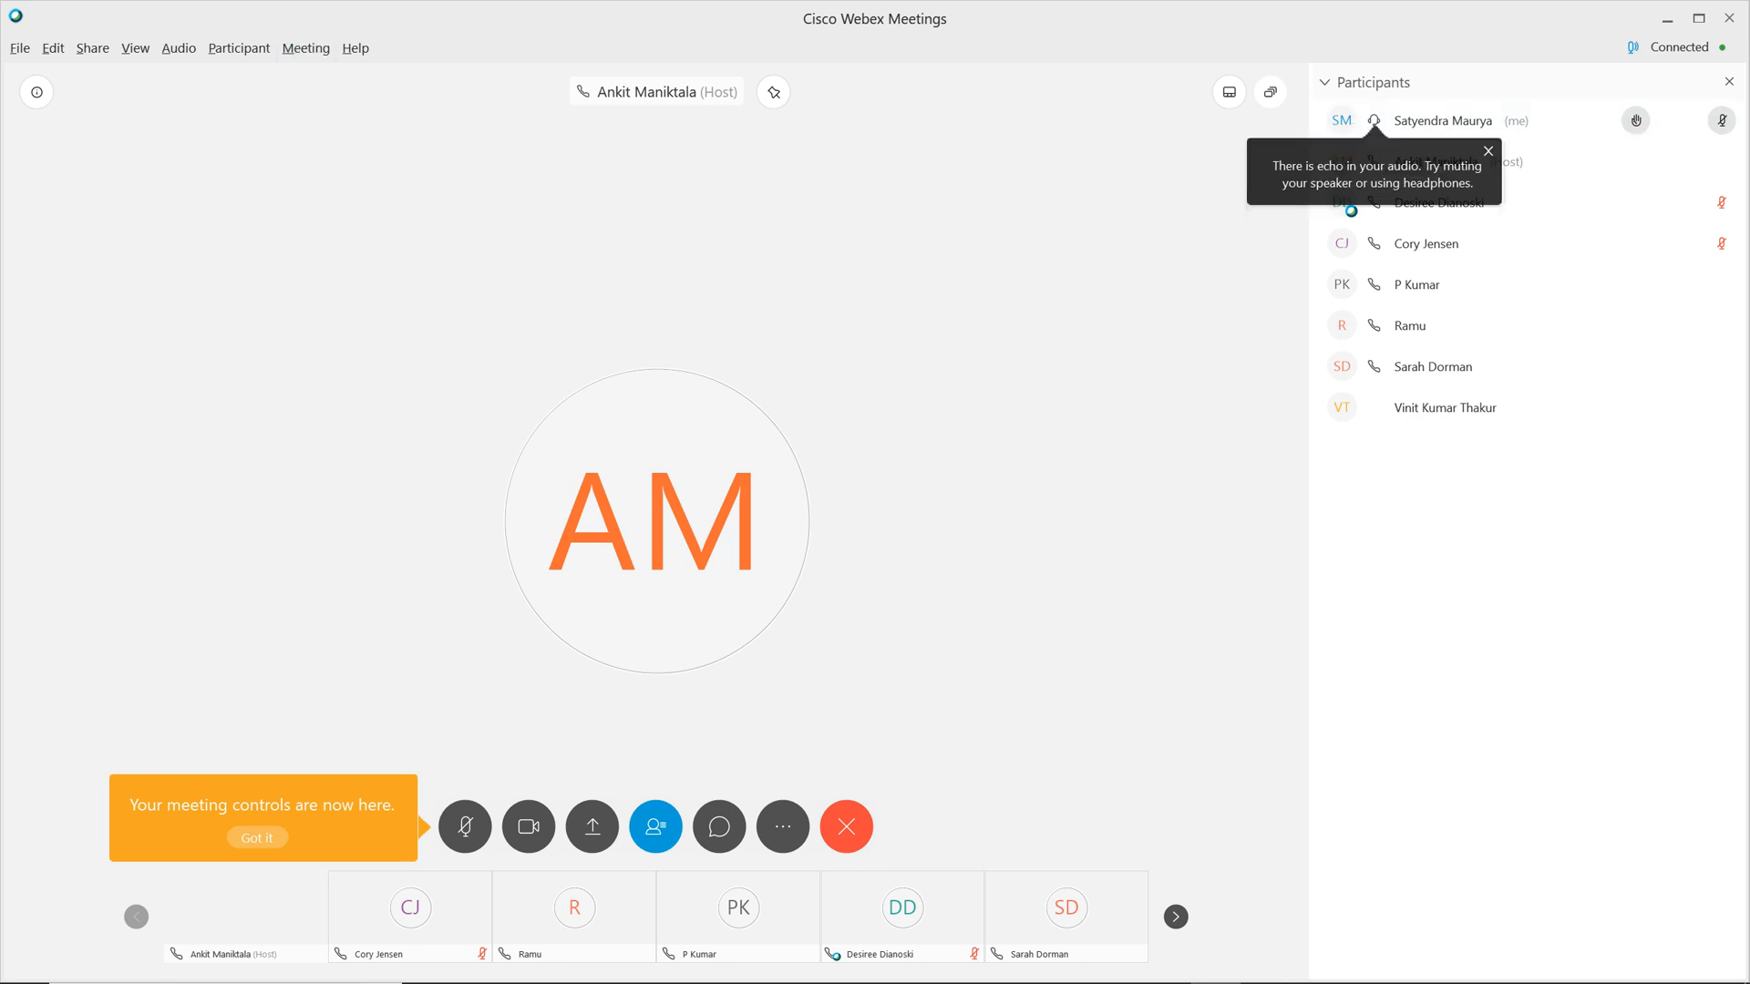
Share the running Google Chrome application with the Webex meeting participants.
{"action": "left_click", "coordinate": [93, 48]}
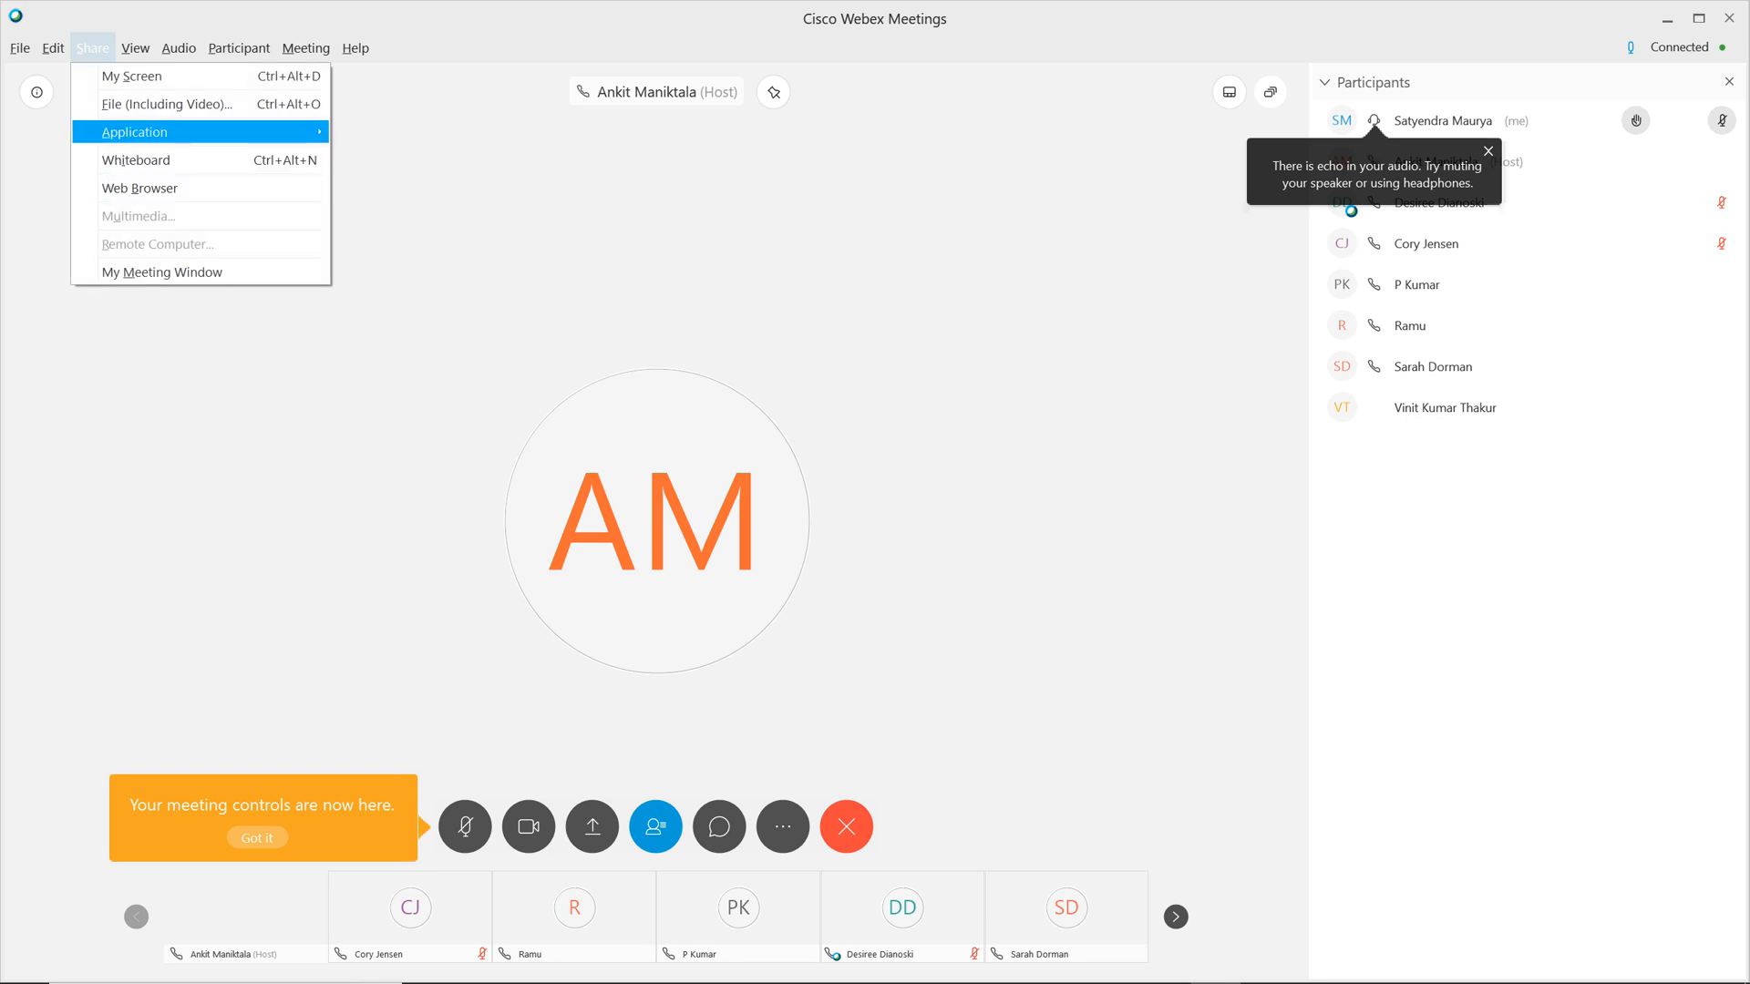
{"action": "mouse_move", "coordinate": [200, 132]}
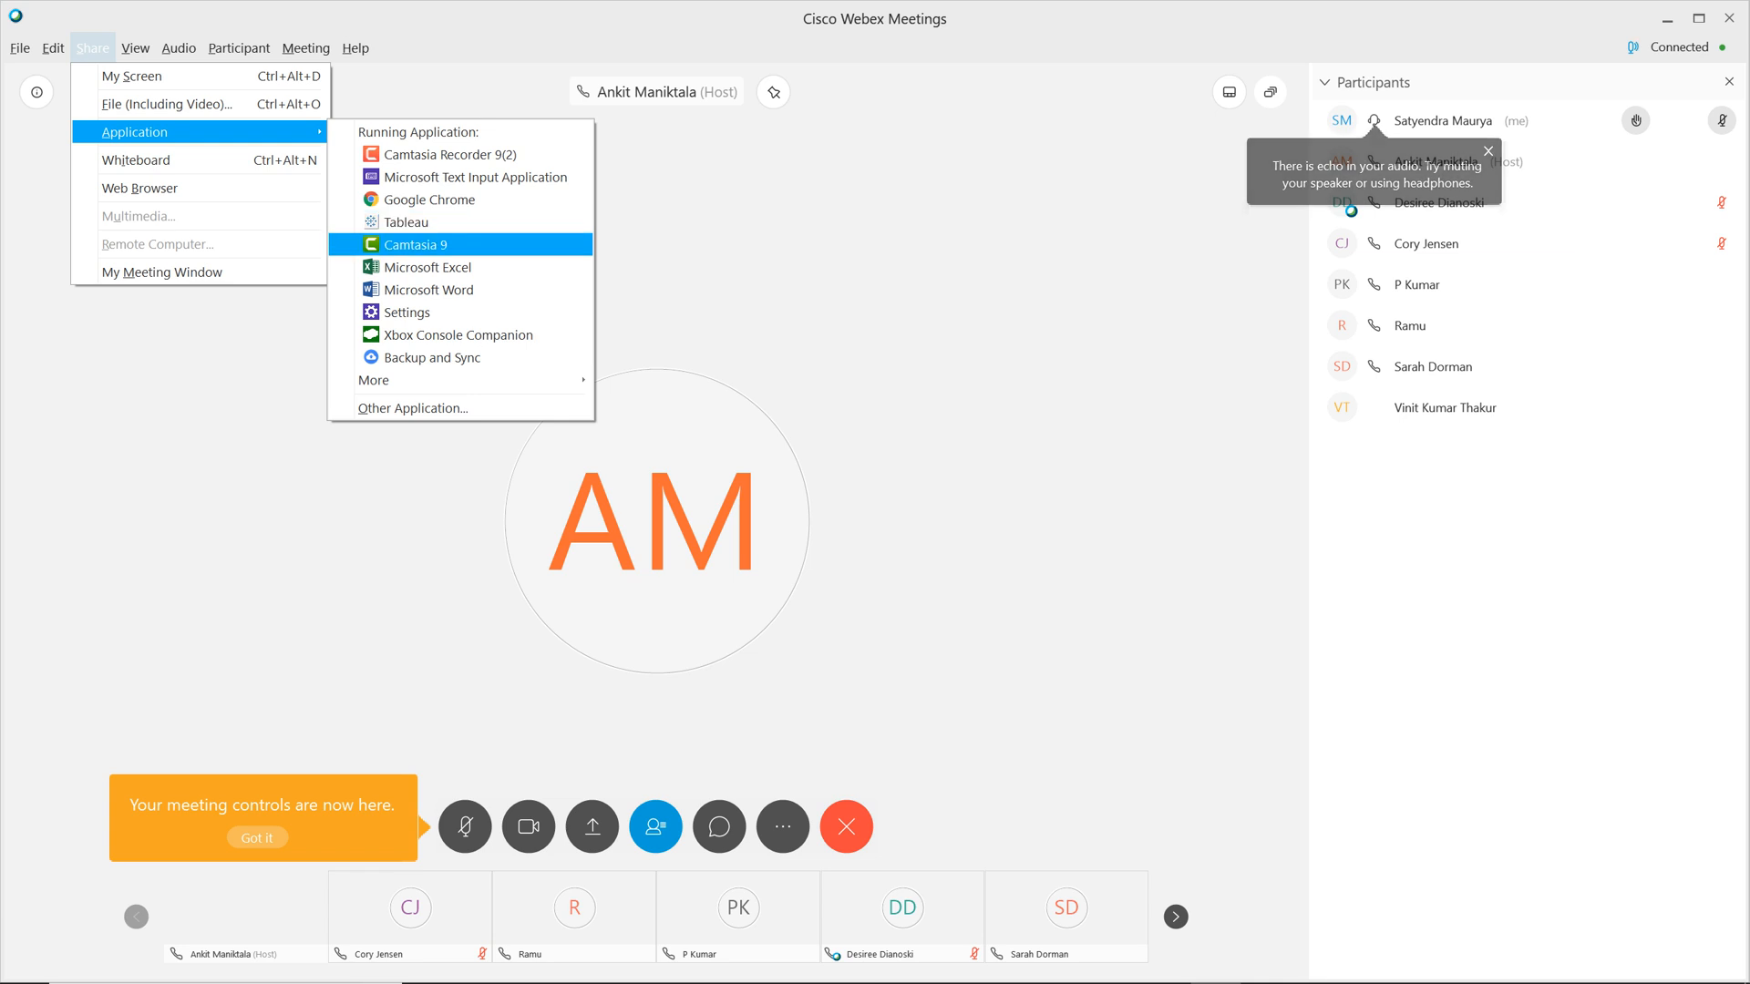
{"action": "left_click", "coordinate": [429, 199]}
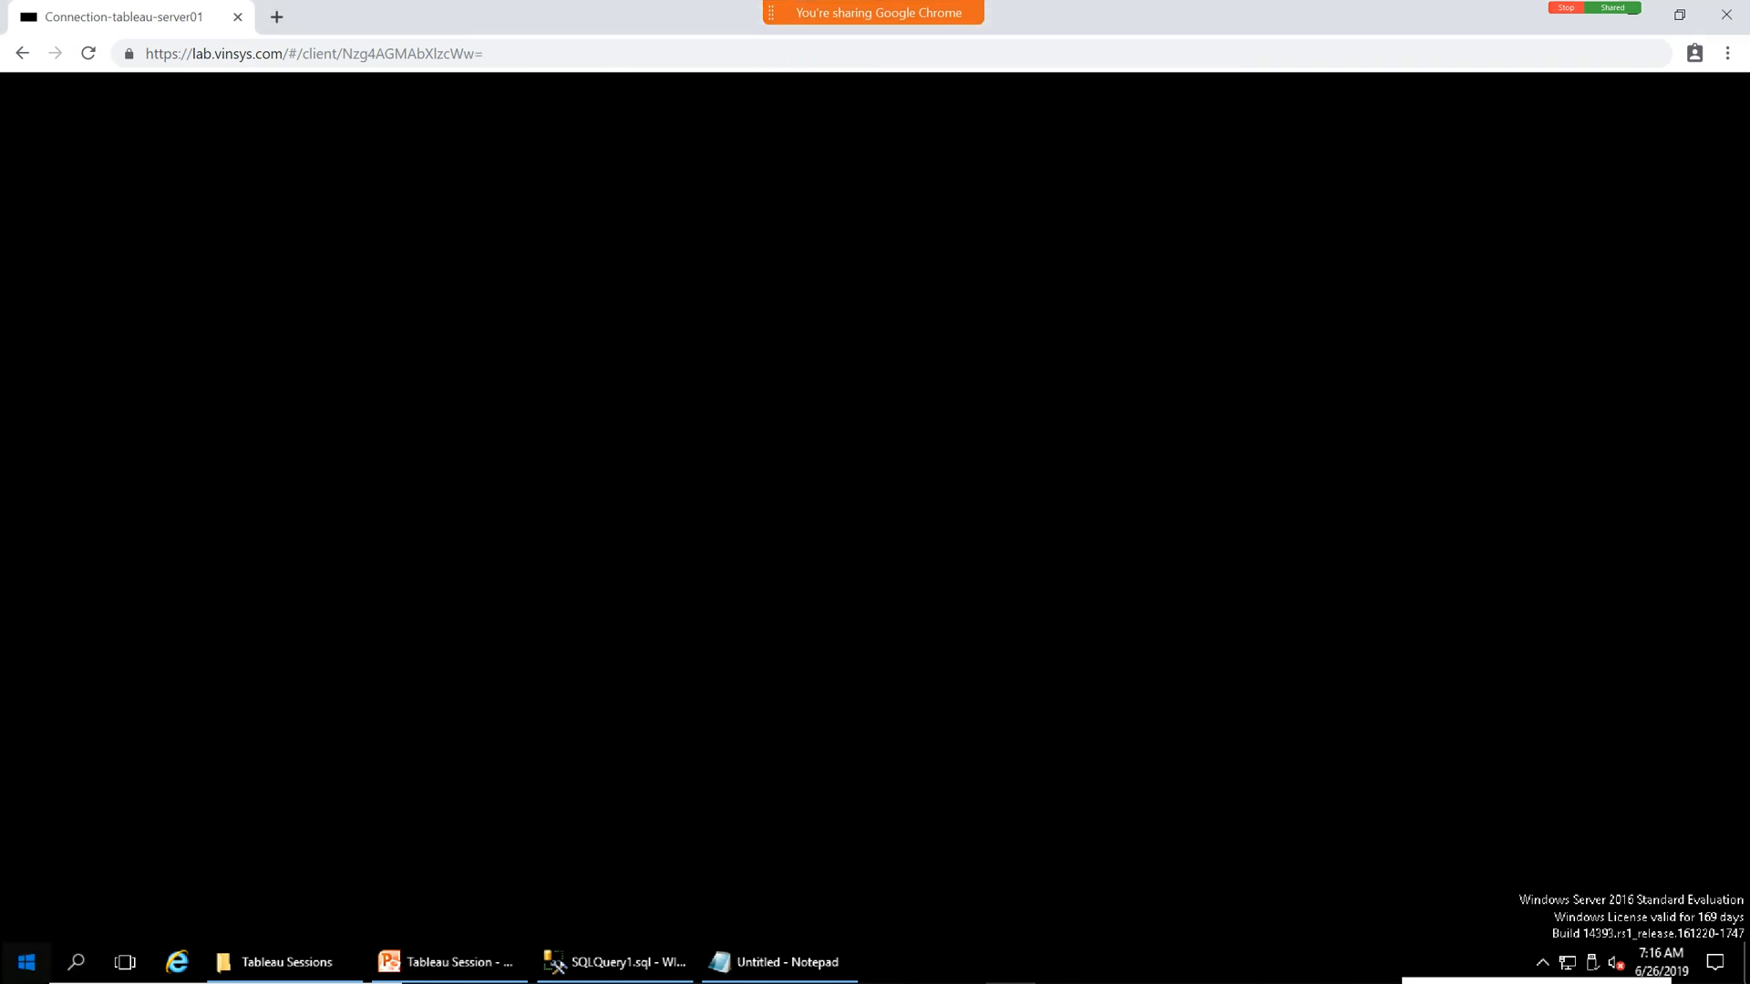
Launch Tableau 2019.1 on the remote server and continue the product trial.
{"action": "left_click", "coordinate": [26, 962]}
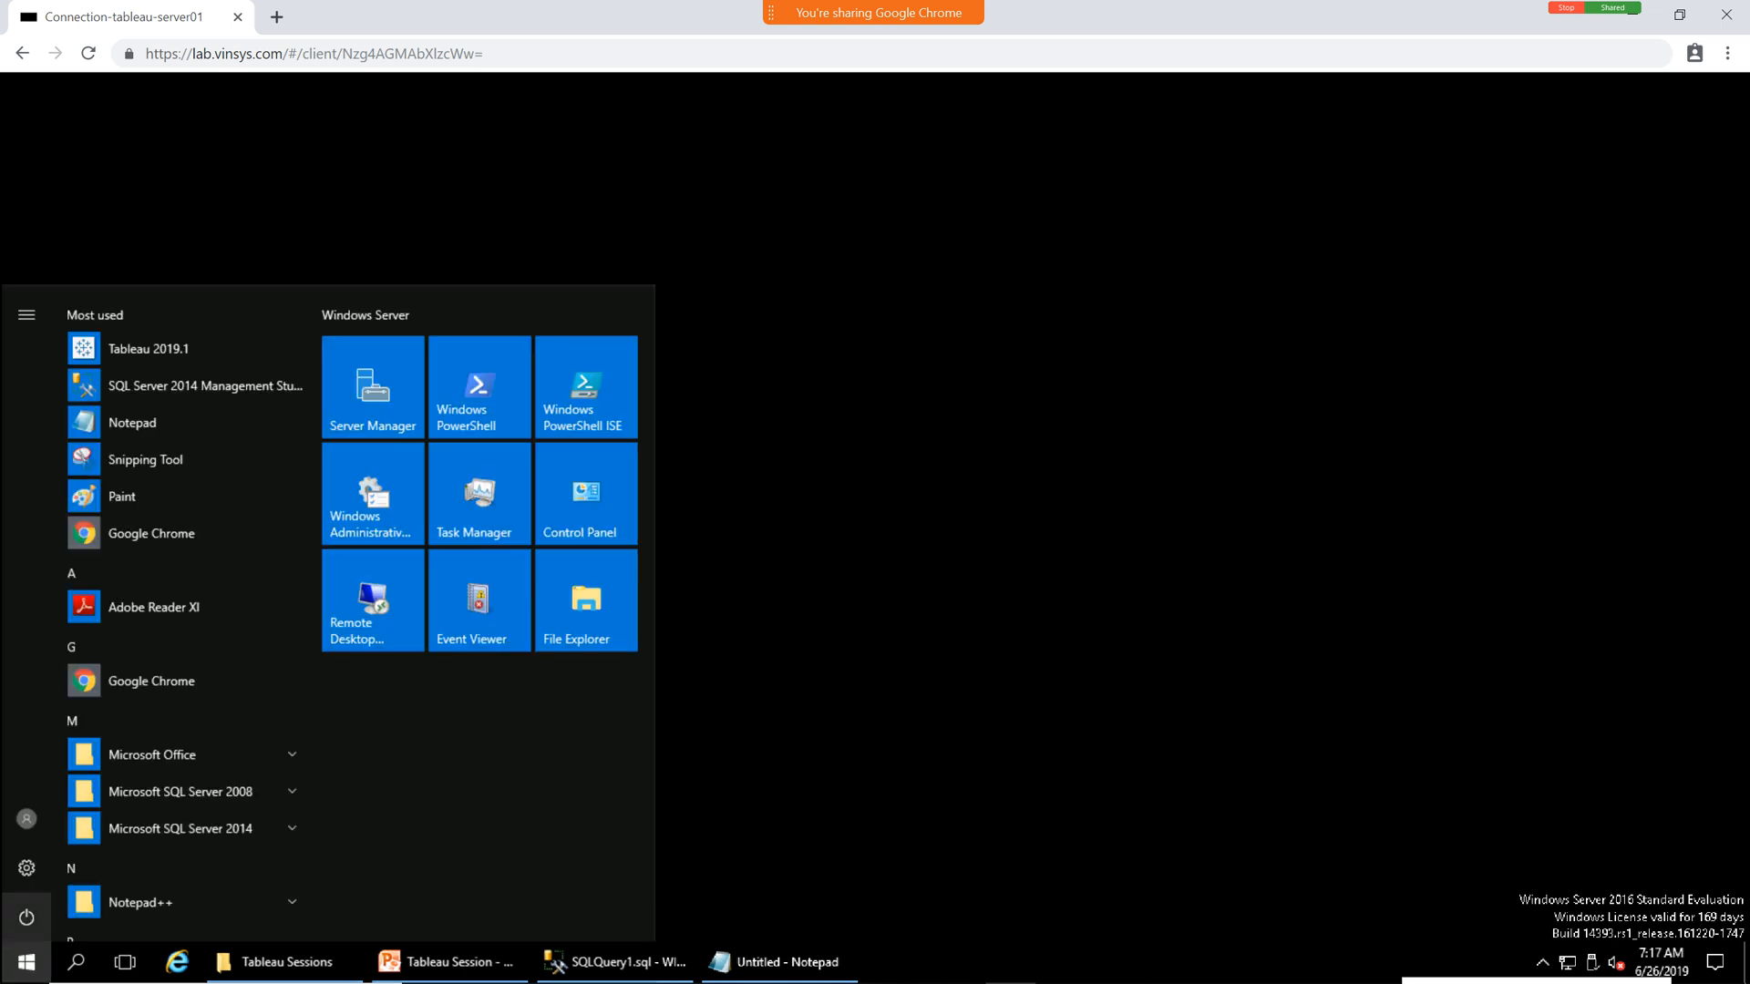
{"action": "left_click", "coordinate": [149, 349]}
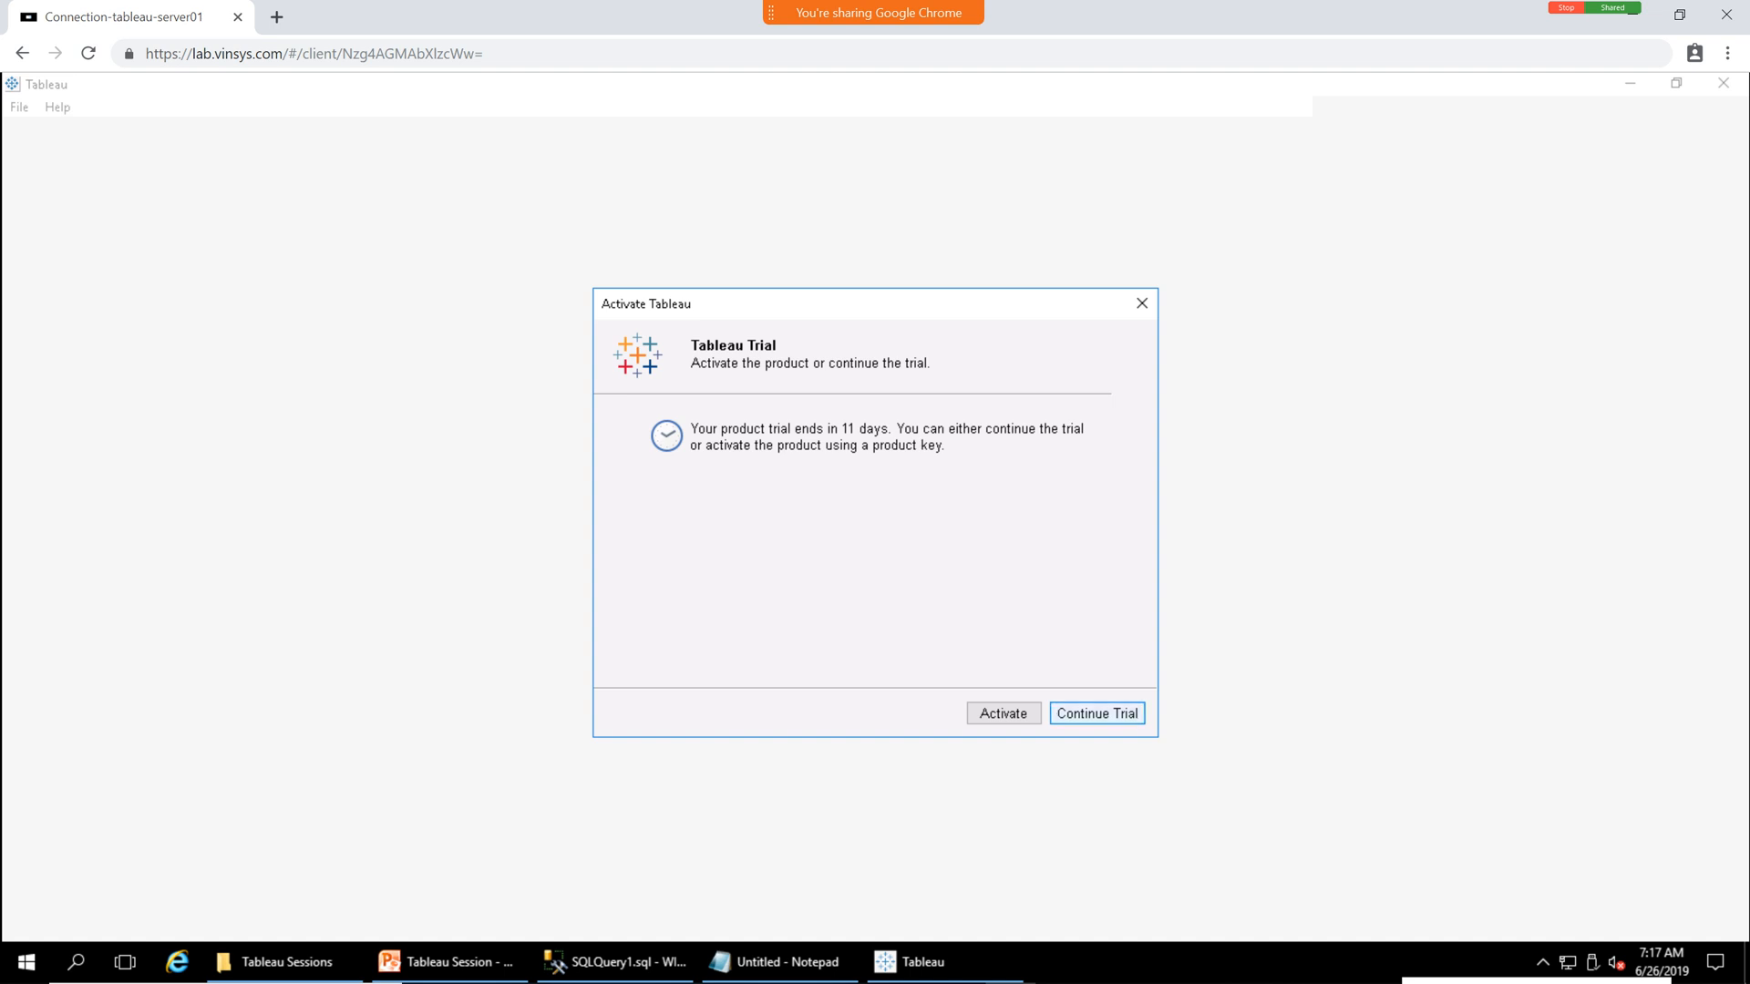
{"action": "key", "text": "Return"}
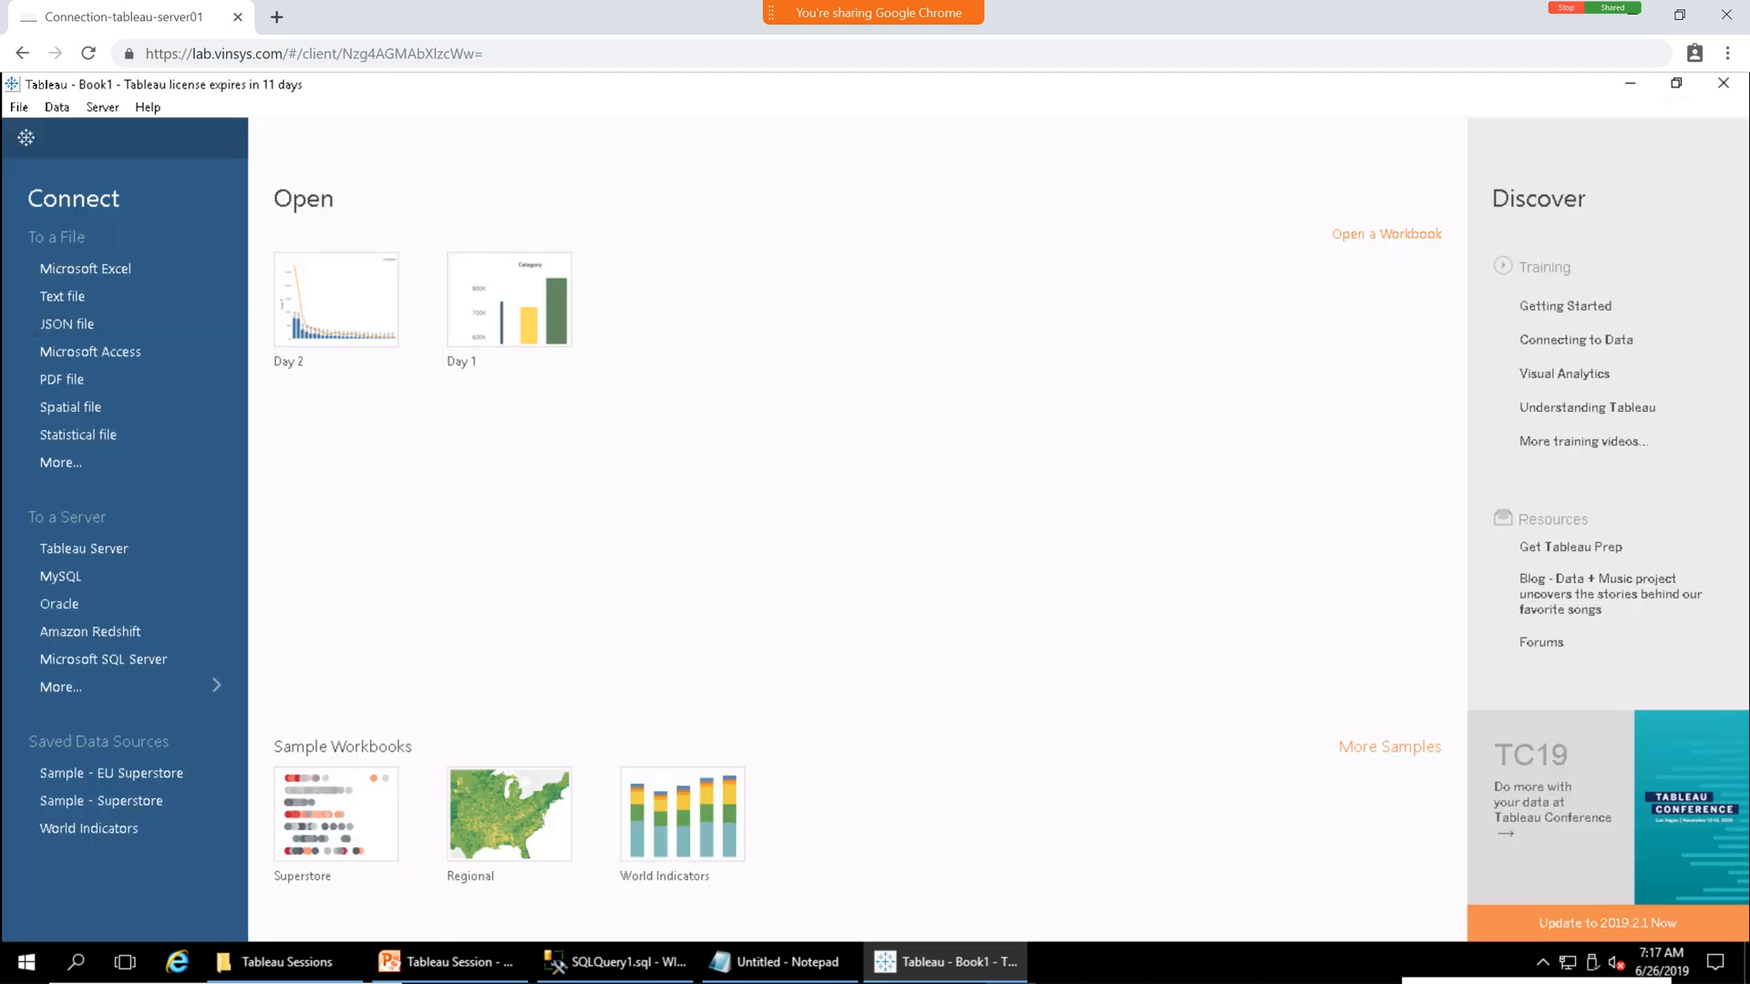
Connect to the Sample - Superstore Excel workbook and add its Orders sheet to the data source.
{"action": "left_click", "coordinate": [85, 268]}
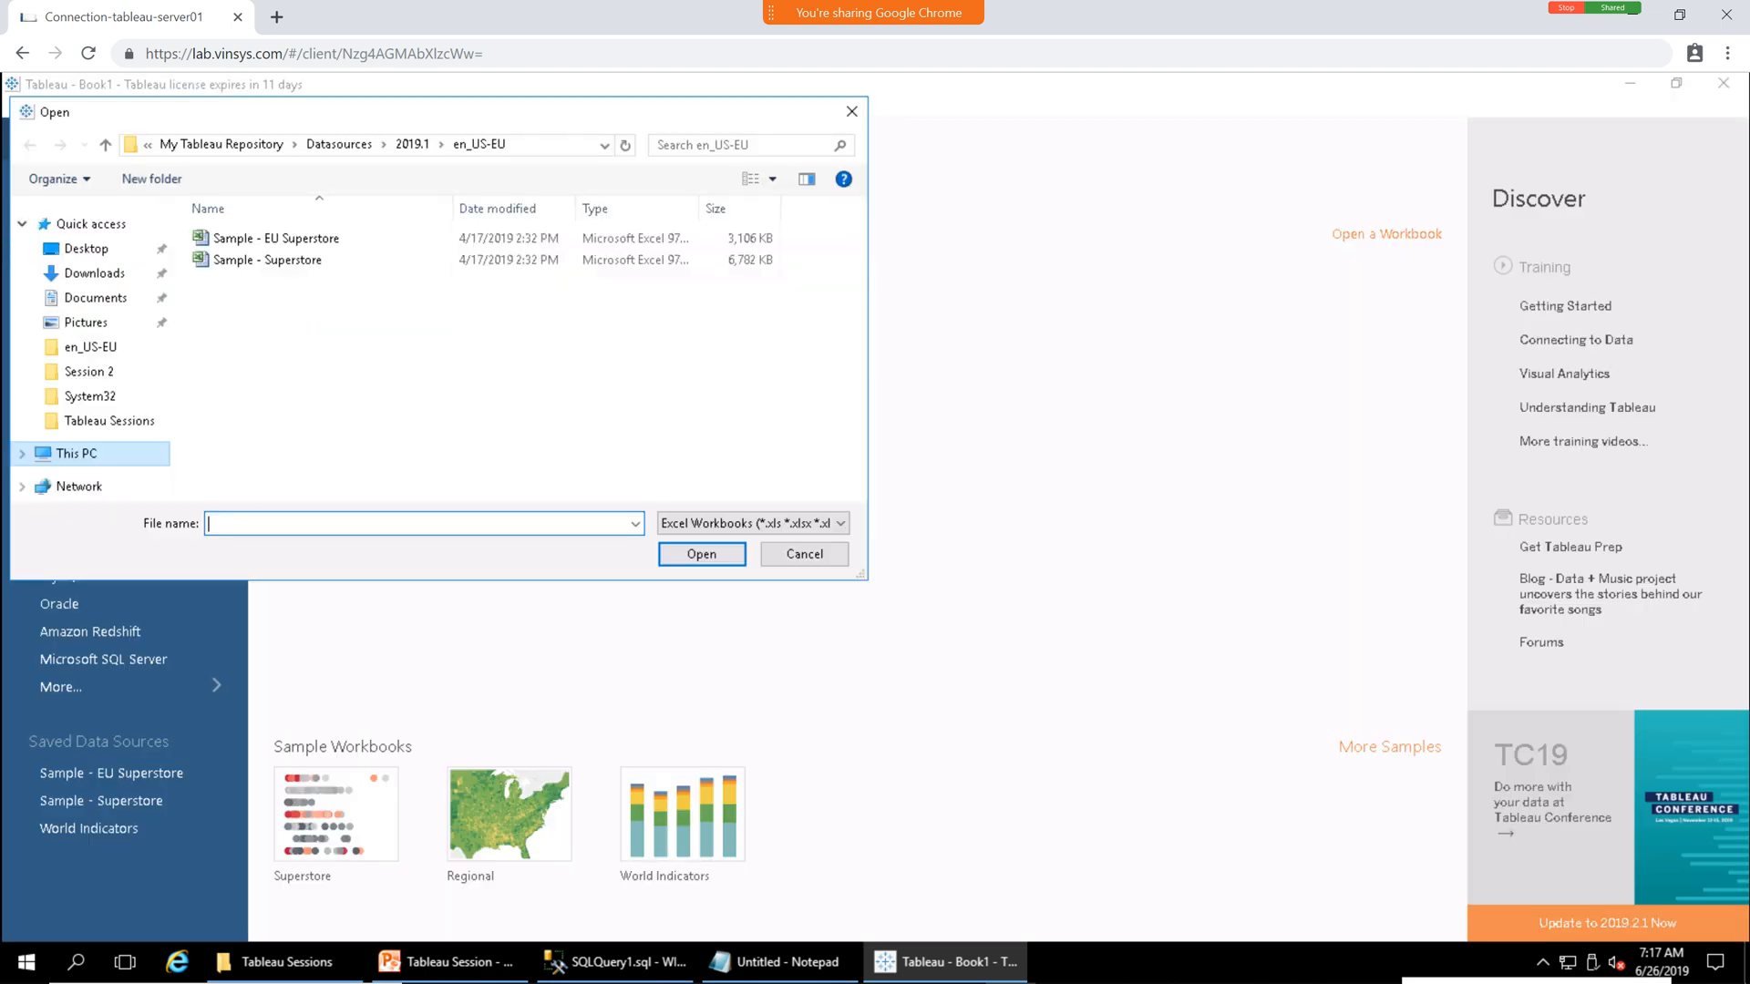
{"action": "left_click", "coordinate": [267, 260]}
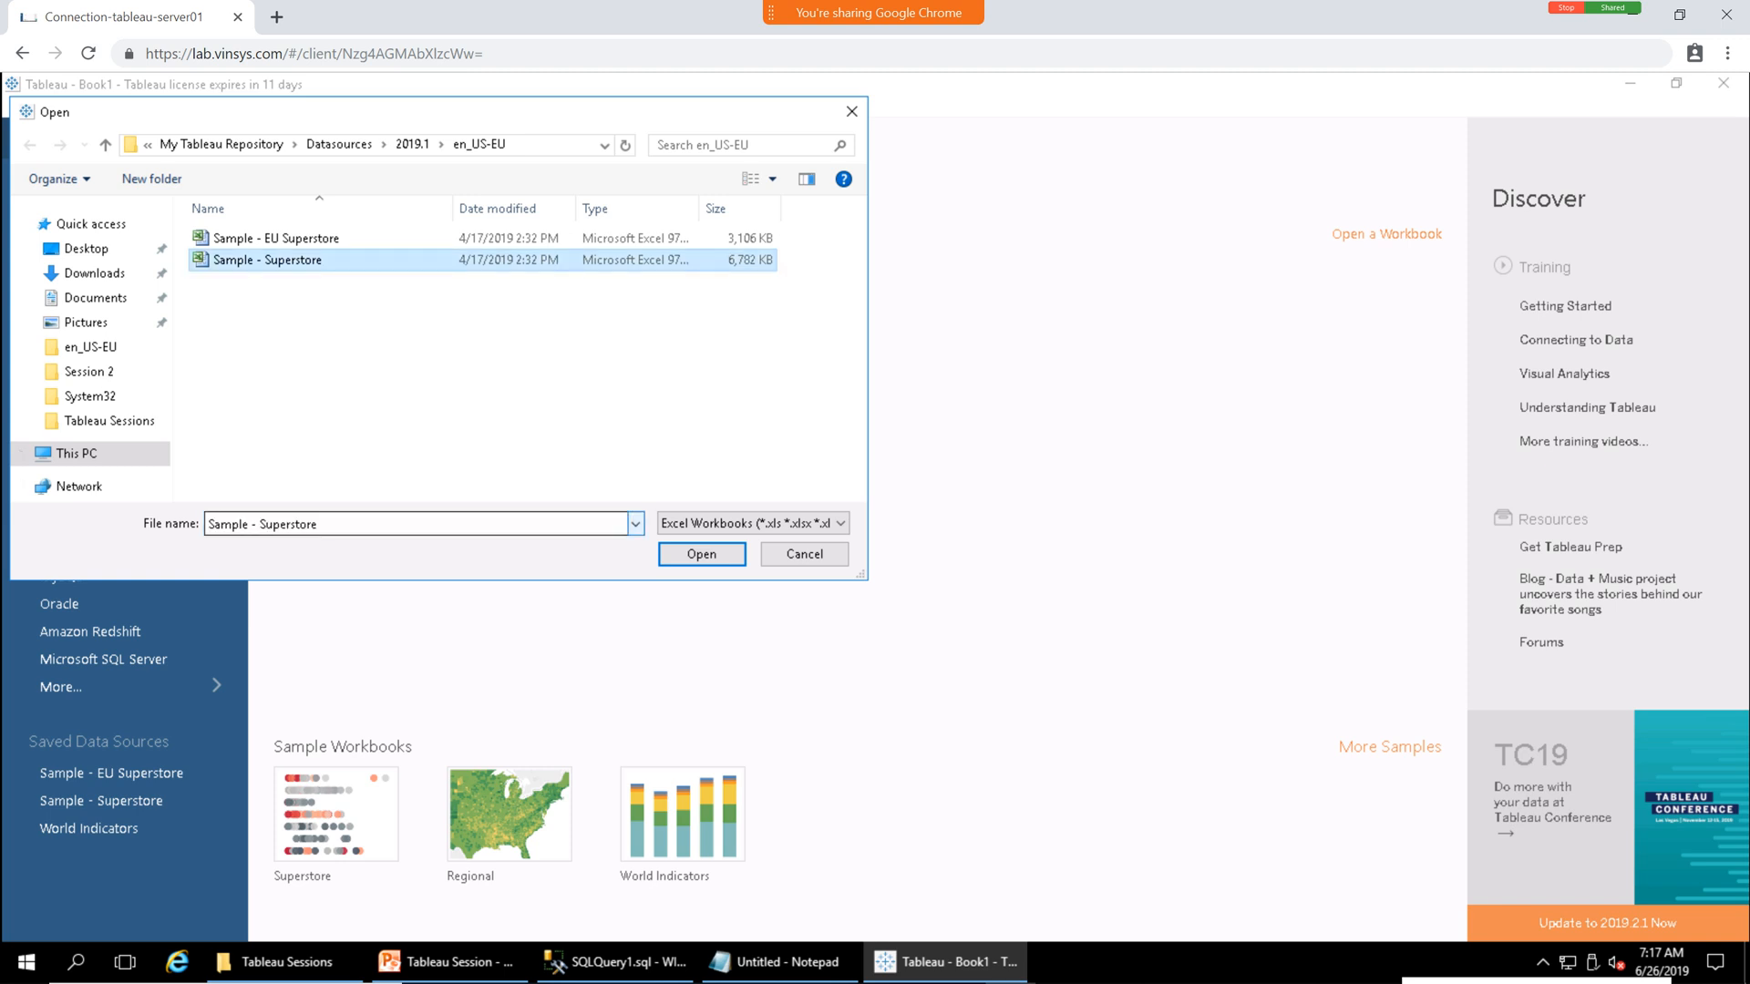
{"action": "left_click", "coordinate": [702, 554]}
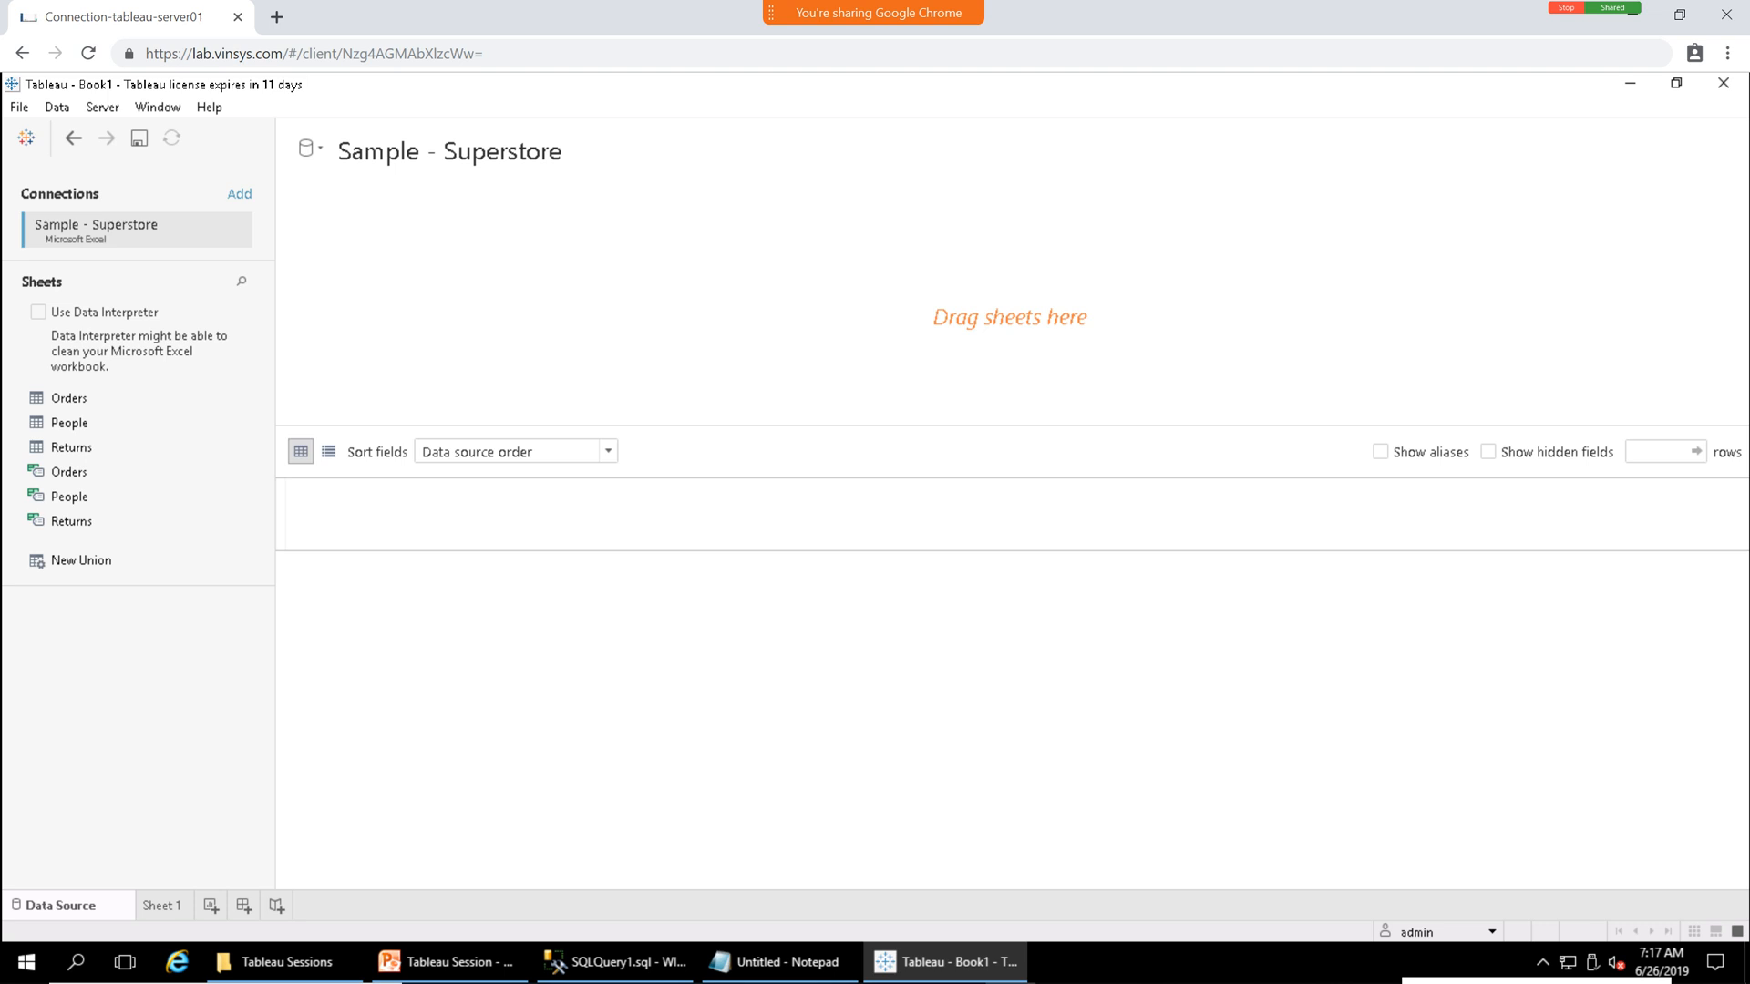
{"action": "left_click", "coordinate": [84, 398]}
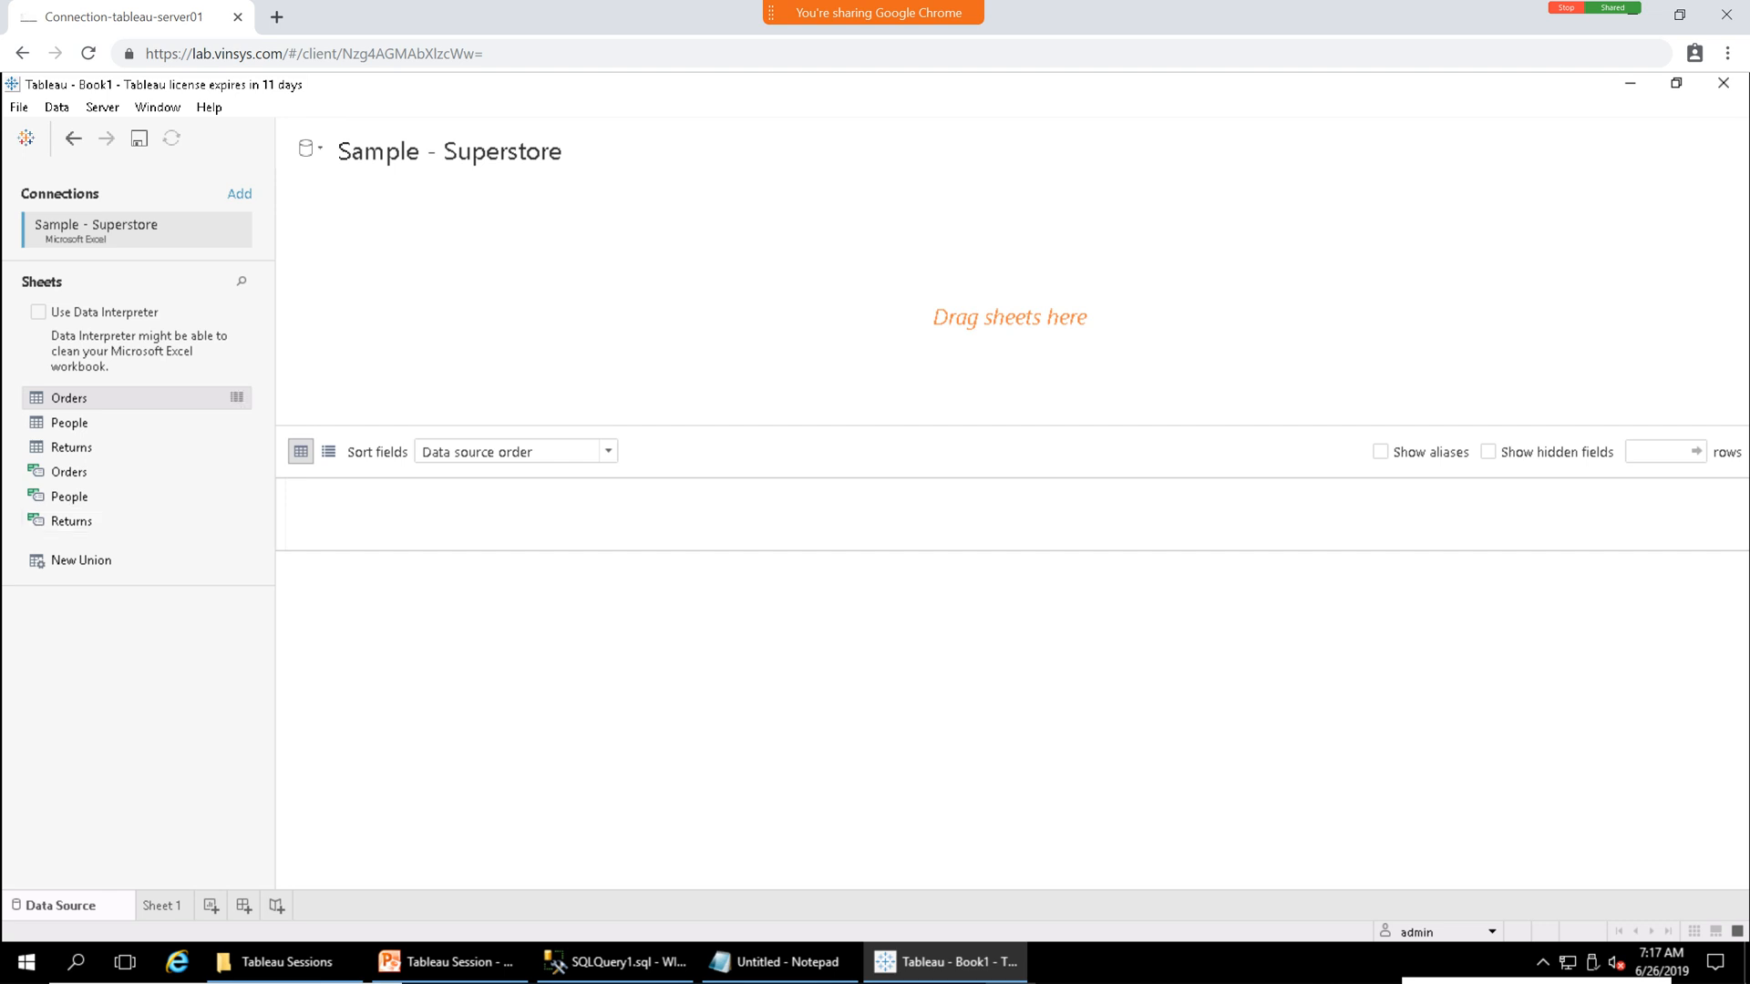
{"action": "left_click_drag", "start_coordinate": [69, 399], "coordinate": [565, 305]}
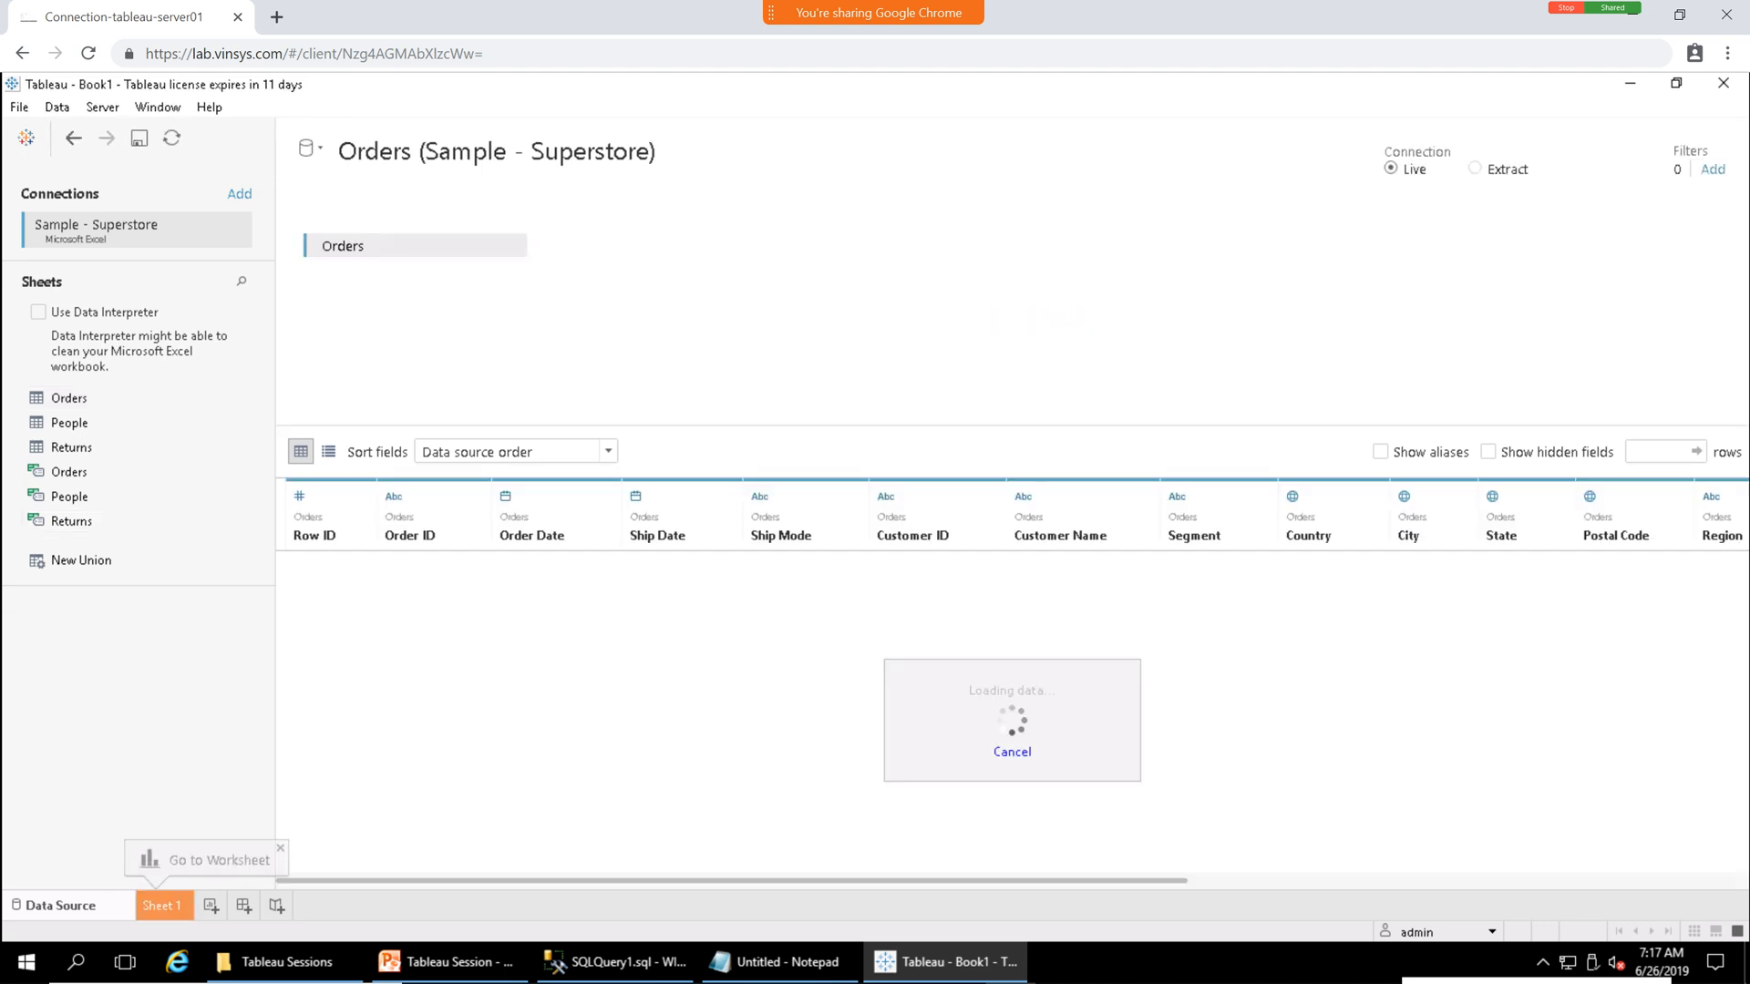
On Sheet 1, place Region, Sales and Profit on the Rows shelf in that order.
{"action": "left_click", "coordinate": [163, 905]}
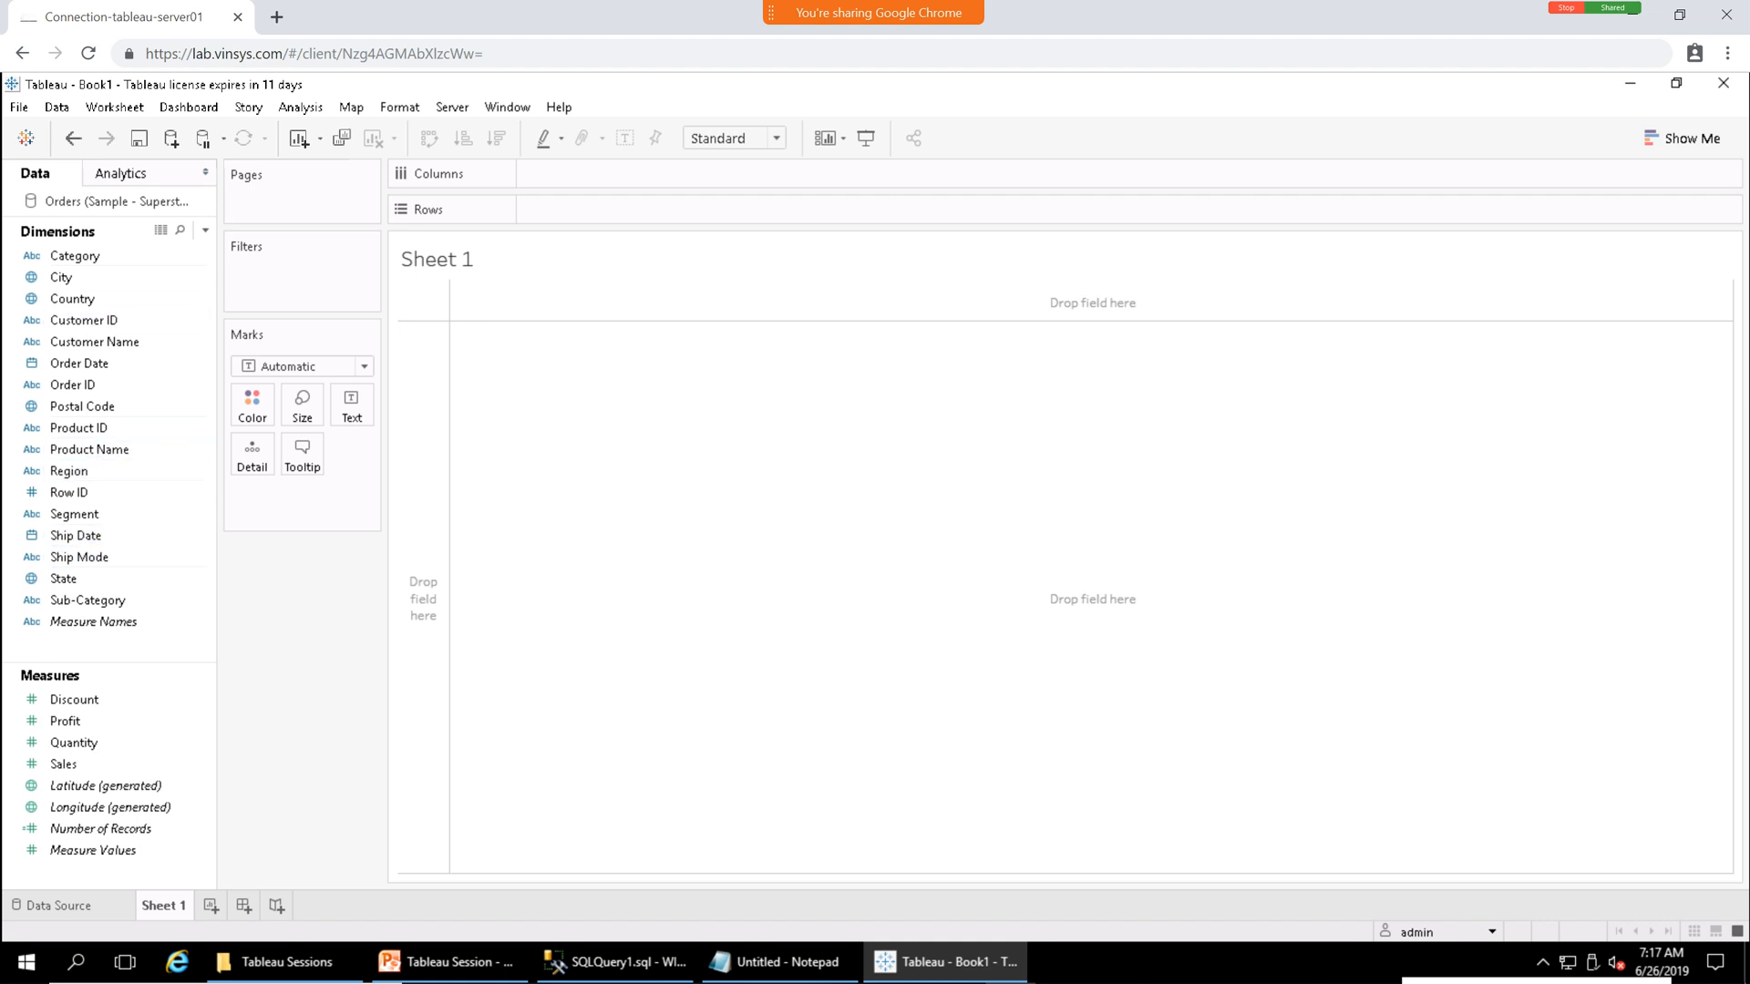
{"action": "mouse_move", "coordinate": [64, 258]}
{"action": "left_mouse_down"}
{"action": "mouse_move", "coordinate": [585, 144]}
{"action": "mouse_move", "coordinate": [59, 269]}
{"action": "left_mouse_up"}
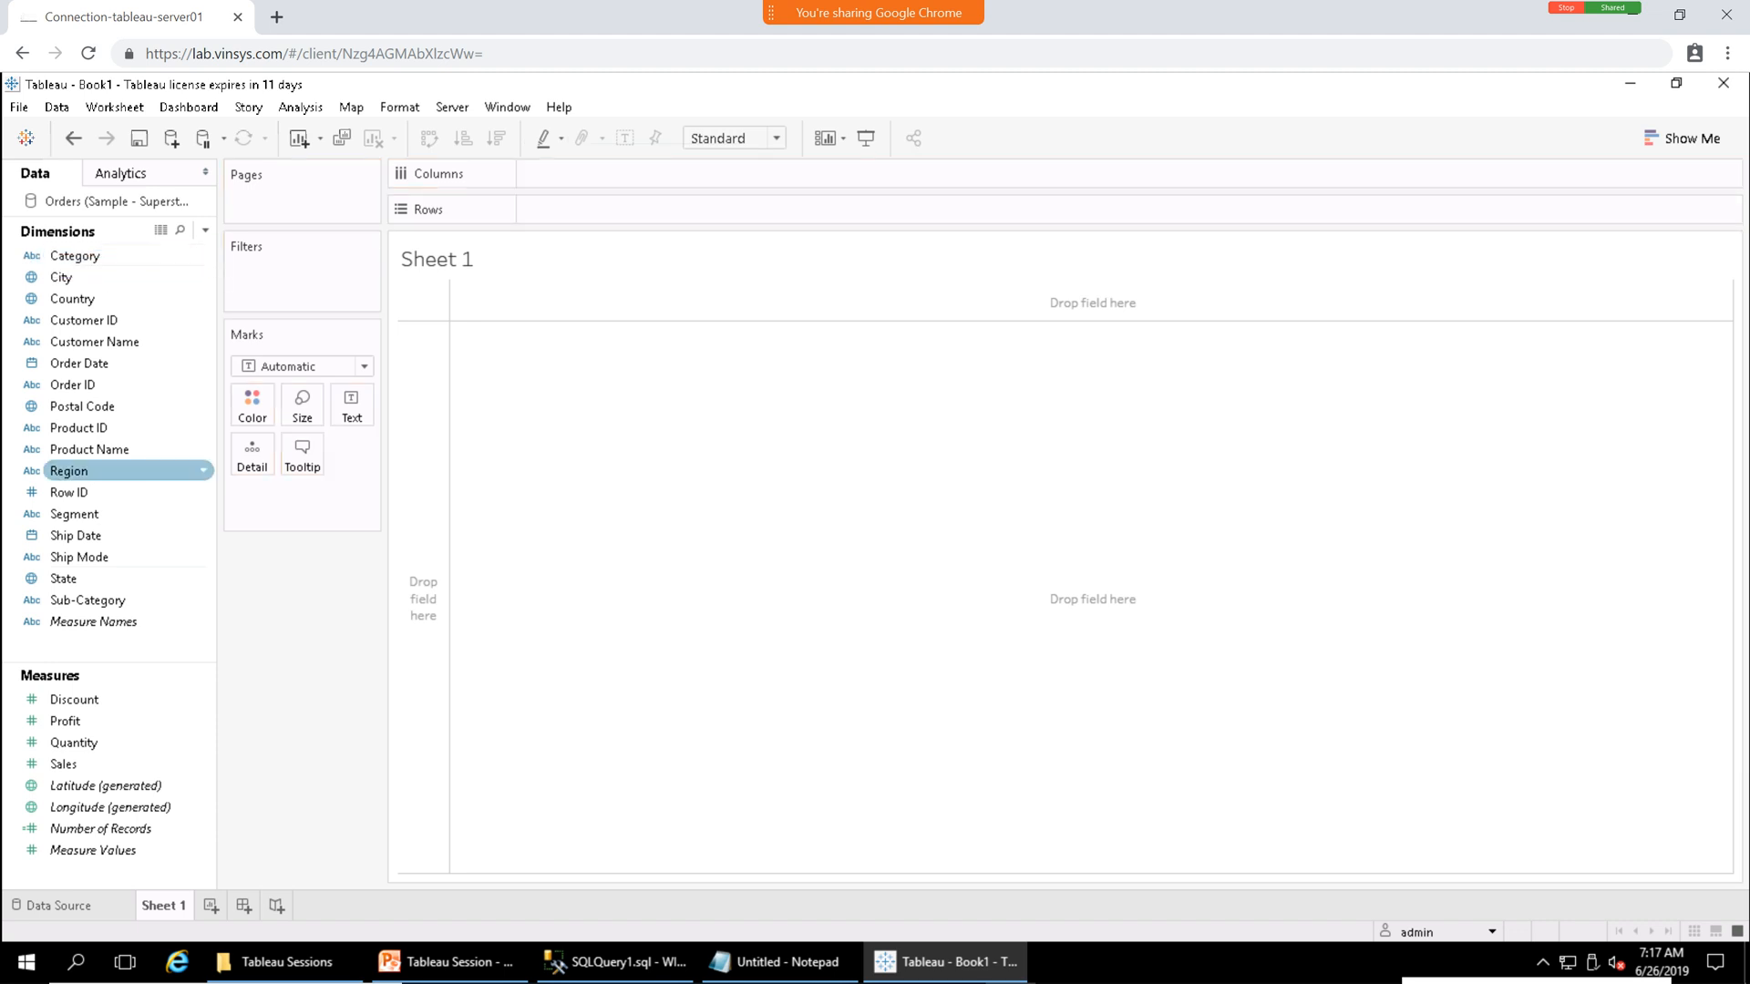
{"action": "left_click_drag", "start_coordinate": [68, 470], "coordinate": [601, 211]}
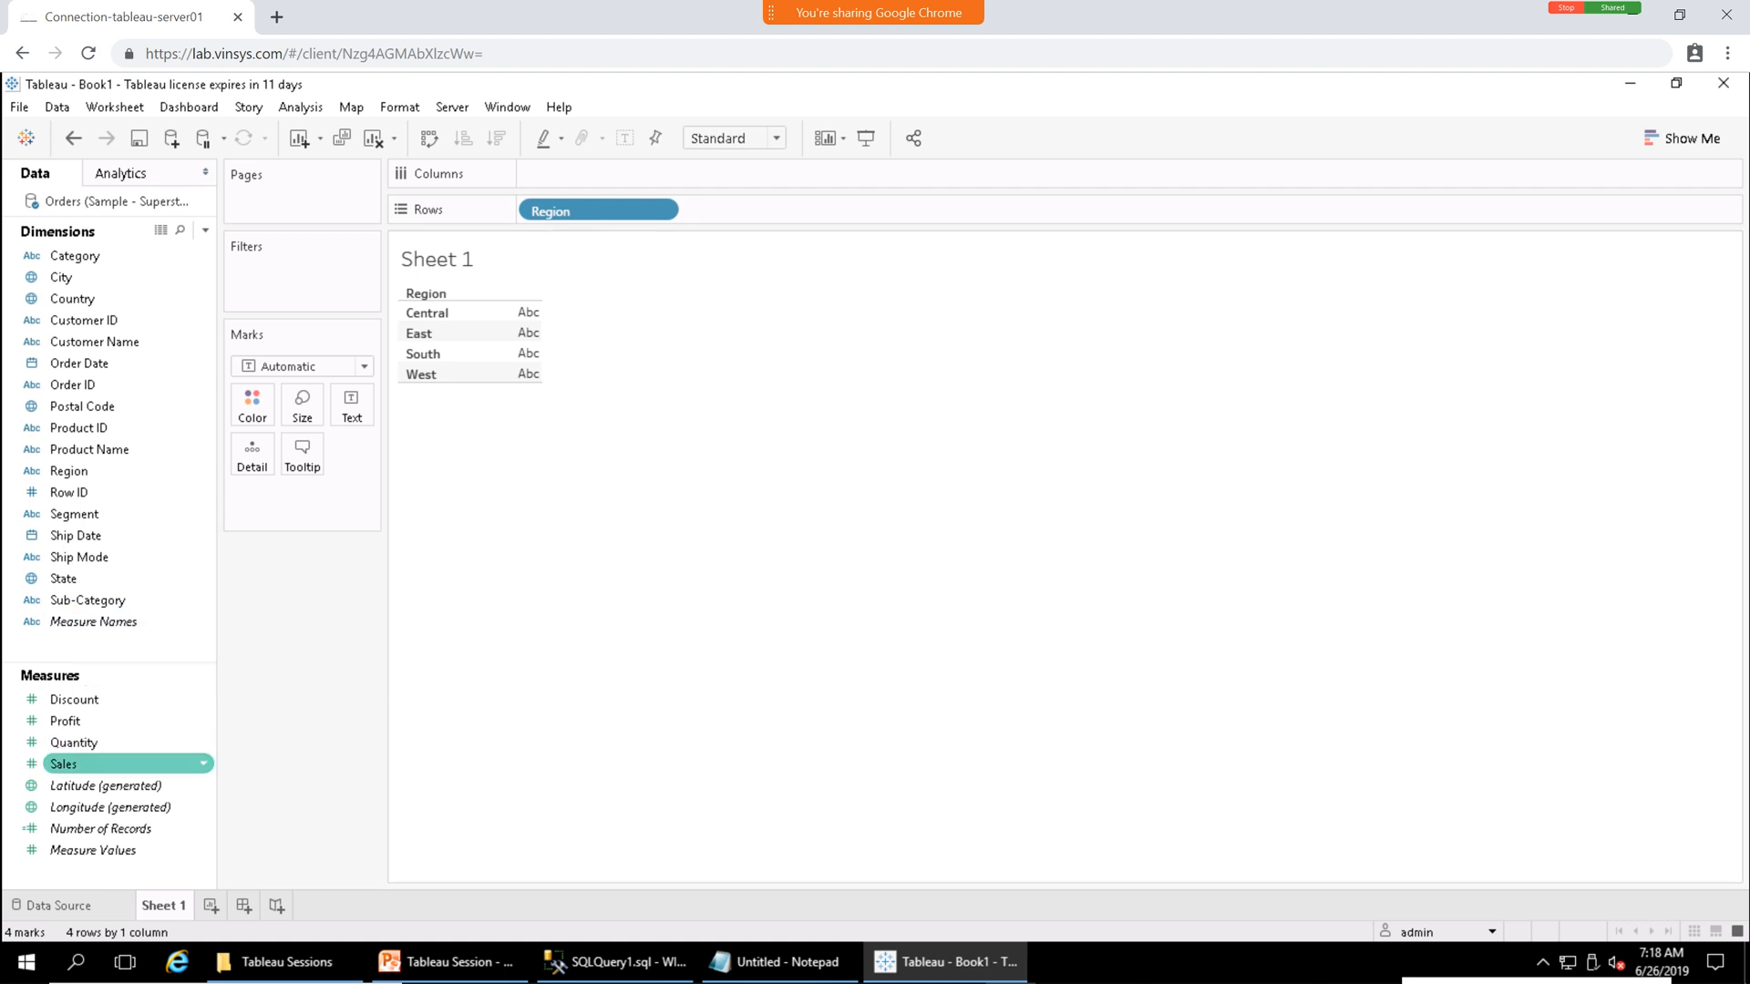
{"action": "left_click_drag", "start_coordinate": [64, 764], "coordinate": [789, 217]}
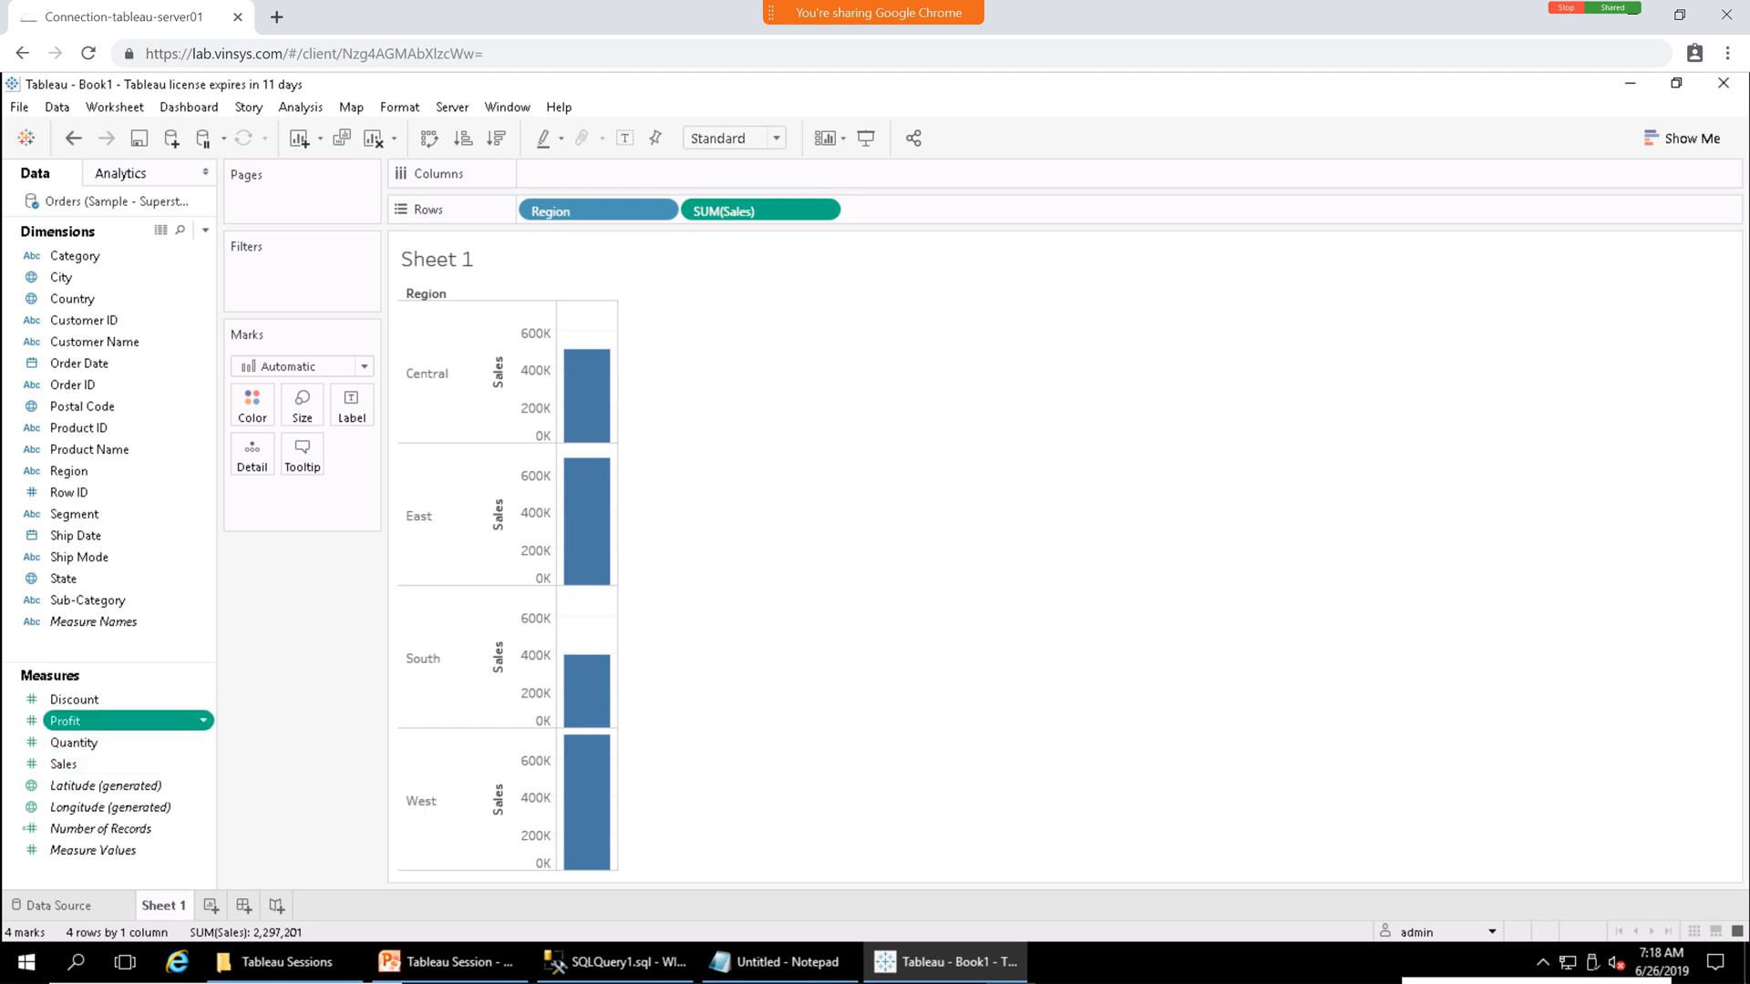
{"action": "left_click_drag", "start_coordinate": [65, 720], "coordinate": [964, 218]}
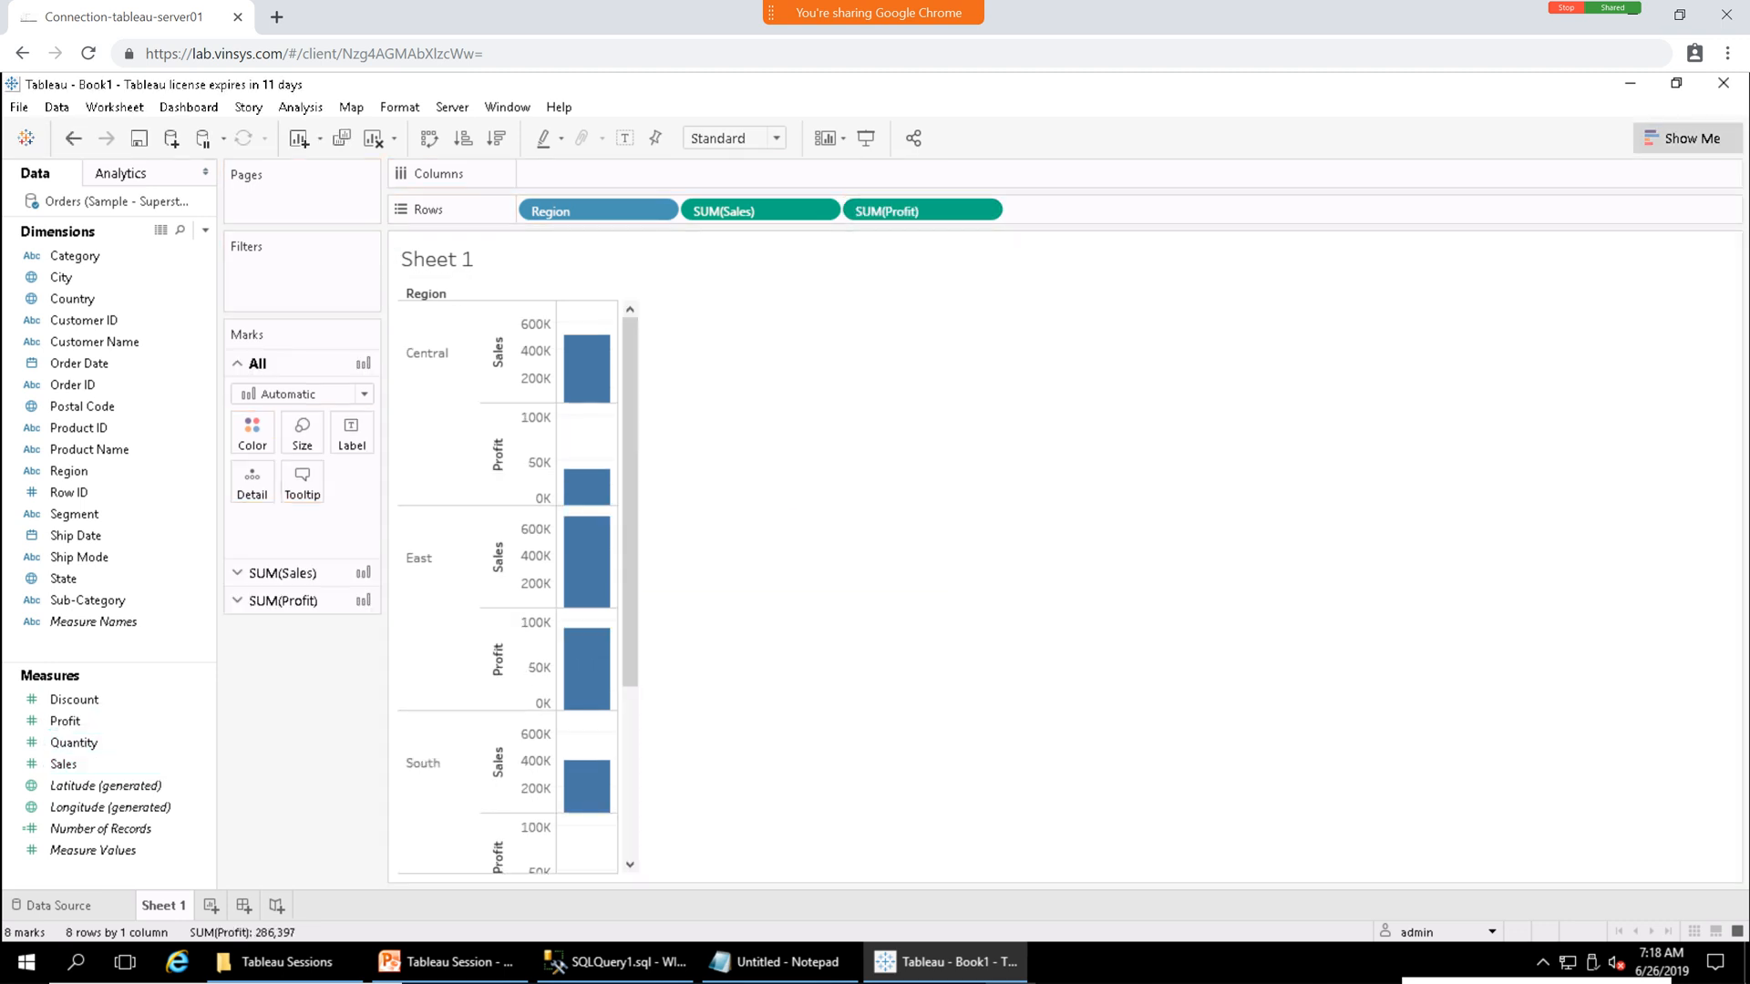
Convert the bar chart to a text table and color its numbers by Measure Values.
{"action": "left_click", "coordinate": [1681, 138]}
{"action": "left_click", "coordinate": [1577, 194]}
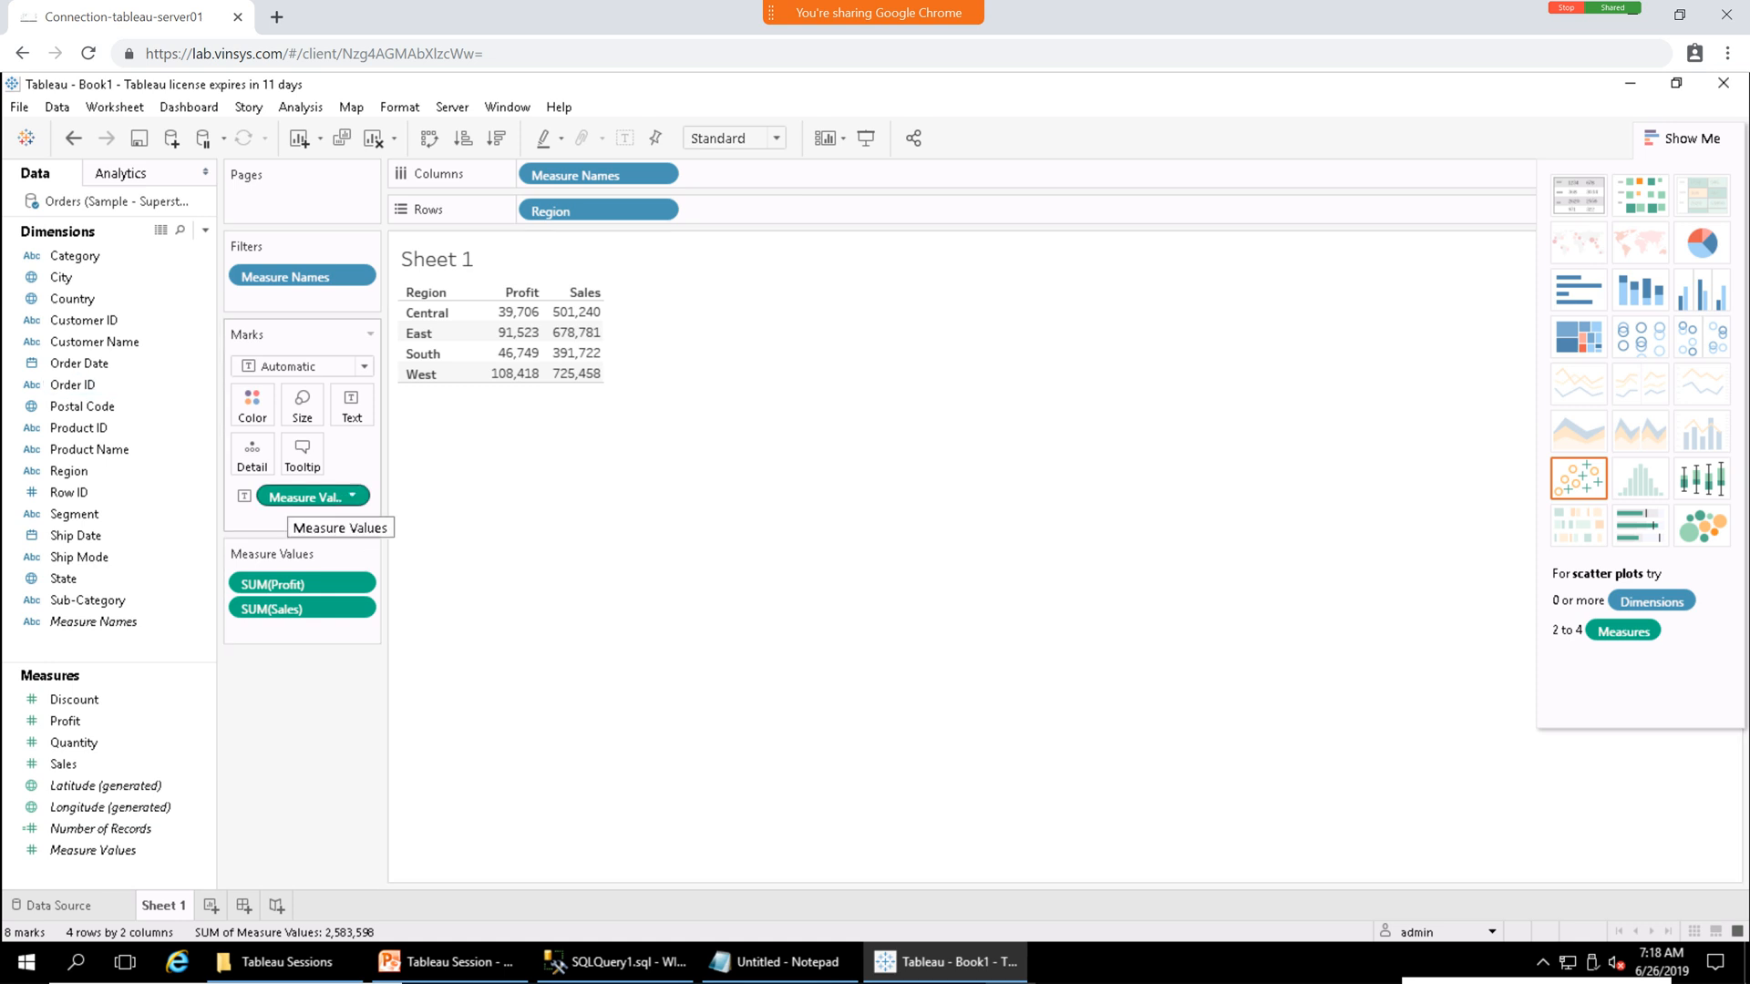
{"action": "left_click_drag", "start_coordinate": [310, 497], "coordinate": [260, 404]}
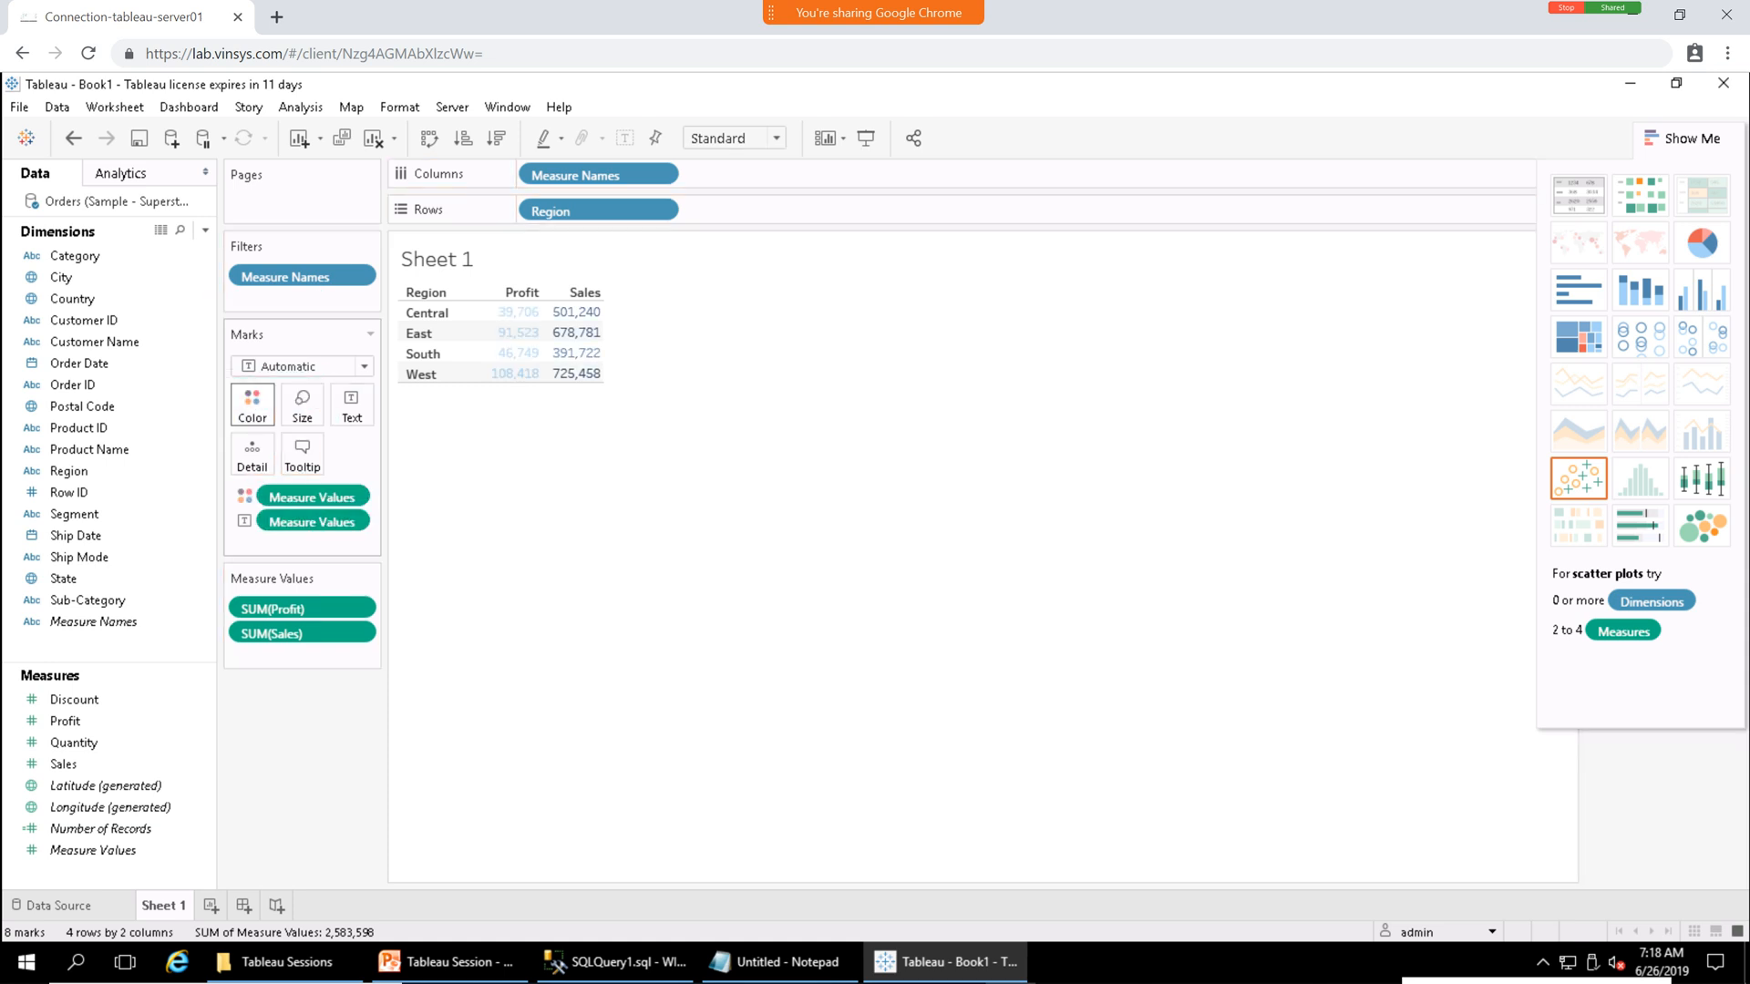
Close the chart type suggestions and use separate color legends for the measures in Measure Values.
{"action": "left_click", "coordinate": [352, 496]}
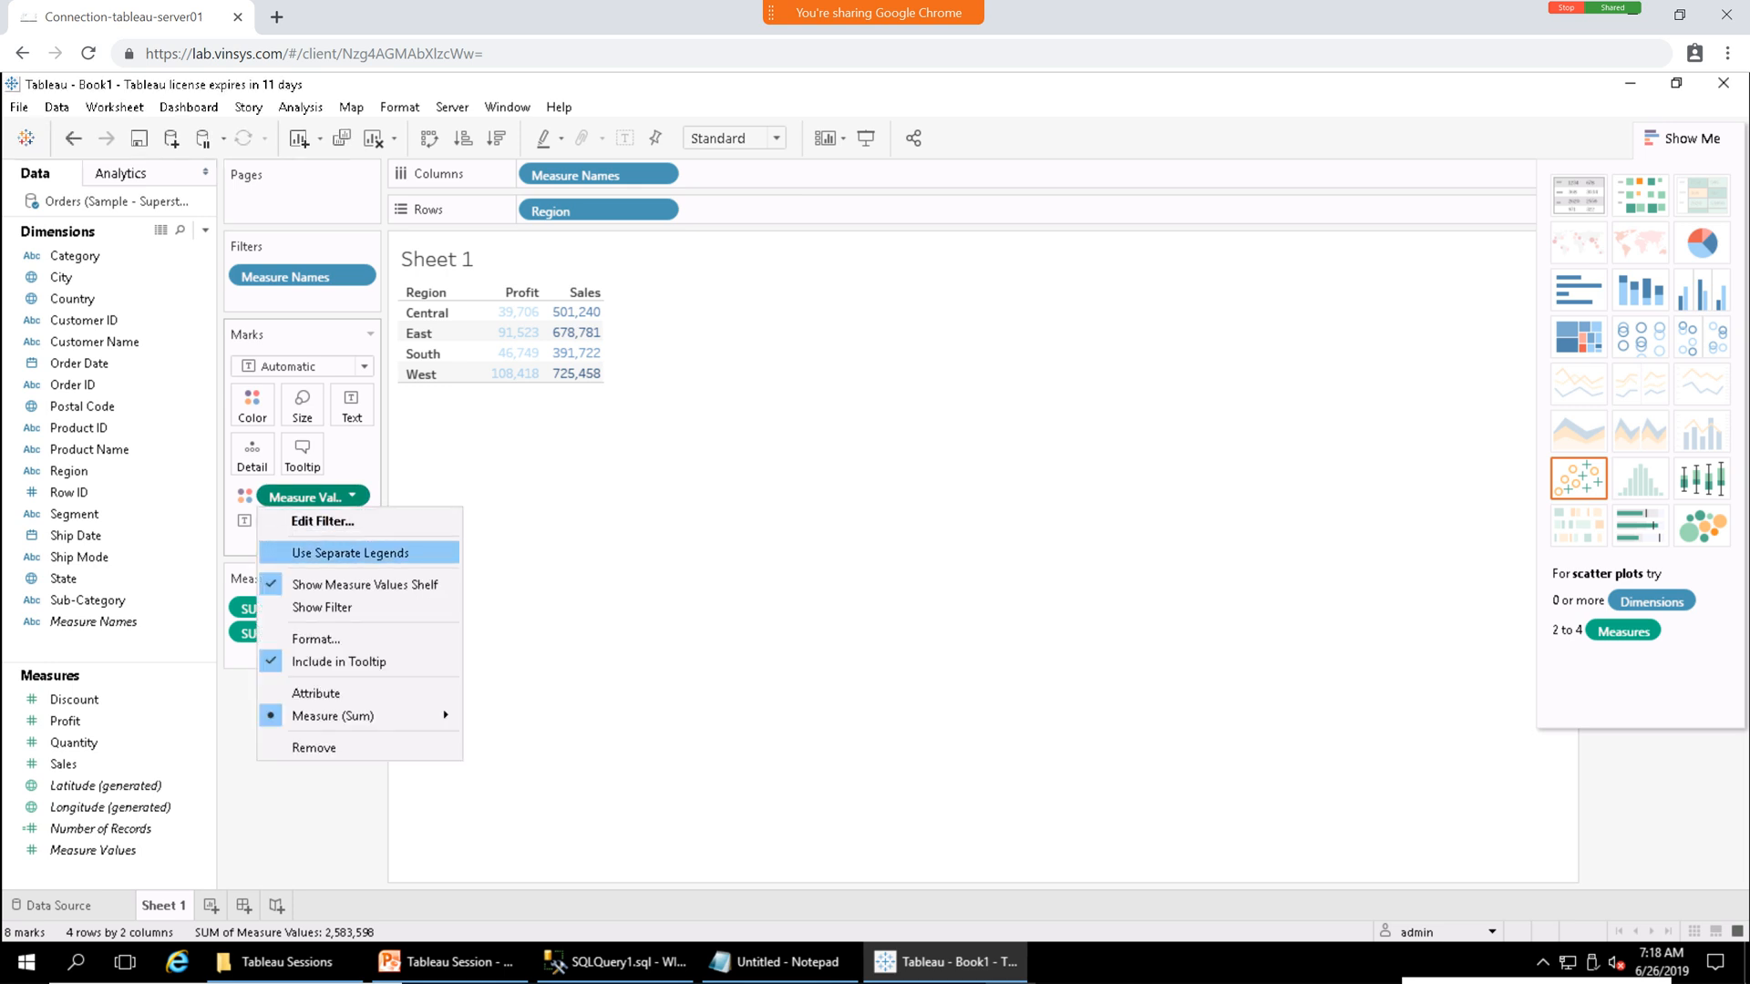
{"action": "left_click", "coordinate": [350, 553]}
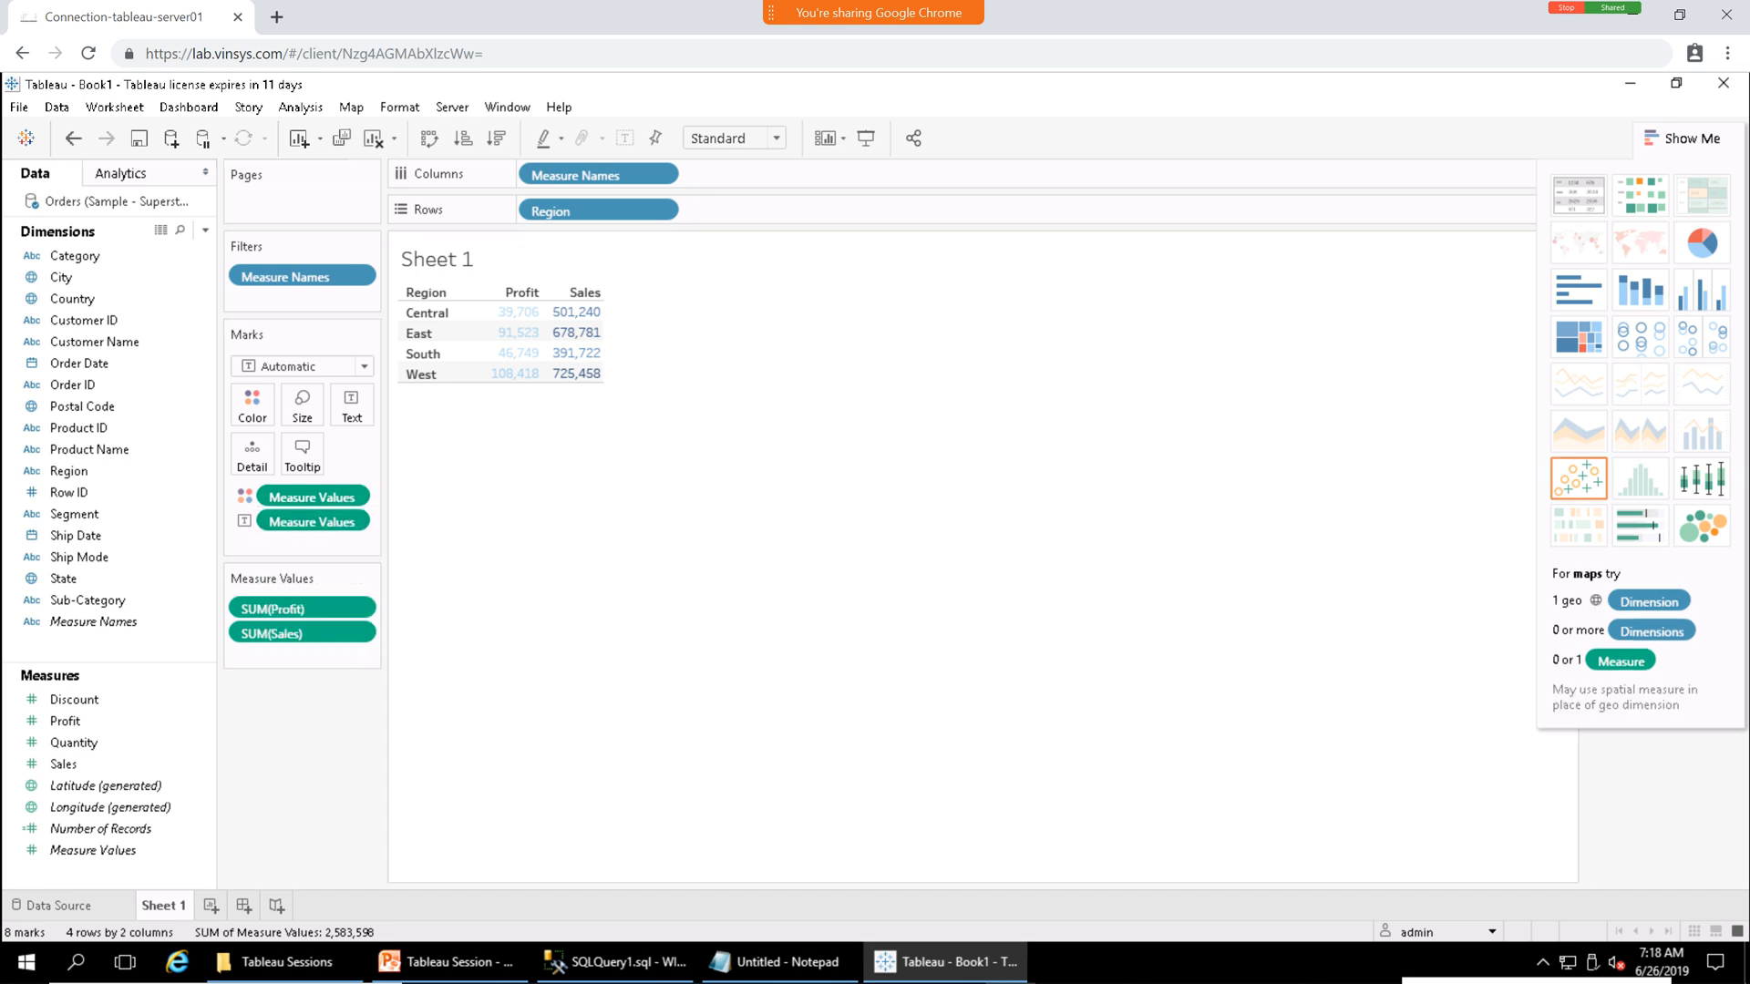
{"action": "left_click", "coordinate": [1682, 139]}
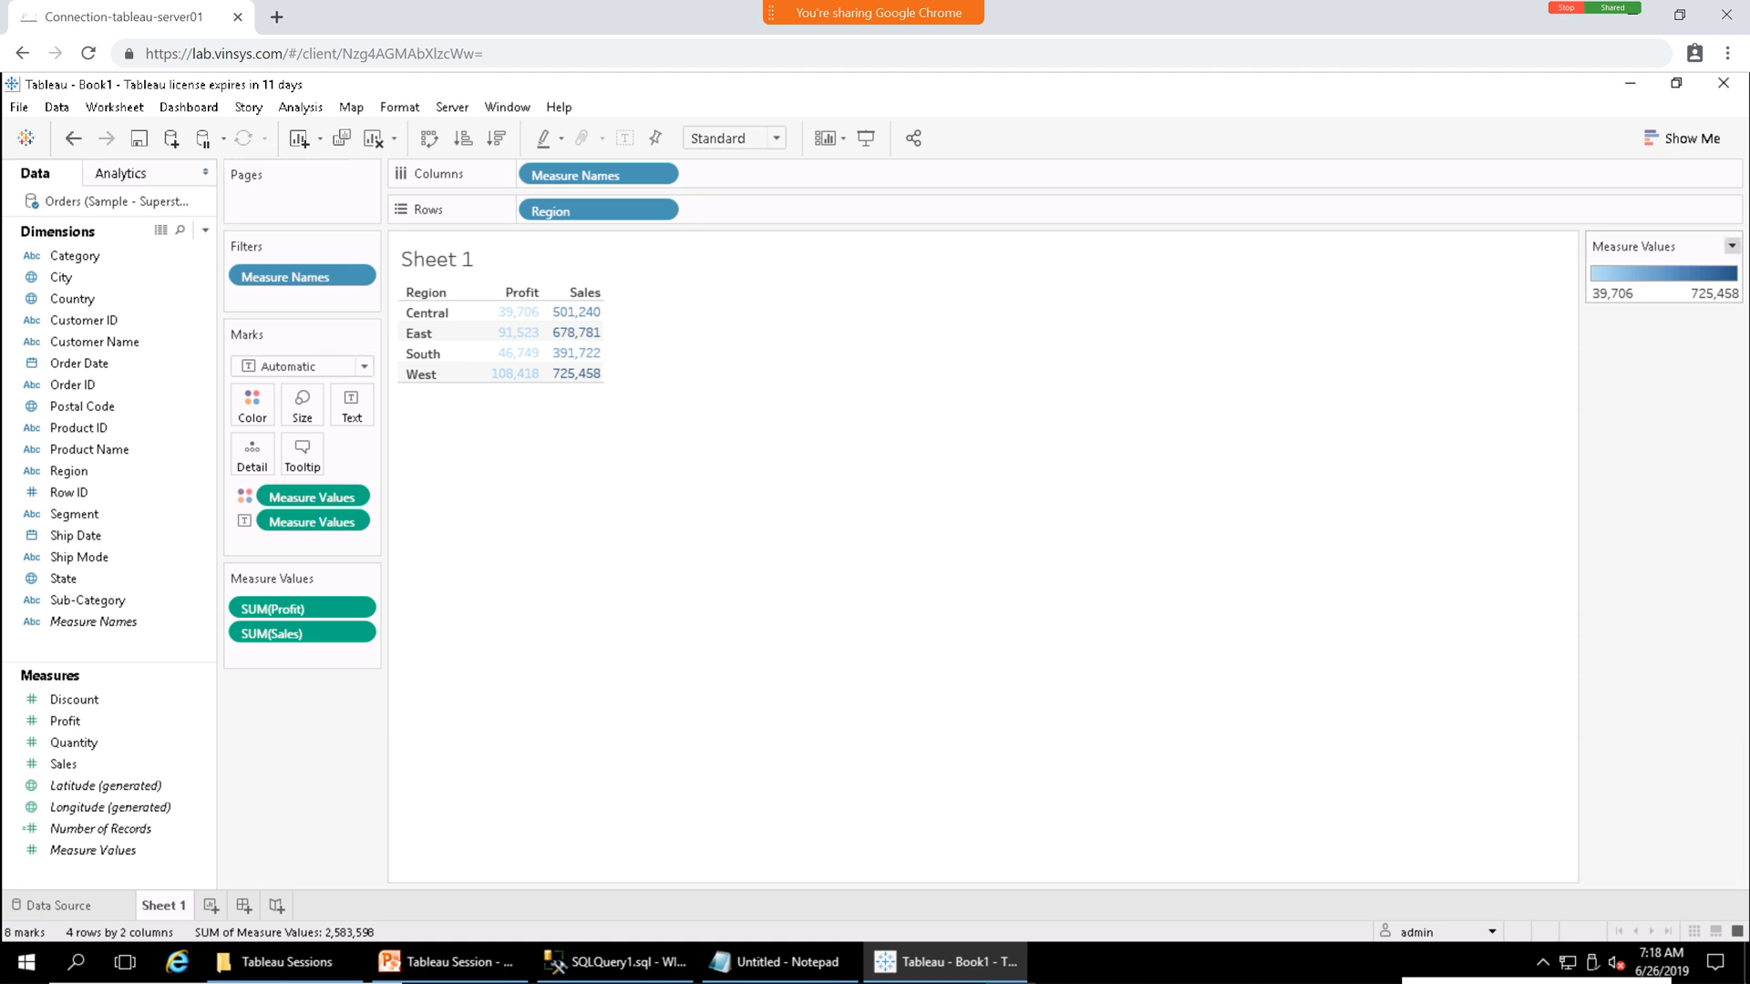
{"action": "left_click", "coordinate": [1731, 246]}
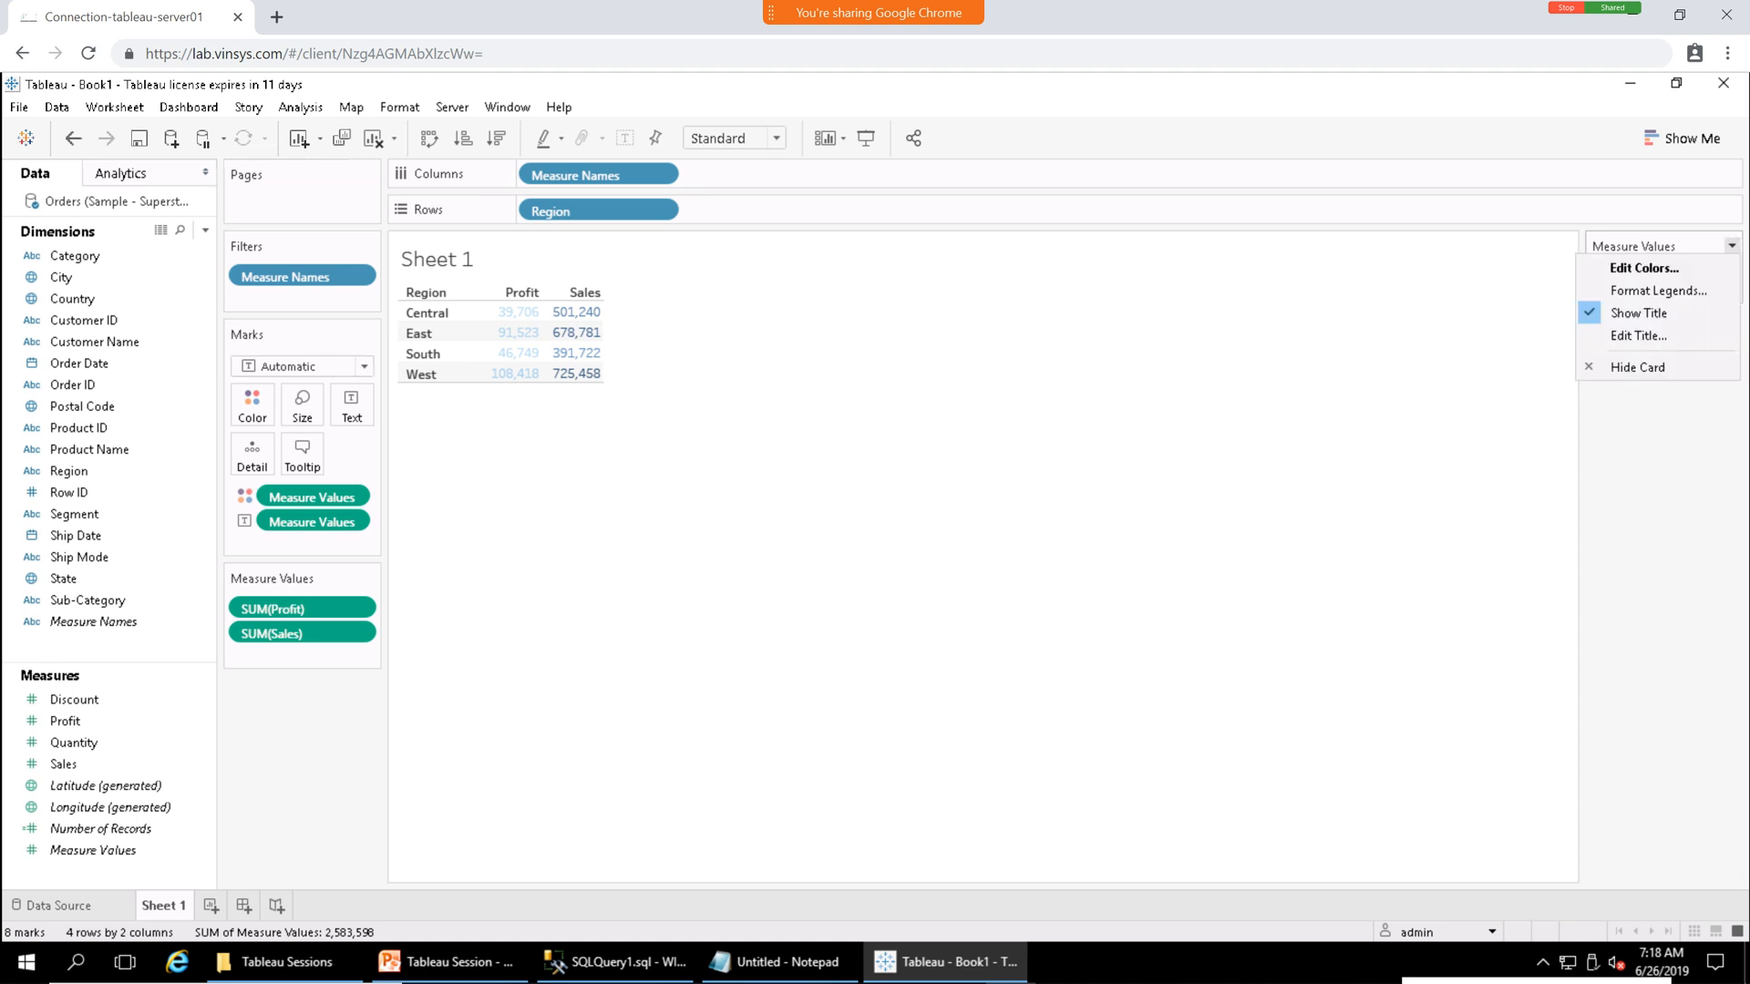
{"action": "key", "text": "Escape"}
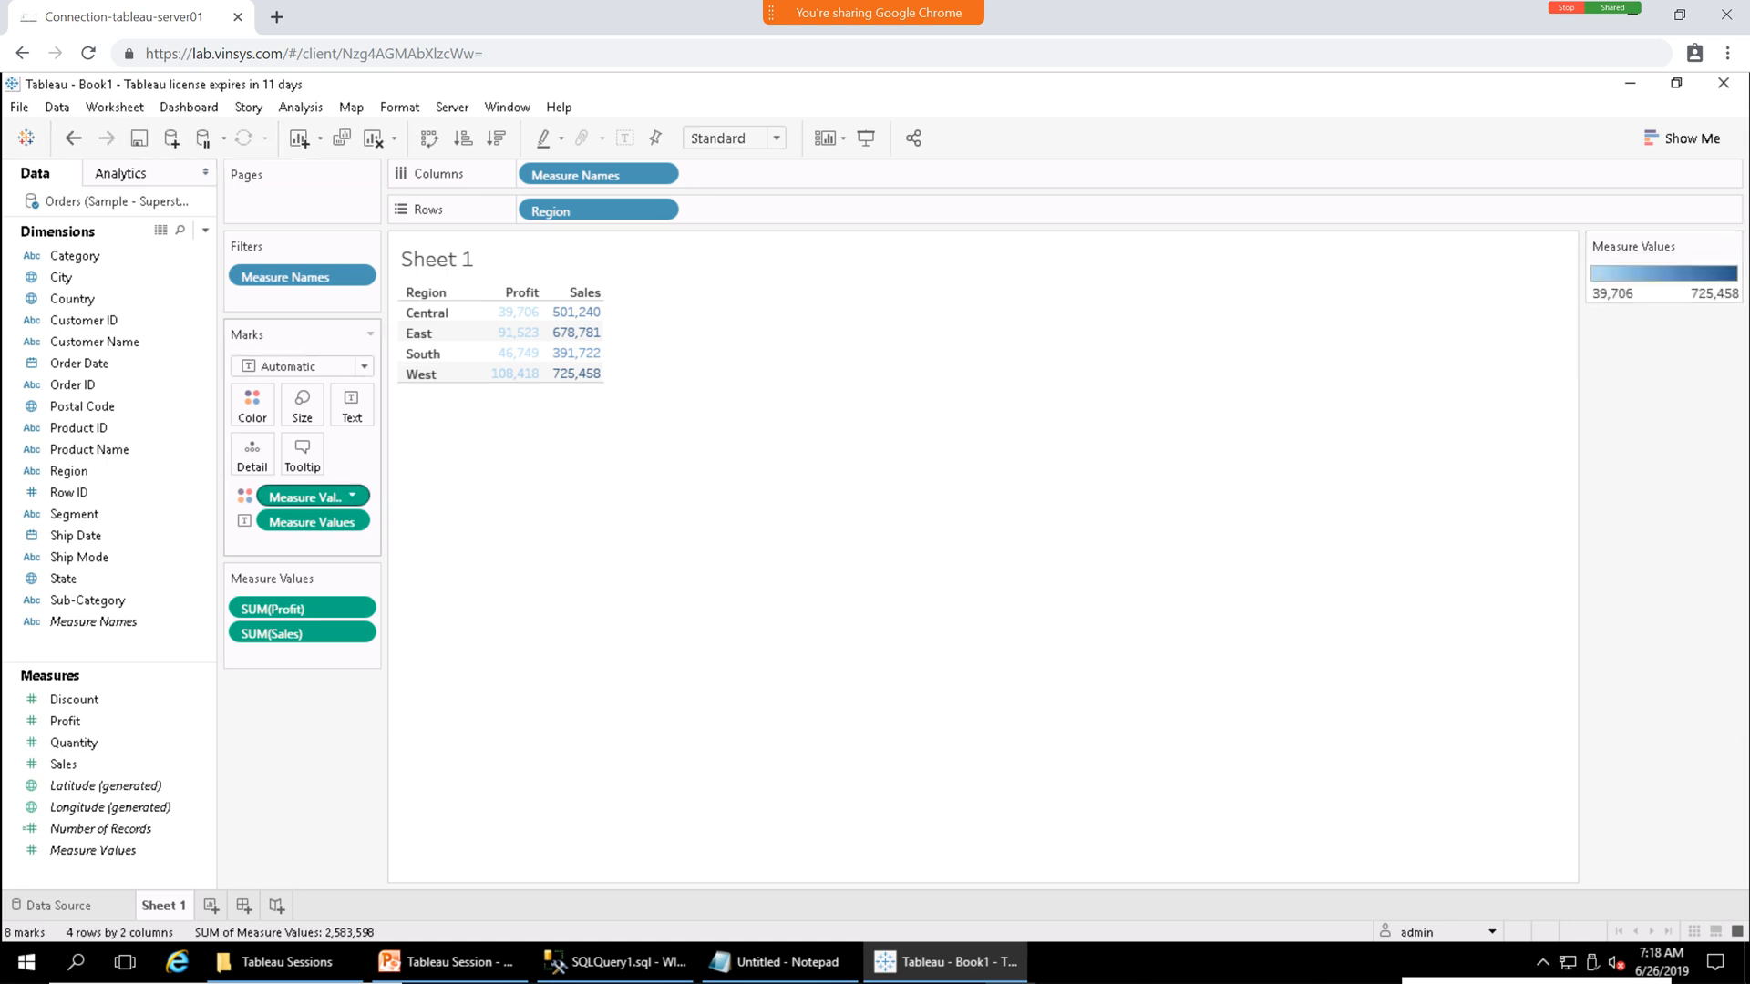
{"action": "left_click", "coordinate": [352, 496]}
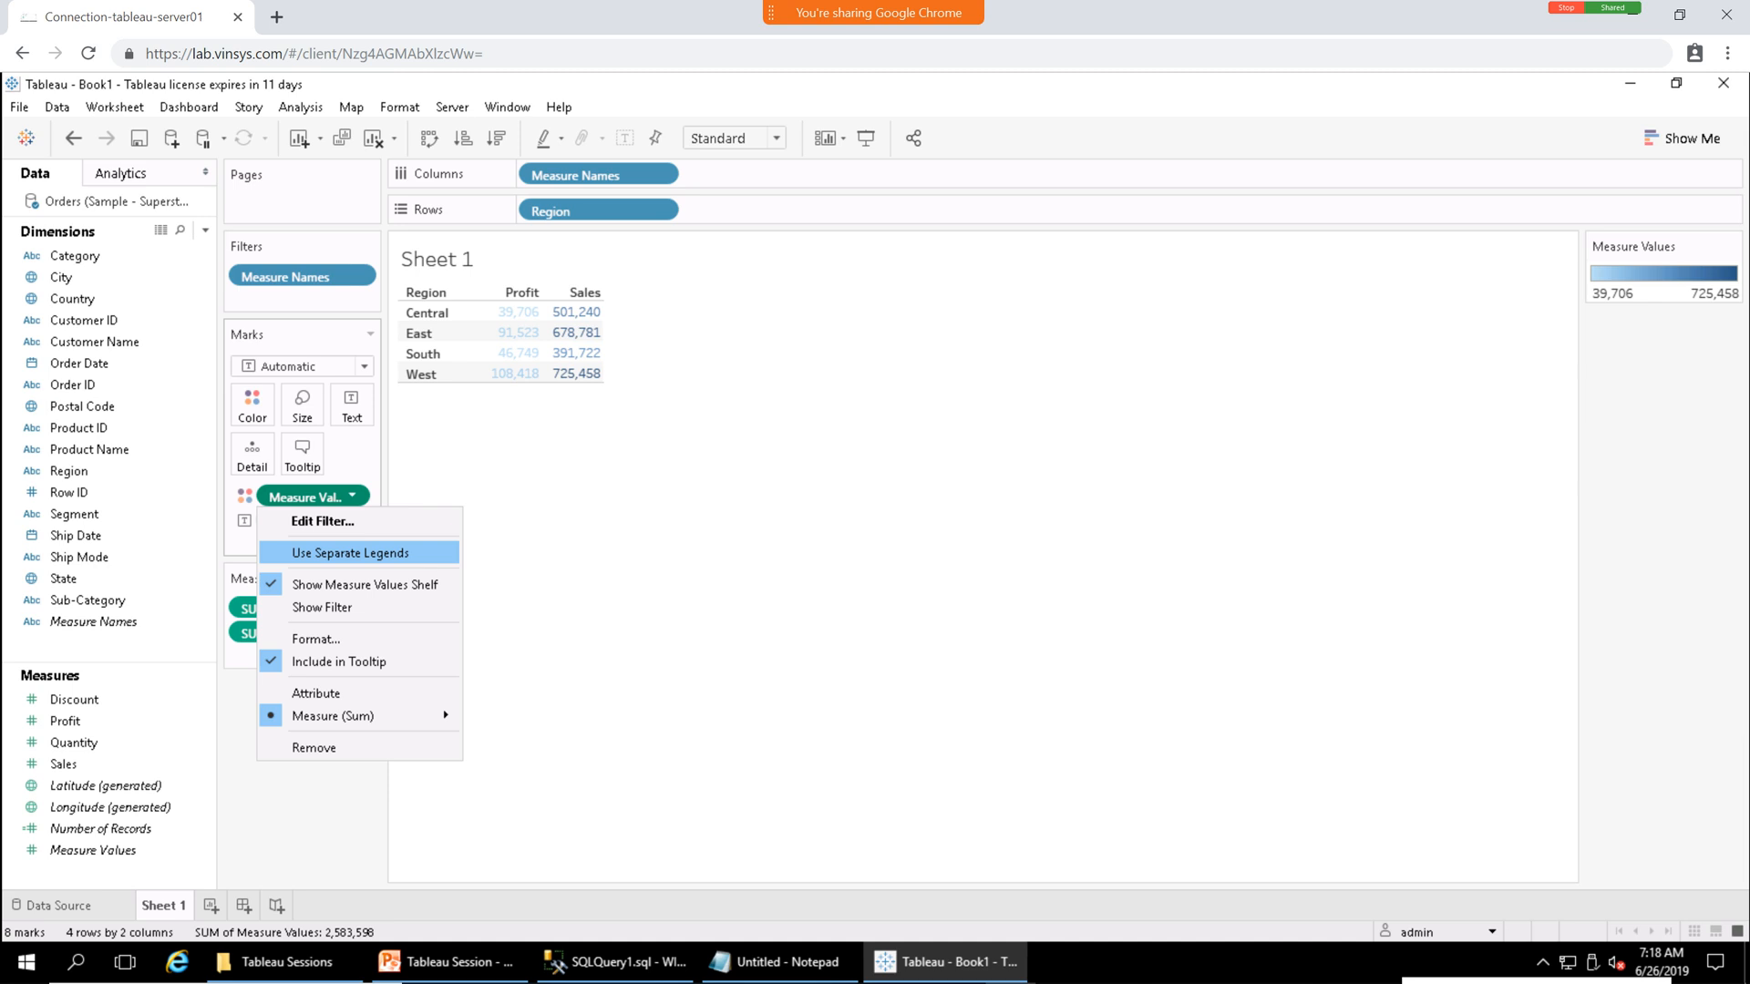
{"action": "left_click", "coordinate": [350, 552]}
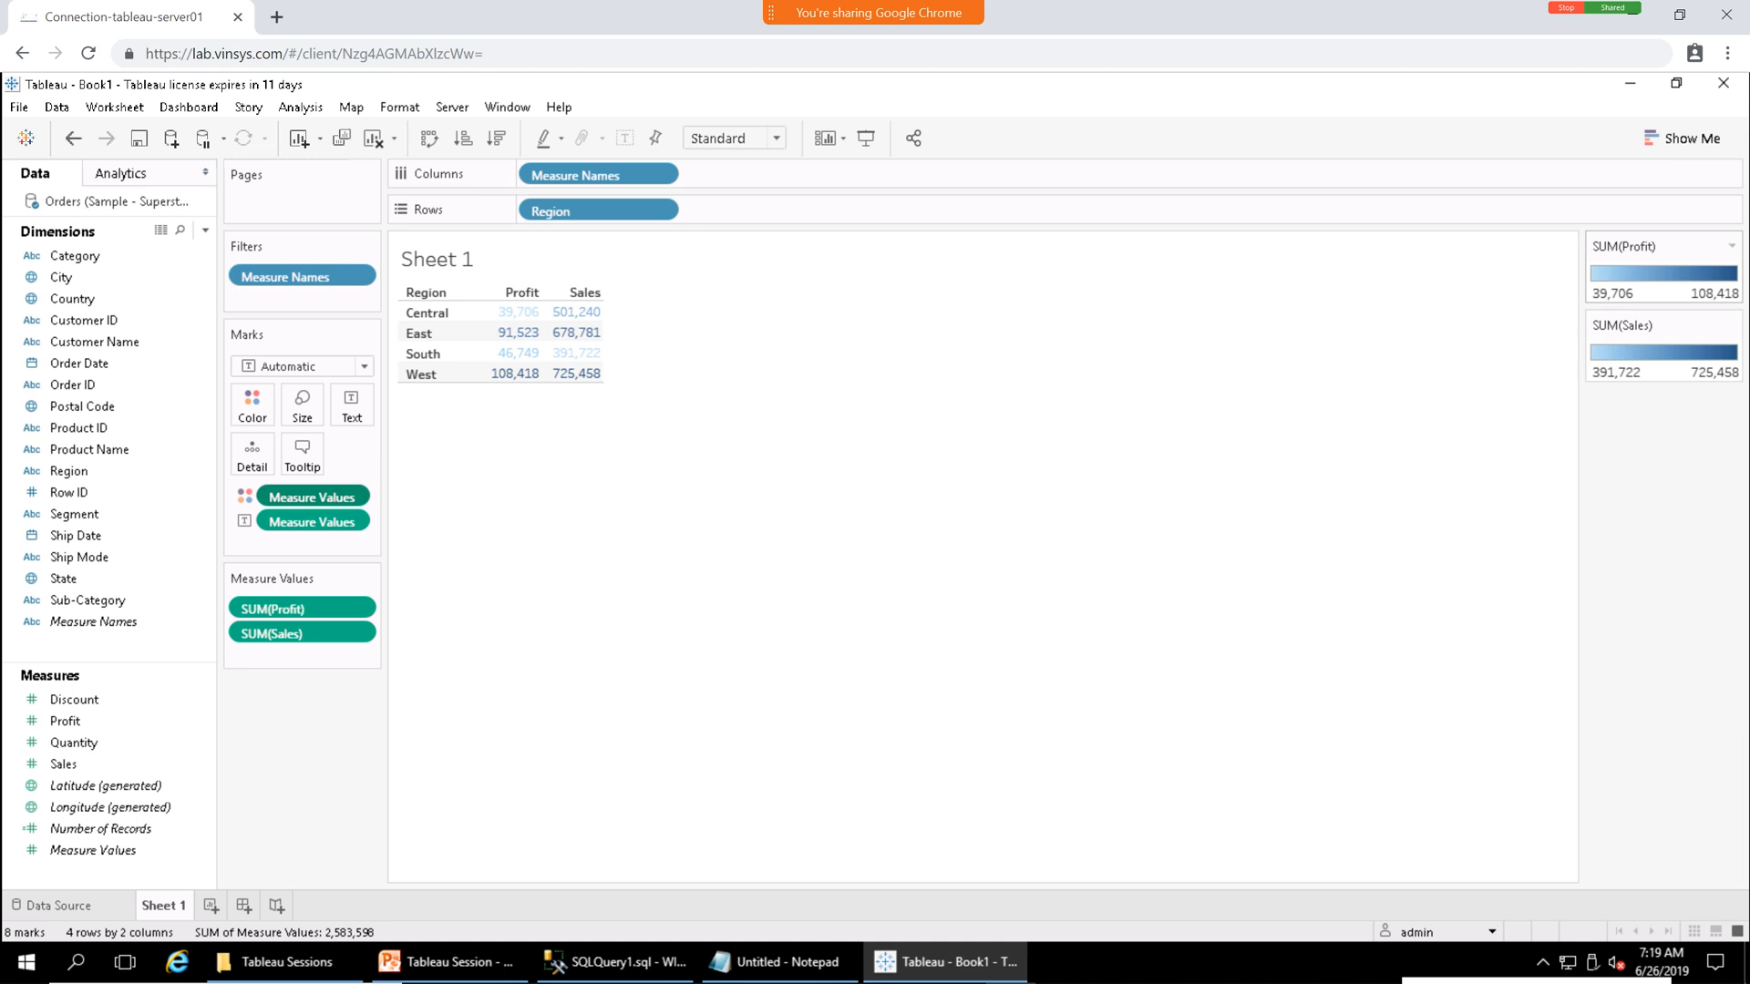
Change the Profit legend's color to orange #ff5500 as a custom sequential palette and apply it.
{"action": "left_click", "coordinate": [1730, 246]}
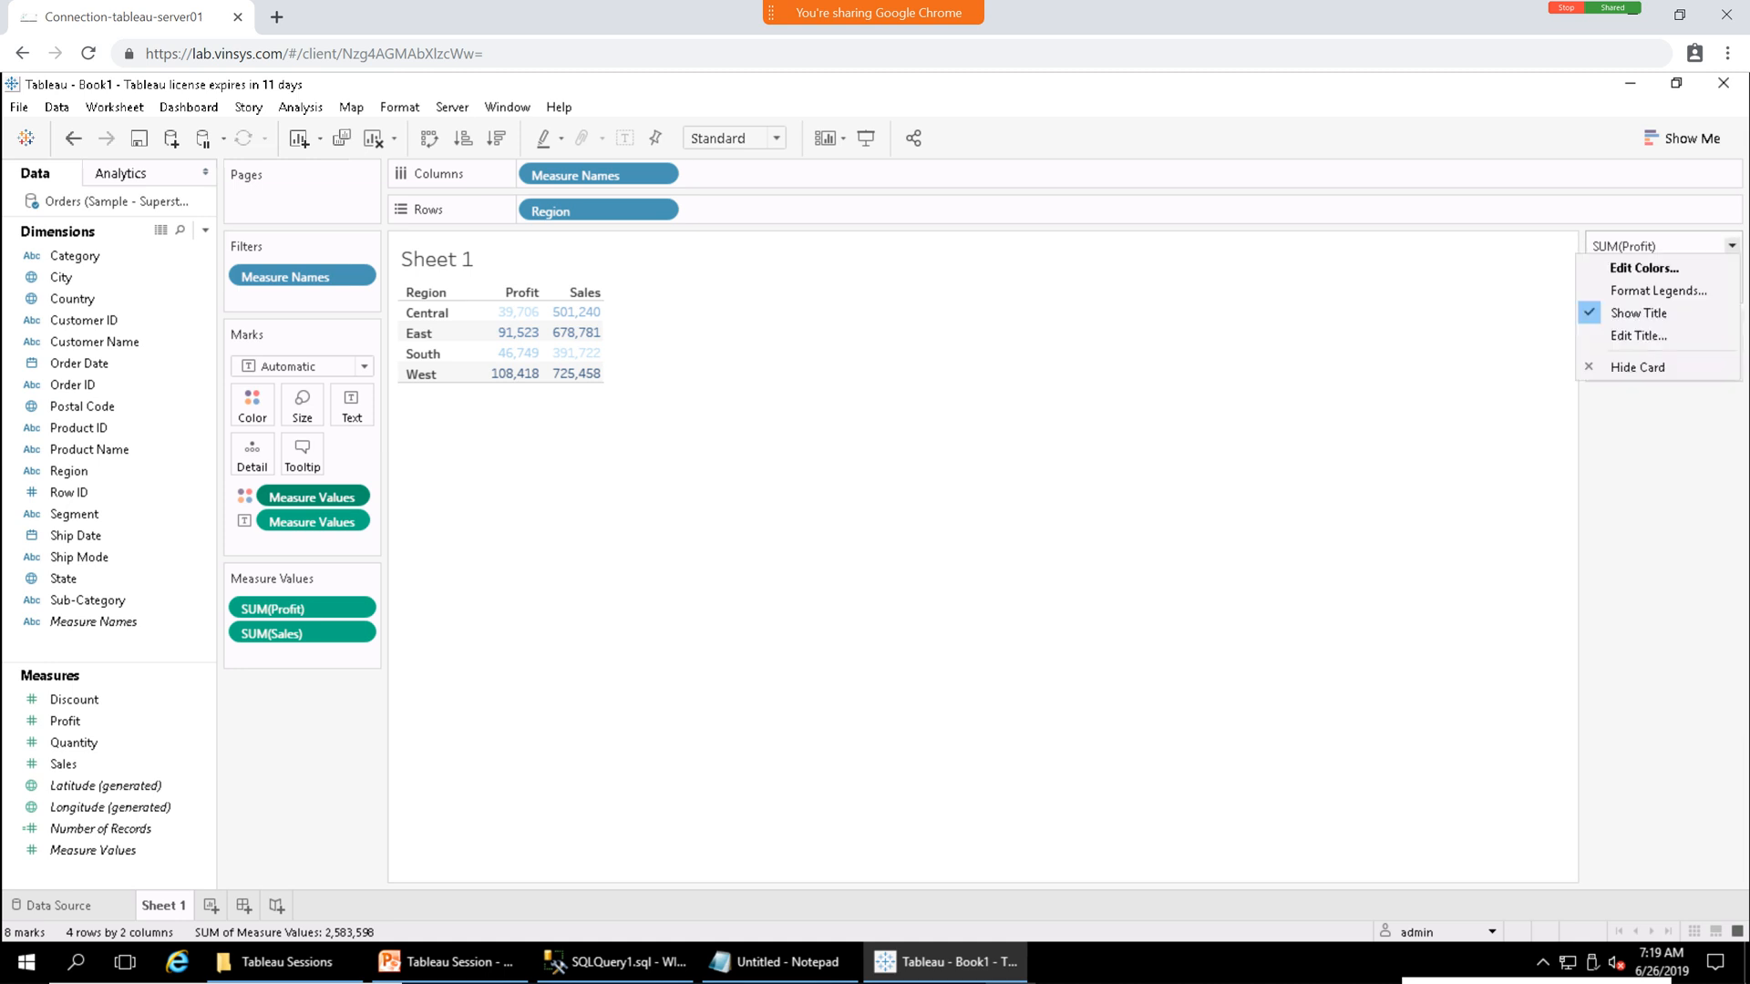
{"action": "left_click", "coordinate": [1643, 267]}
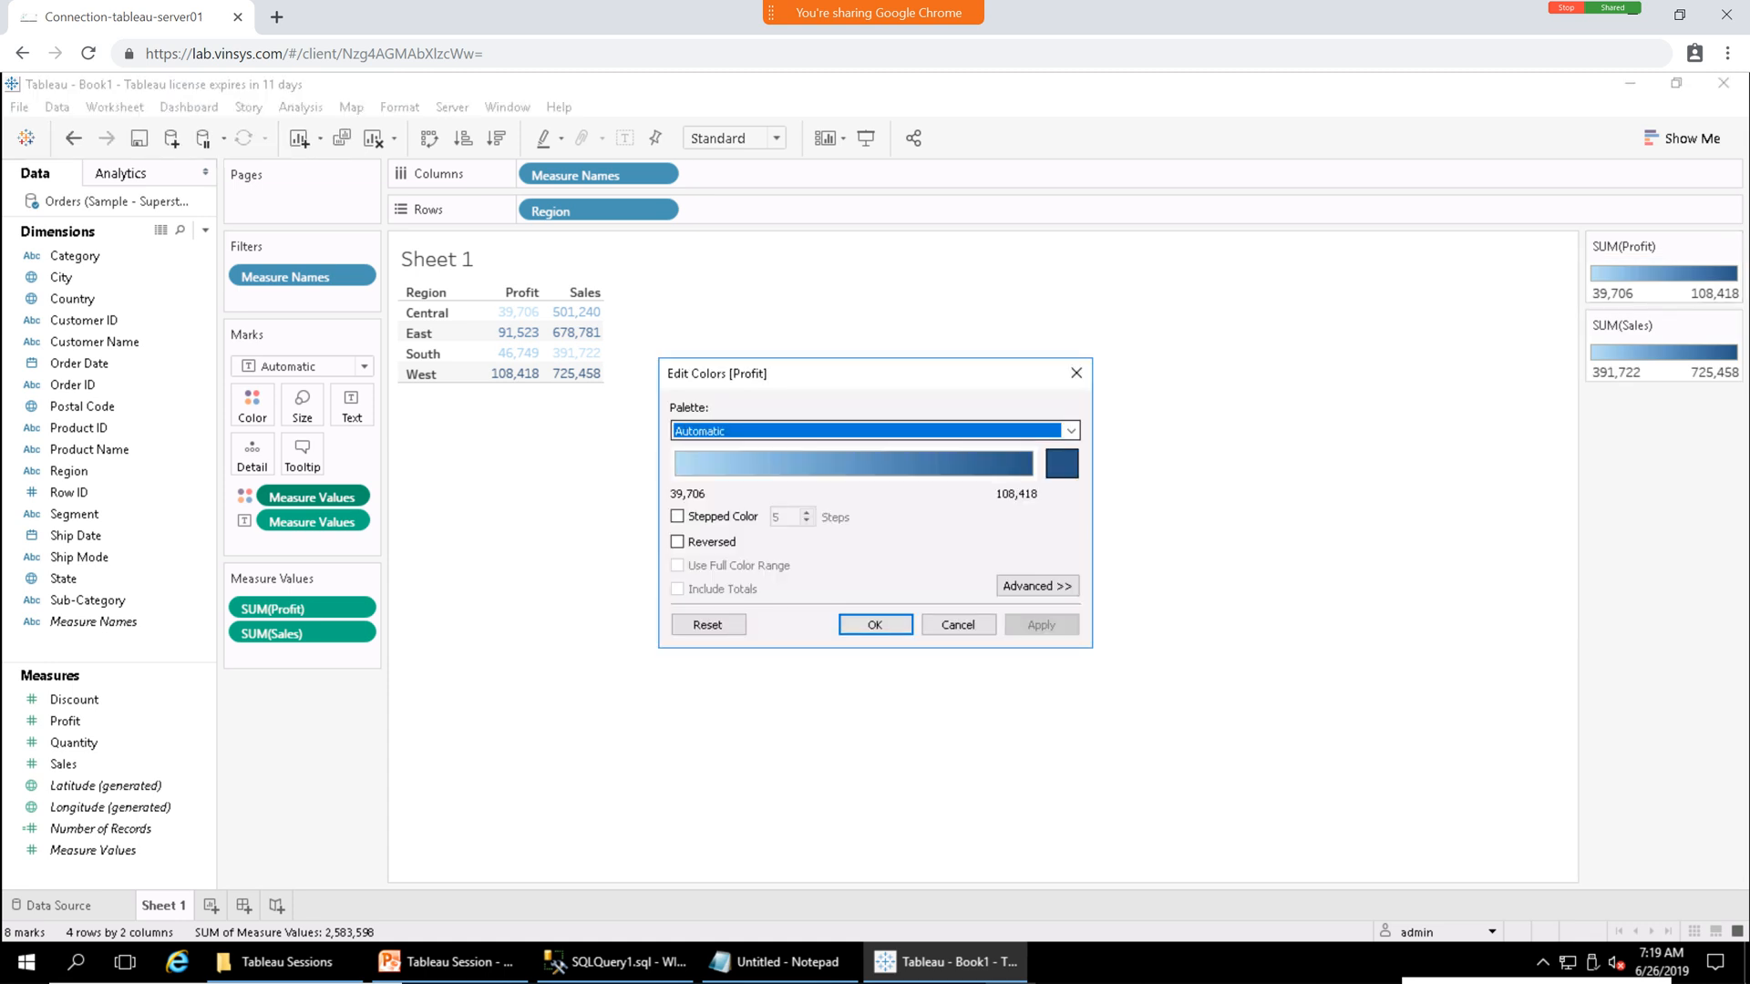
{"action": "left_click", "coordinate": [1061, 464]}
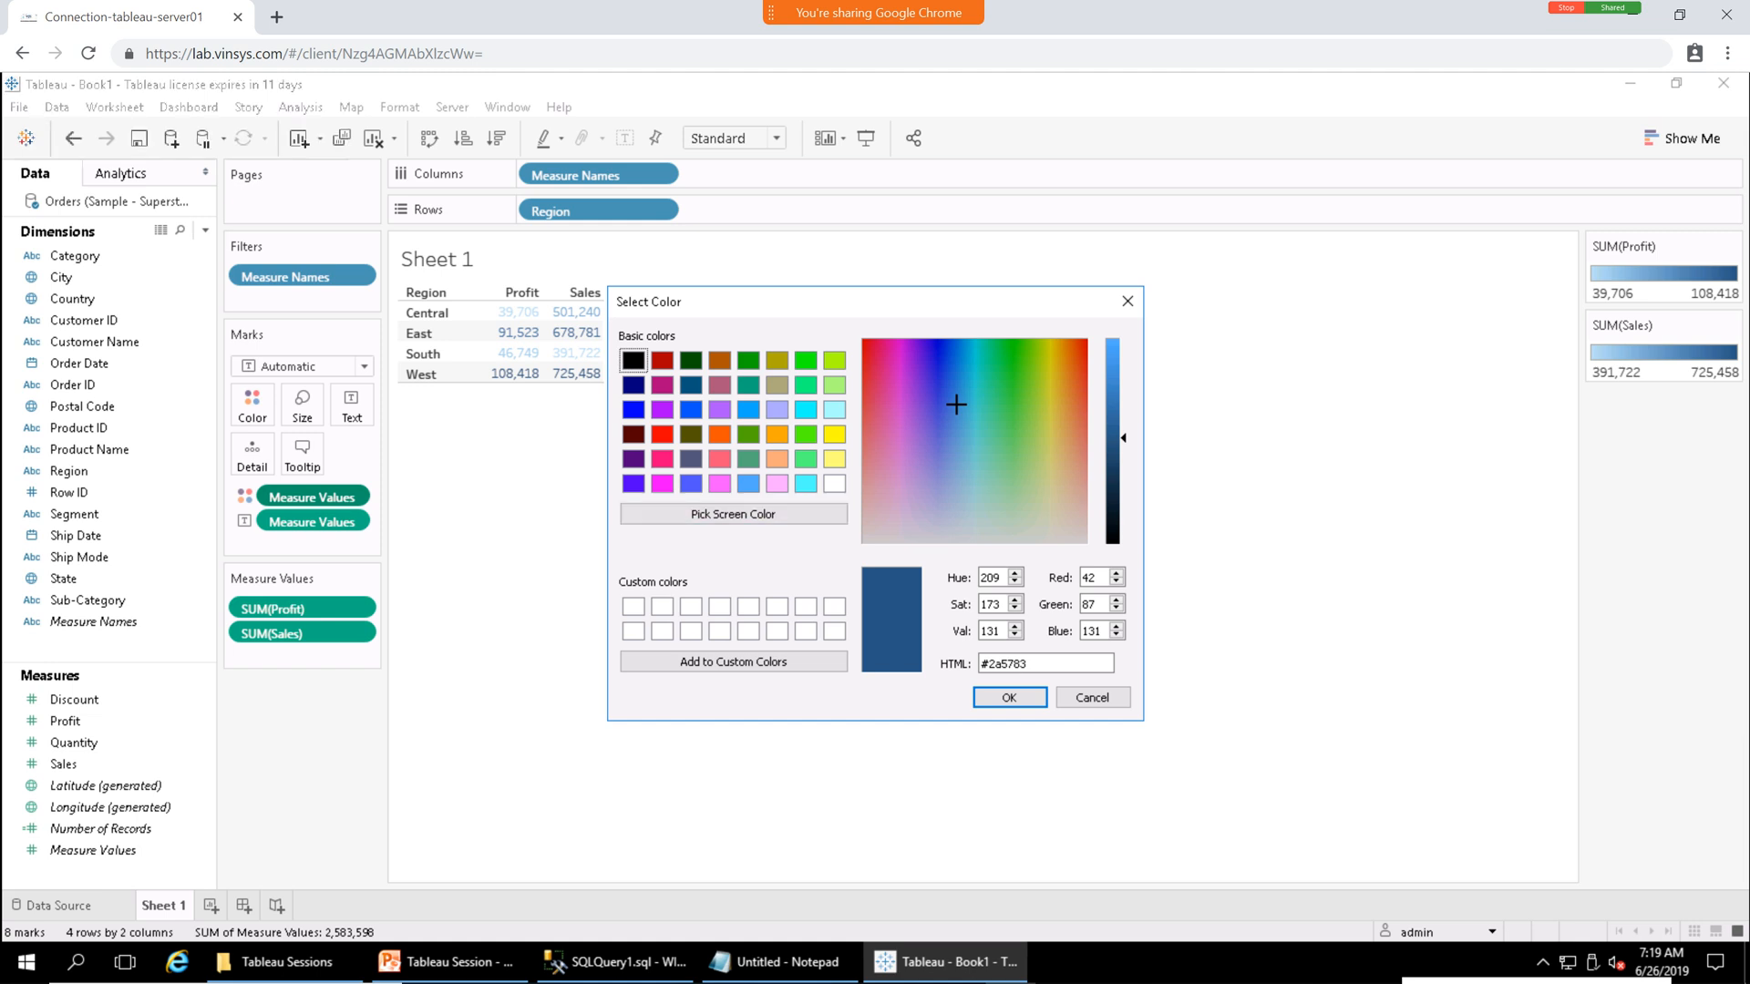
{"action": "left_click", "coordinate": [1073, 375]}
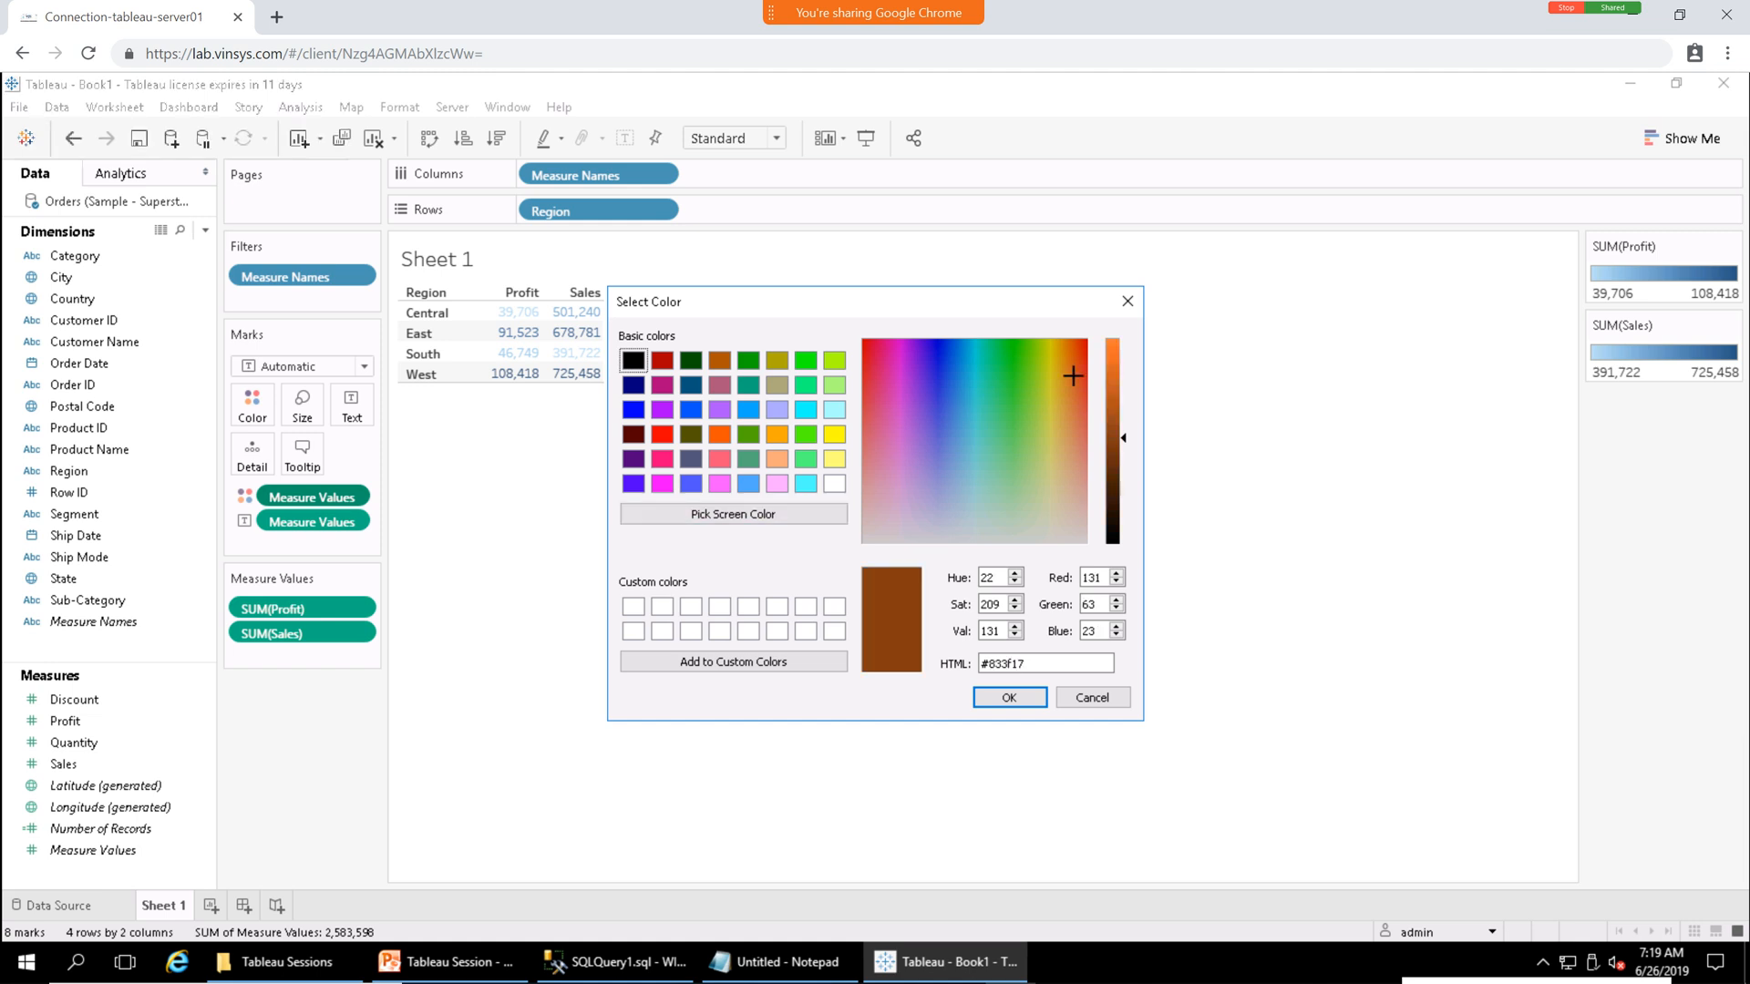
{"action": "left_click", "coordinate": [719, 435]}
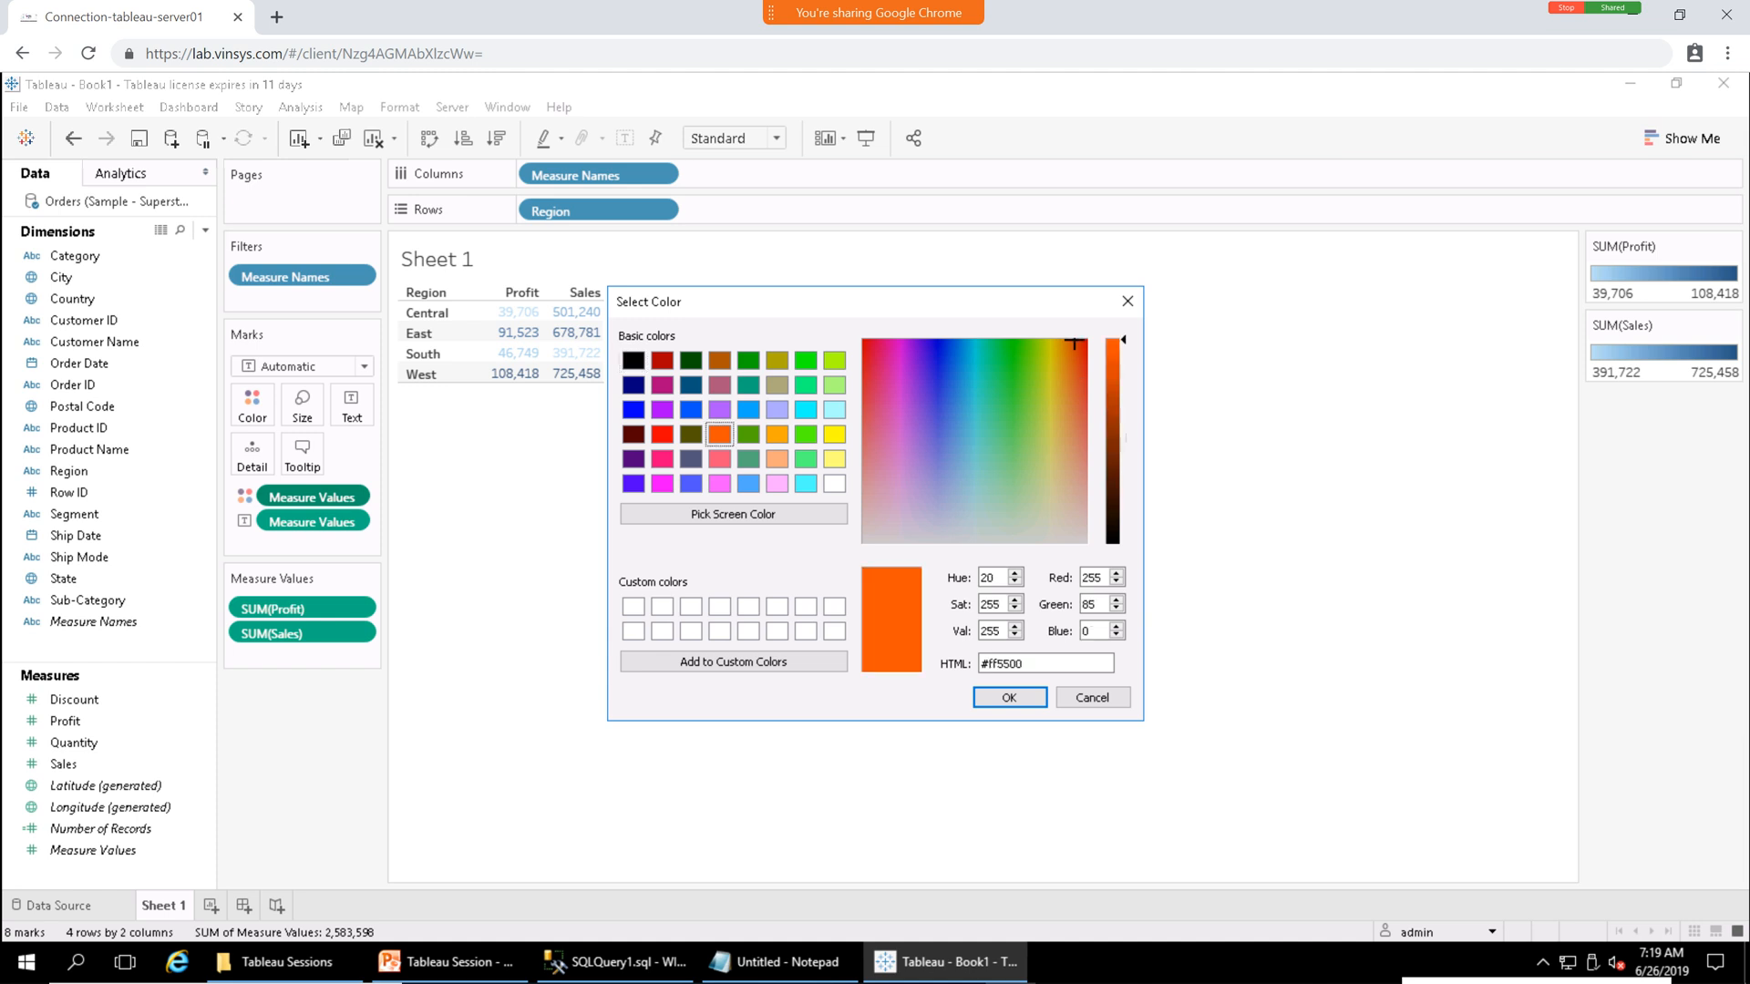
{"action": "key", "text": "Return"}
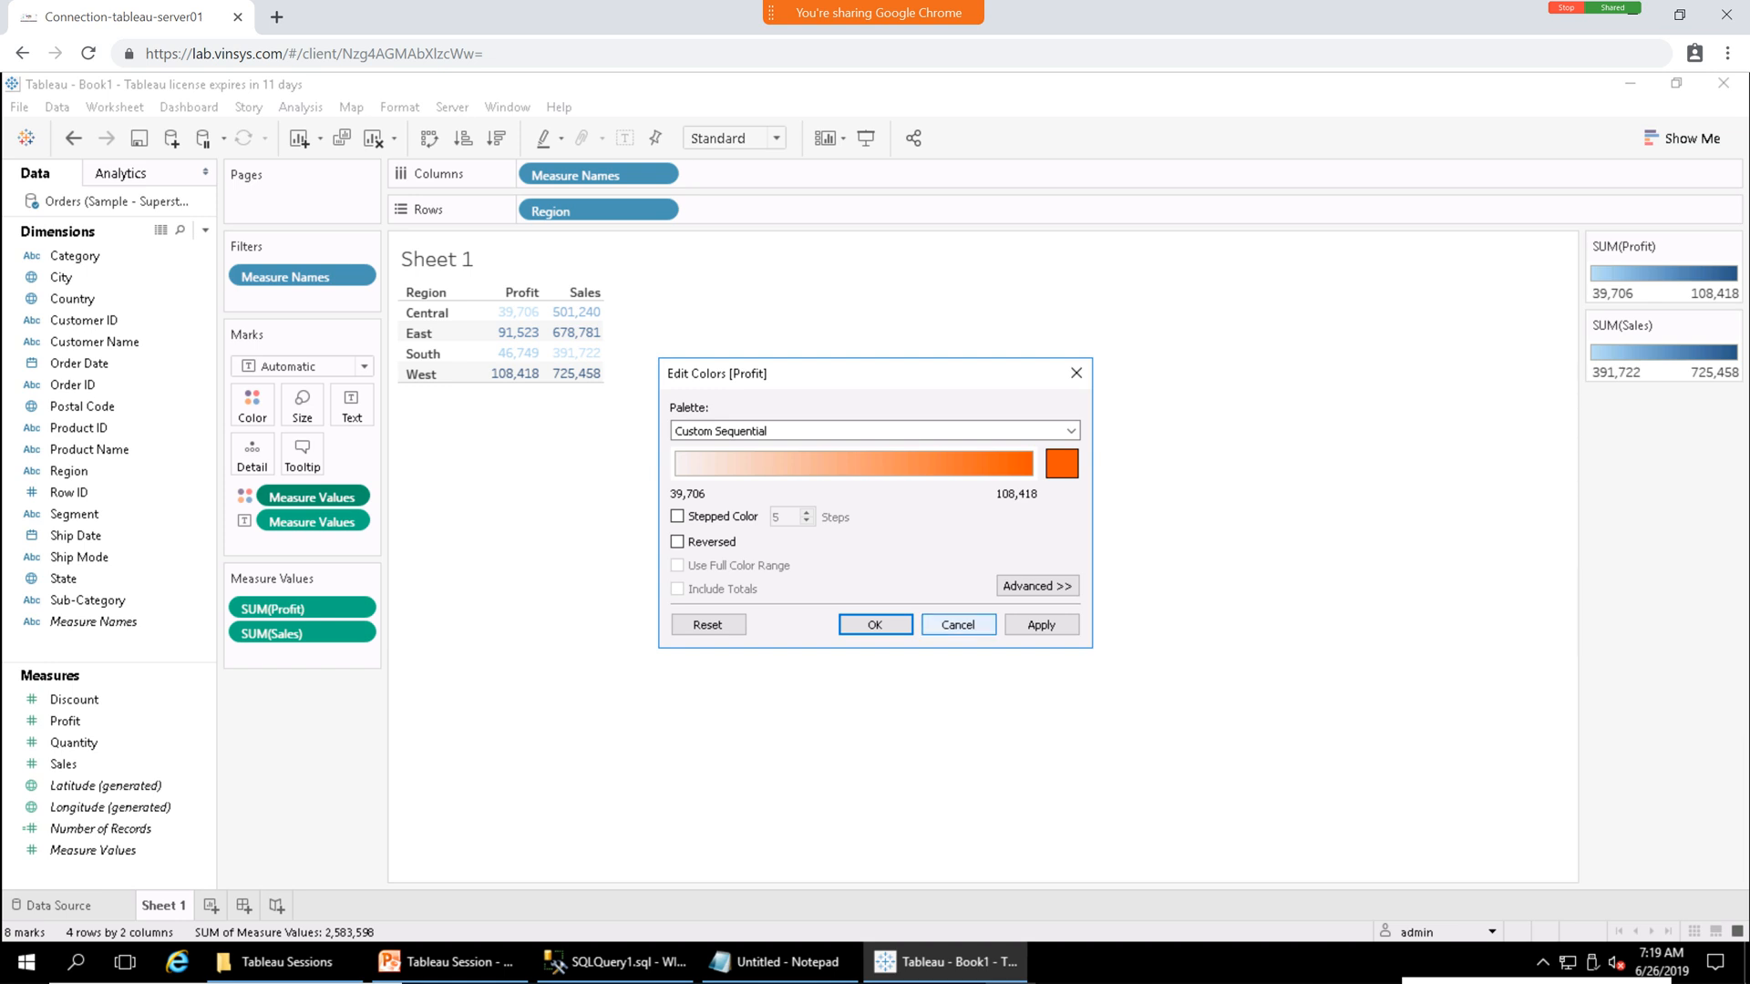
{"action": "left_click", "coordinate": [1040, 624]}
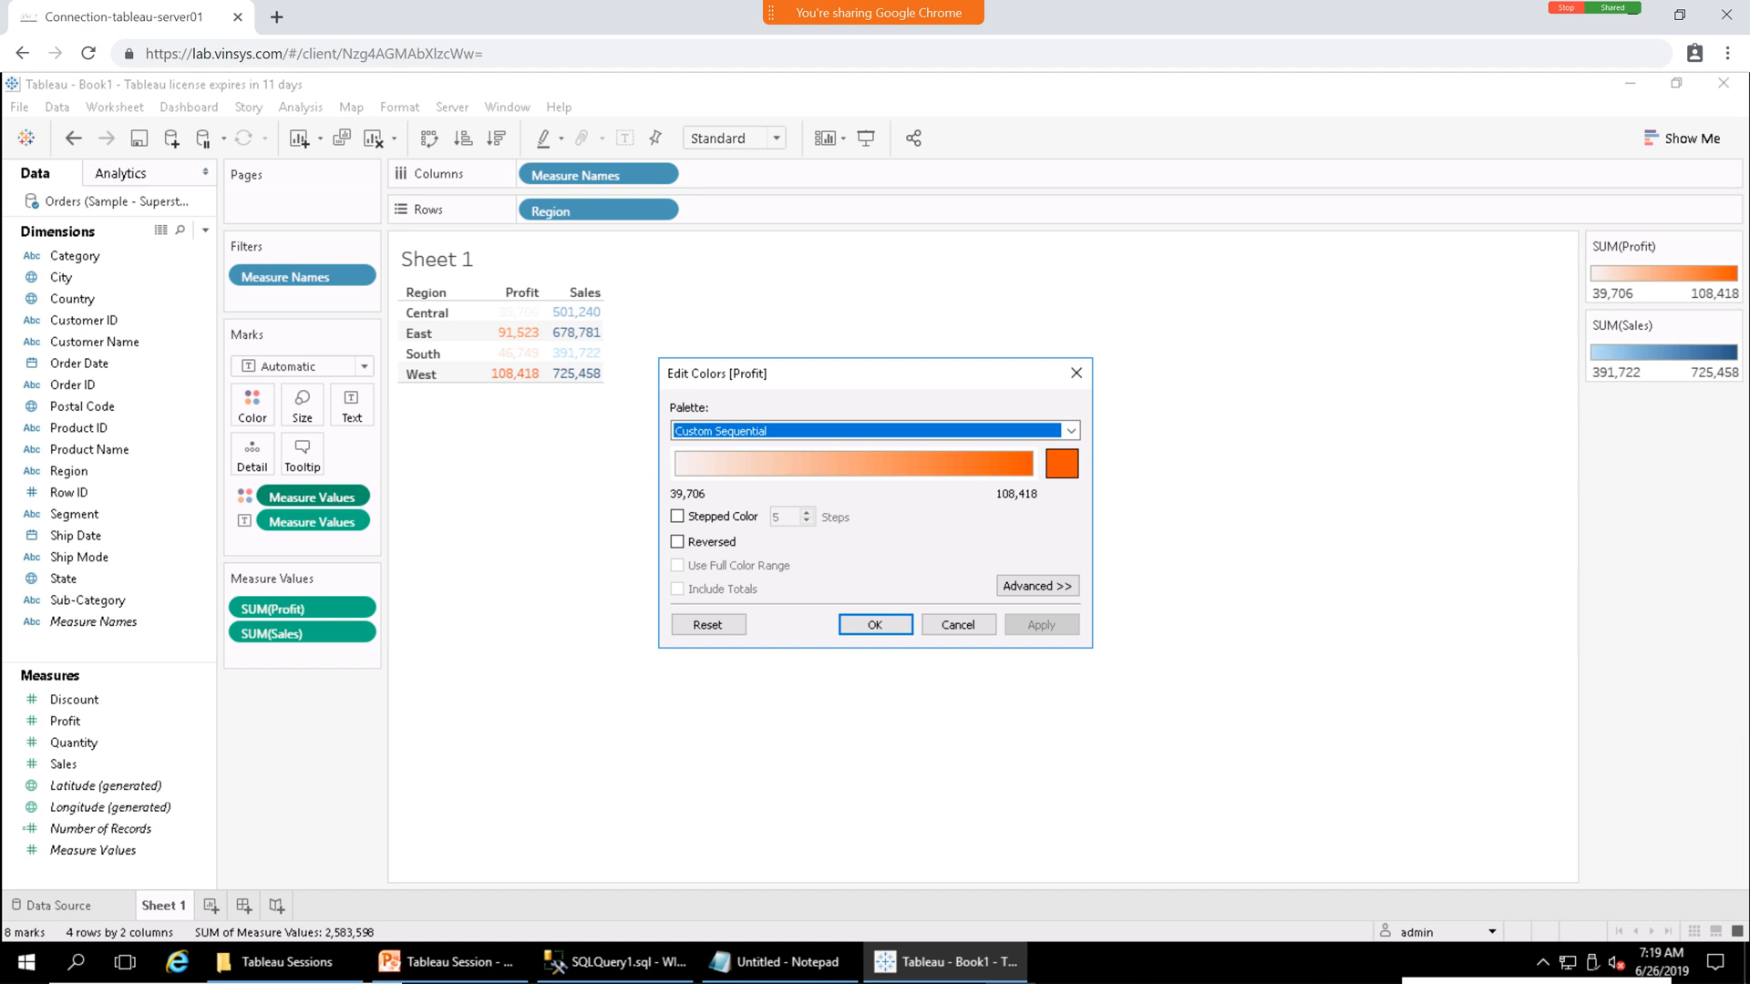
{"action": "left_click", "coordinate": [874, 624]}
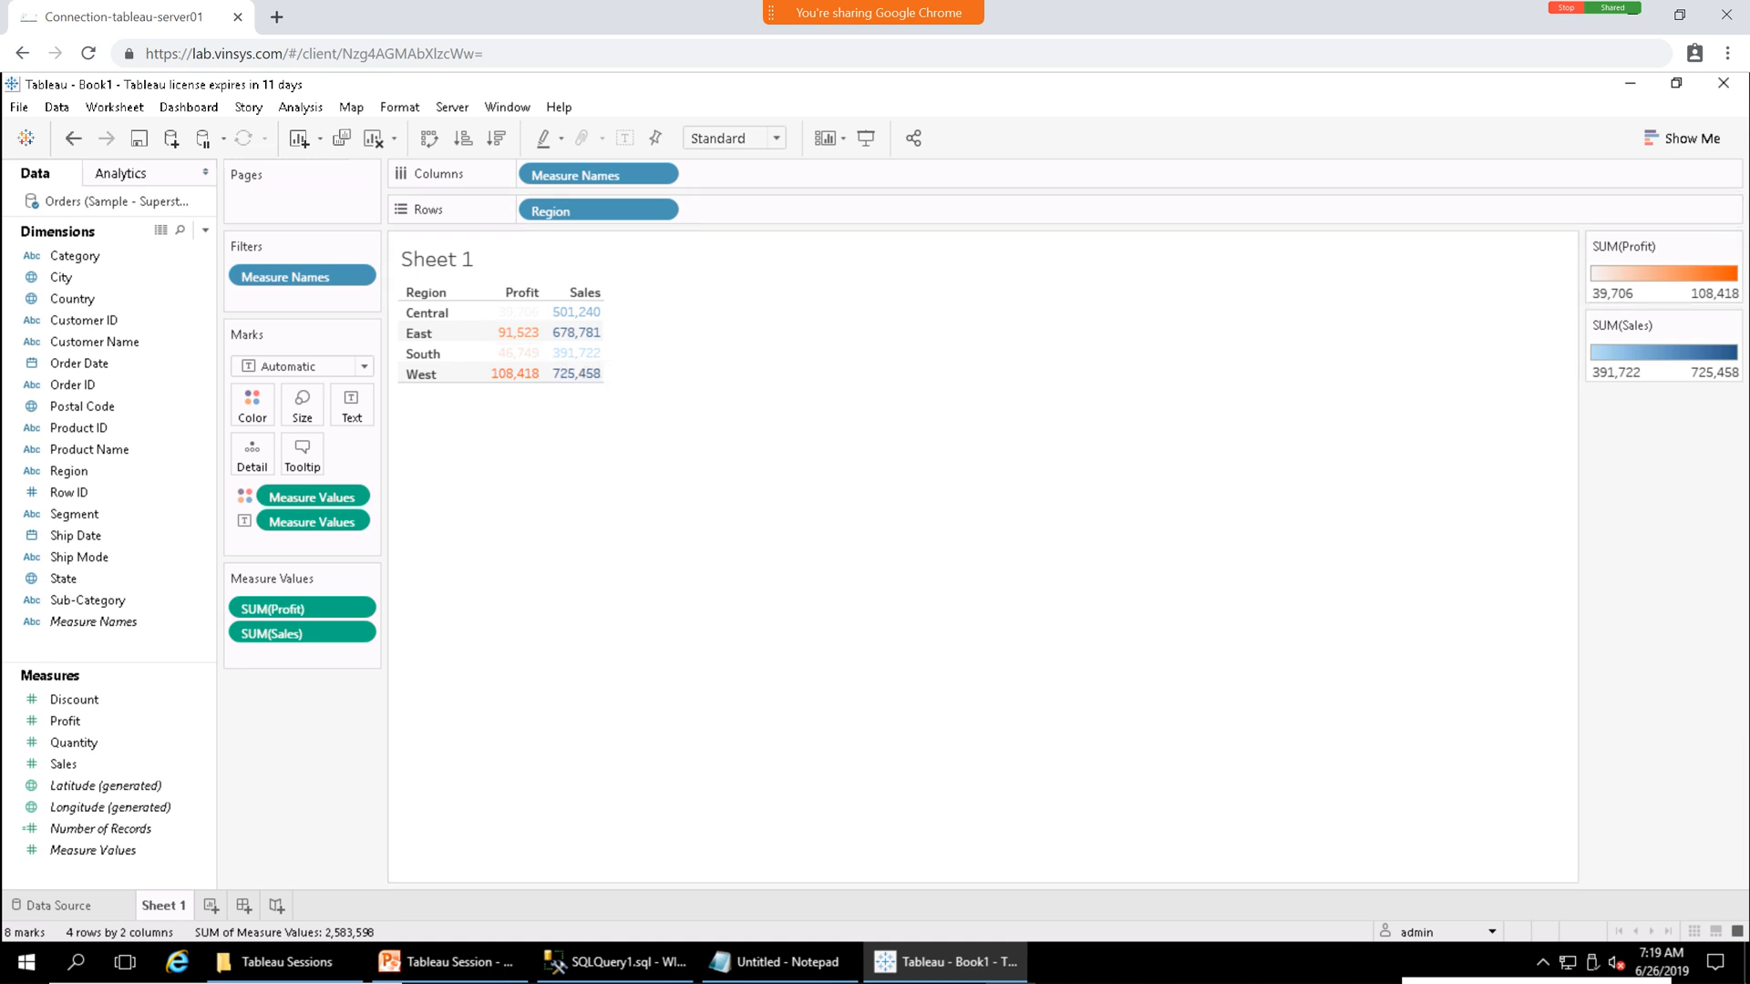
Set the Profit legend's palette to Red-Green Diverging with stepped color in 5 steps and apply it.
{"action": "left_click", "coordinate": [1730, 245]}
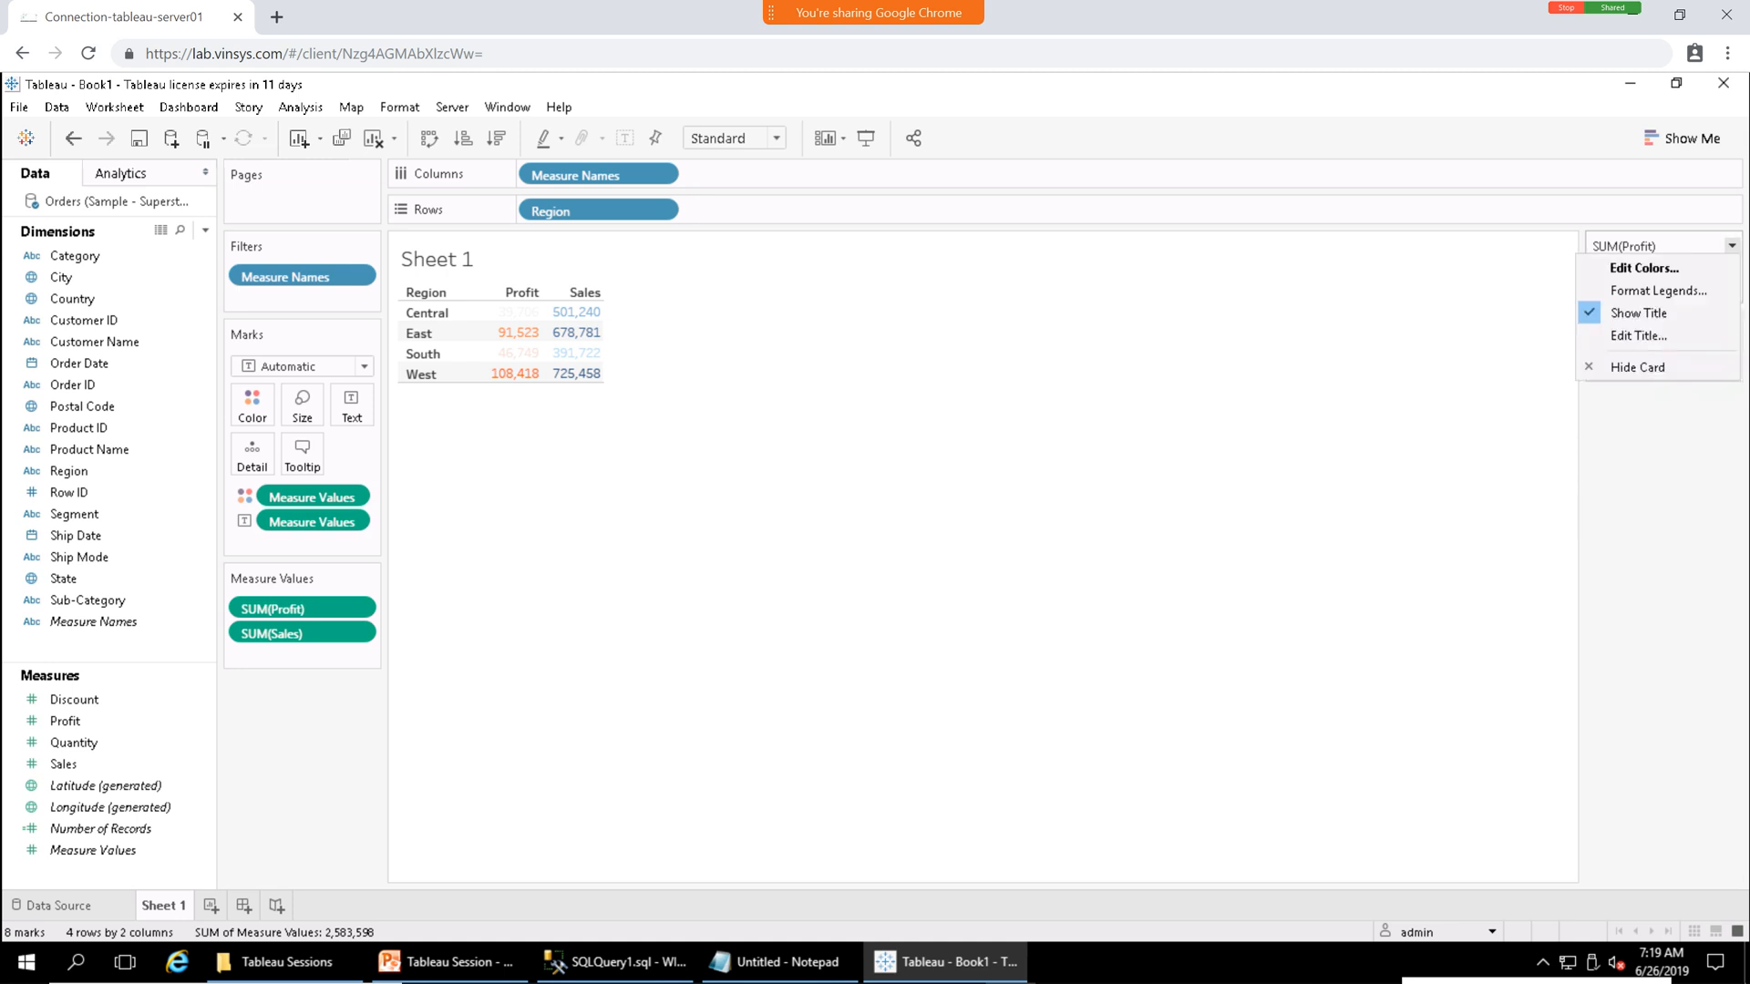
{"action": "left_click", "coordinate": [1643, 267]}
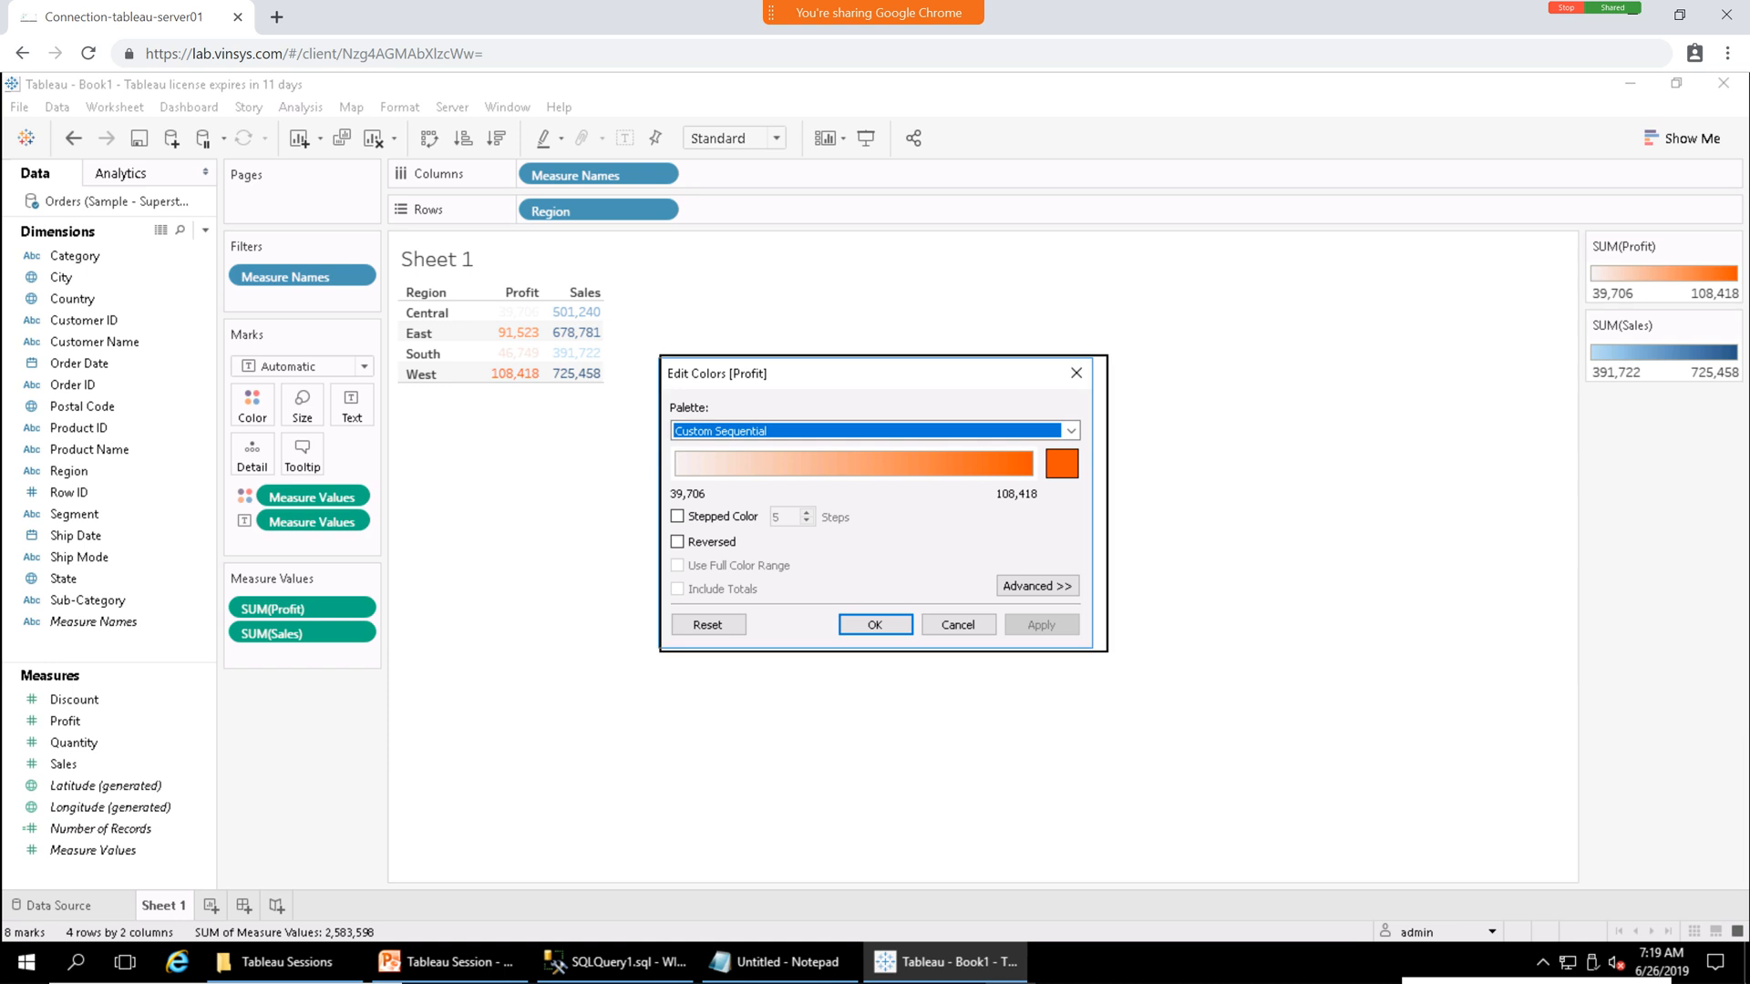
{"action": "left_click_drag", "start_coordinate": [875, 373], "coordinate": [1009, 358]}
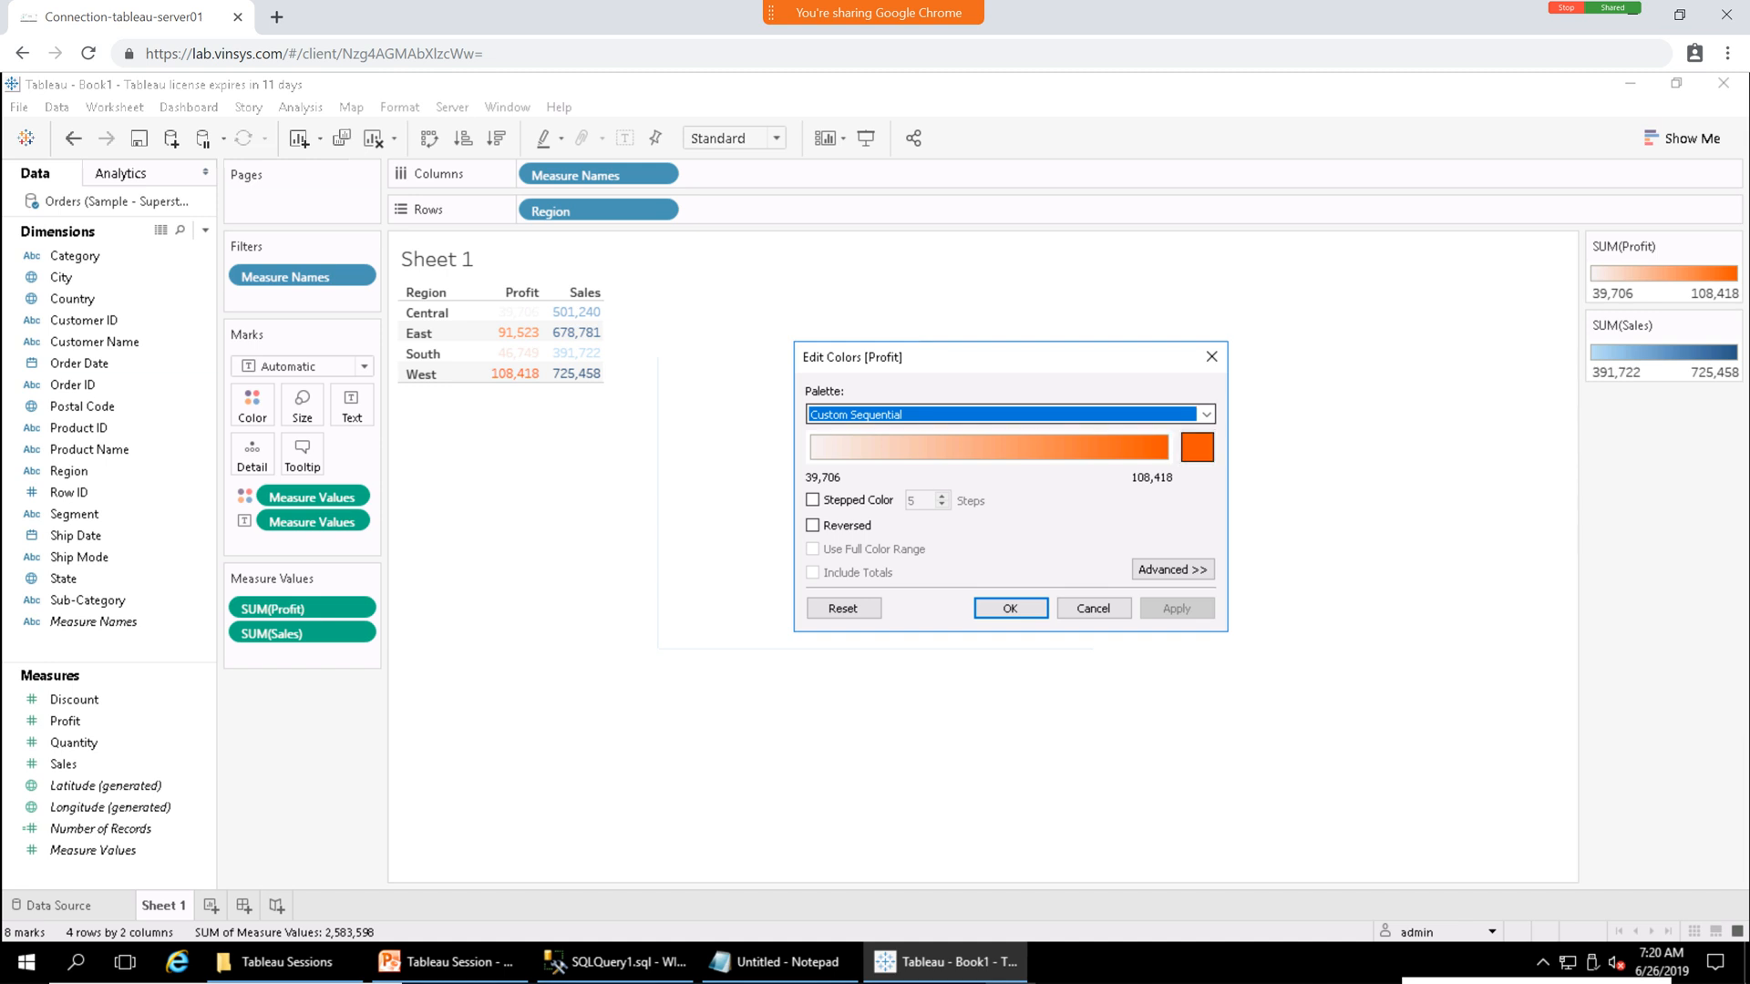
{"action": "left_click", "coordinate": [1206, 413]}
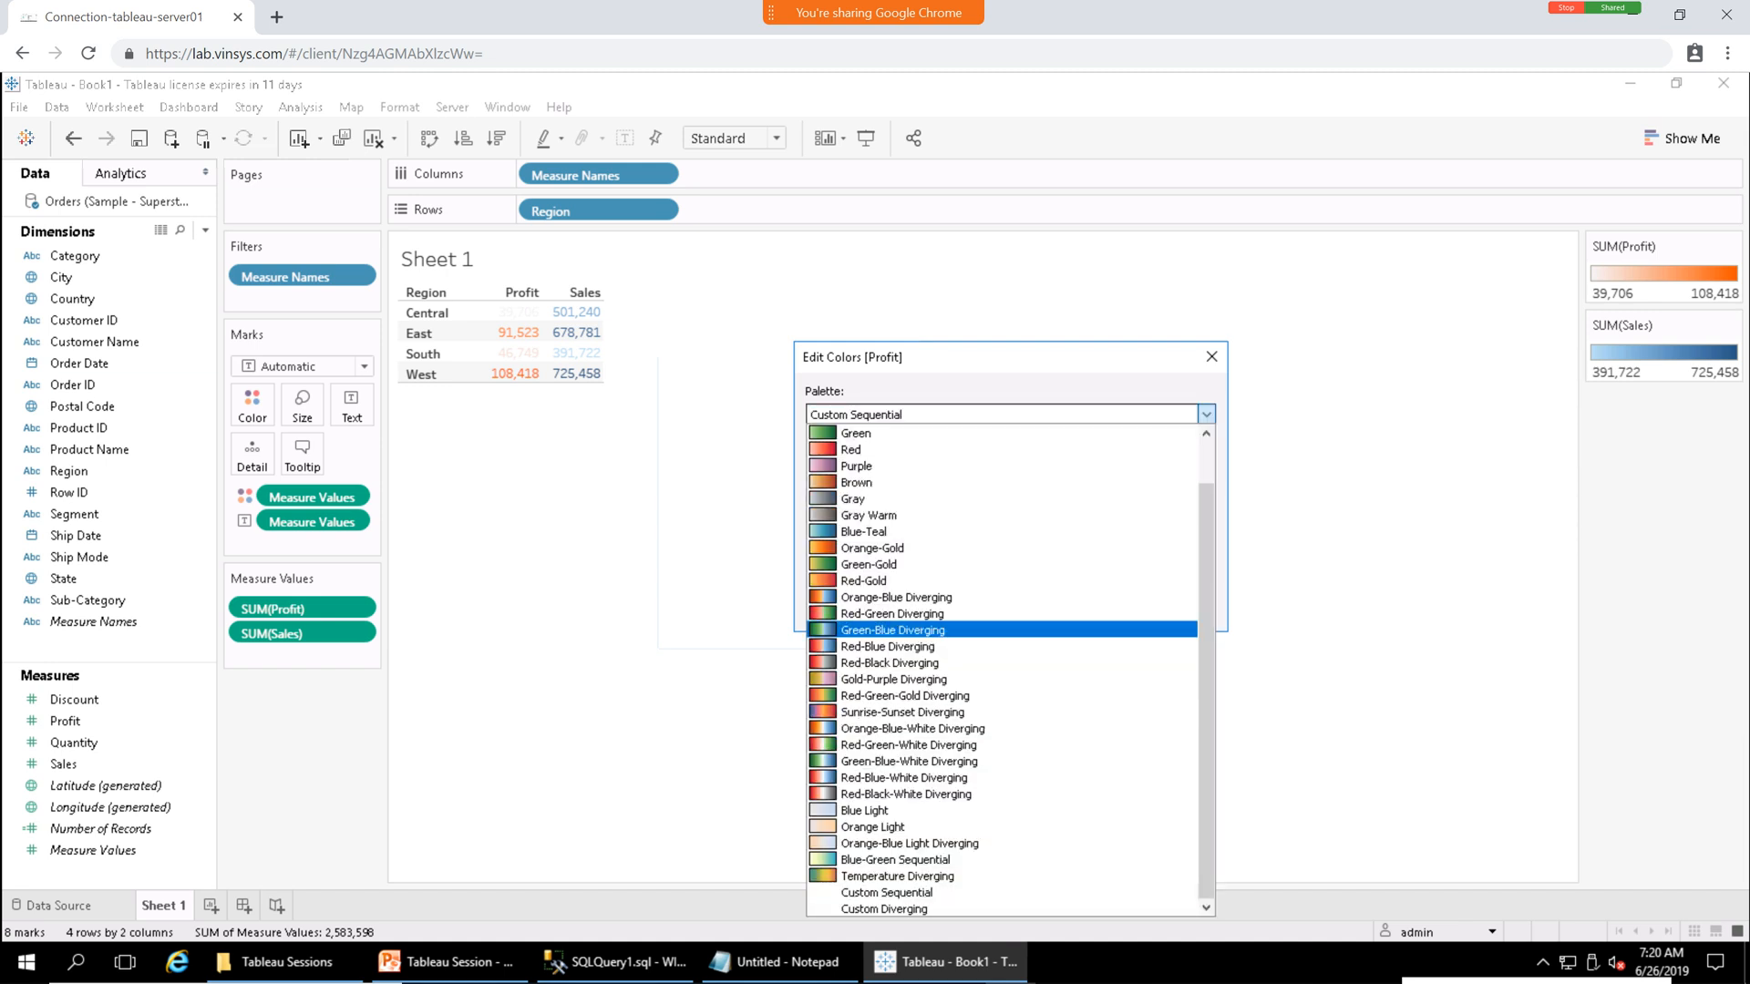
{"action": "scroll", "coordinate": [1002, 670], "scroll_direction": "up", "scroll_amount": 1}
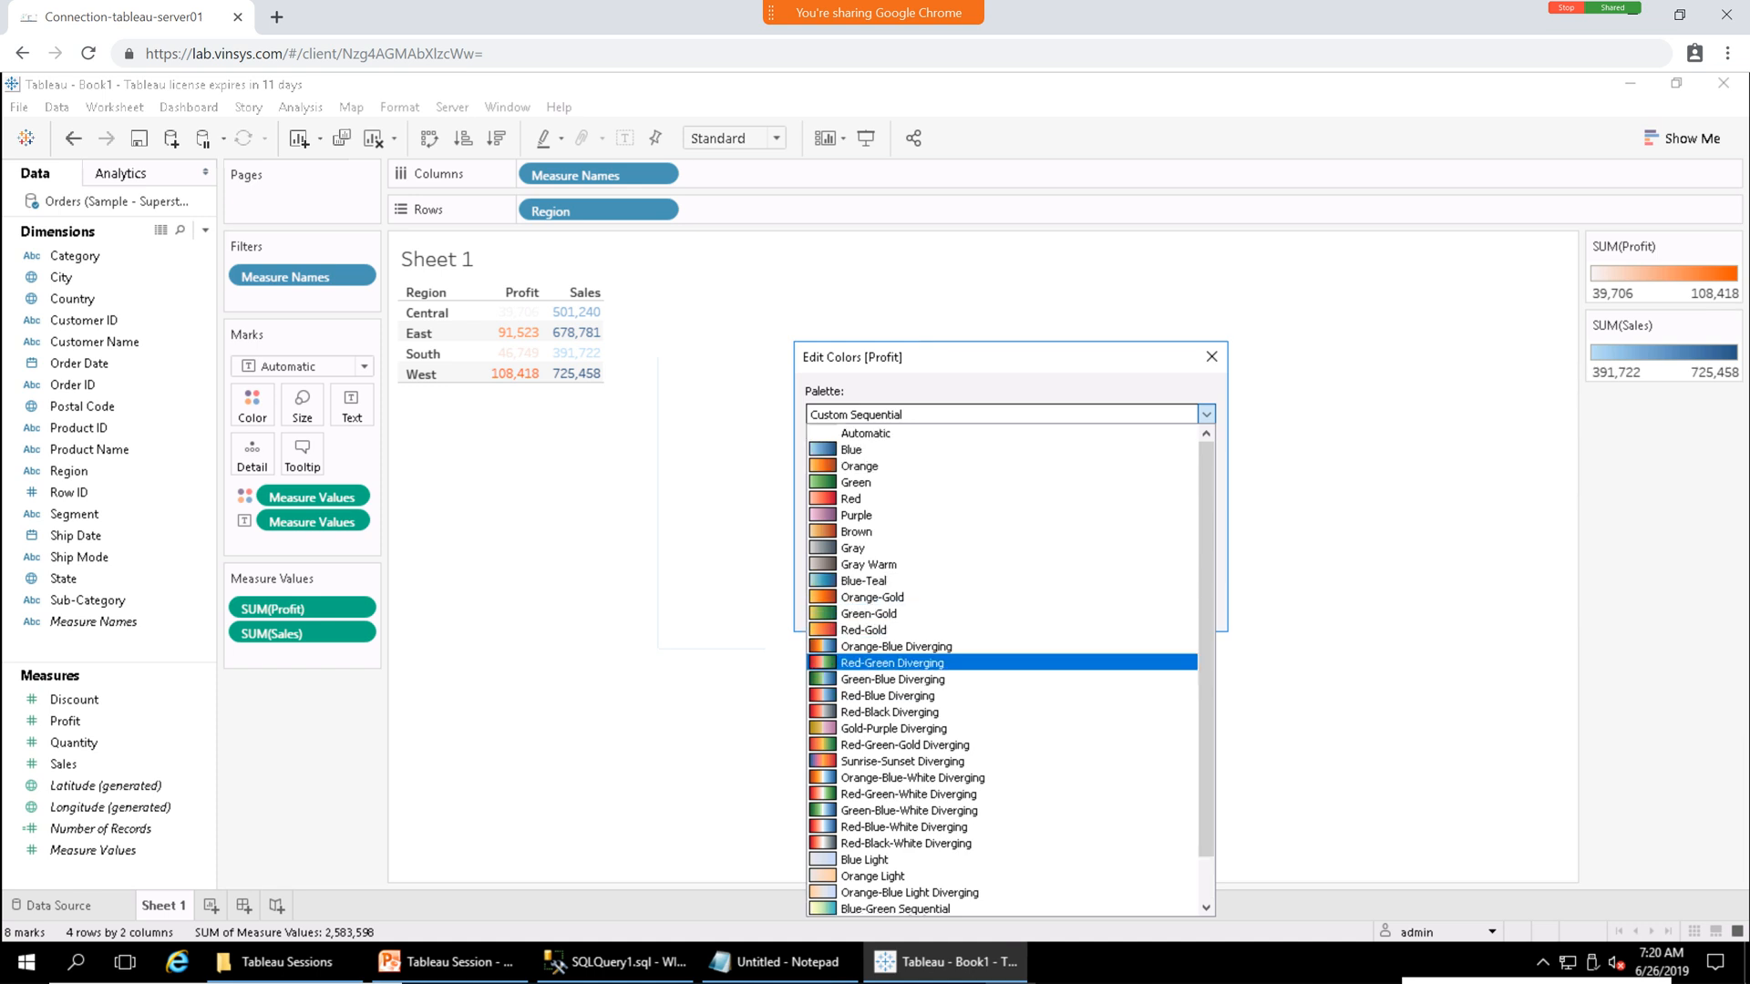
{"action": "left_click", "coordinate": [882, 662]}
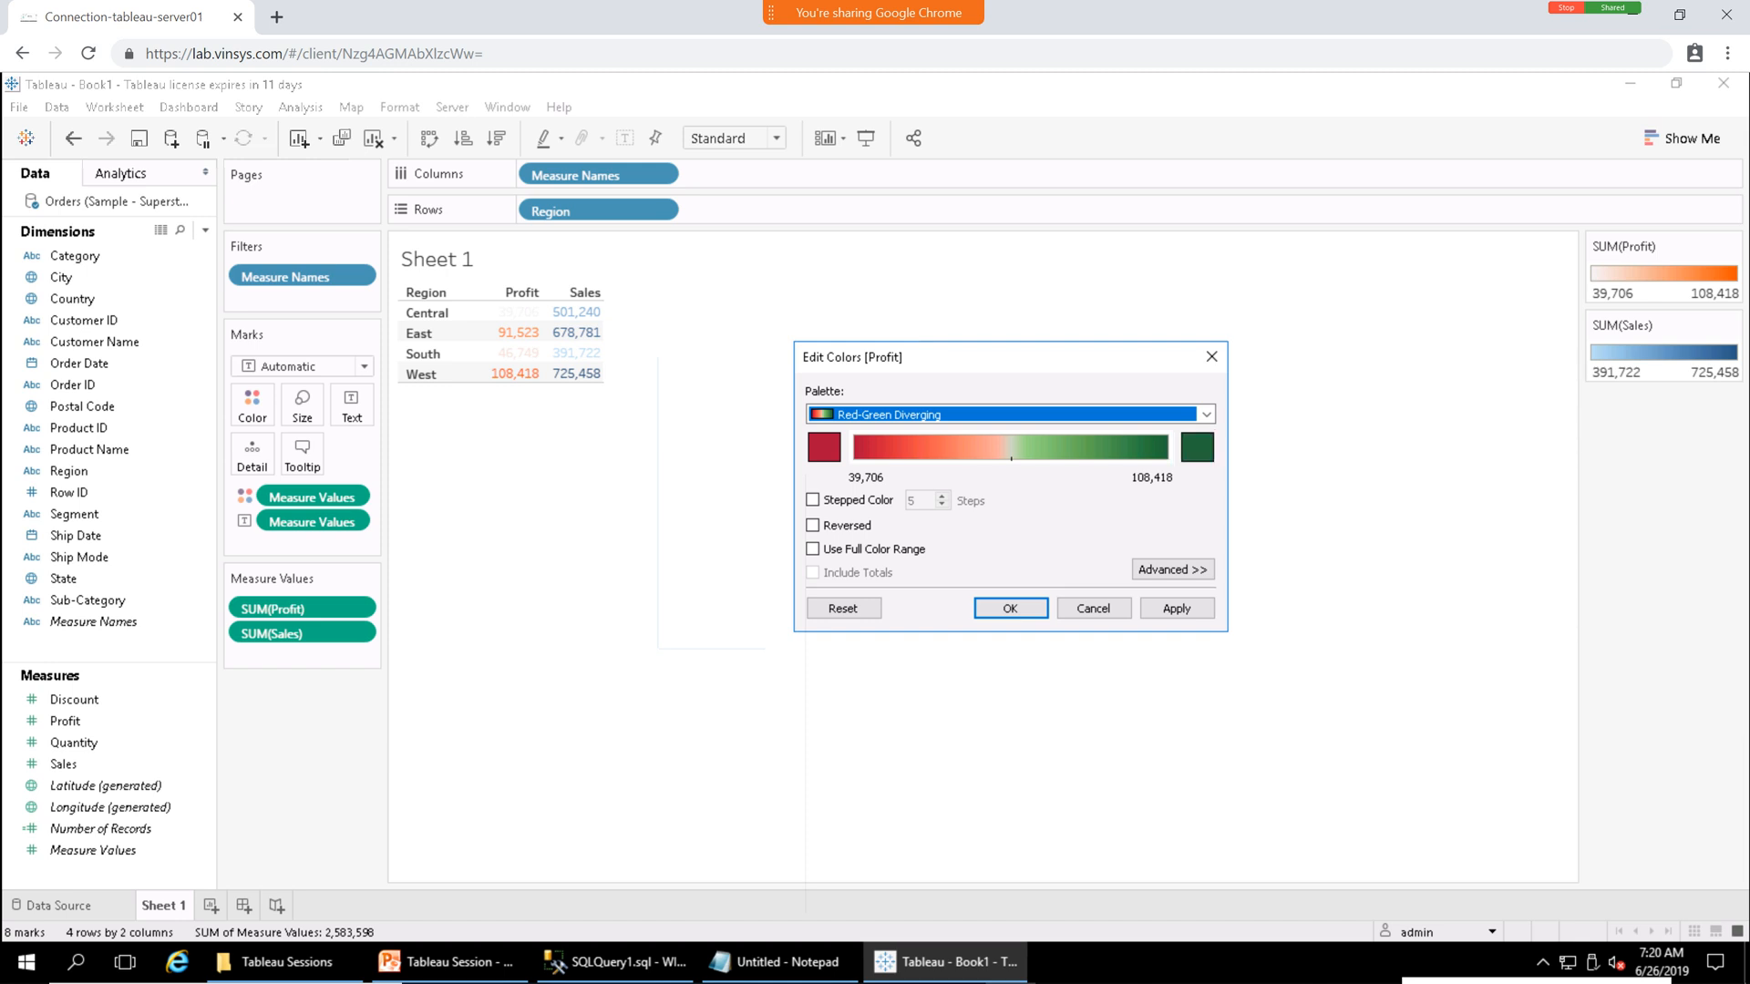
{"action": "left_click", "coordinate": [812, 499]}
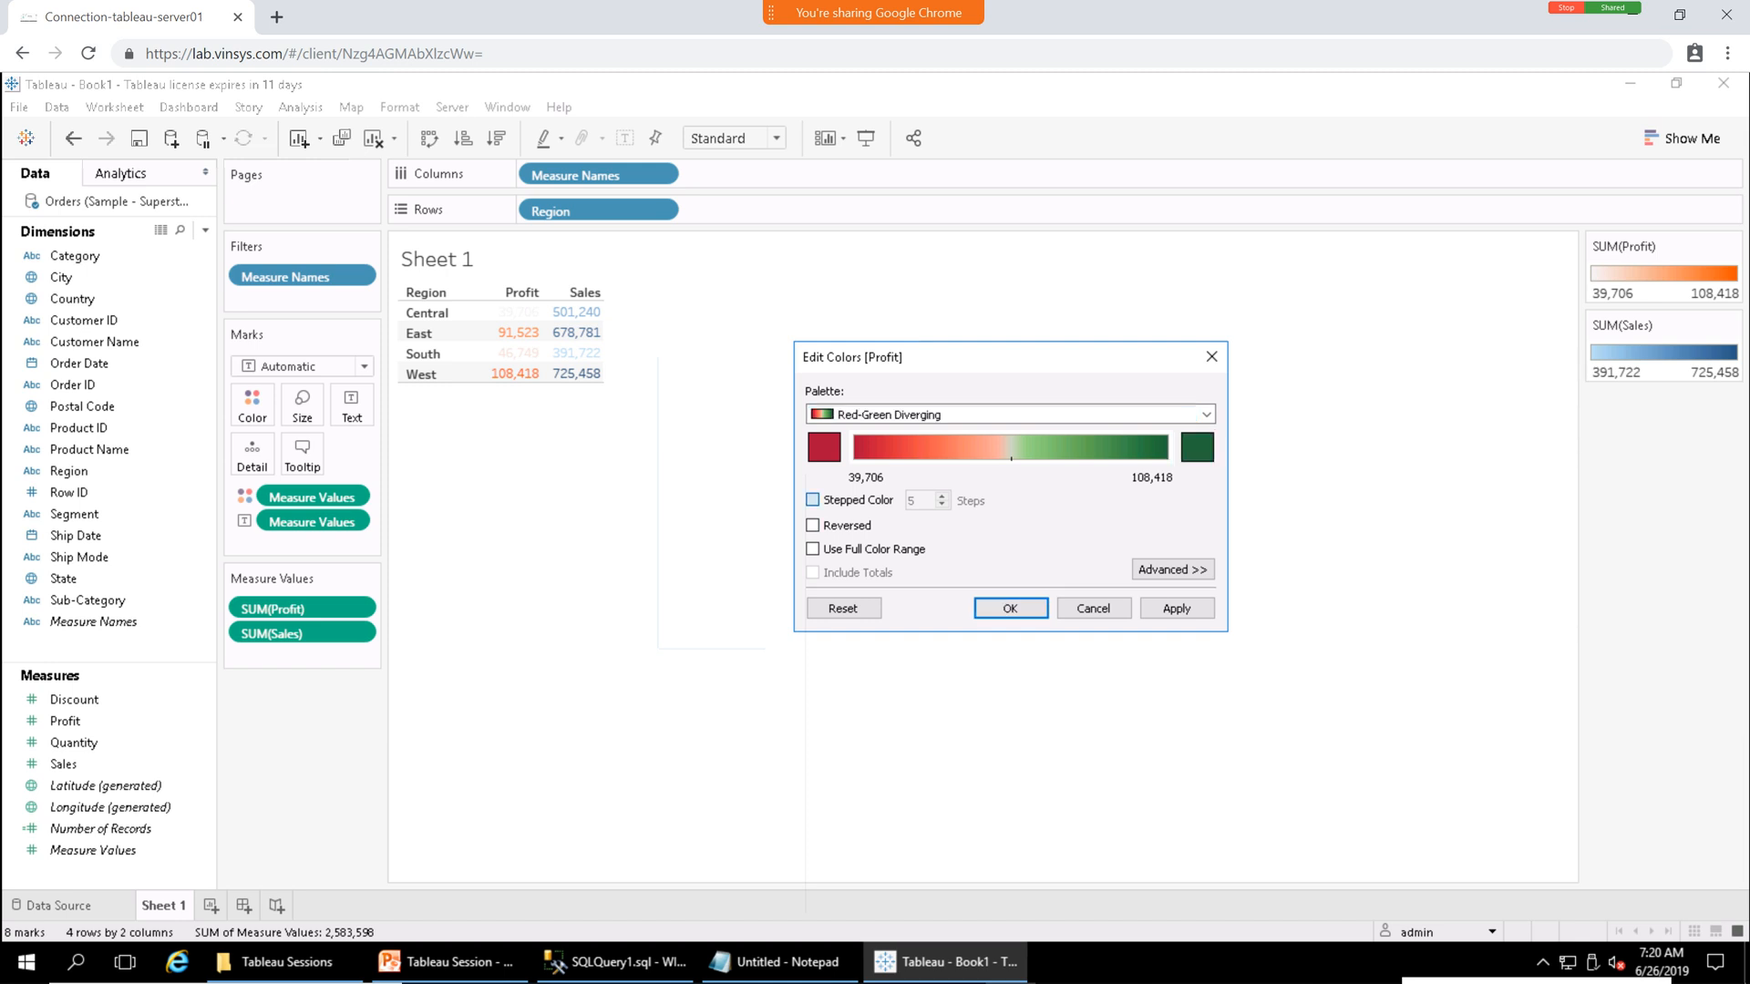
{"action": "left_click", "coordinate": [919, 501]}
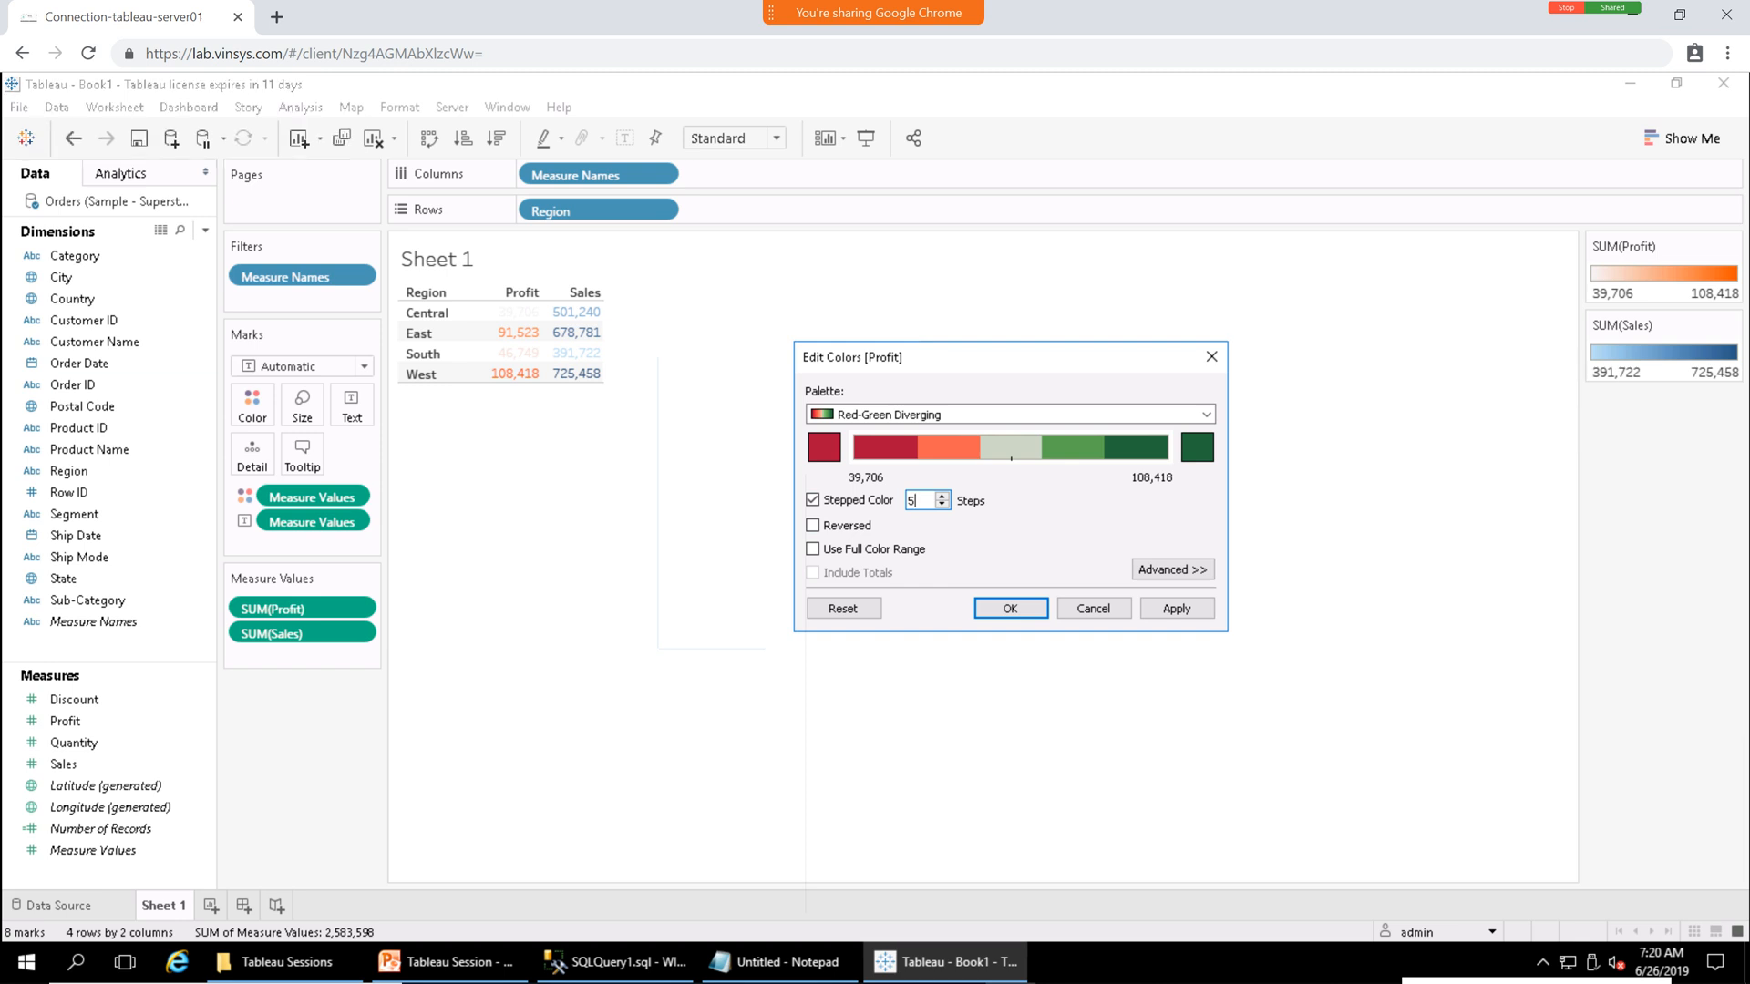
{"action": "left_click", "coordinate": [1176, 608]}
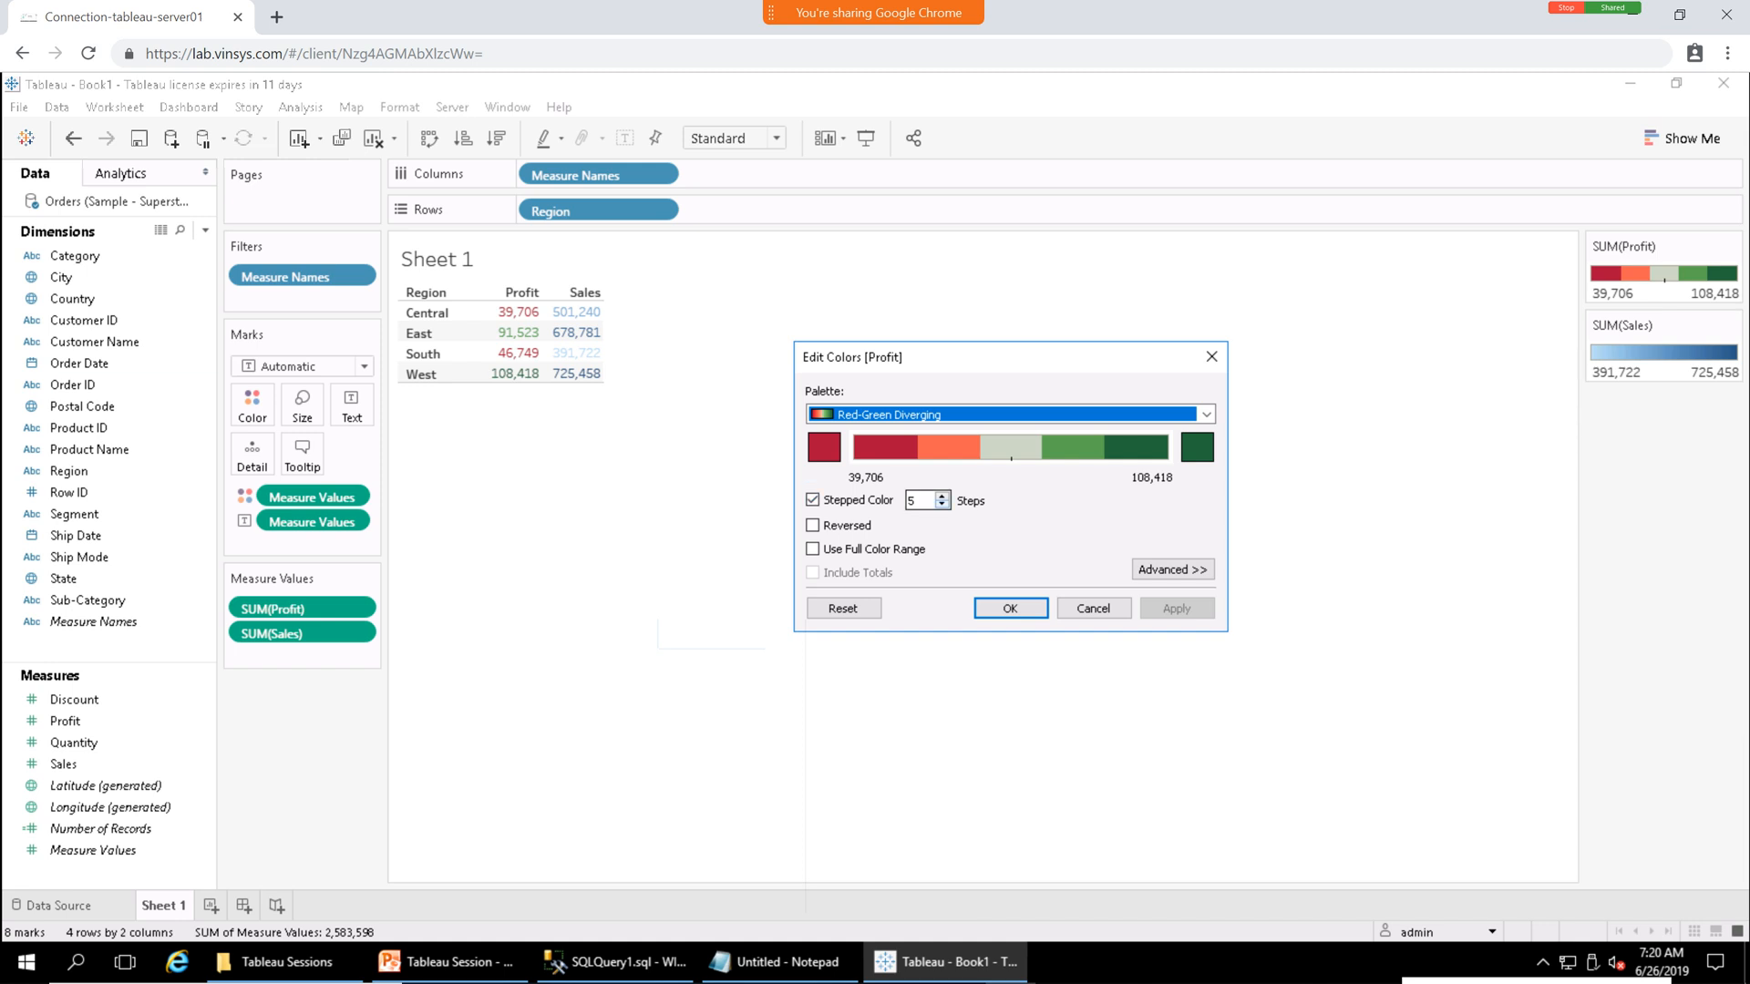
Turn off stepped color for the Profit palette, enable the full color range without reversing it, and apply.
{"action": "left_click", "coordinate": [813, 525]}
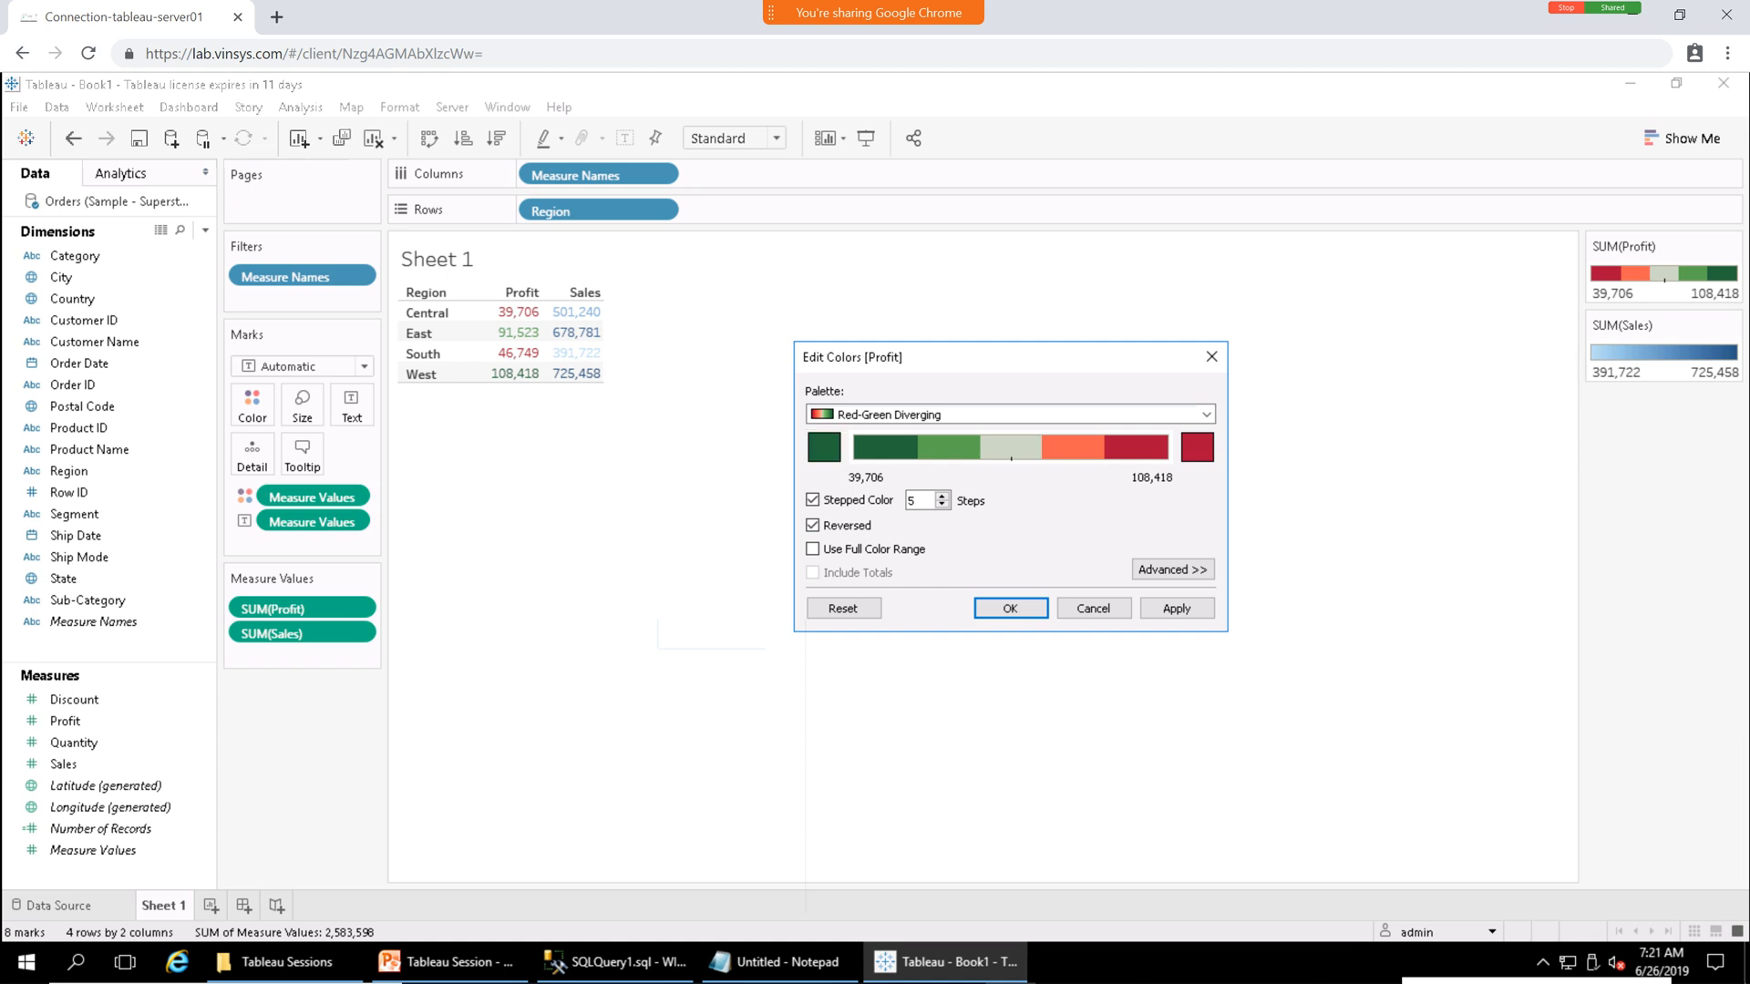
{"action": "left_click", "coordinate": [813, 549]}
{"action": "left_click", "coordinate": [813, 525]}
{"action": "left_click", "coordinate": [813, 500]}
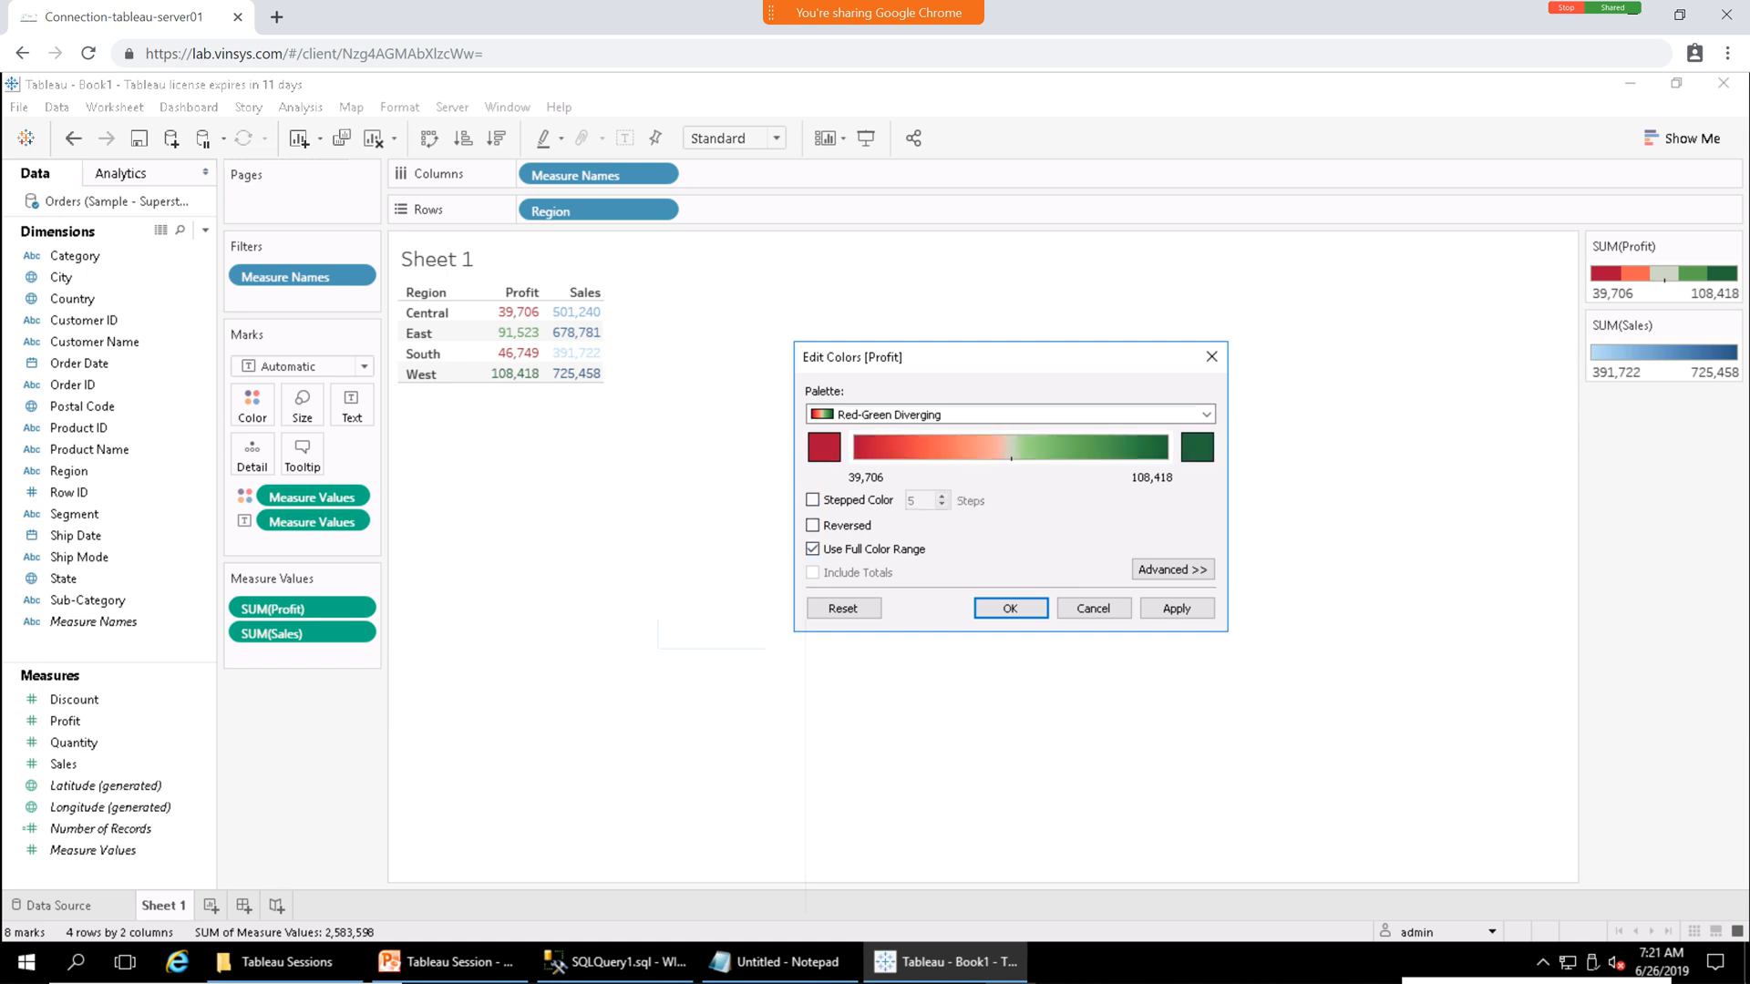
{"action": "left_click", "coordinate": [1177, 608]}
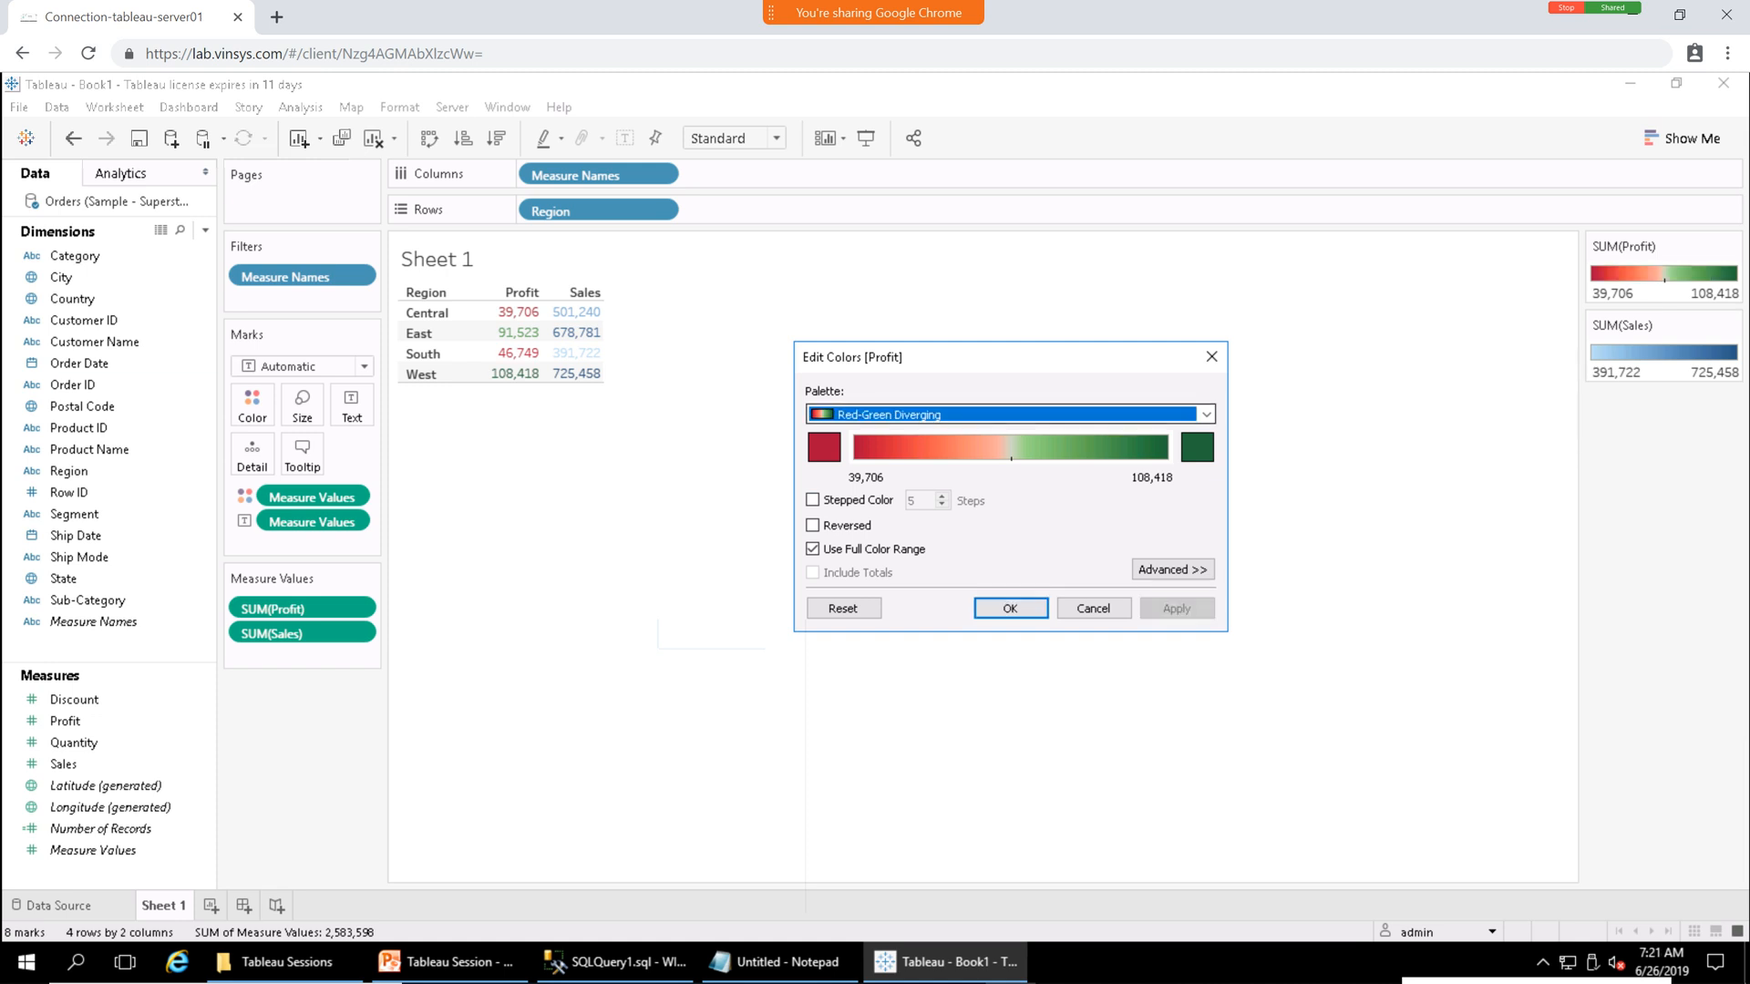
Change the Profit legend's palette to Green, apply it and close the color settings.
{"action": "left_click", "coordinate": [1205, 415]}
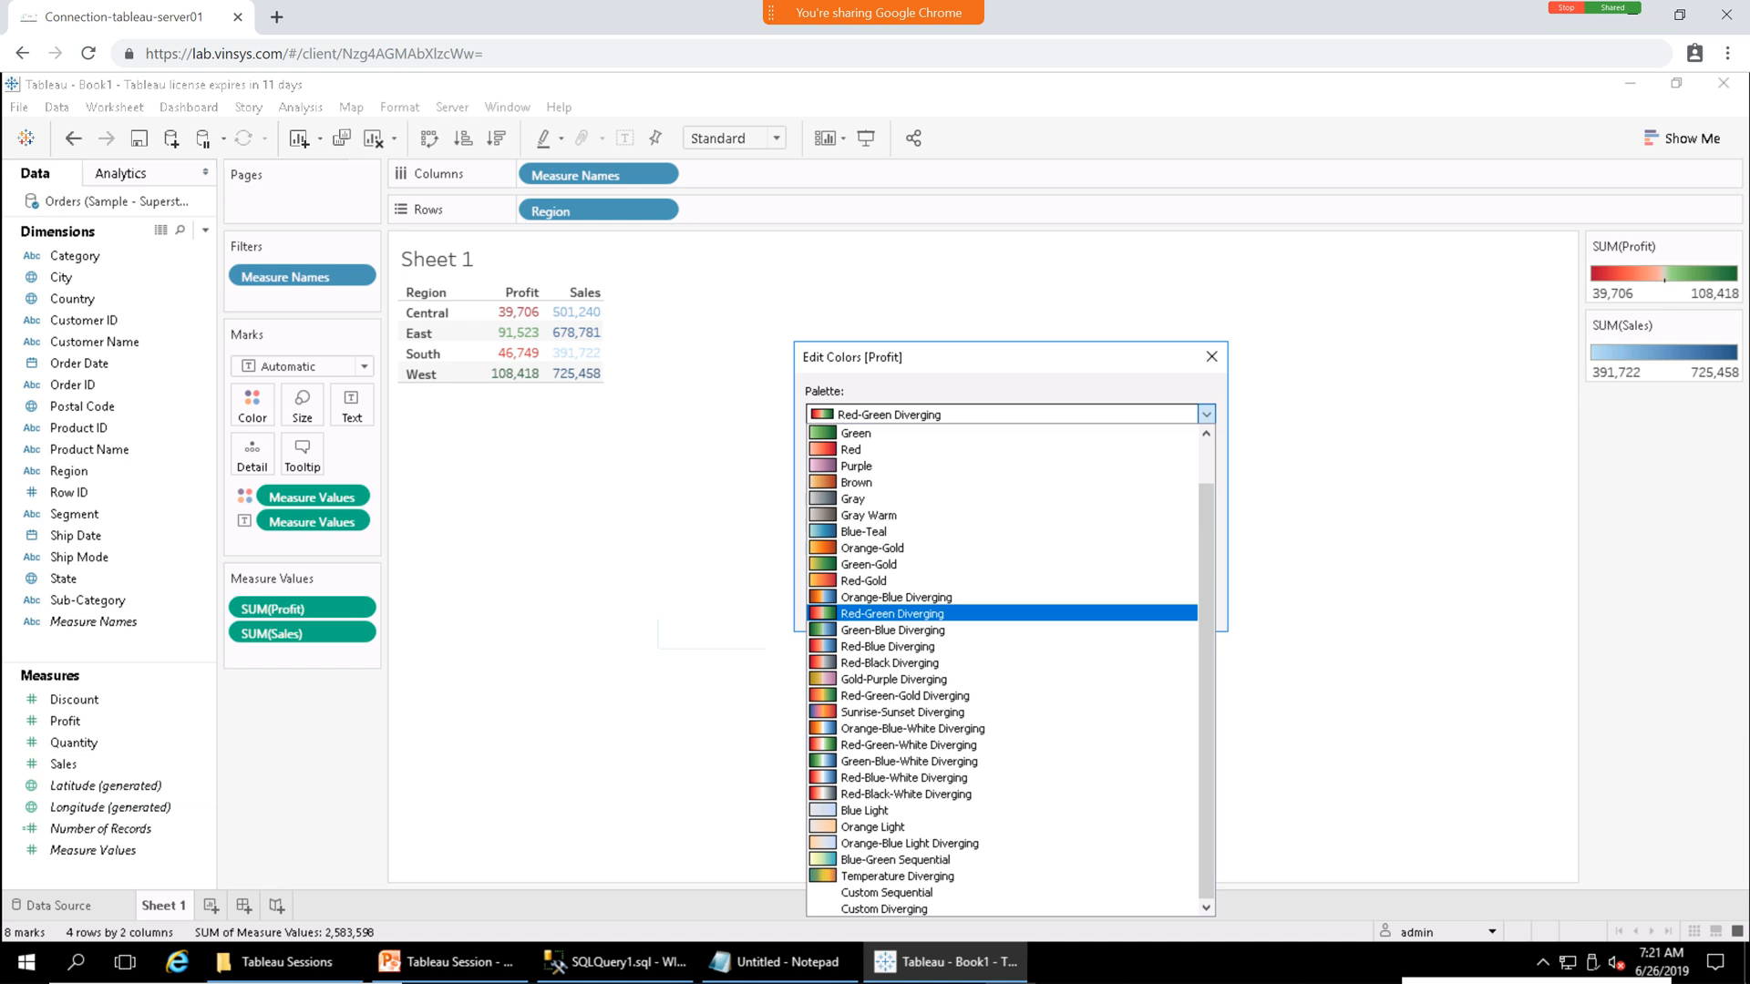
{"action": "left_click", "coordinate": [855, 434]}
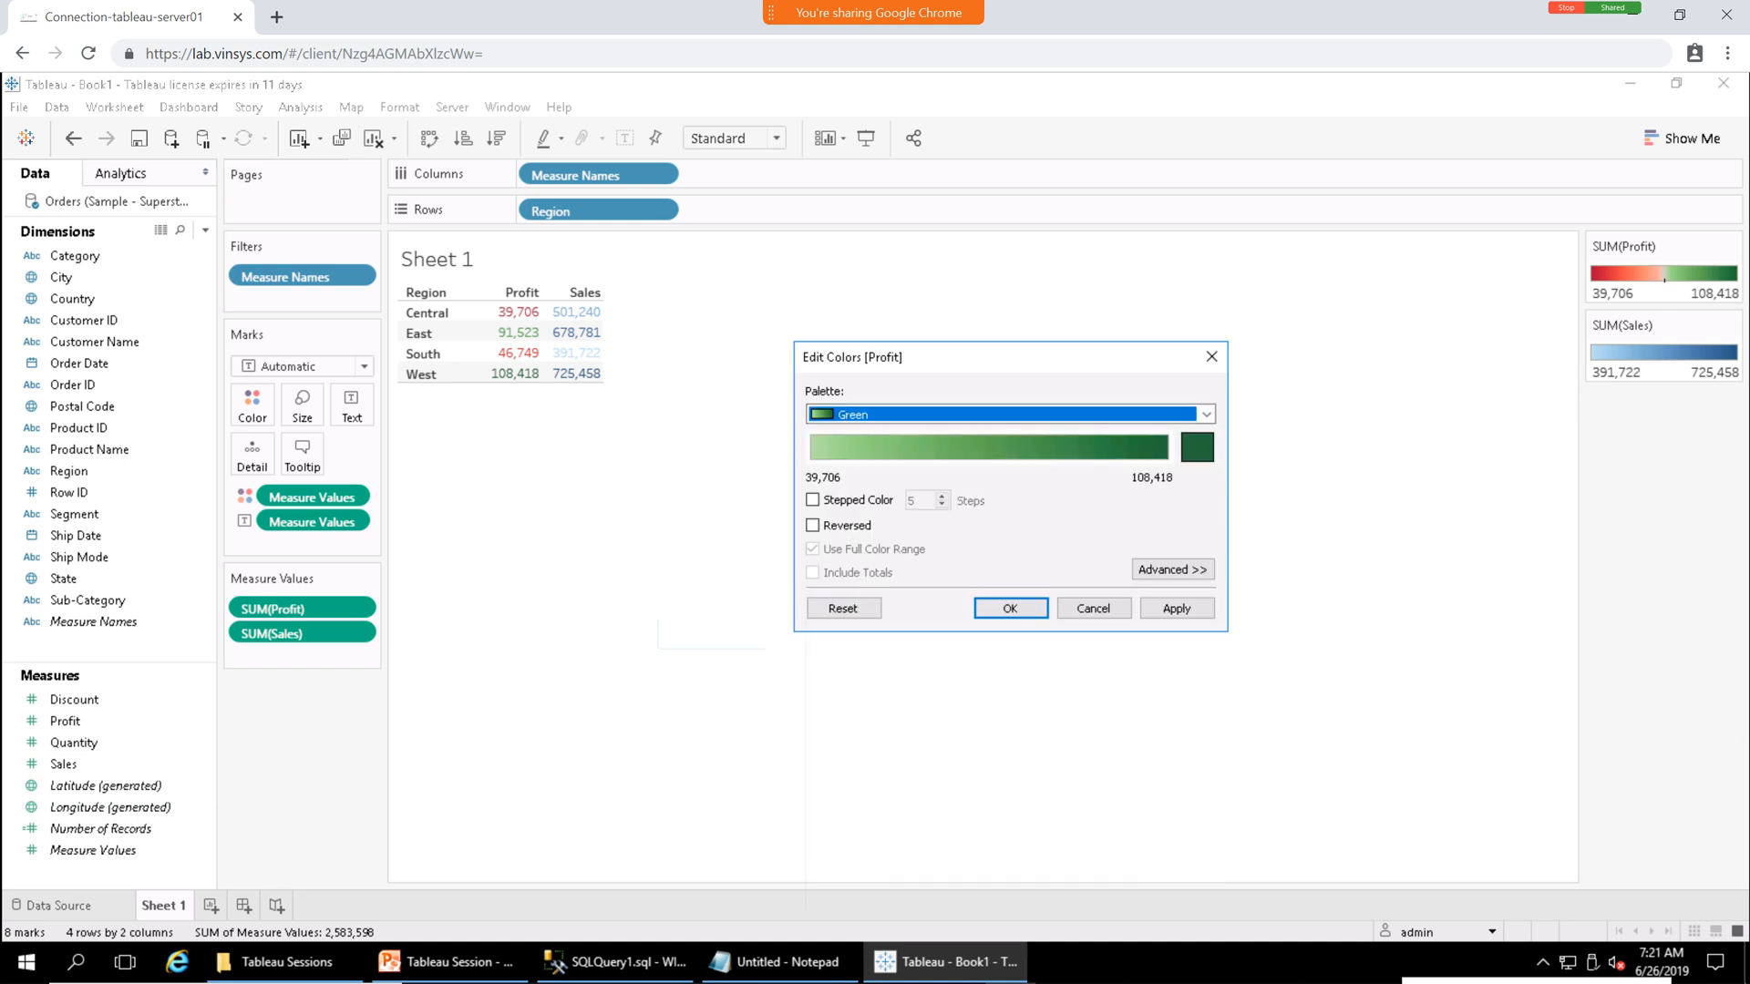
{"action": "left_click", "coordinate": [1176, 607]}
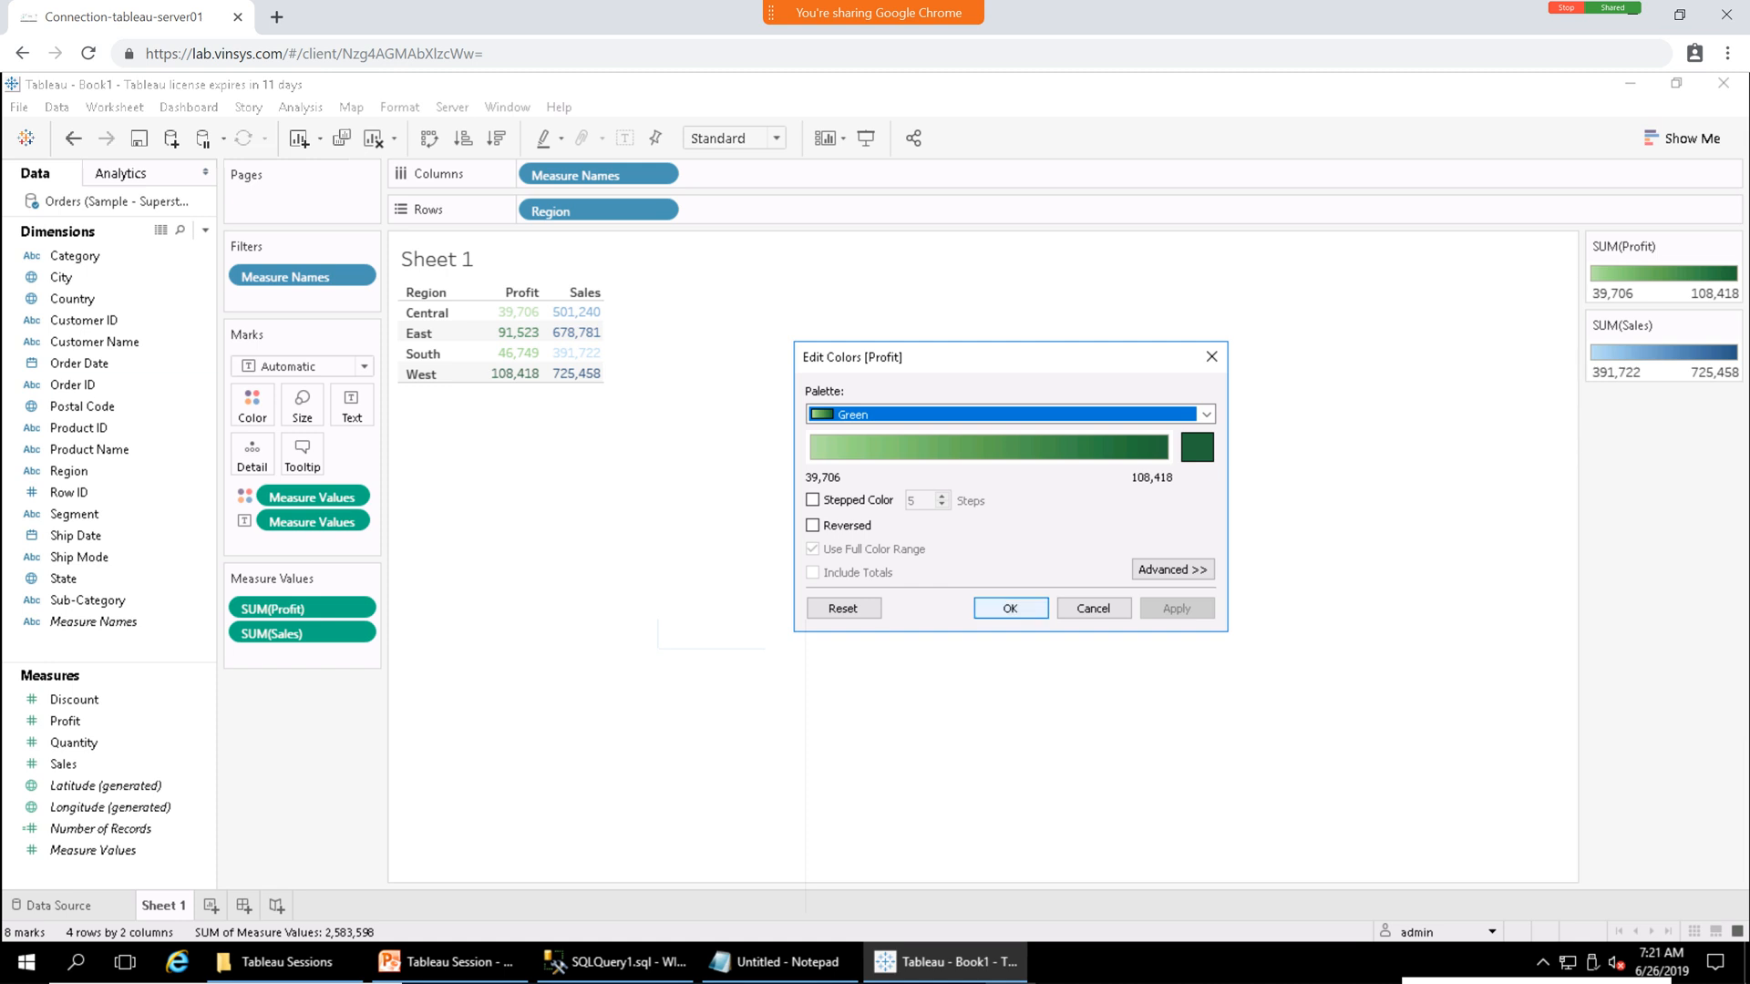
{"action": "left_click", "coordinate": [1010, 608]}
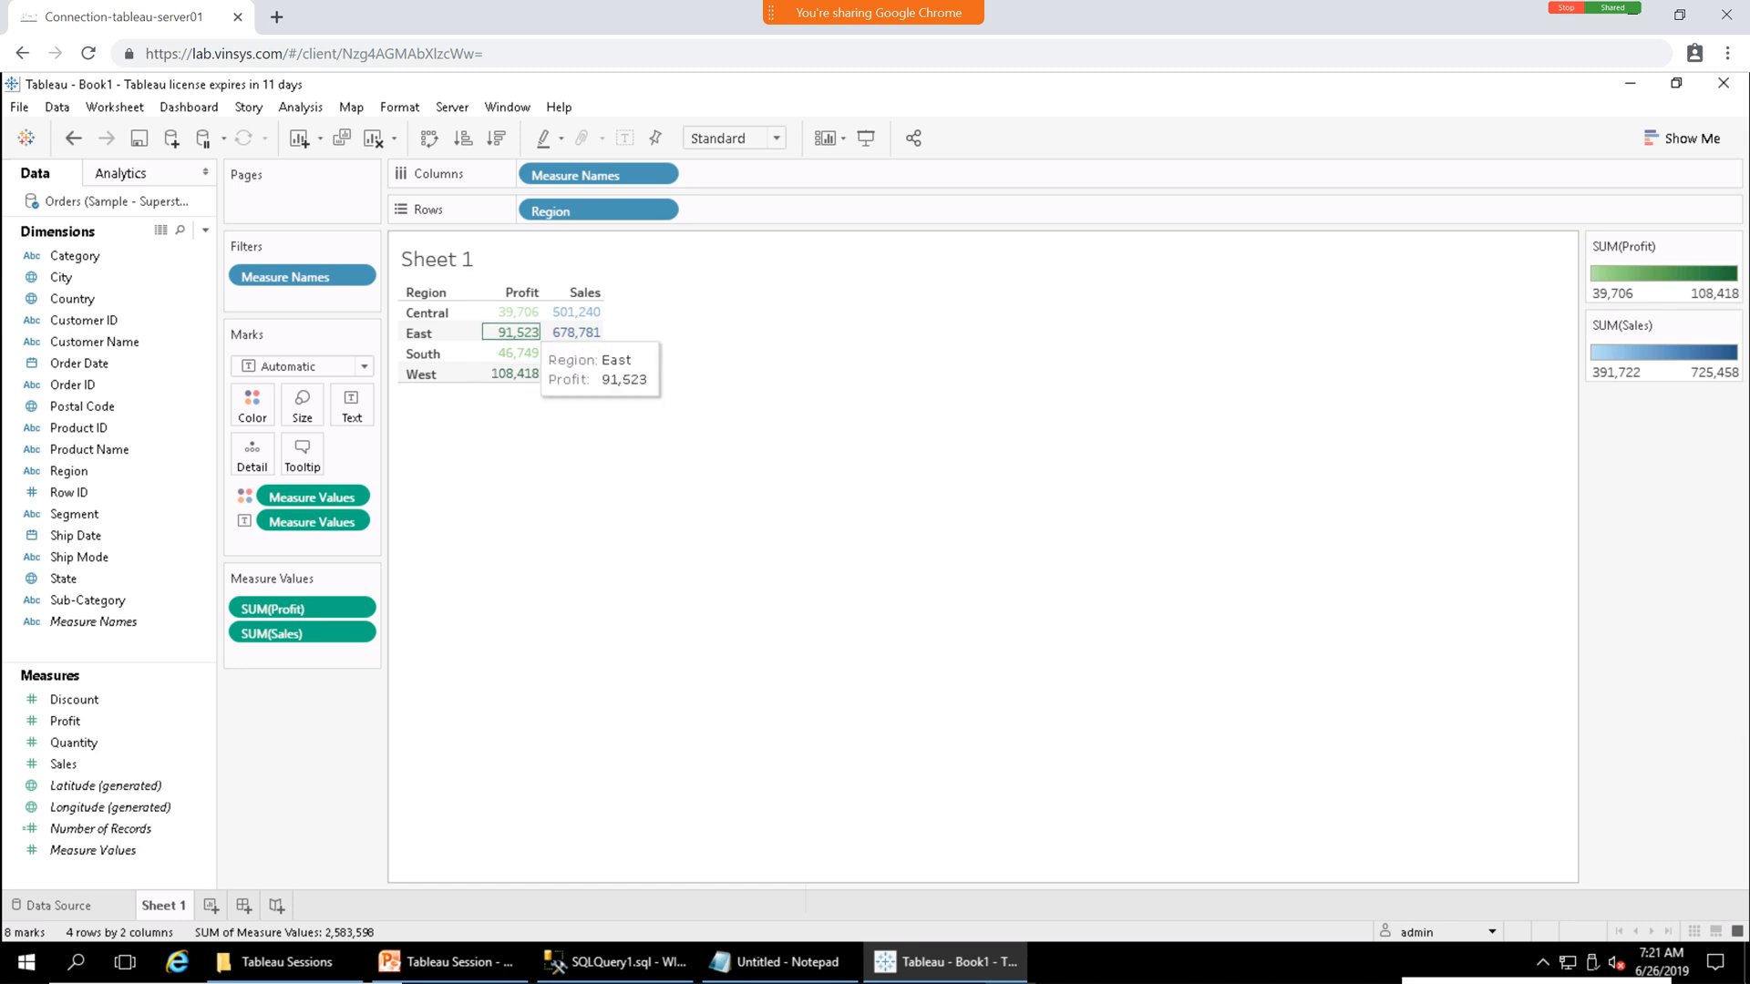
{"action": "mouse_move", "coordinate": [531, 375]}
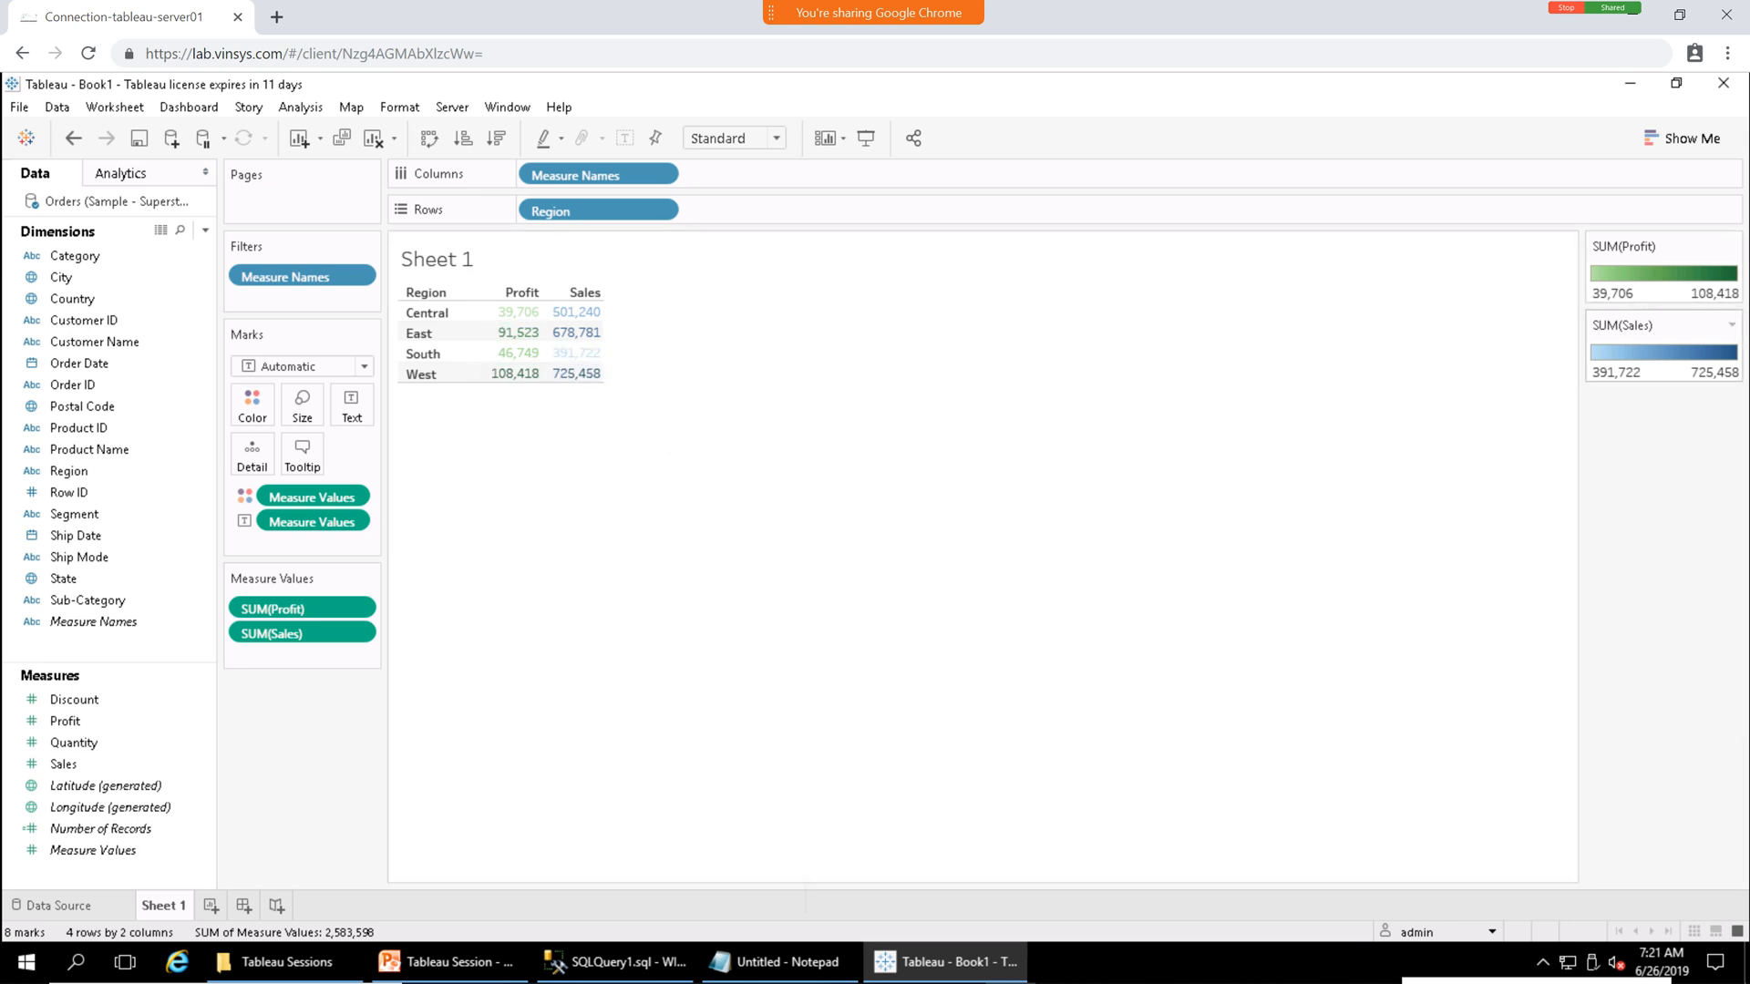
Change the Sales legend's color to bright red from the basic colors as a custom sequential palette and confirm.
{"action": "left_click", "coordinate": [1732, 324]}
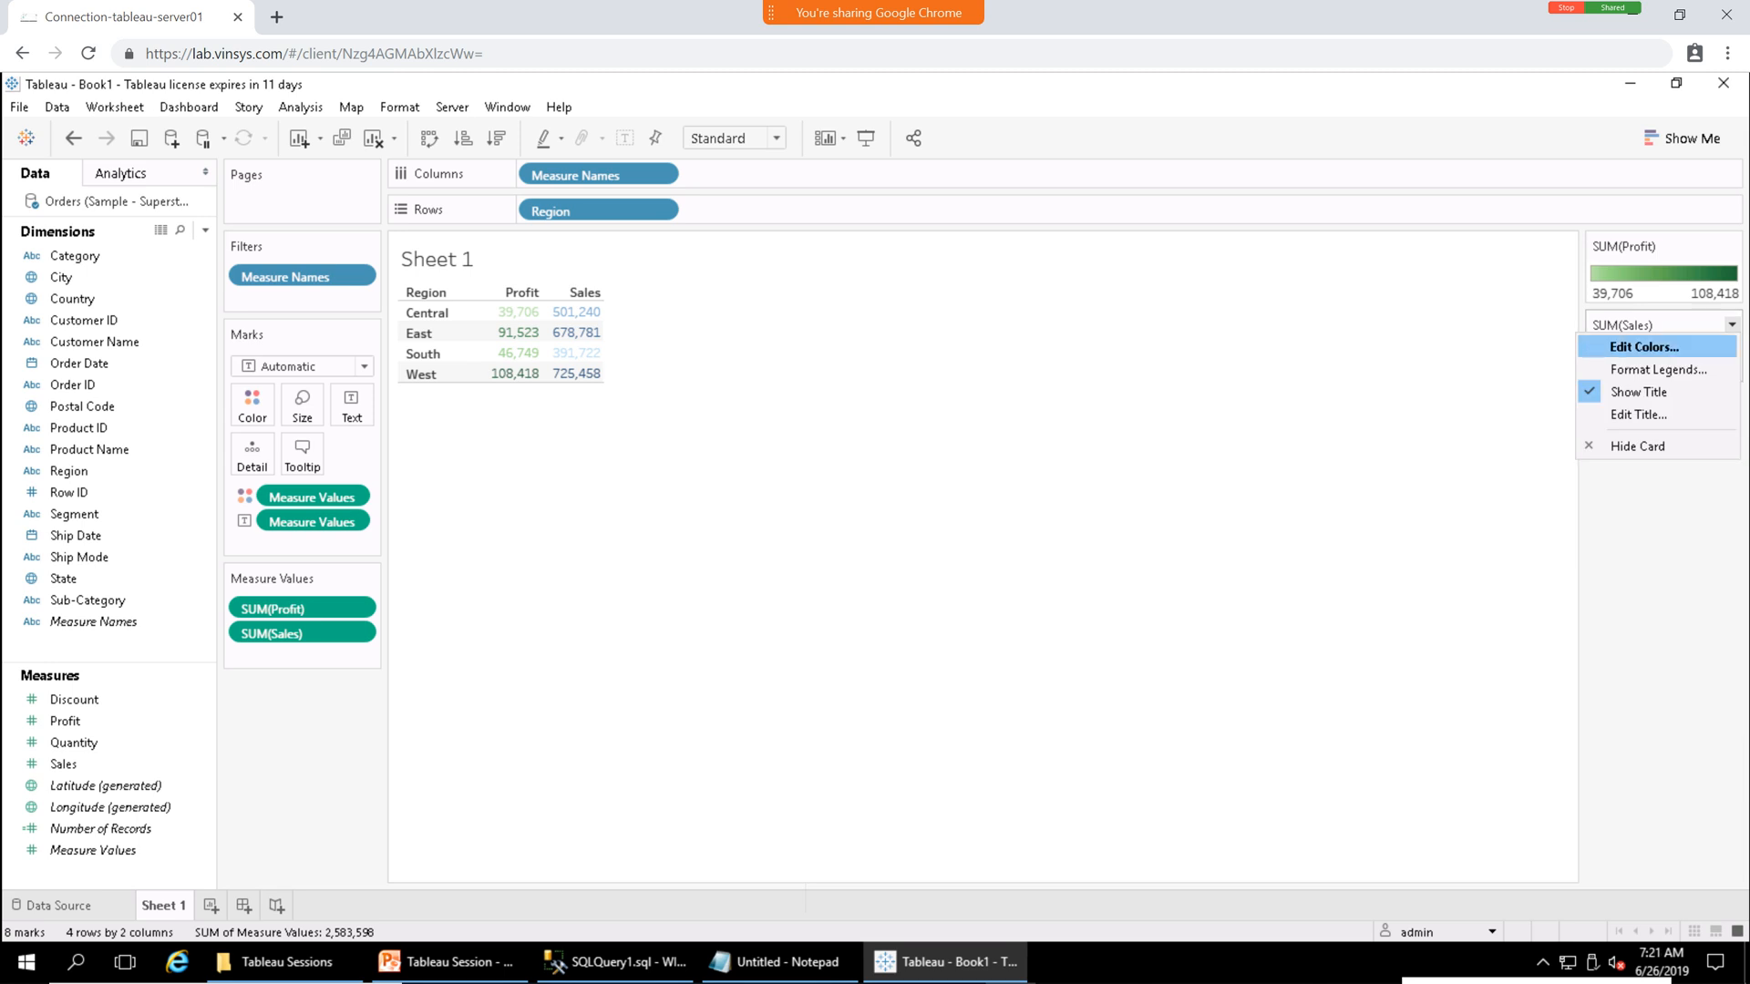
{"action": "left_click", "coordinate": [1644, 348]}
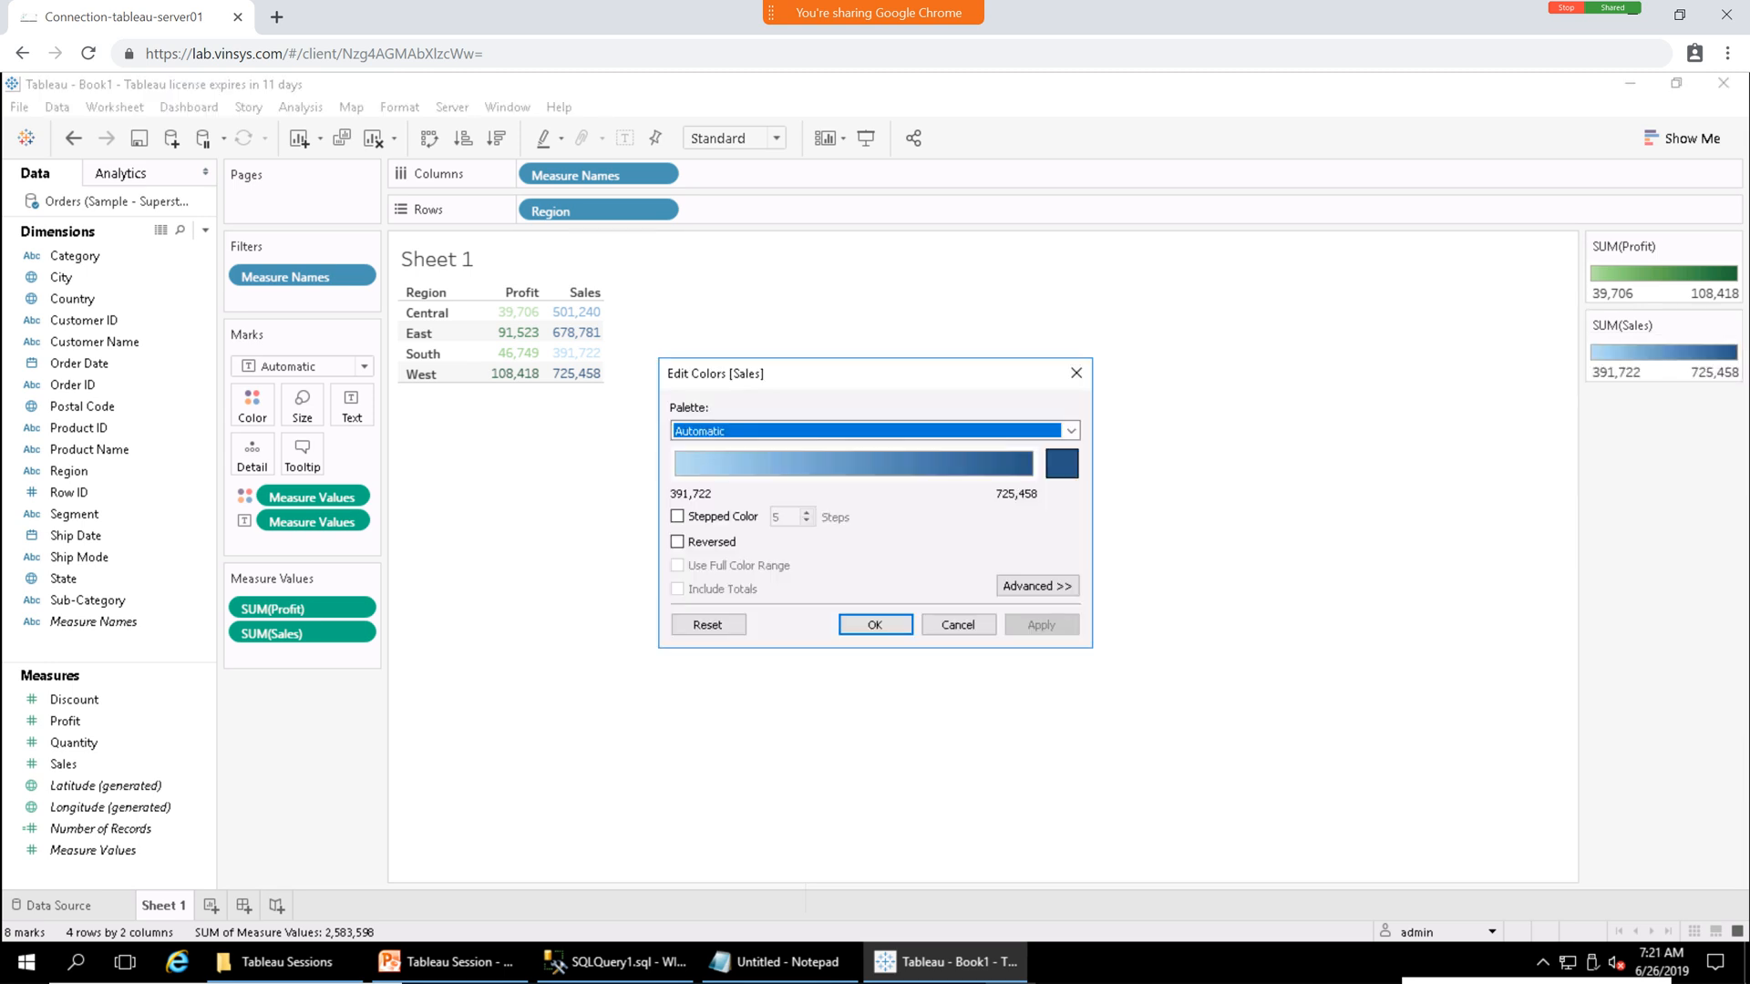
{"action": "left_click", "coordinate": [1062, 464]}
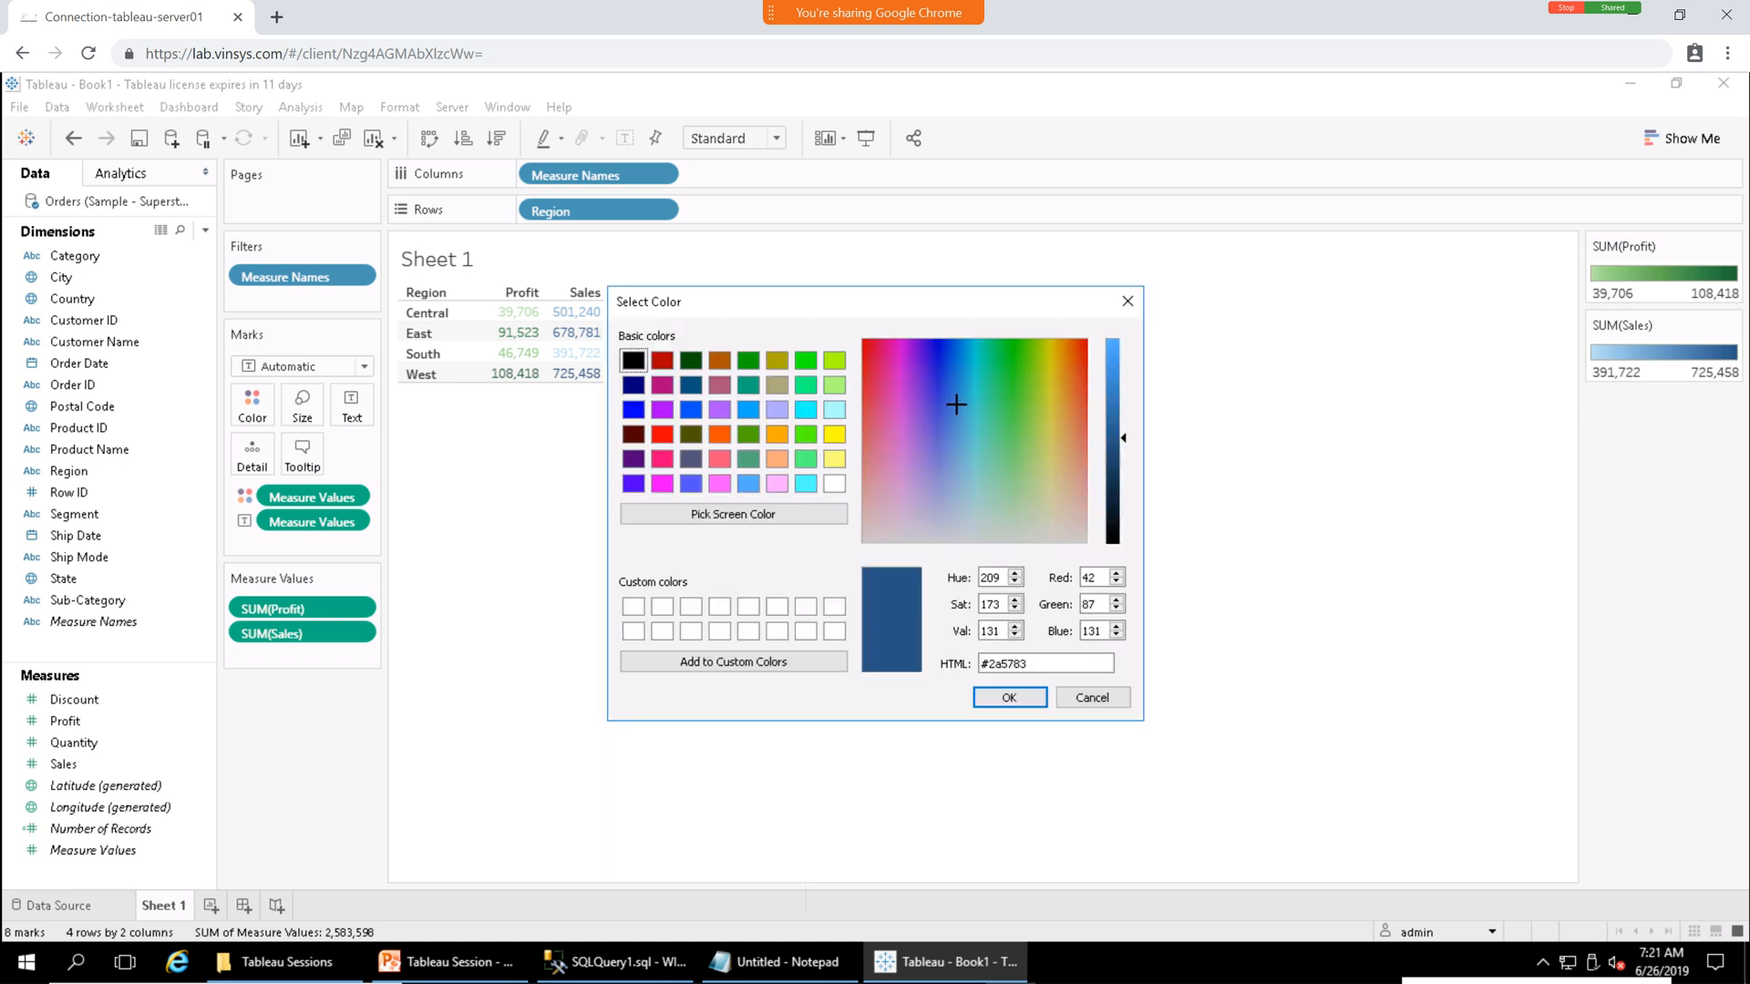
{"action": "left_click", "coordinate": [662, 435]}
{"action": "left_click", "coordinate": [1009, 698]}
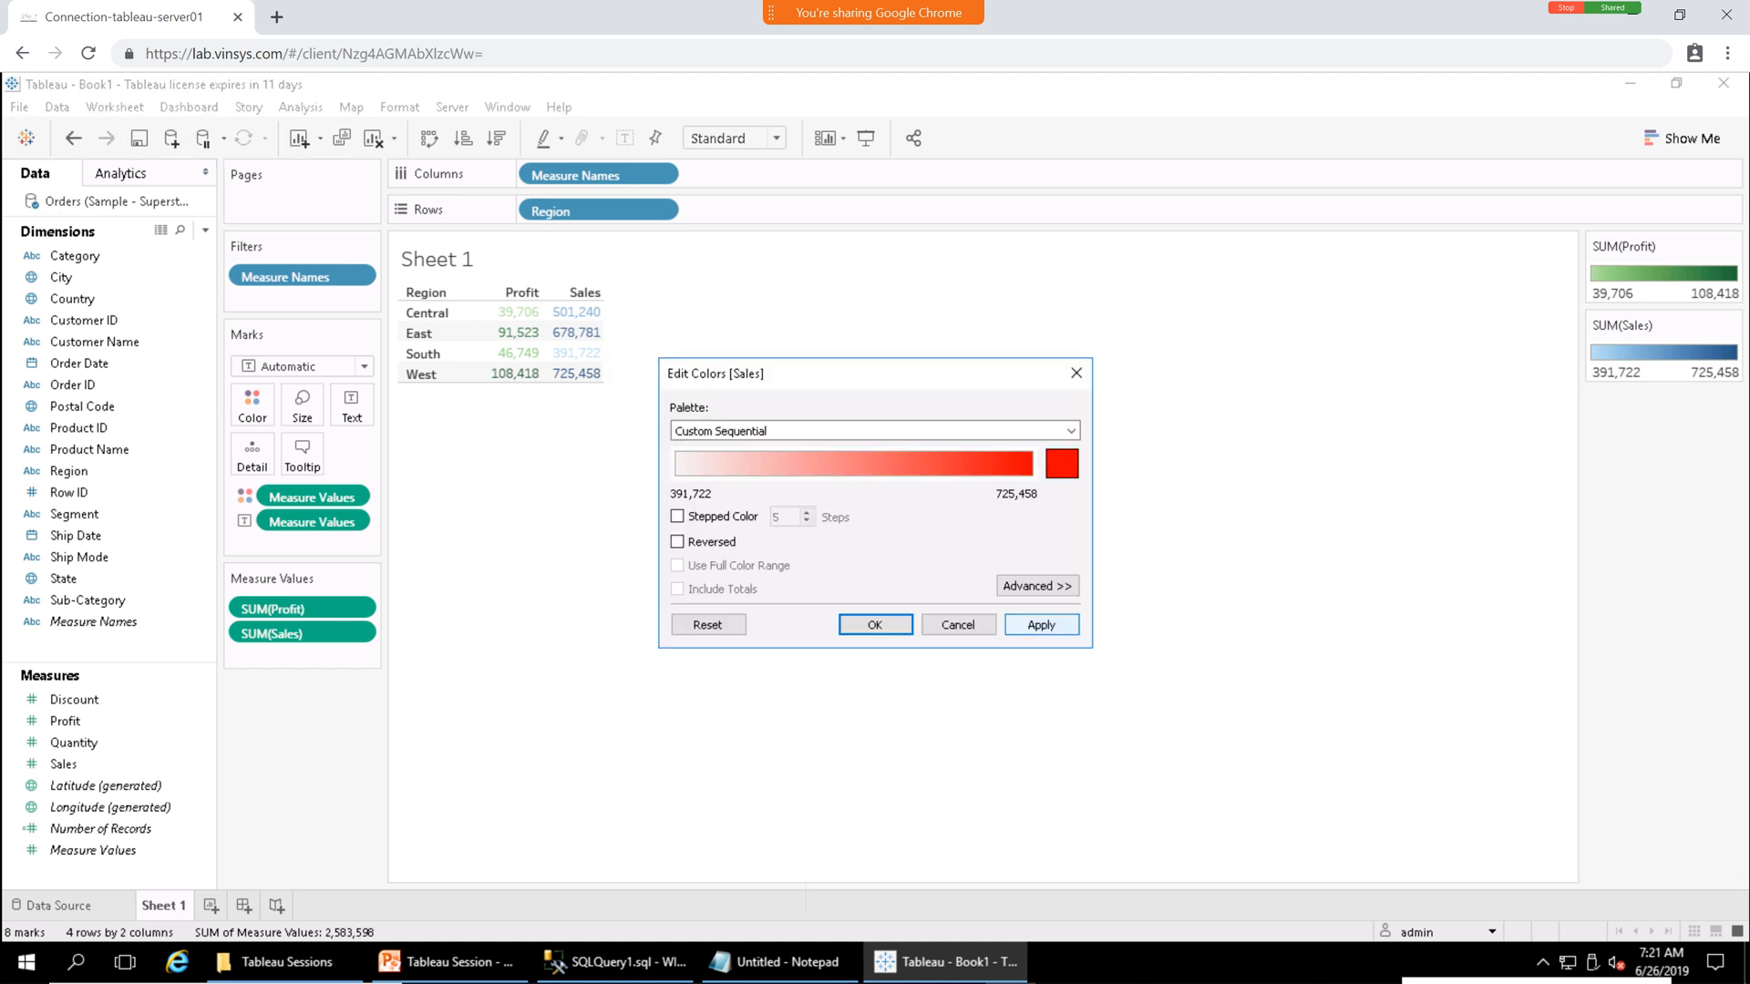
{"action": "left_click", "coordinate": [1040, 624]}
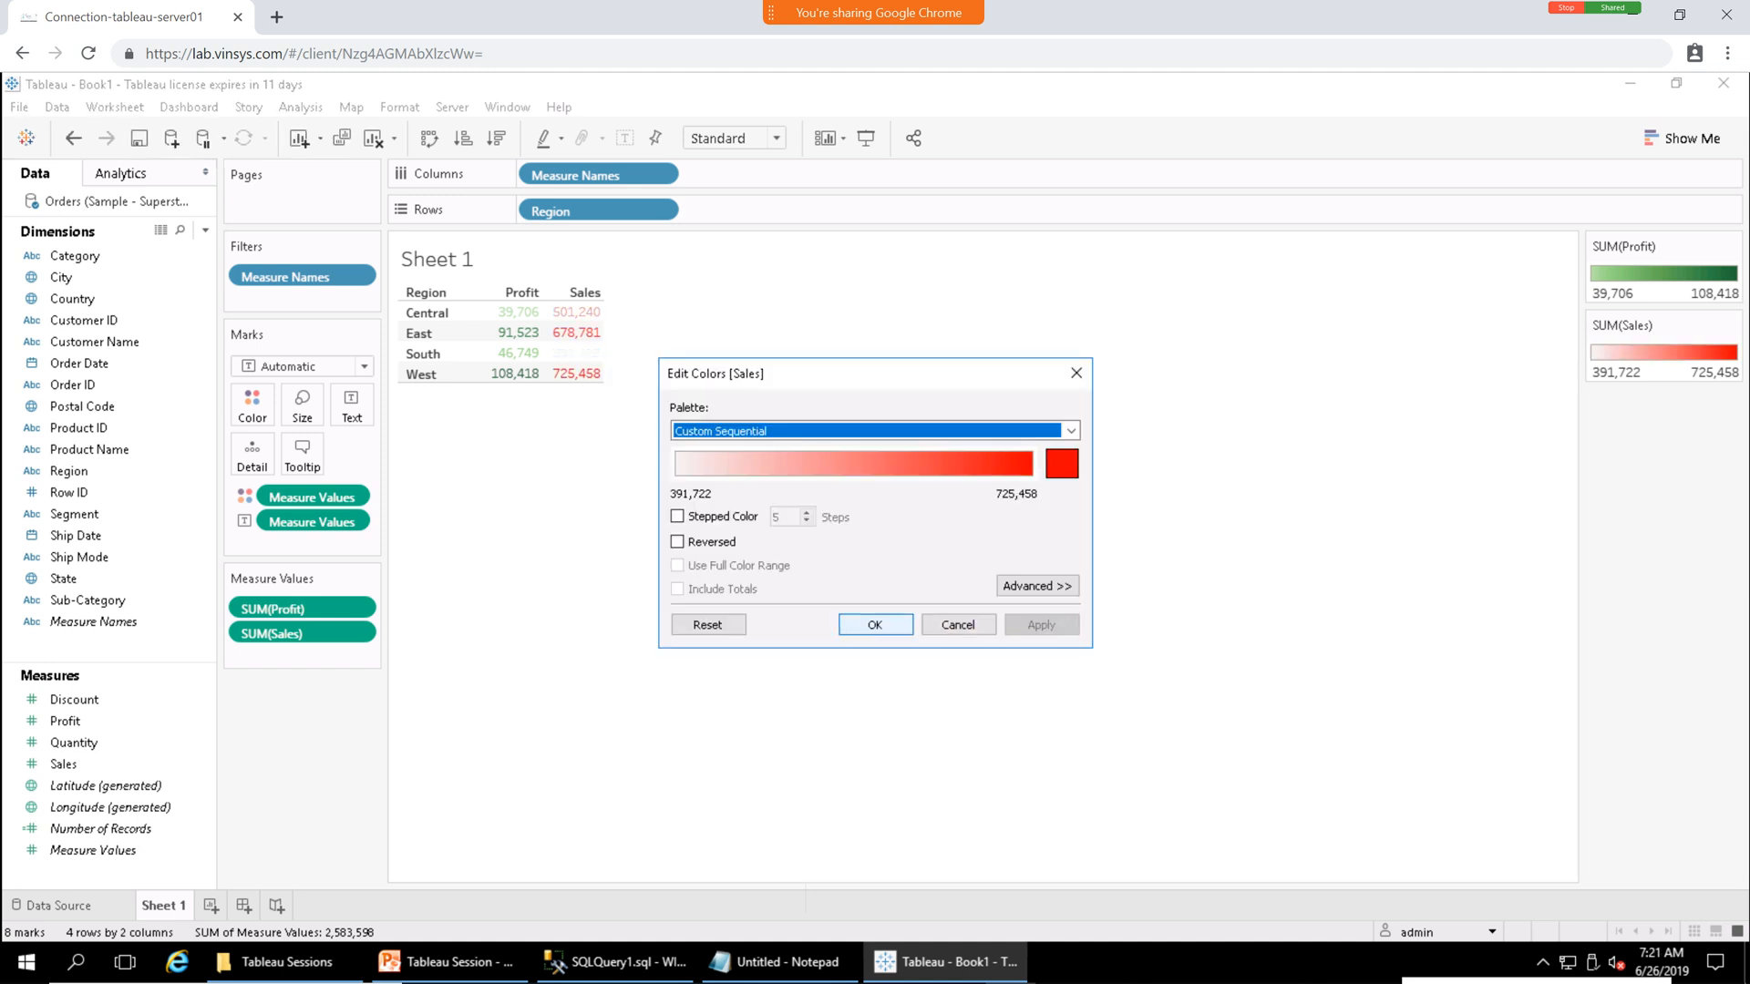
{"action": "left_click", "coordinate": [874, 624]}
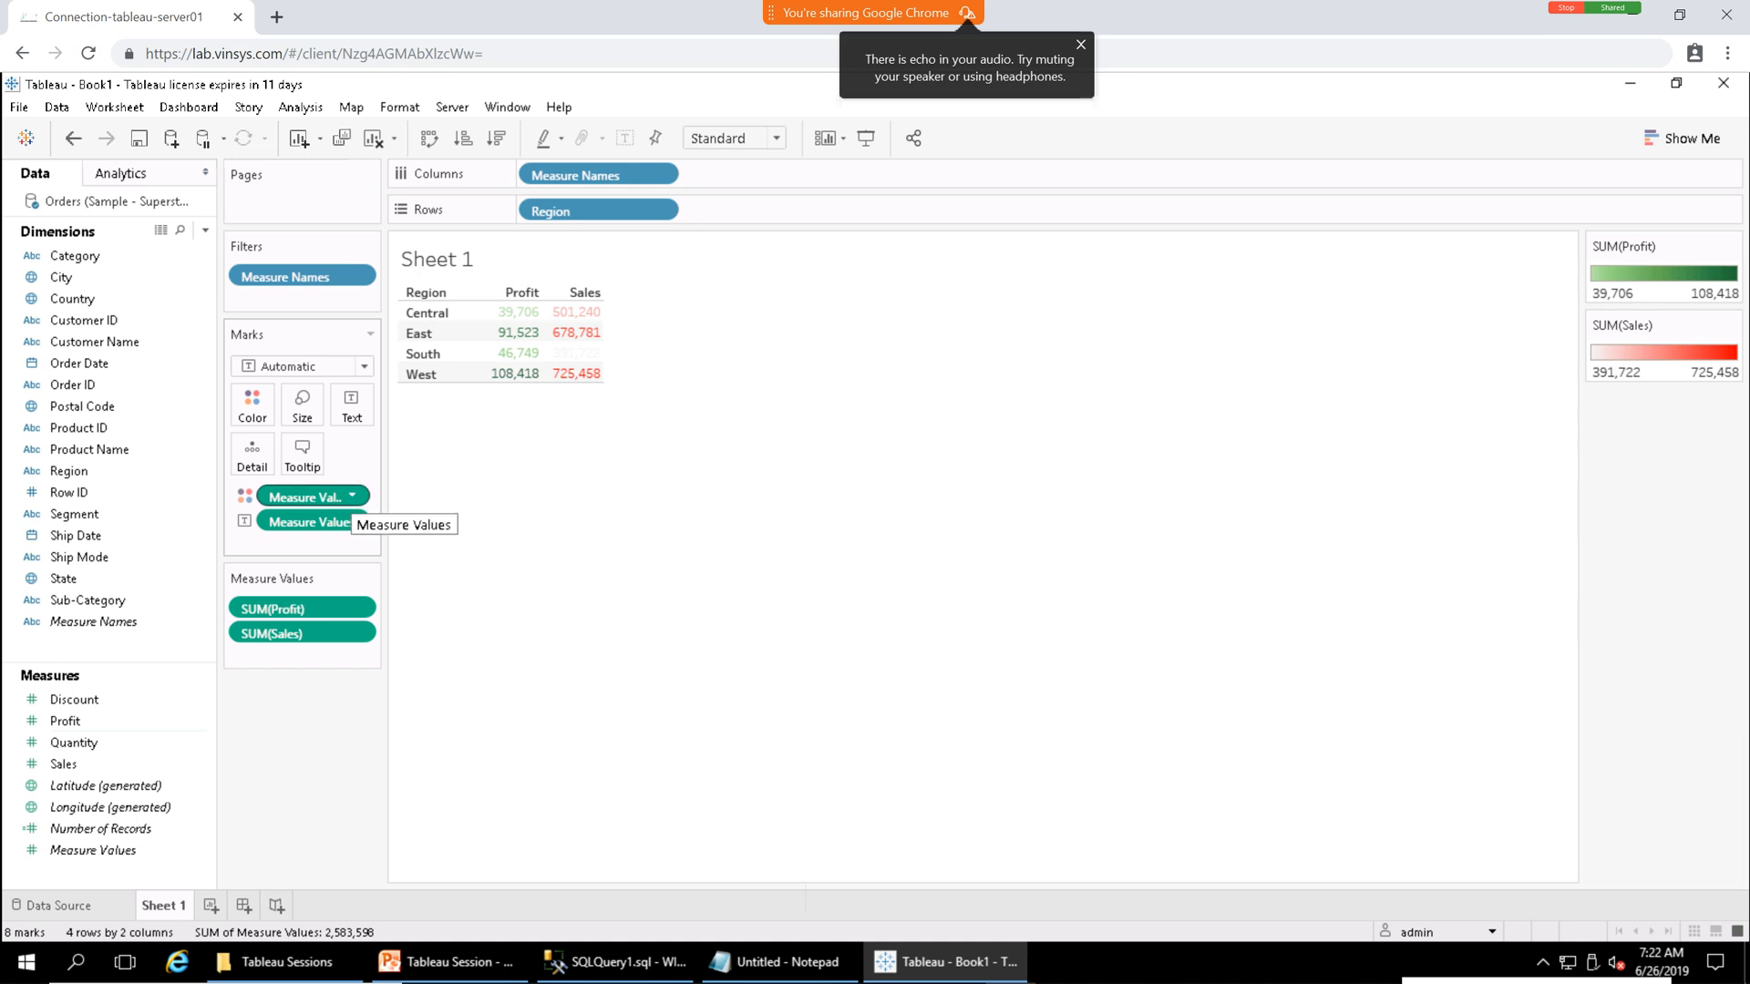
Edit the Measure Names filter to also include Discount, Number of Records and Quantity.
{"action": "left_click", "coordinate": [358, 275]}
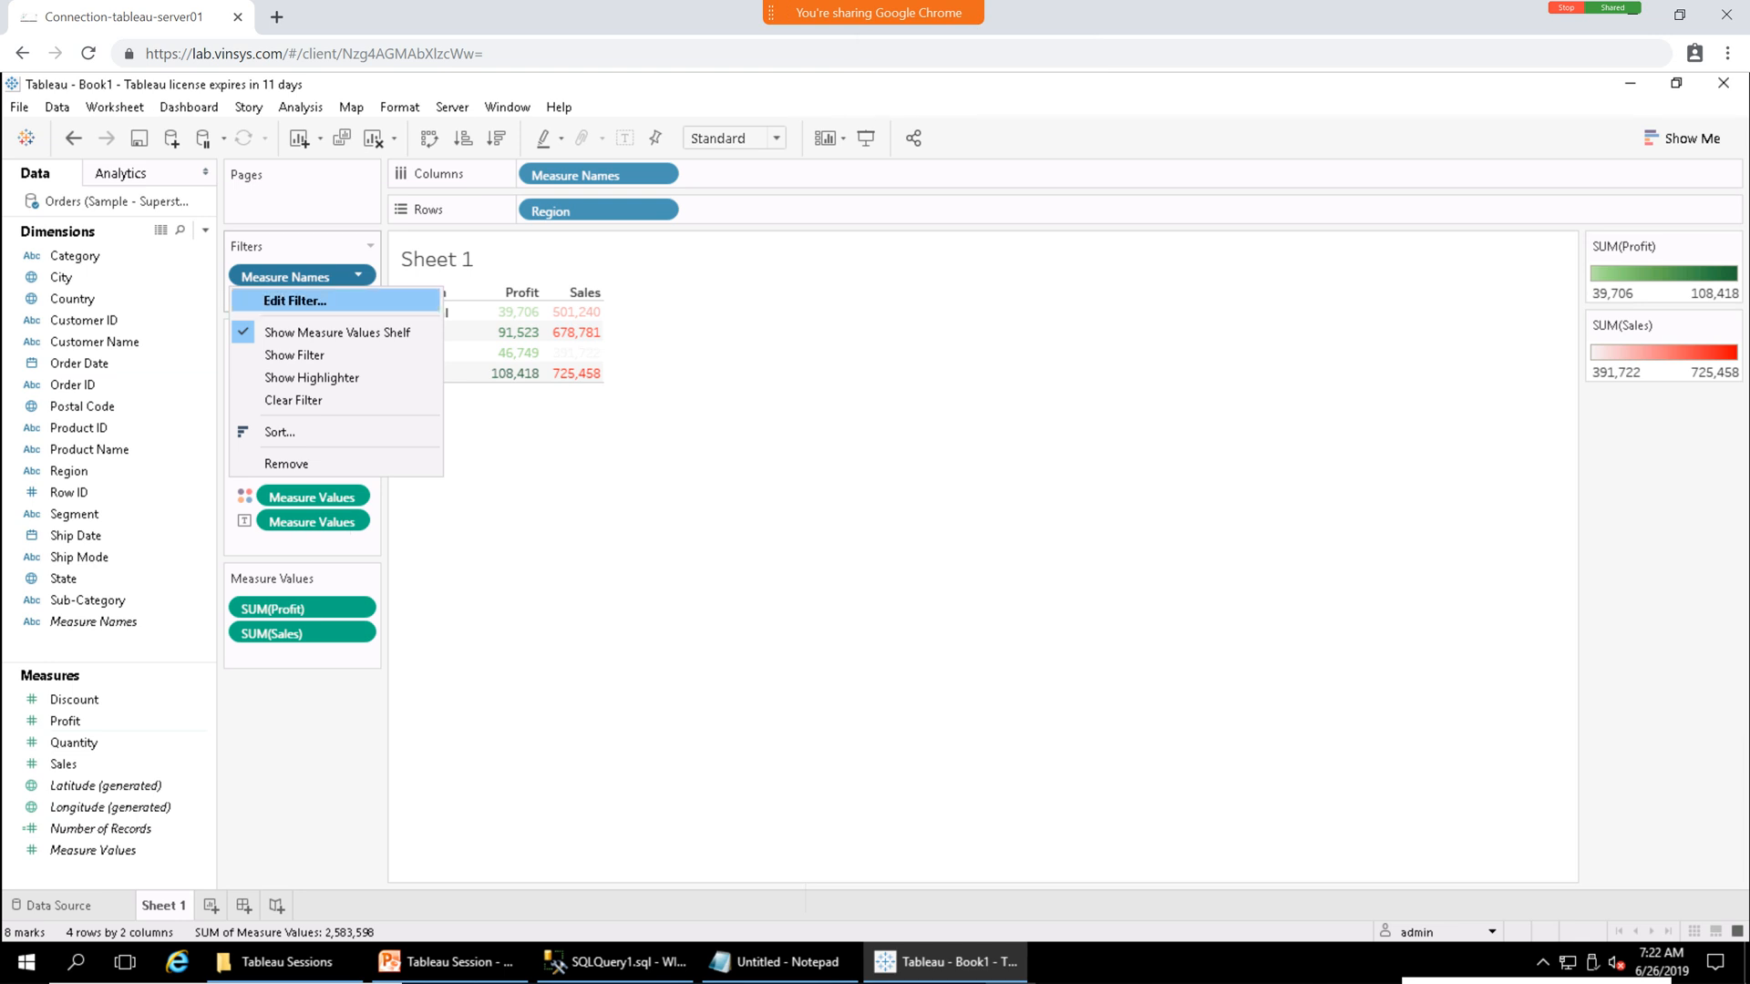
{"action": "left_click", "coordinate": [294, 301]}
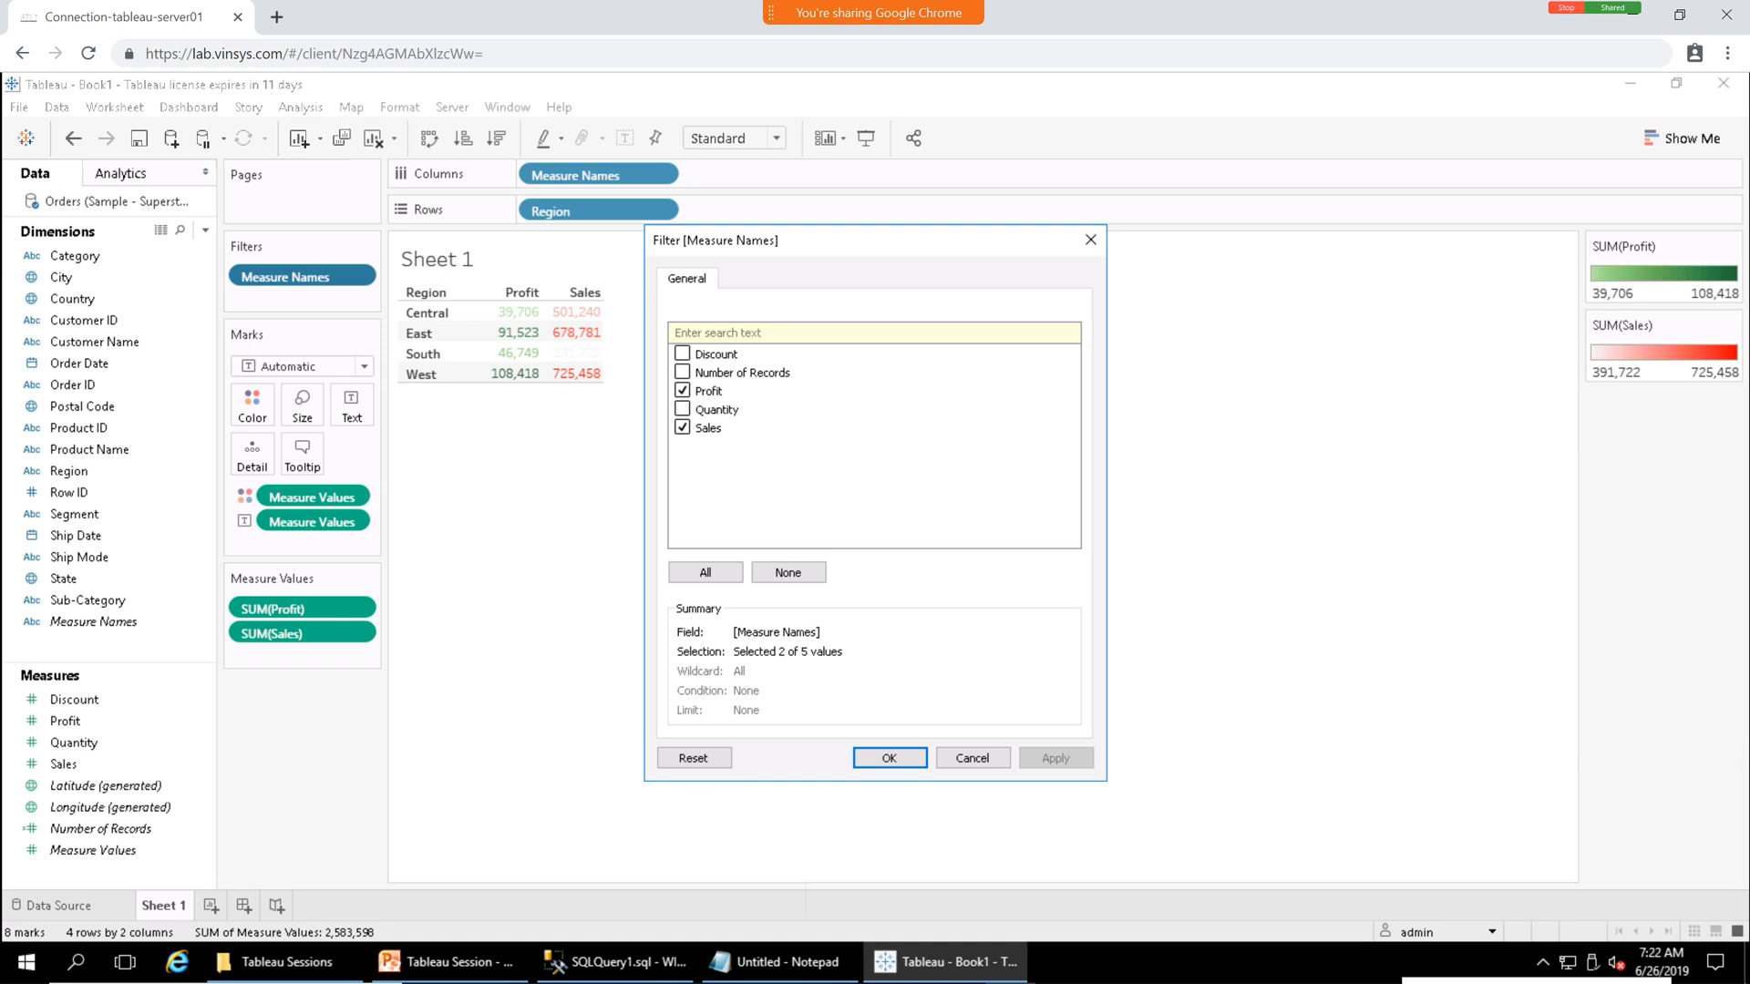
{"action": "left_click", "coordinate": [683, 409]}
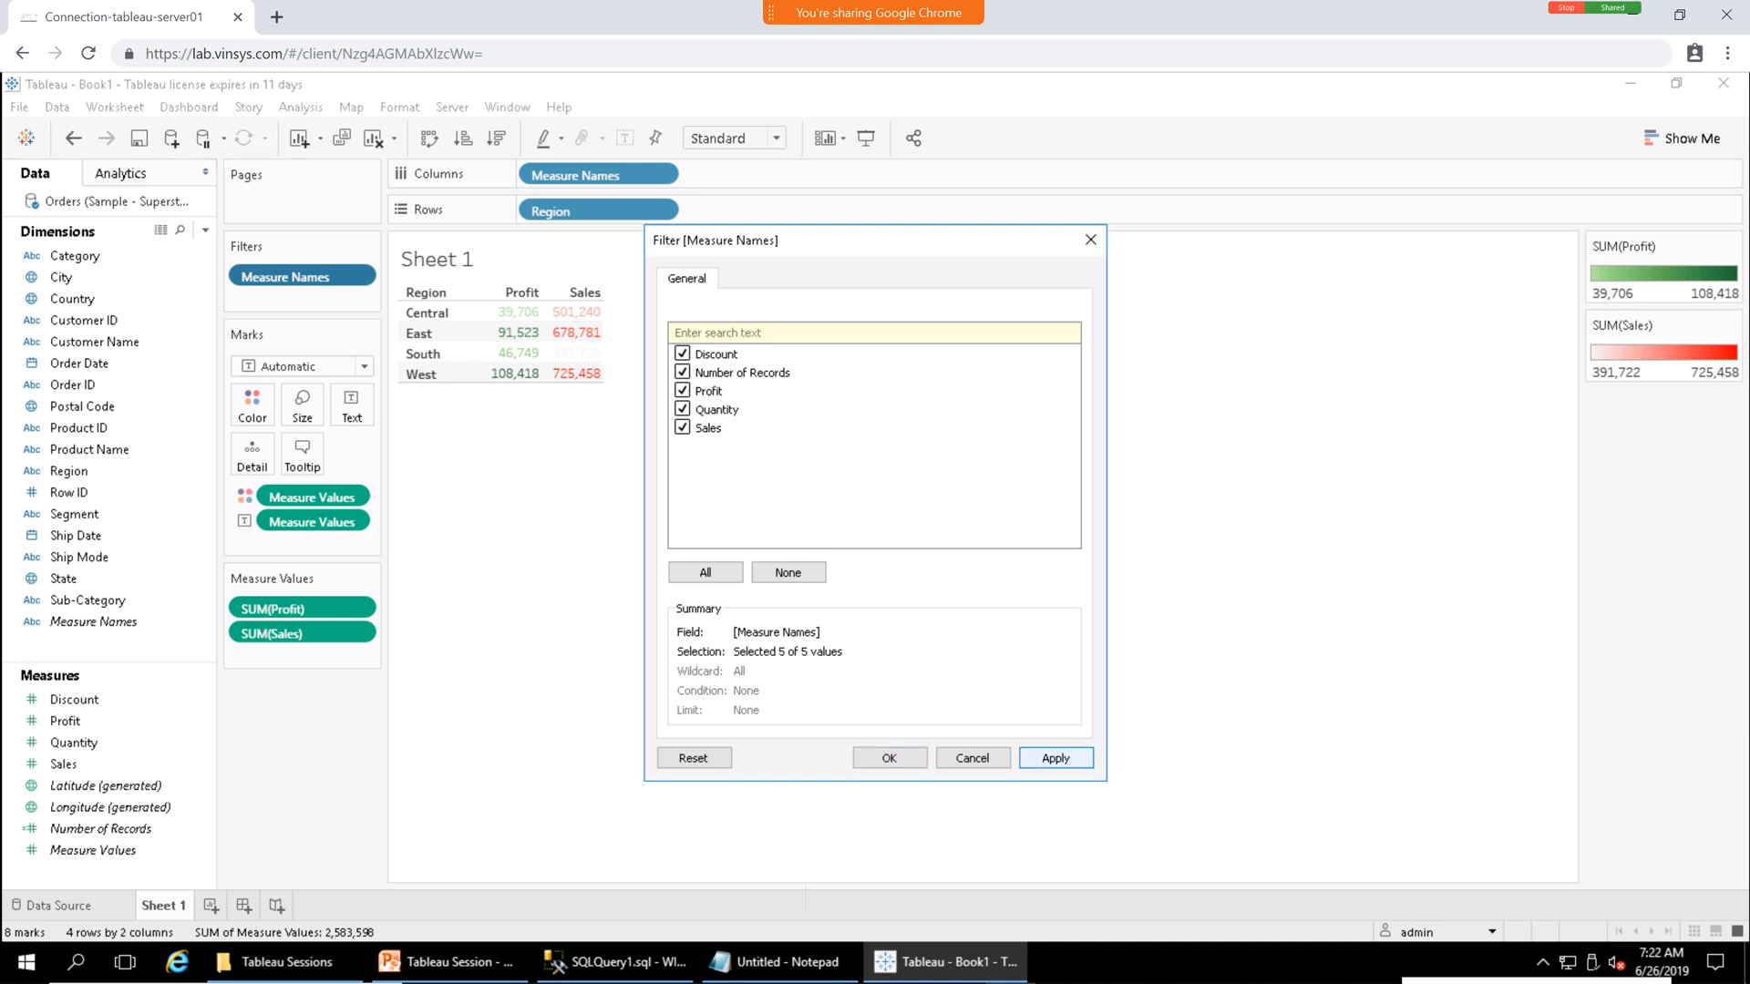
{"action": "left_click", "coordinate": [1055, 758]}
{"action": "left_click", "coordinate": [888, 757]}
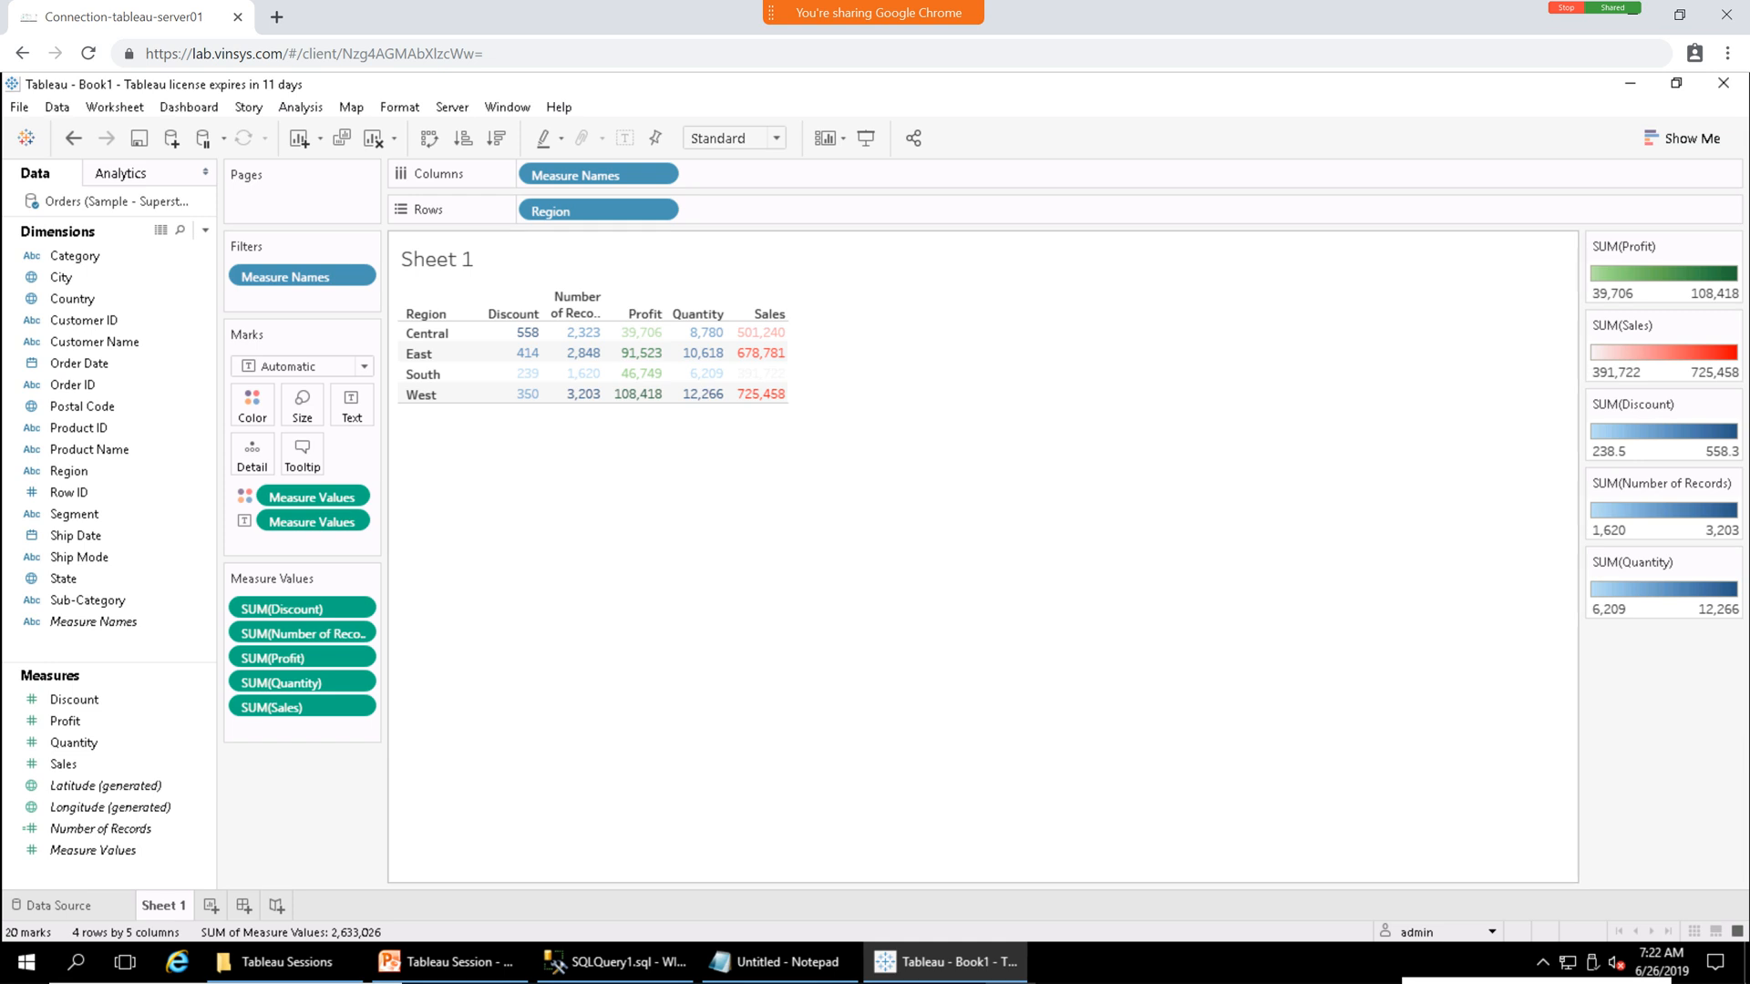
Try to combine the separate color legends of the Measure Values color field.
{"action": "left_click", "coordinate": [351, 495]}
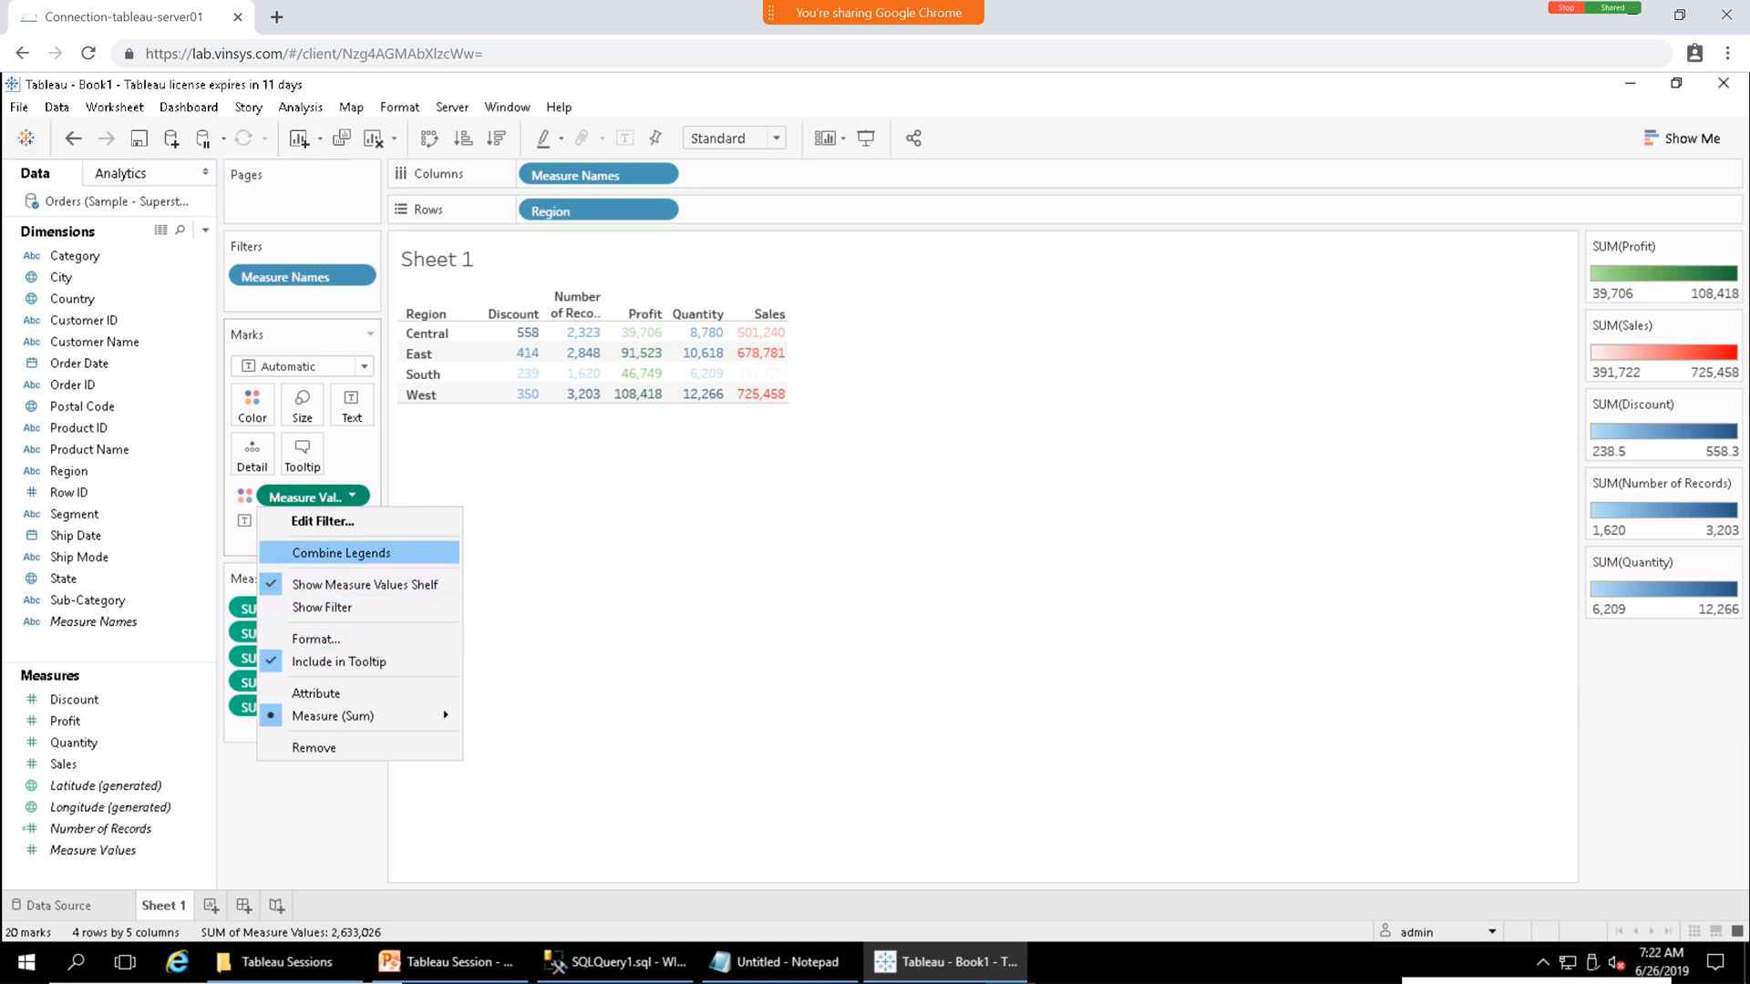
{"action": "left_click", "coordinate": [341, 553]}
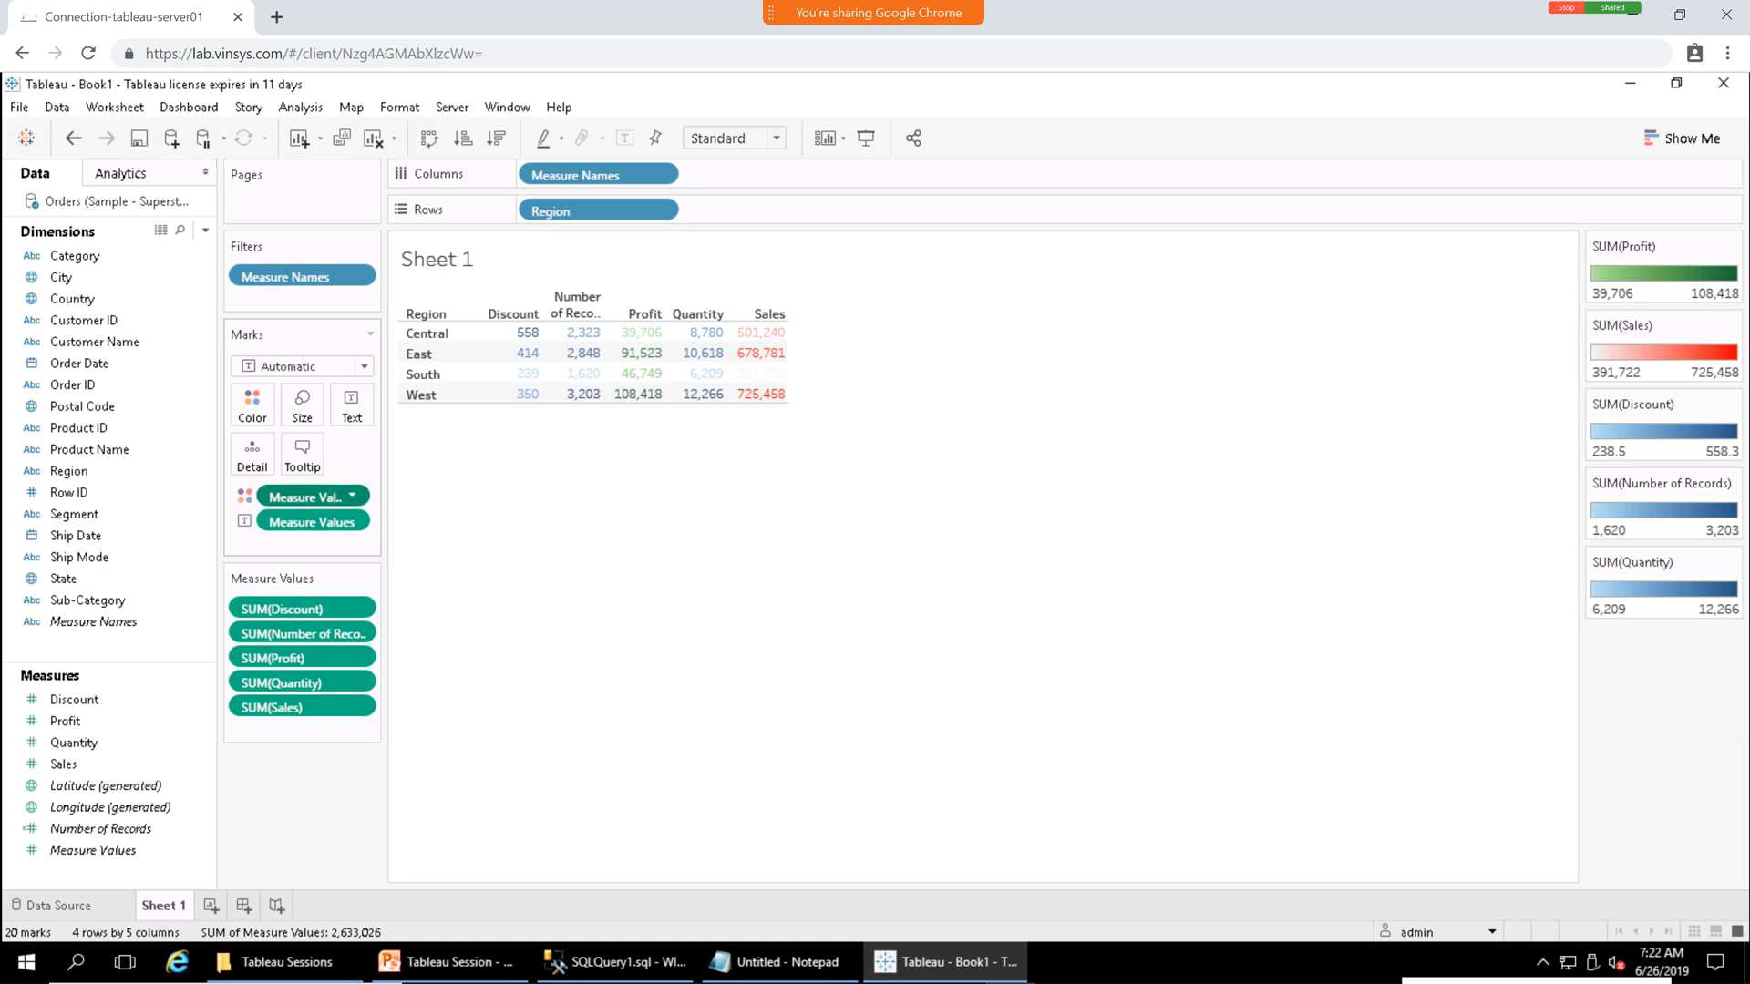
{"action": "left_click", "coordinate": [352, 496]}
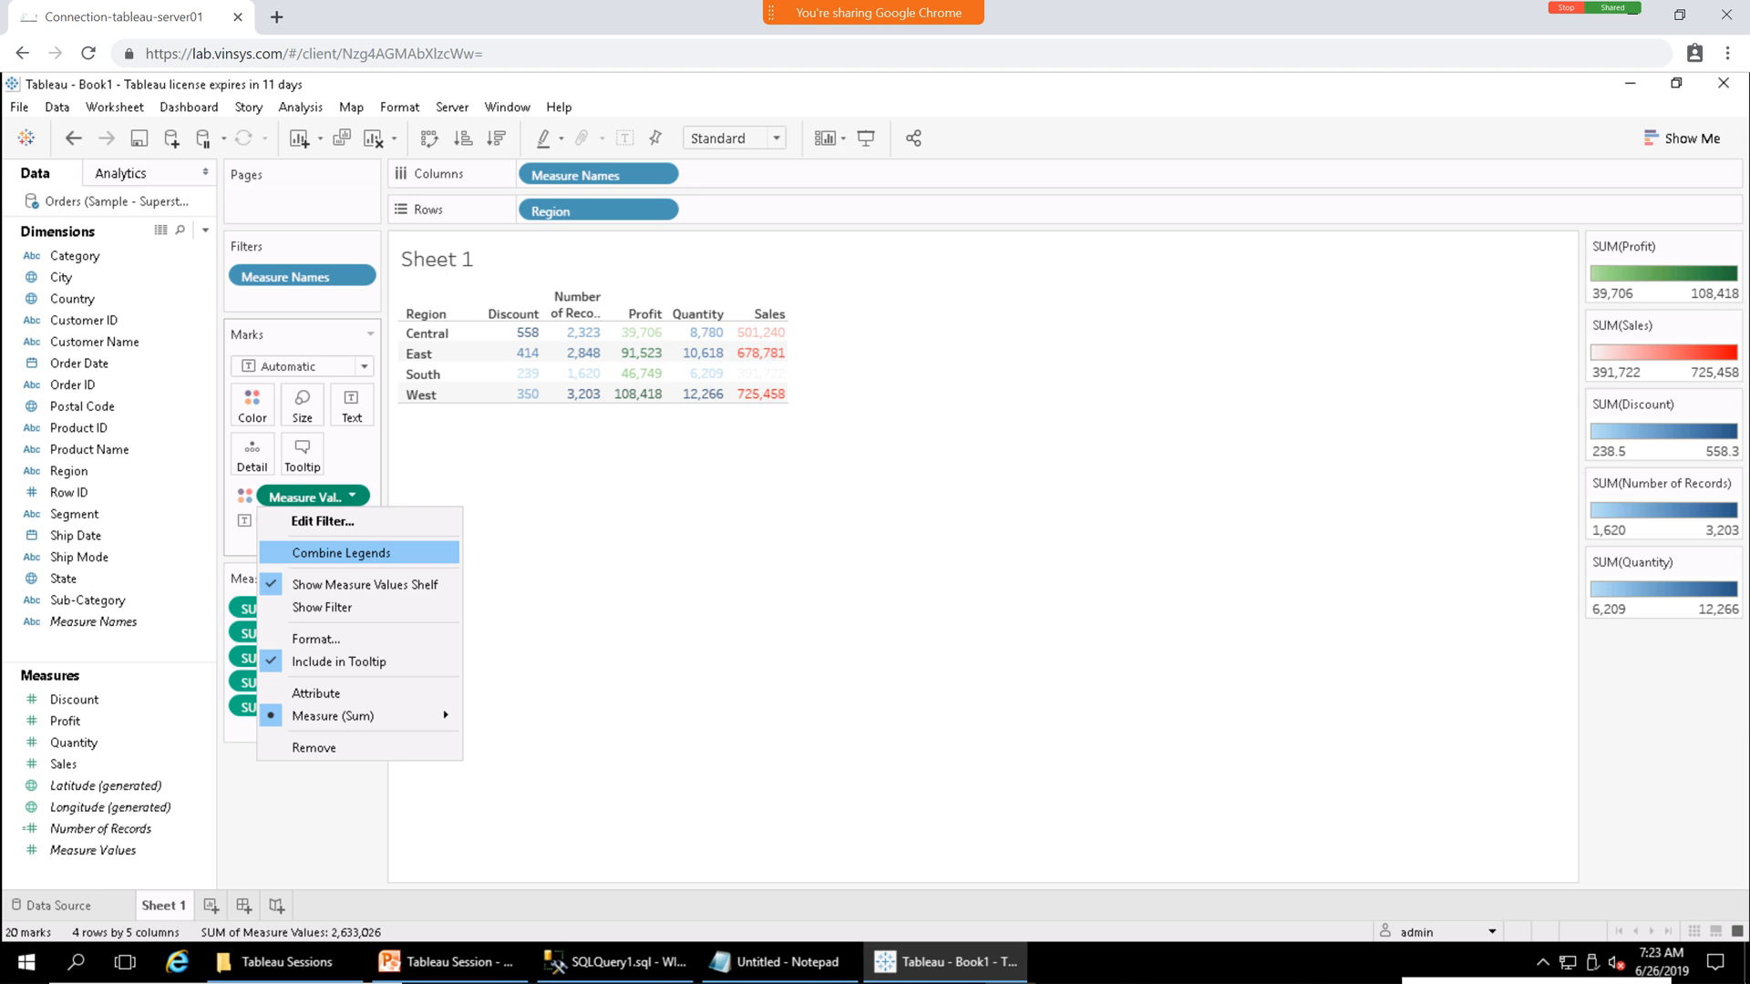
{"action": "left_click", "coordinate": [341, 553]}
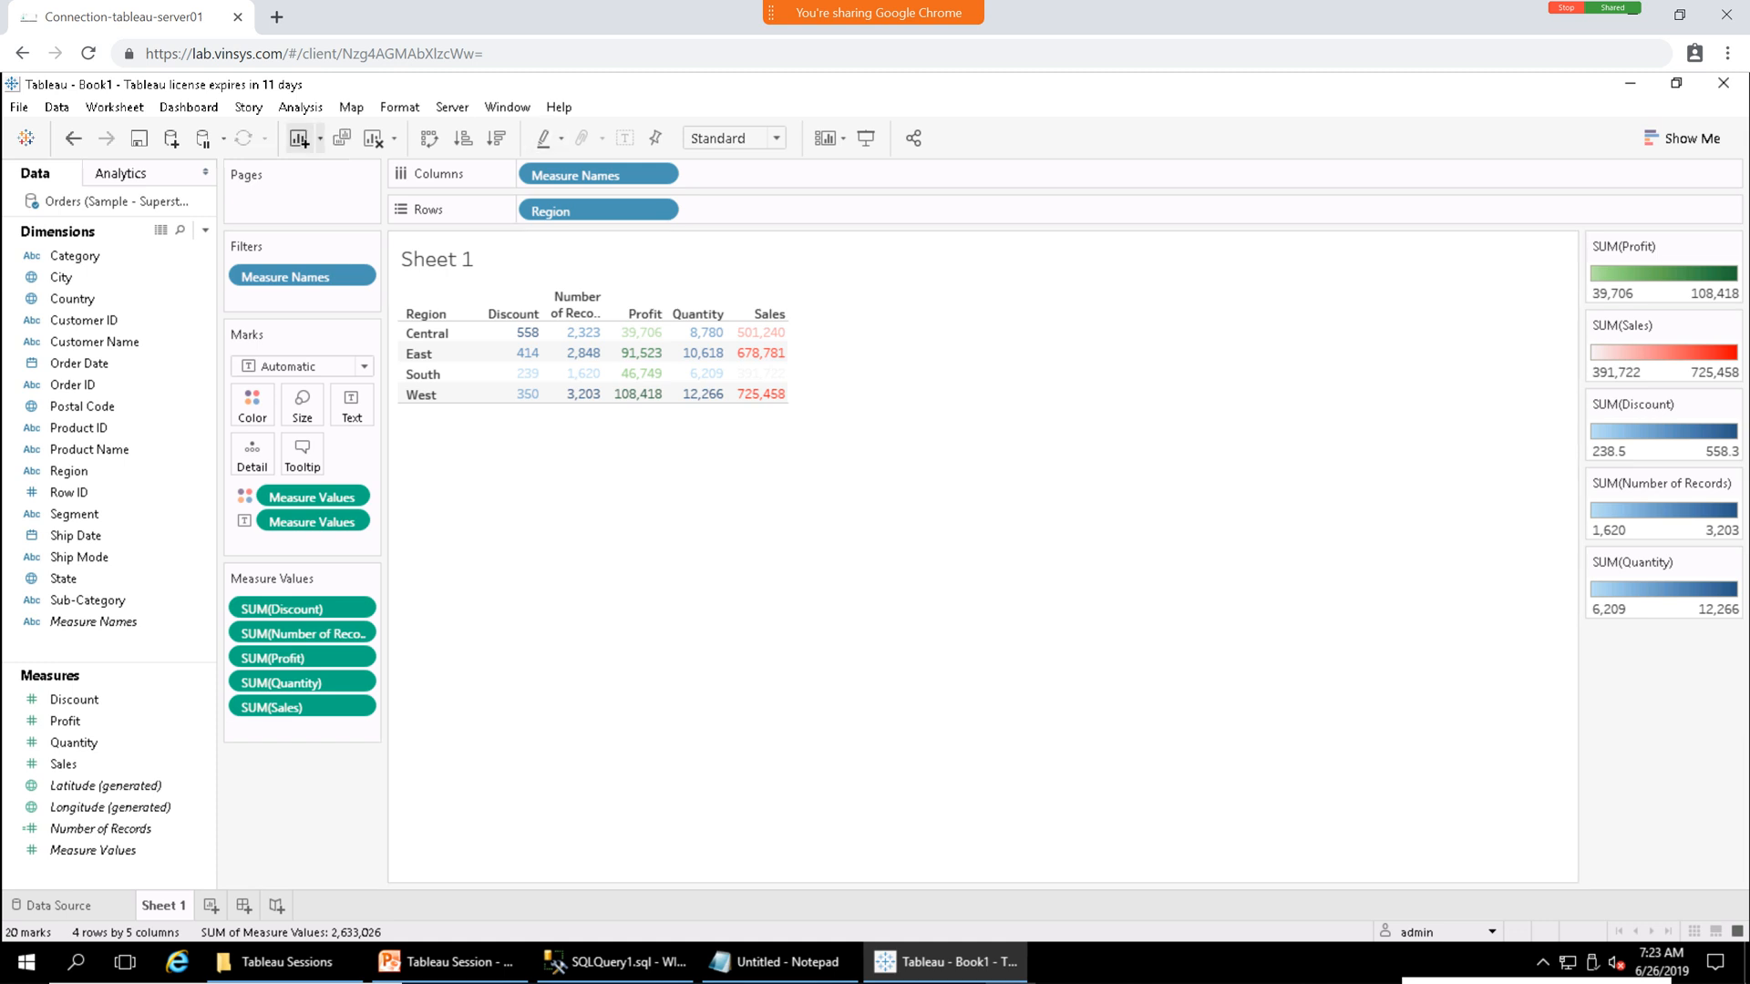
{"action": "left_click", "coordinate": [352, 496]}
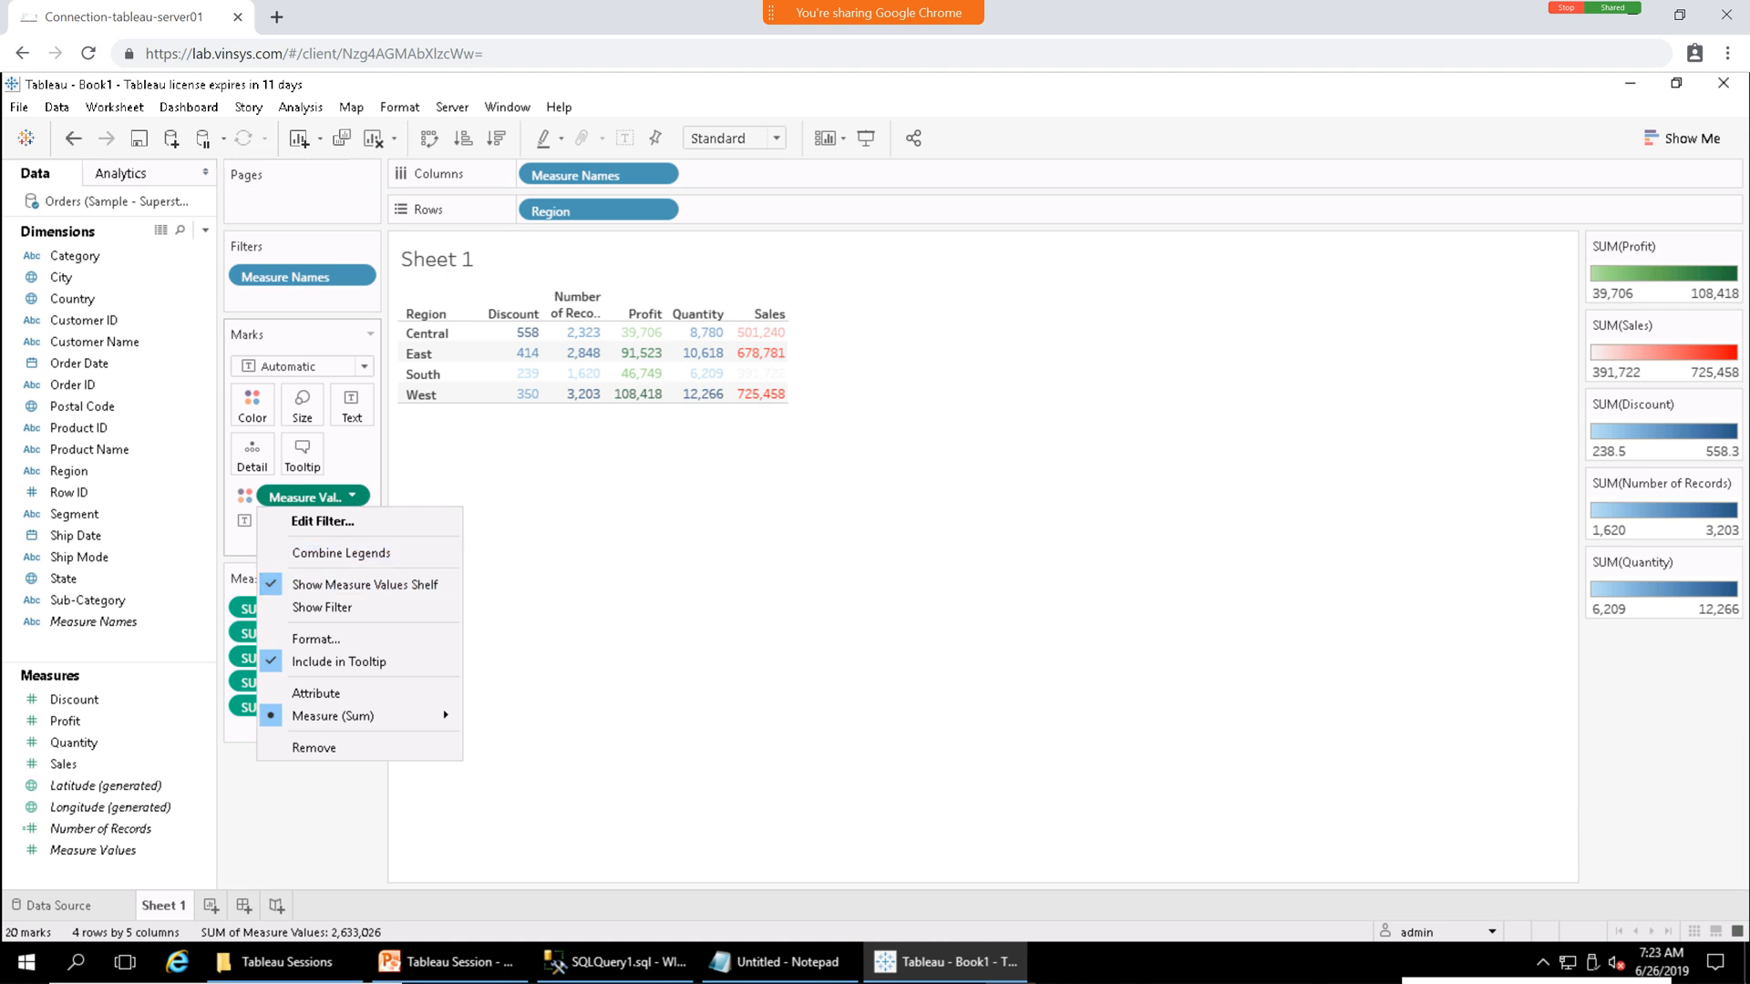
{"action": "left_click", "coordinate": [584, 565]}
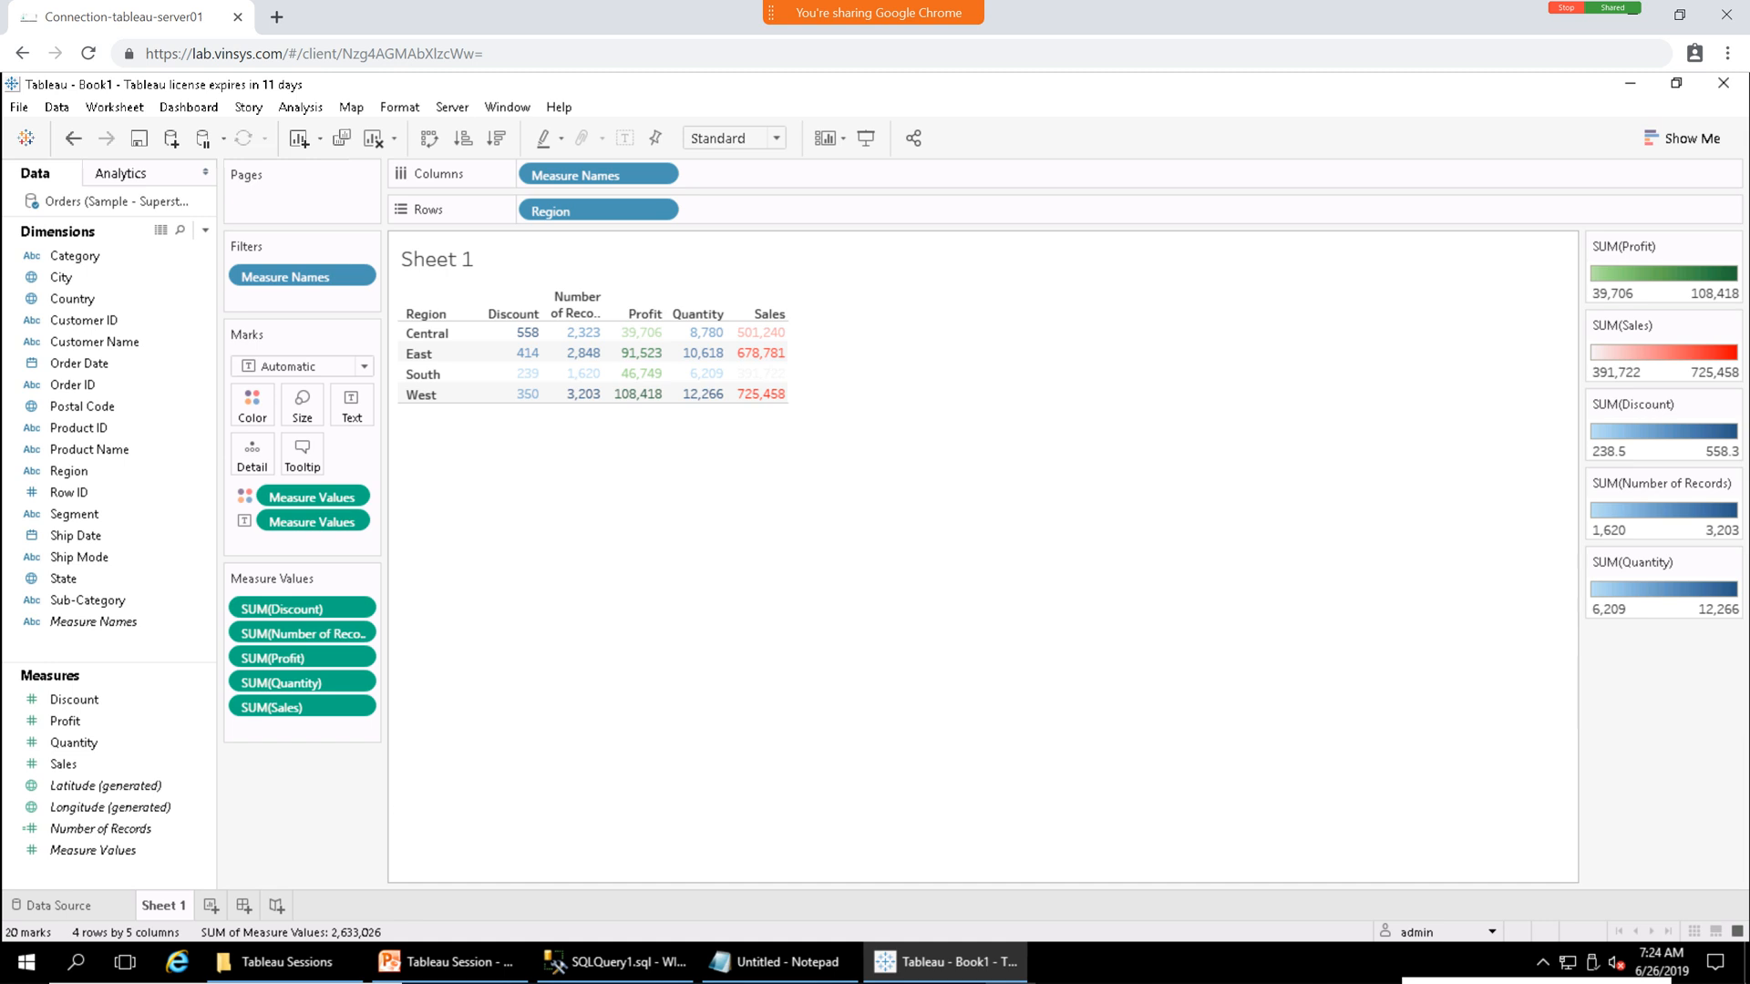
Create a new worksheet, Sheet 2, and place Region on its Rows shelf.
{"action": "left_click", "coordinate": [210, 904]}
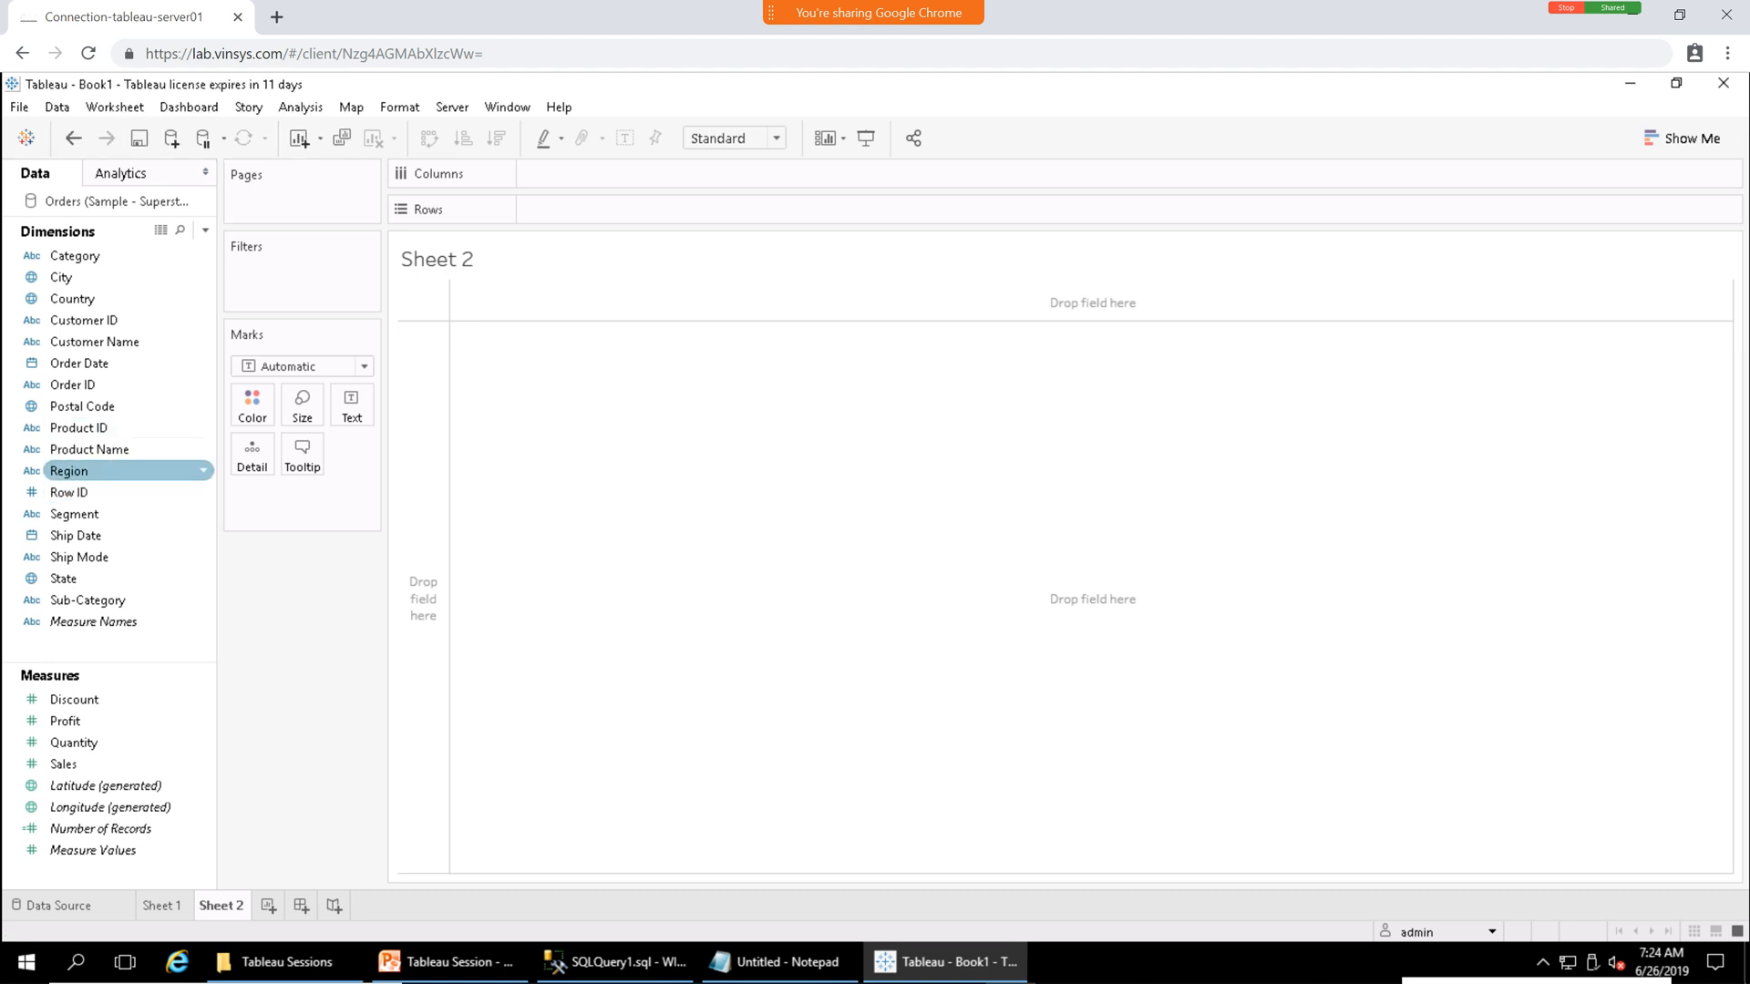
{"action": "left_click_drag", "start_coordinate": [69, 470], "coordinate": [547, 205]}
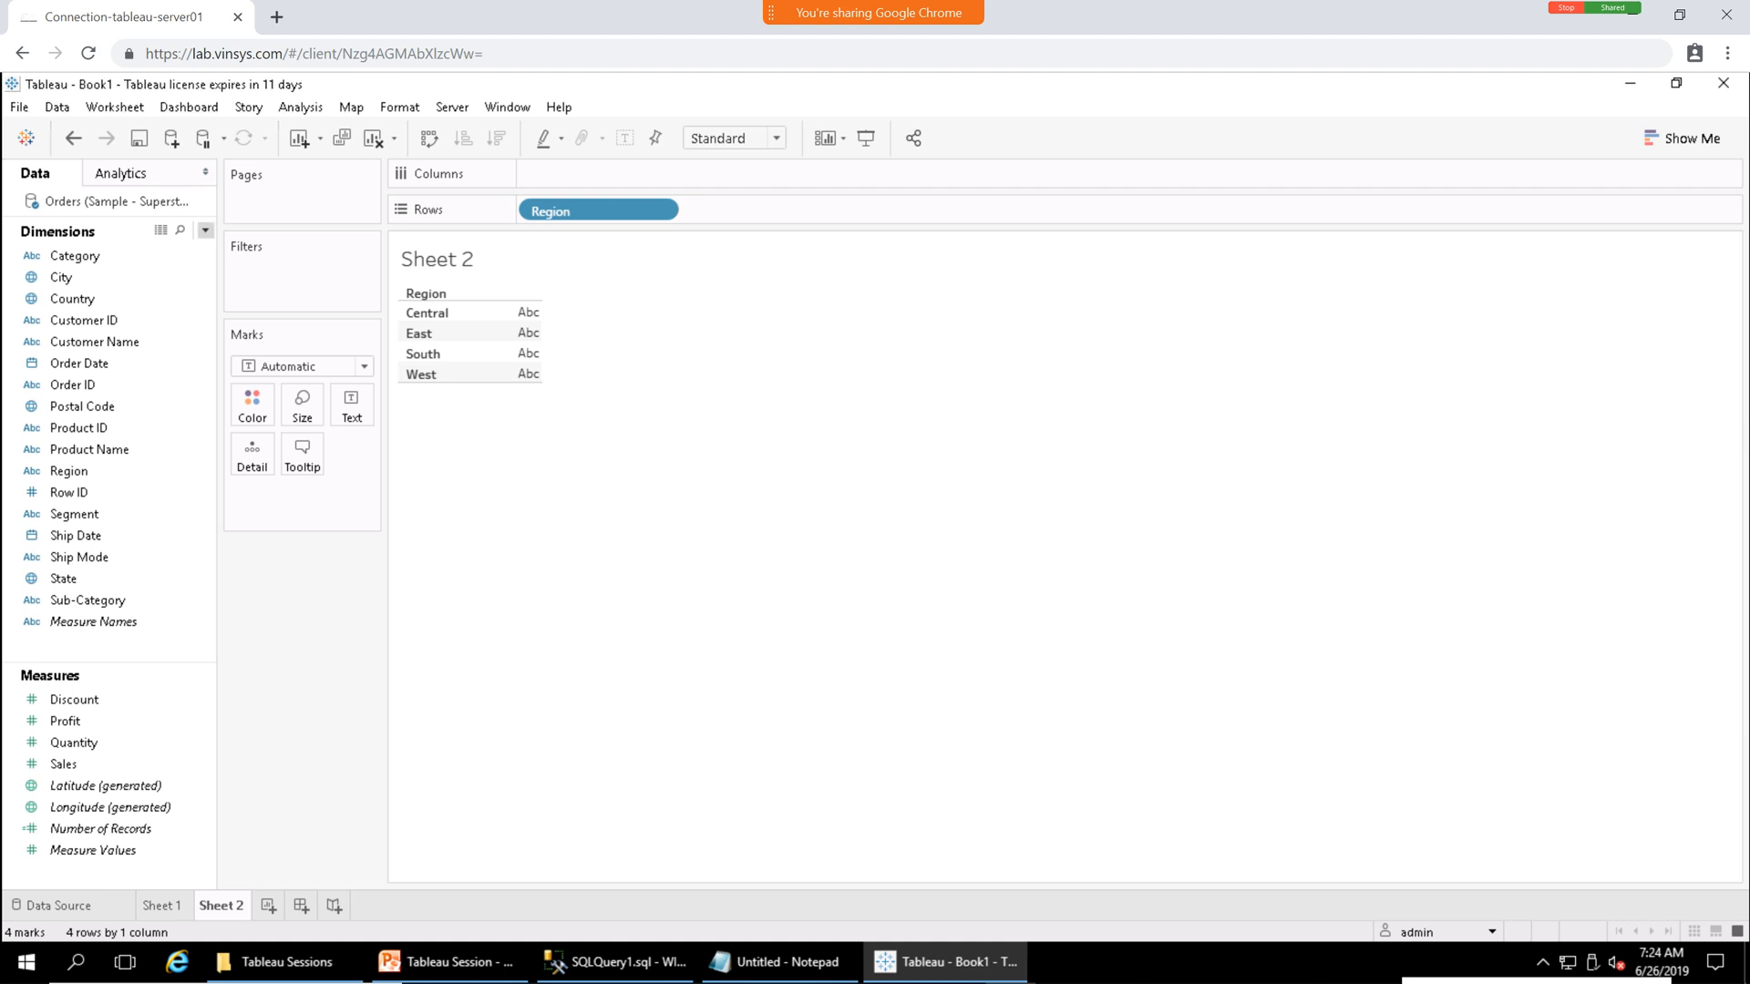
Create a calculated field named 1 with the constant 1 as its formula.
{"action": "left_click", "coordinate": [205, 230]}
{"action": "left_click", "coordinate": [105, 252]}
{"action": "type", "text": "1"}
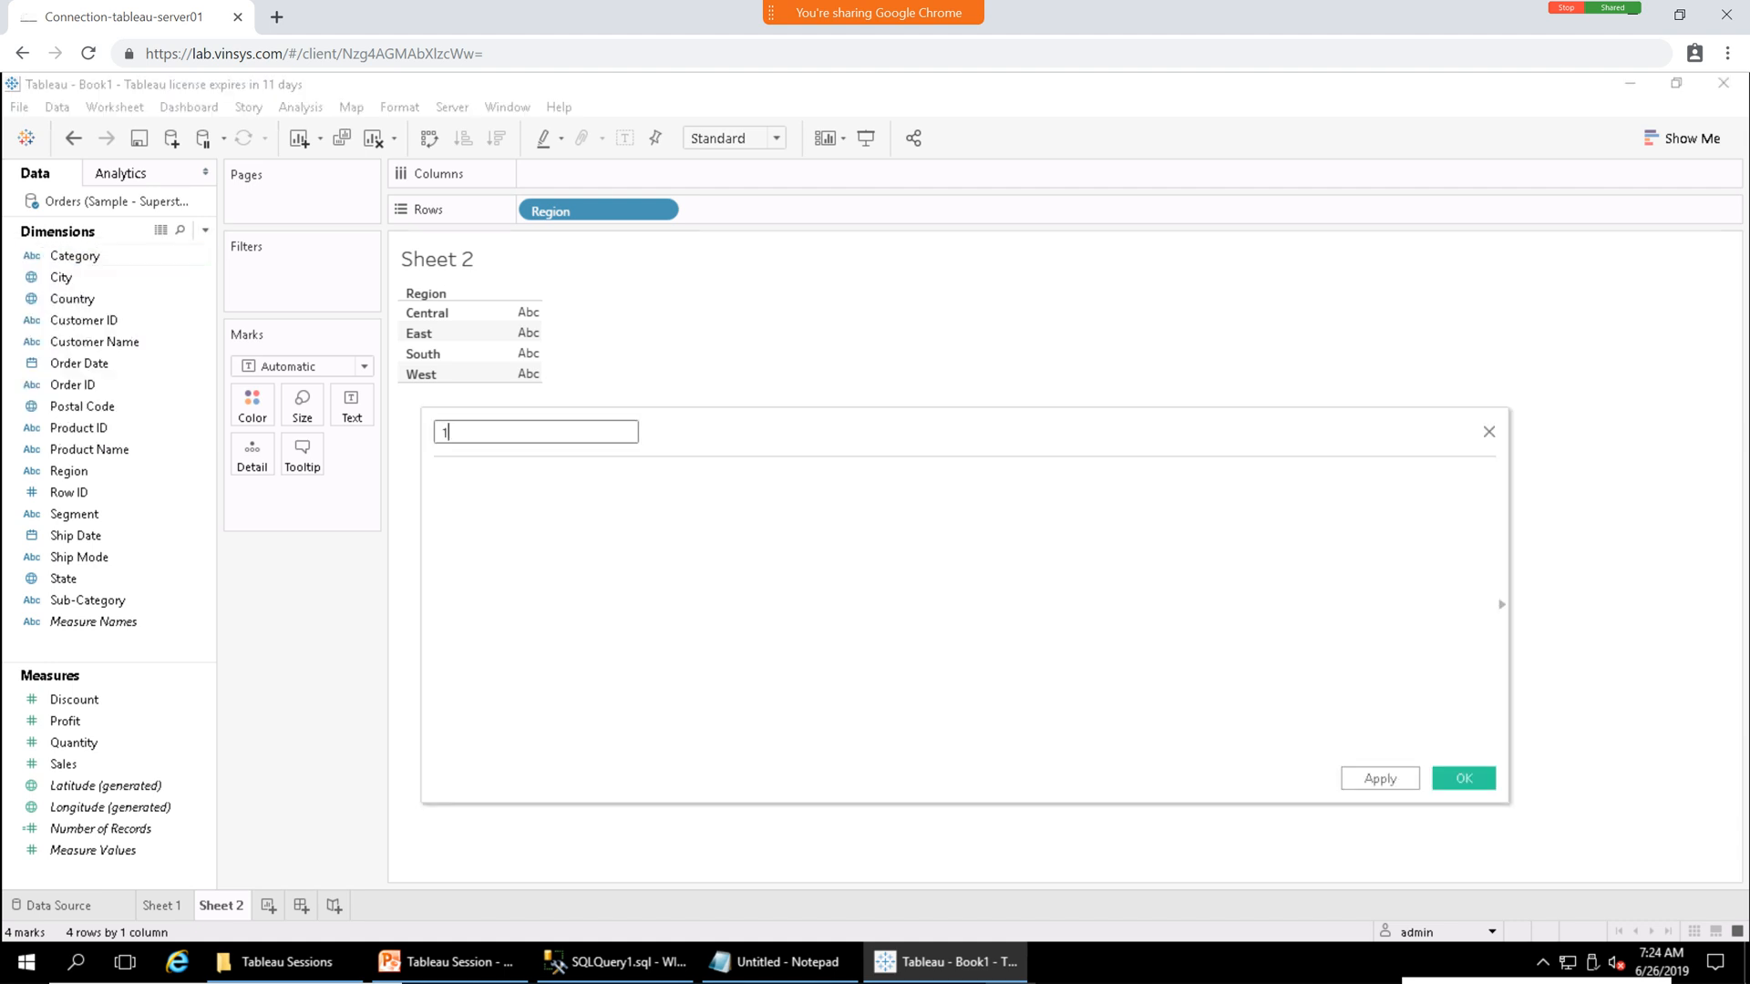
{"action": "key", "text": "Tab"}
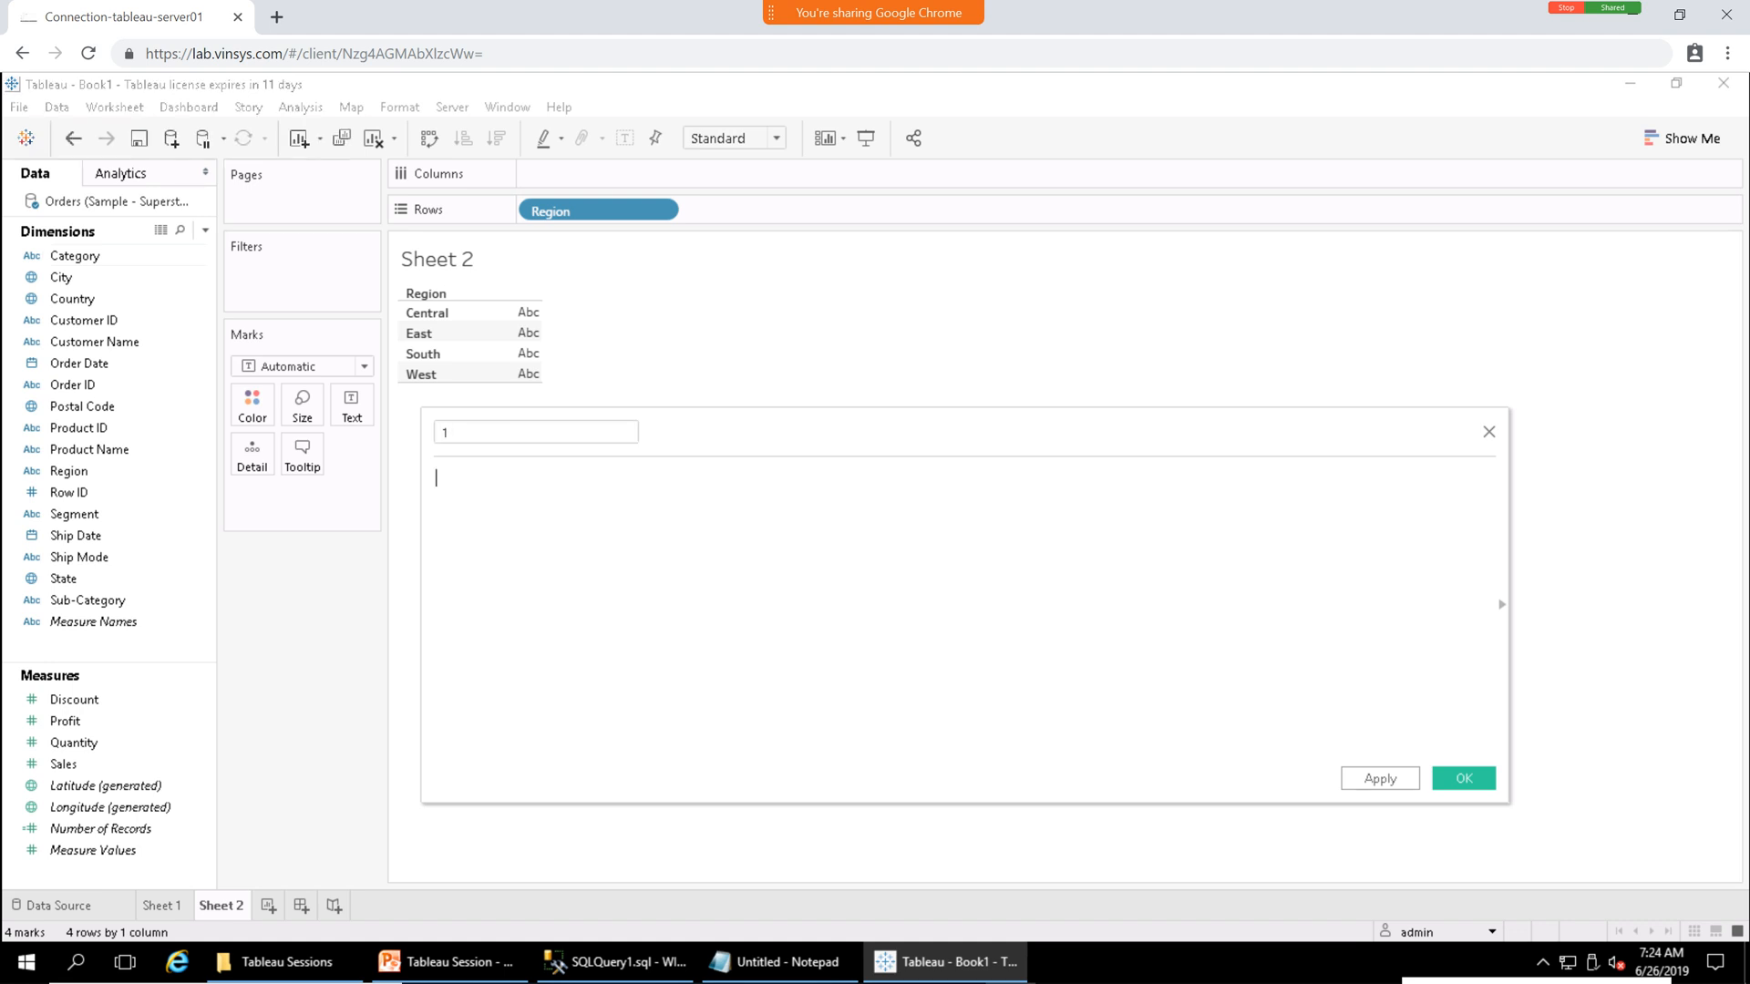
{"action": "type", "text": "1"}
{"action": "left_click", "coordinate": [1380, 778]}
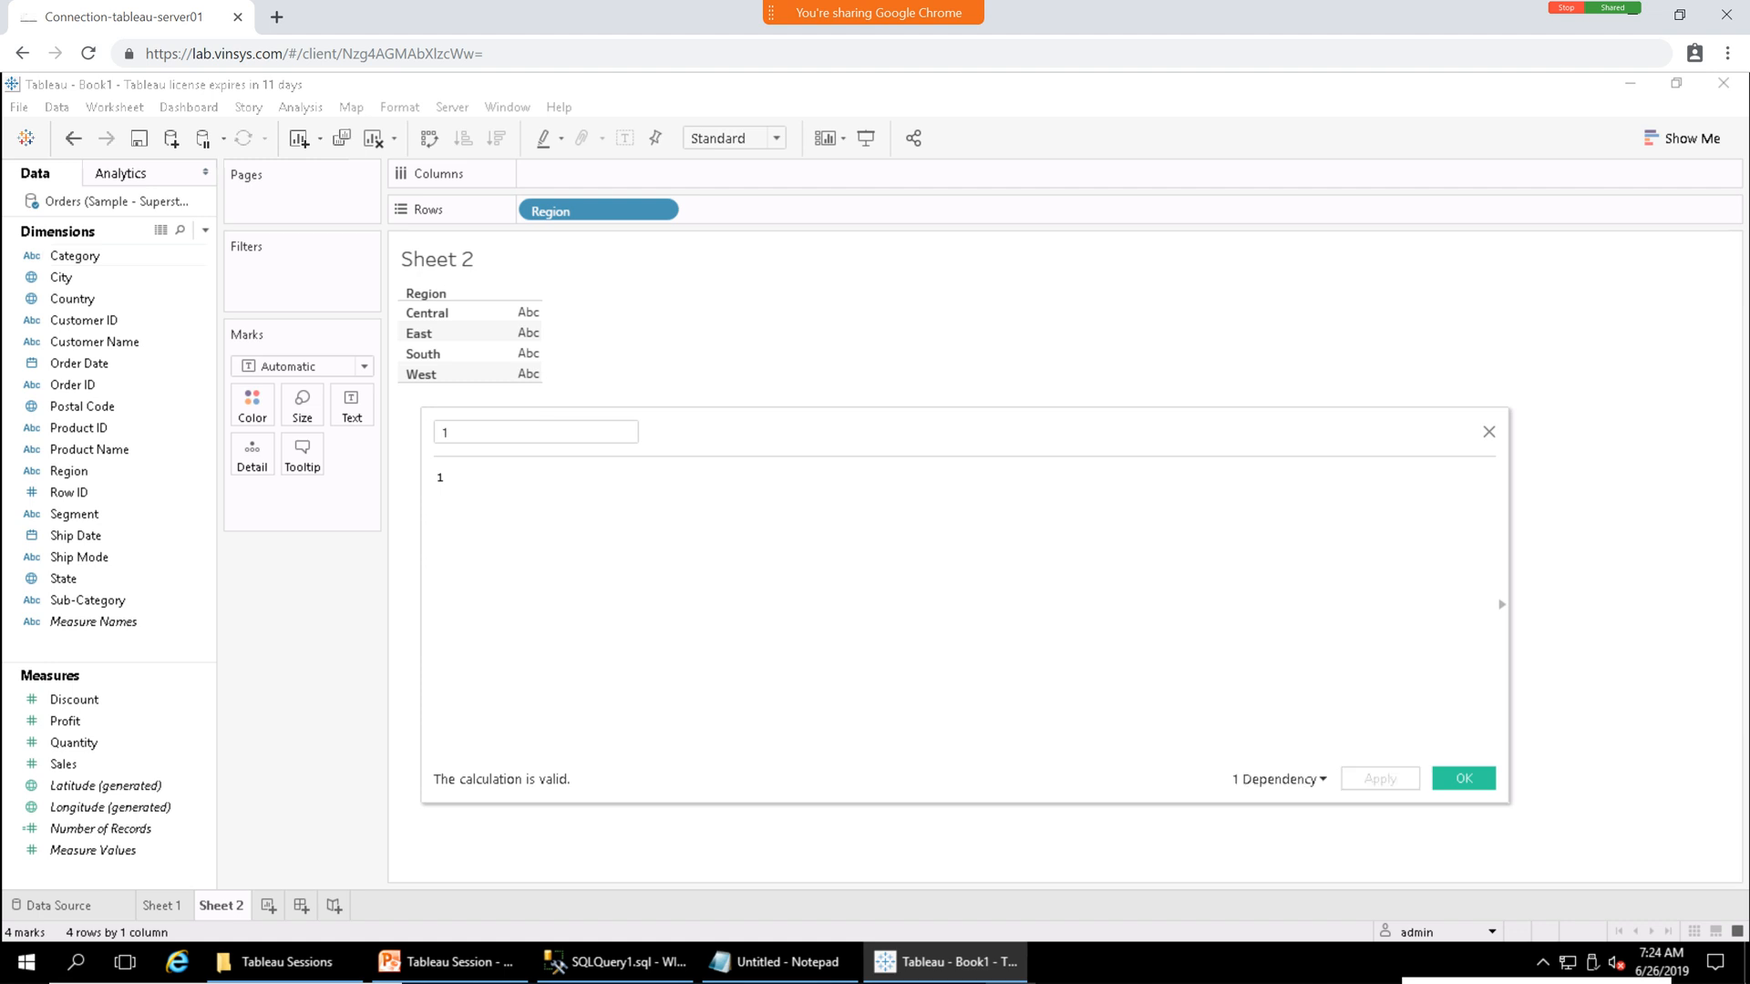
{"action": "left_click", "coordinate": [1464, 778]}
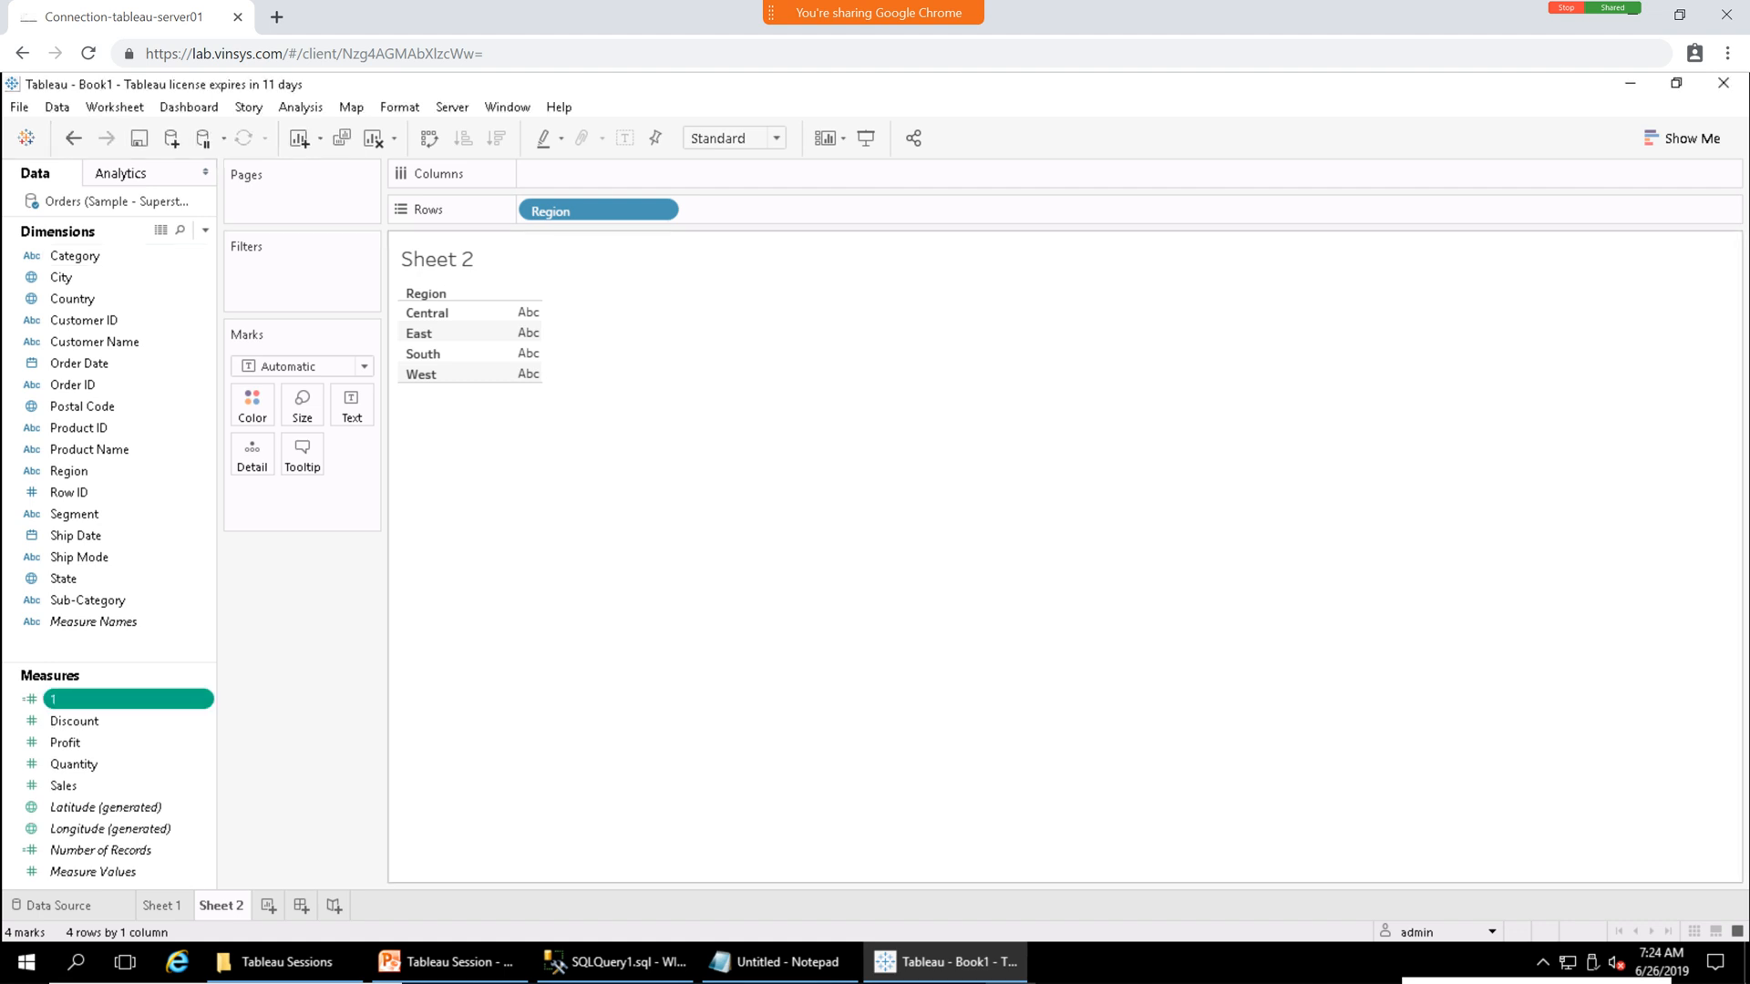
Place the calculated field 1 twice on the Columns shelf and change both instances from a sum to Attribute.
{"action": "mouse_move", "coordinate": [91, 699]}
{"action": "left_mouse_down"}
{"action": "mouse_move", "coordinate": [528, 269]}
{"action": "mouse_move", "coordinate": [528, 177]}
{"action": "left_mouse_up"}
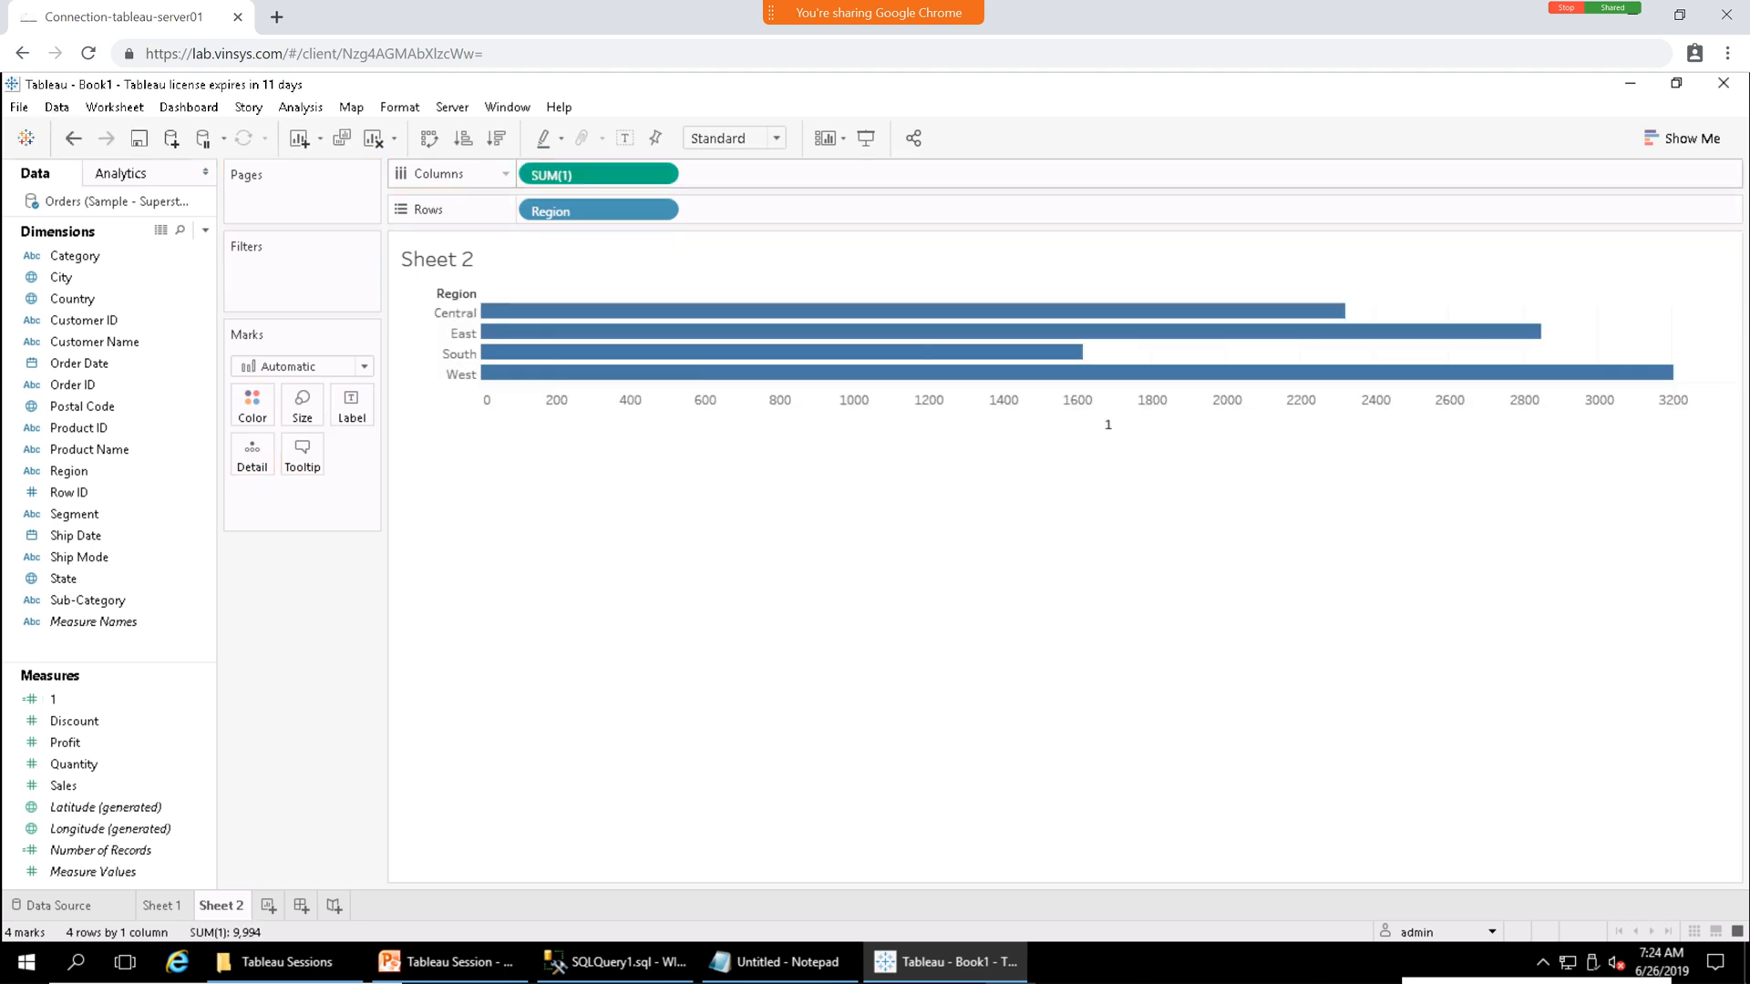
{"action": "left_click_drag", "start_coordinate": [53, 698], "coordinate": [727, 177]}
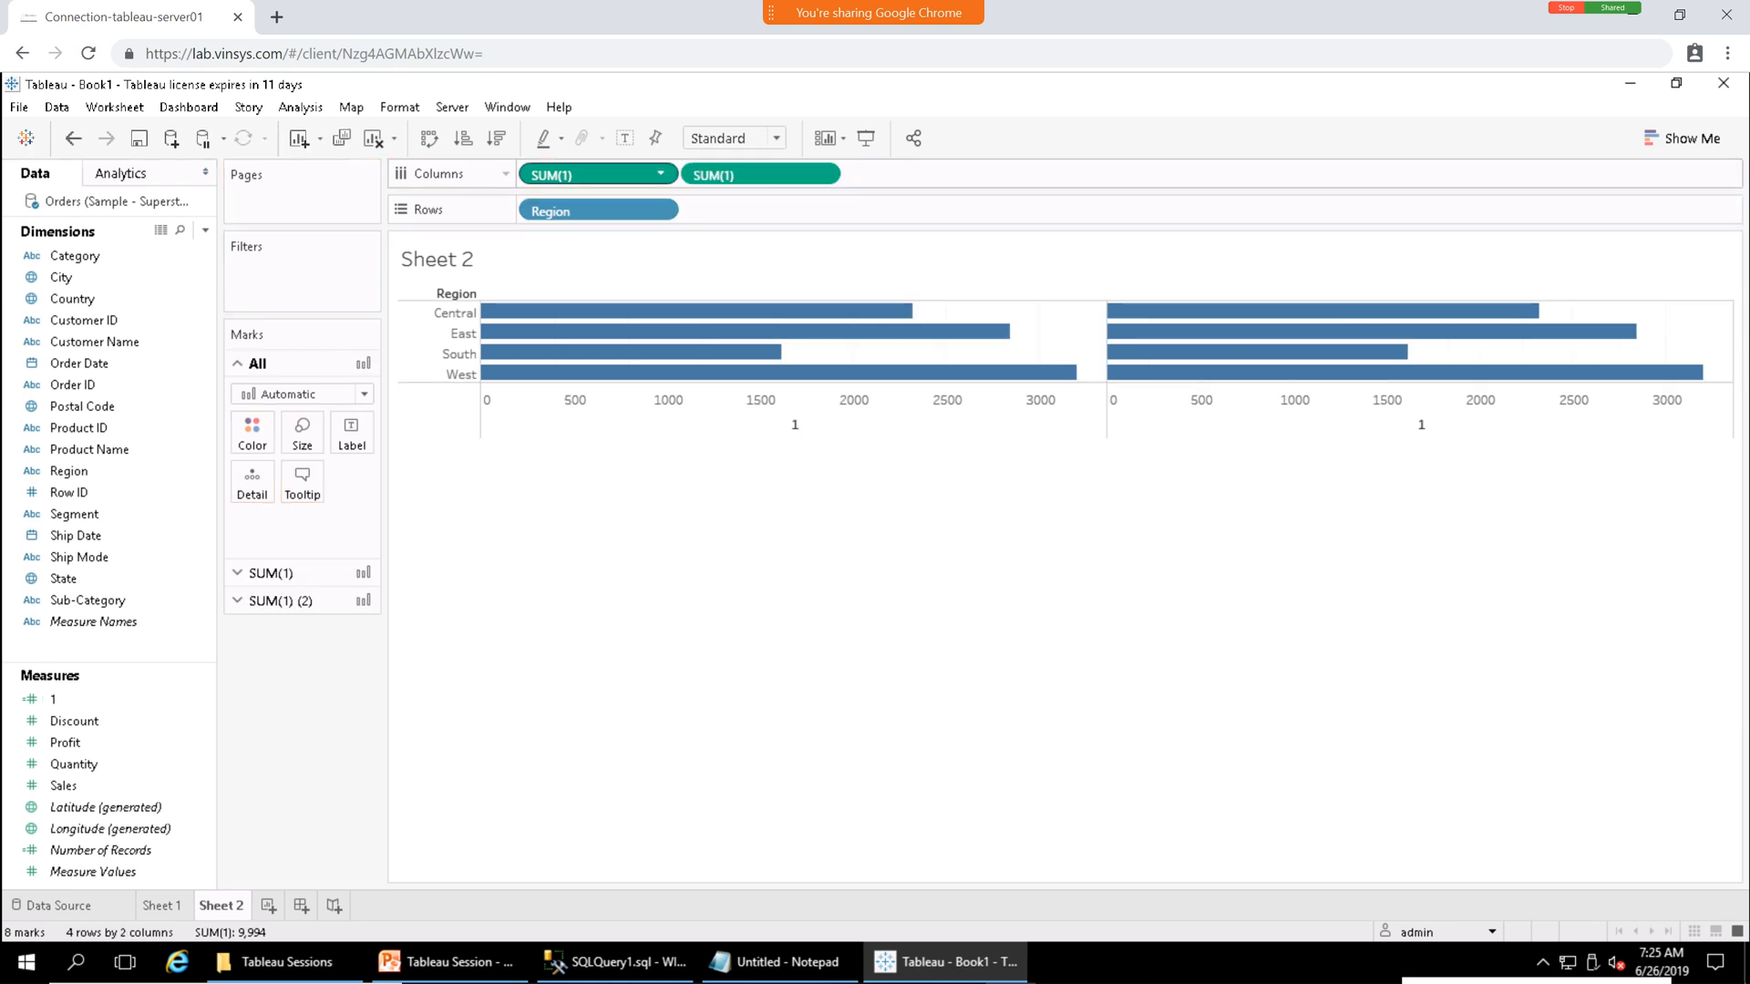
{"action": "left_click", "coordinate": [660, 173]}
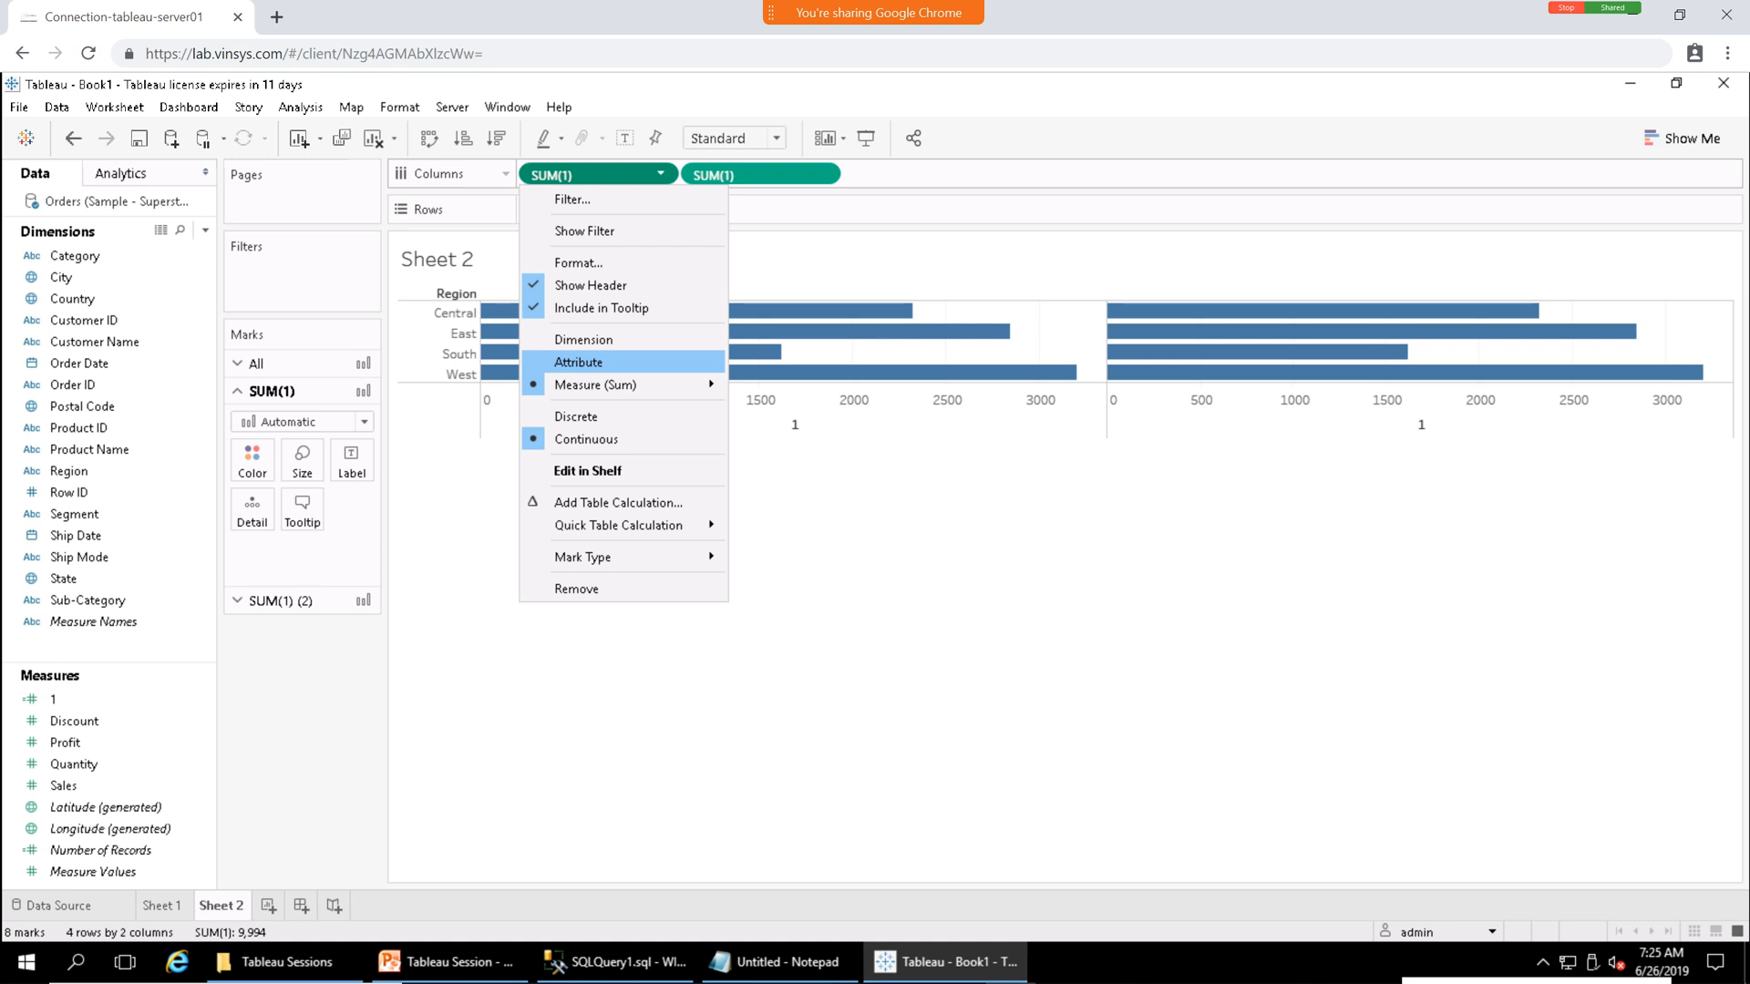
{"action": "left_click", "coordinate": [577, 361]}
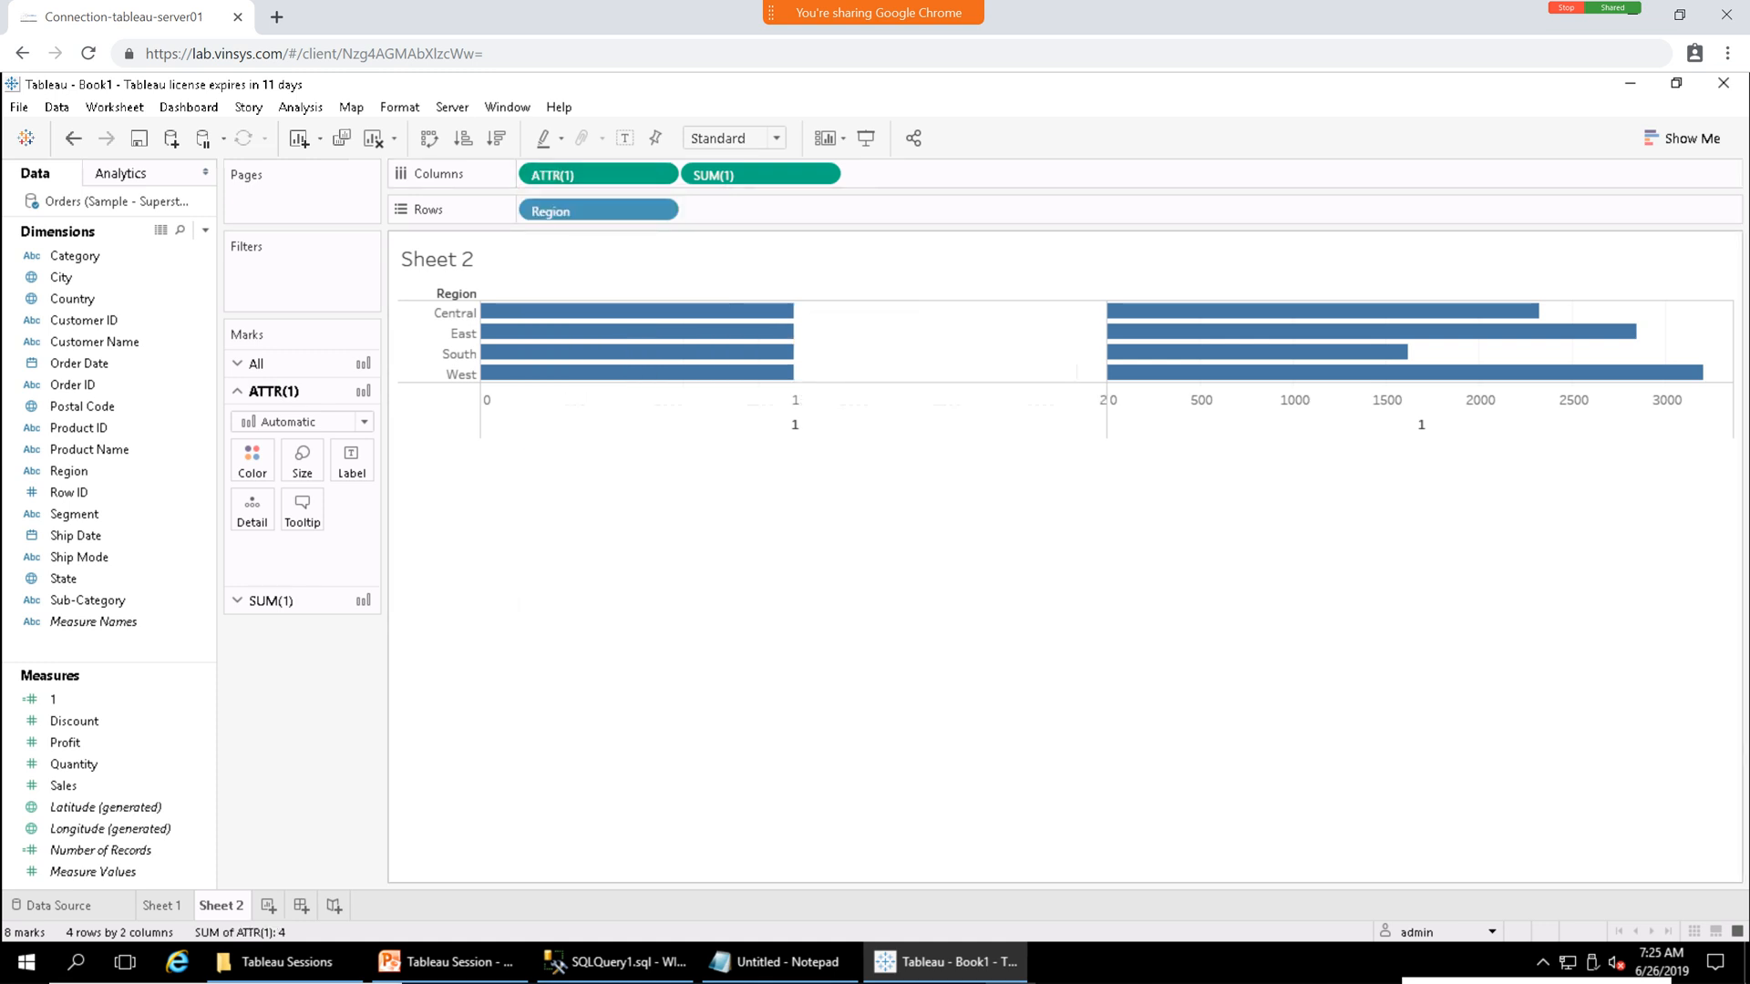
{"action": "left_click", "coordinate": [822, 173]}
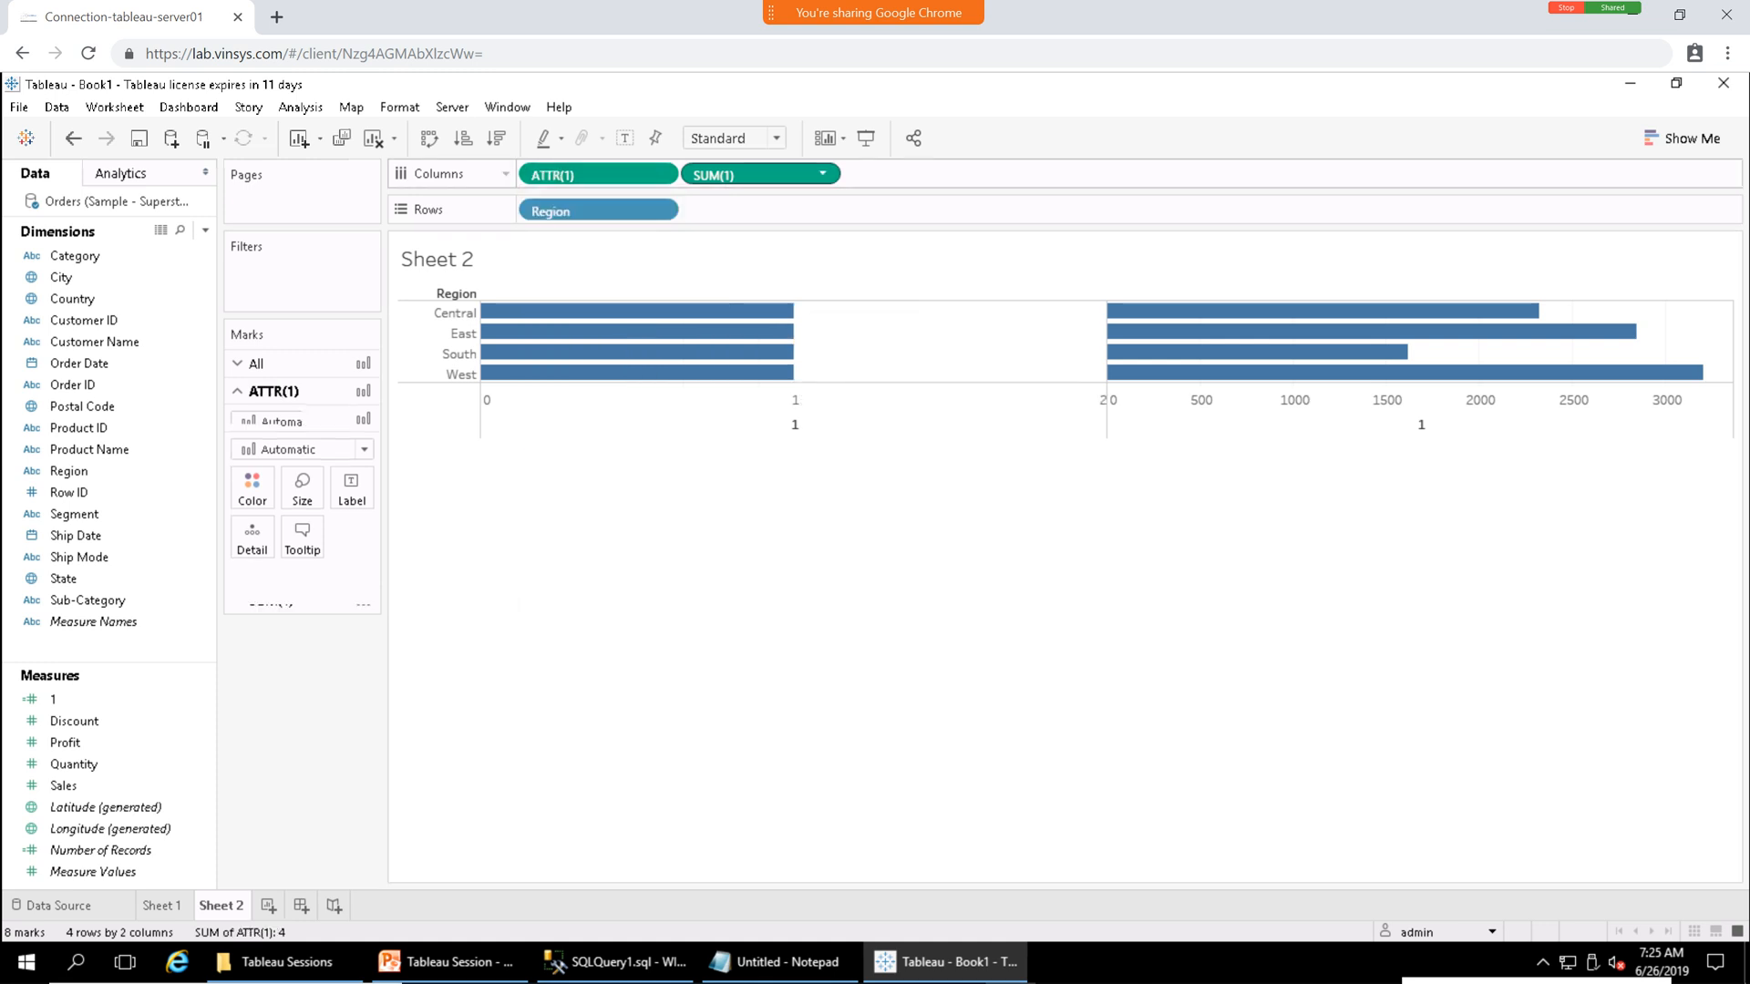
{"action": "key", "text": "Escape"}
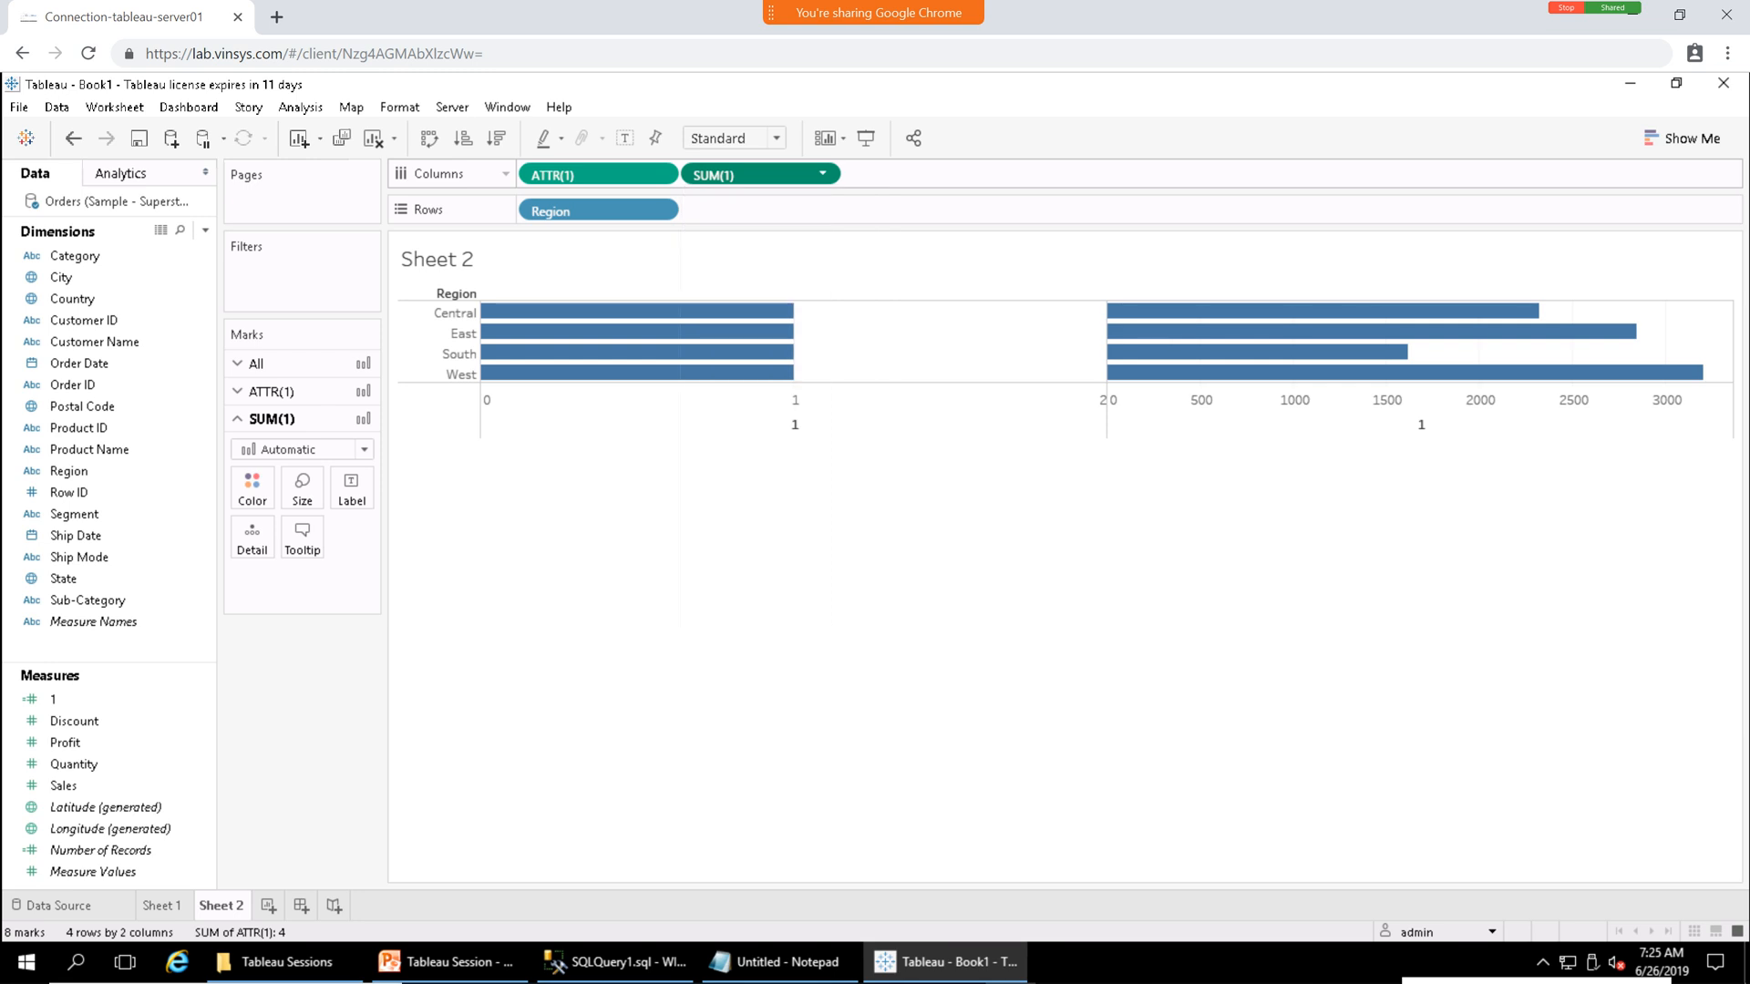
{"action": "left_click", "coordinate": [822, 173]}
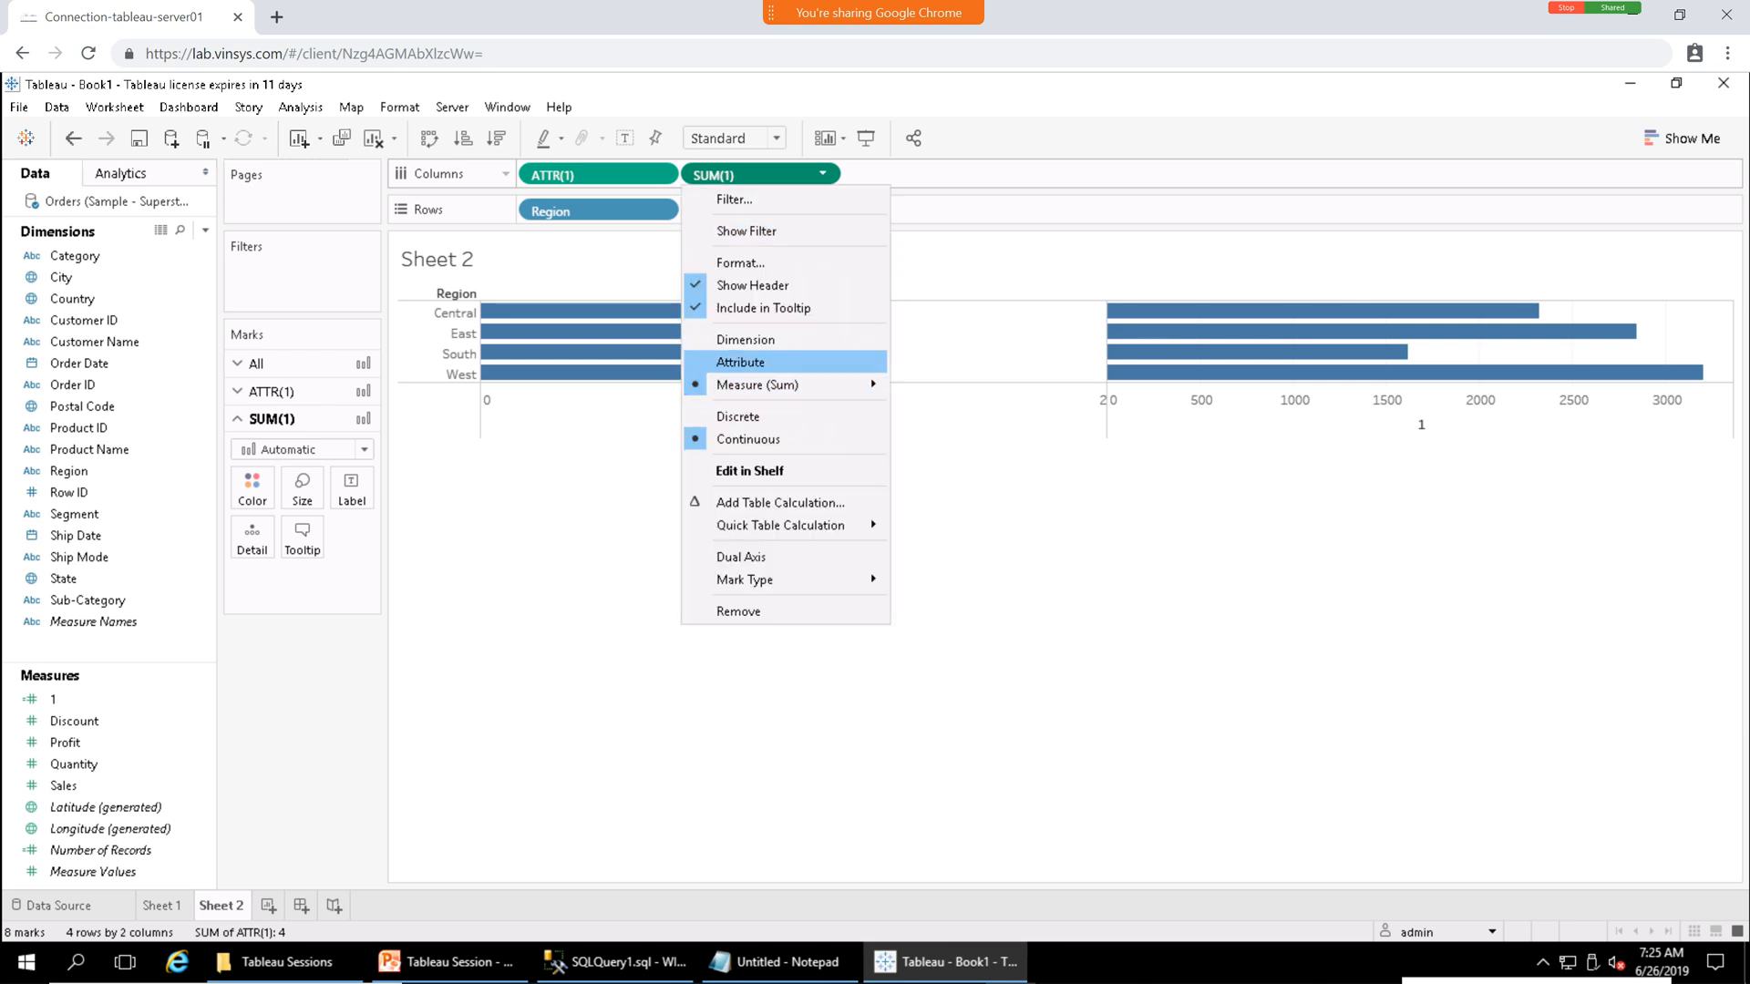
{"action": "left_click", "coordinate": [740, 361]}
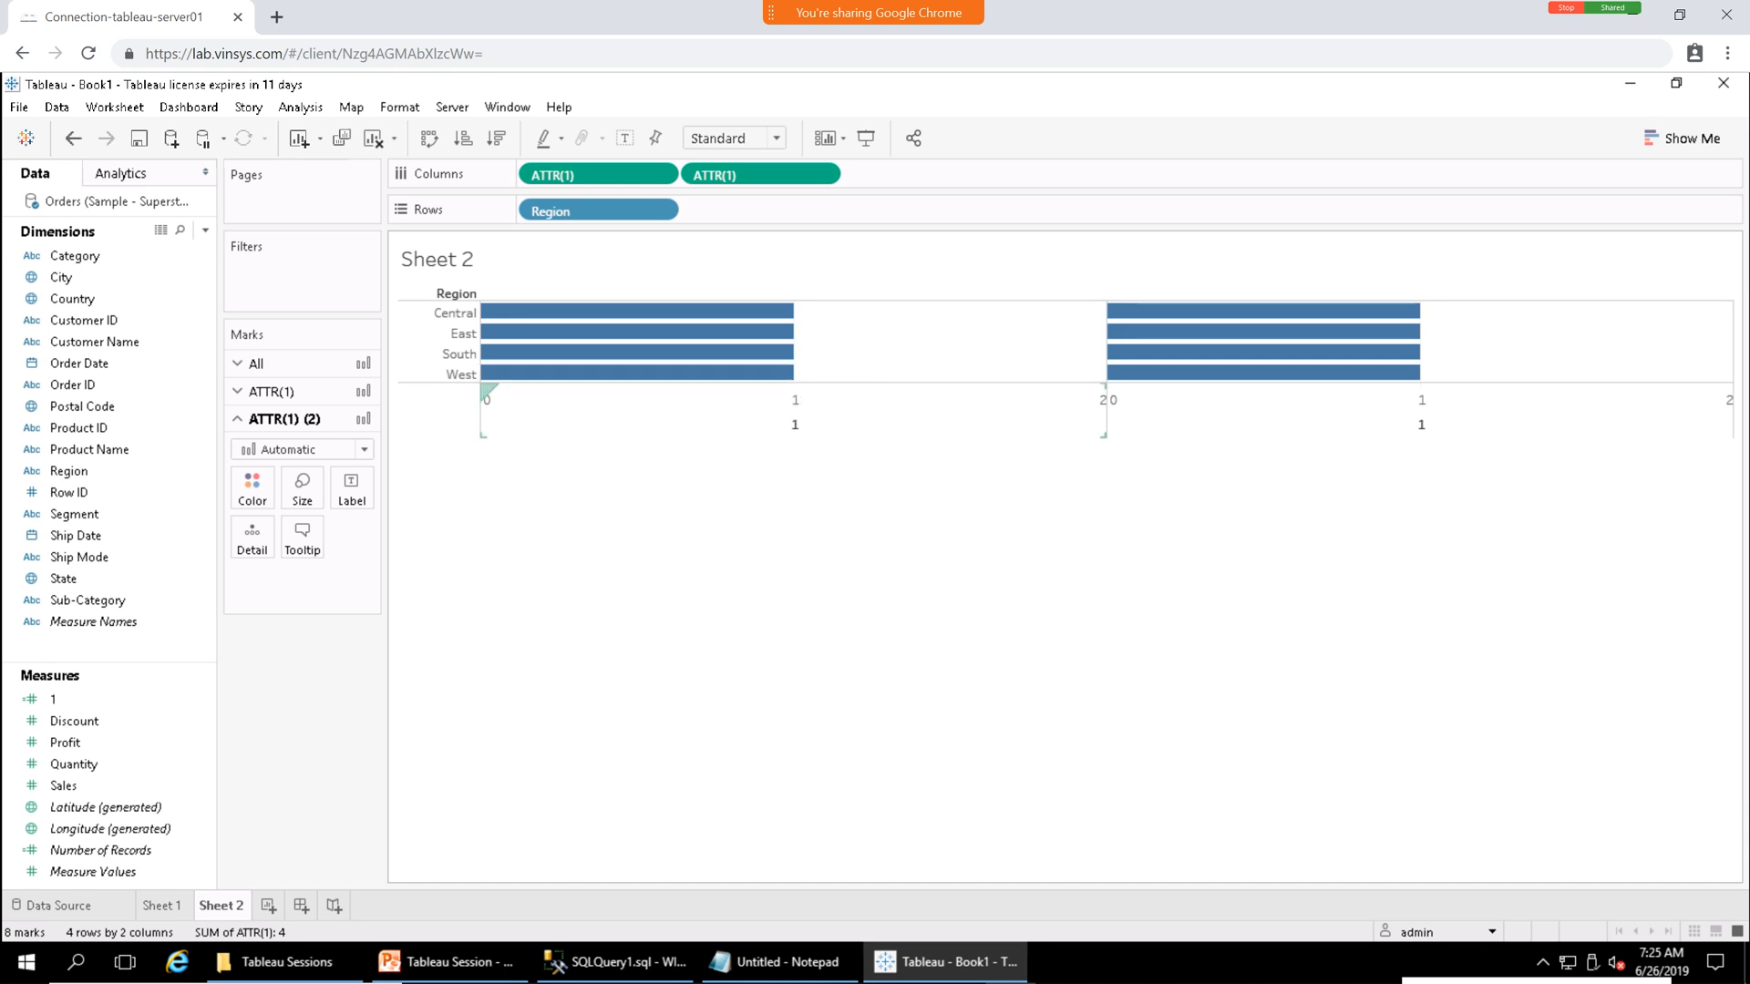
Give the first column's axis a fixed range with an end value of 1.
{"action": "right_click", "coordinate": [855, 421]}
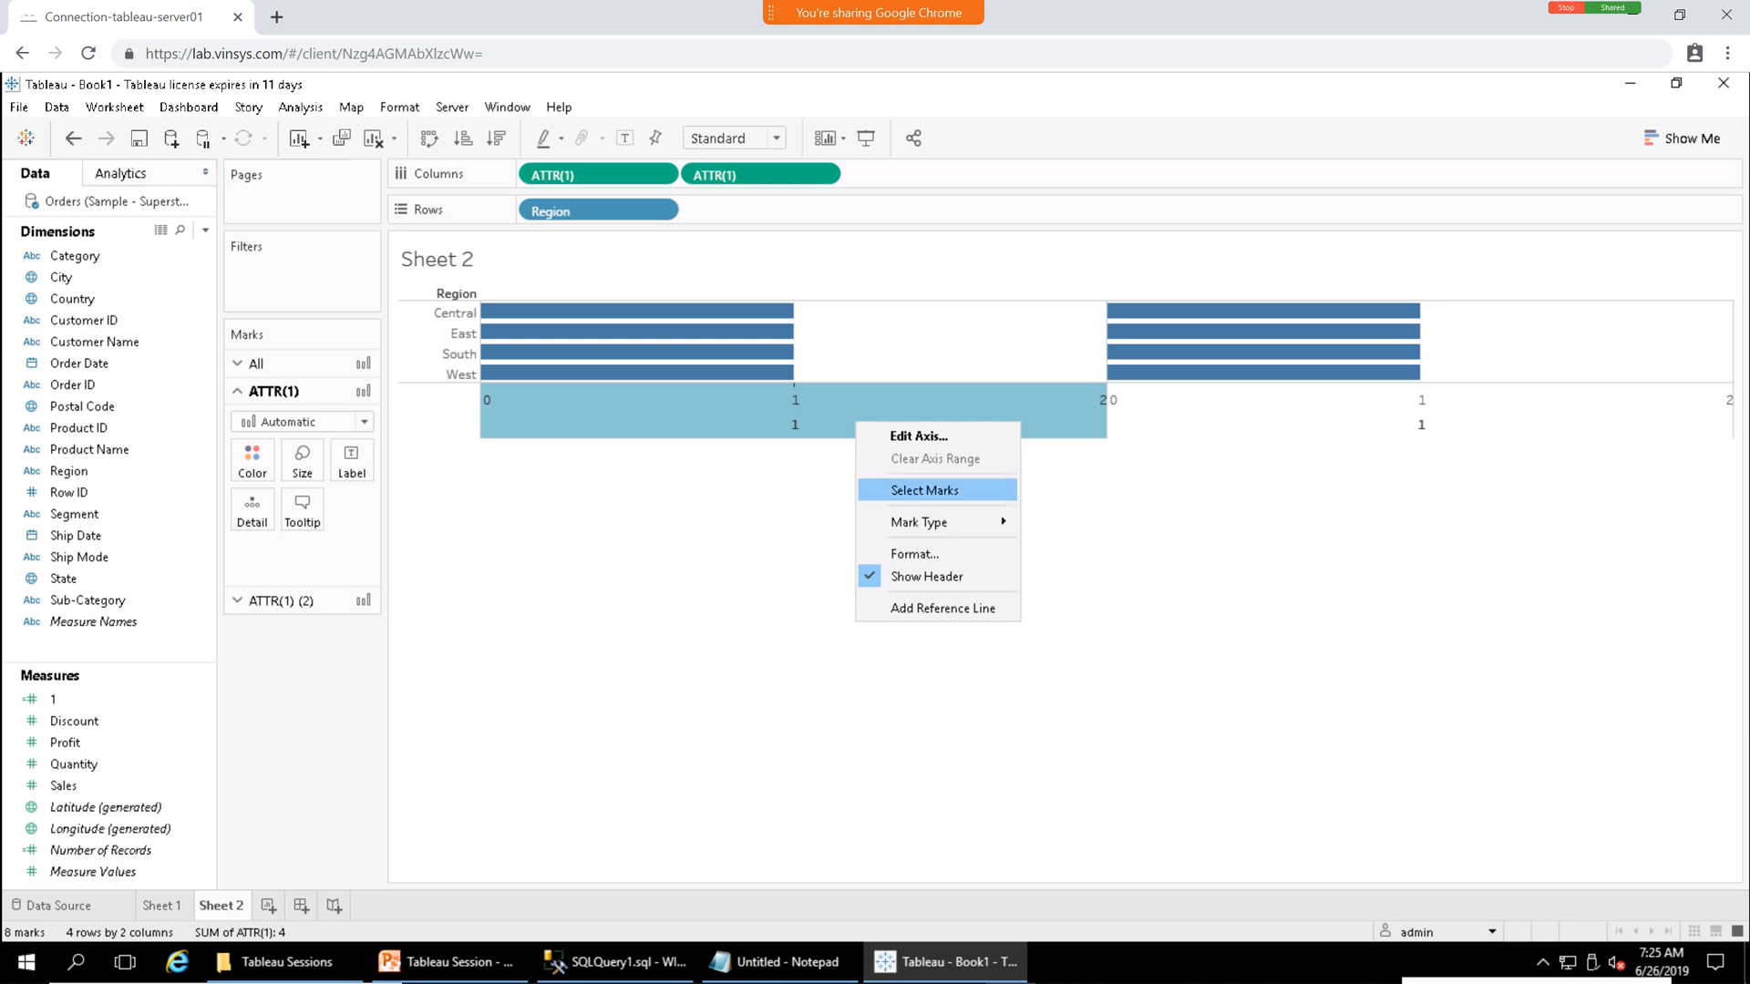
{"action": "left_click", "coordinate": [919, 435]}
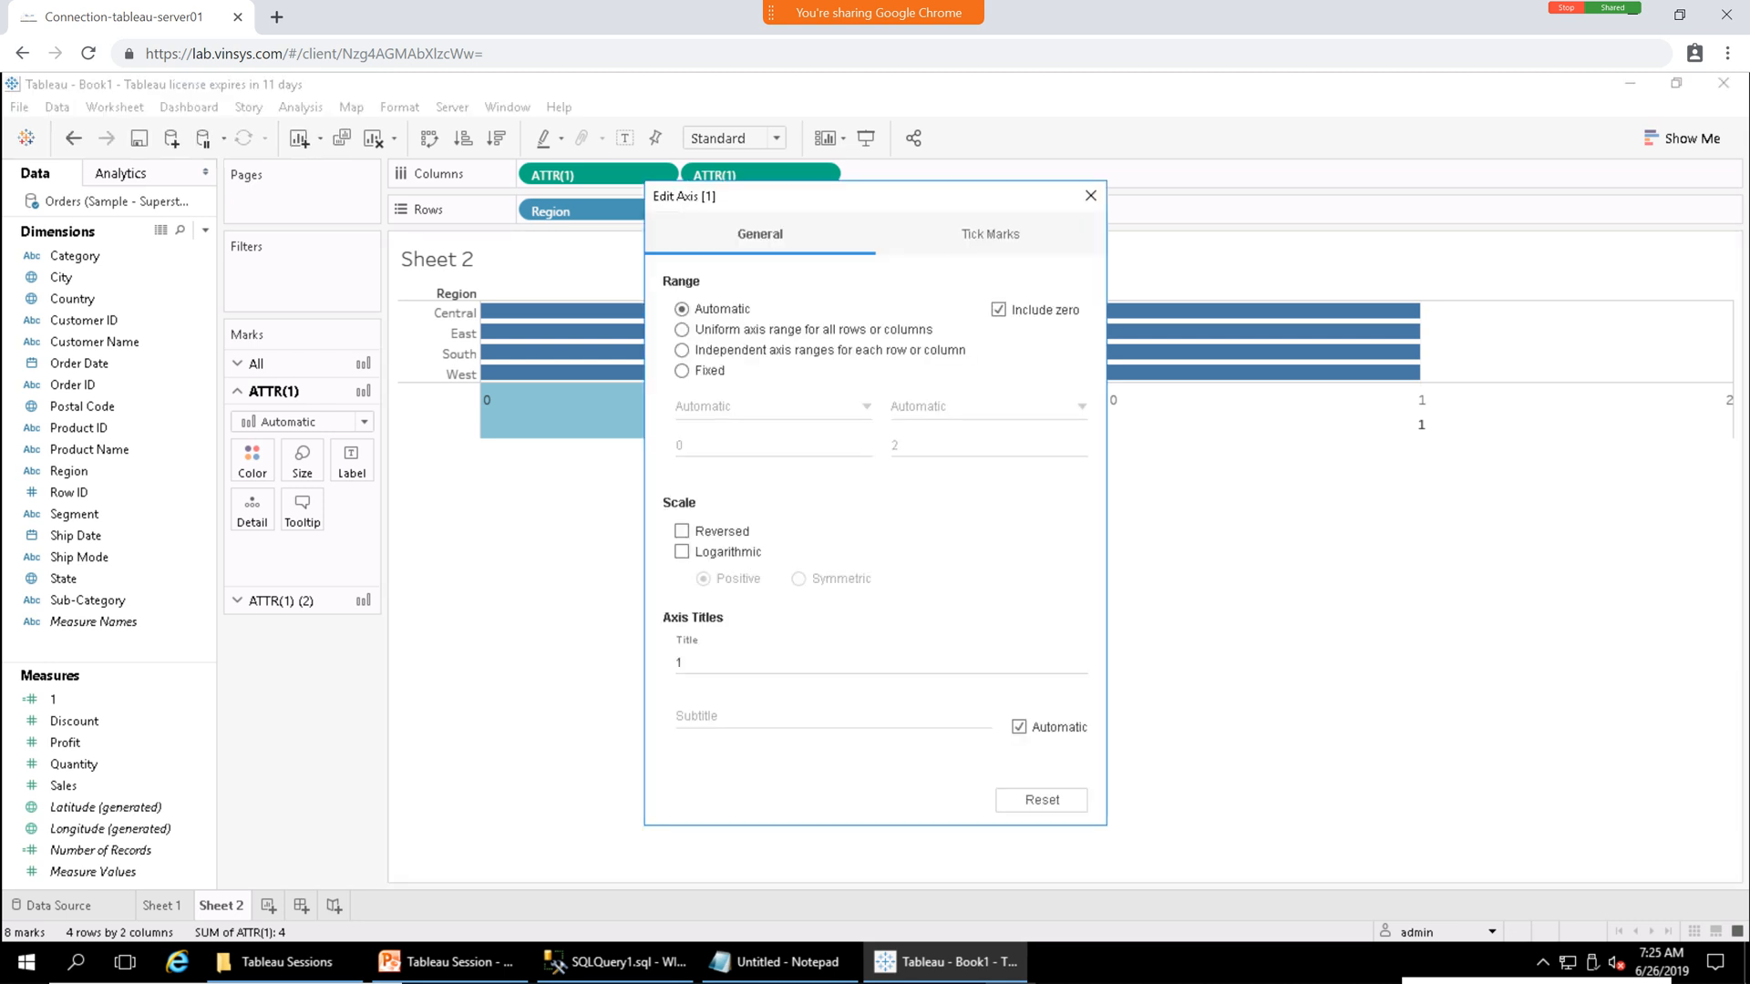
{"action": "left_click", "coordinate": [681, 371]}
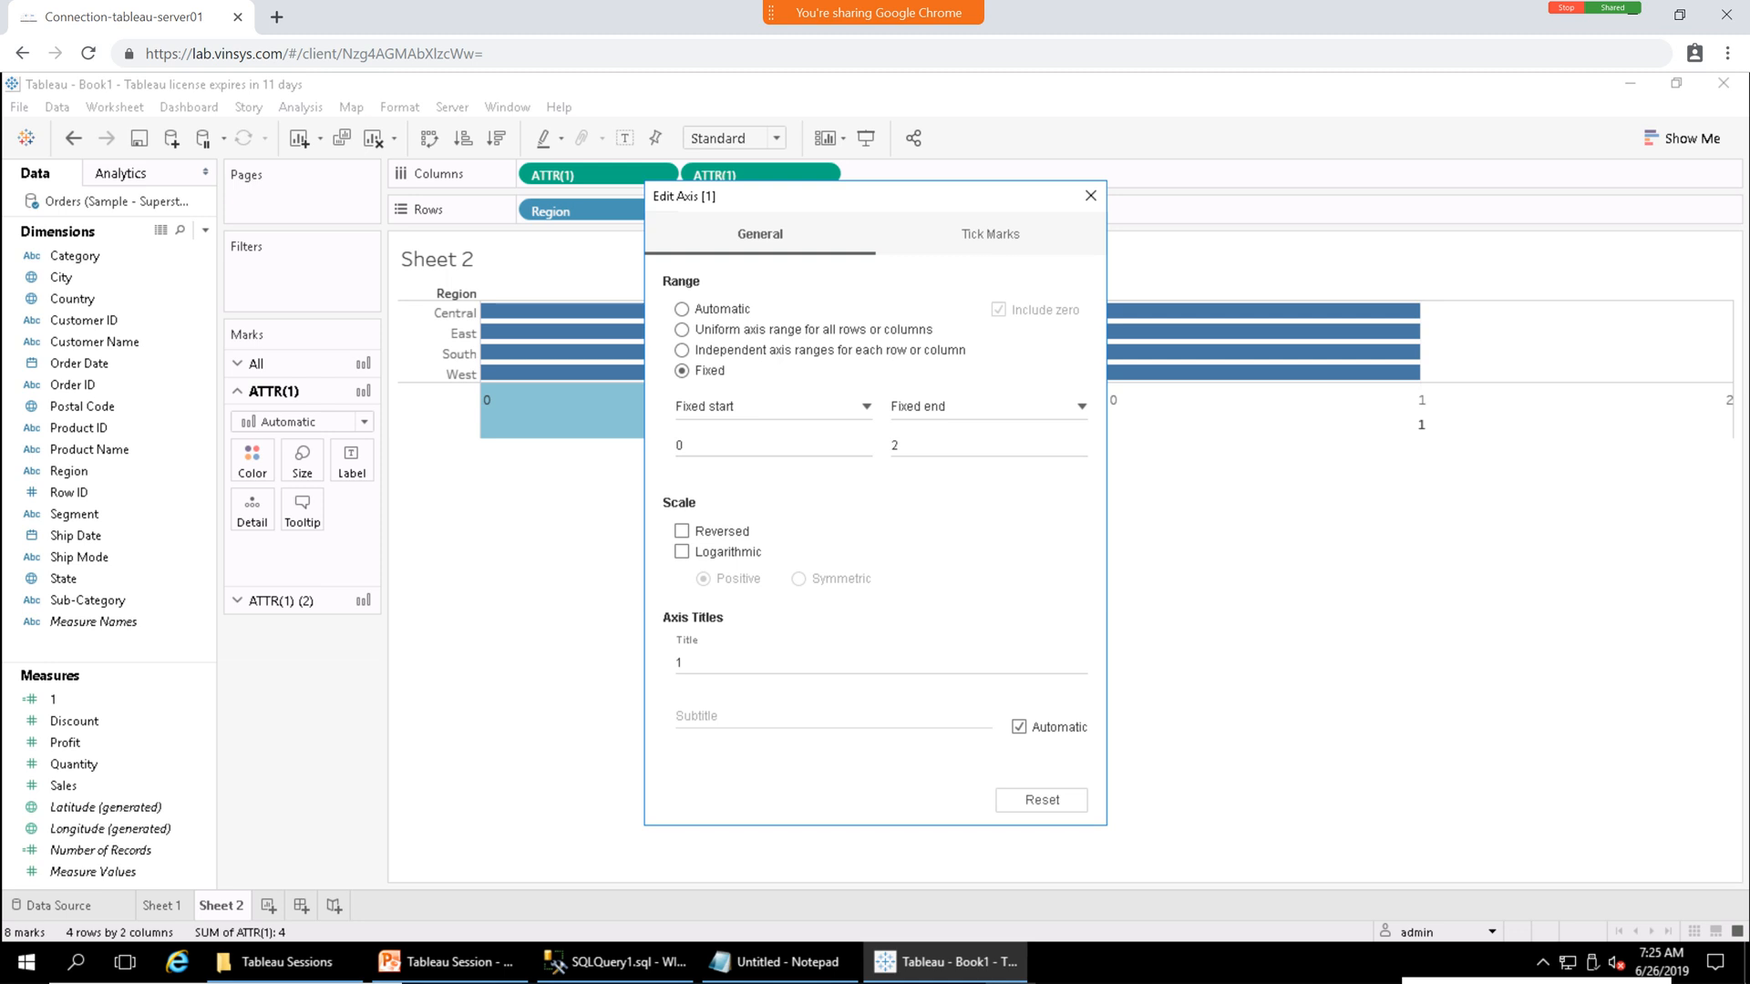
{"action": "left_click_drag", "start_coordinate": [963, 197], "coordinate": [1360, 156]}
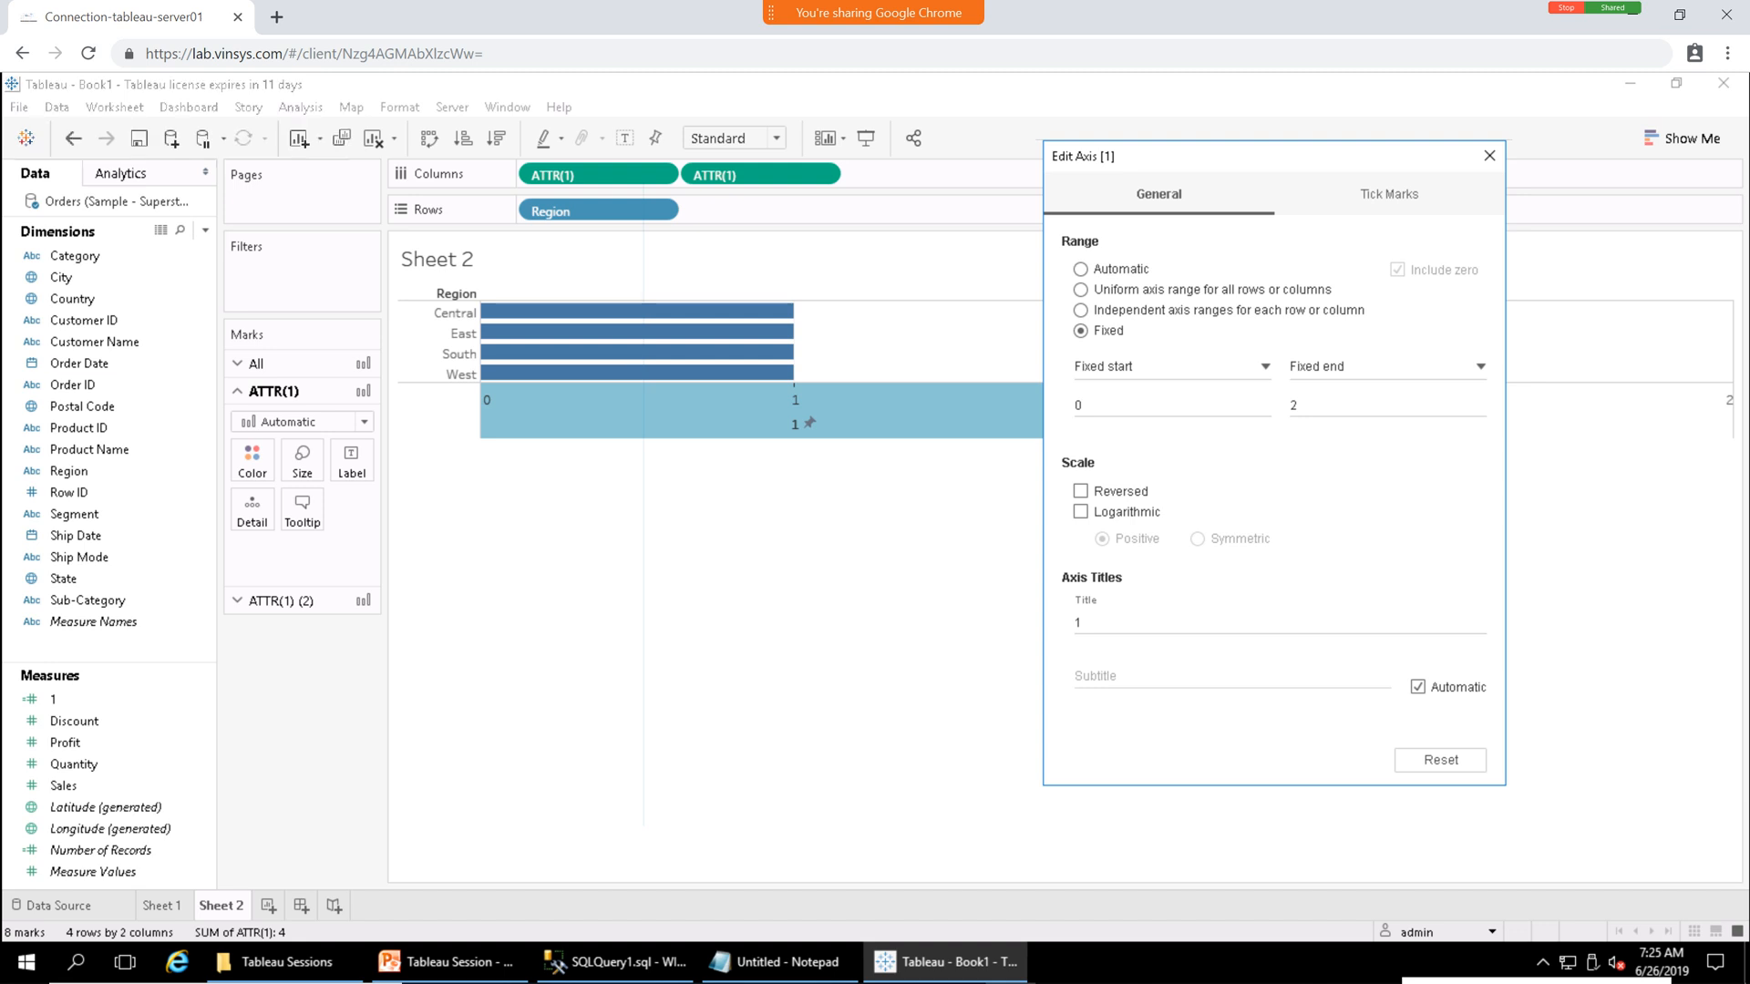
{"action": "left_click_drag", "start_coordinate": [1301, 406], "coordinate": [1287, 406]}
{"action": "key", "text": "BackSpace"}
{"action": "type", "text": "1"}
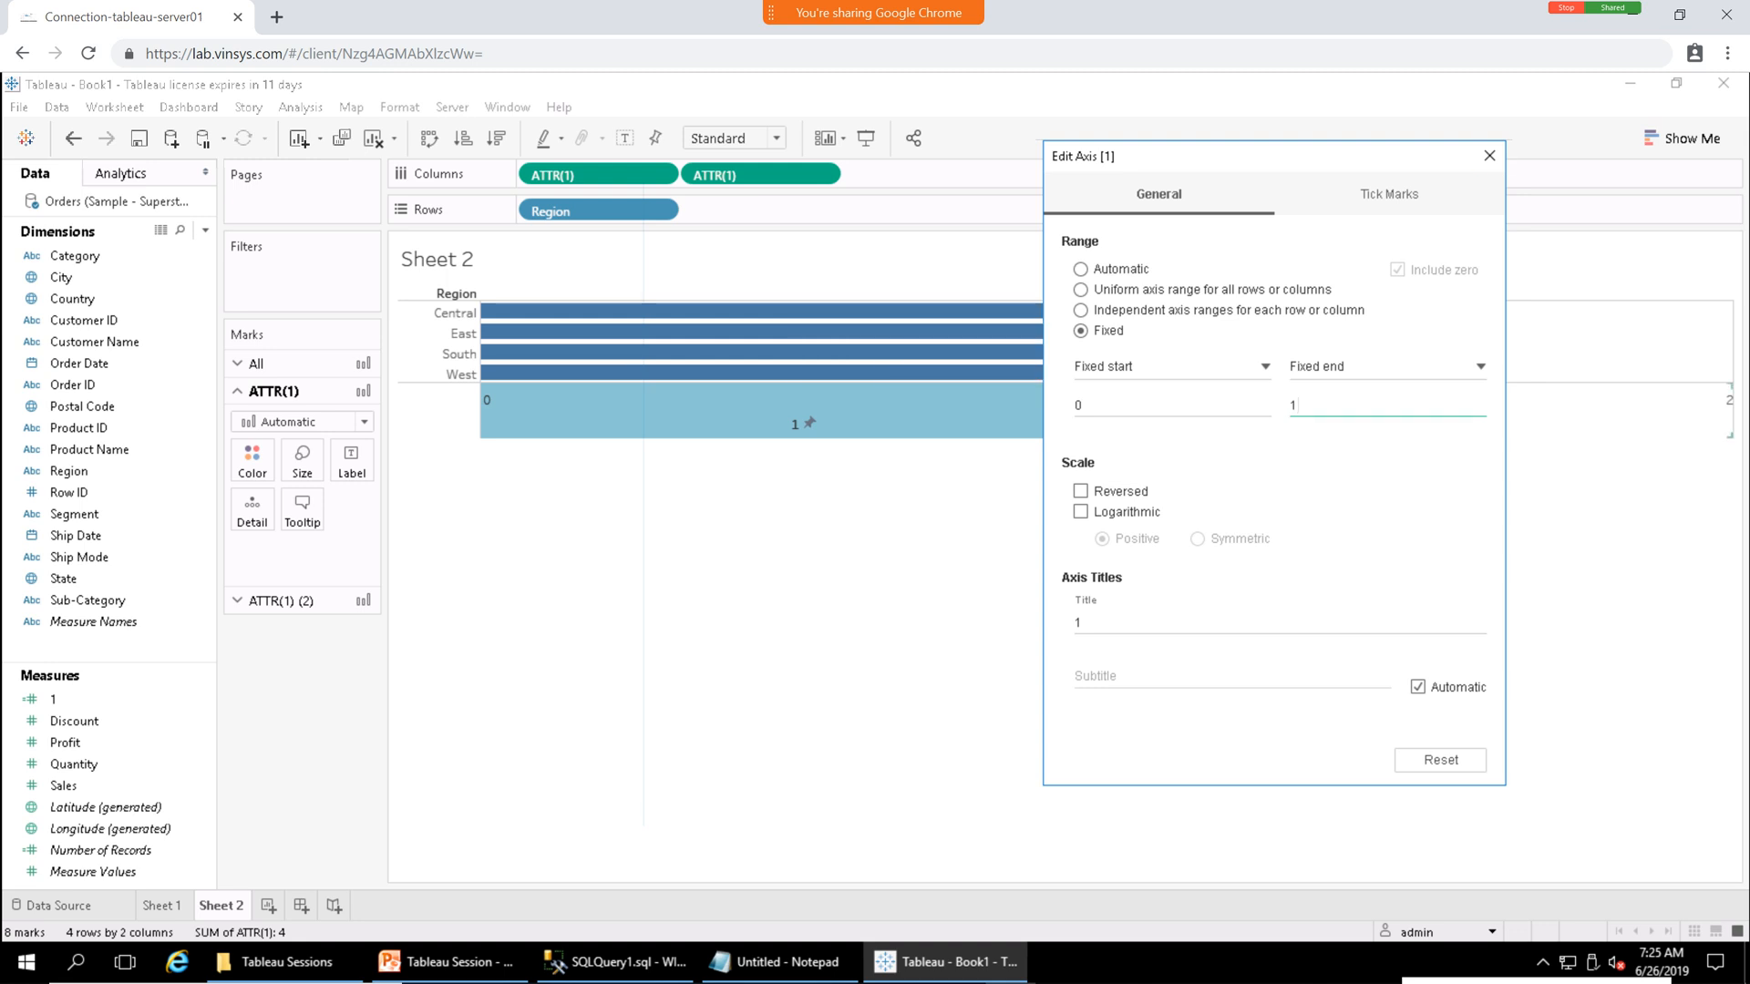
{"action": "left_click", "coordinate": [1489, 155]}
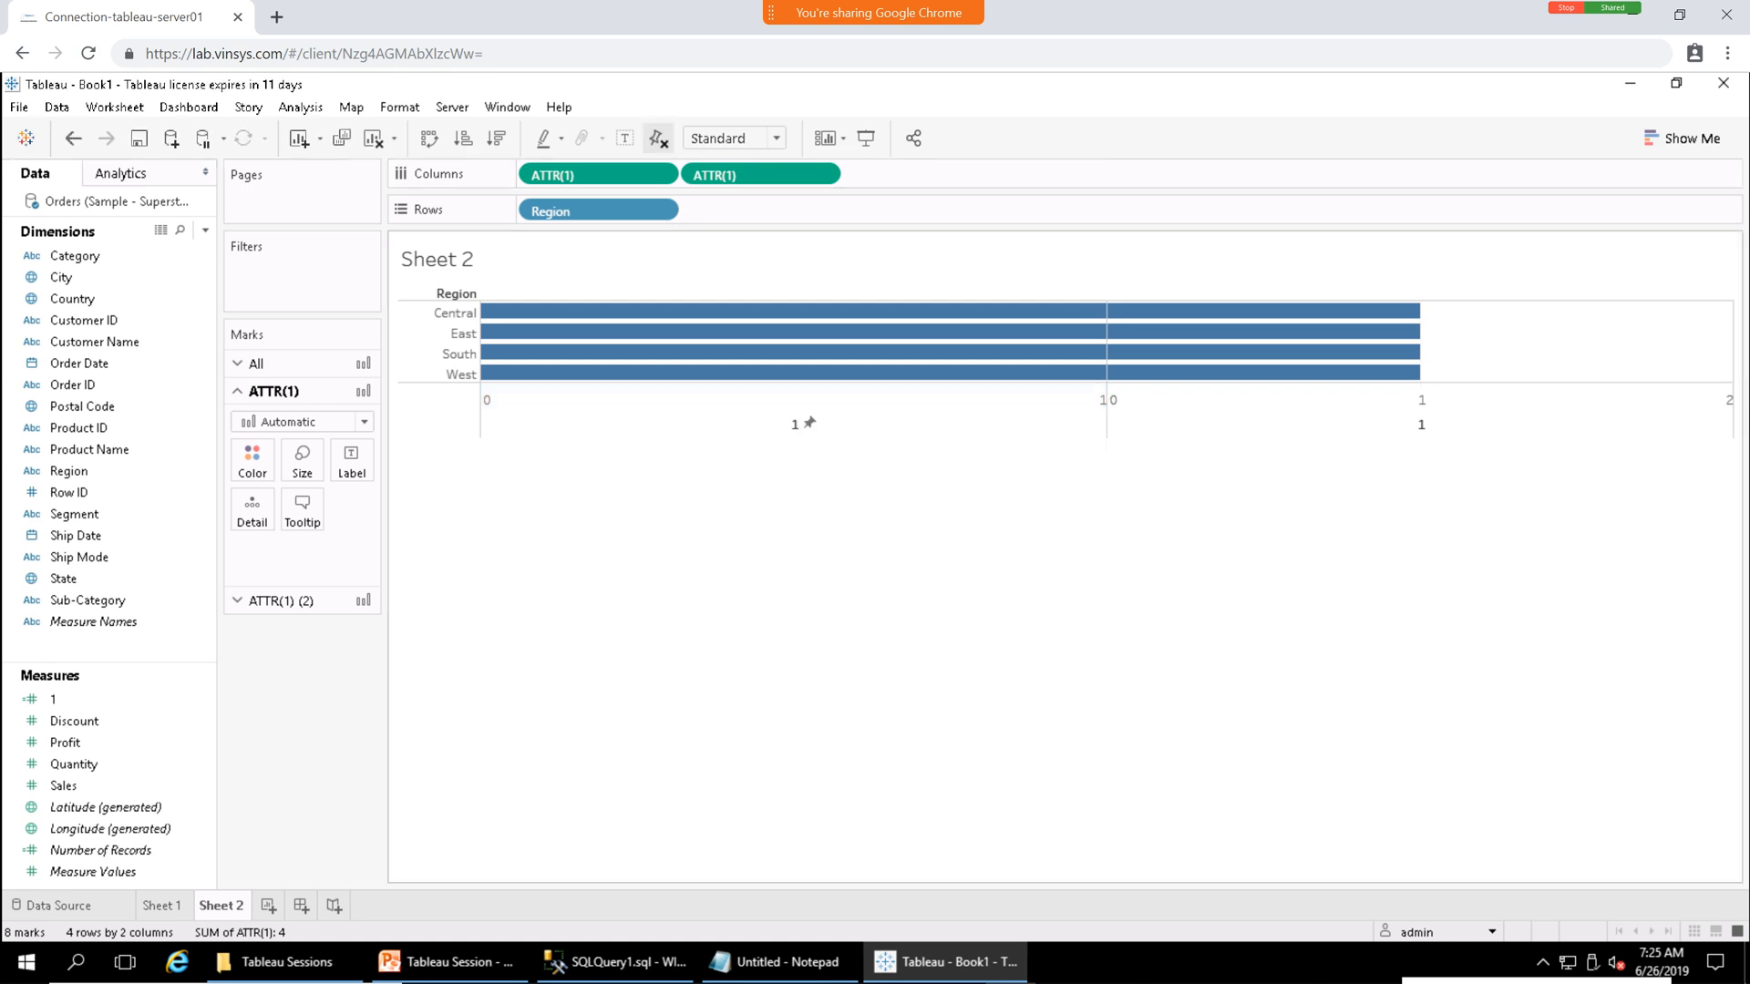
Give the second column's axis a fixed range with an end value of 1.
{"action": "right_click", "coordinate": [1498, 334]}
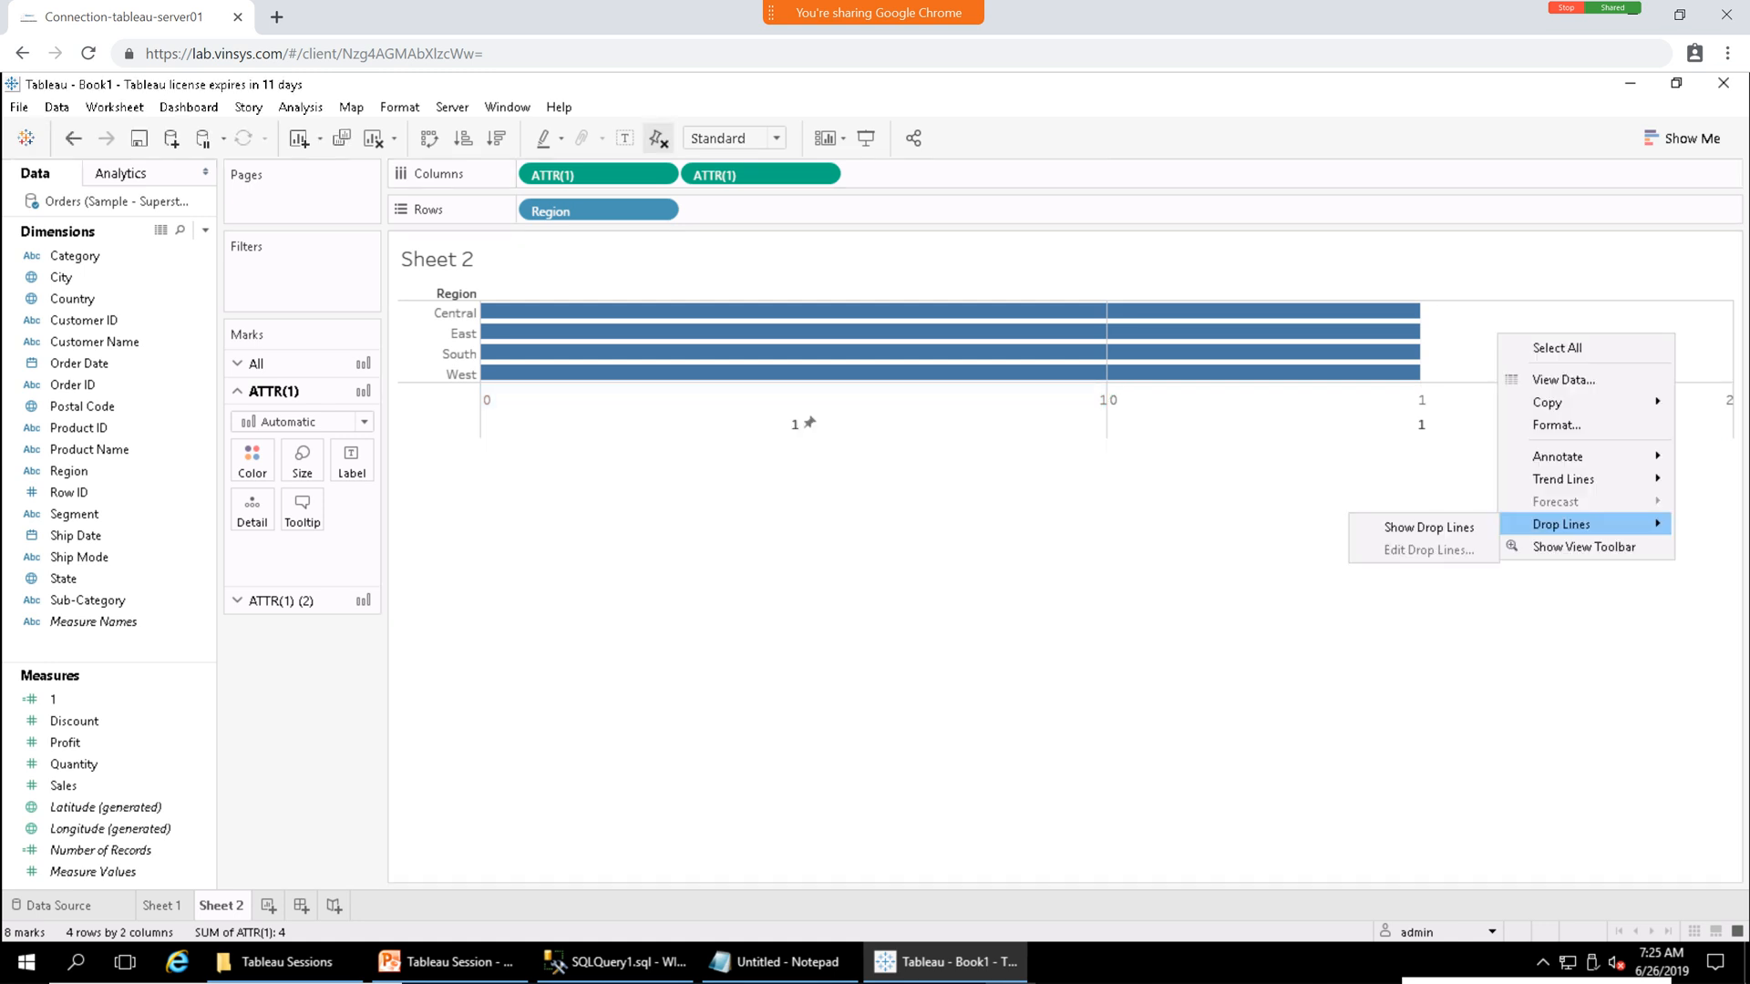
{"action": "left_click", "coordinate": [1474, 419]}
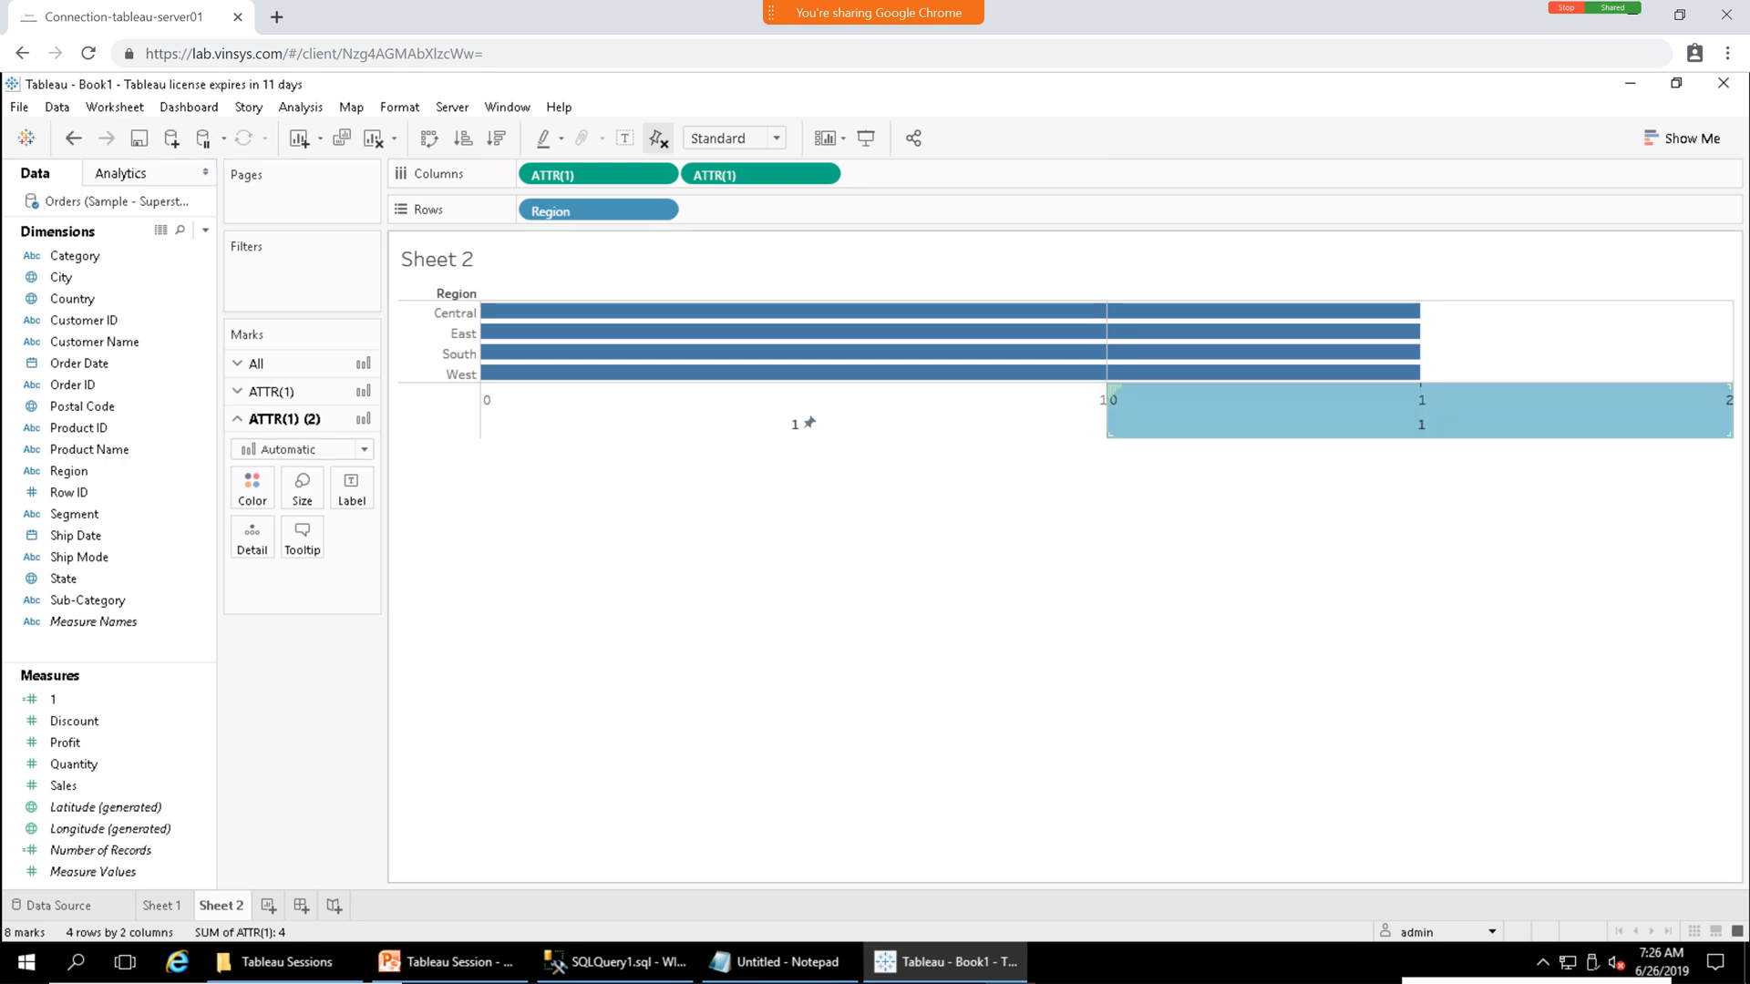
{"action": "right_click", "coordinate": [1457, 407]}
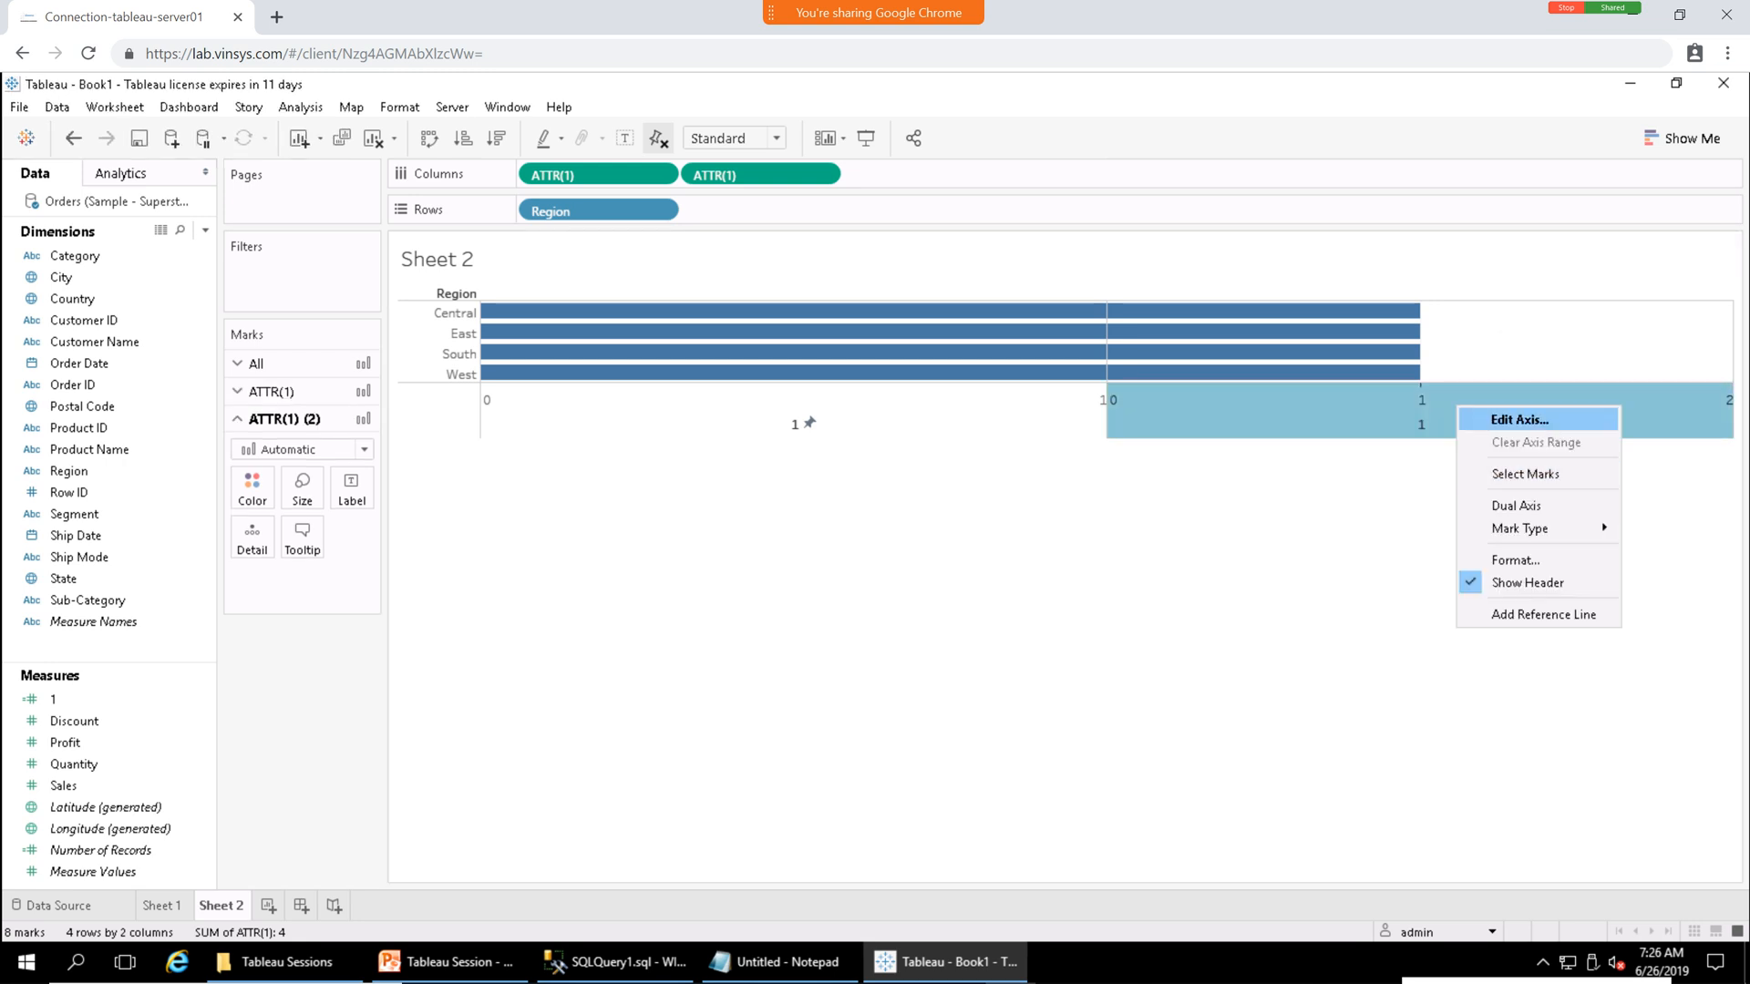
{"action": "left_click", "coordinate": [1519, 419]}
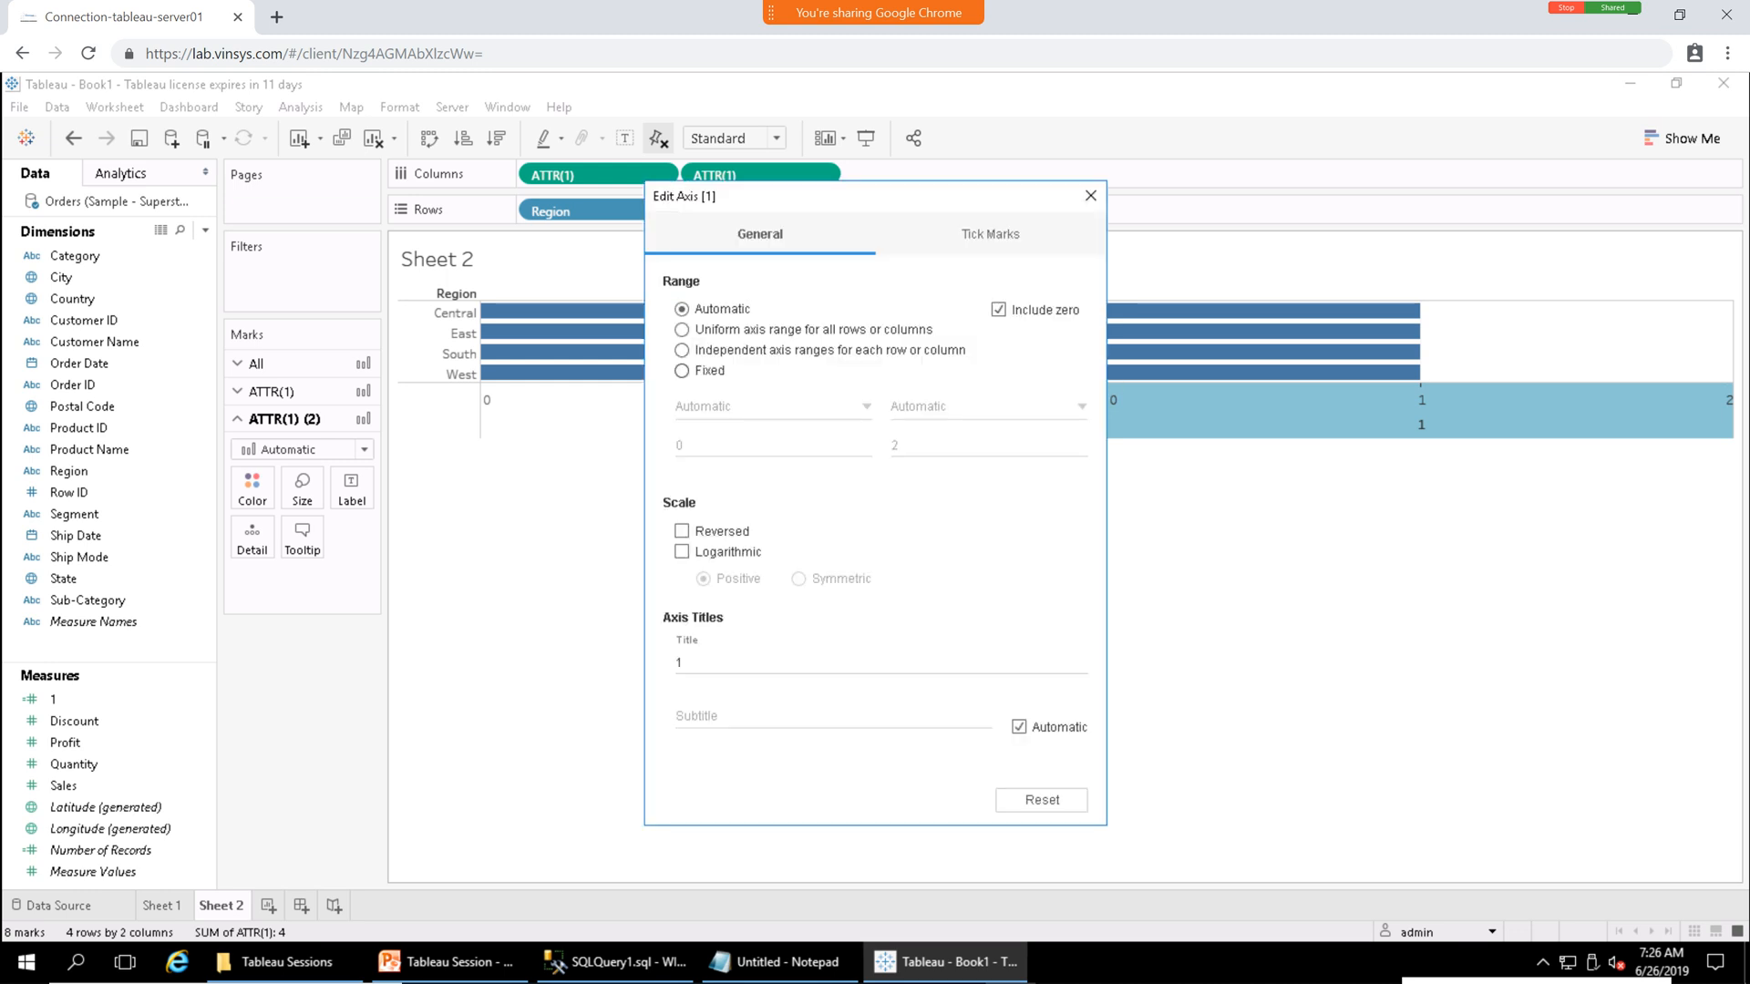
{"action": "left_click", "coordinate": [681, 371]}
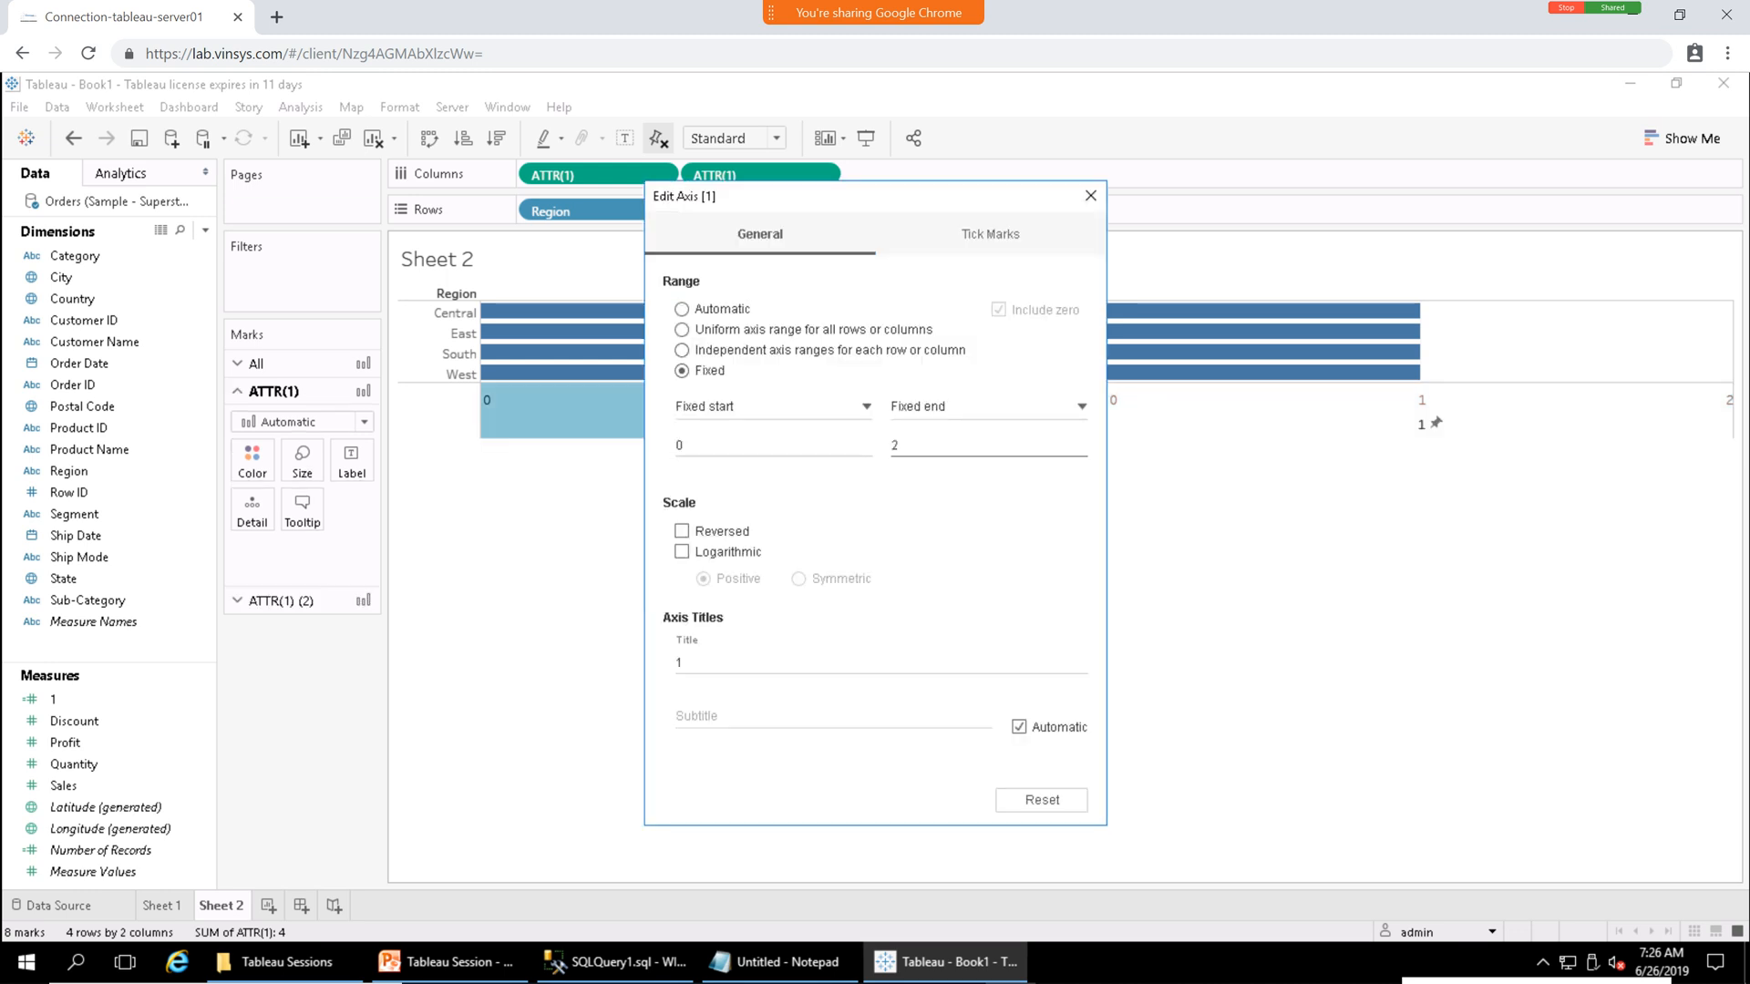
{"action": "double_click", "coordinate": [895, 446]}
{"action": "type", "text": "1"}
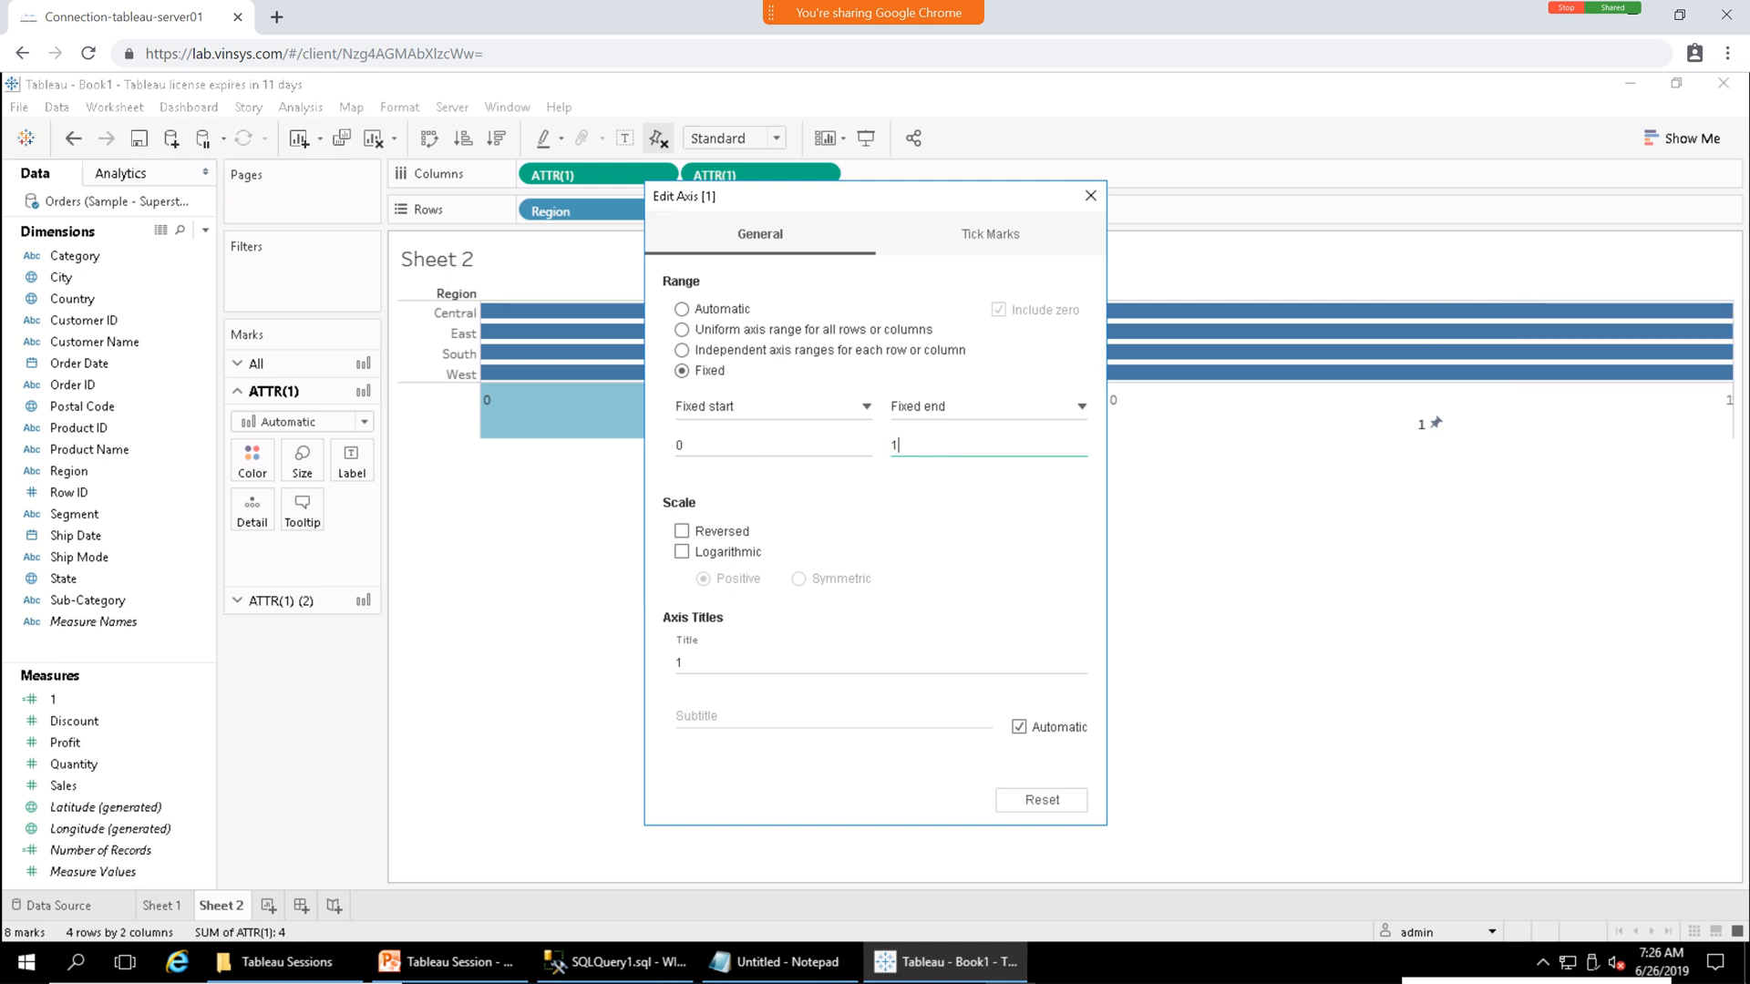
{"action": "left_click", "coordinate": [1090, 195]}
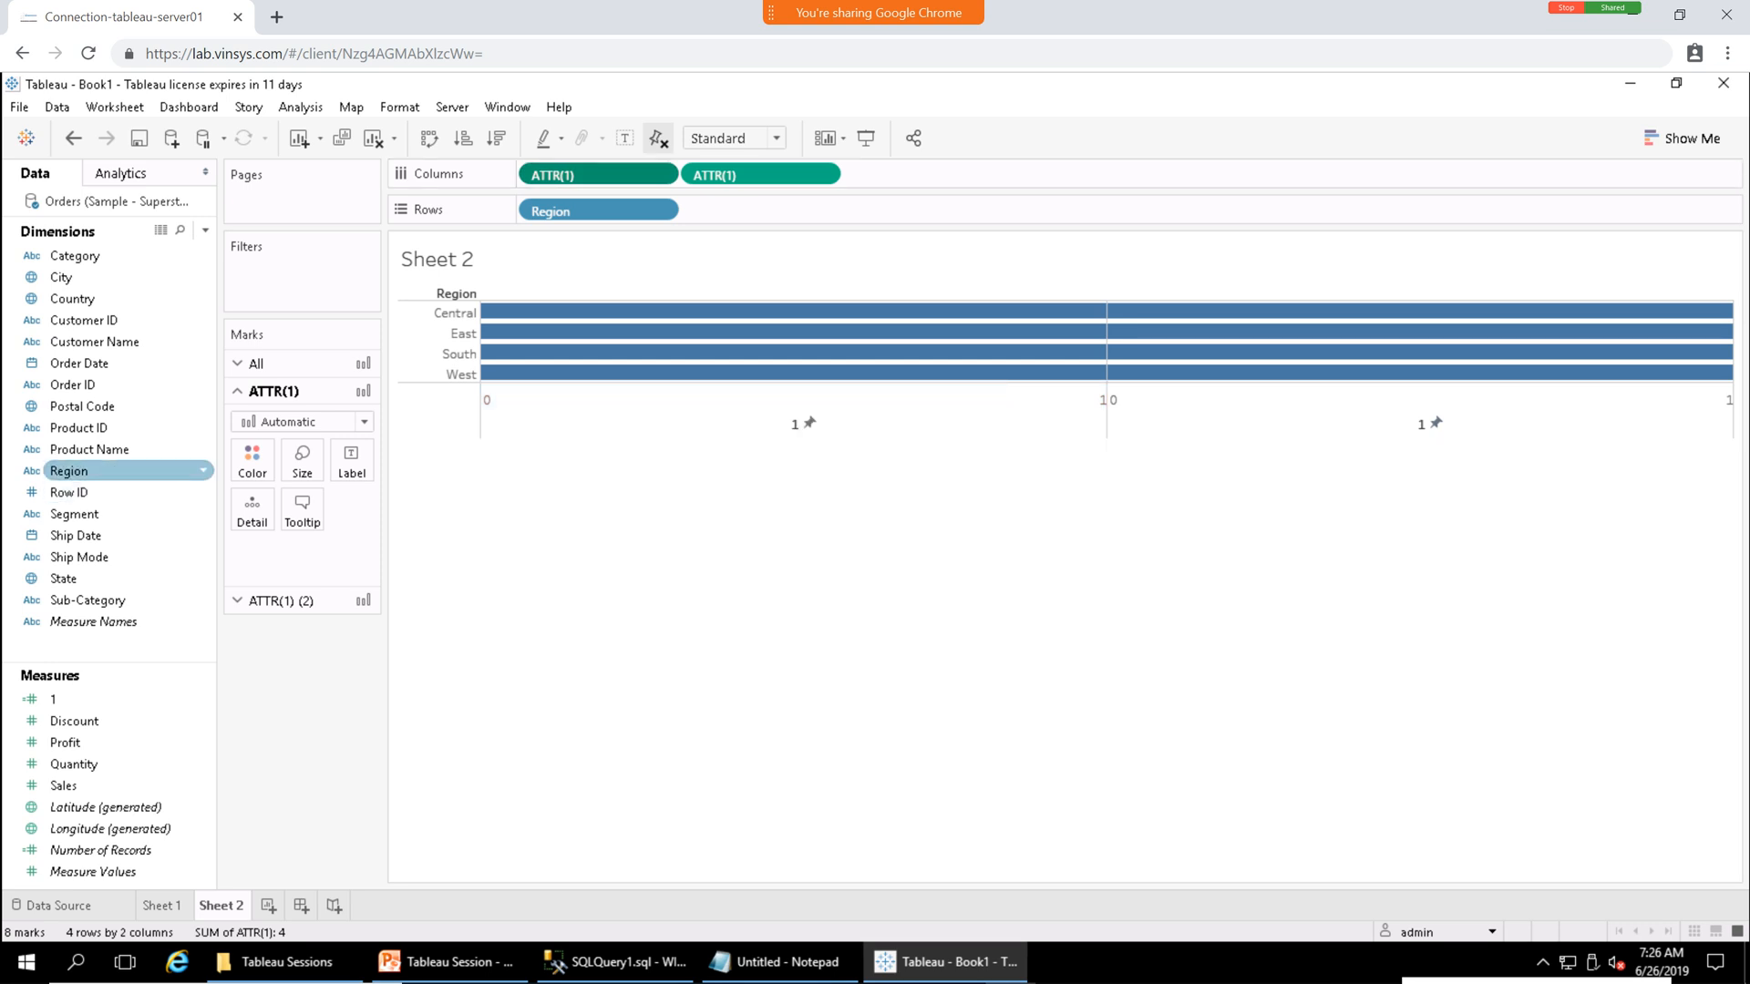
Label the first column's bars with Sales and set the labels' horizontal alignment to center.
{"action": "left_click_drag", "start_coordinate": [65, 785], "coordinate": [352, 465]}
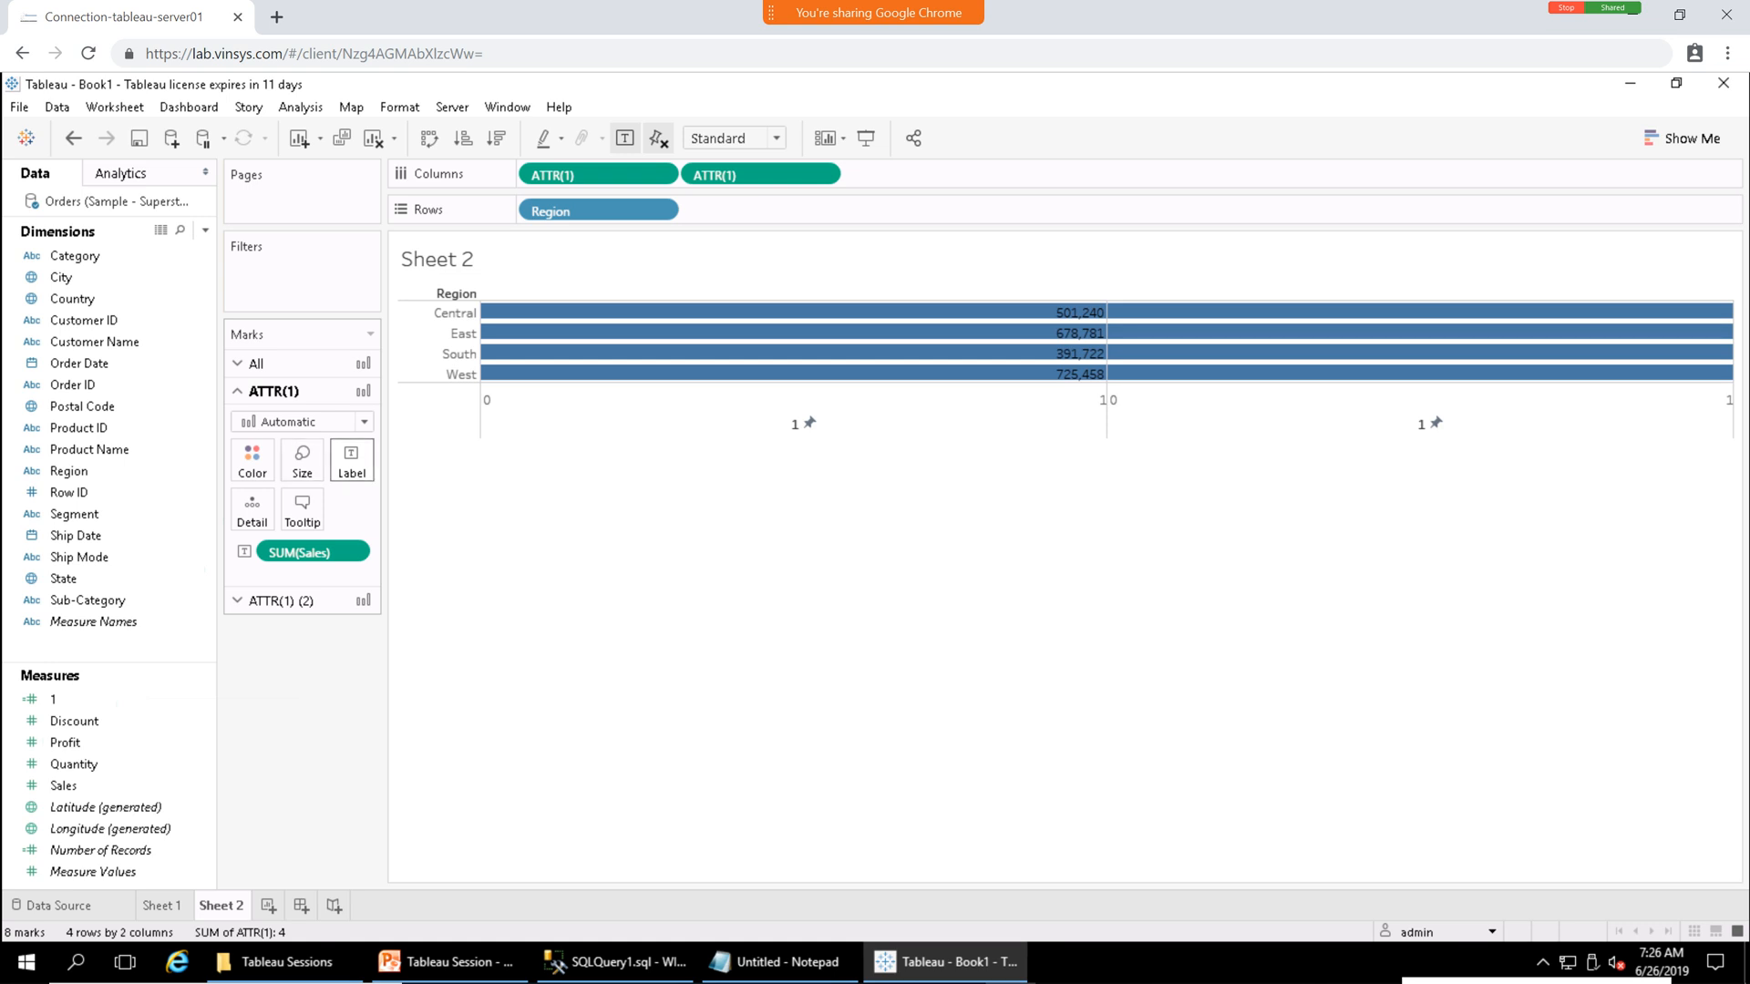
{"action": "left_click", "coordinate": [352, 460]}
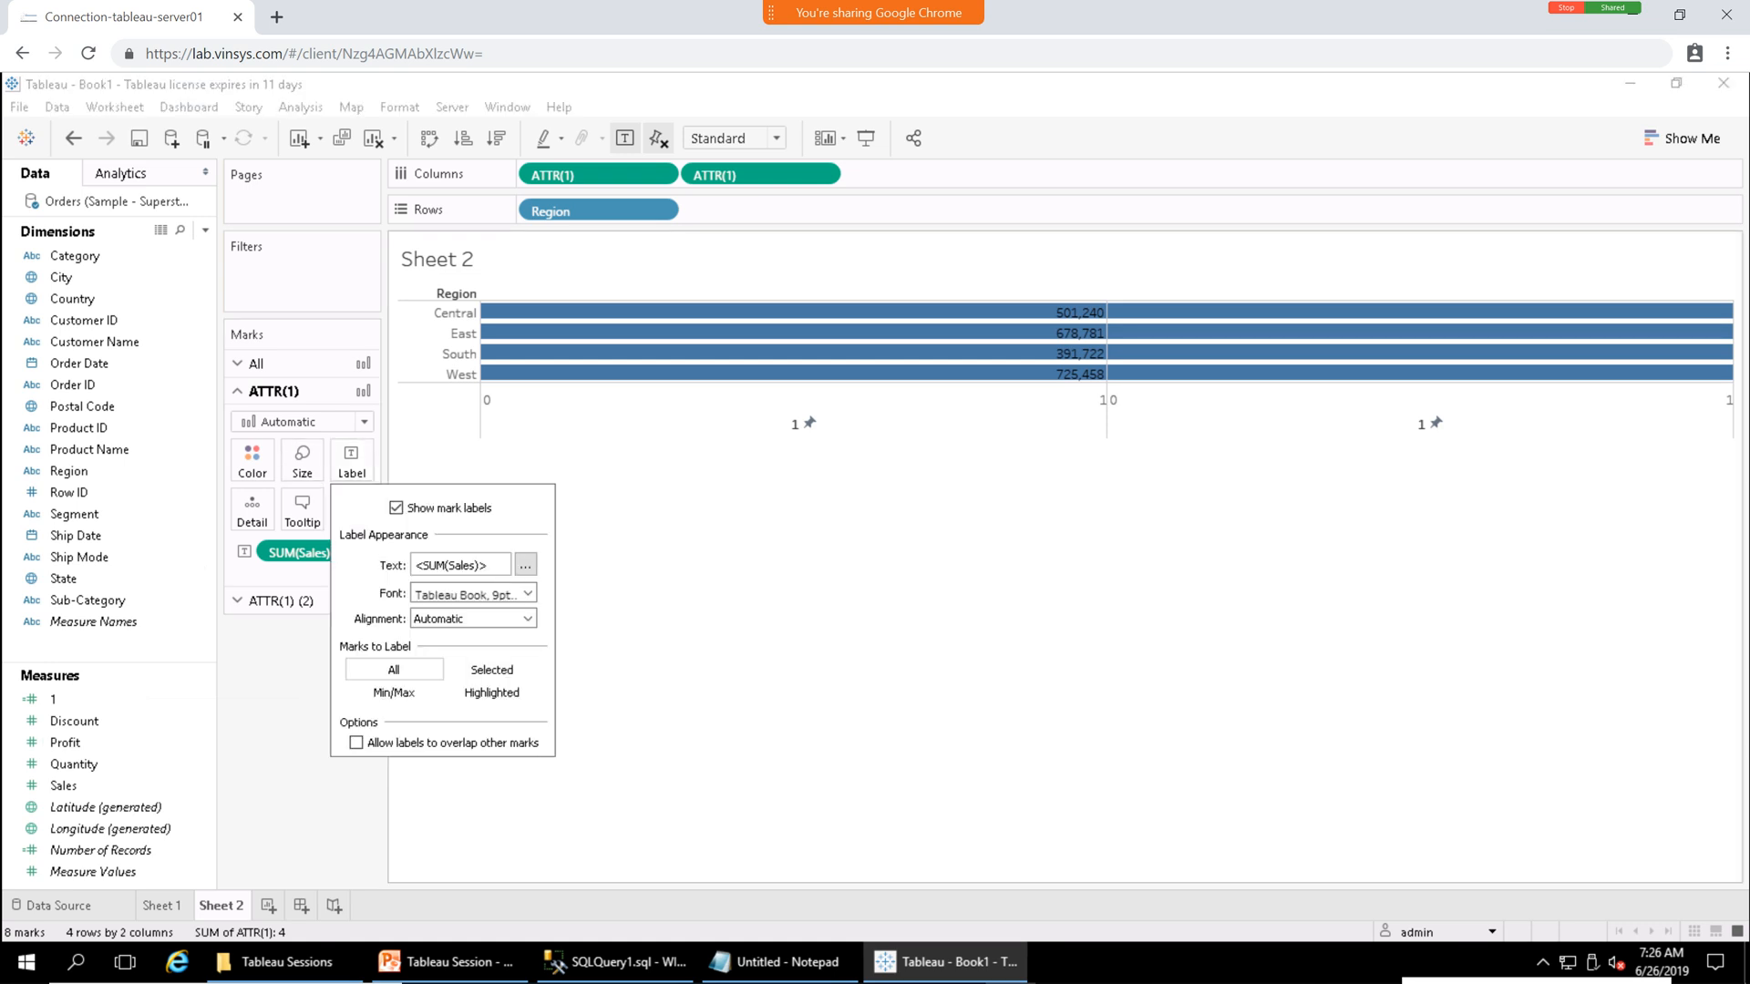
{"action": "left_click", "coordinate": [638, 547]}
{"action": "left_click", "coordinate": [352, 460]}
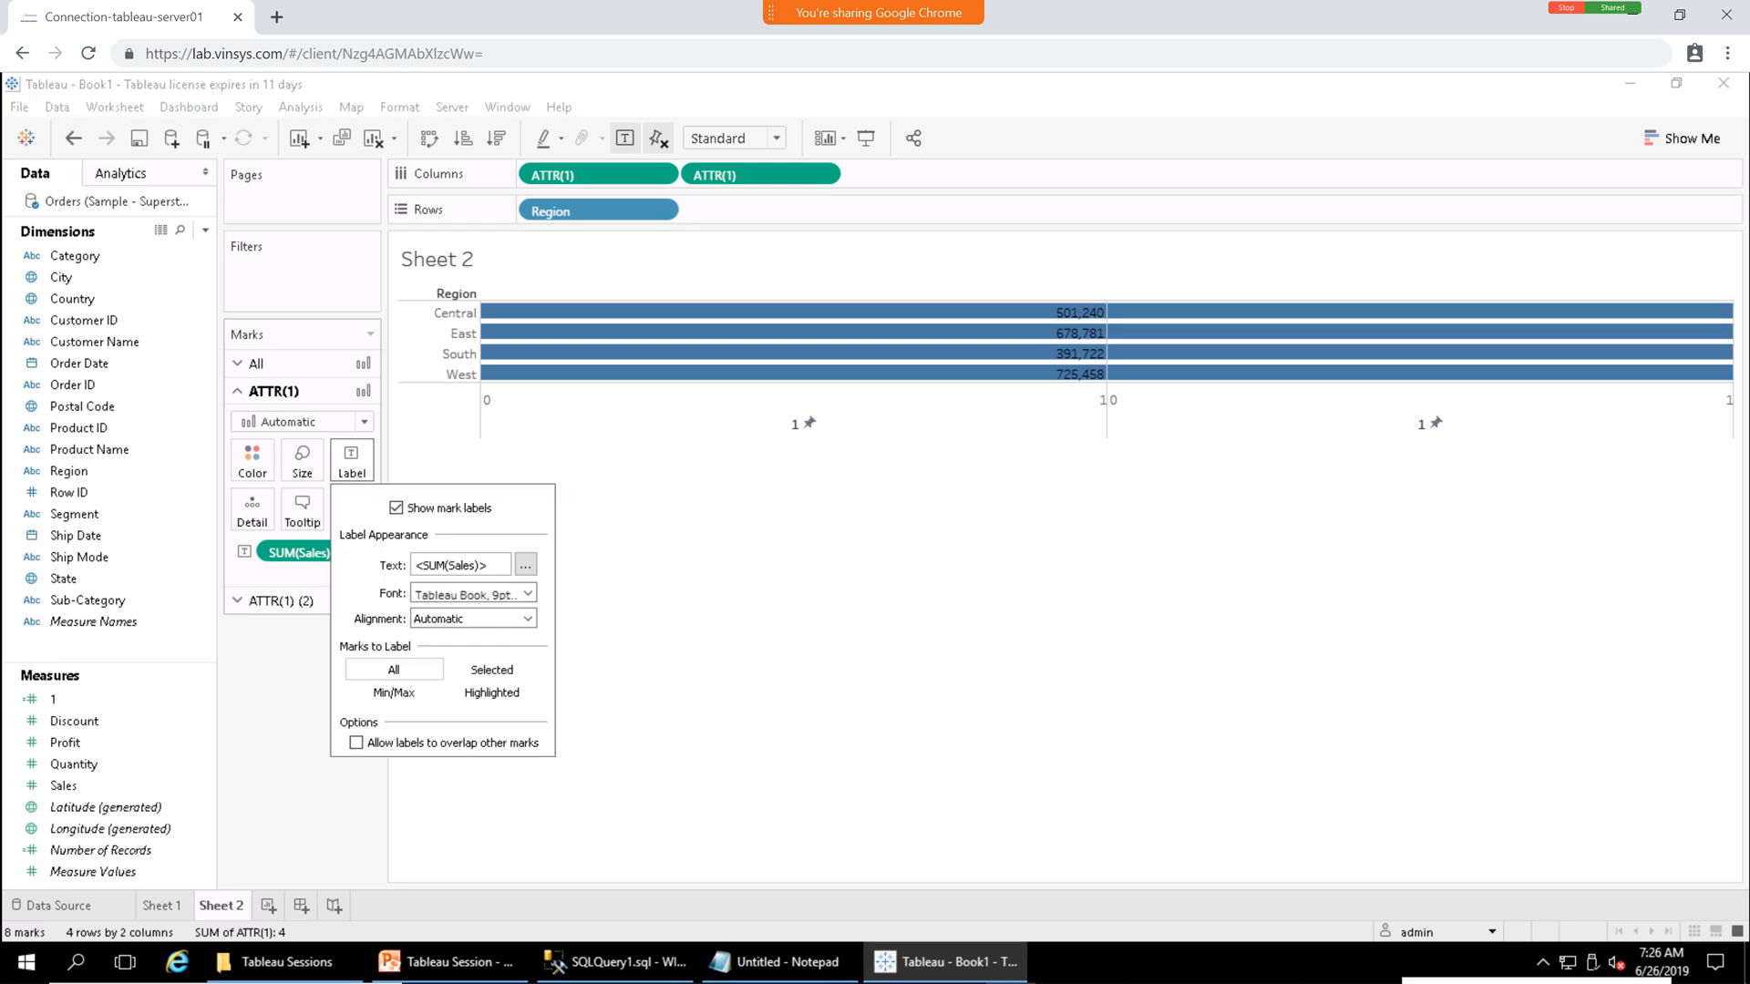
{"action": "left_click", "coordinate": [473, 593]}
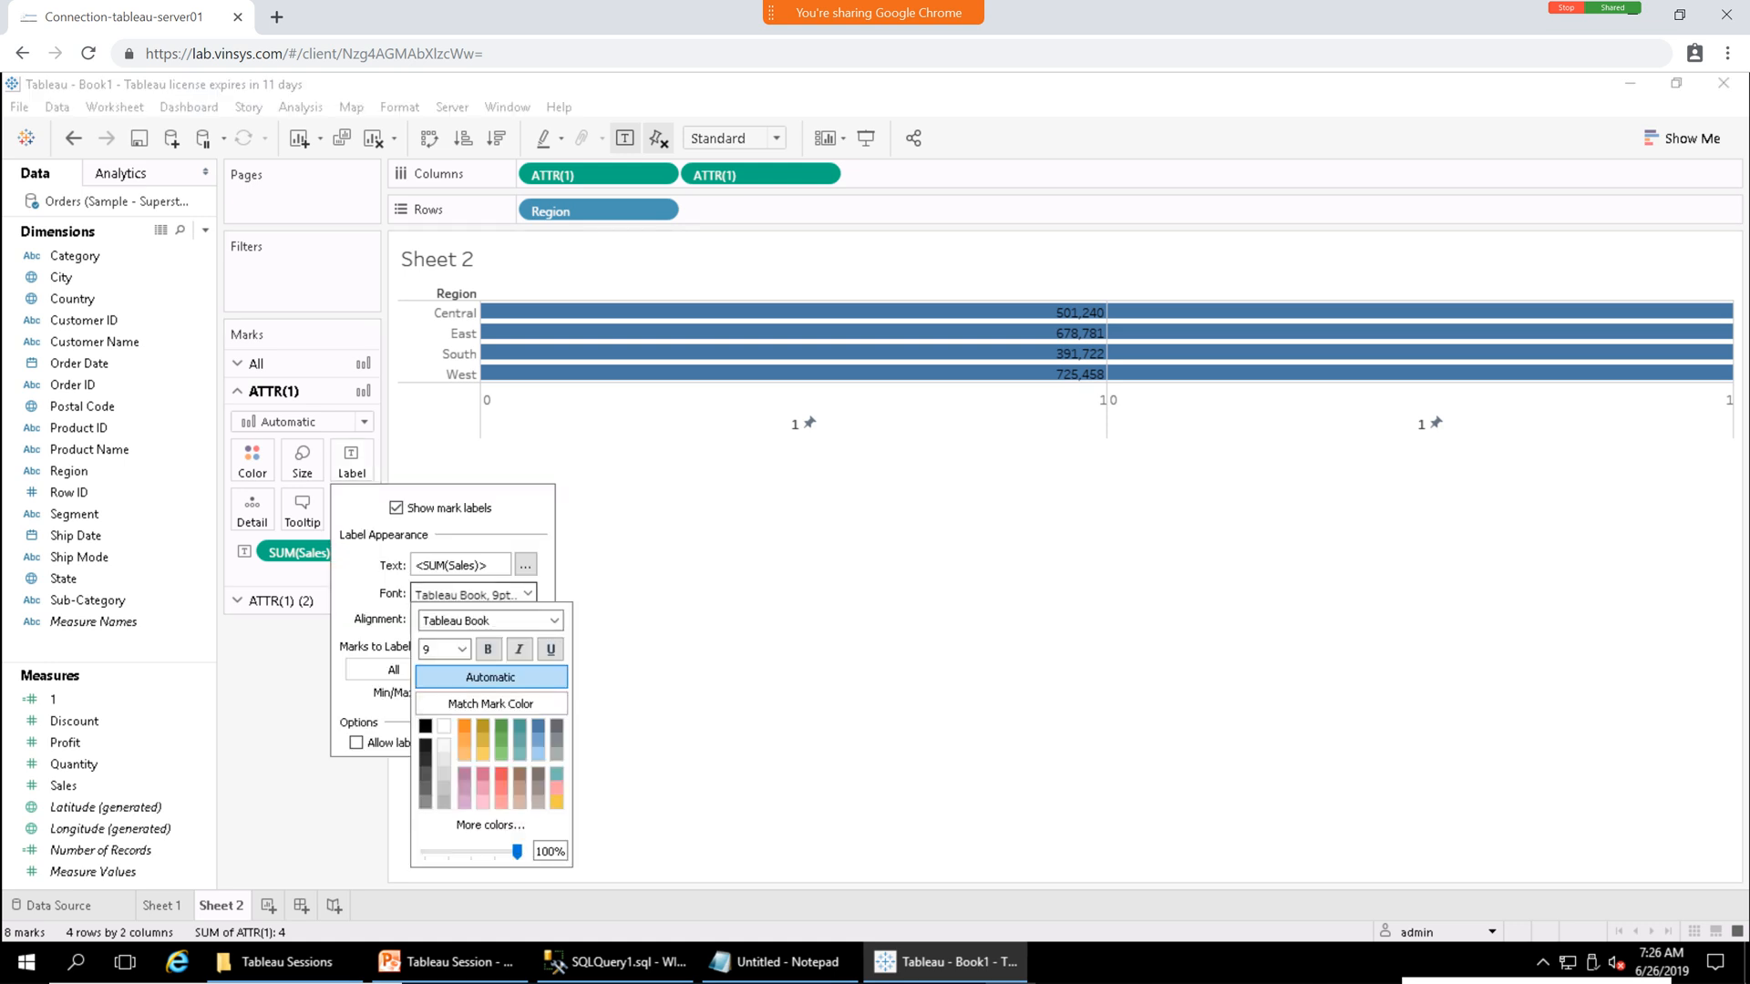
{"action": "left_click", "coordinate": [473, 593]}
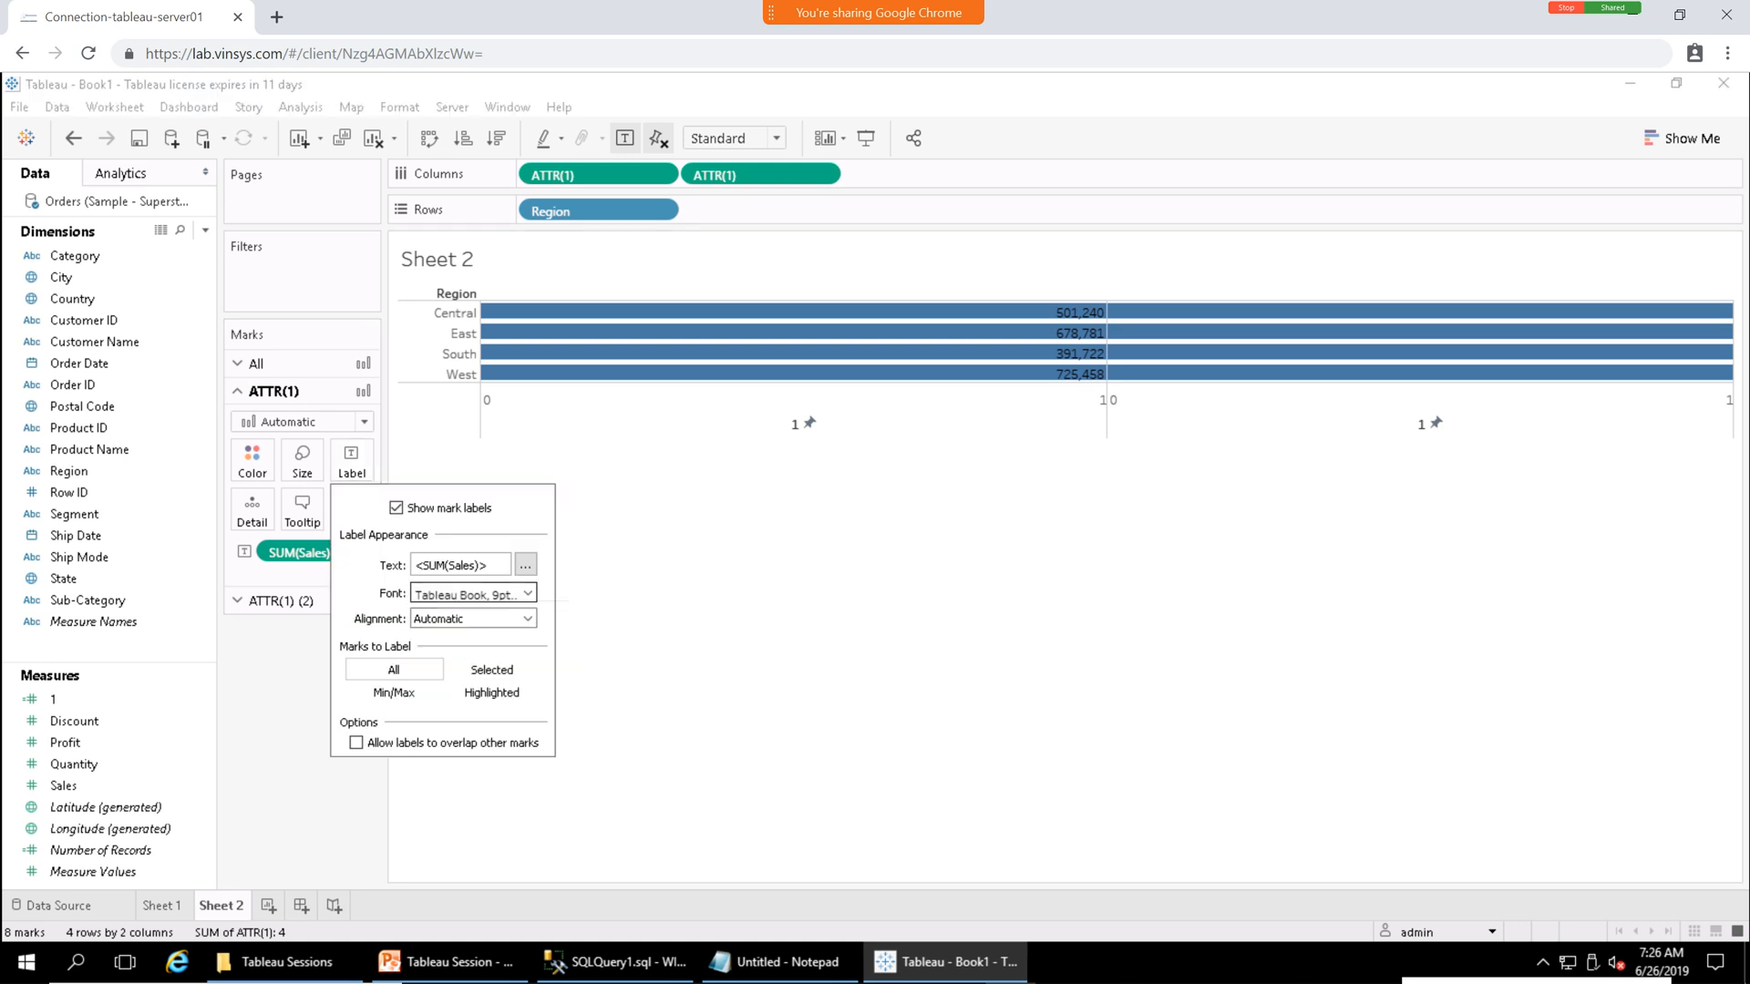
{"action": "left_click", "coordinate": [473, 617]}
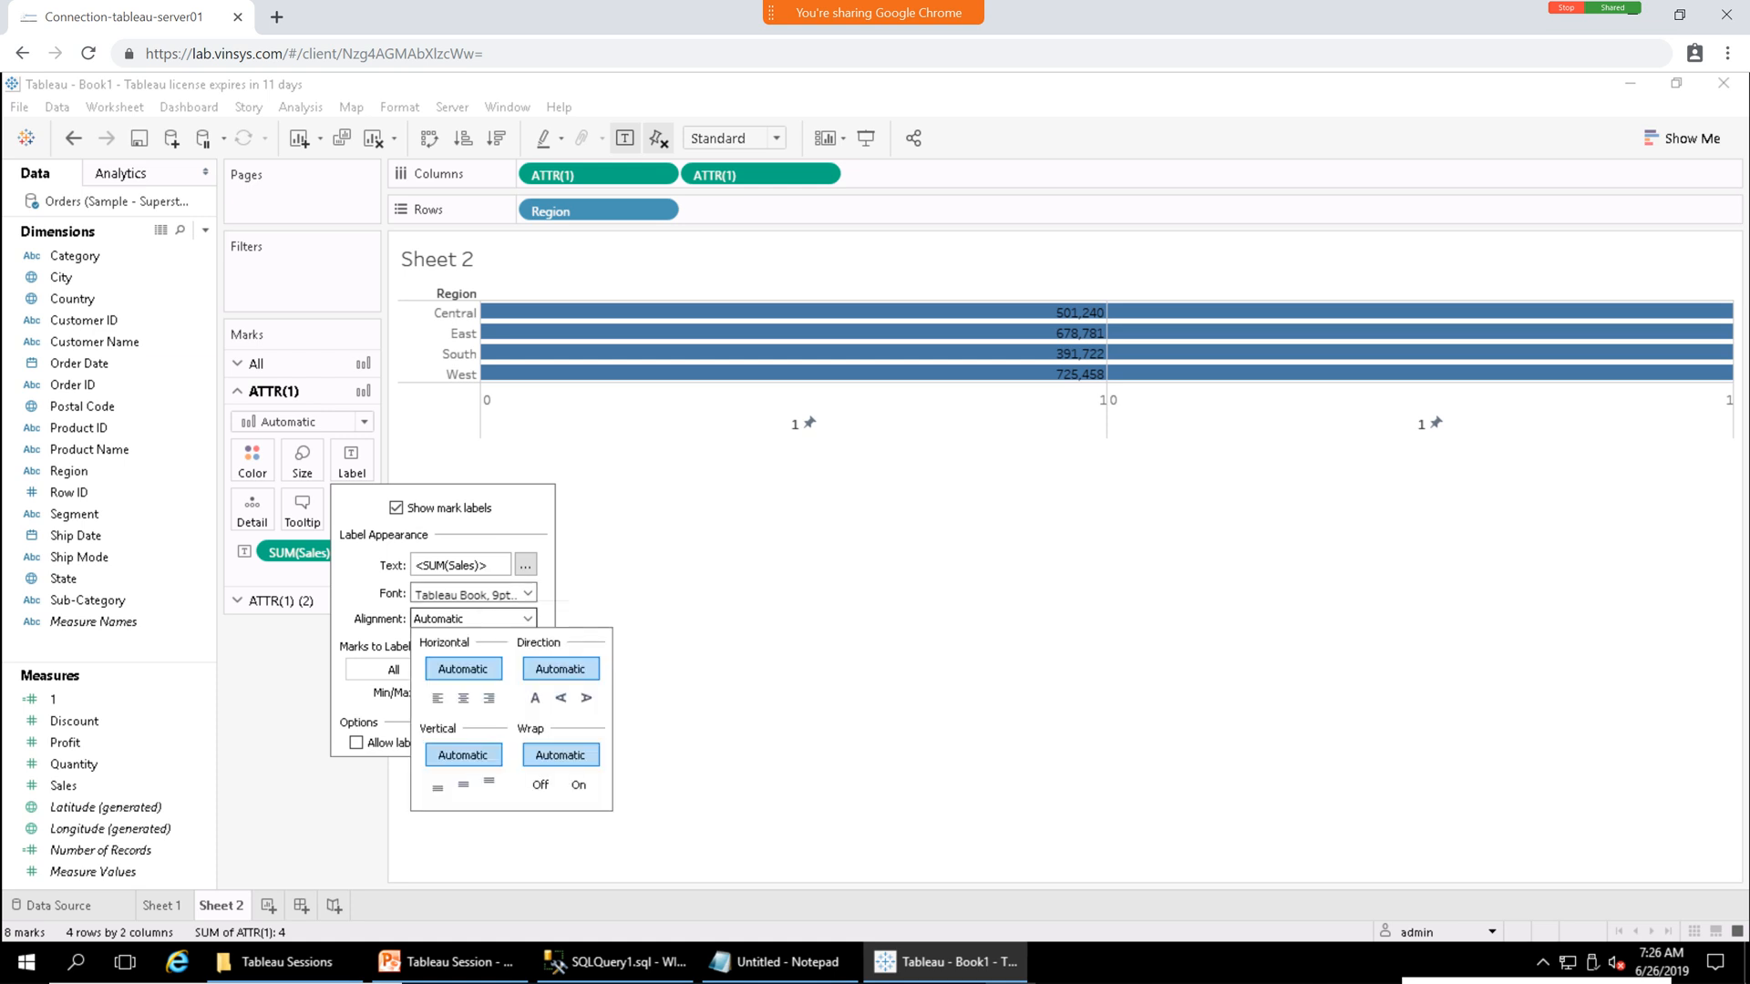
{"action": "left_click", "coordinate": [463, 698]}
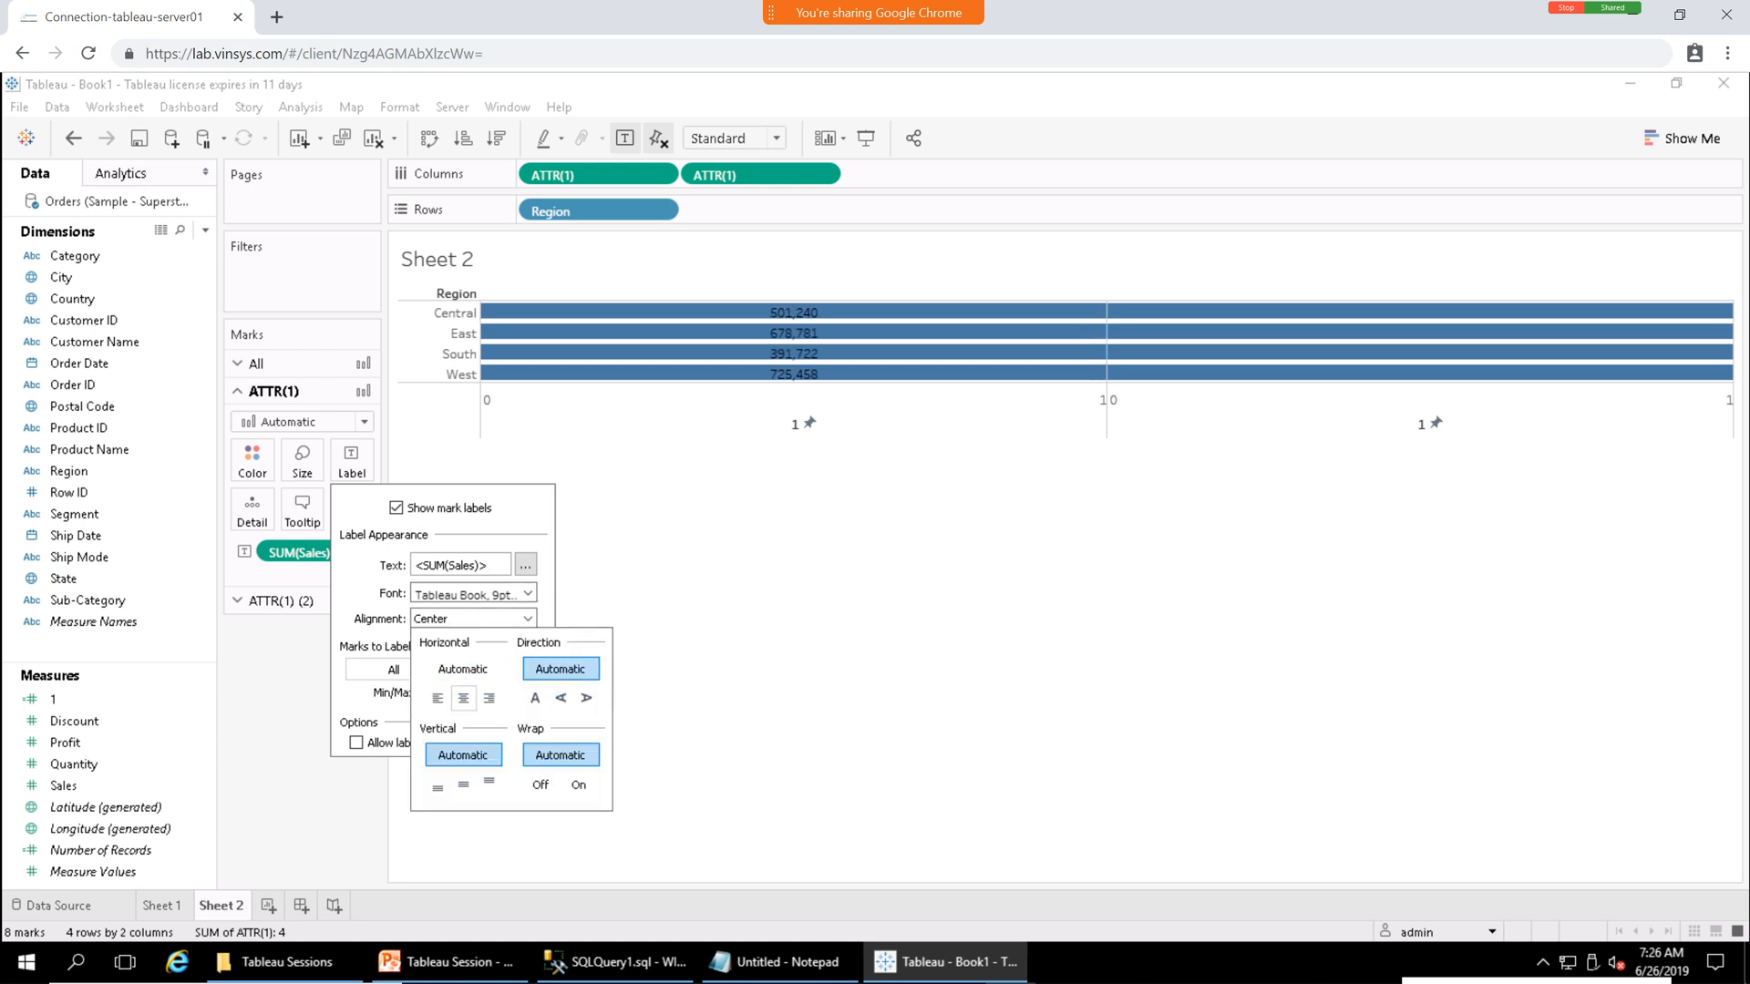
{"action": "left_click", "coordinate": [774, 592]}
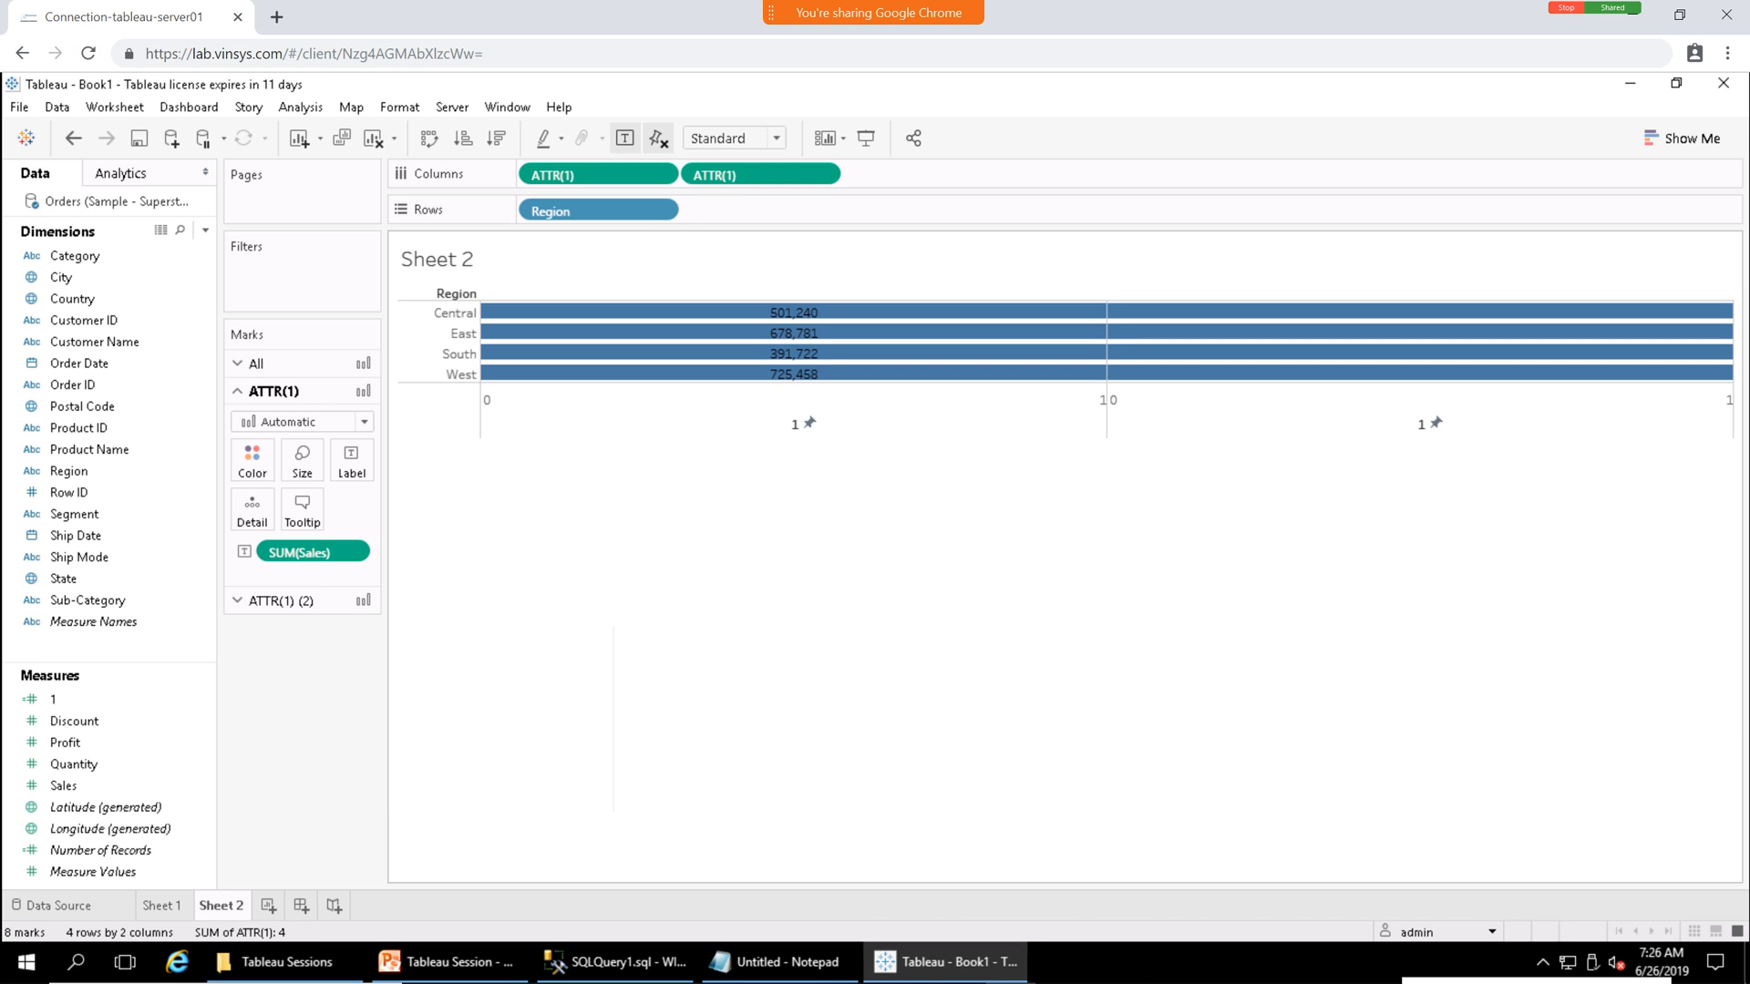
Label the second column's bars with the Profit measure.
{"action": "left_click", "coordinate": [1340, 312]}
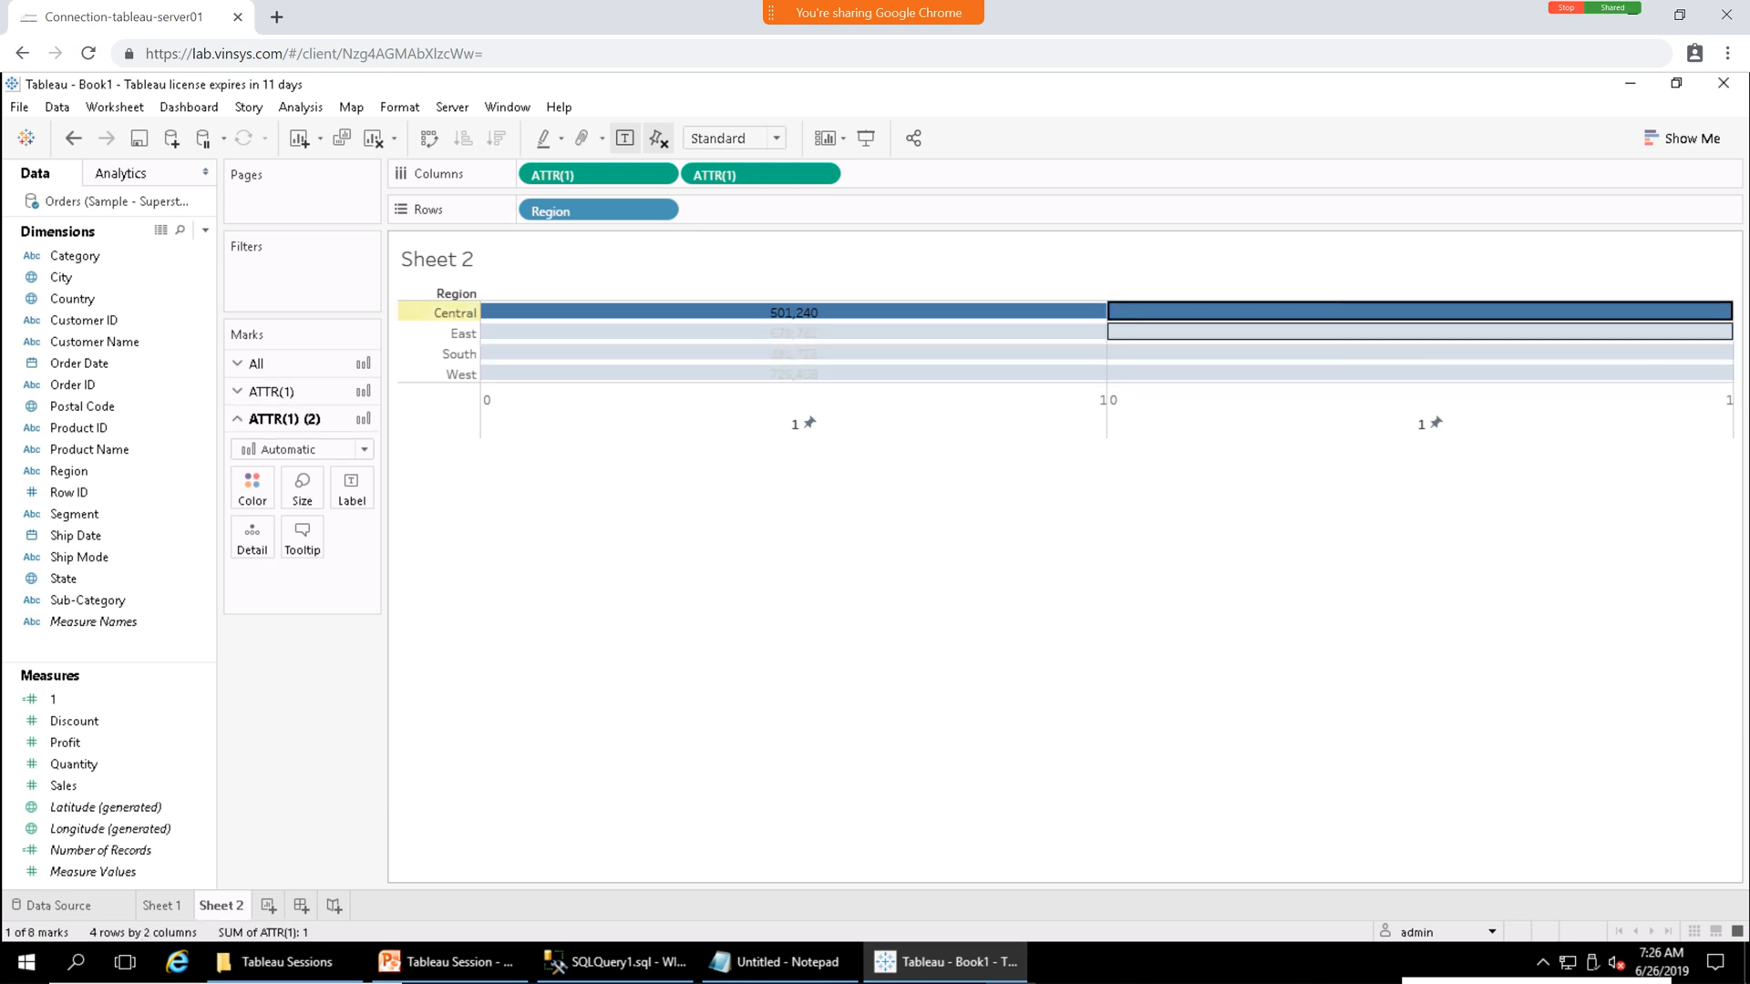
{"action": "left_click", "coordinate": [1371, 408]}
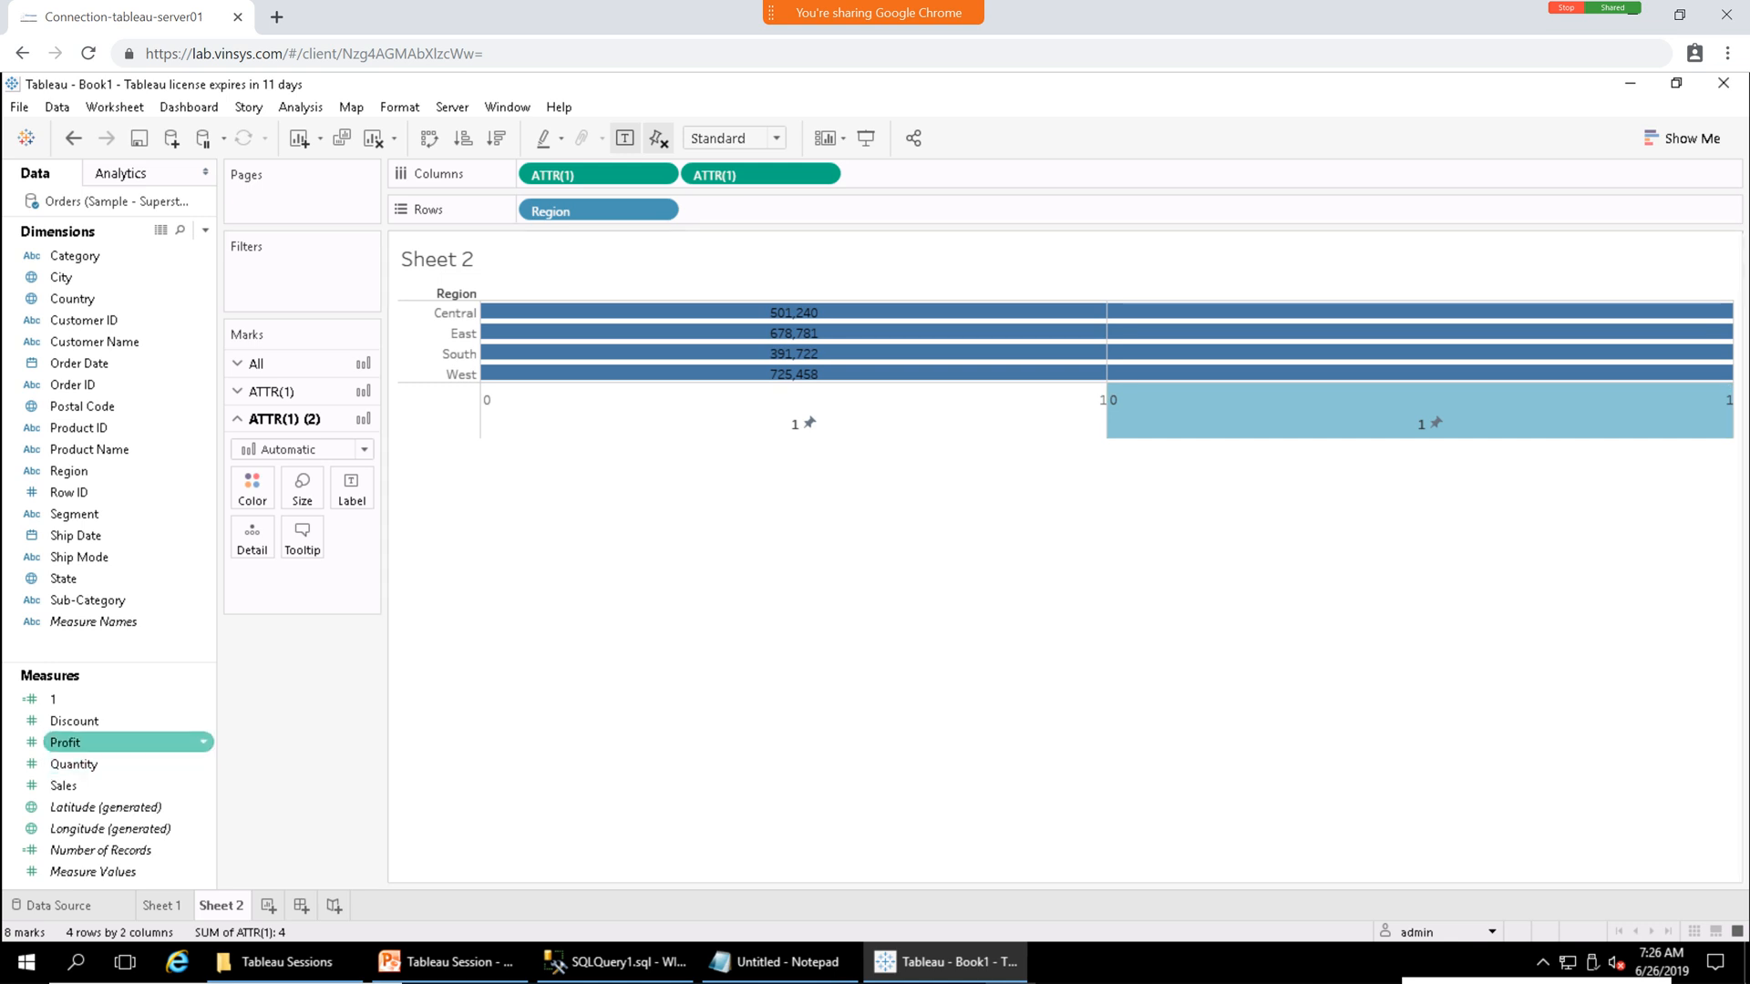
{"action": "left_click_drag", "start_coordinate": [73, 742], "coordinate": [349, 493]}
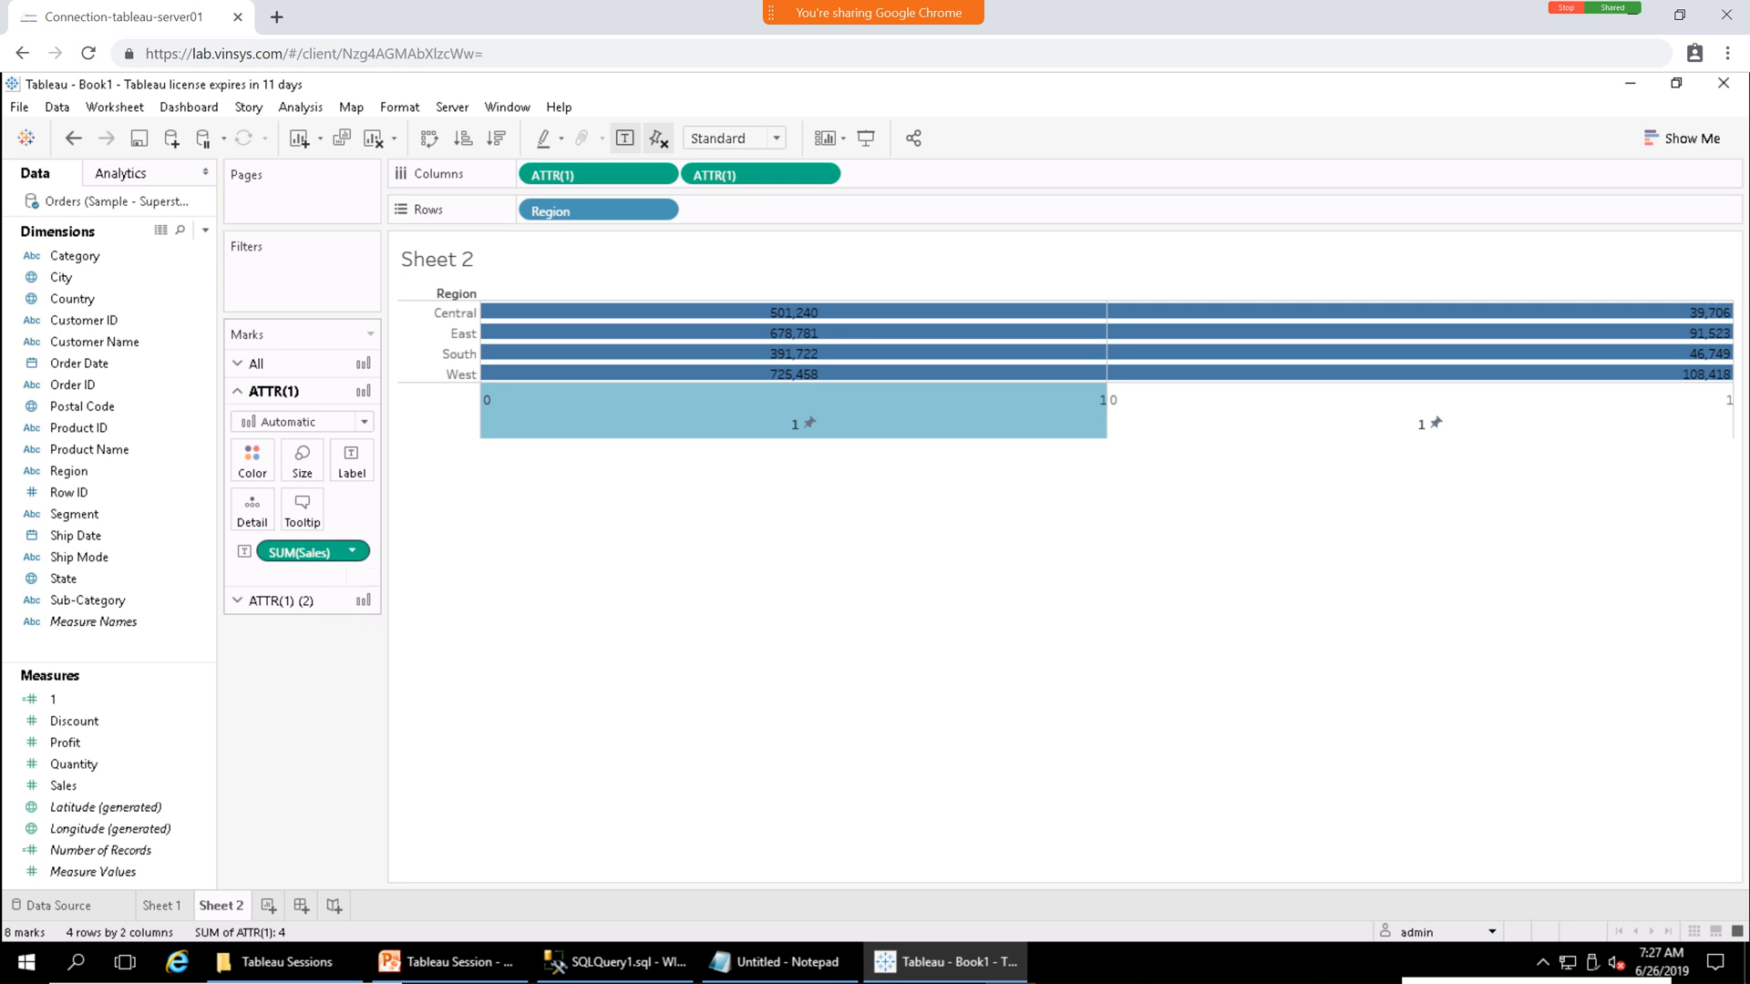
{"action": "left_click", "coordinate": [352, 551]}
{"action": "left_click", "coordinate": [352, 551]}
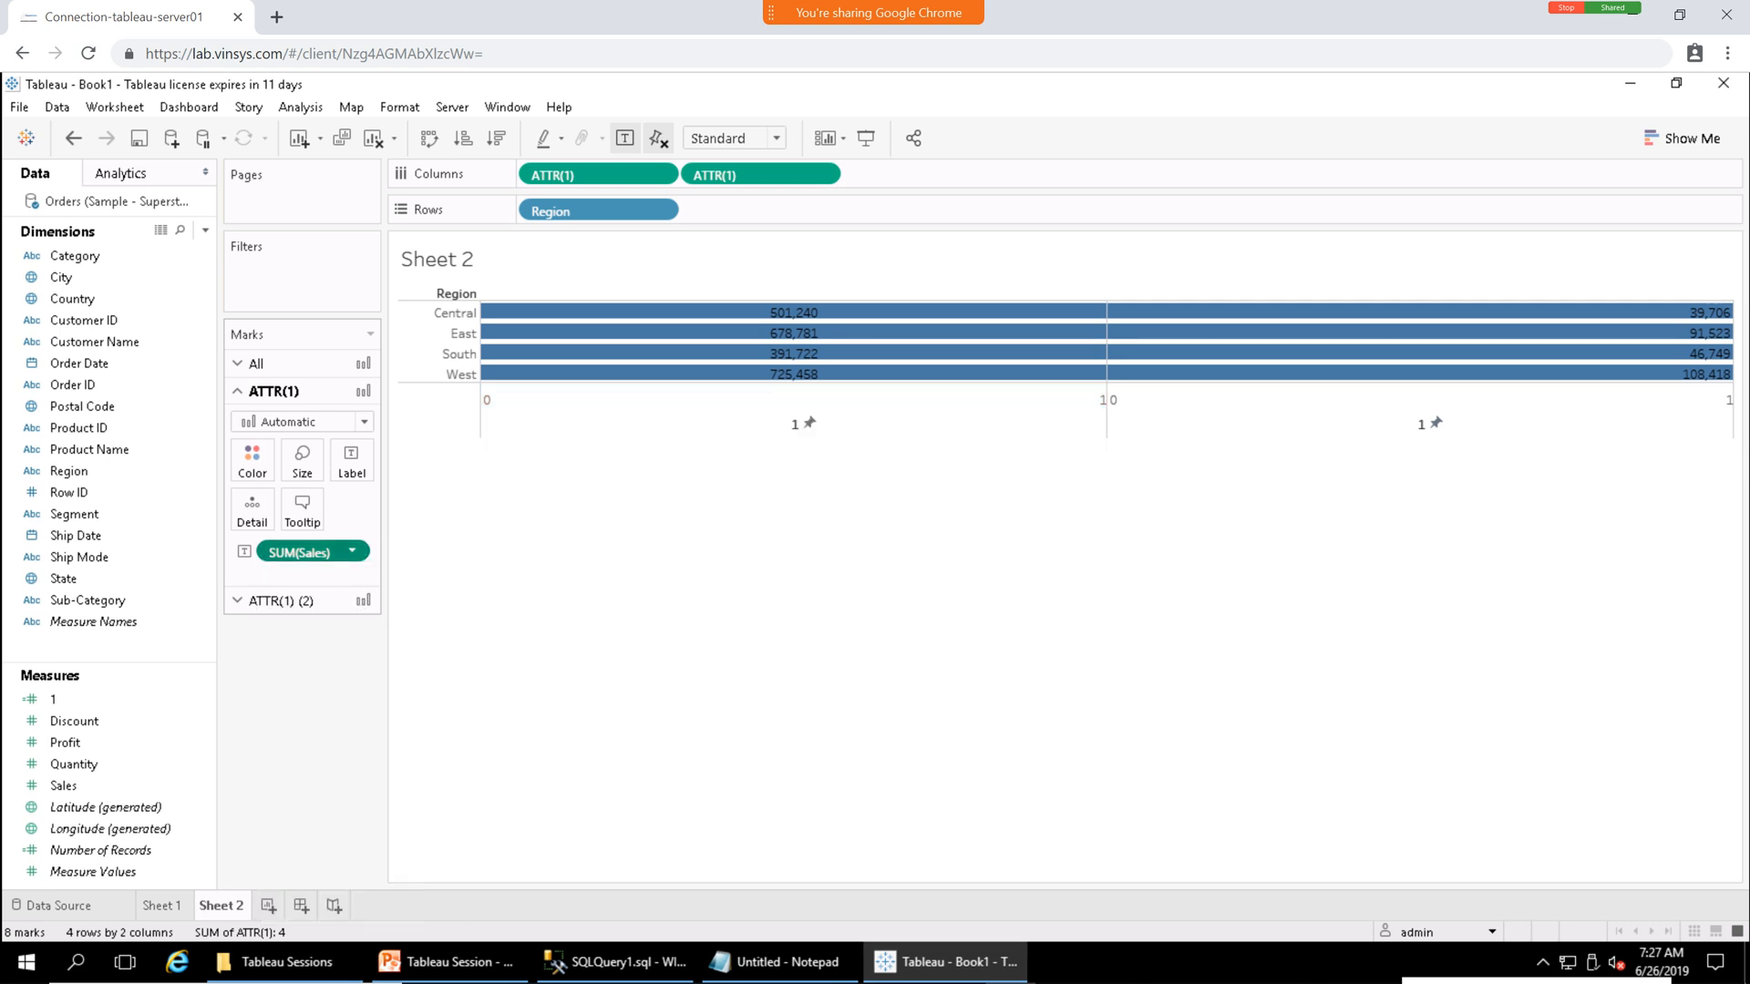
{"action": "left_click", "coordinate": [351, 462]}
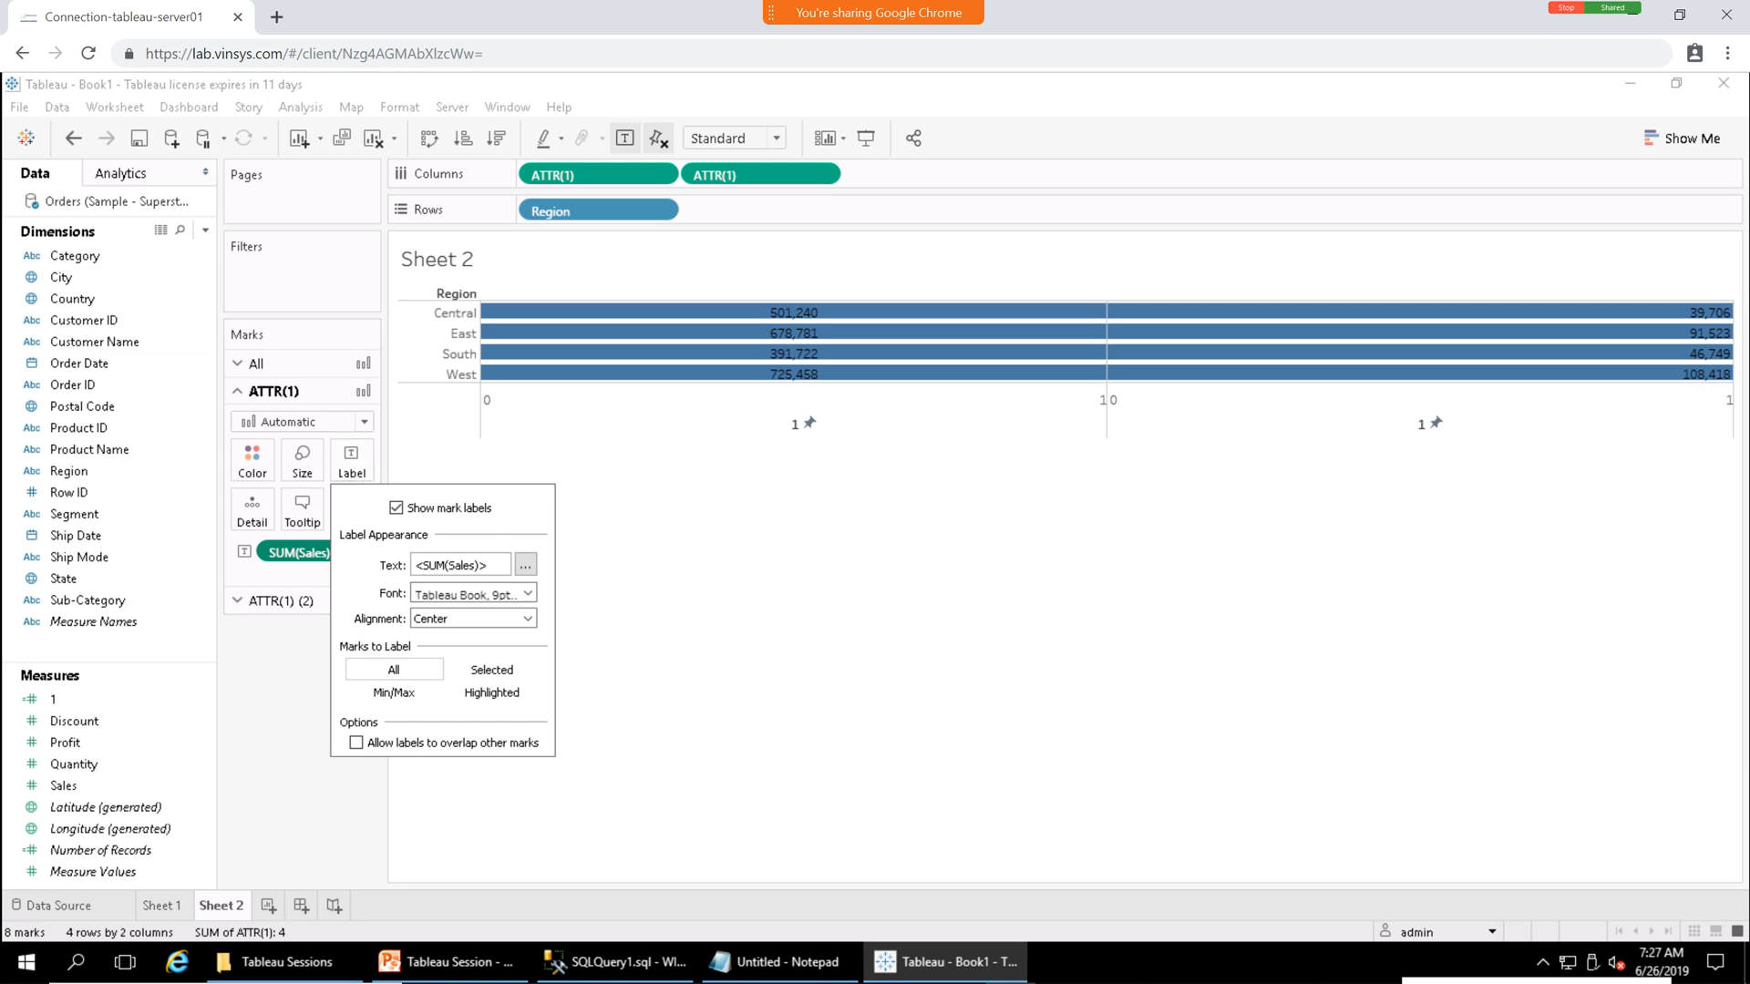
{"action": "left_click", "coordinate": [473, 619]}
{"action": "left_click", "coordinate": [693, 583]}
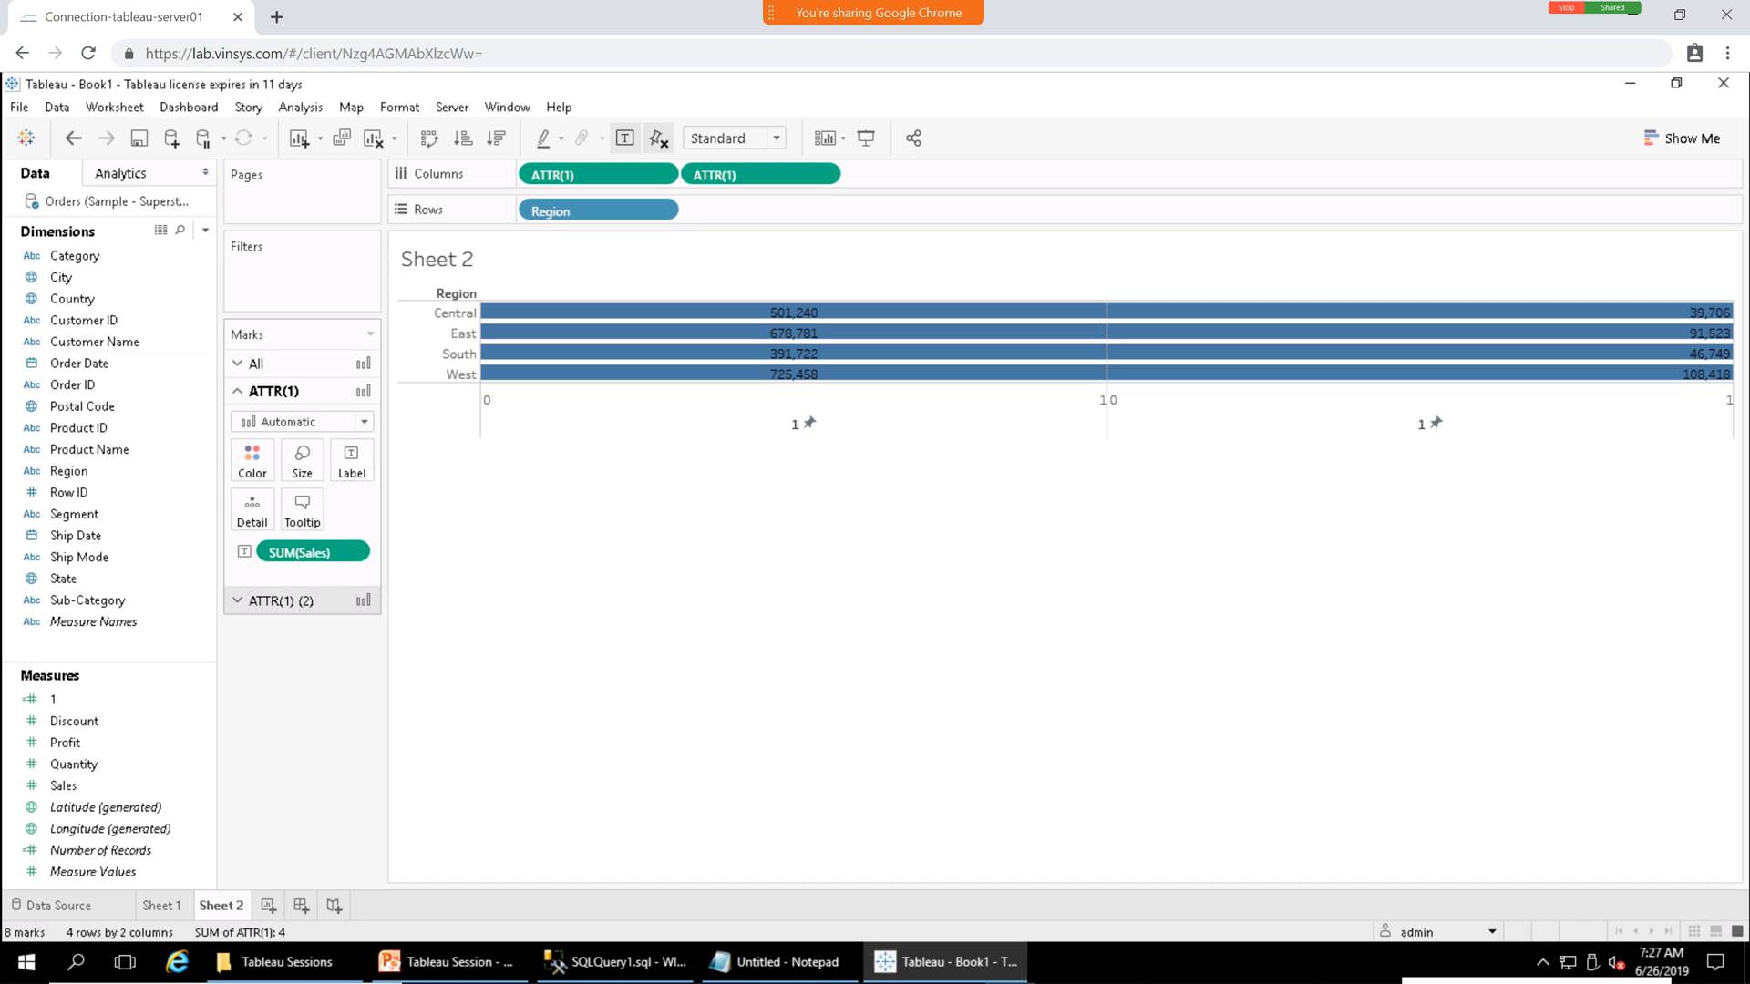
Set the horizontal alignment of the second column's Profit labels to center.
{"action": "left_click", "coordinate": [281, 602]}
{"action": "left_click", "coordinate": [352, 487]}
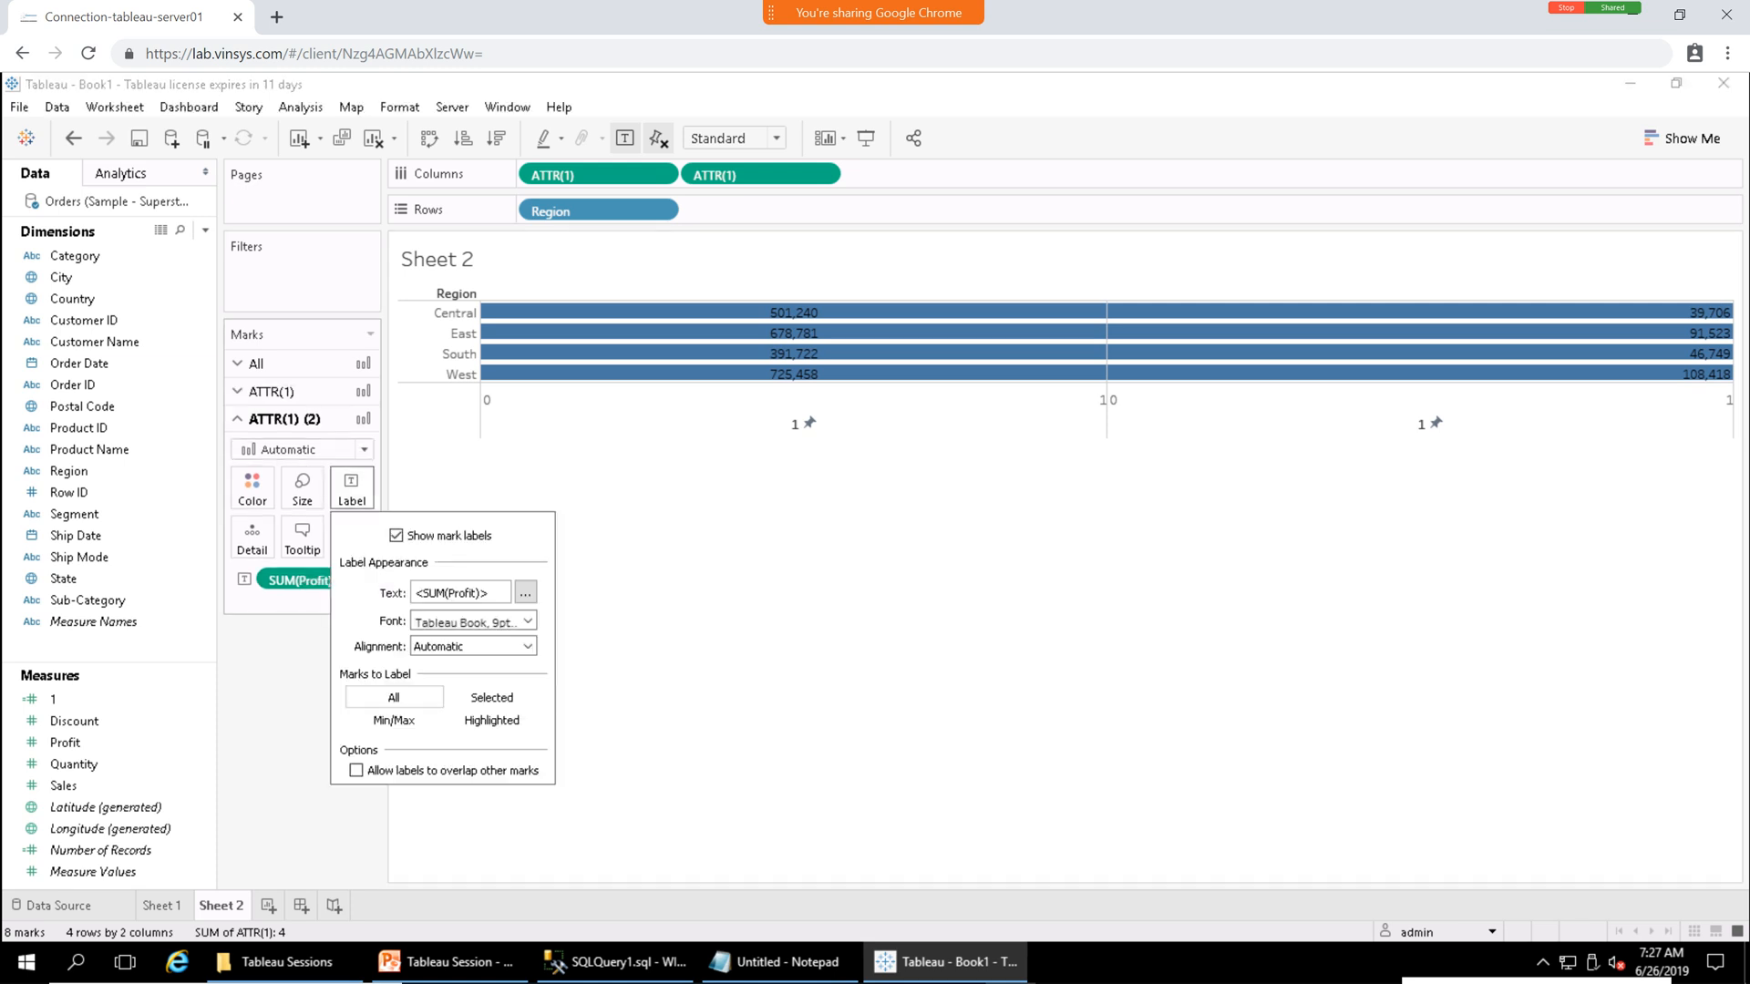
{"action": "left_click", "coordinate": [473, 646]}
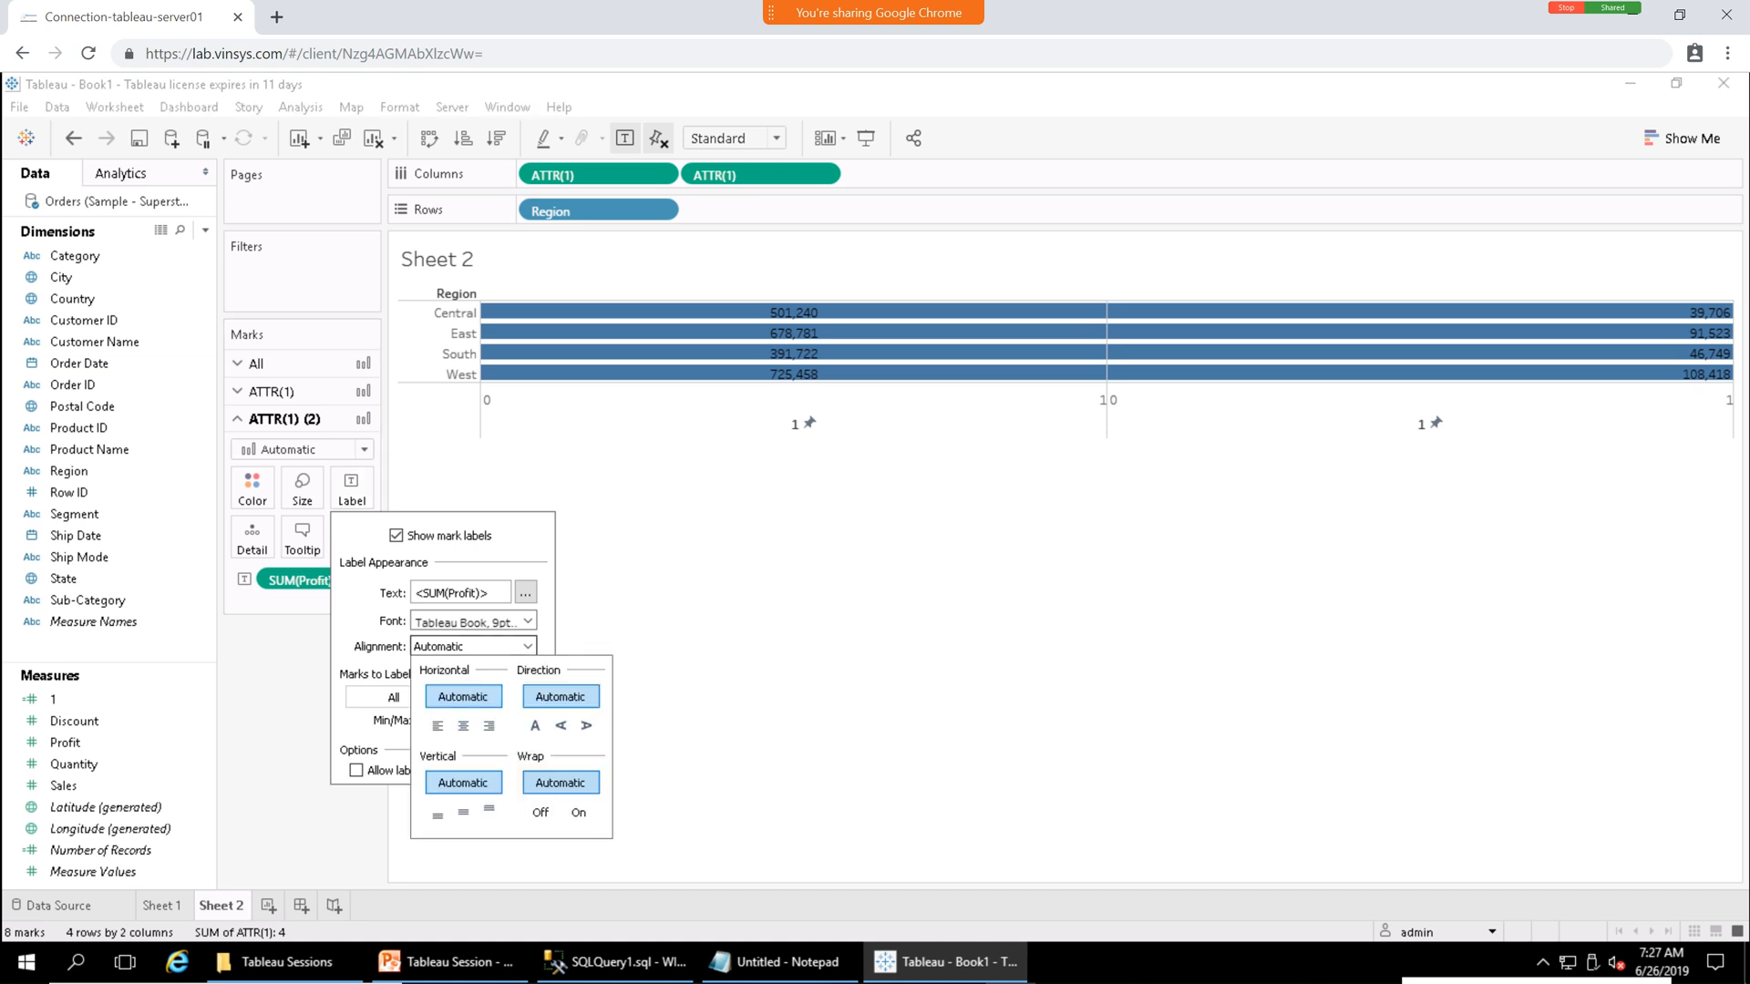
{"action": "left_click", "coordinate": [463, 725]}
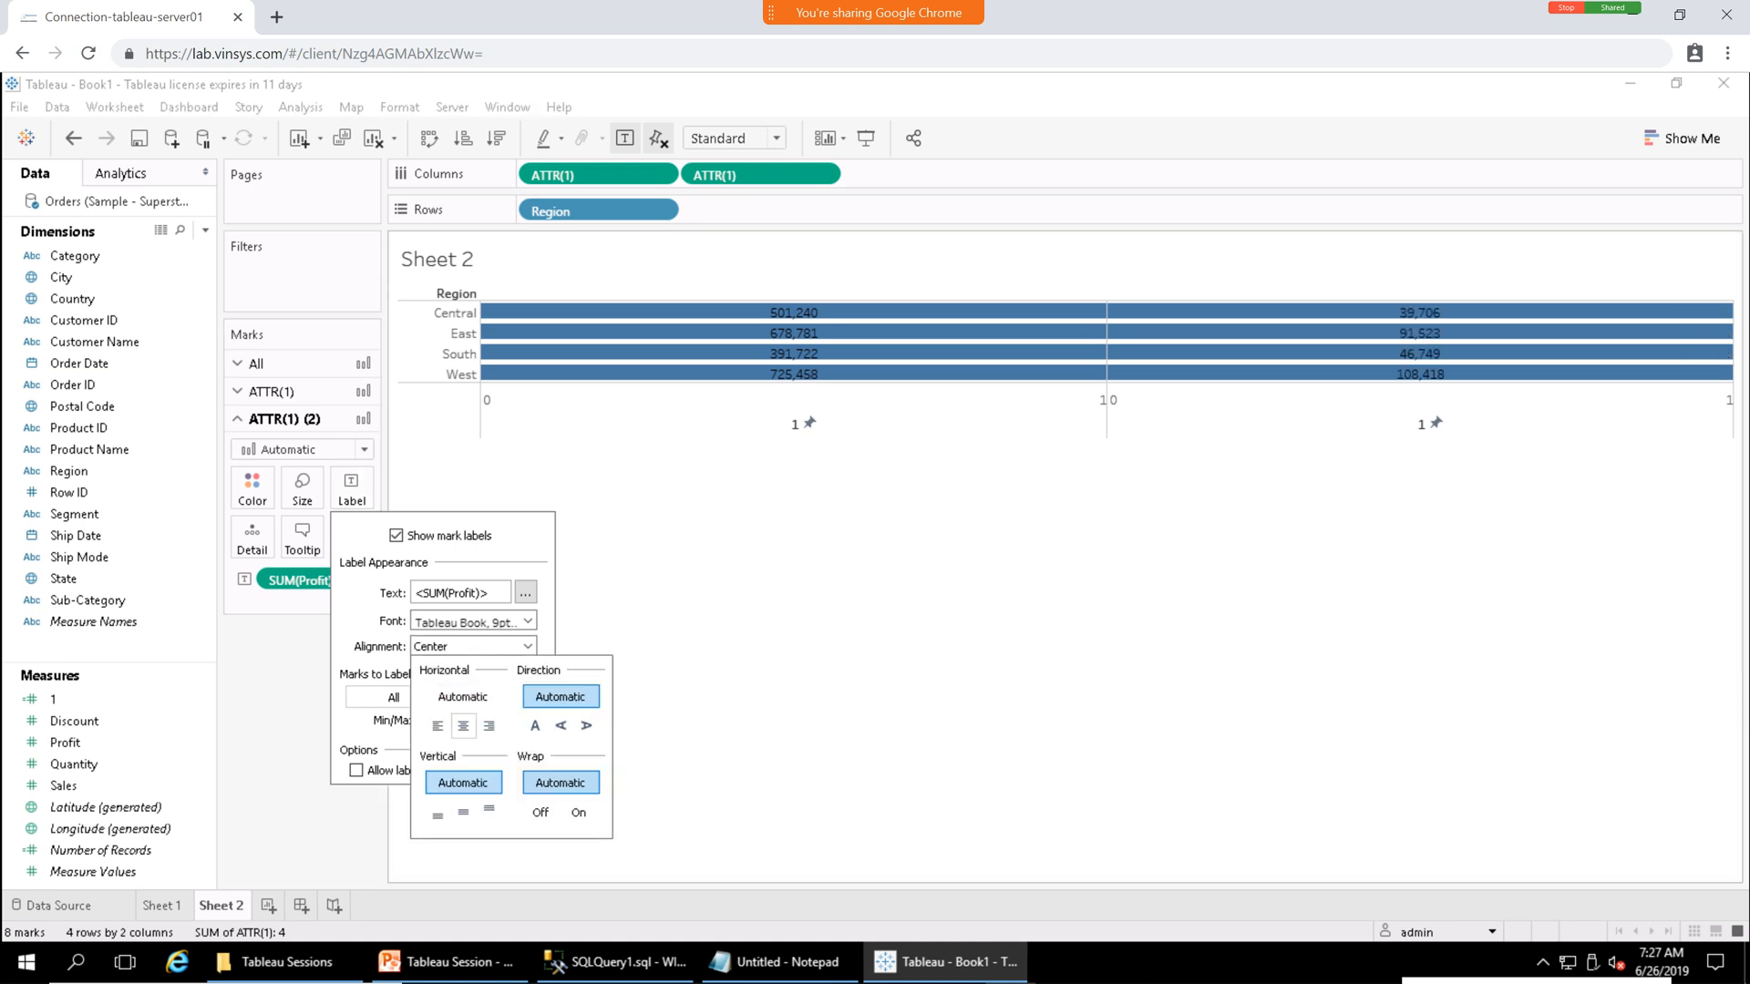
{"action": "left_click", "coordinate": [765, 629]}
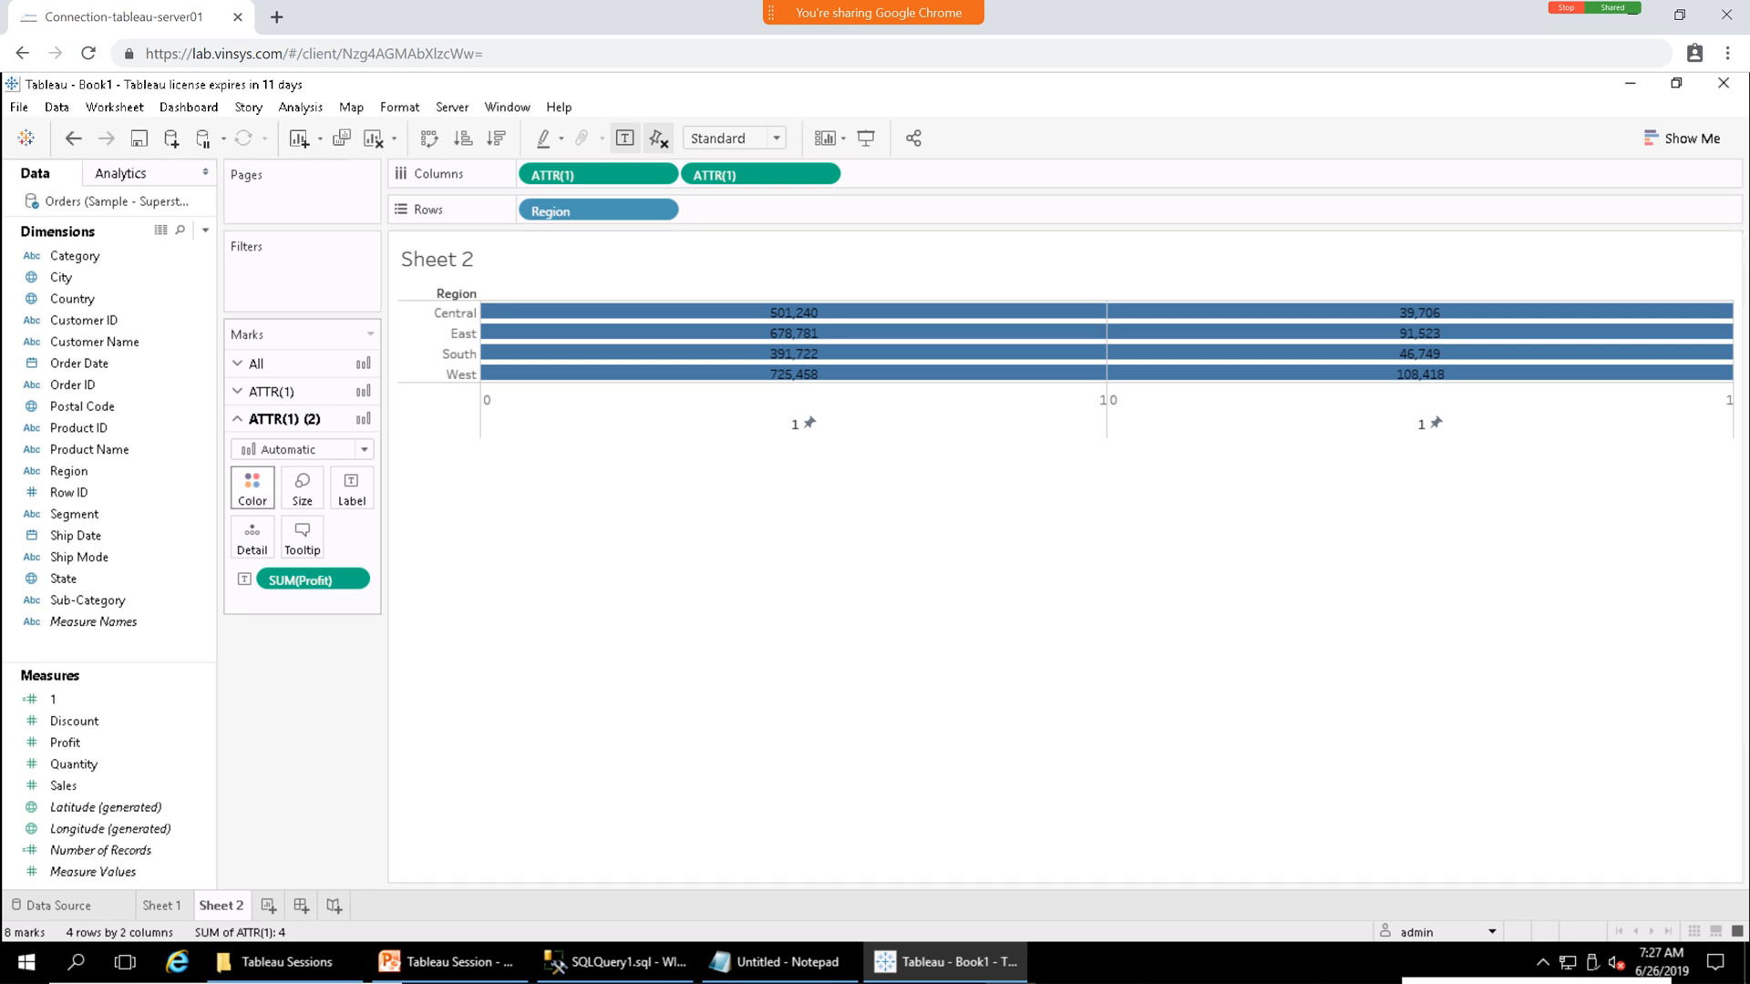
Color the second column's bars orange.
{"action": "left_click", "coordinate": [953, 406]}
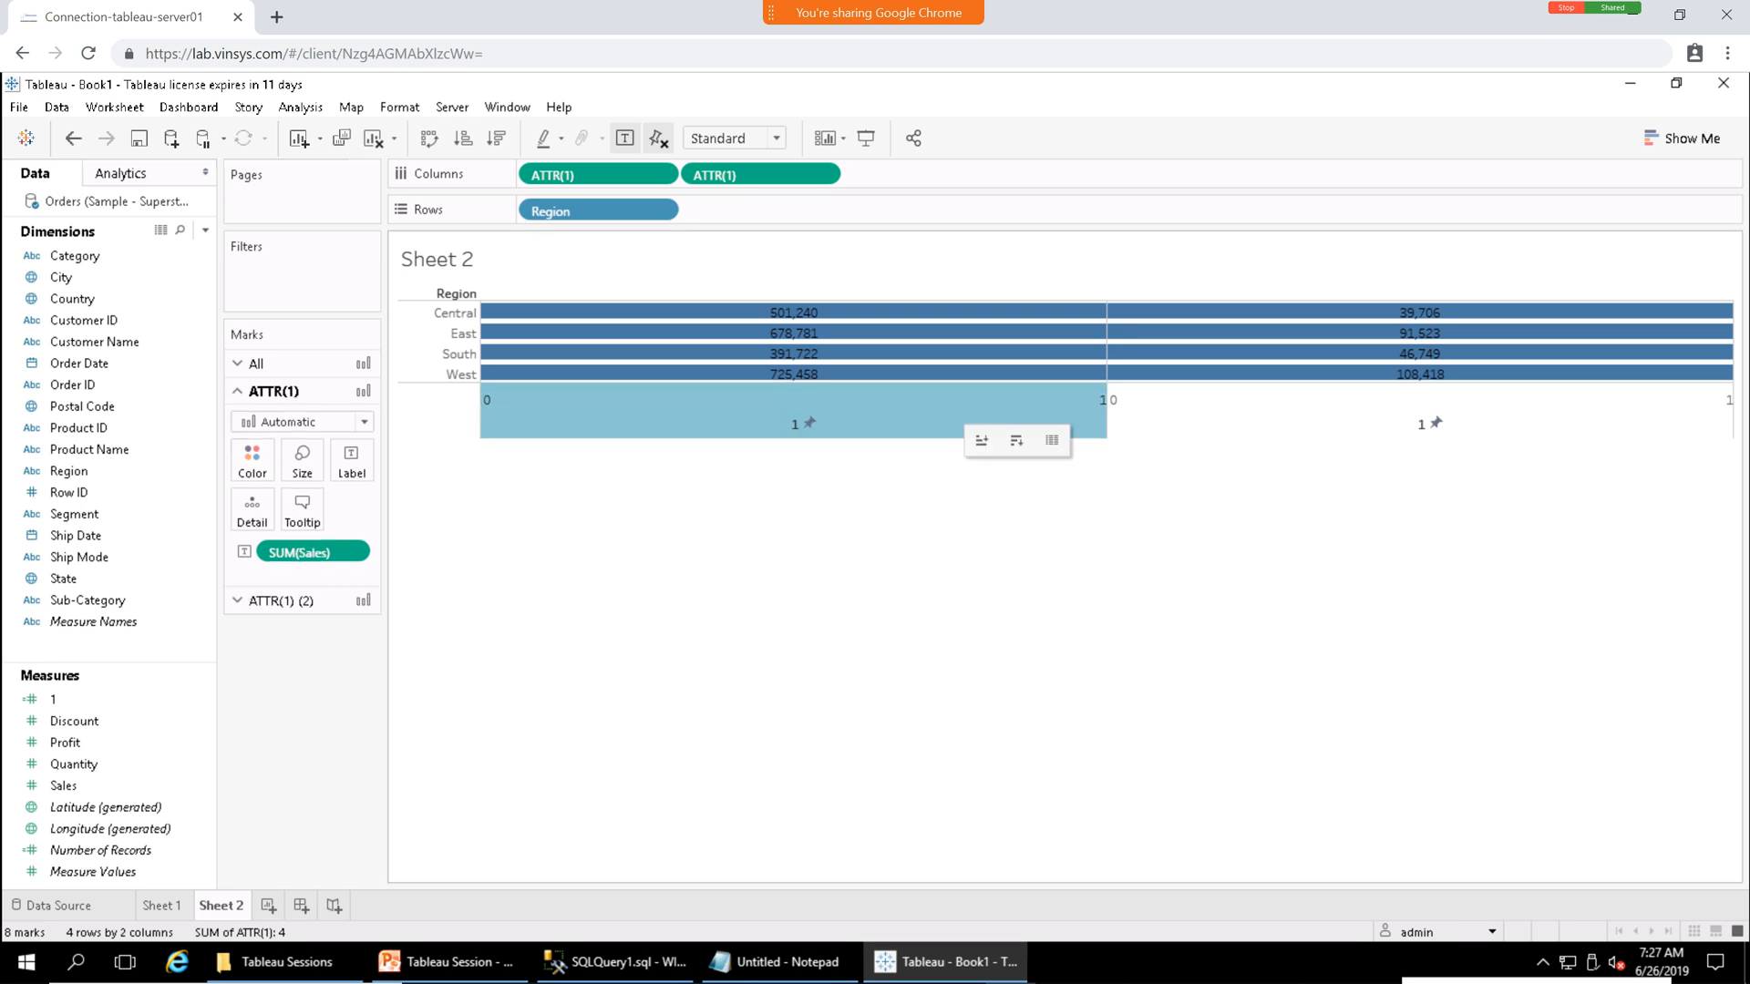
{"action": "left_click", "coordinate": [1258, 408]}
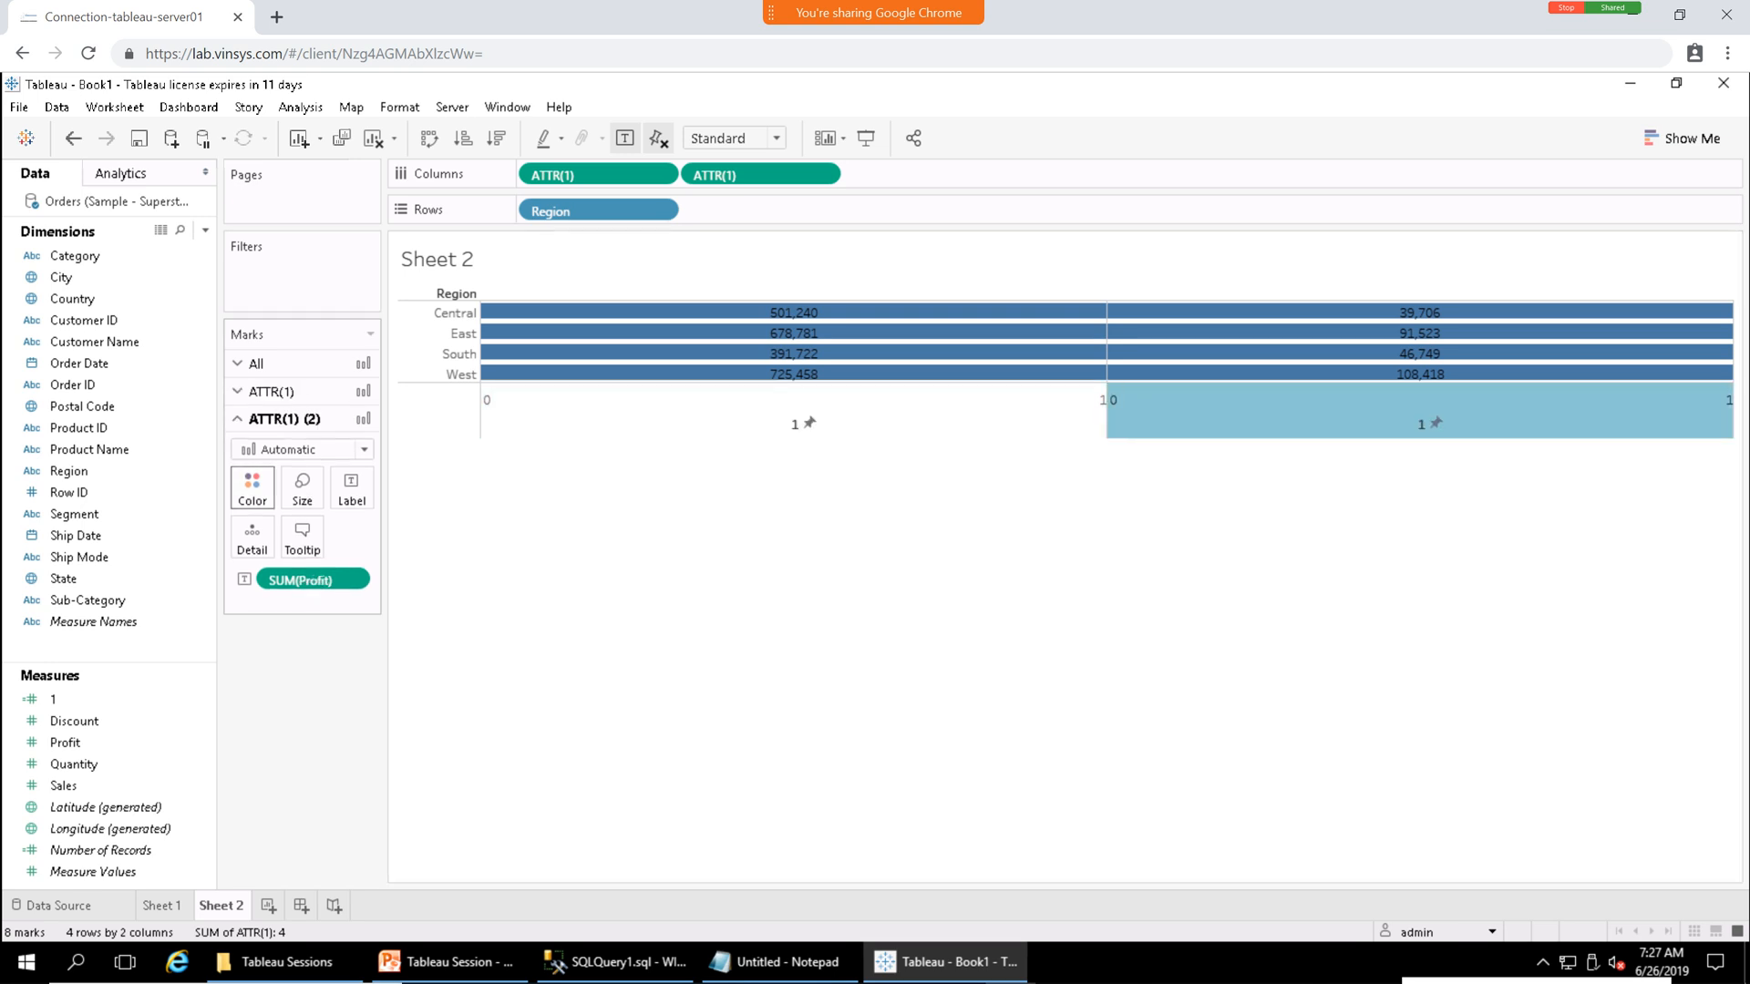
{"action": "left_click", "coordinate": [252, 488]}
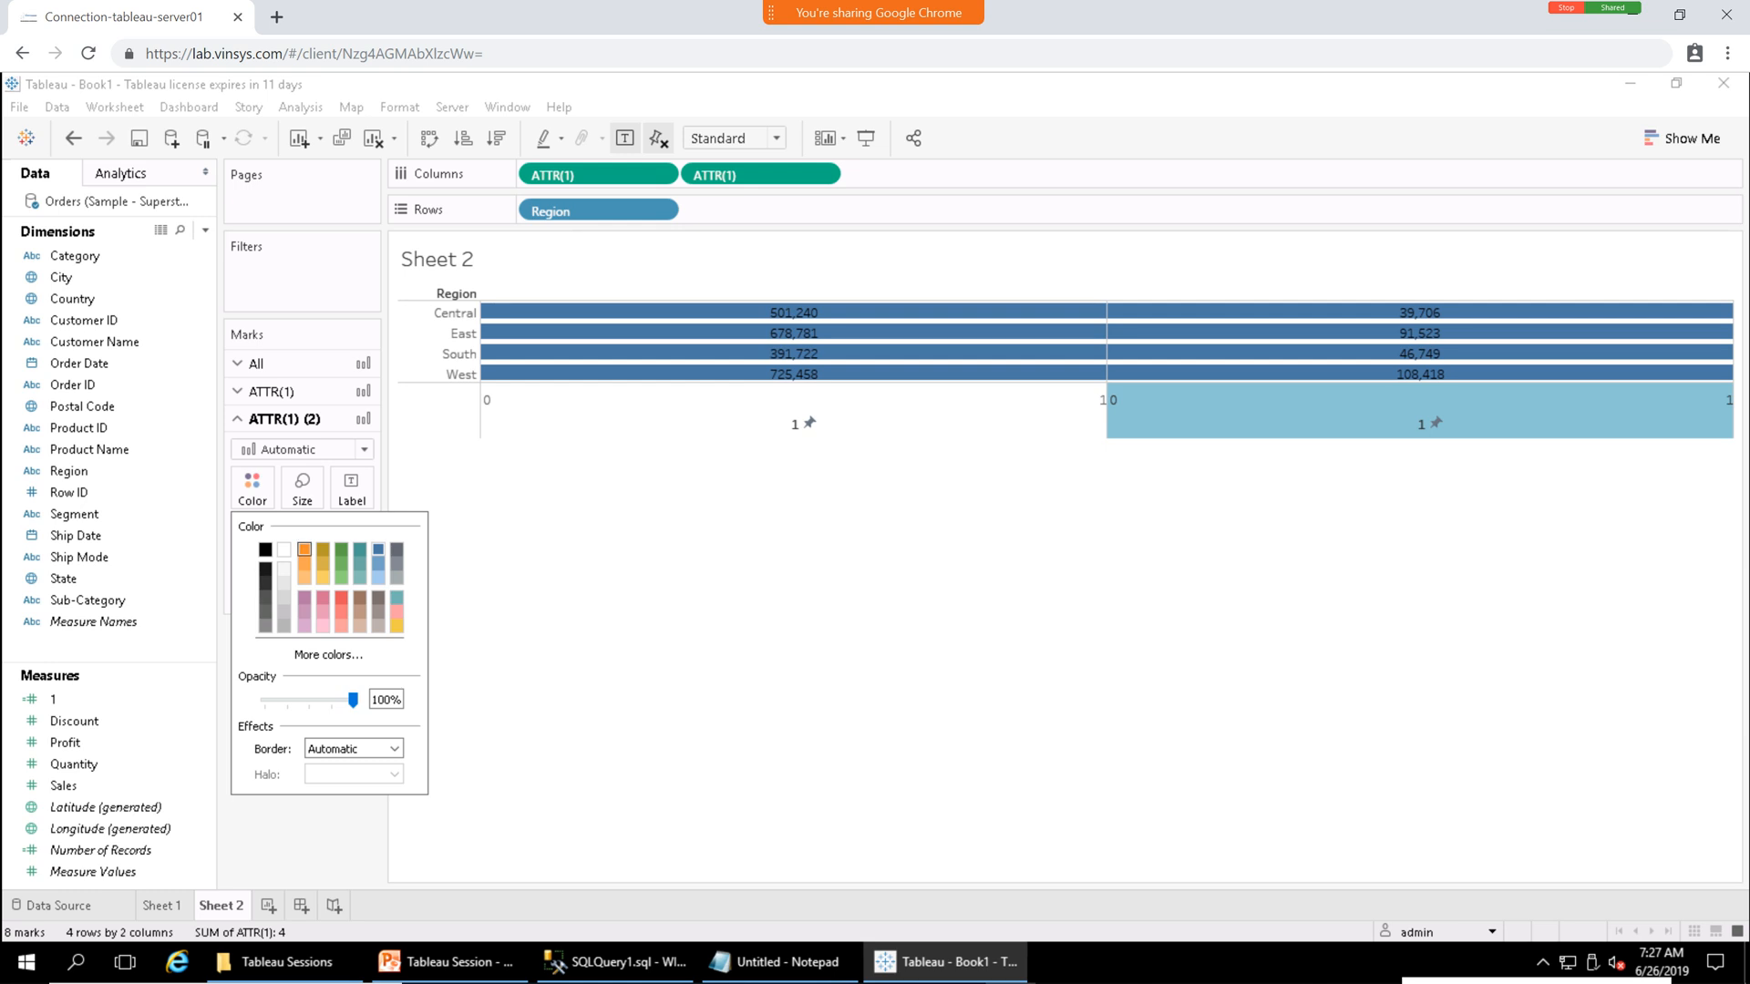
{"action": "left_click", "coordinate": [304, 550]}
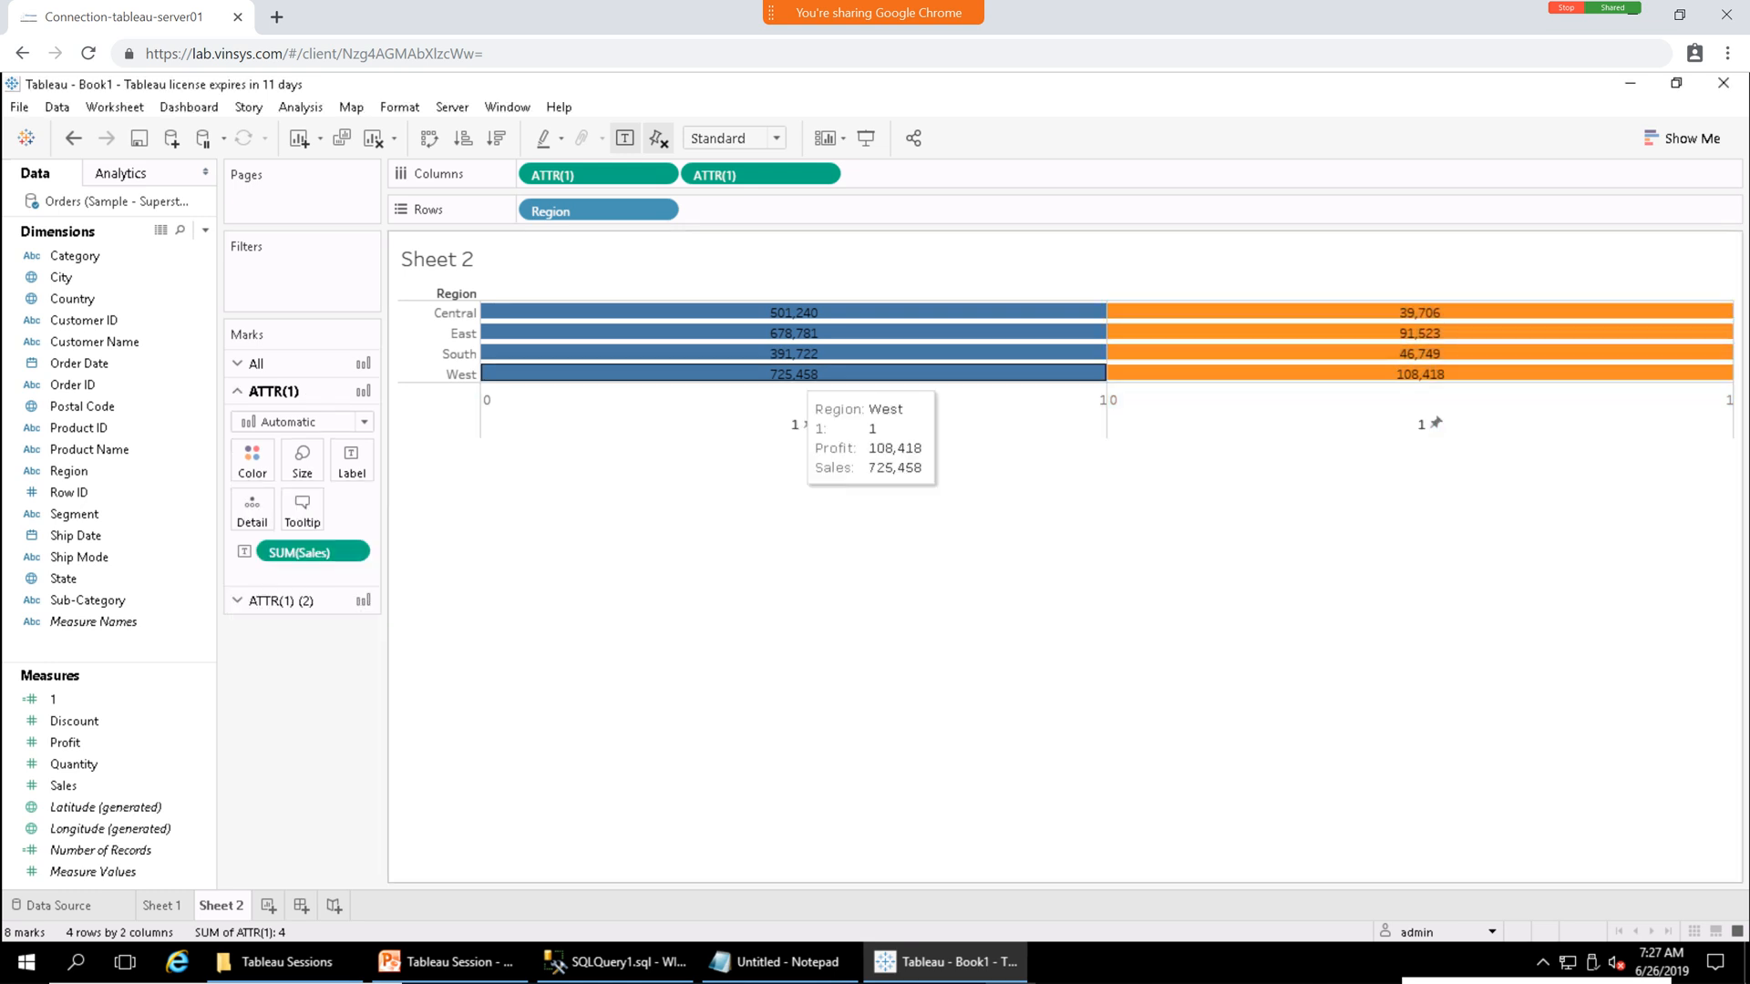
Try orange on the first column's bars and set them back to blue.
{"action": "left_click", "coordinate": [864, 313]}
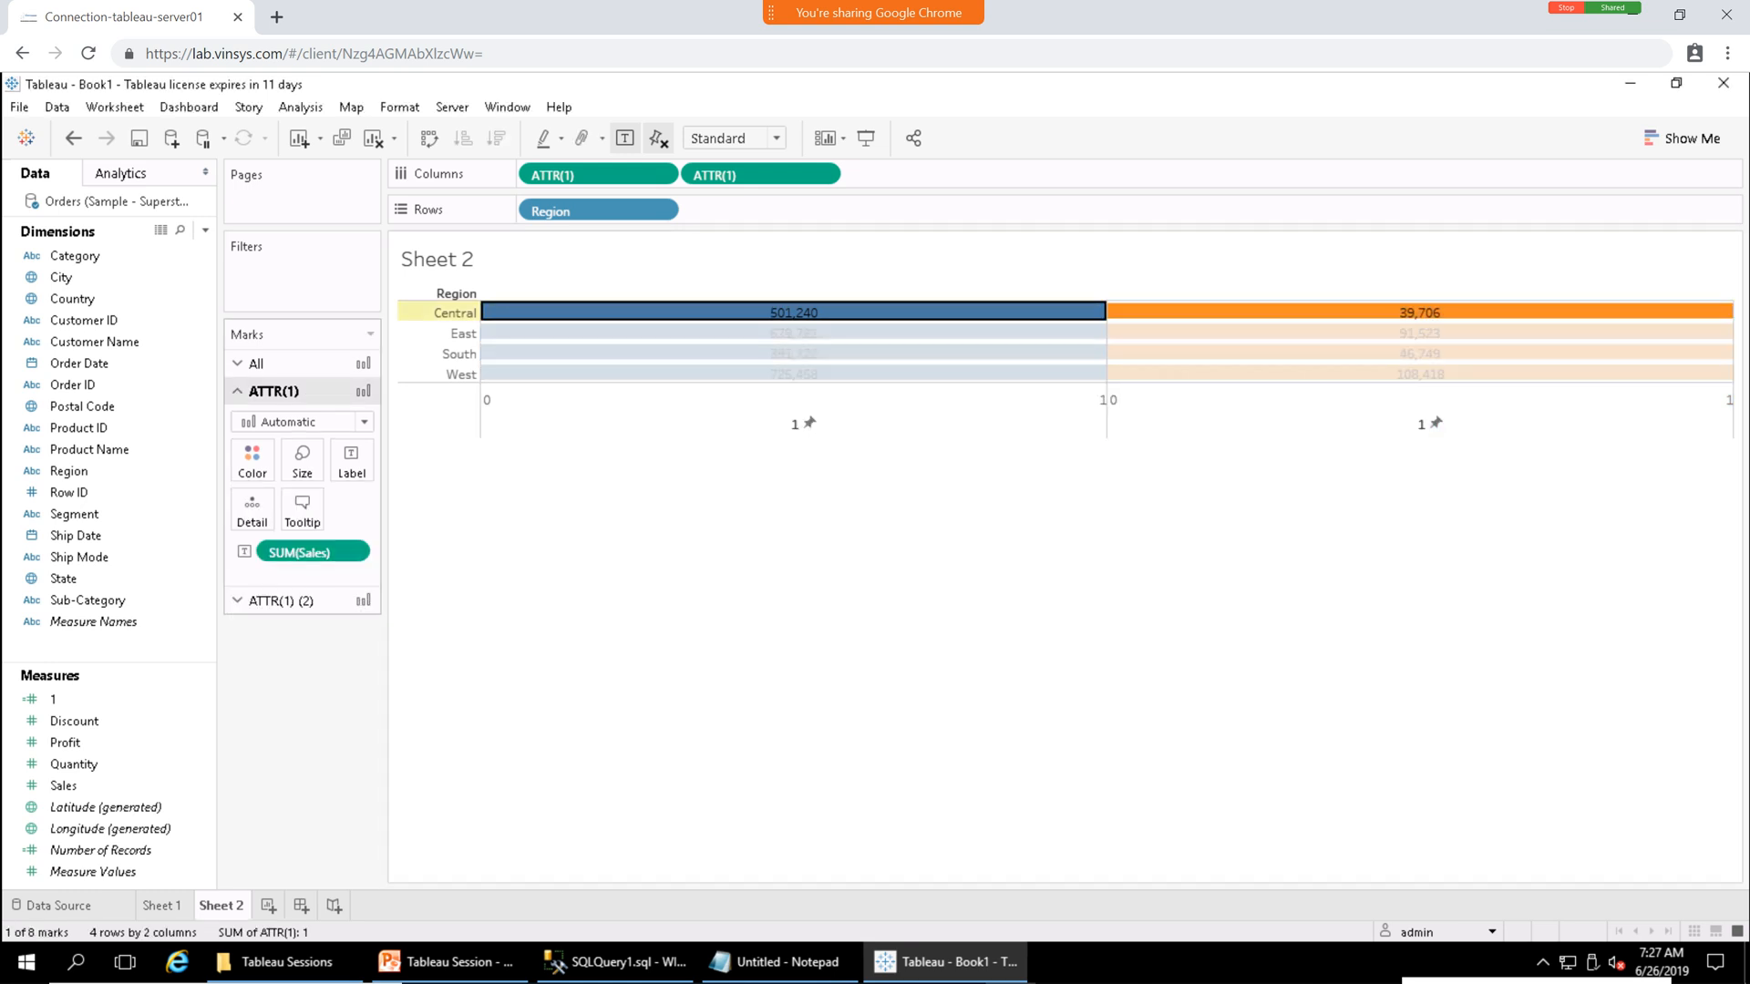
{"action": "left_click", "coordinate": [256, 363]}
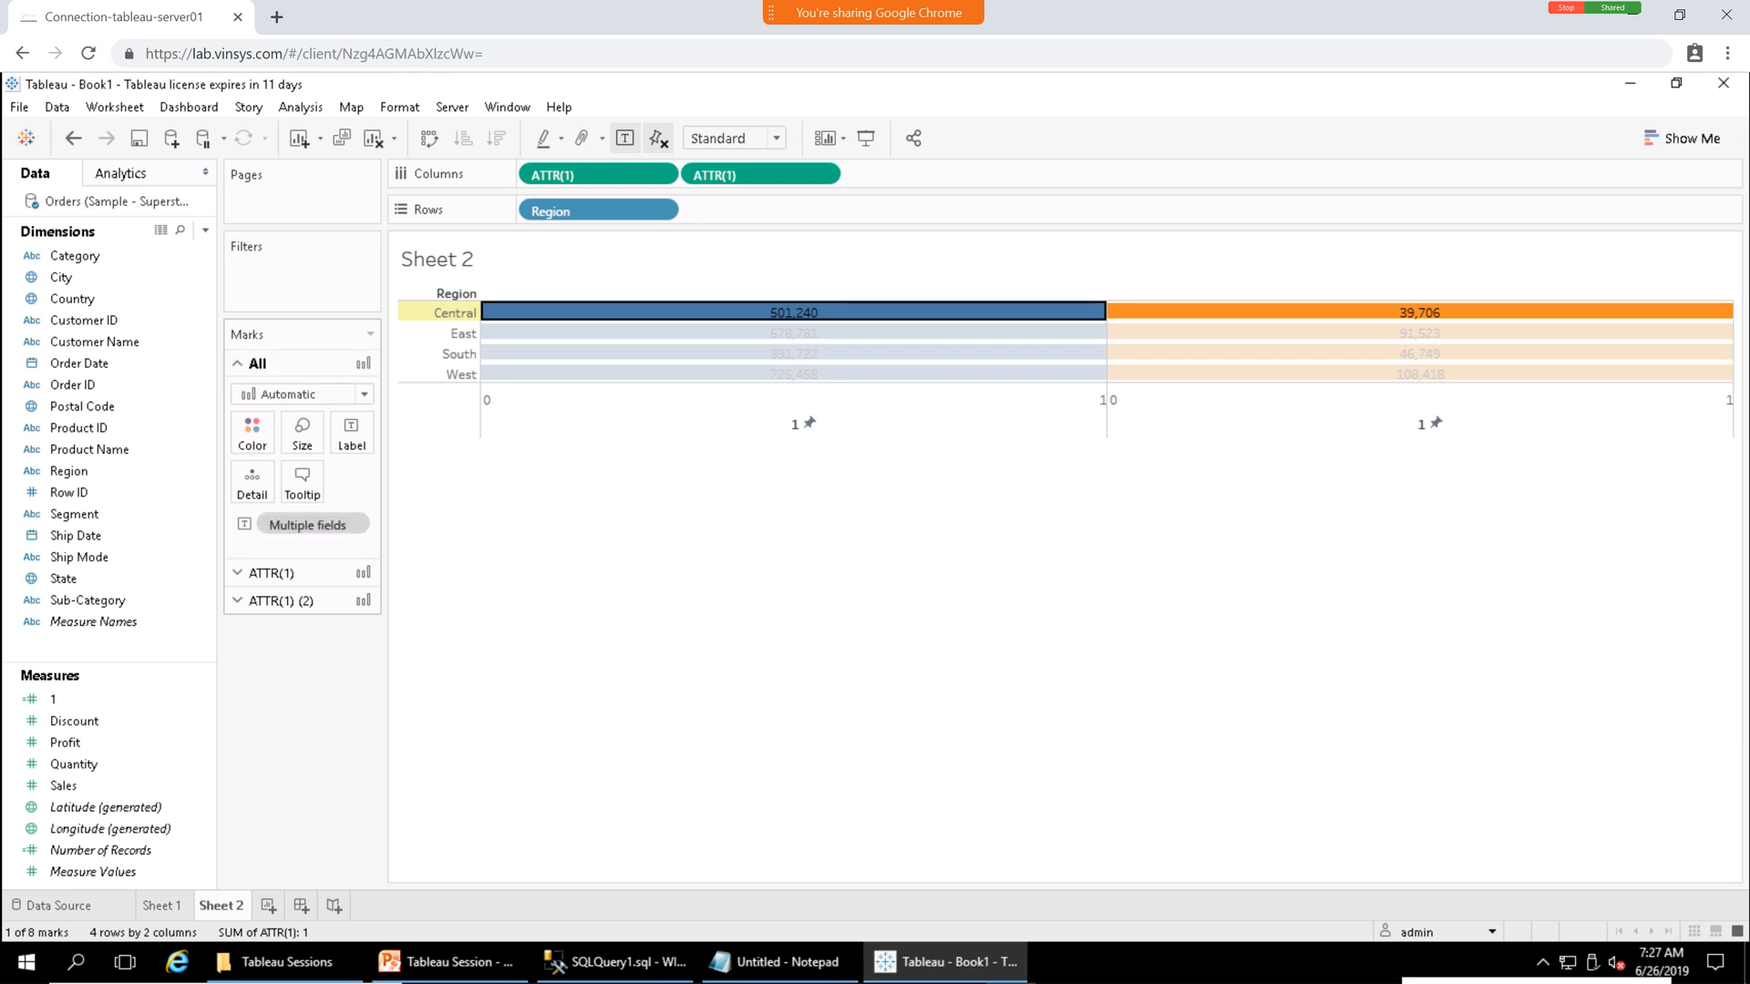
{"action": "left_click", "coordinate": [253, 433]}
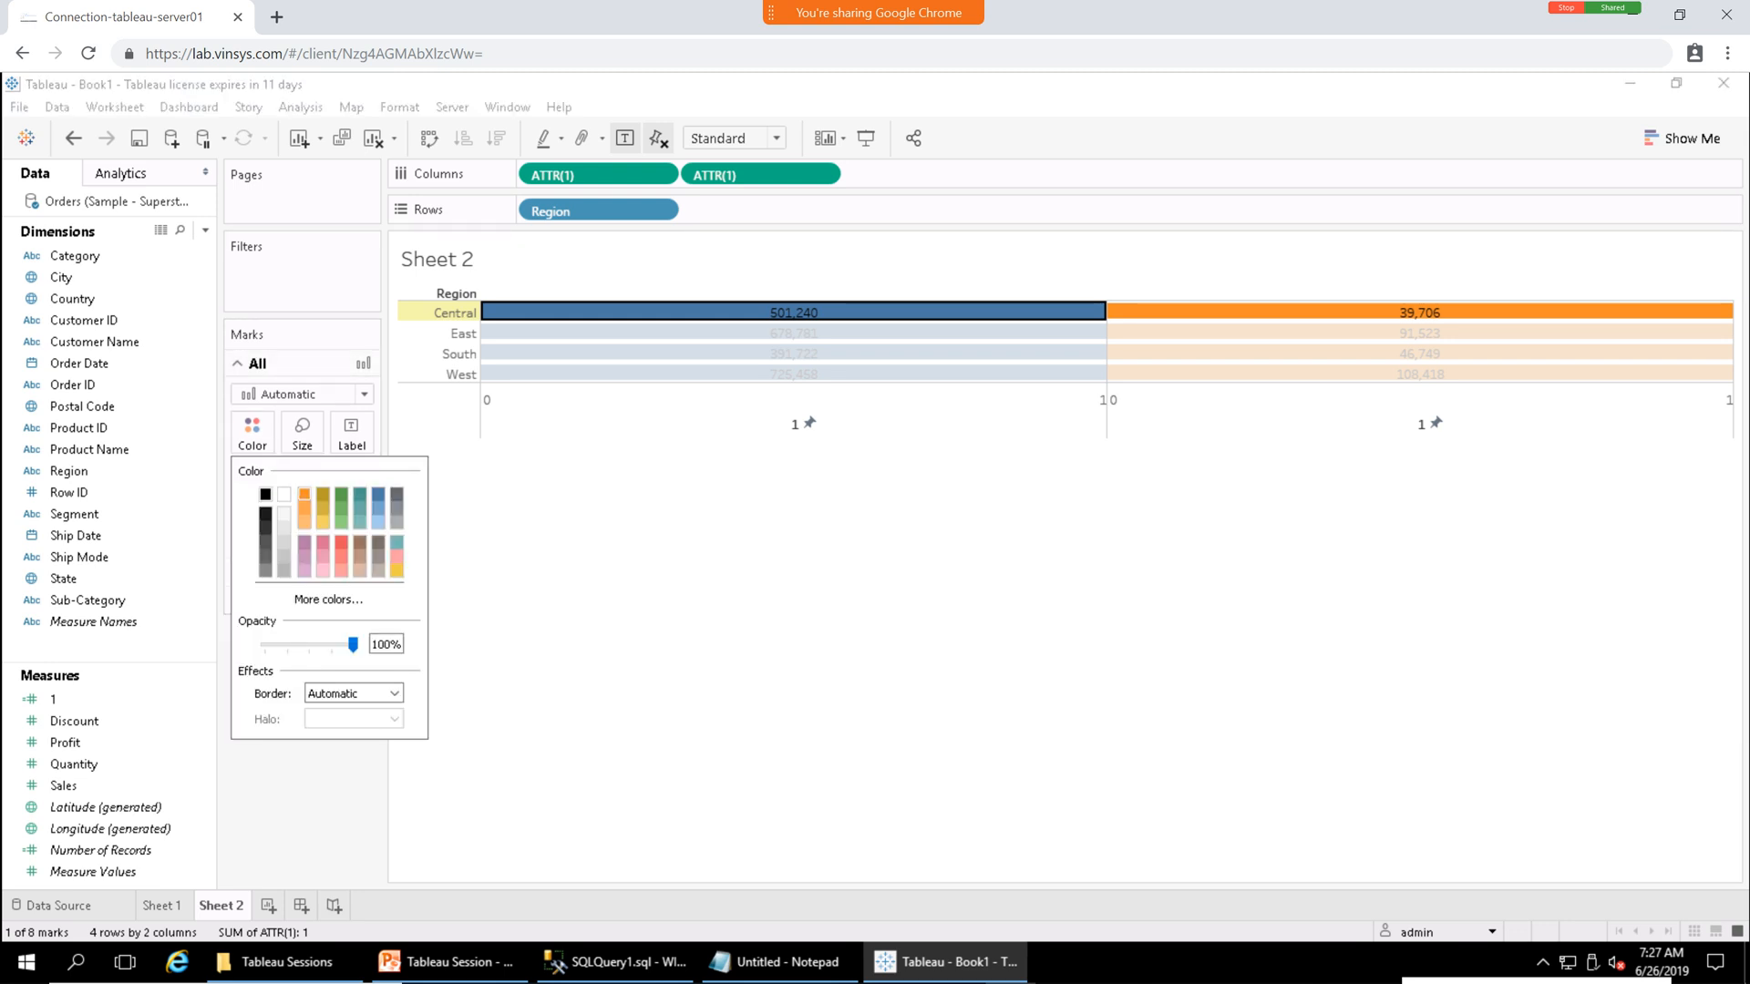
{"action": "left_click", "coordinate": [304, 494]}
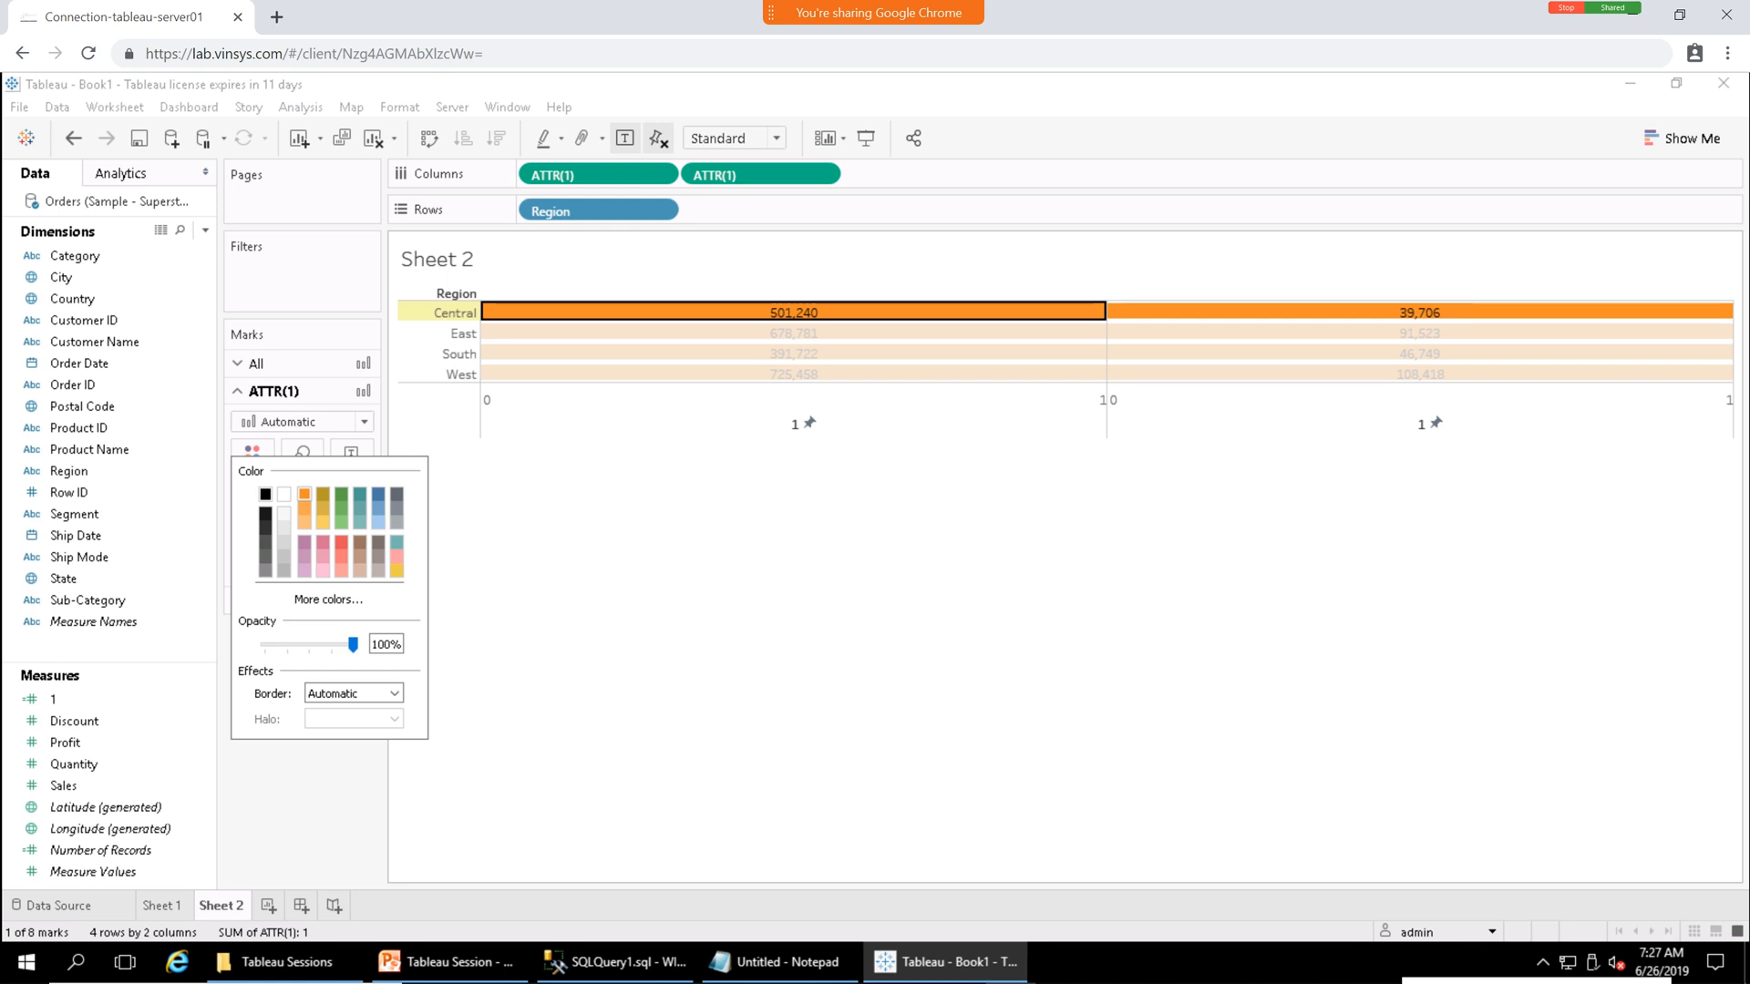
{"action": "left_click", "coordinate": [378, 494]}
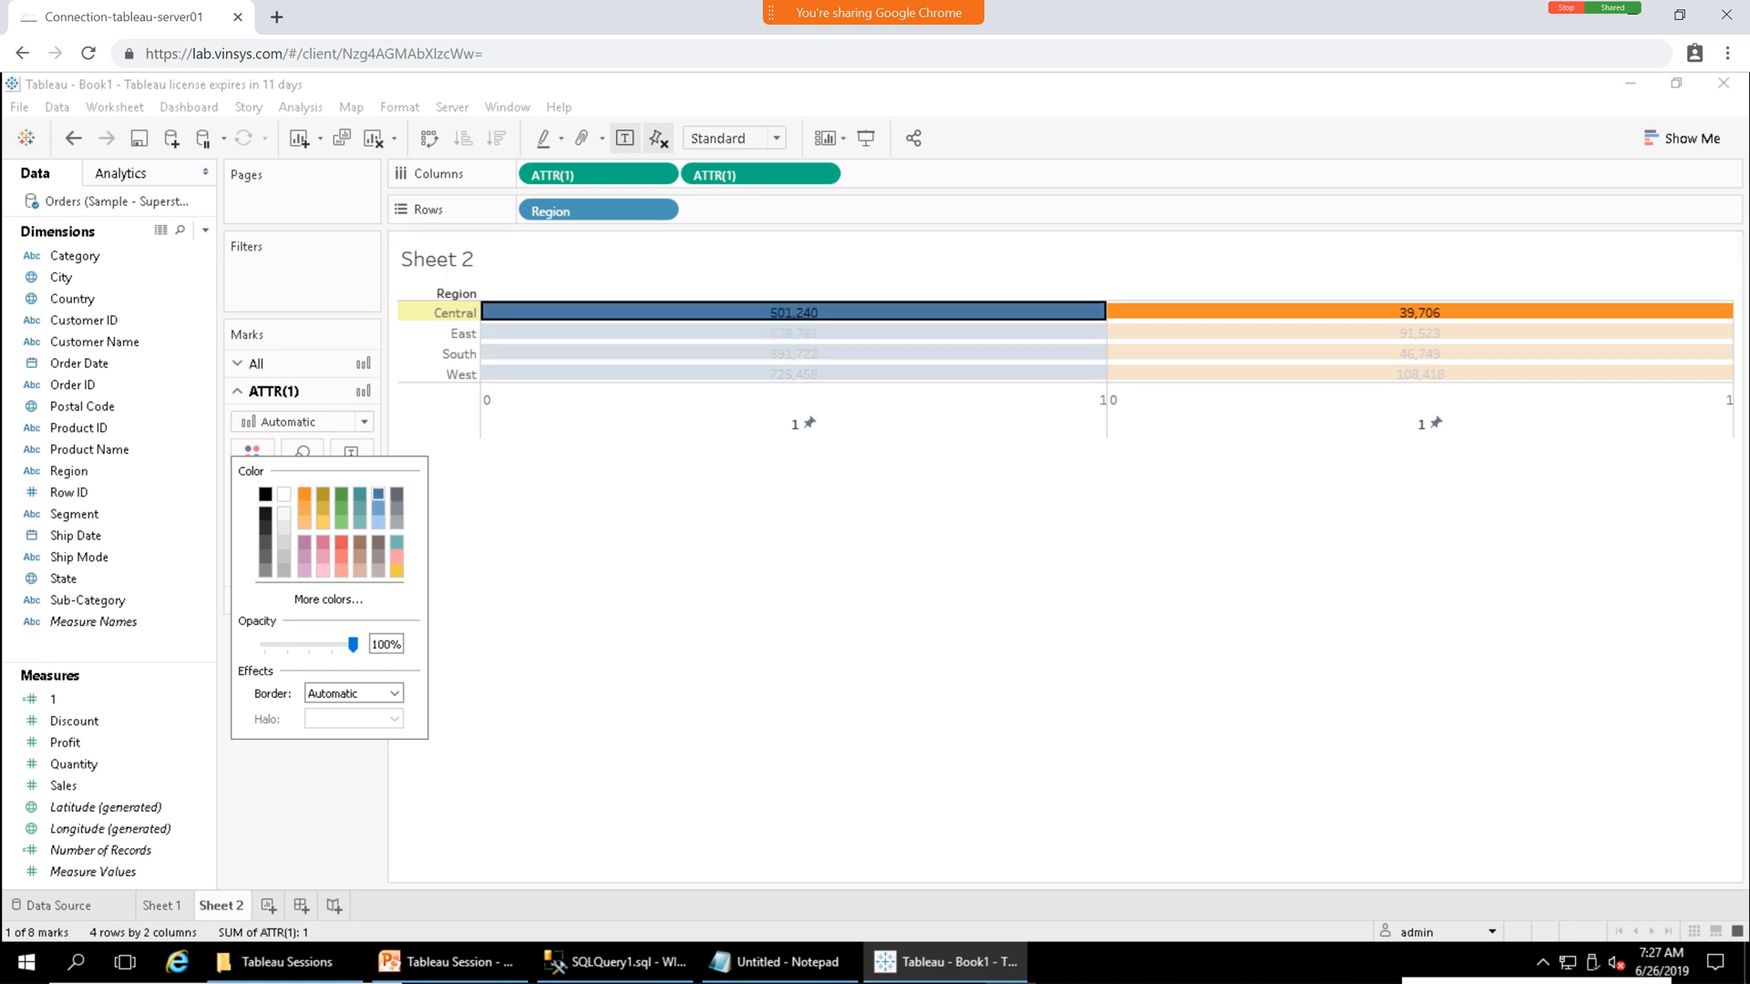
{"action": "left_click", "coordinate": [692, 583]}
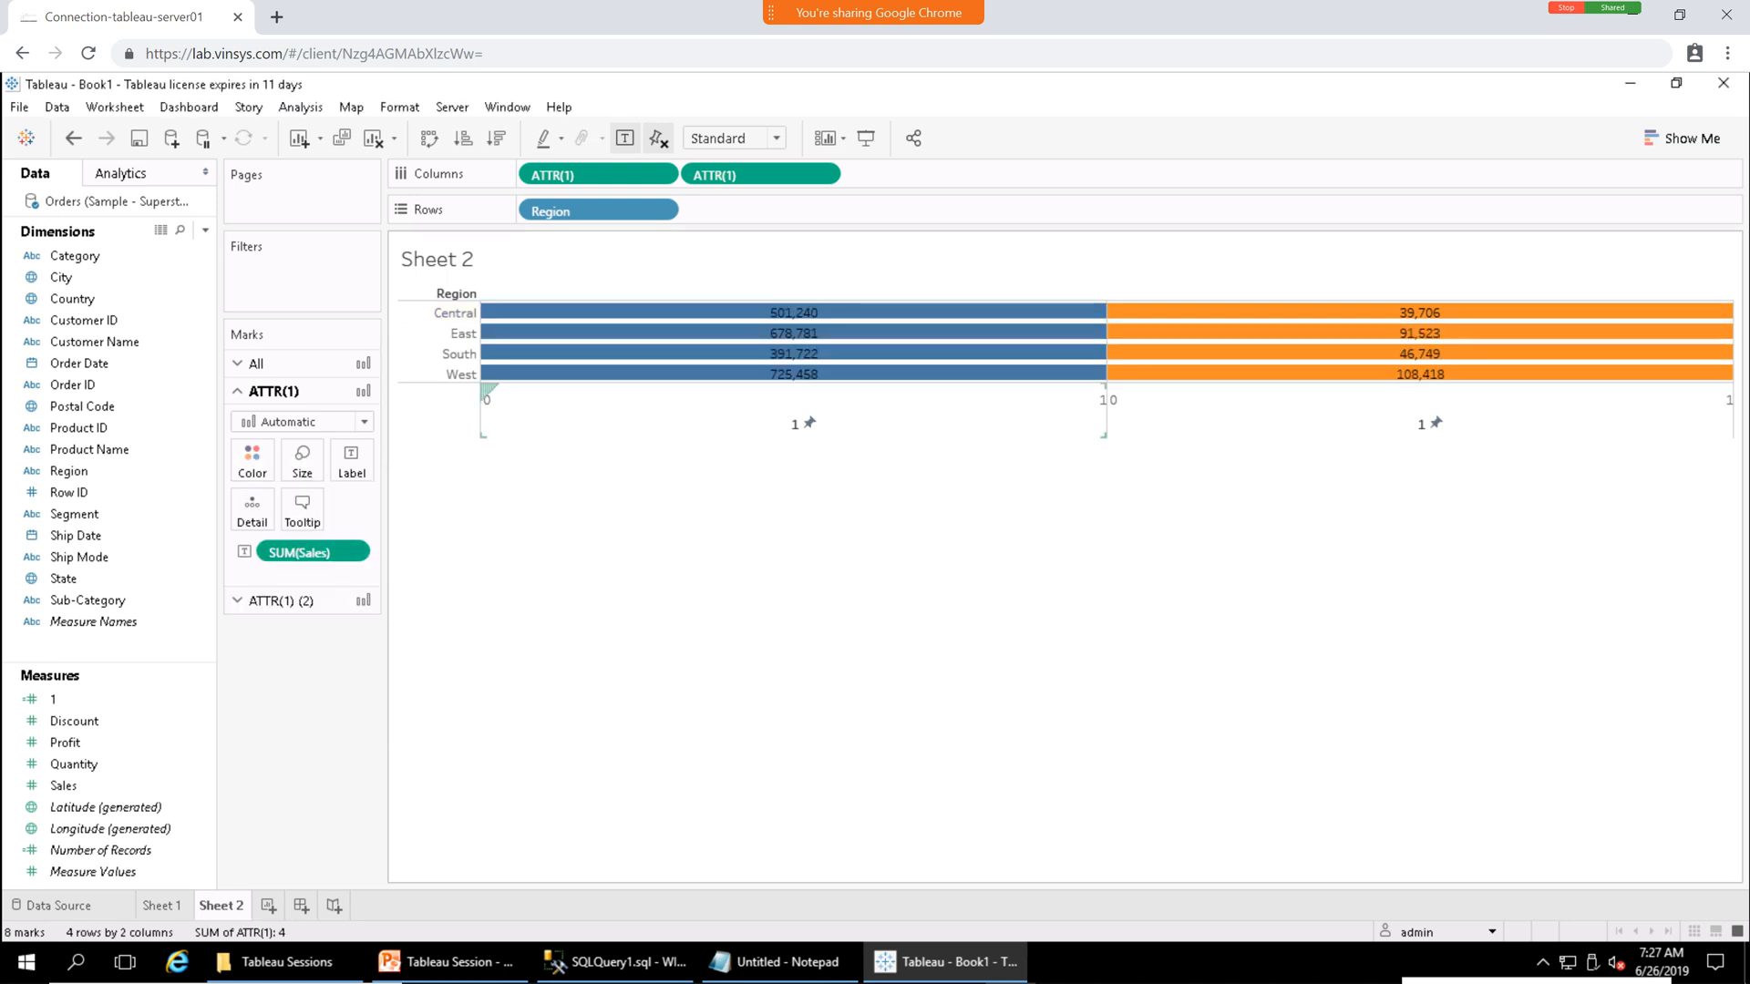
Hide the axis header below the bars and enlarge the first column's bars to nearly fill the row height.
{"action": "right_click", "coordinate": [965, 418]}
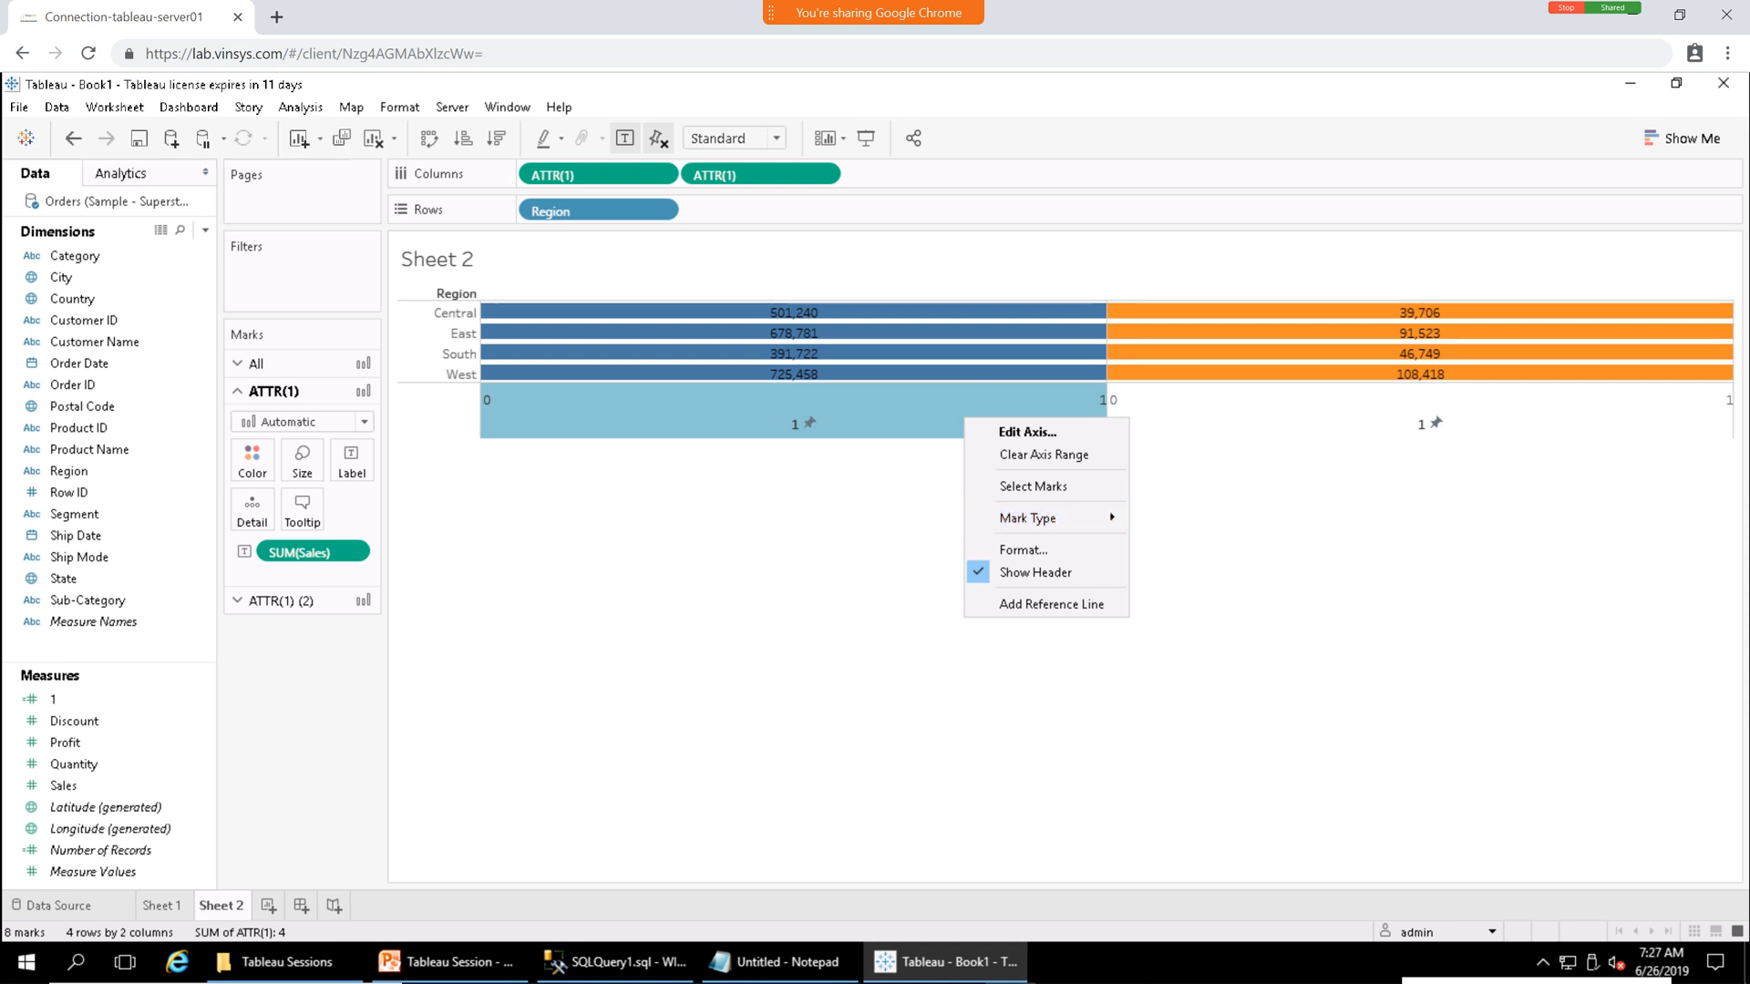
{"action": "left_click", "coordinate": [1035, 572]}
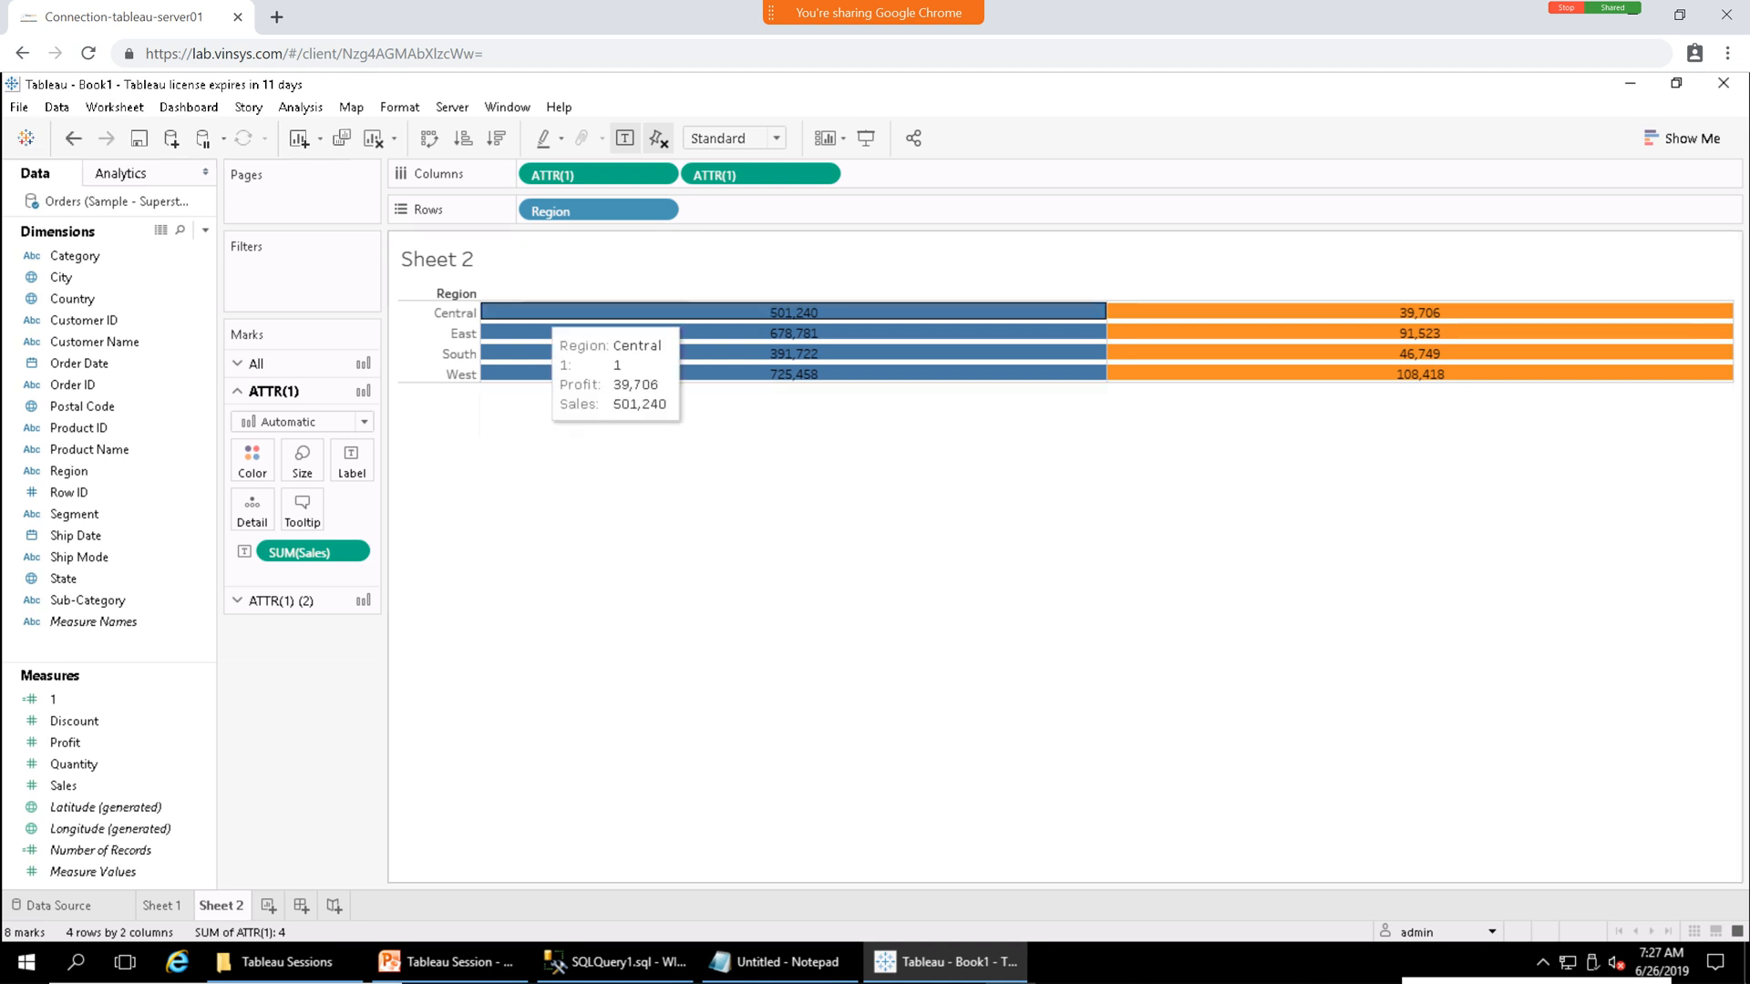
{"action": "left_click", "coordinate": [541, 312]}
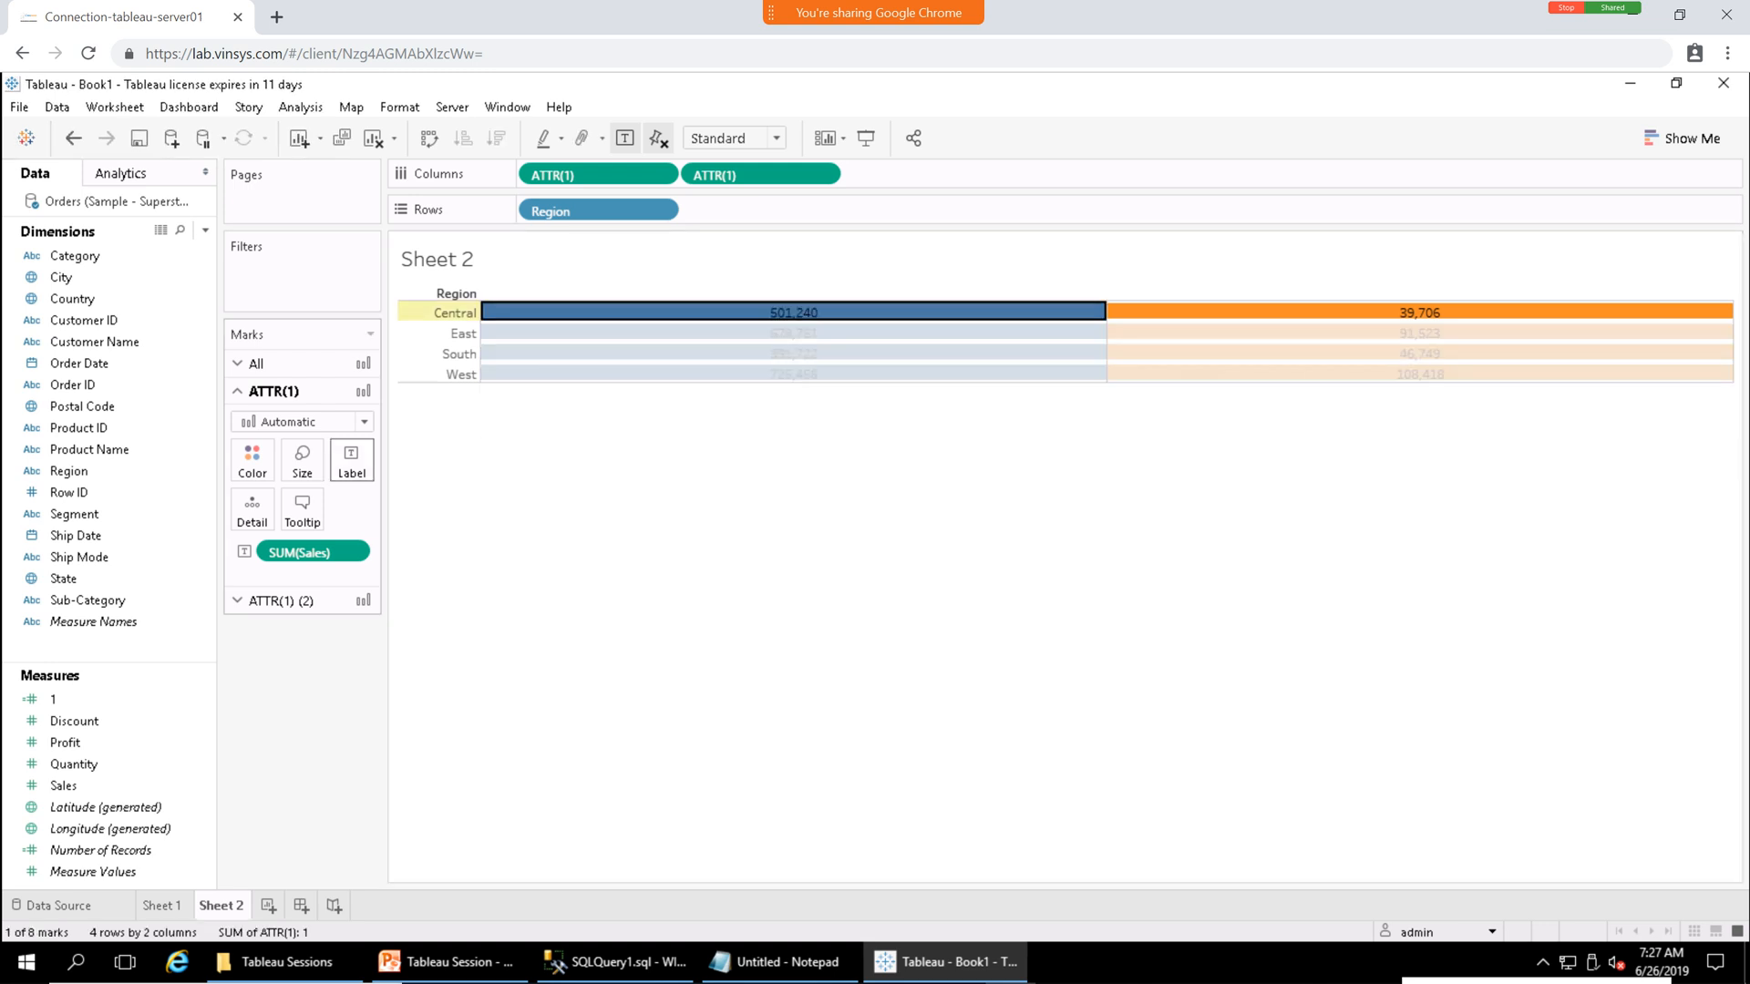
{"action": "left_click", "coordinate": [301, 461]}
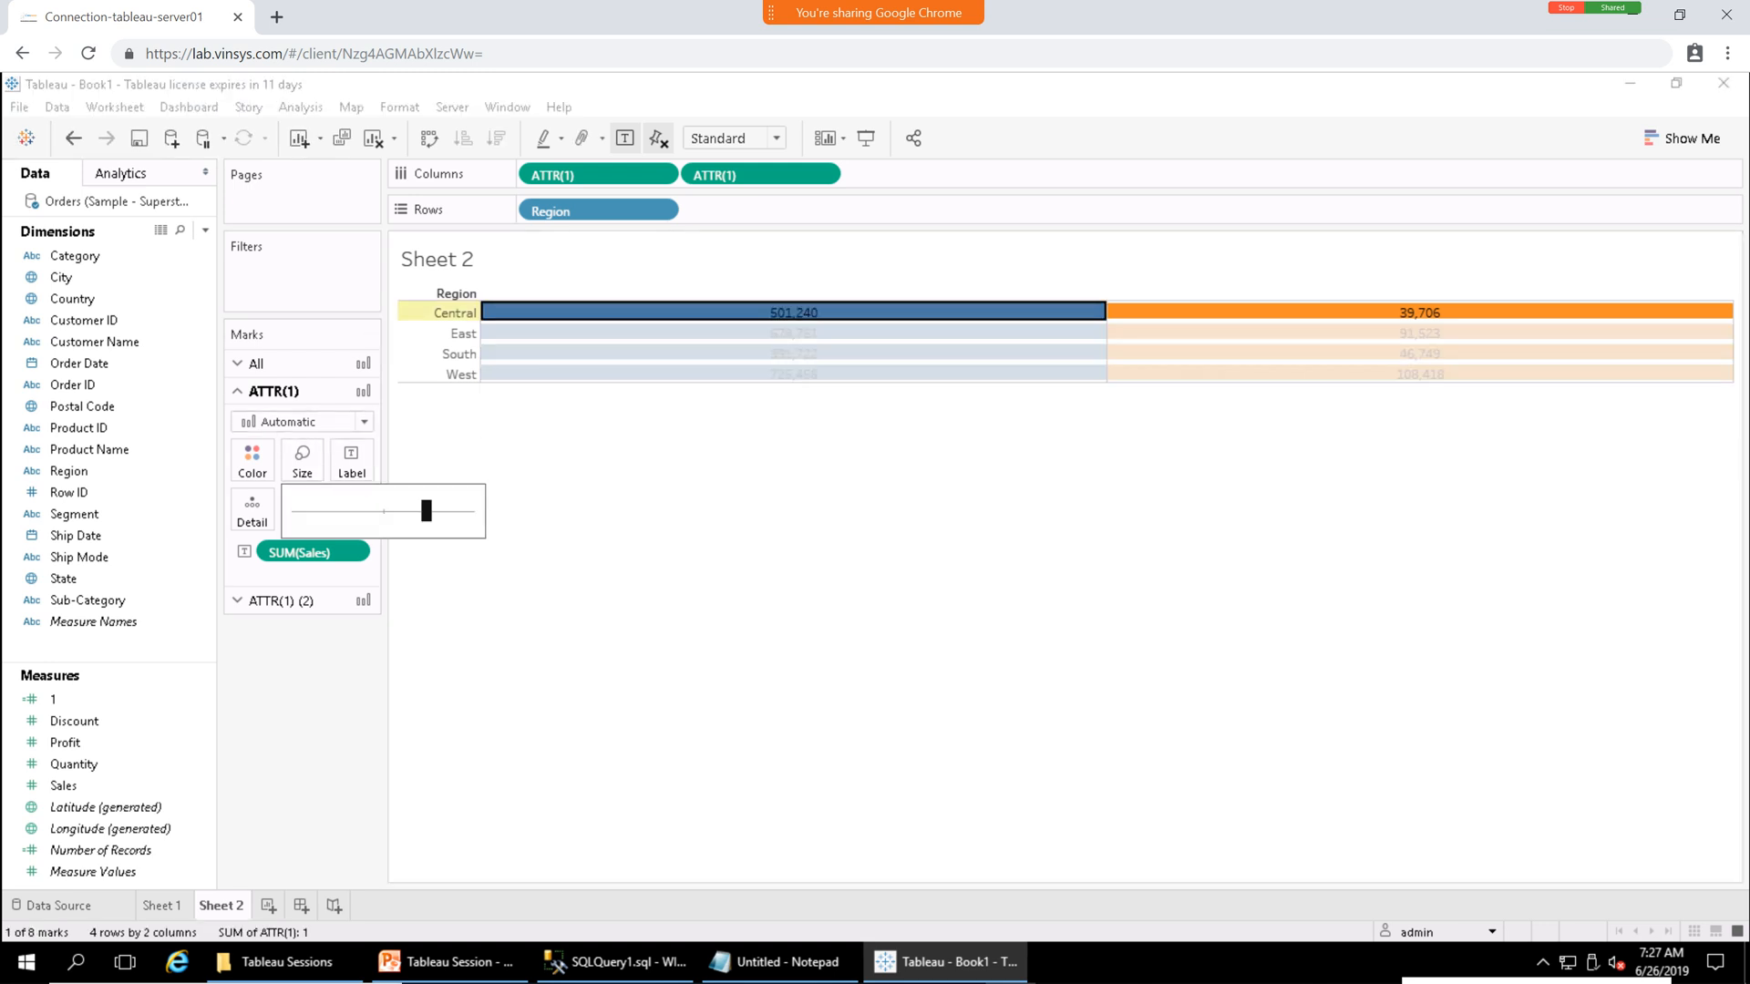
{"action": "left_click_drag", "start_coordinate": [425, 511], "coordinate": [453, 511]}
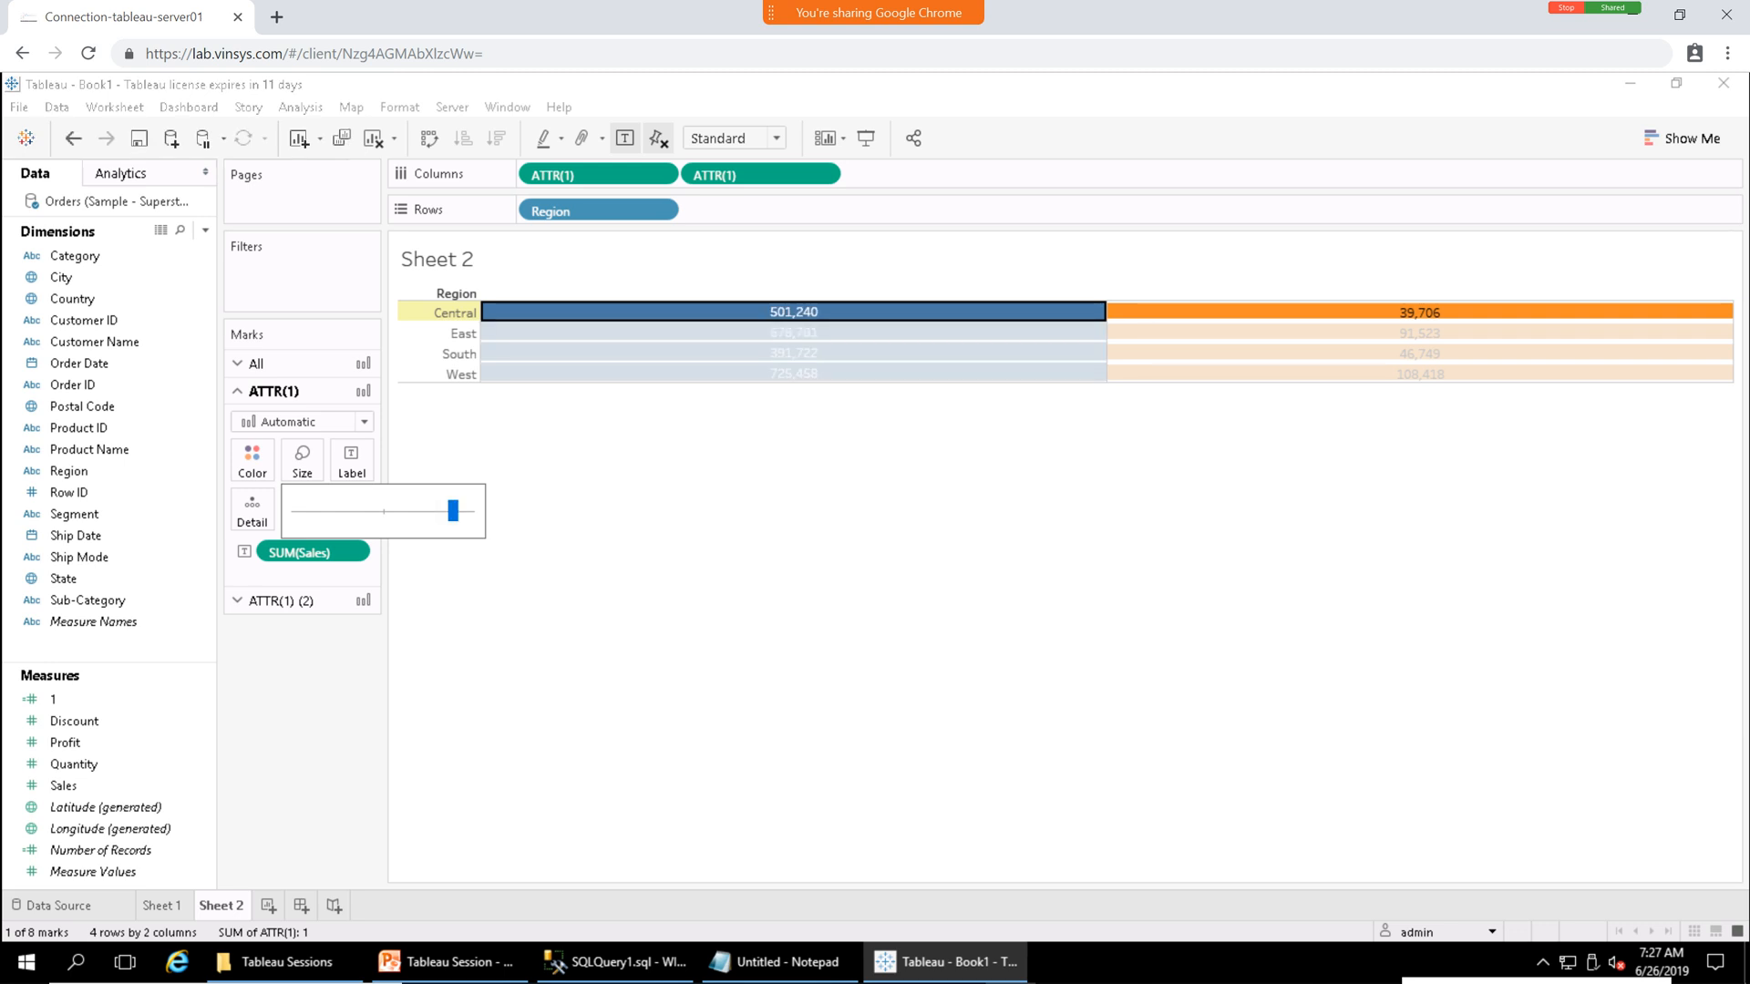
{"action": "left_click_drag", "start_coordinate": [453, 511], "coordinate": [466, 511]}
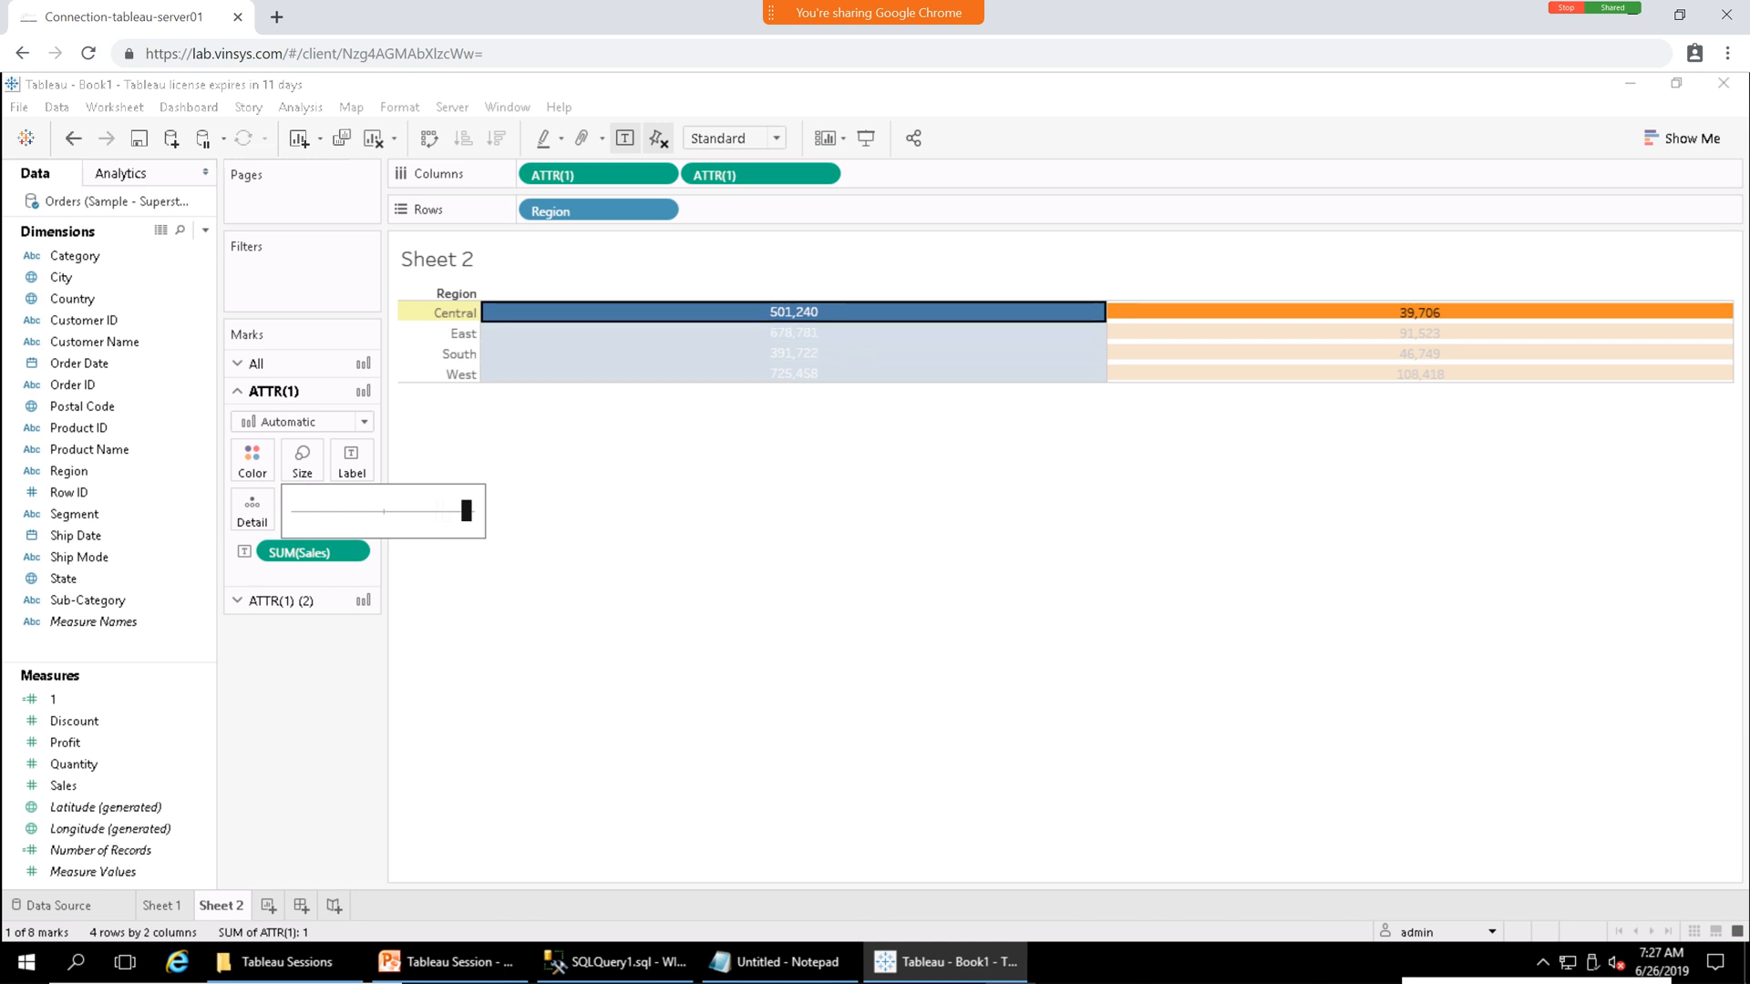
{"action": "left_click_drag", "start_coordinate": [467, 511], "coordinate": [458, 511]}
{"action": "left_click", "coordinate": [583, 529]}
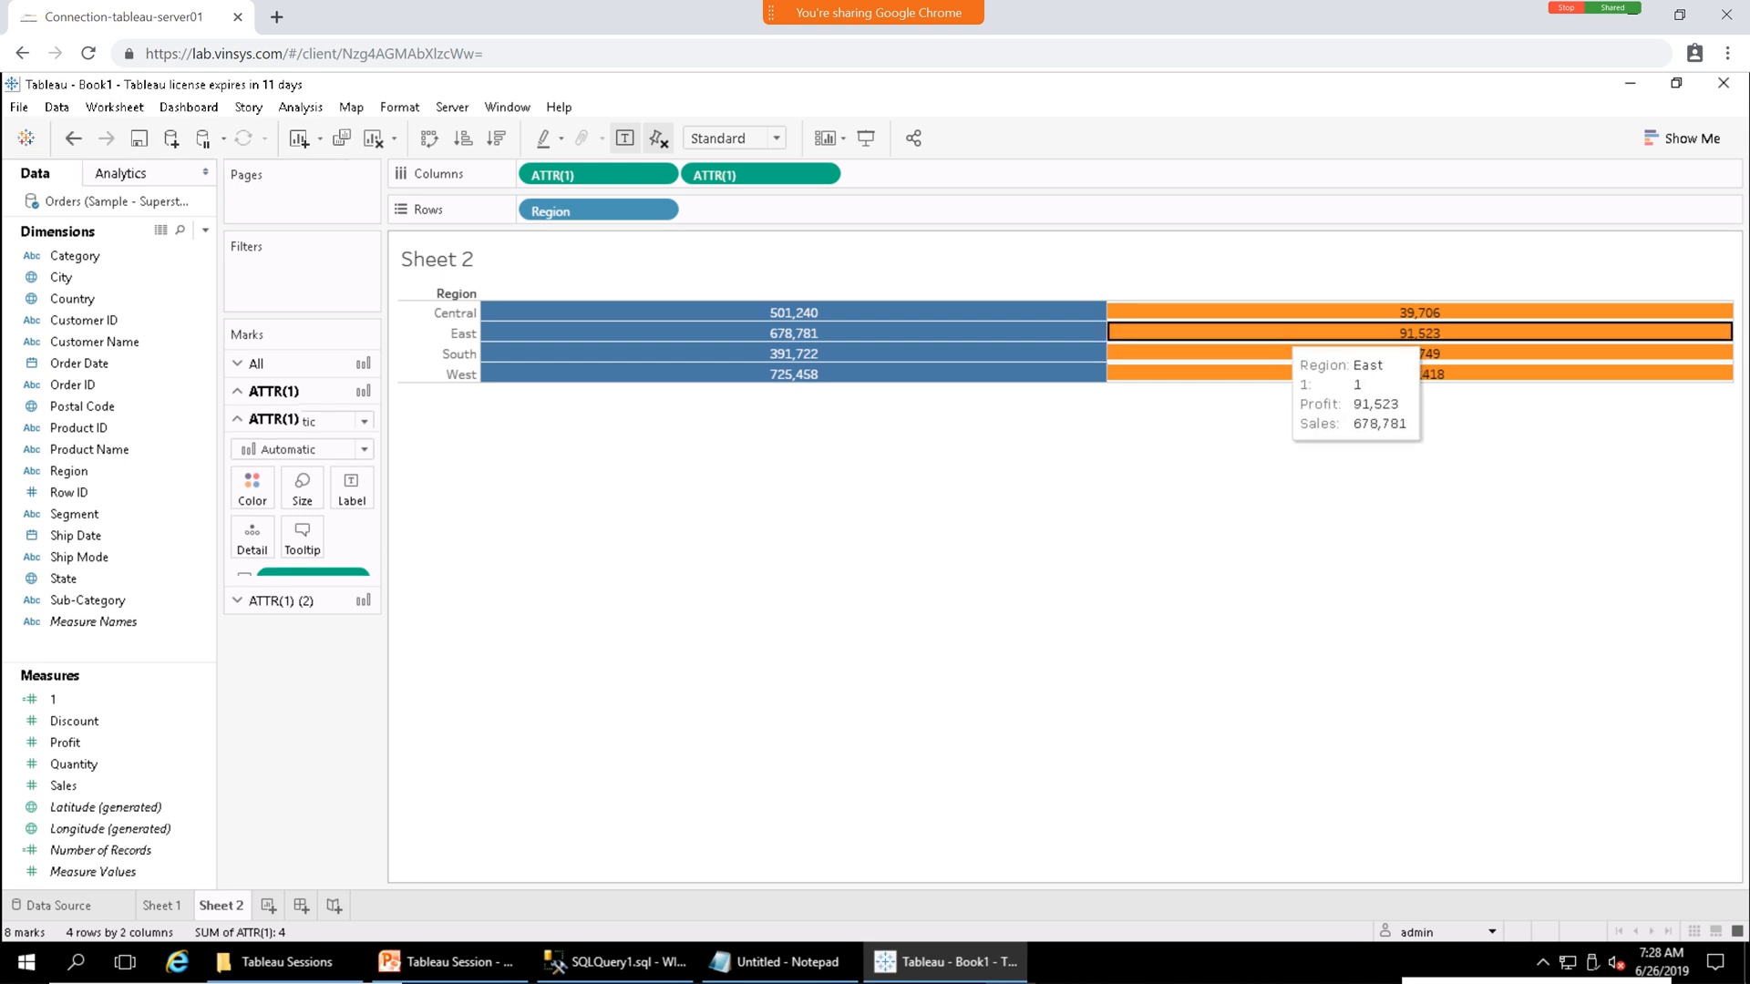
Enlarge the second column's bars so they nearly fill the row height like the first column's.
{"action": "left_click", "coordinate": [1299, 333]}
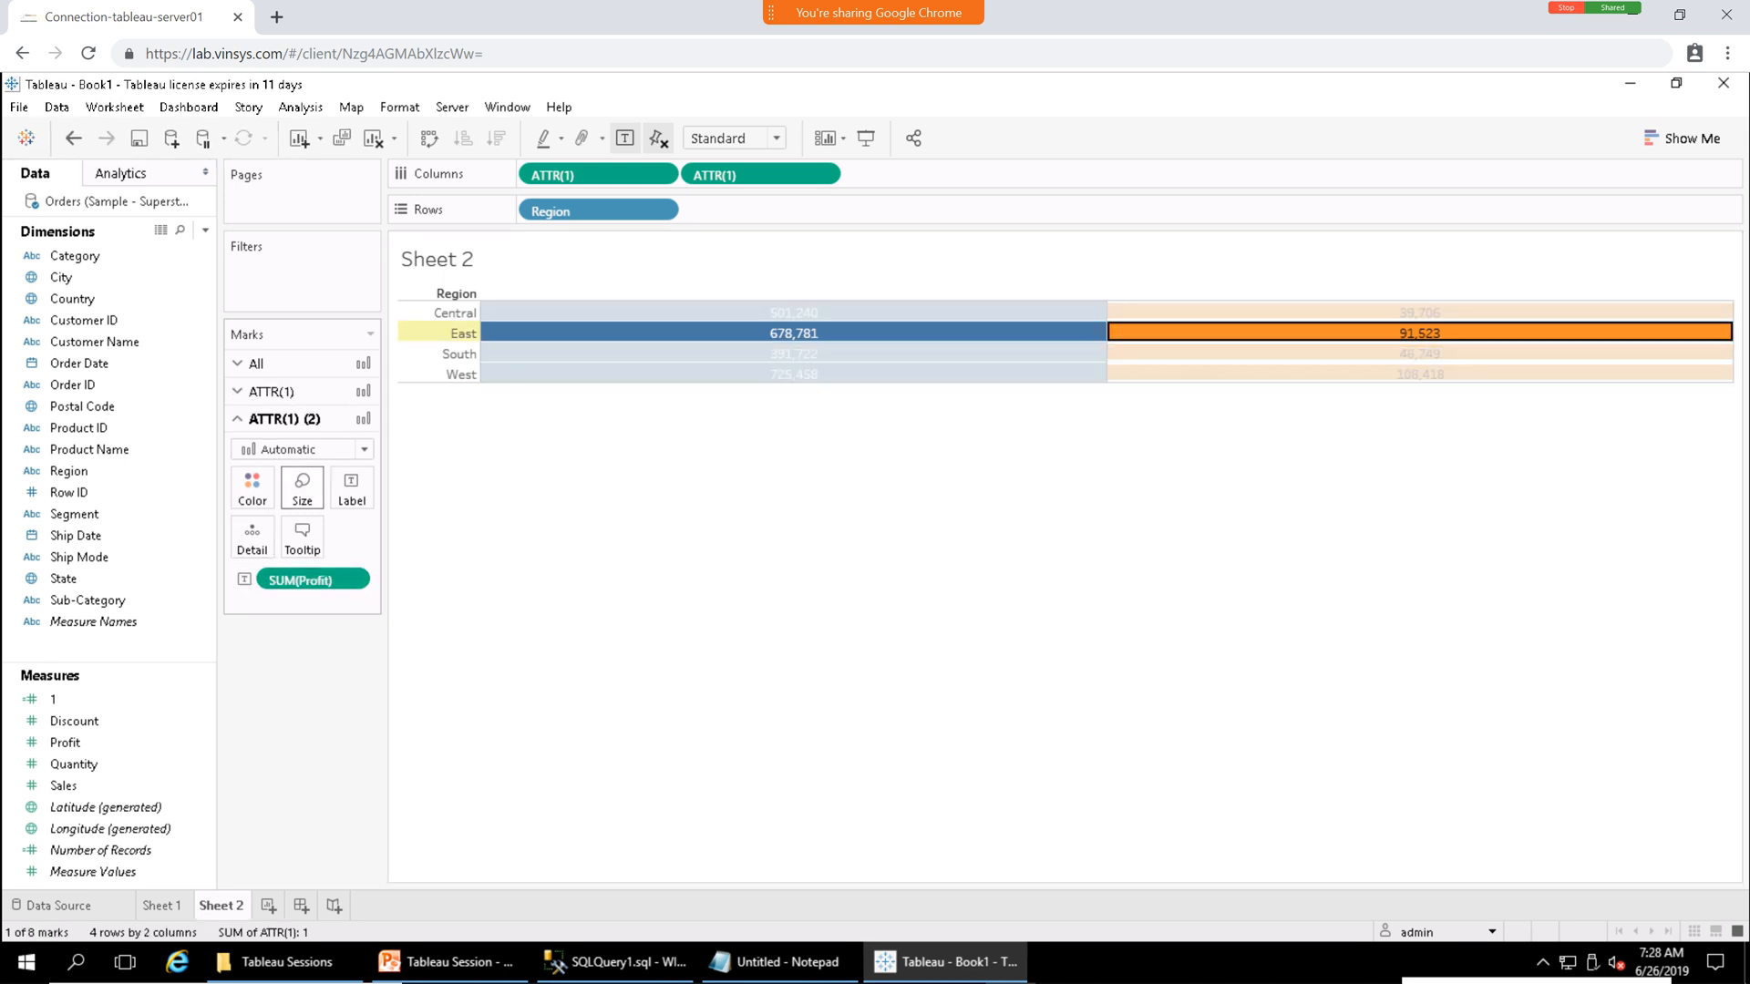
{"action": "left_click", "coordinate": [302, 487]}
{"action": "left_click_drag", "start_coordinate": [426, 539], "coordinate": [443, 539]}
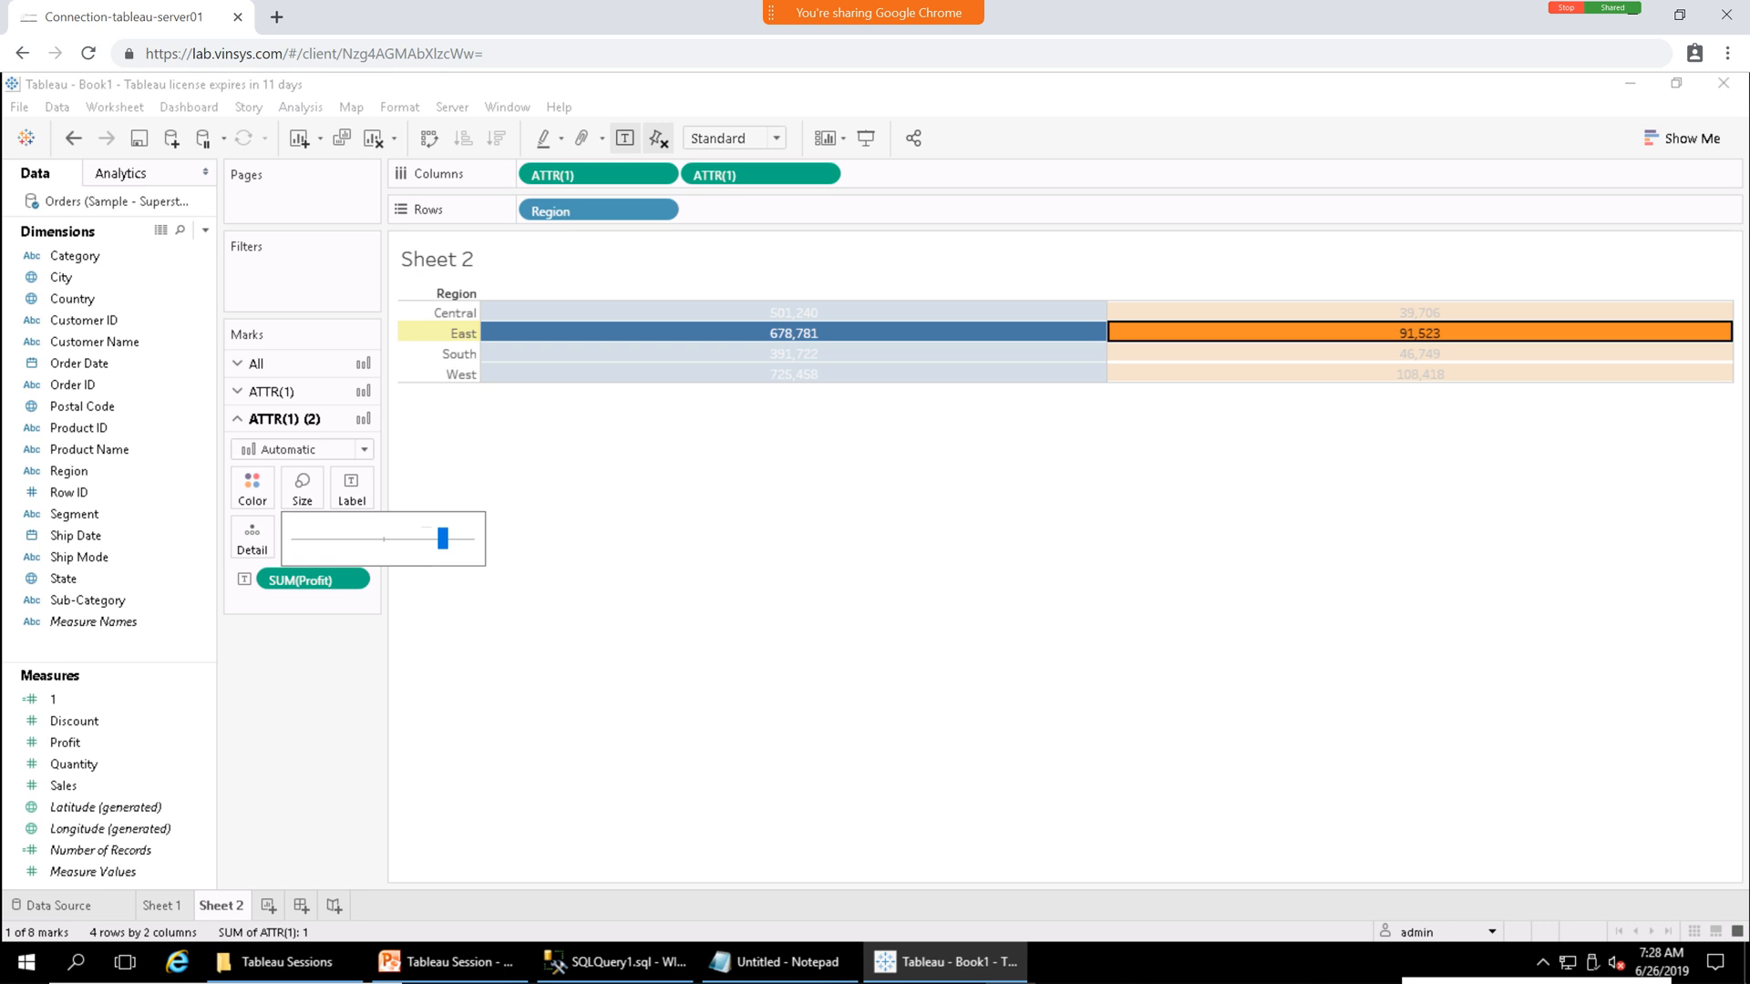
{"action": "left_click_drag", "start_coordinate": [442, 538], "coordinate": [453, 539]}
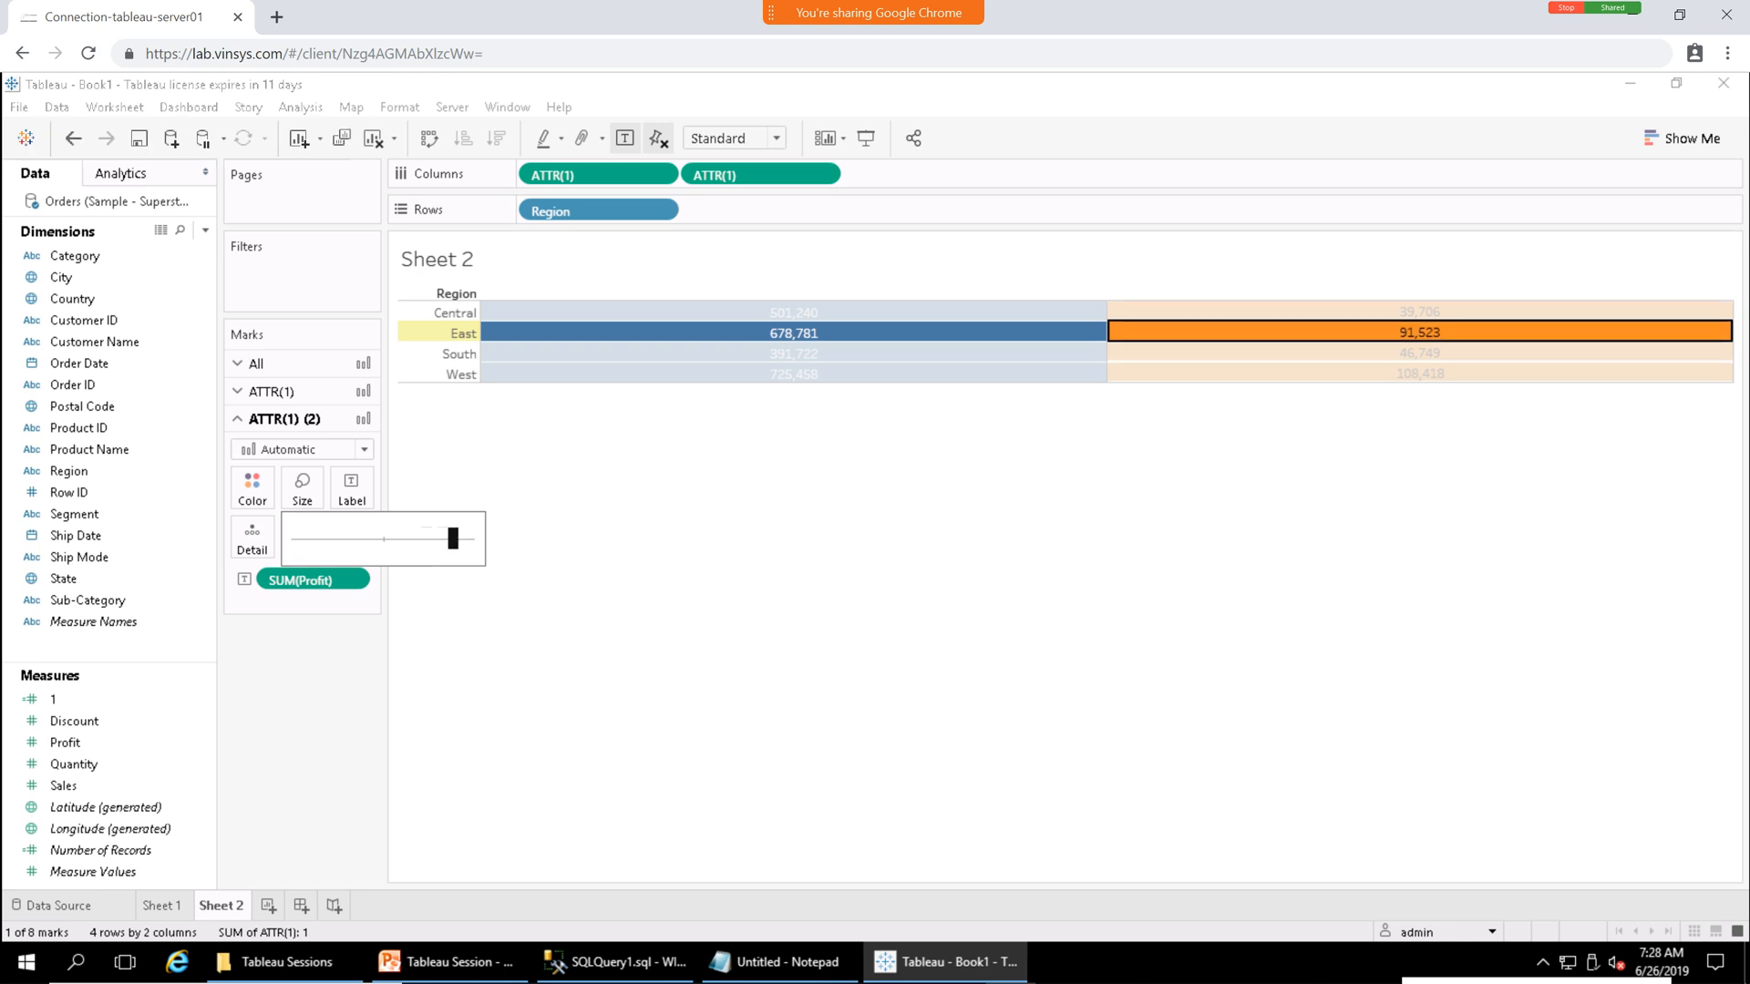
{"action": "left_click", "coordinate": [659, 554]}
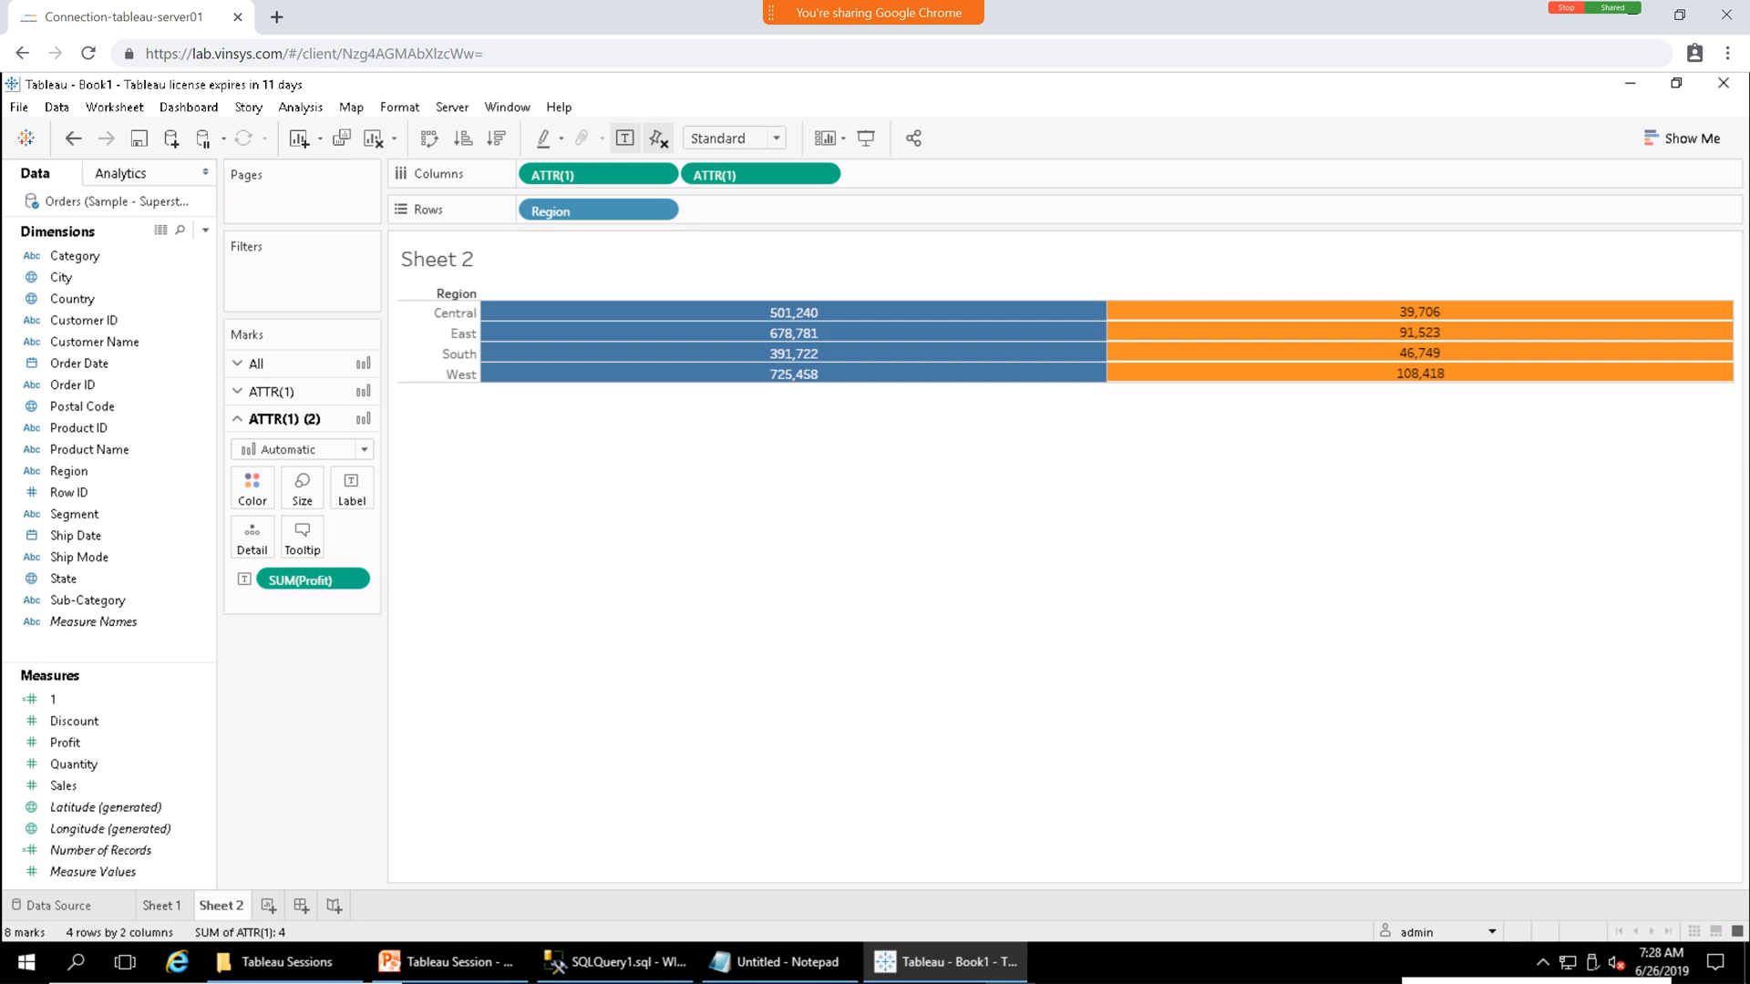
Compare the table with colored measure values on Sheet 1 with the bar-based table on Sheet 2.
{"action": "left_click", "coordinate": [162, 905]}
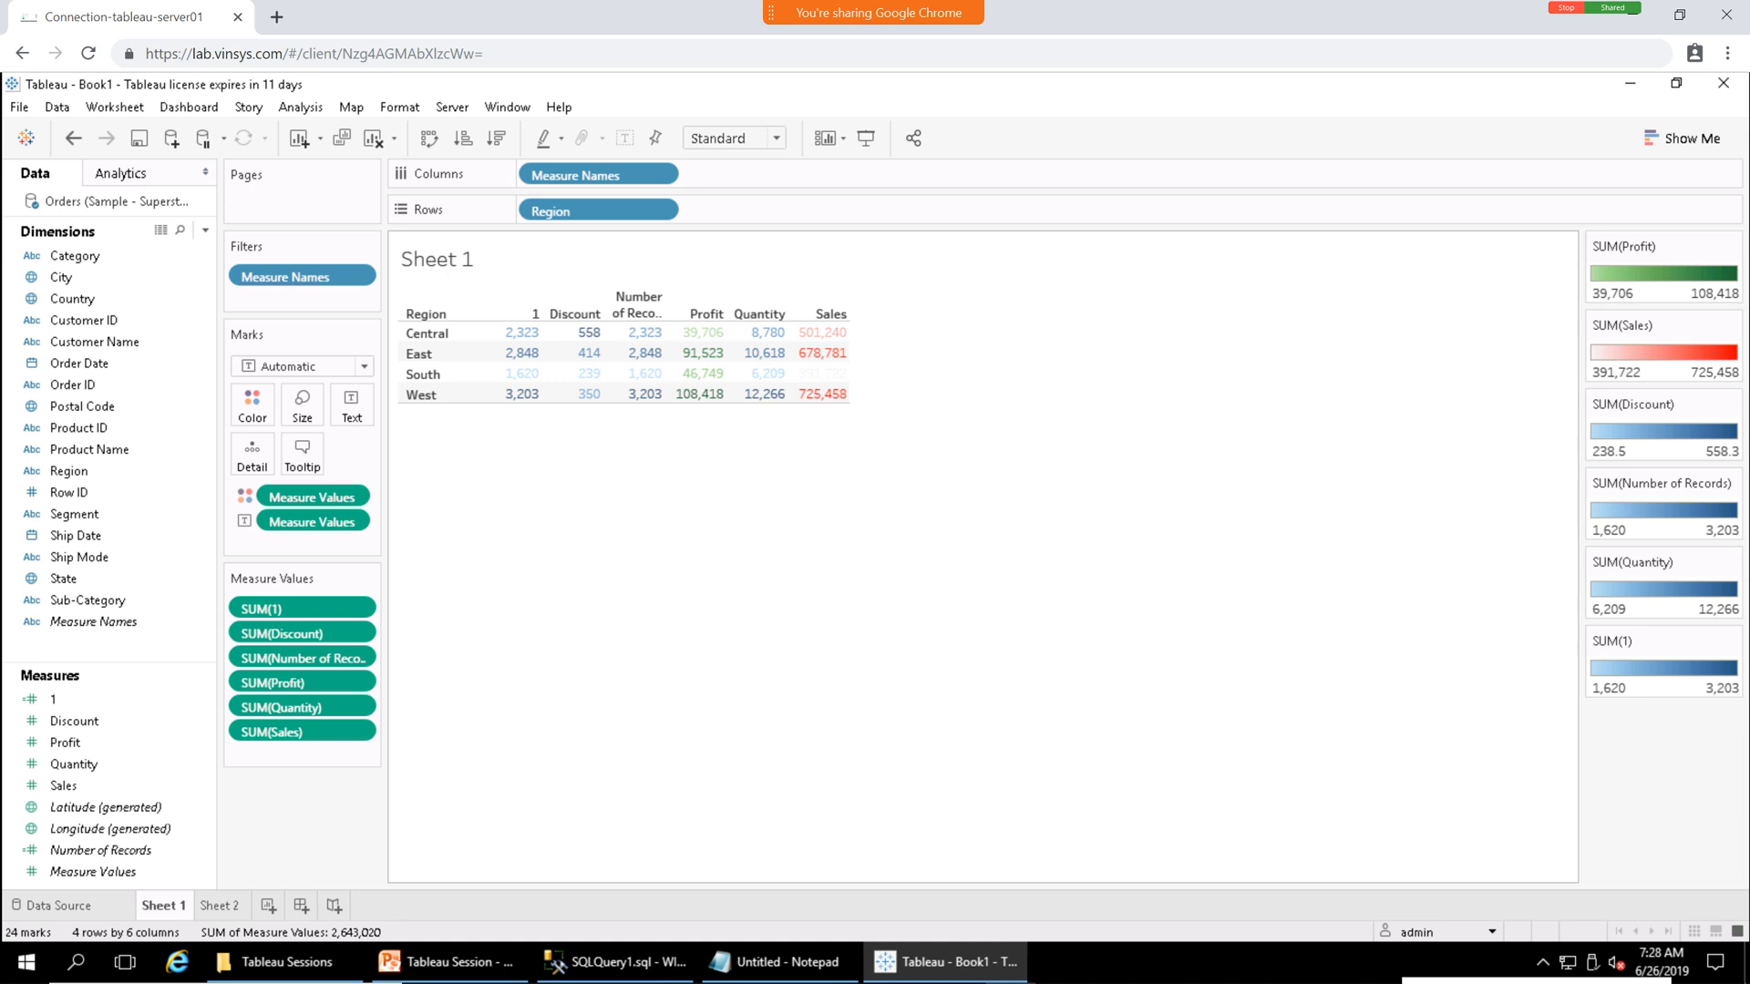
{"action": "left_click", "coordinate": [219, 905]}
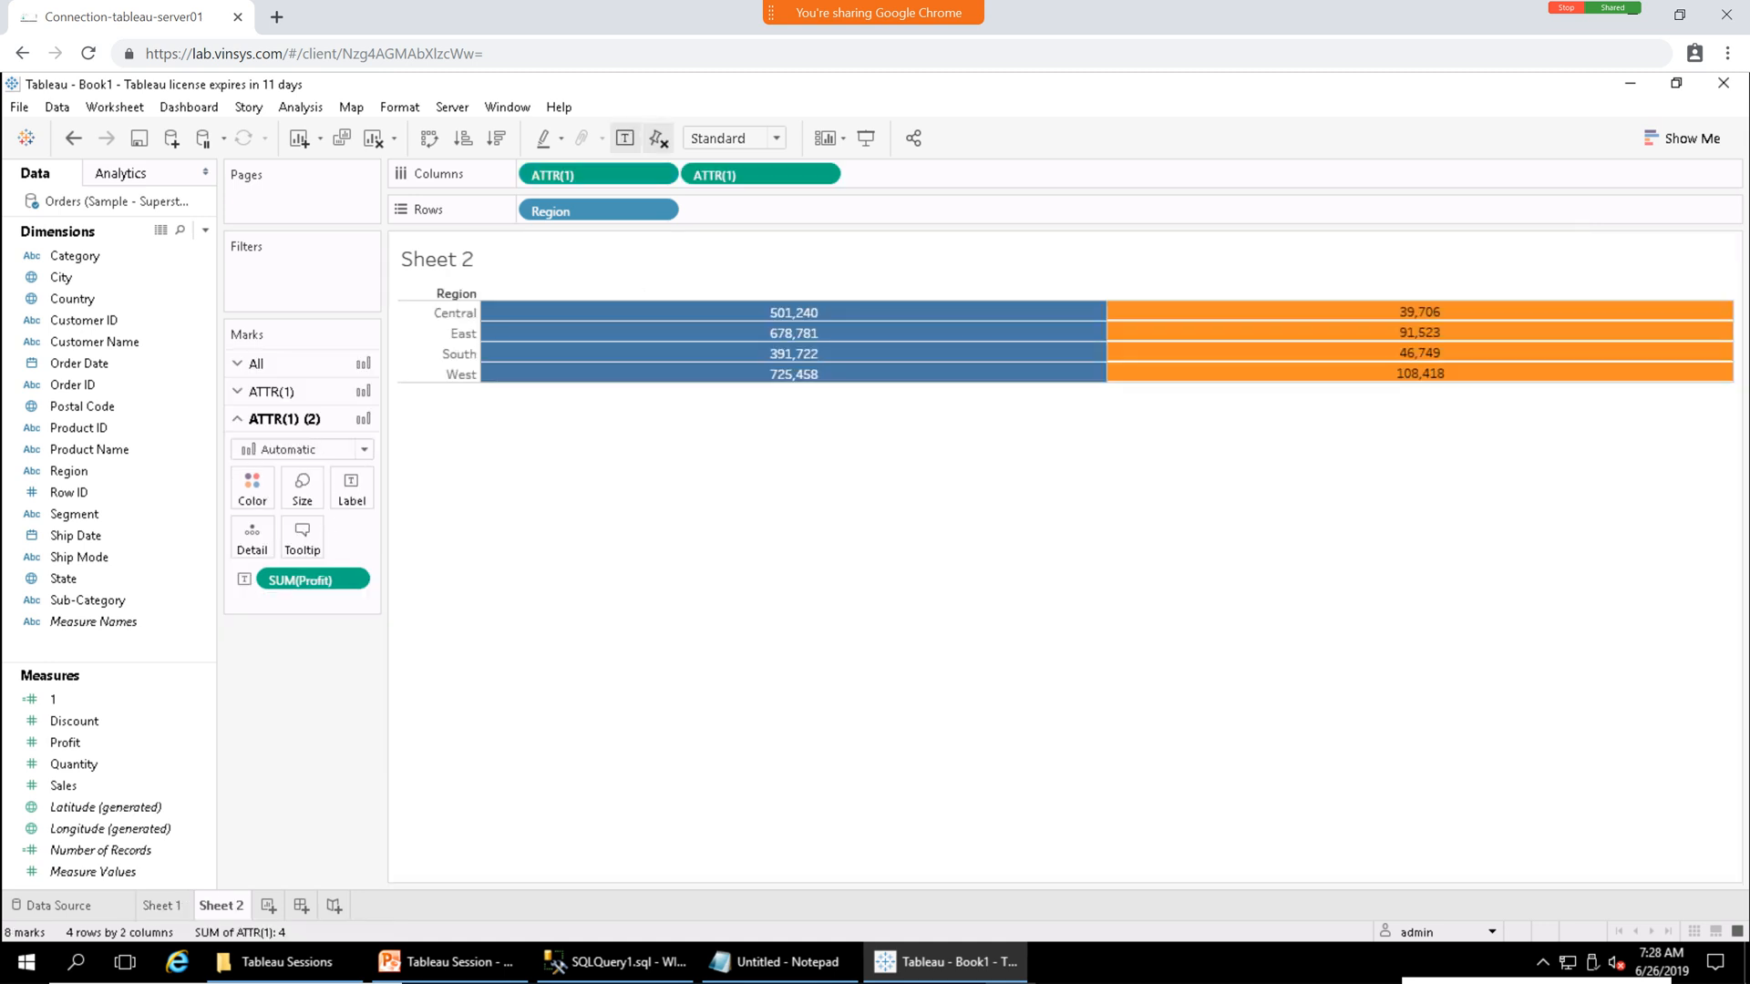
{"action": "left_click", "coordinate": [163, 906]}
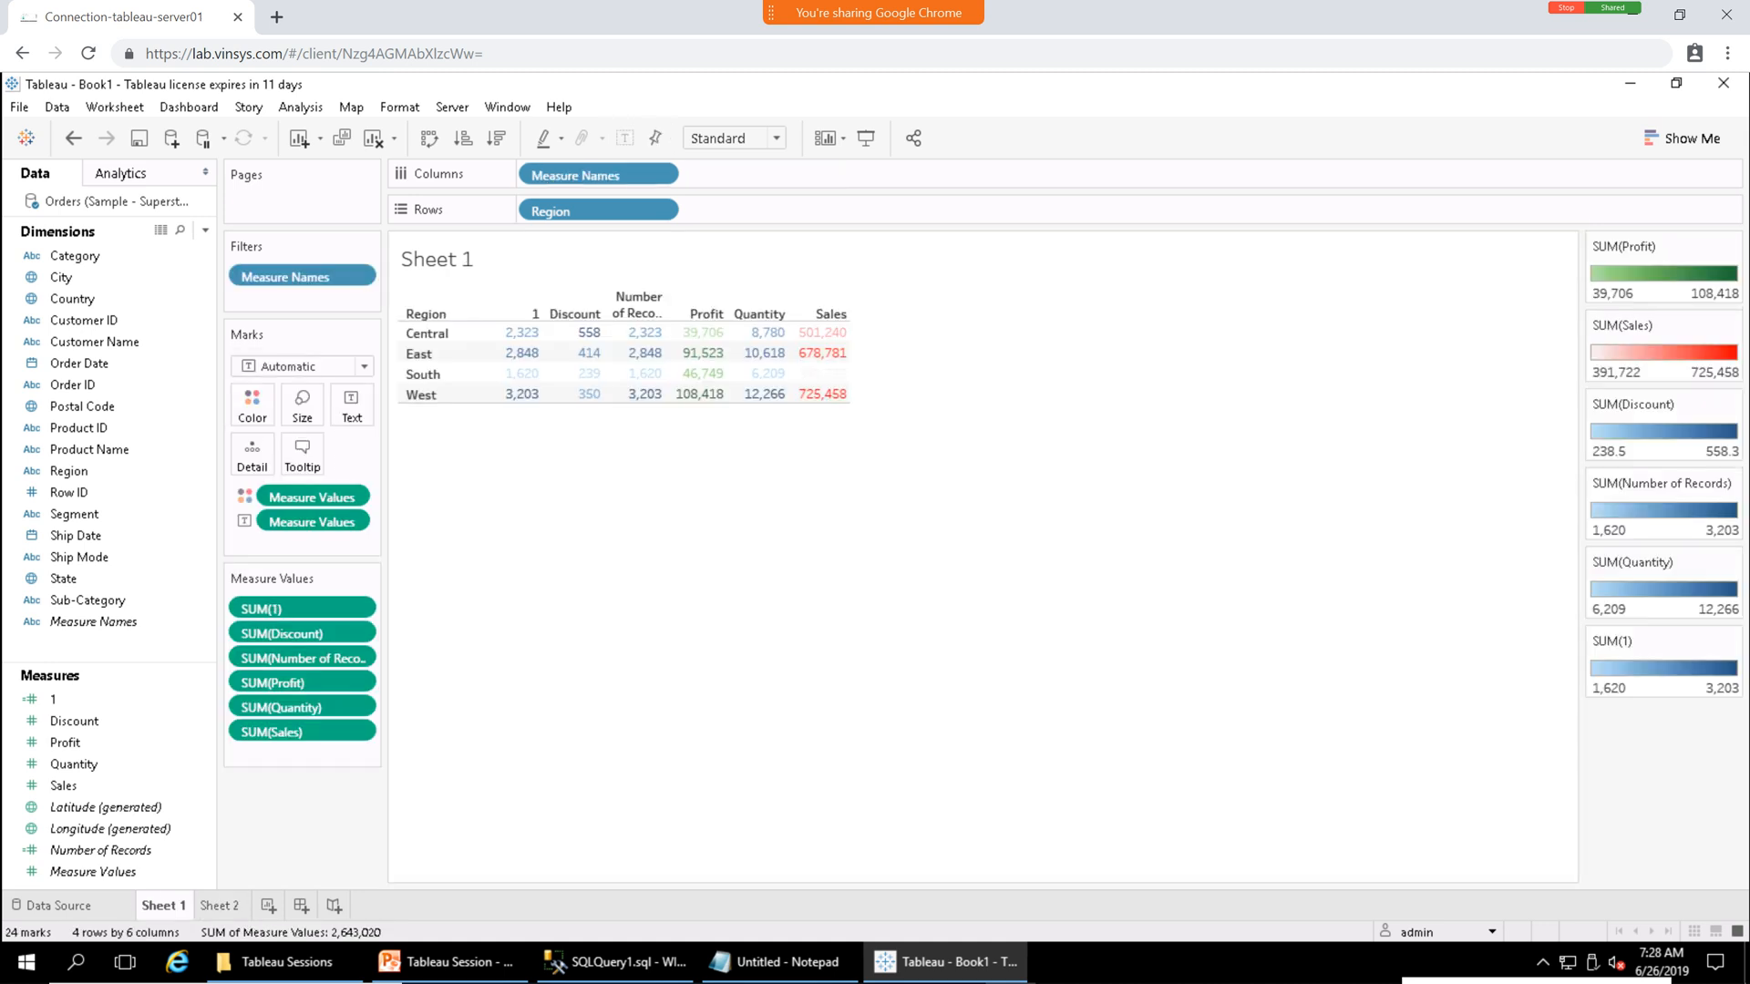
{"action": "double_click", "coordinate": [163, 906]}
{"action": "left_click", "coordinate": [220, 906]}
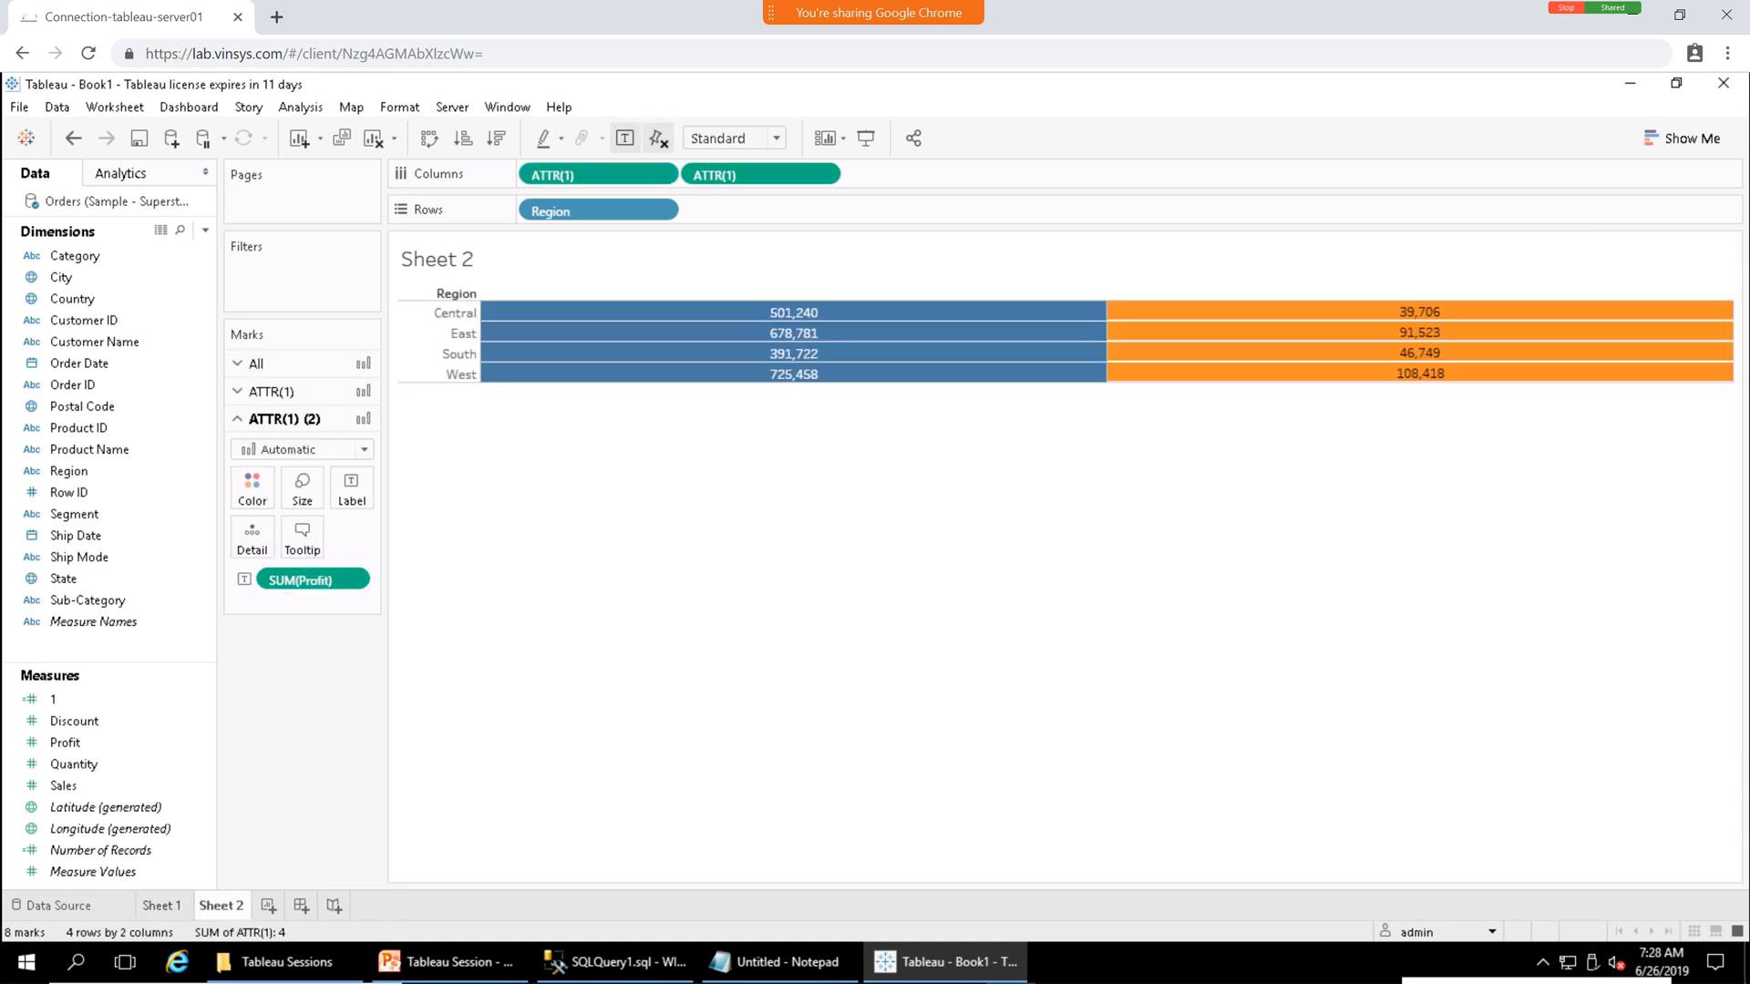
Examine how measures are colored in the Sheet 1 text table versus the two-column bar layout on Sheet 2.
{"action": "left_click", "coordinate": [163, 905]}
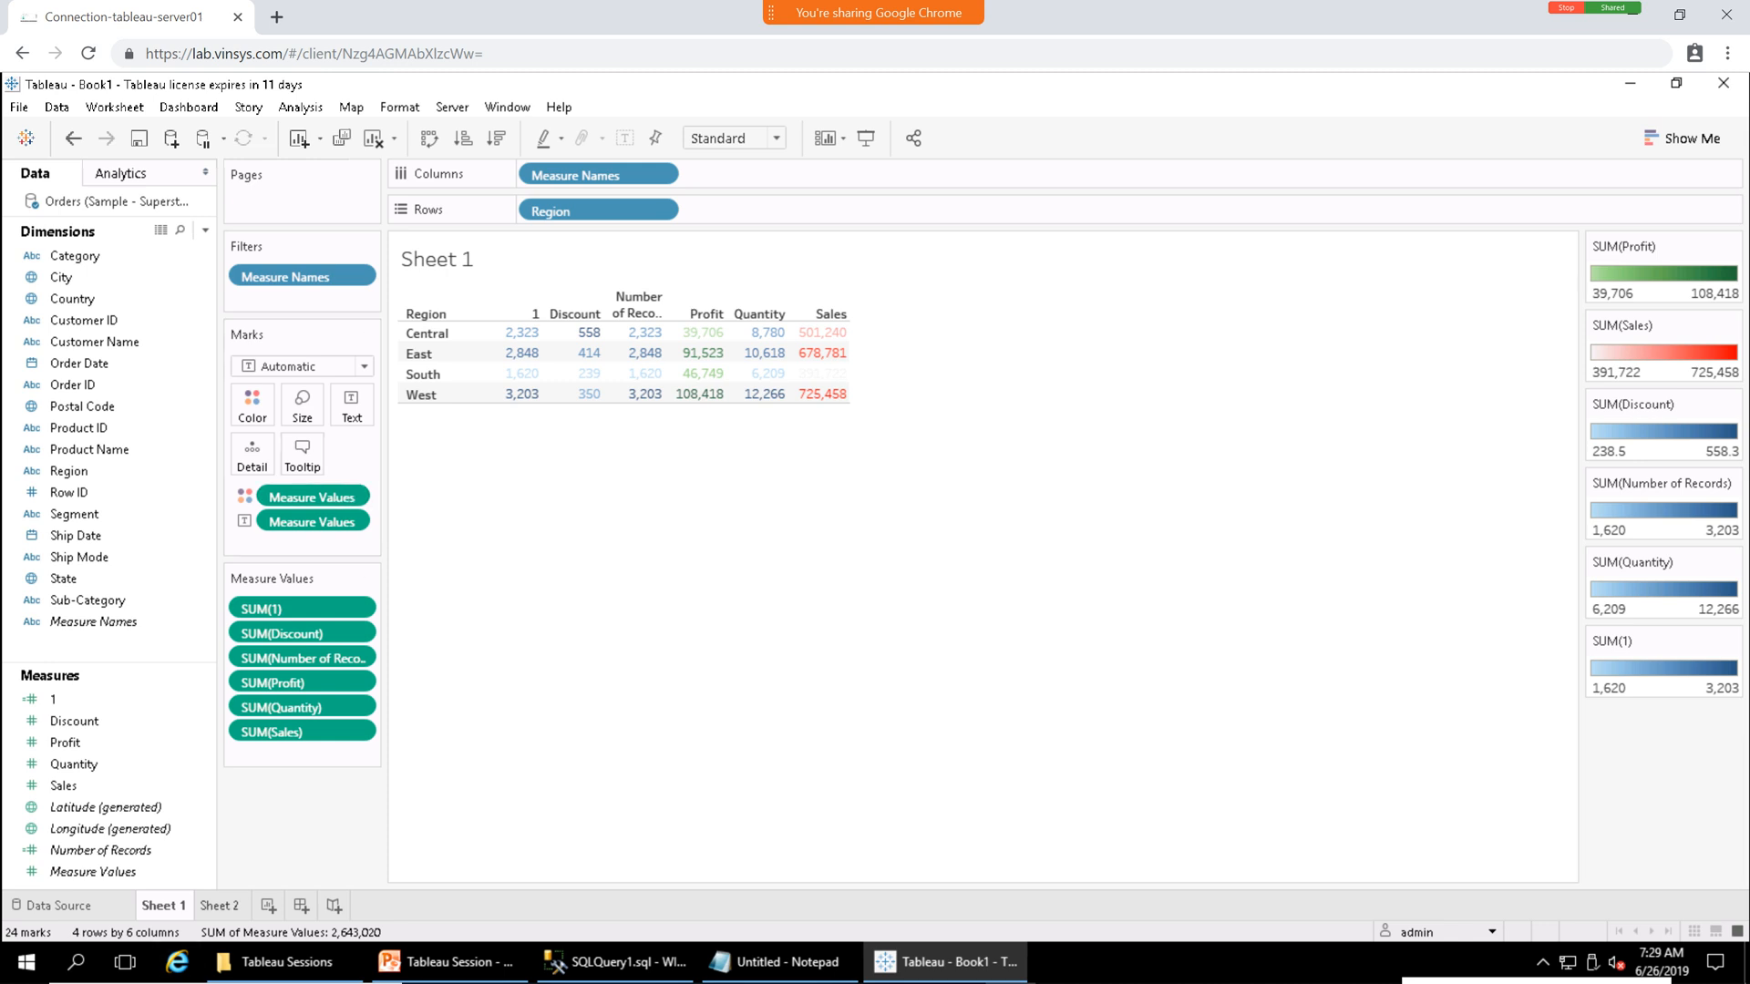
{"action": "left_click", "coordinate": [220, 906]}
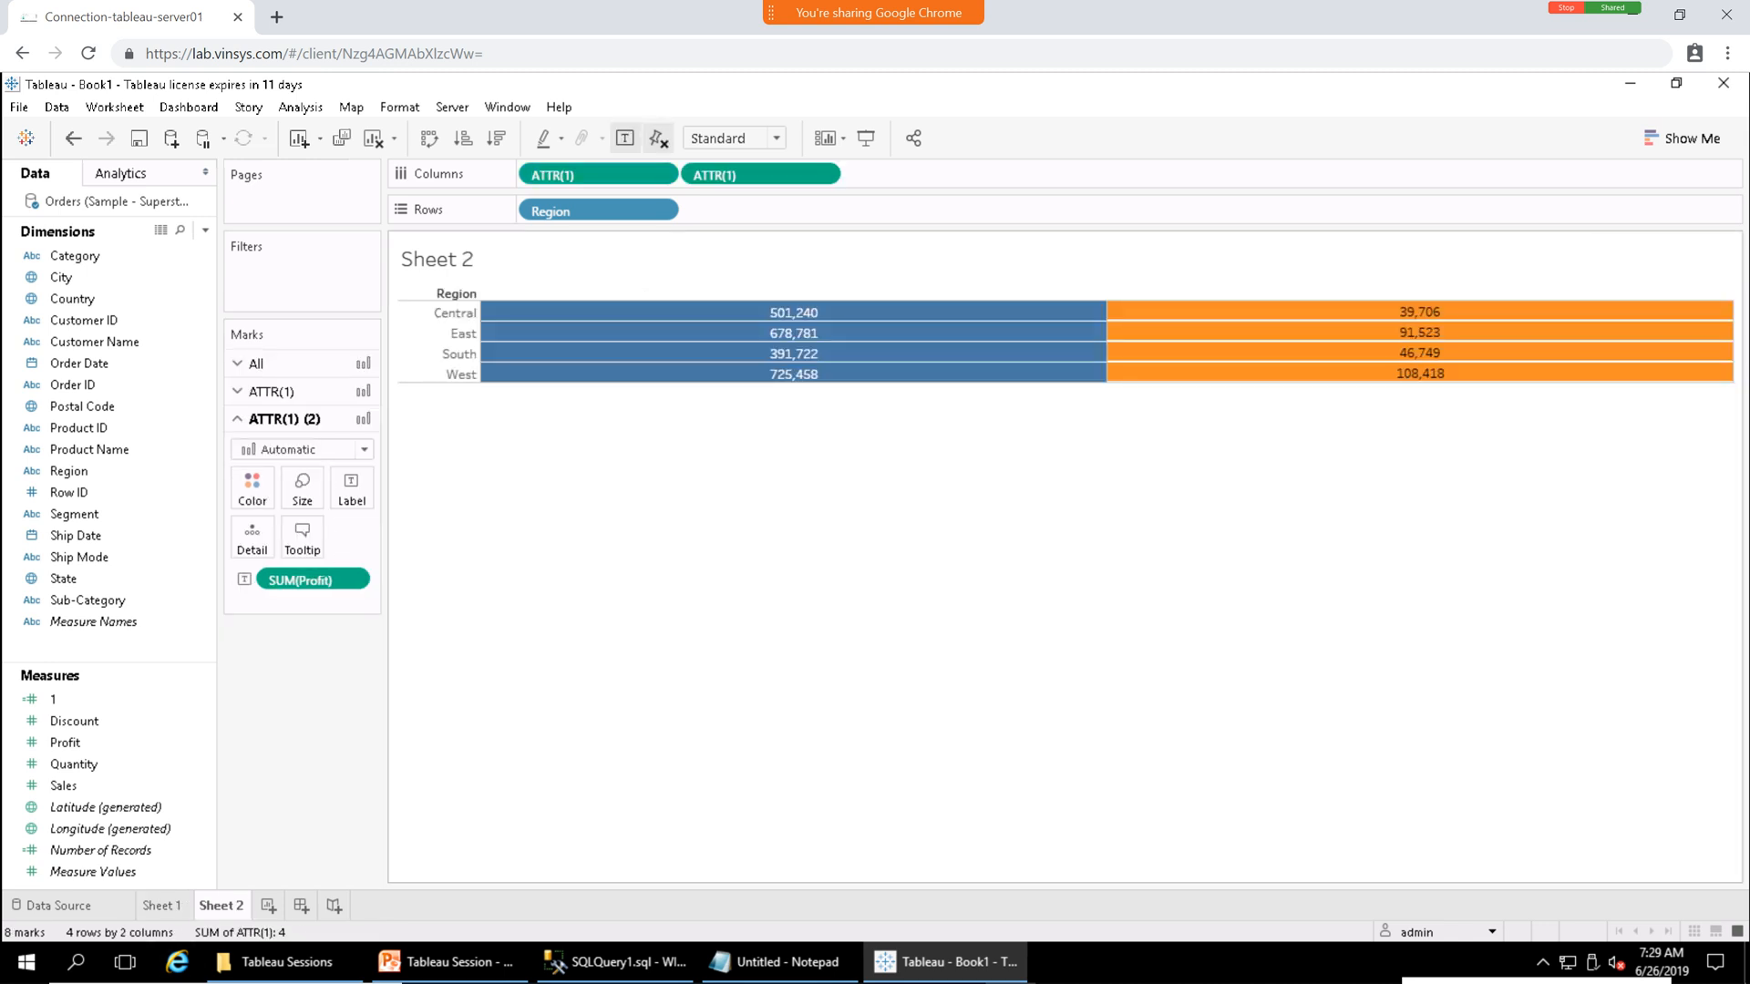
{"action": "left_click", "coordinate": [163, 905]}
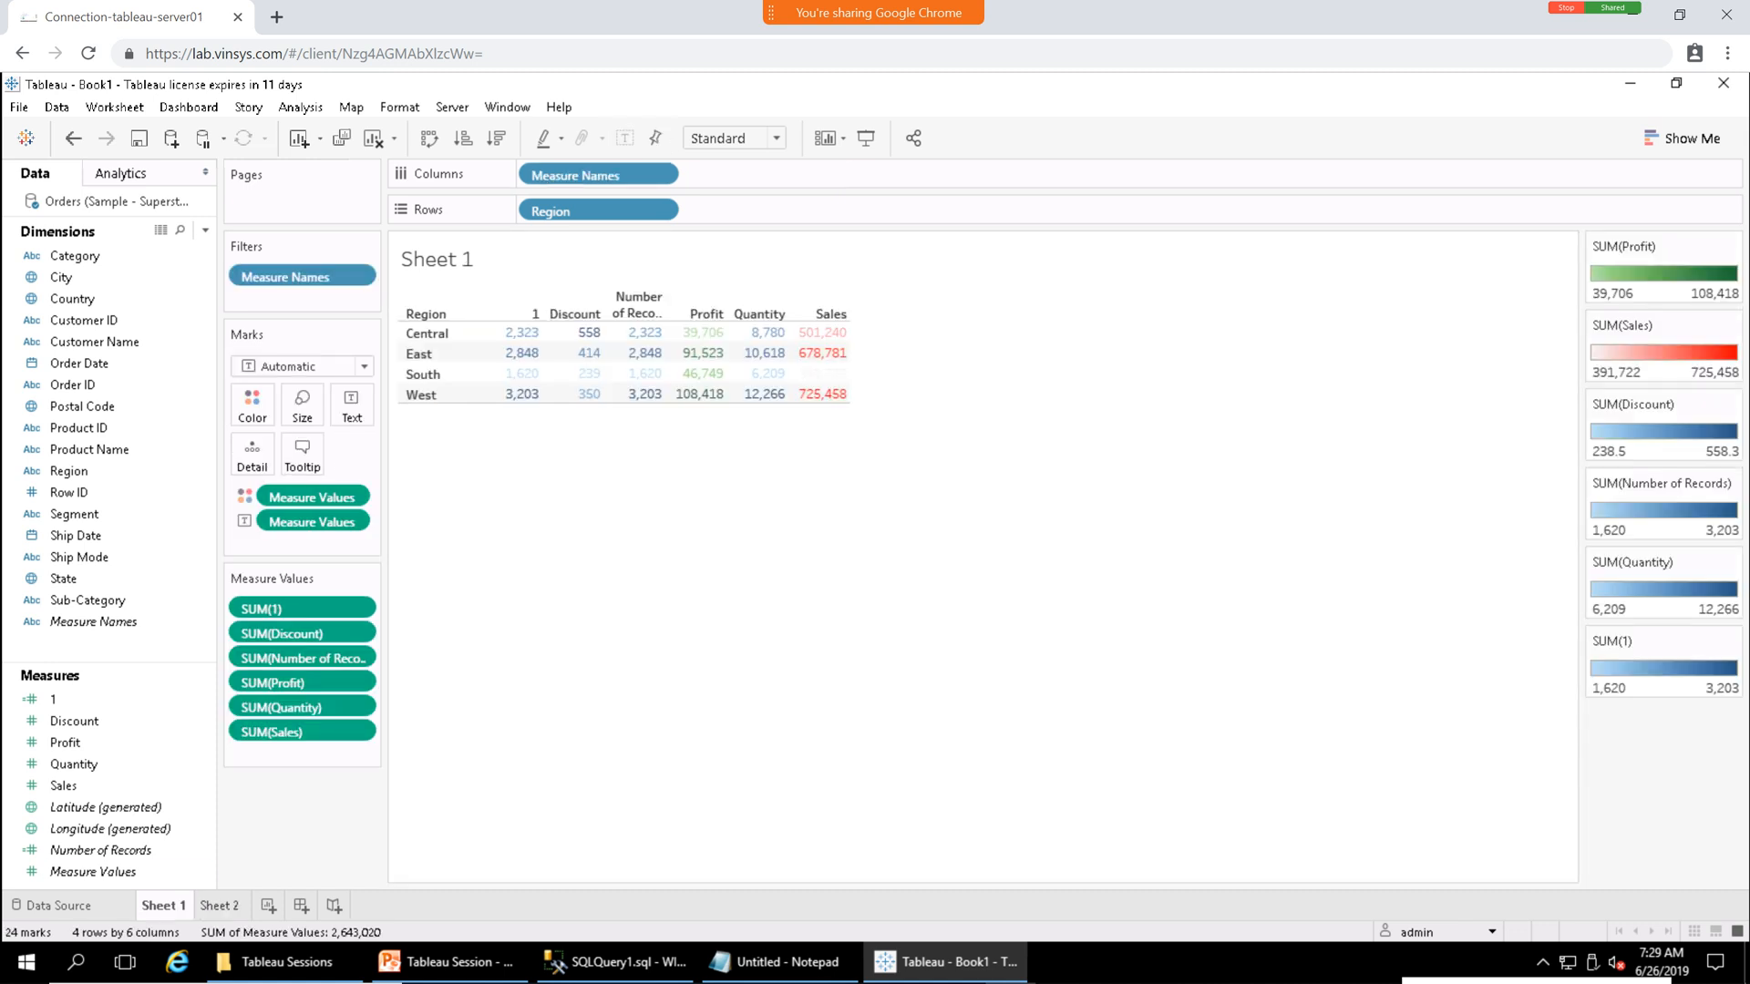
{"action": "left_click", "coordinate": [220, 906]}
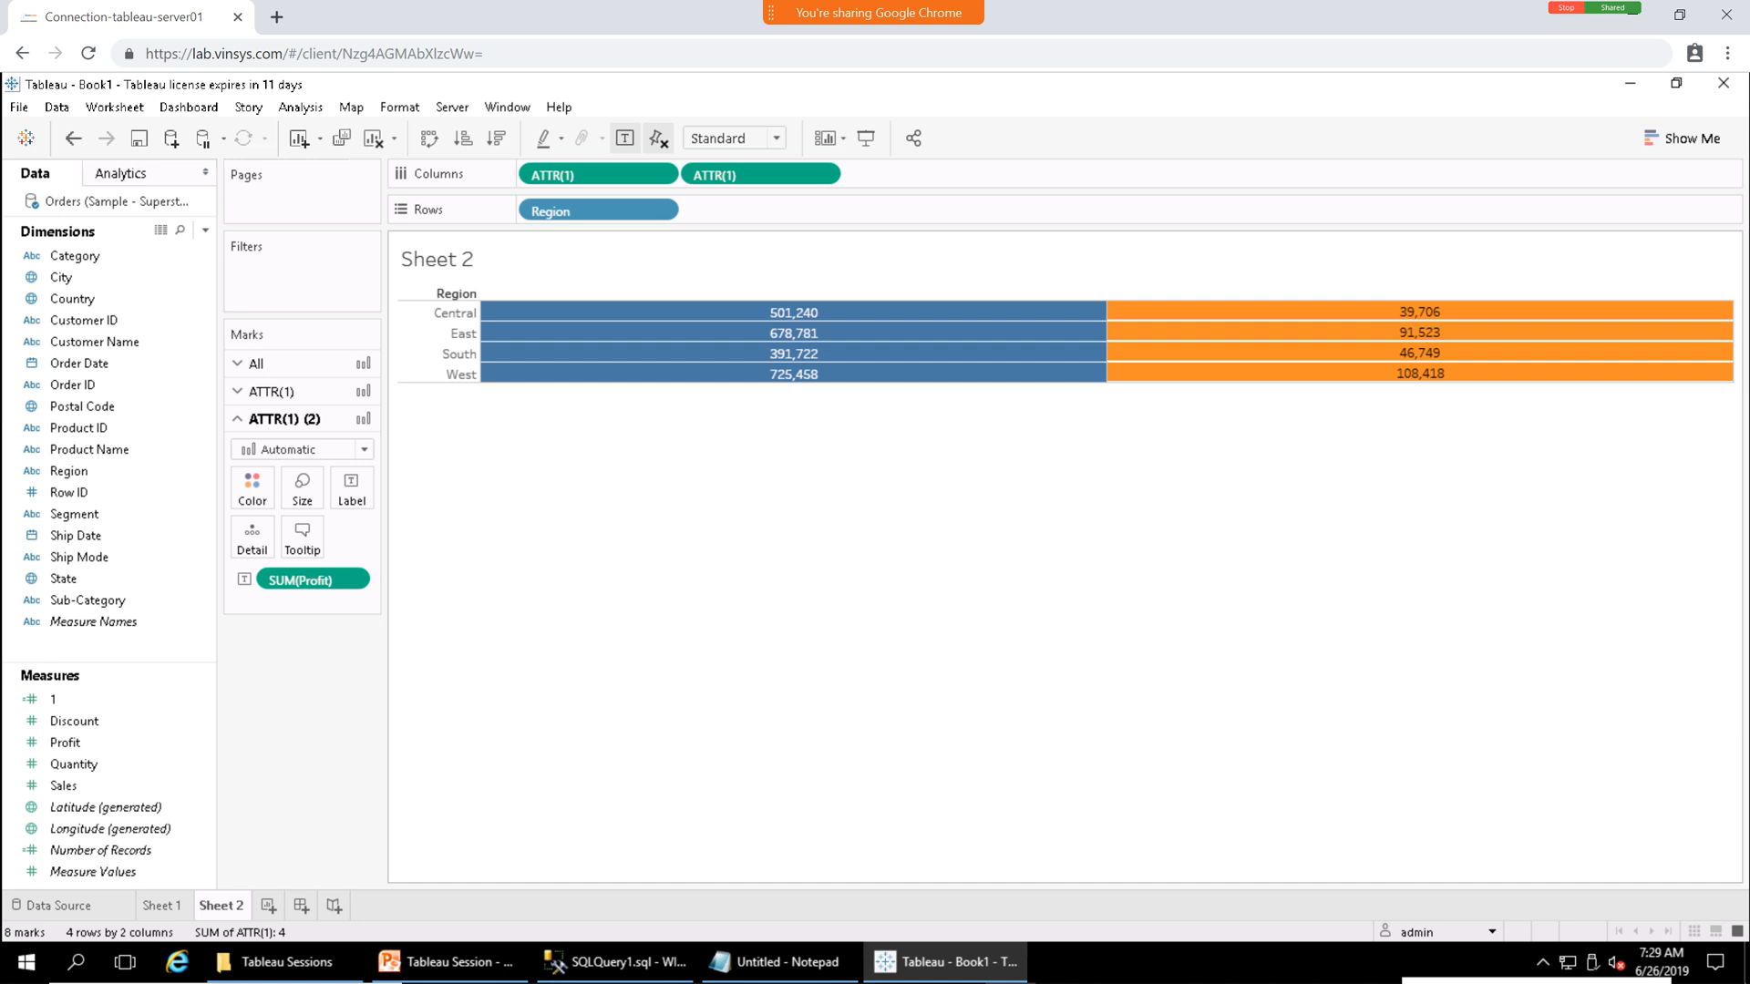
{"action": "left_click", "coordinate": [161, 906]}
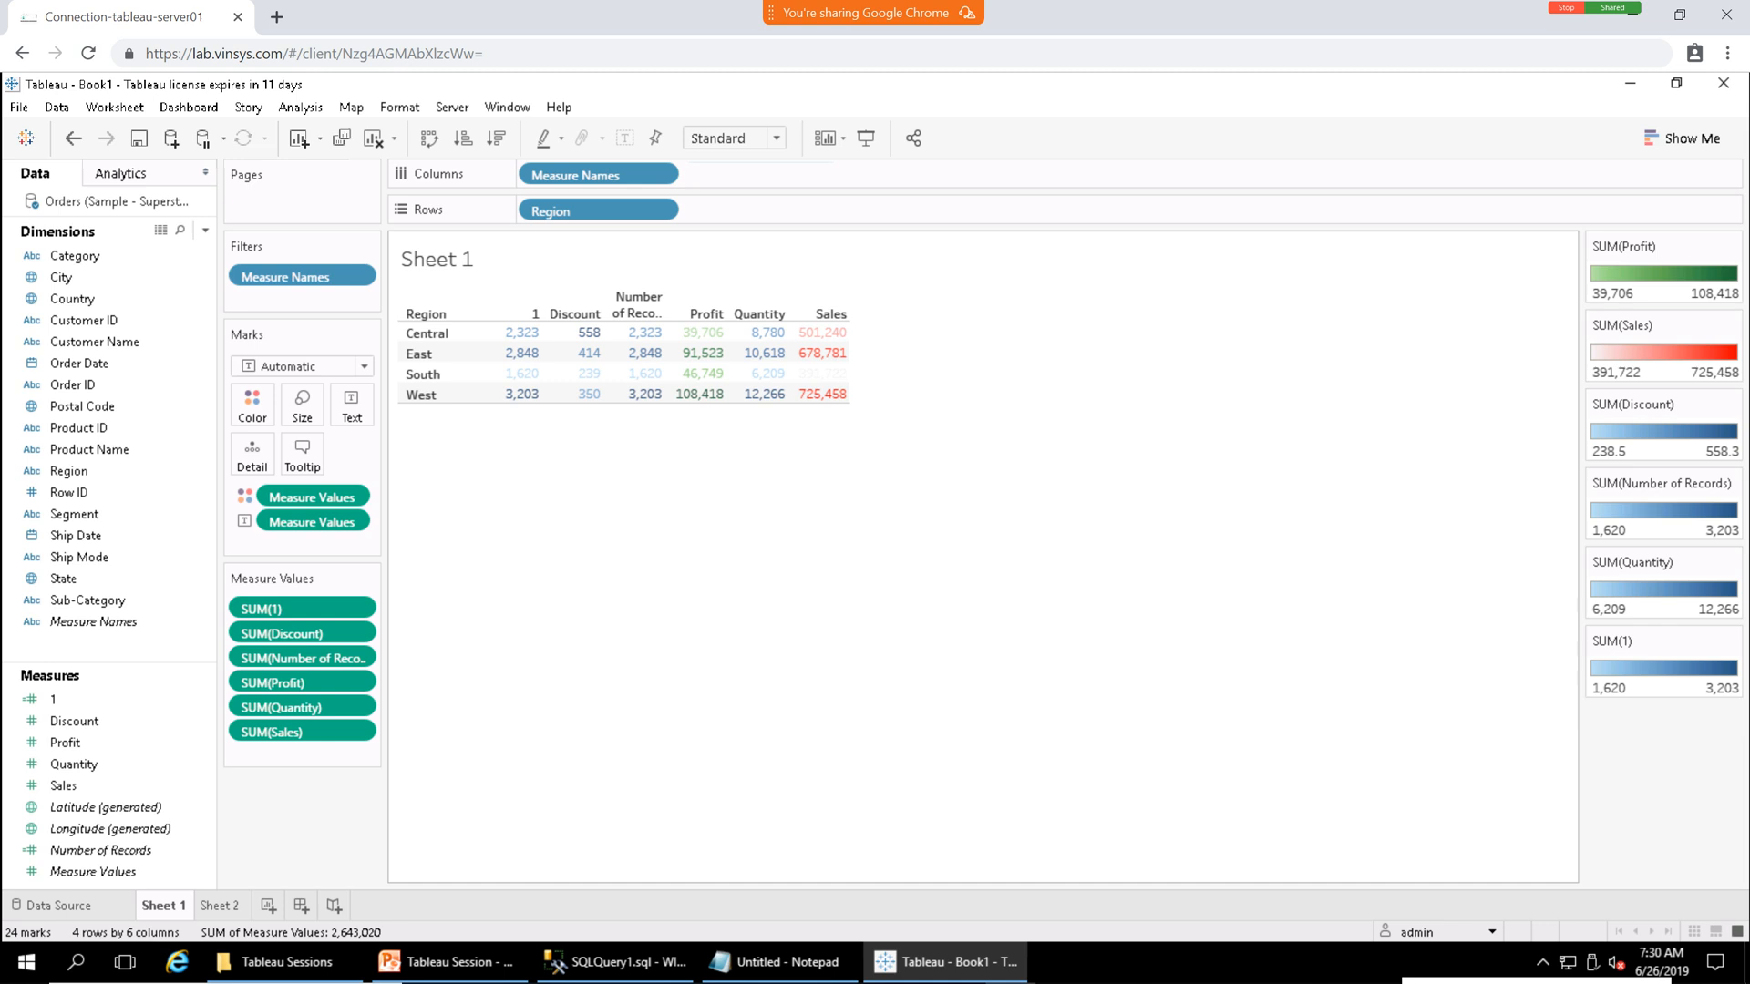
{"action": "left_click", "coordinate": [220, 906]}
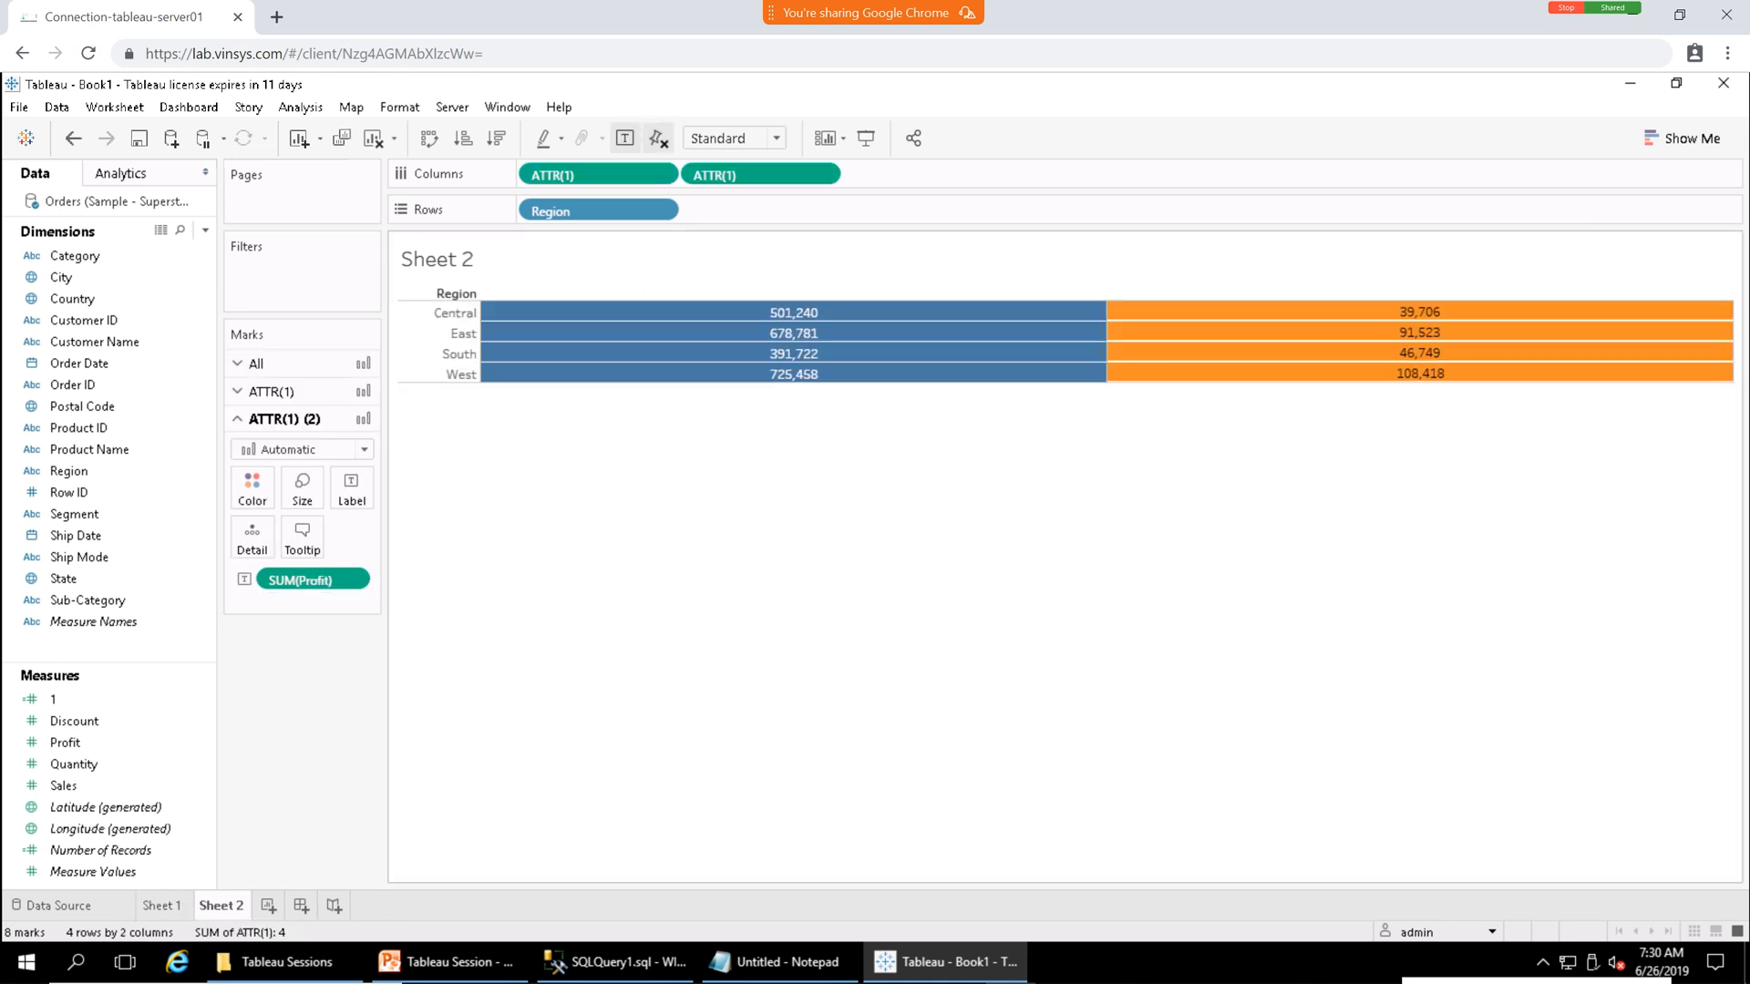
{"action": "left_click", "coordinate": [162, 906]}
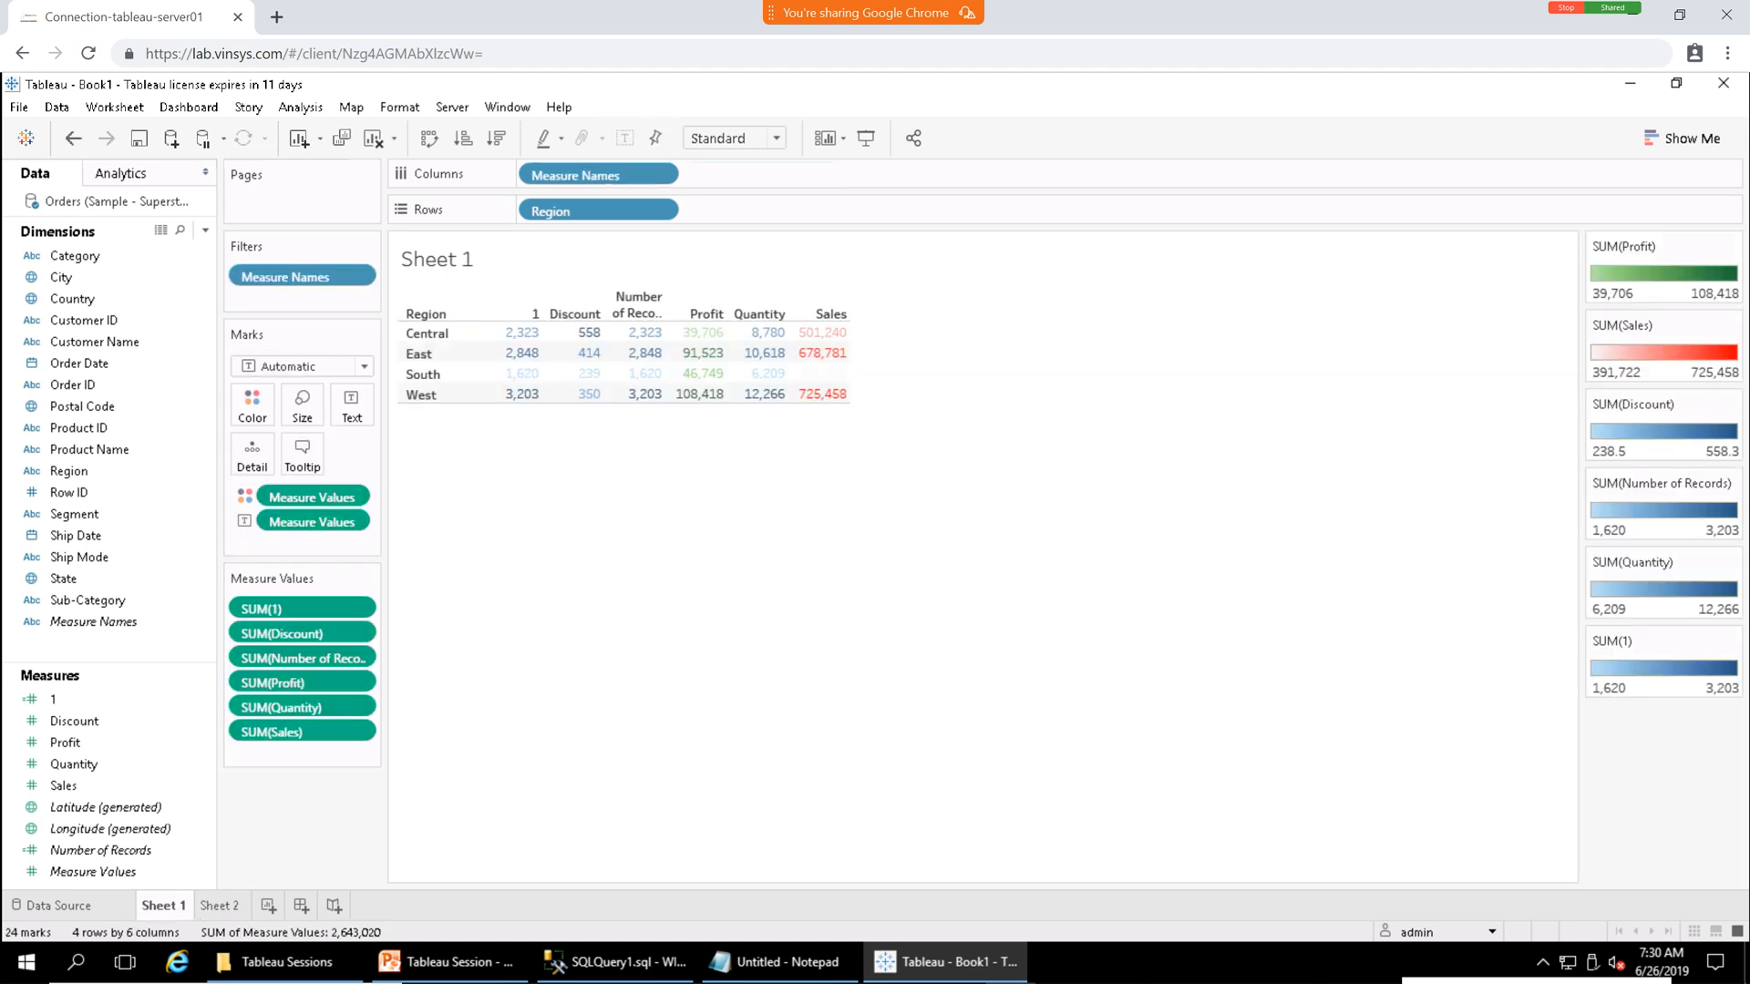
{"action": "left_click", "coordinate": [220, 906]}
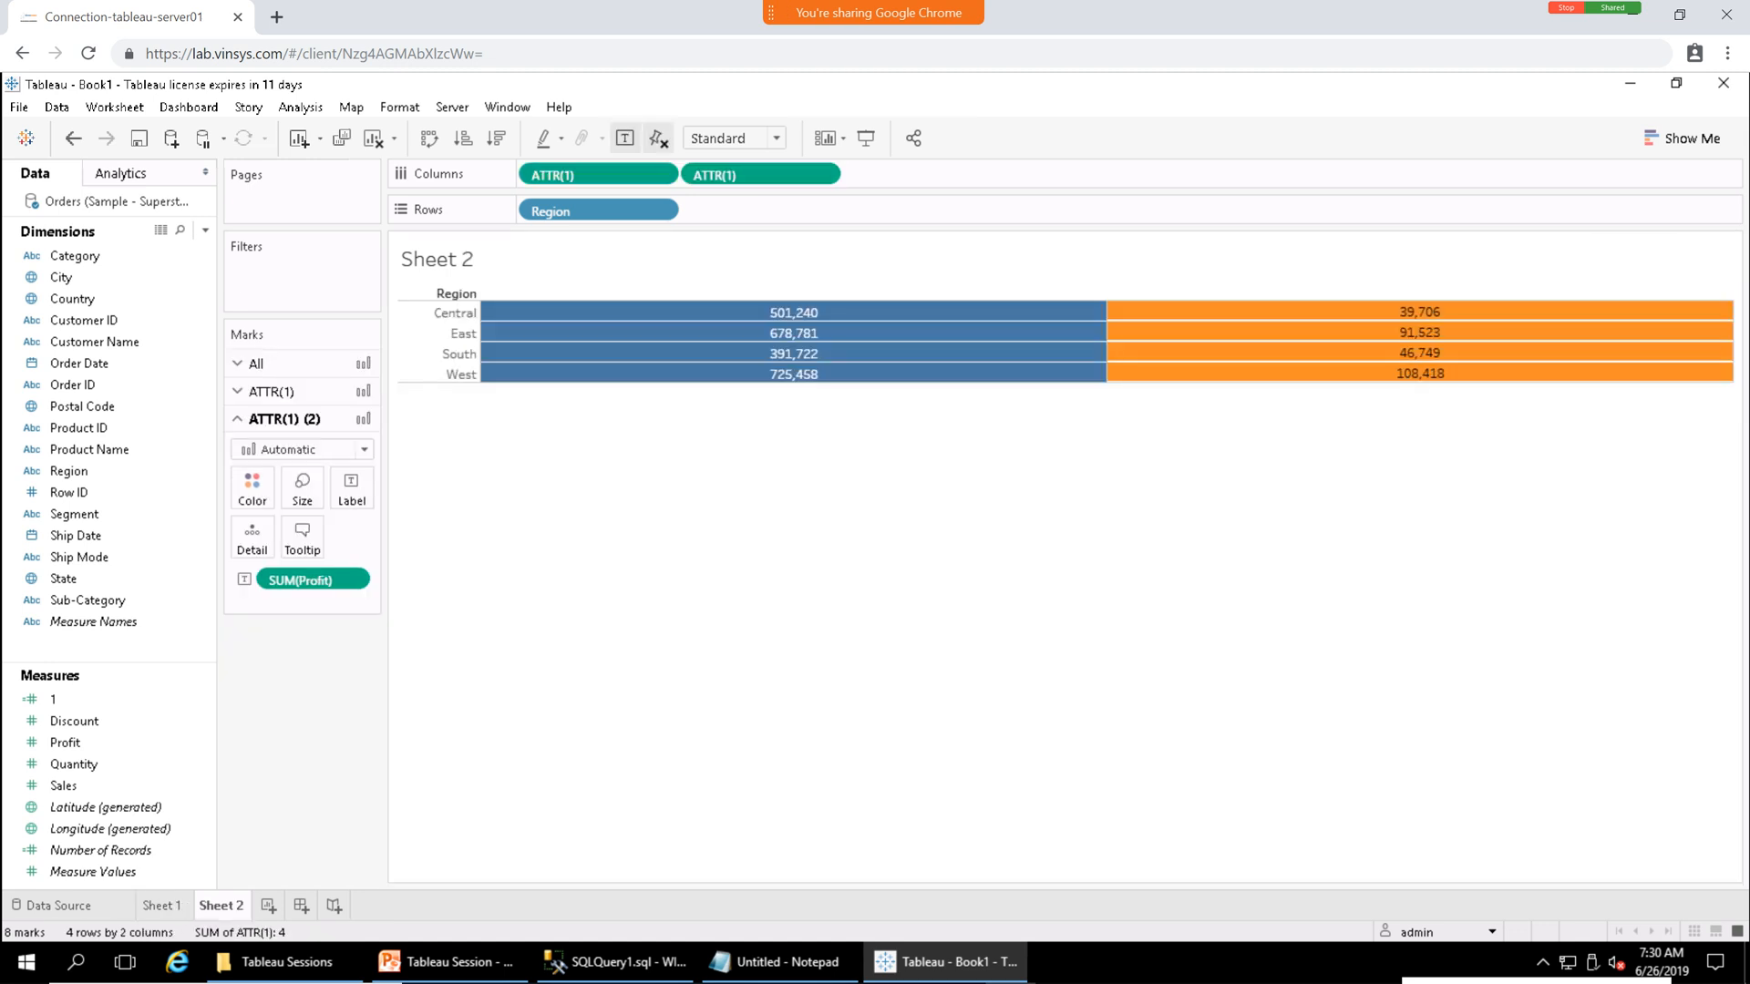
{"action": "left_click", "coordinate": [162, 906]}
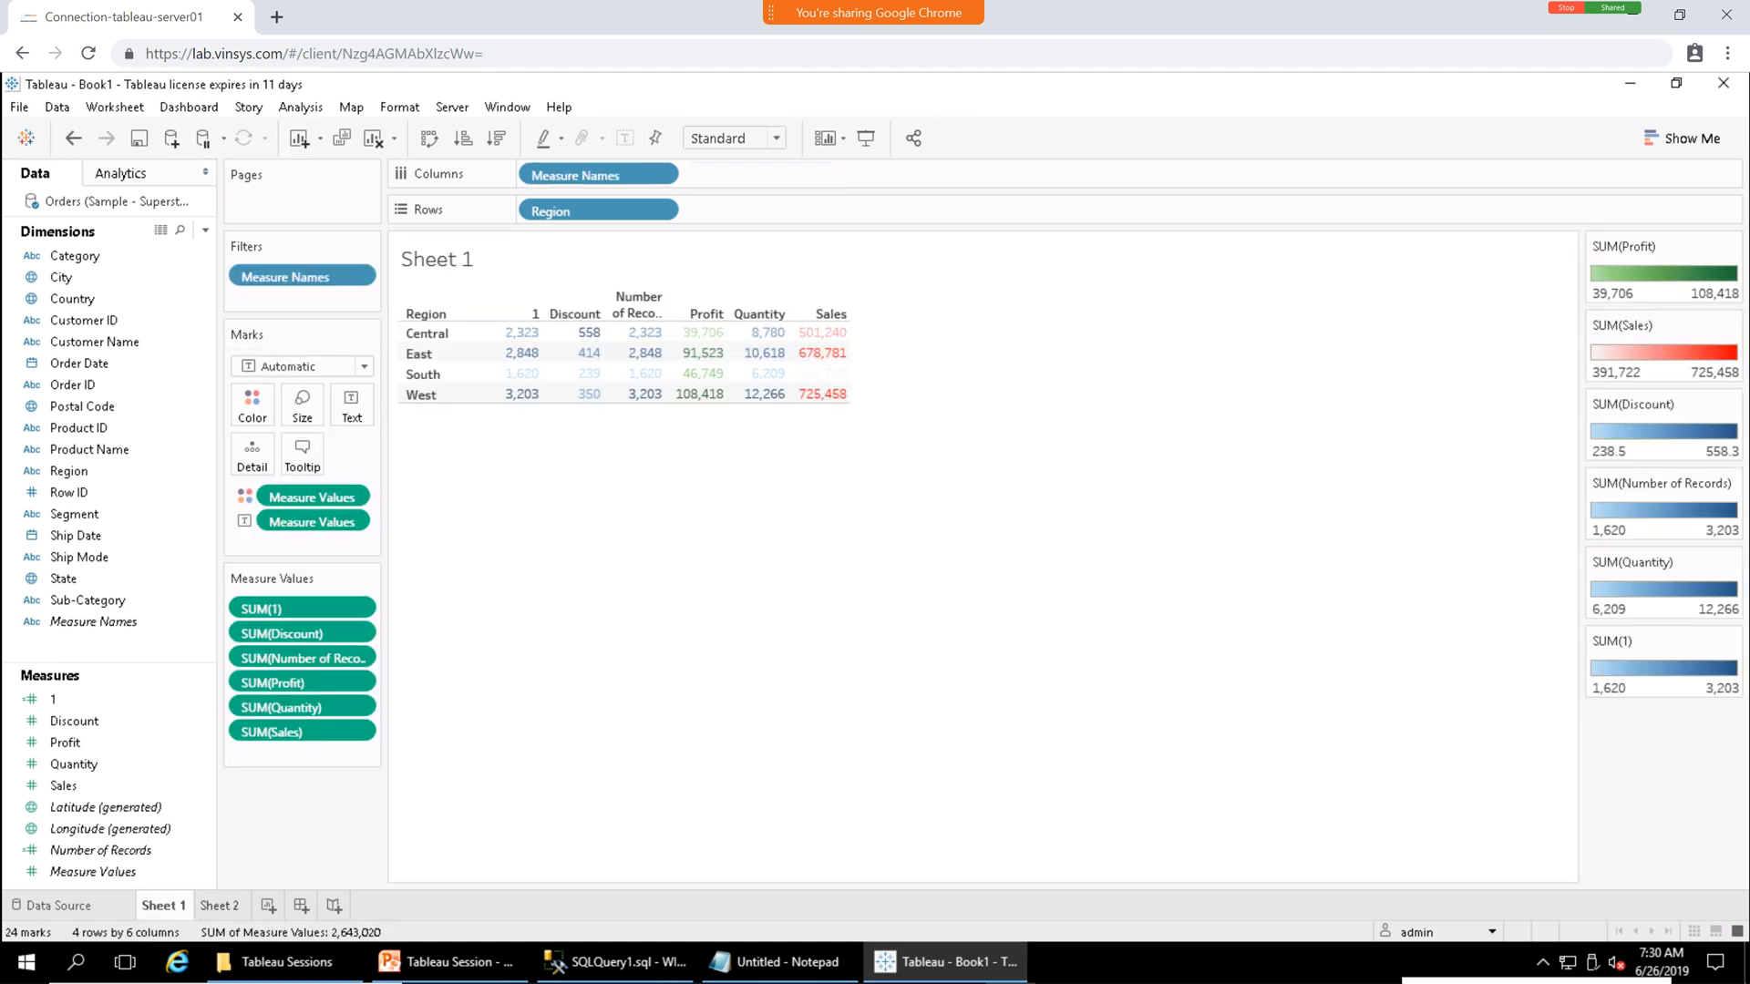
{"action": "left_click", "coordinate": [220, 906]}
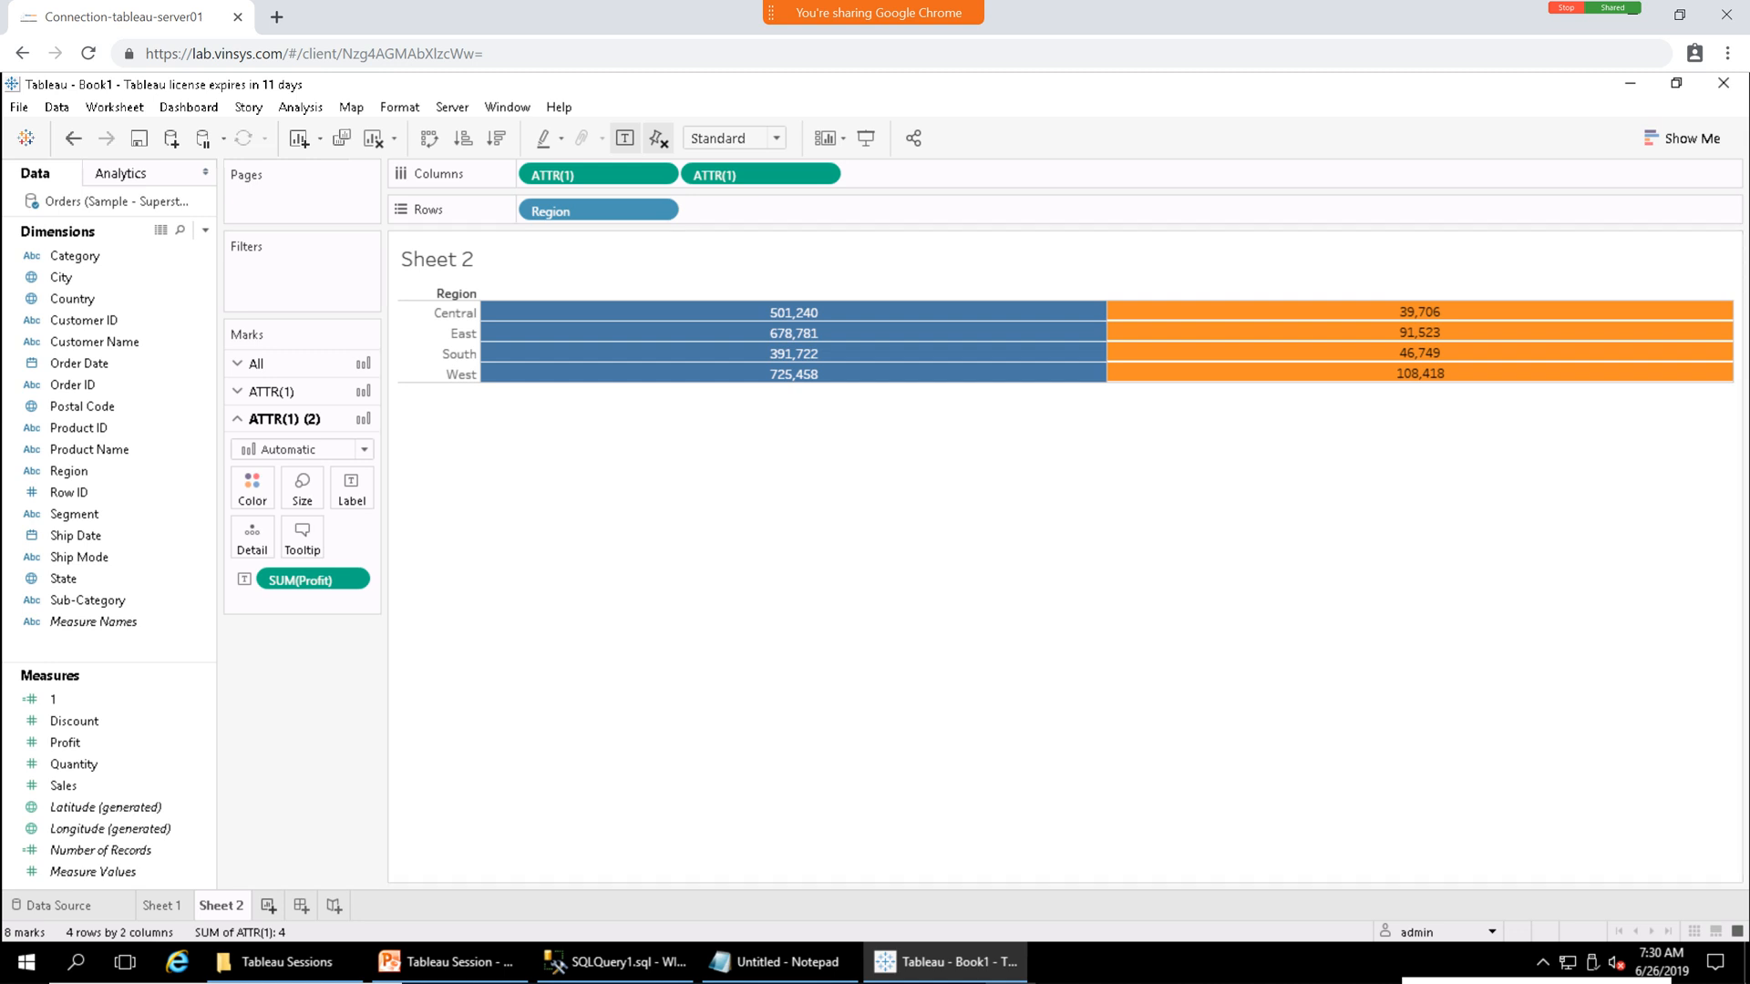
Add a new worksheet and rename it Rank.
{"action": "key", "text": "ctrl+m"}
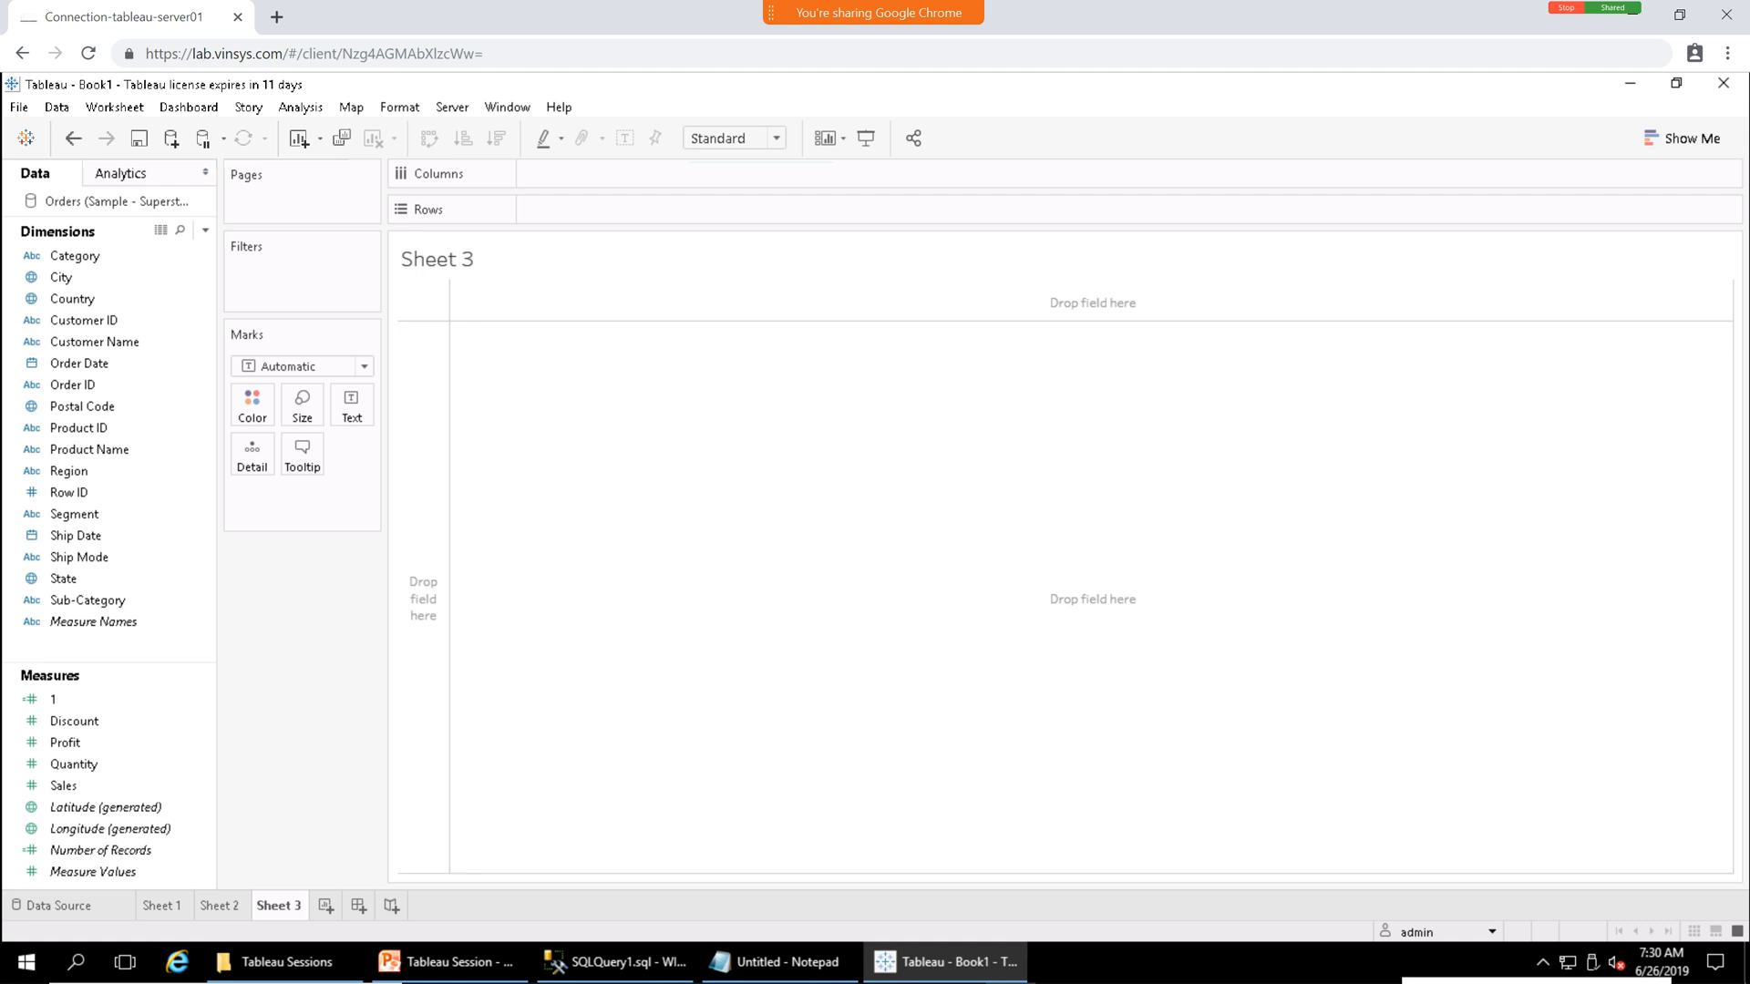
{"action": "double_click", "coordinate": [279, 905]}
{"action": "type", "text": "Rank"}
{"action": "key", "text": "Return"}
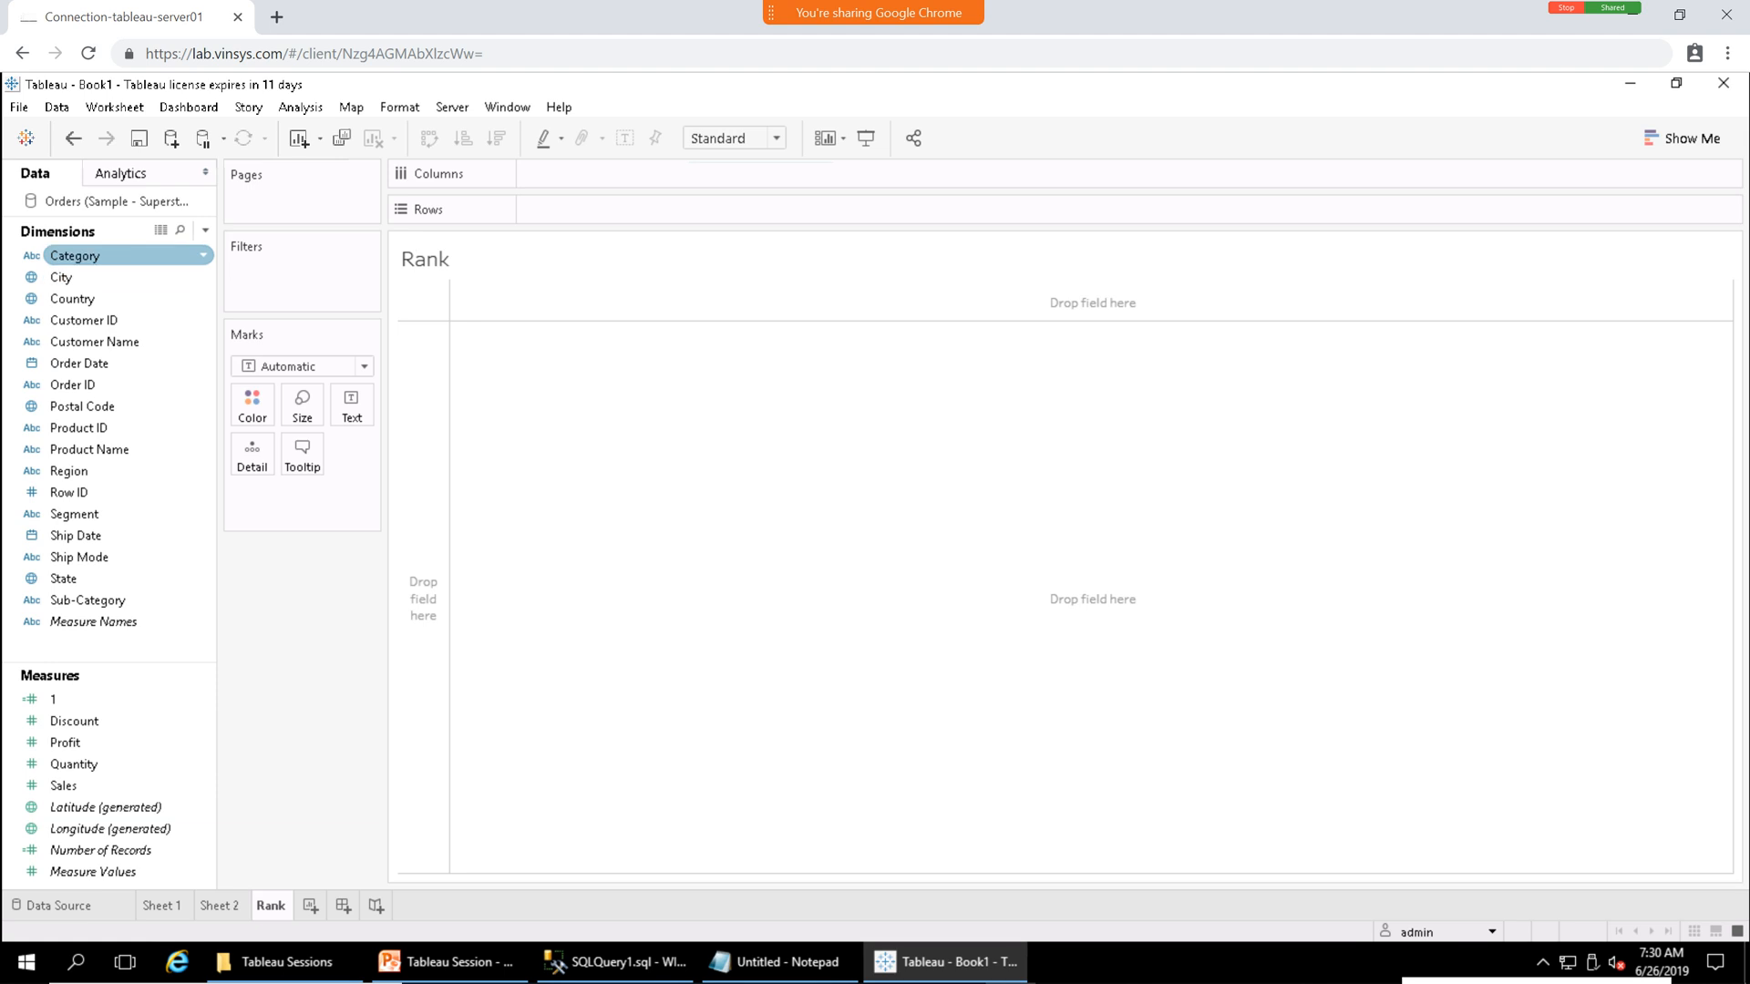
{"action": "left_click_drag", "start_coordinate": [82, 255], "coordinate": [522, 205]}
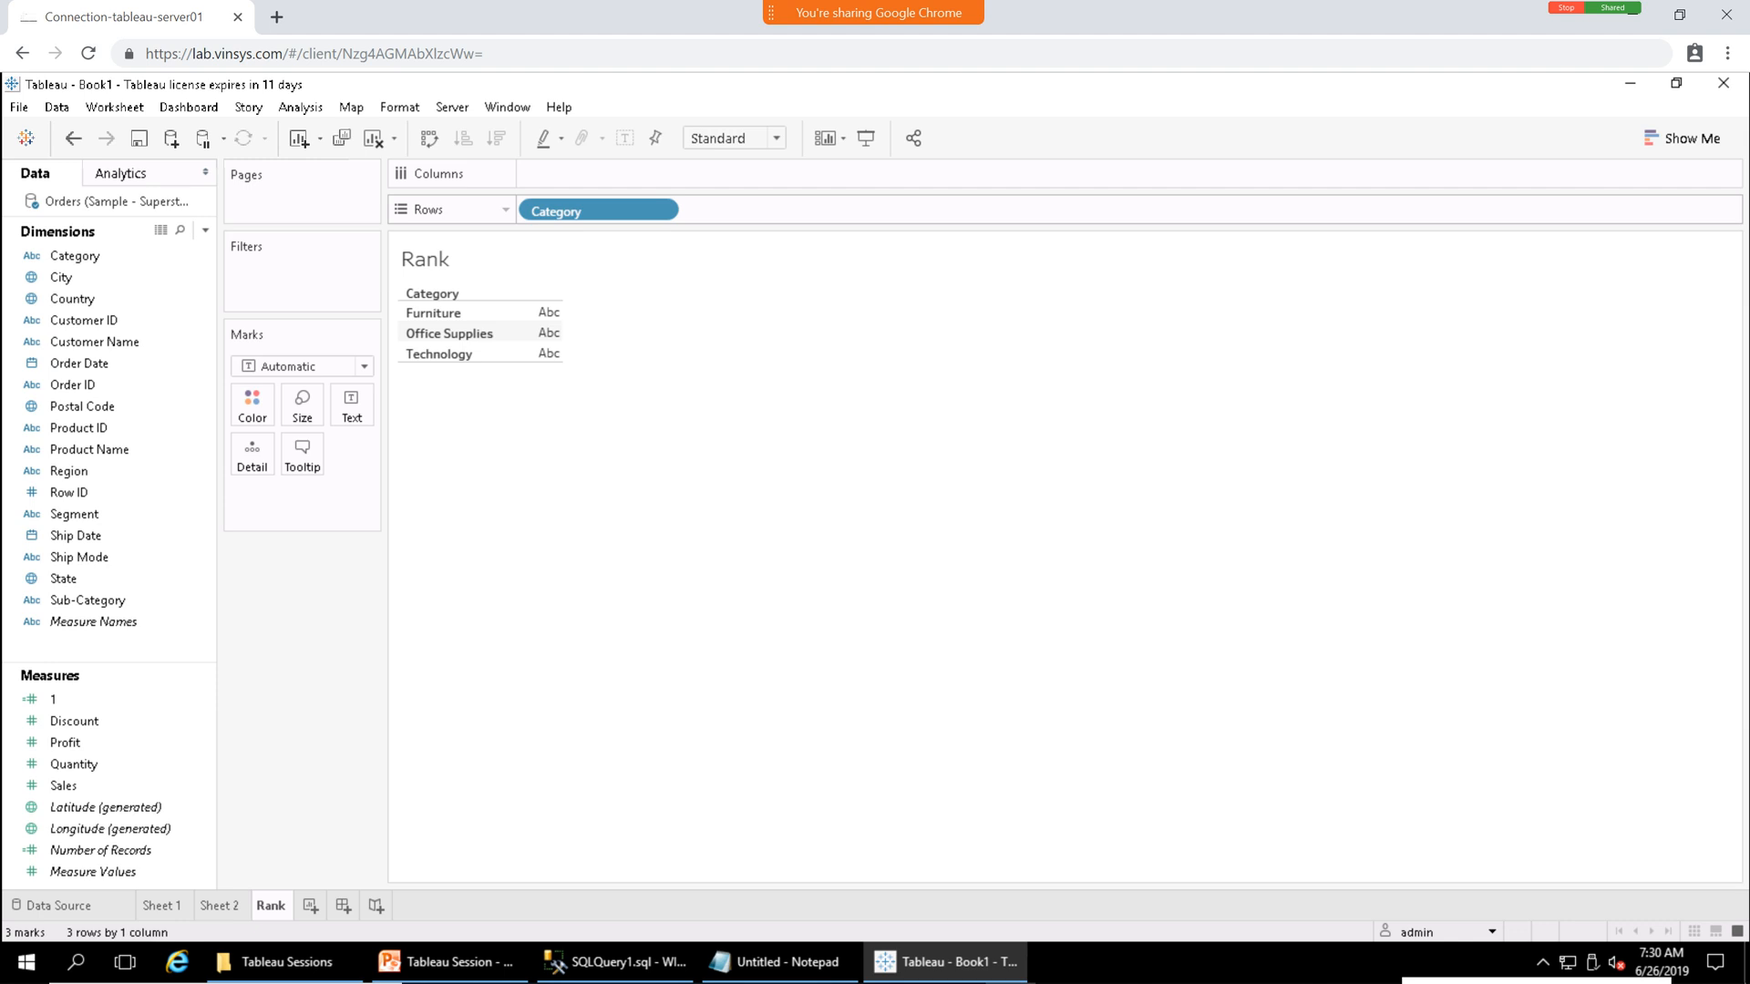
{"action": "left_click", "coordinate": [660, 209]}
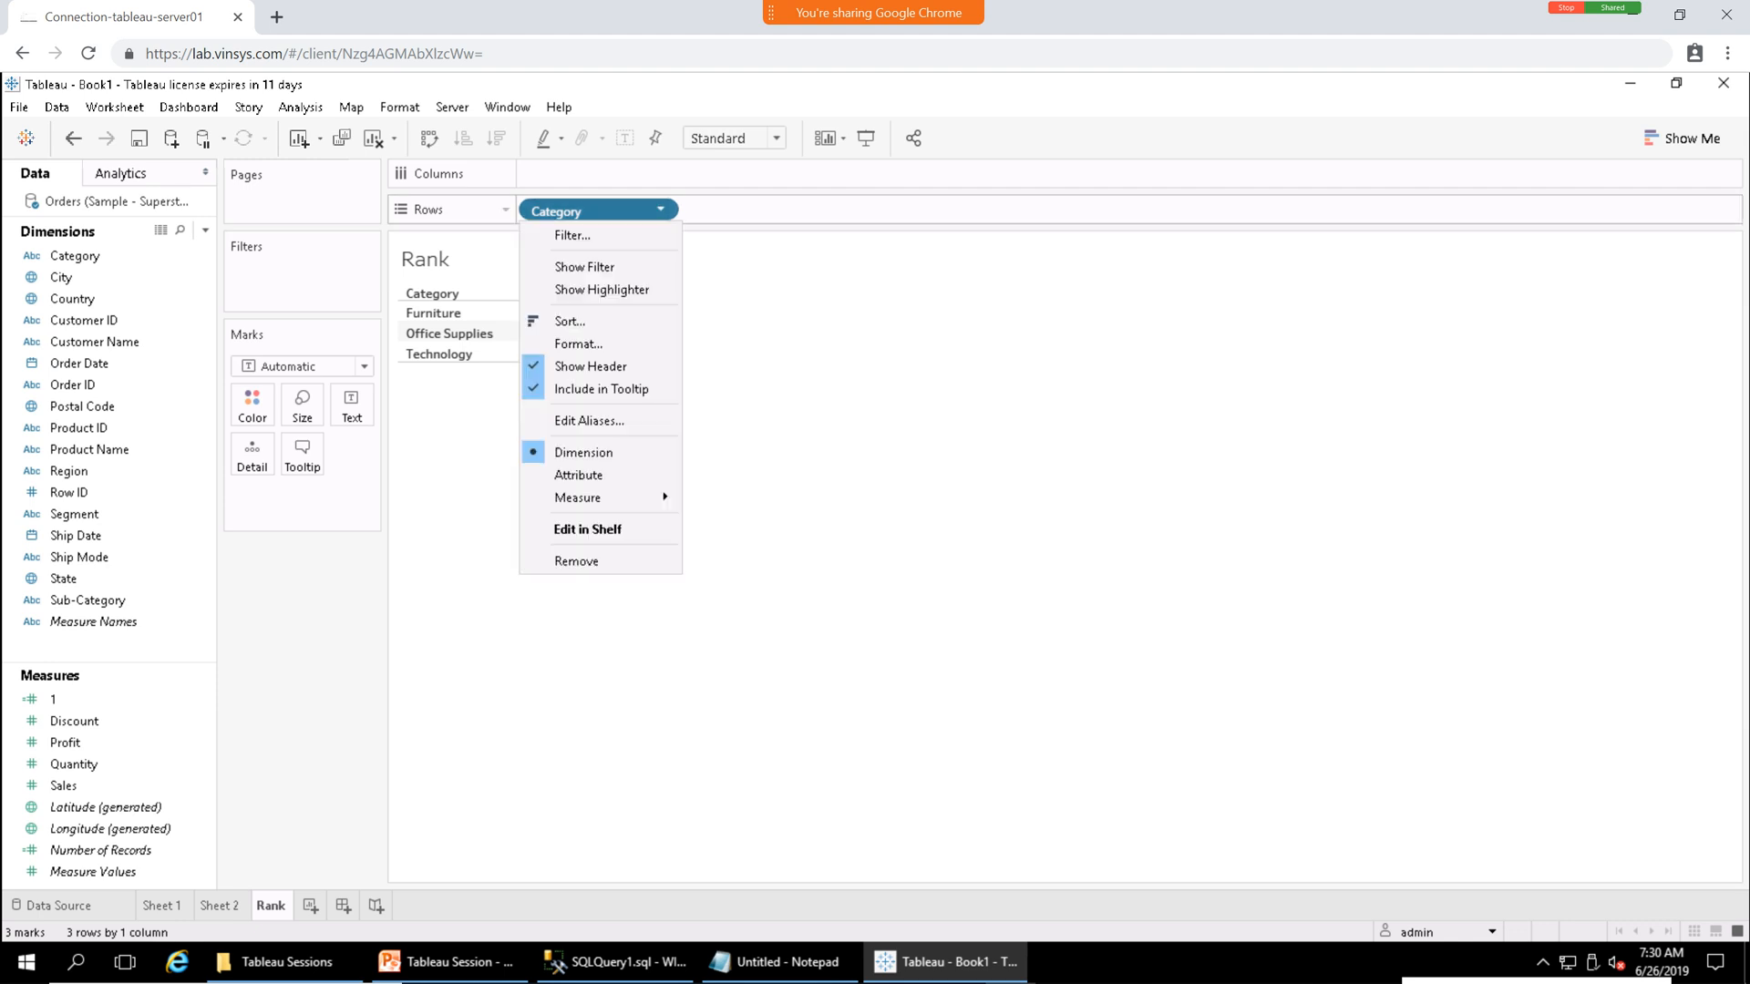
{"action": "left_click", "coordinate": [576, 560]}
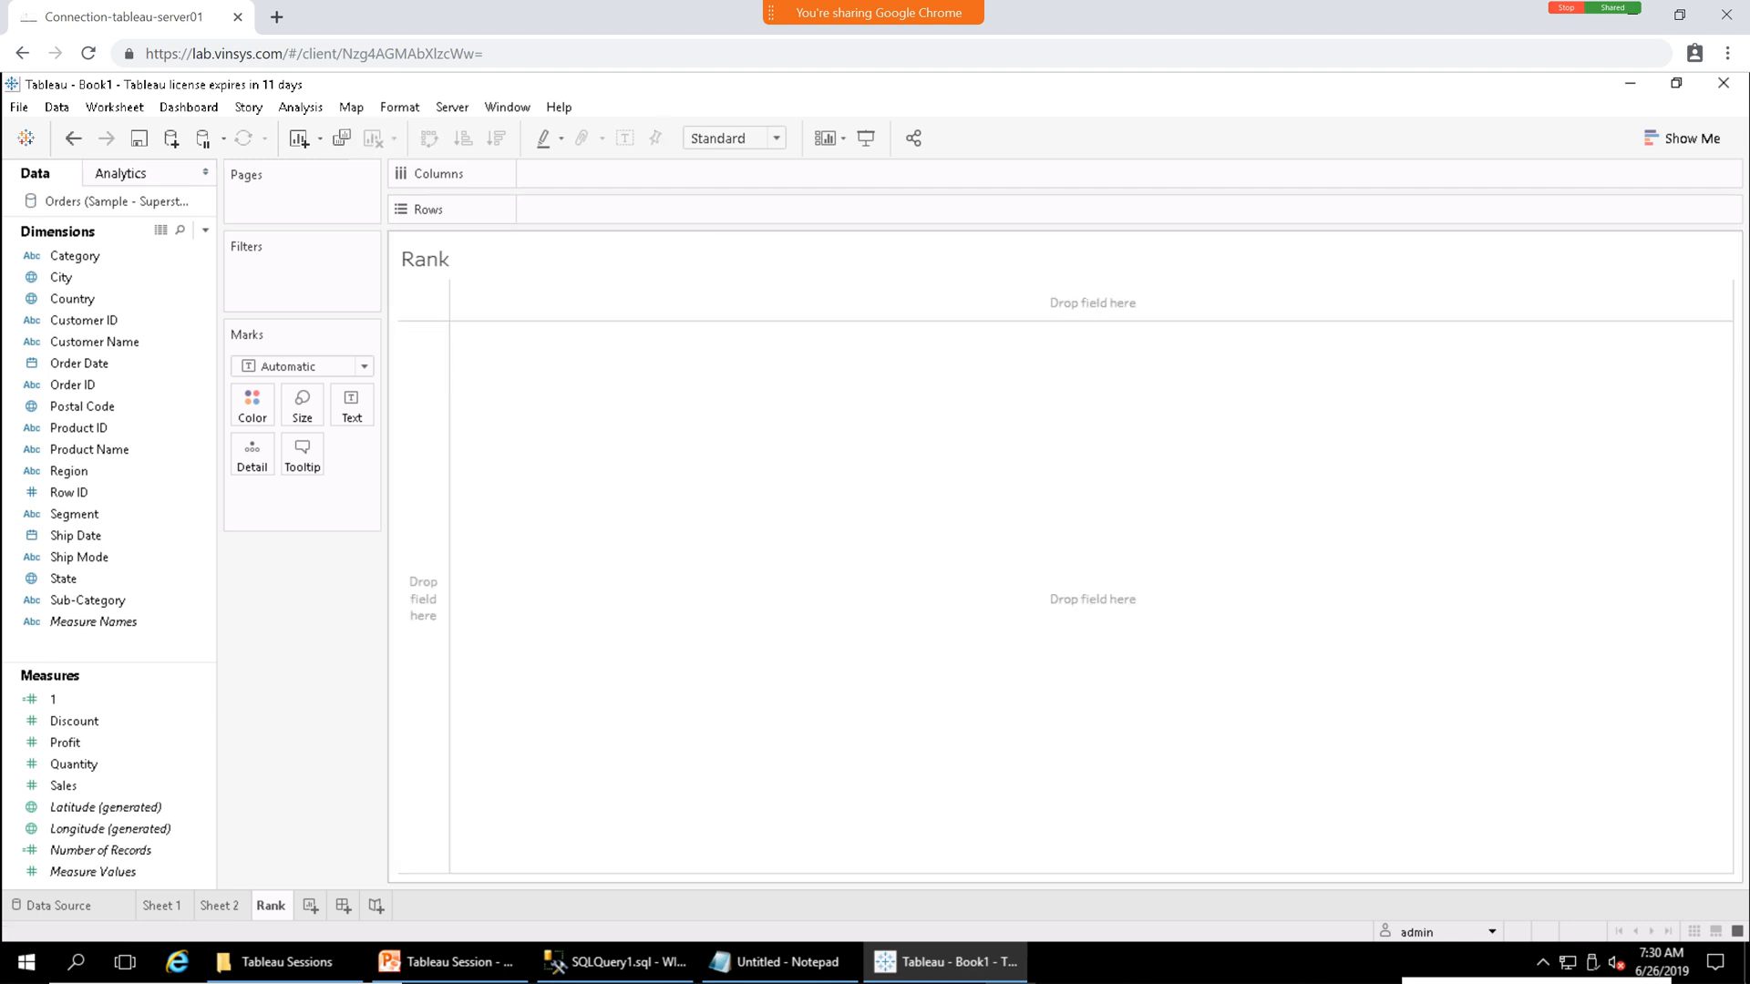
Build a horizontal bar chart of Profit broken down by Region and State.
{"action": "left_click_drag", "start_coordinate": [69, 470], "coordinate": [565, 210]}
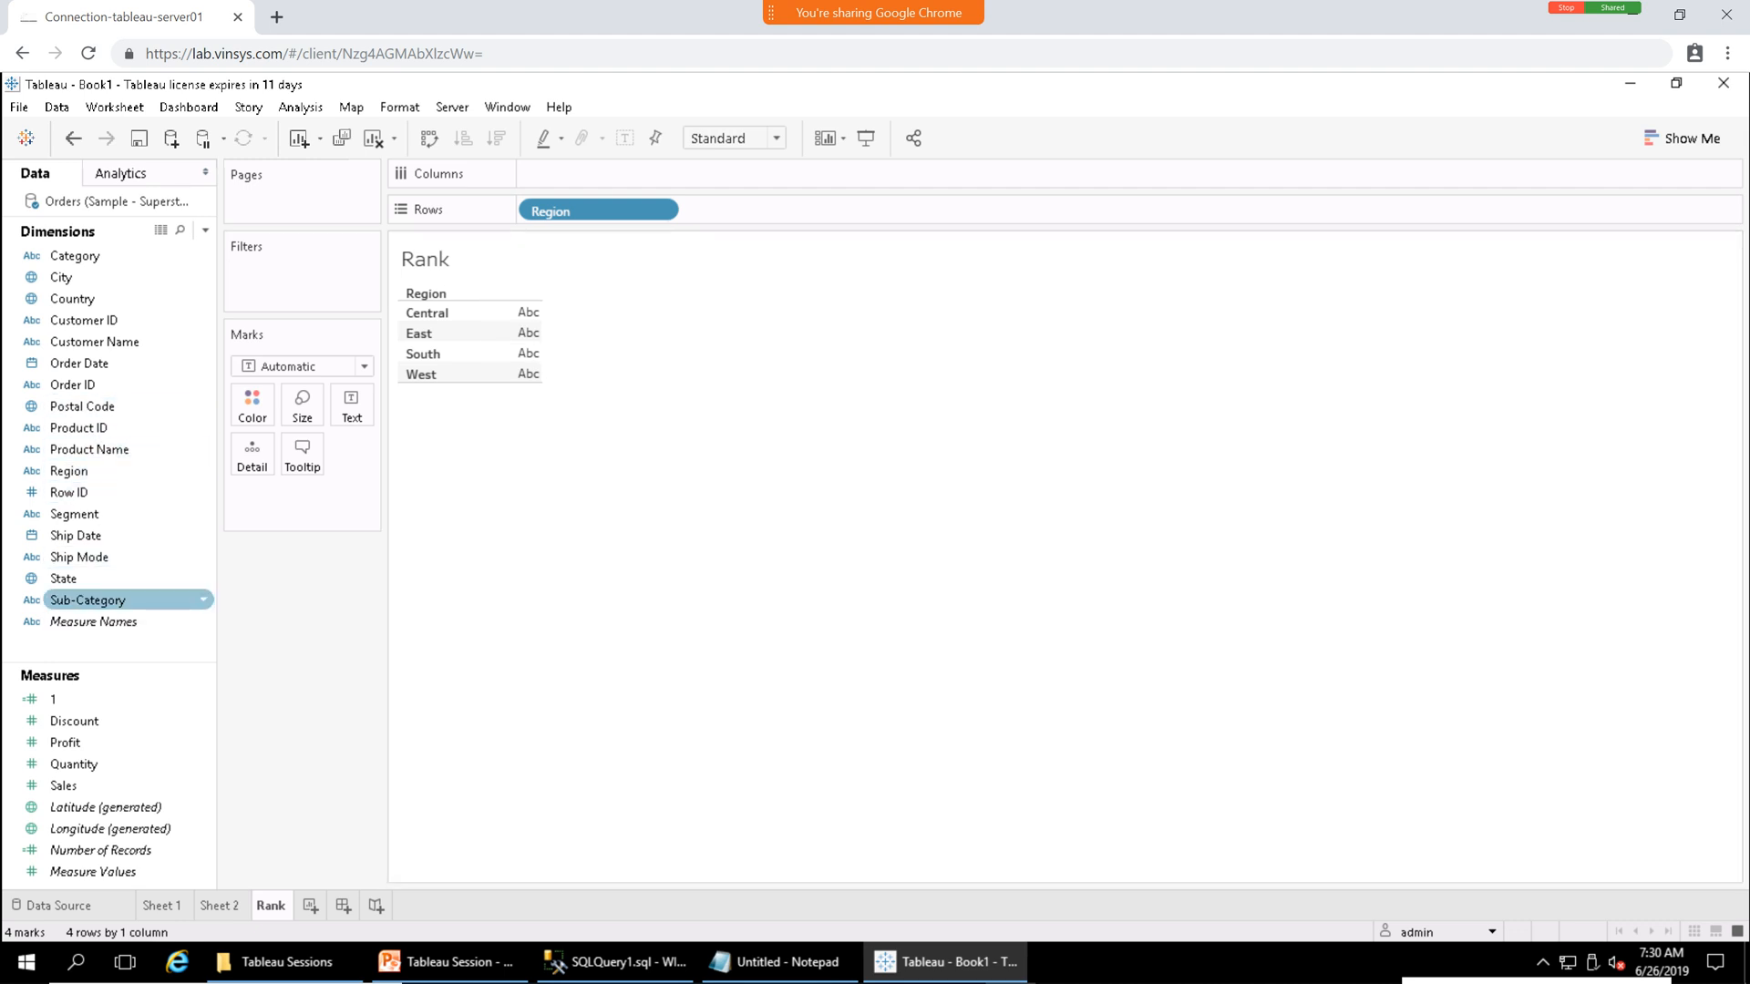
{"action": "mouse_move", "coordinate": [64, 578]}
{"action": "left_mouse_down"}
{"action": "mouse_move", "coordinate": [661, 289]}
{"action": "mouse_move", "coordinate": [718, 205]}
{"action": "mouse_move", "coordinate": [693, 211]}
{"action": "left_mouse_up"}
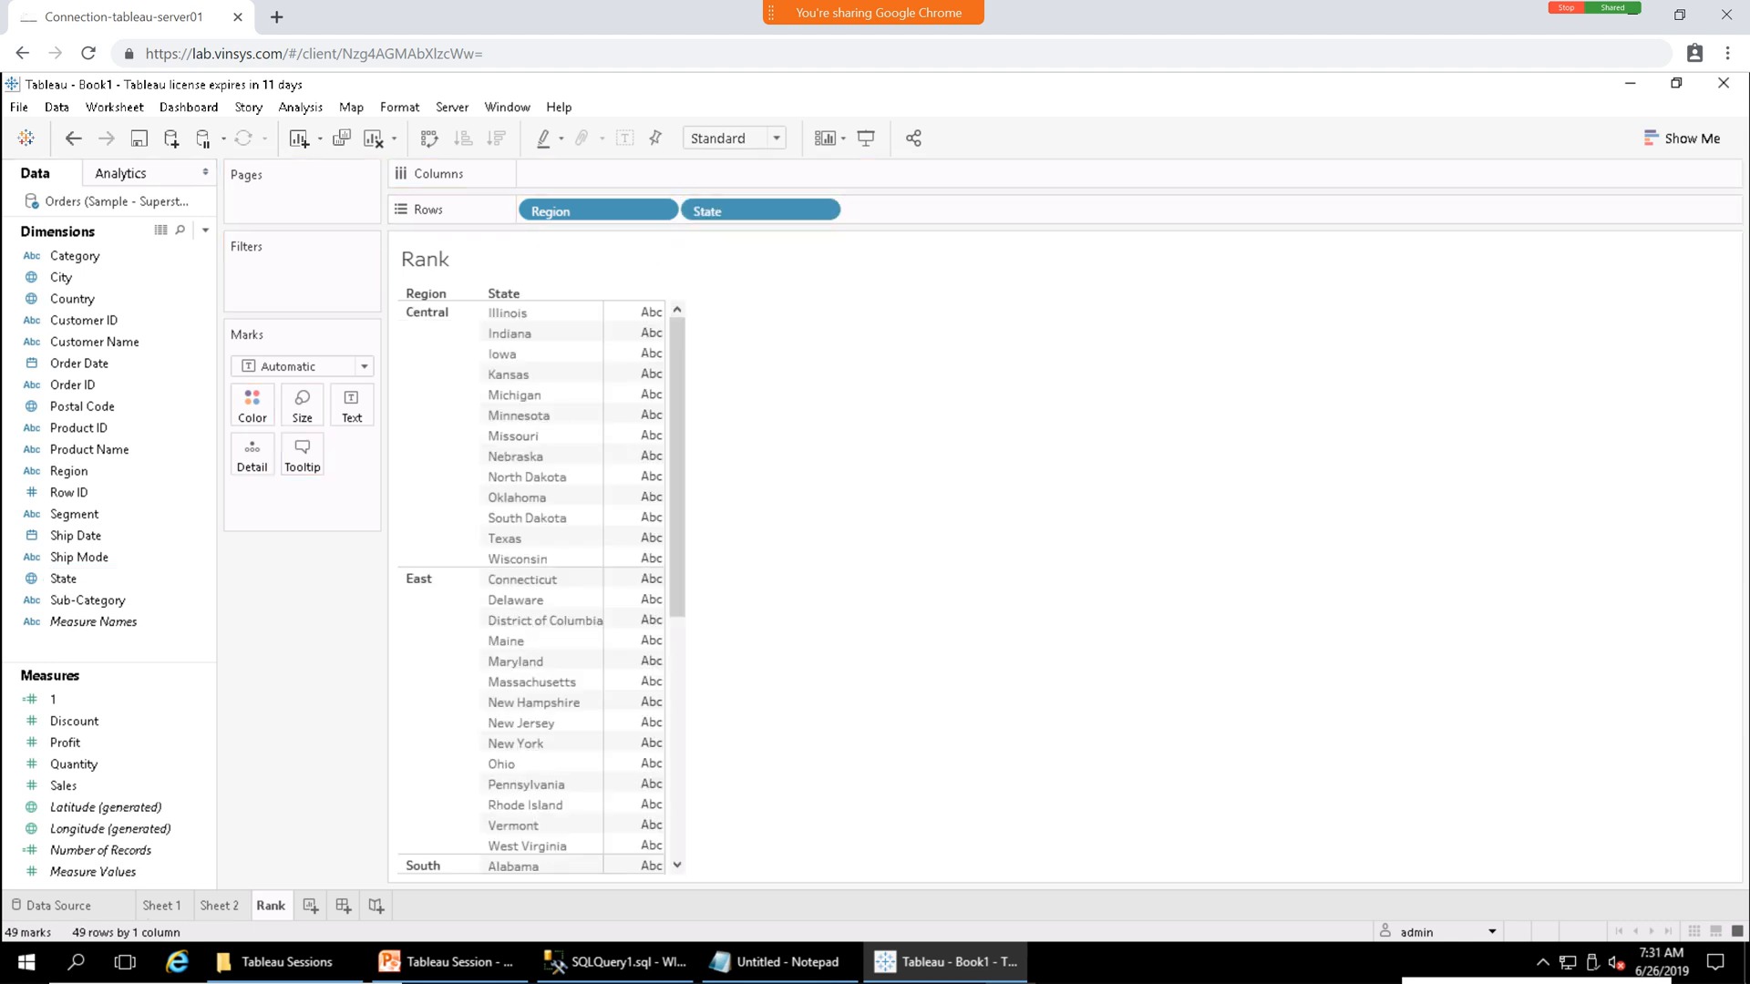
{"action": "left_click_drag", "start_coordinate": [63, 742], "coordinate": [866, 215]}
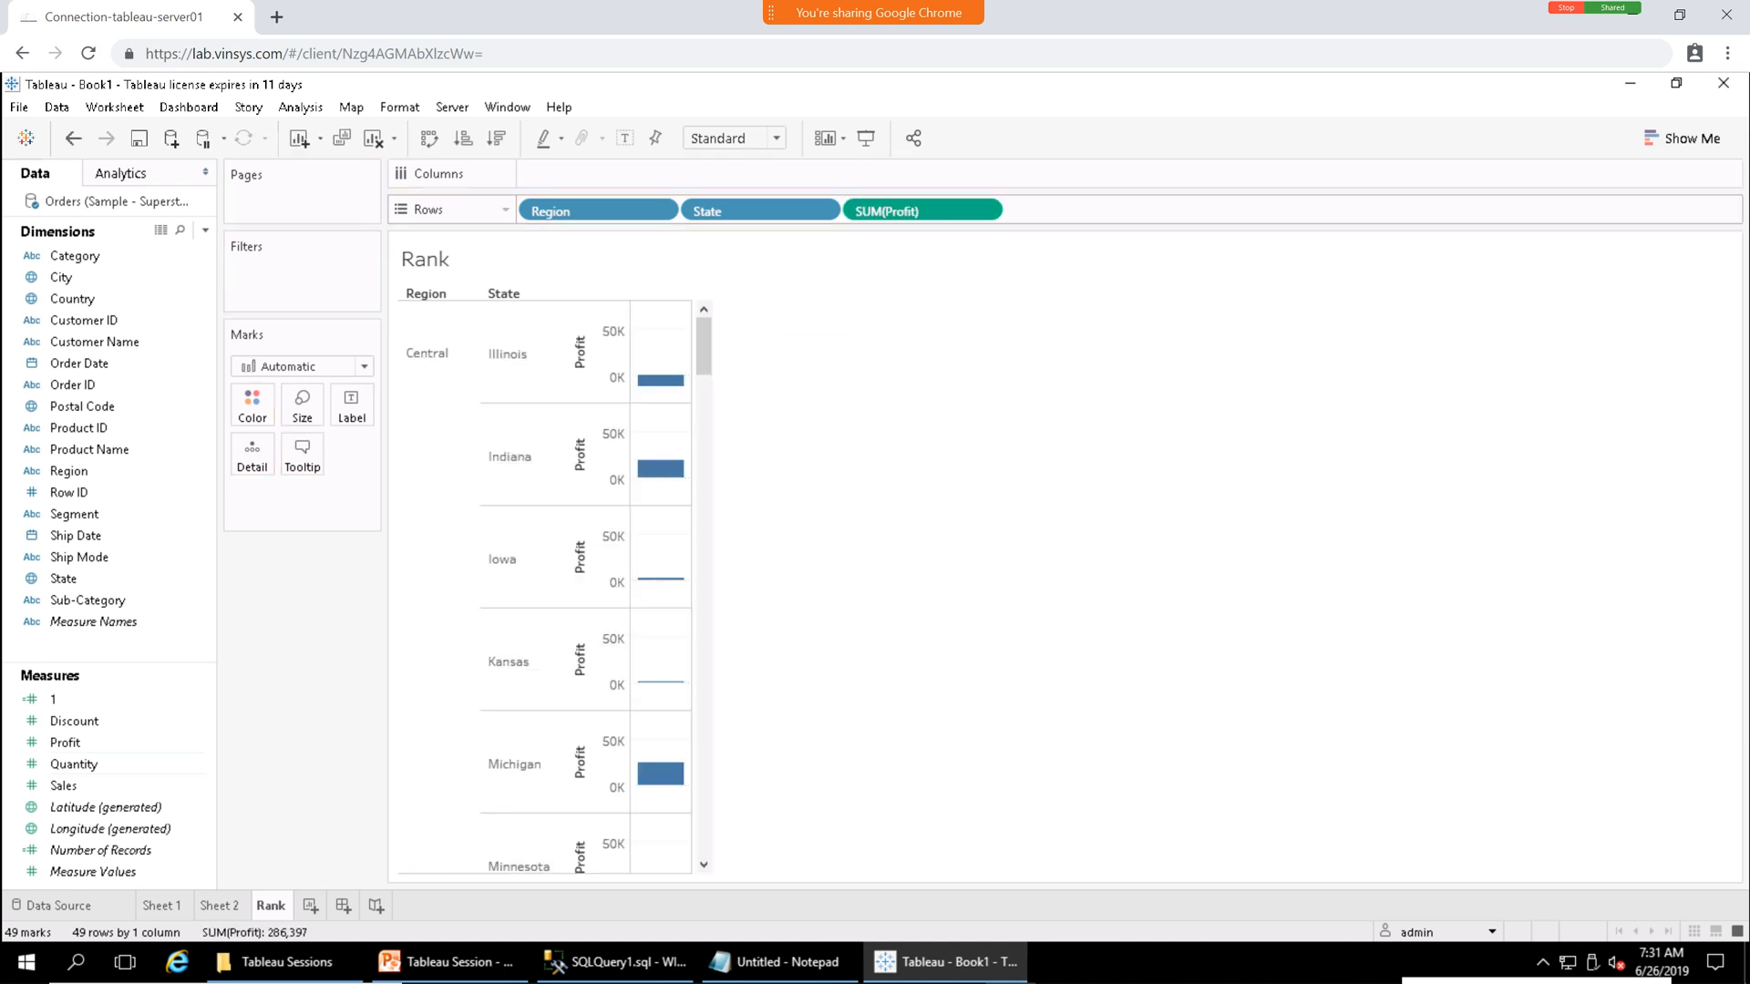
{"action": "left_click", "coordinate": [1681, 138]}
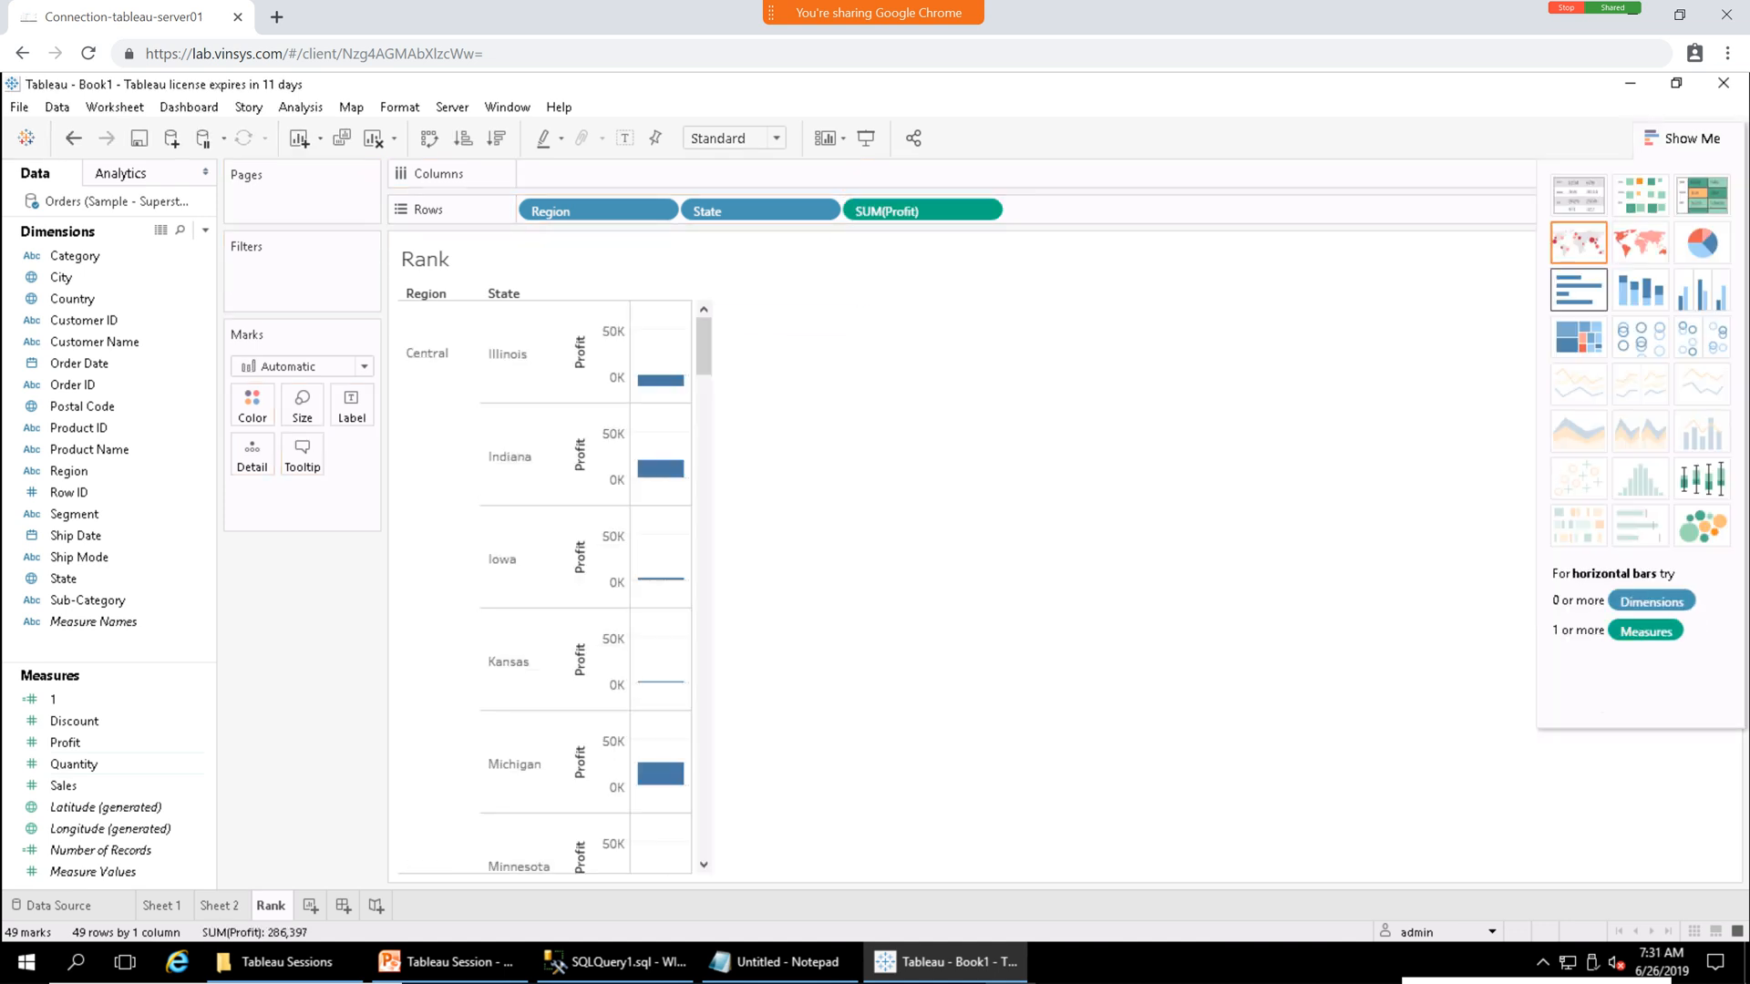
{"action": "left_click", "coordinate": [1578, 290]}
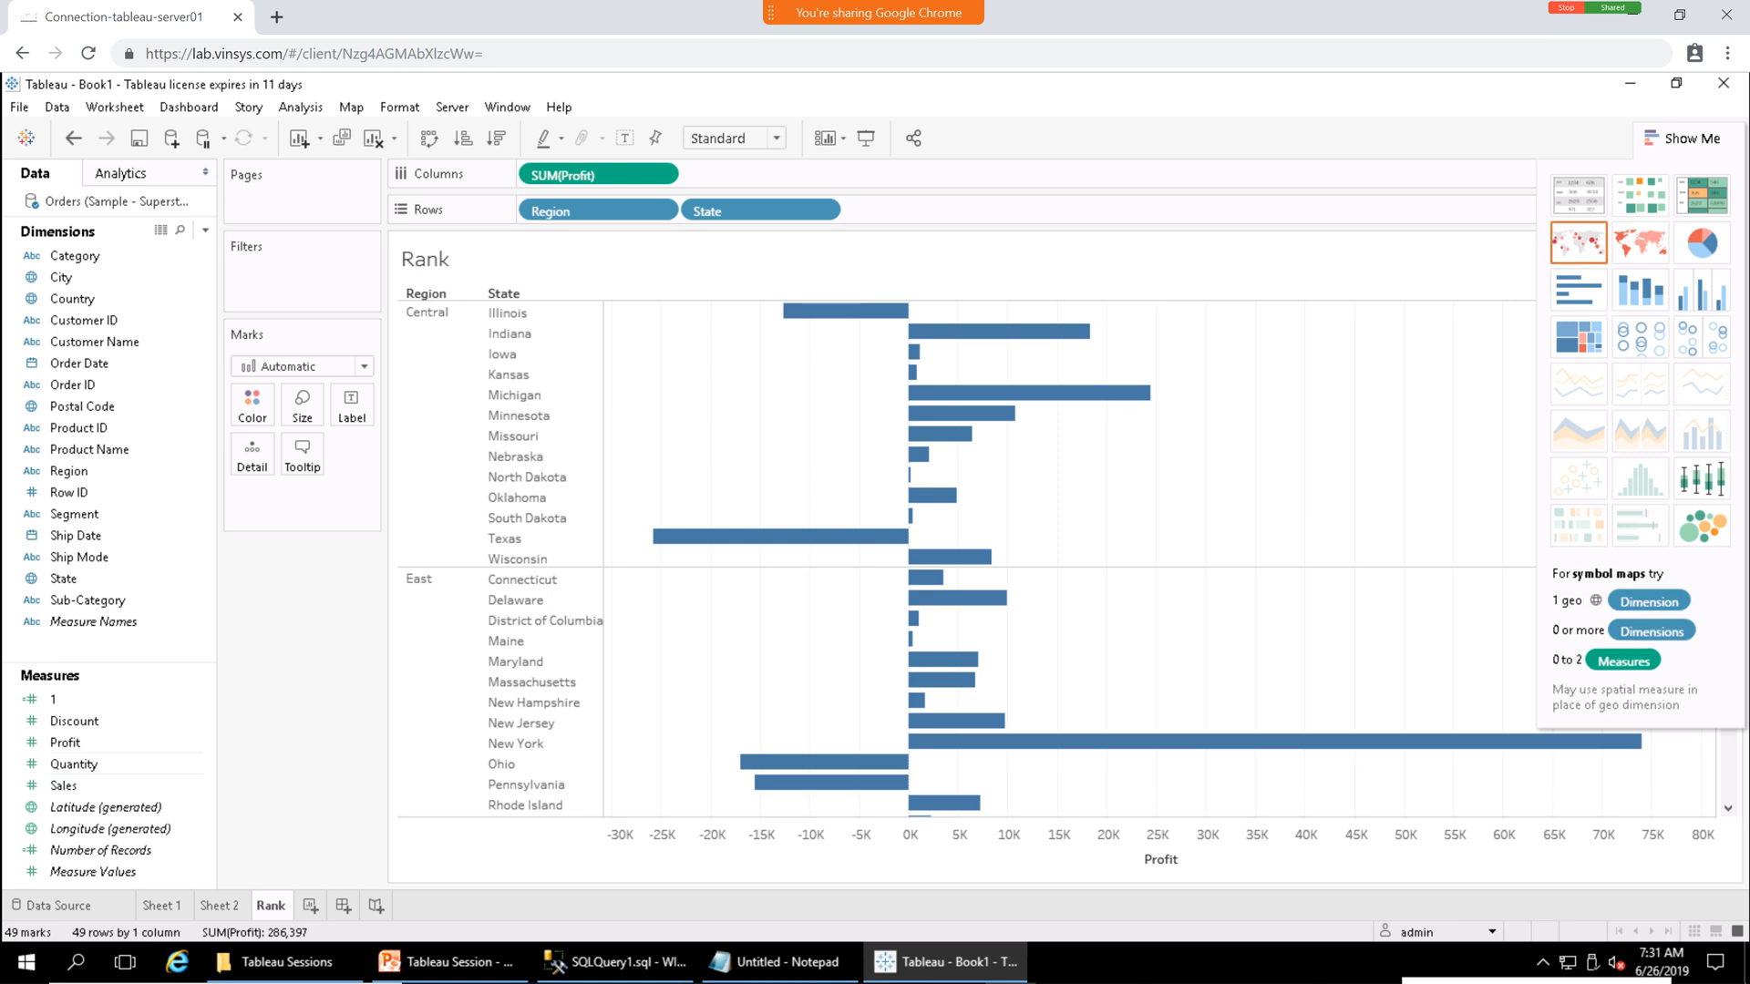
{"action": "left_click", "coordinate": [1681, 138]}
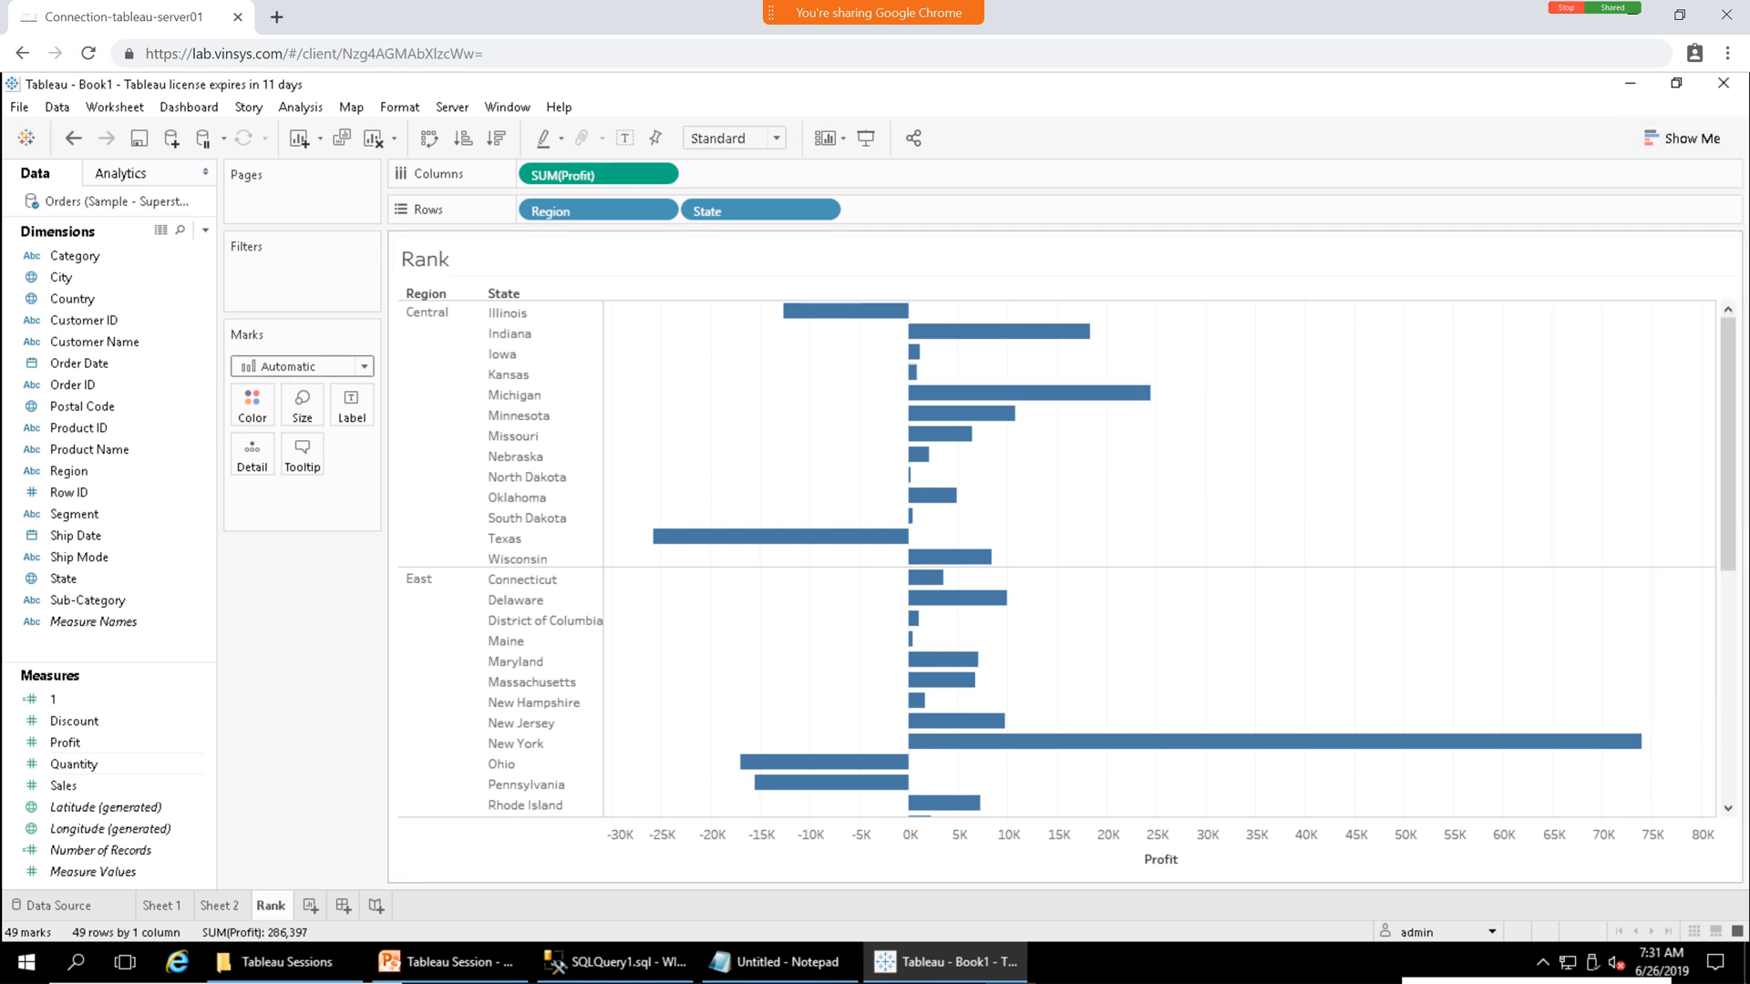
Sort the states by Profit in descending order and review the bars across all regions.
{"action": "left_click", "coordinate": [1188, 857]}
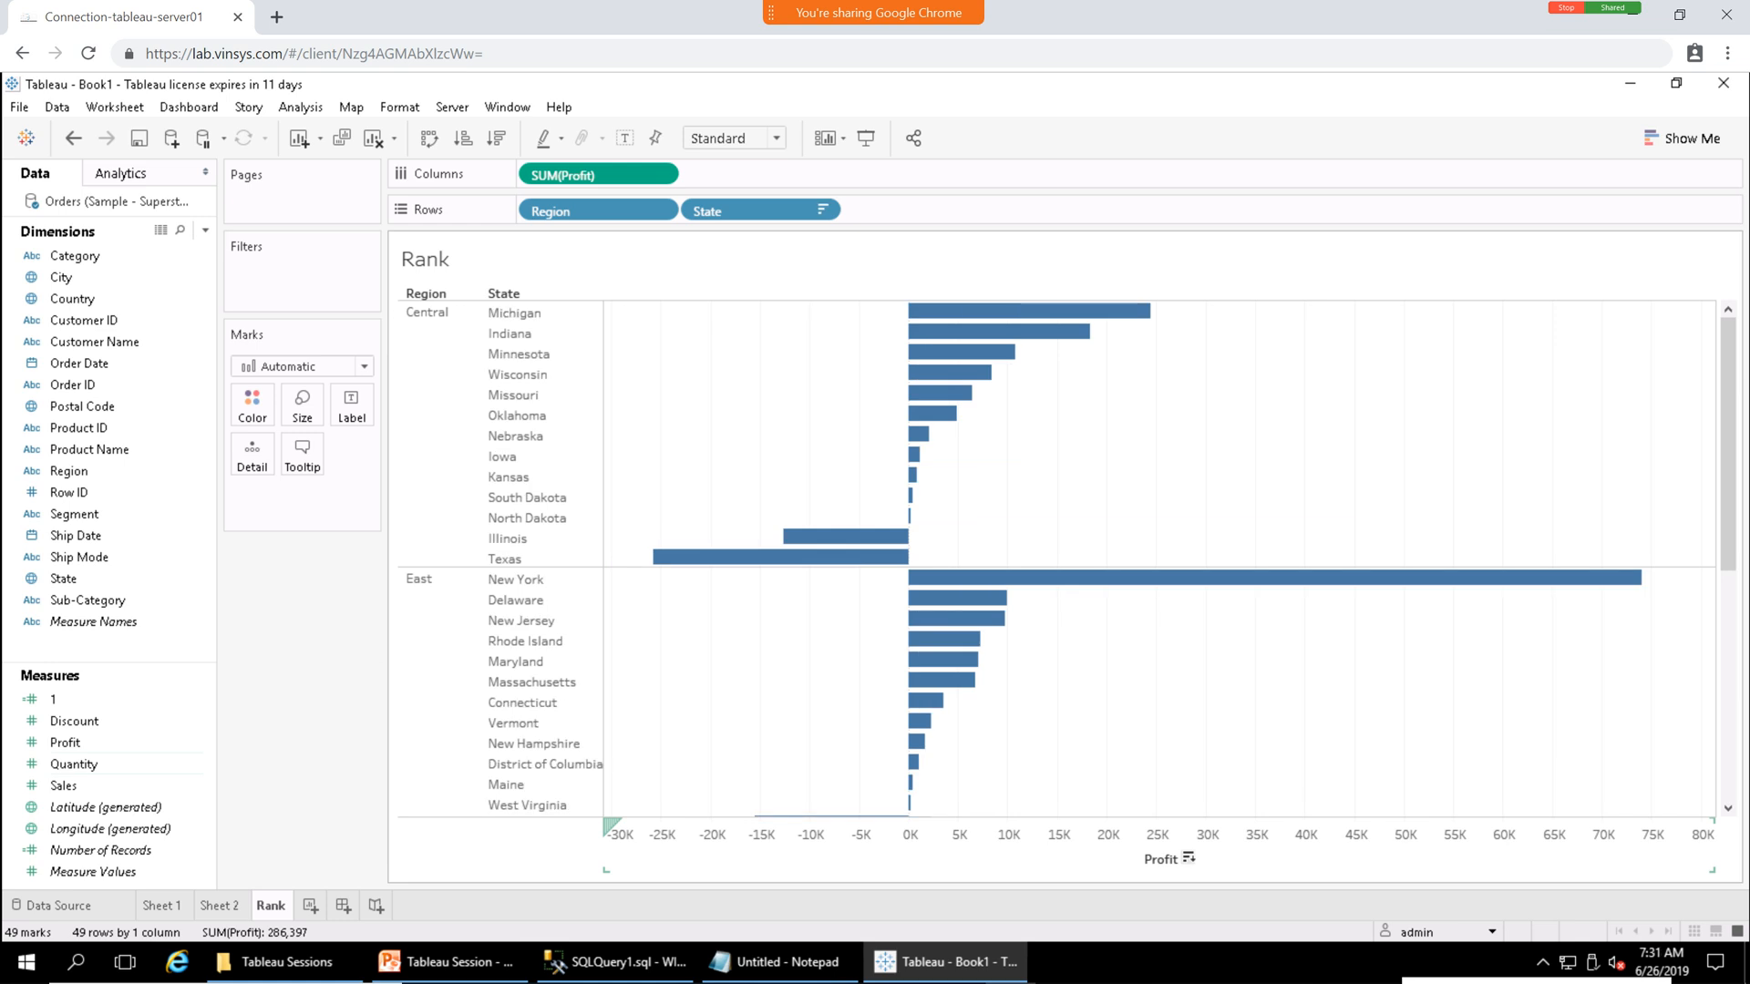
{"action": "left_click", "coordinate": [404, 312]}
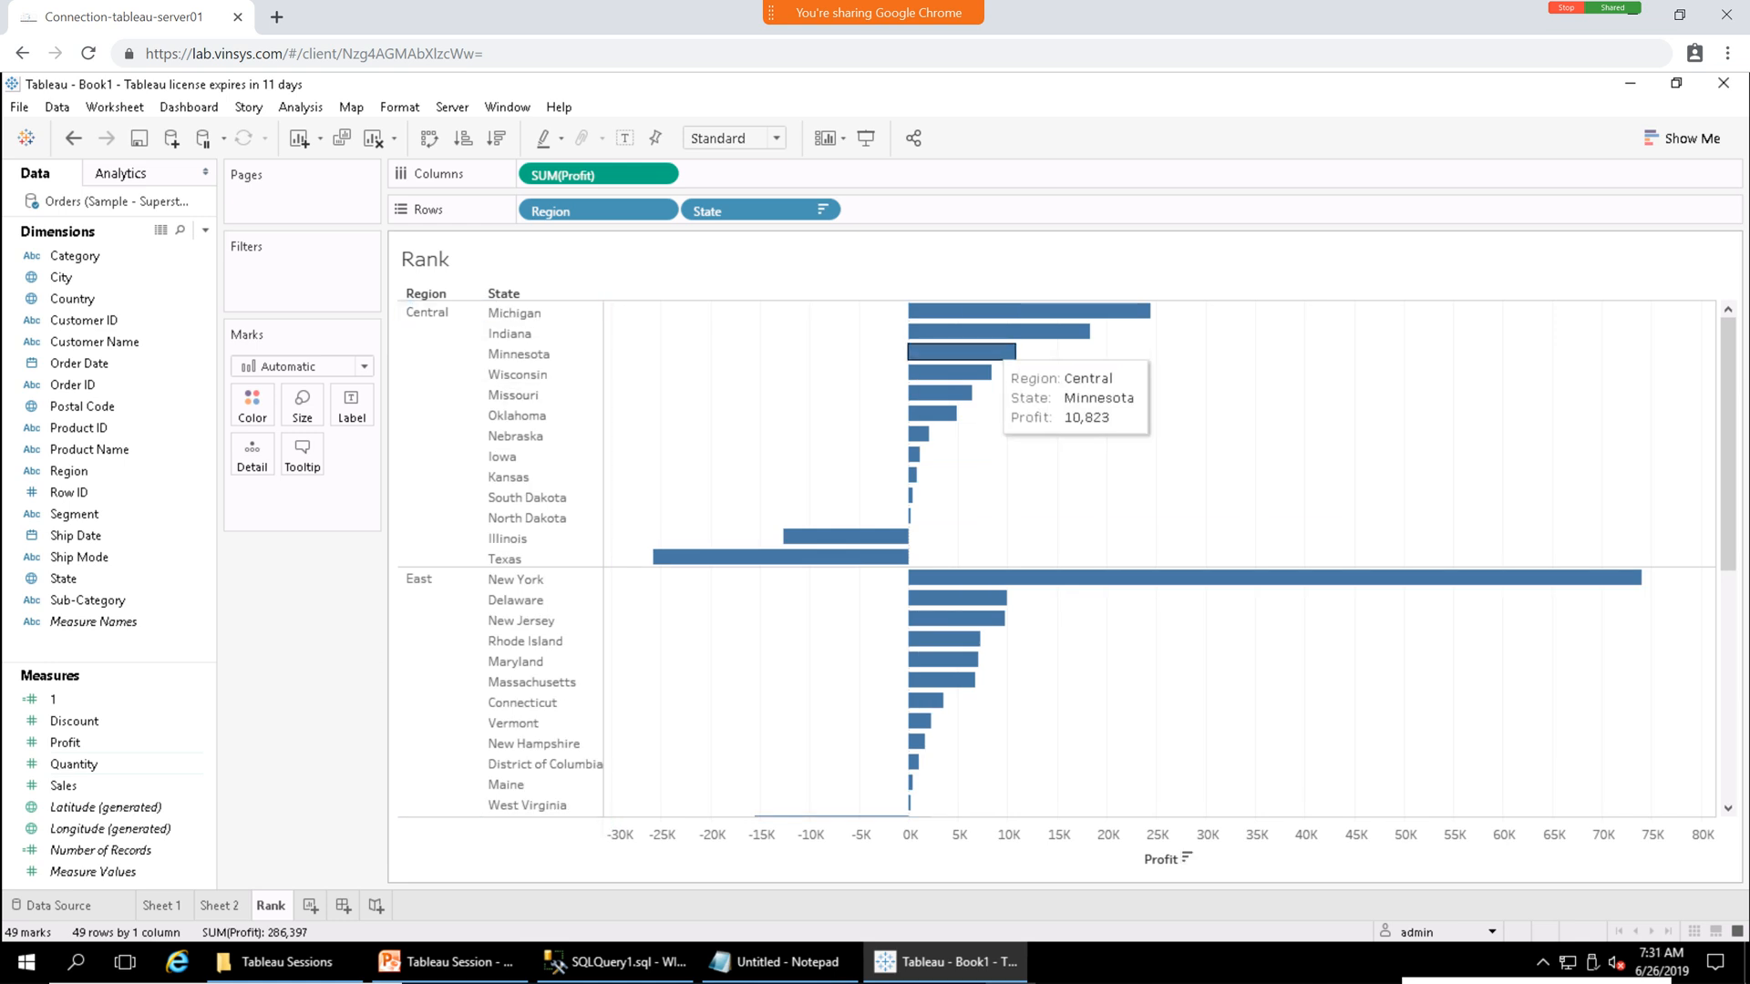
{"action": "scroll", "coordinate": [1057, 558], "scroll_direction": "down", "scroll_amount": 5}
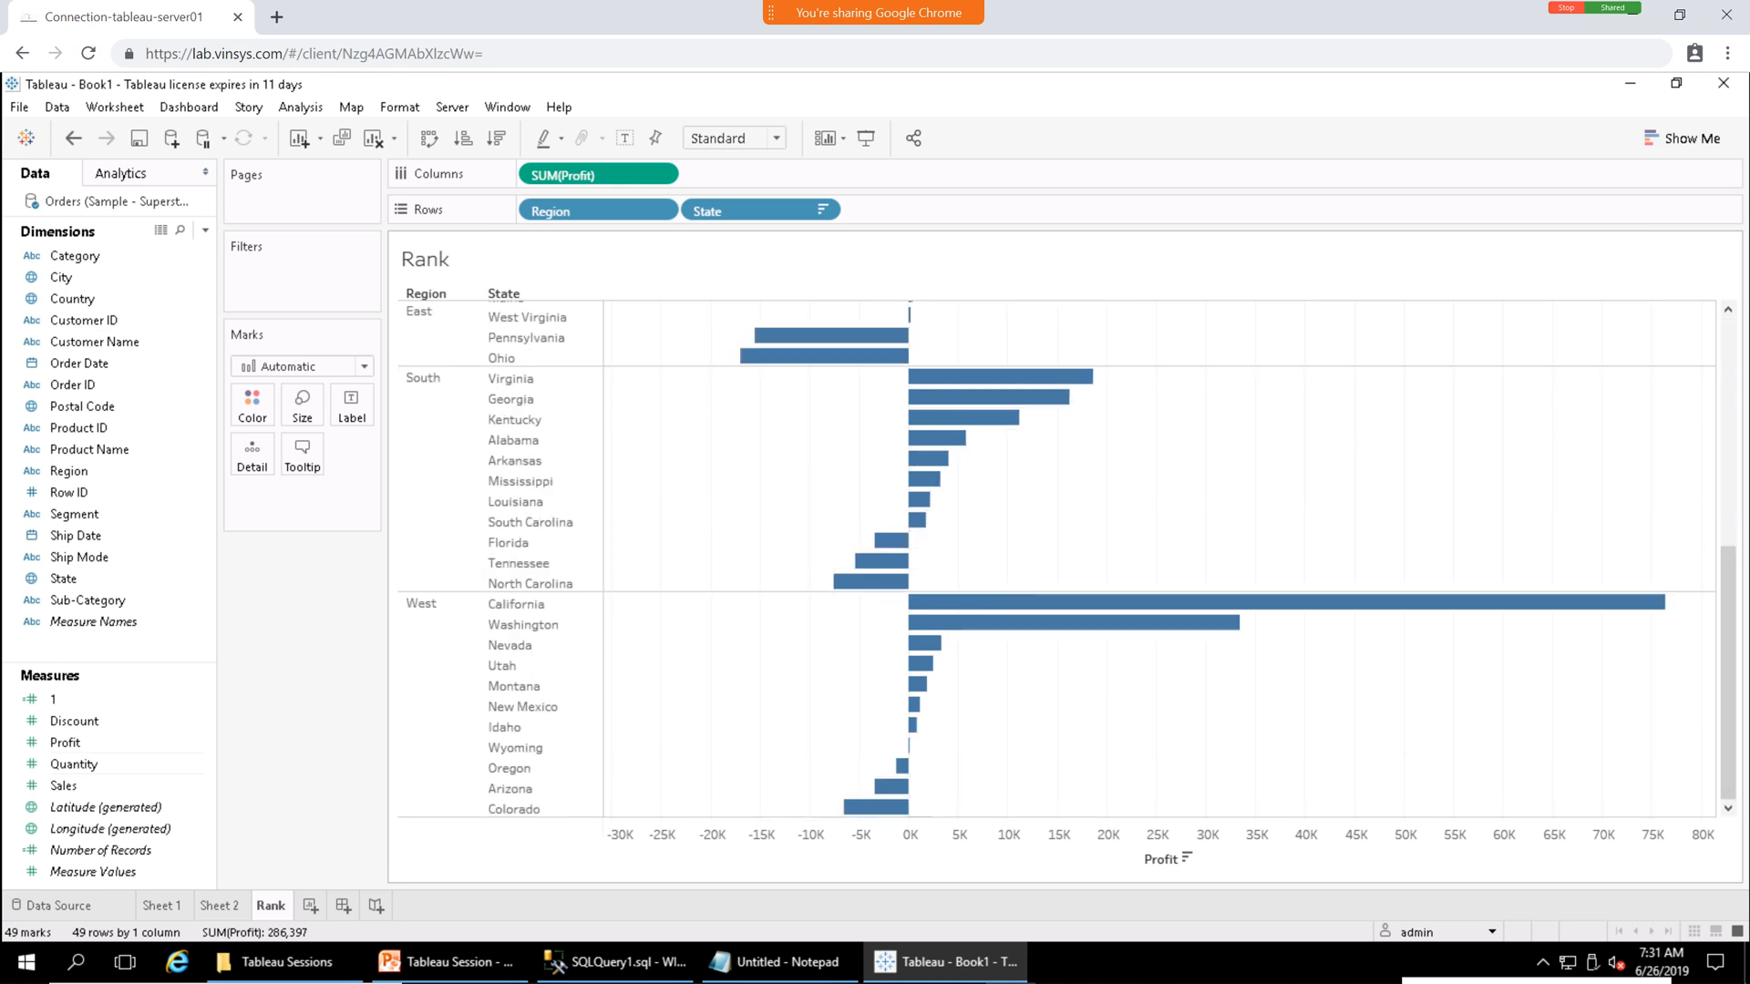
{"action": "scroll", "coordinate": [1057, 557], "scroll_direction": "up", "scroll_amount": 5}
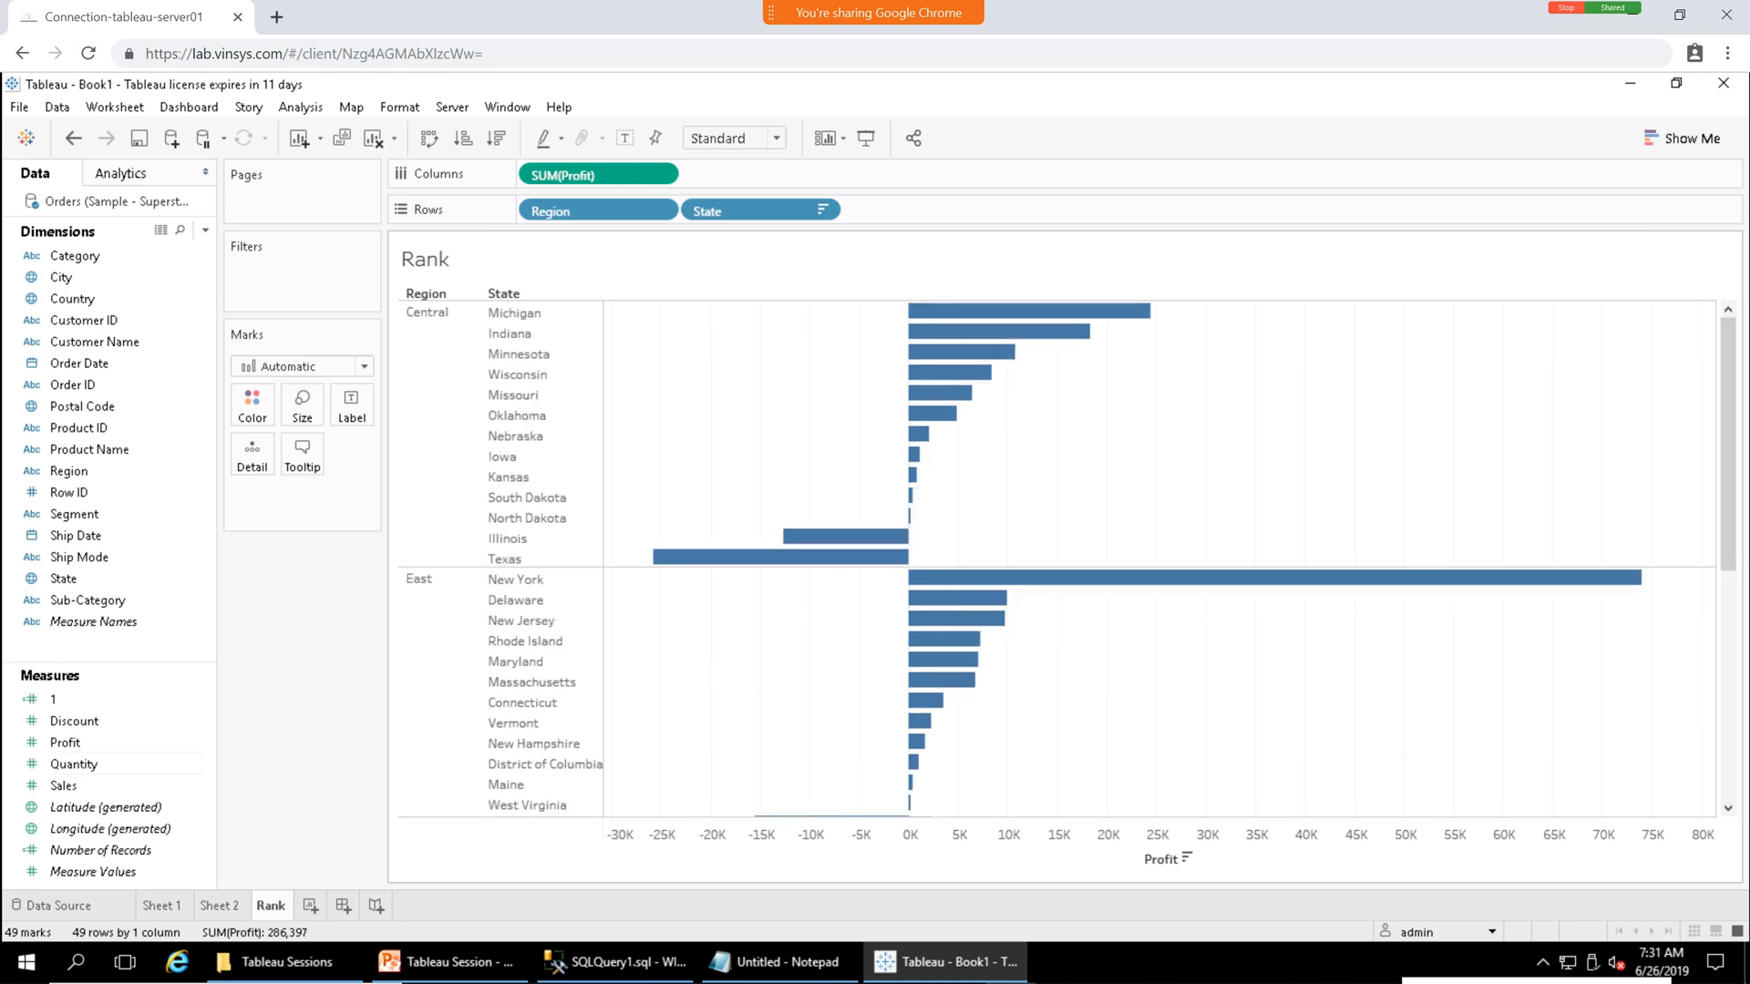
Filter State to the top 5 by the sum of Profit.
{"action": "left_click", "coordinate": [822, 209]}
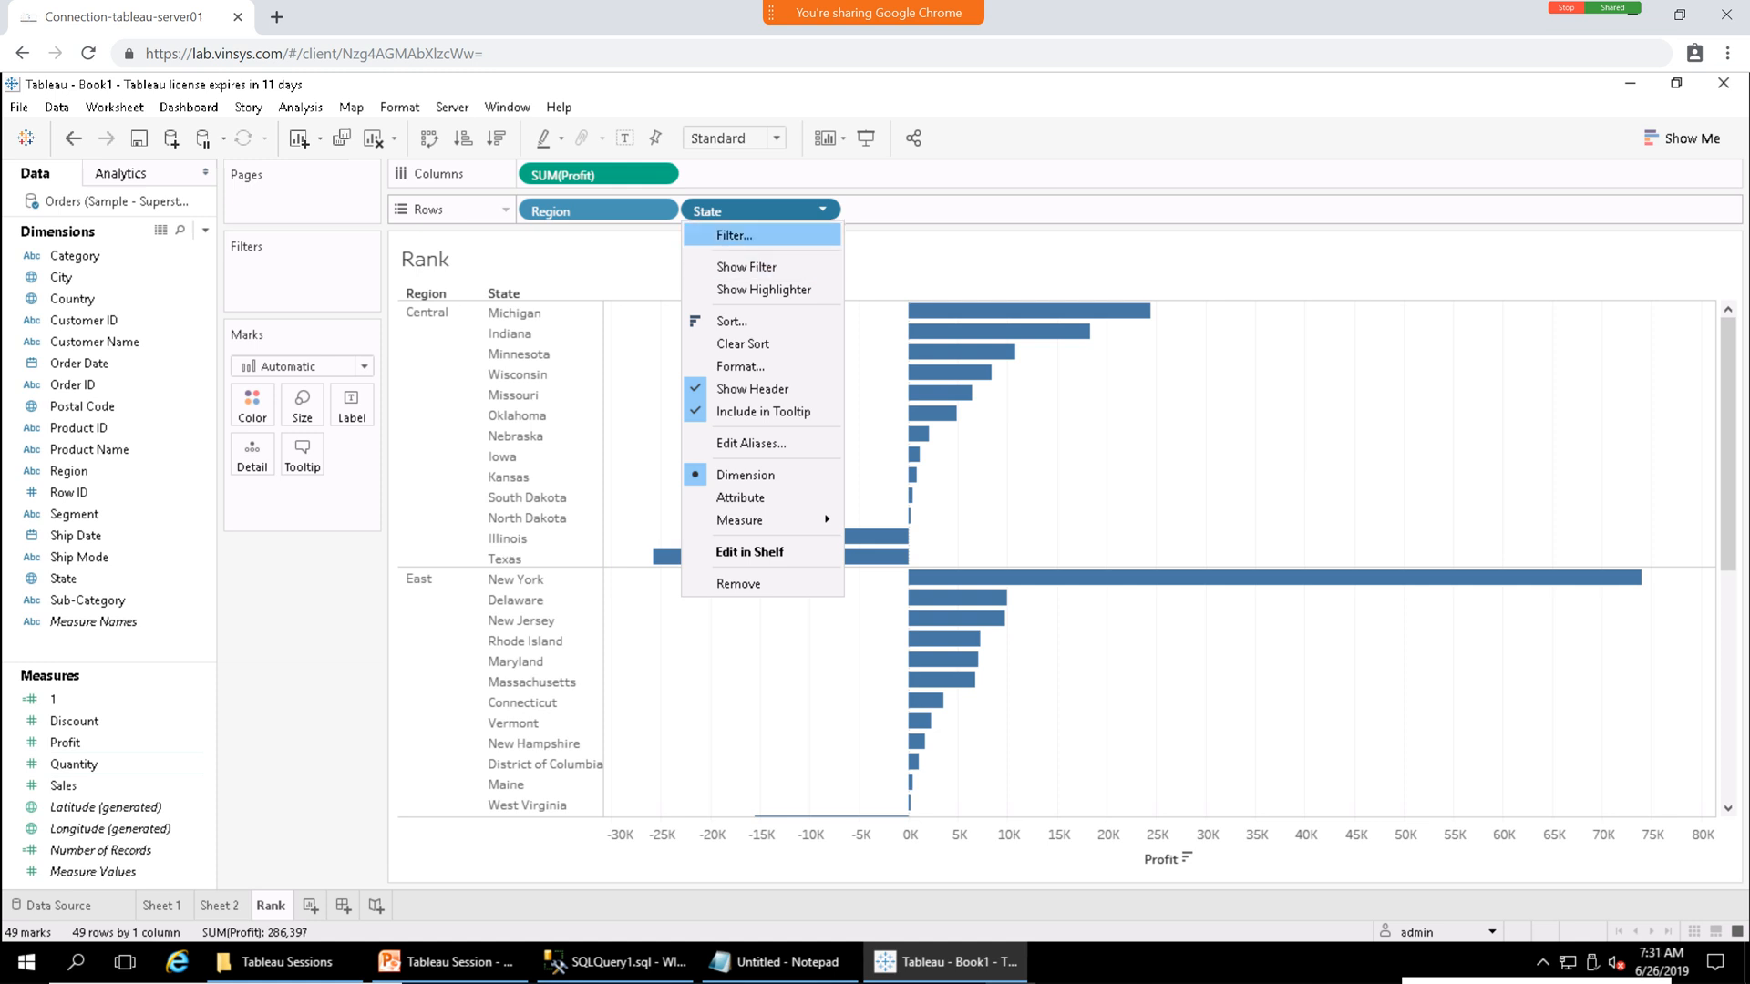
{"action": "left_click", "coordinate": [733, 235]}
{"action": "left_click", "coordinate": [877, 268]}
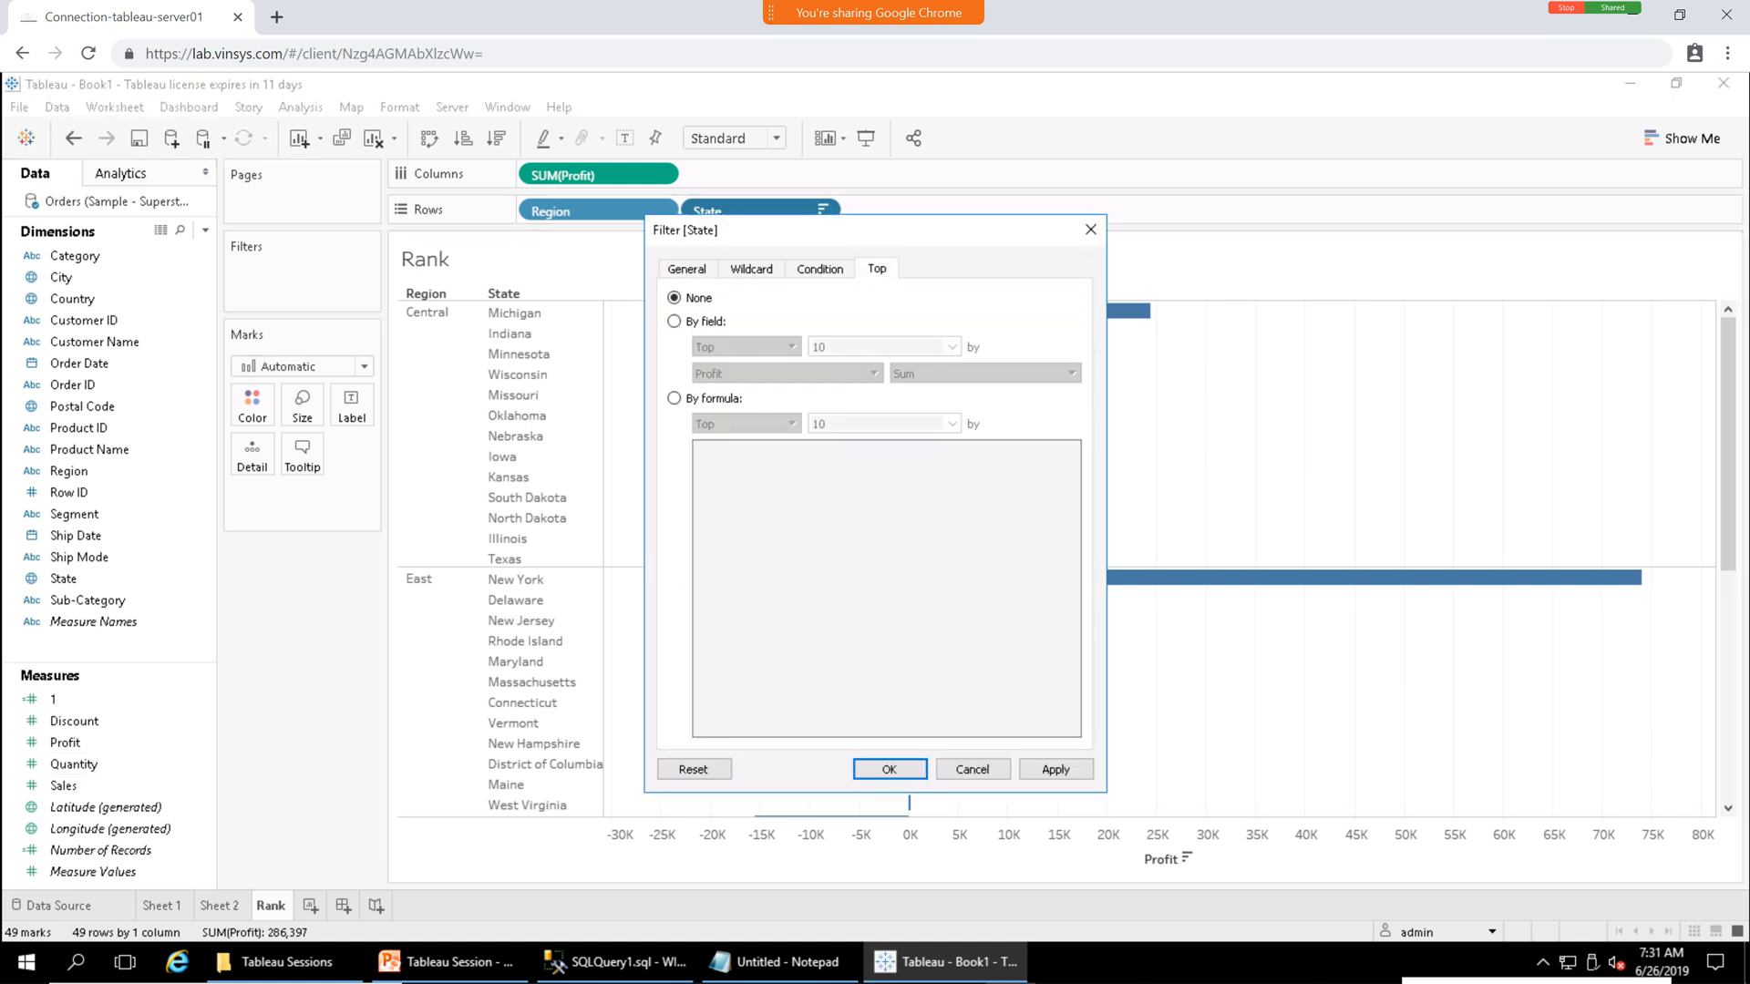
{"action": "left_click", "coordinate": [674, 322]}
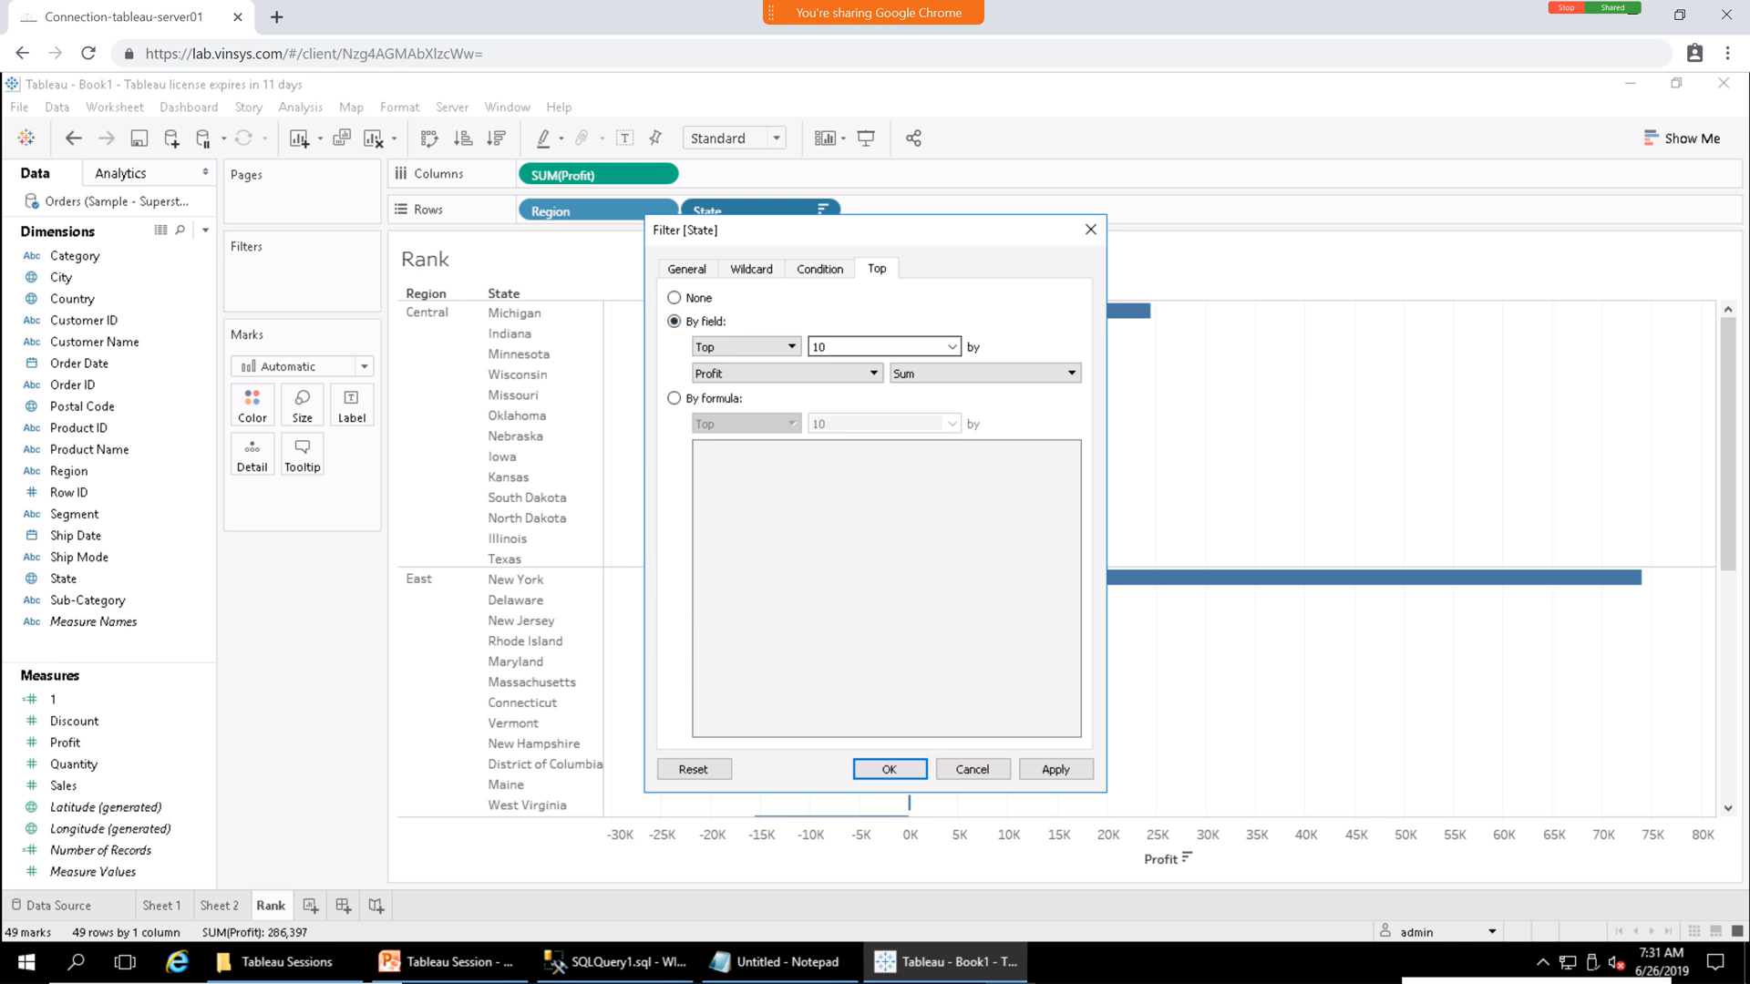
{"action": "key", "text": "BackSpace"}
{"action": "key", "text": "BackSpace"}
{"action": "type", "text": "5"}
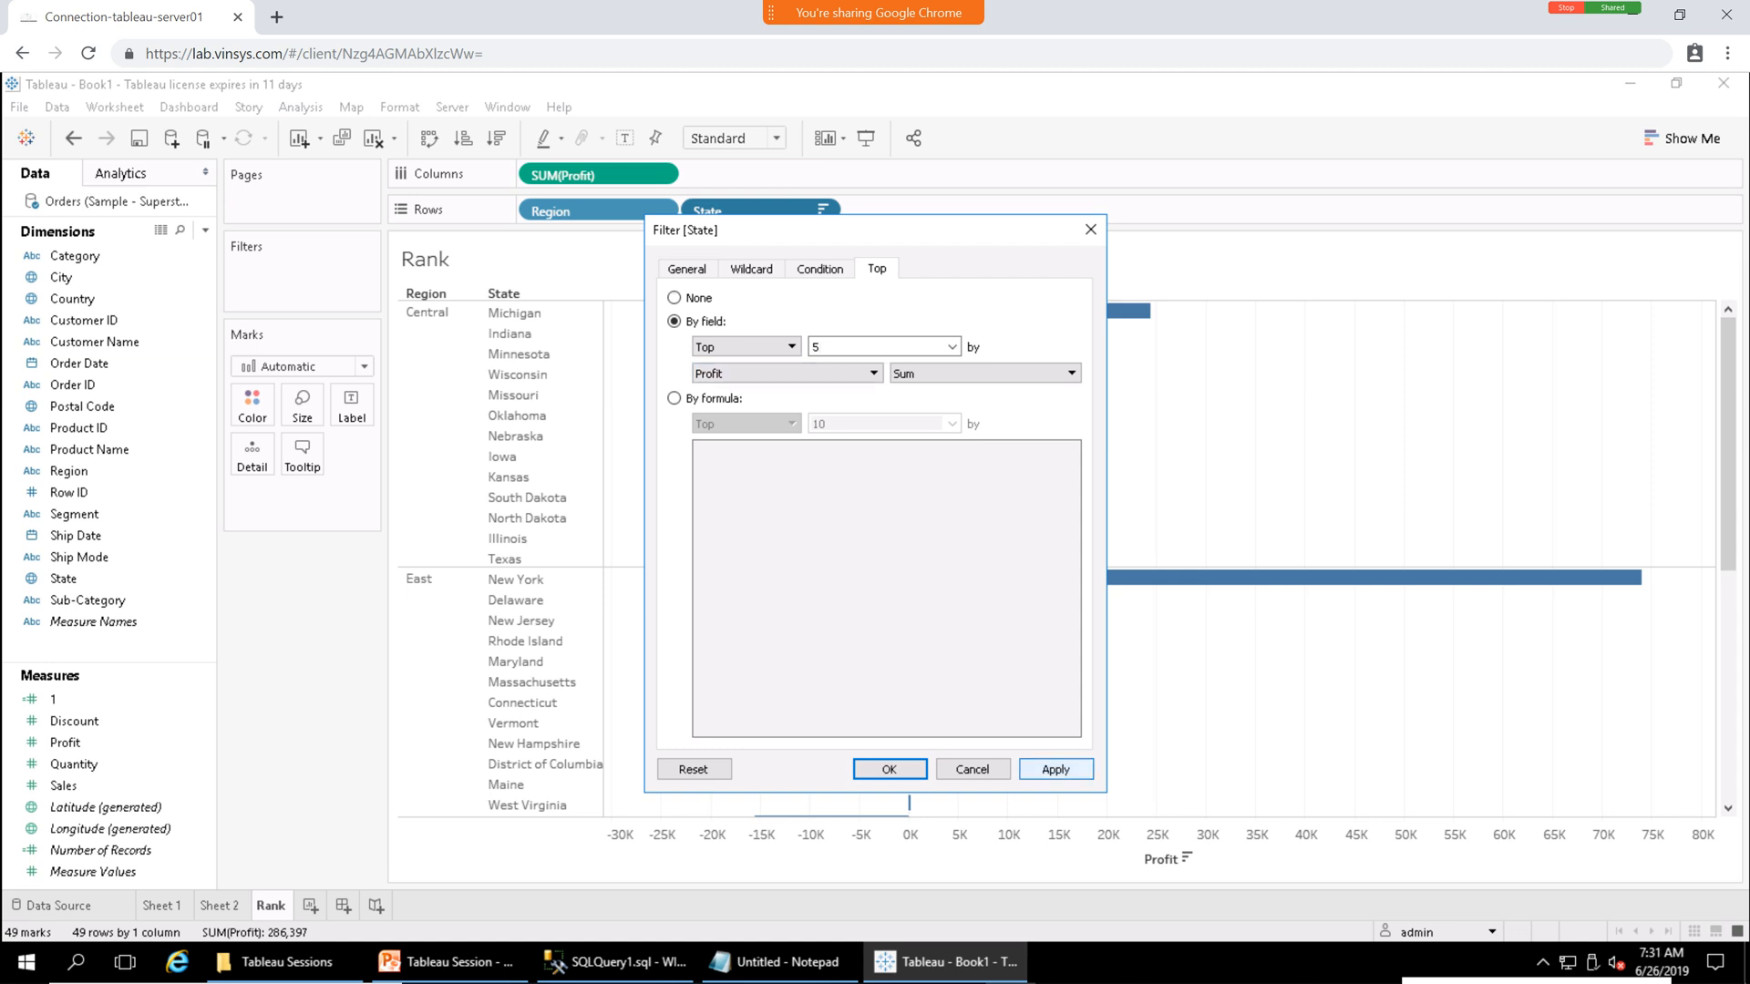
{"action": "left_click", "coordinate": [1055, 769]}
{"action": "left_click", "coordinate": [889, 769]}
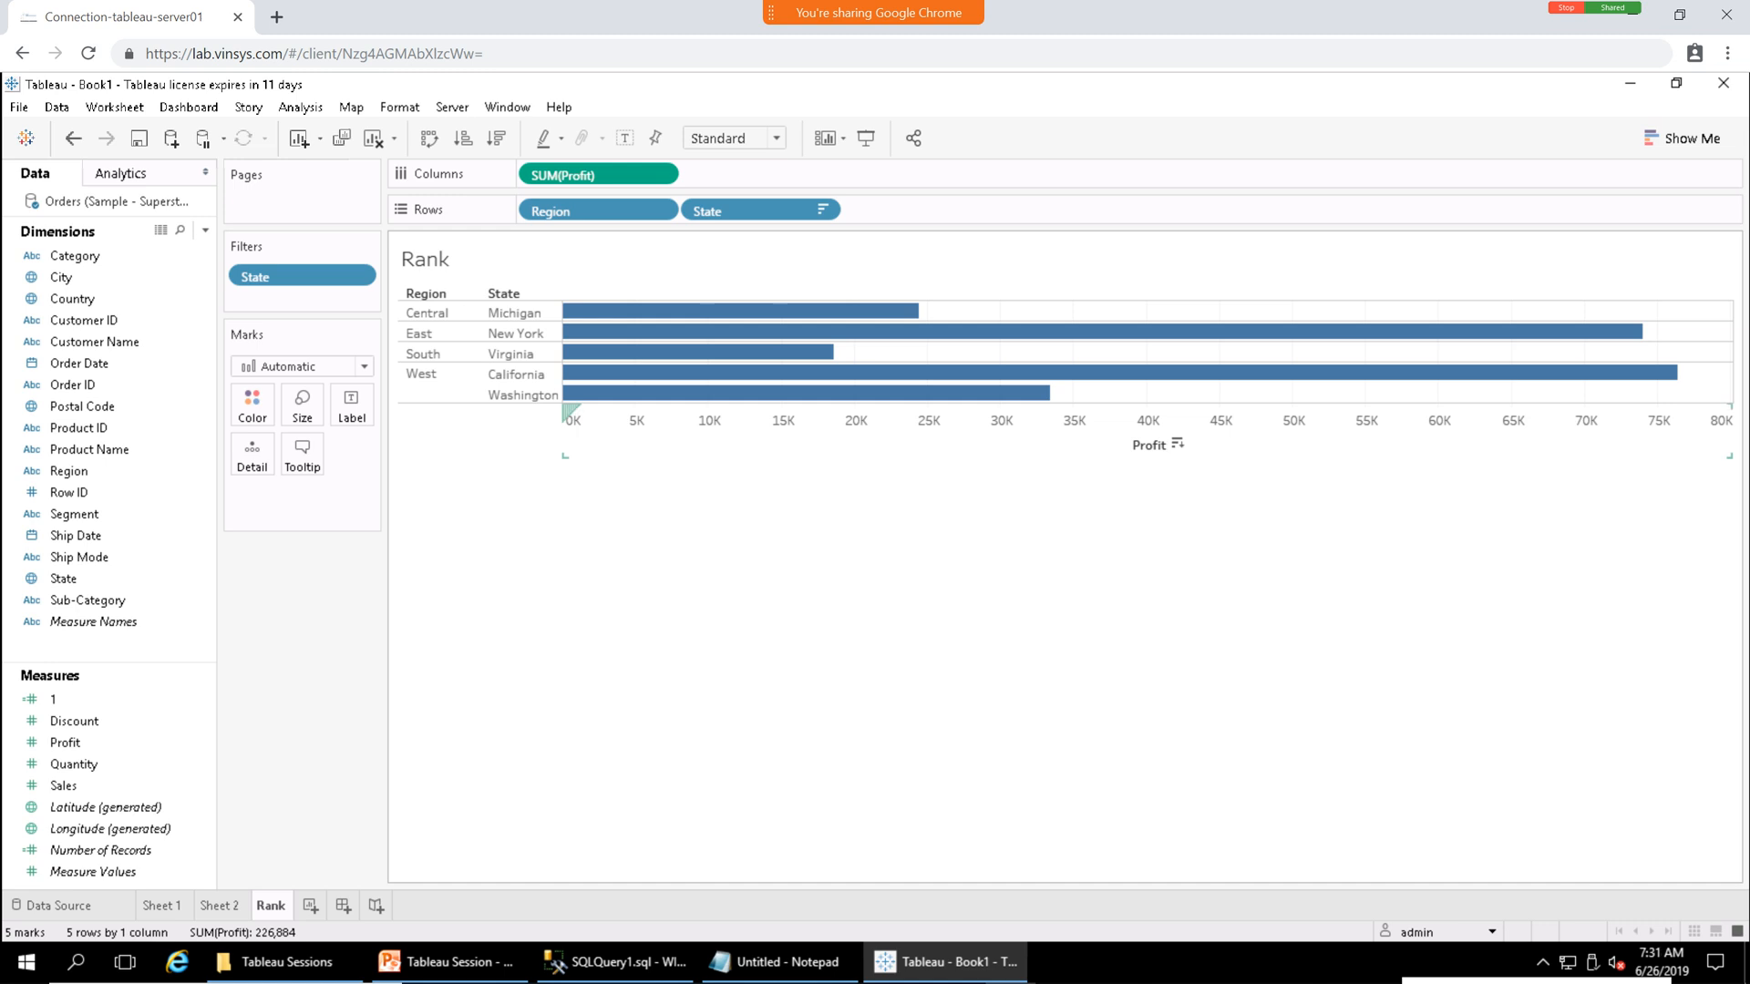
Replace Region with Category ahead of State in the chart's rows.
{"action": "left_click", "coordinate": [660, 209]}
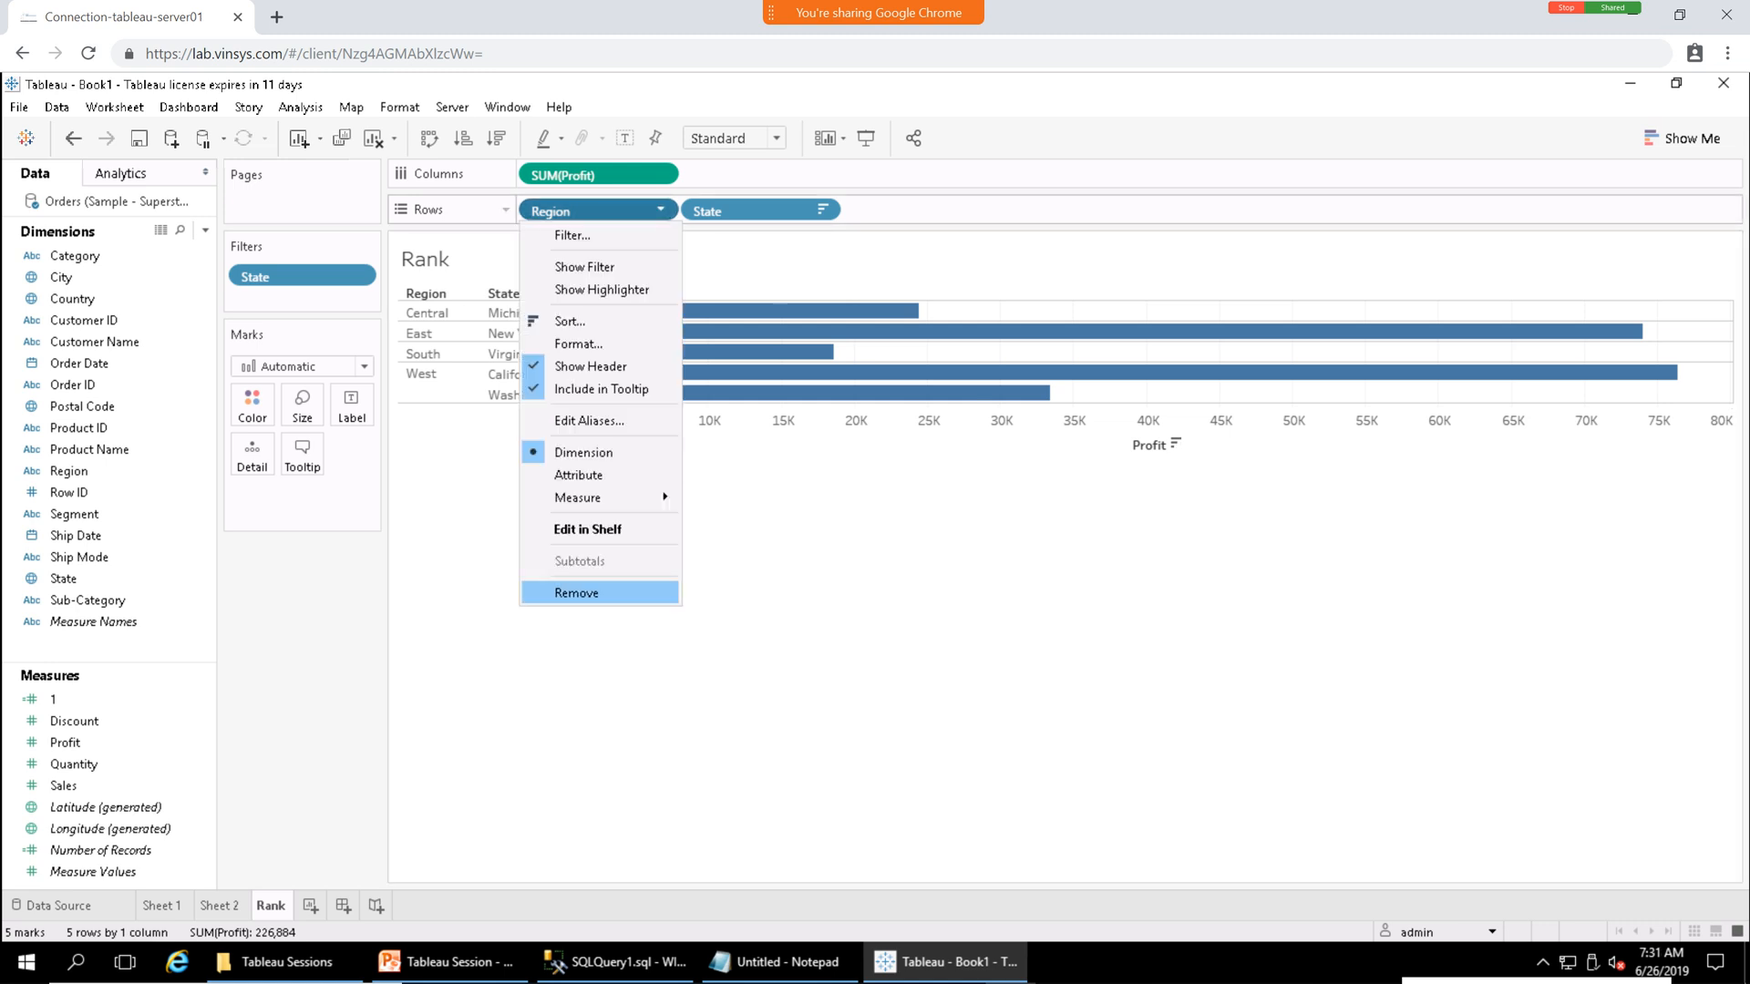
{"action": "left_click", "coordinate": [576, 592]}
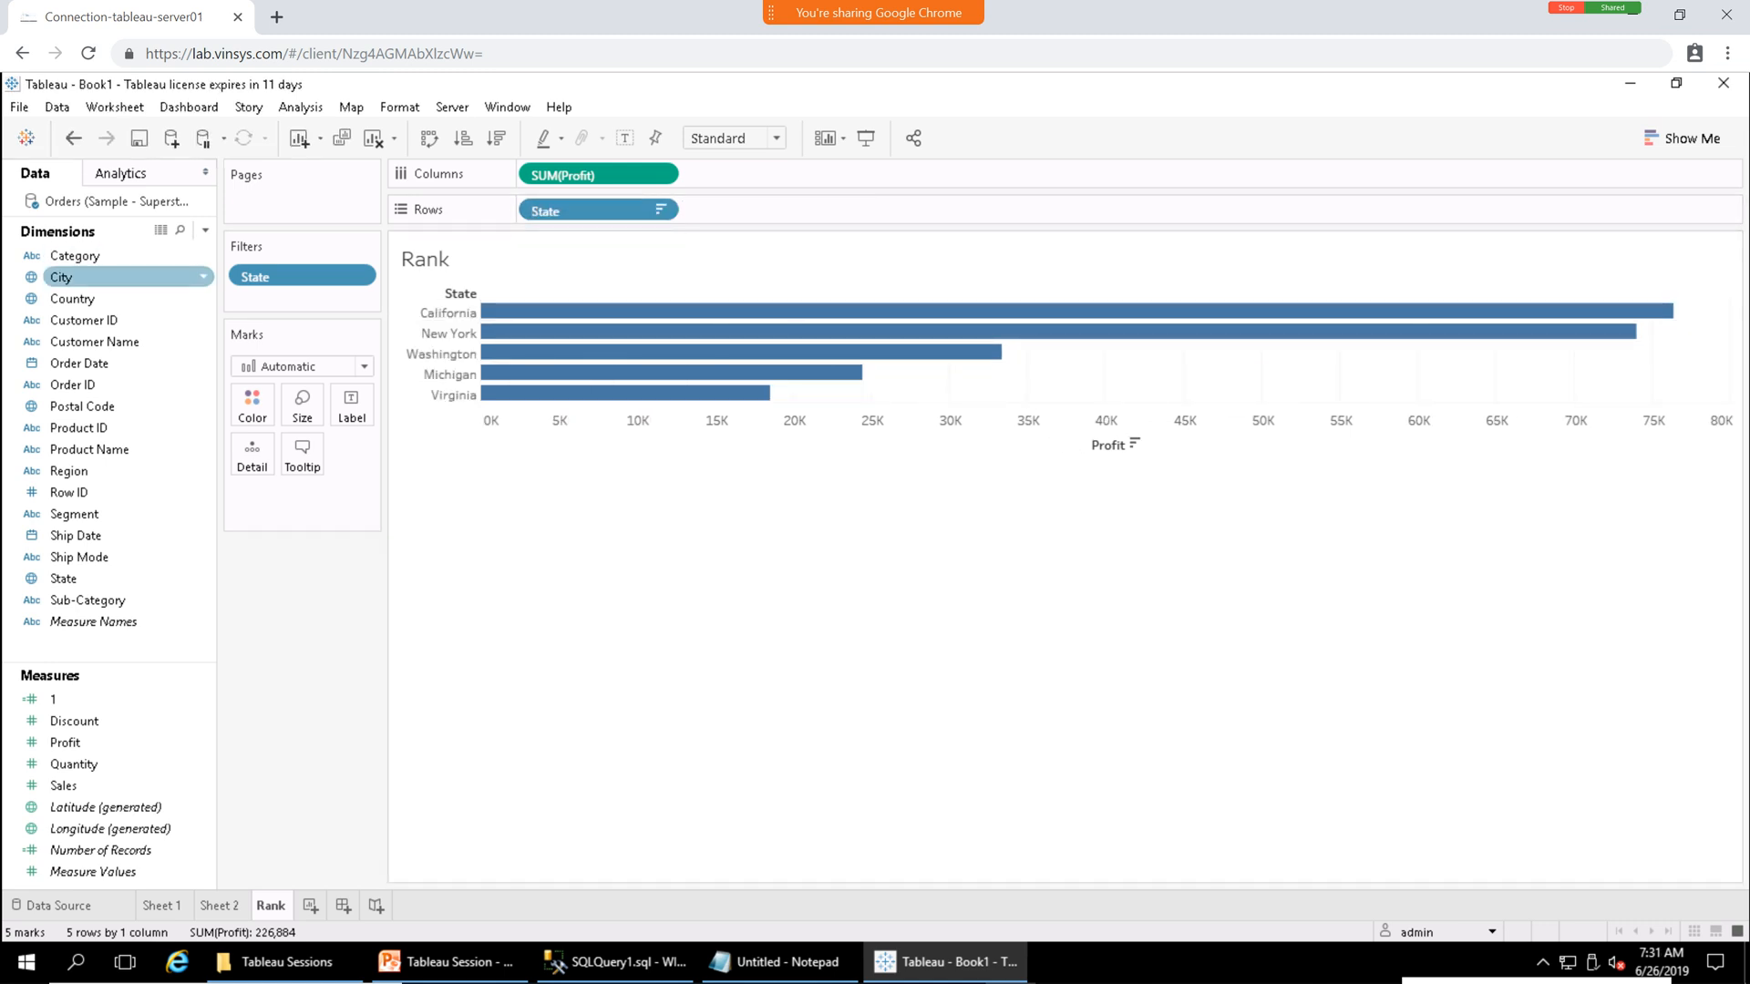
{"action": "left_click_drag", "start_coordinate": [73, 277], "coordinate": [81, 258]}
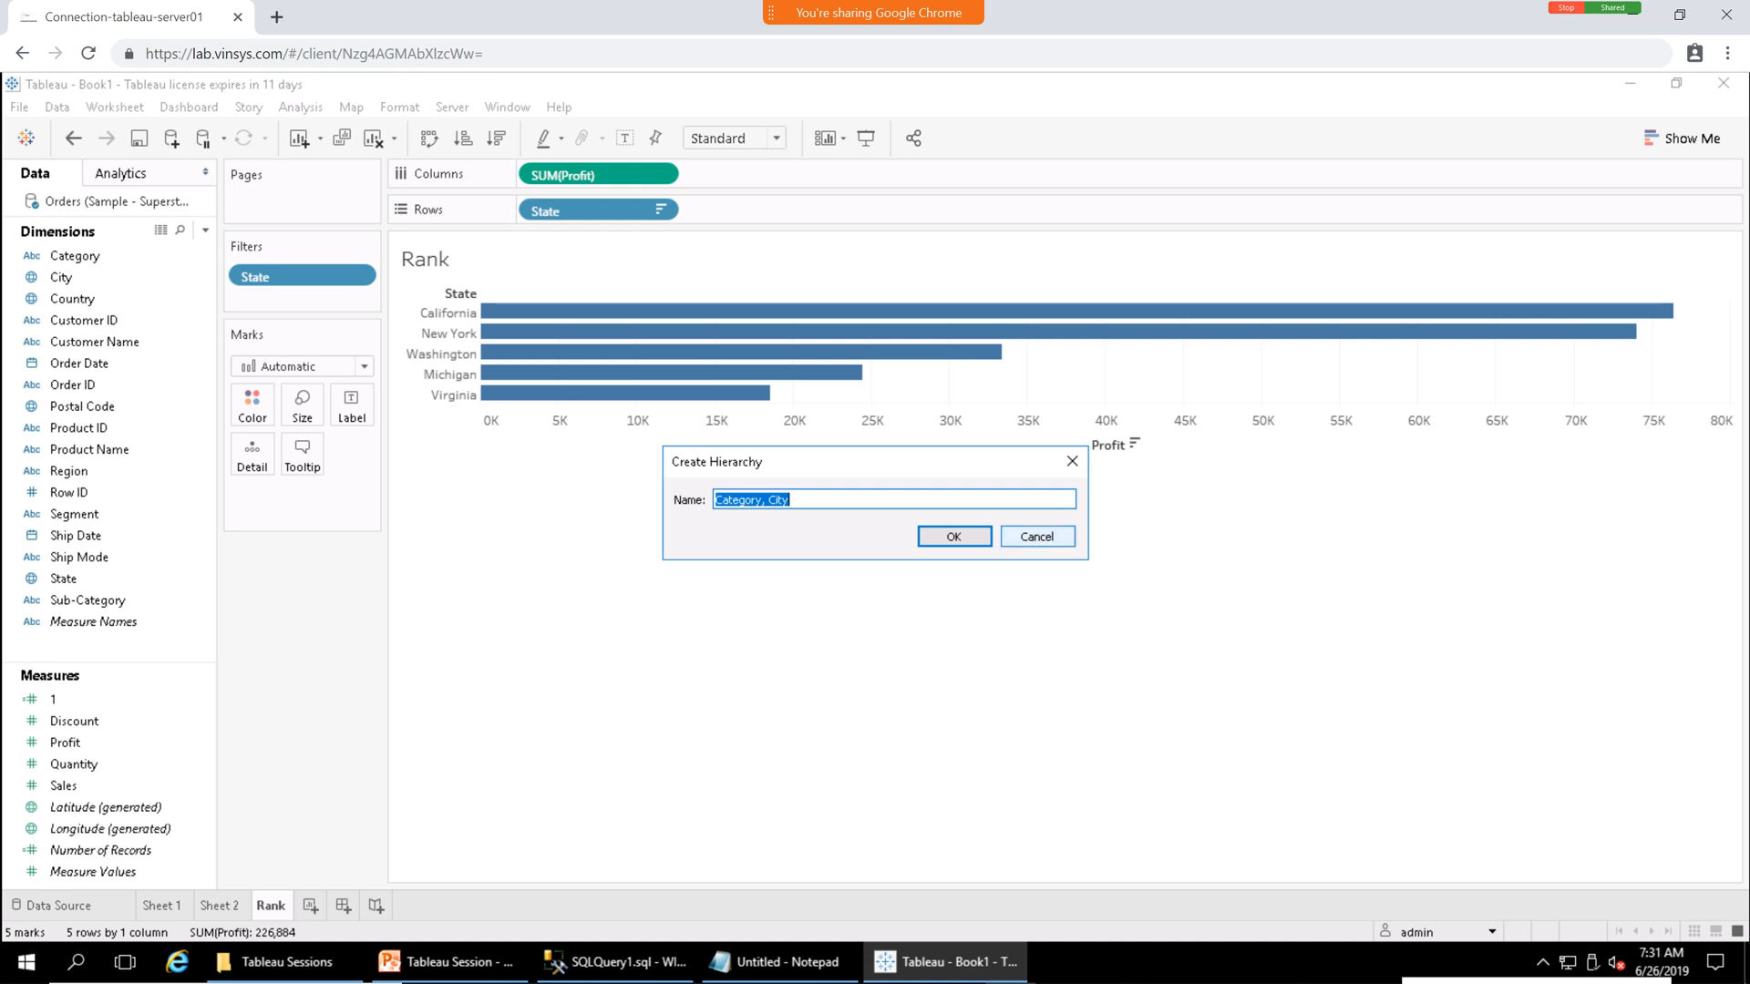
{"action": "left_click", "coordinate": [1037, 536]}
{"action": "left_click_drag", "start_coordinate": [82, 255], "coordinate": [556, 210]}
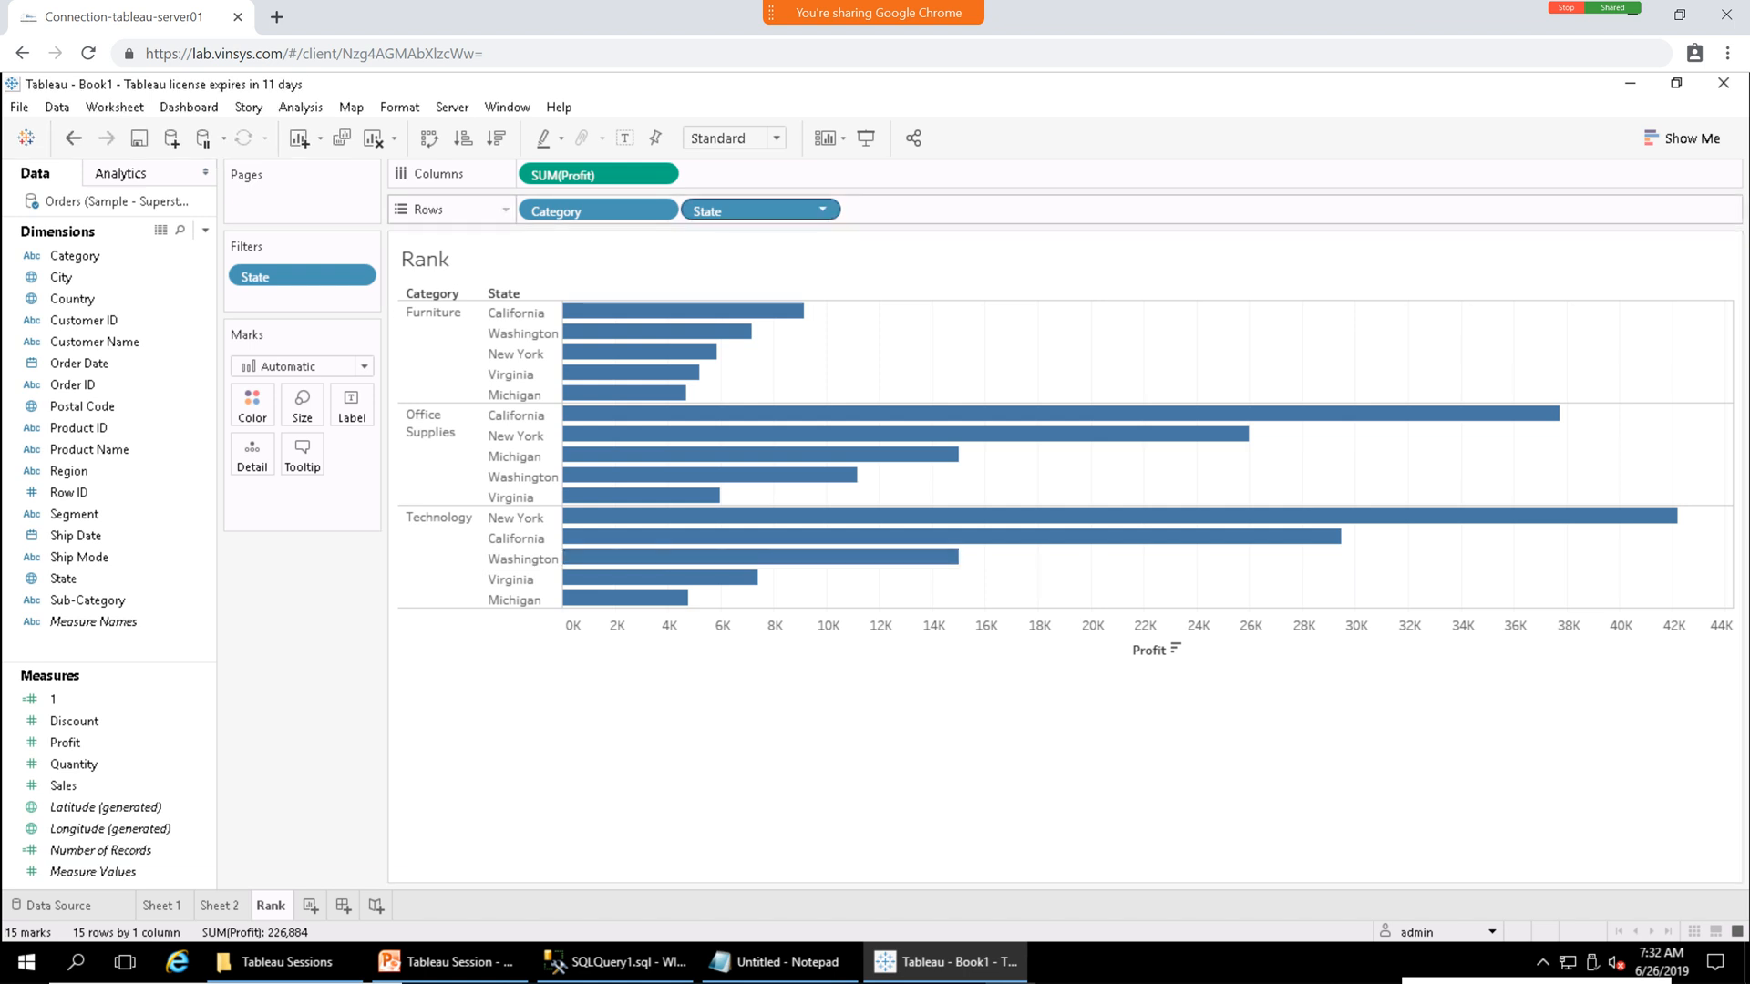
Change the State filter to the bottom 5 by the sum of Profit and apply it.
{"action": "left_click", "coordinate": [822, 209]}
{"action": "left_click", "coordinate": [746, 234]}
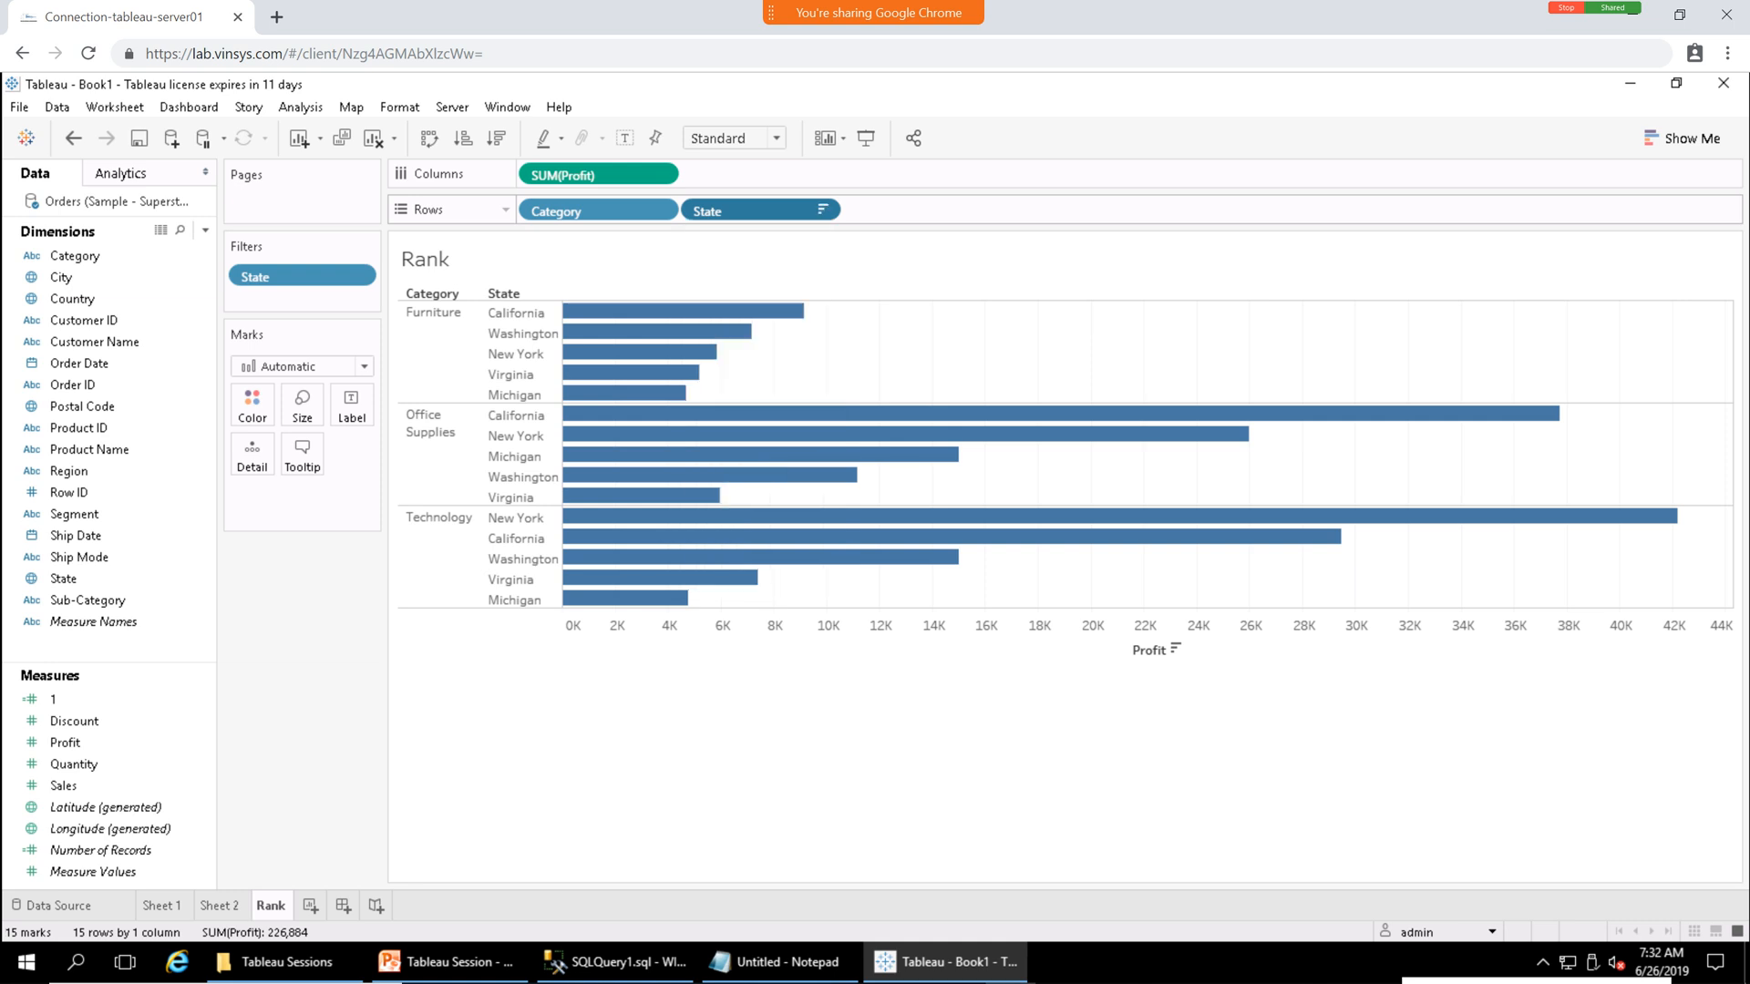
{"action": "left_click", "coordinate": [745, 342]}
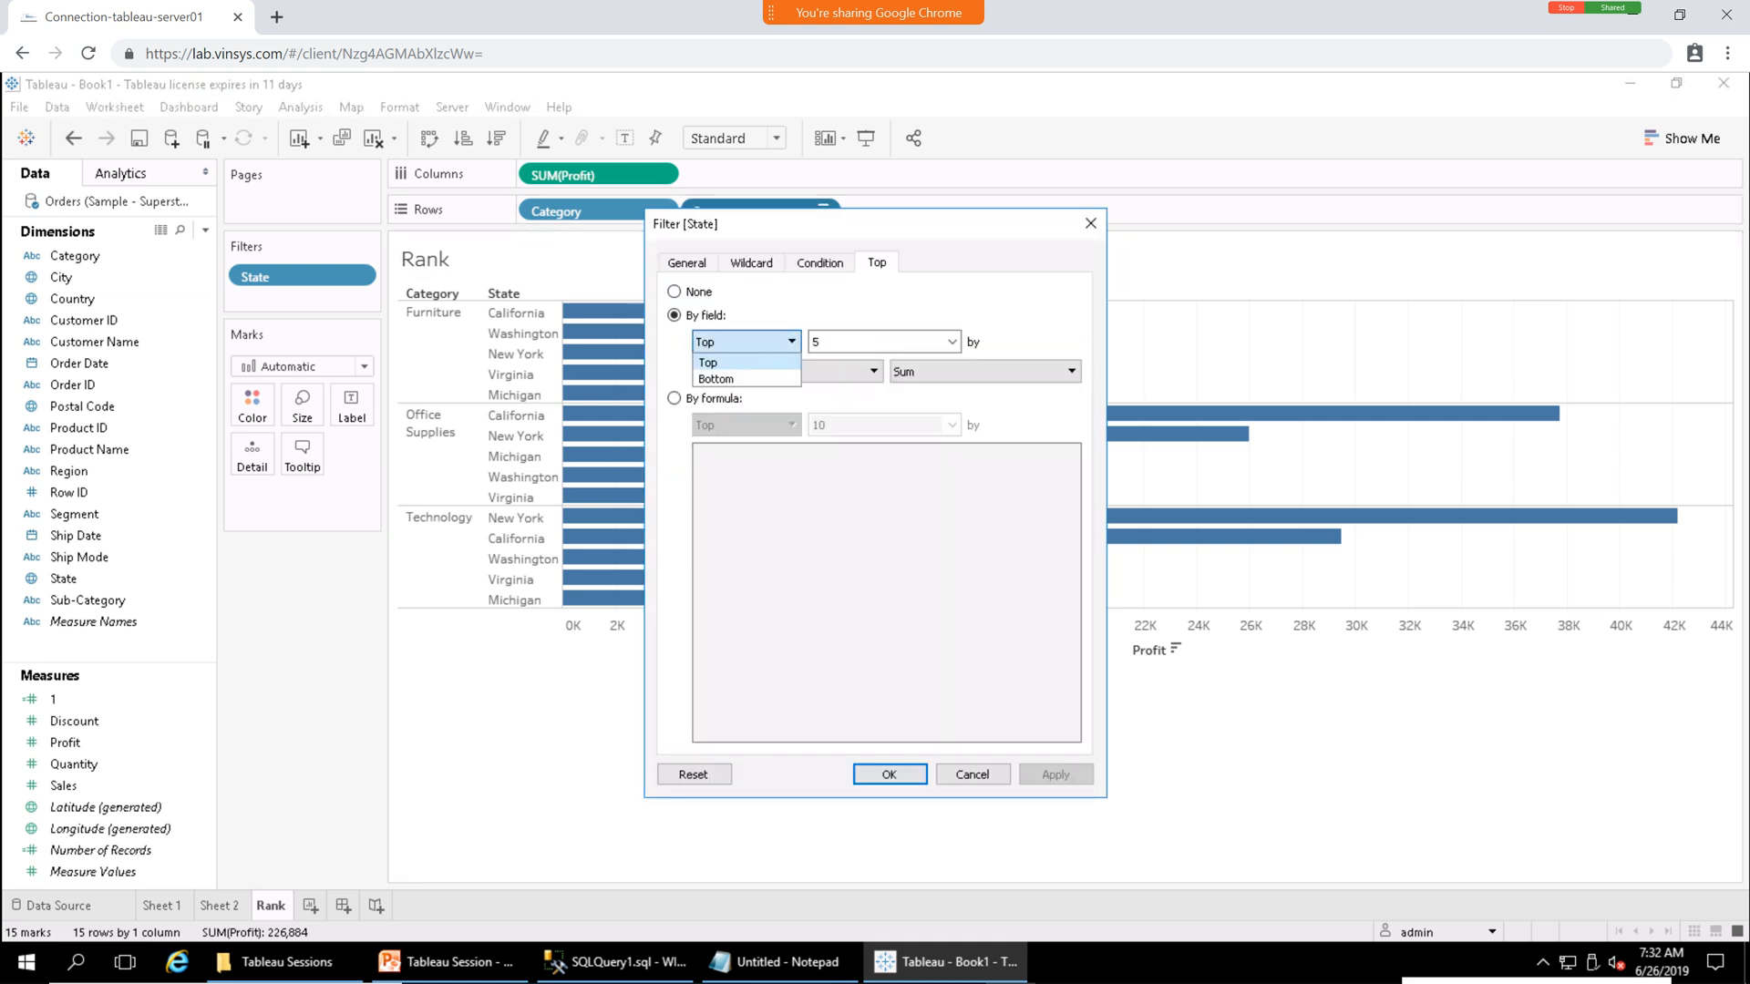
{"action": "left_click", "coordinate": [720, 374]}
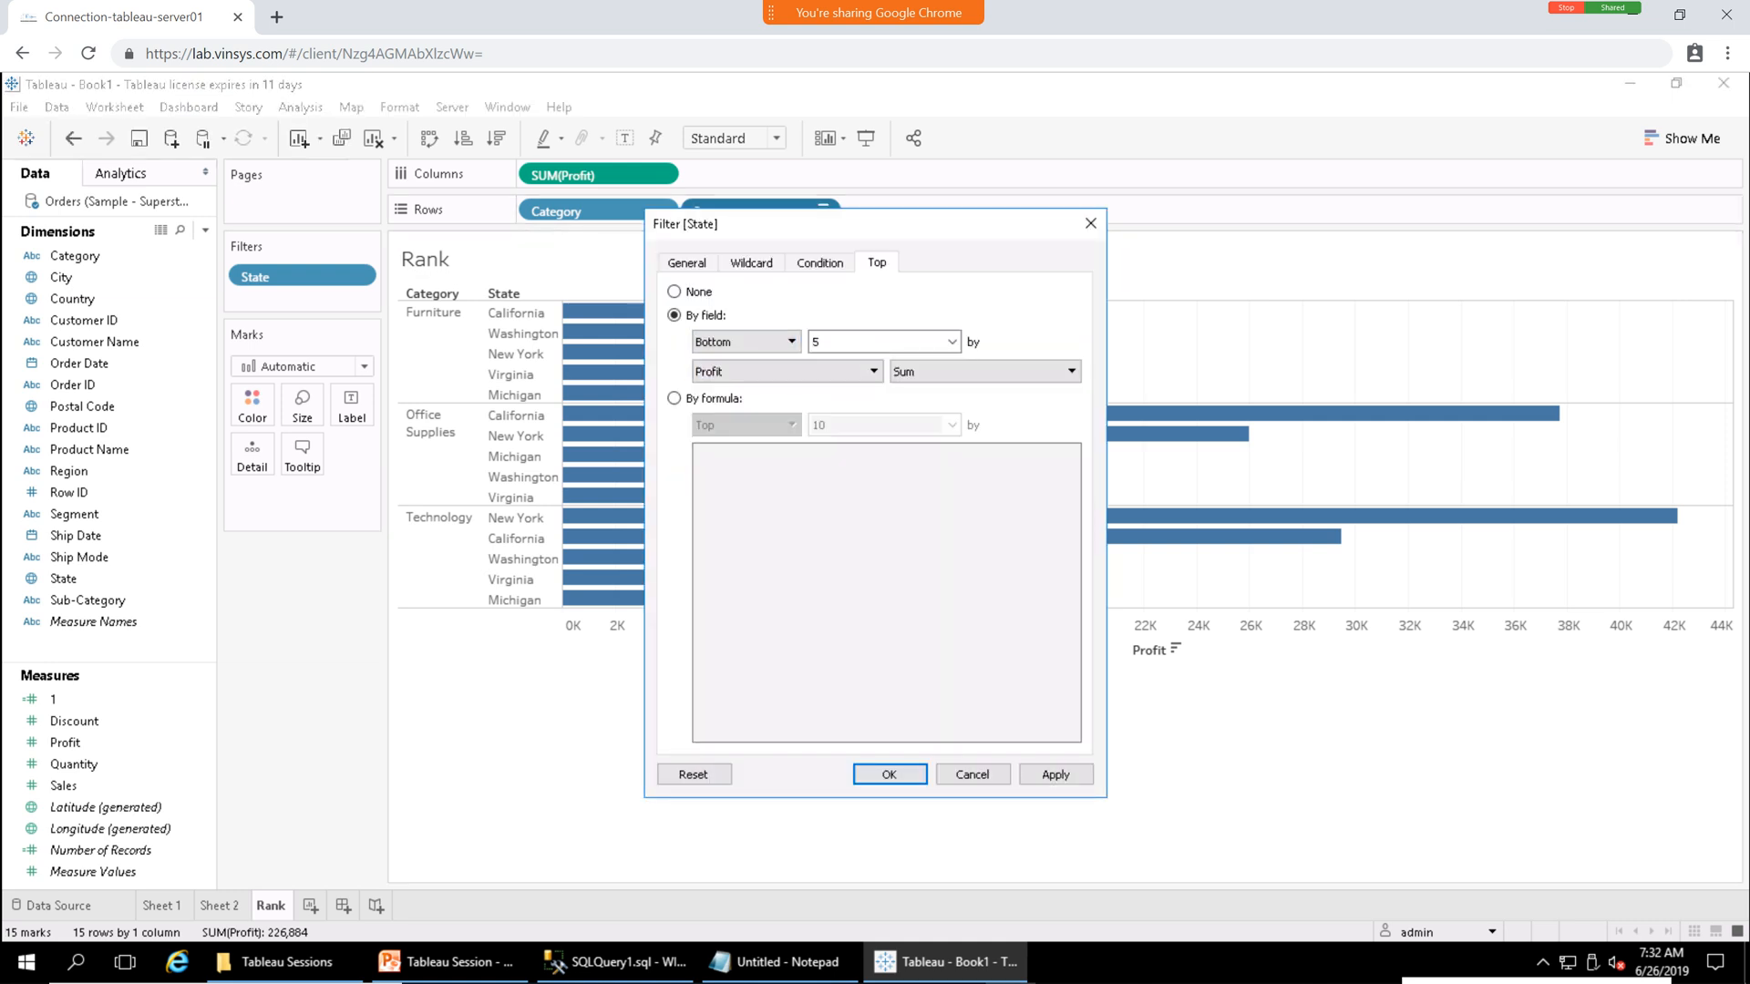
{"action": "left_click", "coordinate": [1055, 773]}
{"action": "left_click", "coordinate": [889, 773]}
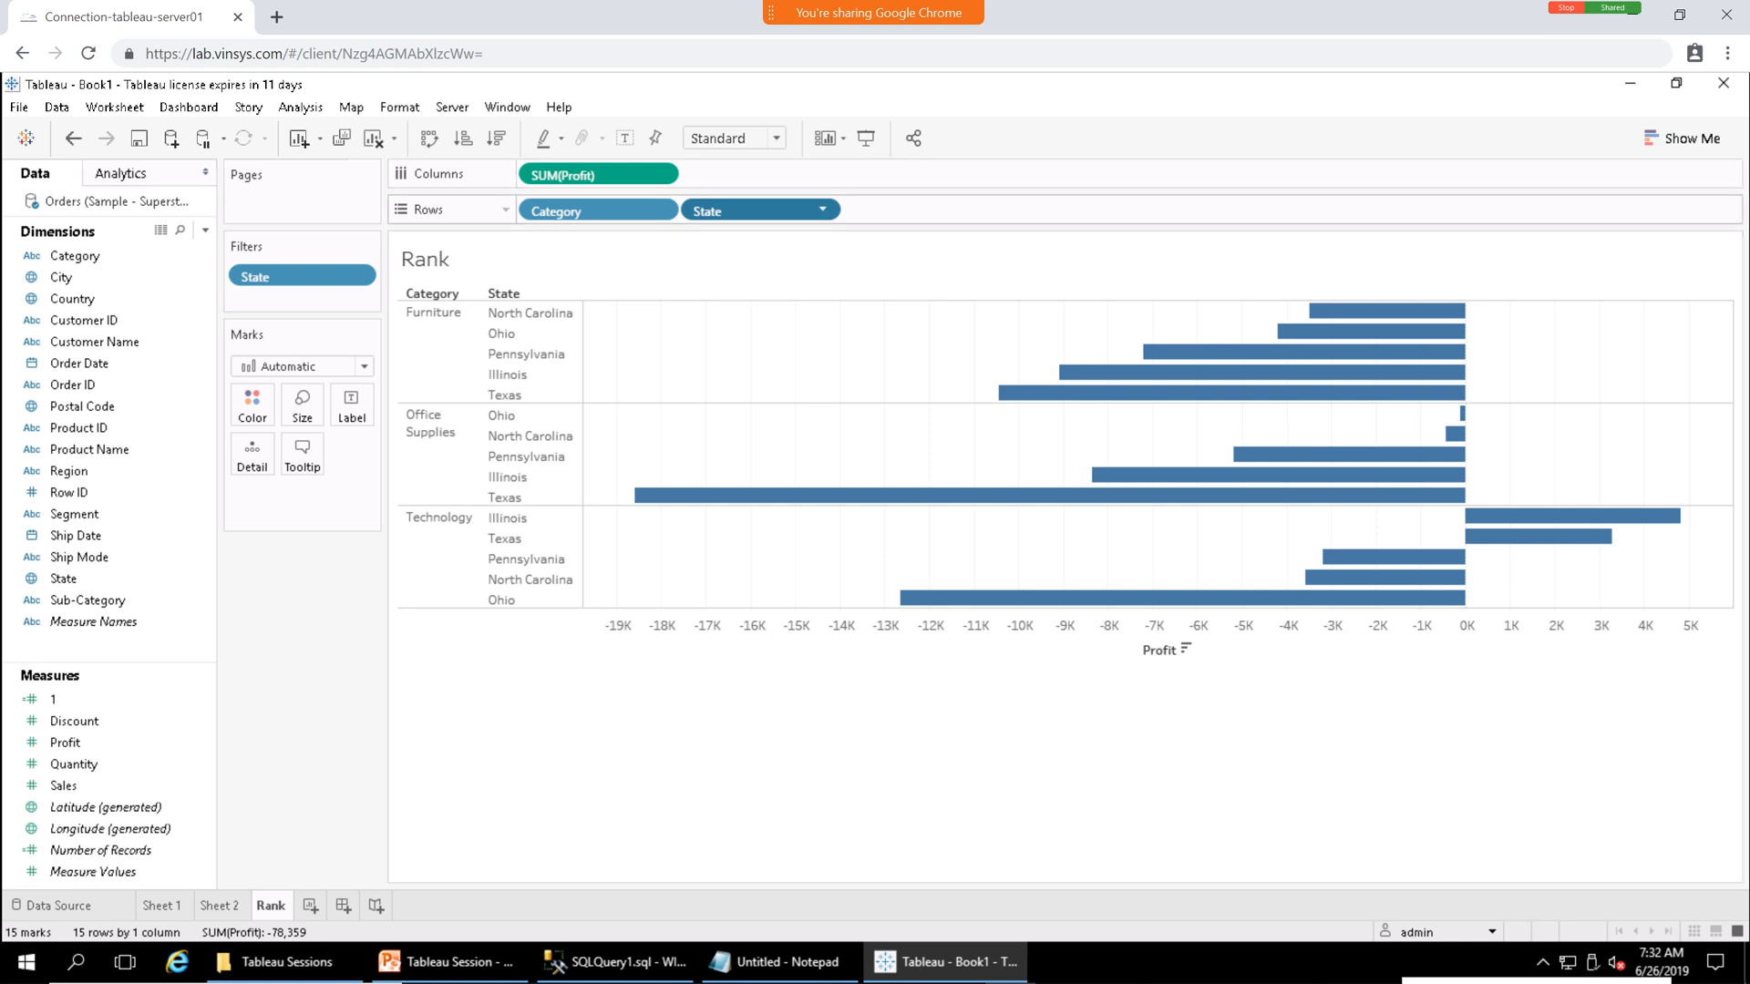
Review the State filter's ranking settings and compare them with the Profit bars in each category.
{"action": "left_click", "coordinate": [822, 210]}
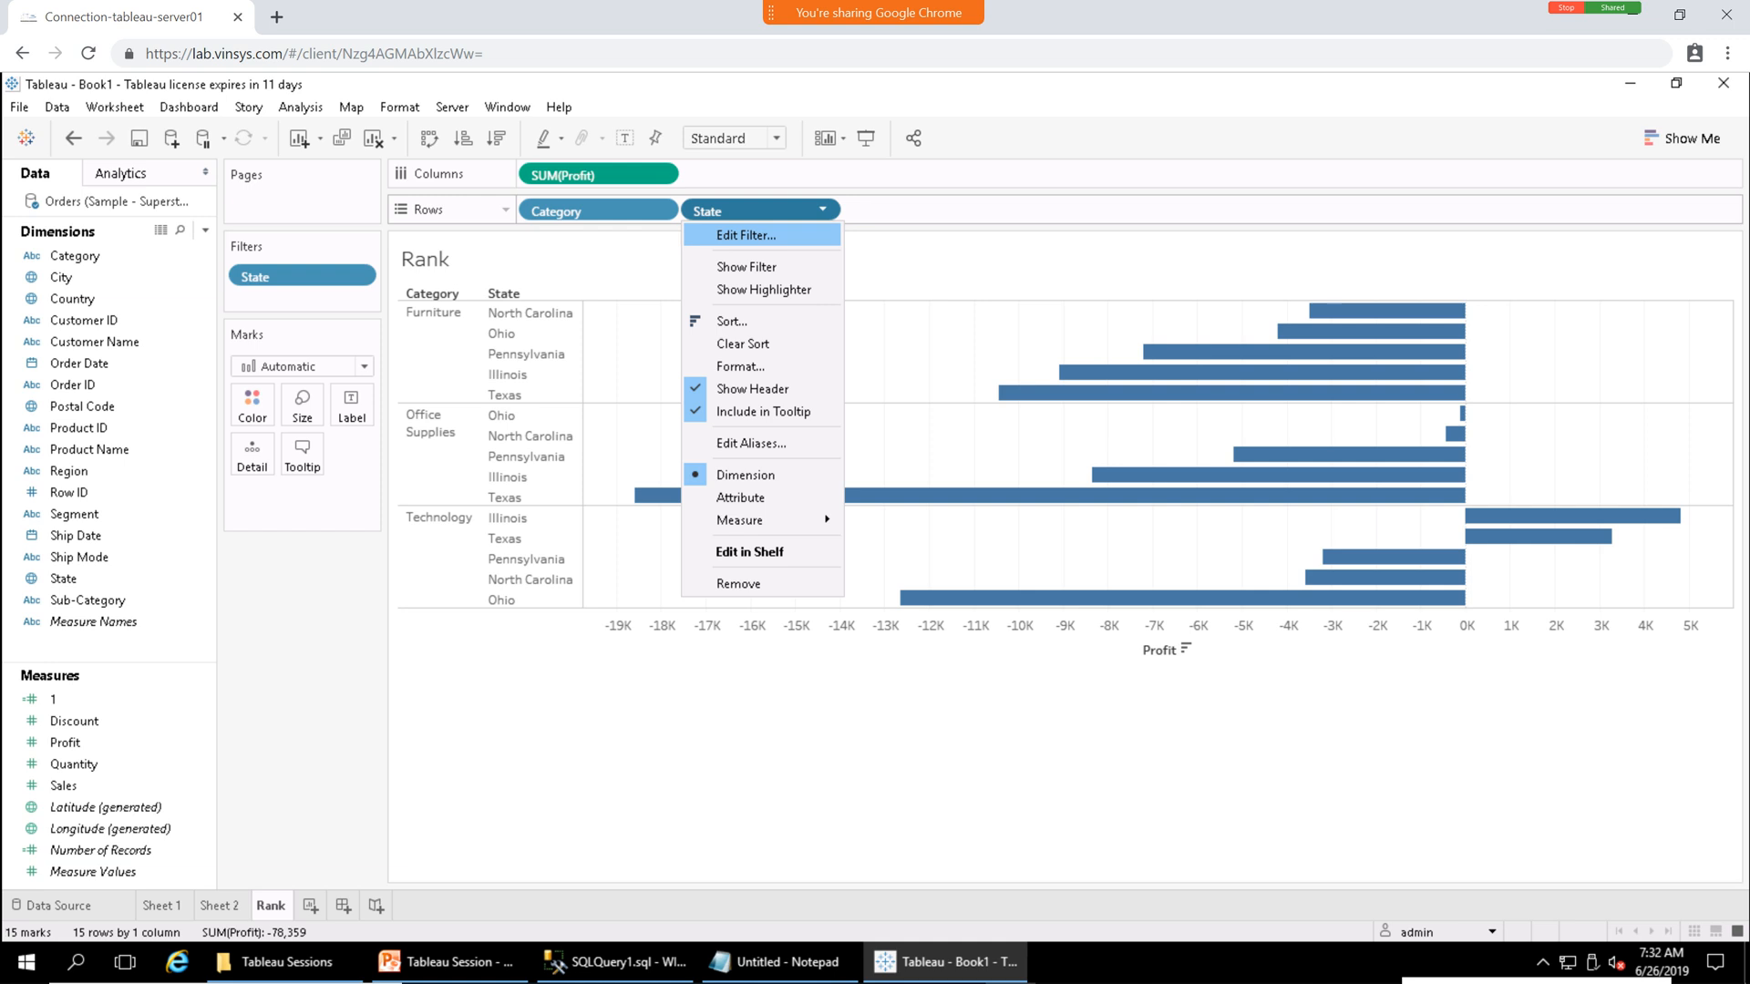
{"action": "left_click", "coordinate": [746, 235]}
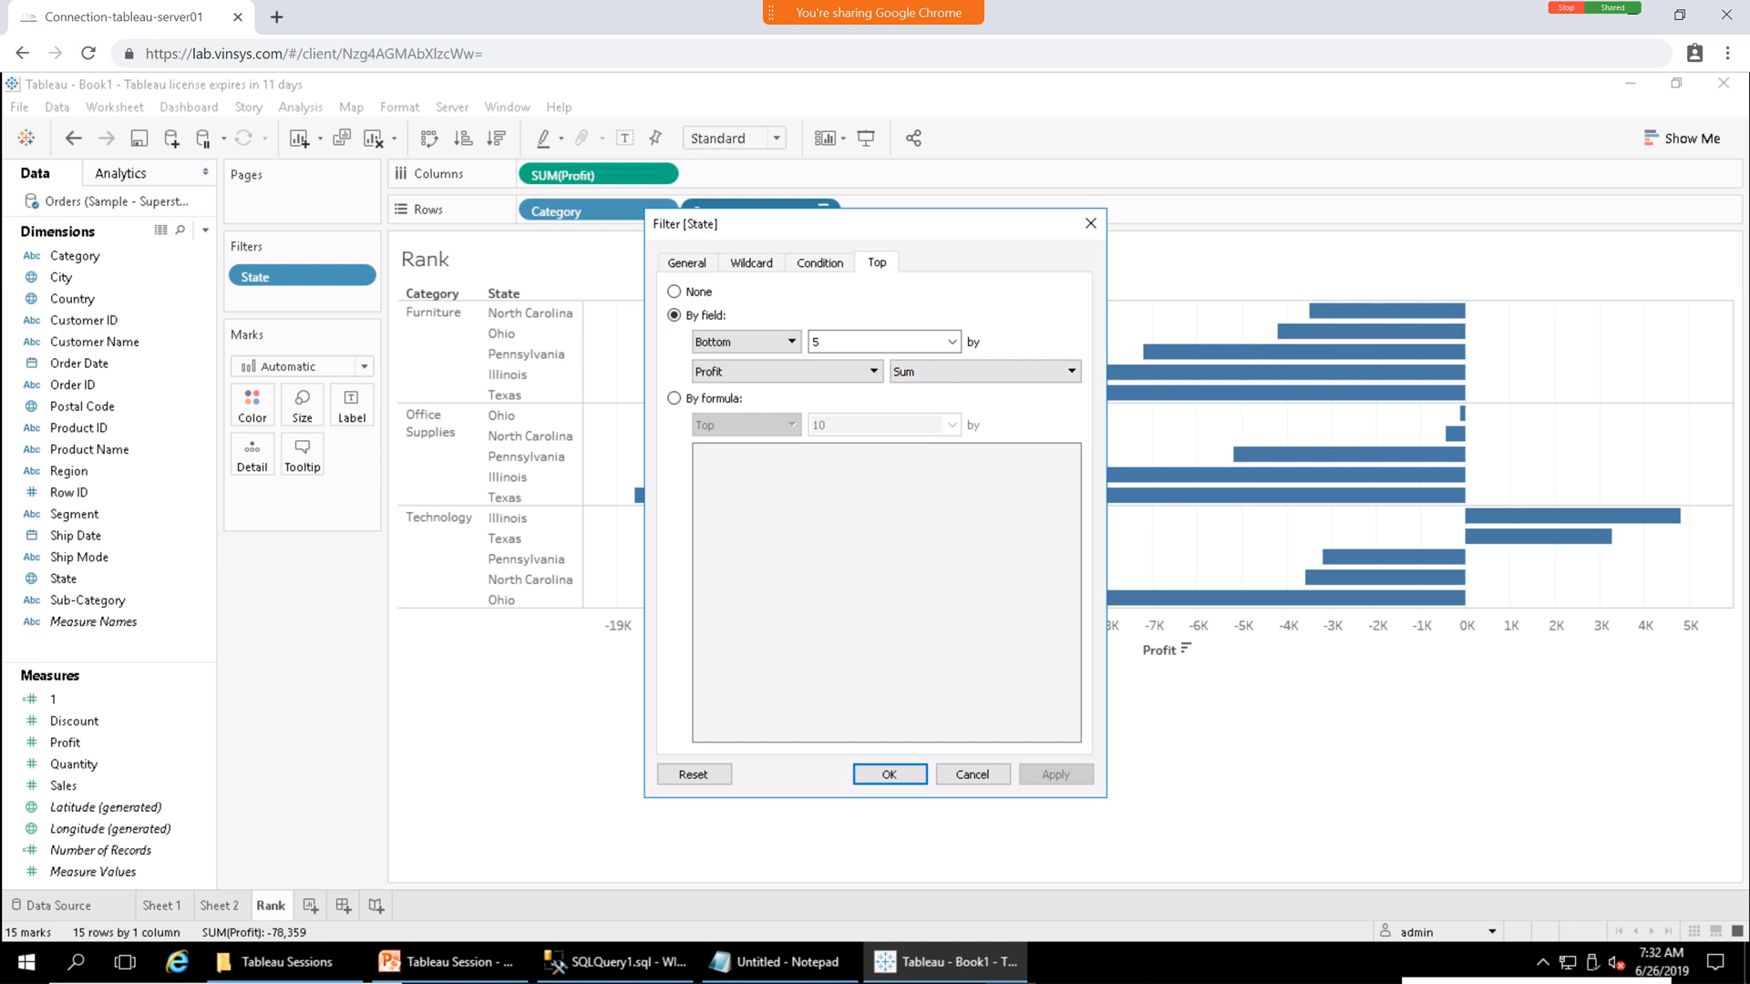
{"action": "left_click", "coordinate": [889, 774]}
{"action": "mouse_move", "coordinate": [1538, 537]}
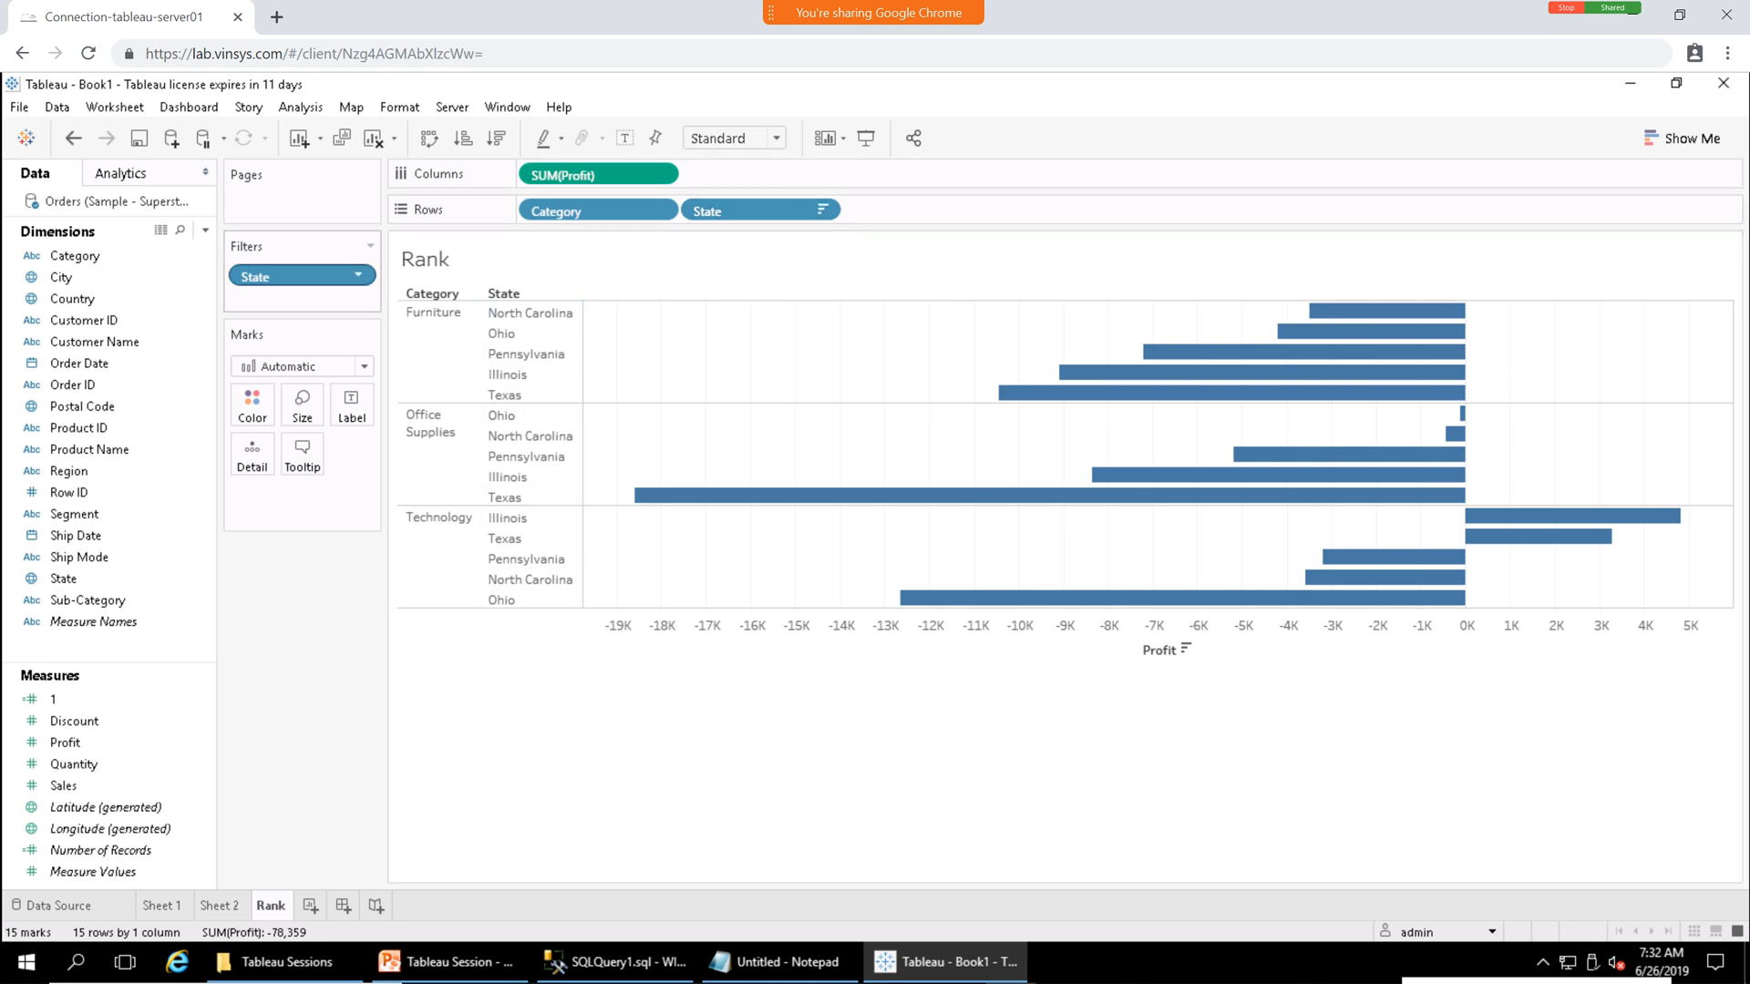
{"action": "left_click", "coordinate": [358, 275]}
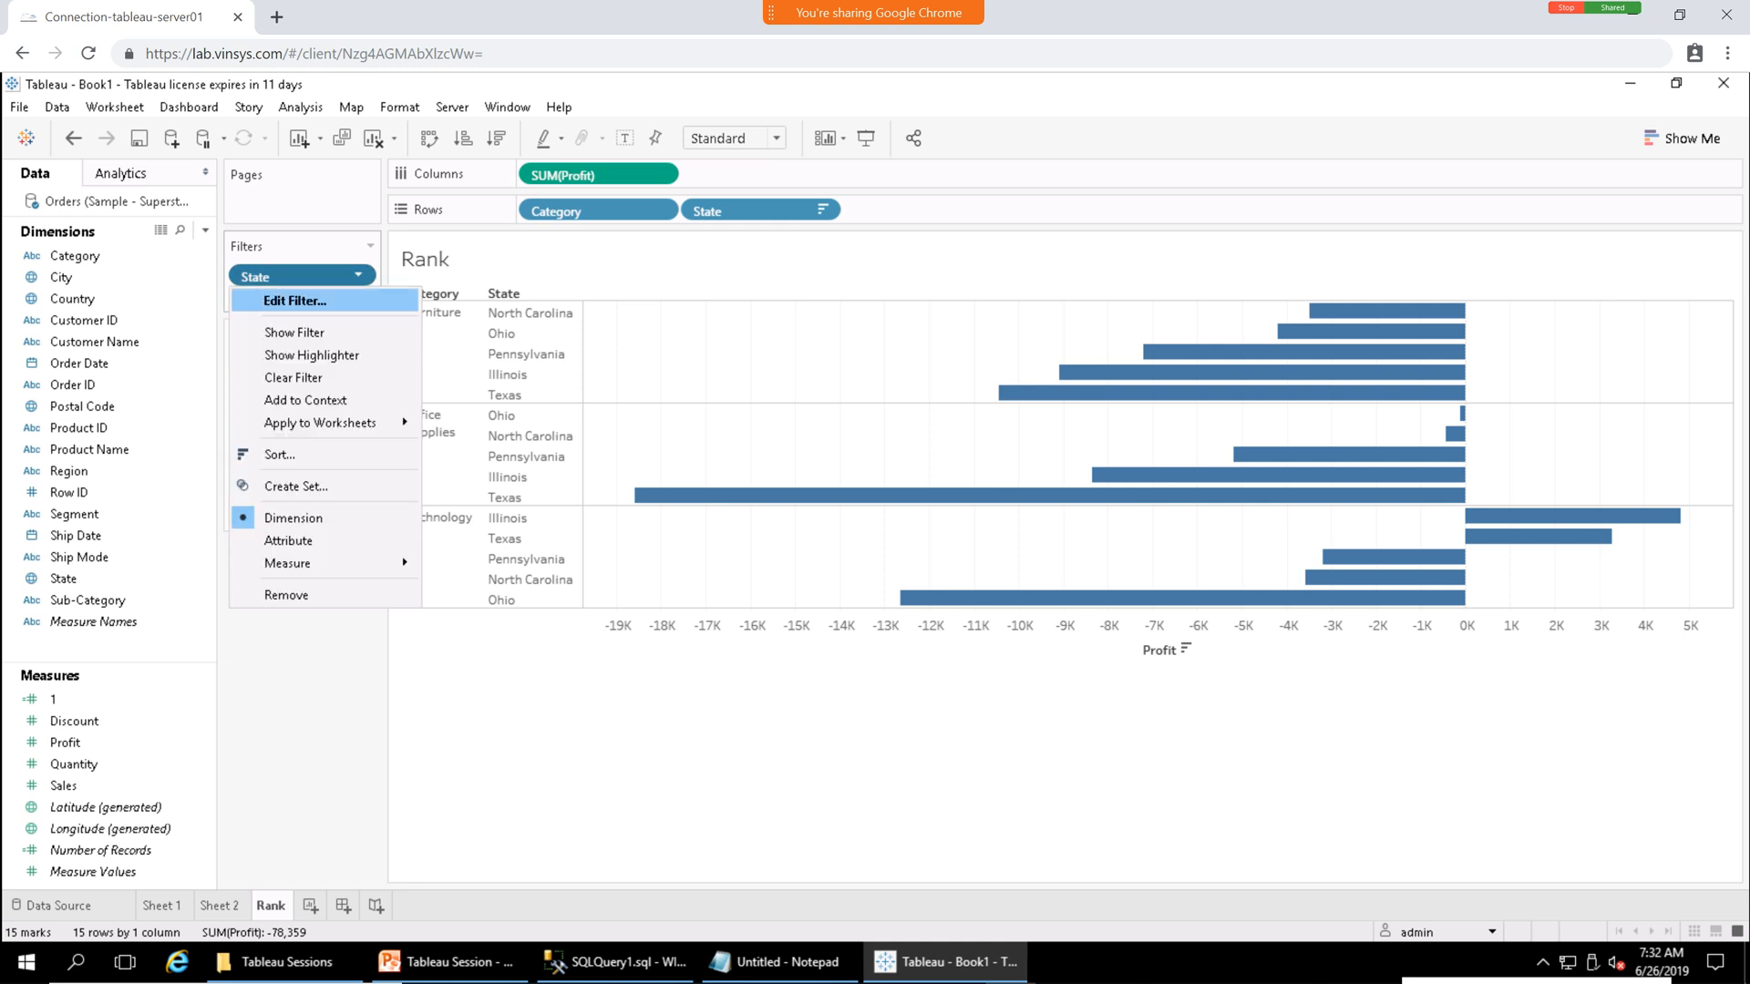
{"action": "left_click", "coordinate": [292, 301]}
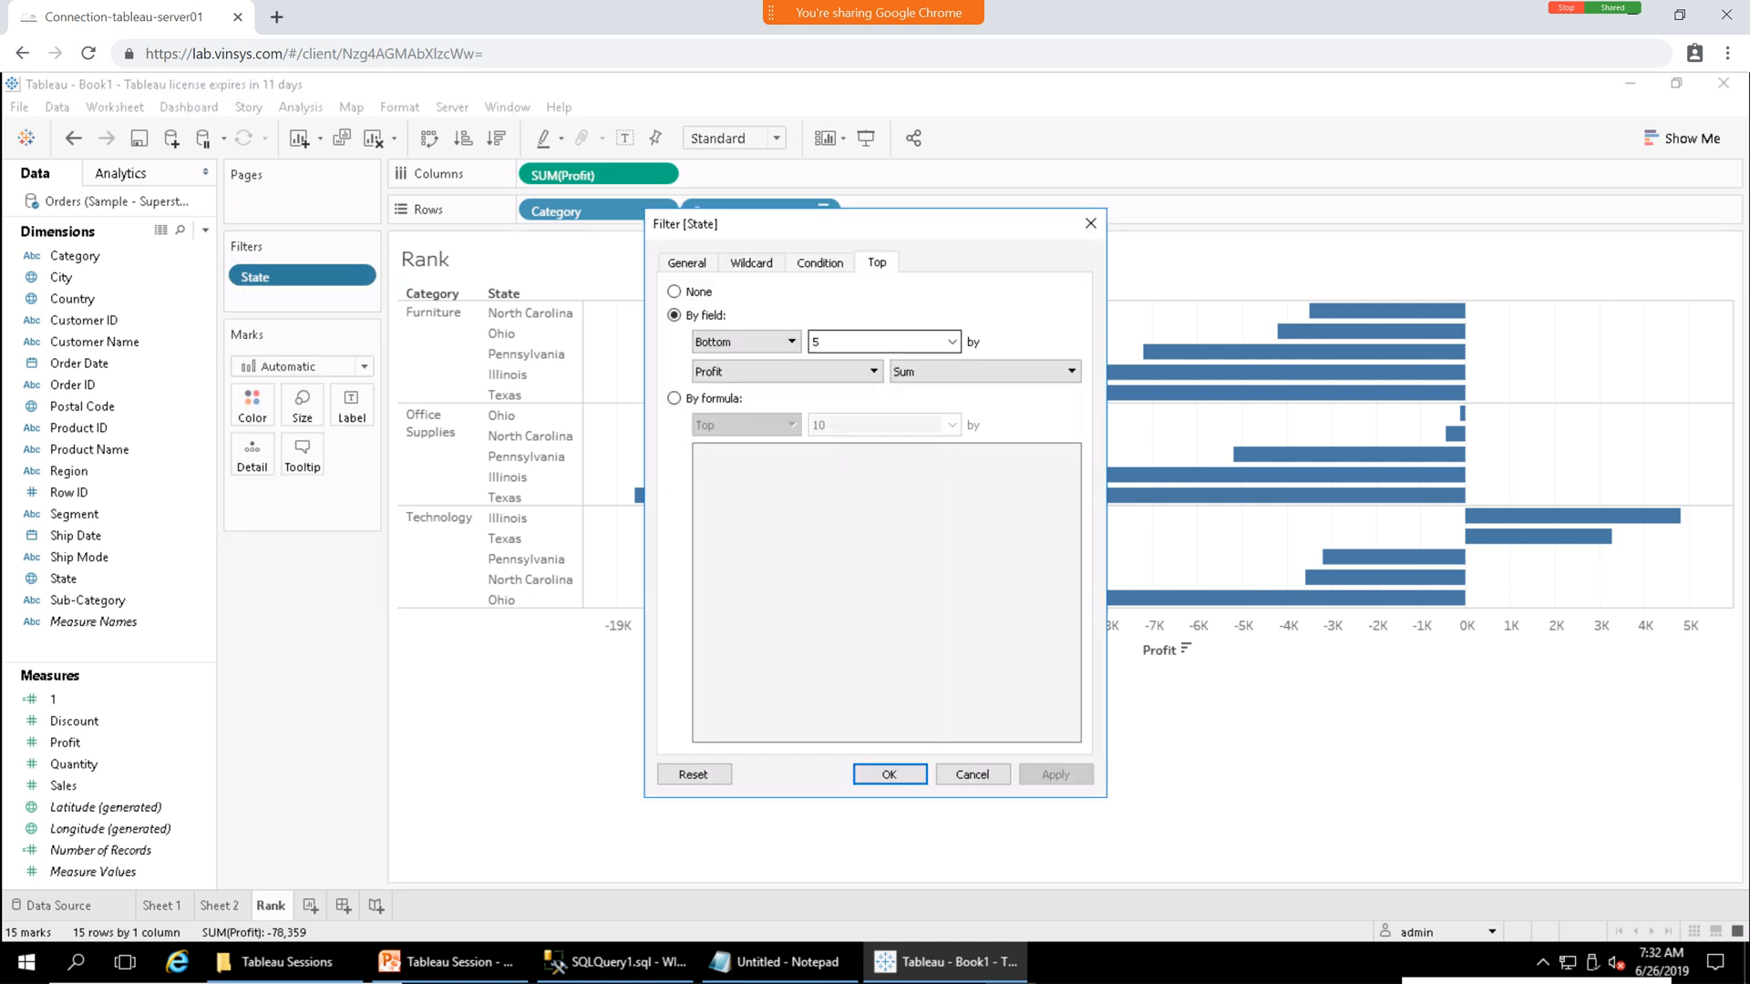
{"action": "left_click", "coordinate": [1089, 223]}
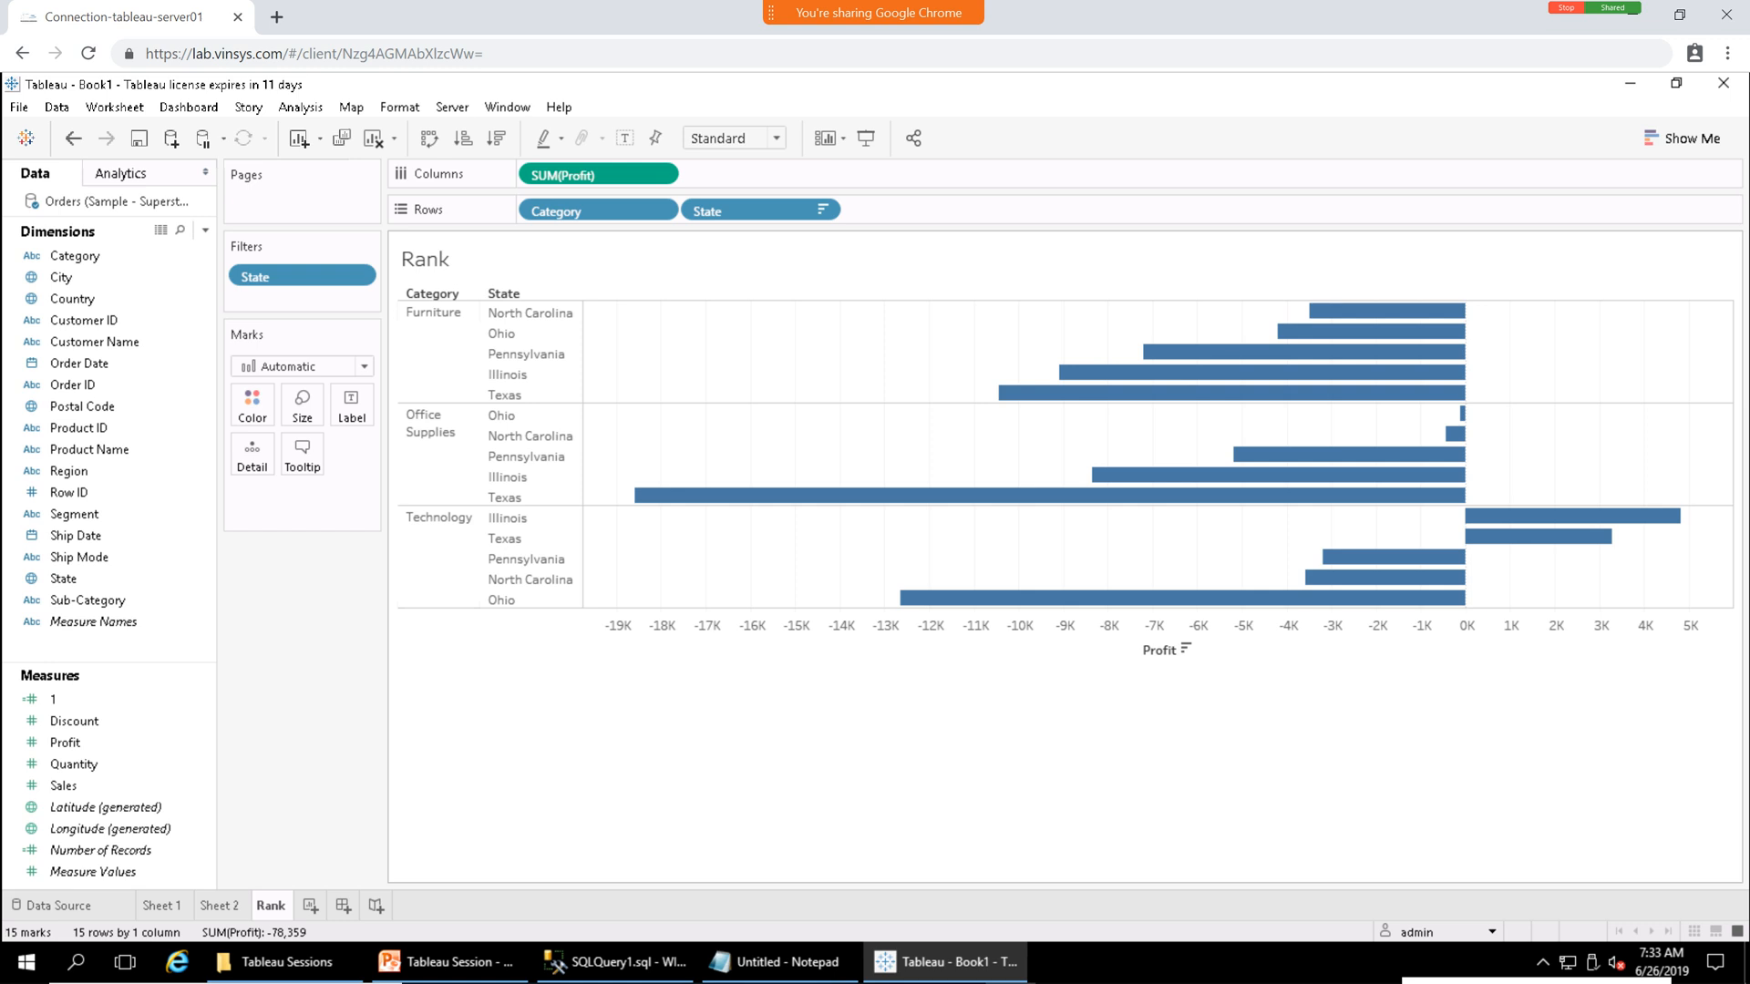
{"action": "mouse_move", "coordinate": [1458, 558]}
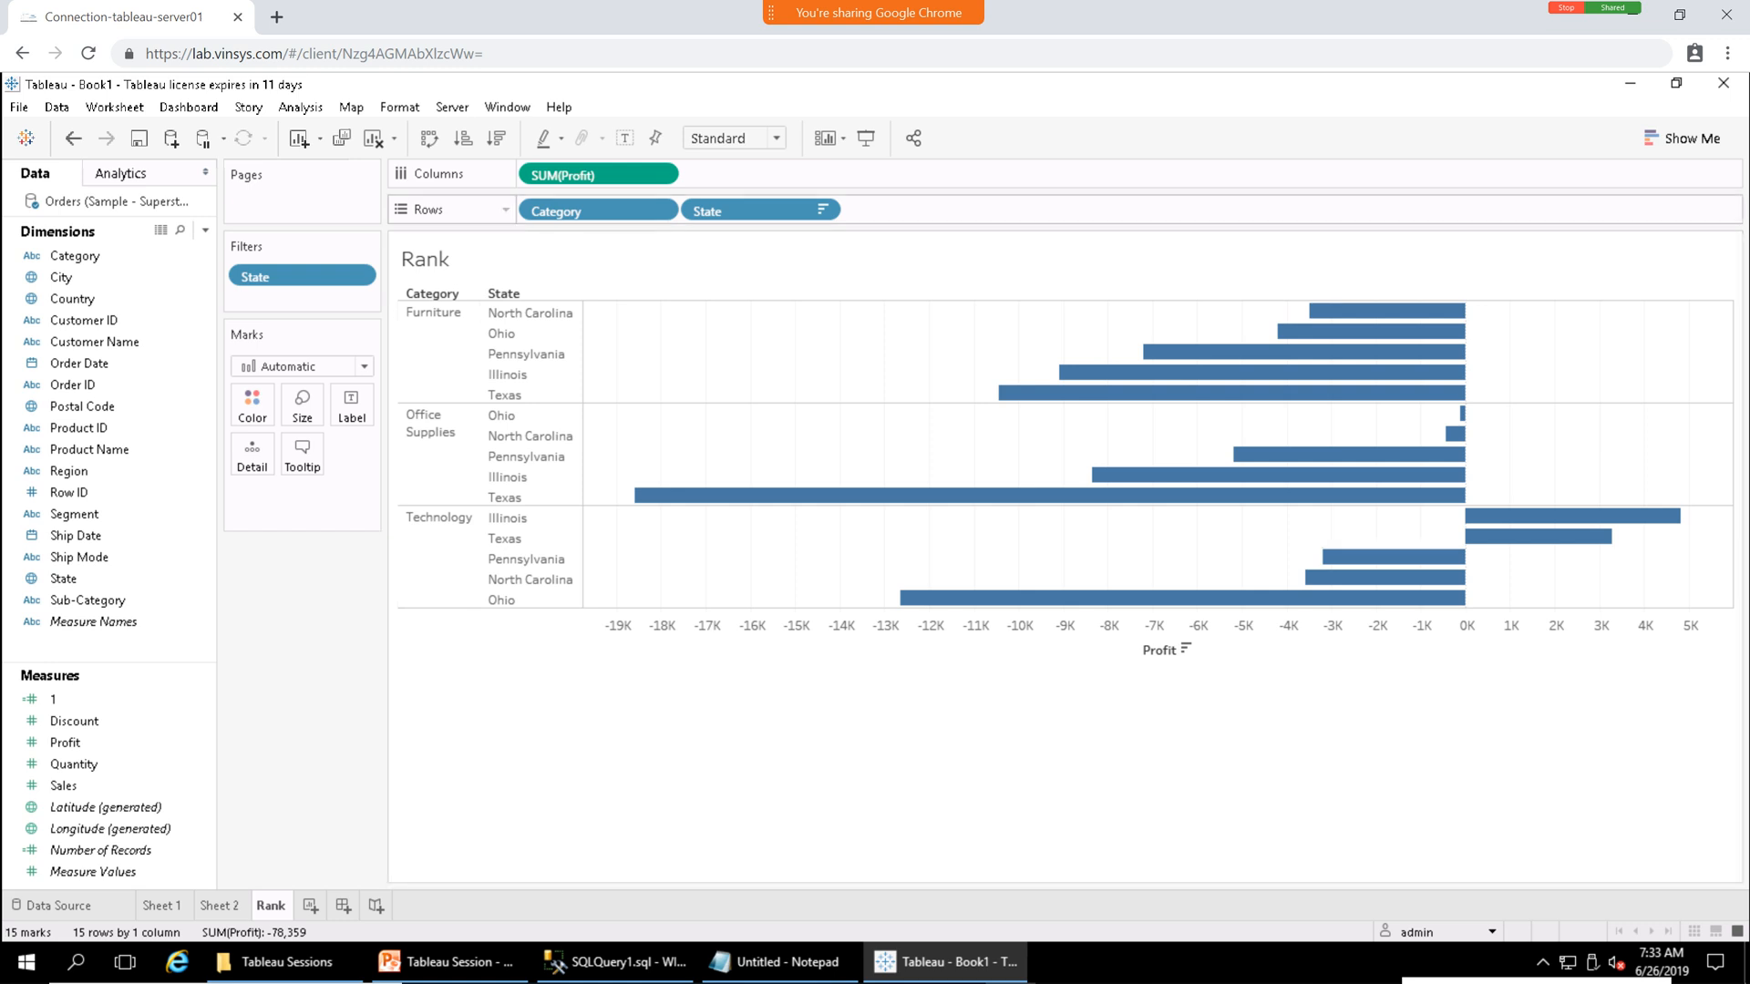
Remove the State filter and review the Profit bars of all states across the categories.
{"action": "left_click", "coordinate": [358, 275]}
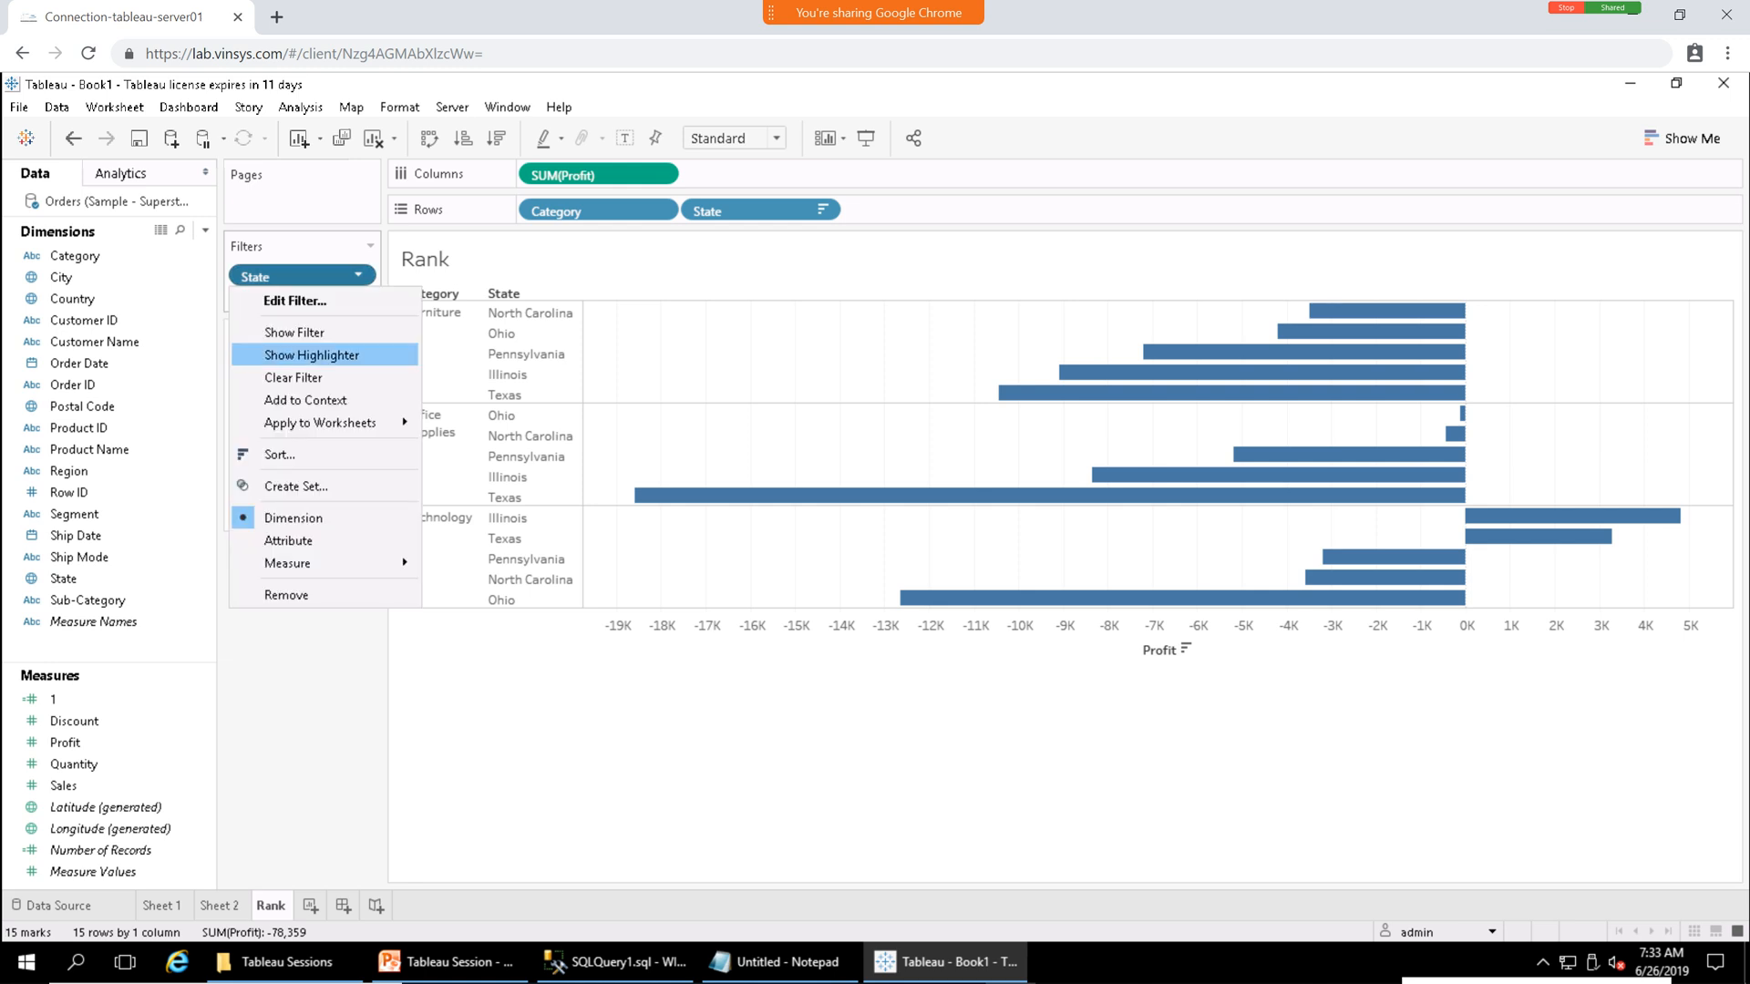
{"action": "left_click", "coordinate": [291, 594]}
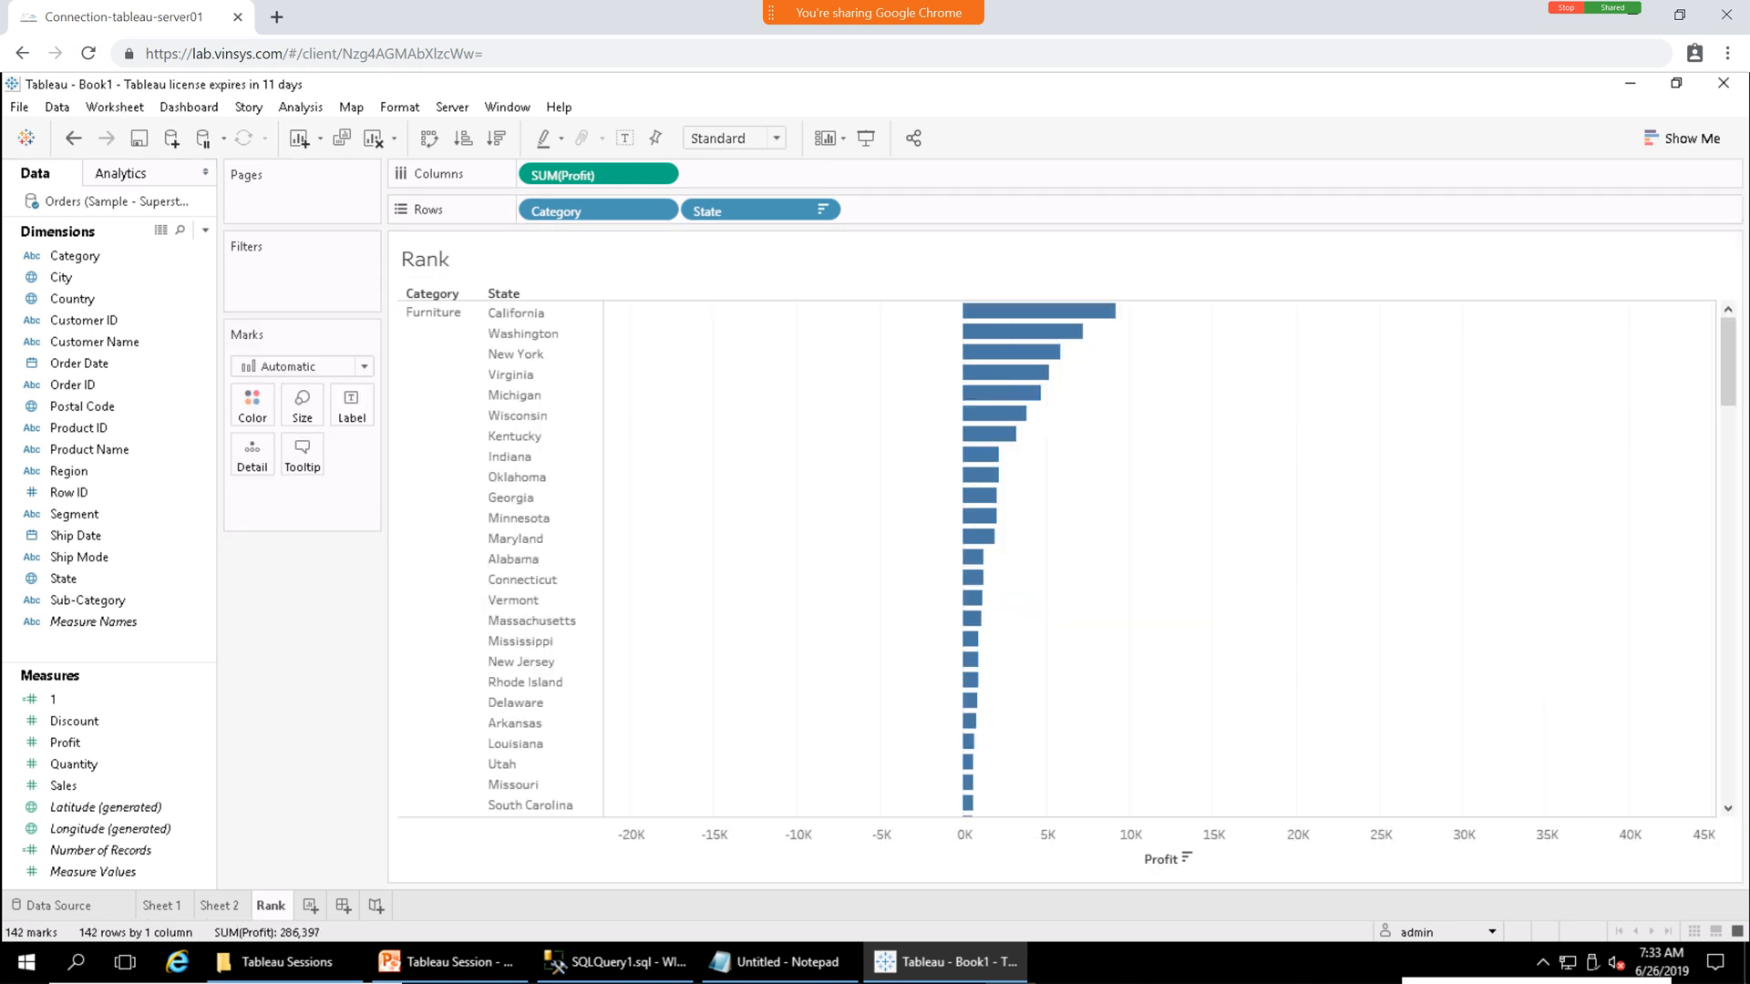
{"action": "scroll", "coordinate": [1057, 556], "scroll_direction": "down", "scroll_amount": 5}
{"action": "scroll", "coordinate": [1057, 555], "scroll_direction": "down", "scroll_amount": 15}
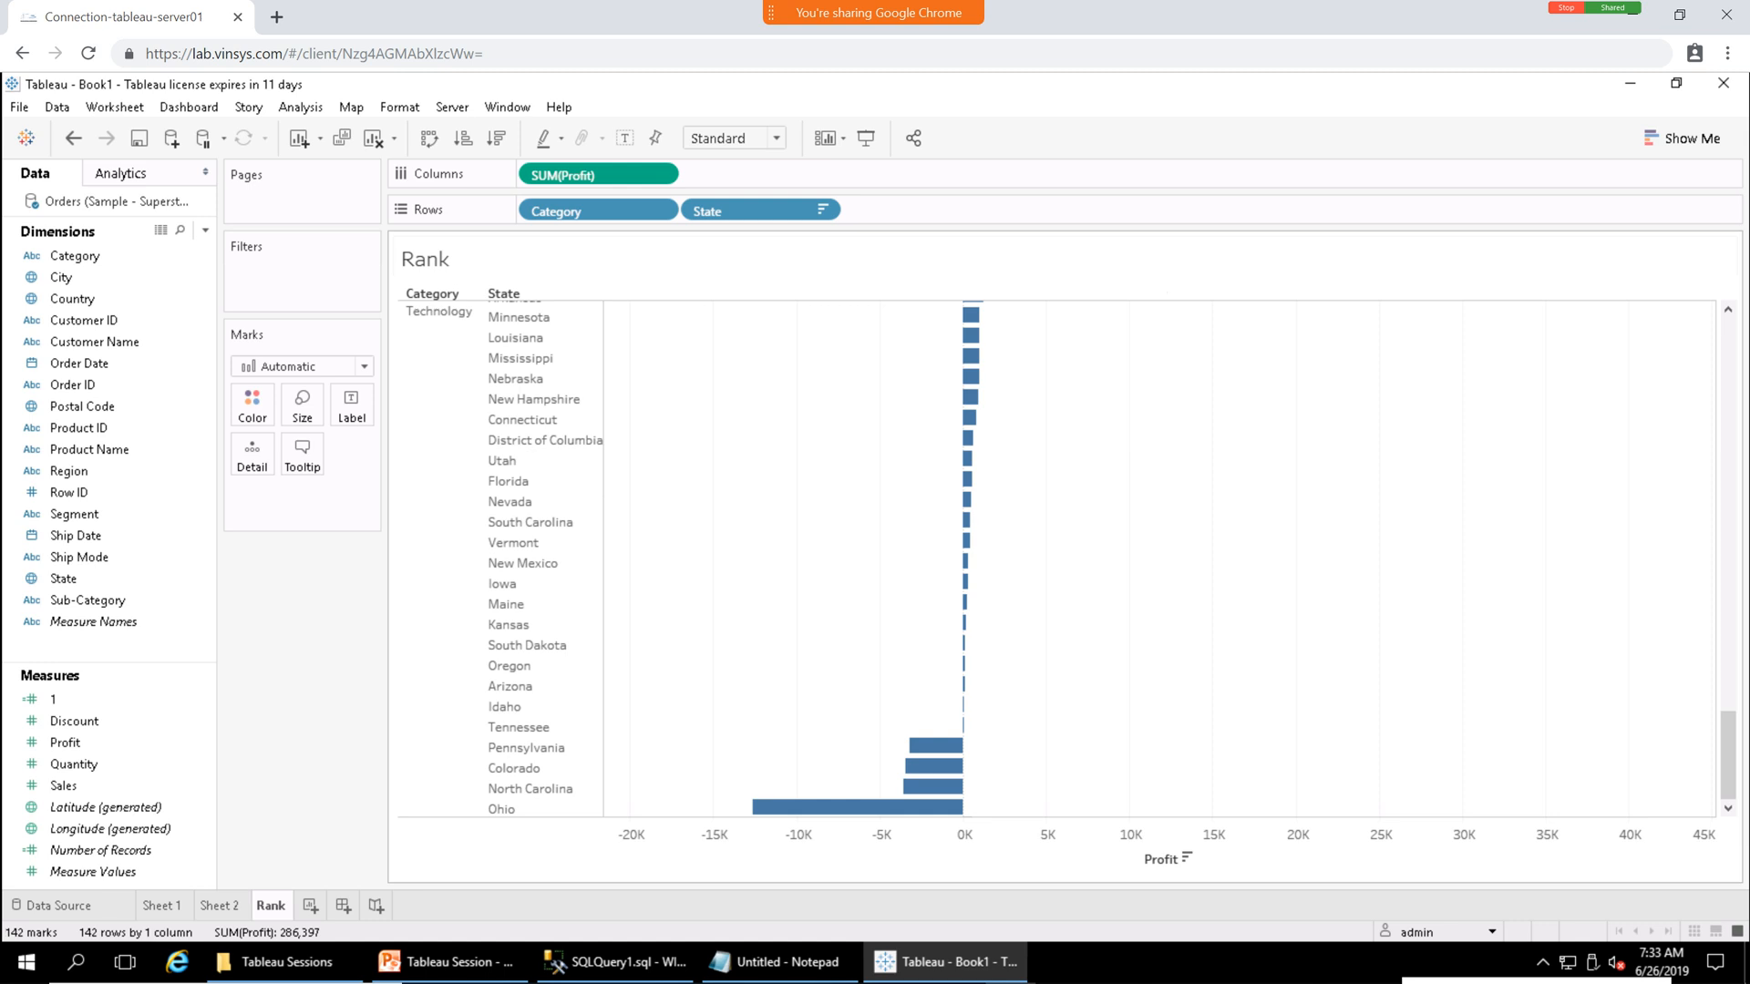
{"action": "scroll", "coordinate": [1057, 555], "scroll_direction": "up", "scroll_amount": 20}
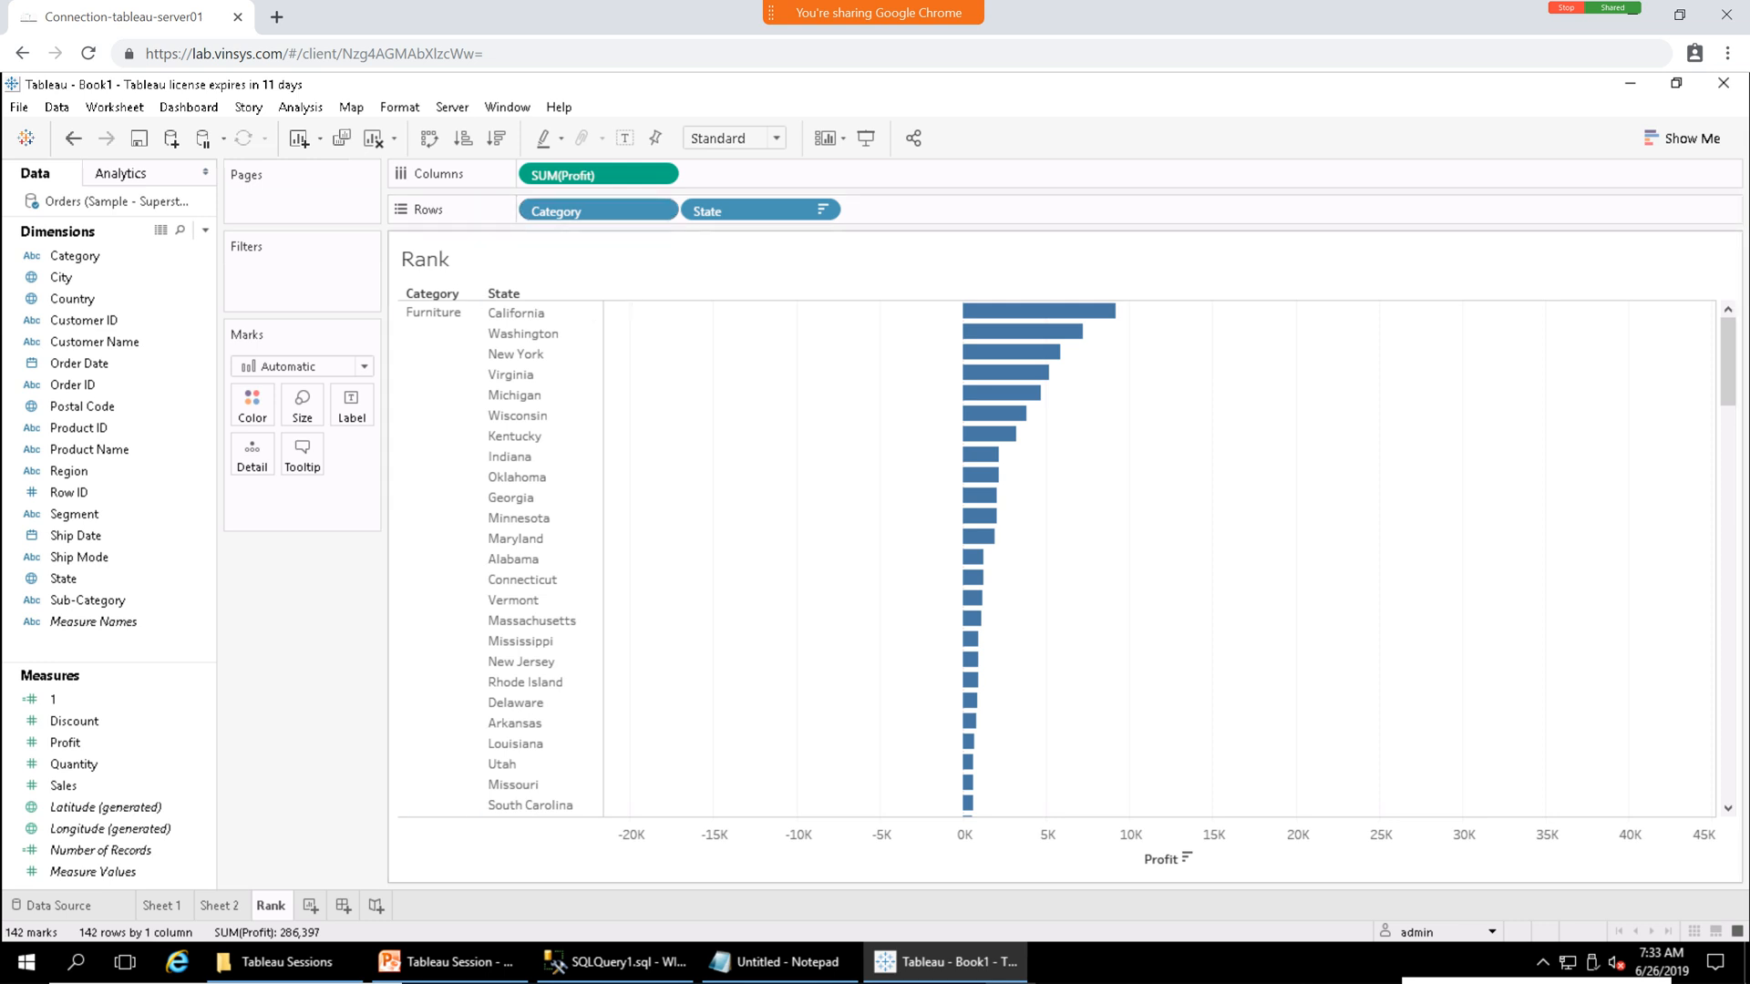
{"action": "scroll", "coordinate": [1057, 559], "scroll_direction": "down", "scroll_amount": 20}
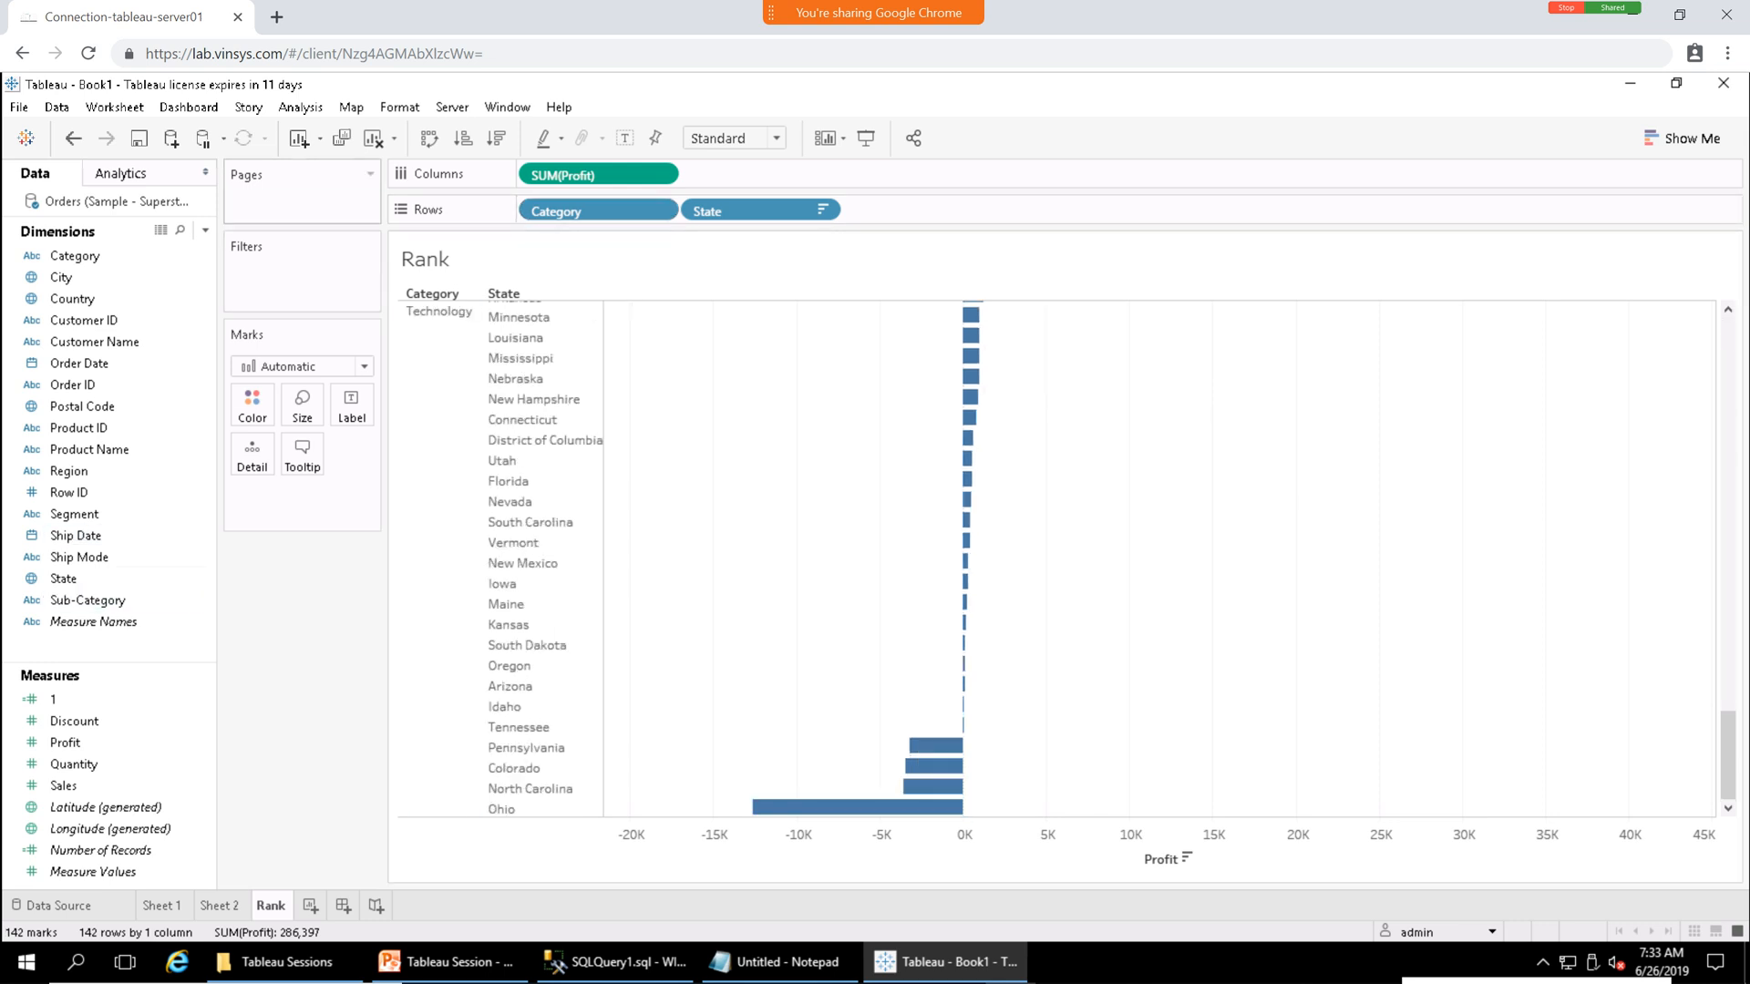
Create a calculated field named ProfitRank.
{"action": "left_click", "coordinate": [205, 230]}
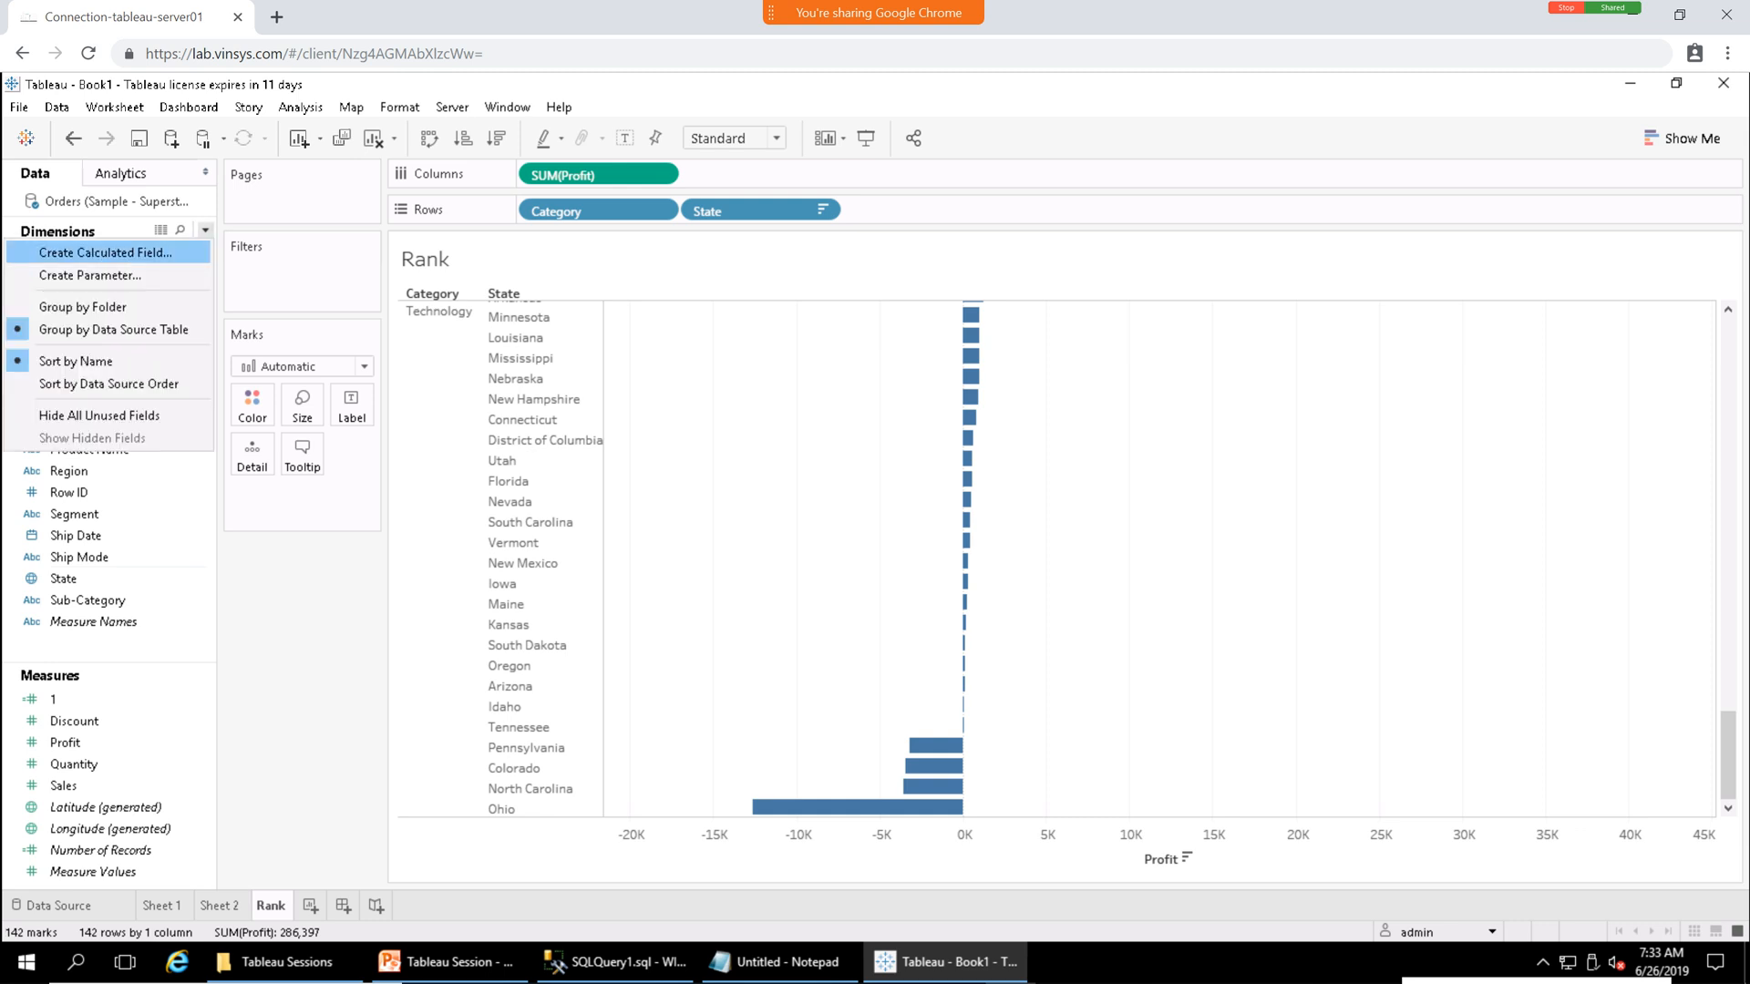
{"action": "left_click", "coordinate": [105, 253]}
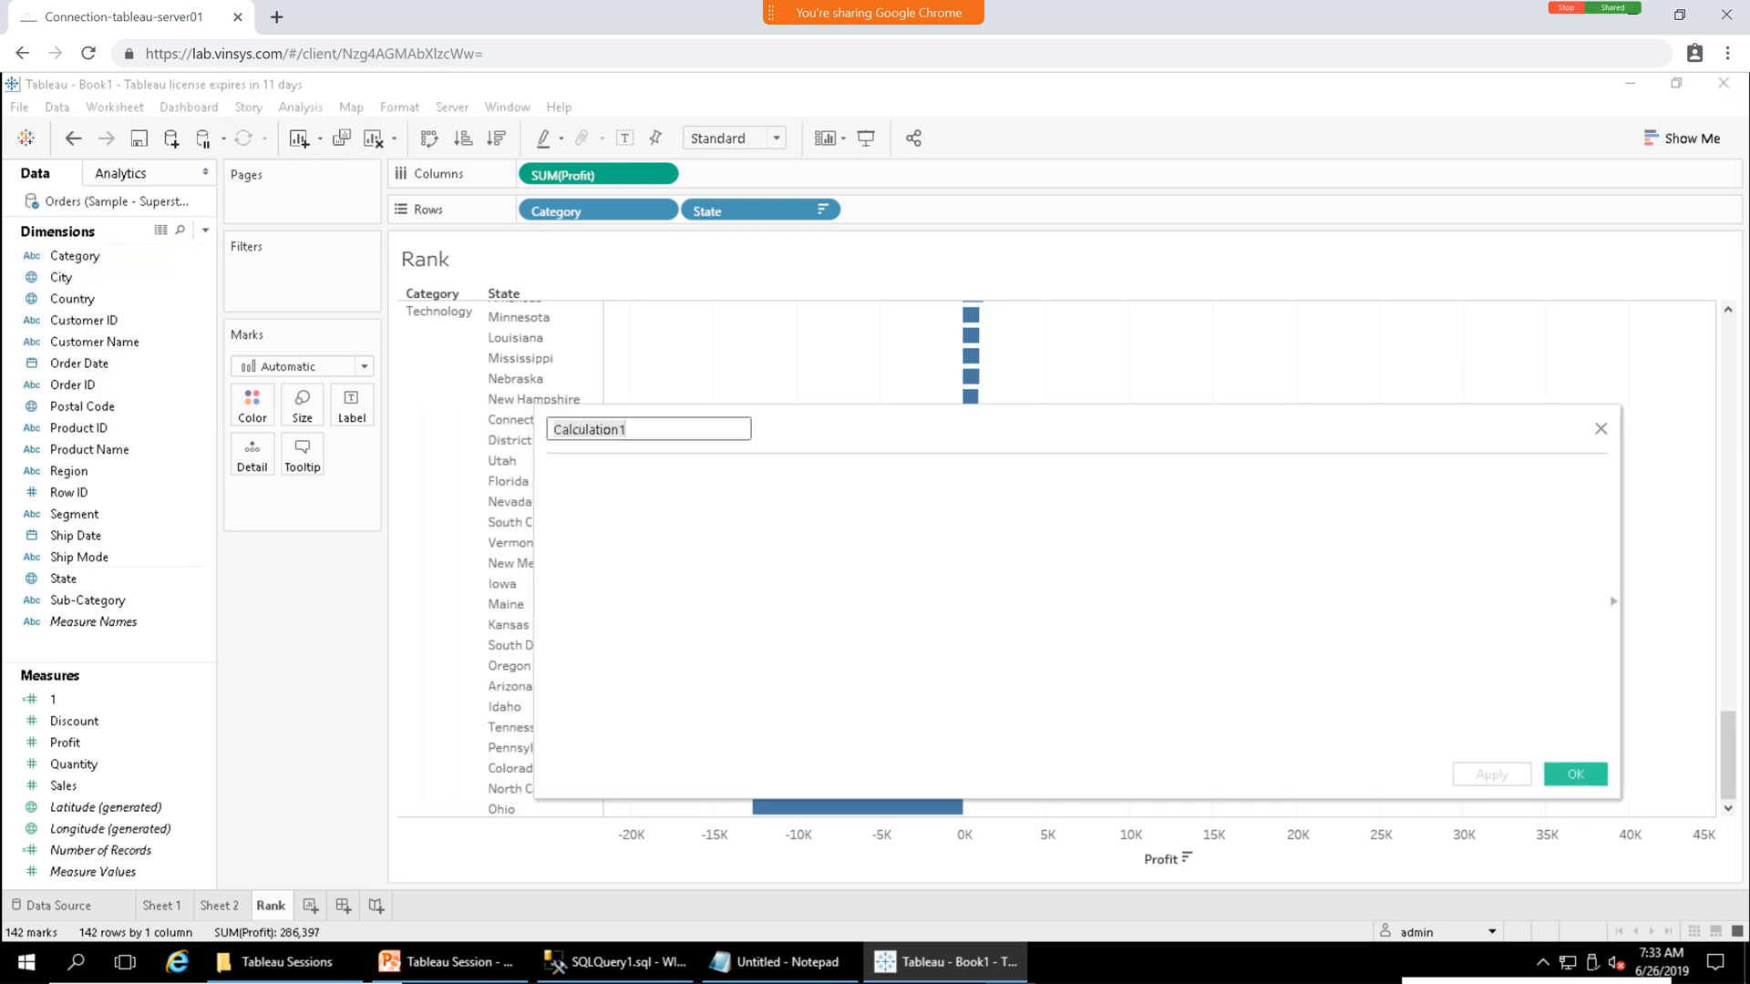
{"action": "key", "text": "ctrl+a"}
{"action": "type", "text": "Rank"}
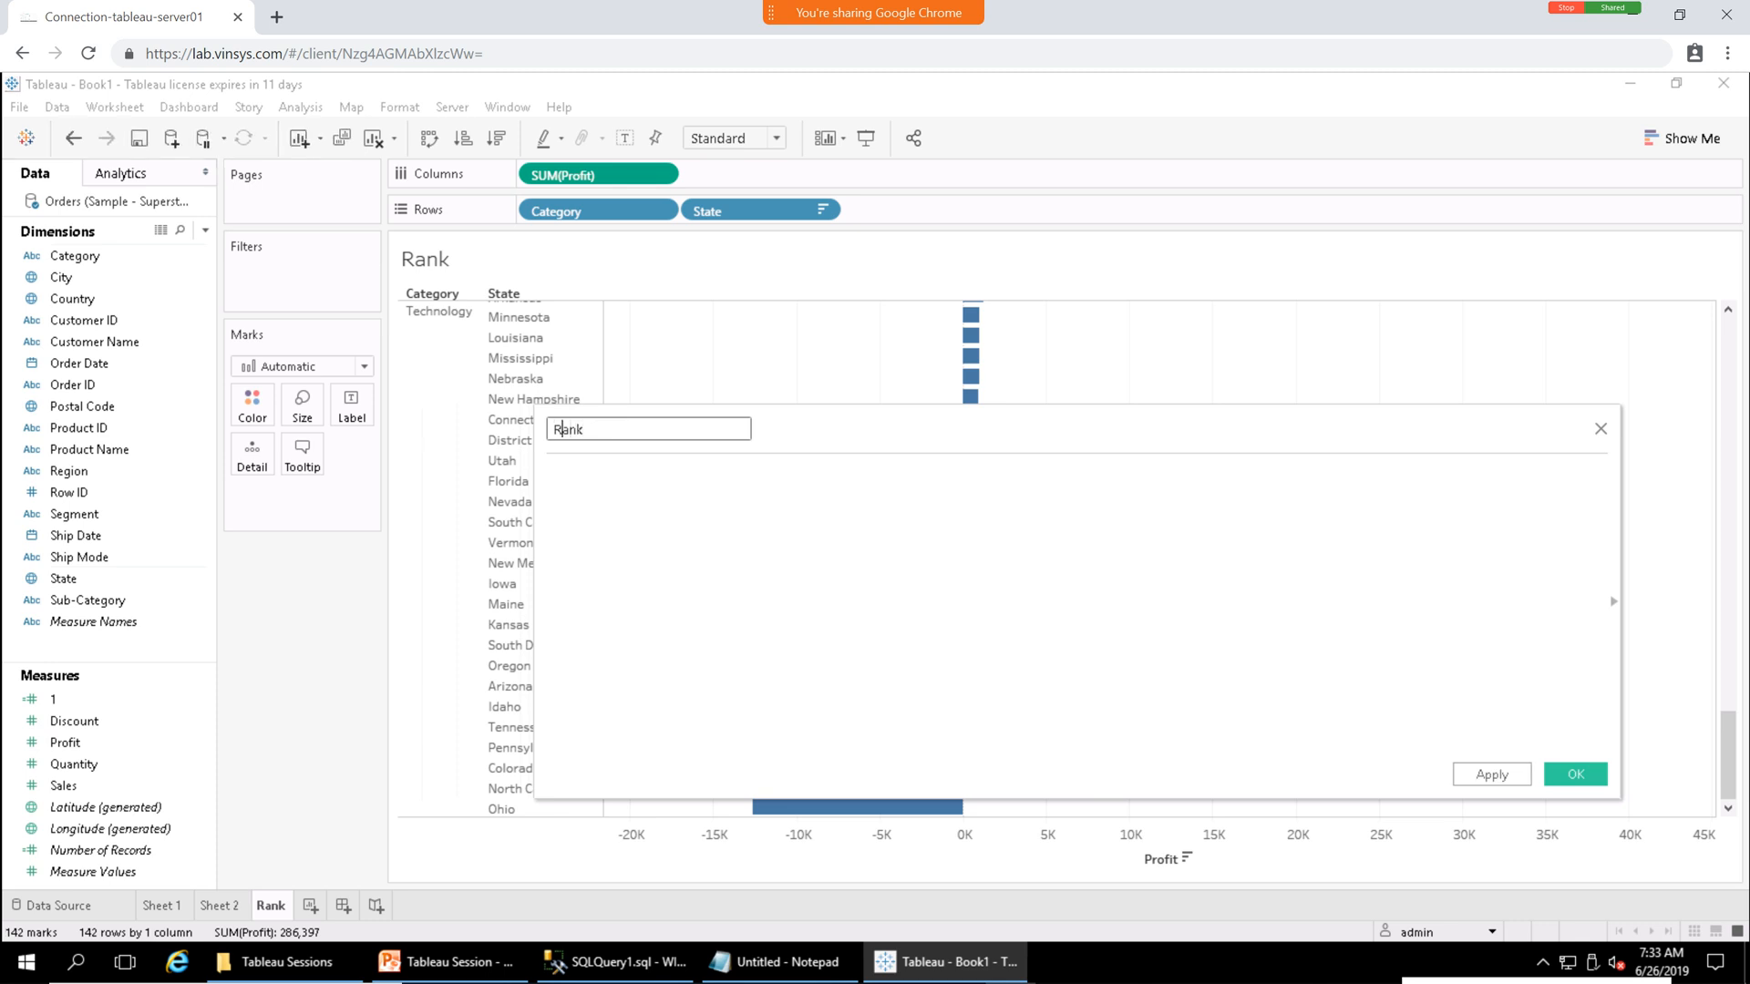
{"action": "type", "text": "Profit"}
Enter a RANK function over the sum of [Profit] as the ProfitRank formula.
{"action": "left_click", "coordinate": [608, 496]}
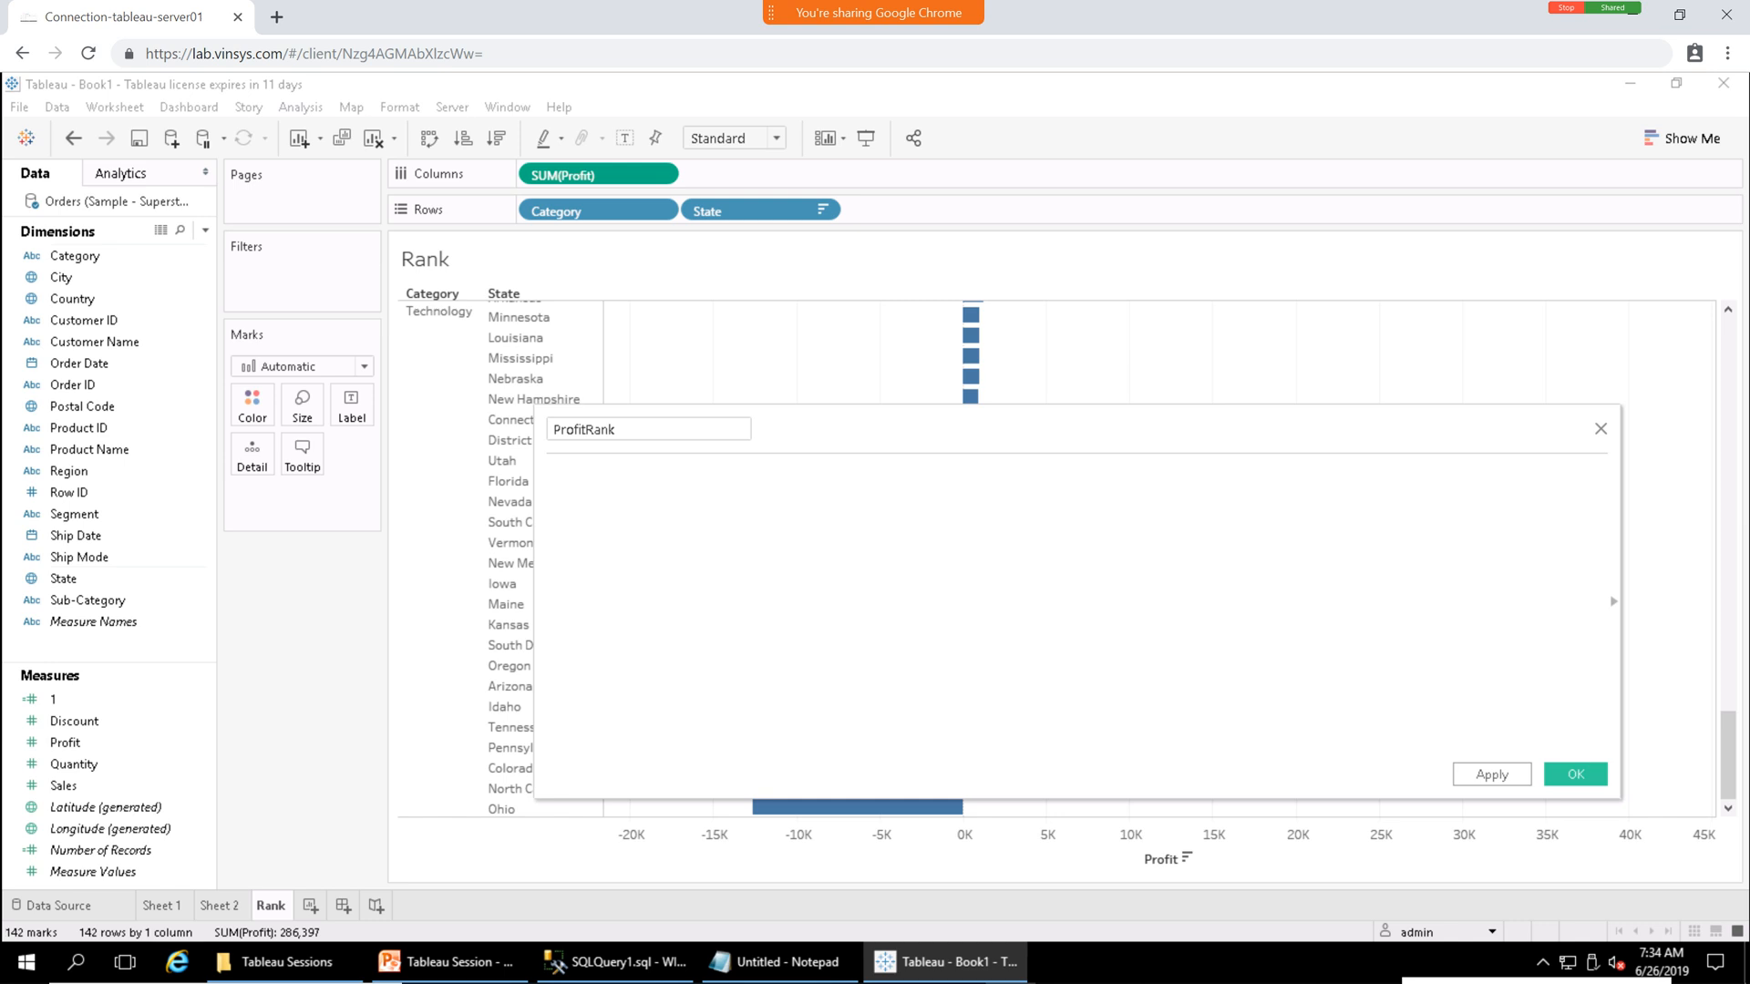
{"action": "type", "text": "rank"}
{"action": "key", "text": "BackSpace"}
{"action": "key", "text": "BackSpace"}
{"action": "key", "text": "Down"}
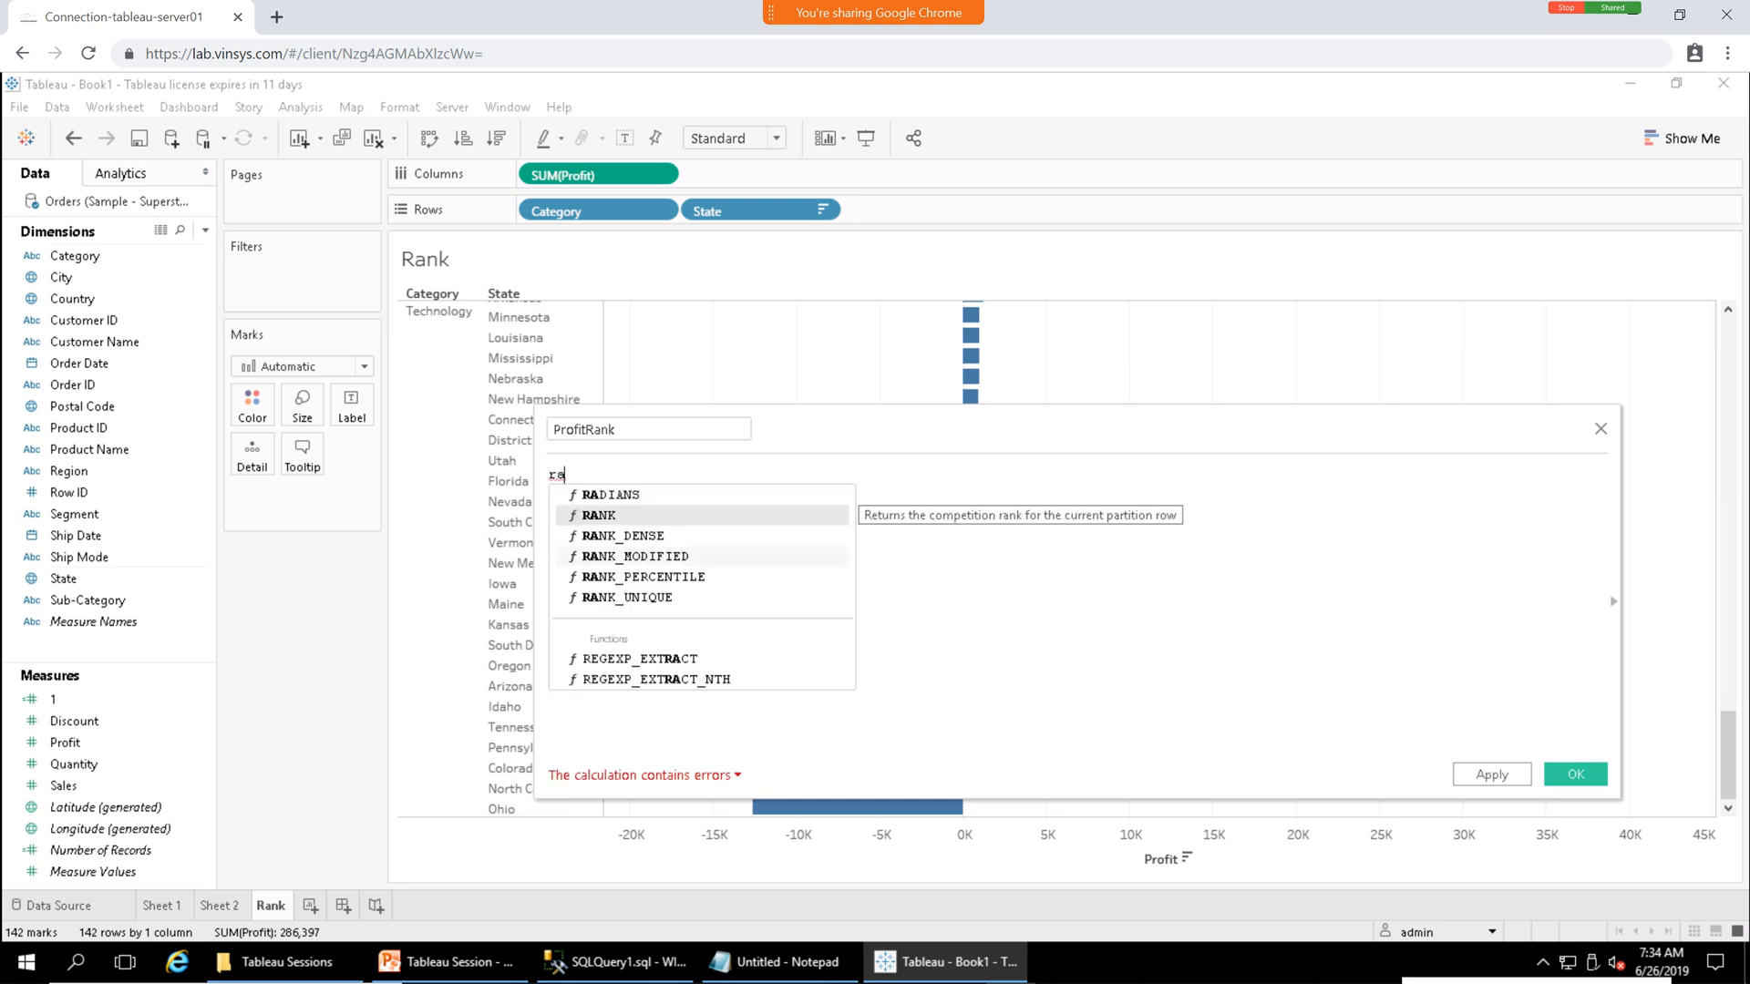
{"action": "key", "text": "Return"}
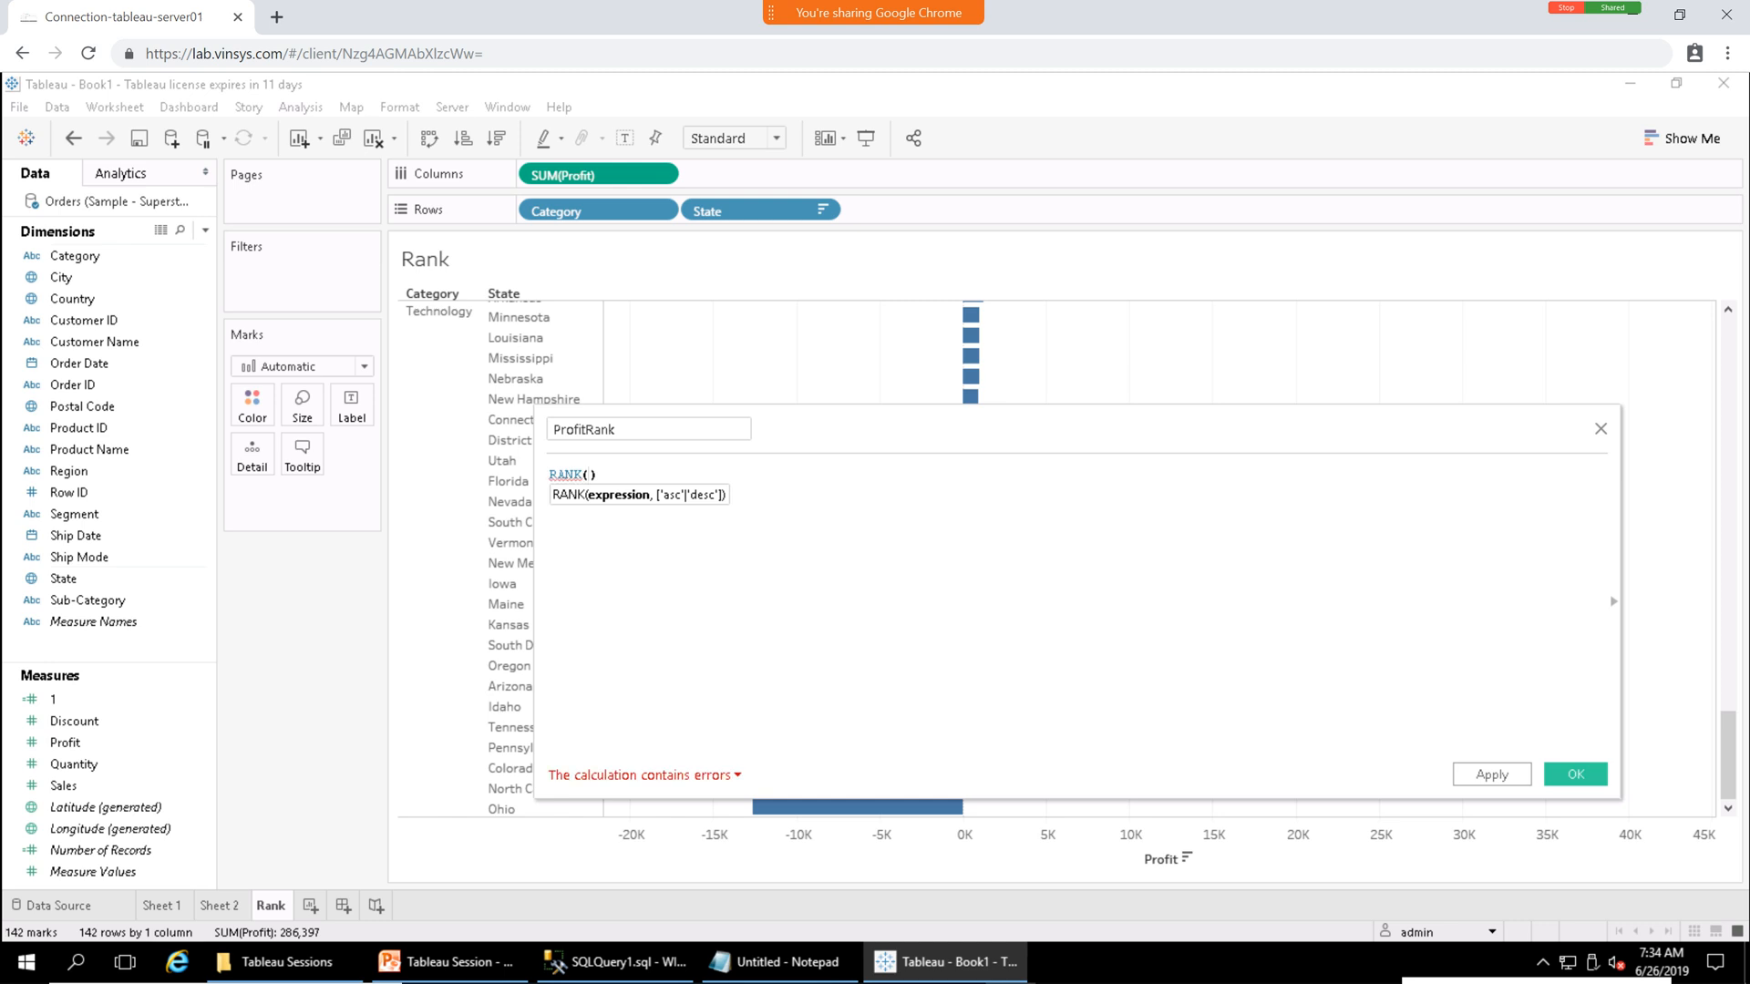
{"action": "type", "text": "sum"}
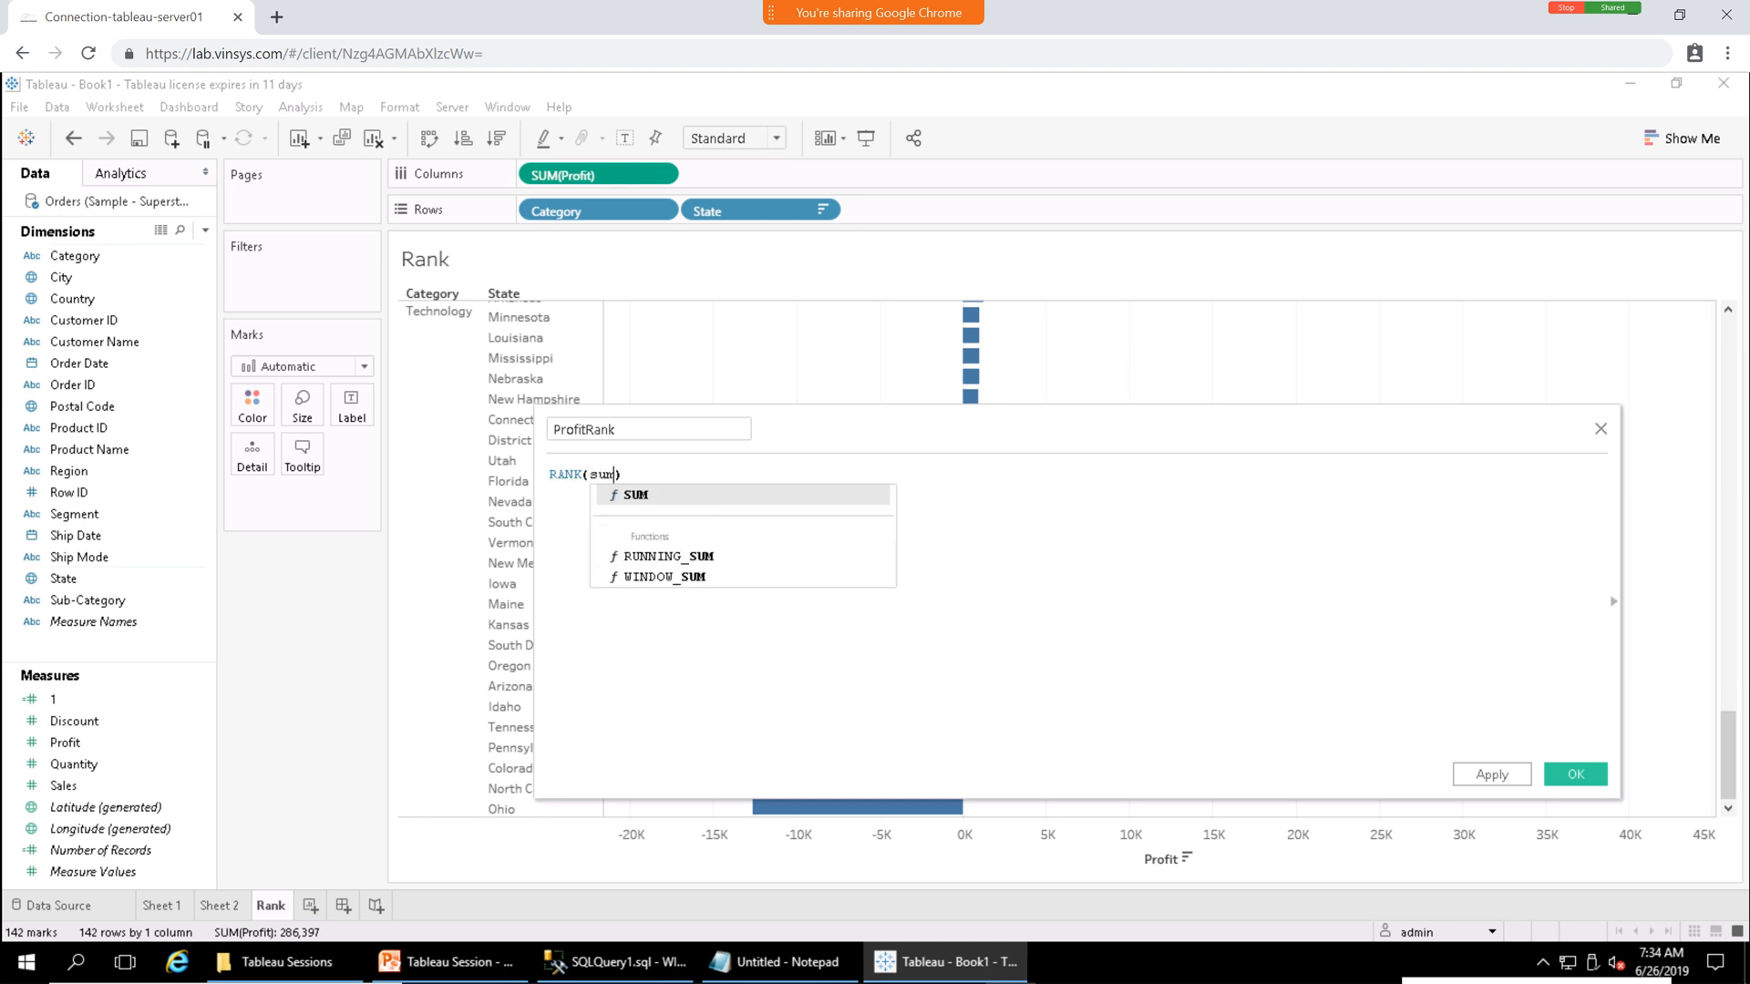
{"action": "type", "text": "("}
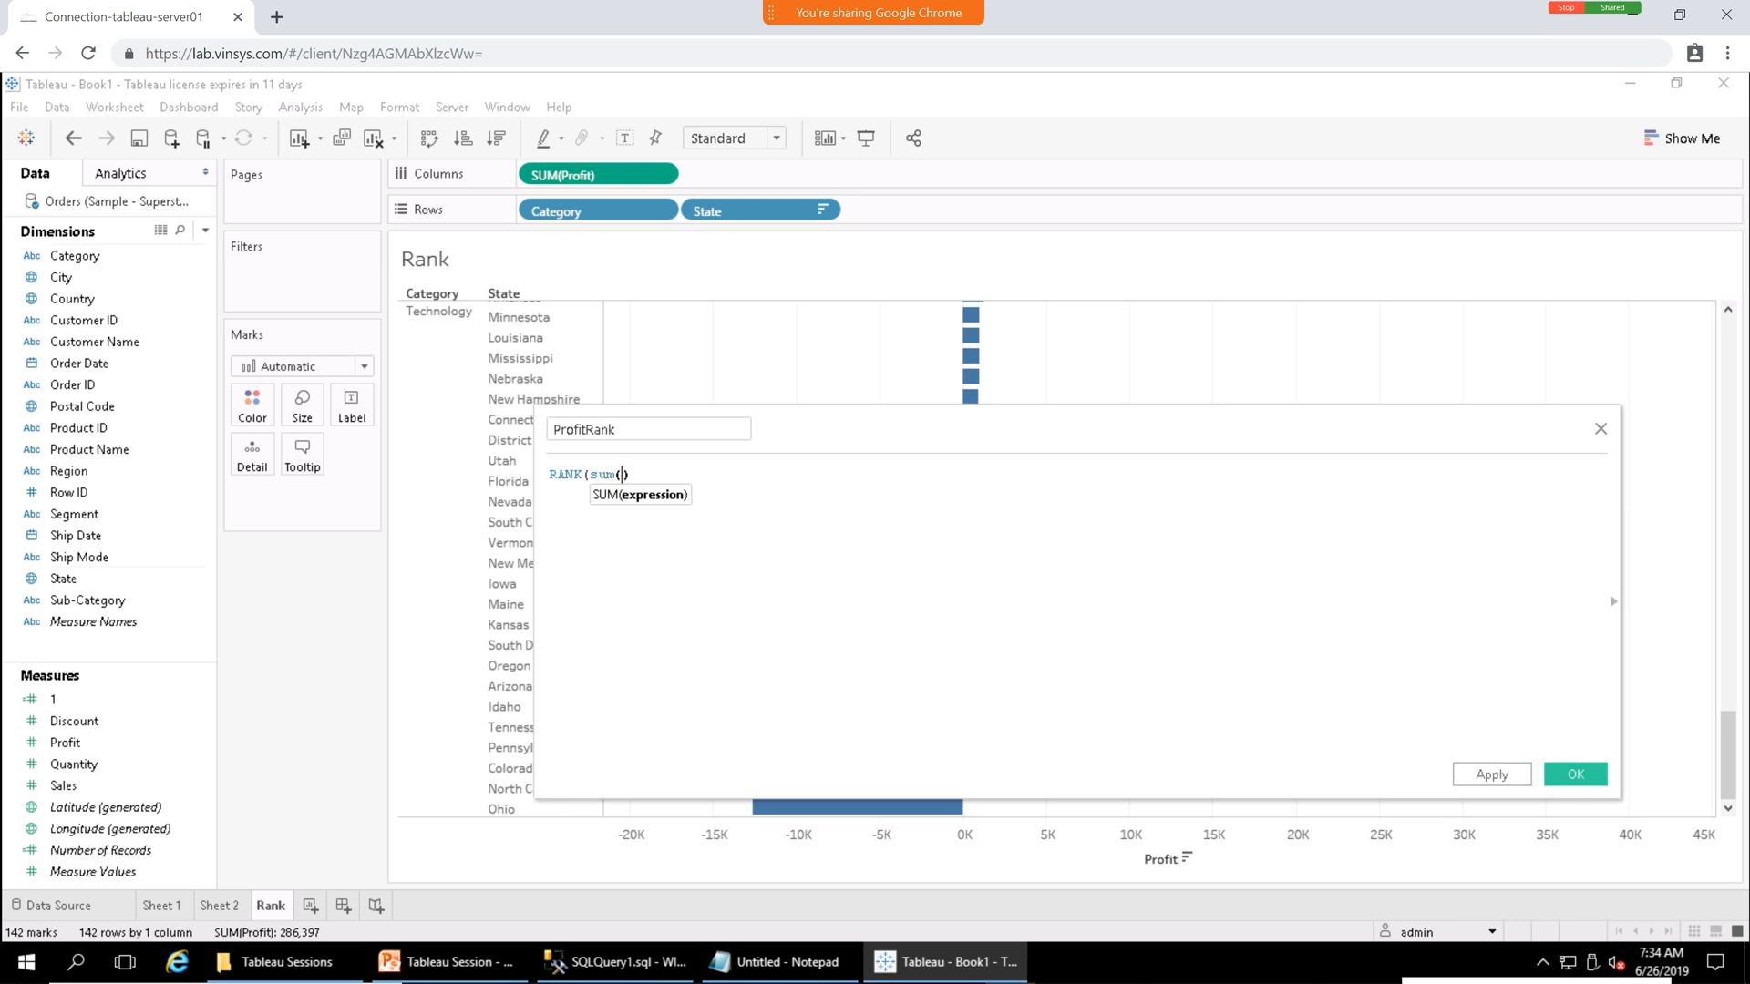
{"action": "type", "text": "pro"}
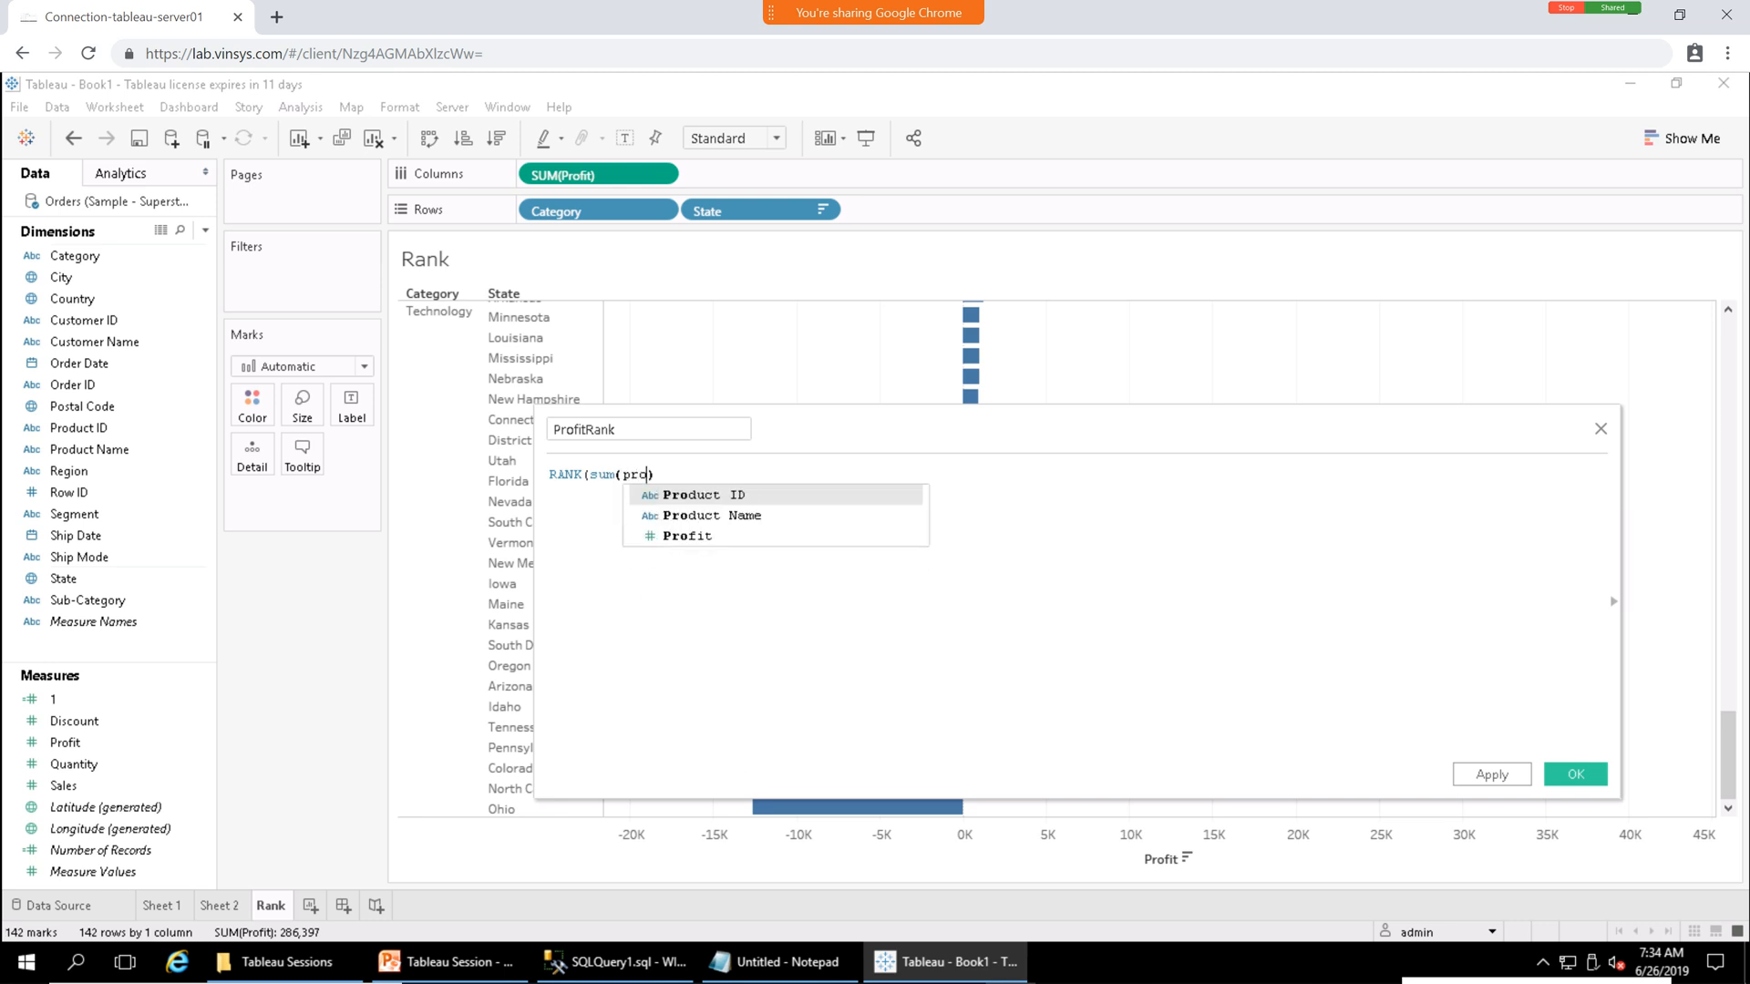
{"action": "key", "text": "Down"}
{"action": "key", "text": "Down"}
{"action": "key", "text": "Return"}
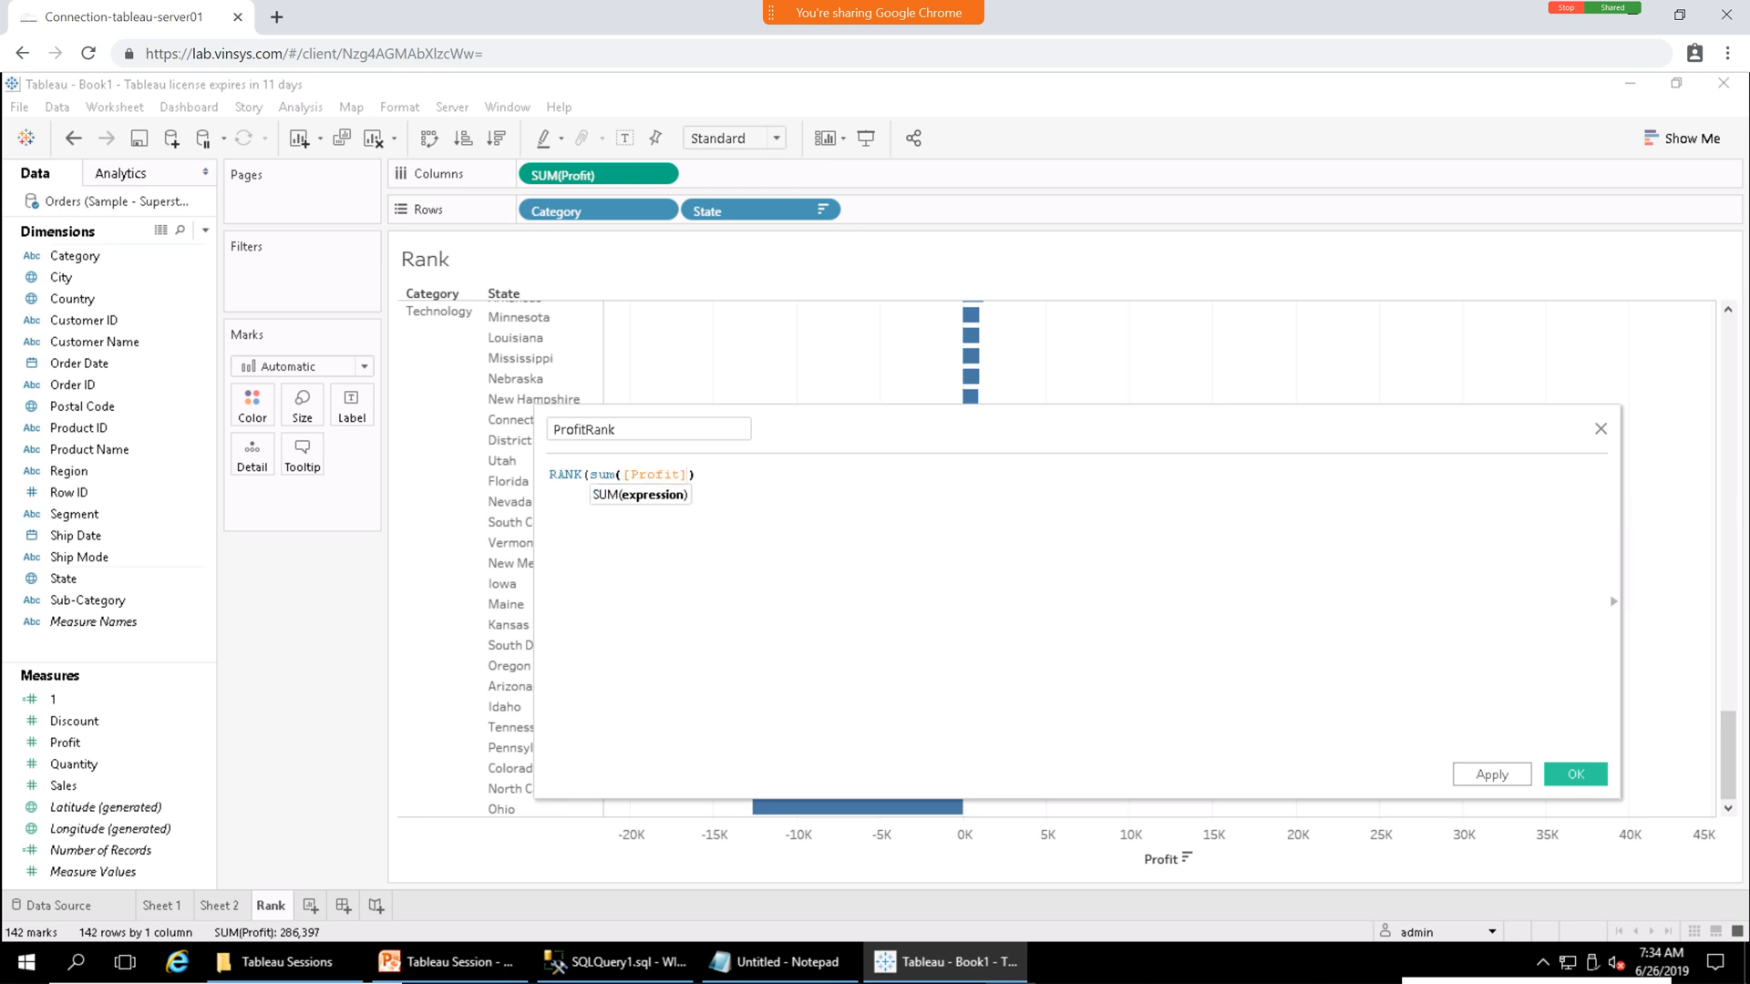
Complete the formula as RANK(sum([Profit]),'desc') and save the calculated field.
{"action": "type", "text": "),"}
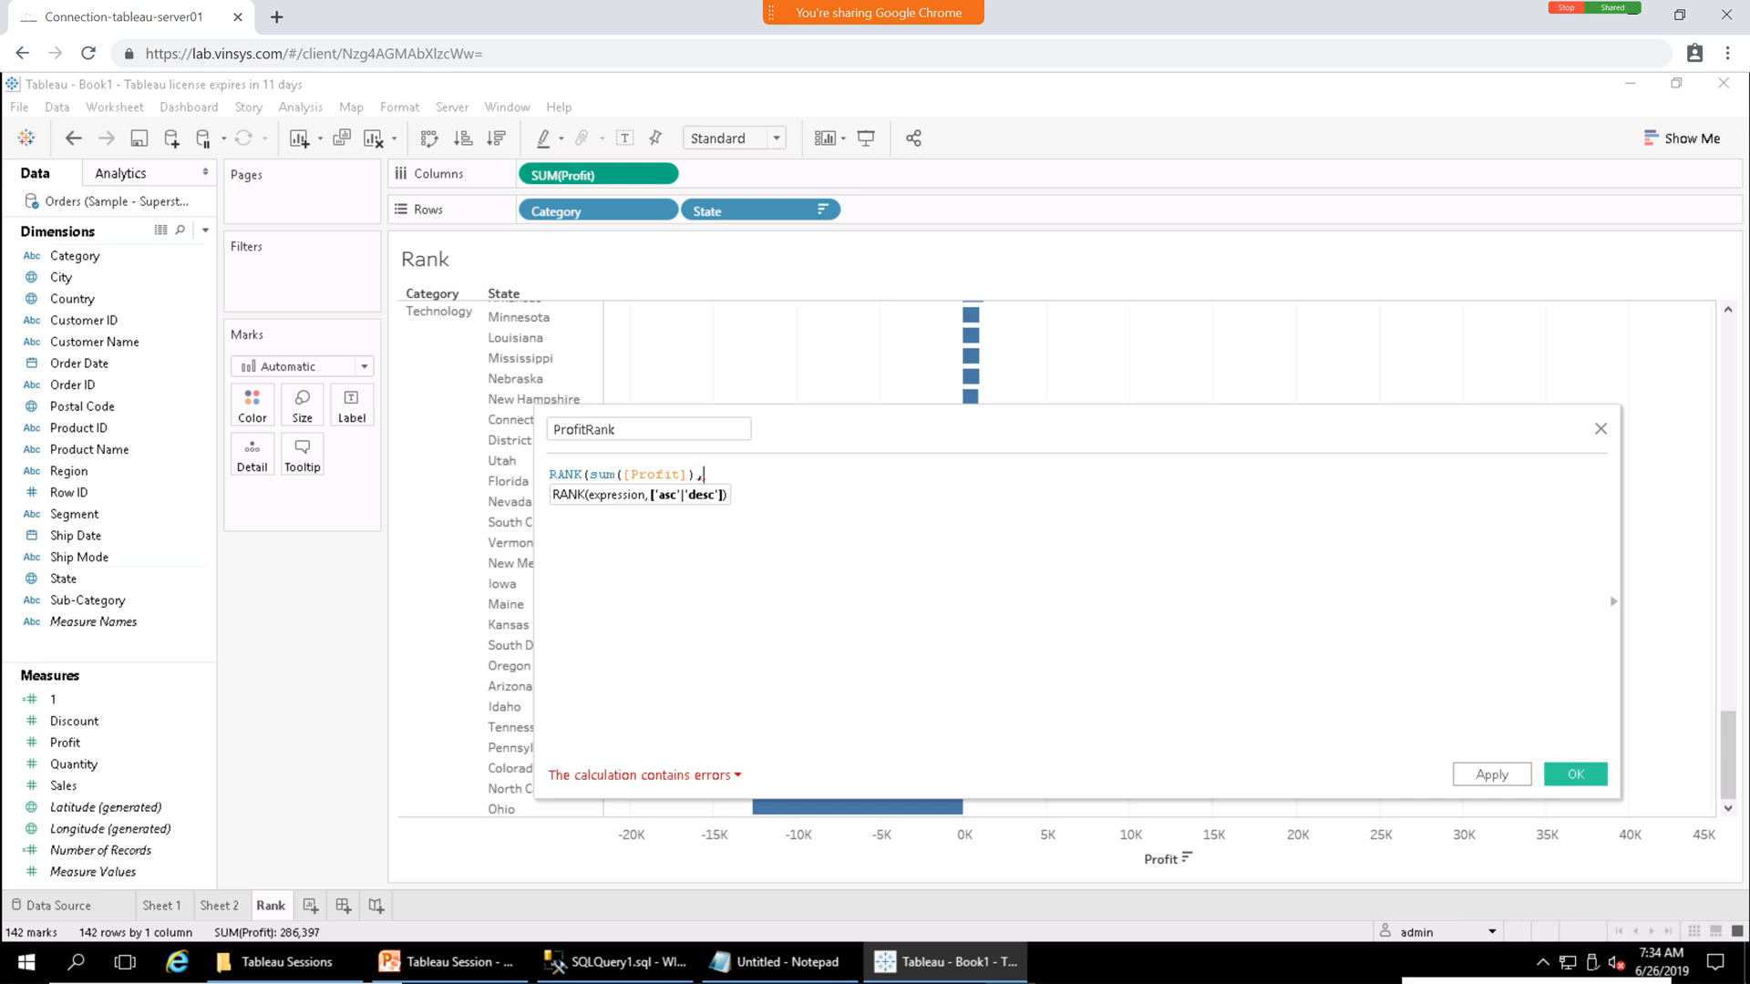
{"action": "type", "text": "'desc"}
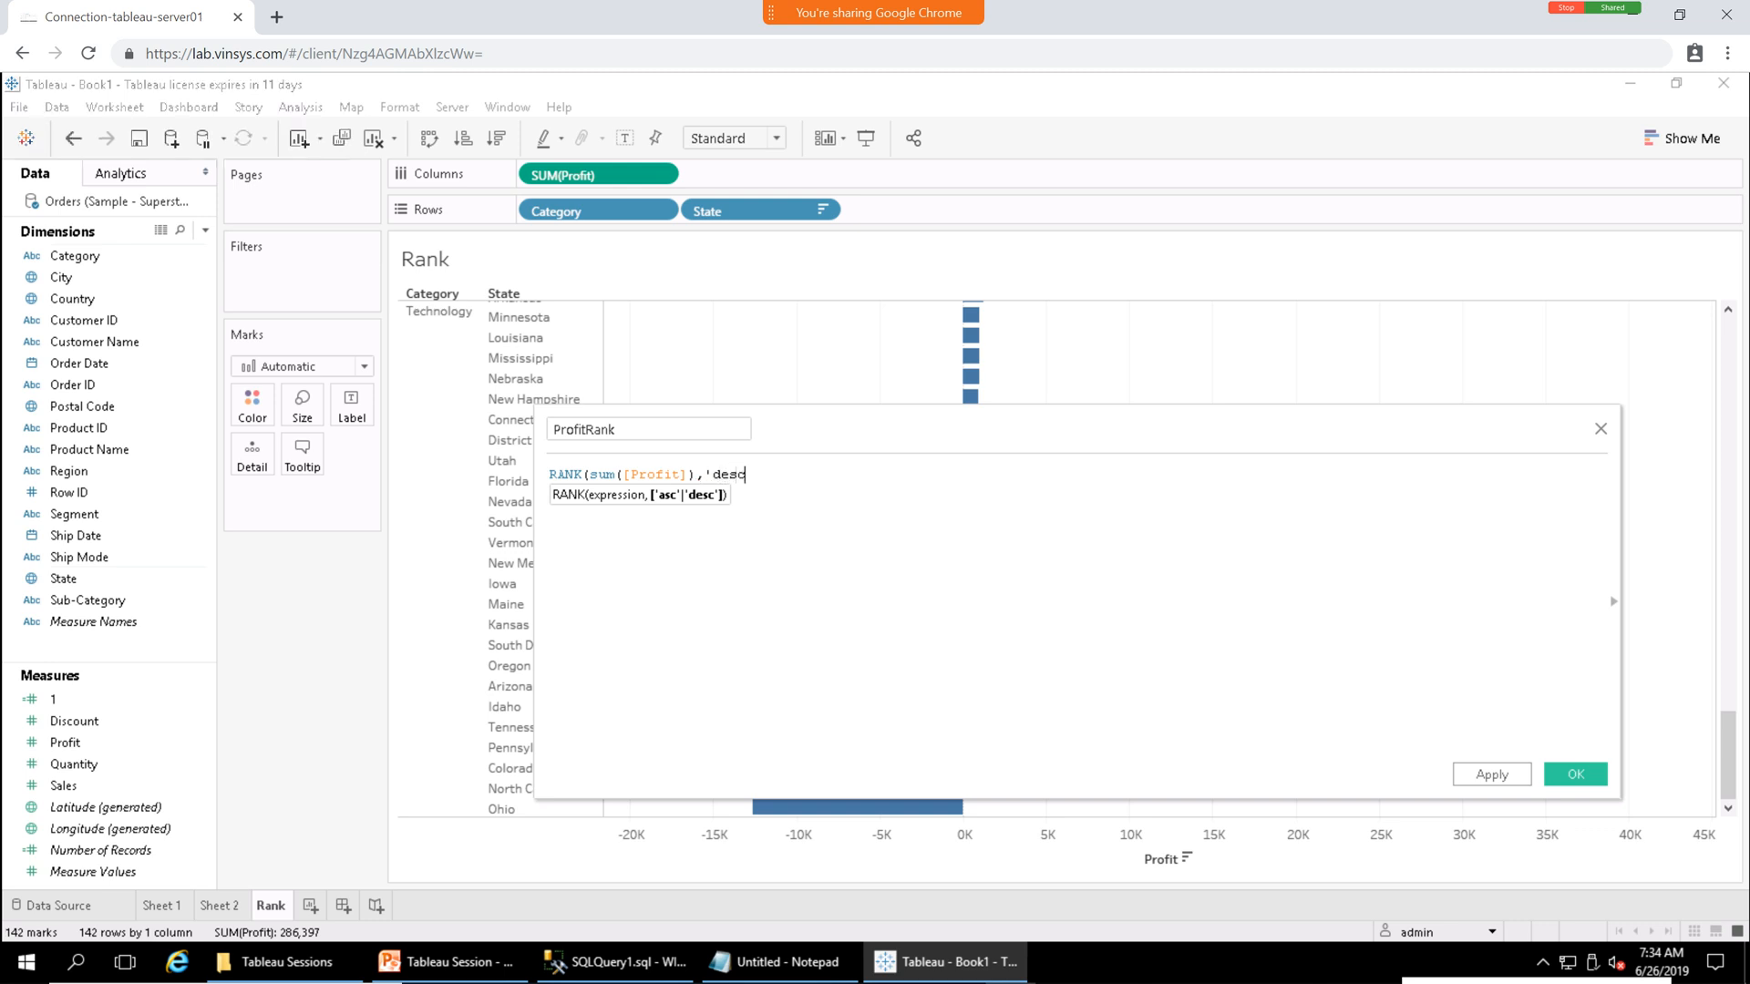
{"action": "type", "text": "'"}
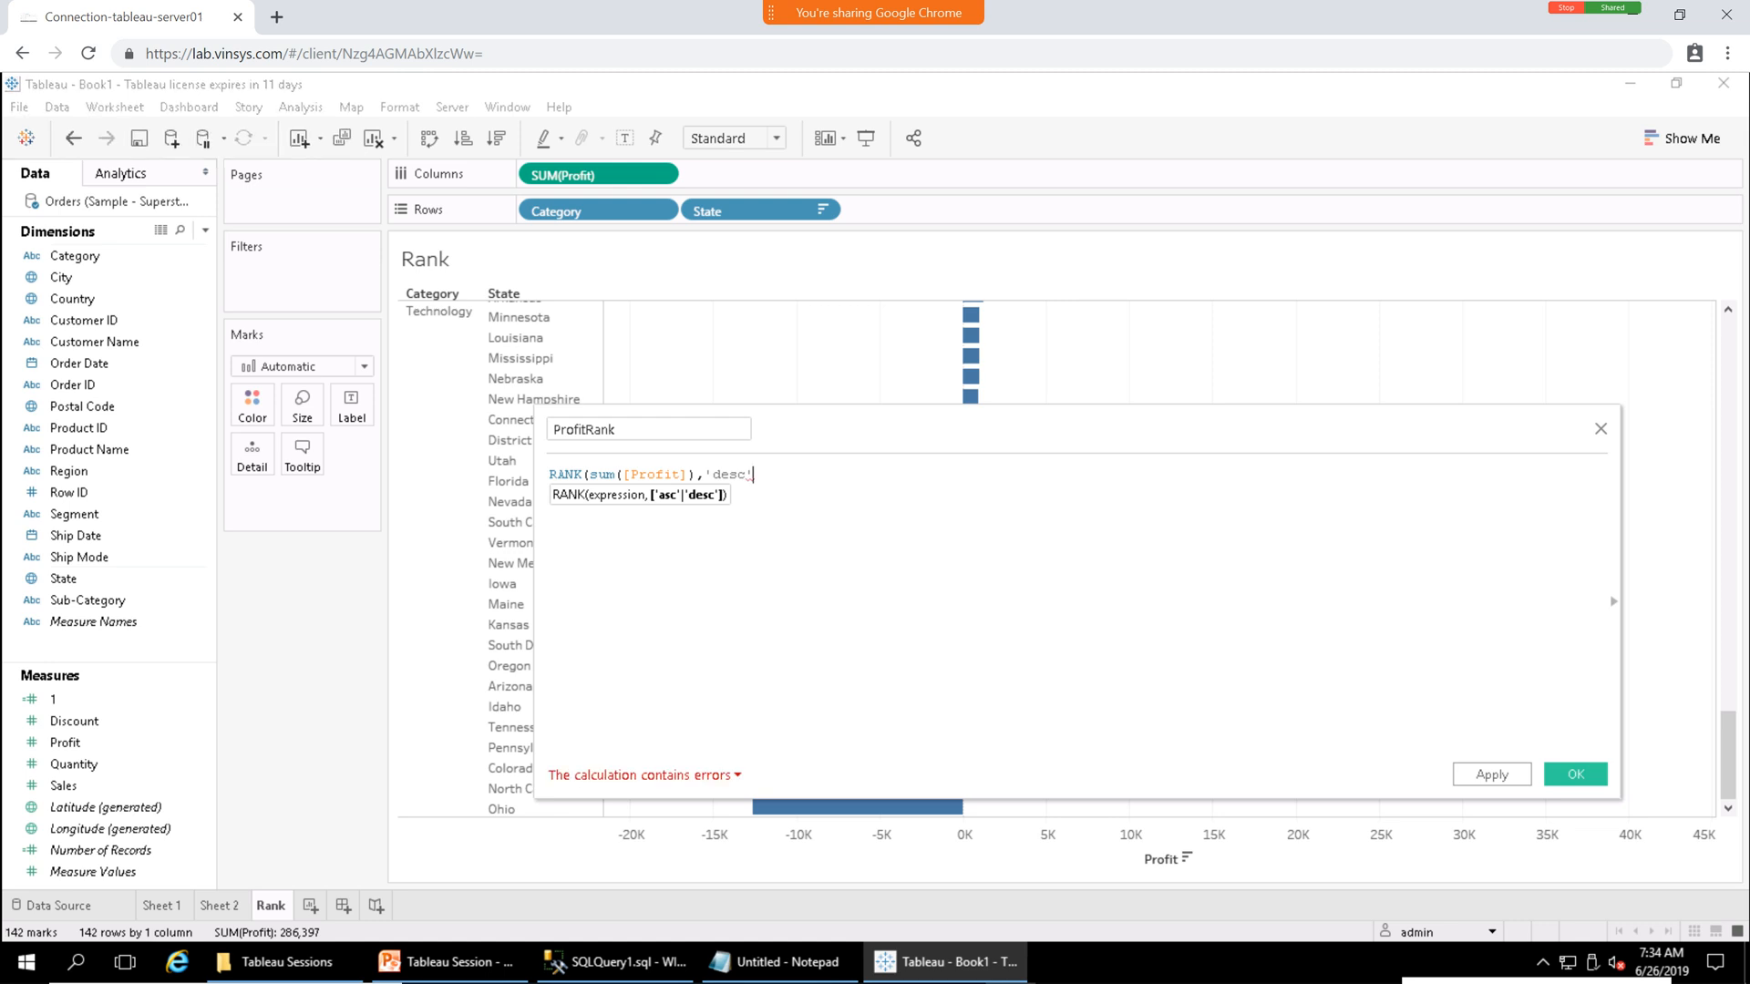
{"action": "type", "text": ")"}
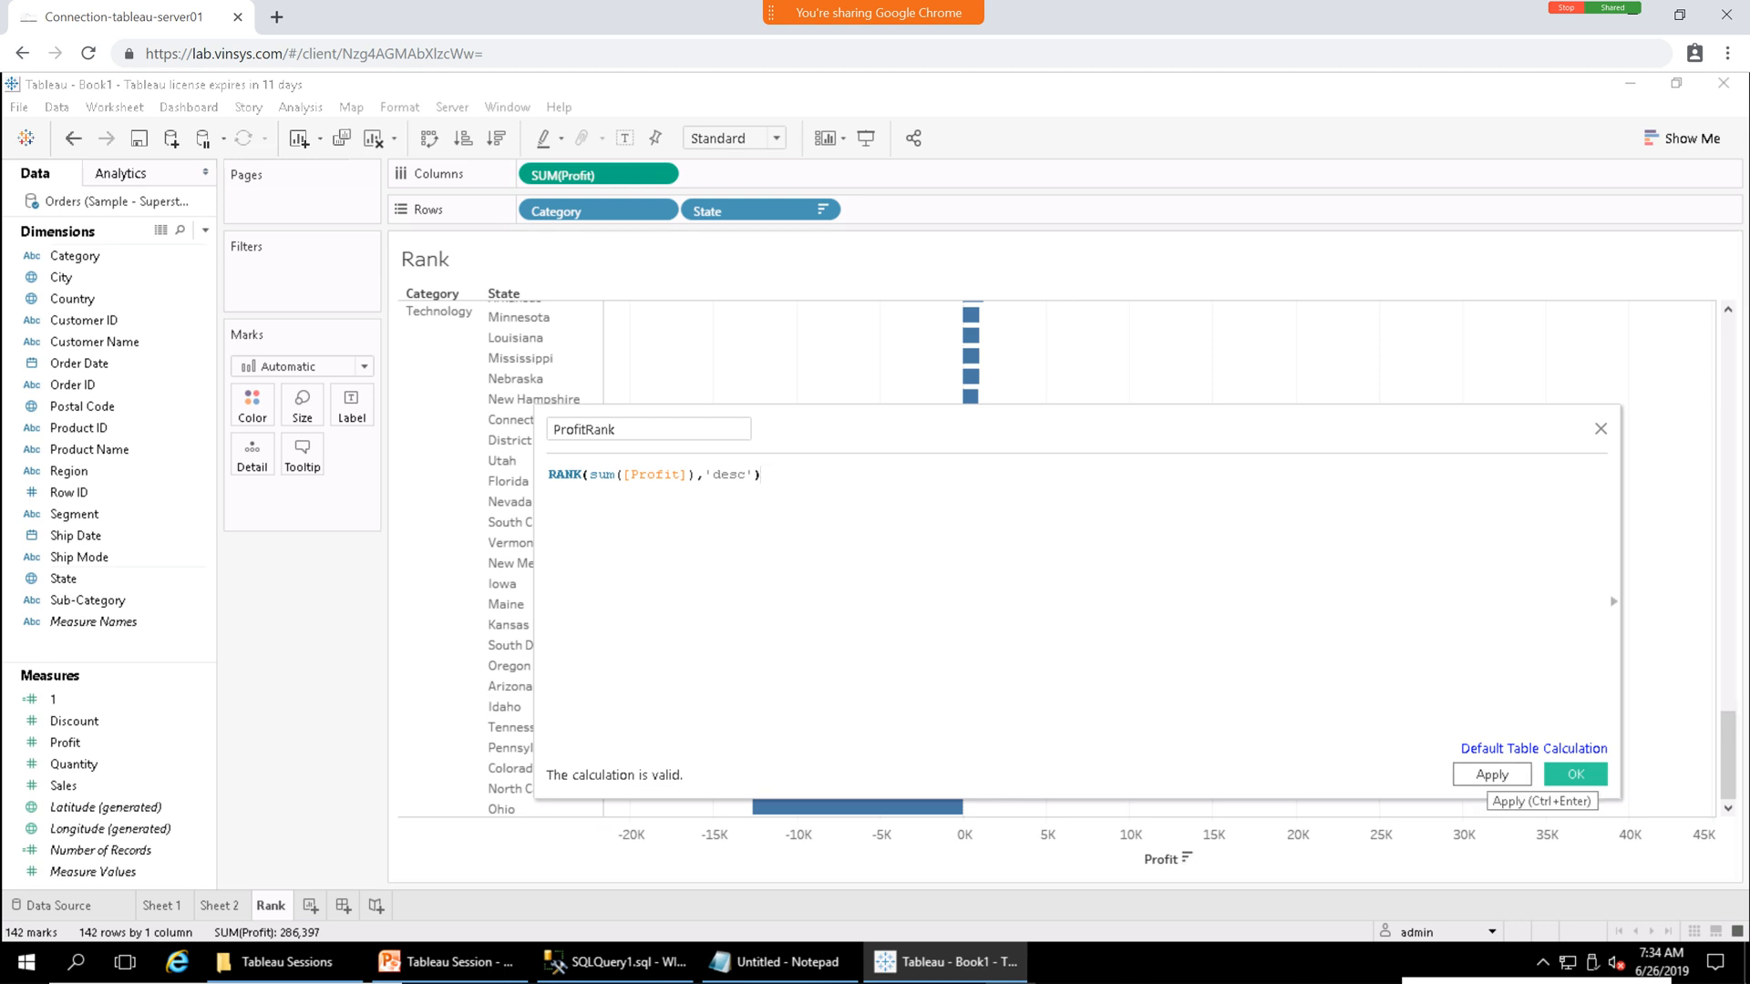
{"action": "left_click", "coordinate": [1492, 775]}
{"action": "left_click", "coordinate": [1576, 775]}
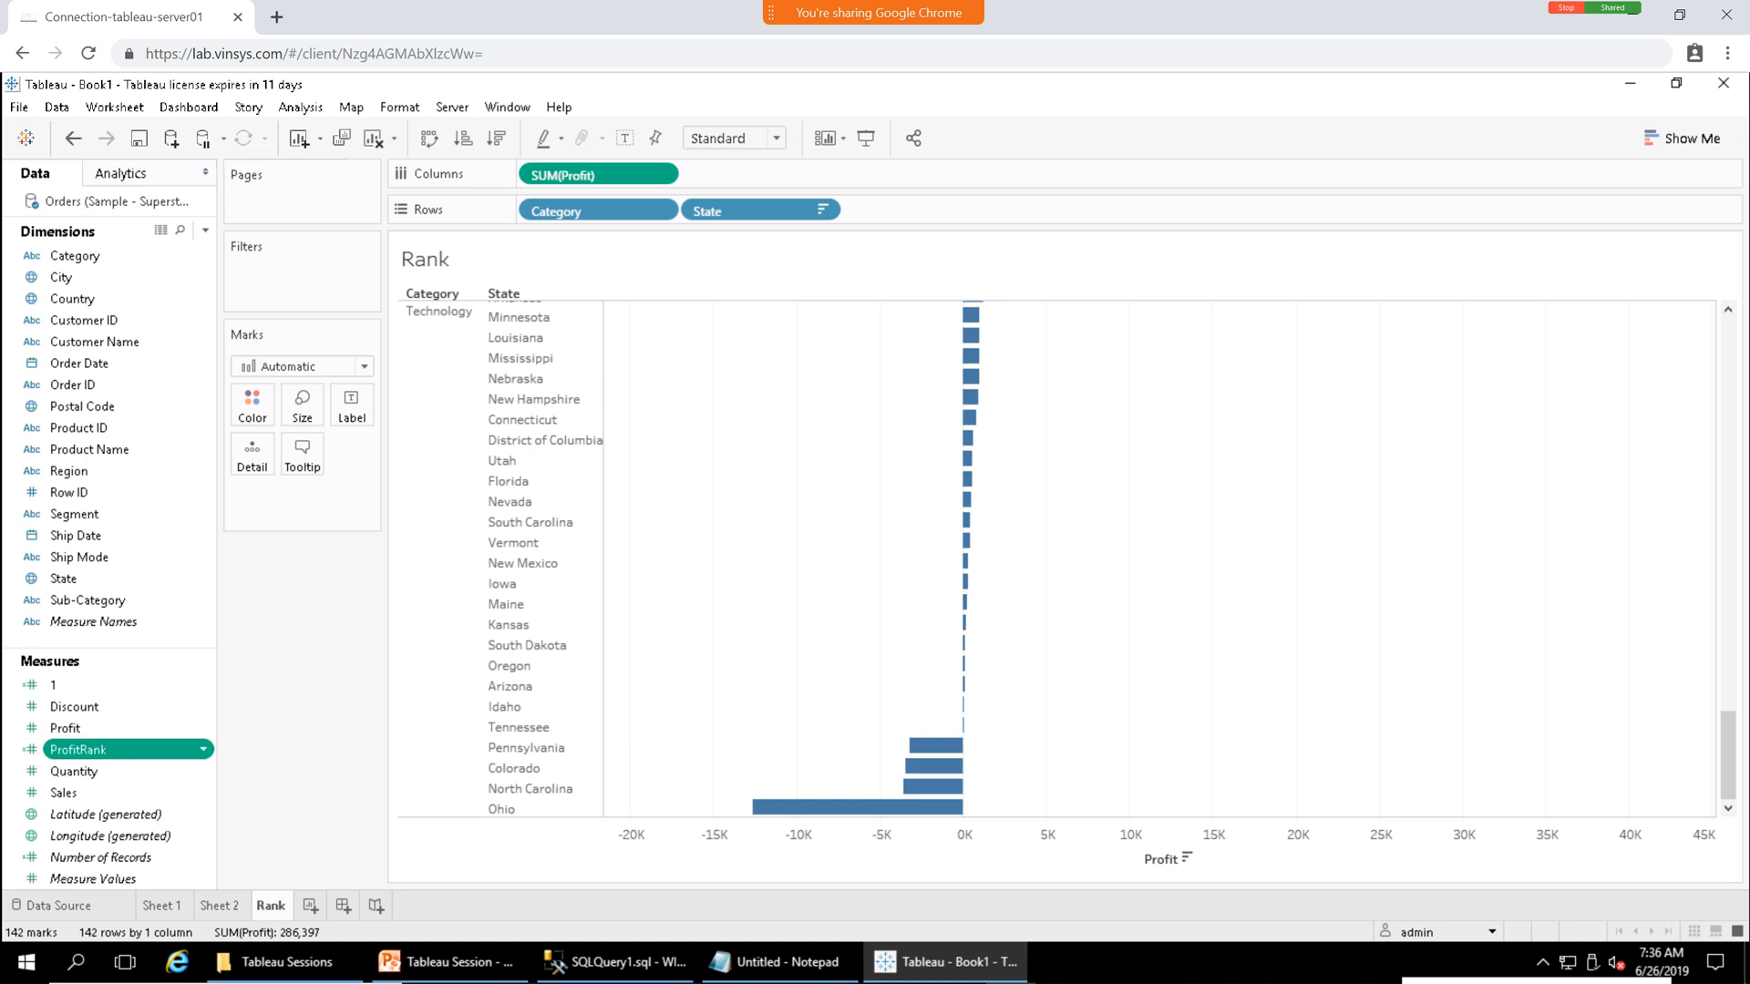
Convert ProfitRank to discrete and place it between Category and State in the rows.
{"action": "left_click", "coordinate": [203, 749]}
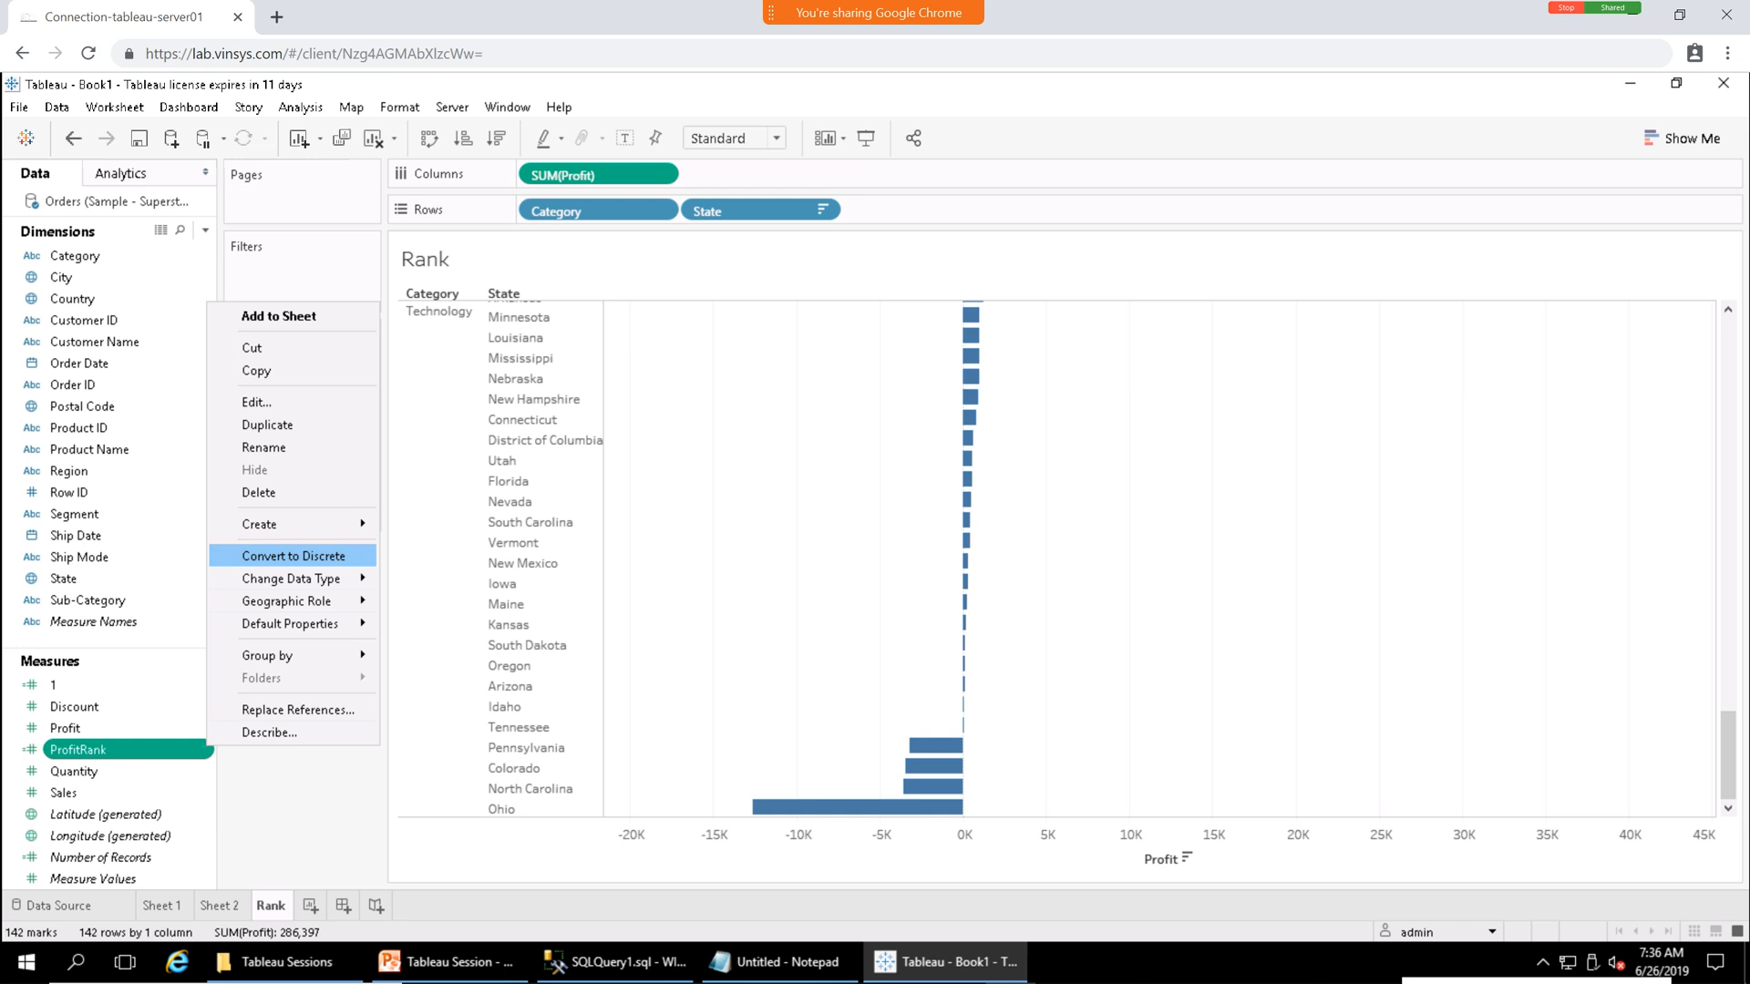
{"action": "left_click", "coordinate": [291, 556]}
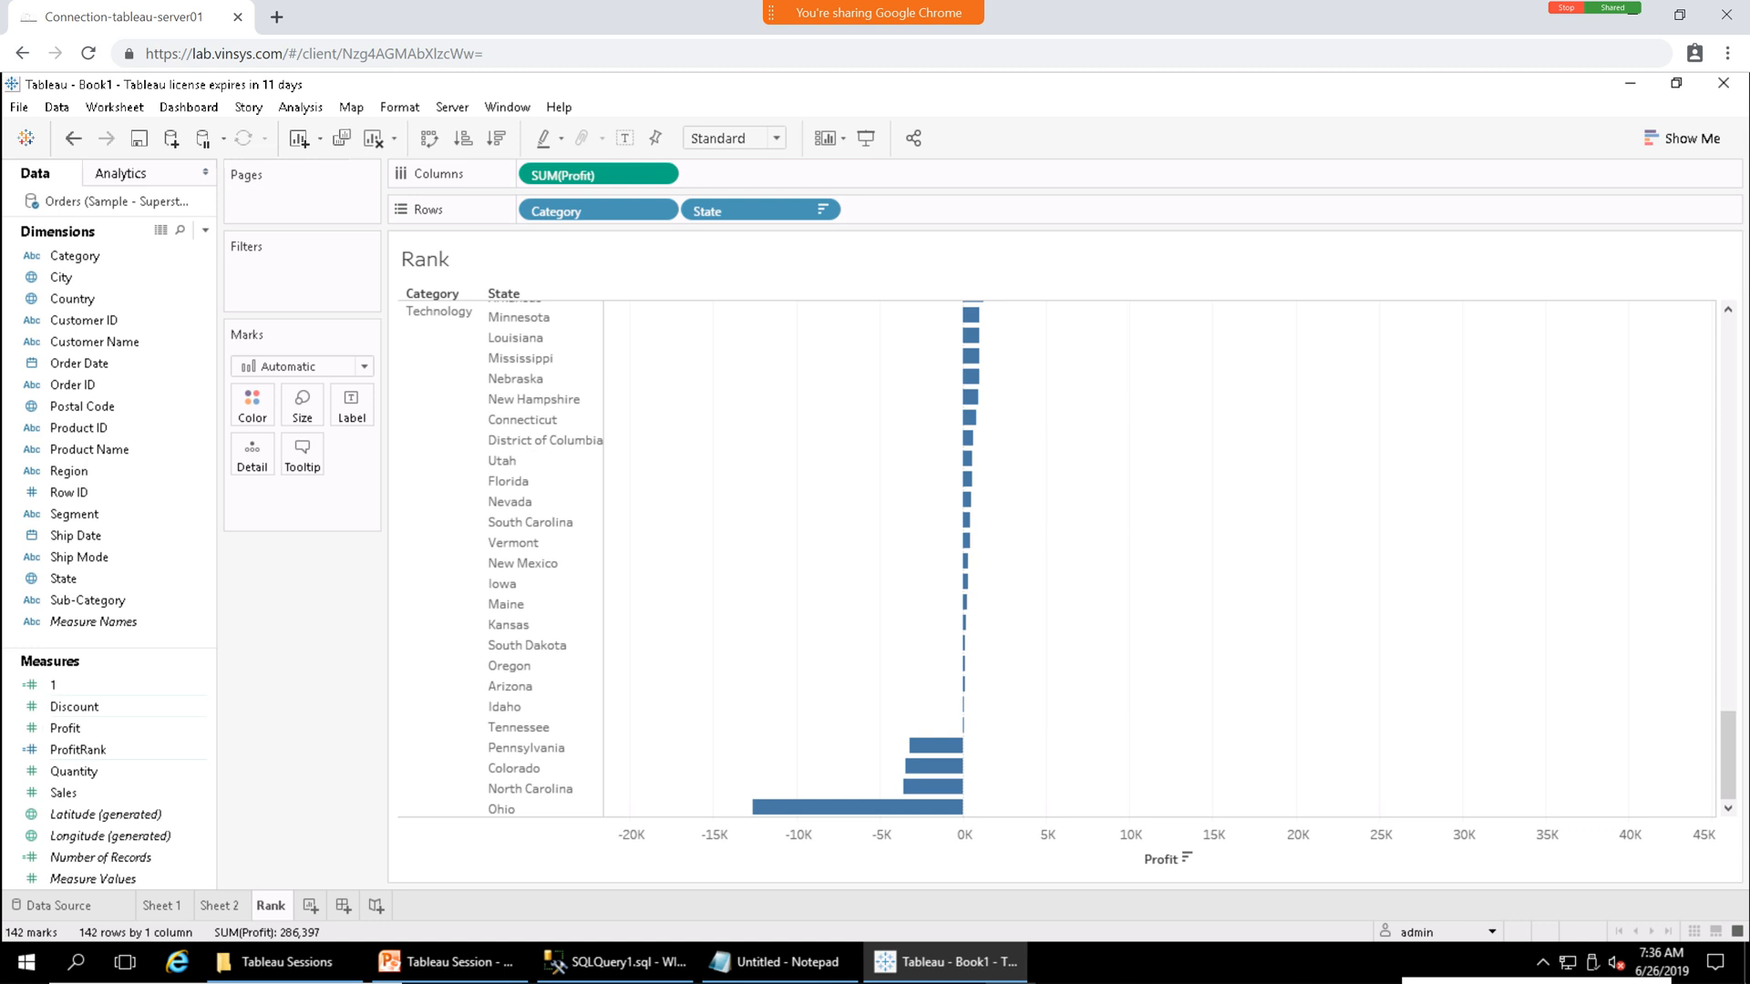
{"action": "left_click_drag", "start_coordinate": [78, 749], "coordinate": [690, 215]}
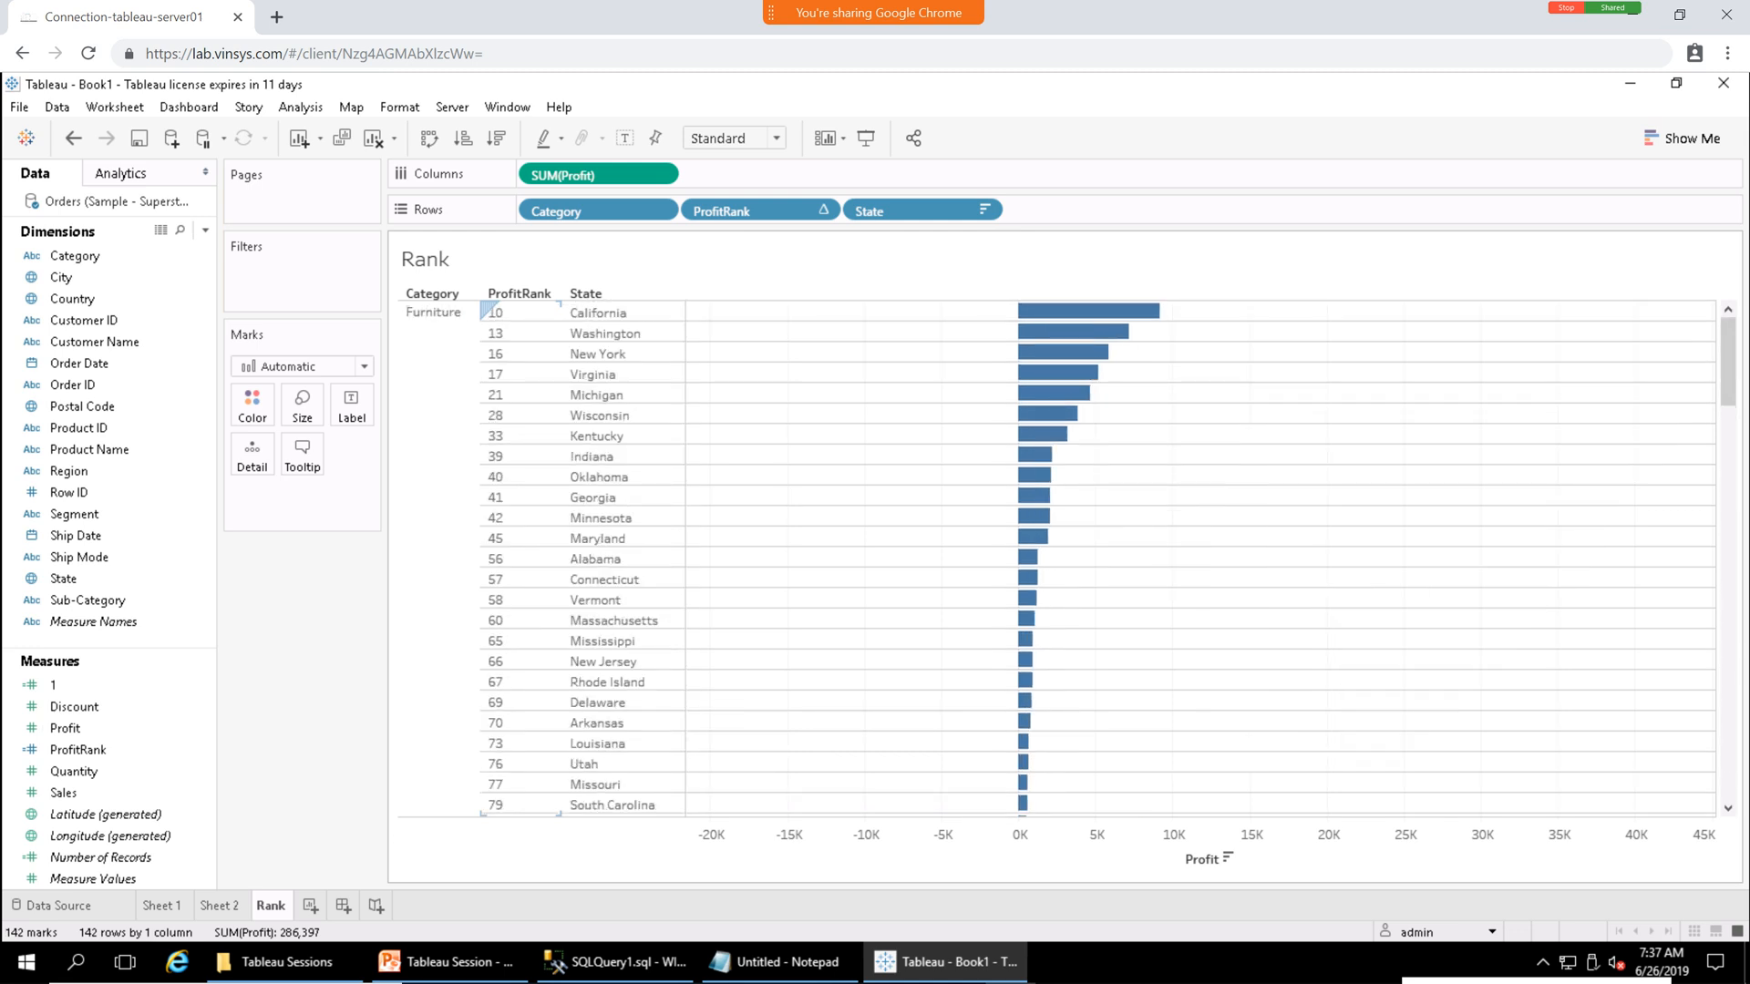
{"action": "scroll", "coordinate": [519, 346], "scroll_direction": "down", "scroll_amount": 12}
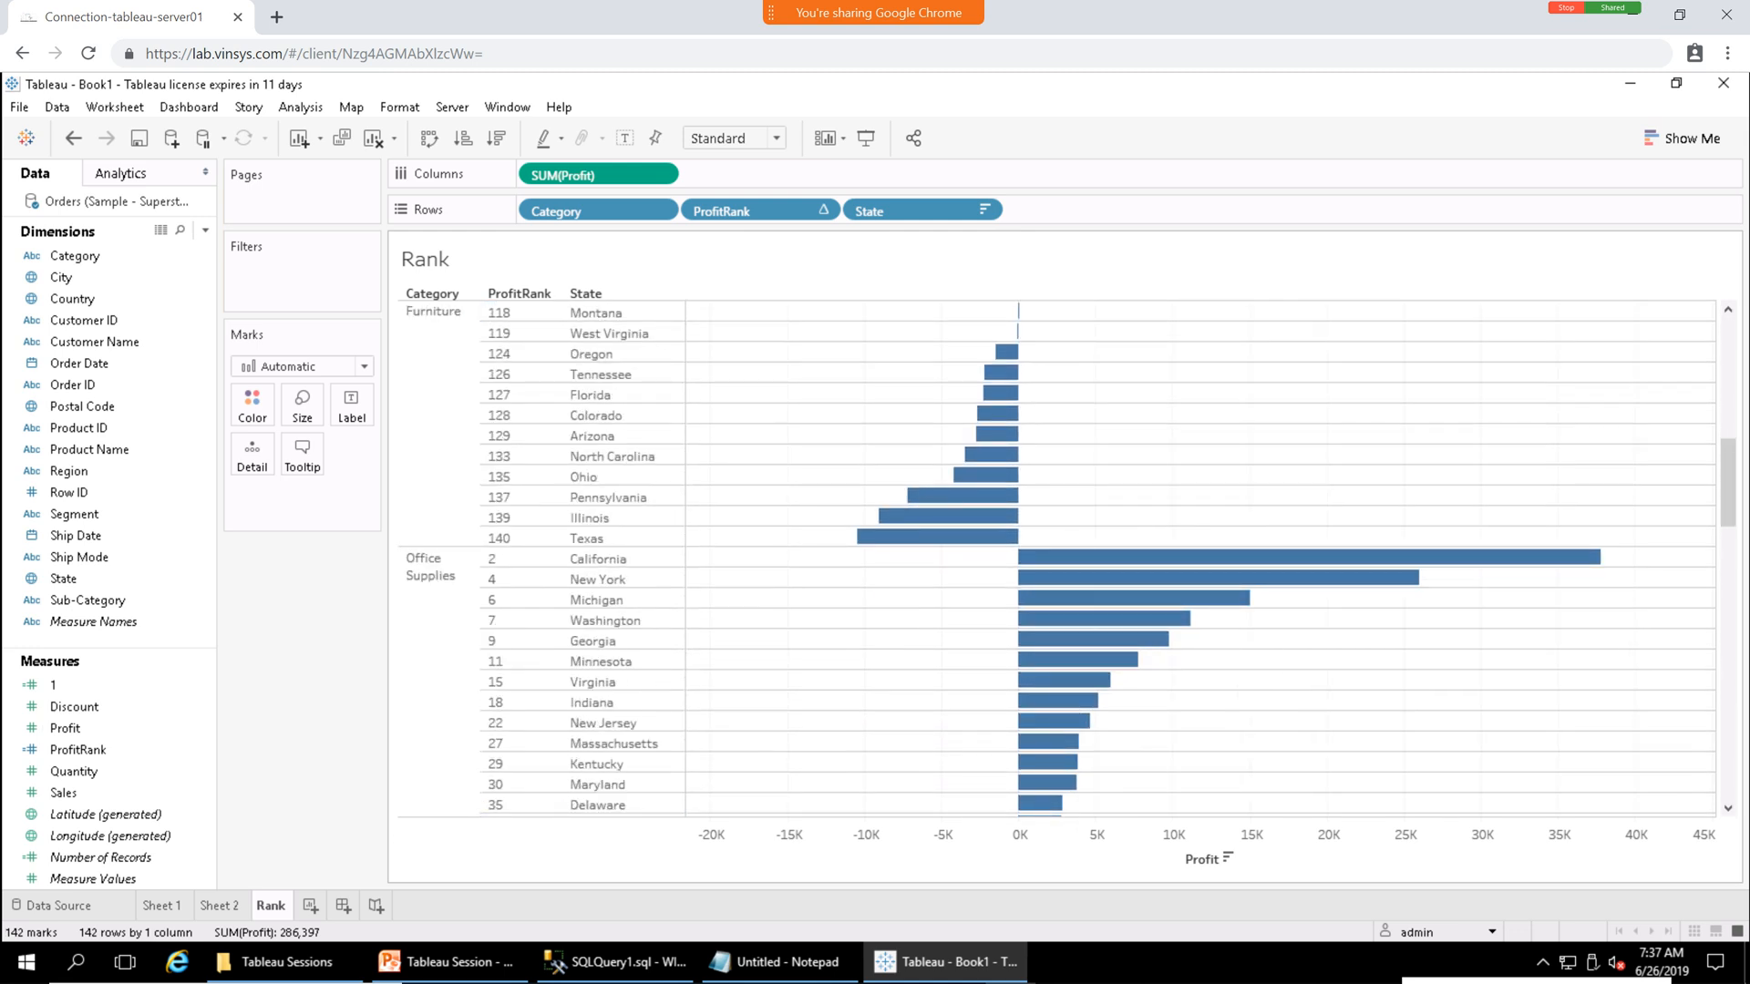
Examine the ProfitRank numbering of the states across the Furniture, Office Supplies and Technology categories.
{"action": "scroll", "coordinate": [519, 574], "scroll_direction": "down", "scroll_amount": 4}
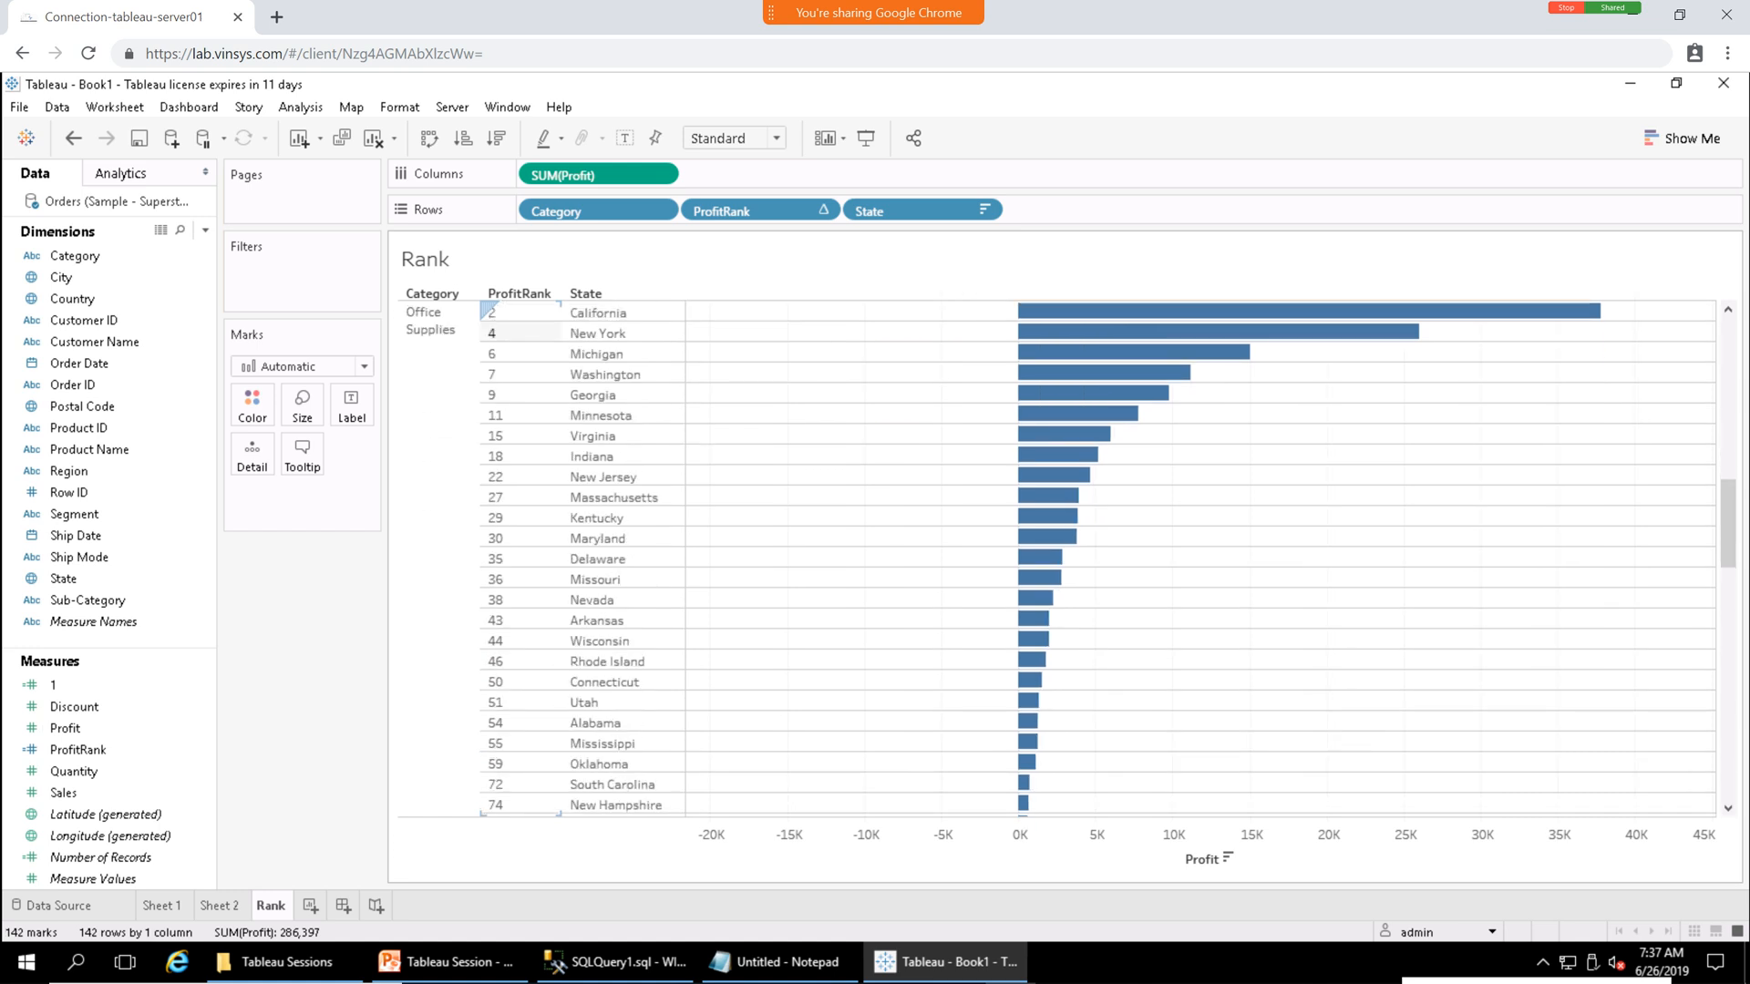
{"action": "scroll", "coordinate": [1093, 558], "scroll_direction": "down", "scroll_amount": 15}
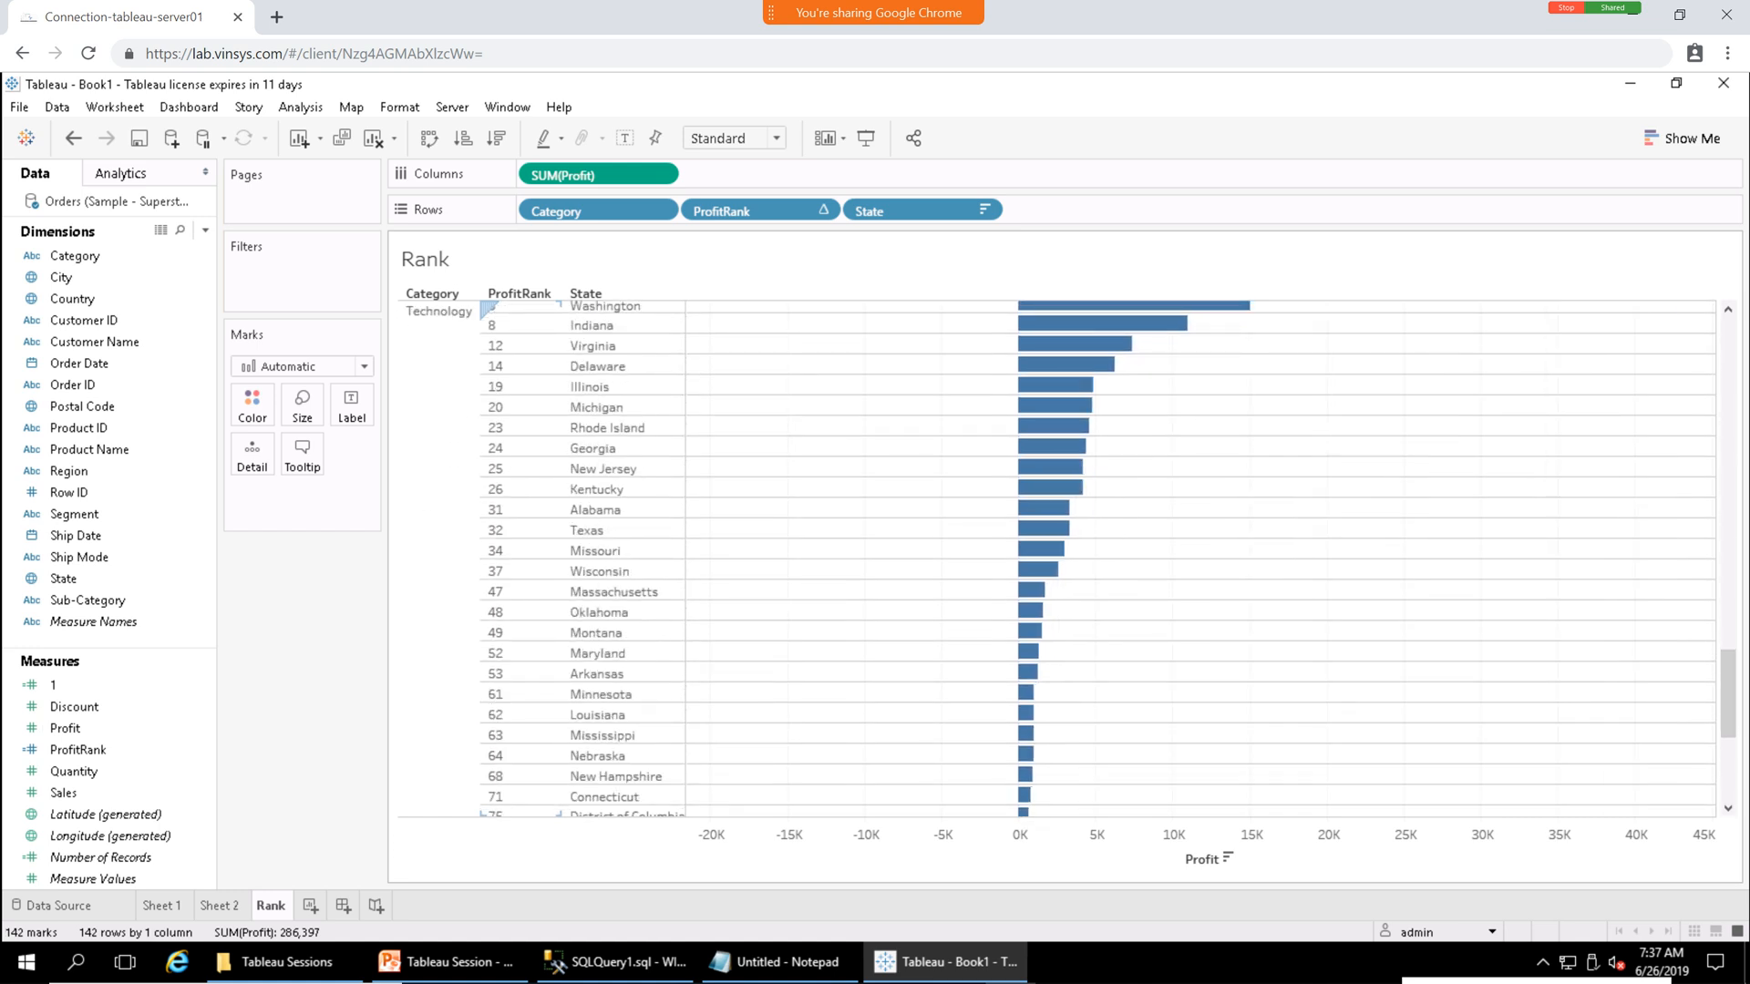
{"action": "scroll", "coordinate": [1067, 558], "scroll_direction": "up", "scroll_amount": 3}
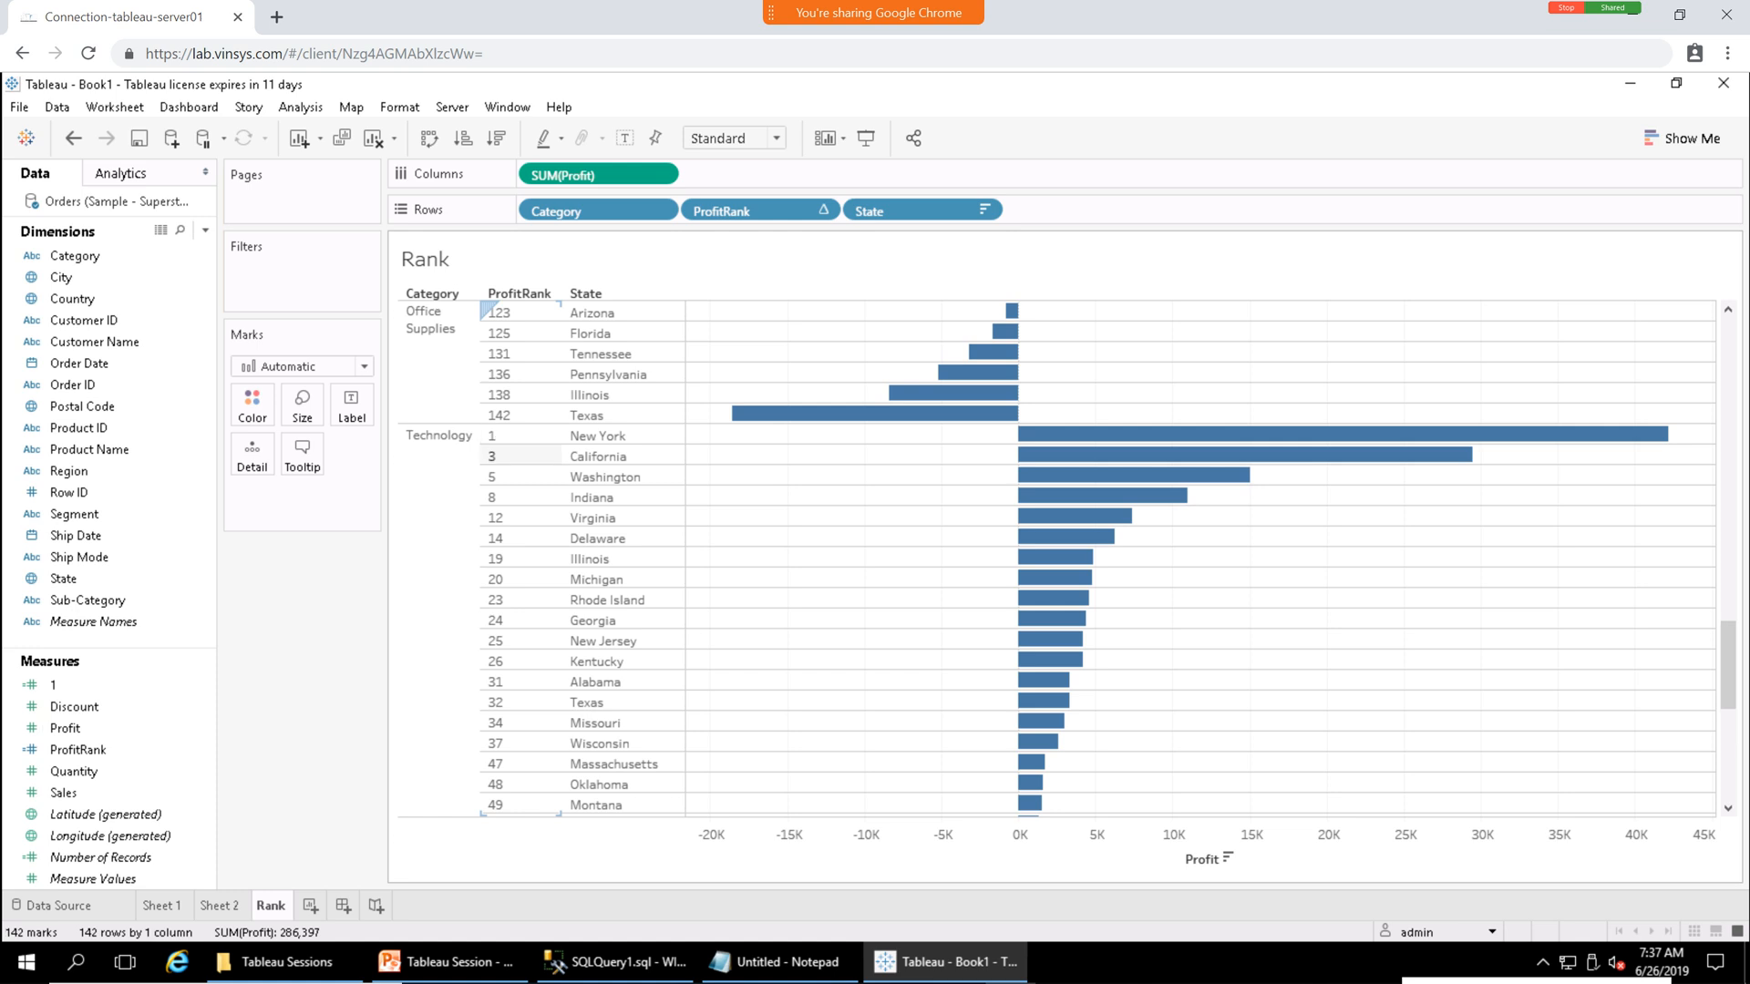
{"action": "scroll", "coordinate": [520, 803], "scroll_direction": "down", "scroll_amount": 10}
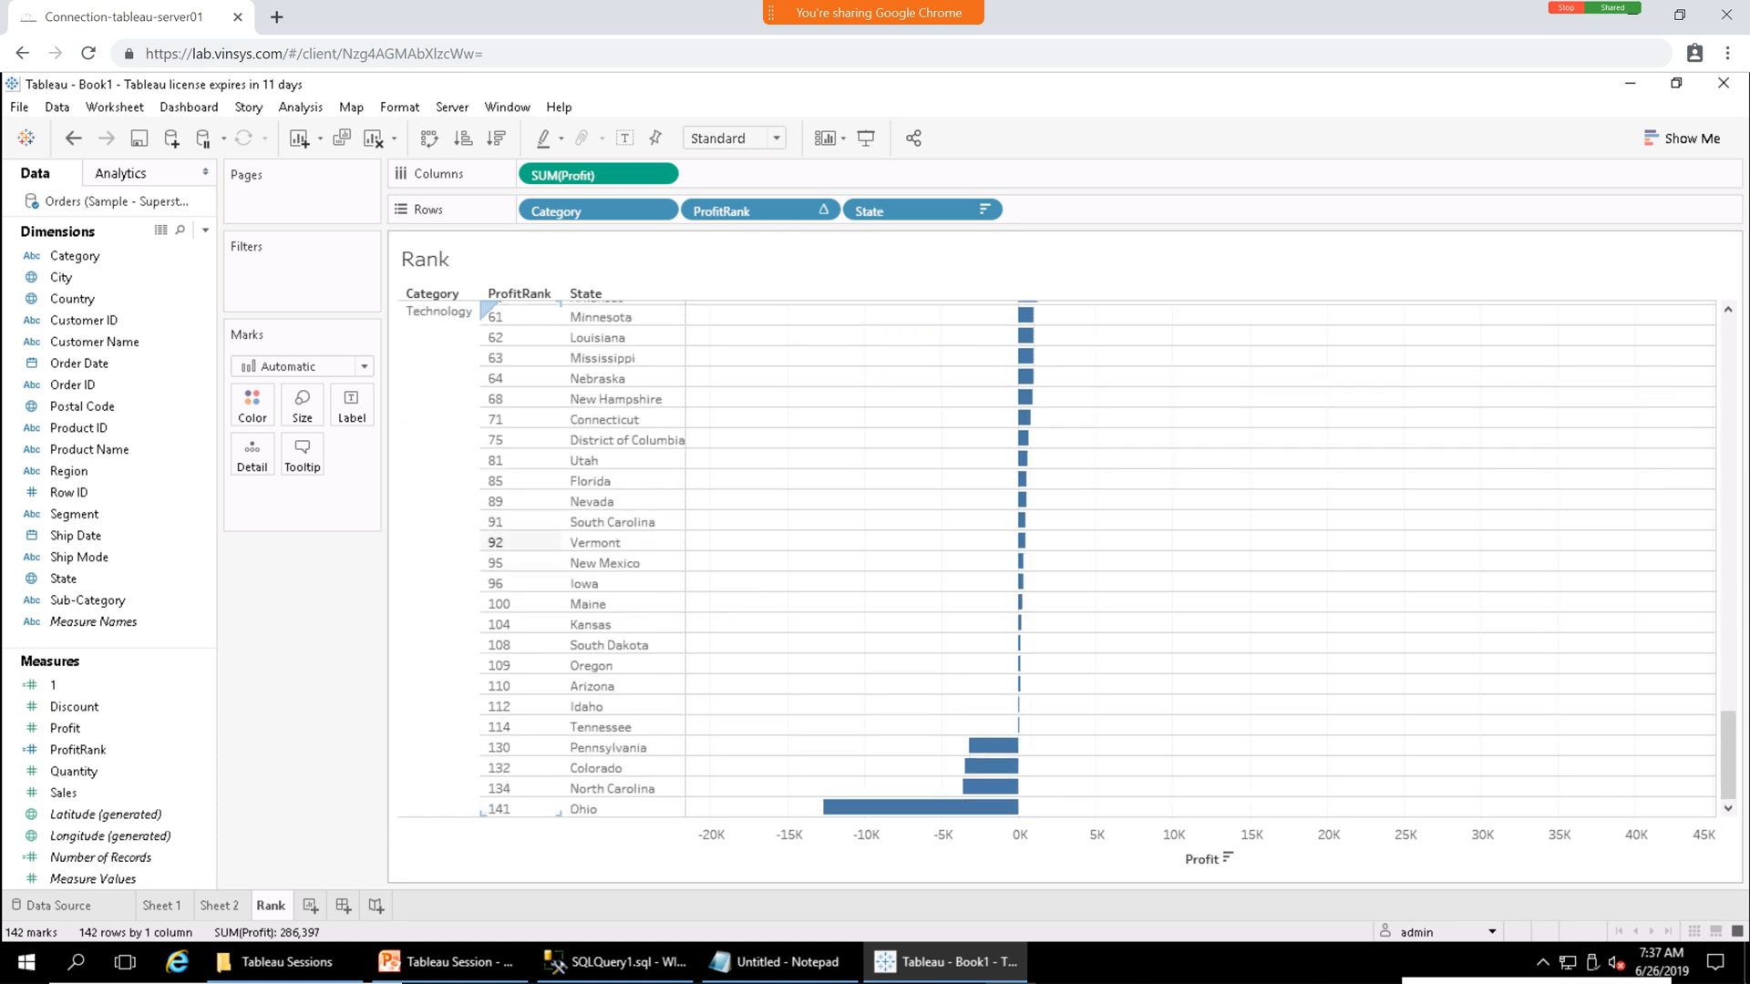
{"action": "scroll", "coordinate": [520, 702], "scroll_direction": "up", "scroll_amount": 15}
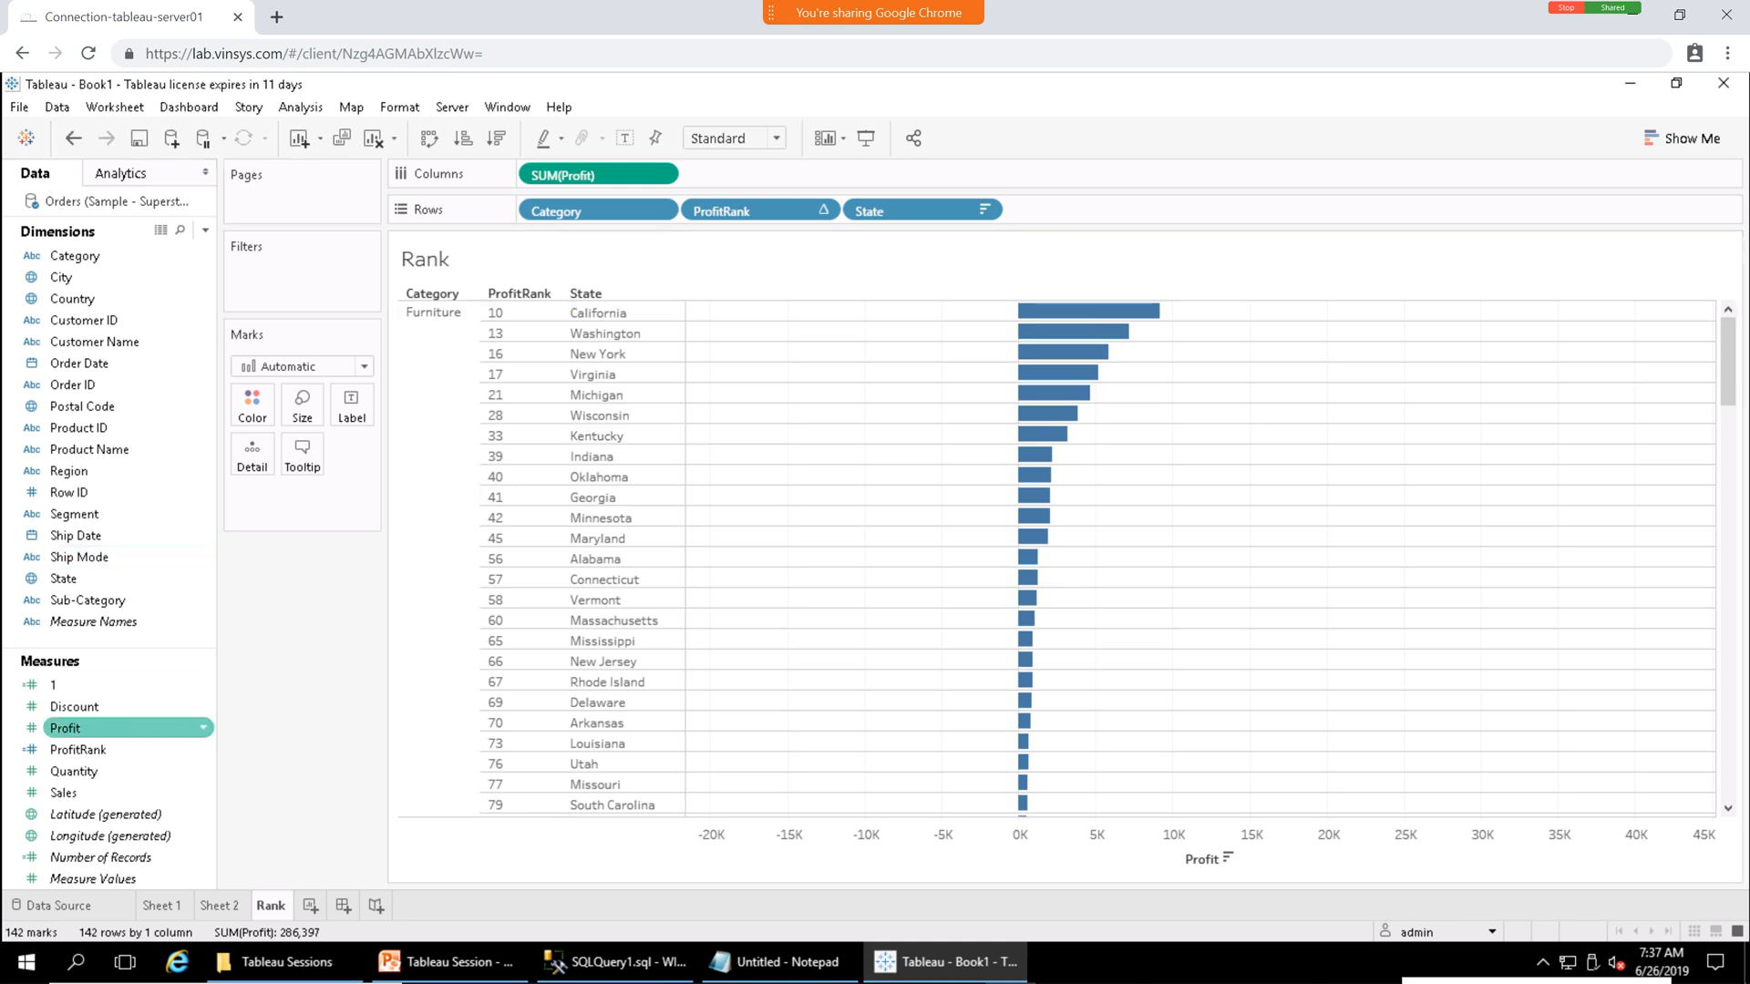
{"action": "left_click", "coordinate": [119, 706]}
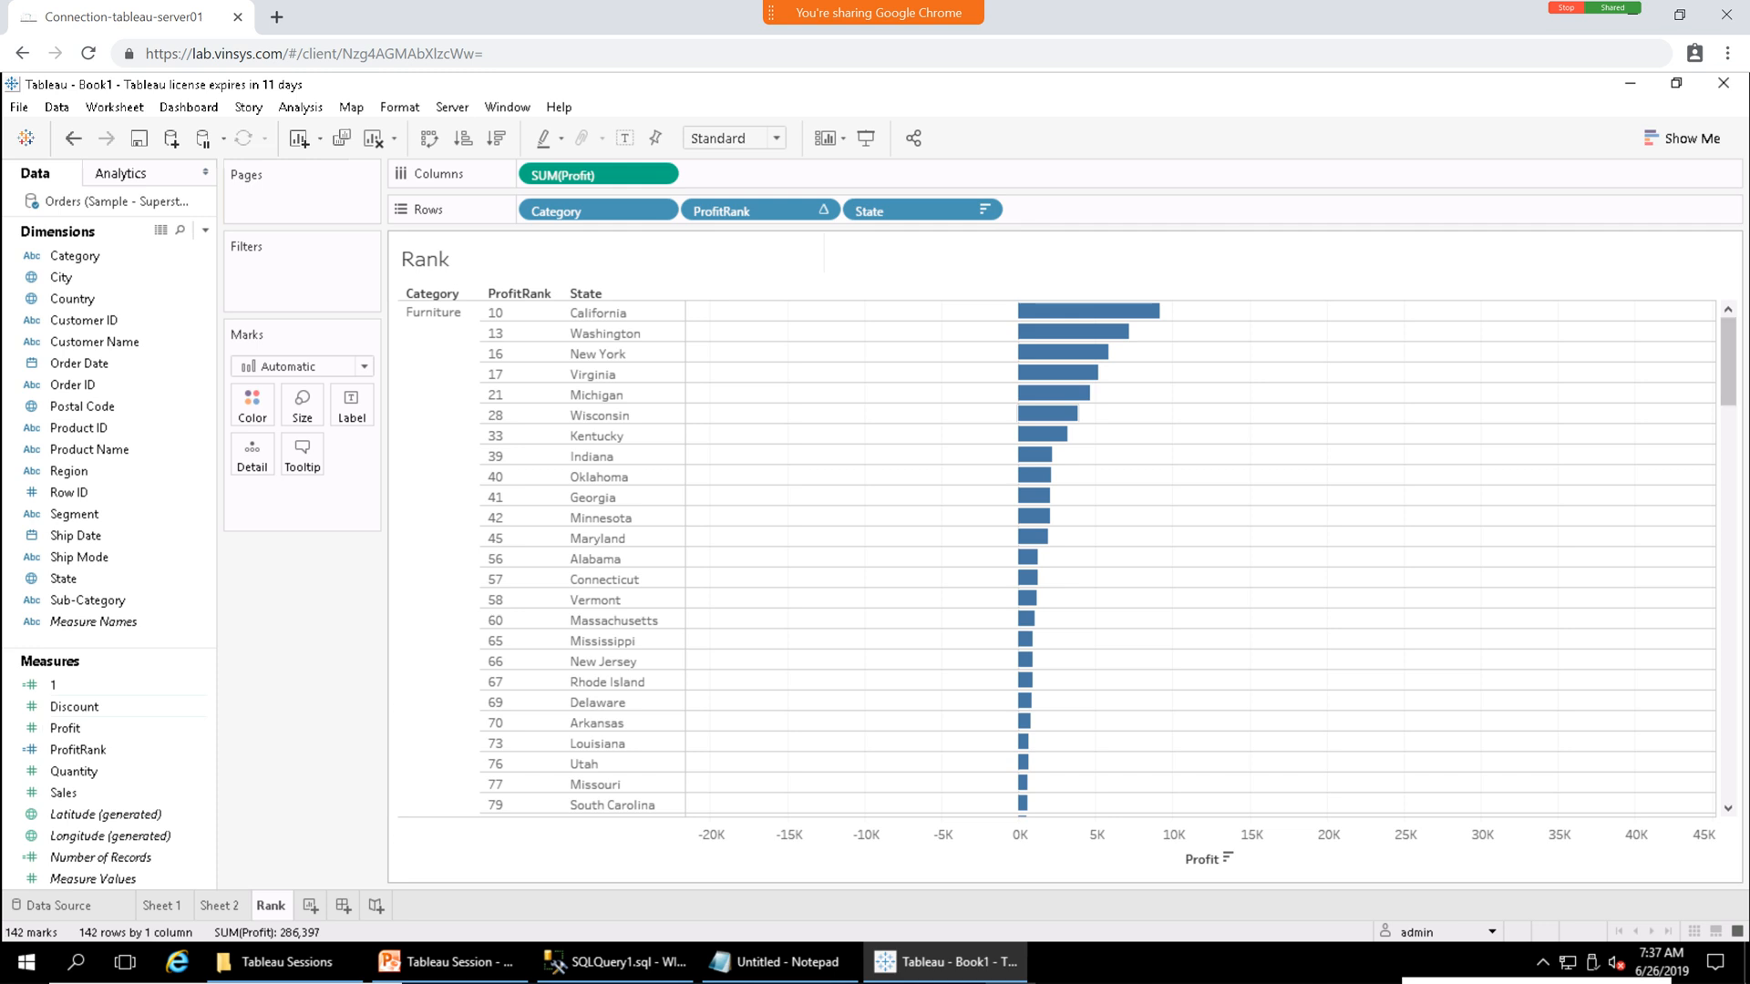
{"action": "right_click", "coordinate": [1727, 380]}
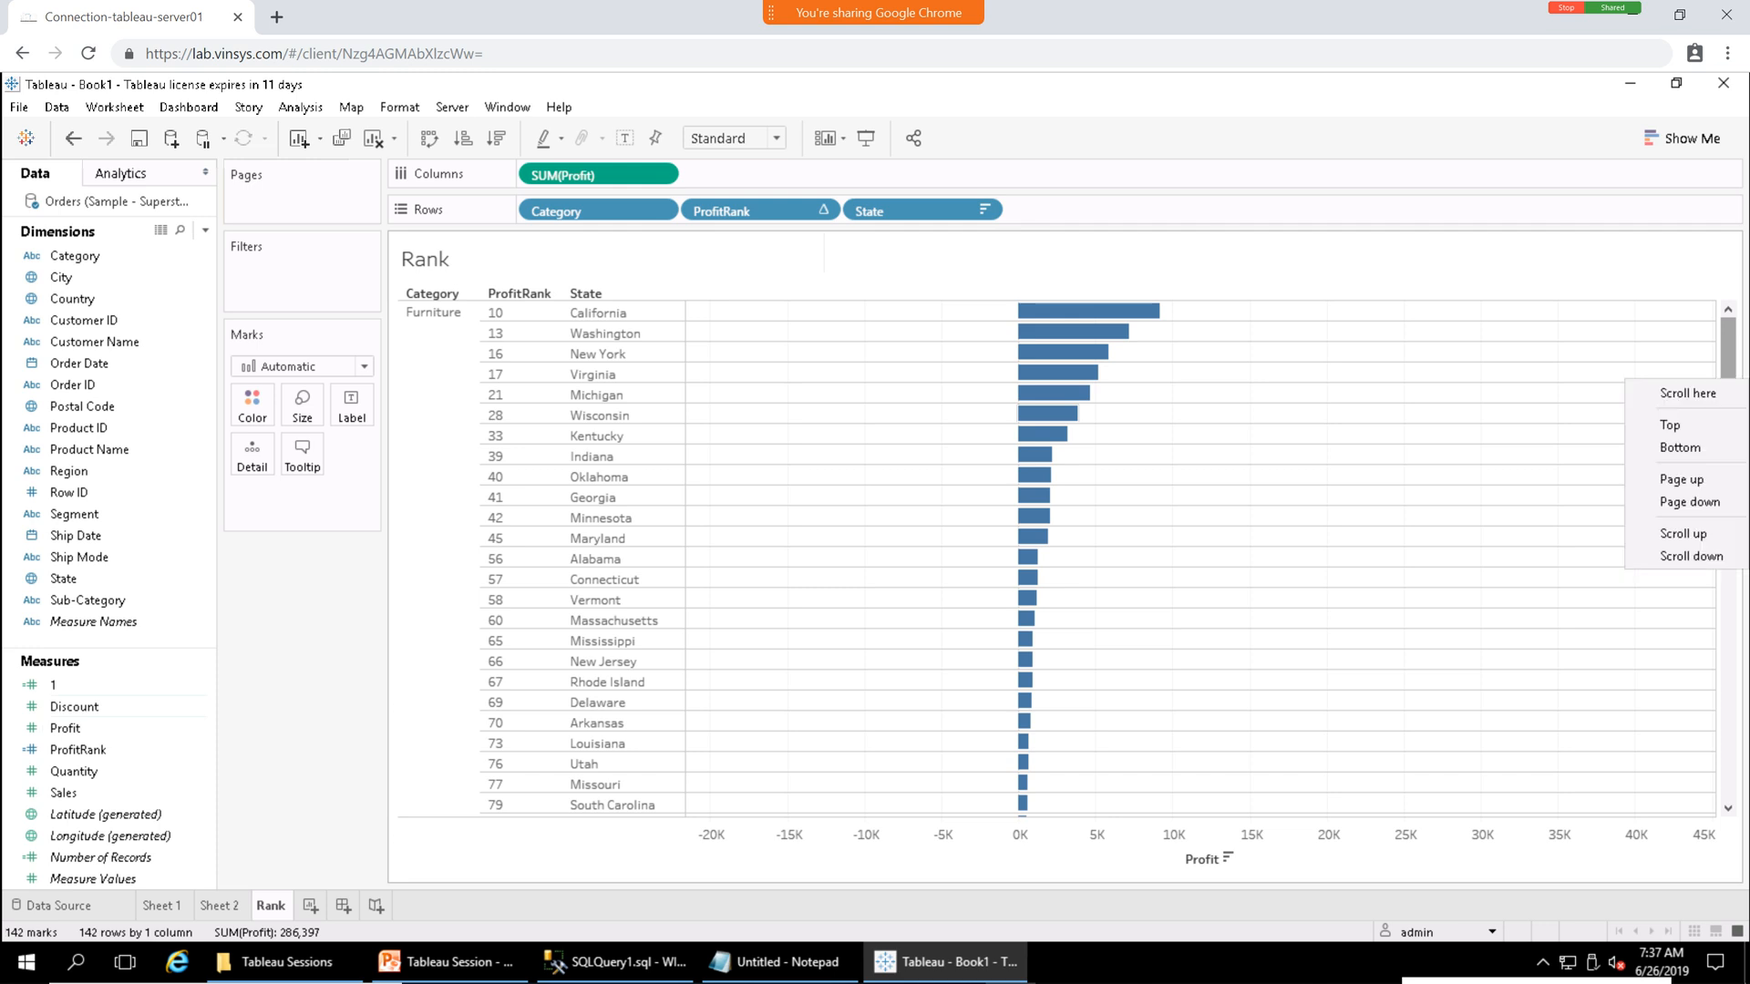
{"action": "key", "text": "Escape"}
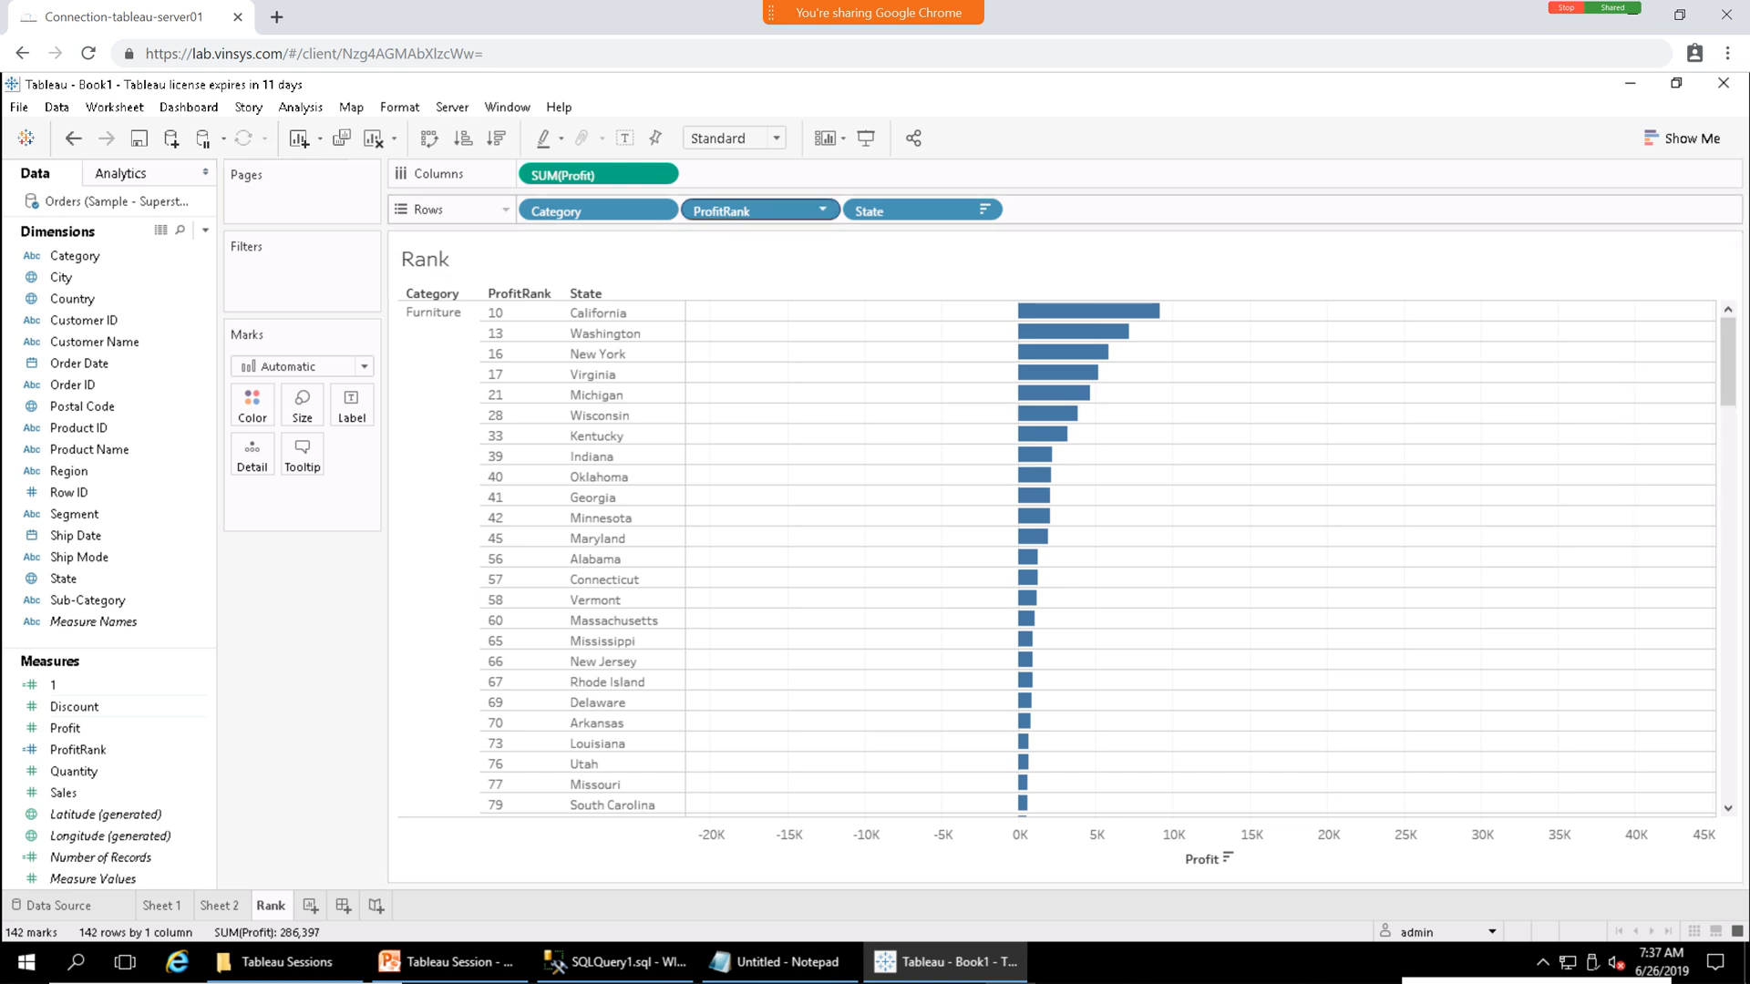
Set the ProfitRank table calculation in the rows to compute using specific dimensions, with Category and State included.
{"action": "left_click", "coordinate": [822, 209]}
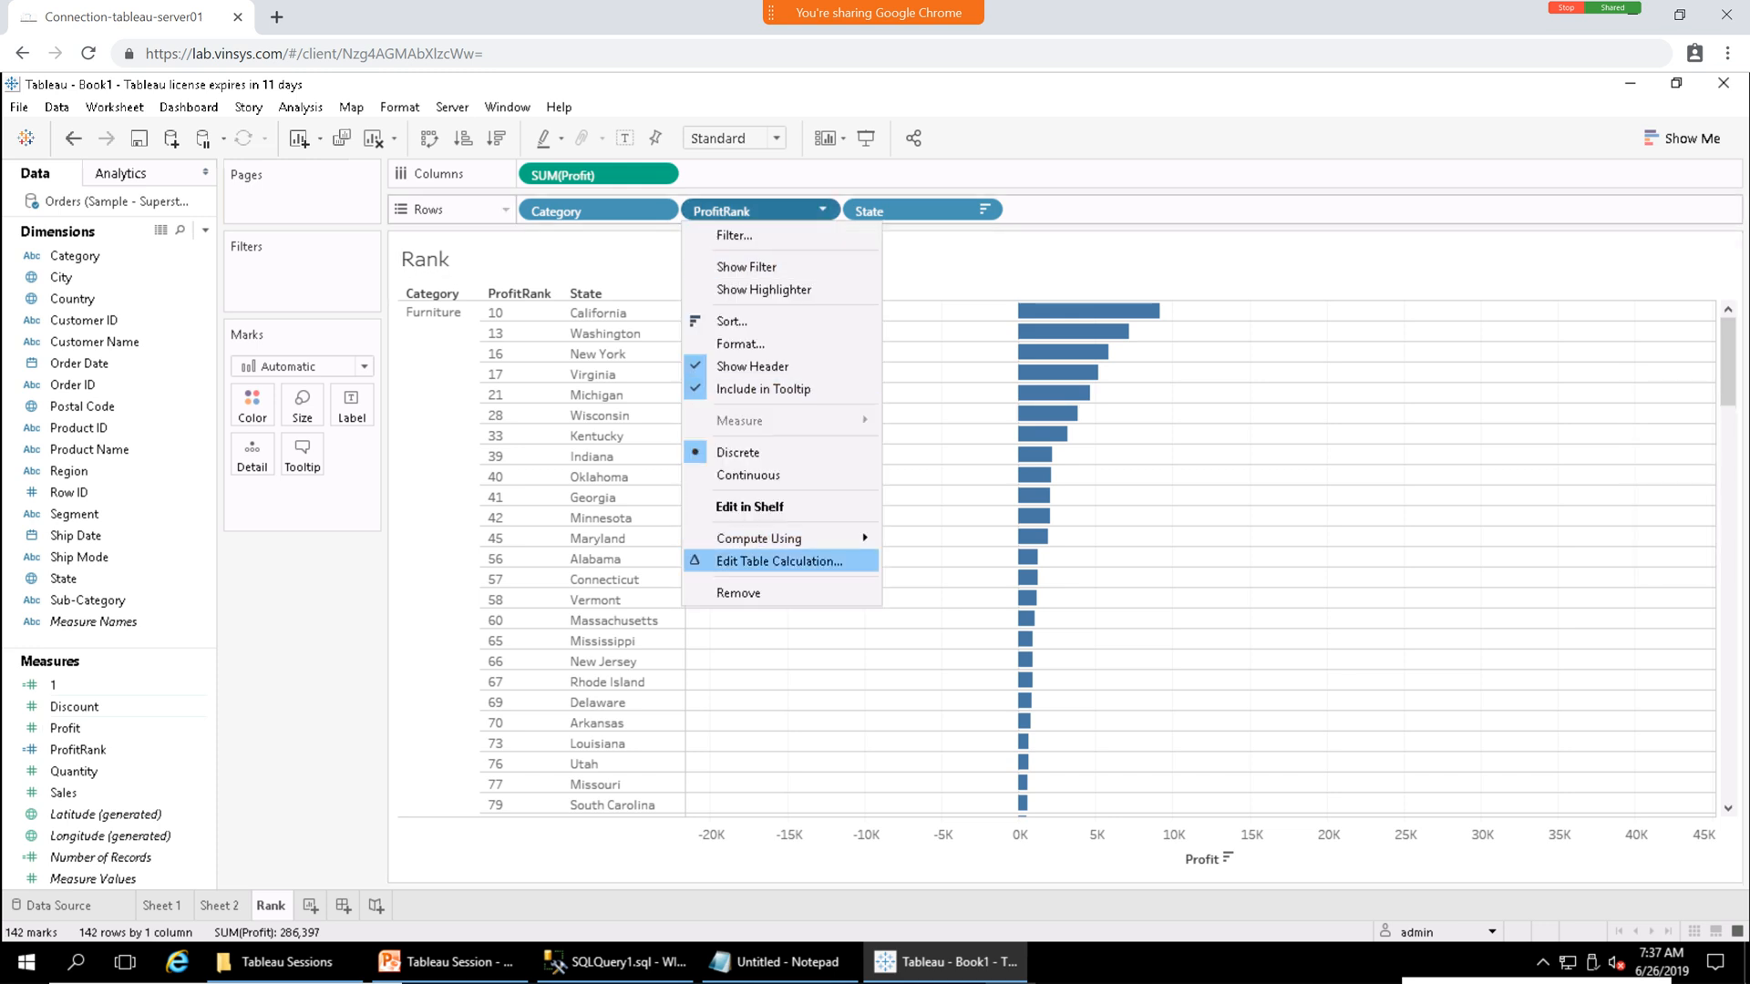
{"action": "left_click", "coordinate": [779, 561]}
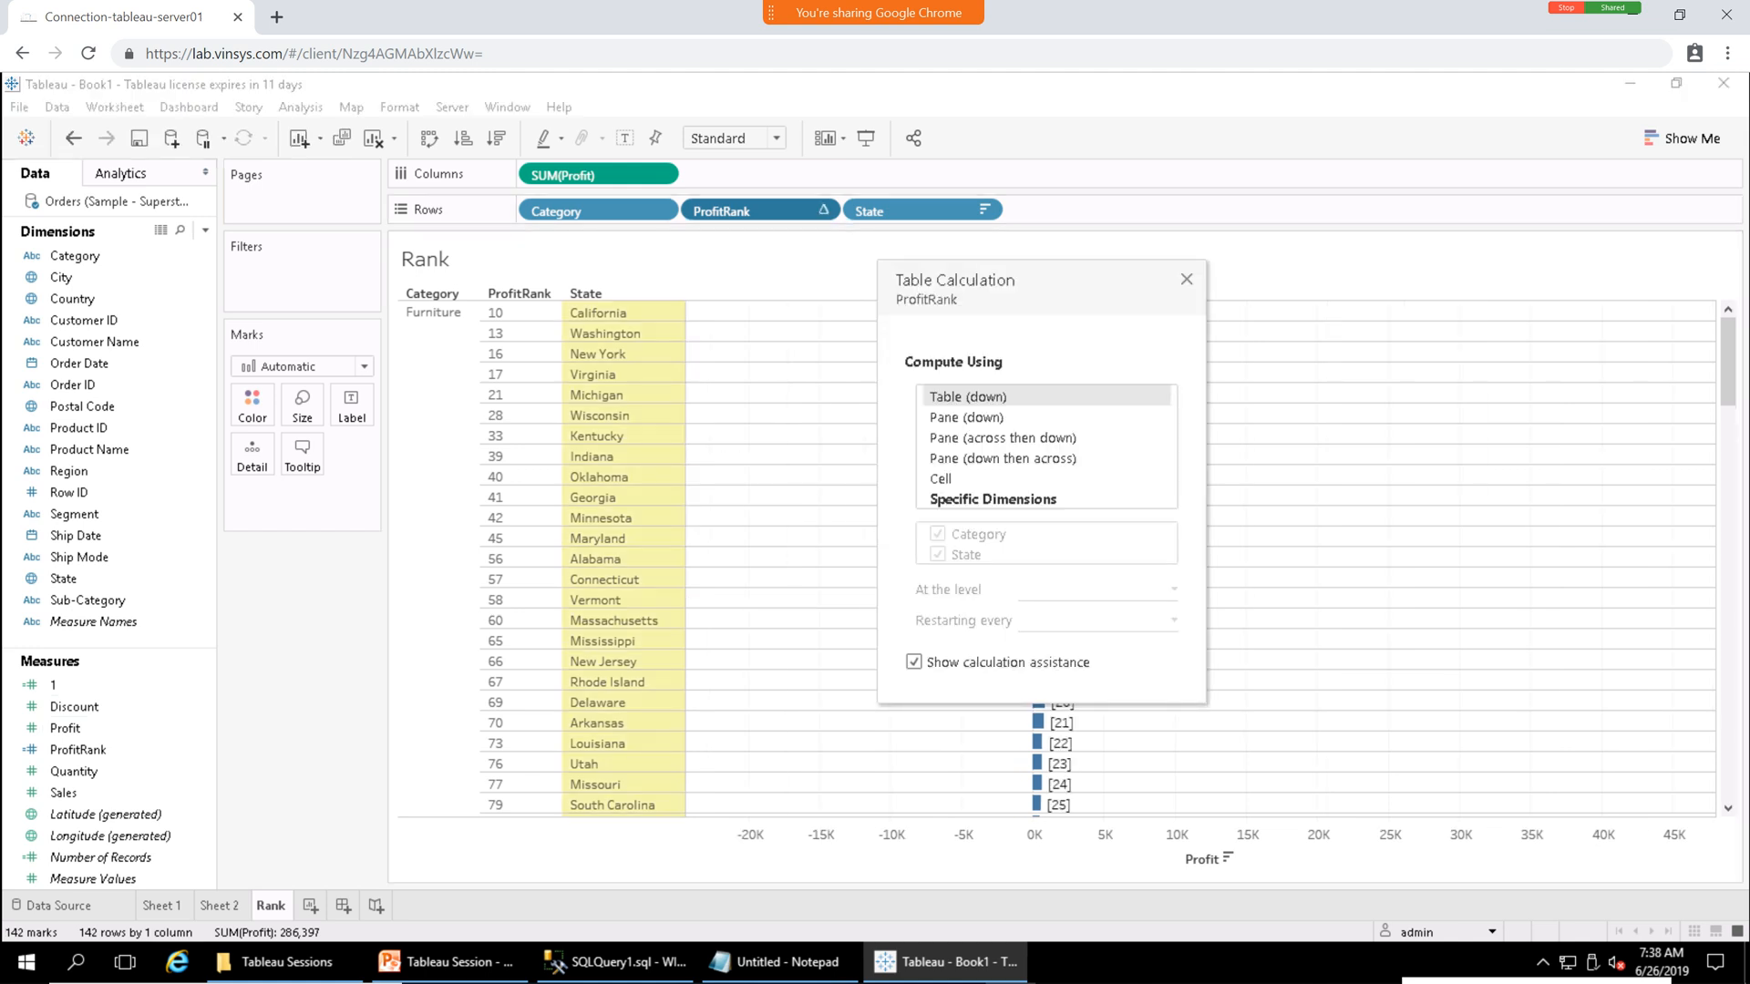
{"action": "left_click_drag", "start_coordinate": [948, 280], "coordinate": [873, 296]}
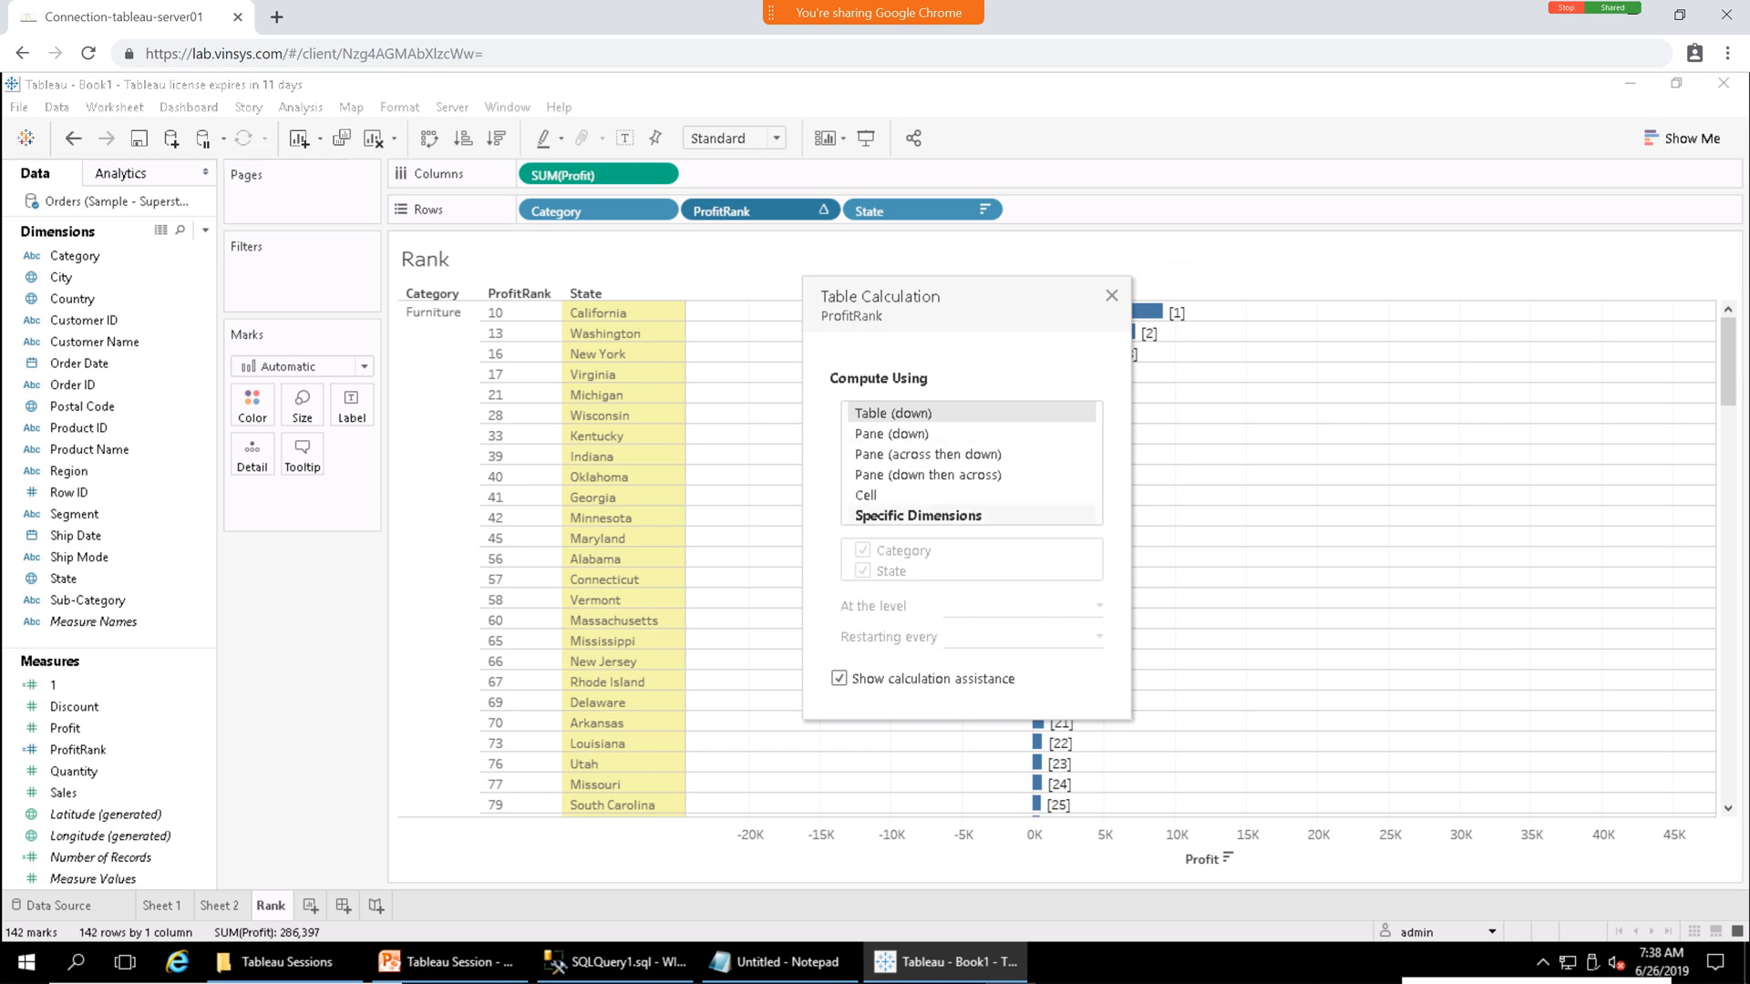
{"action": "left_click", "coordinate": [919, 516]}
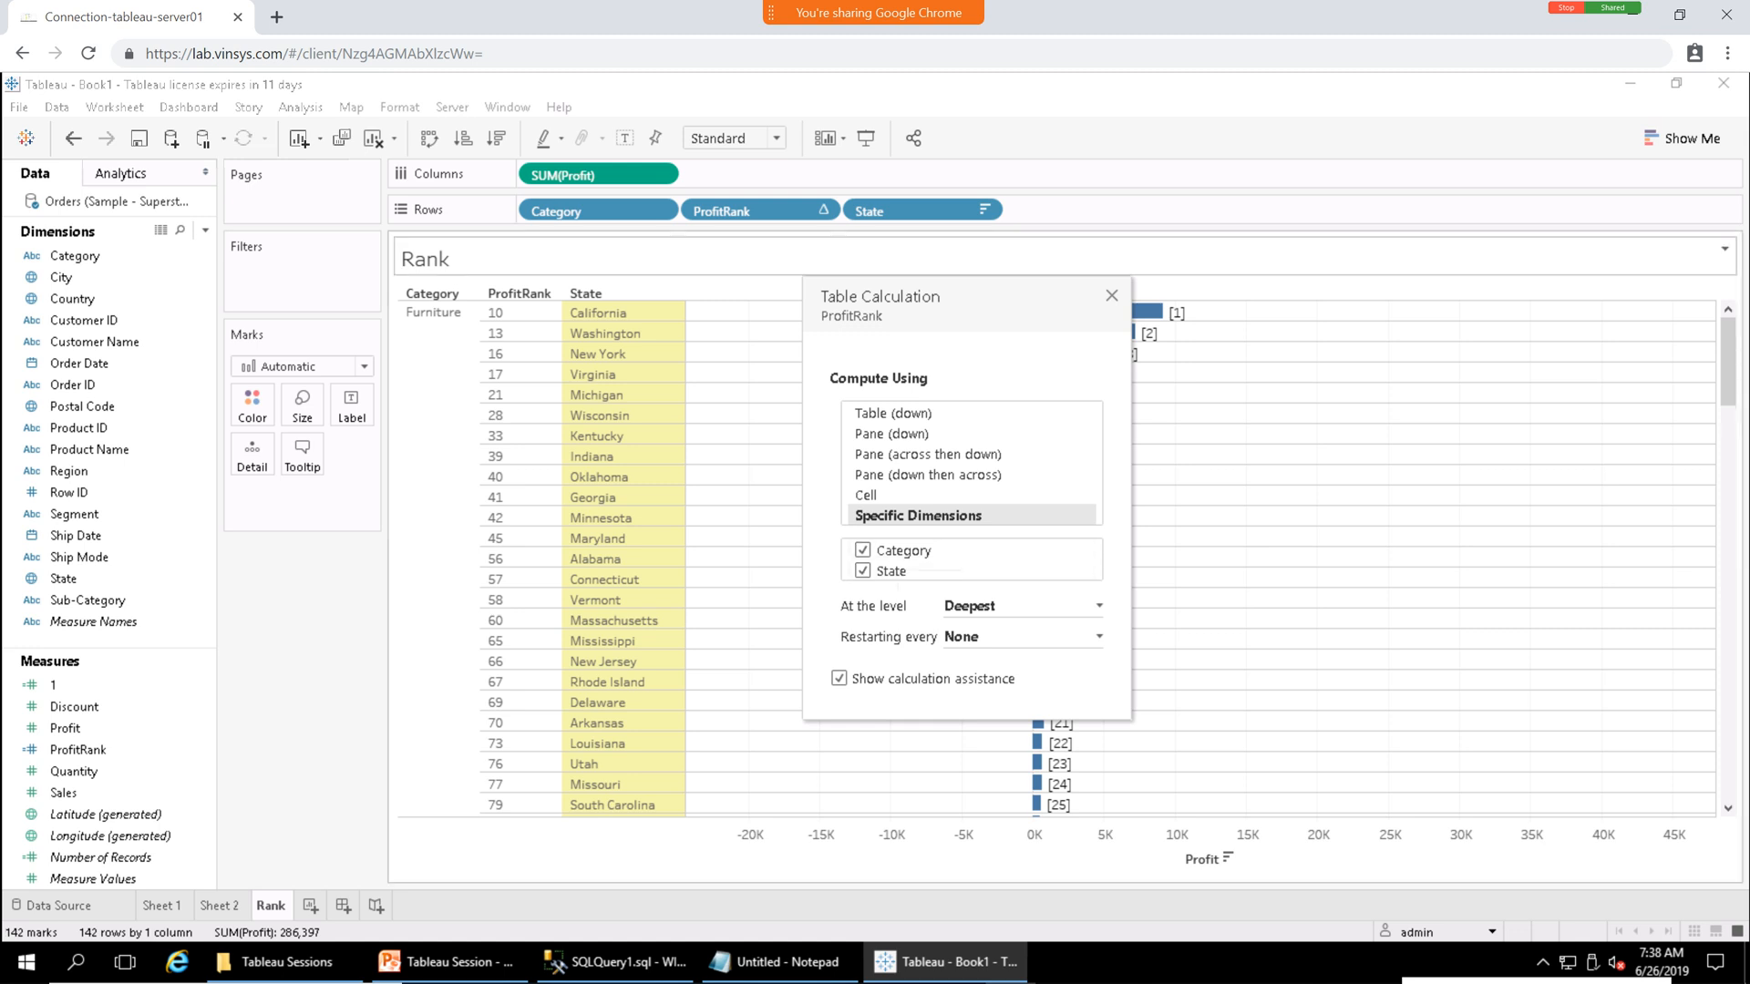
{"action": "left_click_drag", "start_coordinate": [993, 305], "coordinate": [1066, 301]}
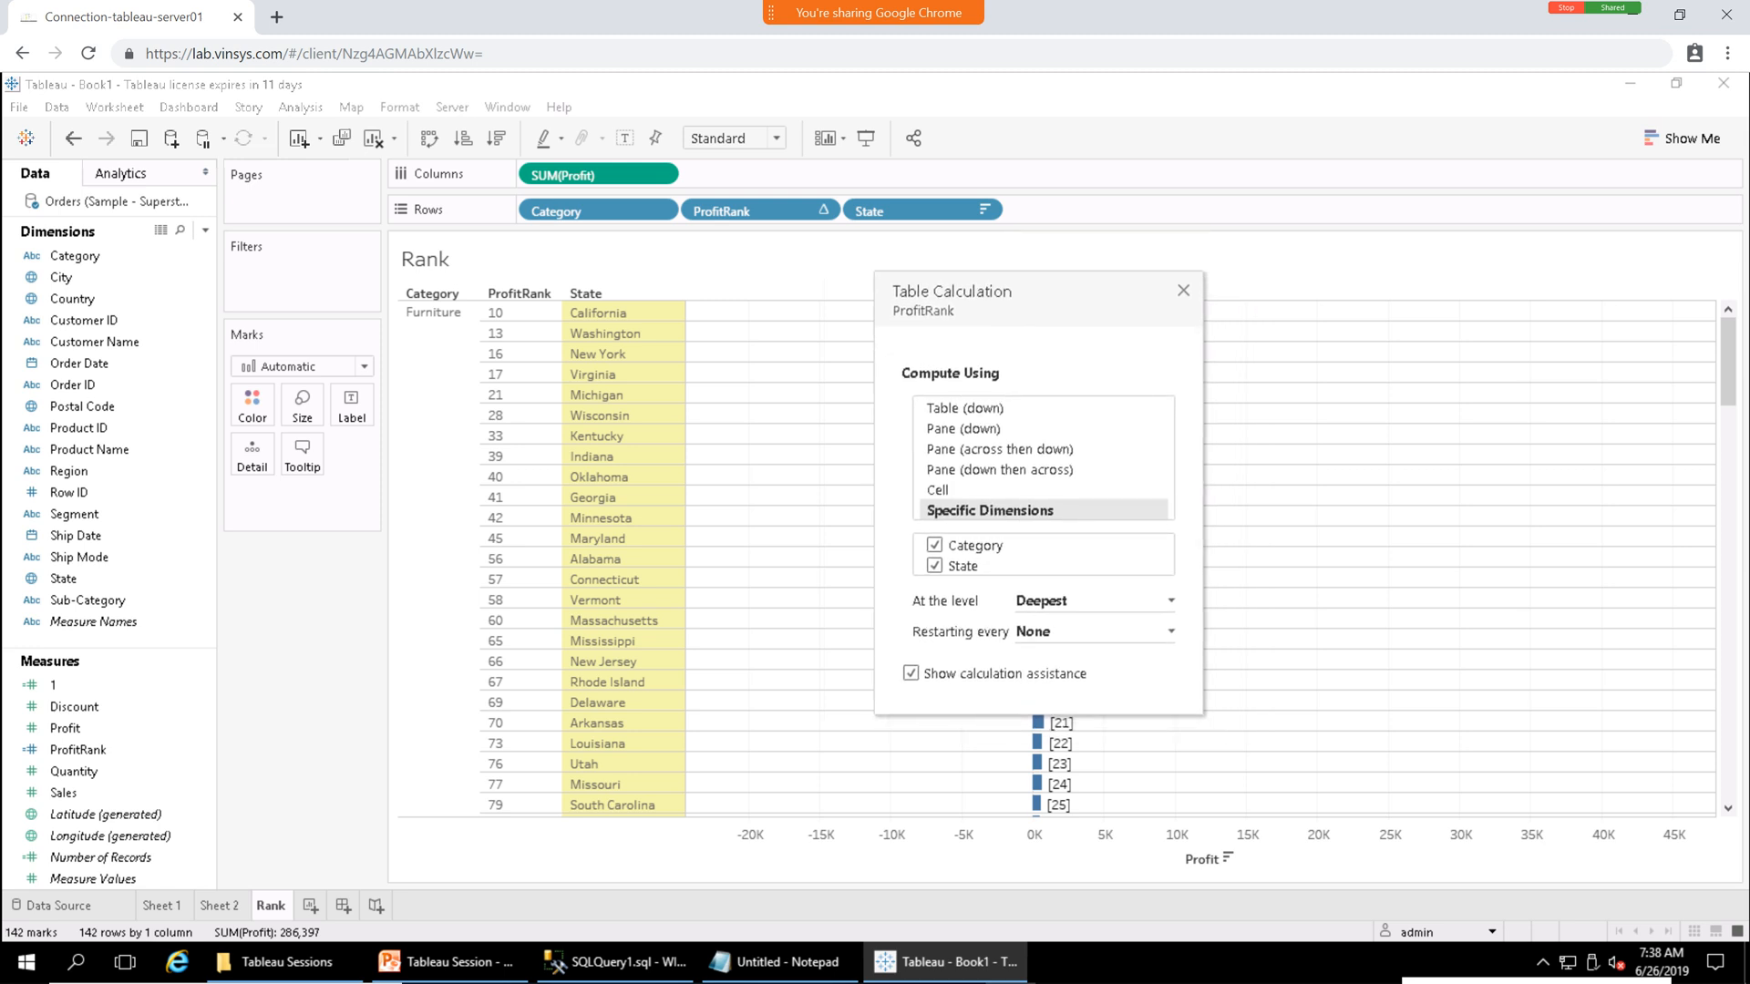
Compute the ProfitRank table calculation at the State level, restarting every Category, and close its settings.
{"action": "left_click", "coordinate": [1095, 601]}
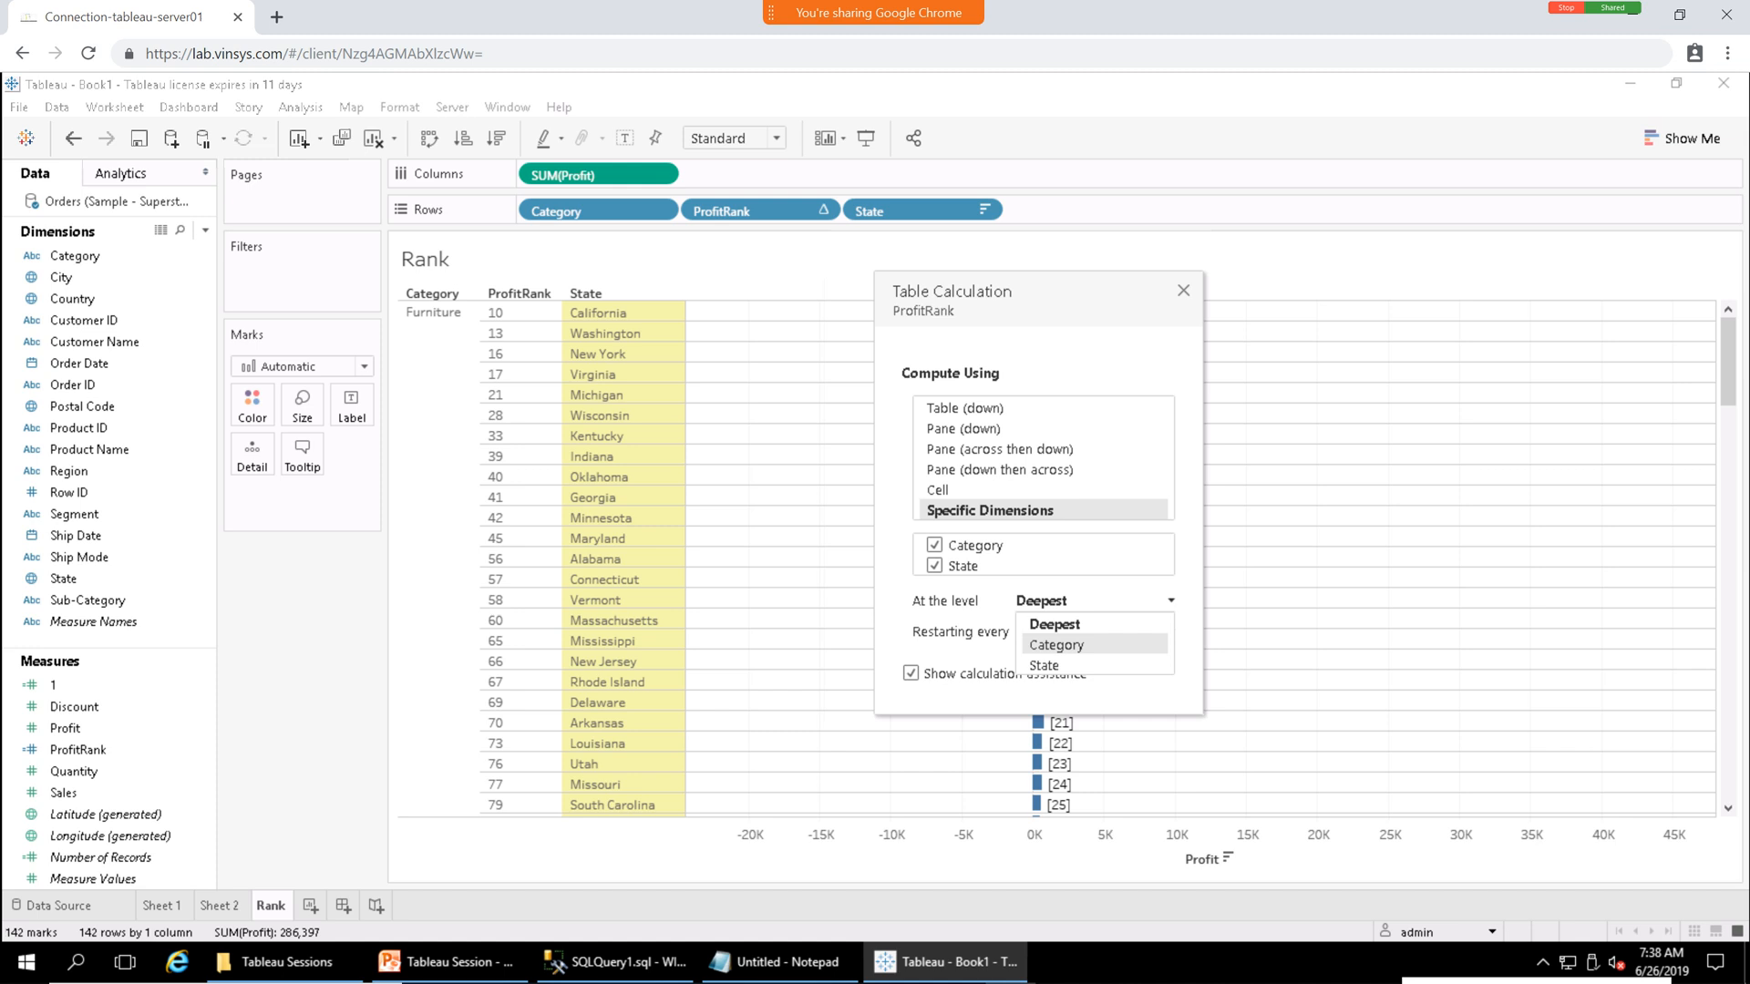
{"action": "key", "text": "Return"}
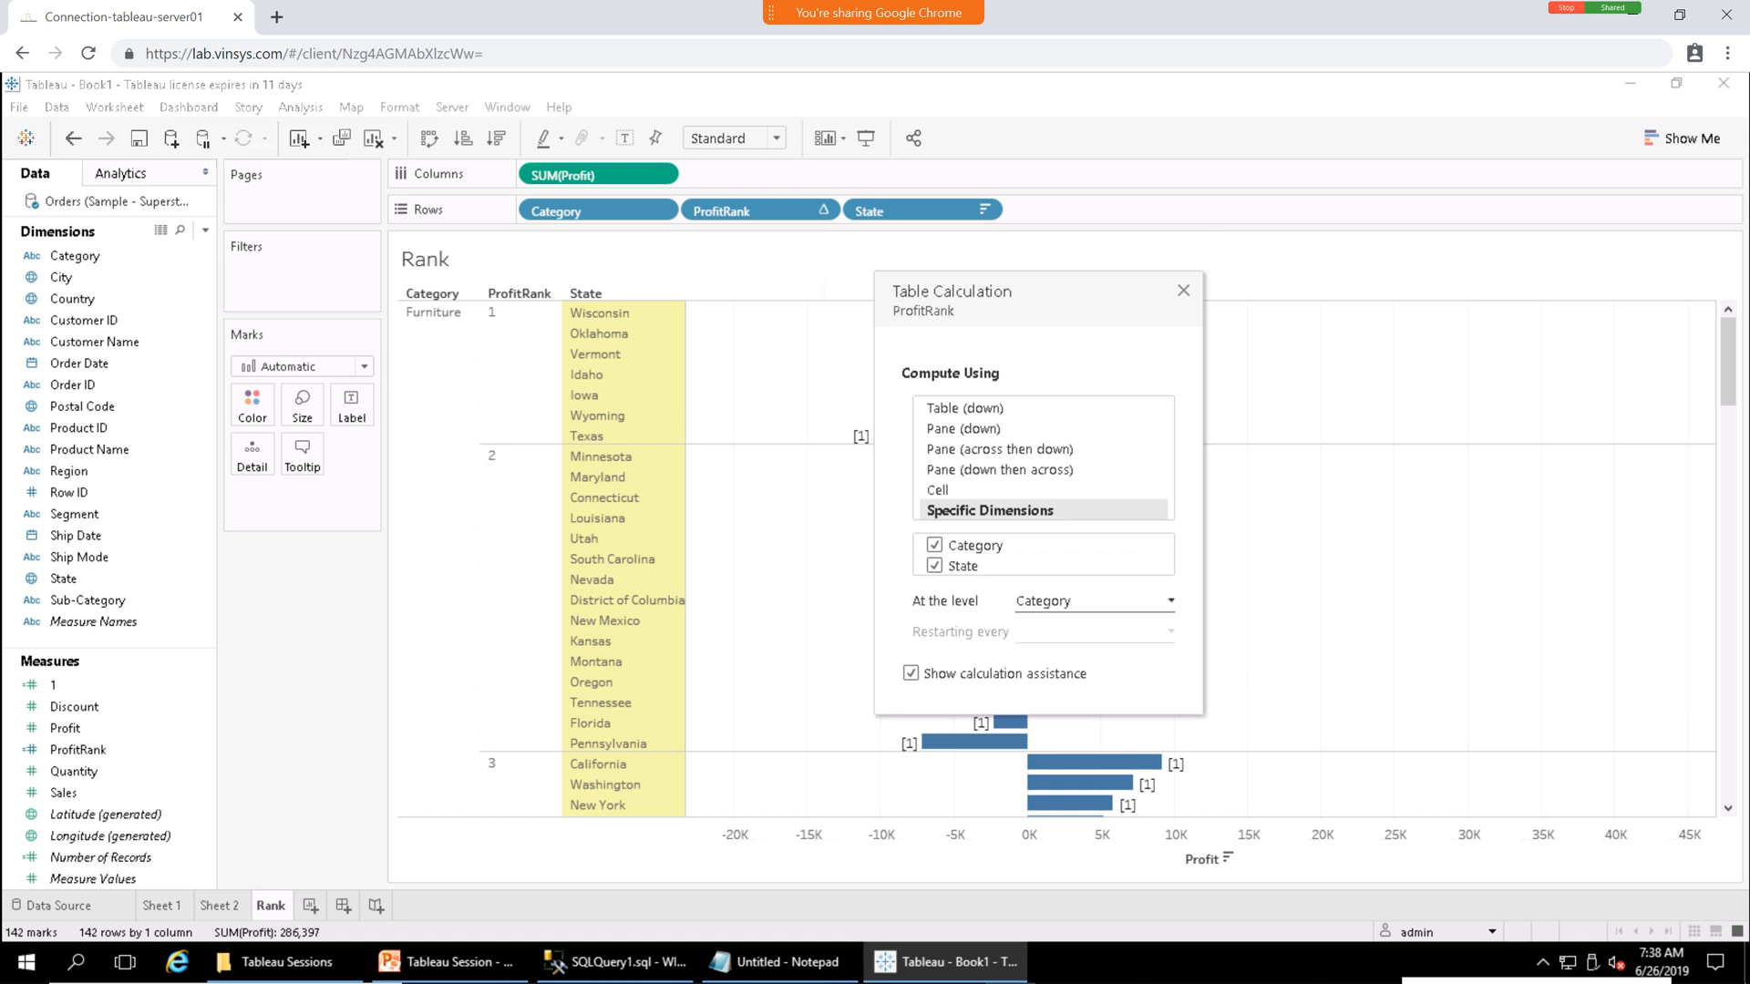
{"action": "left_click", "coordinate": [1094, 601]}
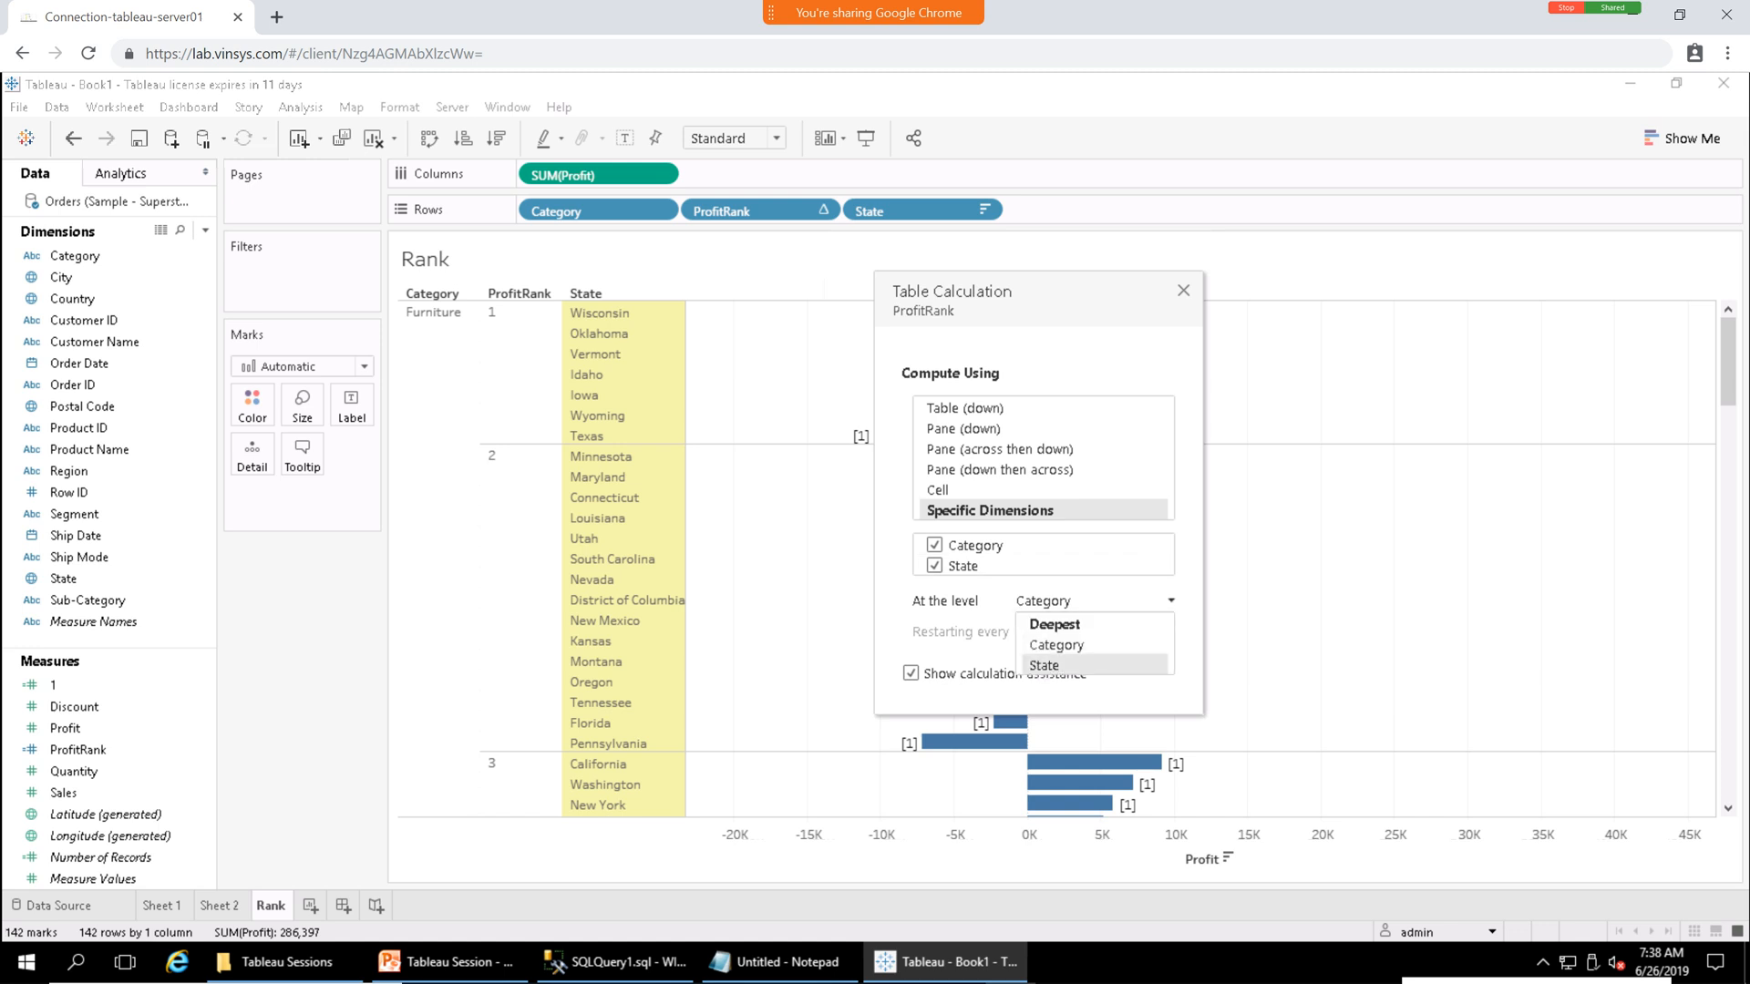
{"action": "left_click", "coordinate": [1093, 665]}
{"action": "left_click", "coordinate": [1093, 631]}
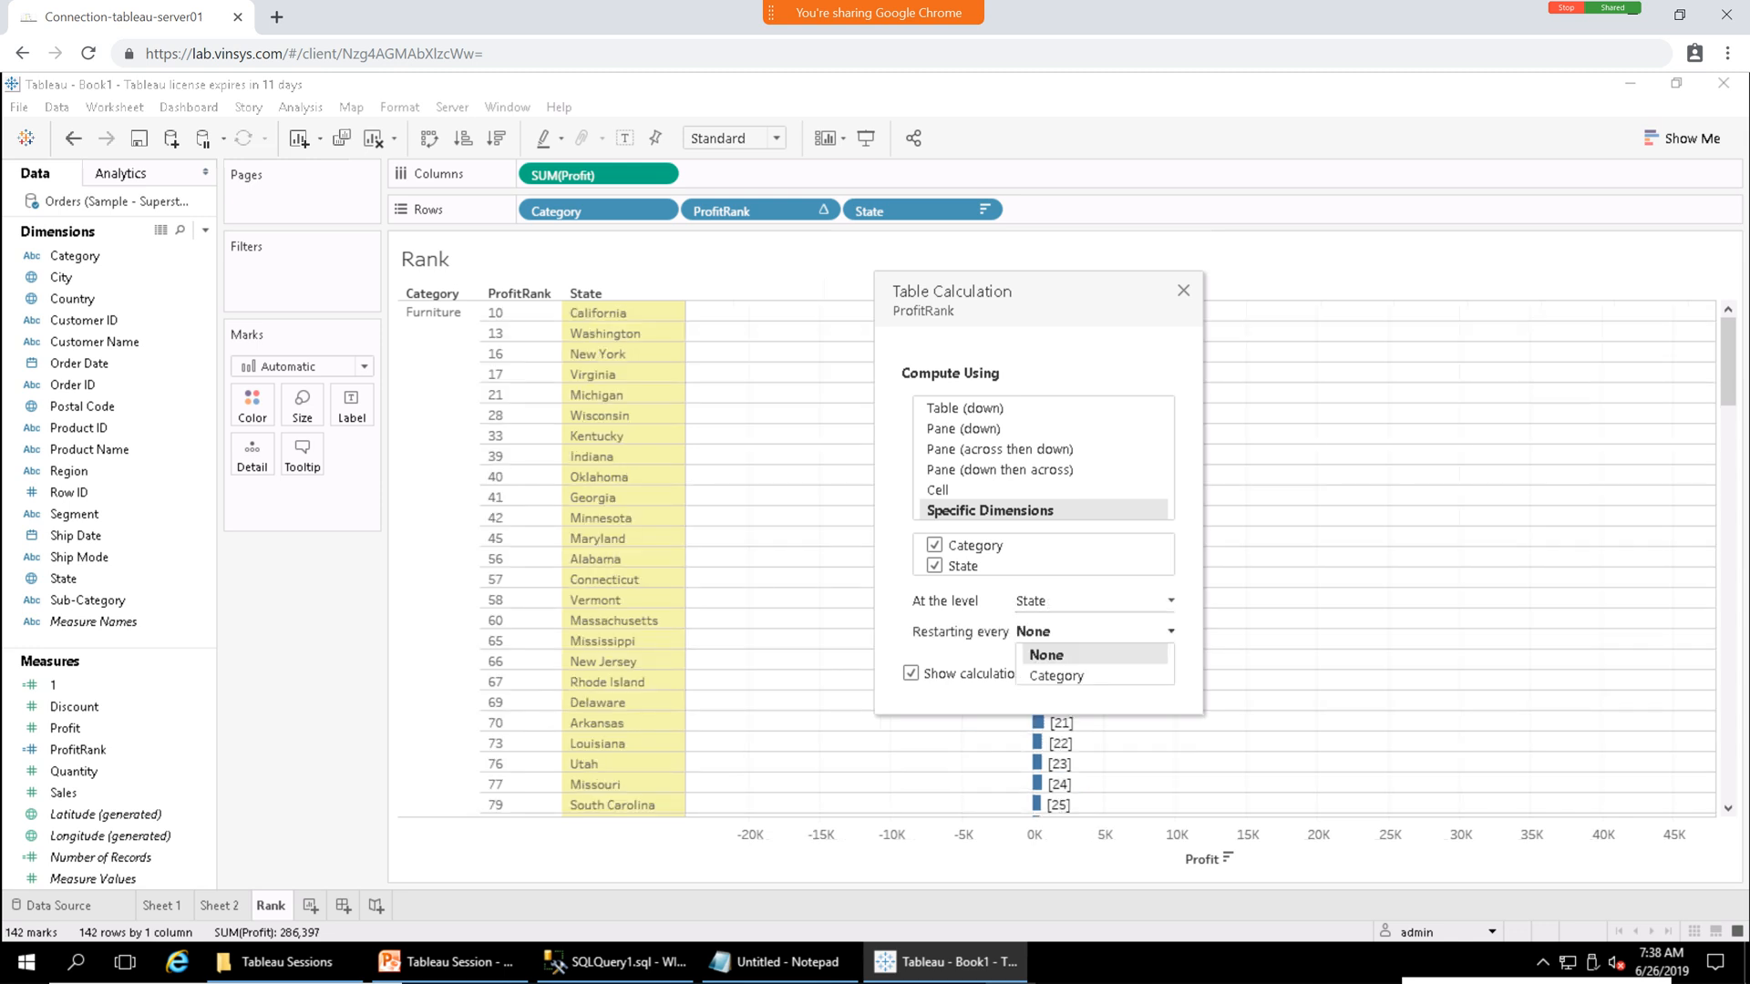
{"action": "left_click", "coordinate": [1056, 675]}
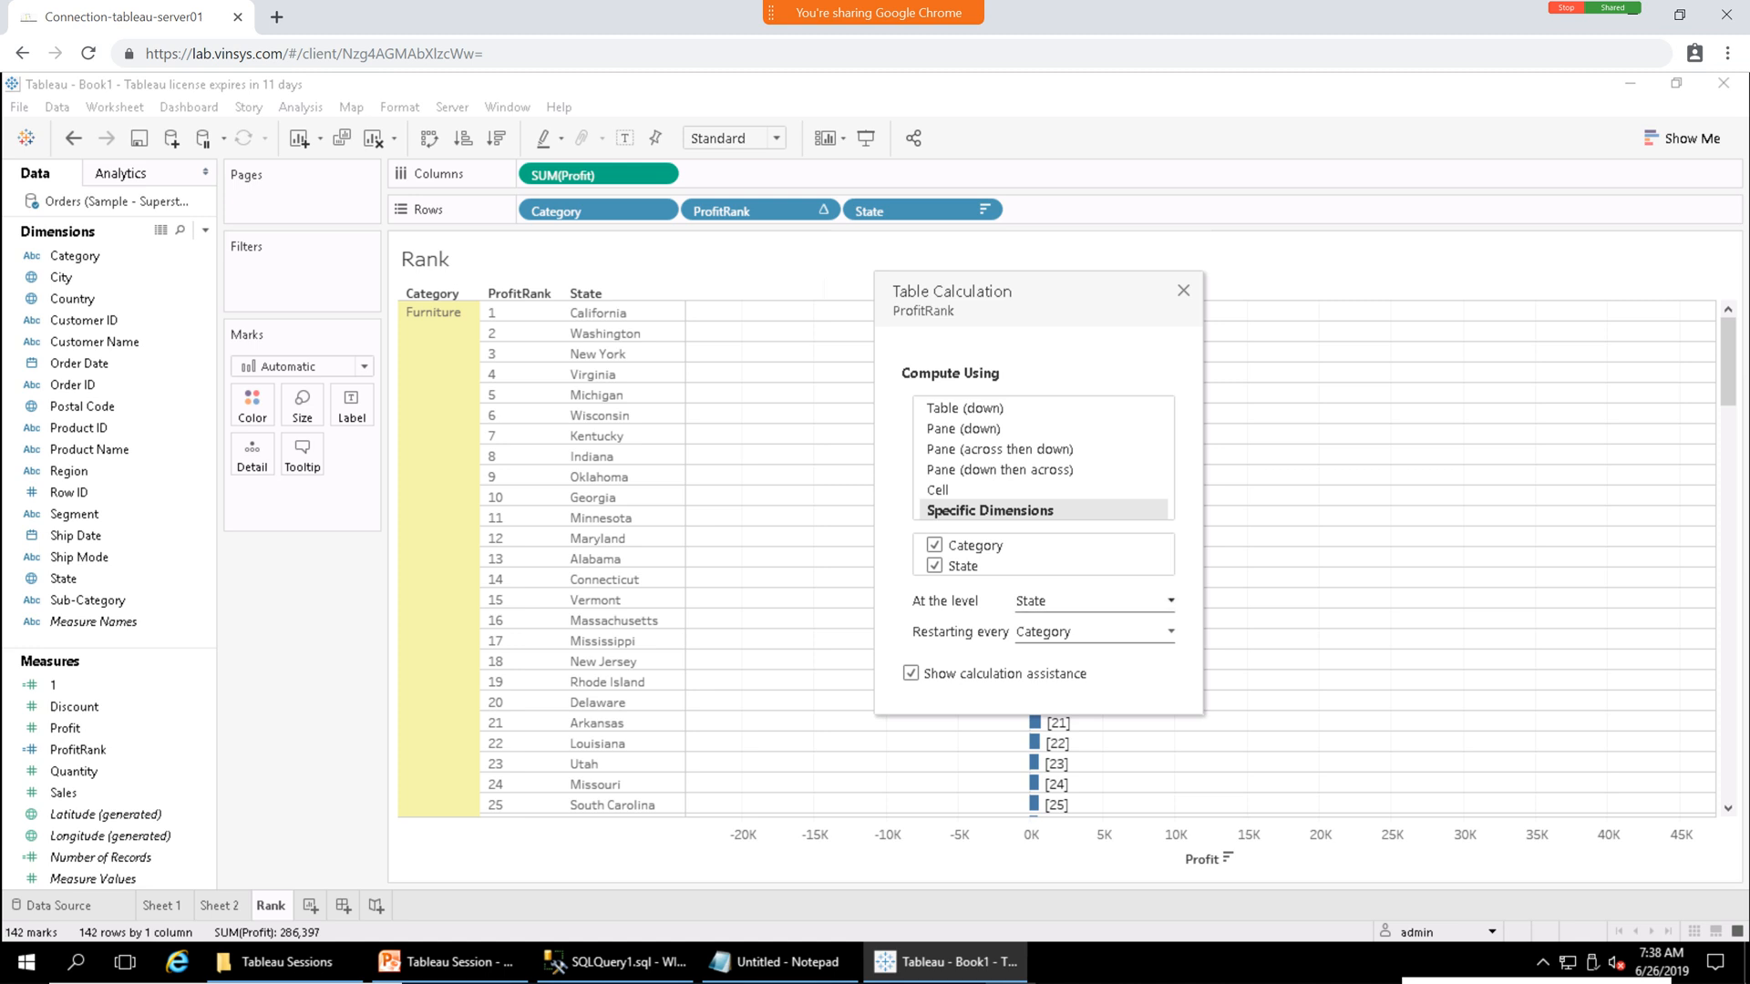
{"action": "left_click", "coordinate": [1095, 602]}
{"action": "left_click", "coordinate": [1095, 601]}
{"action": "left_click", "coordinate": [1093, 631]}
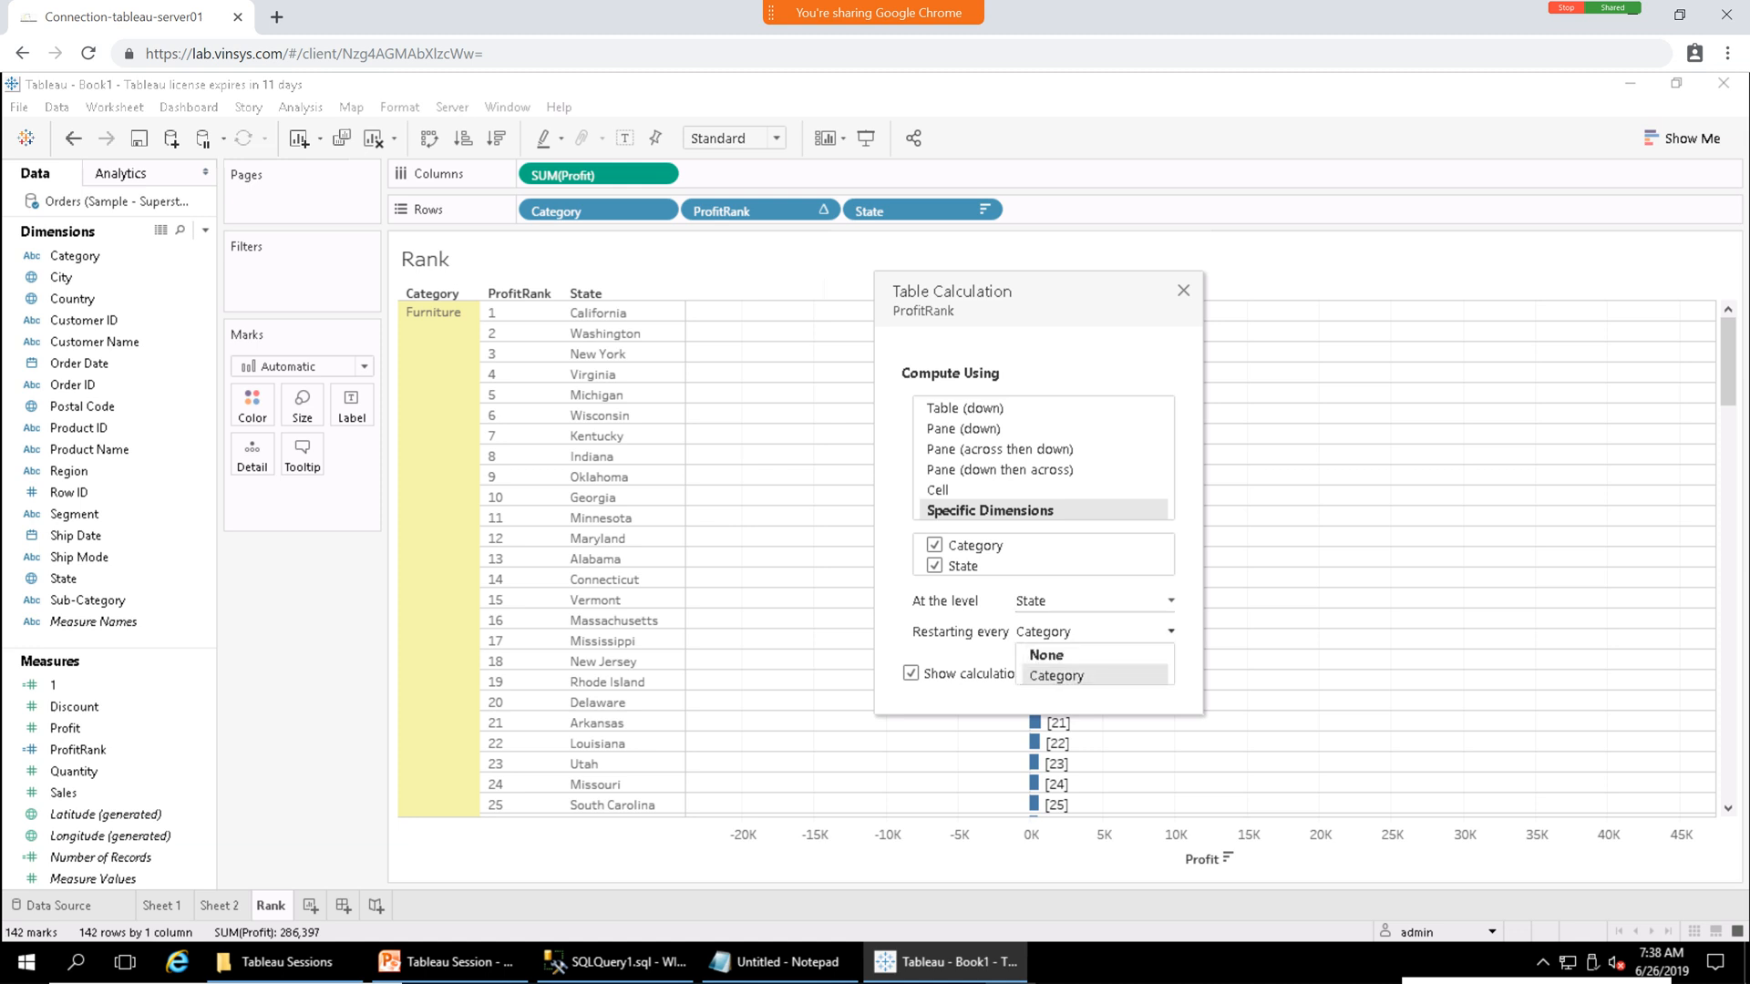
{"action": "left_click", "coordinate": [1057, 676]}
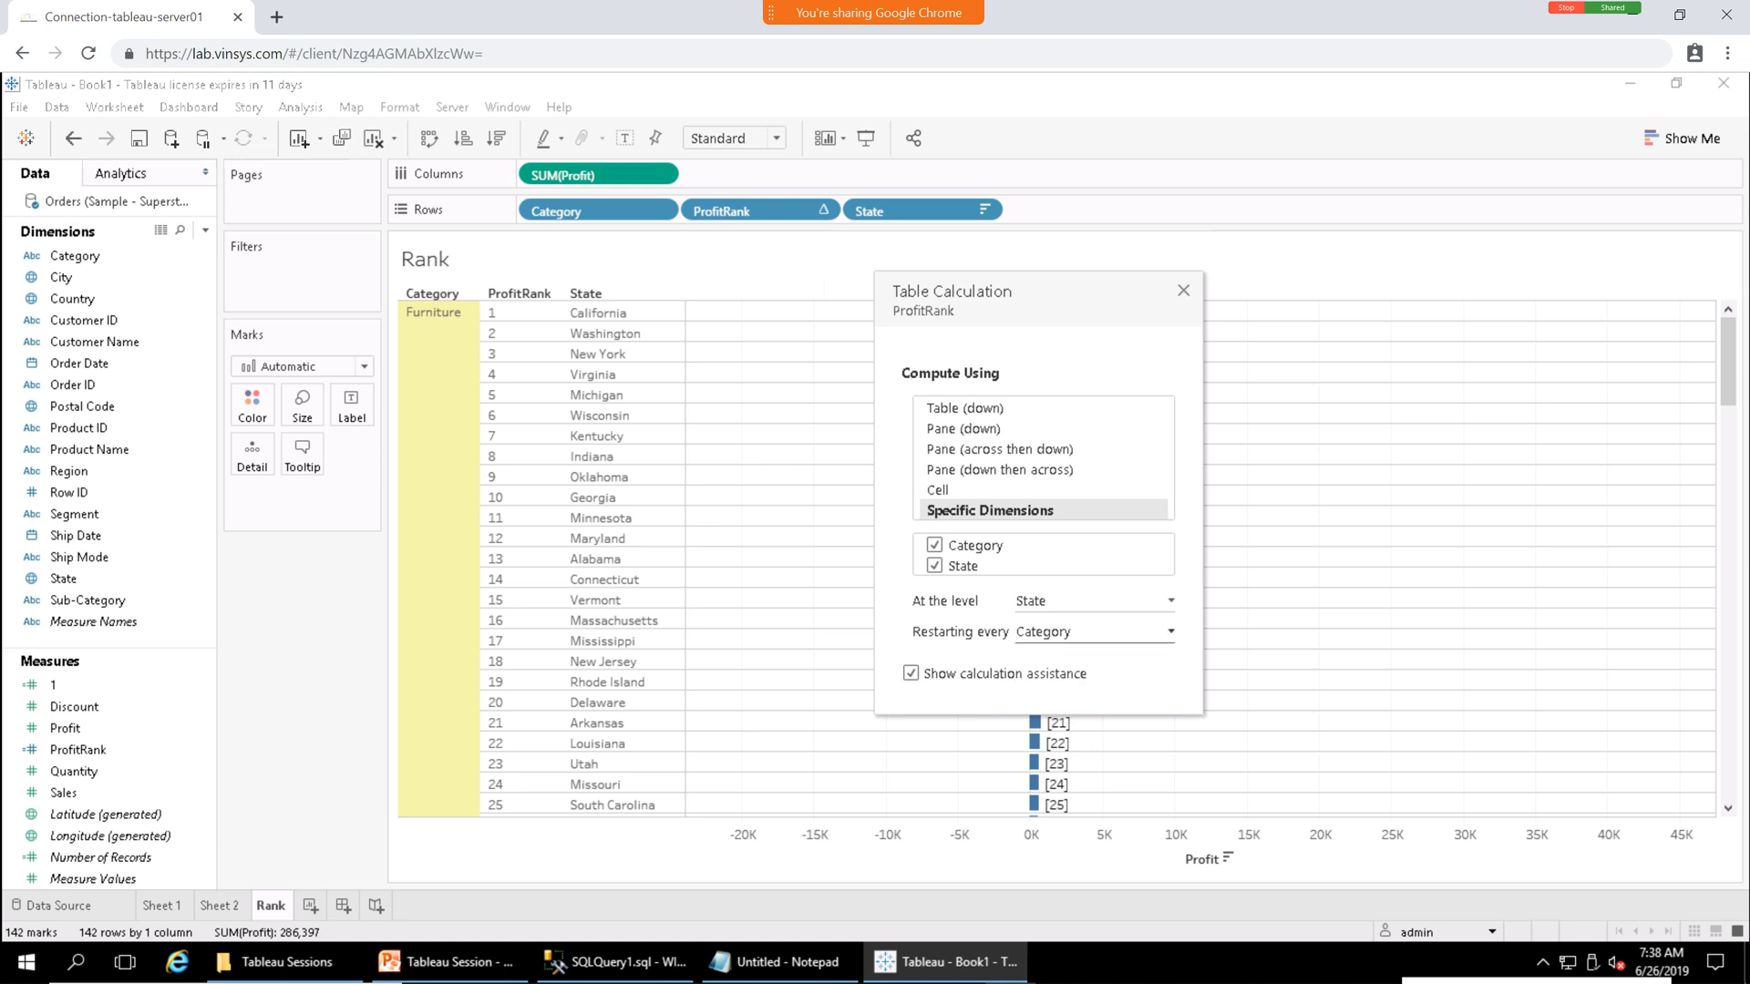
{"action": "left_click", "coordinate": [1094, 631]}
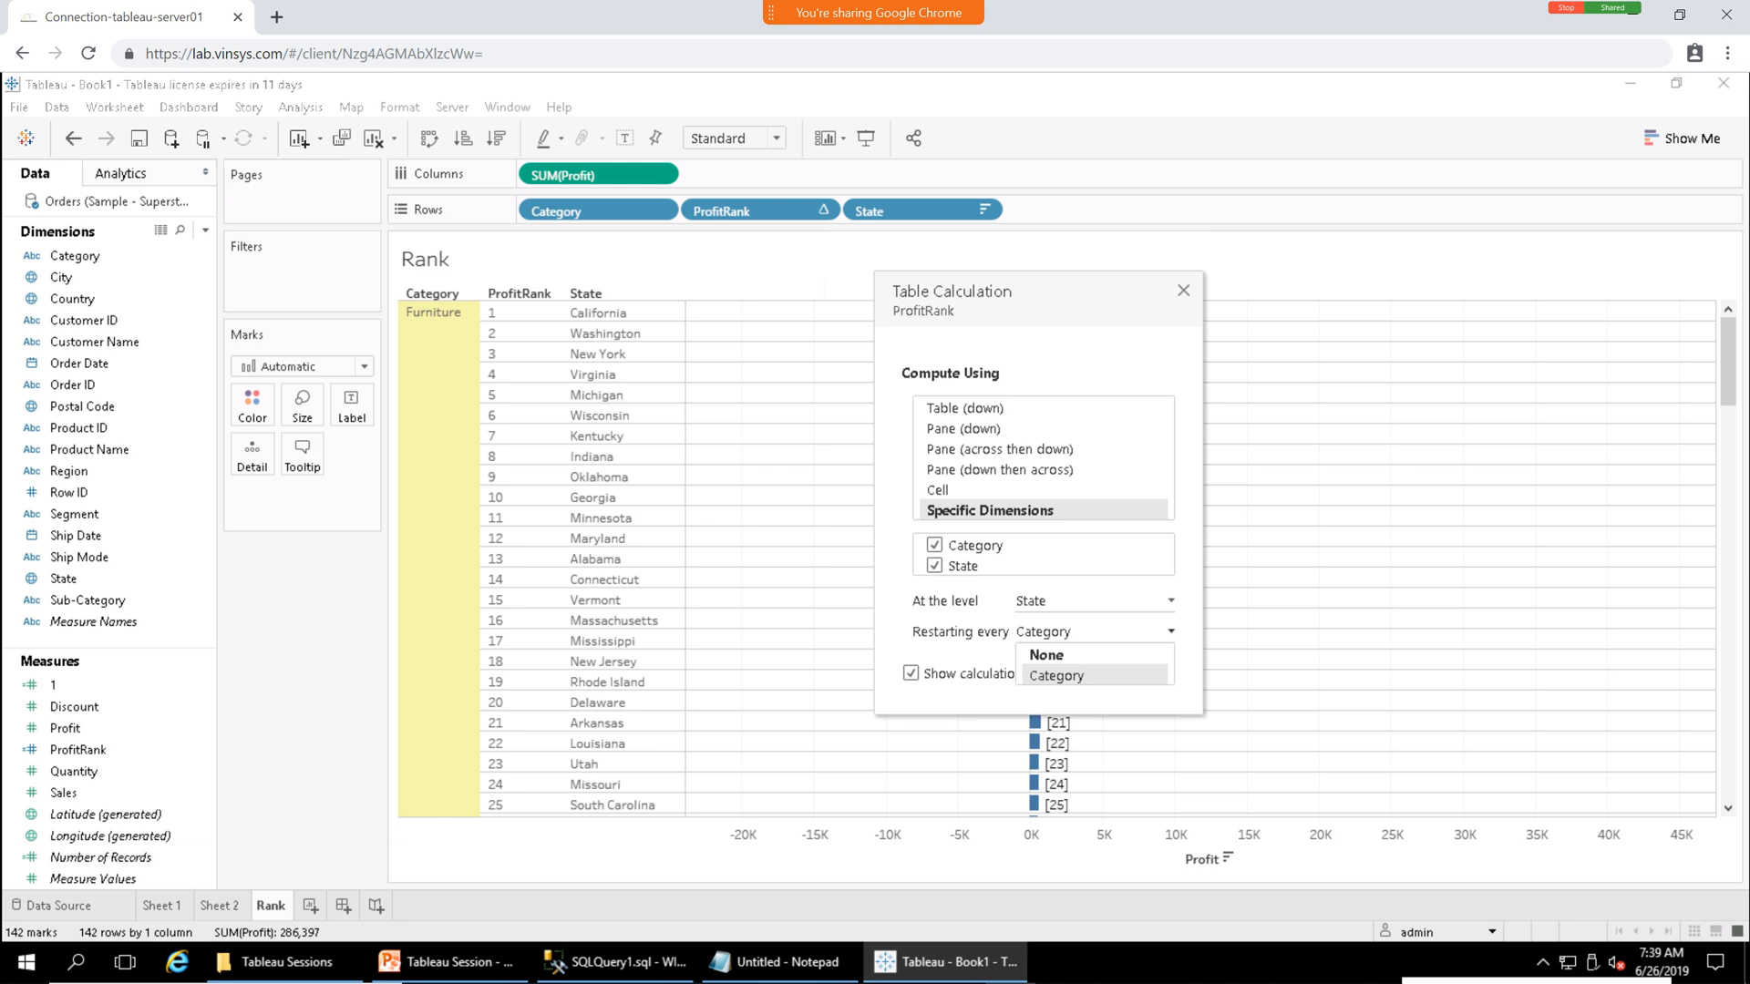
{"action": "left_click", "coordinate": [1183, 291]}
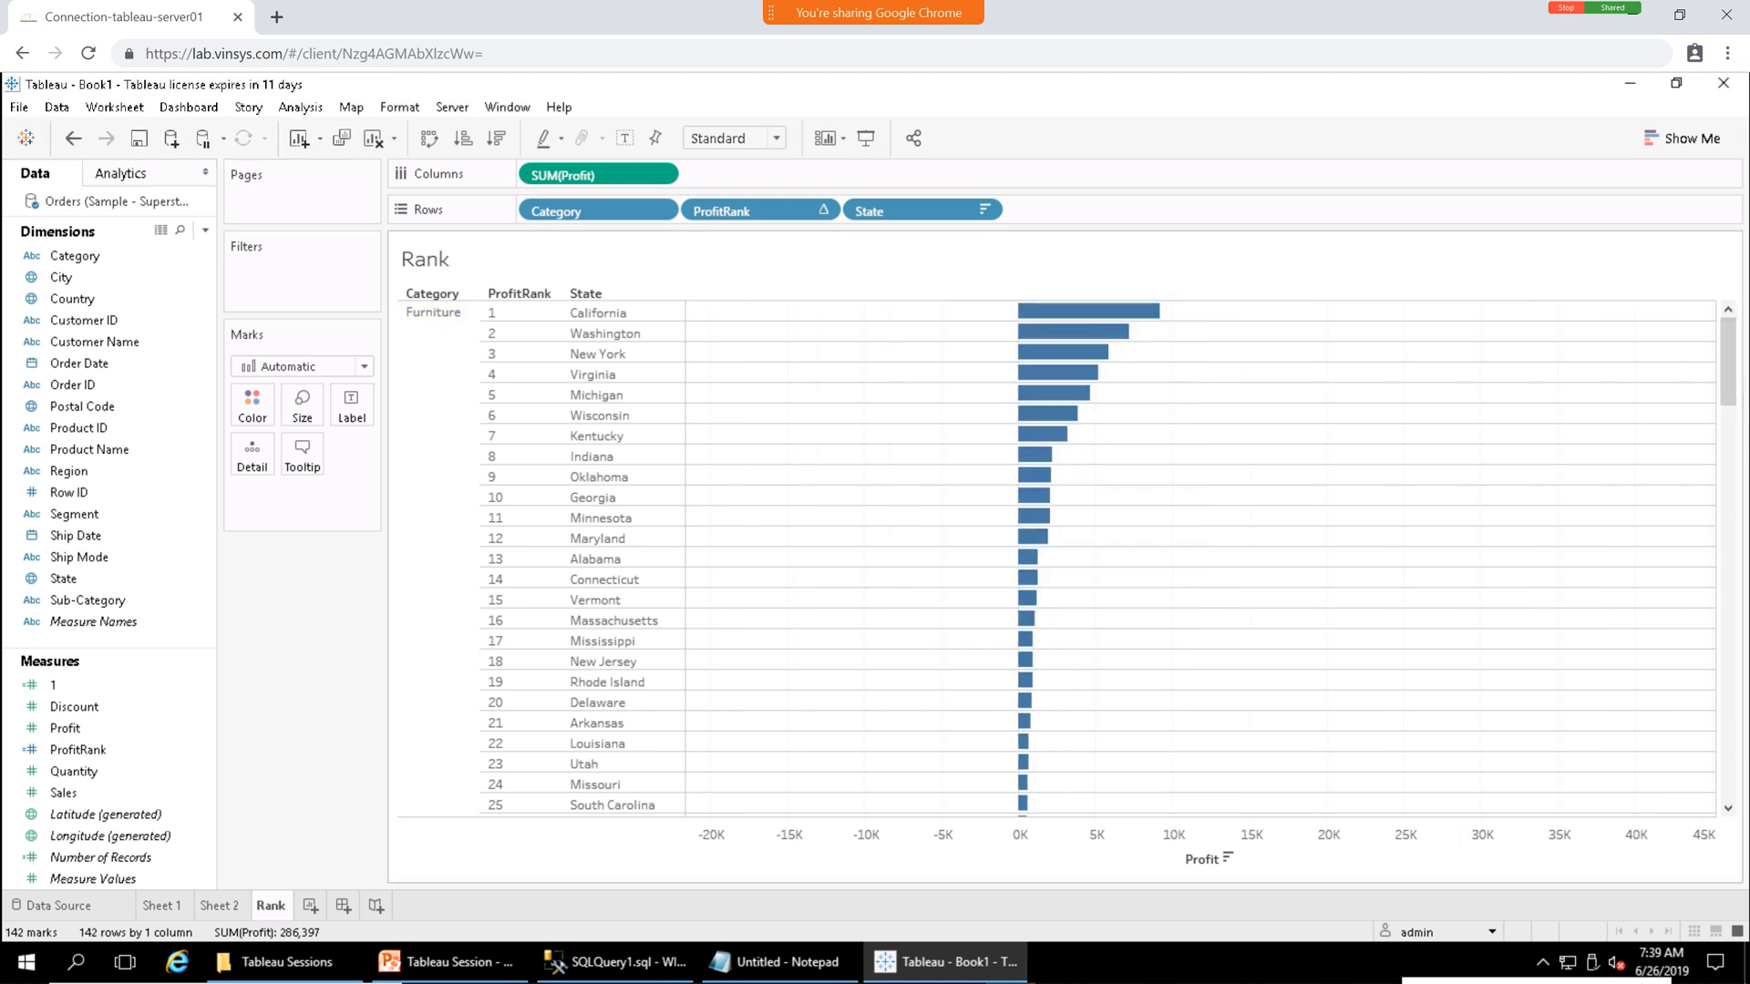
Check how ProfitRank numbers the states within each Category, from Furniture through Office Supplies to Technology.
{"action": "left_click", "coordinate": [403, 312]}
{"action": "scroll", "coordinate": [1003, 555], "scroll_direction": "down", "scroll_amount": 3}
{"action": "scroll", "coordinate": [1002, 555], "scroll_direction": "down", "scroll_amount": 10}
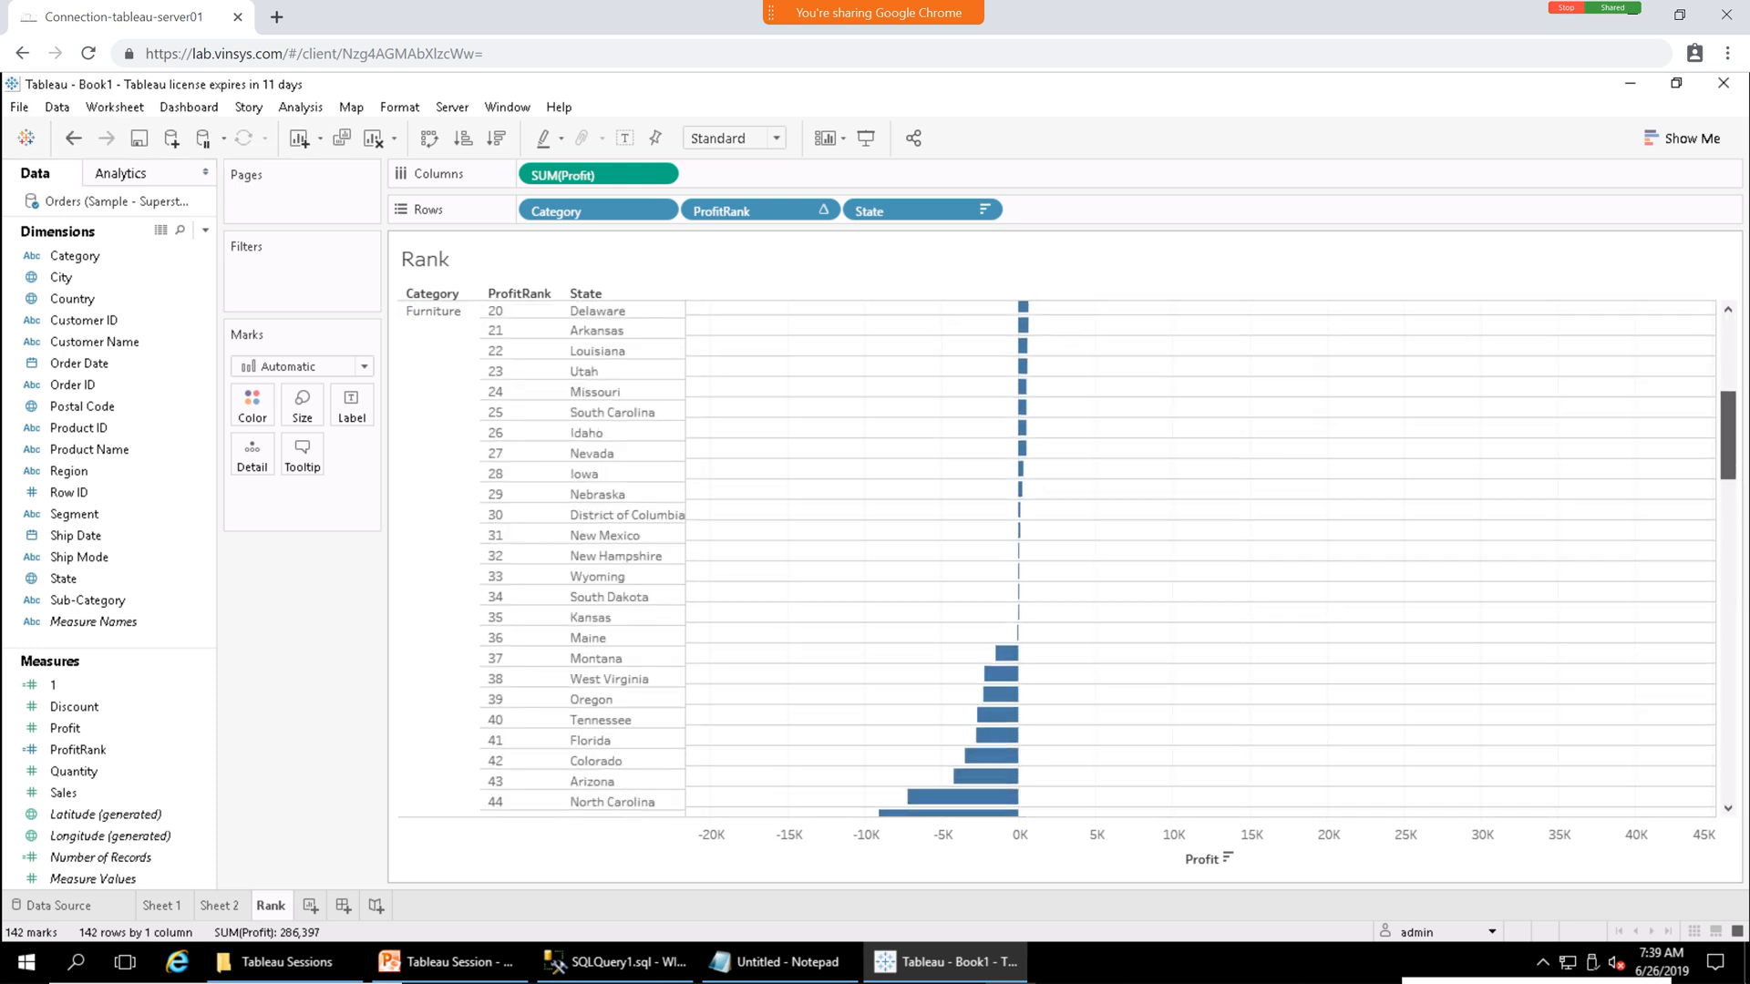
{"action": "scroll", "coordinate": [1002, 556], "scroll_direction": "down", "scroll_amount": 1}
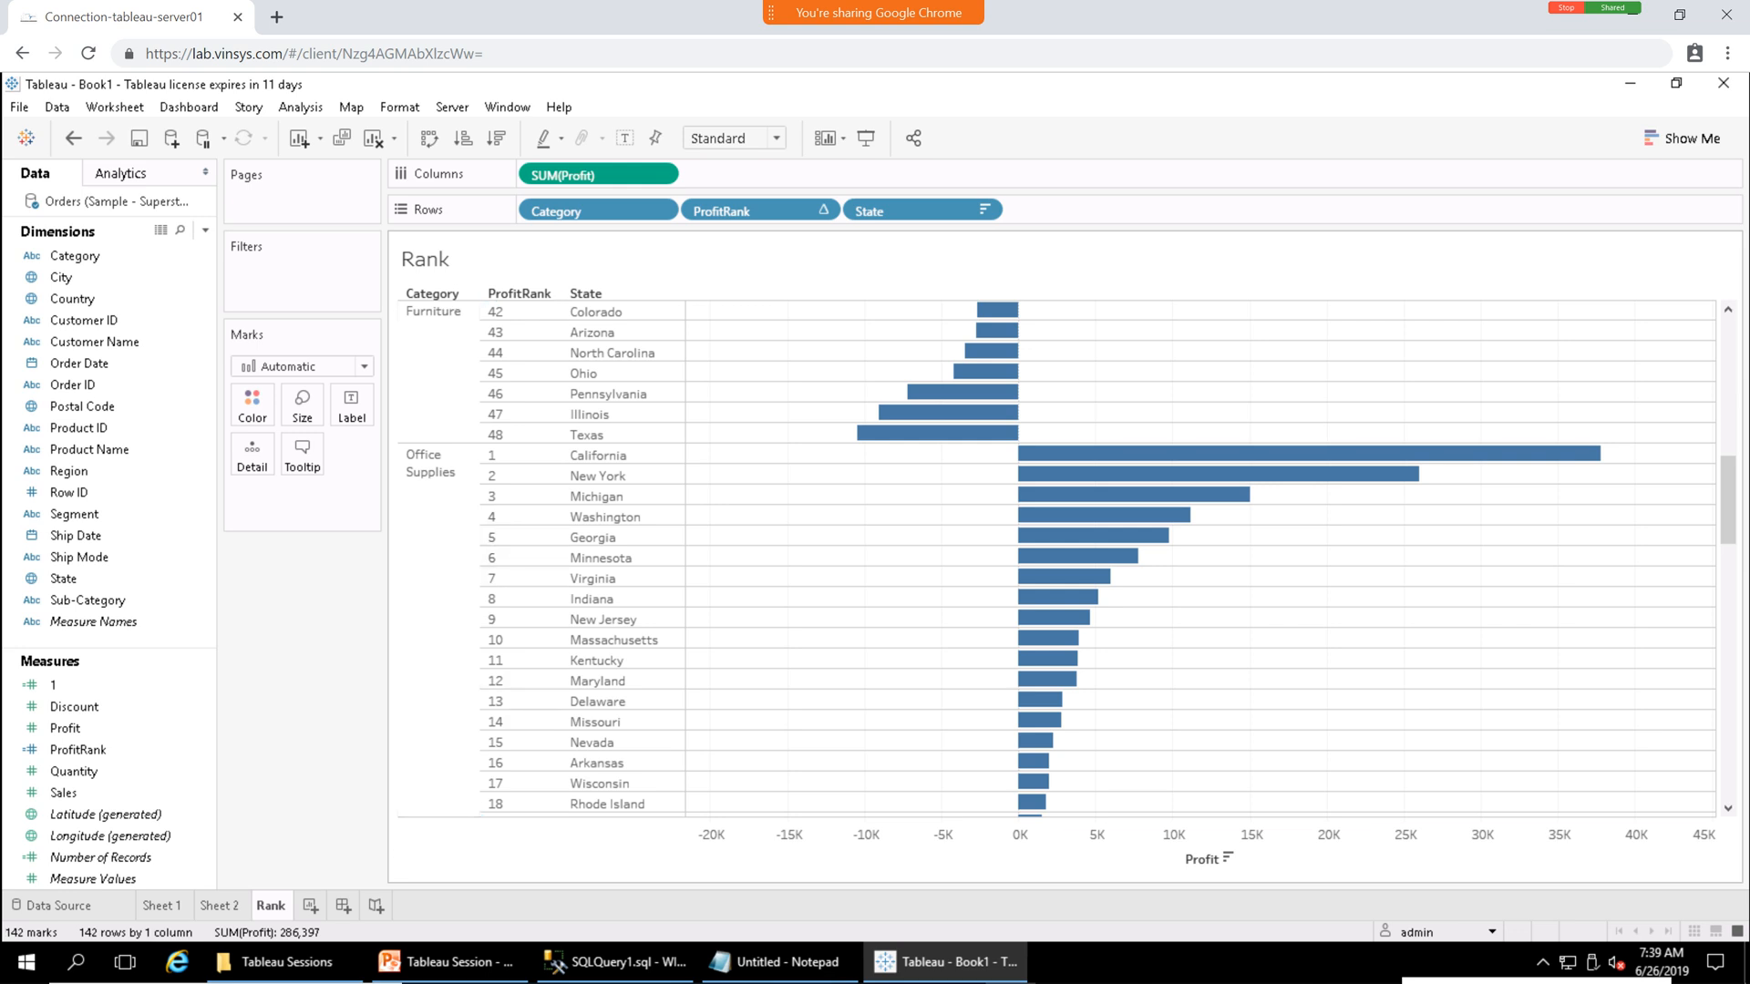
{"action": "scroll", "coordinate": [1048, 556], "scroll_direction": "down", "scroll_amount": 6}
{"action": "scroll", "coordinate": [1048, 556], "scroll_direction": "down", "scroll_amount": 10}
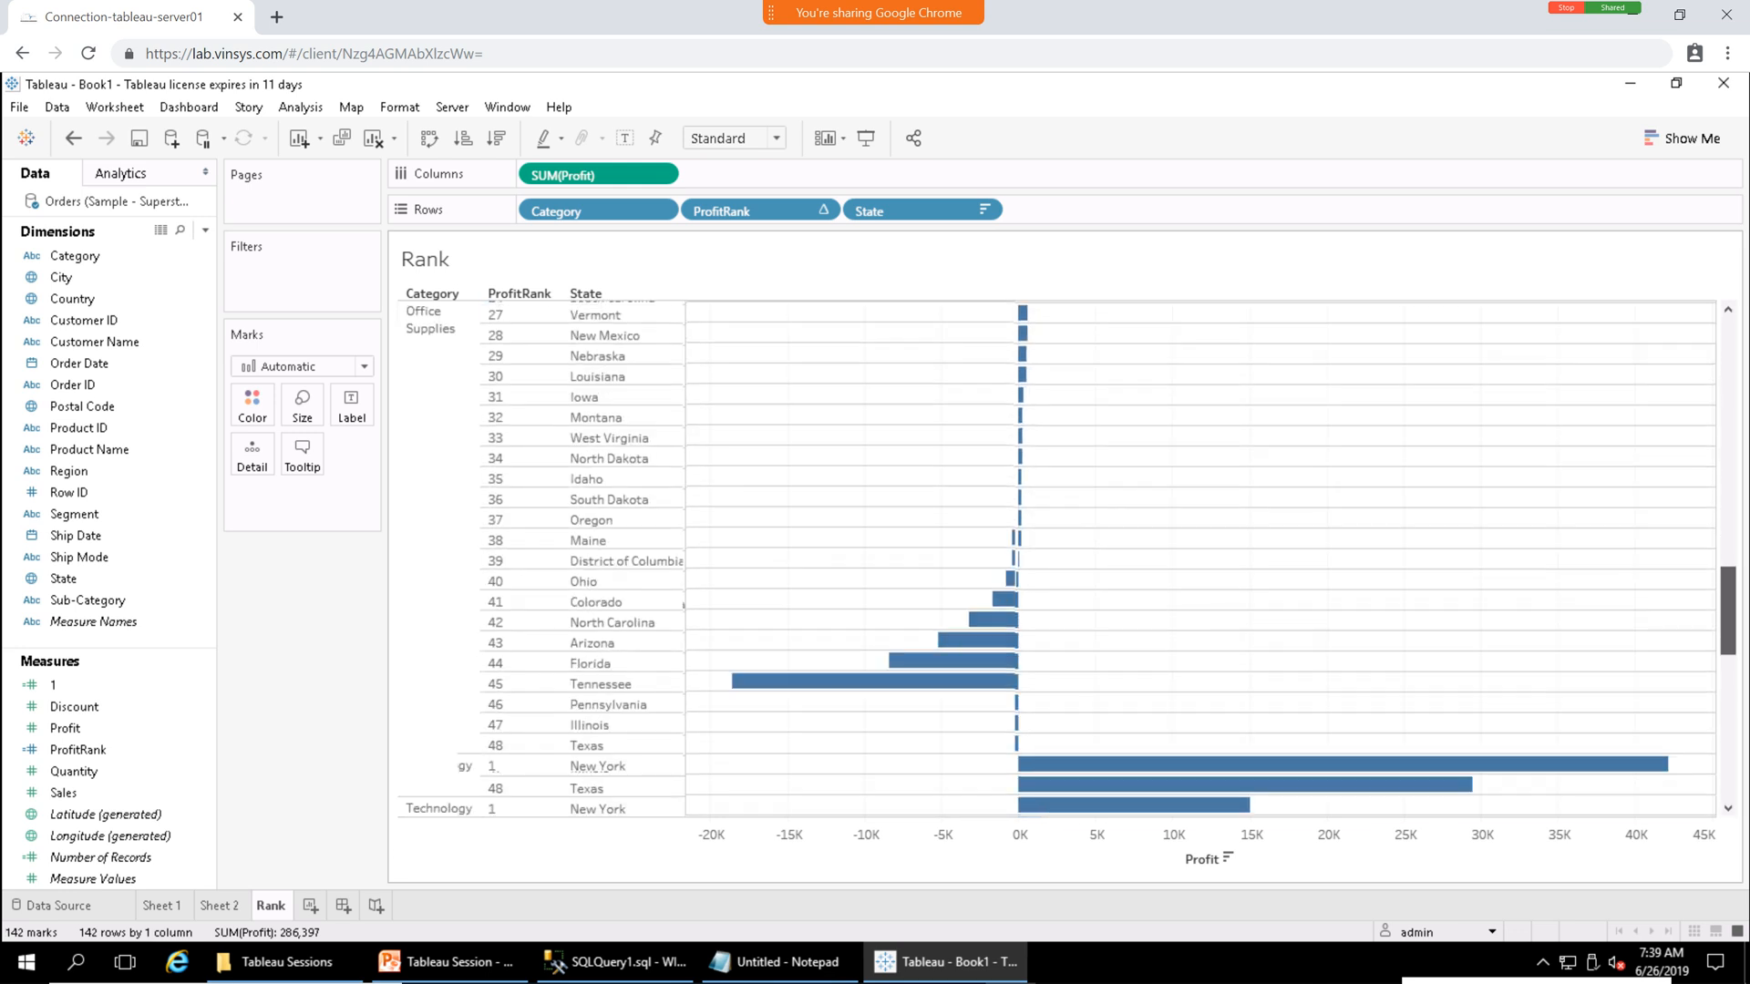
{"action": "scroll", "coordinate": [1048, 556], "scroll_direction": "down", "scroll_amount": 2}
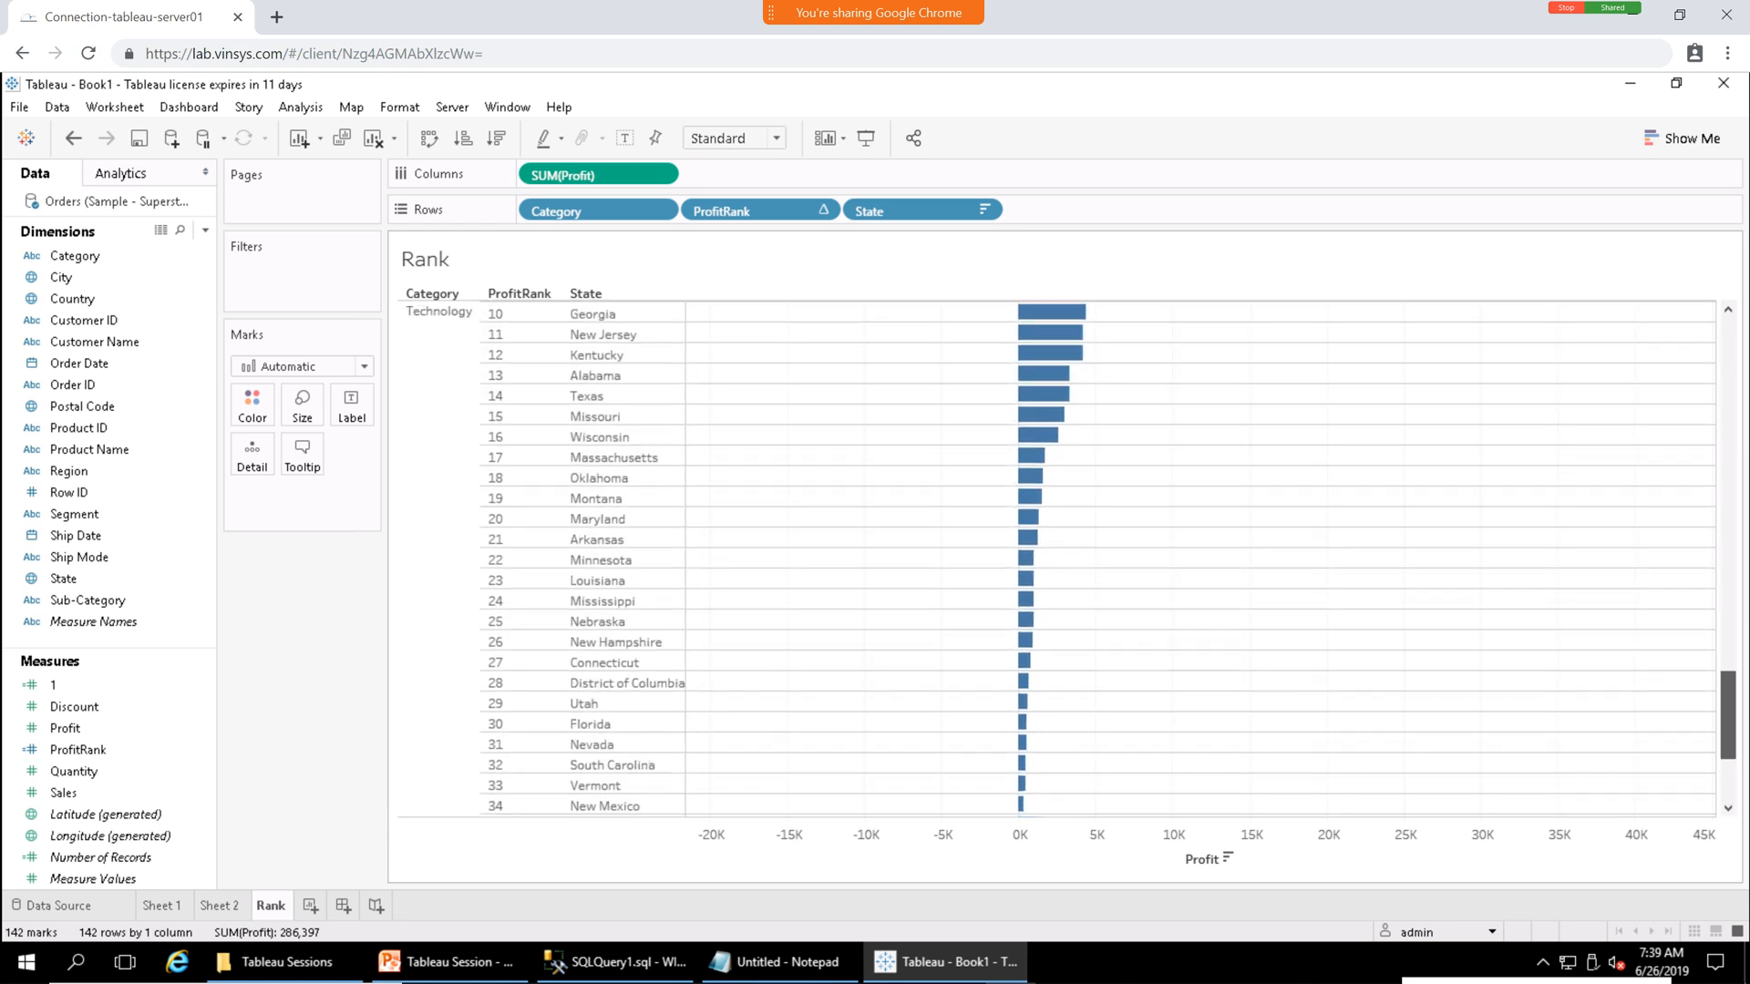
{"action": "scroll", "coordinate": [1048, 555], "scroll_direction": "up", "scroll_amount": 12}
{"action": "scroll", "coordinate": [1047, 556], "scroll_direction": "up", "scroll_amount": 3}
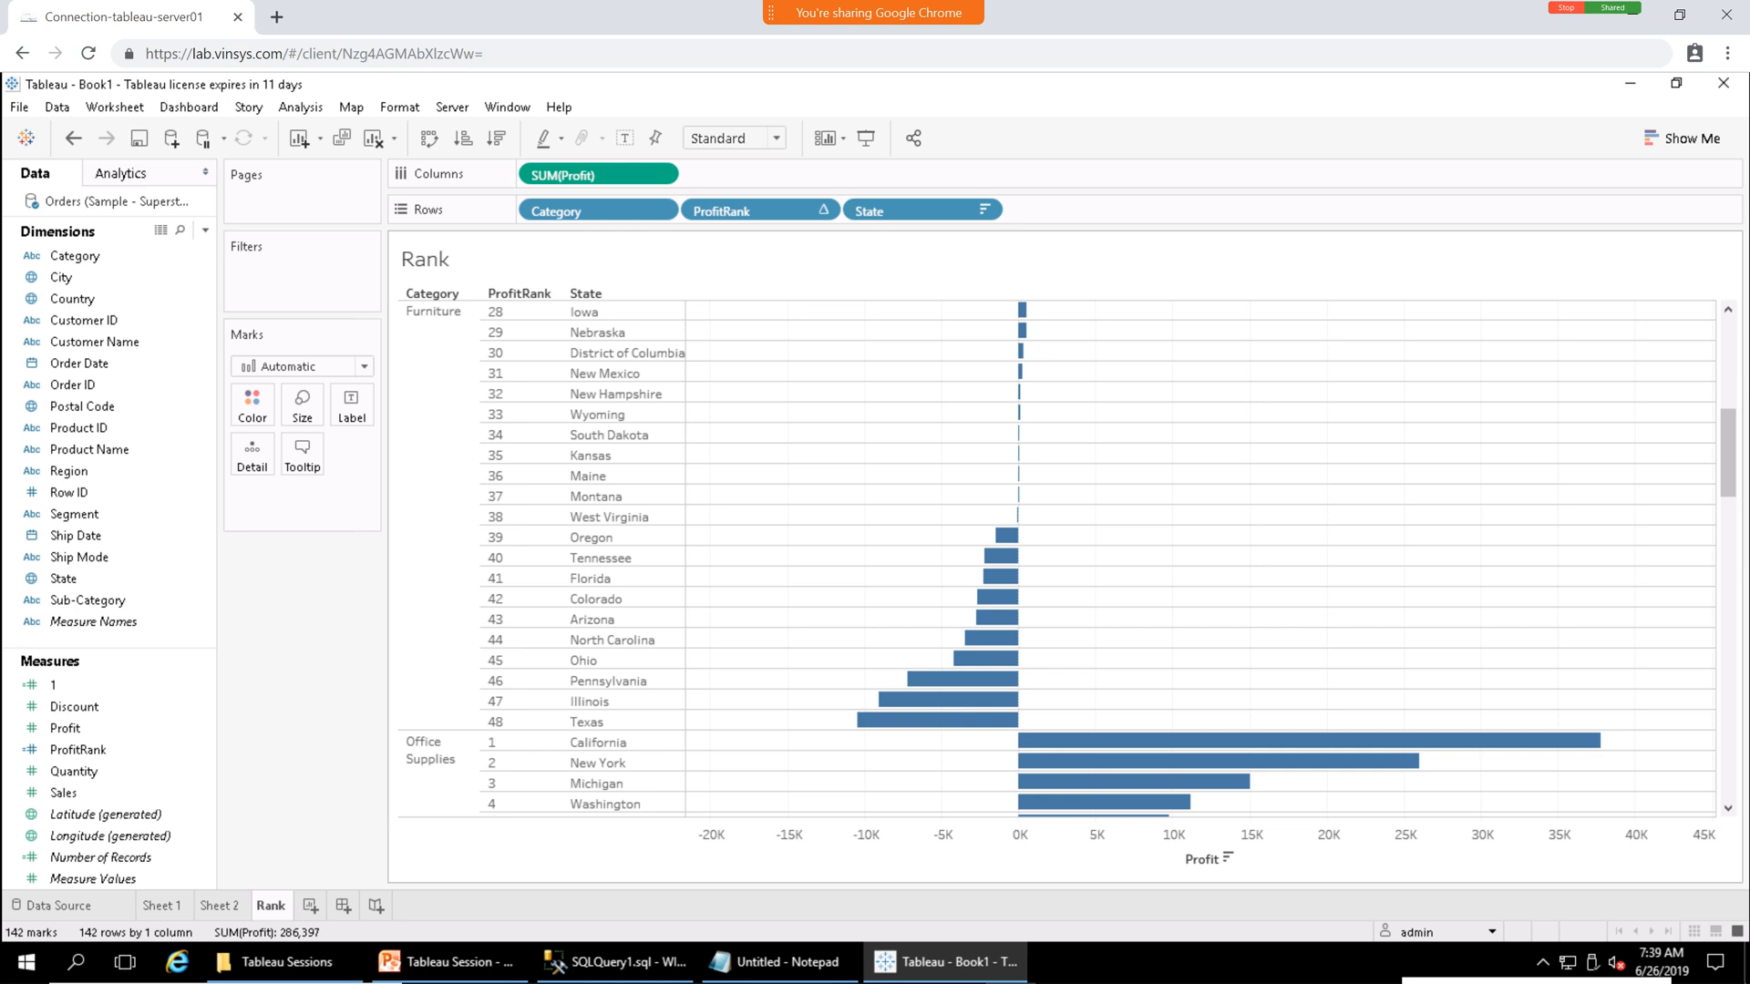
{"action": "scroll", "coordinate": [1048, 556], "scroll_direction": "up", "scroll_amount": 5}
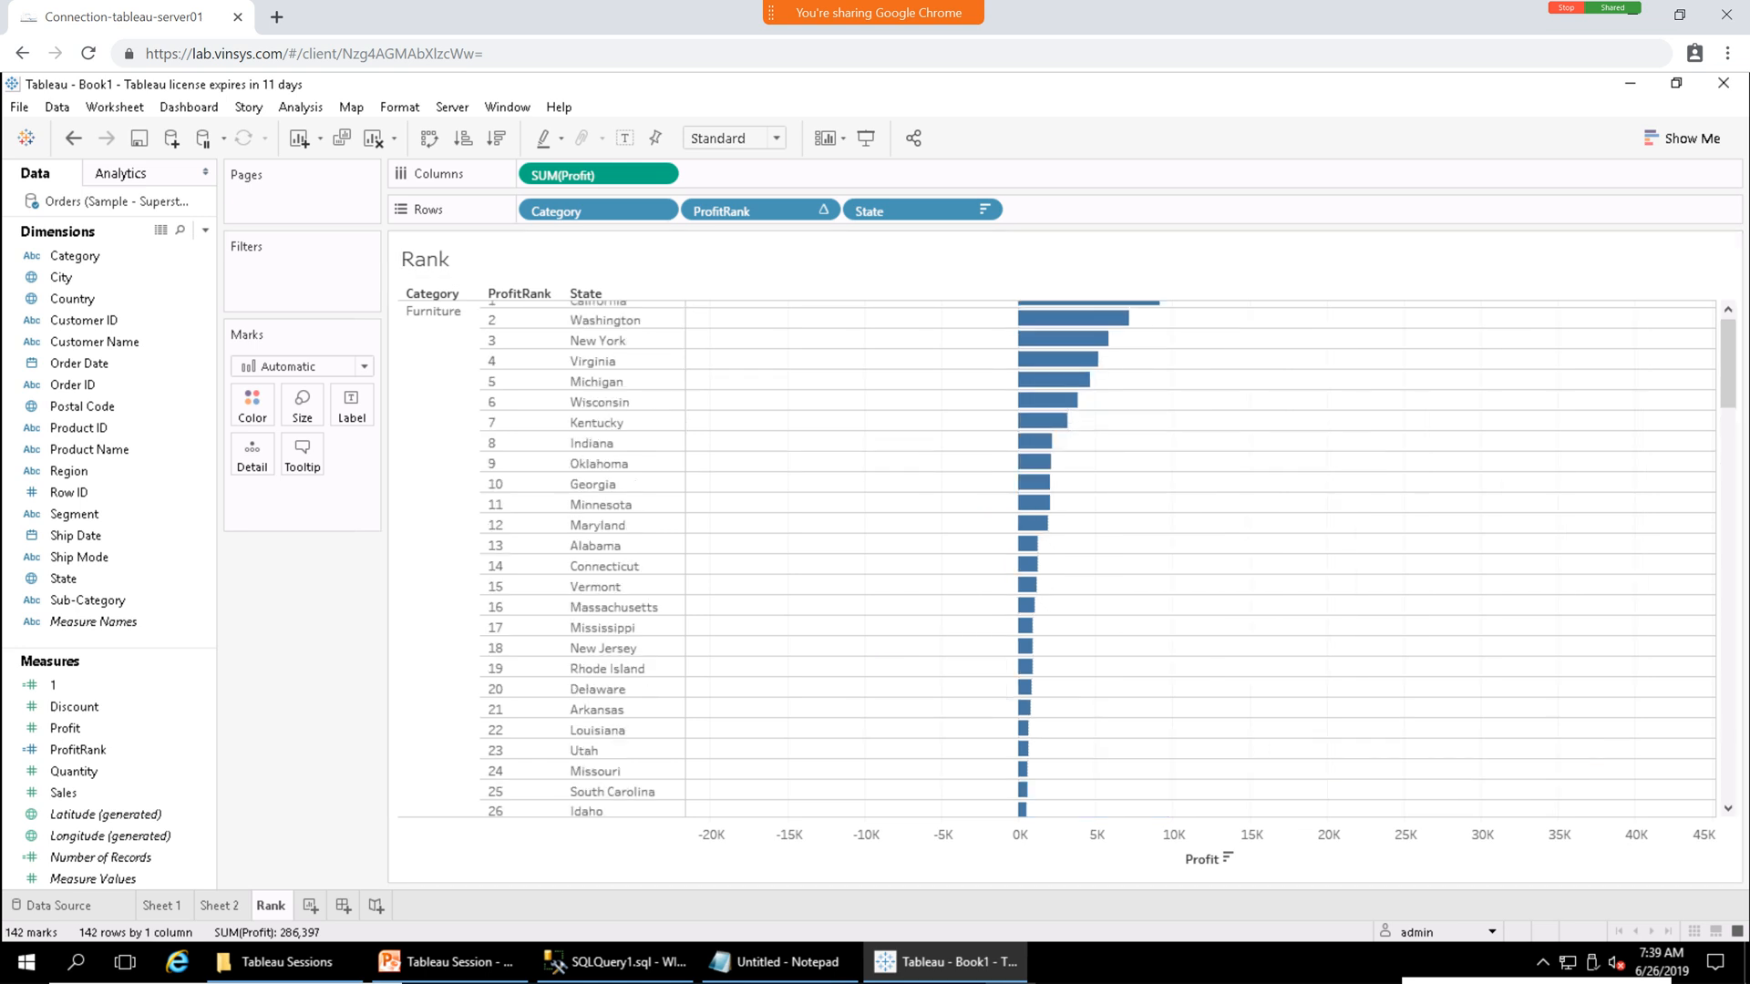
Filter ProfitRank to keep only the values 1 to 5.
{"action": "left_click", "coordinate": [822, 210]}
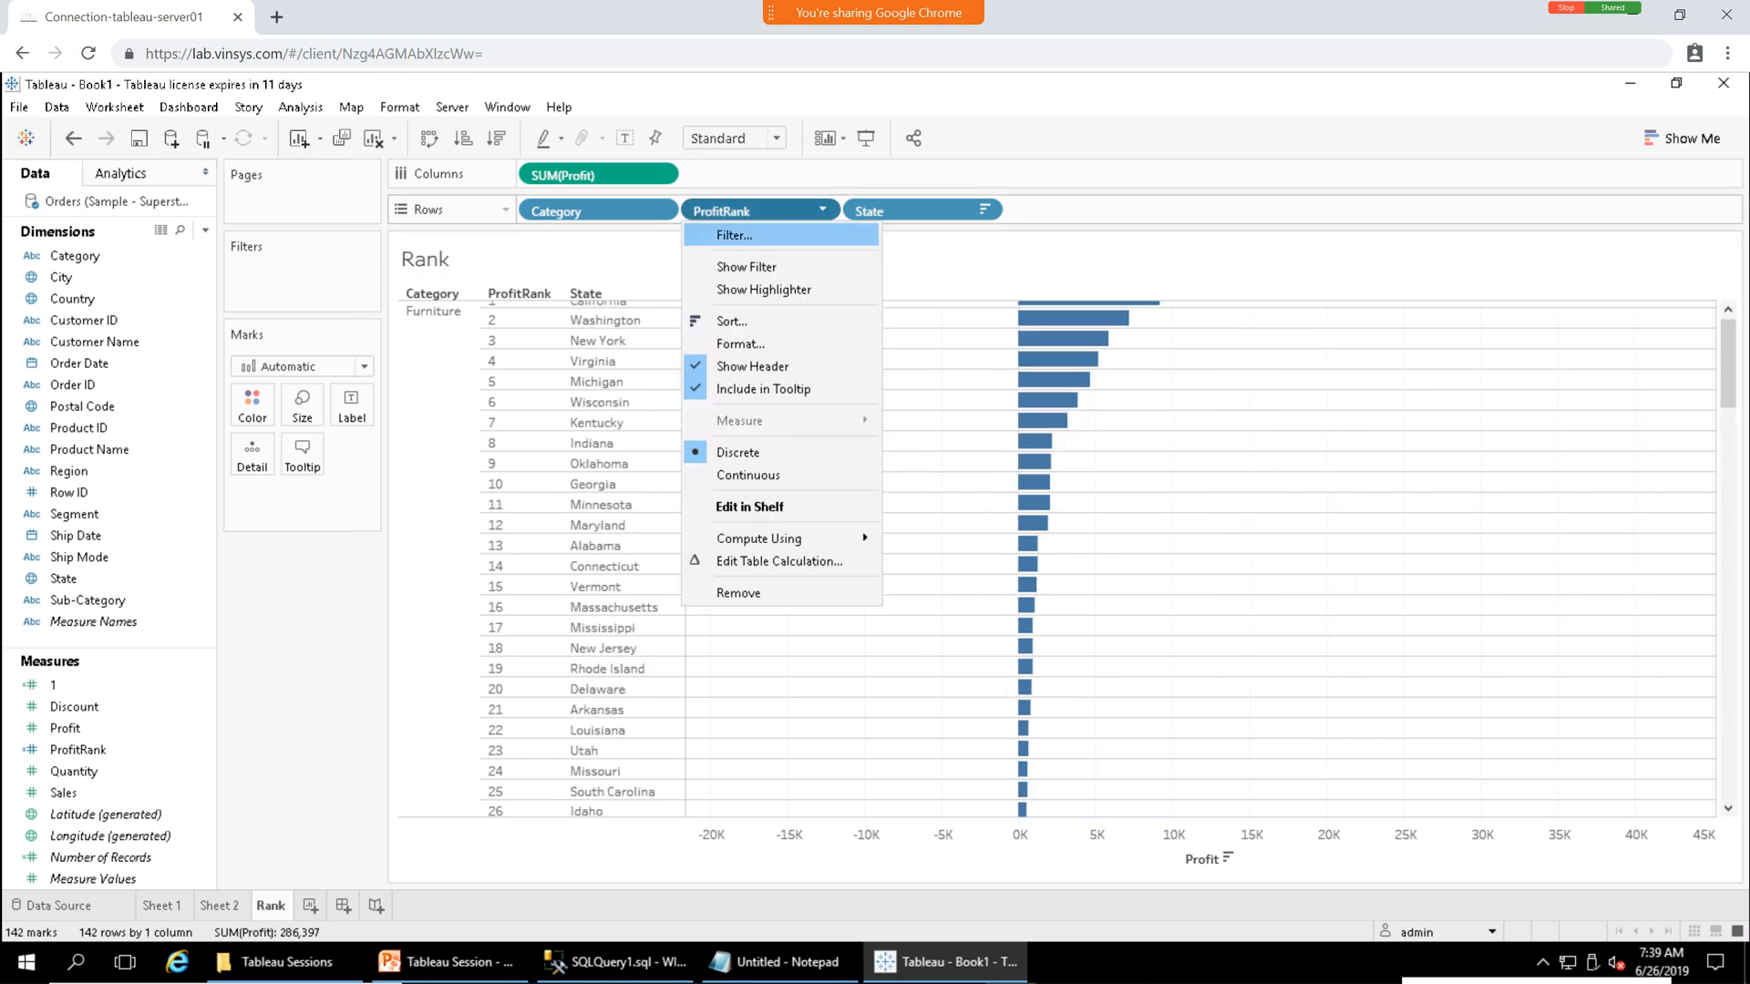
{"action": "left_click", "coordinate": [734, 235]}
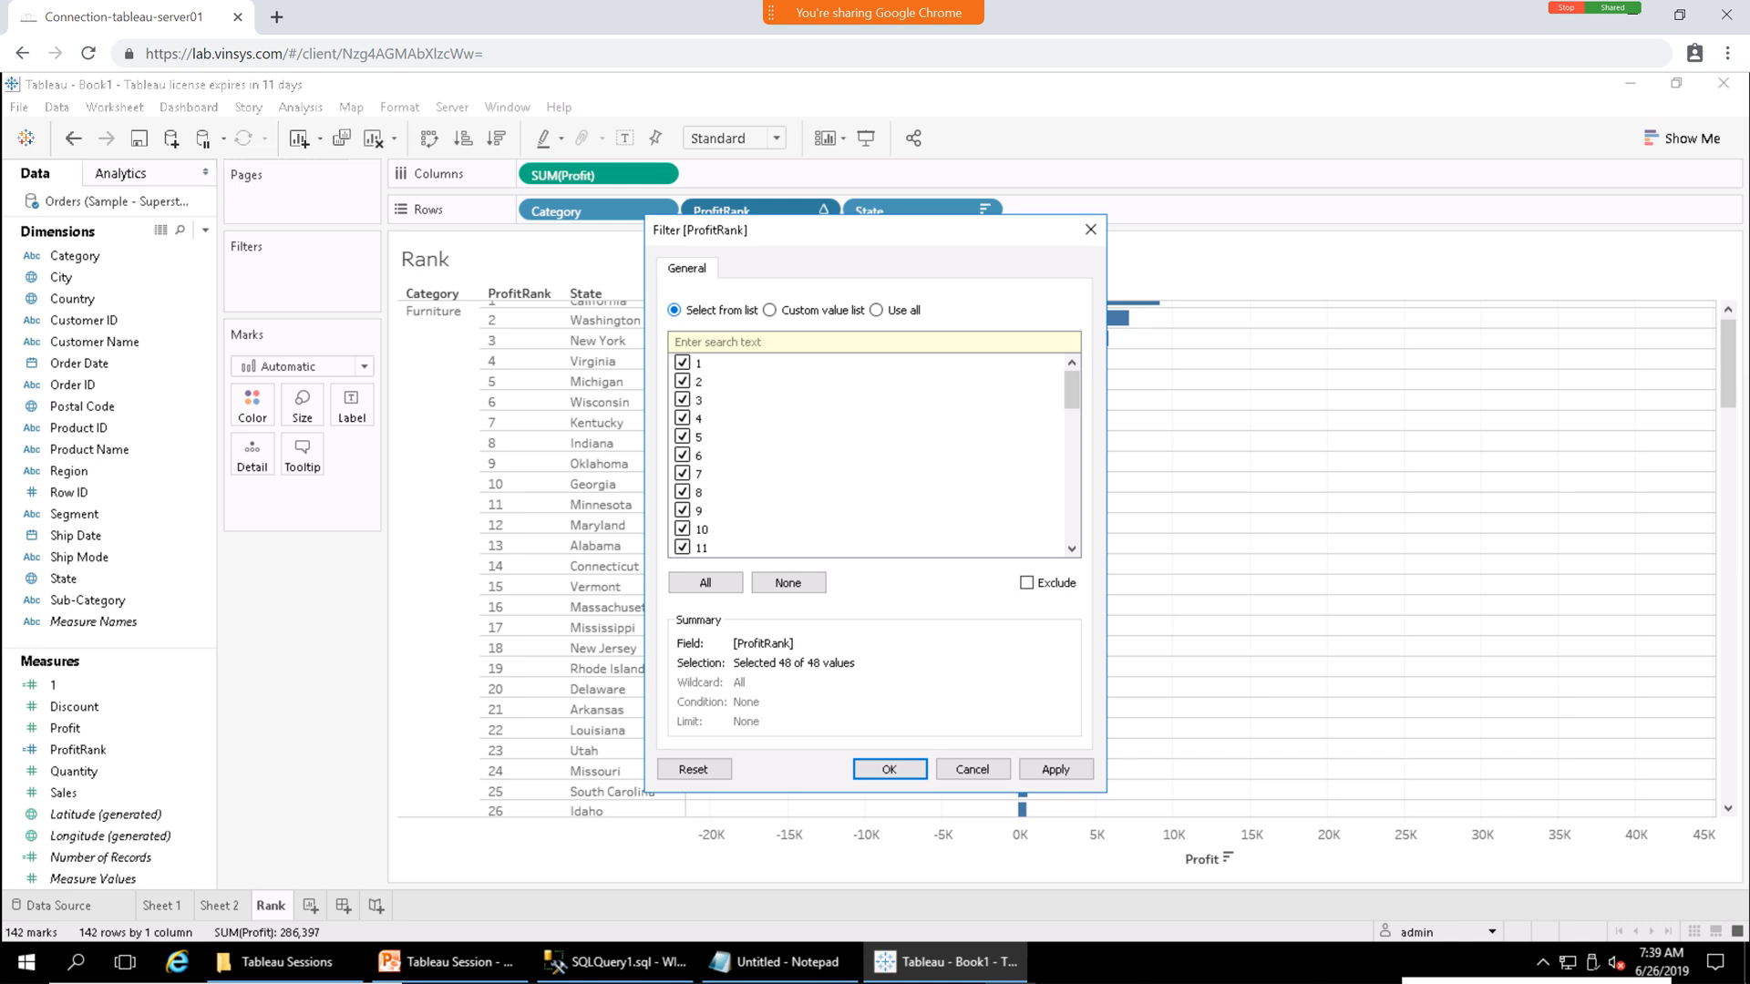
{"action": "left_click", "coordinate": [789, 582]}
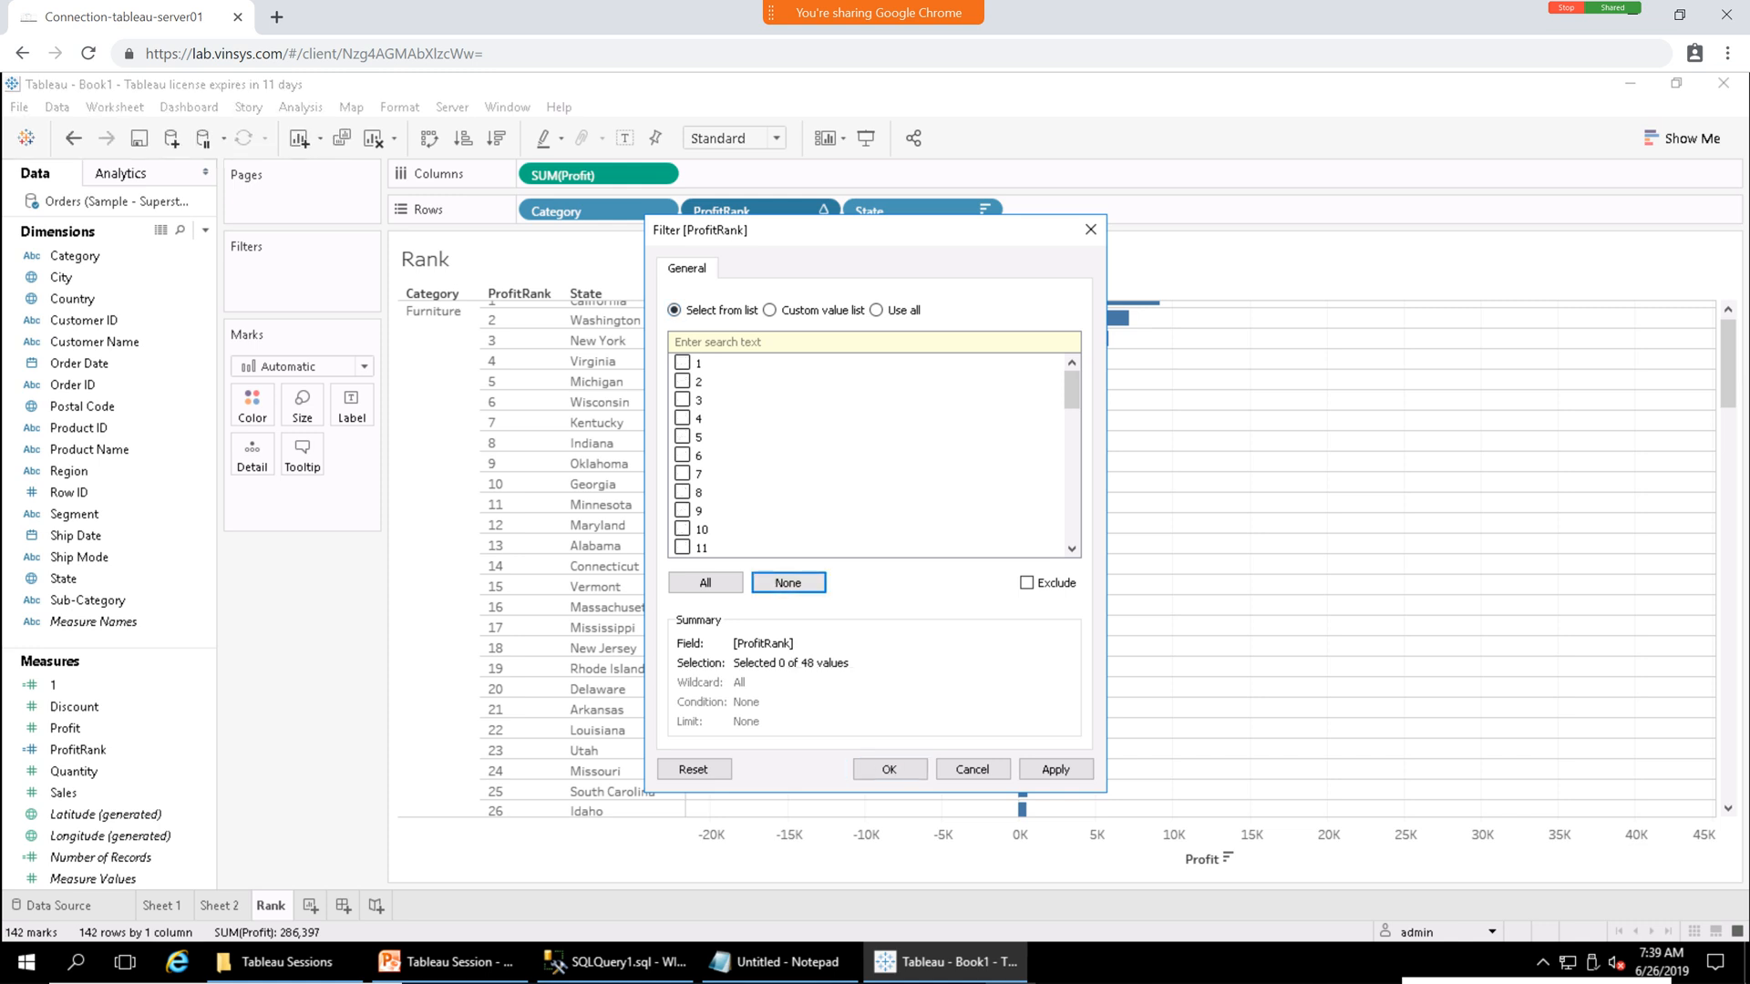
{"action": "left_click", "coordinate": [683, 363]}
{"action": "left_click", "coordinate": [686, 382]}
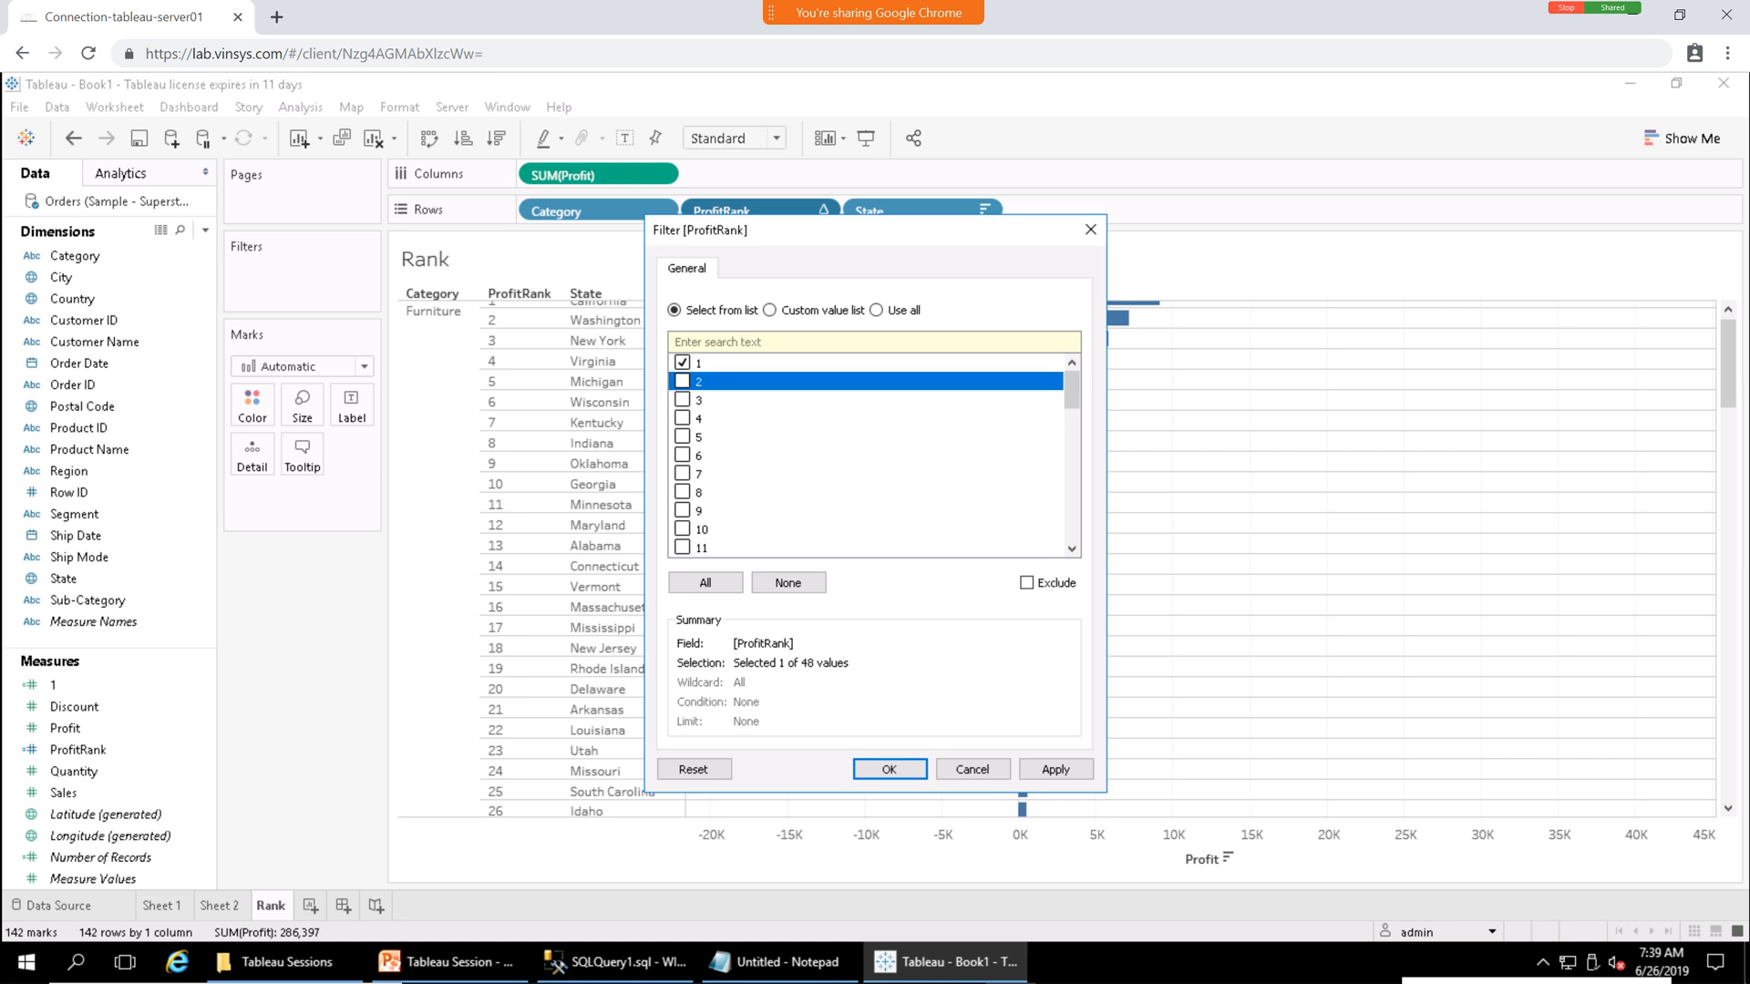
{"action": "left_click", "coordinate": [682, 418]}
{"action": "left_click", "coordinate": [1055, 769]}
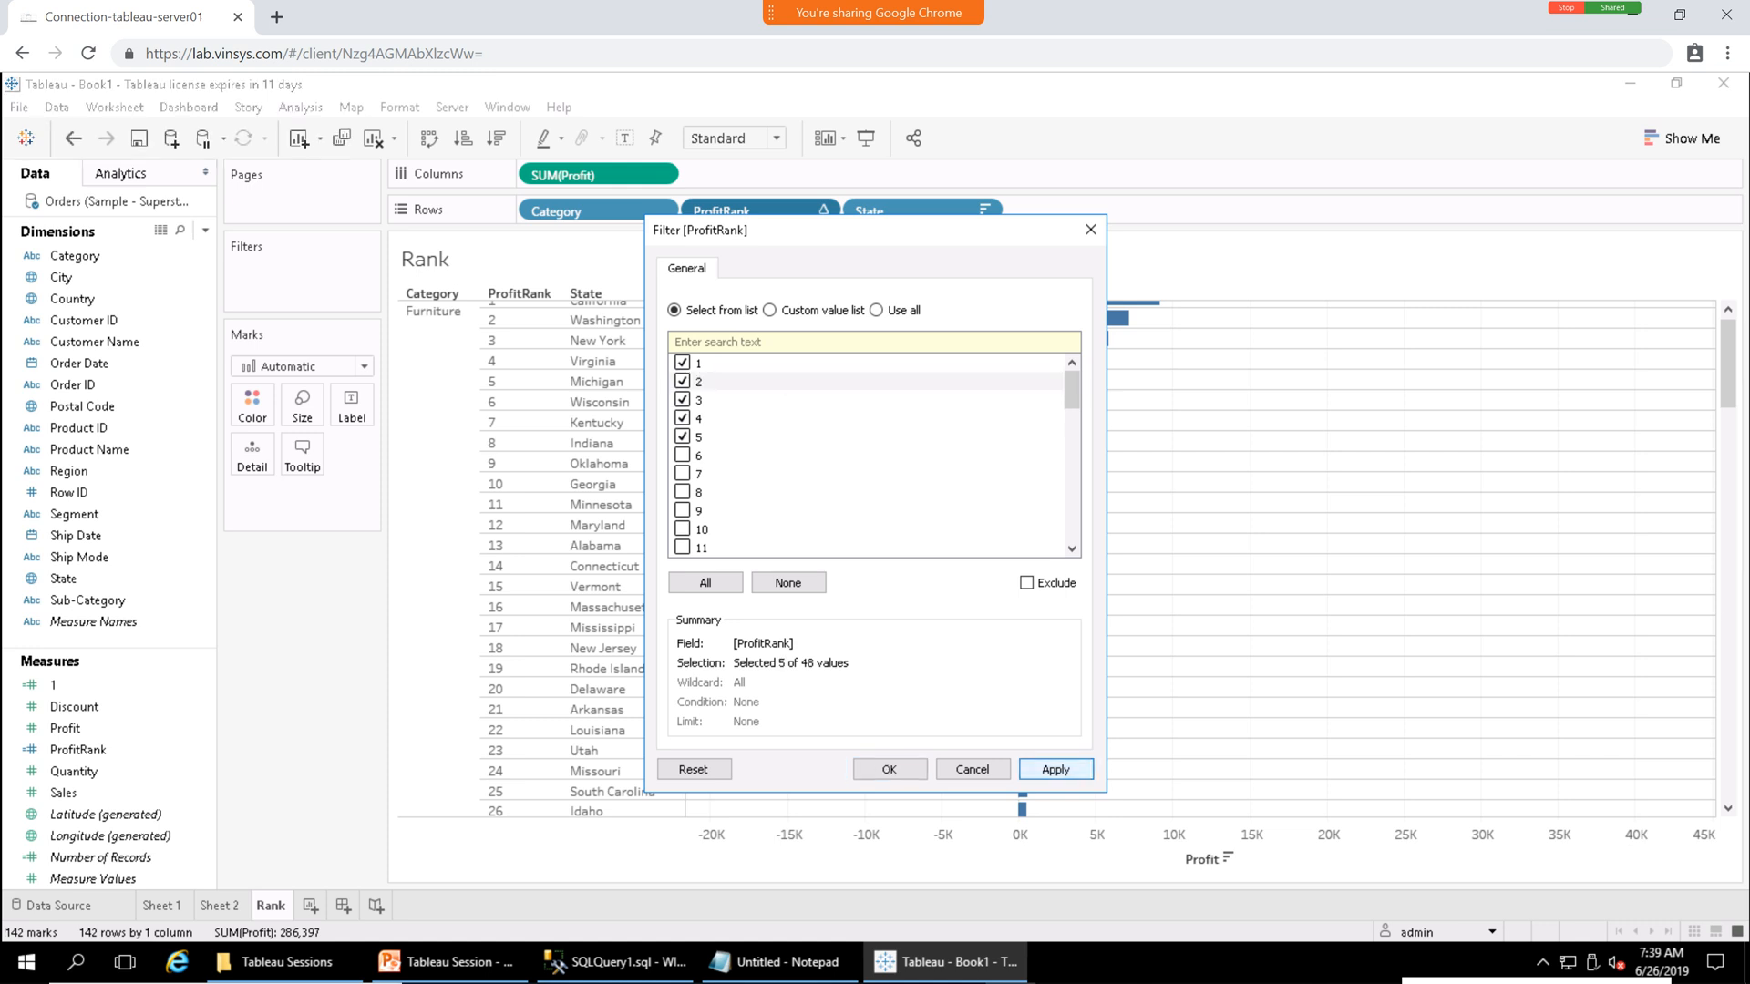
{"action": "left_click", "coordinate": [888, 769]}
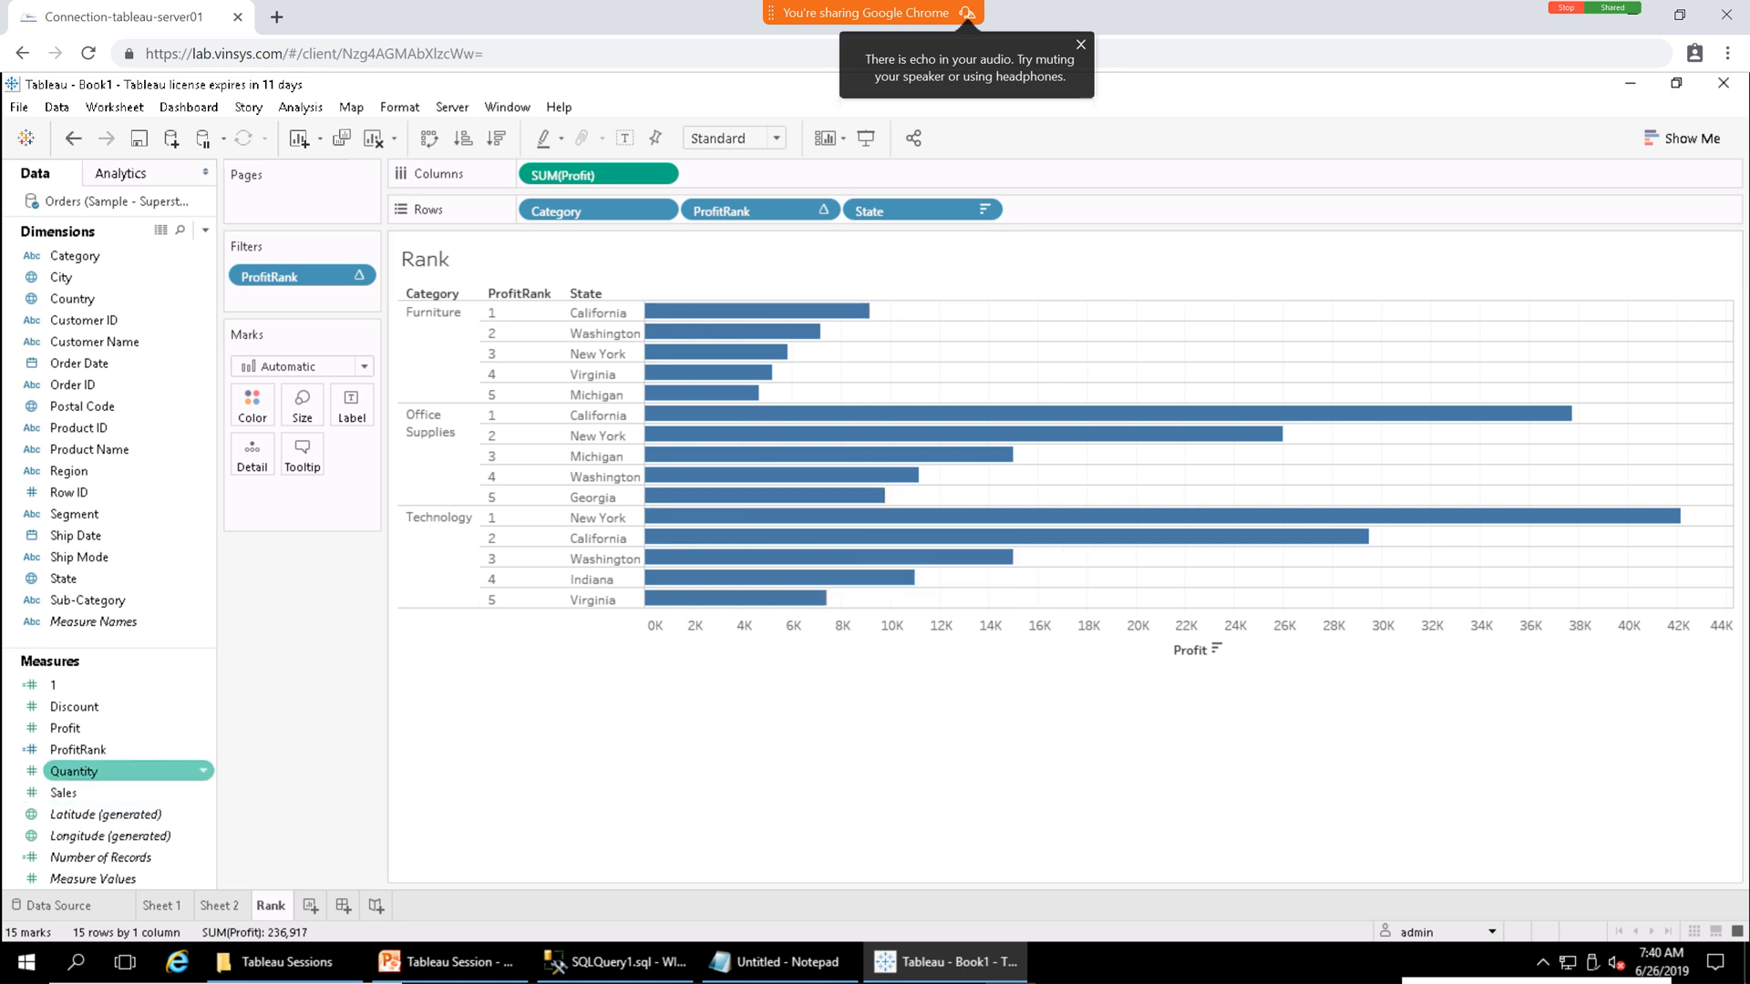
Review the formula of the ProfitRank calculated field and close its editor.
{"action": "right_click", "coordinate": [78, 749]}
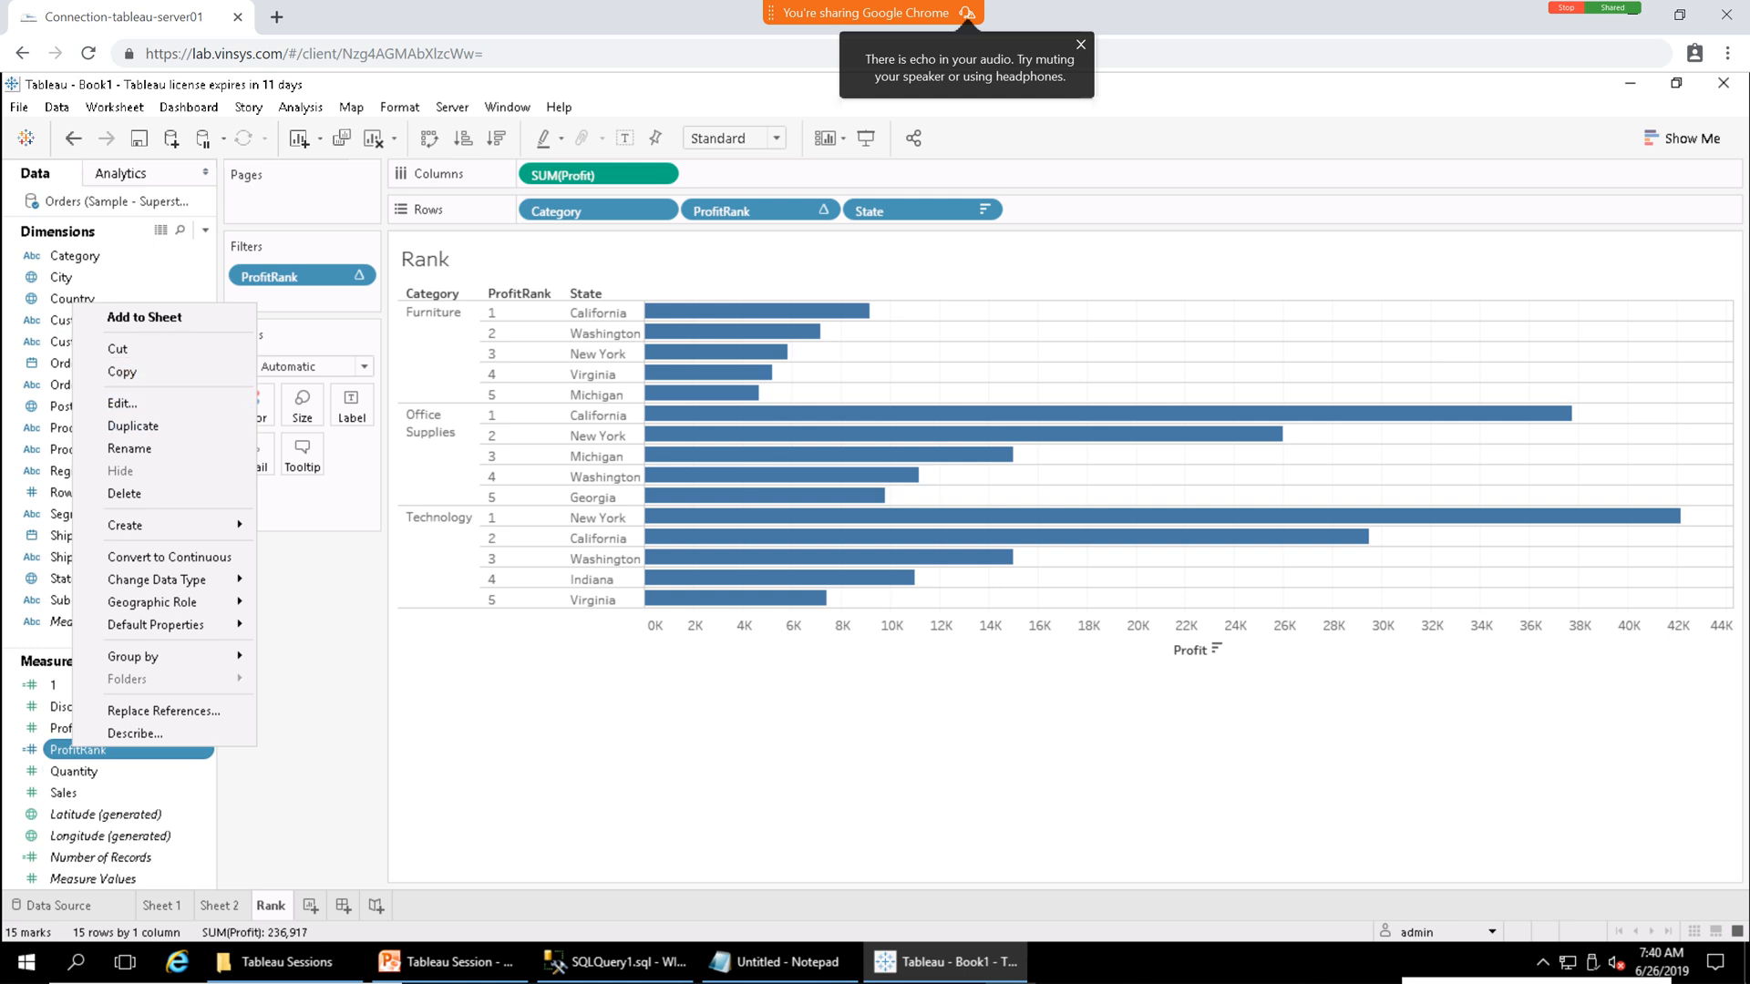
{"action": "left_click", "coordinate": [122, 403]}
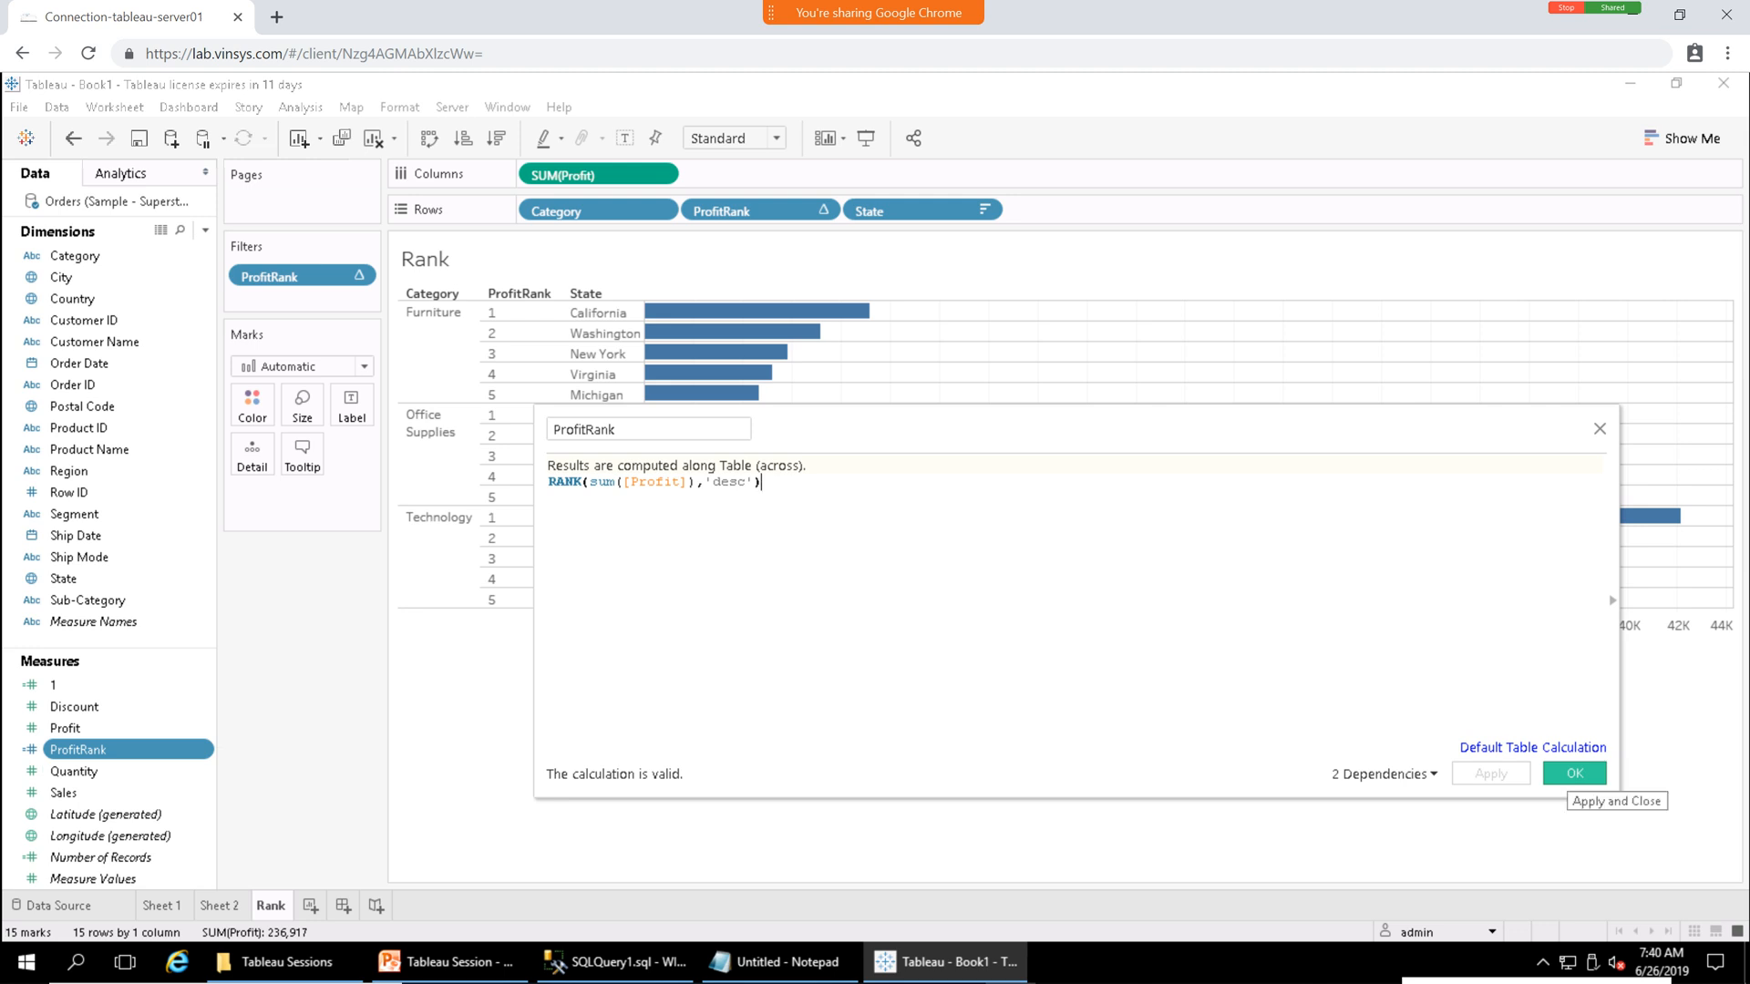
{"action": "left_click", "coordinate": [1573, 774]}
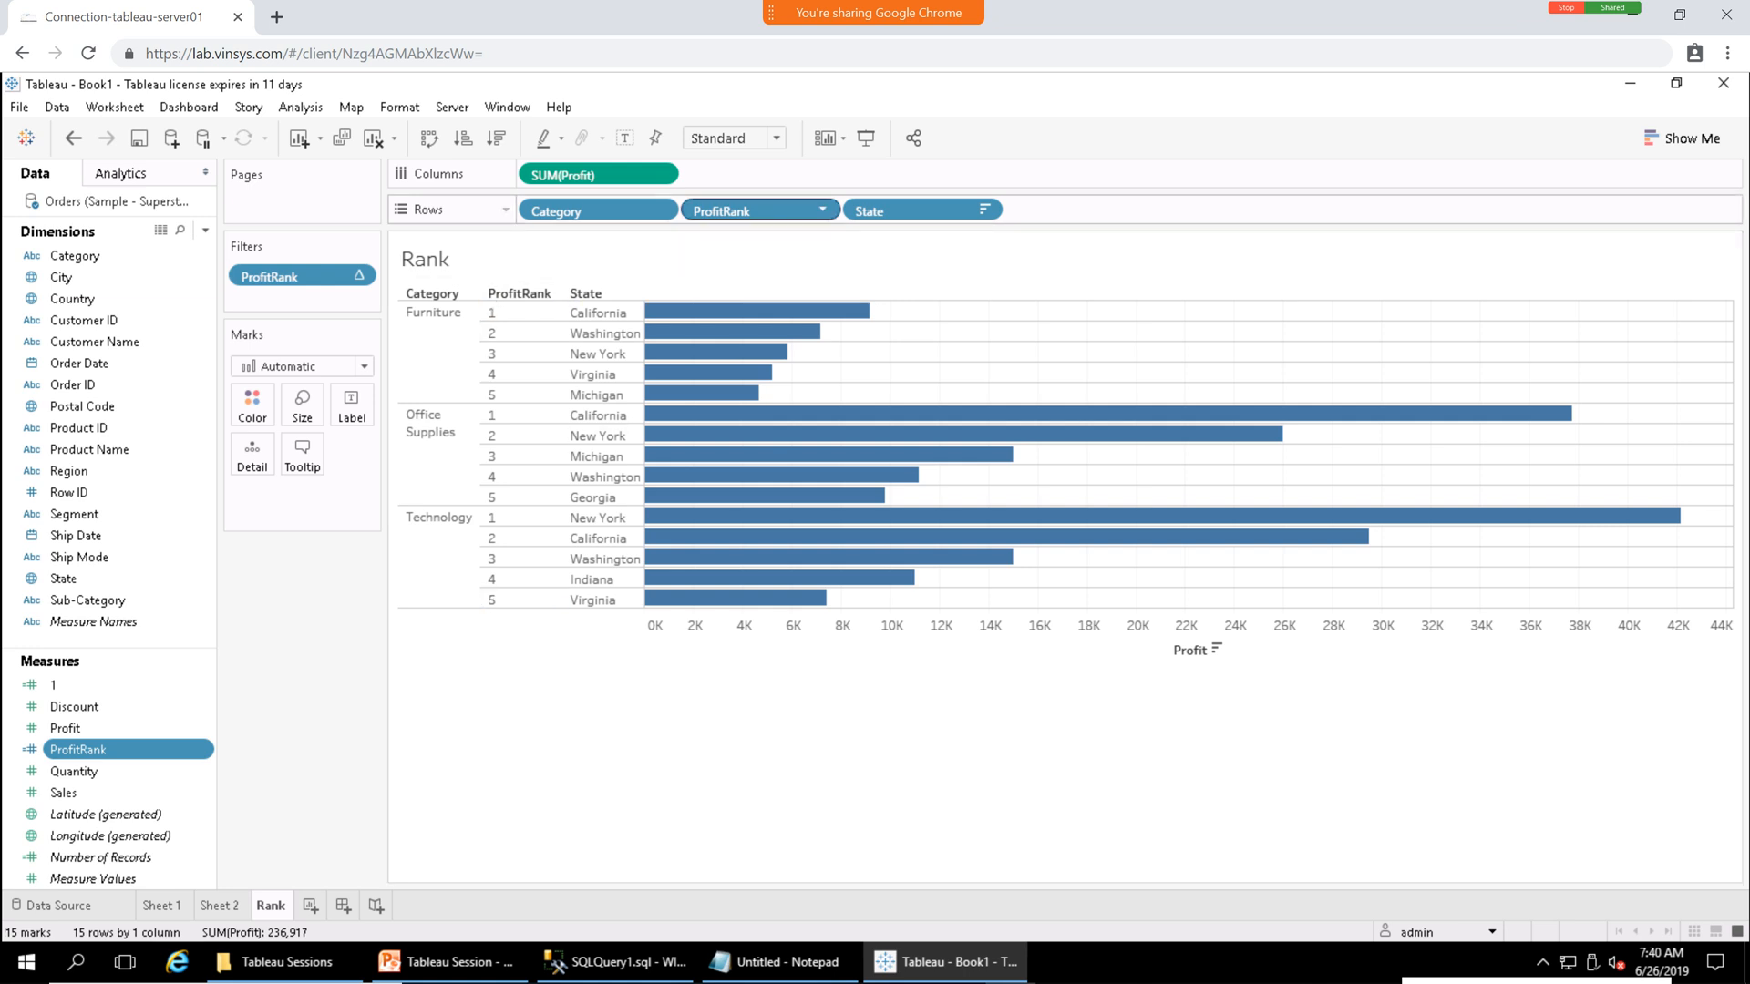
Hide the ProfitRank header in the rows and label the bars with Profit.
{"action": "left_click", "coordinate": [822, 209]}
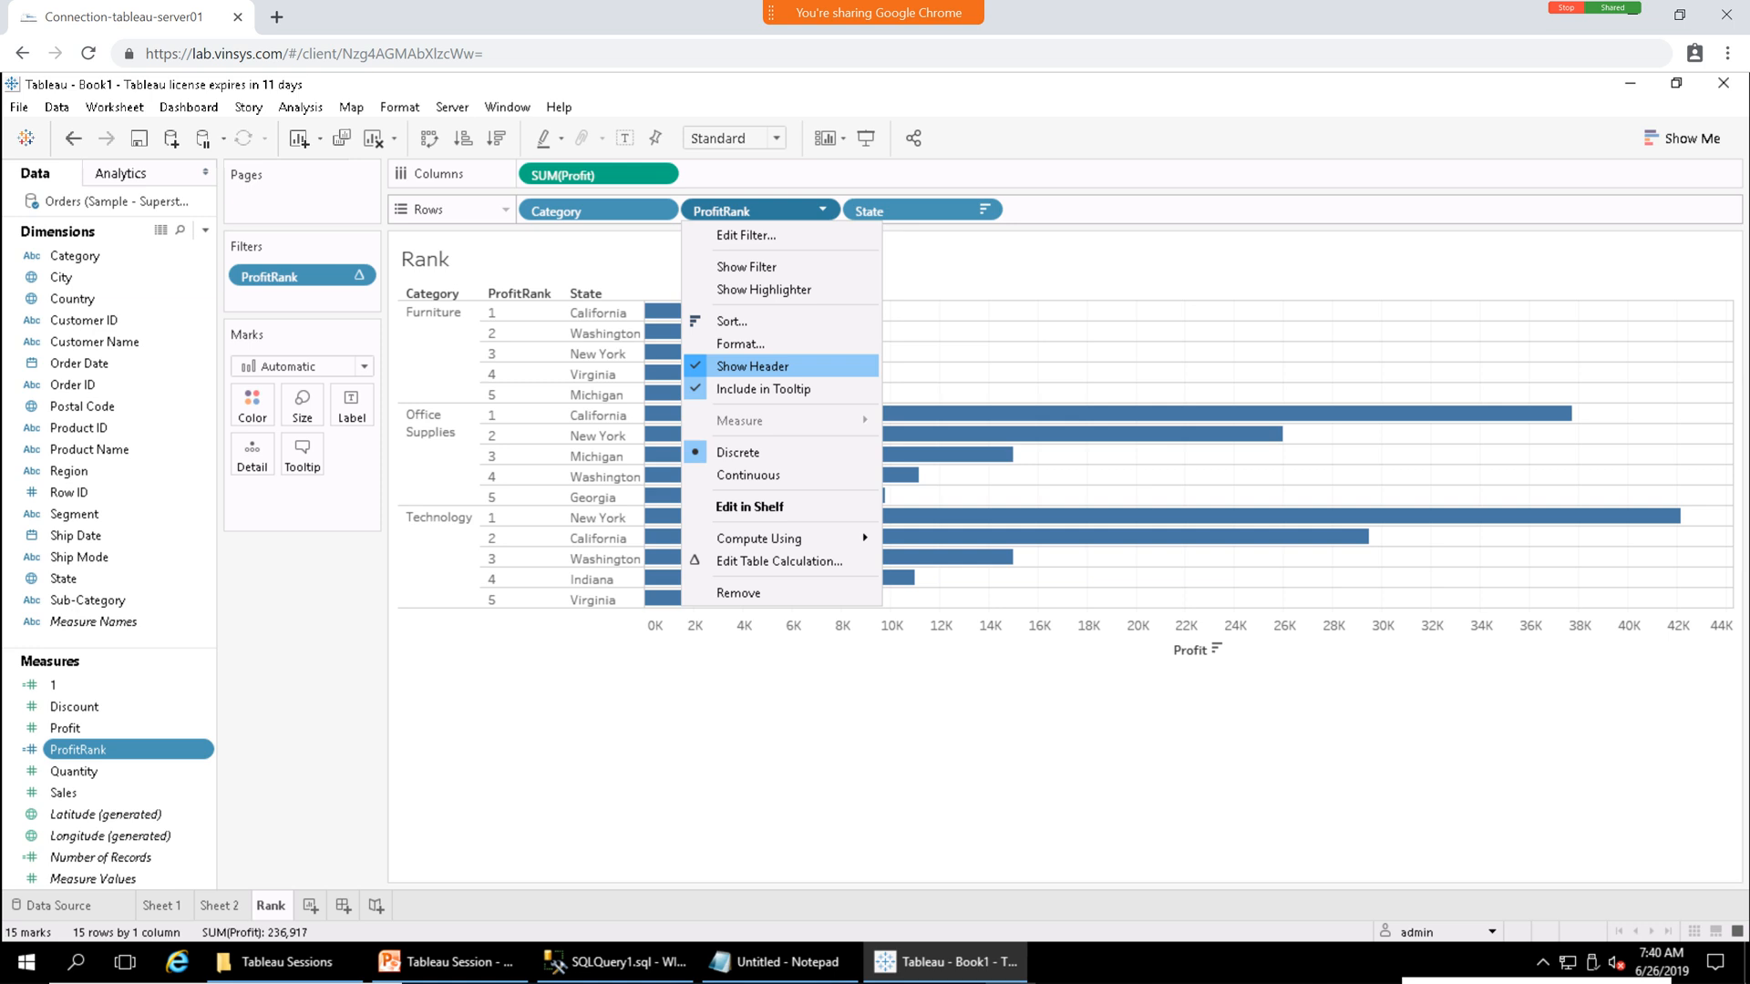
{"action": "left_click", "coordinate": [753, 365]}
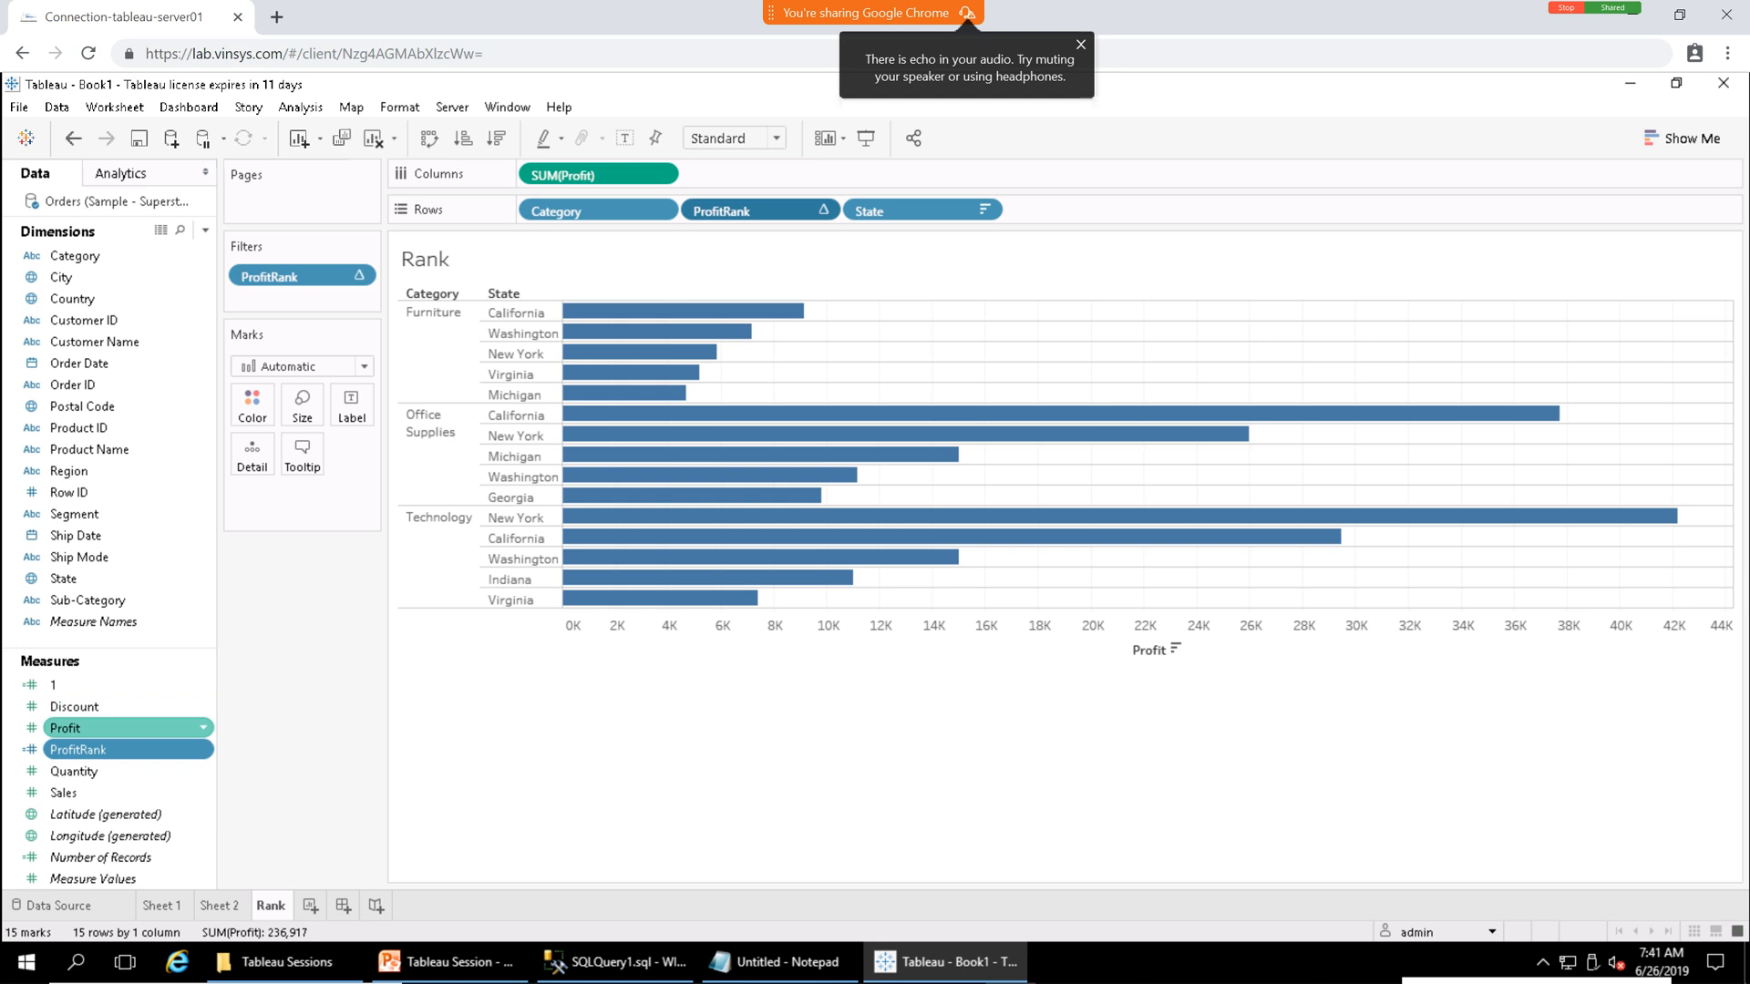
{"action": "left_click_drag", "start_coordinate": [91, 727], "coordinate": [350, 406]}
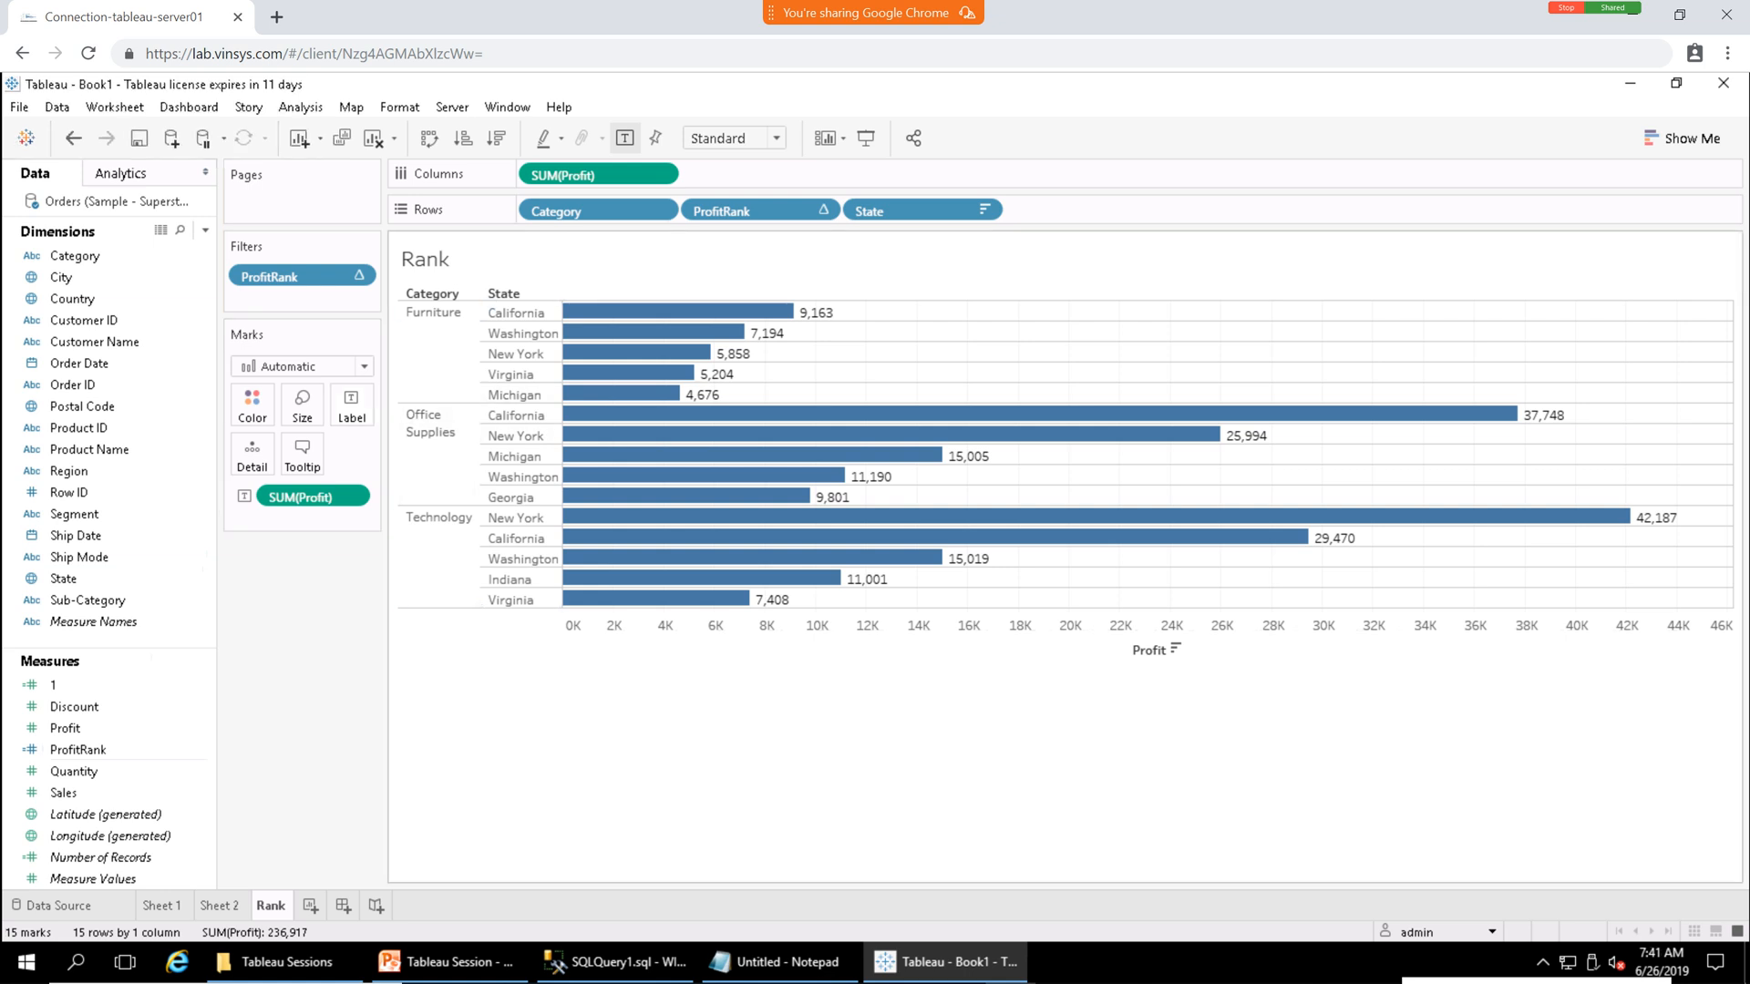
{"action": "mouse_move", "coordinate": [813, 312]}
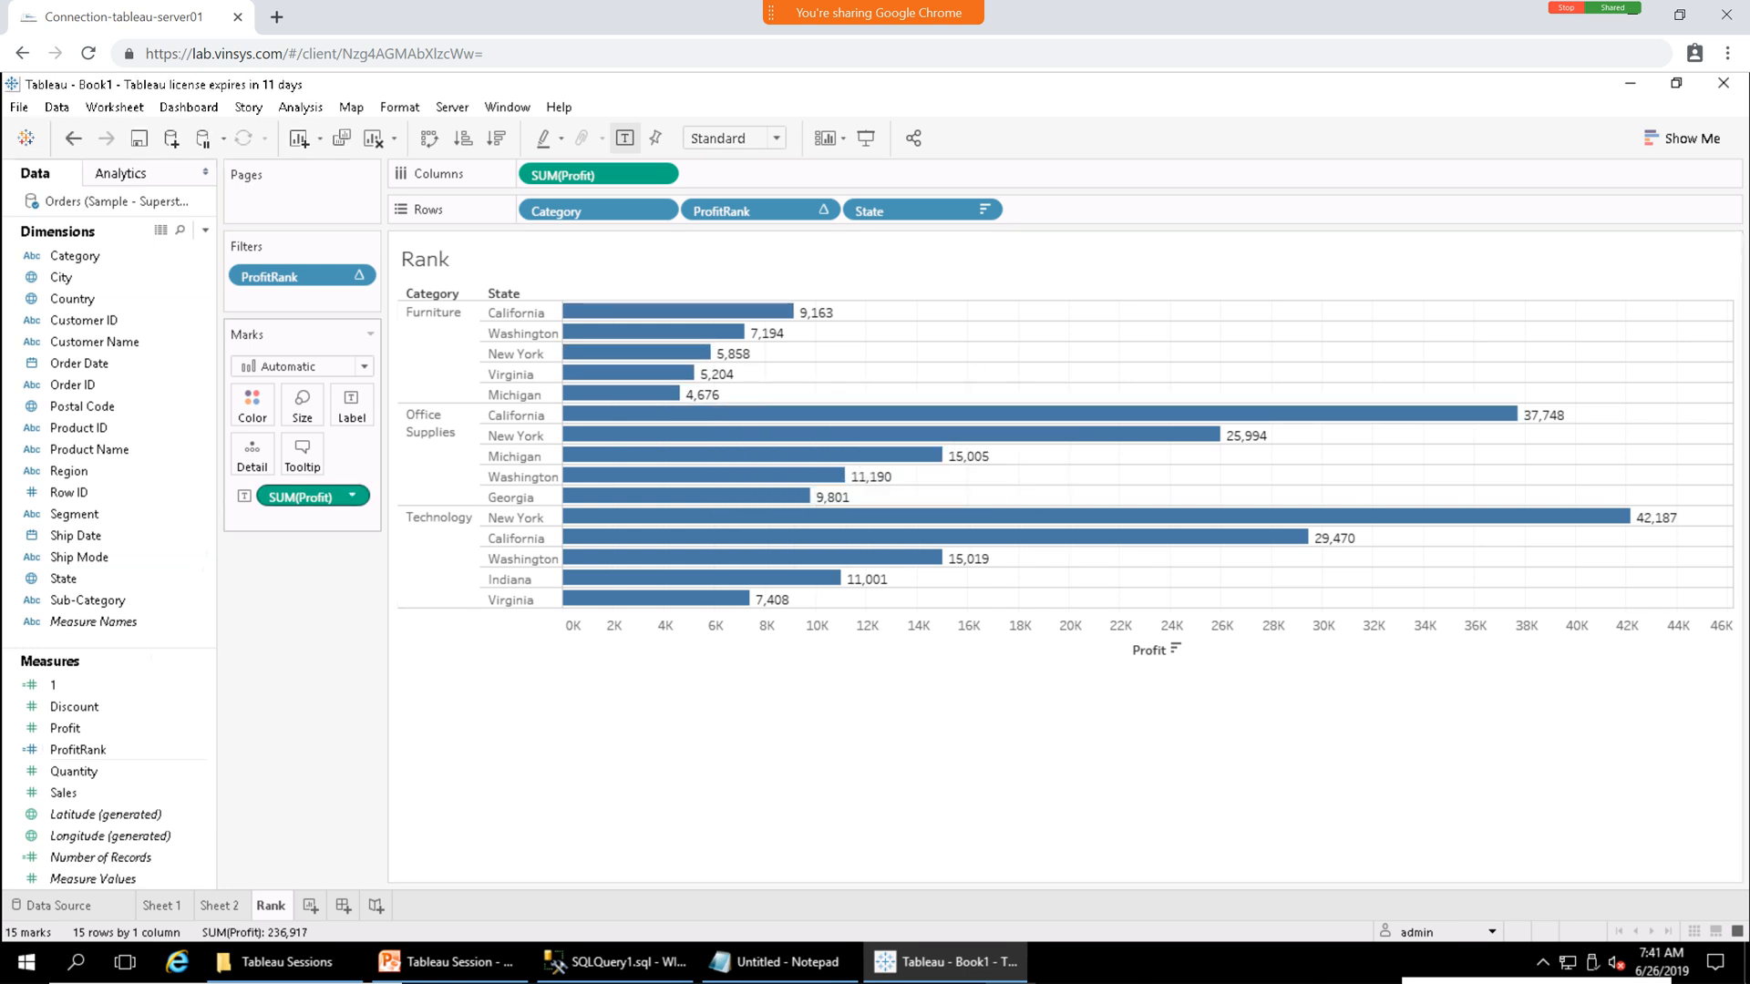
Add a Percent of Total table calculation to the Profit label.
{"action": "left_click", "coordinate": [352, 496]}
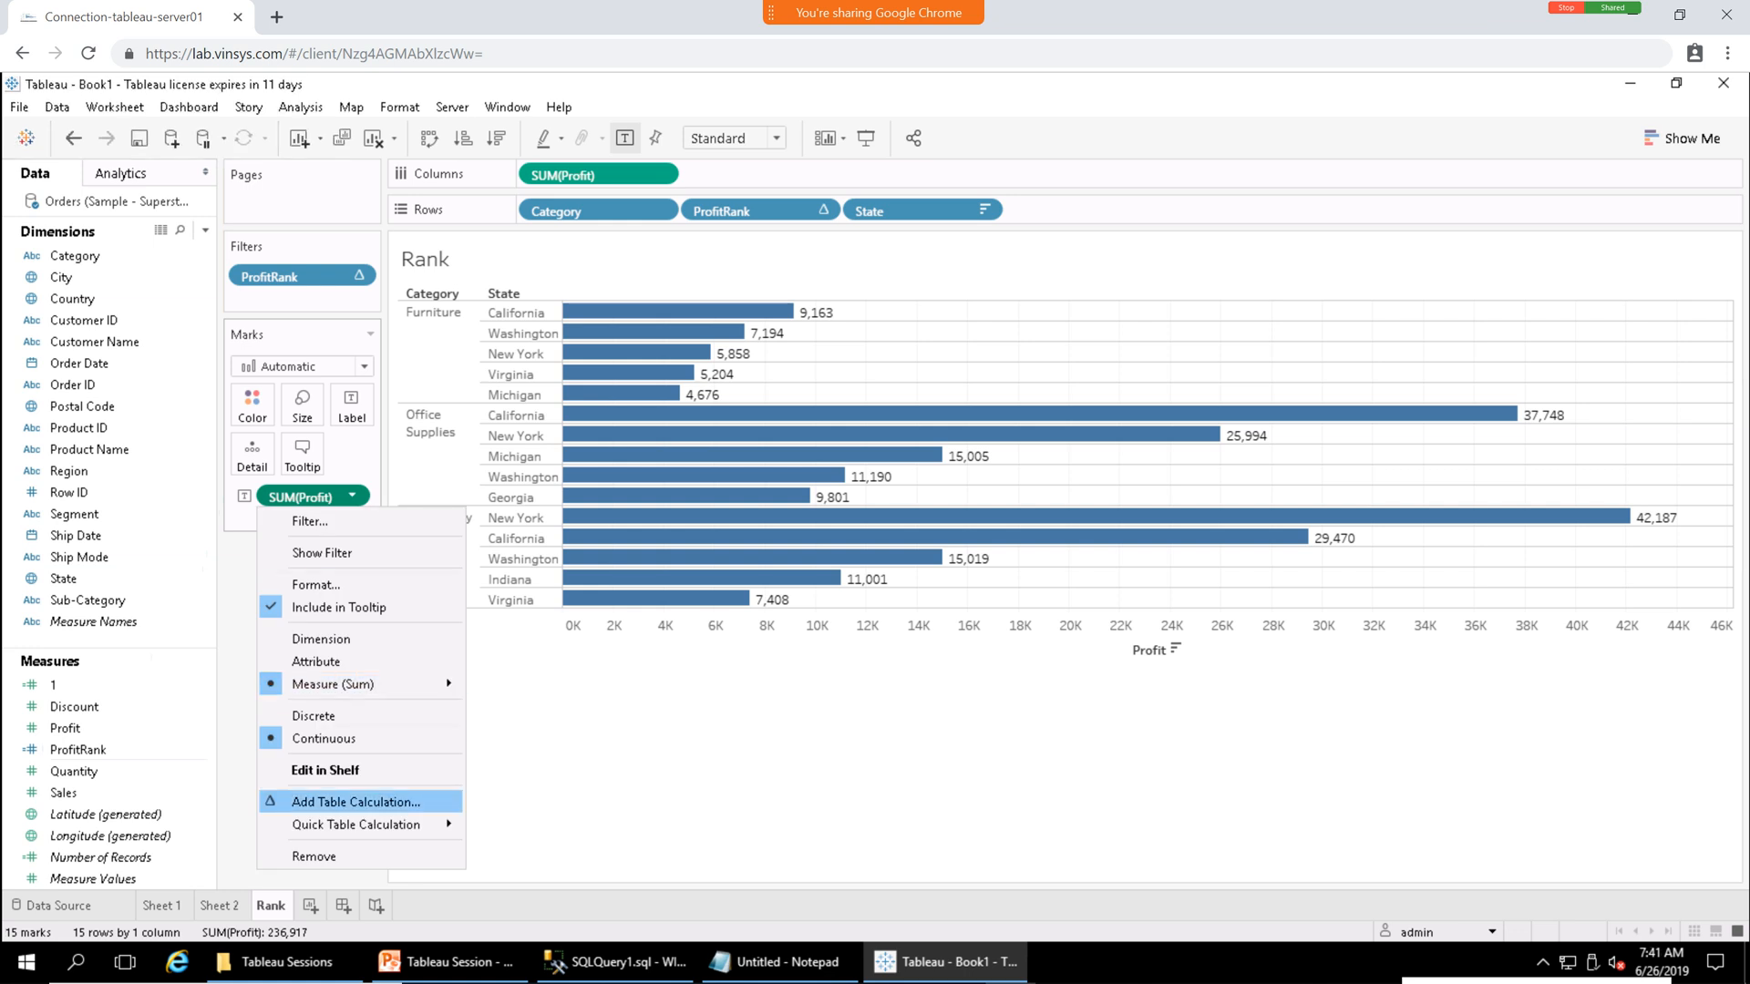
{"action": "left_click", "coordinate": [355, 801]}
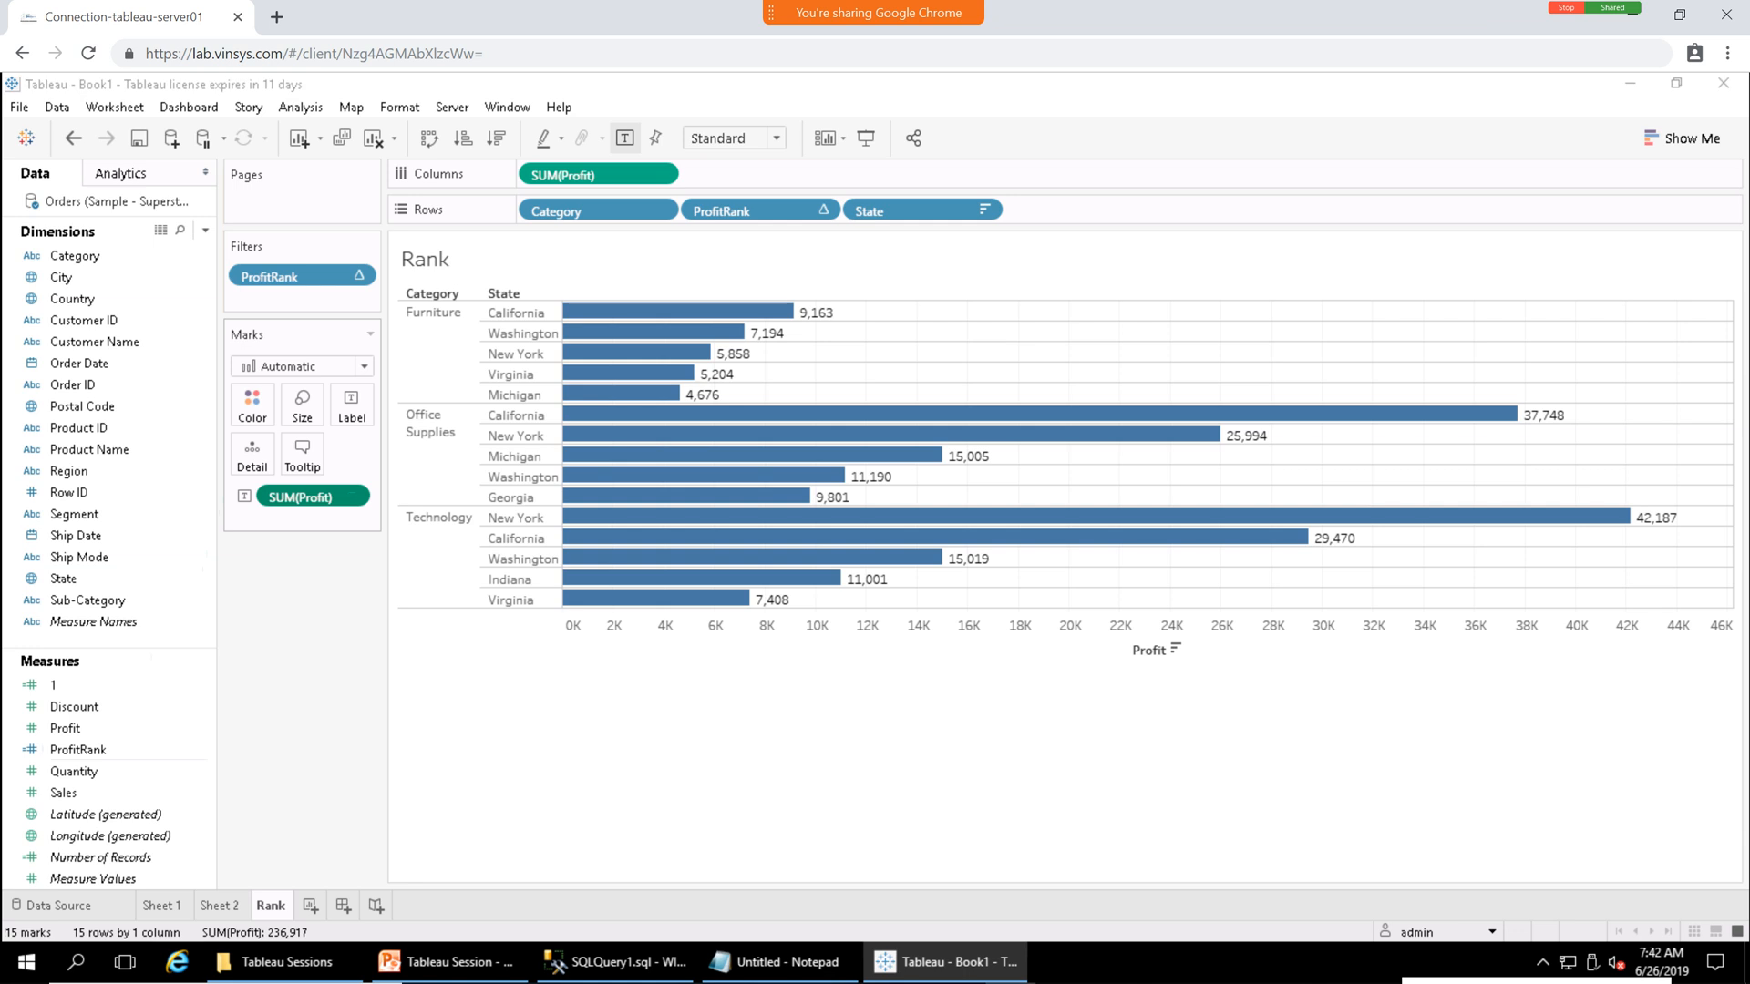
{"action": "left_click_drag", "start_coordinate": [1002, 292], "coordinate": [1219, 191]}
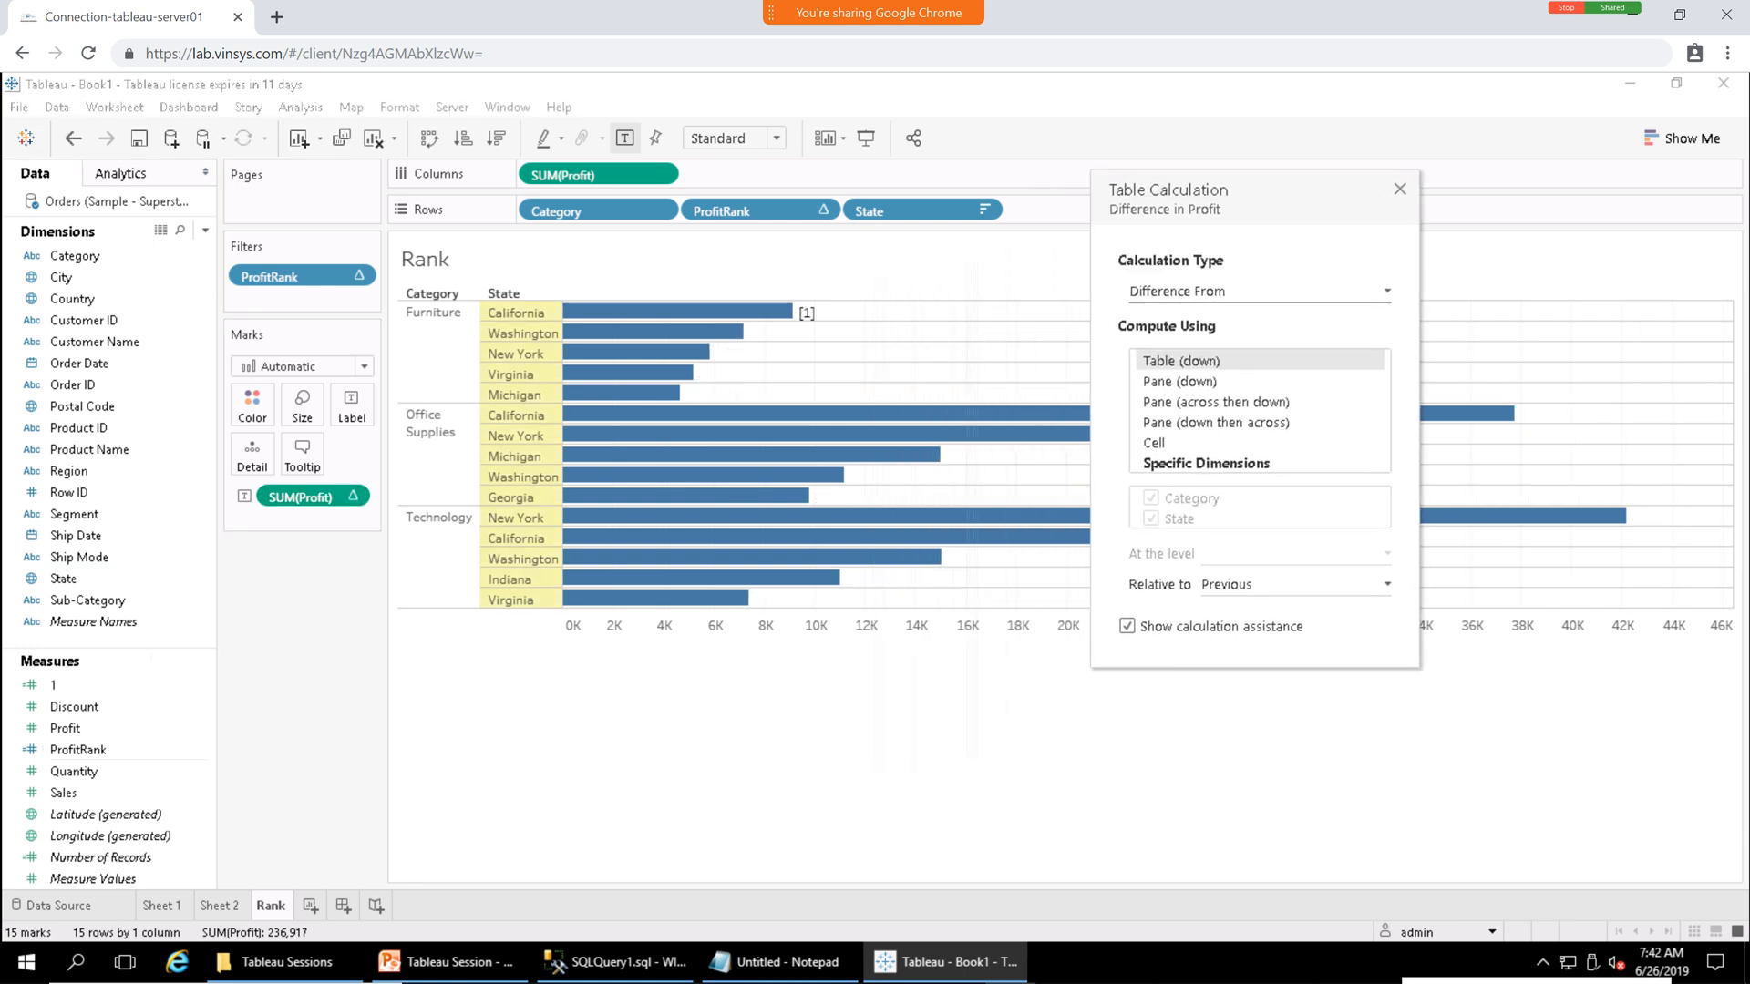
{"action": "left_click", "coordinate": [1250, 291]}
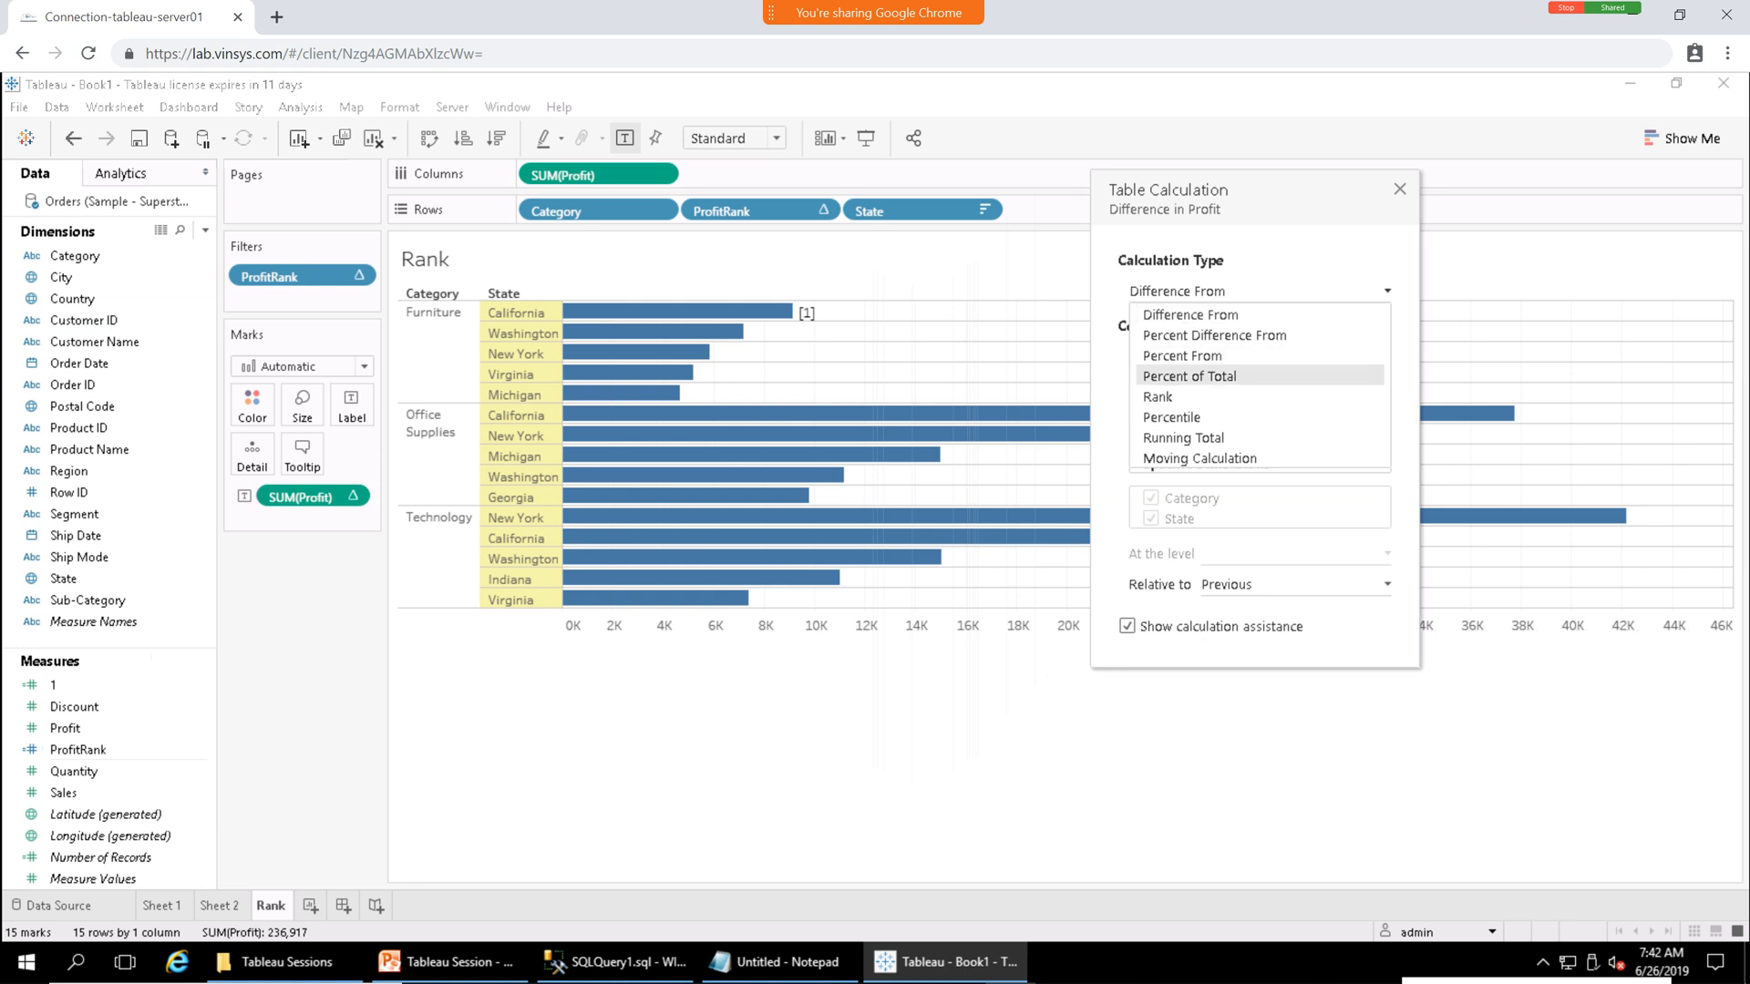
{"action": "left_click", "coordinate": [1189, 377]}
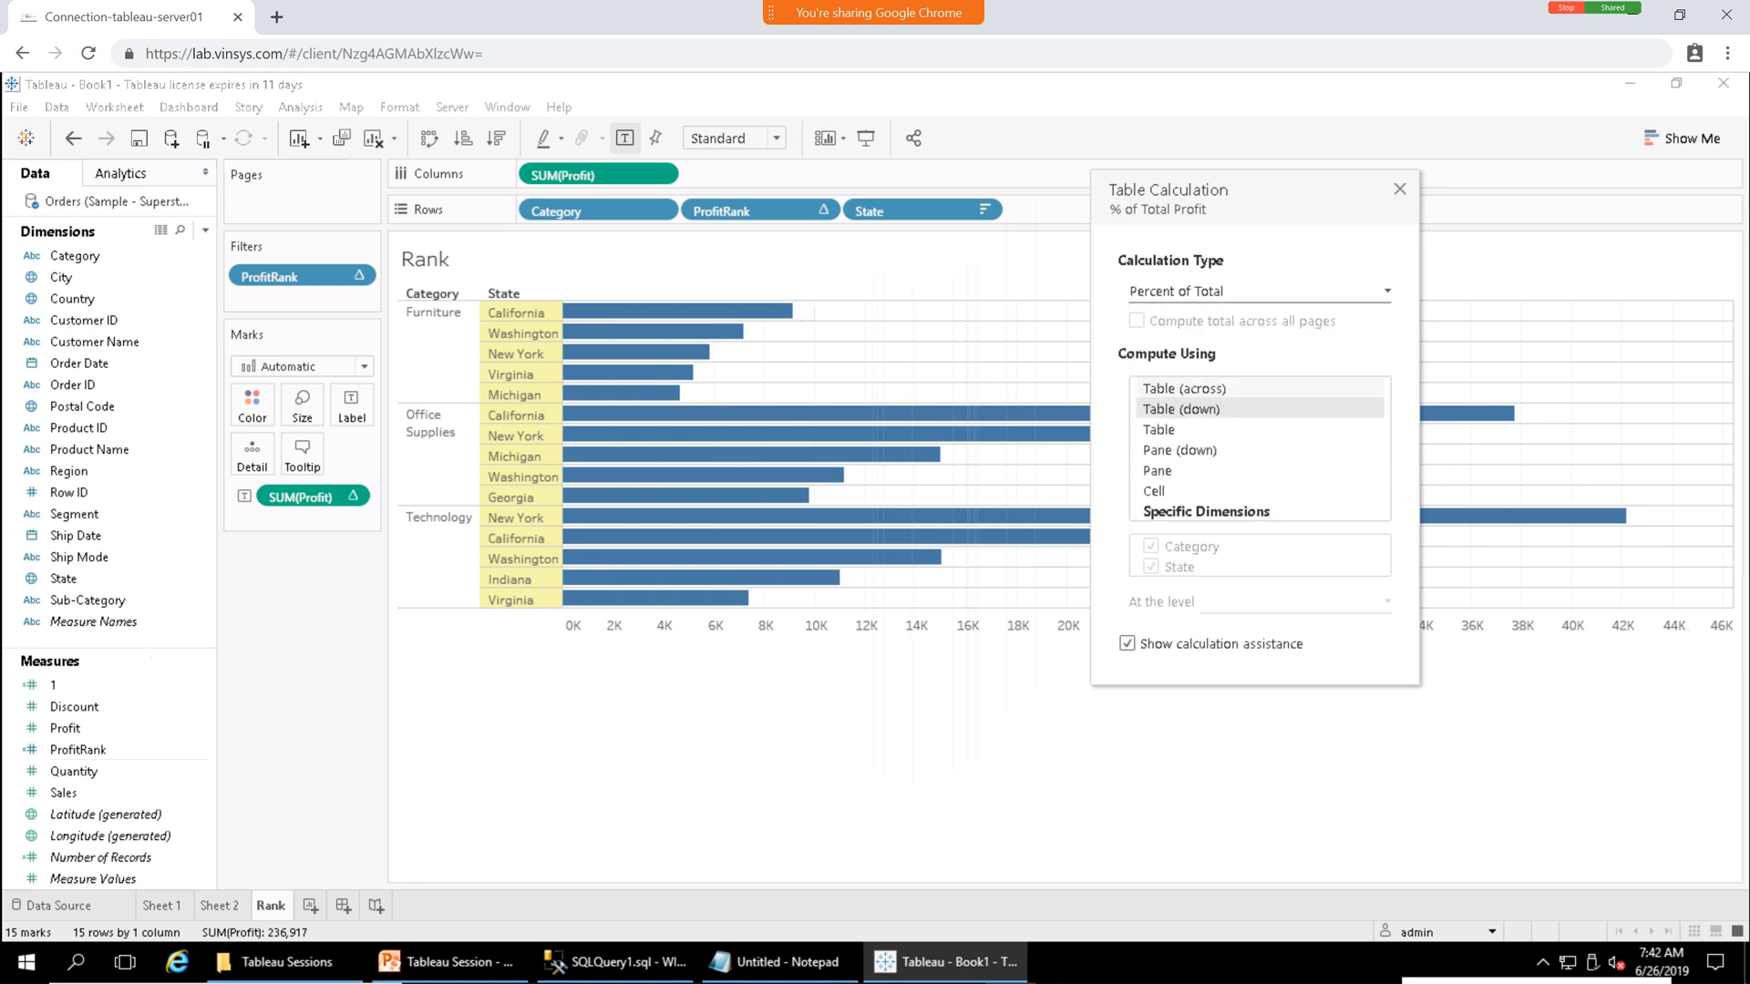
Try computing the Profit label's percentage by Table (across), Table (down), and specific dimensions at the State level.
{"action": "left_click", "coordinate": [1185, 389]}
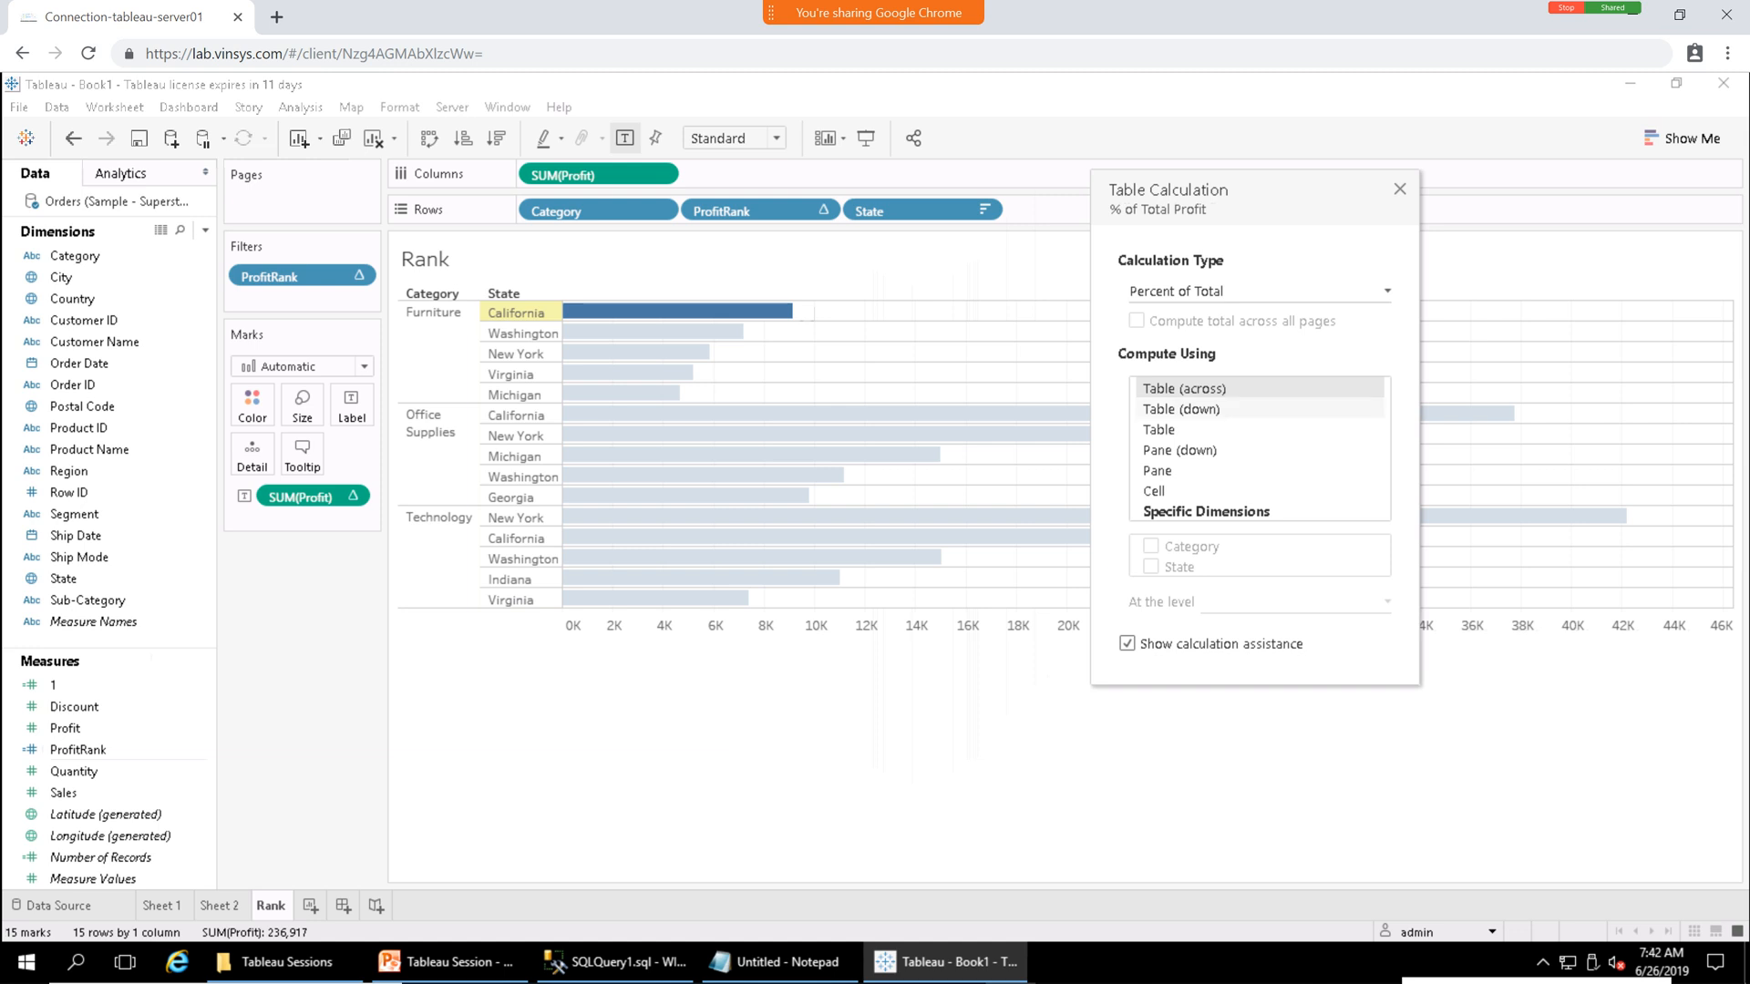
{"action": "left_click", "coordinate": [1181, 409]}
{"action": "left_click", "coordinate": [1206, 512]}
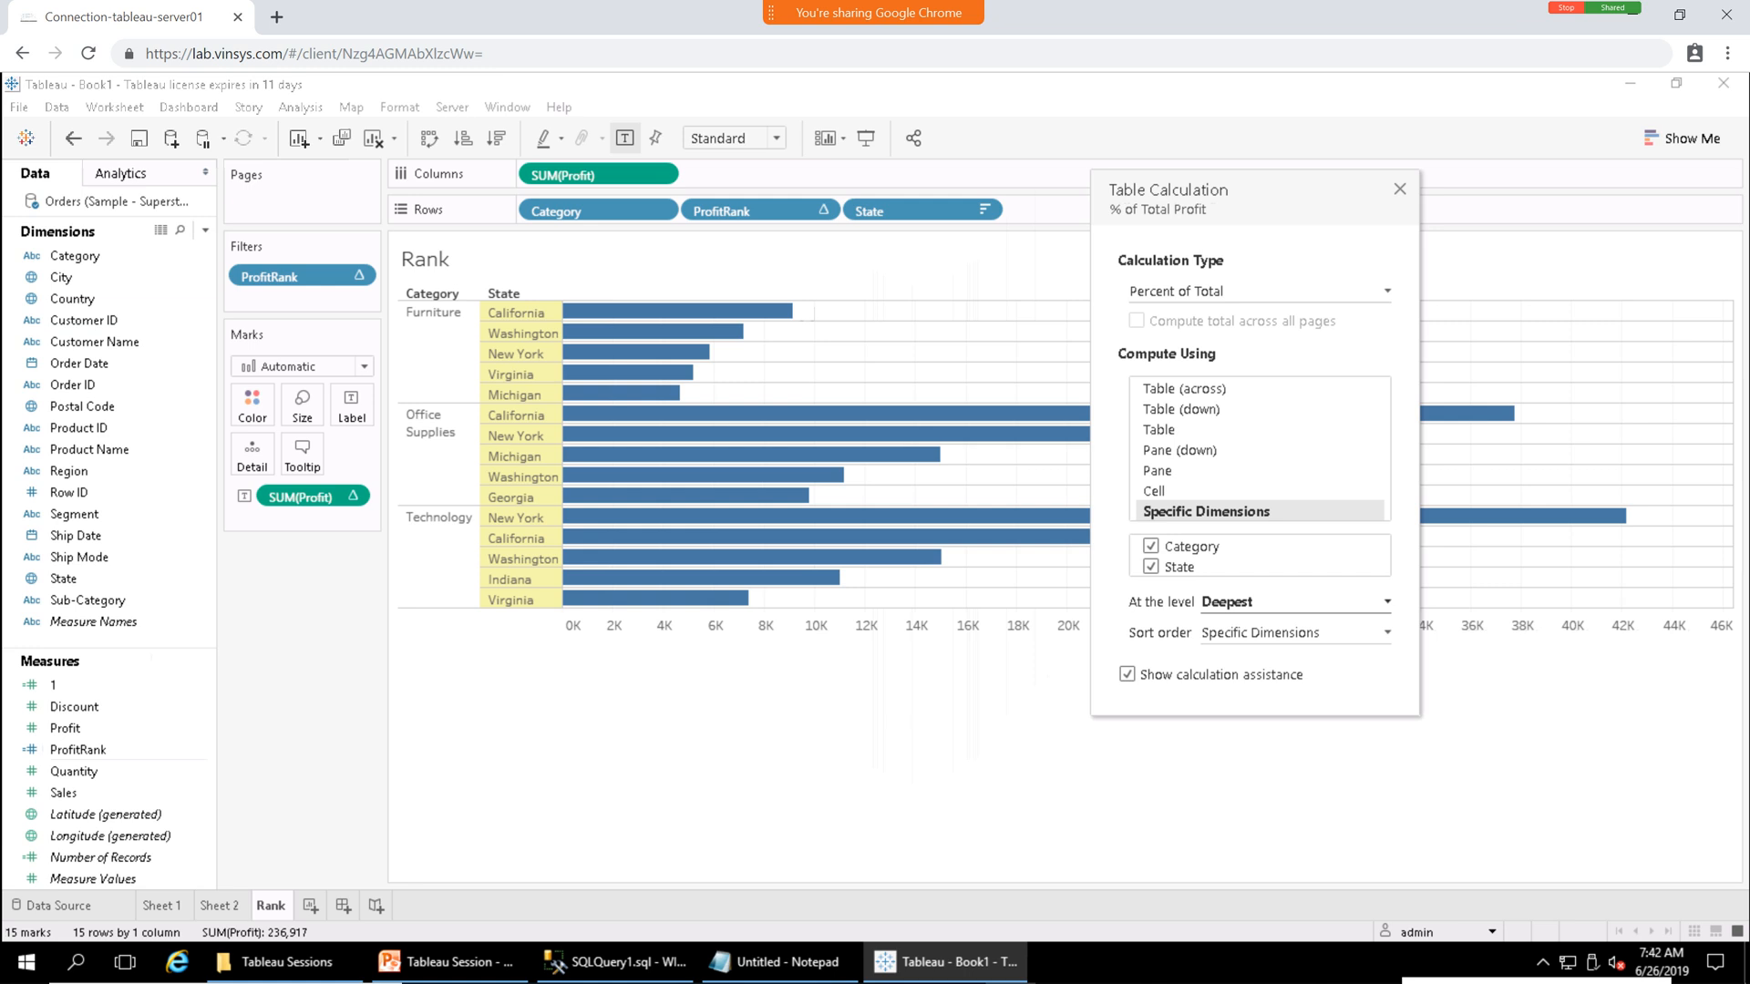
{"action": "left_click", "coordinate": [1295, 602]}
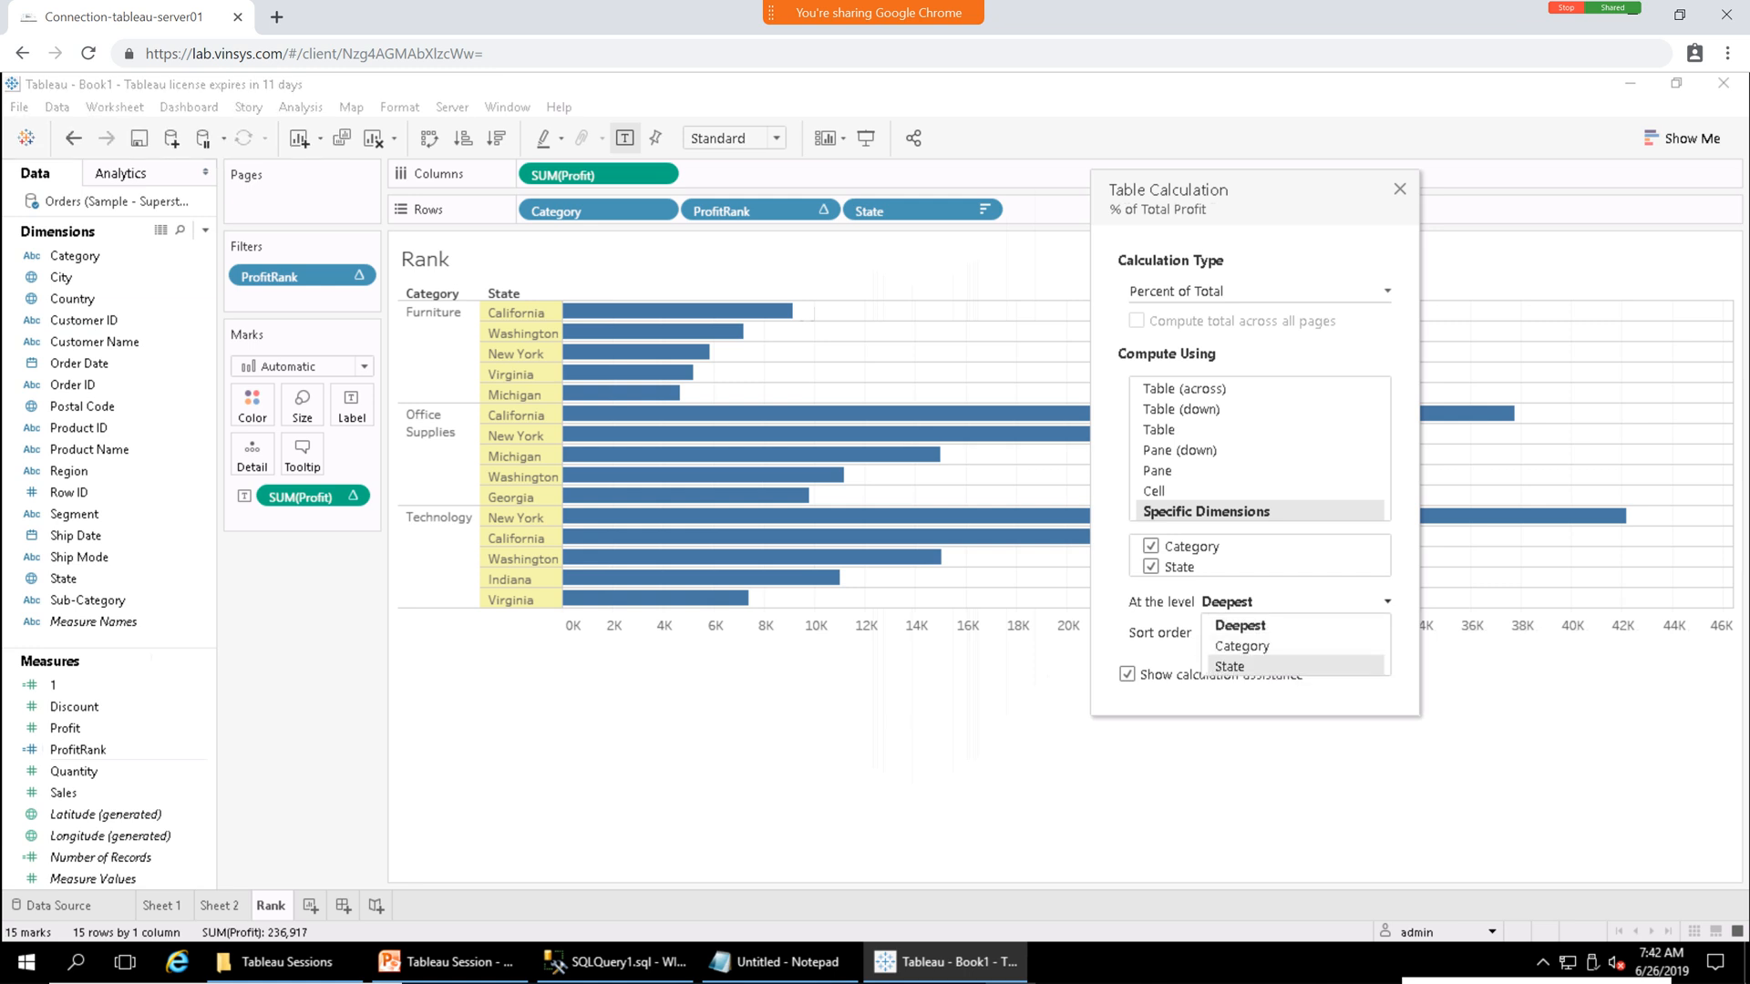
{"action": "left_click", "coordinate": [1230, 667]}
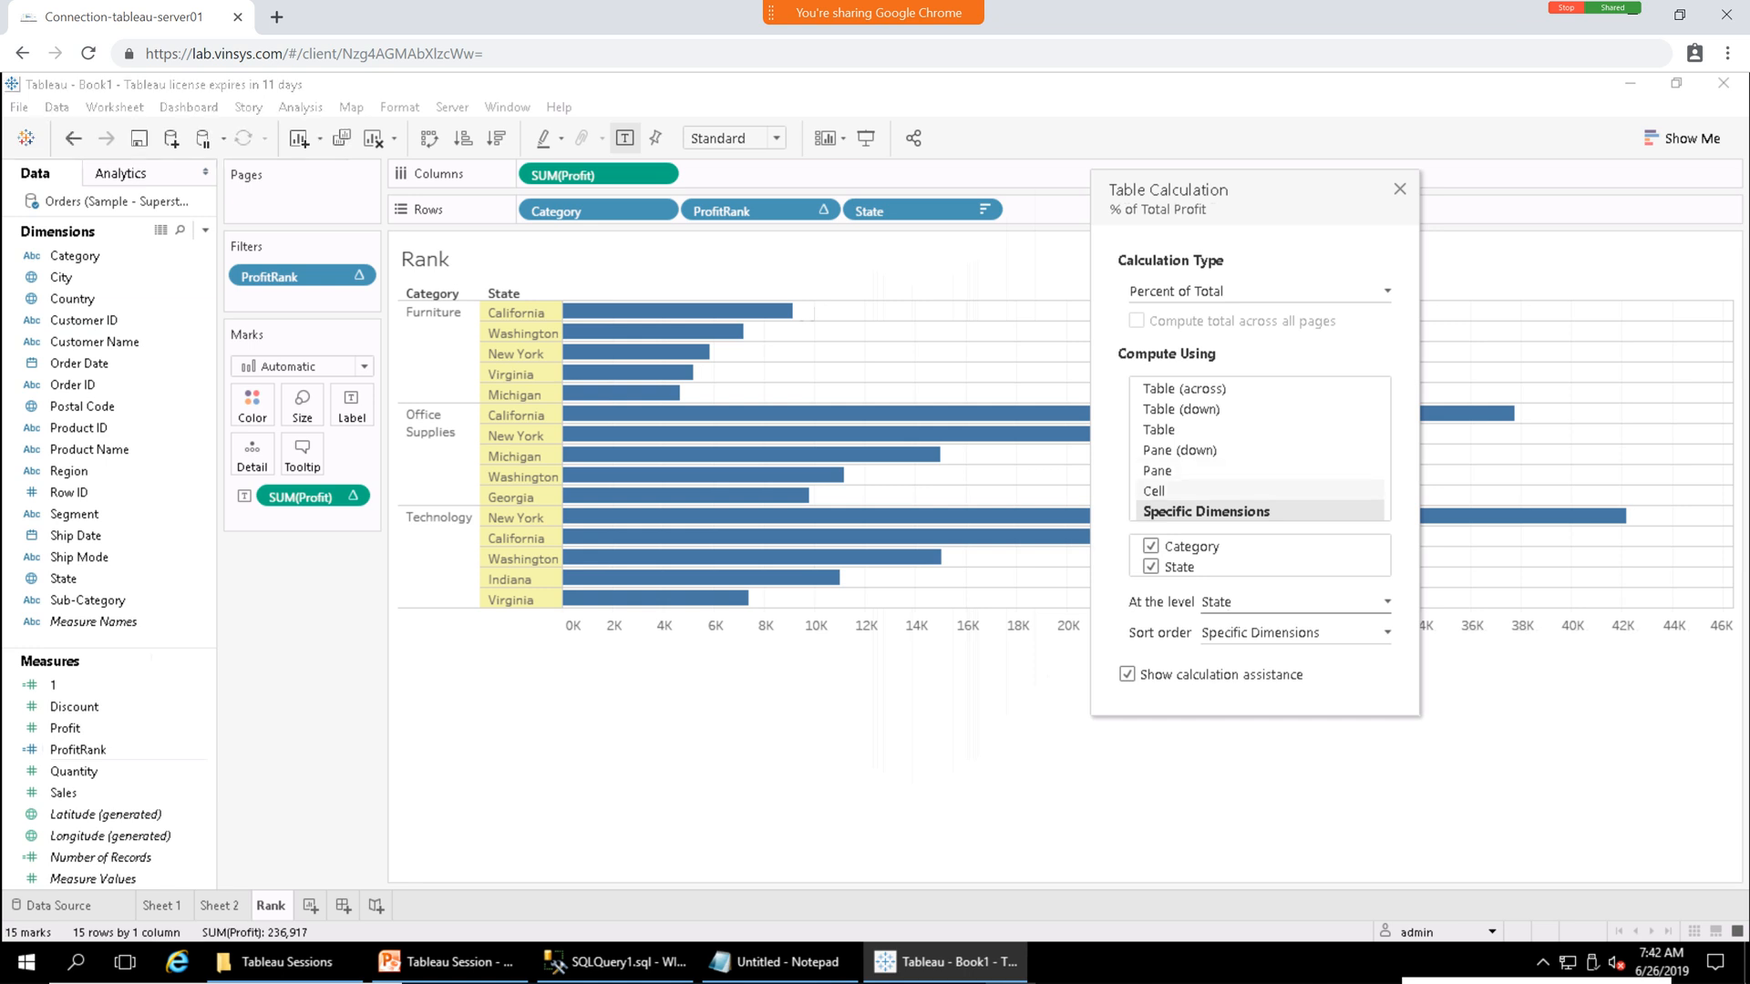
Try the Cell, Pane, Pane (down), Table (down), Specific Dimensions and Table (across) scopes for the label's Percent of Total.
{"action": "left_click", "coordinate": [1180, 491]}
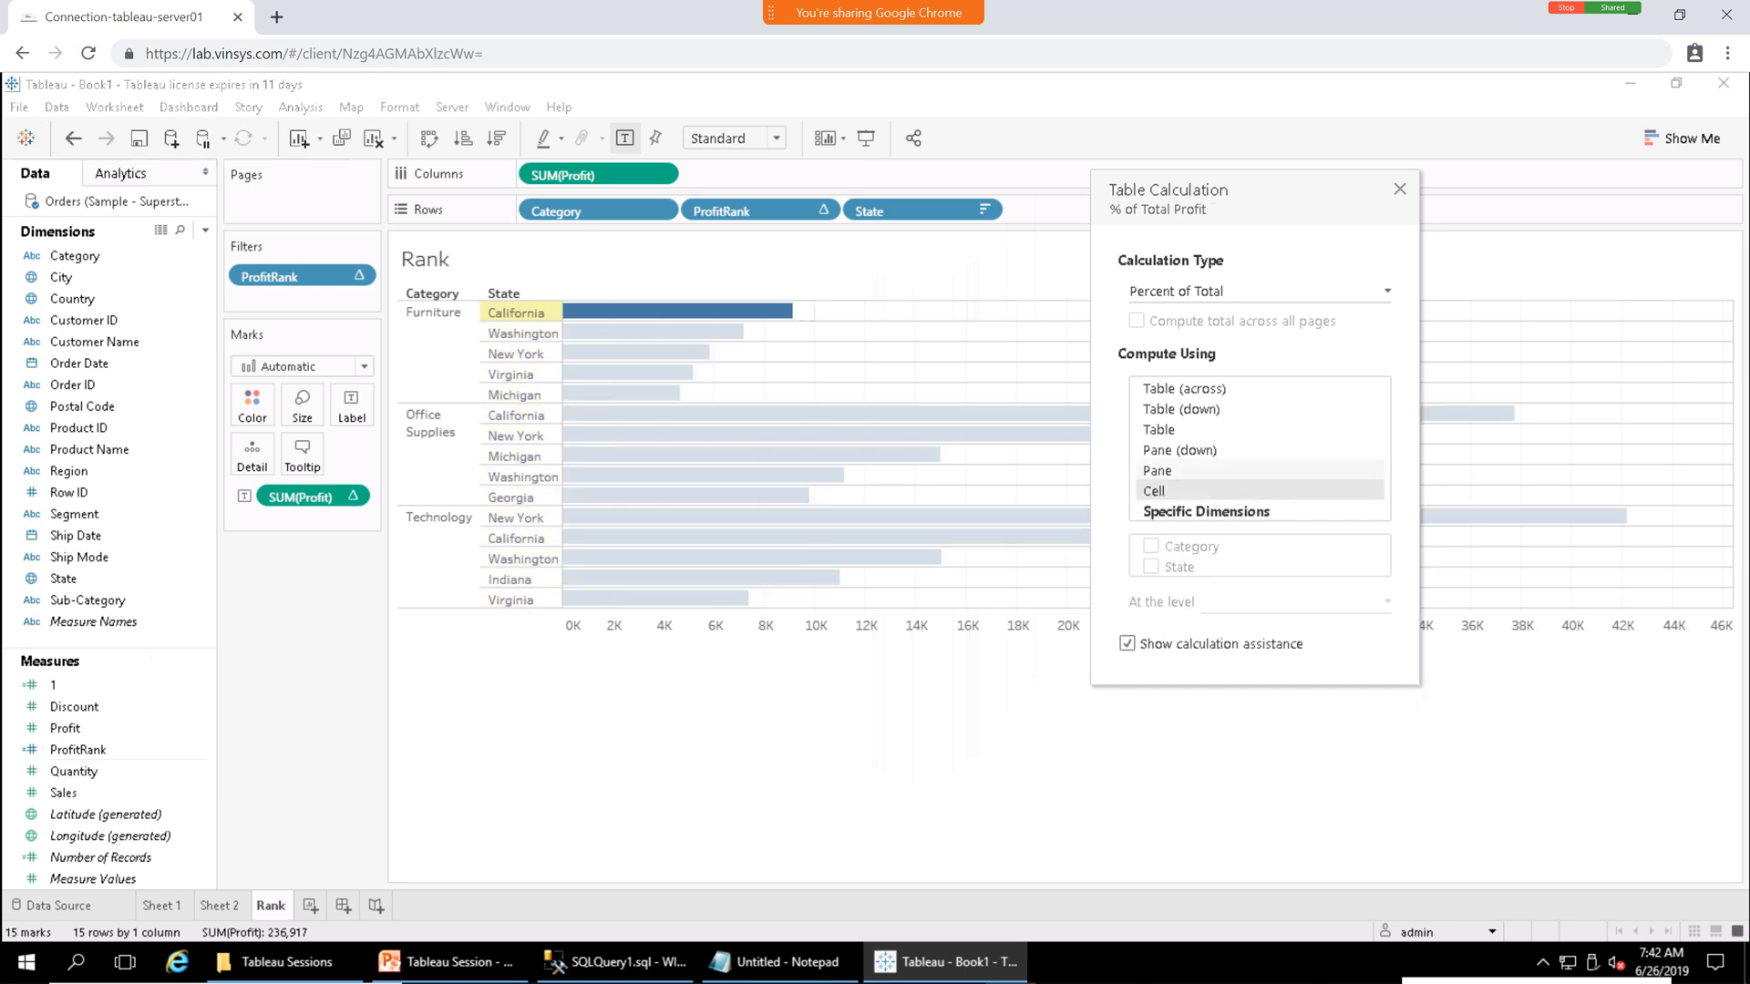
{"action": "left_click", "coordinate": [1180, 471]}
{"action": "left_click", "coordinate": [1180, 450]}
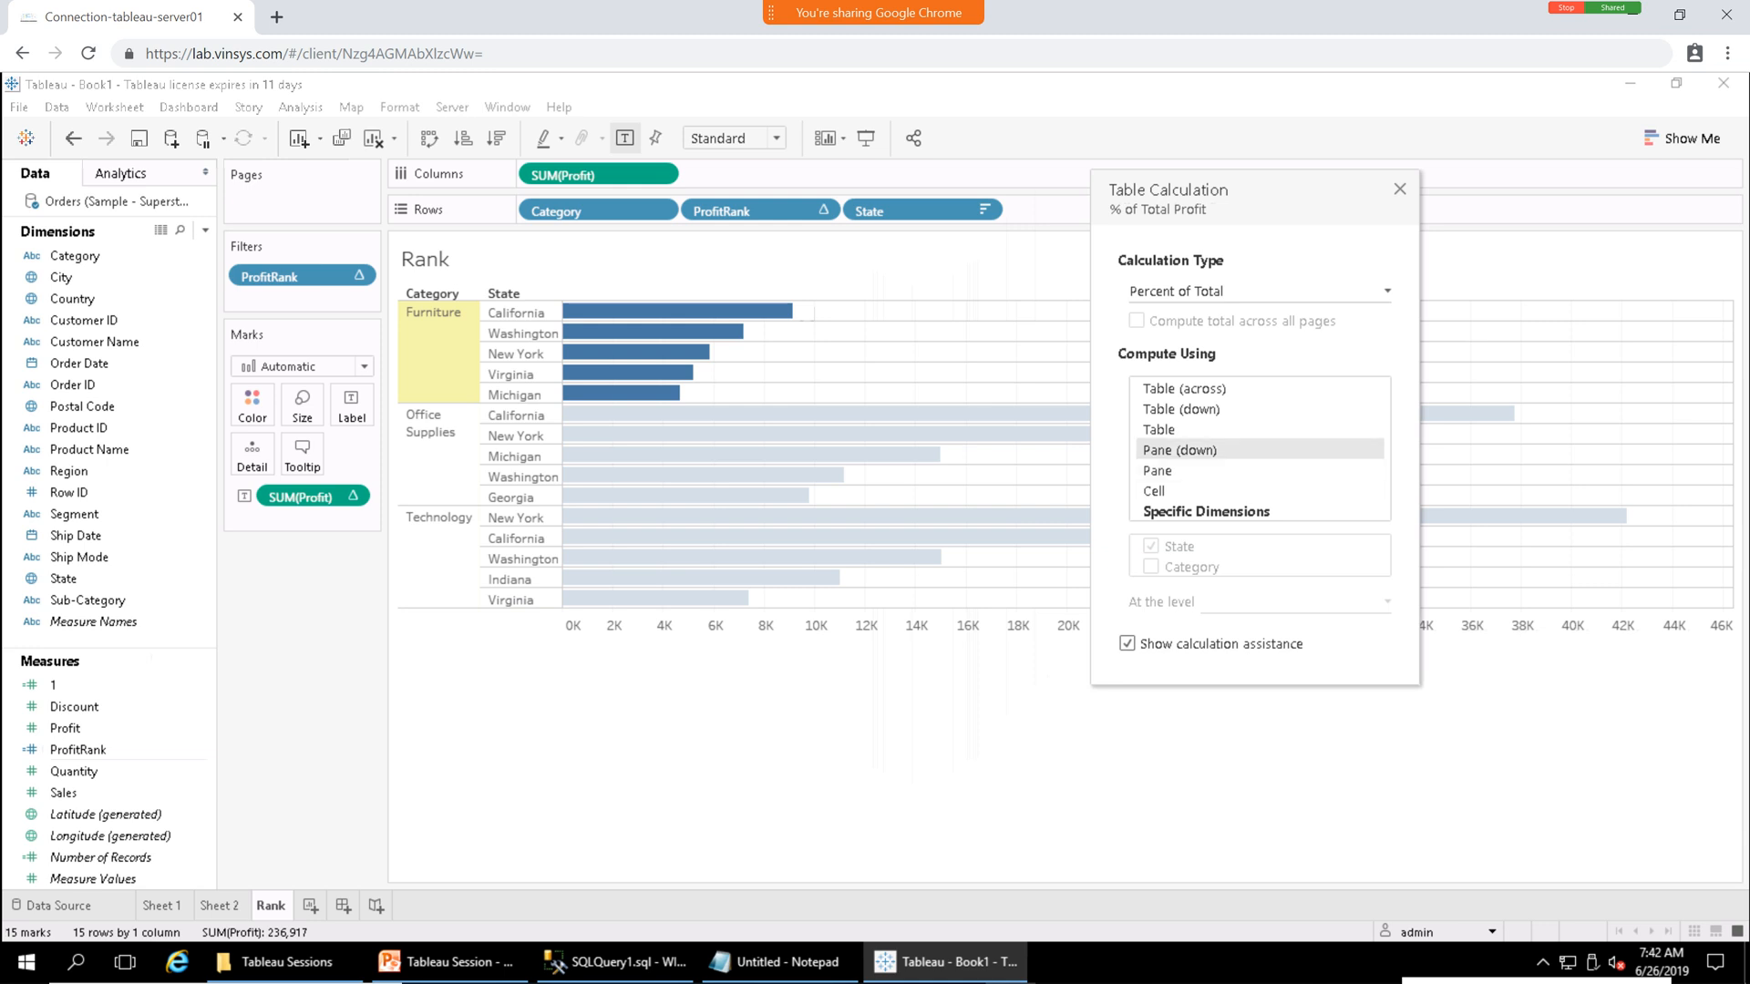
{"action": "left_click", "coordinate": [1181, 409]}
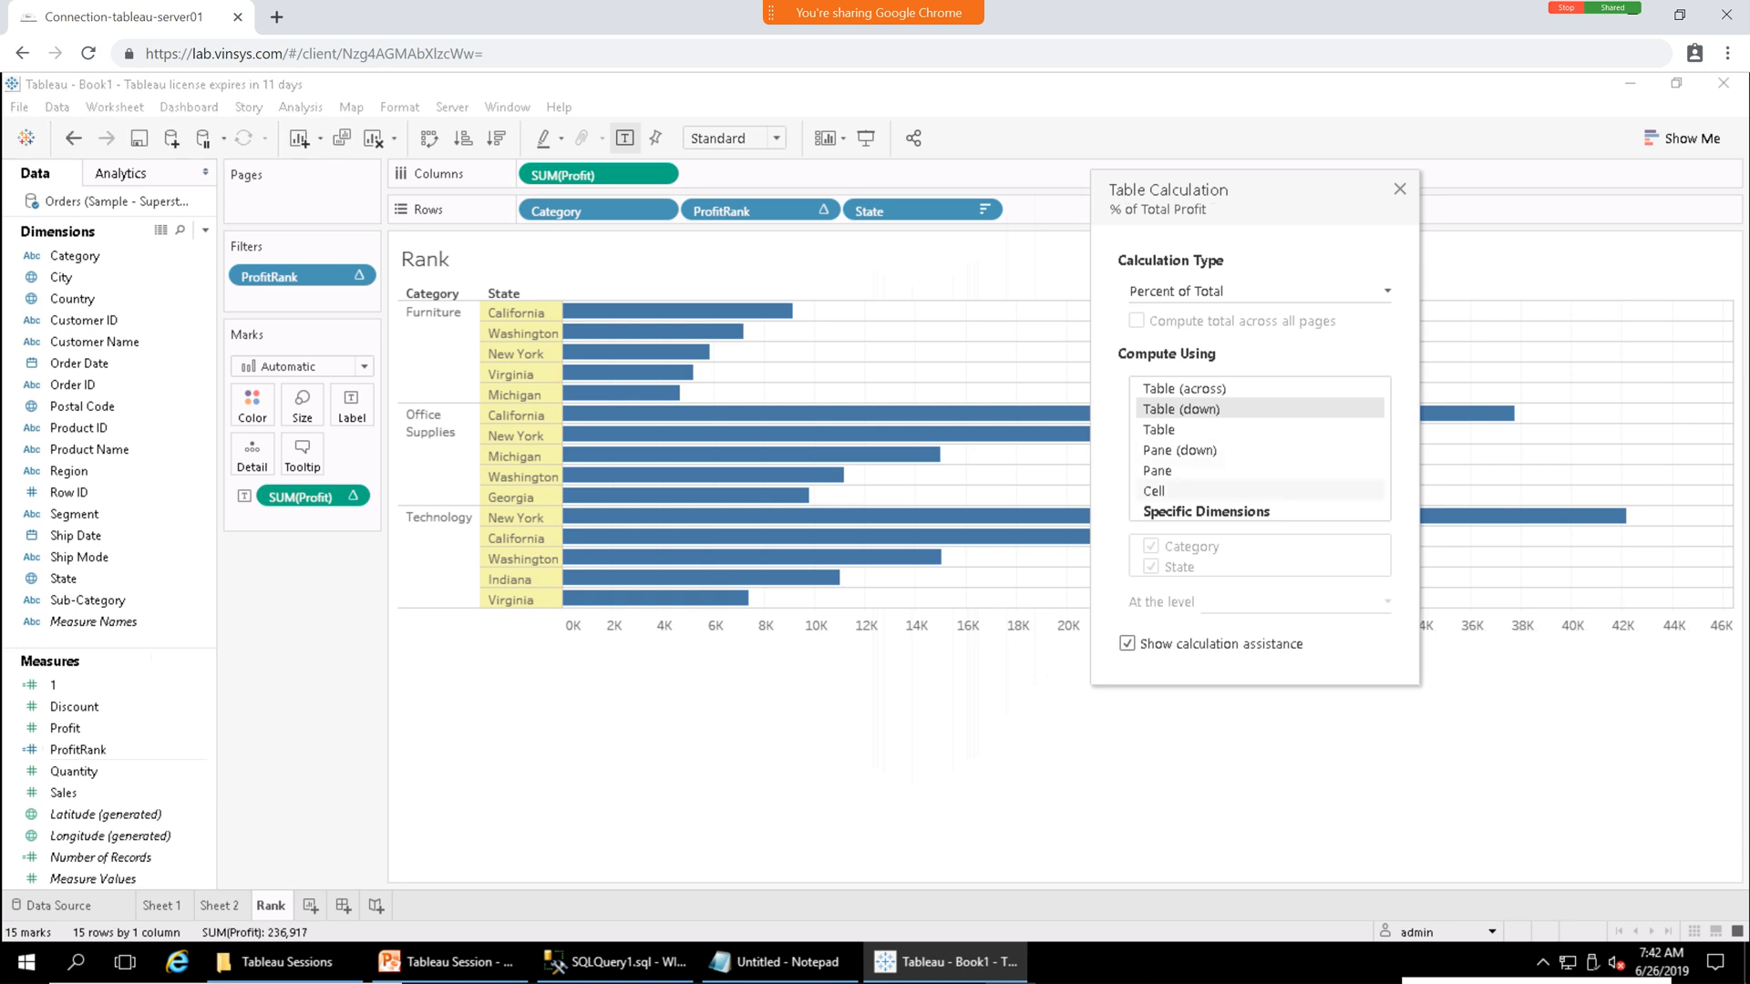
{"action": "left_click", "coordinate": [1205, 511]}
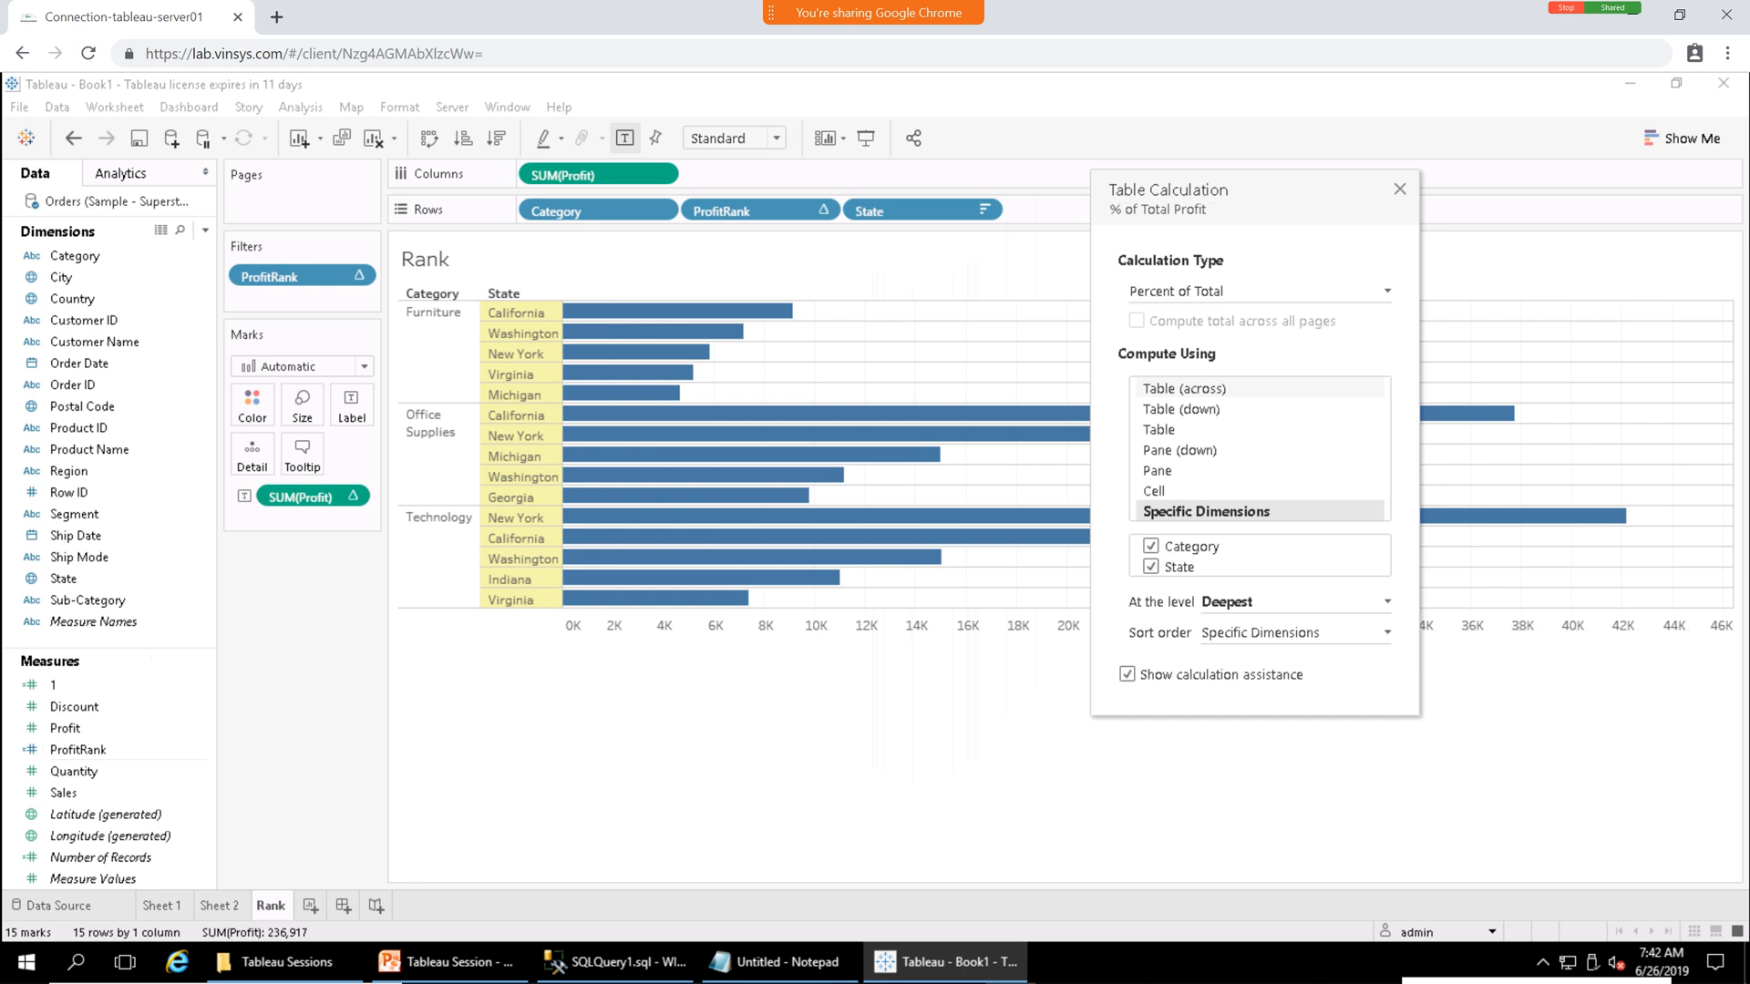
{"action": "left_click", "coordinate": [1183, 388]}
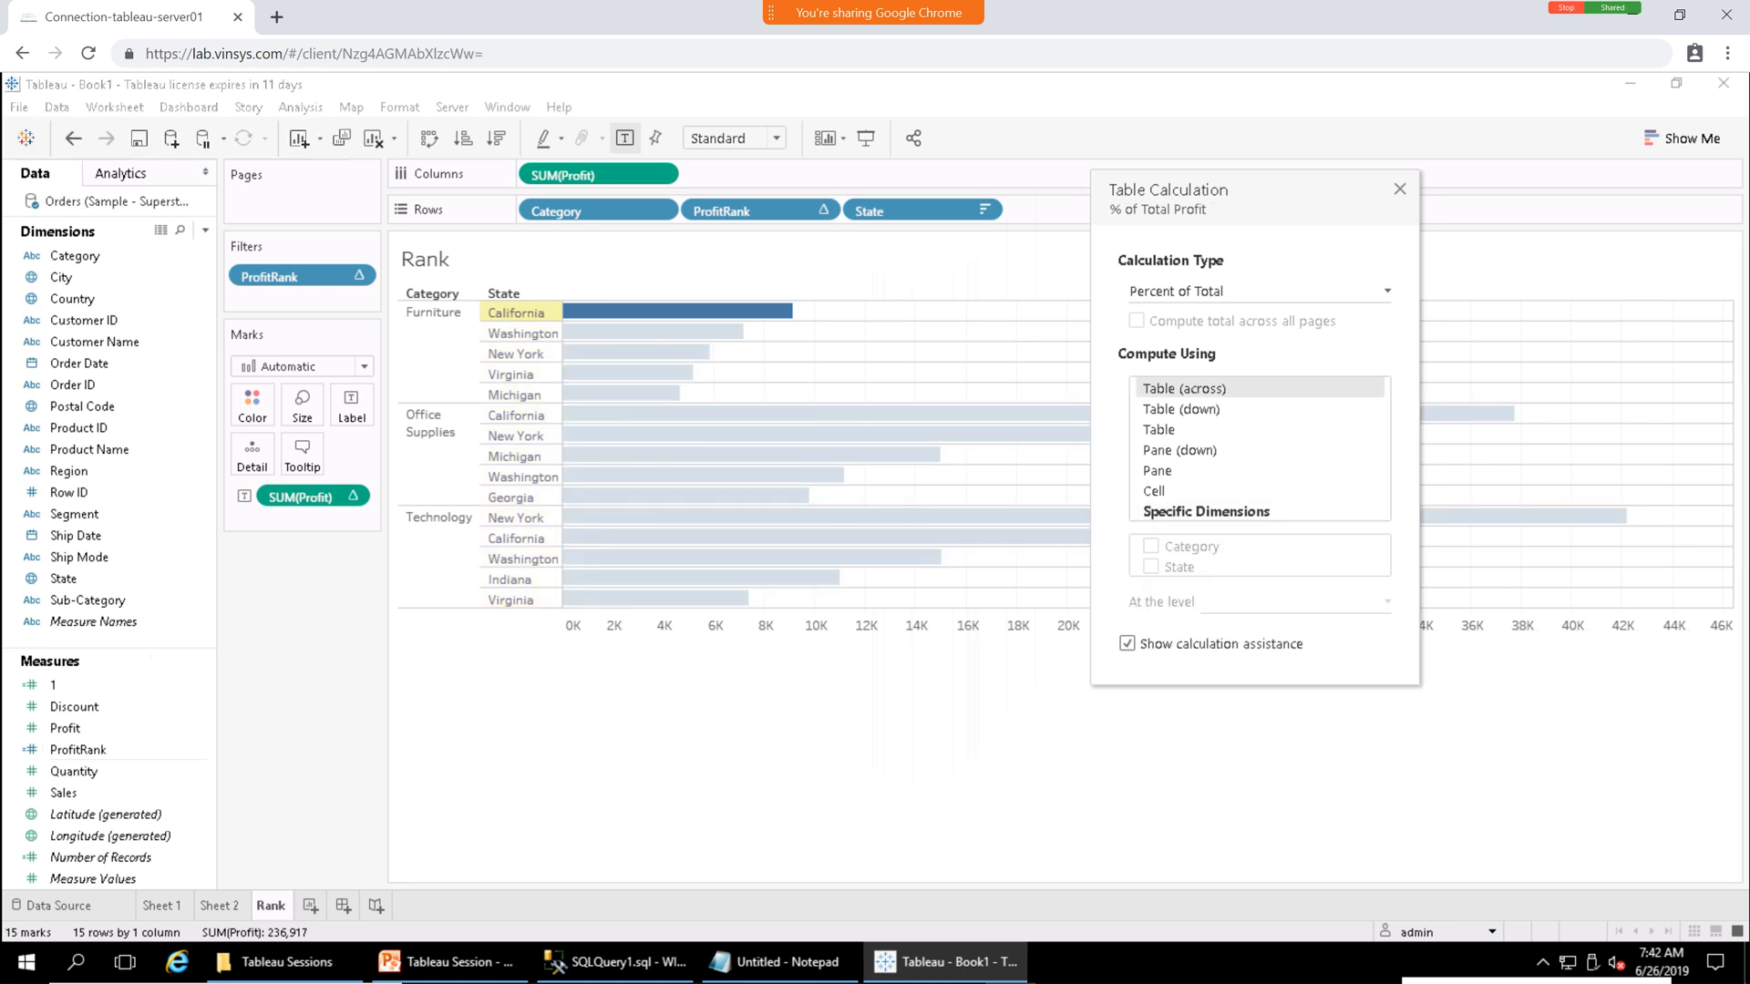
Try the Percent From calculation on the Profit label, using specific dimensions with State and the Cell scope.
{"action": "left_click", "coordinate": [1258, 290]}
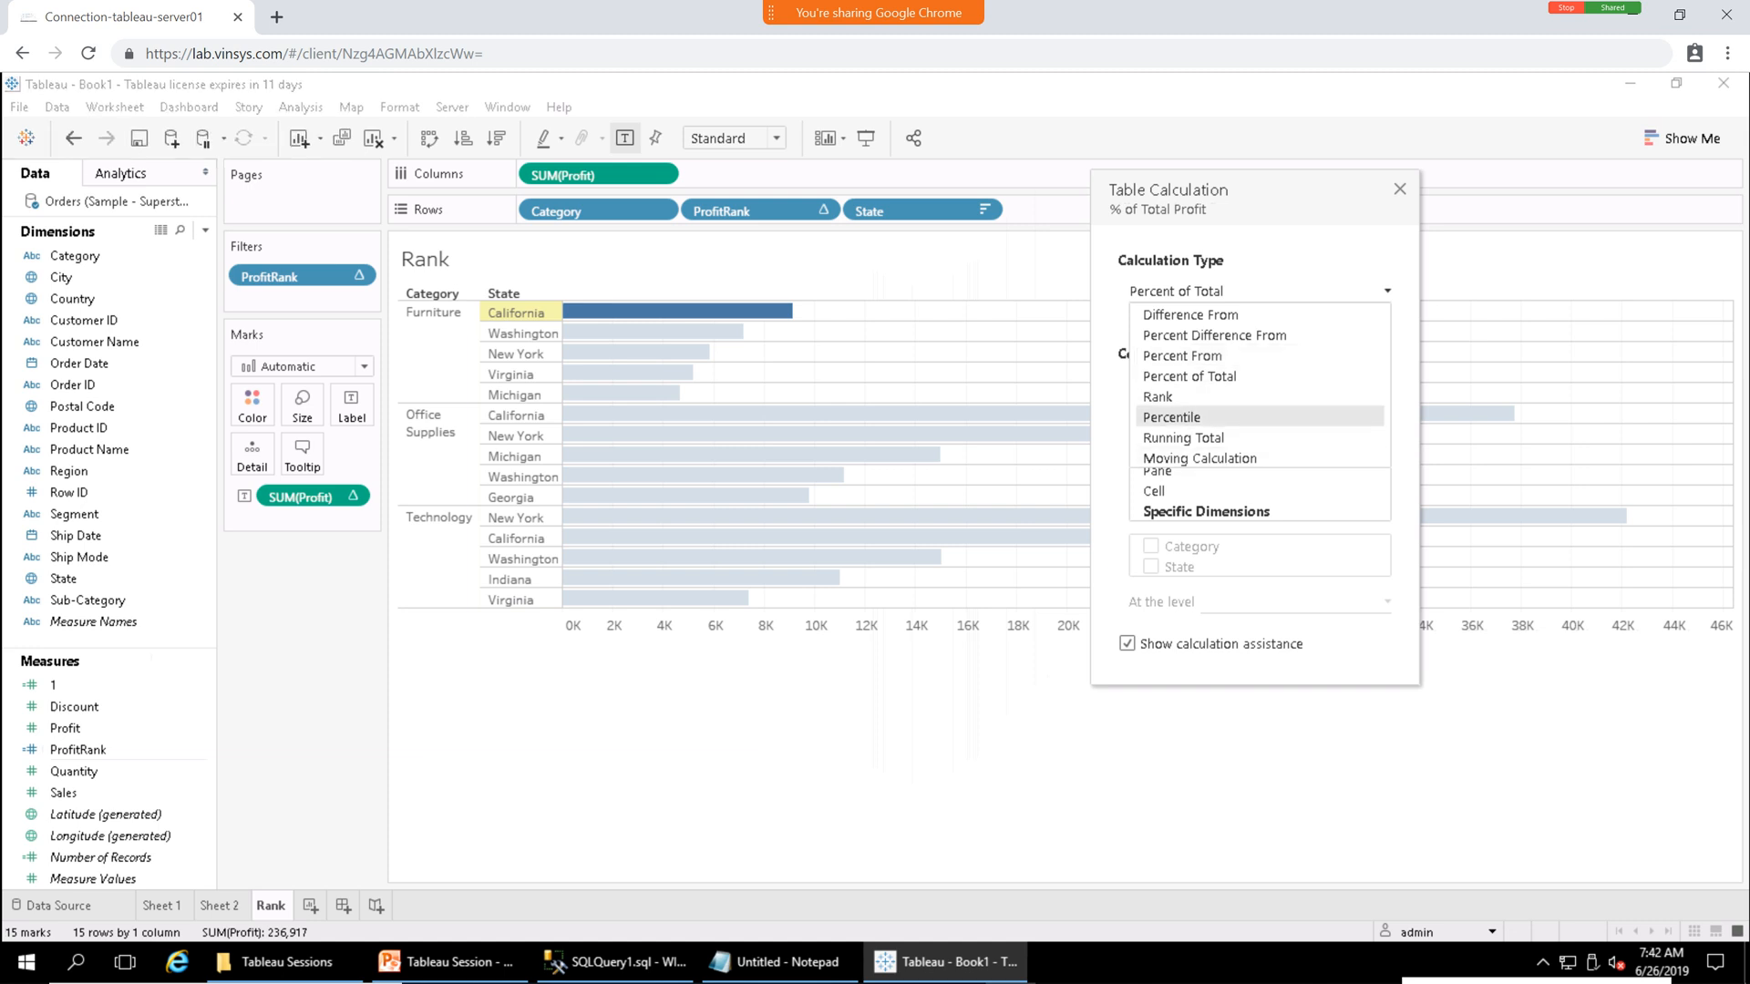
{"action": "left_click", "coordinate": [1181, 356]}
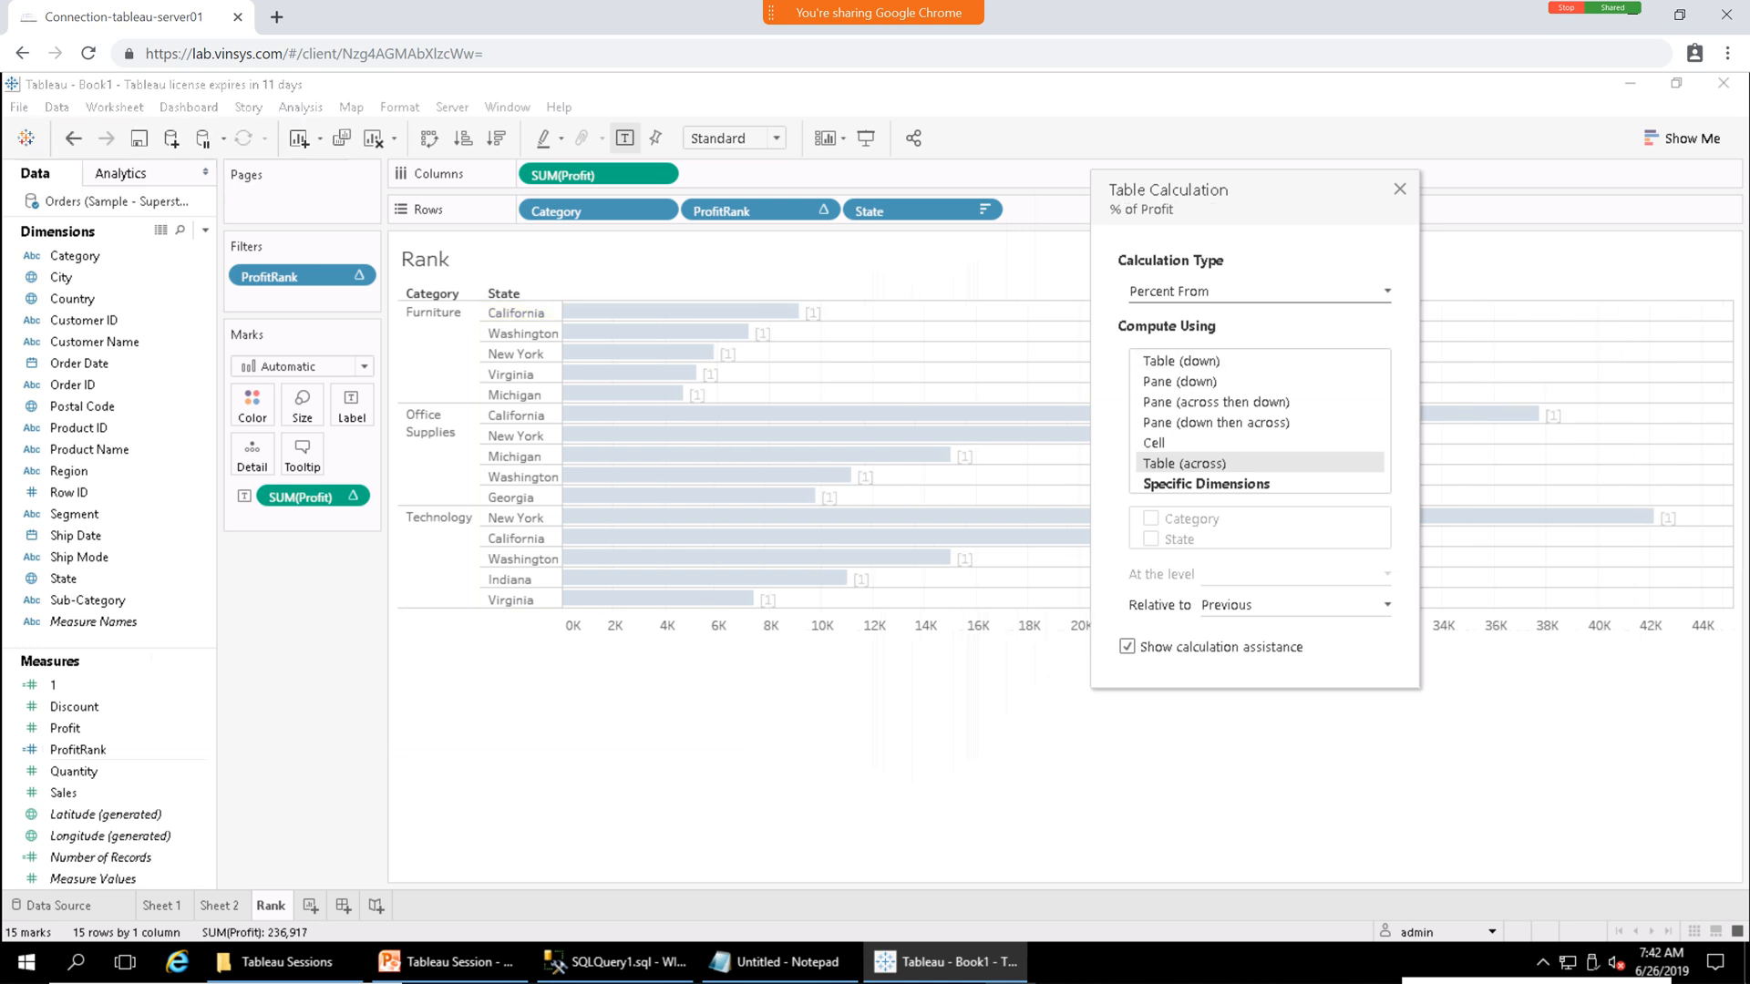
{"action": "left_click", "coordinate": [1206, 483]}
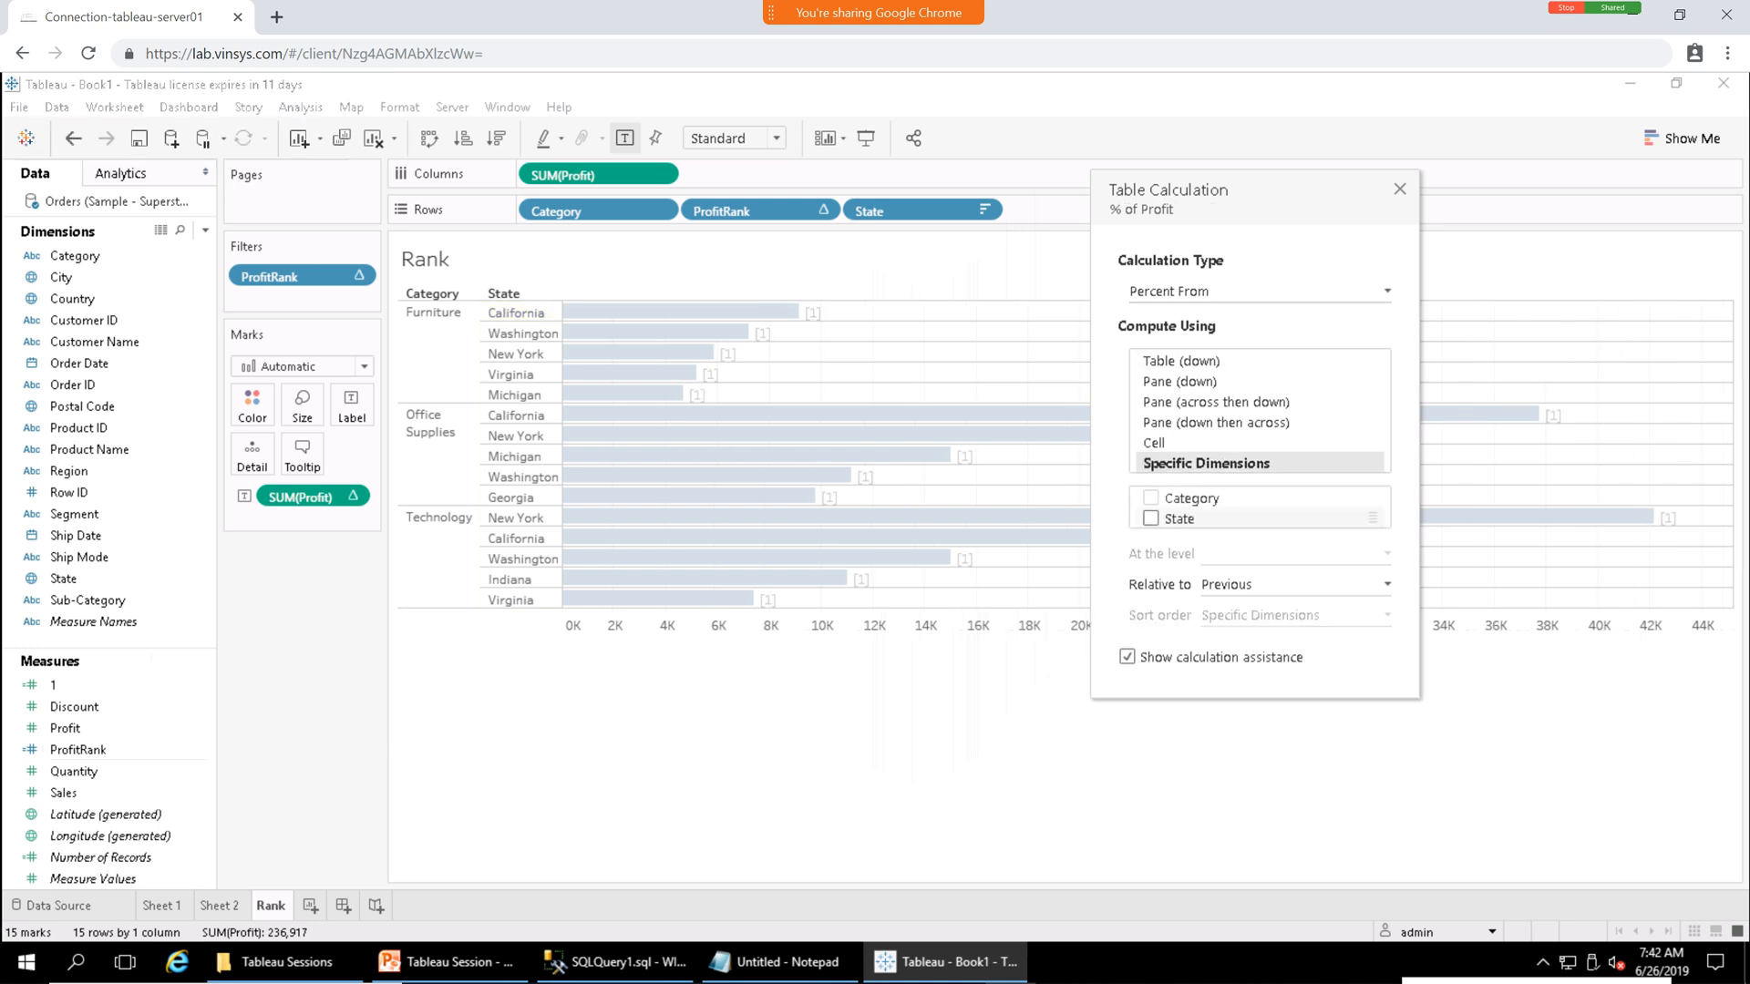
{"action": "left_click", "coordinate": [1149, 518]}
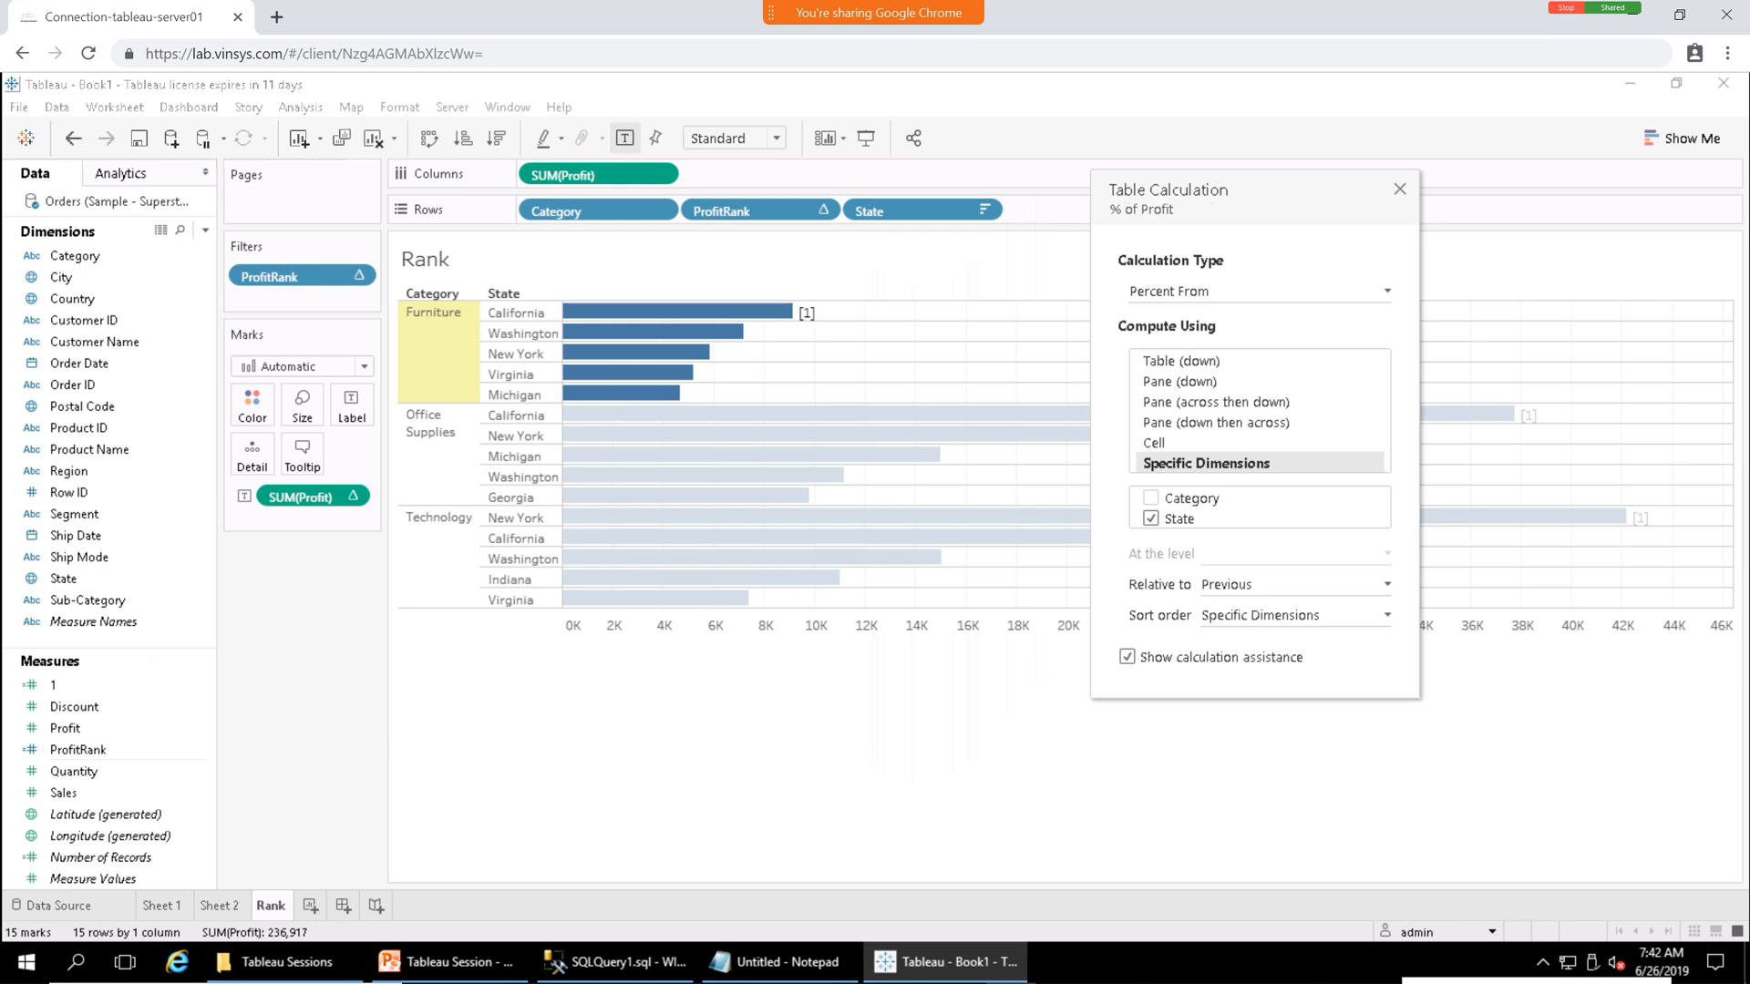
{"action": "left_click", "coordinate": [1150, 519]}
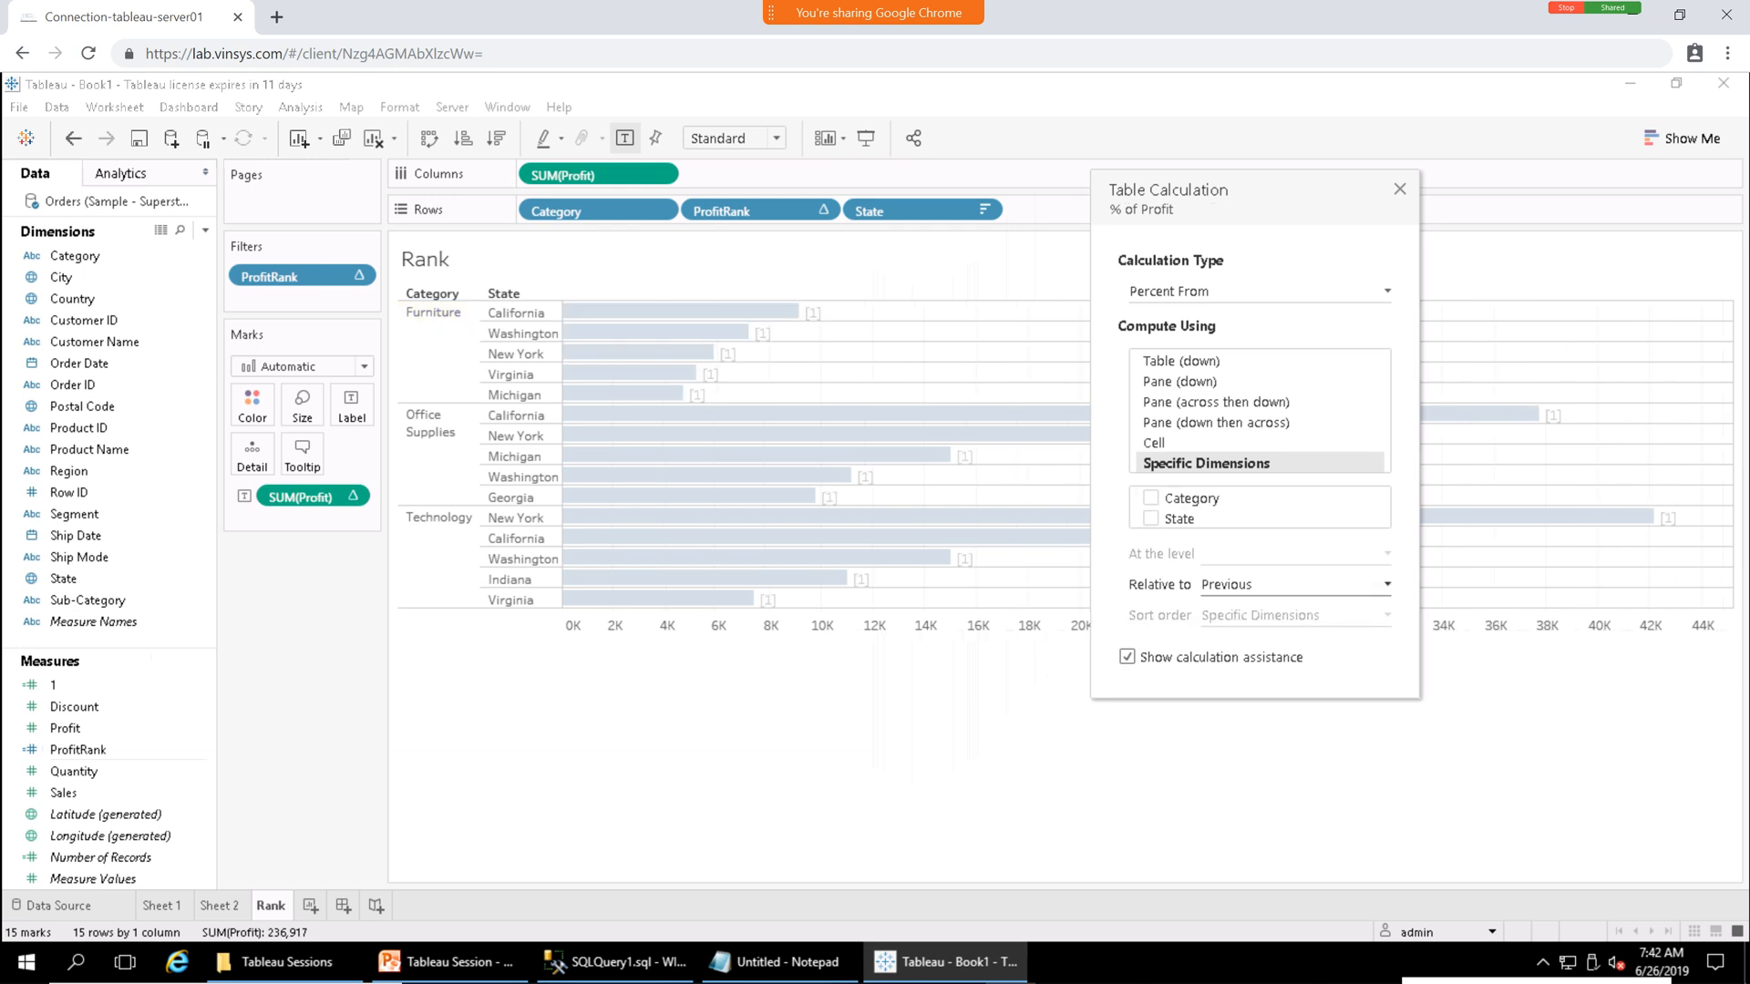
{"action": "left_click", "coordinate": [1294, 584]}
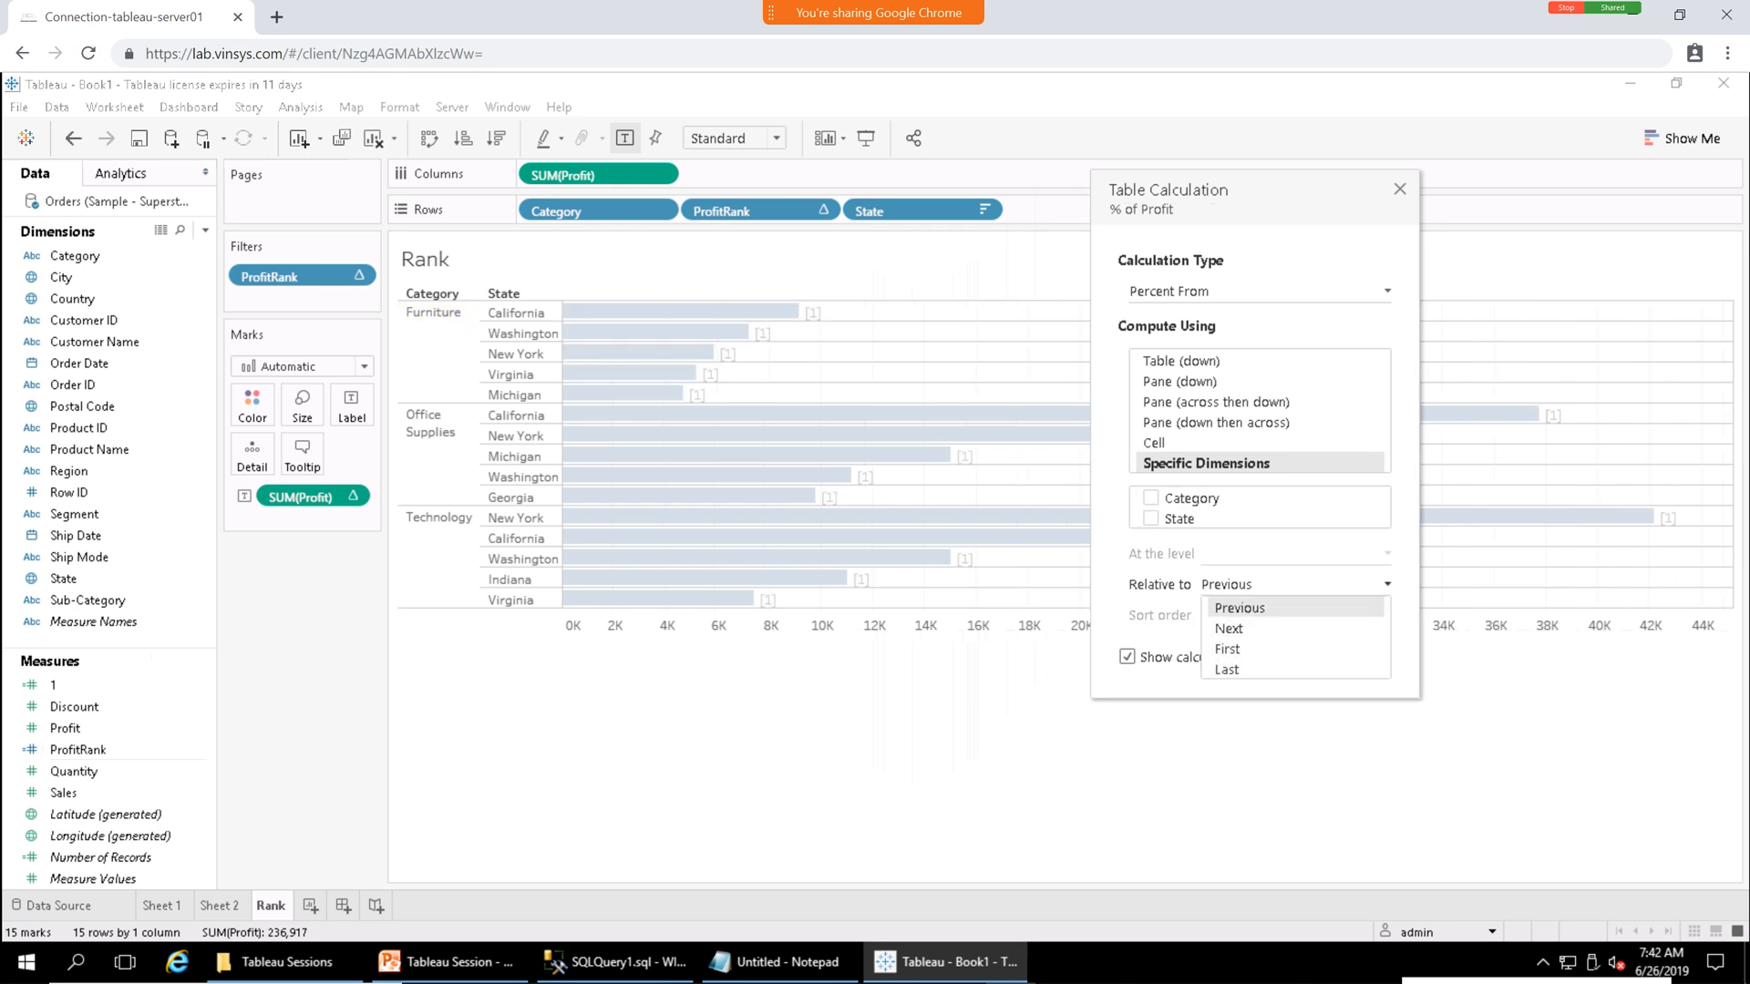
{"action": "left_click", "coordinate": [1184, 443]}
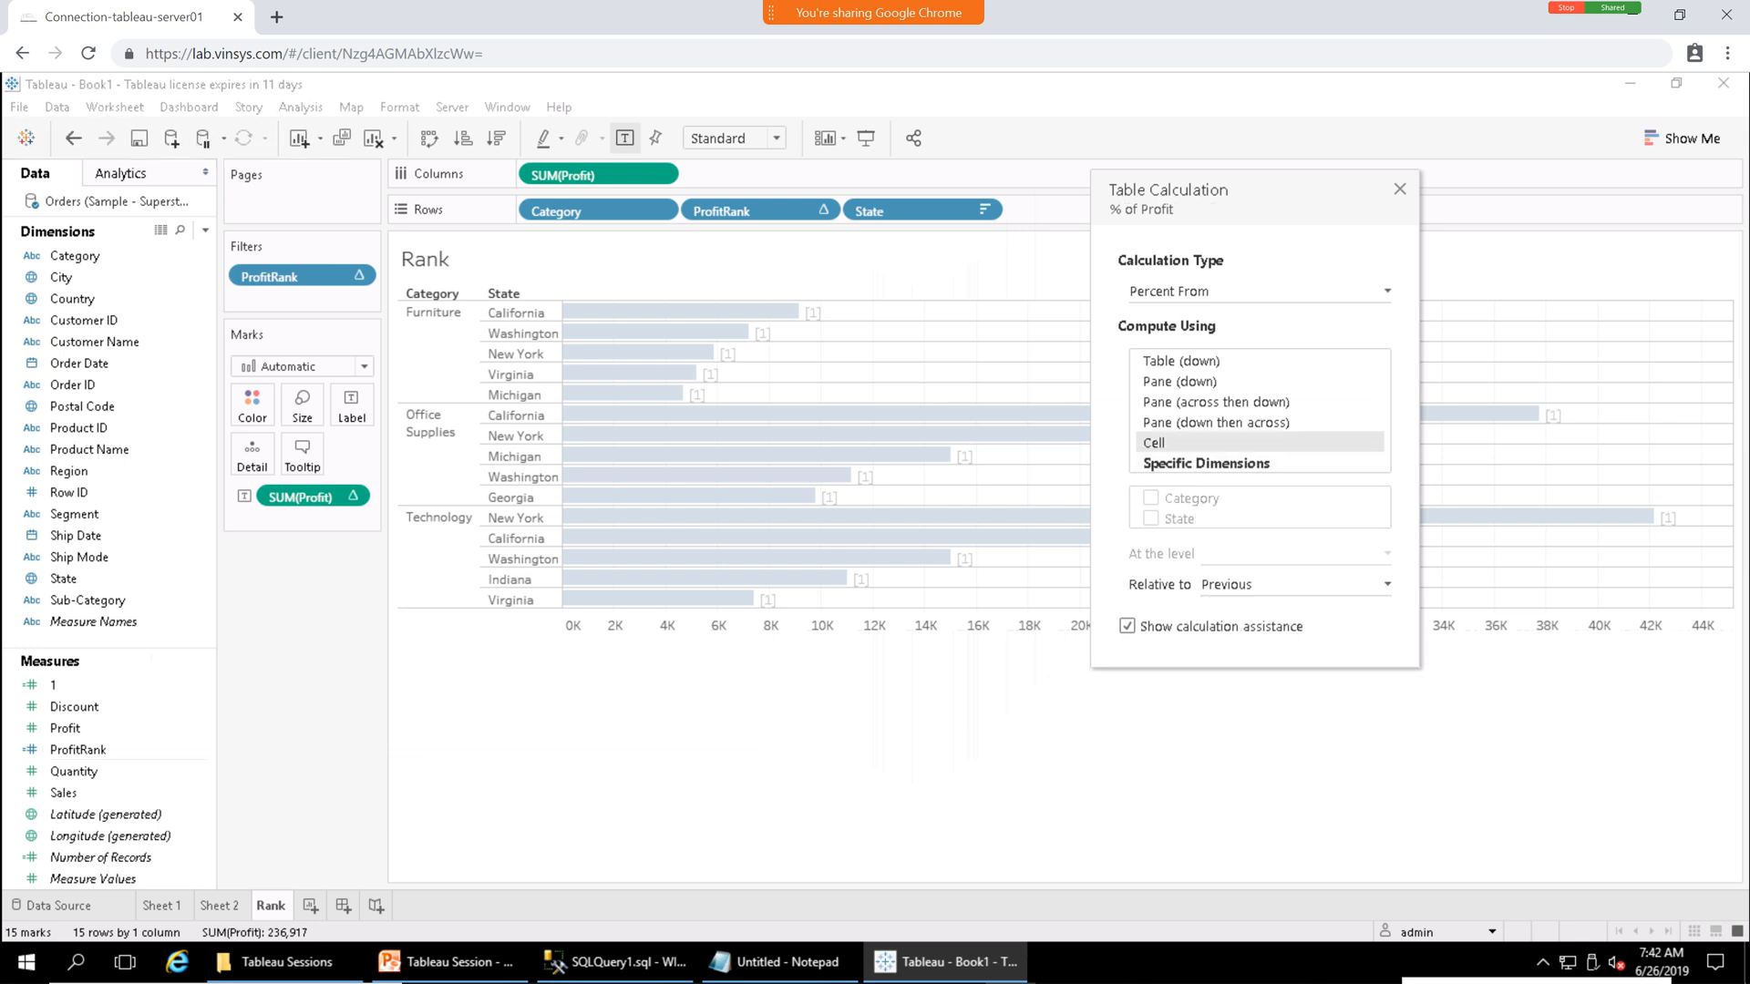
Set the Profit label's table calculation to Percent of Total computed using Table (down), and close its settings.
{"action": "left_click", "coordinate": [1257, 291]}
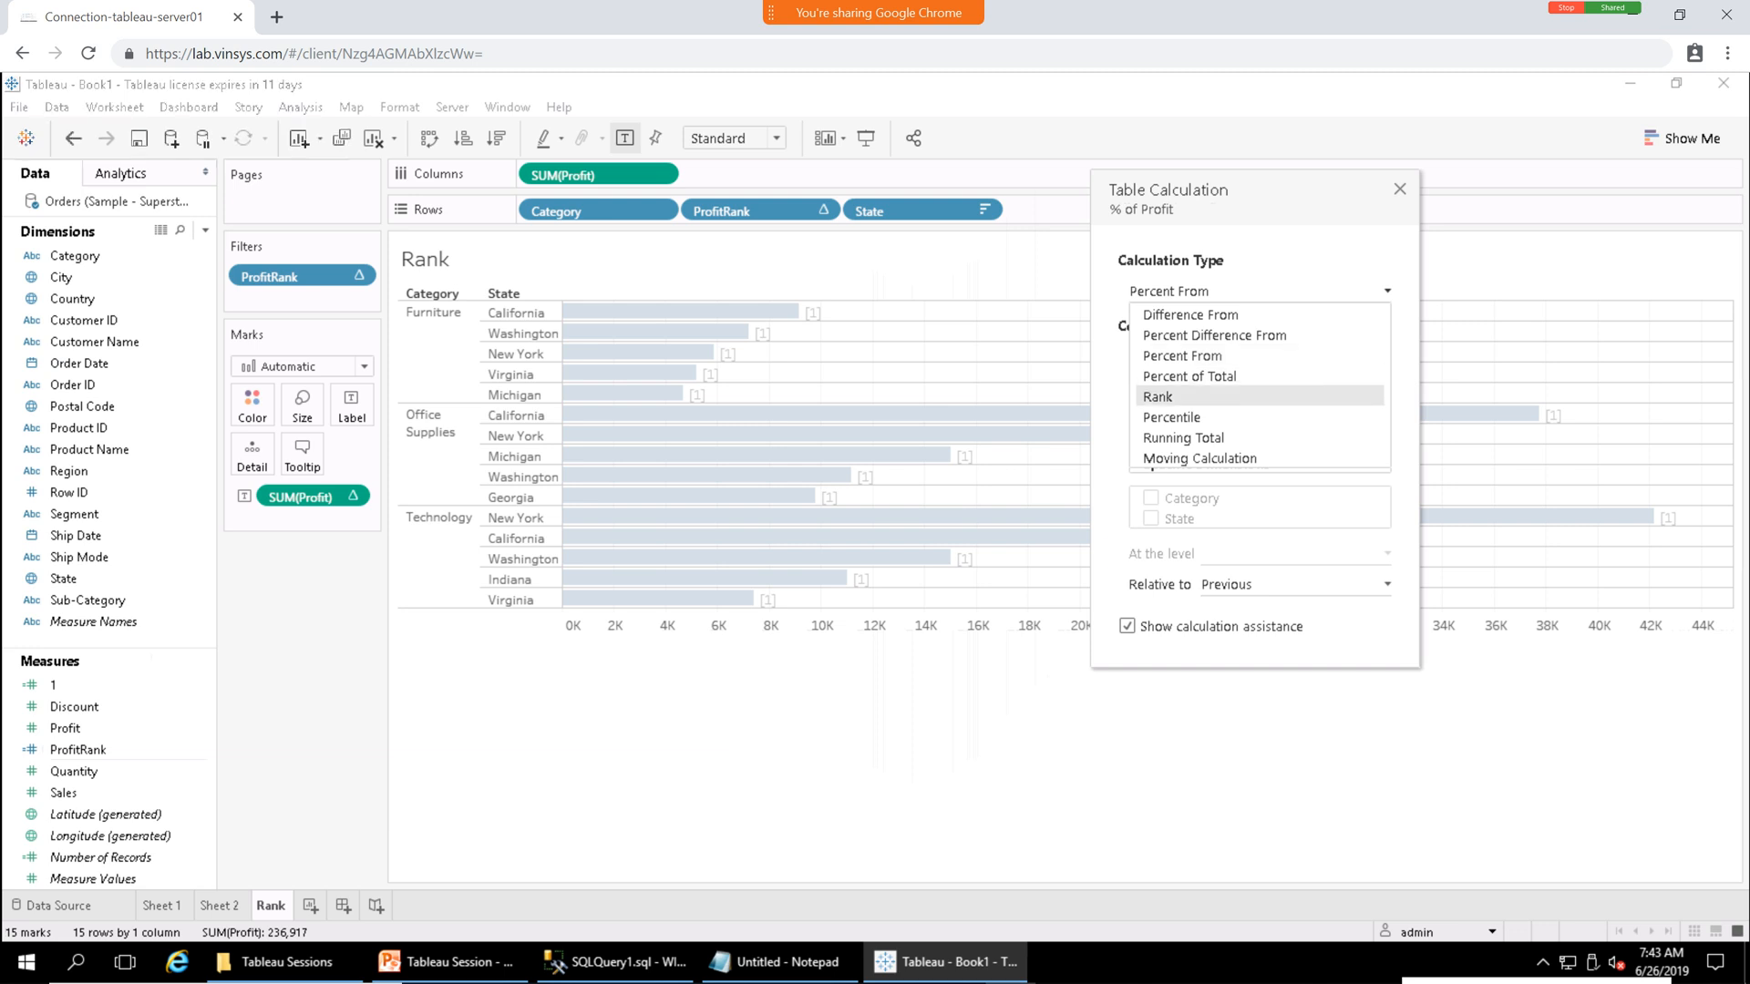
{"action": "left_click", "coordinate": [1190, 376]}
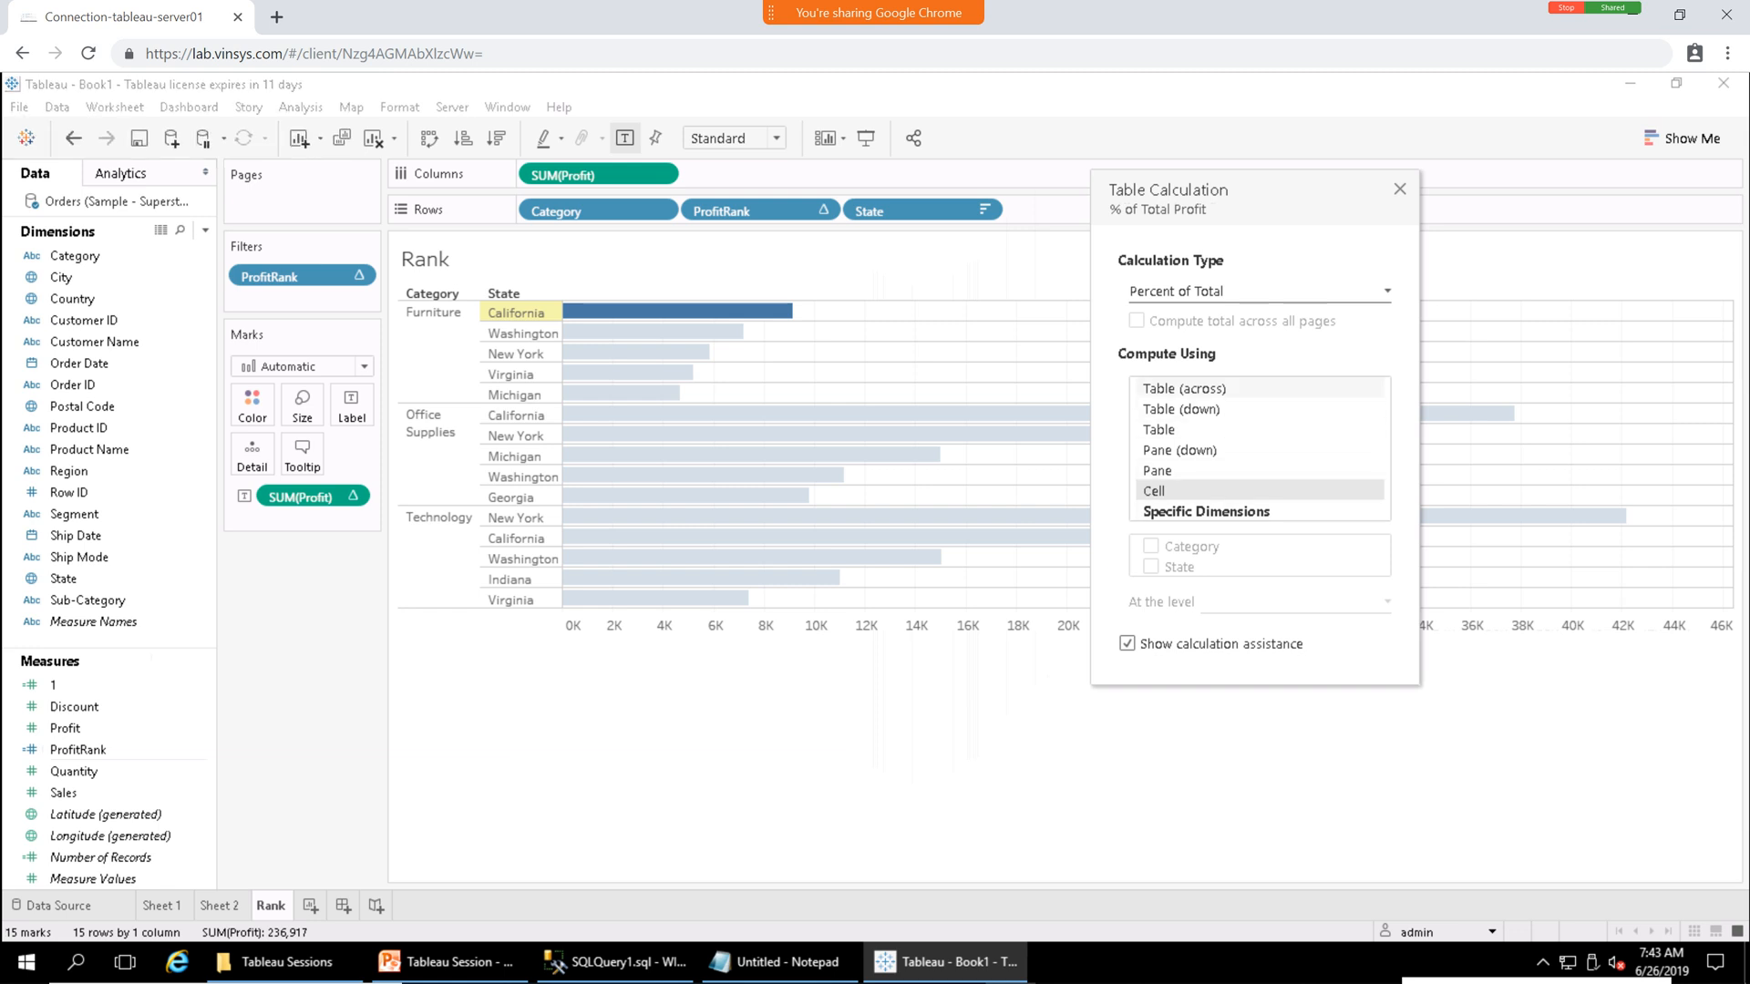
{"action": "left_click", "coordinate": [1184, 390]}
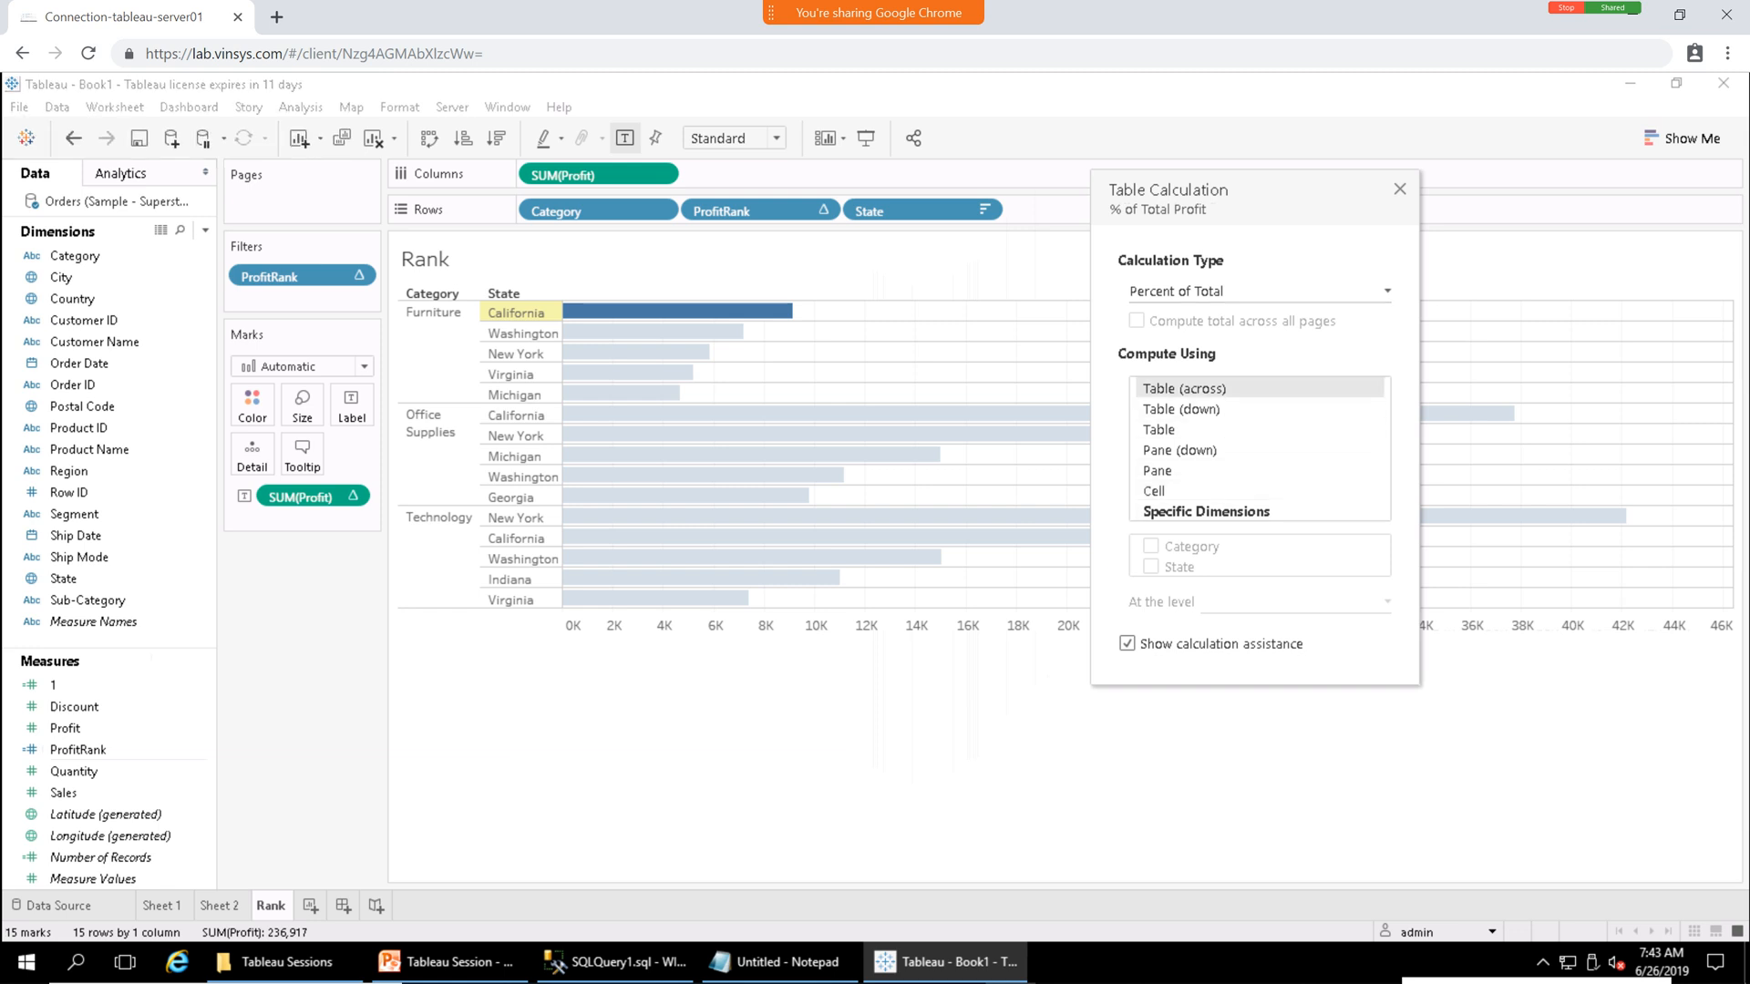
{"action": "left_click", "coordinate": [1182, 409]}
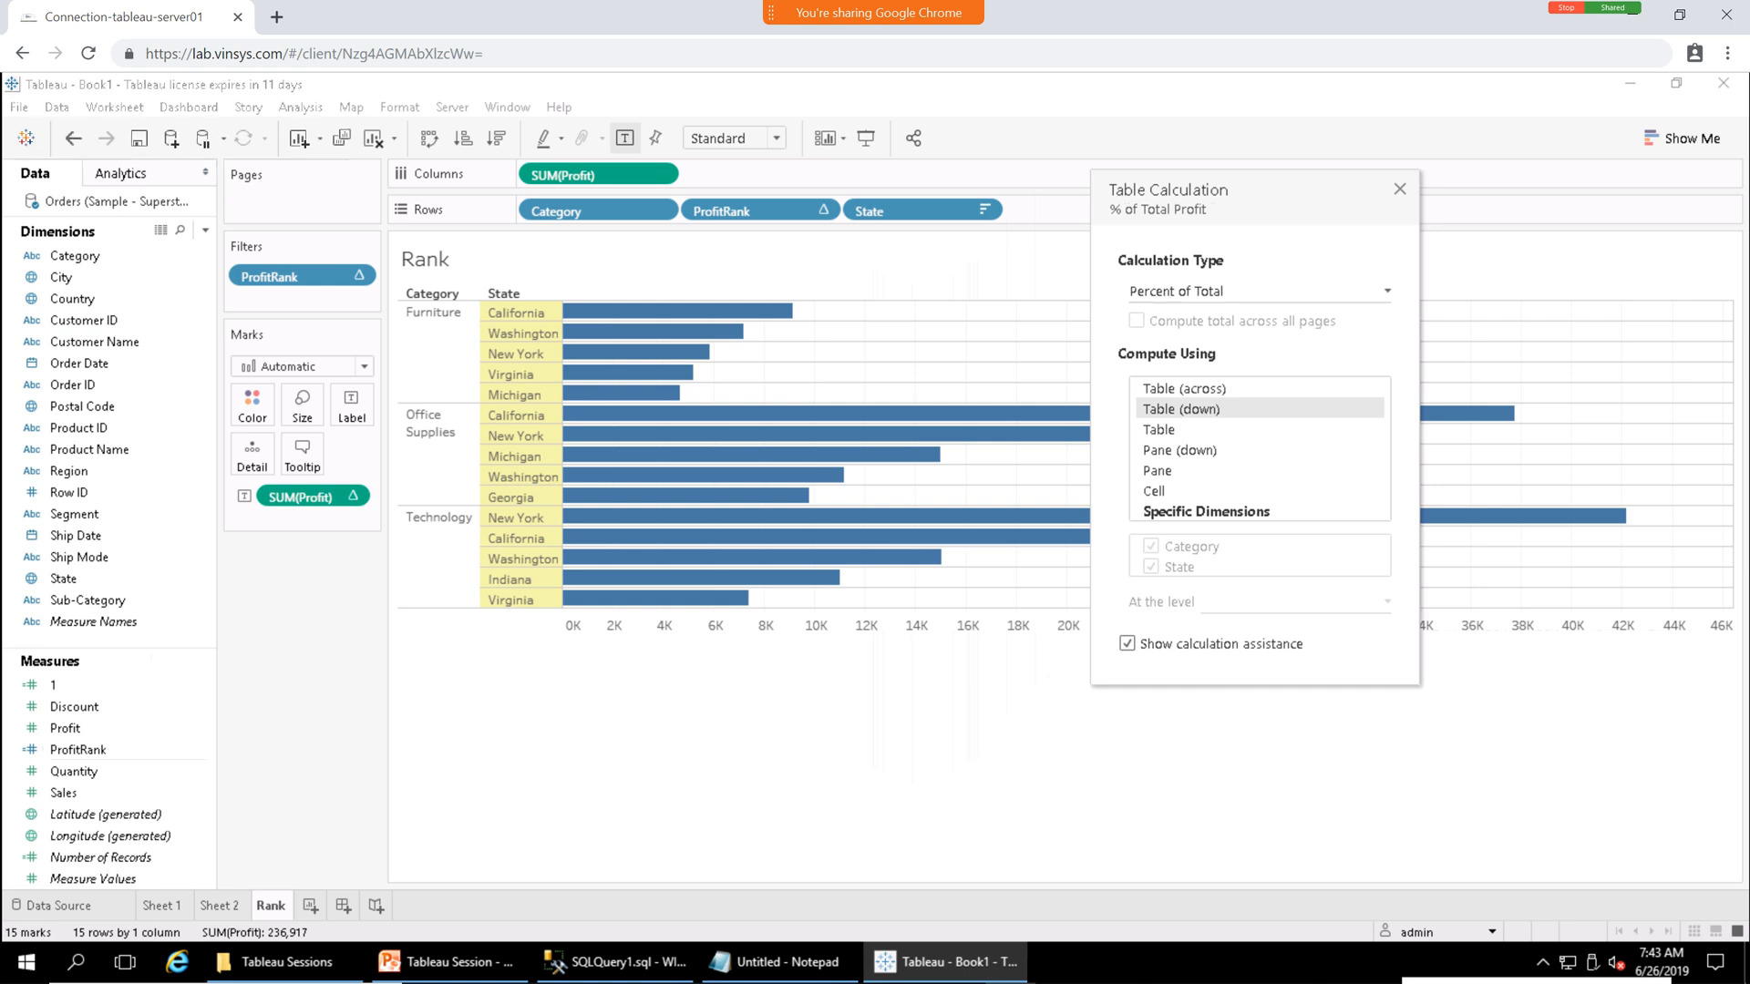
{"action": "left_click", "coordinate": [1399, 189]}
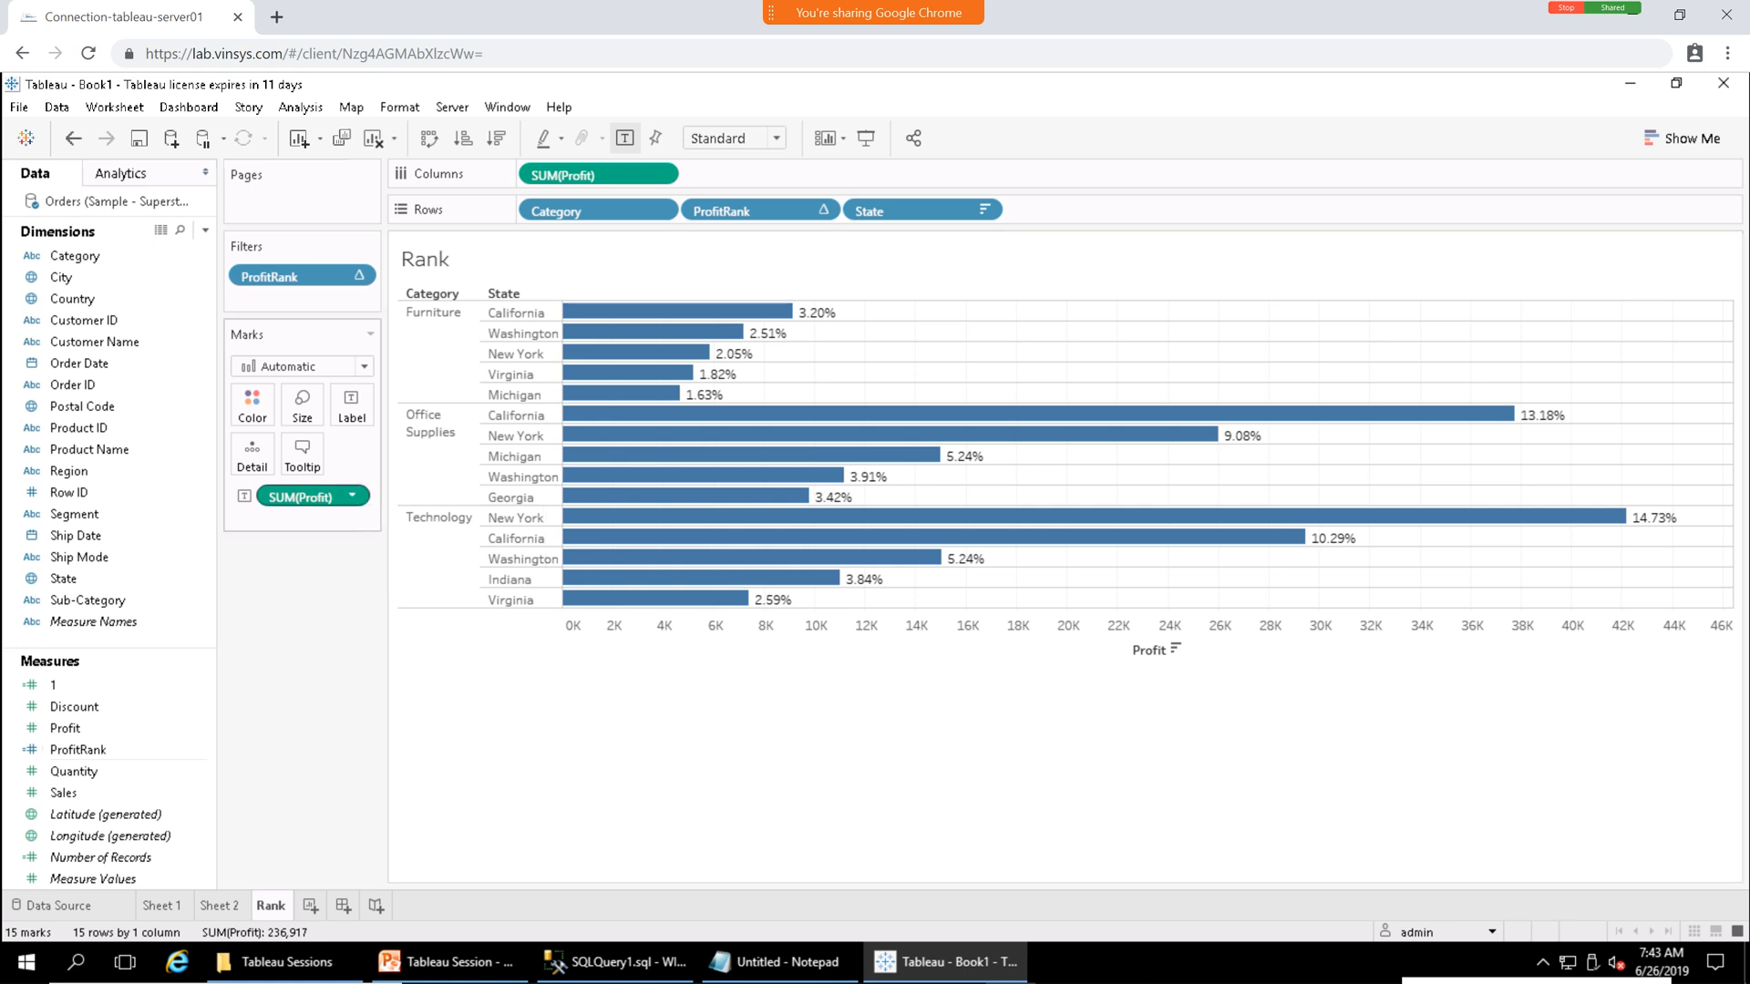
Review the table calculation settings of the Profit label and close them without changes.
{"action": "left_click", "coordinate": [351, 495]}
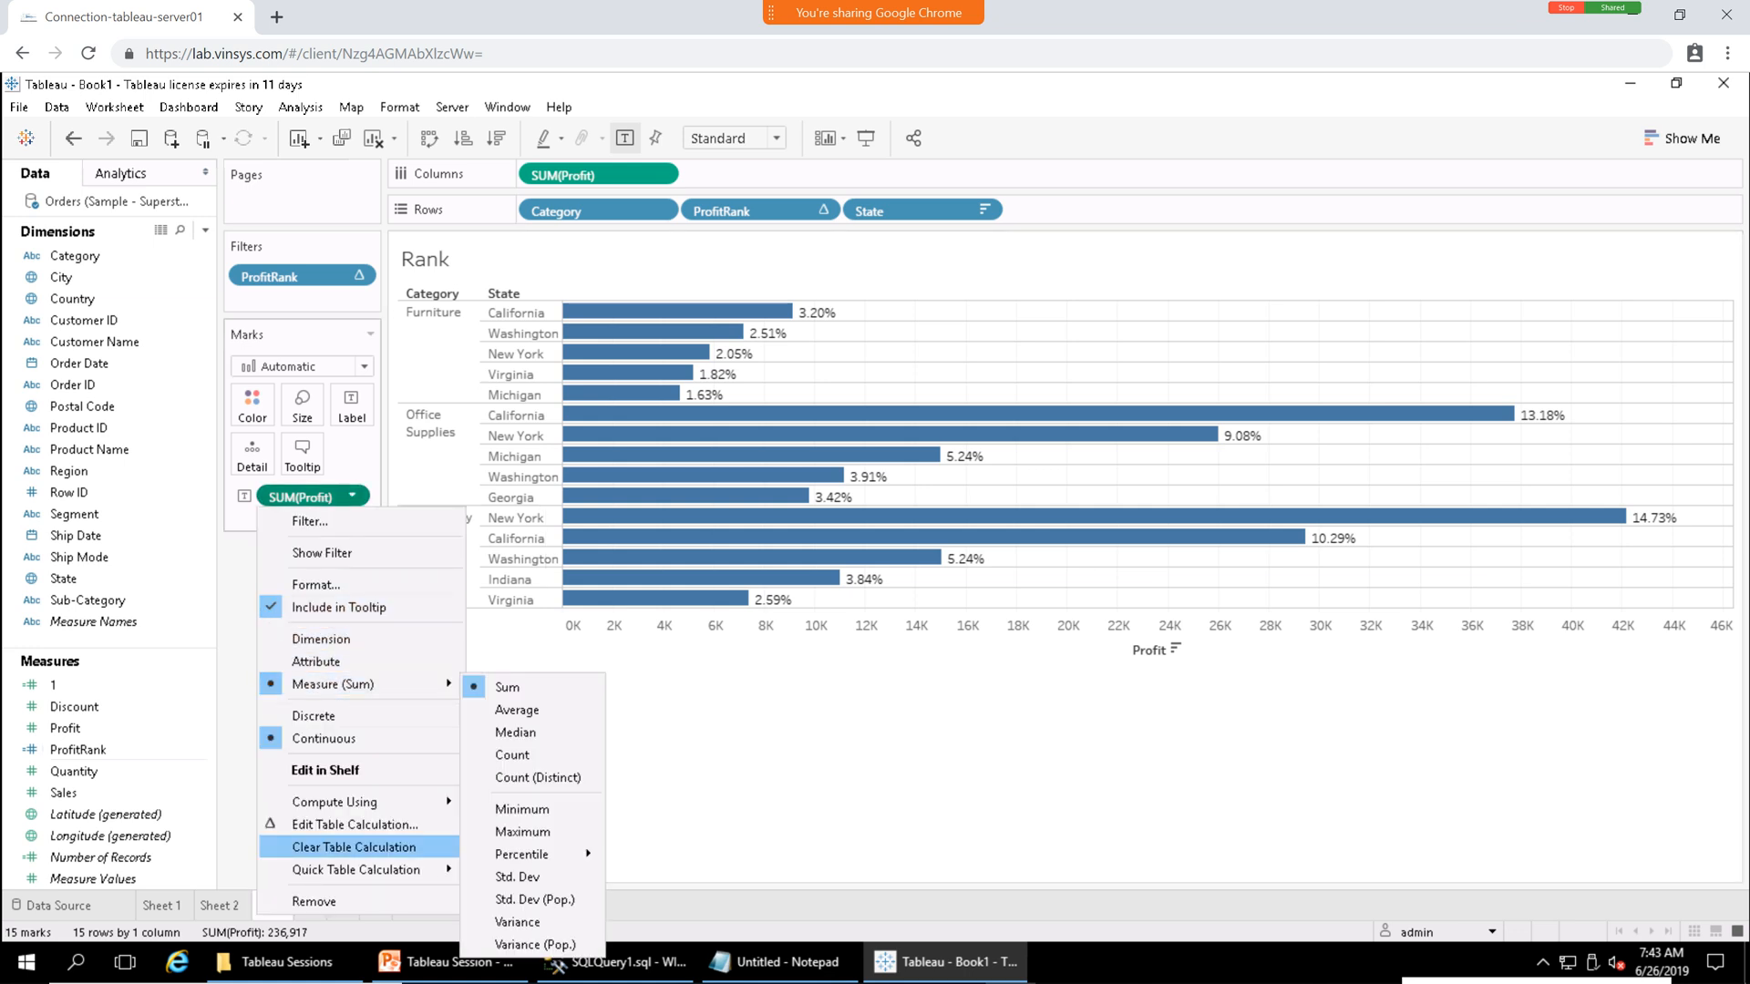
{"action": "left_click", "coordinate": [355, 824]}
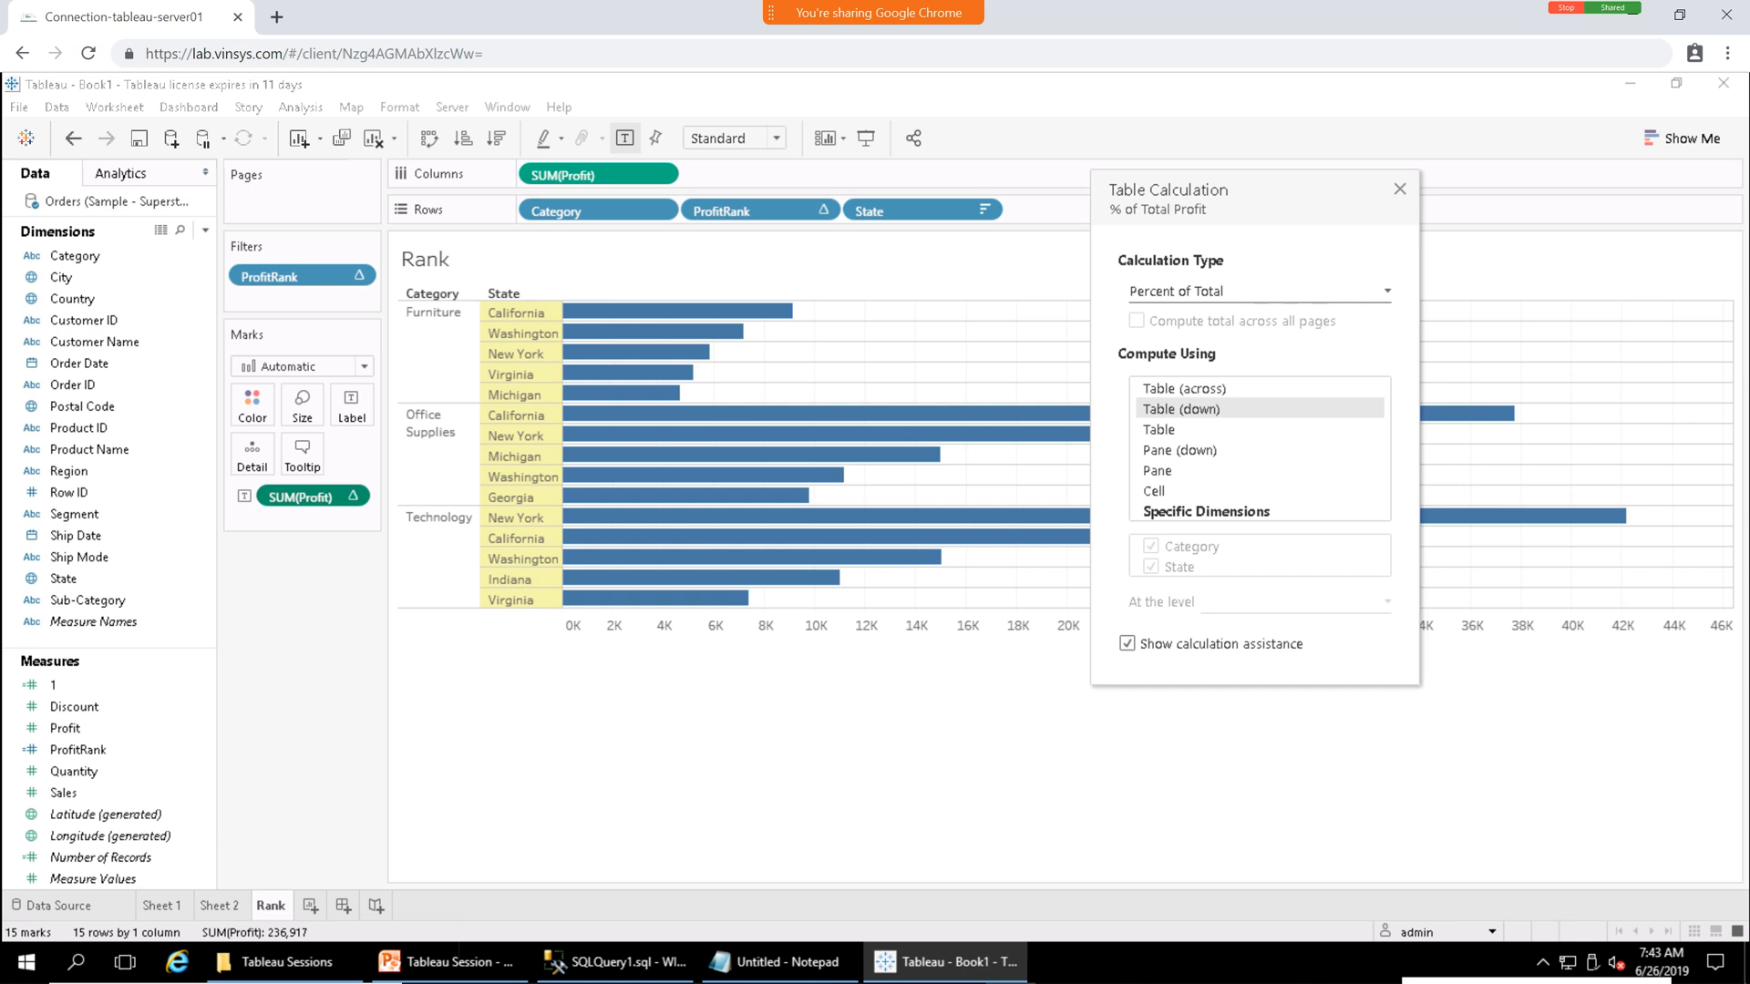
{"action": "key", "text": "Escape"}
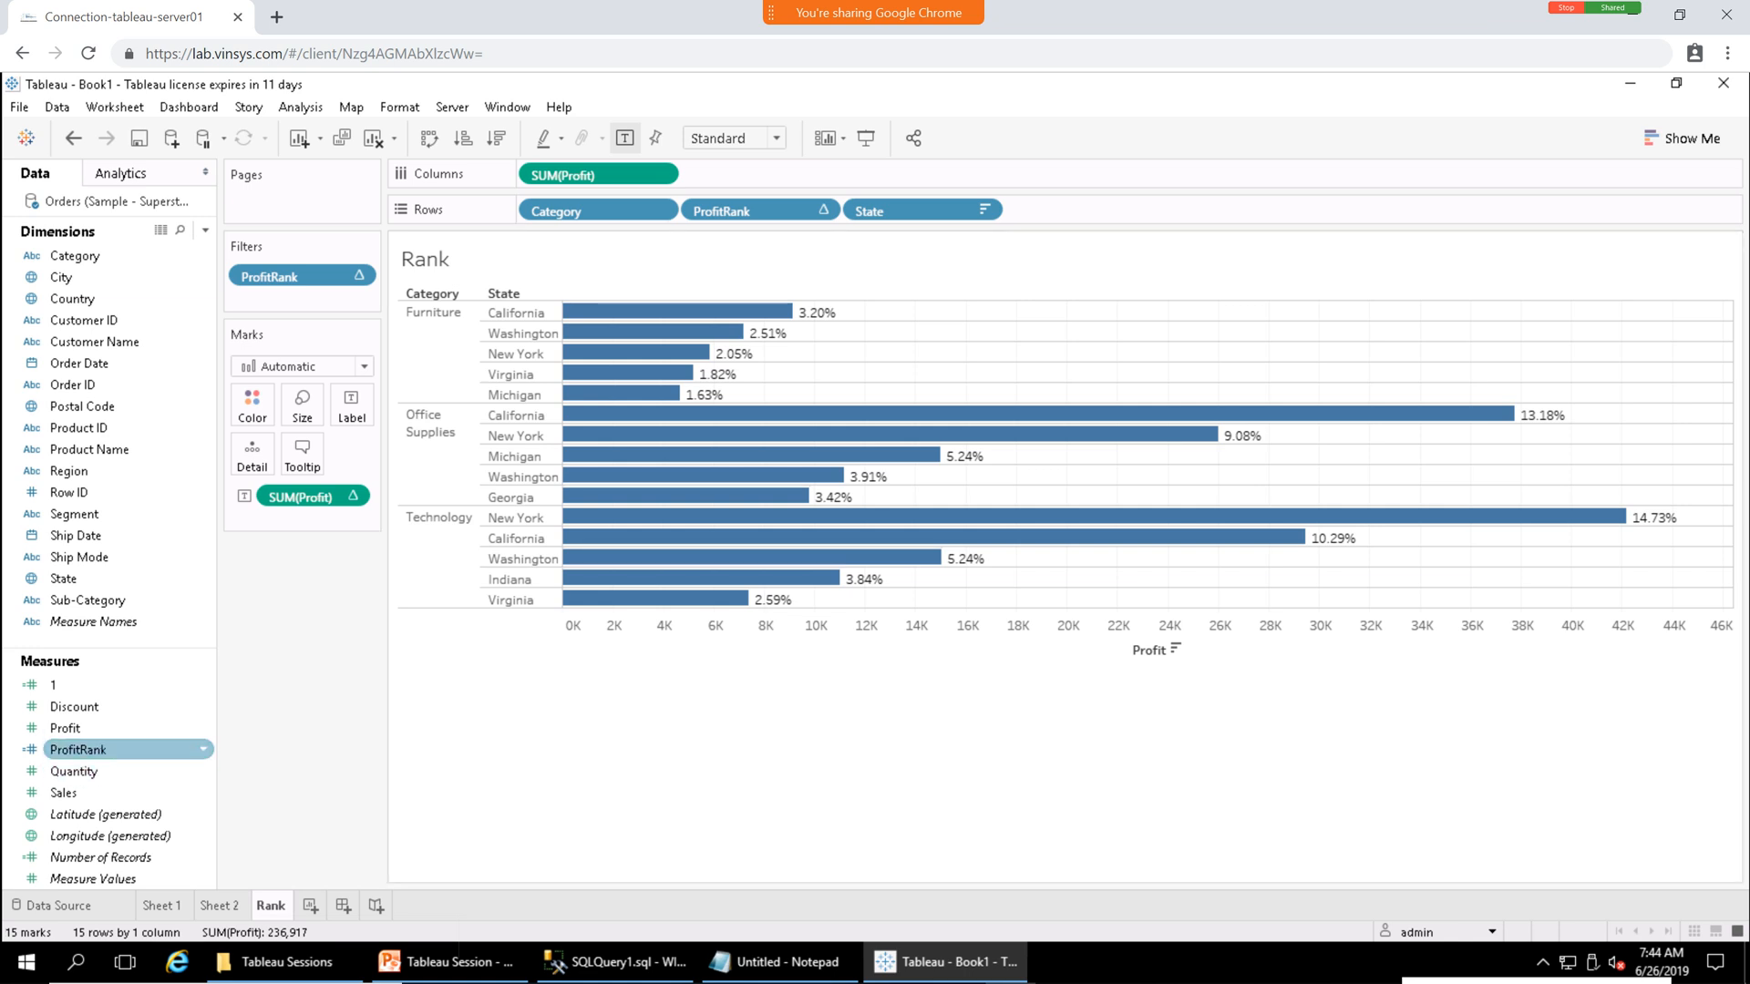
Change the ProfitRank calculated field to RANK(sum([Profit]),'asc') and apply it to the Rank sheet.
{"action": "left_click", "coordinate": [78, 749]}
{"action": "right_click", "coordinate": [90, 749]}
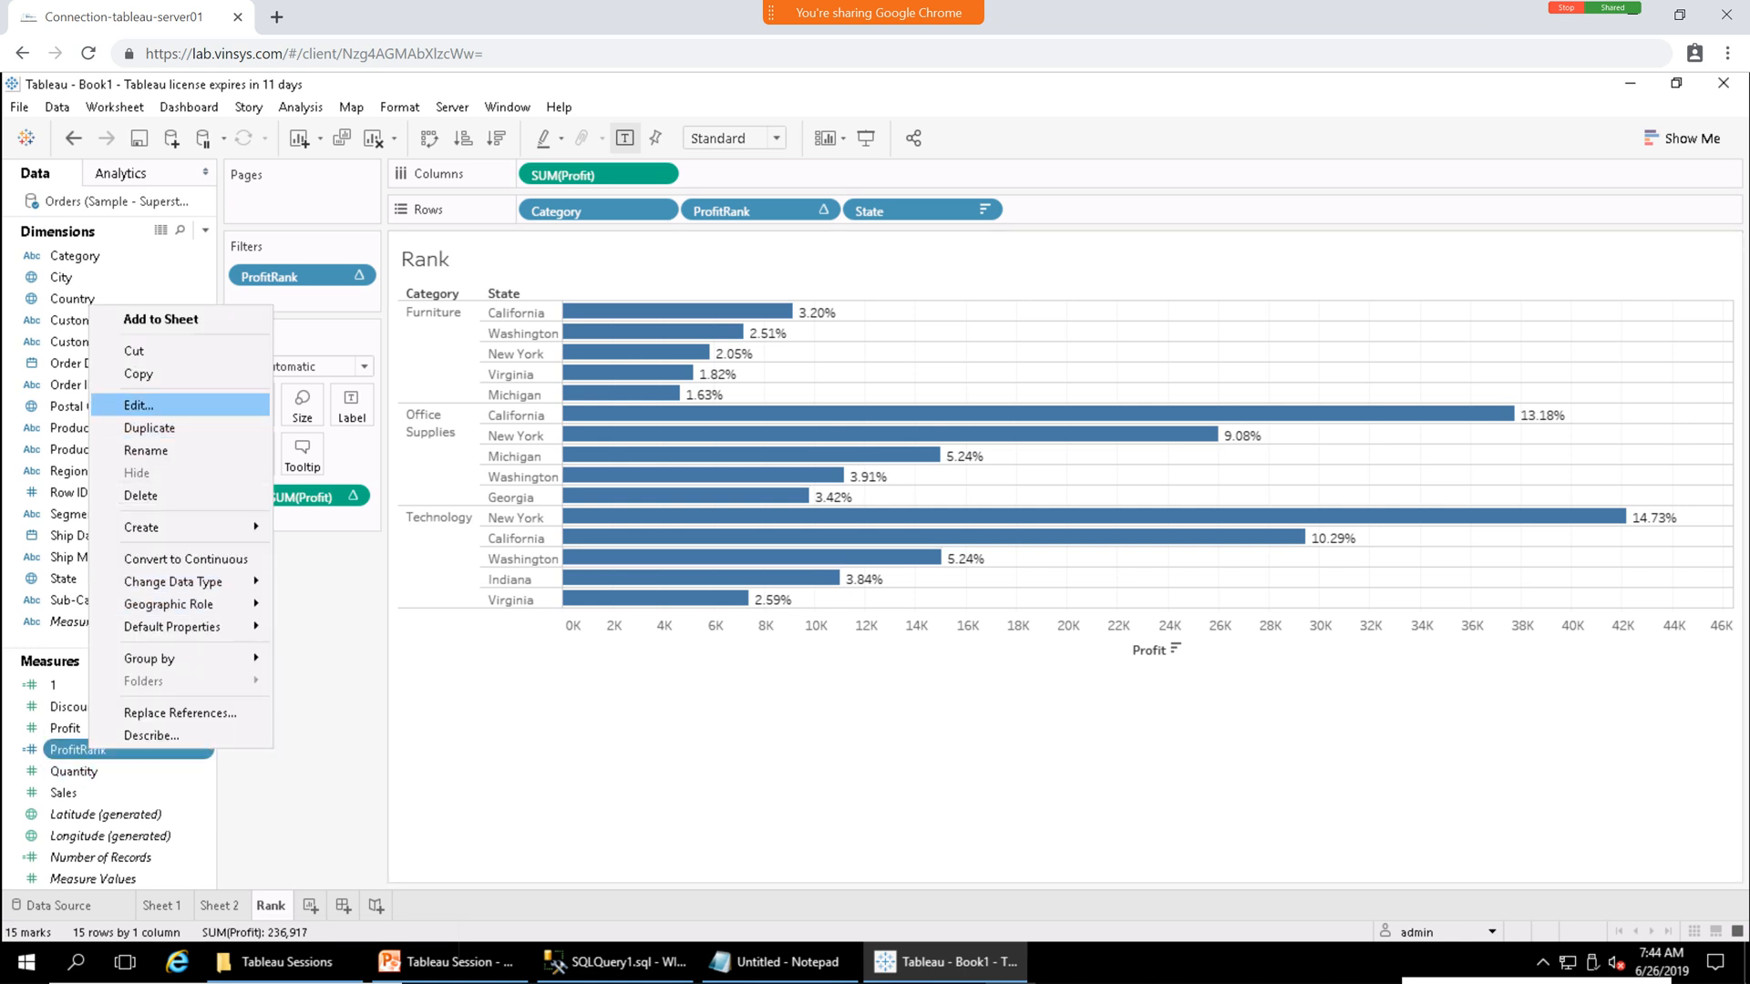
{"action": "left_click", "coordinate": [138, 405]}
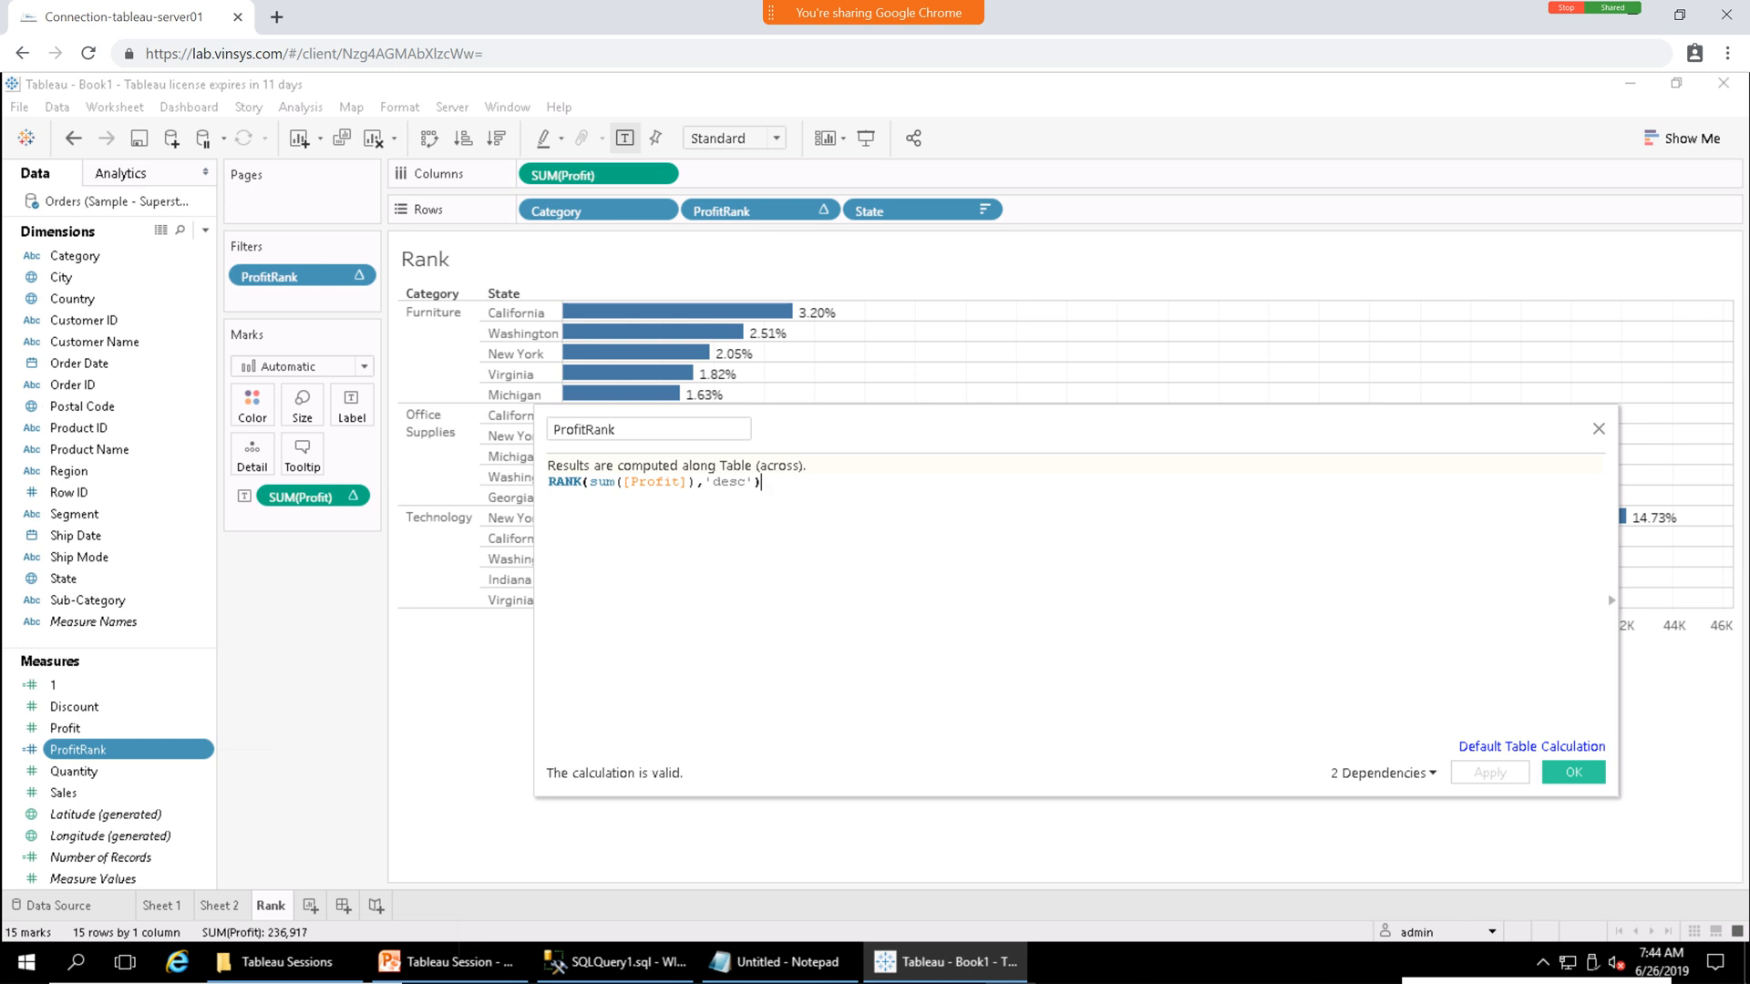
{"action": "left_click", "coordinate": [745, 482]}
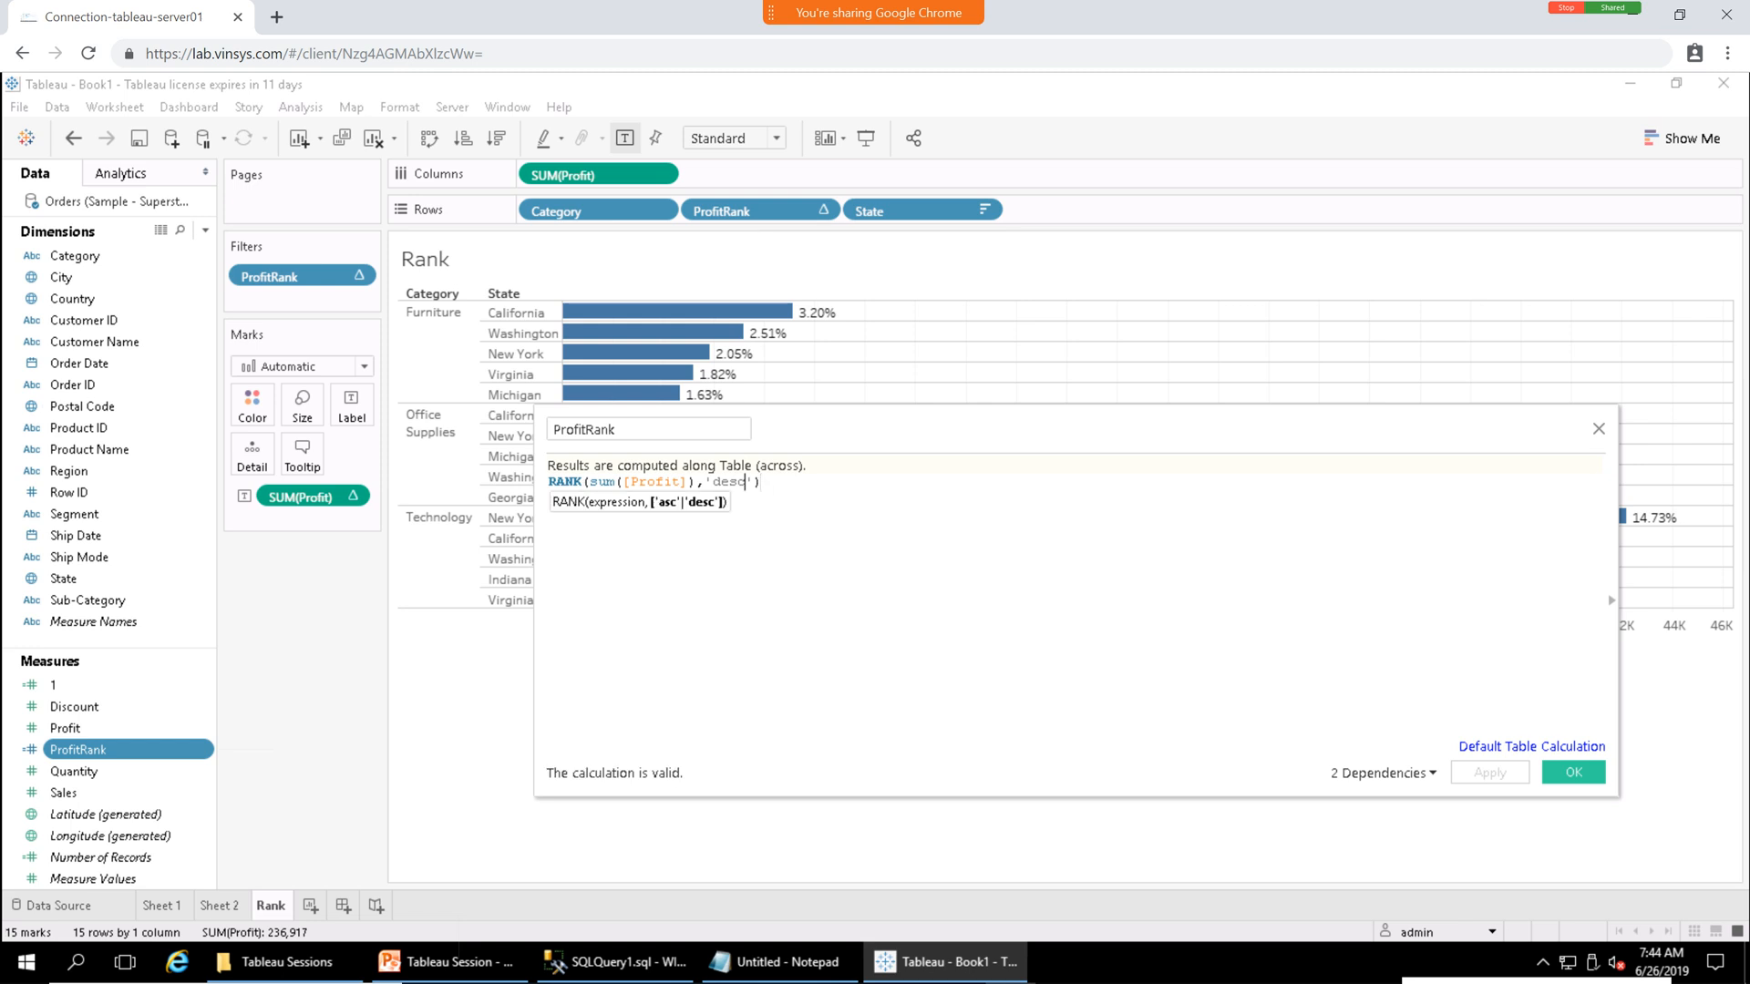
{"action": "key", "text": "BackSpace"}
{"action": "key", "text": "BackSpace"}
{"action": "key", "text": "BackSpace"}
{"action": "key", "text": "BackSpace"}
{"action": "type", "text": "asc"}
{"action": "left_click", "coordinate": [1574, 773]}
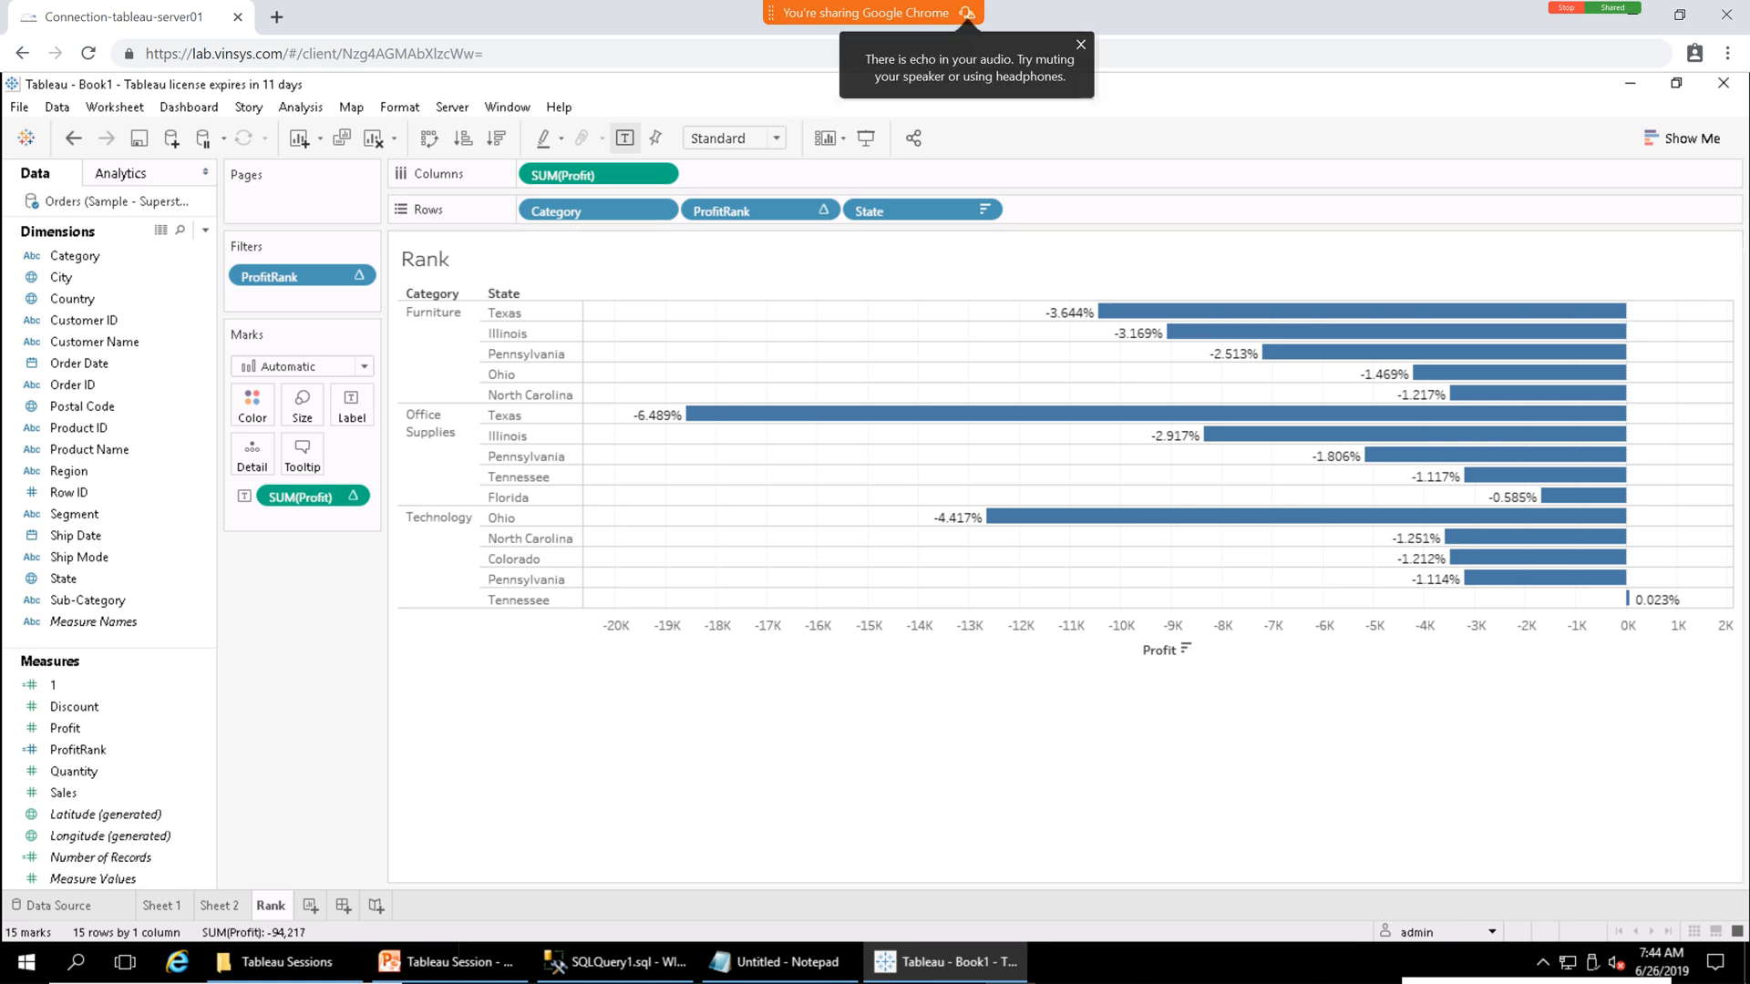
Review the ProfitRank formula, close it, and stop sharing the screen in the Webex meeting.
{"action": "right_click", "coordinate": [81, 750]}
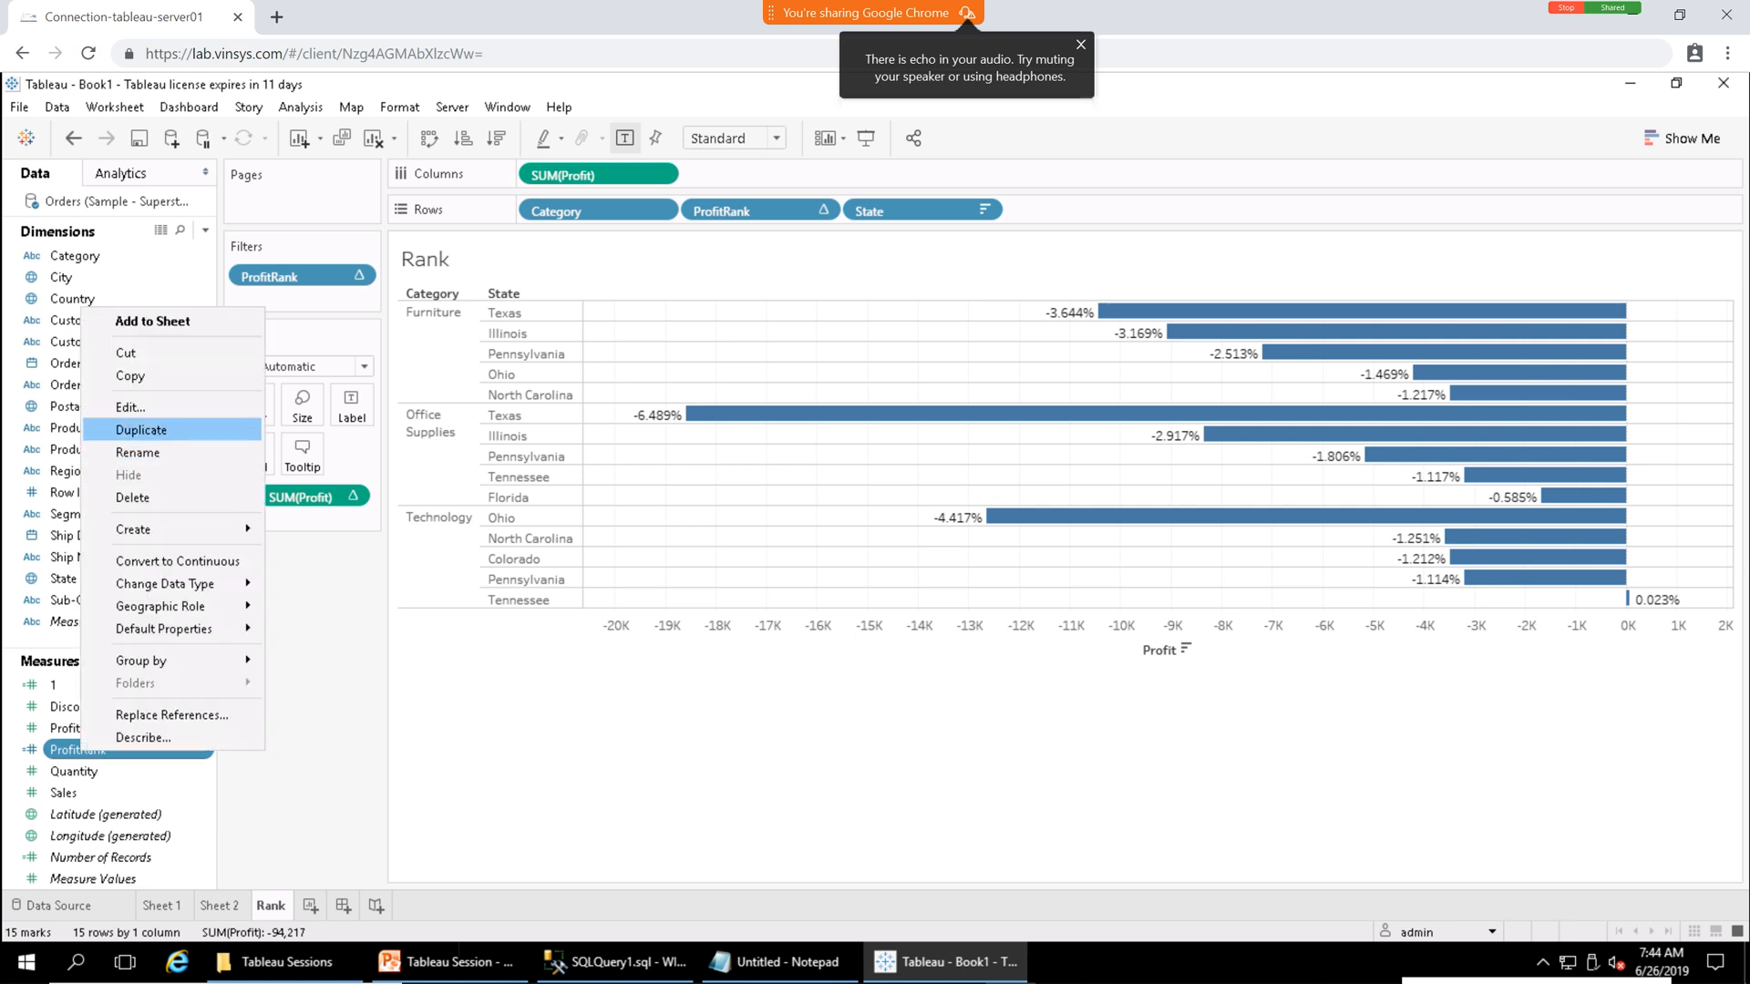
{"action": "left_click", "coordinate": [131, 407]}
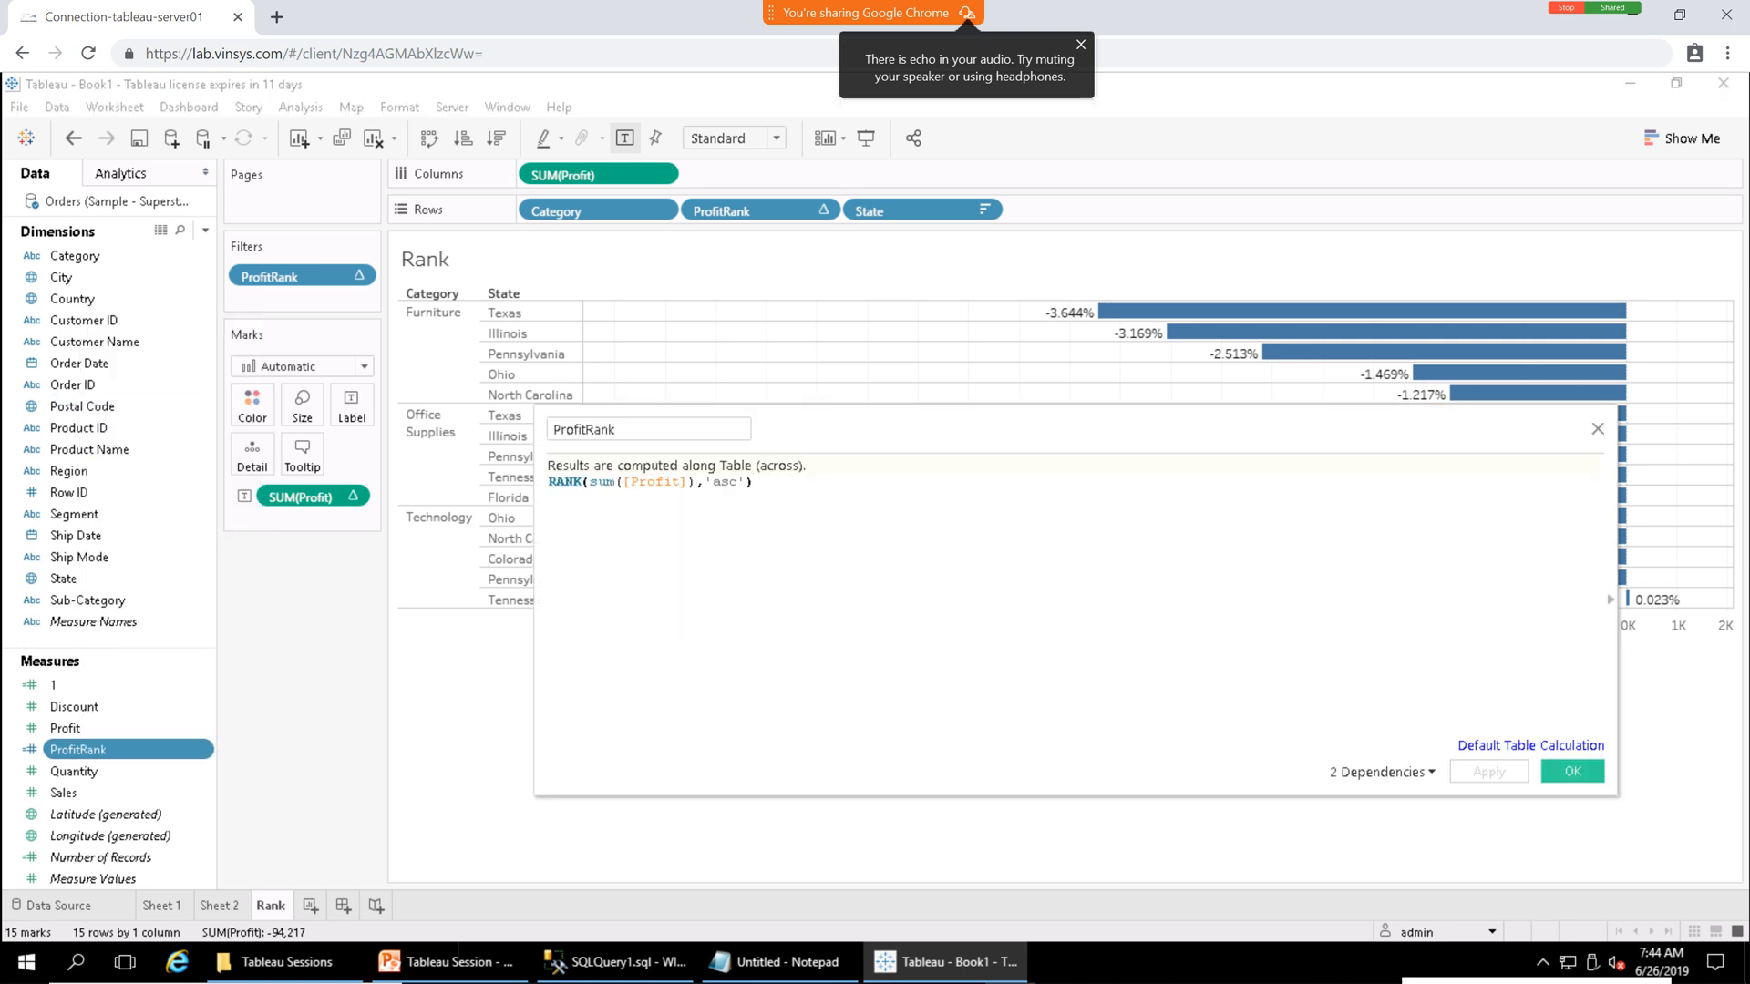
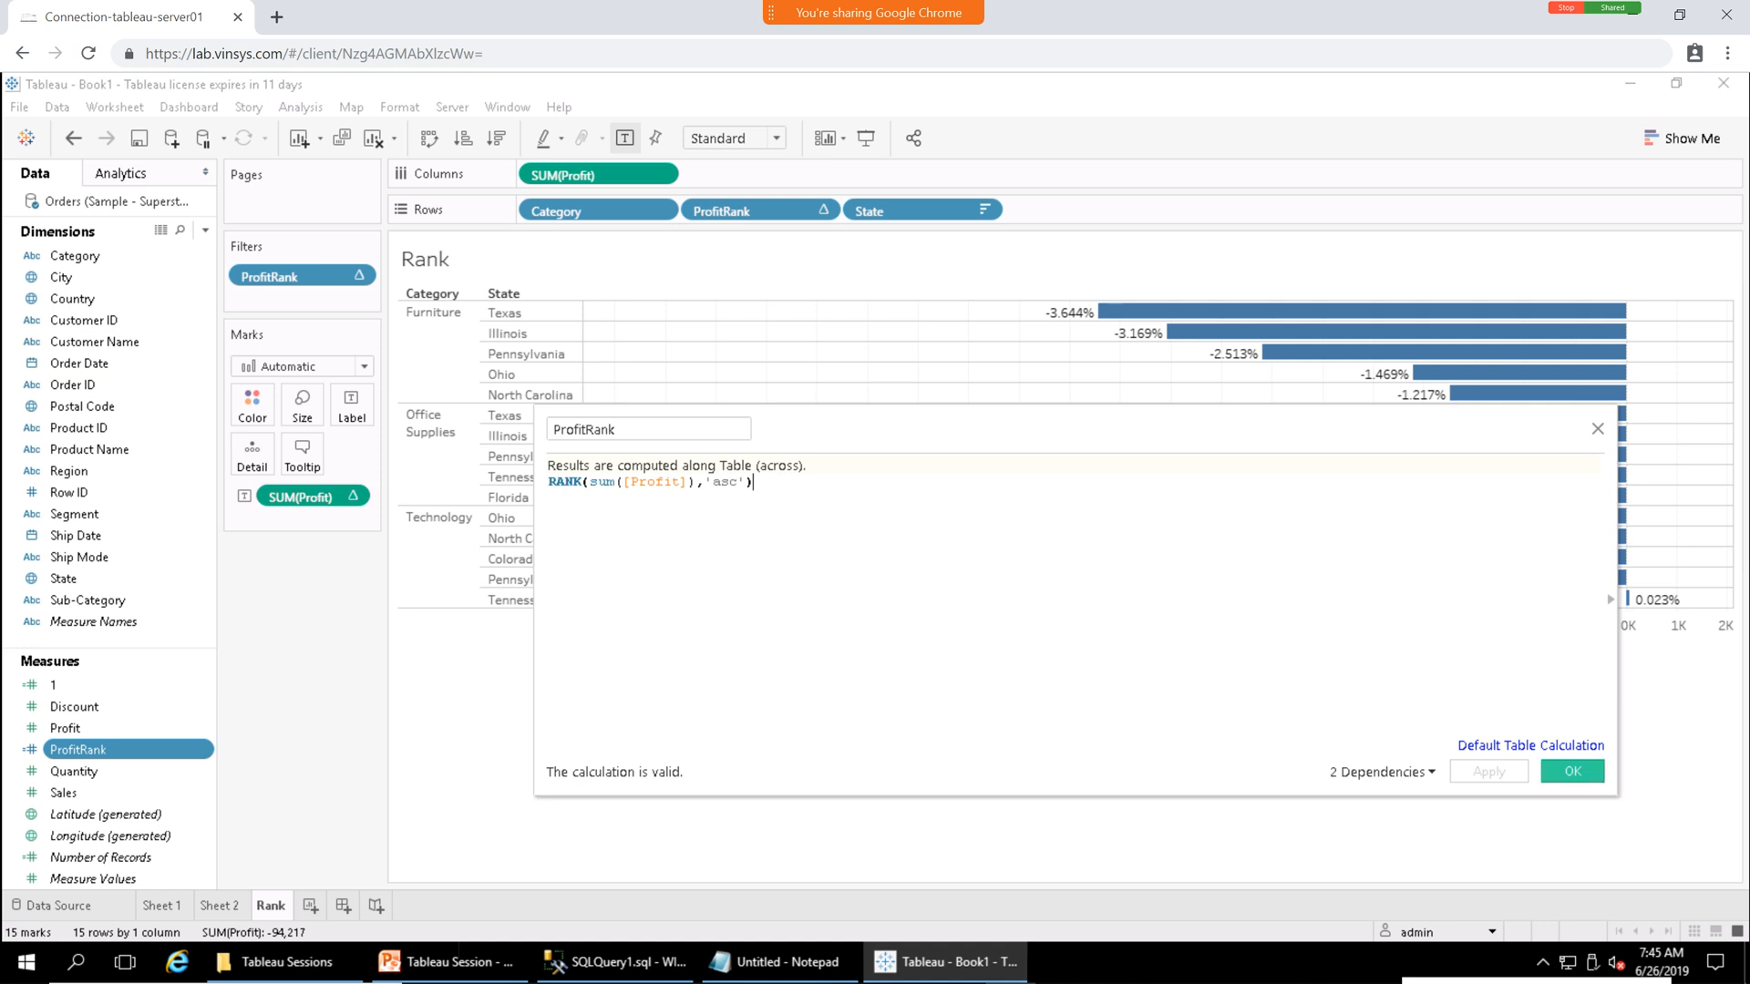
{"action": "left_click", "coordinate": [1571, 771]}
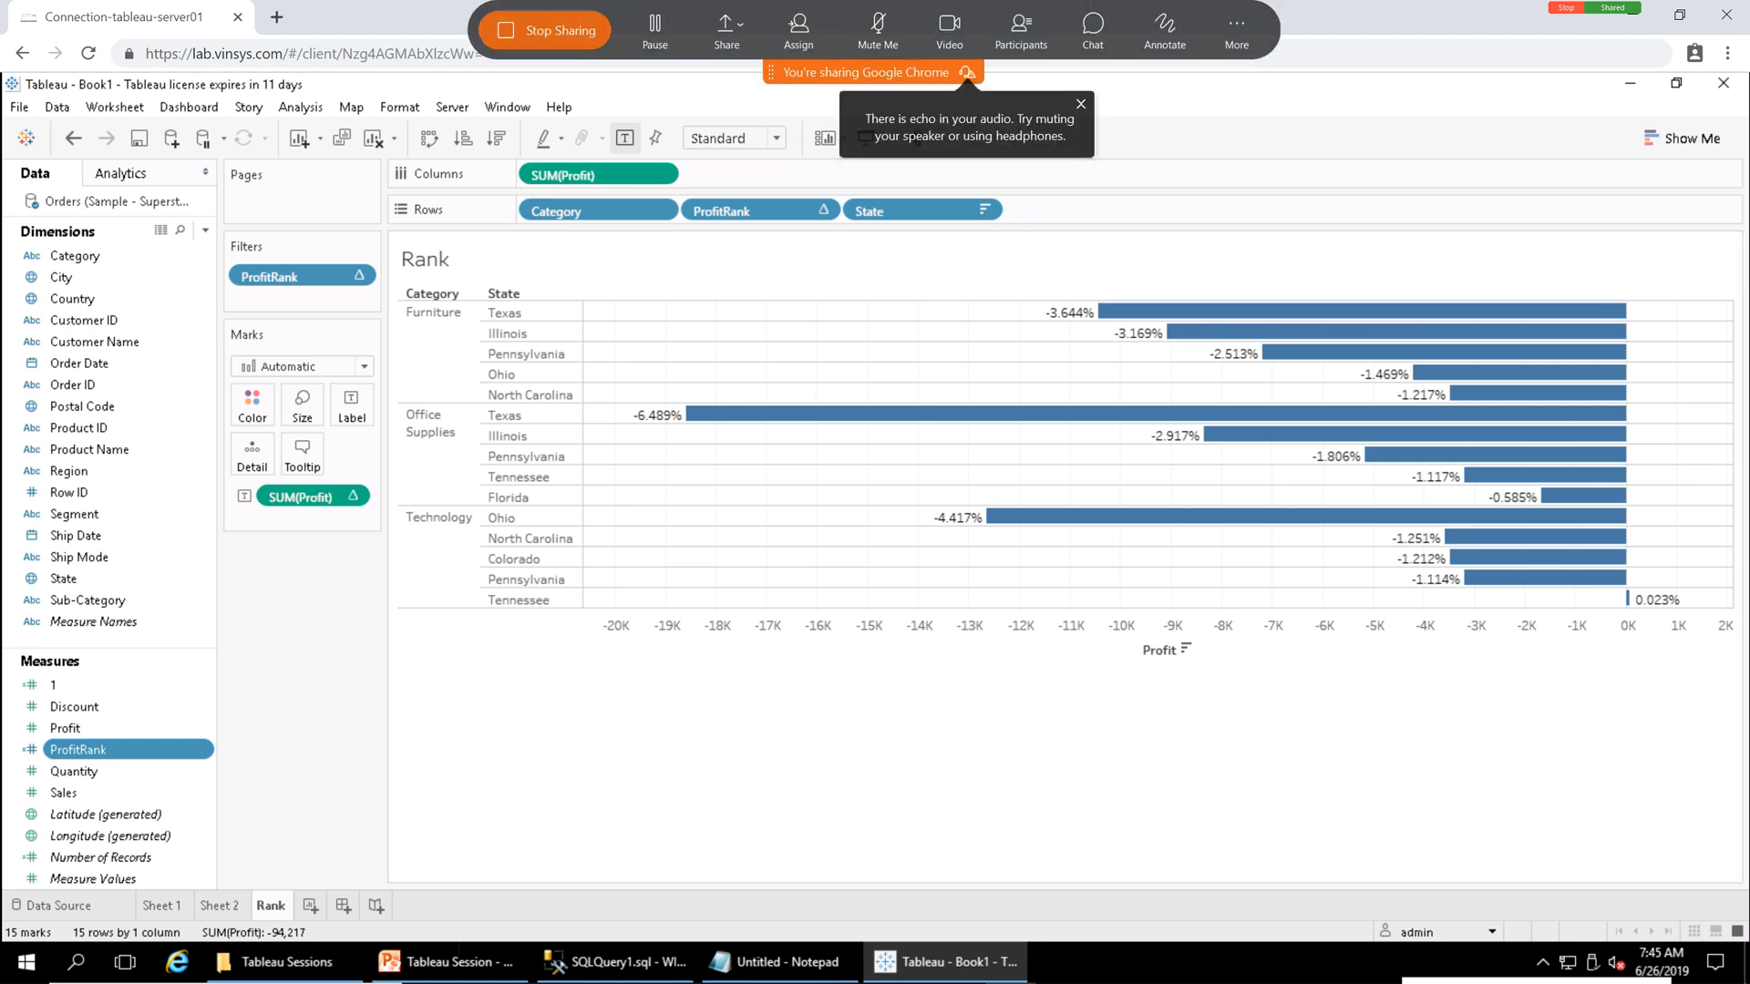
{"action": "left_click", "coordinate": [546, 30]}
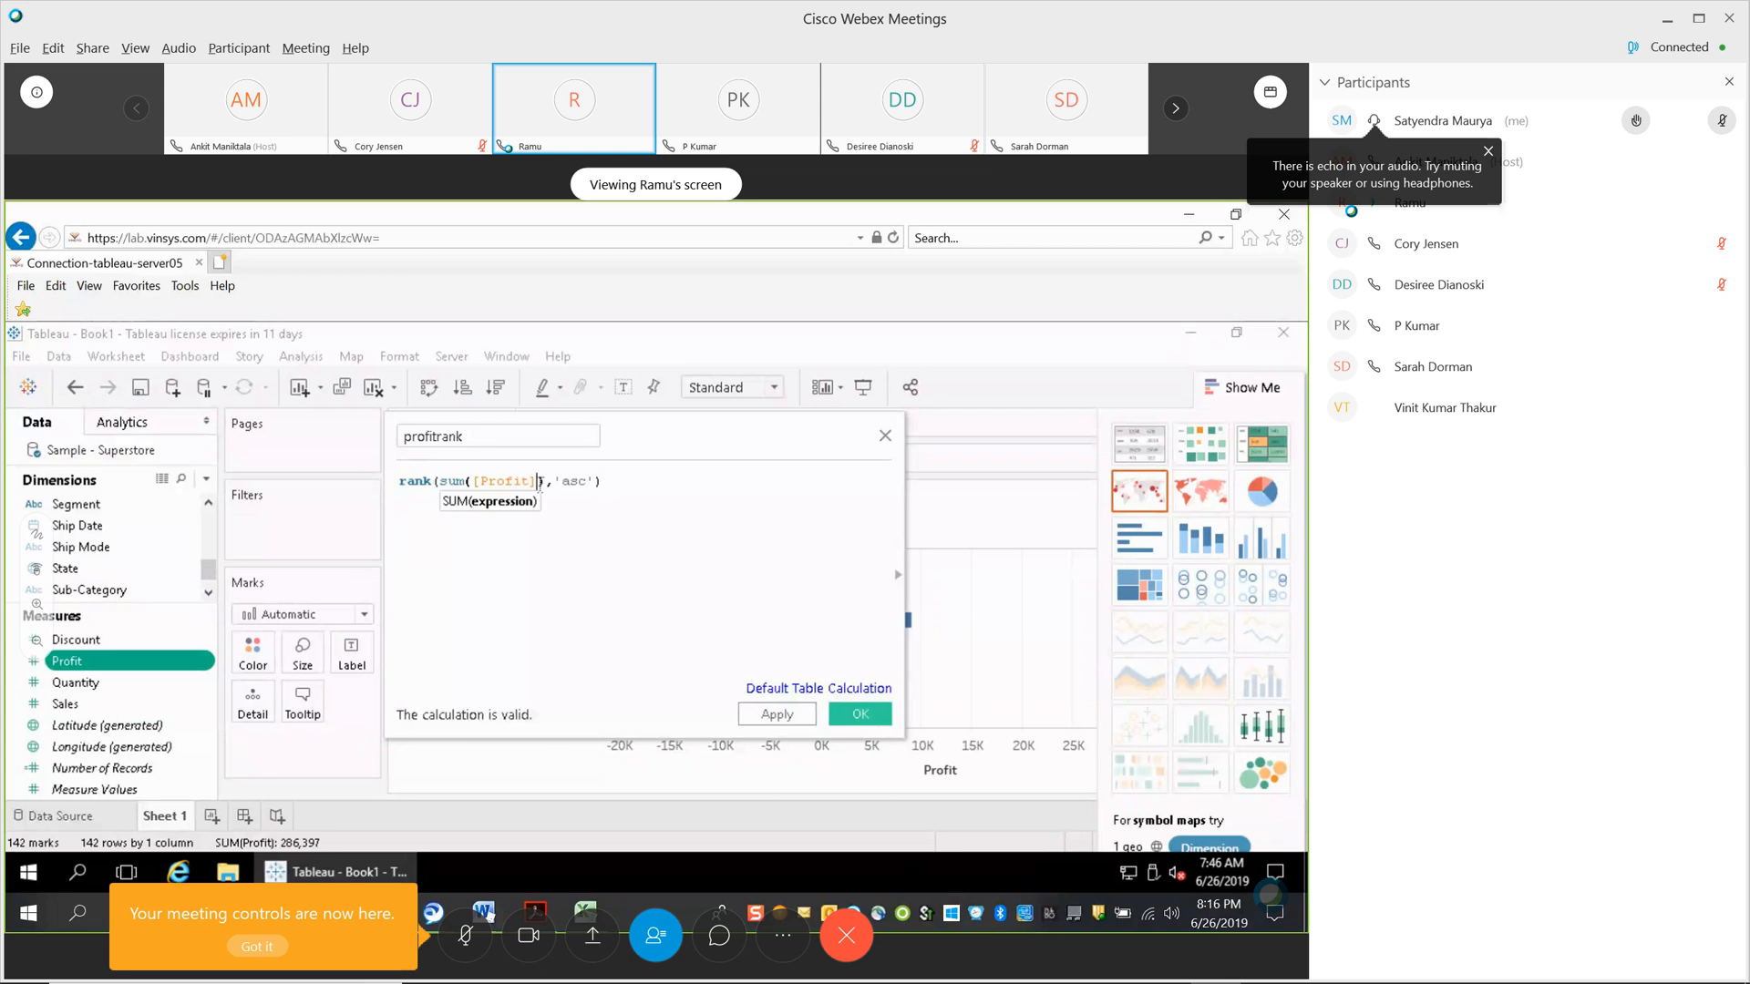
Complete the profitrank calculated field as rank(sum([Profit]),'asc') and save it.
{"action": "type", "text": ")"}
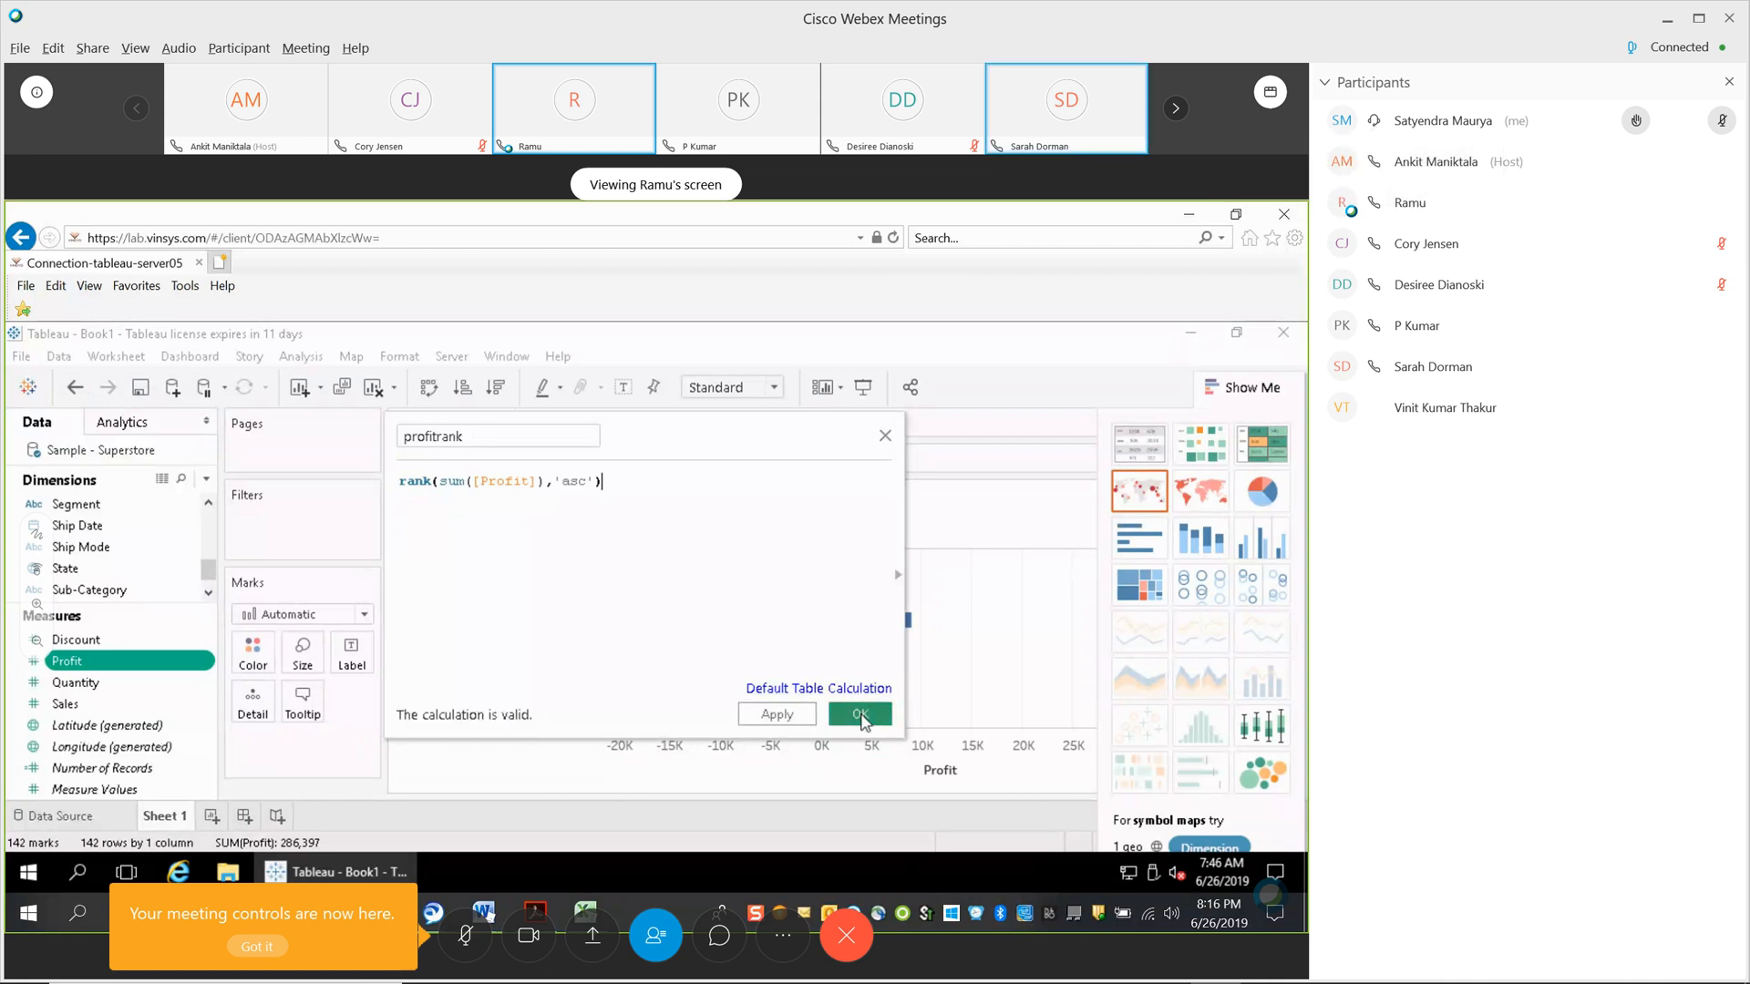
{"action": "left_click", "coordinate": [860, 716]}
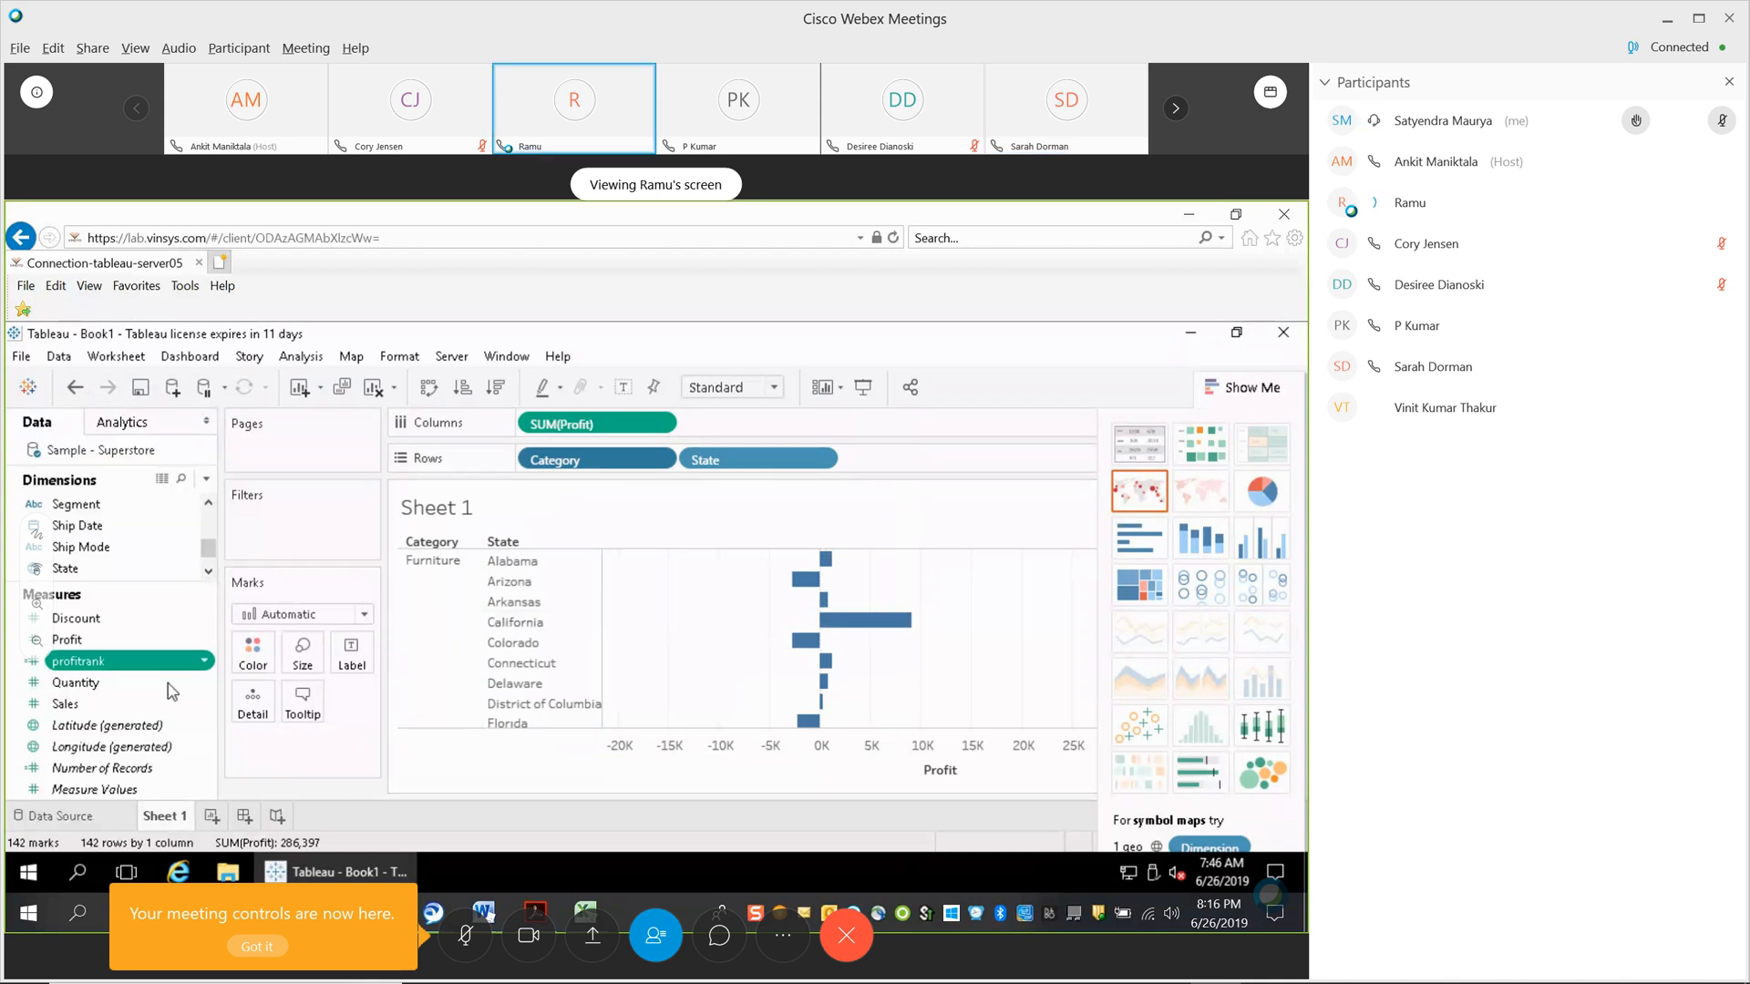
Try the continuous profitrank measure on Rows after State, and take it off again.
{"action": "scroll", "coordinate": [211, 542], "scroll_direction": "up", "scroll_amount": 3}
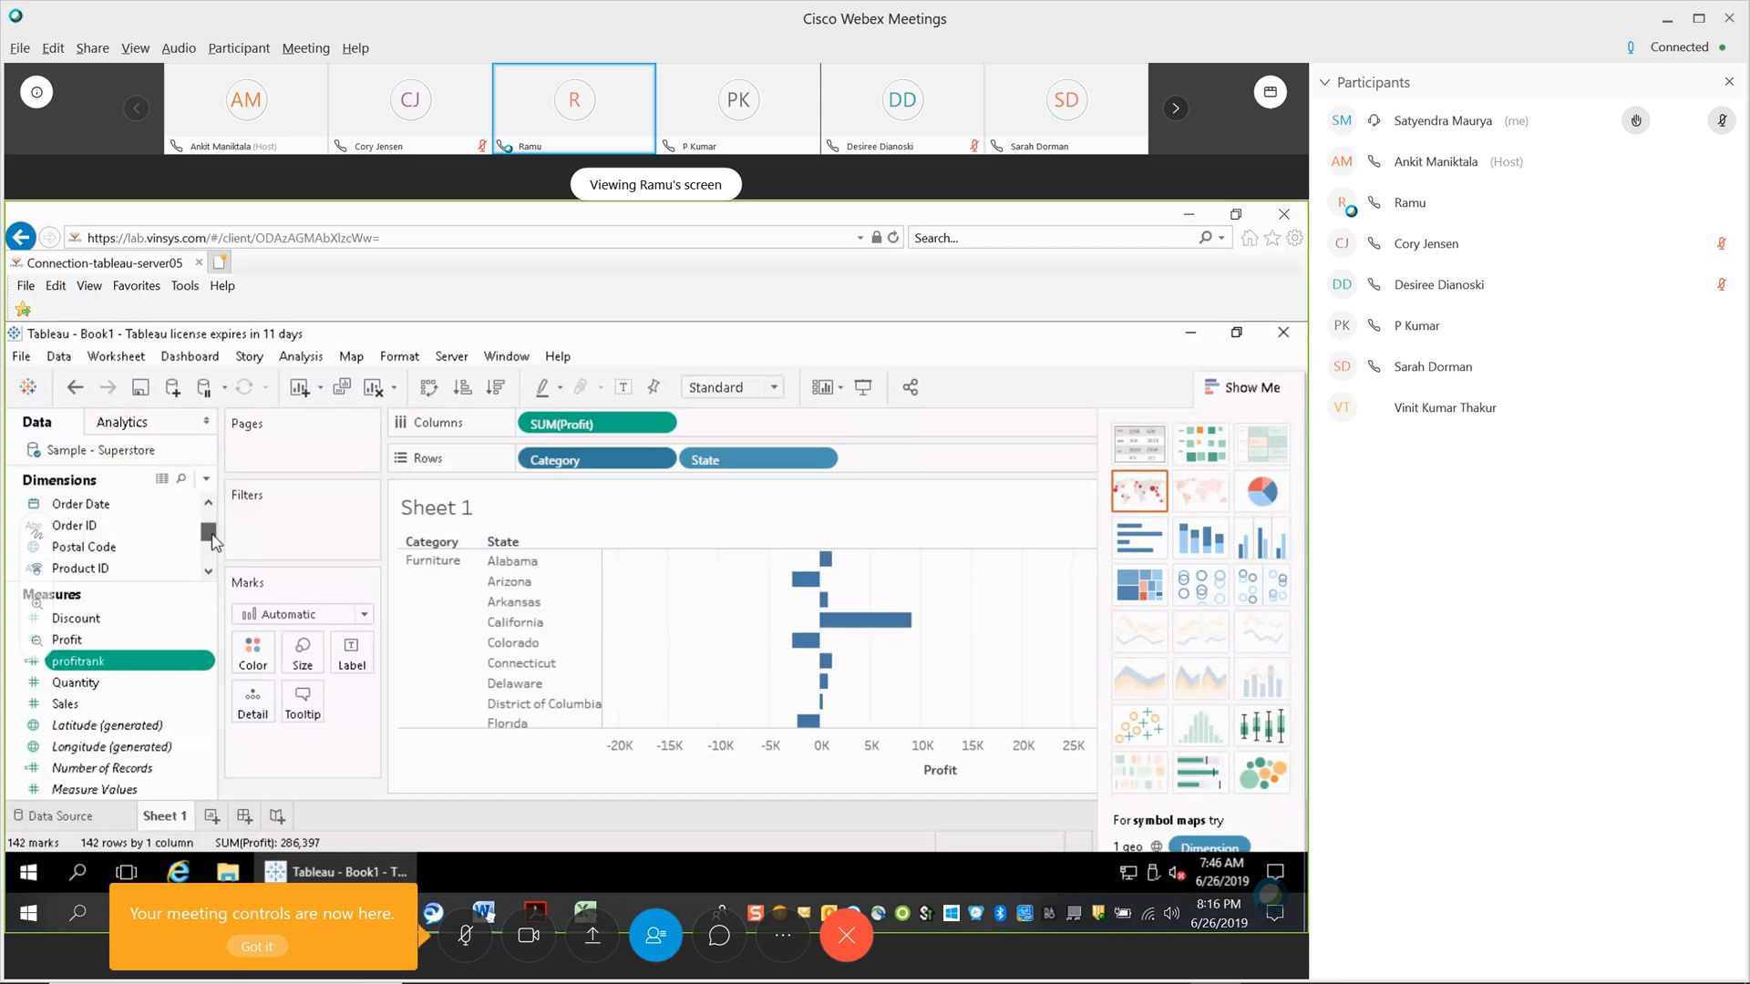
{"action": "scroll", "coordinate": [214, 542], "scroll_direction": "up", "scroll_amount": 2}
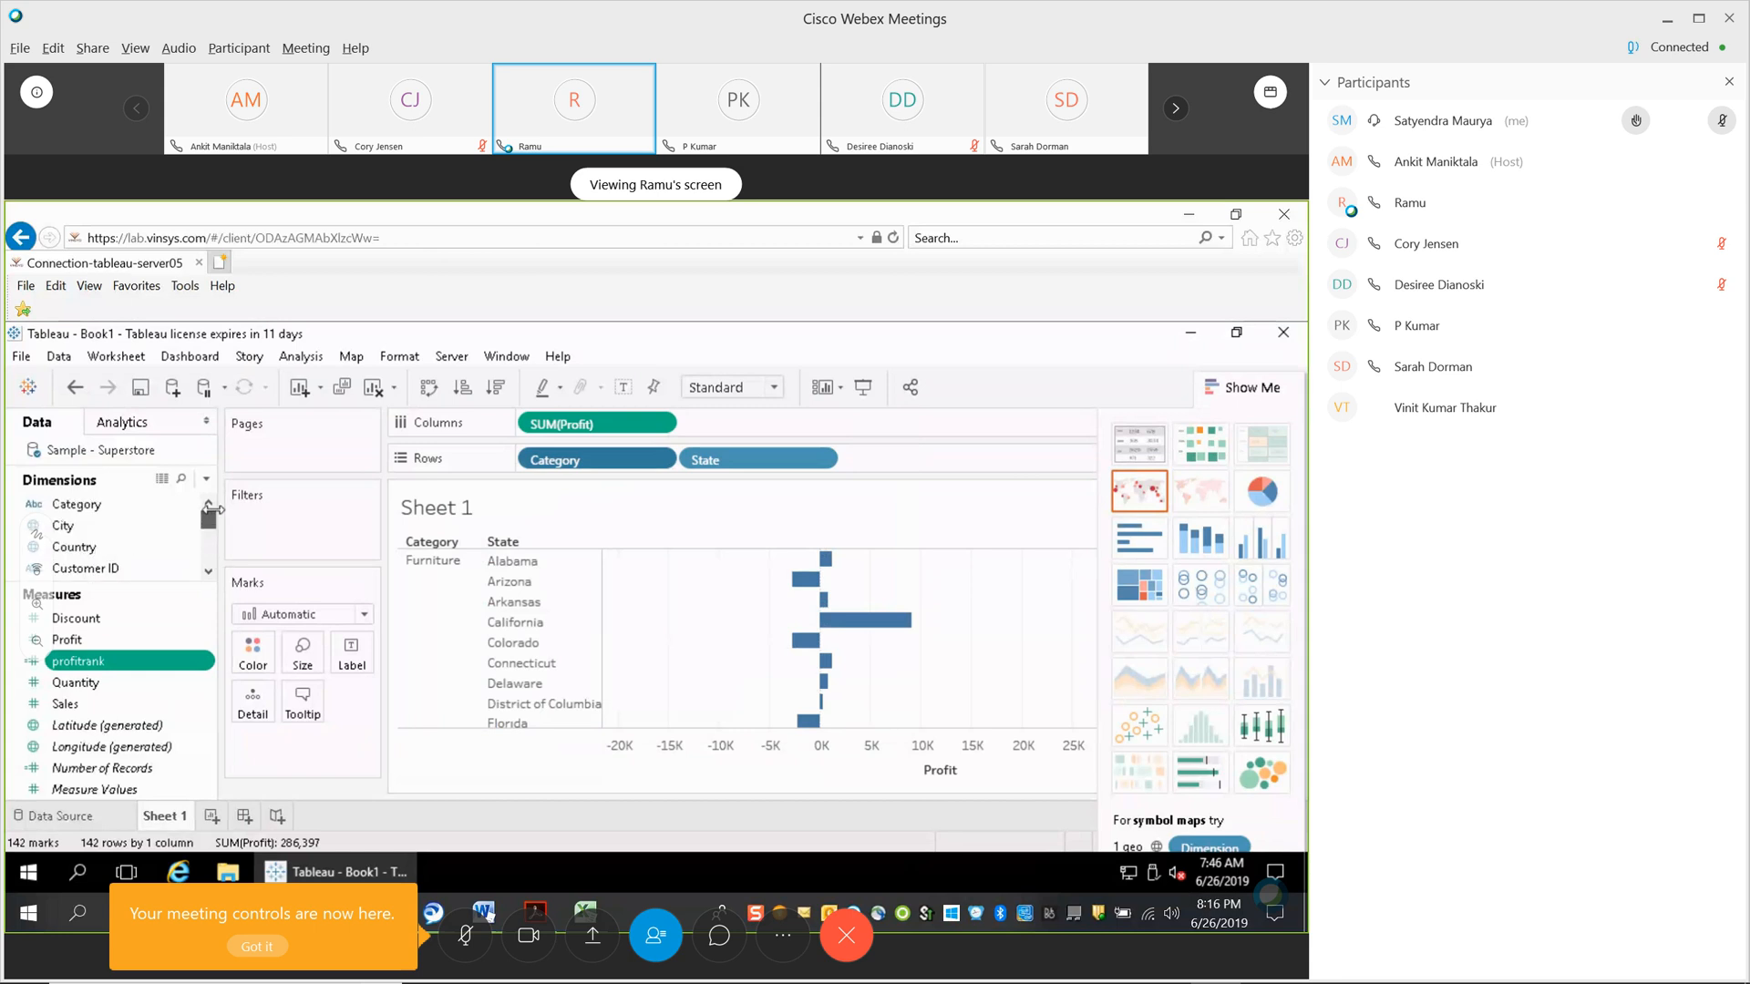
{"action": "scroll", "coordinate": [212, 527], "scroll_direction": "down", "scroll_amount": 5}
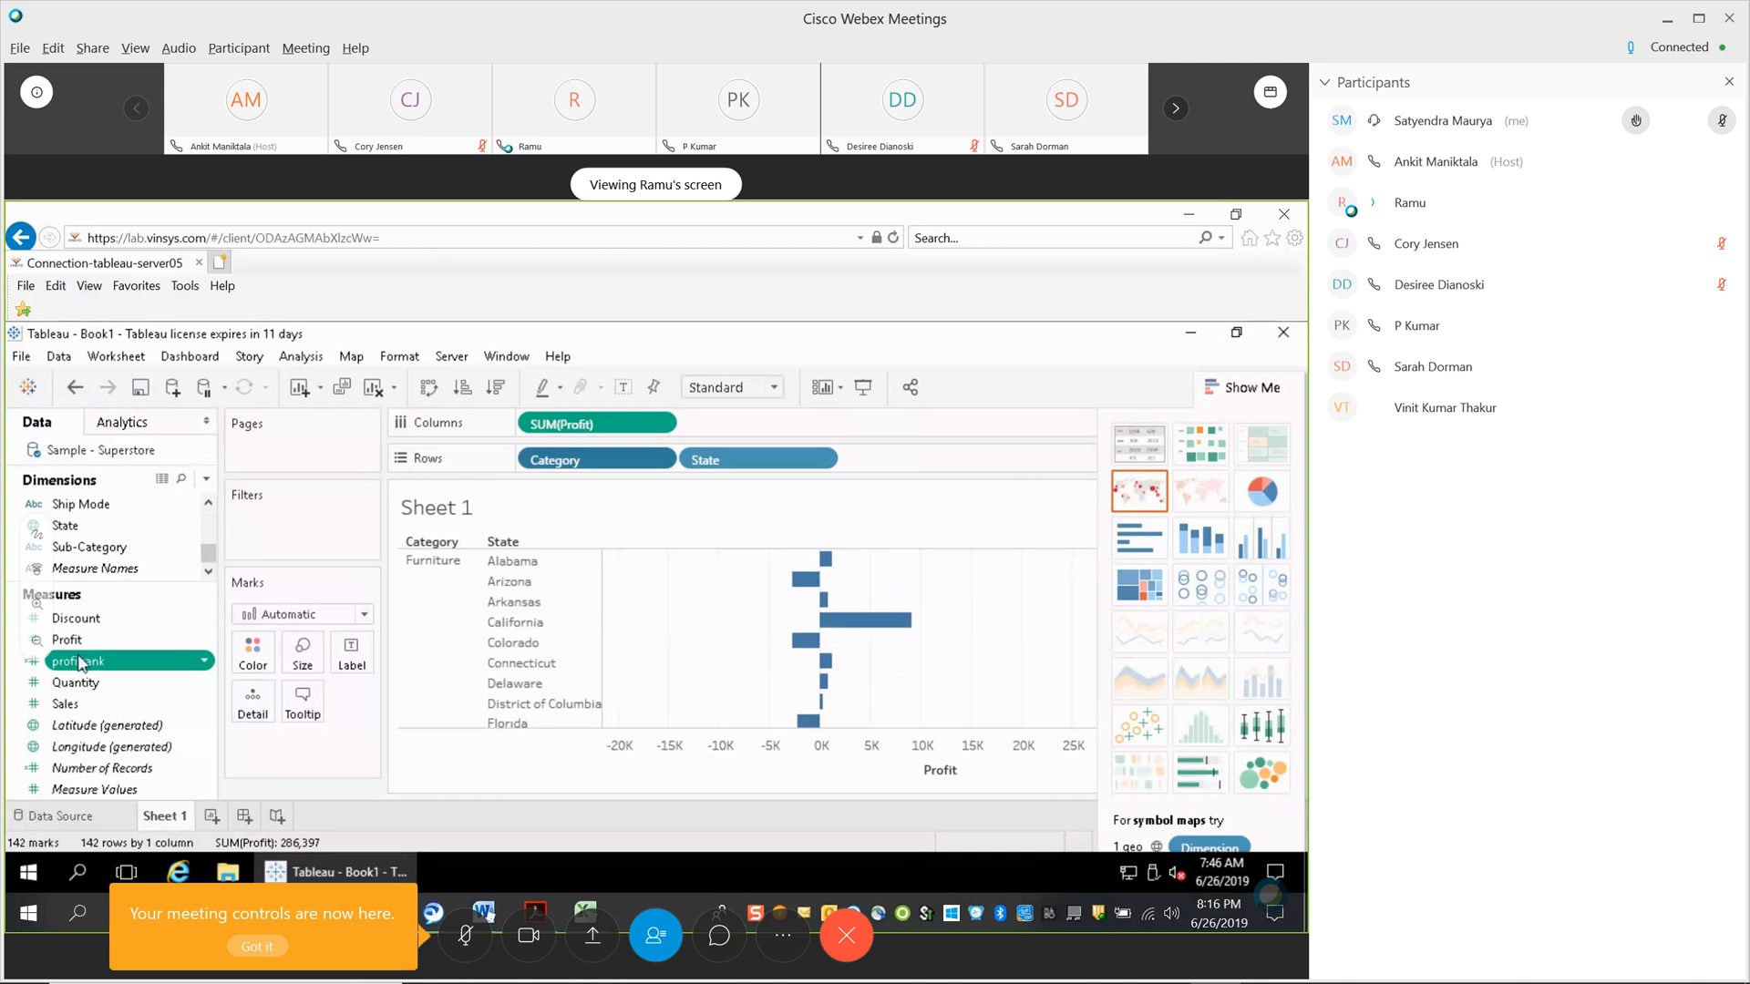
{"action": "left_click_drag", "start_coordinate": [173, 660], "coordinate": [784, 465]}
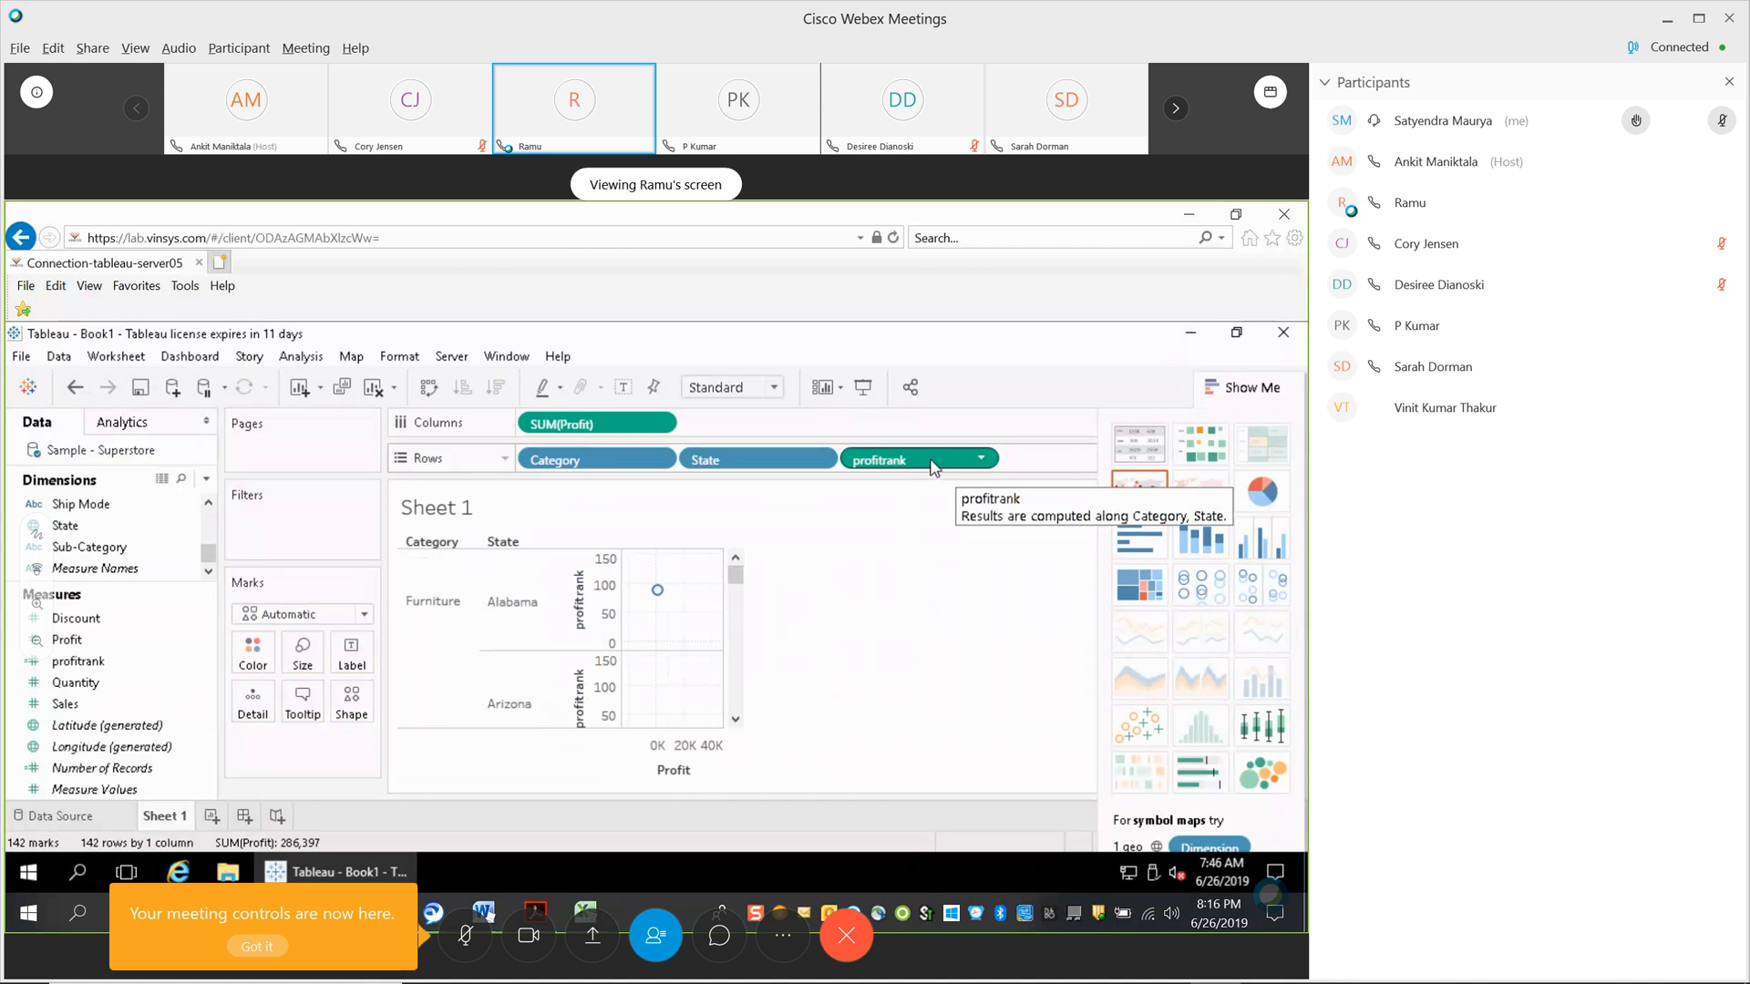
{"action": "left_click_drag", "start_coordinate": [934, 467], "coordinate": [160, 669]}
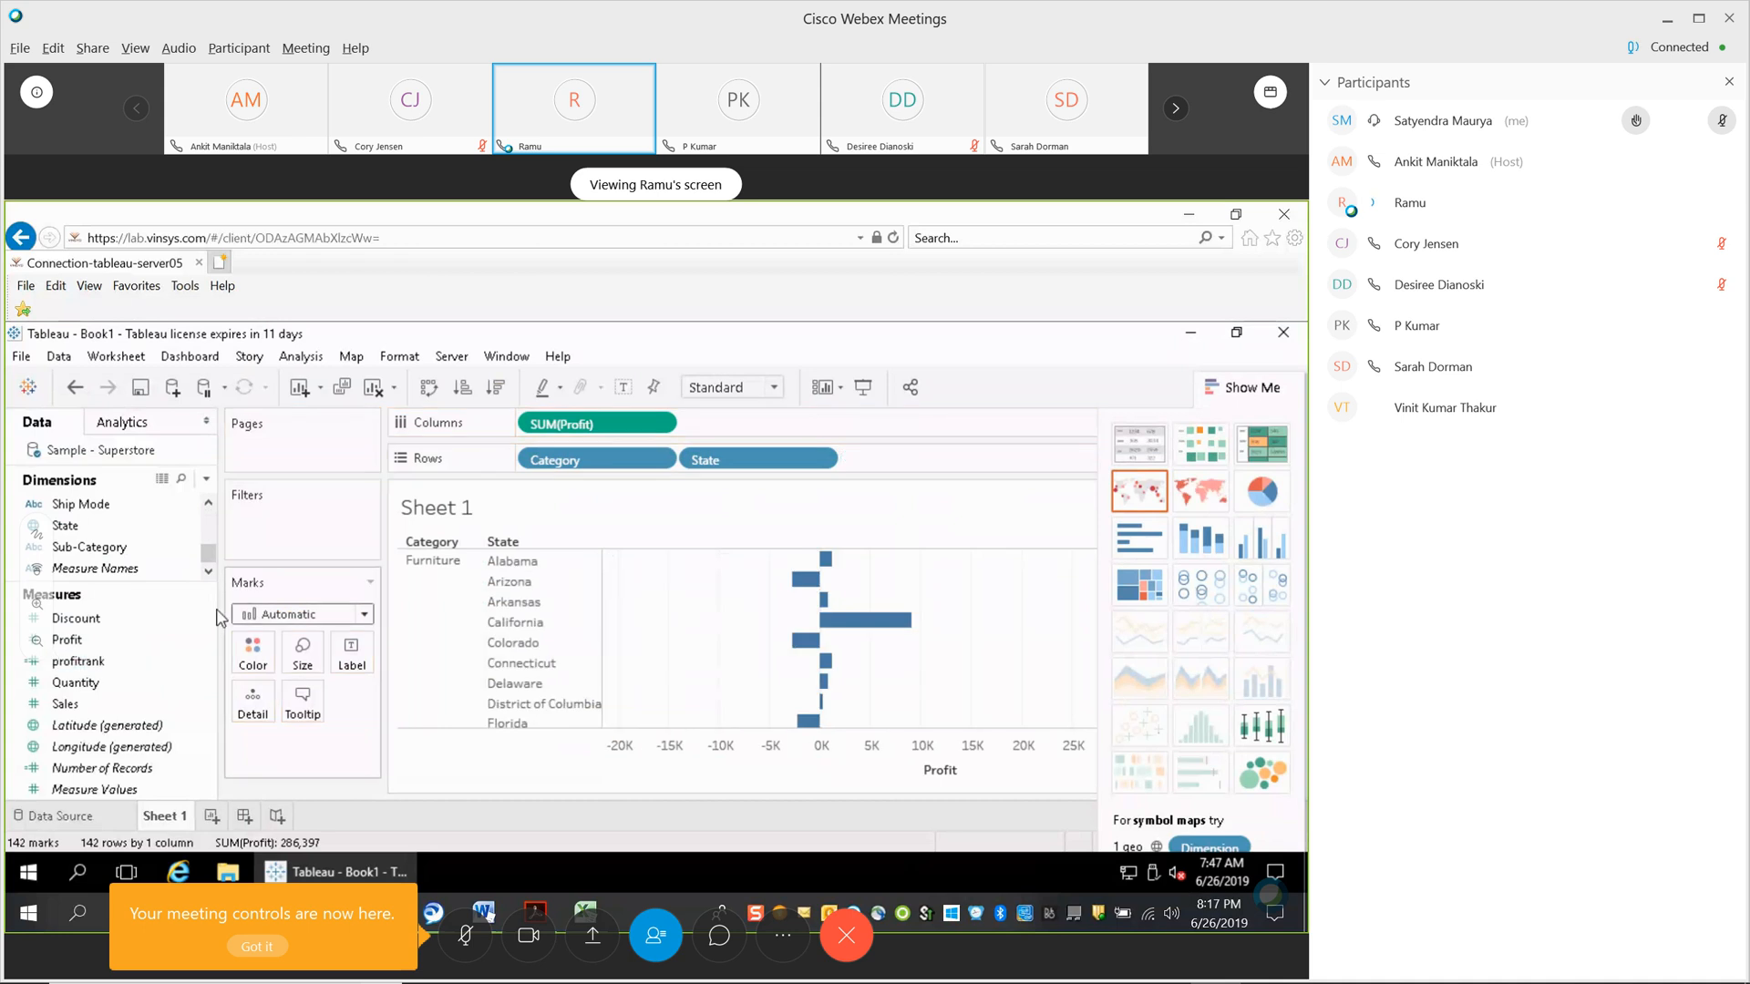
Convert the profitrank measure to discrete and add it to Rows after State.
{"action": "left_click", "coordinate": [208, 662]}
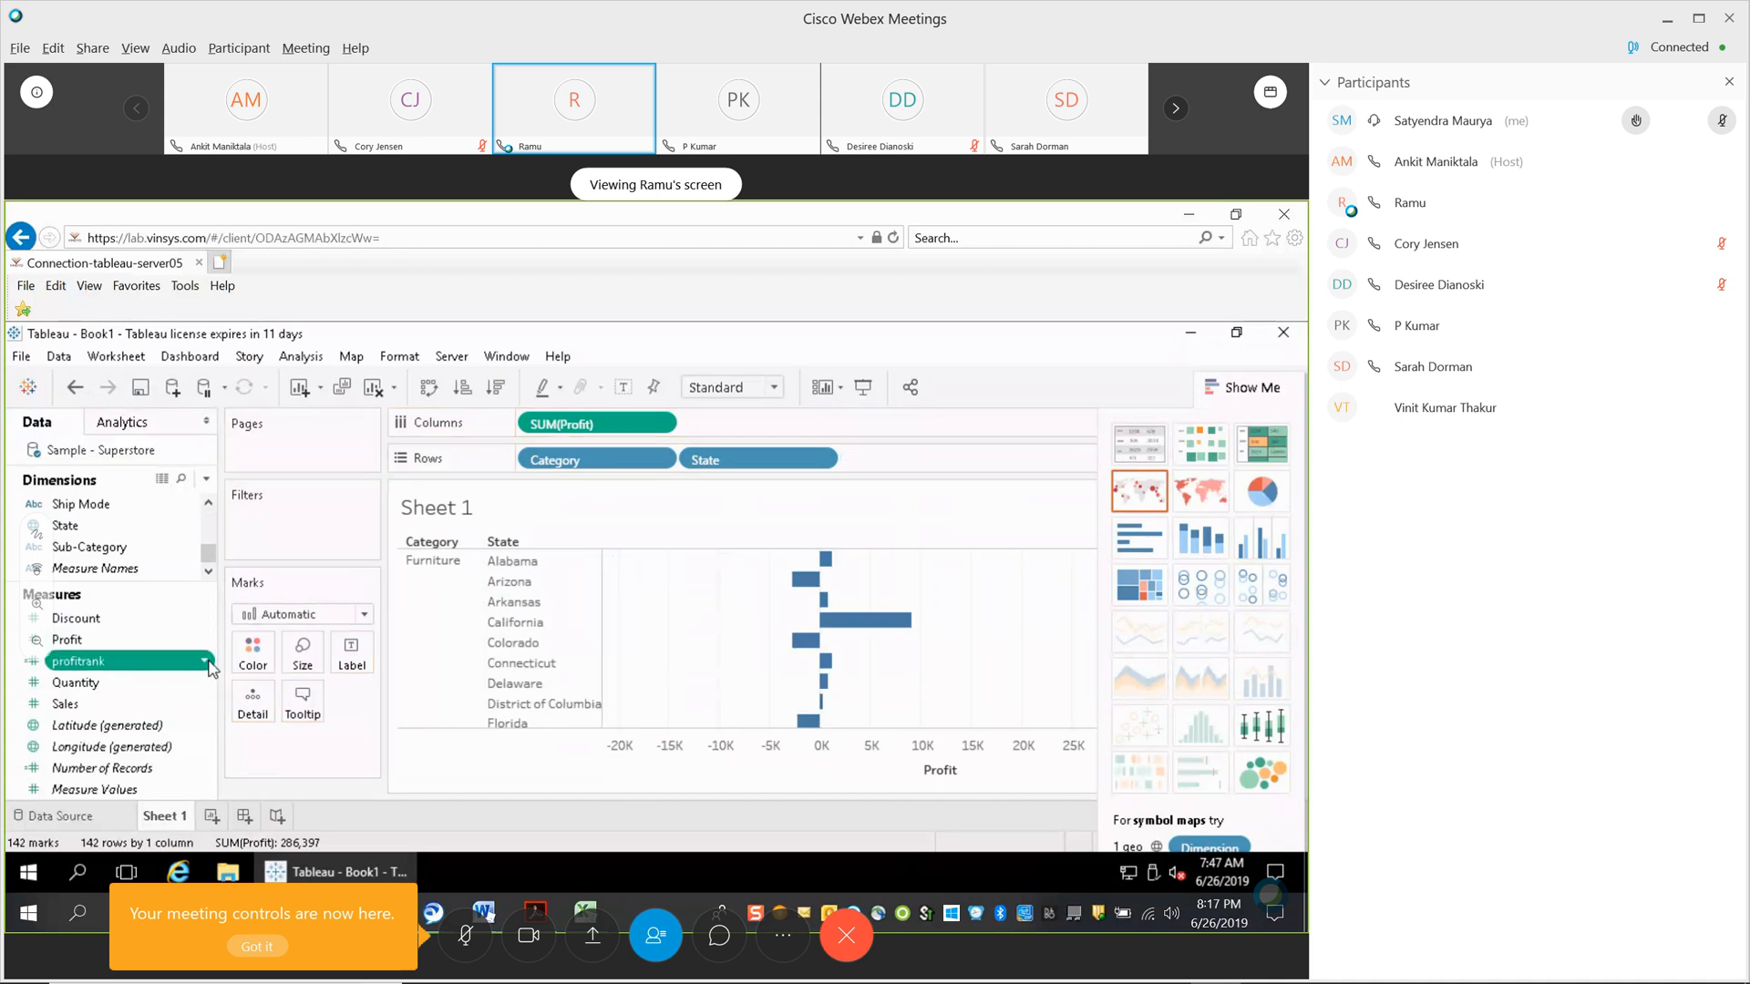
{"action": "left_click", "coordinate": [208, 663]}
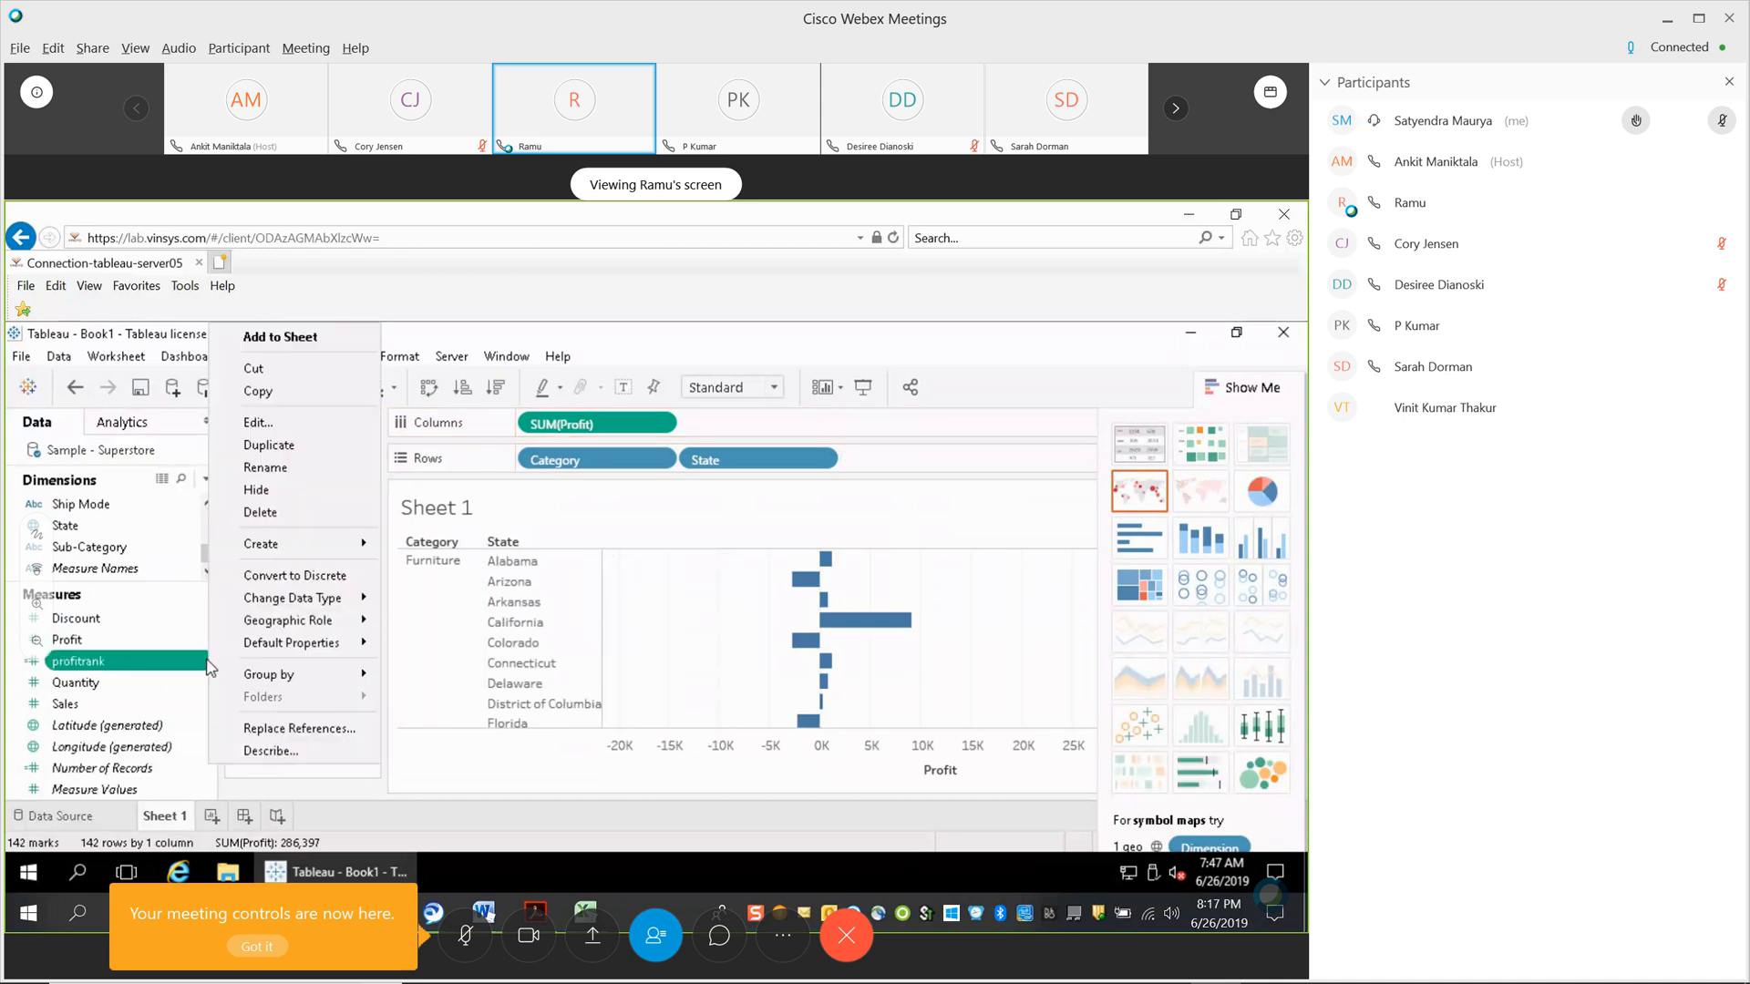
{"action": "left_click", "coordinate": [195, 669]}
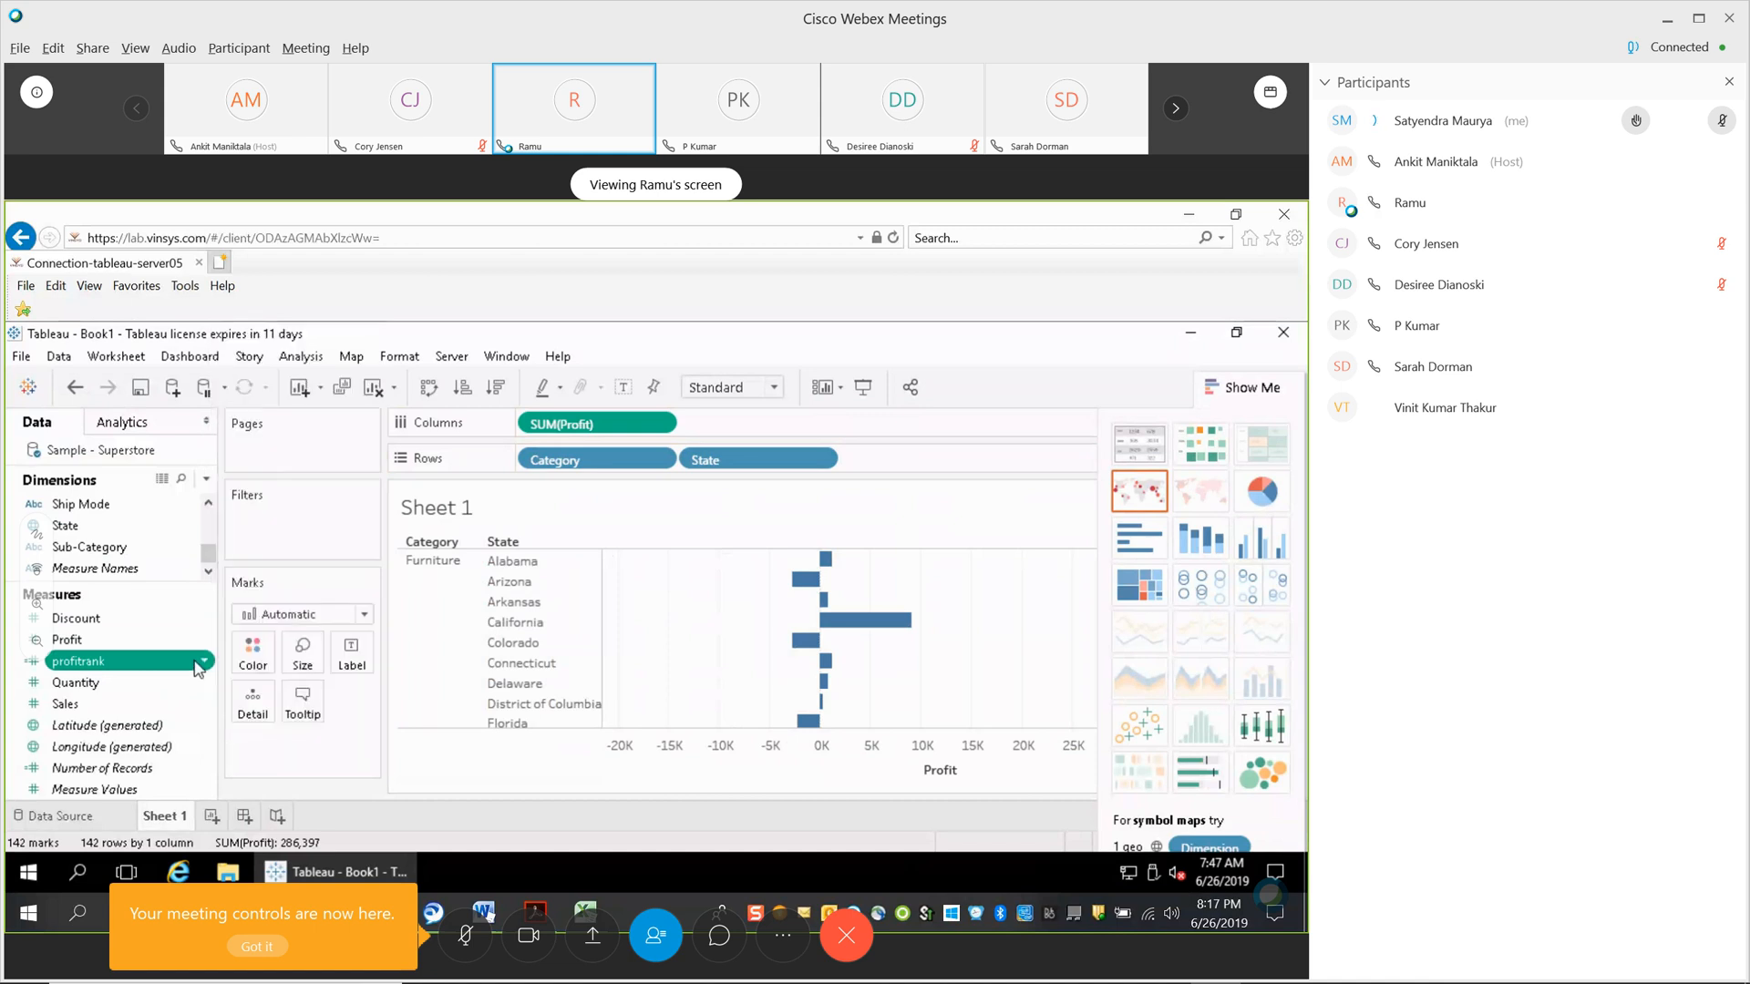
{"action": "left_click", "coordinate": [197, 668]}
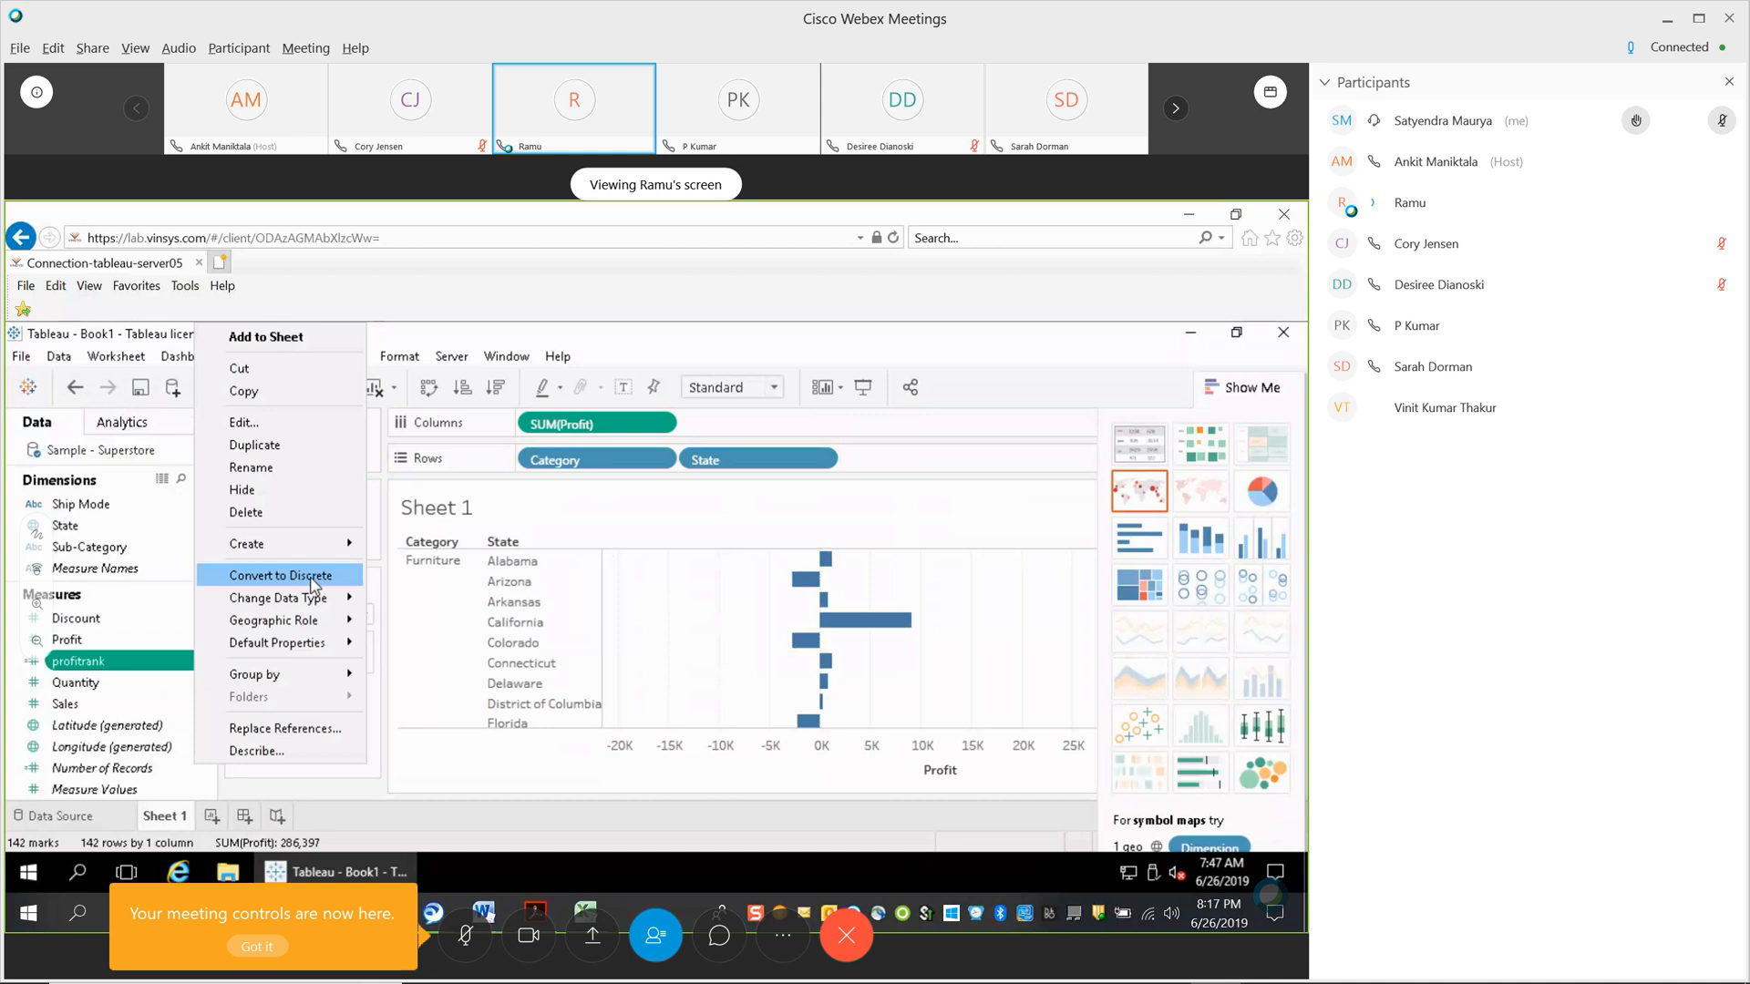
{"action": "left_click", "coordinate": [310, 584]}
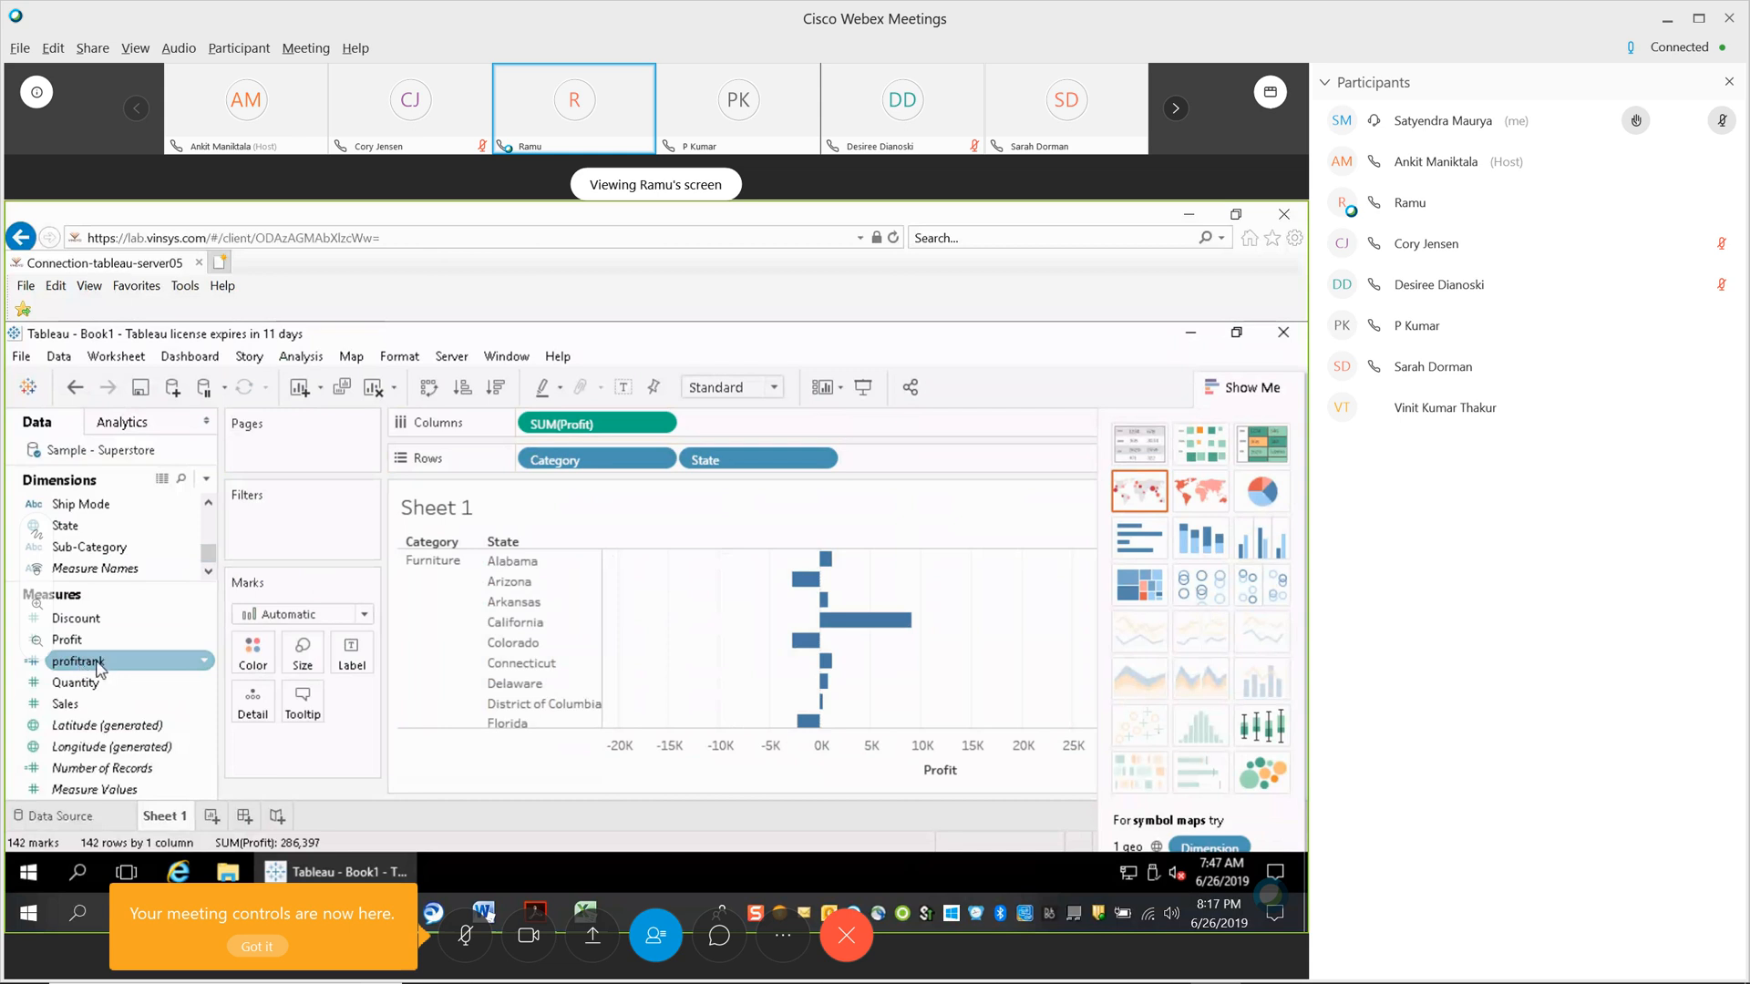
{"action": "left_click_drag", "start_coordinate": [100, 670], "coordinate": [902, 467]}
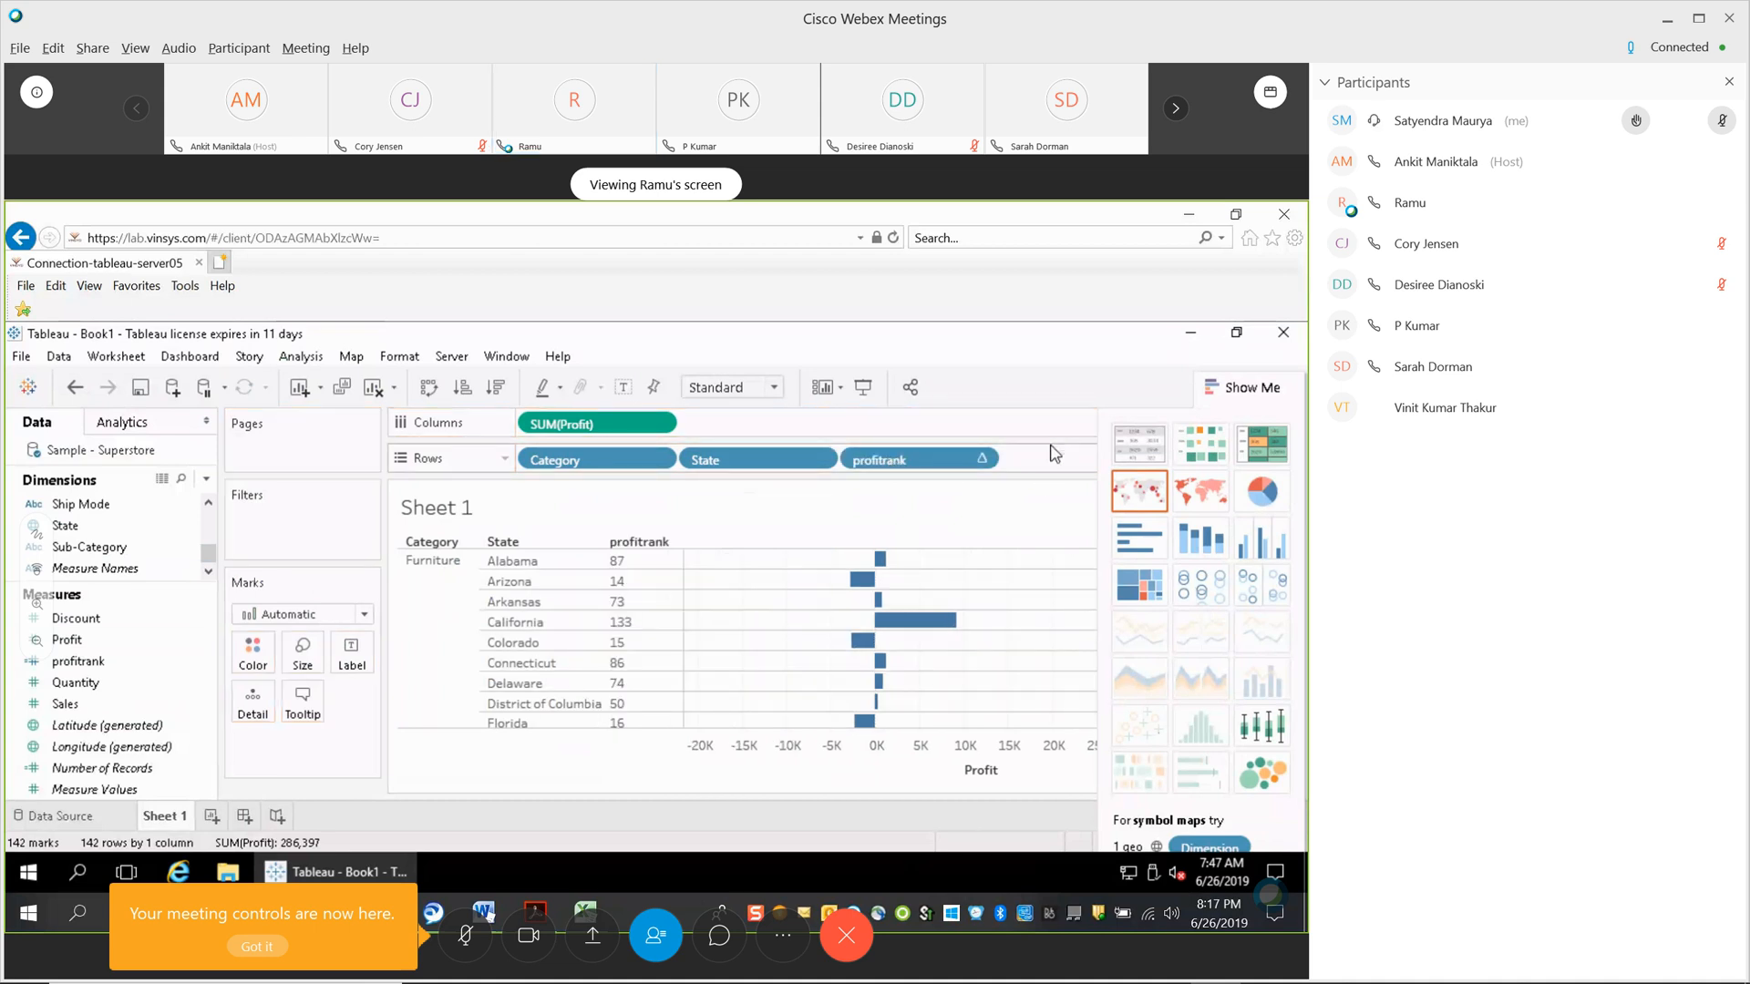
Examine the Sort By options for profitrank on Rows, keeping Data source order.
{"action": "left_click", "coordinate": [982, 462]}
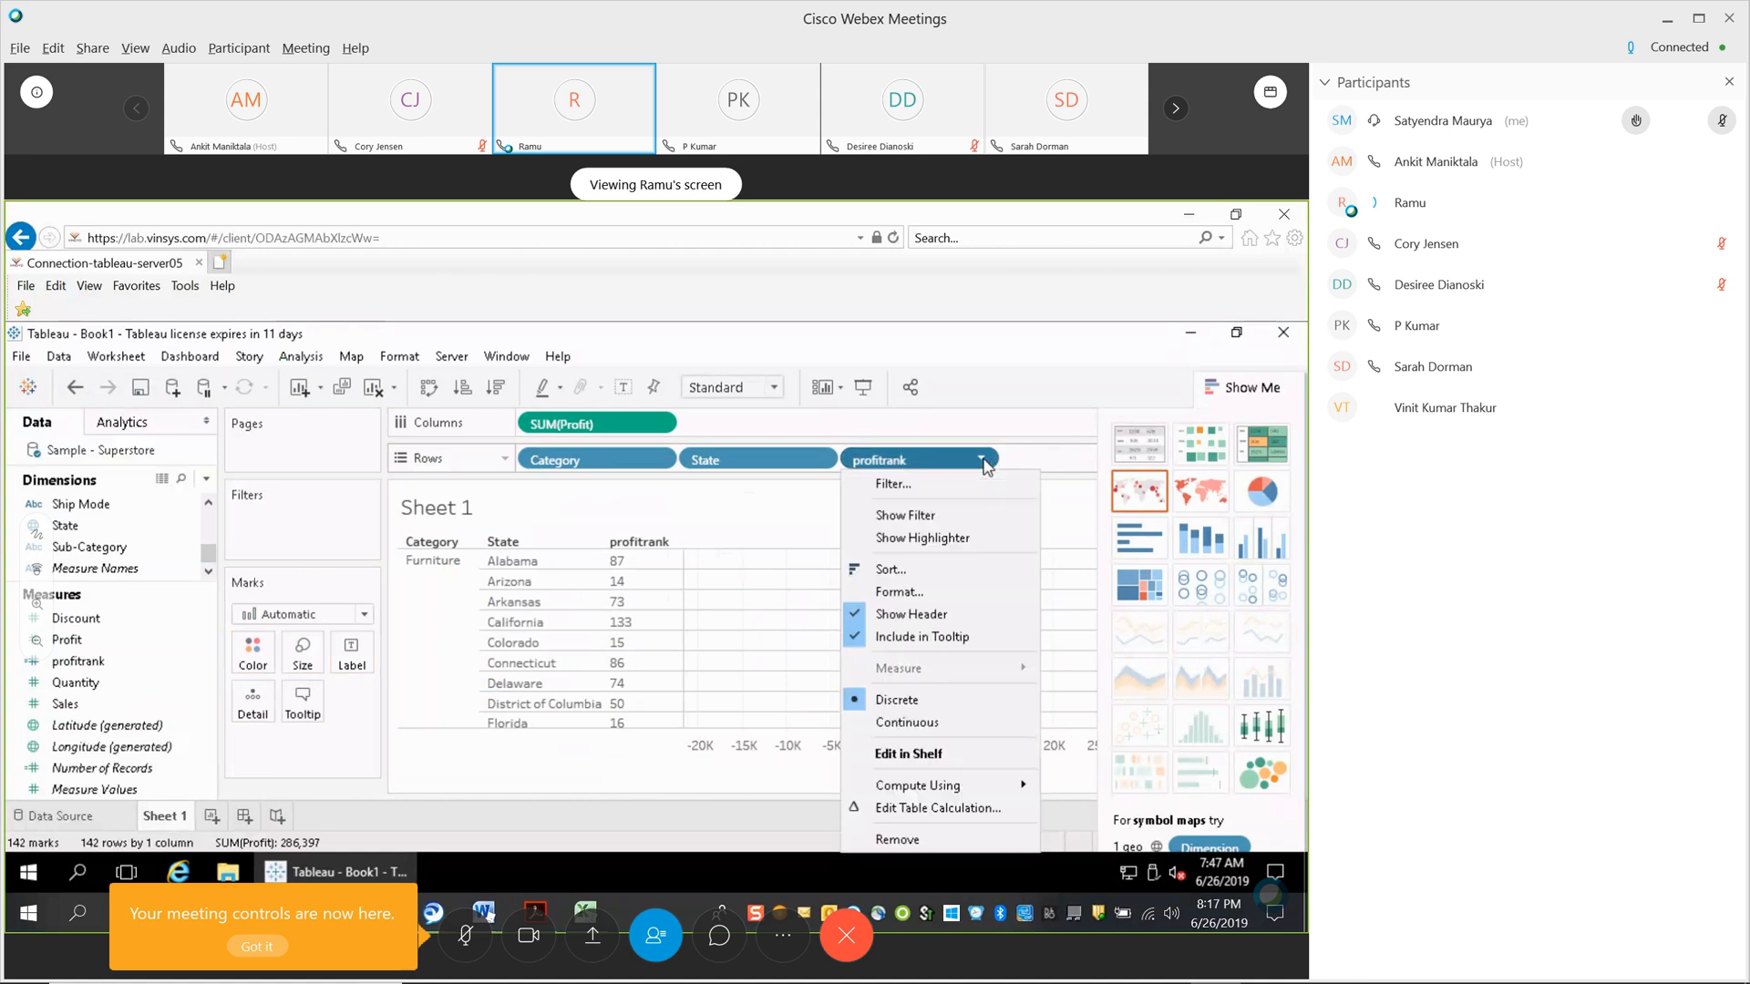
{"action": "left_click", "coordinate": [977, 568]}
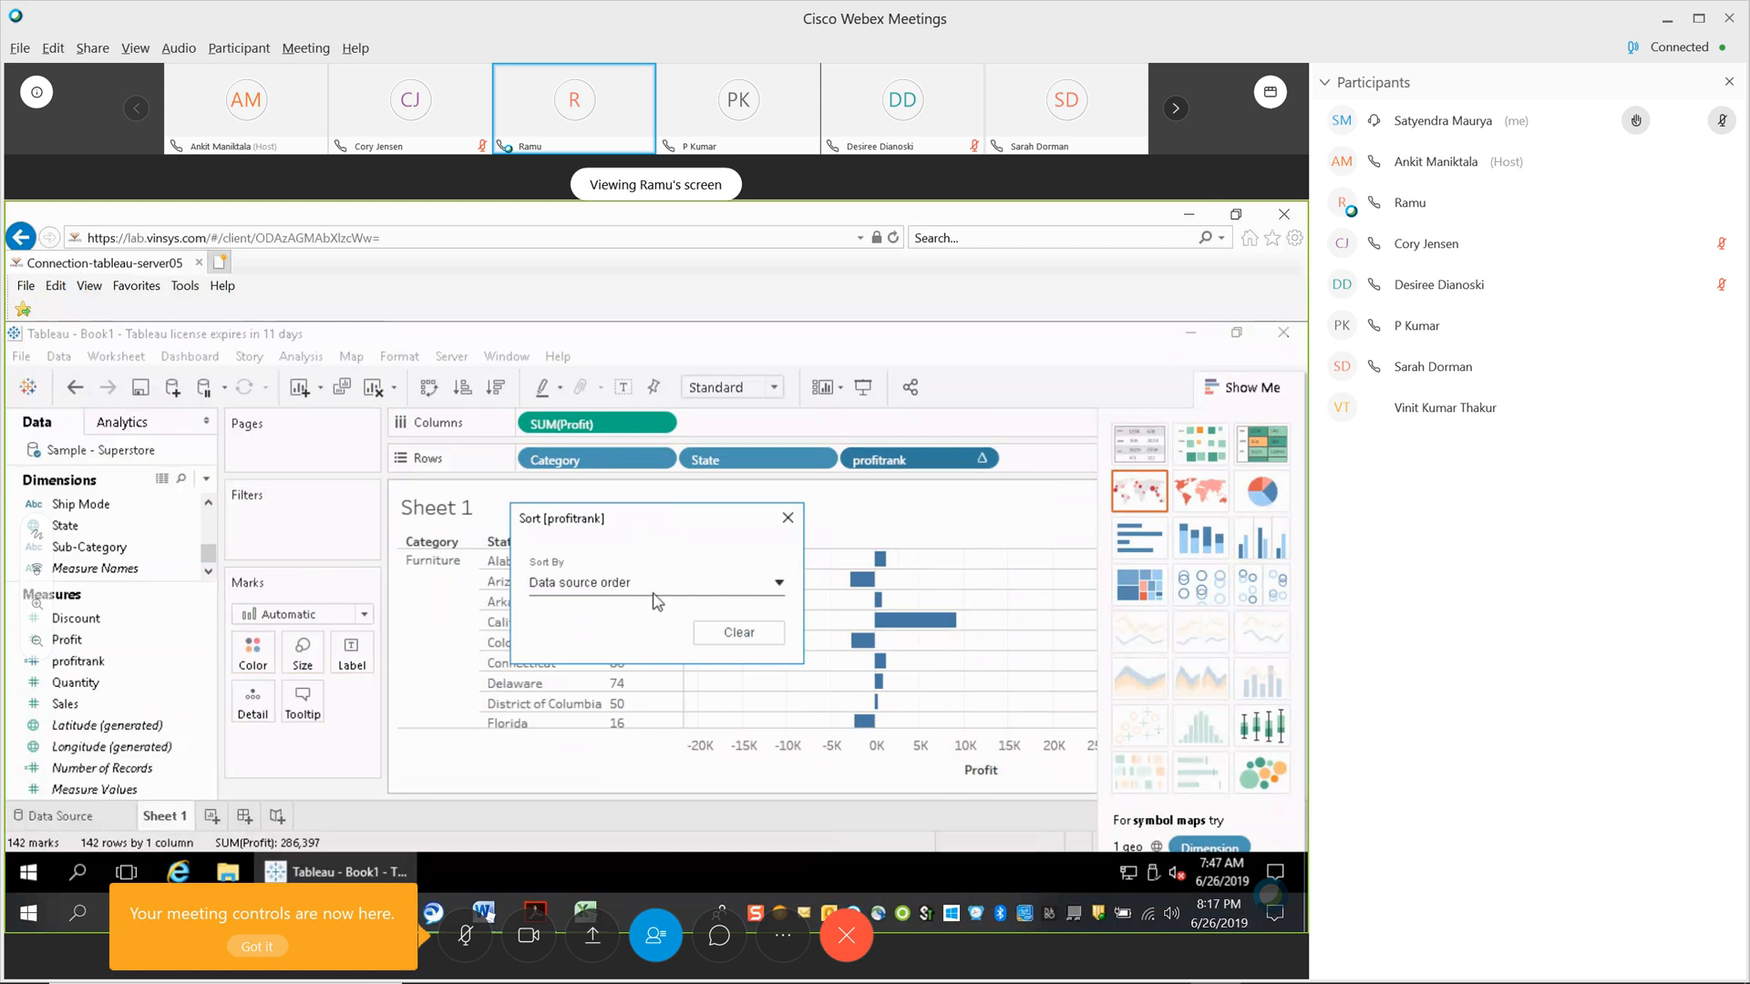
{"action": "left_click", "coordinate": [780, 584]}
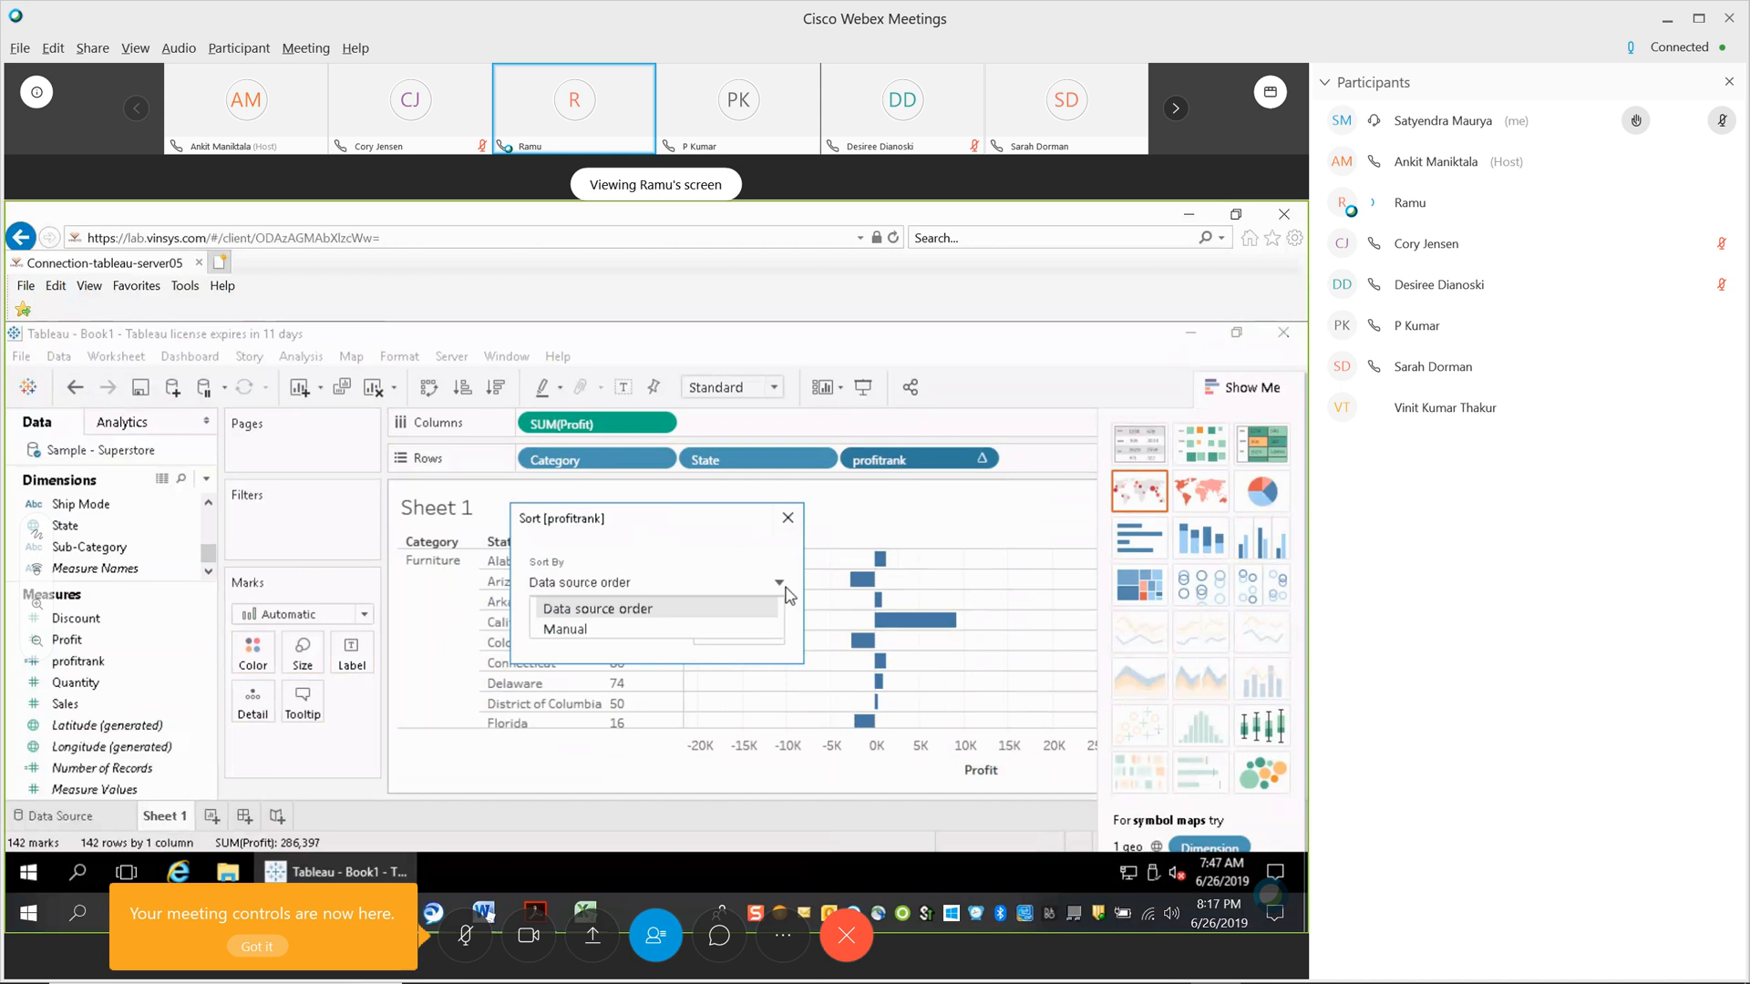
{"action": "left_click", "coordinate": [690, 609]}
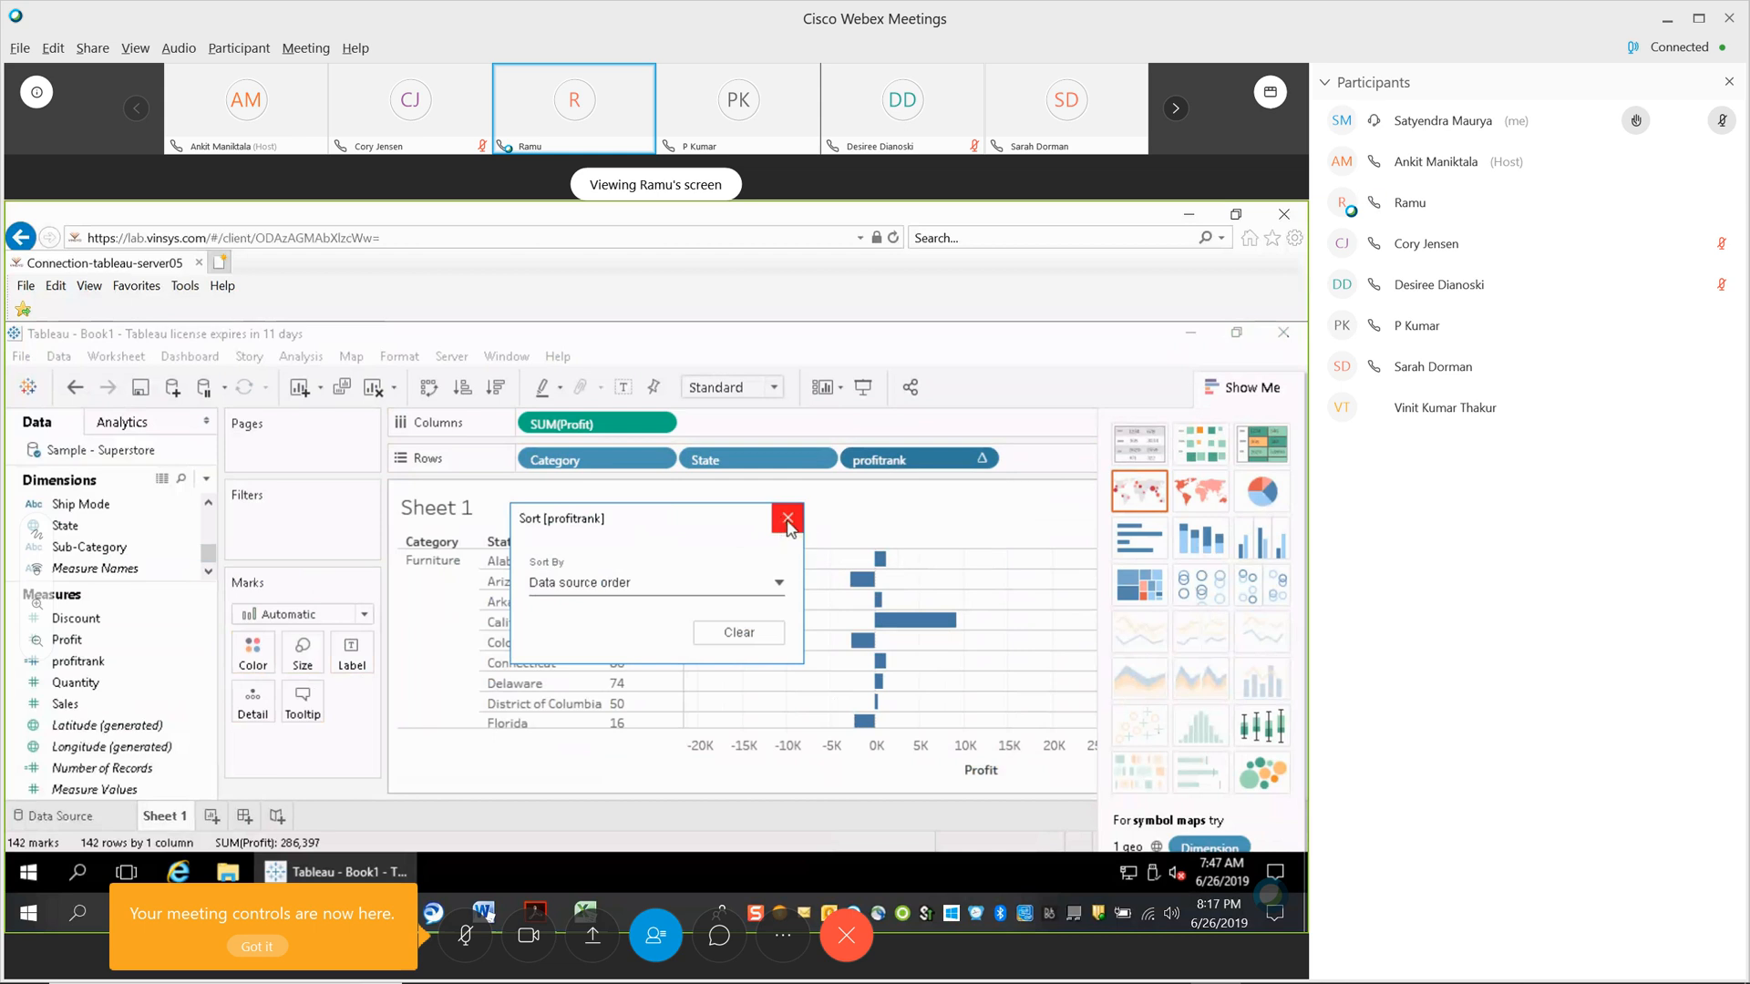
{"action": "left_click", "coordinate": [786, 521]}
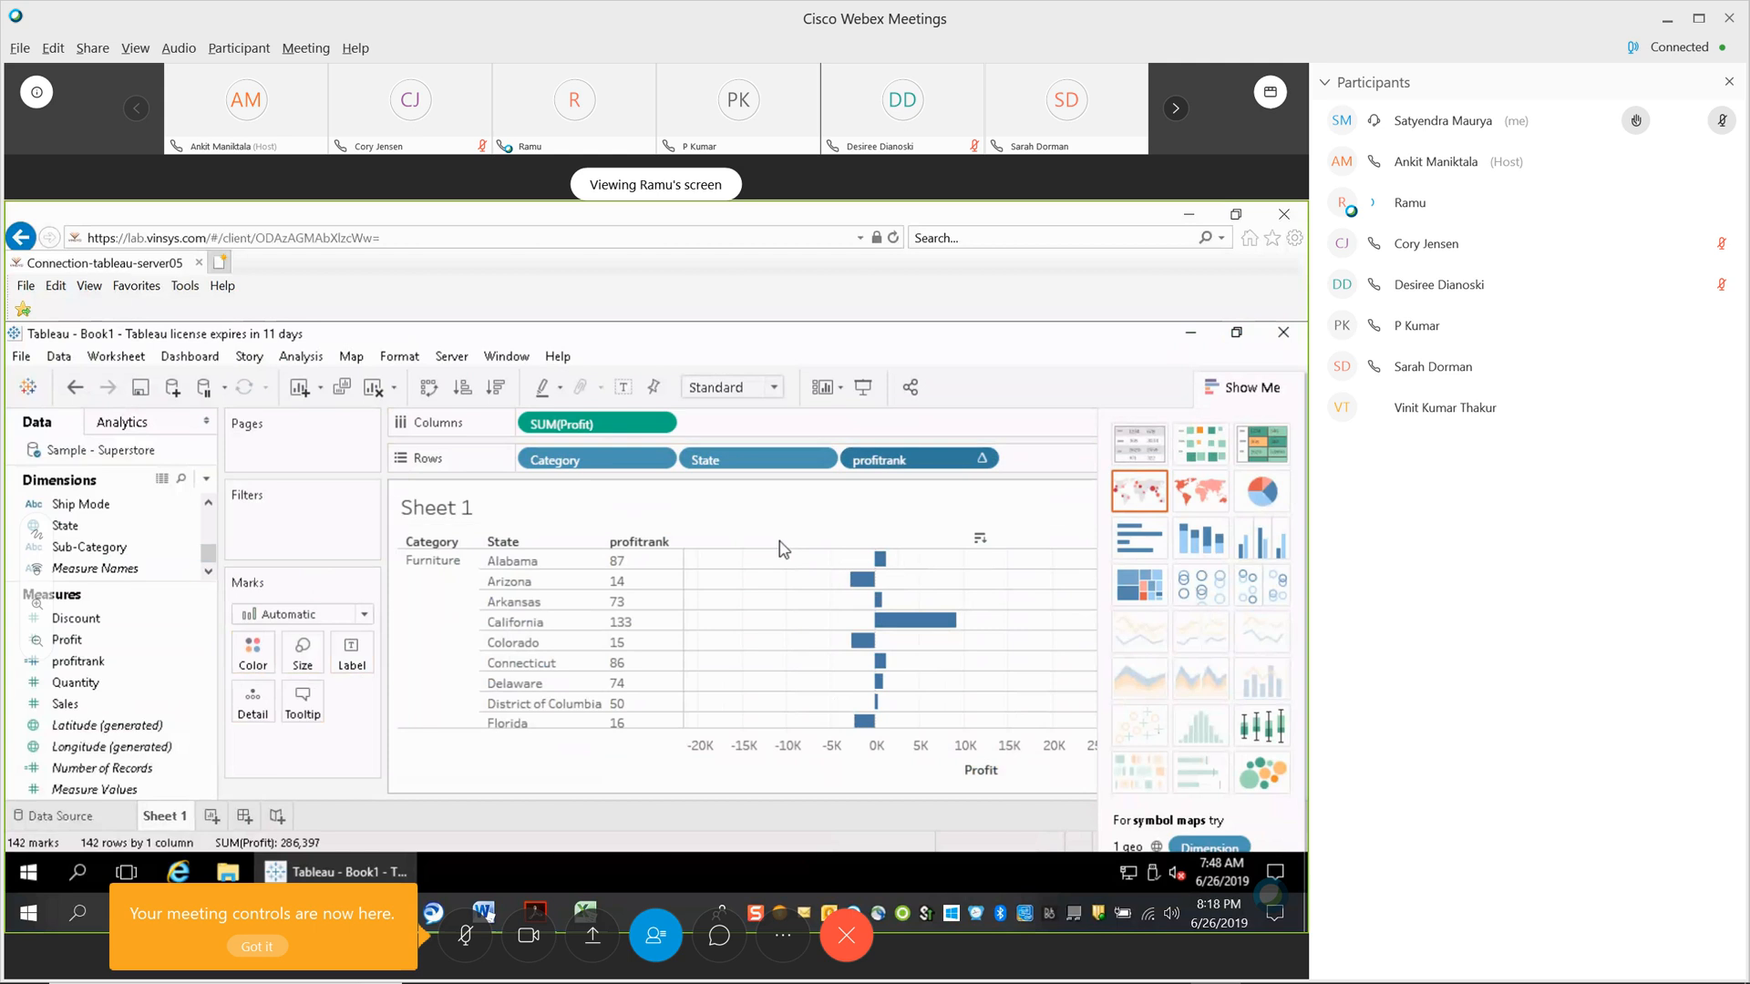
{"action": "left_click", "coordinate": [981, 460]}
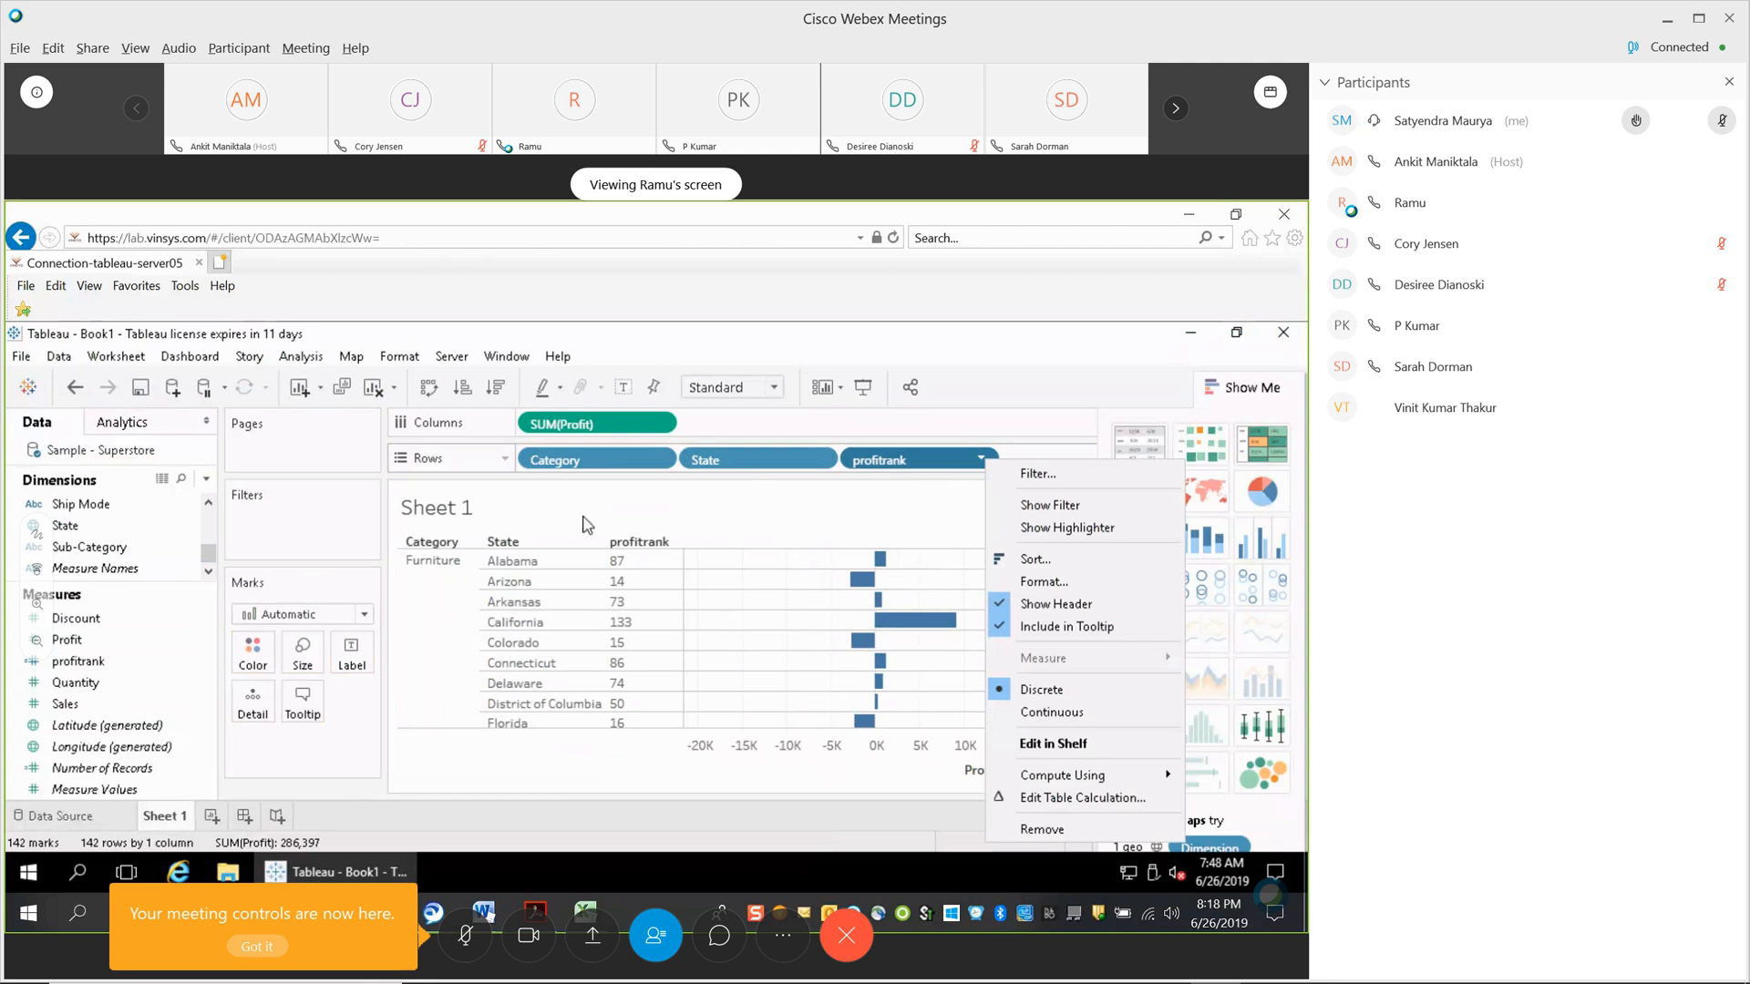
{"action": "left_click", "coordinate": [586, 525]}
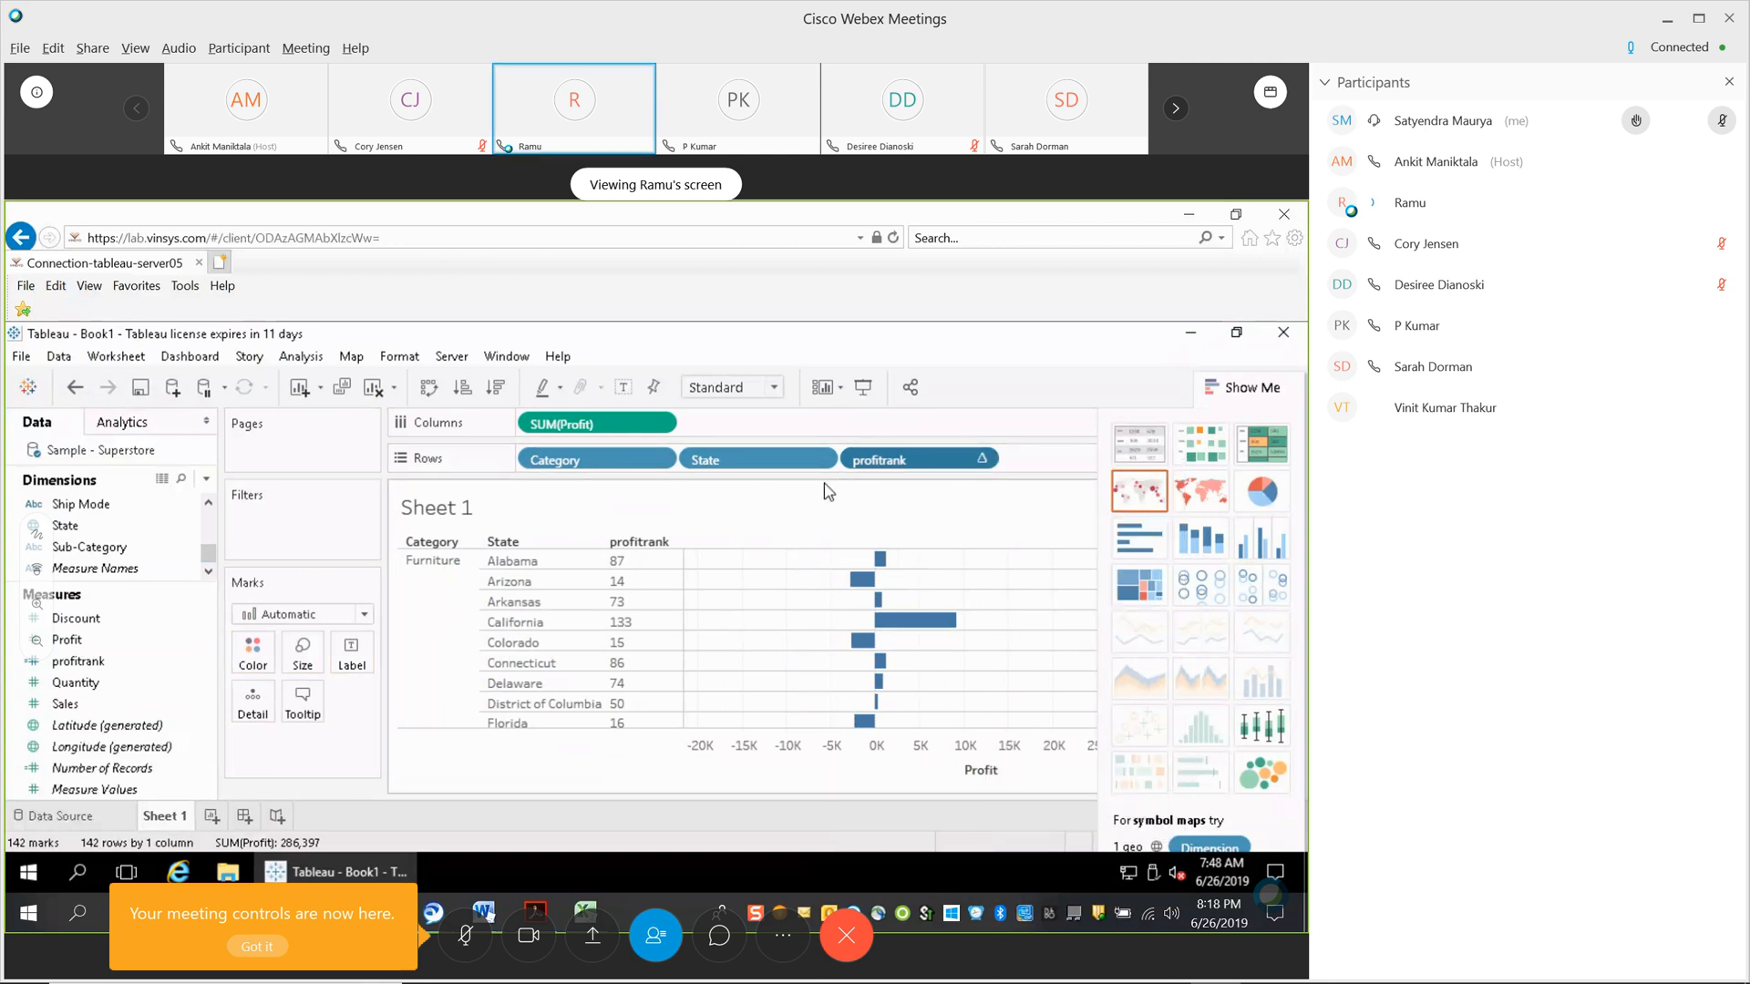
{"action": "right_click", "coordinate": [779, 543]}
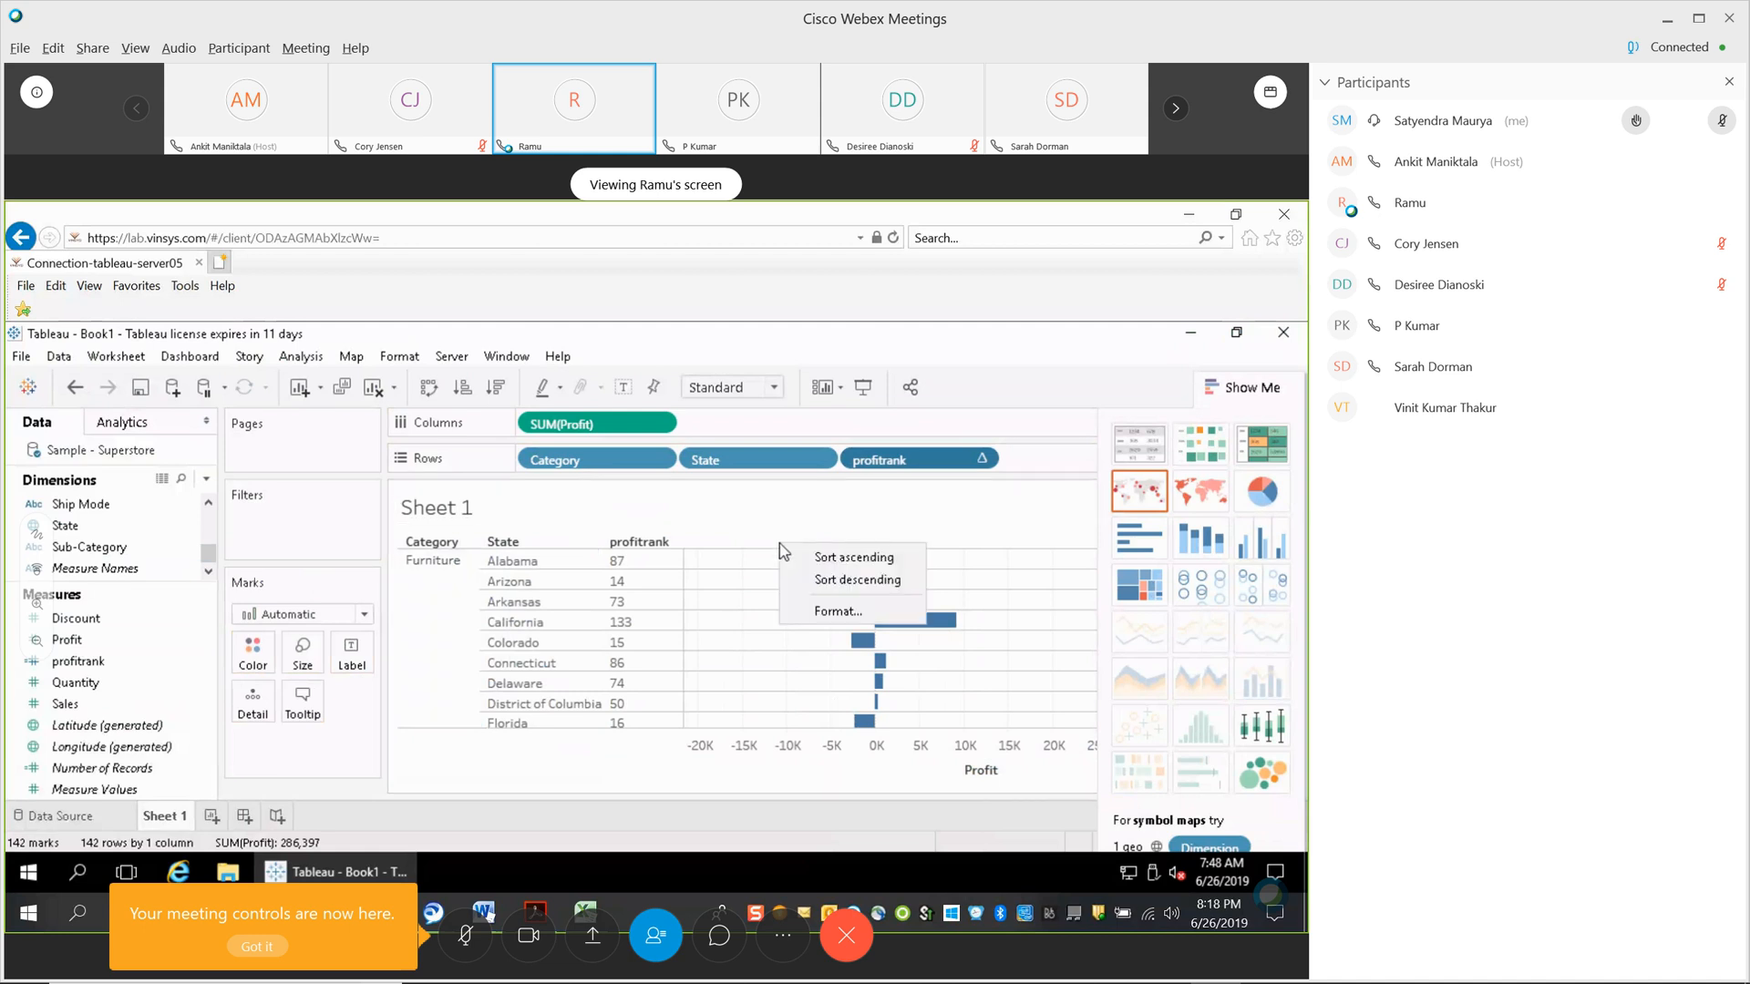
{"action": "right_click", "coordinate": [758, 533]}
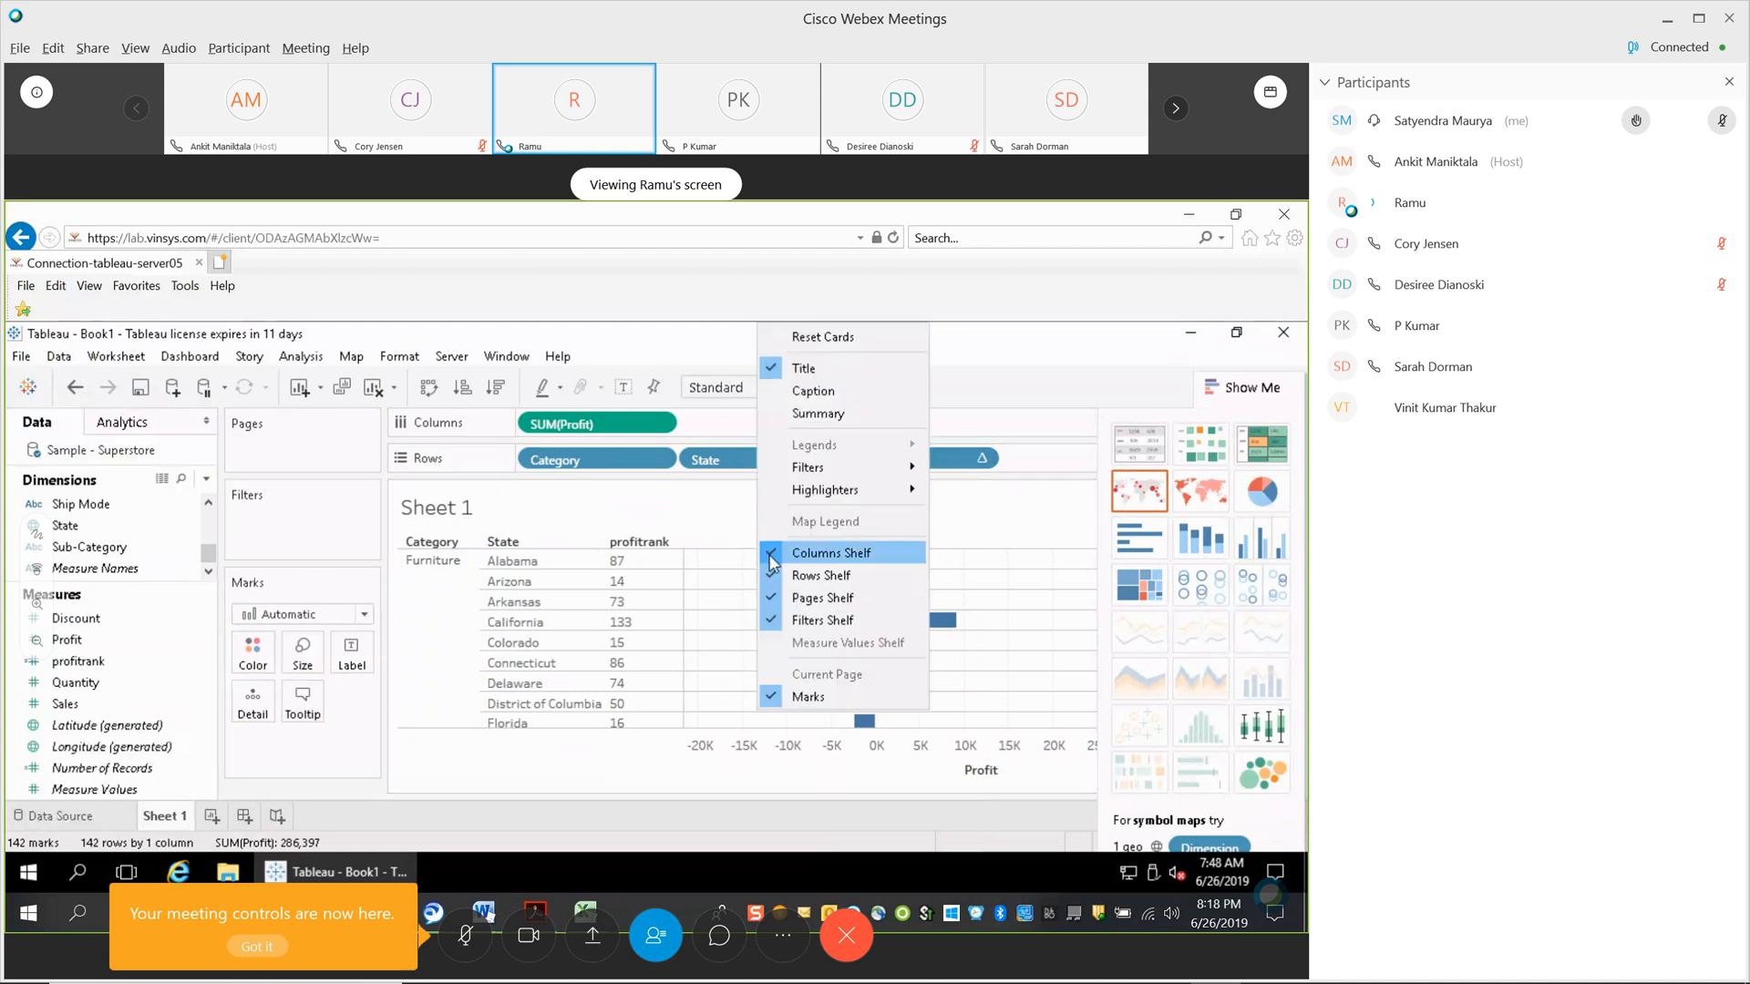
{"action": "left_click", "coordinate": [724, 503]}
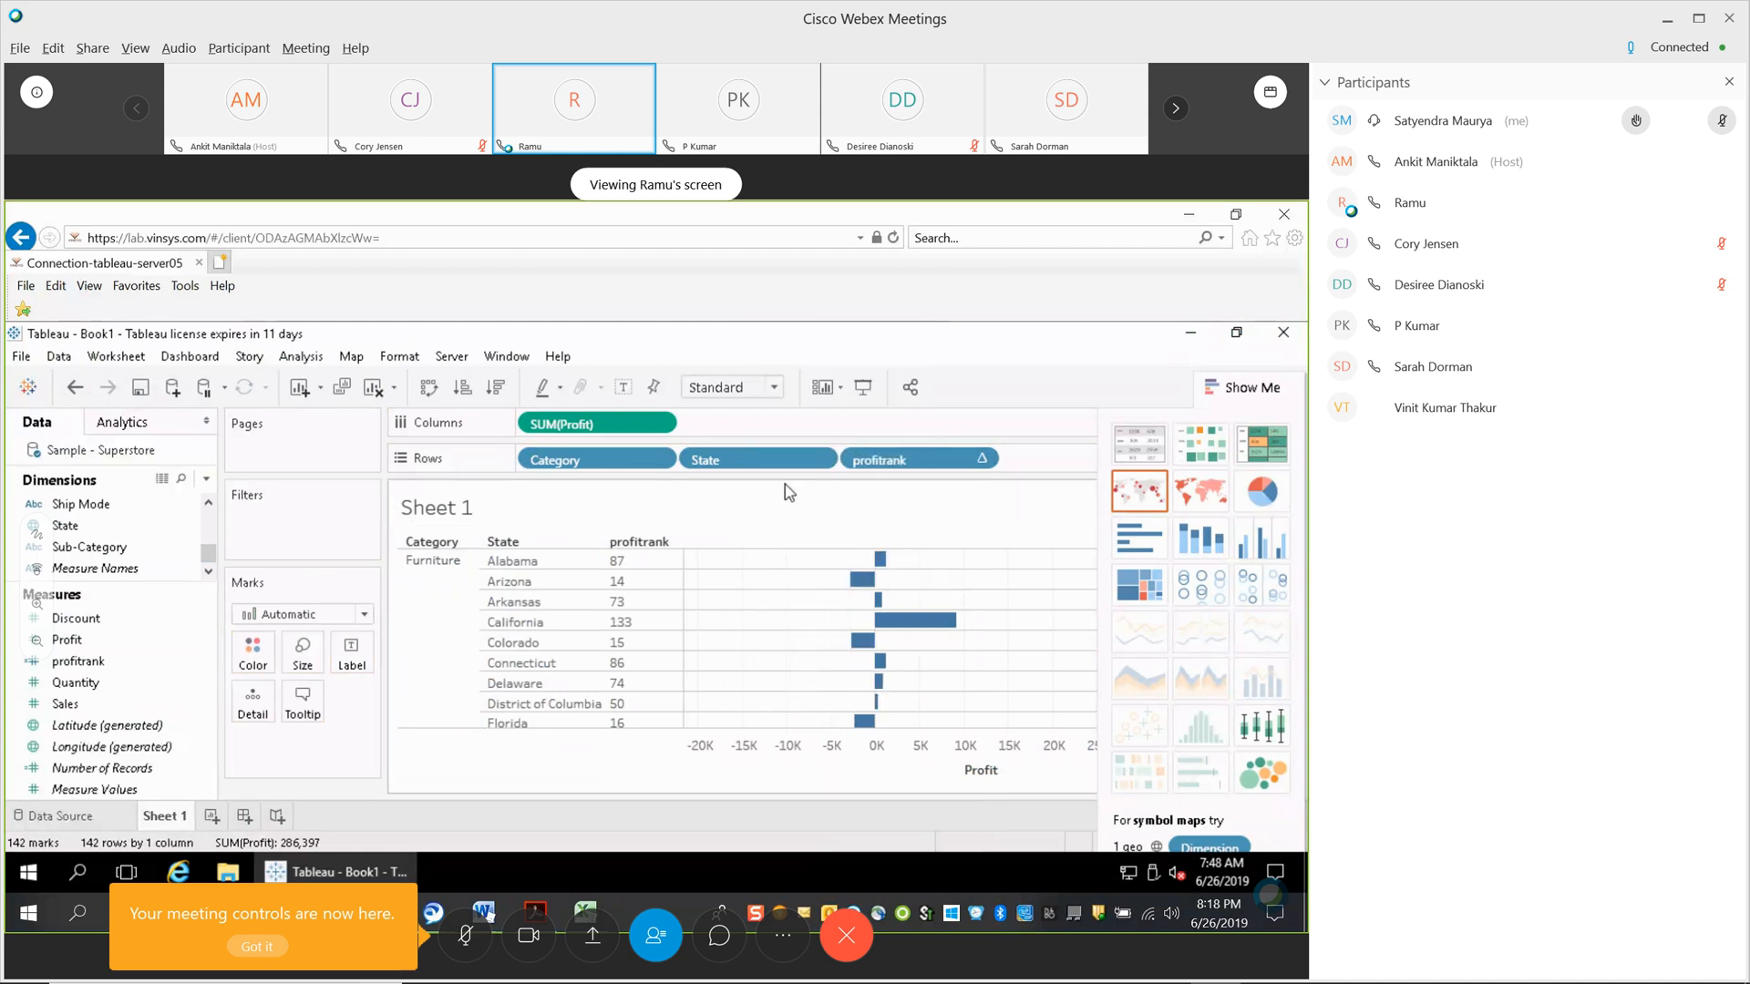
Set profitrank's table calculation to Specific Dimensions Category and State, at the level State and restarting every Category.
{"action": "left_click", "coordinate": [981, 463]}
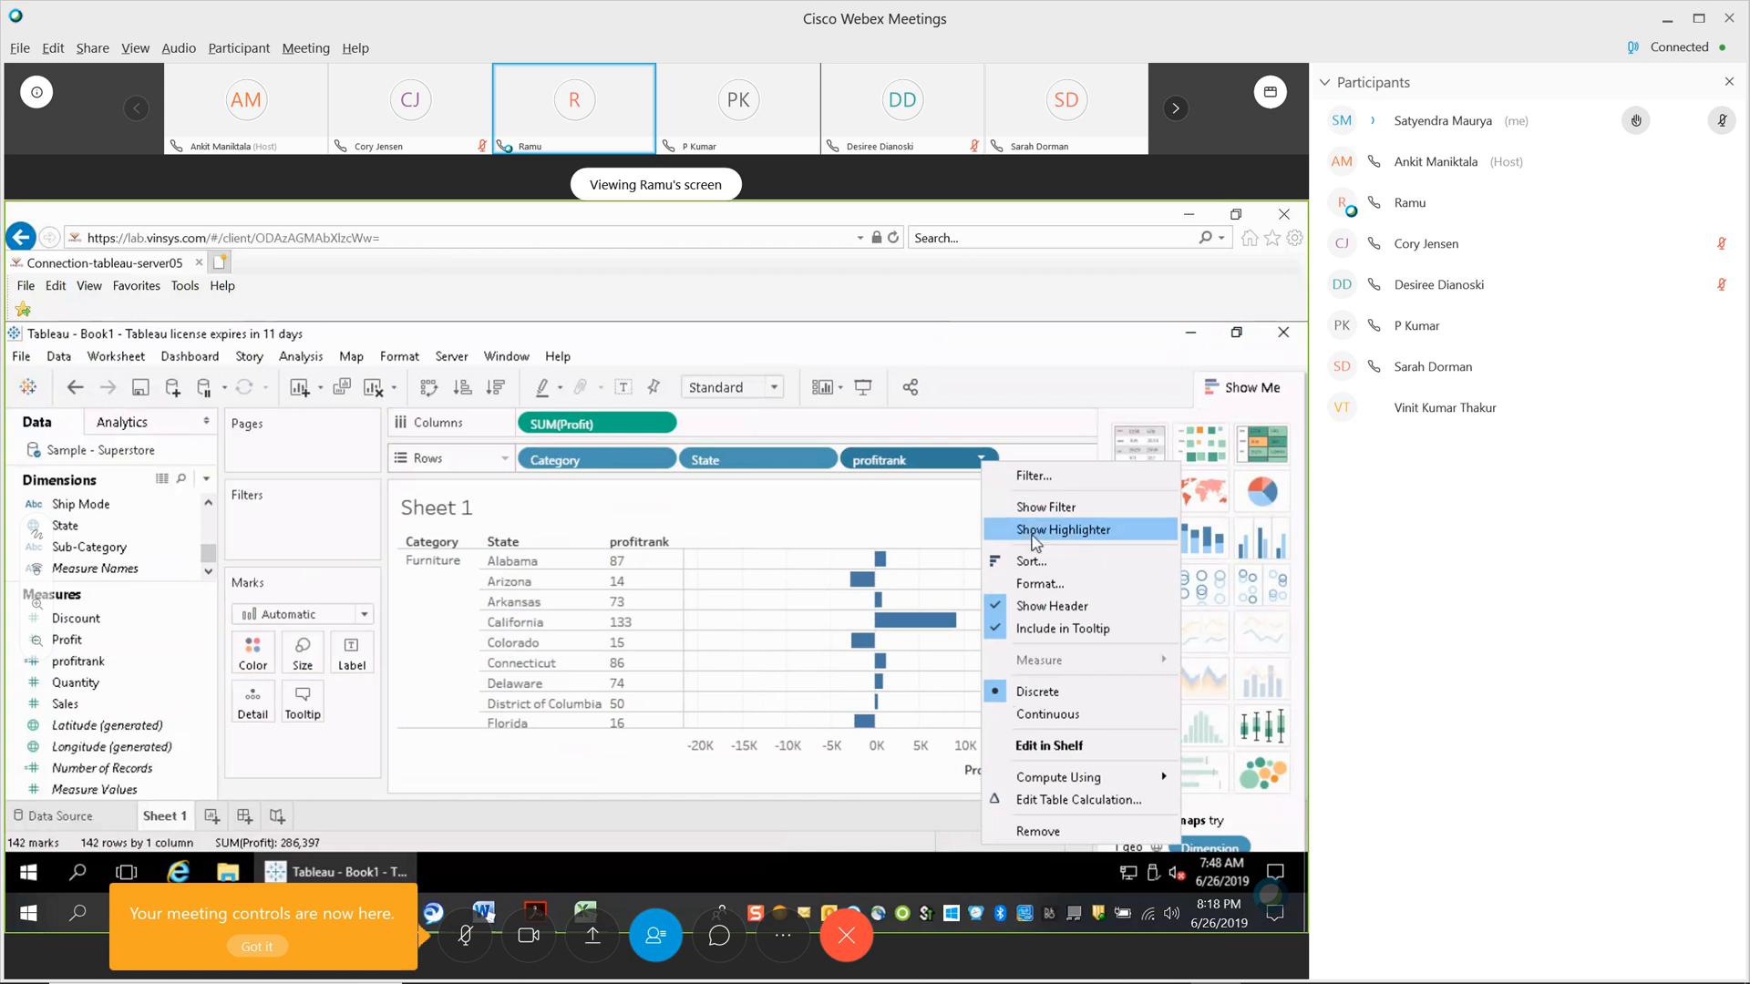
{"action": "left_click", "coordinate": [1069, 806]}
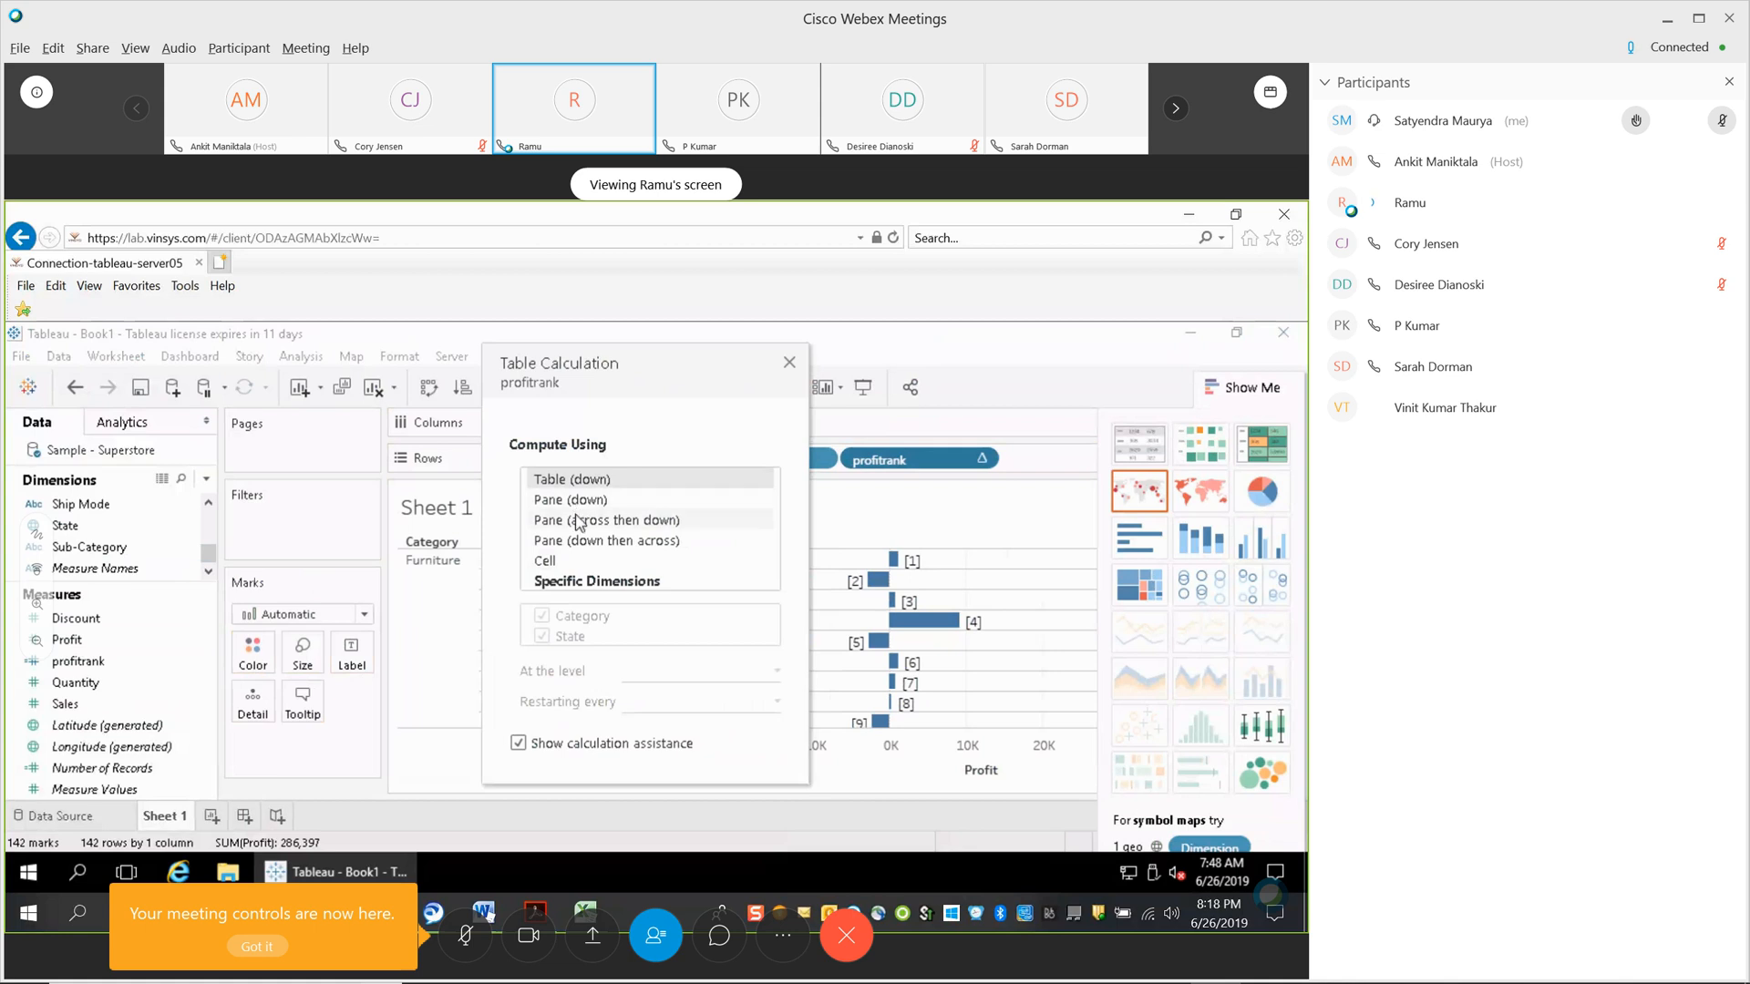
{"action": "left_click", "coordinate": [597, 581]}
{"action": "left_click", "coordinate": [542, 636]}
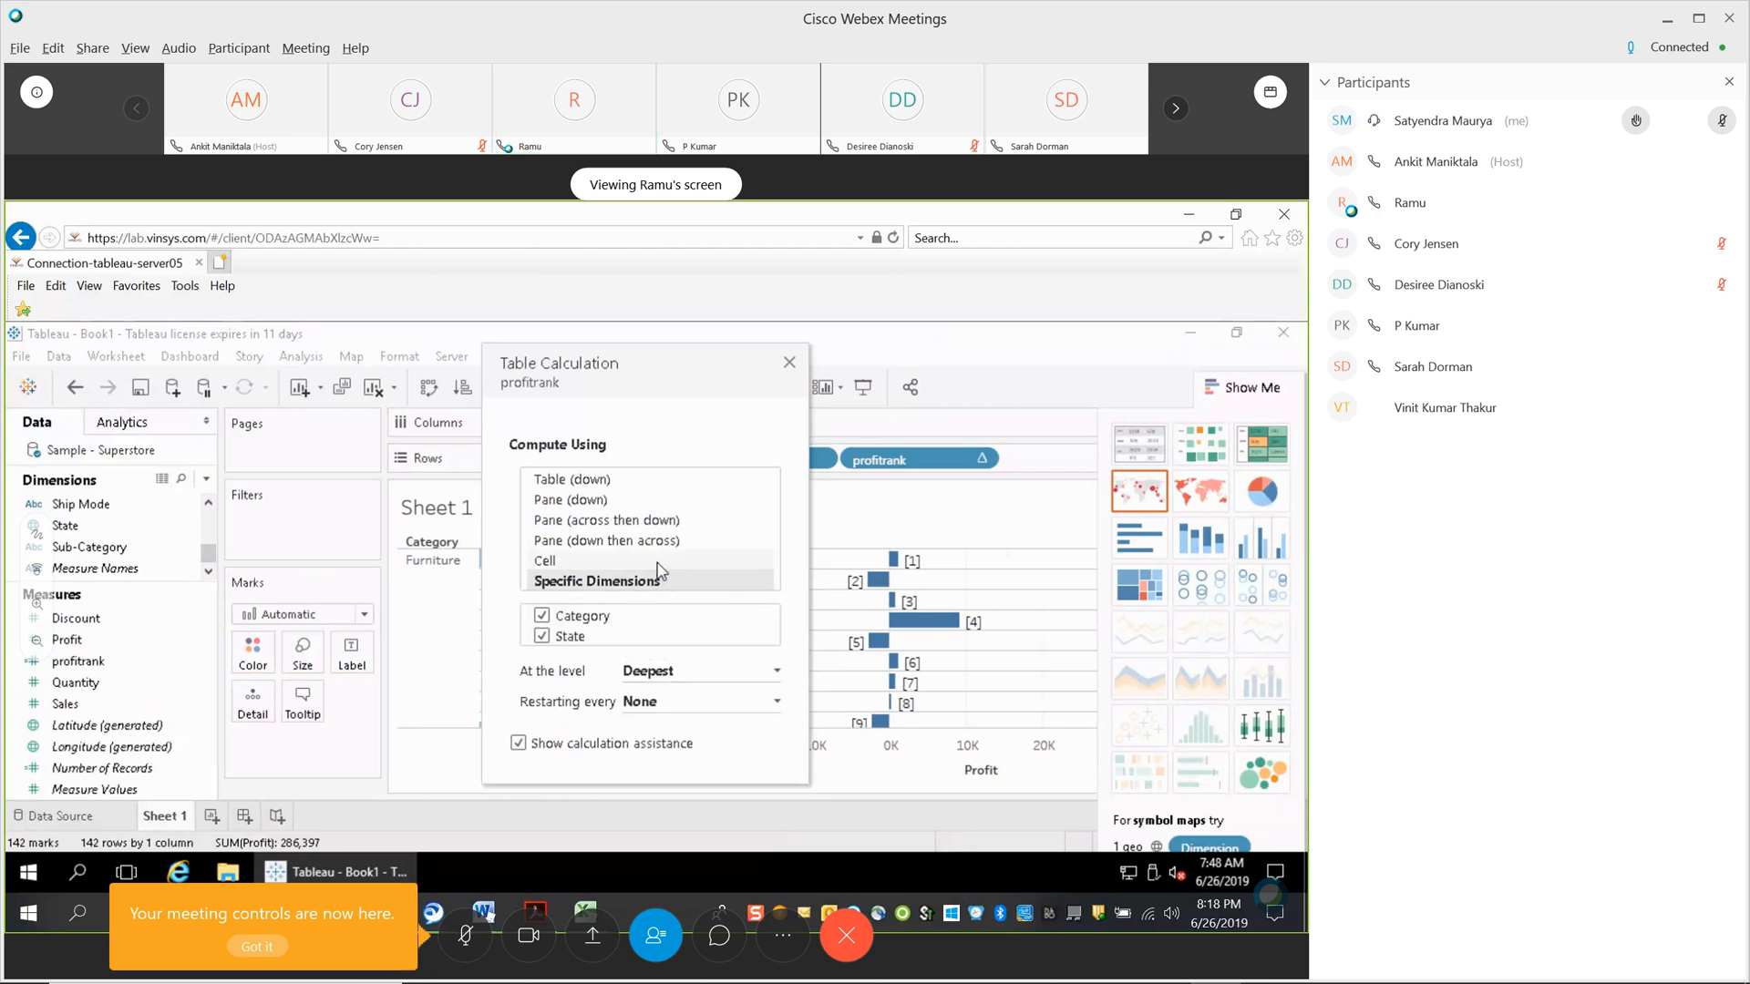
{"action": "left_click_drag", "start_coordinate": [646, 356], "coordinate": [306, 337]}
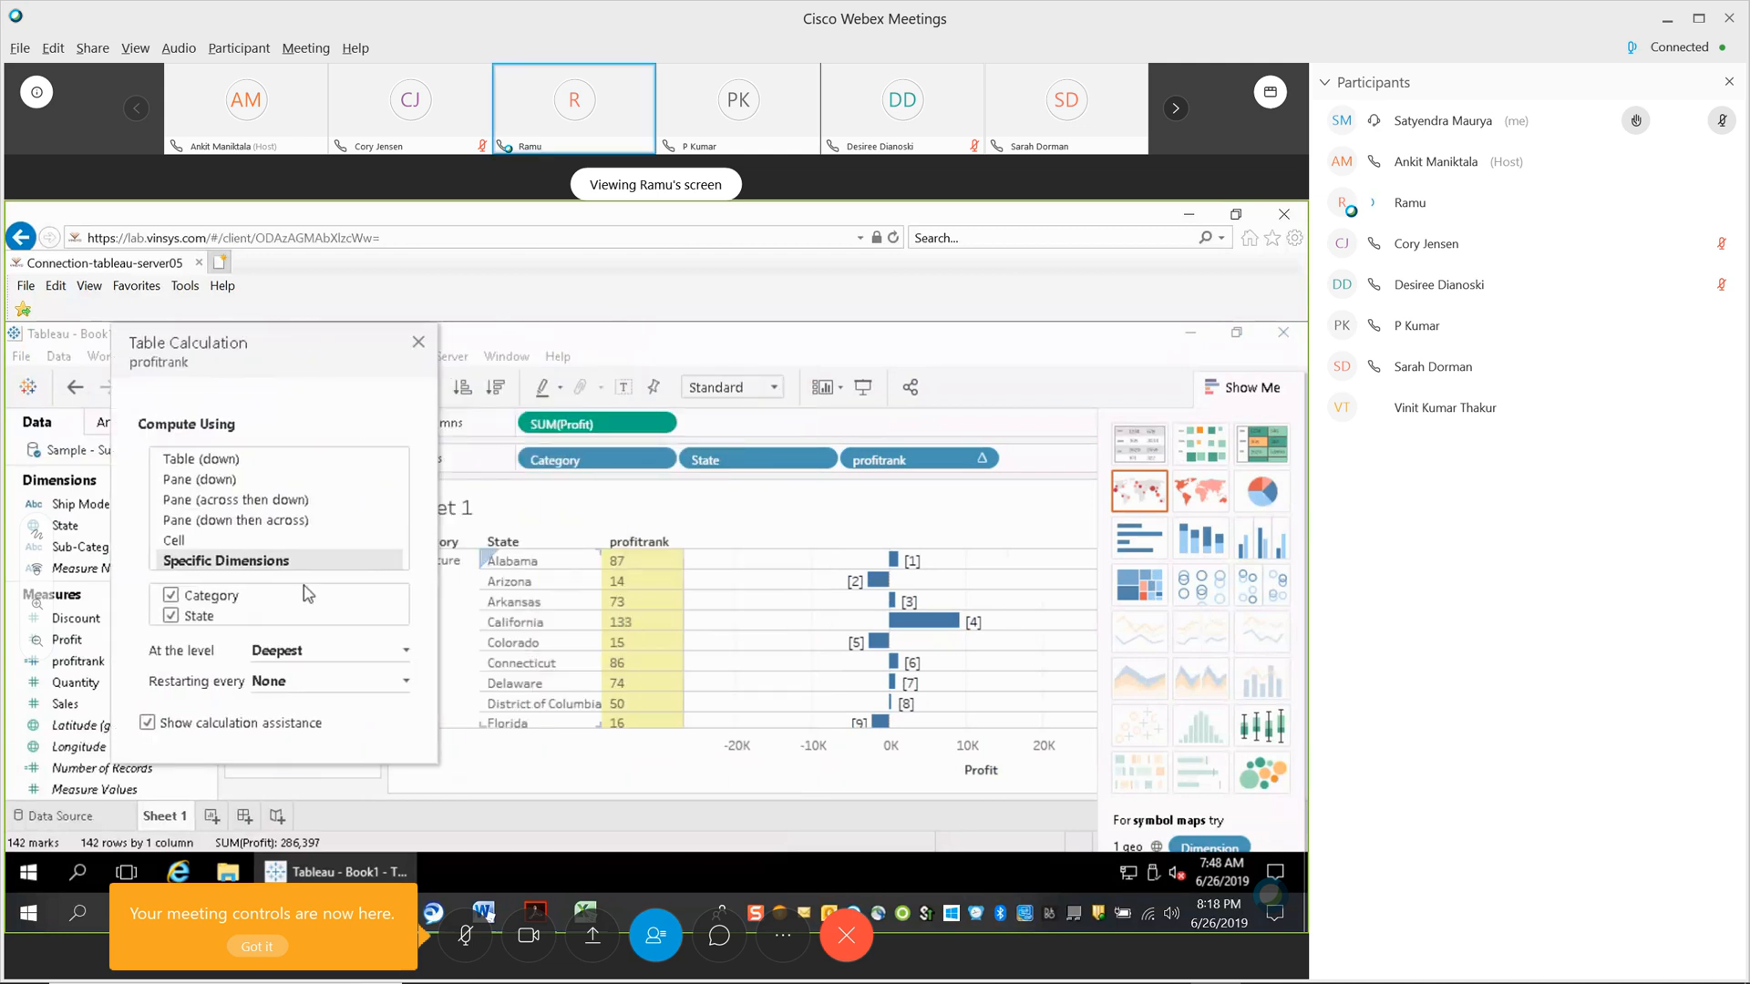
{"action": "left_click", "coordinate": [408, 652]}
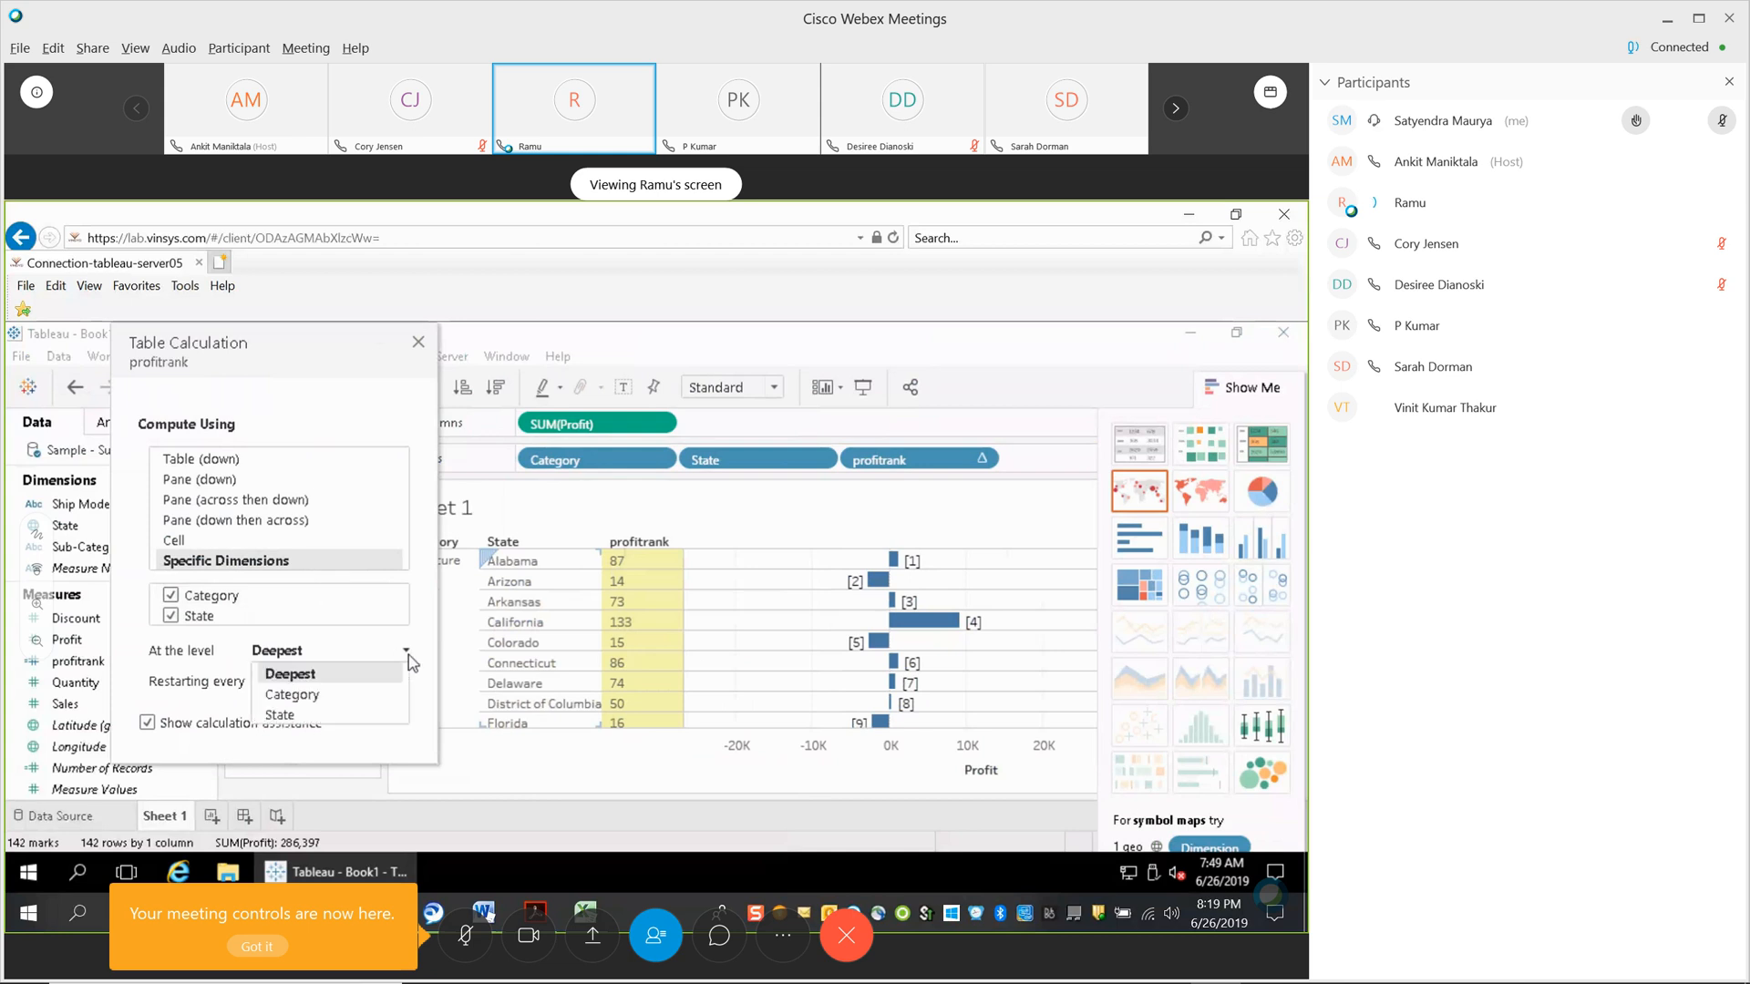
{"action": "left_click", "coordinate": [303, 715]}
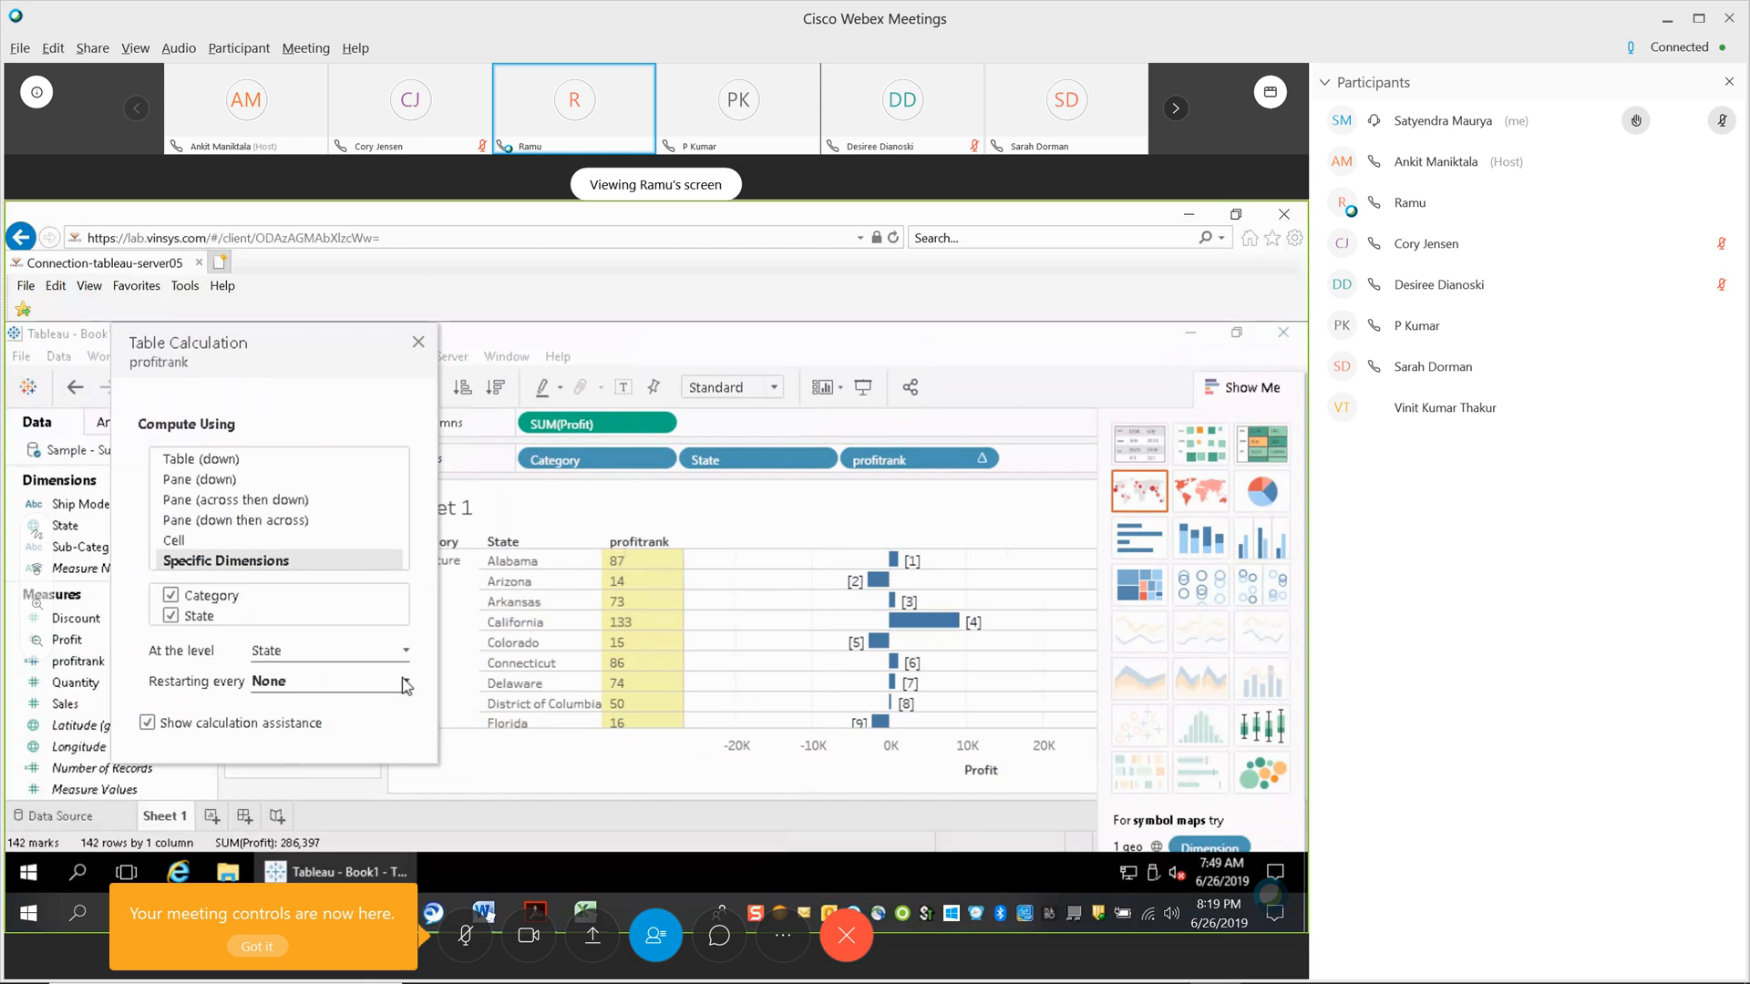
{"action": "left_click", "coordinate": [401, 683]}
{"action": "left_click", "coordinate": [339, 729]}
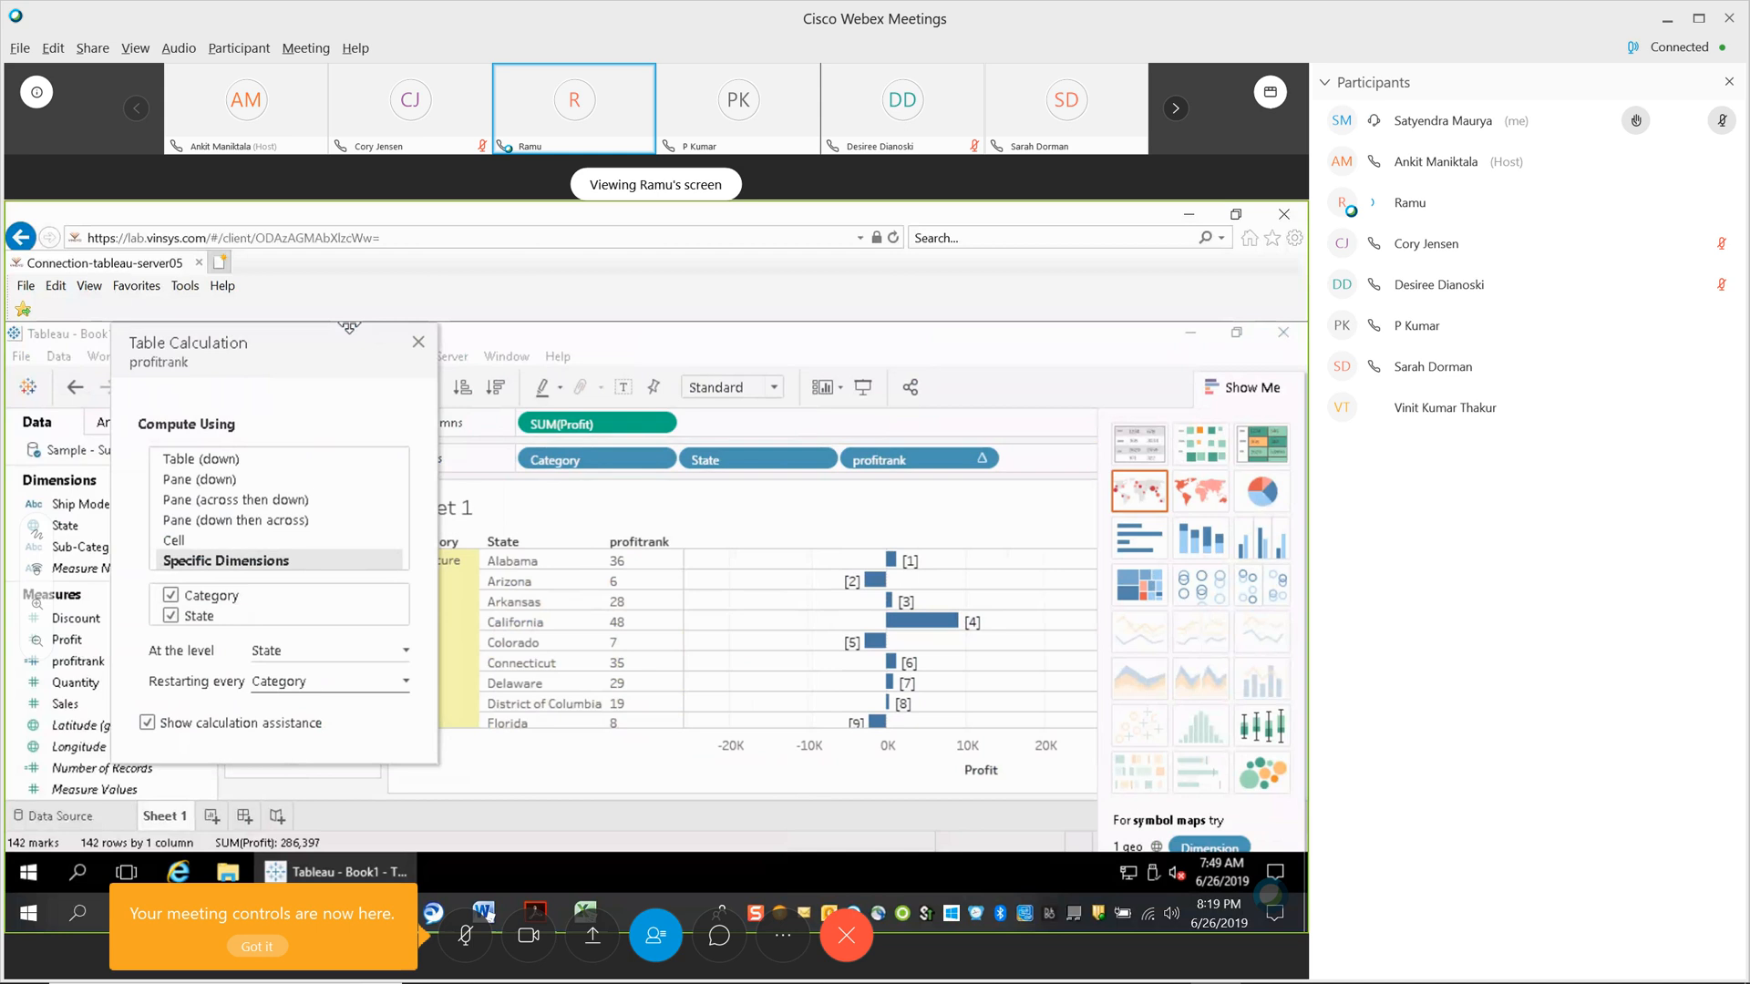
{"action": "left_click_drag", "start_coordinate": [333, 351], "coordinate": [291, 380]}
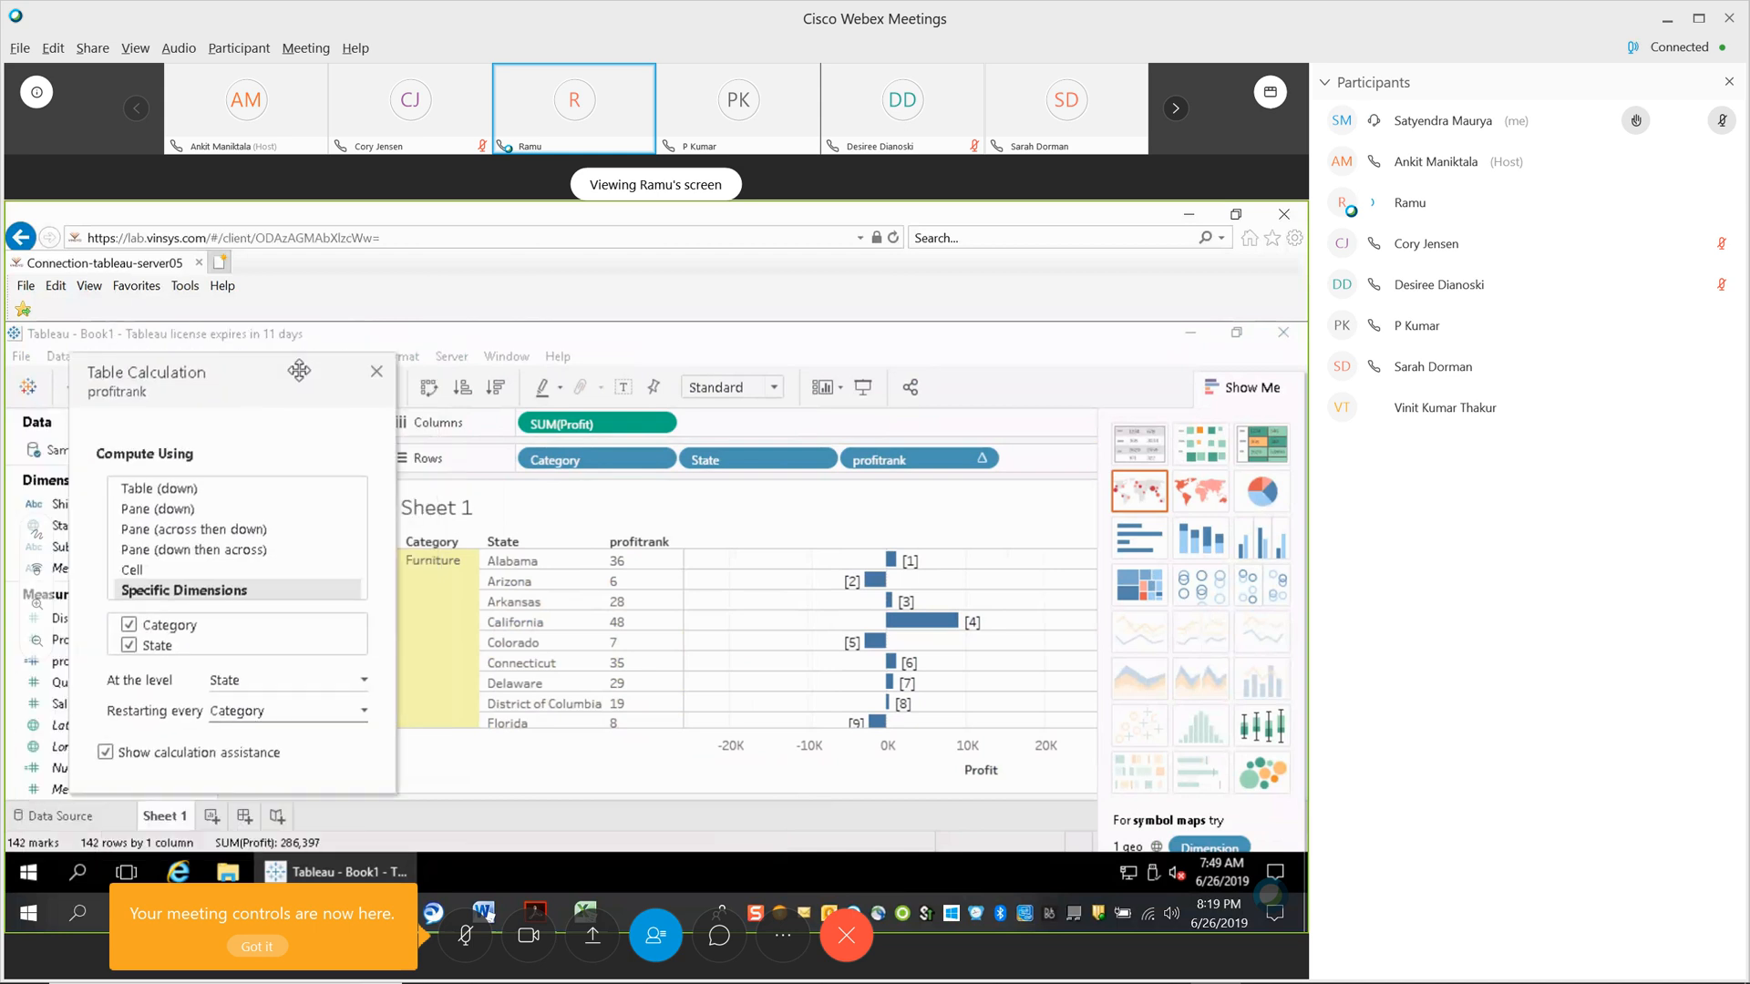
{"action": "left_click", "coordinate": [376, 374]}
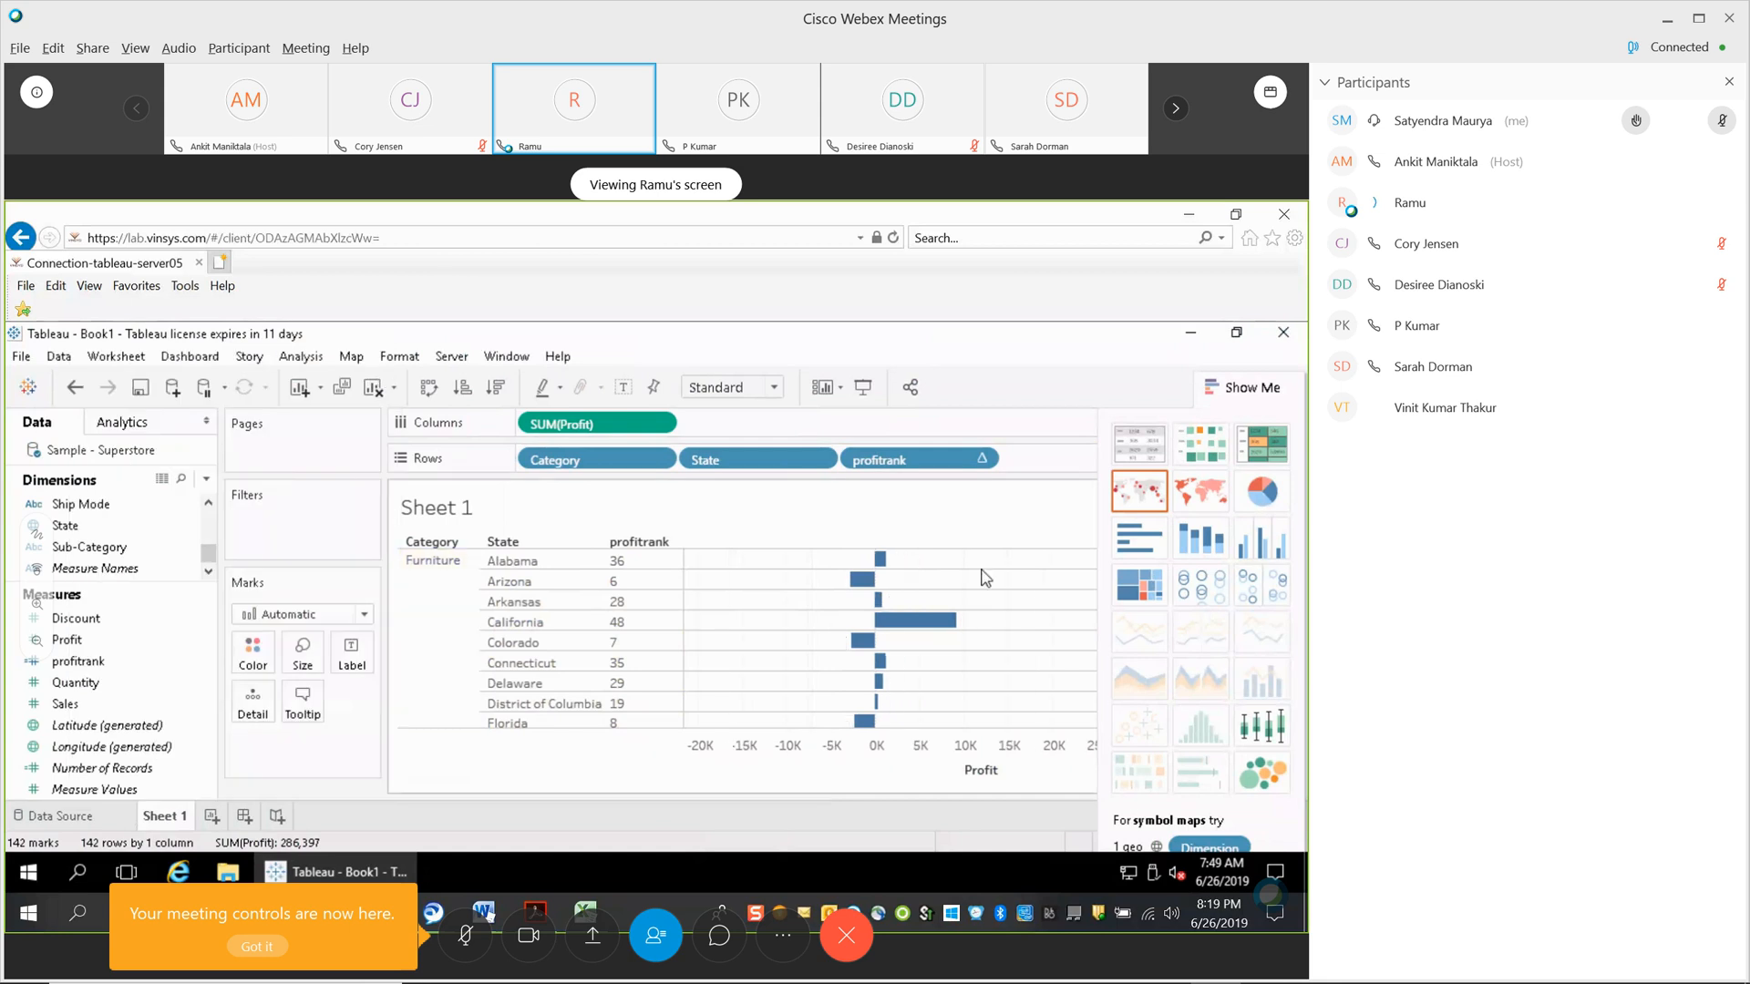
Open the filter settings of profitrank on Rows, look at the custom value list, and return to selecting from the list.
{"action": "left_click", "coordinate": [981, 461]}
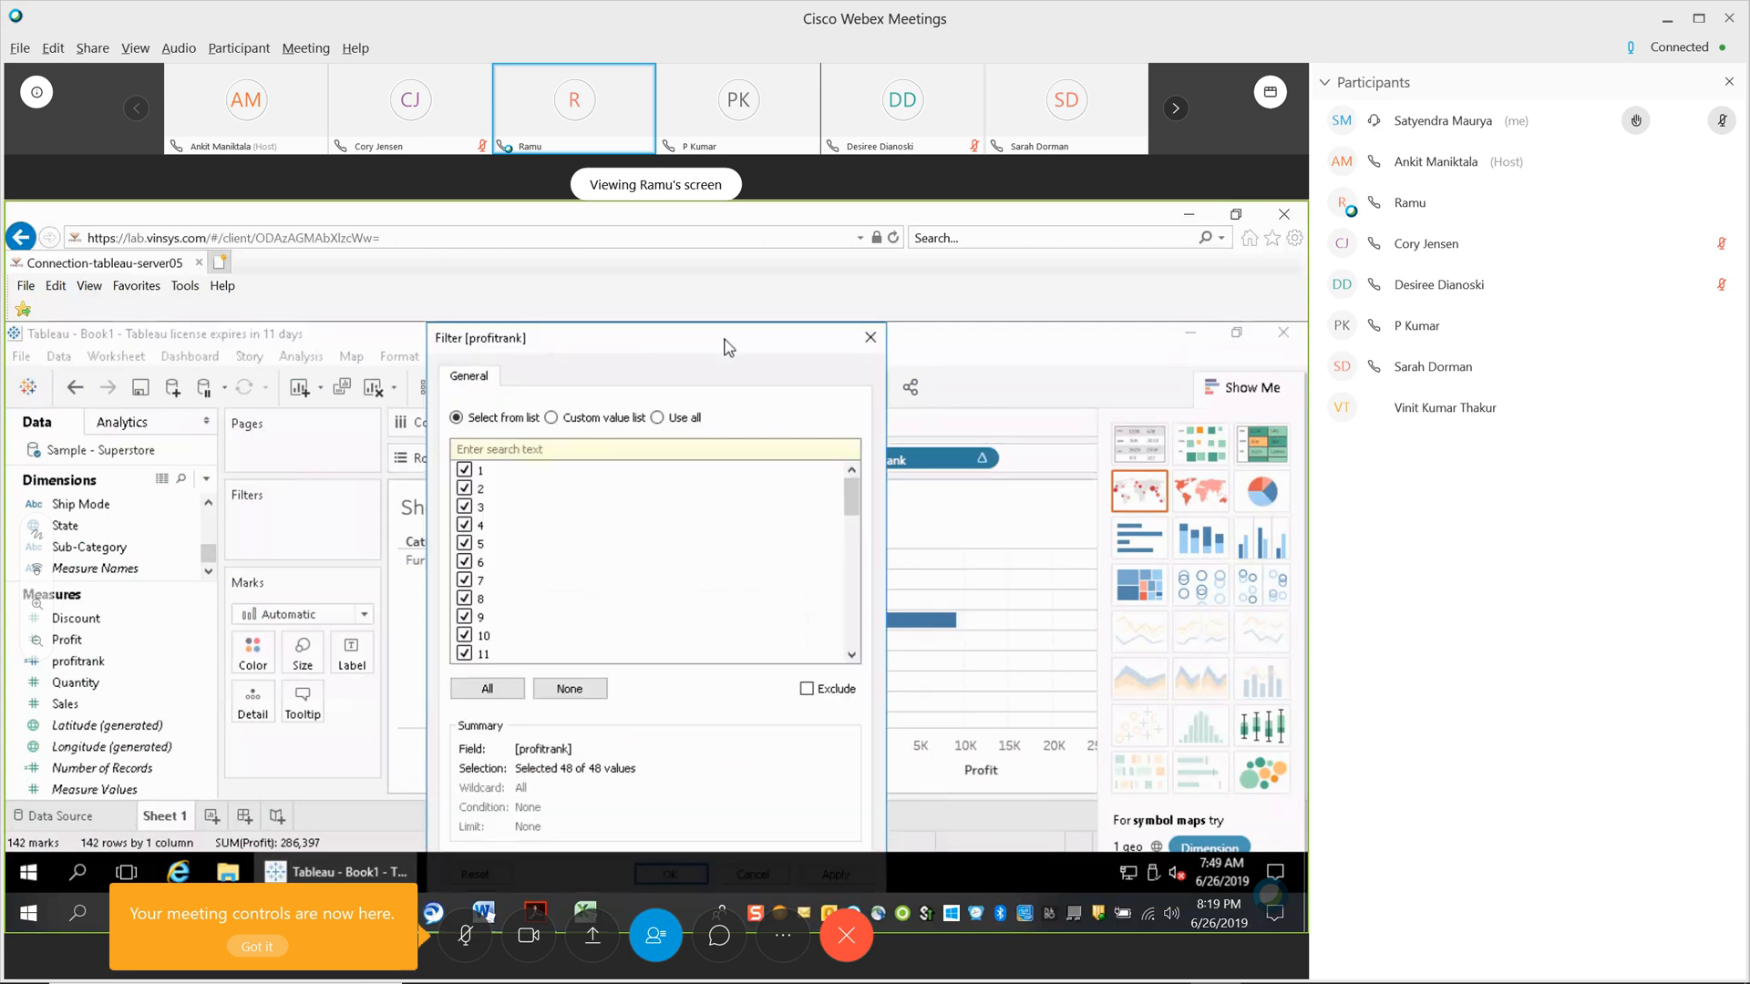
{"action": "left_click_drag", "start_coordinate": [723, 344], "coordinate": [485, 344]}
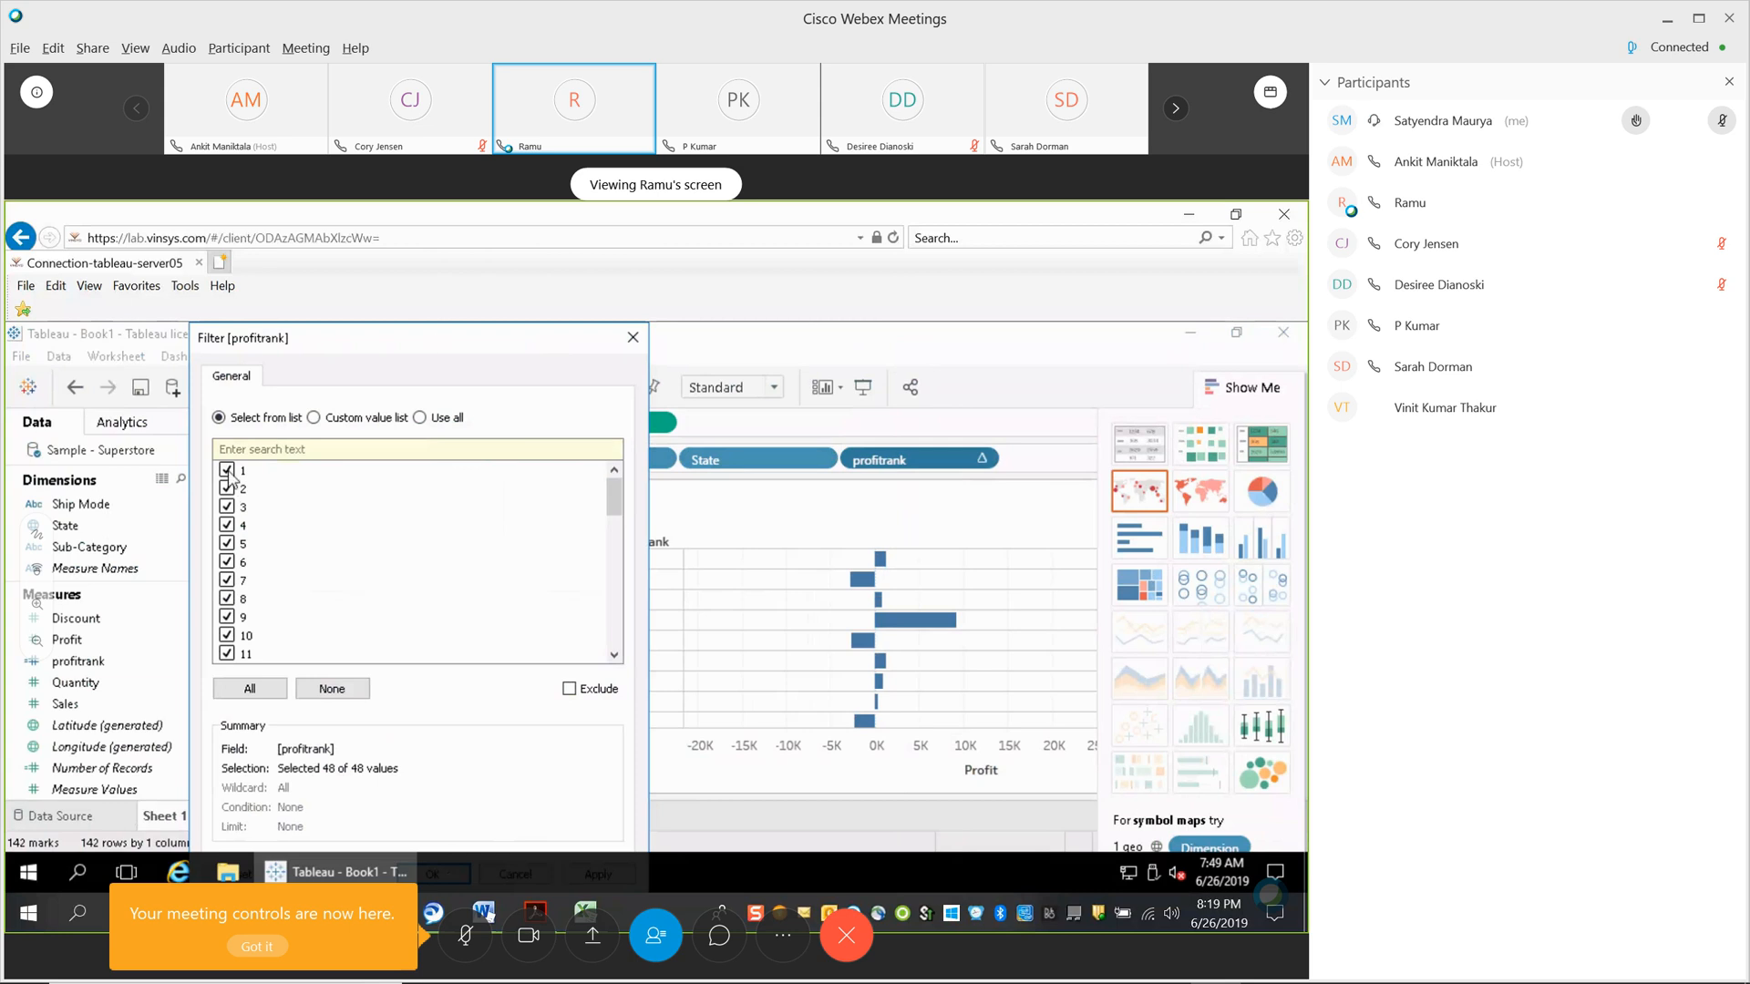
{"action": "left_click", "coordinate": [314, 417]}
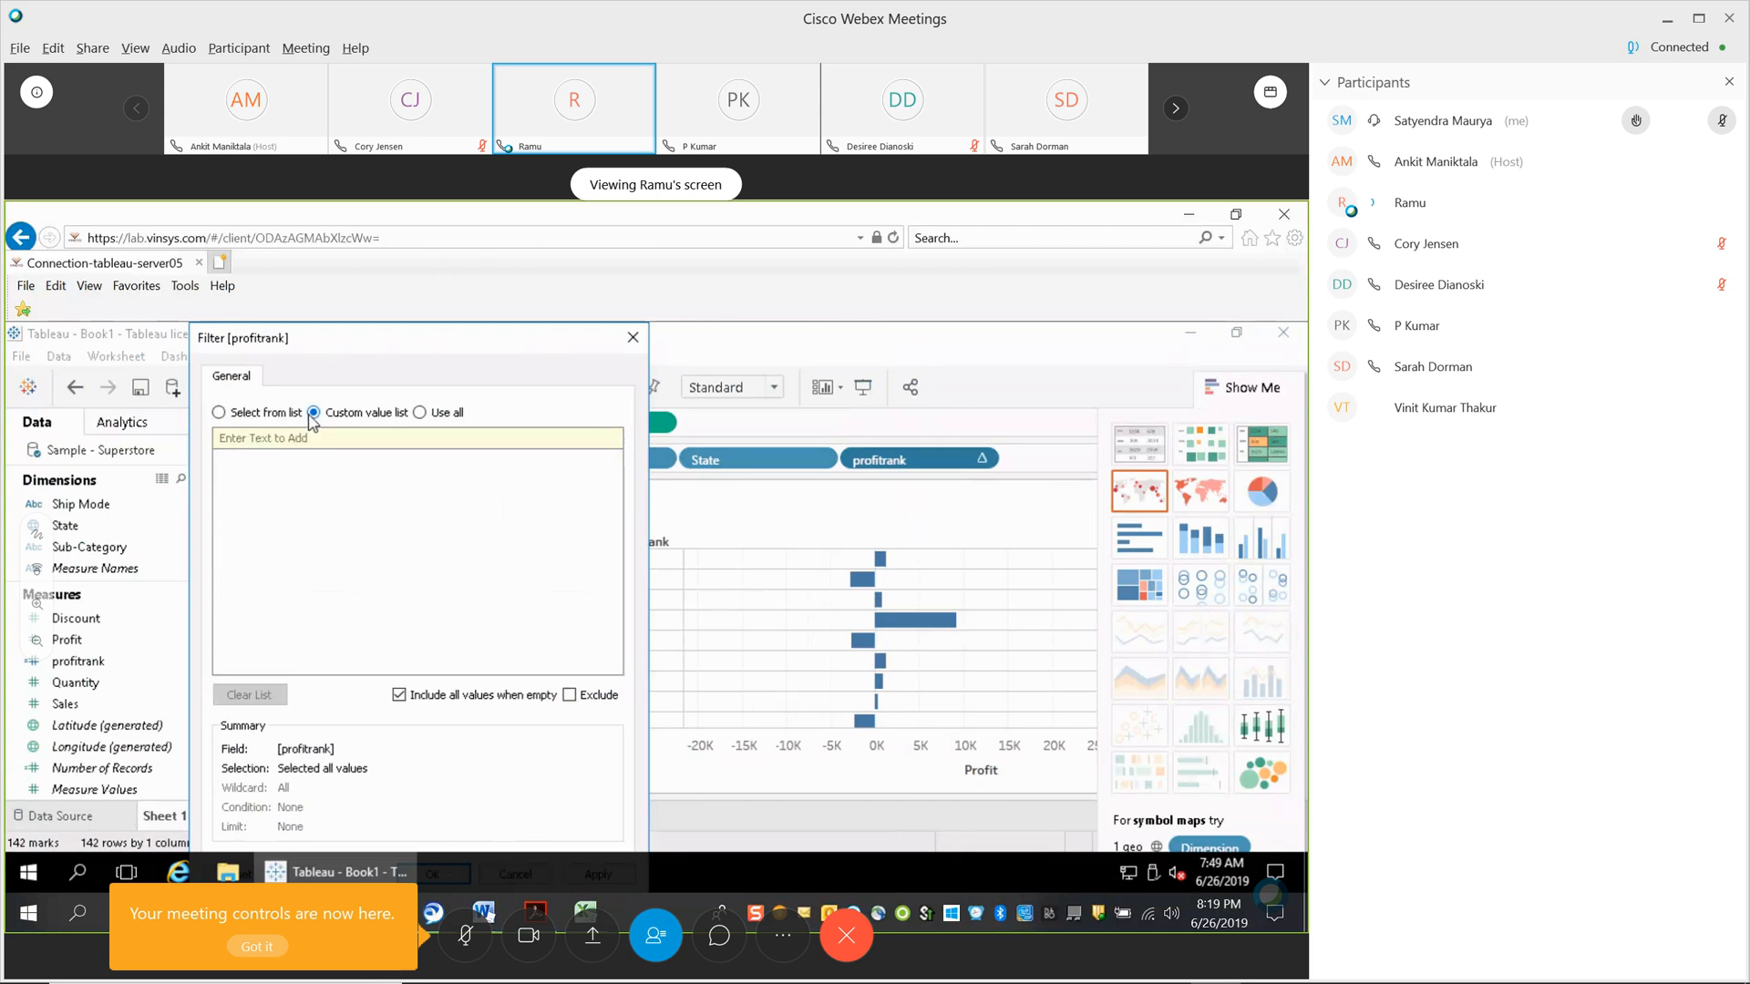
{"action": "left_click", "coordinate": [219, 412]}
{"action": "left_click", "coordinate": [300, 688]}
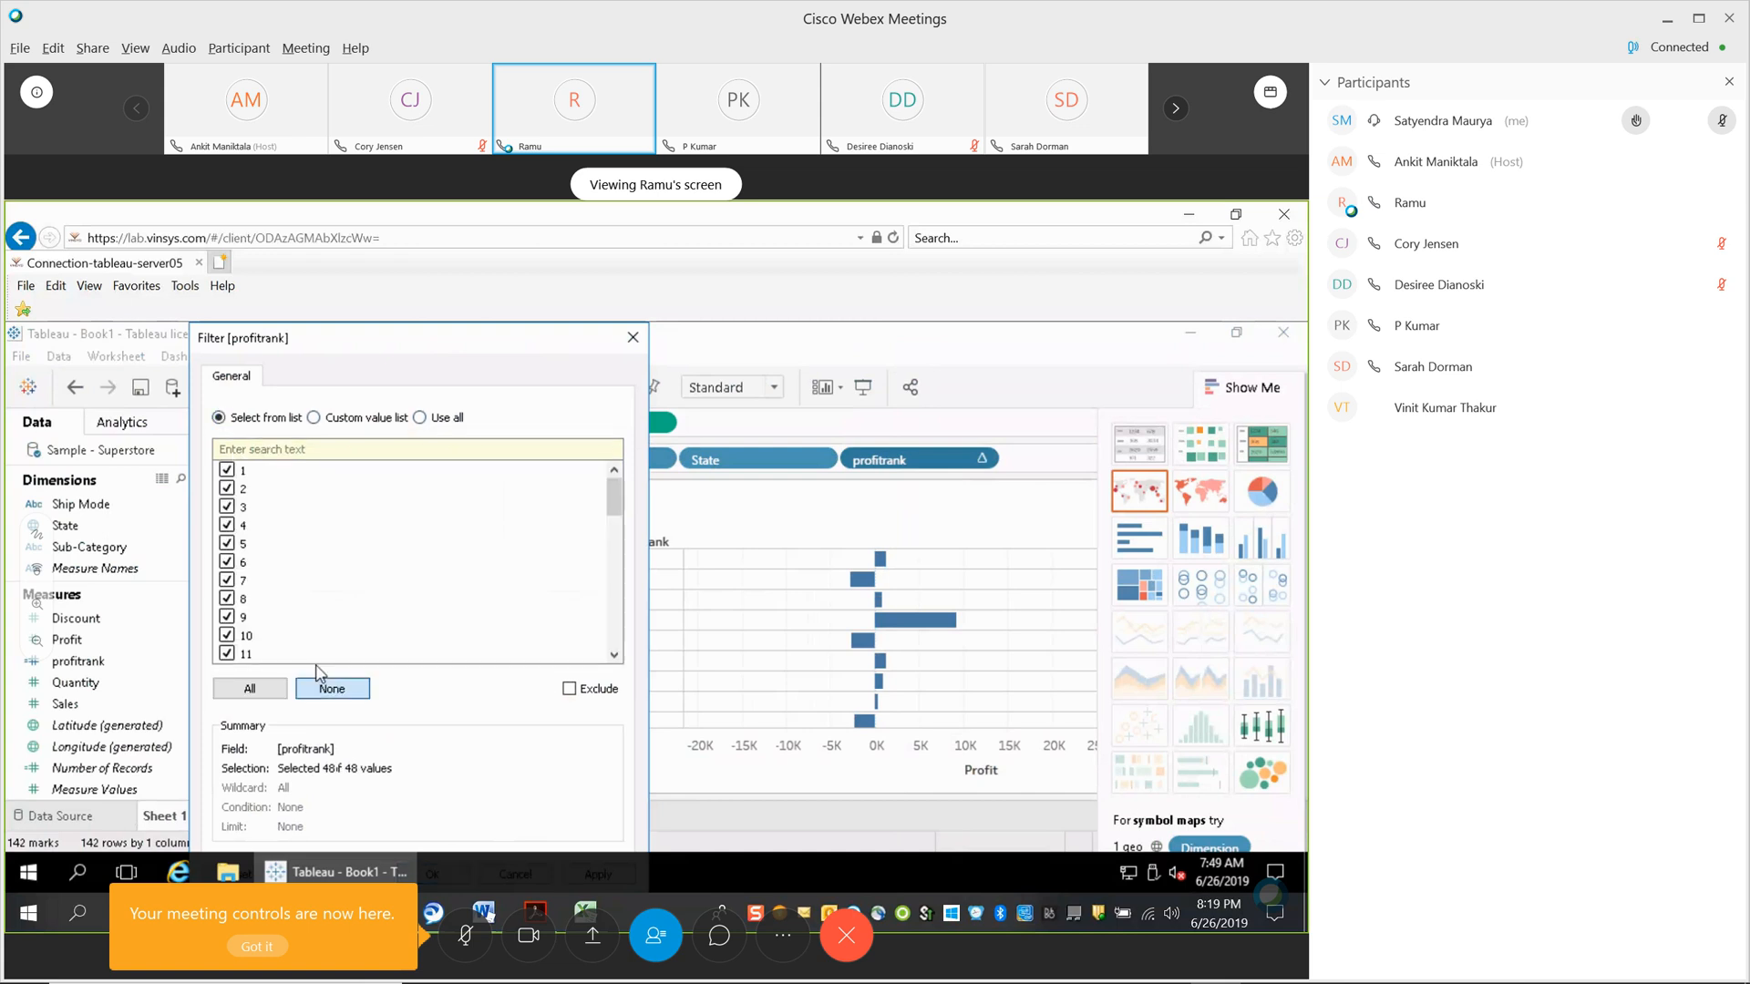
{"action": "left_click", "coordinate": [229, 508]}
{"action": "left_click", "coordinate": [229, 525]}
{"action": "left_click", "coordinate": [230, 544]}
{"action": "left_click", "coordinate": [254, 691]}
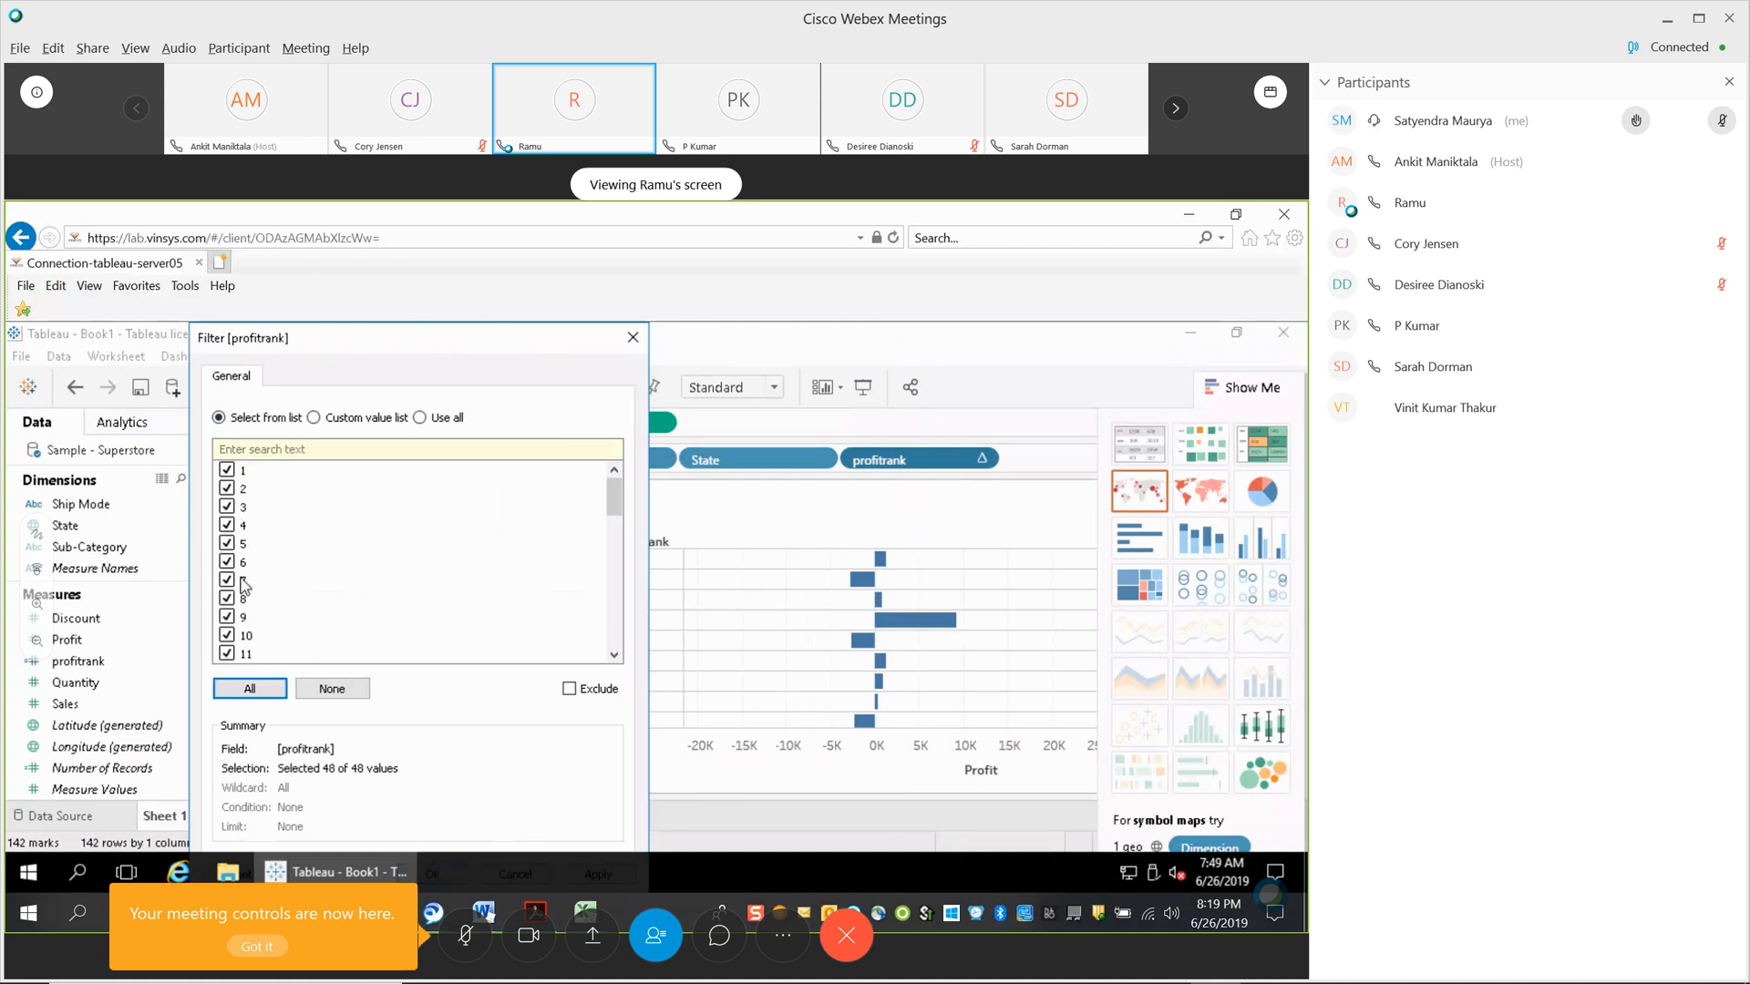
Filter profitrank to only the values 1, 2, 3, 4 and 5, and apply the filter.
{"action": "left_click", "coordinate": [325, 690]}
{"action": "left_click", "coordinate": [227, 471]}
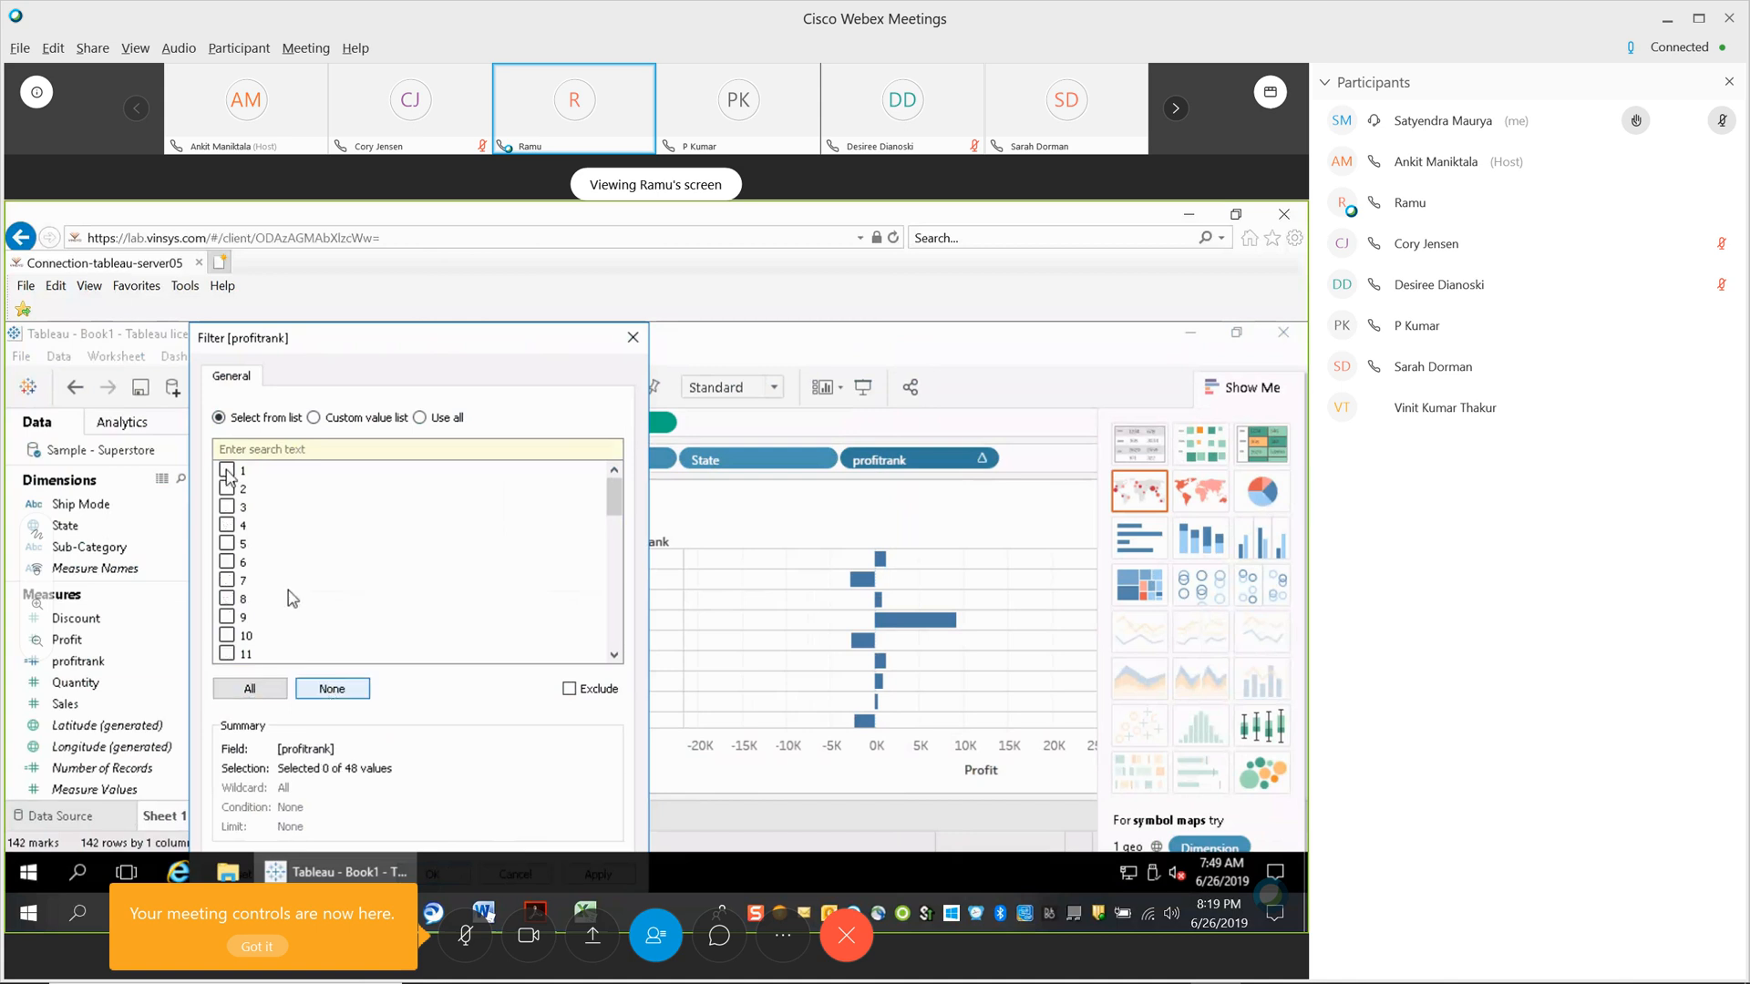
{"action": "left_click", "coordinate": [227, 488]}
{"action": "left_click", "coordinate": [226, 507]}
{"action": "left_click", "coordinate": [227, 525]}
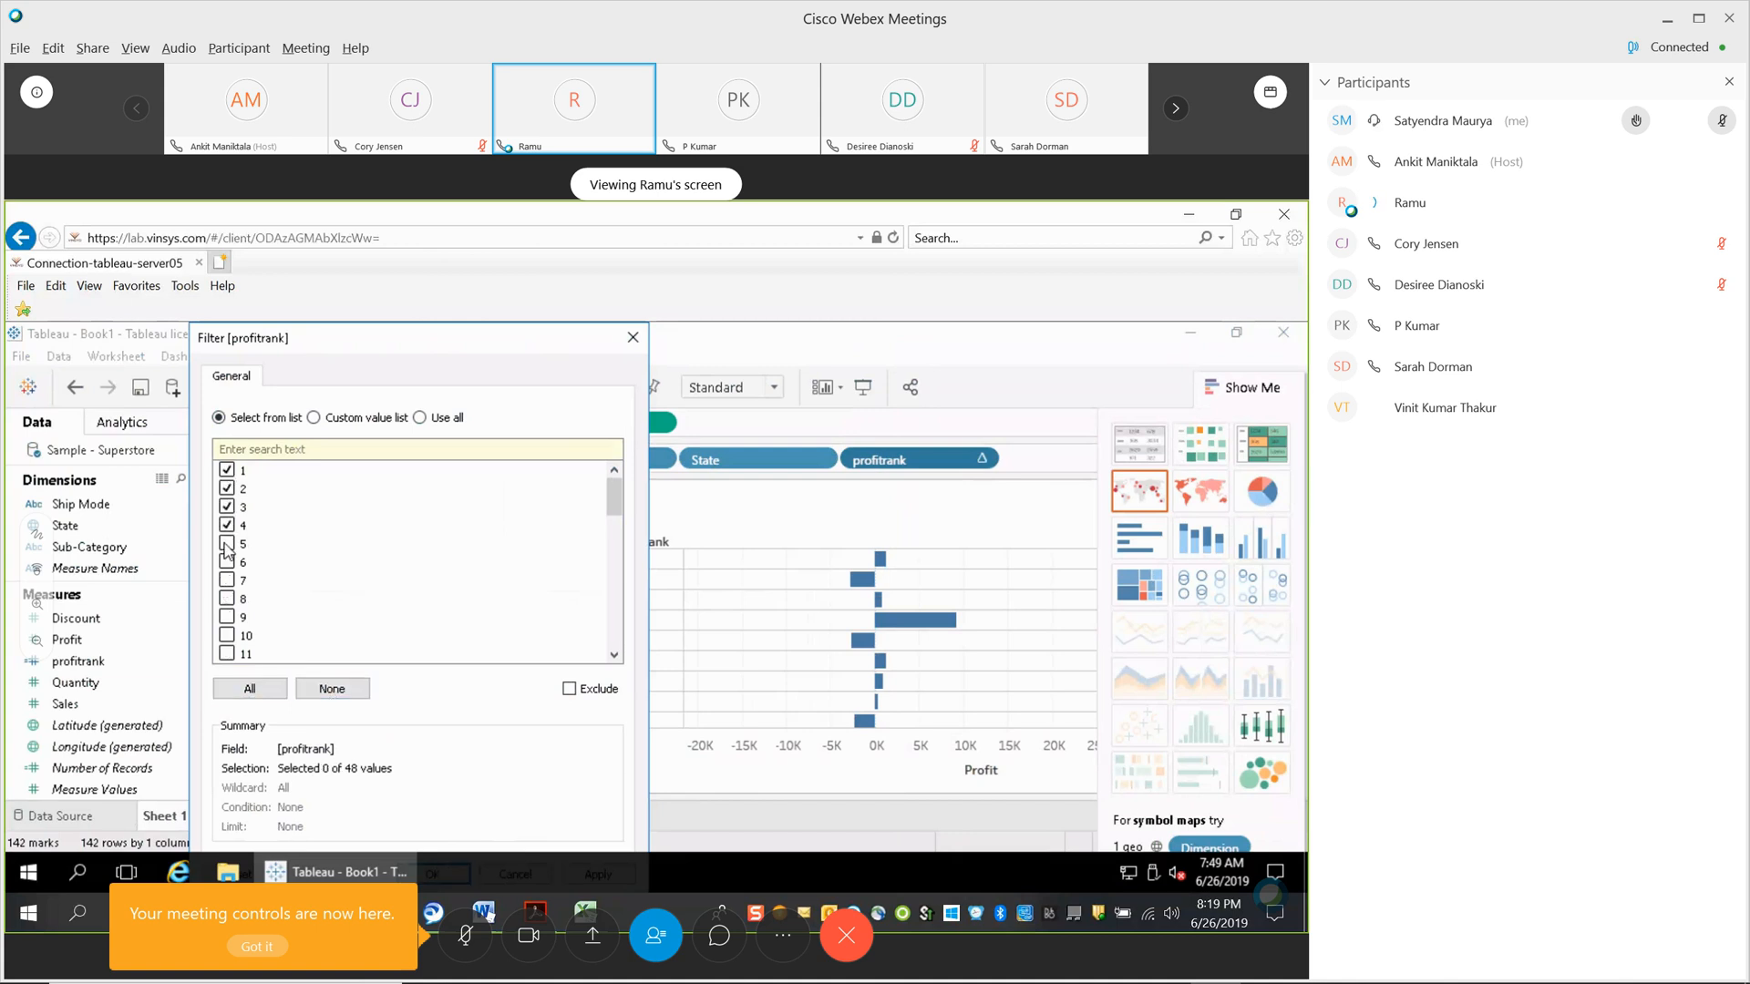
{"action": "left_click", "coordinate": [227, 544]}
{"action": "left_click_drag", "start_coordinate": [575, 341], "coordinate": [572, 337]}
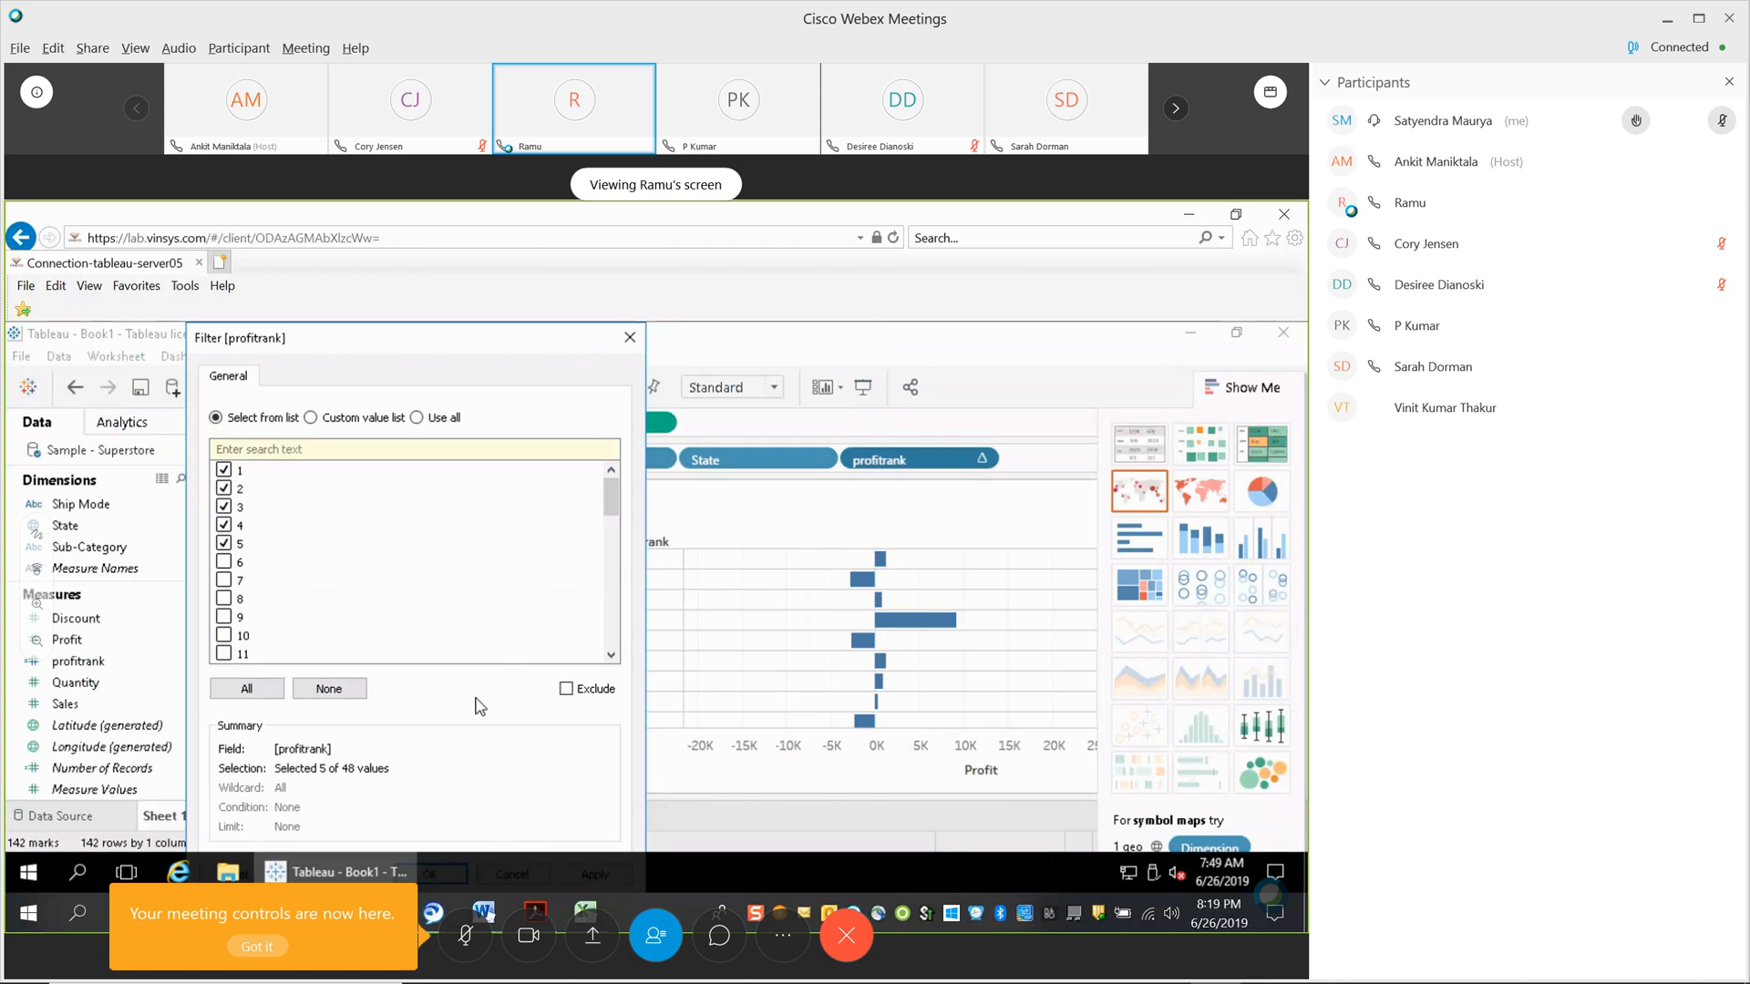
{"action": "left_click_drag", "start_coordinate": [389, 330], "coordinate": [657, 330]}
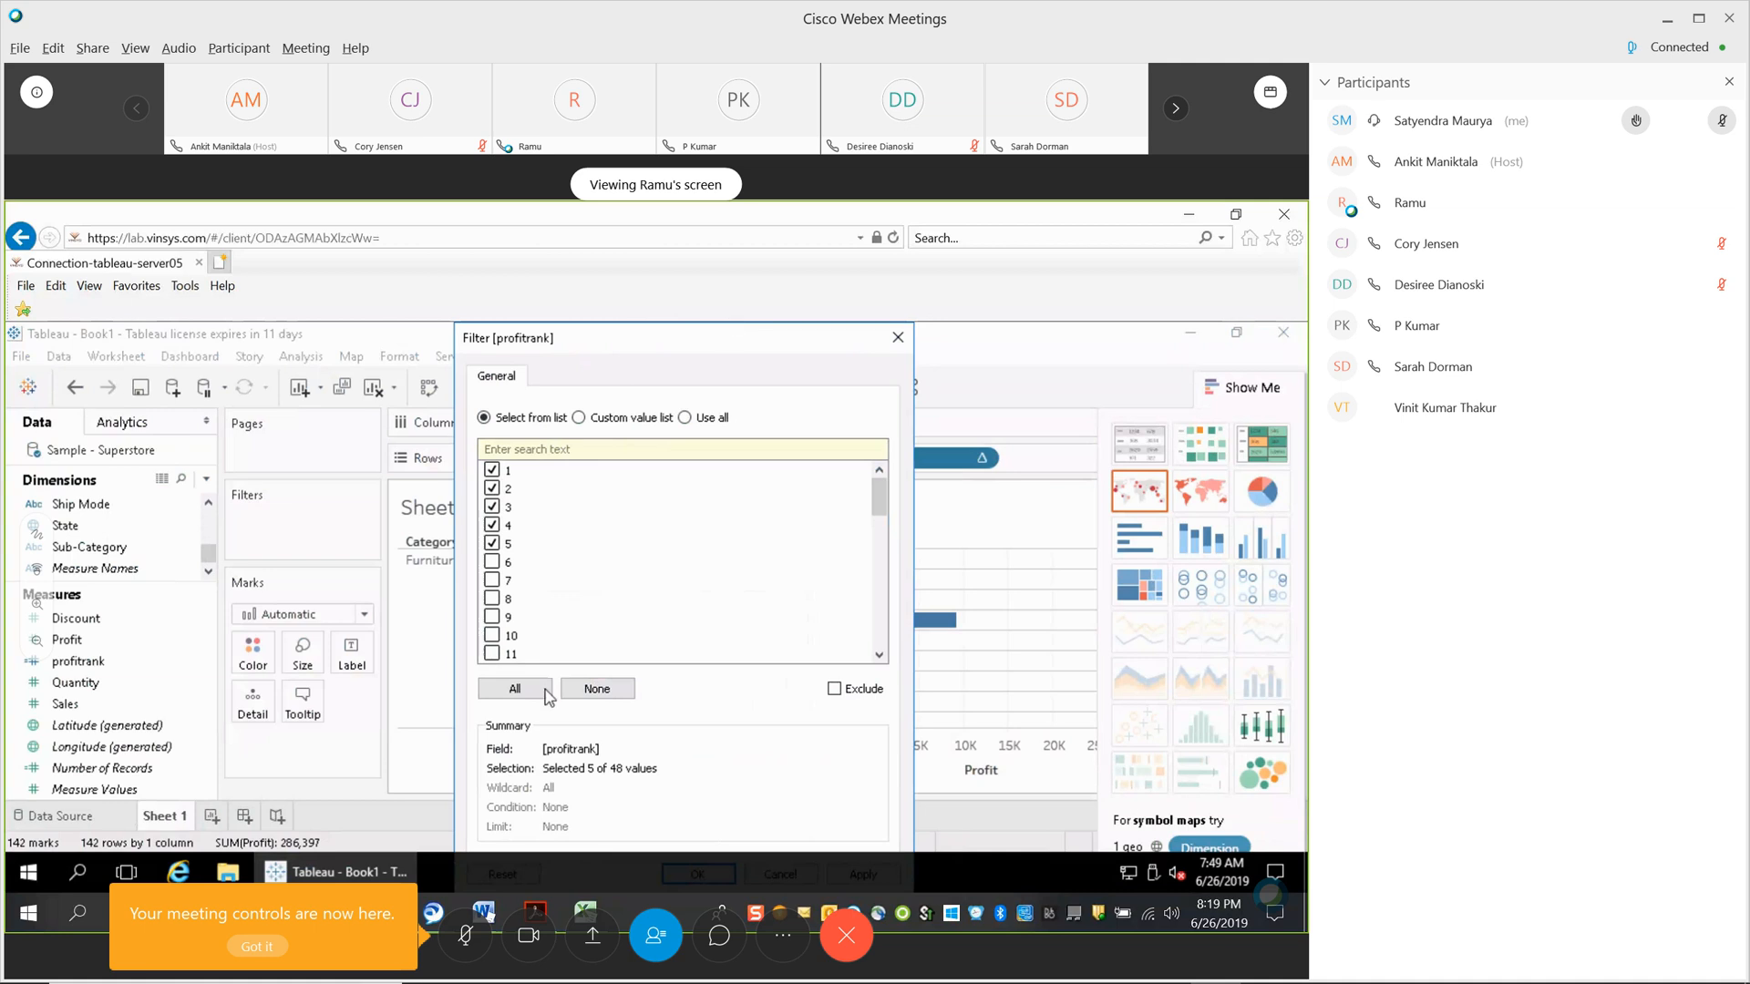
{"action": "left_click_drag", "start_coordinate": [817, 333], "coordinate": [556, 355]}
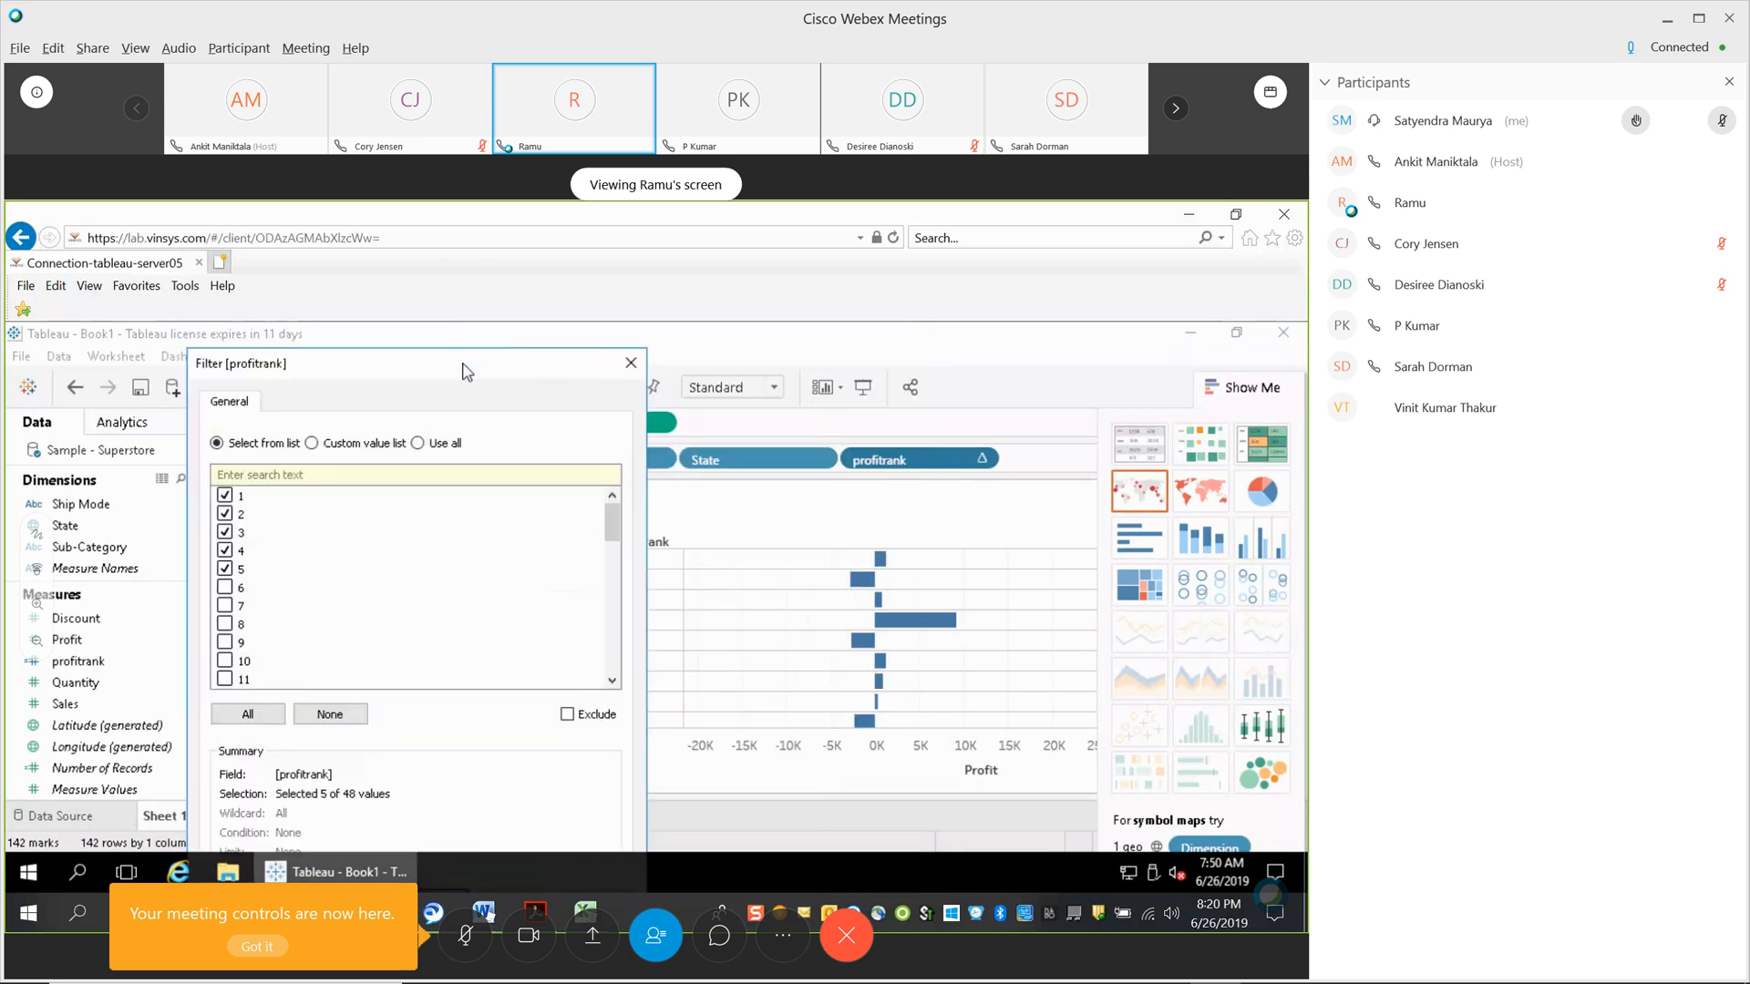
{"action": "left_click_drag", "start_coordinate": [461, 364], "coordinate": [450, 343]}
{"action": "scroll", "coordinate": [450, 581], "scroll_direction": "down", "scroll_amount": 11}
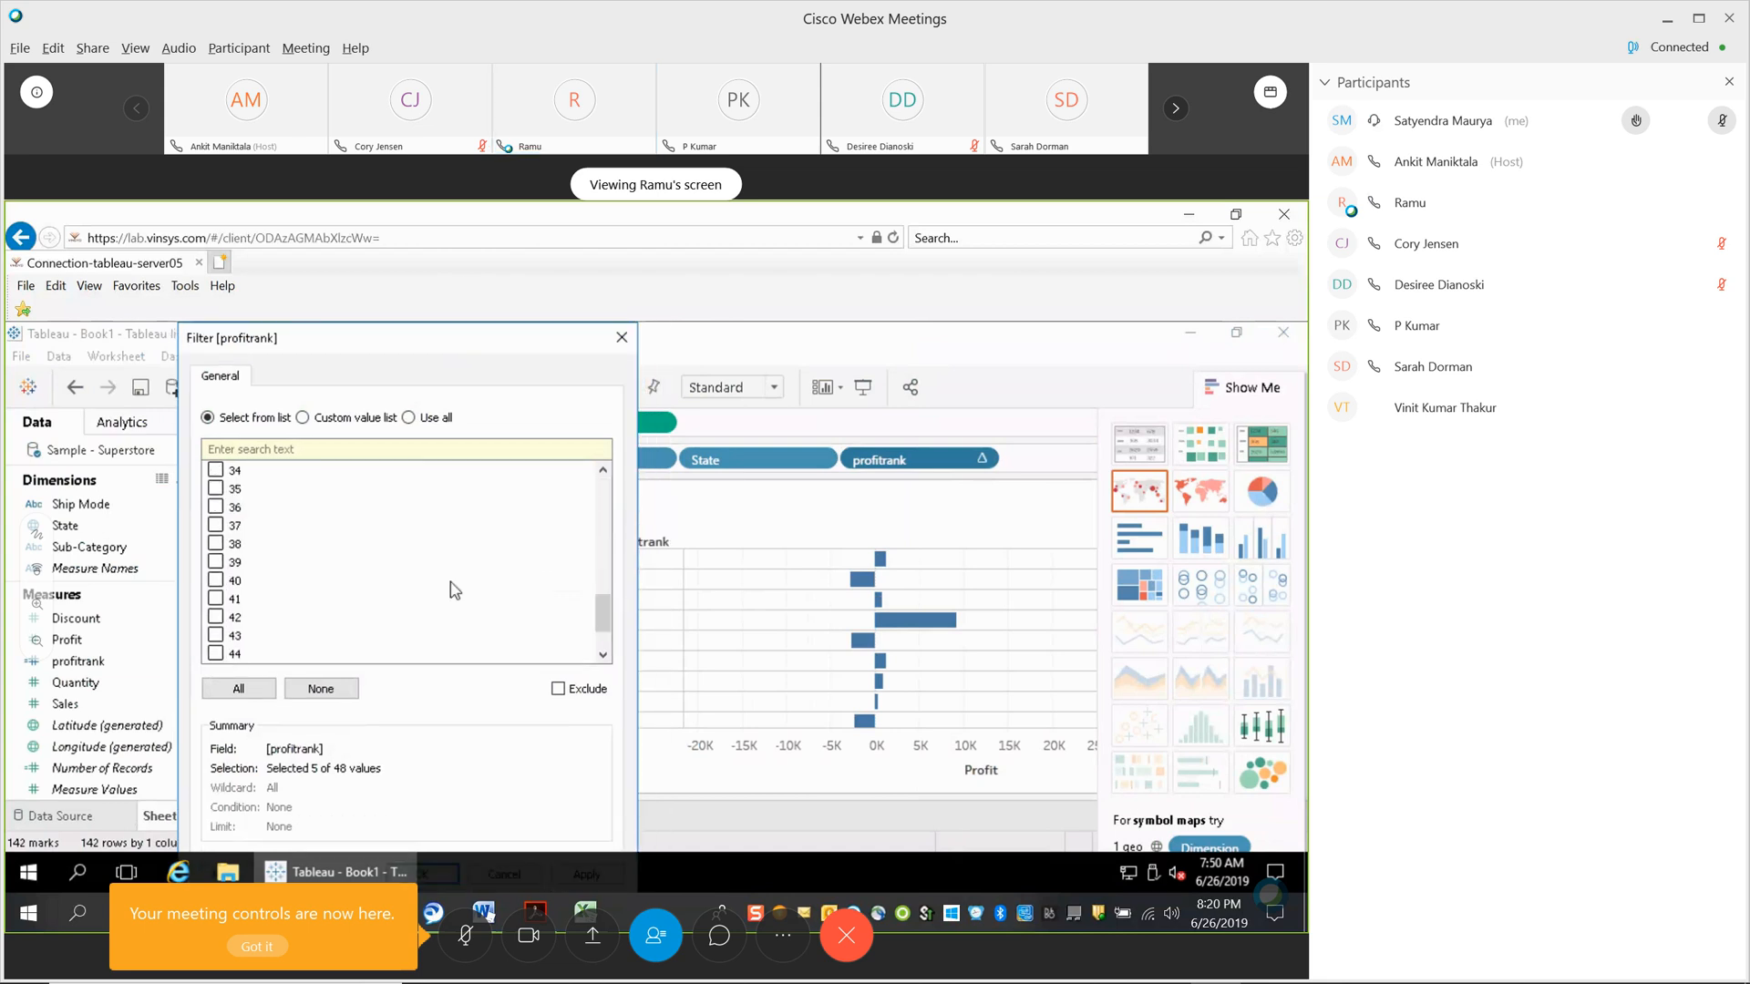
{"action": "scroll", "coordinate": [450, 581], "scroll_direction": "down", "scroll_amount": 1}
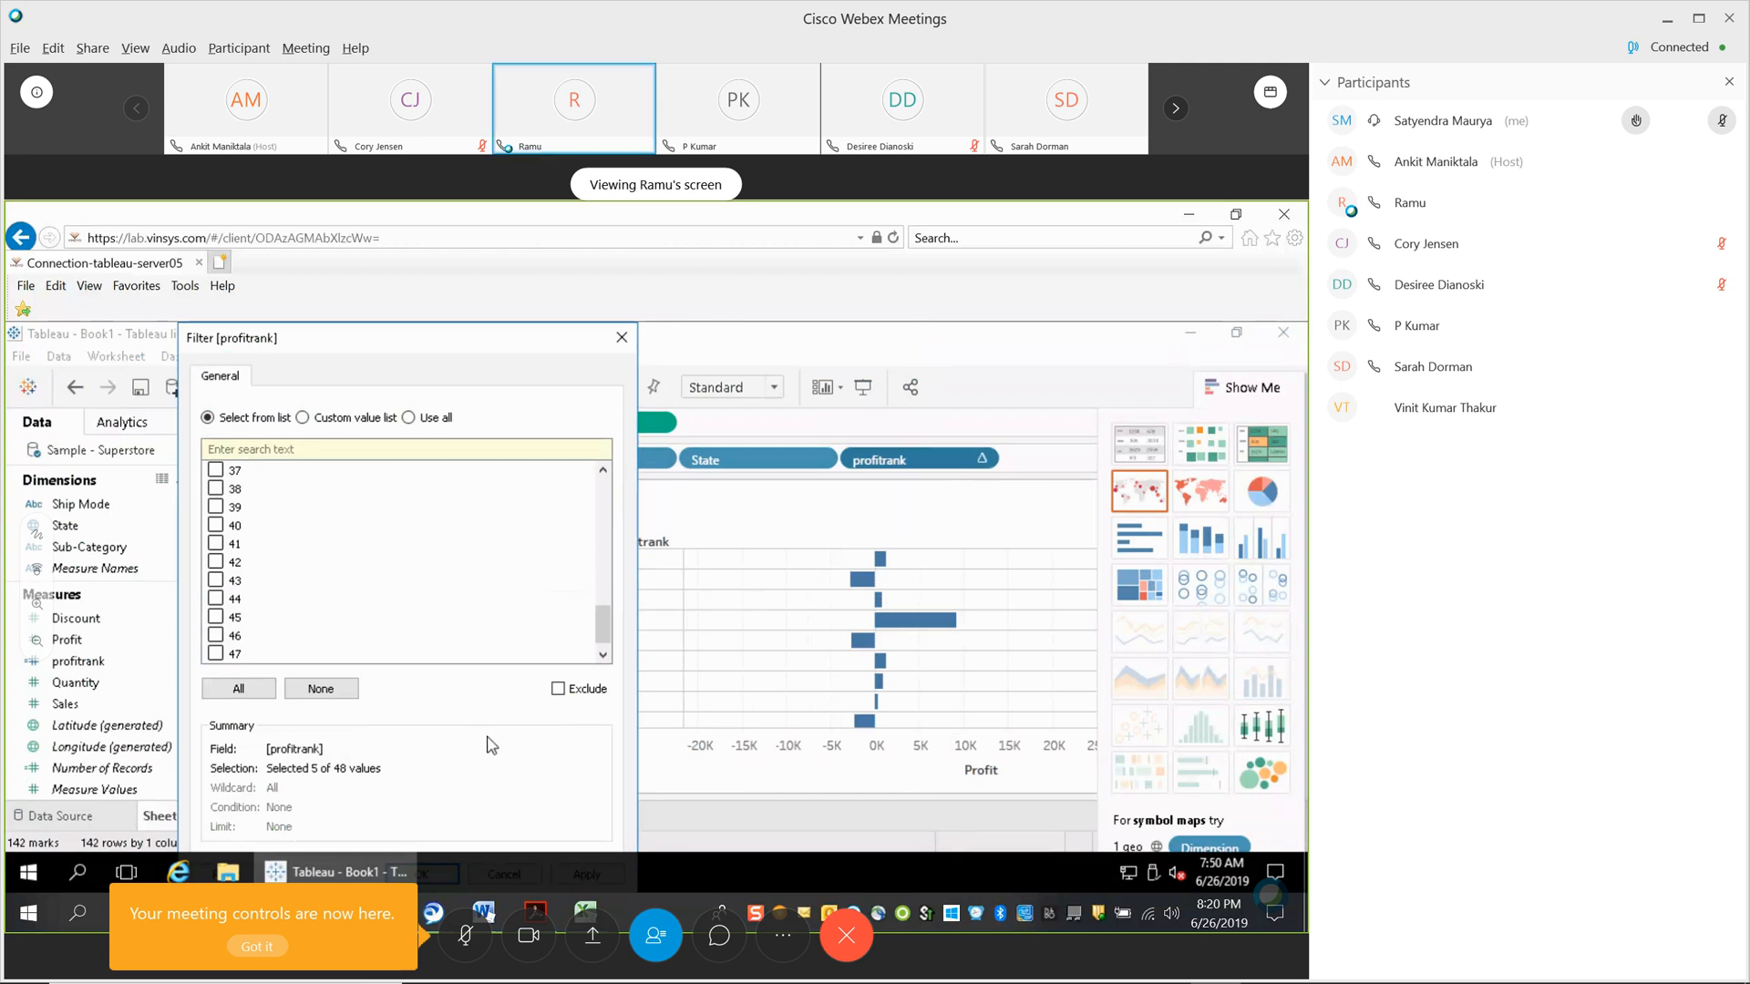
{"action": "key", "text": "Return"}
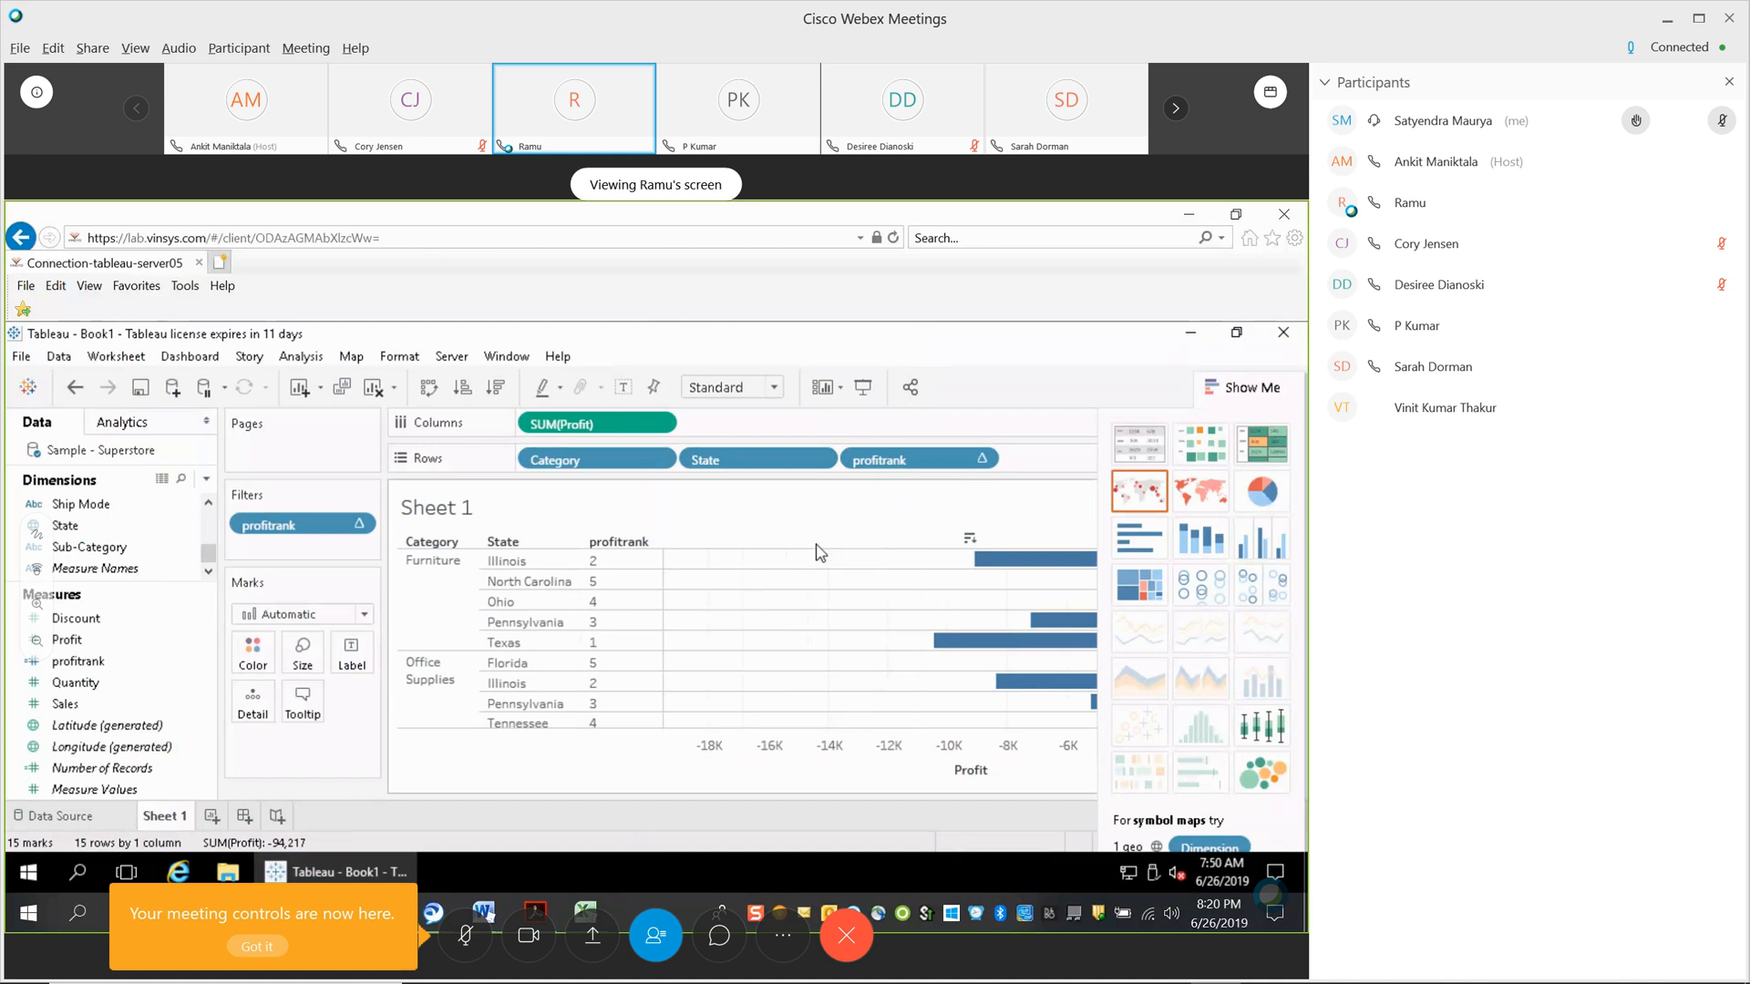
Set the sorting of profitrank on Rows to Manual, leaving the ranks in order from 1 to 5.
{"action": "left_click", "coordinate": [982, 459]}
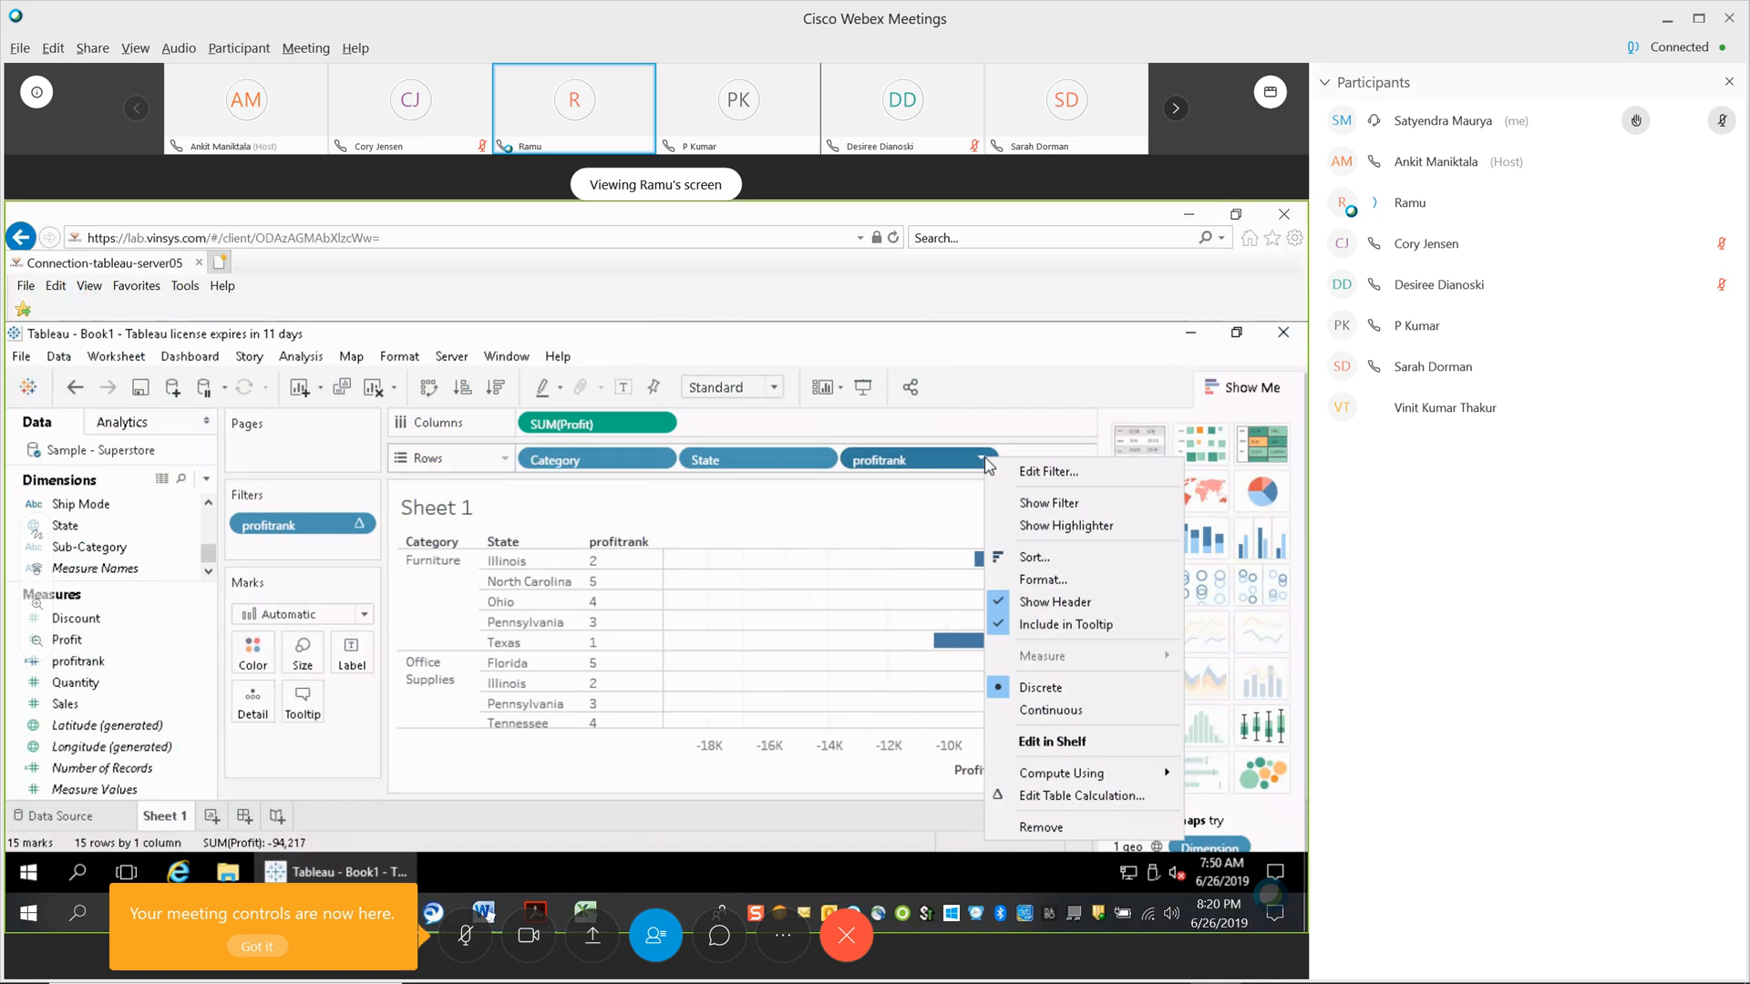
{"action": "left_click", "coordinate": [1045, 559]}
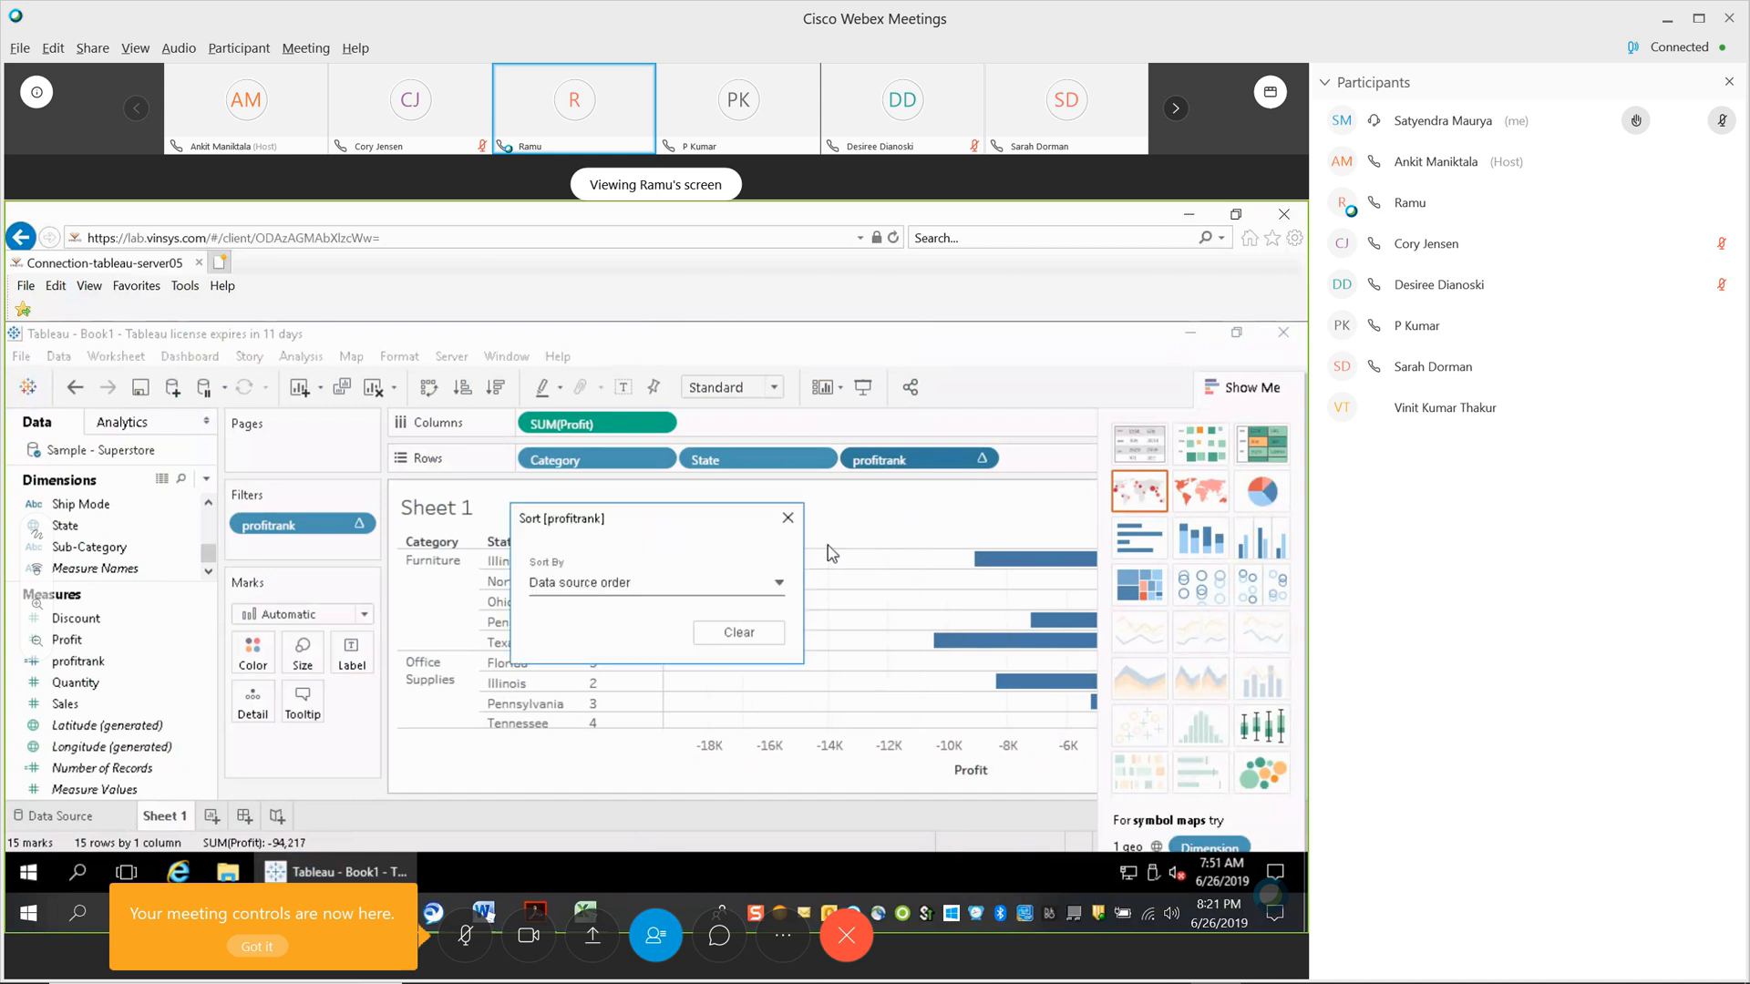
{"action": "left_click", "coordinate": [780, 584]}
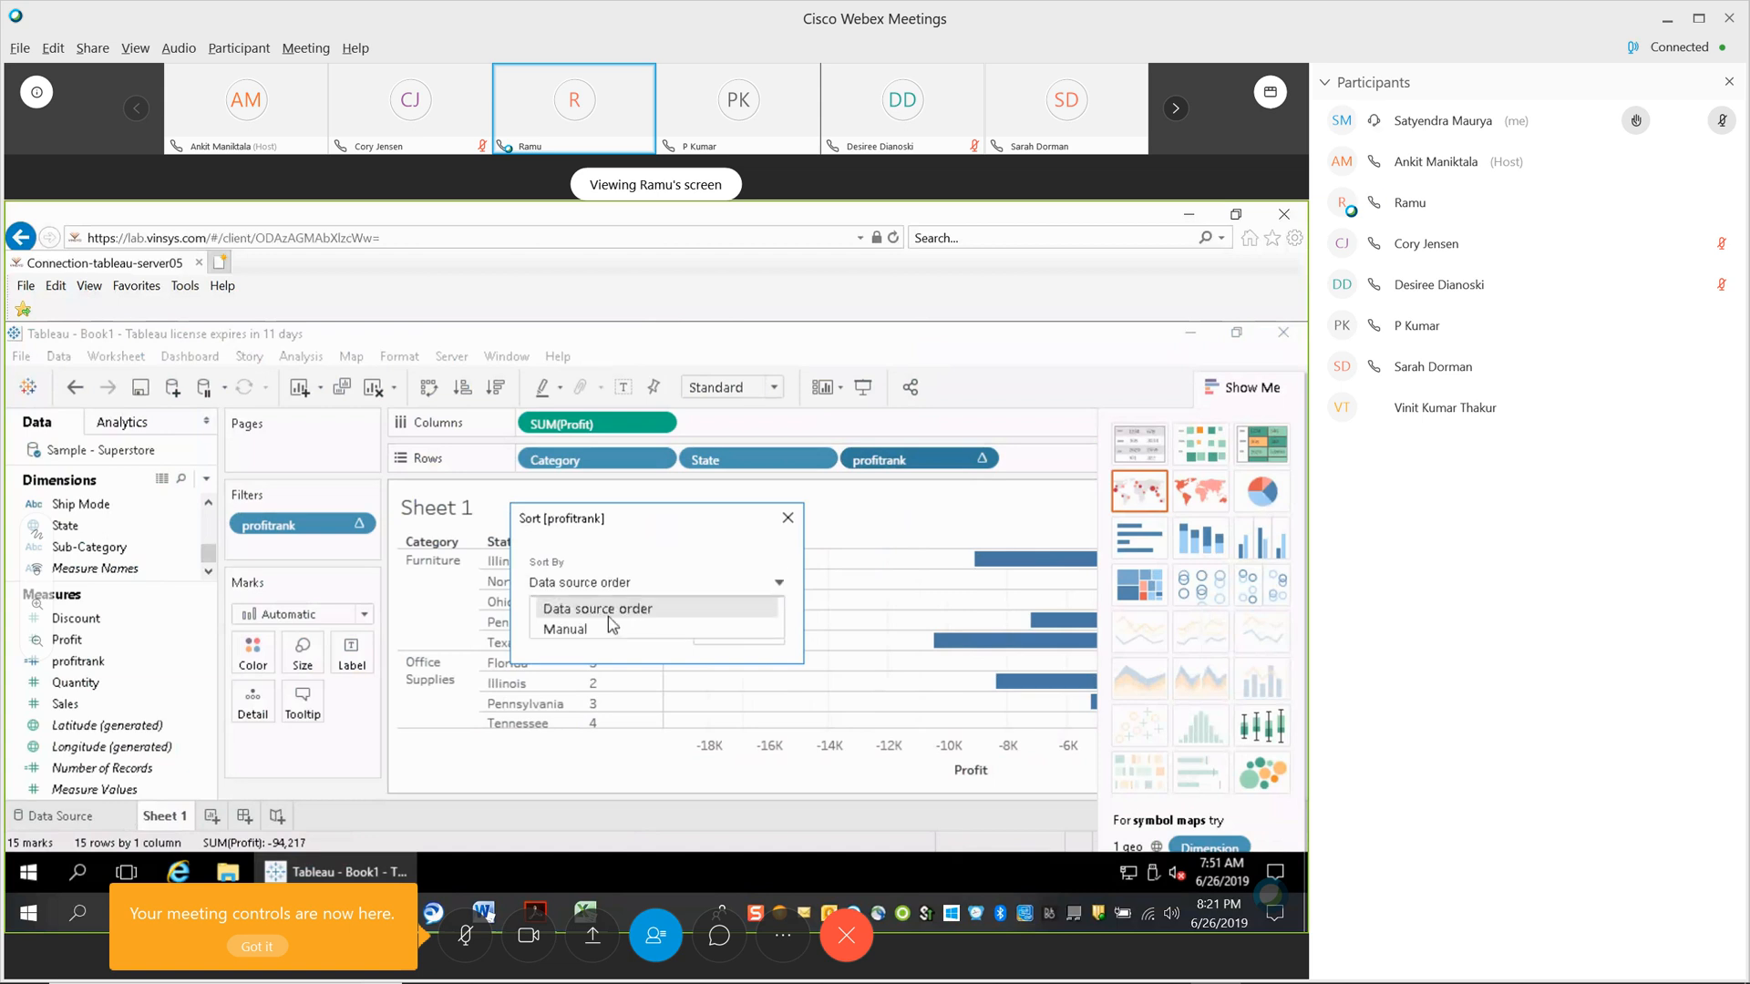
{"action": "left_click", "coordinate": [581, 631]}
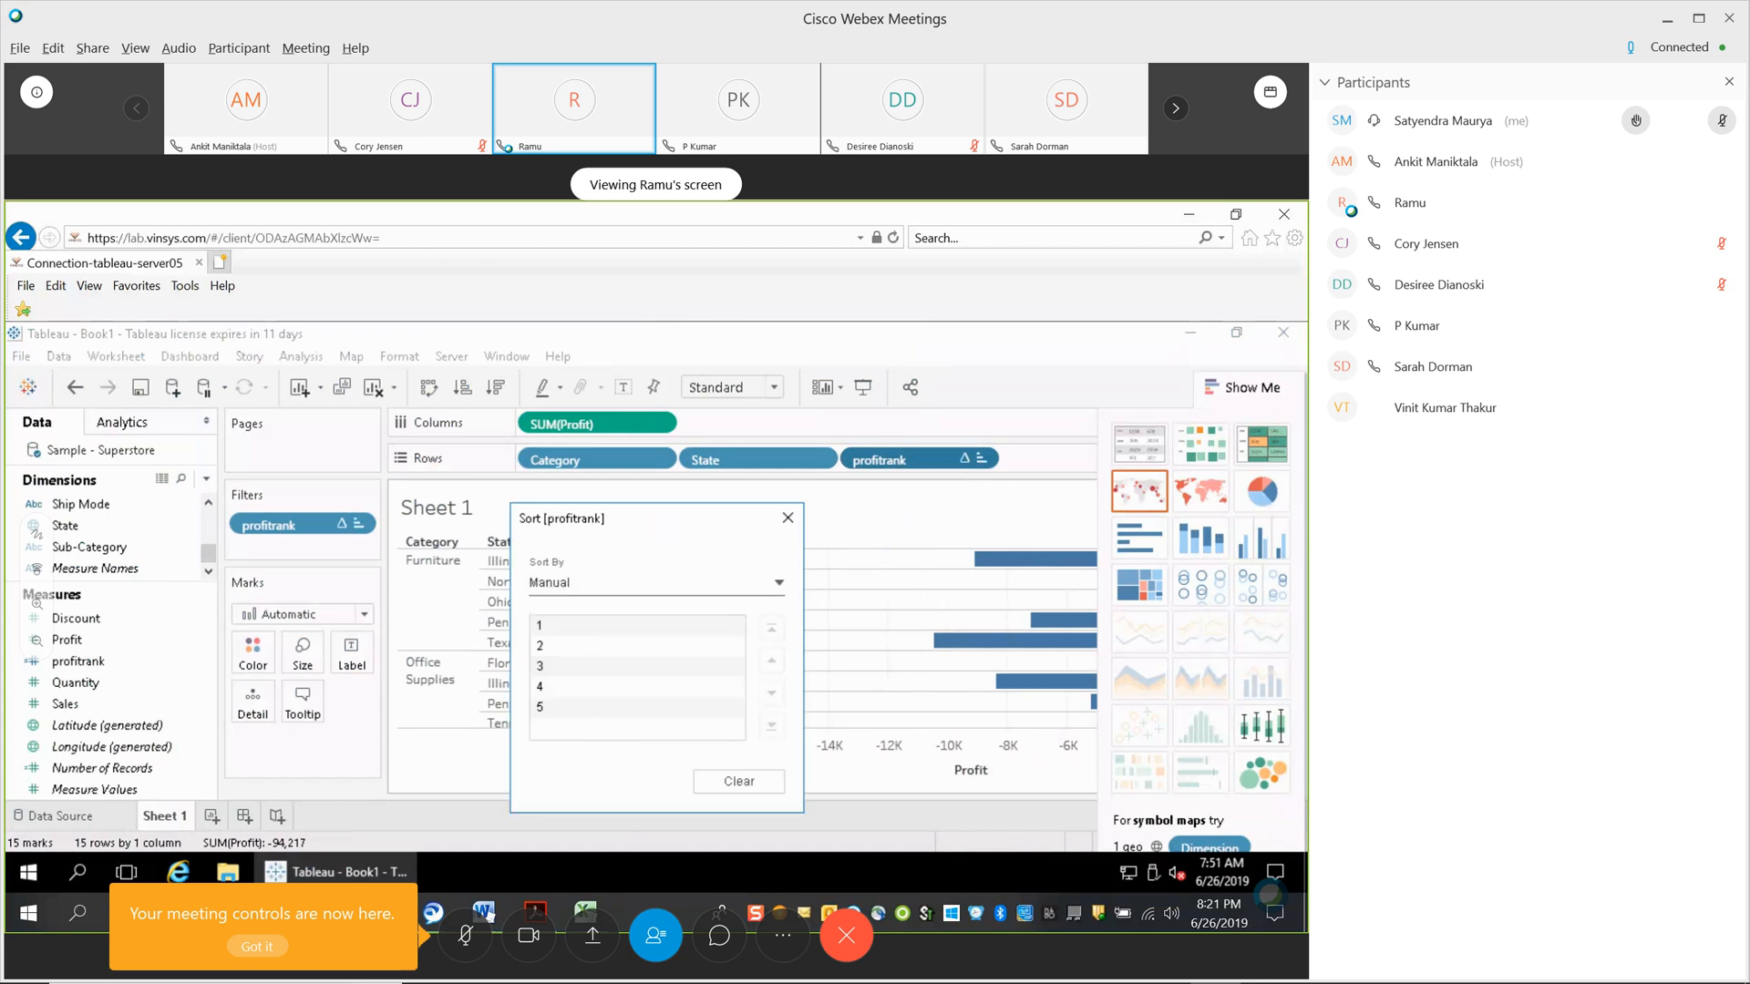
{"action": "left_click", "coordinate": [787, 518]}
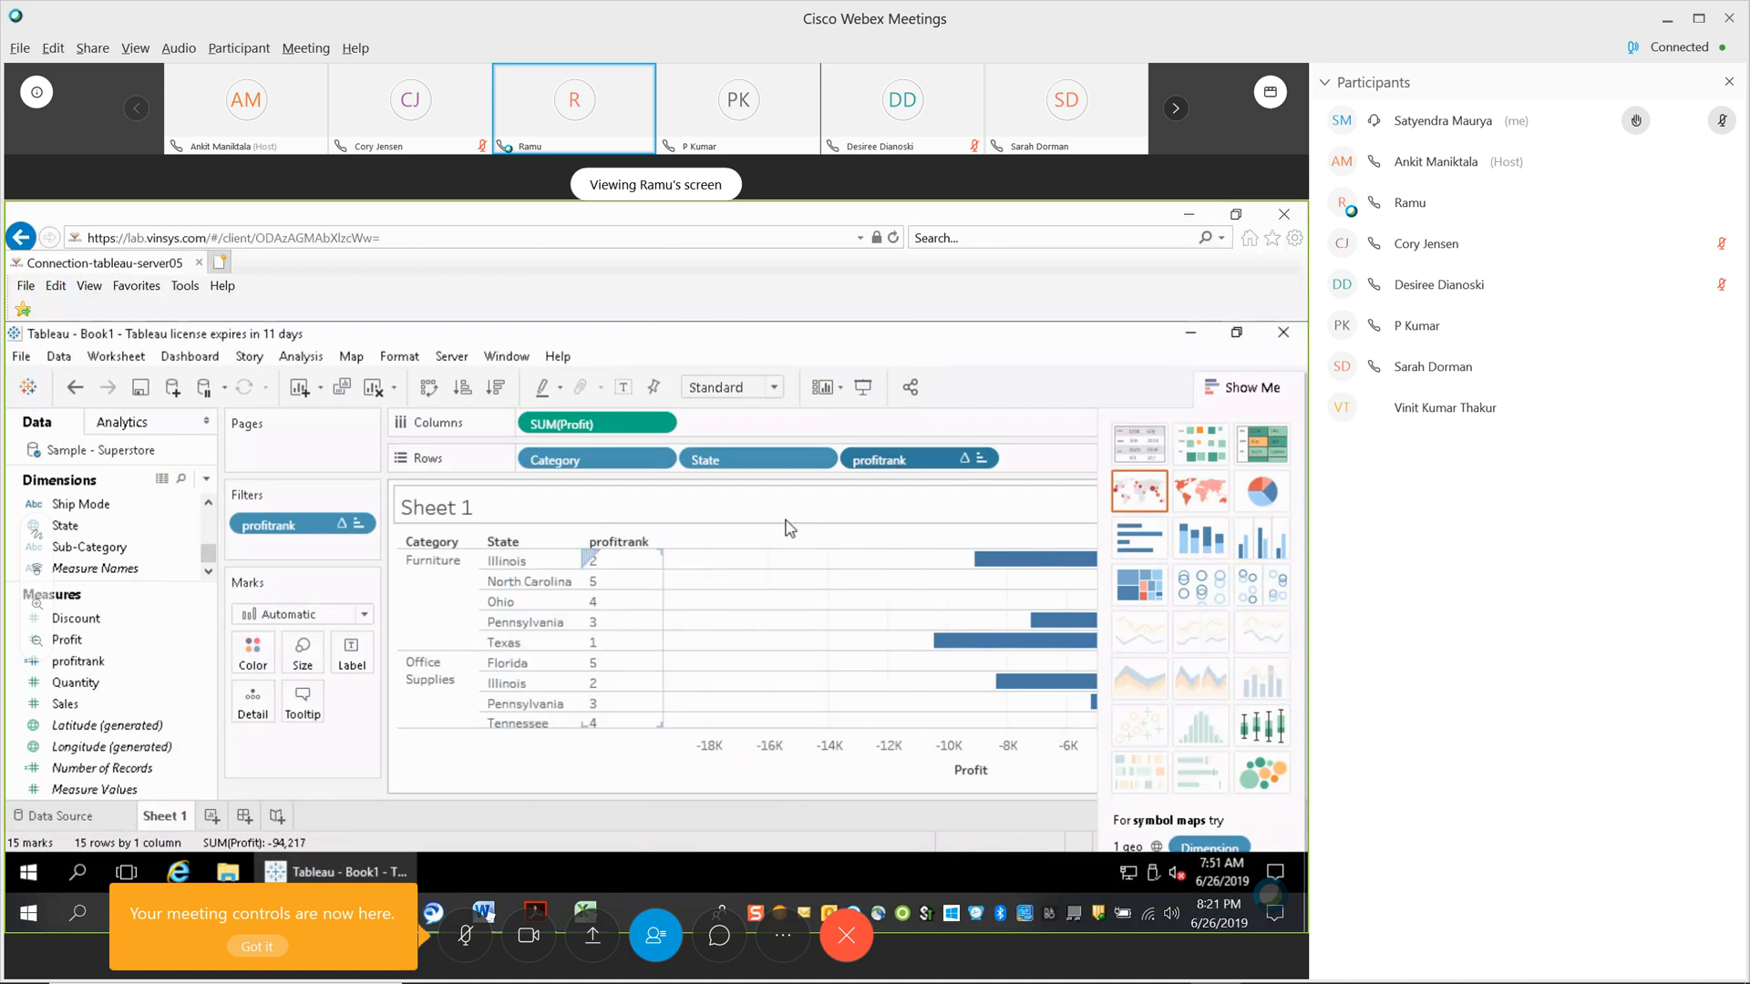
Select Illinois's rank cell under Furniture and close the Show Me pane to uncover the whole chart.
{"action": "left_click", "coordinate": [617, 560]}
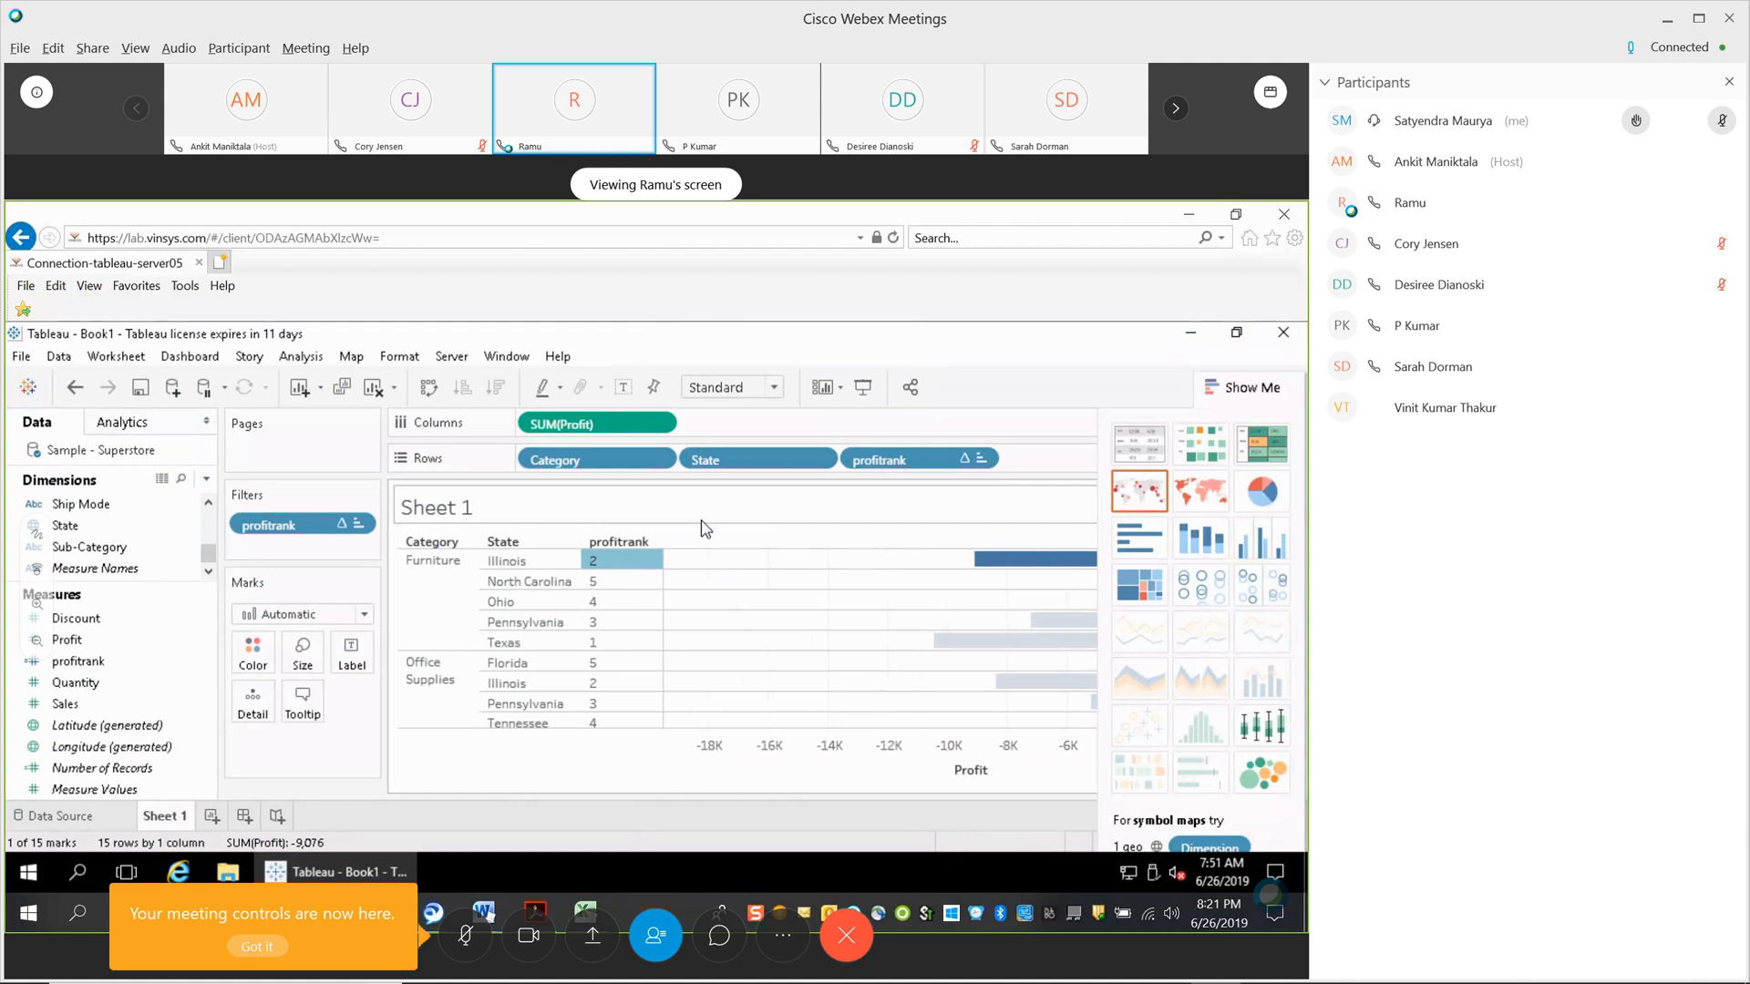
{"action": "left_click_drag", "start_coordinate": [1247, 387], "coordinate": [1128, 350]}
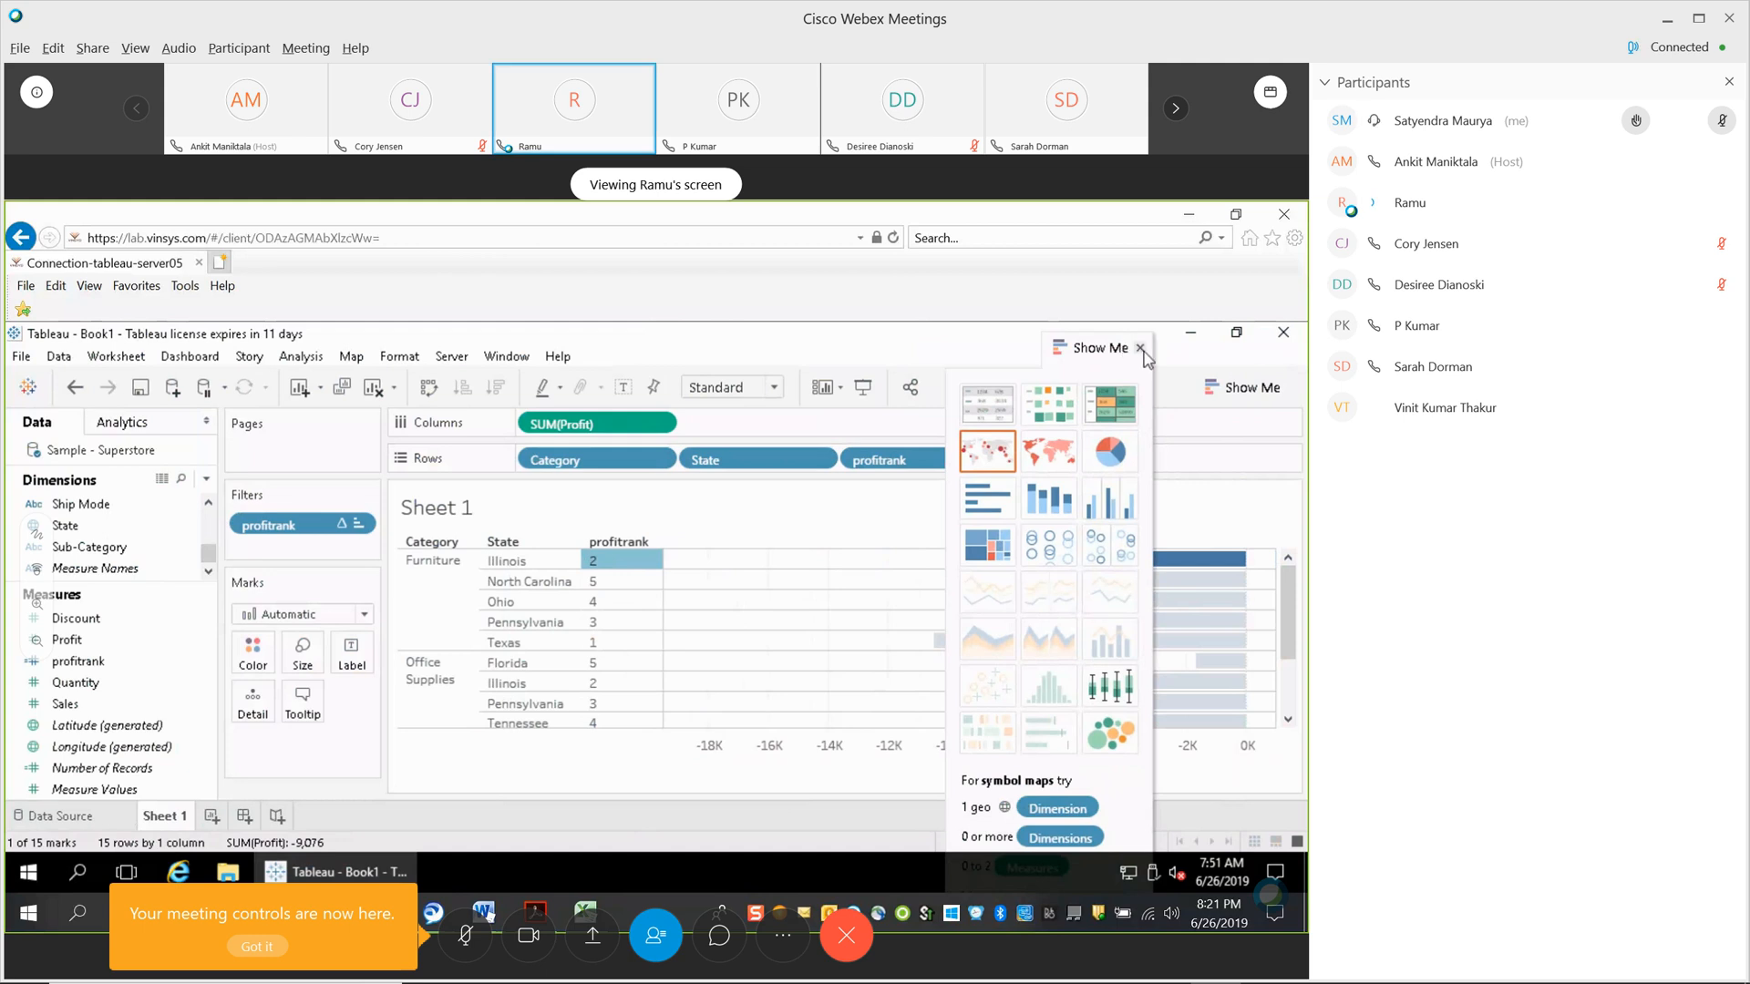
{"action": "left_click", "coordinate": [1140, 348]}
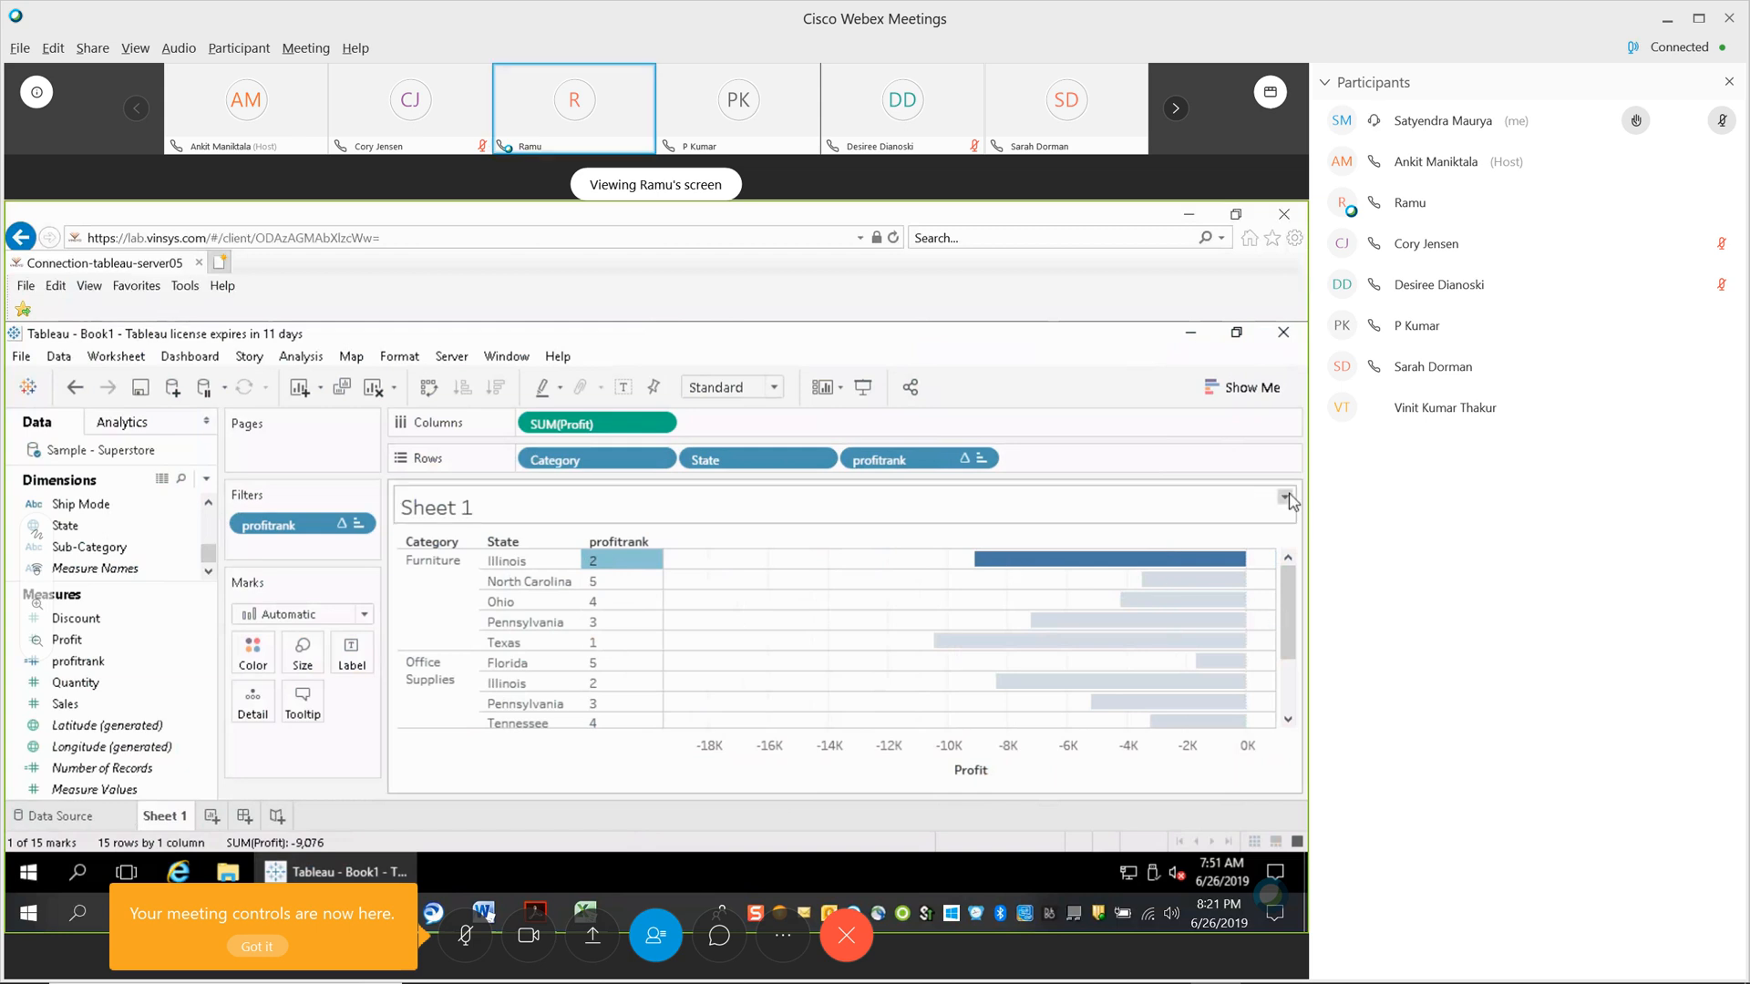
{"action": "left_click", "coordinate": [1286, 498]}
{"action": "left_click", "coordinate": [1034, 499]}
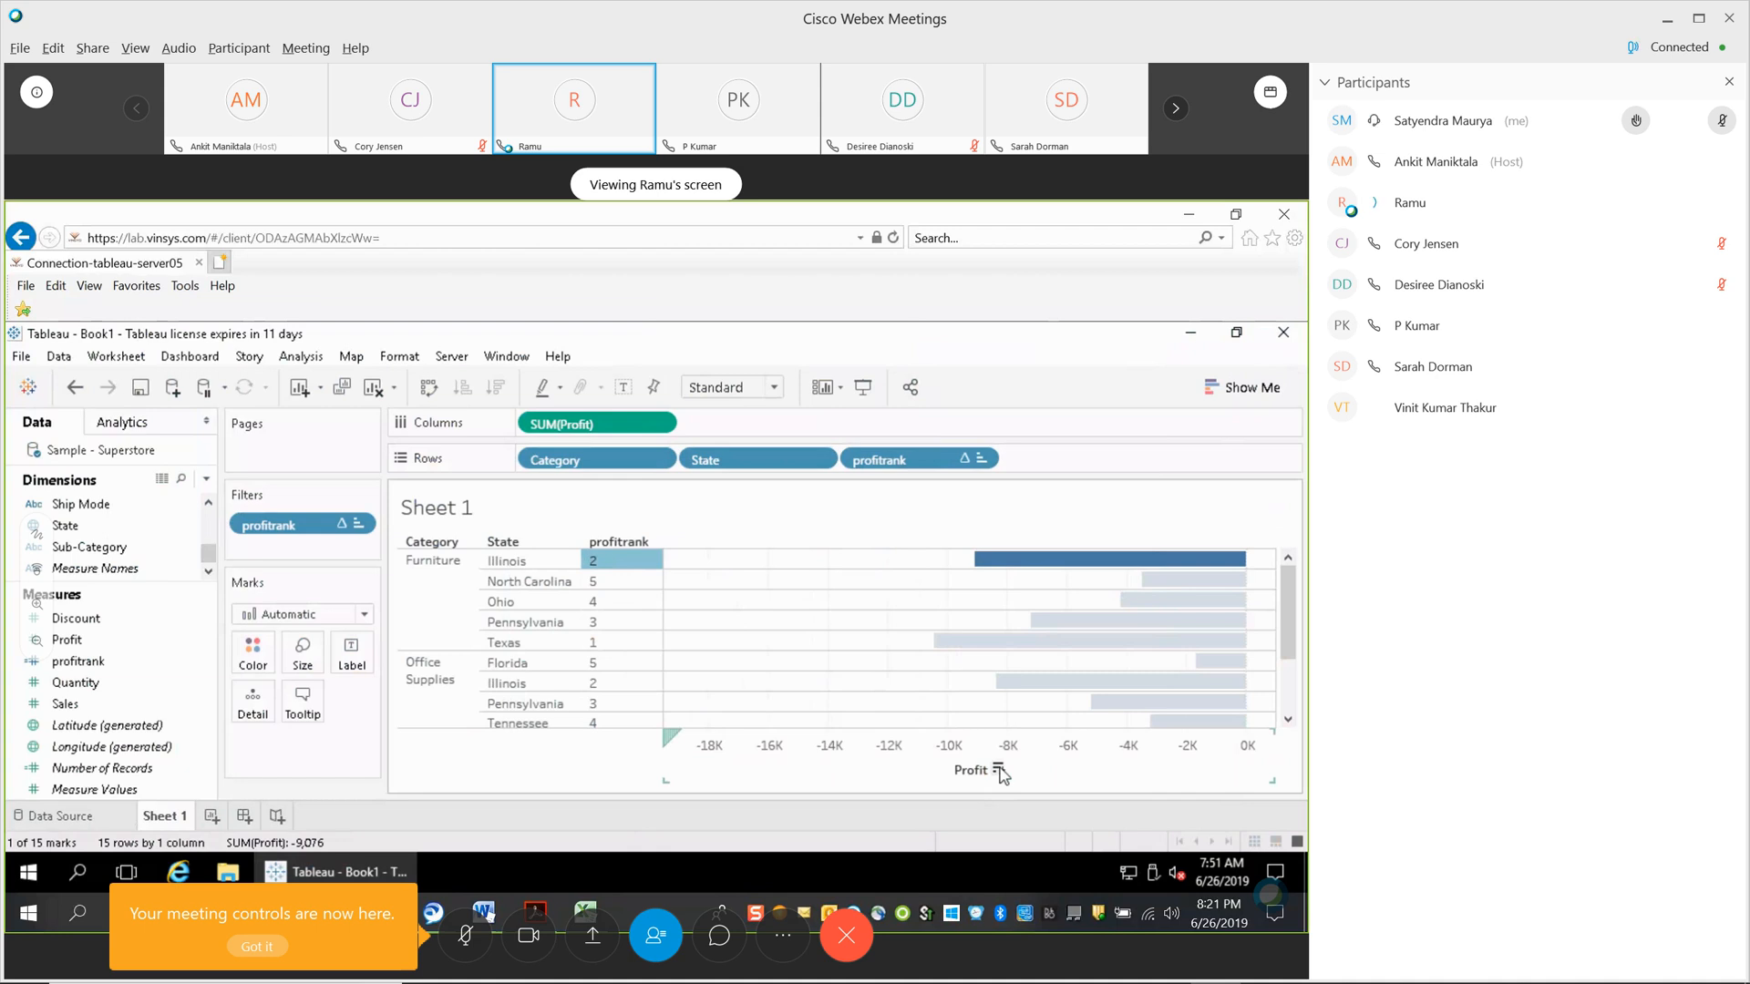
Sort the states within each category by Profit in ascending order from the Profit axis.
{"action": "left_click", "coordinate": [999, 773]}
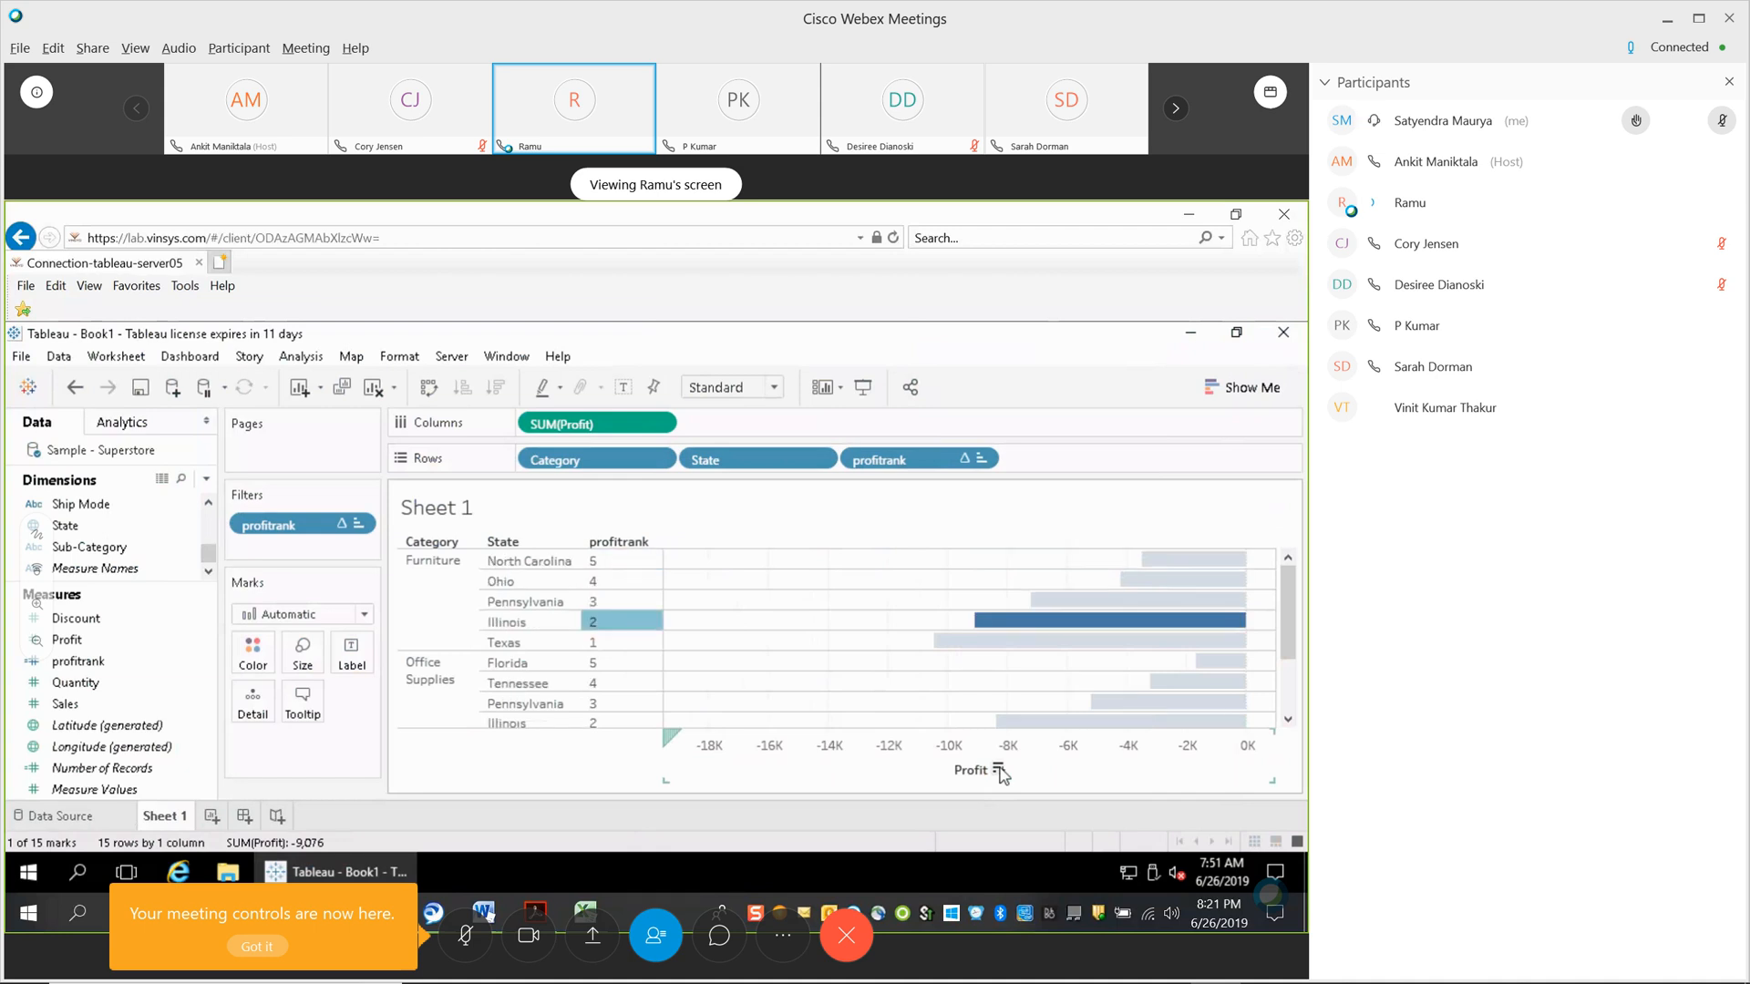
{"action": "left_click", "coordinate": [999, 773]}
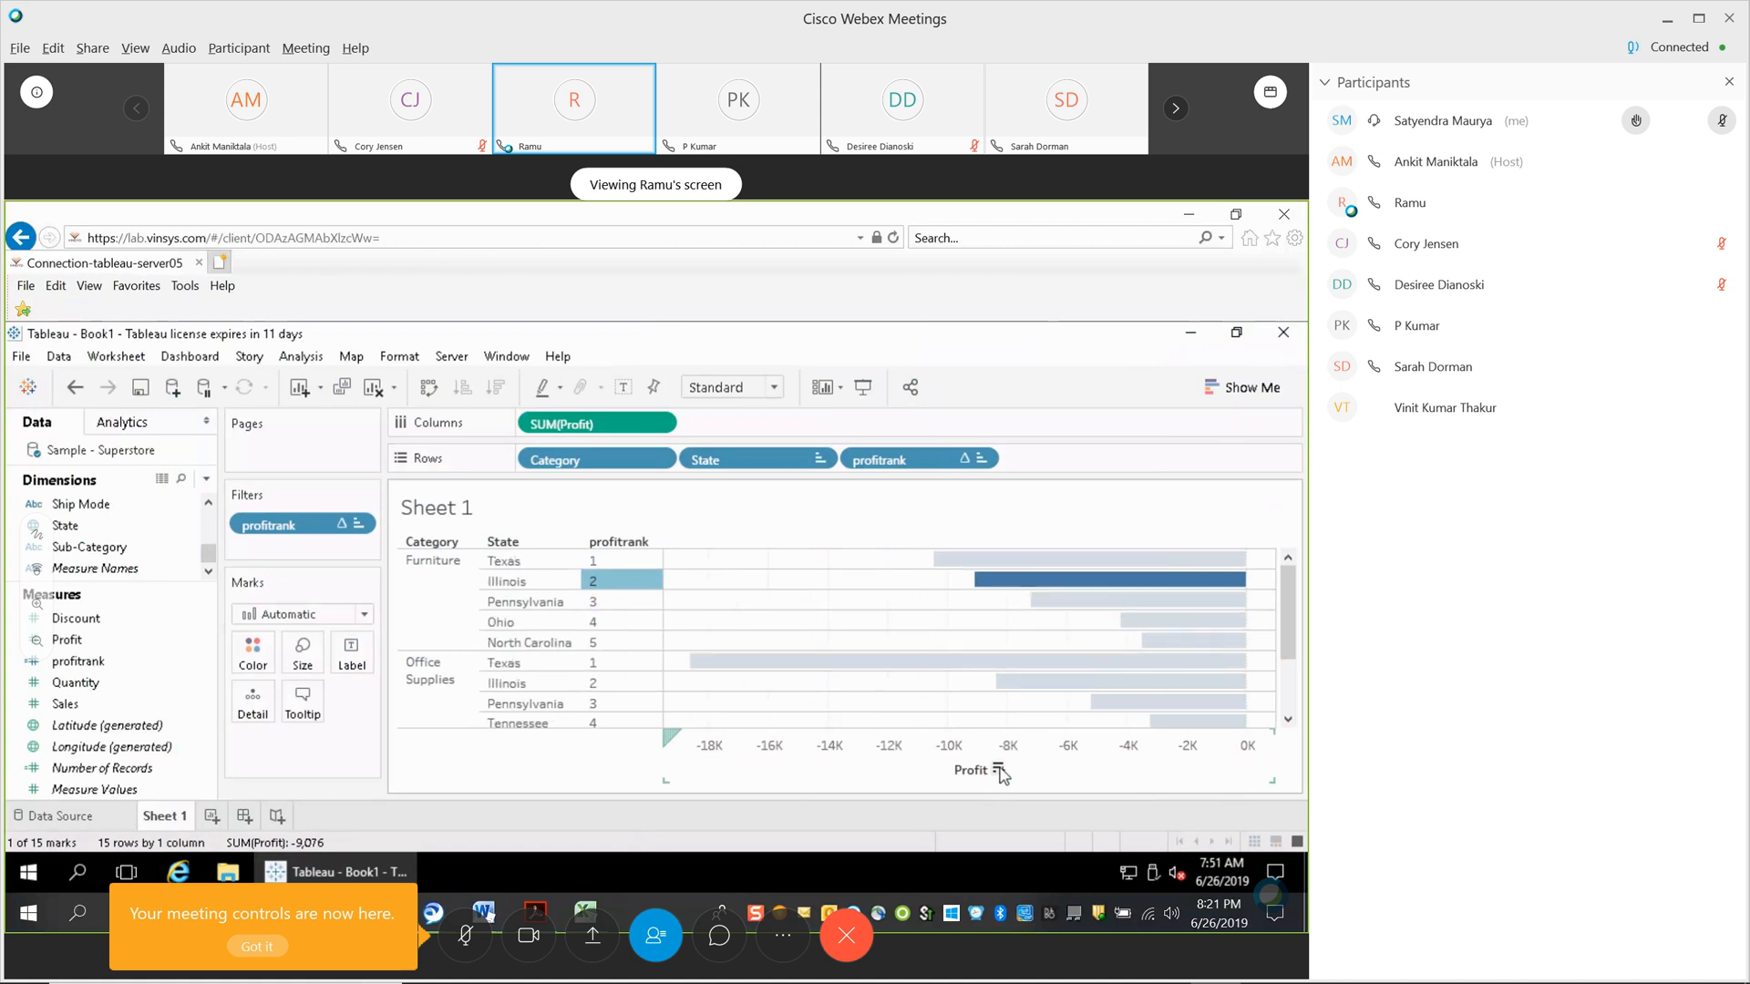
{"action": "left_click", "coordinate": [616, 562]}
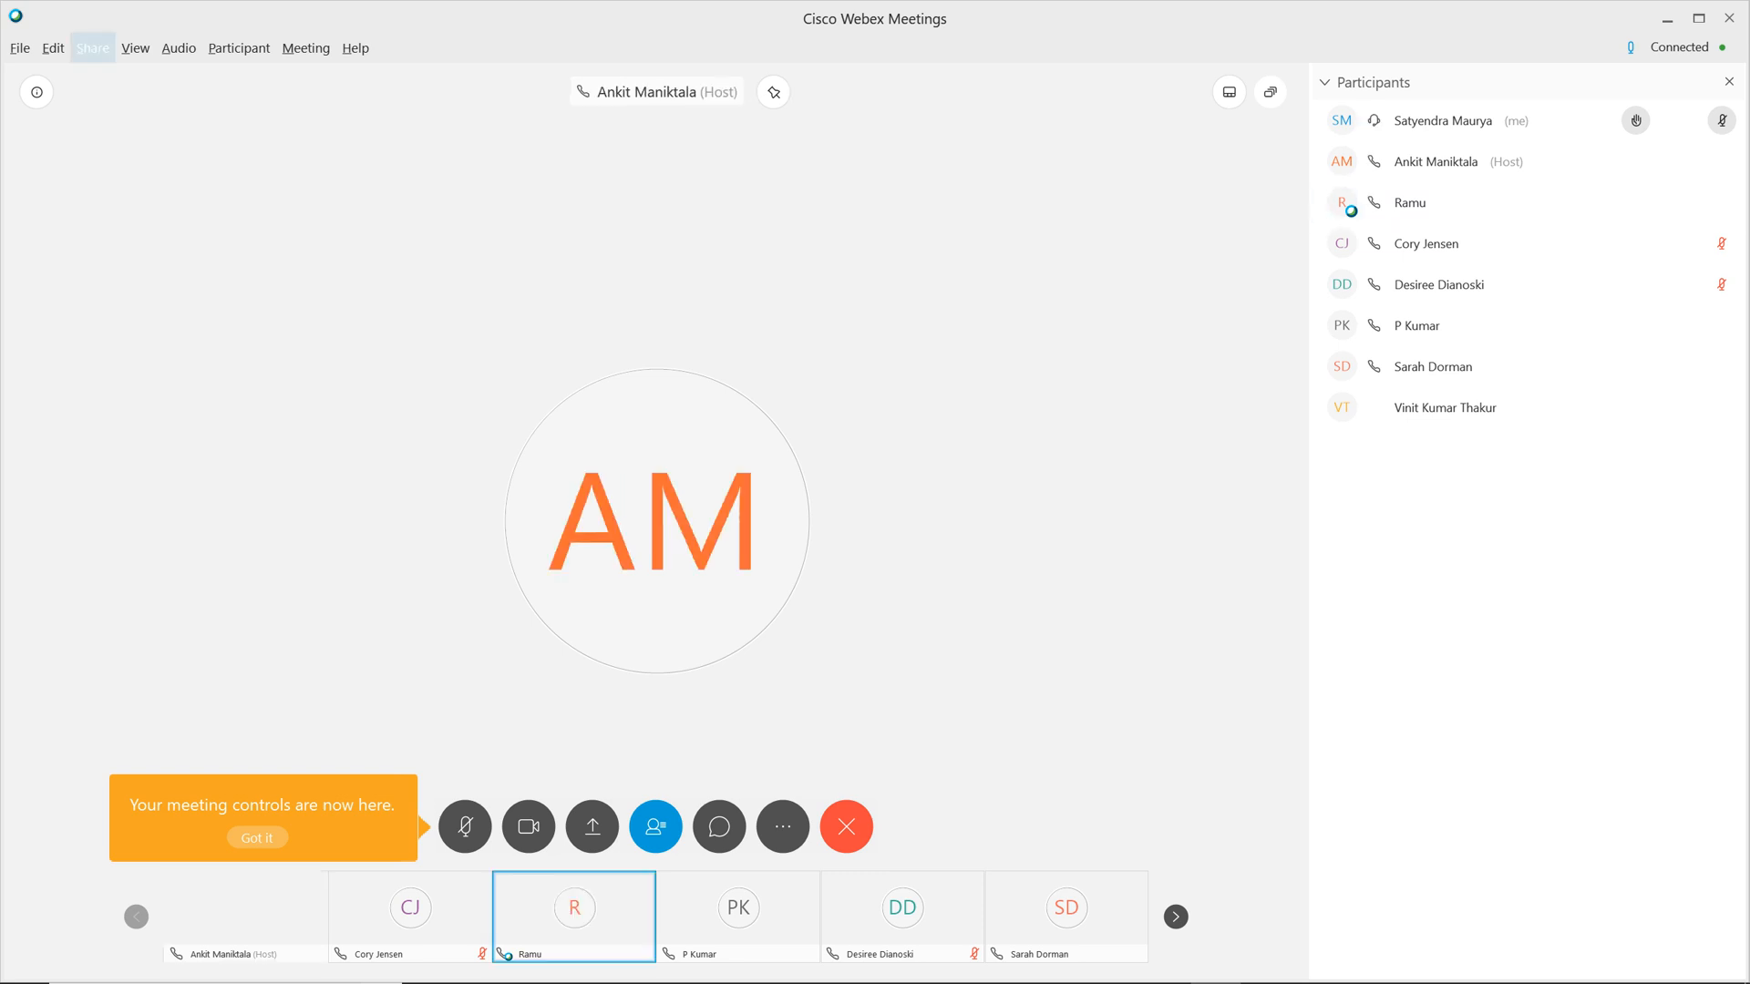
Share the running Google Chrome application with the Webex meeting participants.
{"action": "left_click", "coordinate": [92, 48]}
{"action": "mouse_move", "coordinate": [135, 132]}
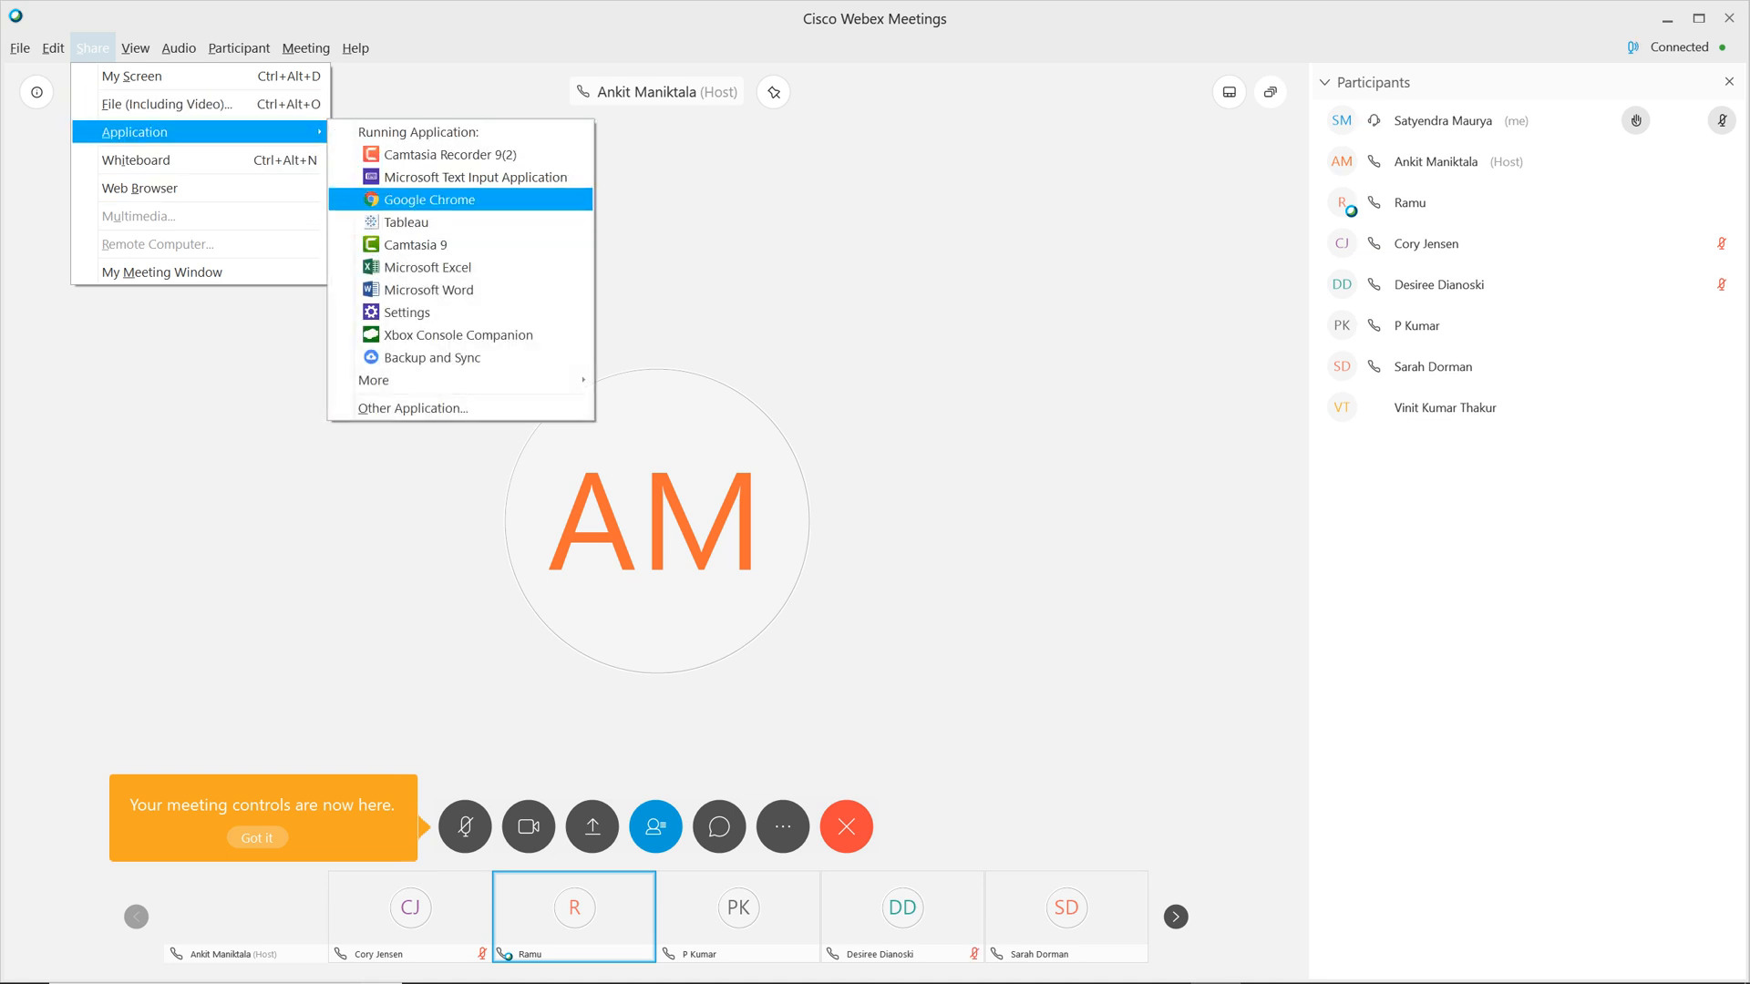
{"action": "left_click", "coordinate": [429, 200]}
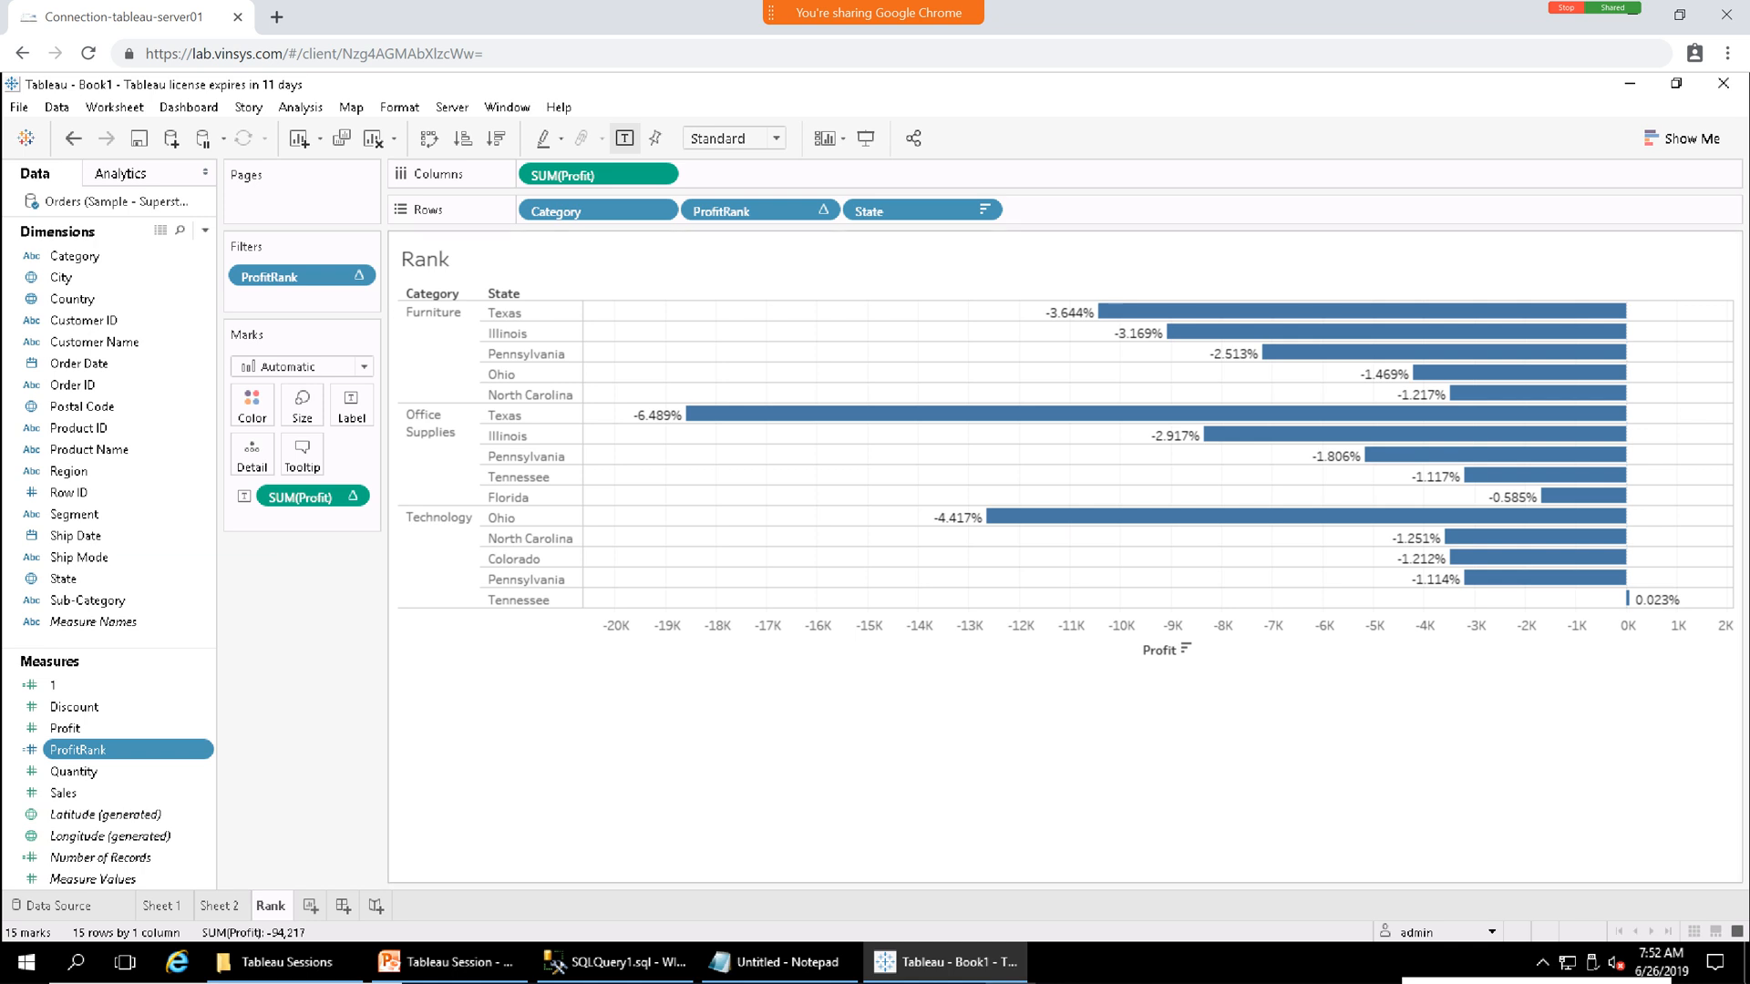
Add a new worksheet and build a bar chart with Sub-Category on Columns and the sum of Profit on Rows.
{"action": "mouse_move", "coordinate": [1312, 435]}
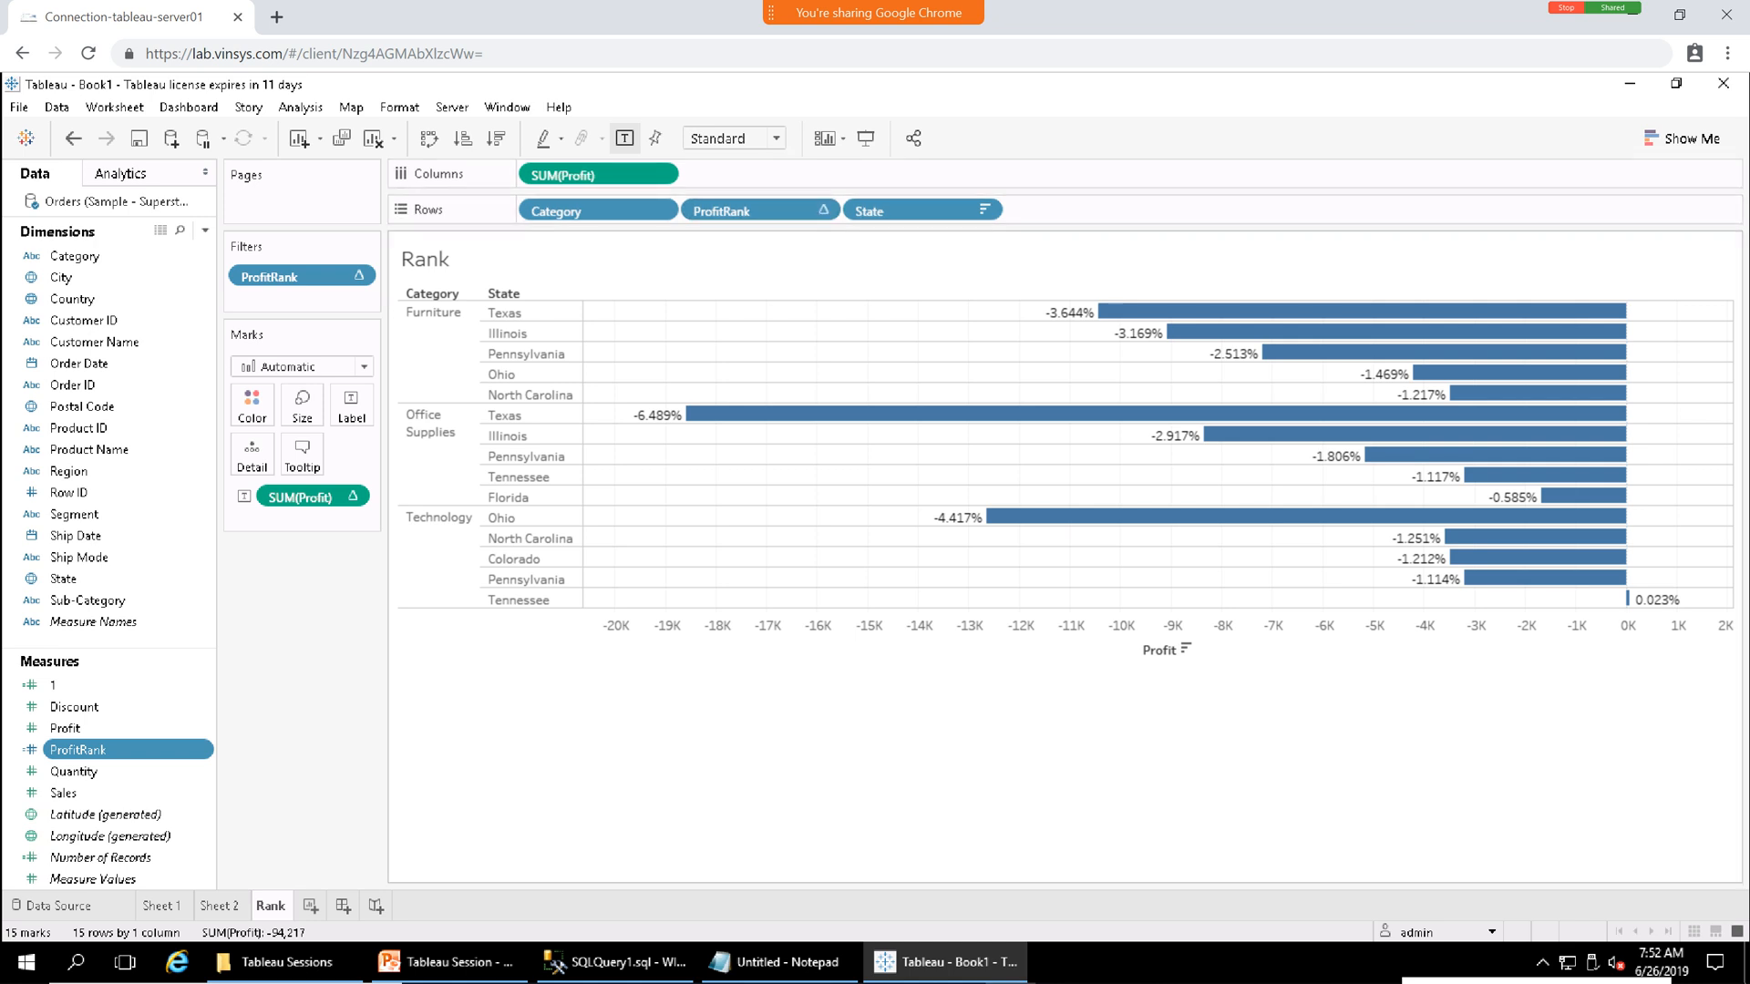
{"action": "left_click", "coordinate": [310, 905]}
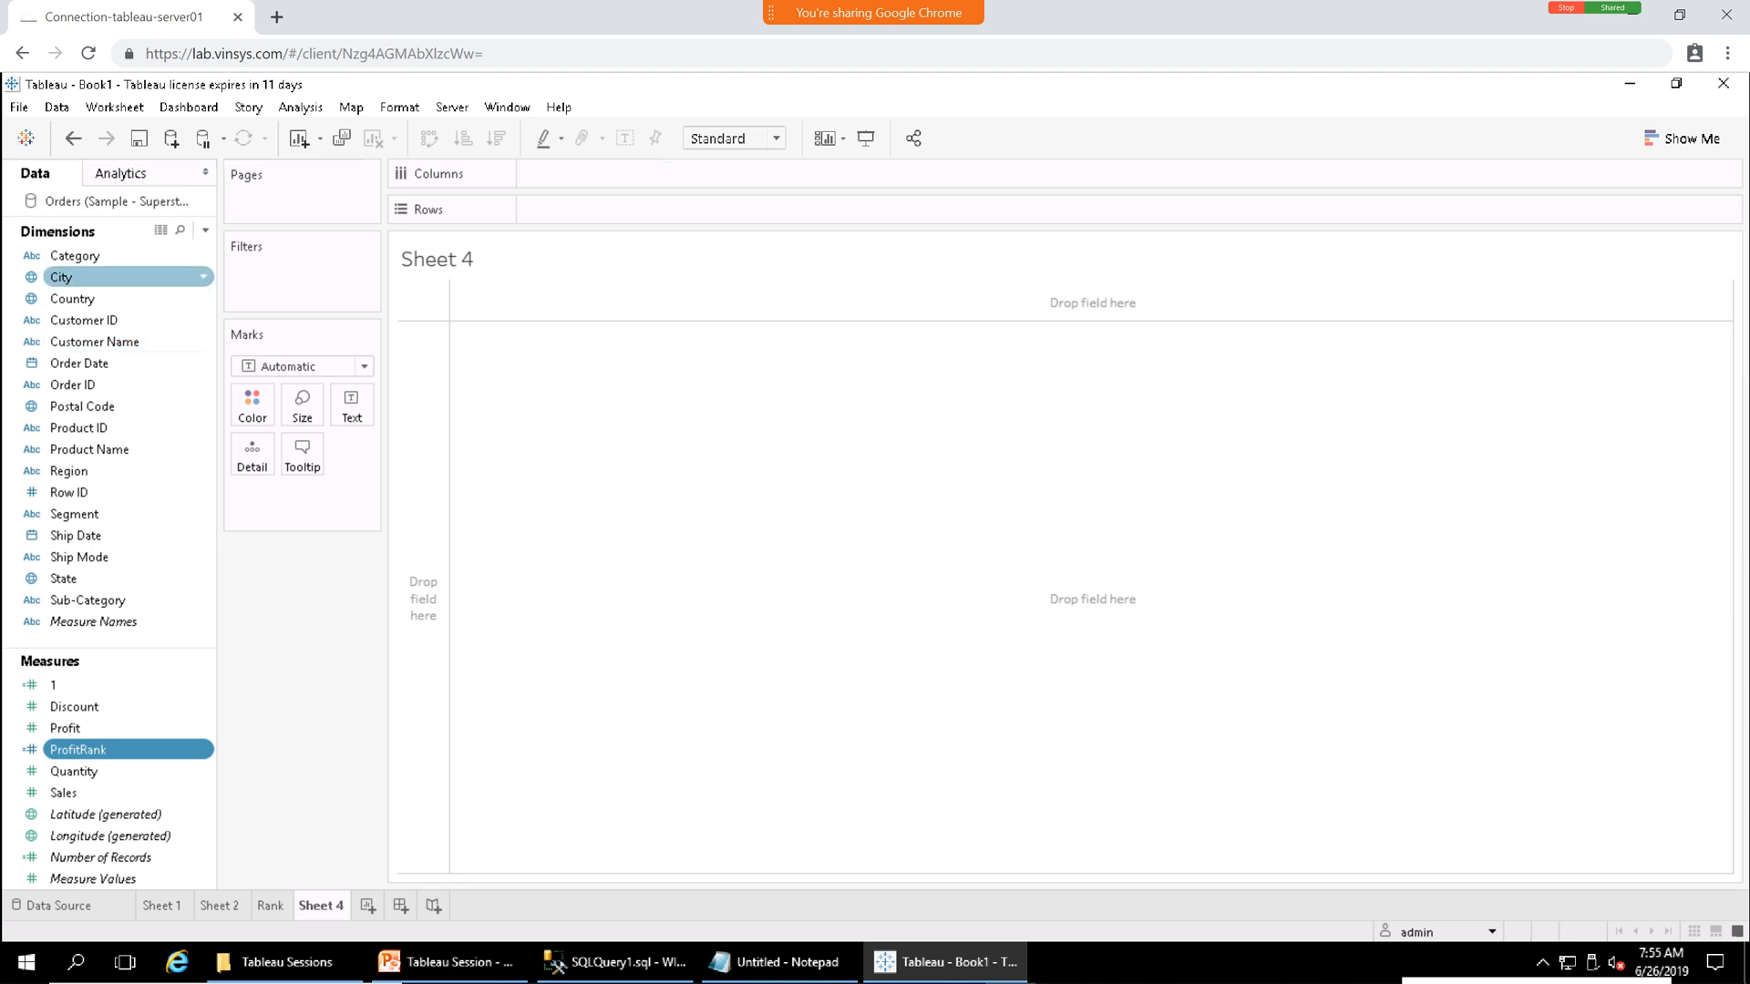
{"action": "left_click", "coordinate": [90, 256]}
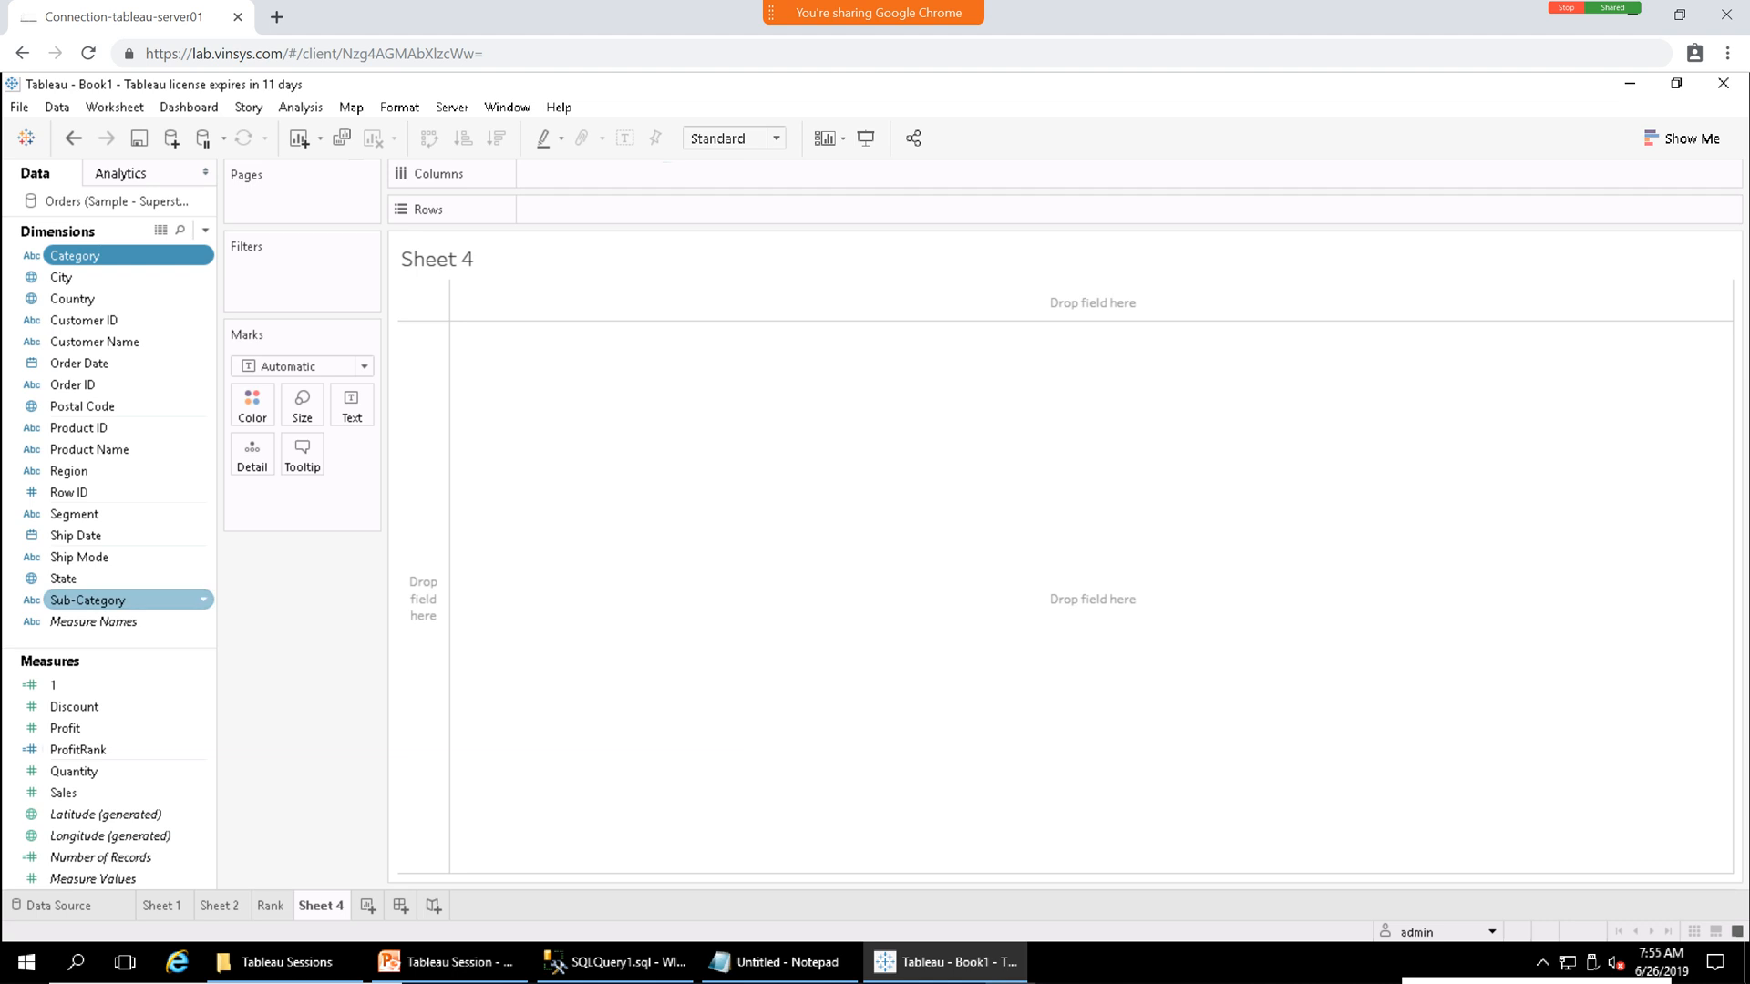
{"action": "mouse_move", "coordinate": [86, 600]}
{"action": "left_mouse_down"}
{"action": "mouse_move", "coordinate": [466, 399]}
{"action": "mouse_move", "coordinate": [594, 148]}
{"action": "mouse_move", "coordinate": [579, 177]}
{"action": "left_mouse_up"}
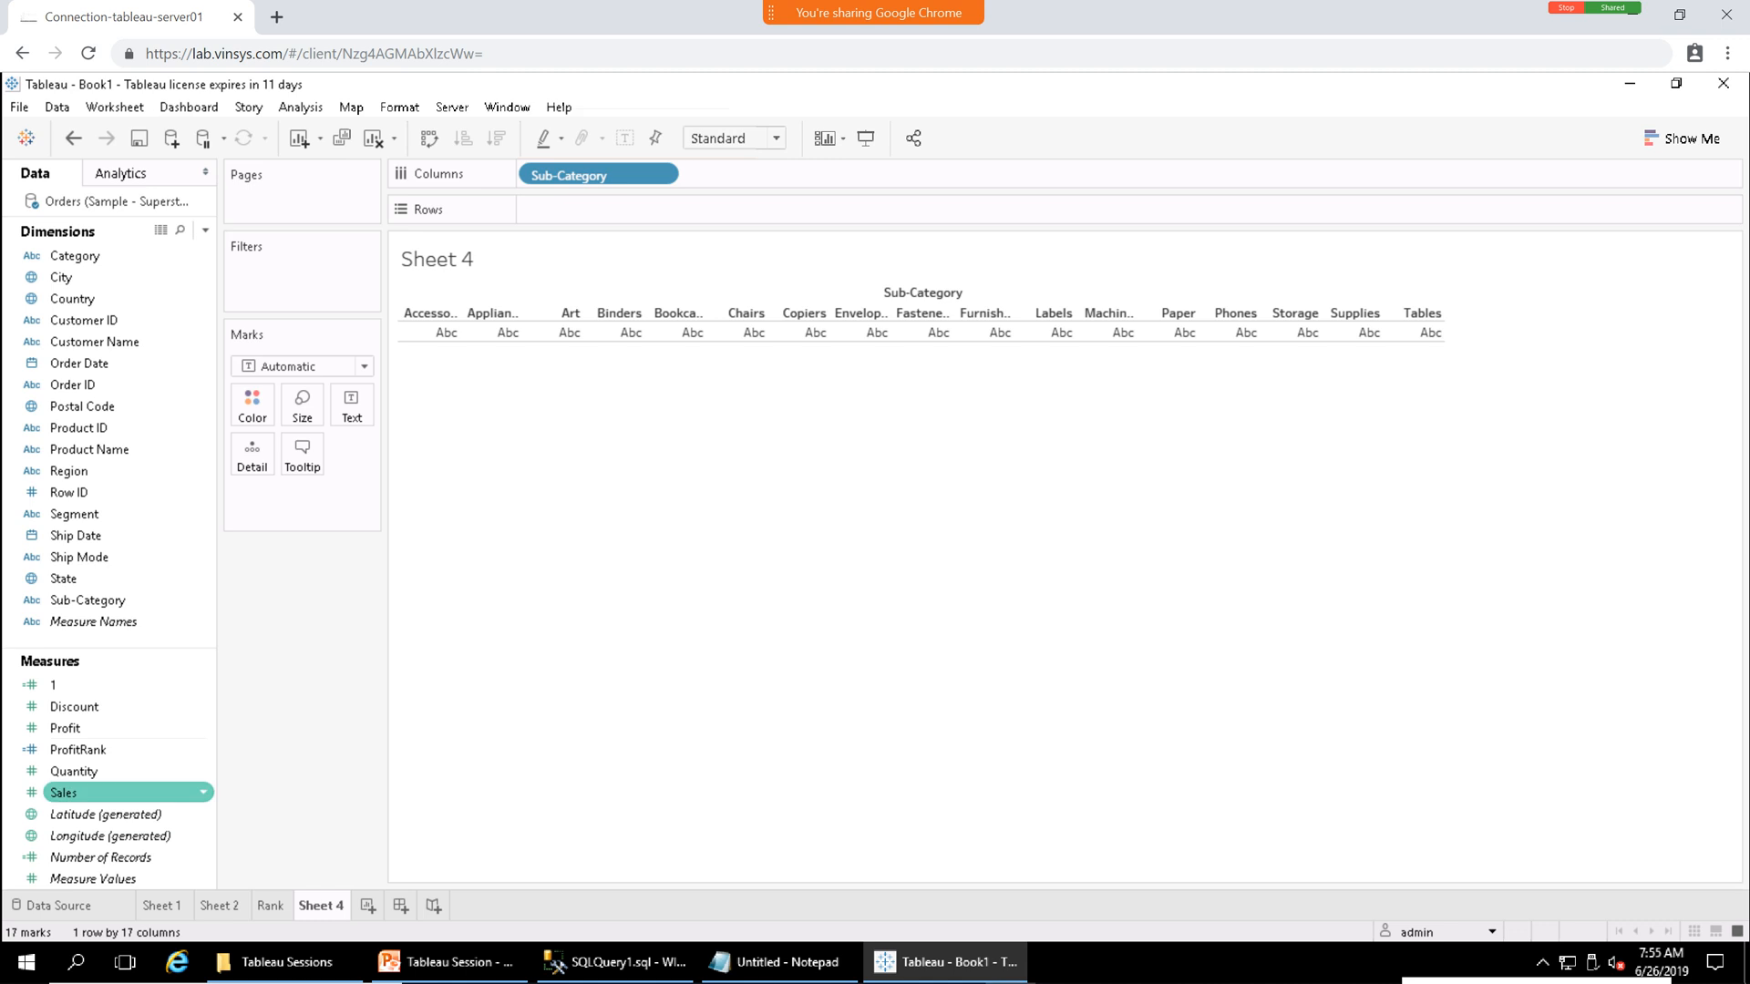
{"action": "left_click_drag", "start_coordinate": [64, 792], "coordinate": [556, 212]}
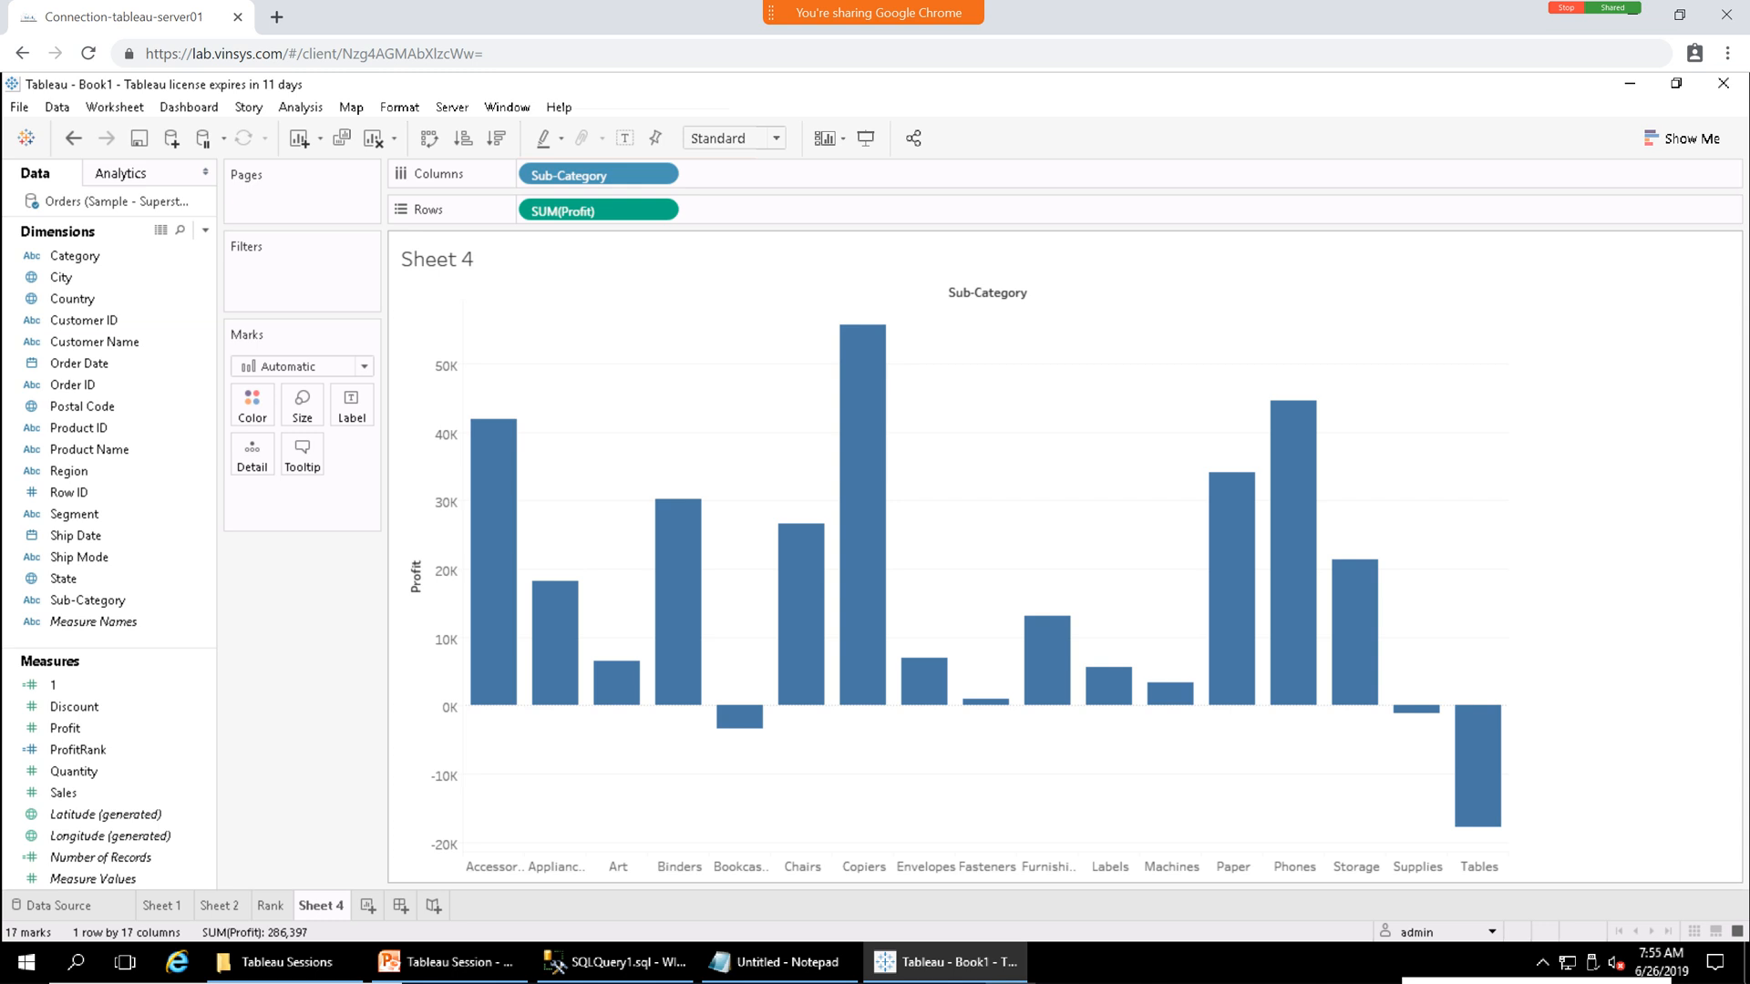
Sort the sub-categories by descending profit and add a second Profit measure to the rows.
{"action": "left_click", "coordinate": [414, 546]}
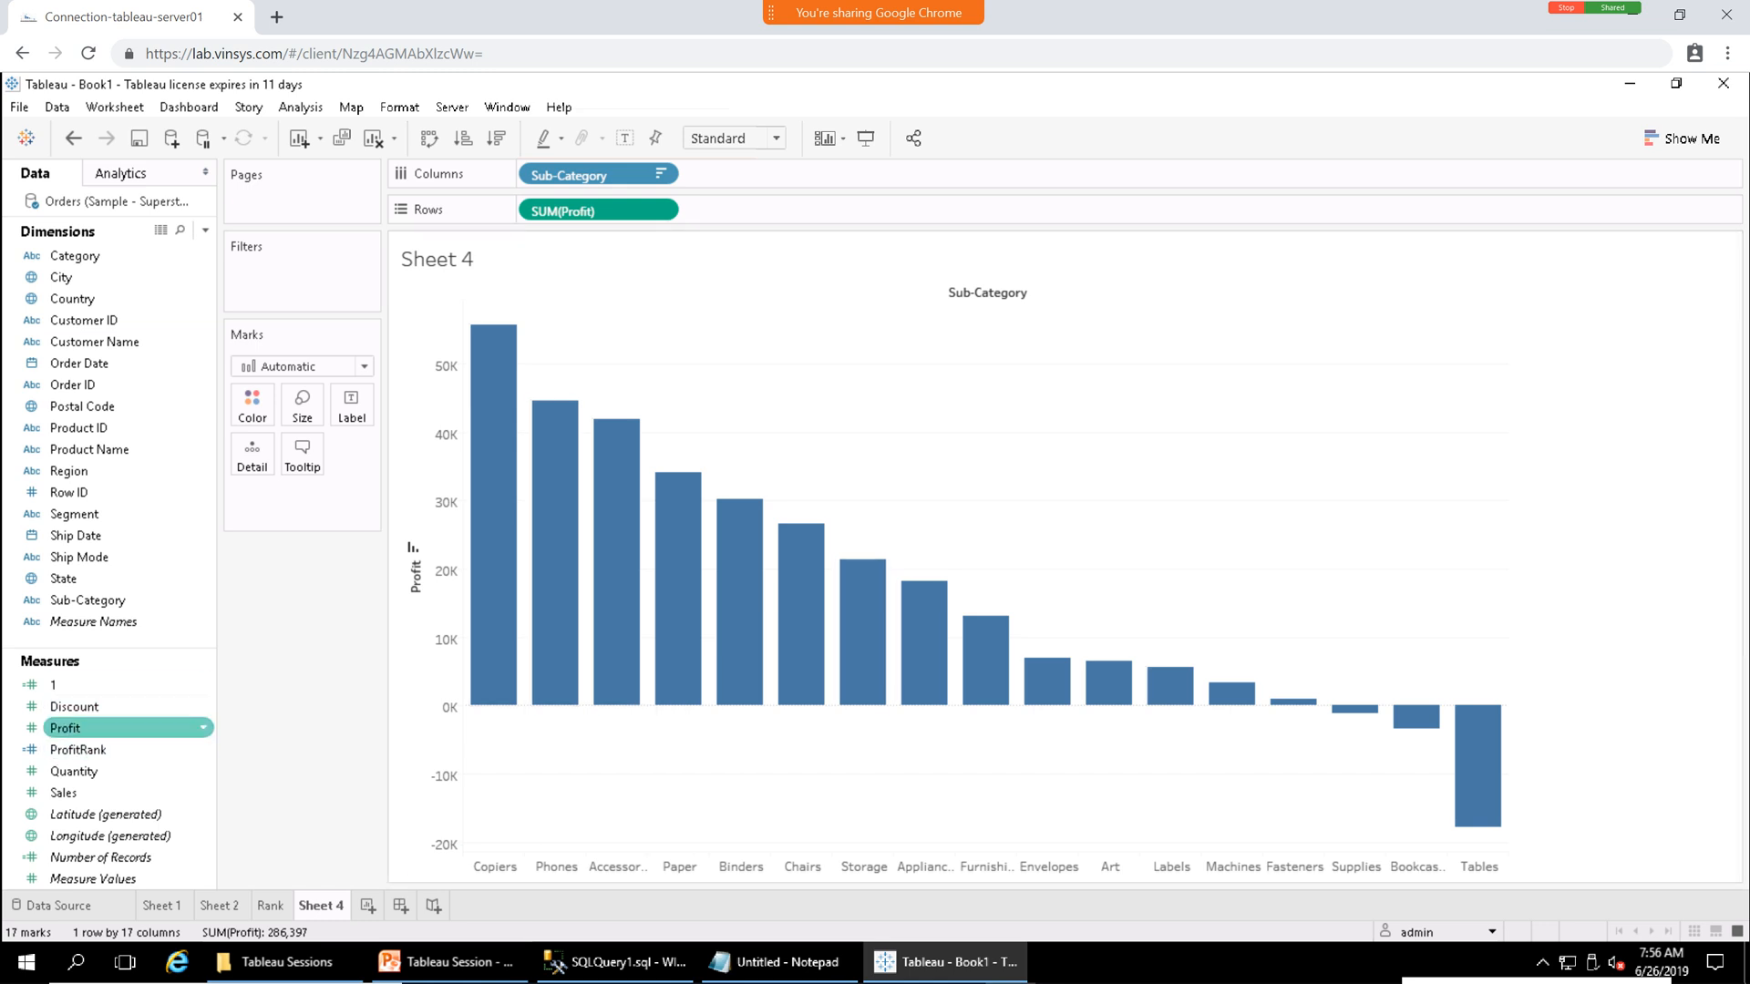
{"action": "left_click_drag", "start_coordinate": [65, 728], "coordinate": [738, 209]}
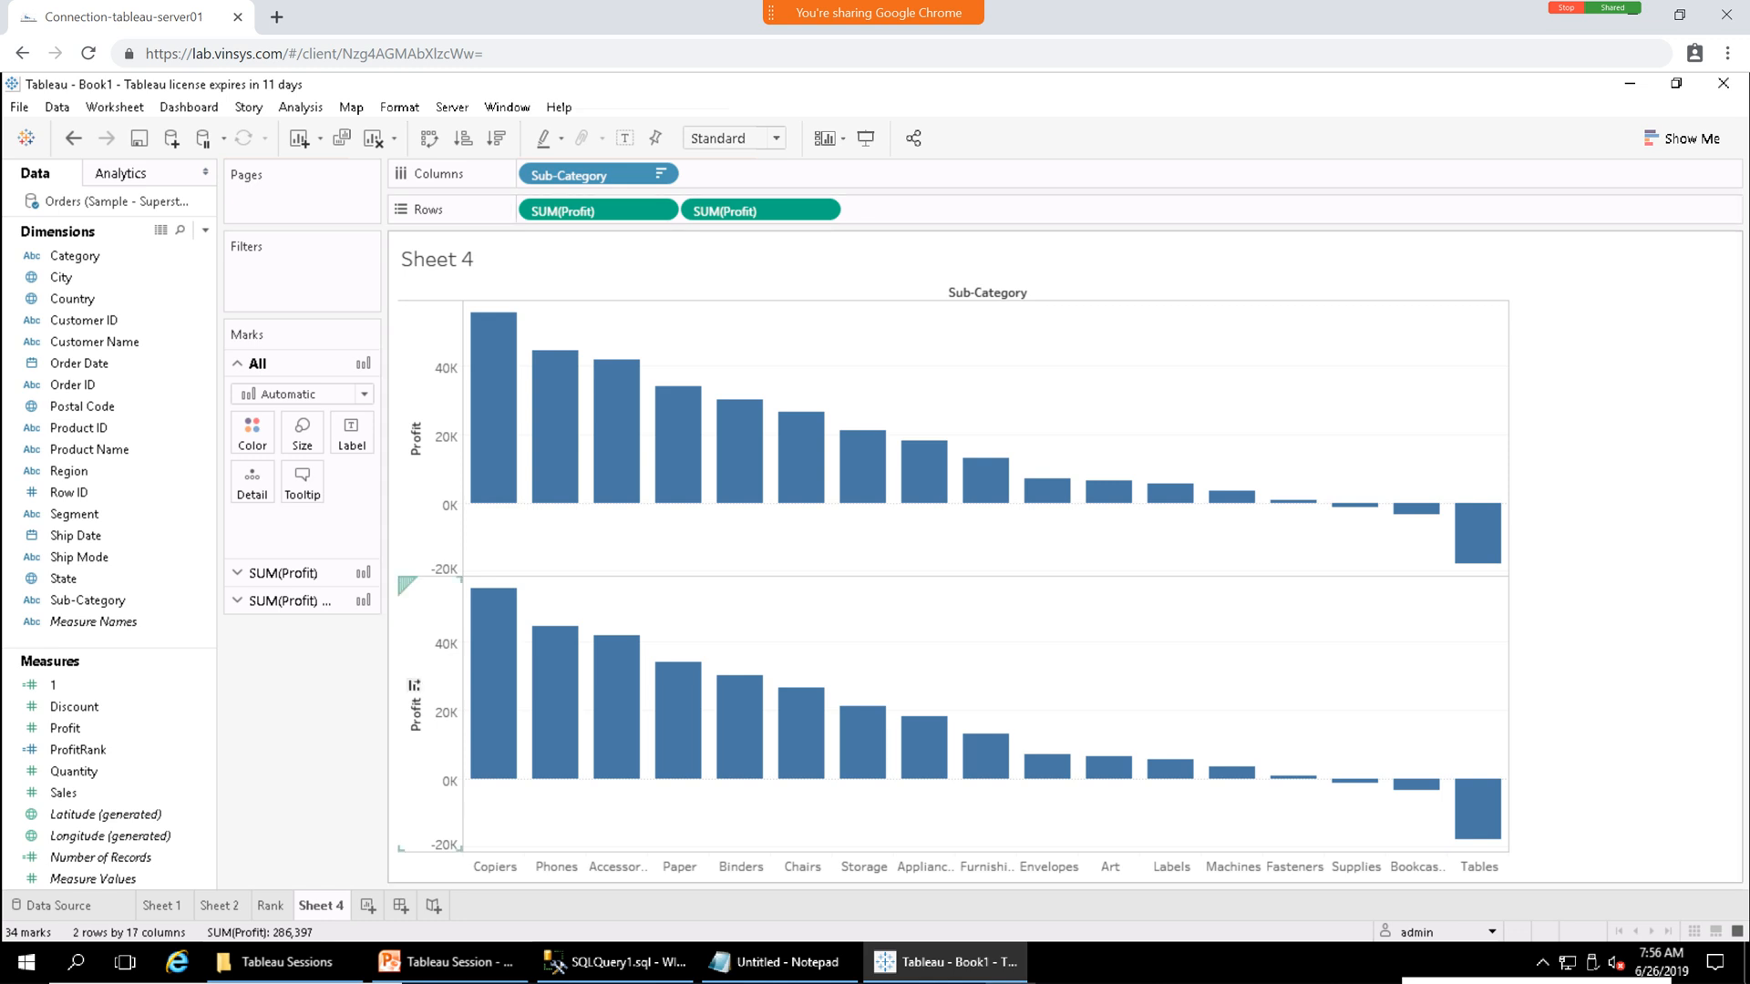
Cycle the sub-category sort through ascending and unsorted order back to descending profit.
{"action": "left_click", "coordinate": [414, 685]}
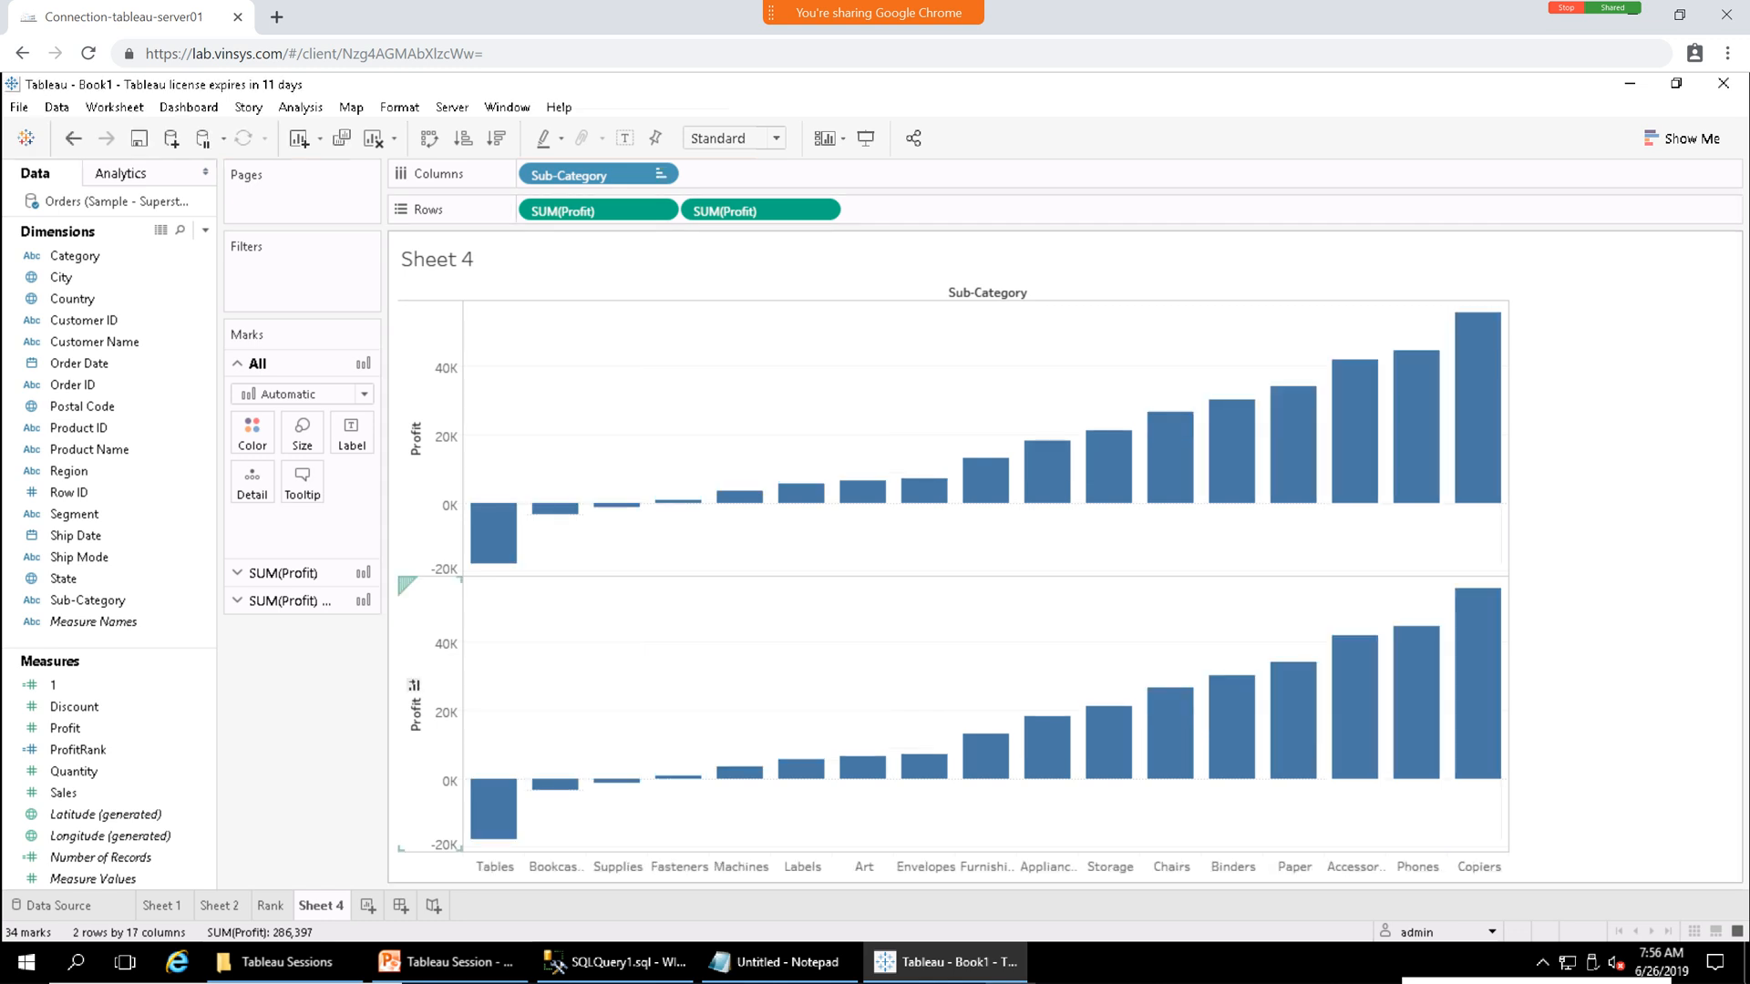
{"action": "left_click", "coordinate": [413, 686]}
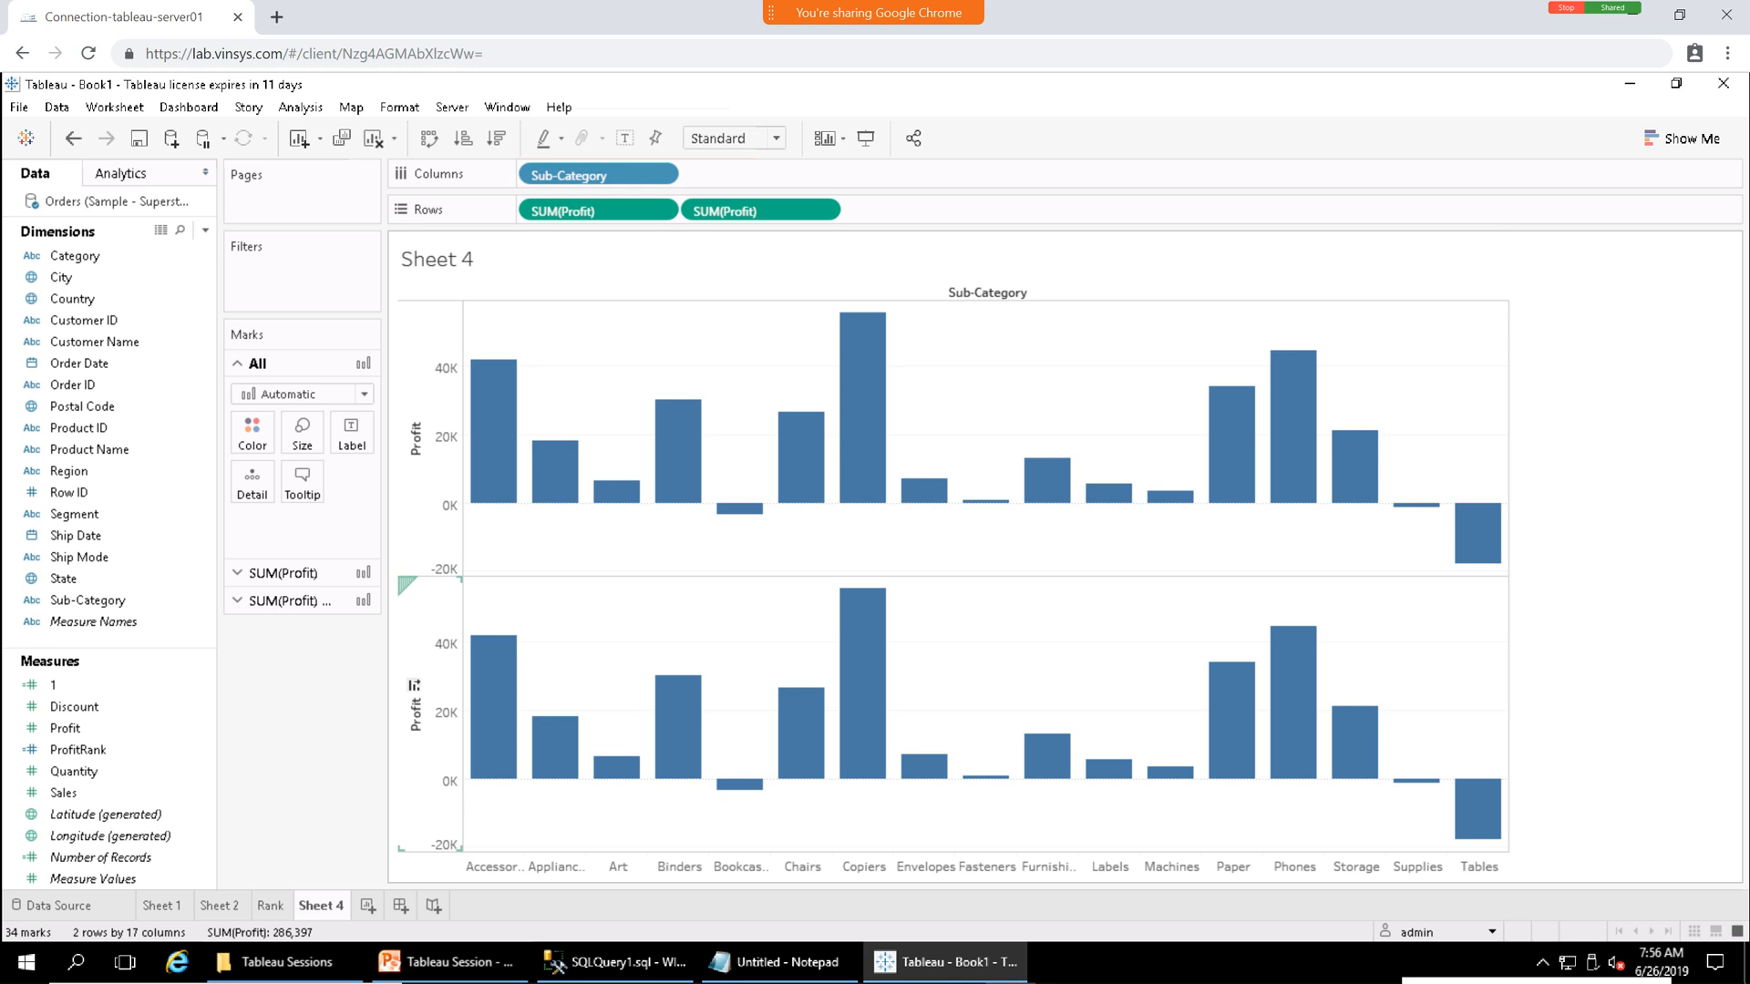
{"action": "left_click", "coordinate": [413, 685]}
Change the mark type of the second Profit chart to Line.
{"action": "right_click", "coordinate": [427, 656]}
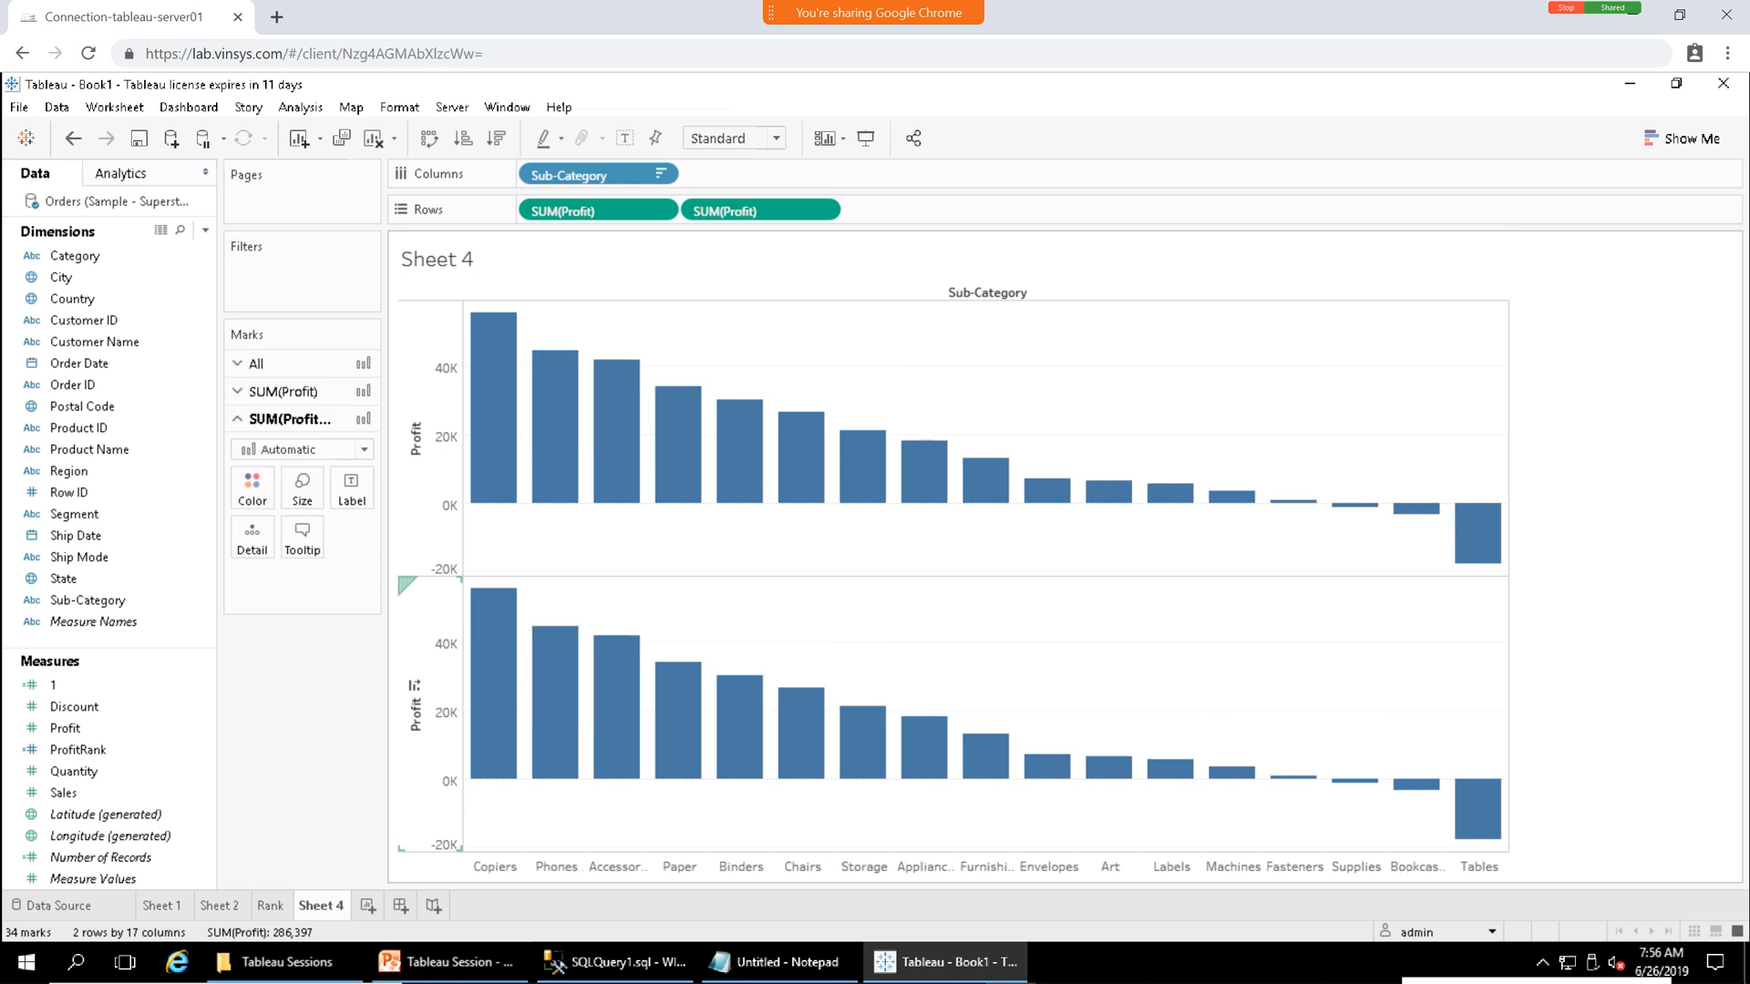
{"action": "mouse_move", "coordinate": [497, 780]}
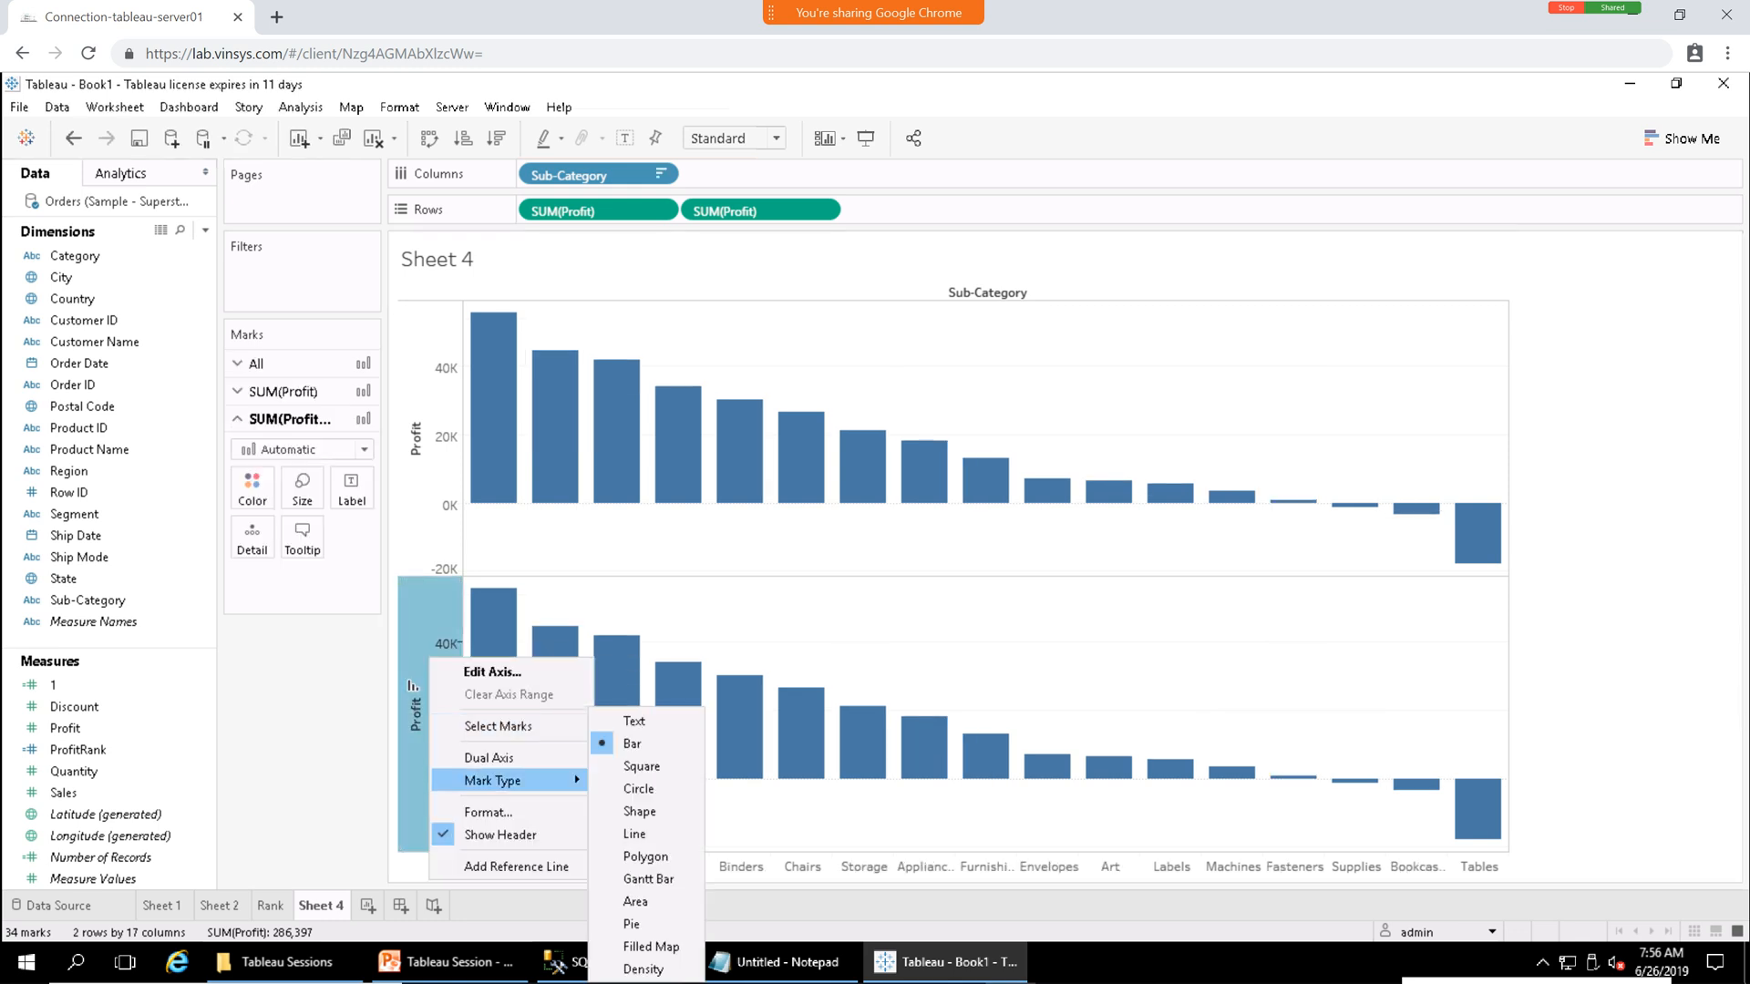
{"action": "left_click", "coordinate": [638, 834]}
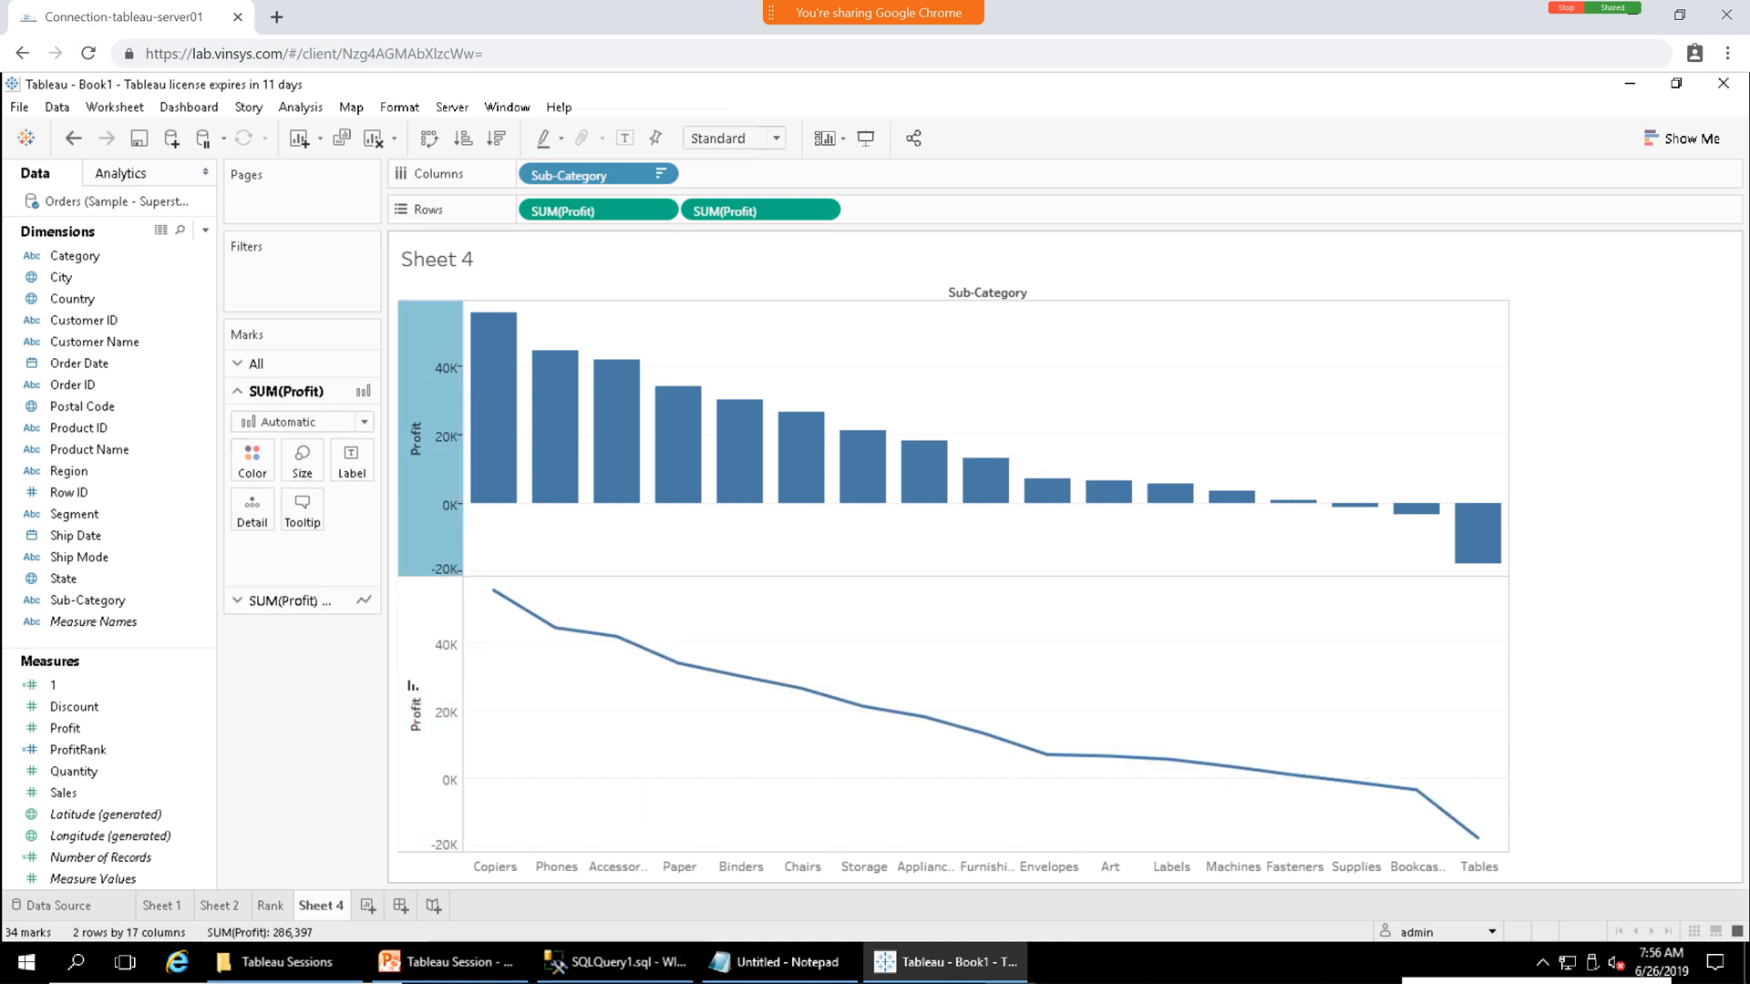
Add a Running Total table calculation using Sum, computed across the table, to the second Profit measure.
{"action": "left_click", "coordinate": [428, 679]}
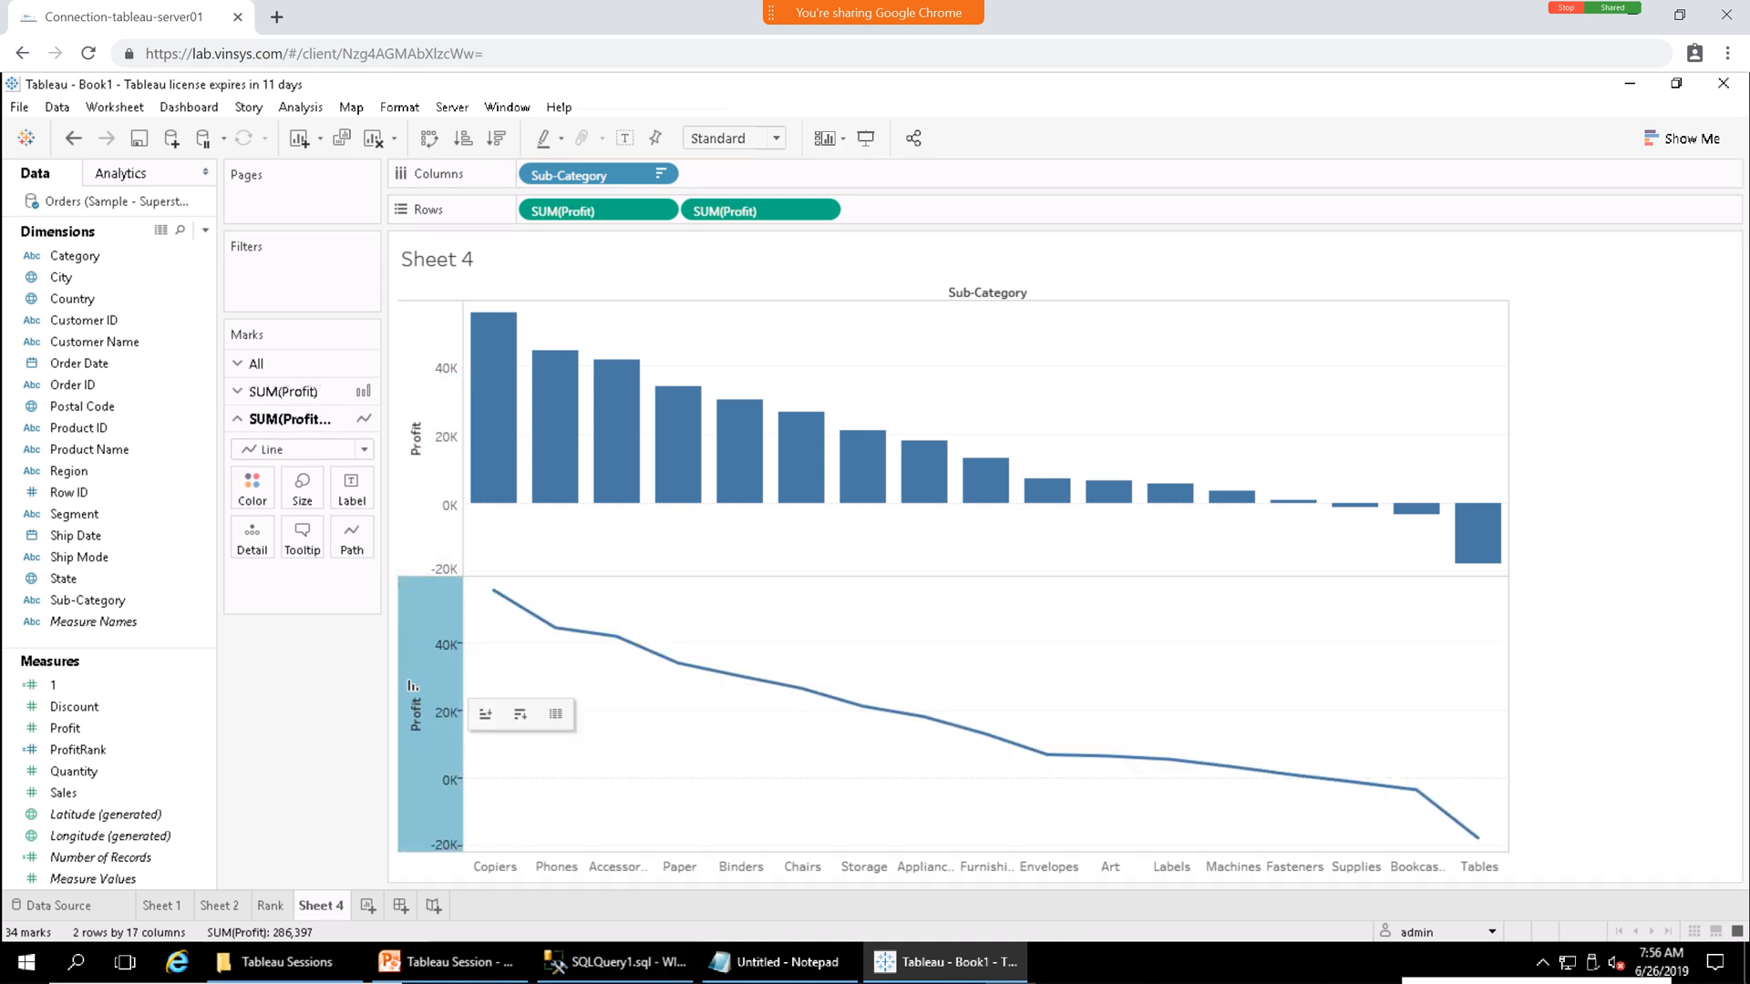
{"action": "left_click", "coordinate": [822, 210]}
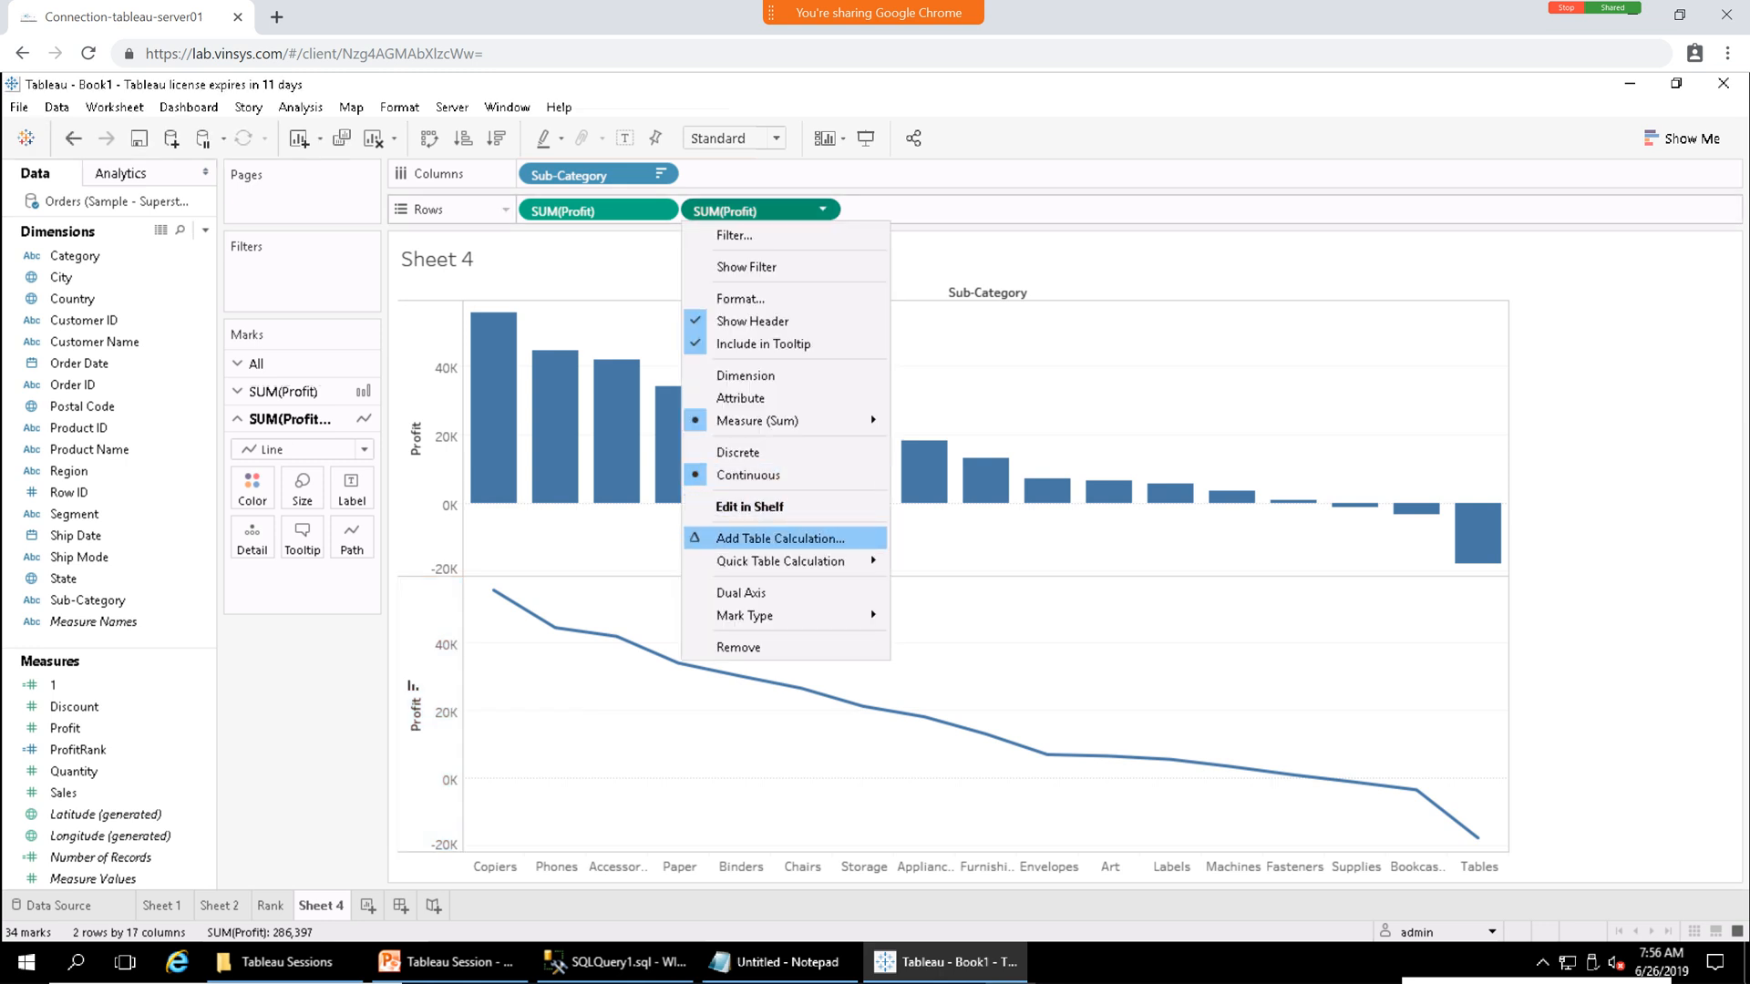
{"action": "left_click", "coordinate": [780, 537]}
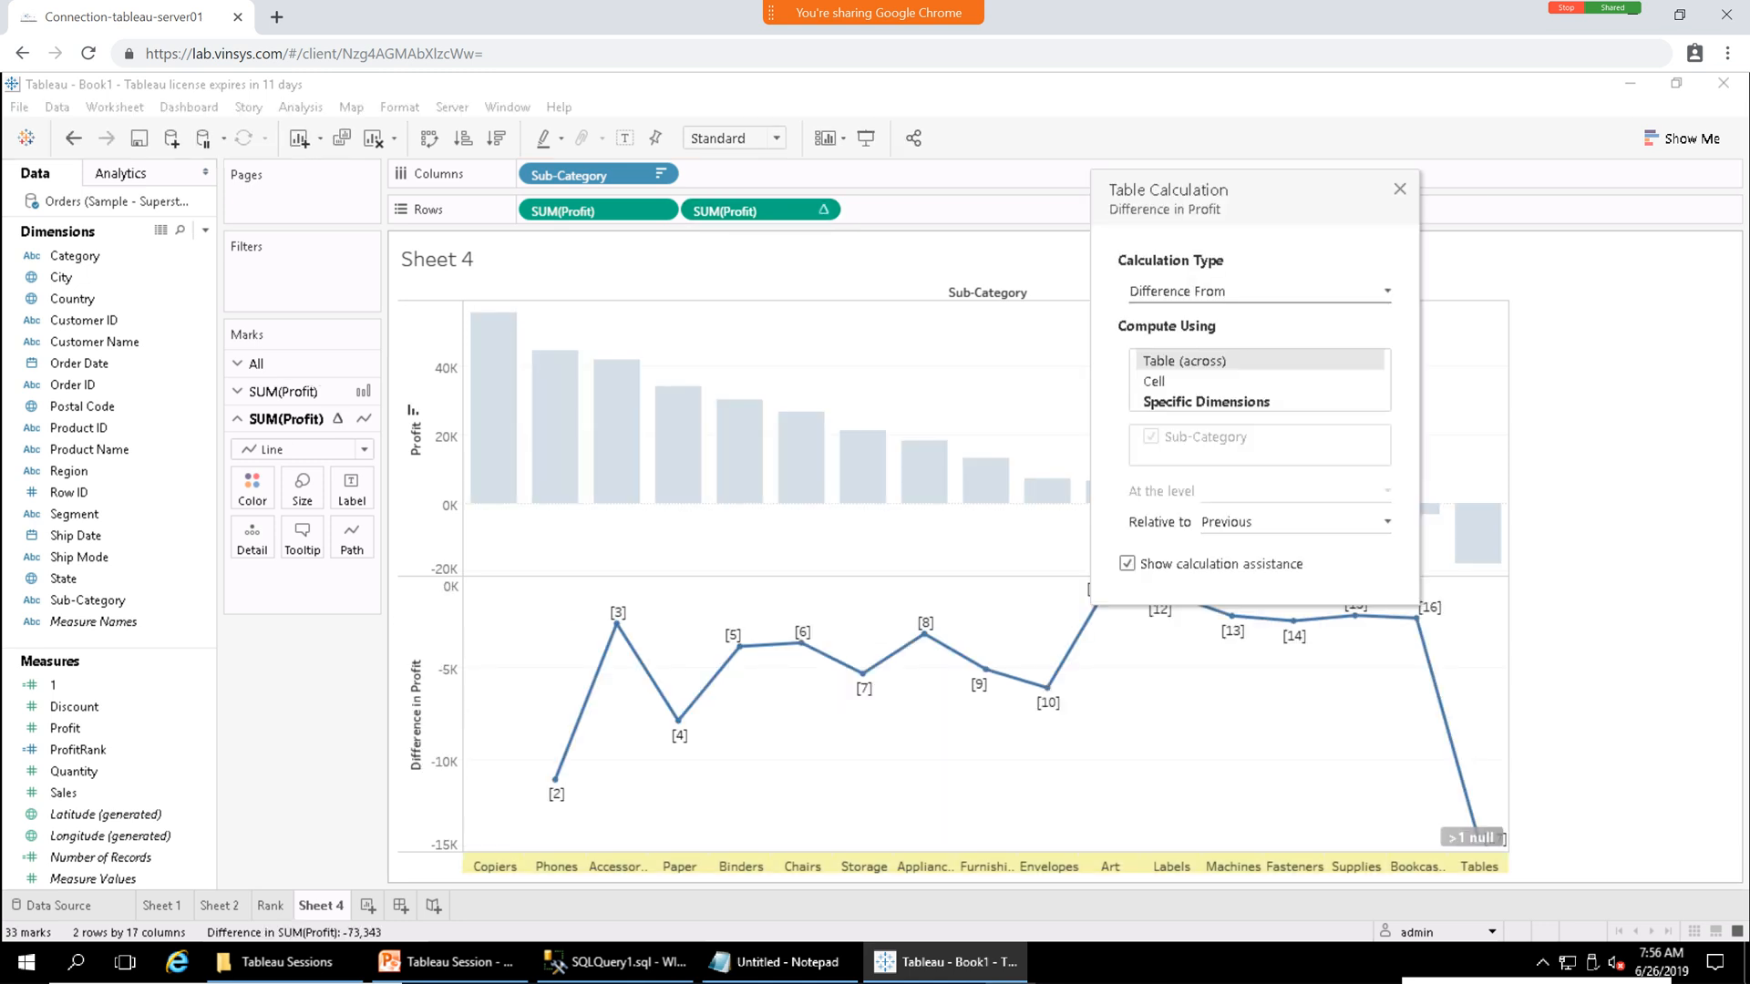
{"action": "left_click_drag", "start_coordinate": [1276, 196], "coordinate": [1221, 148]}
{"action": "left_click", "coordinate": [1217, 243]}
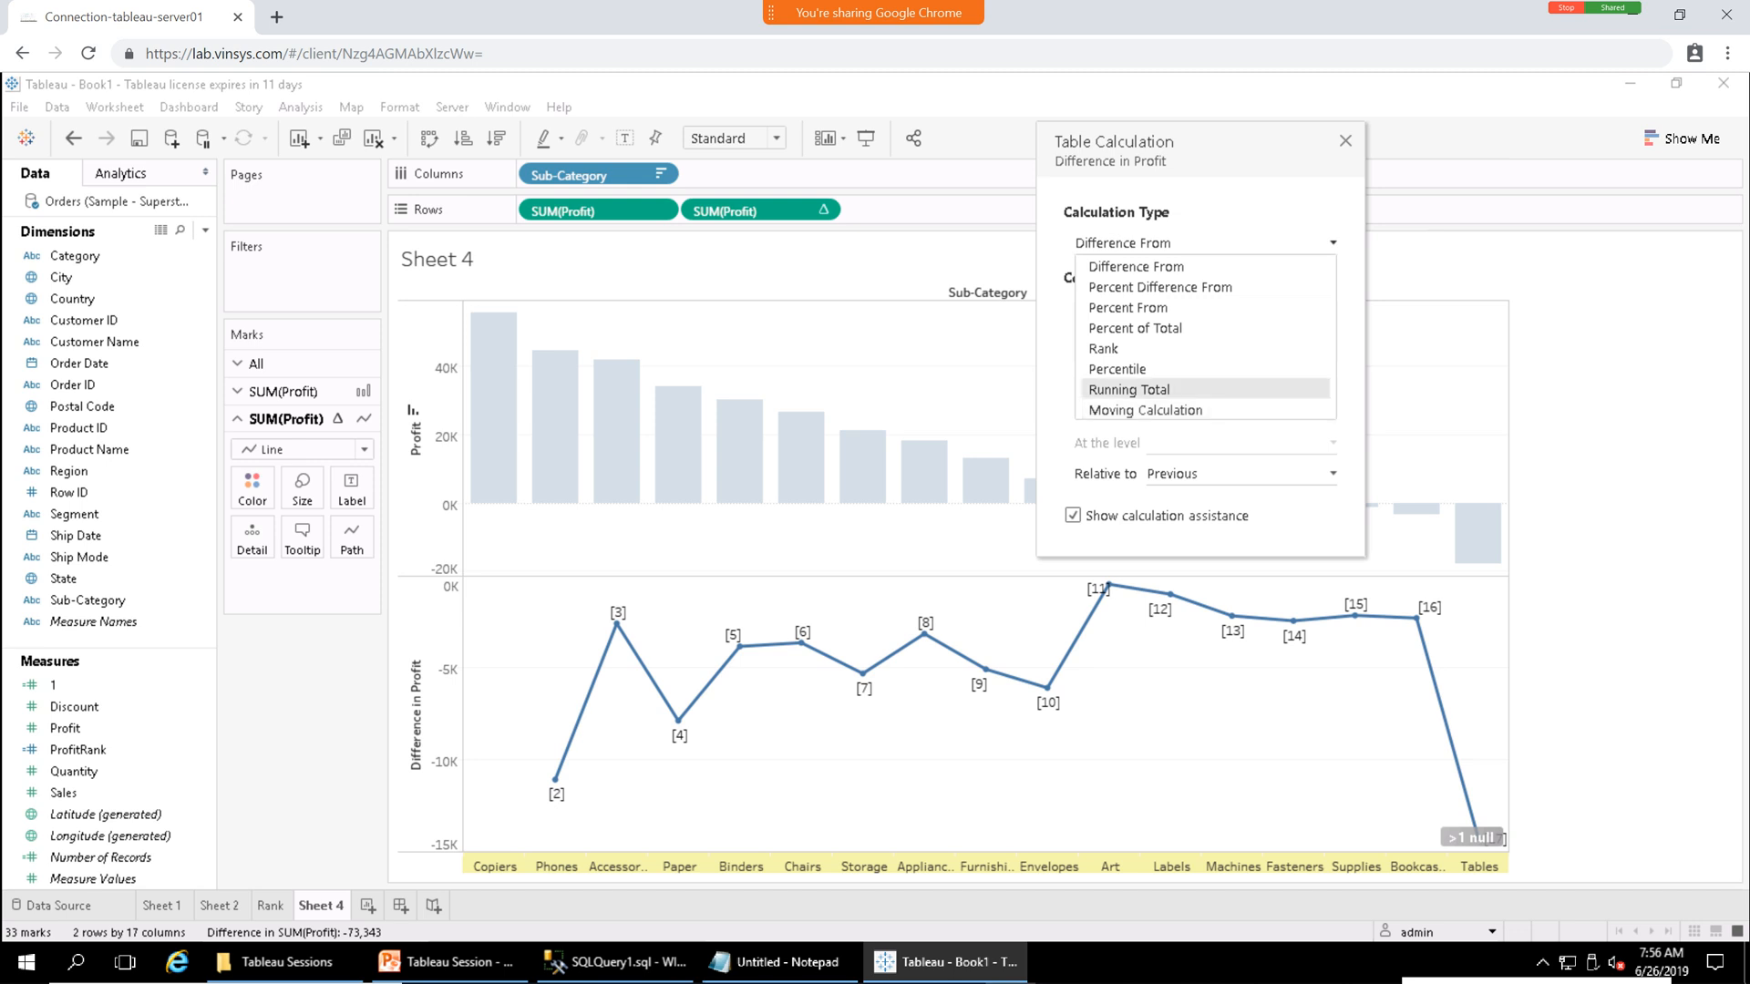
{"action": "left_click", "coordinate": [1128, 389]}
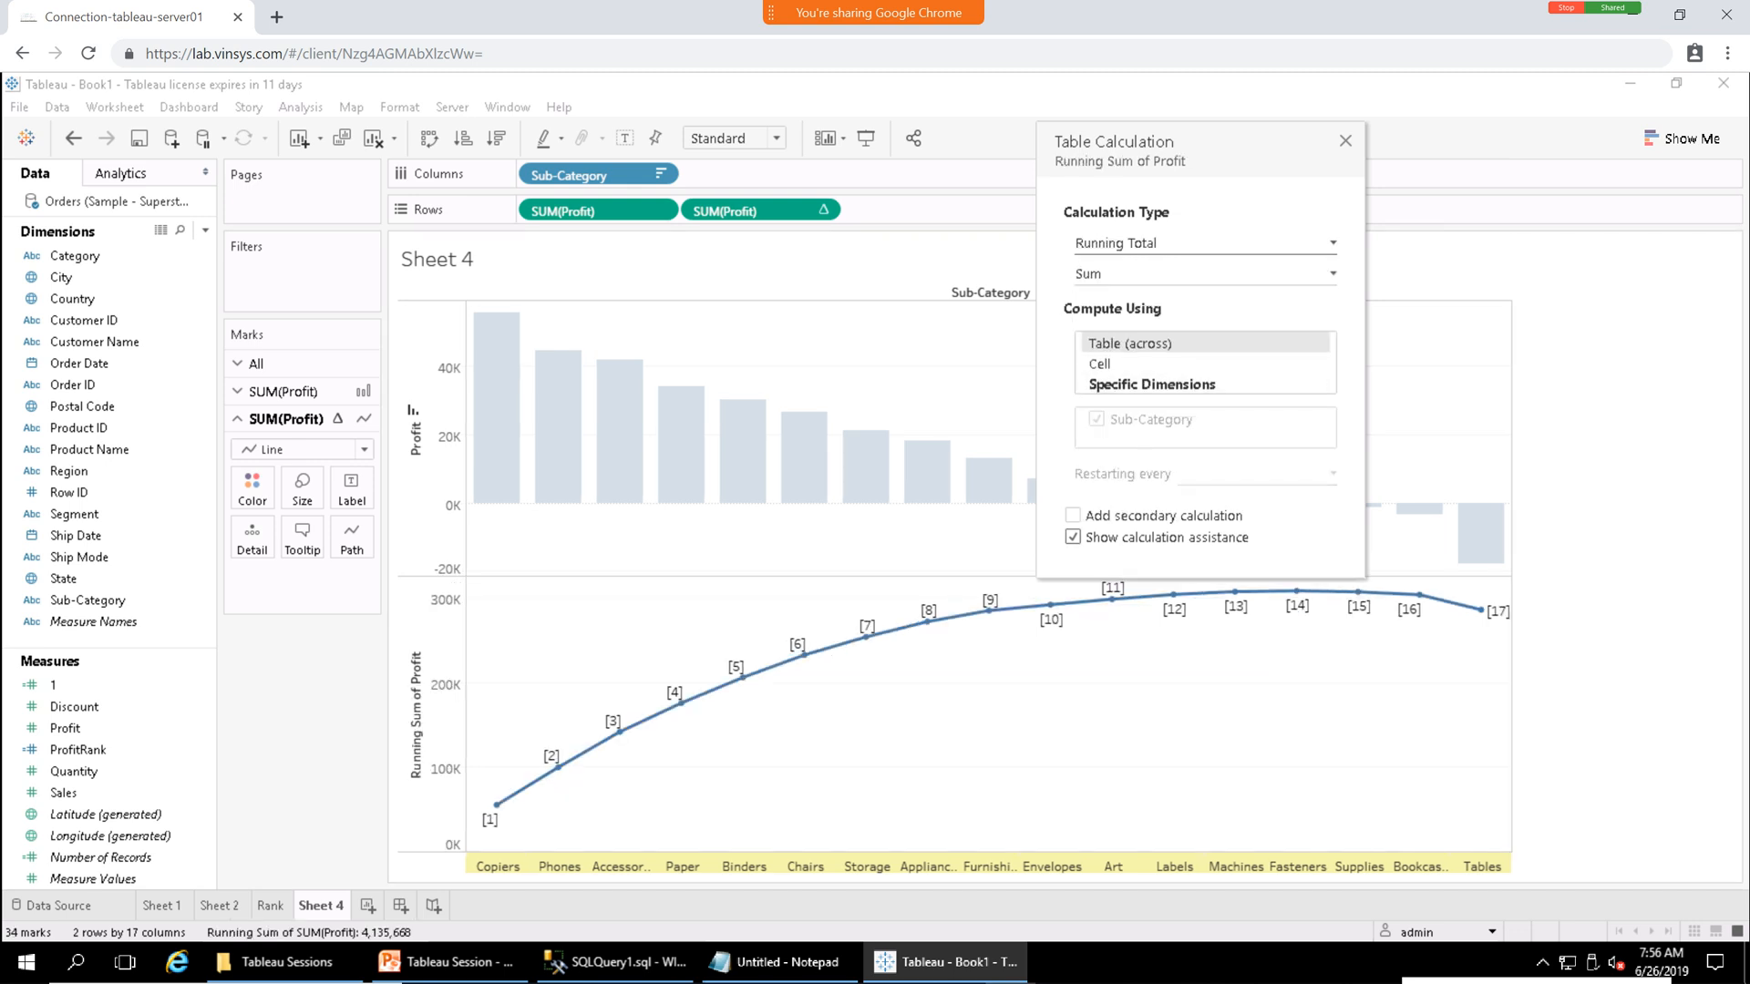
{"action": "left_click_drag", "start_coordinate": [1225, 150], "coordinate": [1201, 127]}
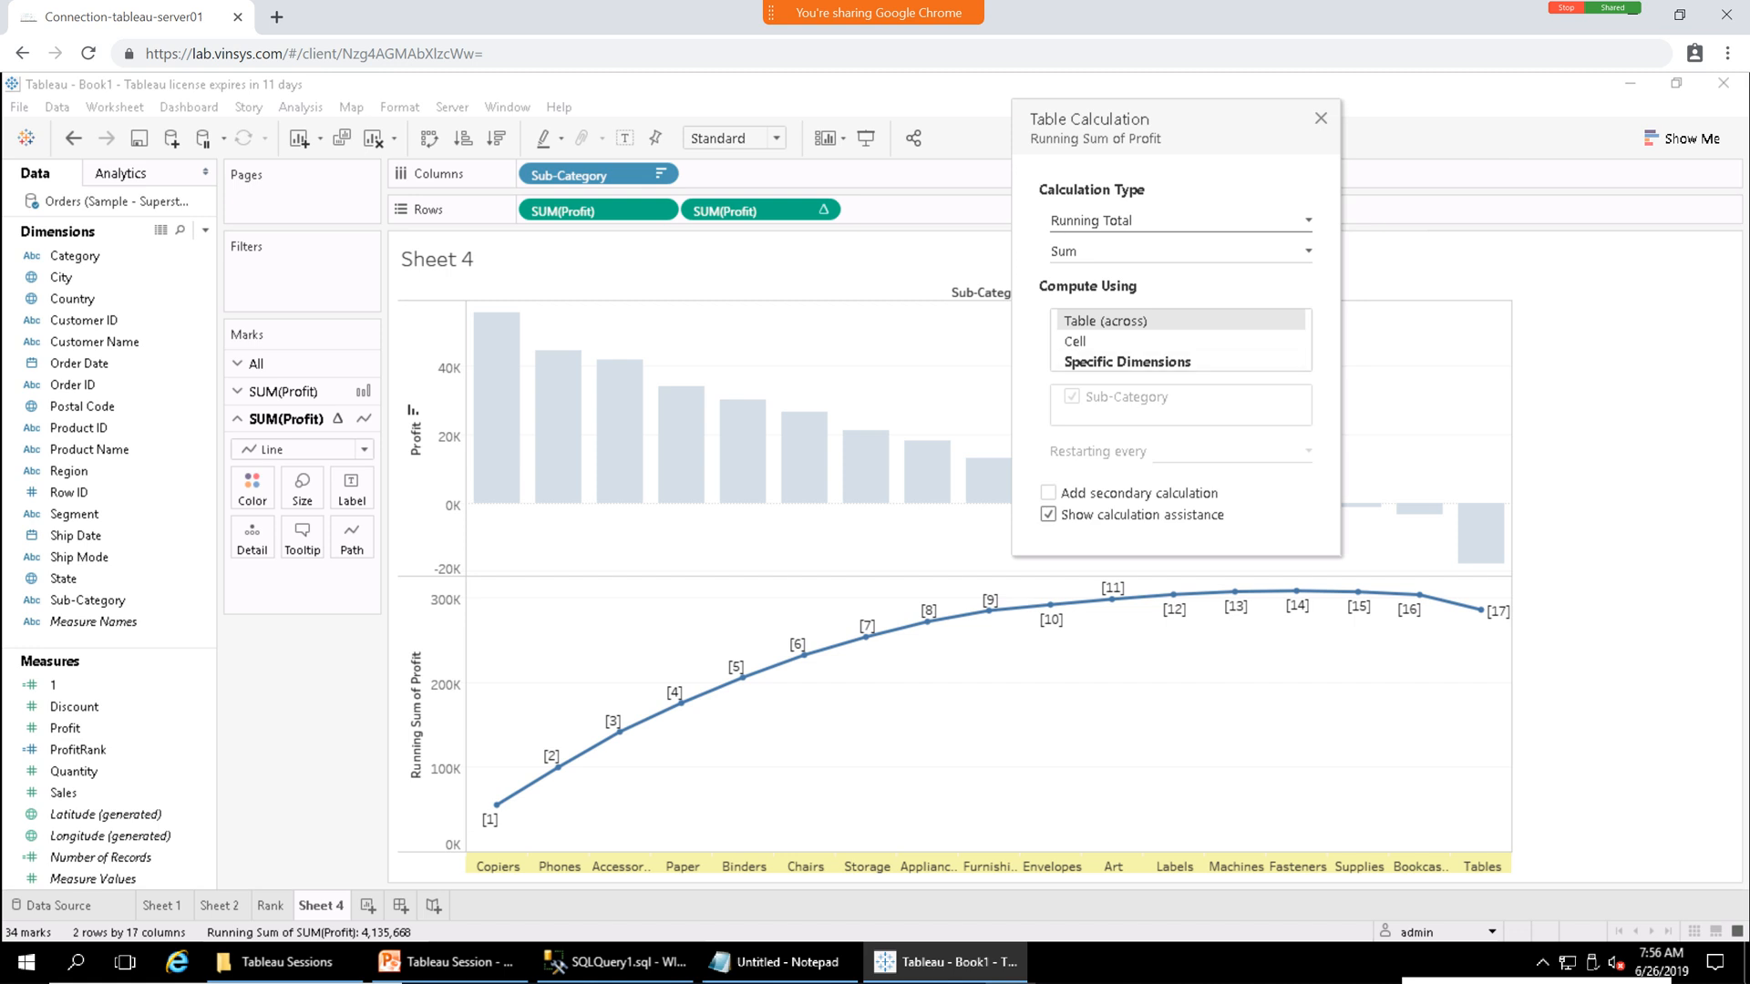
Hide calculation assistance and add a secondary Percent of Total calculation computed with Table (across).
{"action": "left_click", "coordinate": [1048, 514]}
{"action": "left_click", "coordinate": [1047, 492]}
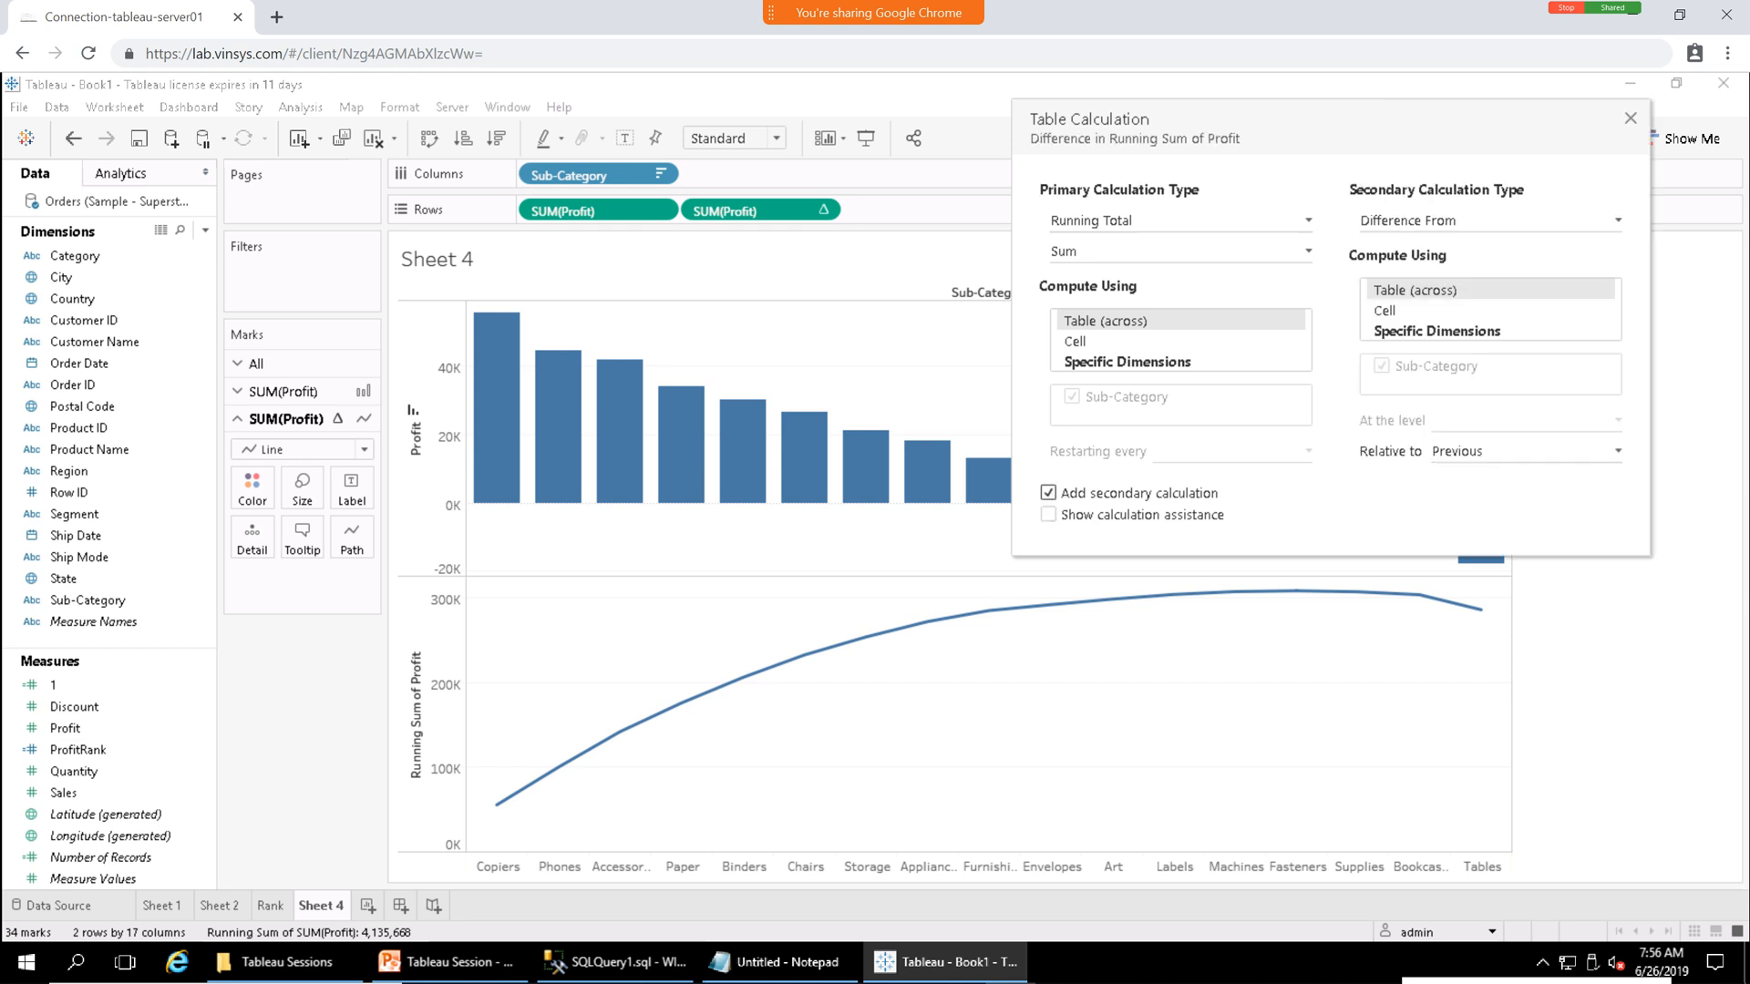
{"action": "left_click_drag", "start_coordinate": [1312, 126], "coordinate": [1035, 135]}
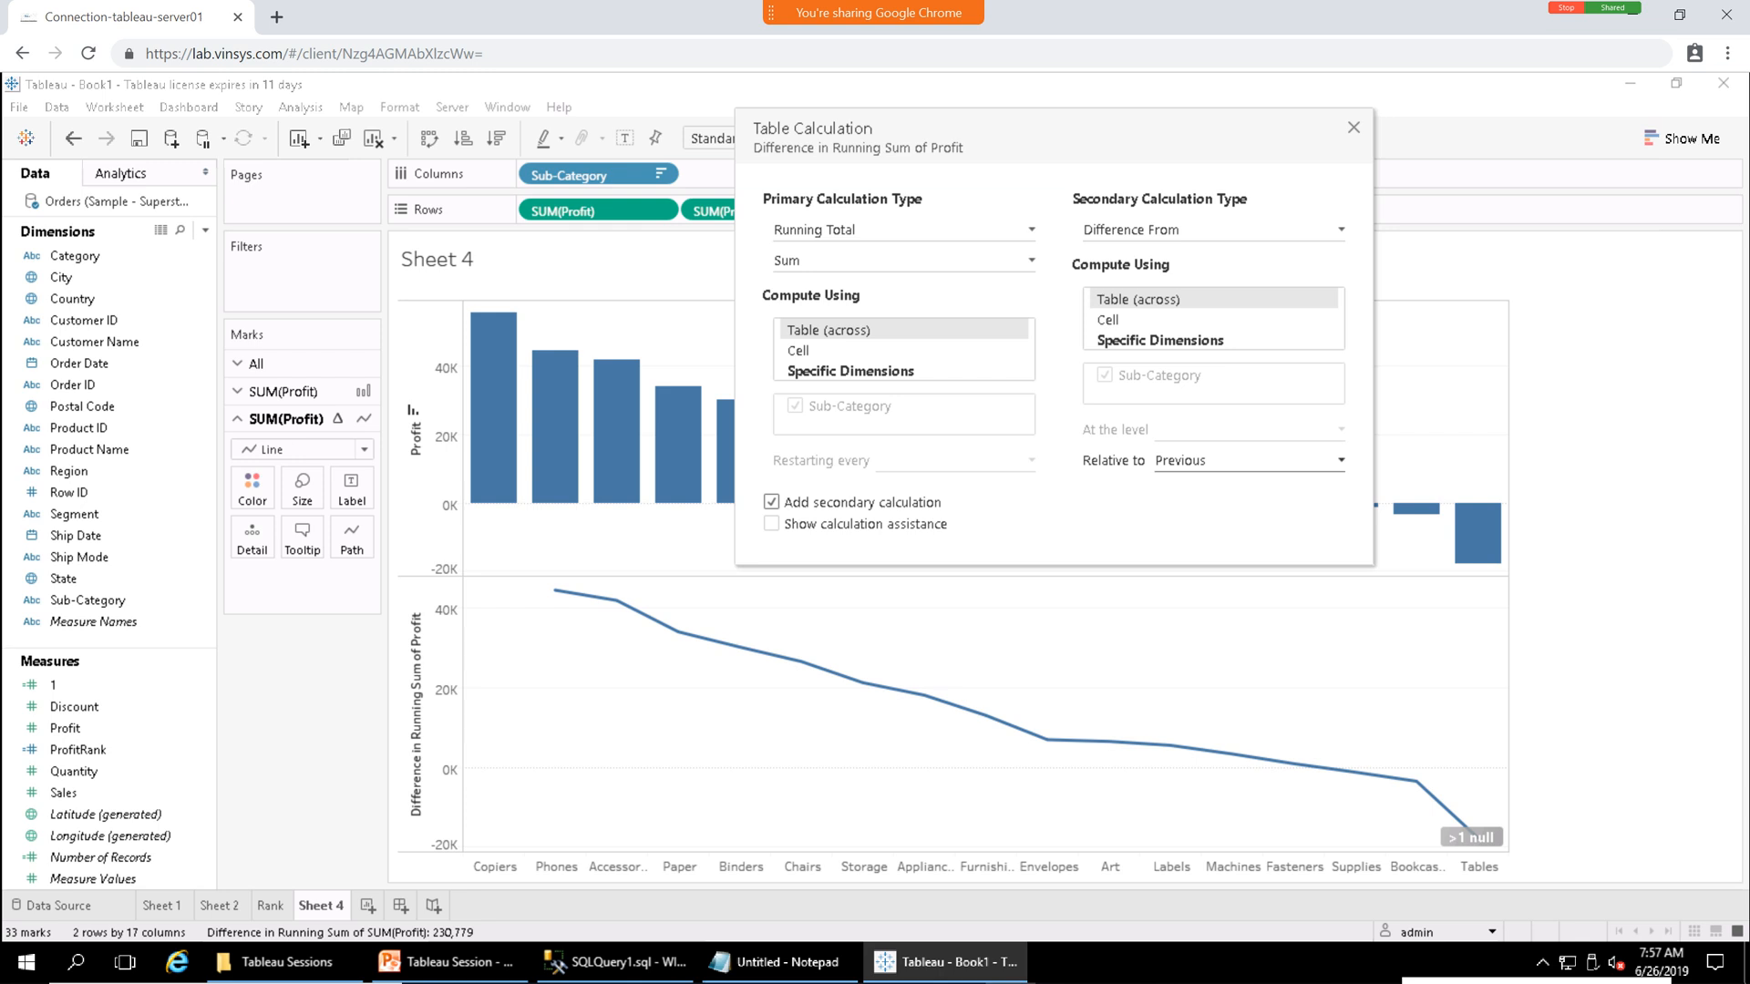
{"action": "left_click", "coordinate": [1211, 229]}
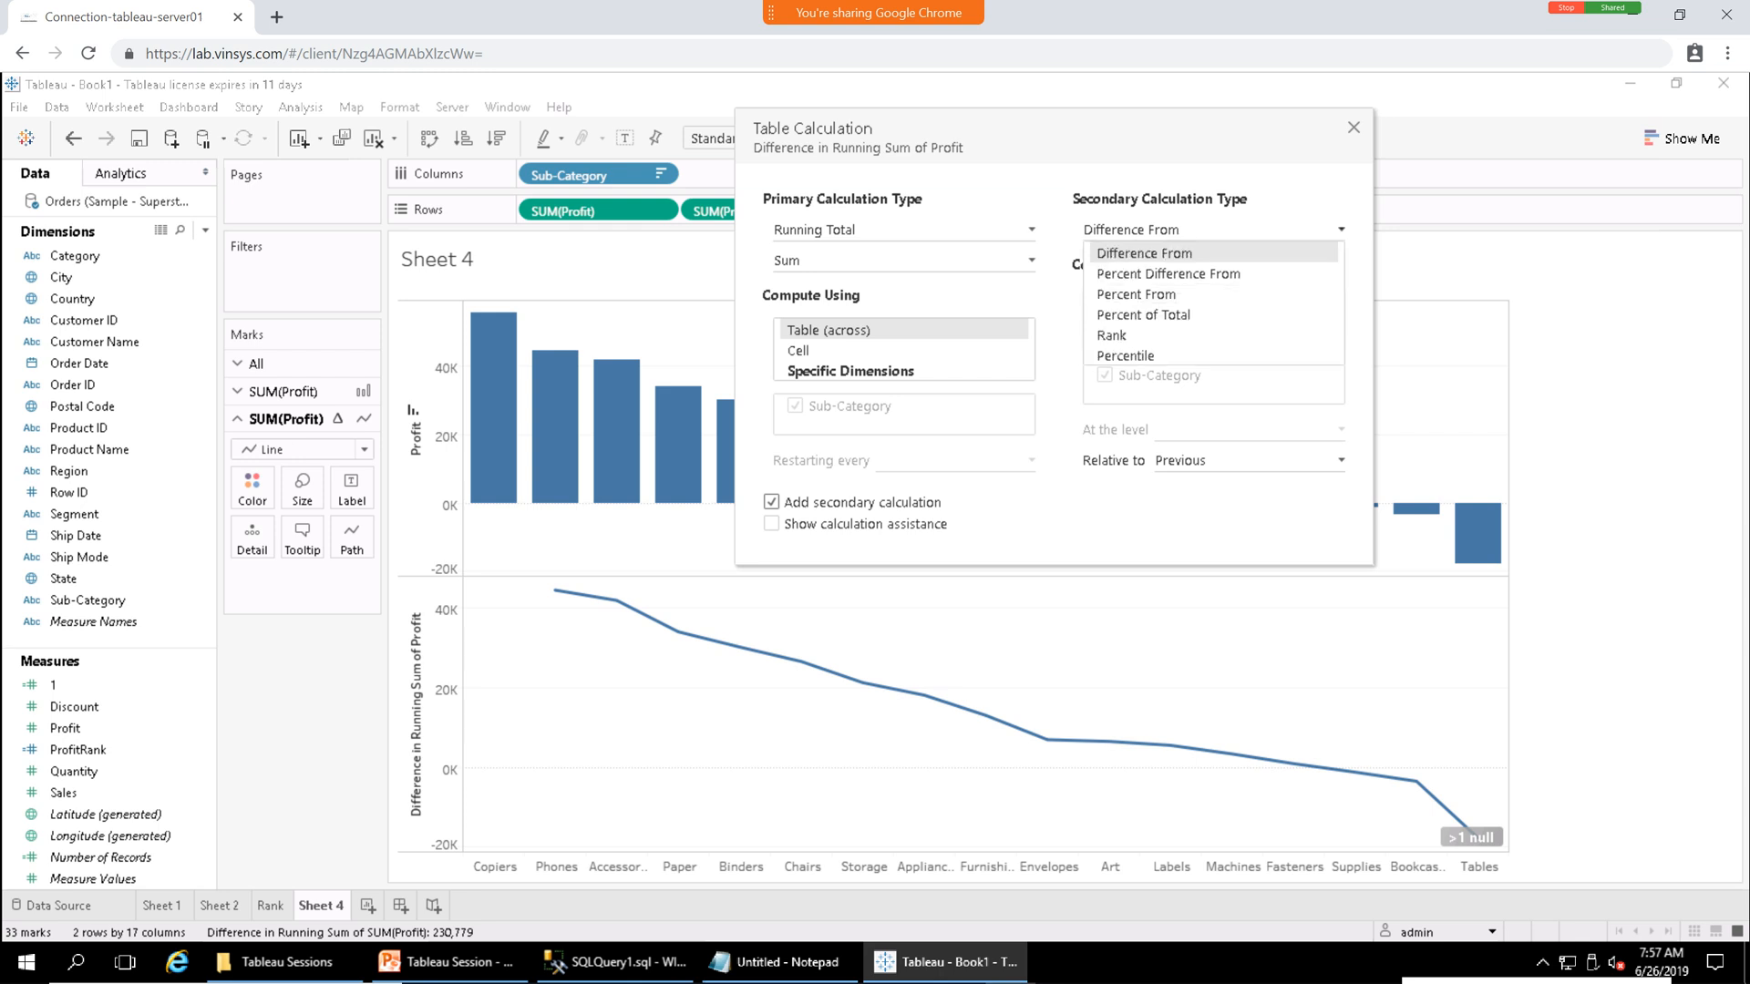
{"action": "left_click", "coordinate": [1143, 314]}
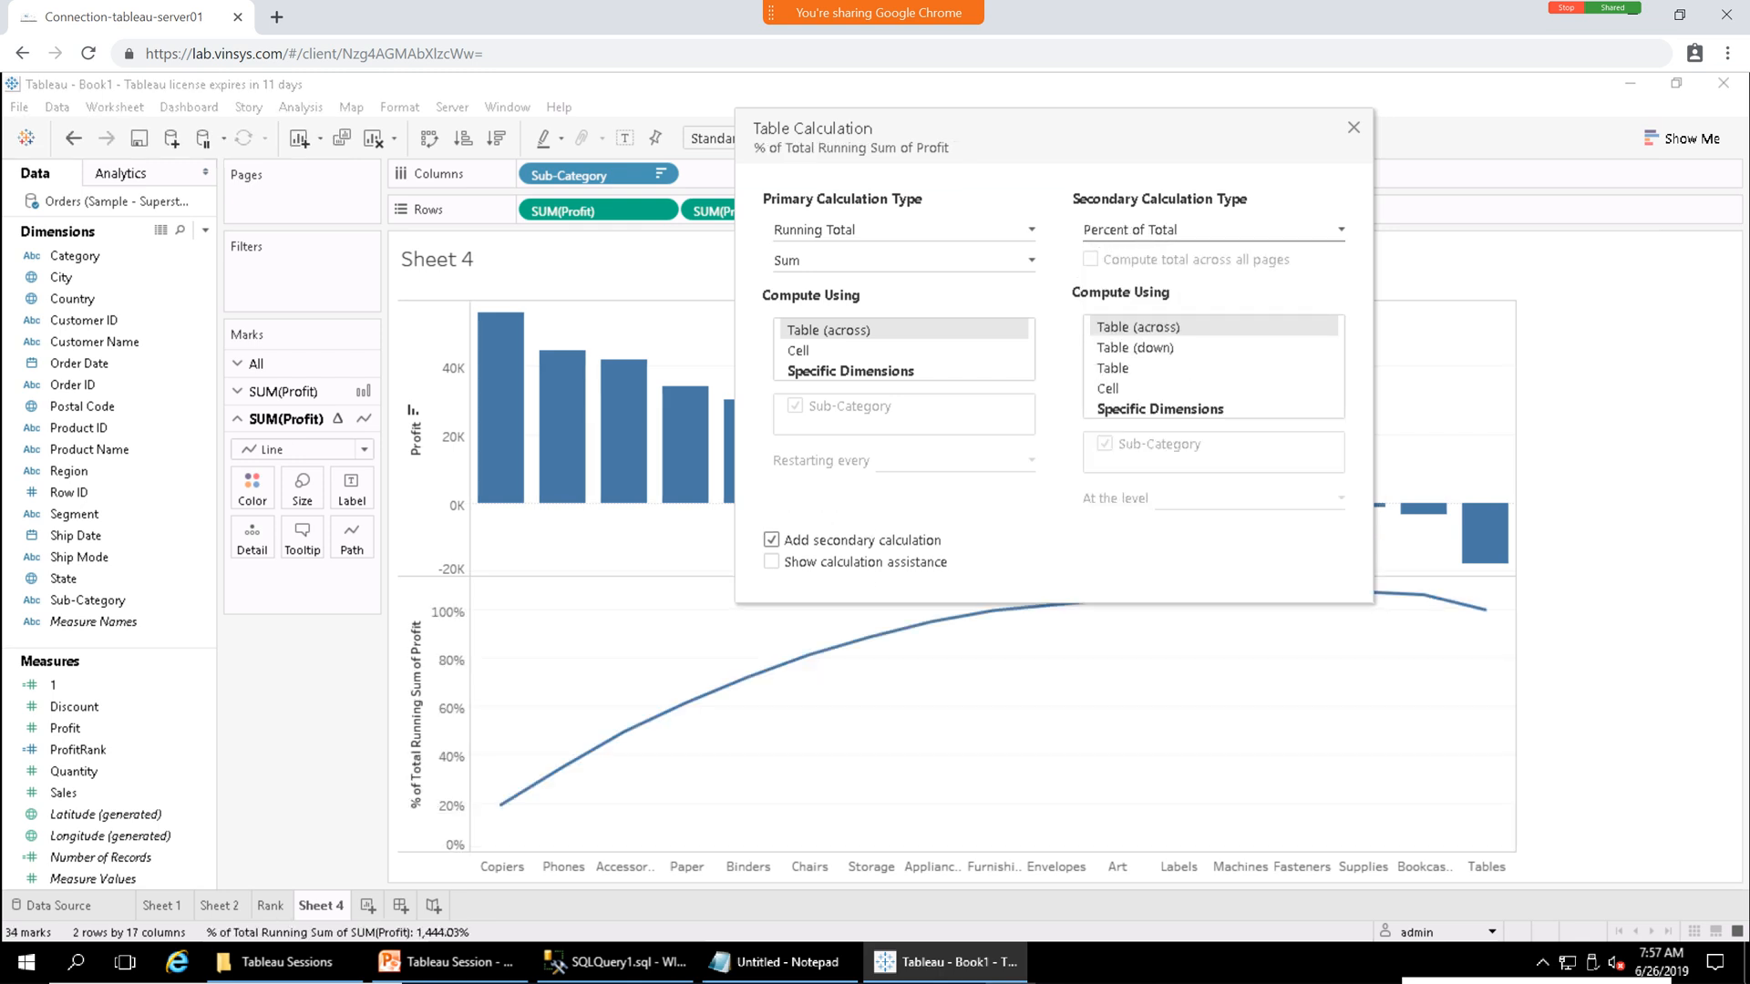
{"action": "left_click", "coordinate": [1160, 408]}
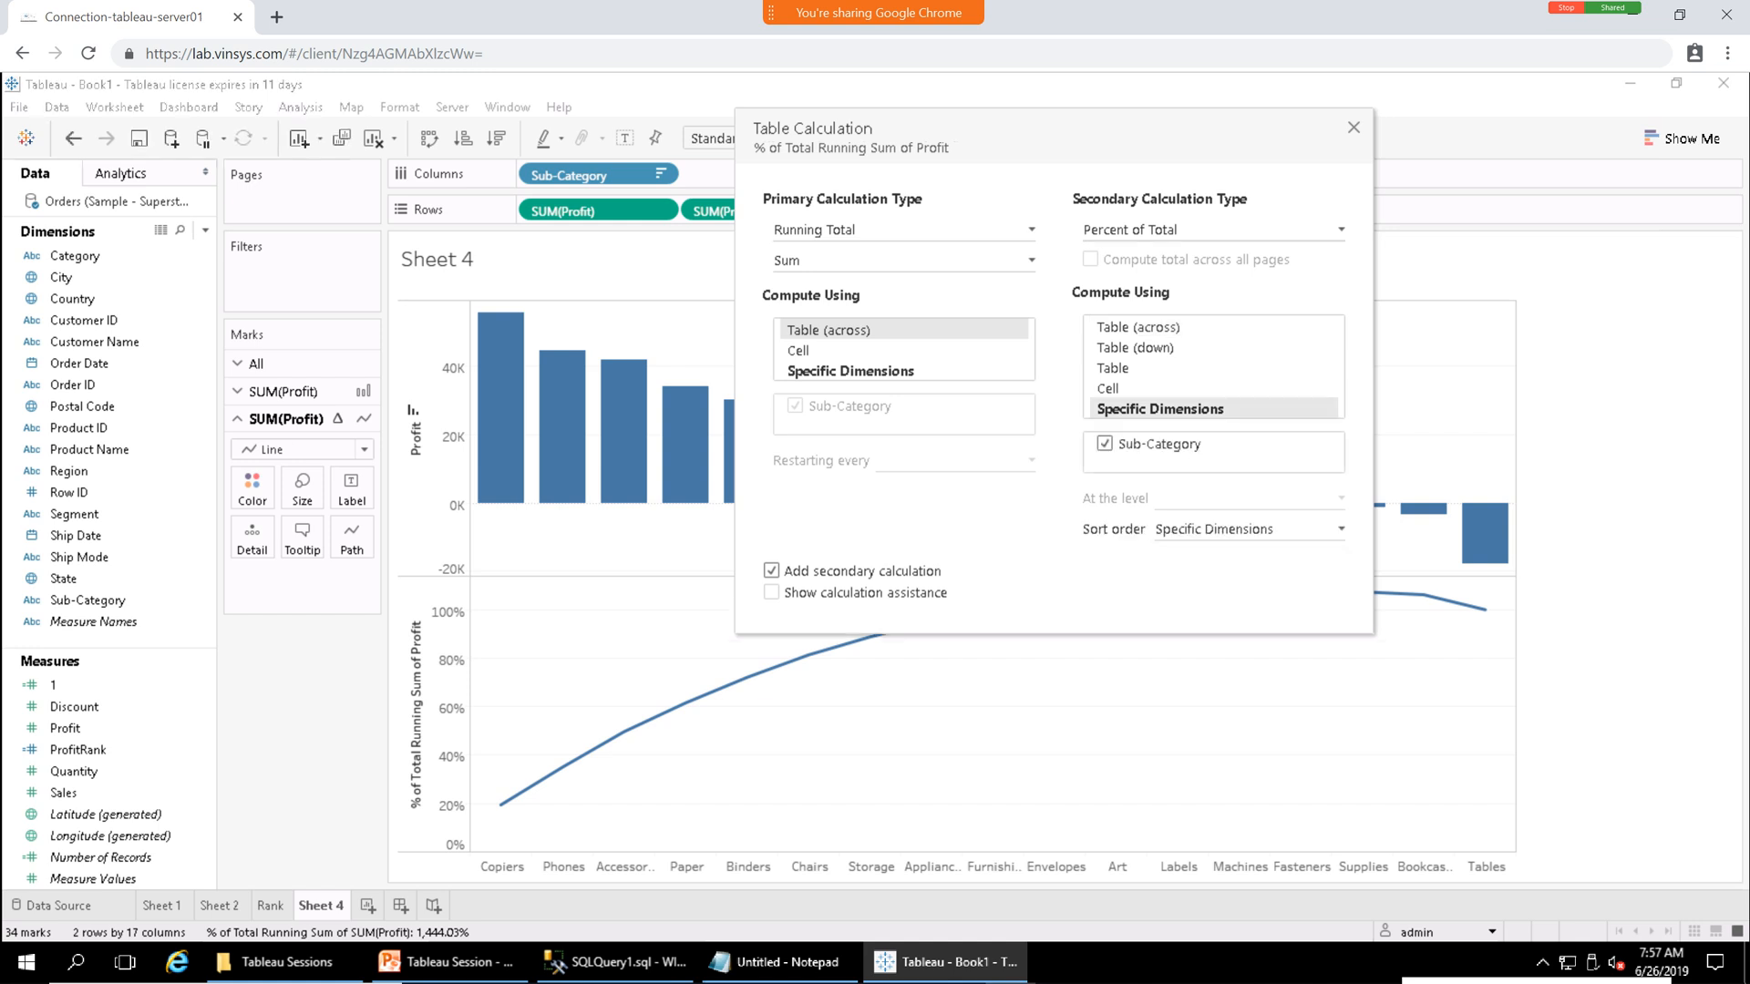
{"action": "left_click", "coordinate": [1138, 327]}
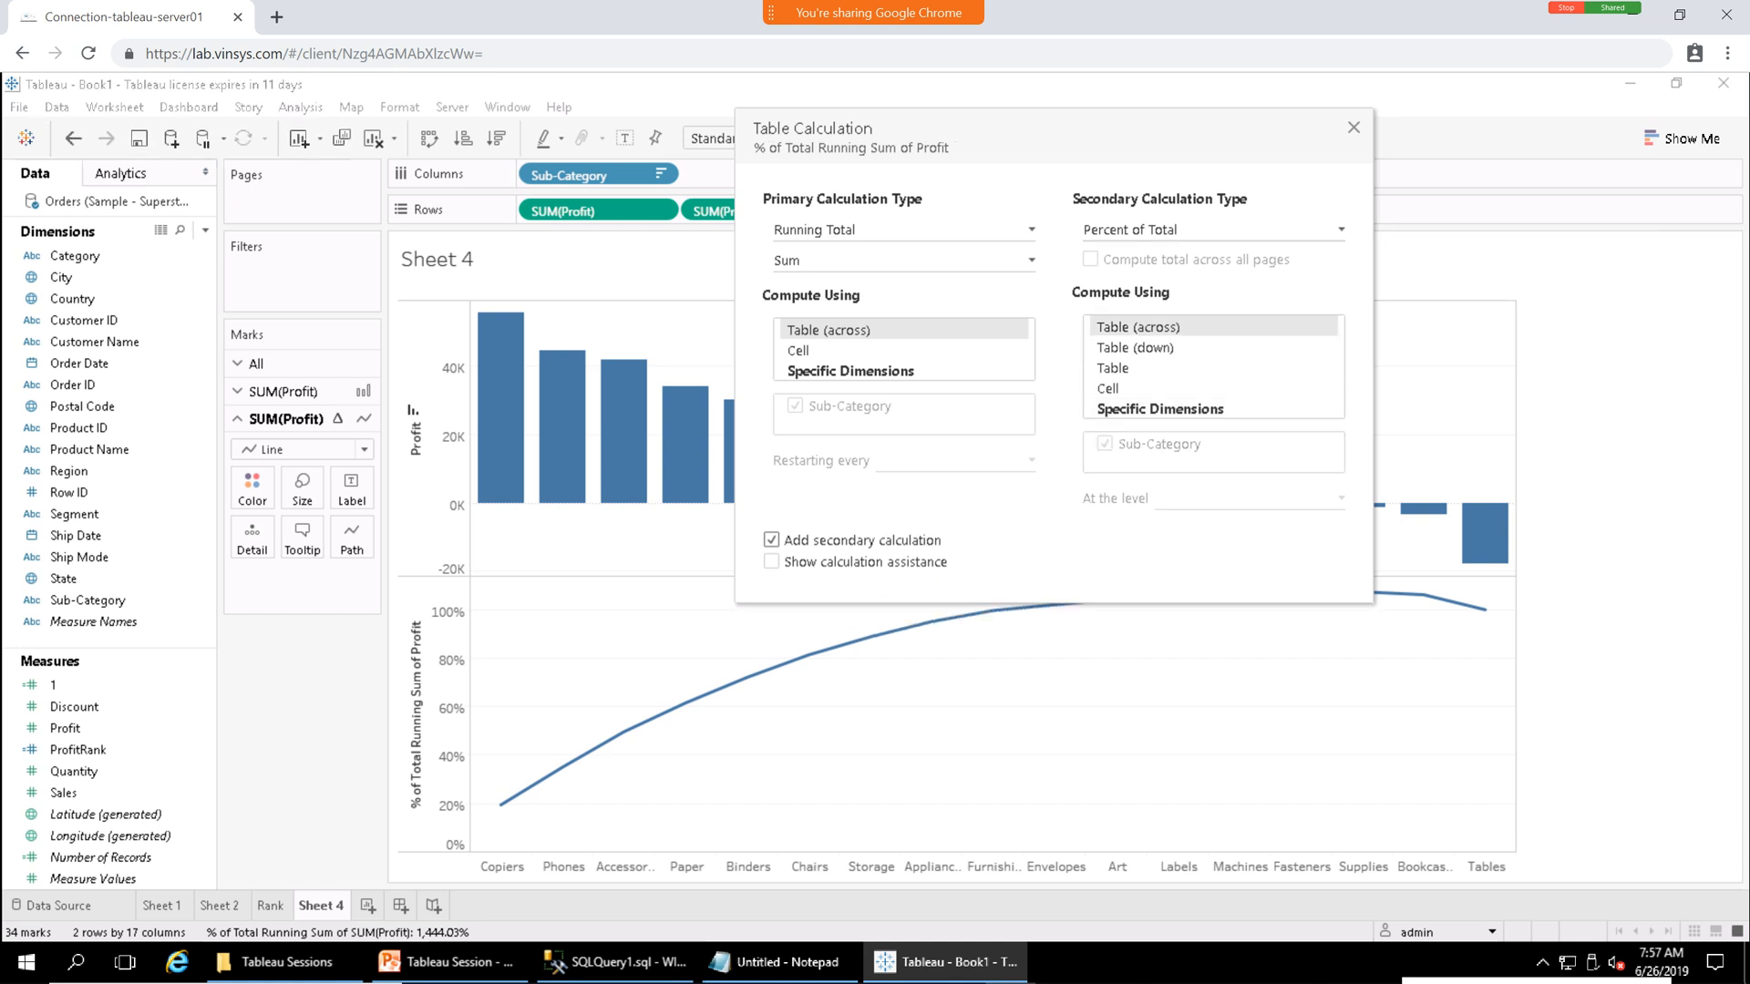
{"action": "left_click_drag", "start_coordinate": [1053, 128], "coordinate": [1054, 195]}
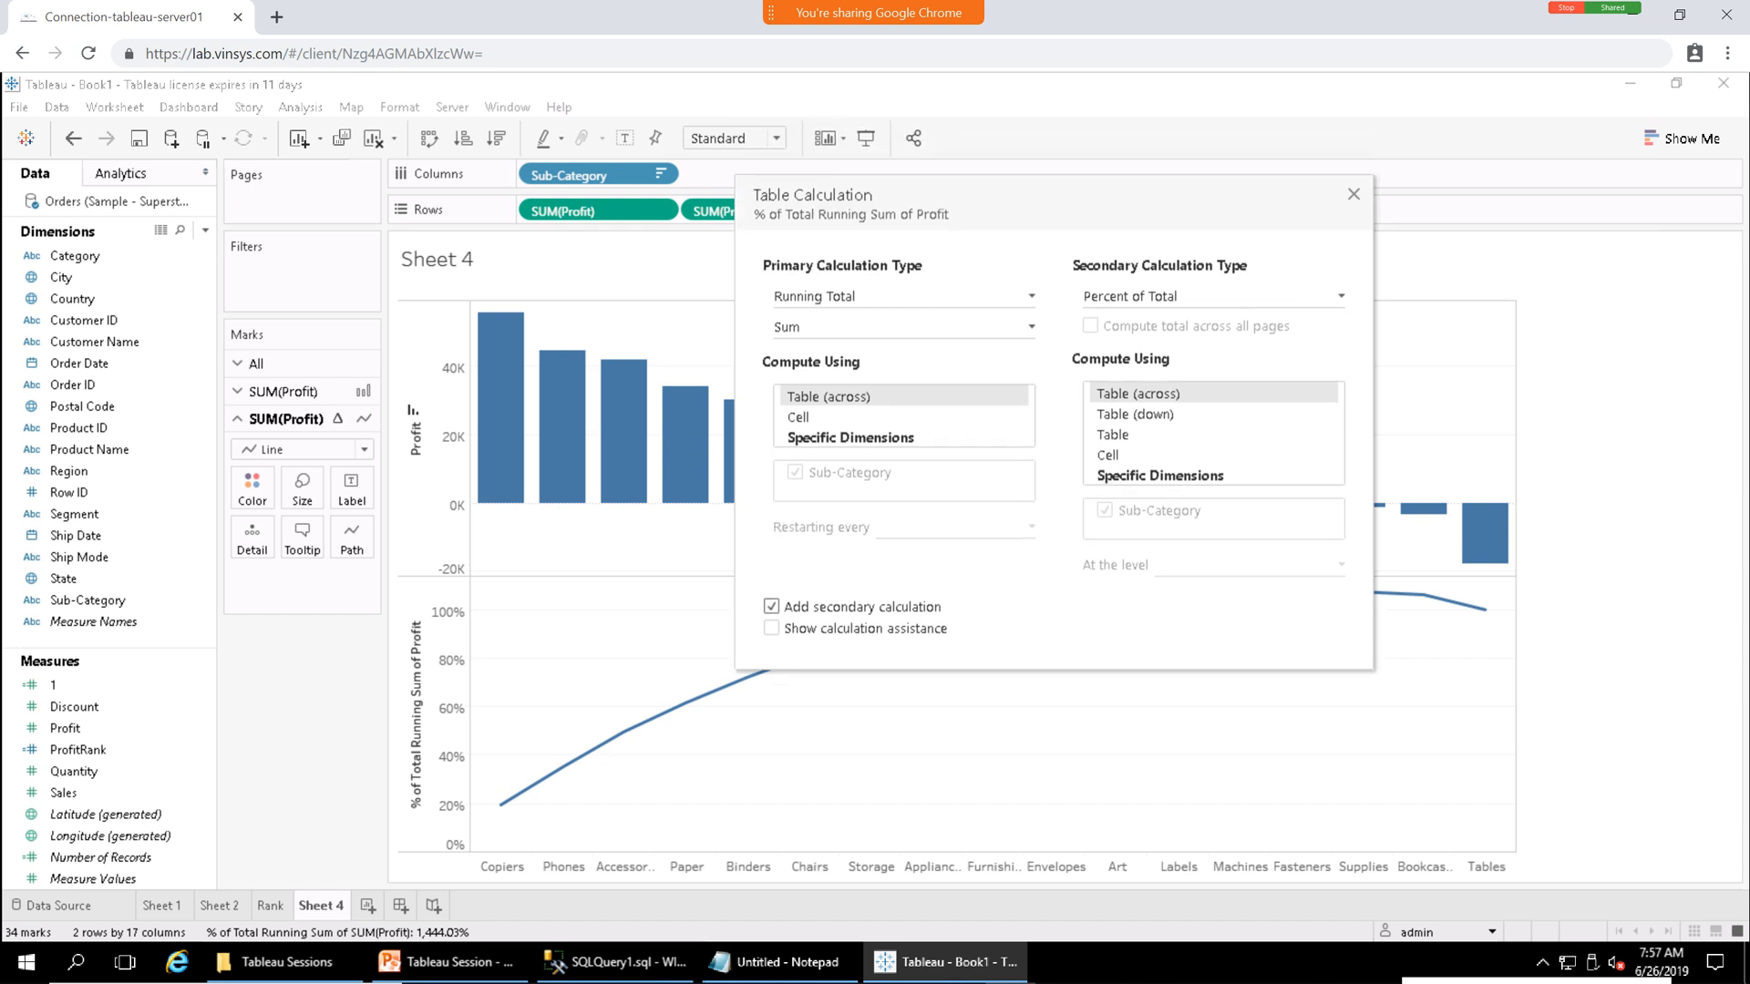
{"action": "left_click", "coordinate": [1353, 194]}
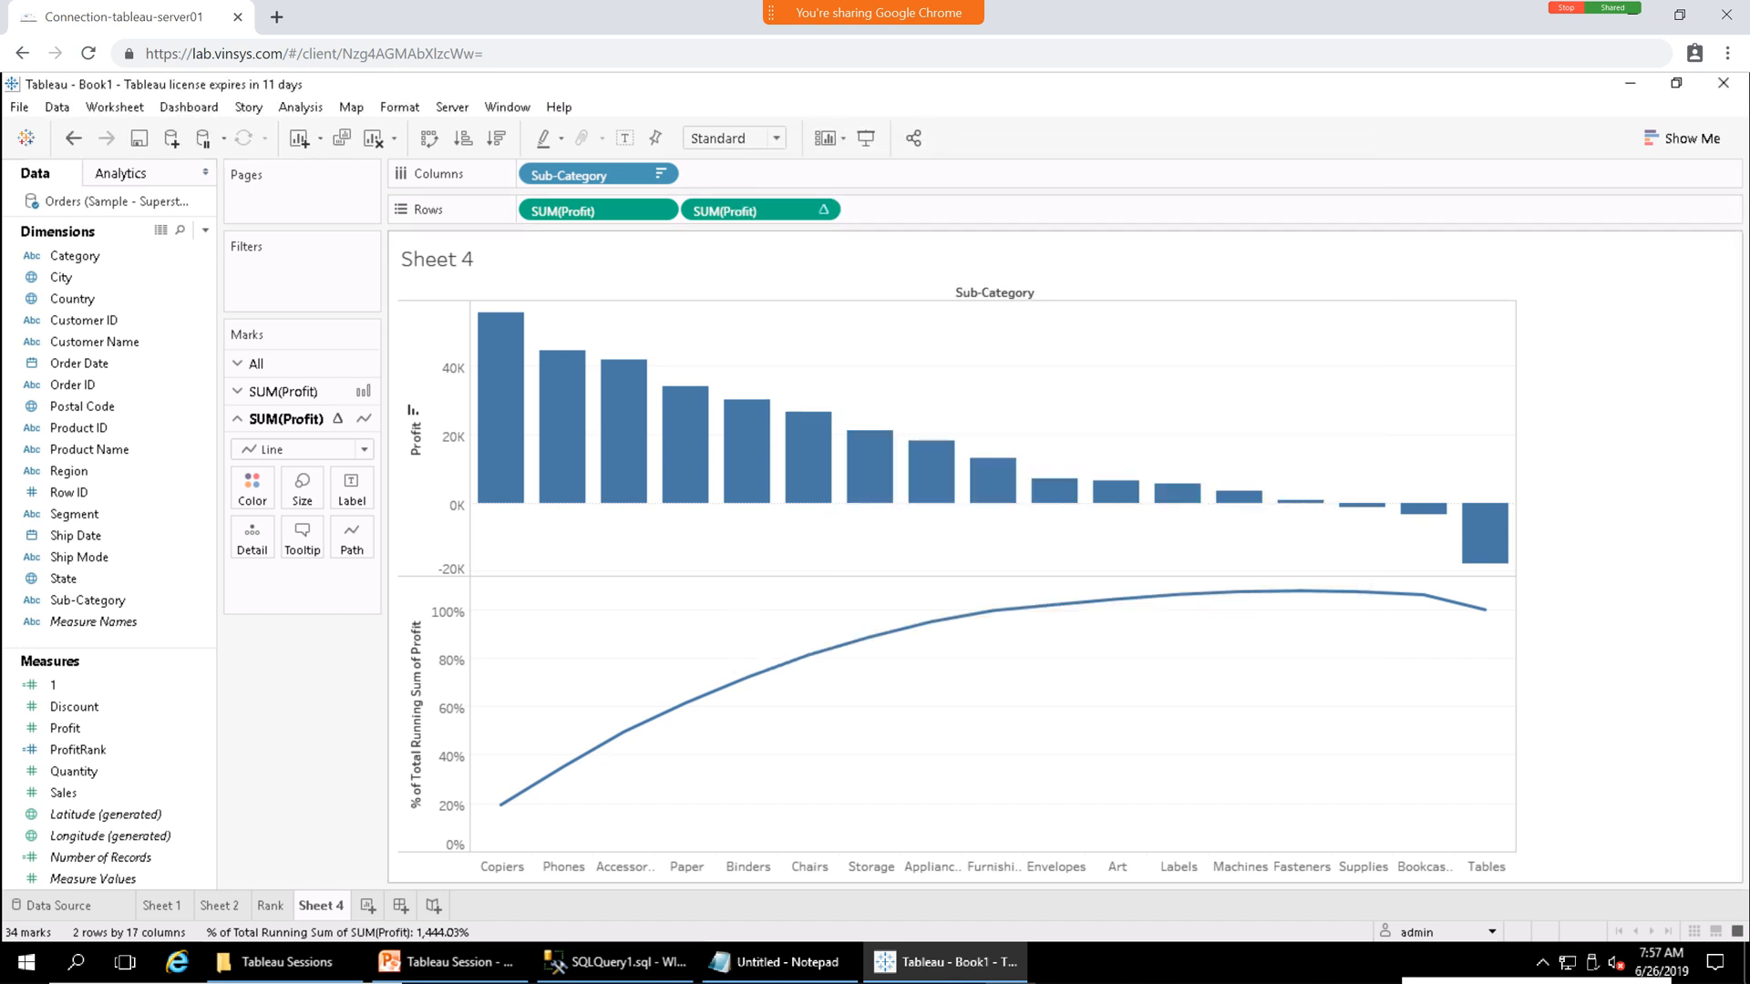
Combine the two Profit charts on a dual axis and show the plain Profit measure as bars.
{"action": "right_click", "coordinate": [428, 756]}
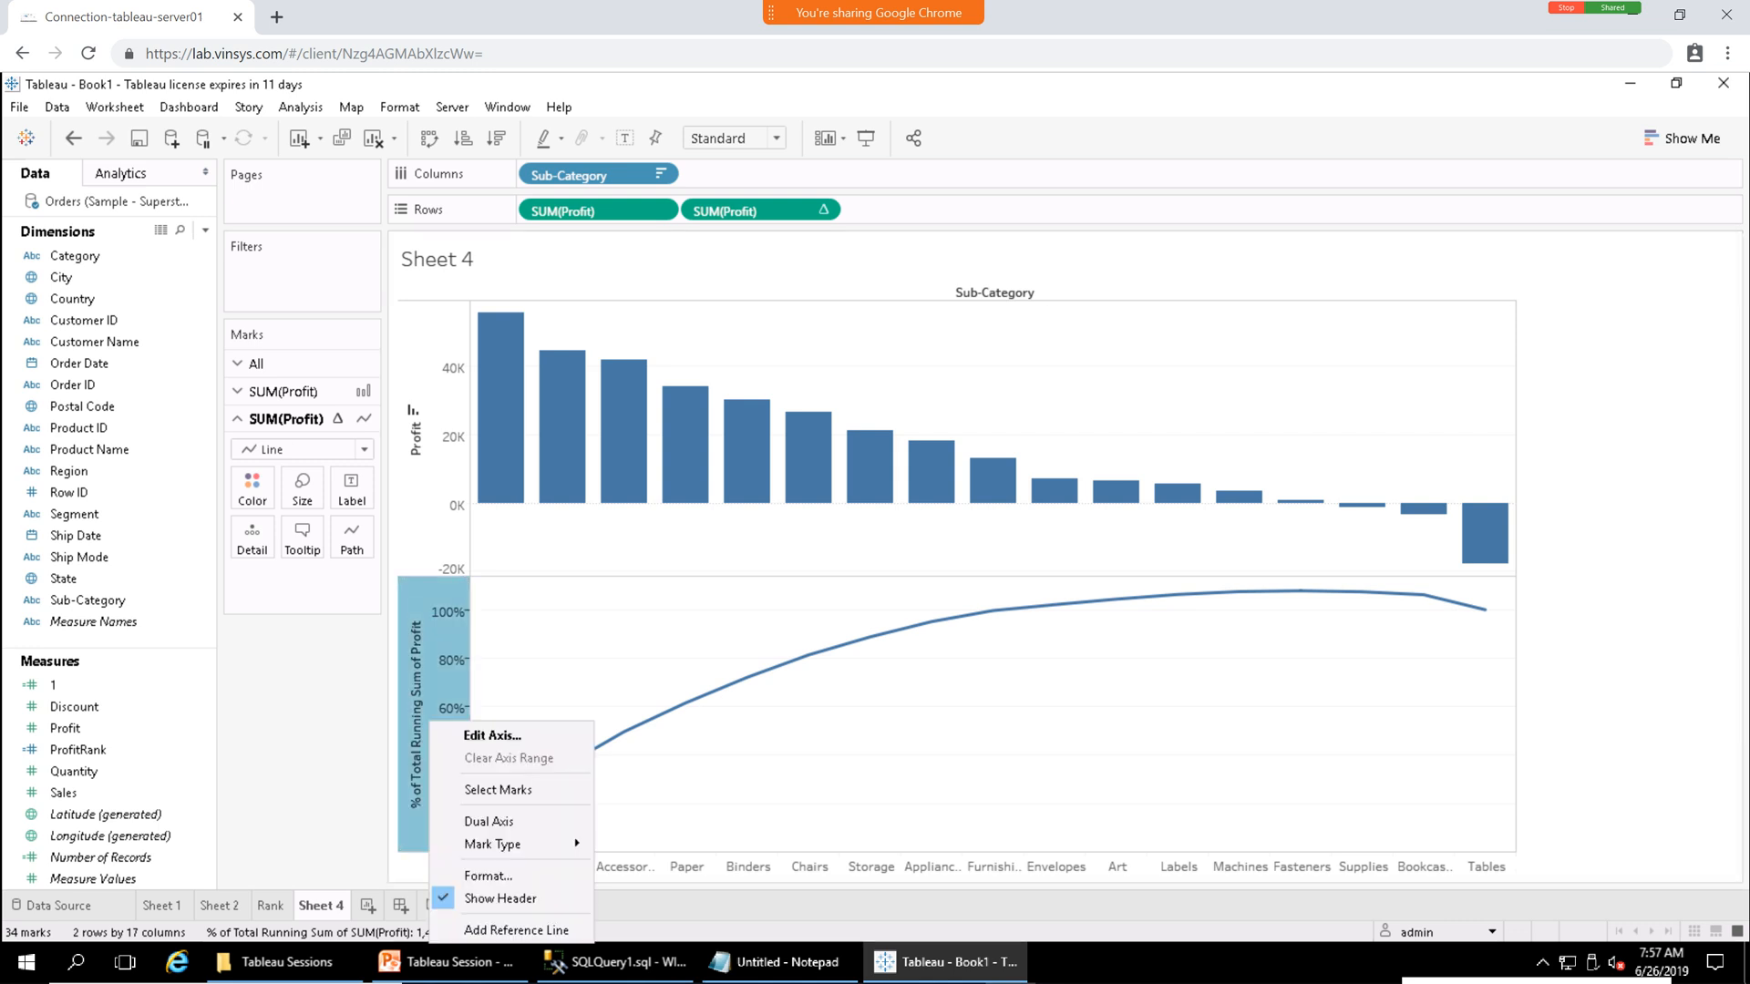
{"action": "left_click", "coordinate": [490, 822]}
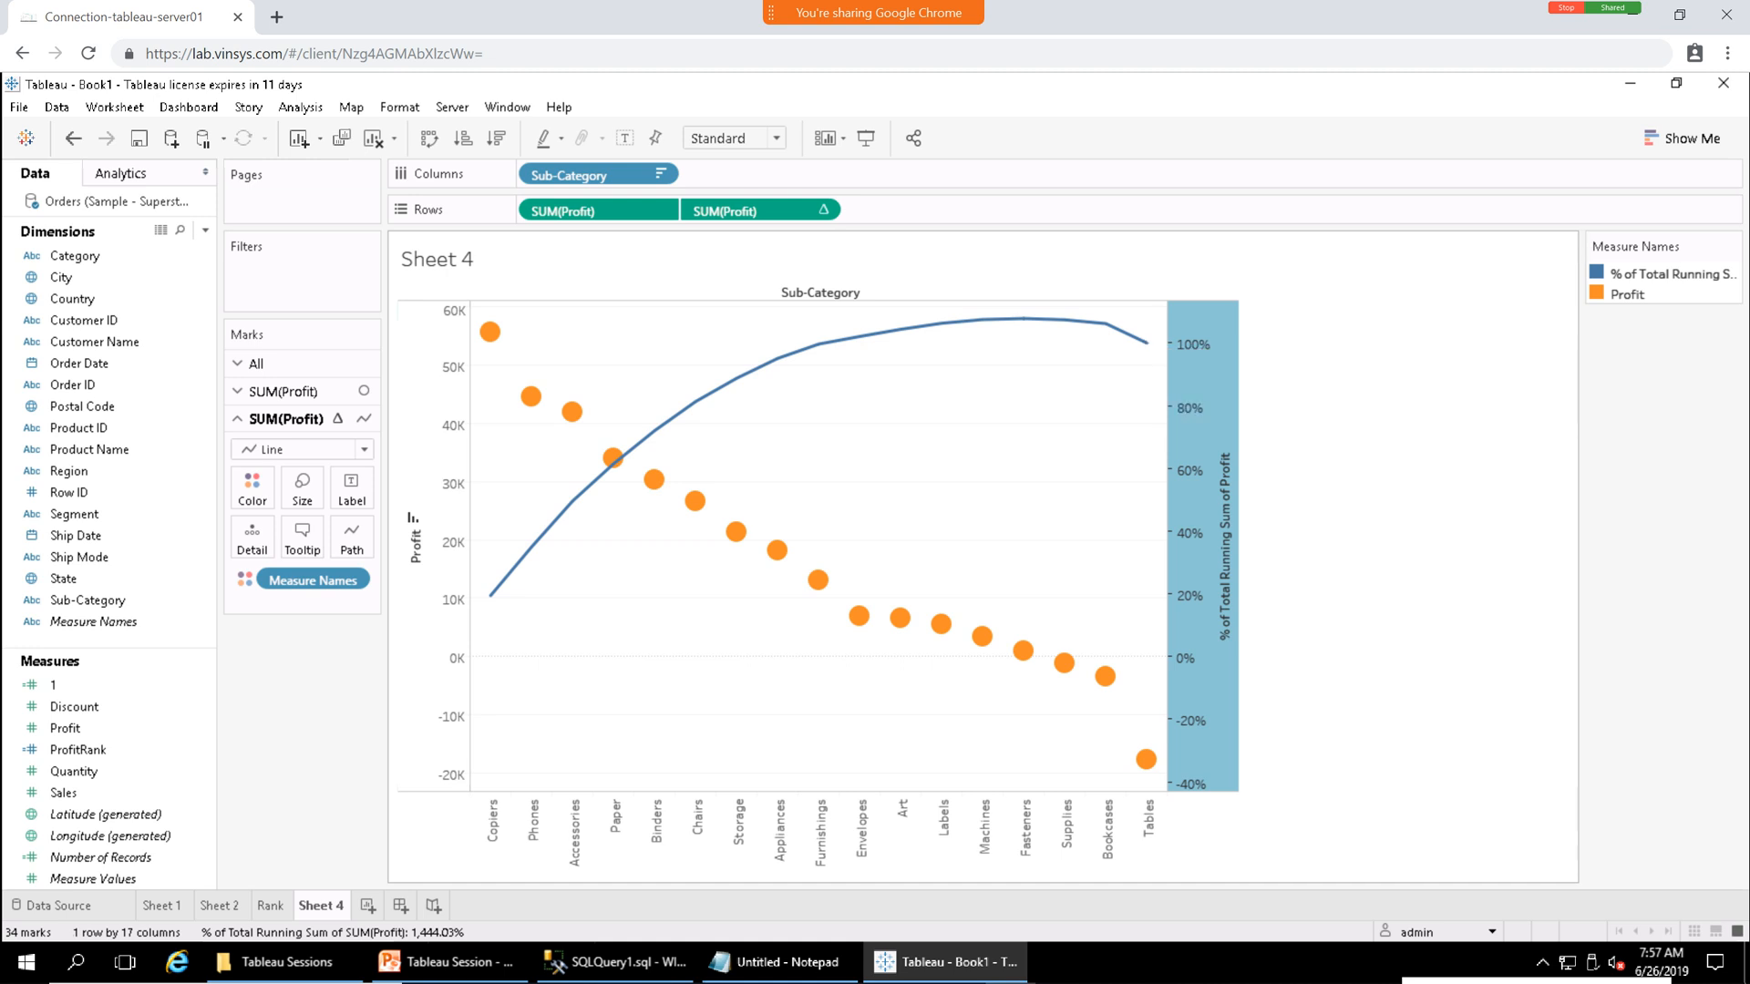
{"action": "left_click", "coordinate": [436, 508]}
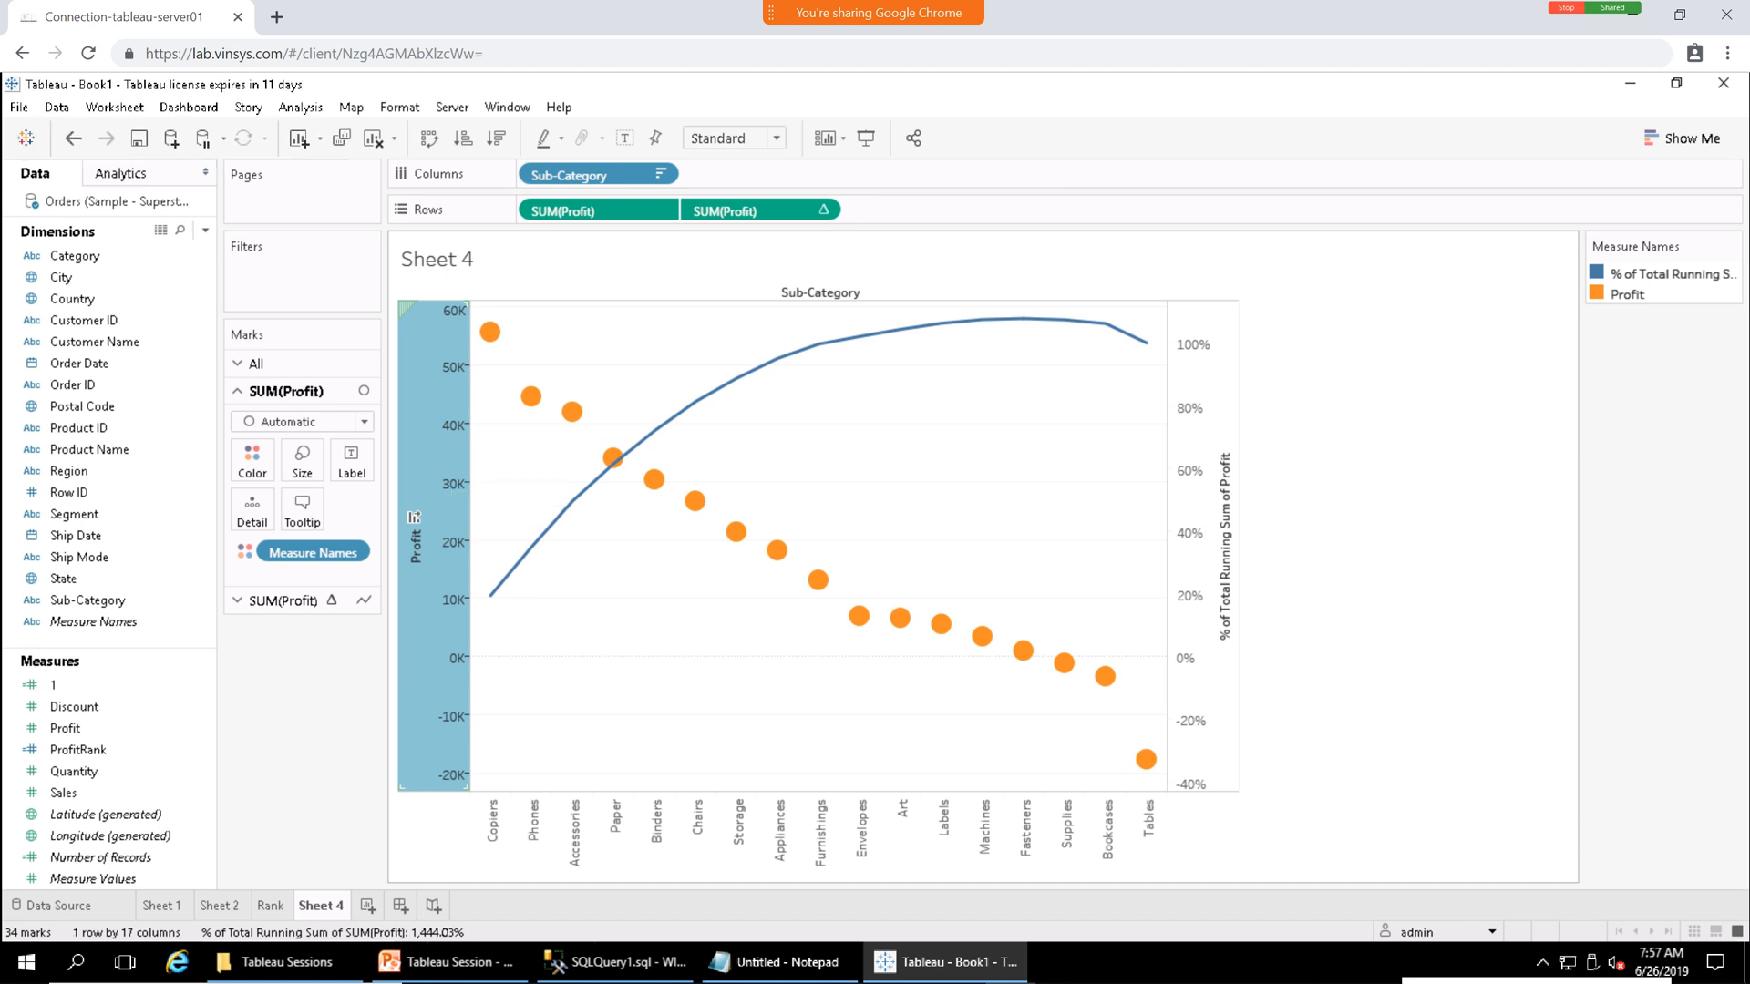
{"action": "left_click", "coordinate": [363, 421]}
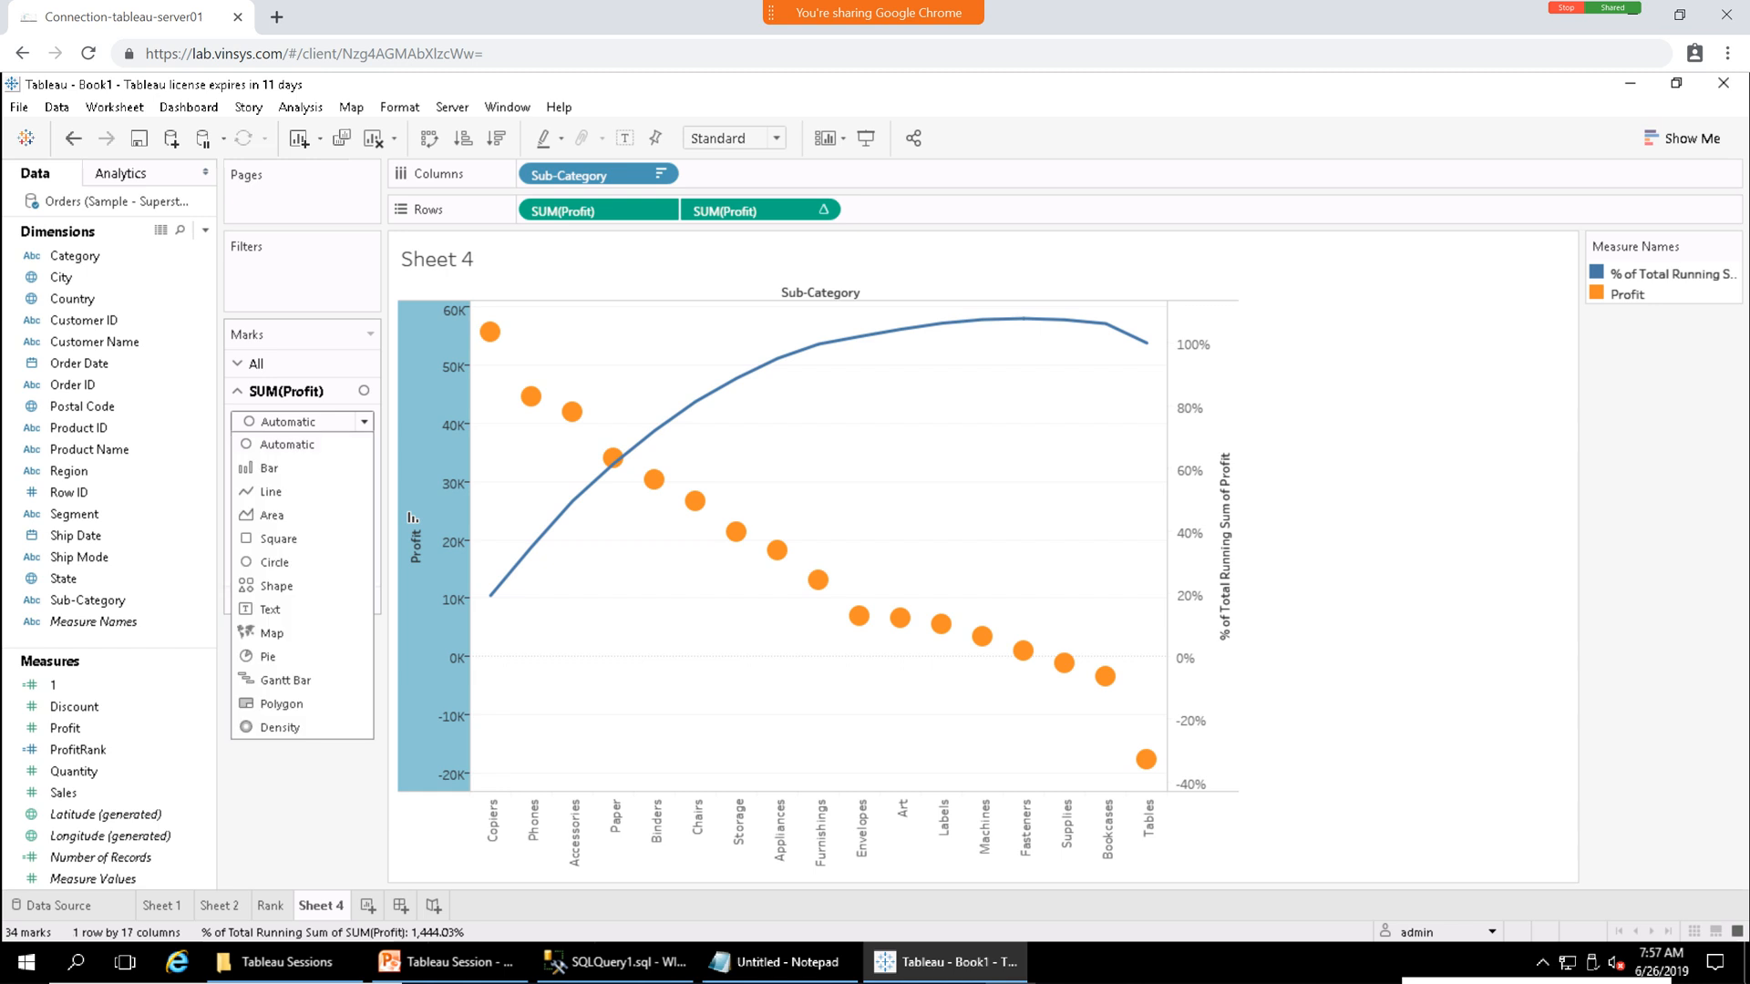
{"action": "left_click", "coordinate": [274, 468]}
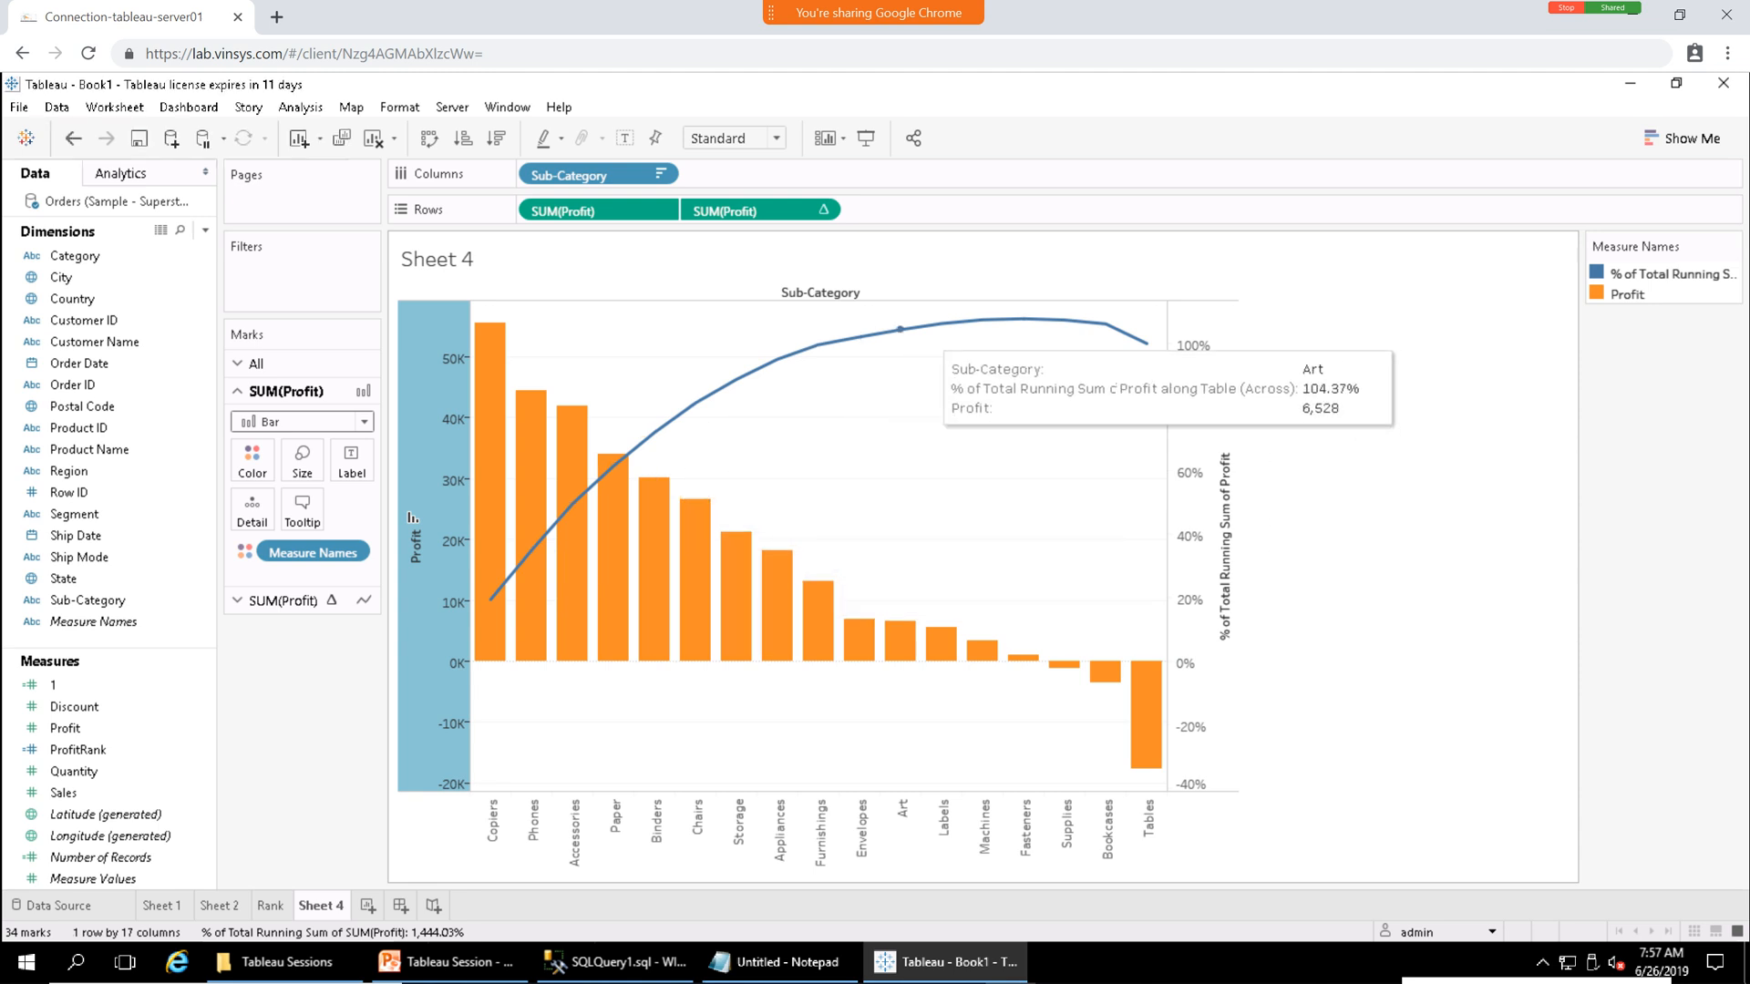
Show mark labels on the cumulative percent-of-total profit line.
{"action": "mouse_move", "coordinate": [1146, 345]}
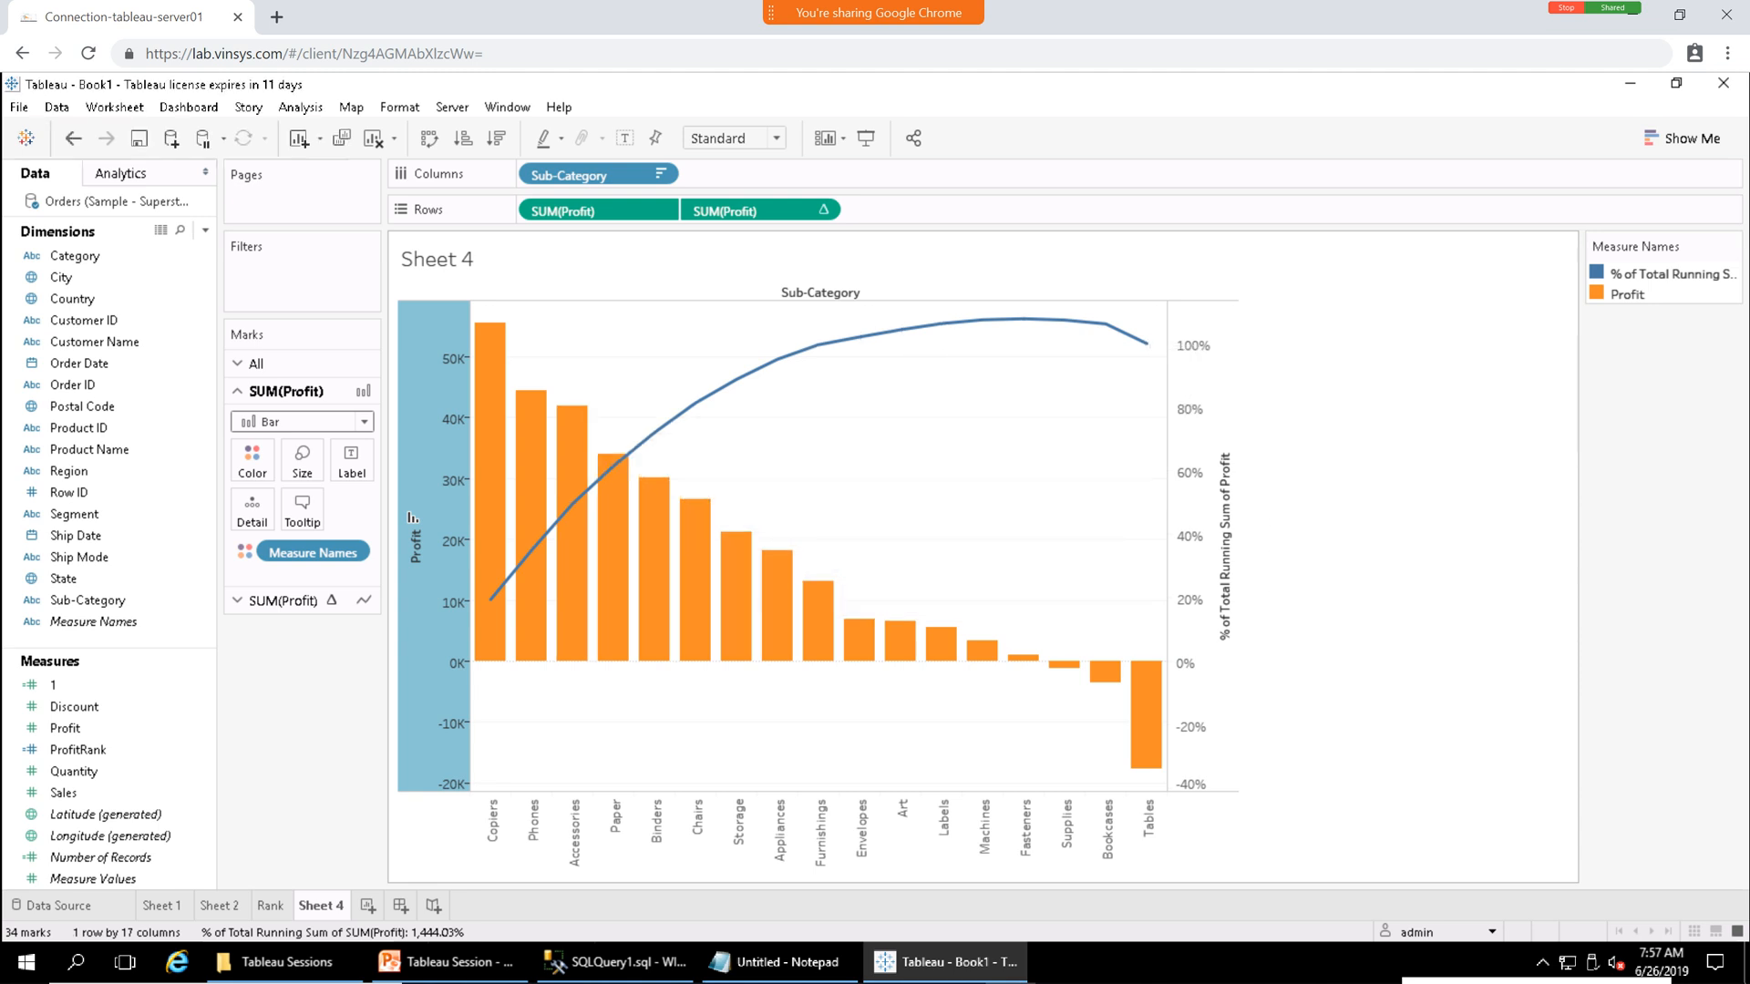
{"action": "left_click", "coordinate": [284, 600]}
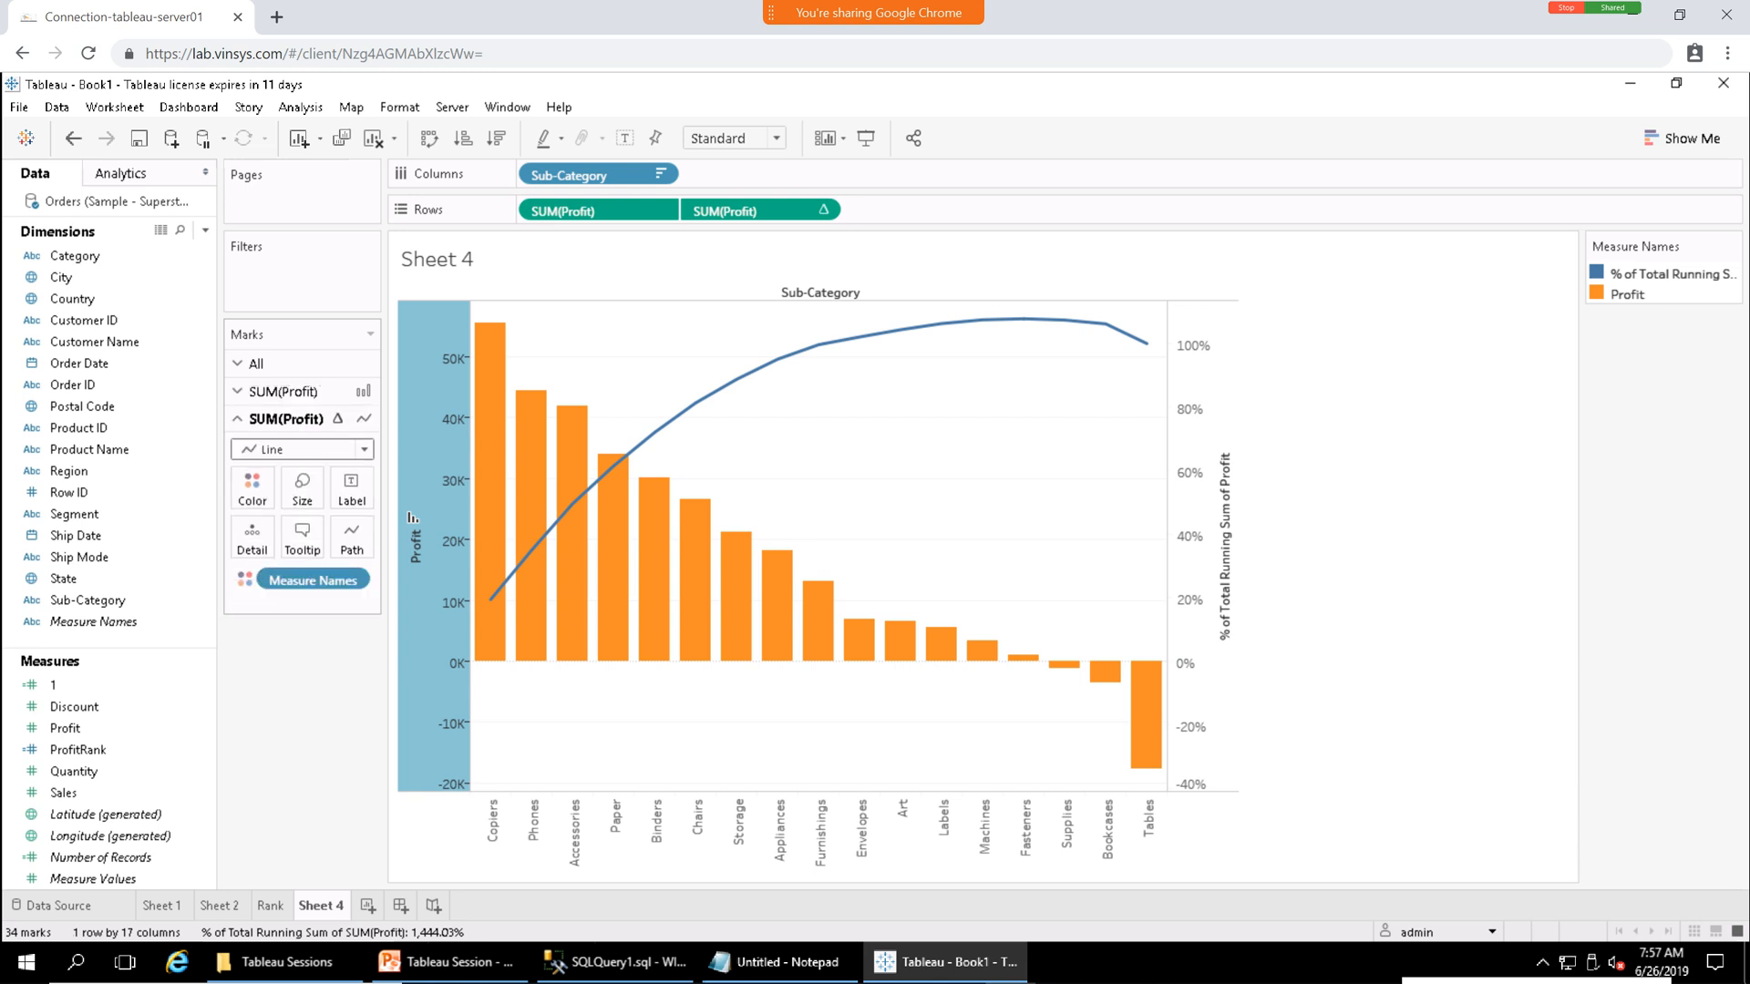
{"action": "left_click", "coordinate": [351, 488]}
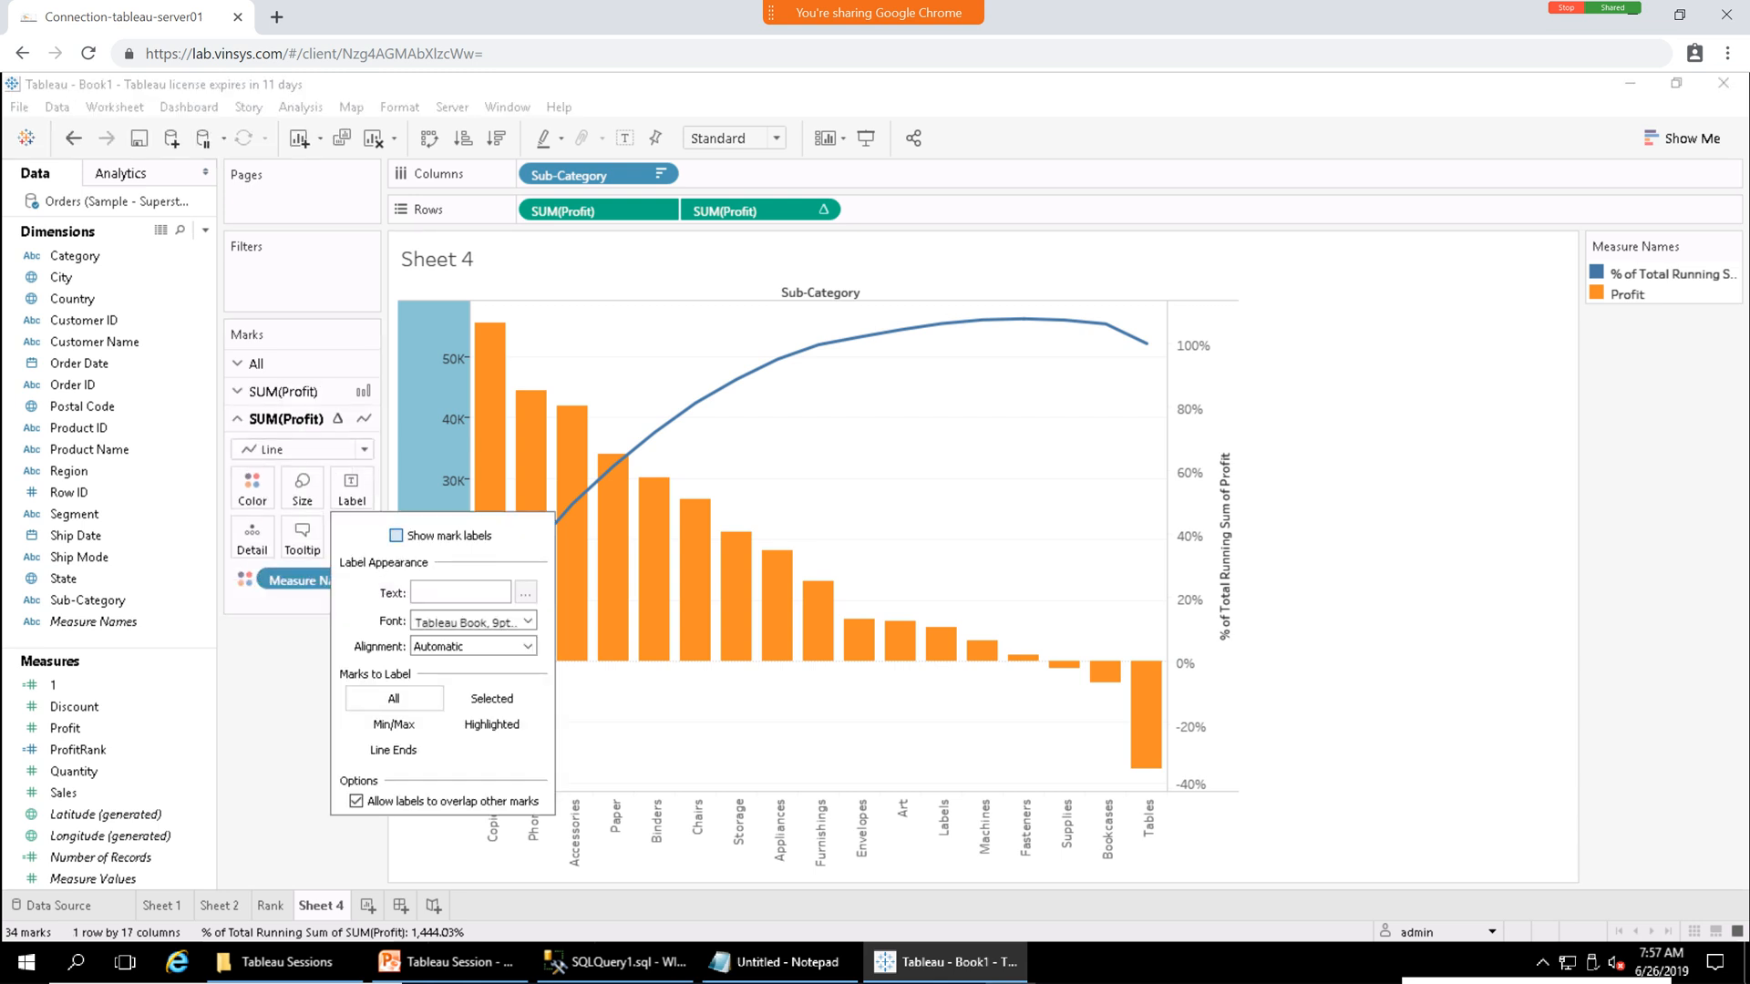
{"action": "left_click", "coordinate": [396, 536]}
{"action": "left_click", "coordinate": [434, 437]}
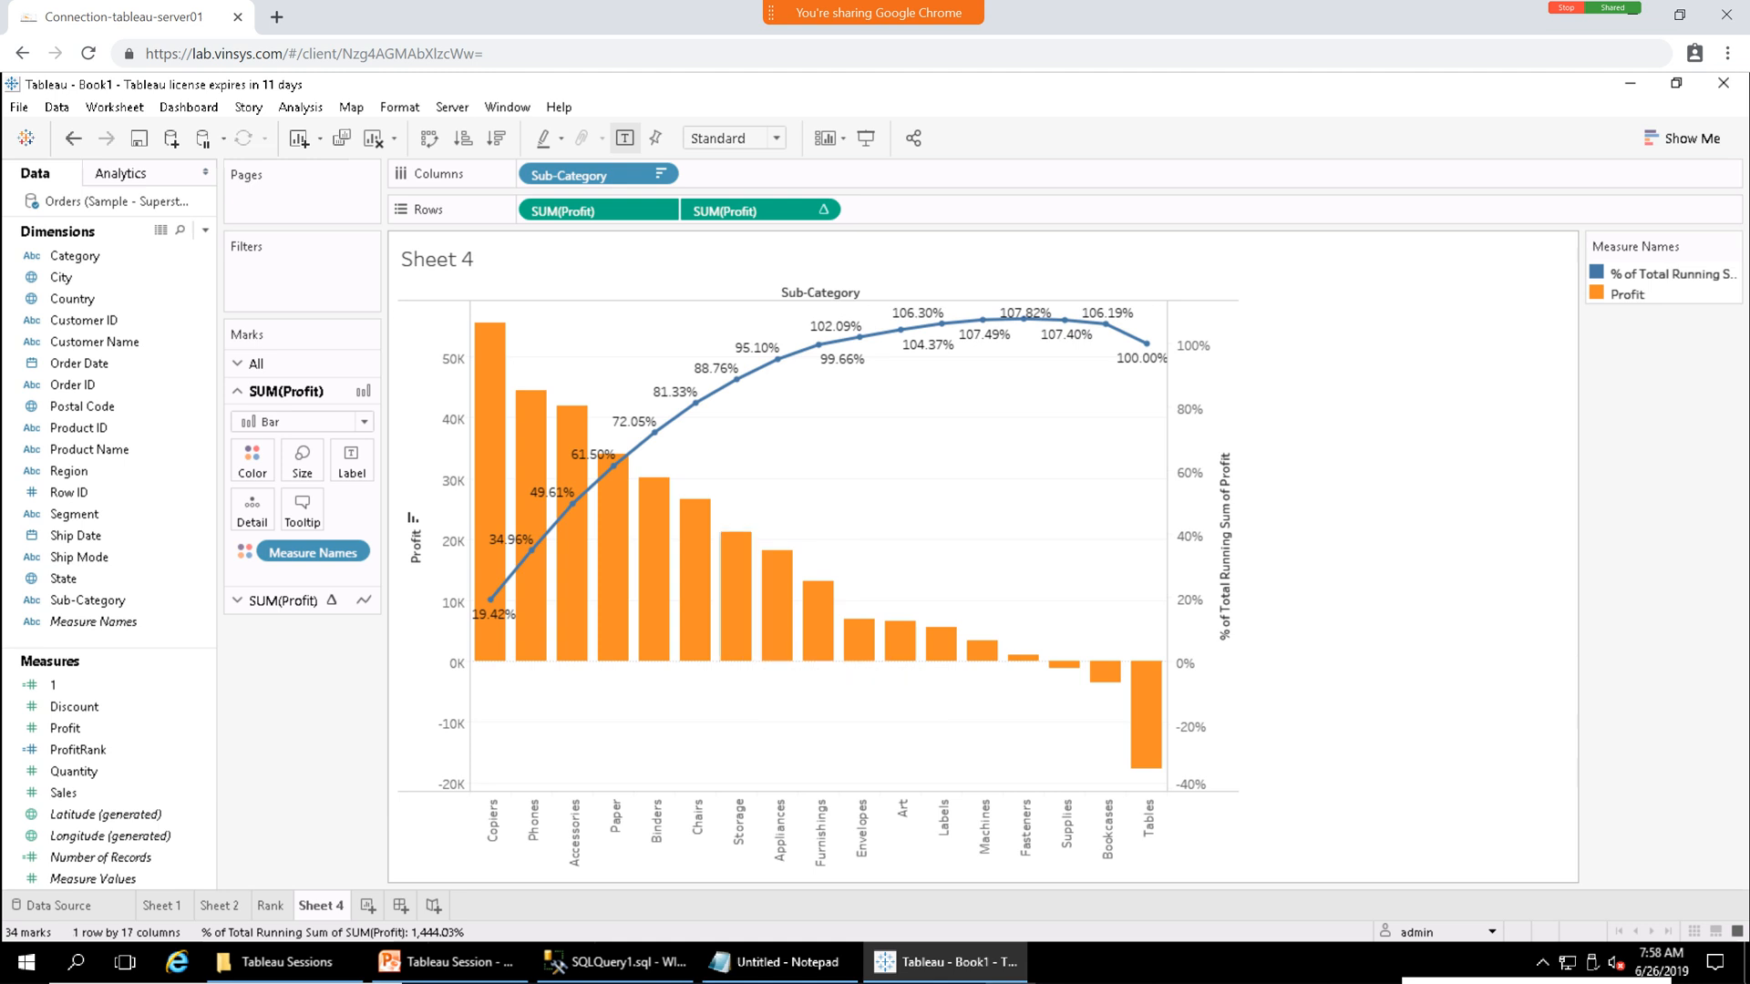
{"action": "left_click", "coordinate": [823, 209]}
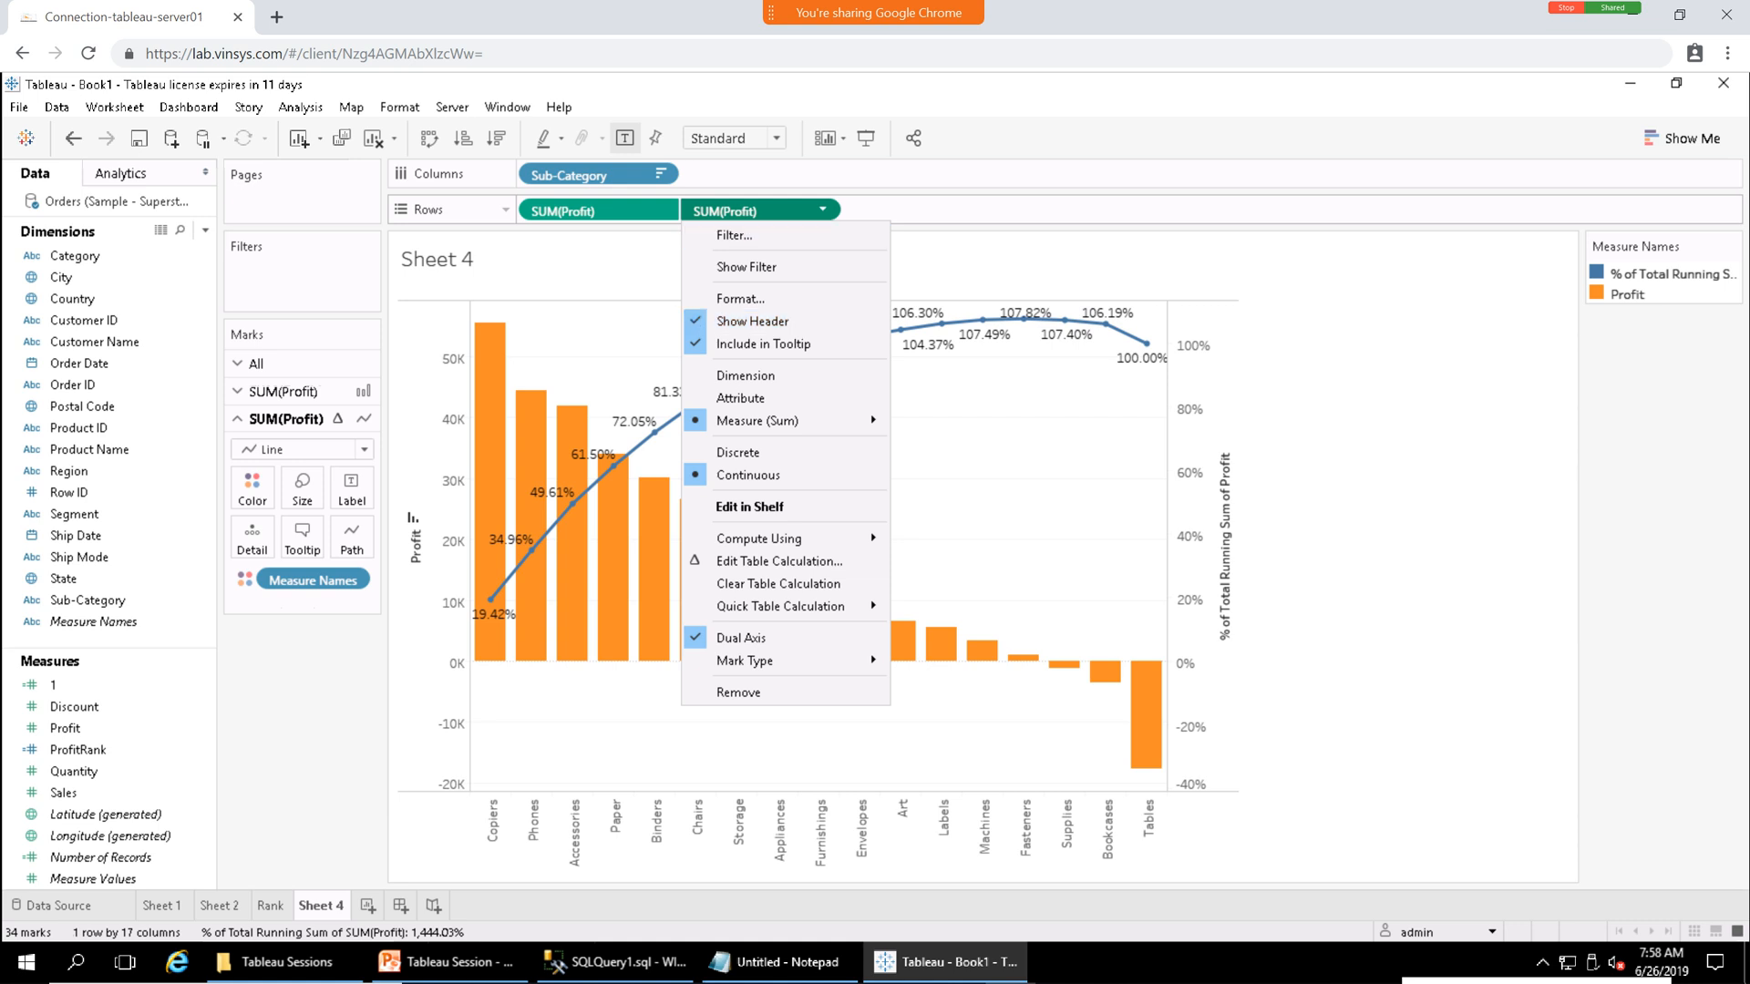
{"action": "left_click", "coordinate": [1283, 308]}
{"action": "mouse_move", "coordinate": [1152, 733]}
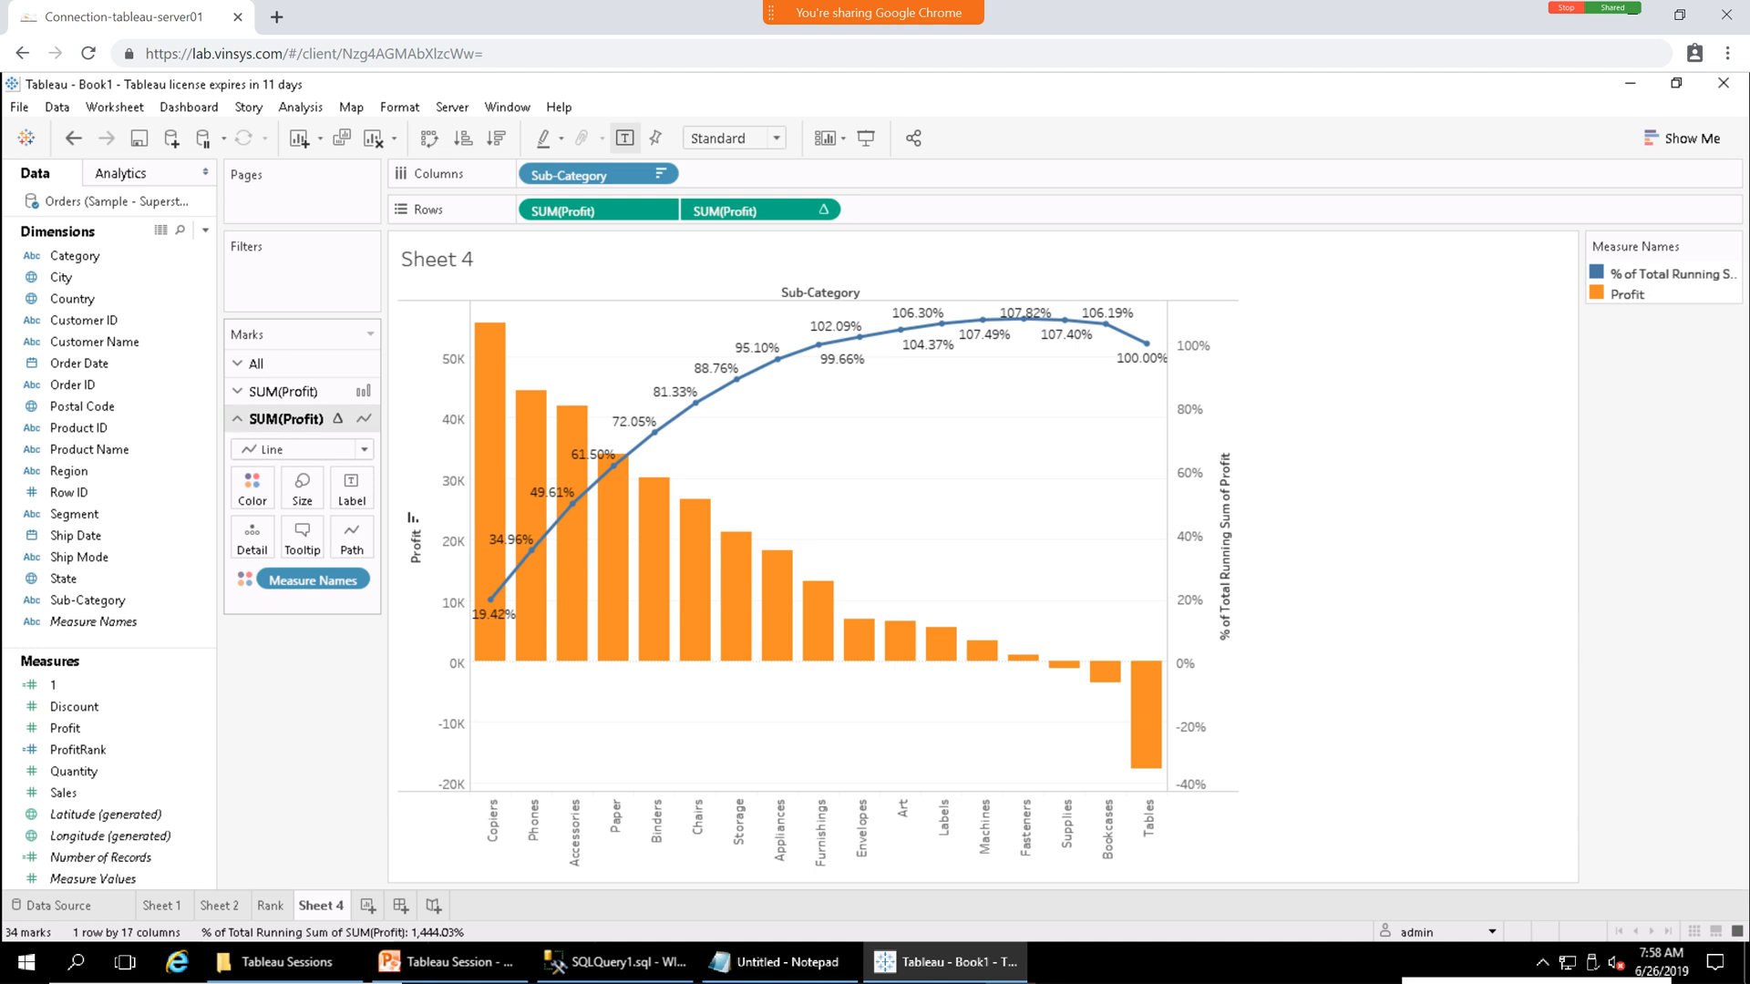
{"action": "left_click", "coordinate": [283, 391]}
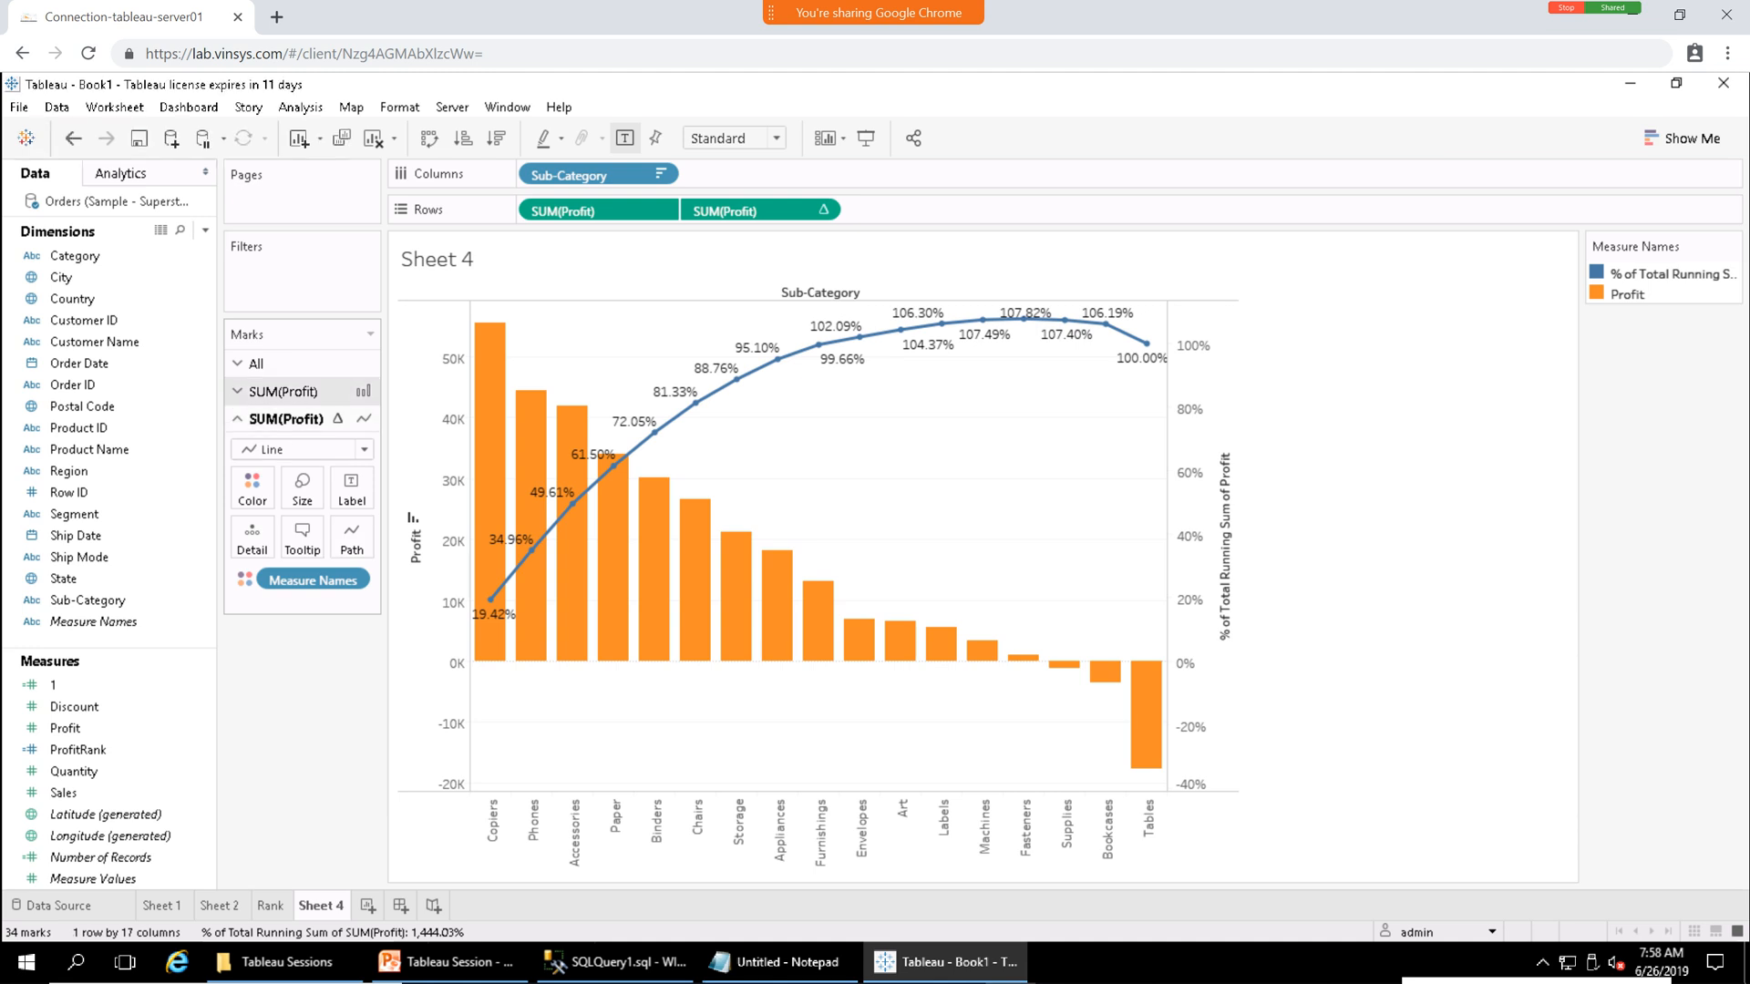
{"action": "left_click", "coordinate": [283, 600]}
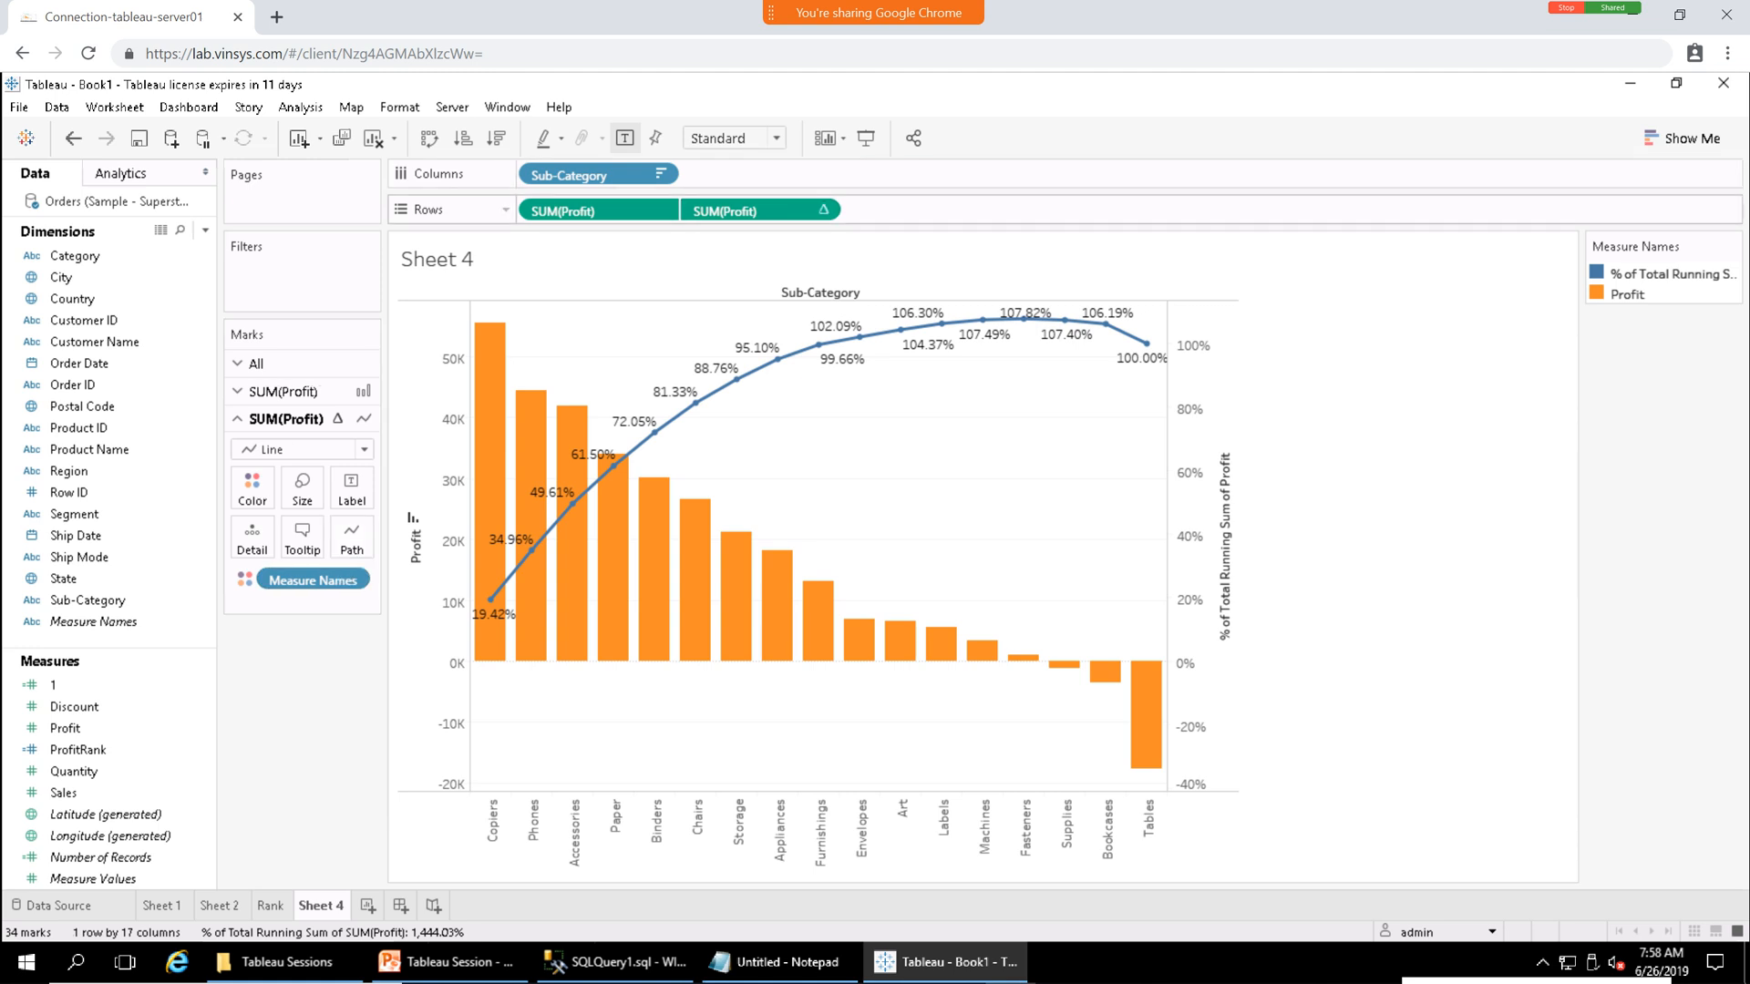
Open the table calculation settings of the second Profit measure and move the dialog clear of the line chart.
{"action": "left_click", "coordinate": [822, 210]}
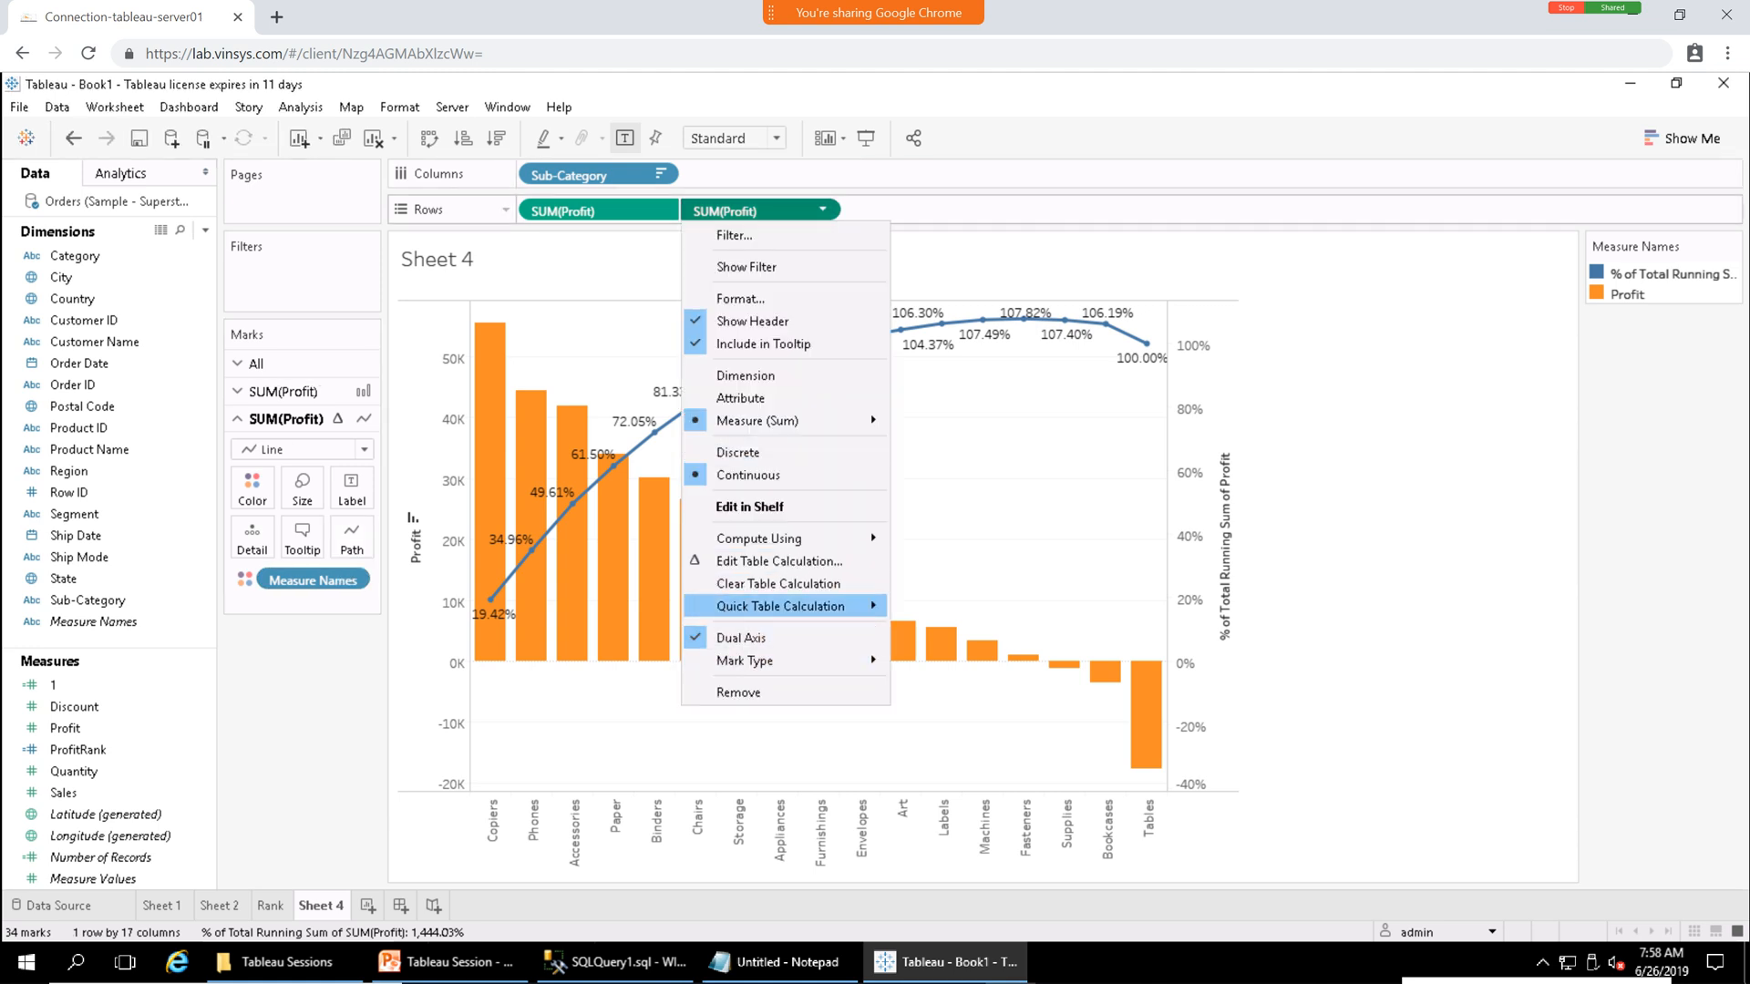
{"action": "left_click", "coordinate": [779, 562]}
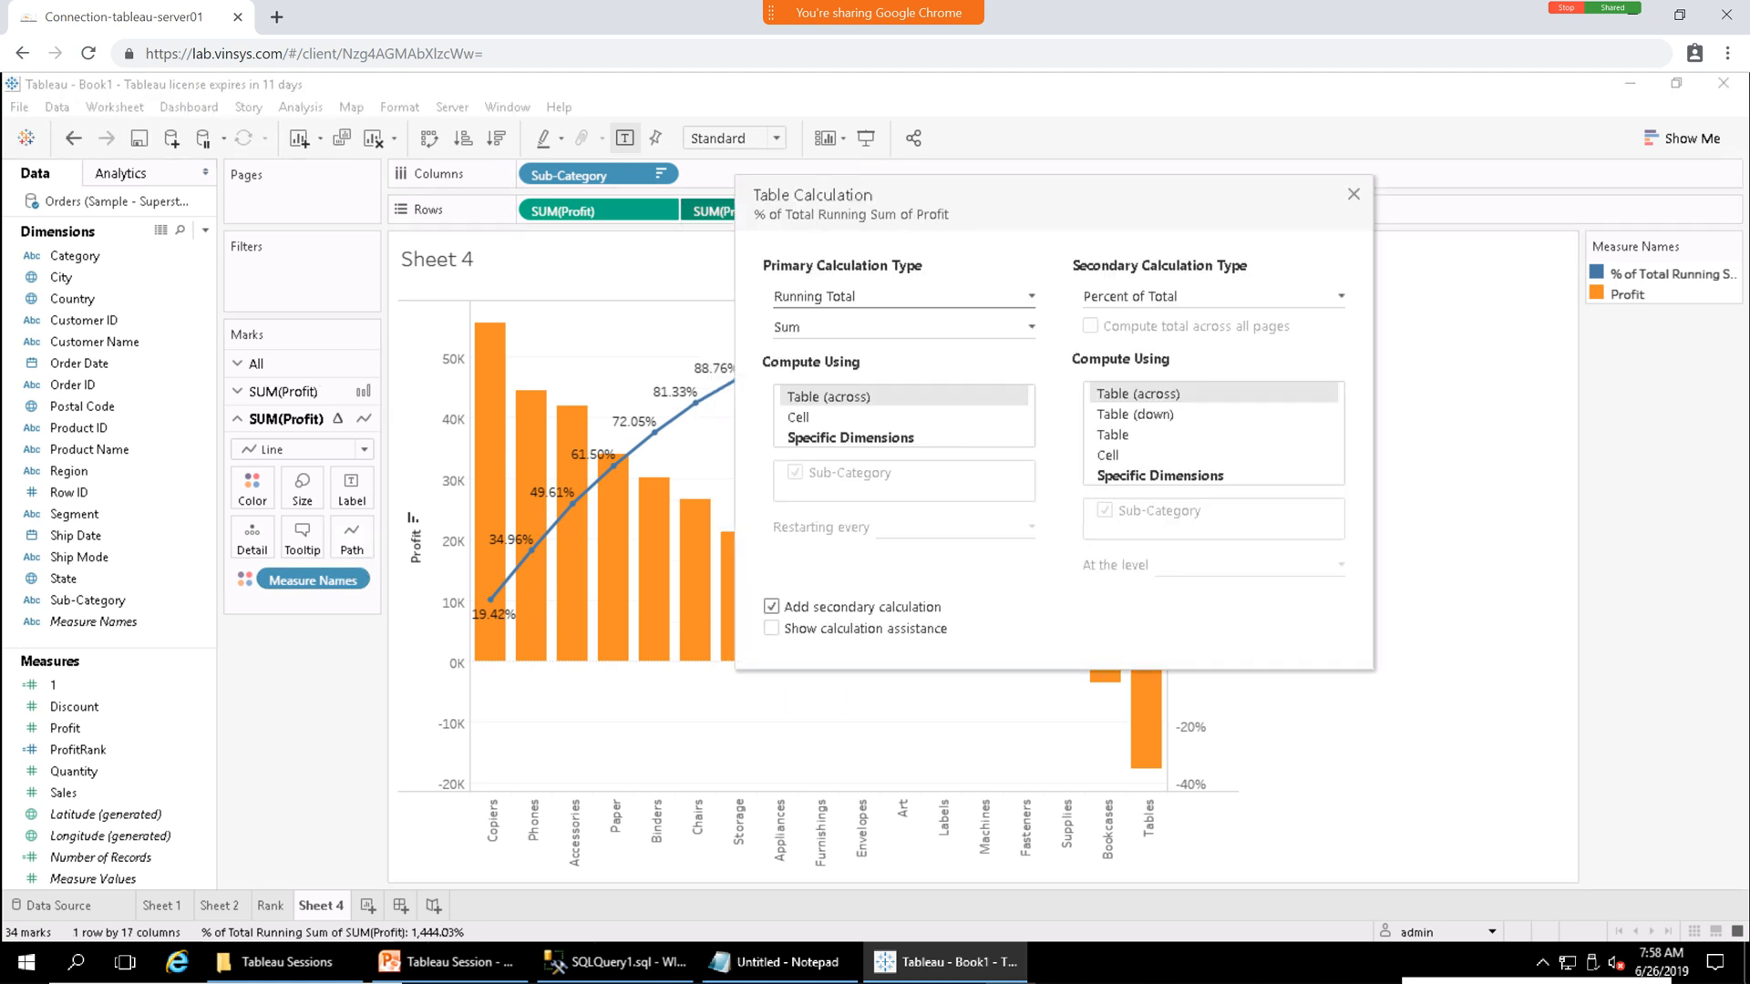
{"action": "left_click_drag", "start_coordinate": [1030, 195], "coordinate": [351, 310]}
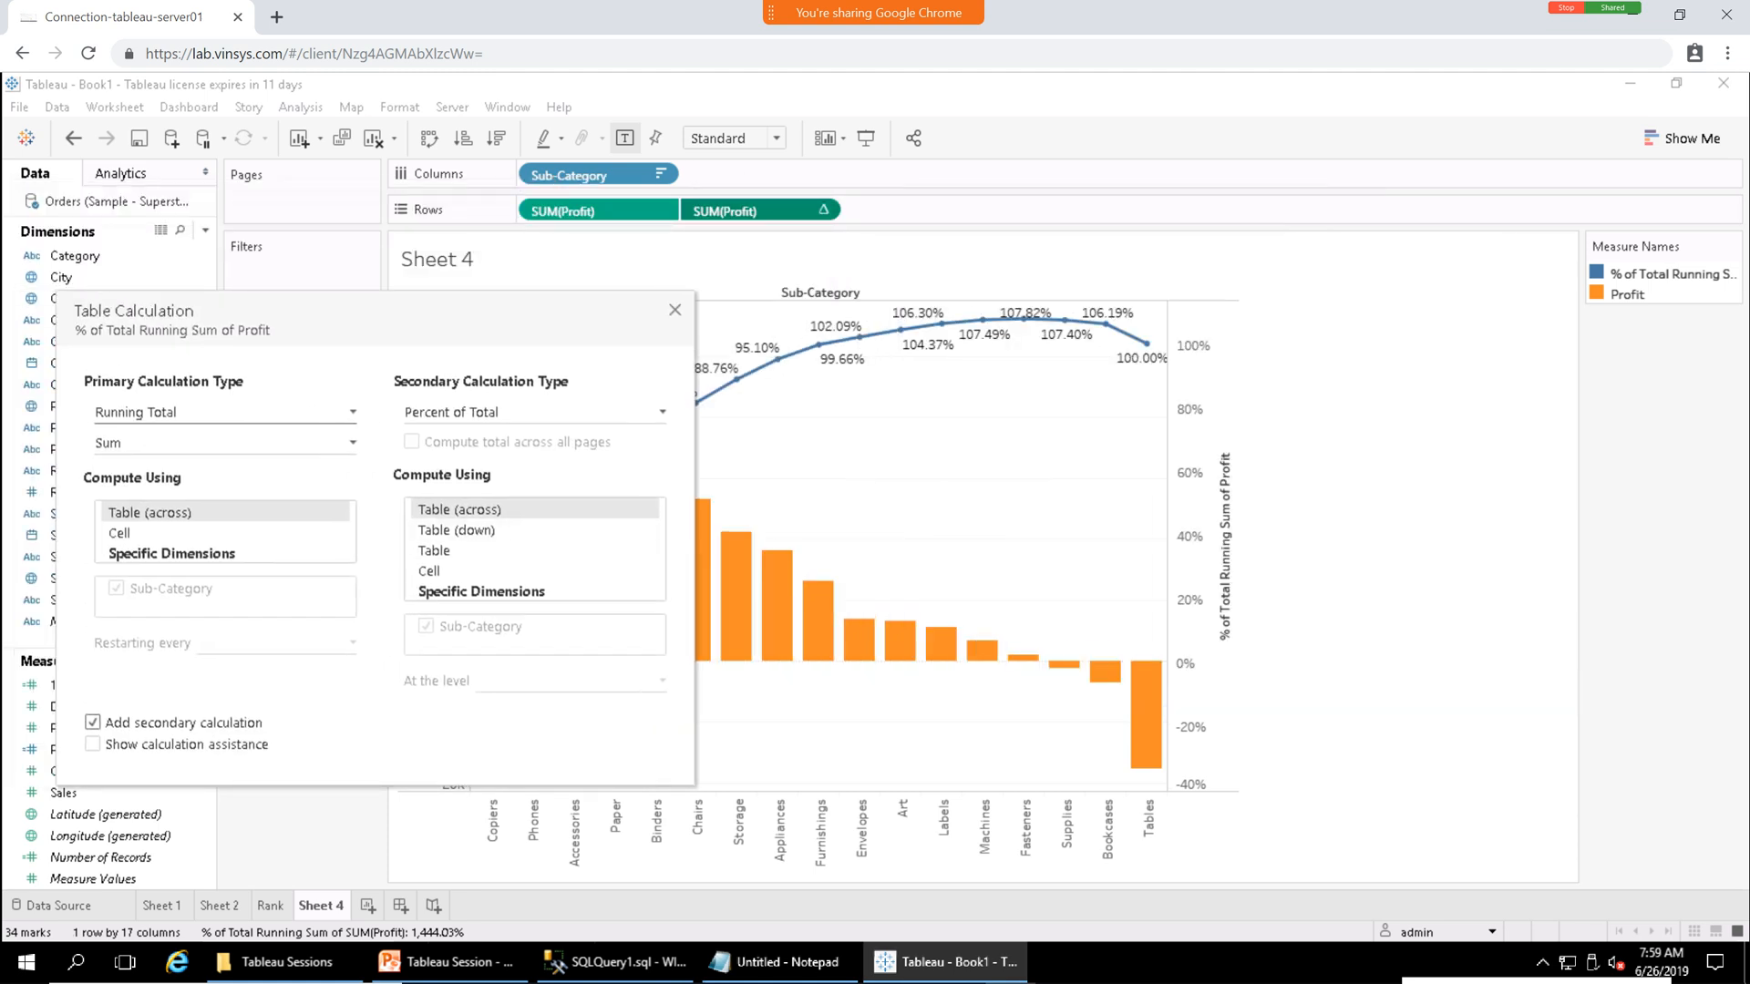
Try computing the secondary Percent of Total by Specific Dimensions, checking the sort order options and toggling Sub-Category off and on.
{"action": "left_click", "coordinate": [481, 593]}
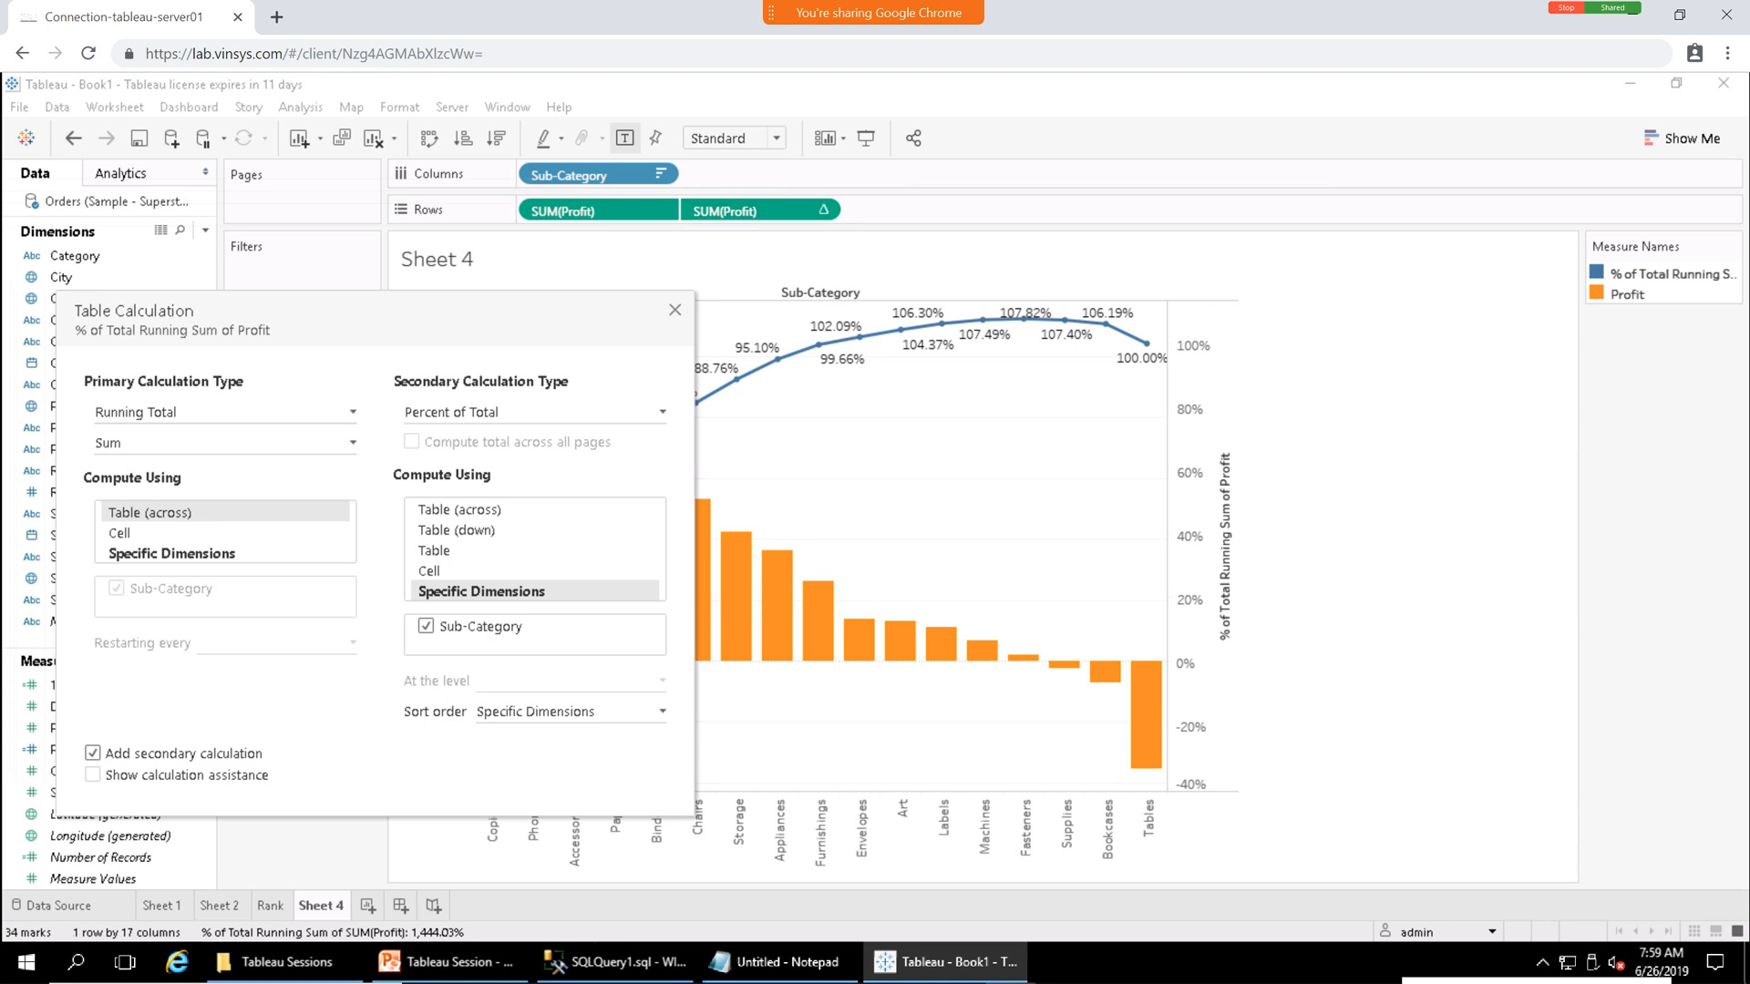
{"action": "left_click", "coordinate": [594, 711]}
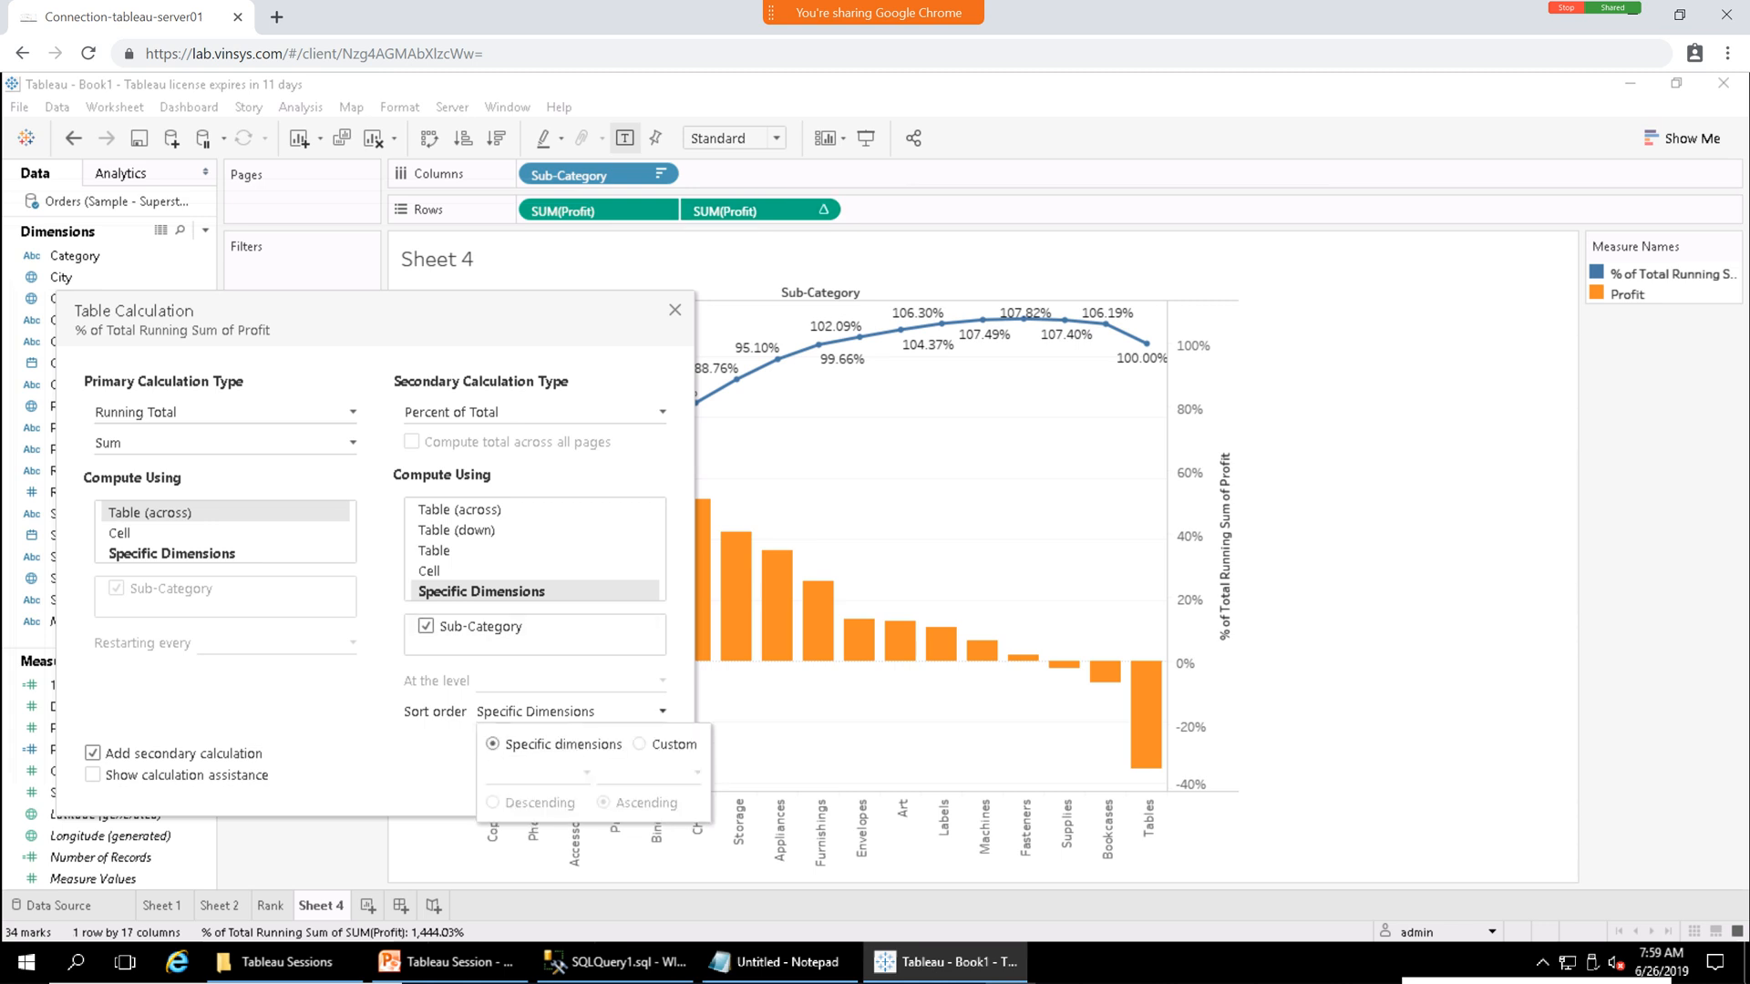
{"action": "left_click", "coordinate": [594, 712]}
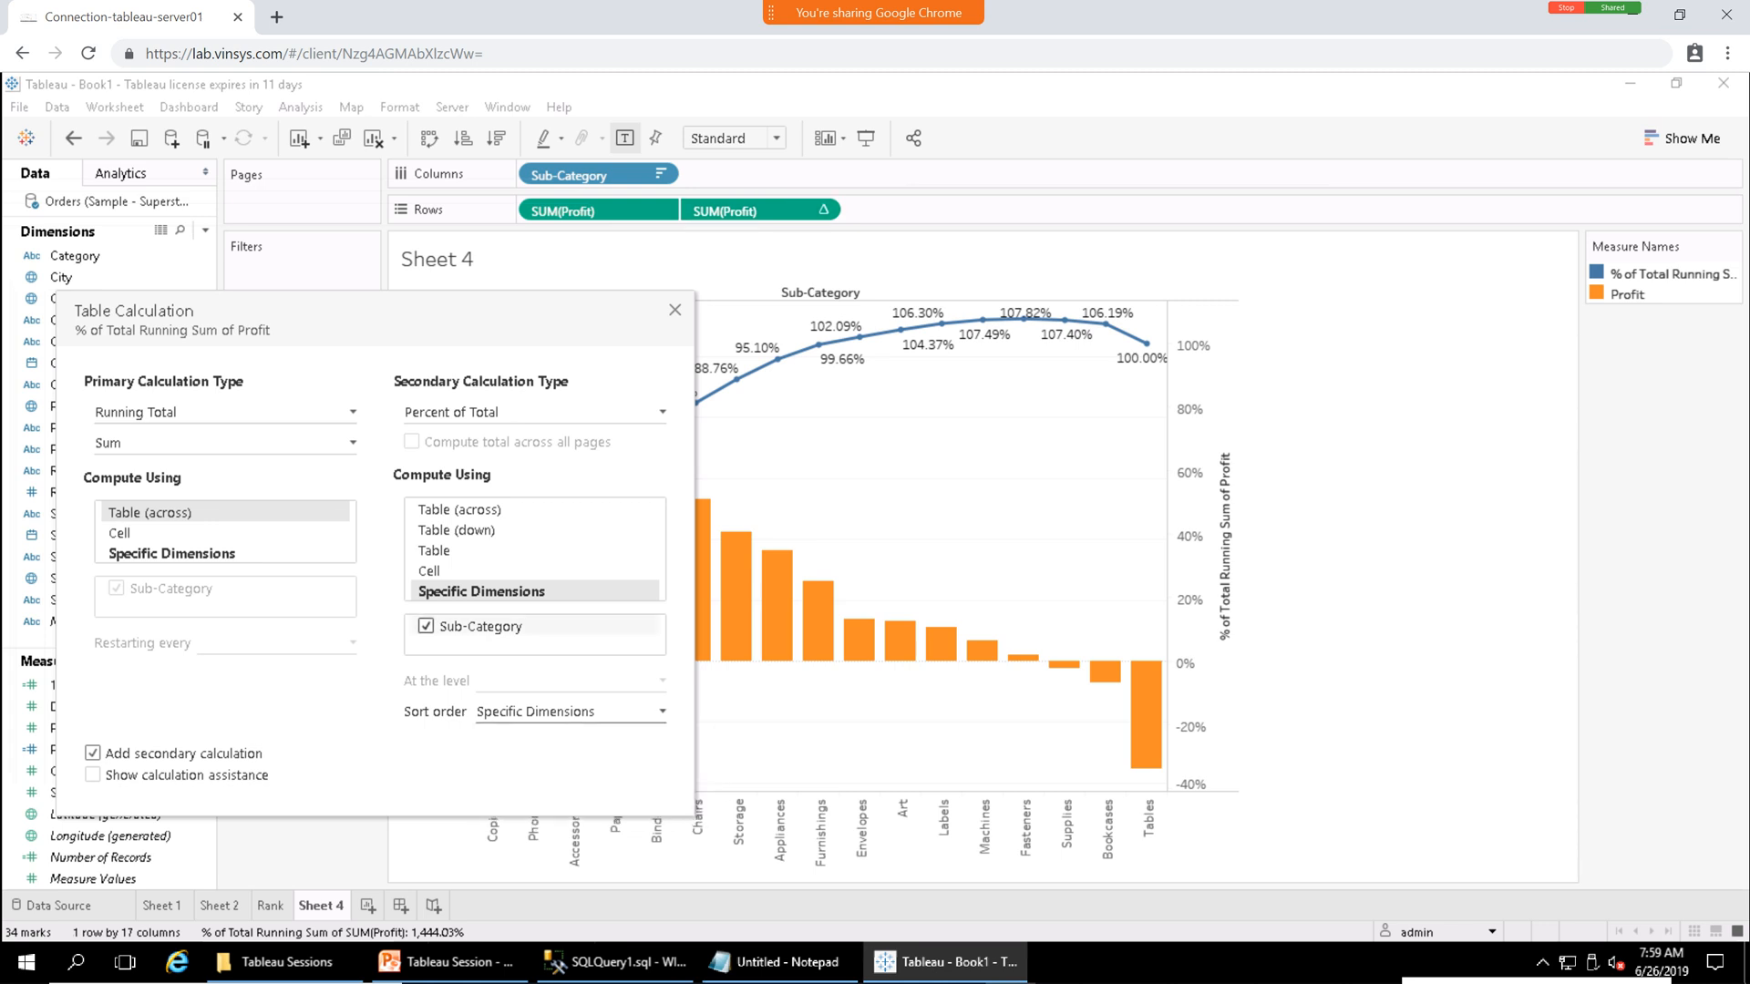
{"action": "left_click", "coordinate": [426, 627]}
{"action": "left_click", "coordinate": [427, 626]}
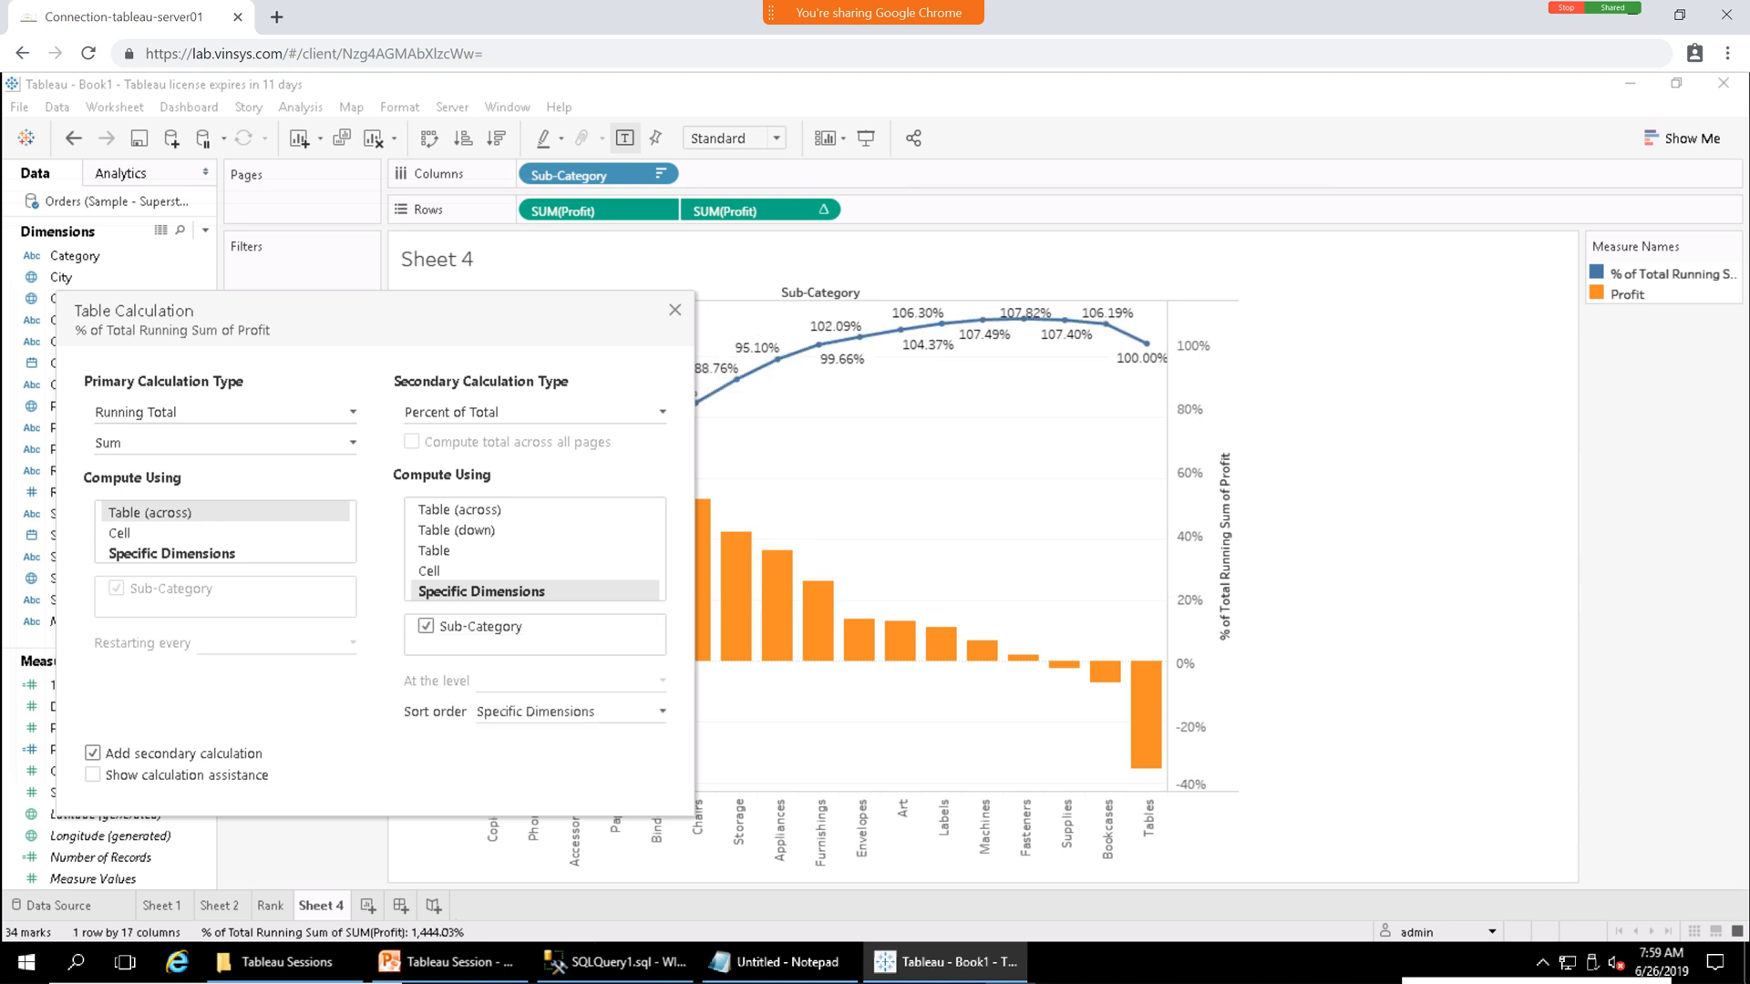
{"action": "left_click", "coordinate": [426, 627]}
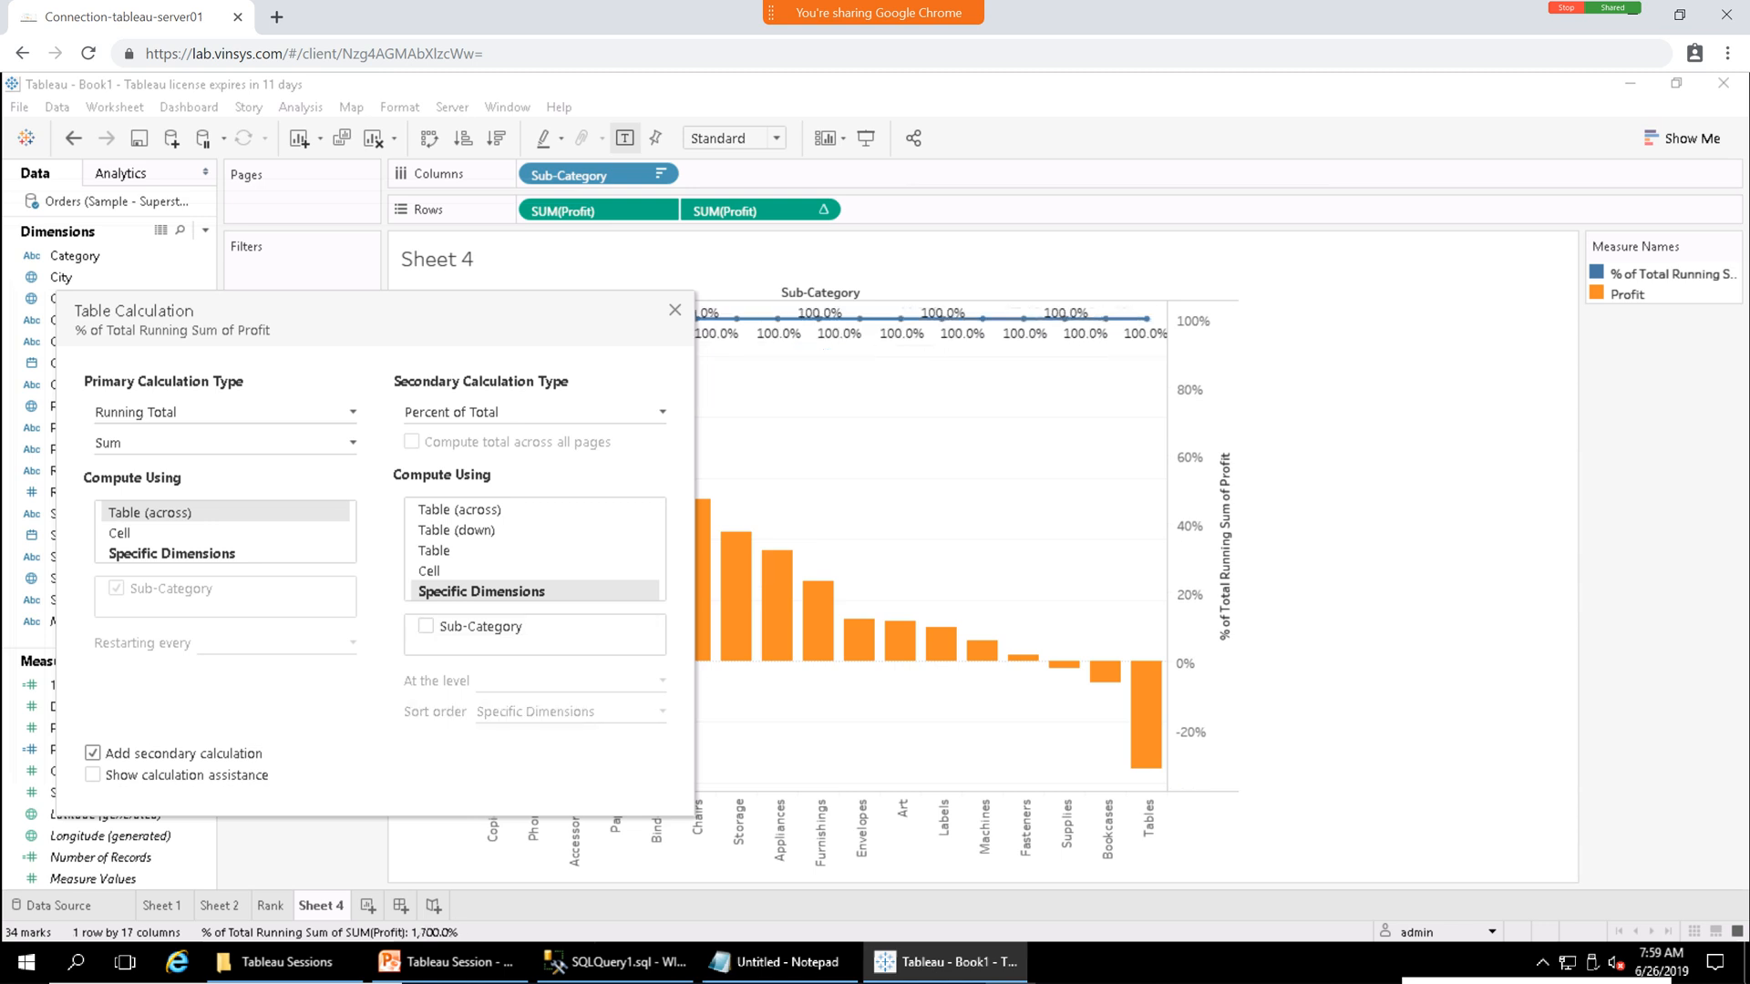
{"action": "left_click", "coordinate": [427, 627]}
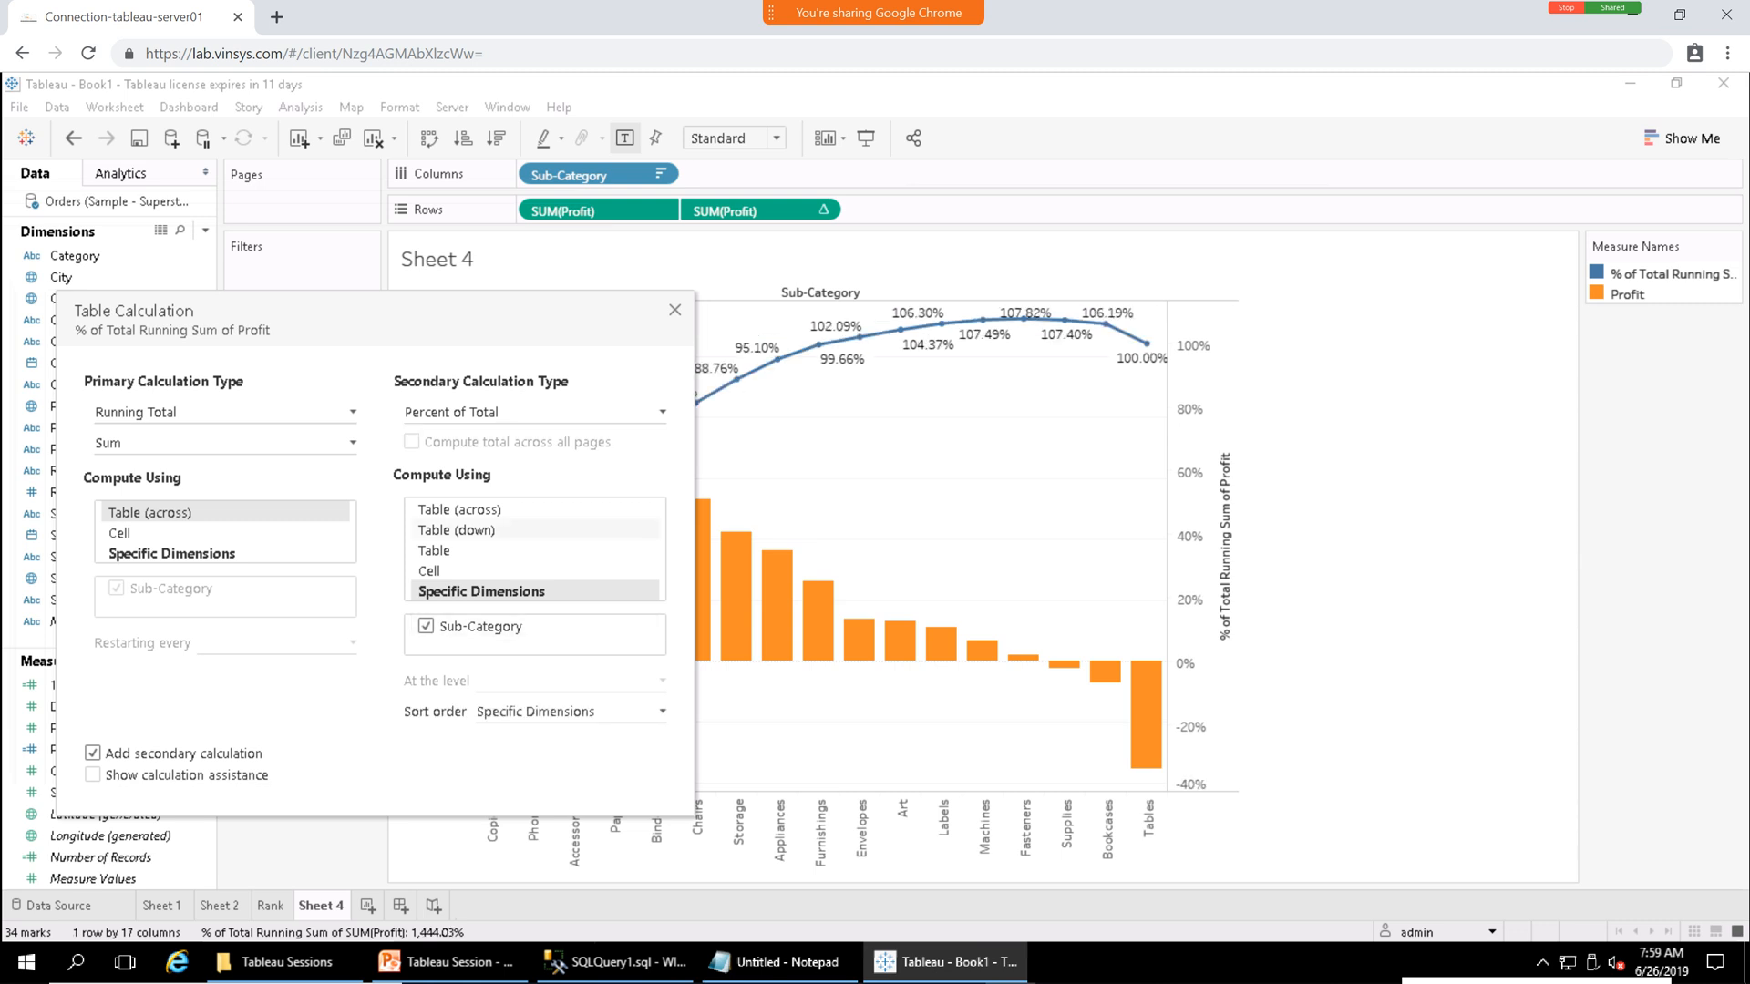
Try Table (down), Table and Cell for computing the secondary Percent of Total, returning to Table (across).
{"action": "left_click", "coordinate": [474, 531]}
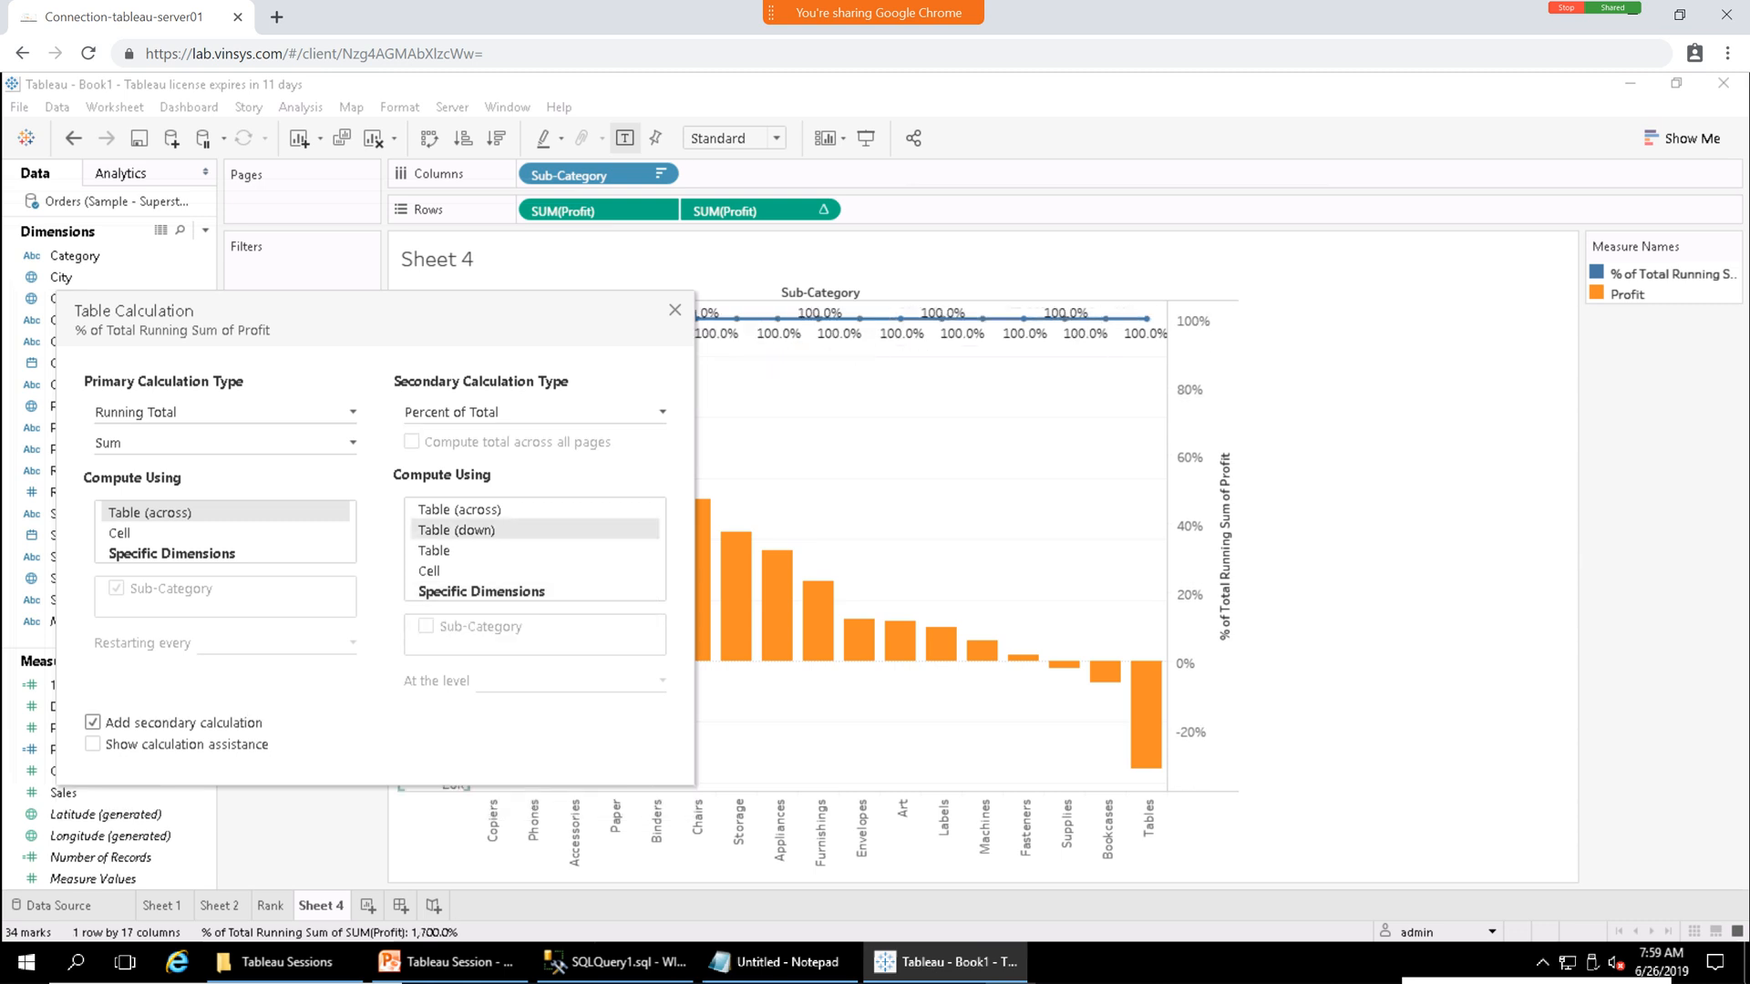
{"action": "left_click", "coordinate": [463, 510]}
{"action": "left_click", "coordinate": [447, 550]}
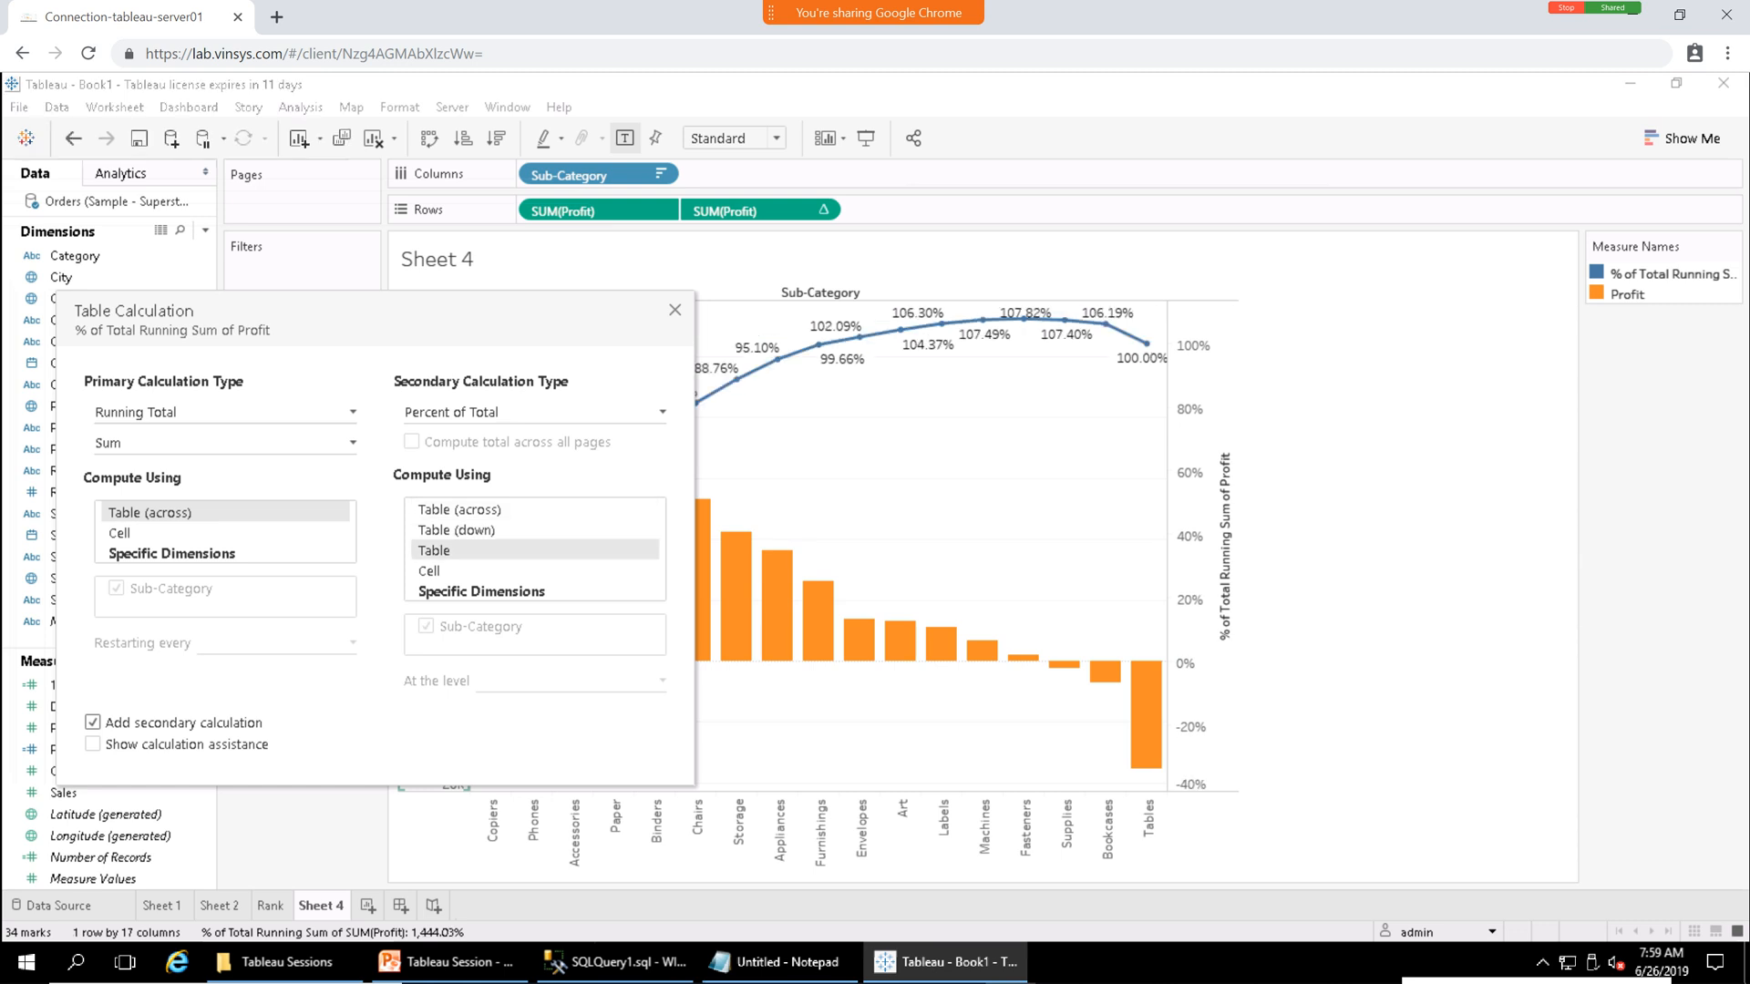
{"action": "left_click", "coordinate": [438, 571]}
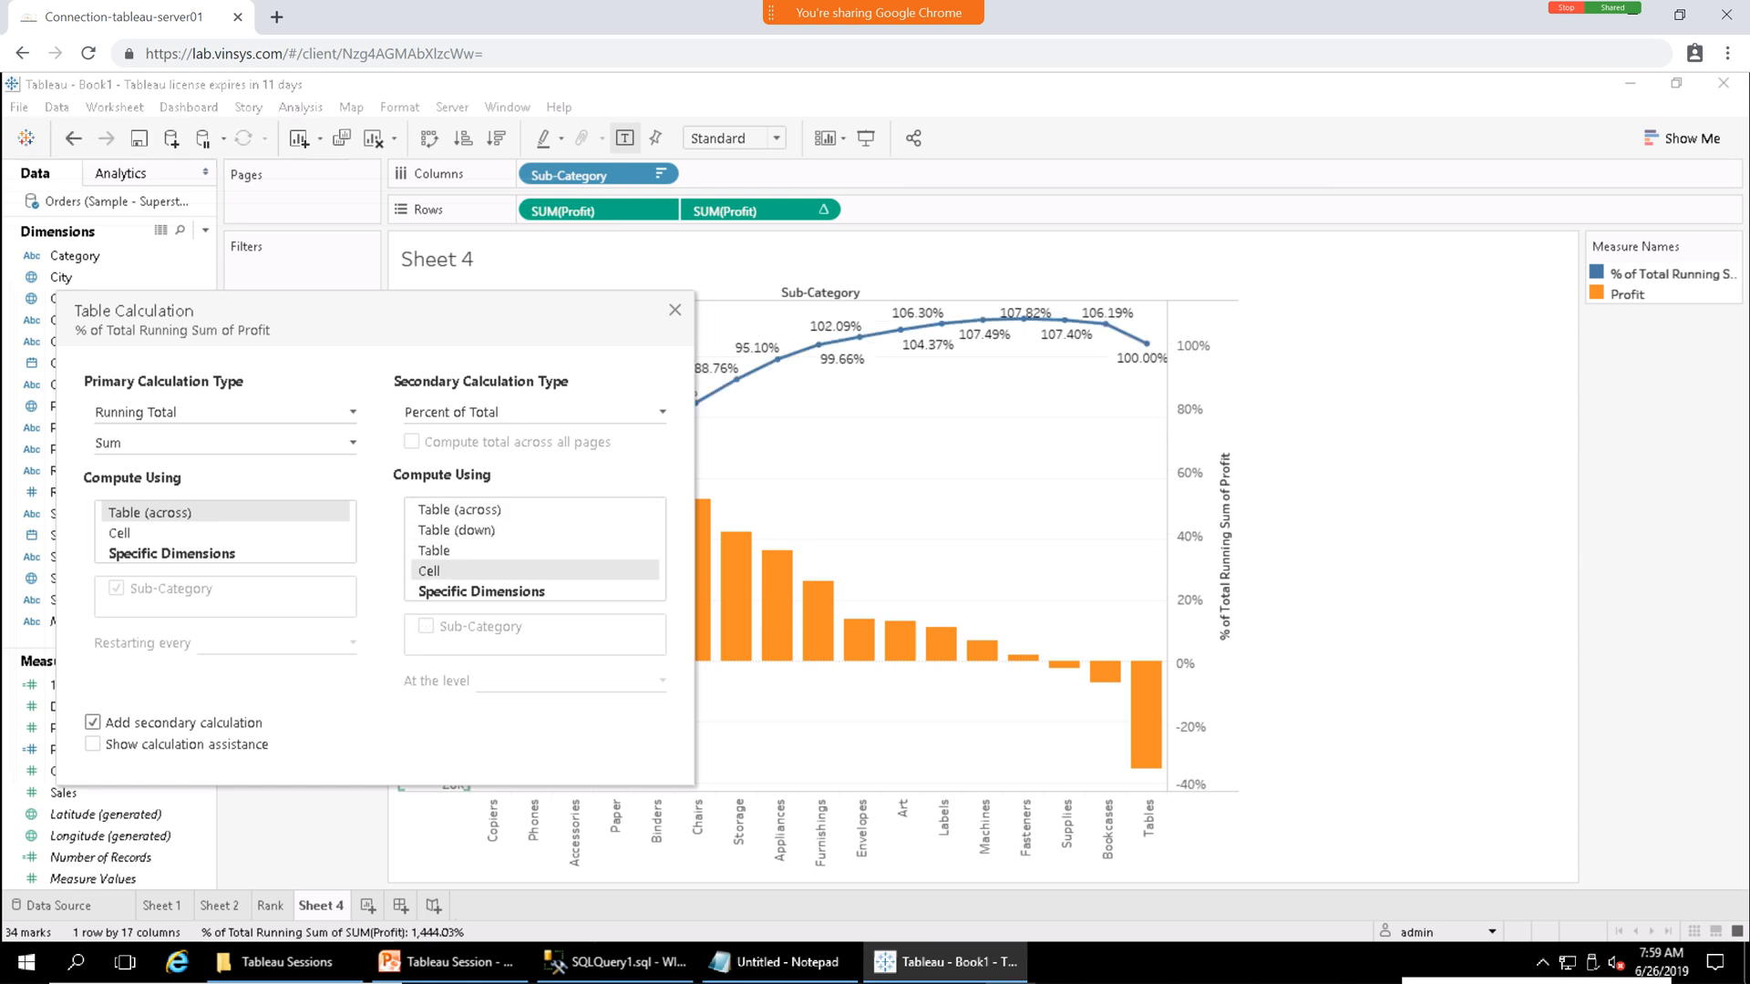
{"action": "left_click", "coordinate": [461, 510]}
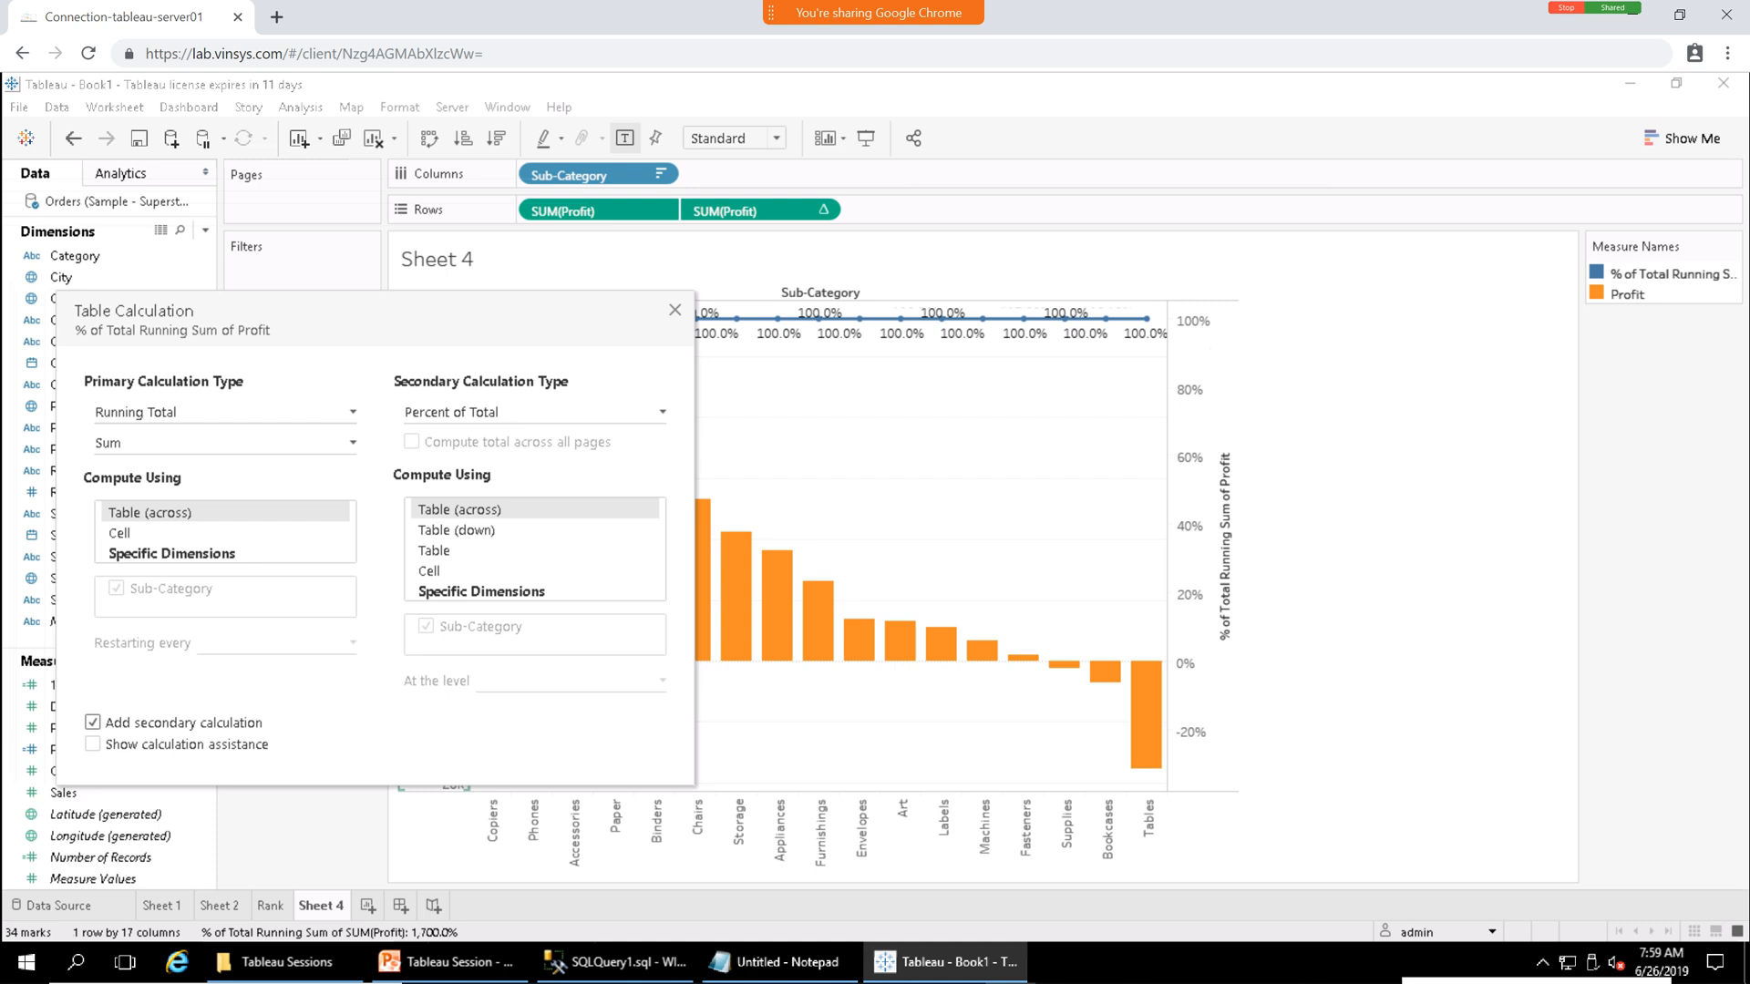
Try Percent From as the secondary calculation, compute it by Specific Dimensions, and switch the type back to Percent of Total.
{"action": "left_click", "coordinate": [662, 413]}
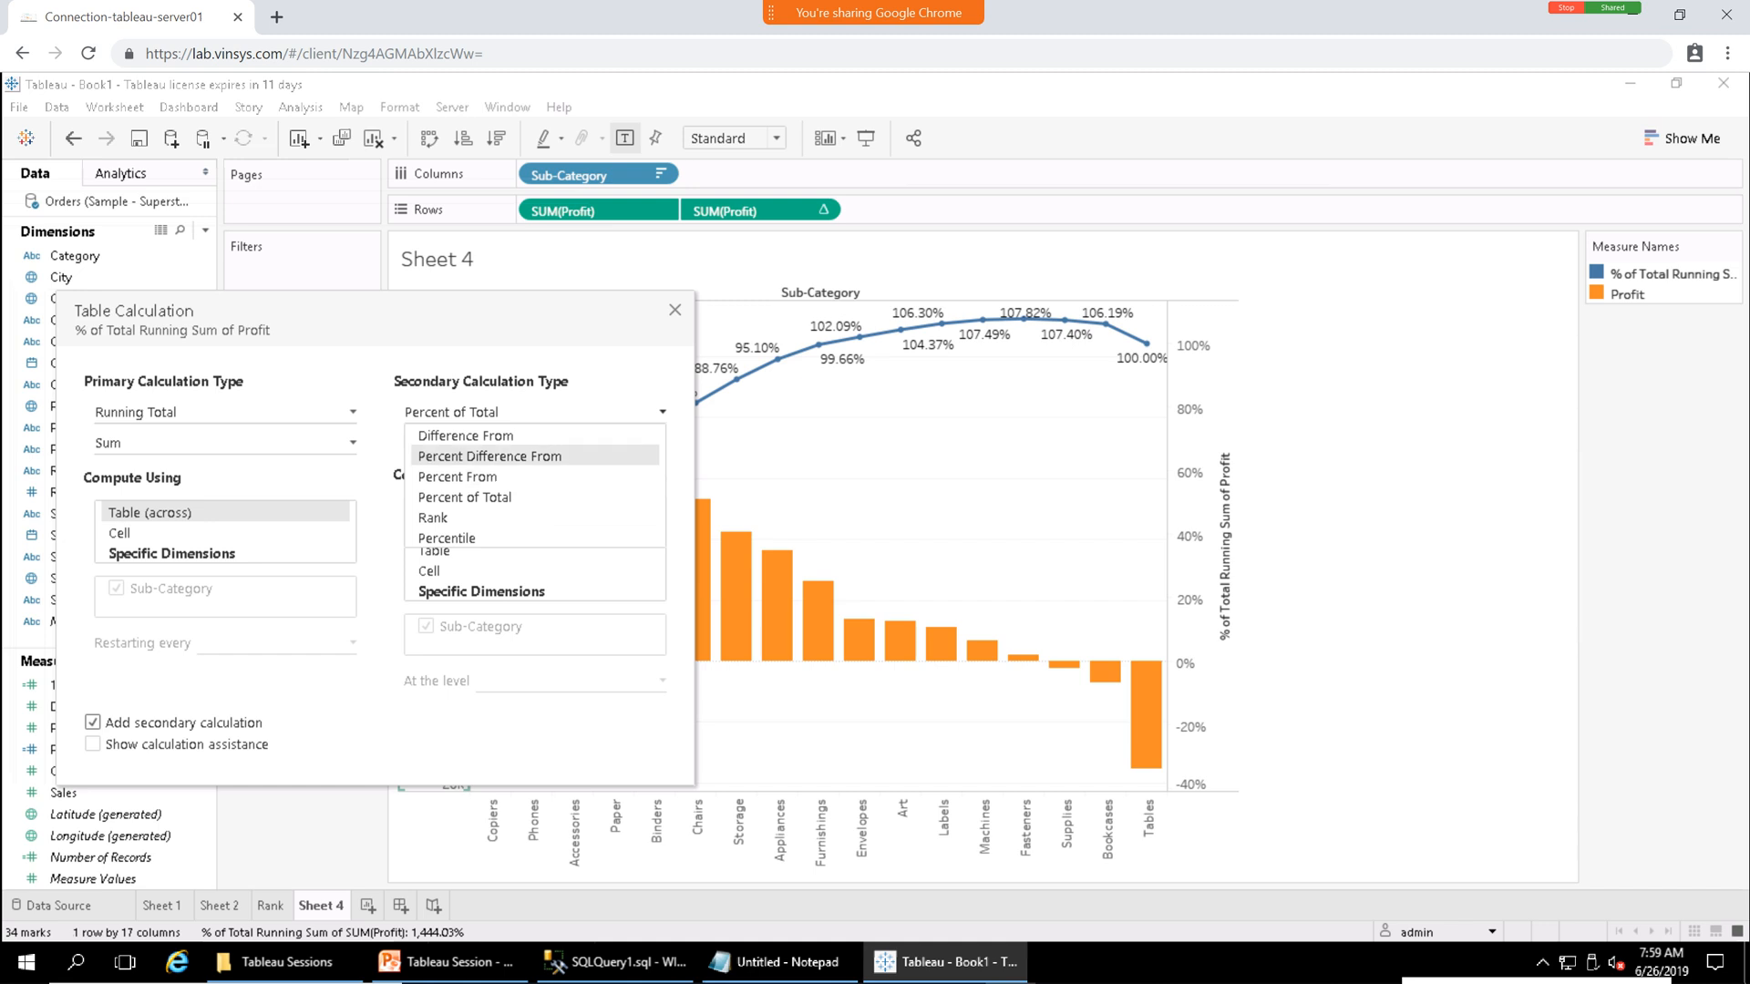
{"action": "left_click", "coordinate": [458, 476]}
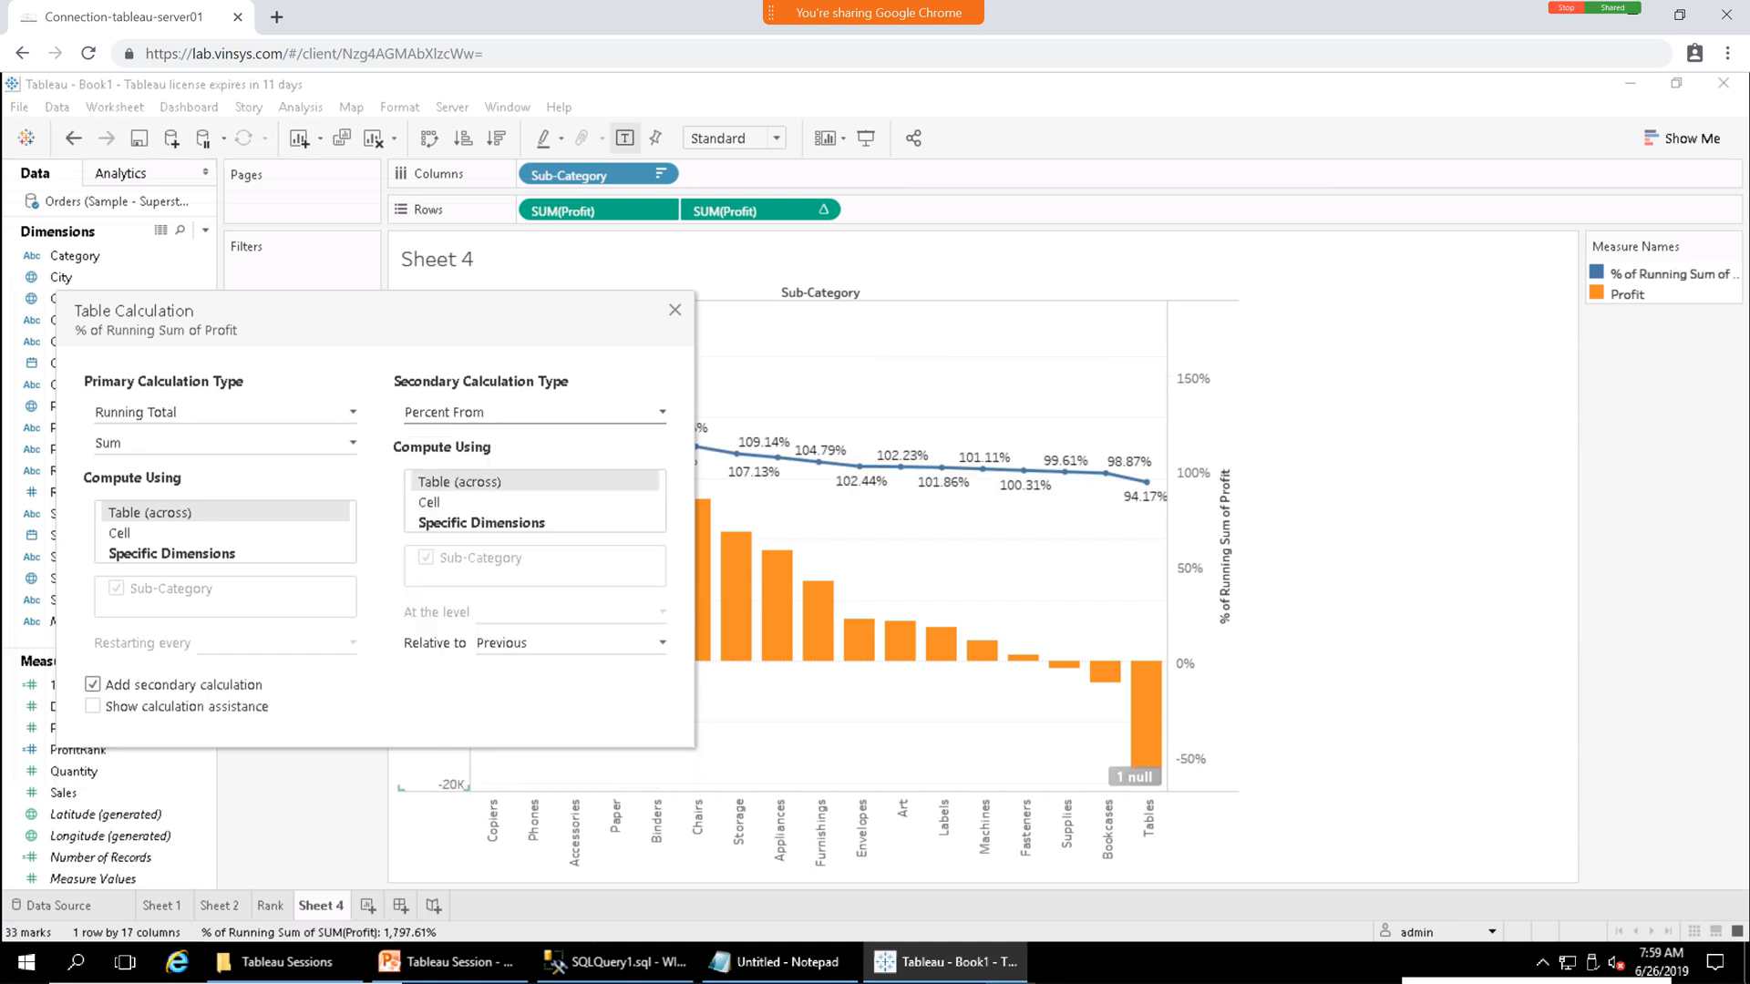
{"action": "left_click_drag", "start_coordinate": [274, 311], "coordinate": [364, 329]}
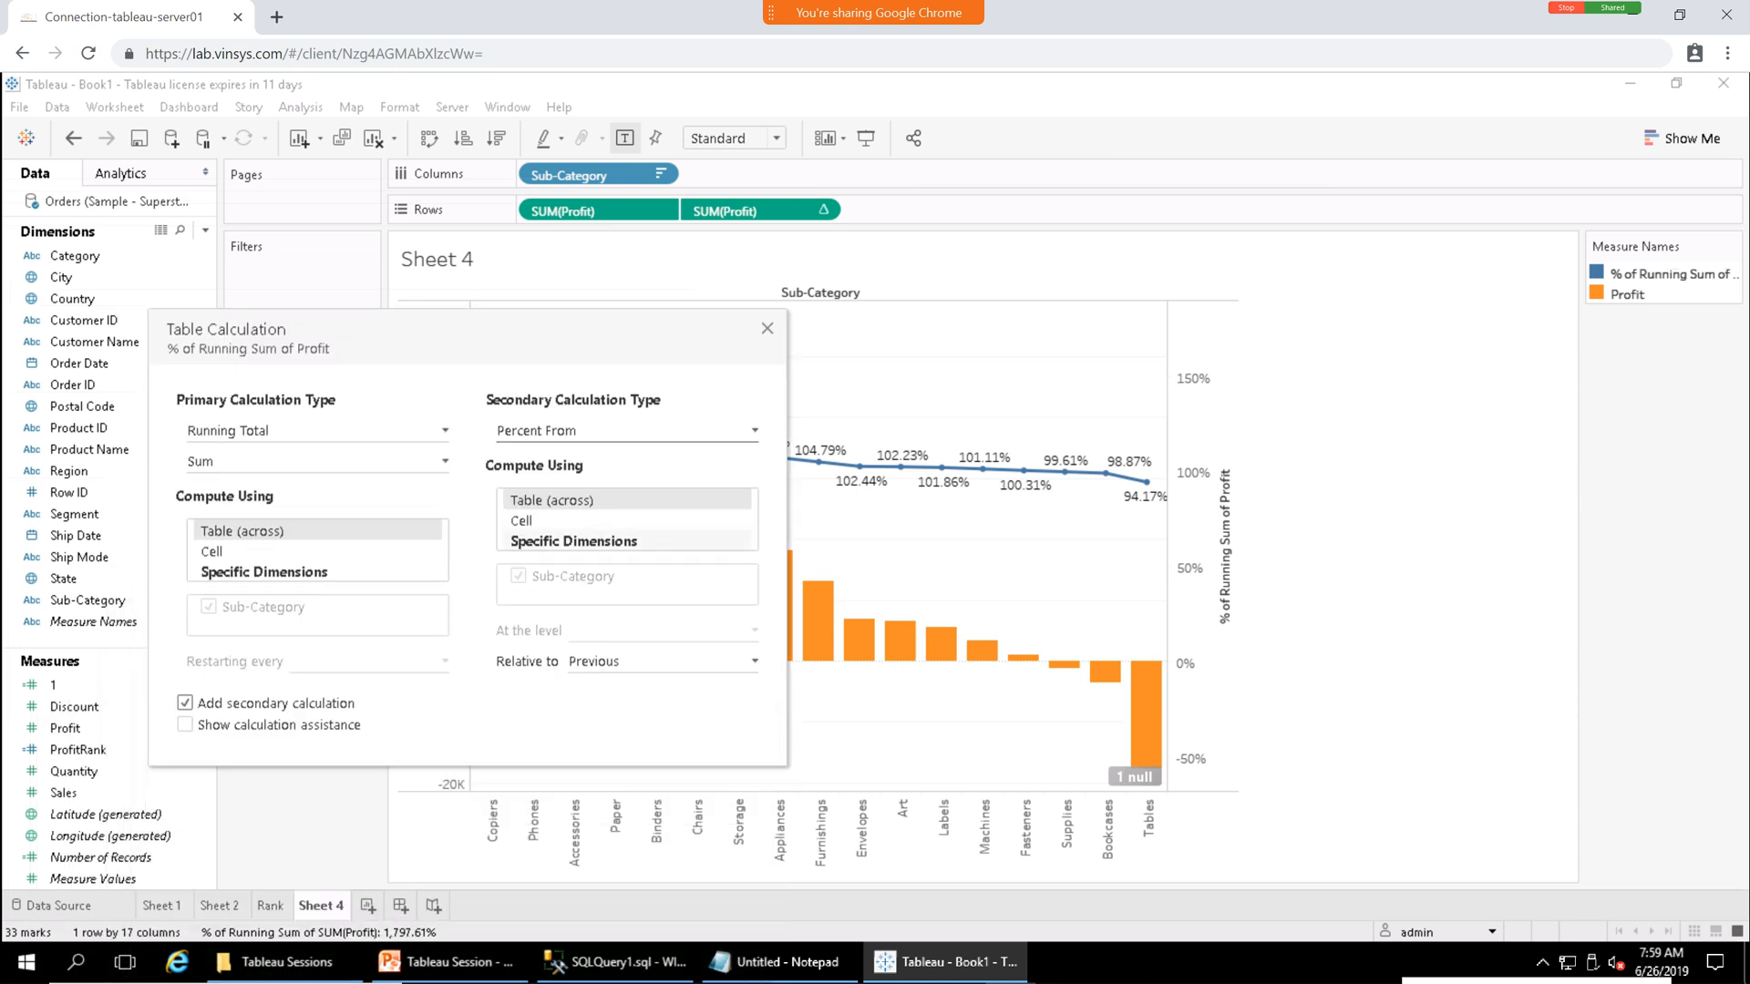
{"action": "left_click", "coordinate": [573, 540]}
{"action": "left_click", "coordinate": [626, 430]}
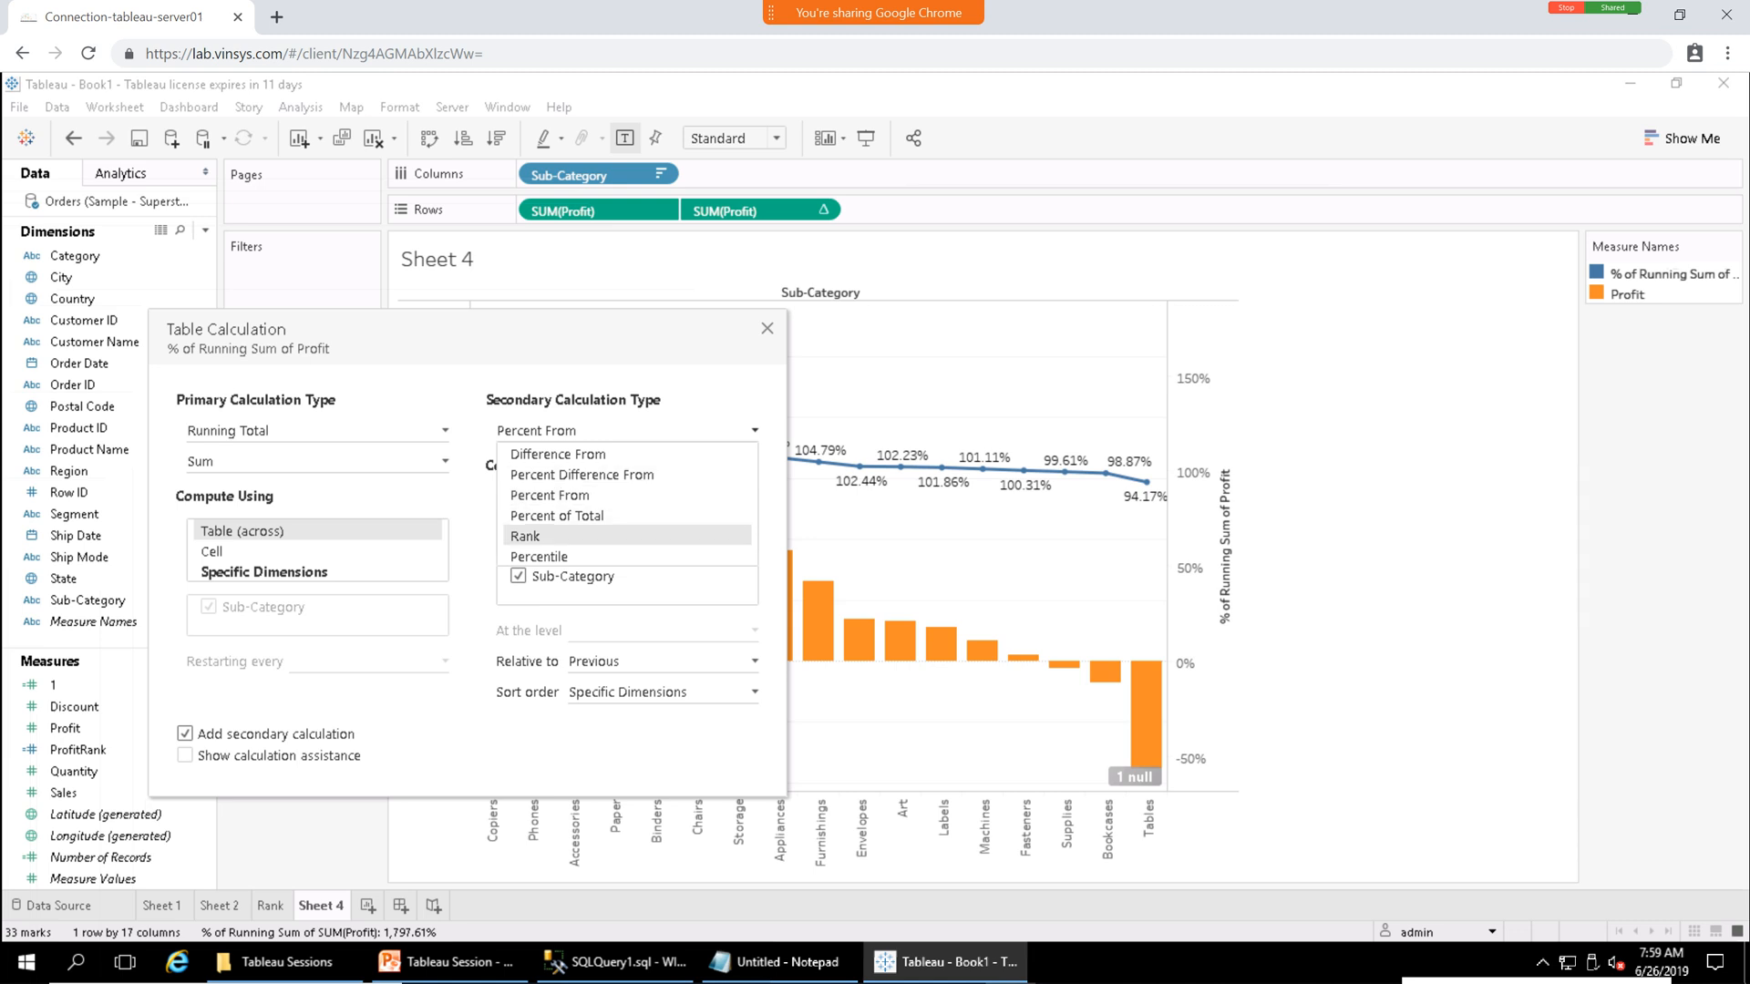
{"action": "left_click", "coordinate": [557, 515]}
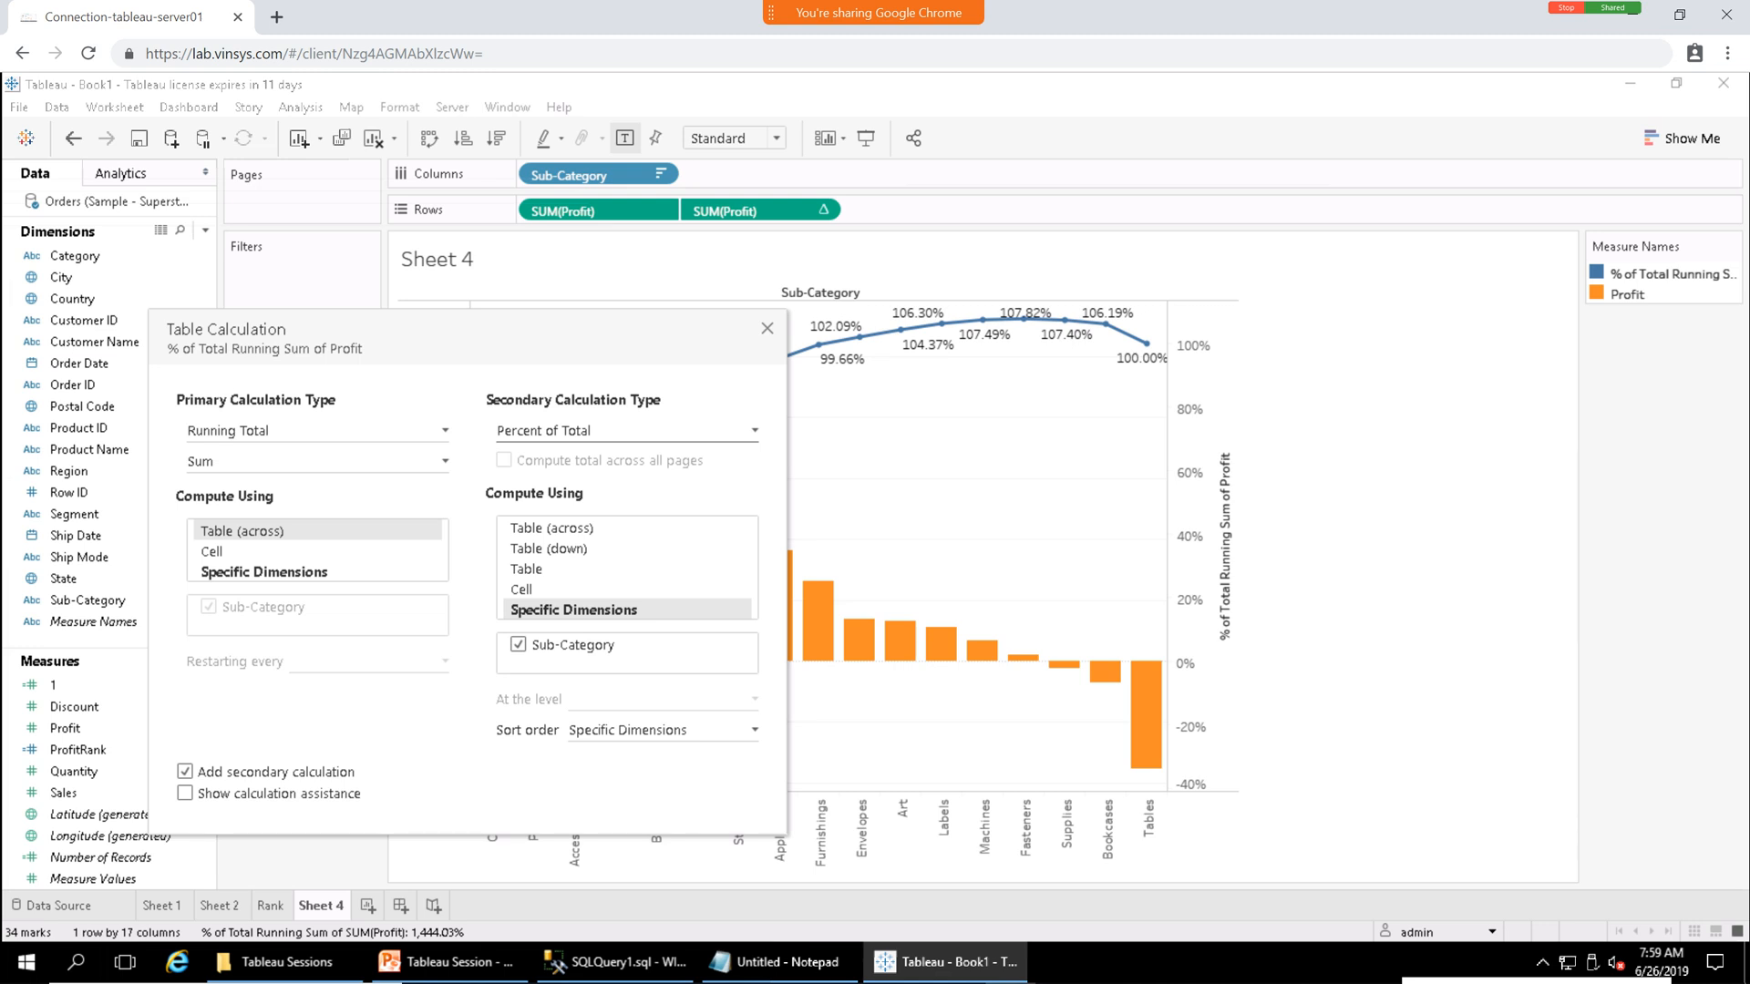
Show calculation assistance on the chart and review the aggregation options of the primary Running Total.
{"action": "left_click", "coordinate": [184, 793]}
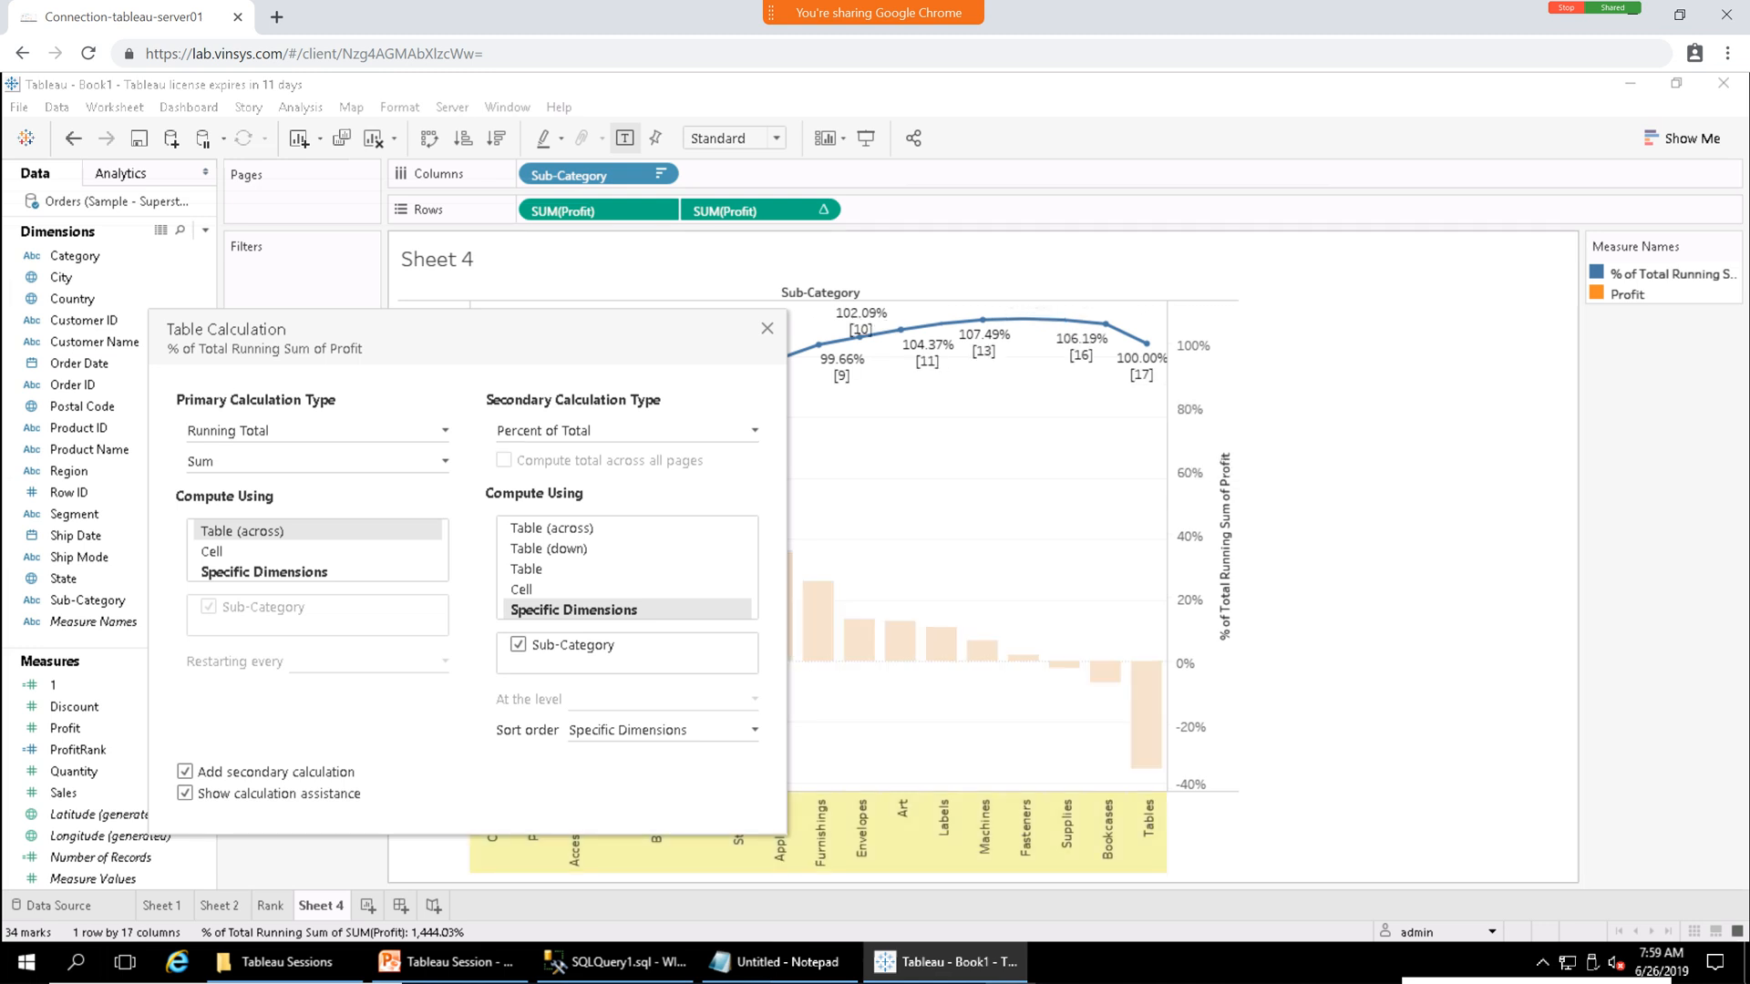
{"action": "mouse_move", "coordinate": [1105, 323]}
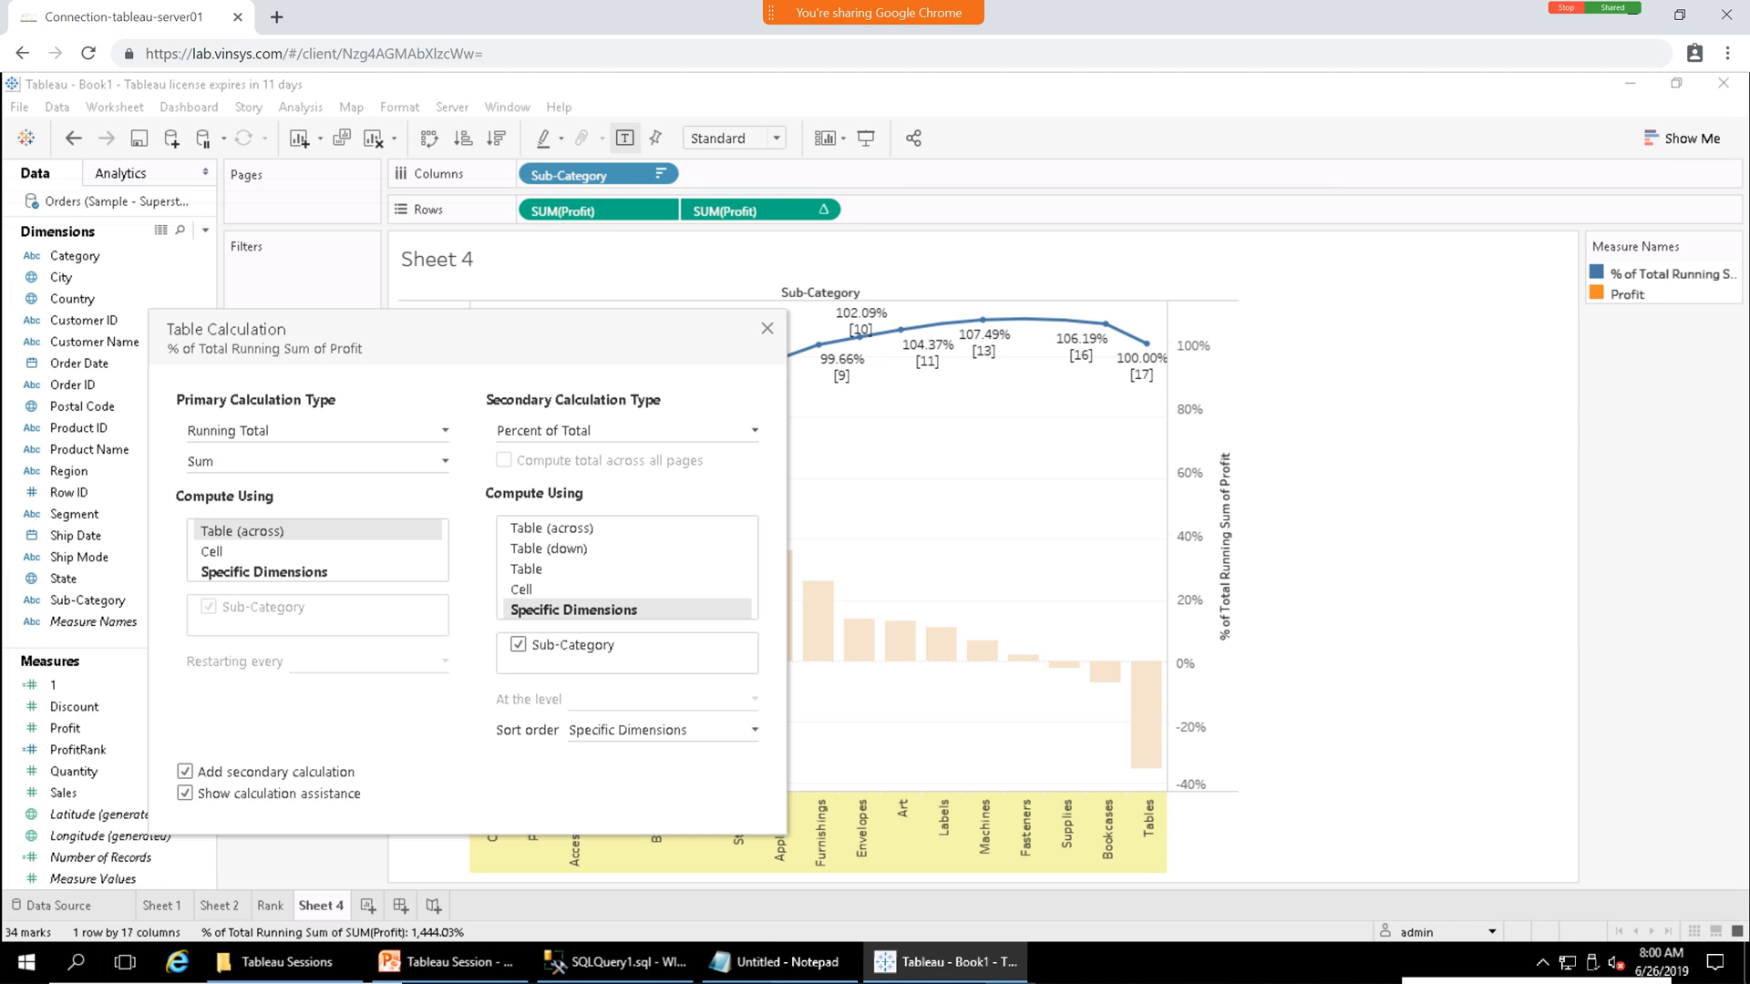
{"action": "left_click", "coordinate": [443, 462]}
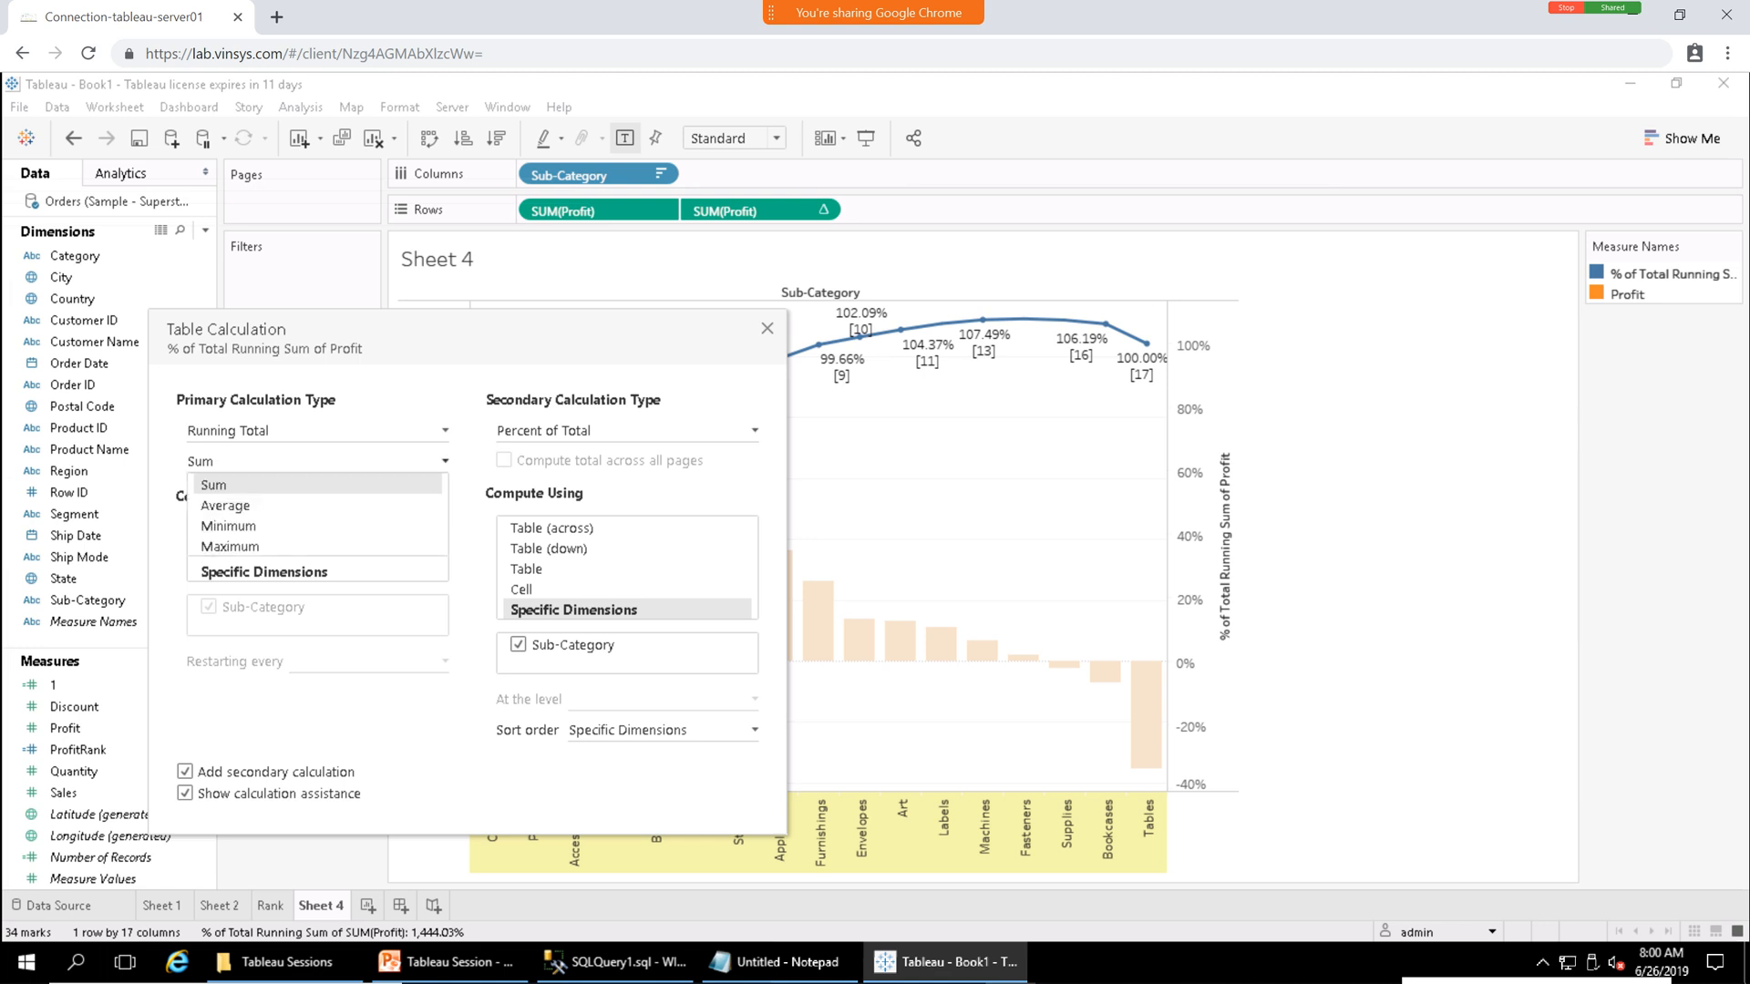
{"action": "left_click", "coordinate": [444, 462]}
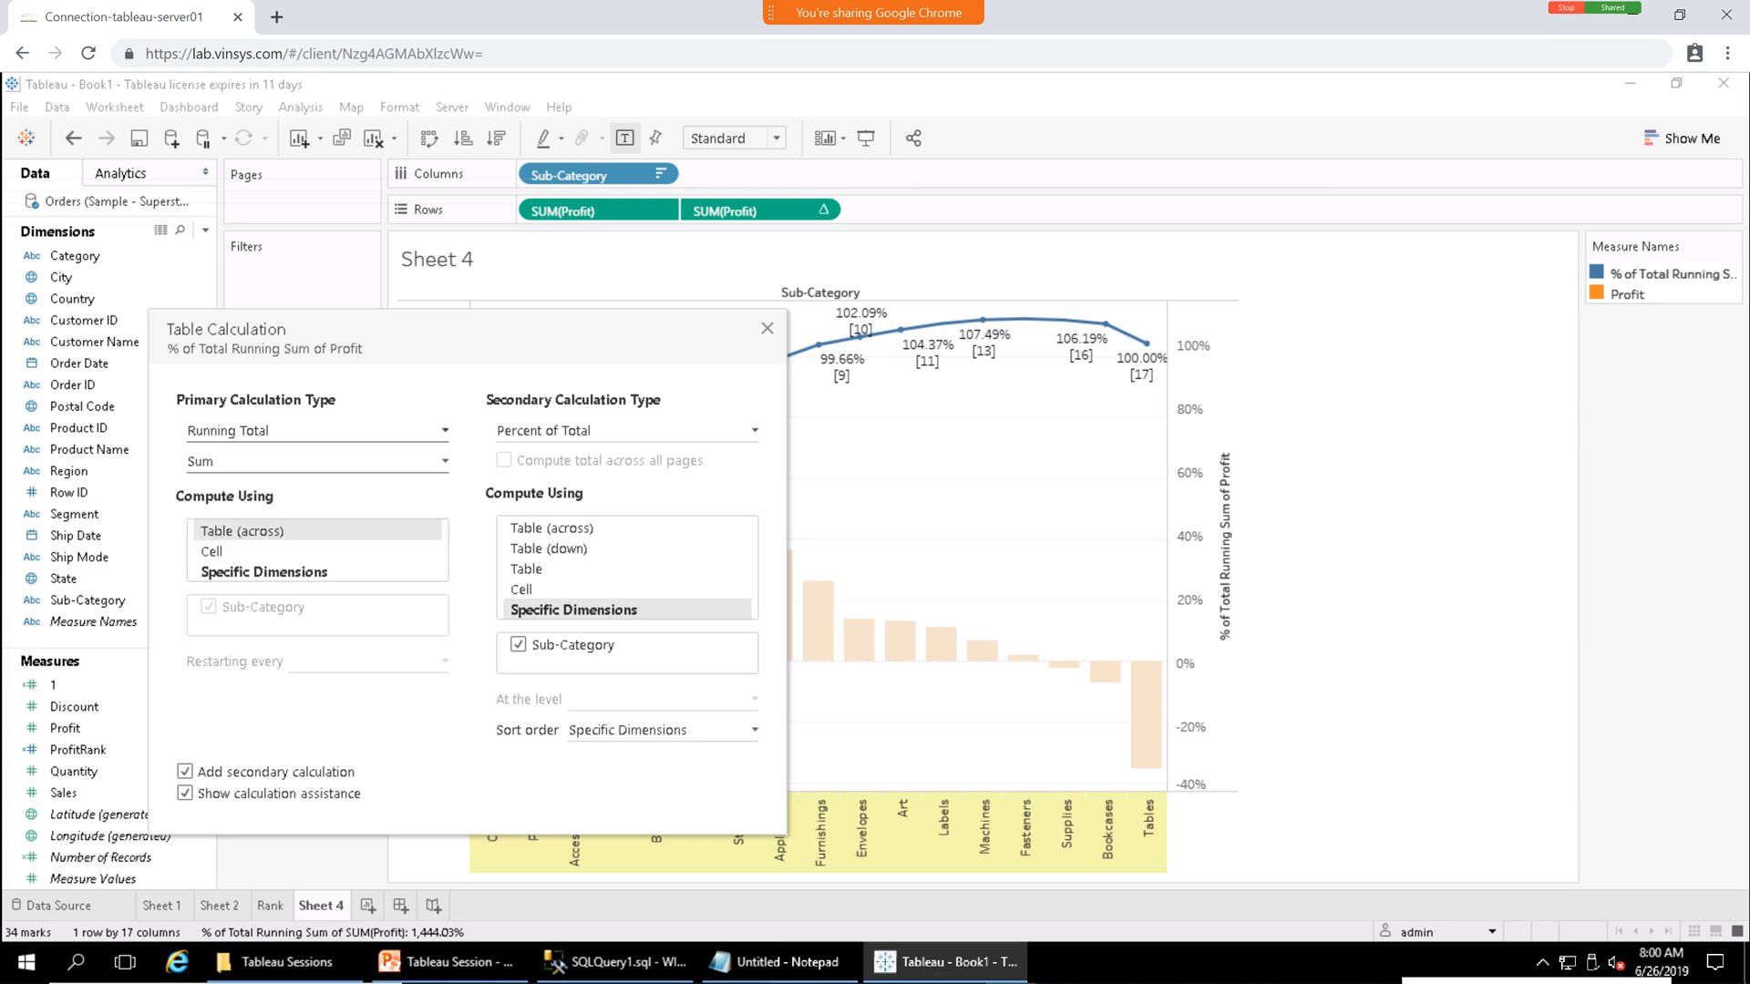
Try Percent of Total as the primary calculation type, computed by Specific Dimensions, and review its sort order options.
{"action": "left_click", "coordinate": [444, 430]}
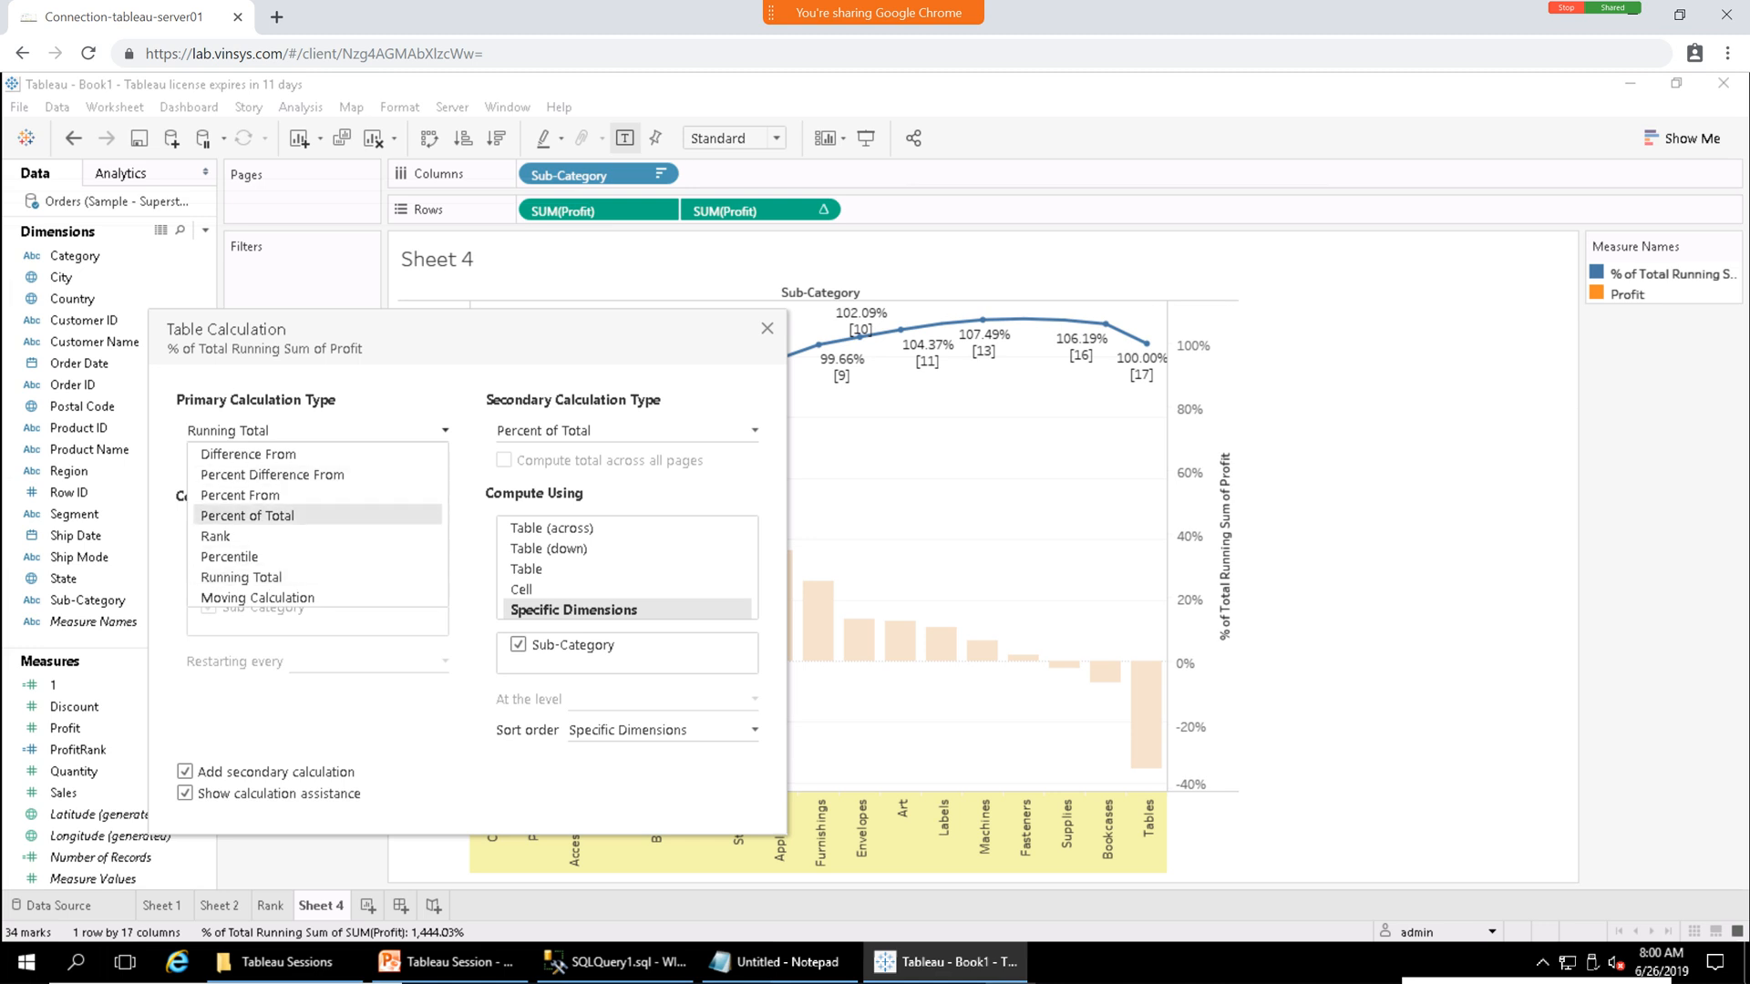
{"action": "left_click", "coordinate": [247, 515]}
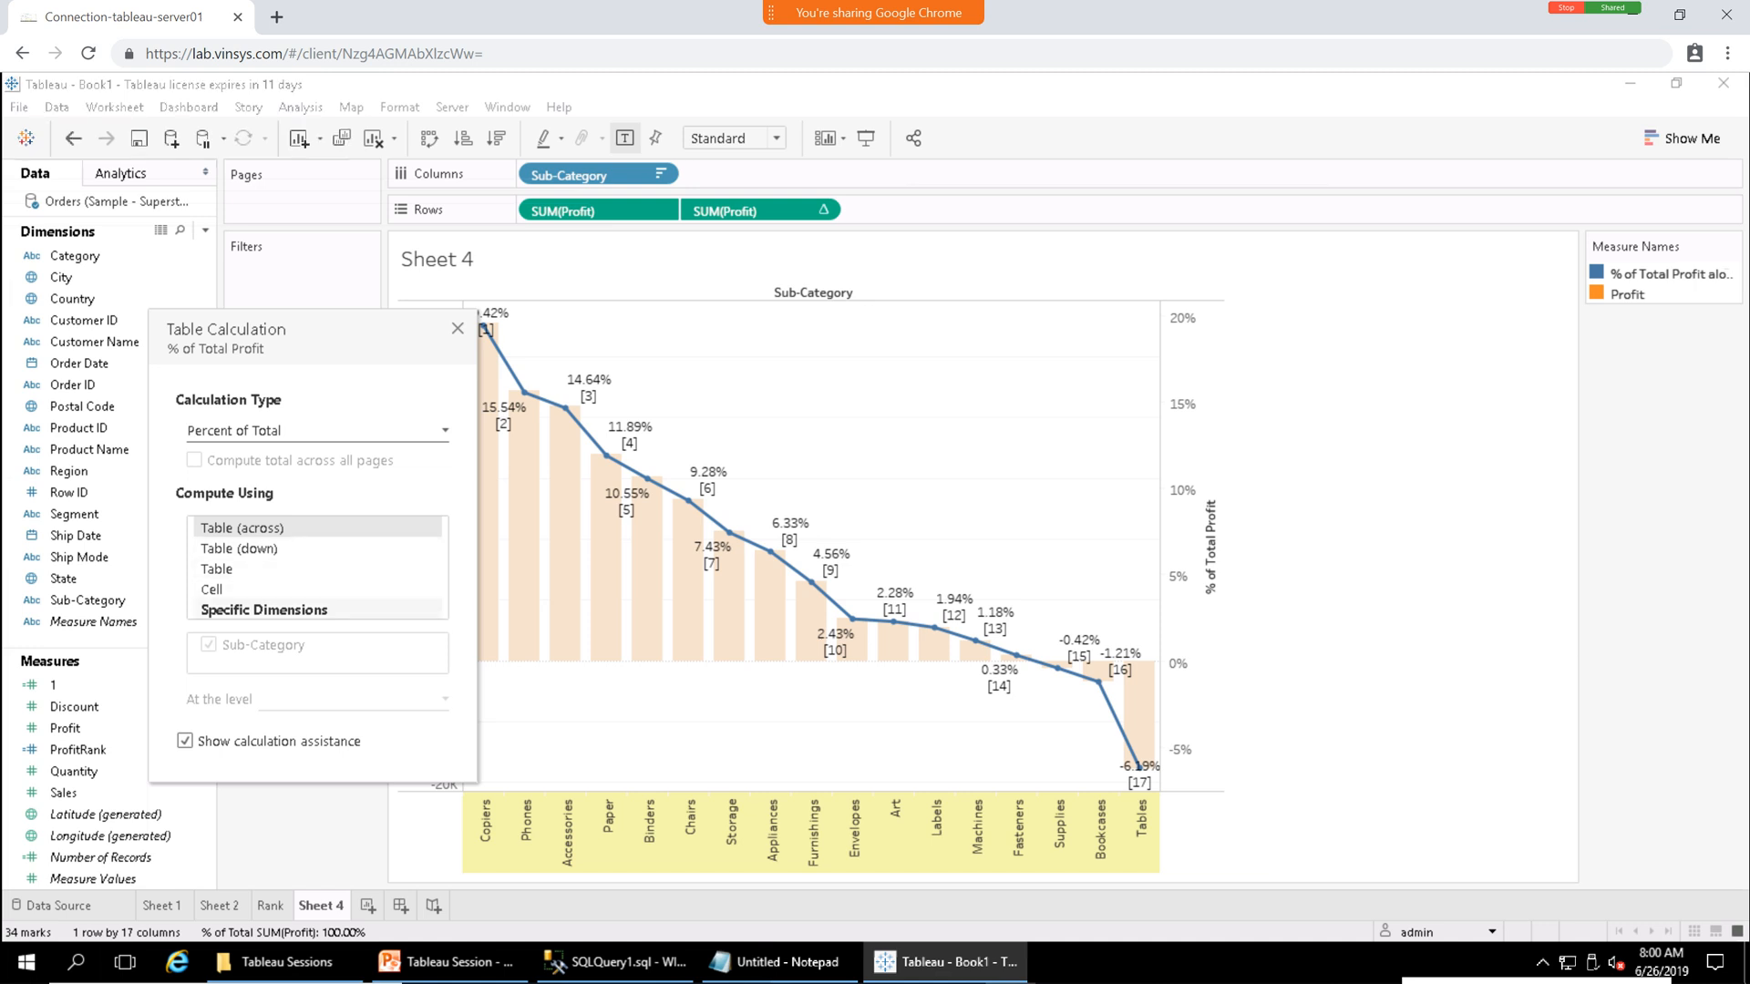
{"action": "left_click", "coordinate": [265, 610]}
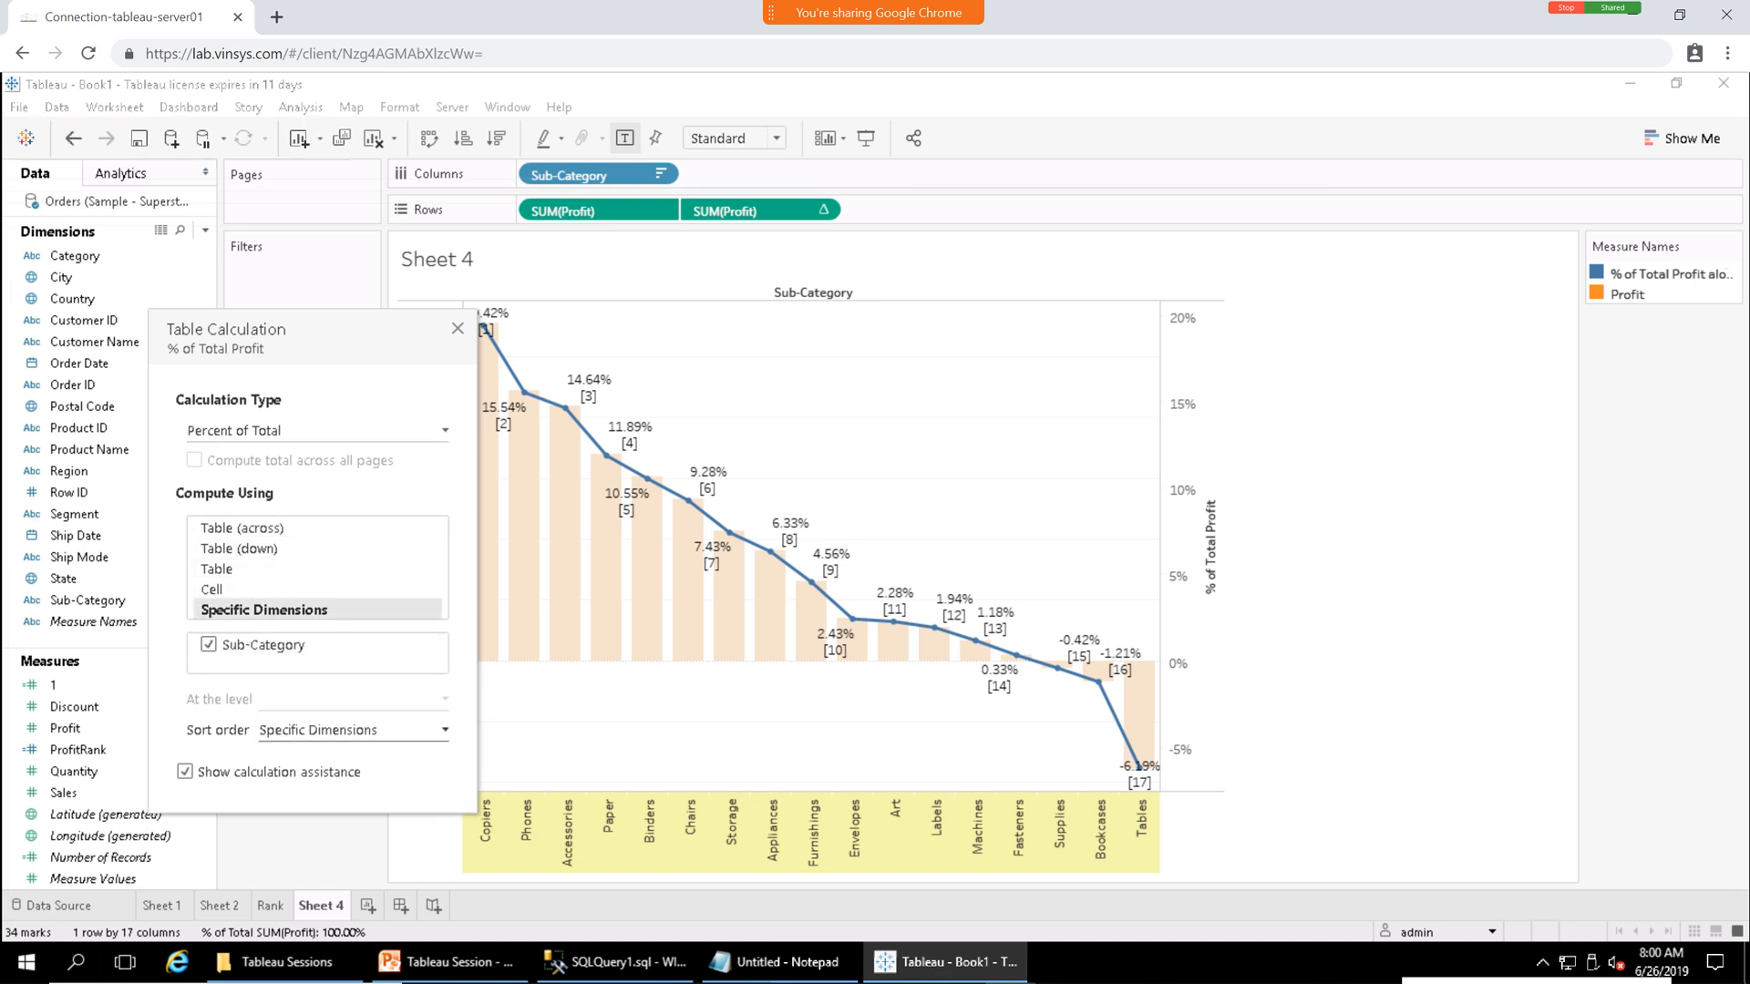
{"action": "left_click", "coordinate": [365, 730]}
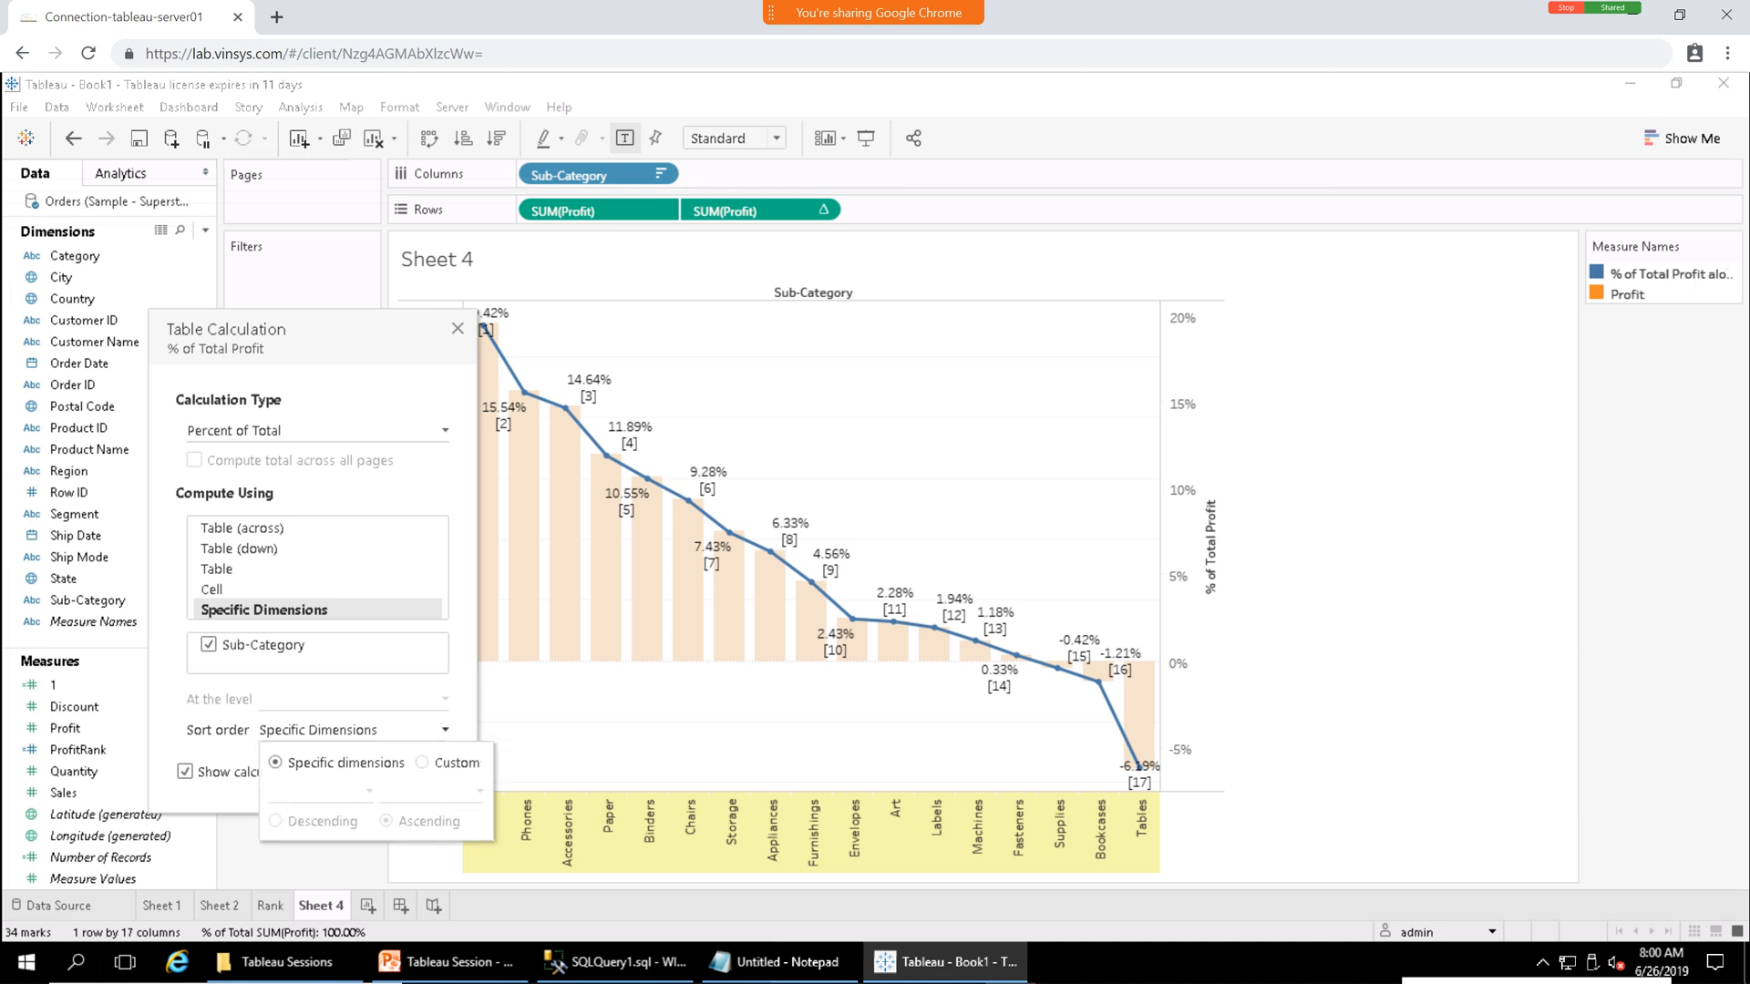
{"action": "left_click", "coordinate": [222, 792]}
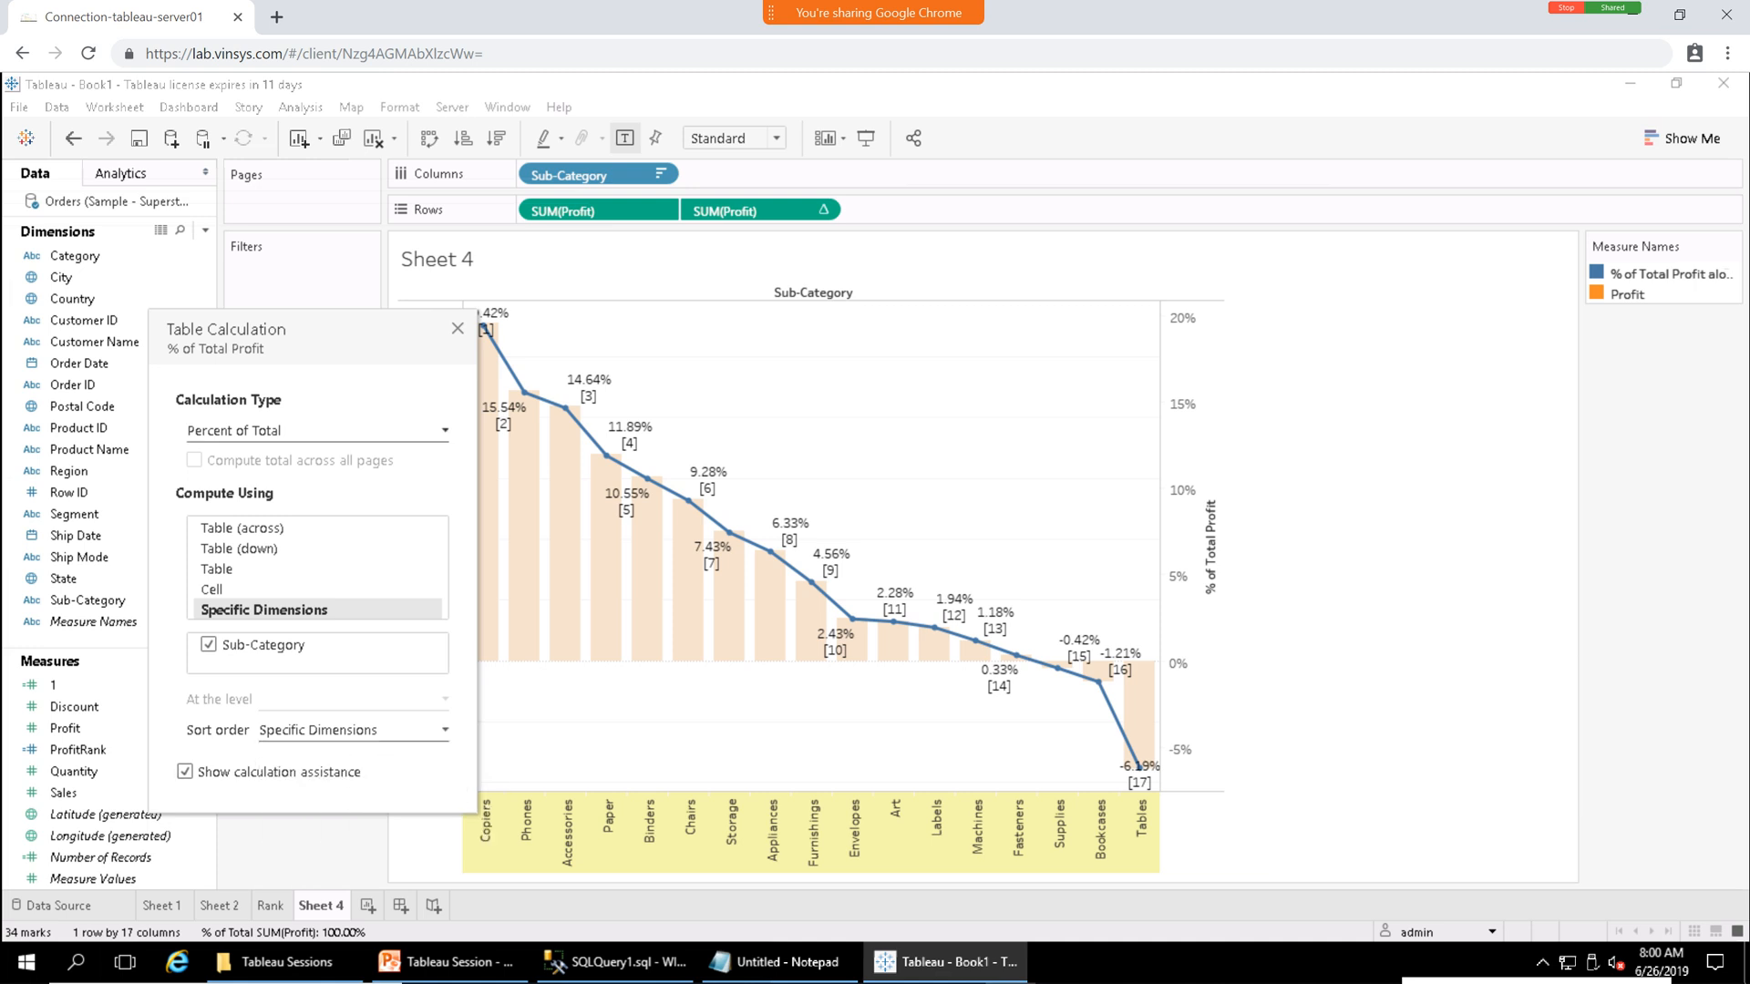
Try Percent Difference From as the calculation type, computed using Table (across).
{"action": "left_click", "coordinate": [317, 431]}
{"action": "left_click", "coordinate": [273, 474]}
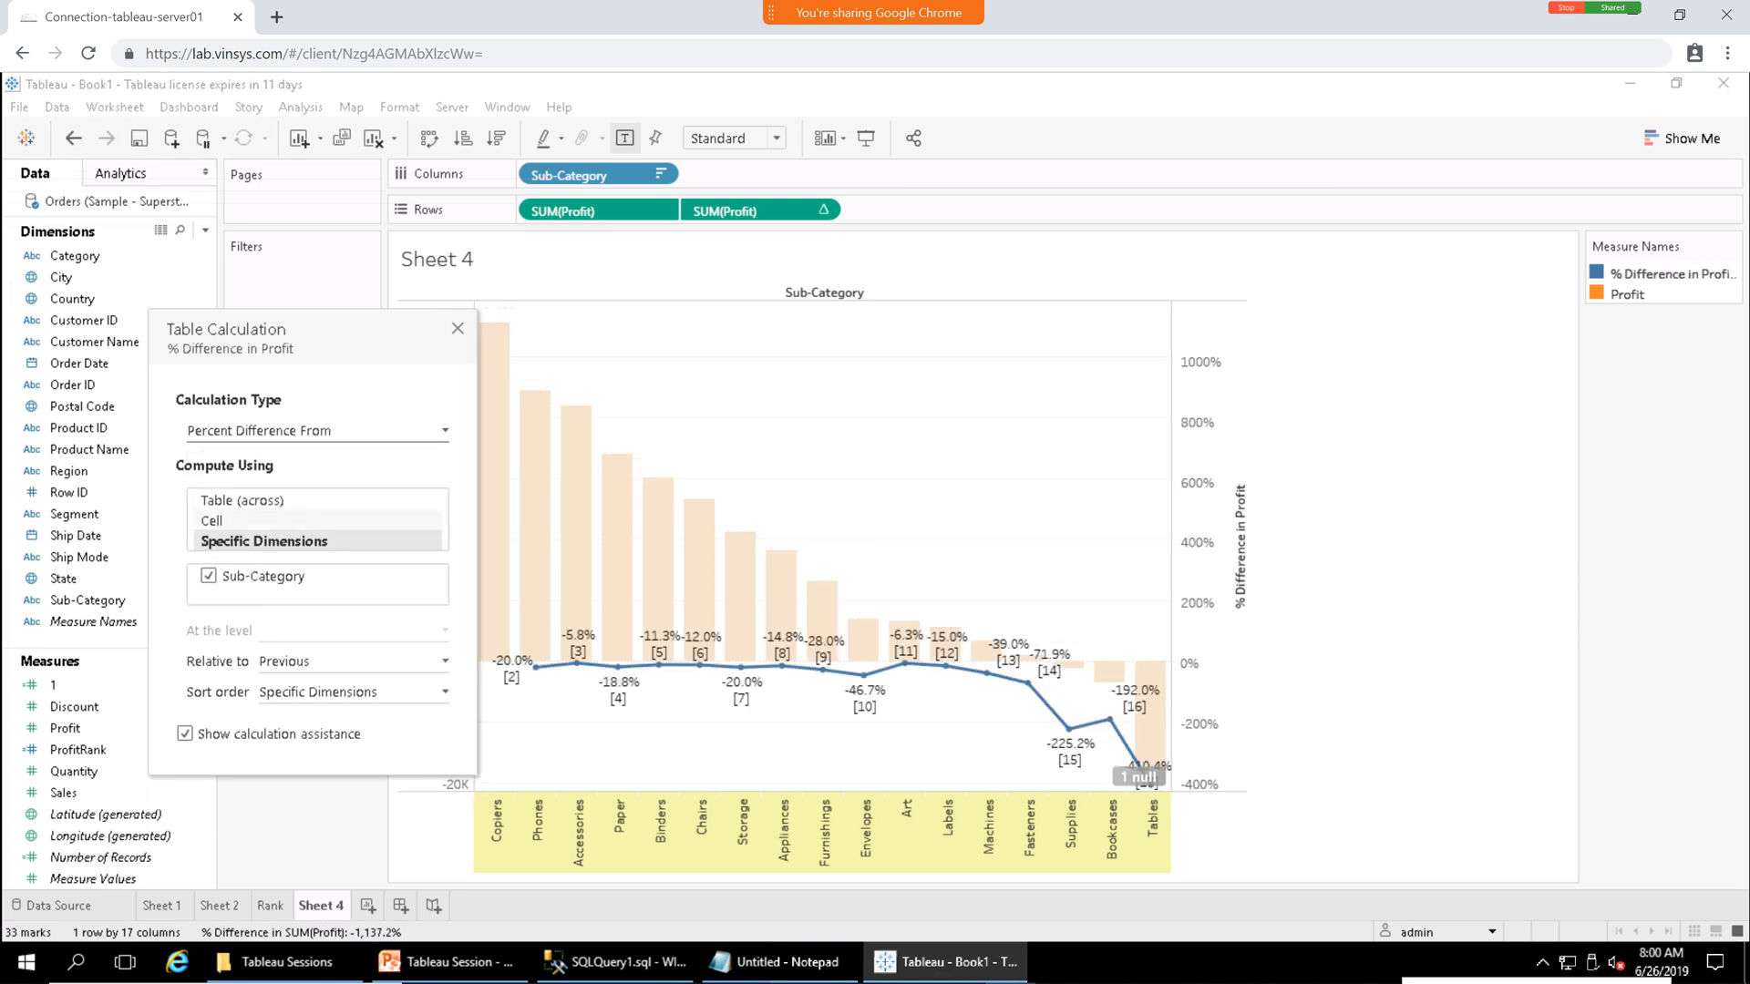
{"action": "left_click", "coordinate": [264, 501]}
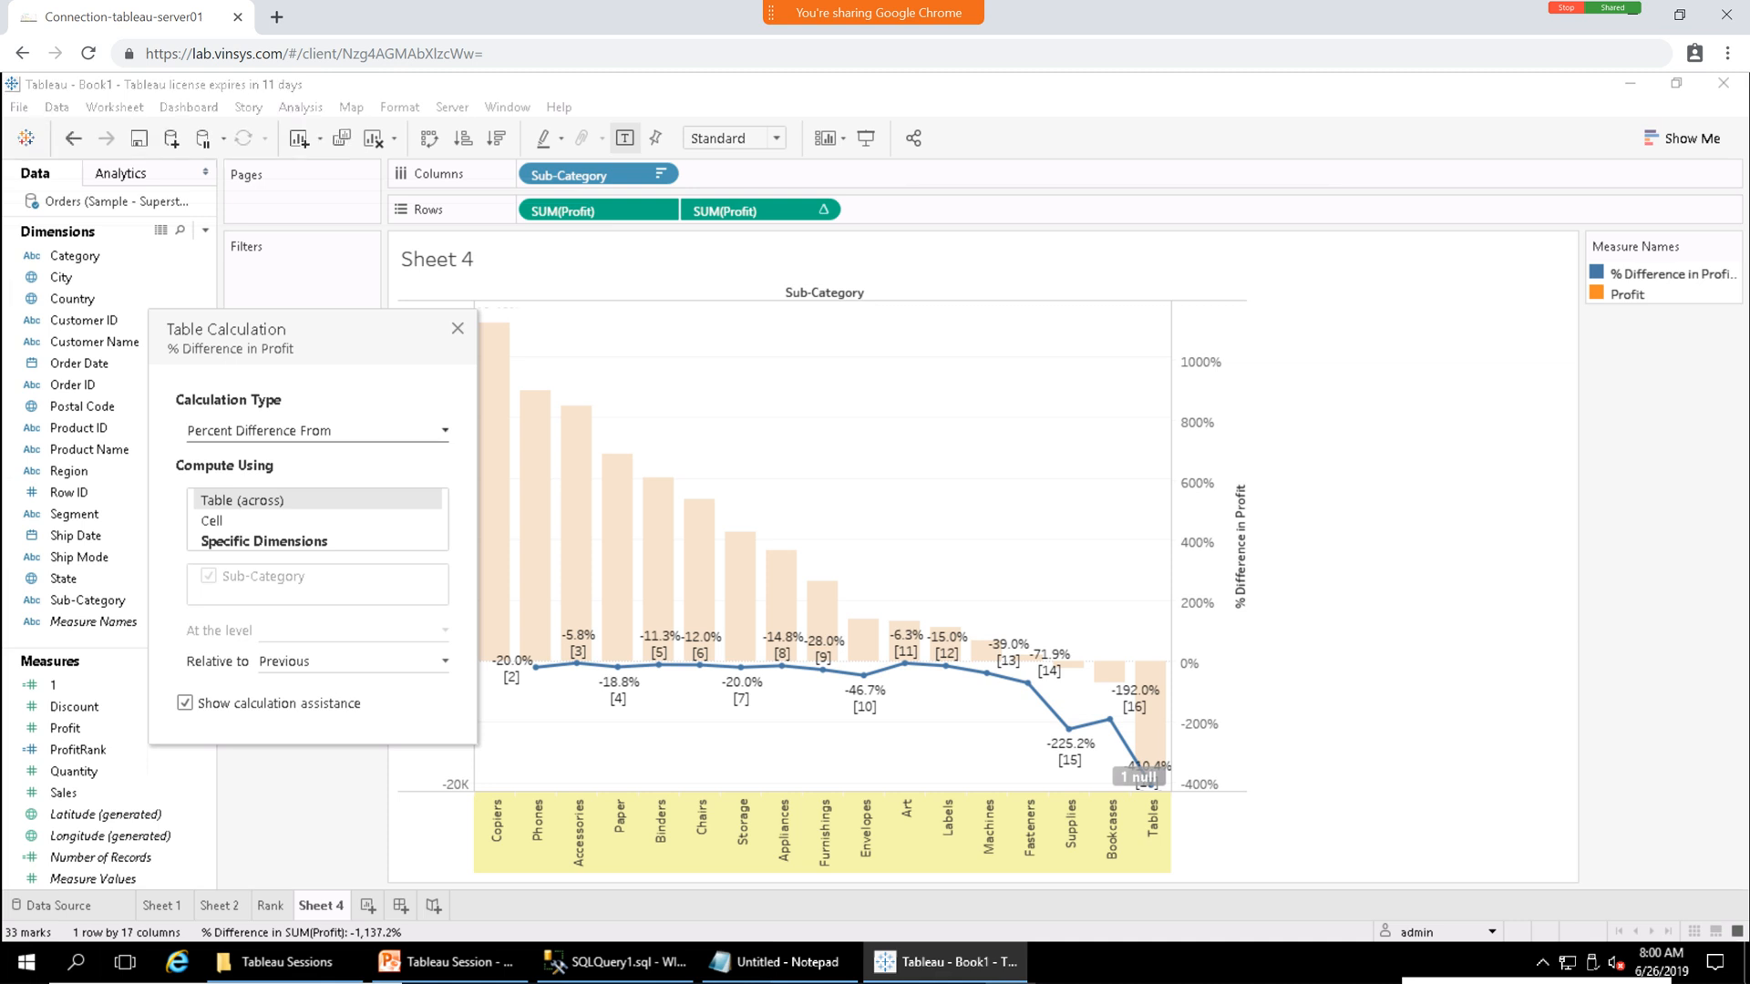
Set the calculation type to Percent of Total and compute it using Table (down).
{"action": "left_click", "coordinate": [317, 431]}
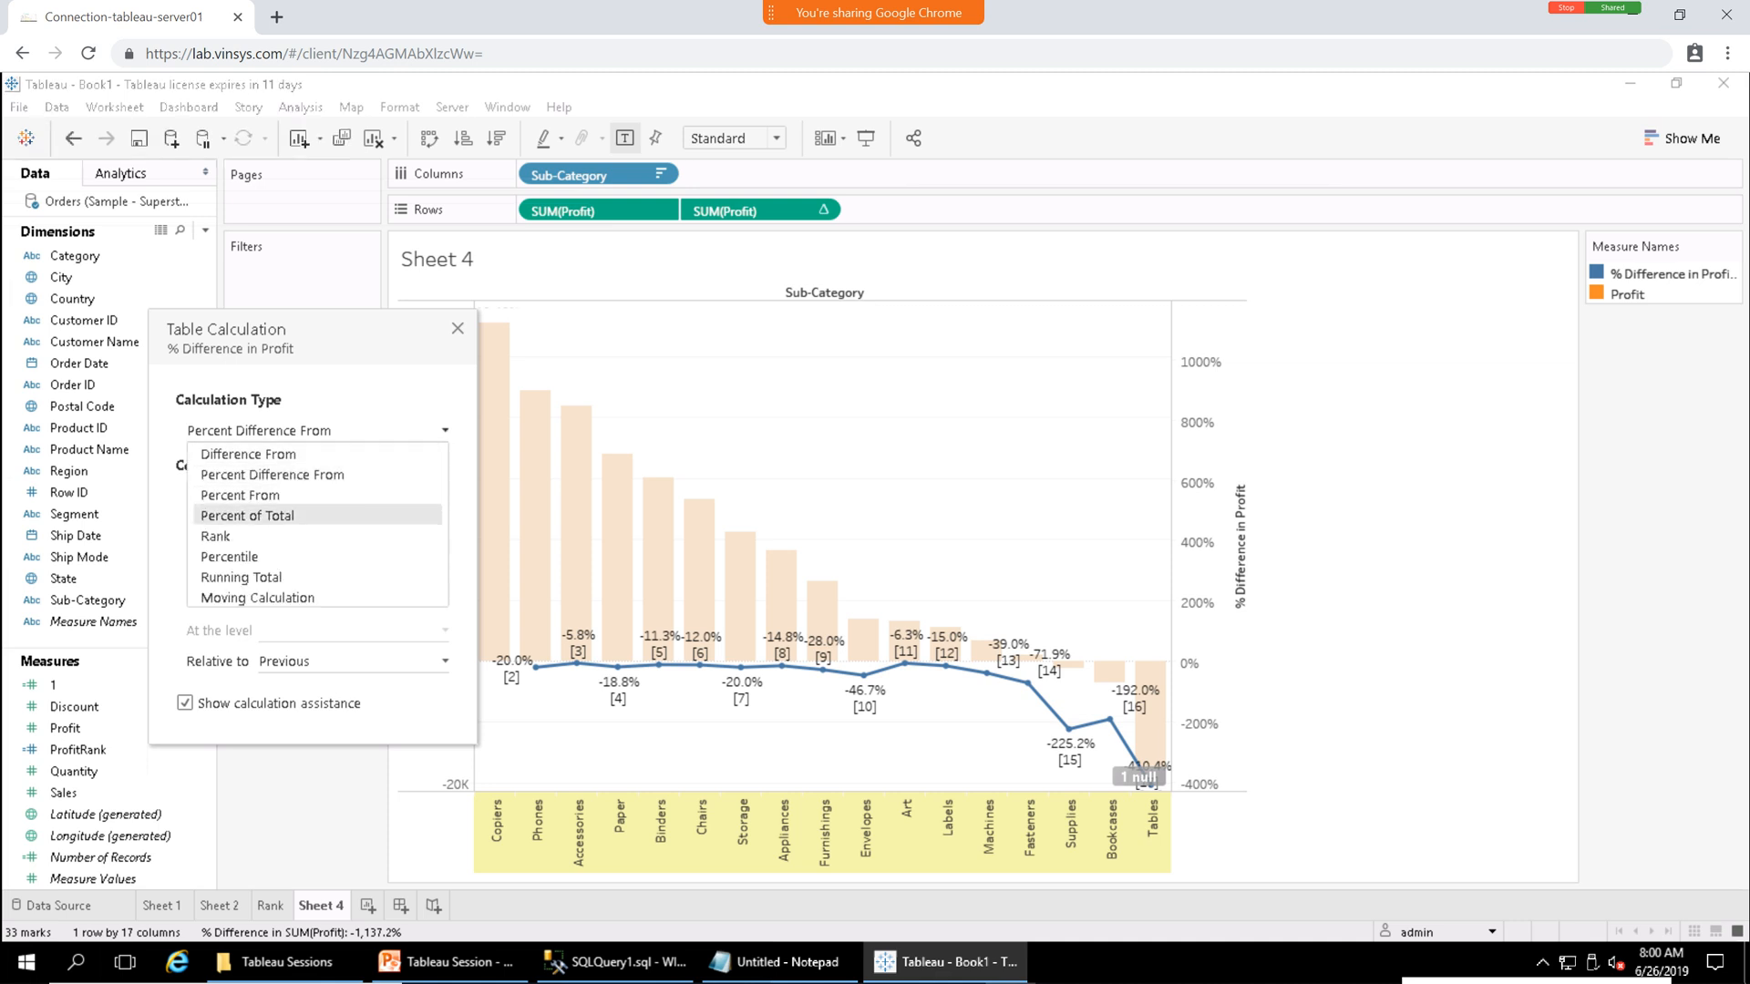
{"action": "left_click", "coordinate": [247, 516]}
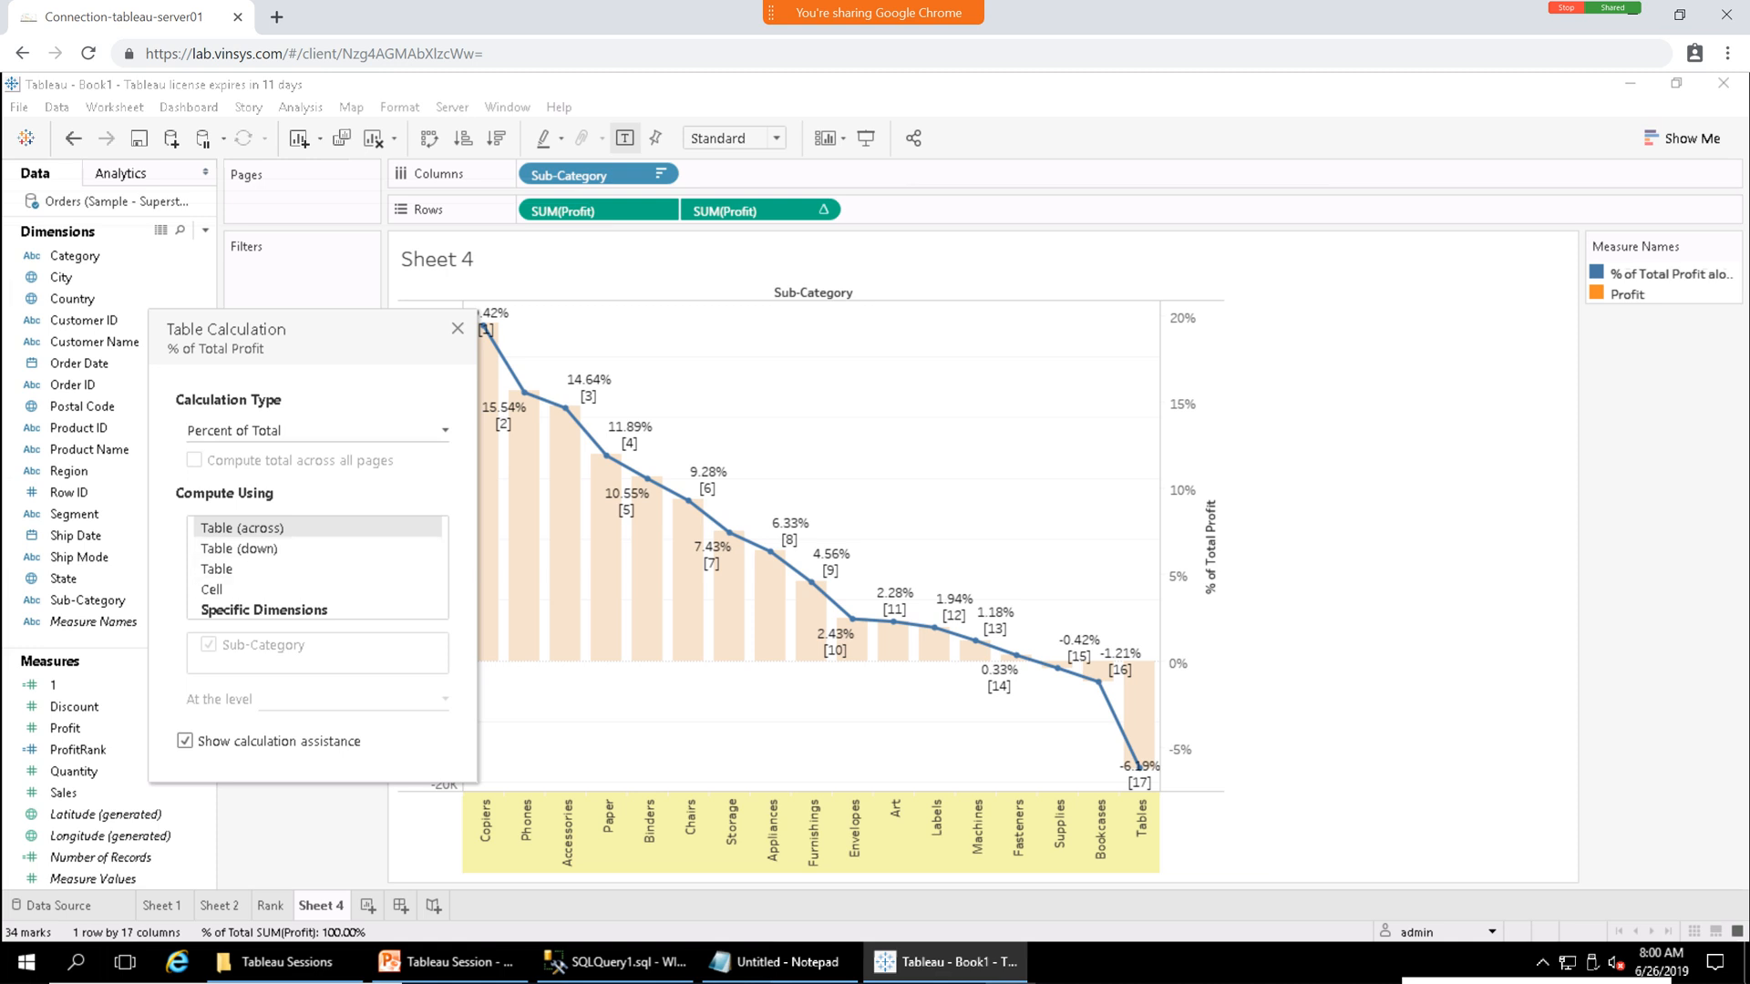
{"action": "left_click", "coordinate": [241, 549]}
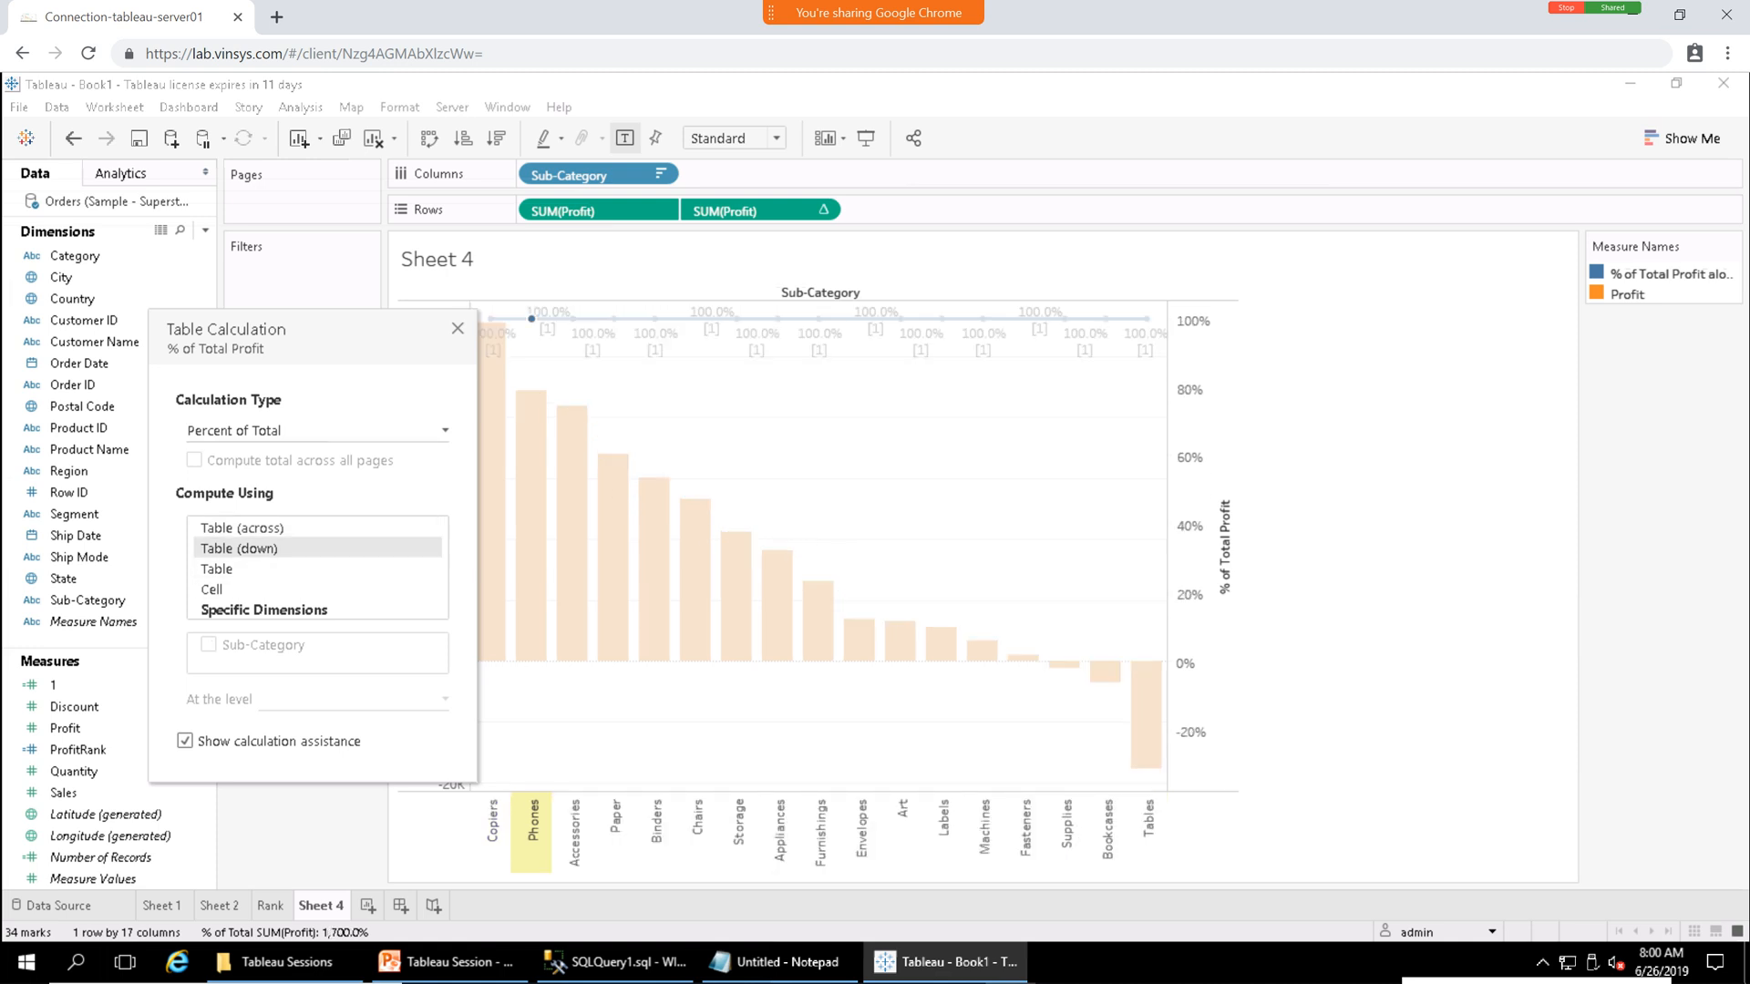
Compute the Profit table calculation by Specific Dimensions and set its calculation type to Running Total.
{"action": "left_click", "coordinate": [265, 609]}
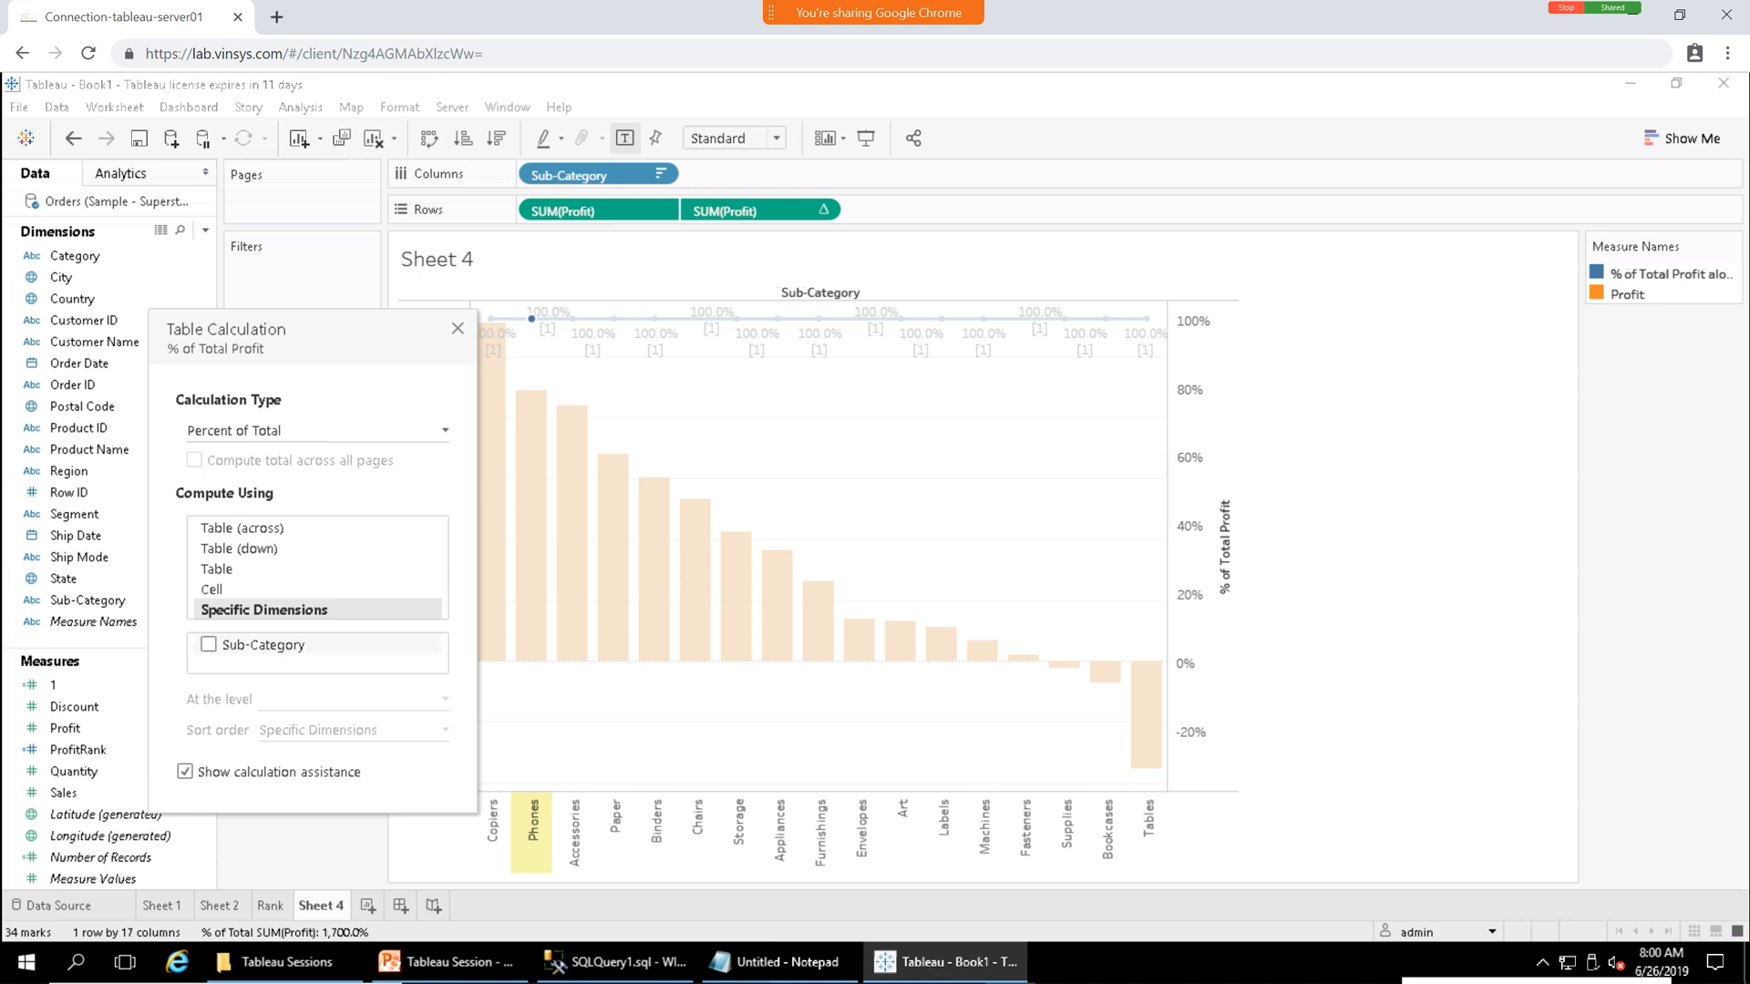
{"action": "left_click", "coordinate": [317, 430]}
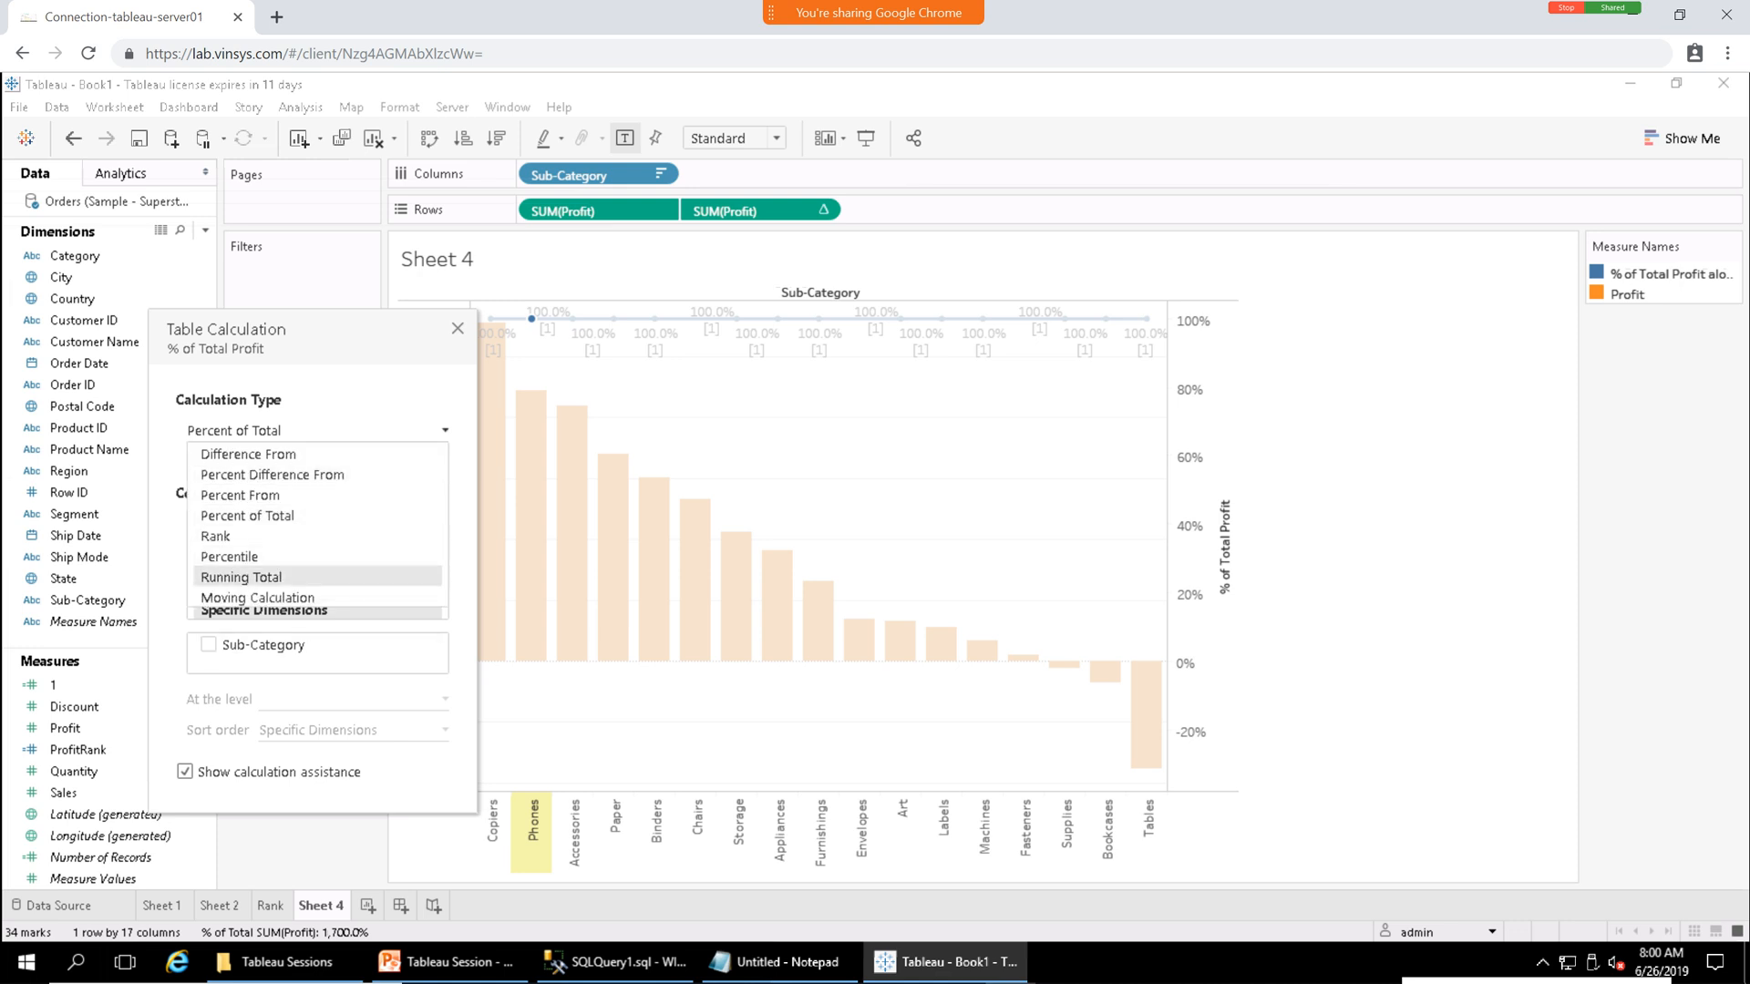
{"action": "left_click", "coordinate": [242, 577]}
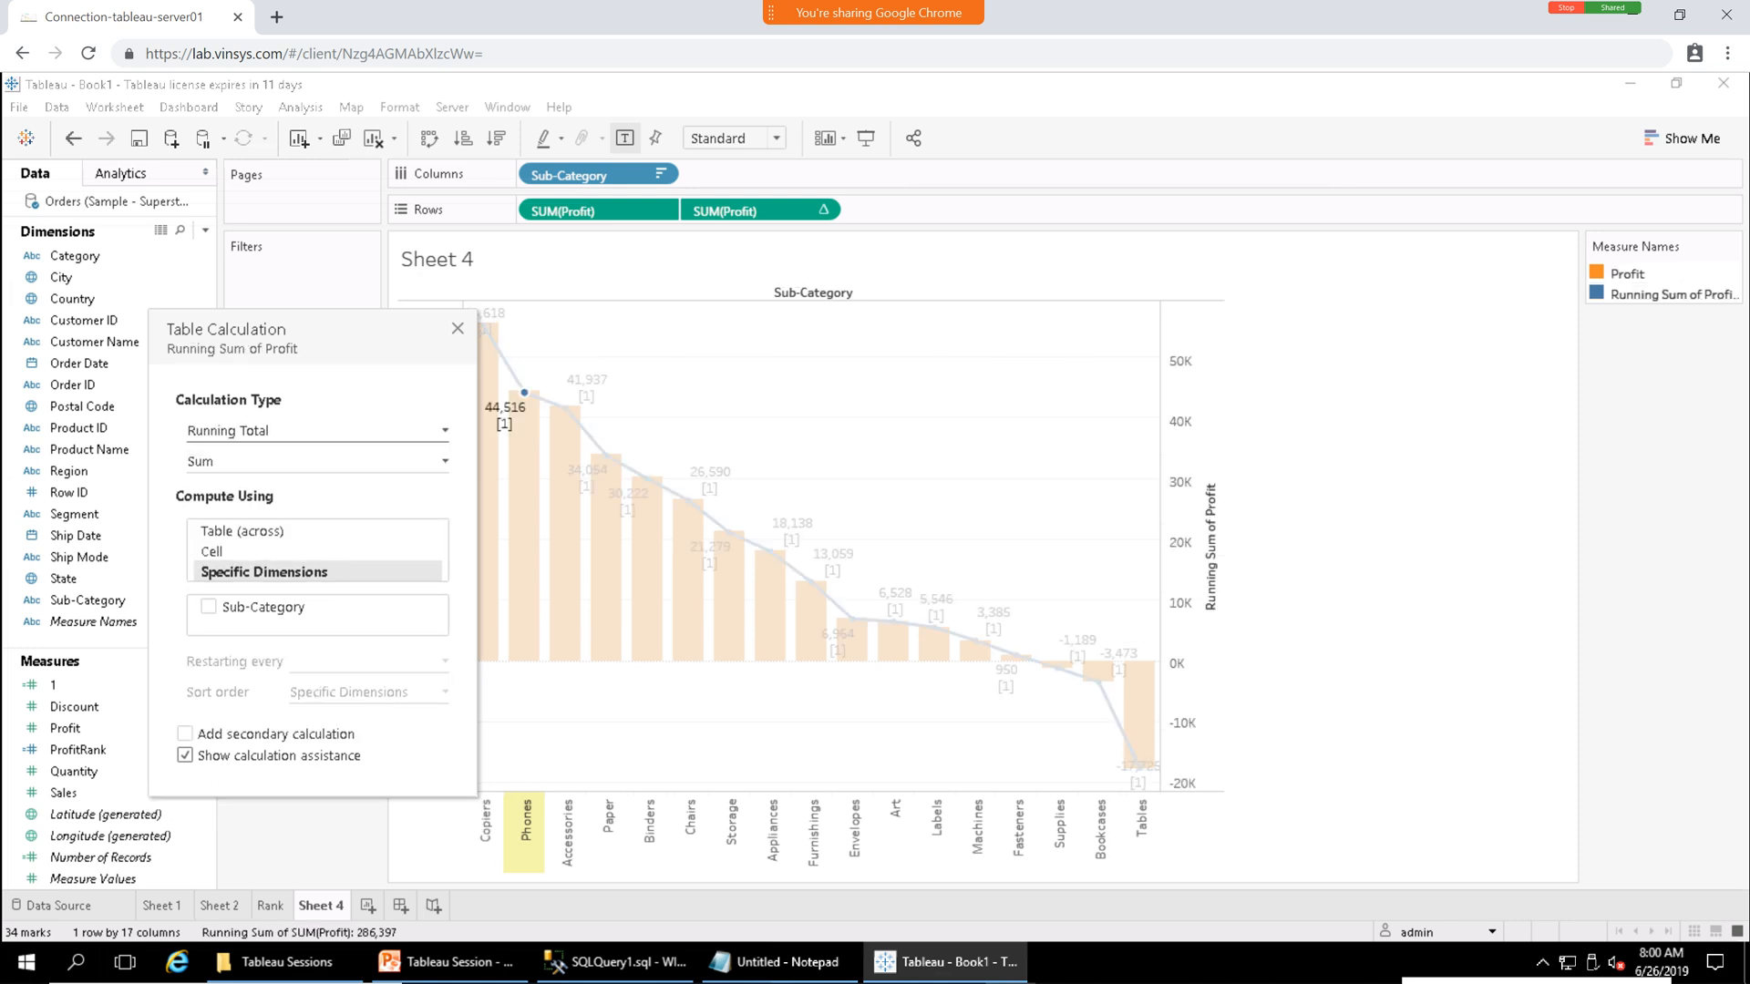
Compute the running total of Profit using Table (across) and review the cumulative line against the bars.
{"action": "left_click", "coordinate": [243, 531]}
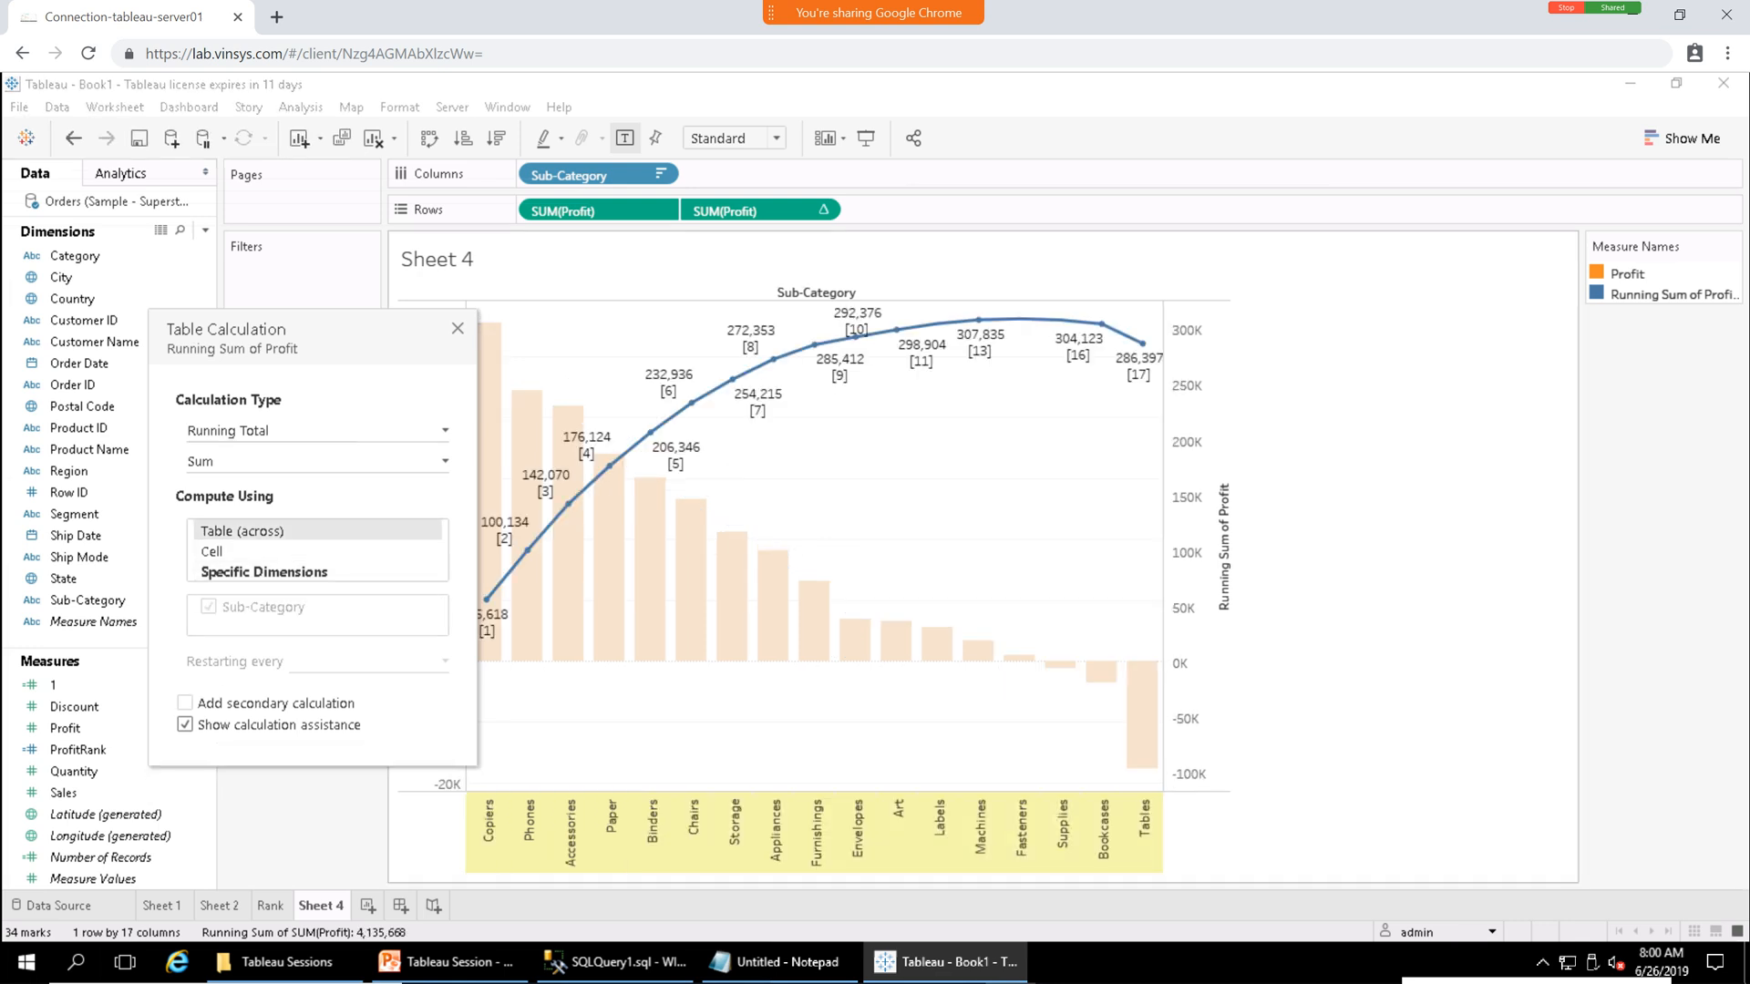
{"action": "left_click", "coordinate": [457, 328]}
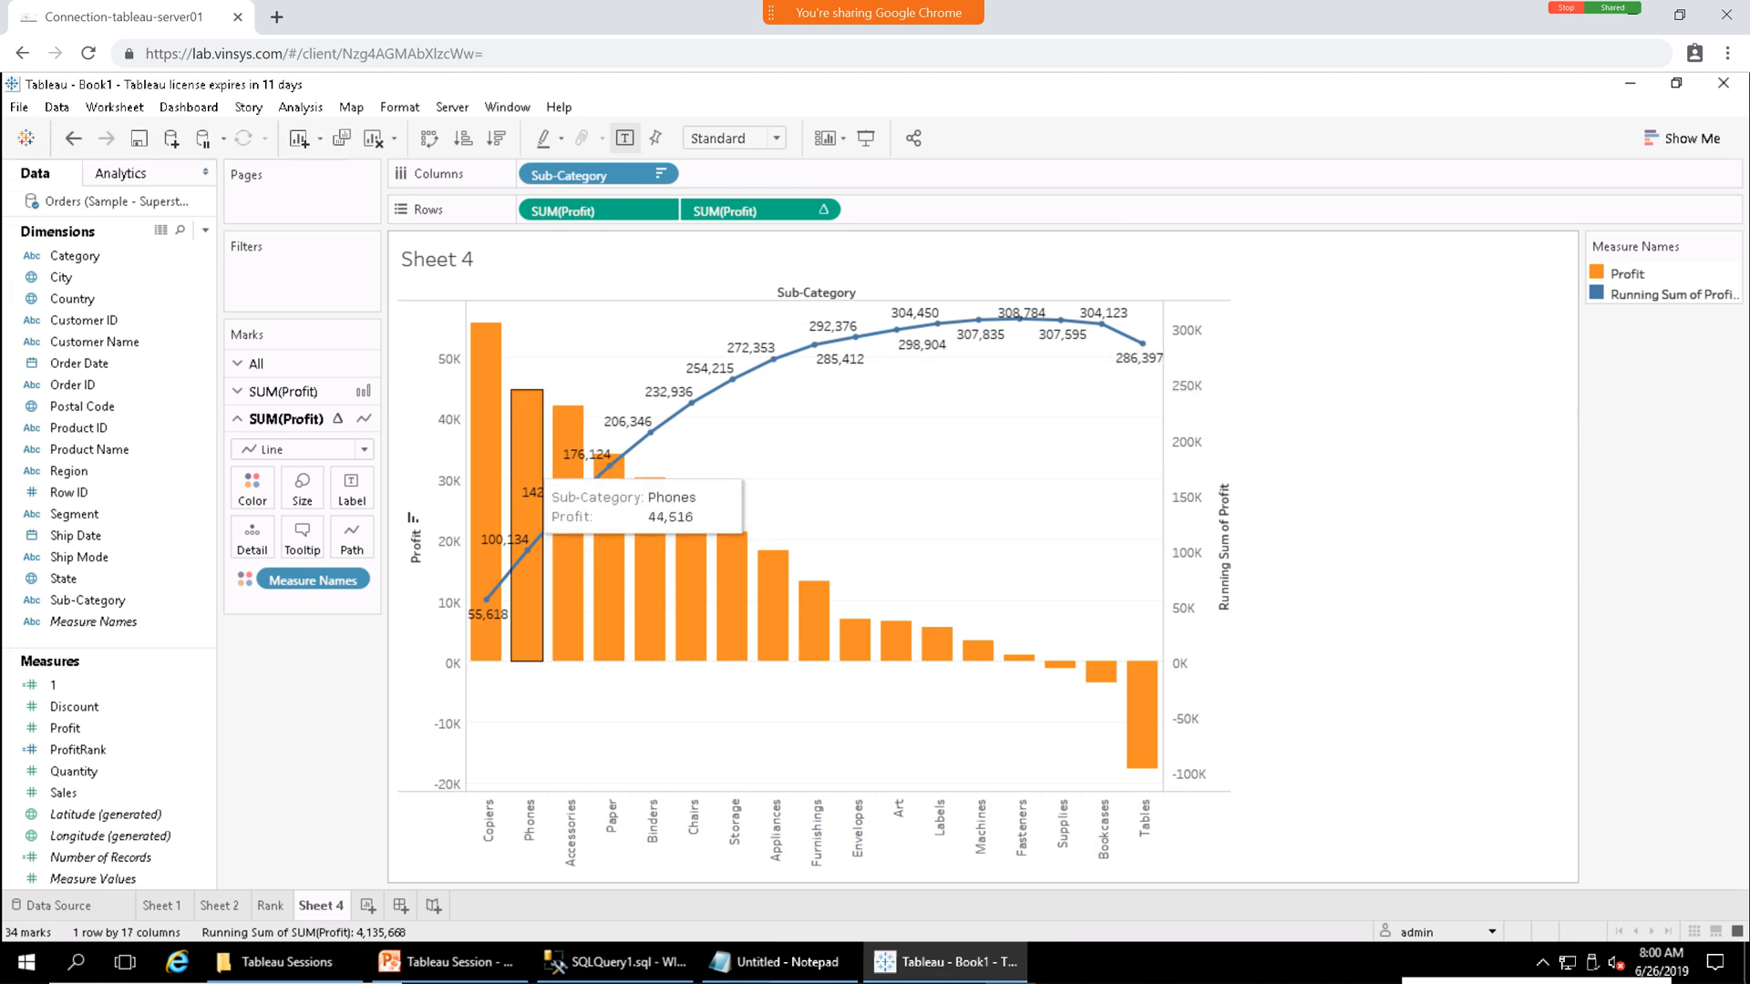
{"action": "mouse_move", "coordinate": [490, 603]}
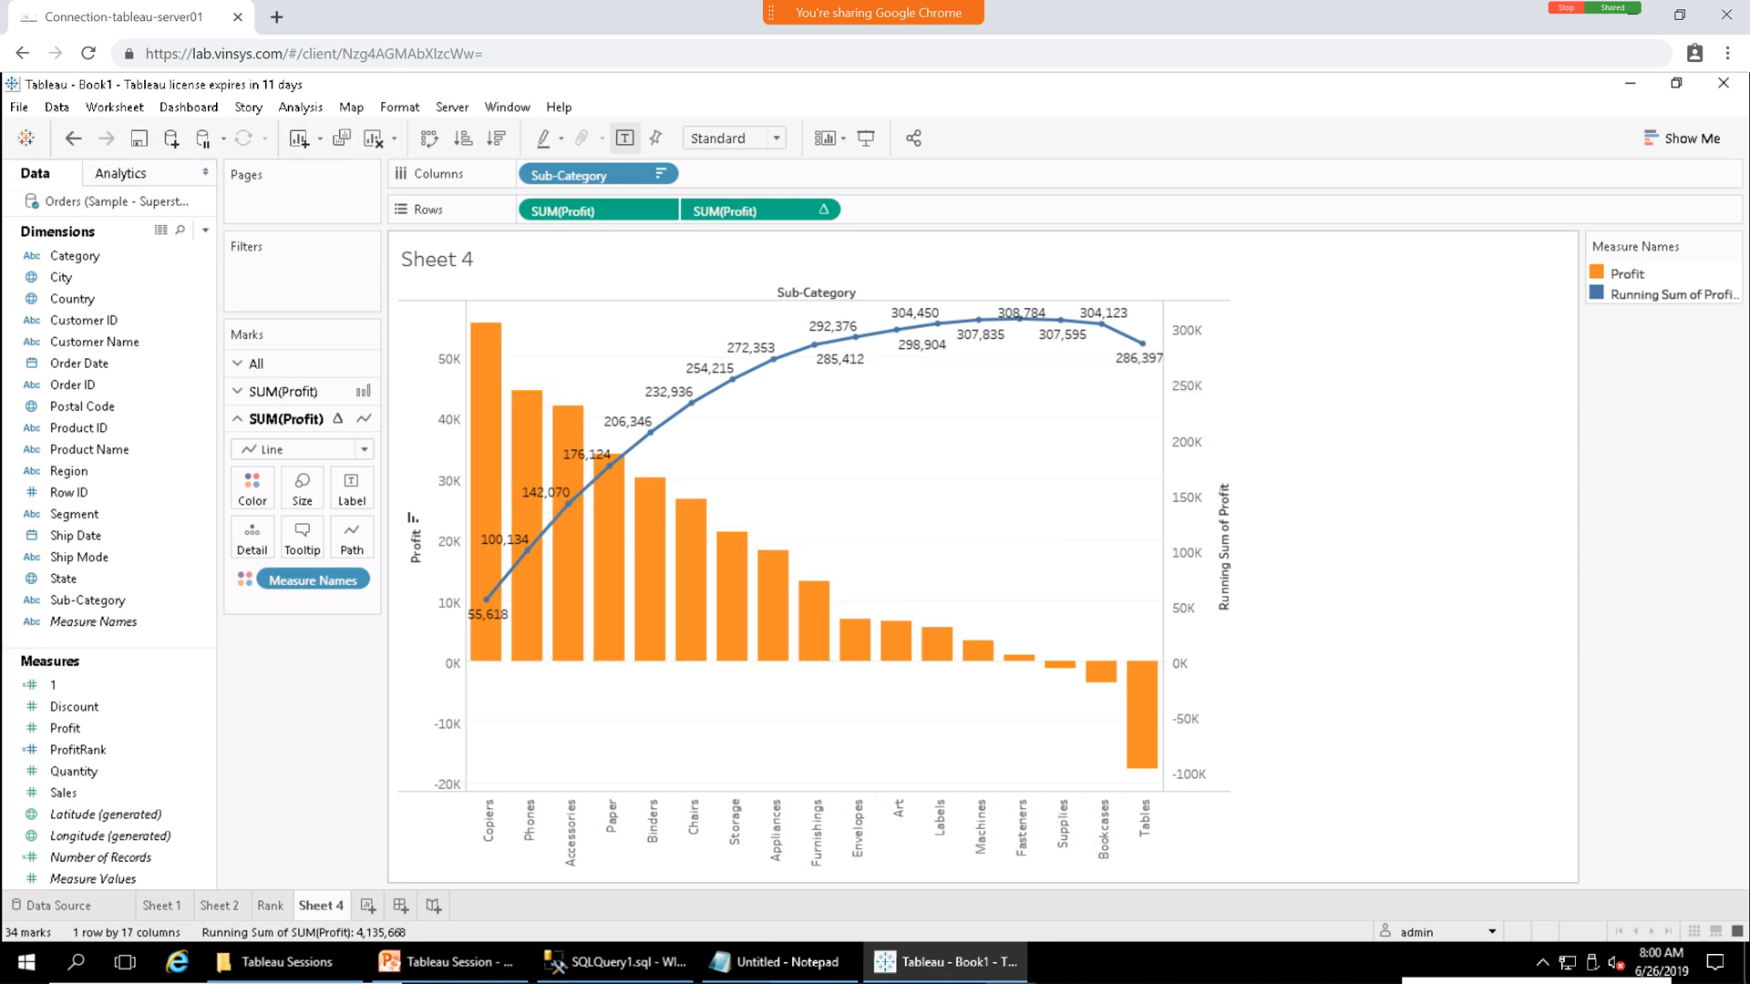
{"action": "mouse_move", "coordinate": [1019, 657]}
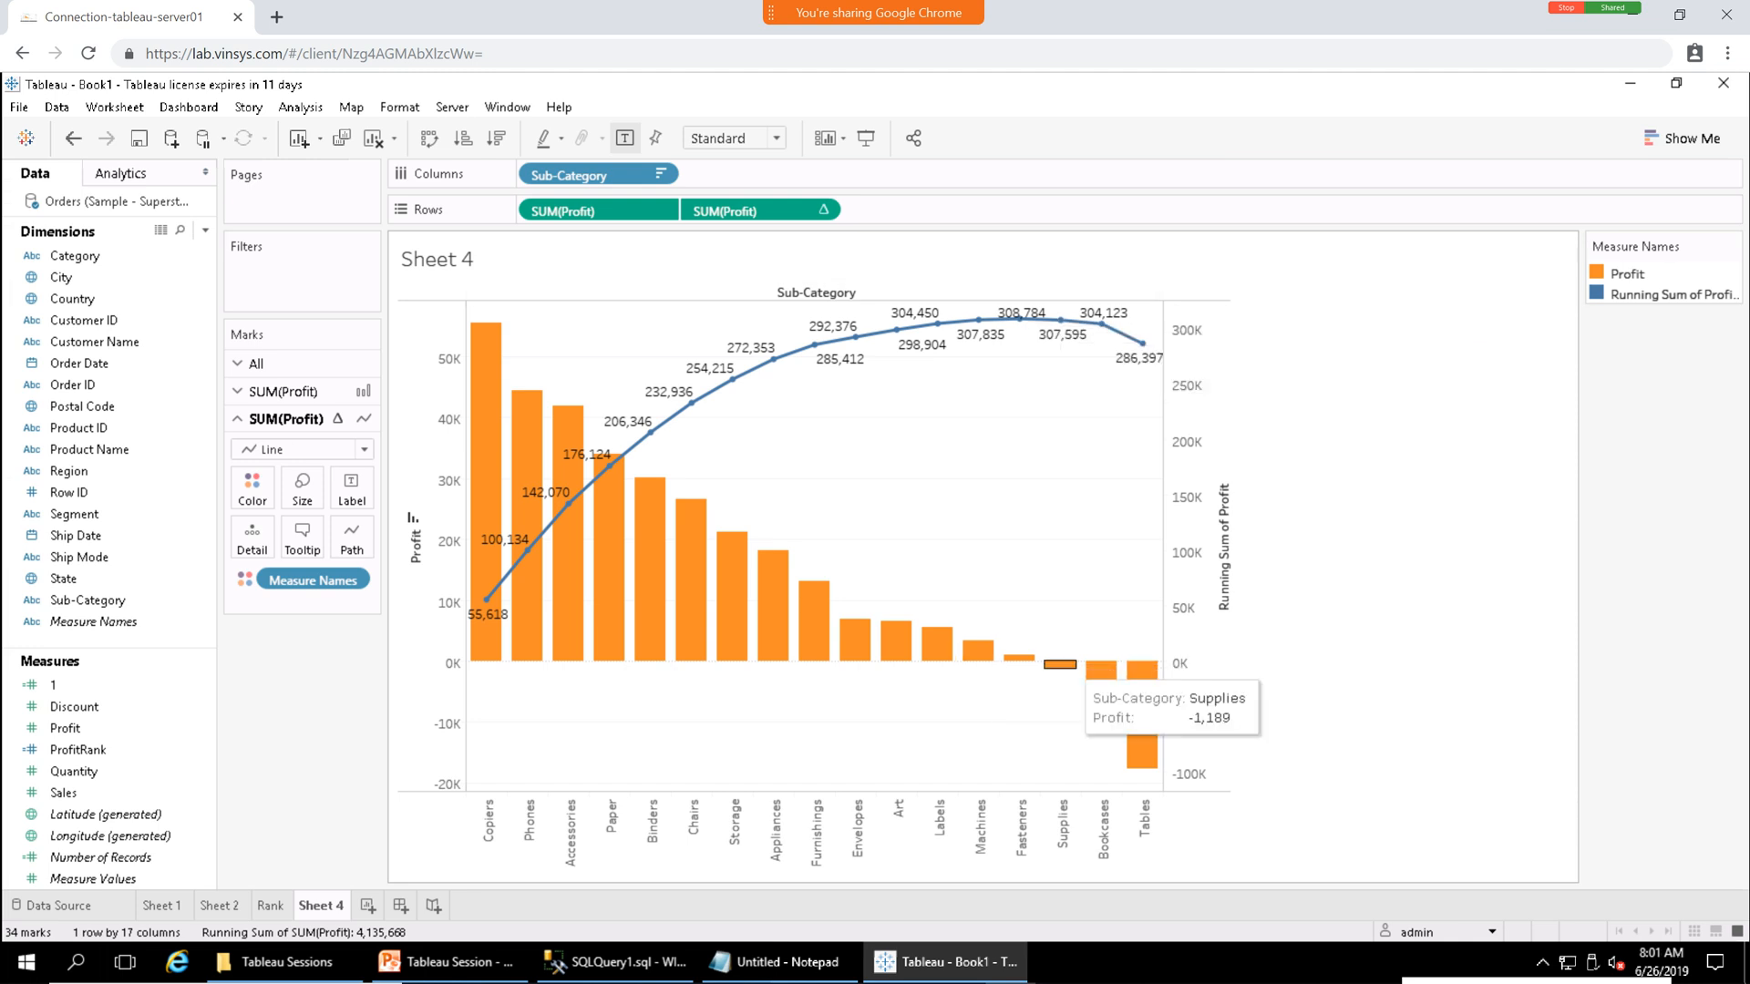
{"action": "mouse_move", "coordinate": [1060, 322]}
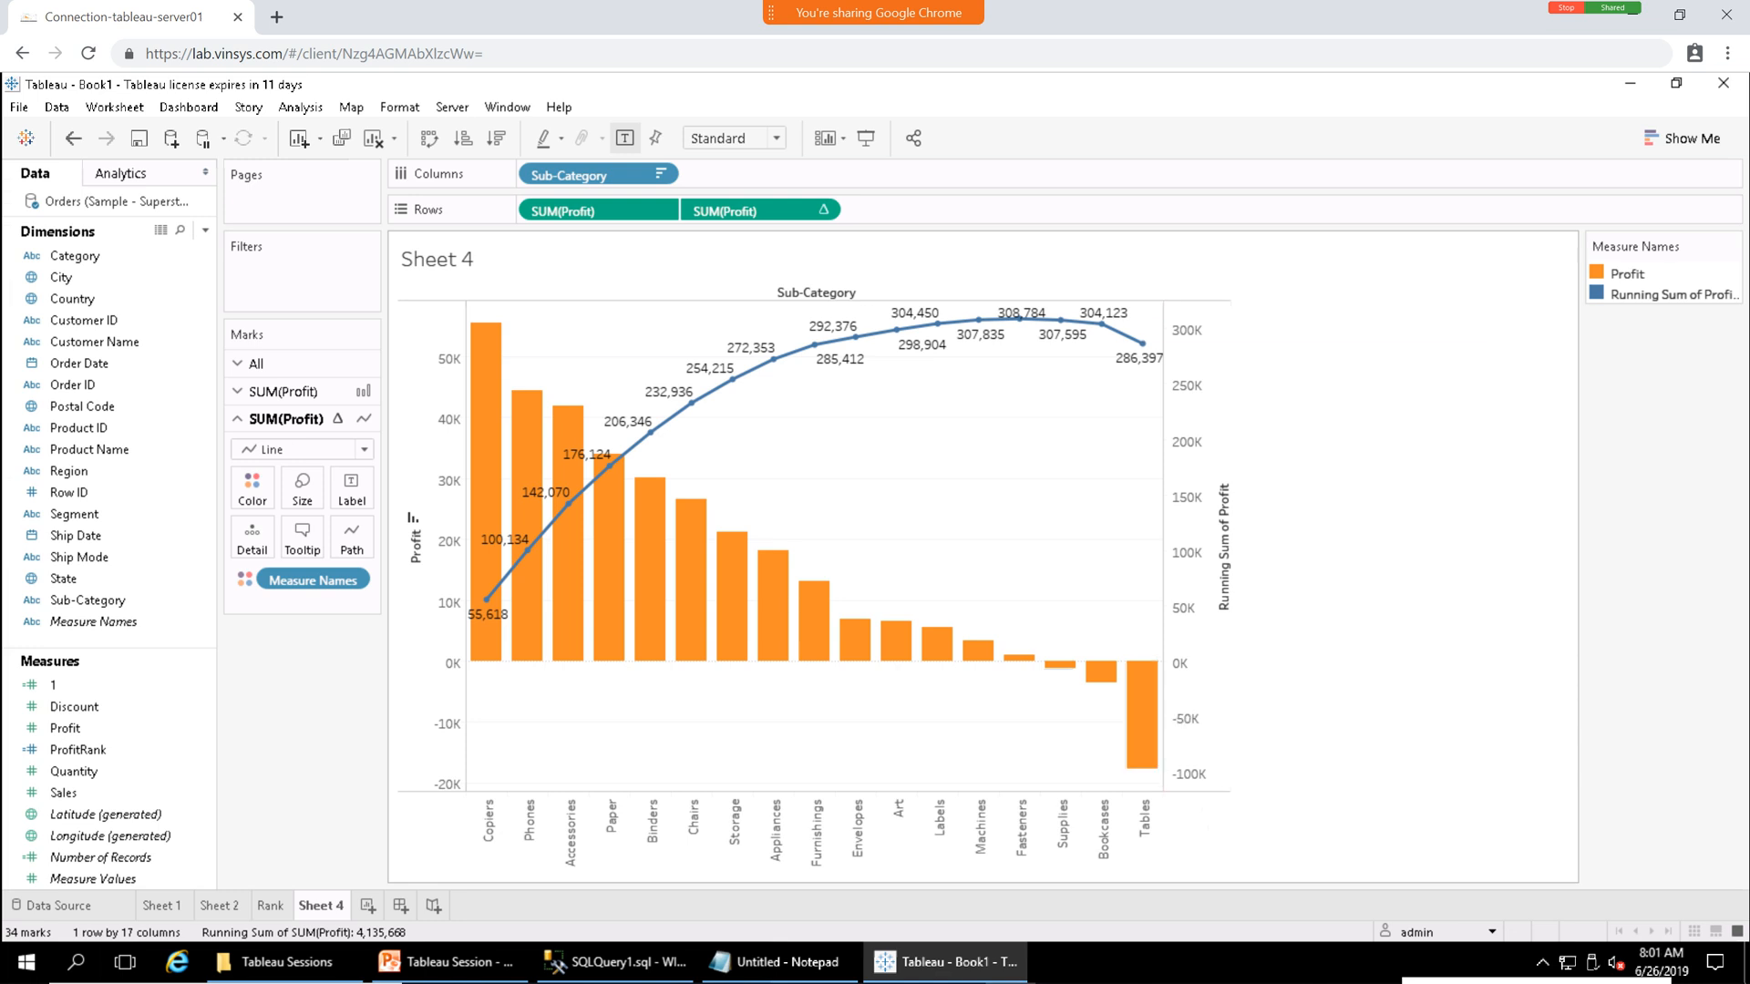
{"action": "mouse_move", "coordinate": [1143, 347]}
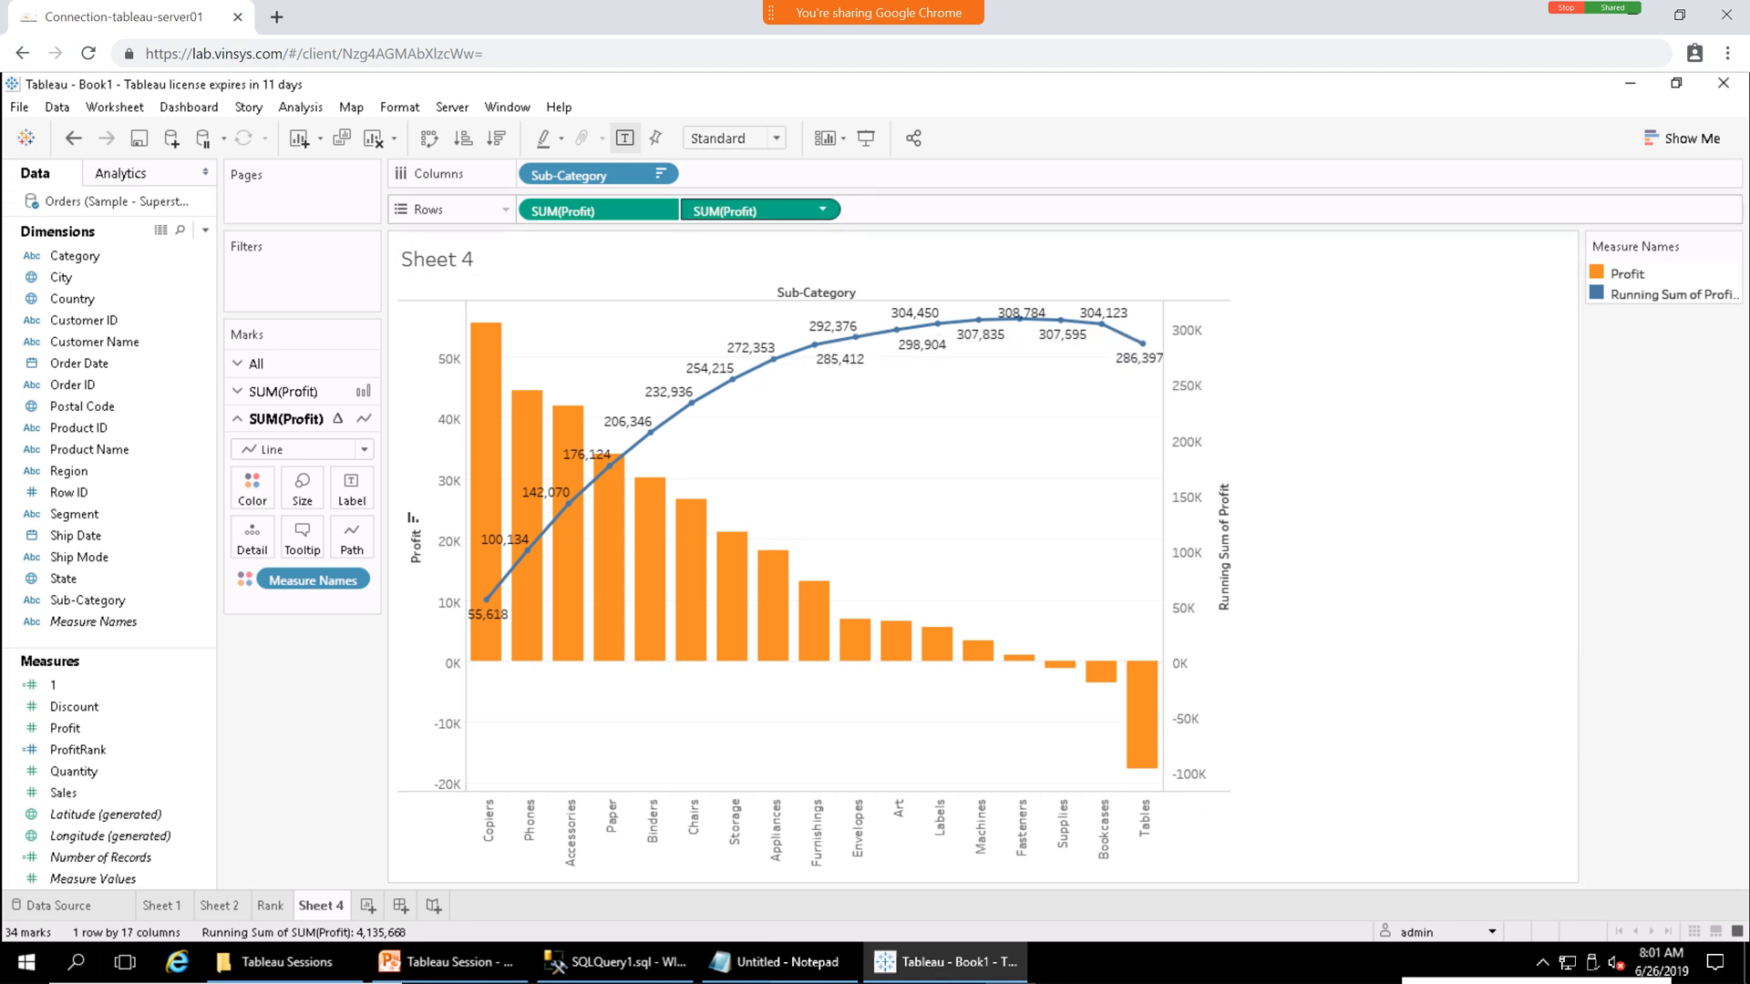
Add a secondary calculation of type Percent of Total to the Profit running total table calculation.
{"action": "left_click", "coordinate": [823, 210]}
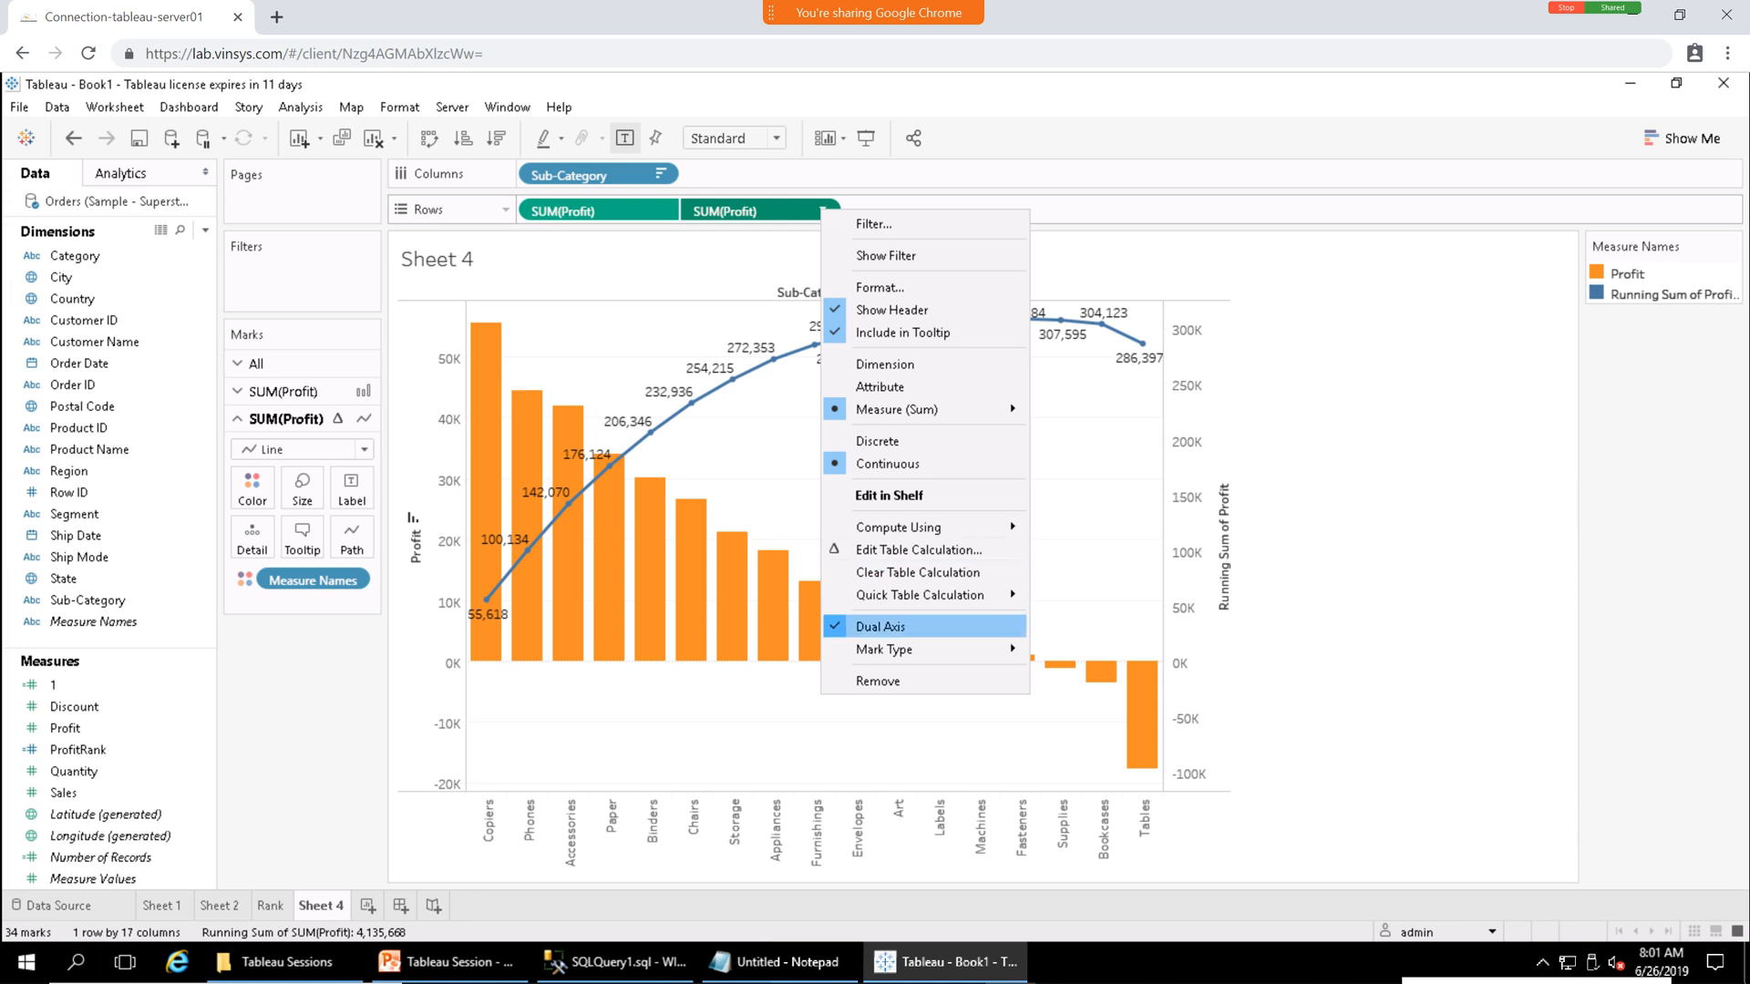
{"action": "left_click", "coordinate": [918, 549]}
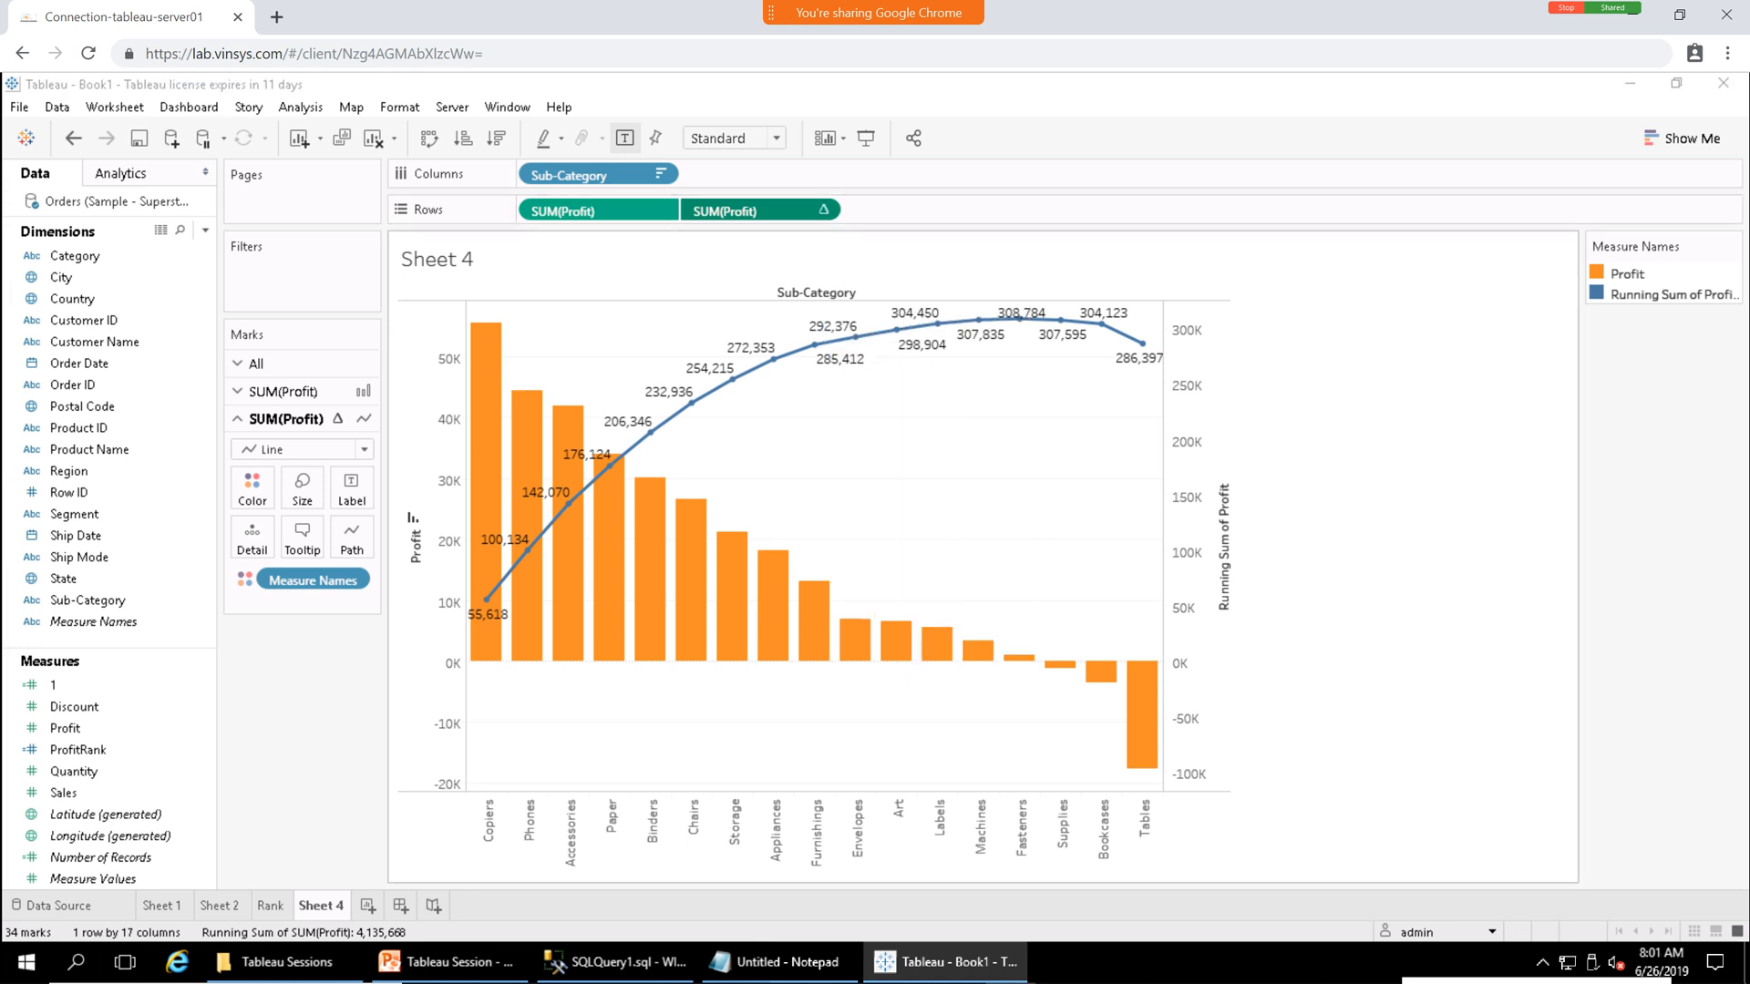
{"action": "left_click", "coordinate": [185, 702]}
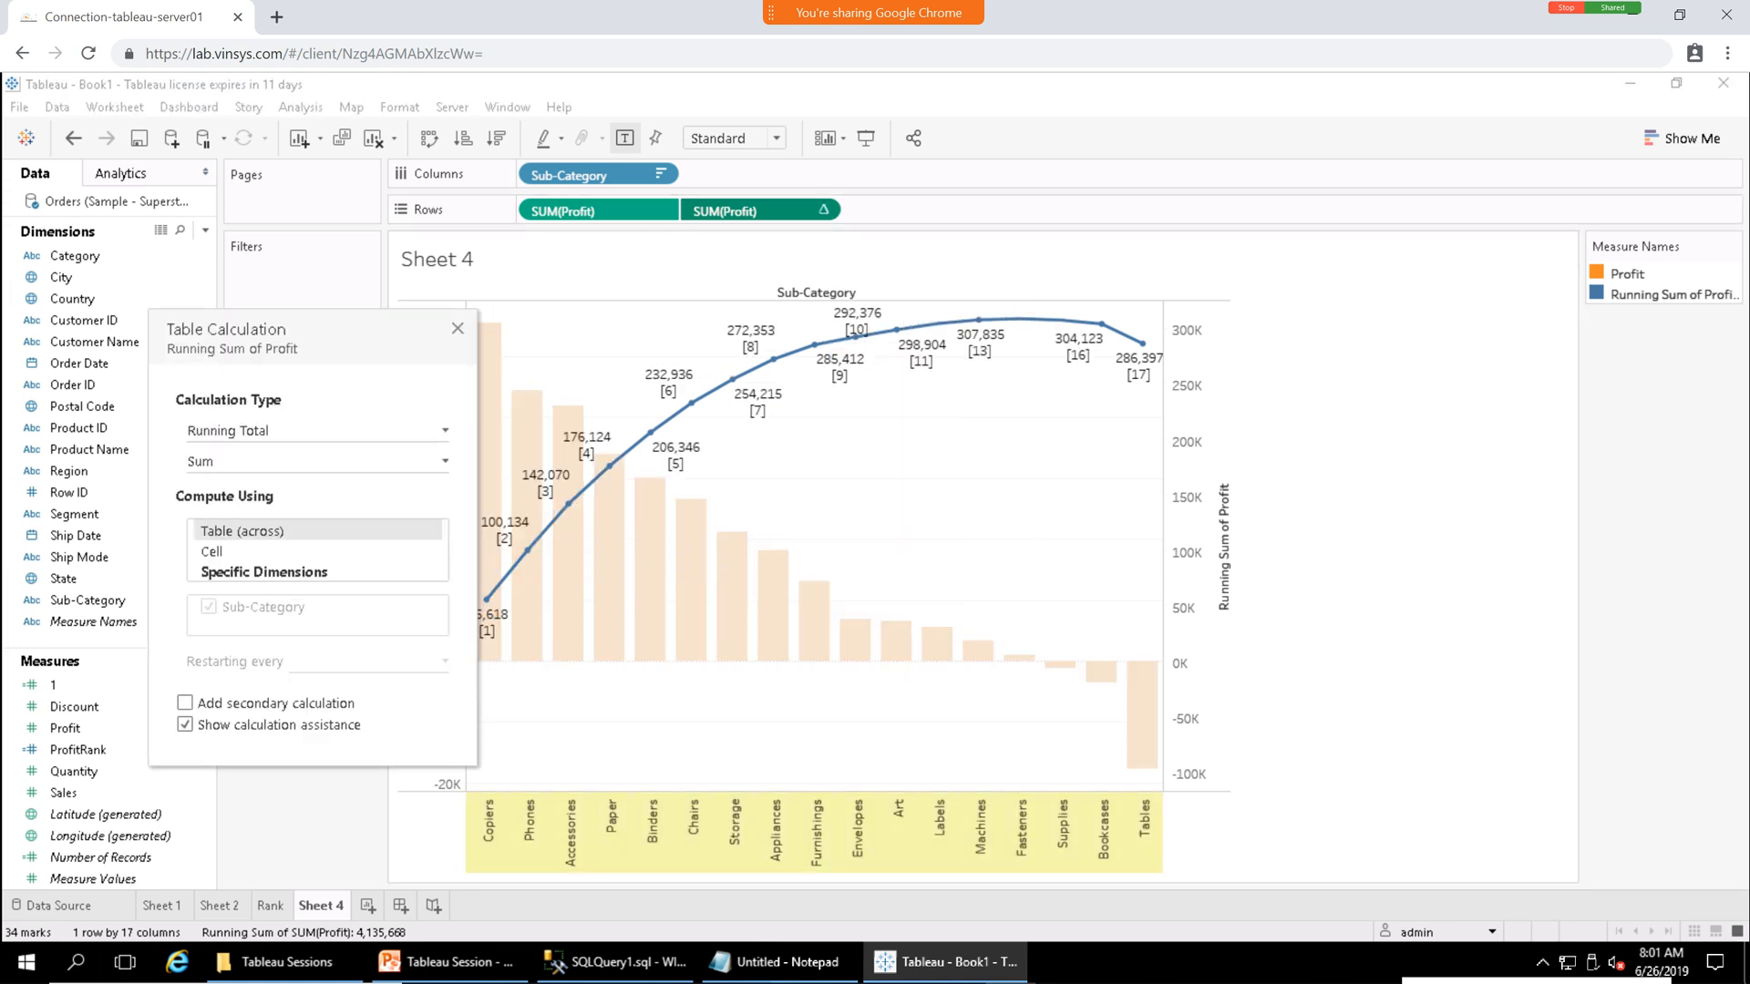
{"action": "left_click", "coordinate": [629, 431]}
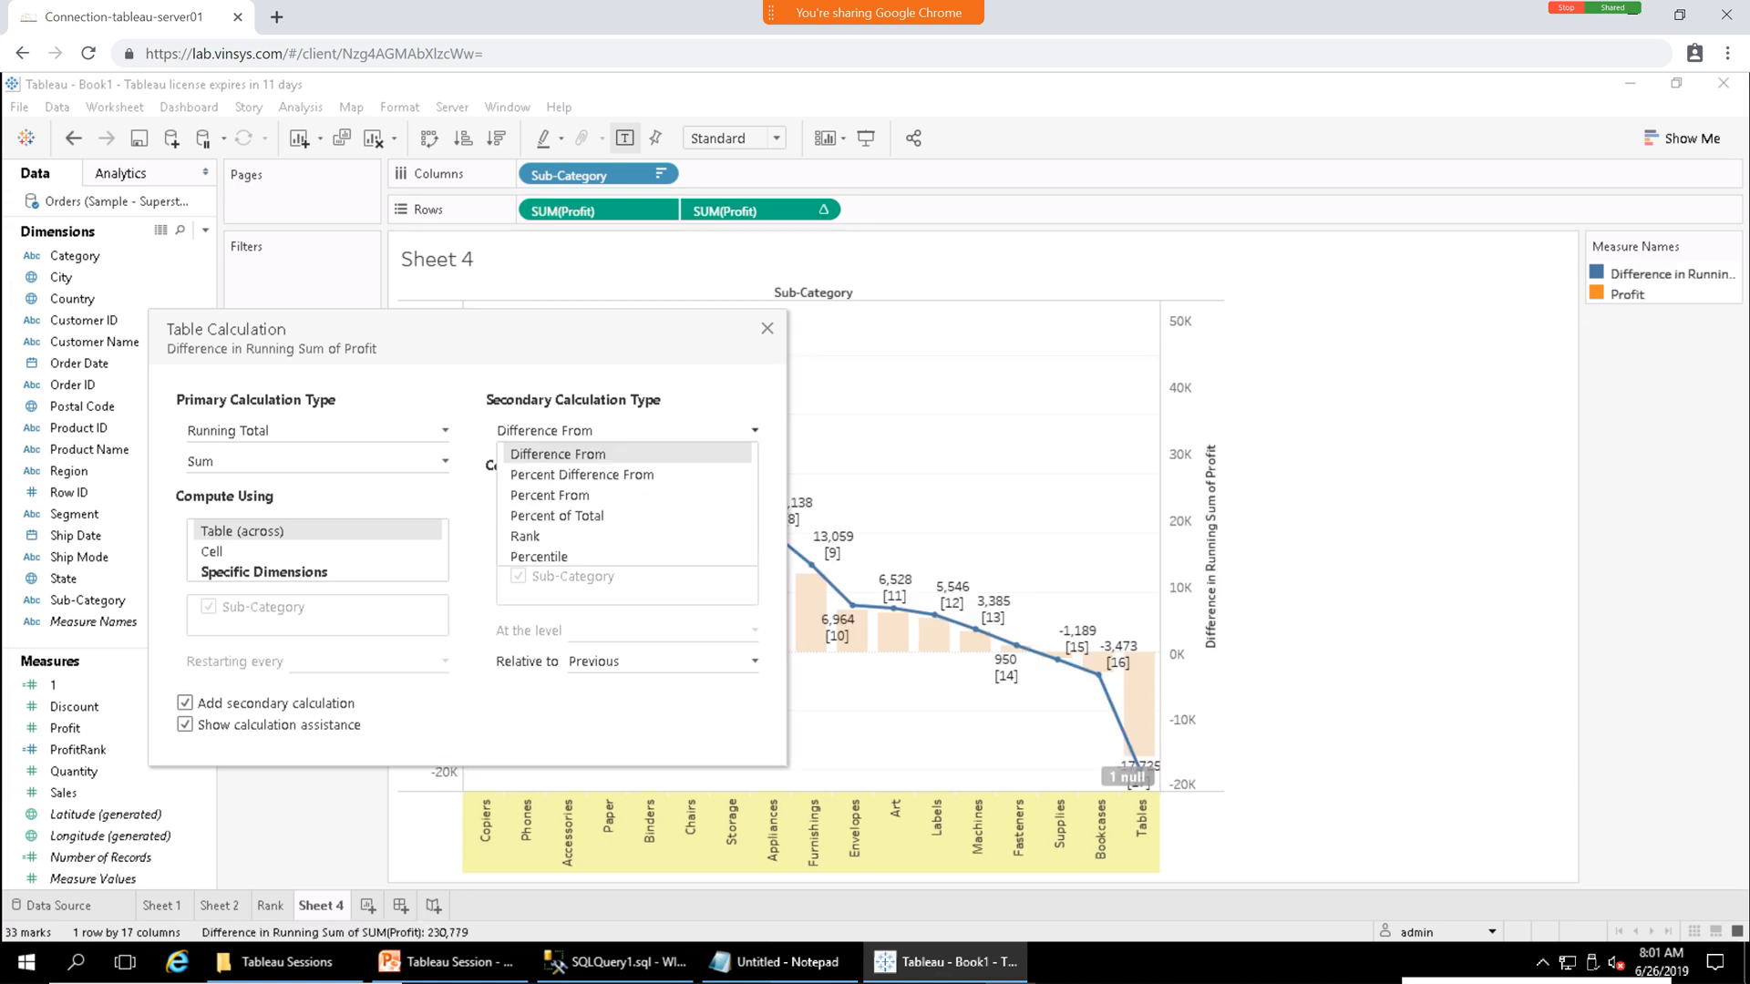
{"action": "left_click", "coordinate": [557, 515]}
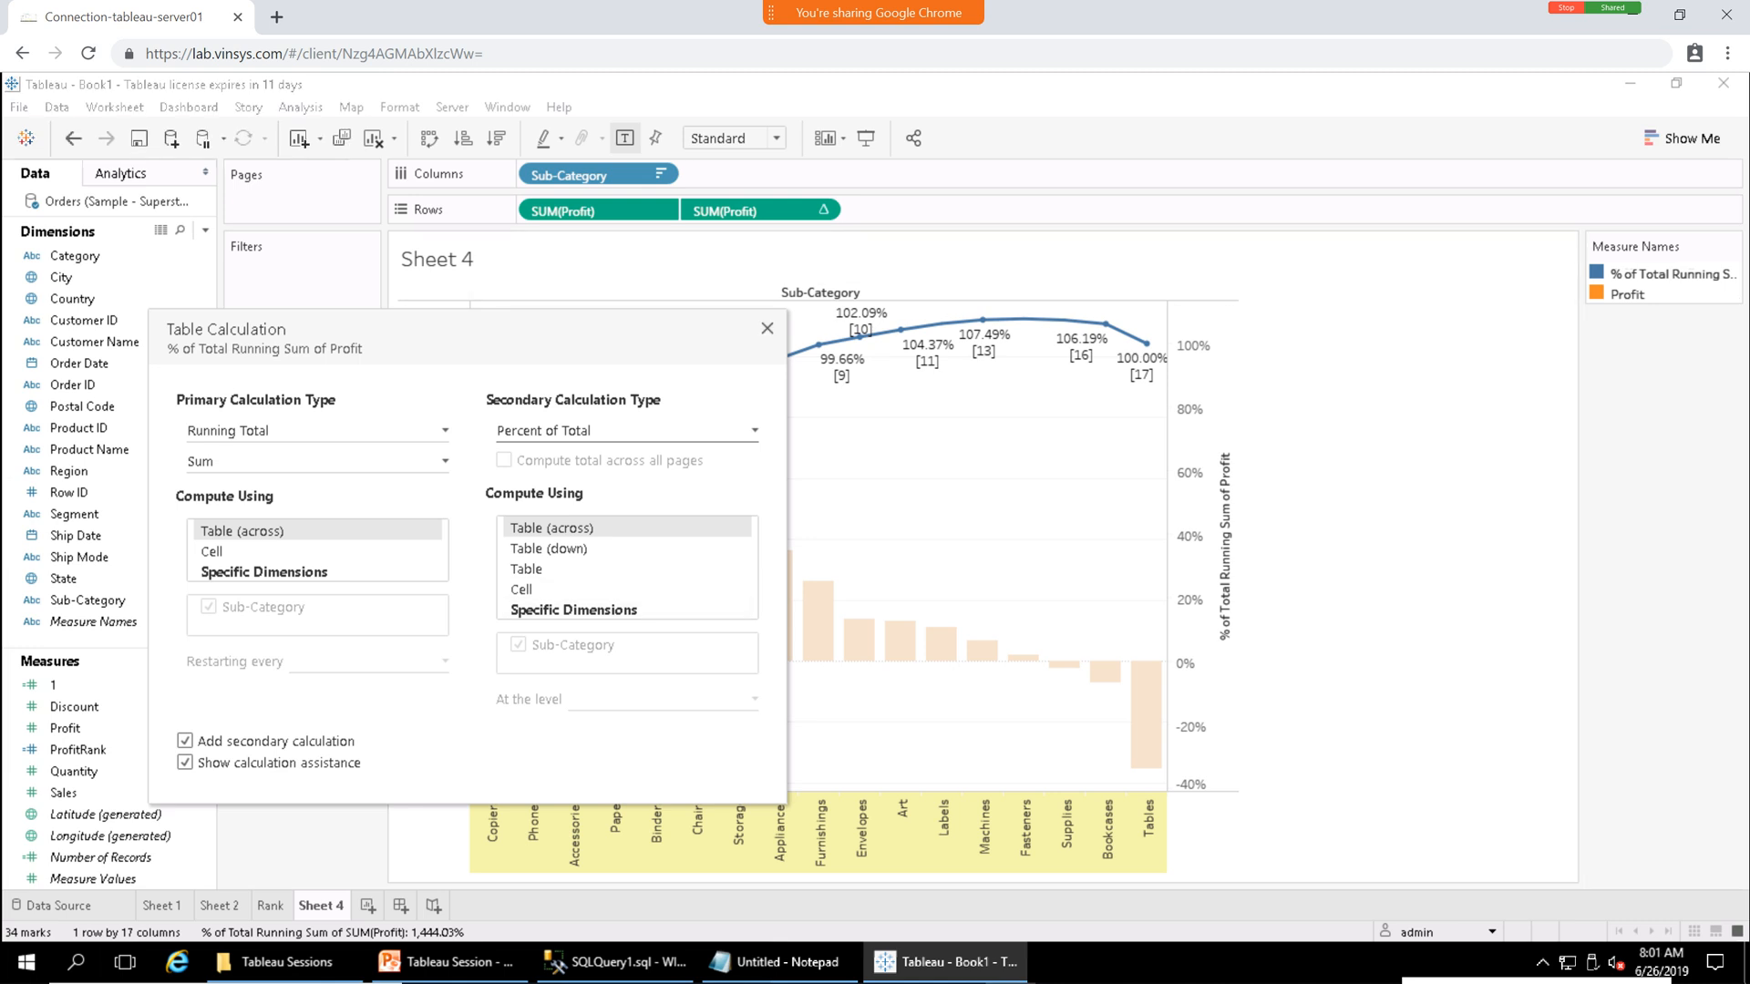
{"action": "left_click", "coordinate": [767, 329]}
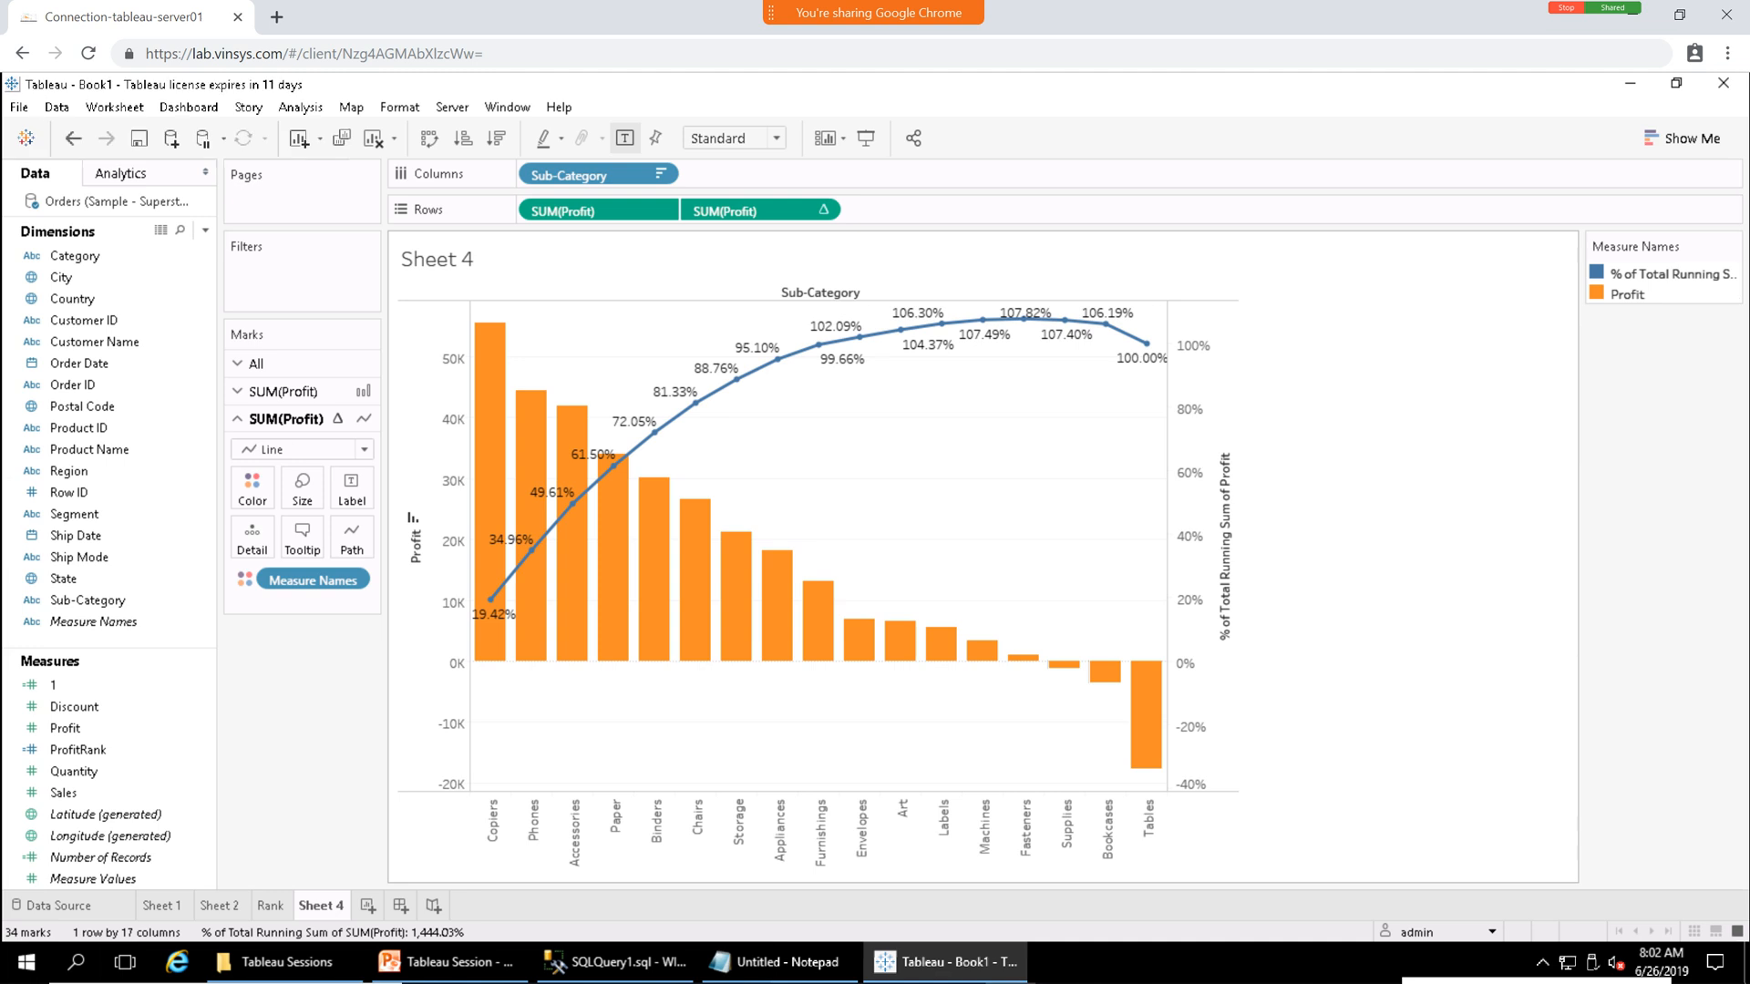
Examine the Chairs point and its neighbours on the running percent-of-total line against the sub-category profit bars.
{"action": "mouse_move", "coordinate": [695, 403]}
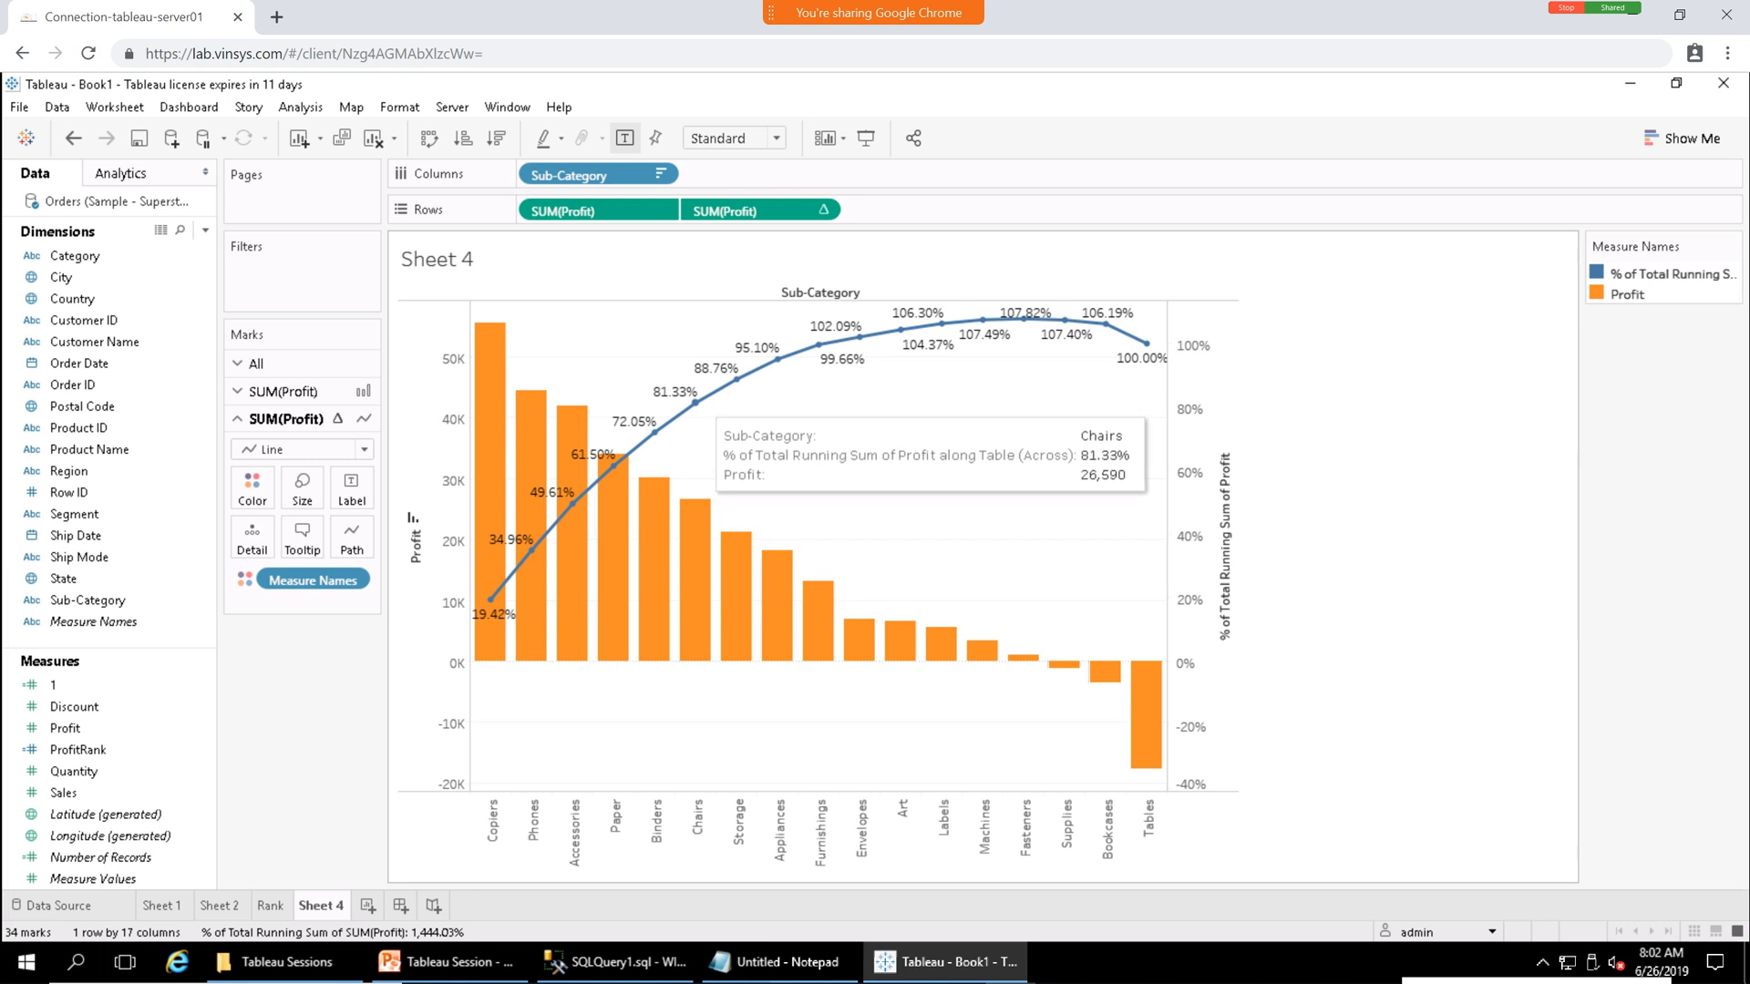
{"action": "left_click", "coordinate": [696, 403]}
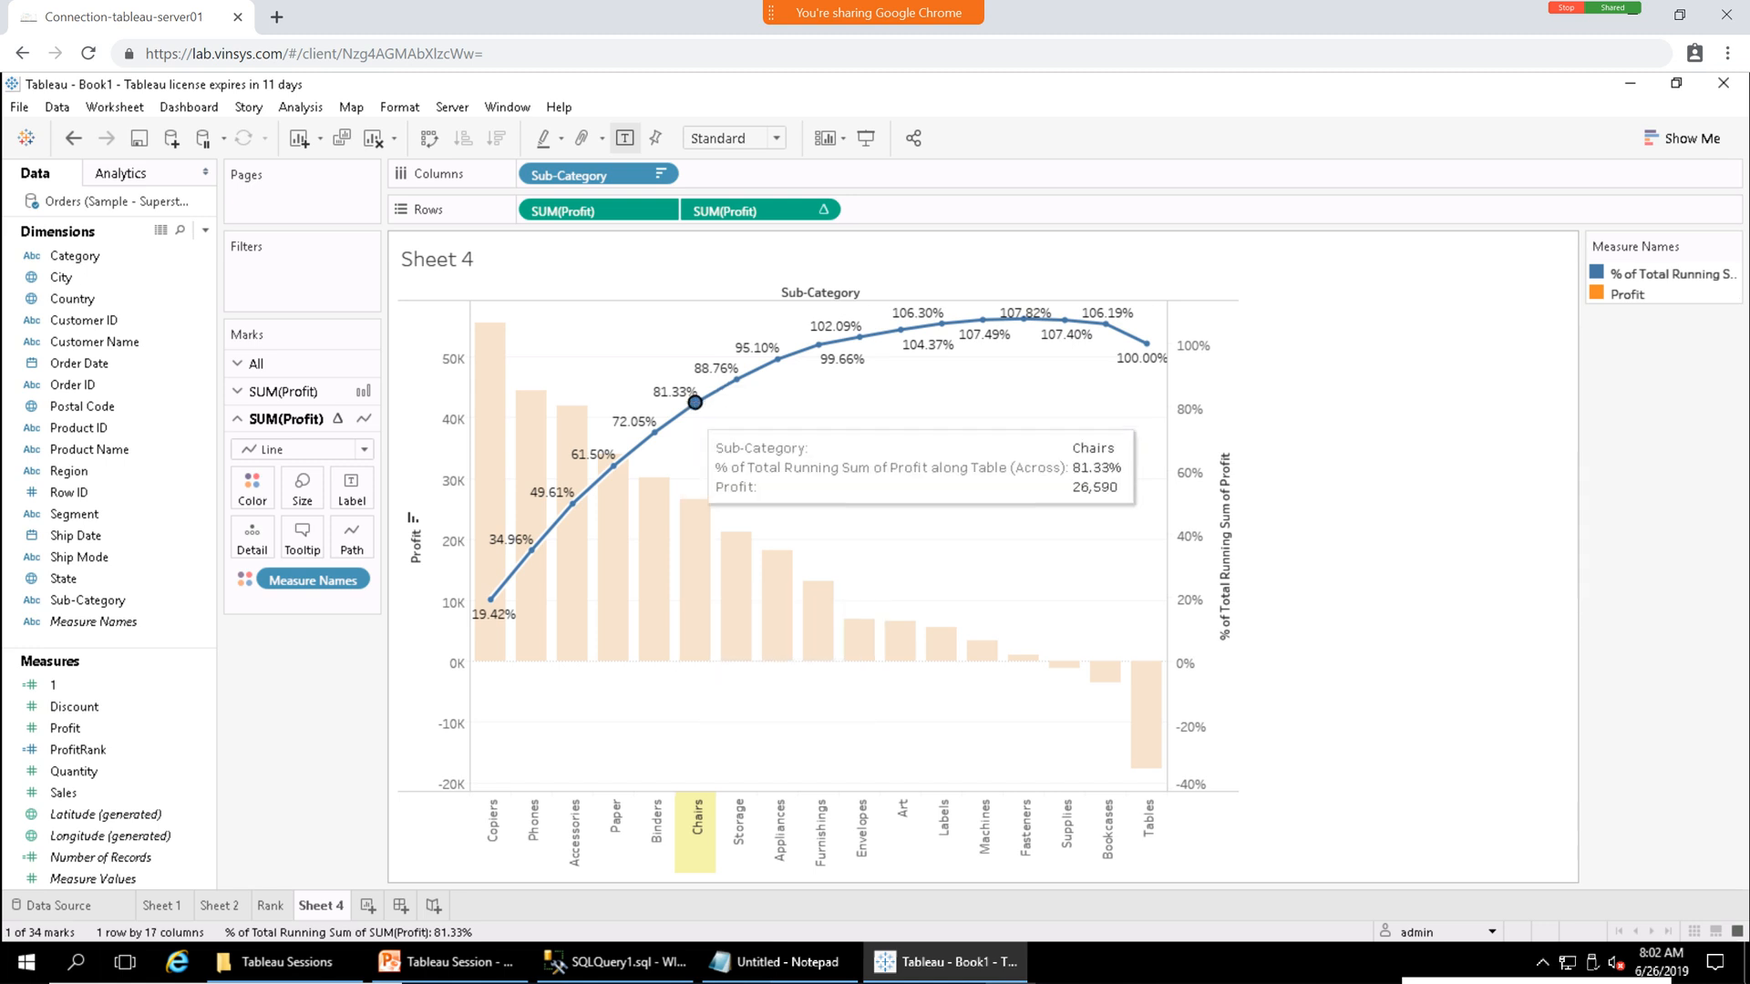
{"action": "key", "text": "Escape"}
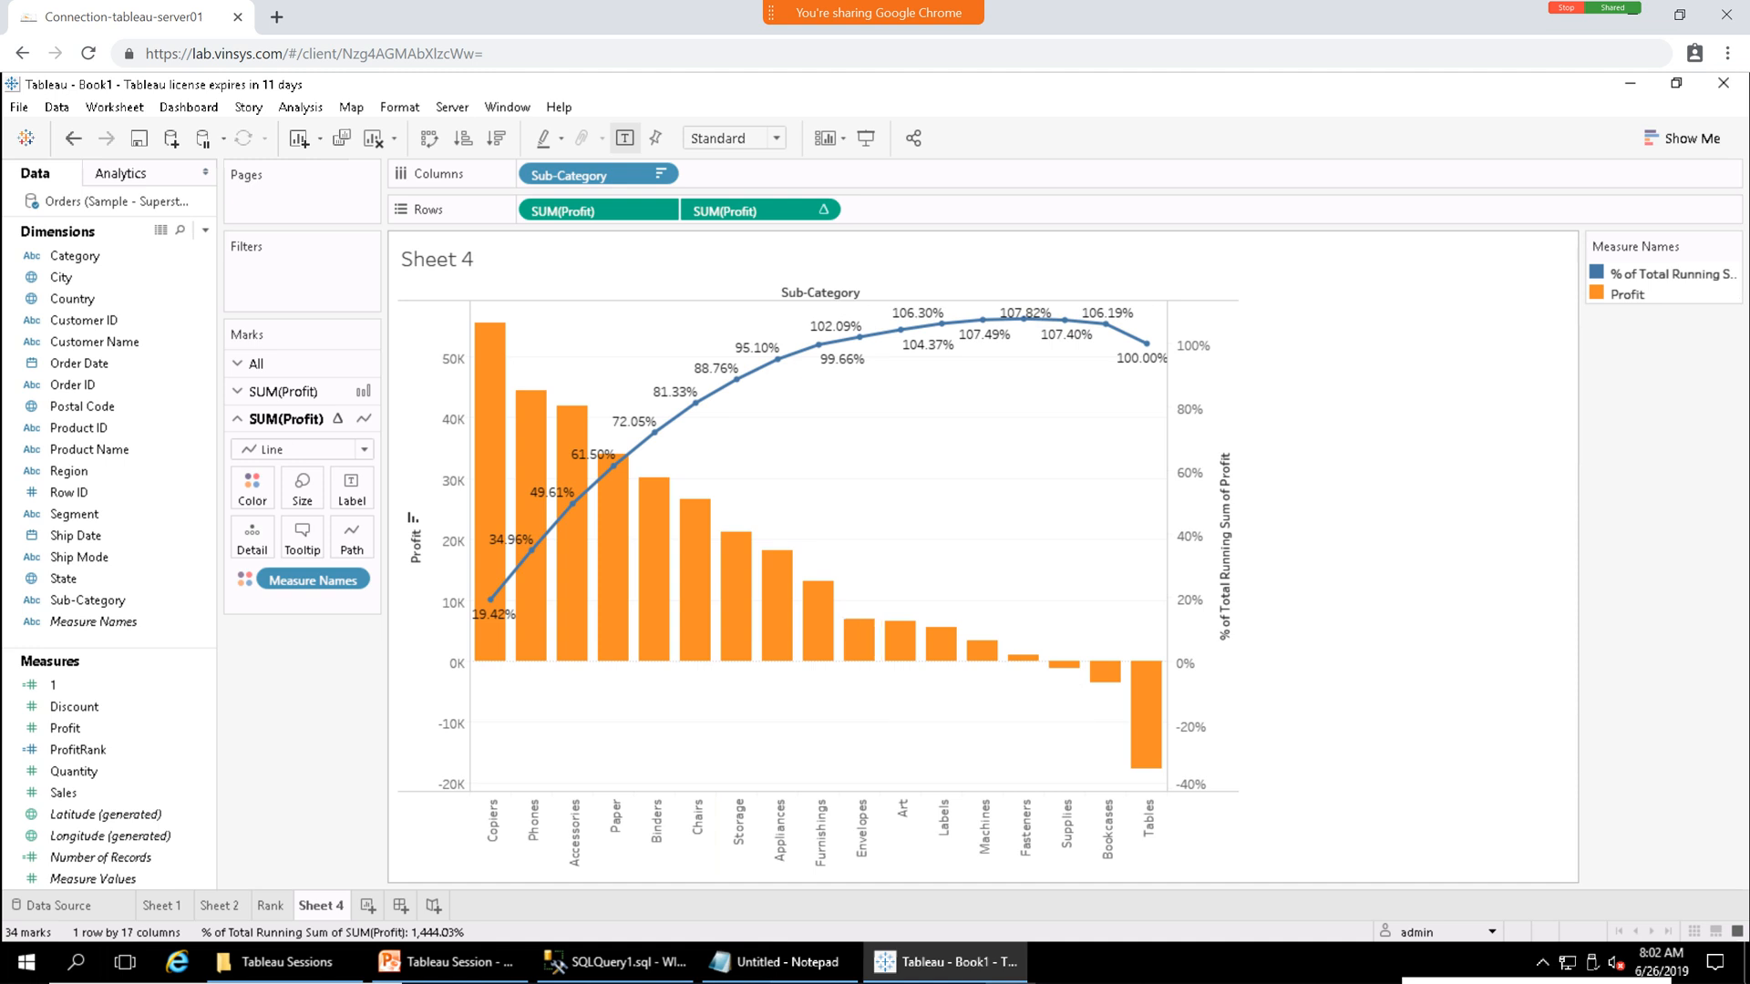
{"action": "left_click", "coordinate": [694, 402]}
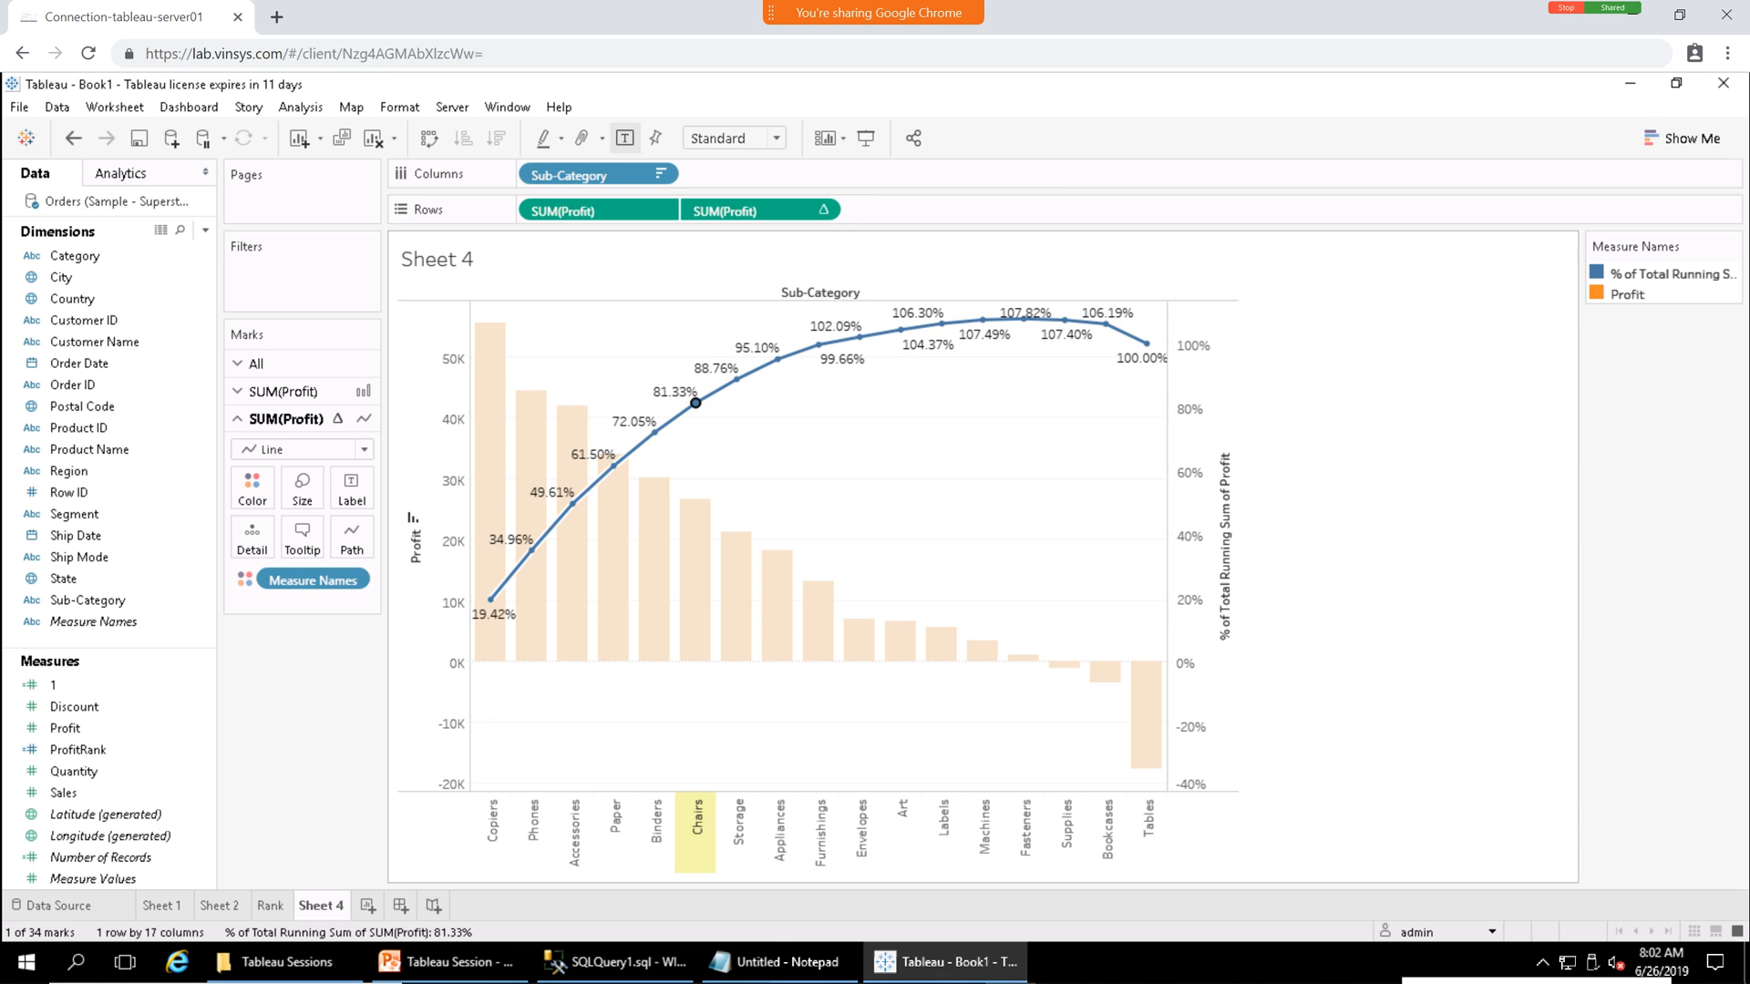
{"action": "mouse_move", "coordinate": [695, 403]}
{"action": "mouse_move", "coordinate": [654, 431]}
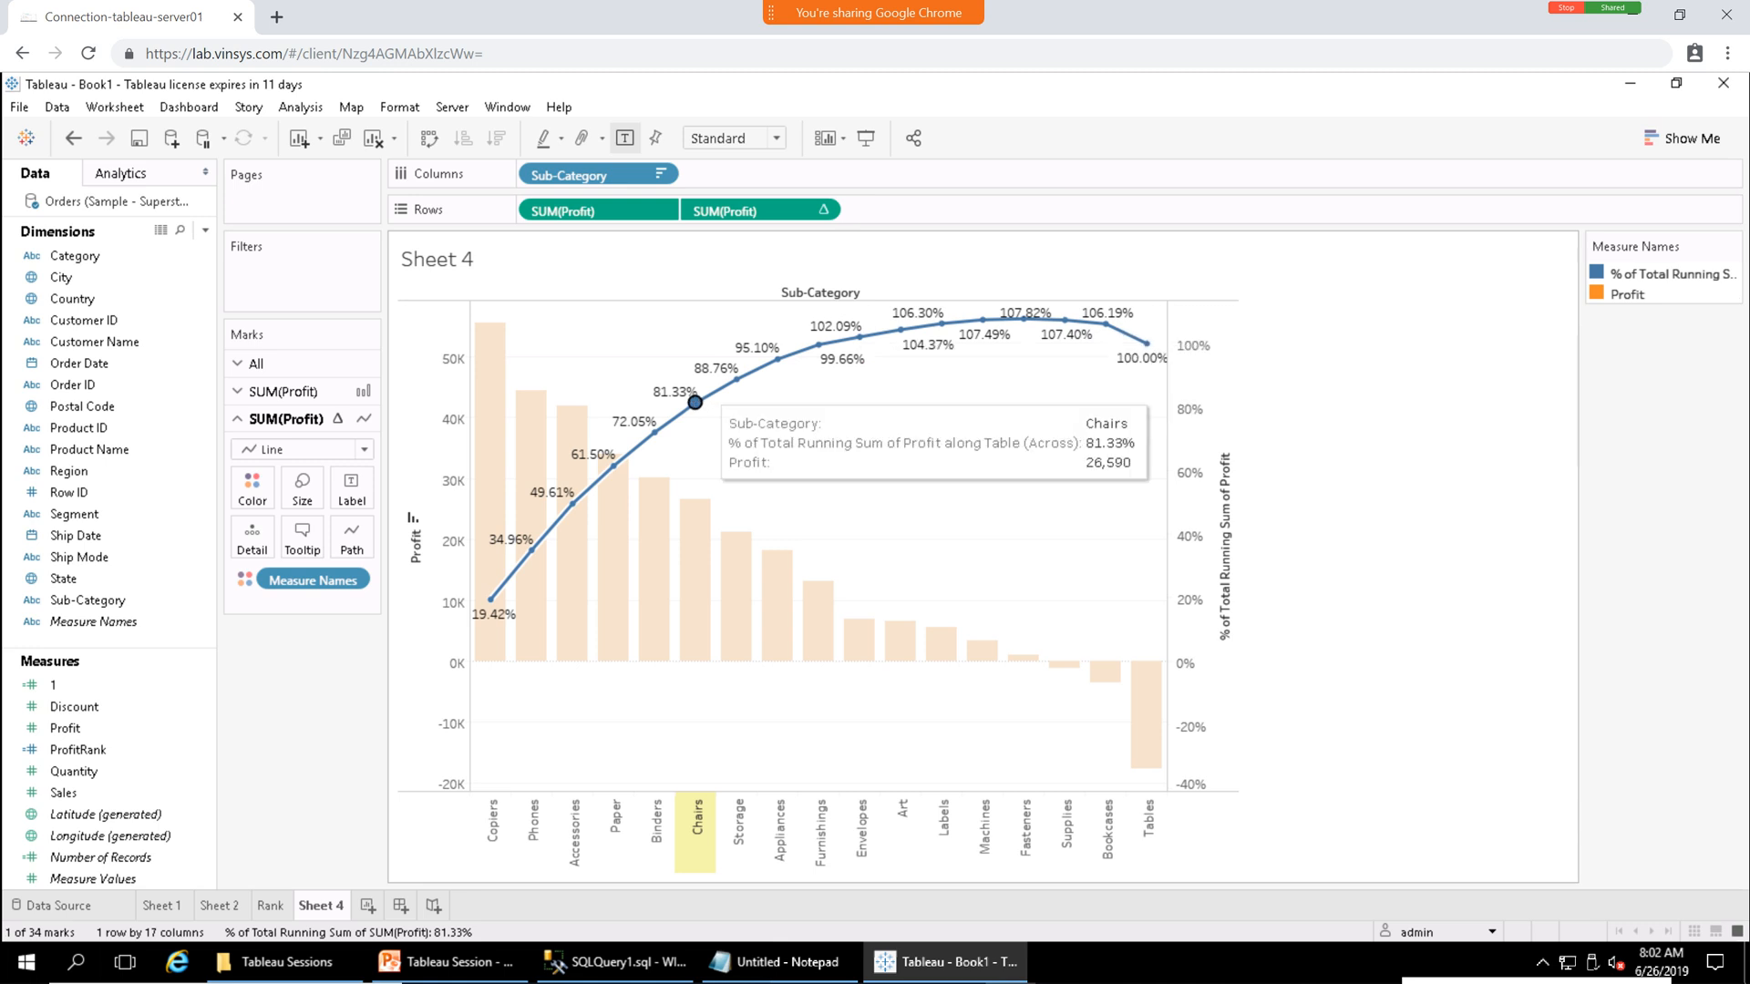
{"action": "mouse_move", "coordinate": [818, 344]}
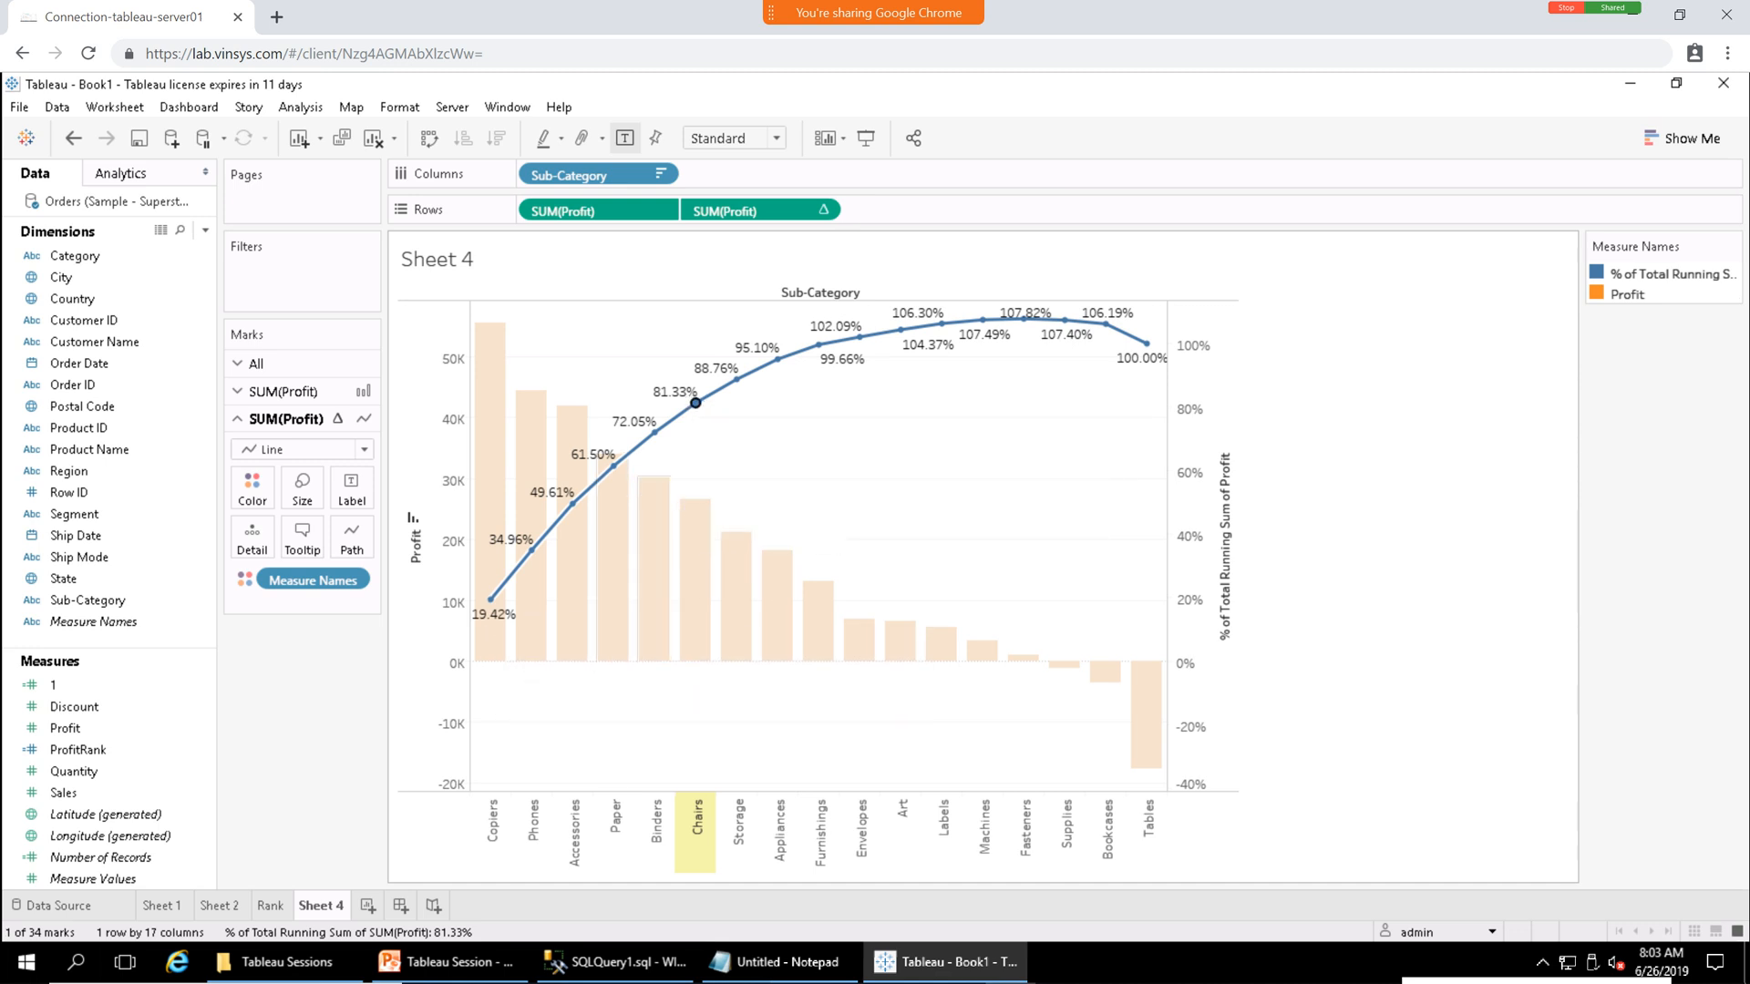
{"action": "mouse_move", "coordinate": [695, 403]}
{"action": "mouse_move", "coordinate": [503, 640]}
{"action": "mouse_move", "coordinate": [691, 654]}
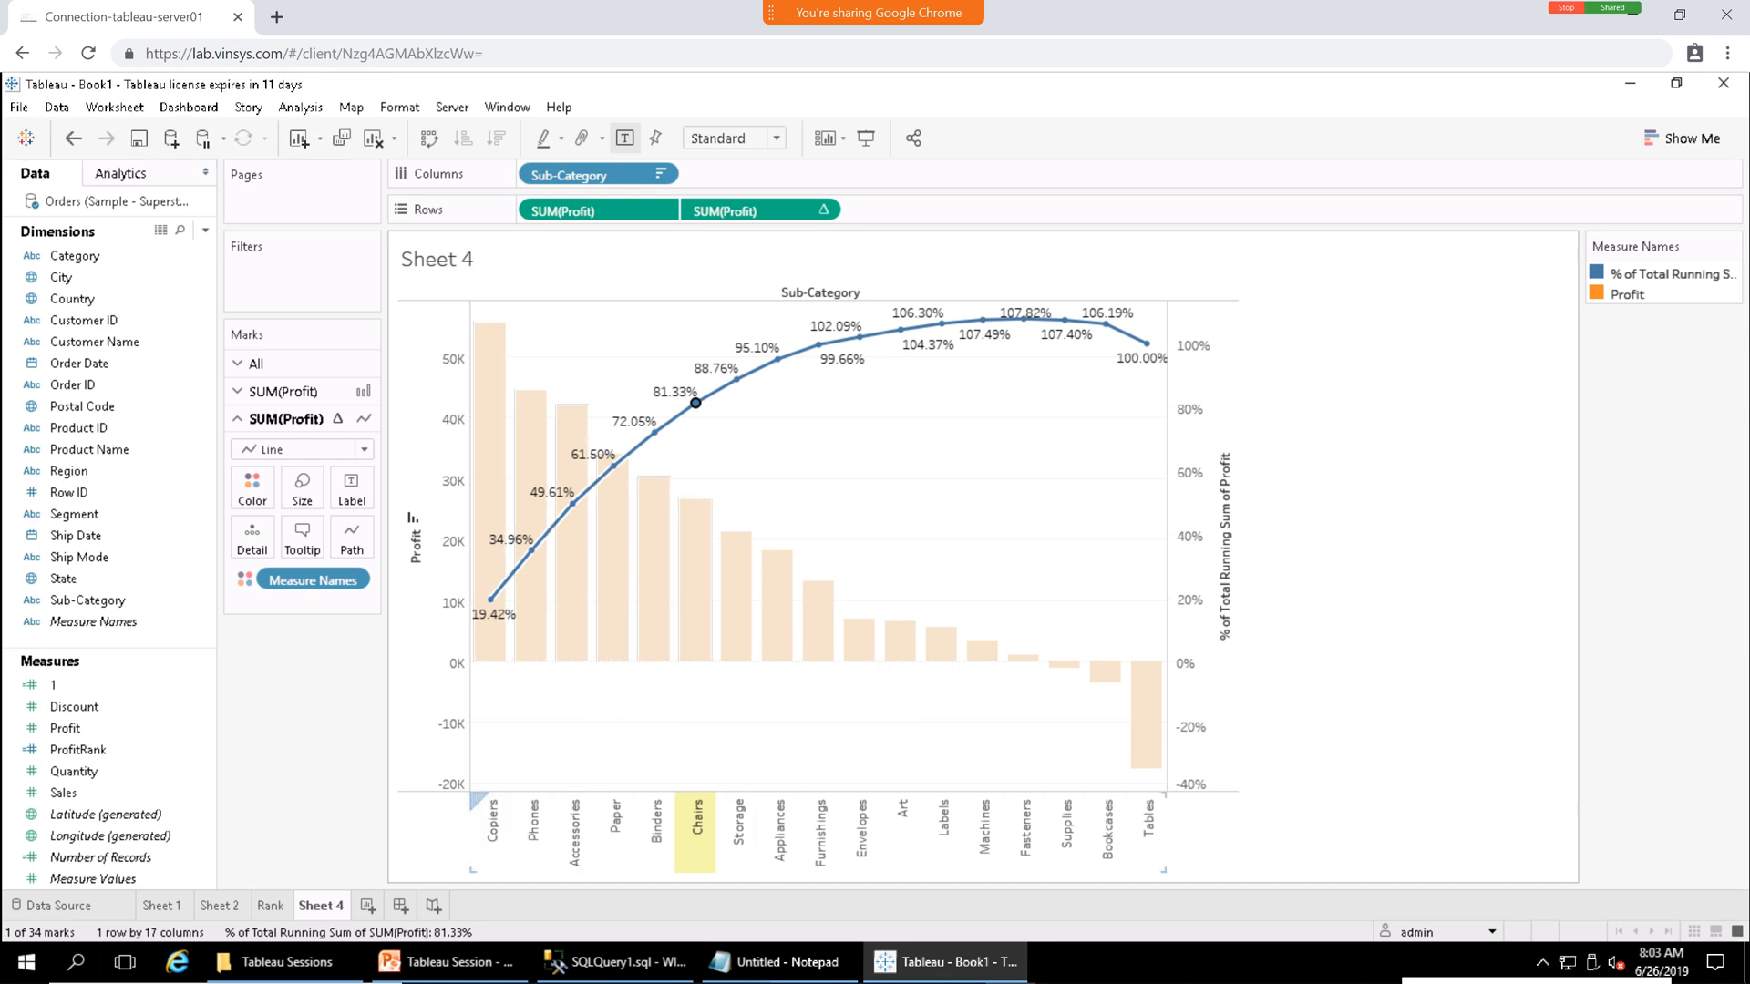
{"action": "left_click", "coordinate": [695, 403]}
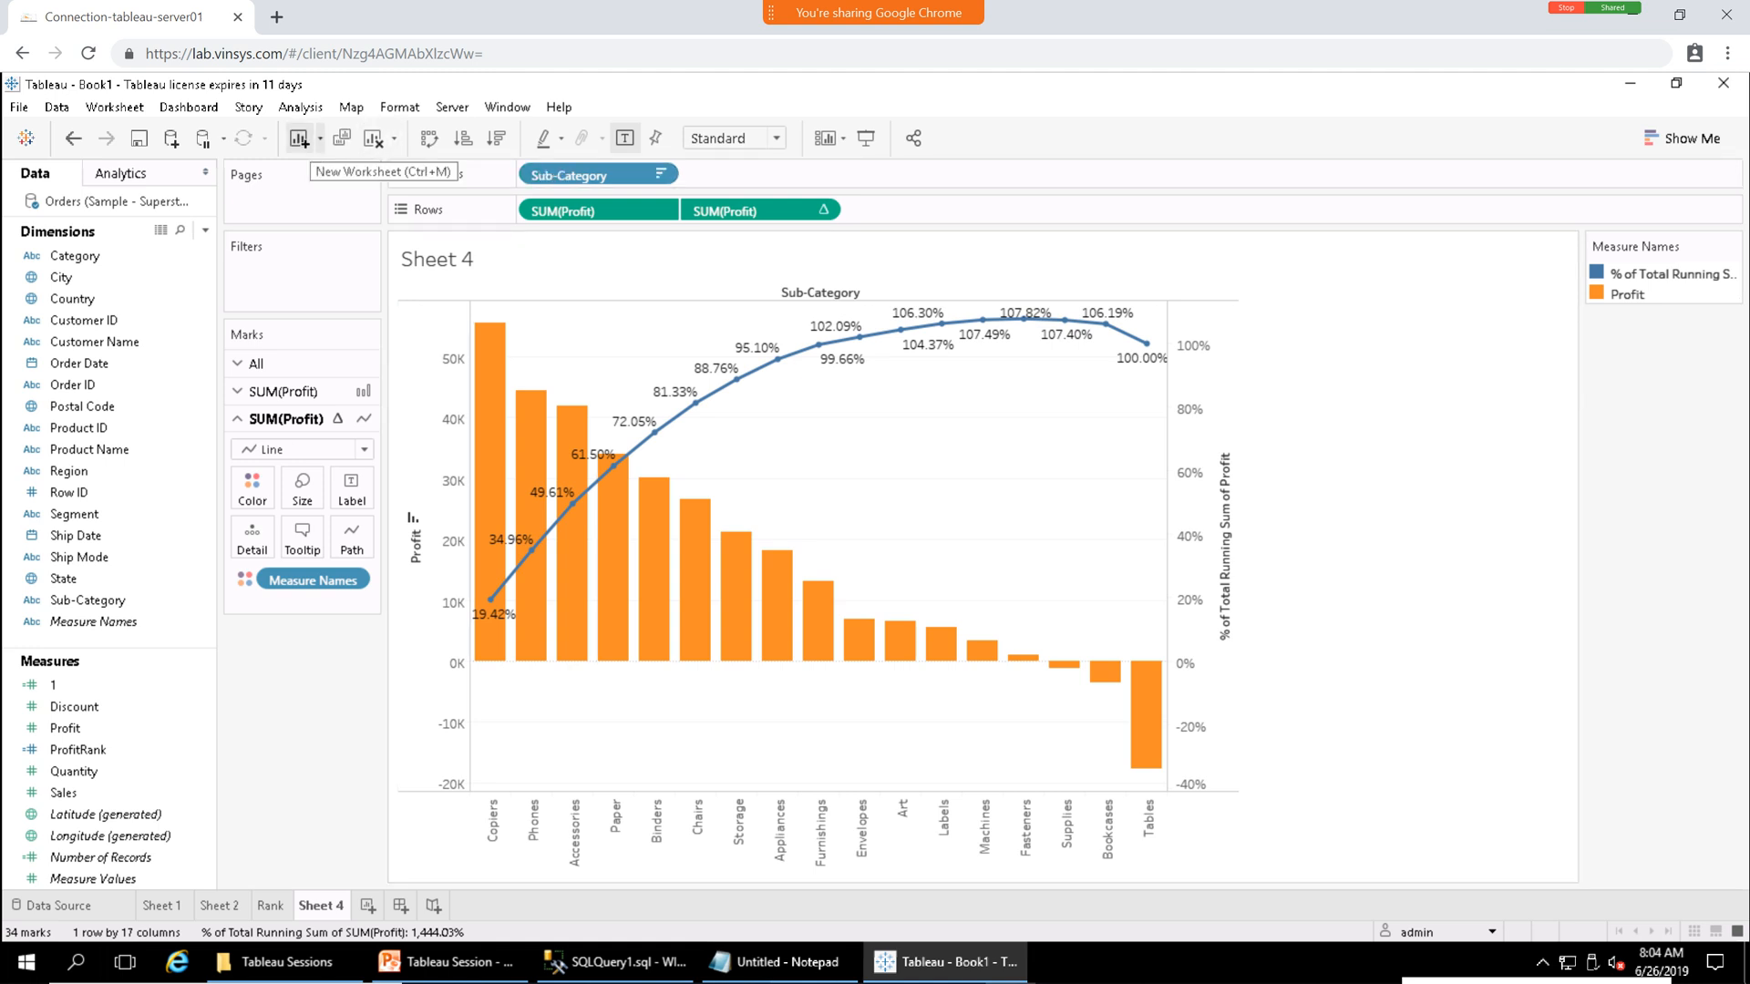
Clear Sheet 4 and place Sales on Rows to start a new chart.
{"action": "left_click", "coordinate": [374, 139]}
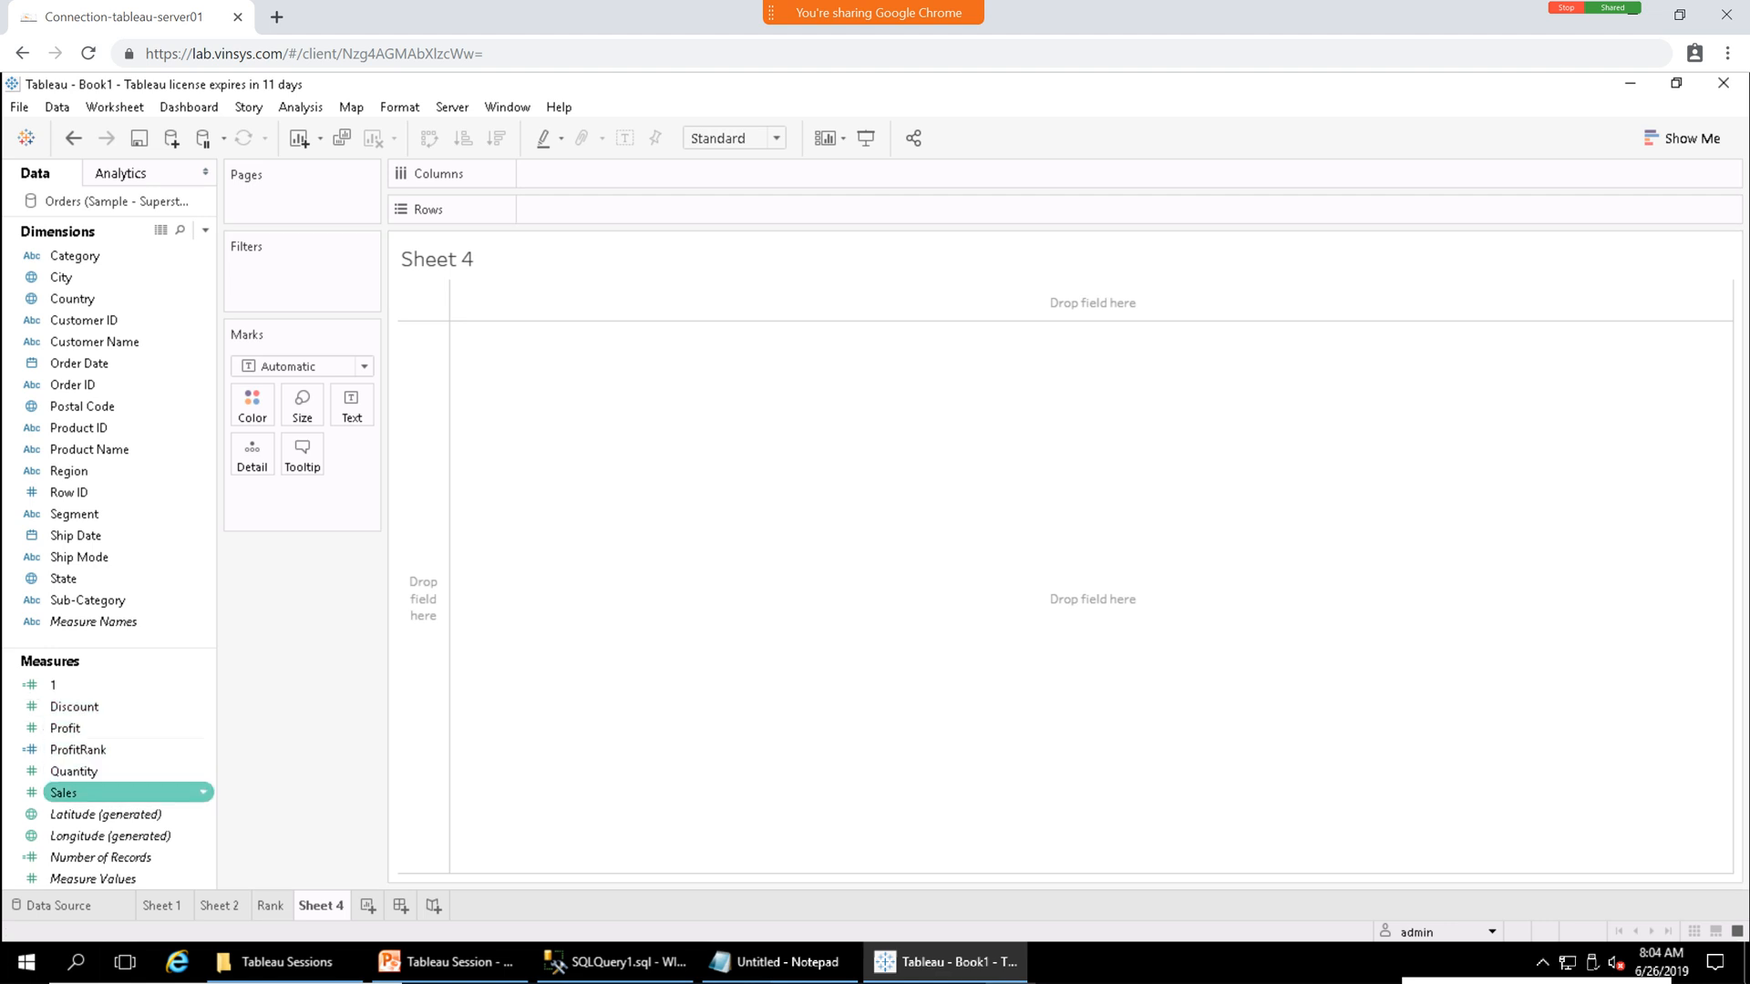
{"action": "mouse_move", "coordinate": [64, 792]}
{"action": "left_mouse_down"}
{"action": "mouse_move", "coordinate": [537, 355]}
{"action": "mouse_move", "coordinate": [534, 169]}
{"action": "mouse_move", "coordinate": [537, 211]}
{"action": "left_mouse_up"}
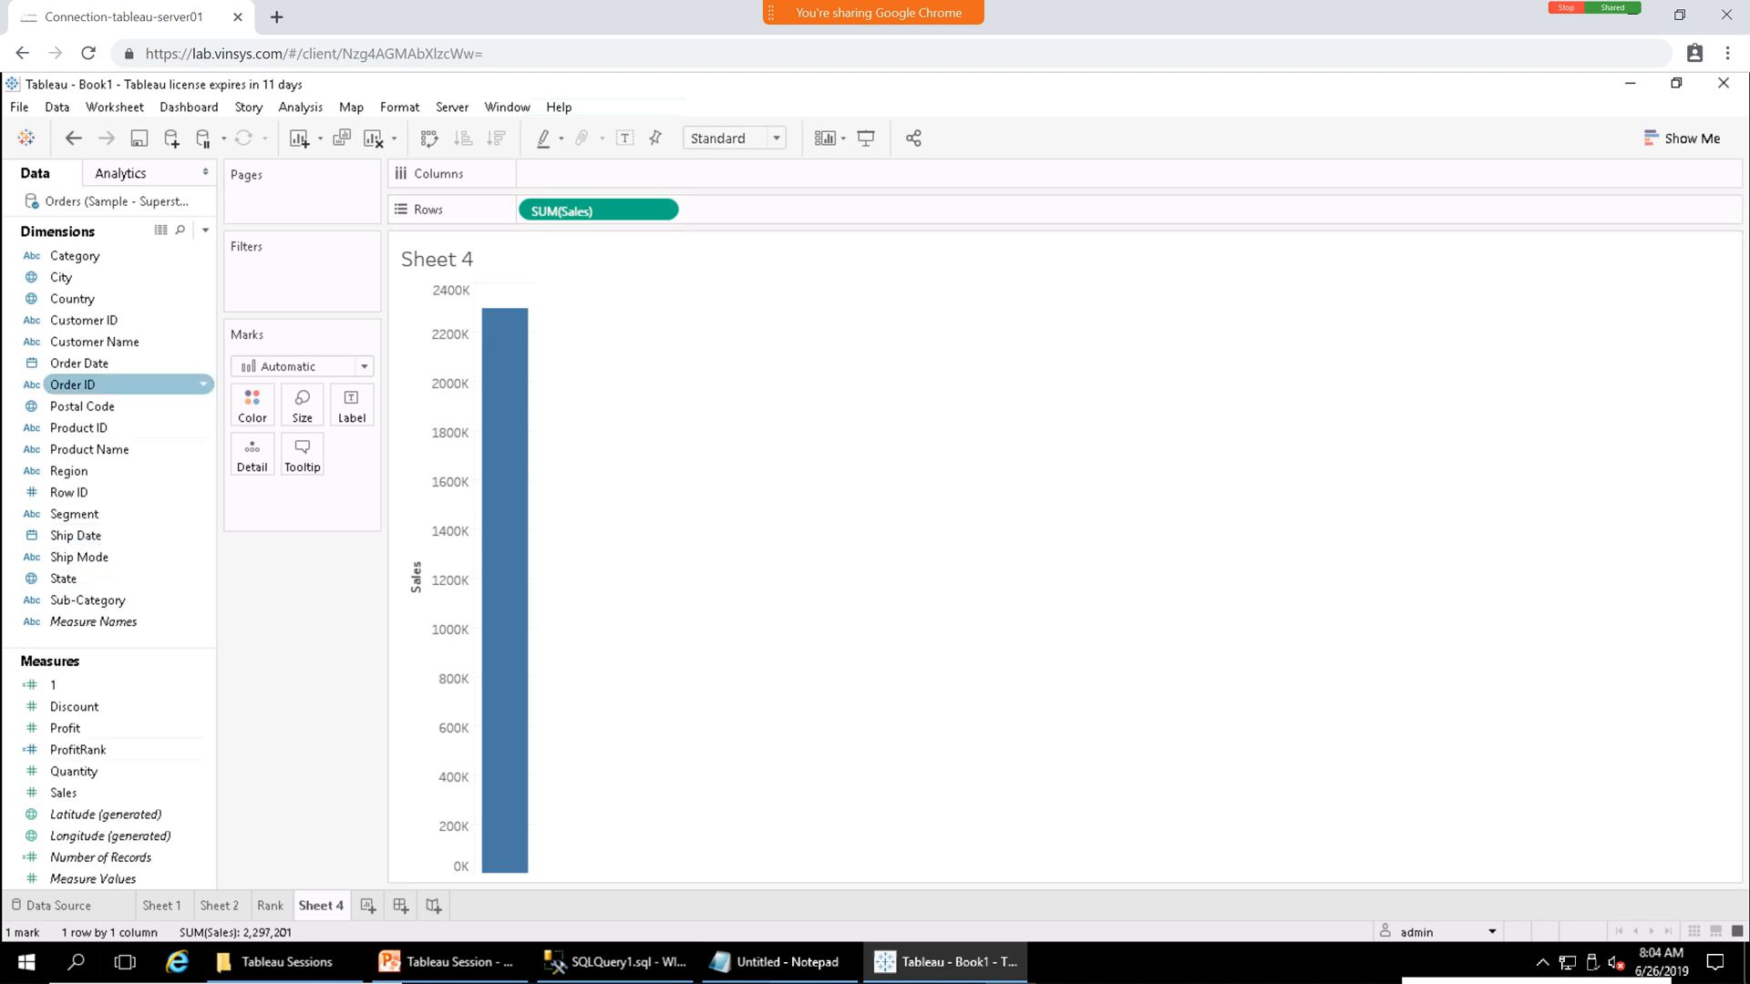
{"action": "mouse_move", "coordinate": [74, 256]}
{"action": "left_mouse_down"}
{"action": "mouse_move", "coordinate": [269, 128]}
{"action": "mouse_move", "coordinate": [524, 171]}
{"action": "left_mouse_up"}
{"action": "left_click", "coordinate": [659, 173]}
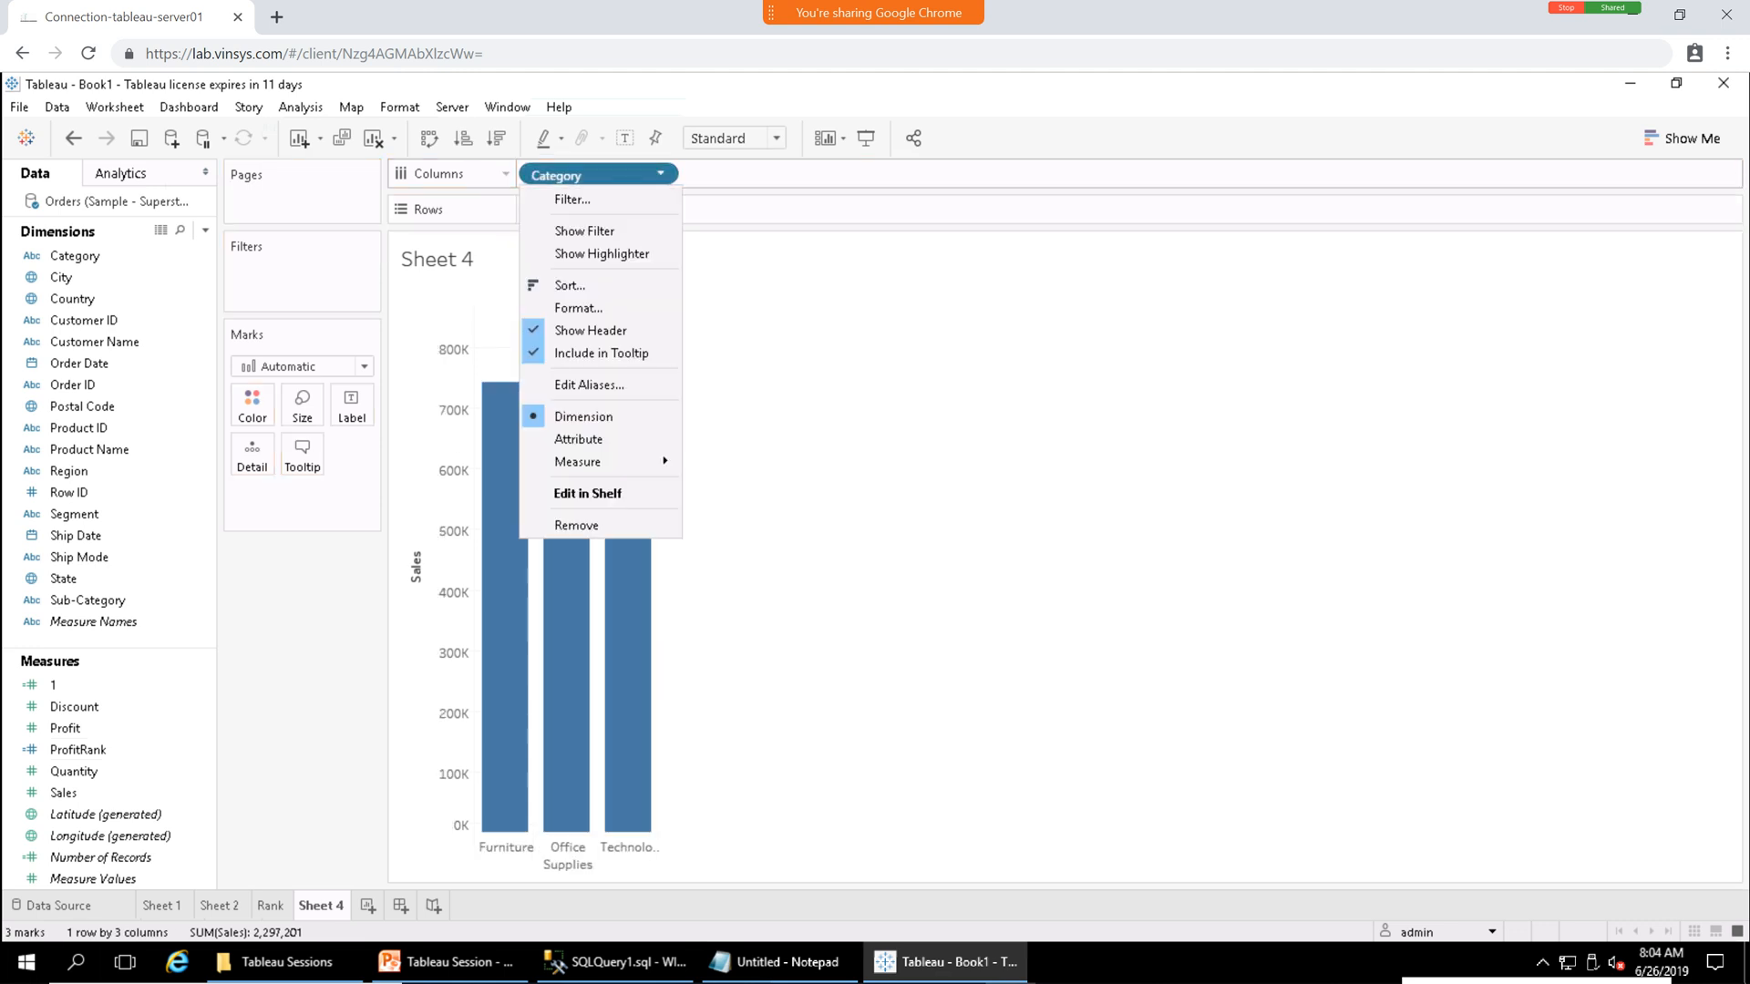
{"action": "left_click", "coordinate": [576, 526]}
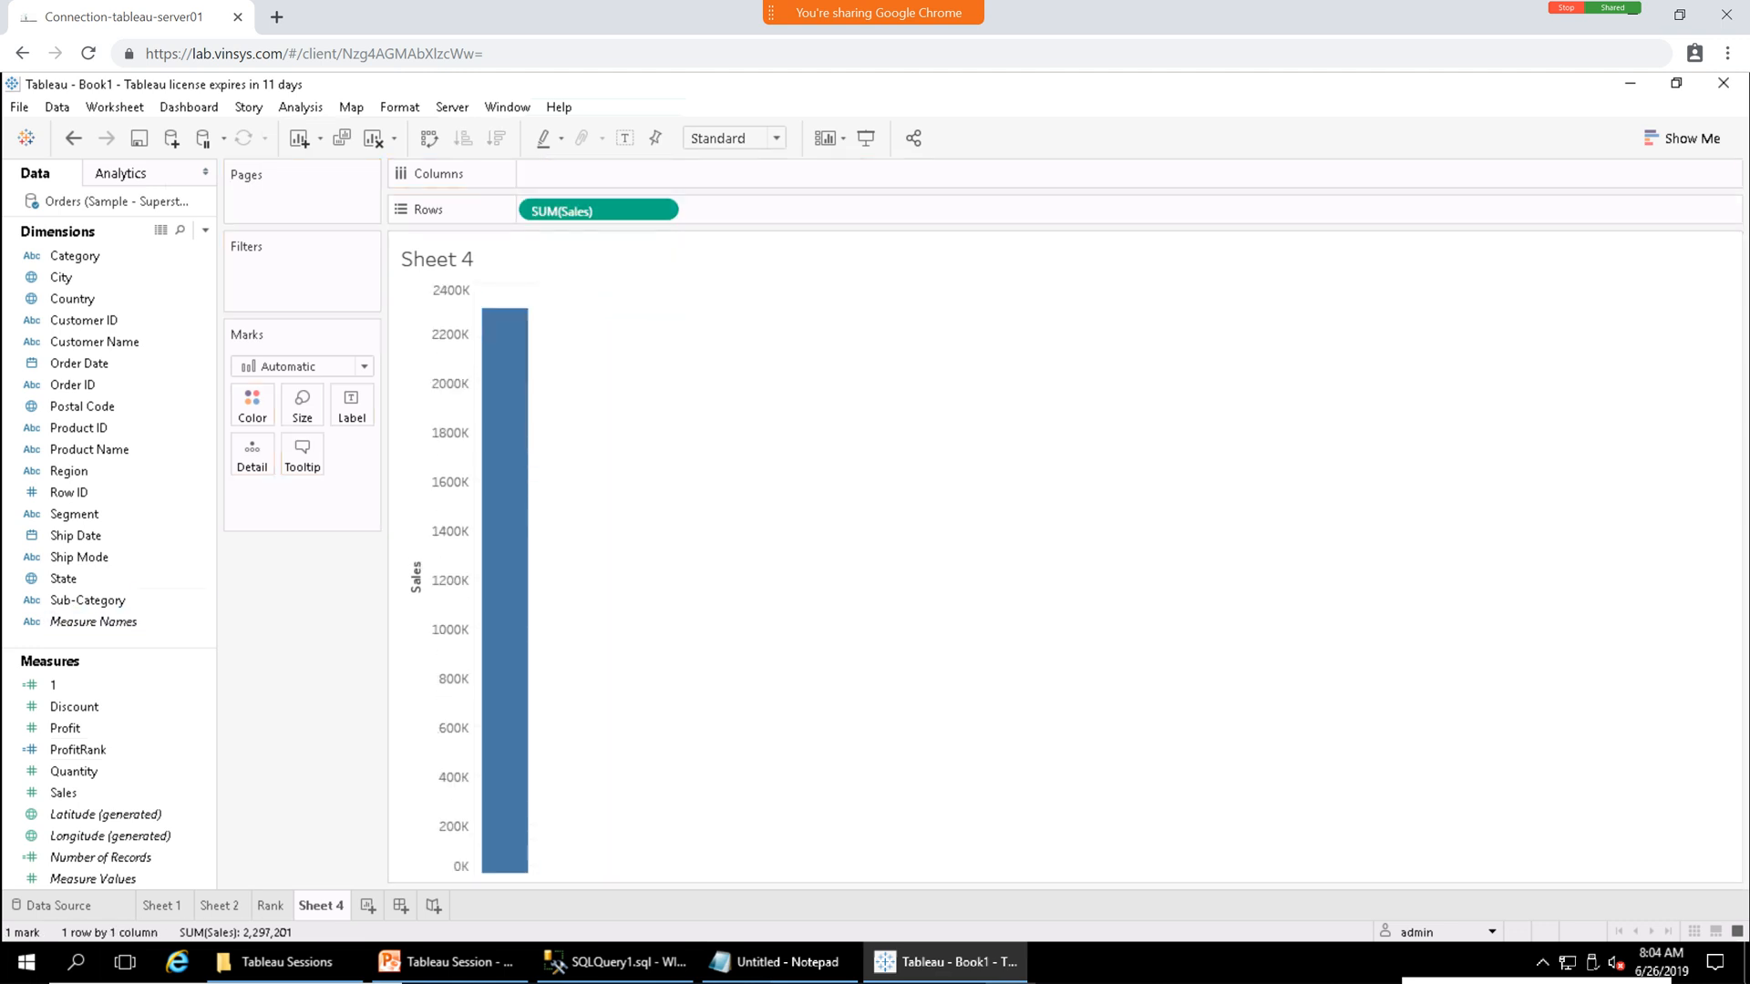
Break the Sales bars down by Sub-Category on Columns and sort them in descending order of Sales.
{"action": "left_click_drag", "start_coordinate": [87, 600], "coordinate": [558, 177]}
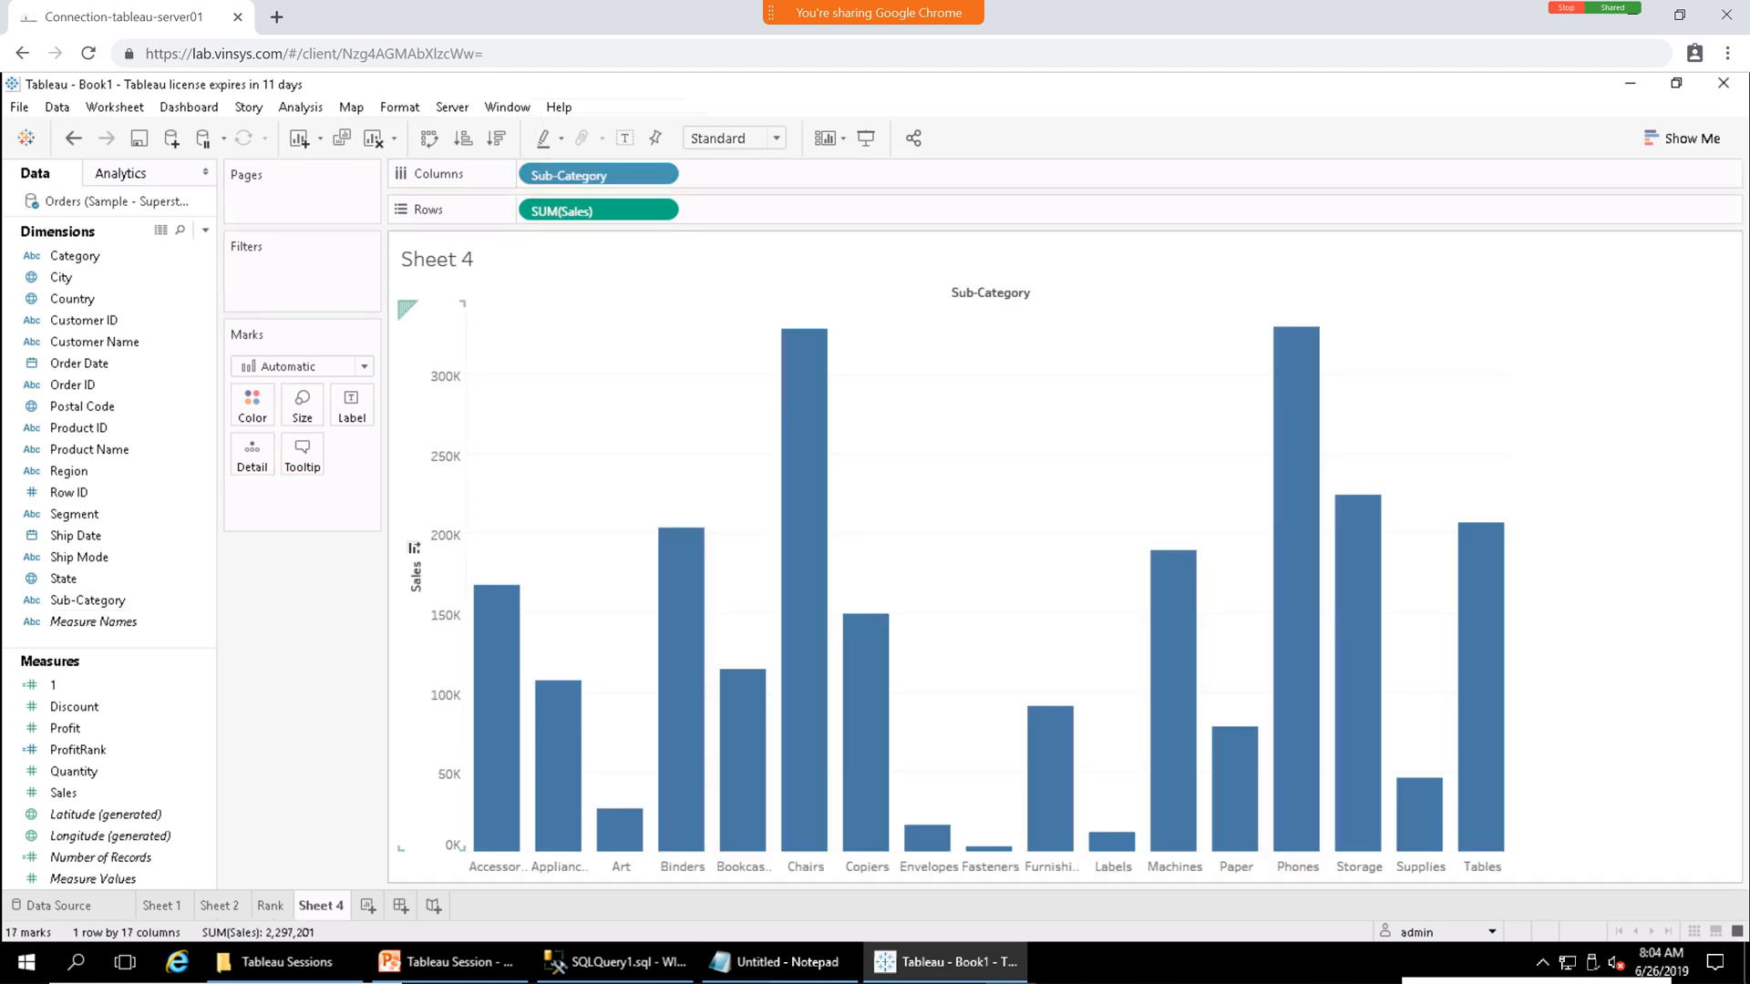
{"action": "left_click", "coordinate": [413, 547]}
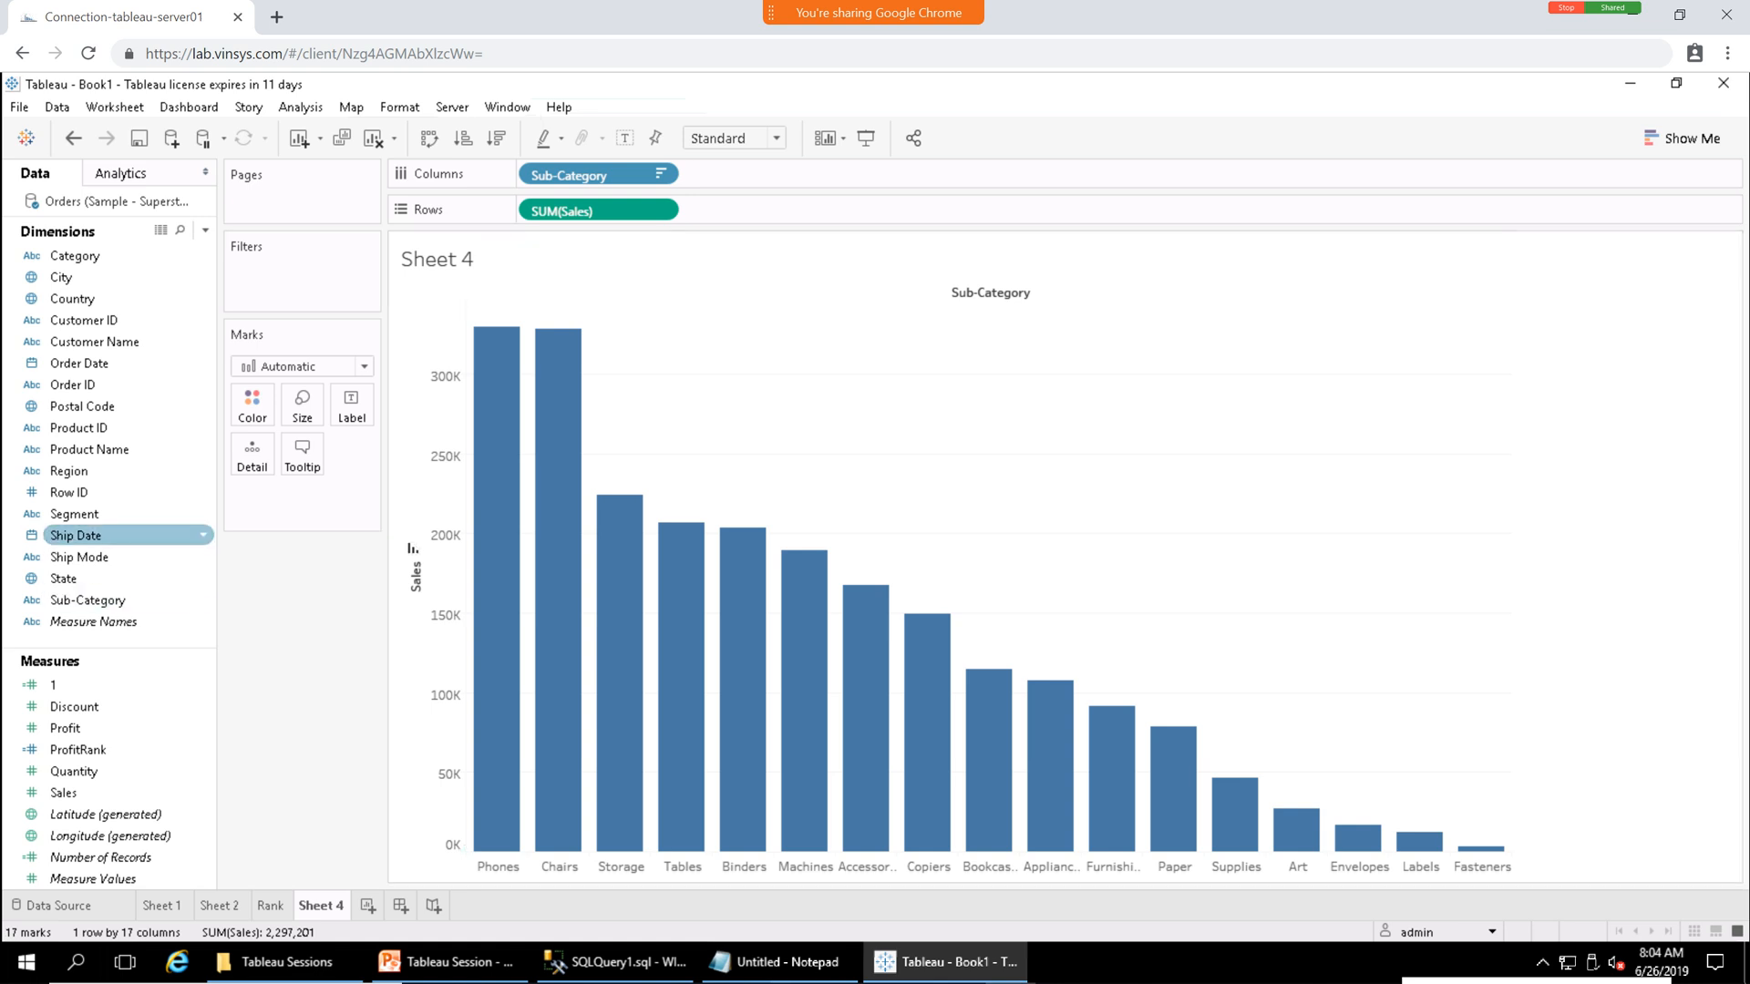
Add Sales to Rows a second time and change the mark type of this second Sales chart to Line.
{"action": "left_click_drag", "start_coordinate": [64, 792], "coordinate": [756, 87]}
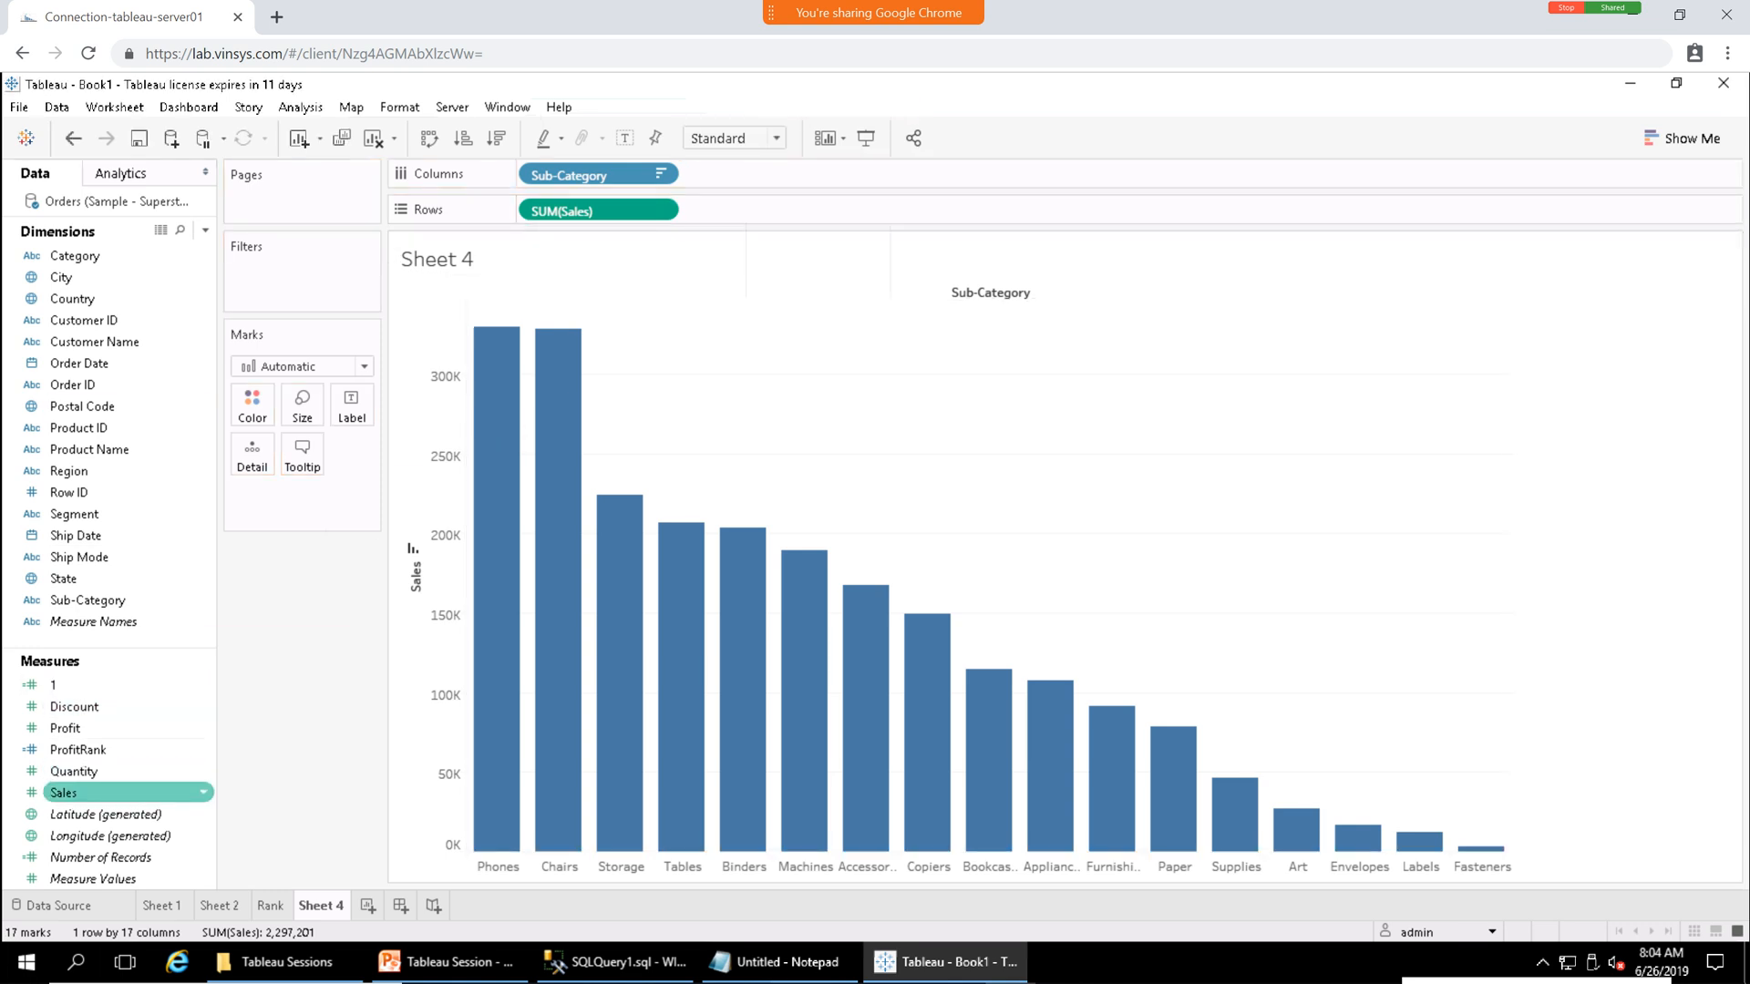
{"action": "left_click_drag", "start_coordinate": [64, 792], "coordinate": [729, 211]}
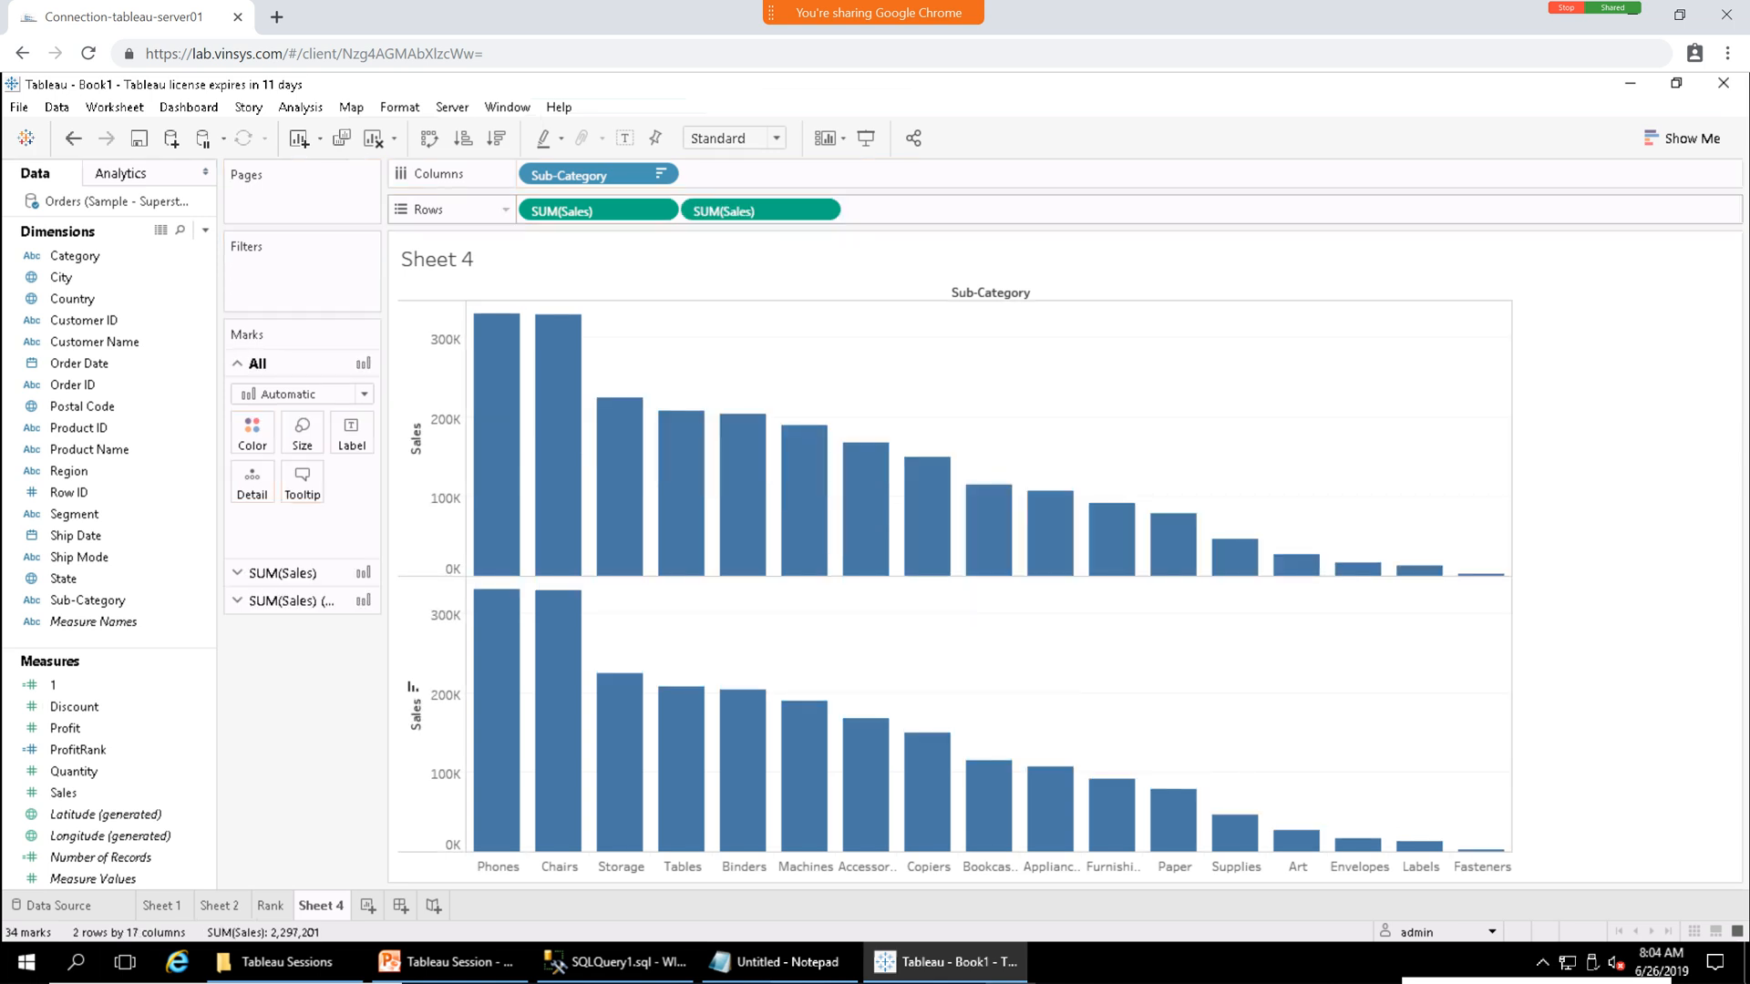
{"action": "left_click", "coordinate": [431, 679]}
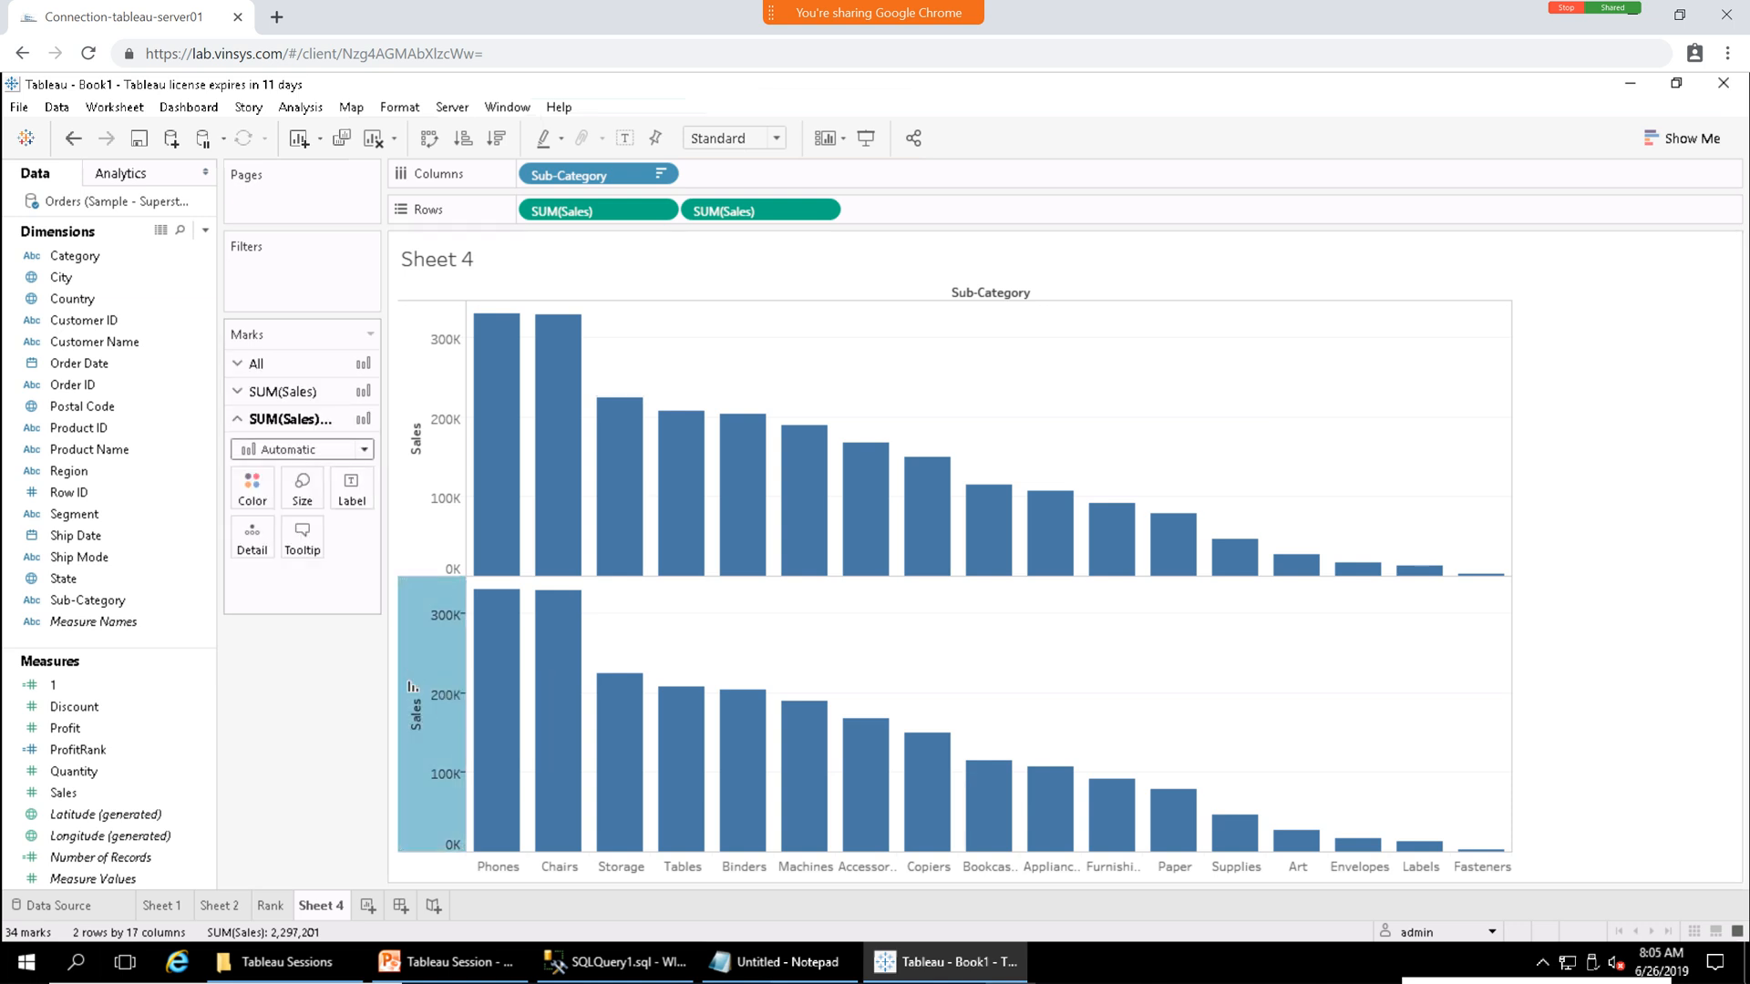
{"action": "left_click", "coordinate": [301, 449]}
{"action": "left_click", "coordinate": [271, 518]}
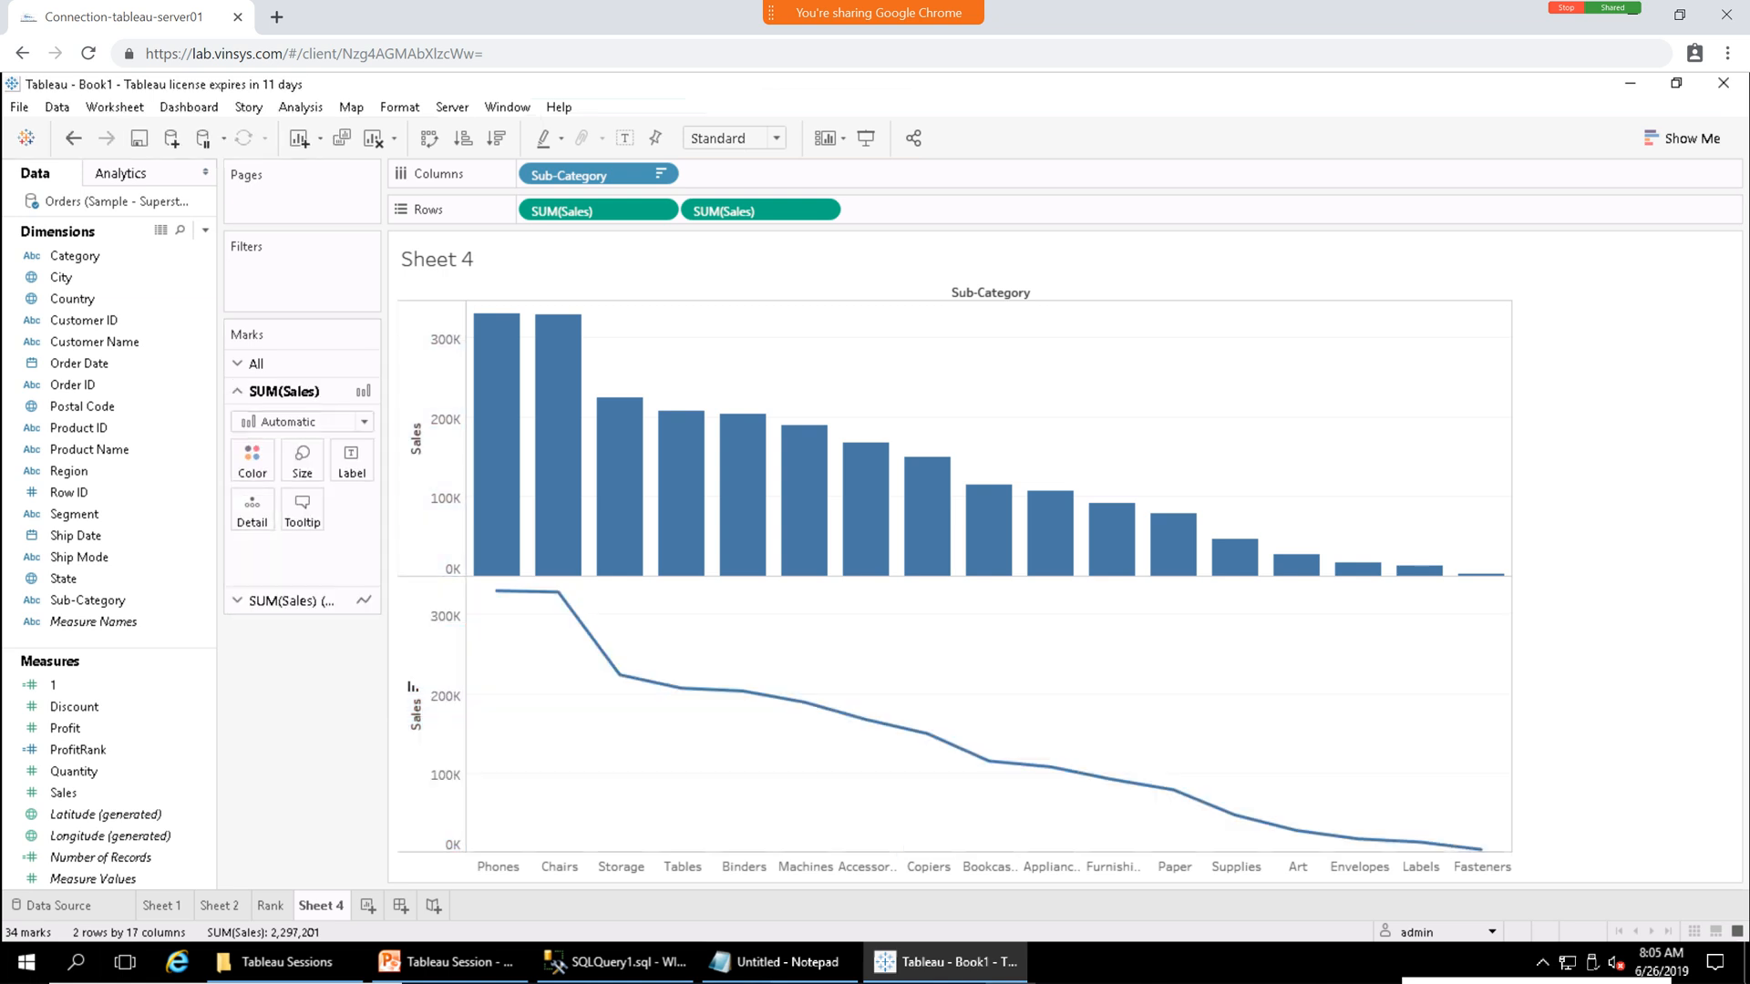
Add a table calculation to the second Sales measure and set its calculation type to Running Total.
{"action": "left_click", "coordinate": [428, 711]}
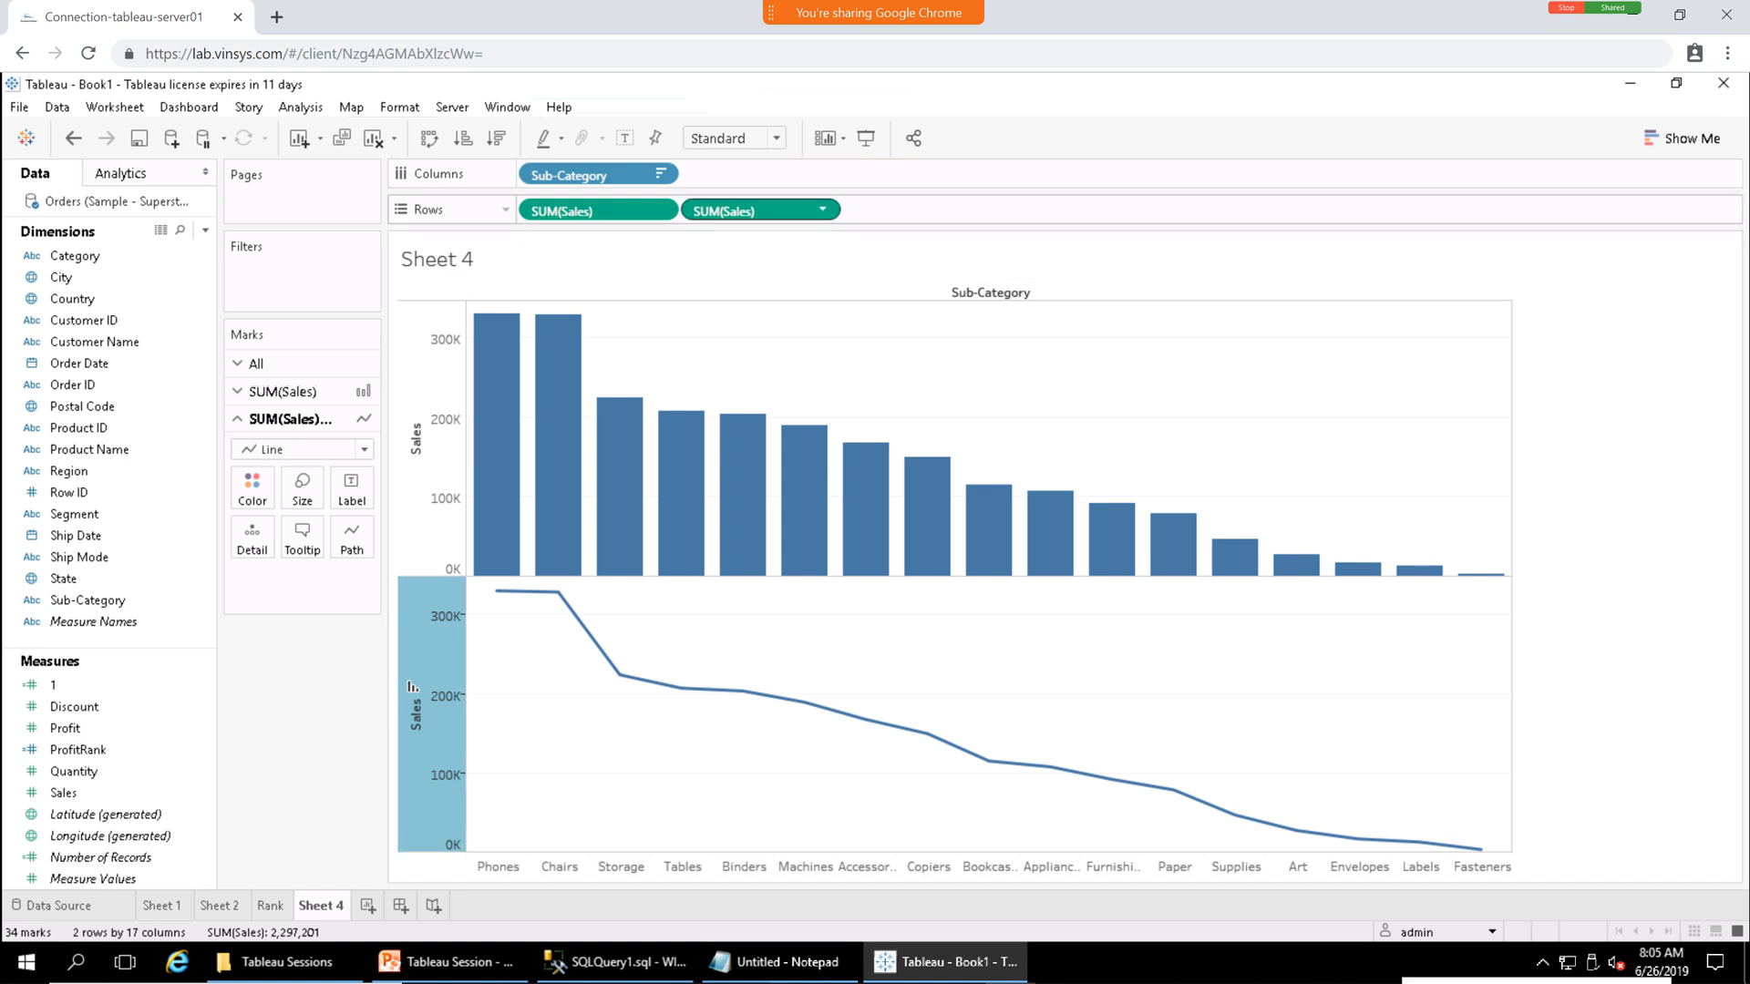
{"action": "left_click", "coordinate": [822, 209]}
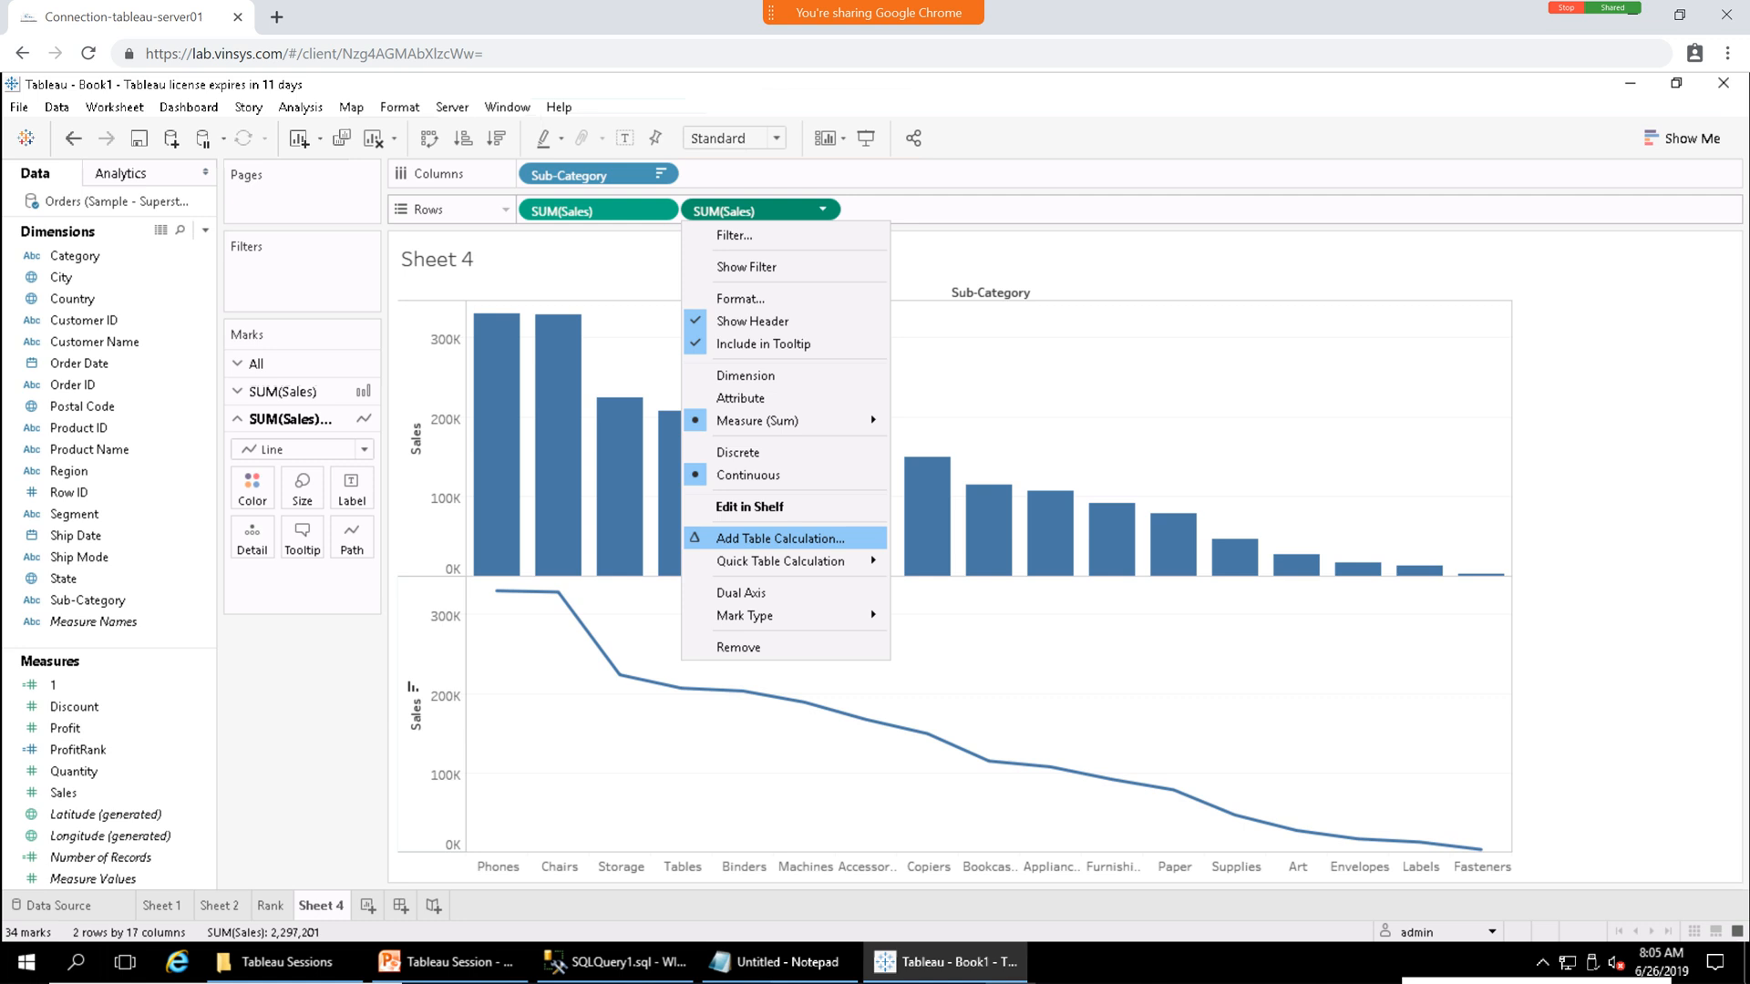
{"action": "left_click", "coordinate": [780, 538]}
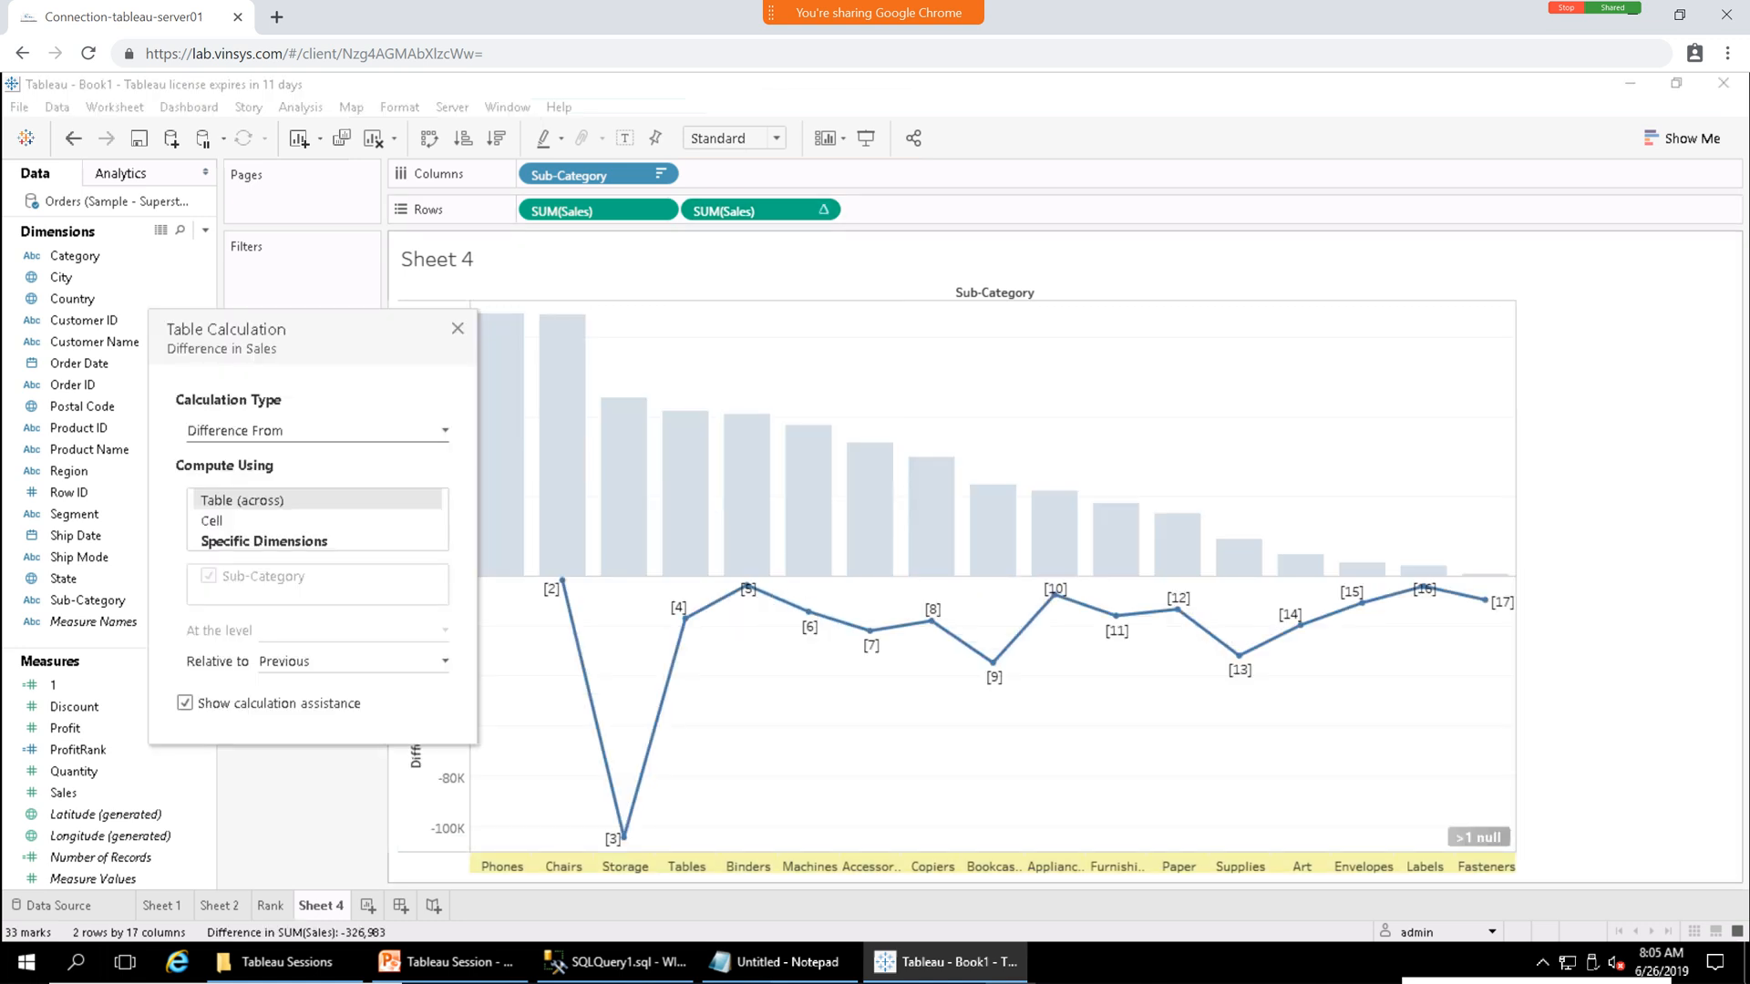
{"action": "left_click", "coordinate": [443, 431]}
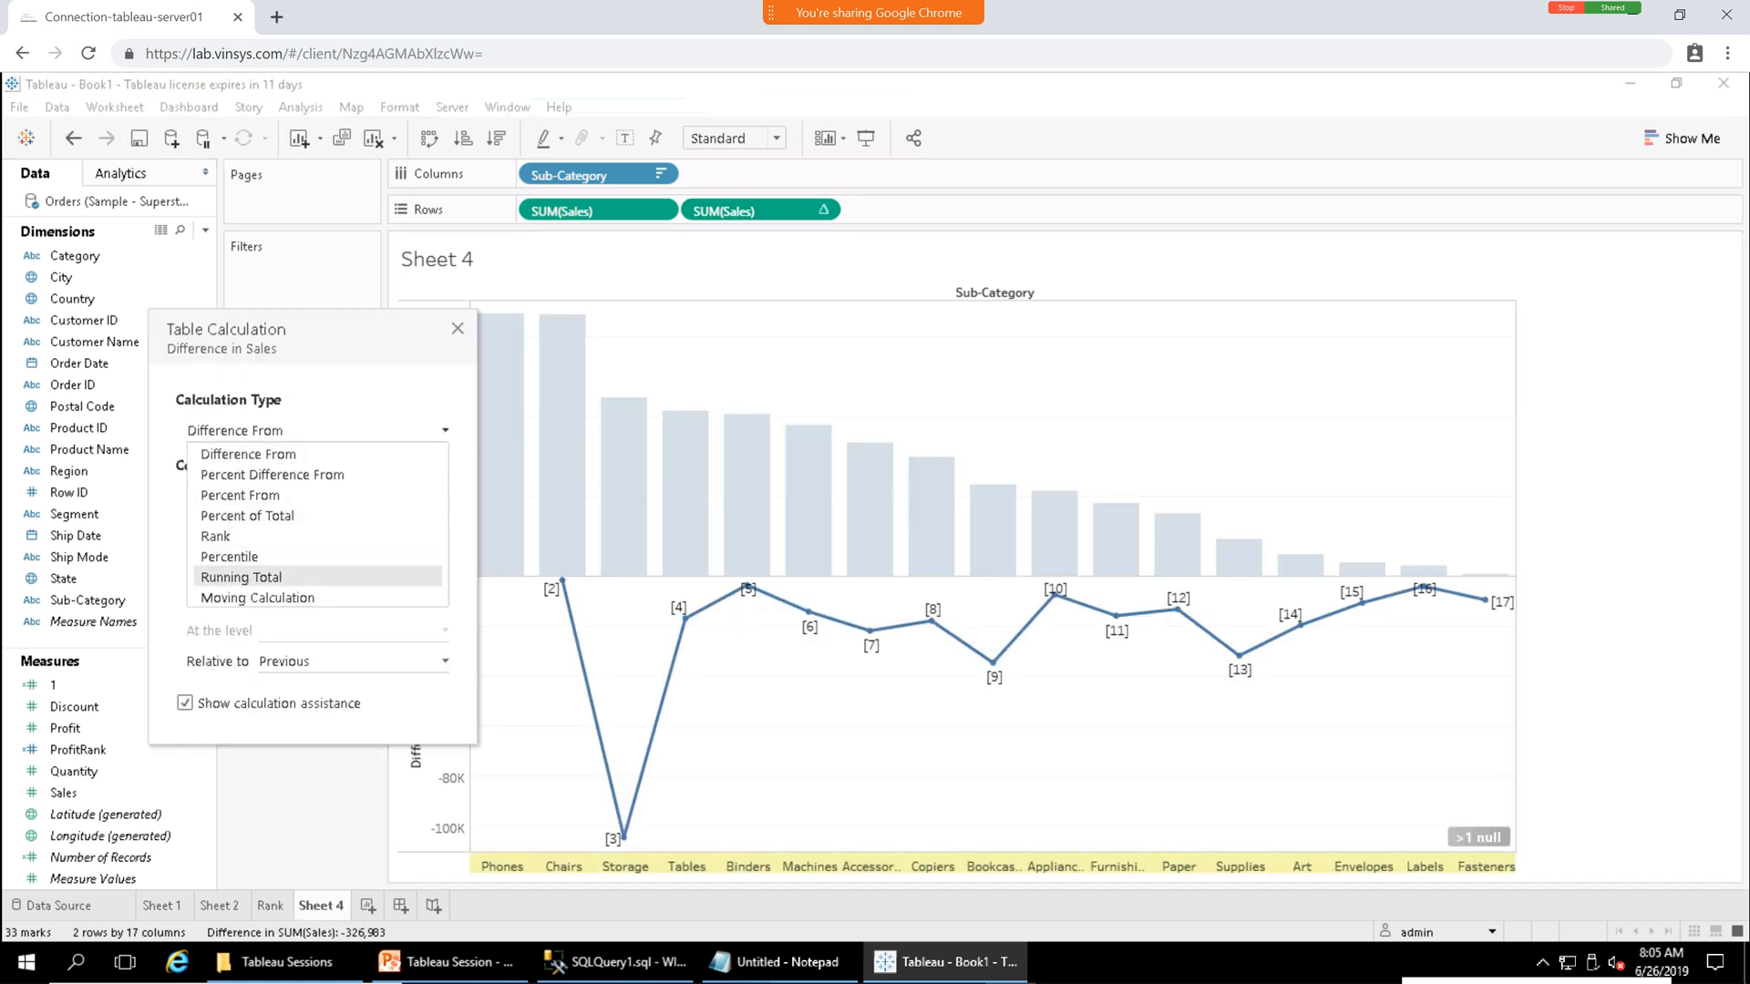
{"action": "left_click", "coordinate": [241, 577]}
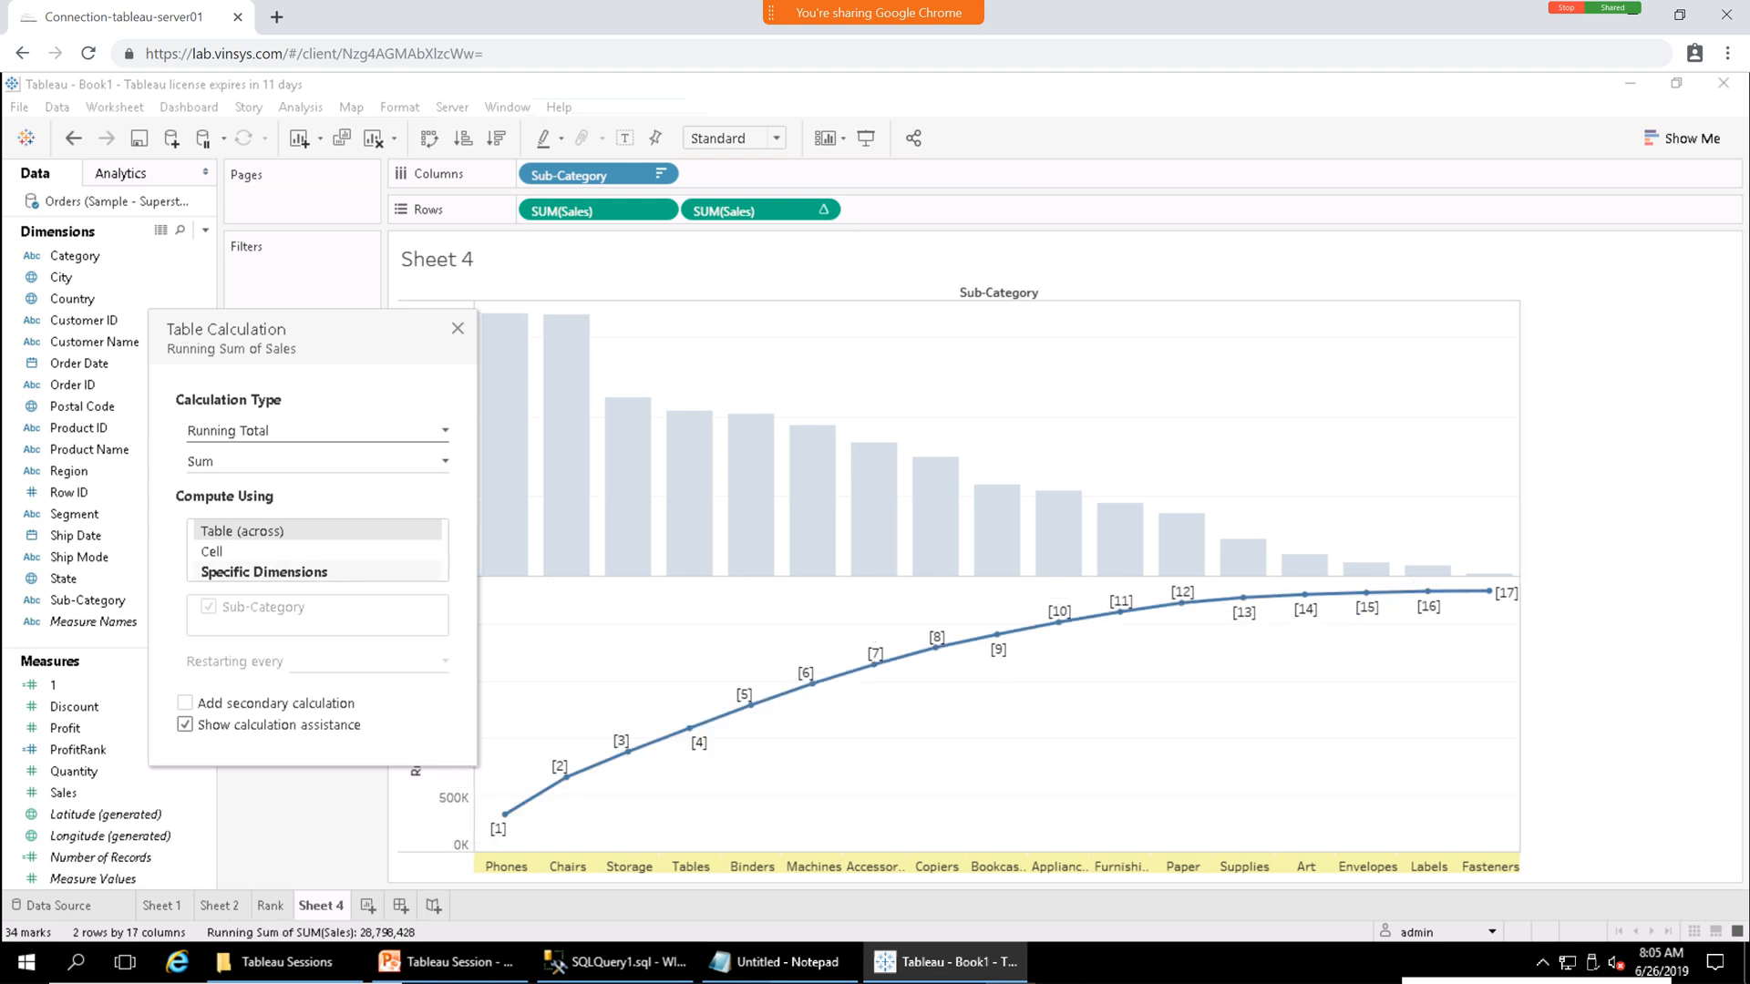
Keep the running total computed across the table and add a secondary calculation of type Percent of Total.
{"action": "left_click", "coordinate": [264, 572]}
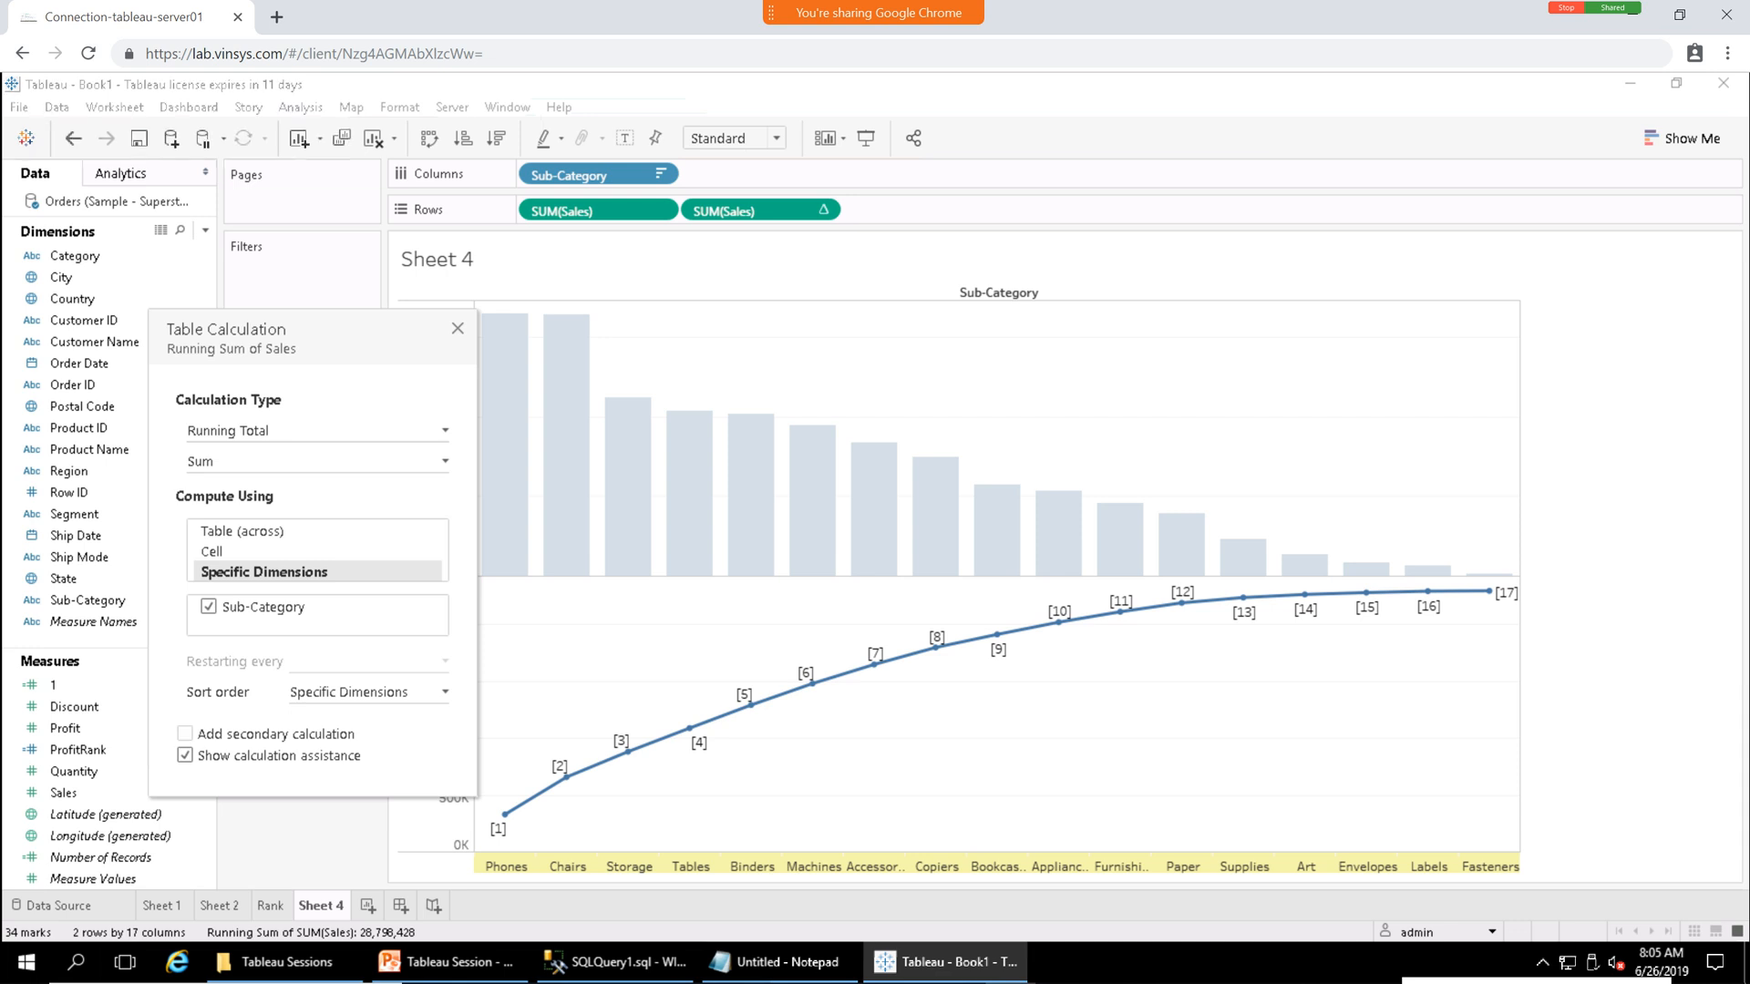
{"action": "left_click", "coordinate": [264, 532]}
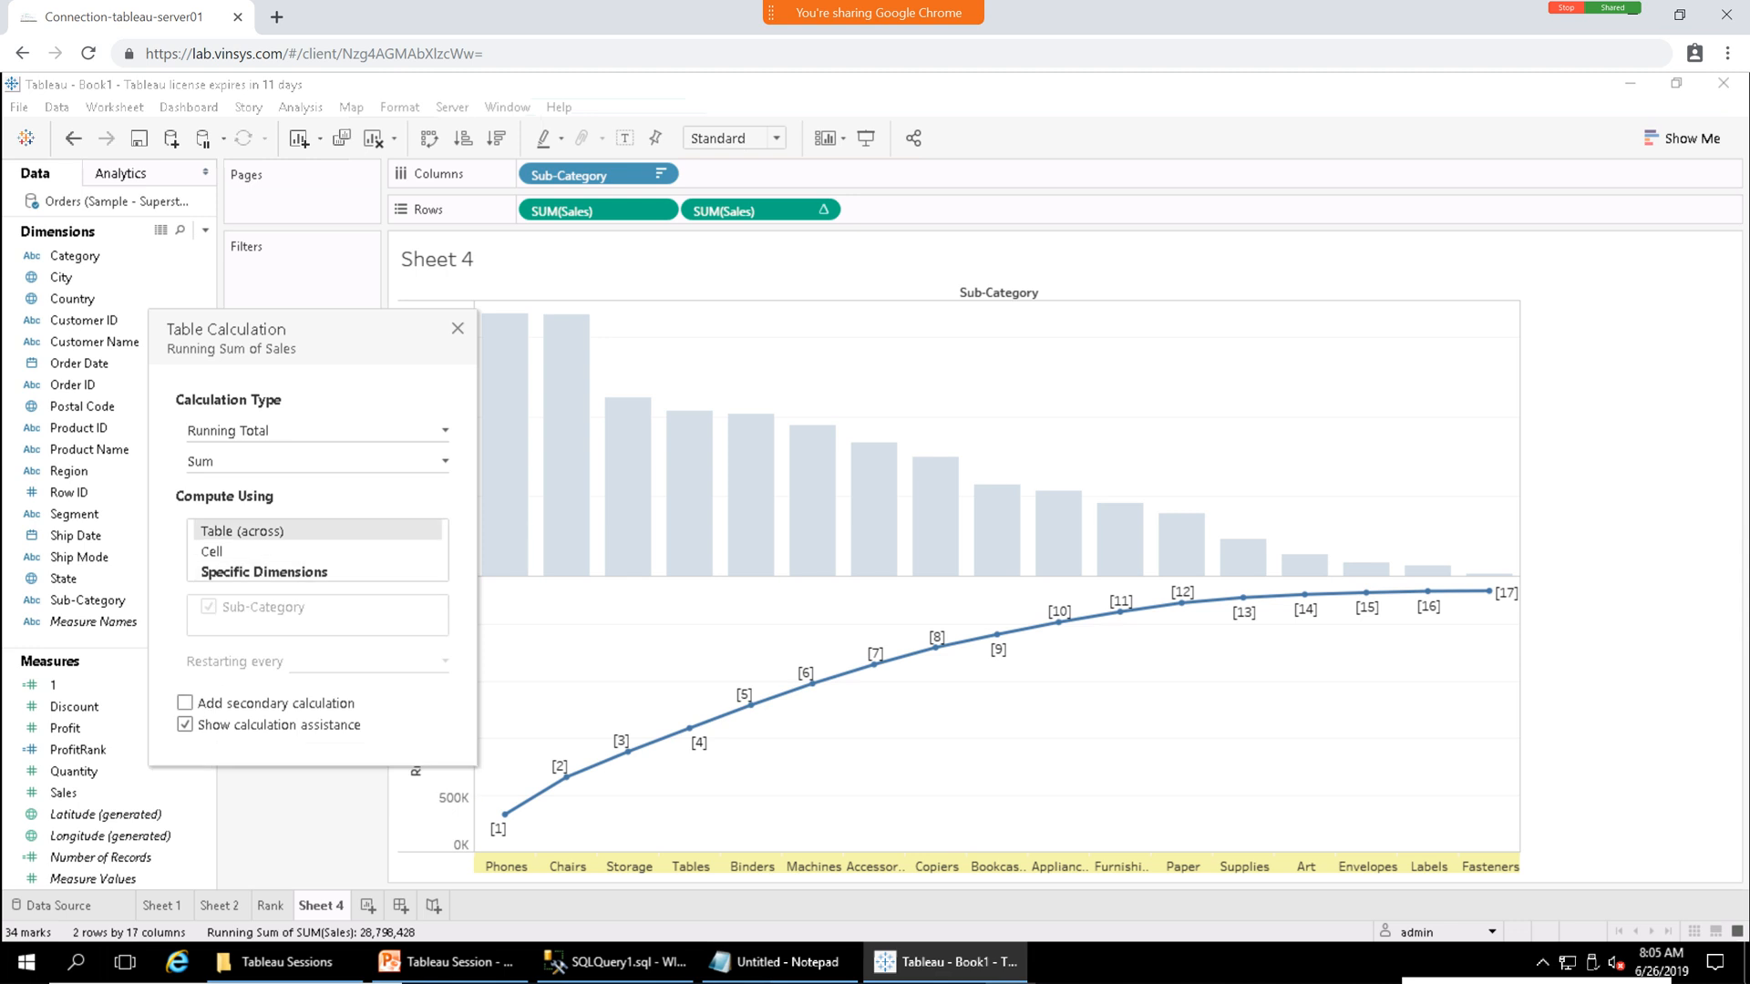
{"action": "left_click", "coordinate": [185, 703]}
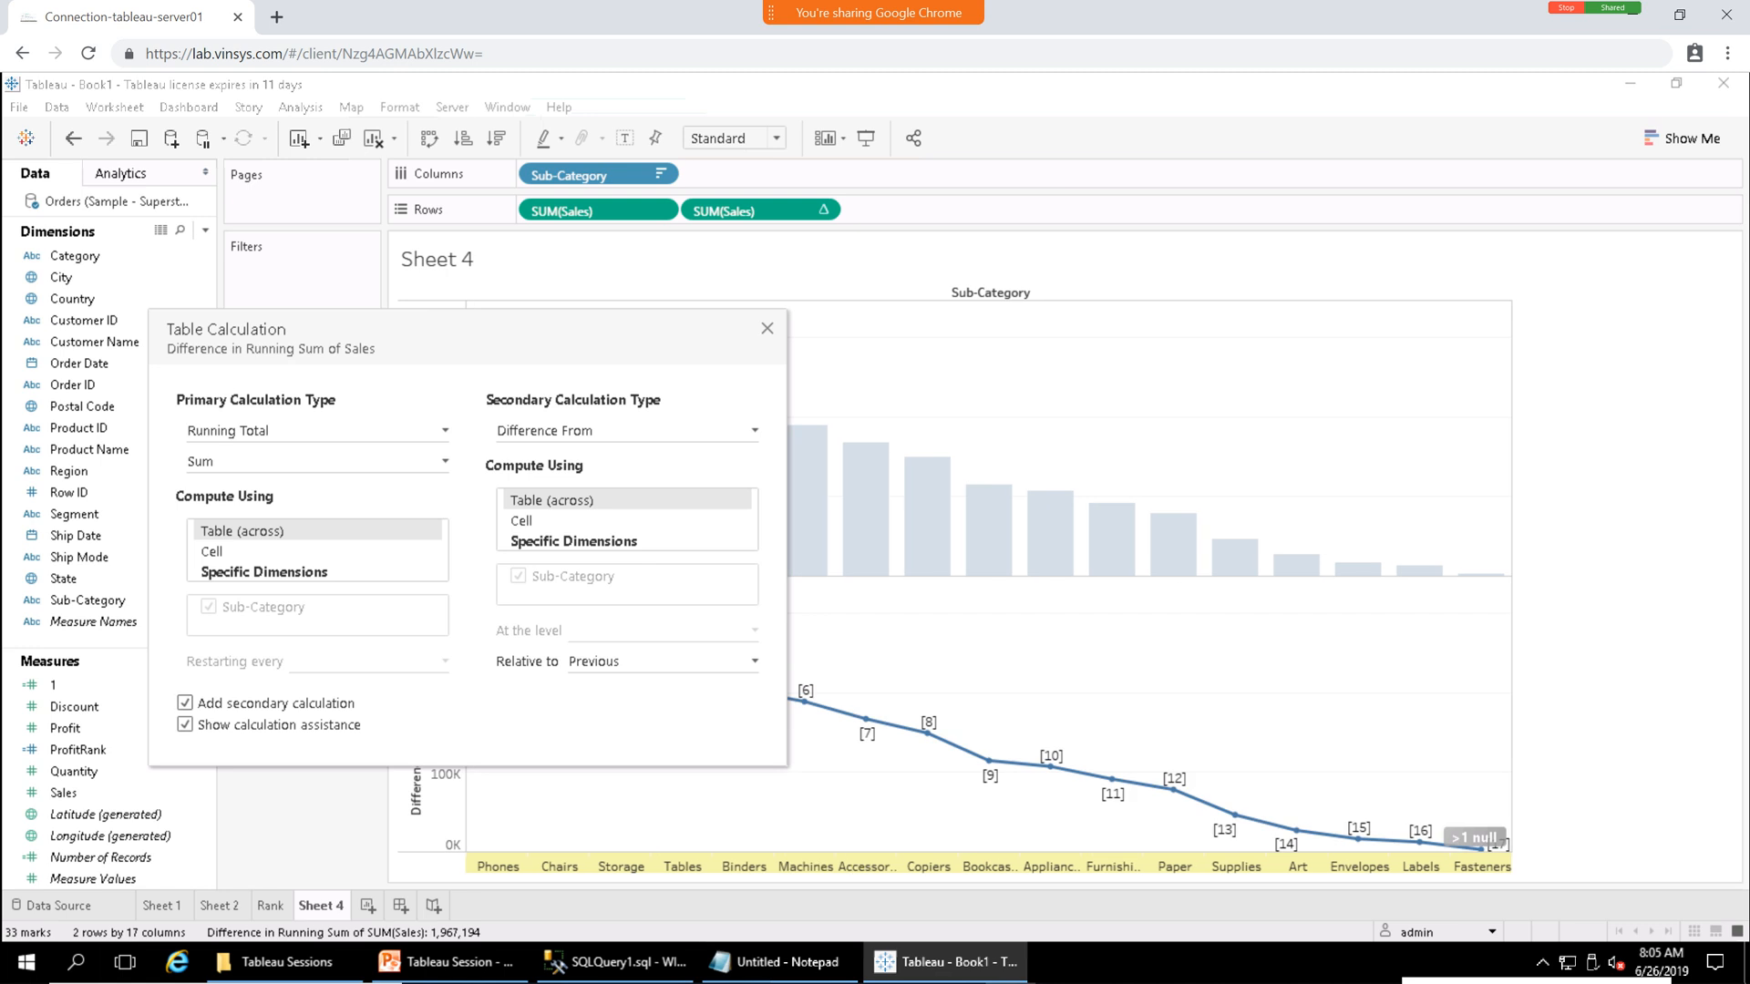
{"action": "left_click", "coordinate": [754, 431]}
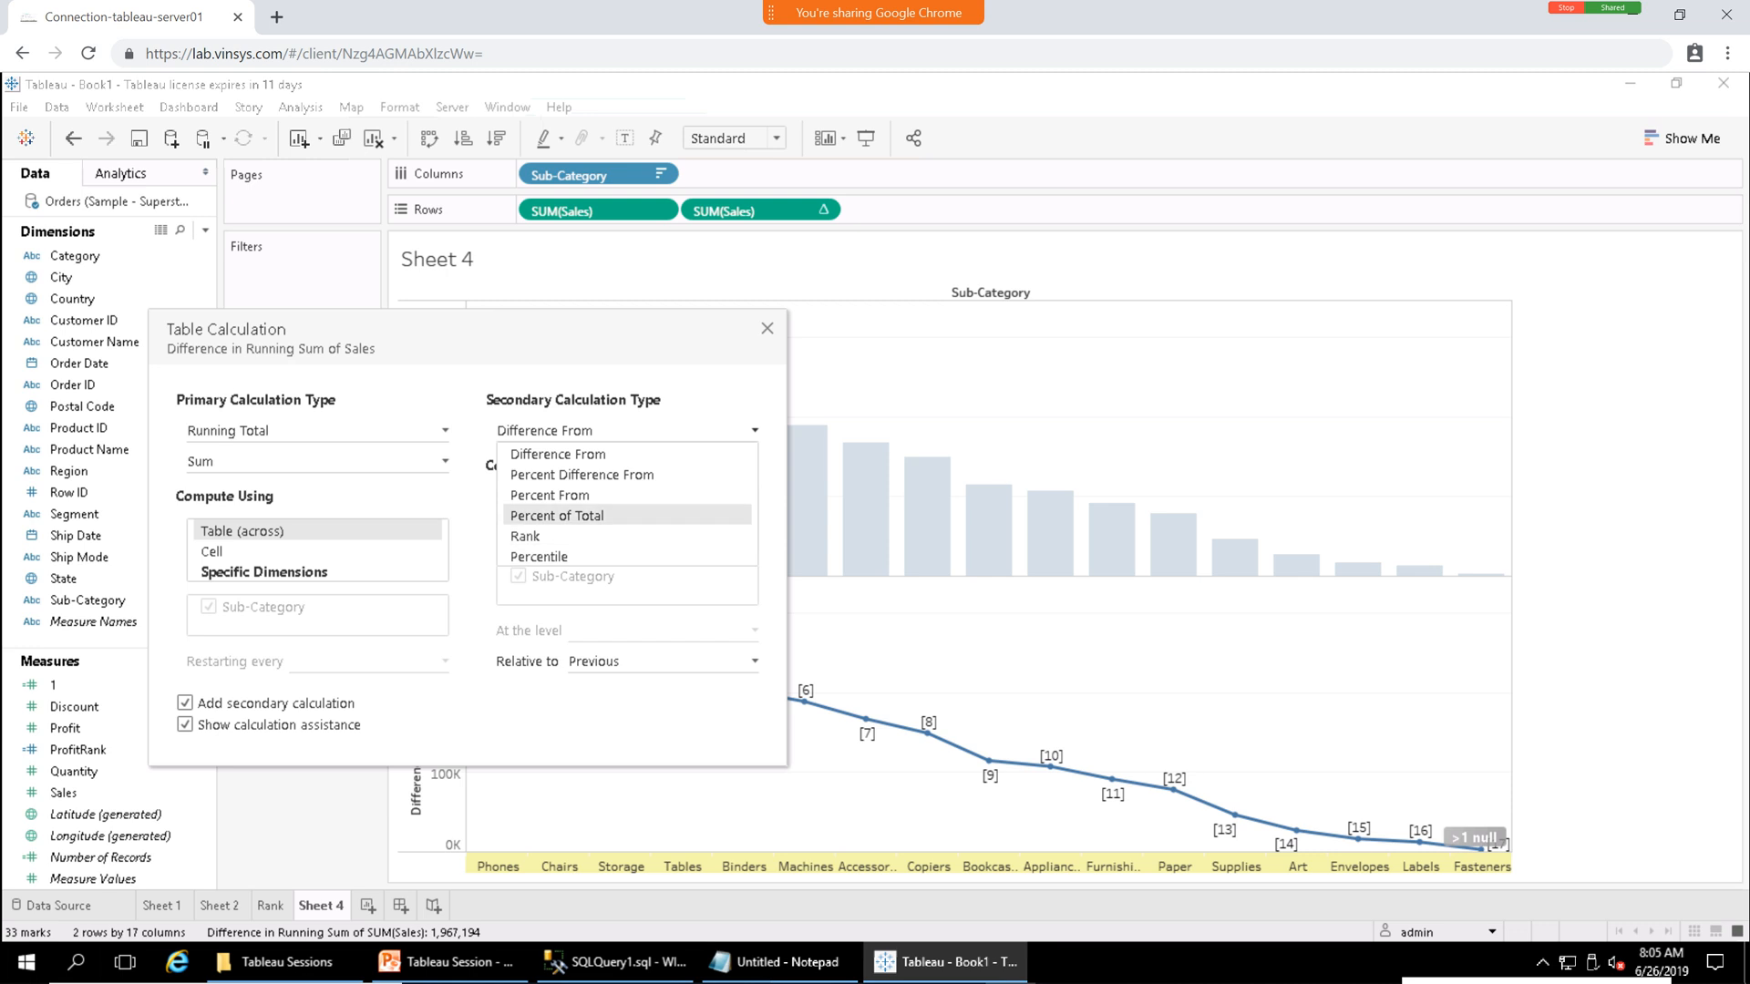
{"action": "left_click", "coordinate": [557, 516]}
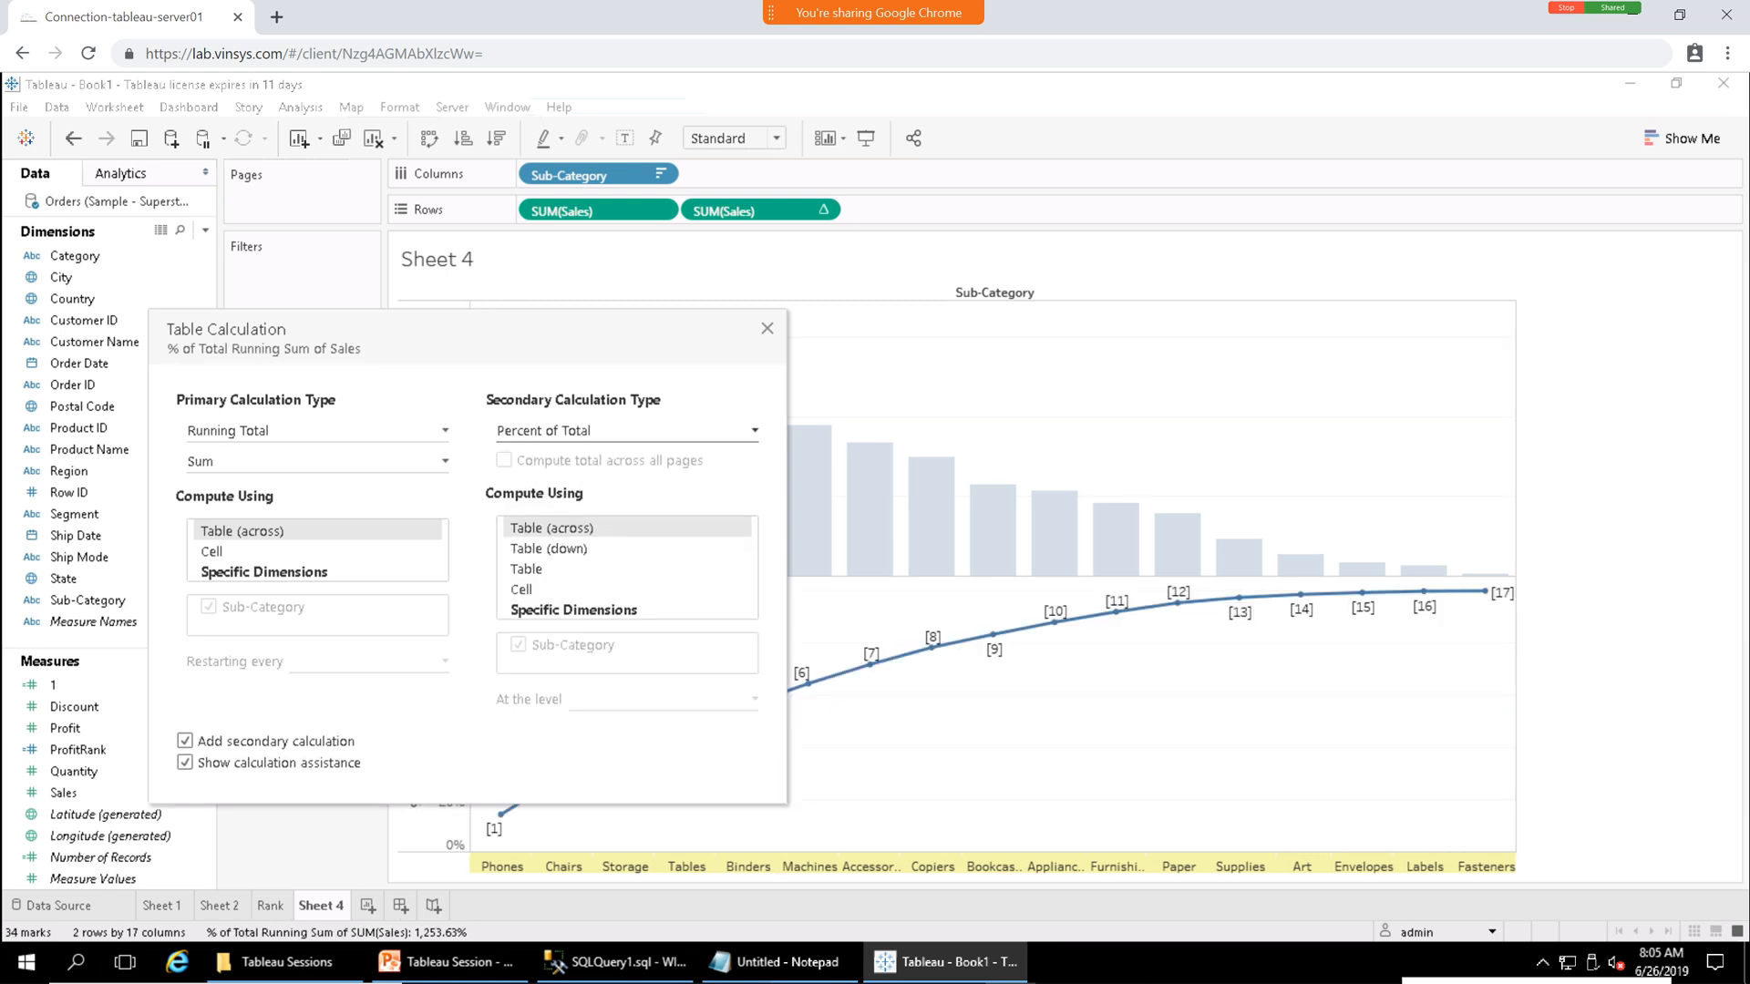
Turn off calculation assistance for the running Sales calculation and close its table calculation settings.
{"action": "mouse_move", "coordinate": [870, 664]}
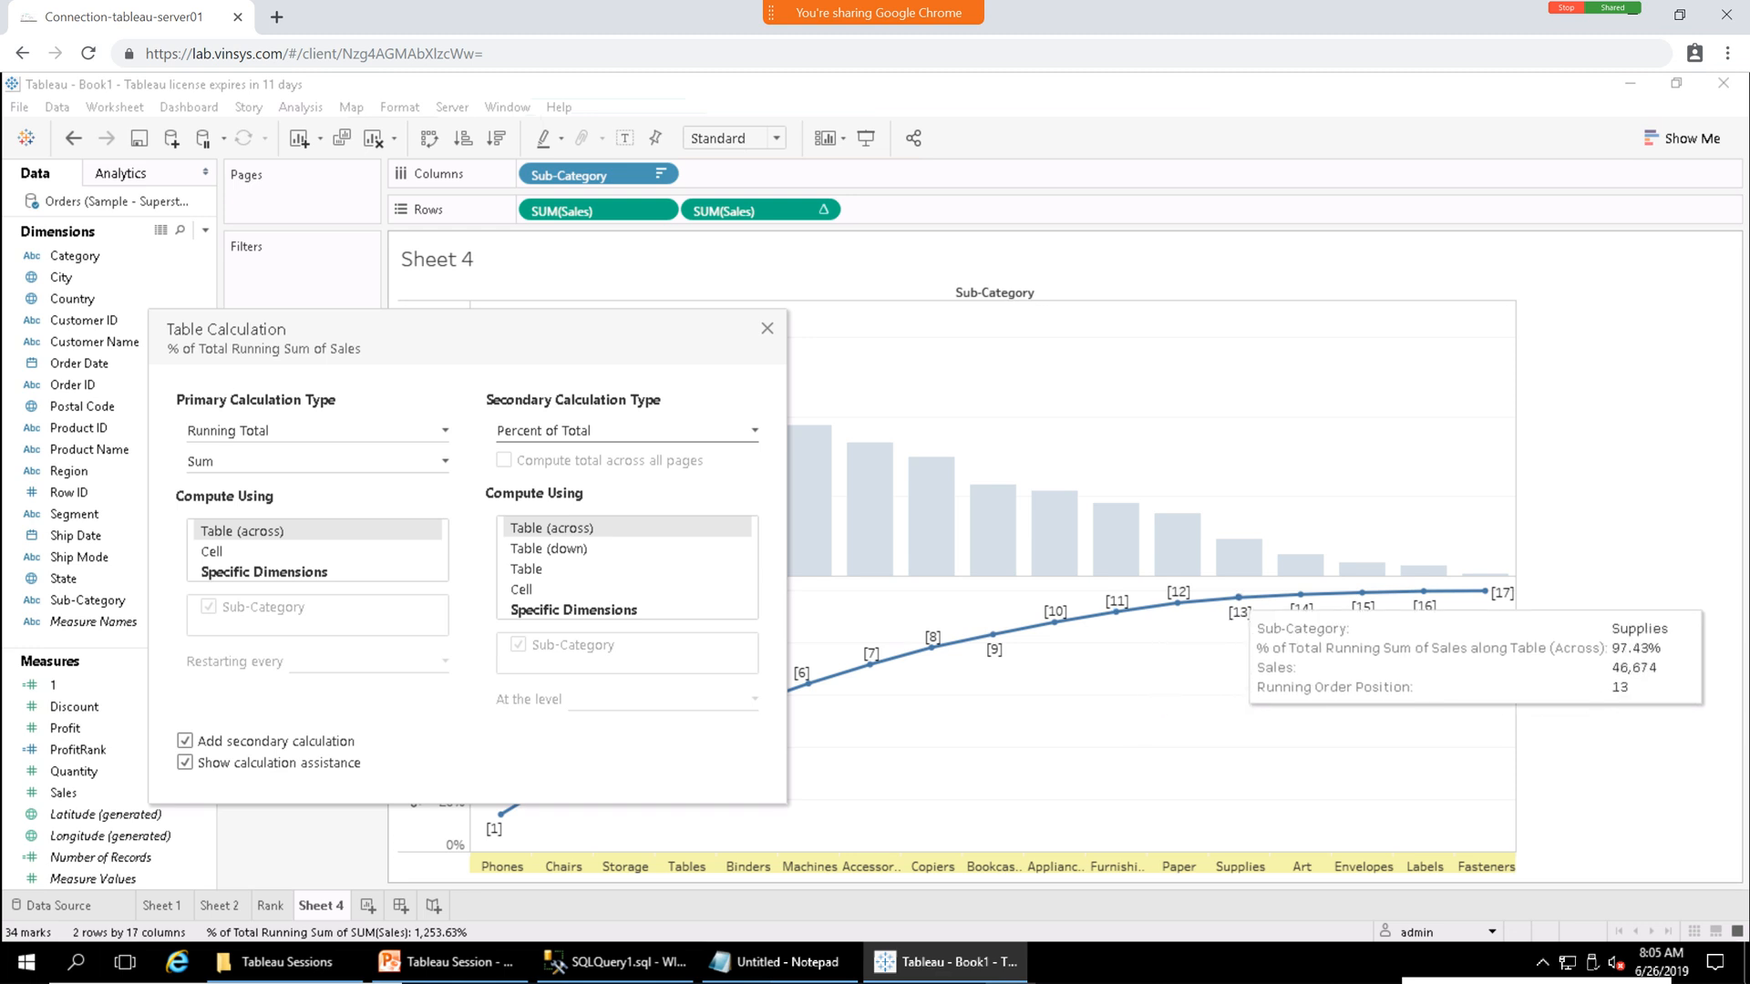
{"action": "mouse_move", "coordinate": [1239, 598]}
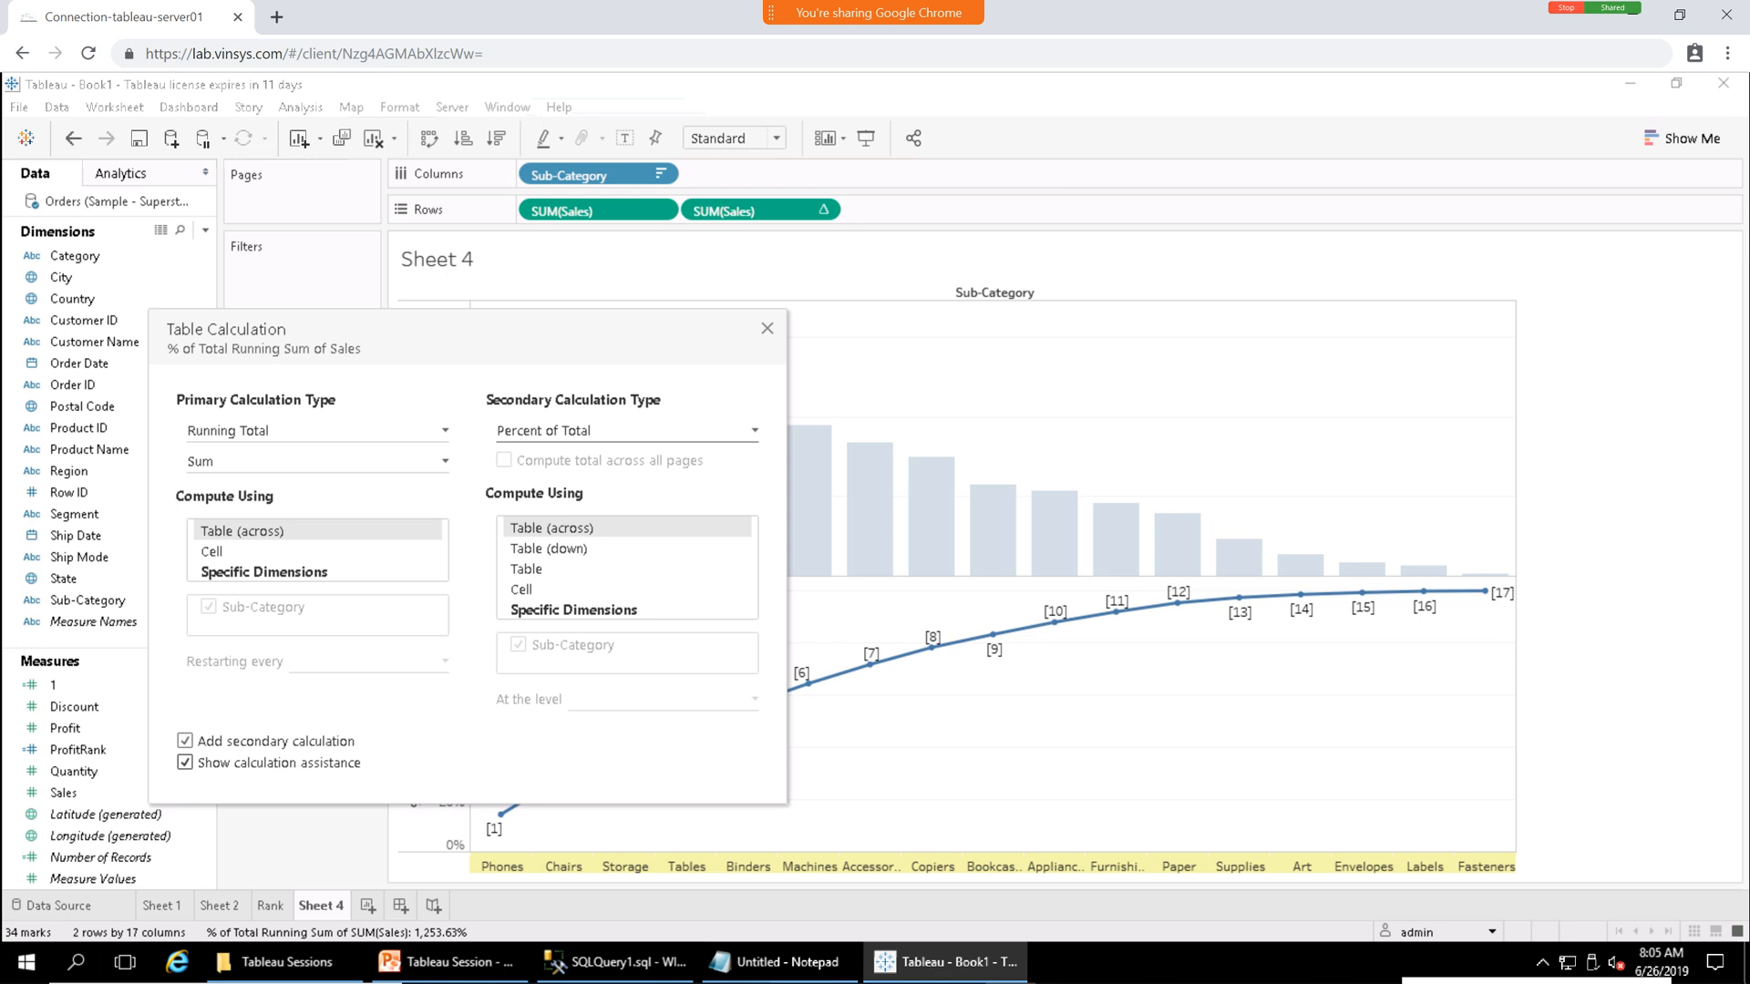
{"action": "left_click", "coordinate": [185, 761]}
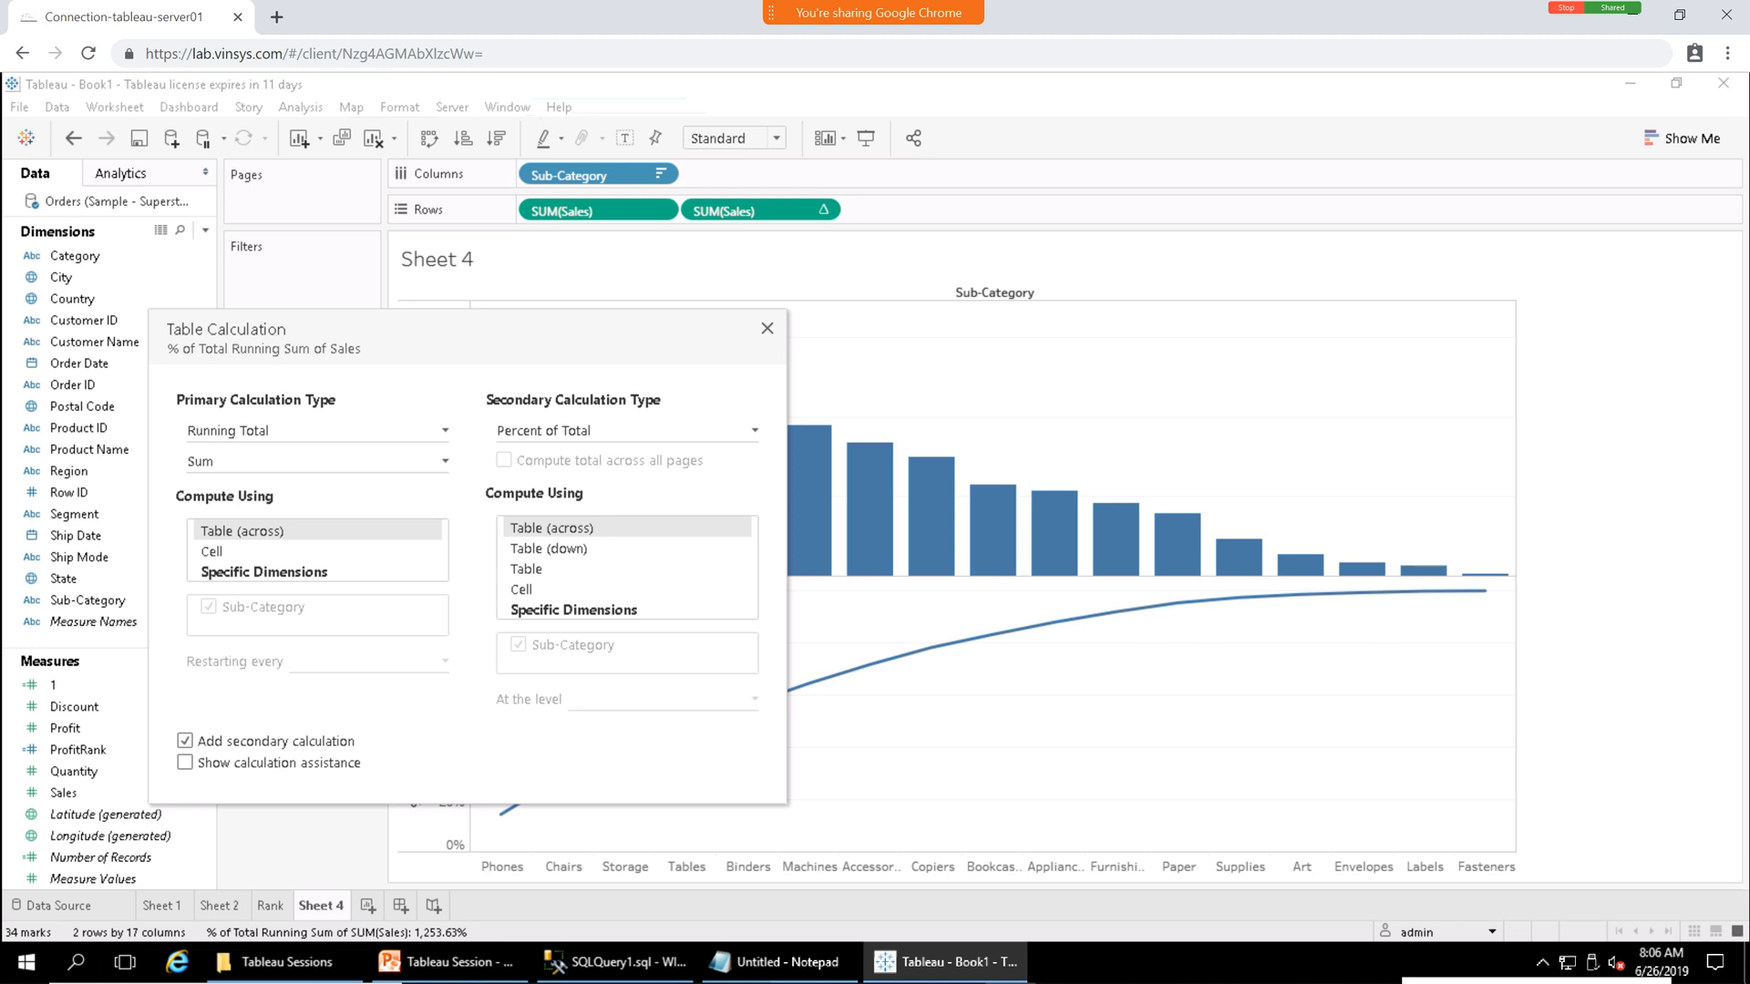
{"action": "left_click", "coordinate": [767, 328]}
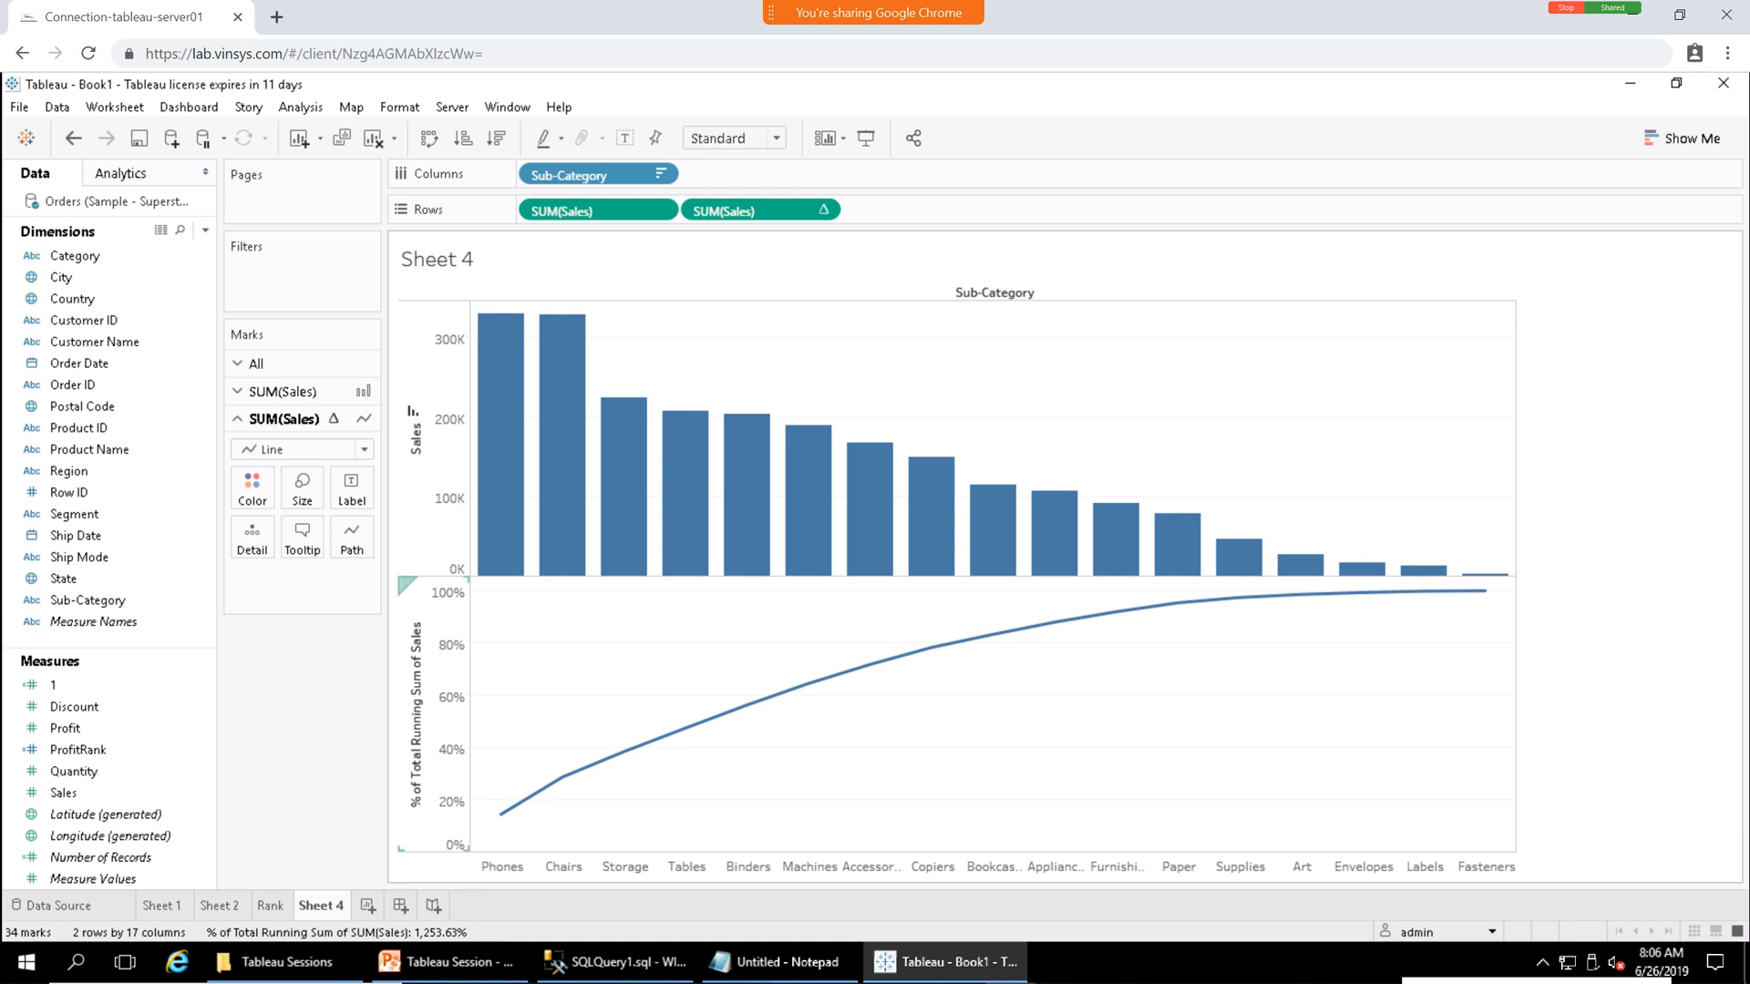
Combine the running percent-of-total line and the Sales bars into one dual-axis chart.
{"action": "left_click", "coordinate": [444, 726]}
{"action": "right_click", "coordinate": [441, 722]}
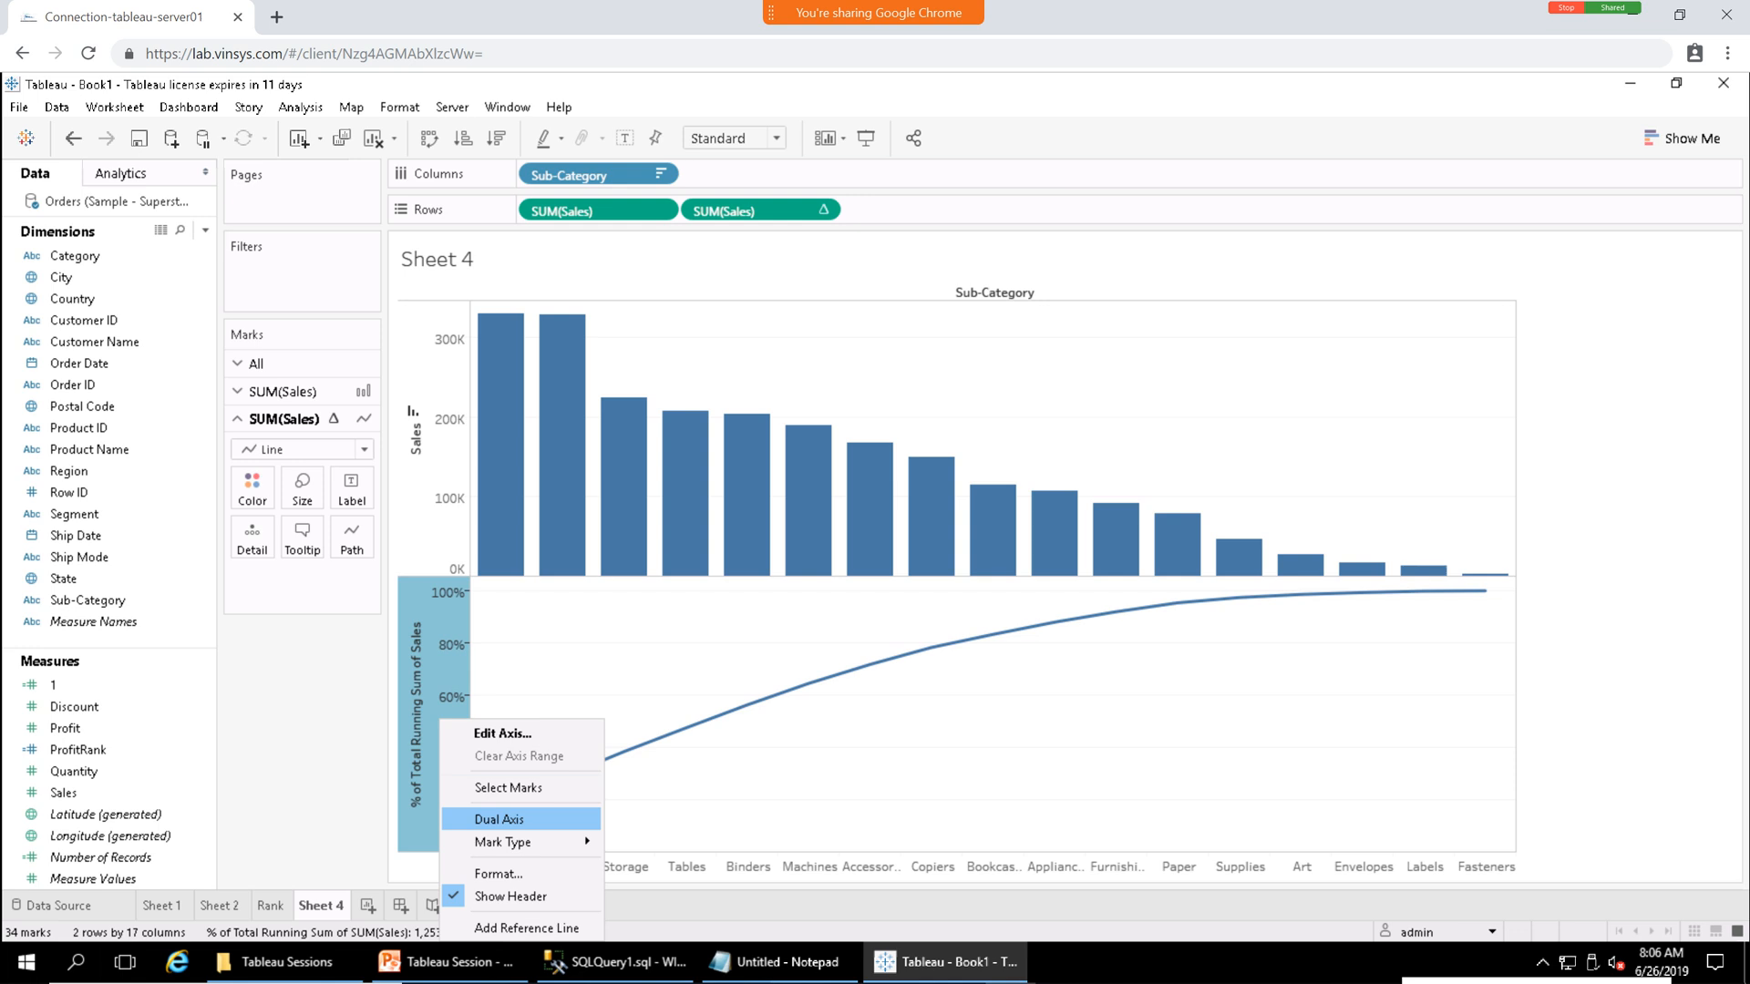
{"action": "left_click", "coordinate": [499, 820]}
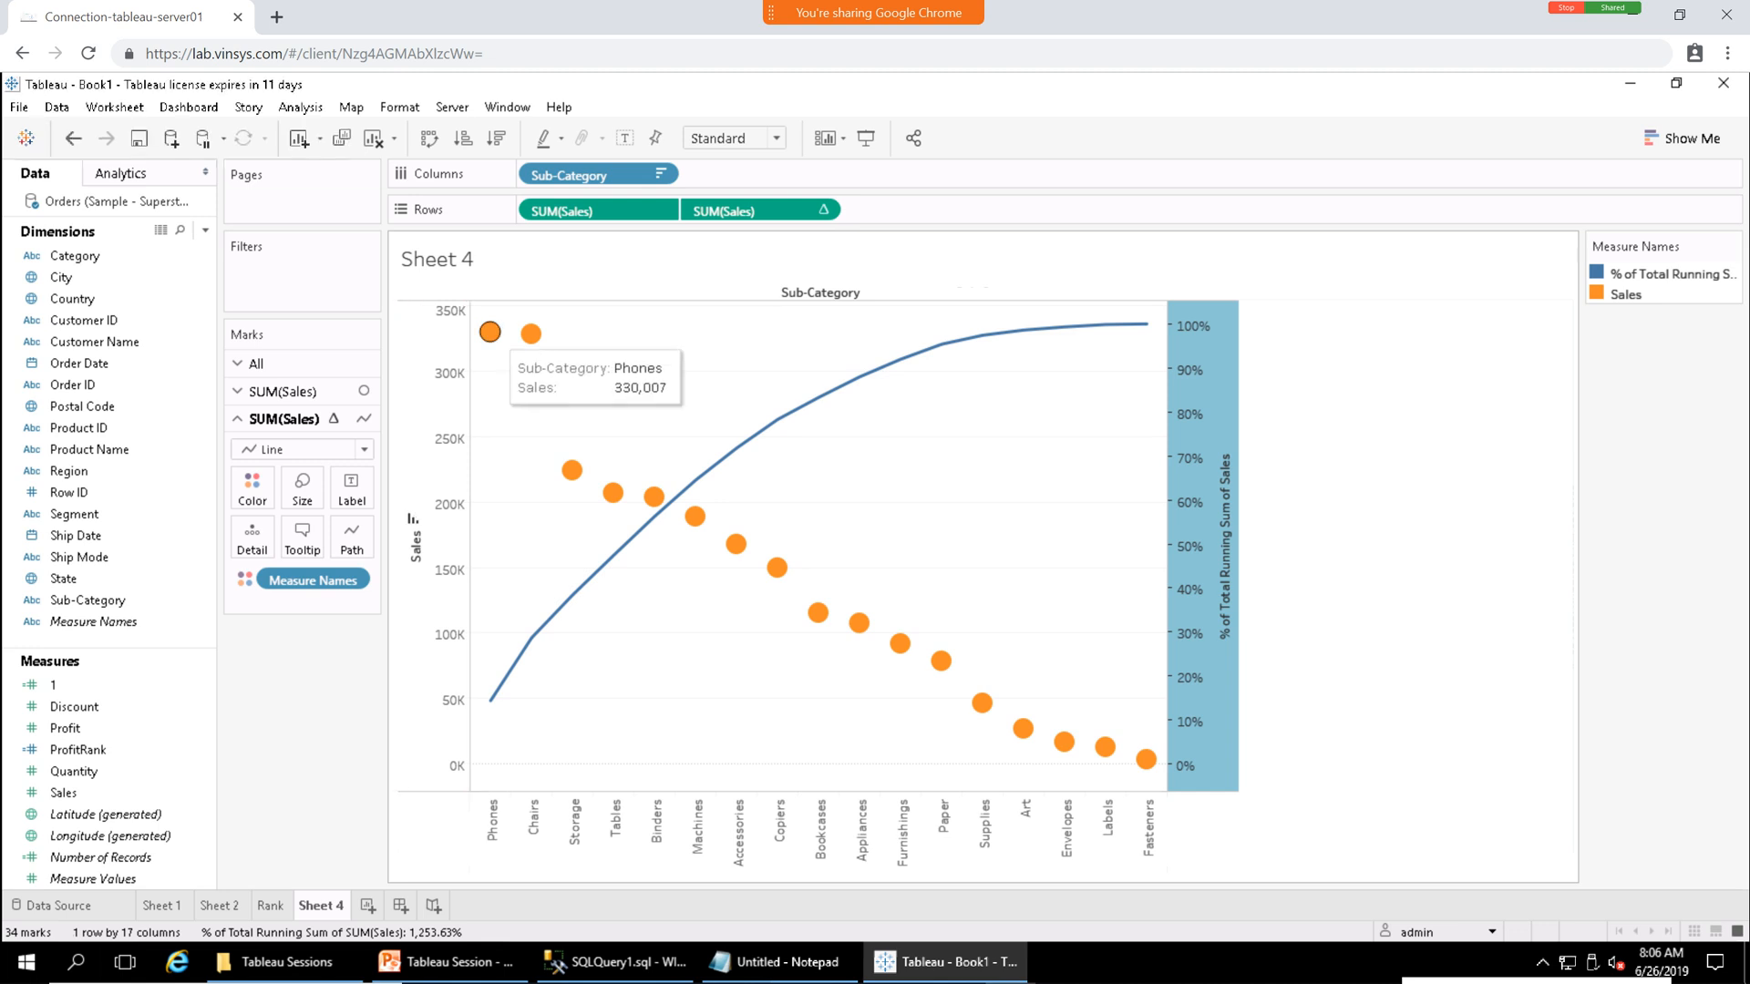
Set the mark type of the first Sales measure to Bar.
{"action": "left_click", "coordinate": [596, 210]}
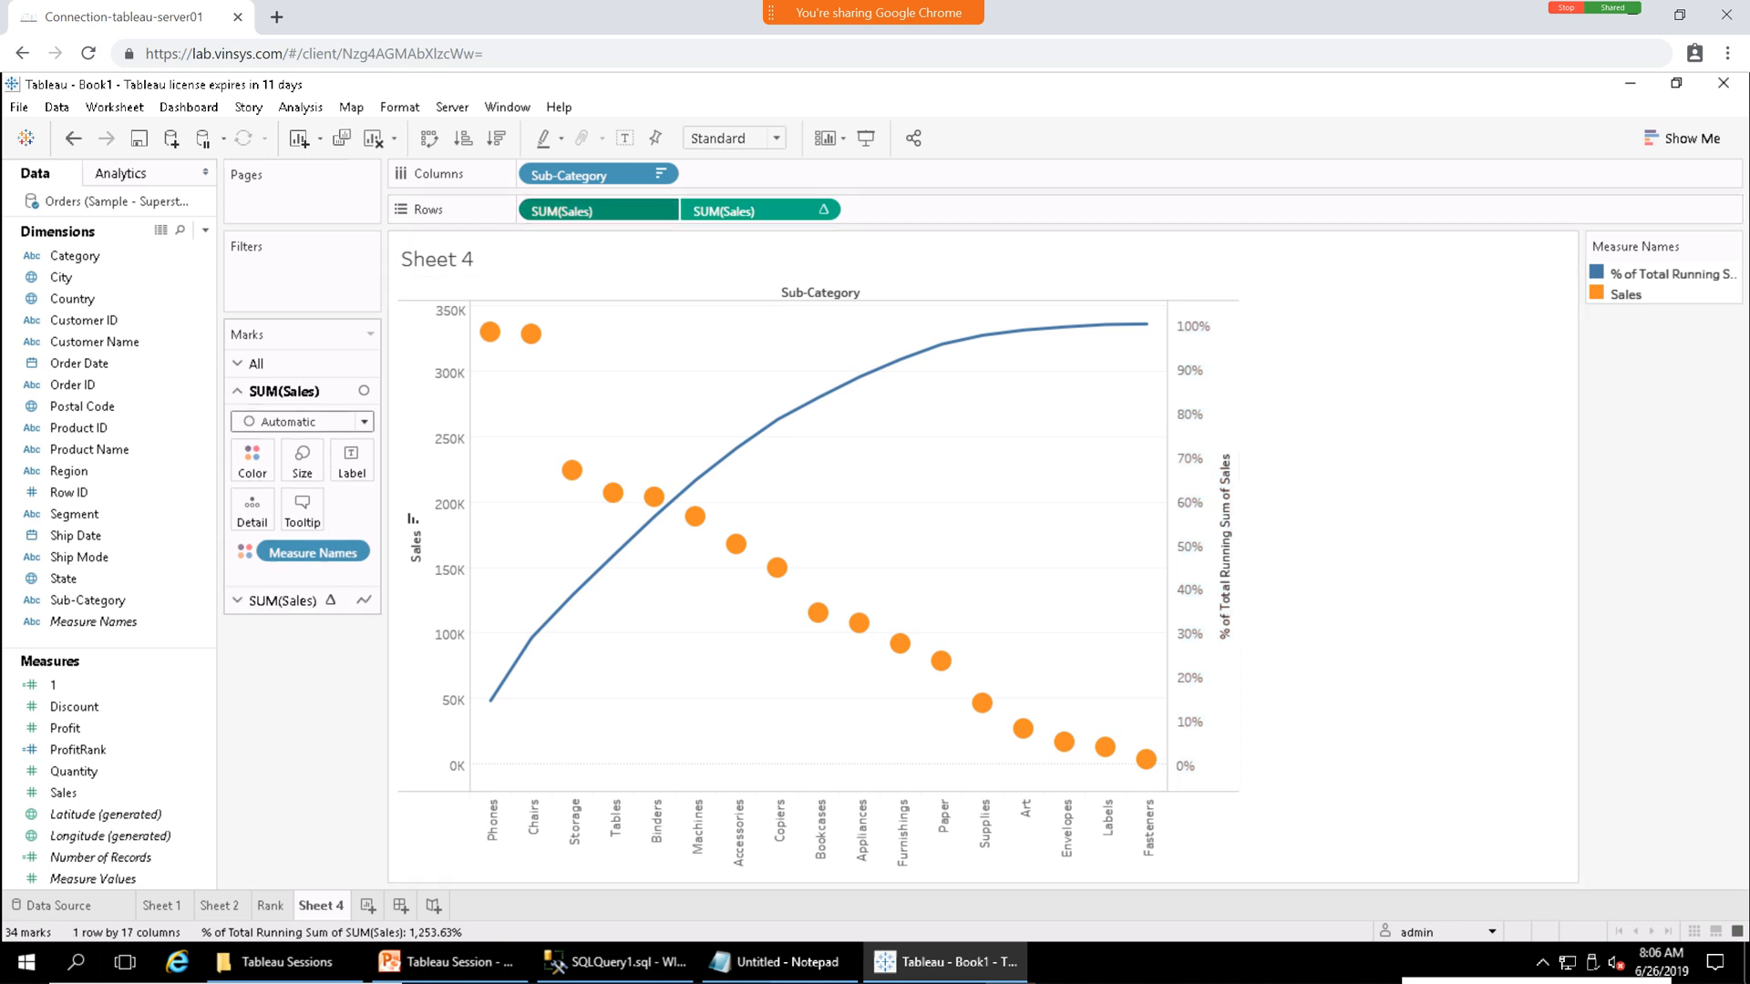
{"action": "left_click", "coordinate": [364, 421]}
{"action": "left_click", "coordinate": [269, 468]}
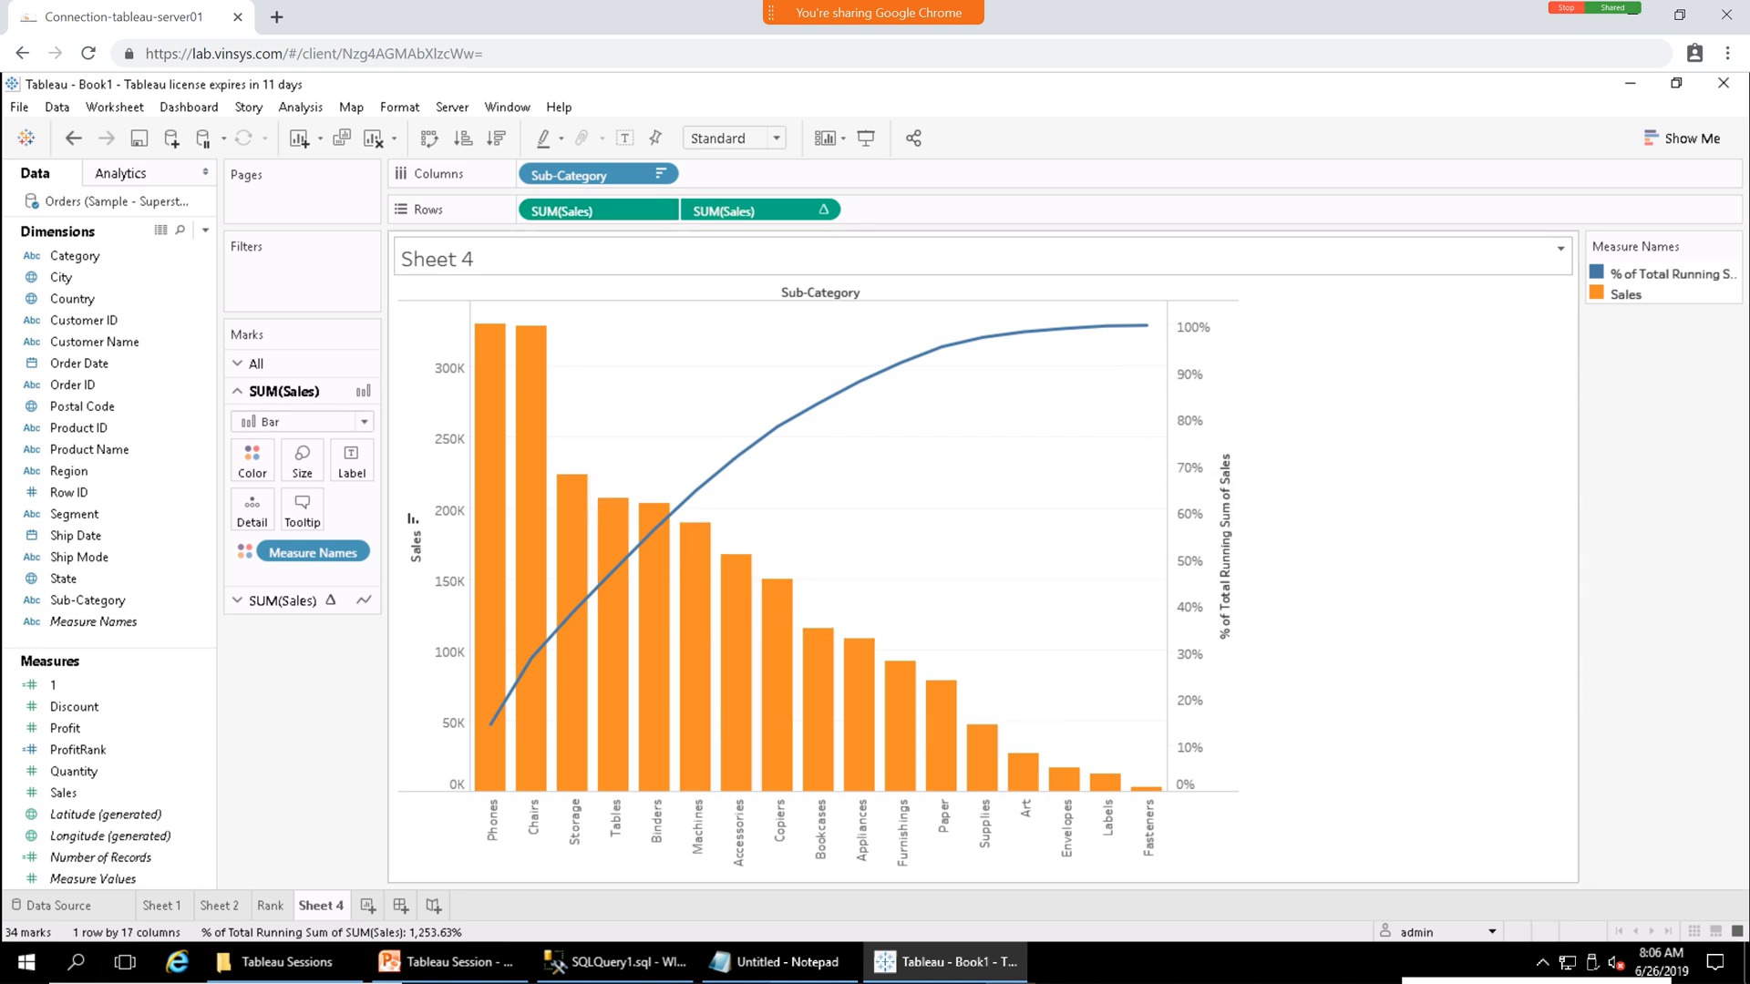
Show mark labels on the running percent-of-total line.
{"action": "left_click", "coordinate": [282, 600]}
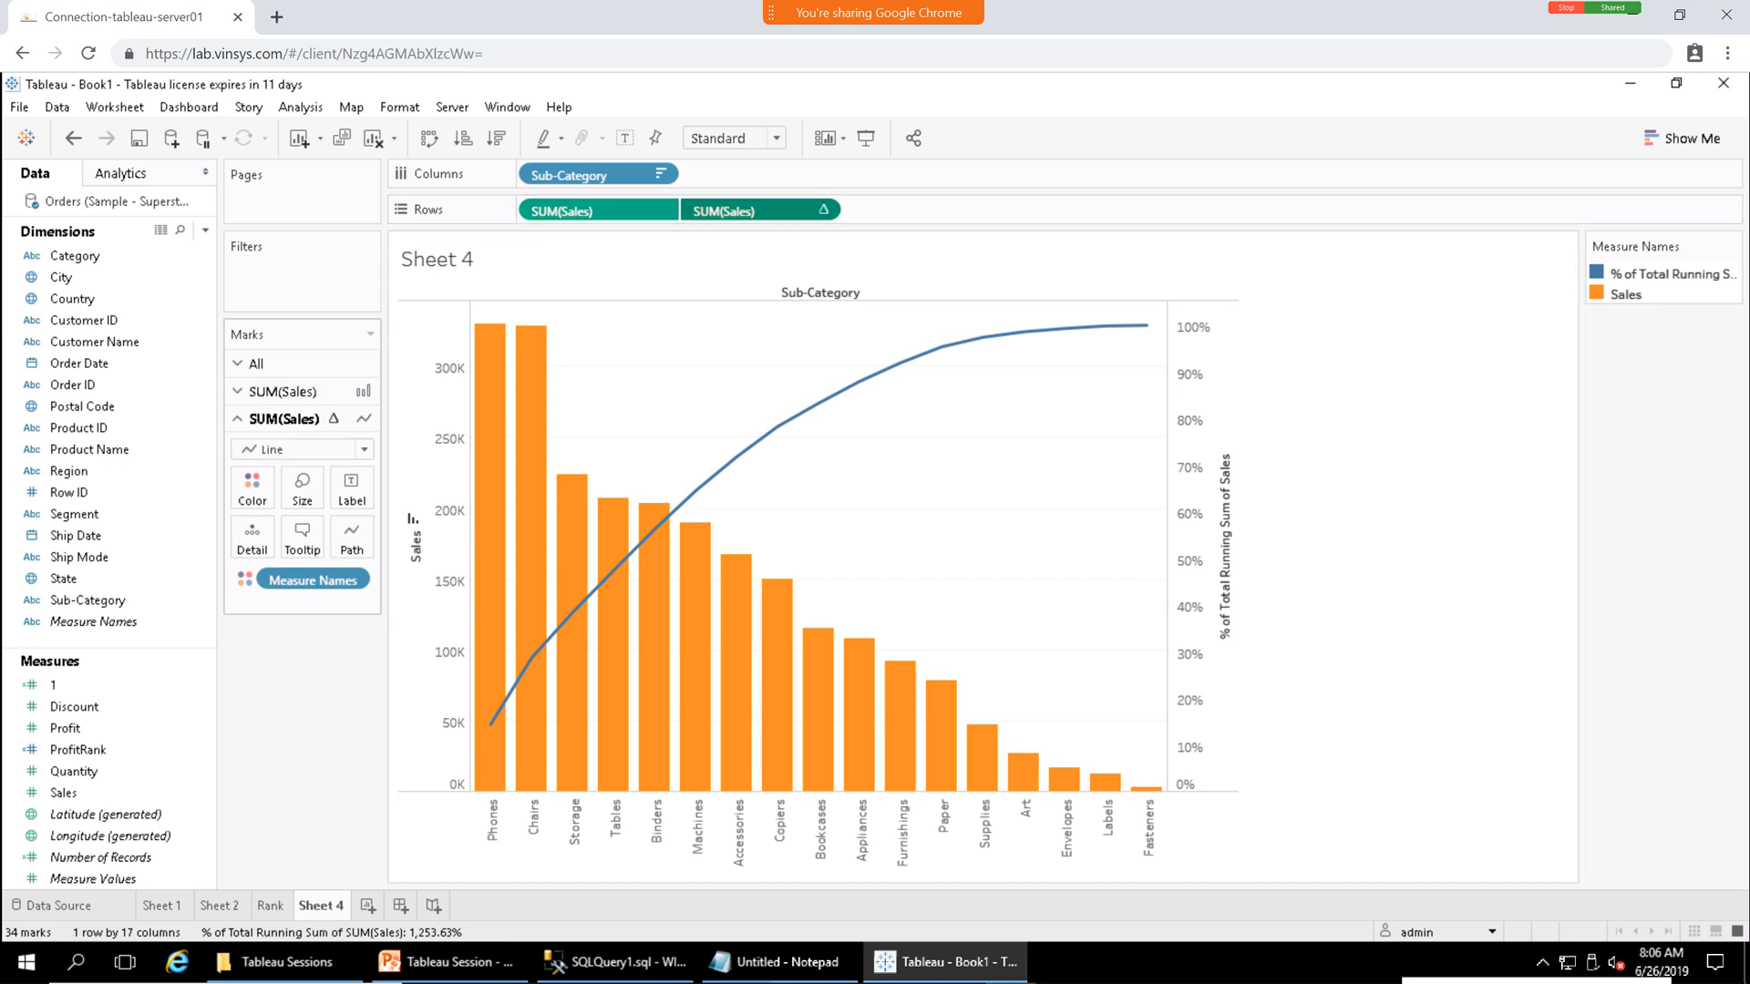
{"action": "left_click", "coordinate": [351, 488]}
{"action": "left_click", "coordinate": [397, 535]}
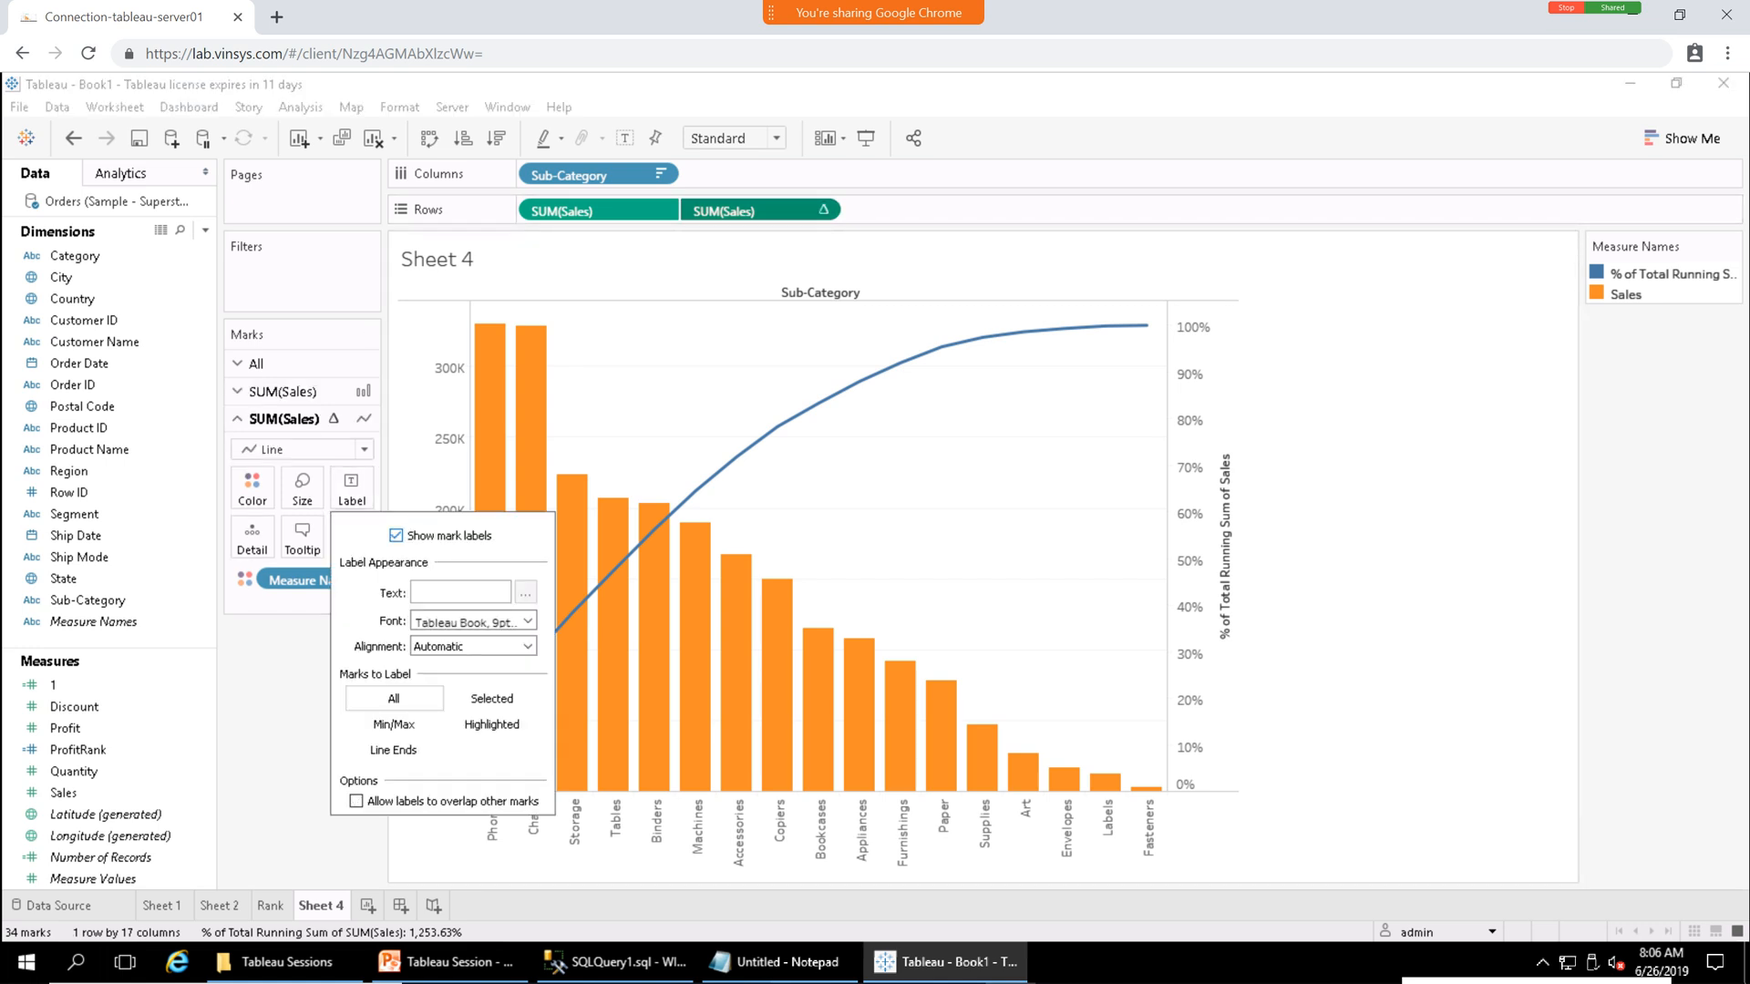
{"action": "left_click", "coordinate": [1366, 511]}
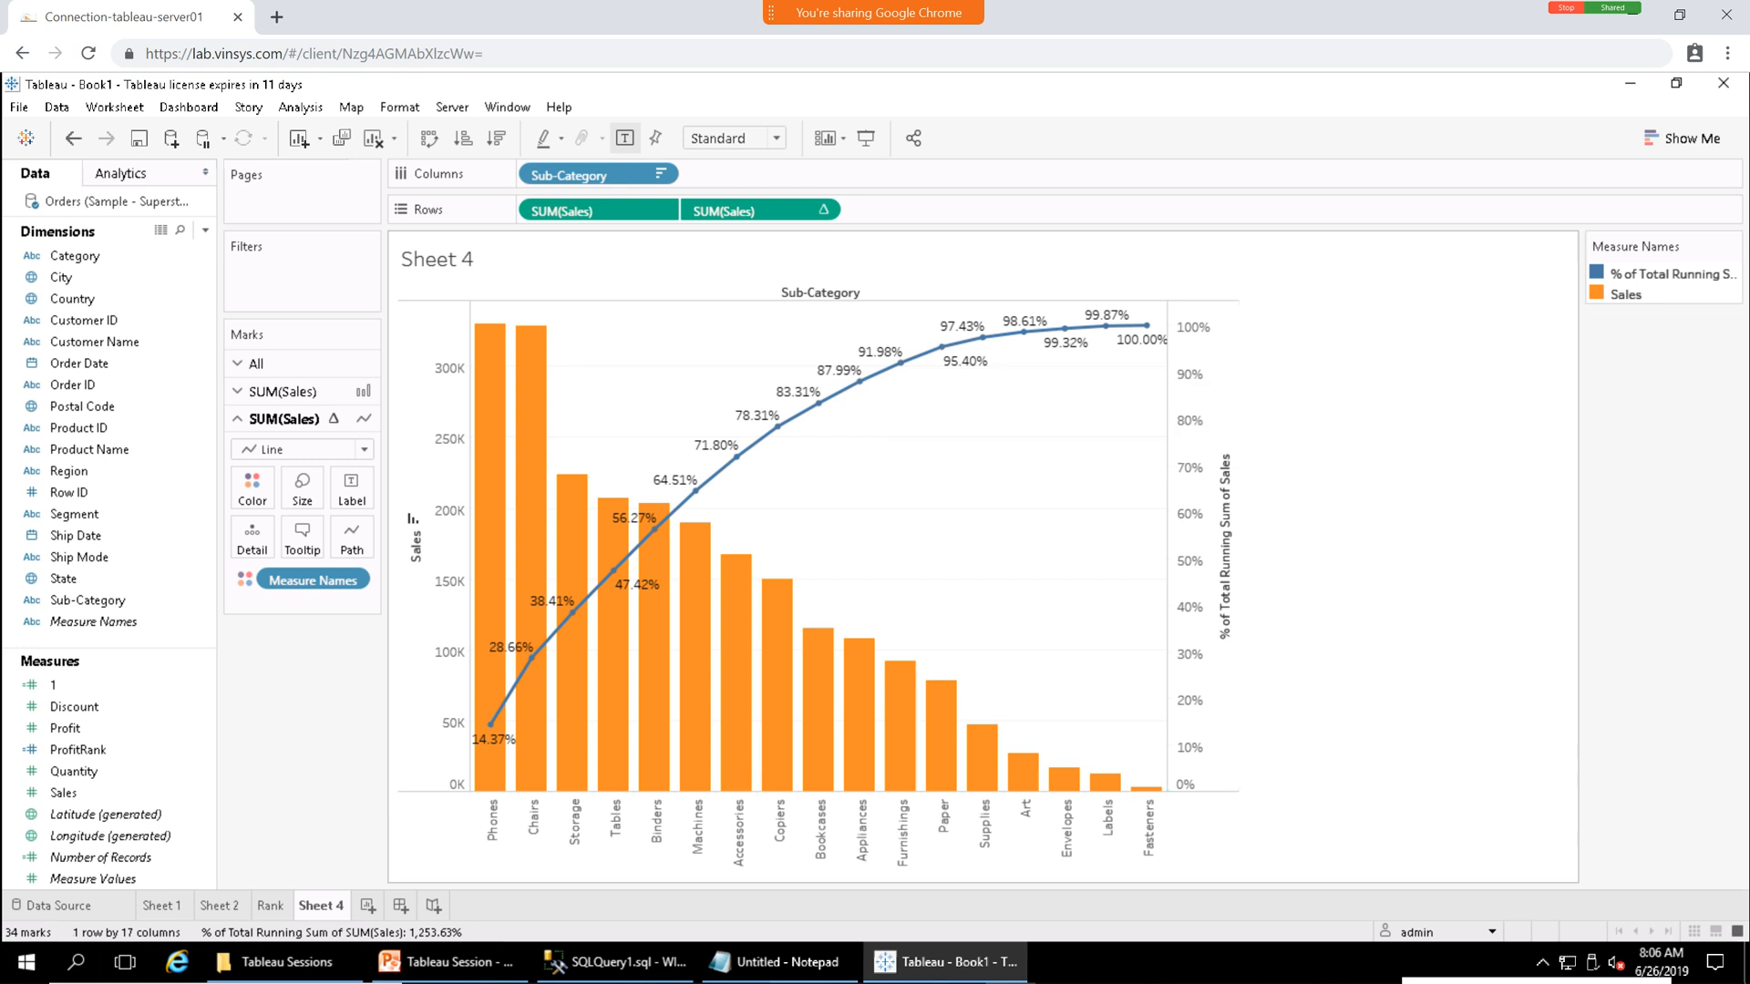
Examine the cumulative percentages along the line and the Sales bar for Appliances, leaving no mark selected.
{"action": "mouse_move", "coordinate": [858, 381]}
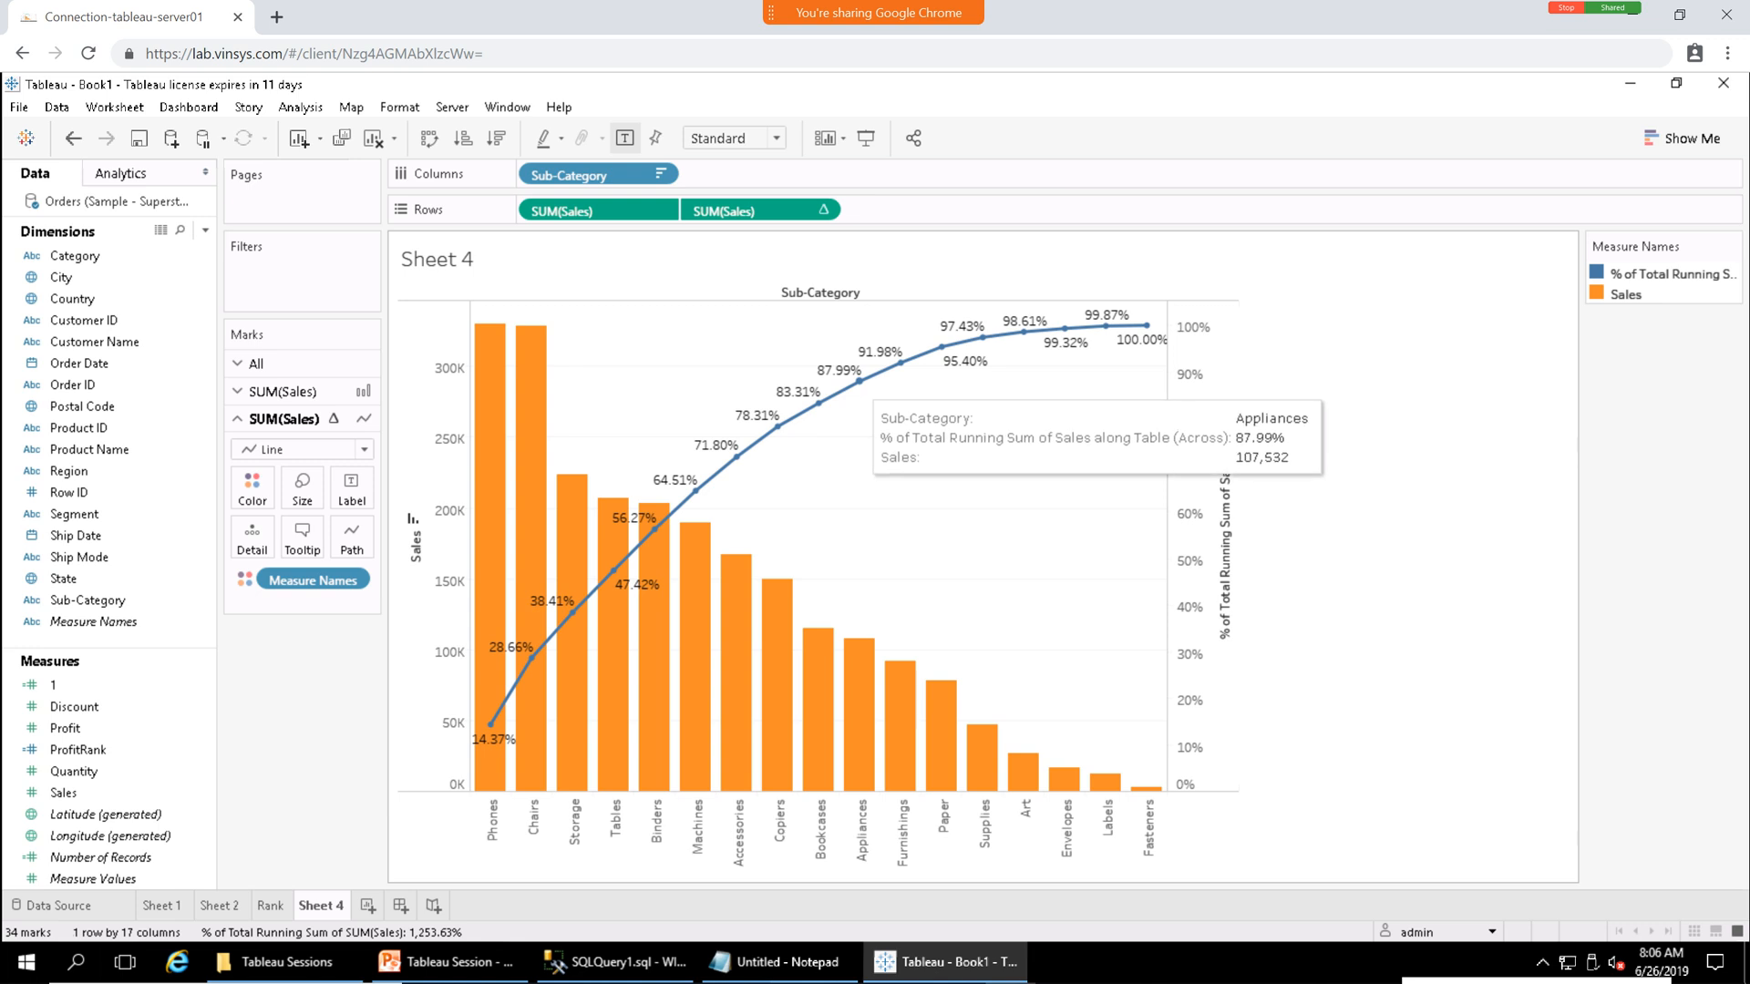
{"action": "mouse_move", "coordinate": [818, 672]}
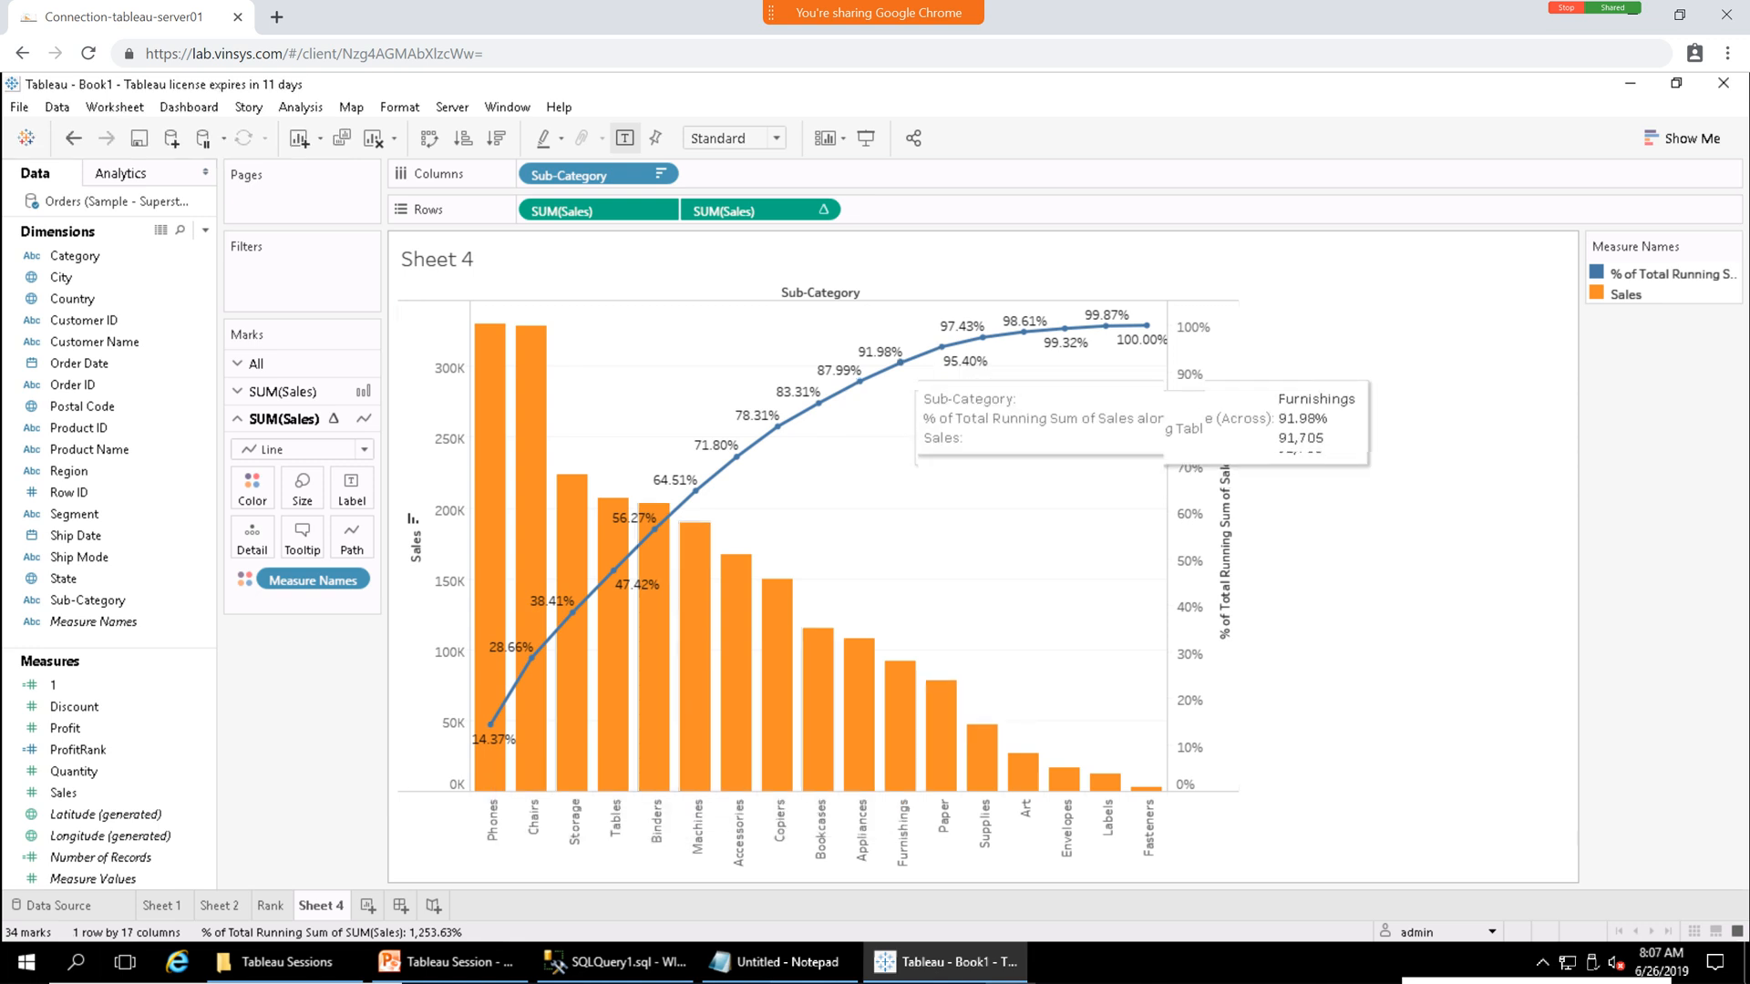
{"action": "mouse_move", "coordinate": [1146, 326]}
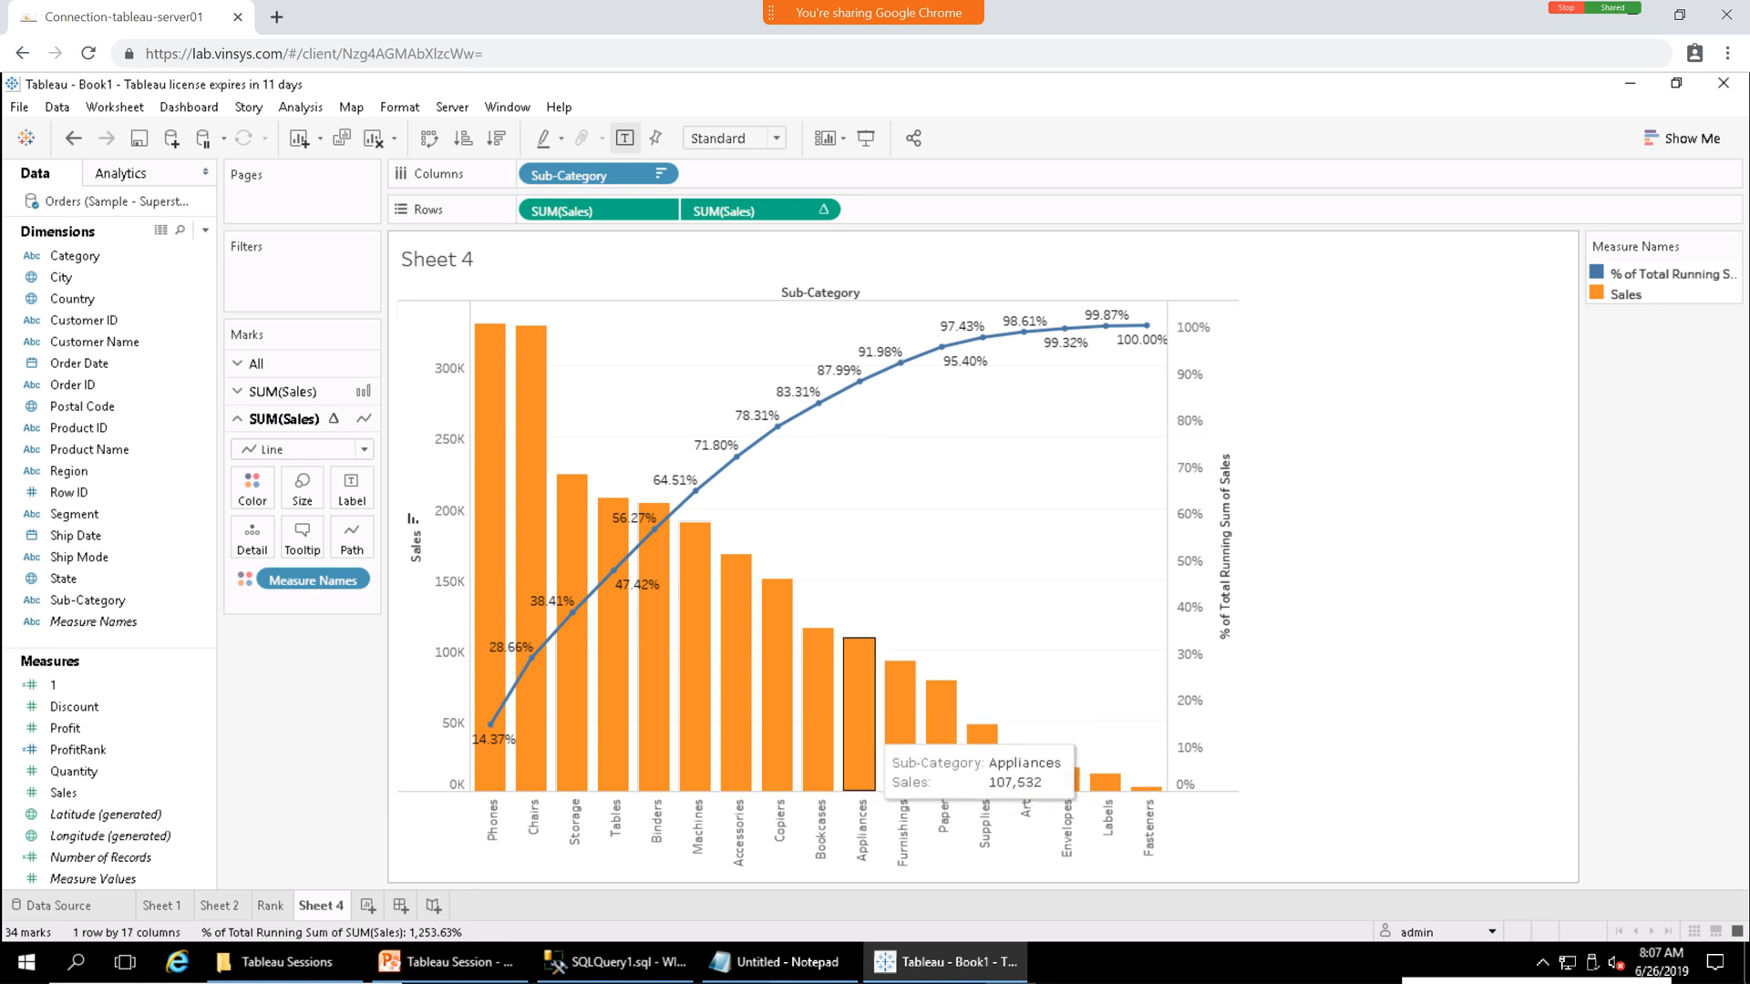
{"action": "left_click", "coordinate": [859, 715]}
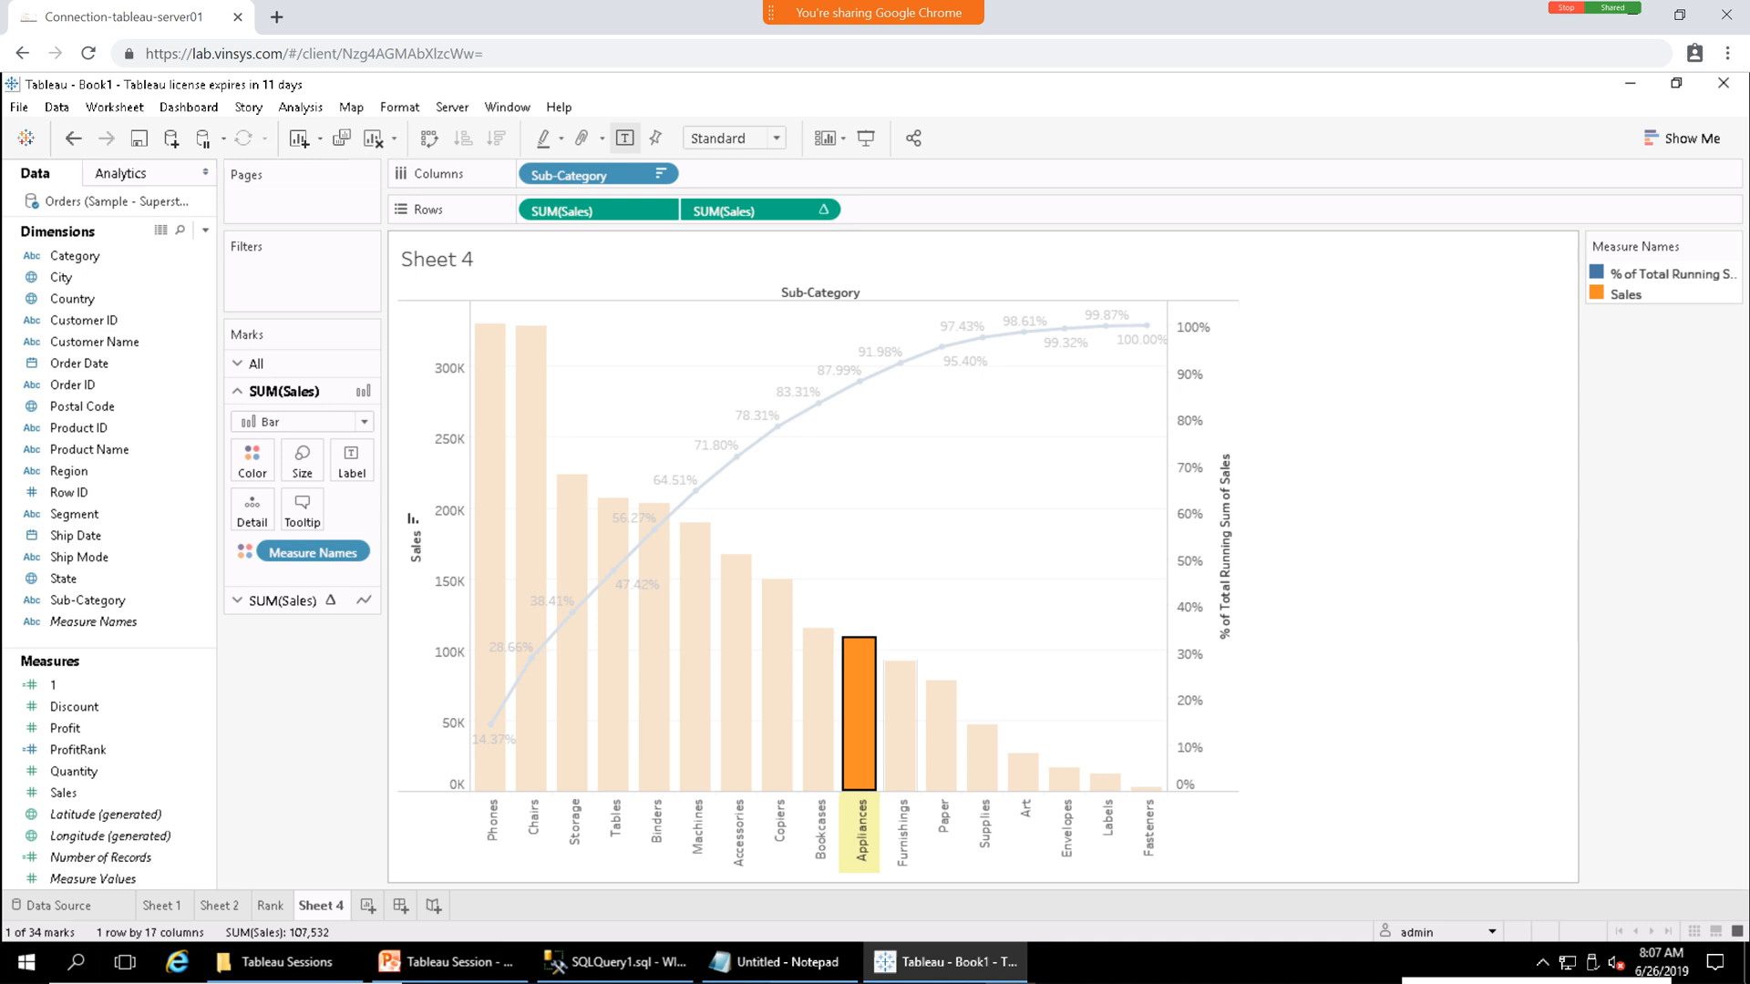
{"action": "key", "text": "Escape"}
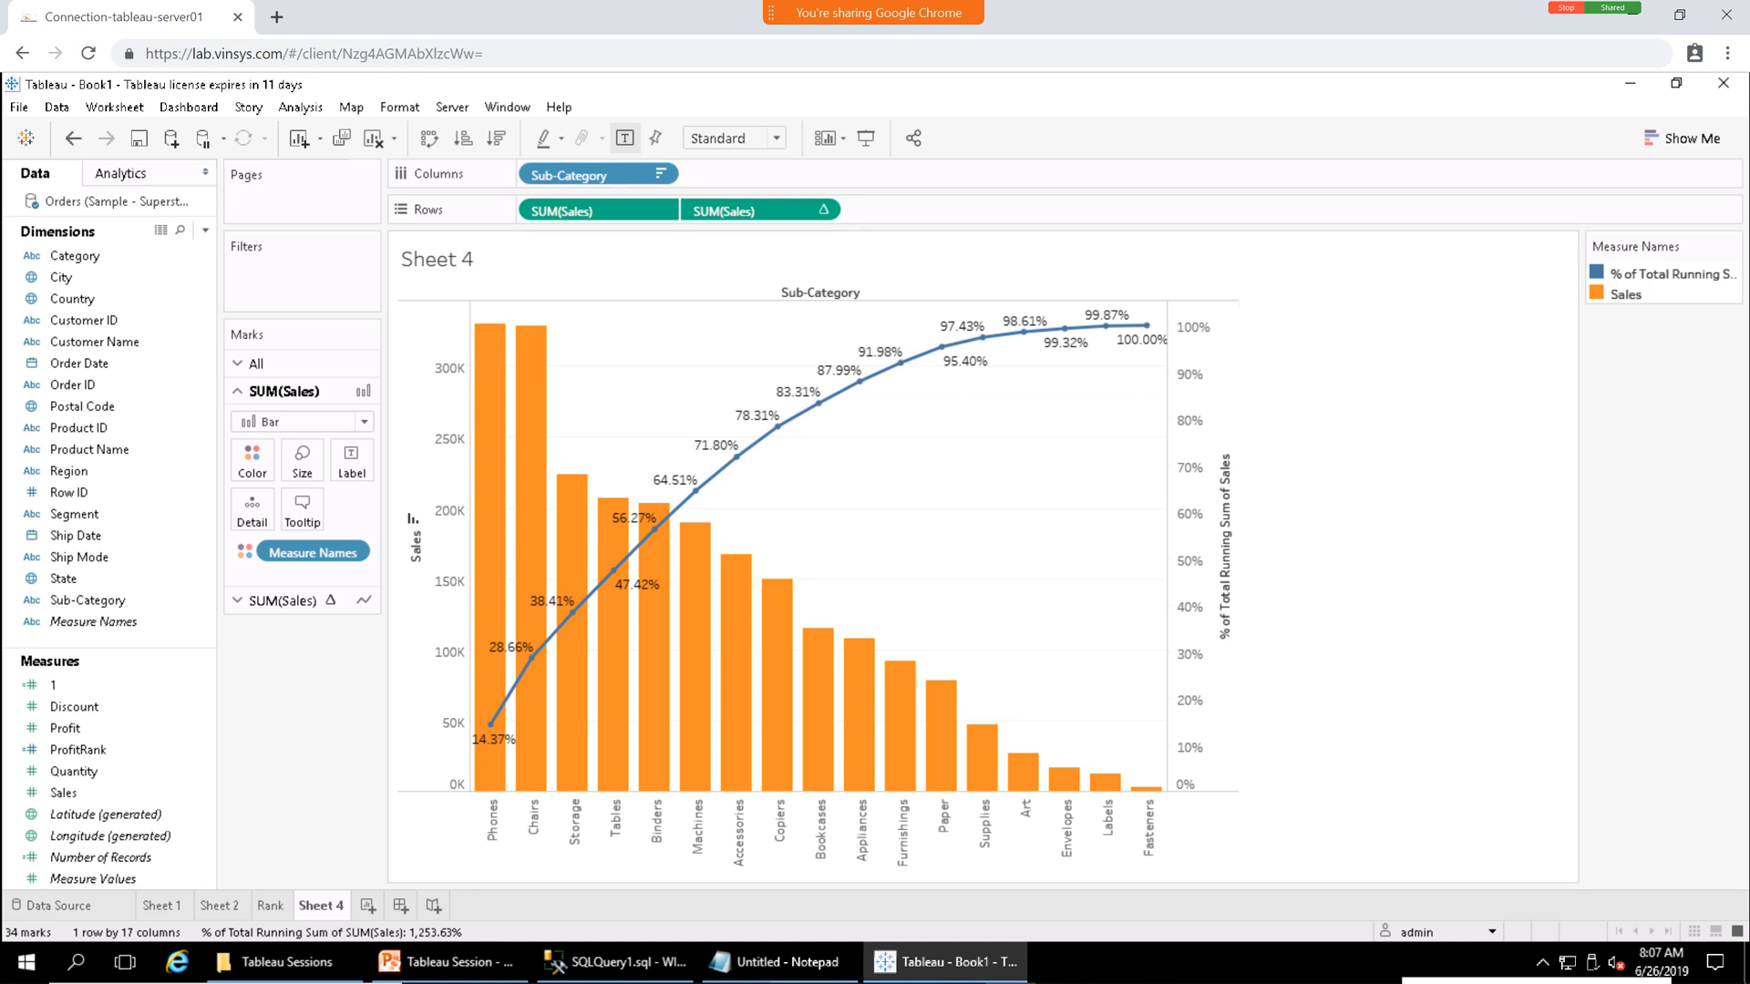
Rename Sheet 4 as Pareto.
{"action": "double_click", "coordinate": [321, 905]}
{"action": "type", "text": "Pareto"}
{"action": "key", "text": "Return"}
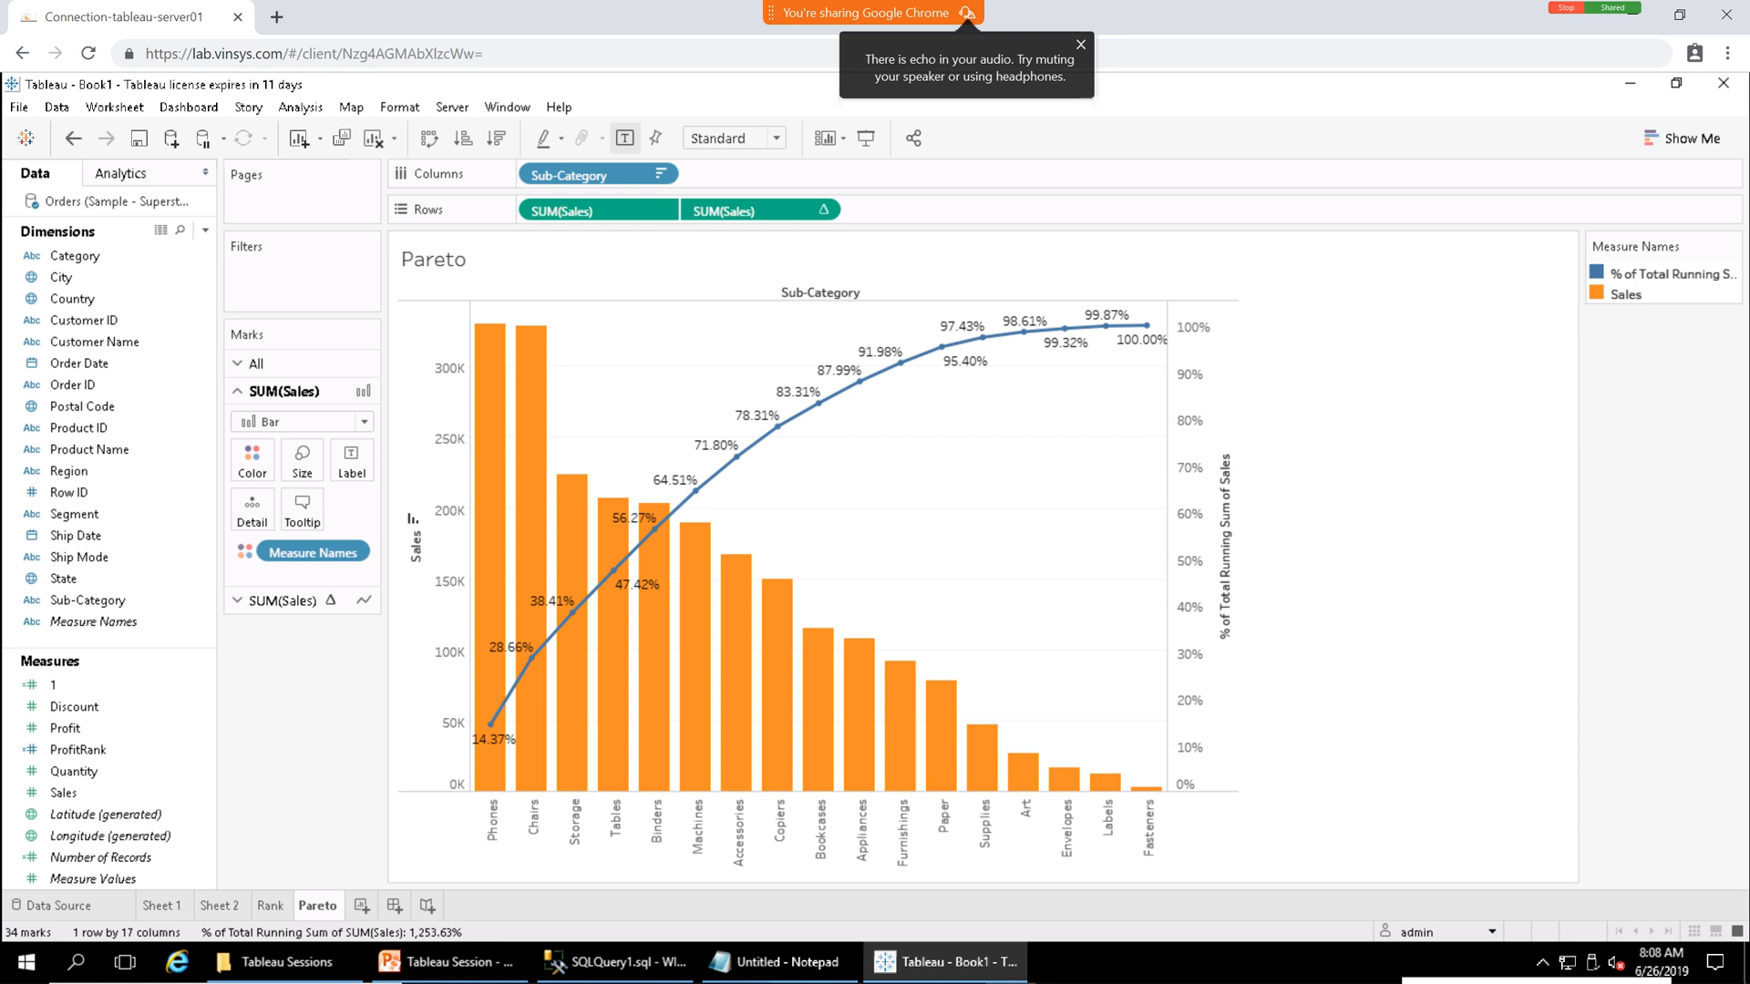
Examine the cumulative percentage point for Bookcases and the Sales bars from Bookcases through Fasteners, leaving no mark selected.
{"action": "mouse_move", "coordinate": [988, 770]}
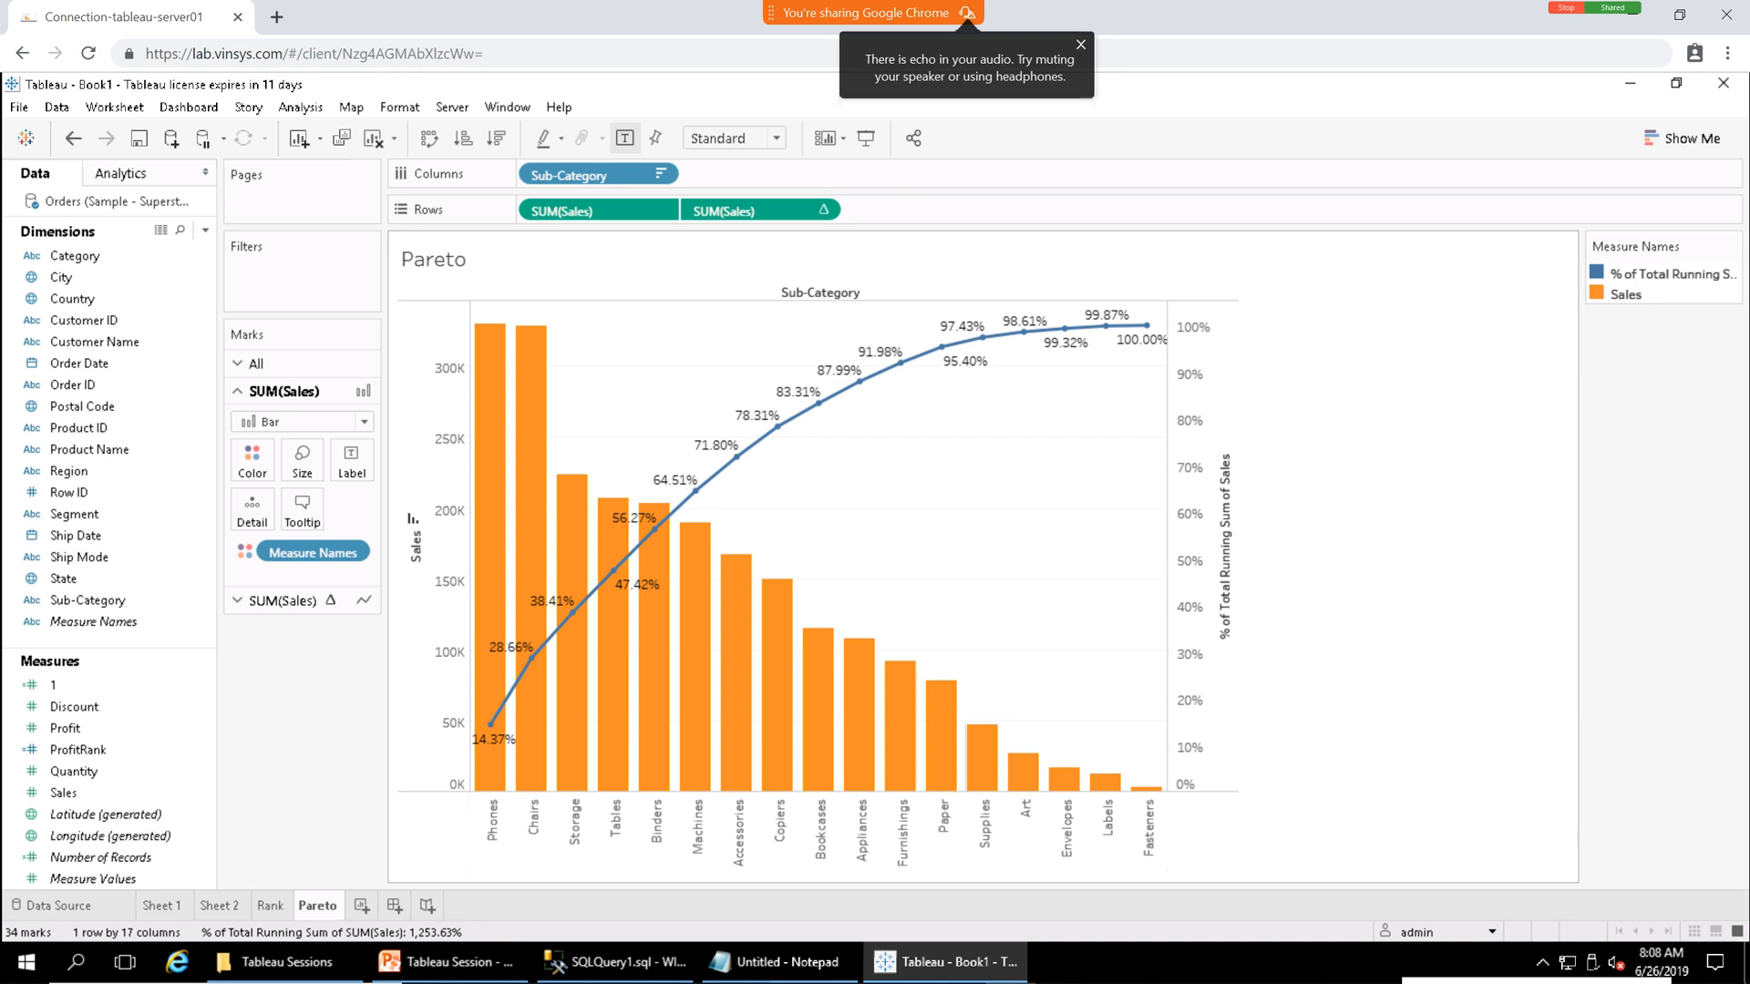
{"action": "mouse_move", "coordinate": [1146, 327]}
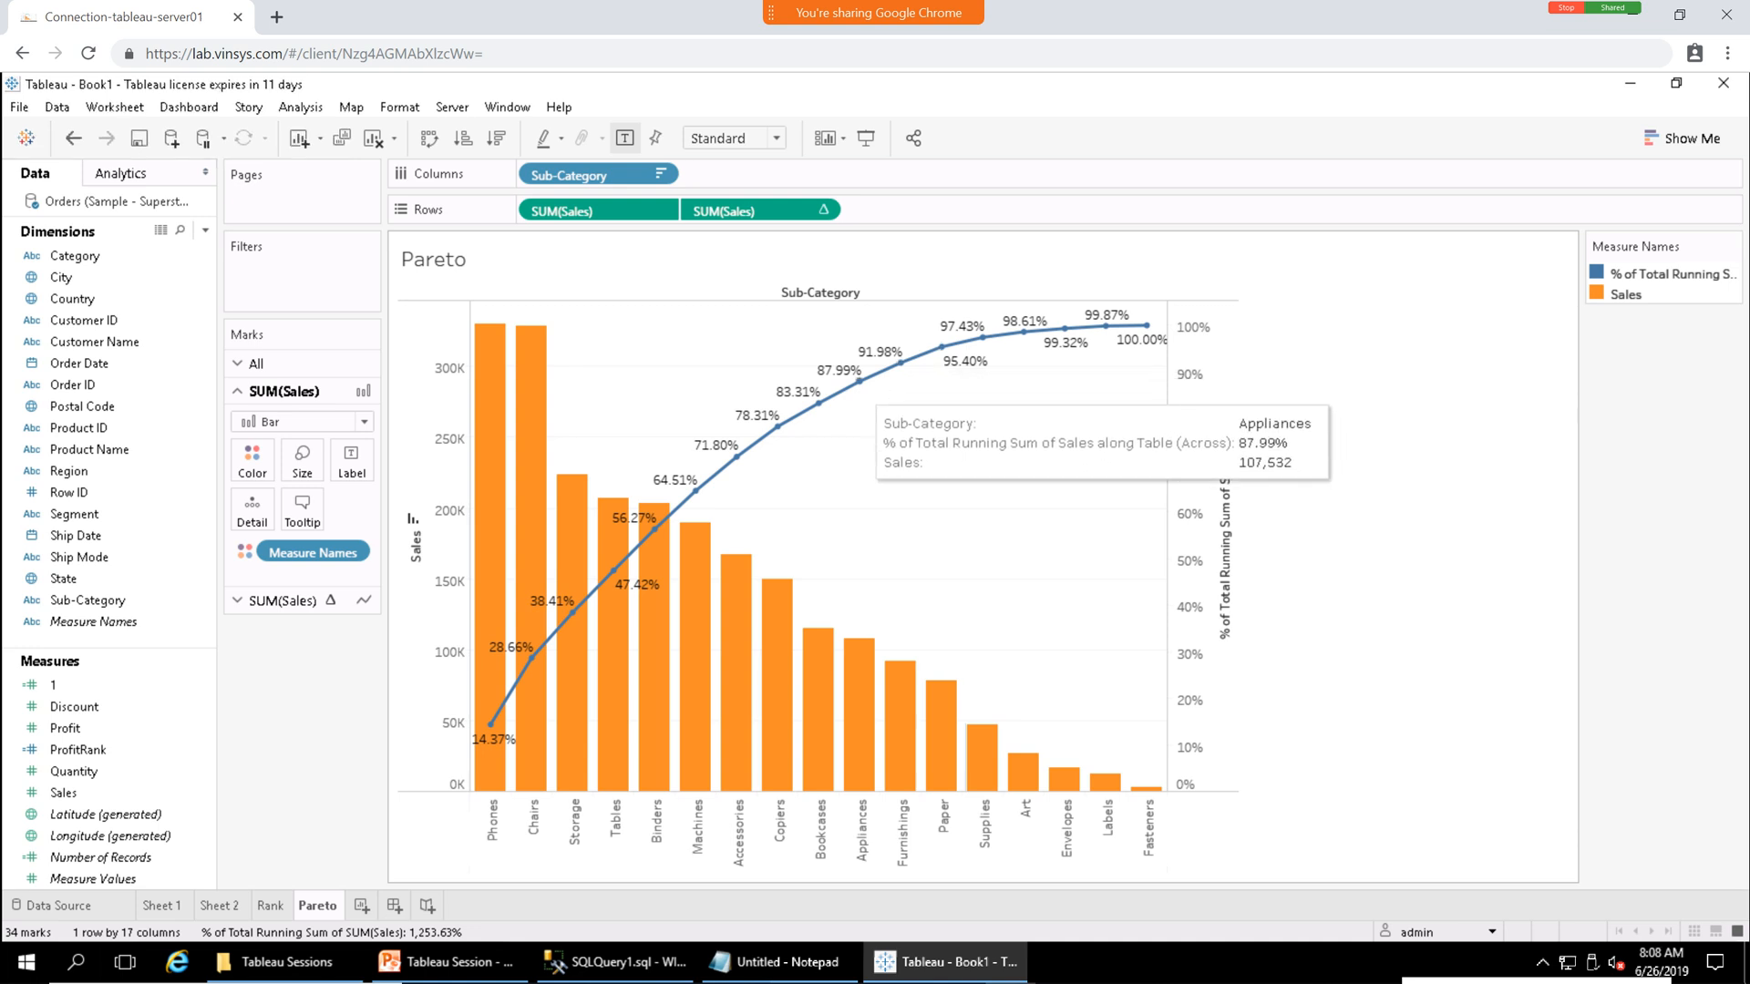
{"action": "mouse_move", "coordinate": [820, 404]}
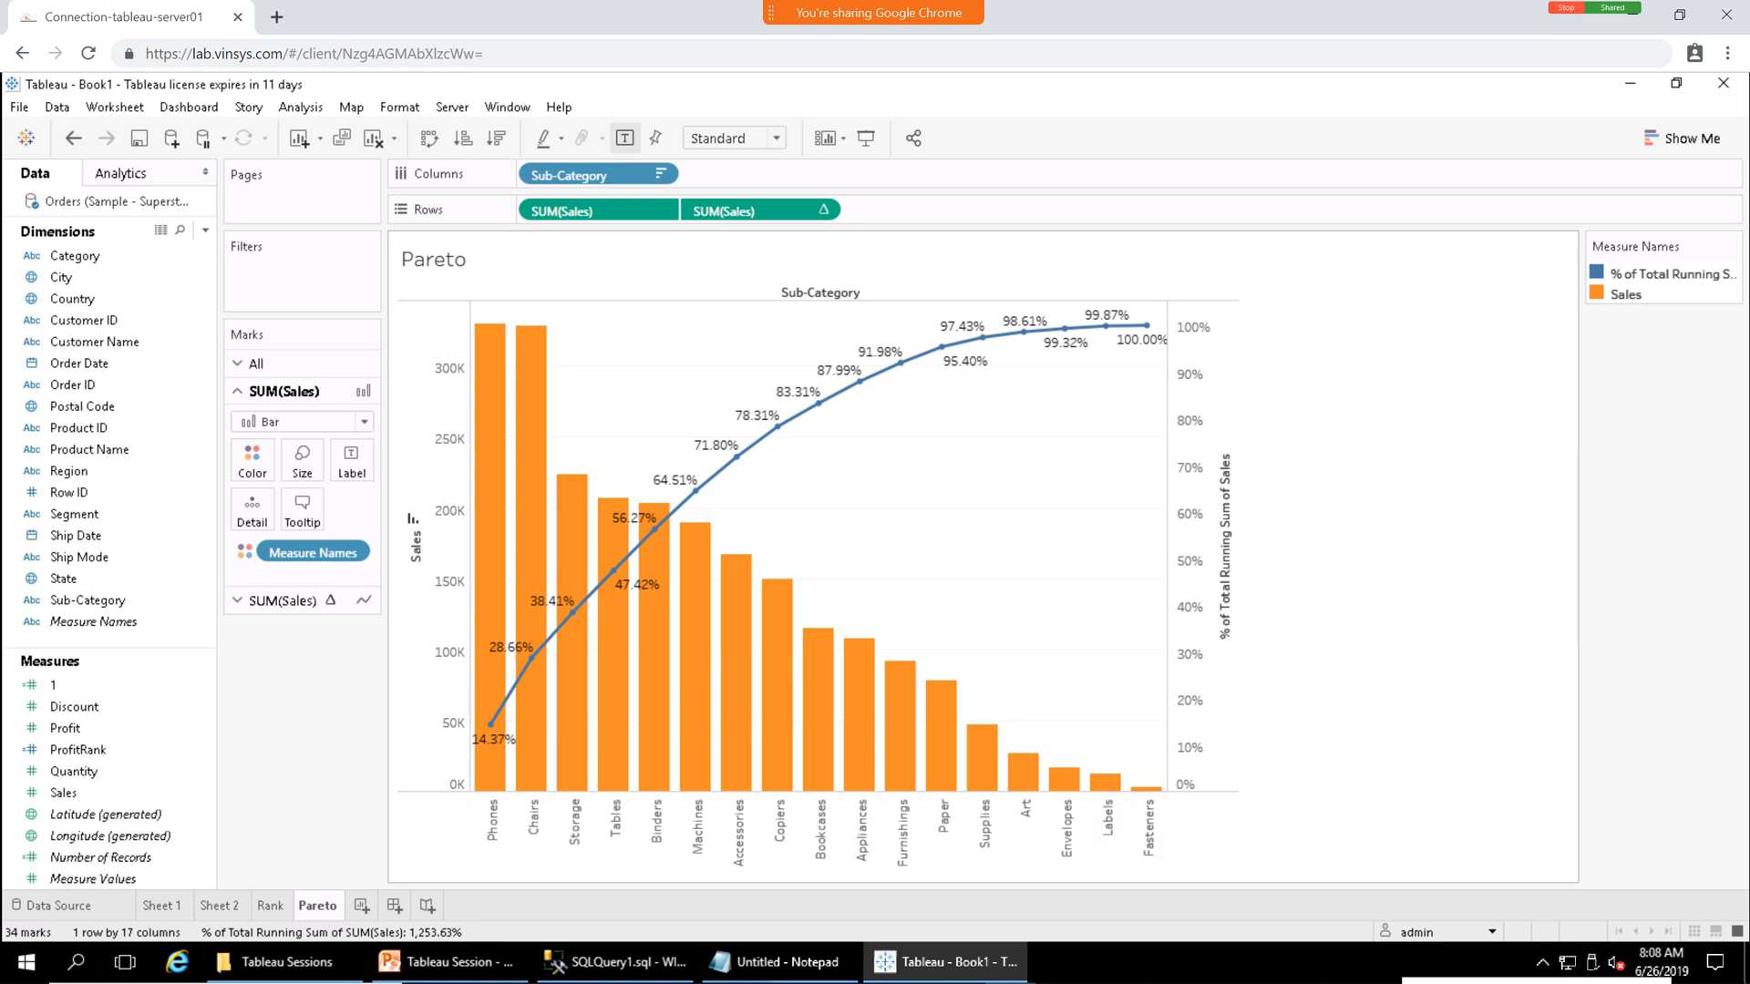
{"action": "left_click_drag", "start_coordinate": [831, 415], "coordinate": [1166, 790]}
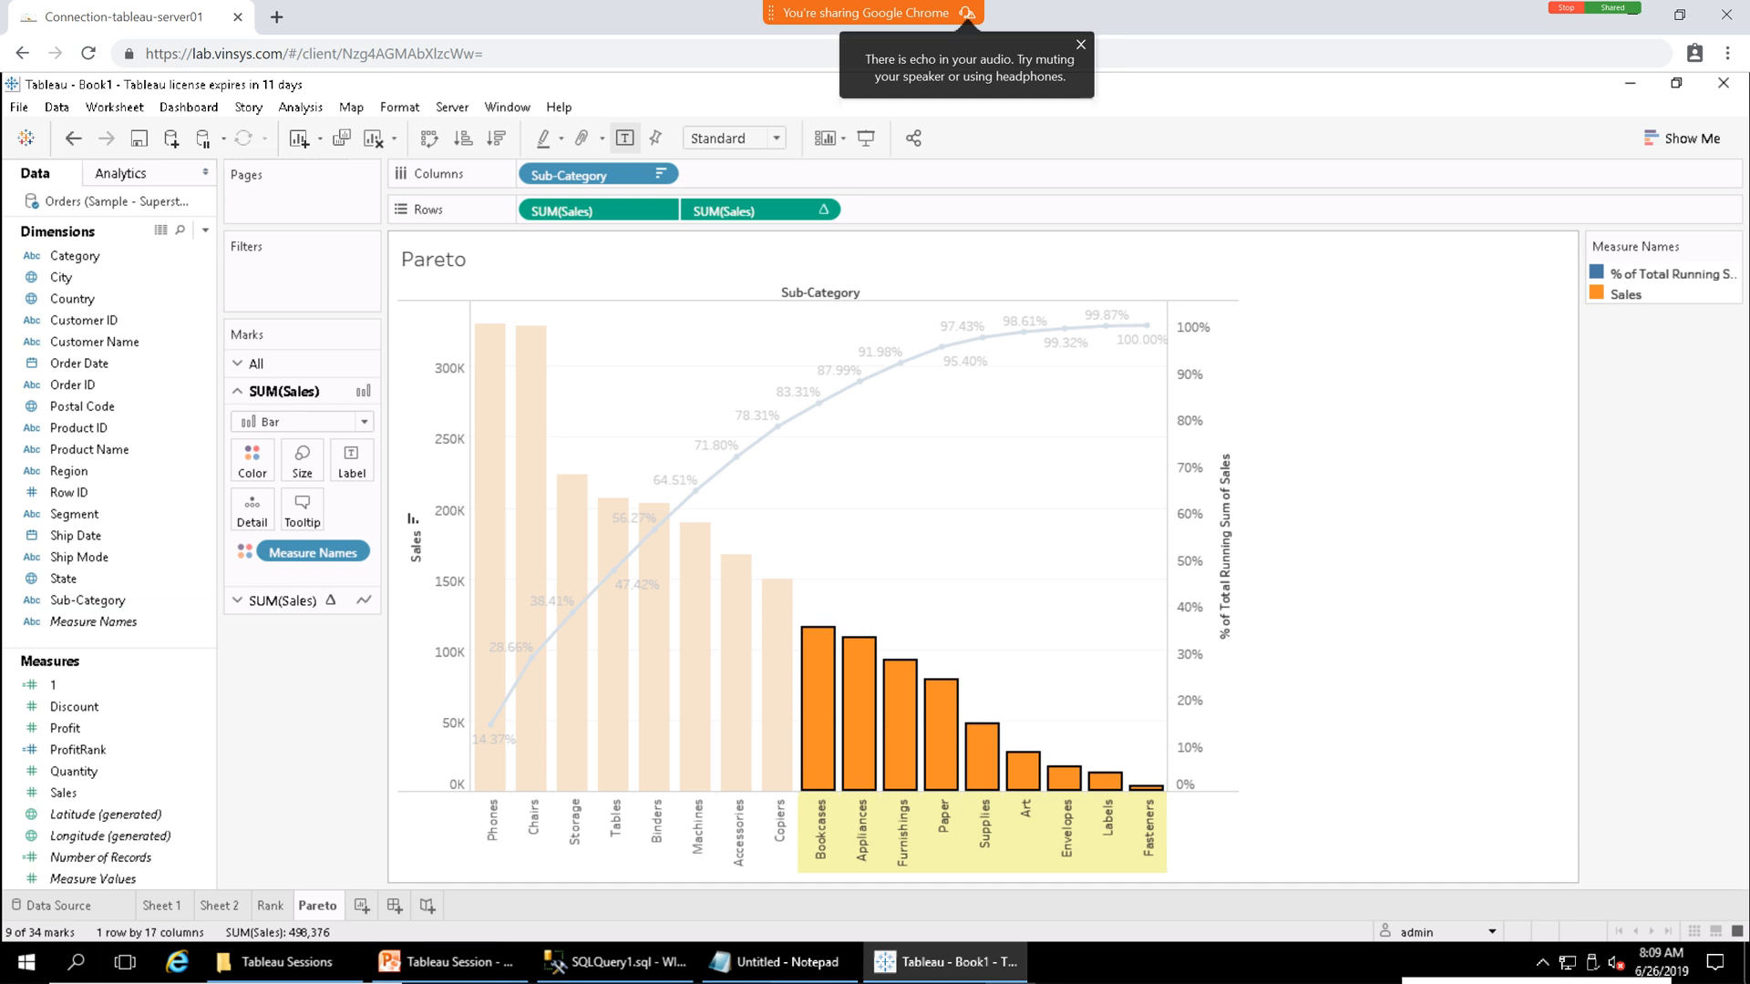
{"action": "key", "text": "Escape"}
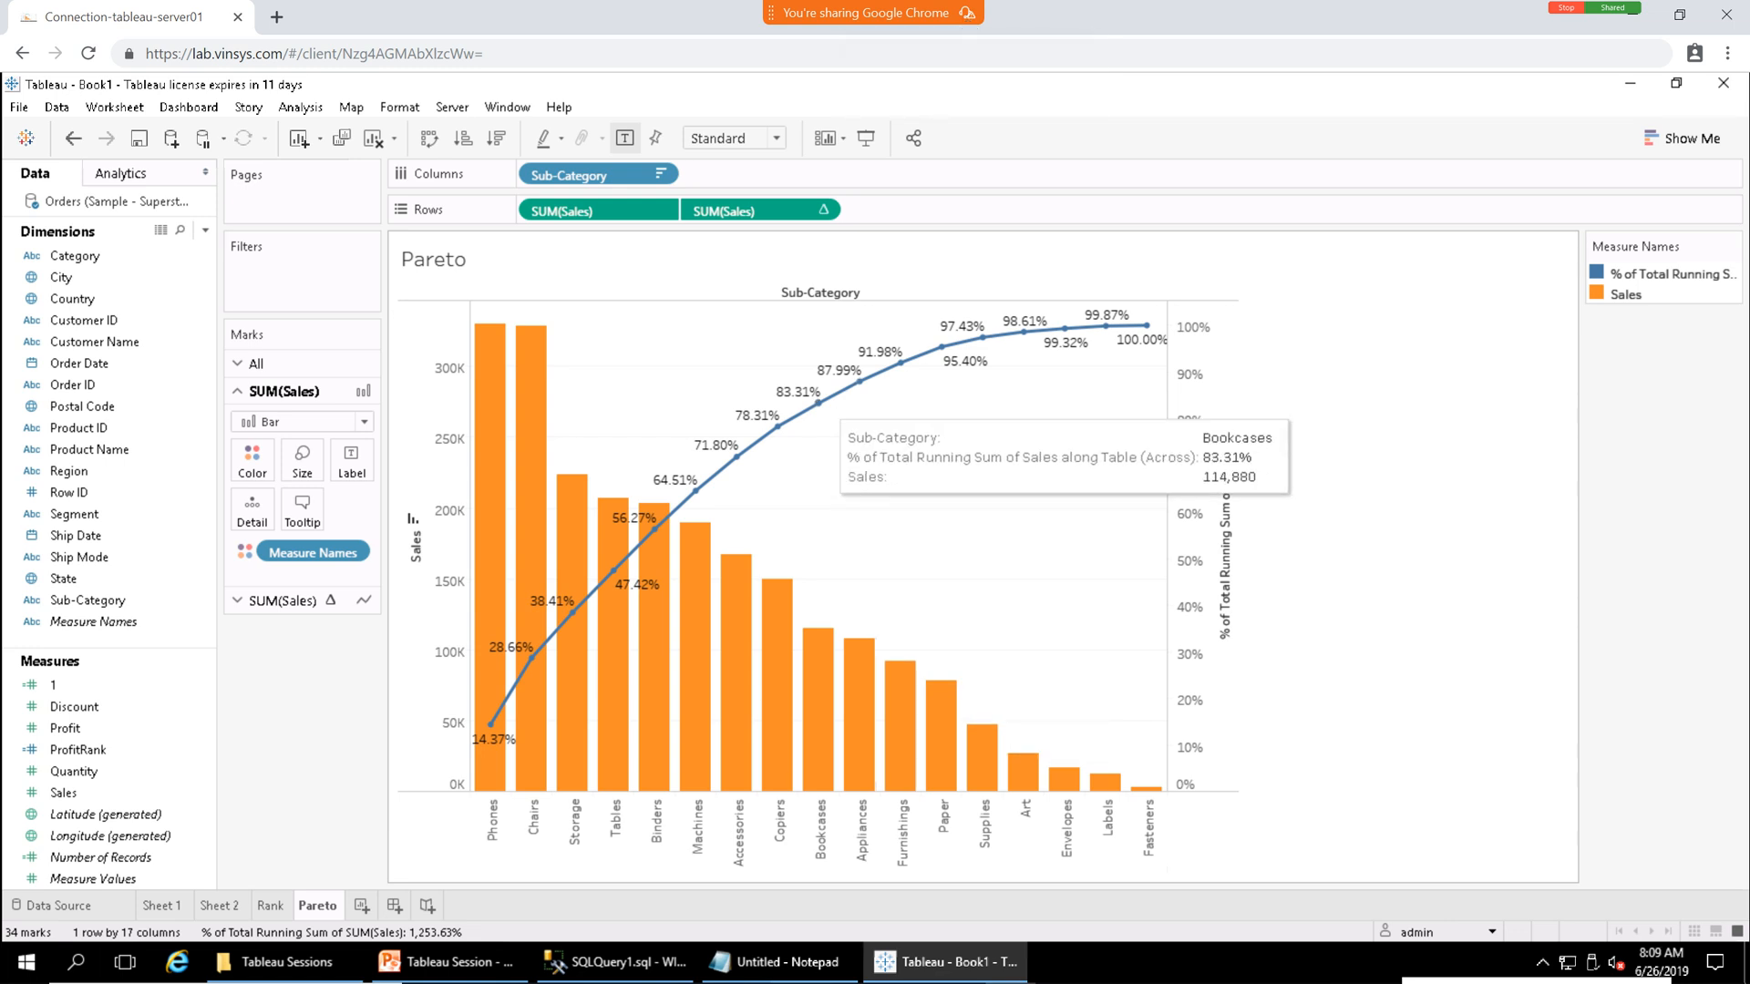
{"action": "left_click", "coordinate": [818, 403]}
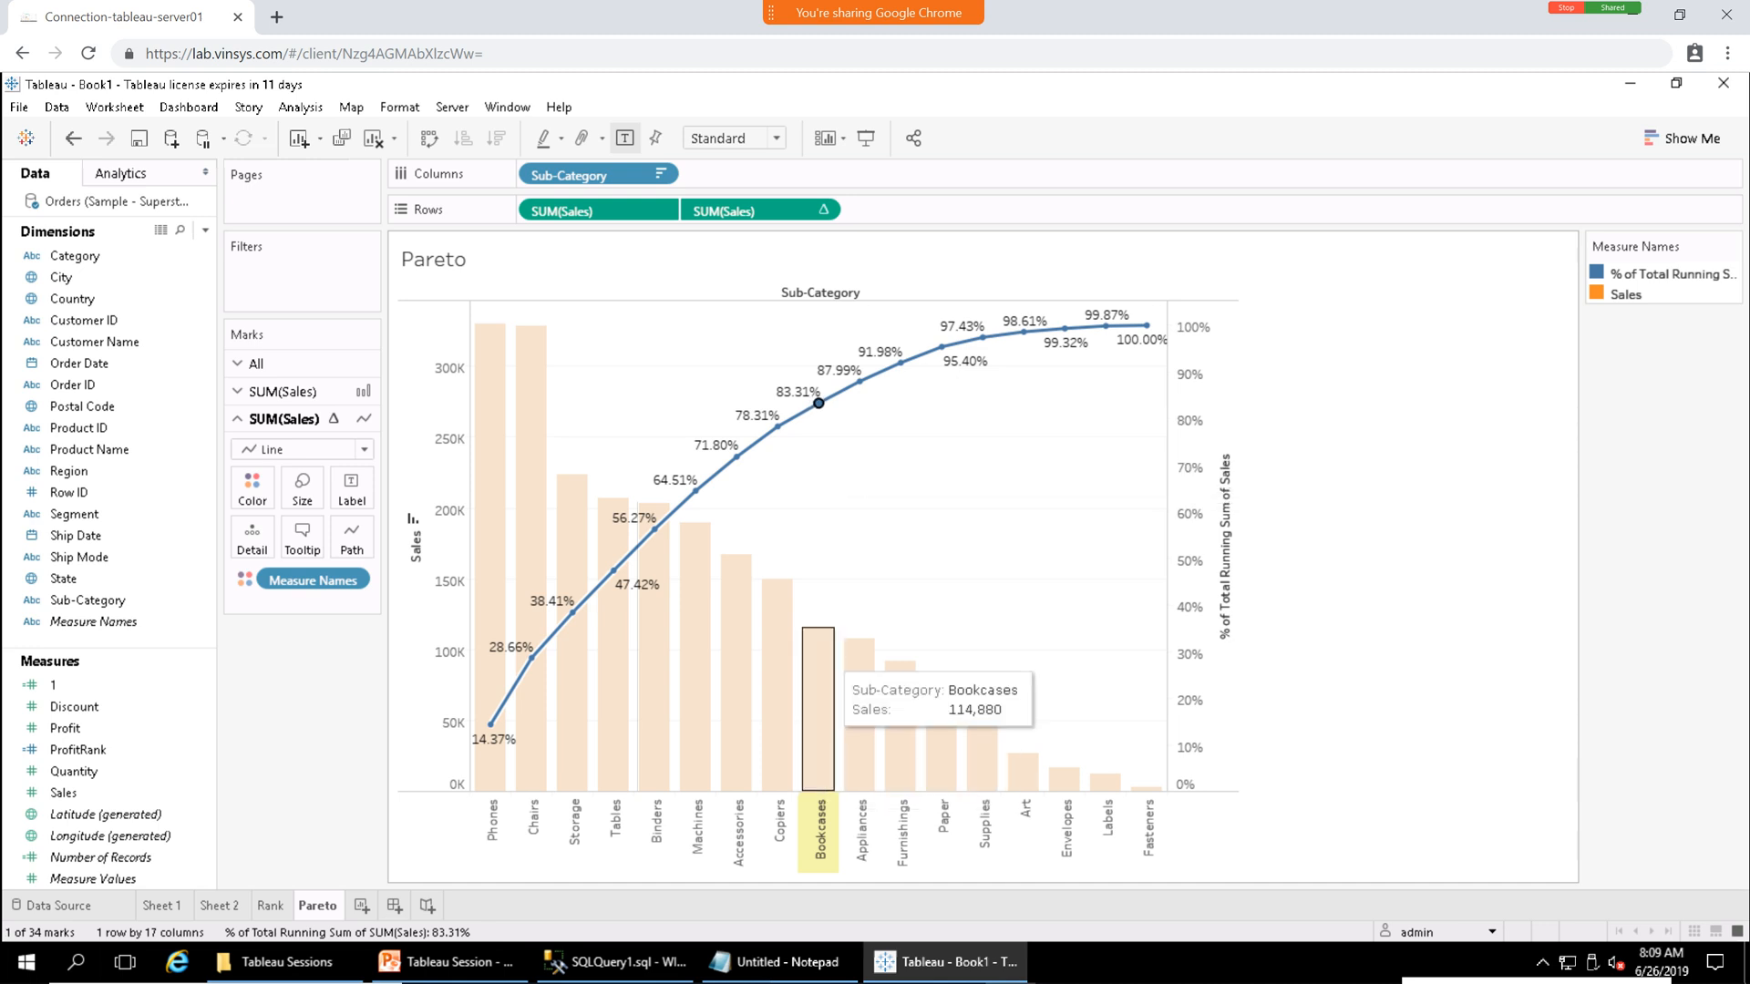
{"action": "left_click", "coordinate": [818, 403]}
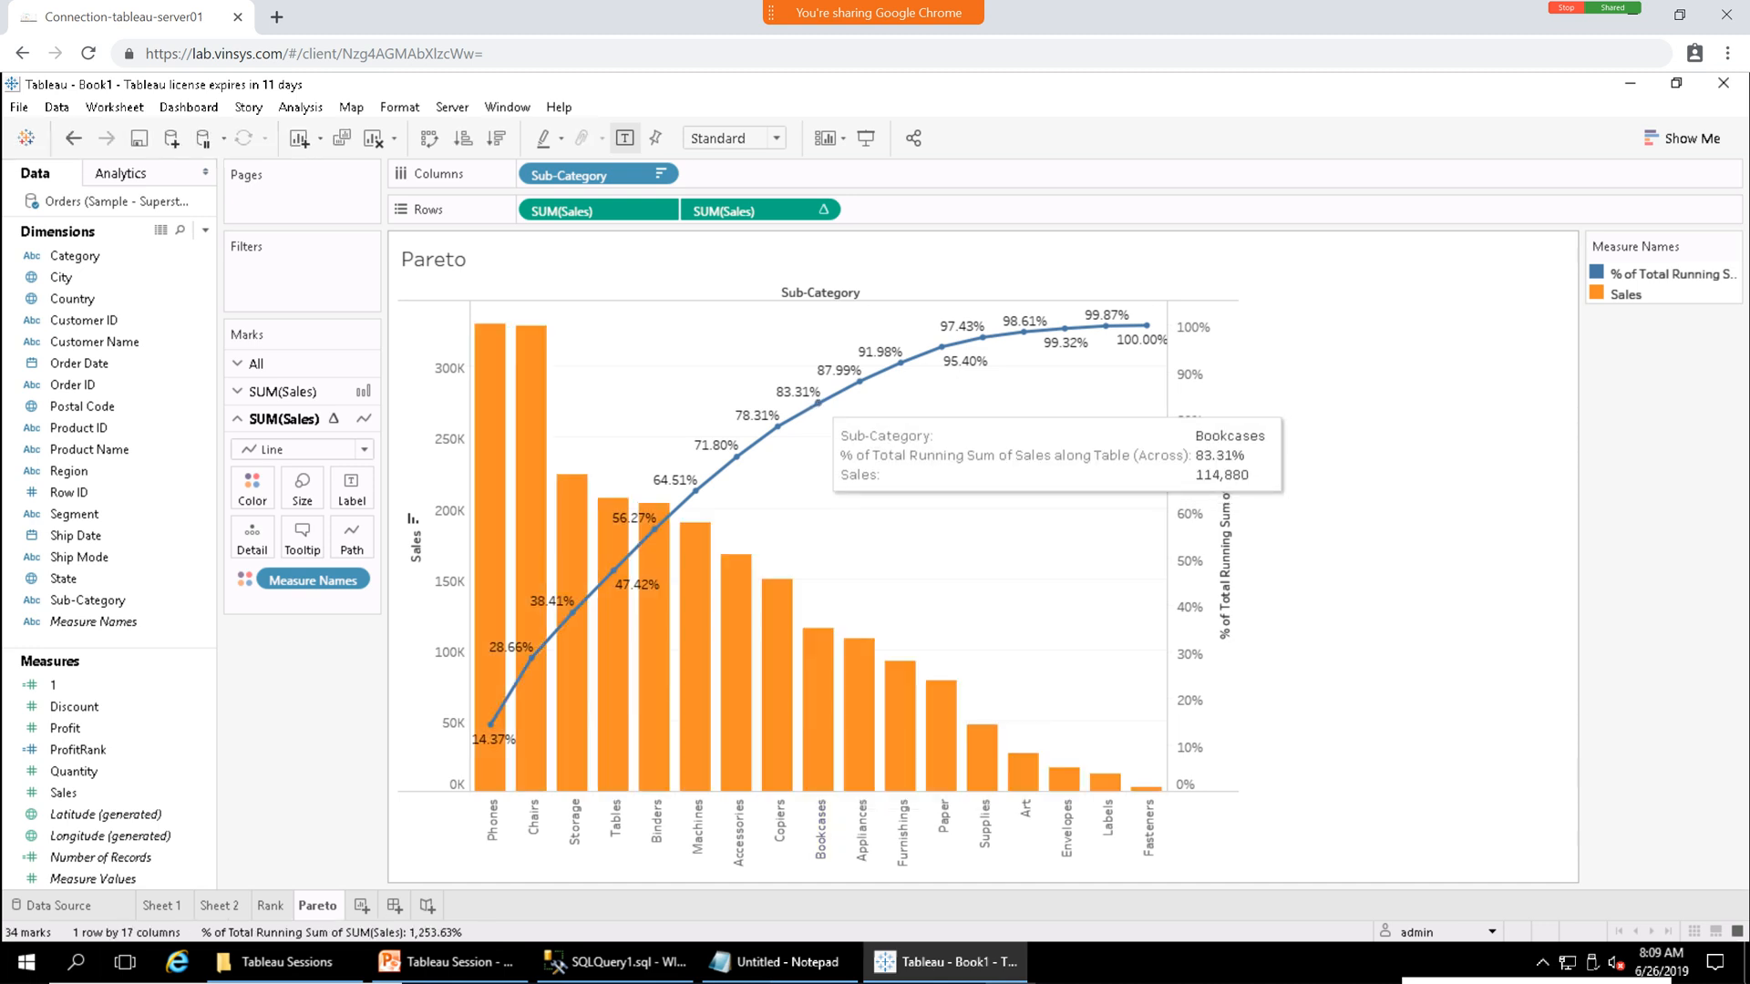
{"action": "left_click", "coordinate": [818, 403]}
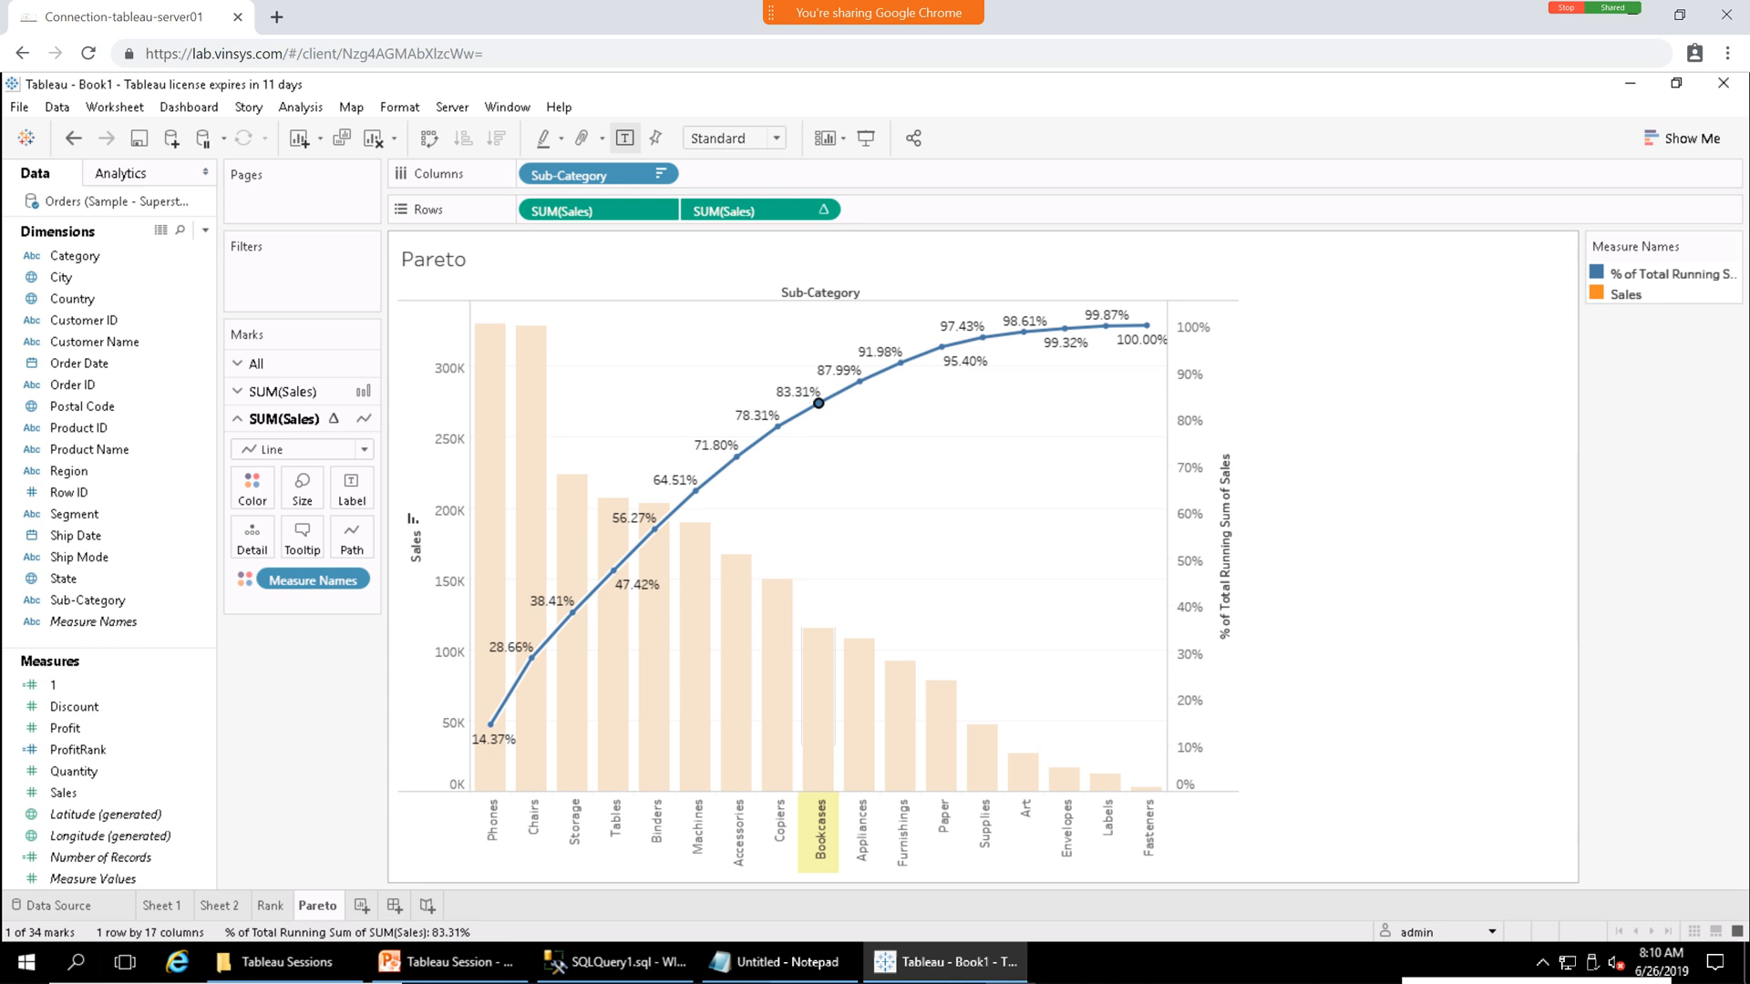
{"action": "left_click", "coordinate": [818, 403]}
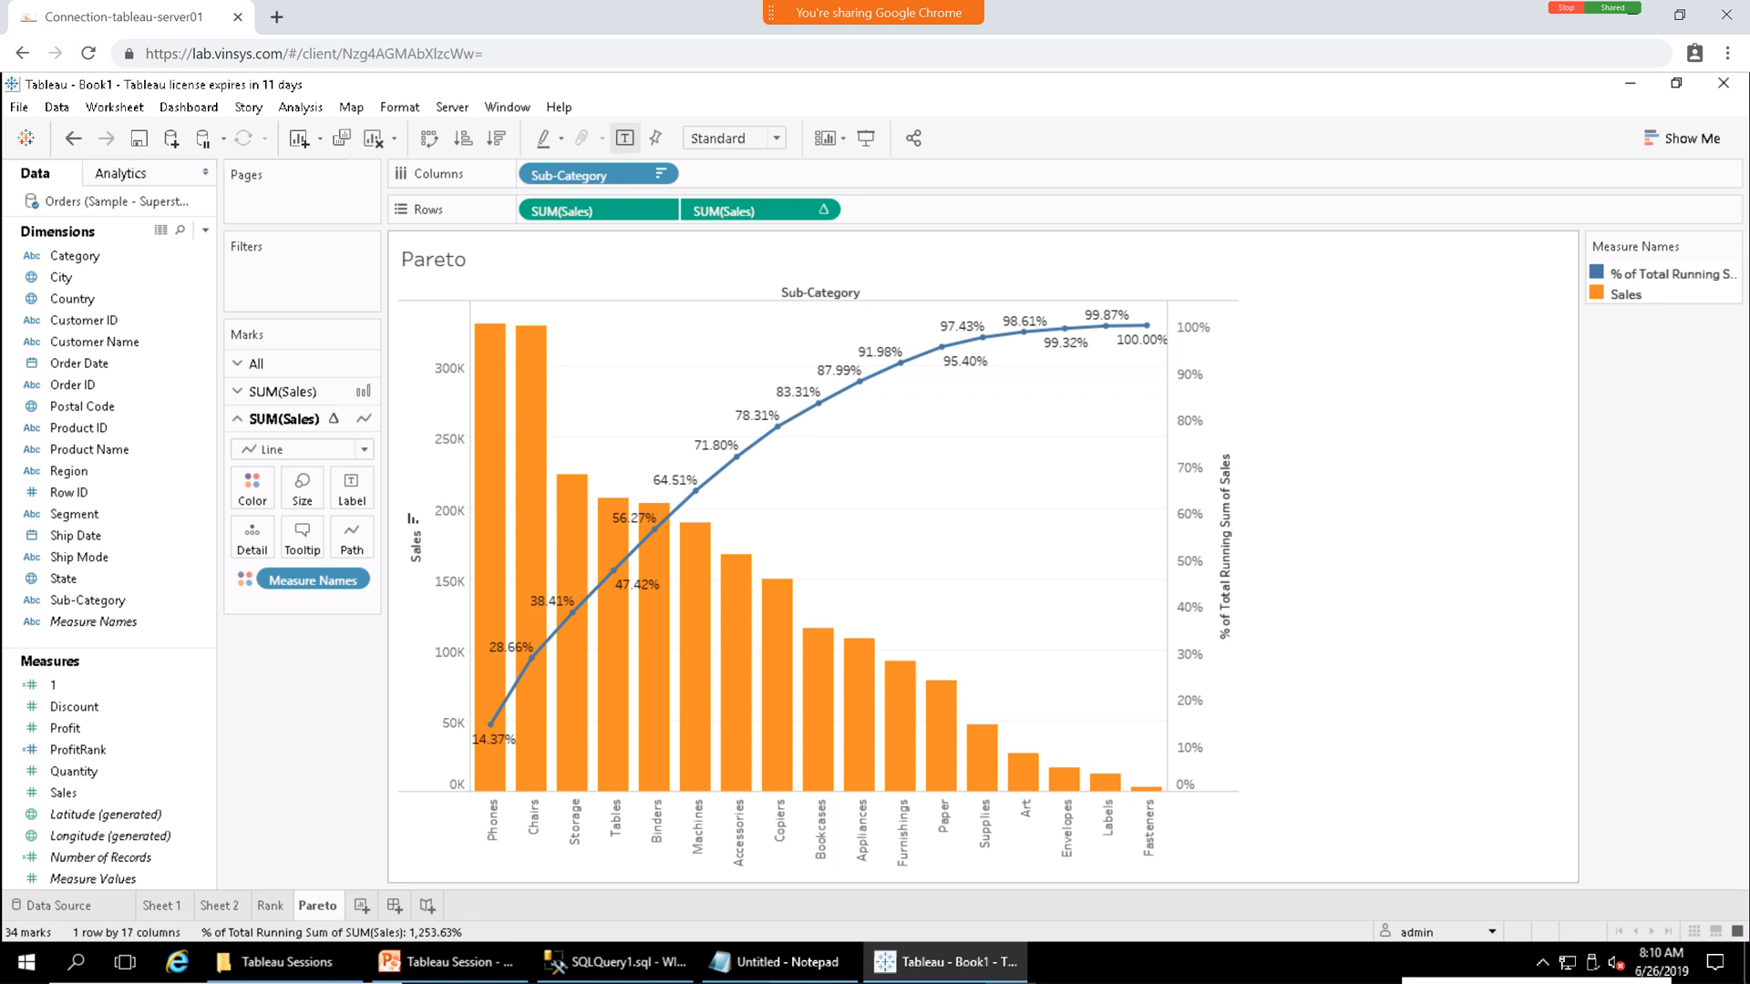
{"action": "left_click", "coordinate": [1203, 544]}
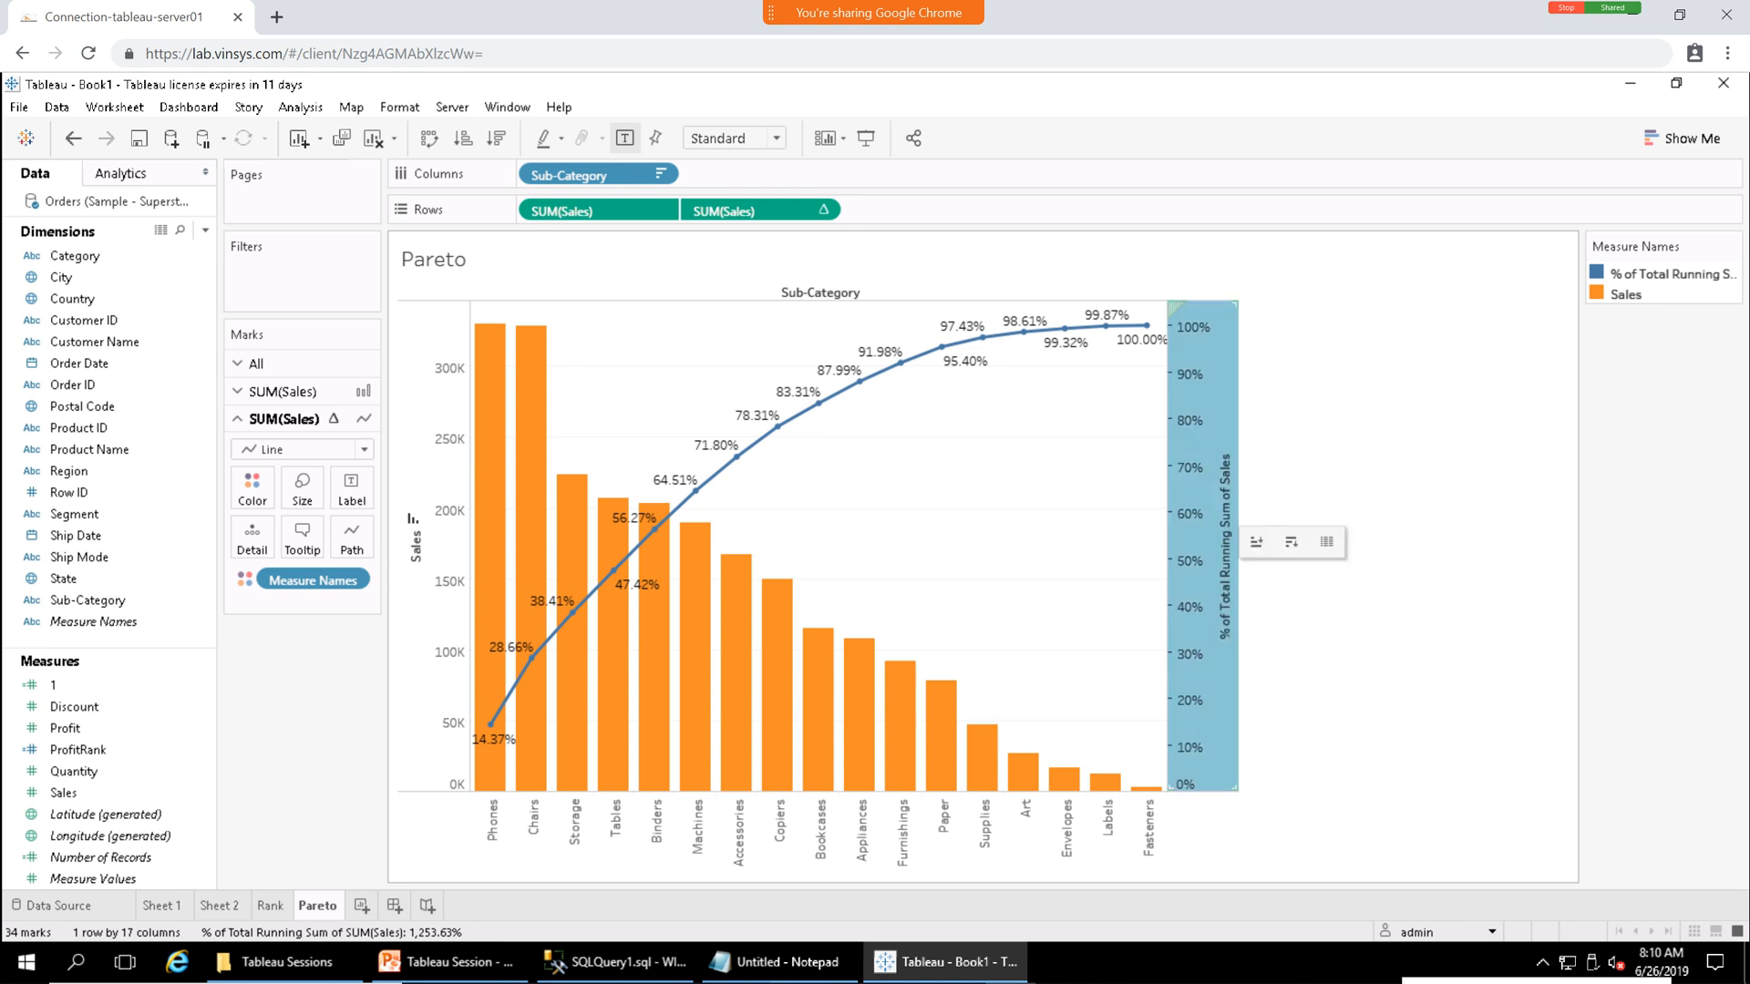
{"action": "right_click", "coordinate": [1222, 511]}
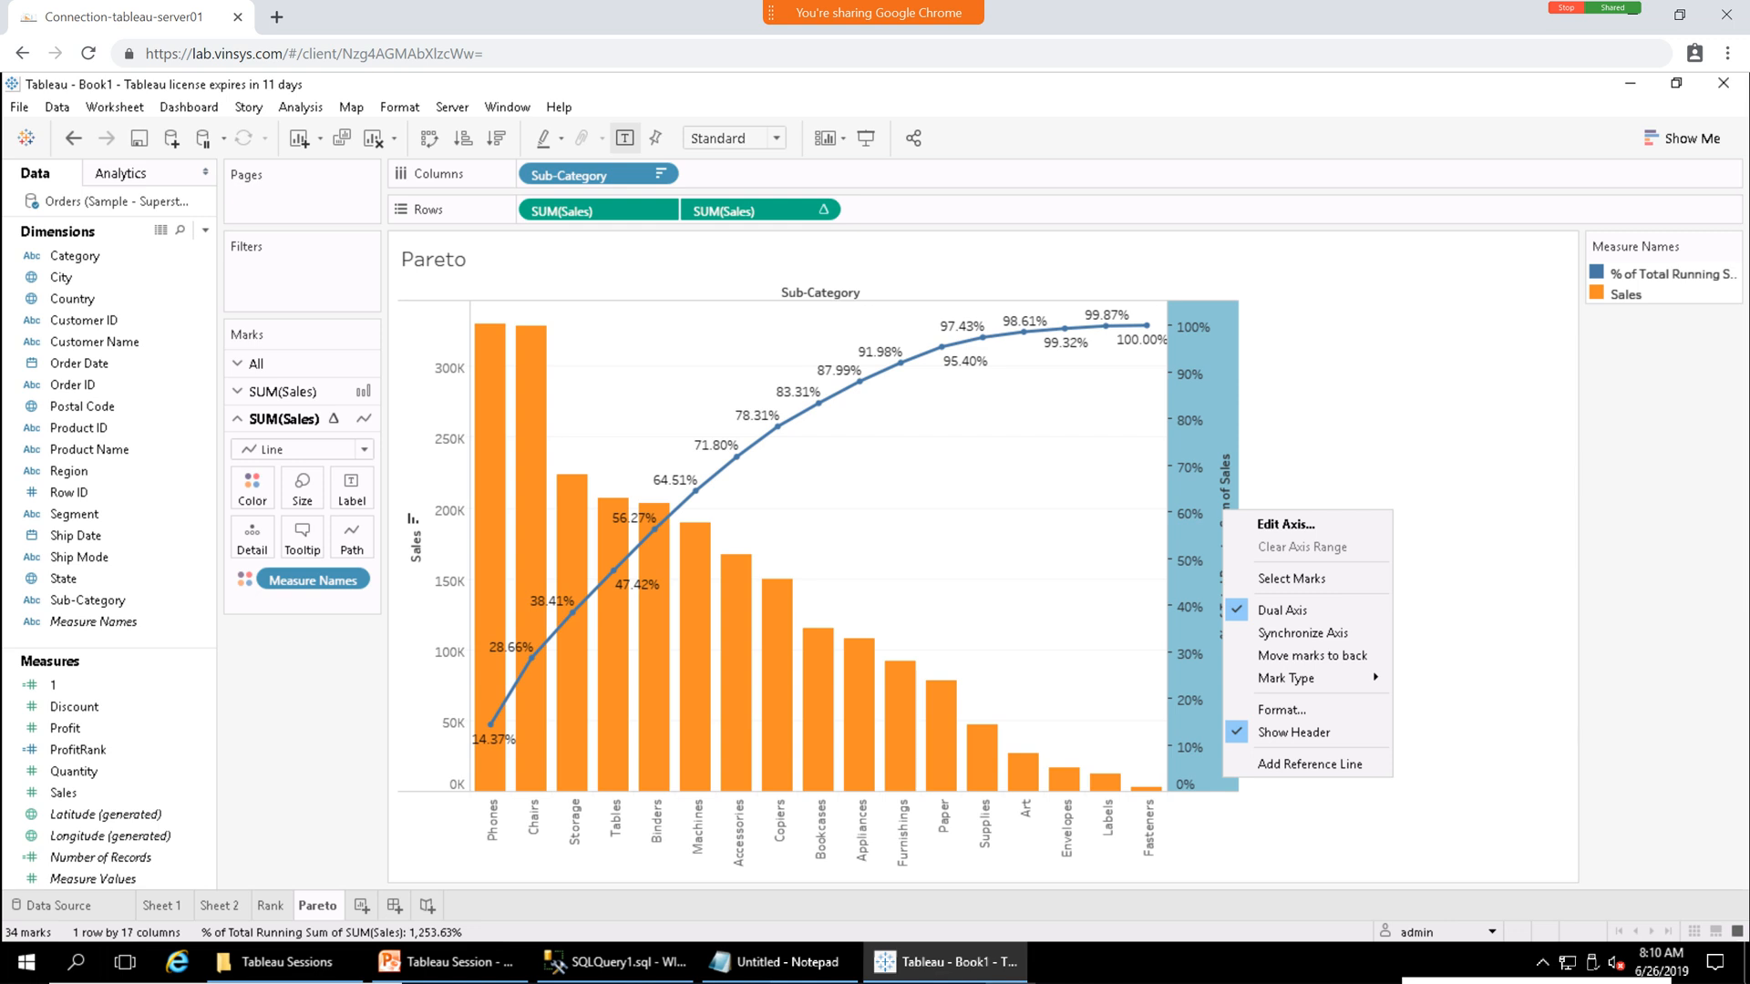
{"action": "left_click", "coordinate": [1449, 547]}
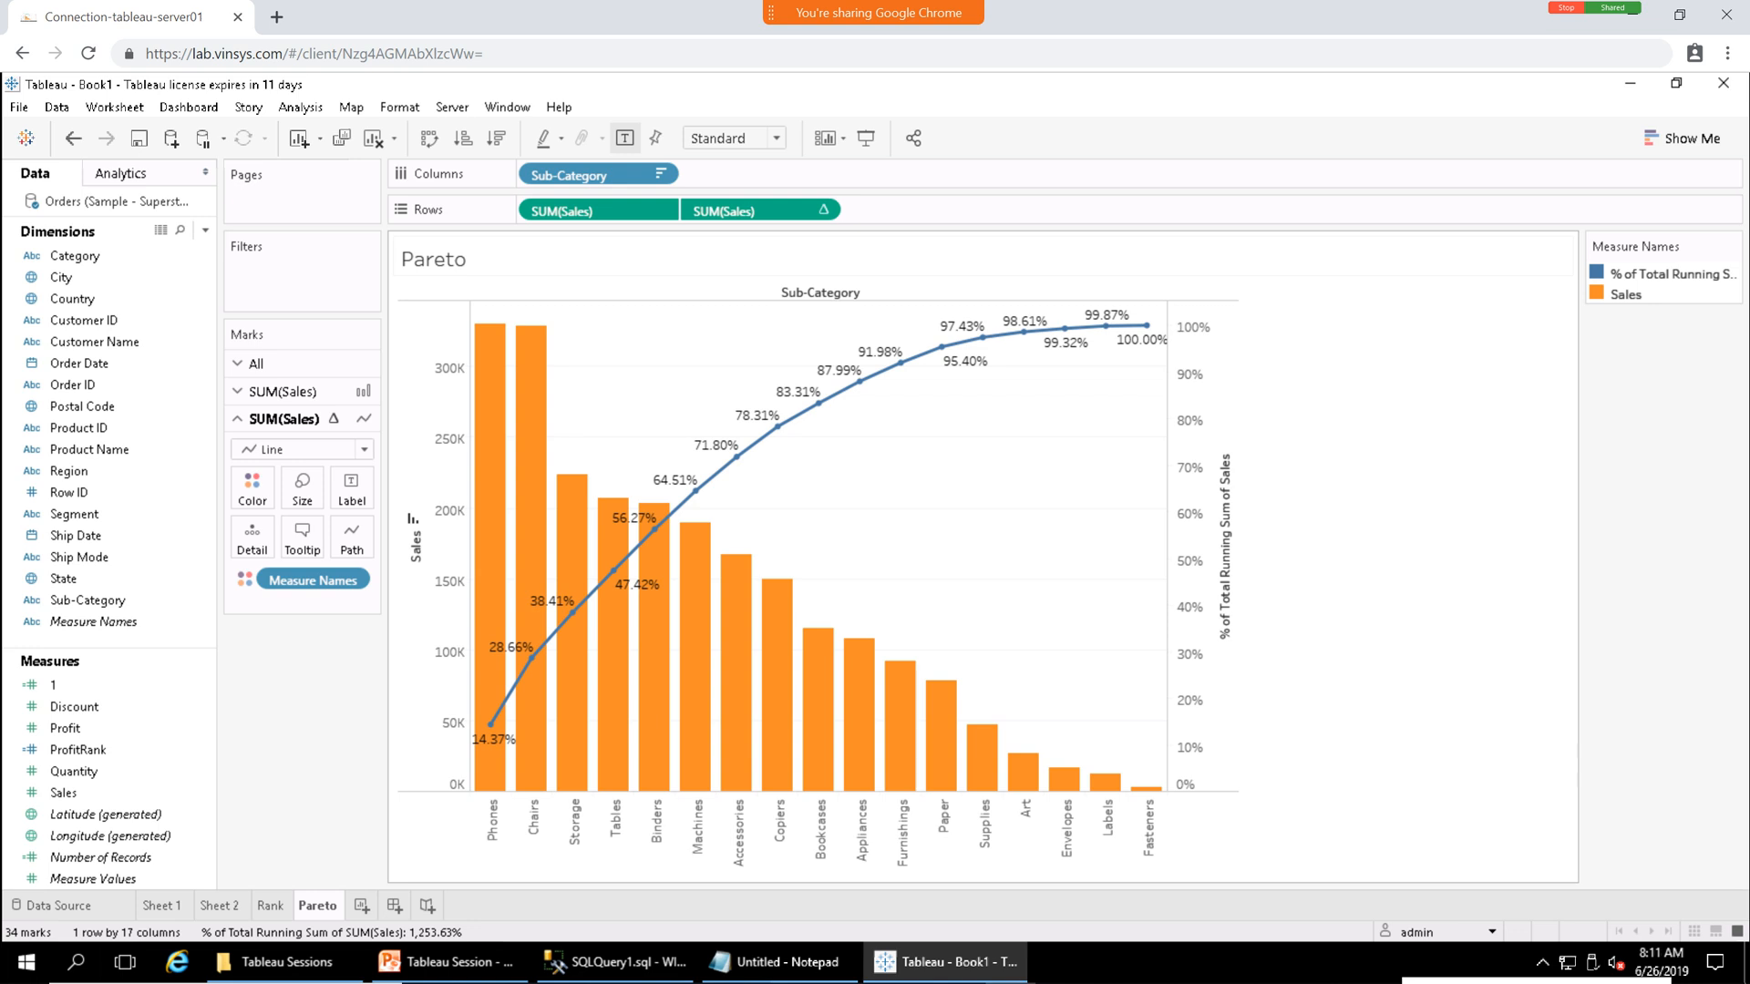
{"action": "left_click", "coordinate": [256, 364]}
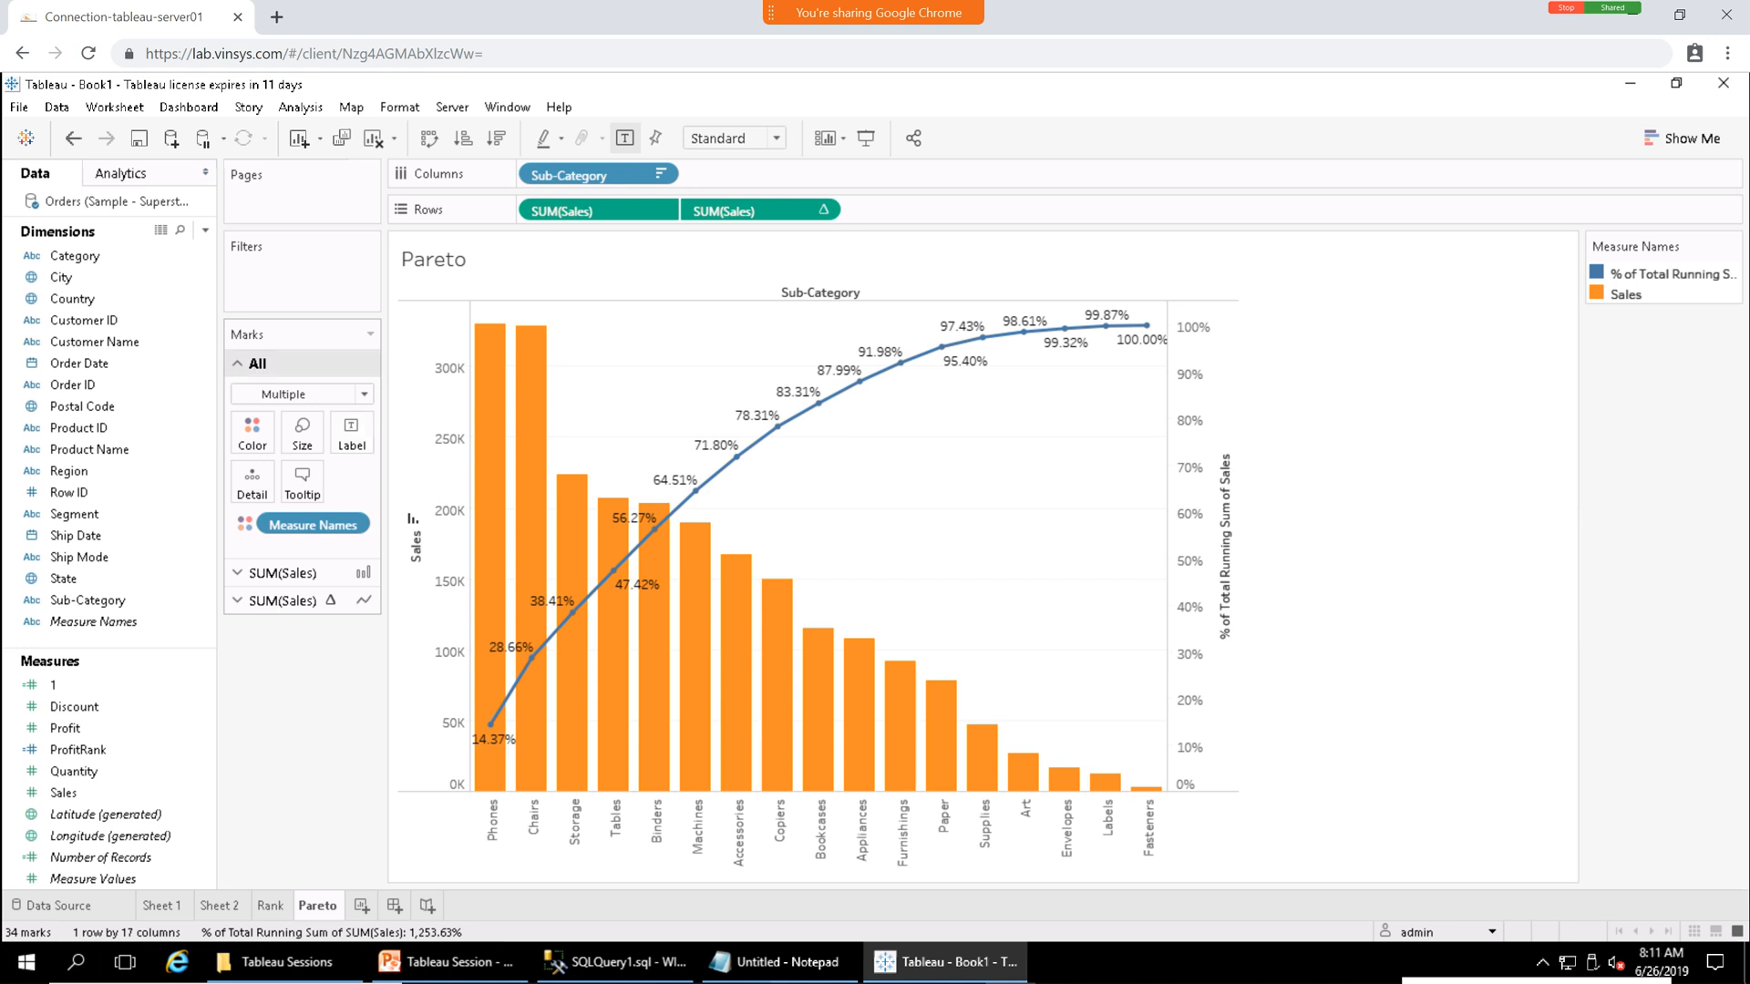
Turn on mark labels for both the Sales bars and the line, and hide the labels on all marks.
{"action": "left_click", "coordinate": [350, 434]}
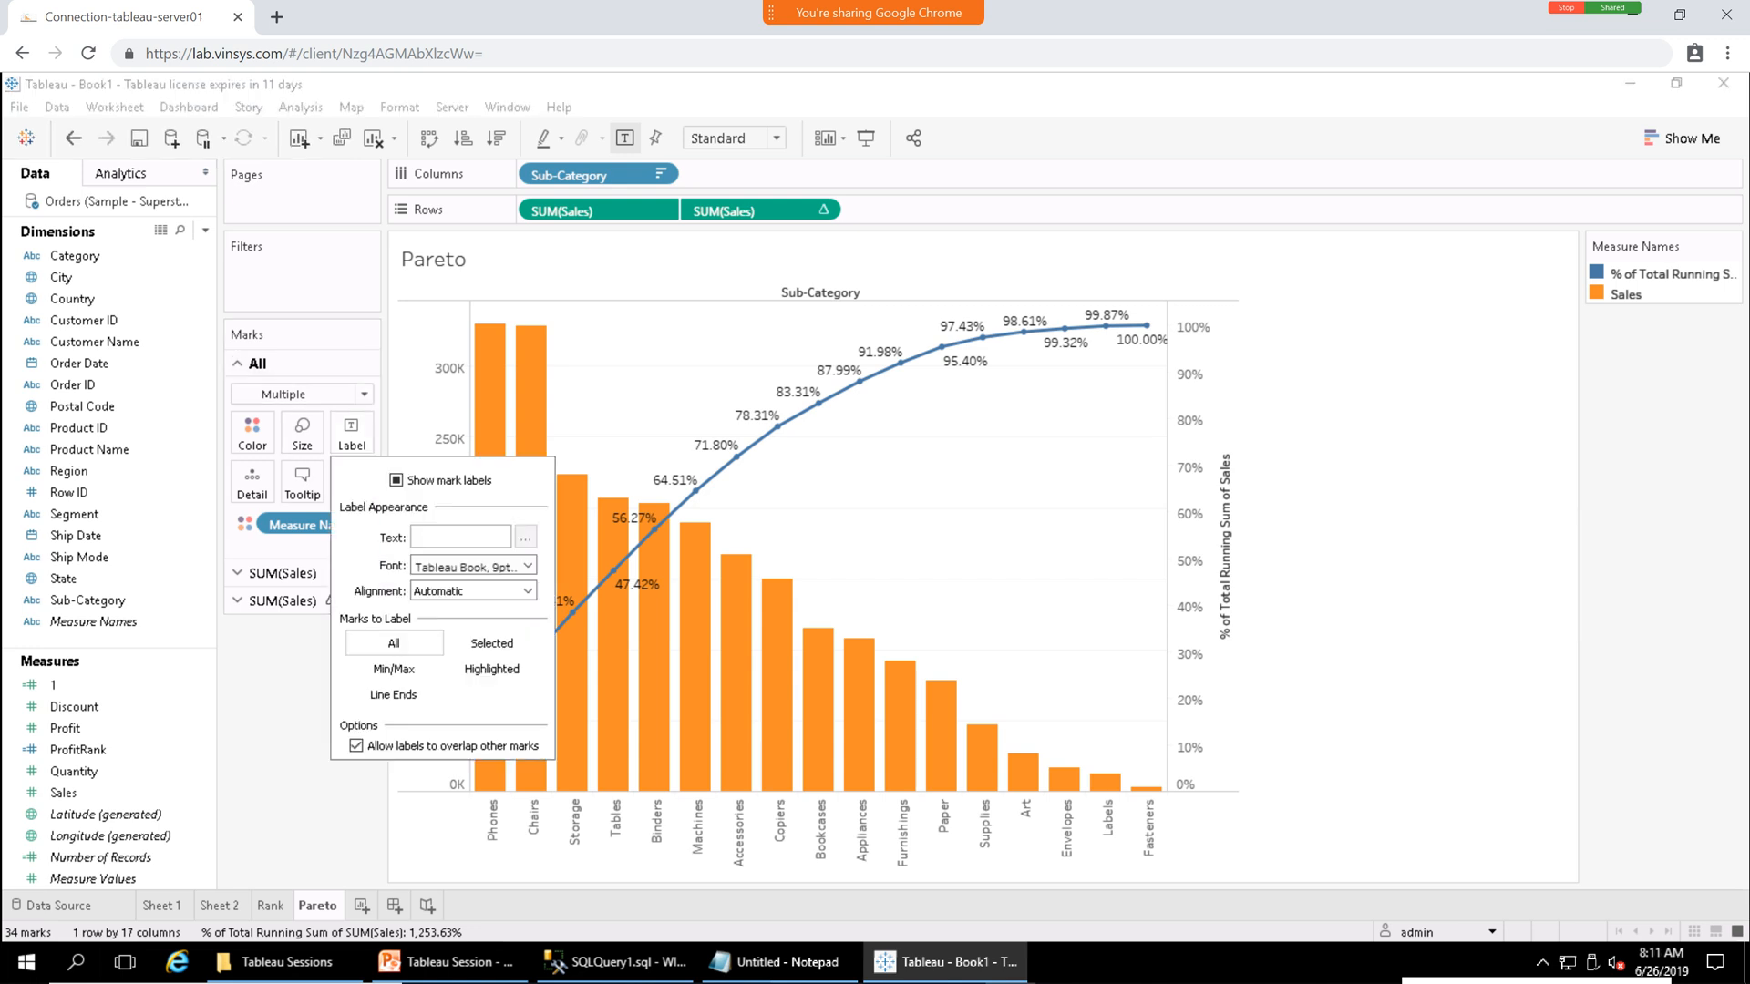
{"action": "left_click", "coordinate": [395, 480]}
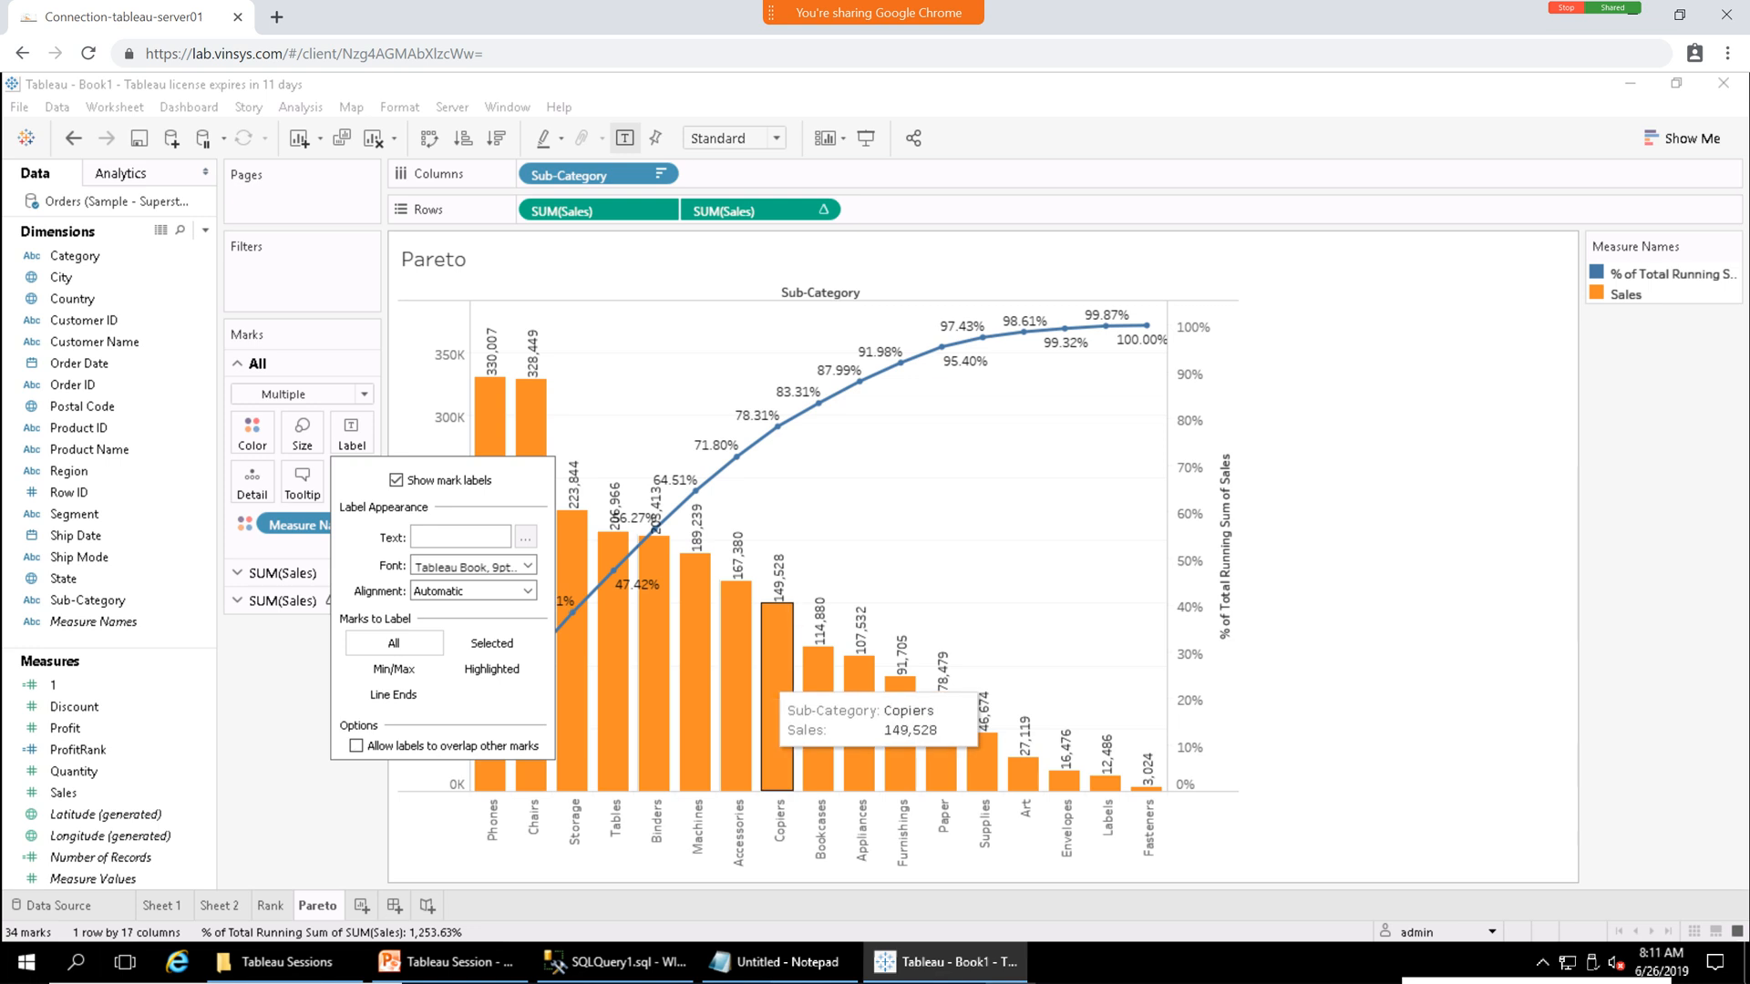
{"action": "left_click", "coordinate": [396, 480]}
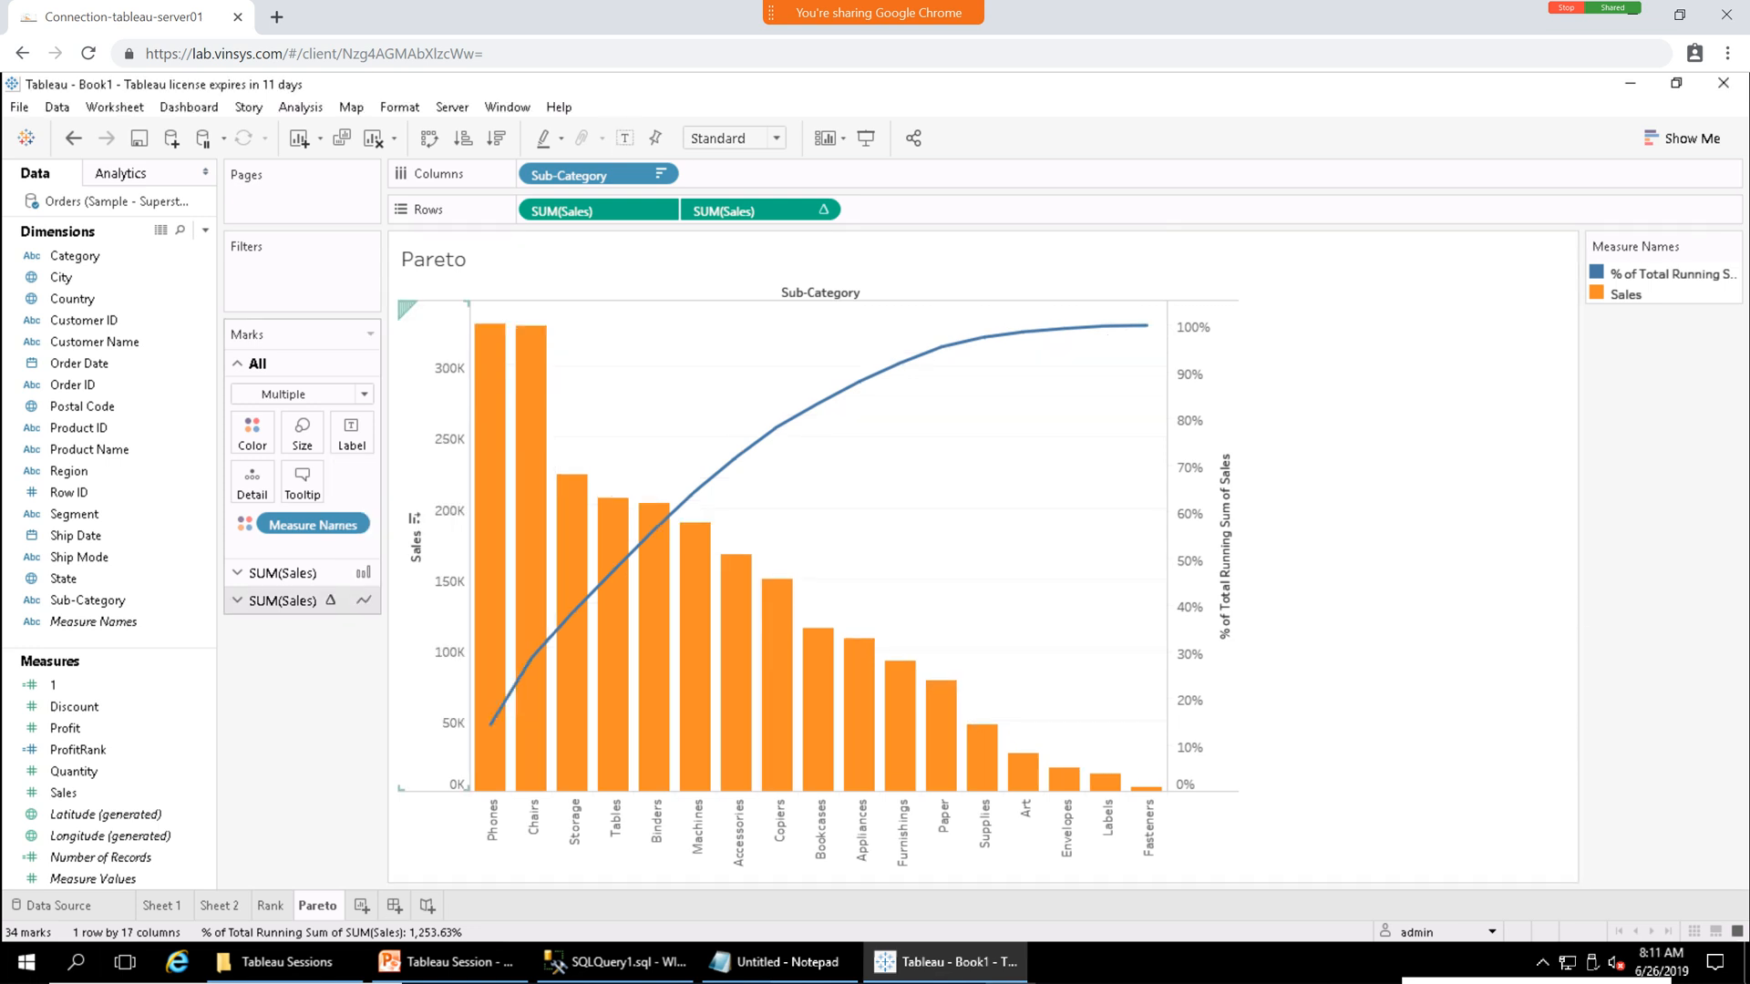
Show mark labels only on the running percent-of-total line.
{"action": "left_click", "coordinate": [282, 601]}
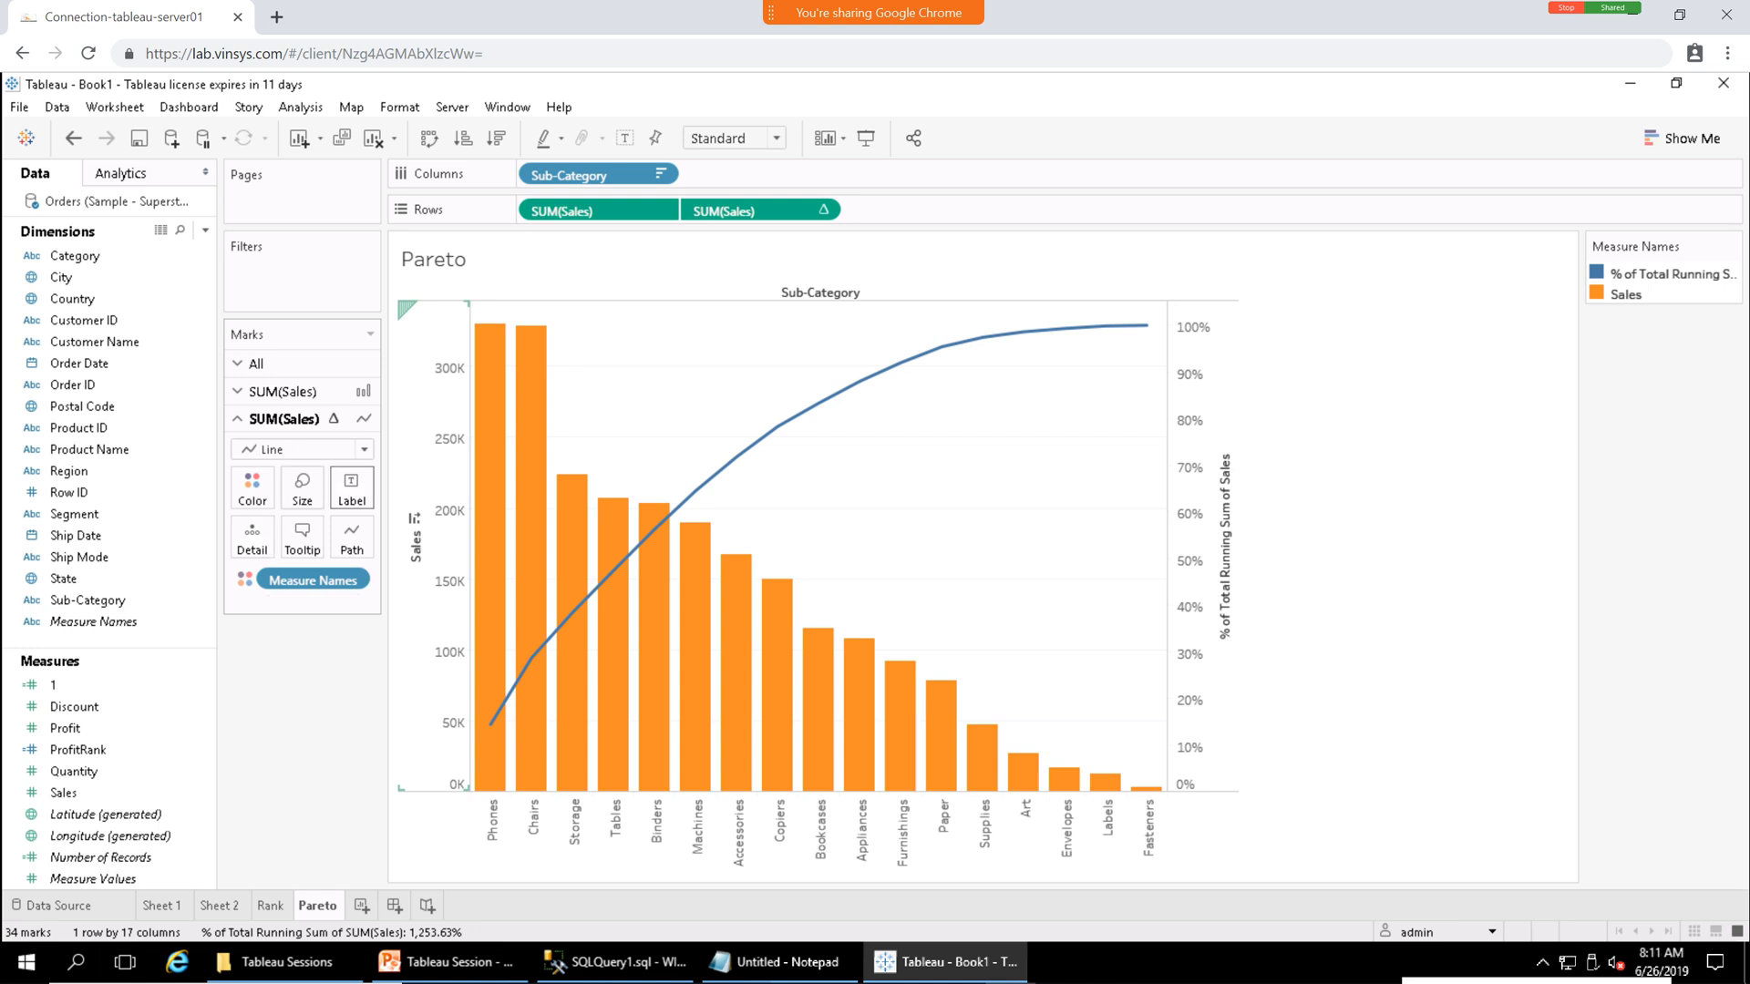
{"action": "left_click", "coordinate": [351, 487]}
{"action": "left_click", "coordinate": [396, 535]}
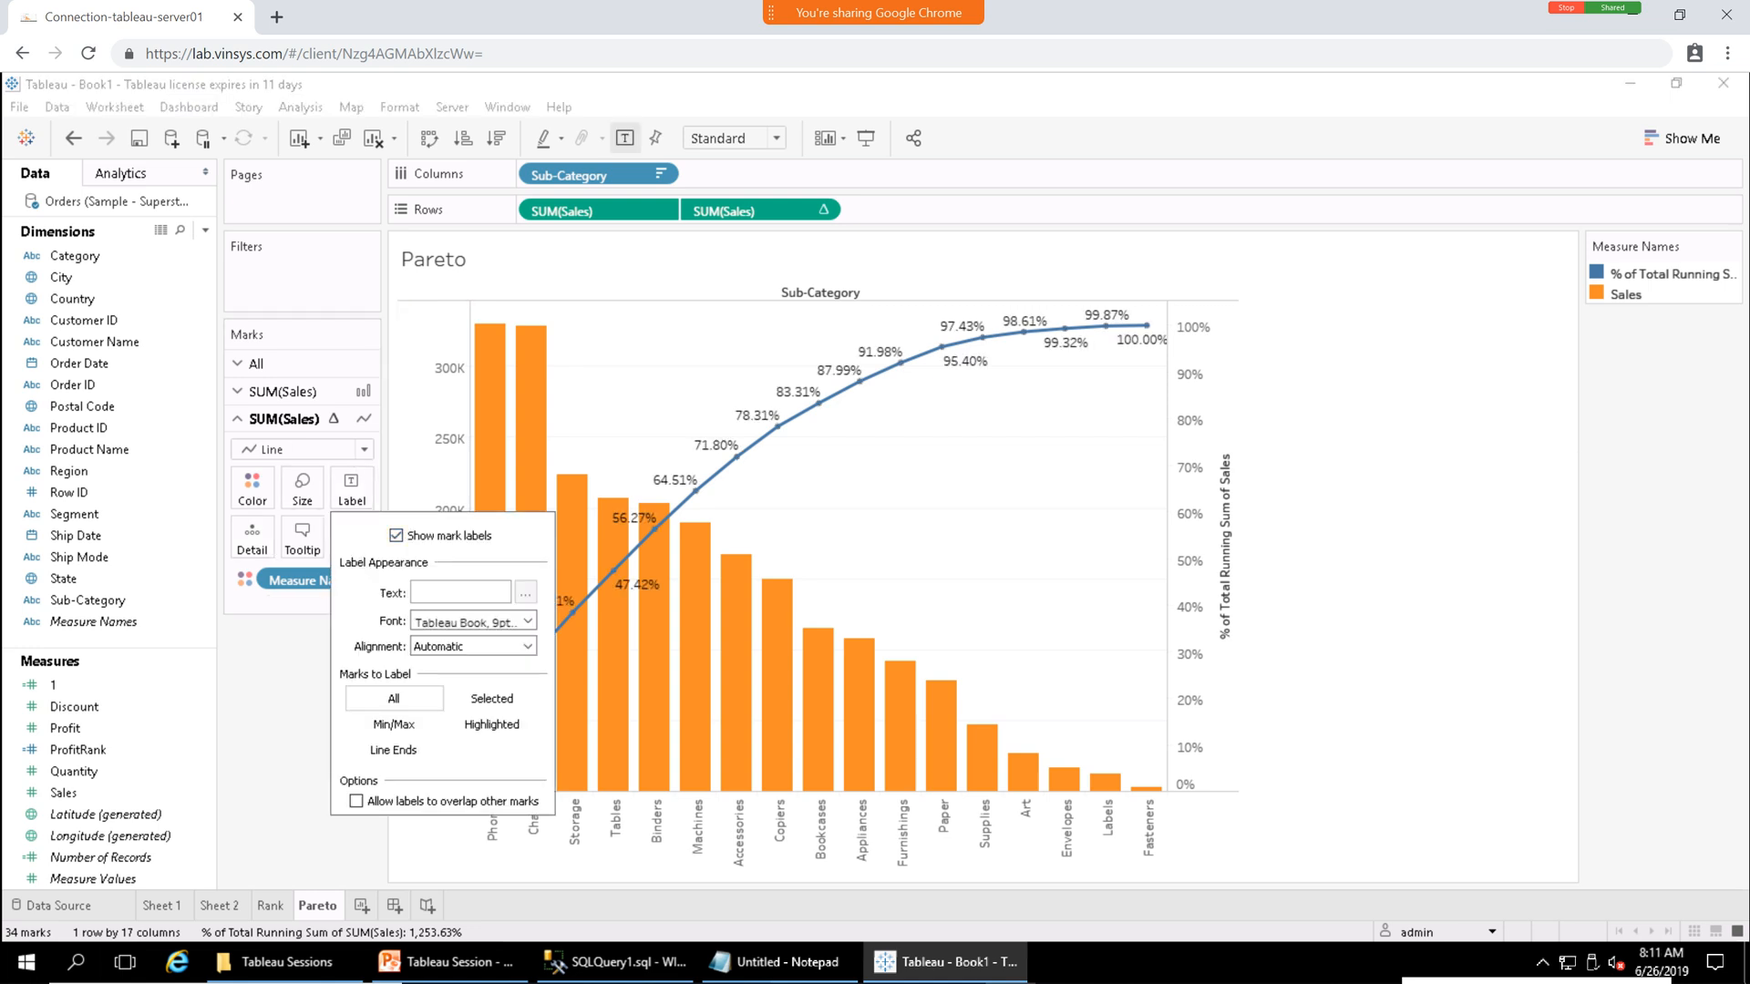
{"action": "key", "text": "Escape"}
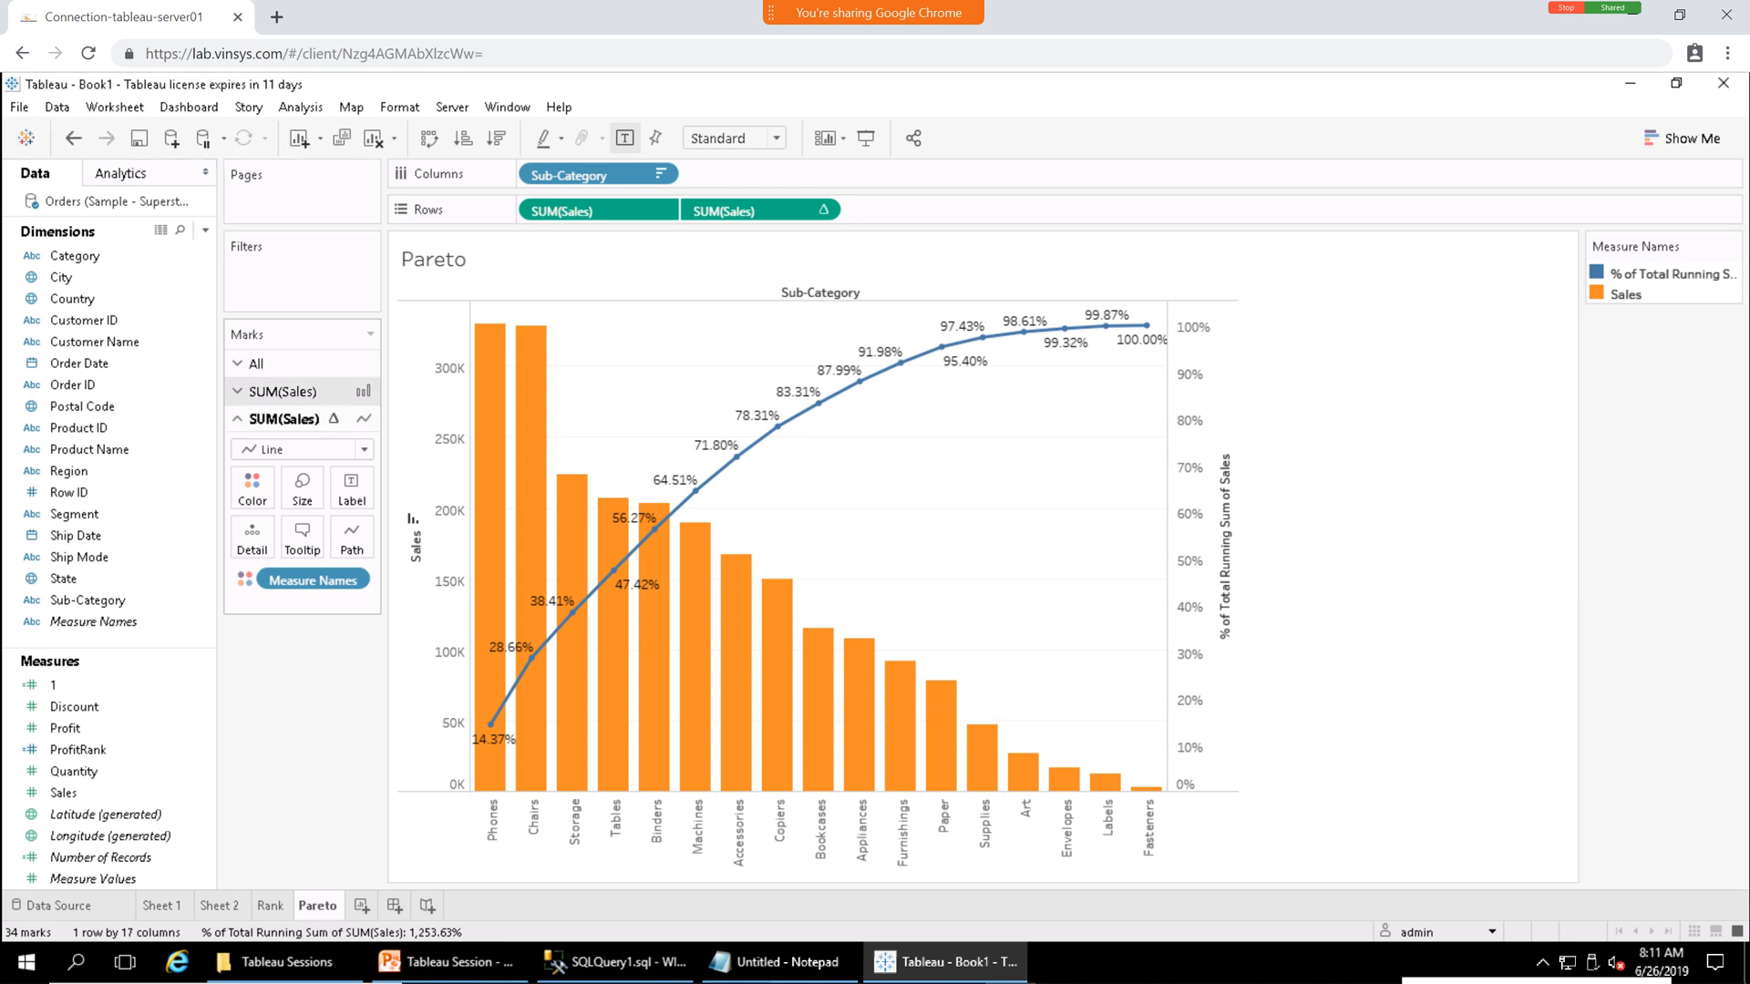
Compare the label settings of the percent-of-total line with those of the Sales bars, leaving both unchanged.
{"action": "left_click", "coordinate": [282, 391]}
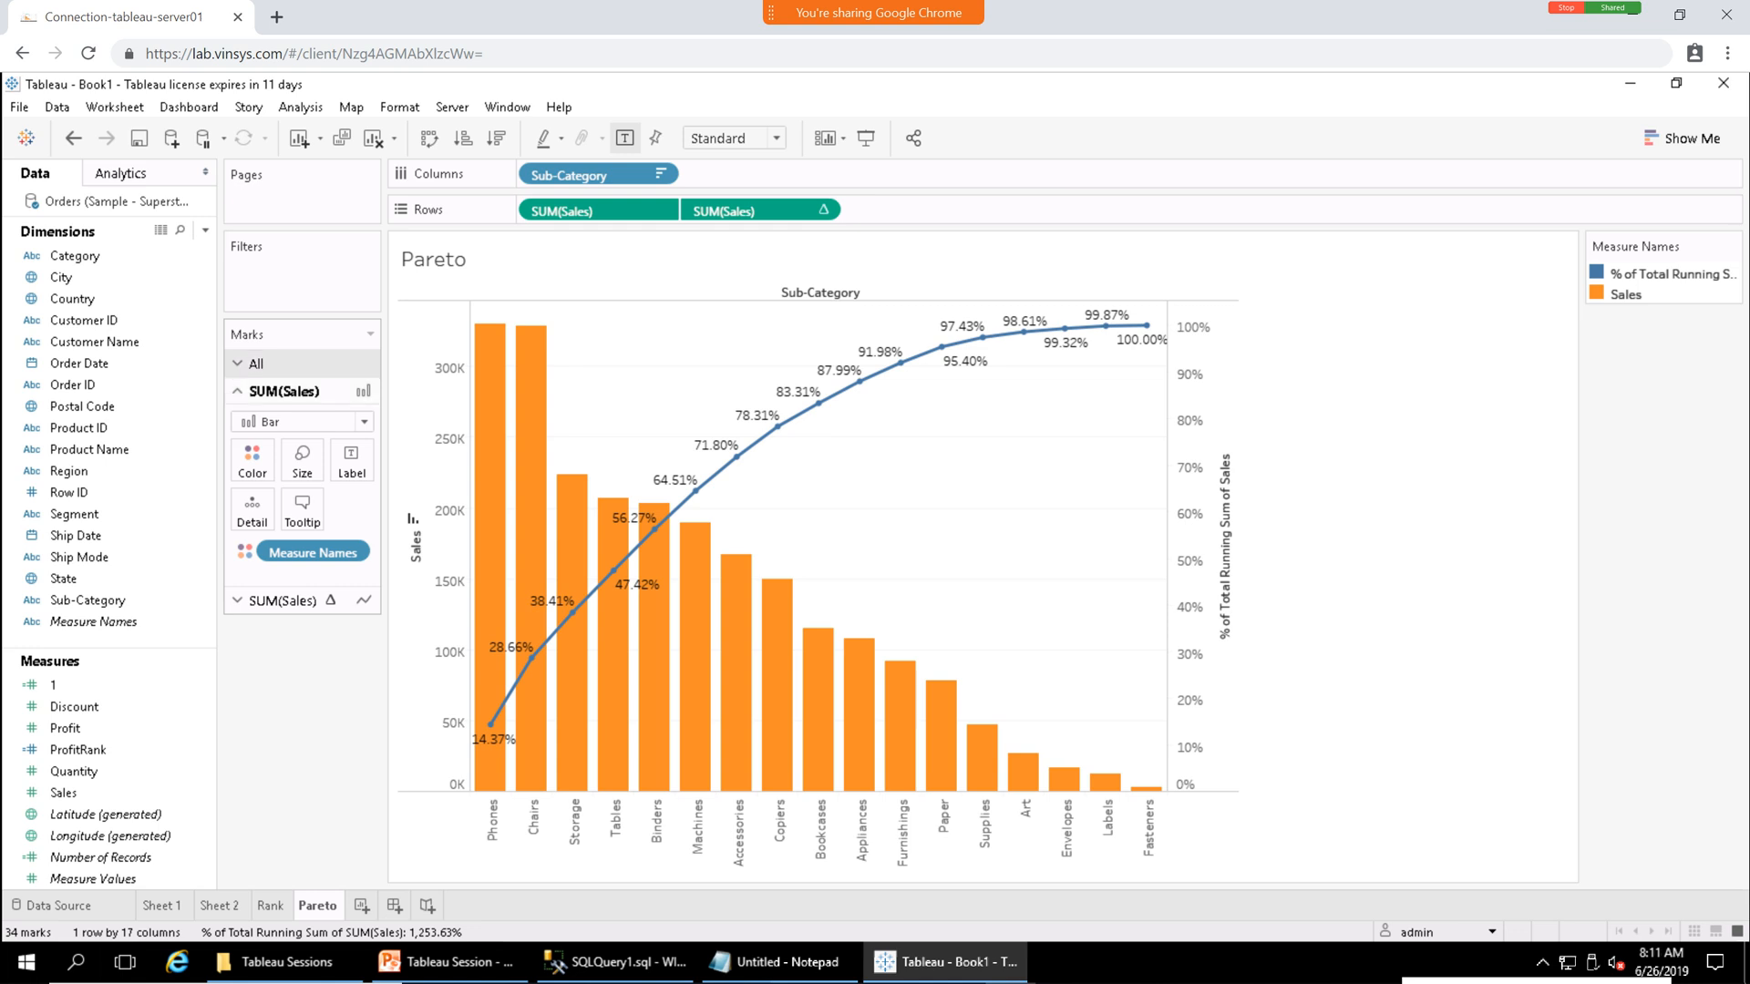
{"action": "left_click", "coordinate": [256, 362]}
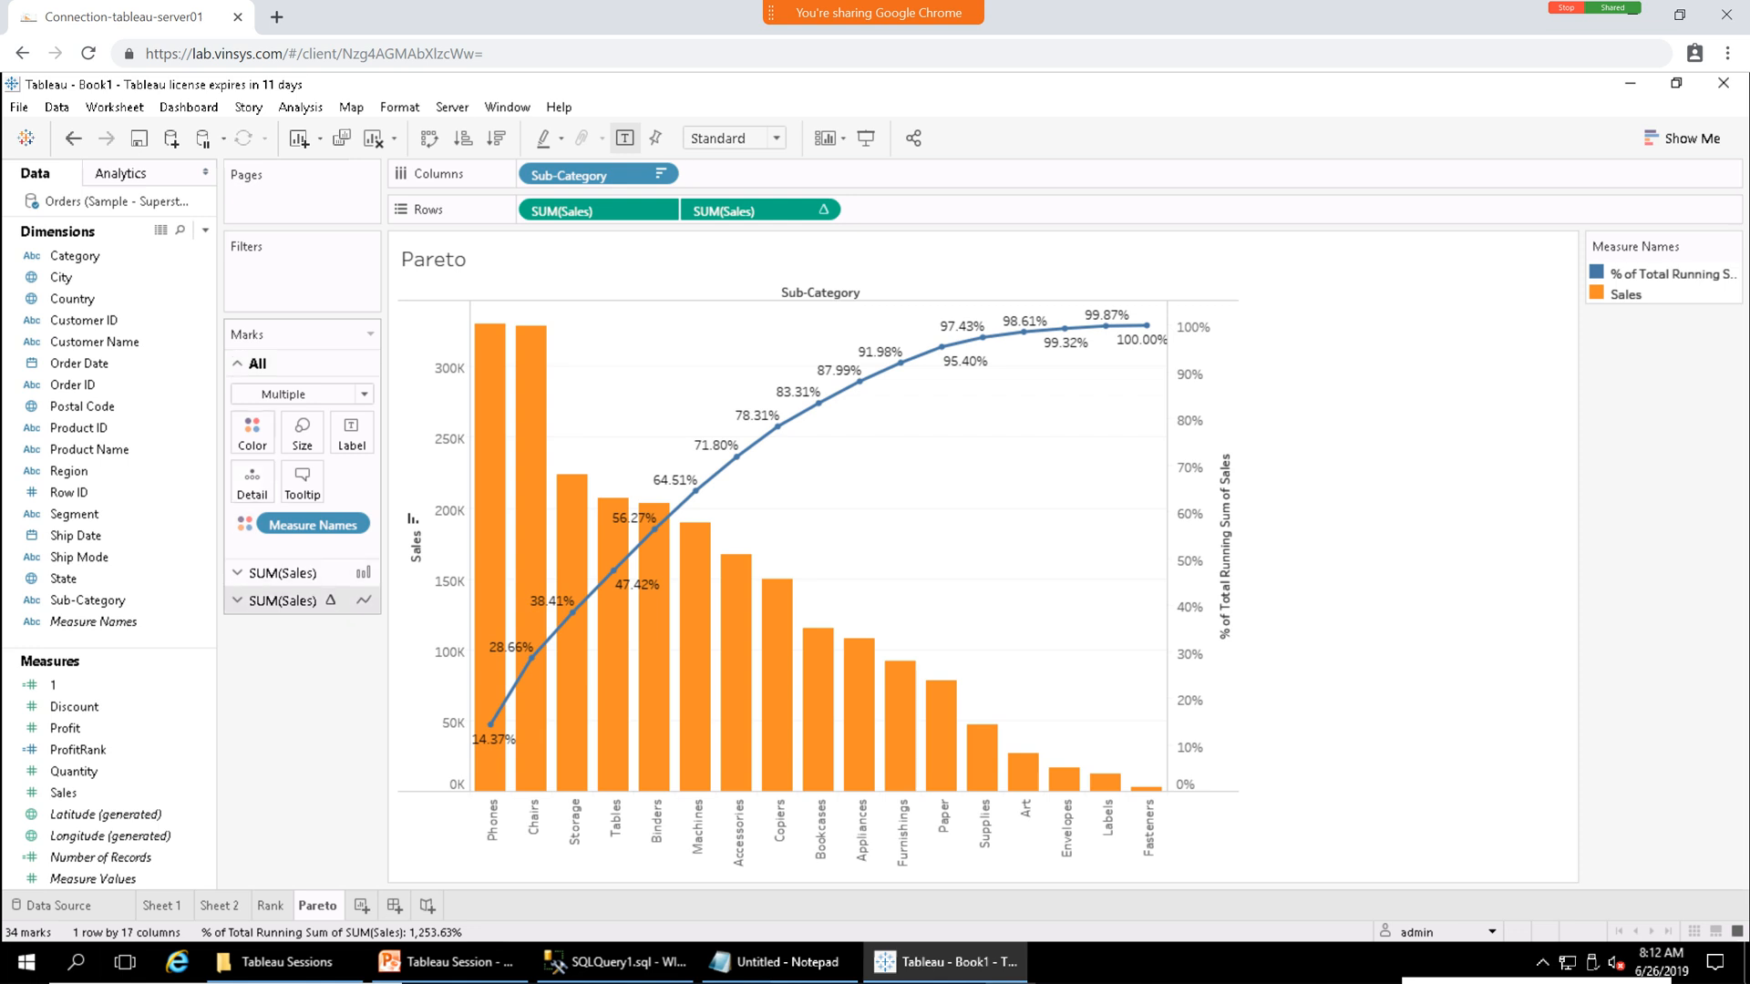
{"action": "left_click", "coordinate": [283, 599]}
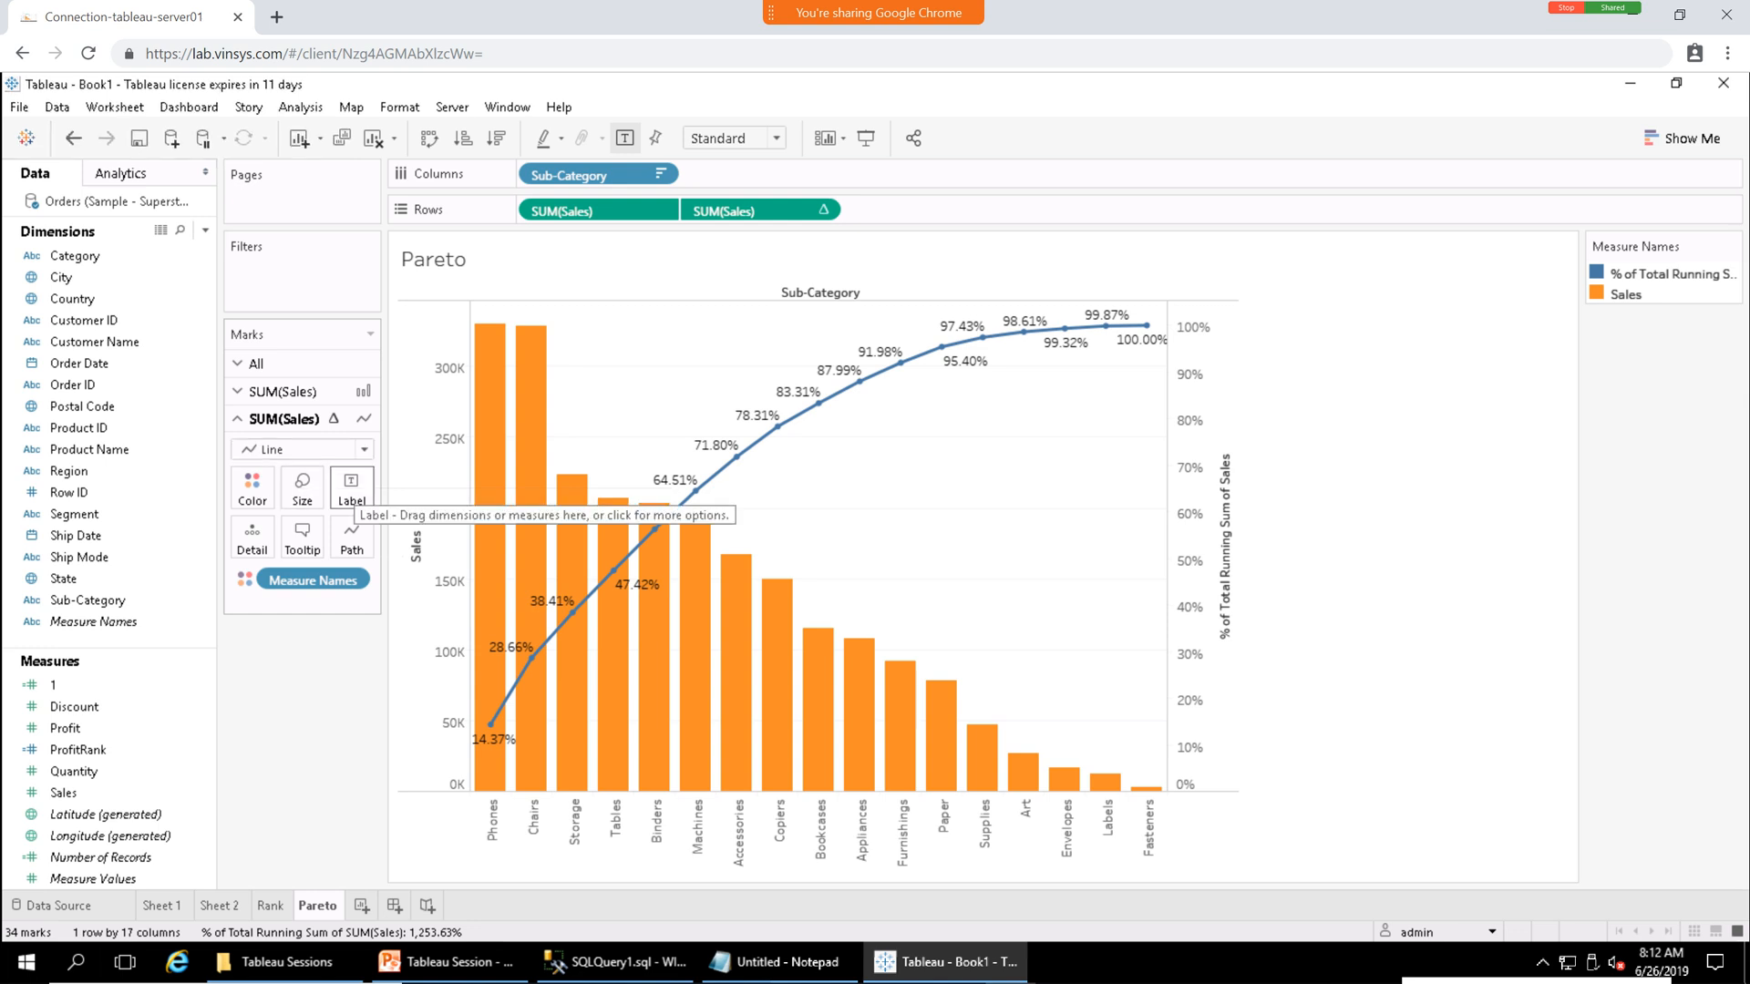
{"action": "left_click", "coordinate": [351, 488]}
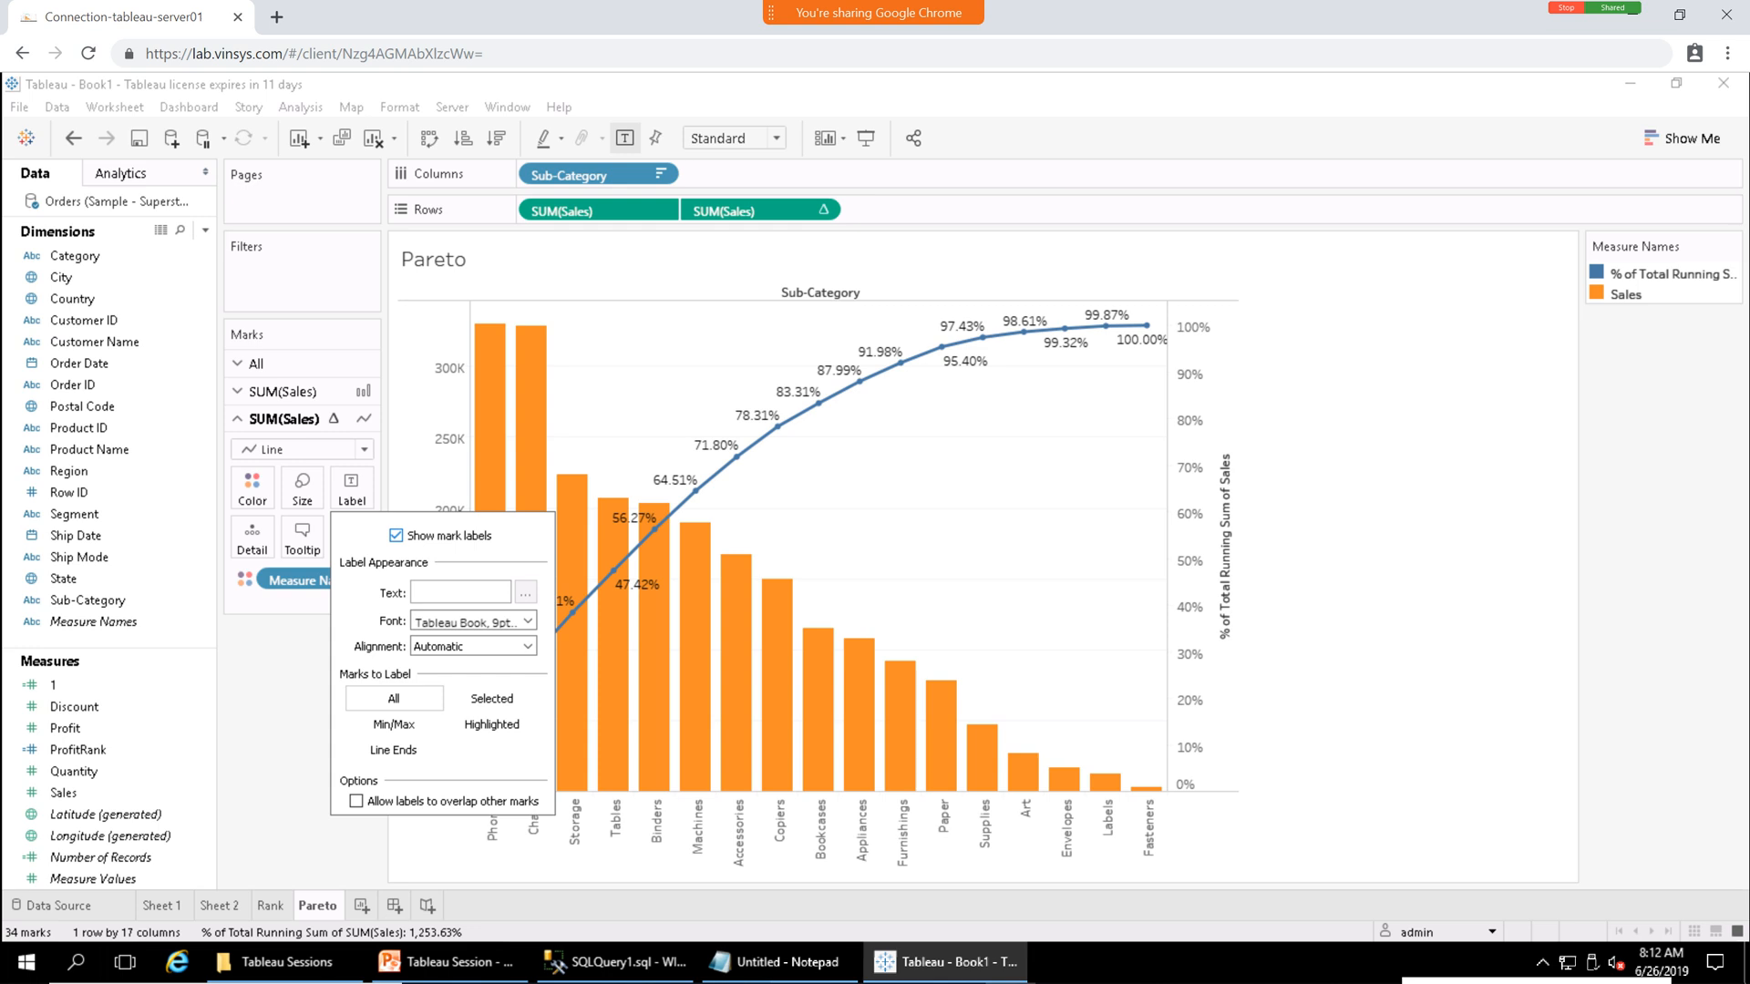
{"action": "left_click", "coordinate": [310, 336]}
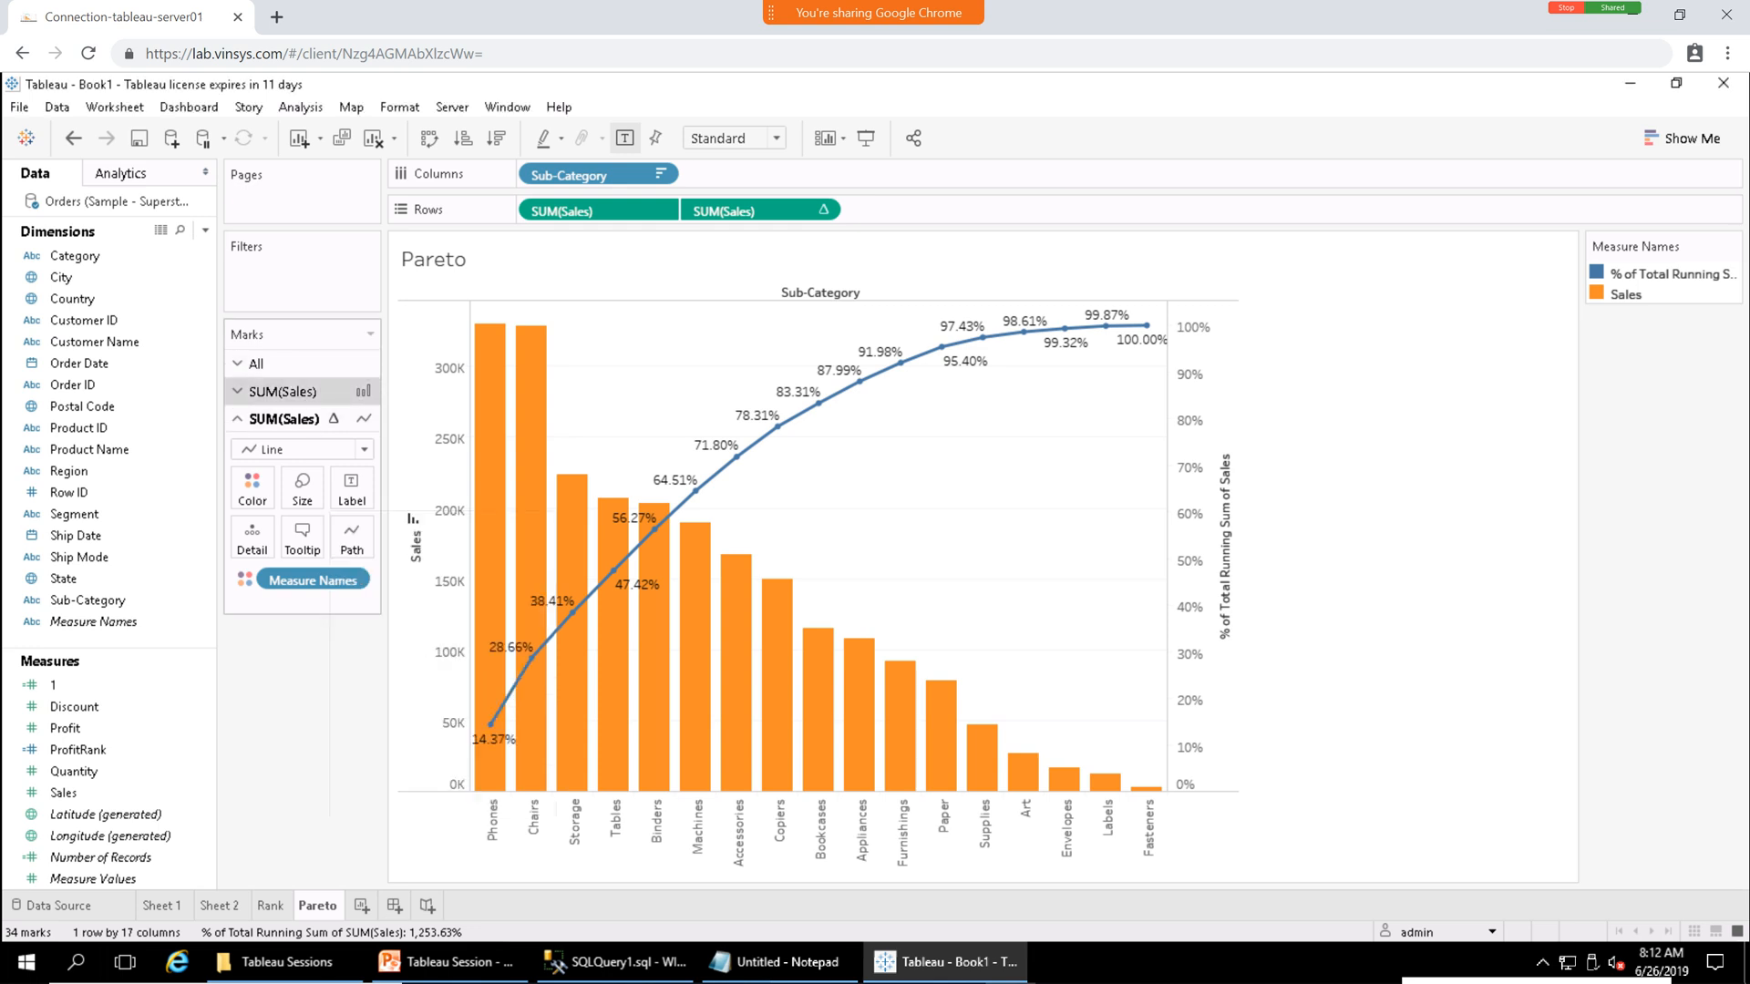
{"action": "left_click", "coordinate": [301, 391]}
{"action": "left_click", "coordinate": [352, 460]}
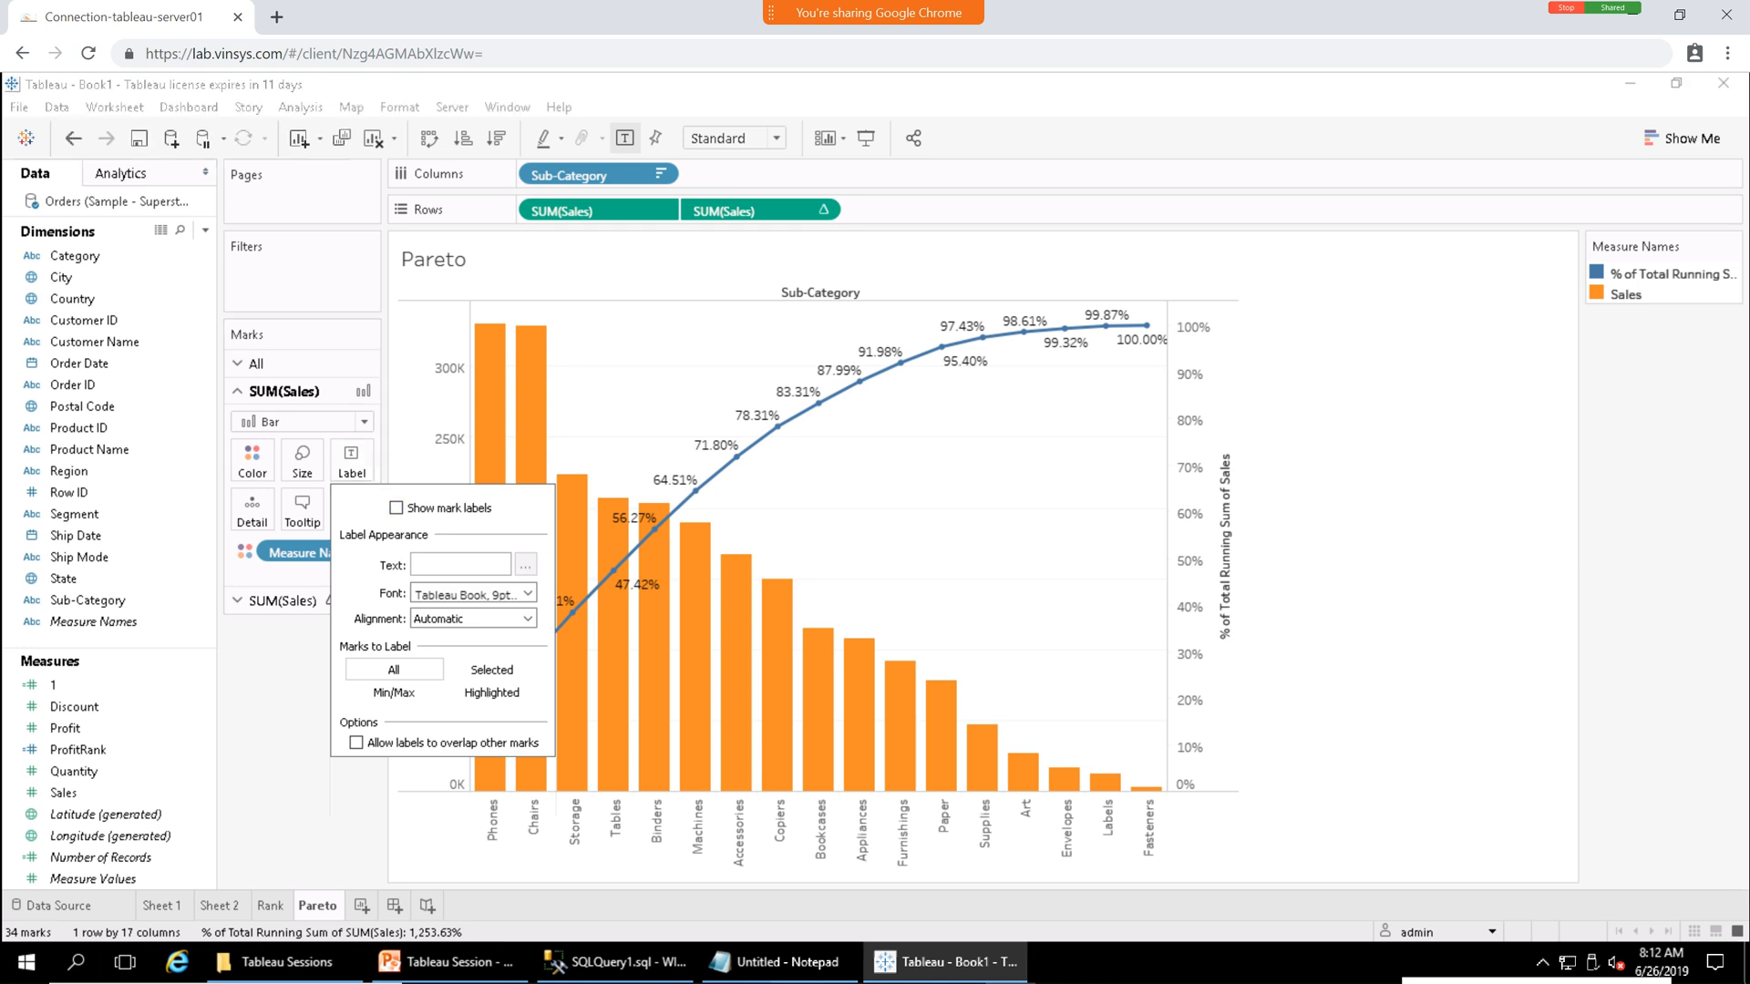
{"action": "key", "text": "Escape"}
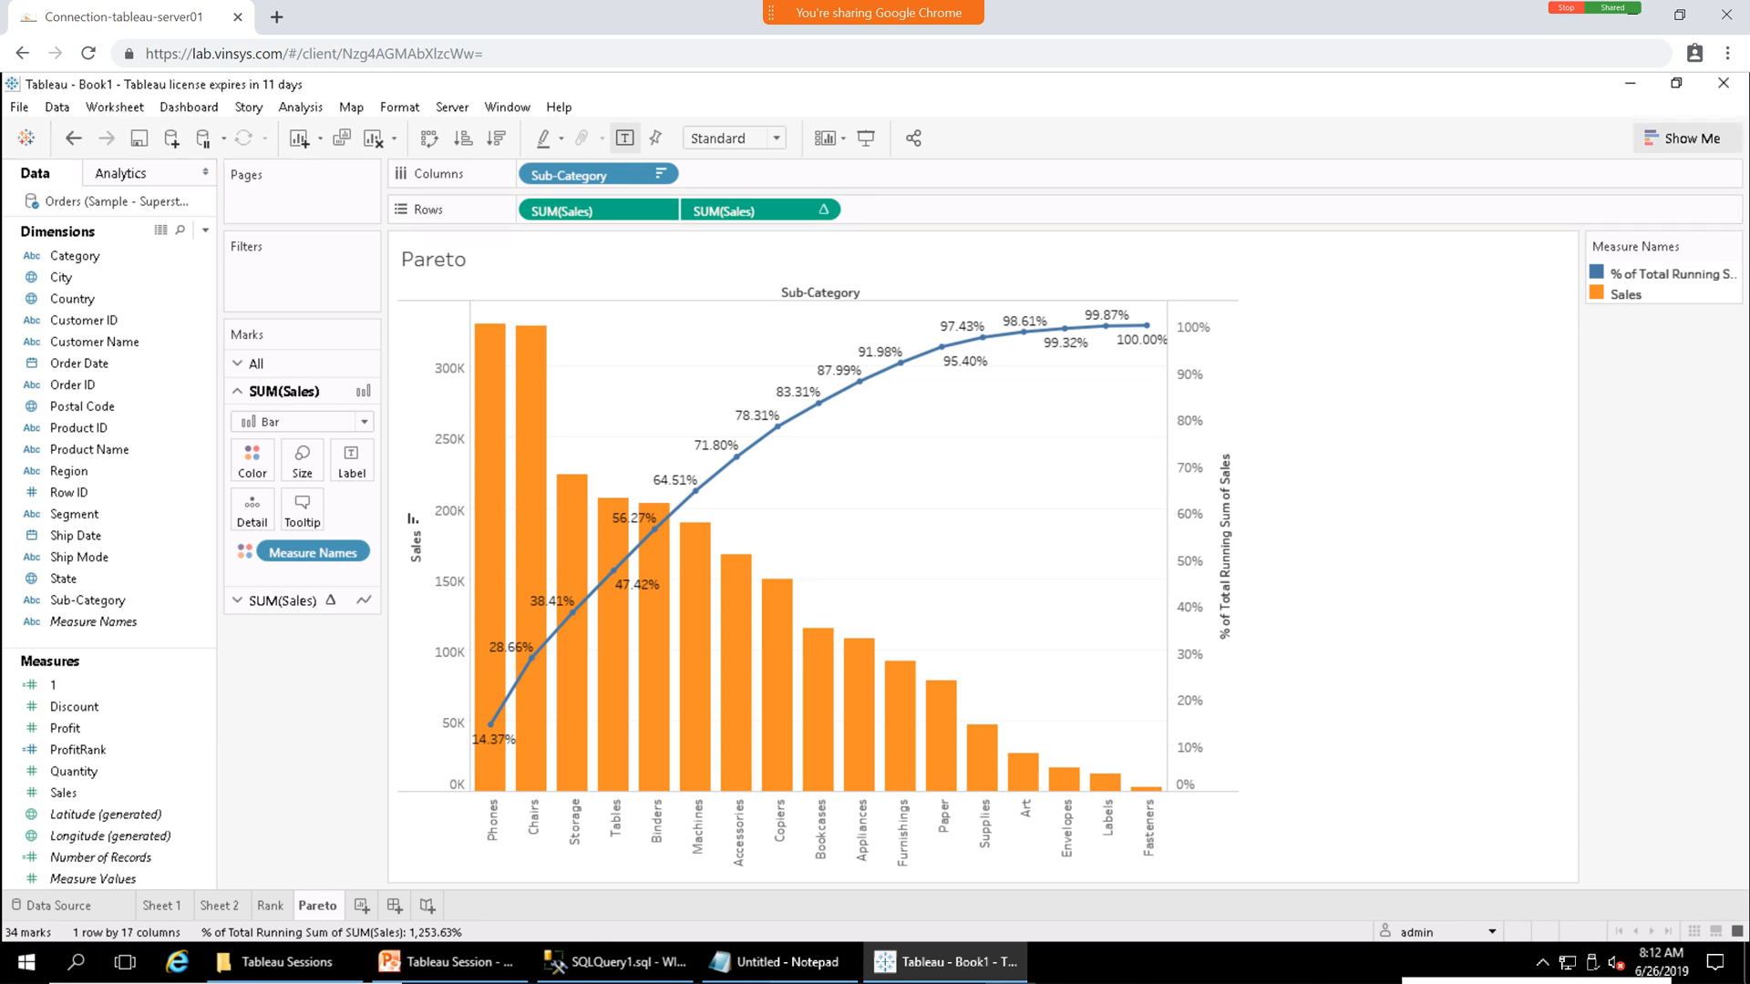
Display the Show Me chart types and open the Charts image from the Tableau Sessions folder in Paint, making Paint the default for .jpg files.
{"action": "left_click", "coordinate": [1681, 137]}
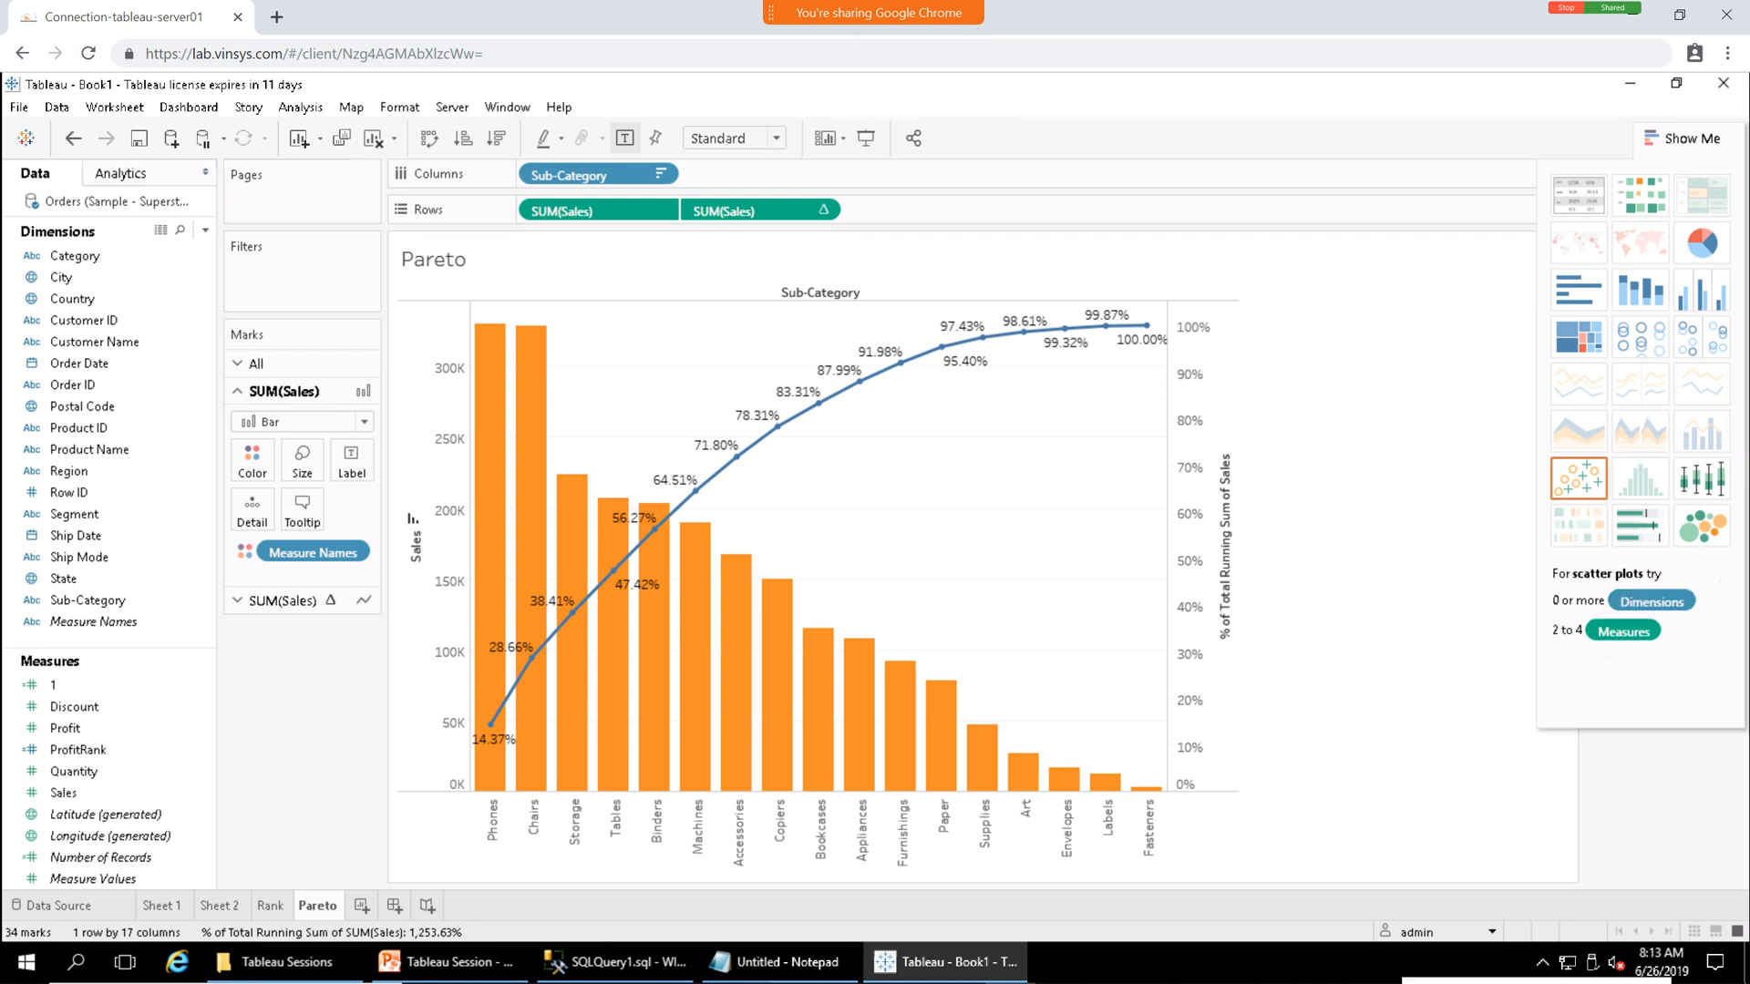
{"action": "mouse_move", "coordinate": [285, 963]}
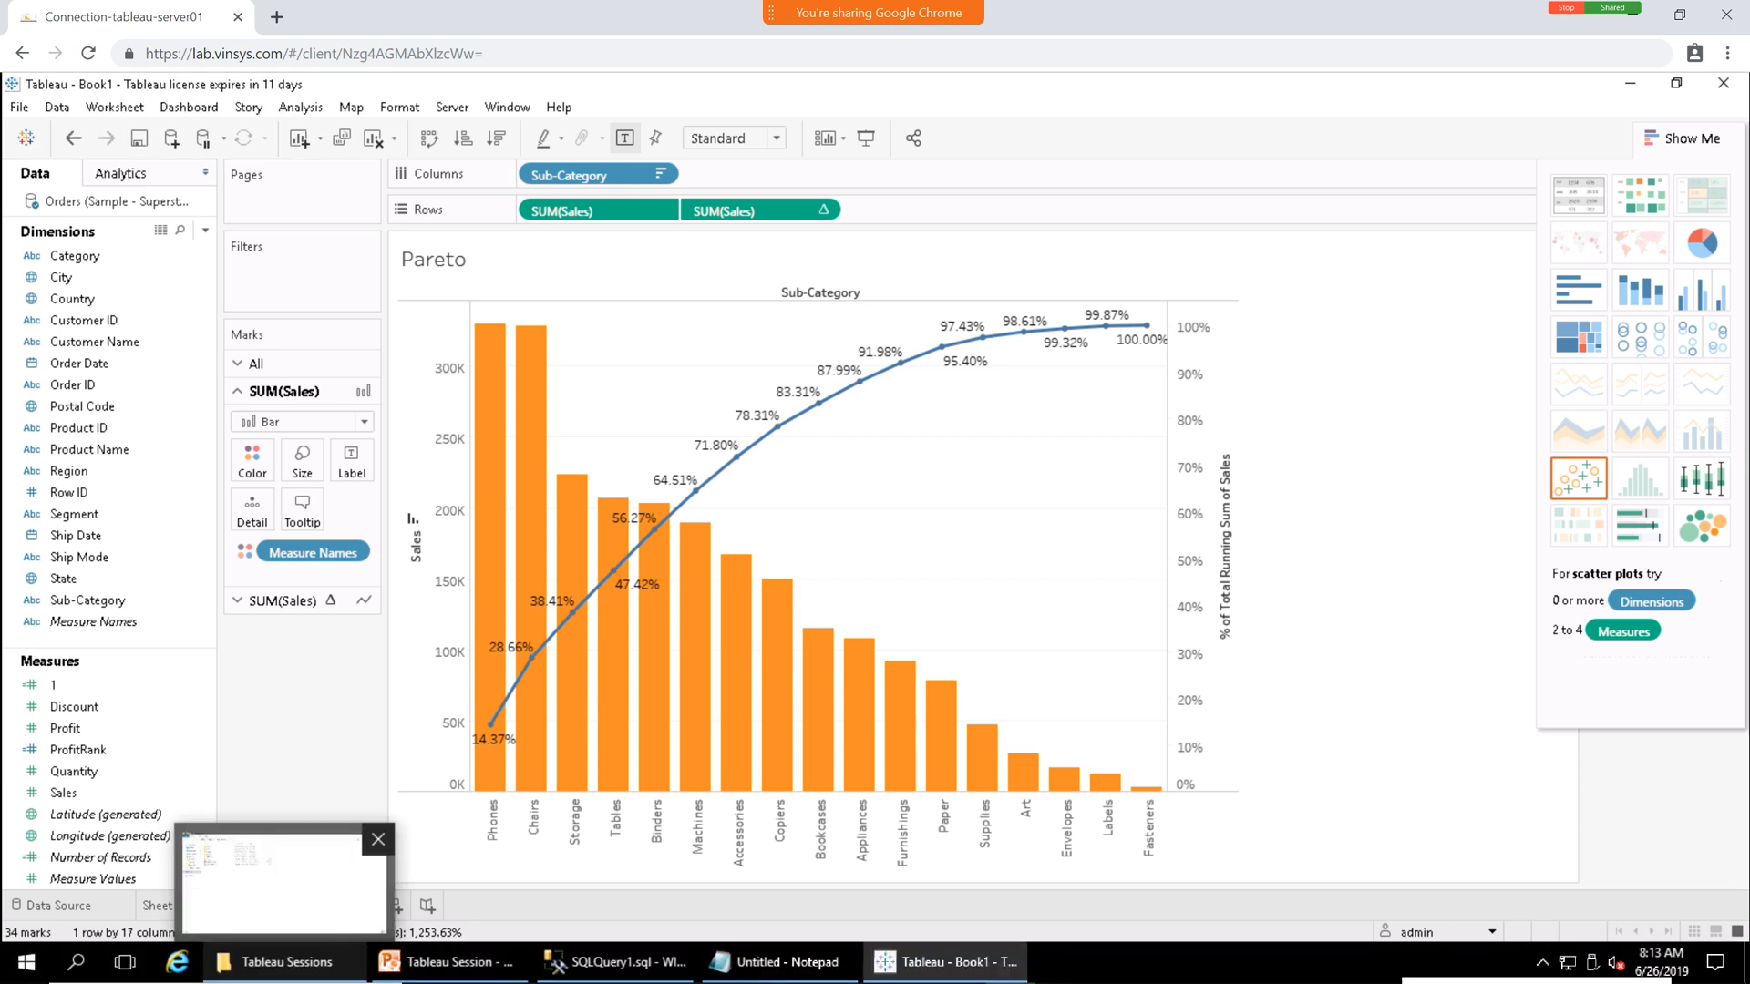
{"action": "left_click", "coordinate": [284, 962]}
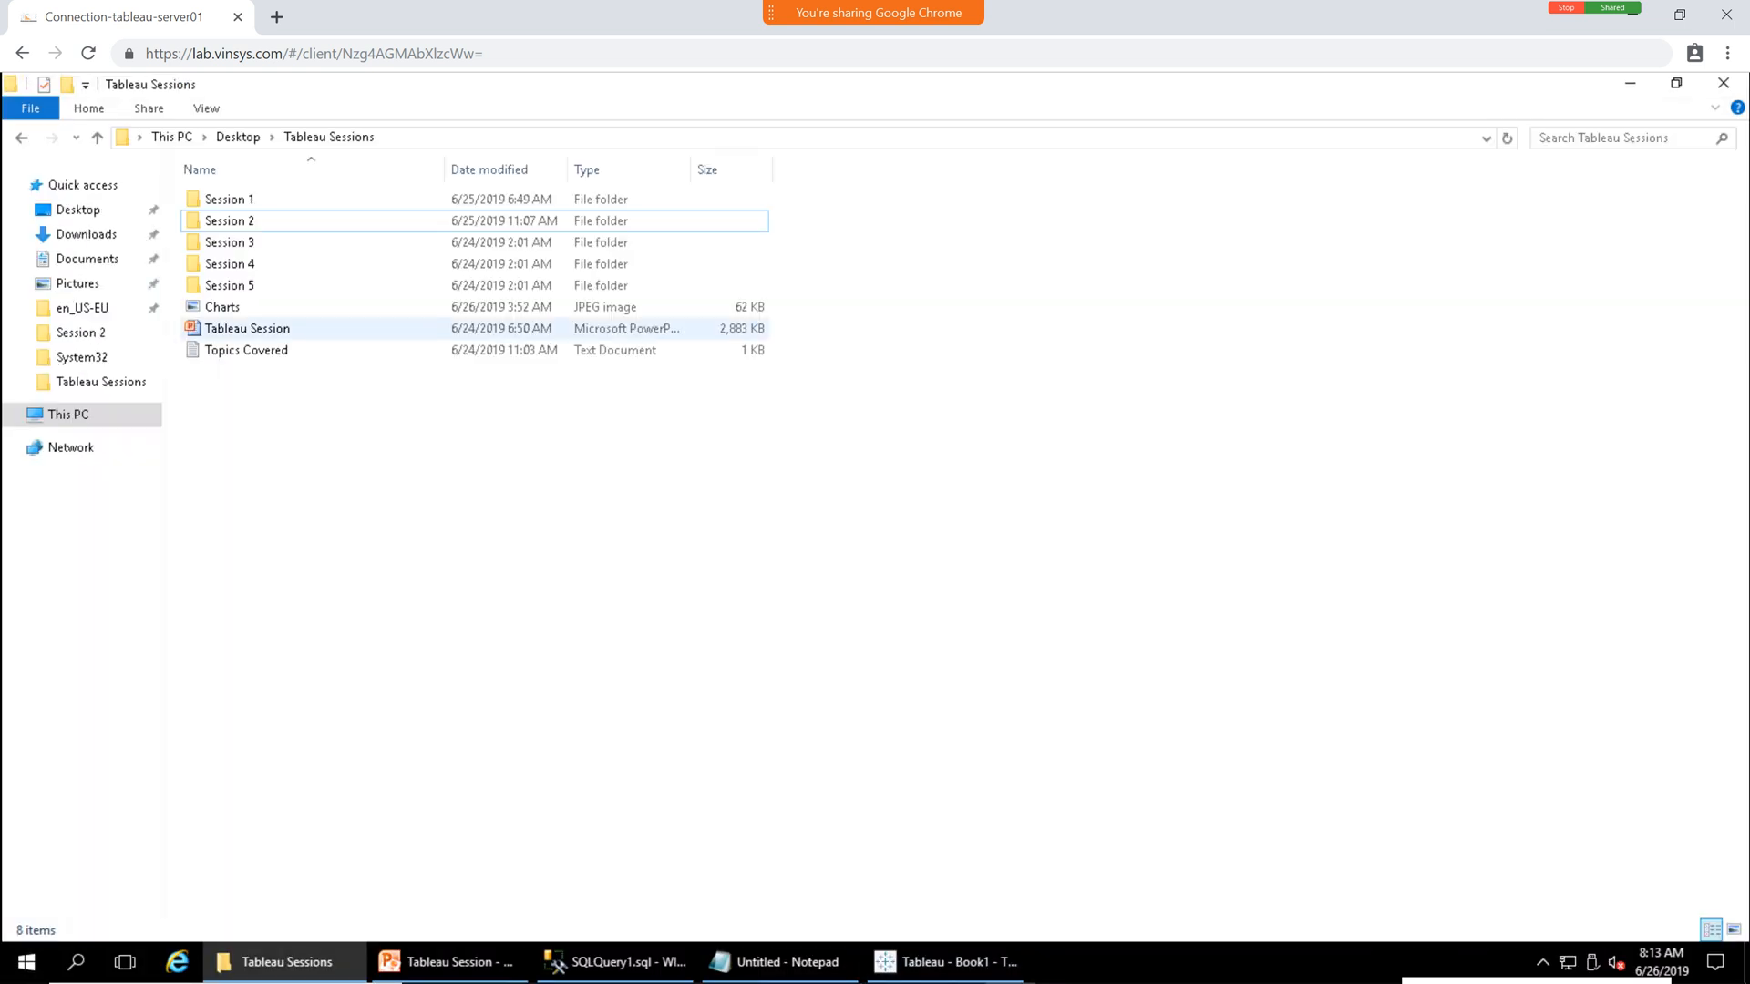
{"action": "double_click", "coordinate": [223, 307]}
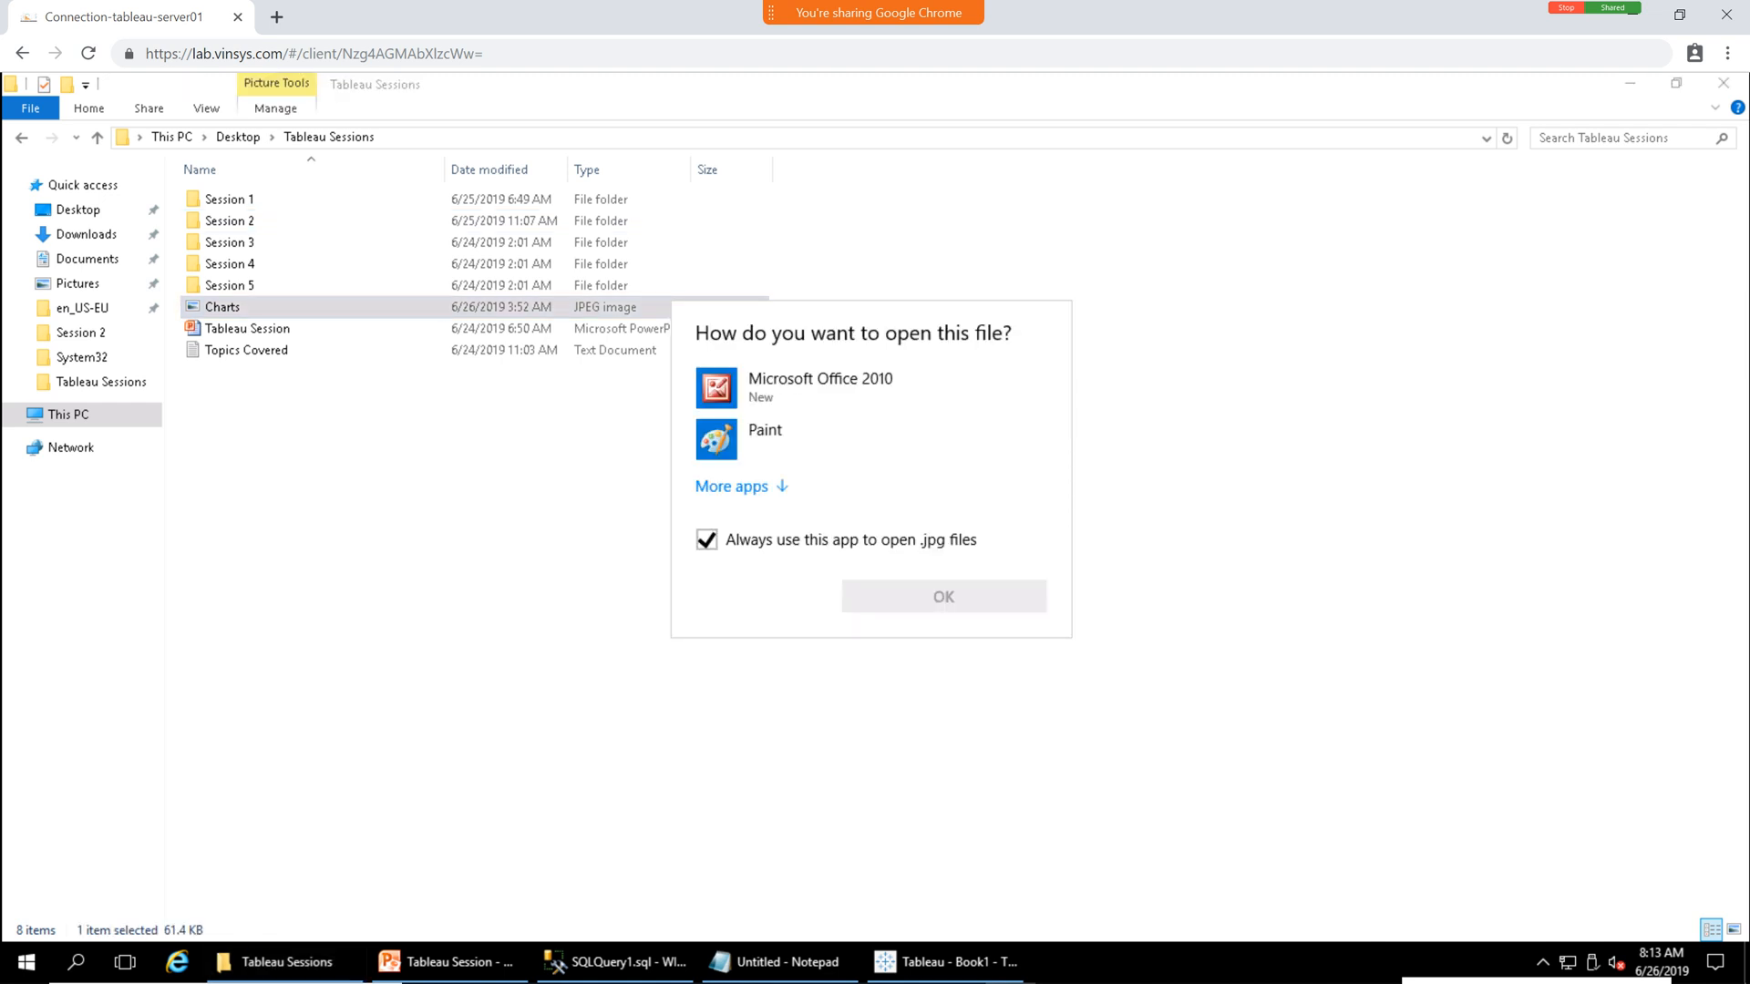
{"action": "left_click", "coordinate": [783, 439]}
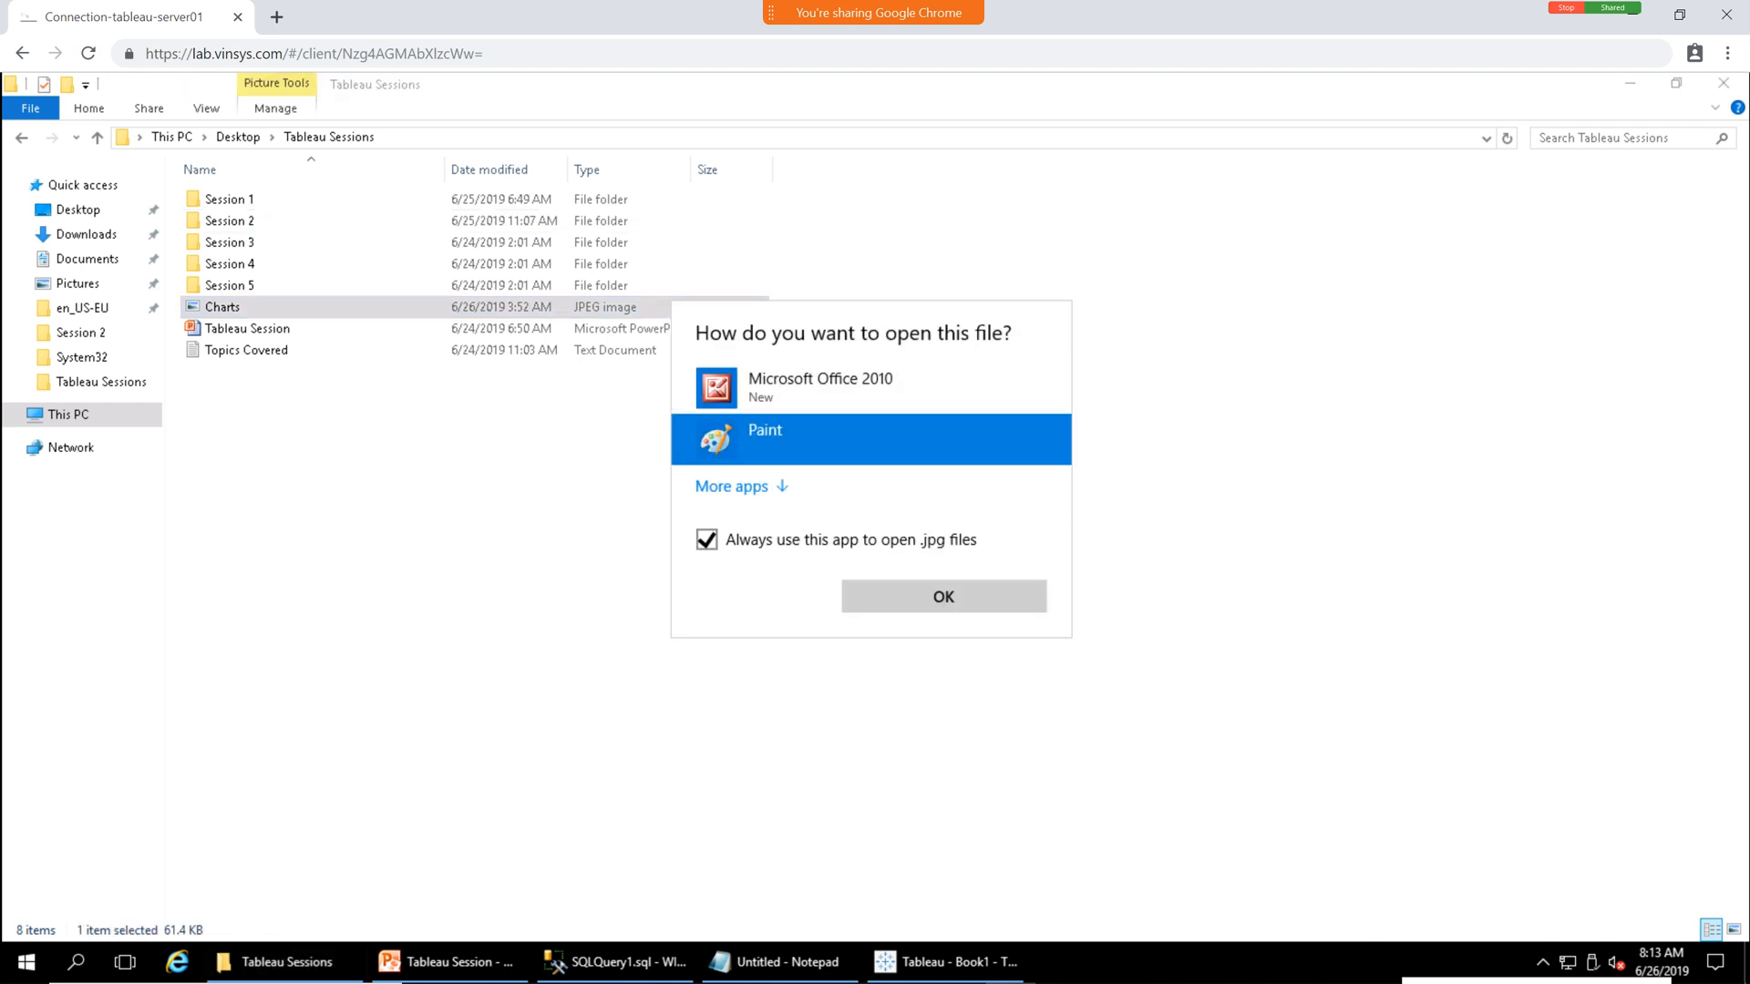
{"action": "left_click", "coordinate": [944, 596]}
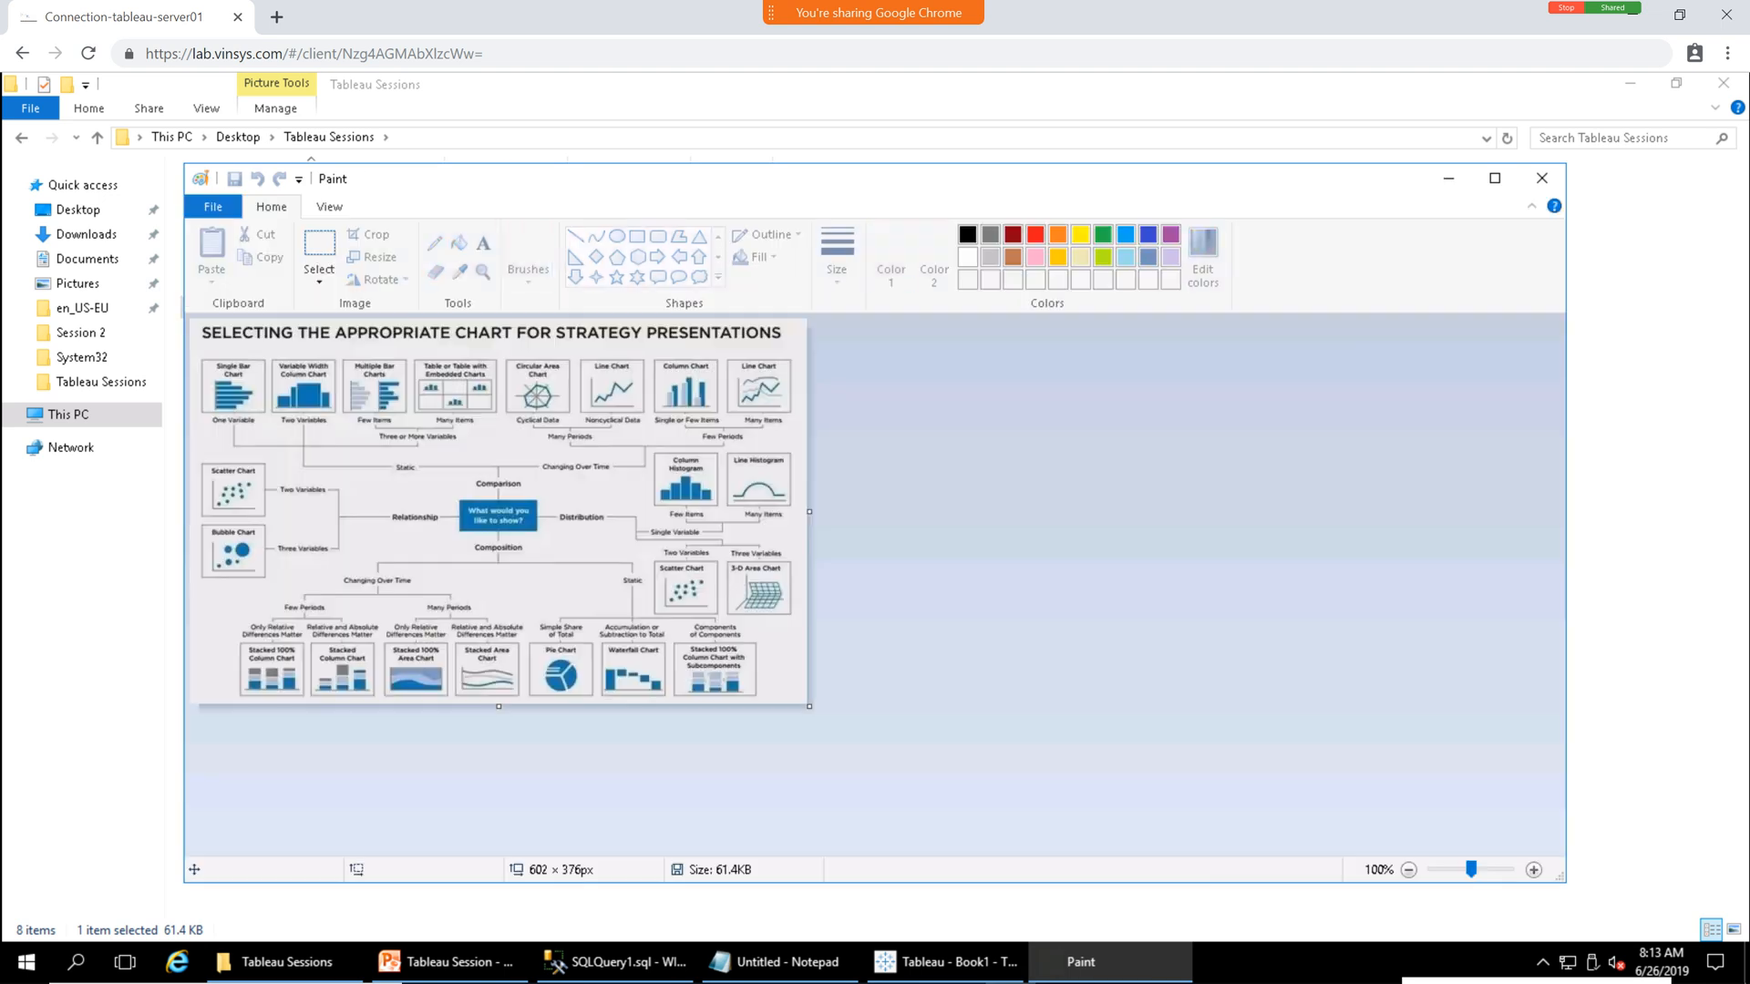
Zoom the chart selection diagram to 200% and reposition and enlarge the Paint window to examine it.
{"action": "mouse_move", "coordinate": [874, 179]}
{"action": "left_mouse_down"}
{"action": "mouse_move", "coordinate": [939, 153]}
{"action": "mouse_move", "coordinate": [923, 88]}
{"action": "left_mouse_up"}
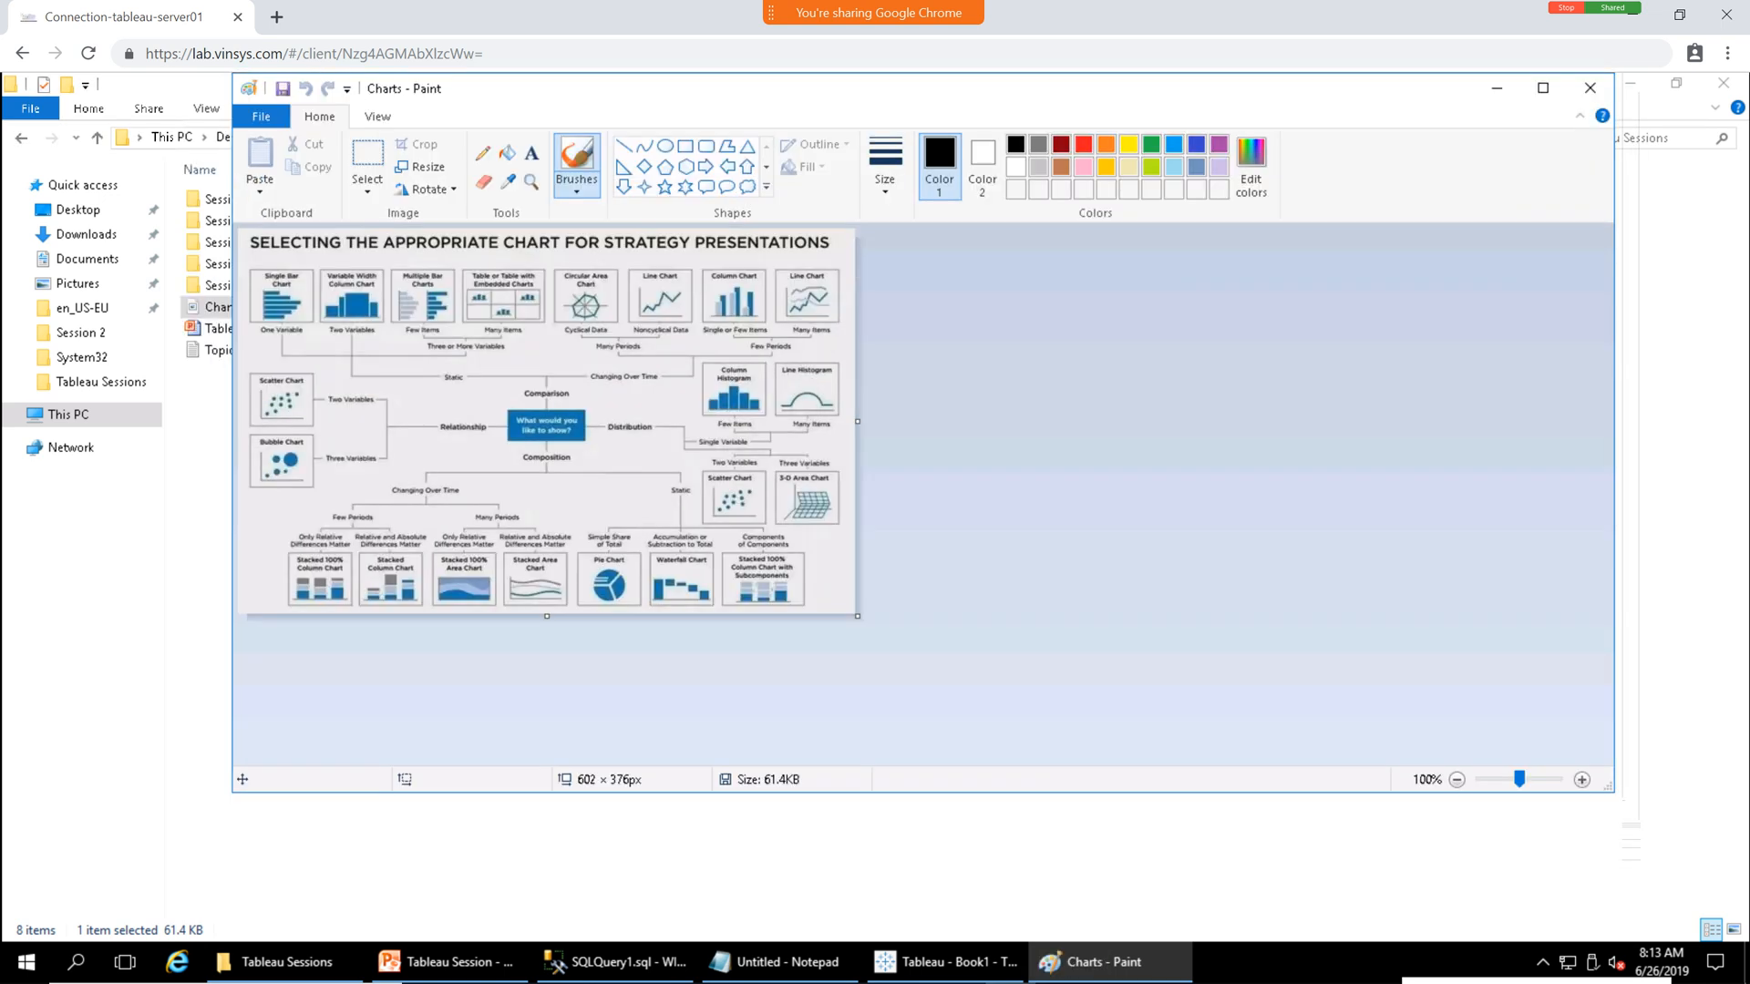
{"action": "left_click", "coordinate": [1582, 779]}
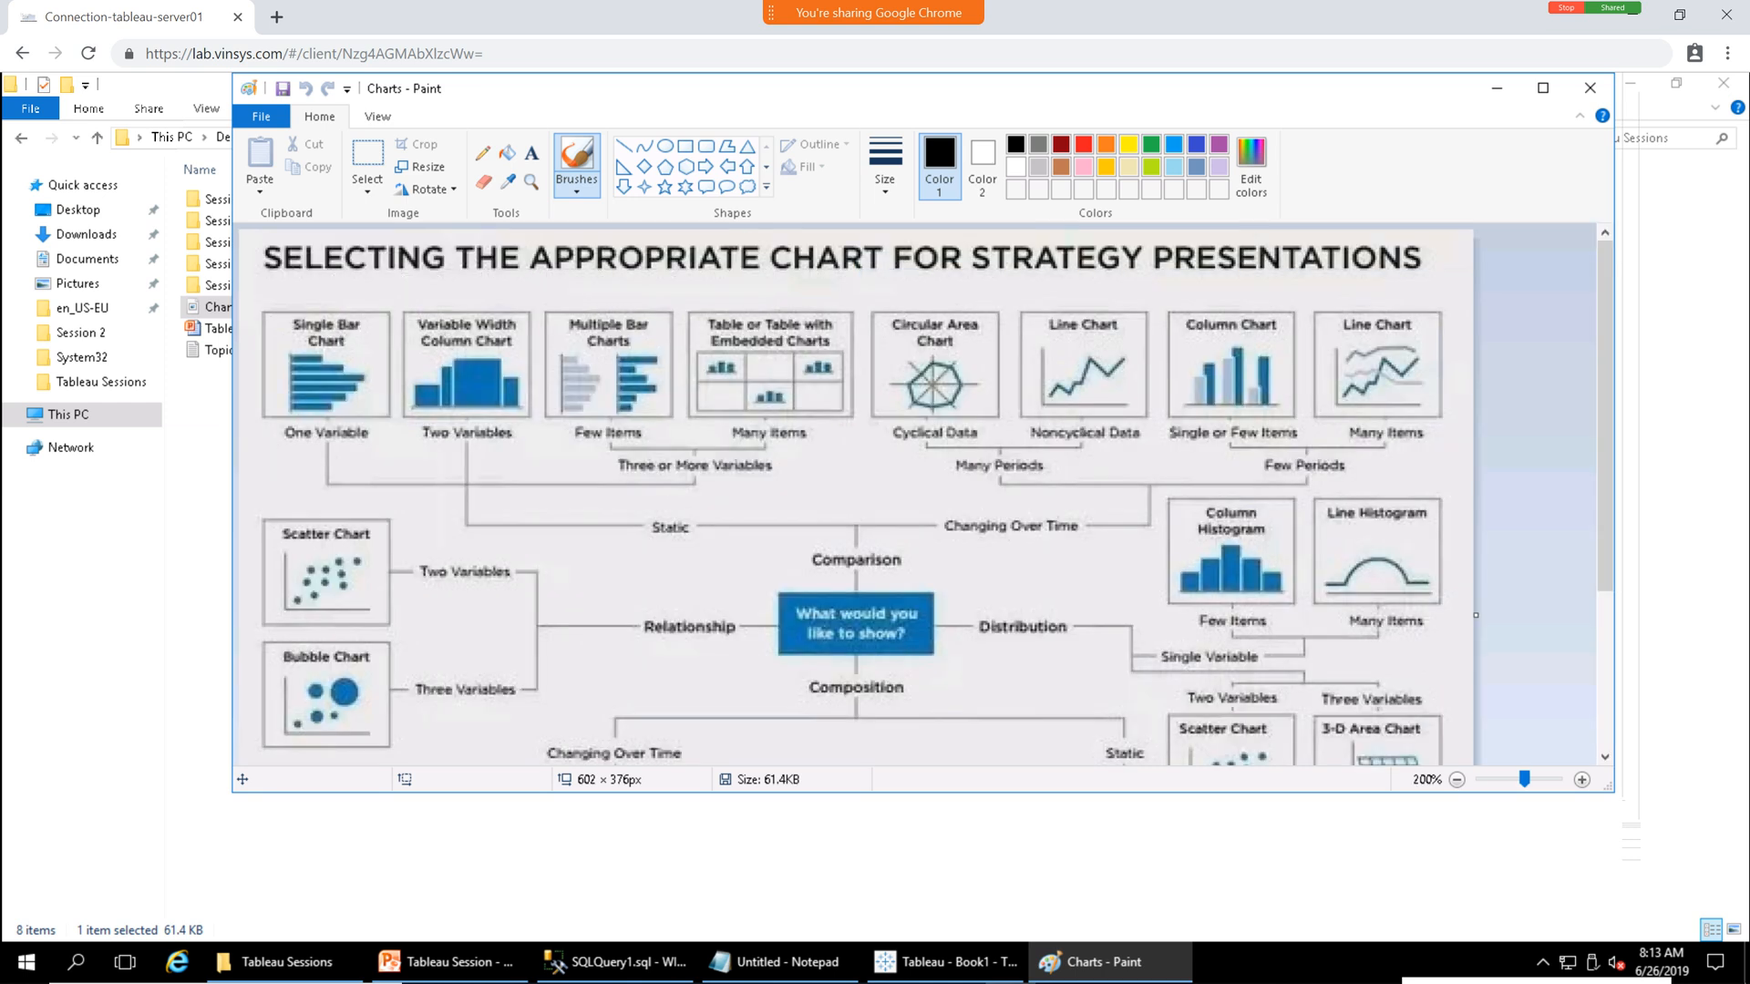
{"action": "left_click_drag", "start_coordinate": [1549, 793], "coordinate": [1549, 918]}
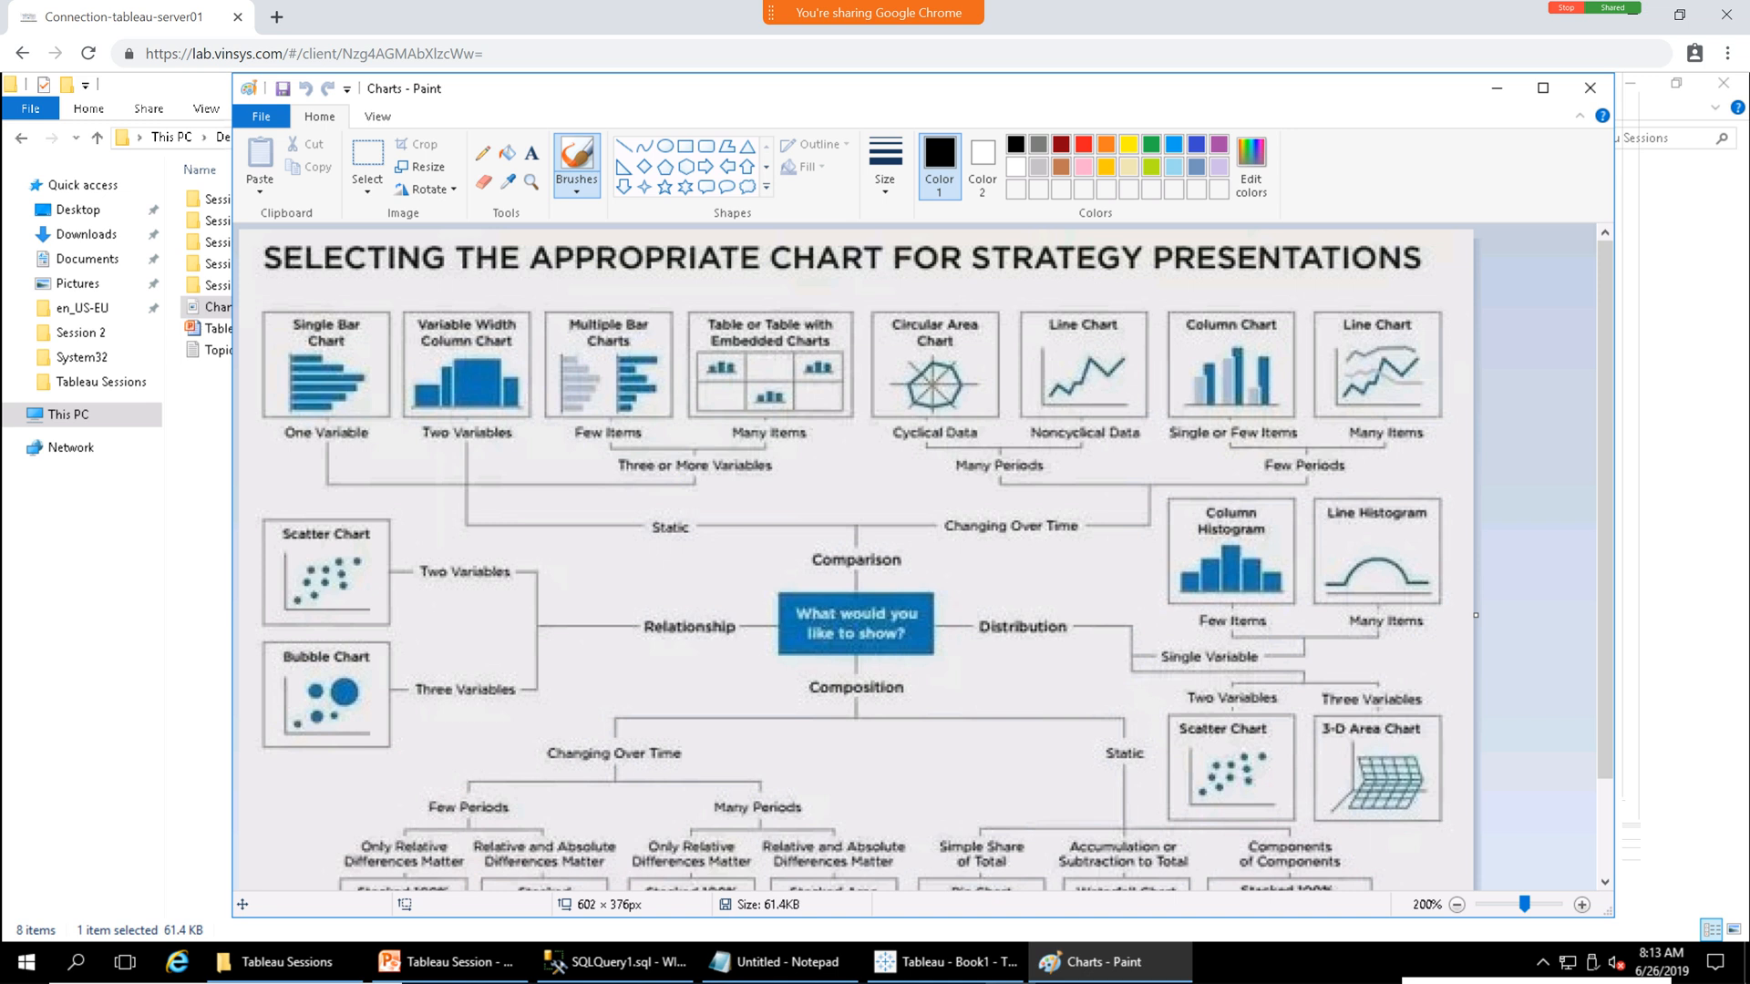
{"action": "left_click_drag", "start_coordinate": [911, 88], "coordinate": [904, 89]}
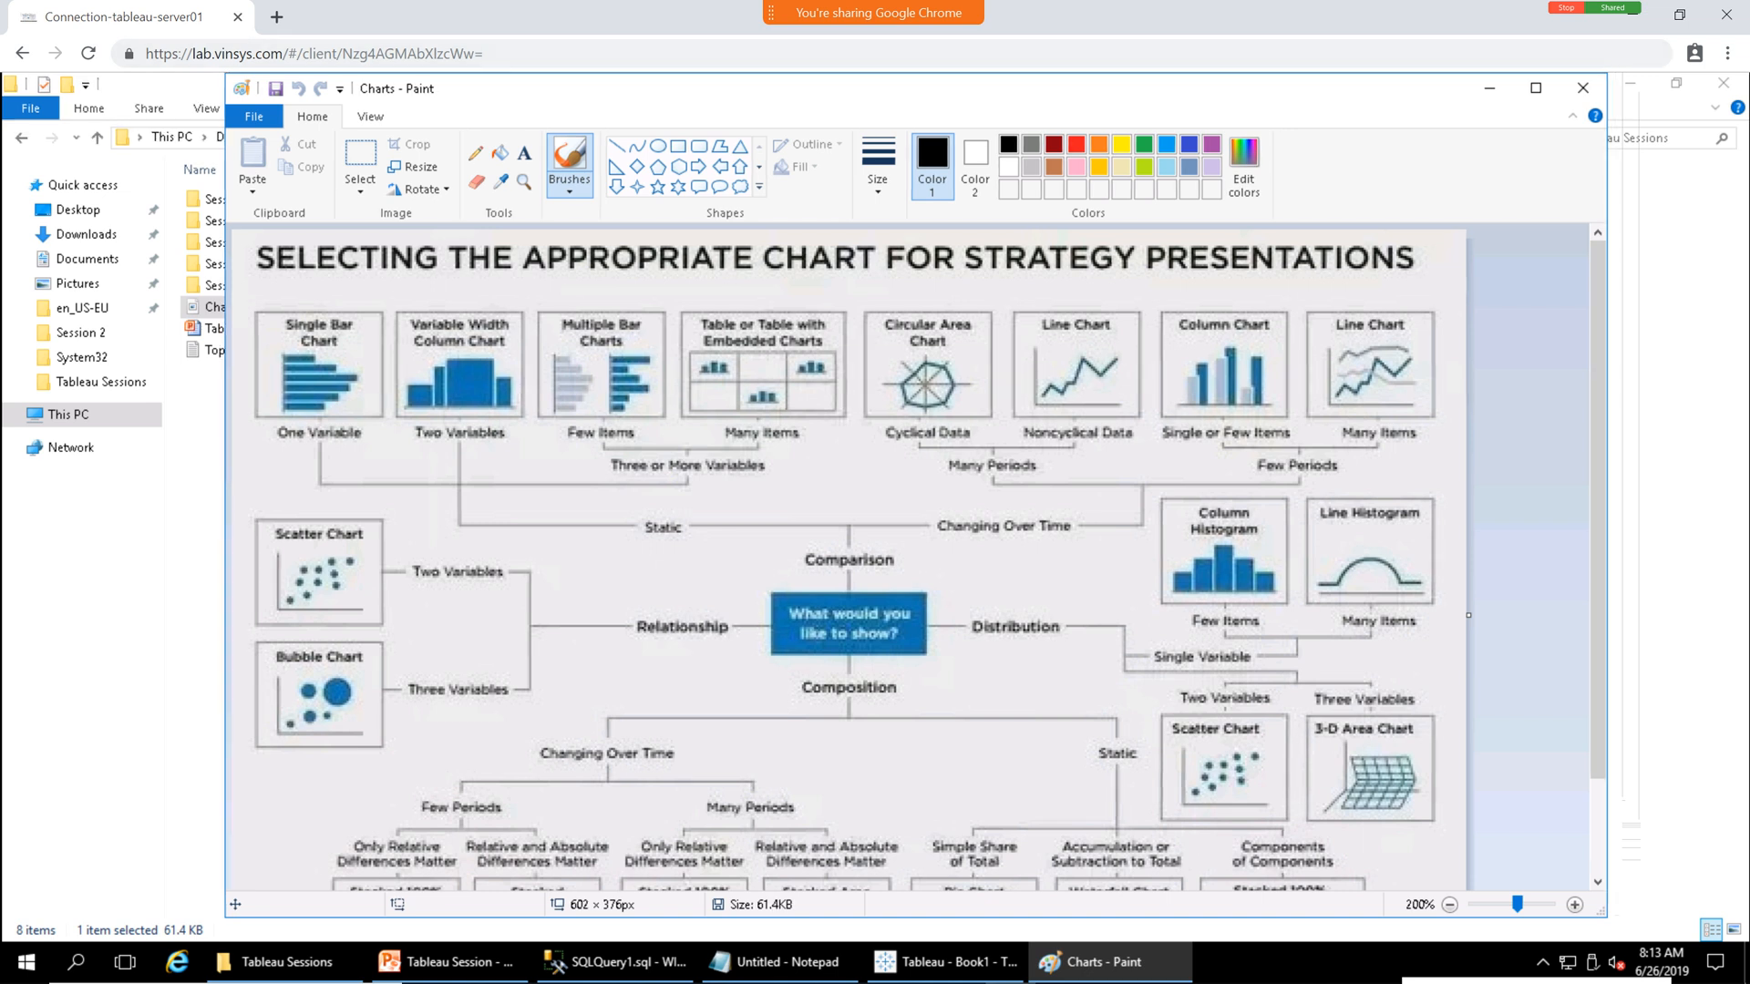
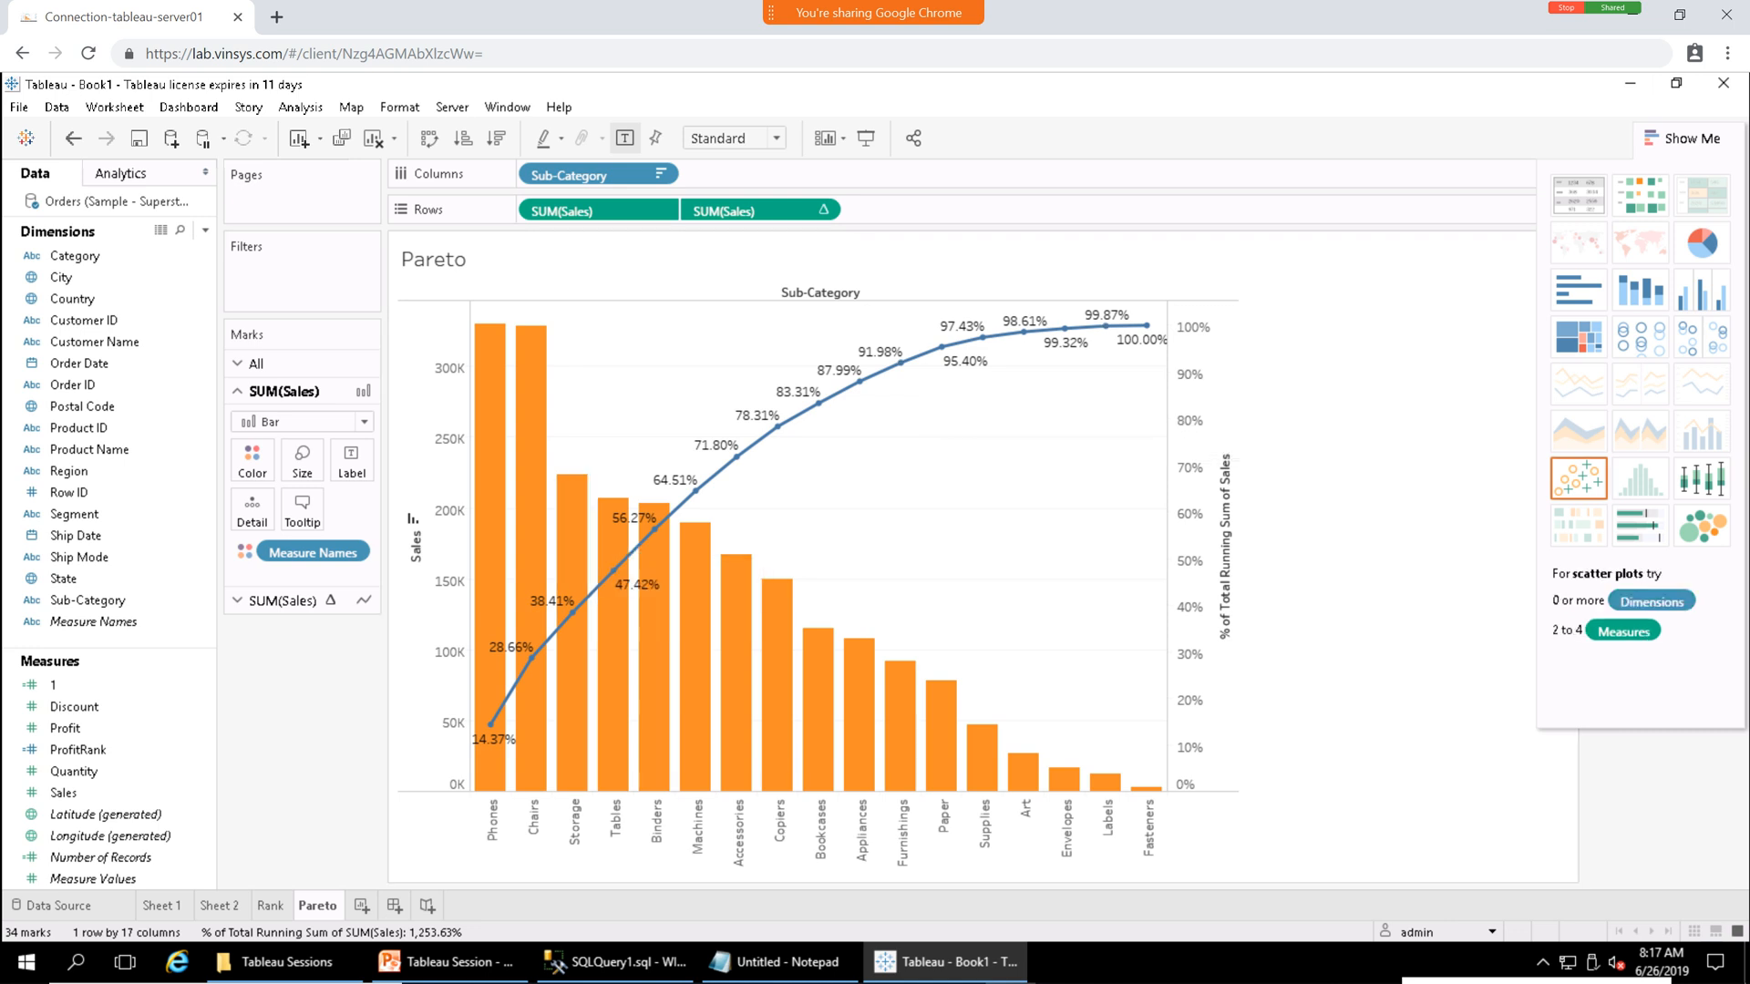
Add a new worksheet to the workbook in Tableau and hide the Show Me chart types.
{"action": "left_click", "coordinate": [361, 906]}
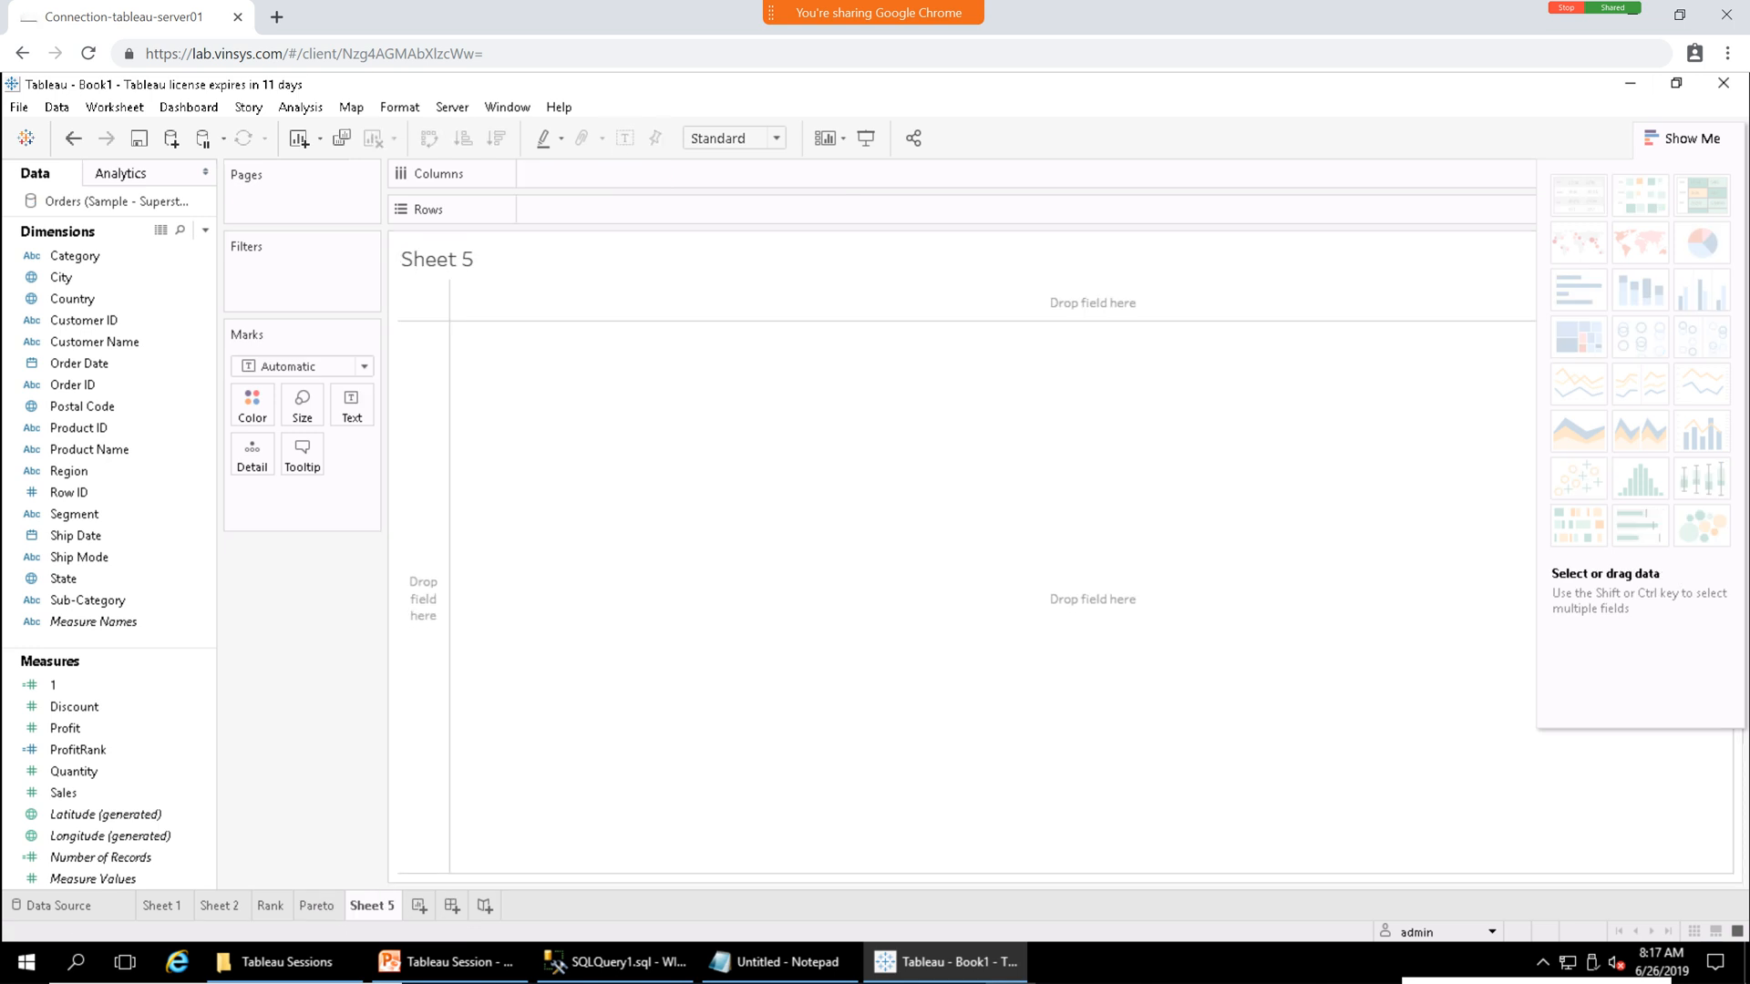
{"action": "left_click", "coordinate": [1682, 139]}
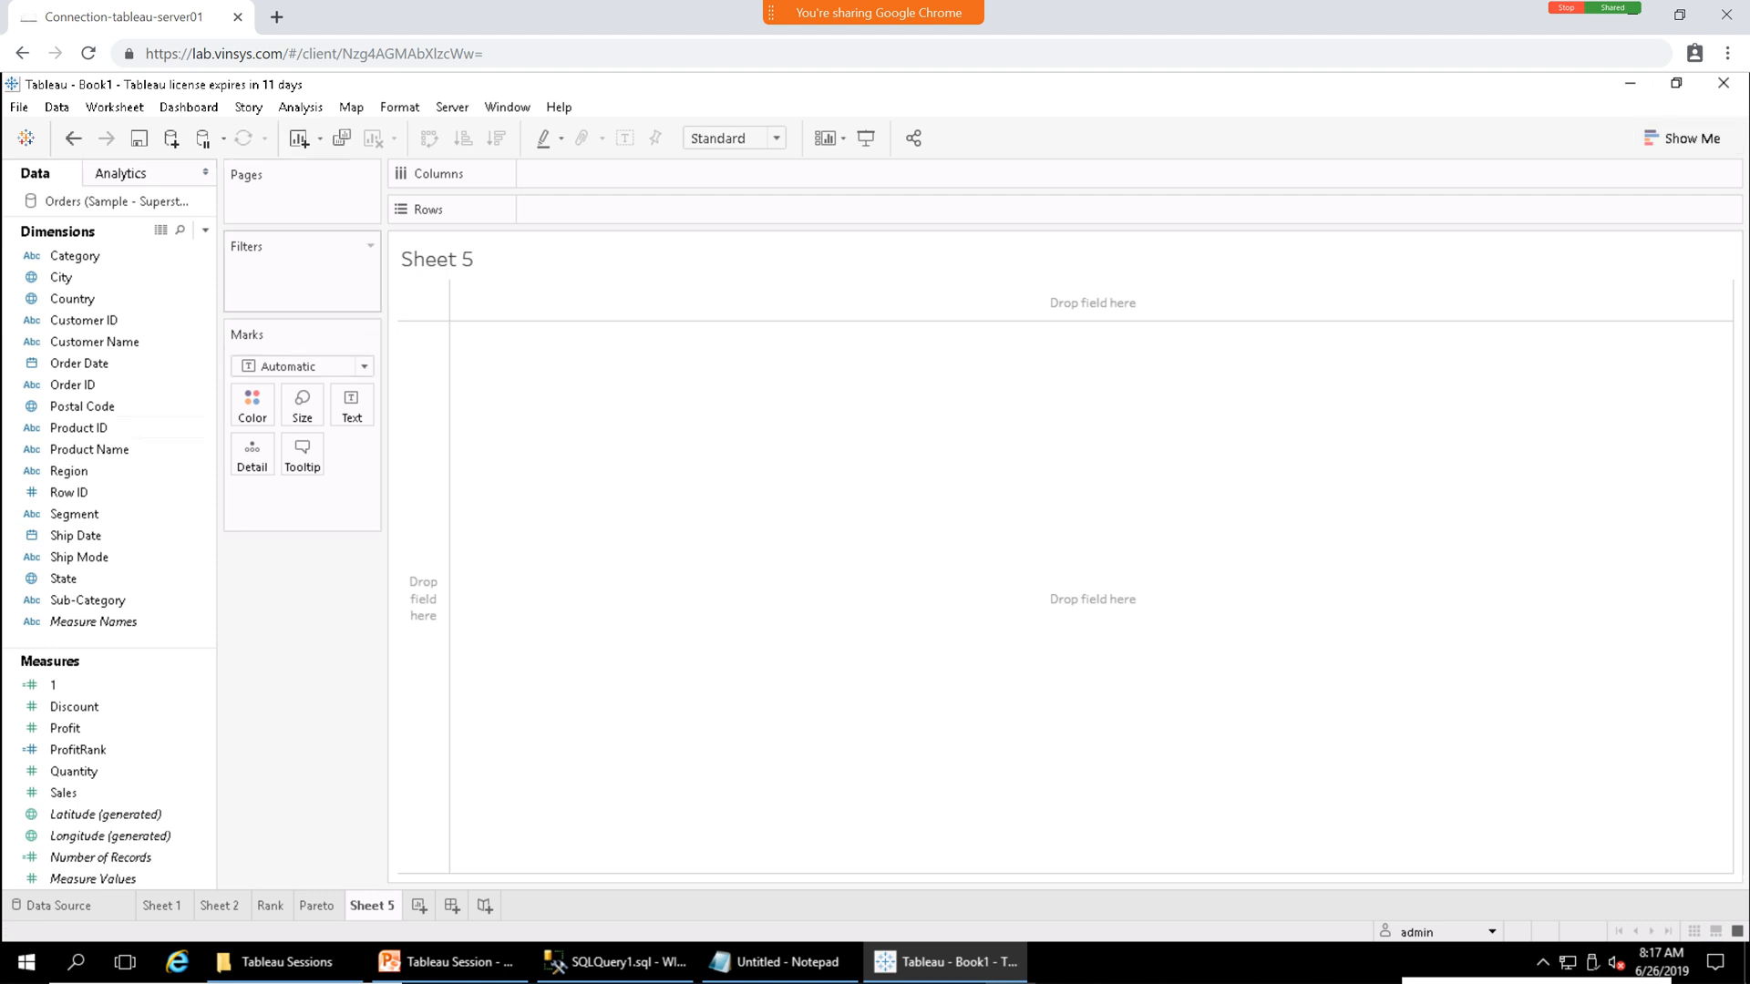
Examine the grouping and sorting options of the Dimensions list and the field options of Category and City.
{"action": "left_click", "coordinate": [205, 229]}
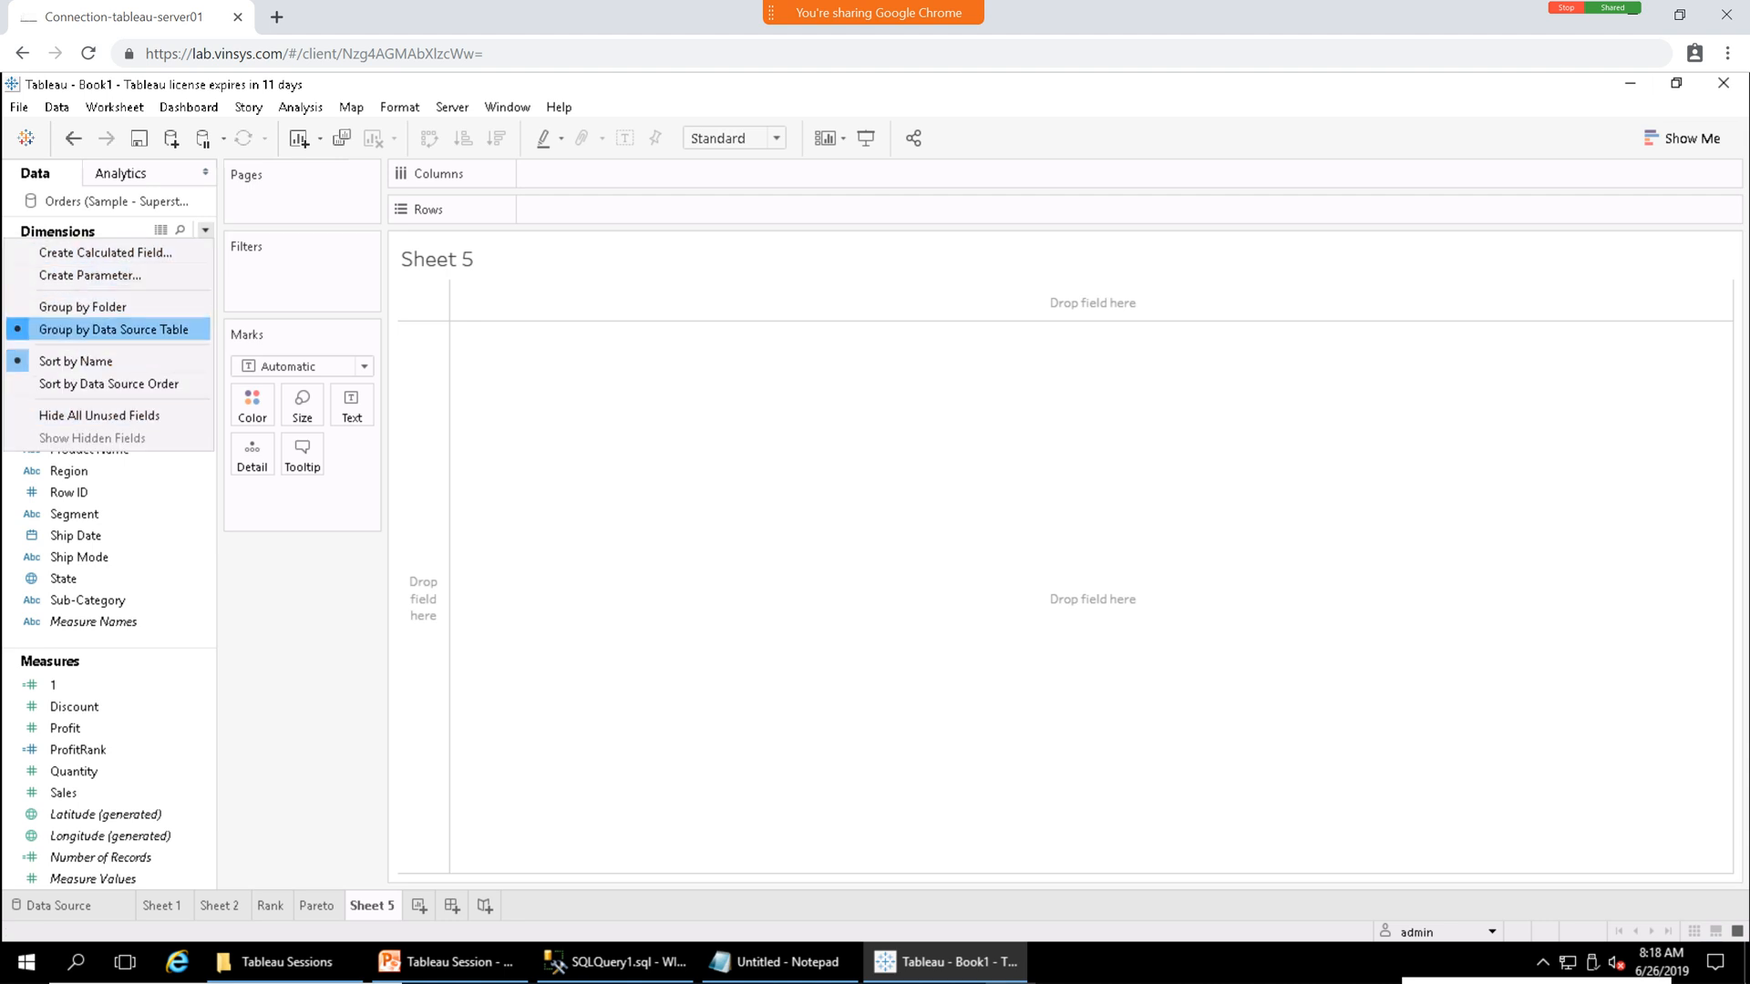
{"action": "key", "text": "Escape"}
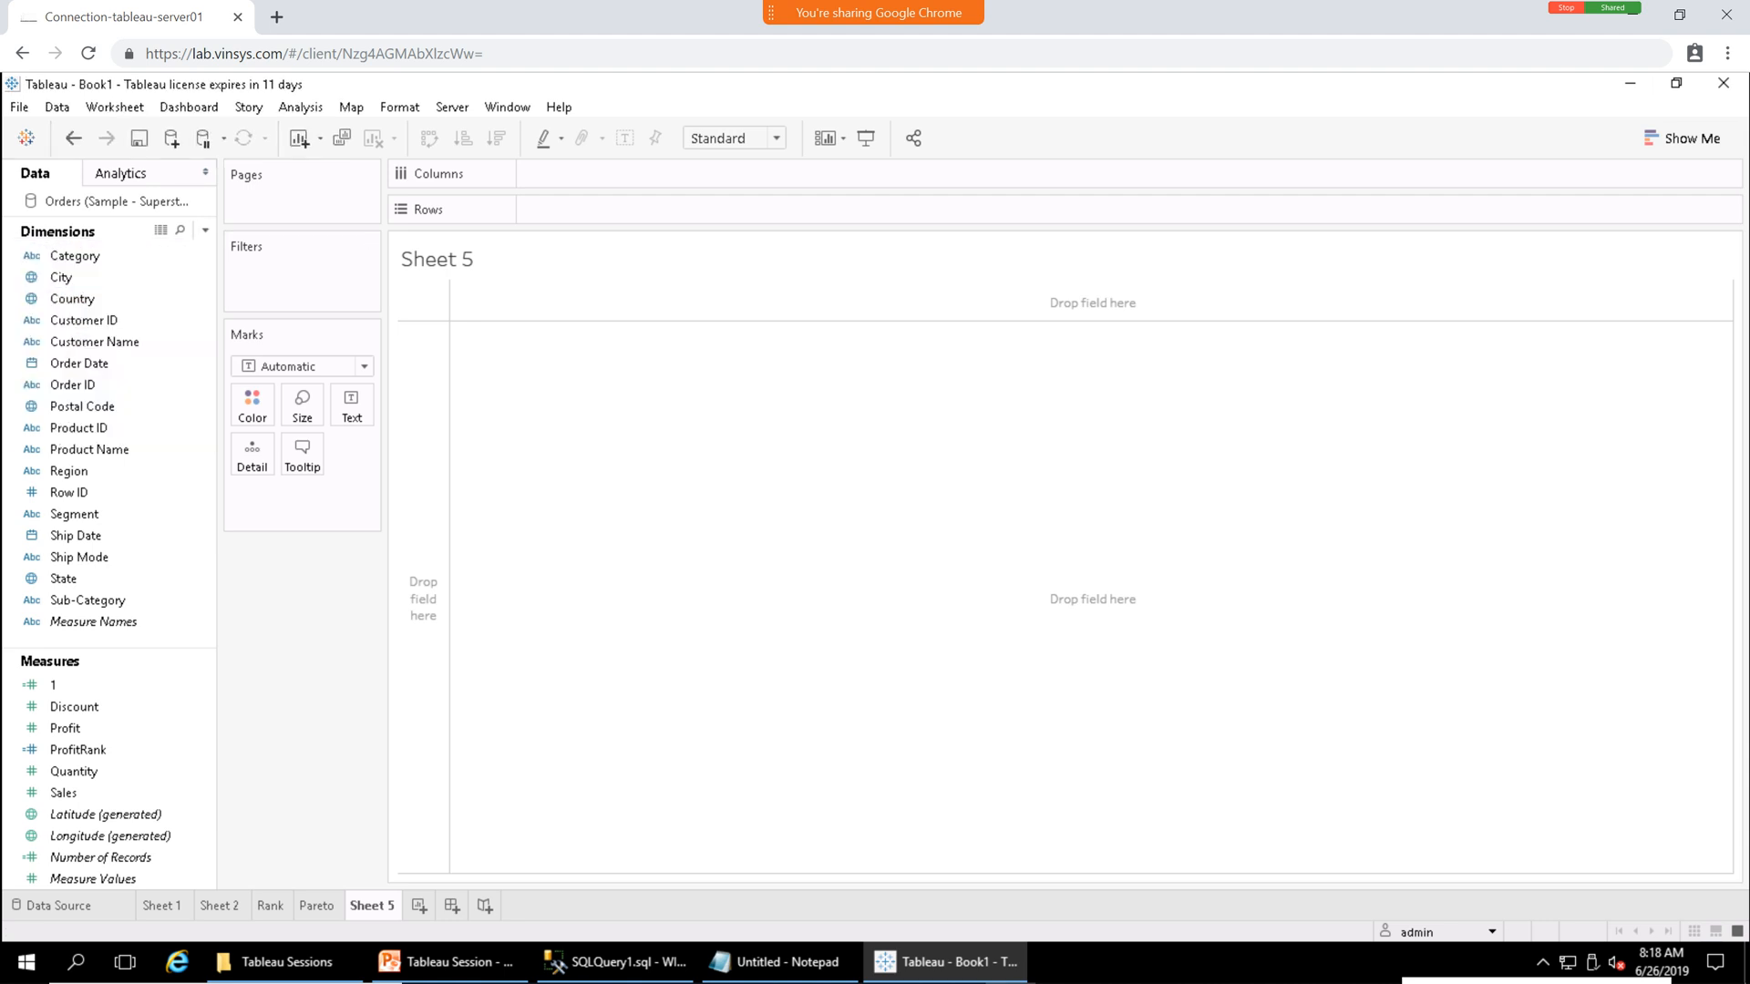
{"action": "left_click", "coordinate": [205, 229]}
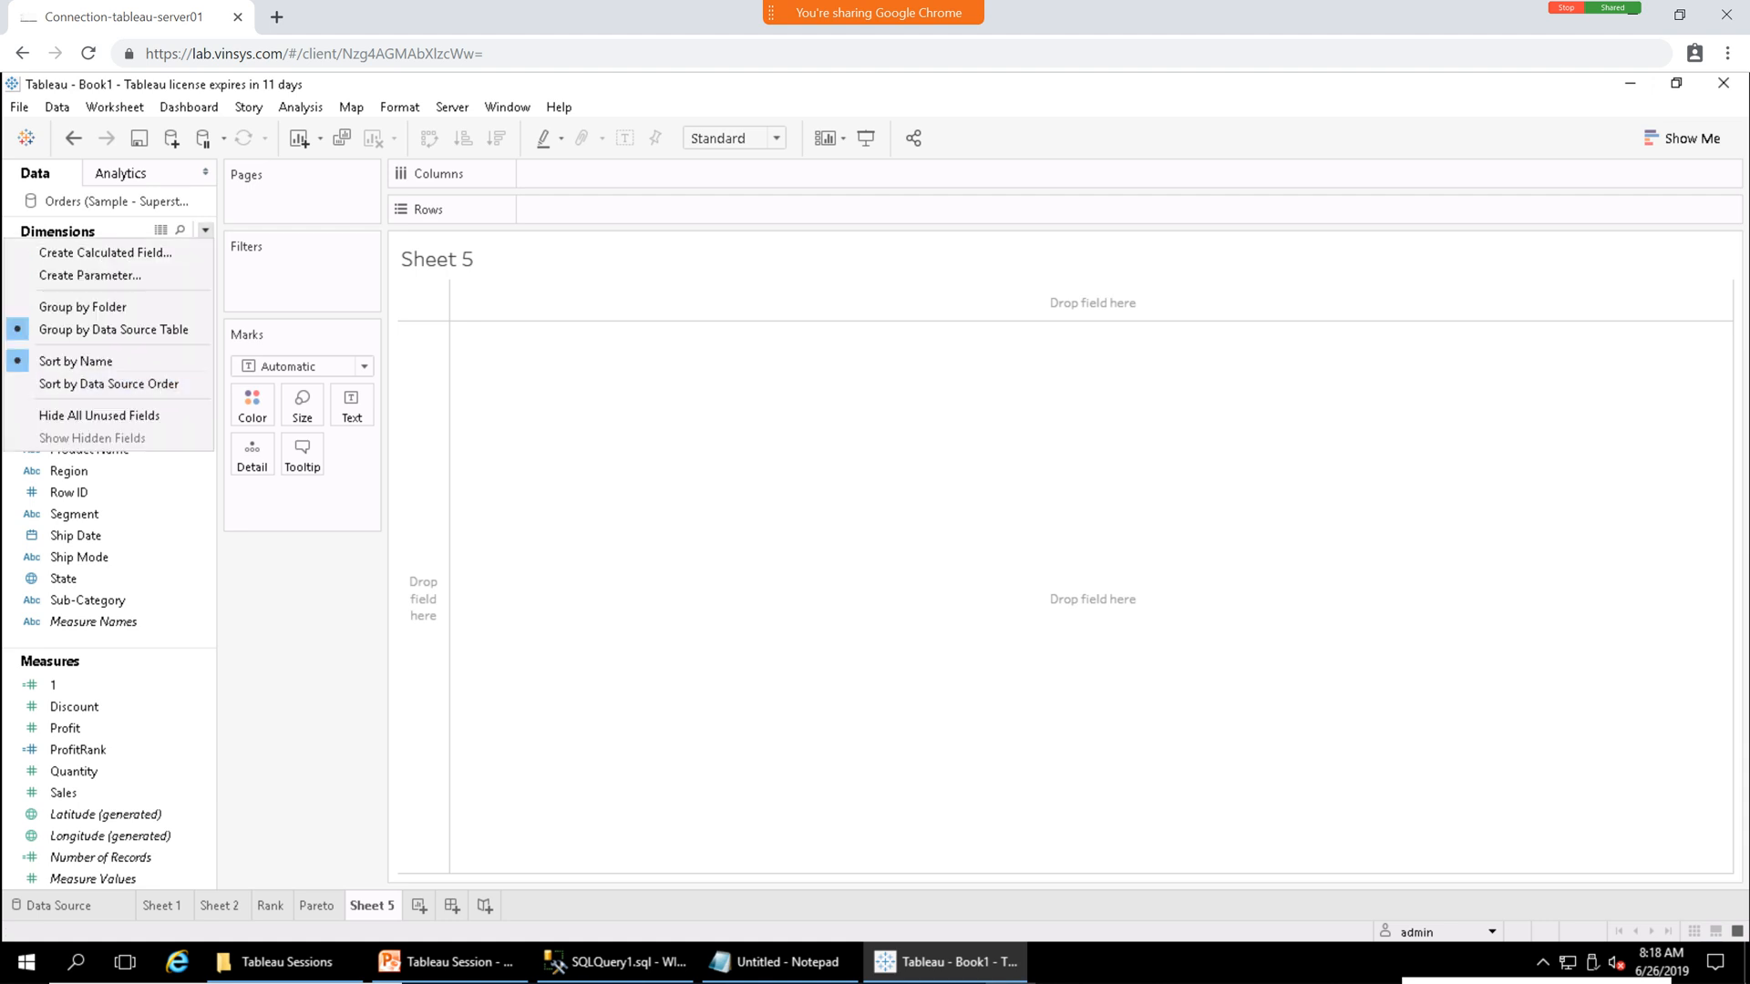
{"action": "key", "text": "Escape"}
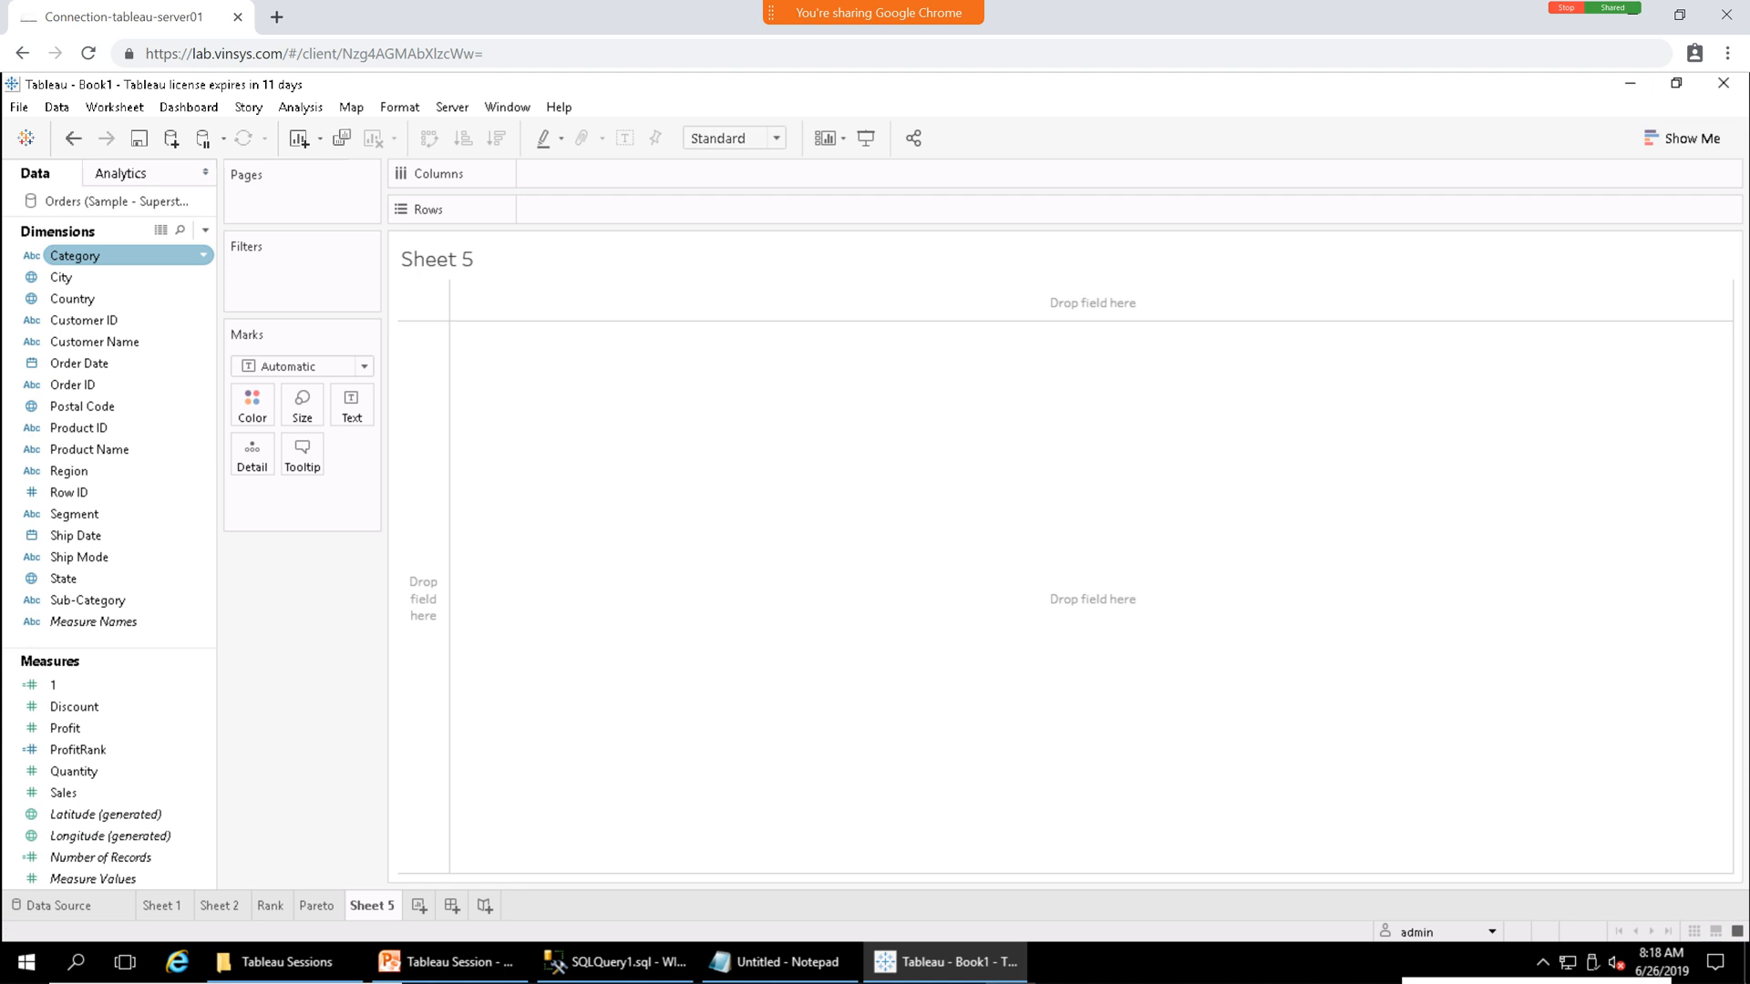
{"action": "left_click", "coordinate": [202, 255]}
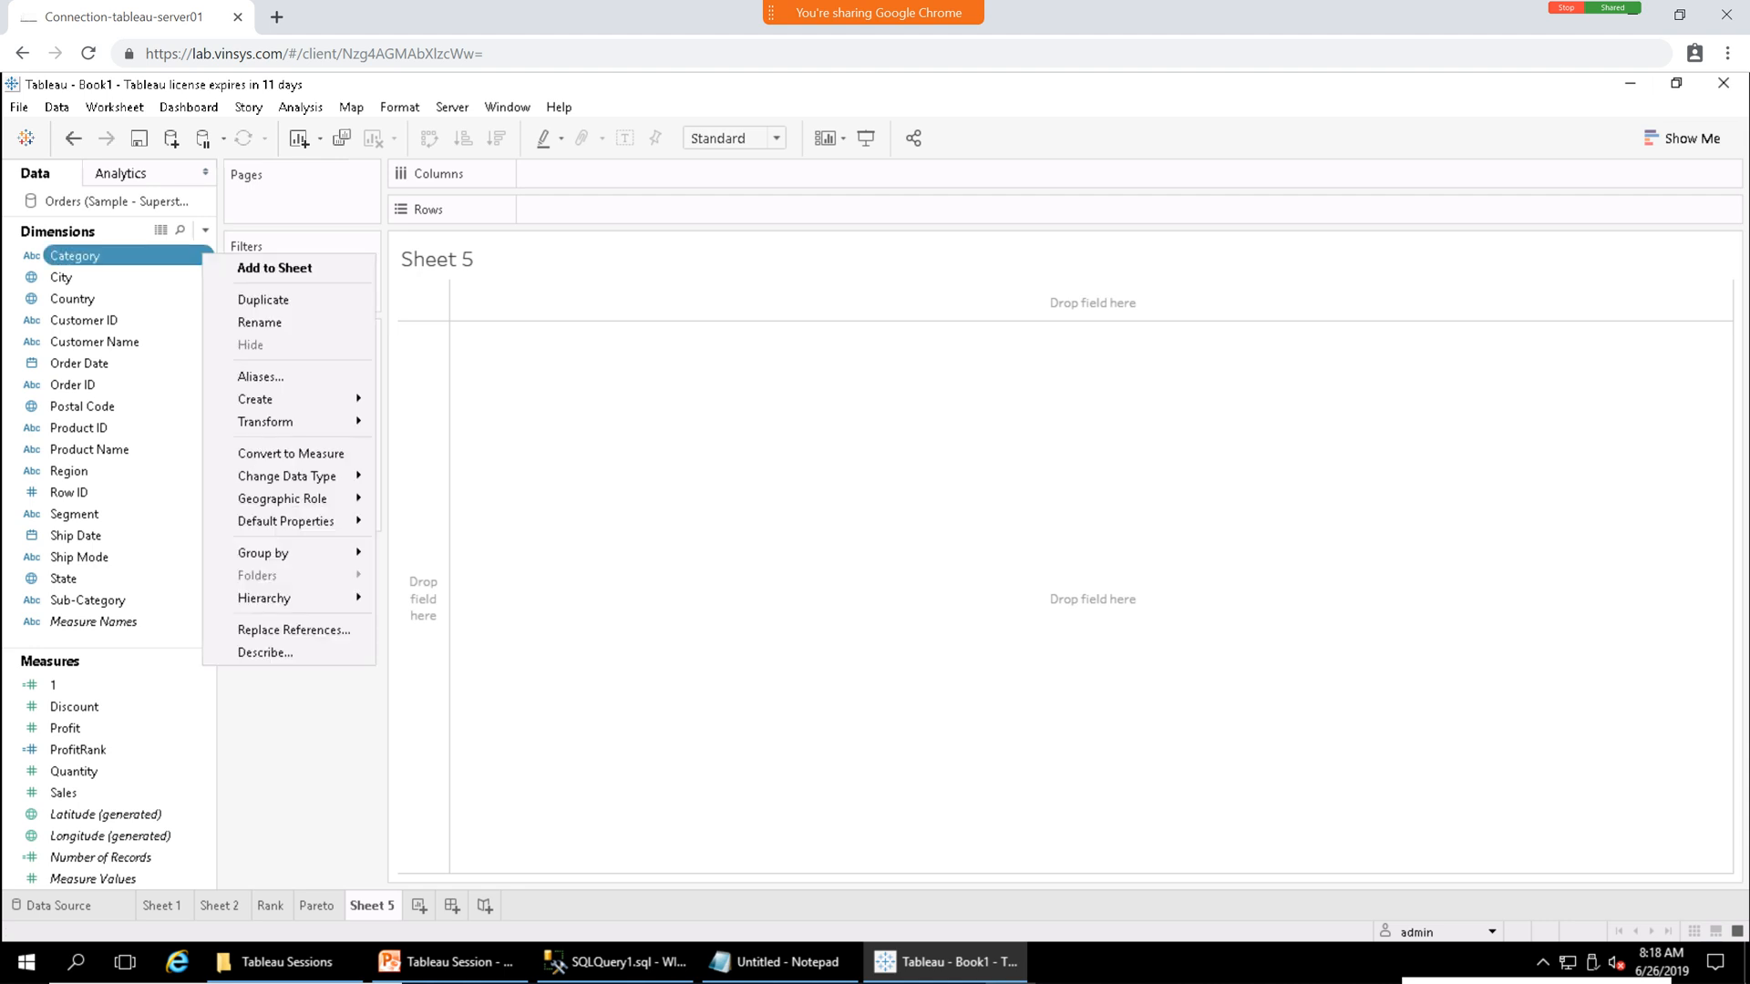
{"action": "mouse_move", "coordinate": [273, 399]}
{"action": "left_click", "coordinate": [128, 277]}
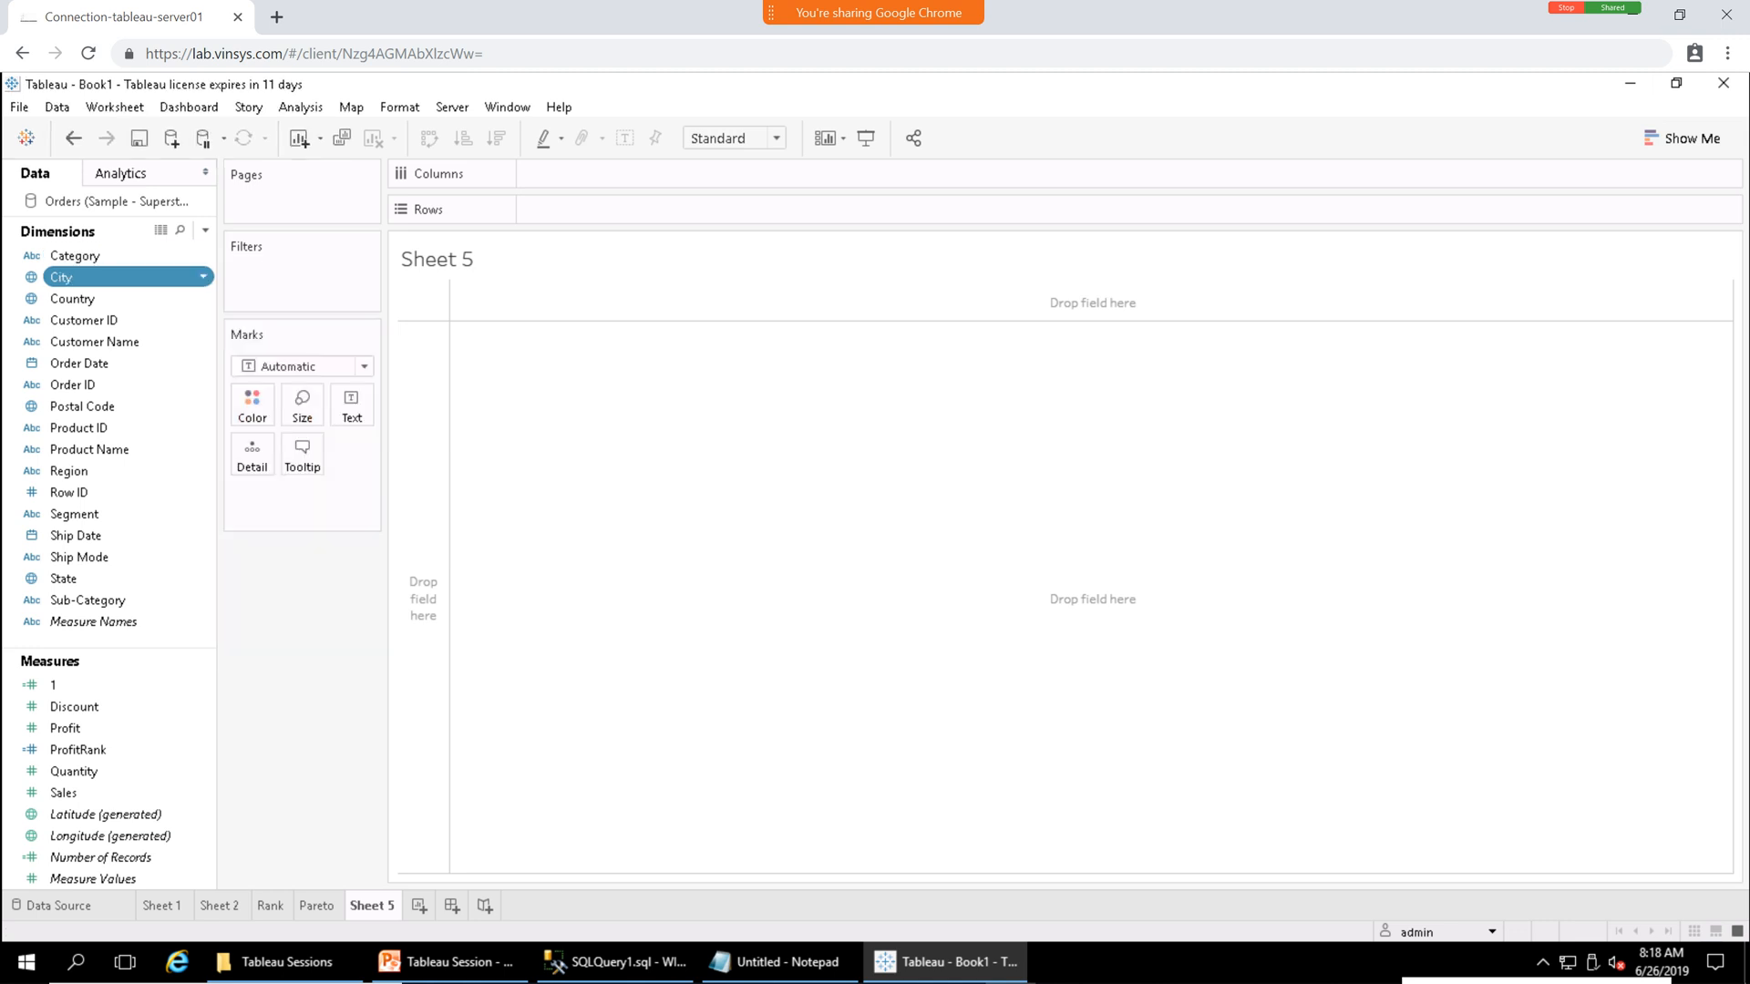
{"action": "left_click", "coordinate": [204, 277]}
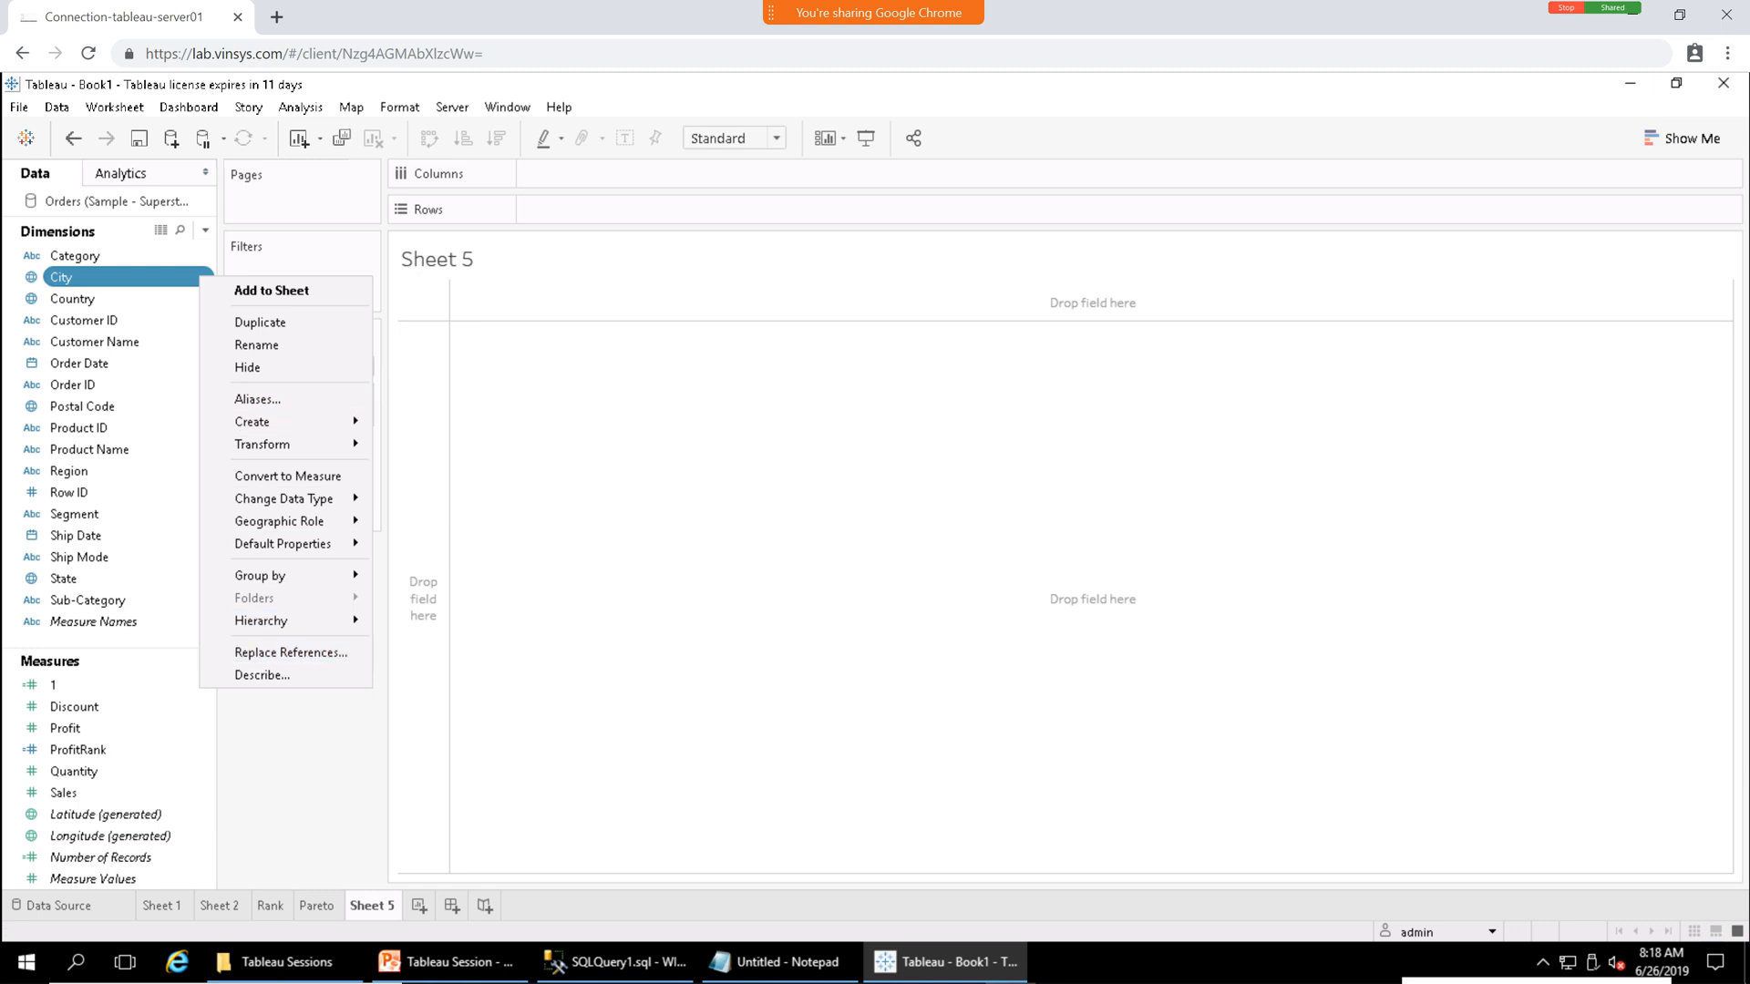
{"action": "left_click", "coordinate": [282, 736]}
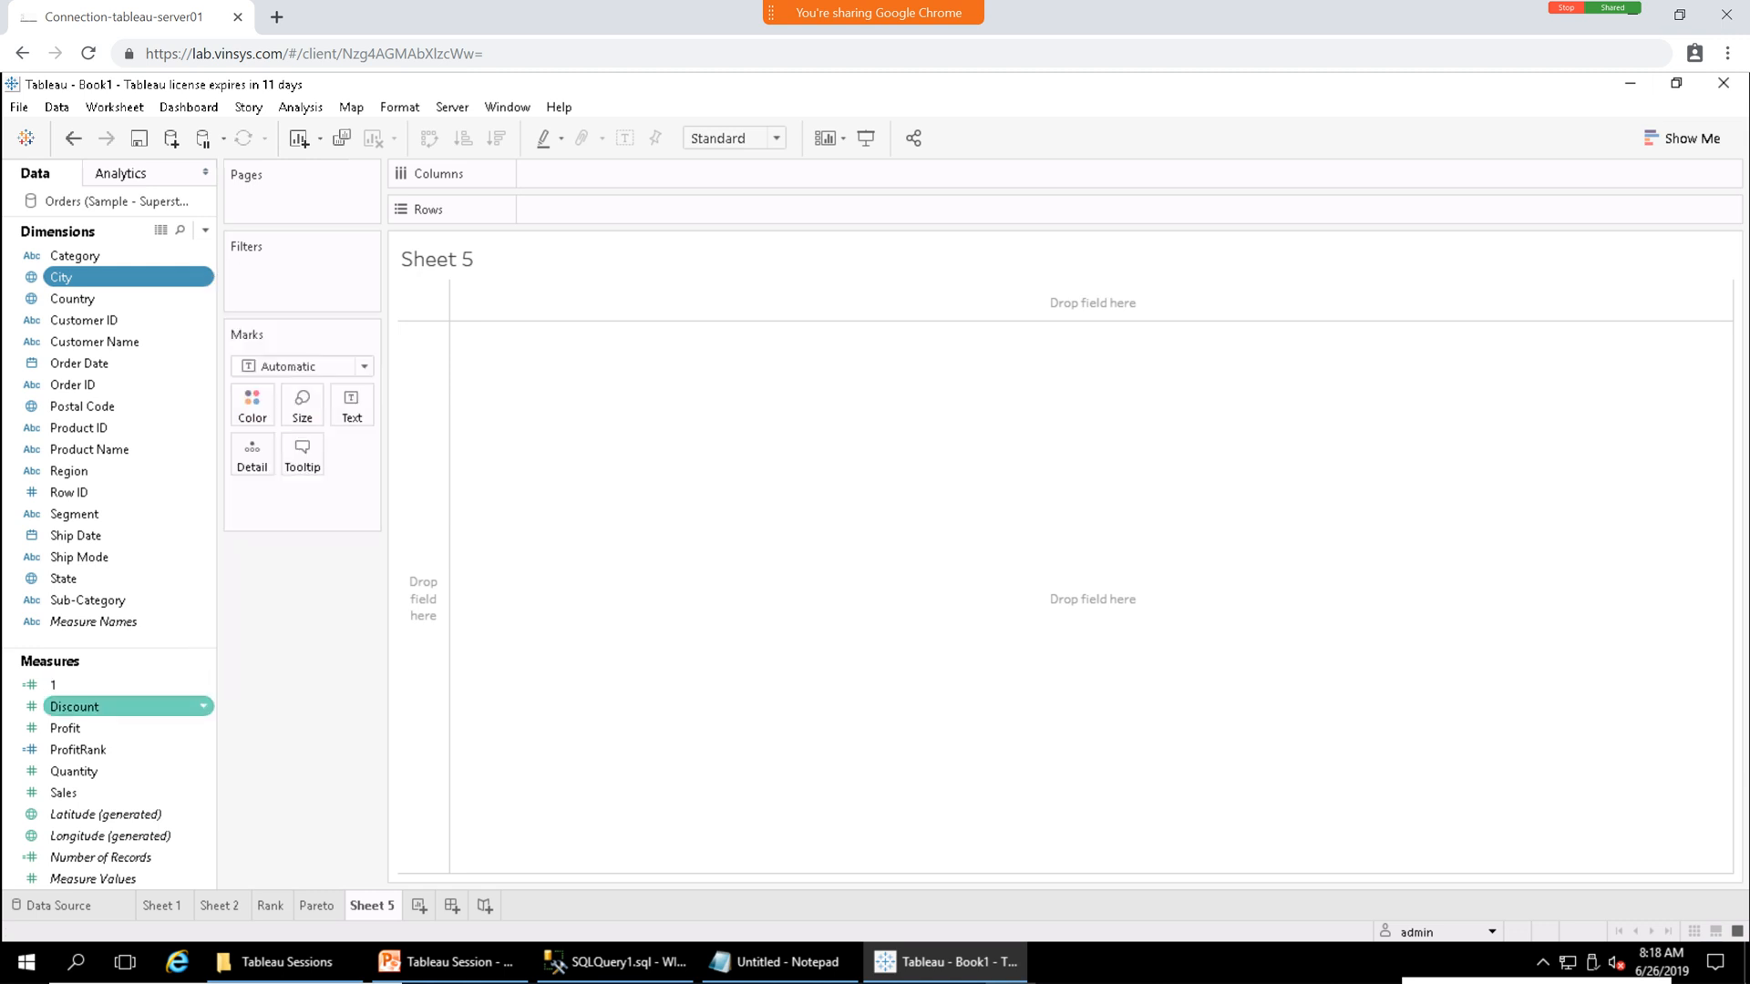
Compare what can be created from the Profit, ProfitRank and Quantity measures.
{"action": "right_click", "coordinate": [205, 728]}
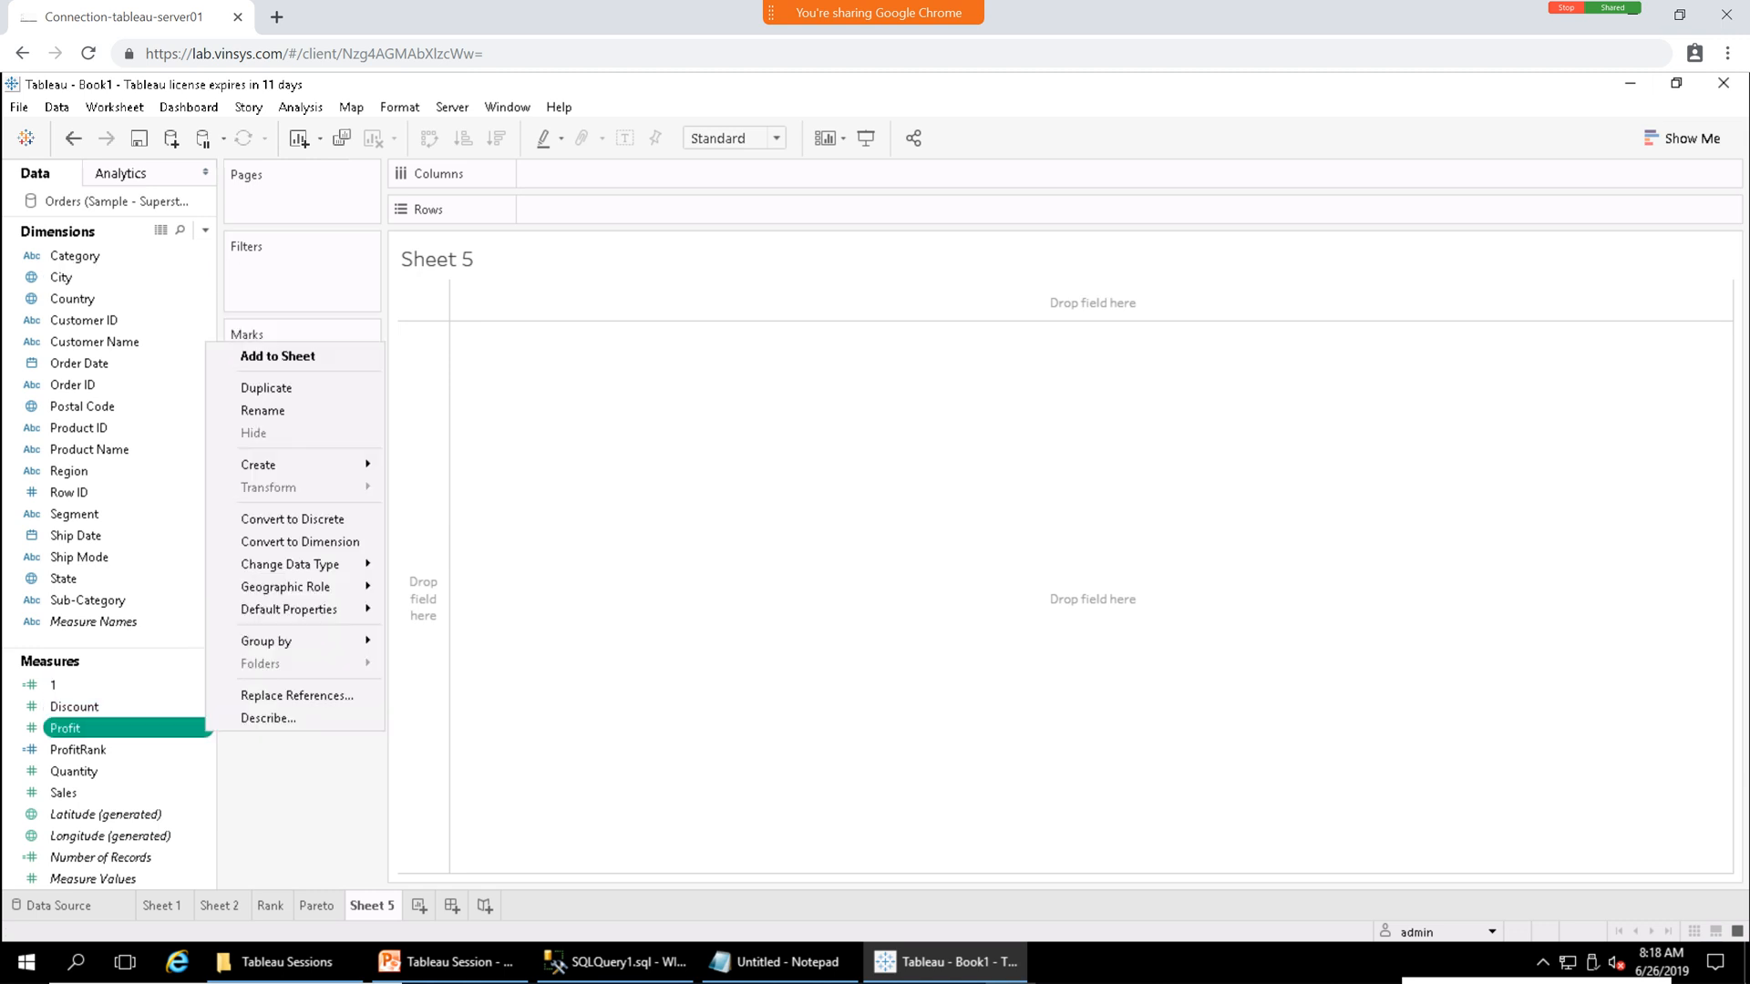
{"action": "mouse_move", "coordinate": [273, 465]}
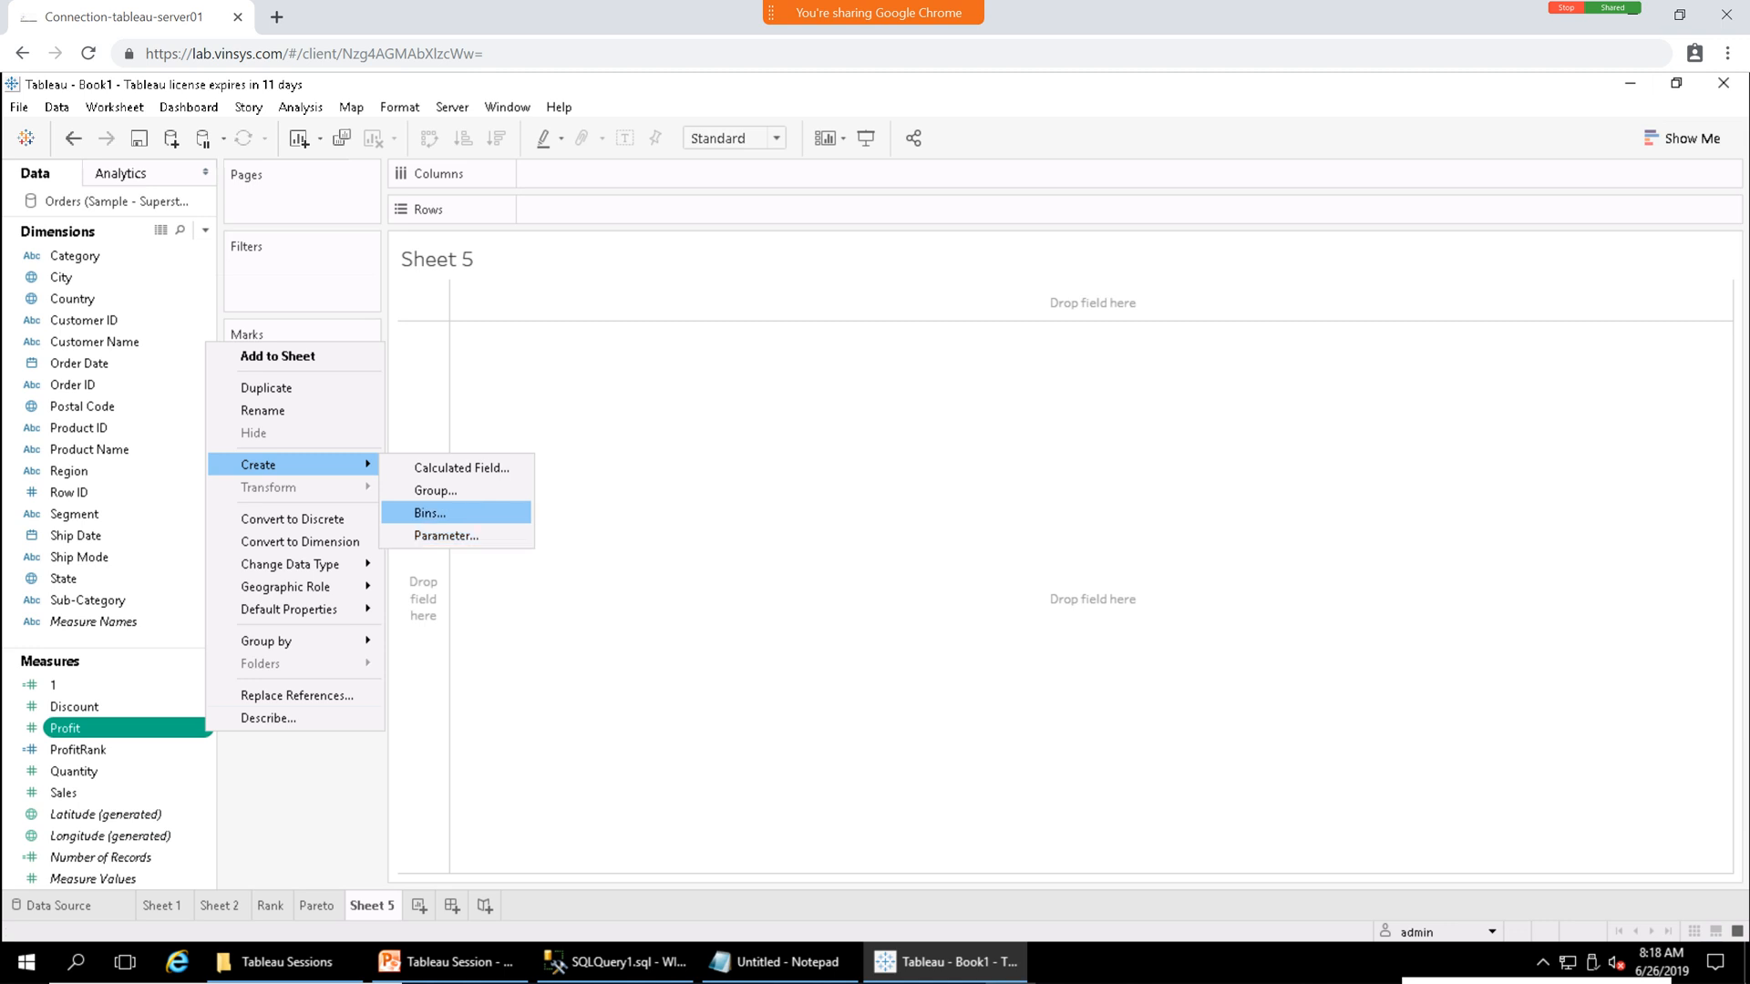
{"action": "left_click", "coordinate": [510, 629]}
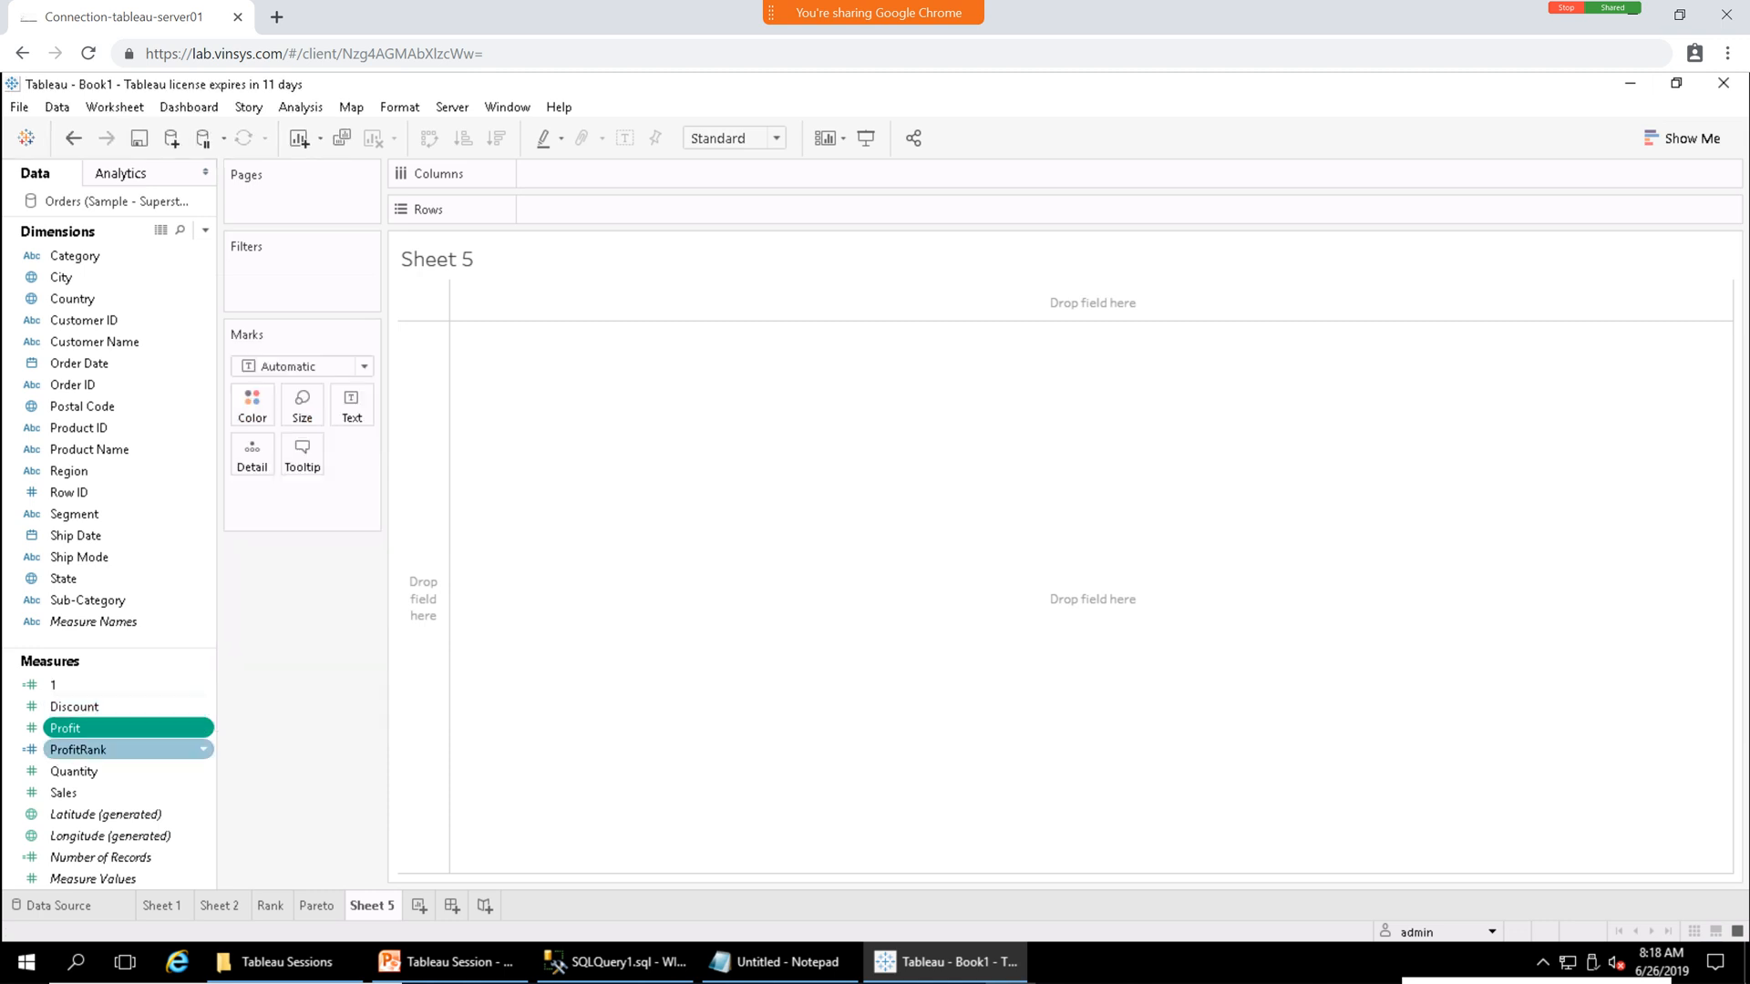
{"action": "left_click", "coordinate": [203, 749]}
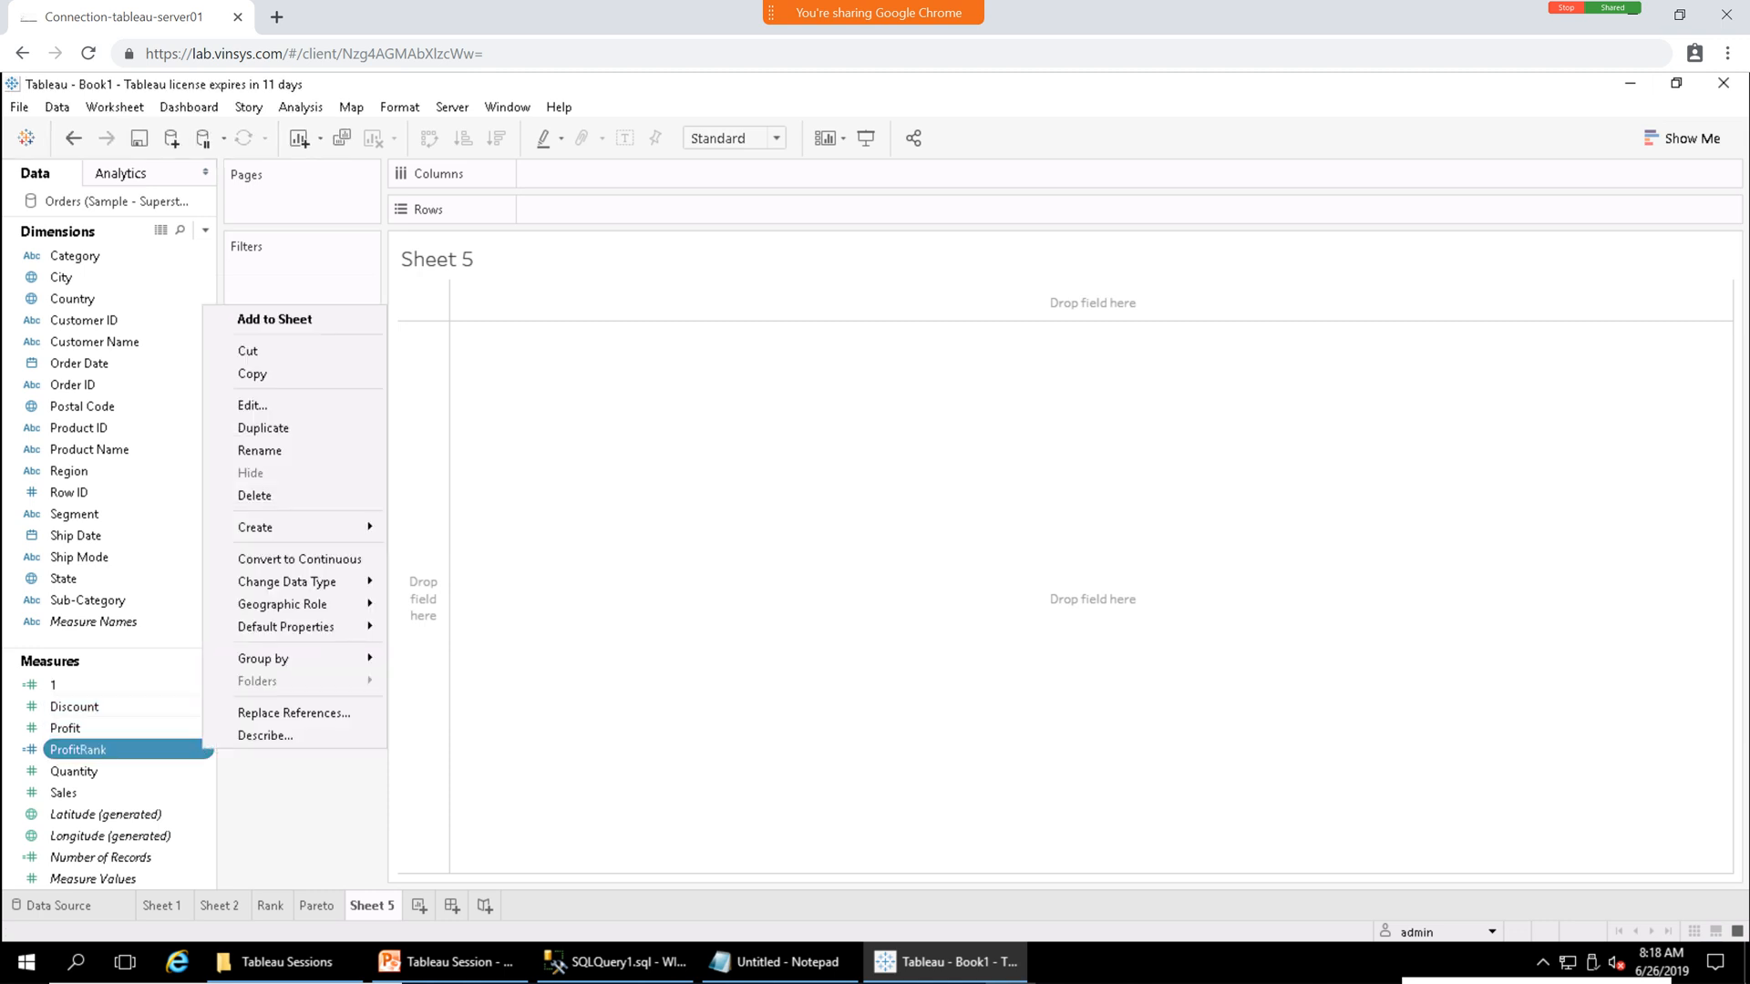
{"action": "mouse_move", "coordinate": [300, 527]}
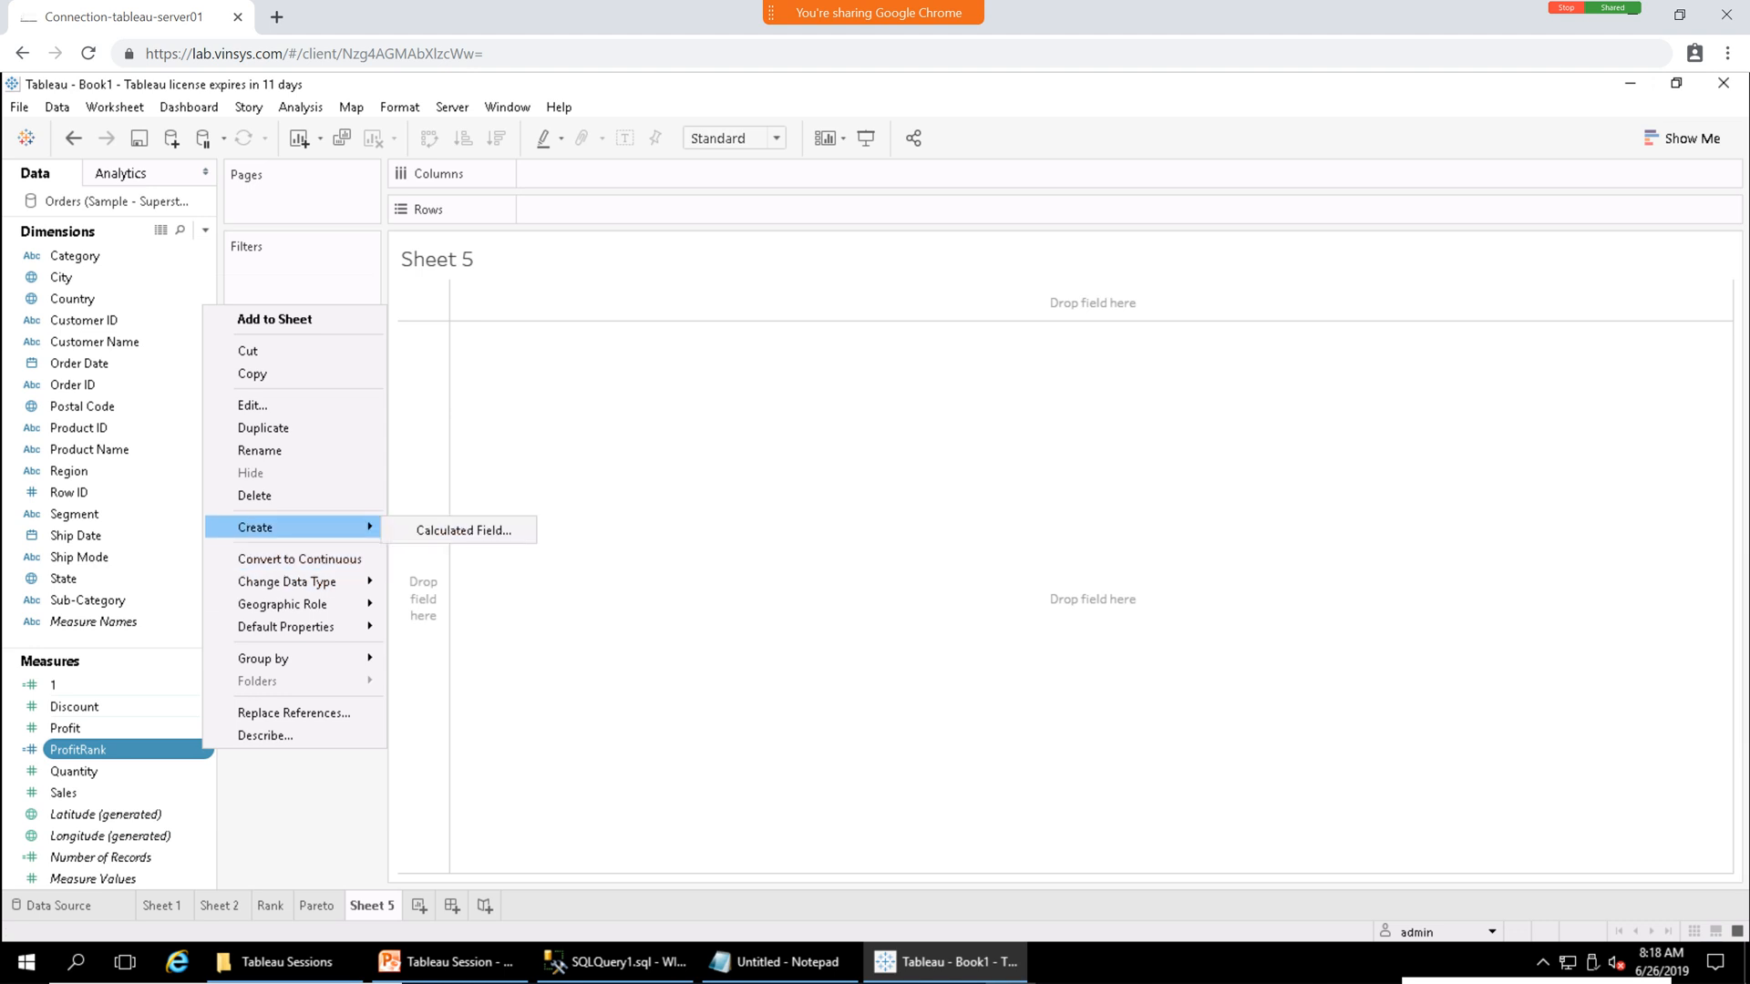
{"action": "left_click", "coordinate": [245, 775]}
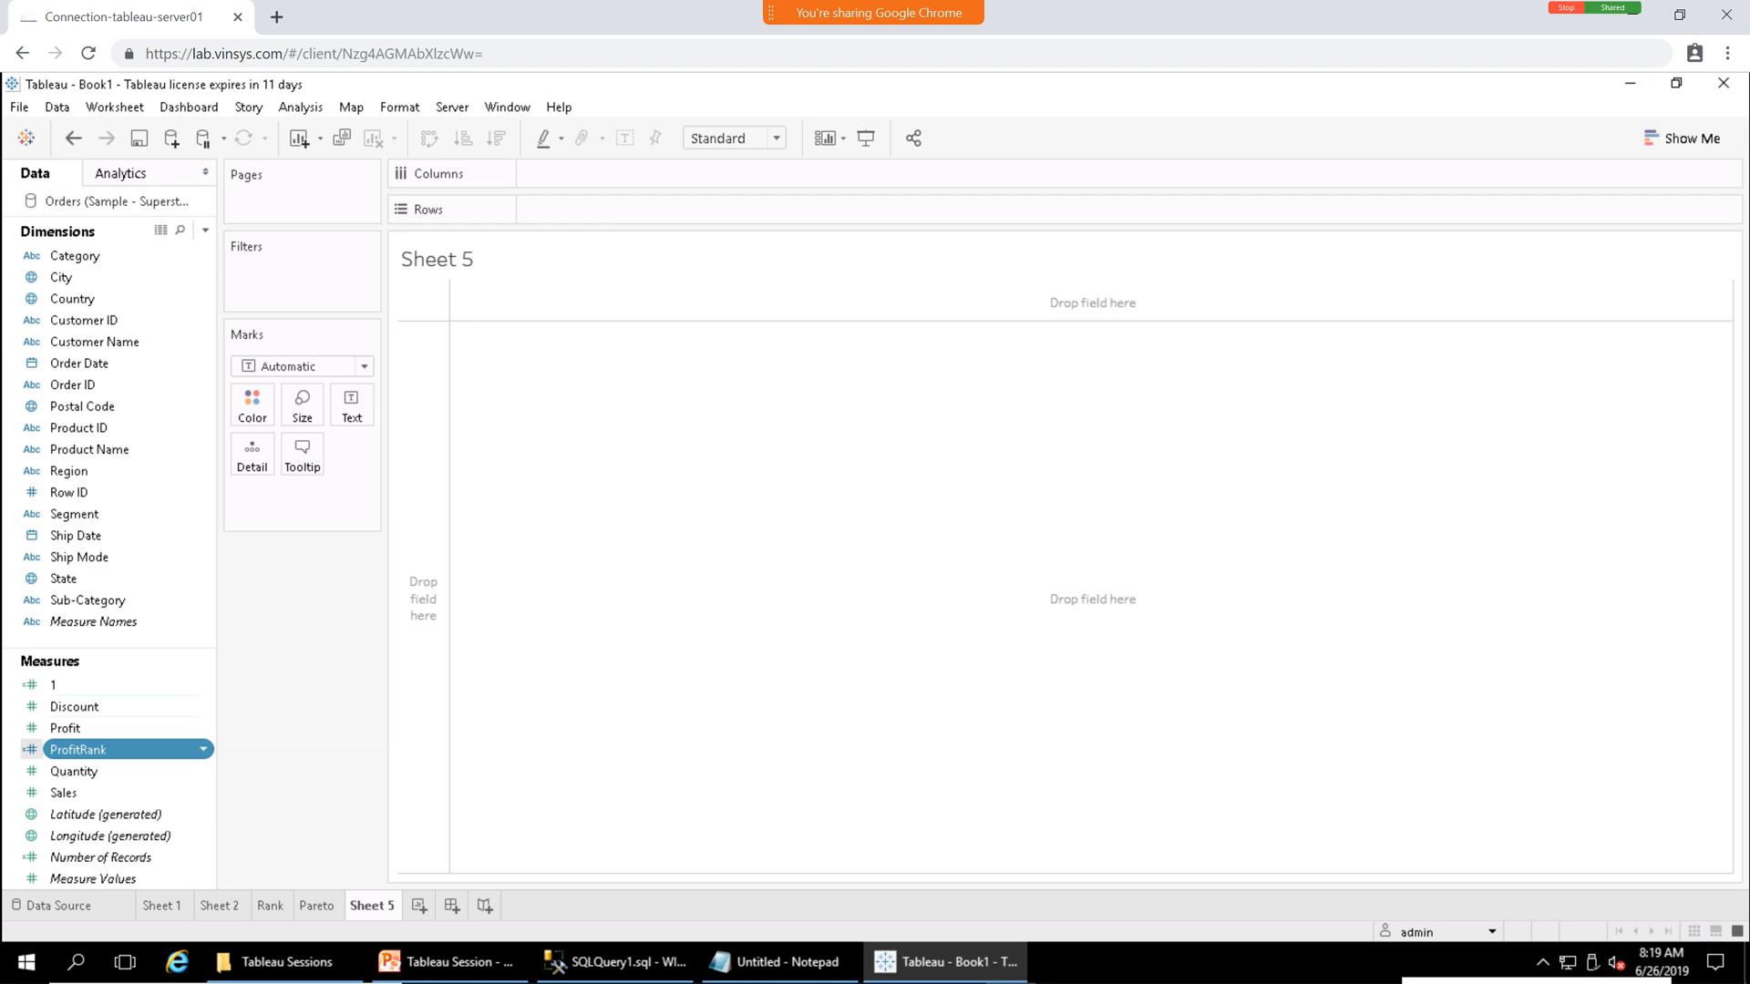
{"action": "left_click", "coordinate": [202, 770]}
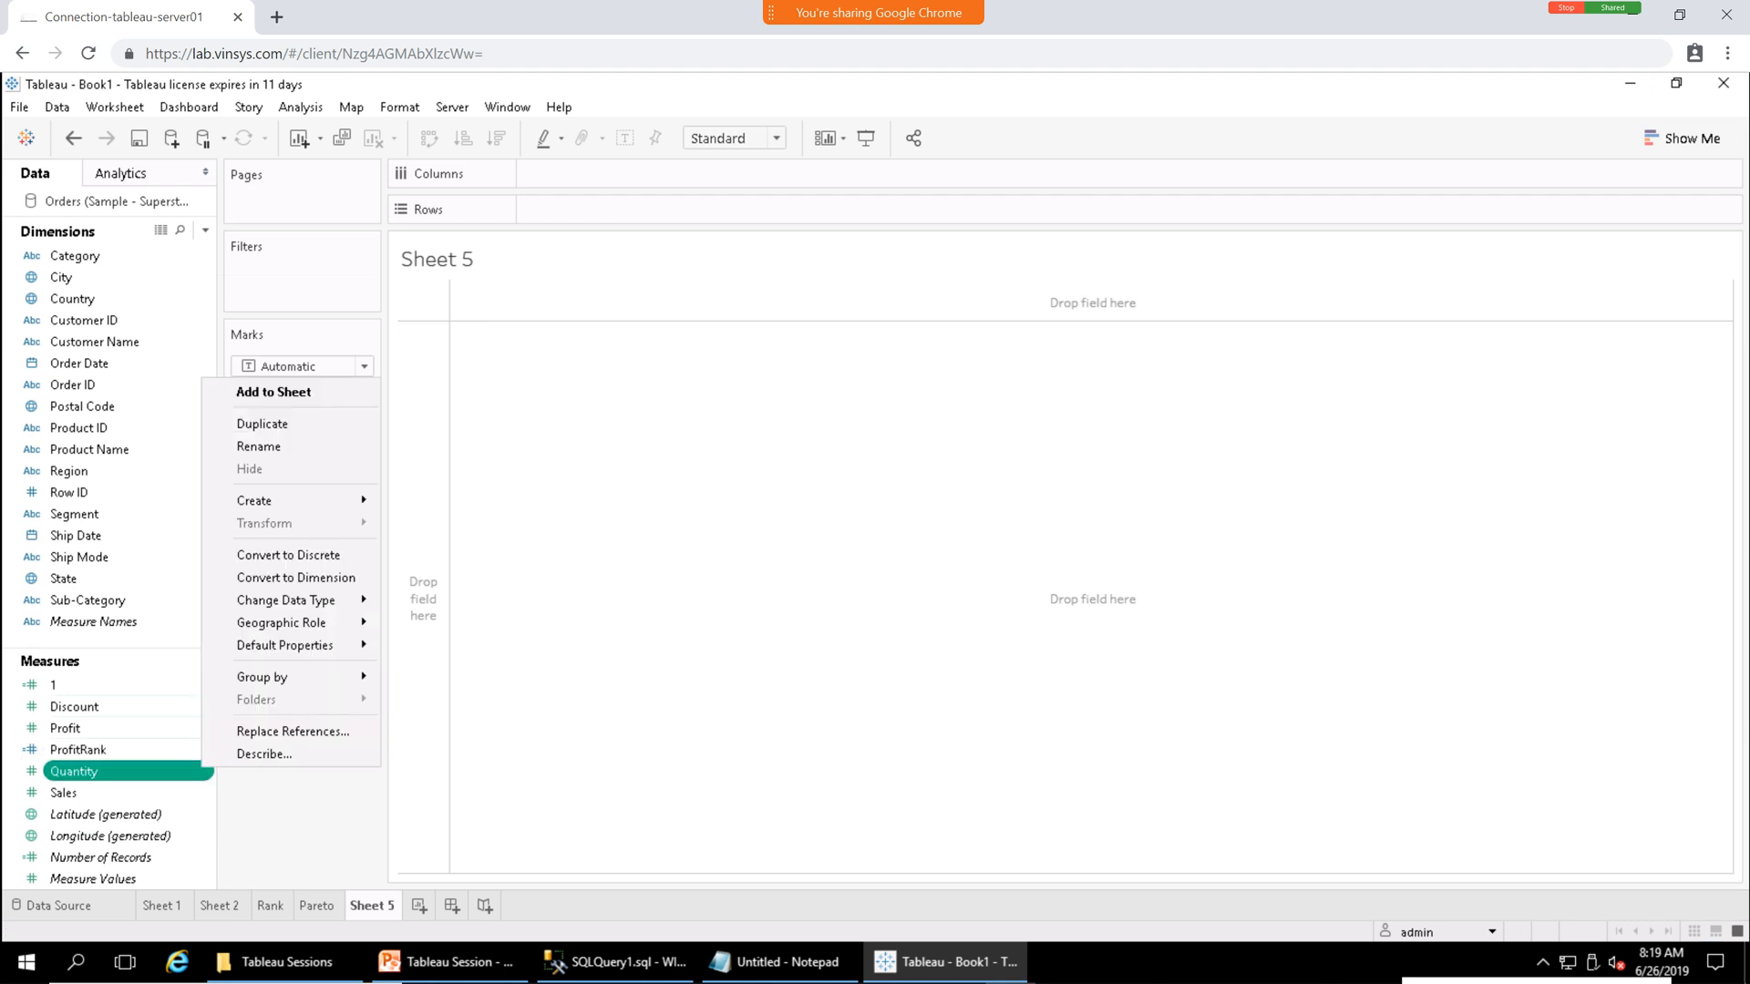
{"action": "mouse_move", "coordinate": [273, 500]}
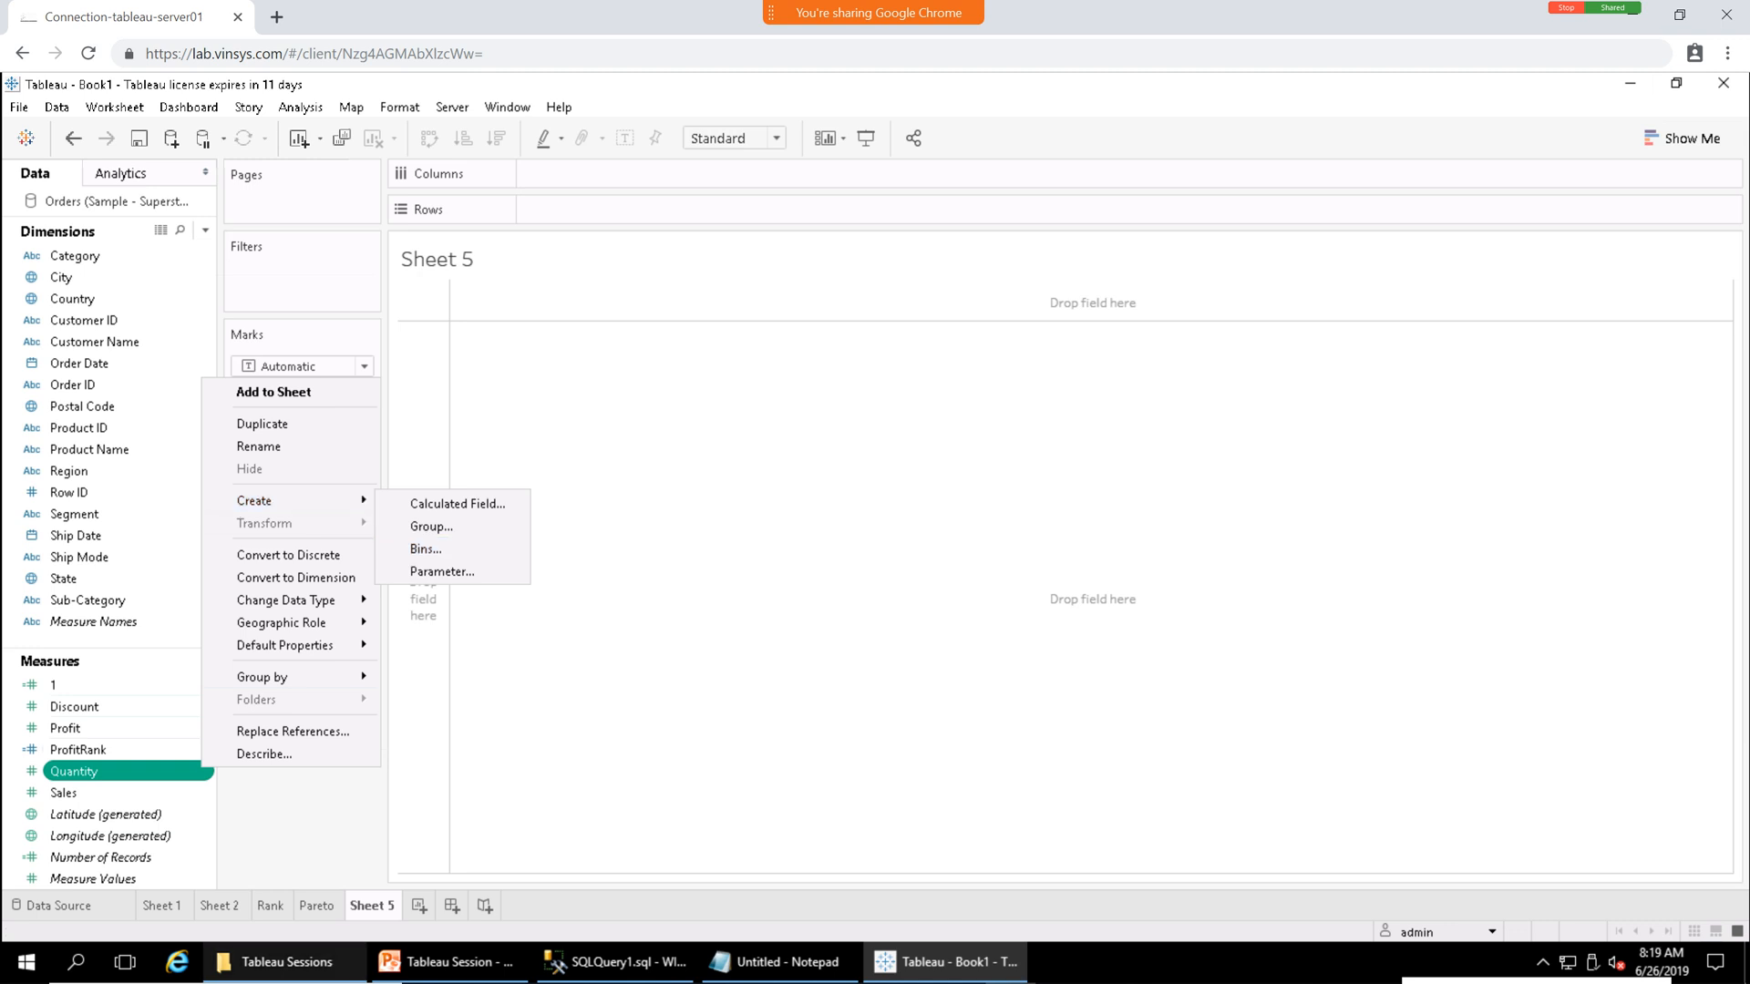
{"action": "key", "text": "Escape"}
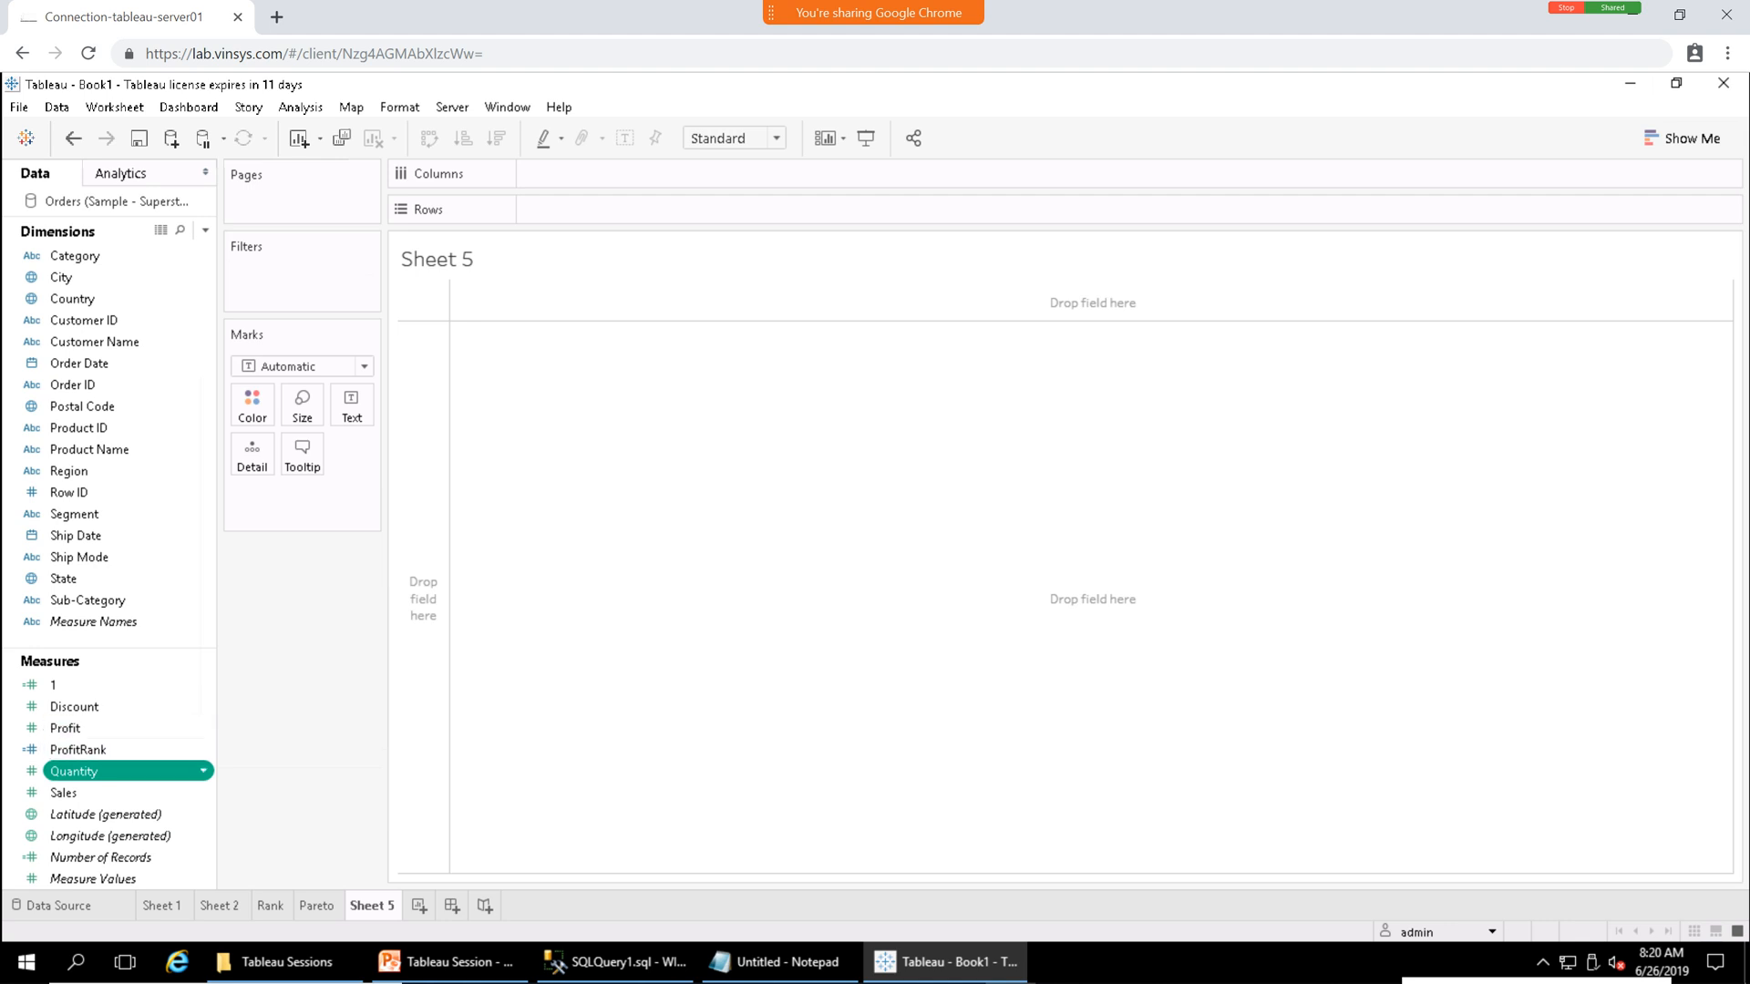
Create bins from the Quantity measure with a bin size of 2, keeping the field name Quantity (bin).
{"action": "left_click", "coordinate": [203, 770]}
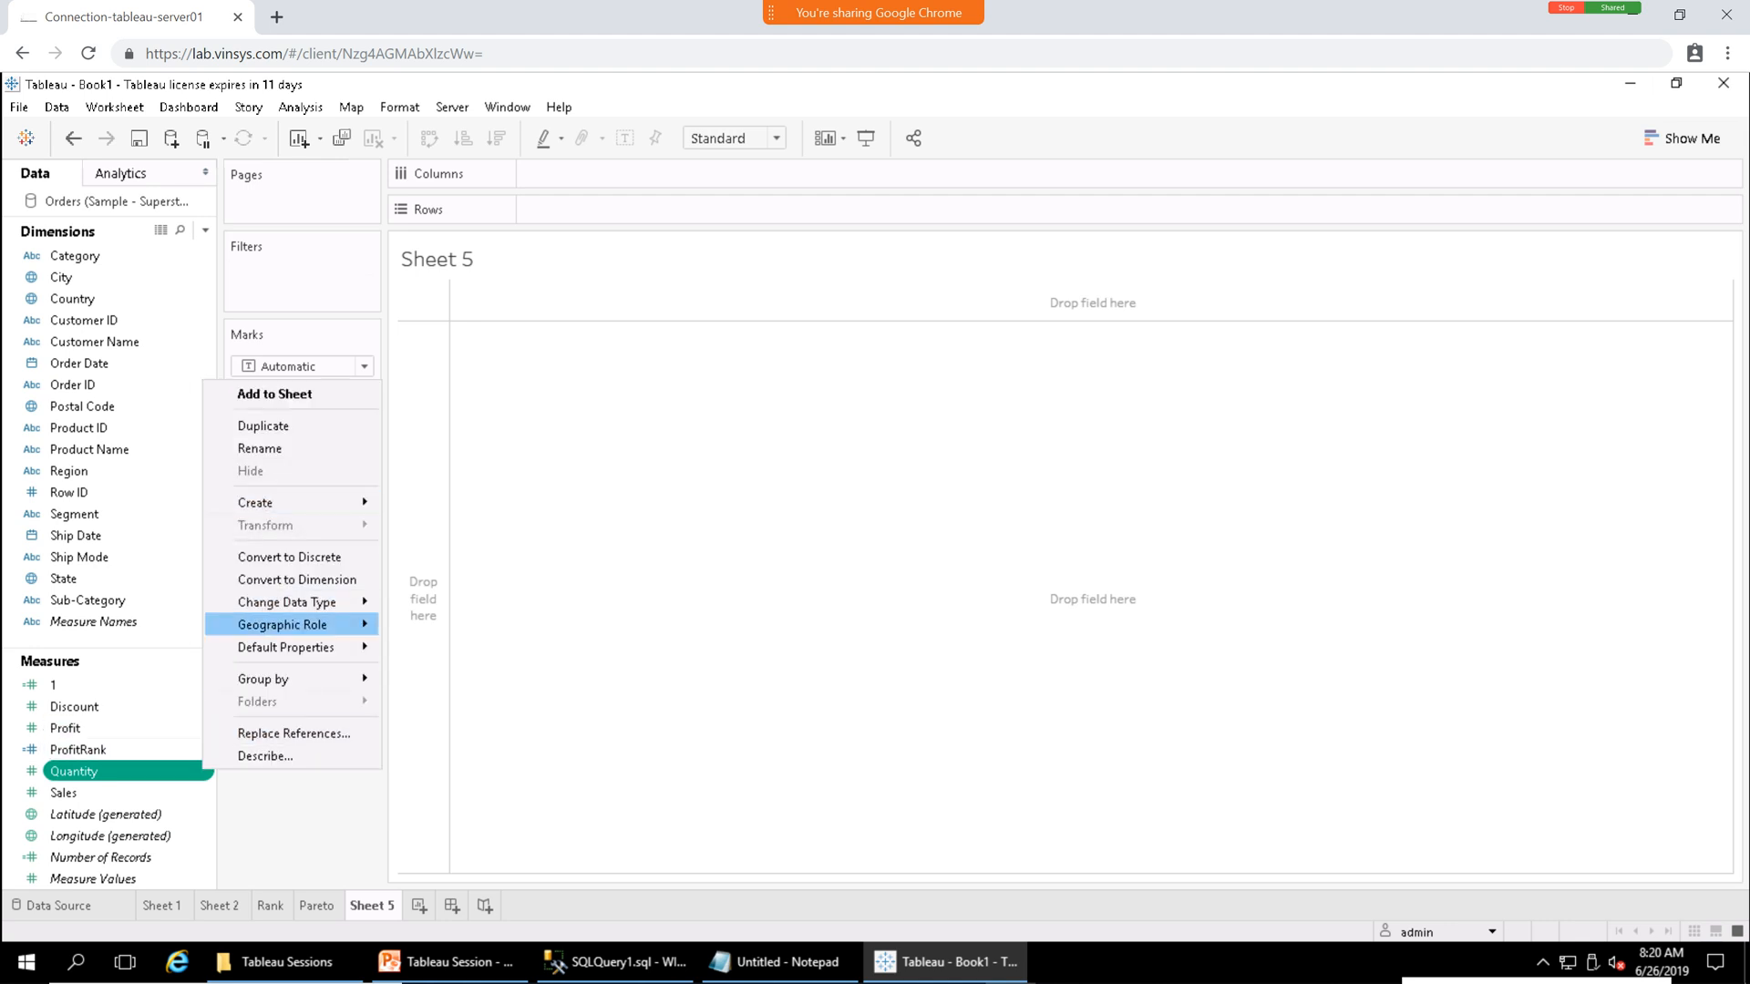
{"action": "mouse_move", "coordinate": [300, 502]}
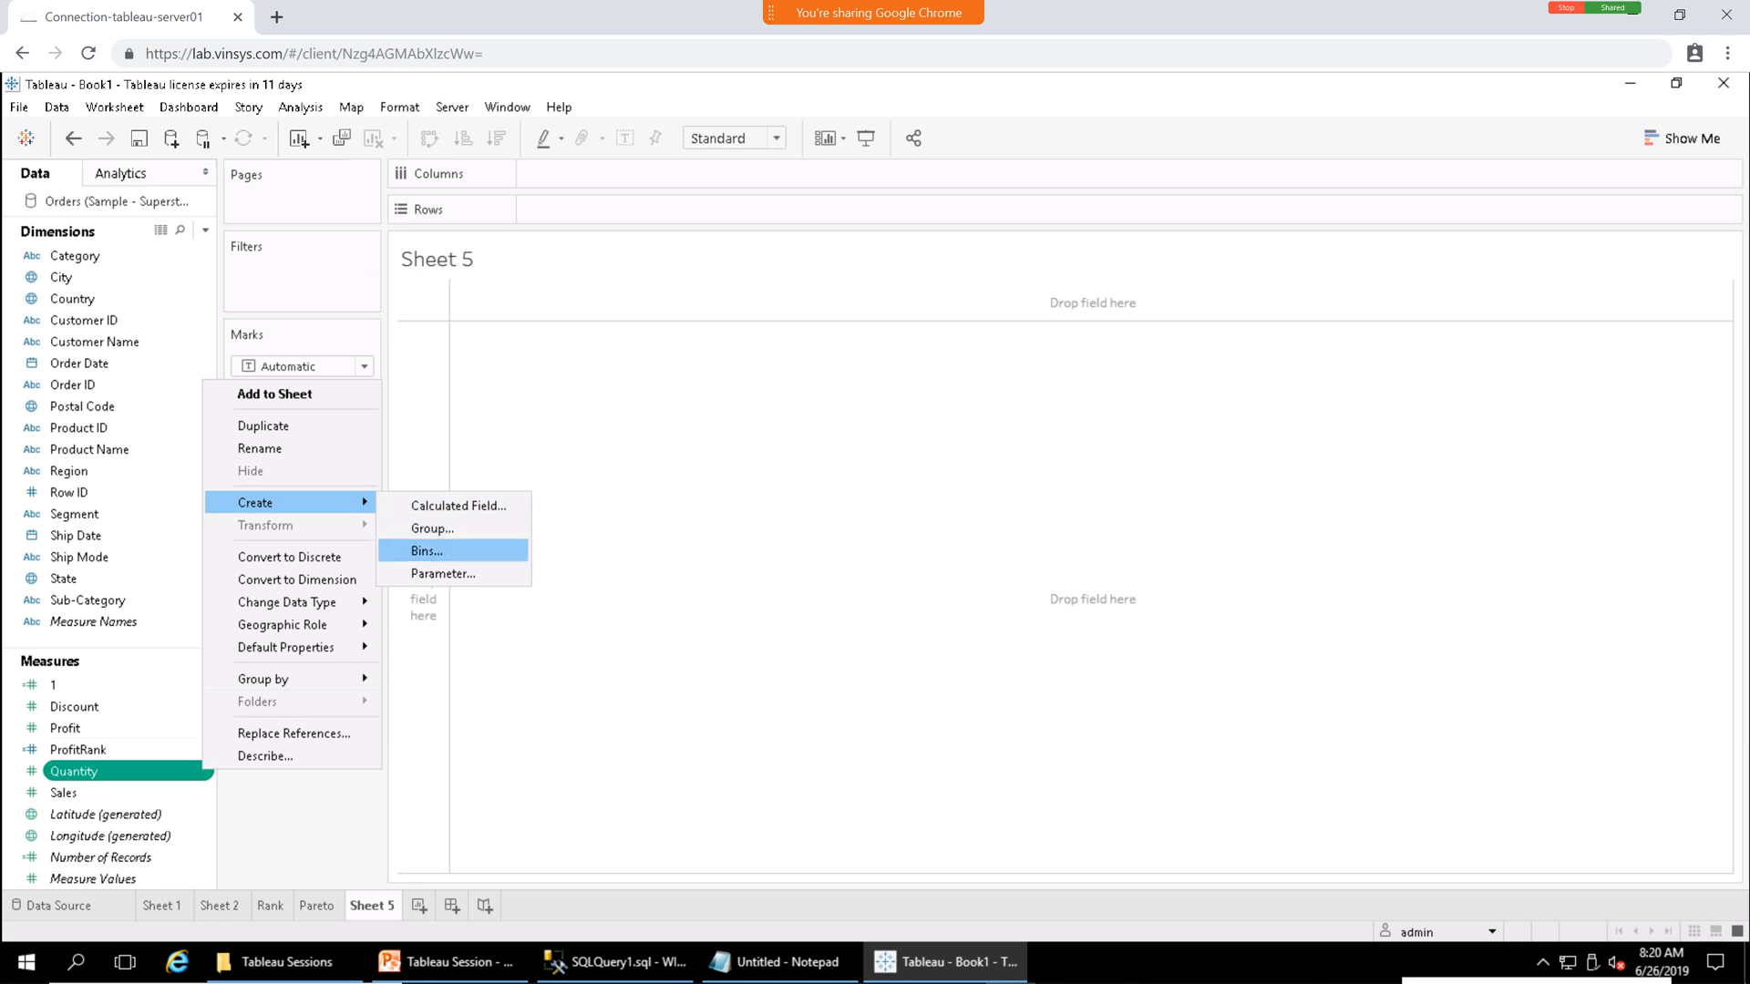
{"action": "left_click", "coordinate": [428, 551]}
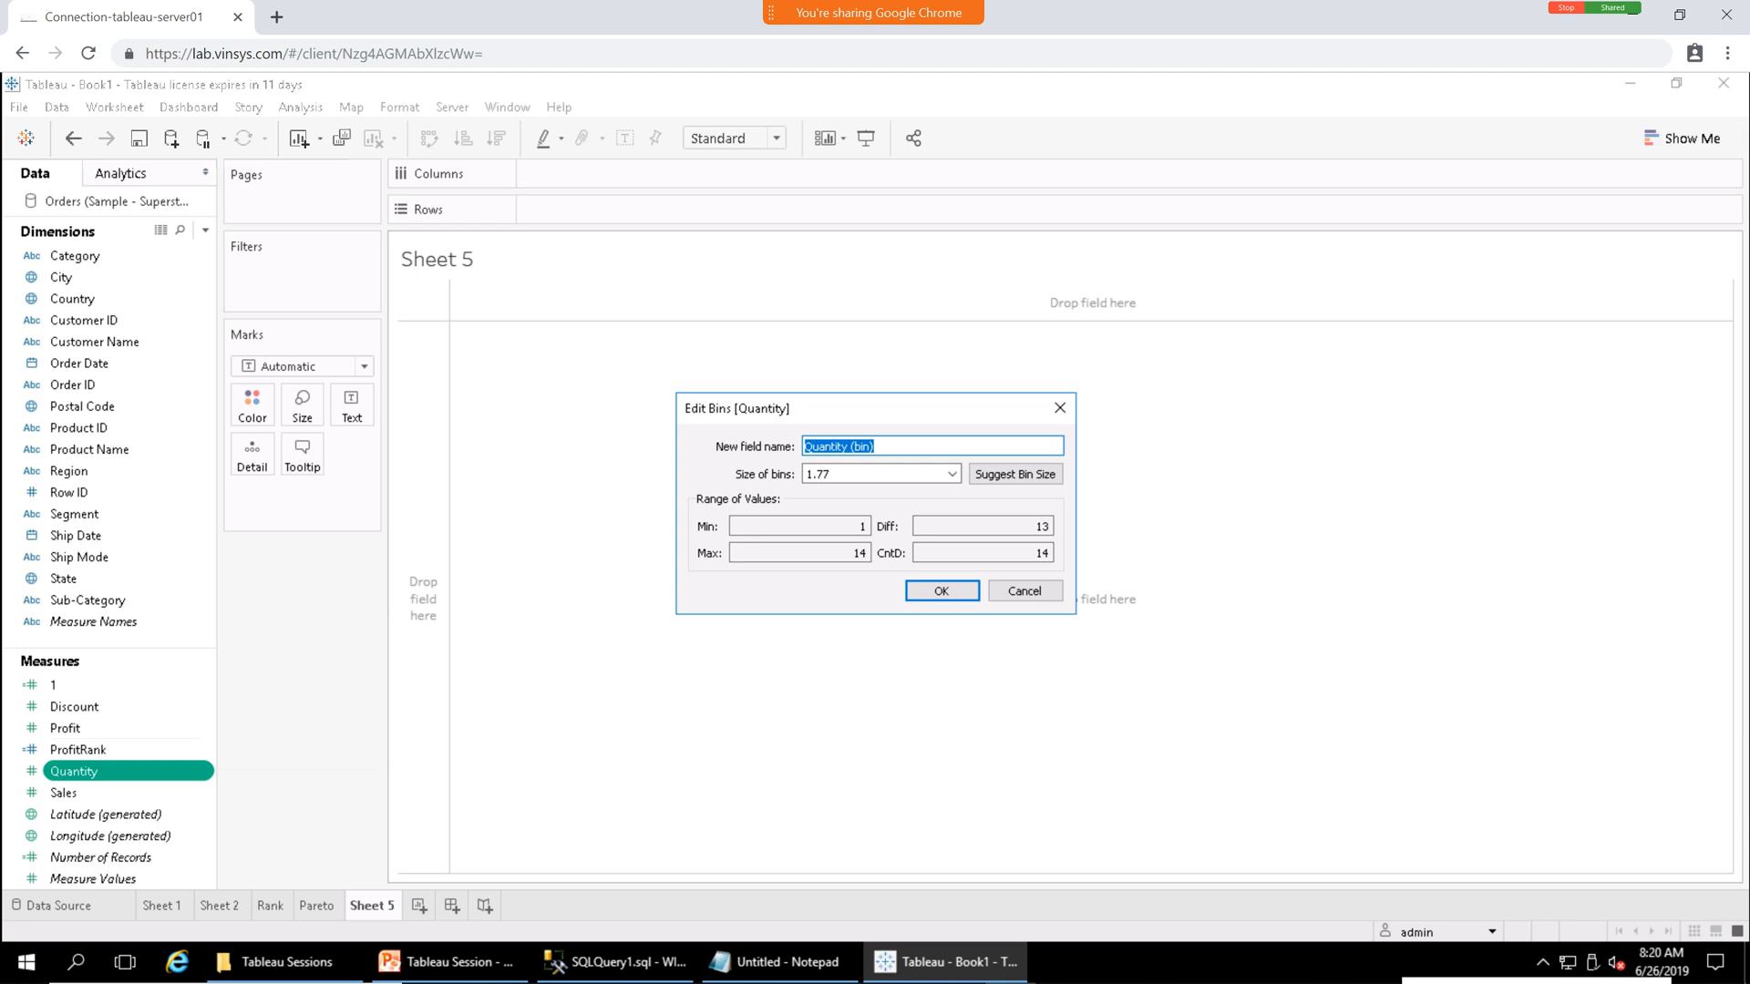
{"action": "left_click", "coordinate": [841, 474]}
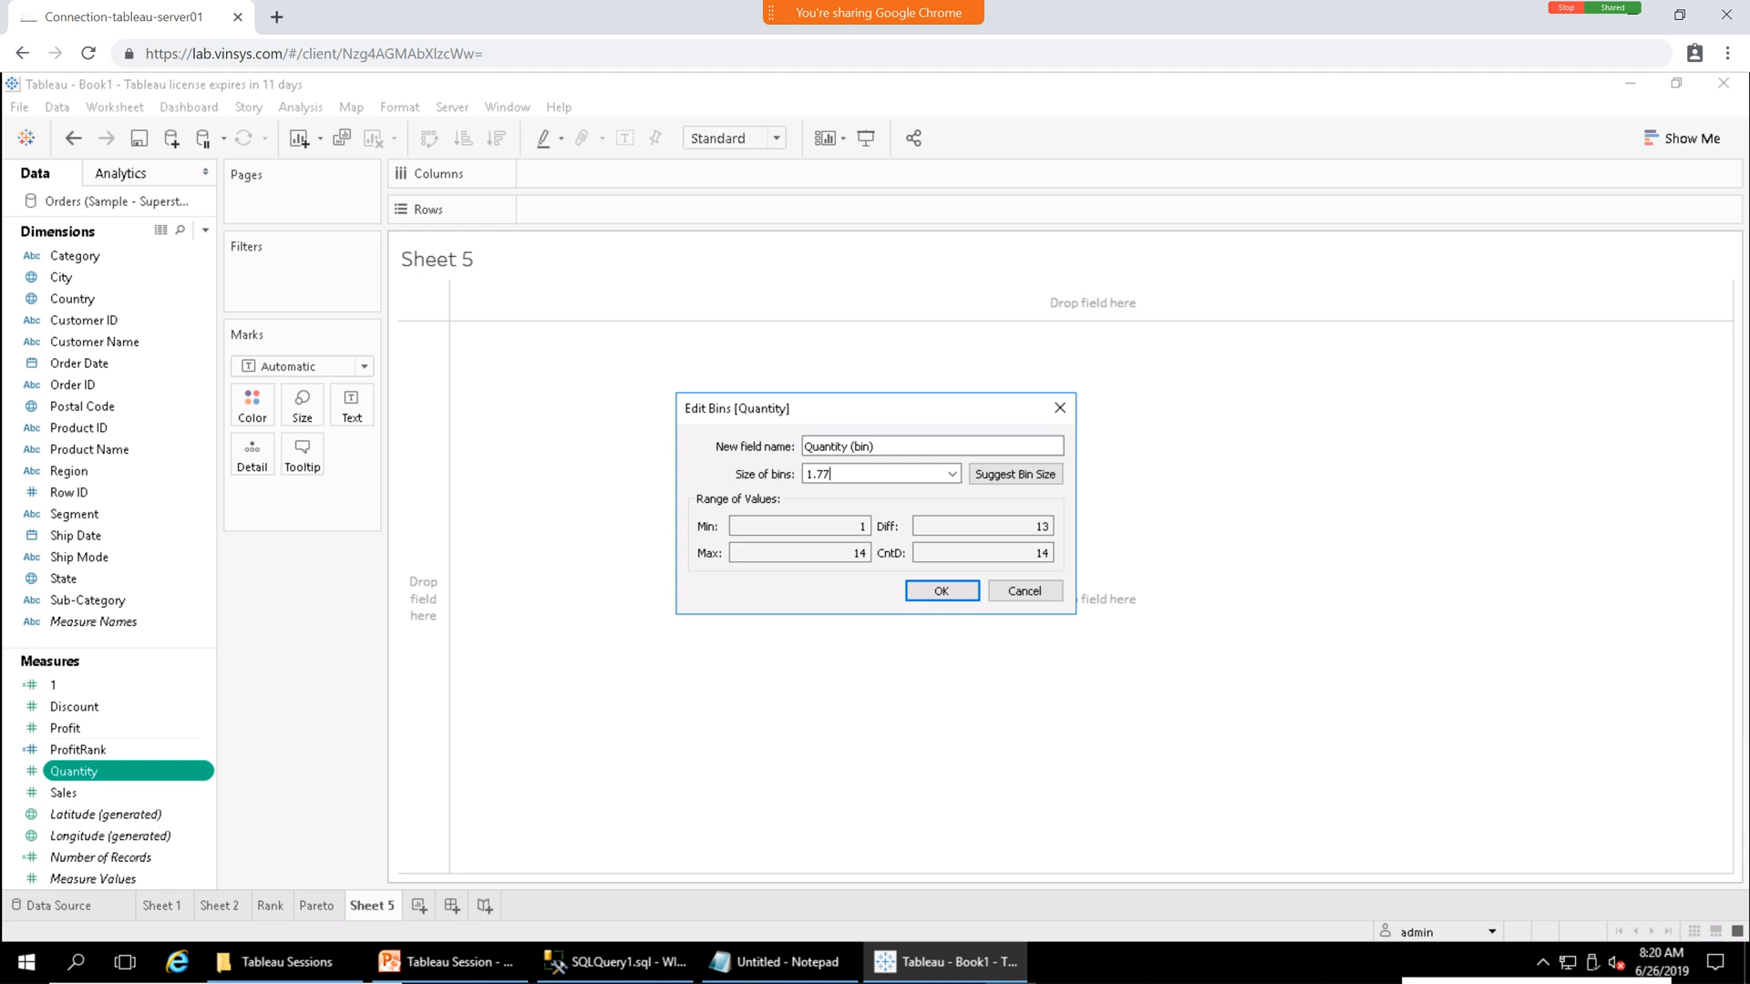
{"action": "key", "text": "BackSpace"}
{"action": "key", "text": "BackSpace"}
{"action": "key", "text": "BackSpace"}
{"action": "key", "text": "BackSpace"}
{"action": "type", "text": "2"}
{"action": "key", "text": "Return"}
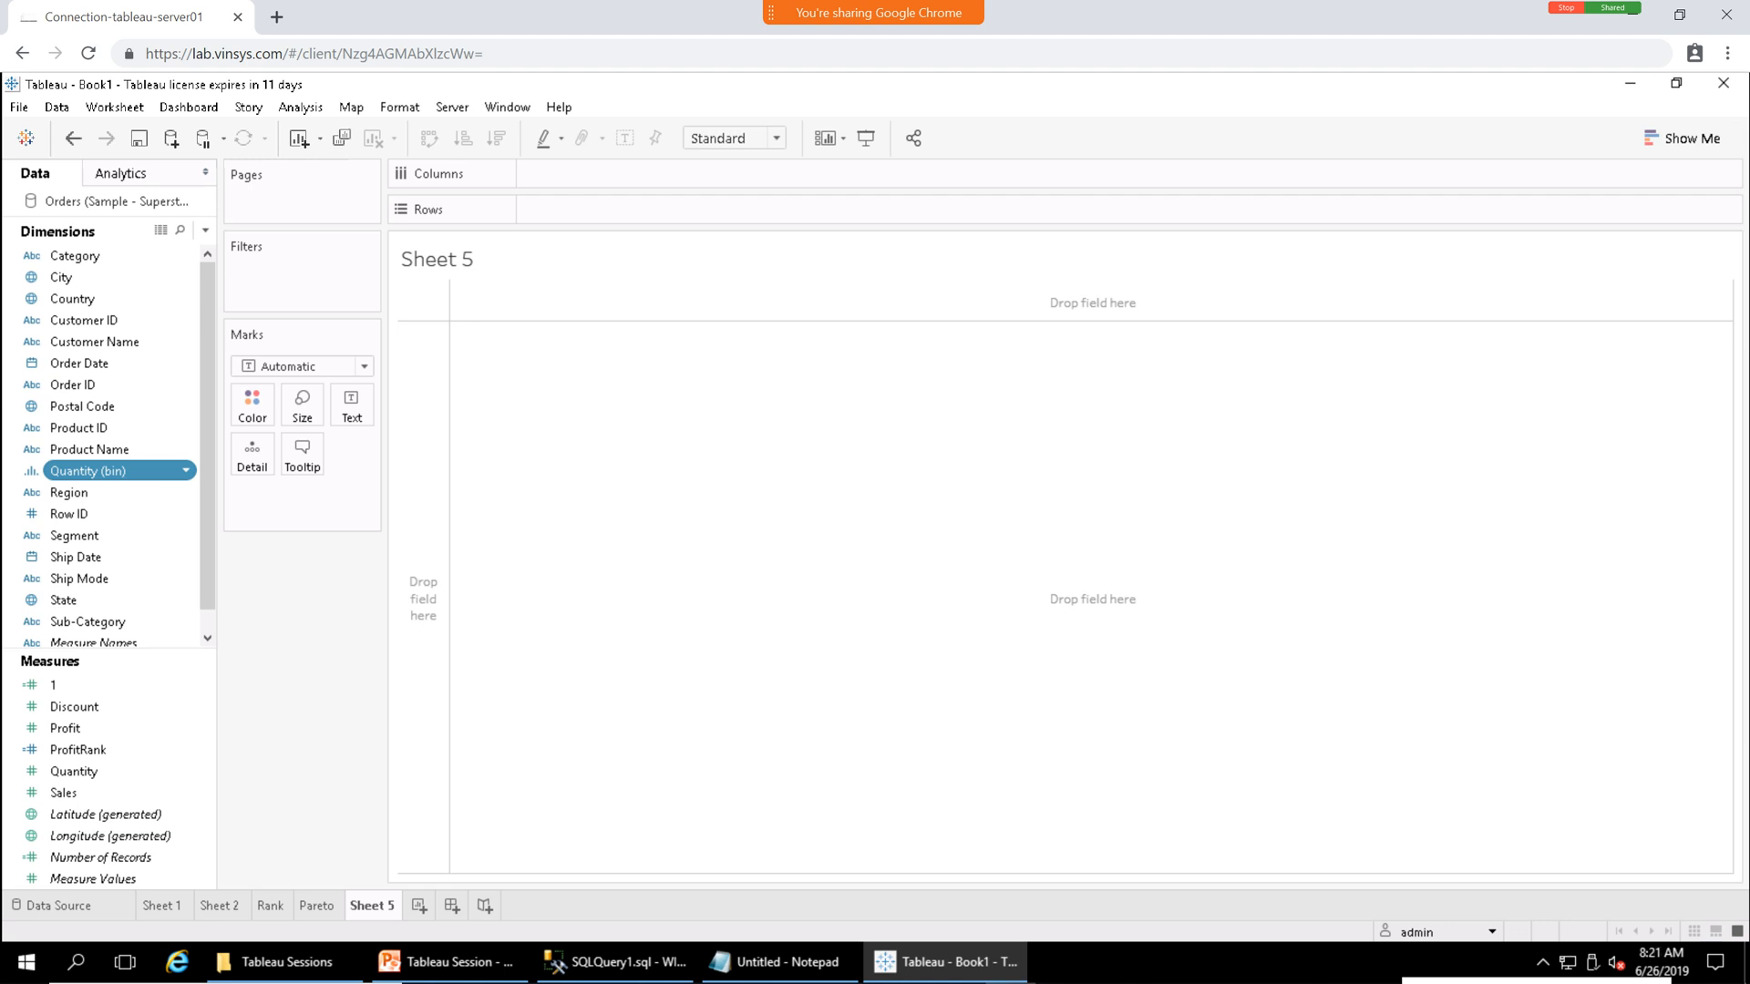
Build a table of Quantity values with Region in rows and Quantity (bin) in columns, displaying the Show Me chart types.
{"action": "mouse_move", "coordinate": [119, 470]}
{"action": "left_mouse_down"}
{"action": "mouse_move", "coordinate": [605, 277]}
{"action": "mouse_move", "coordinate": [644, 181]}
{"action": "mouse_move", "coordinate": [641, 235]}
{"action": "mouse_move", "coordinate": [634, 214]}
{"action": "left_mouse_up"}
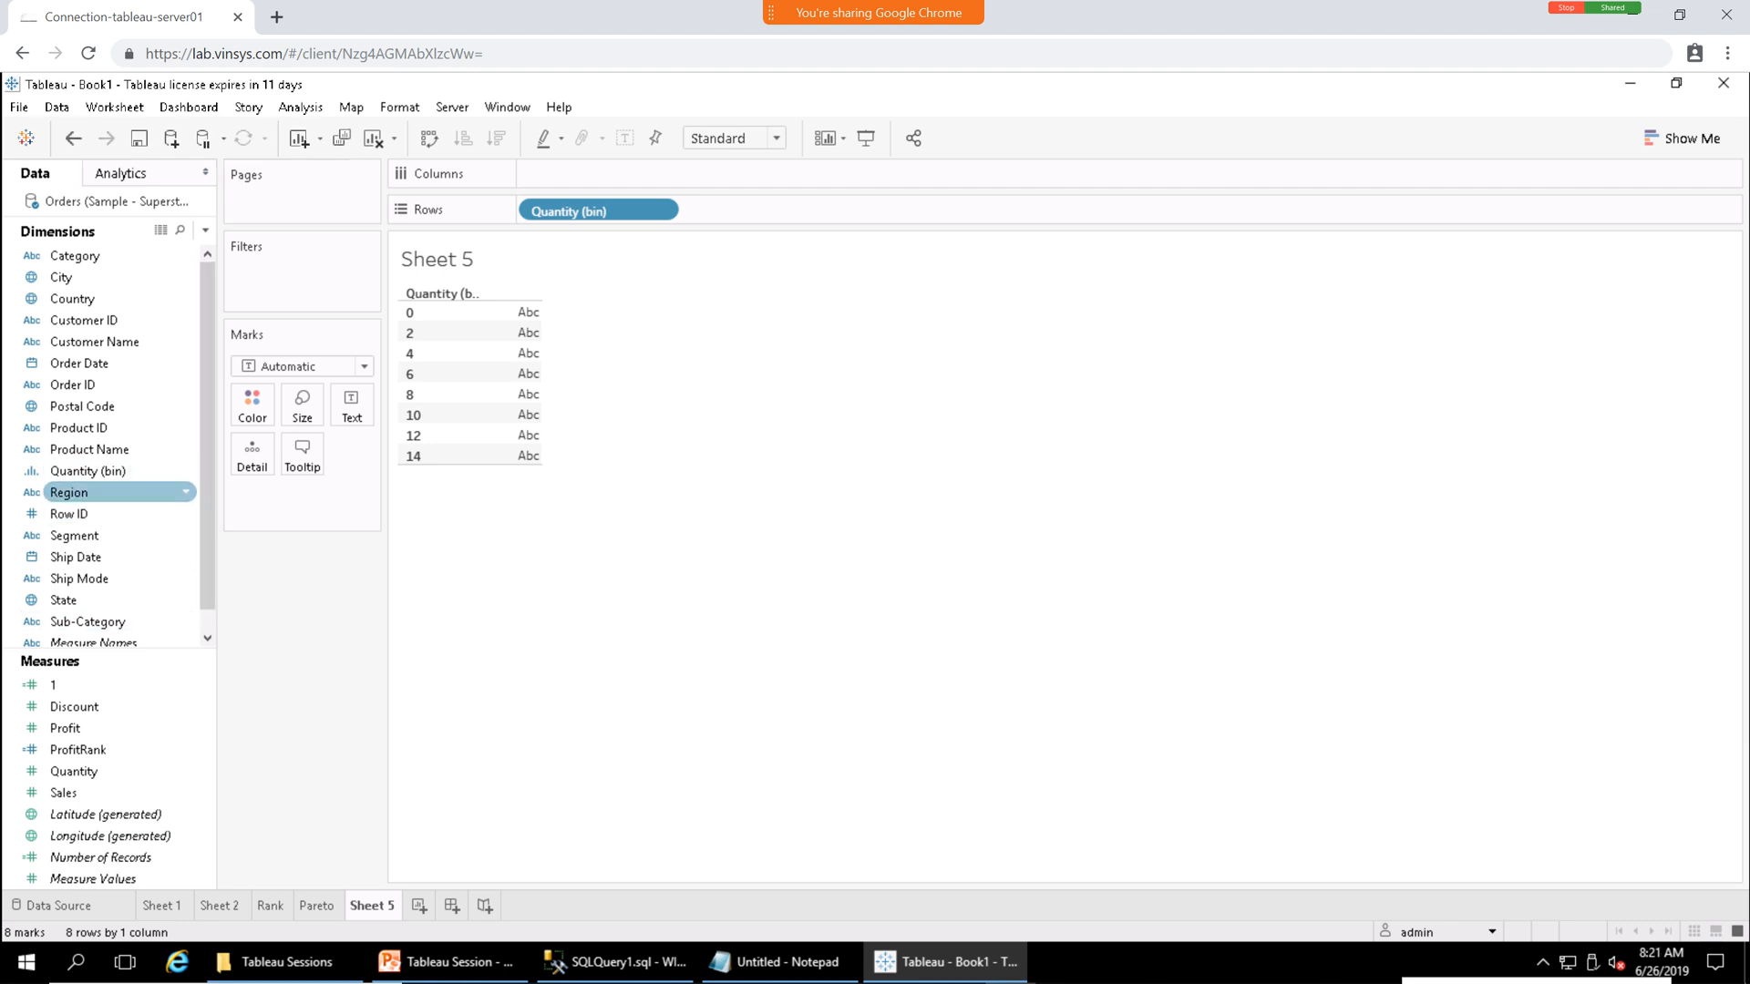
{"action": "left_click_drag", "start_coordinate": [91, 492], "coordinate": [533, 174]}
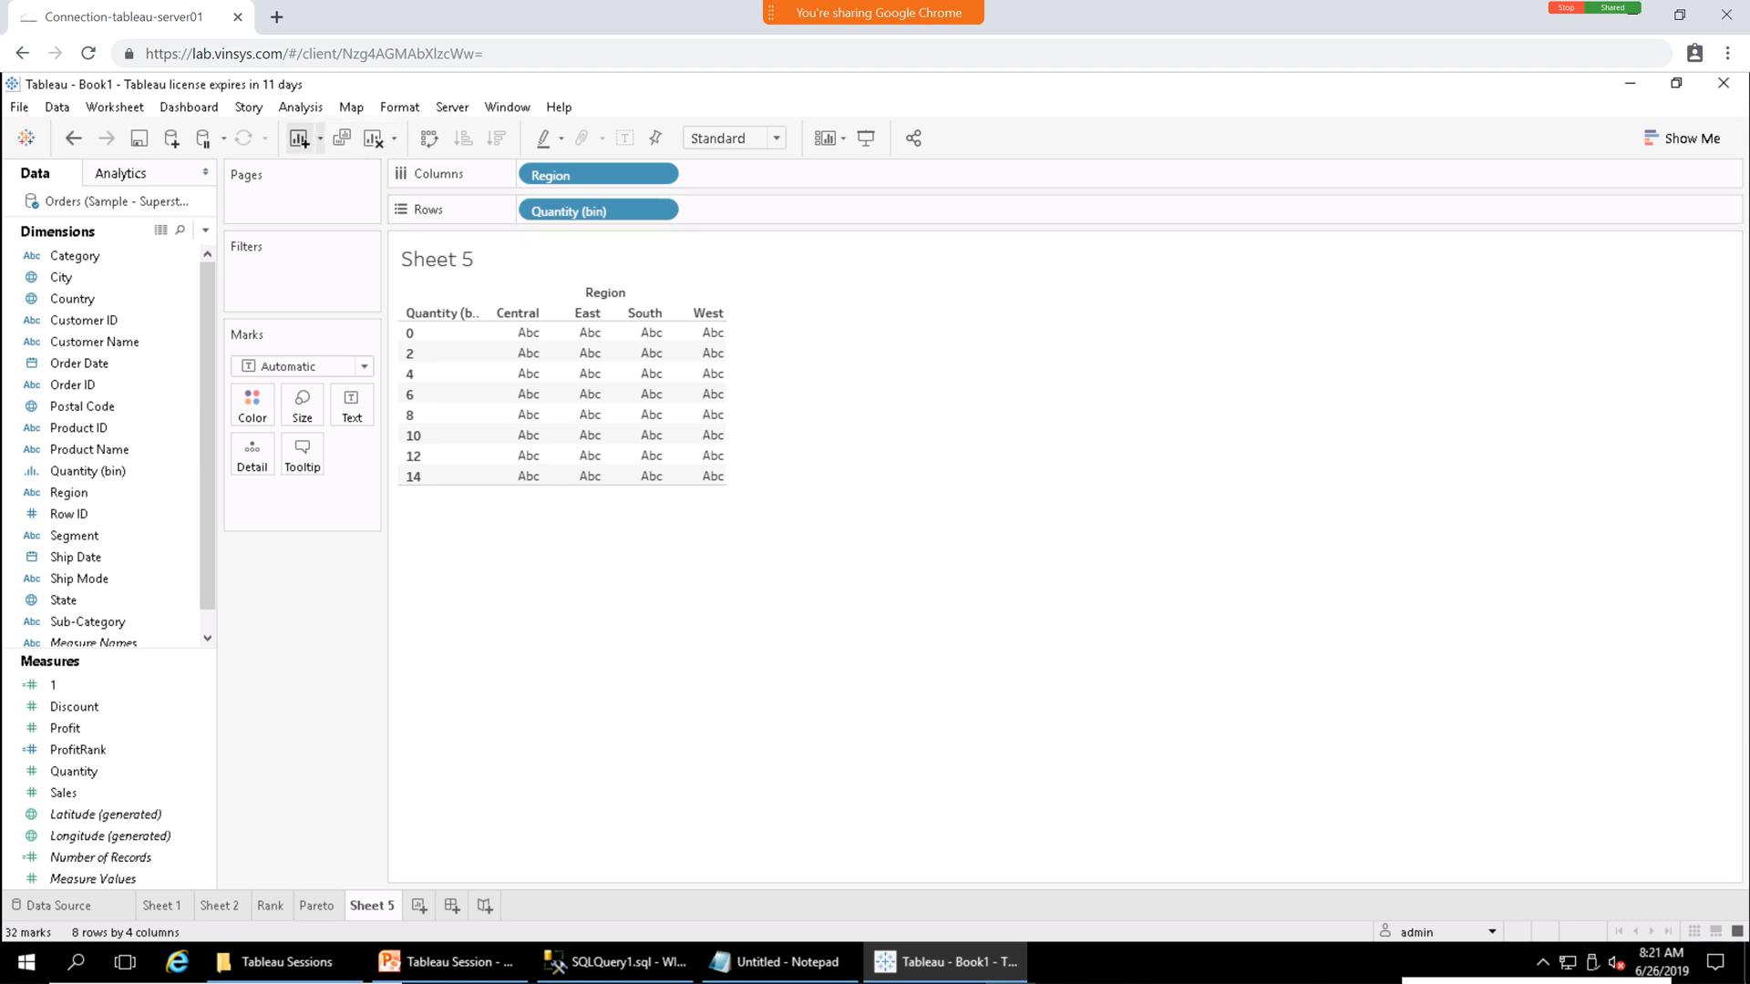
{"action": "left_click", "coordinate": [430, 139]}
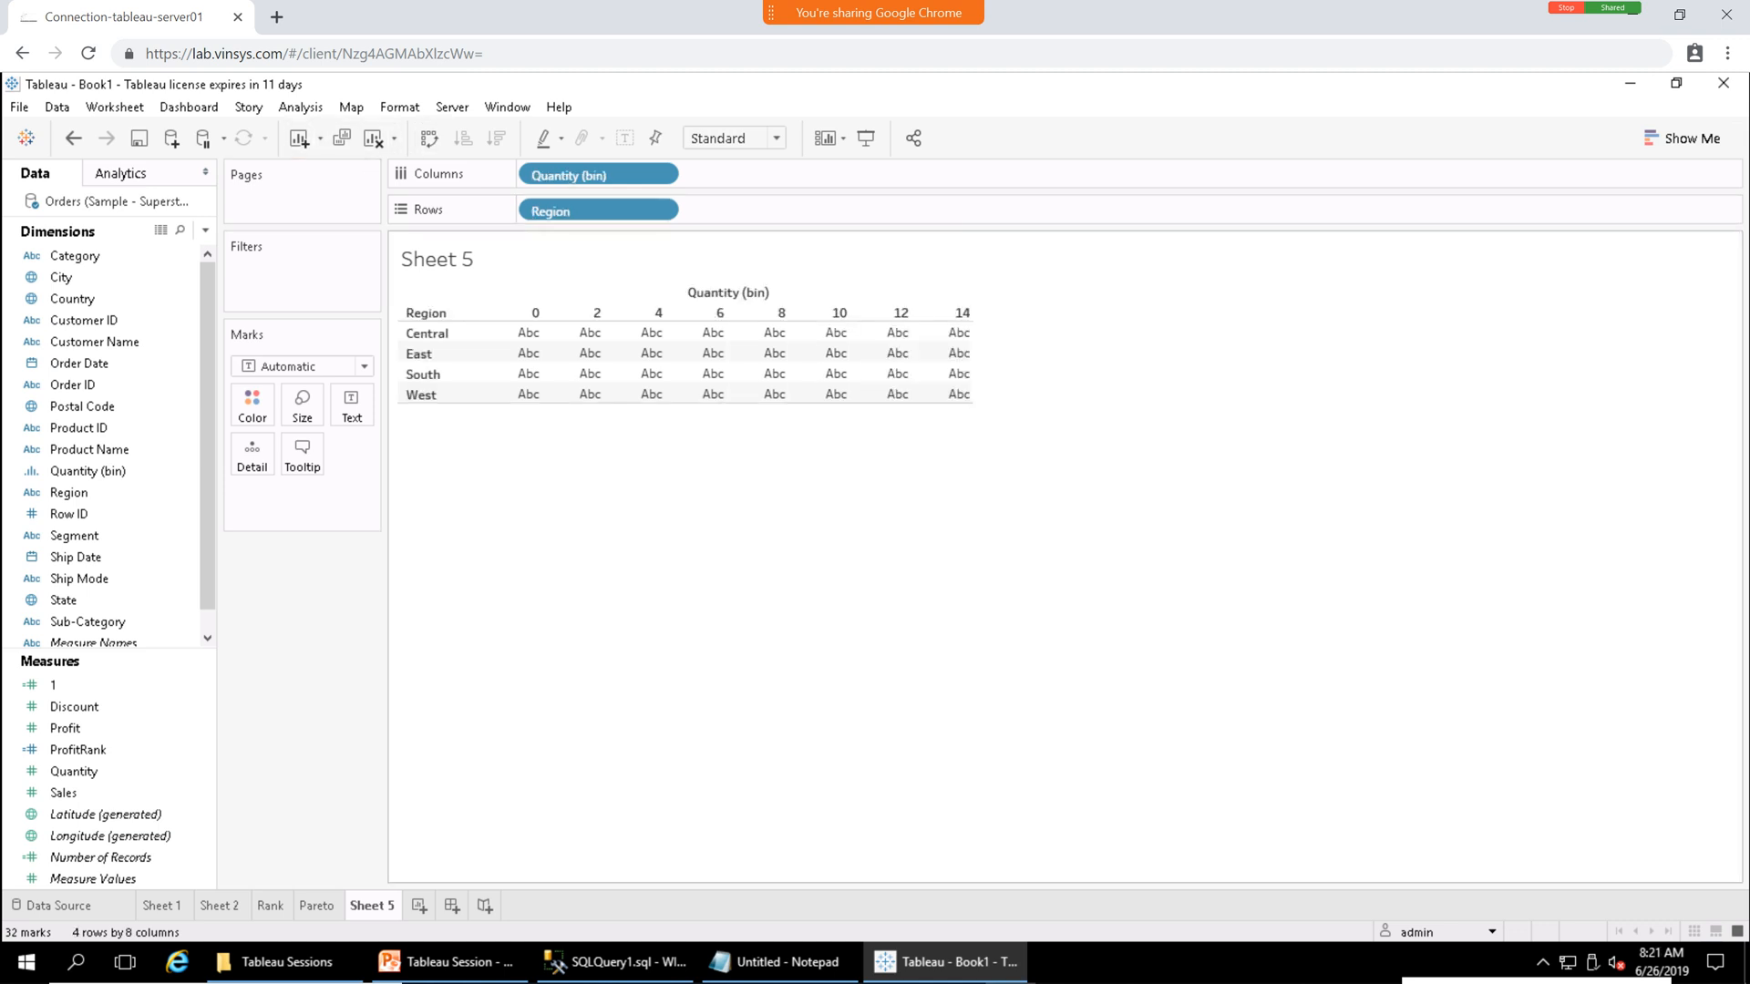
{"action": "left_click", "coordinate": [1682, 139]}
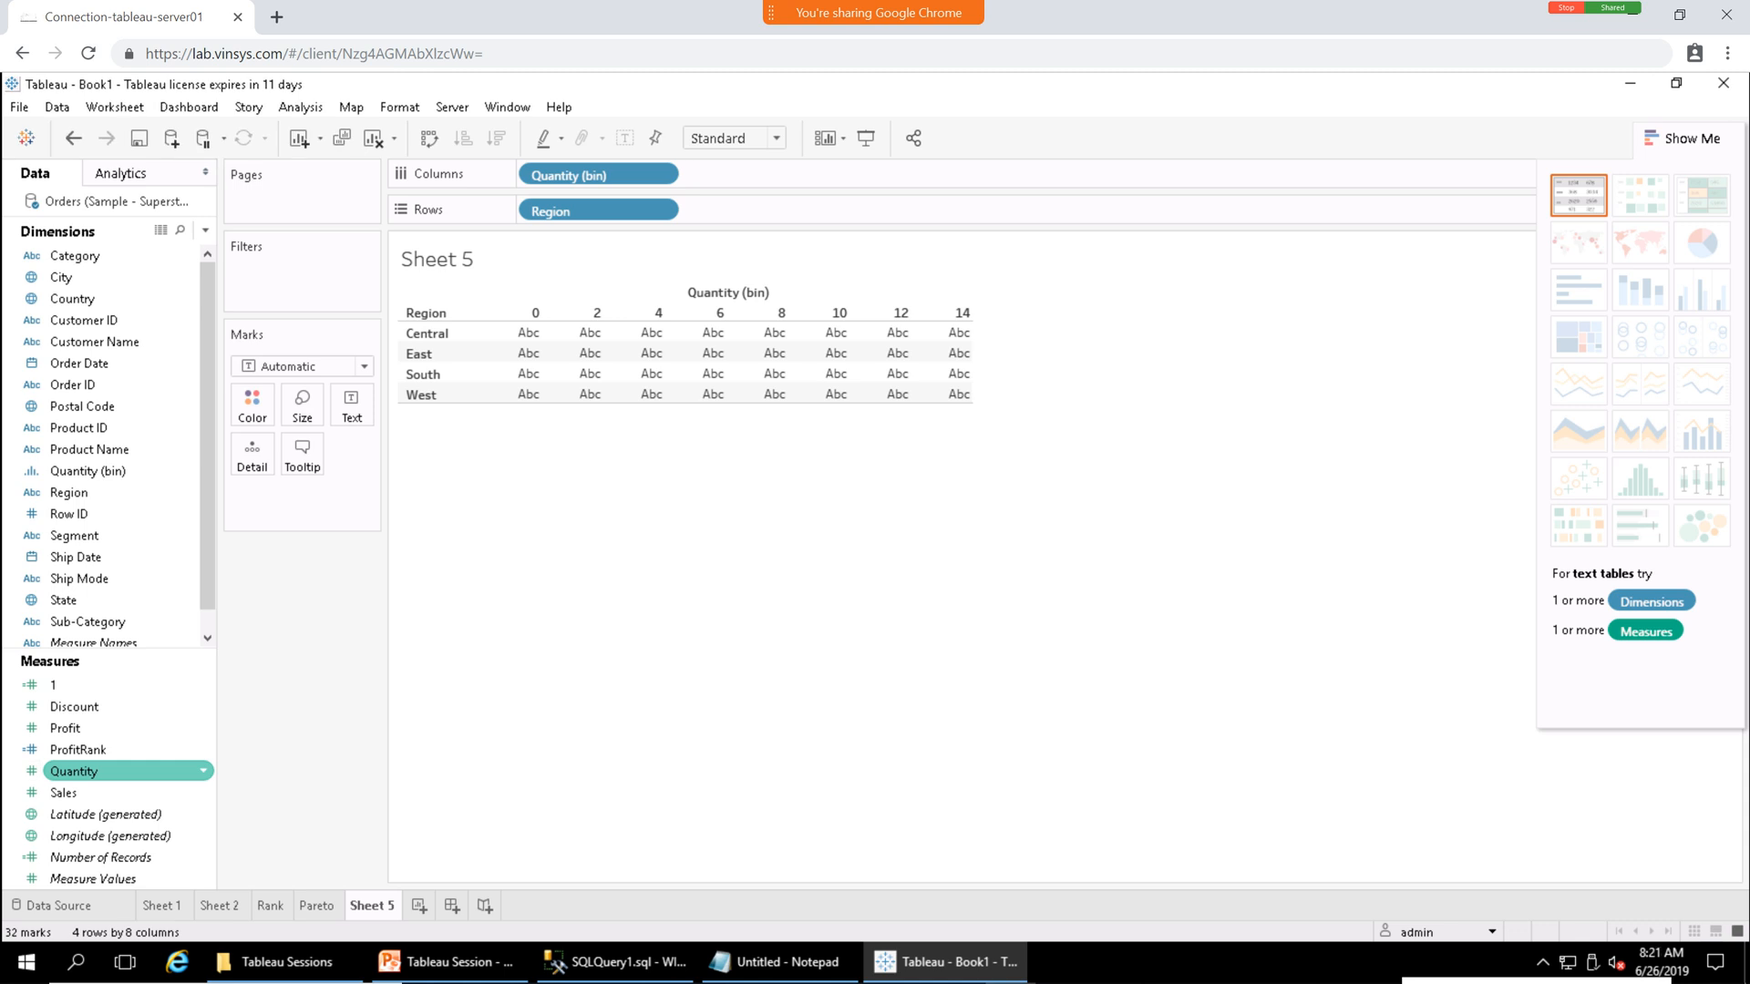
{"action": "left_click_drag", "start_coordinate": [118, 771], "coordinate": [592, 359]}
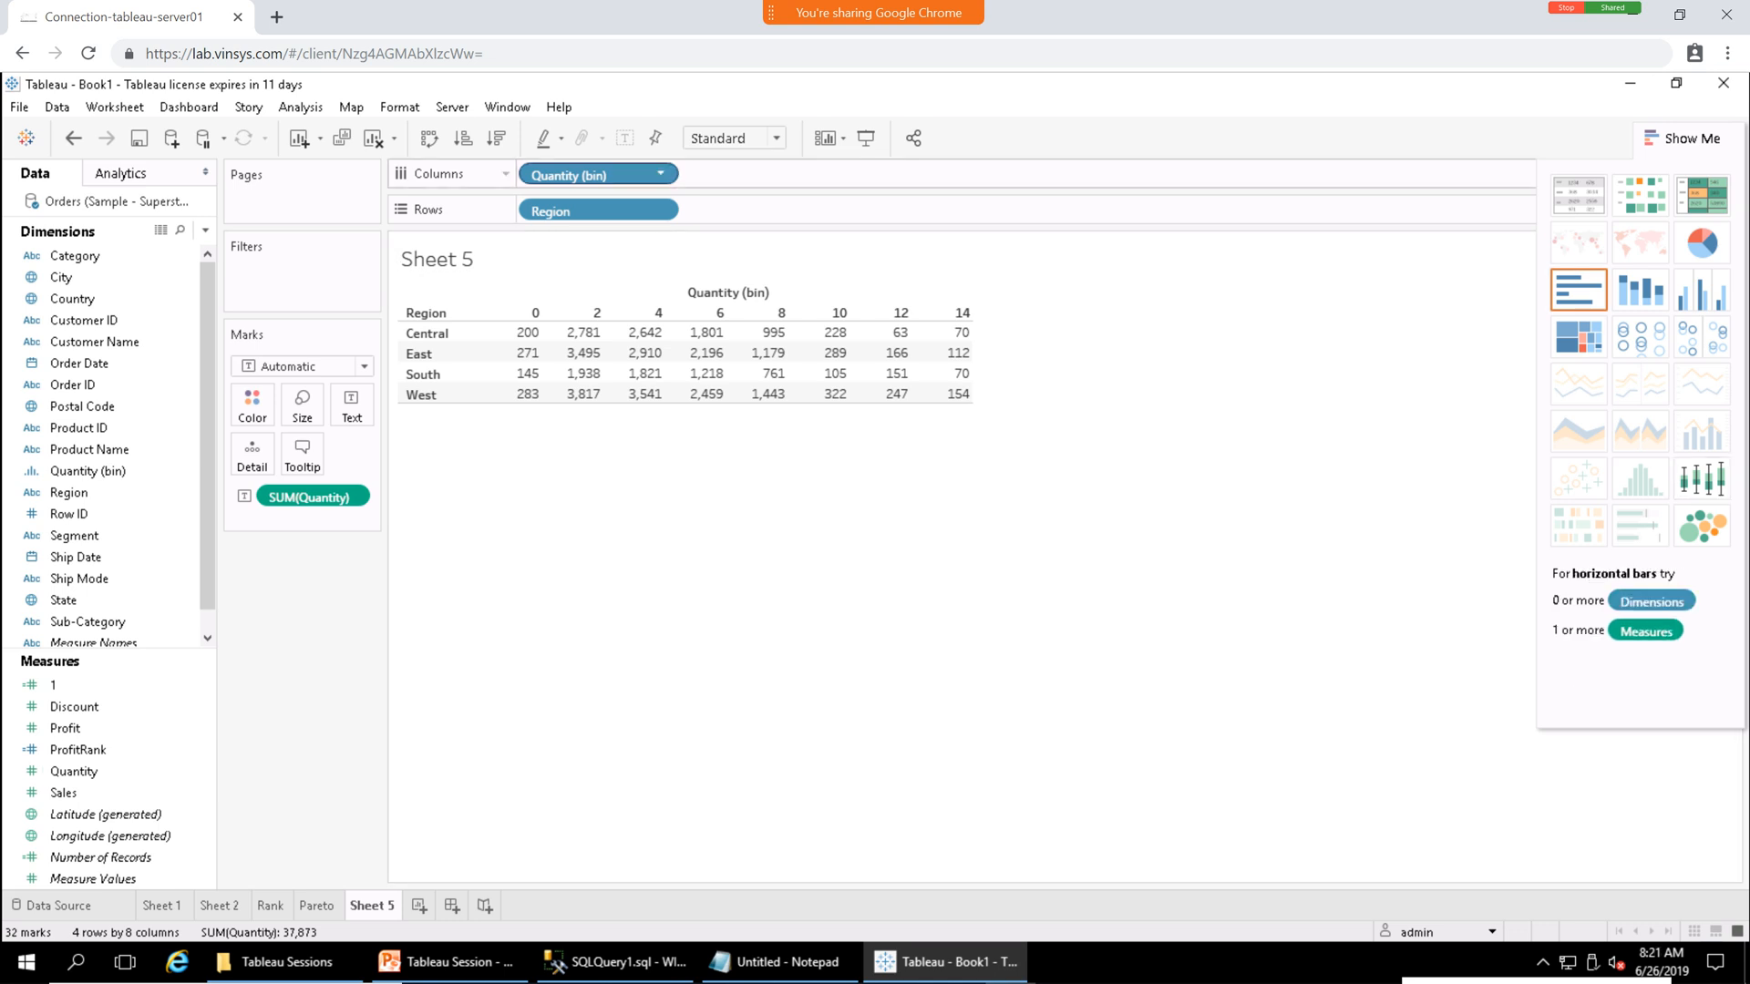
Remove Region from the rows of the Quantity table, keeping only the bins.
{"action": "left_click", "coordinate": [660, 174]}
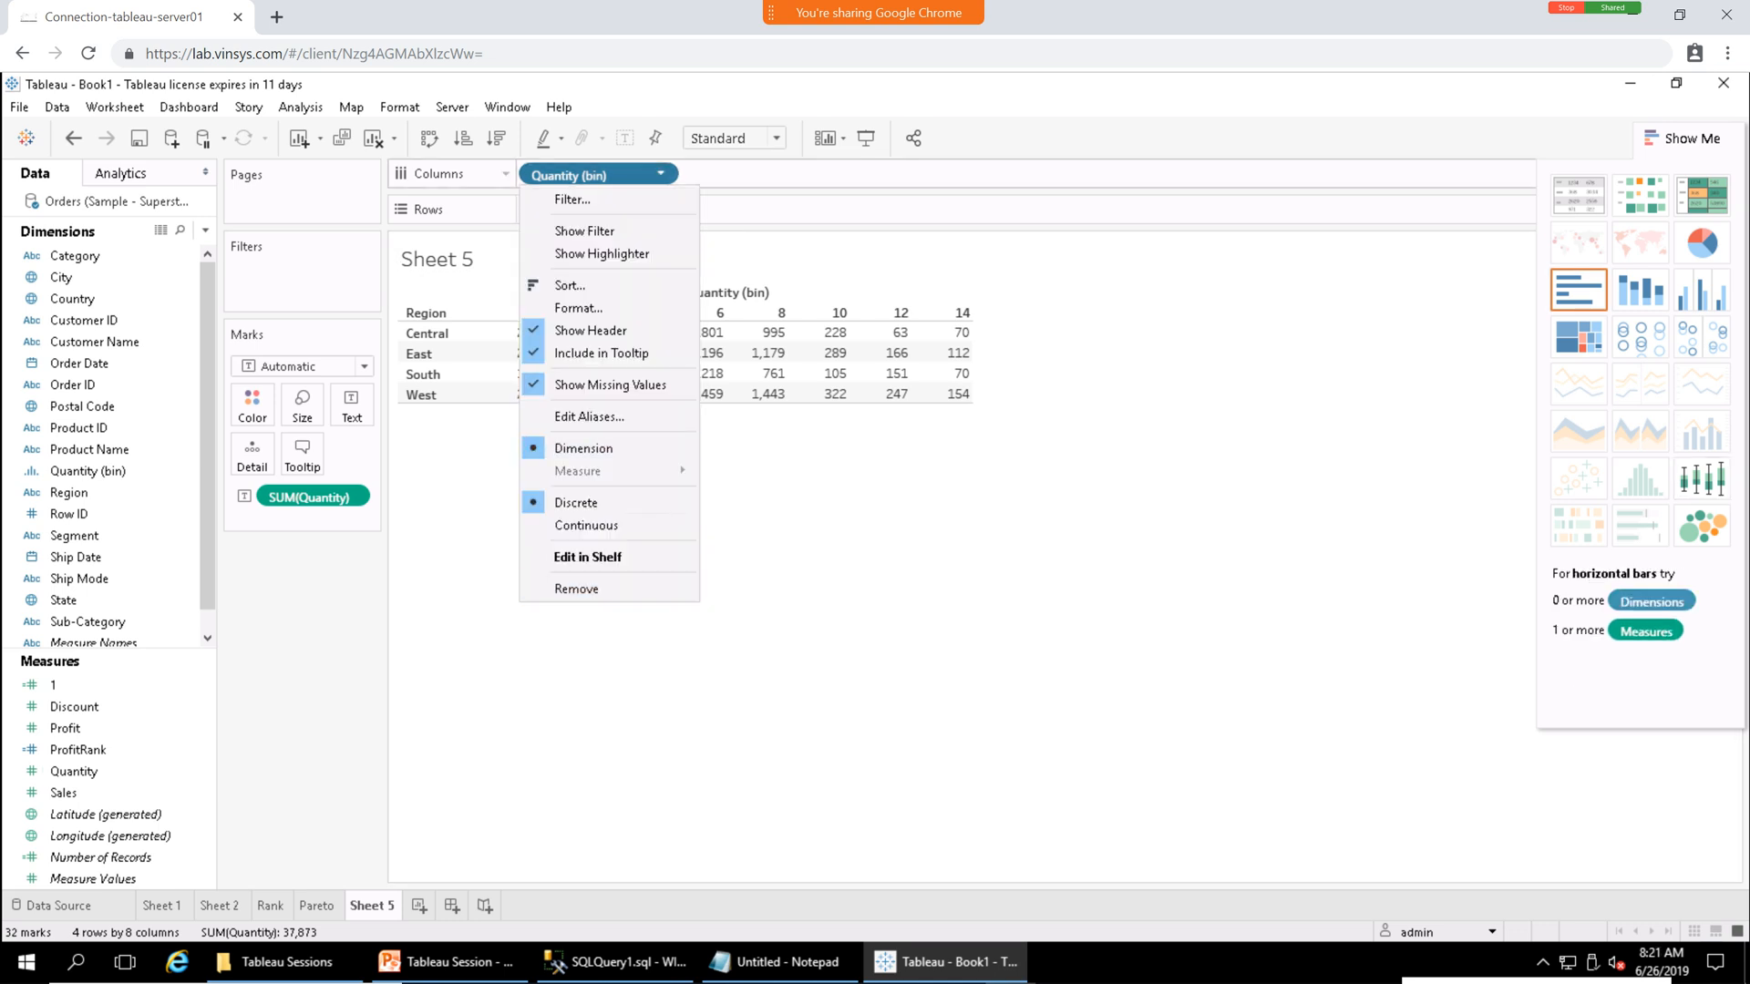
{"action": "left_click", "coordinate": [774, 474]}
{"action": "left_click", "coordinate": [660, 210]}
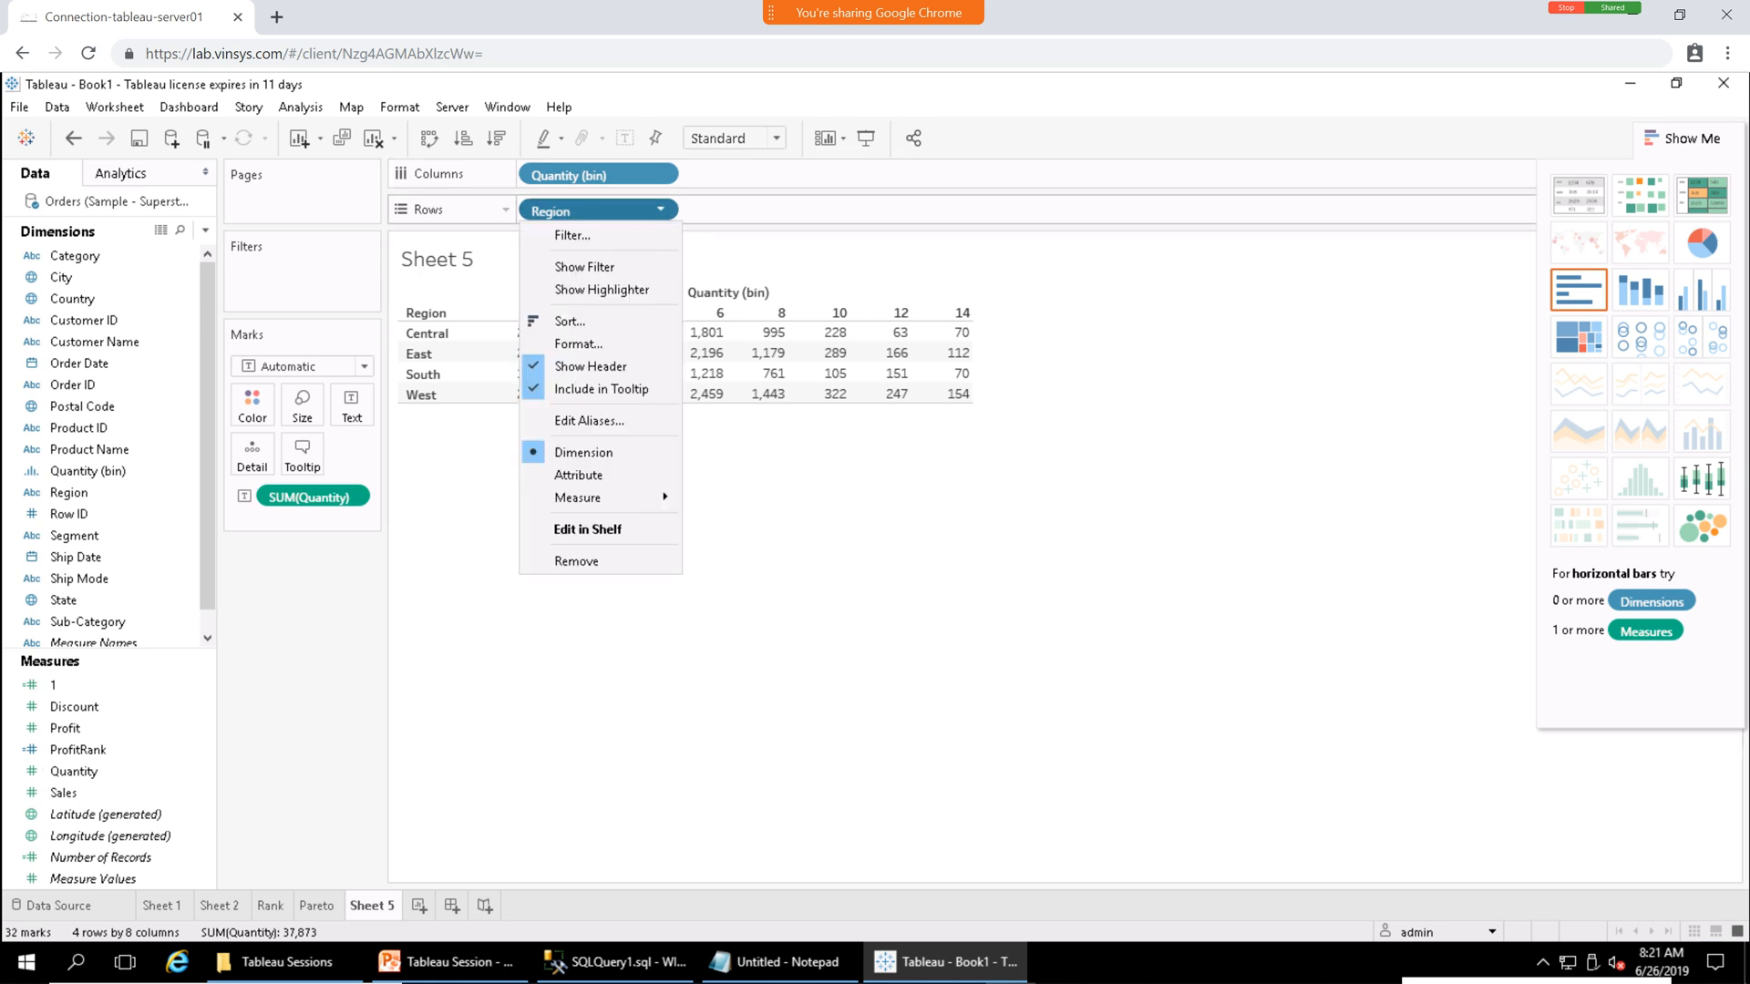
{"action": "left_click", "coordinate": [576, 561]}
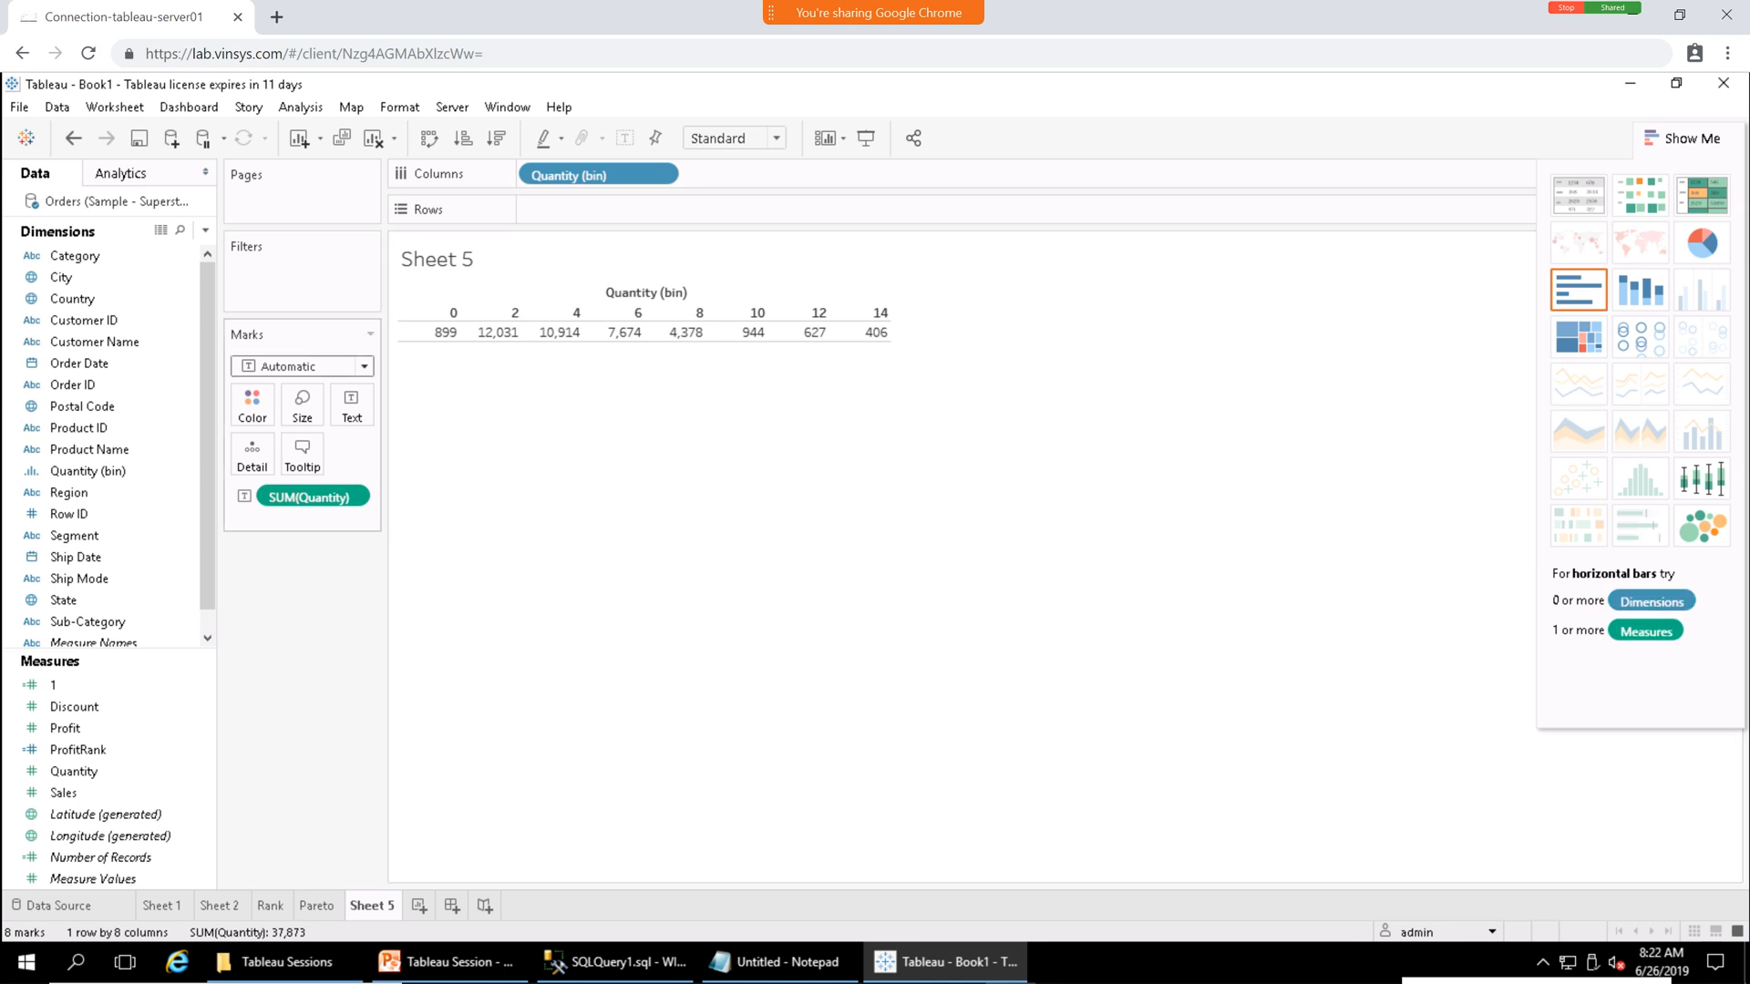
Try the Line mark type for the binned quantities and set the marks to Bar.
{"action": "left_click", "coordinate": [301, 365]}
{"action": "left_click", "coordinate": [273, 411]}
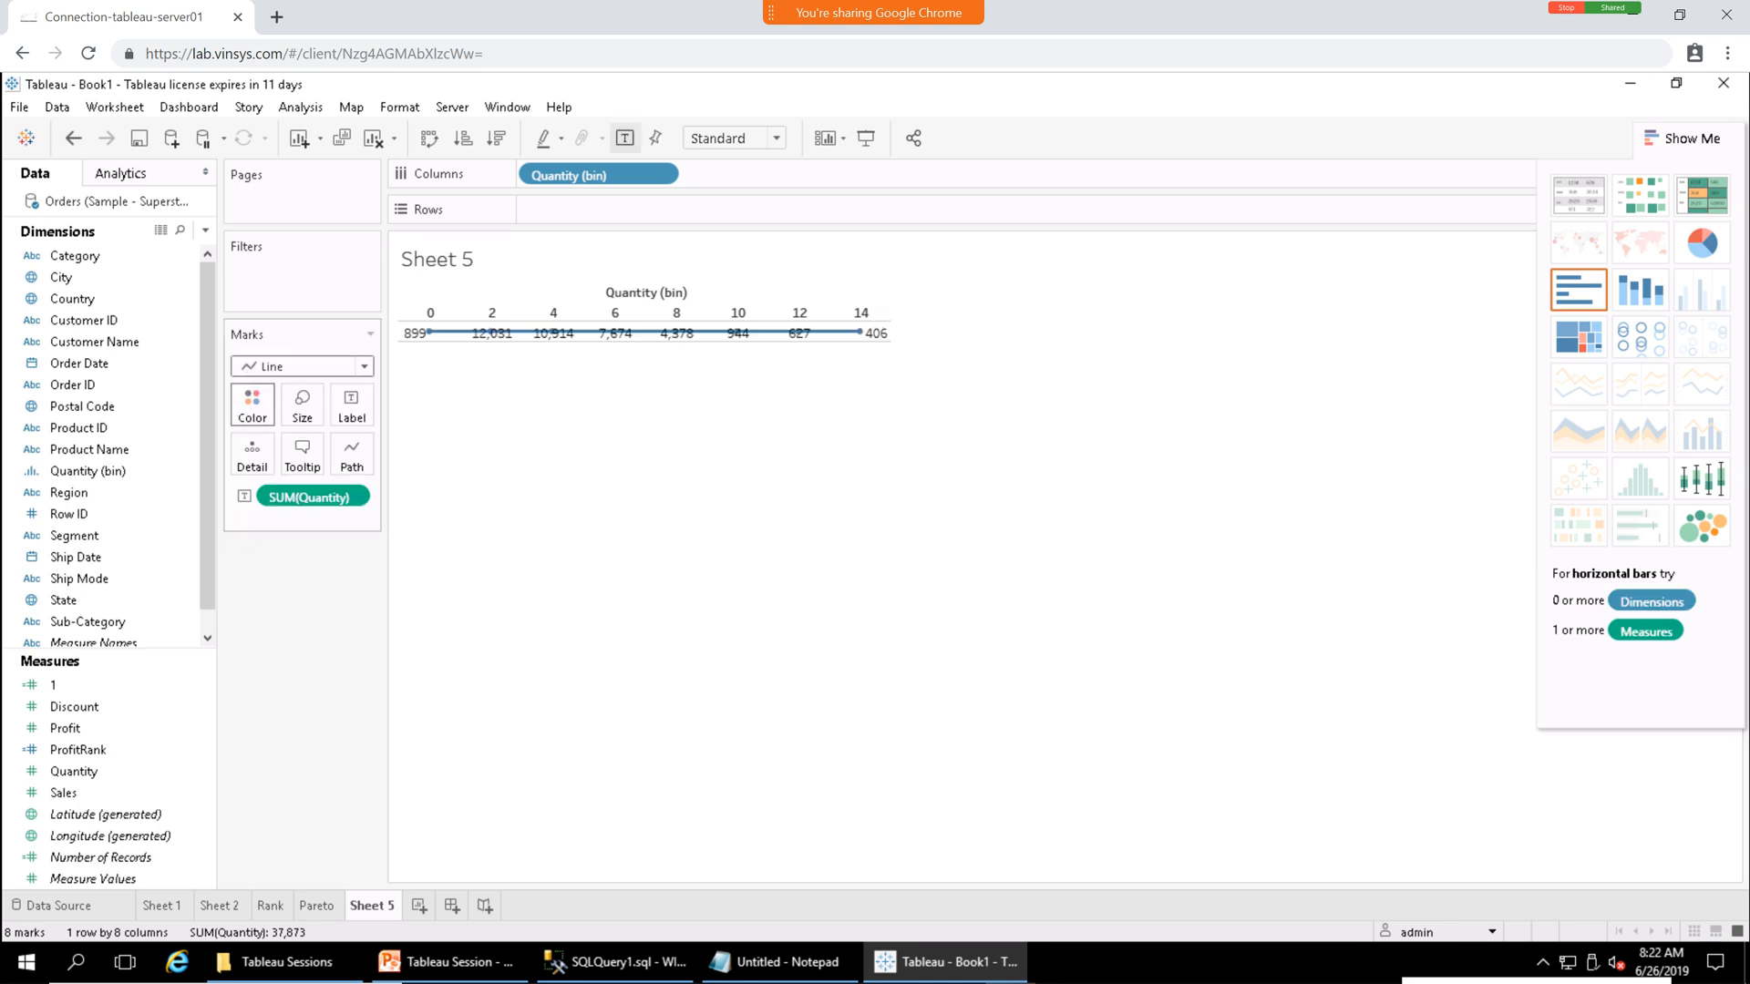
{"action": "left_click", "coordinate": [301, 366]}
{"action": "left_click", "coordinate": [273, 411]}
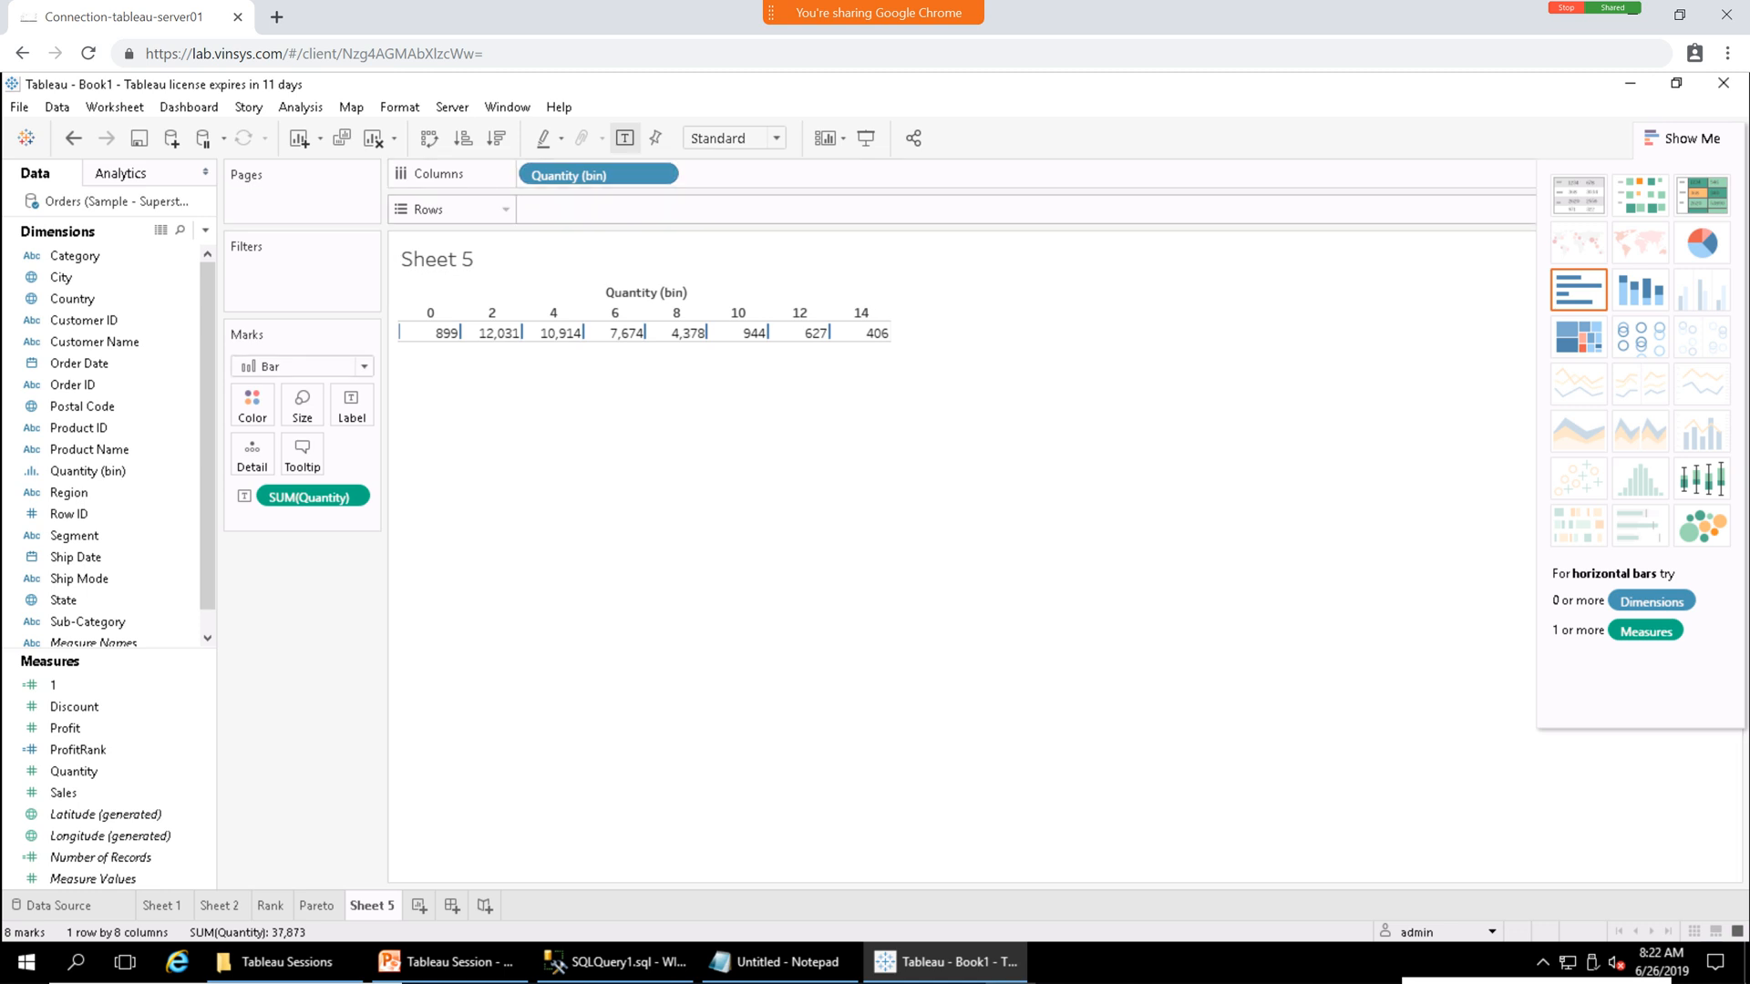
Move Quantity (bin) from columns to rows and view its field options.
{"action": "left_click_drag", "start_coordinate": [584, 175], "coordinate": [587, 210]}
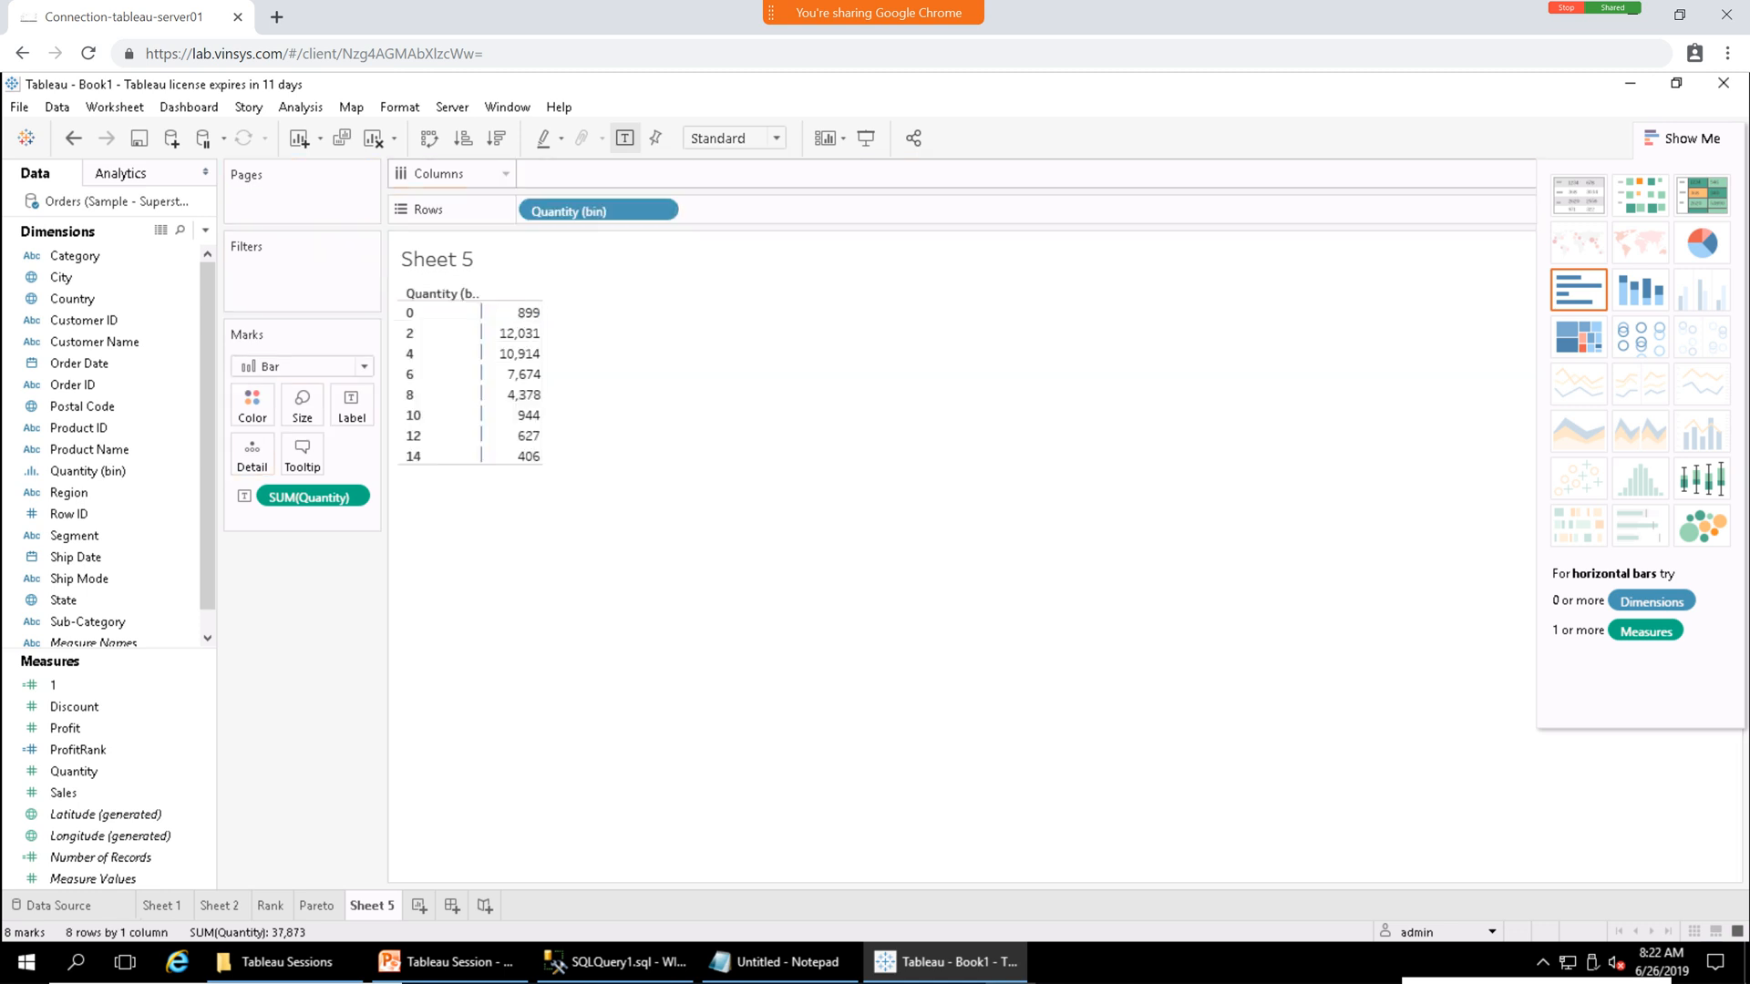
{"action": "left_click", "coordinate": [659, 211]}
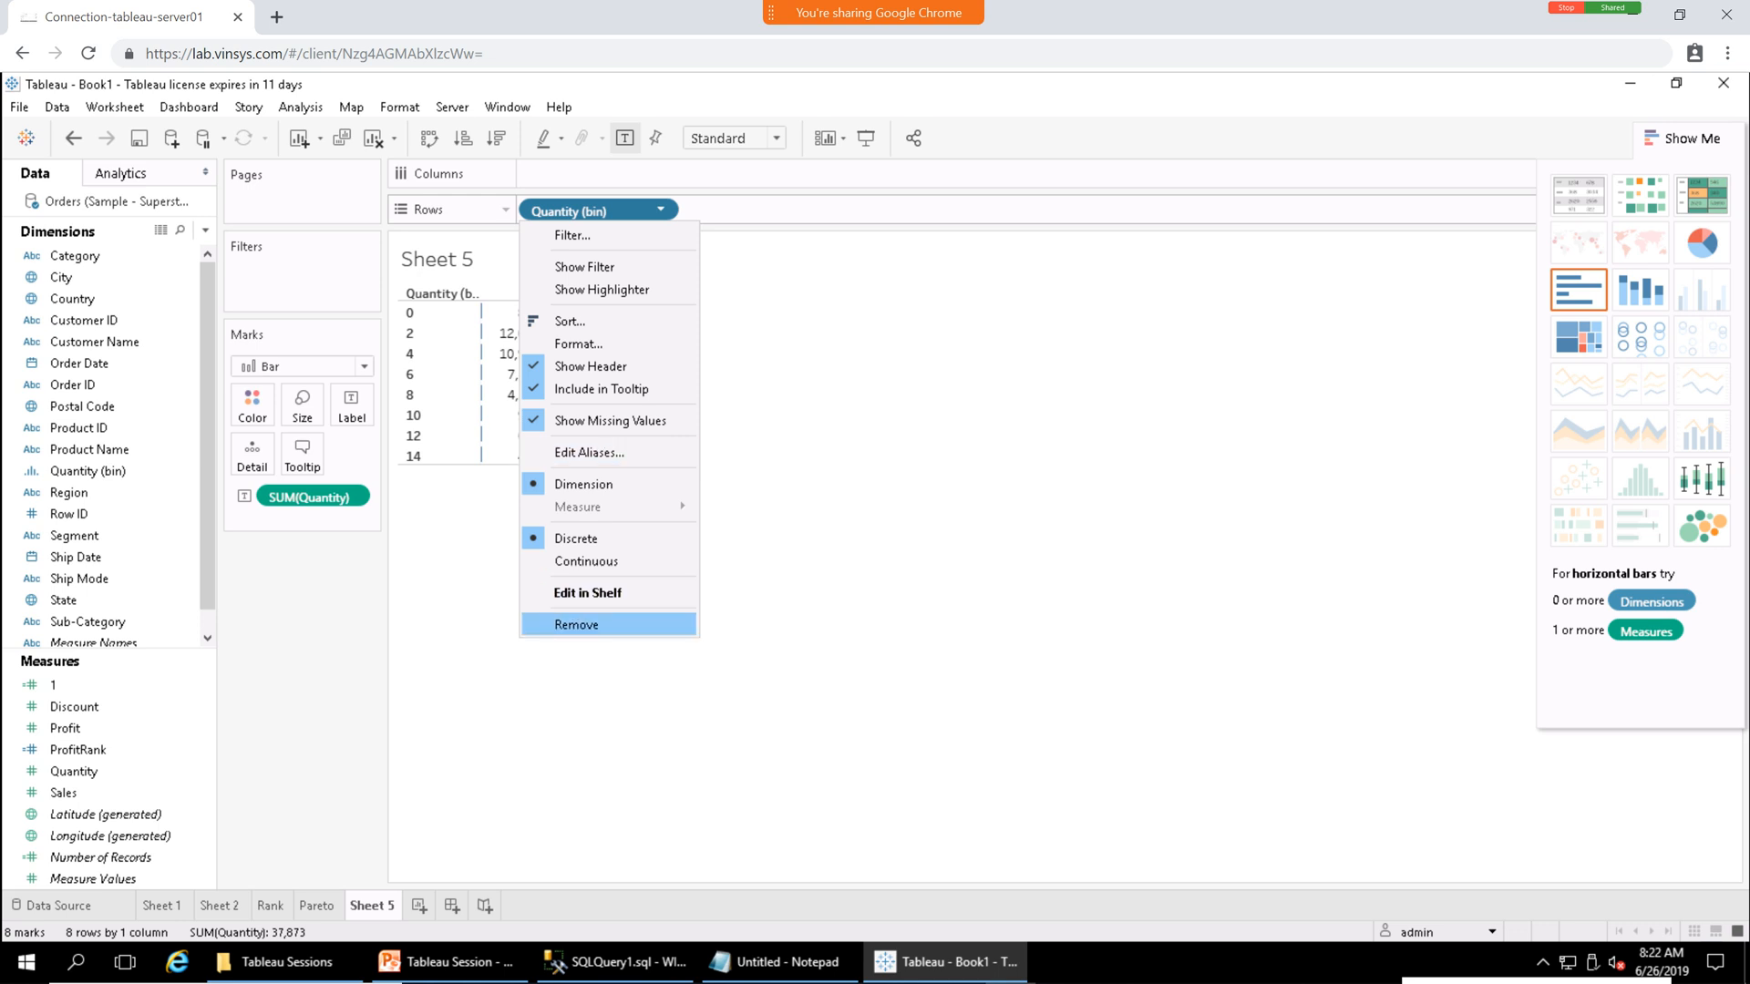
{"action": "left_click", "coordinate": [783, 611]}
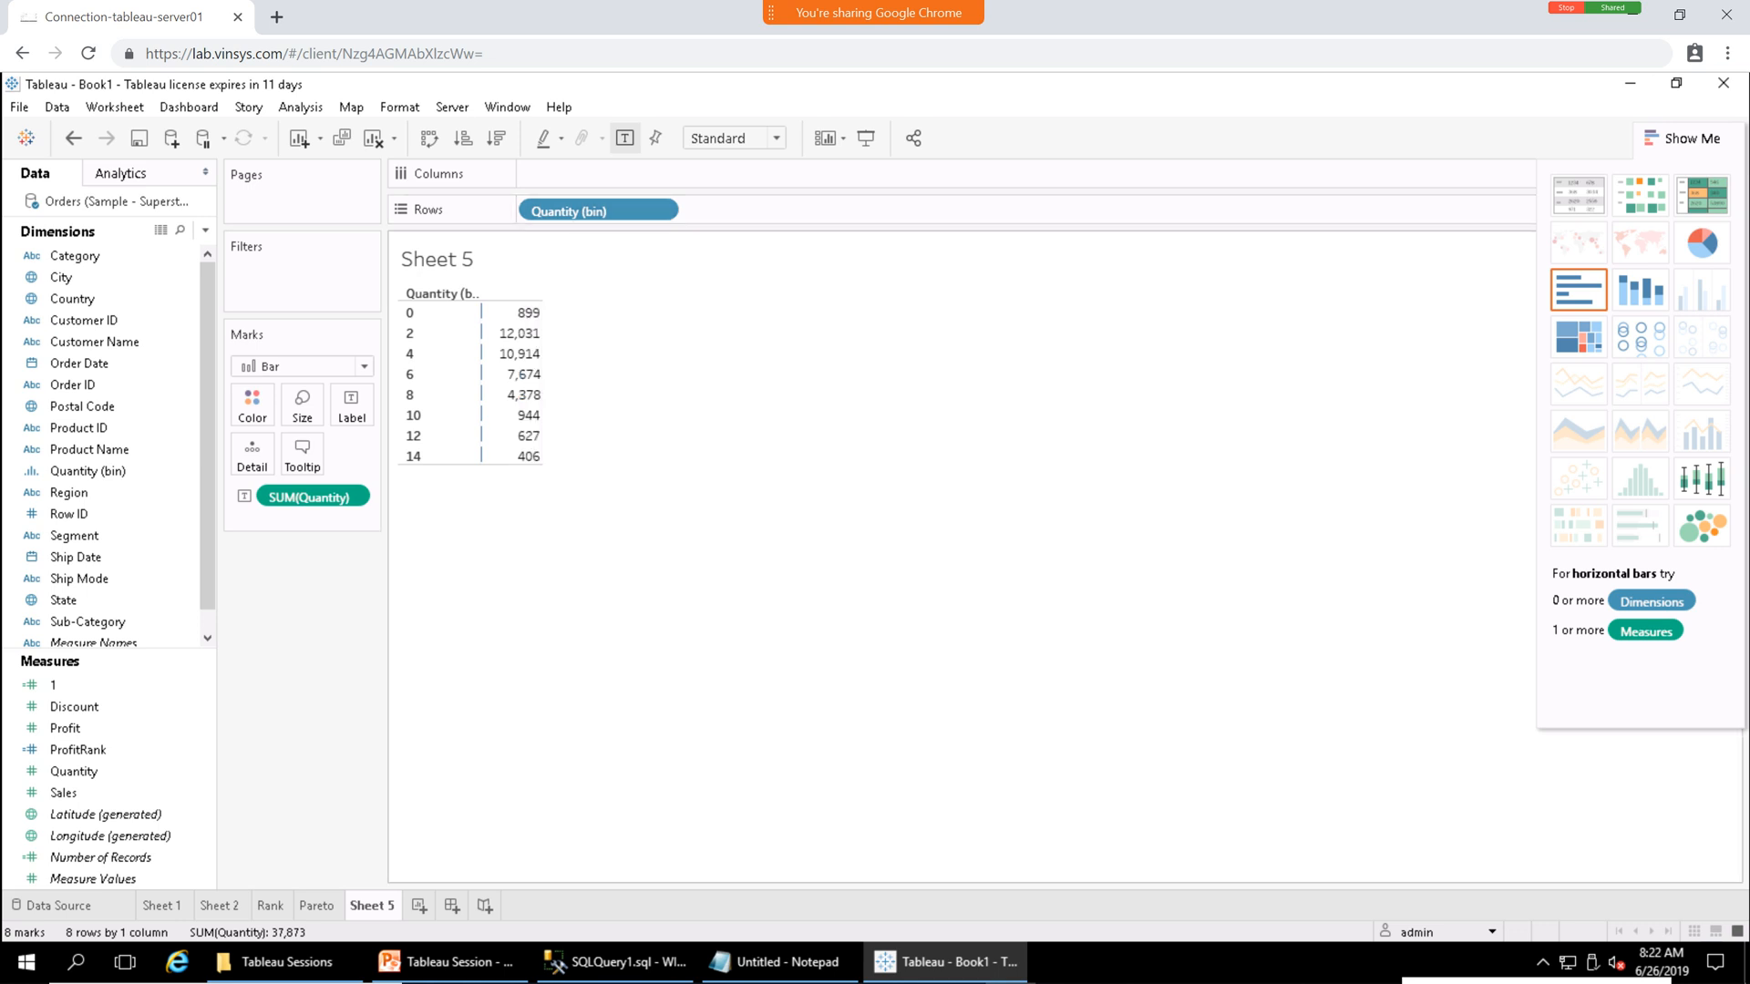
Set the bin size of the Quantity (bin) field to 3.
{"action": "mouse_move", "coordinate": [462, 292]}
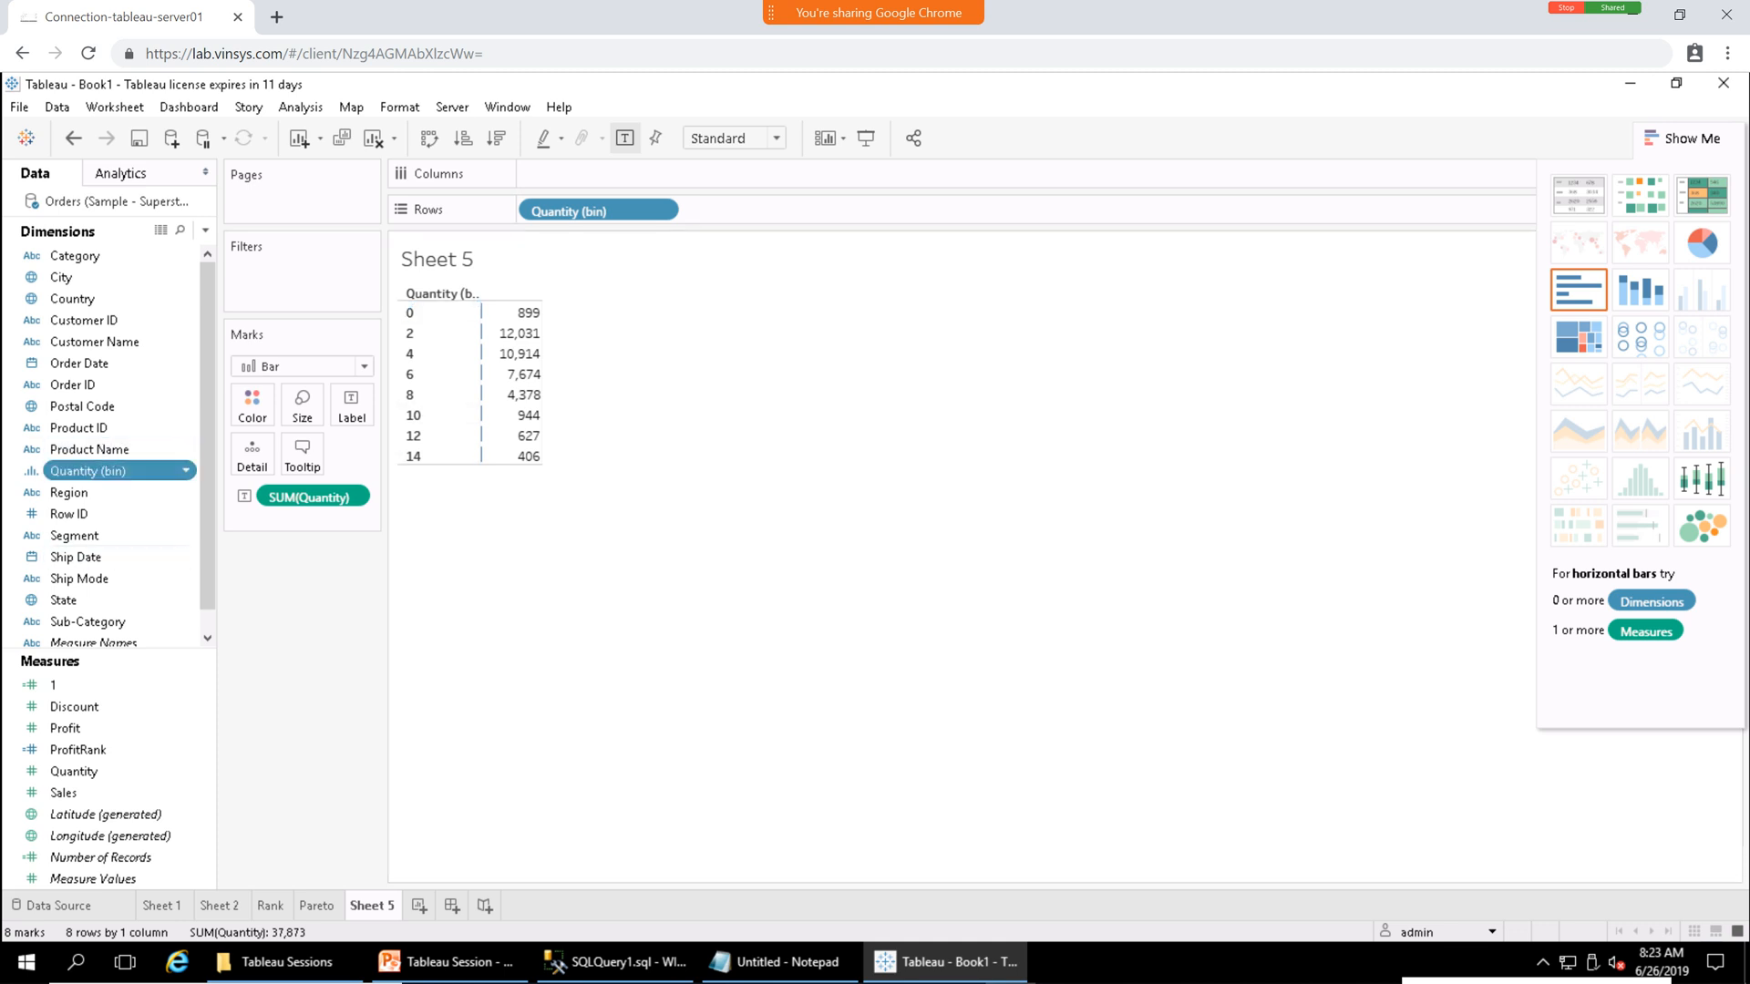
{"action": "right_click", "coordinate": [72, 471]}
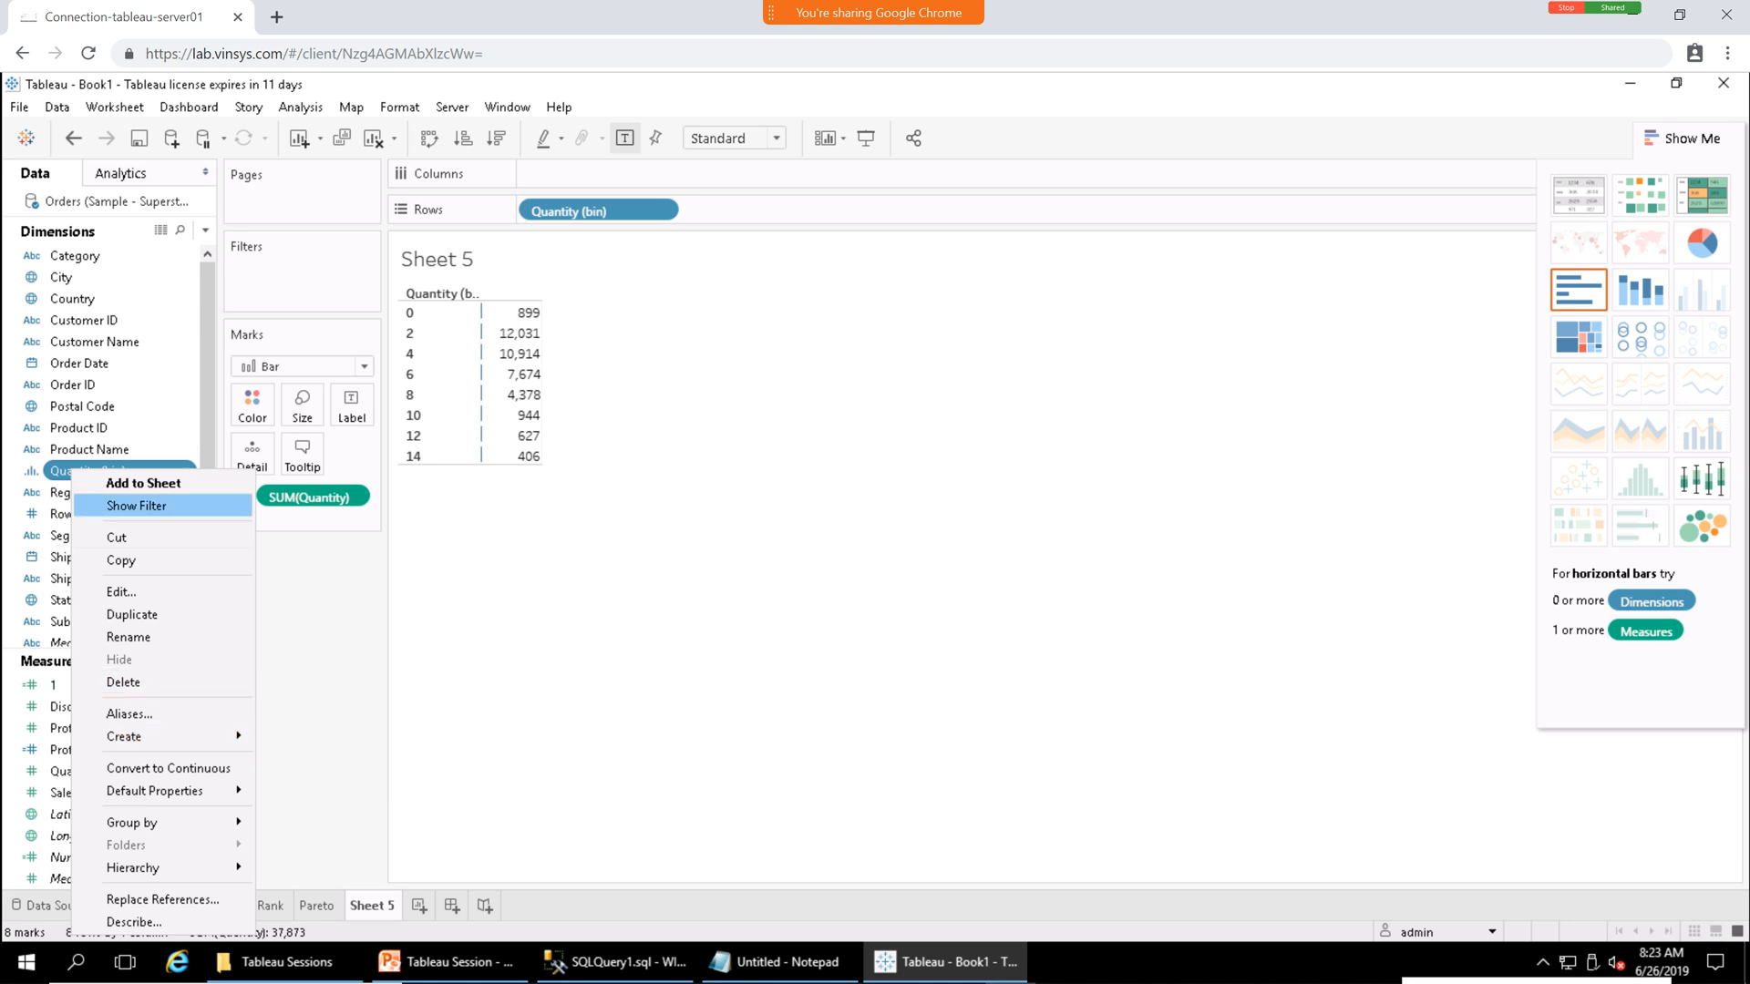
{"action": "left_click", "coordinate": [122, 591]}
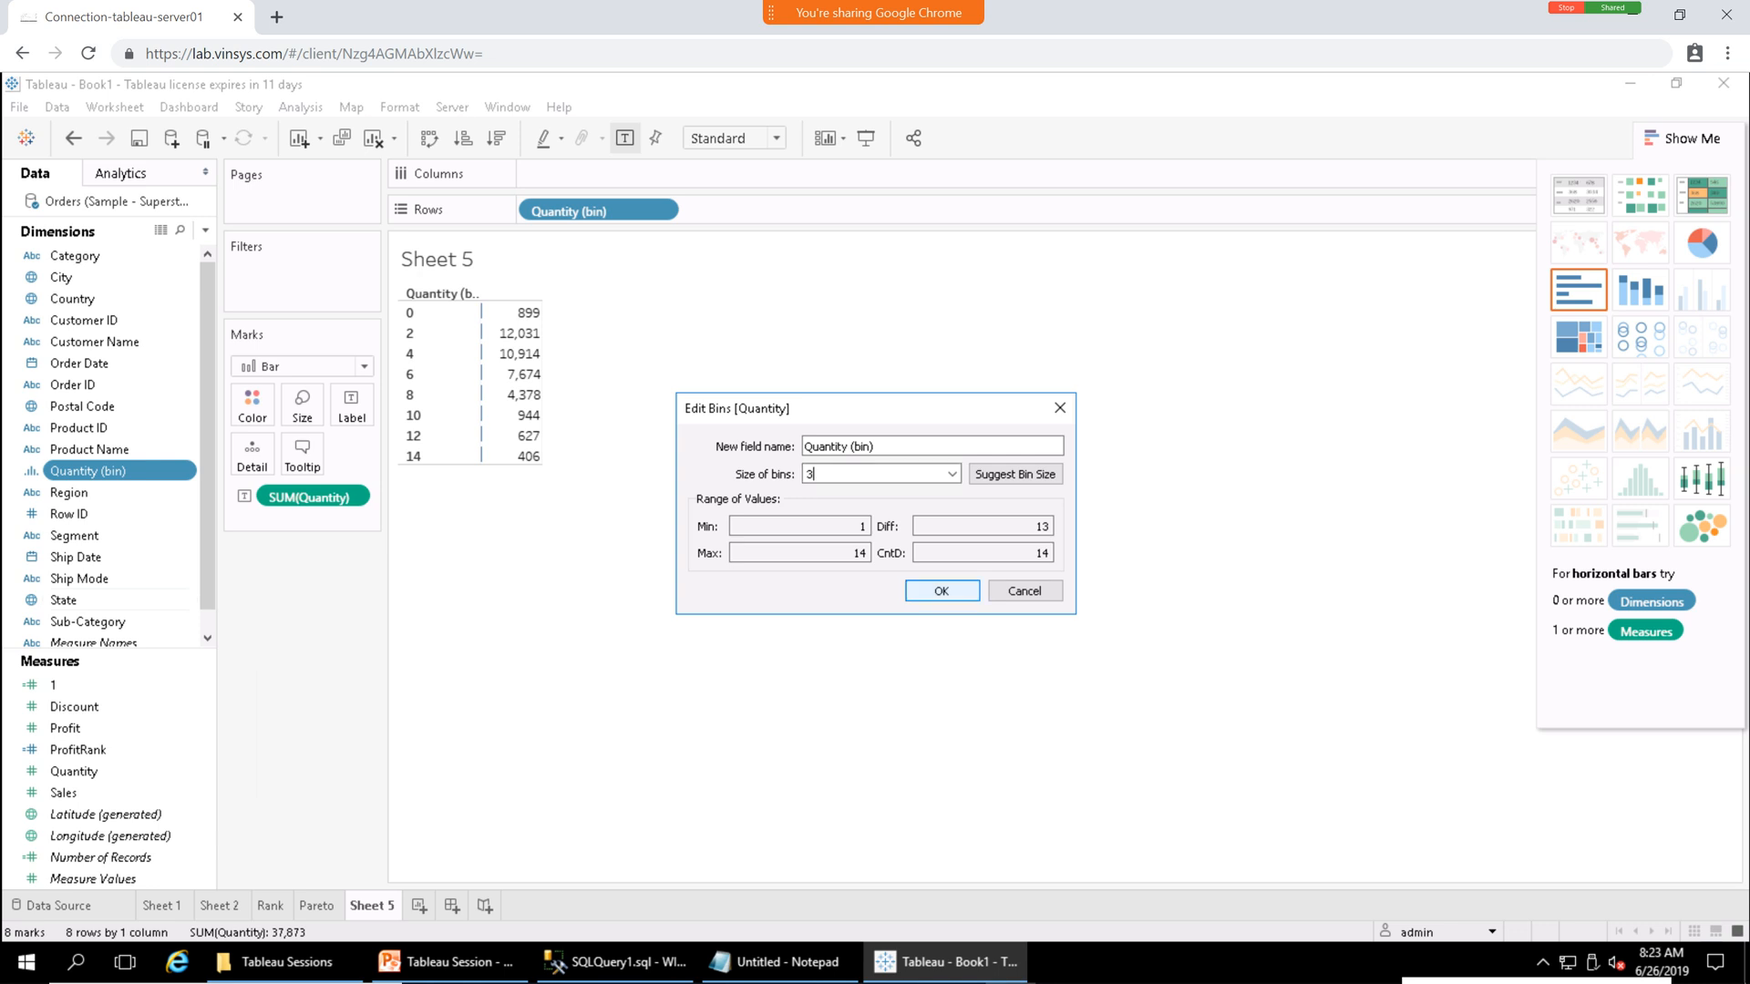
{"action": "left_click", "coordinate": [942, 590]}
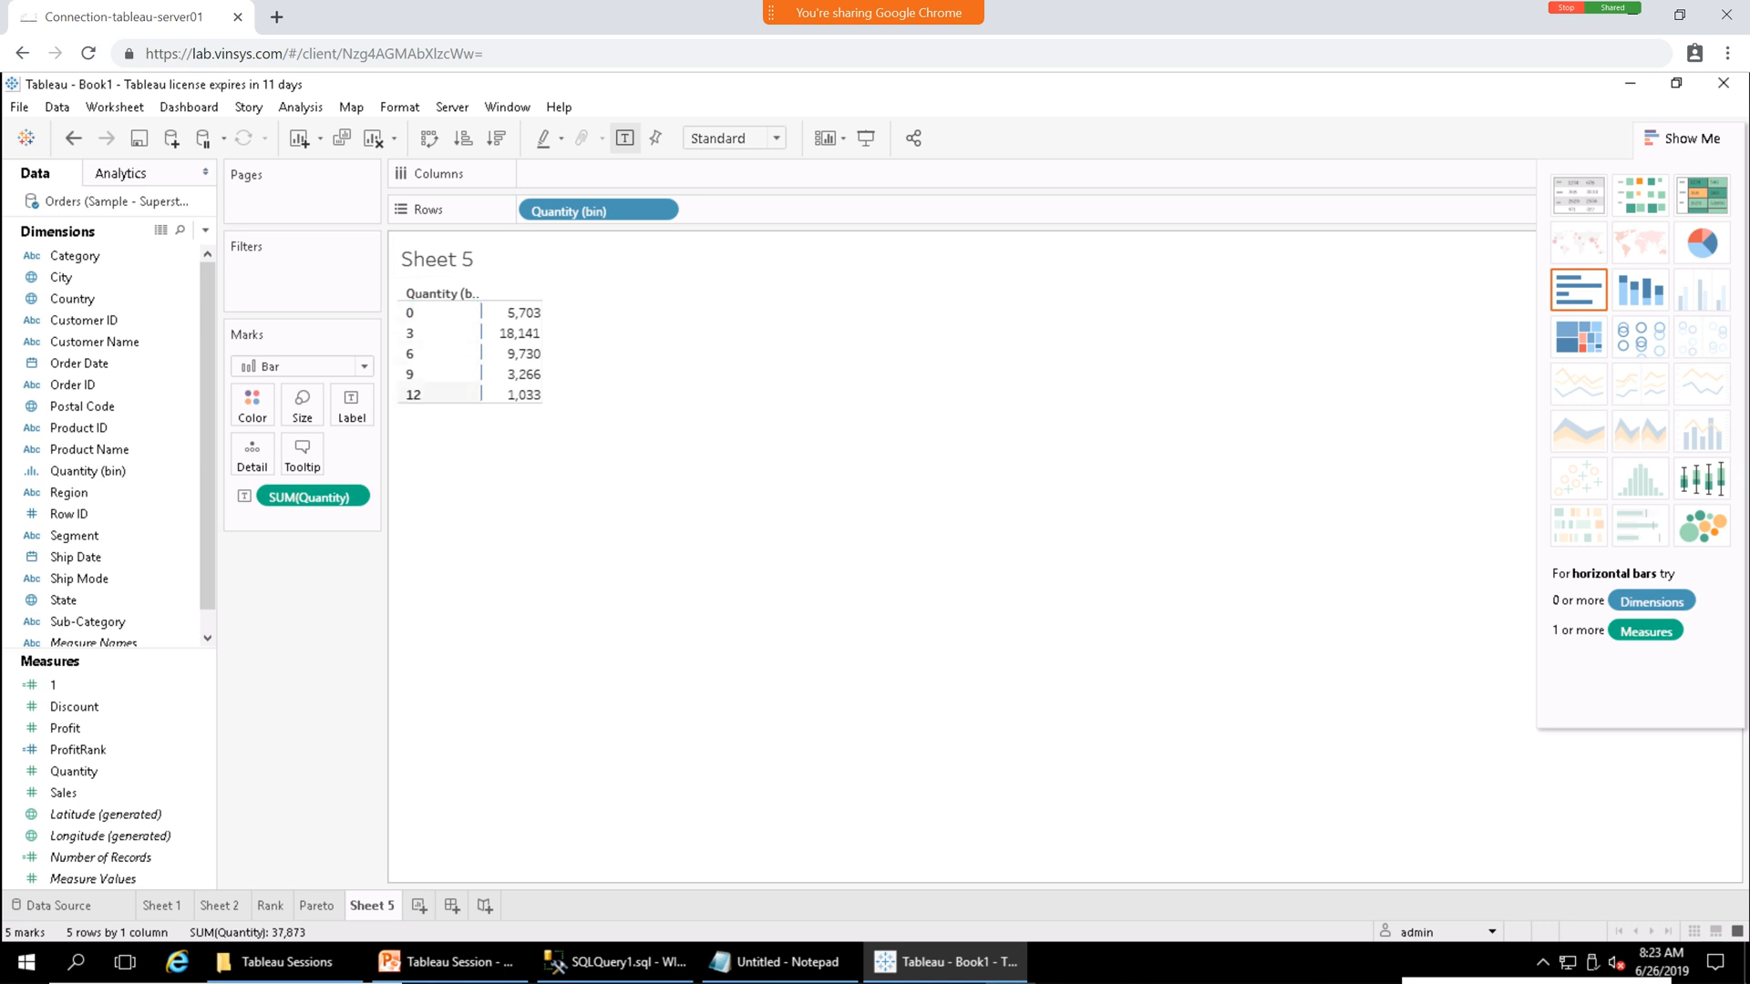
Move Quantity (bin) from rows to columns and remove it from the view.
{"action": "mouse_move", "coordinate": [481, 312]}
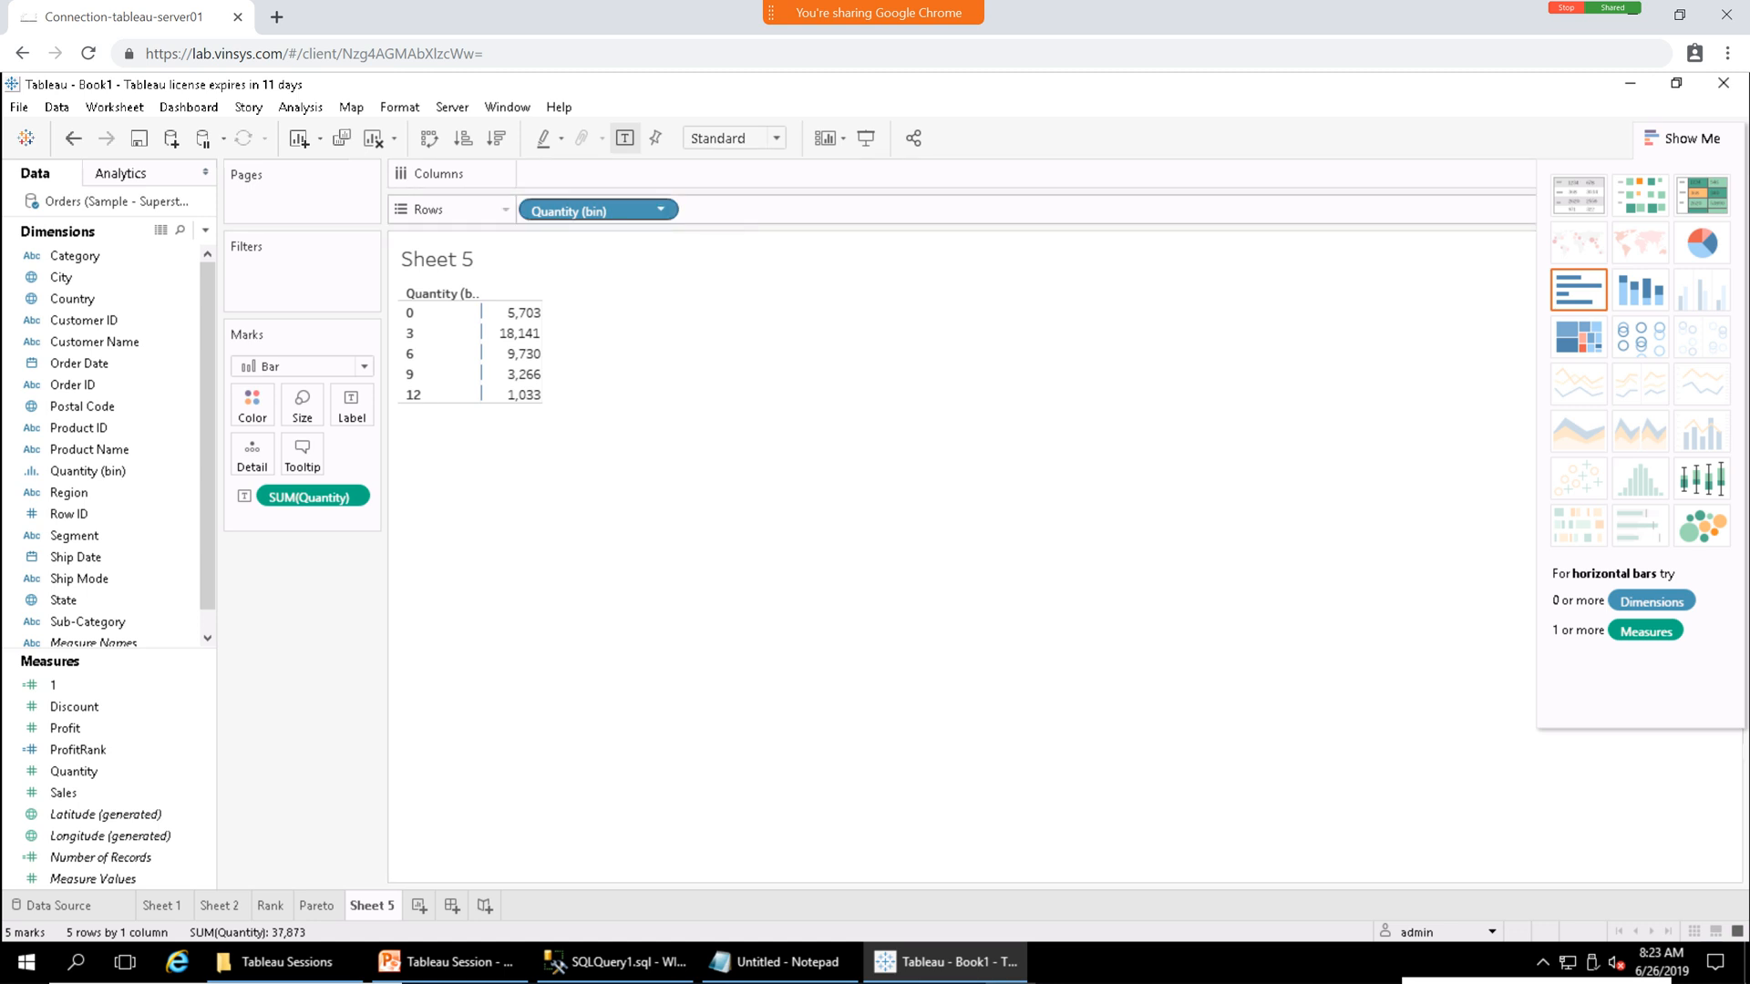
{"action": "left_click_drag", "start_coordinate": [592, 211], "coordinate": [583, 173]}
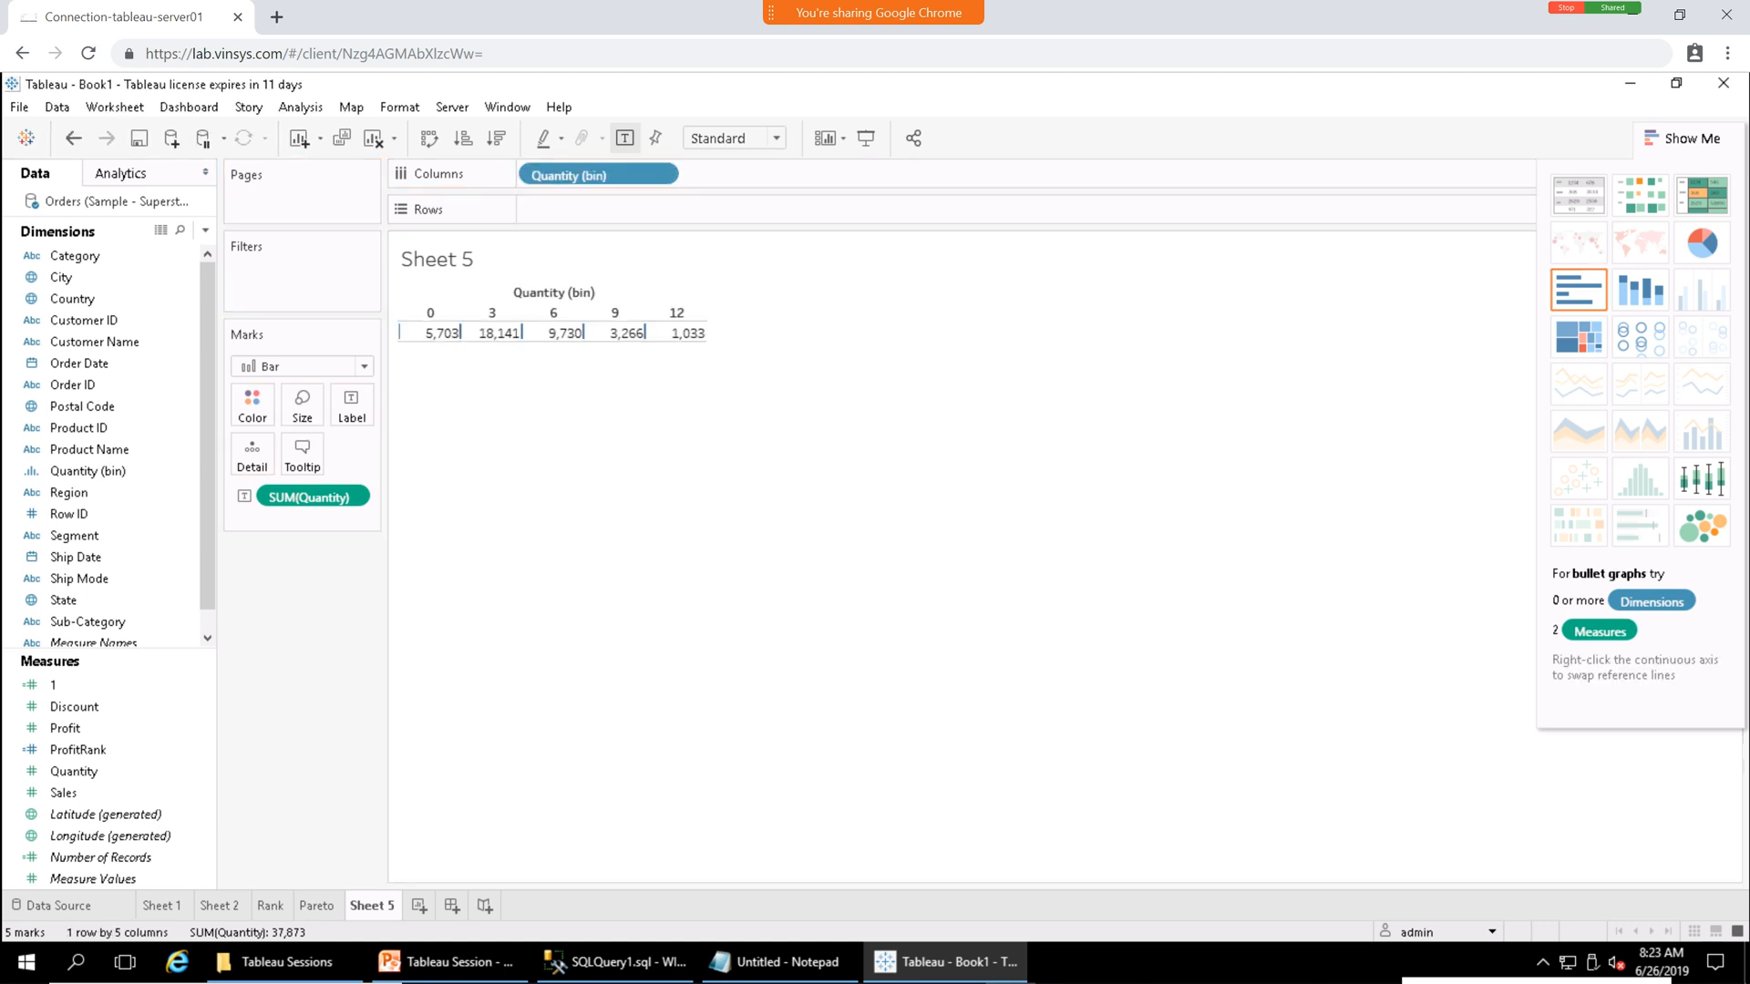
{"action": "left_click", "coordinate": [660, 174]}
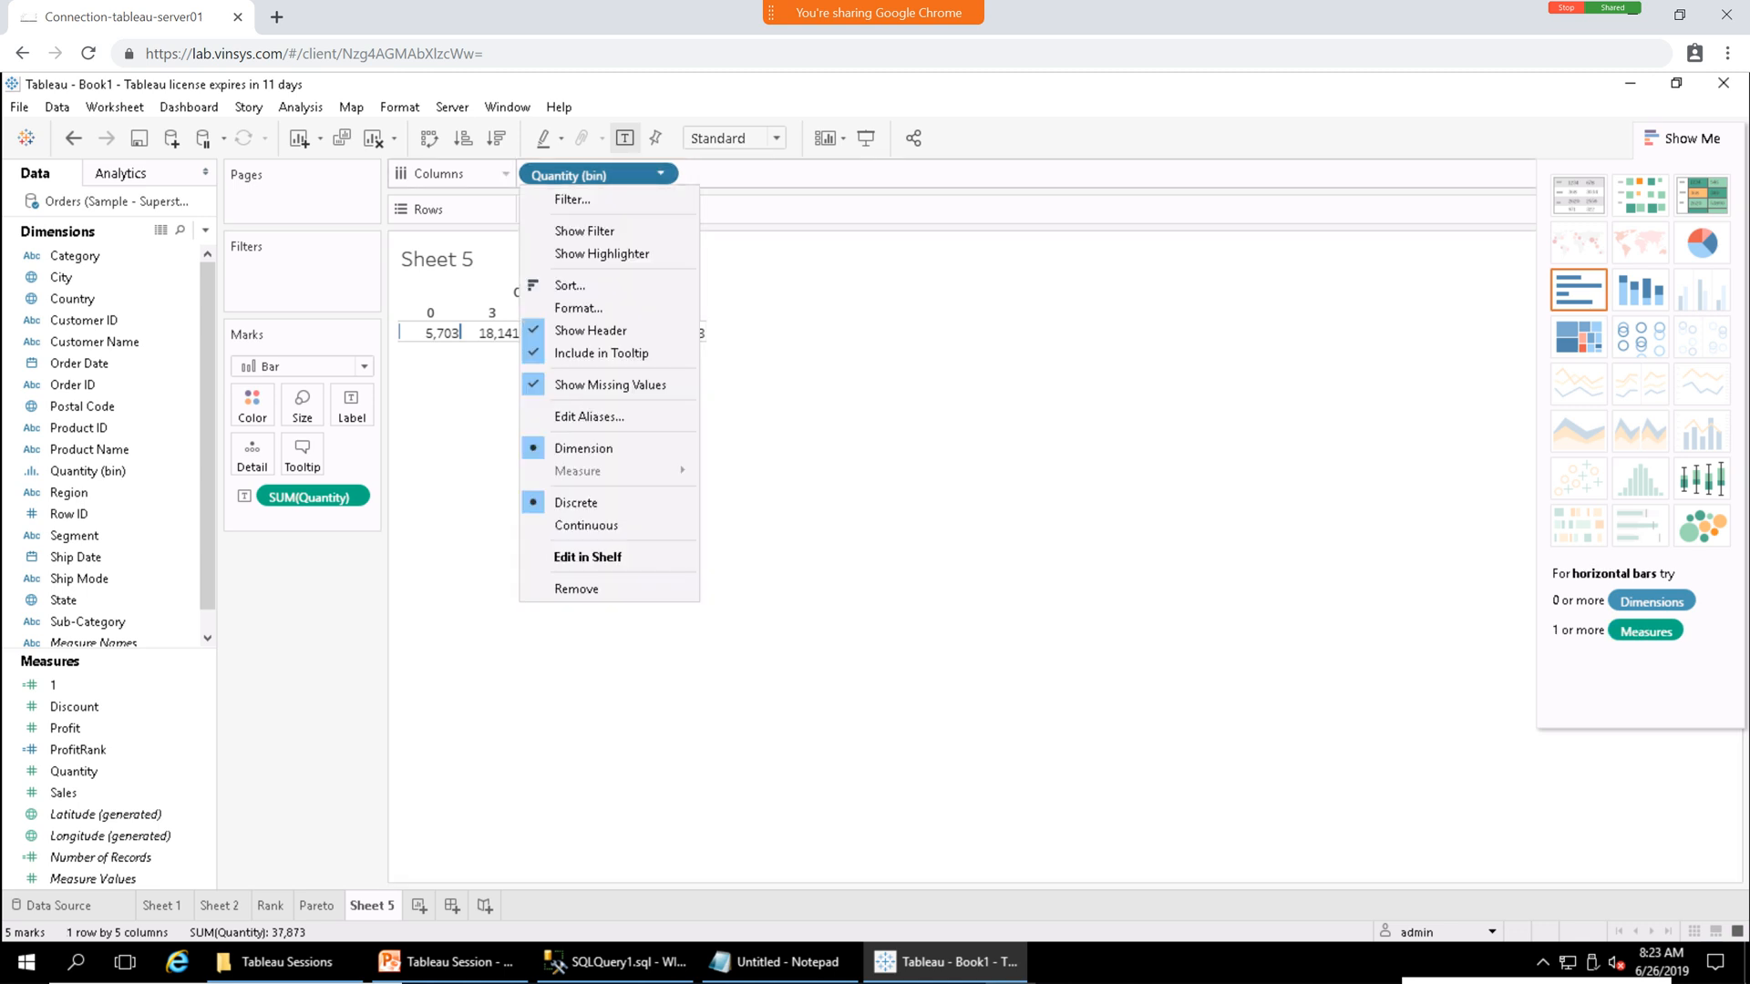
{"action": "left_click", "coordinate": [576, 589]}
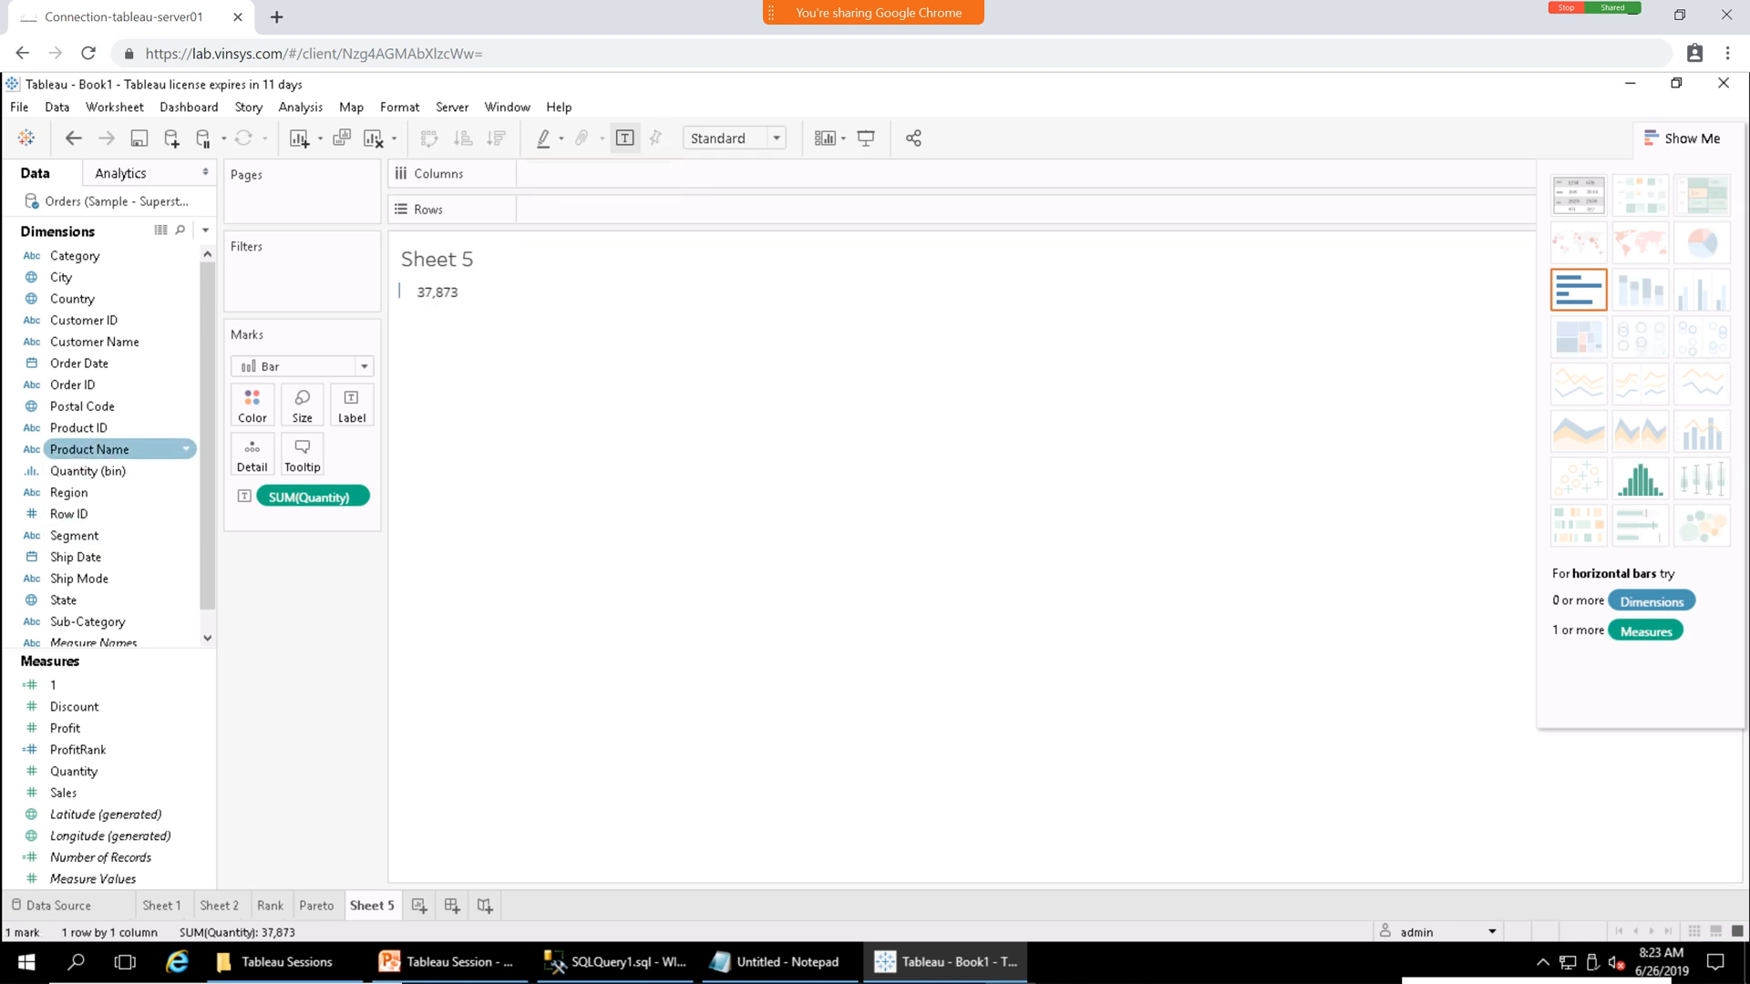
{"action": "left_click", "coordinate": [113, 471]}
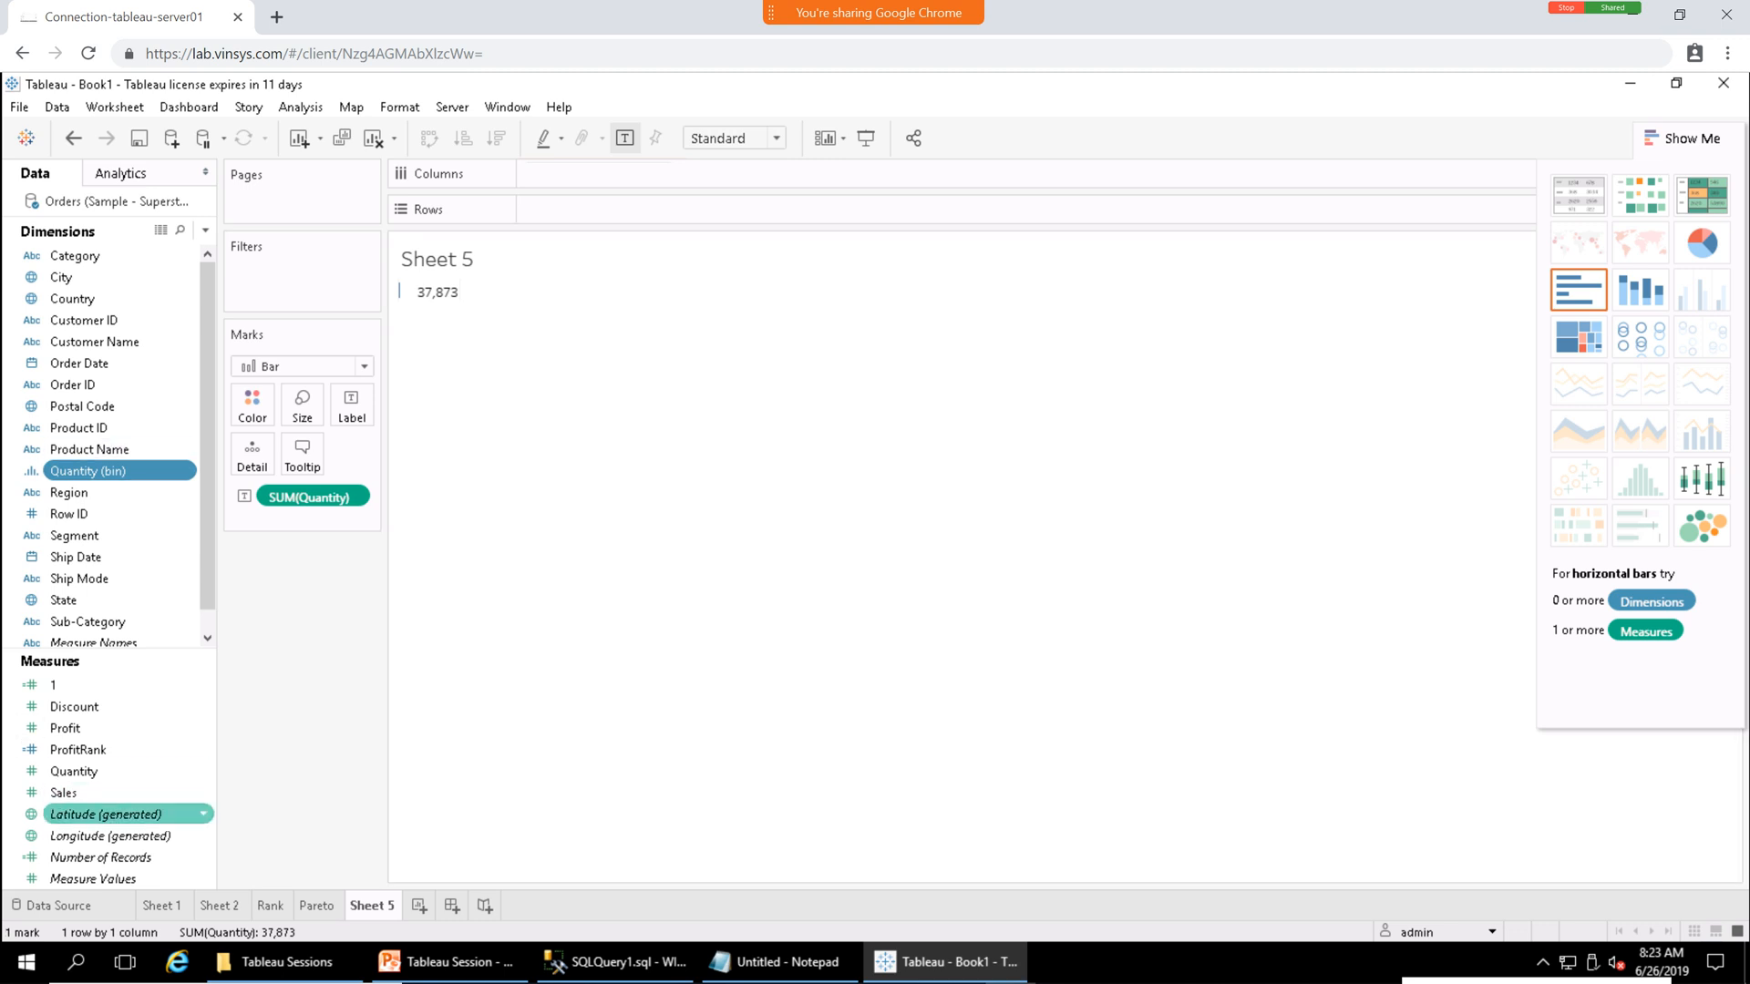
{"action": "left_click", "coordinate": [64, 792], "text": "ctrl"}
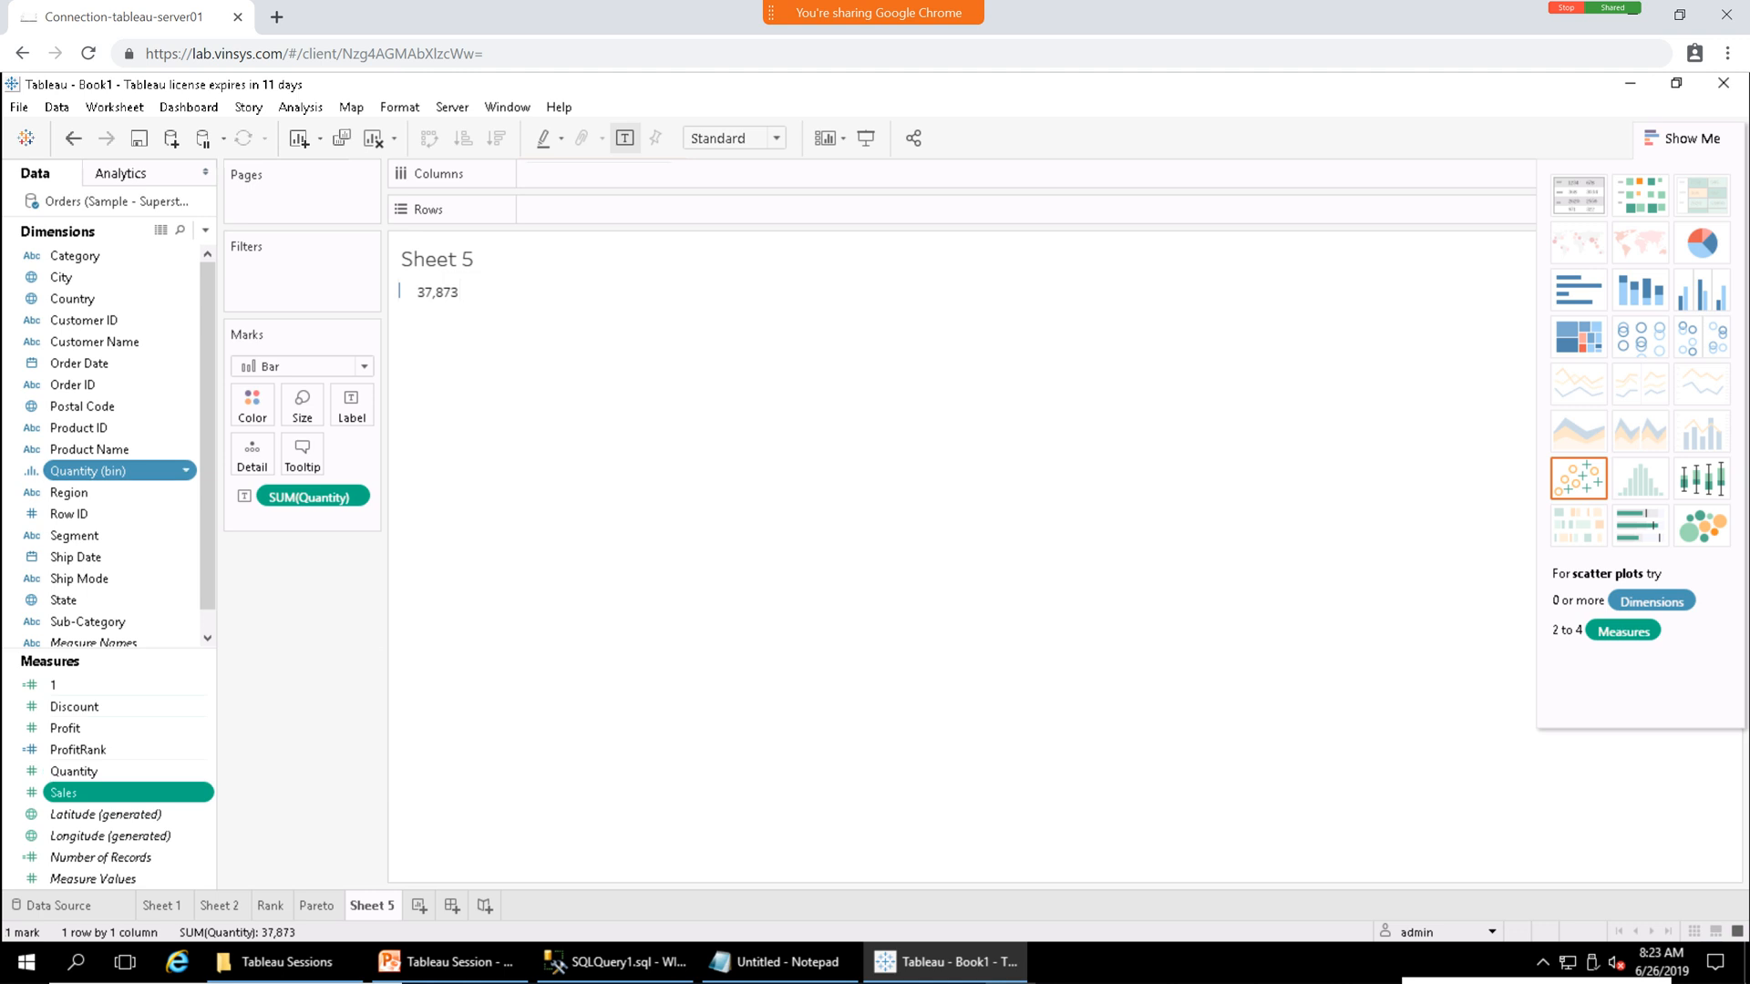
{"action": "left_click", "coordinate": [185, 470]}
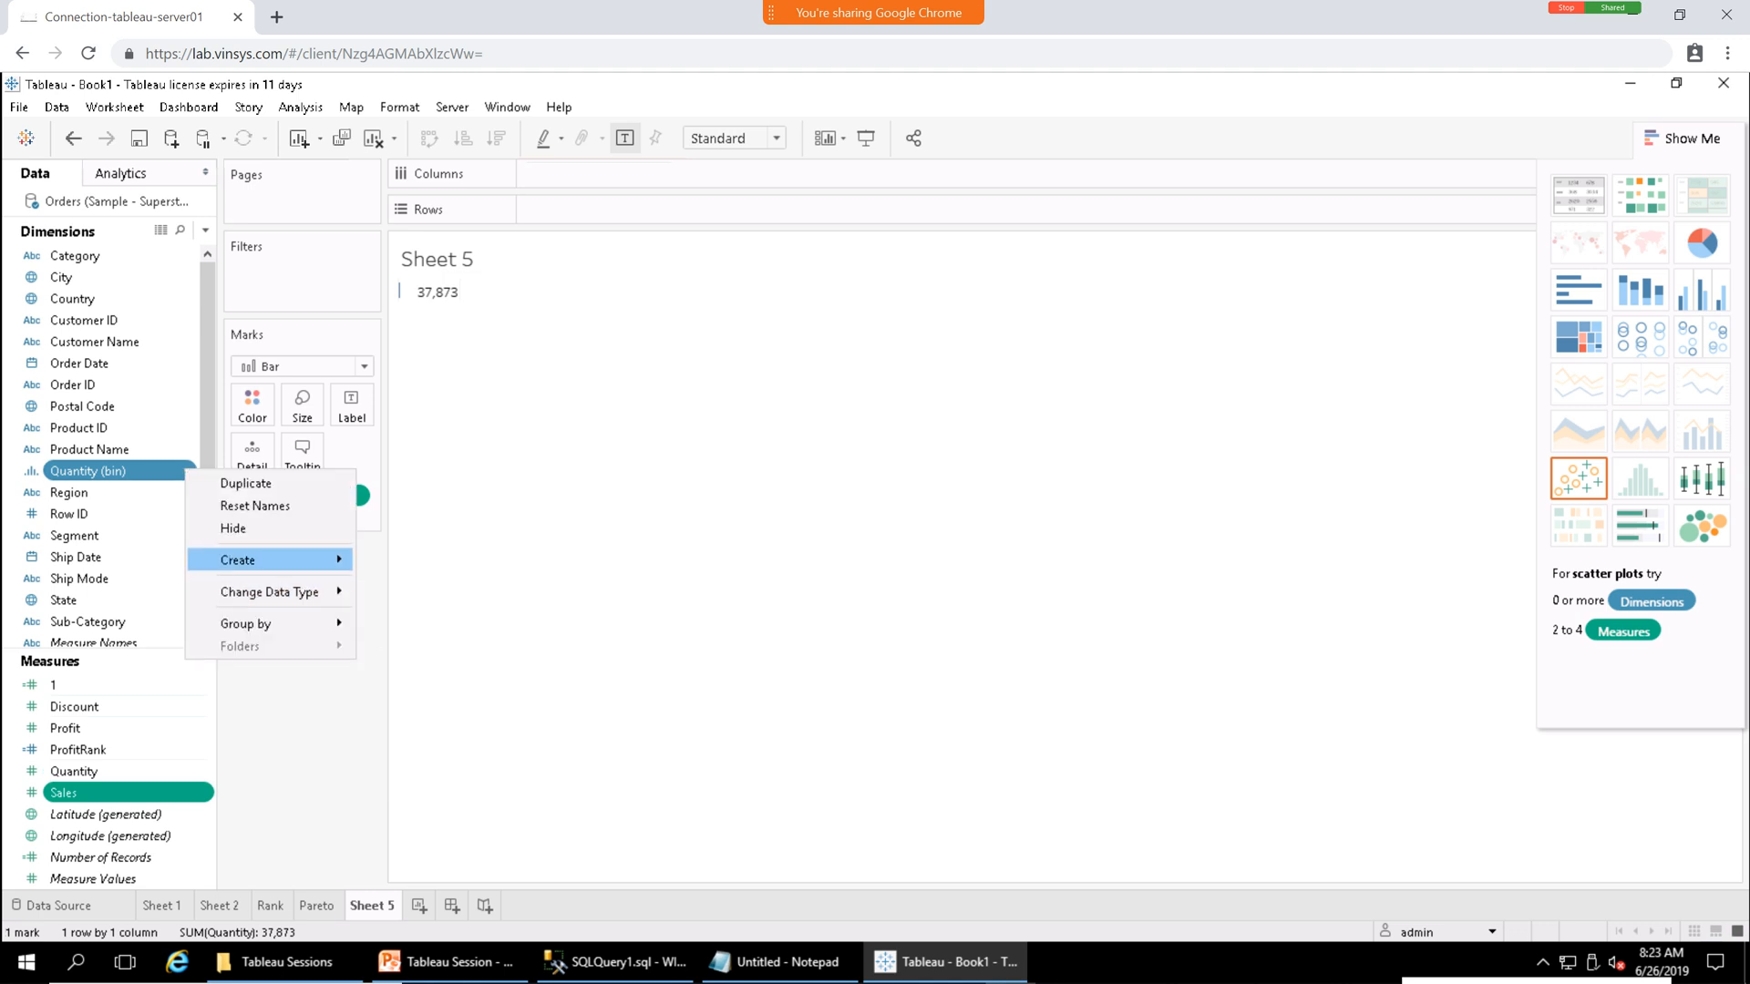
{"action": "mouse_move", "coordinate": [264, 560]}
{"action": "left_click", "coordinate": [285, 704]}
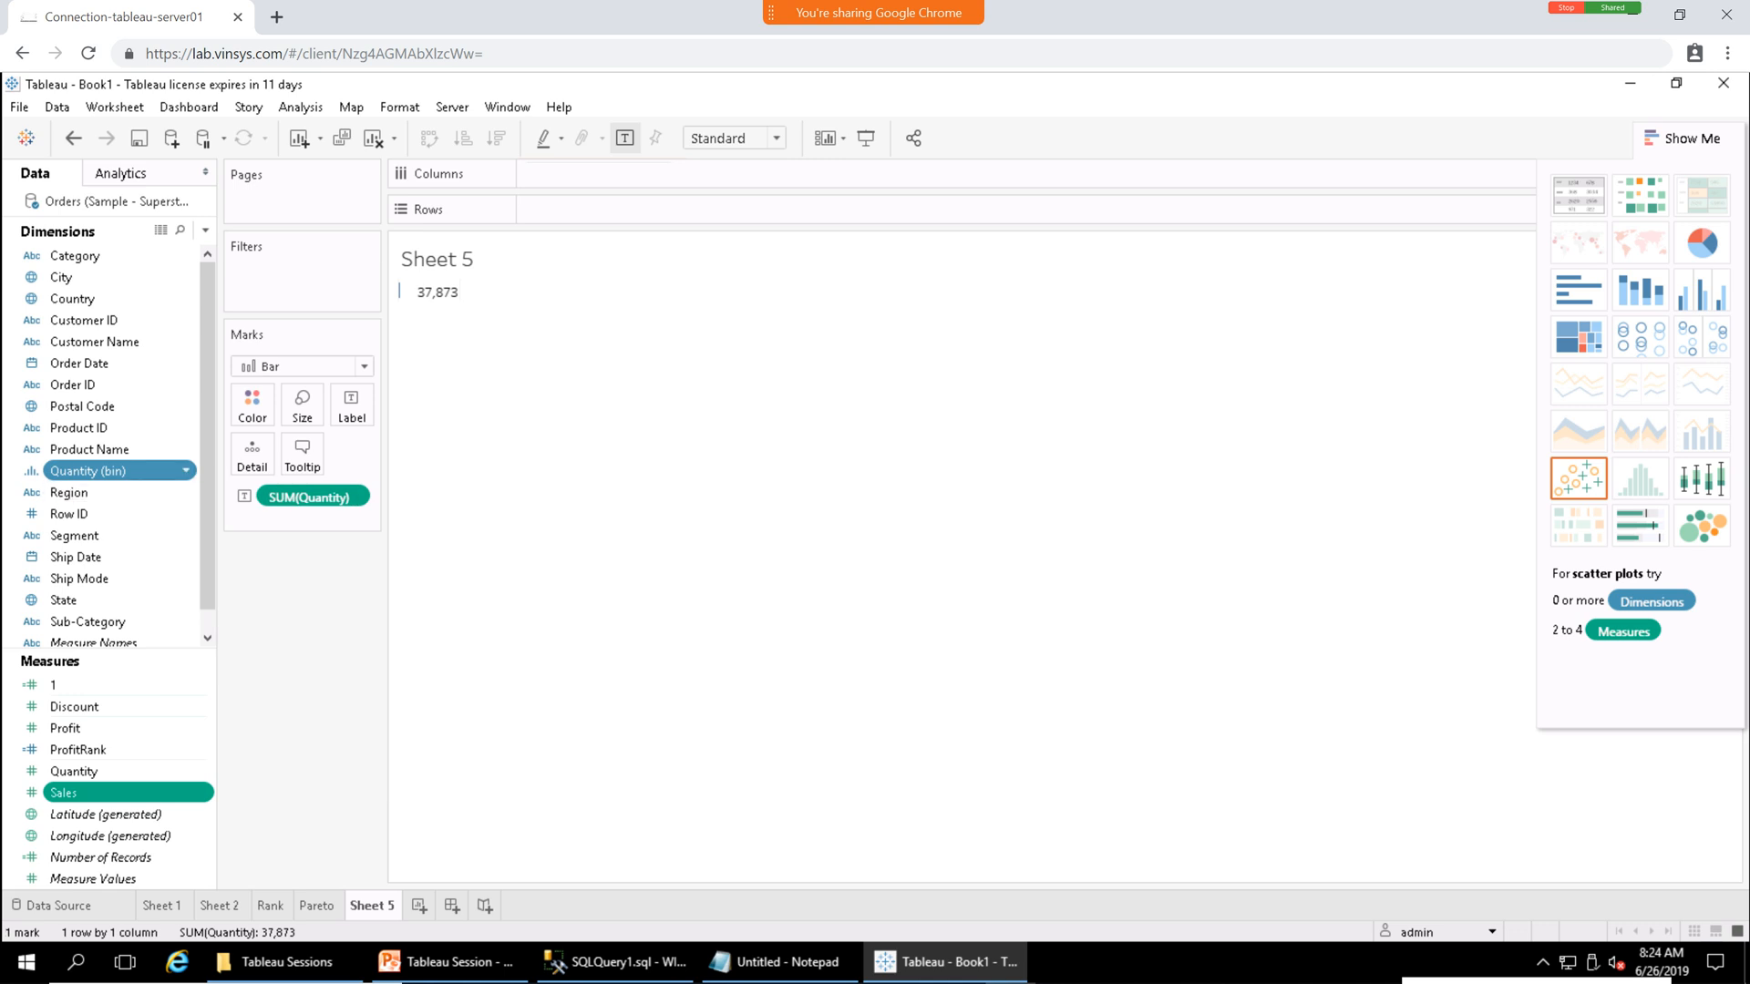
{"action": "left_click", "coordinate": [297, 628]}
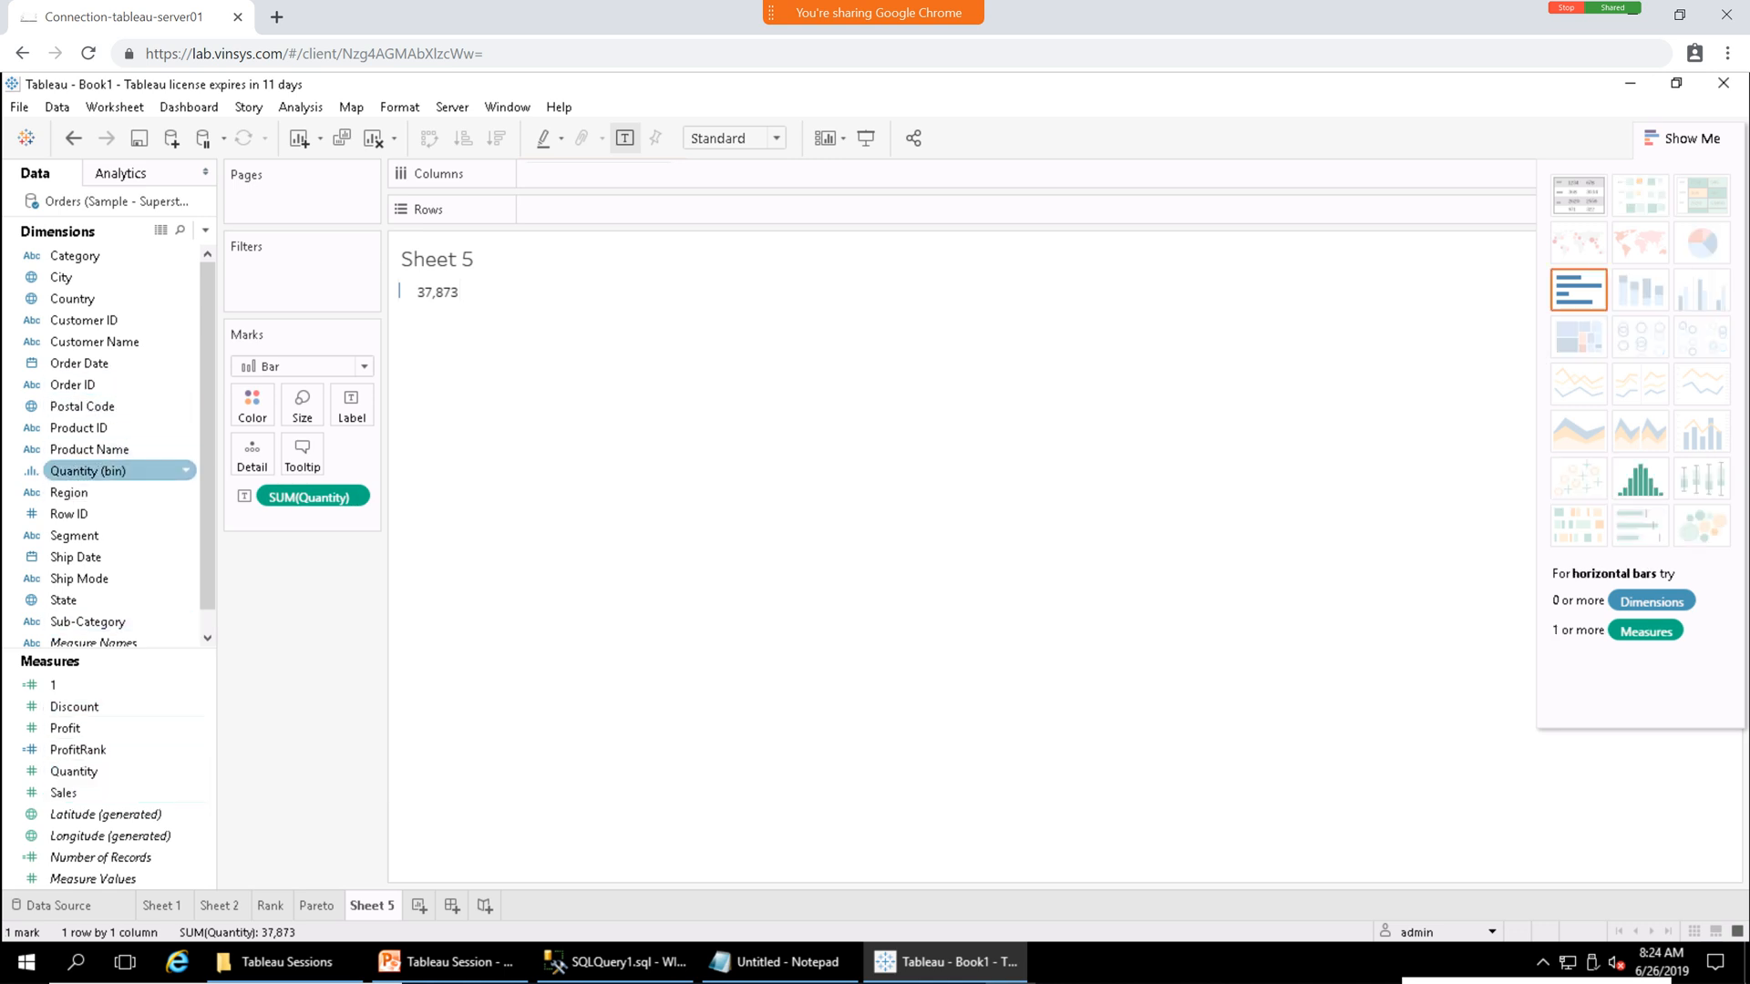
{"action": "left_click", "coordinate": [118, 471]}
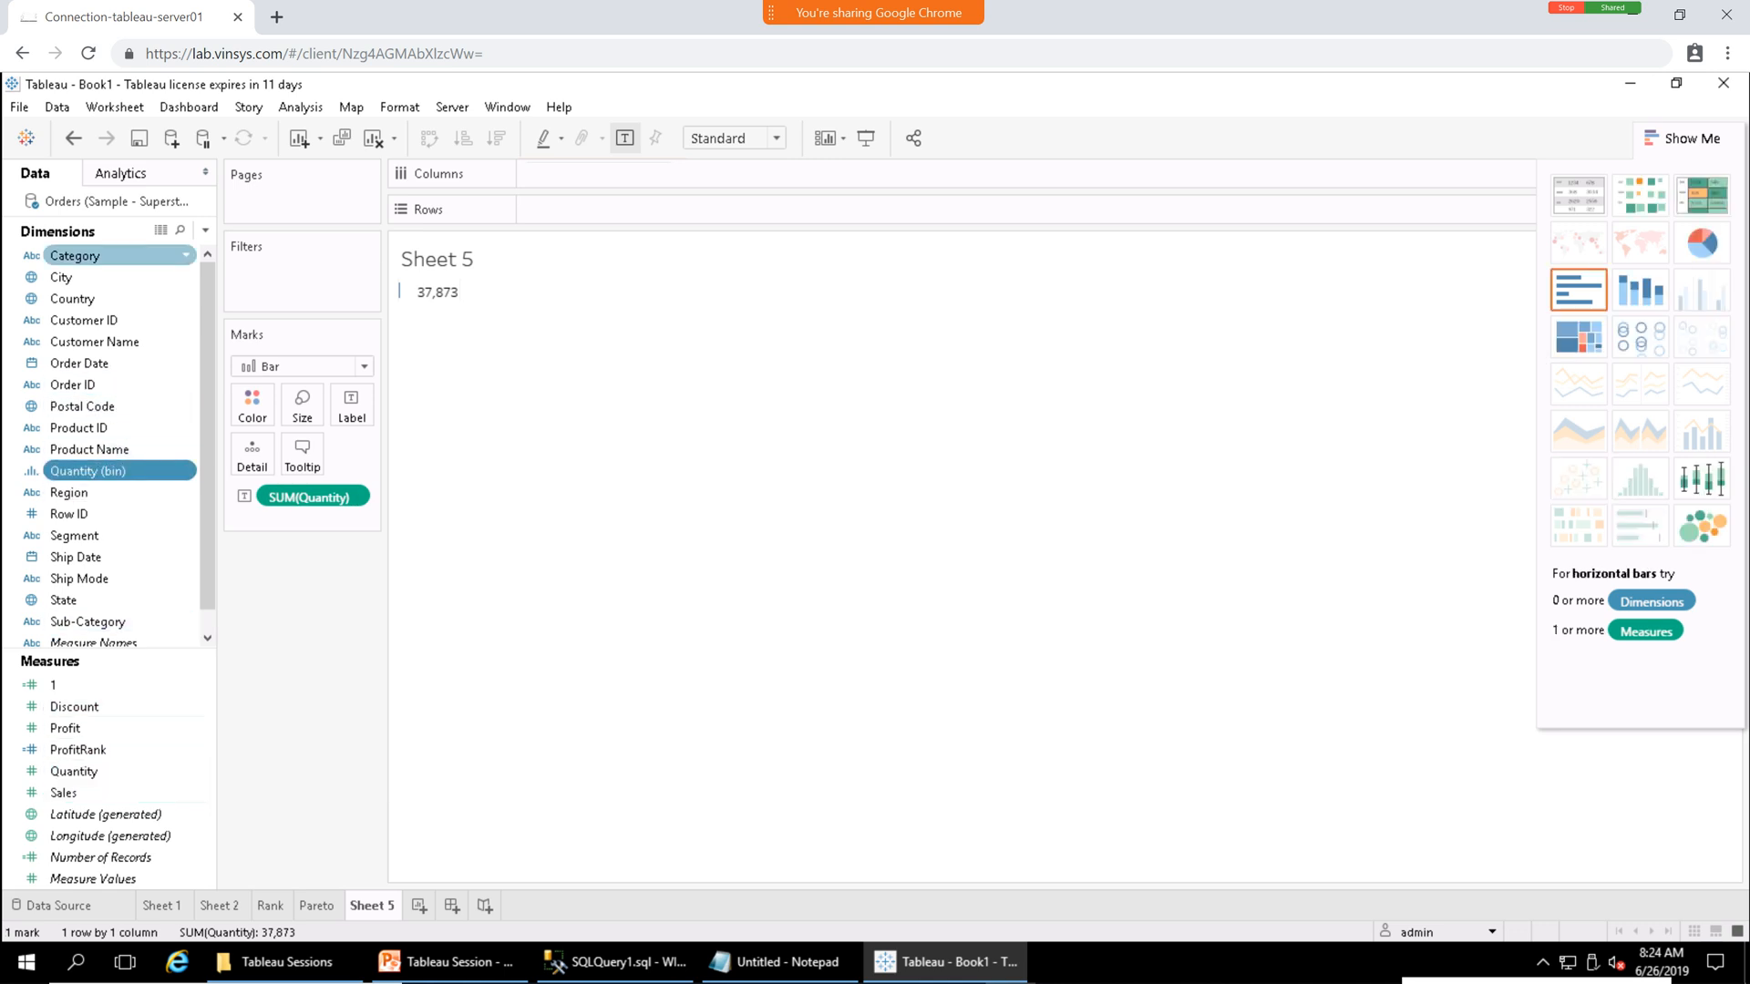
{"action": "left_click", "coordinate": [109, 256], "text": "ctrl"}
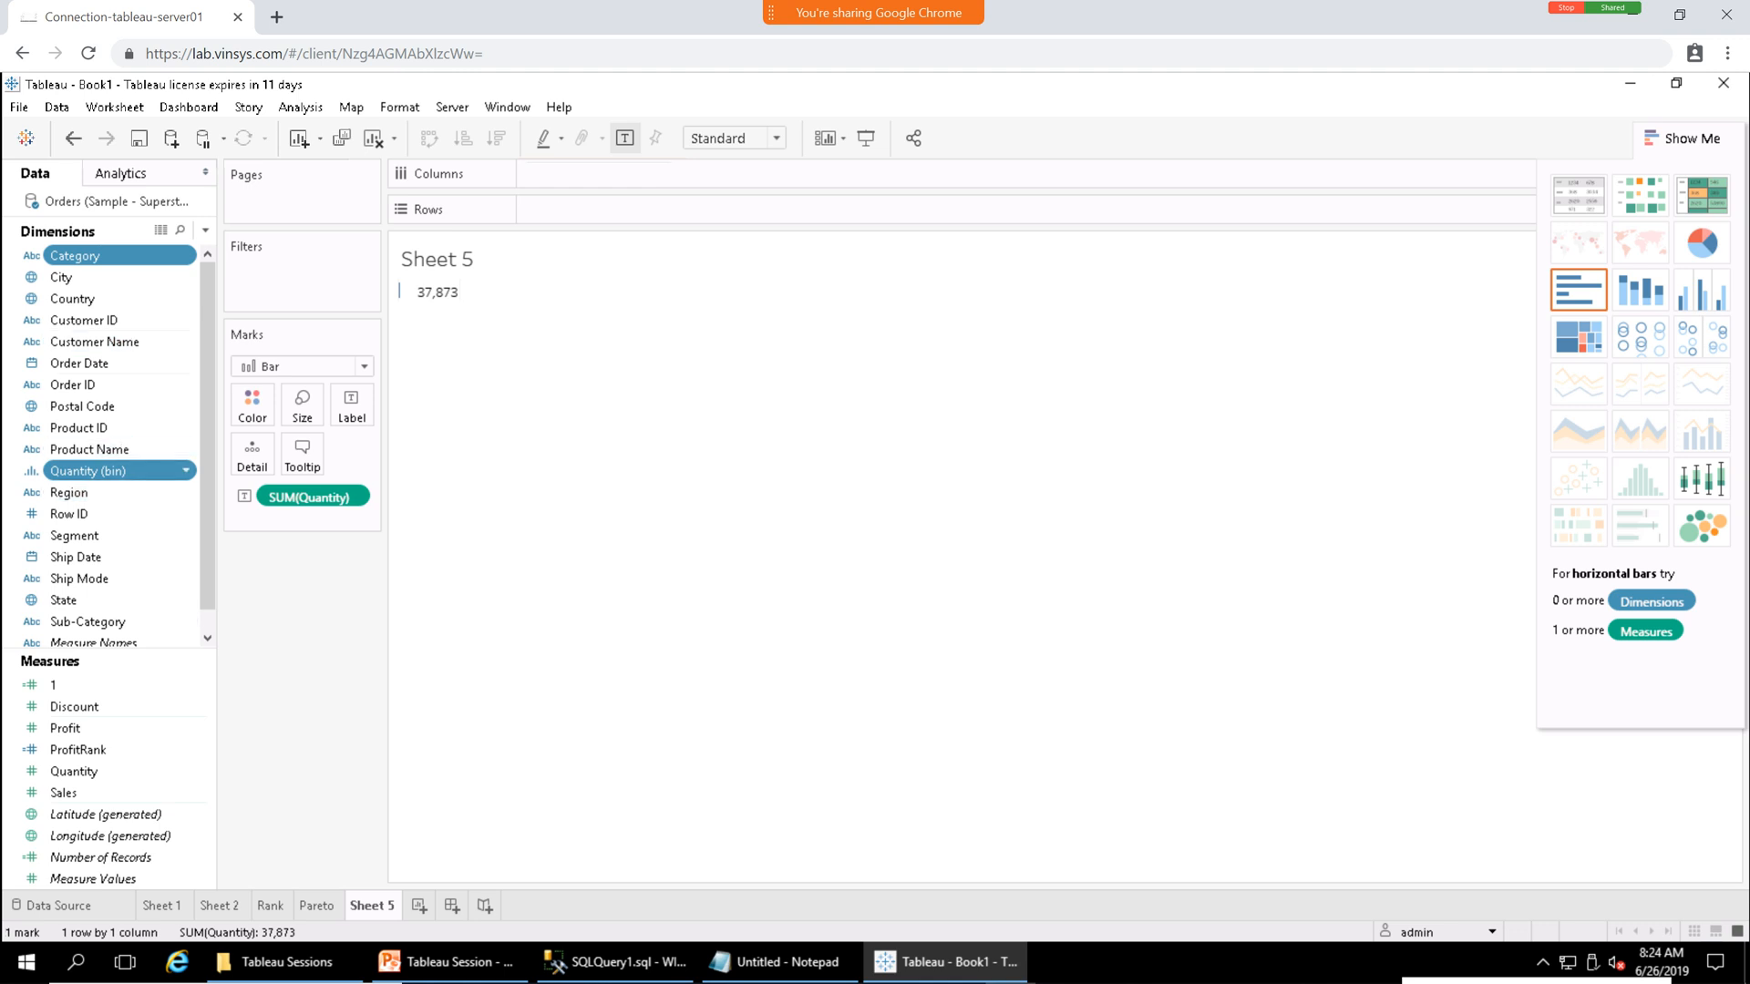
{"action": "left_click", "coordinate": [73, 298]}
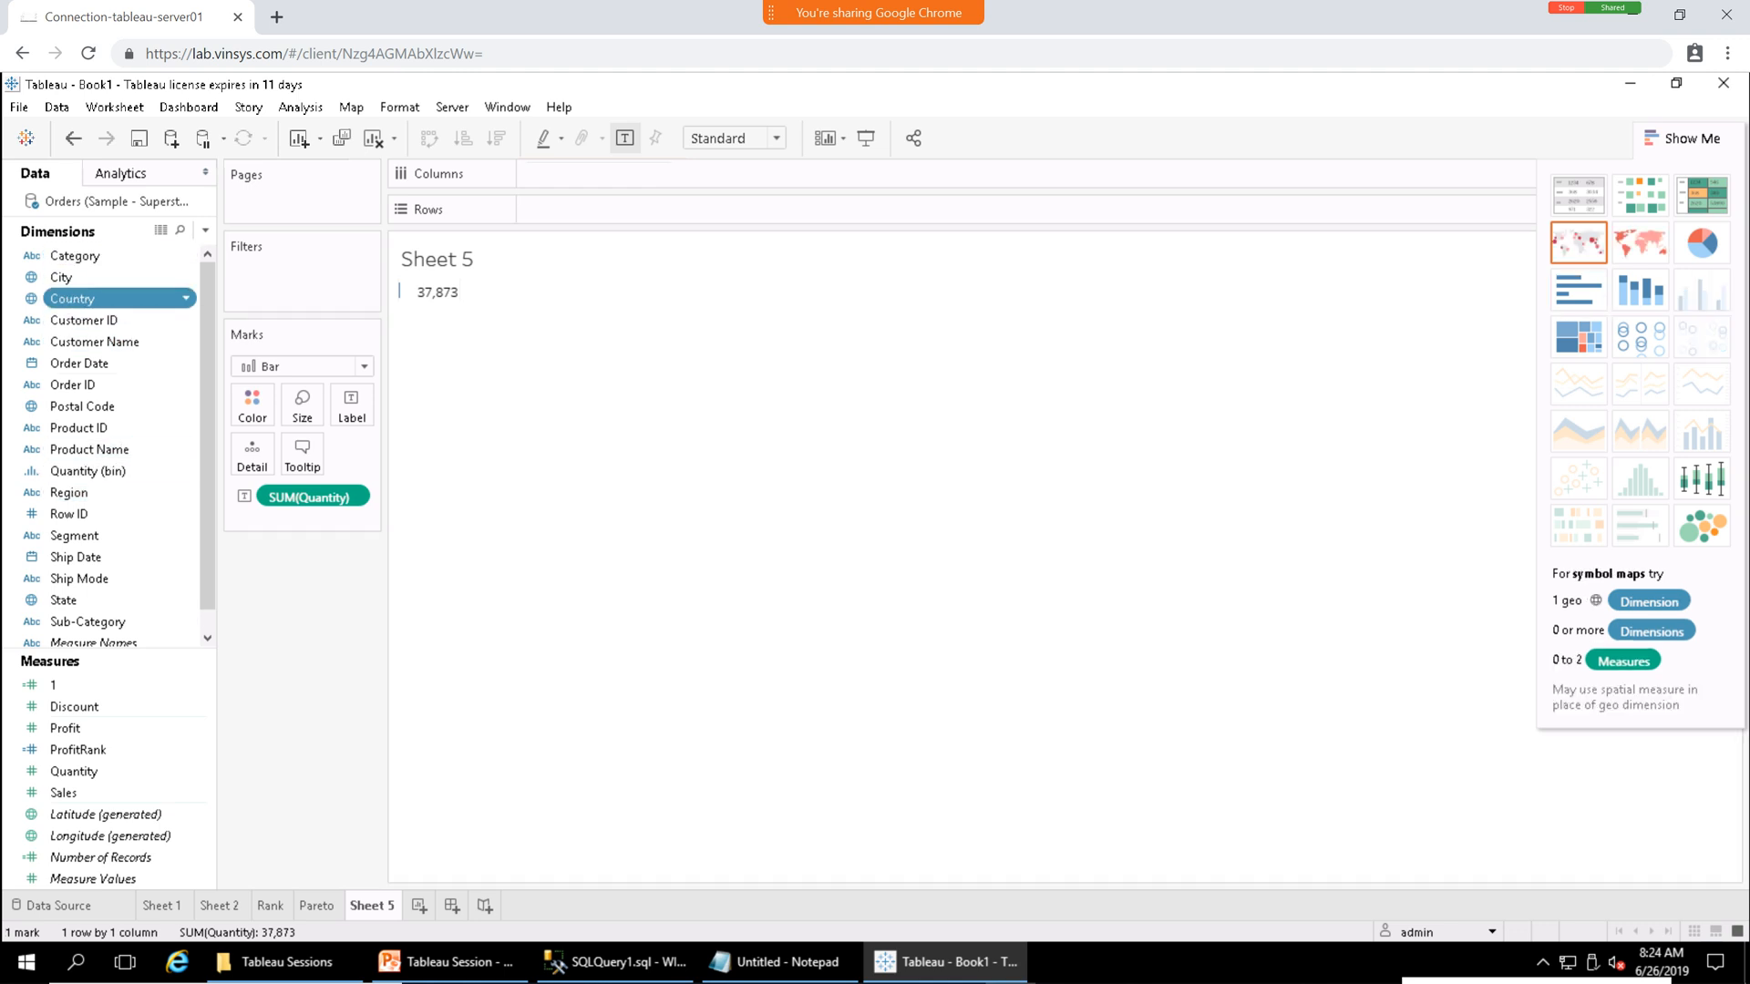
Convert the Quantity (bin) dimension to continuous and place it in rows.
{"action": "left_click", "coordinate": [87, 470]}
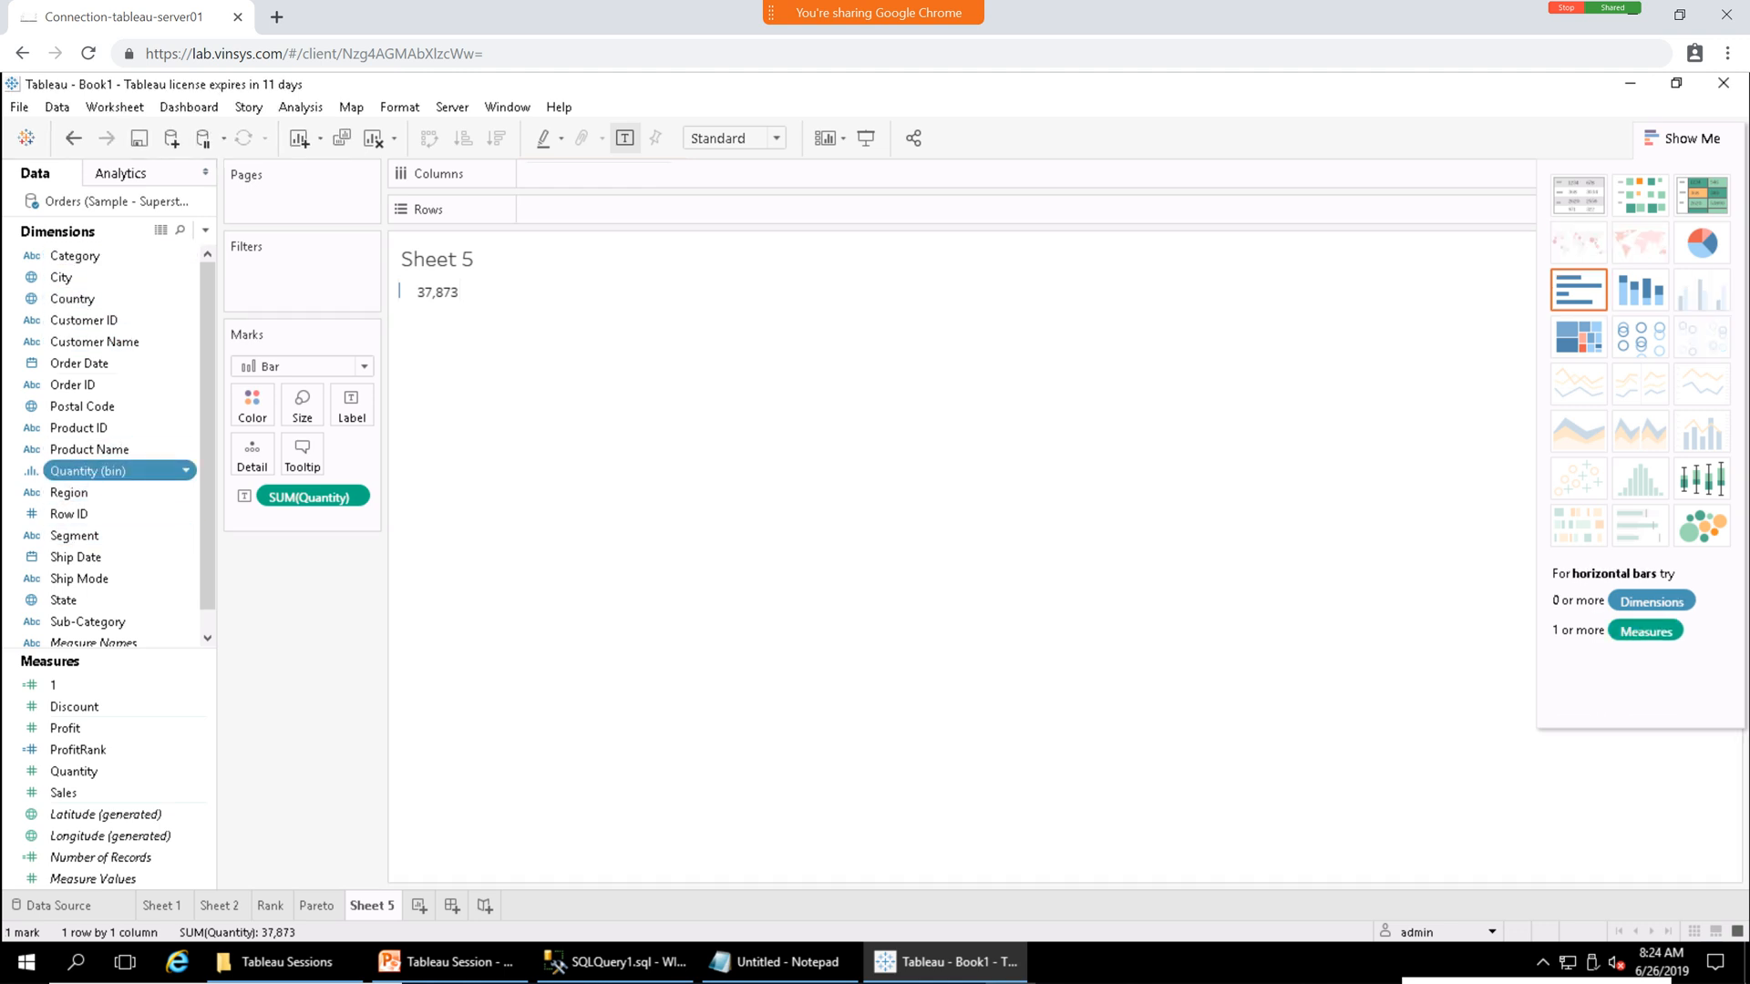
{"action": "left_click", "coordinate": [186, 470]}
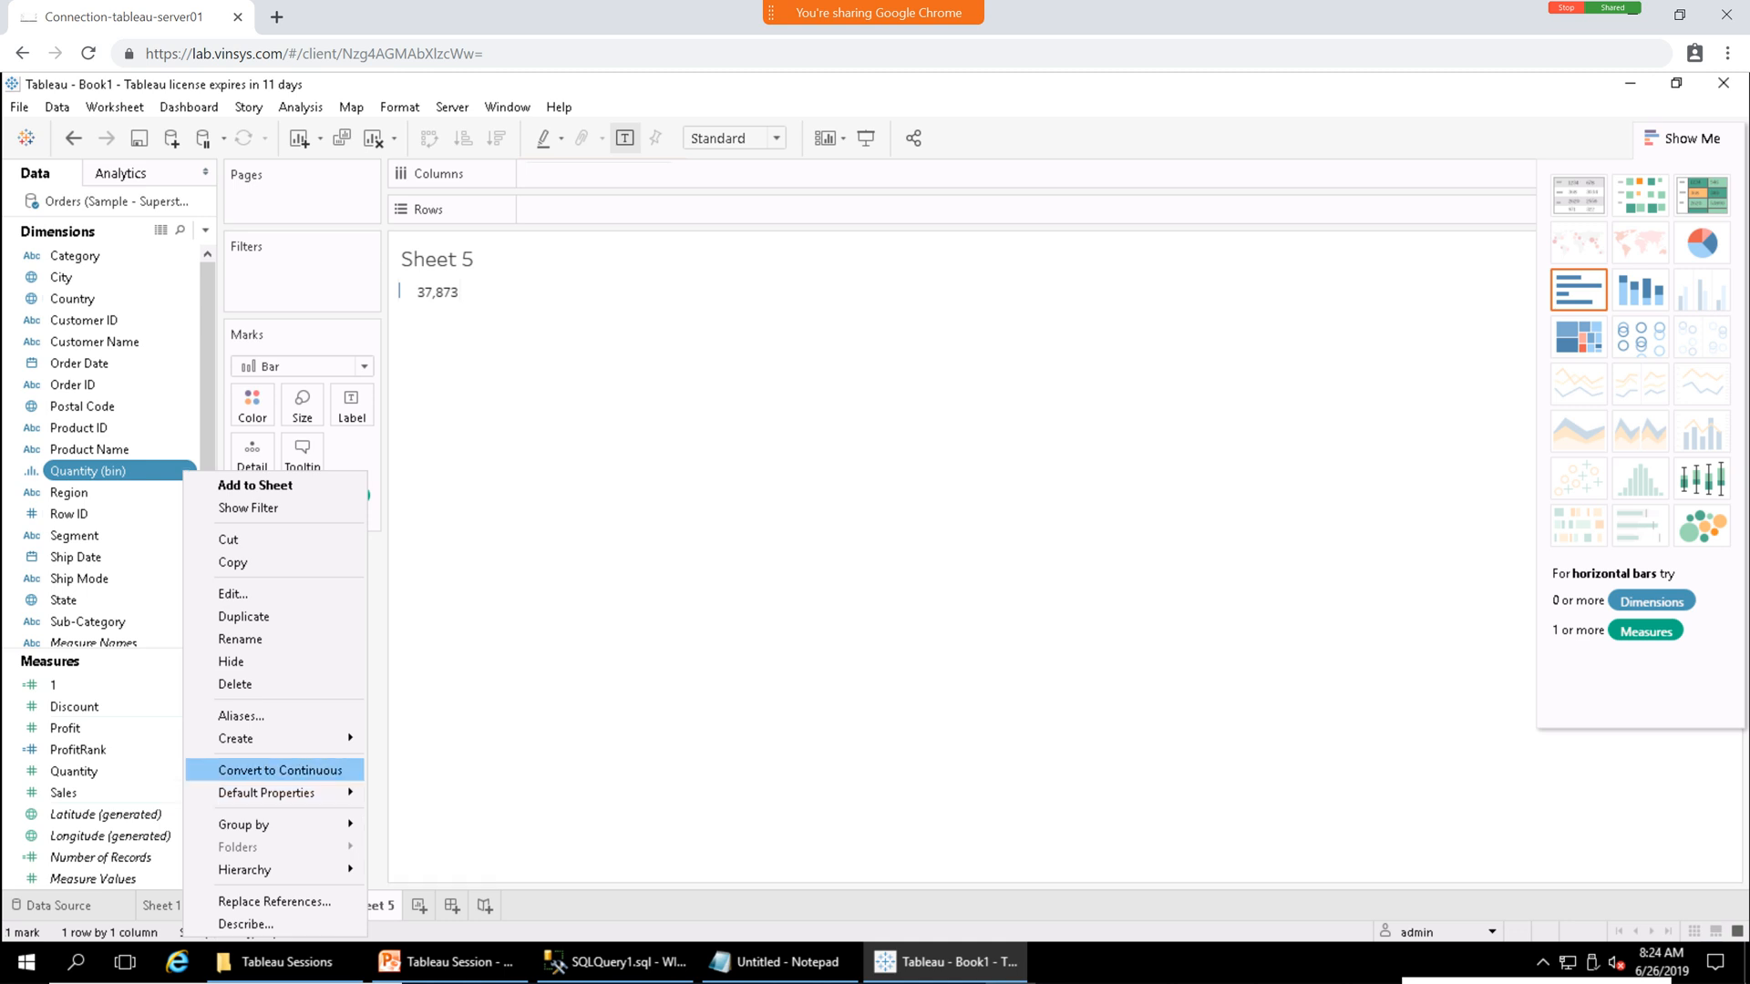
{"action": "left_click", "coordinate": [280, 770]}
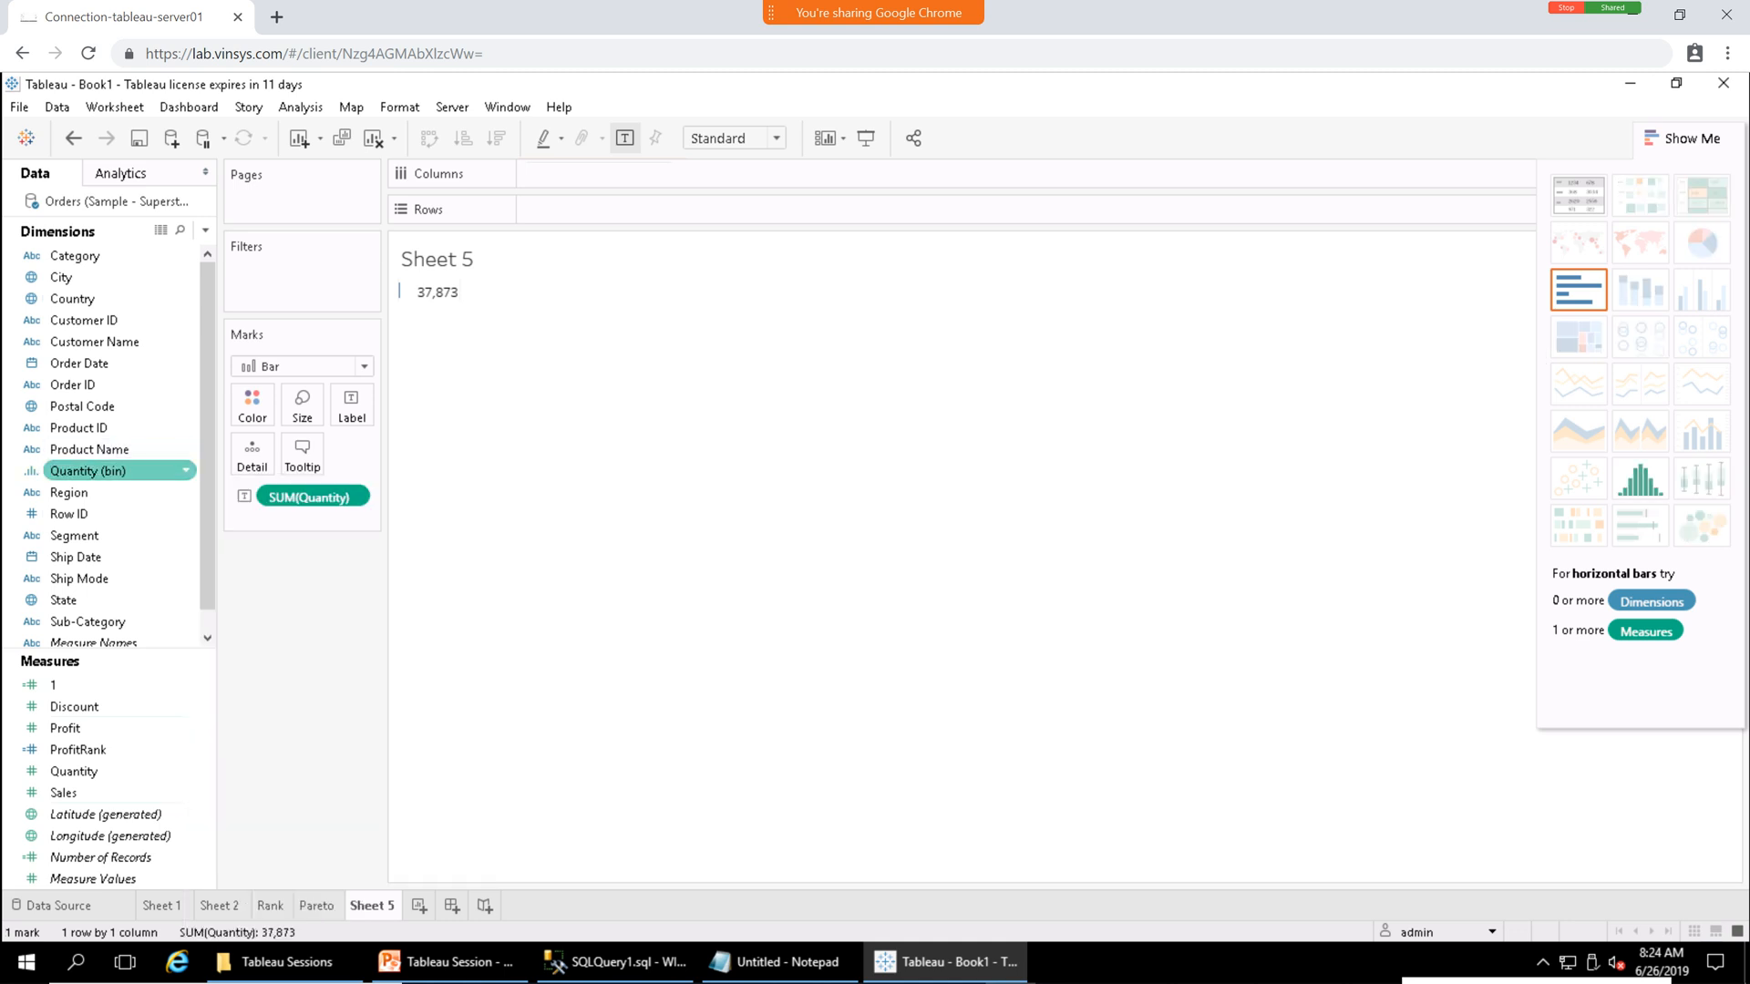
{"action": "left_click", "coordinate": [110, 470]}
{"action": "left_click_drag", "start_coordinate": [109, 471], "coordinate": [637, 210]}
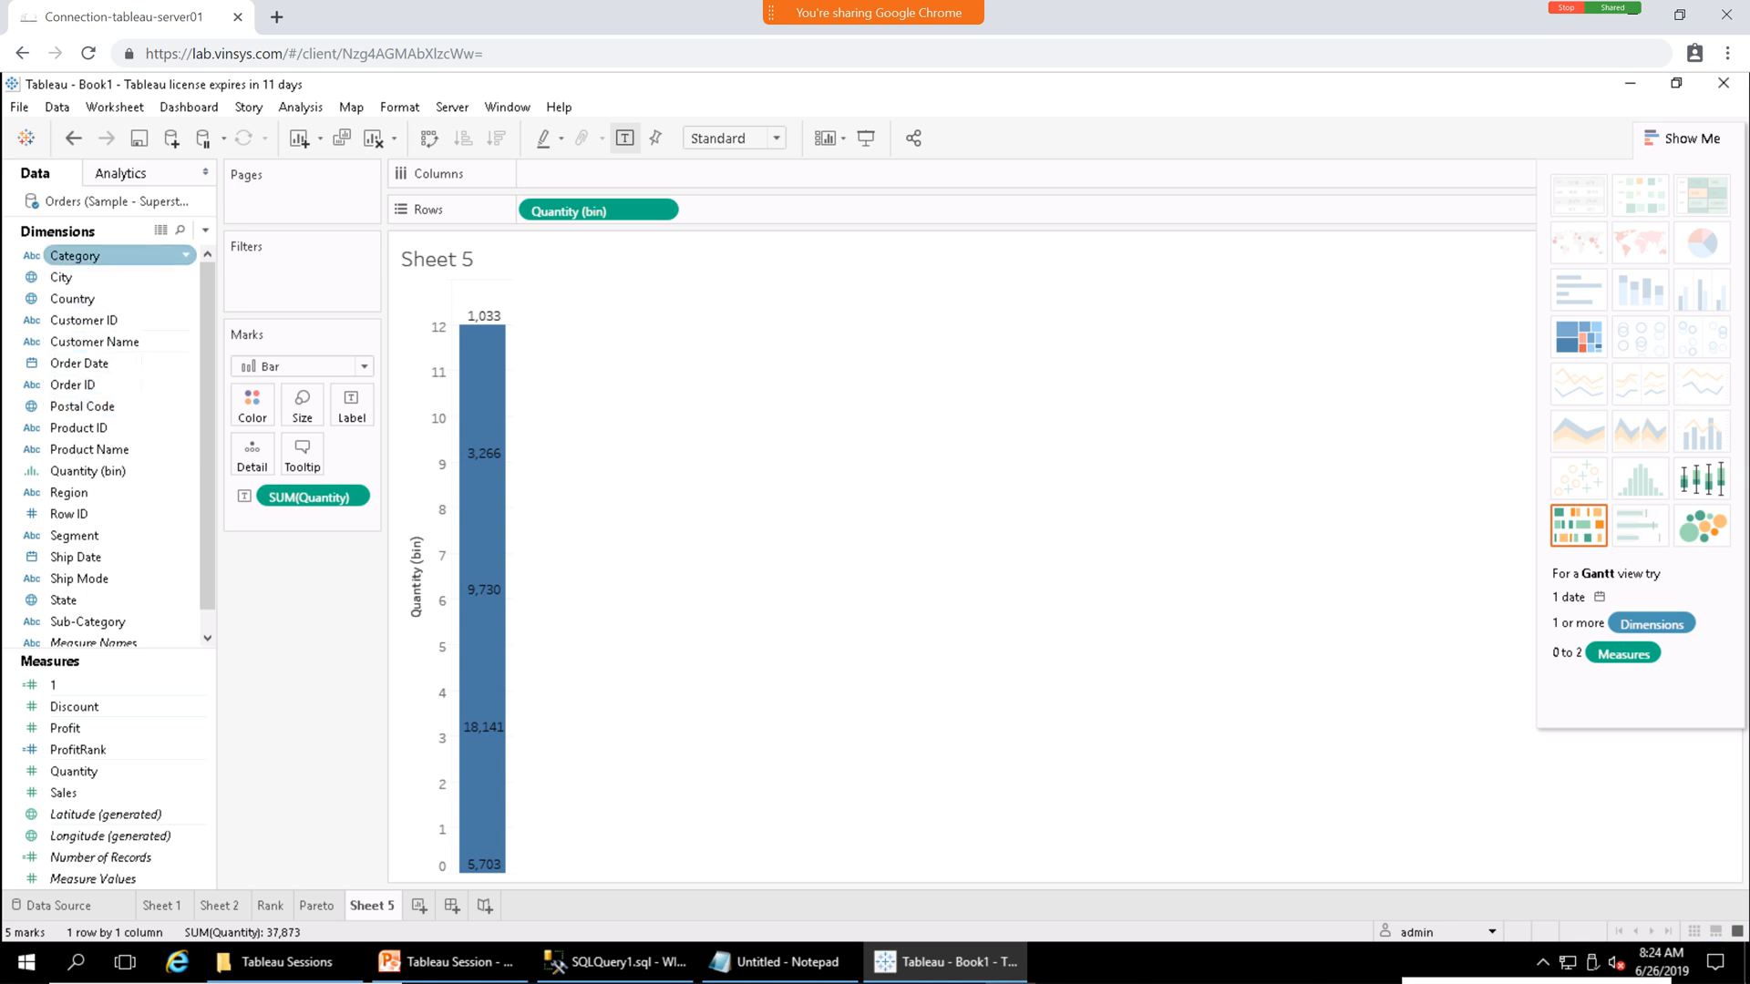
Try Category in columns against the continuous Quantity (bin) and remove it again.
{"action": "left_click_drag", "start_coordinate": [119, 255], "coordinate": [551, 174]}
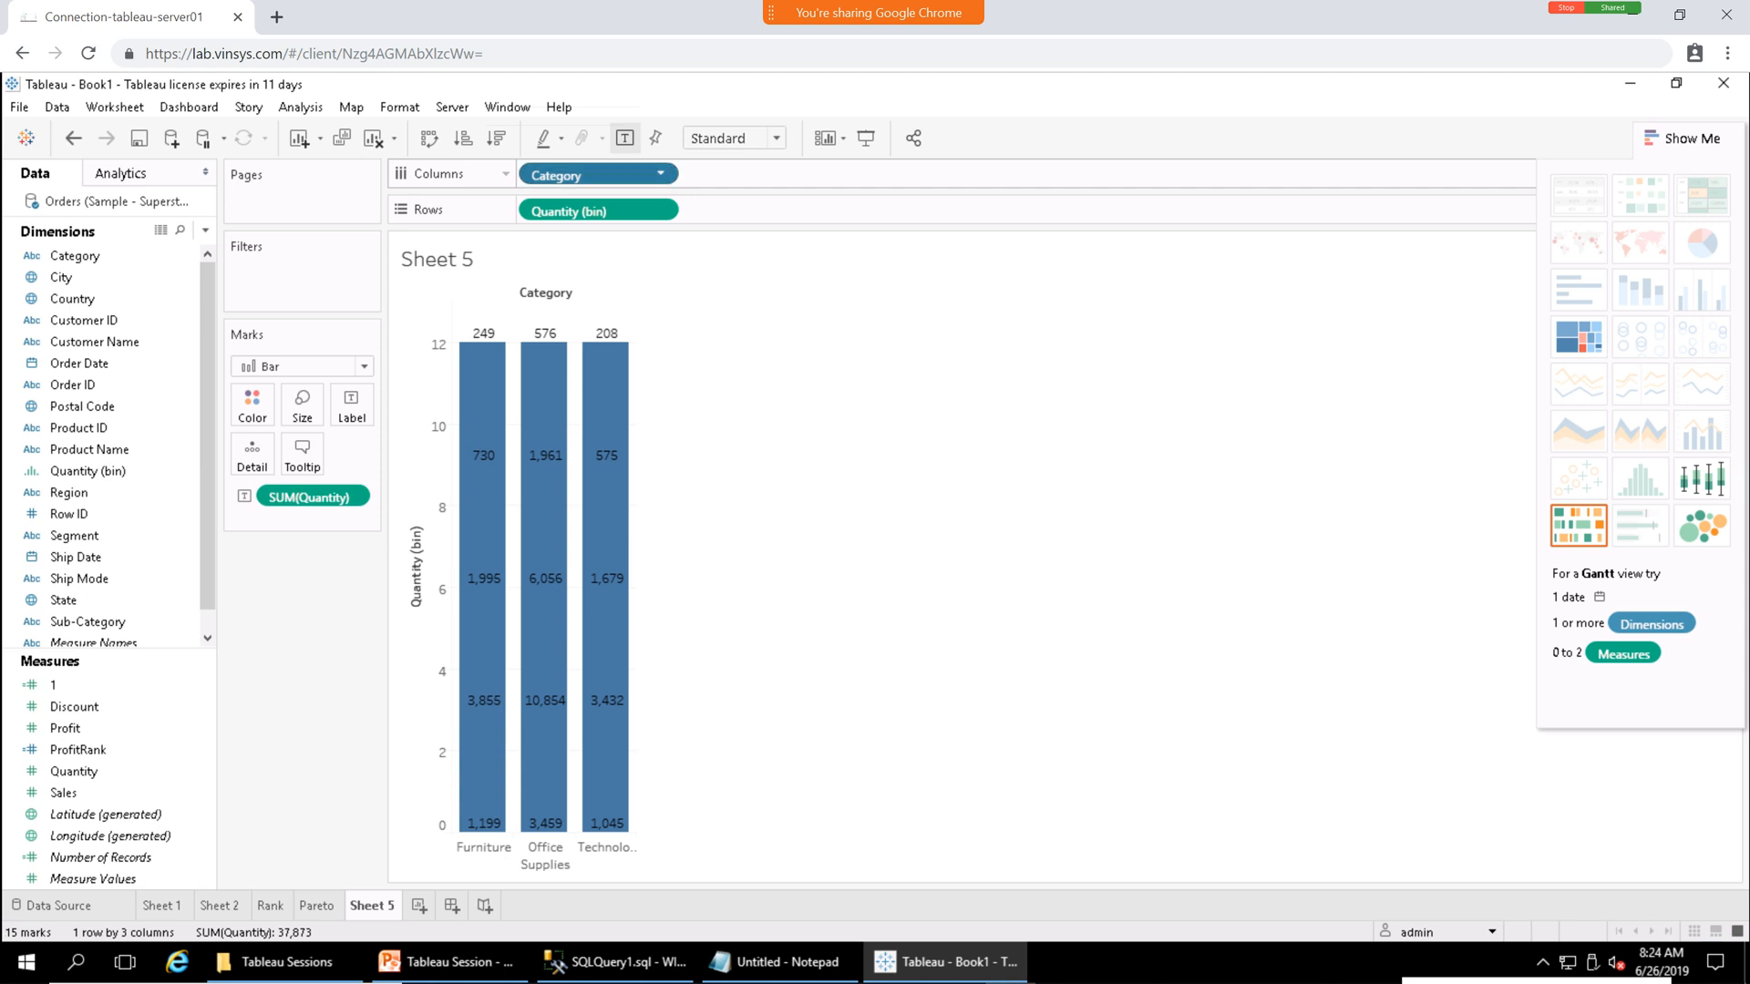
{"action": "left_click", "coordinate": [661, 173]}
{"action": "left_click", "coordinate": [574, 525]}
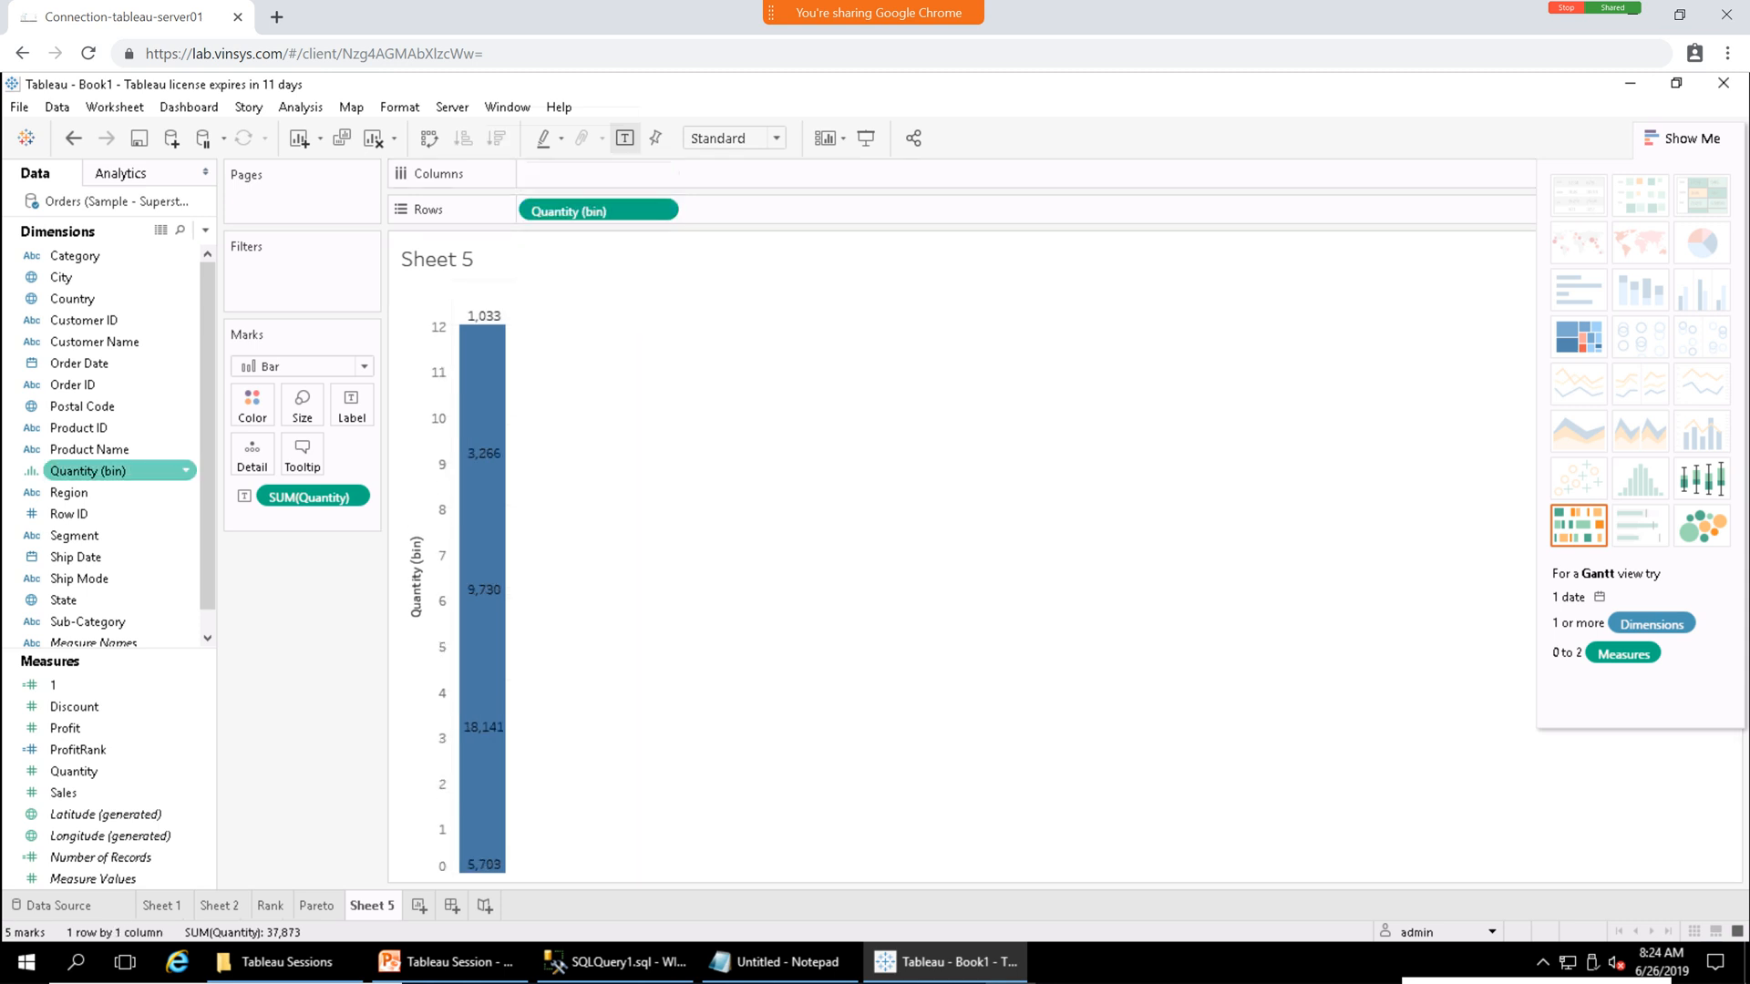
Try to move Quantity (bin) to the measures and view its bin settings without changing them.
{"action": "left_click_drag", "start_coordinate": [91, 470], "coordinate": [116, 751]}
{"action": "right_click", "coordinate": [187, 469]}
{"action": "left_click", "coordinate": [238, 589]}
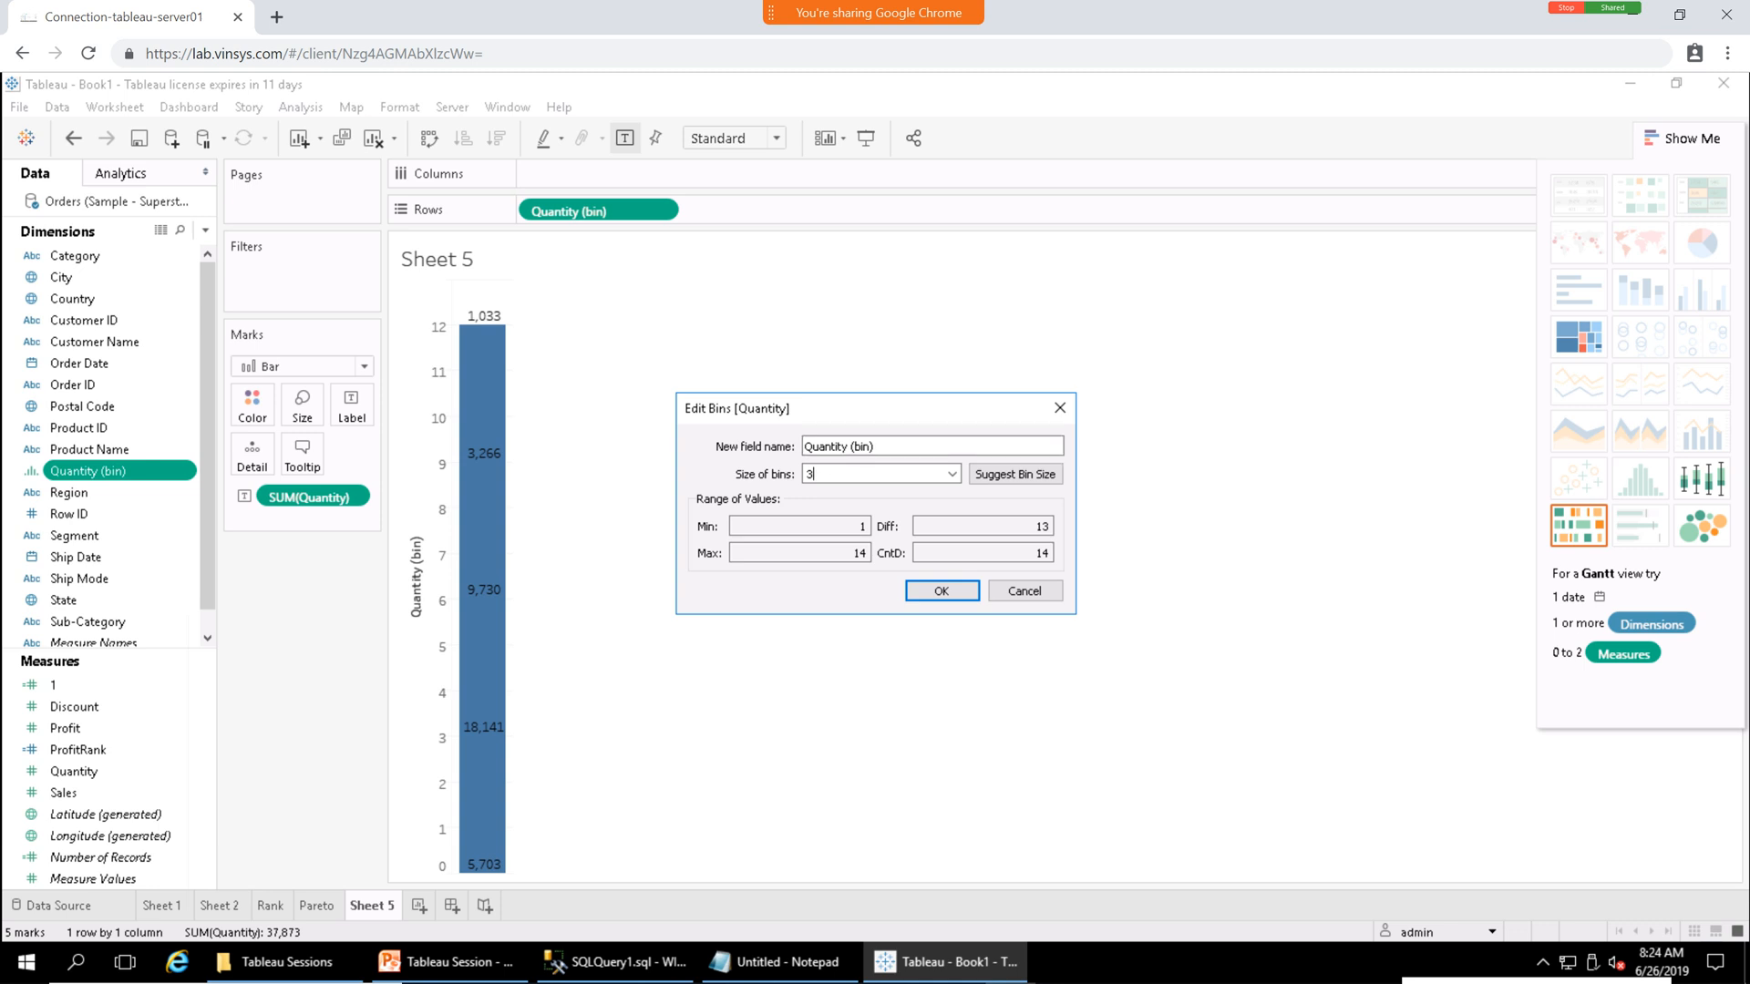
{"action": "left_click", "coordinate": [1059, 408]}
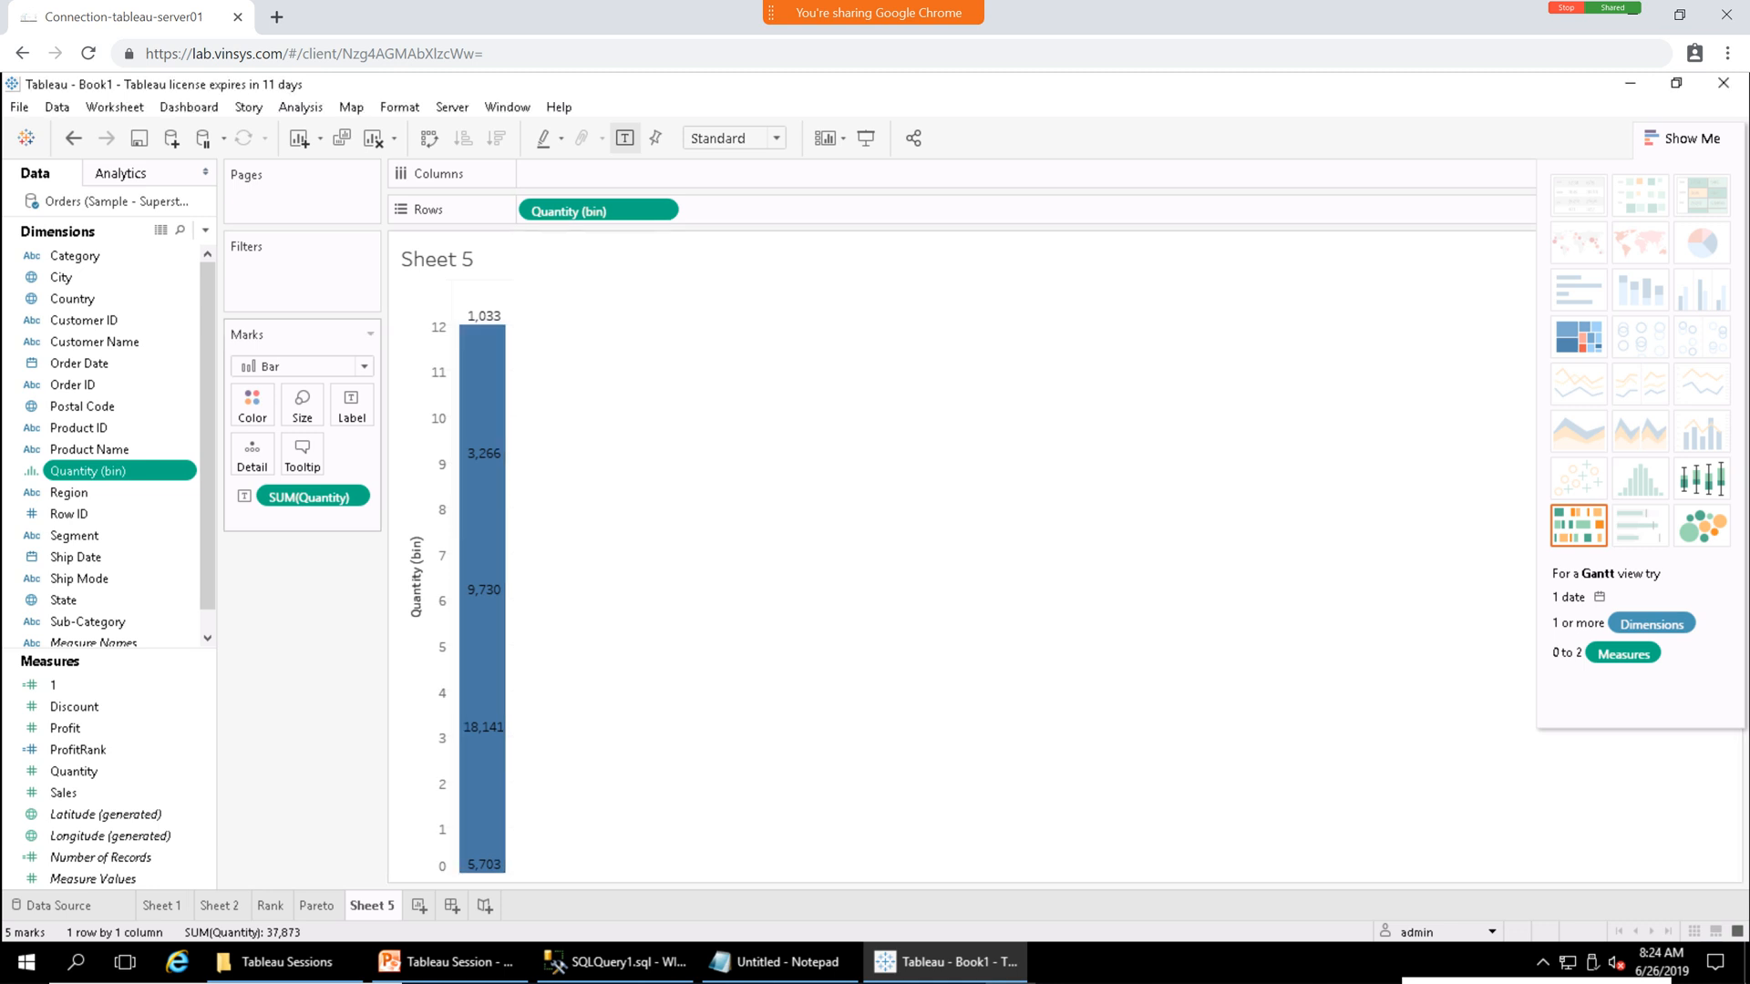
Clear Sheet 5 by removing SUM(Quantity) from the marks and Quantity (bin) from the rows.
{"action": "left_click", "coordinate": [352, 497]}
{"action": "left_click", "coordinate": [313, 856]}
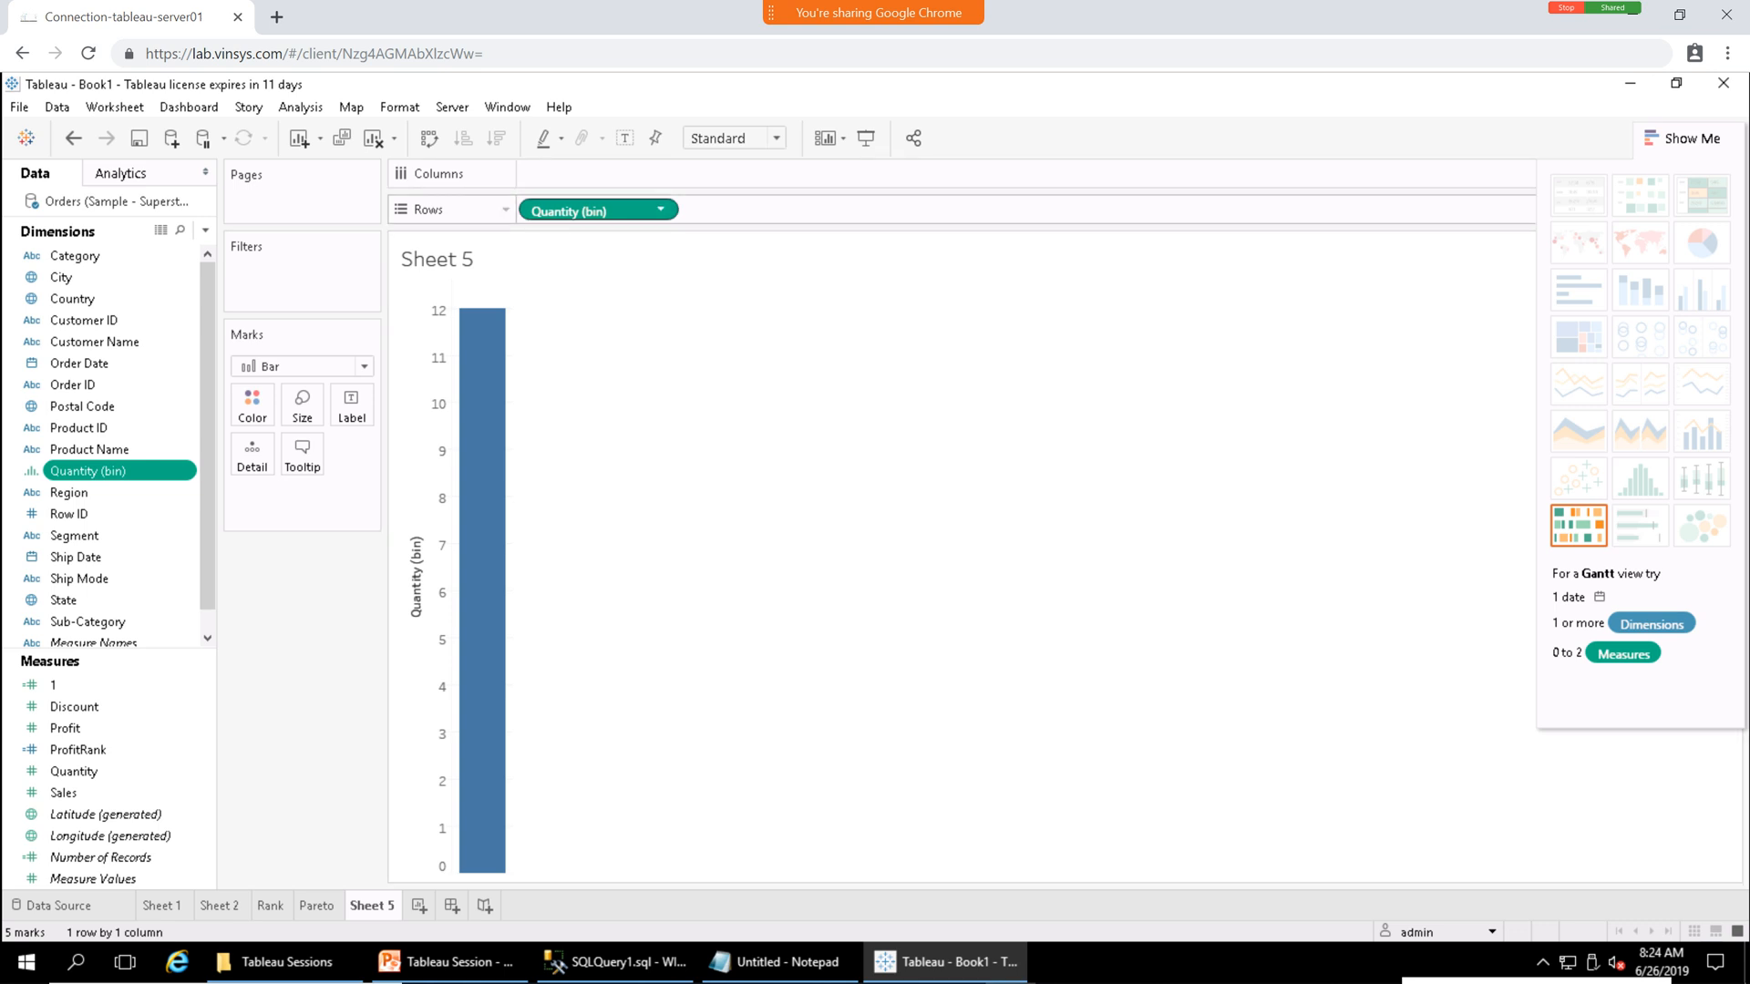
{"action": "left_click_drag", "start_coordinate": [592, 211], "coordinate": [597, 128]}
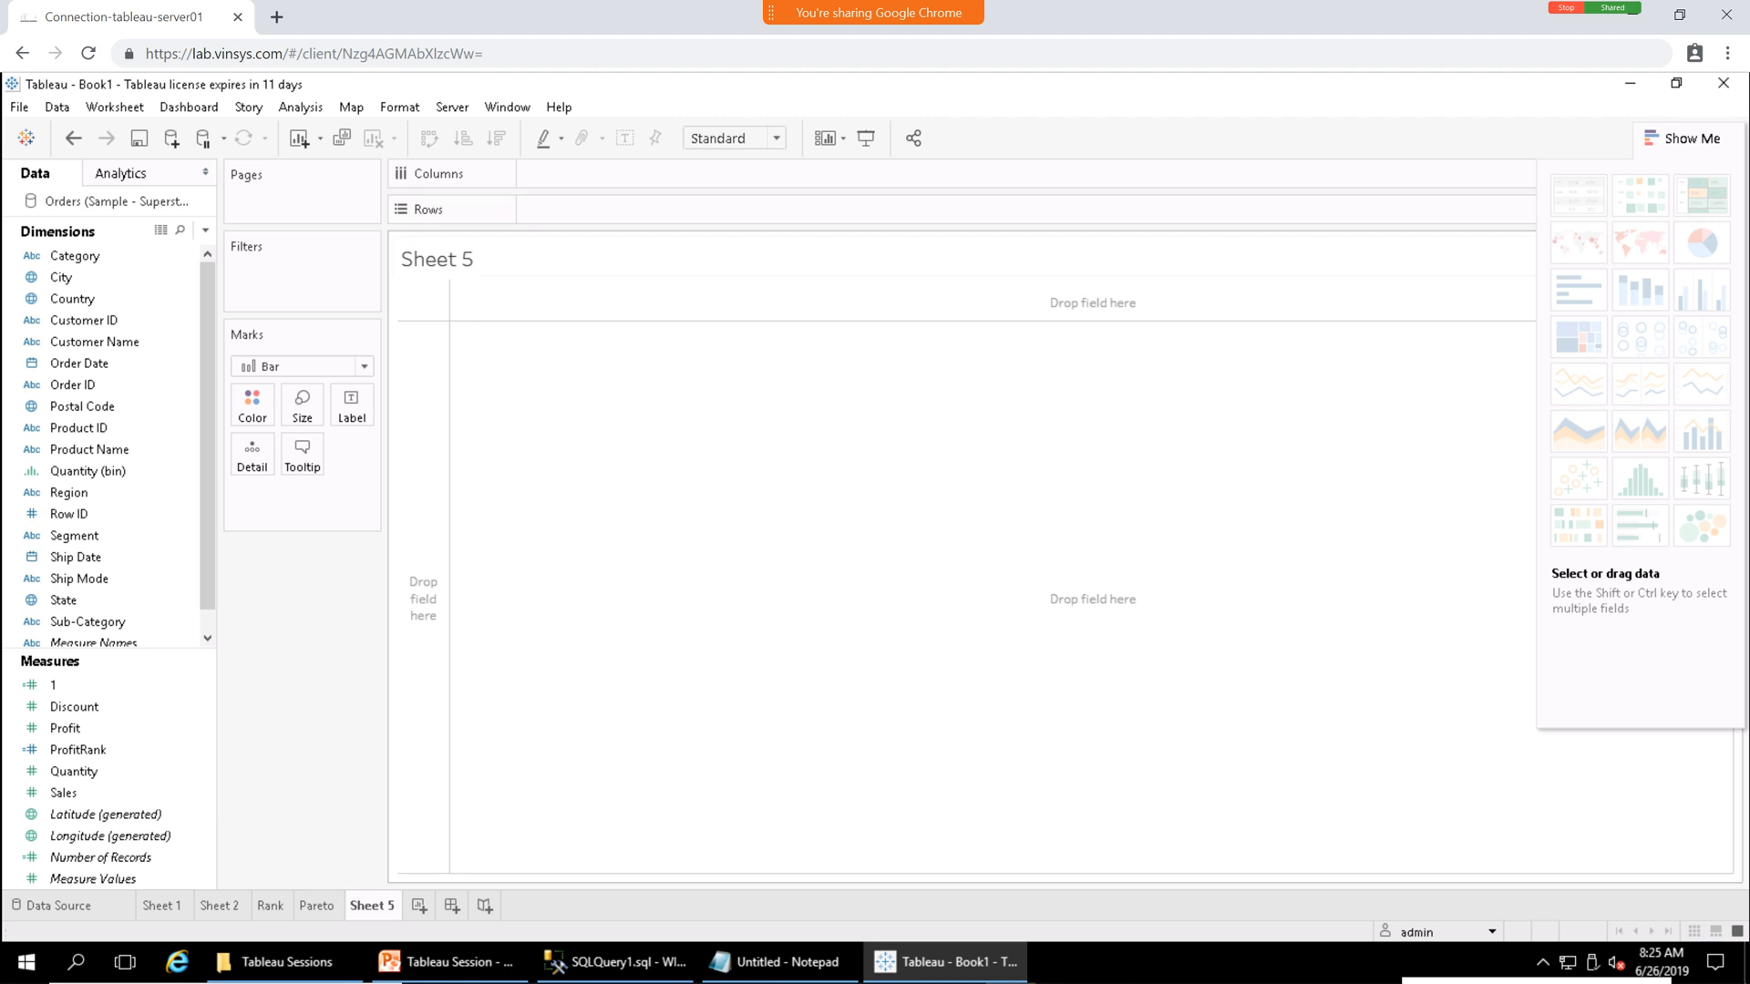
Convert the Quantity (bin) dimension back to discrete.
{"action": "left_click", "coordinate": [92, 471]}
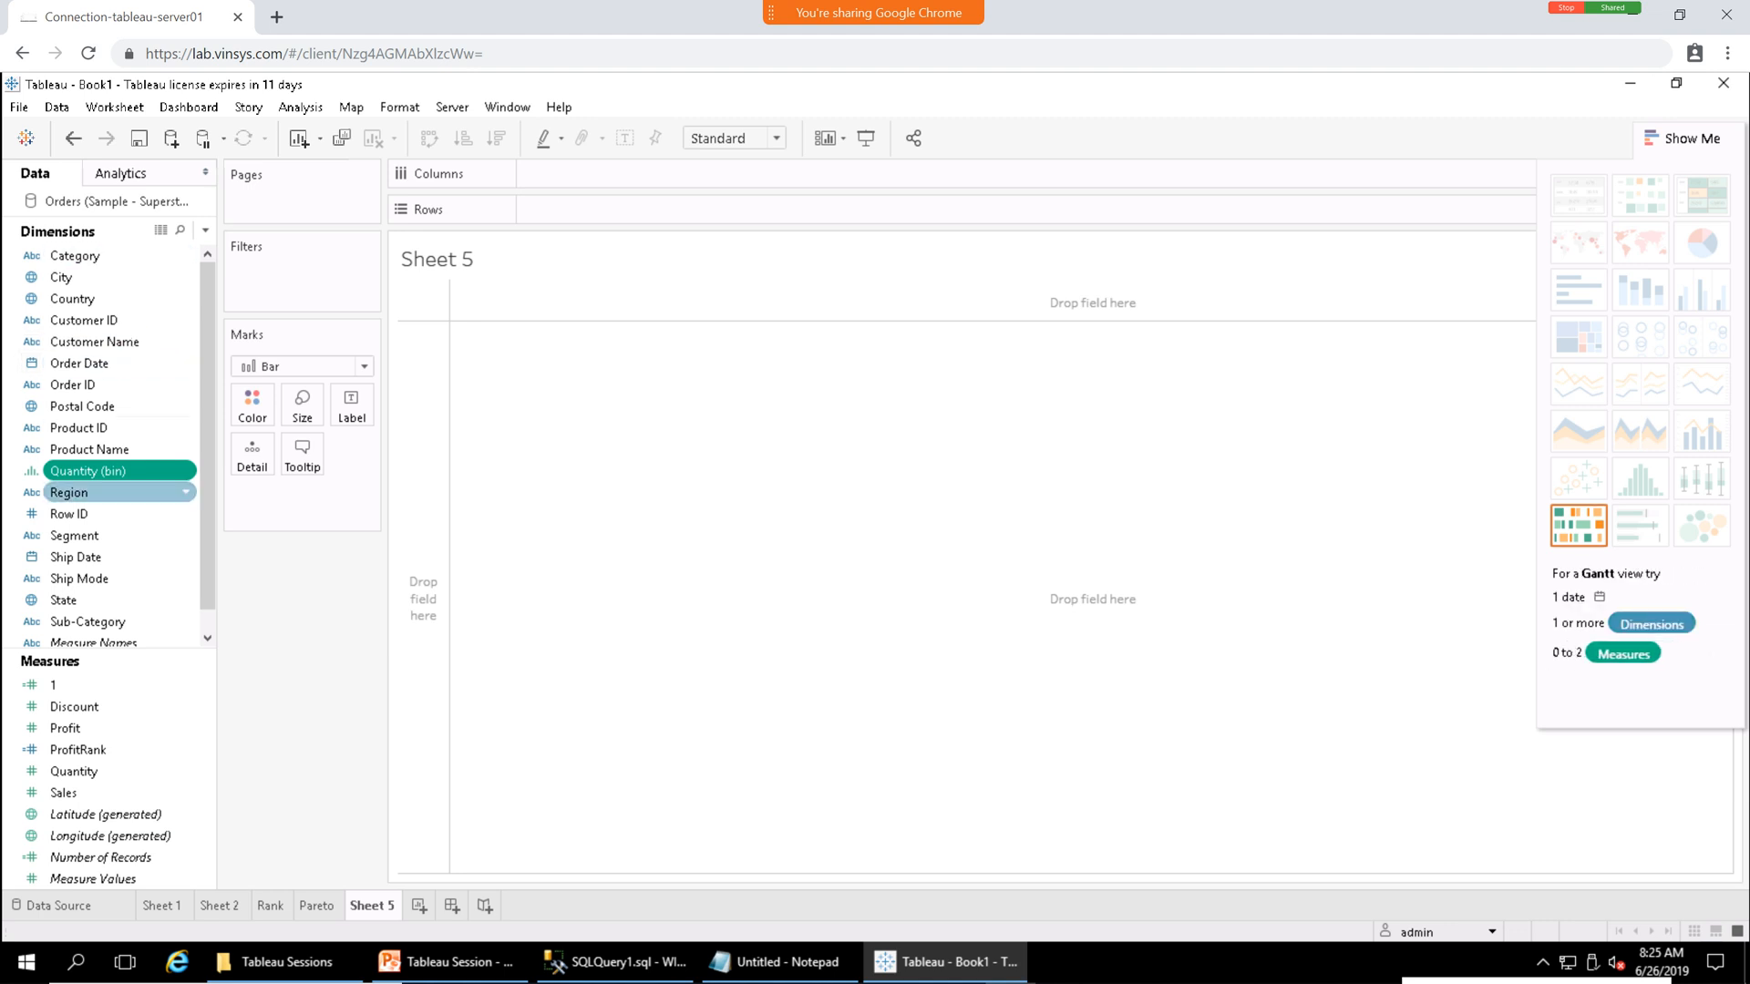
{"action": "left_click_drag", "start_coordinate": [91, 470], "coordinate": [96, 623]}
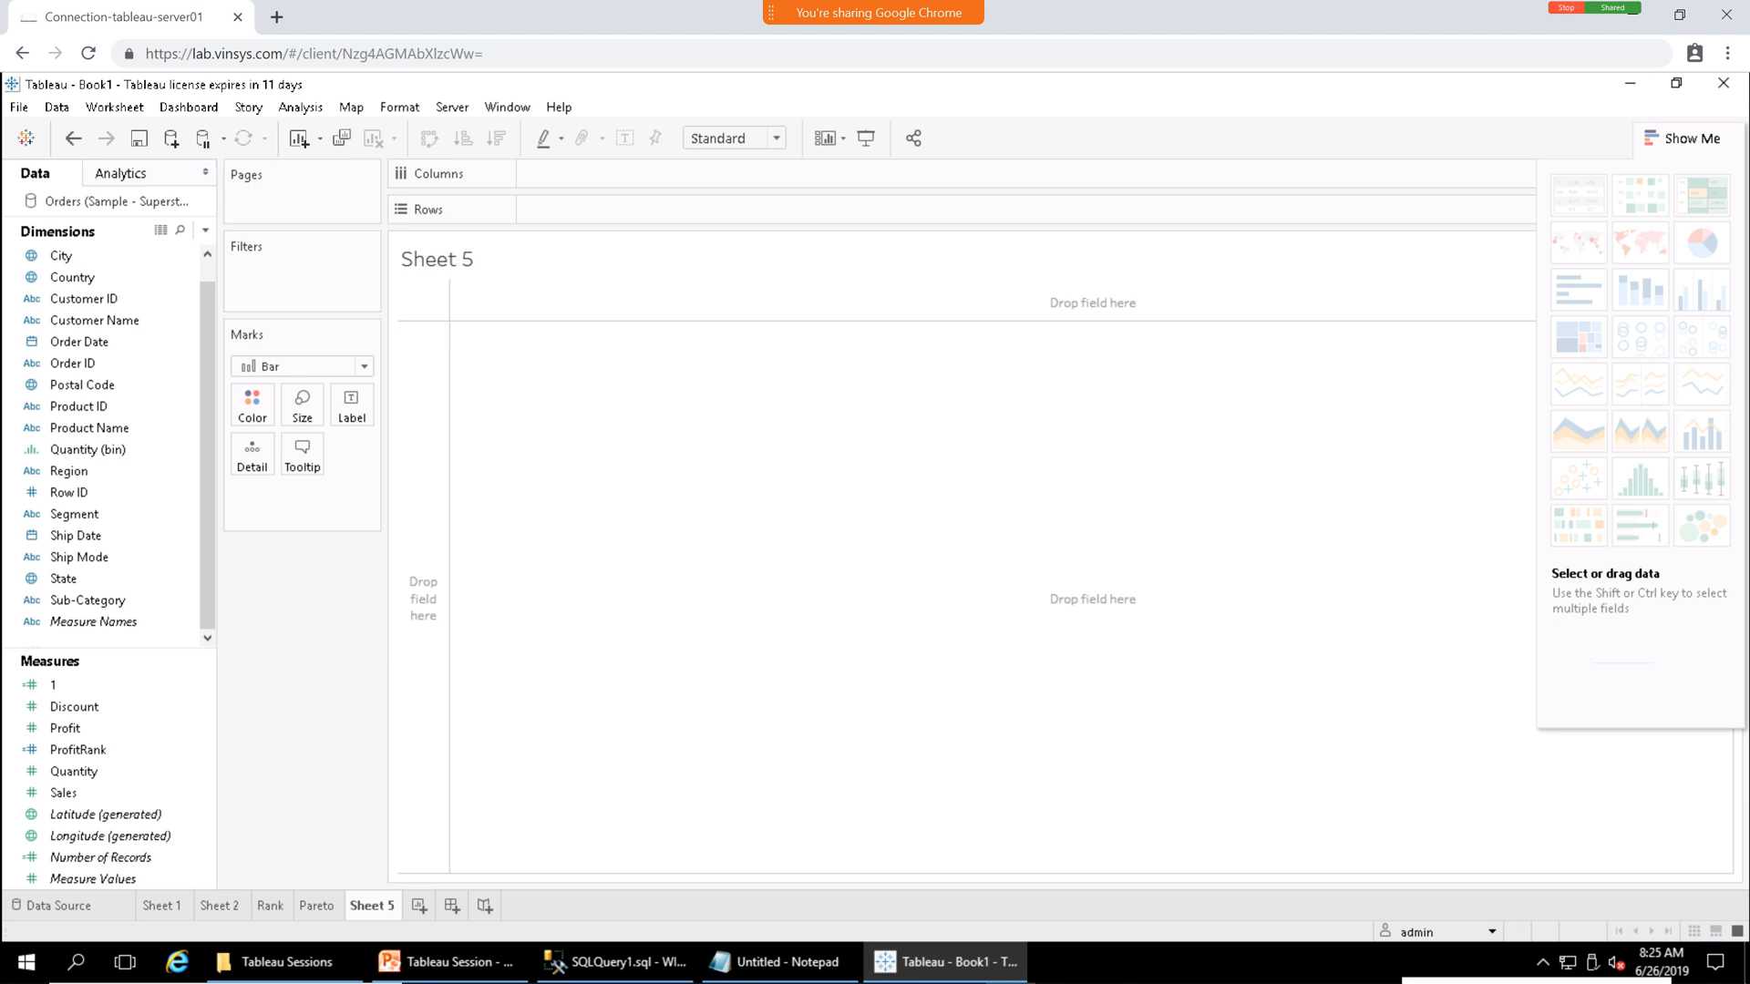
{"action": "right_click", "coordinate": [86, 449]}
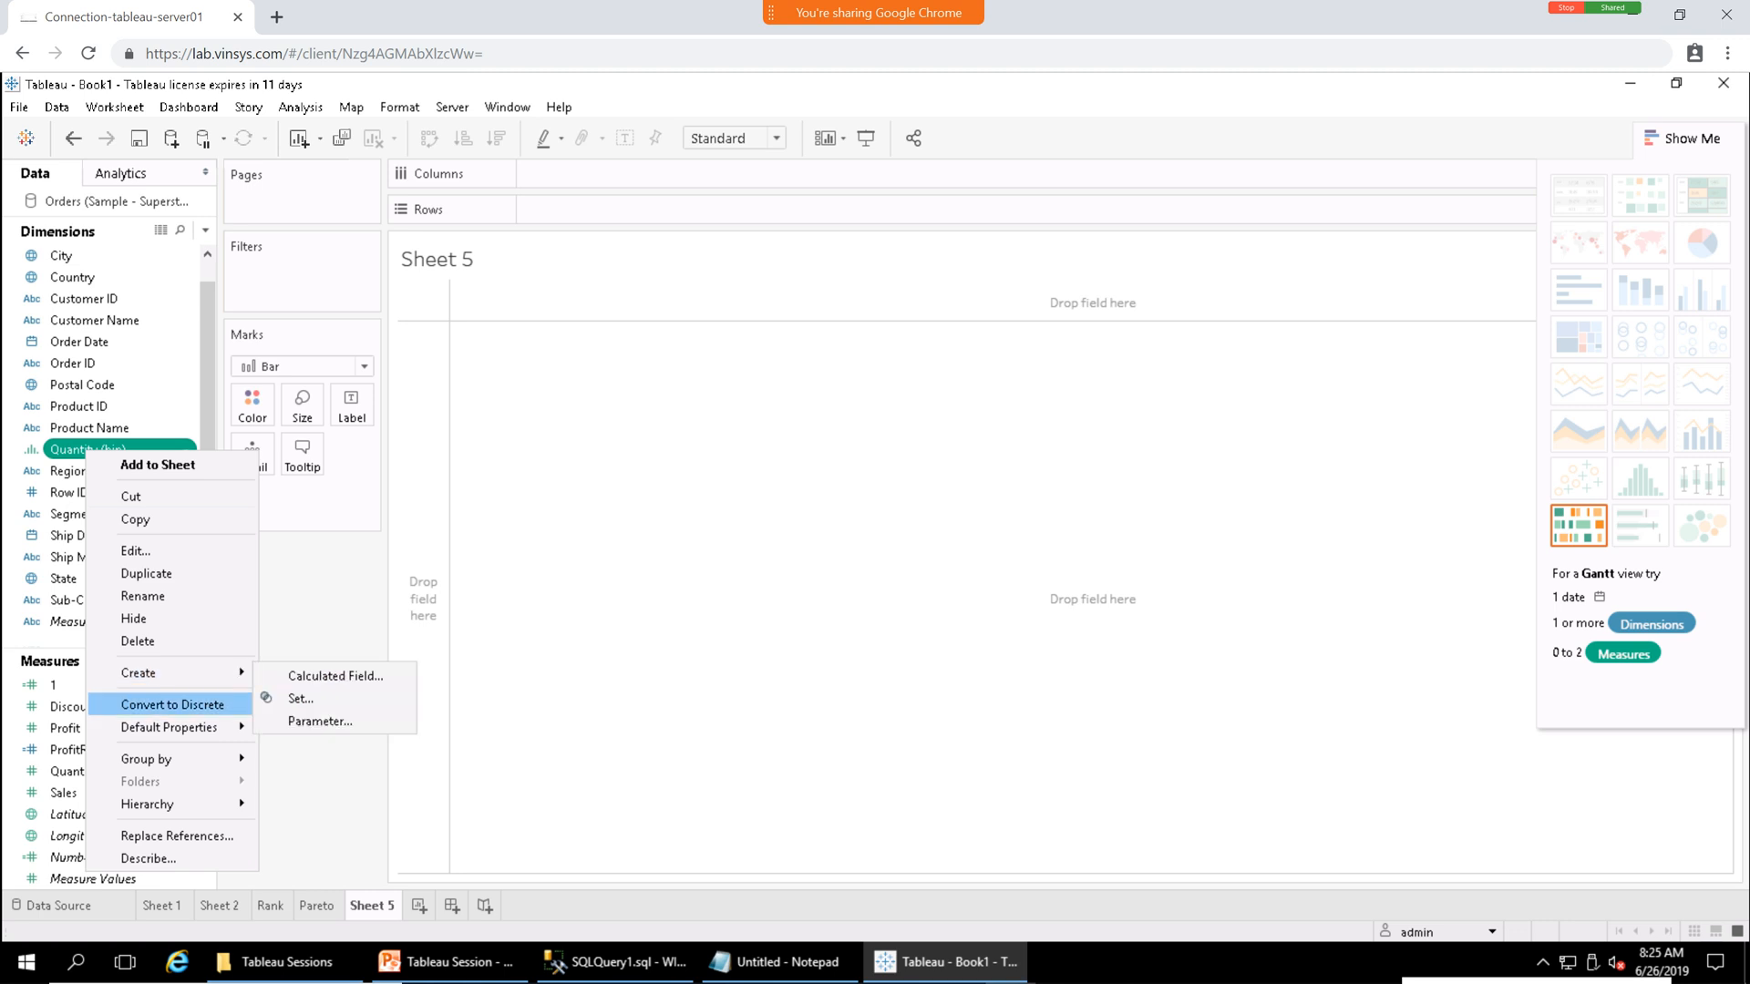
{"action": "left_click", "coordinate": [172, 705]}
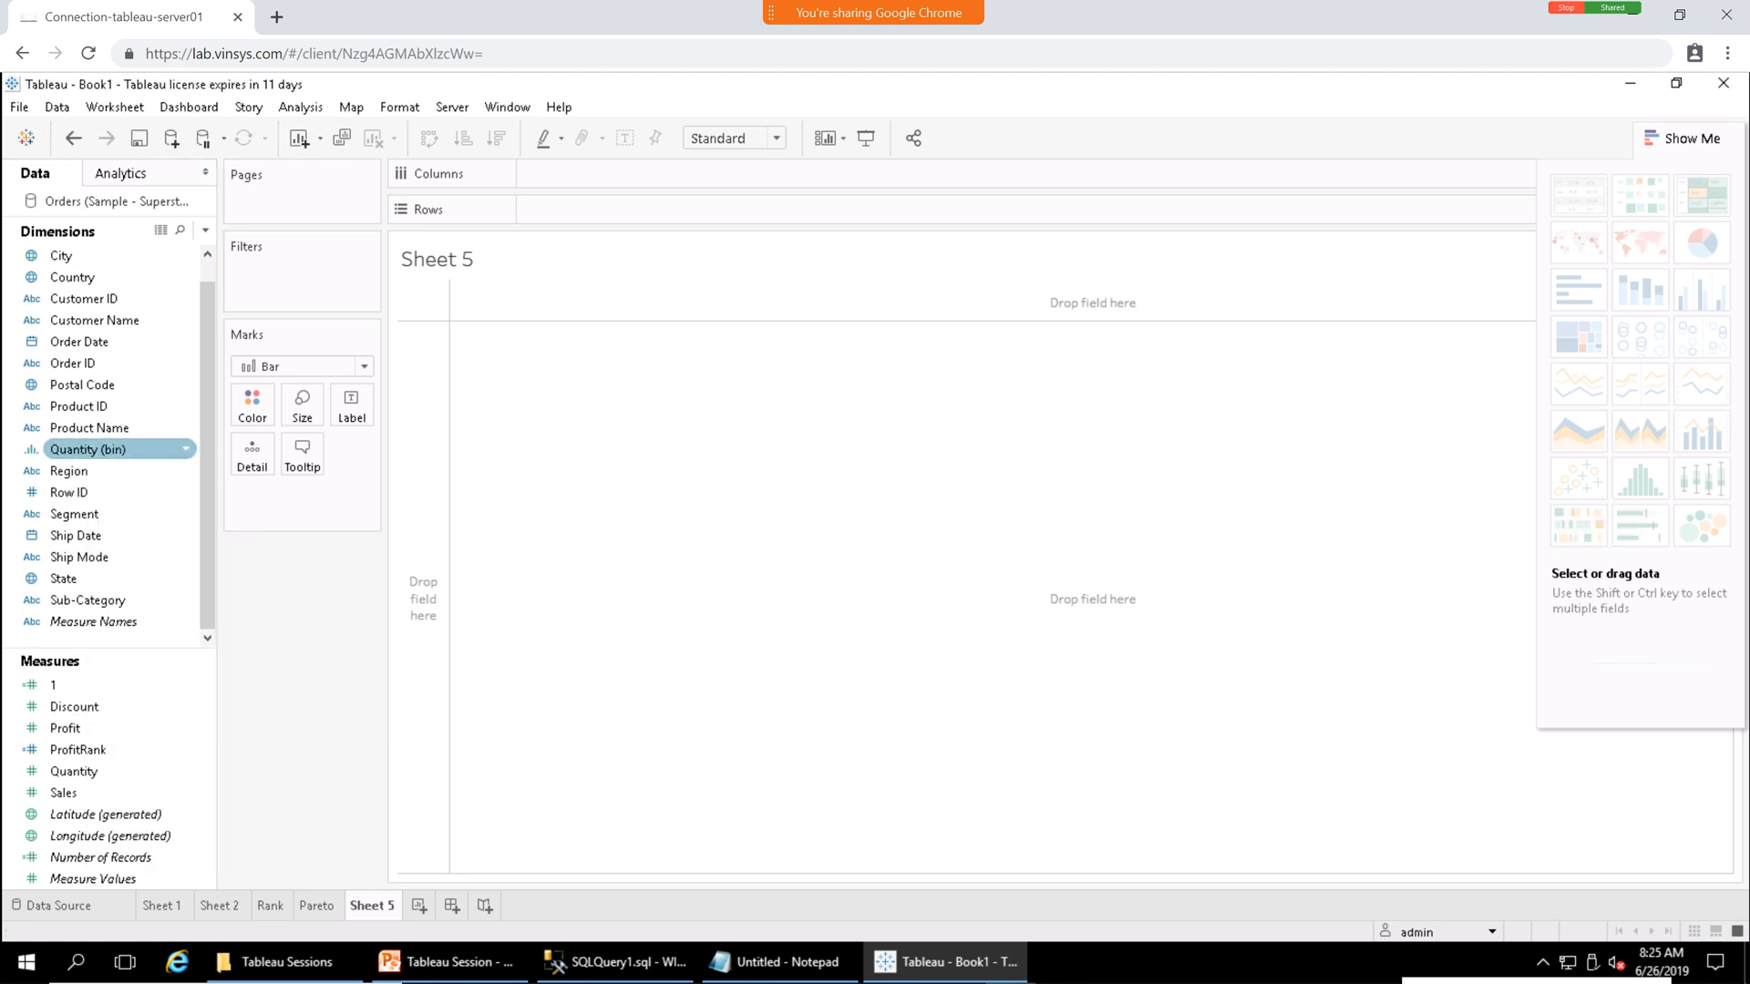
Place Quantity (bin) in rows and add Quantity to the view as bars for each bin.
{"action": "left_click_drag", "start_coordinate": [86, 450], "coordinate": [578, 213]}
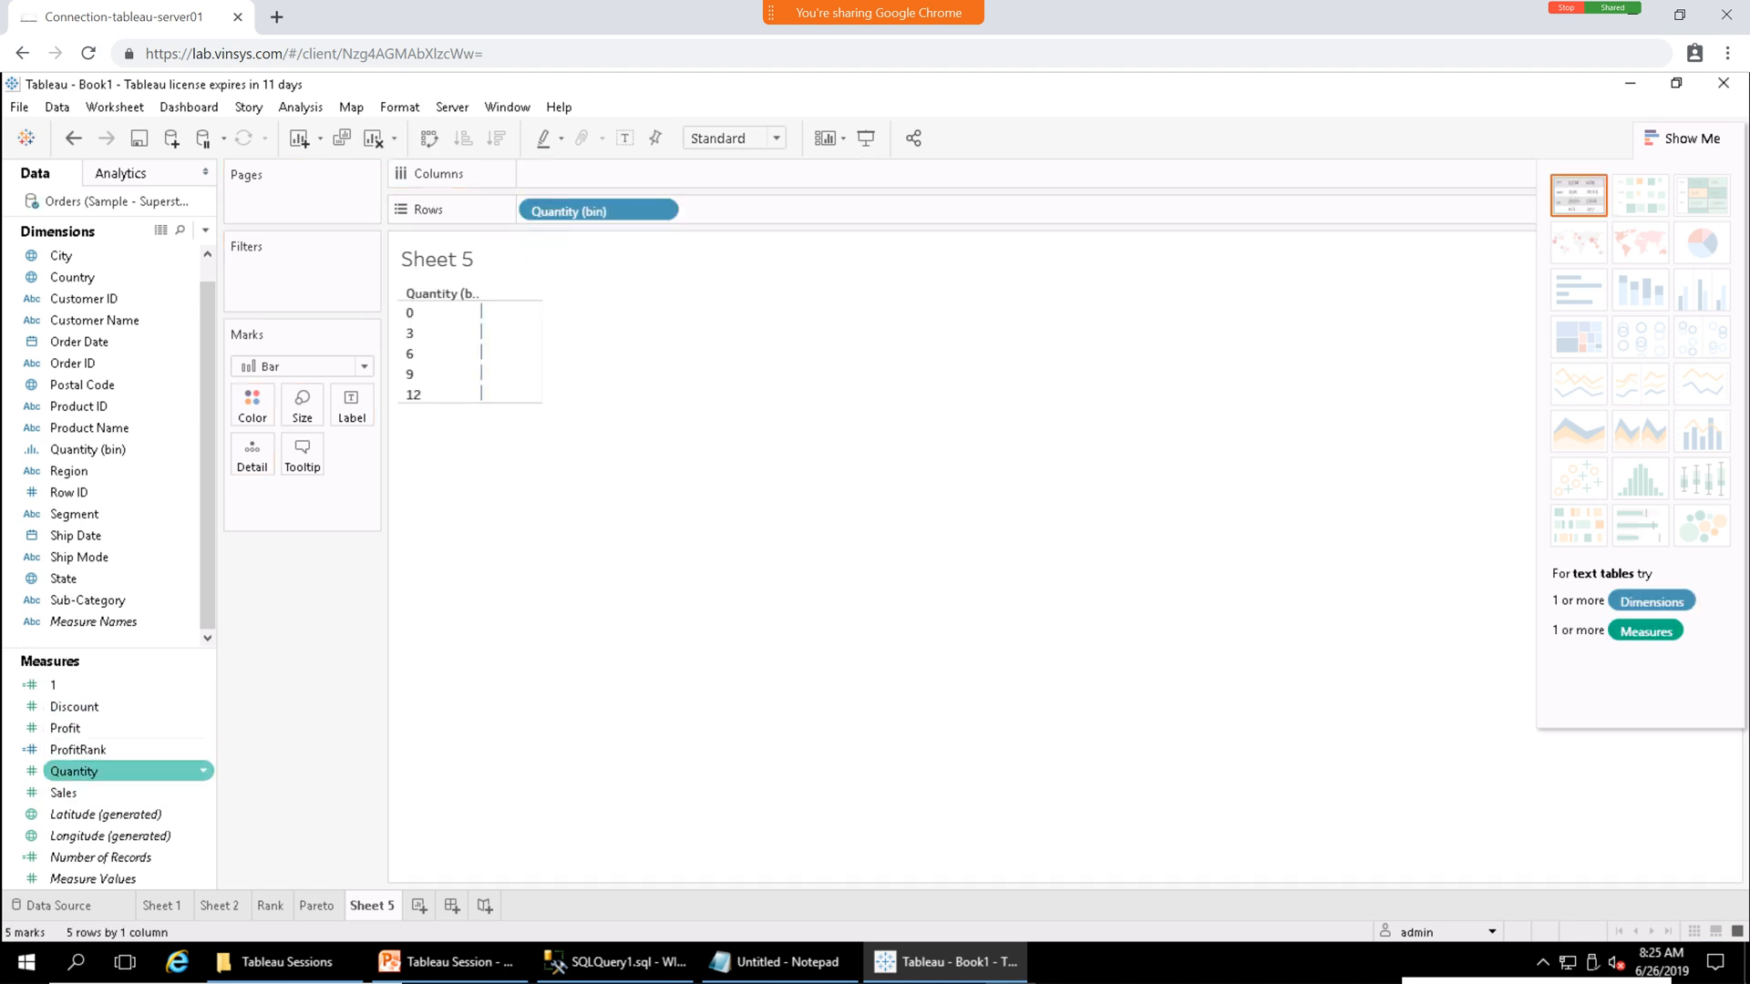
{"action": "left_click_drag", "start_coordinate": [73, 771], "coordinate": [511, 369]}
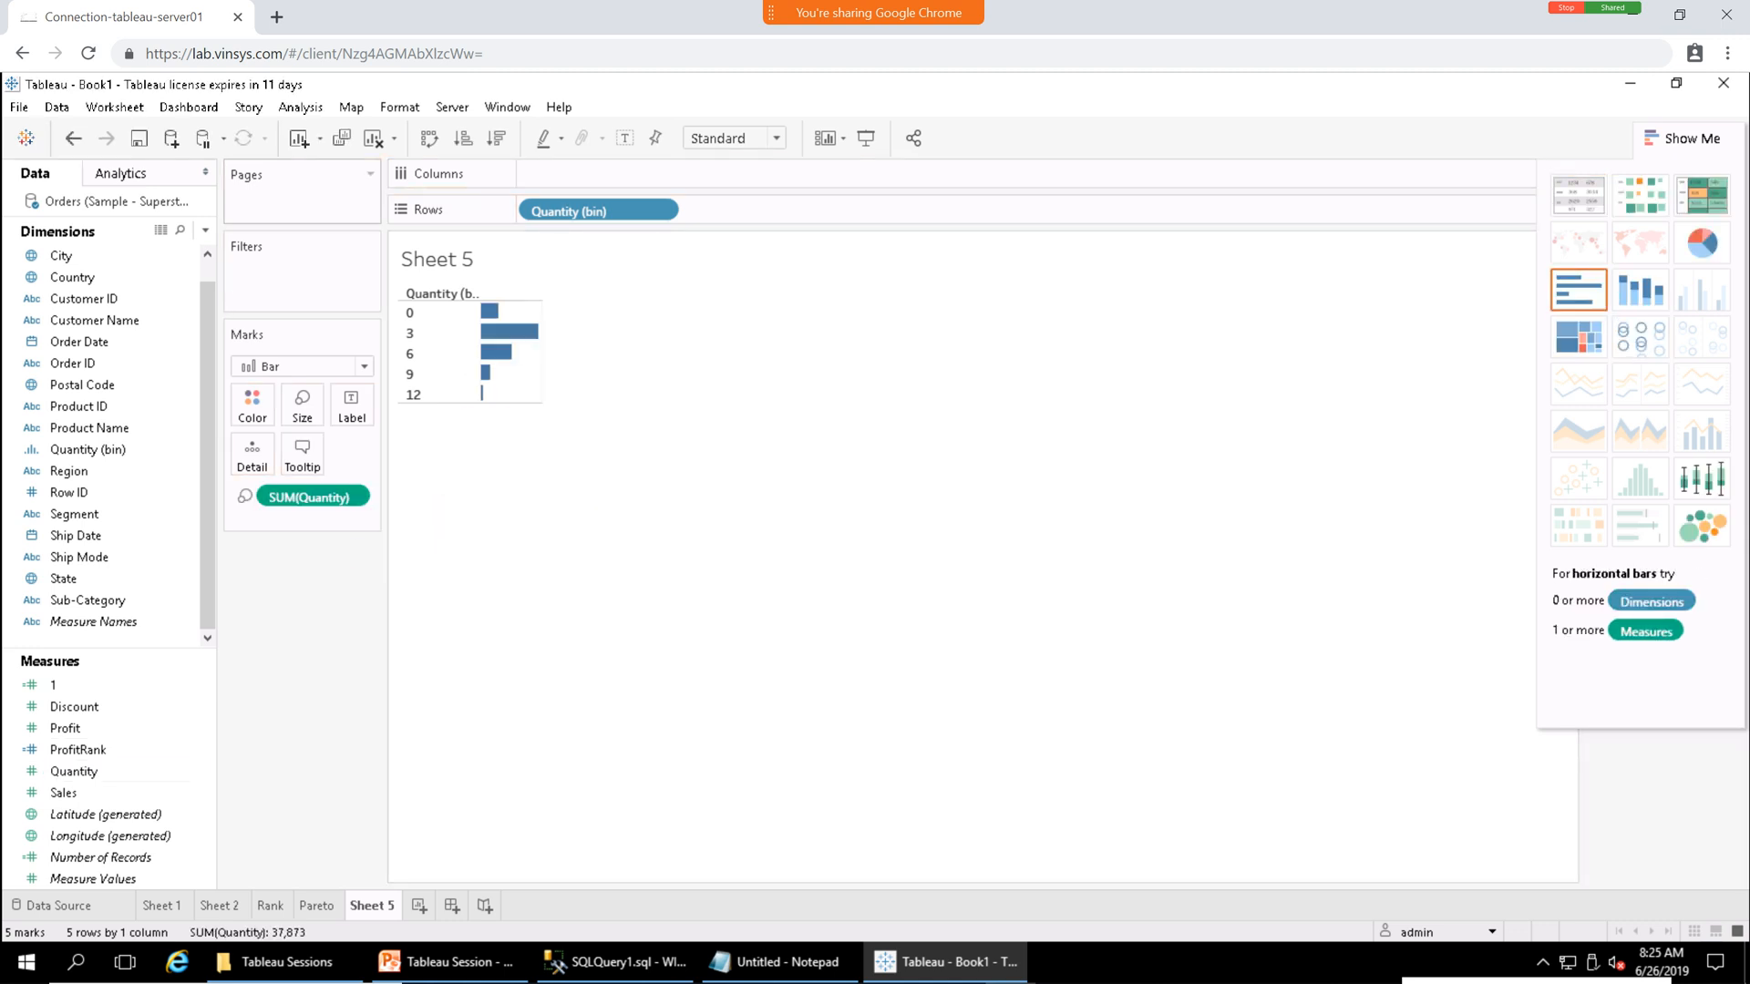
Try swapping rows and columns, restore the layout, and change the chart to stacked bars.
{"action": "left_click", "coordinate": [429, 137]}
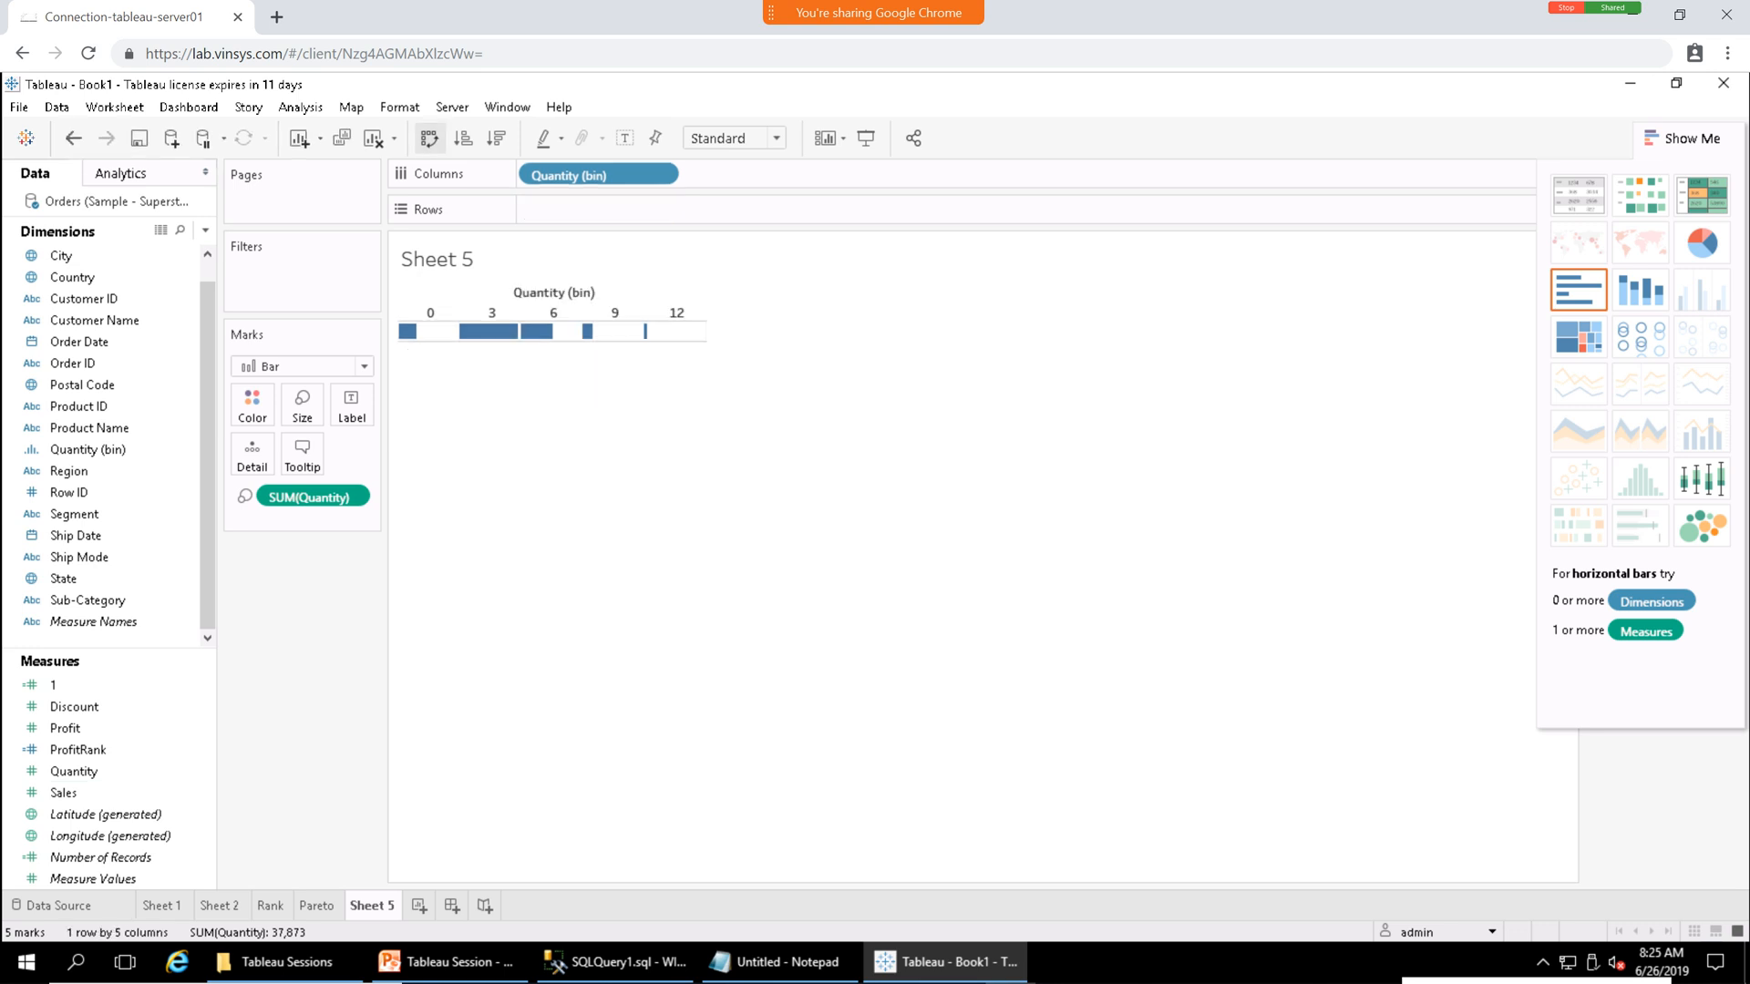
{"action": "left_click", "coordinate": [429, 138]}
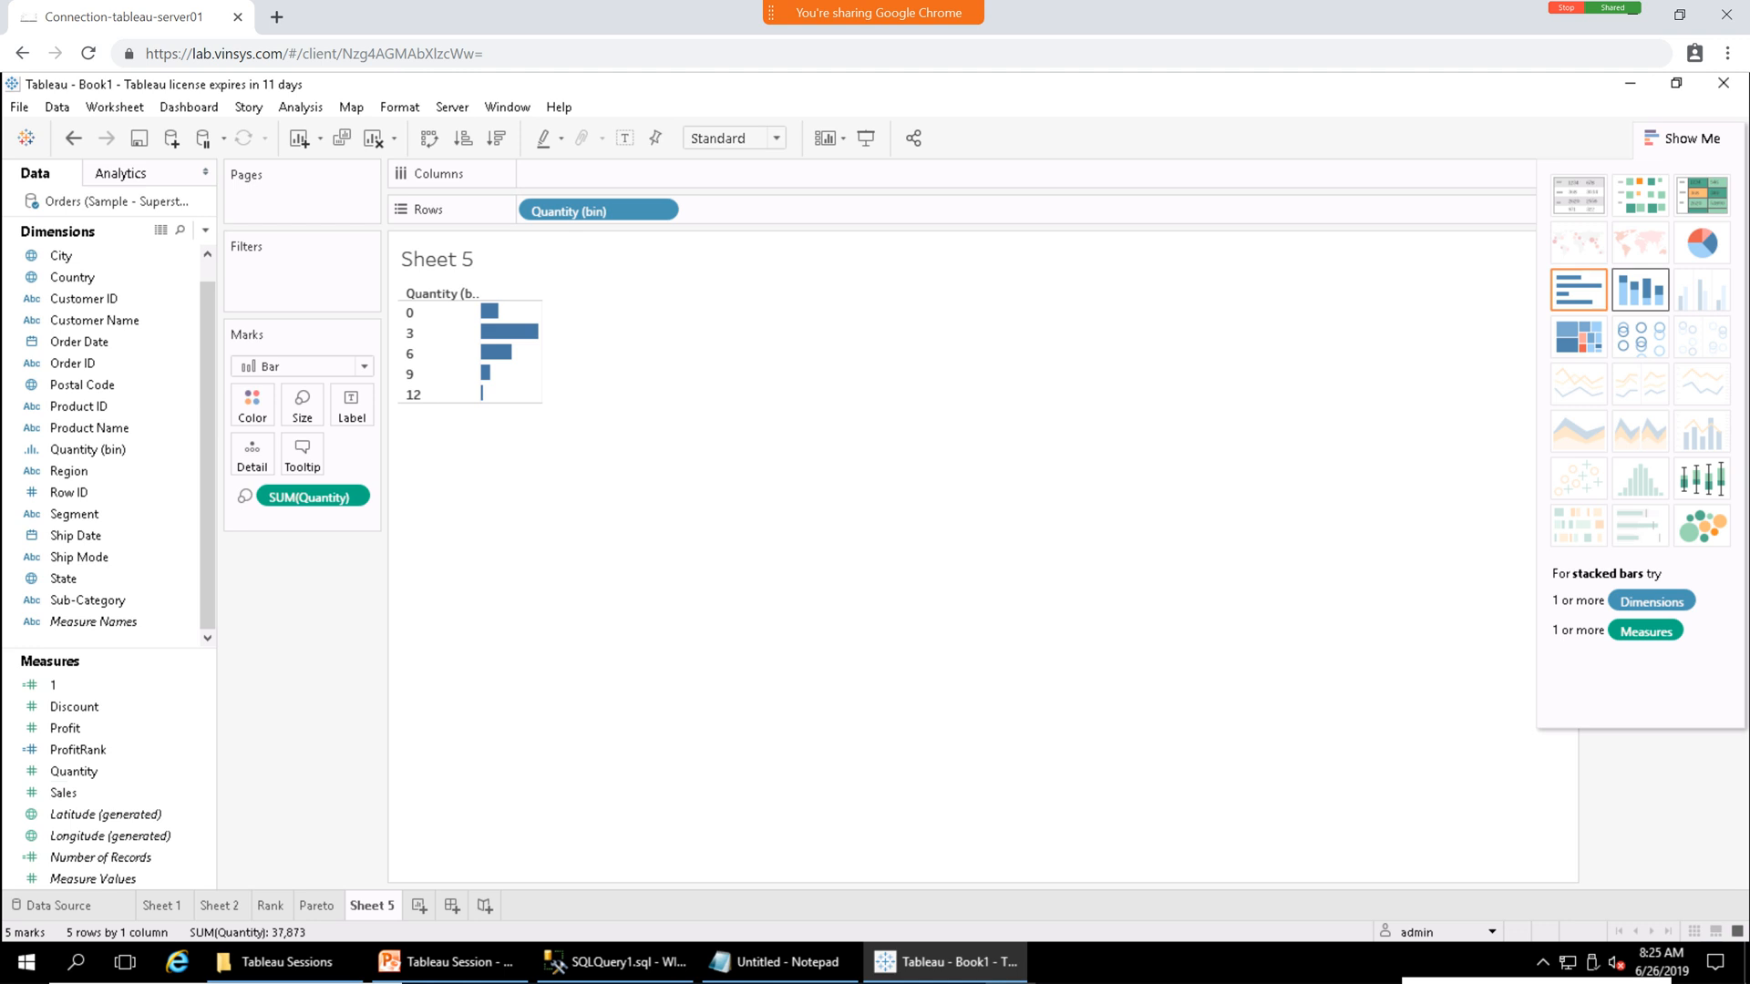
{"action": "left_click", "coordinate": [1641, 289]}
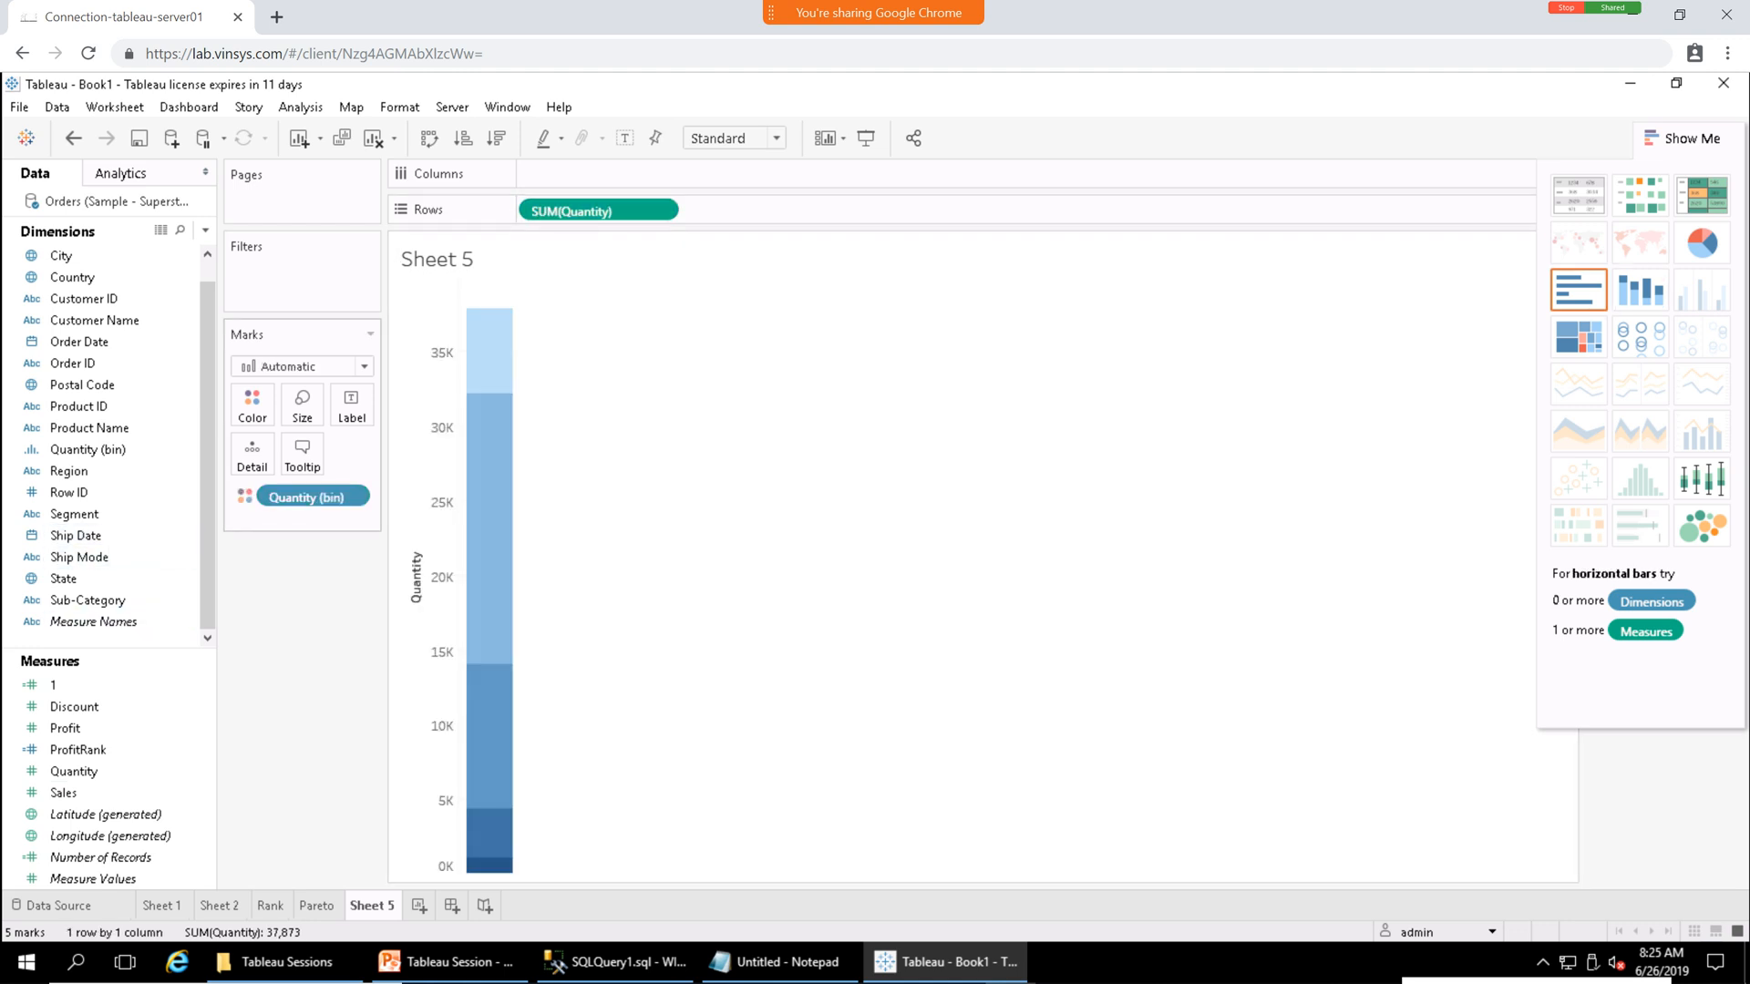
Move Quantity (bin) from the color marks to columns so each bin gets its own vertical bar.
{"action": "left_click_drag", "start_coordinate": [310, 496], "coordinate": [612, 174]}
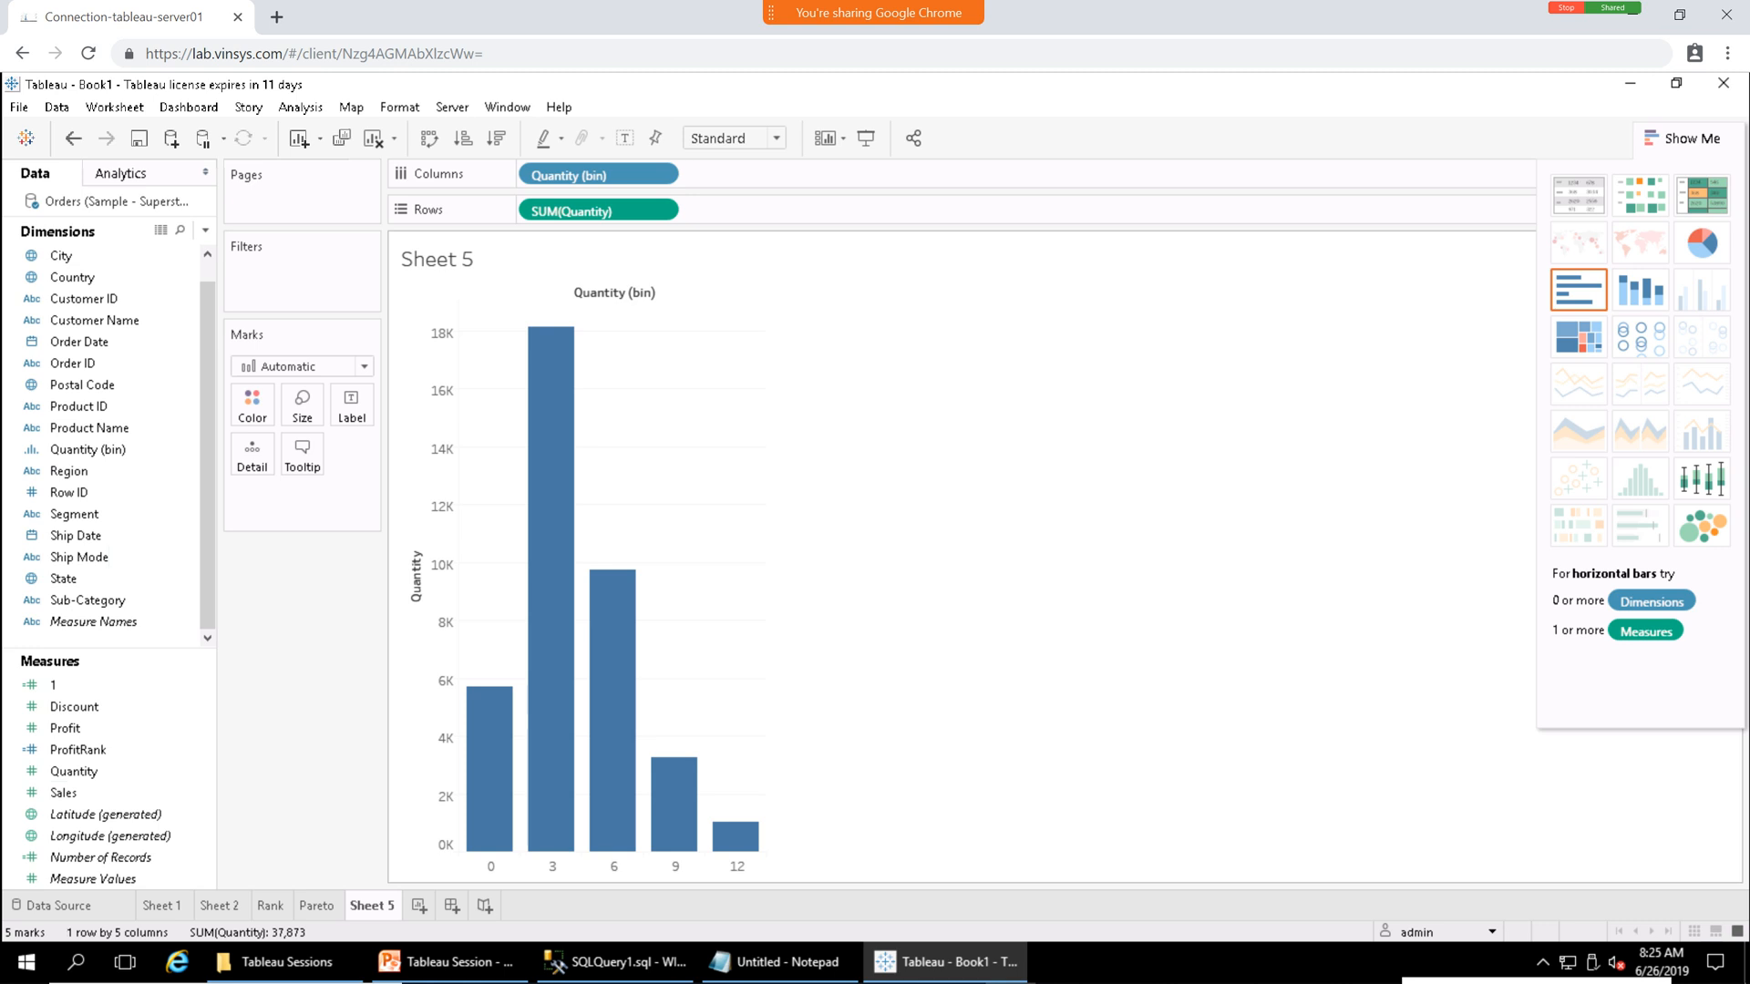
{"action": "mouse_move", "coordinate": [875, 13]}
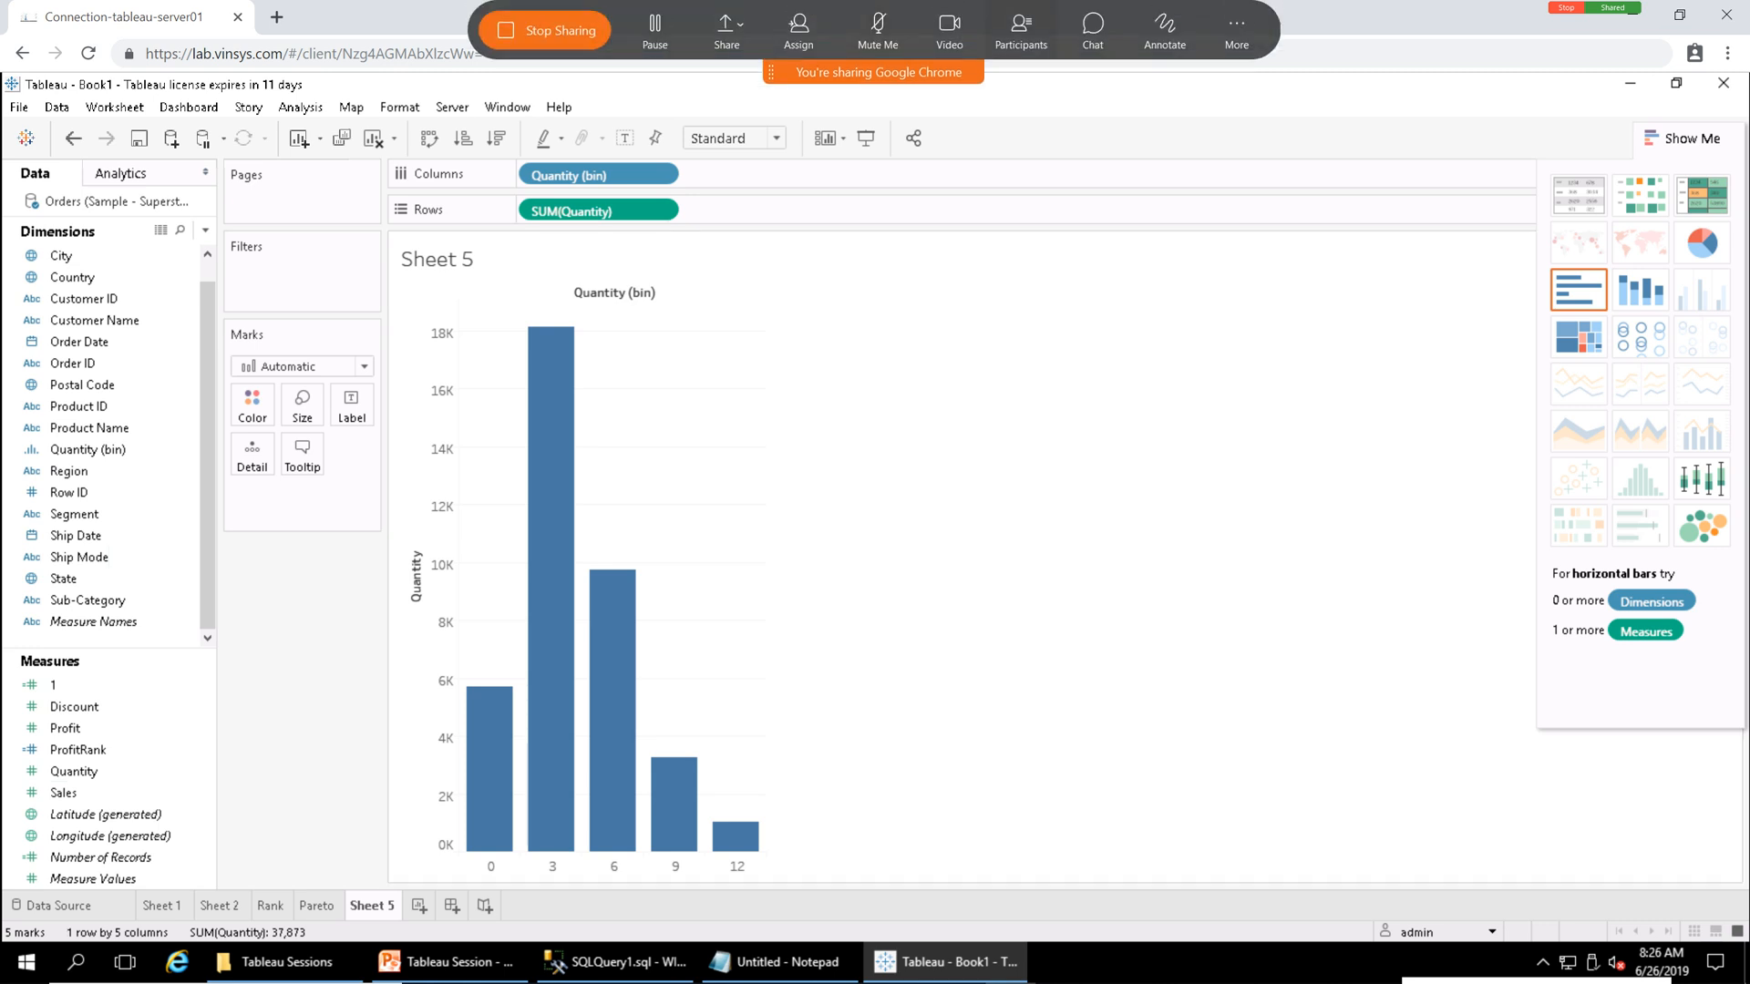
{"action": "left_click", "coordinate": [1021, 29]}
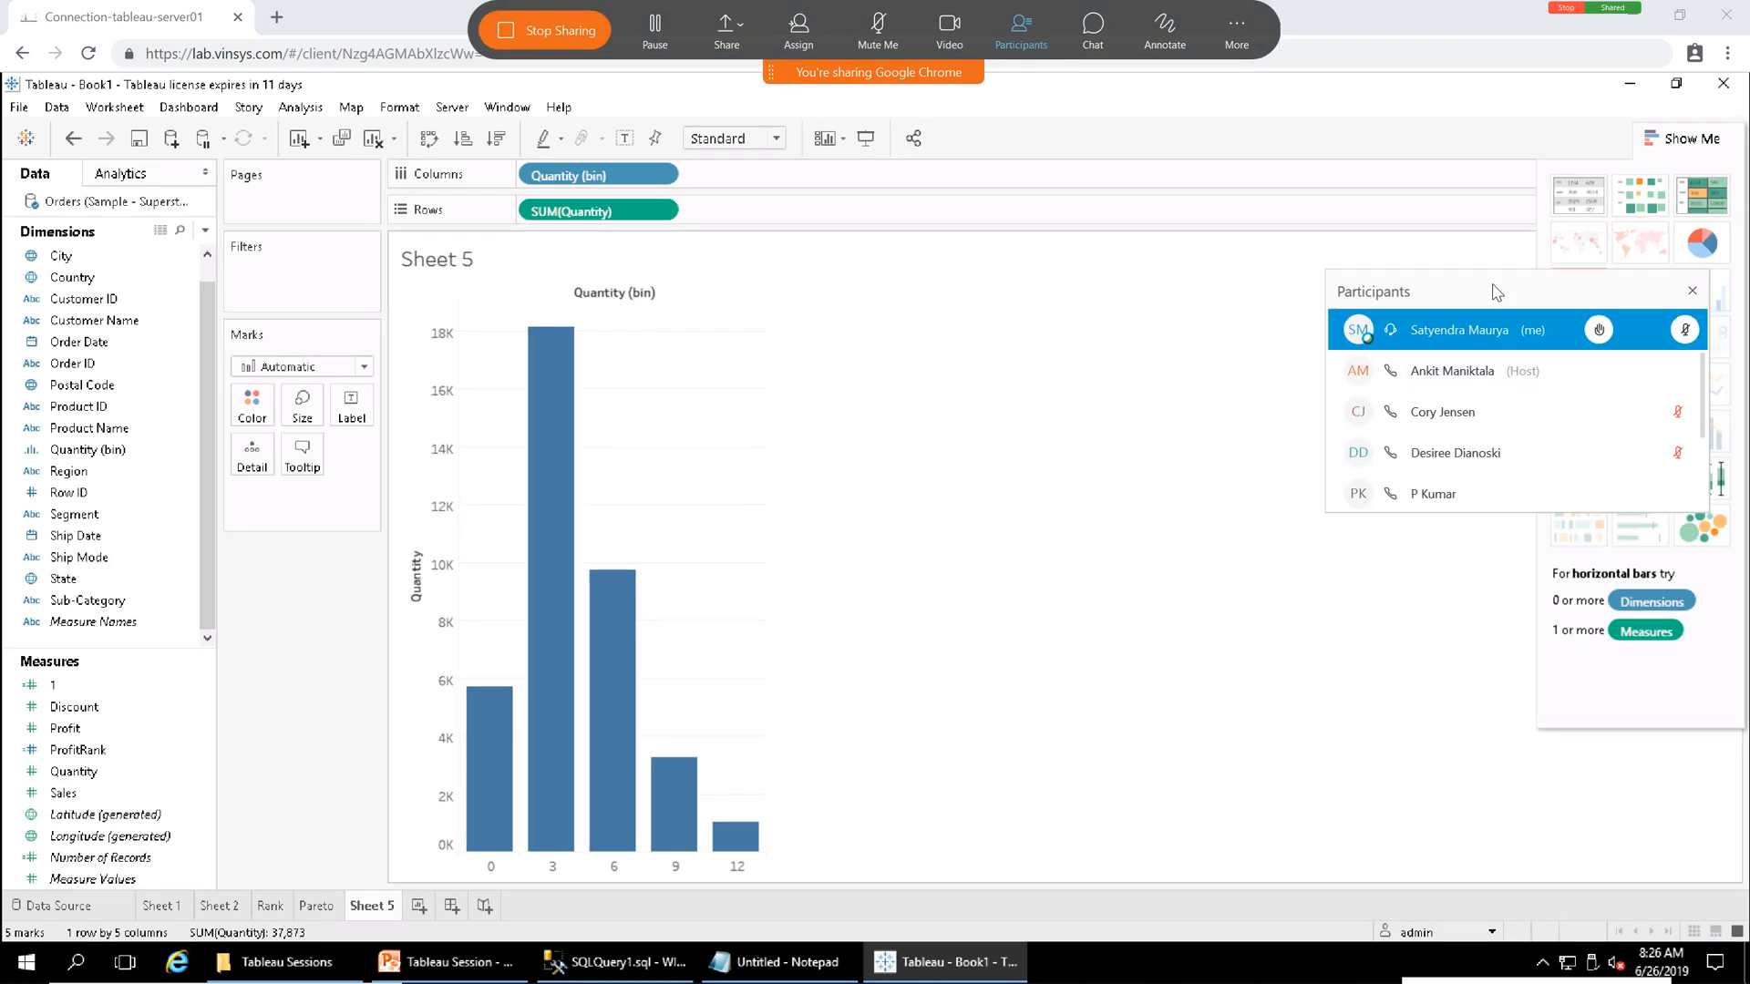
{"action": "left_click_drag", "start_coordinate": [1498, 292], "coordinate": [1488, 278]}
{"action": "left_click", "coordinate": [1683, 277]}
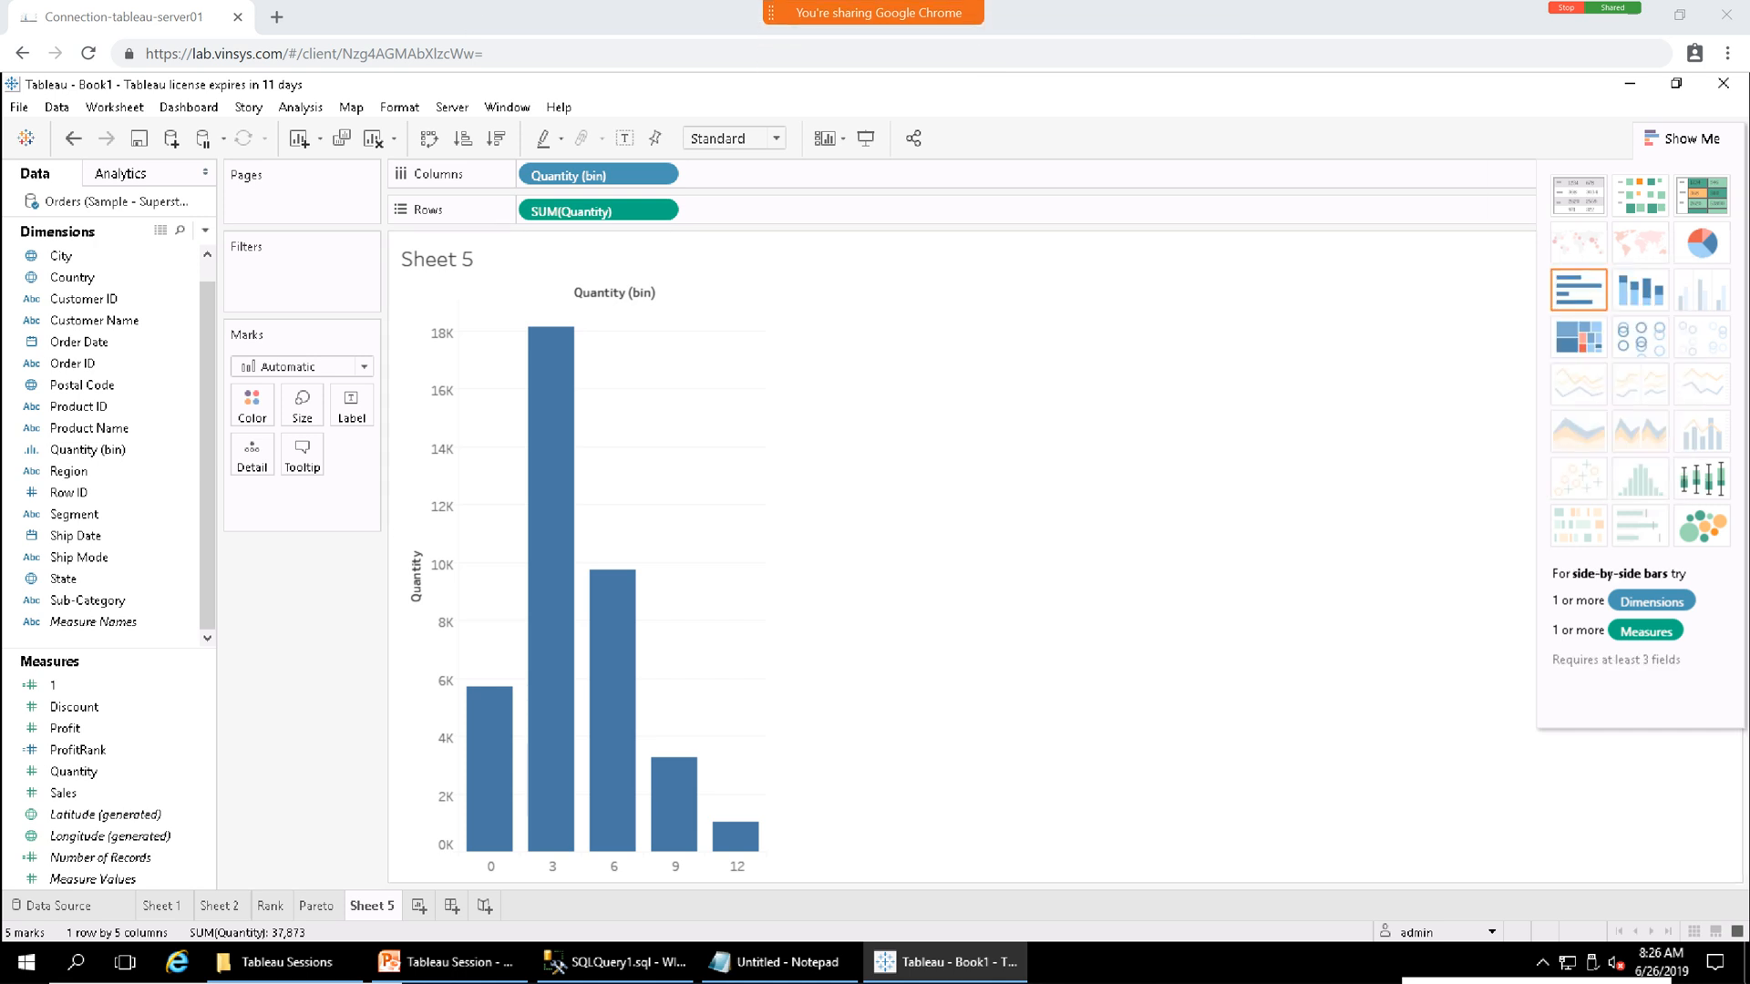
Close the chart type suggestions and show mark labels on the Quantity bars.
{"action": "left_click", "coordinate": [1681, 138]}
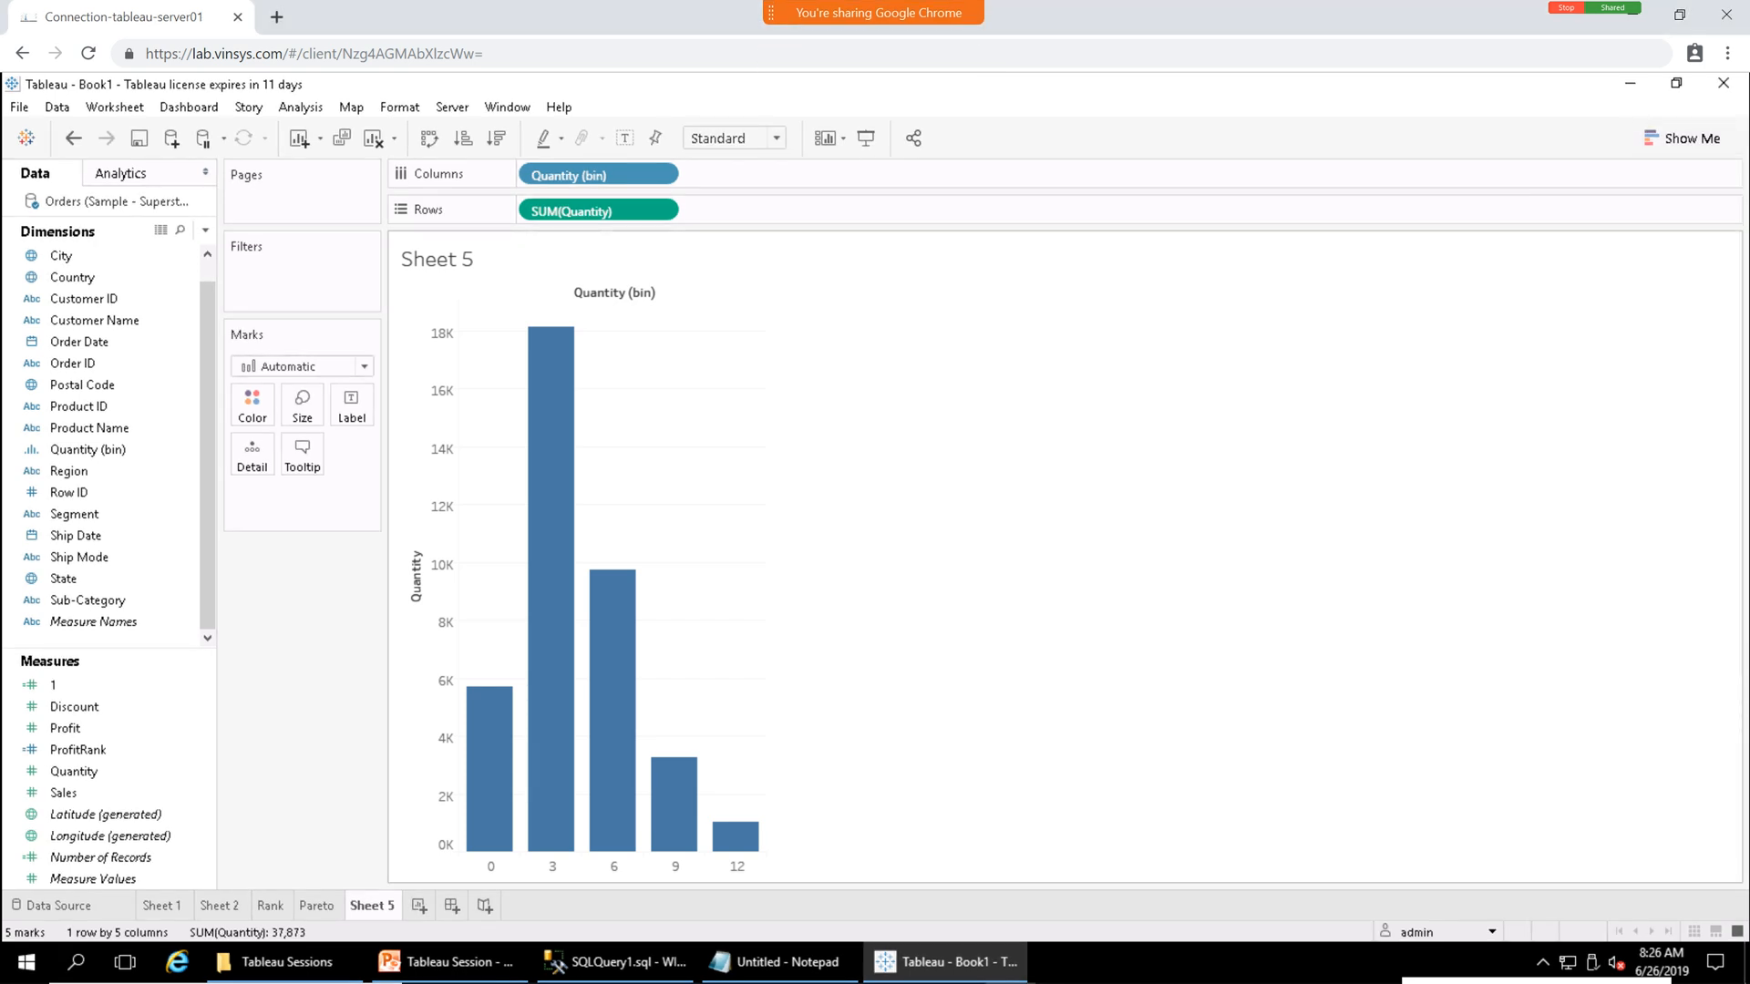
{"action": "left_click", "coordinate": [352, 406]}
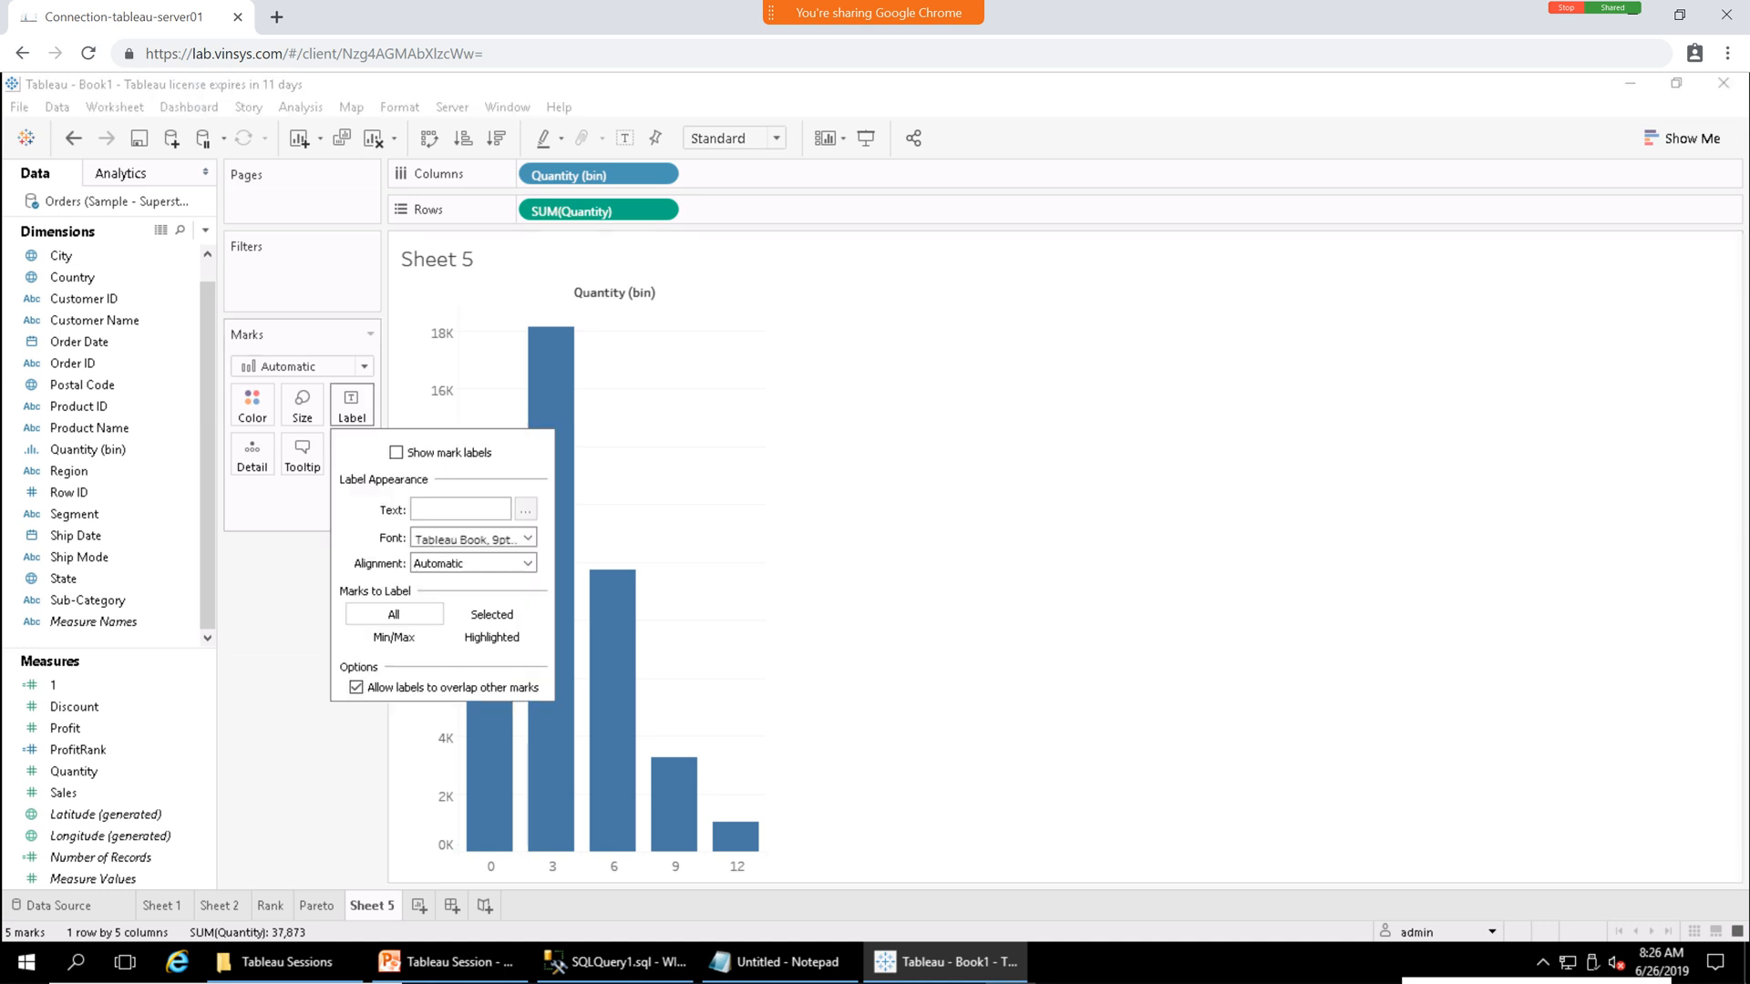
{"action": "left_click", "coordinate": [948, 510]}
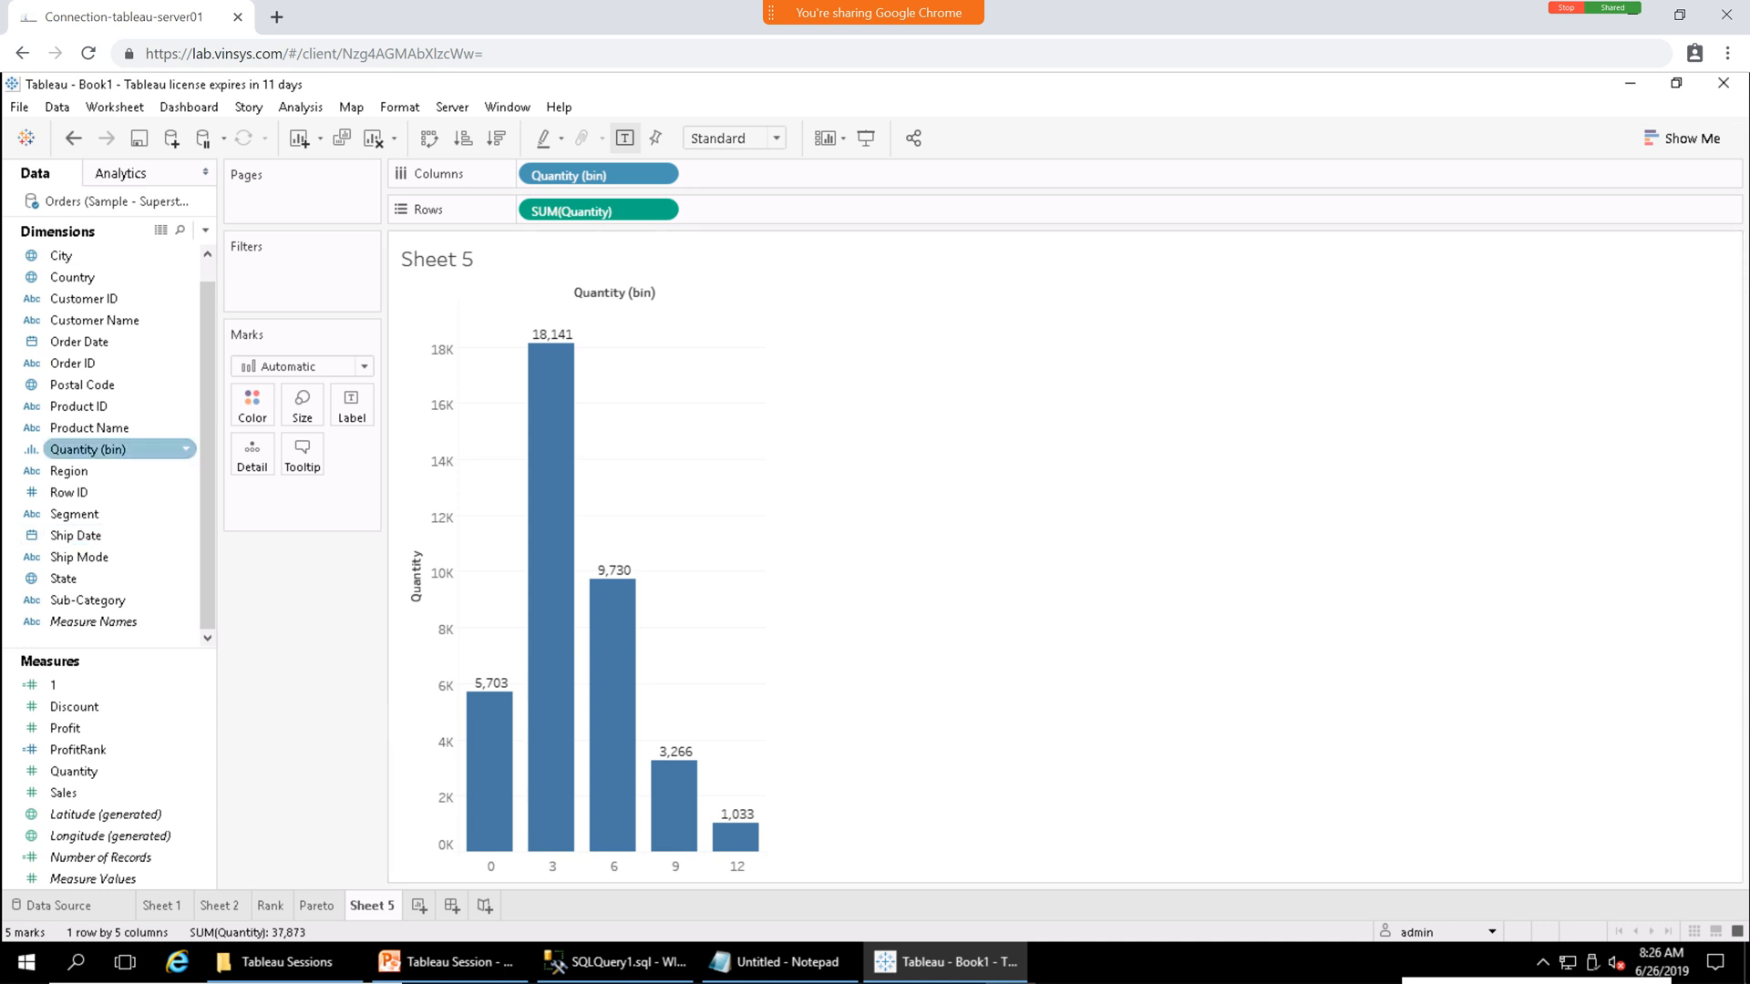
Examine the bin size and range of values in the Quantity (bin) settings, leaving them as they are.
{"action": "right_click", "coordinate": [89, 448]}
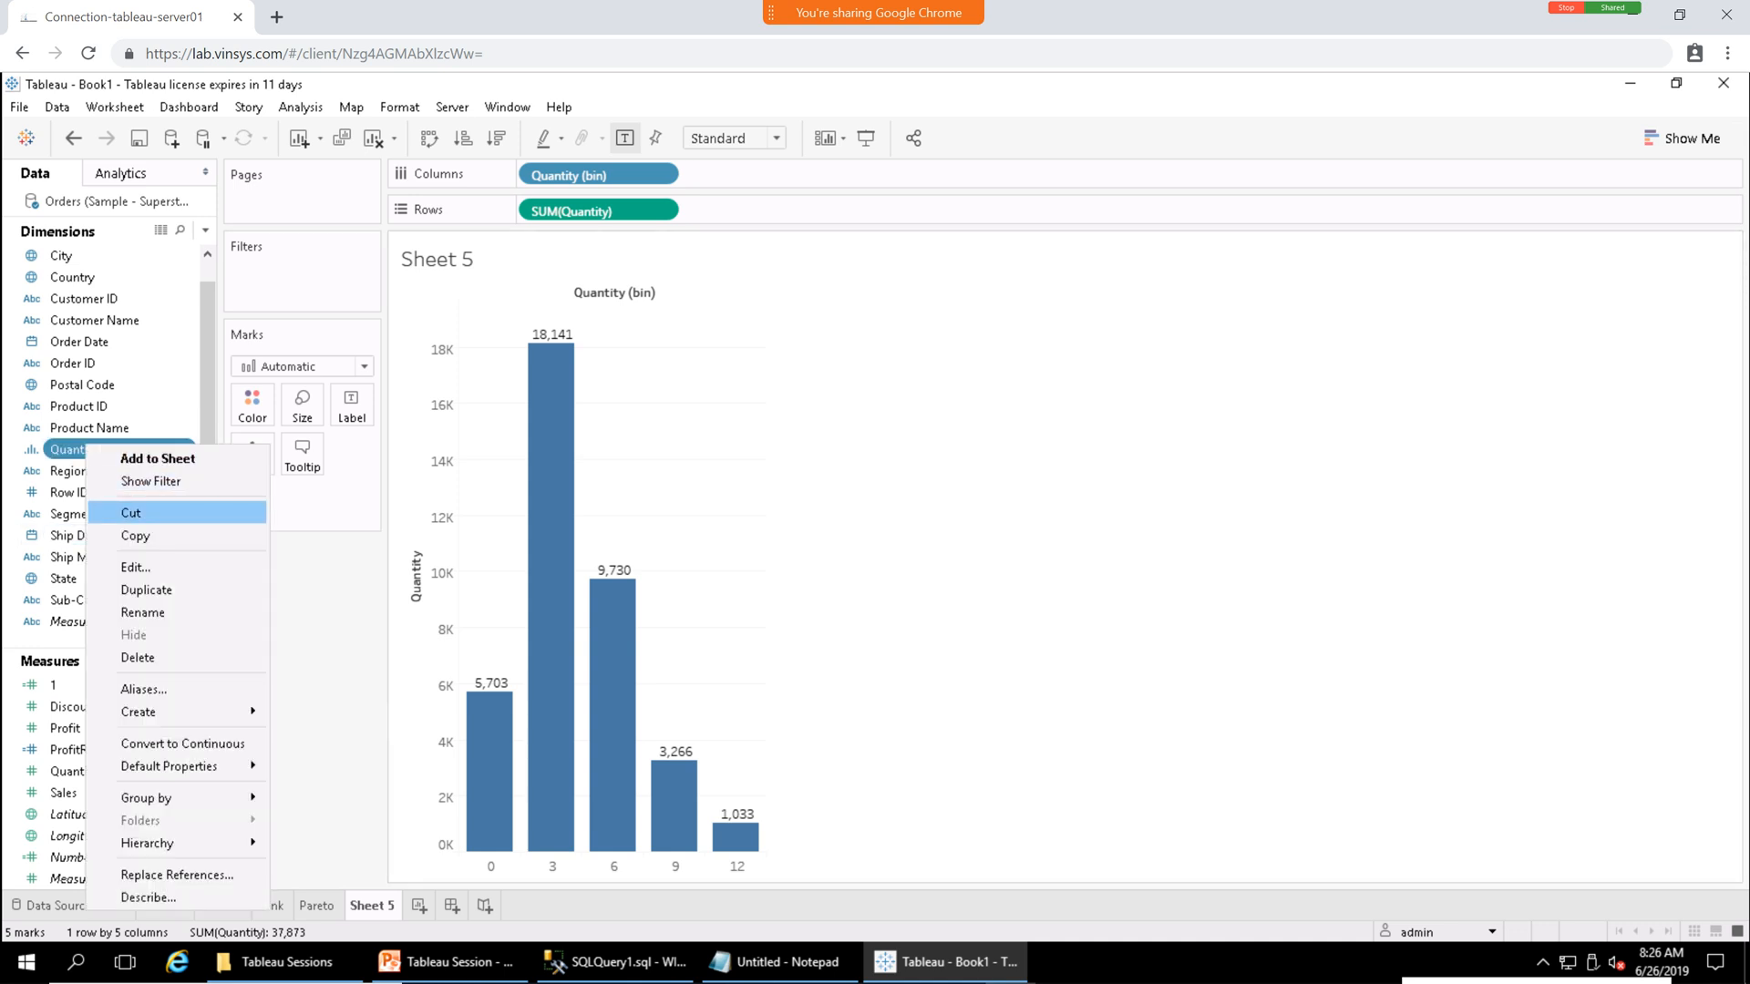
{"action": "left_click", "coordinate": [136, 567]}
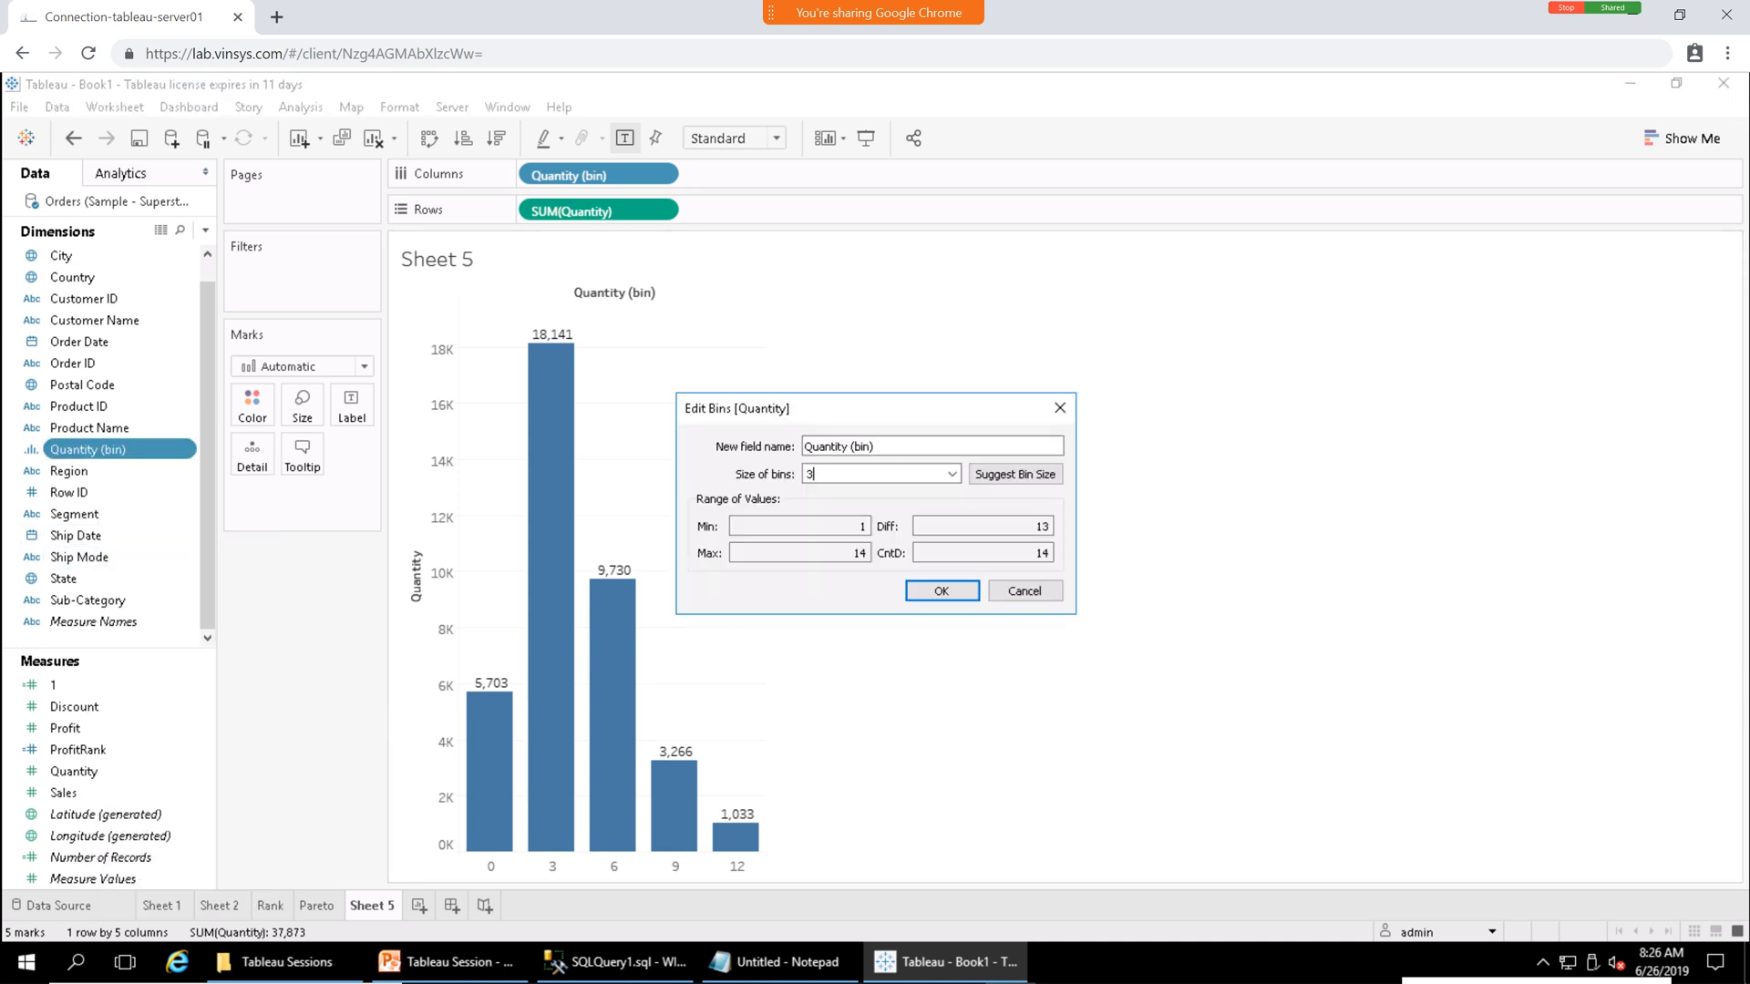
{"action": "left_click_drag", "start_coordinate": [820, 408], "coordinate": [988, 343]}
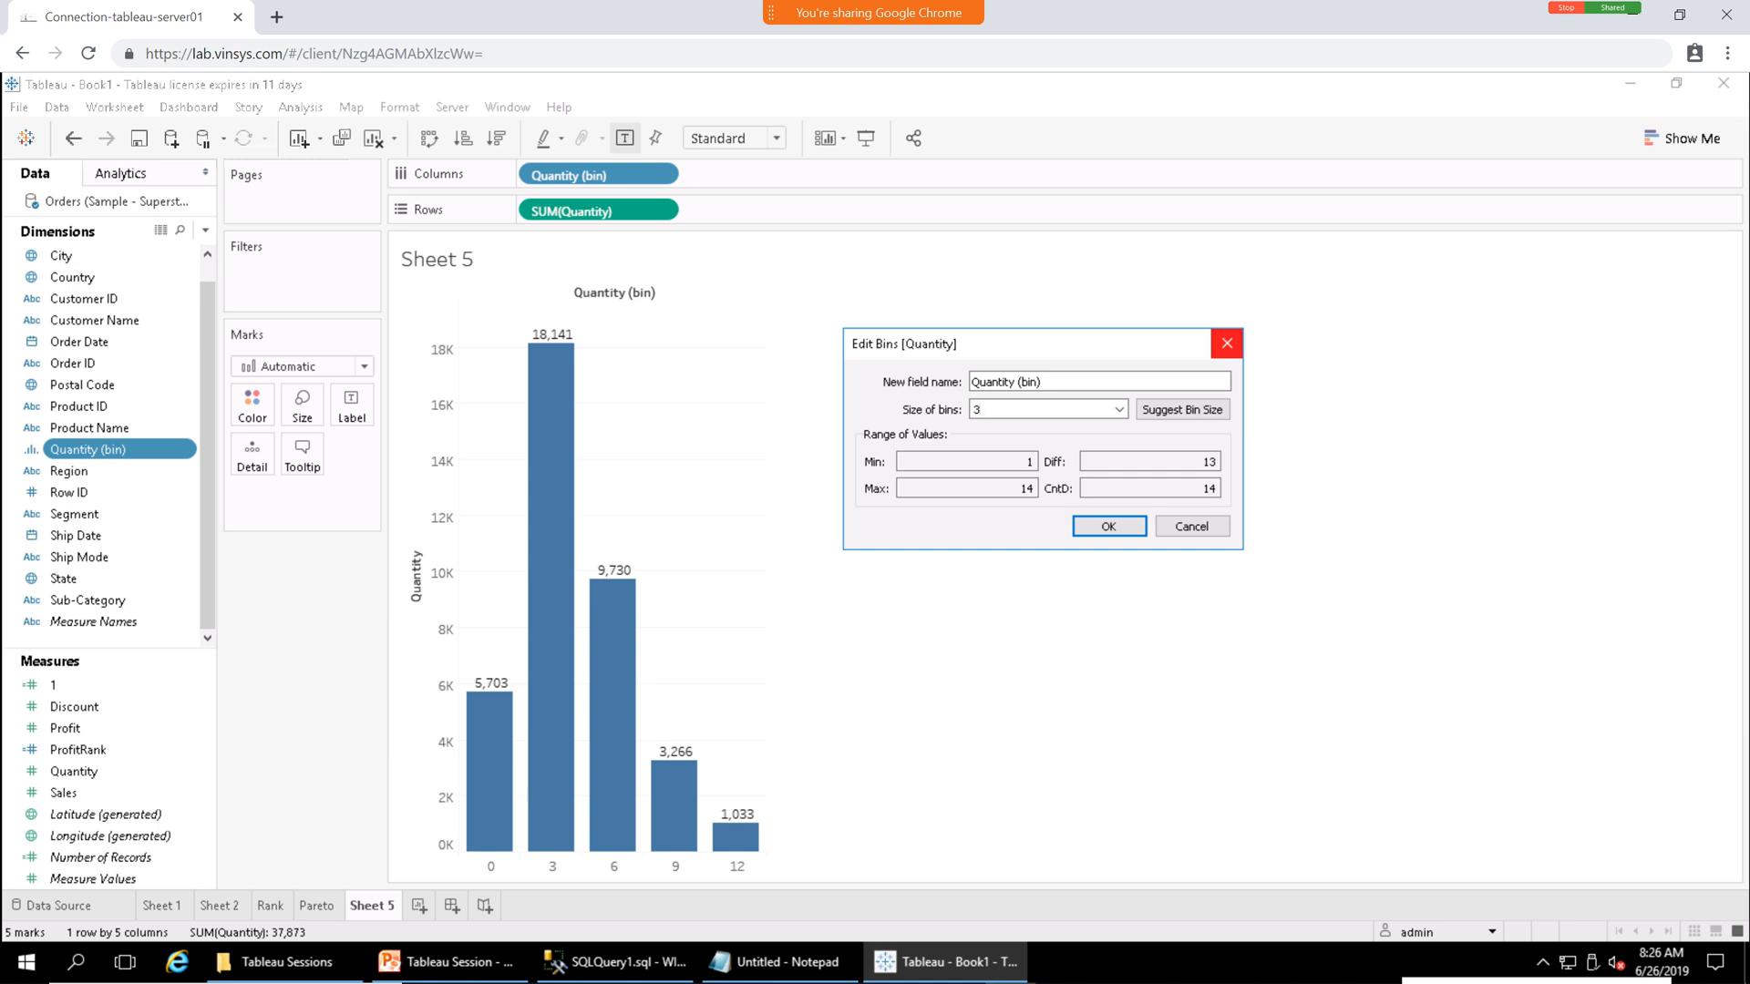
{"action": "left_click", "coordinate": [1226, 343]}
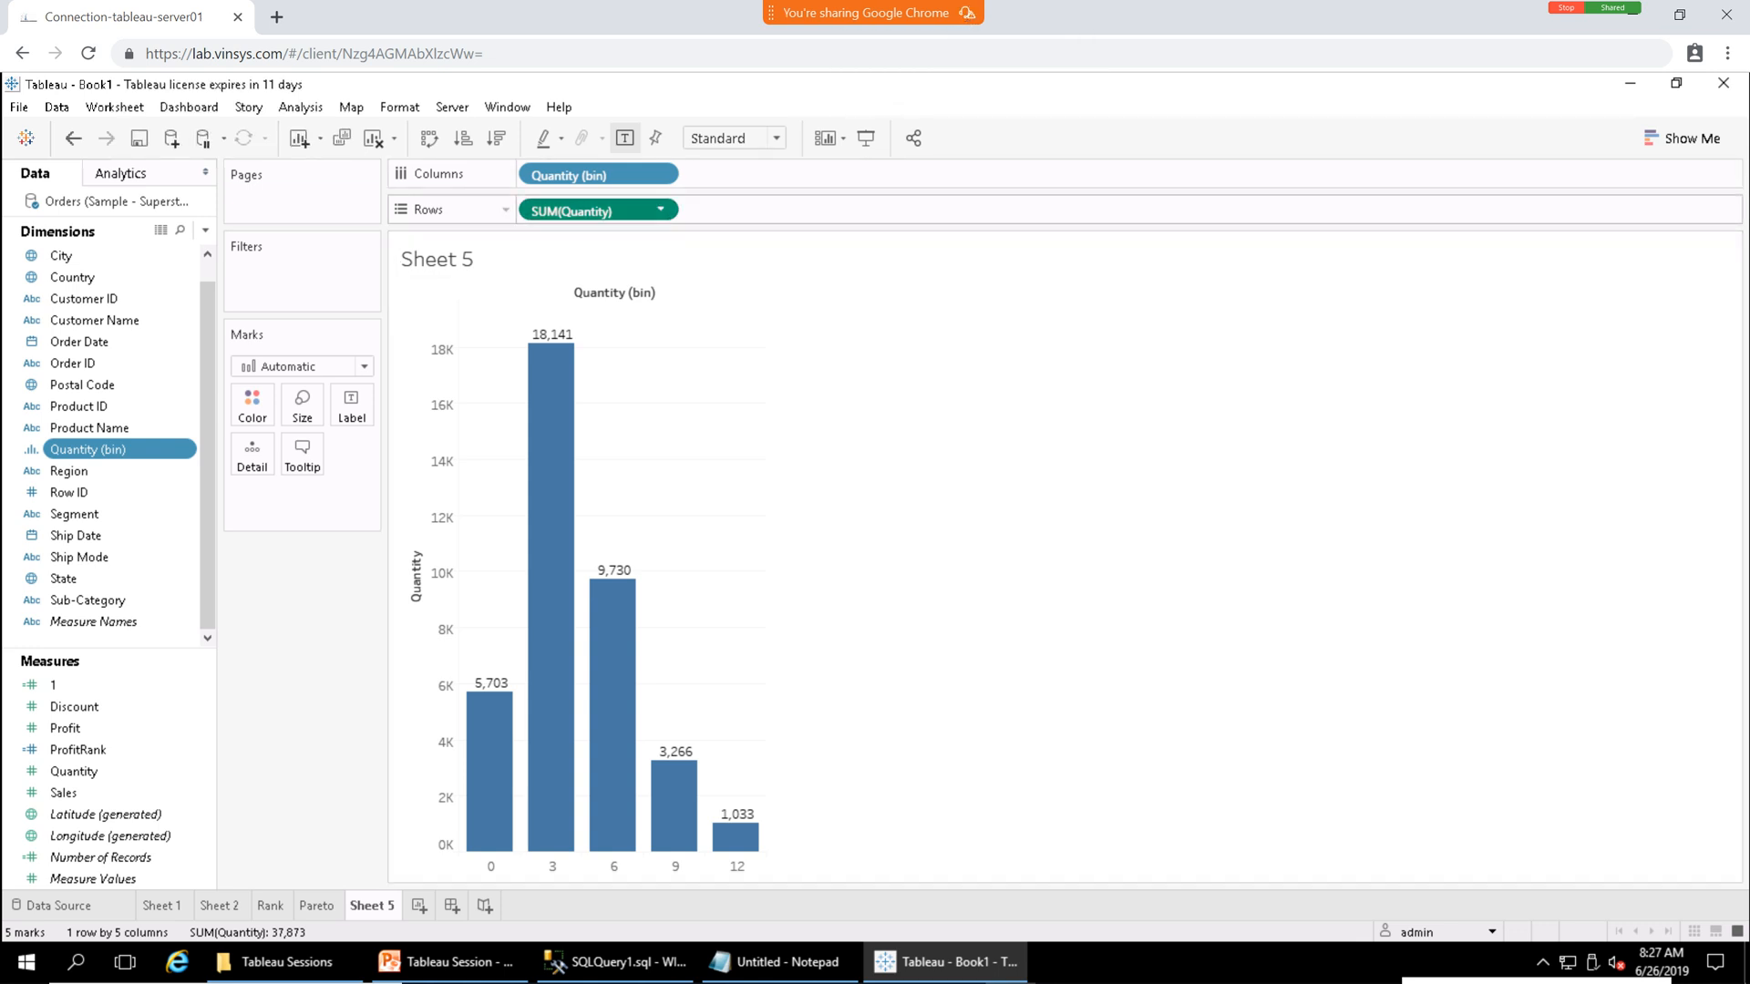
Clear the Quantity chart from Sheet 5 and rename the sheet as Histogram.
{"action": "left_click", "coordinate": [660, 210]}
{"action": "left_click", "coordinate": [373, 138]}
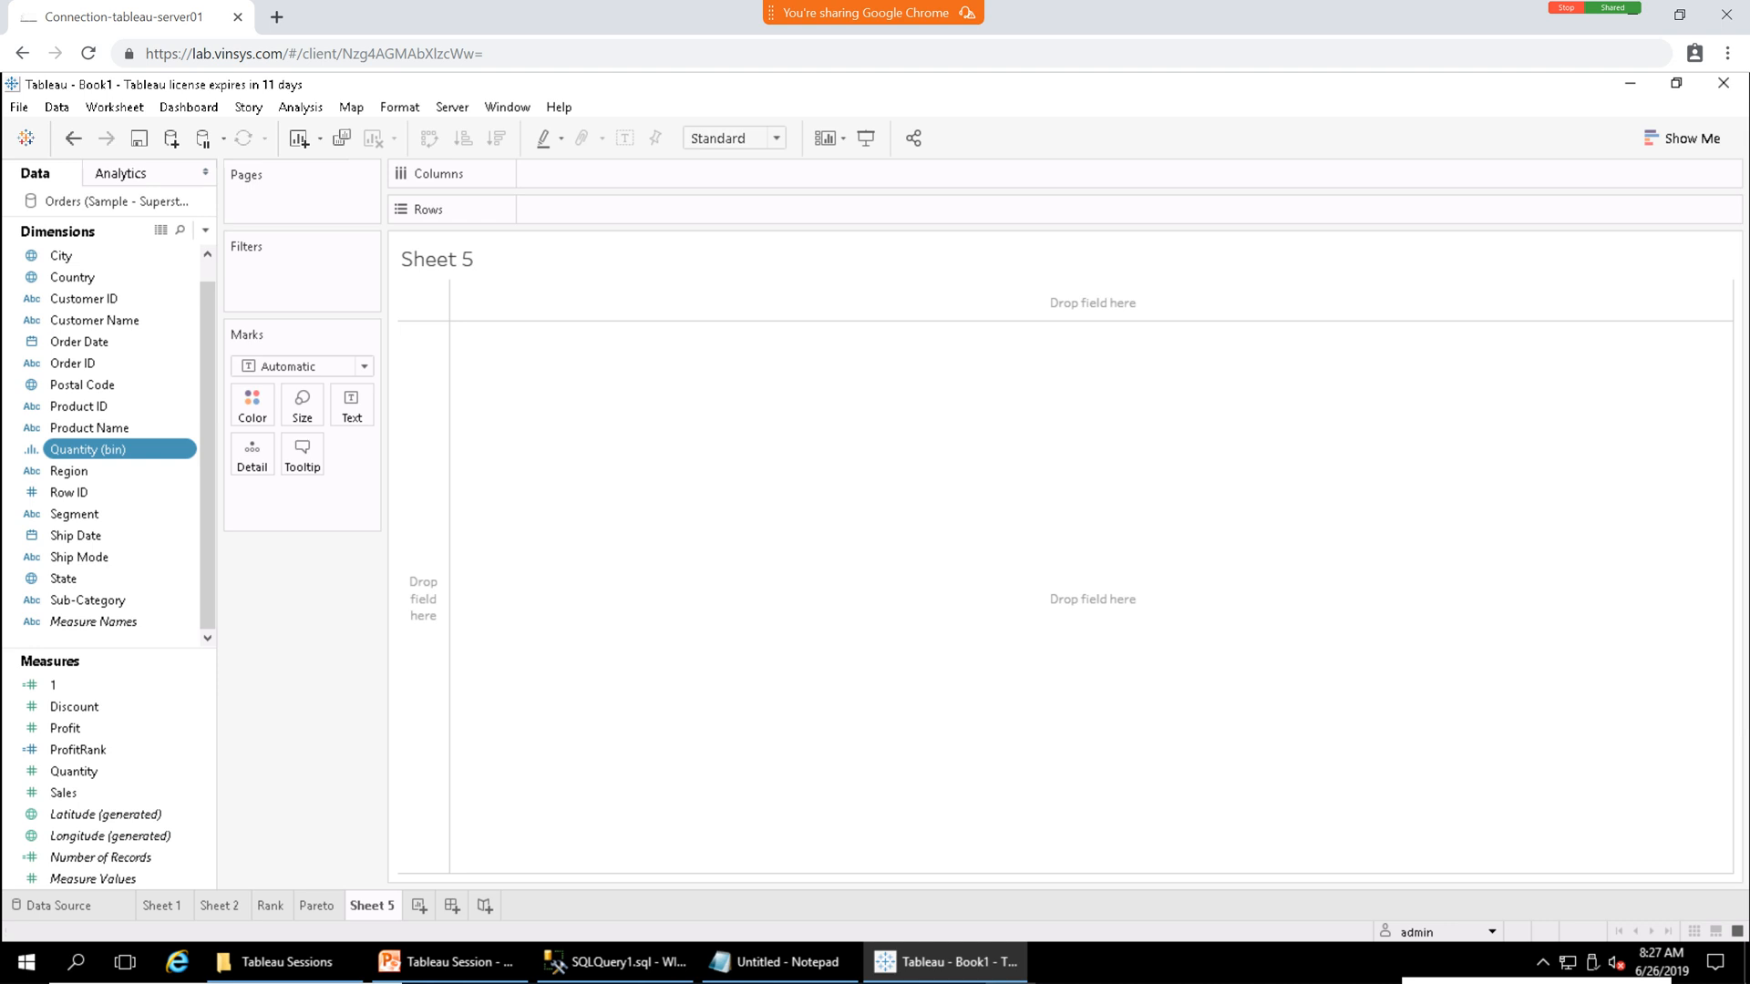
{"action": "double_click", "coordinate": [371, 905]}
{"action": "type", "text": "His"}
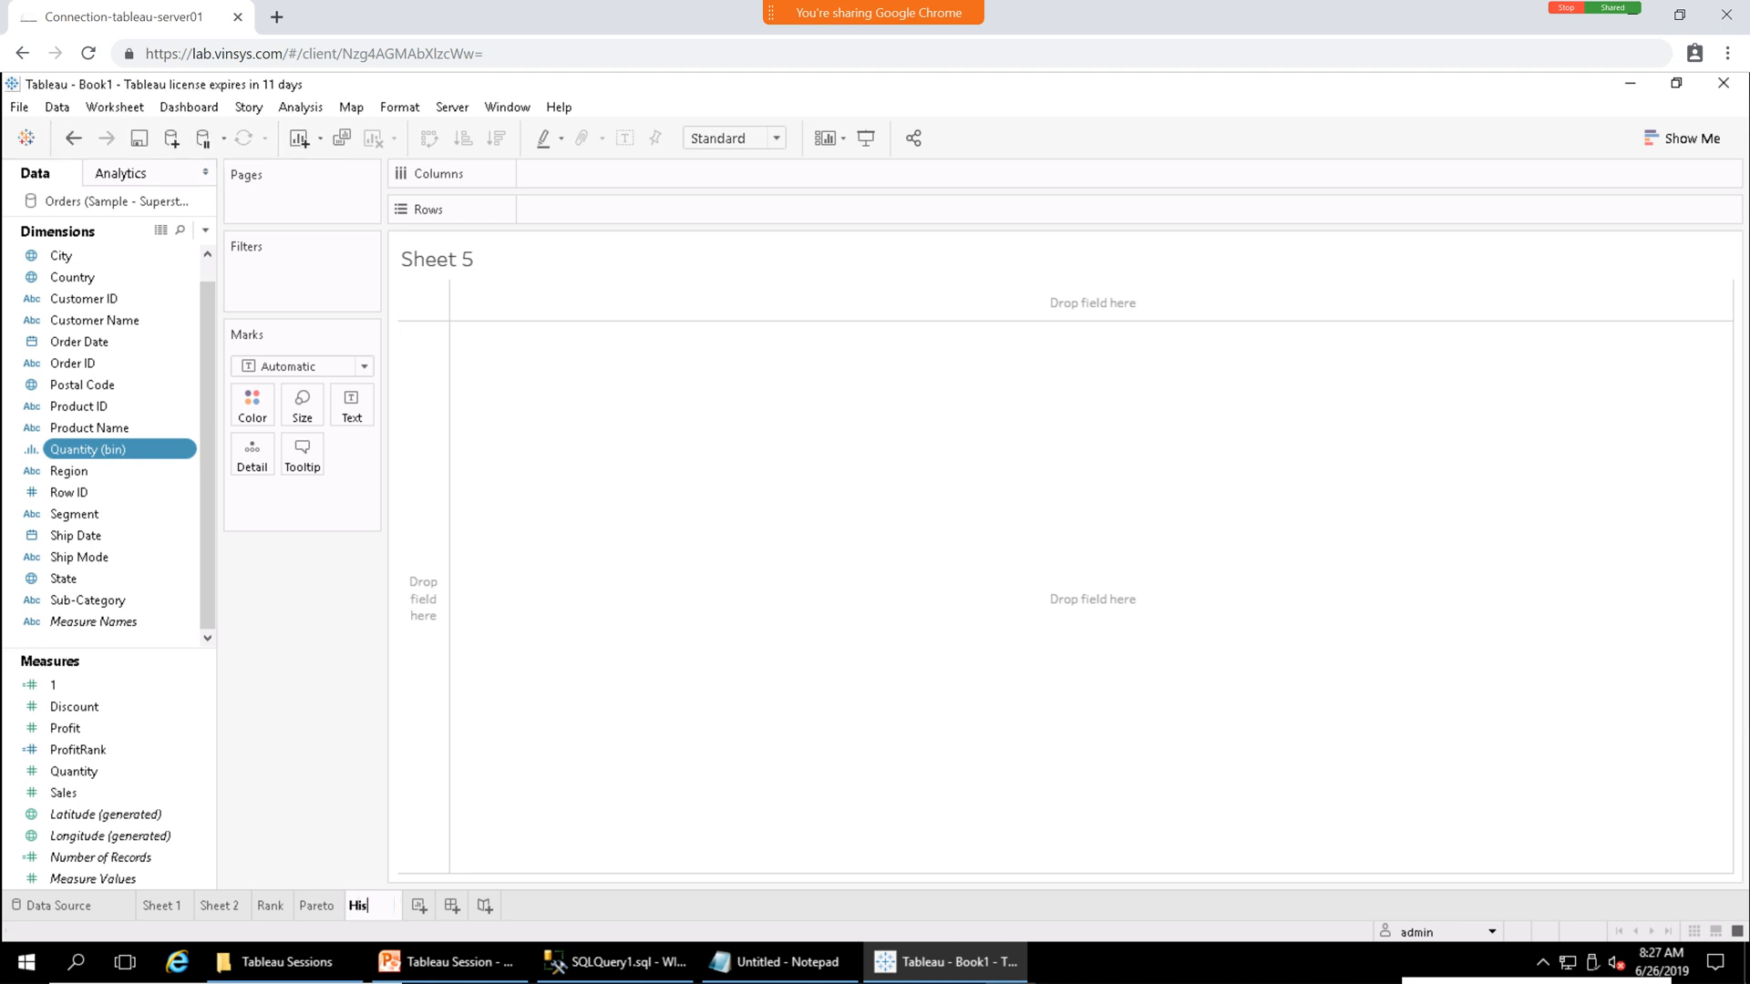
{"action": "type", "text": "togram"}
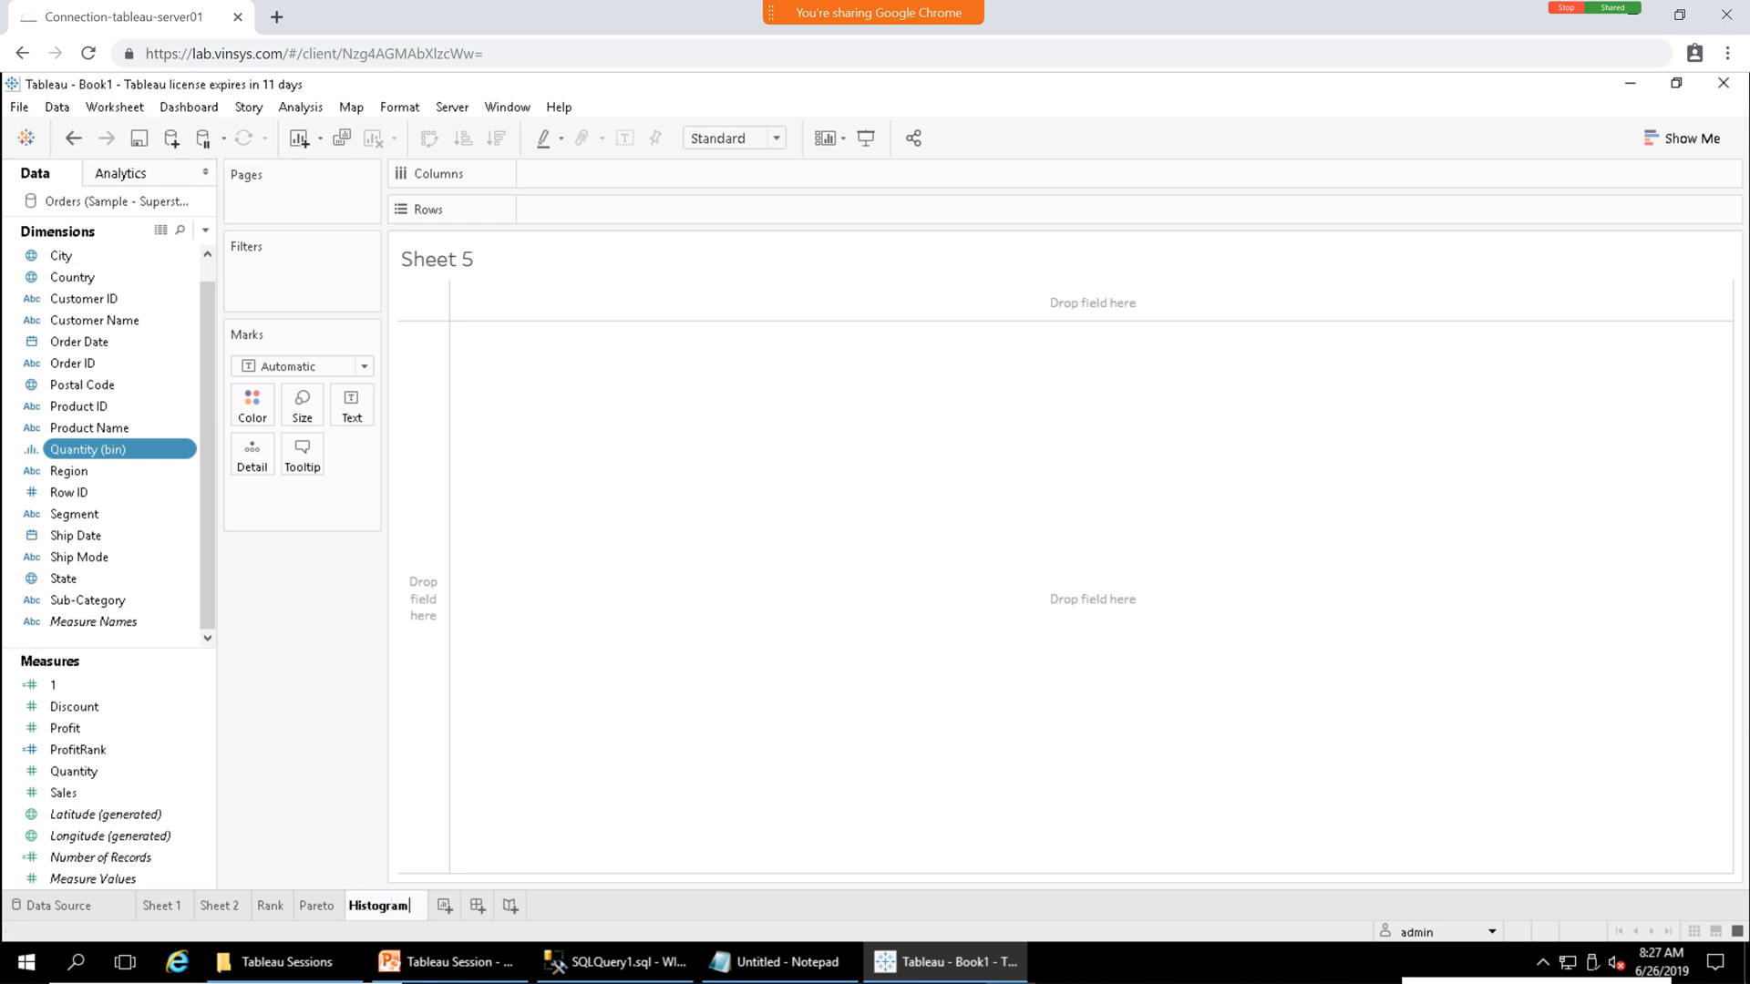
{"action": "key", "text": "Return"}
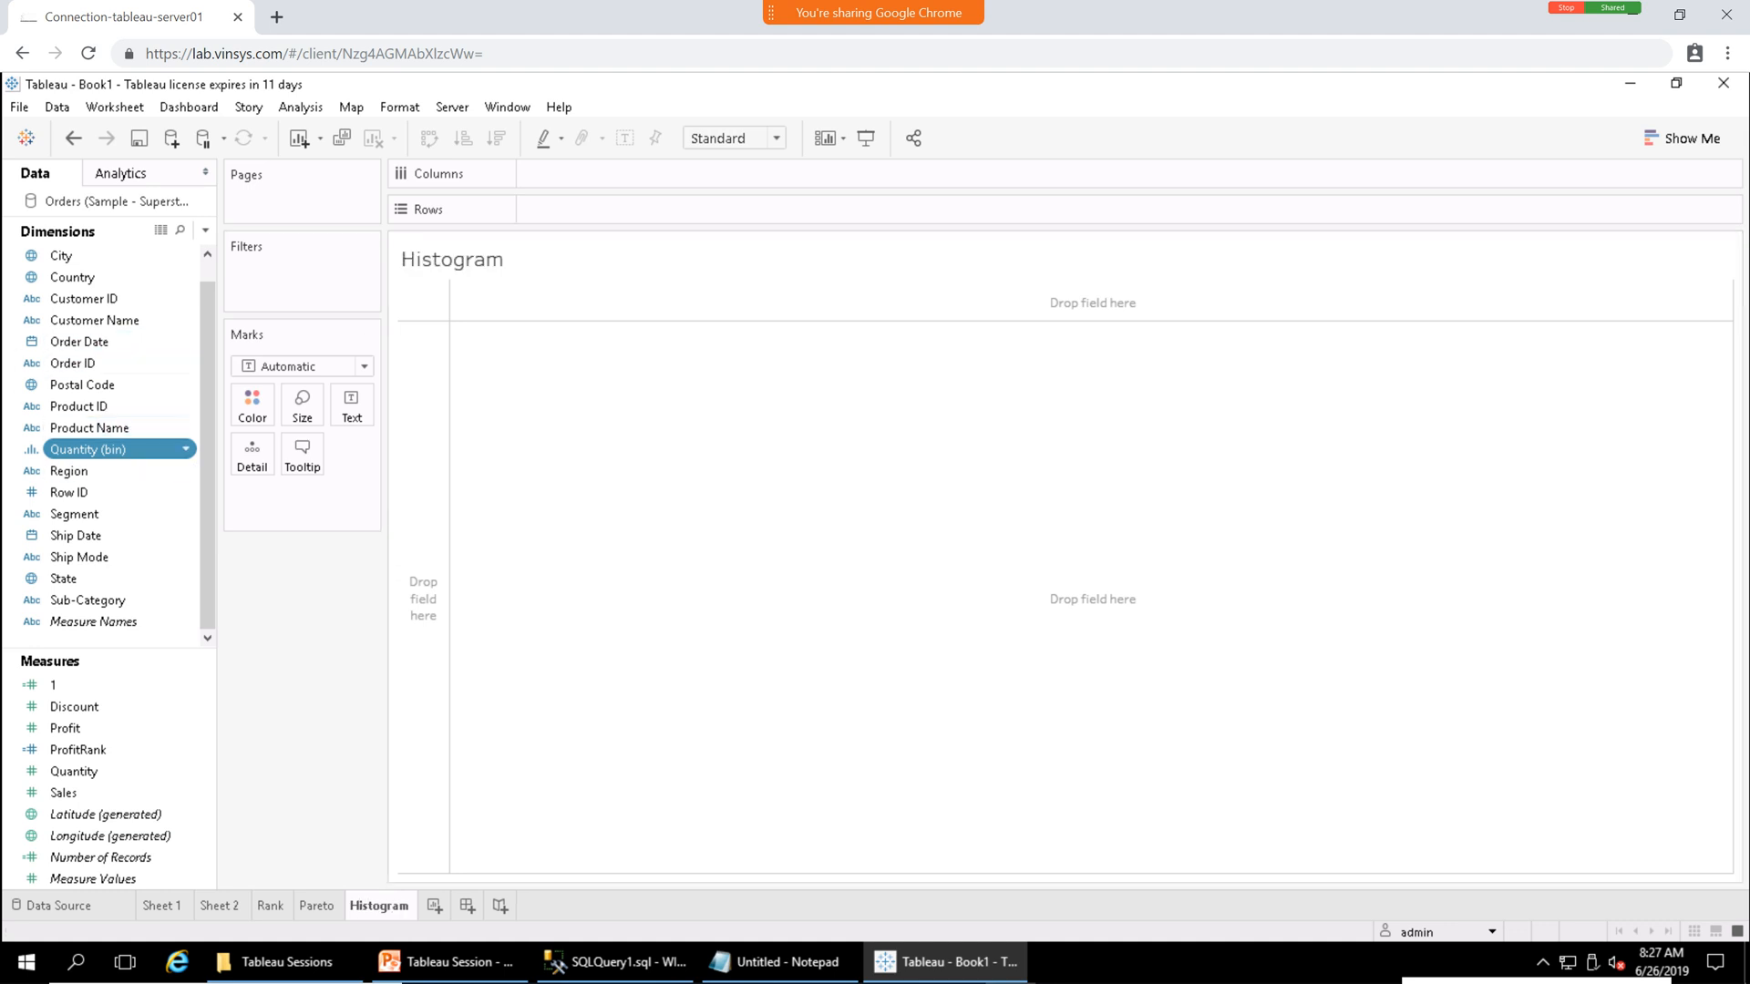
Chart Sales by quantity bin with Quantity (bin) in columns and Sales in rows, and show mark labels.
{"action": "left_click", "coordinate": [186, 448]}
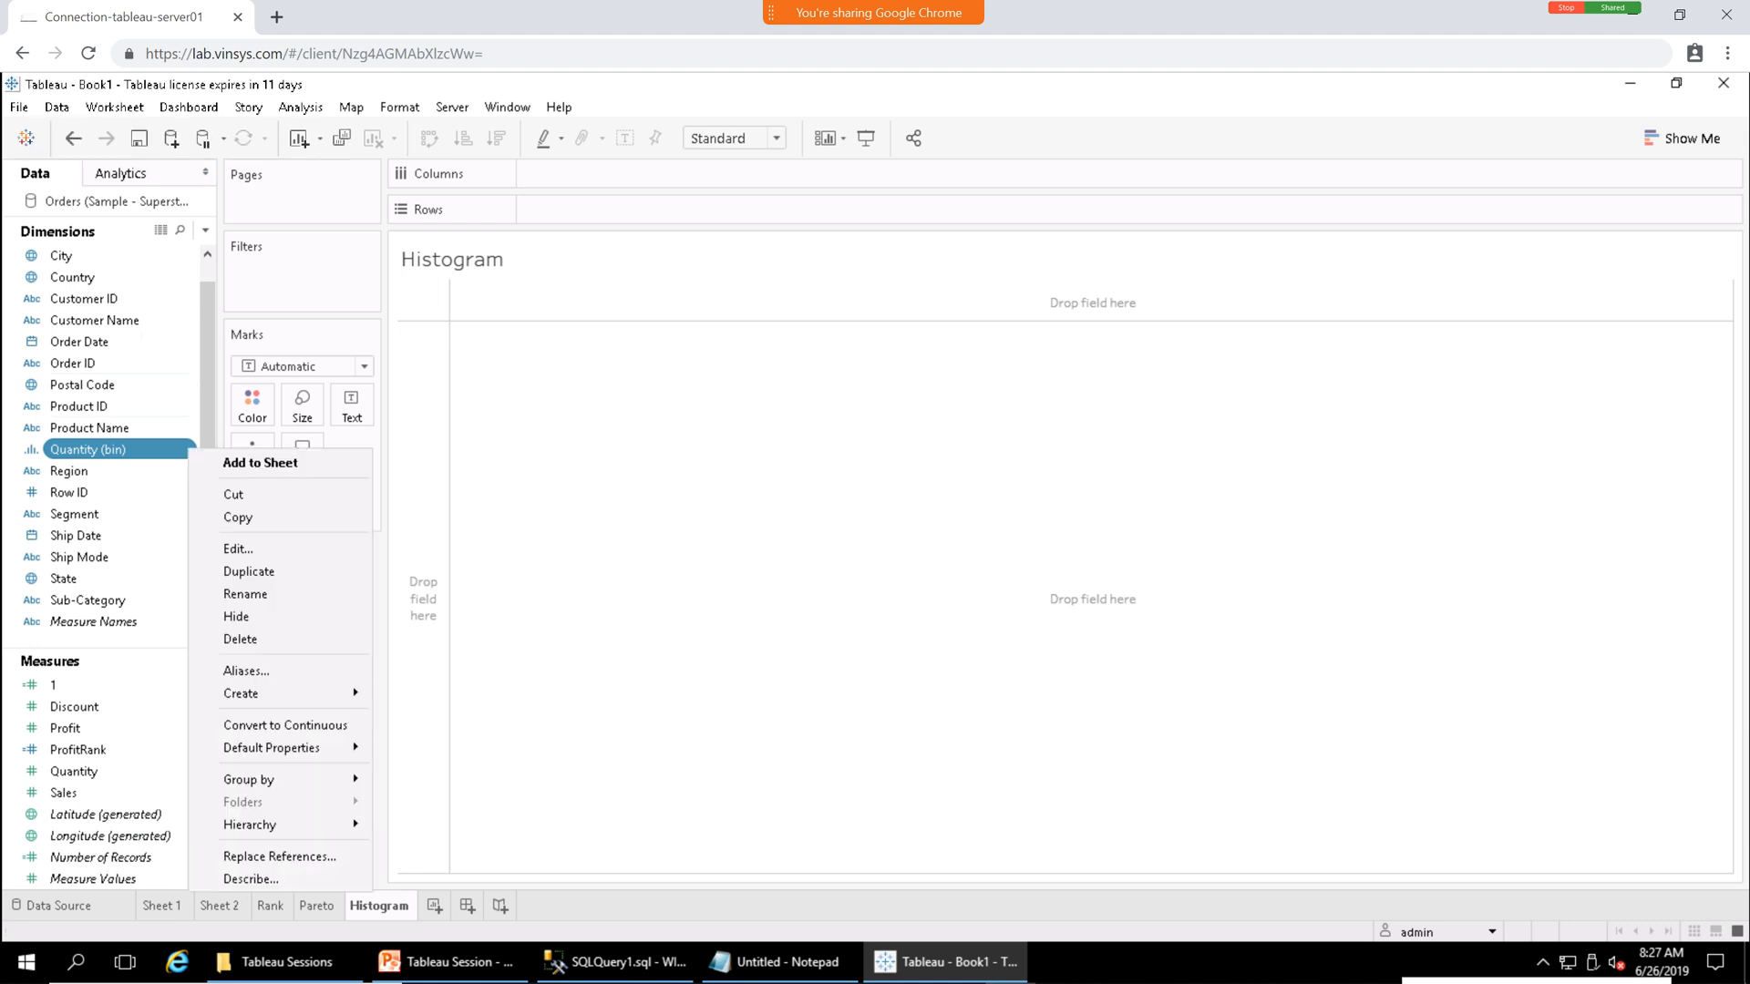
{"action": "mouse_move", "coordinate": [119, 449]}
{"action": "left_mouse_down"}
{"action": "mouse_move", "coordinate": [540, 265]}
{"action": "mouse_move", "coordinate": [590, 176]}
{"action": "left_mouse_up"}
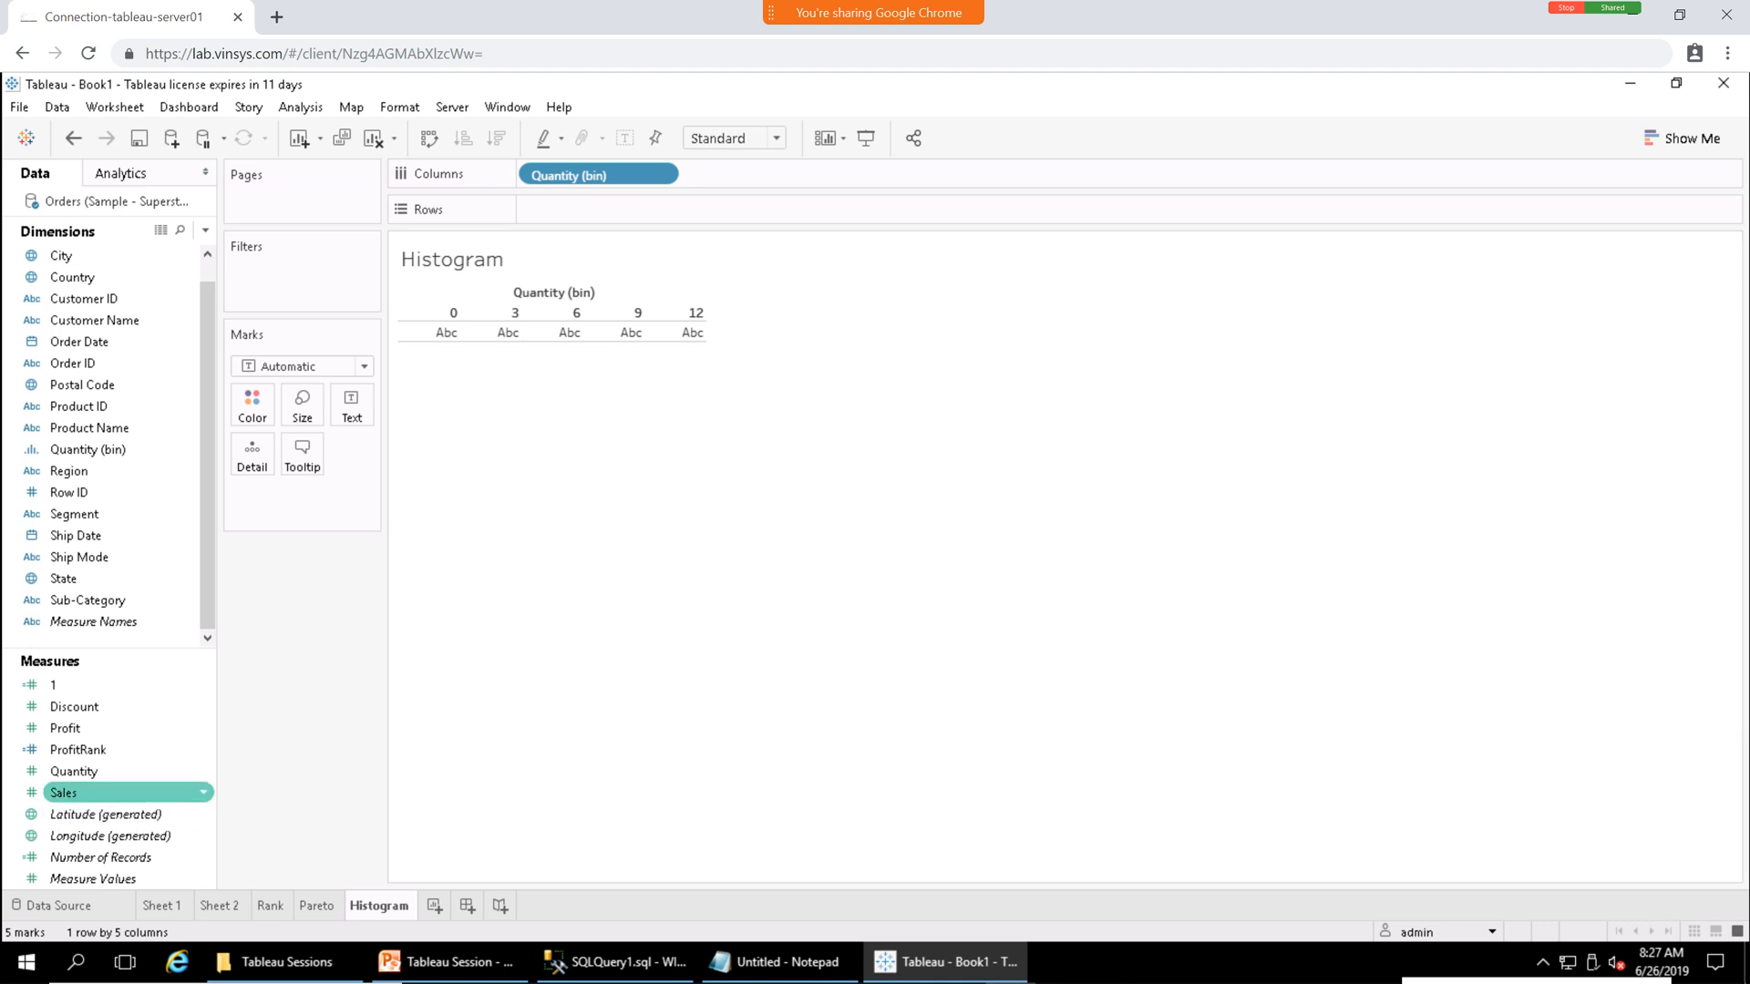
{"action": "left_click_drag", "start_coordinate": [64, 792], "coordinate": [547, 211]}
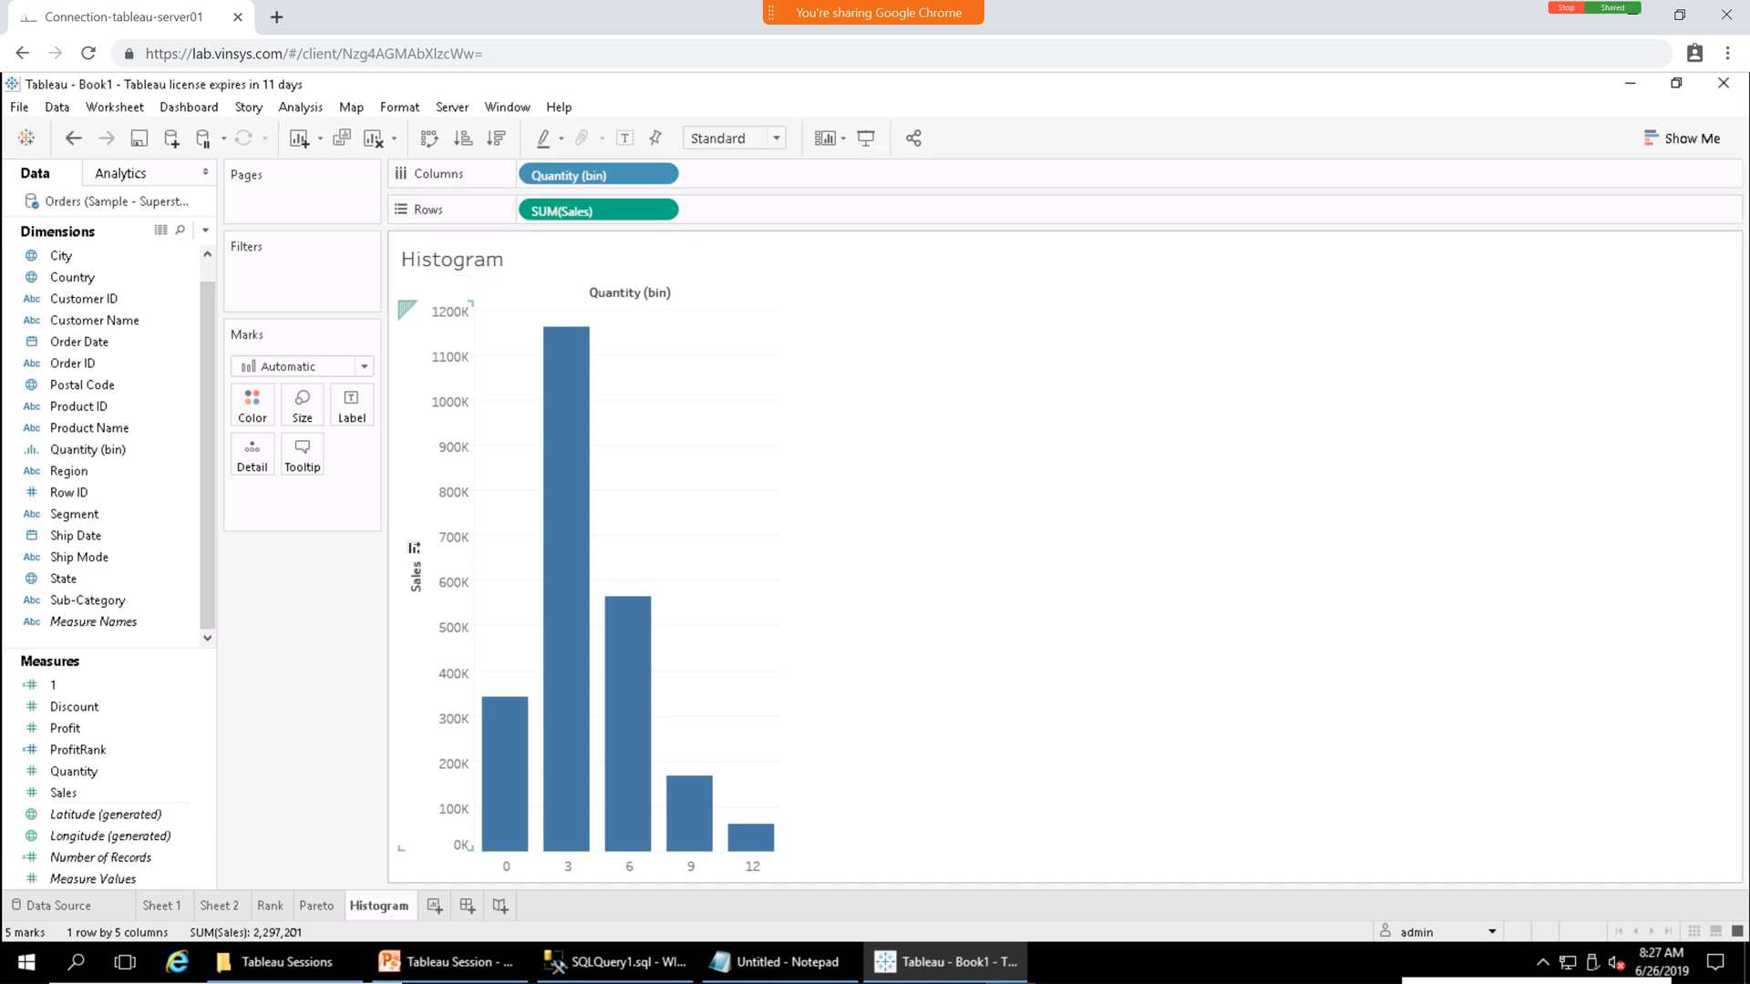
{"action": "mouse_move", "coordinate": [572, 802]}
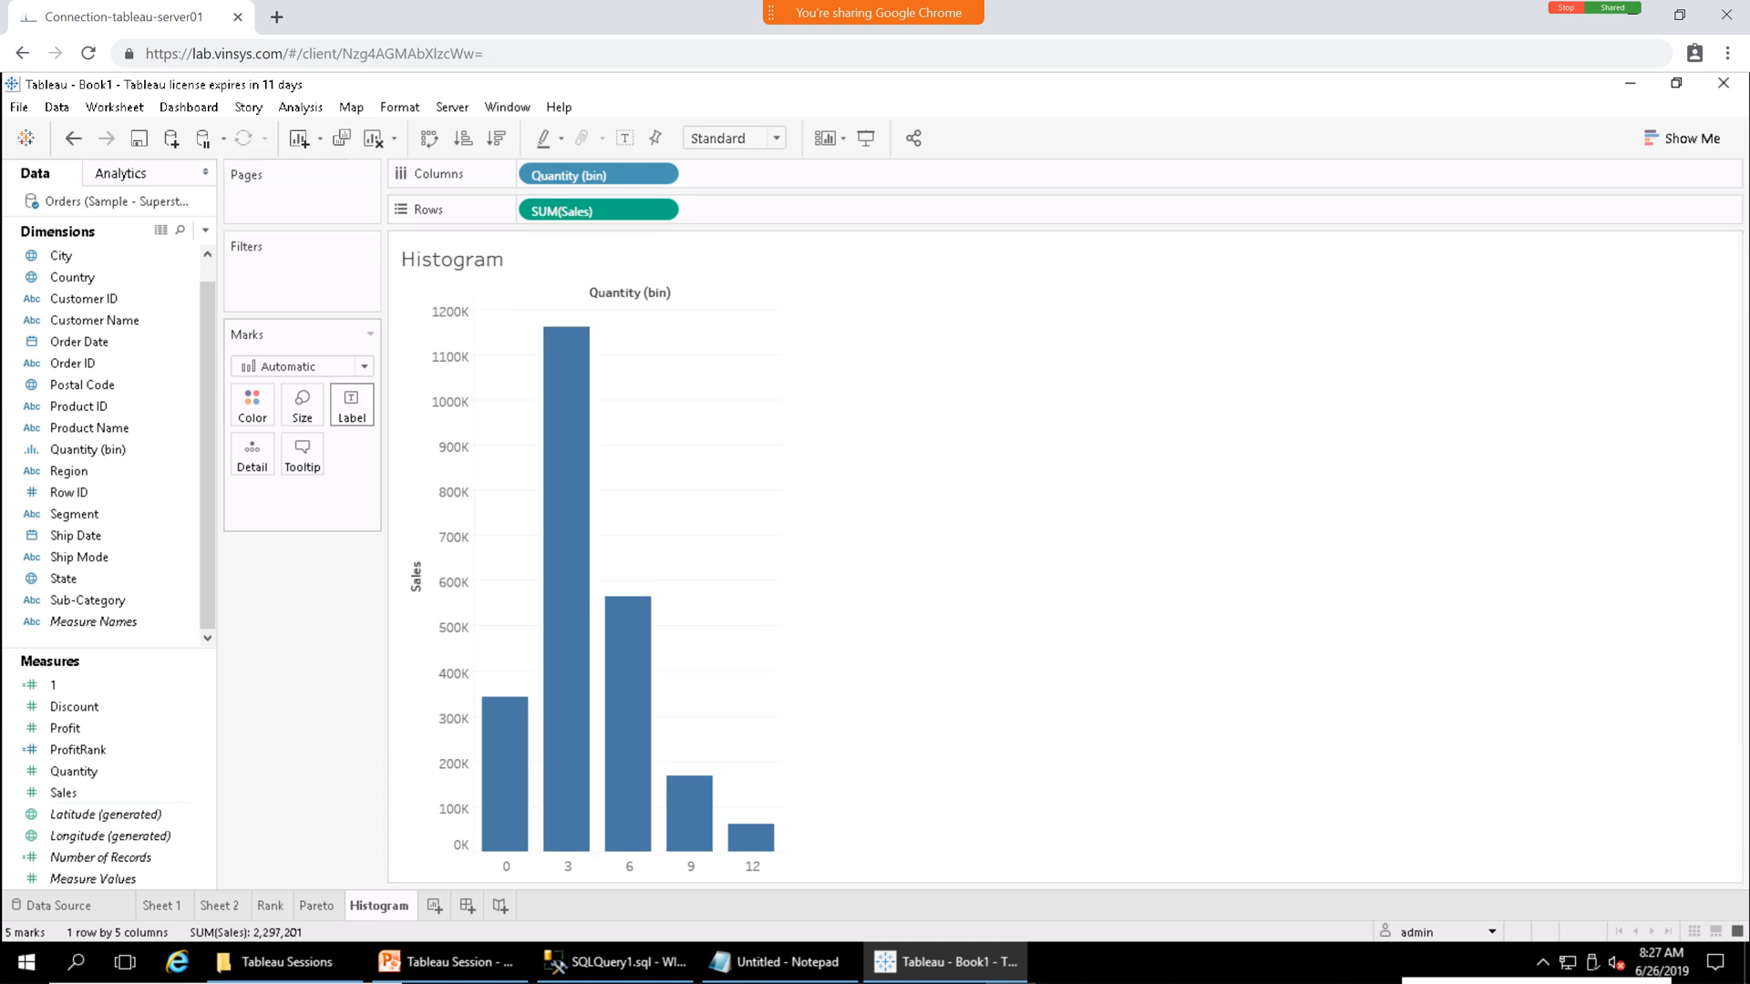
{"action": "left_click", "coordinate": [350, 406]}
{"action": "left_click", "coordinate": [396, 452]}
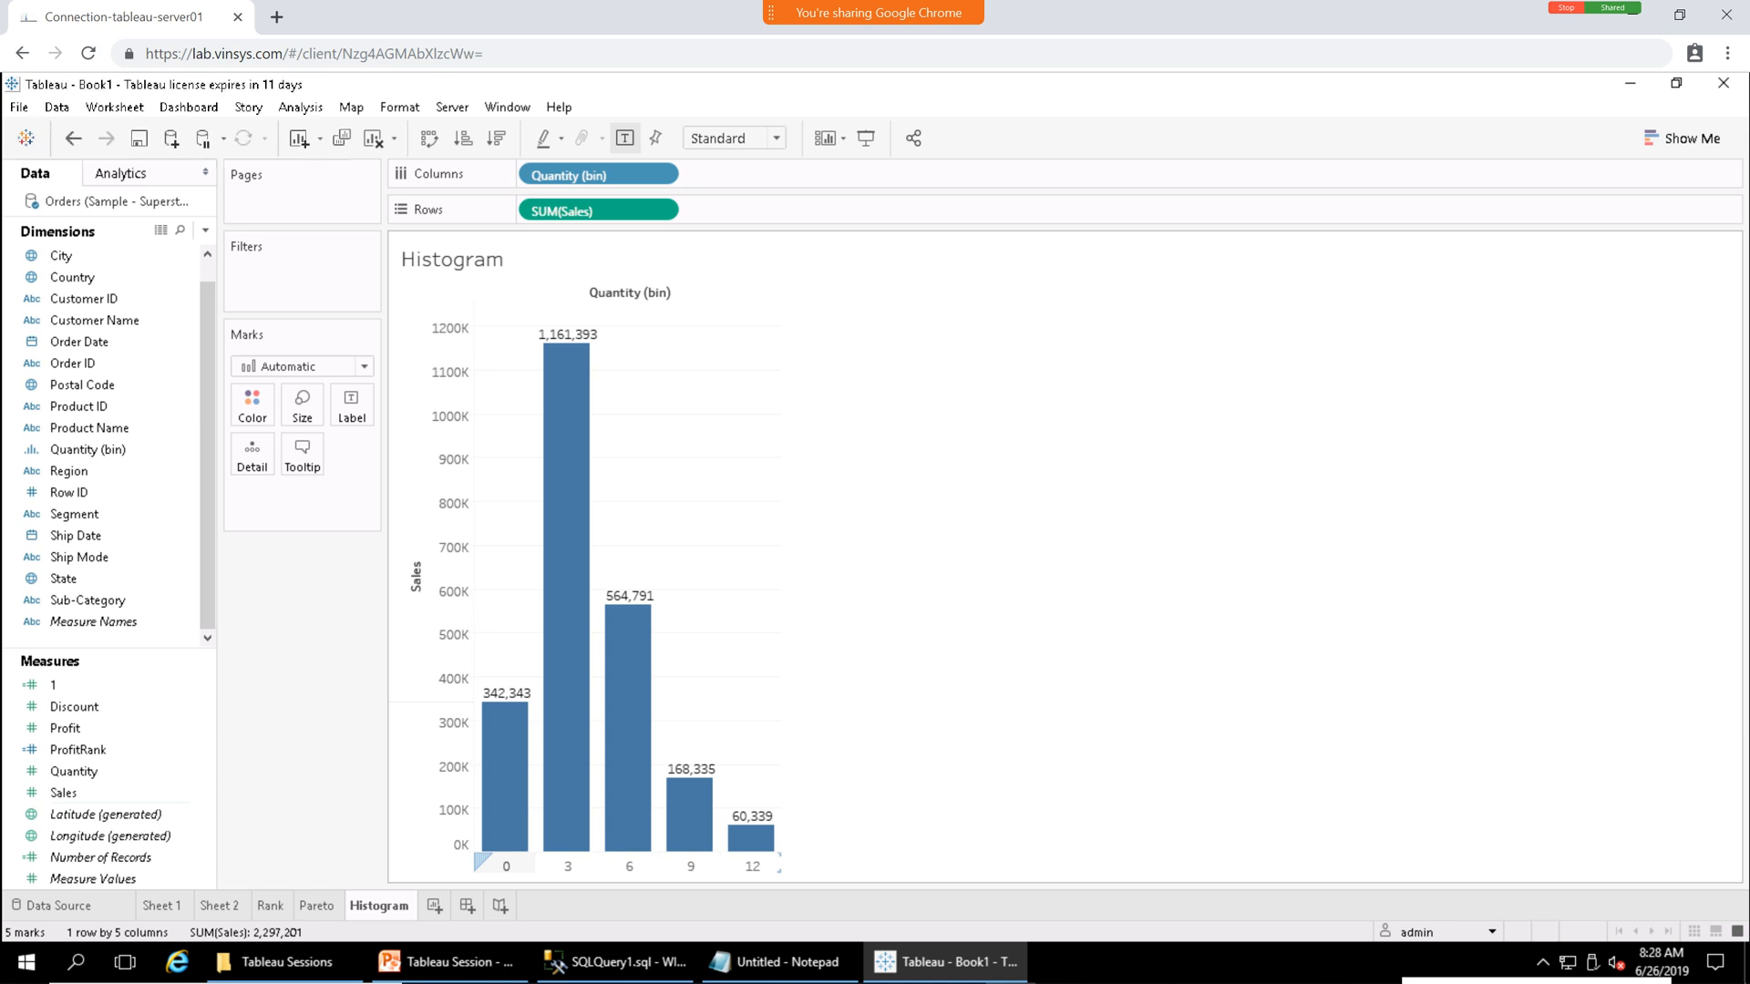
{"action": "mouse_move", "coordinate": [499, 770]}
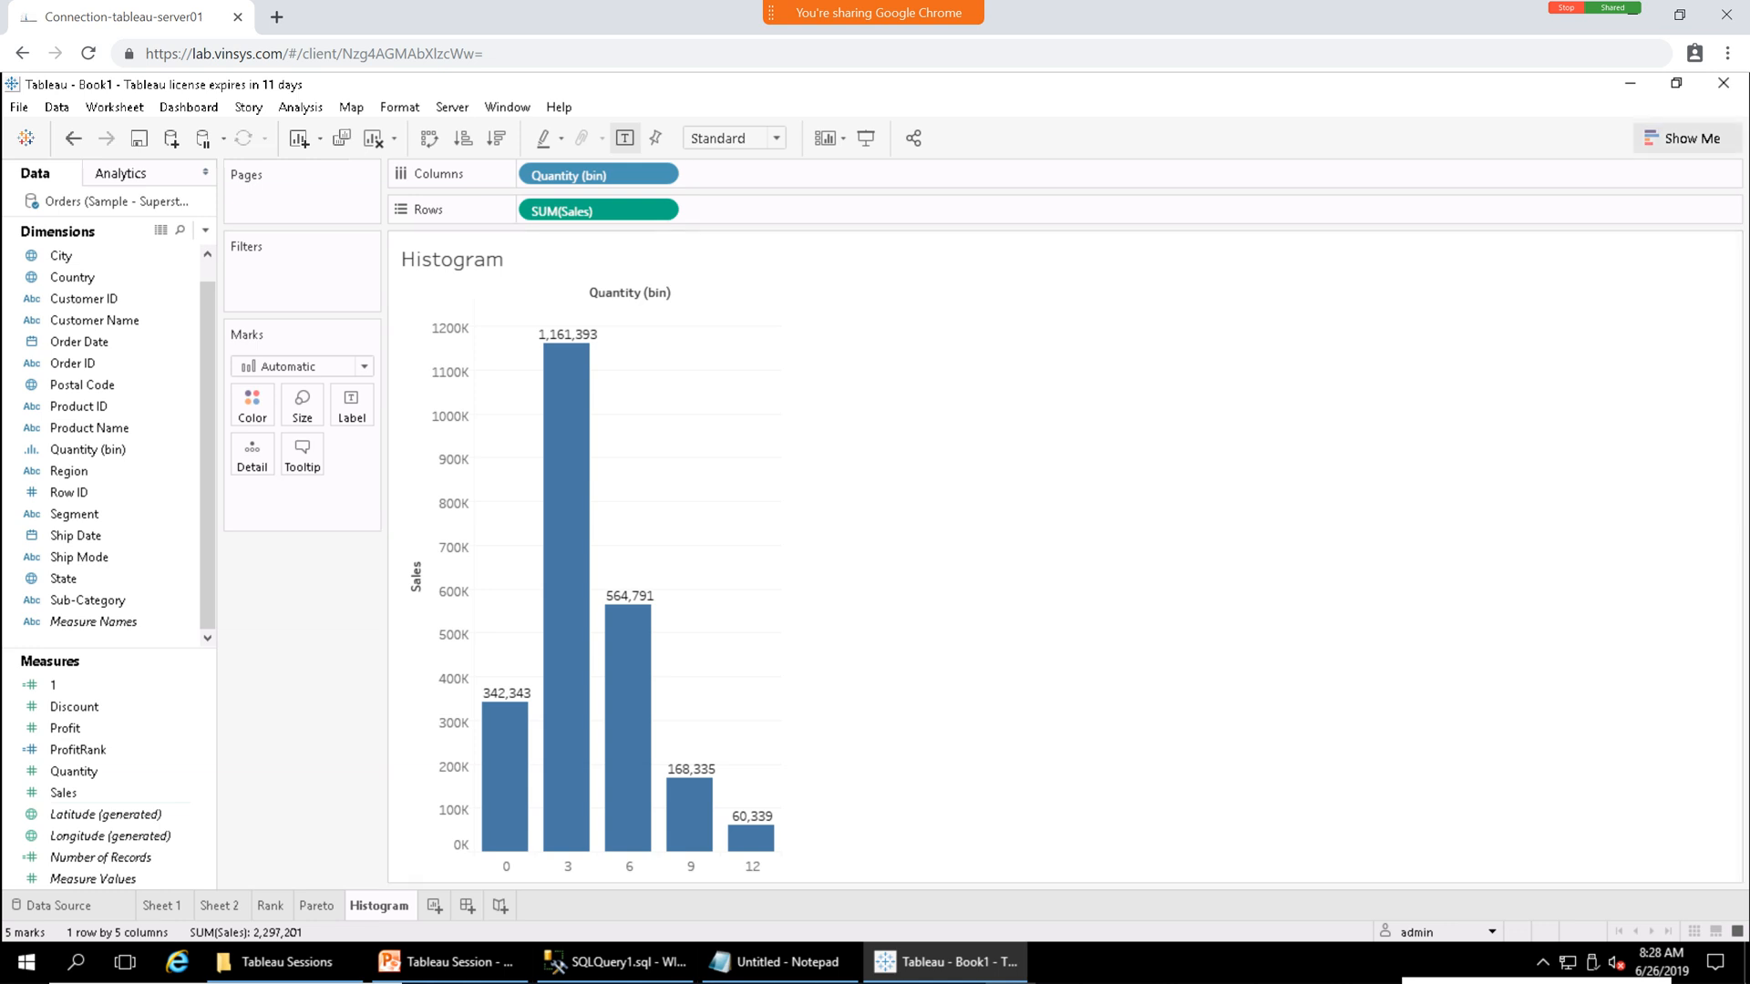
Empty the Histogram sheet by removing SUM(Sales) from the rows and Quantity (bin) from the columns.
{"action": "left_click", "coordinate": [1682, 139]}
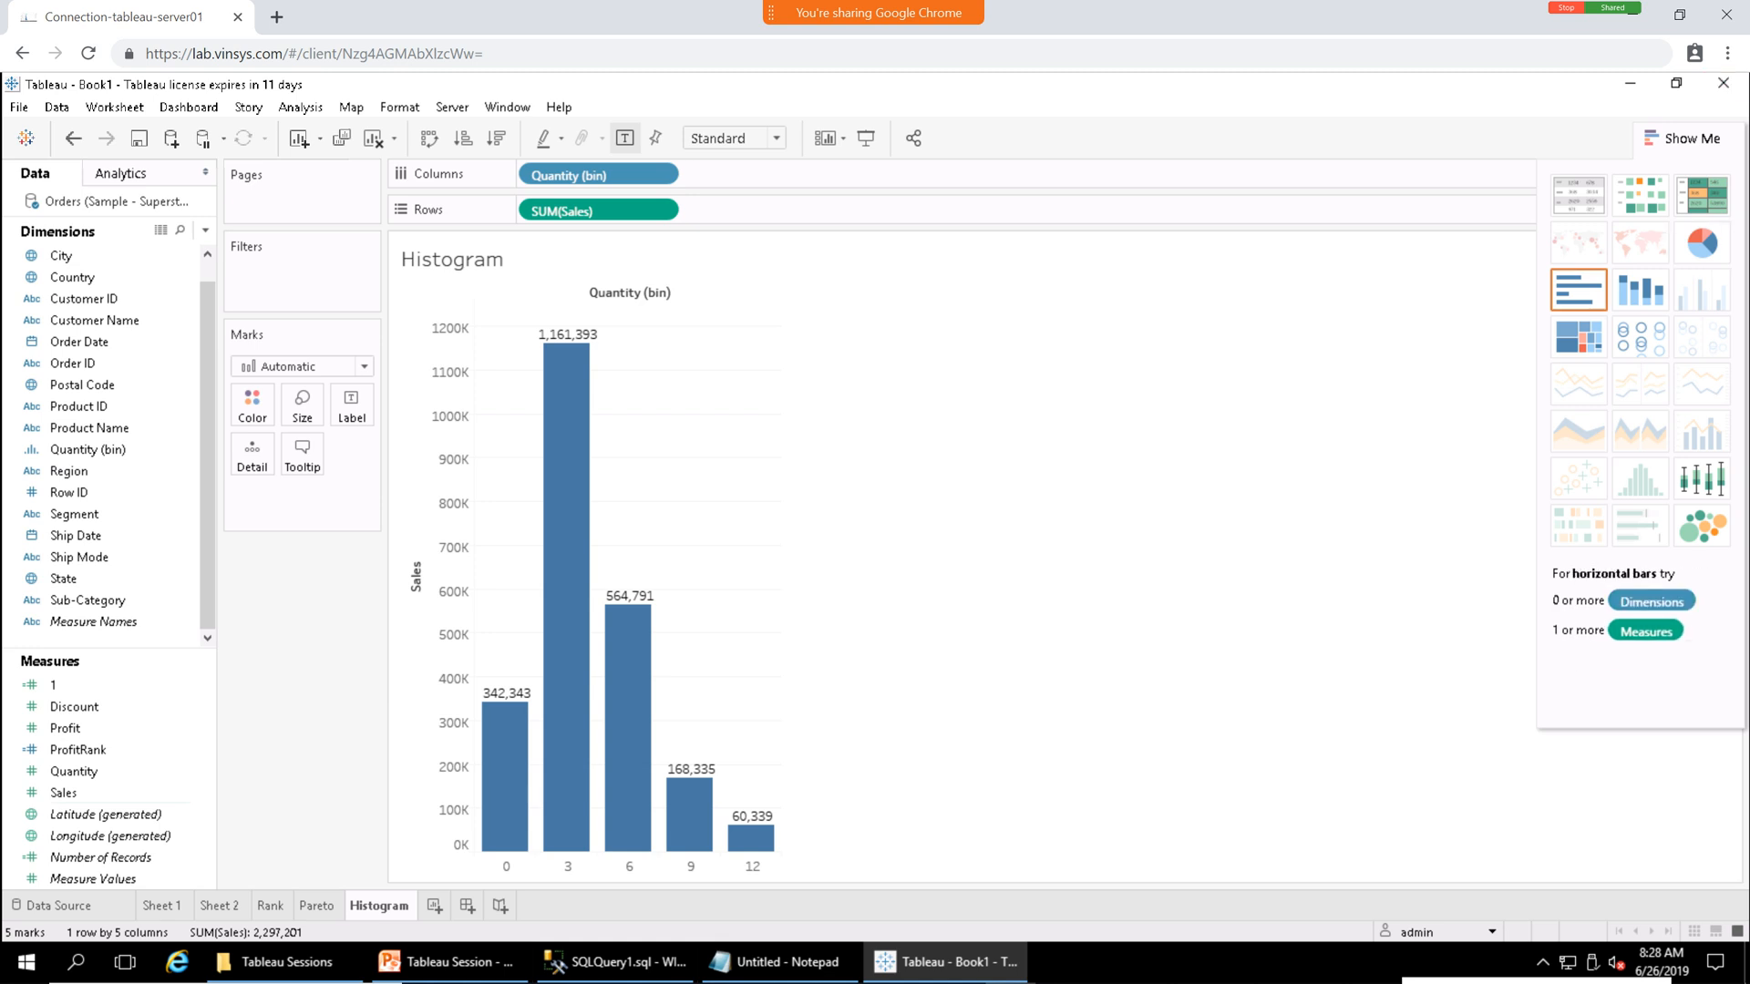
{"action": "left_click", "coordinate": [1682, 138]}
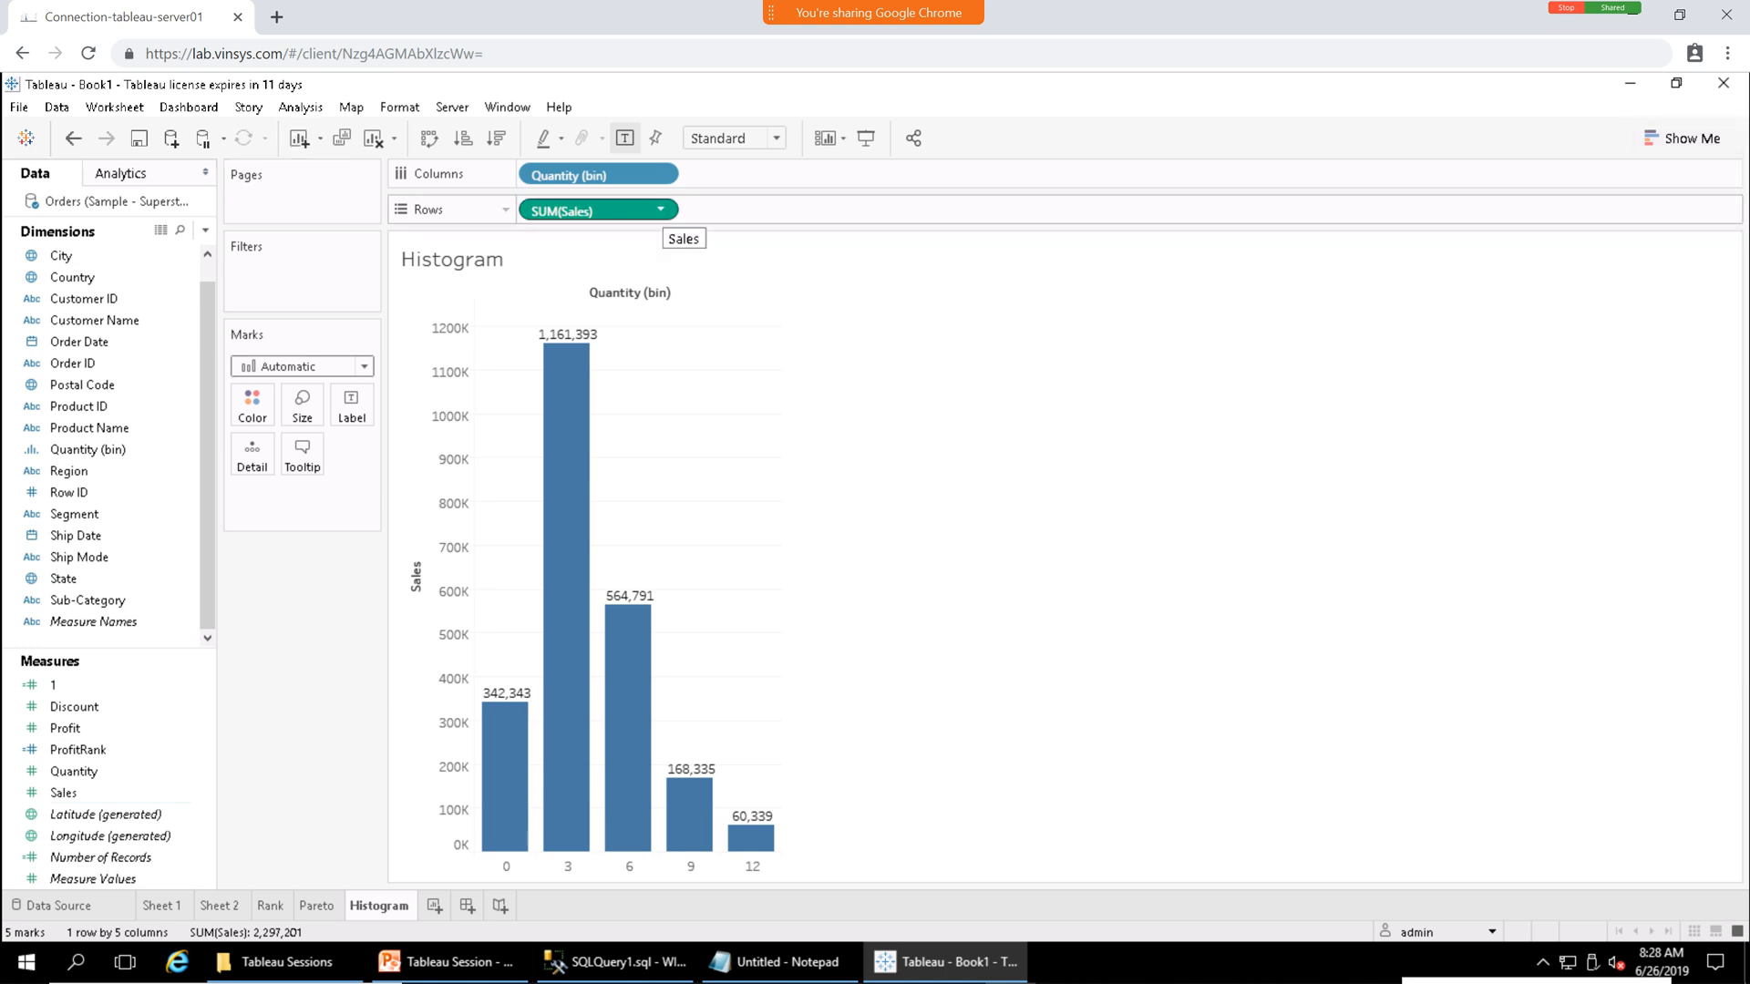
{"action": "left_click", "coordinate": [661, 210]}
{"action": "left_click", "coordinate": [602, 593]}
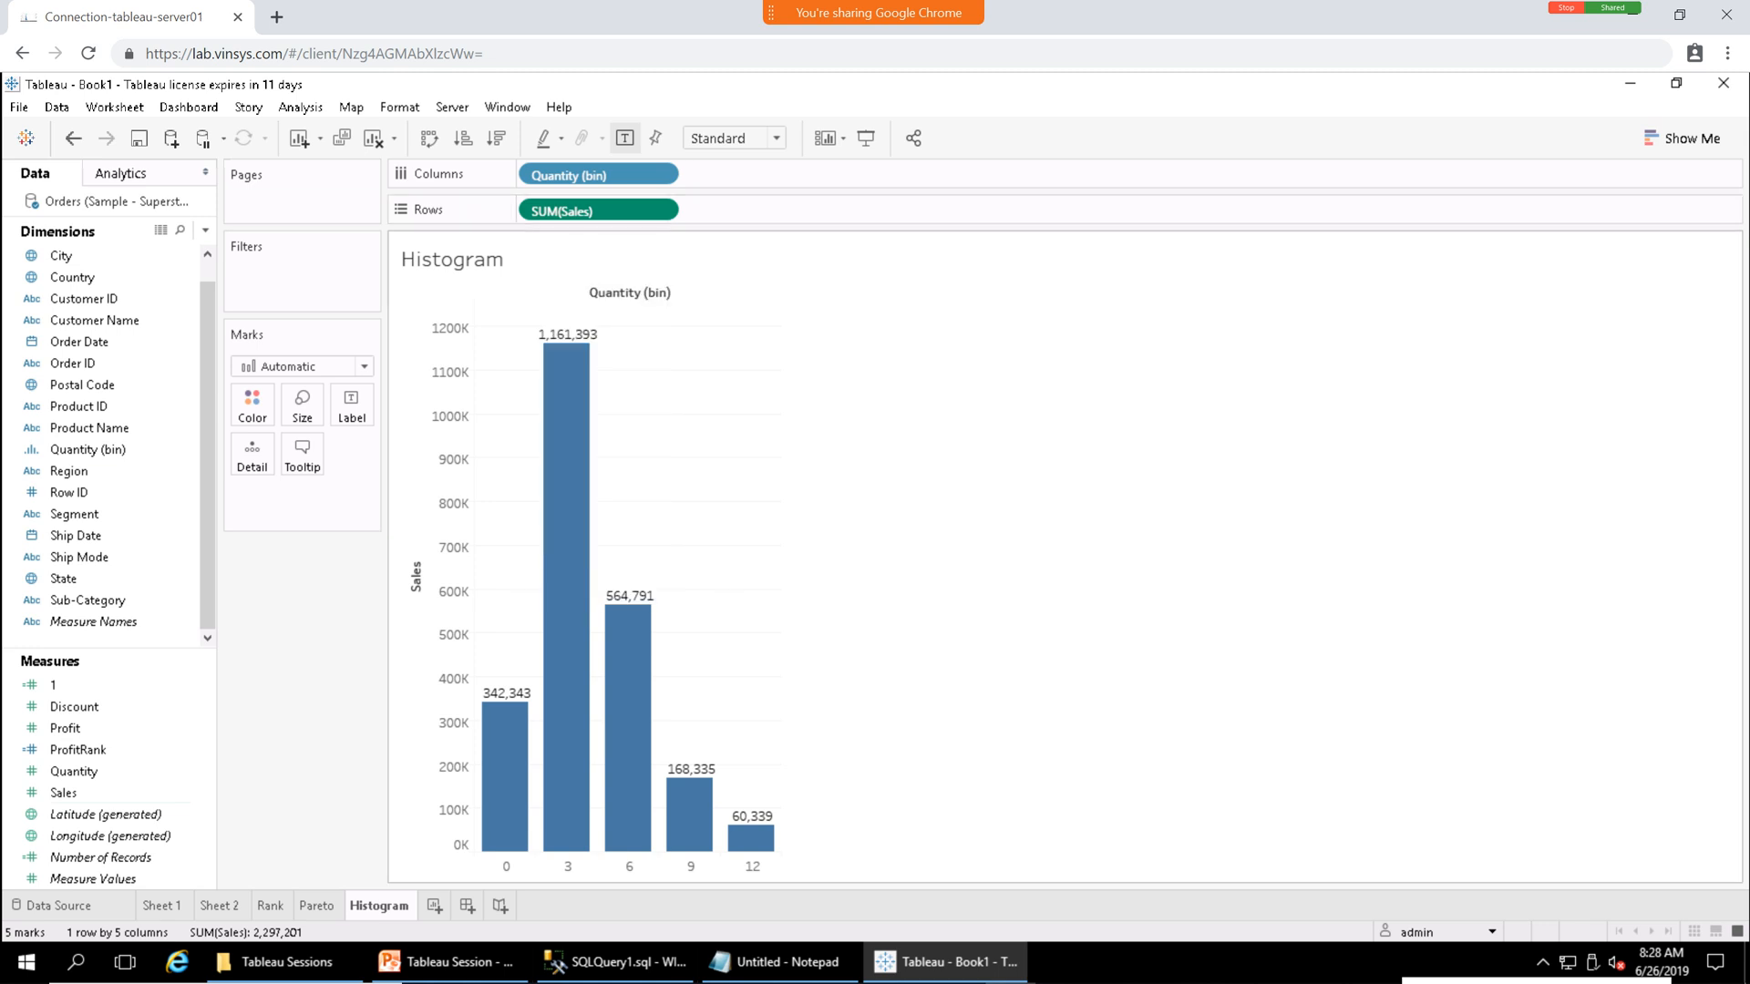
{"action": "left_click", "coordinate": [661, 173]}
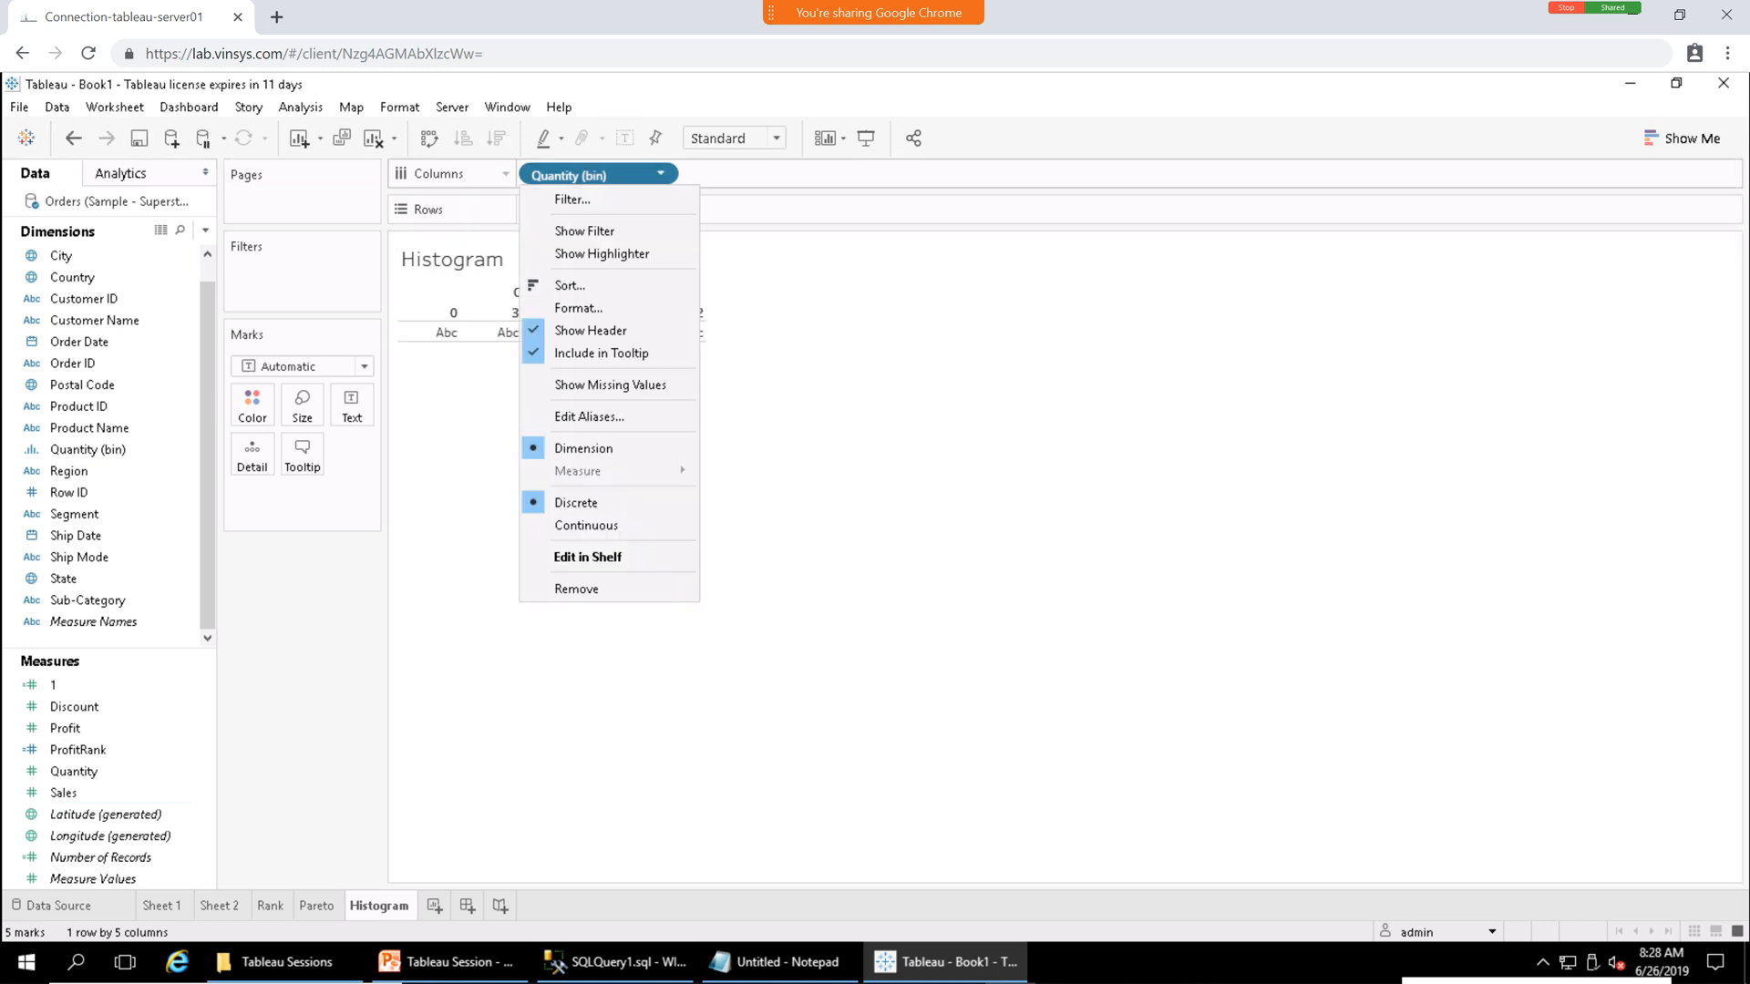
{"action": "left_click", "coordinate": [583, 588]}
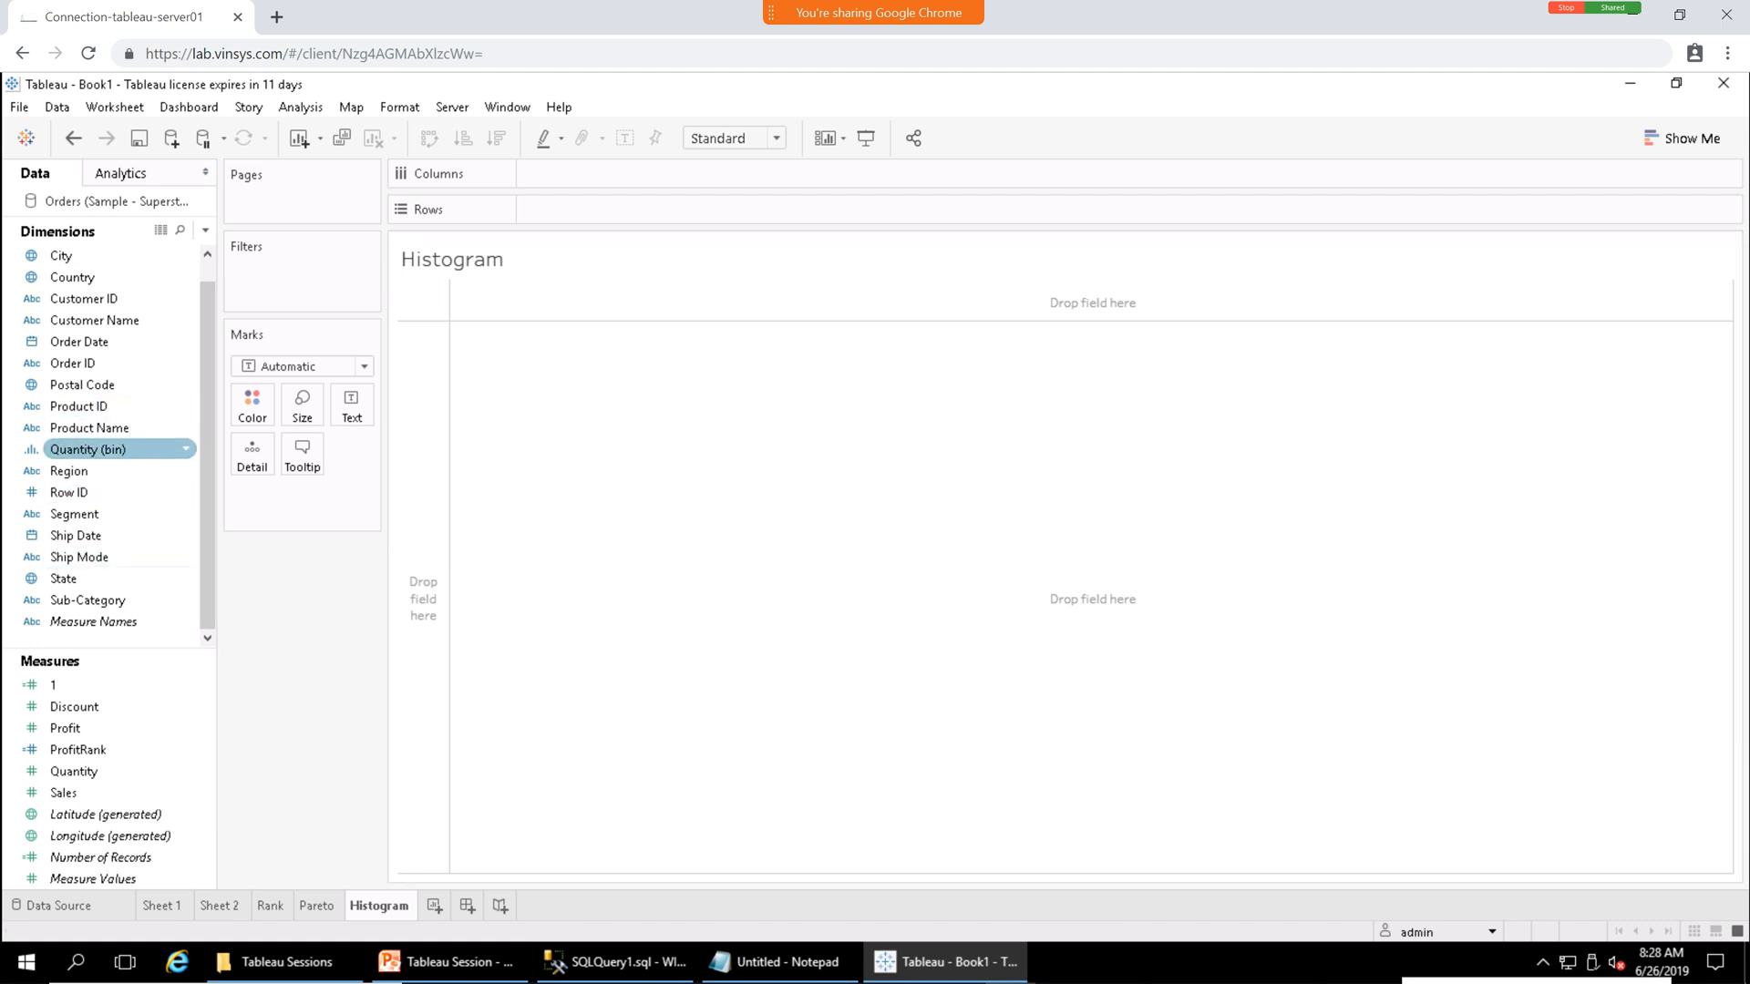
Create a histogram from the Sales measure alone using the suggested chart types, then hide the suggestions.
{"action": "left_click", "coordinate": [106, 449]}
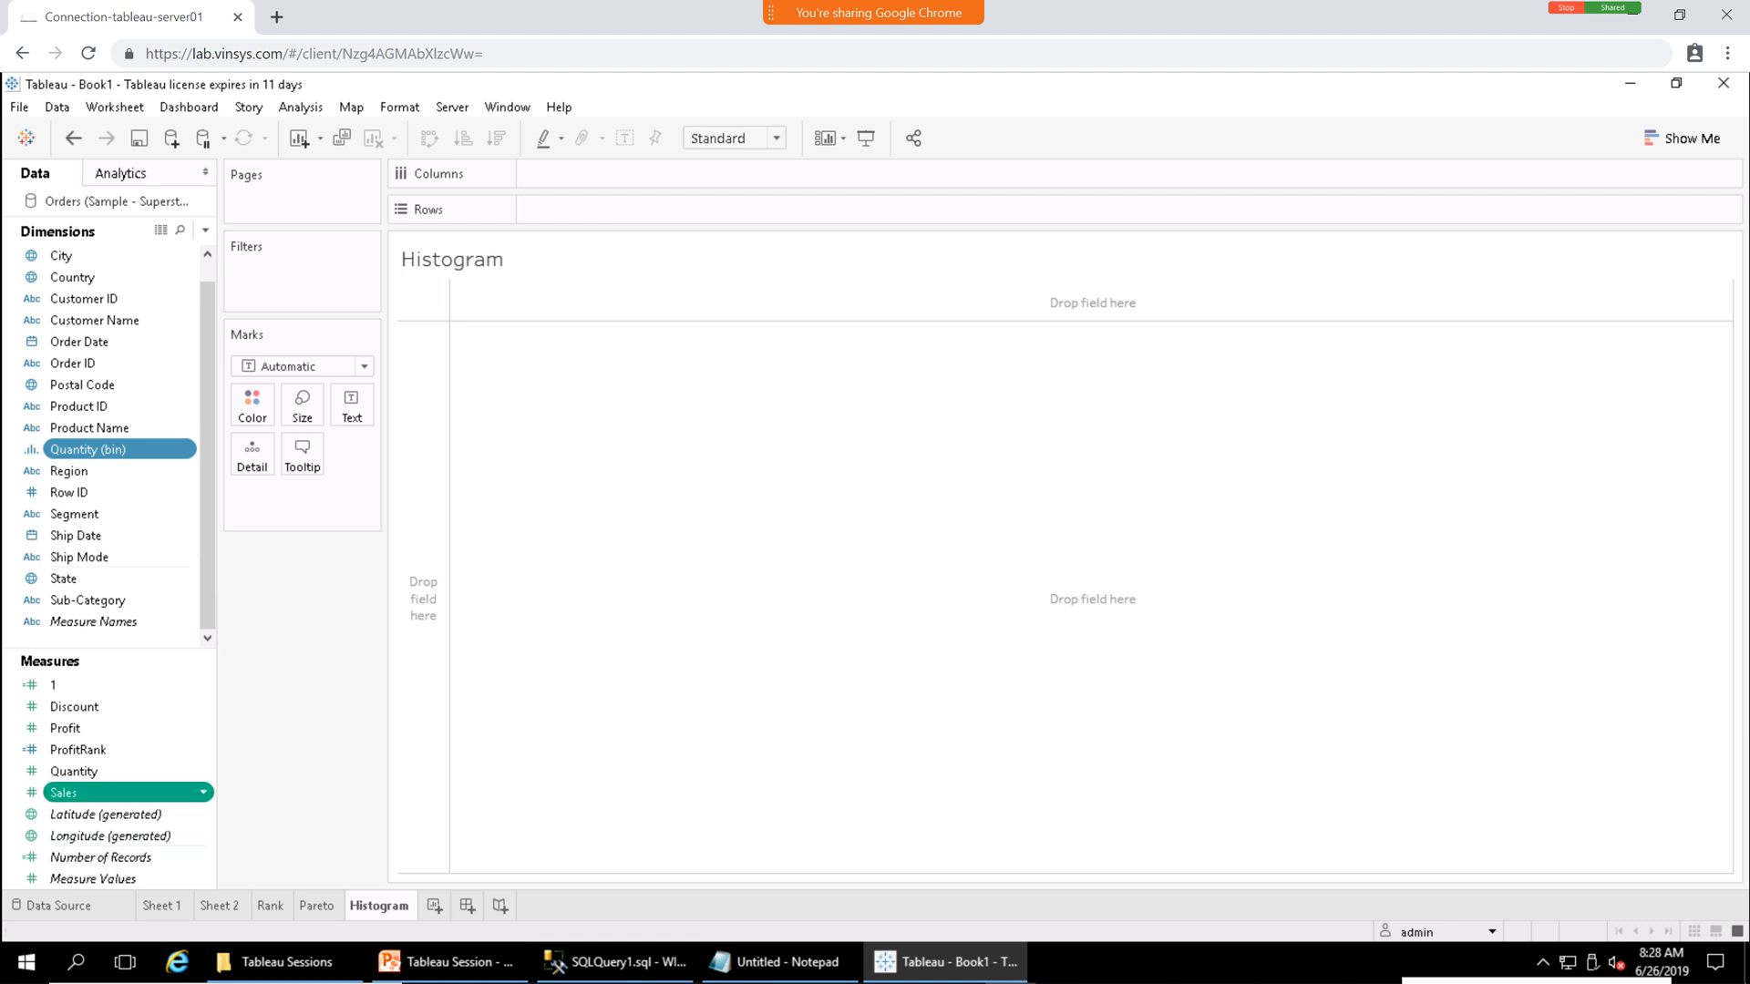
{"action": "left_click", "coordinate": [1682, 138]}
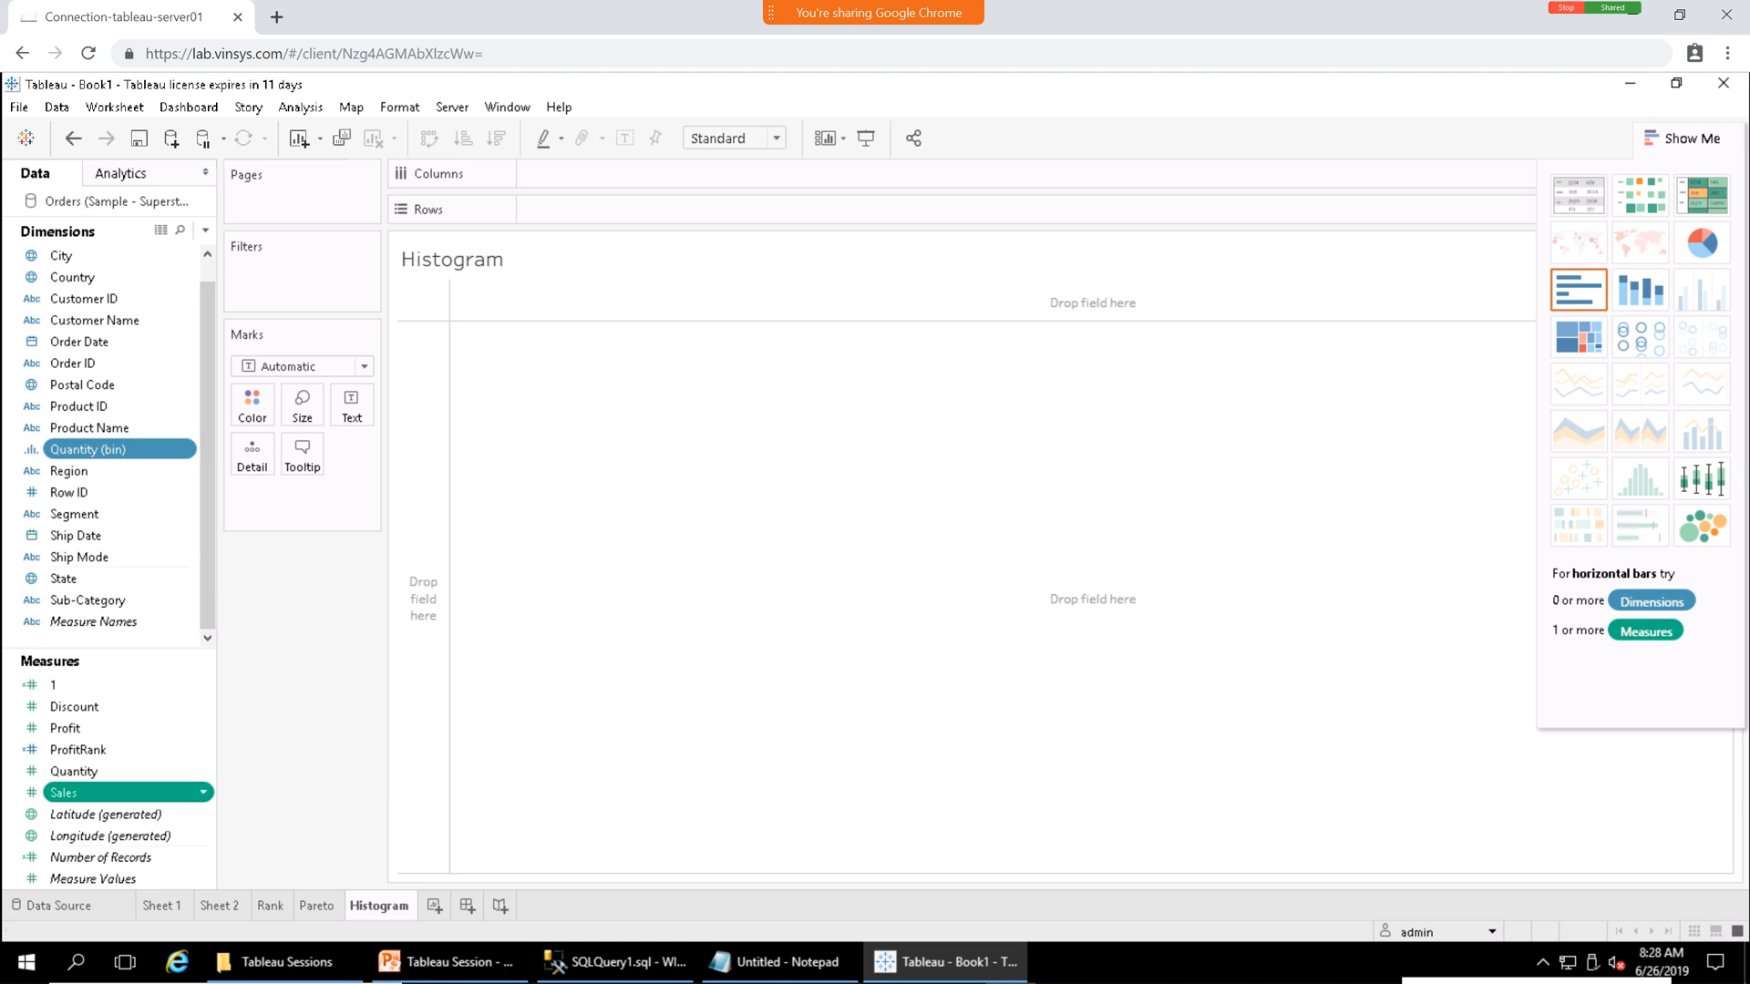
{"action": "left_click", "coordinate": [110, 428]}
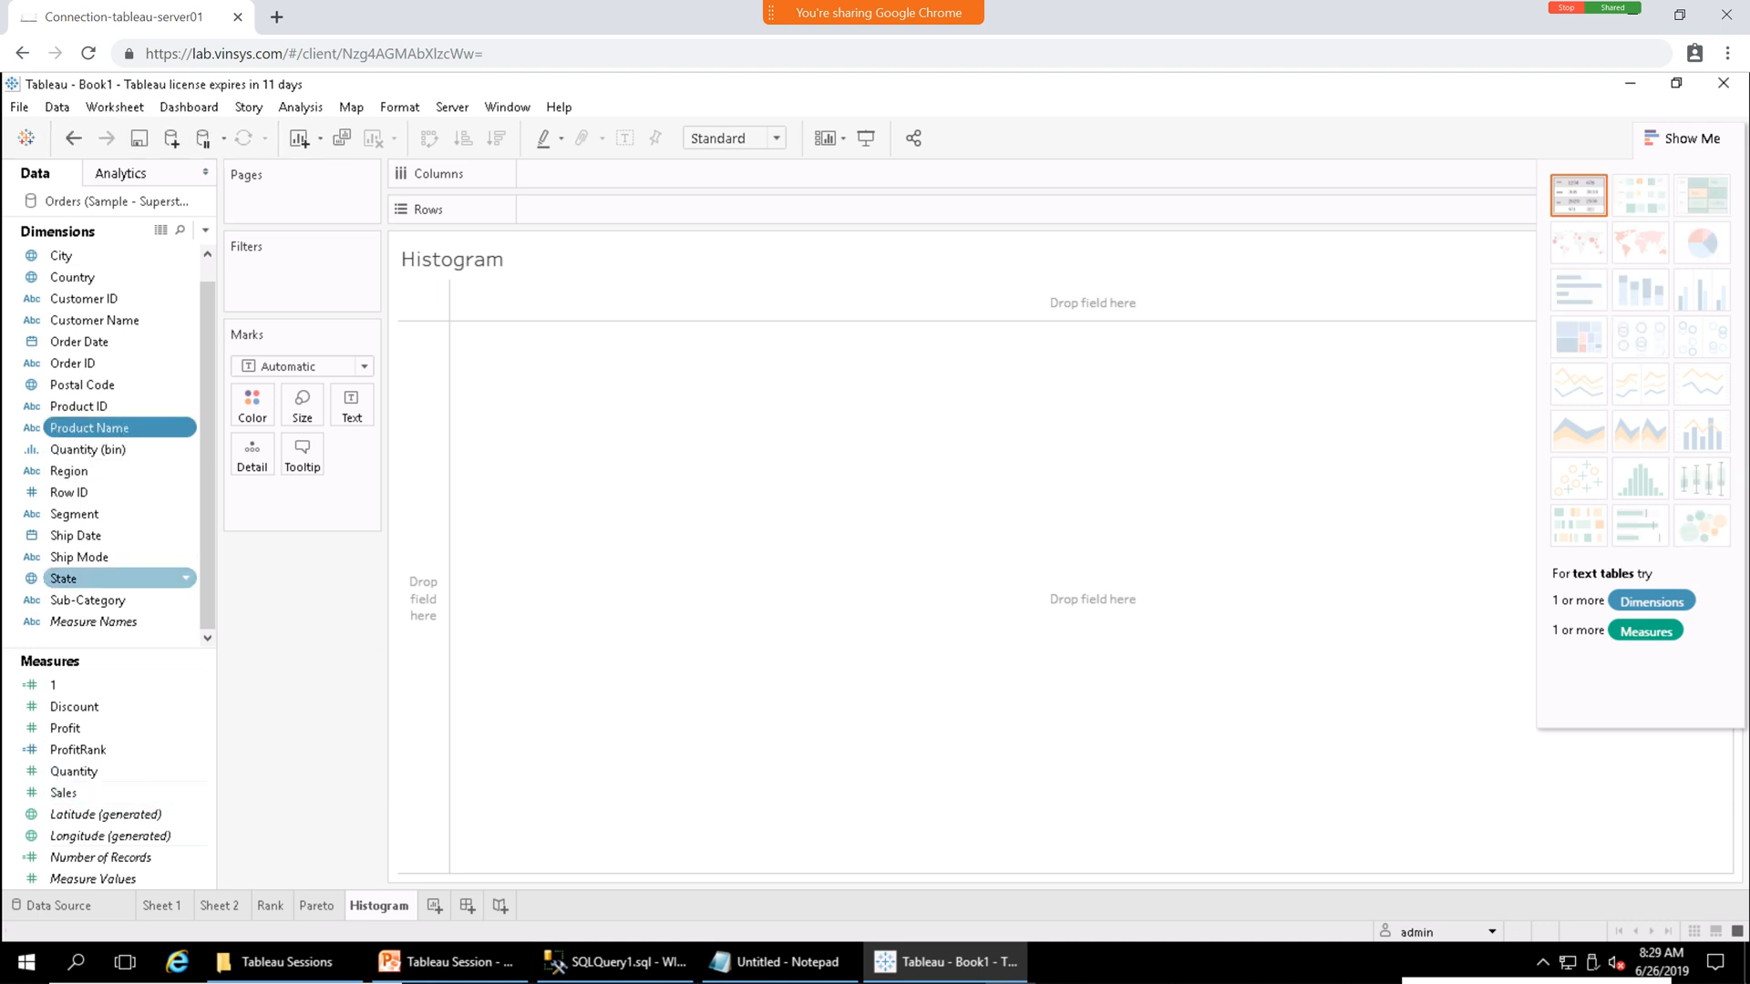
{"action": "left_click", "coordinate": [110, 793]}
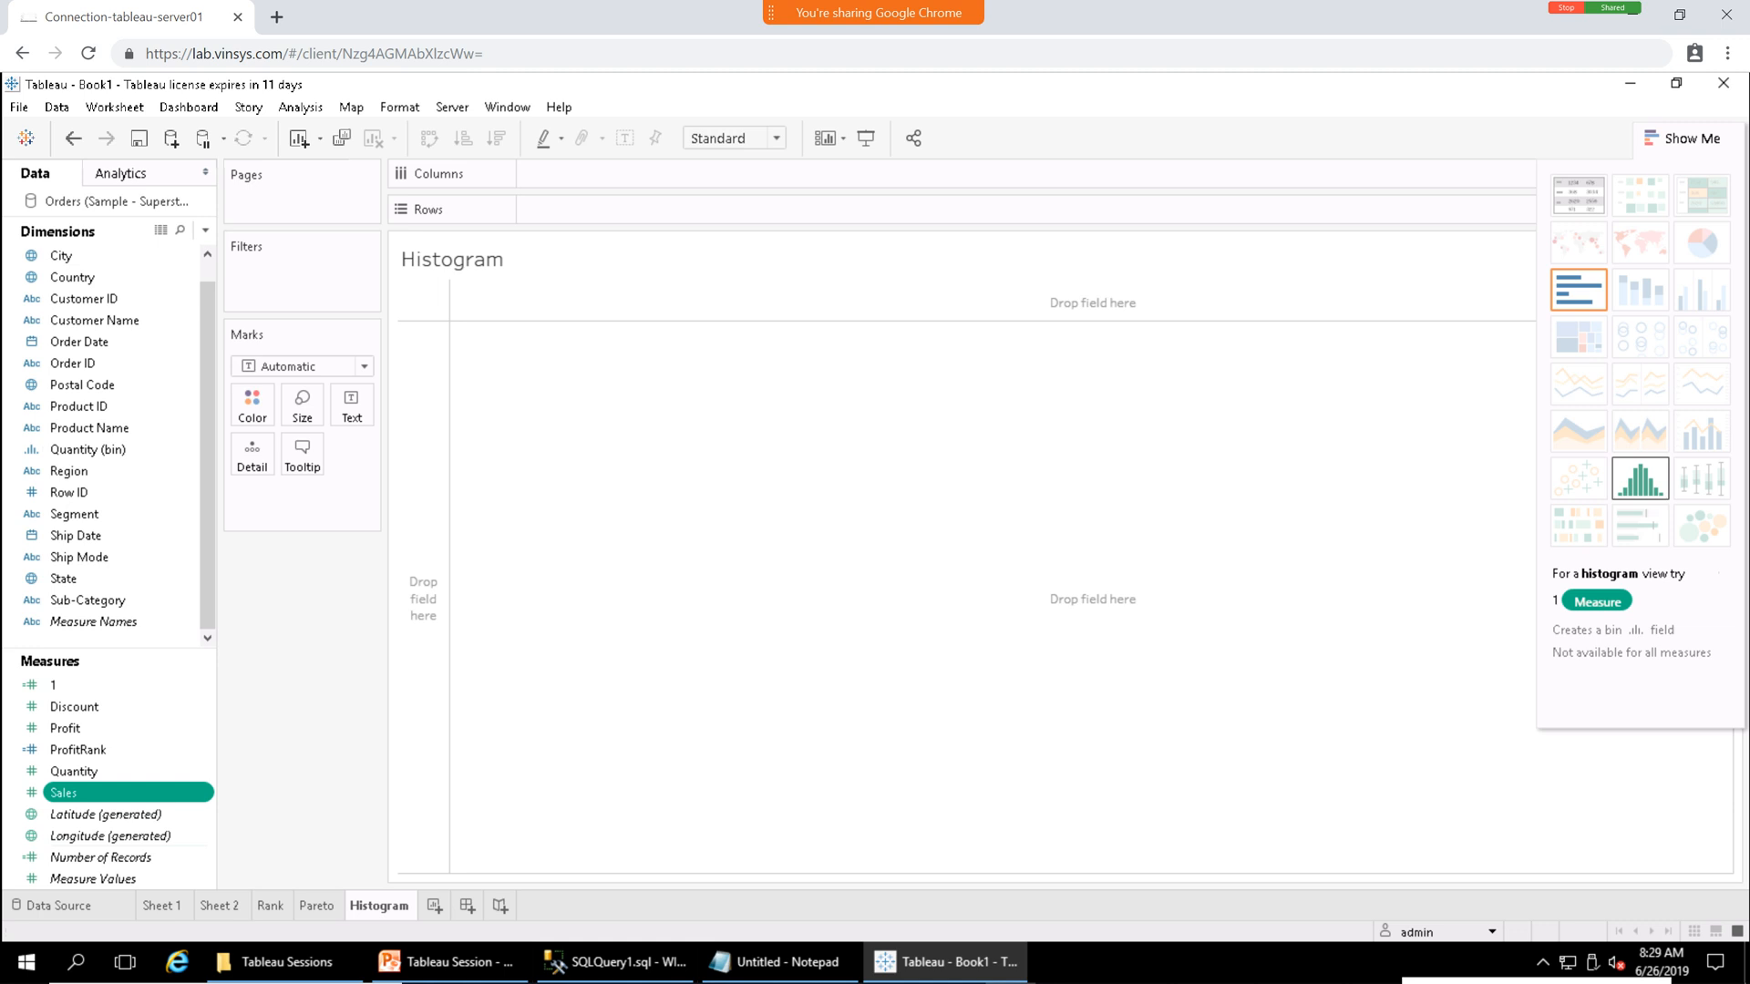
{"action": "left_click", "coordinate": [1641, 478]}
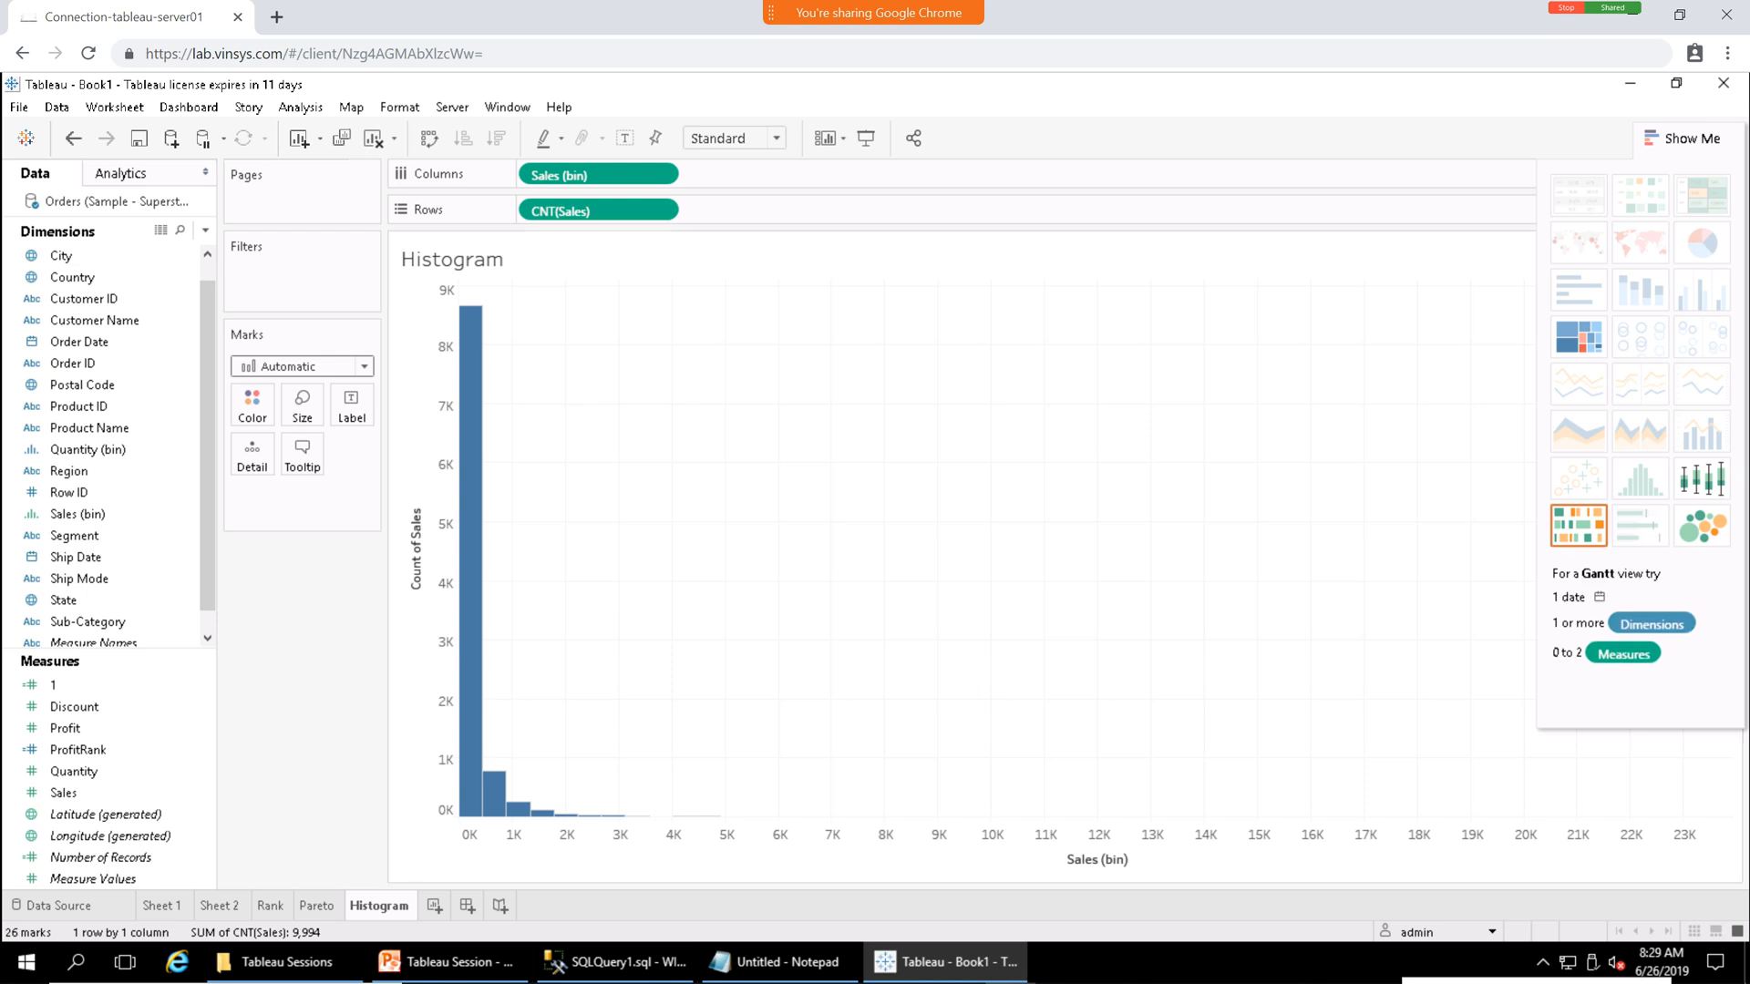
{"action": "left_click", "coordinate": [1682, 138]}
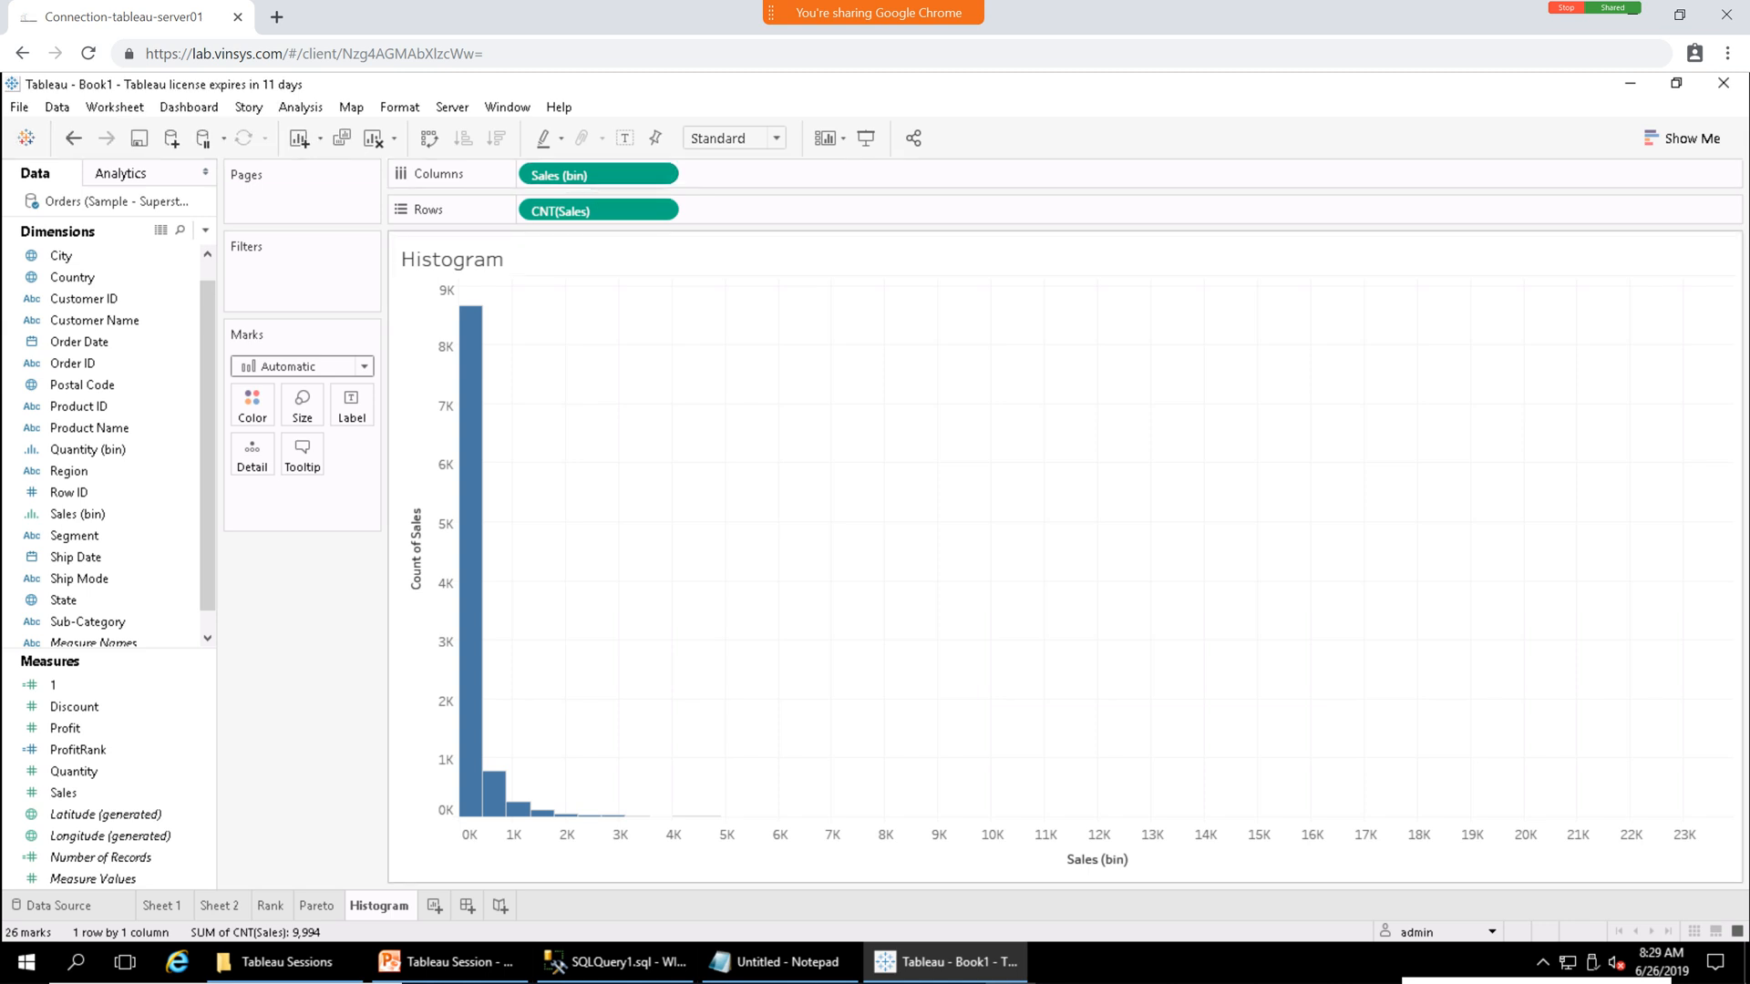
Edit the Sales (bin) dimension and set its bin size to 50.
{"action": "mouse_move", "coordinate": [471, 608]}
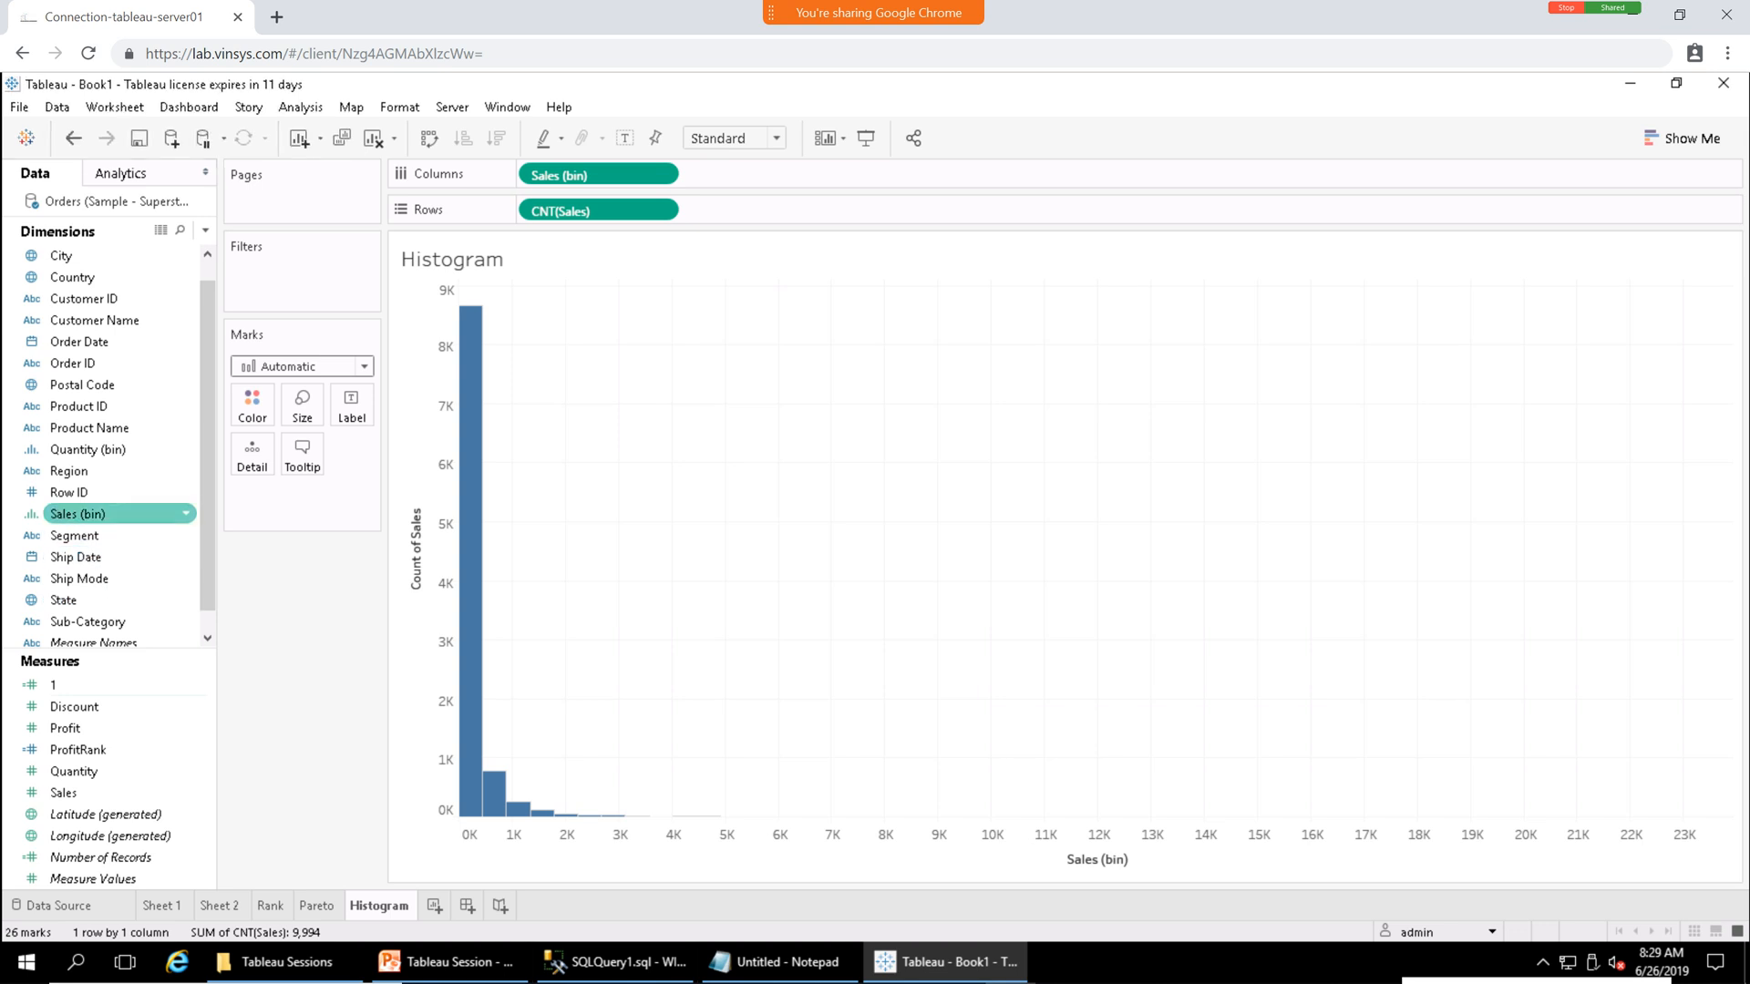
{"action": "right_click", "coordinate": [182, 513]}
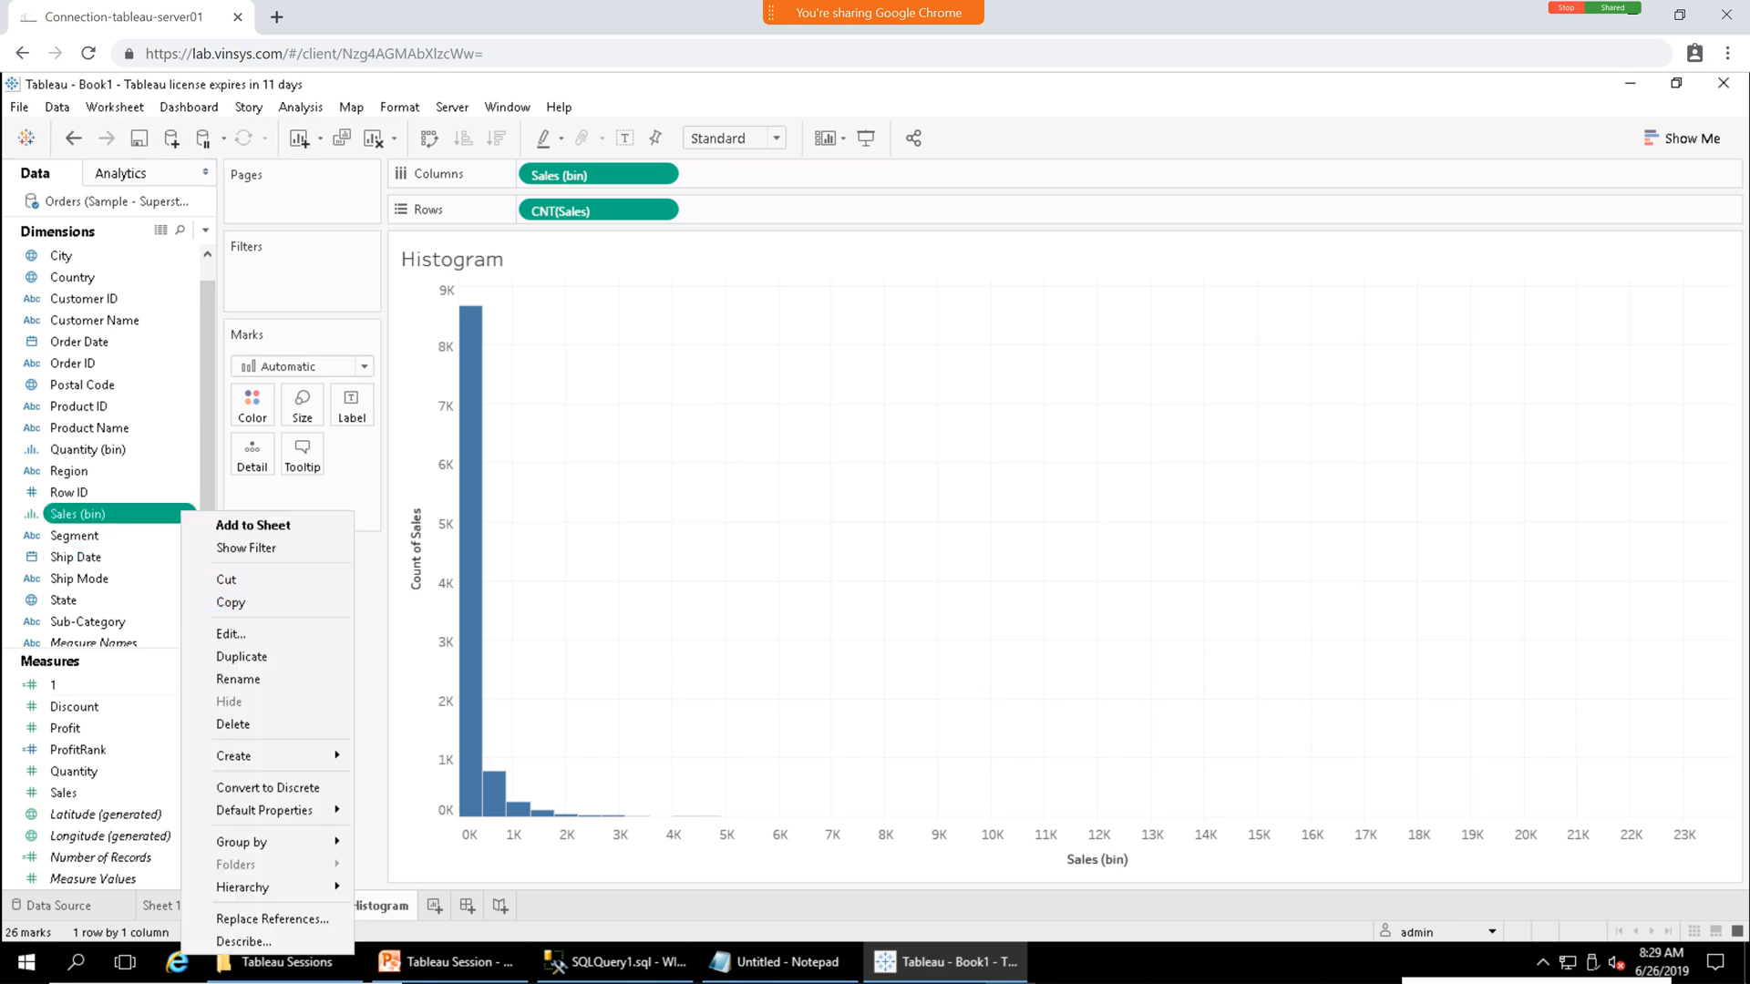
{"action": "left_click", "coordinate": [231, 633]}
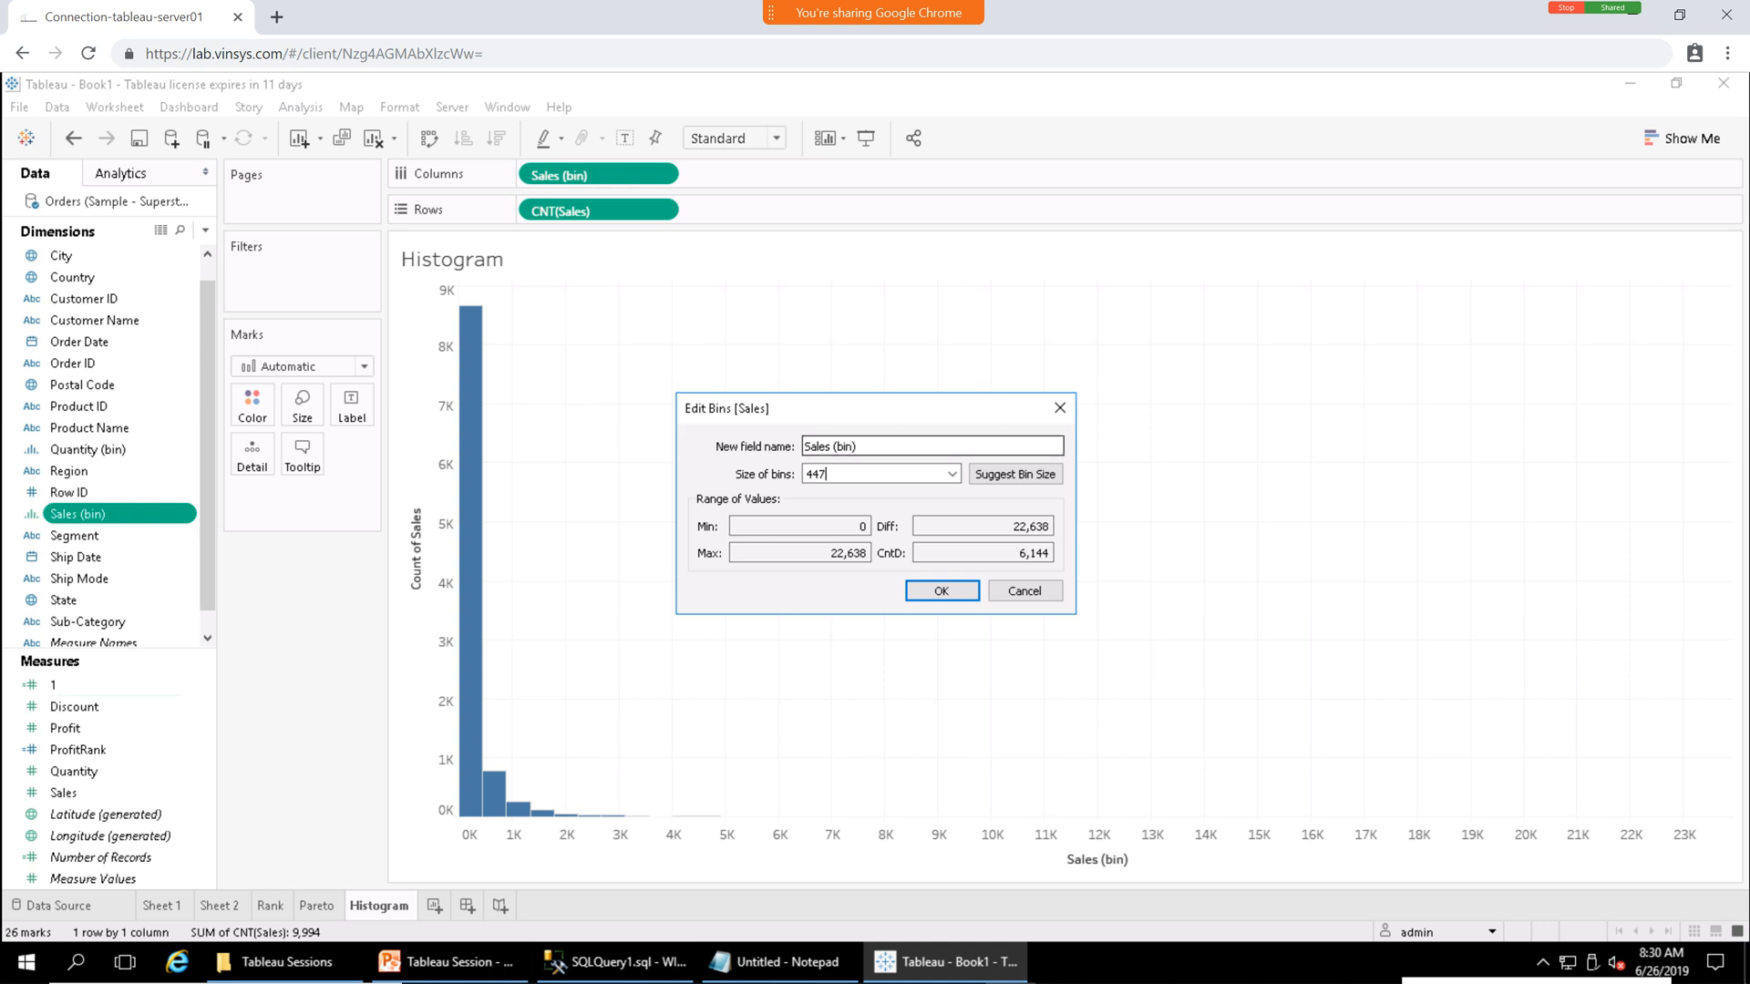
{"action": "left_click_drag", "start_coordinate": [820, 407], "coordinate": [906, 306]}
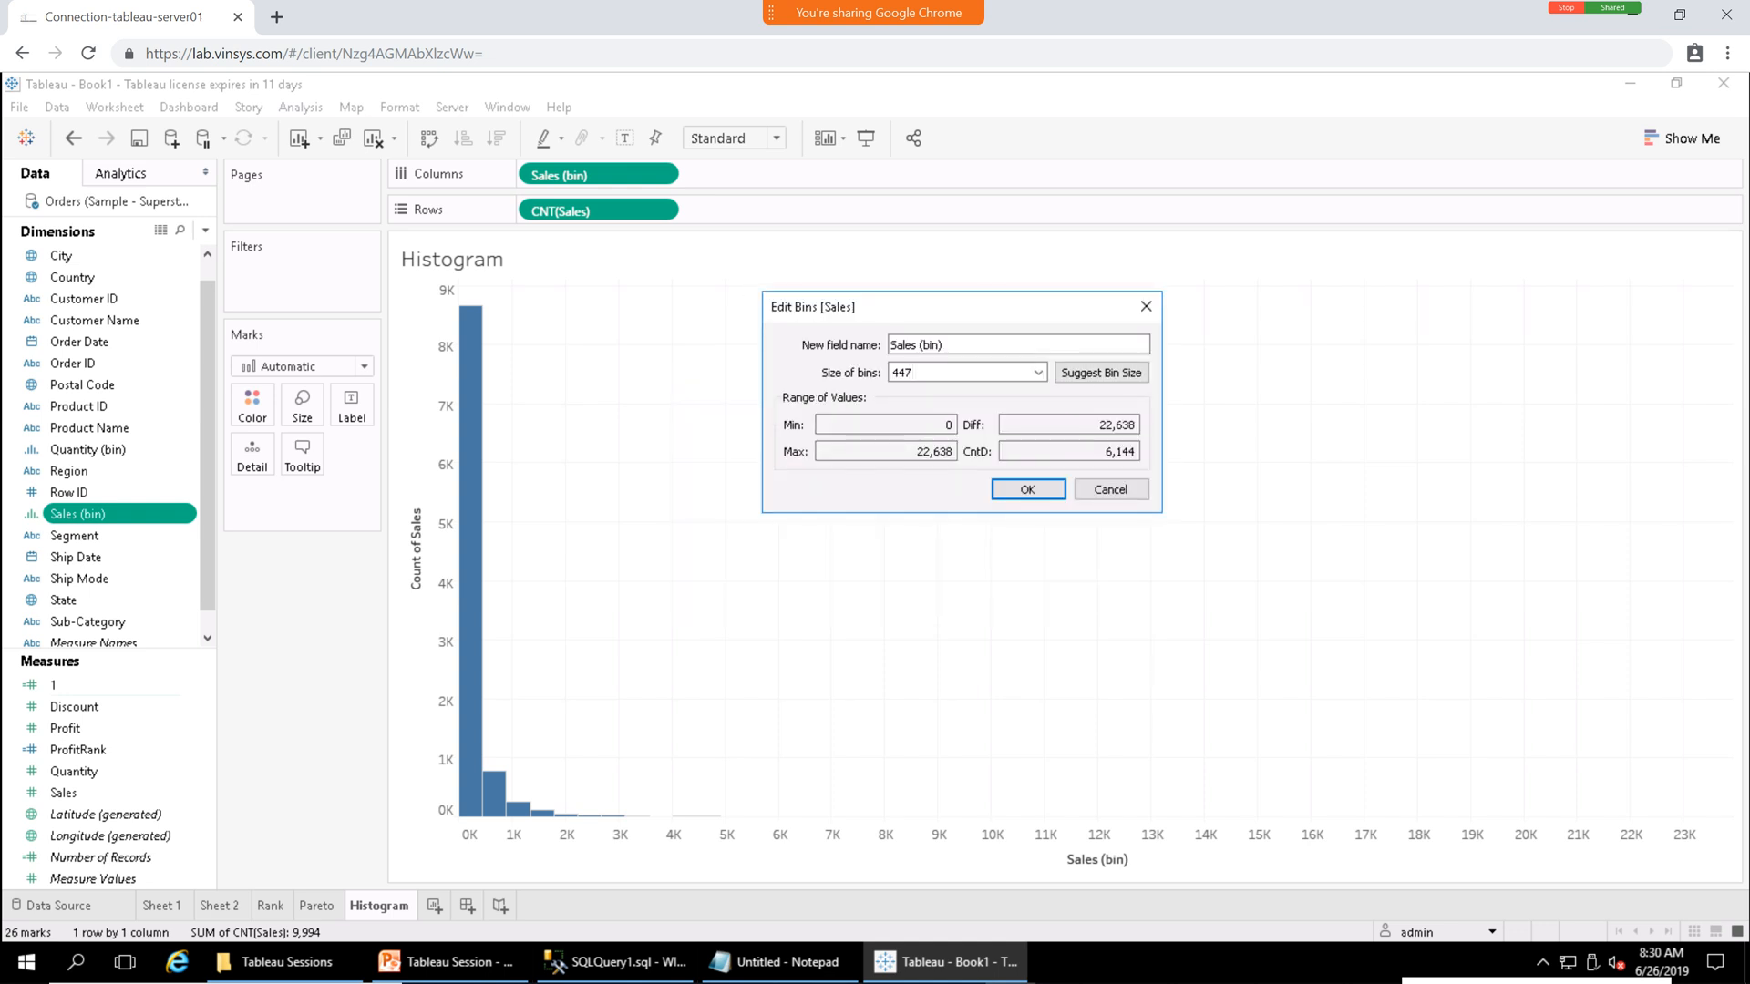
{"action": "left_click", "coordinate": [914, 373]}
{"action": "key", "text": "BackSpace"}
{"action": "key", "text": "BackSpace"}
{"action": "key", "text": "BackSpace"}
{"action": "type", "text": "50"}
{"action": "key", "text": "Return"}
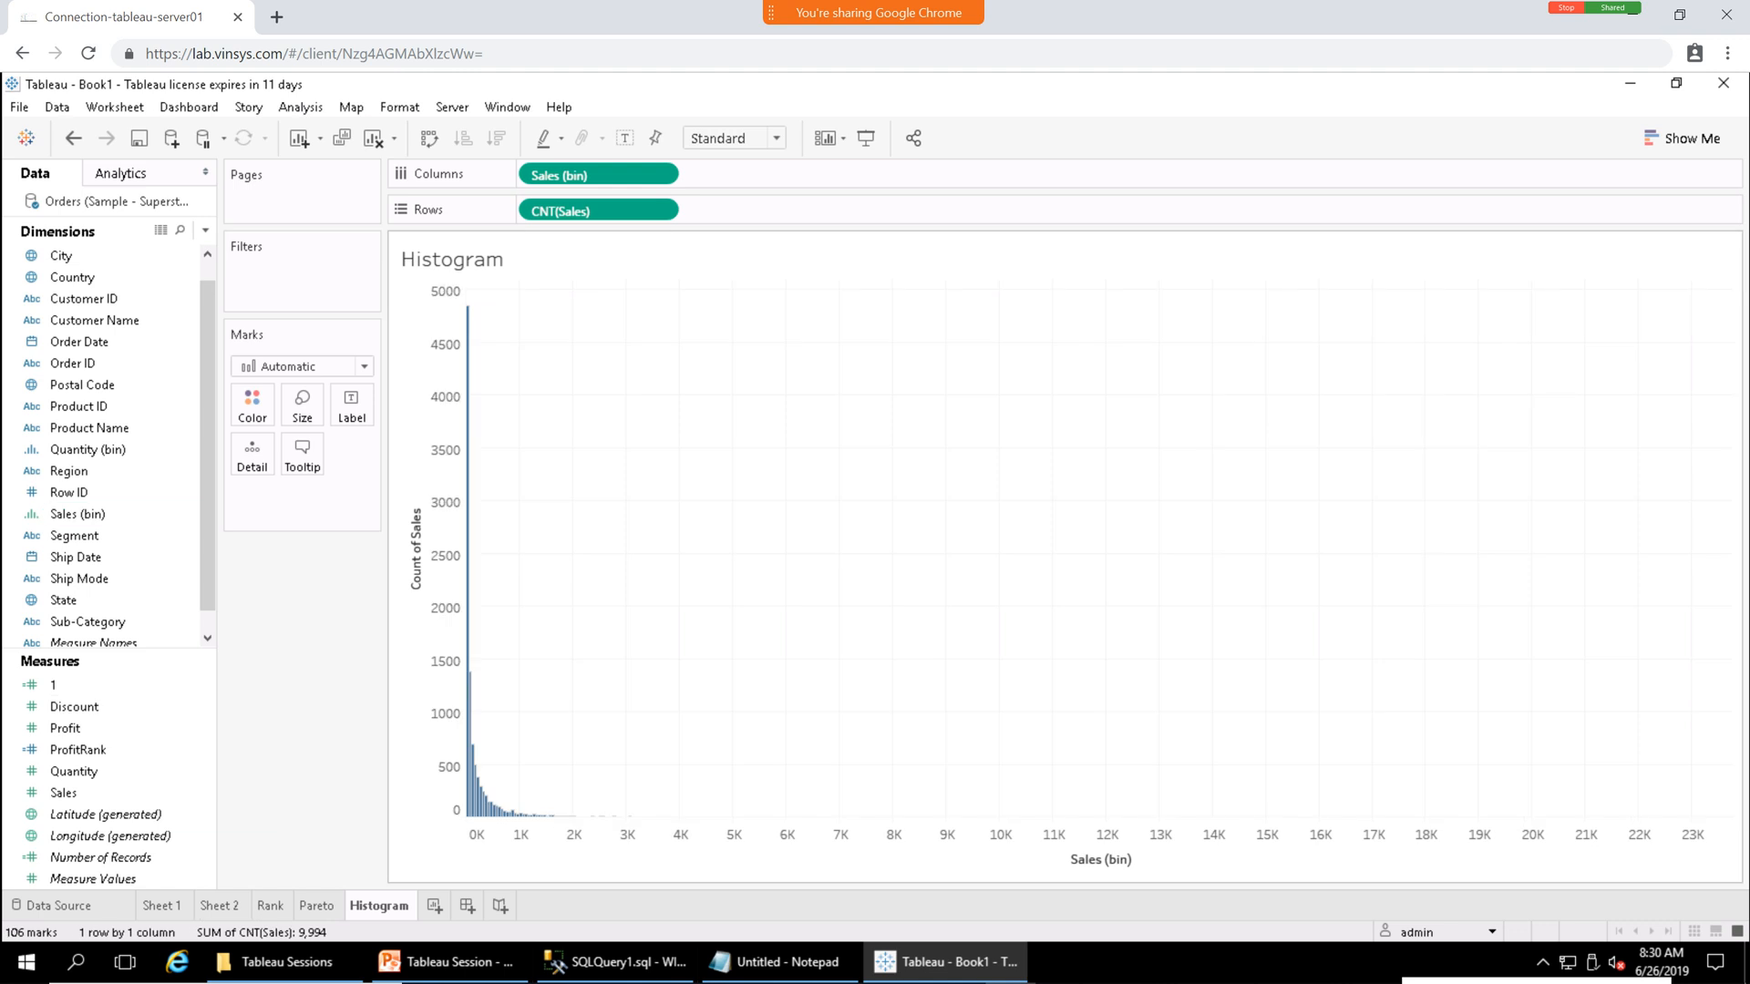
Set the bin size of the Sales (bin) dimension to 1000.
{"action": "mouse_move", "coordinate": [481, 801]}
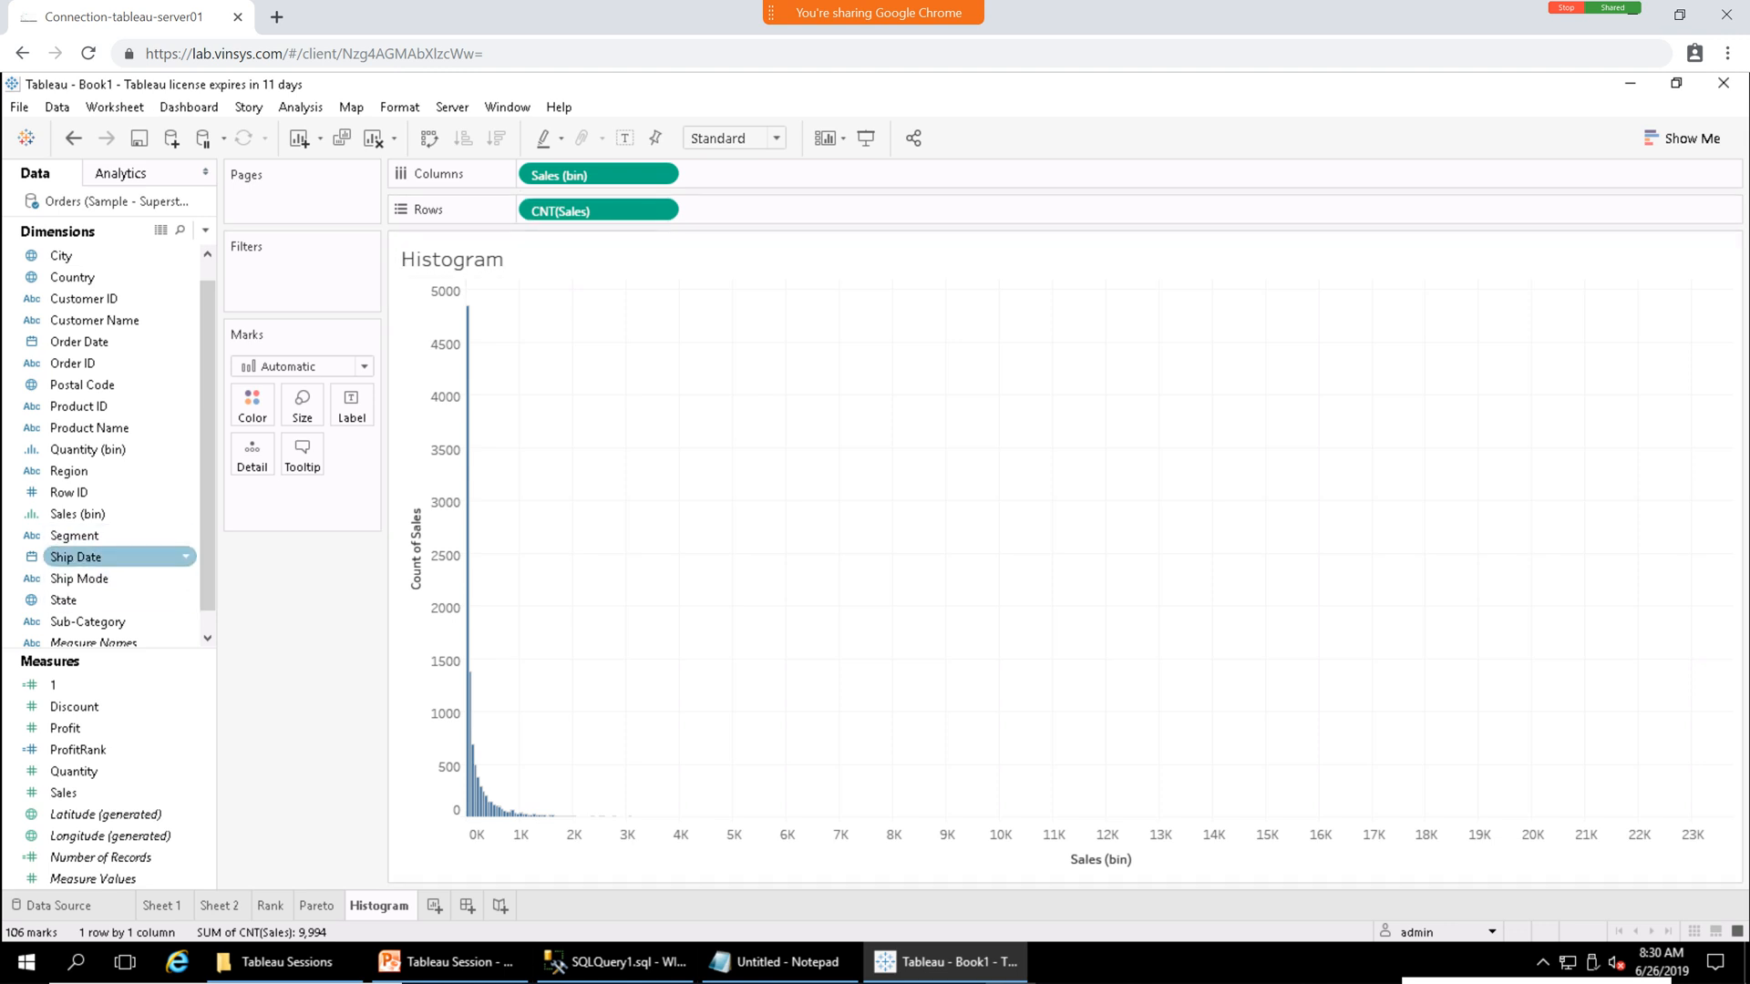
{"action": "right_click", "coordinate": [82, 493]}
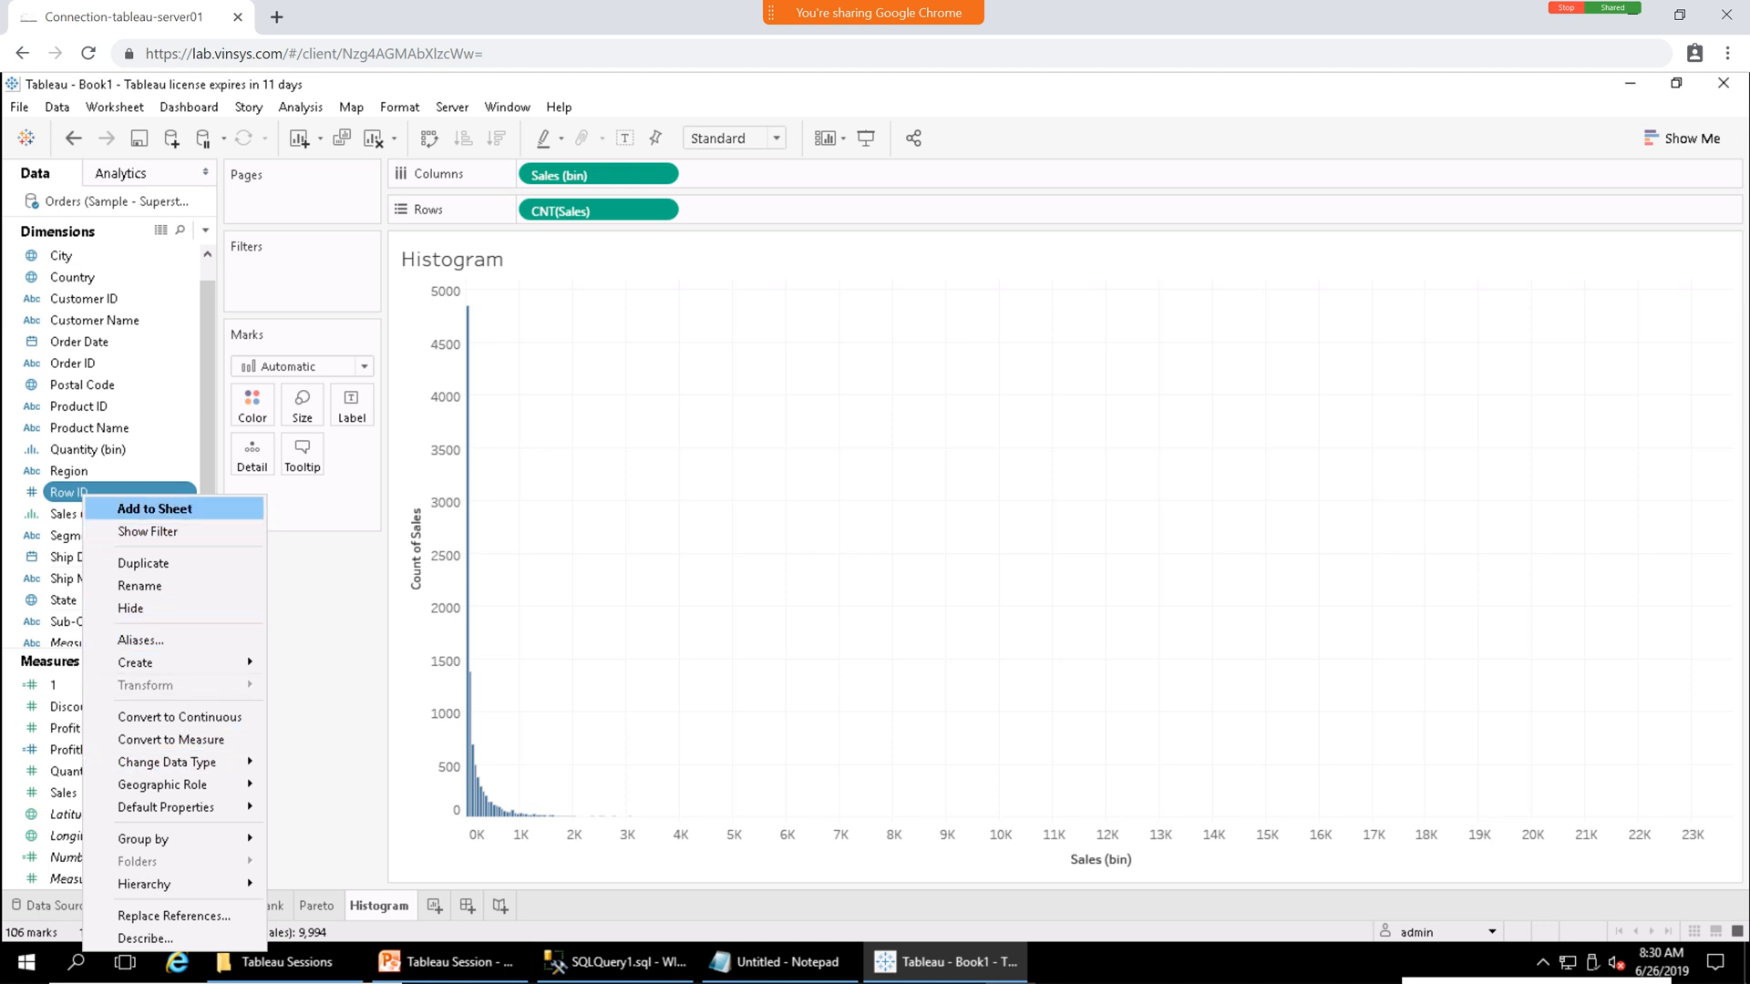
{"action": "left_click", "coordinate": [70, 514]}
{"action": "right_click", "coordinate": [61, 515]}
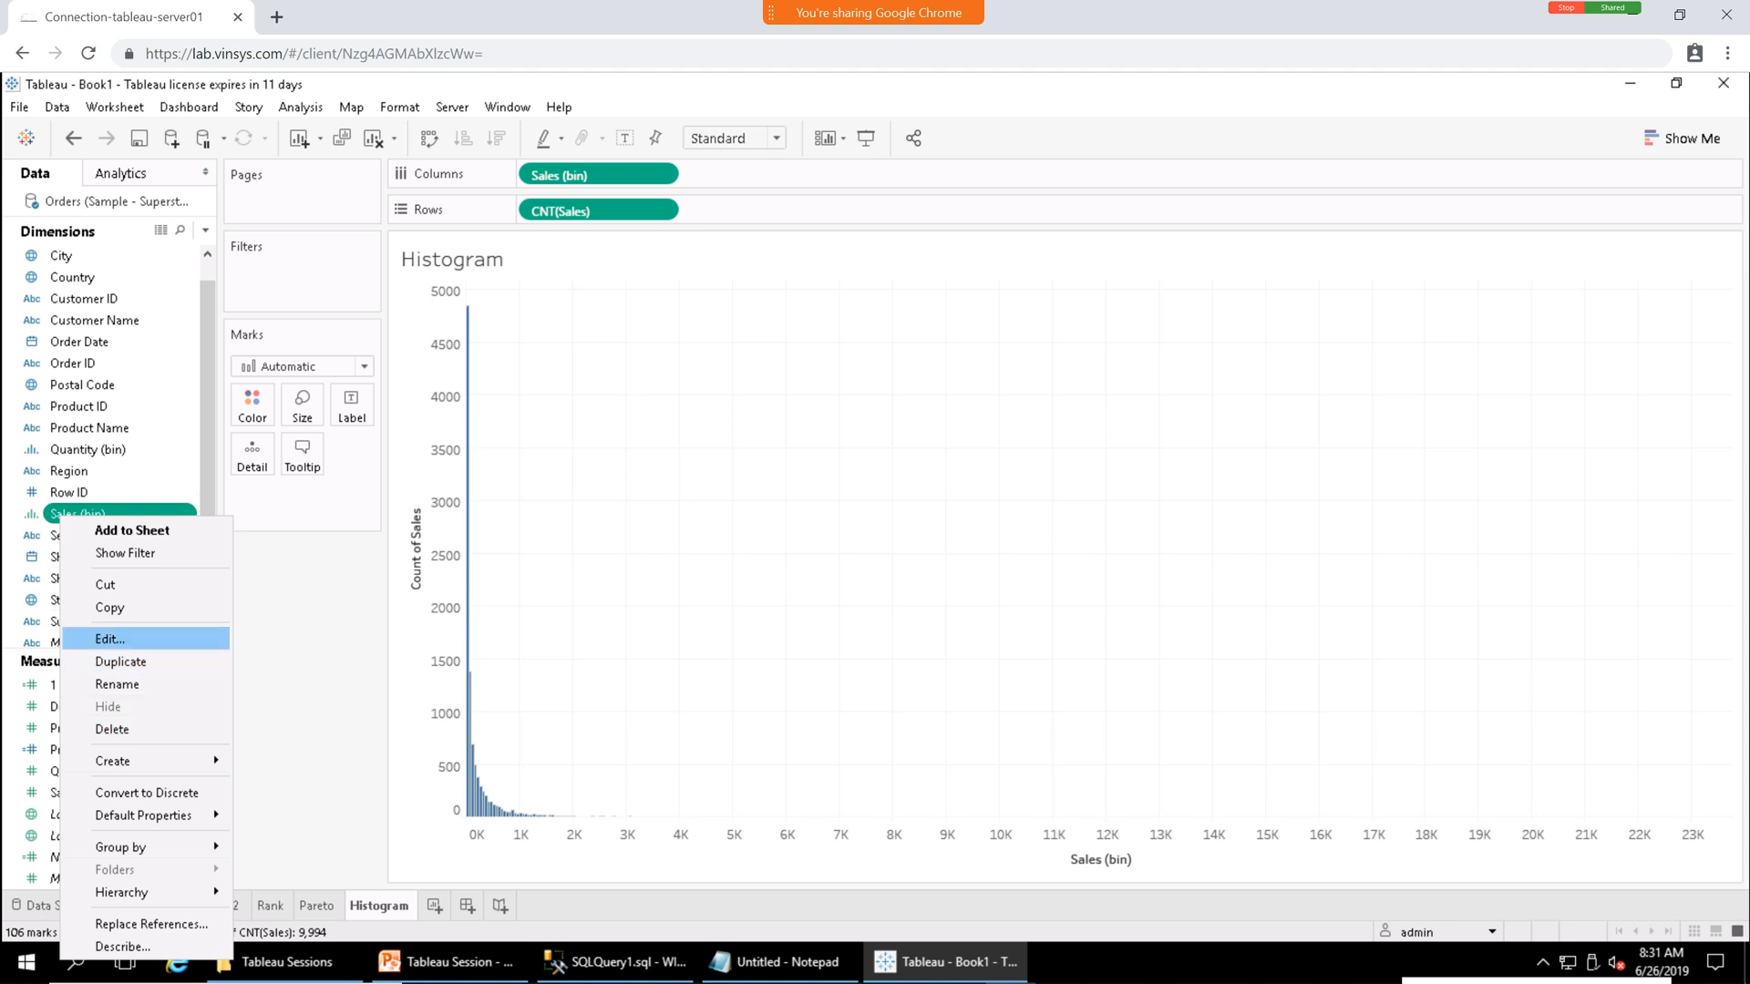
{"action": "left_click", "coordinate": [109, 639]}
{"action": "left_click", "coordinate": [818, 474]}
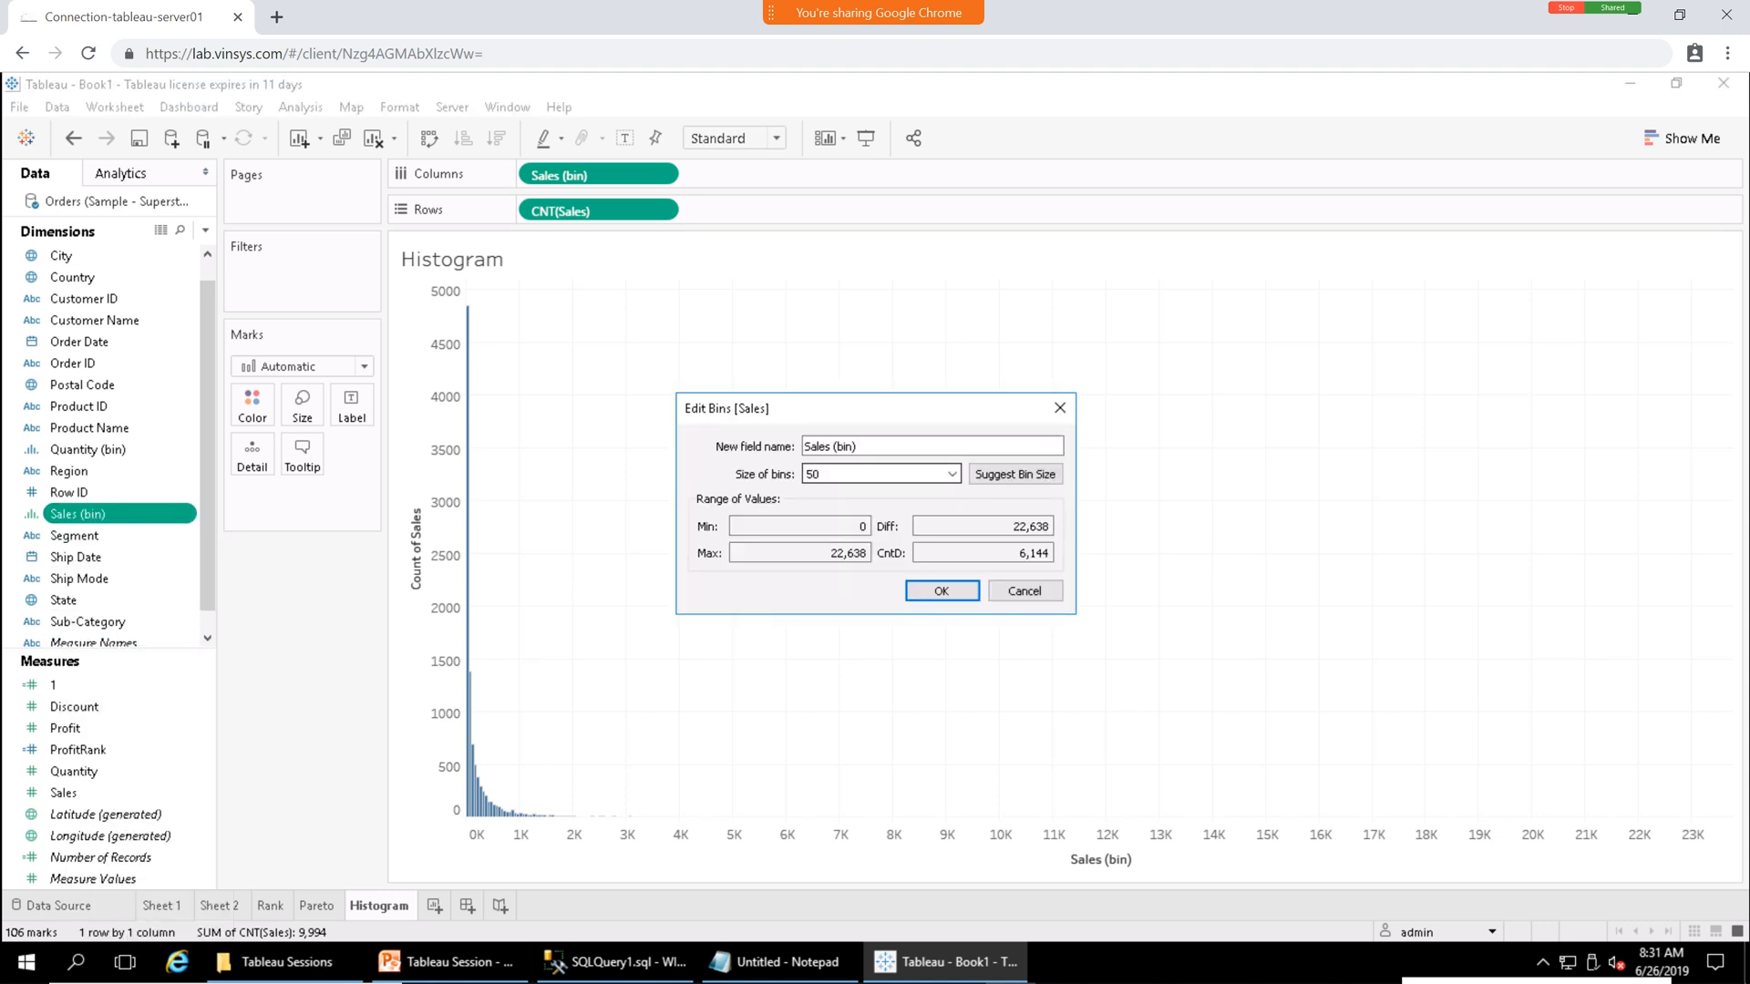
{"action": "key", "text": "BackSpace"}
{"action": "key", "text": "BackSpace"}
{"action": "type", "text": "1000"}
{"action": "key", "text": "Return"}
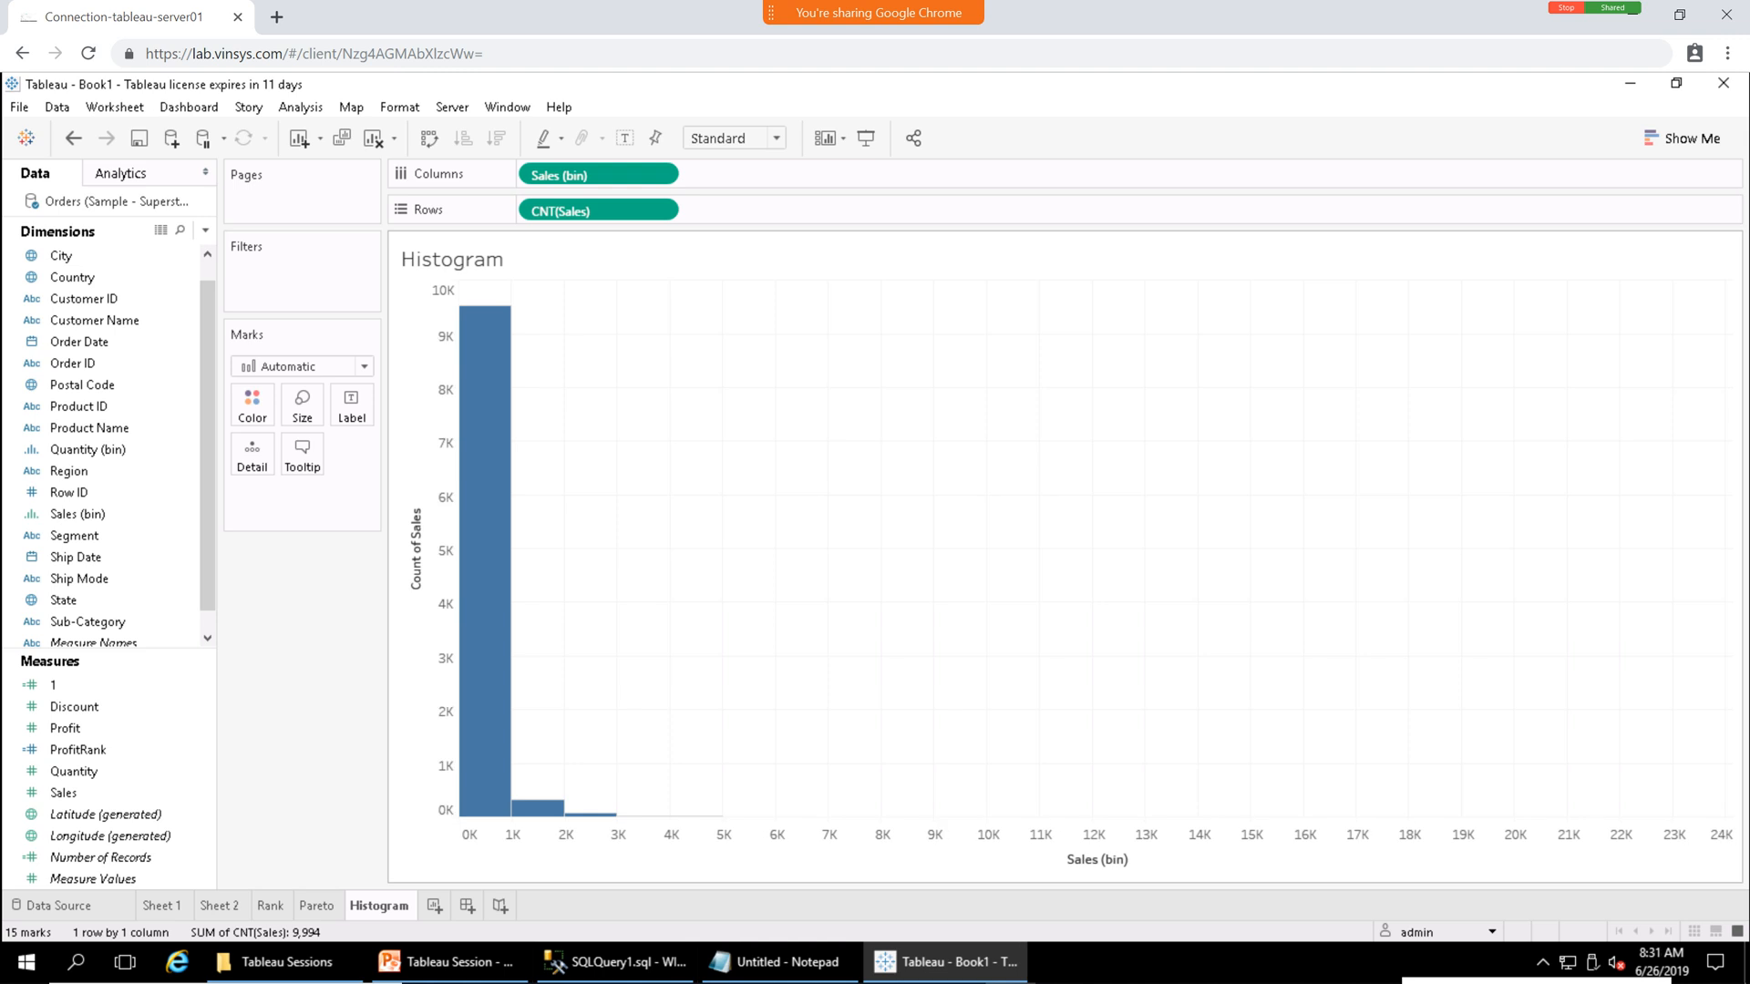
Switch the aggregation of the Sales measure in the rows from Count to Sum.
{"action": "mouse_move", "coordinate": [587, 814]}
{"action": "mouse_move", "coordinate": [499, 781]}
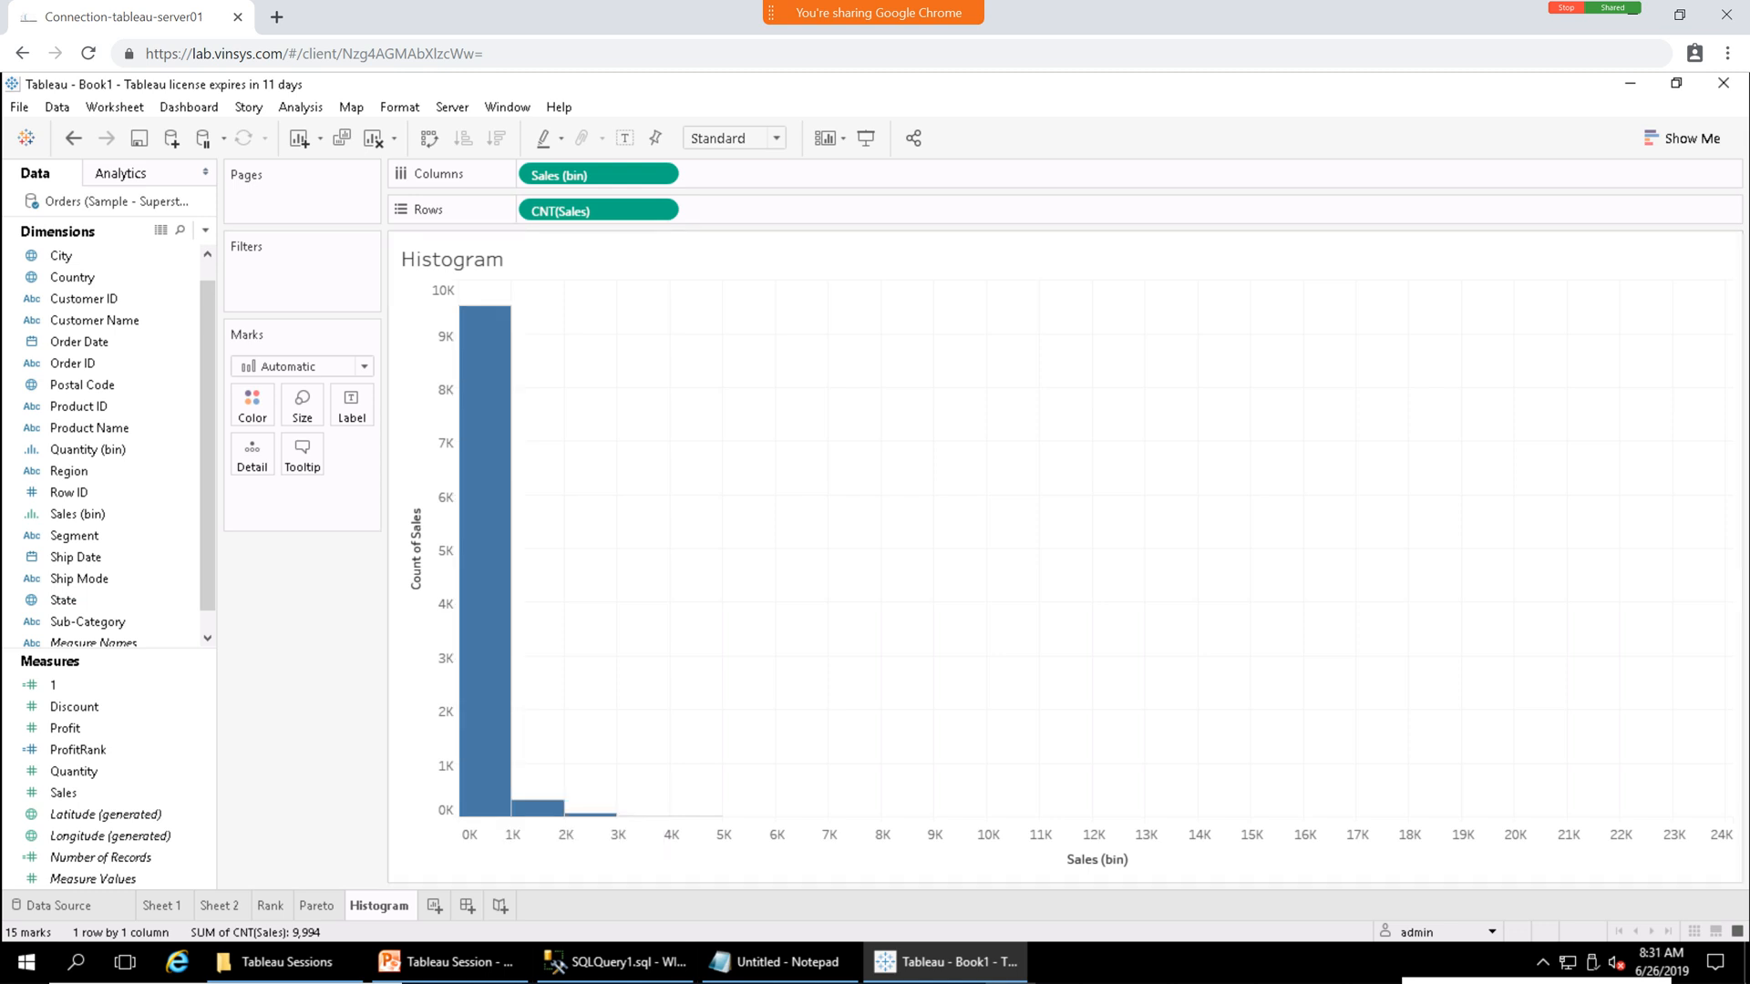
{"action": "left_click", "coordinate": [660, 210]}
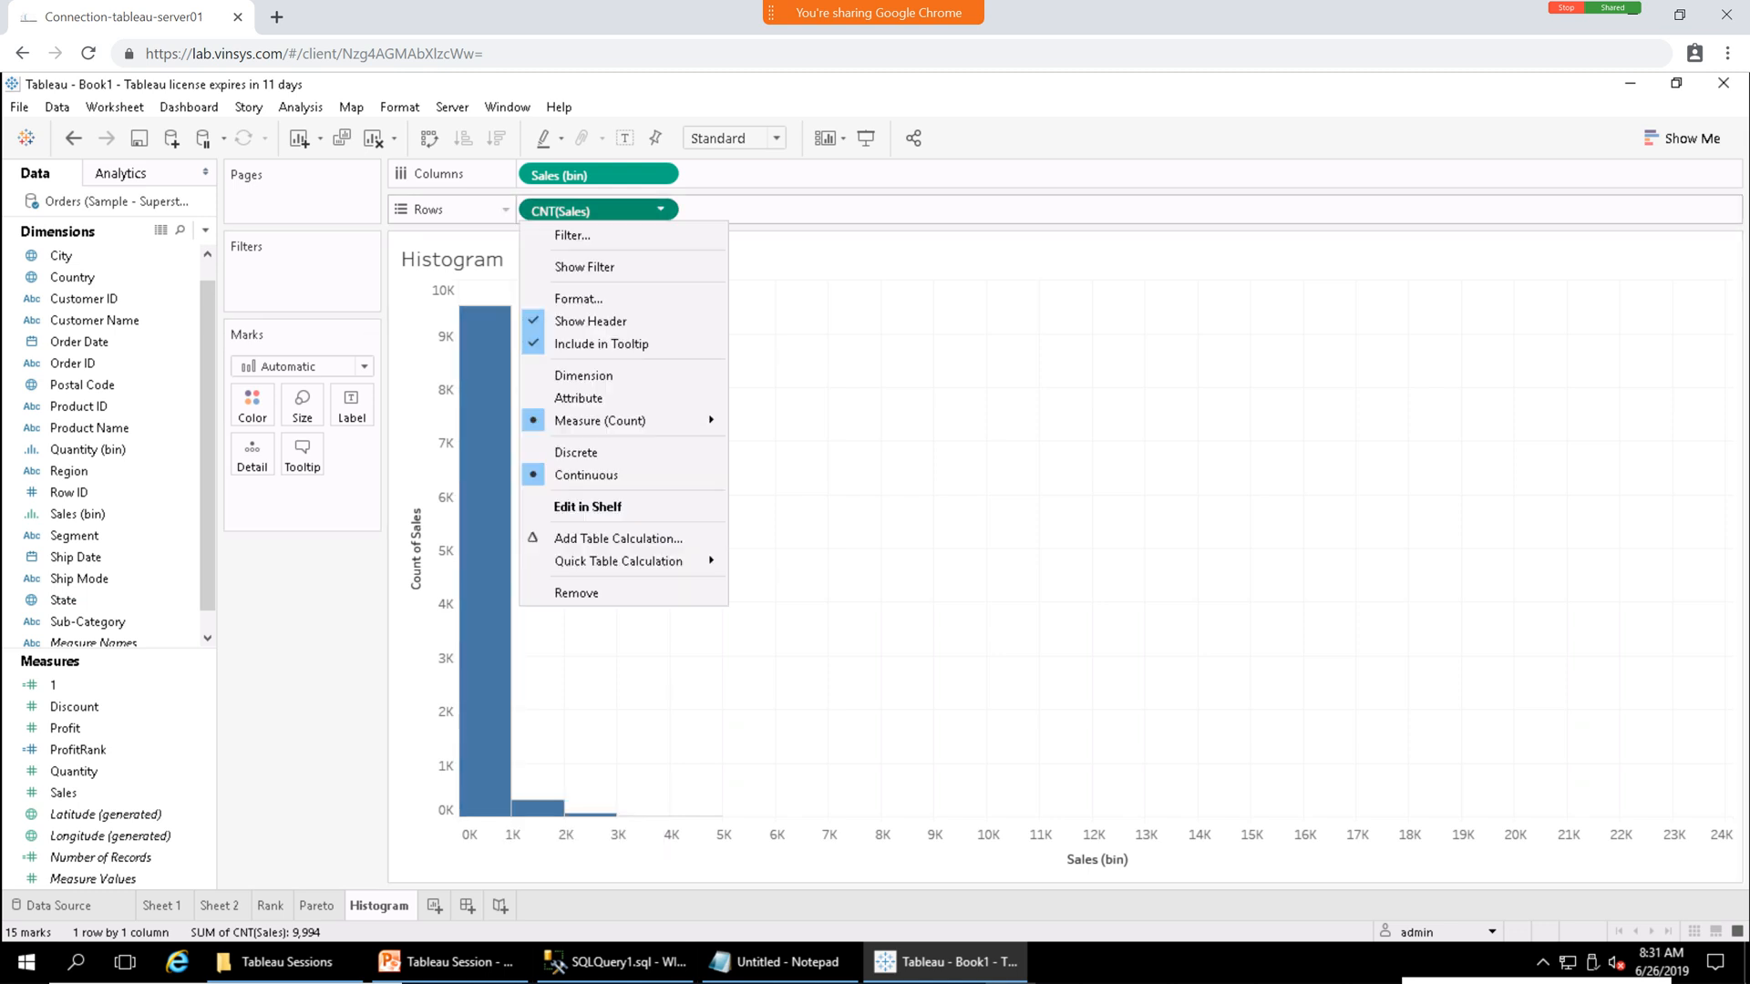
{"action": "mouse_move", "coordinate": [638, 420]}
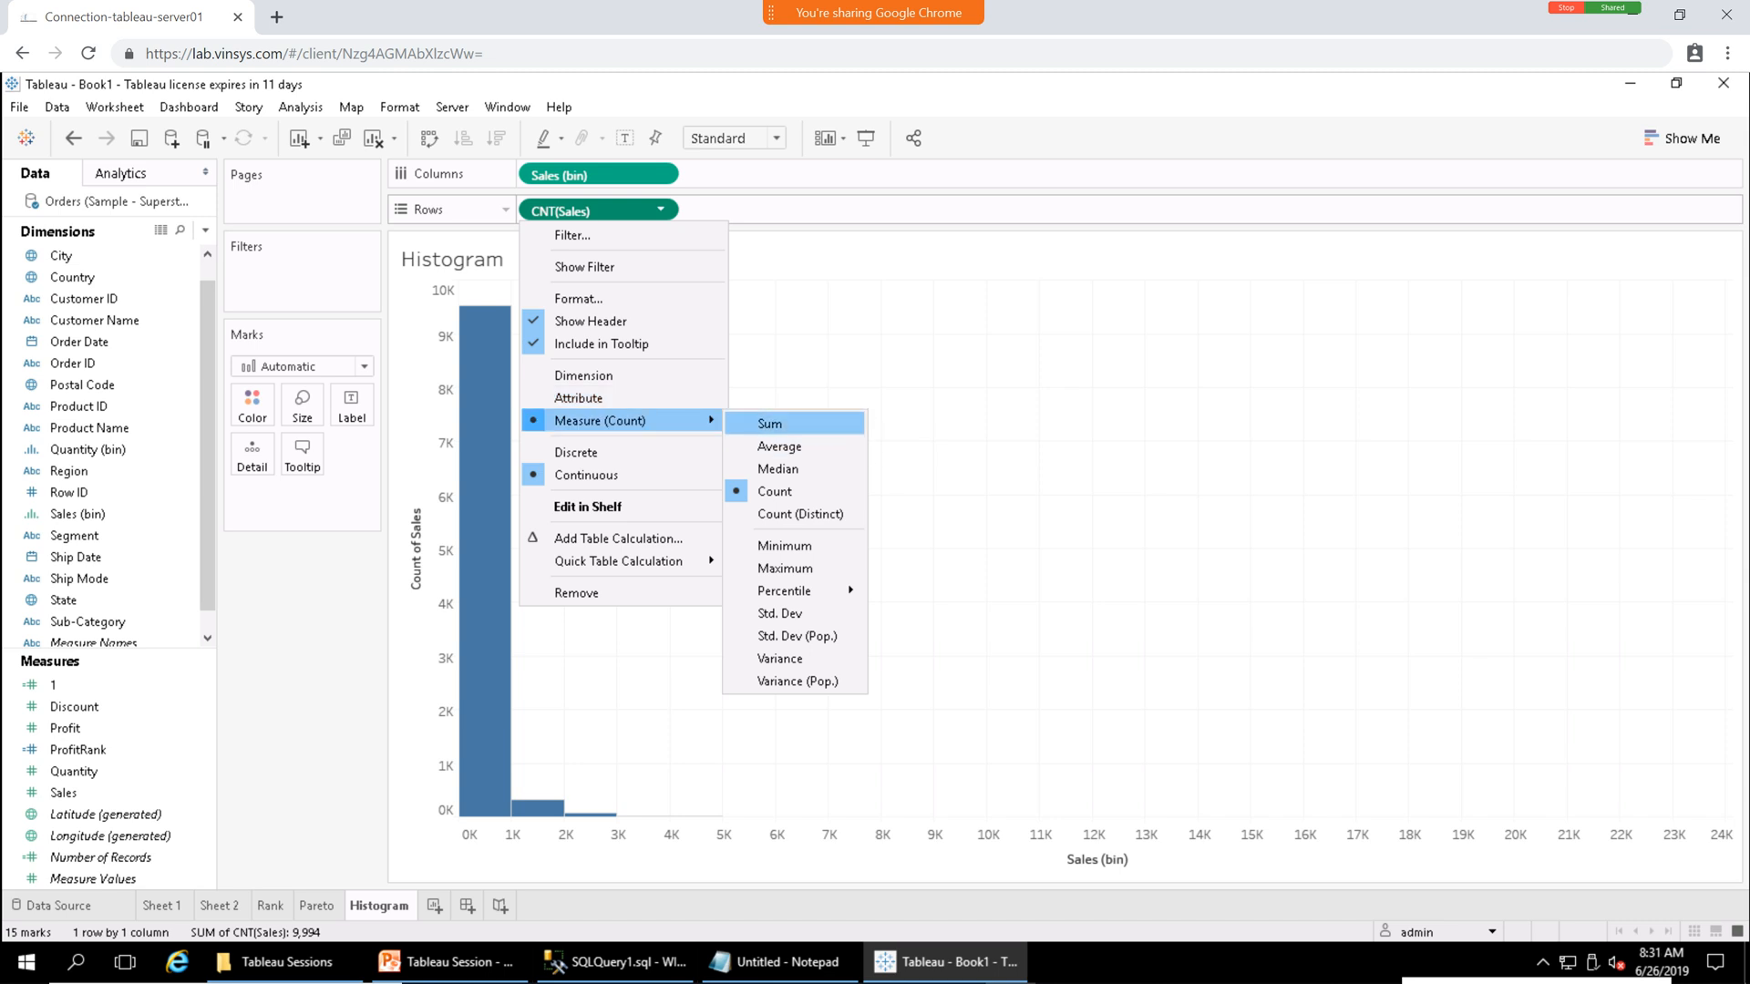
{"action": "left_click", "coordinate": [947, 387]}
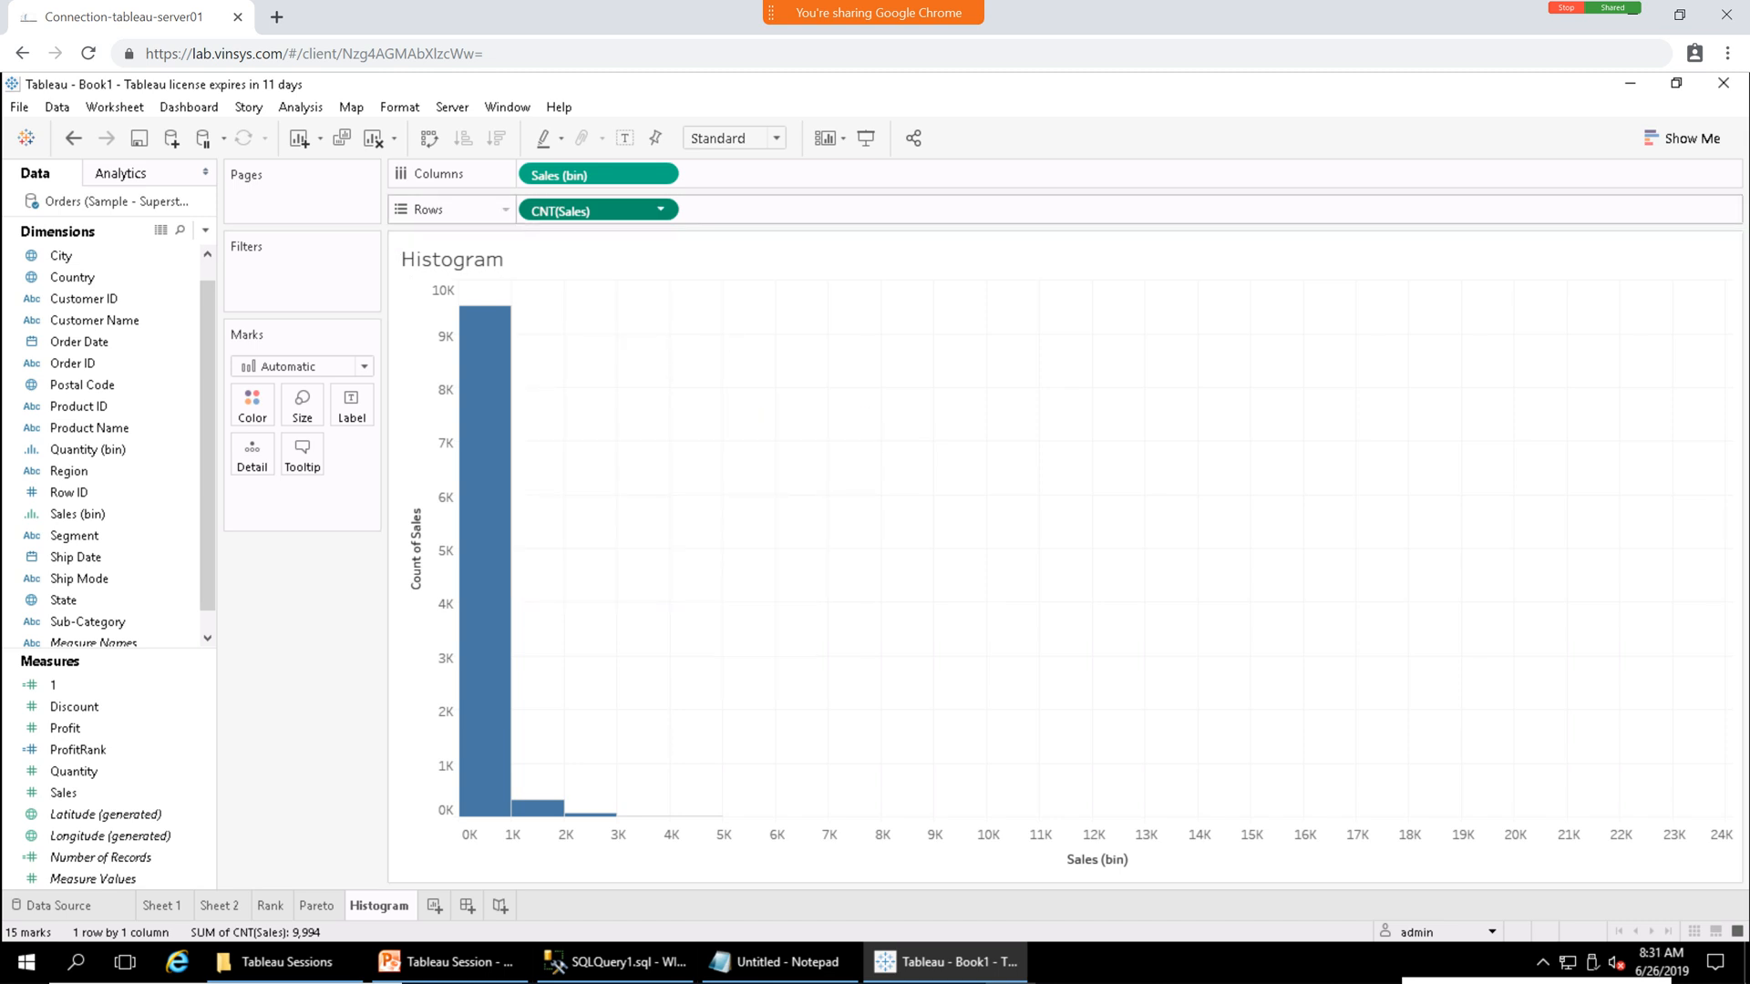
{"action": "left_click", "coordinate": [660, 210]}
{"action": "mouse_move", "coordinate": [638, 420]}
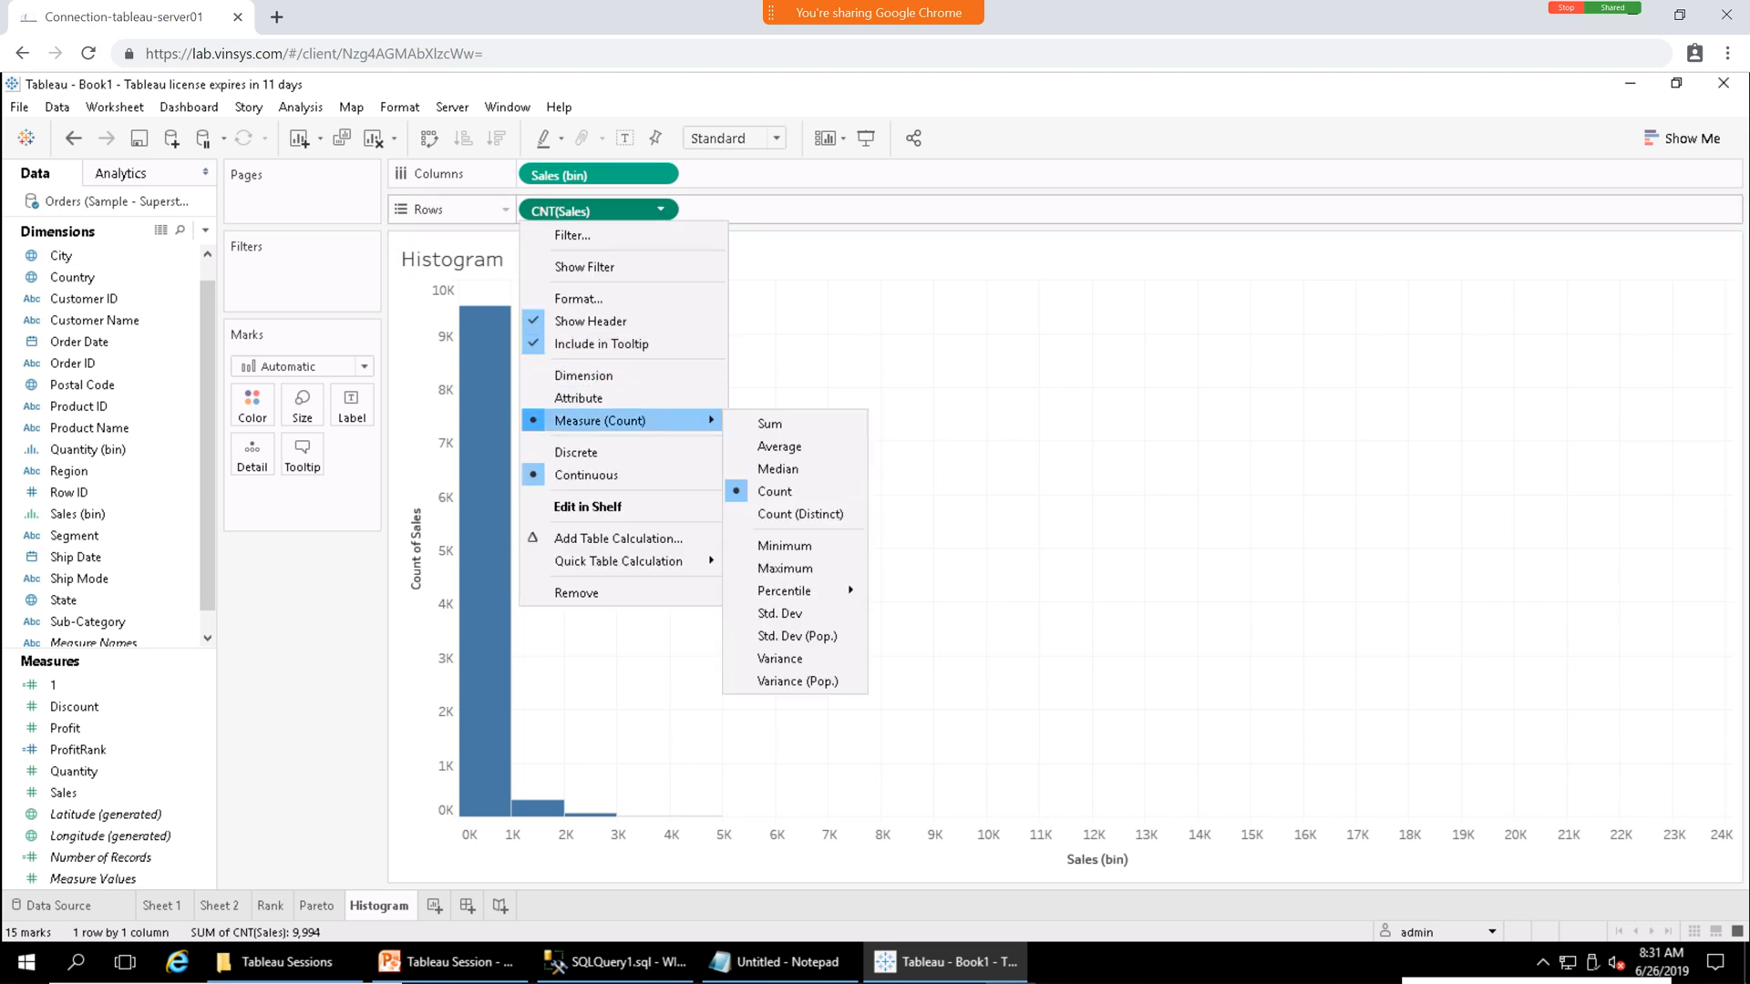
{"action": "left_click", "coordinate": [770, 423]}
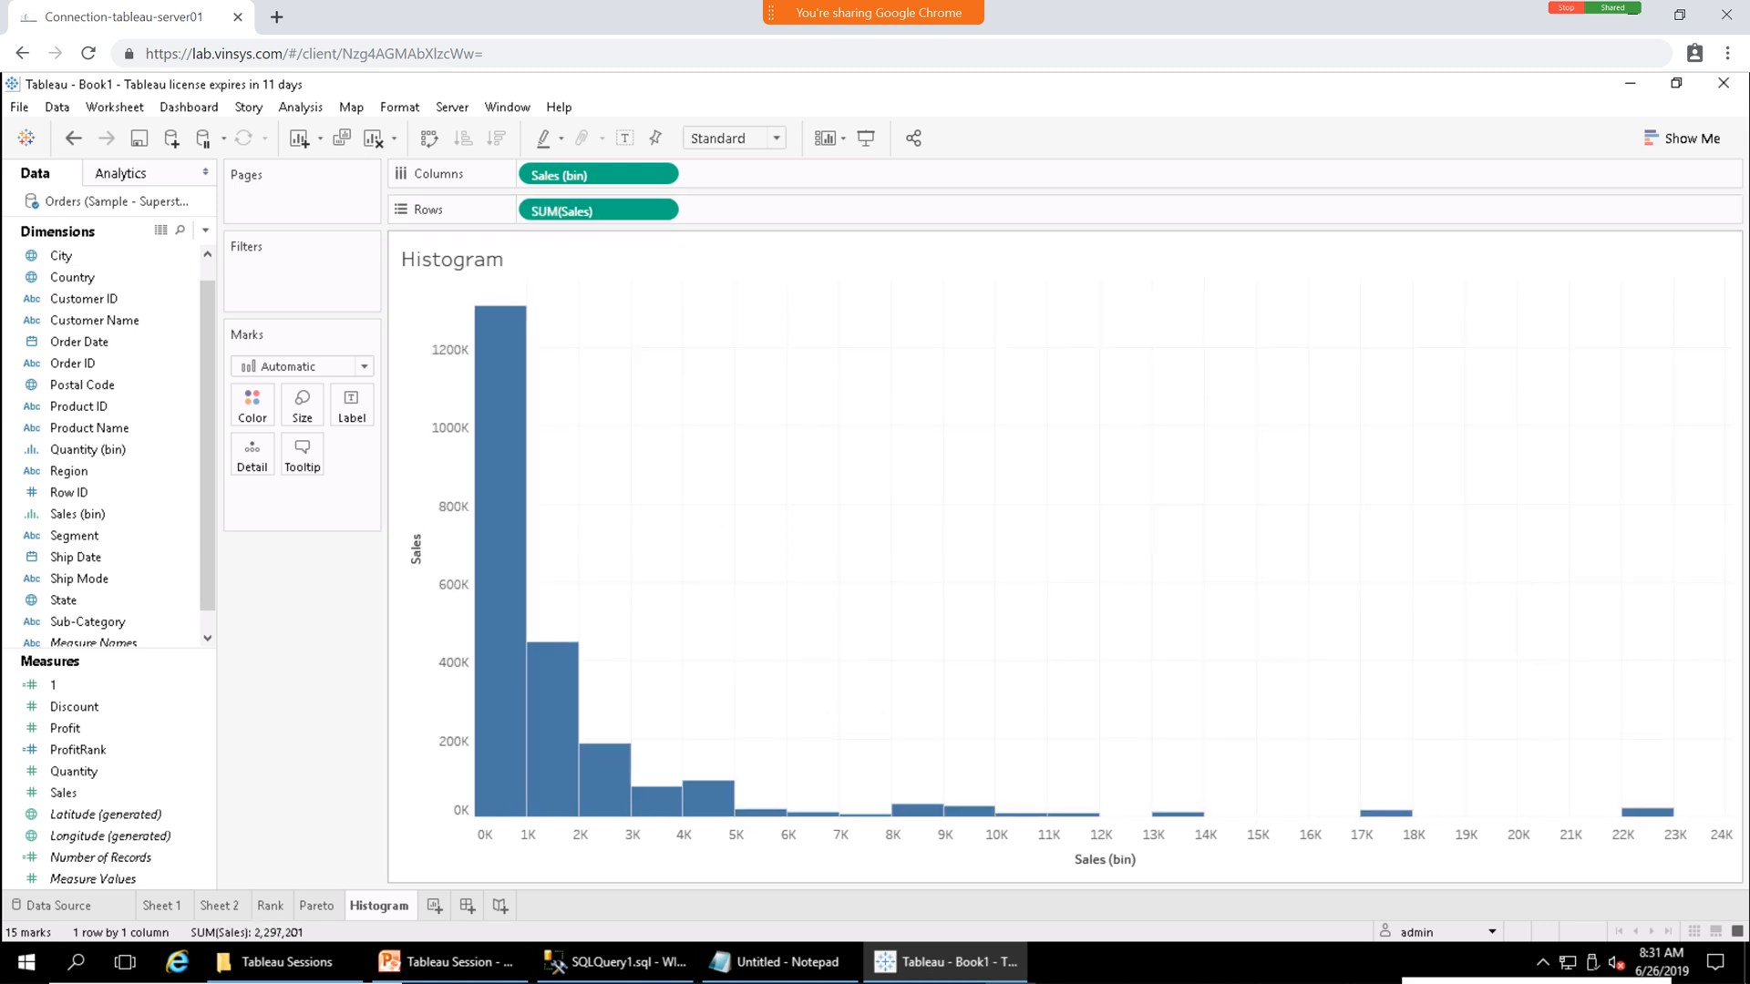
Check the bin settings of Sales (bin) and examine the sales totals of the individual histogram bars.
{"action": "mouse_move", "coordinate": [503, 744]}
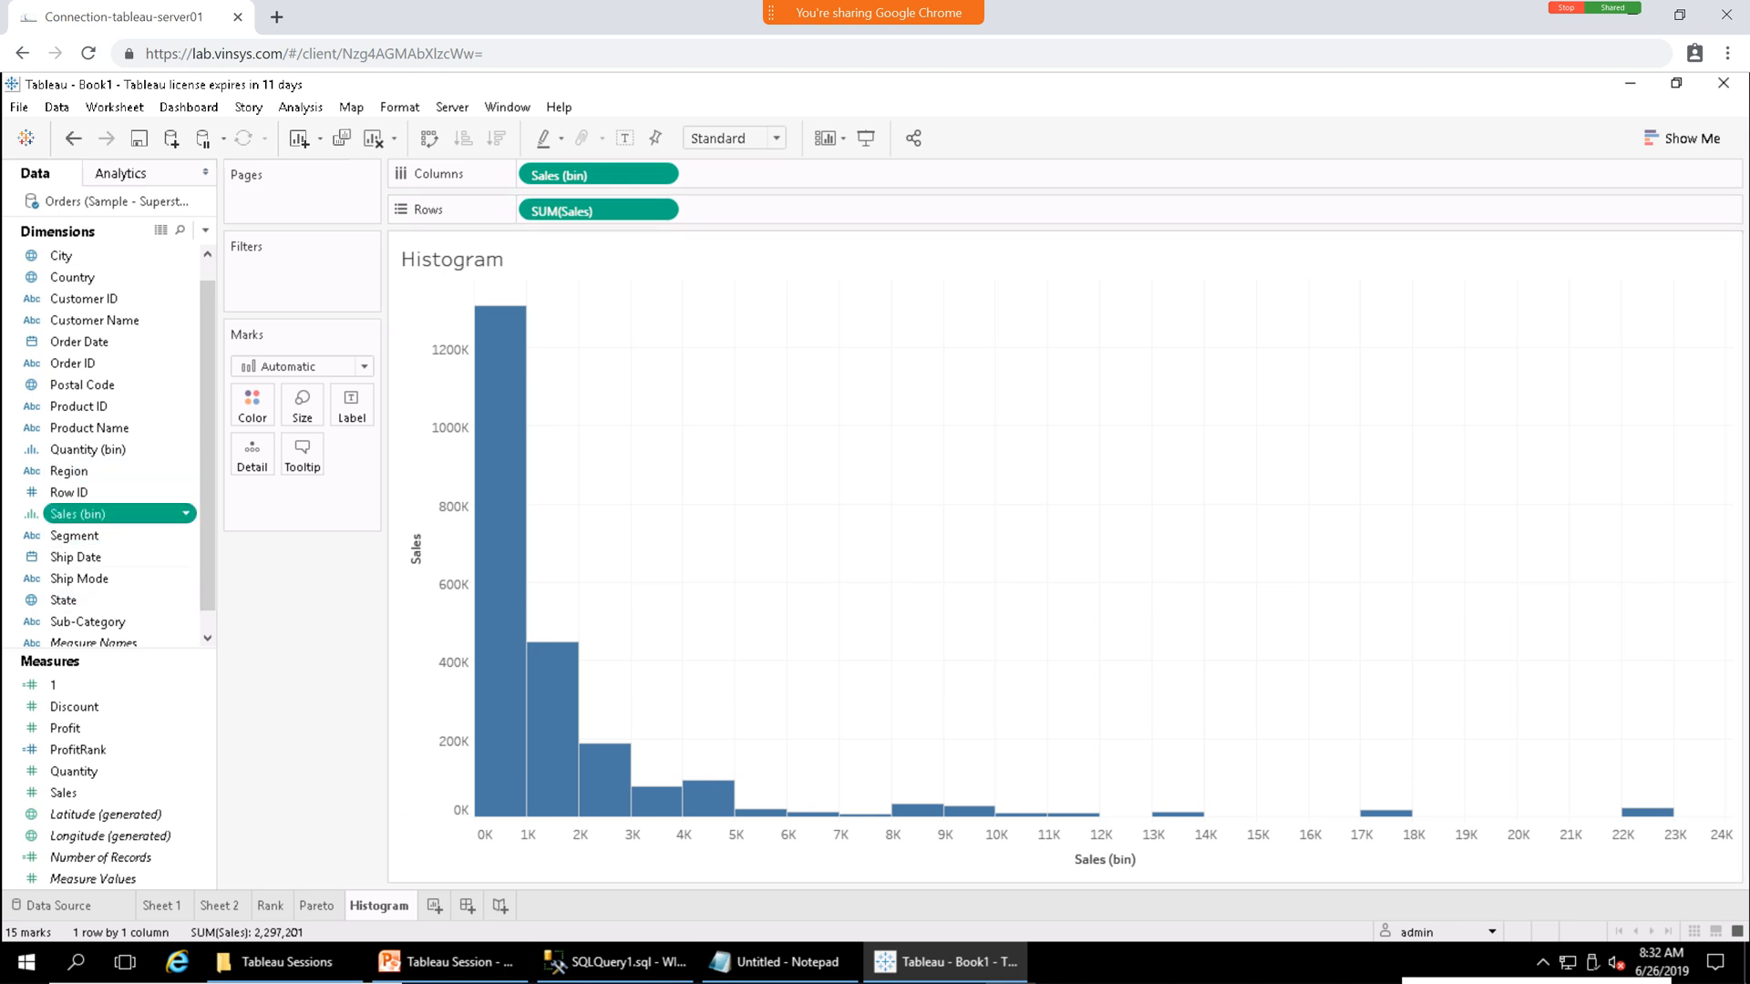
{"action": "right_click", "coordinate": [91, 514]}
{"action": "left_click", "coordinate": [138, 635]}
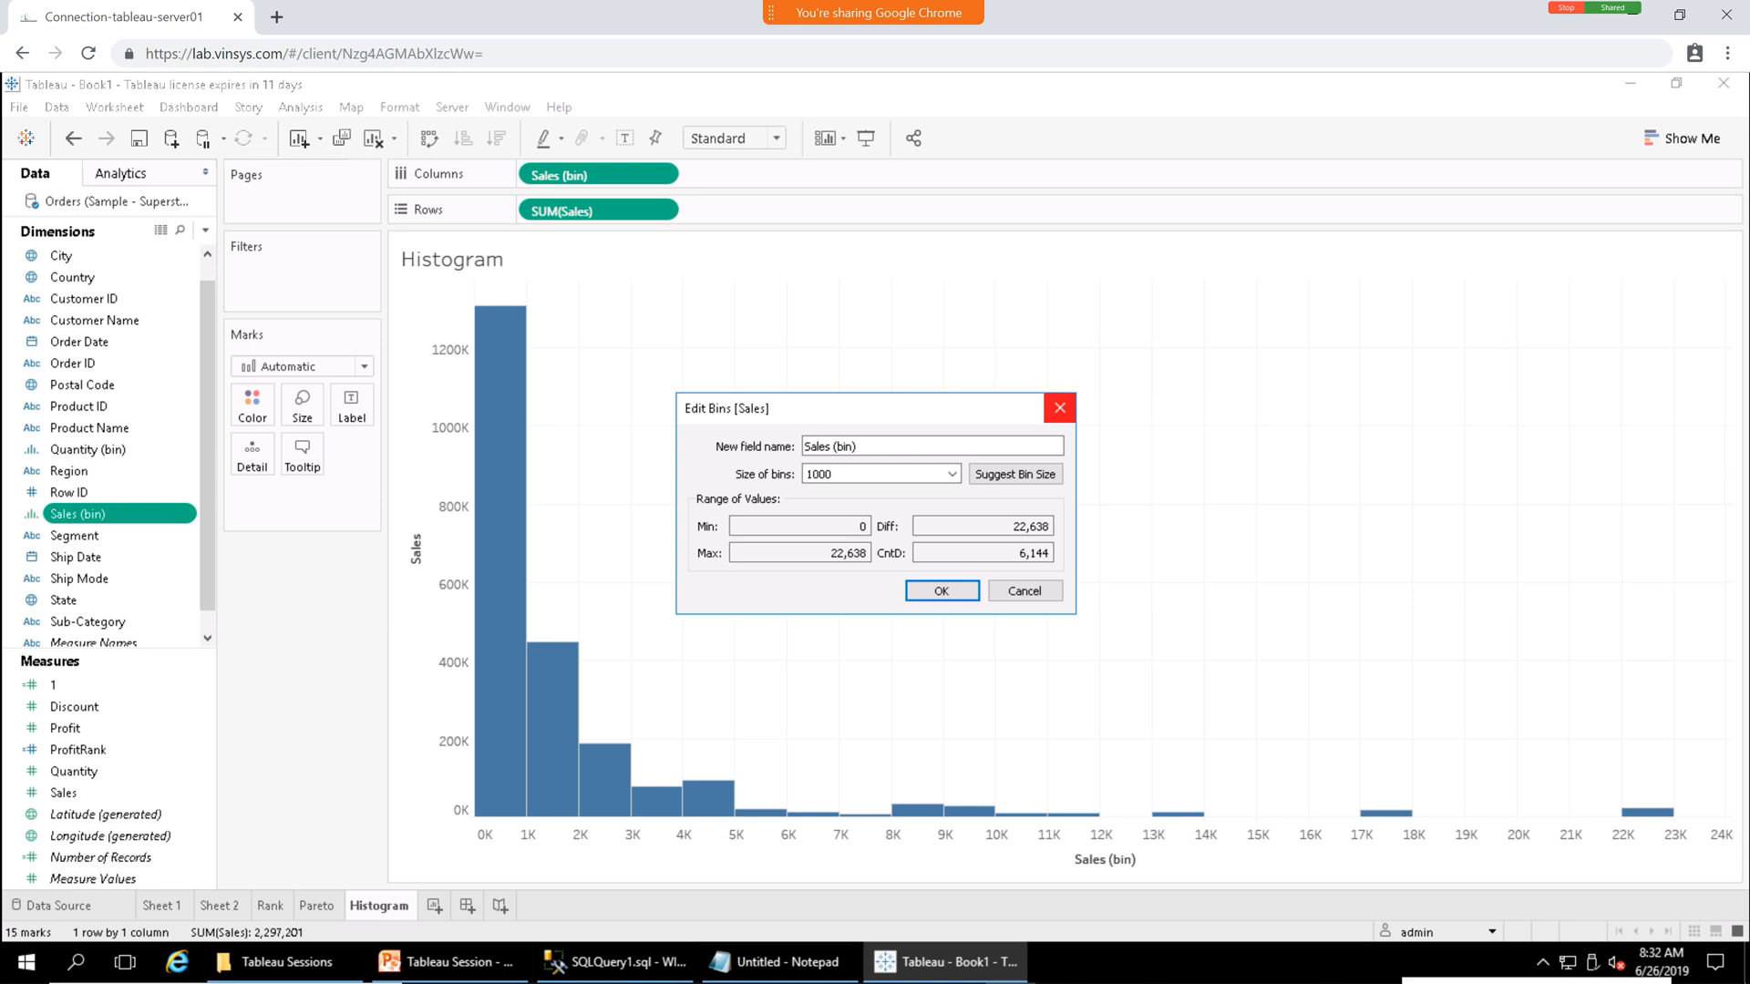
{"action": "left_click", "coordinate": [1060, 409]}
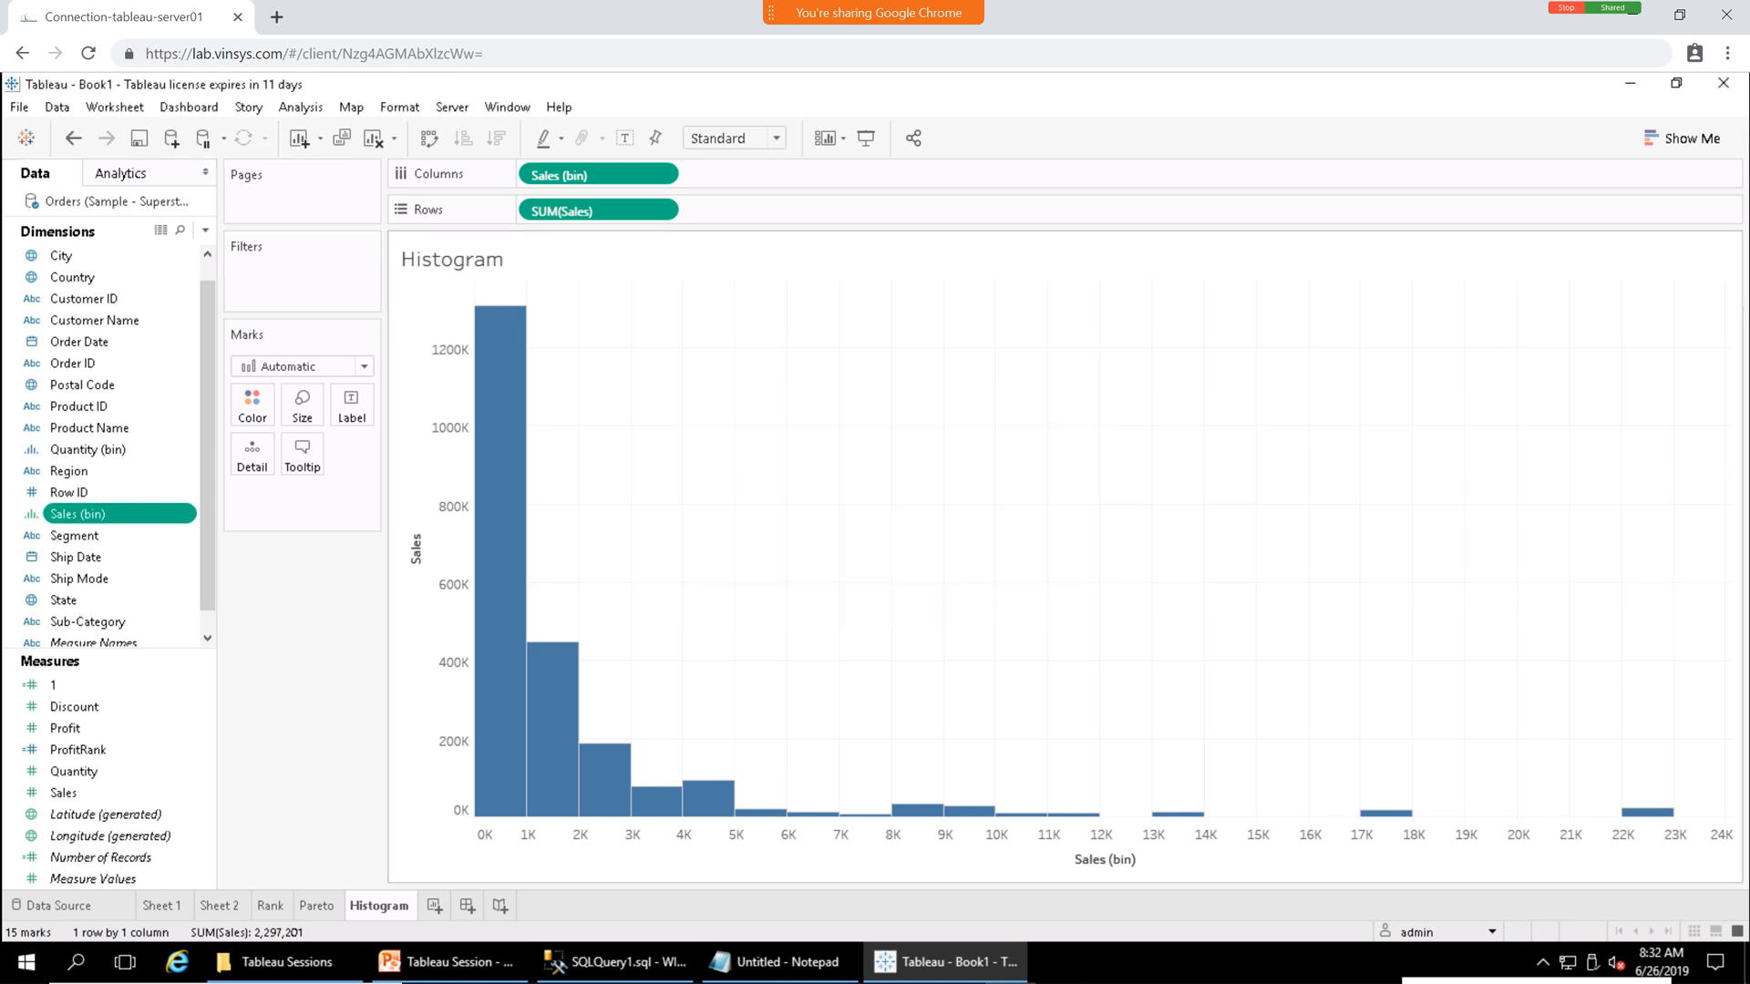
{"action": "mouse_move", "coordinate": [519, 729]}
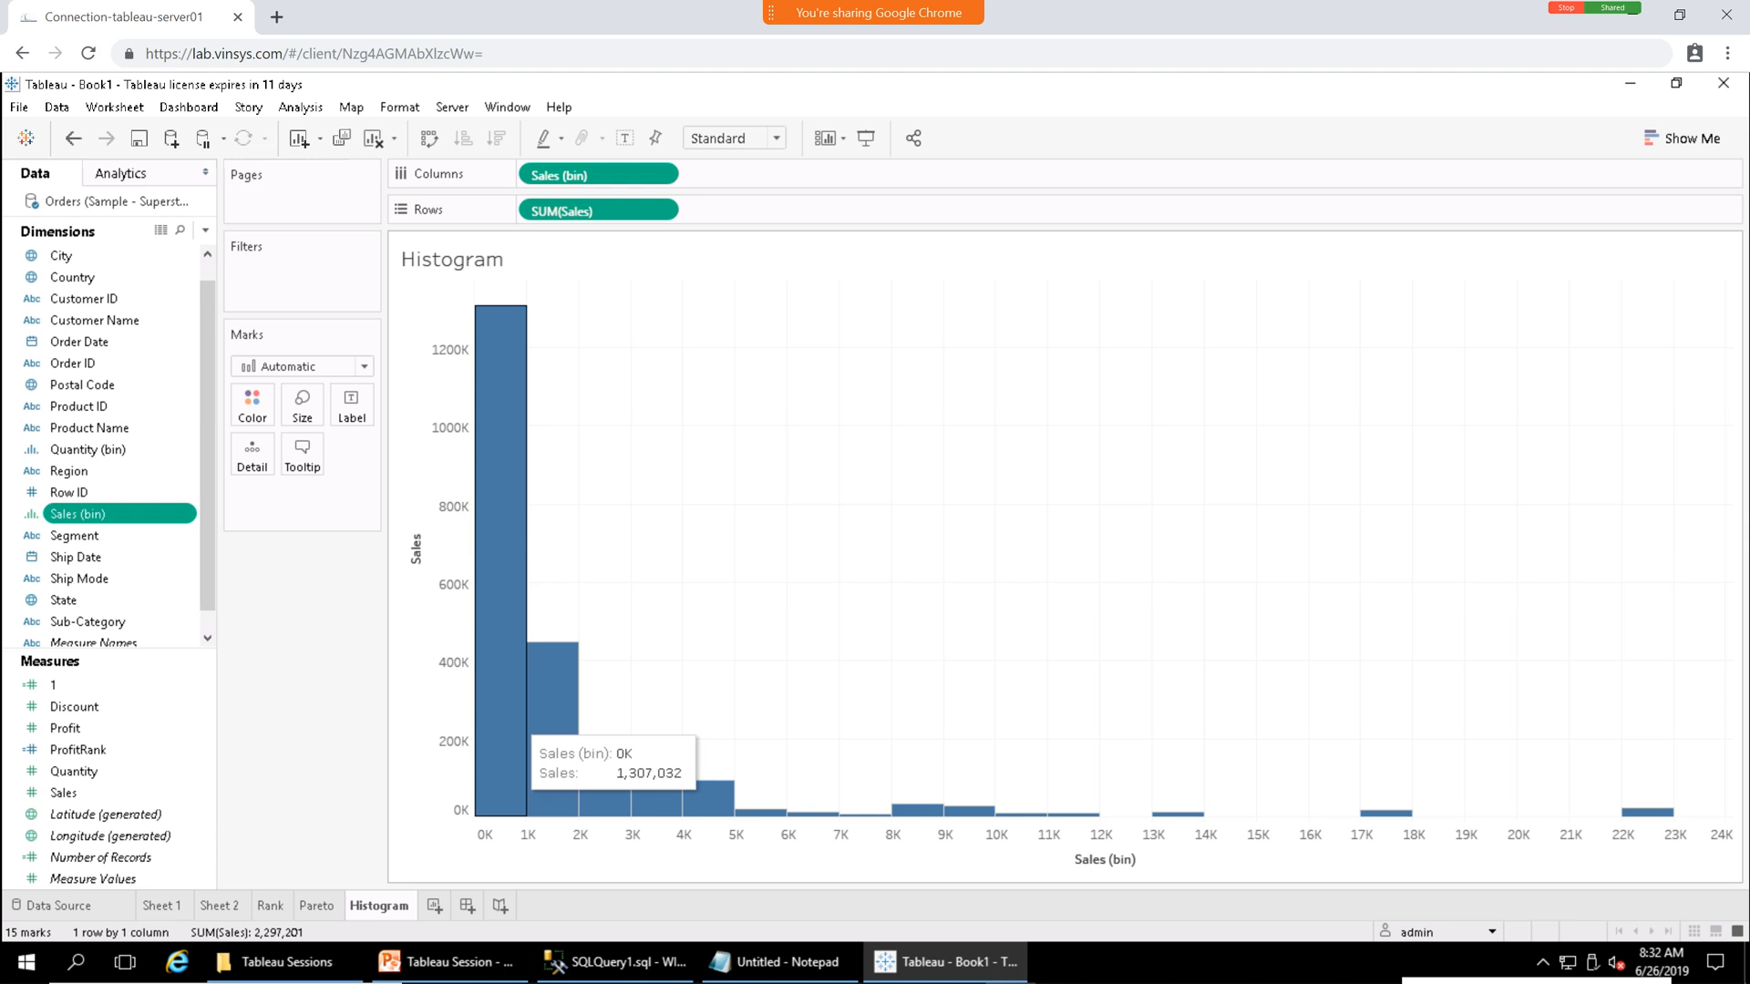
{"action": "mouse_move", "coordinate": [567, 716]}
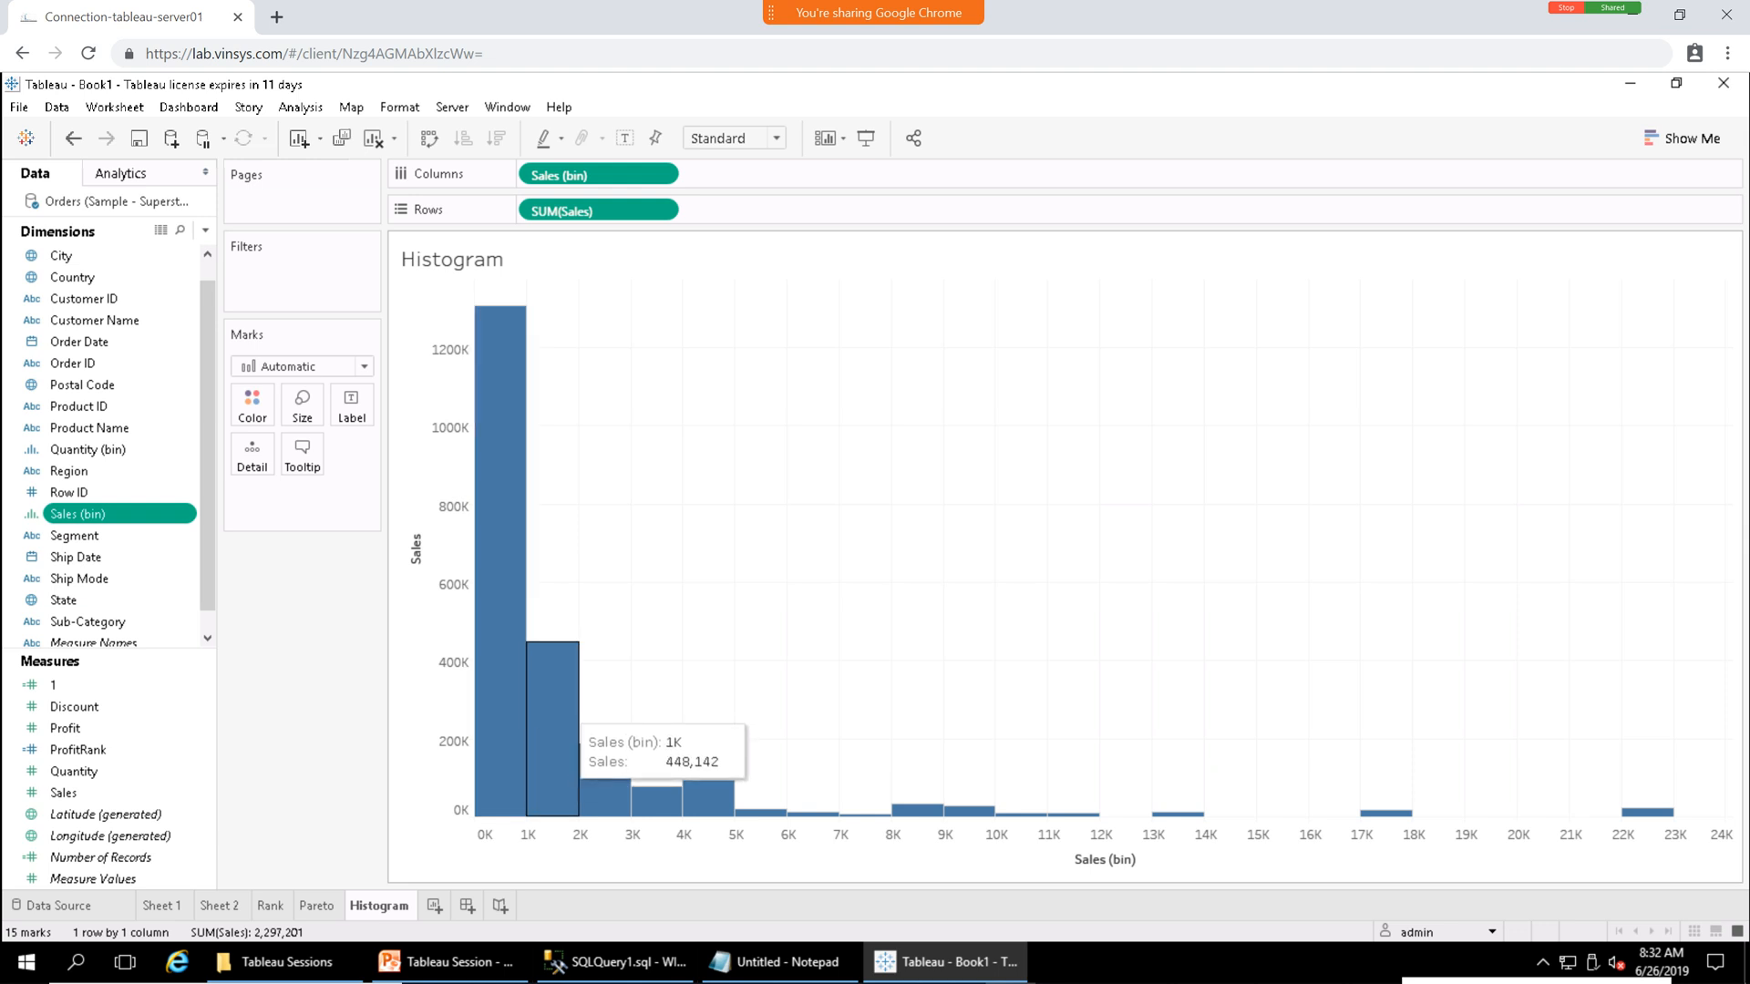
{"action": "mouse_move", "coordinate": [622, 799]}
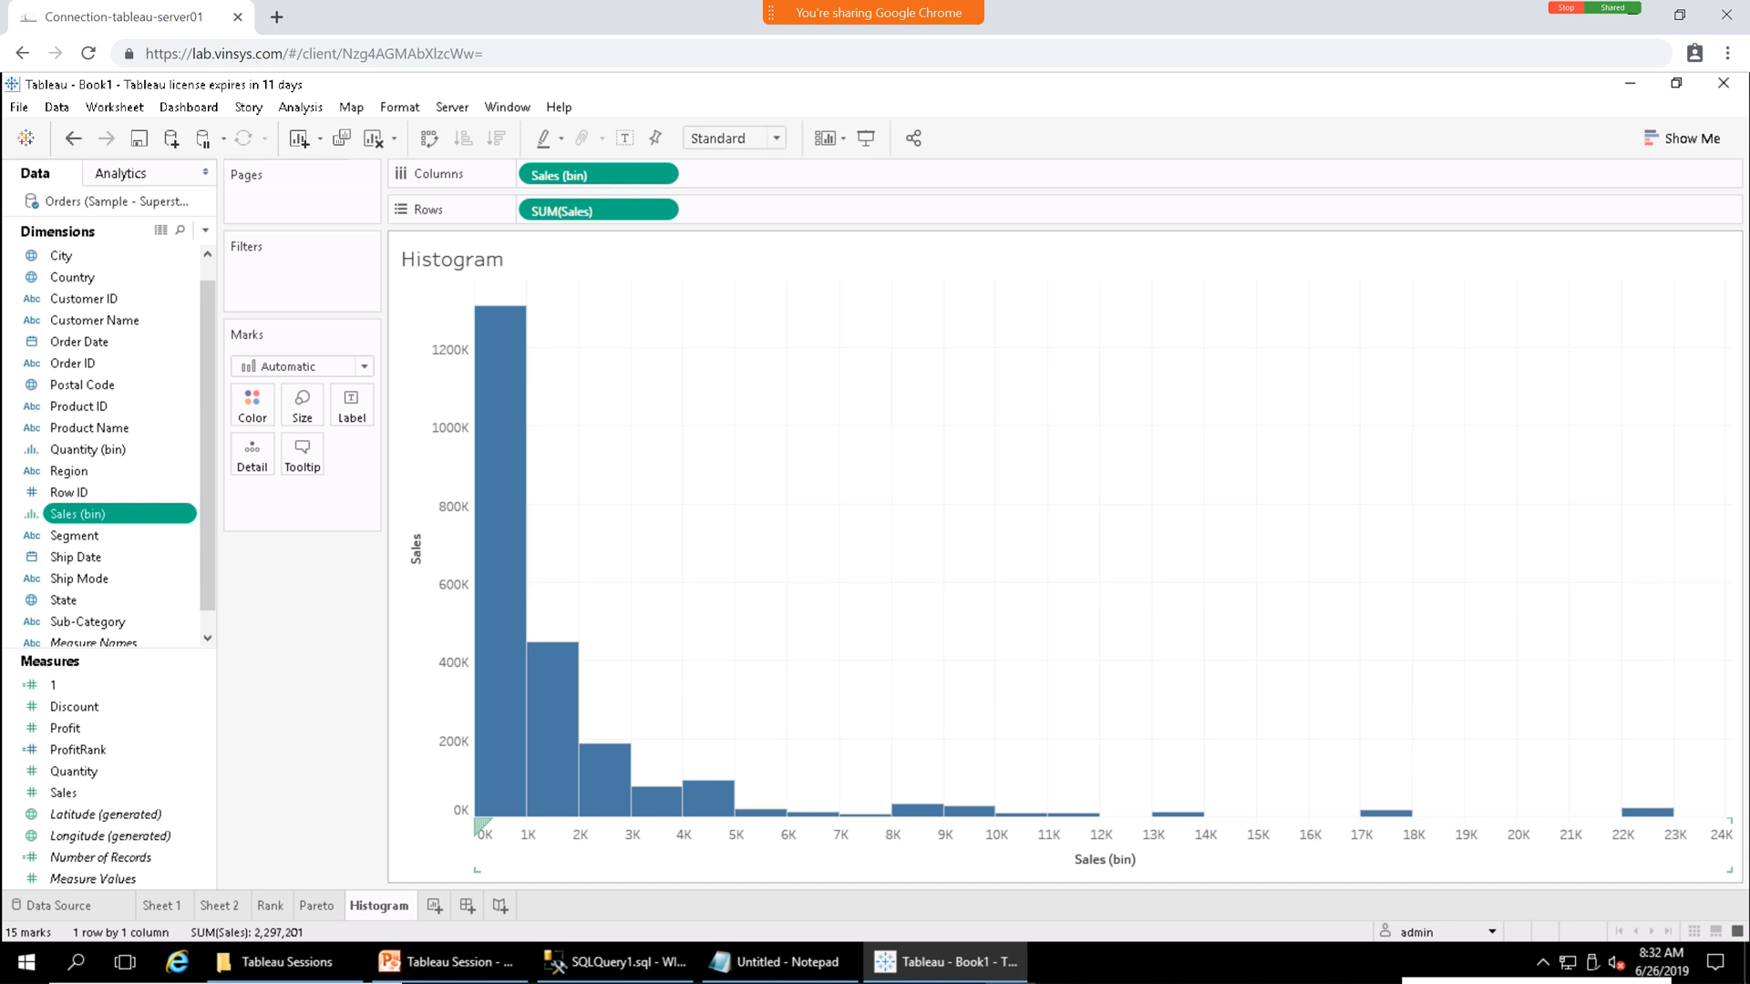
{"action": "mouse_move", "coordinate": [1180, 813]}
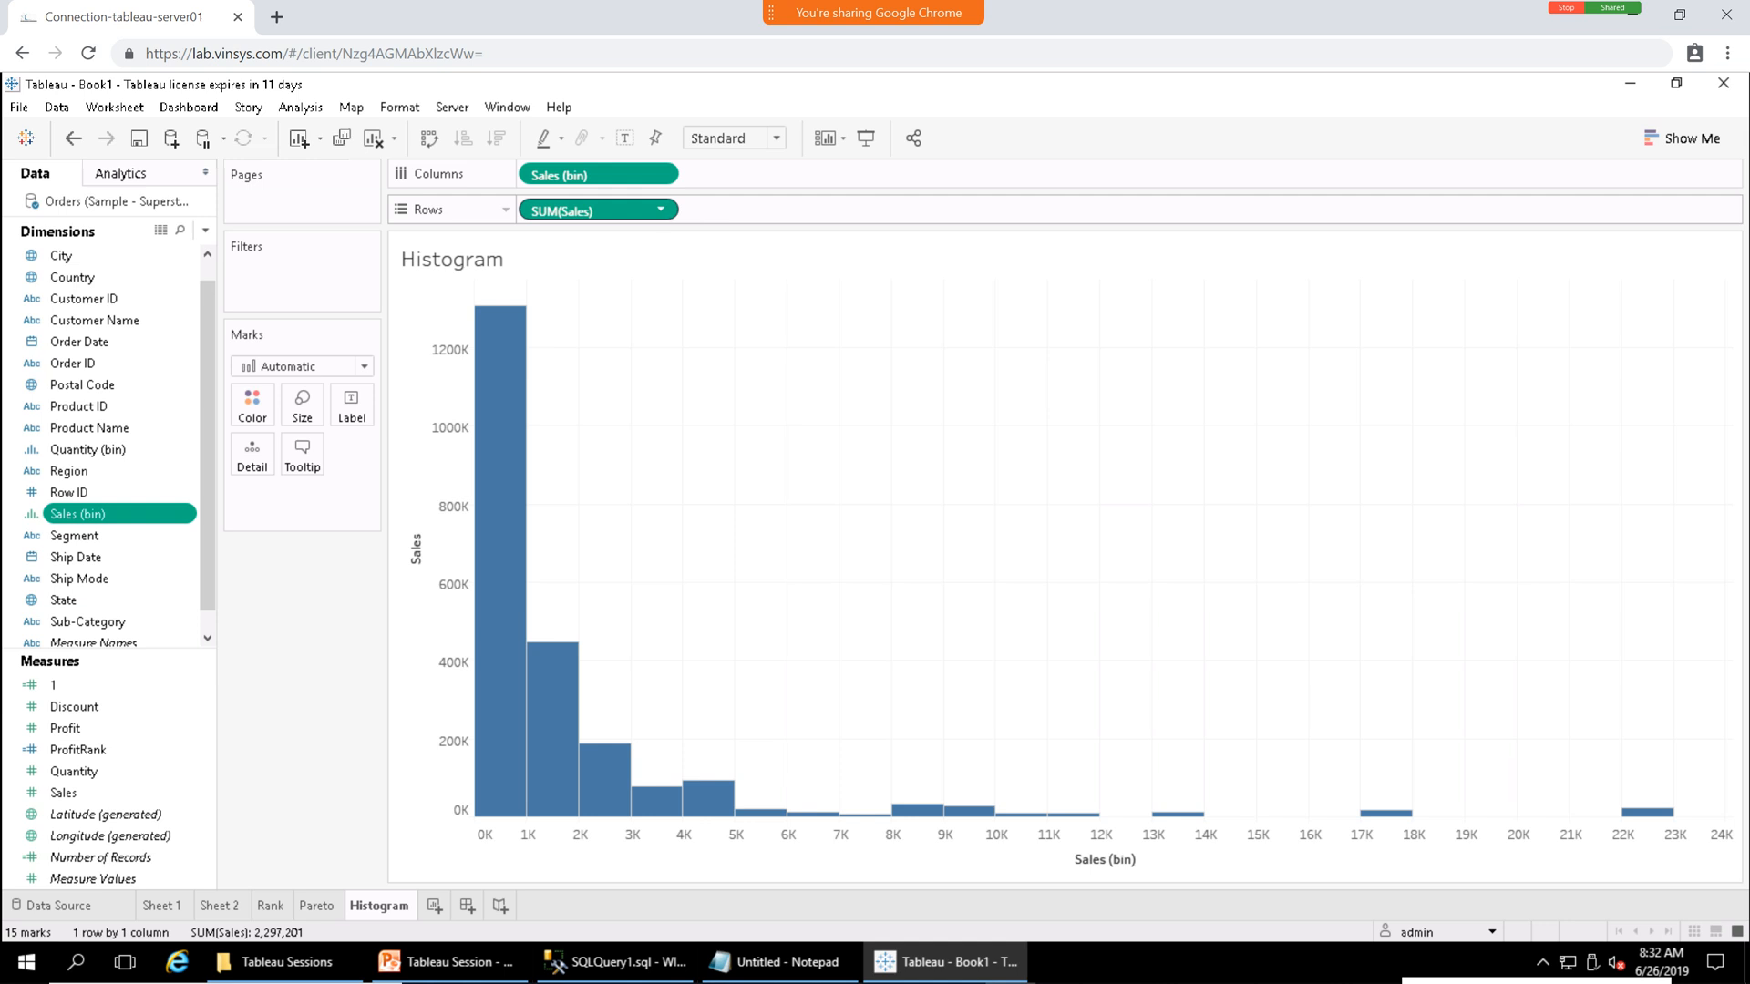
Empty the Histogram sheet by removing SUM(Sales) from the rows and Sales (bin) from the columns.
{"action": "left_click", "coordinate": [660, 210]}
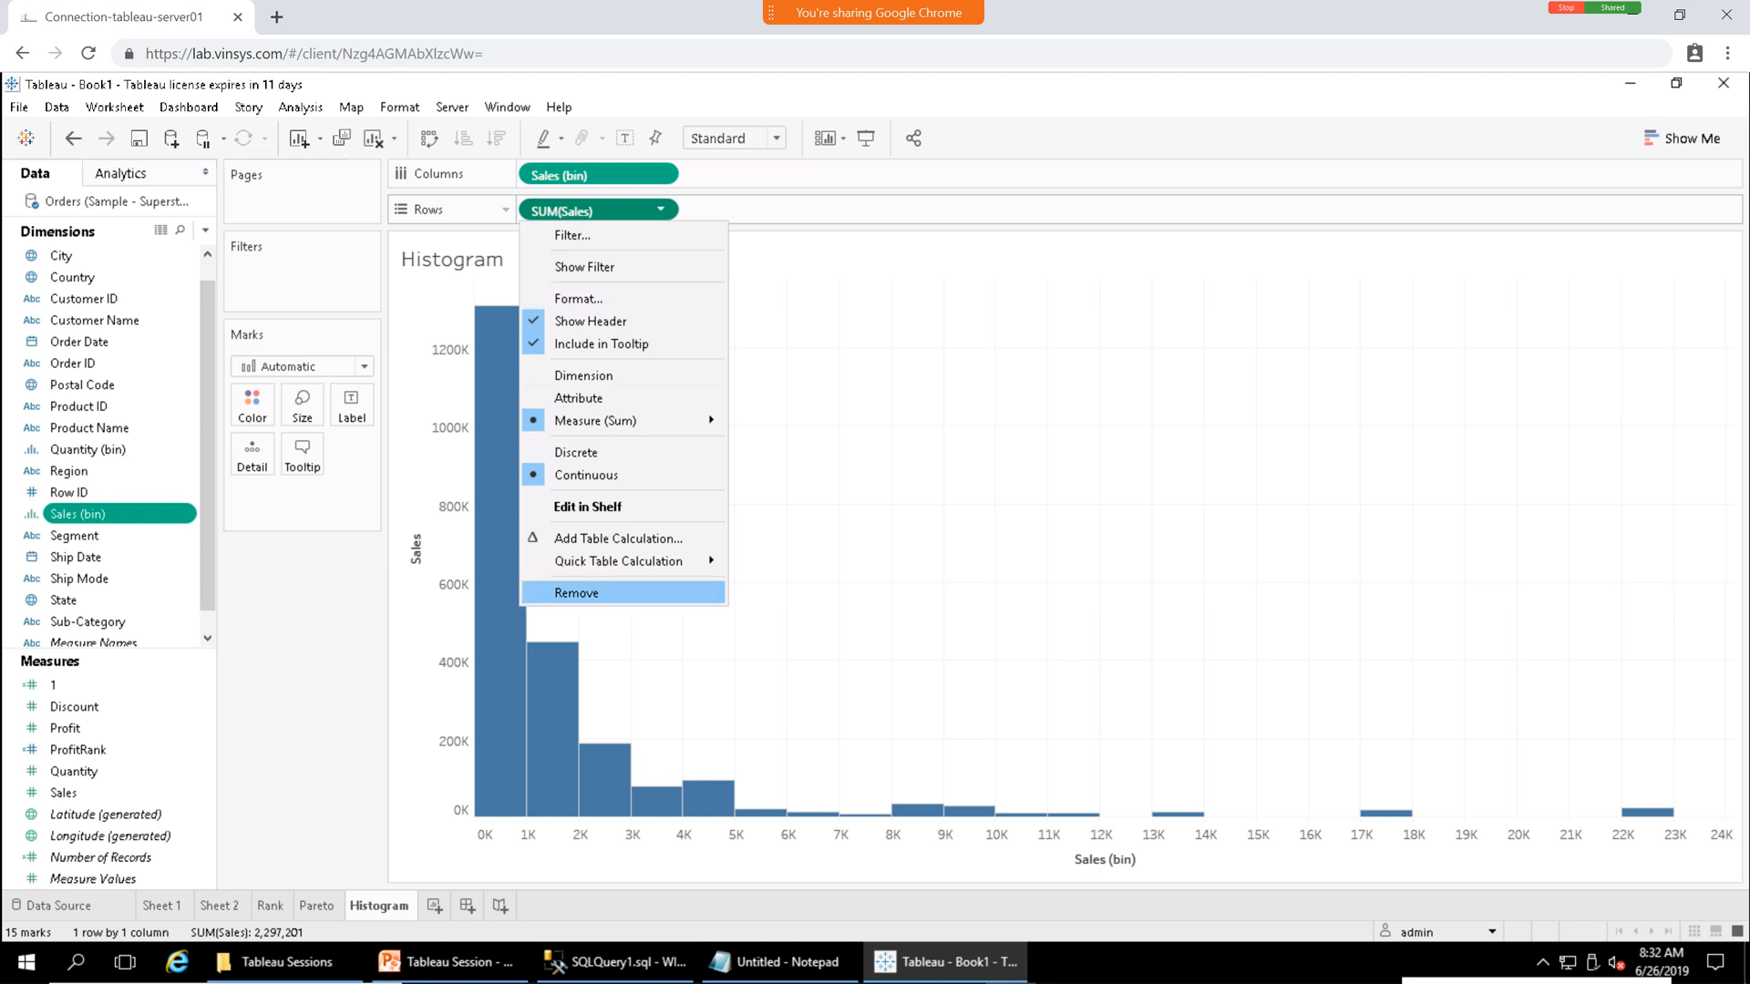
{"action": "left_click", "coordinate": [576, 592]}
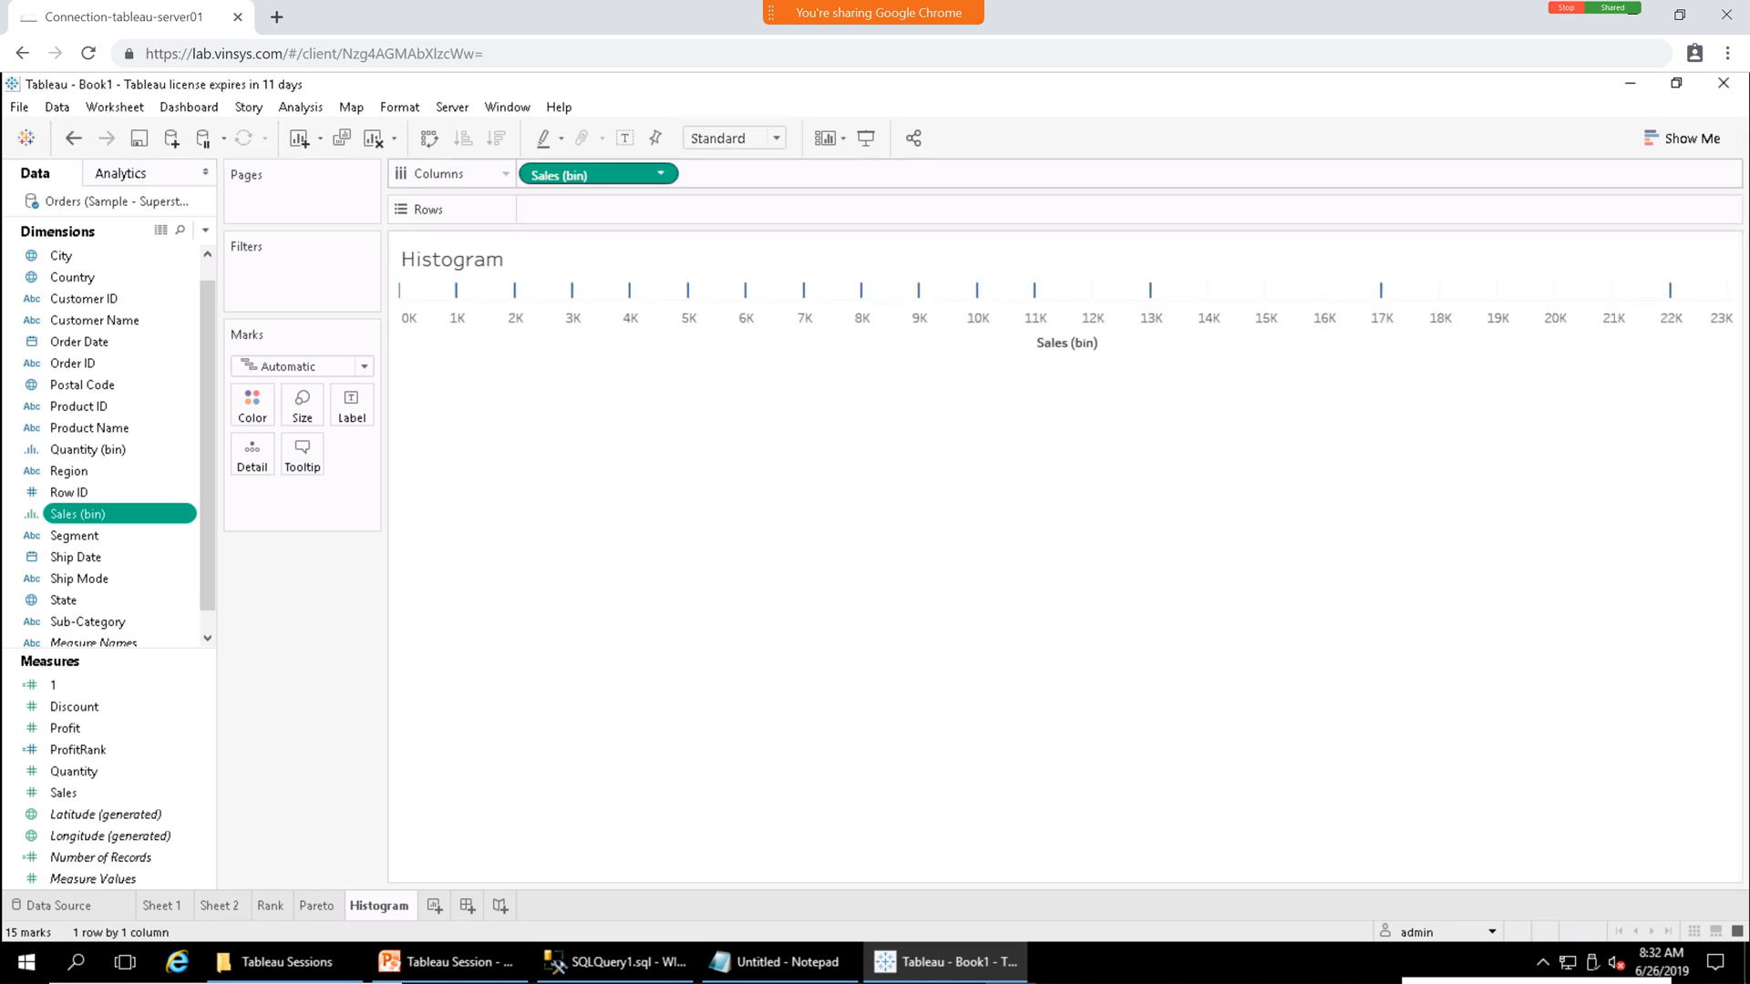
{"action": "left_click", "coordinate": [660, 174]}
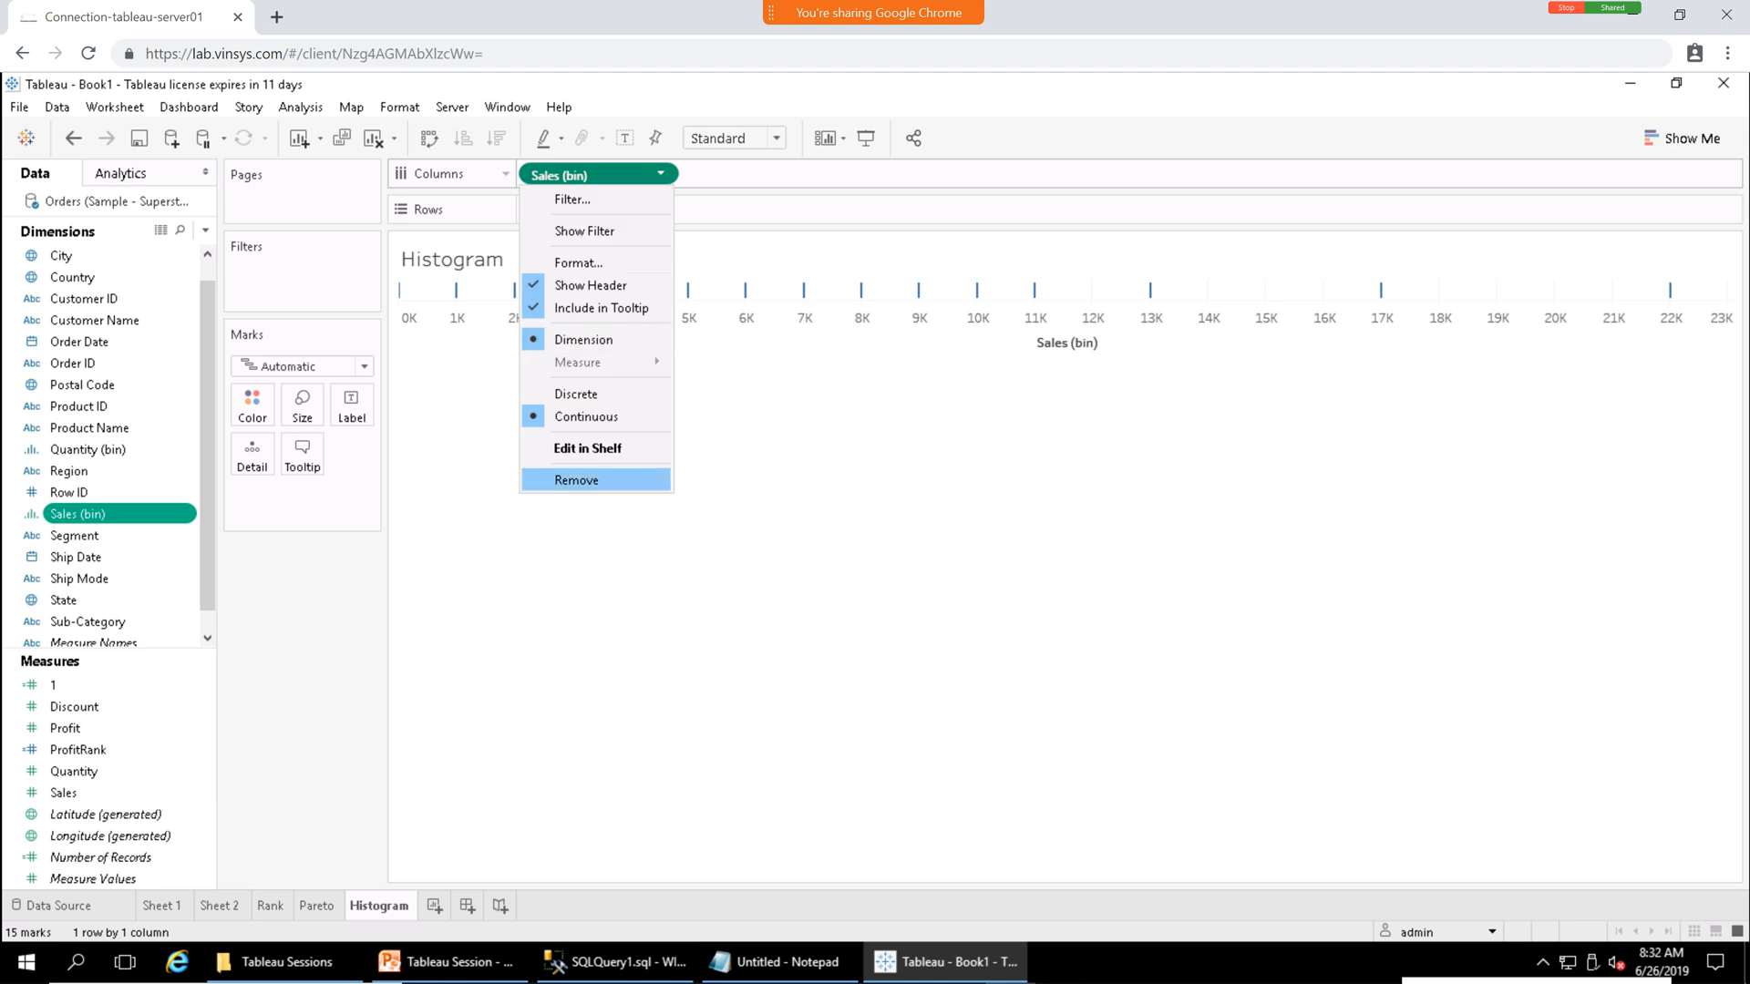
{"action": "left_click", "coordinate": [576, 480]}
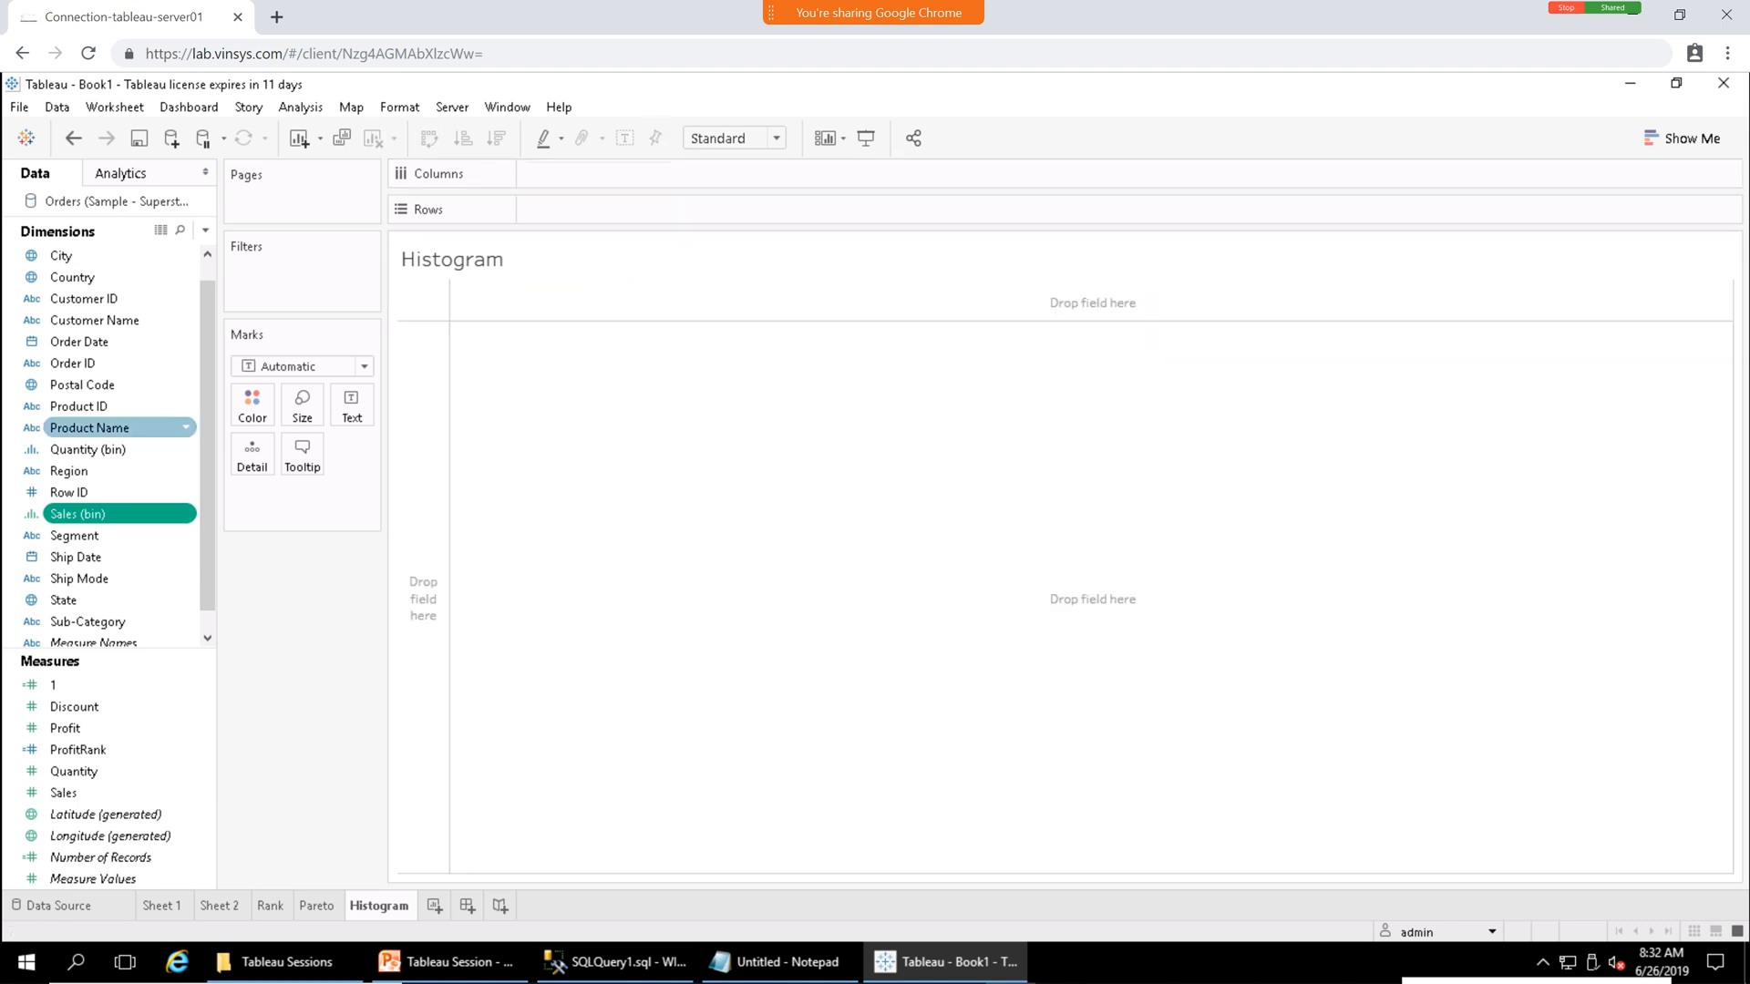
{"action": "left_click_drag", "start_coordinate": [86, 449], "coordinate": [592, 178]}
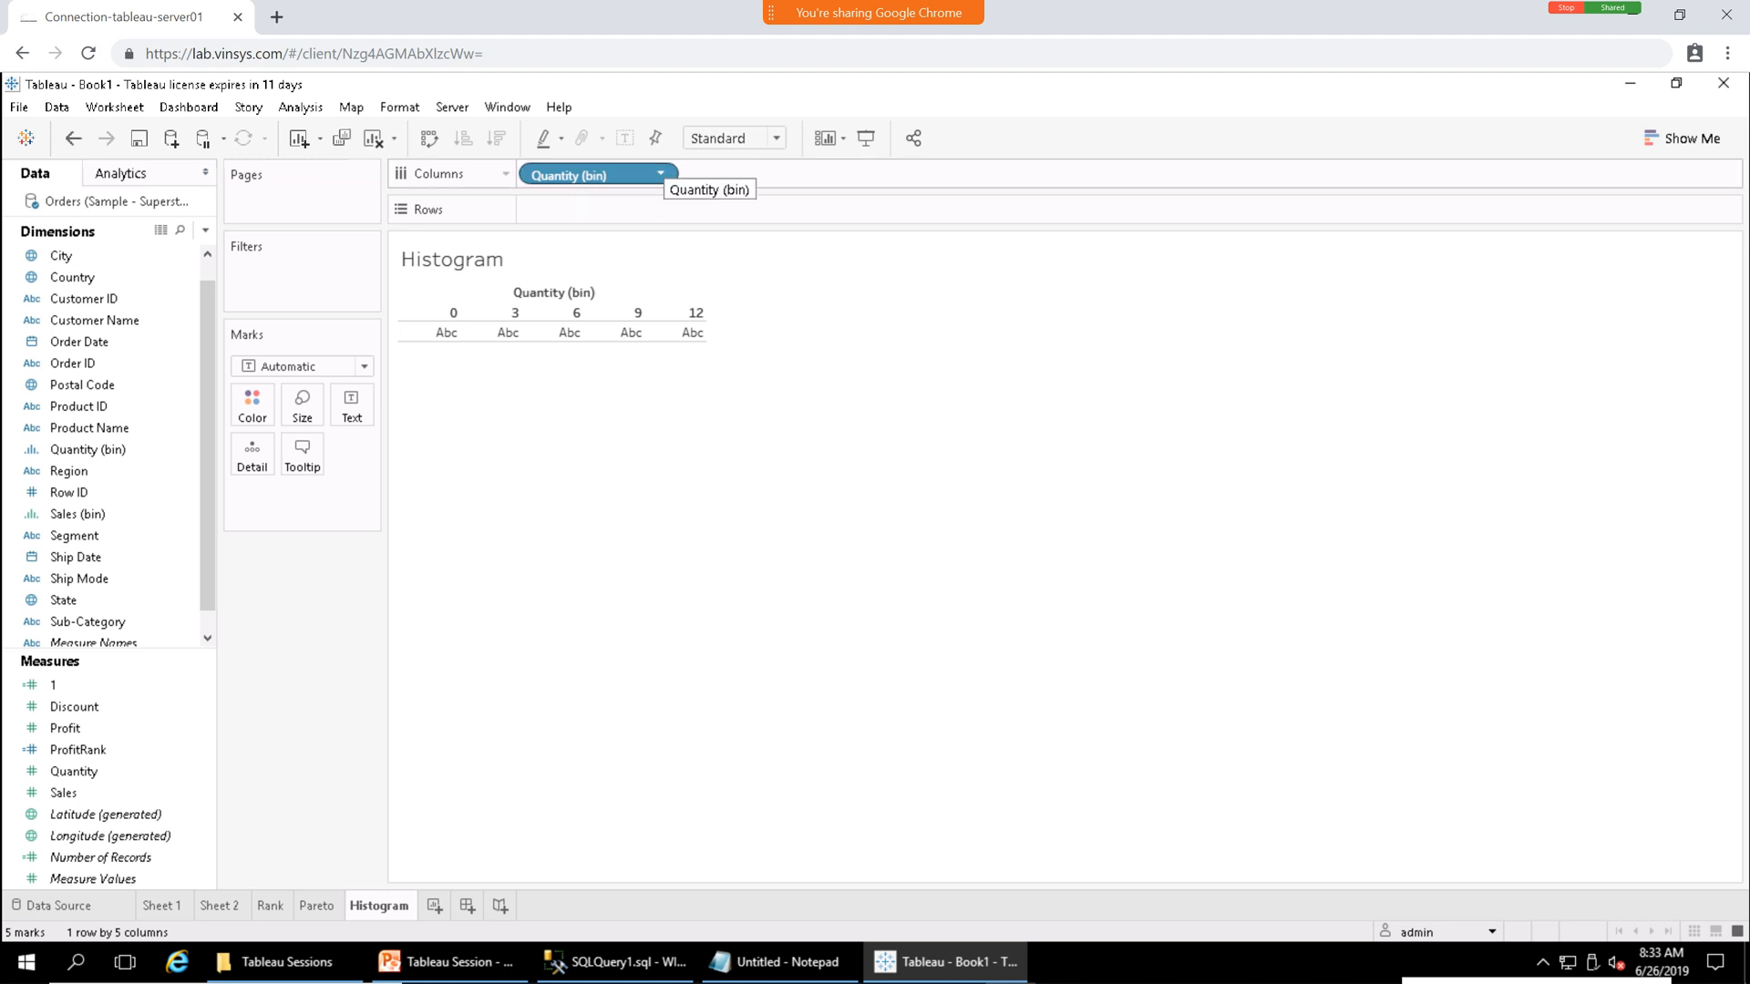
{"action": "left_click", "coordinate": [660, 174]}
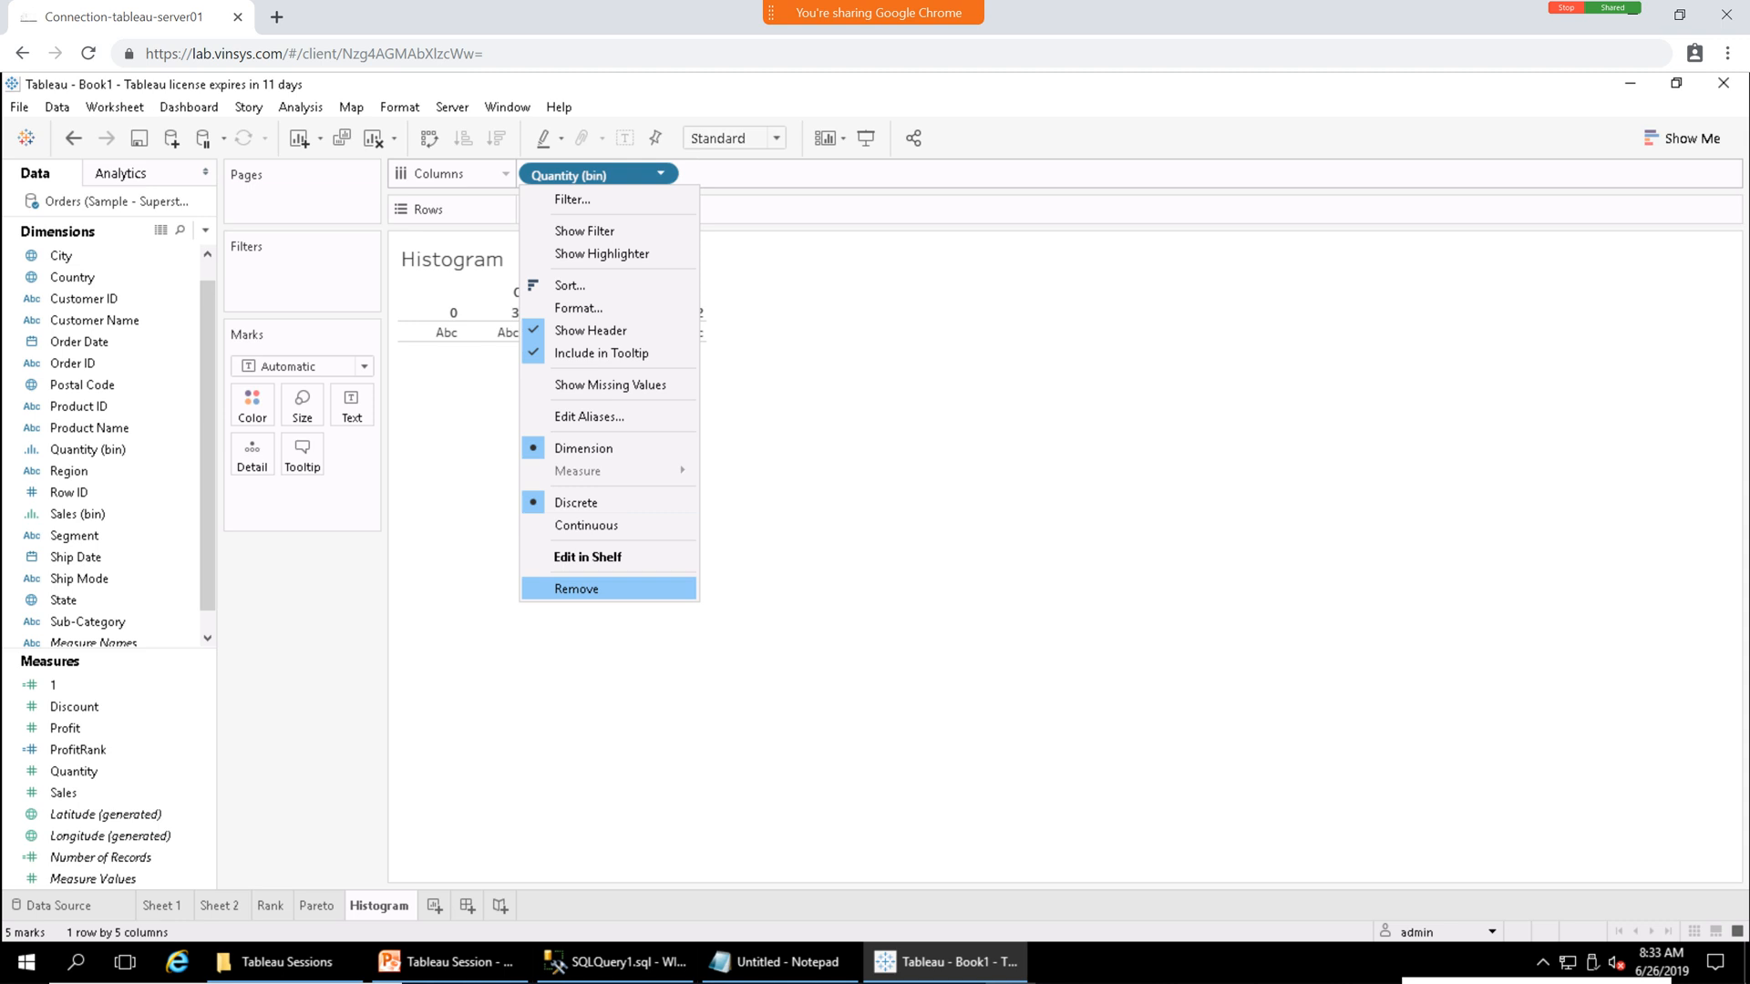
{"action": "left_click", "coordinate": [576, 589]}
Create a histogram from the Quantity measure using the suggested chart types and hide the suggestions.
{"action": "left_click", "coordinate": [82, 771]}
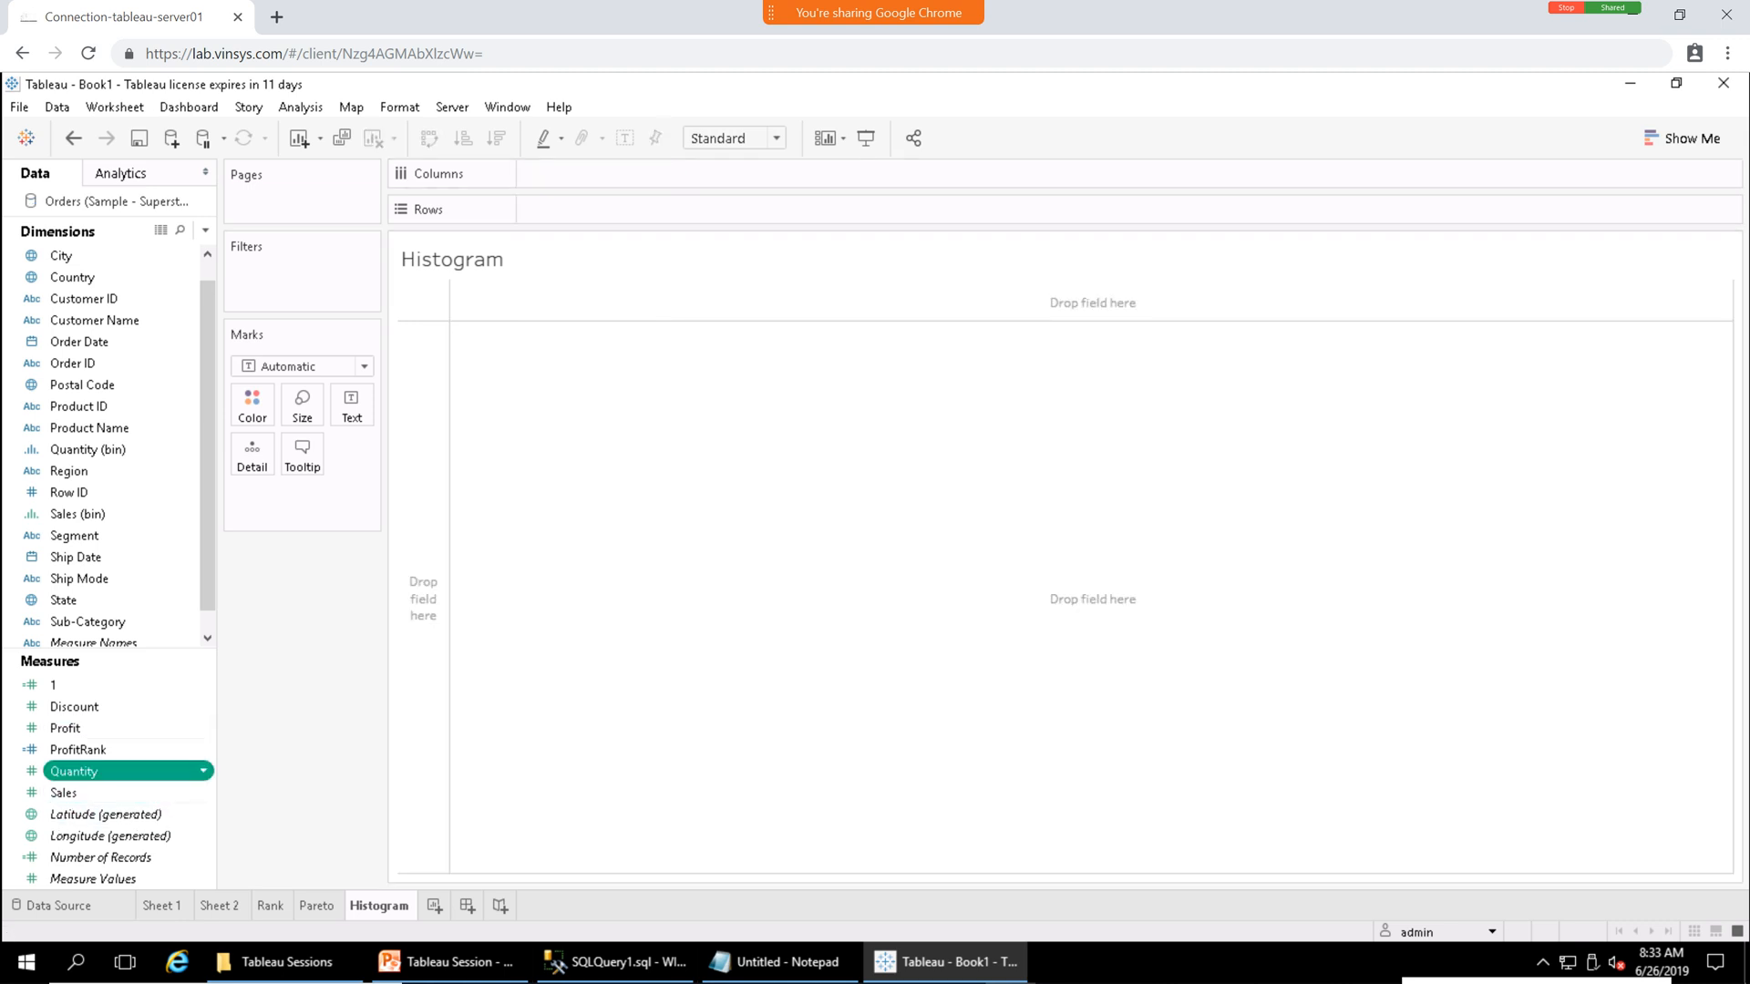
{"action": "left_click", "coordinate": [1681, 138]}
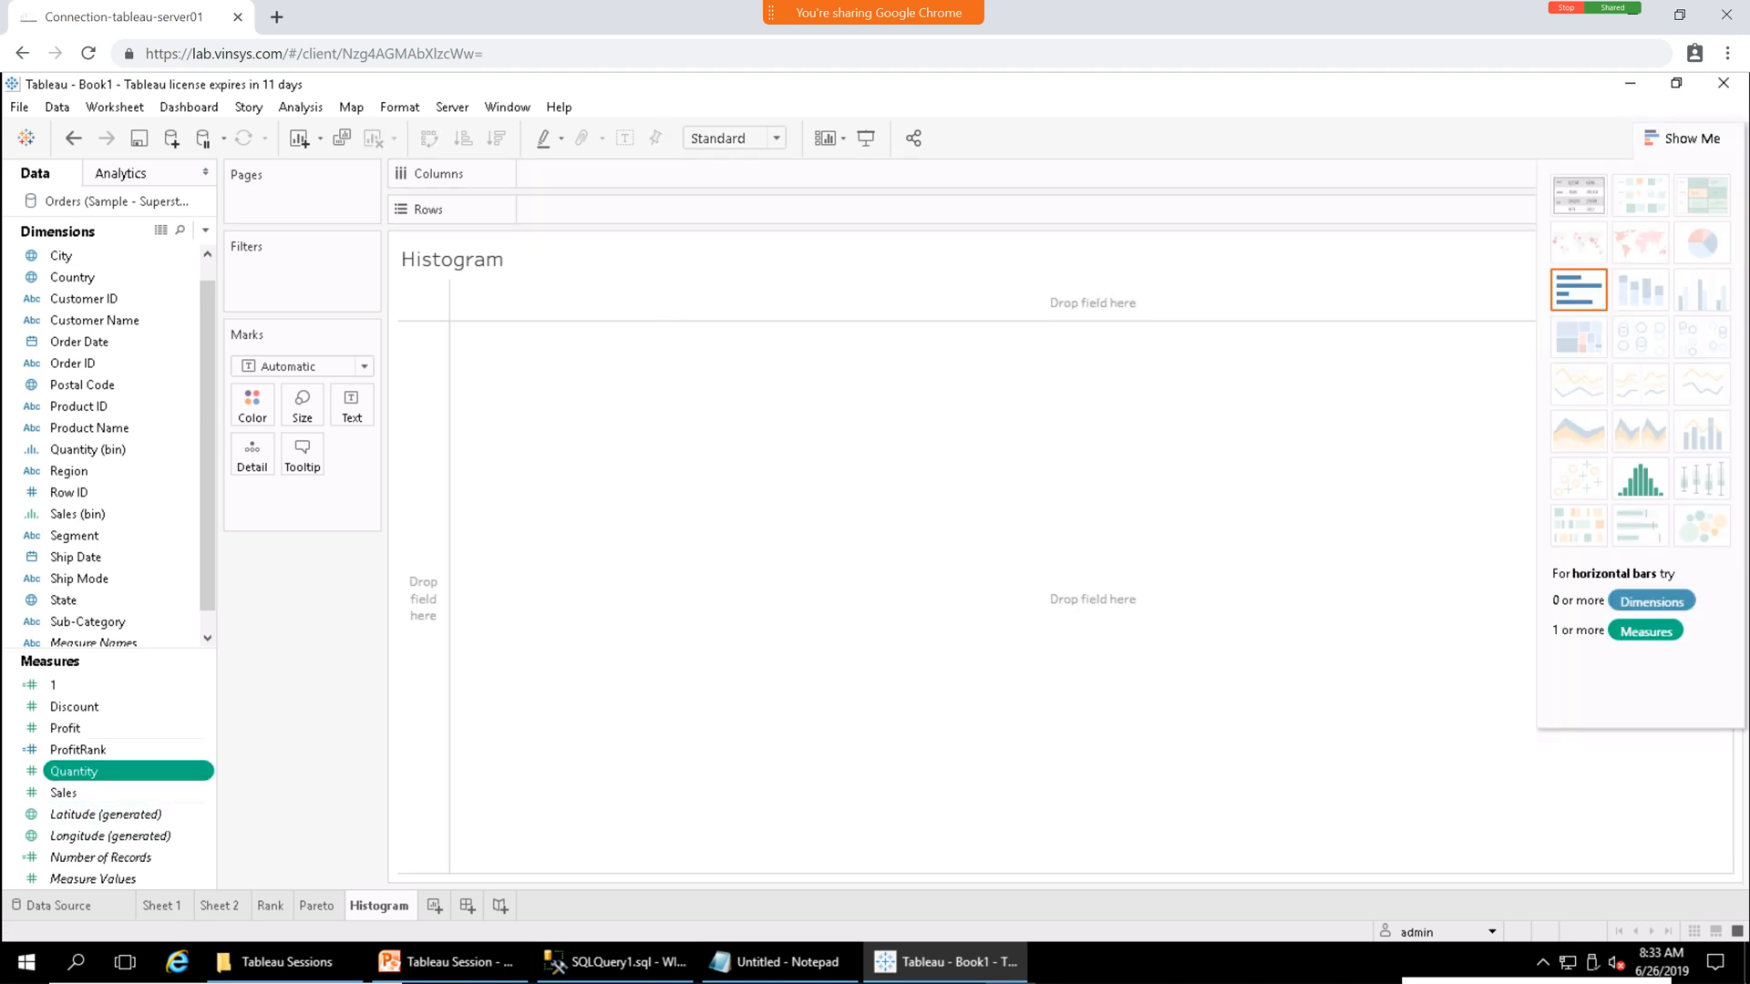
{"action": "left_click", "coordinate": [1640, 477]}
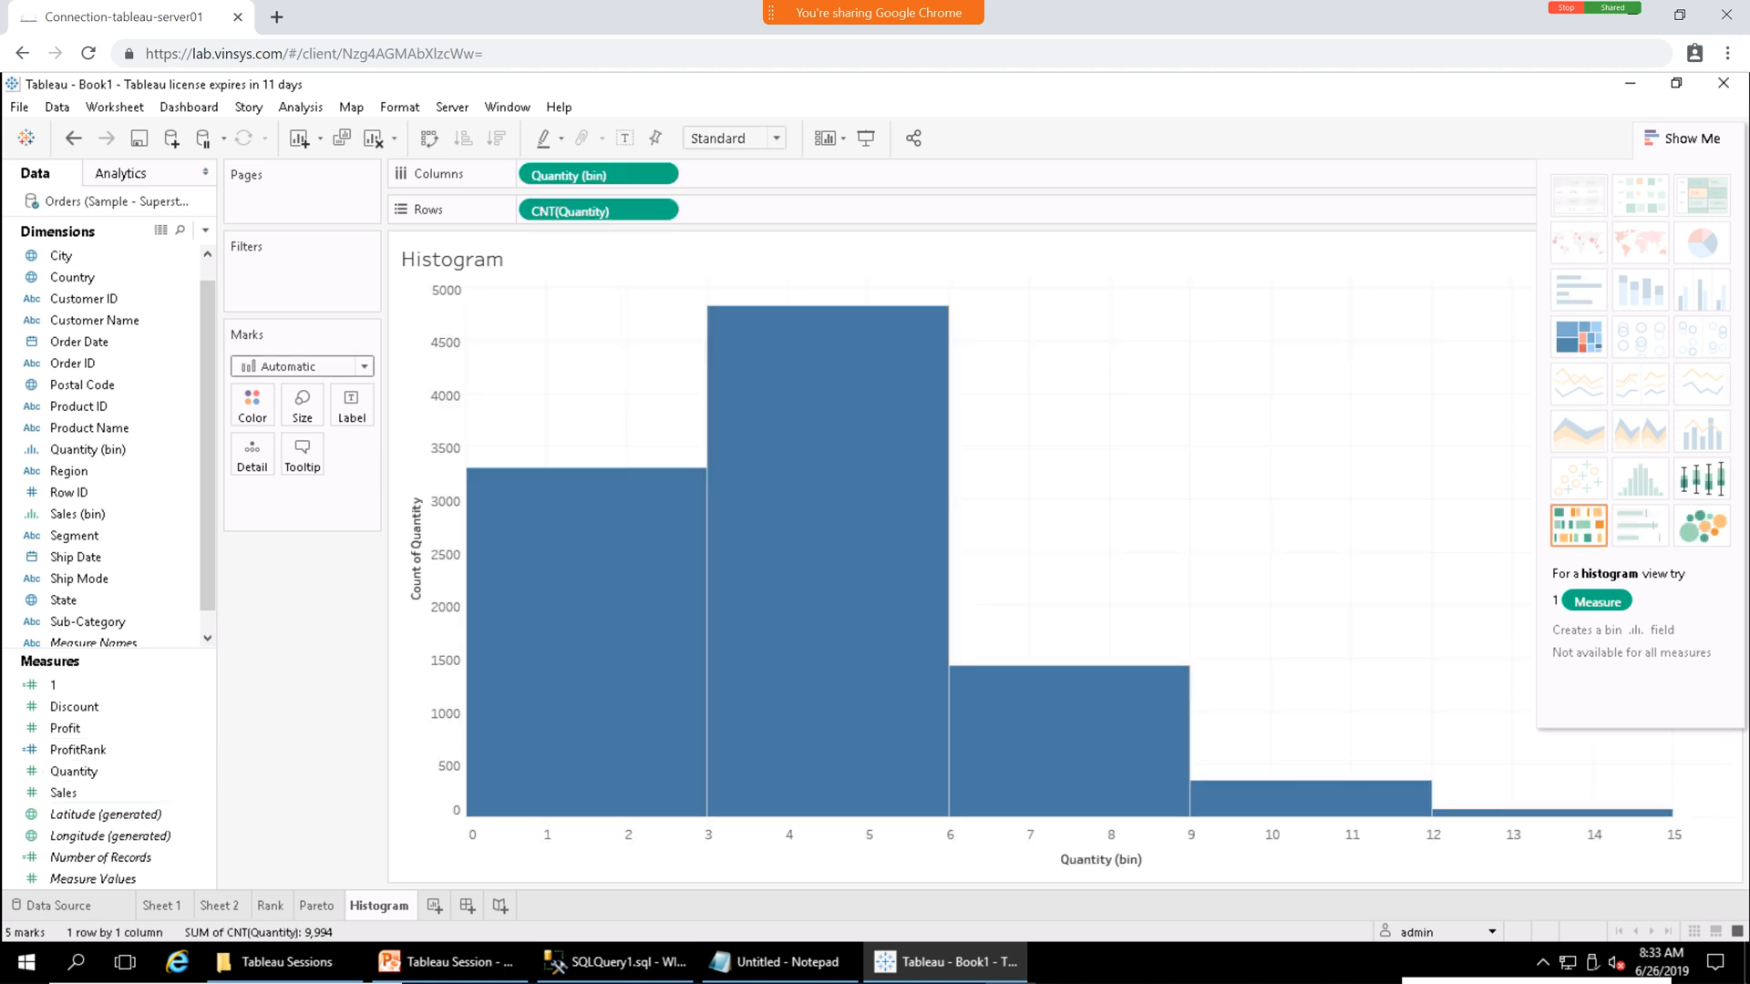
{"action": "left_click", "coordinate": [1682, 138]}
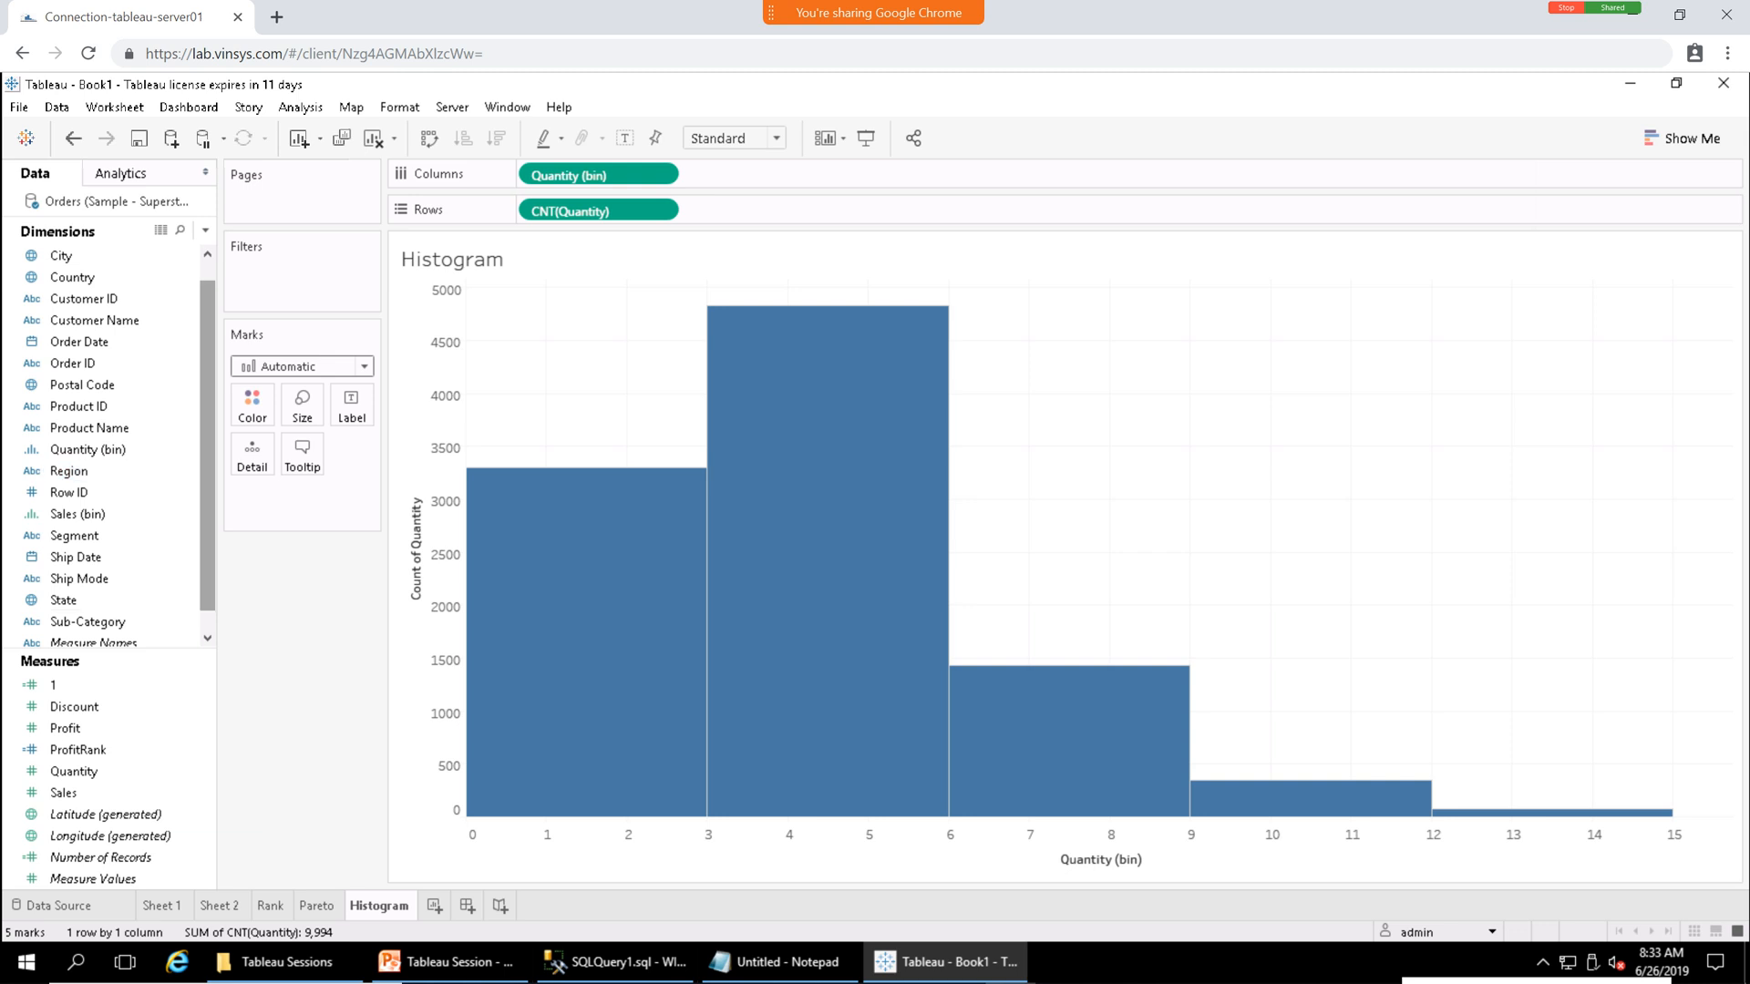
Check the bin settings of Quantity (bin) and examine the quantity counts of the individual histogram bars.
{"action": "mouse_move", "coordinate": [208, 446]}
{"action": "left_mouse_down"}
{"action": "mouse_move", "coordinate": [208, 466]}
{"action": "mouse_move", "coordinate": [208, 446]}
{"action": "left_mouse_up"}
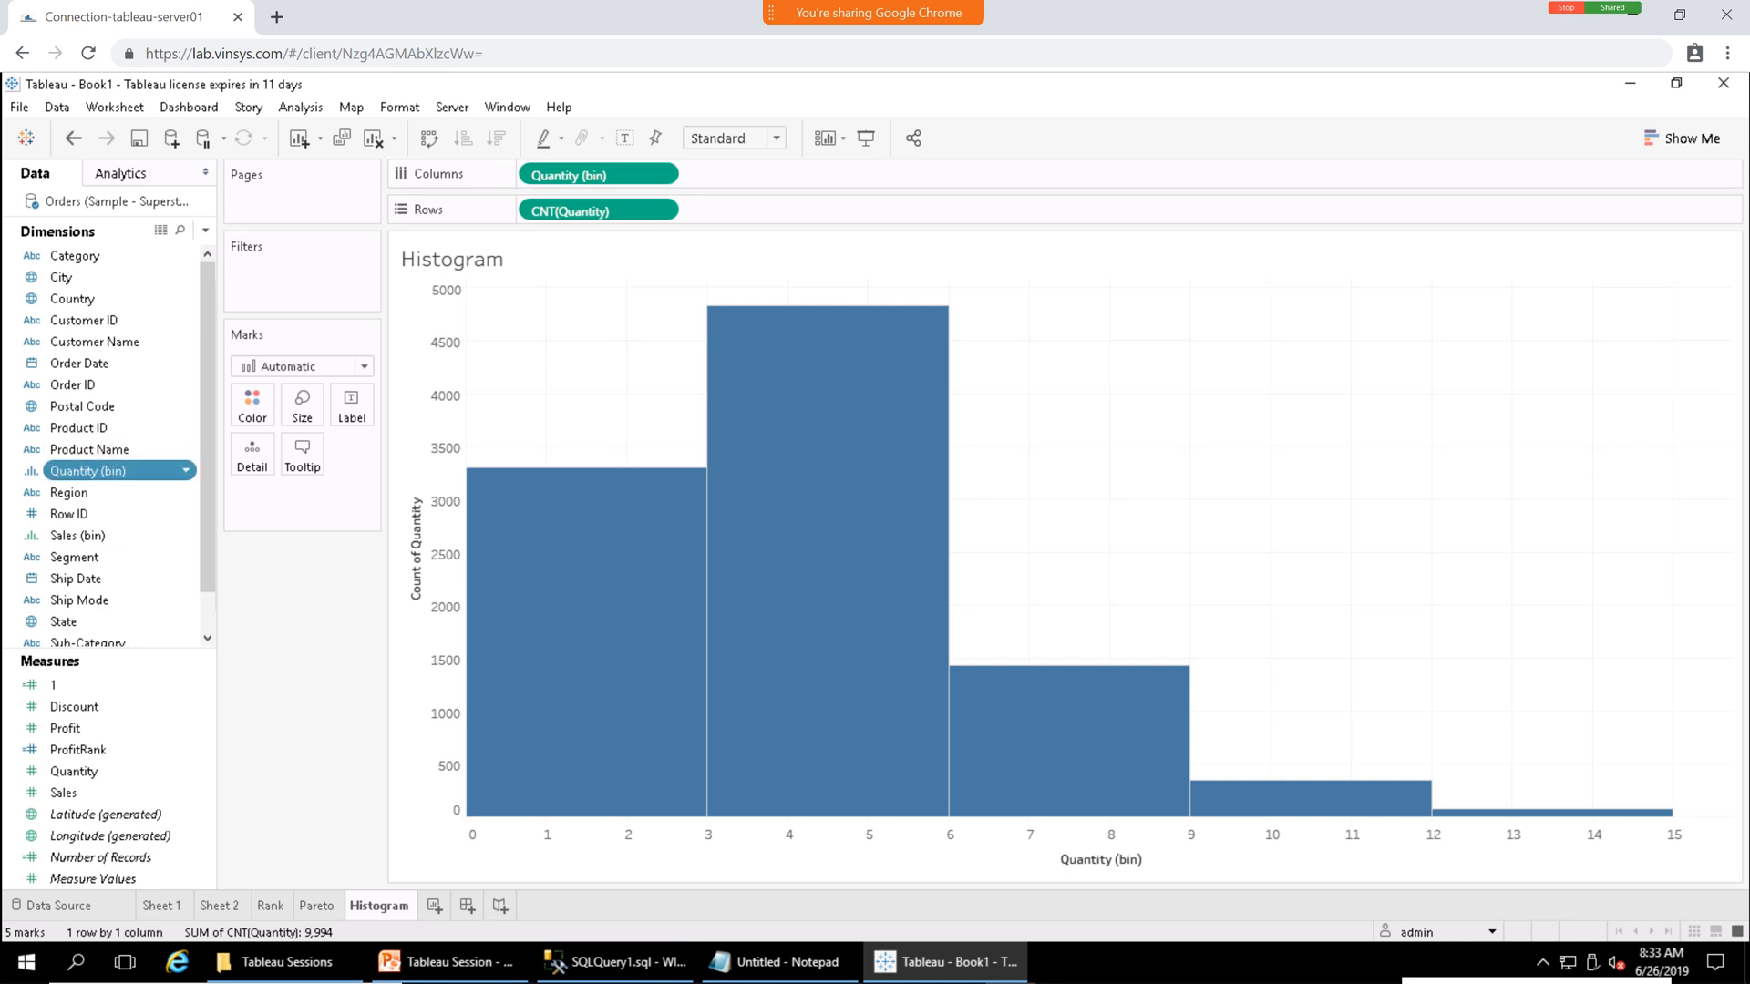
{"action": "right_click", "coordinate": [137, 472]}
{"action": "left_click", "coordinate": [186, 593]}
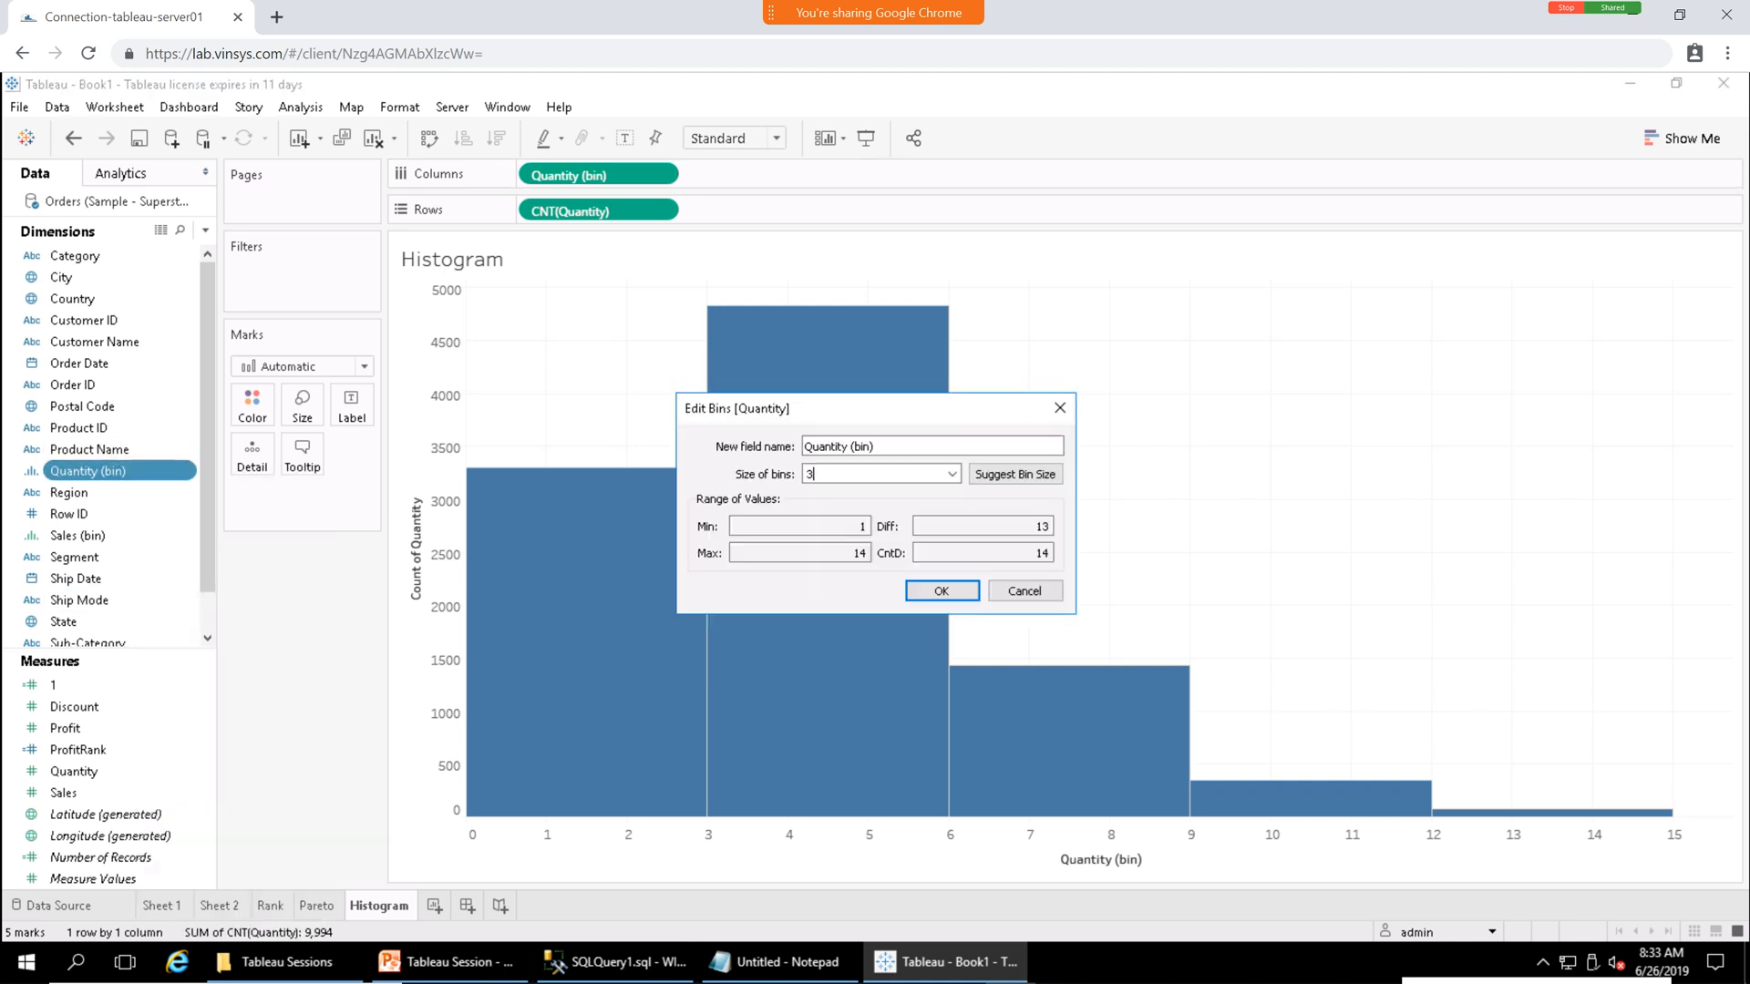
{"action": "left_click", "coordinate": [1060, 407]}
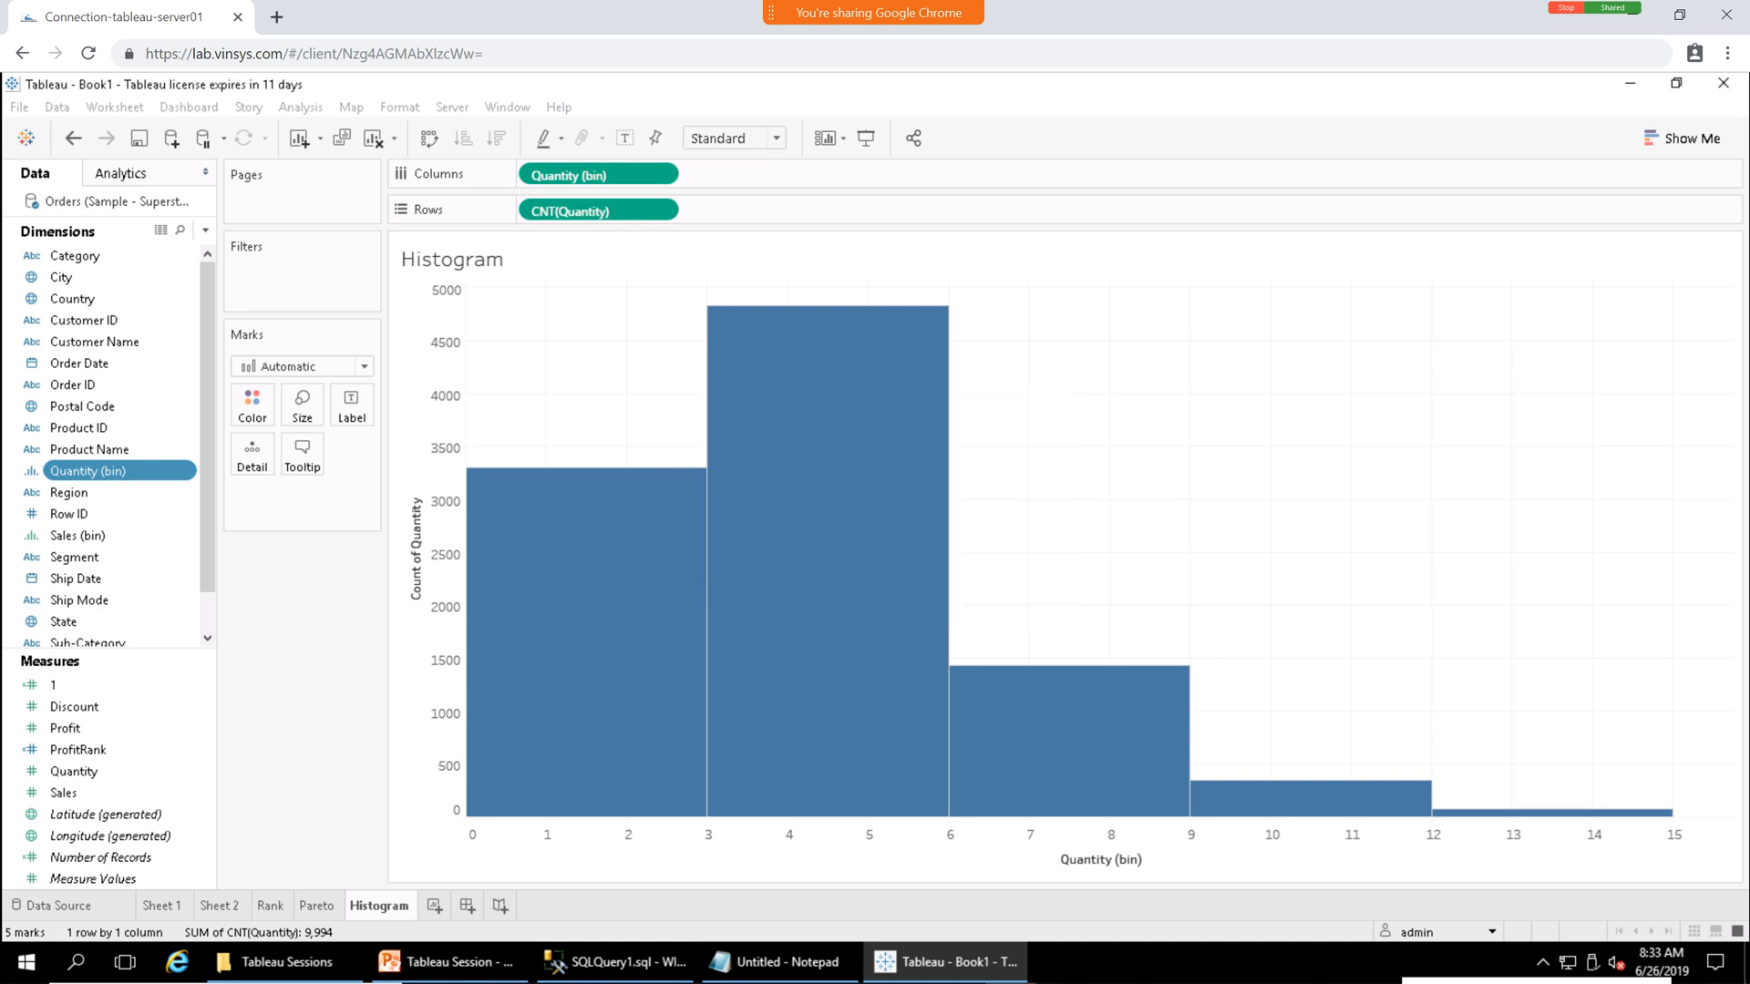
{"action": "mouse_move", "coordinate": [1622, 812]}
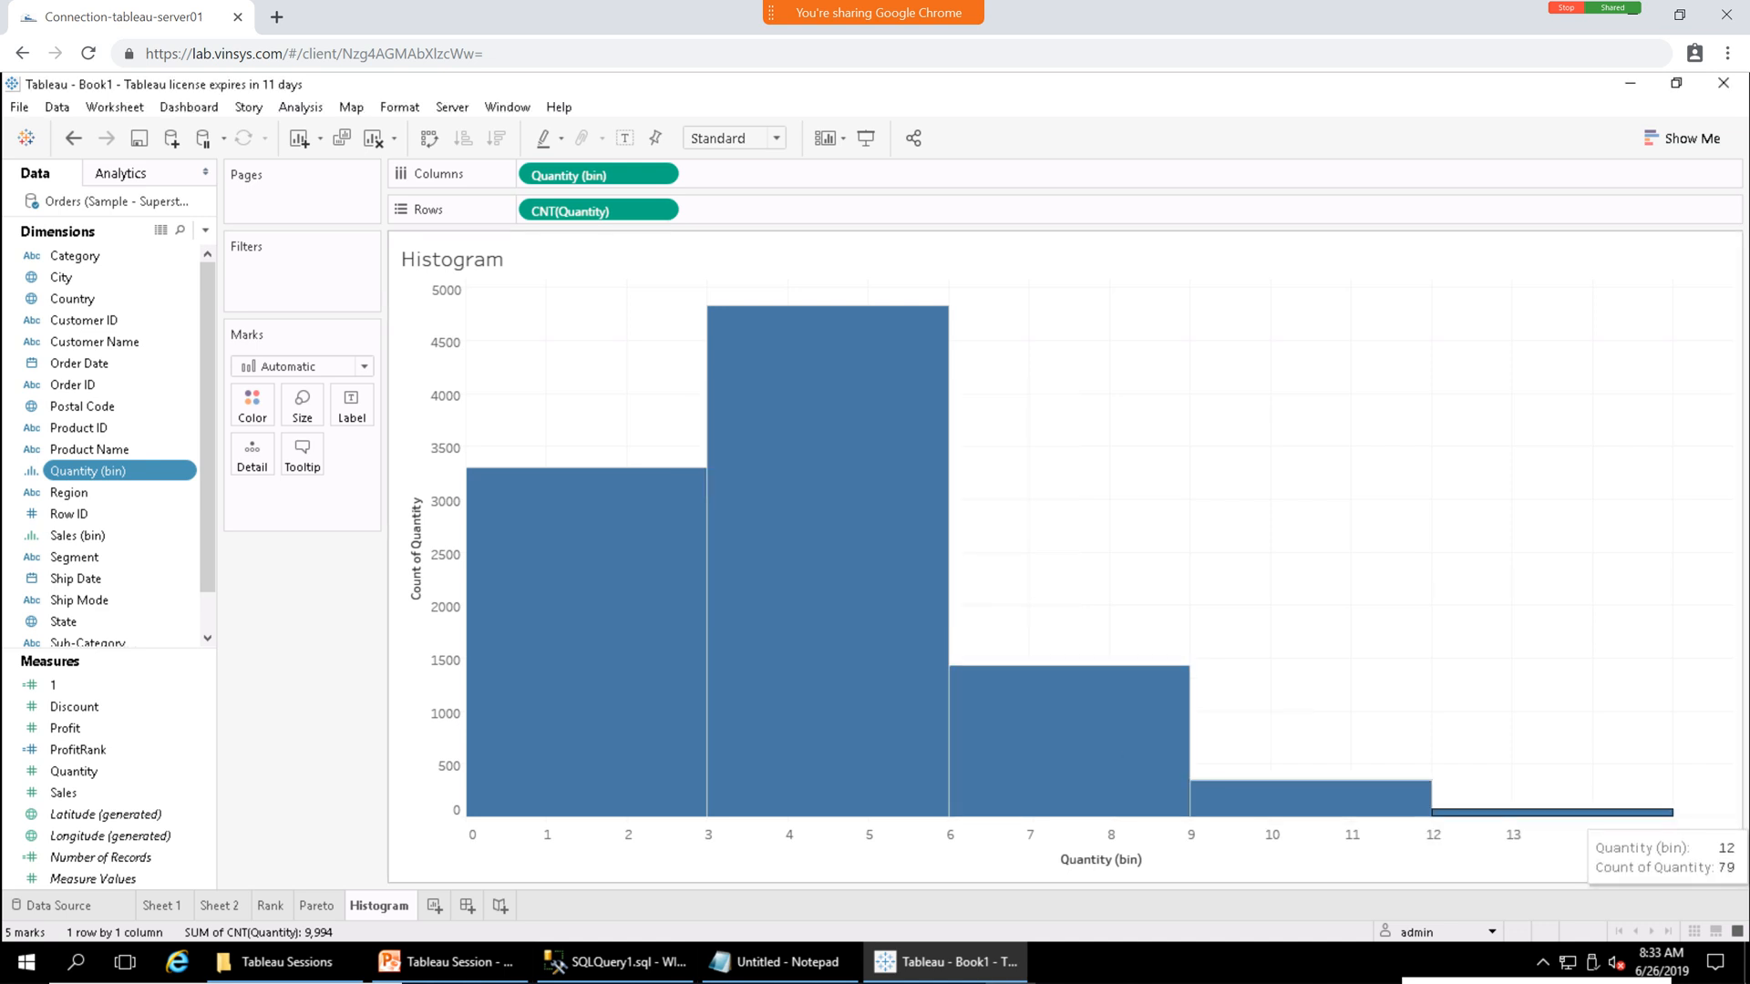
{"action": "mouse_move", "coordinate": [543, 736]}
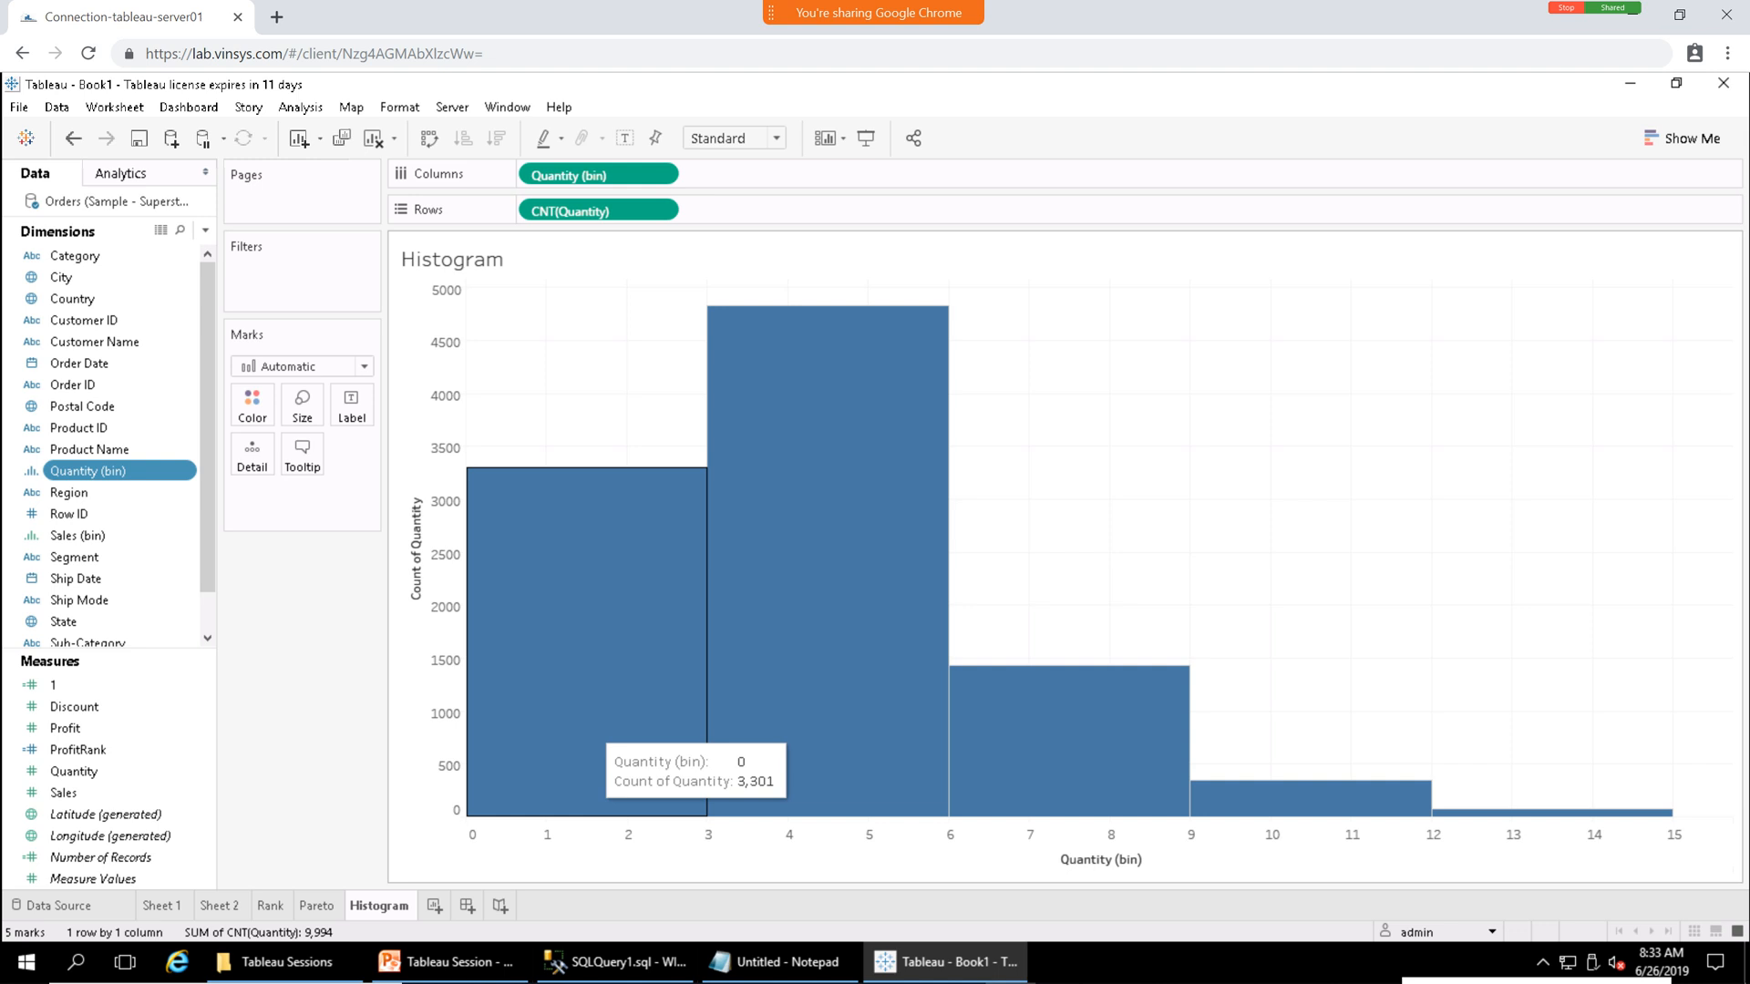
{"action": "mouse_move", "coordinate": [839, 657]}
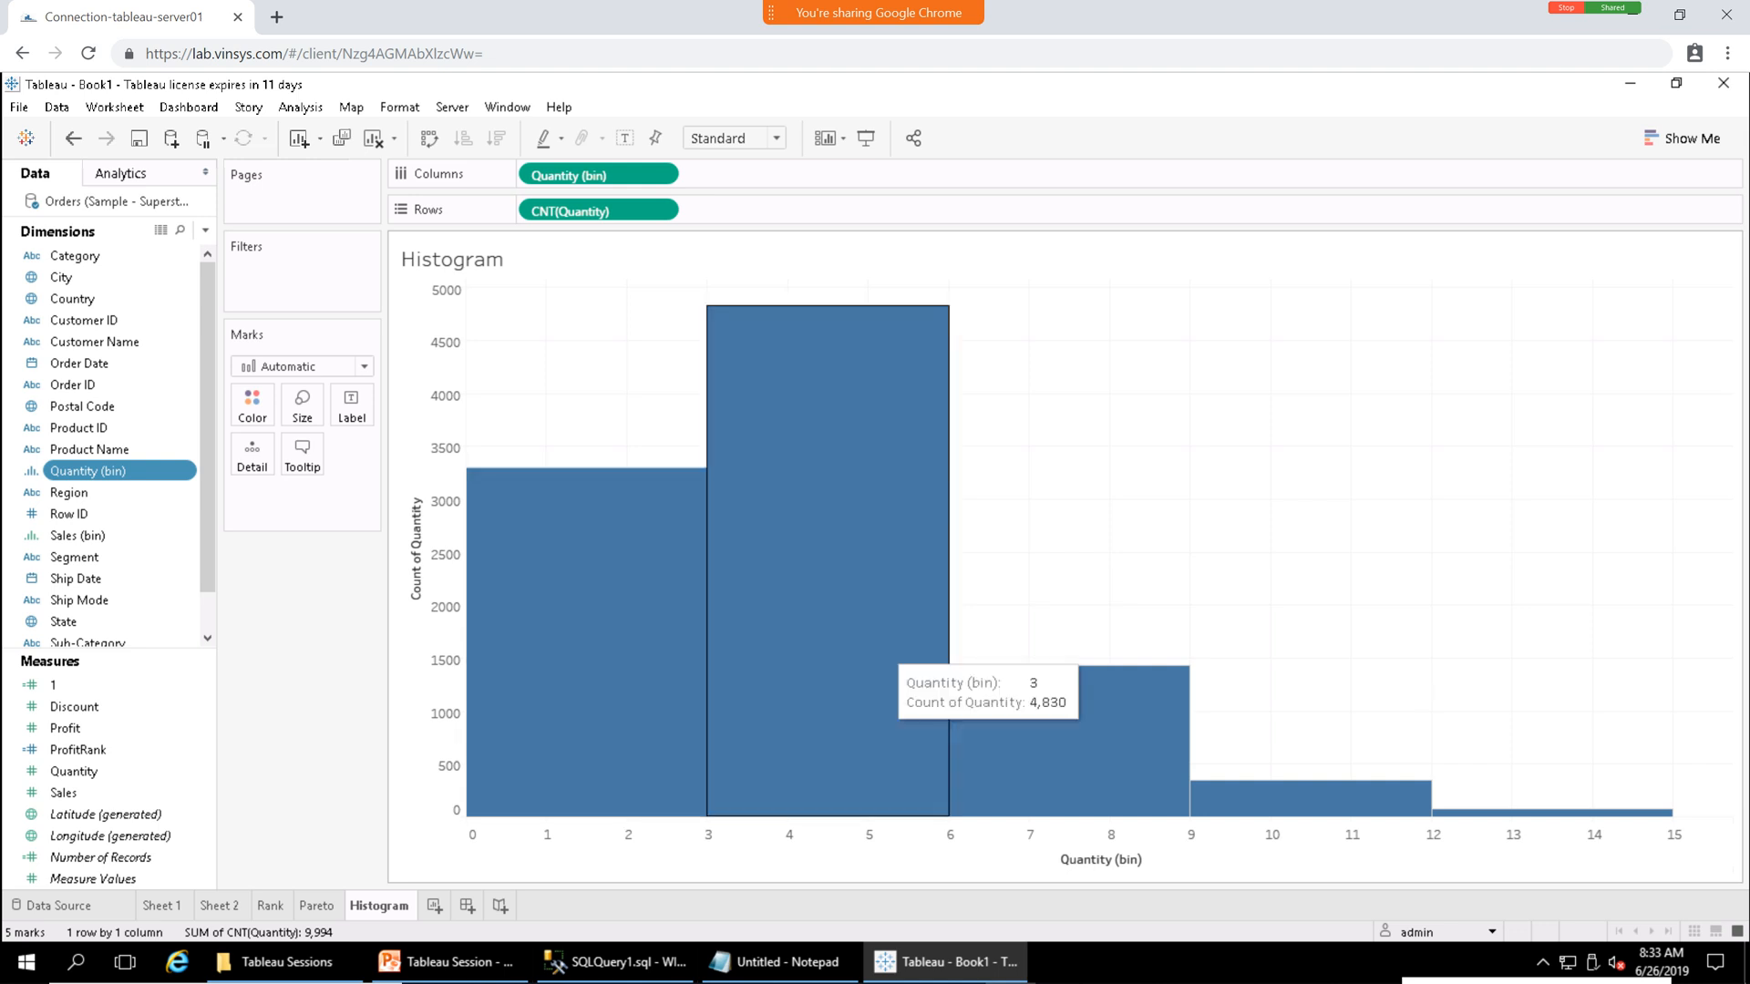
{"action": "mouse_move", "coordinate": [988, 716]}
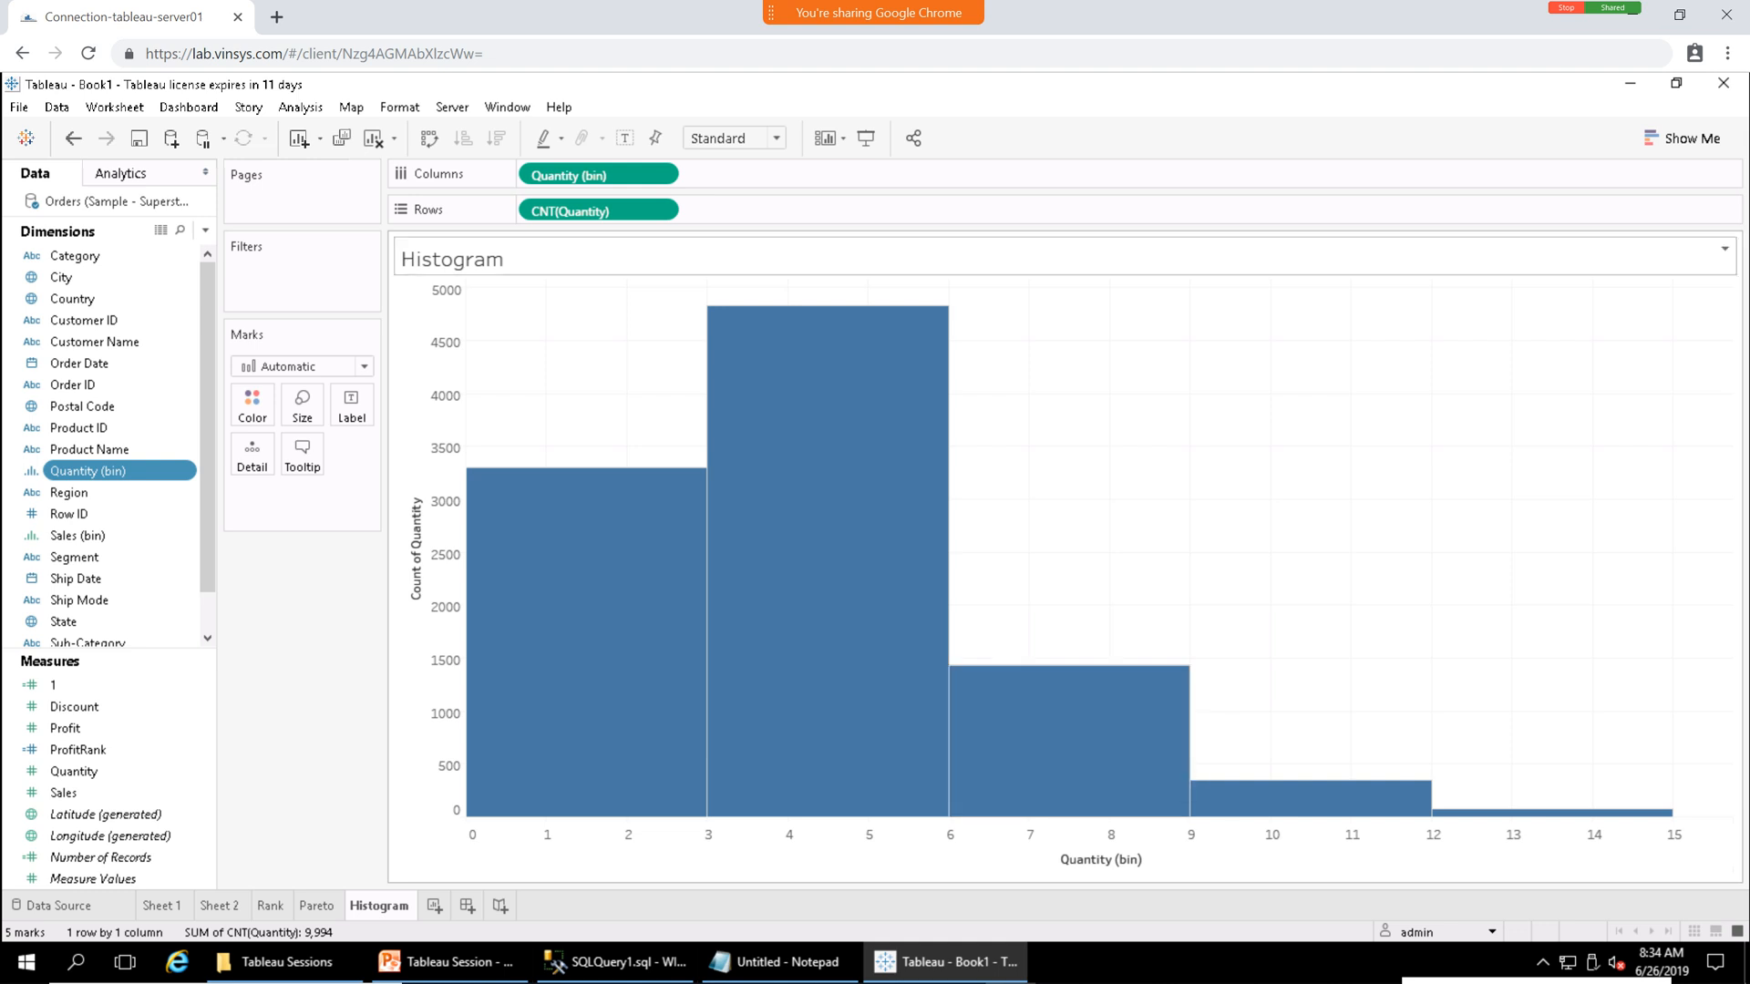
Replace the CNT(Quantity) measure in the rows with the sum of Profit.
{"action": "left_click", "coordinate": [660, 209]}
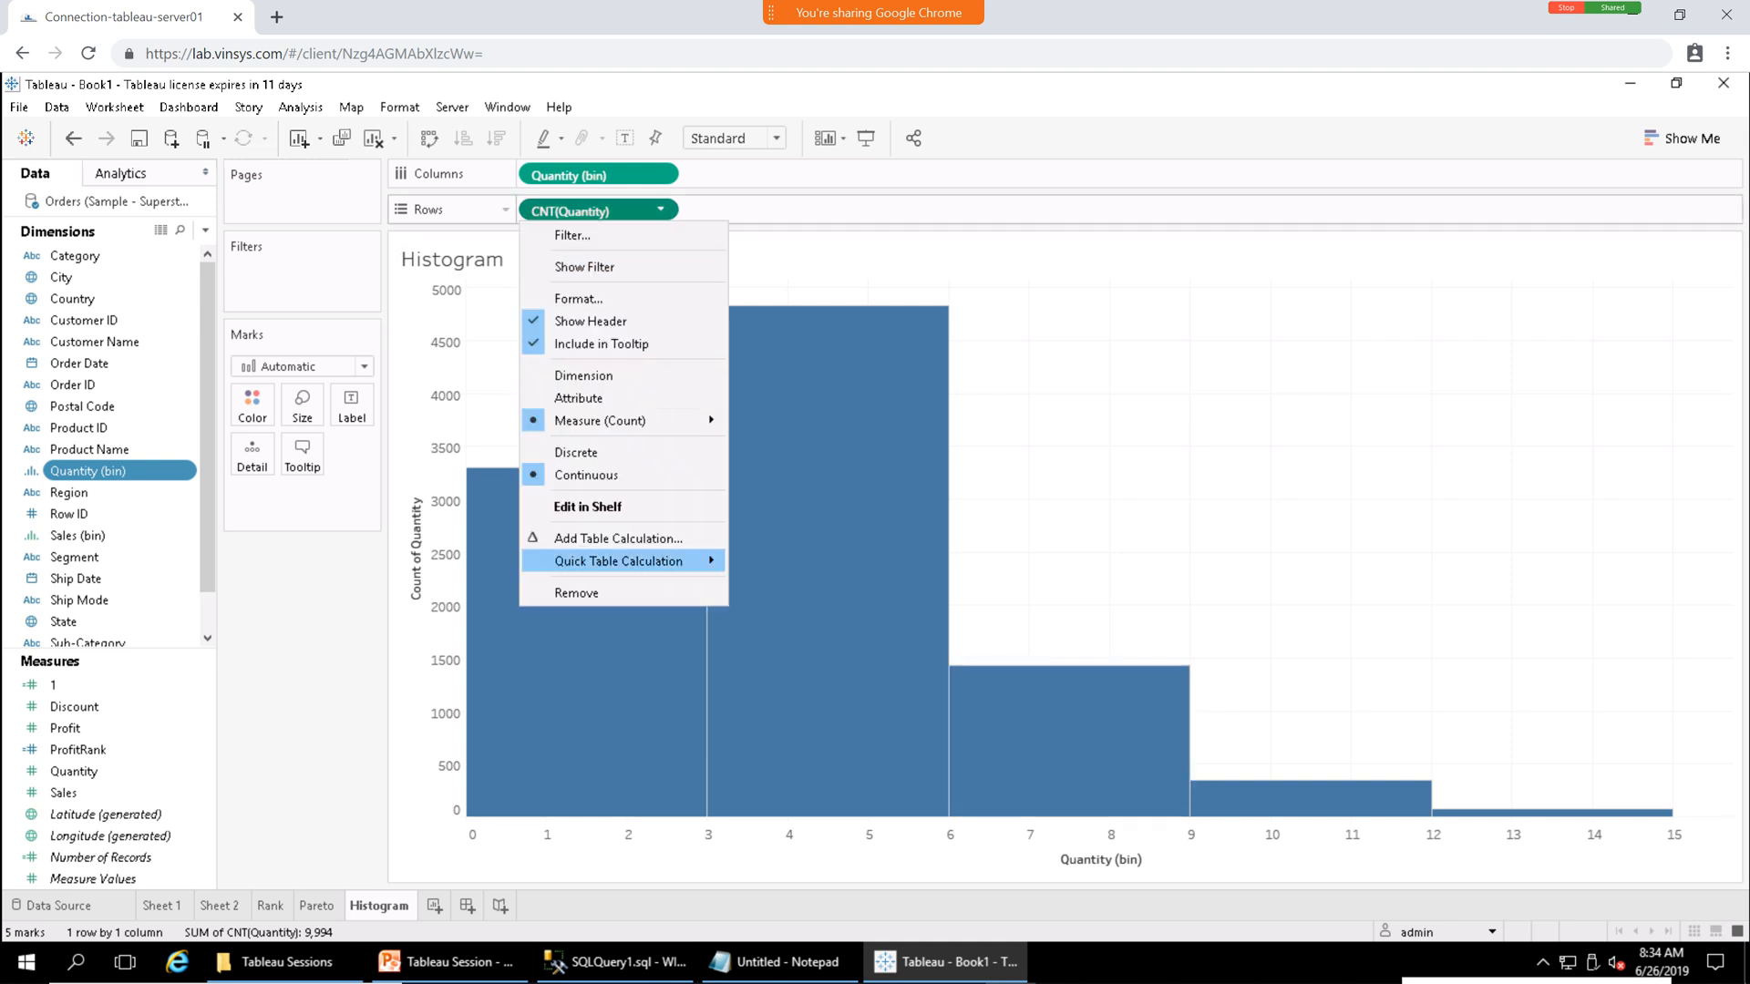
{"action": "left_click", "coordinate": [576, 592]}
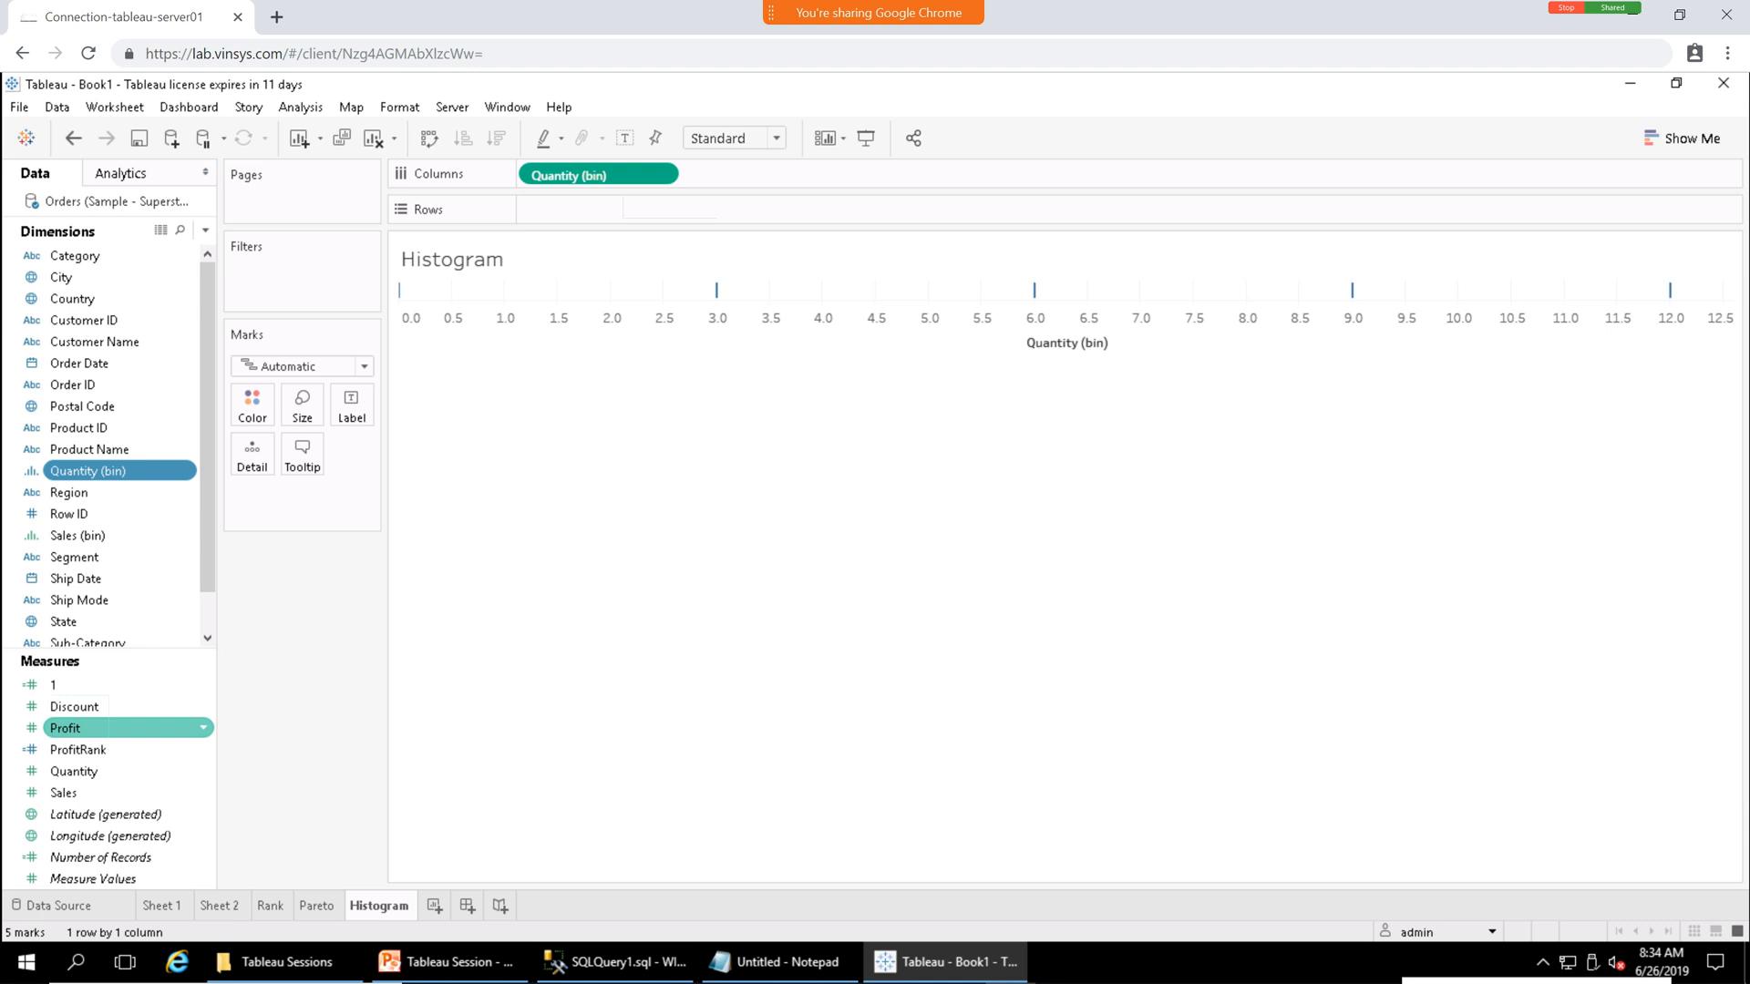
{"action": "left_click_drag", "start_coordinate": [638, 210], "coordinate": [606, 209]}
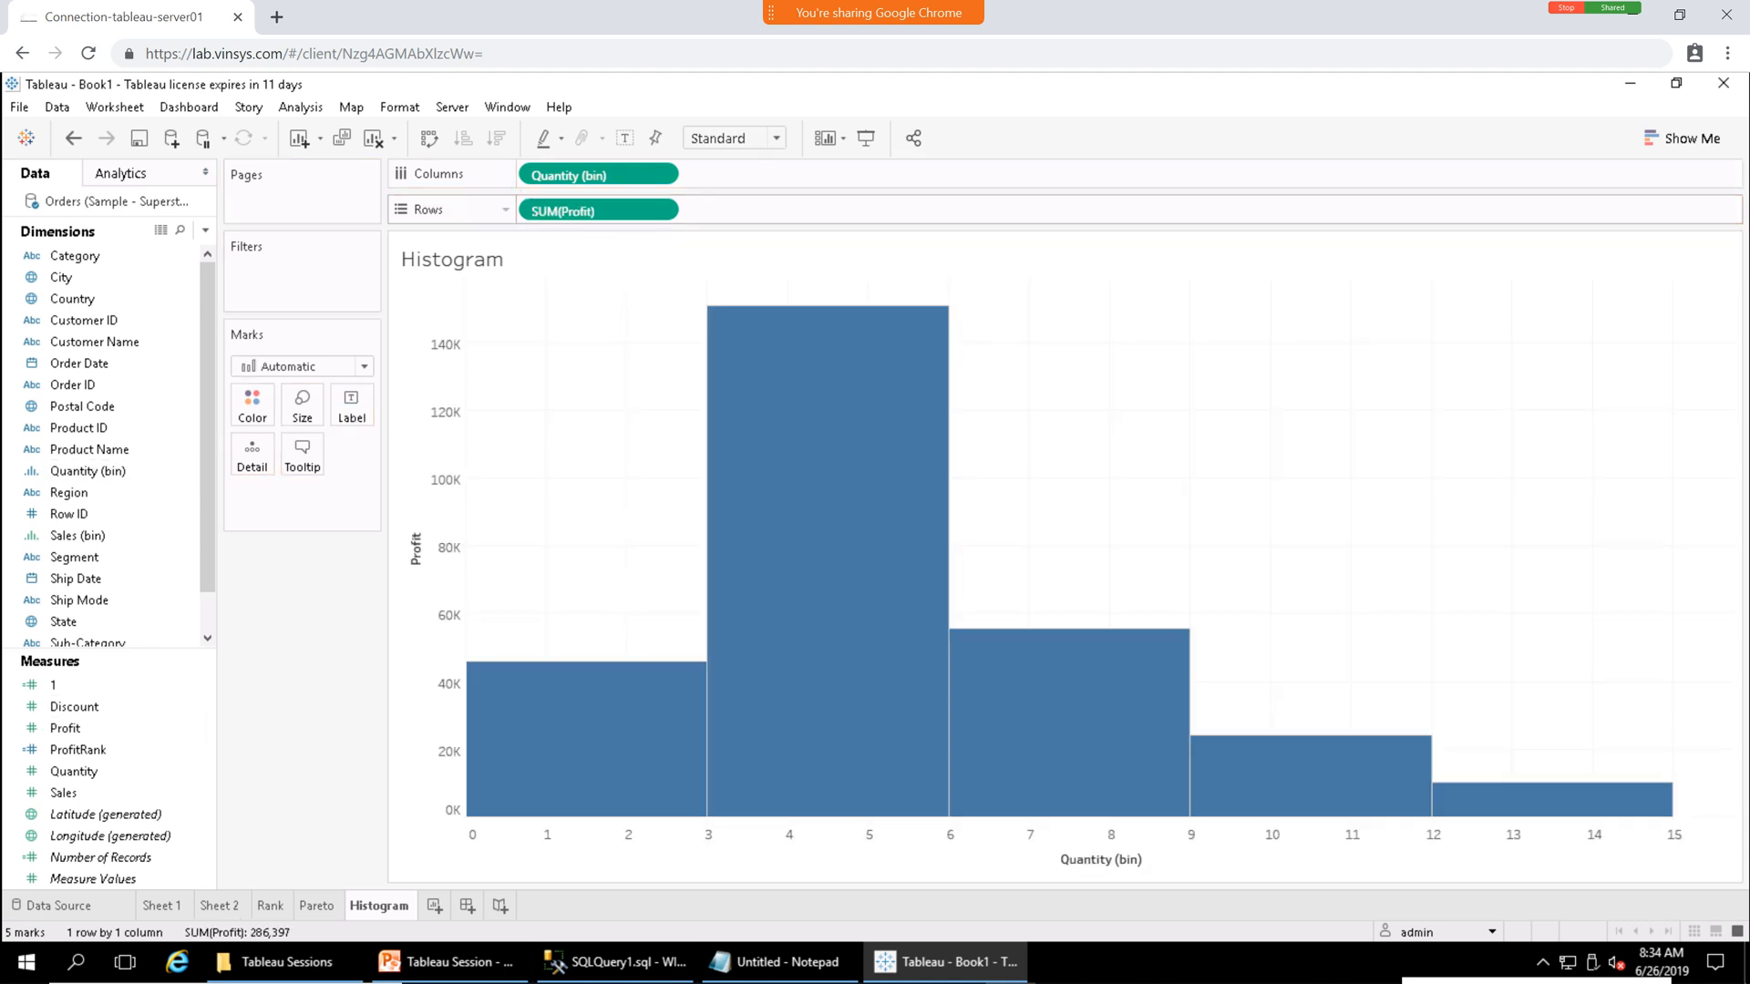
{"action": "mouse_move", "coordinate": [827, 655]}
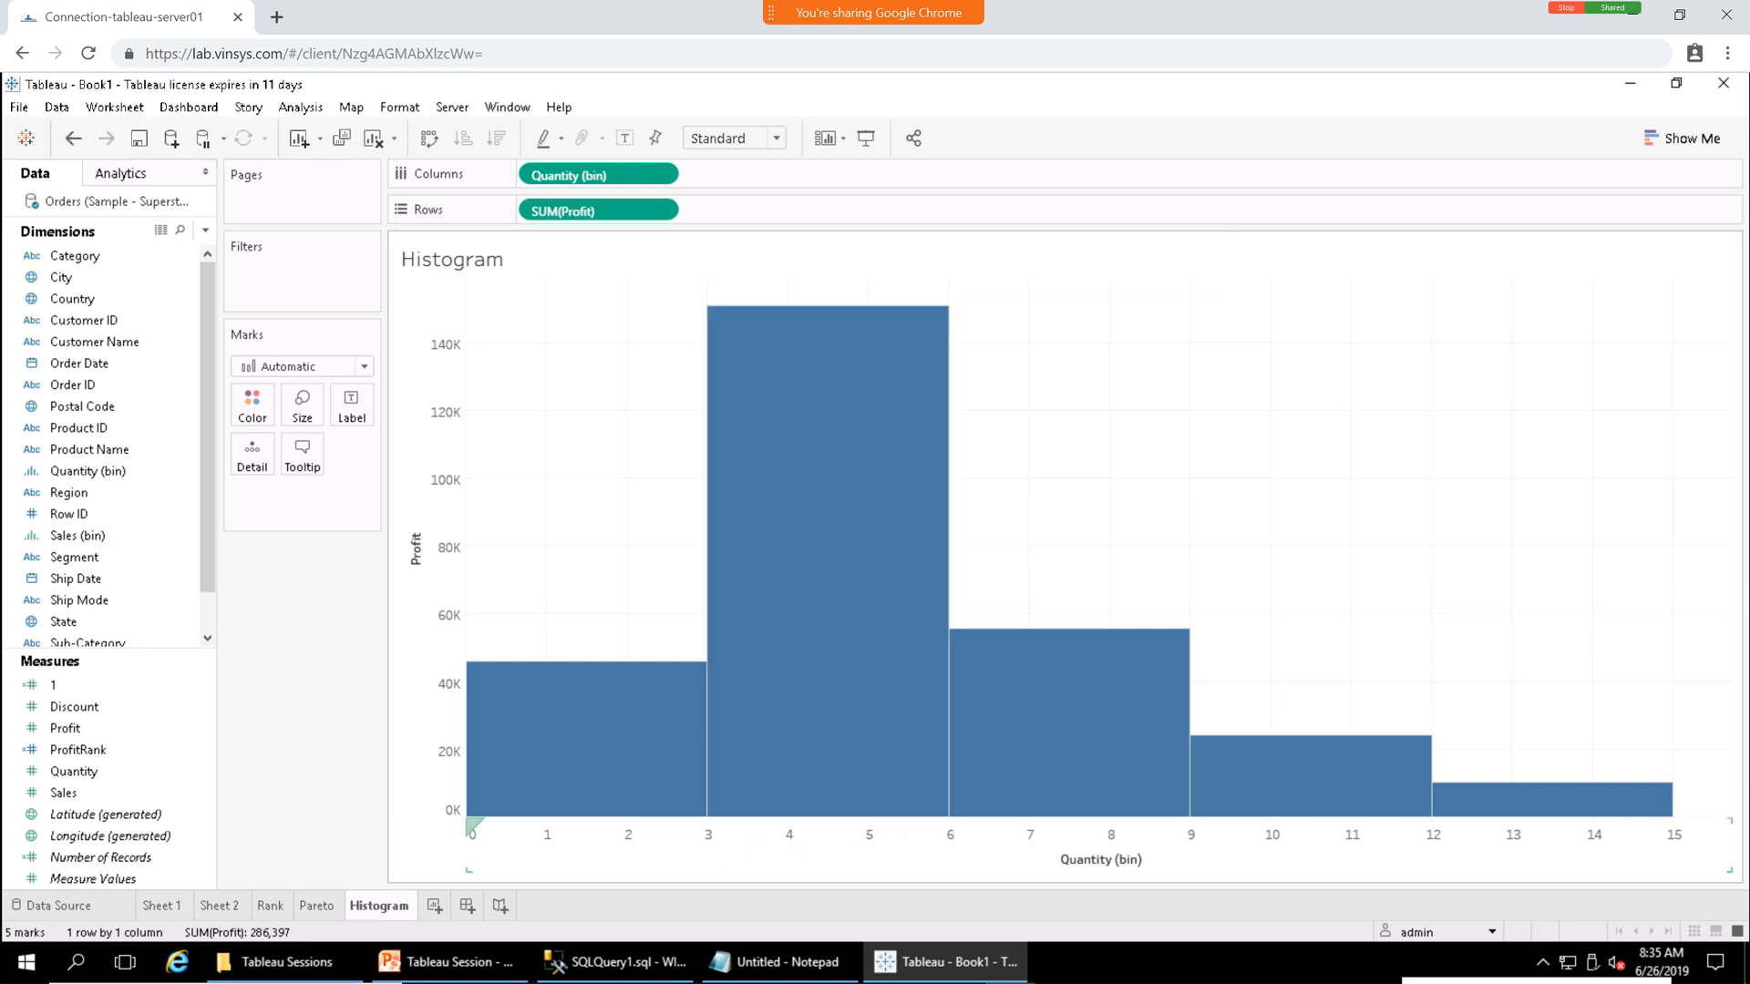
Show mark labels on the bars of the Profit by Quantity (bin) histogram.
{"action": "mouse_move", "coordinate": [849, 599]}
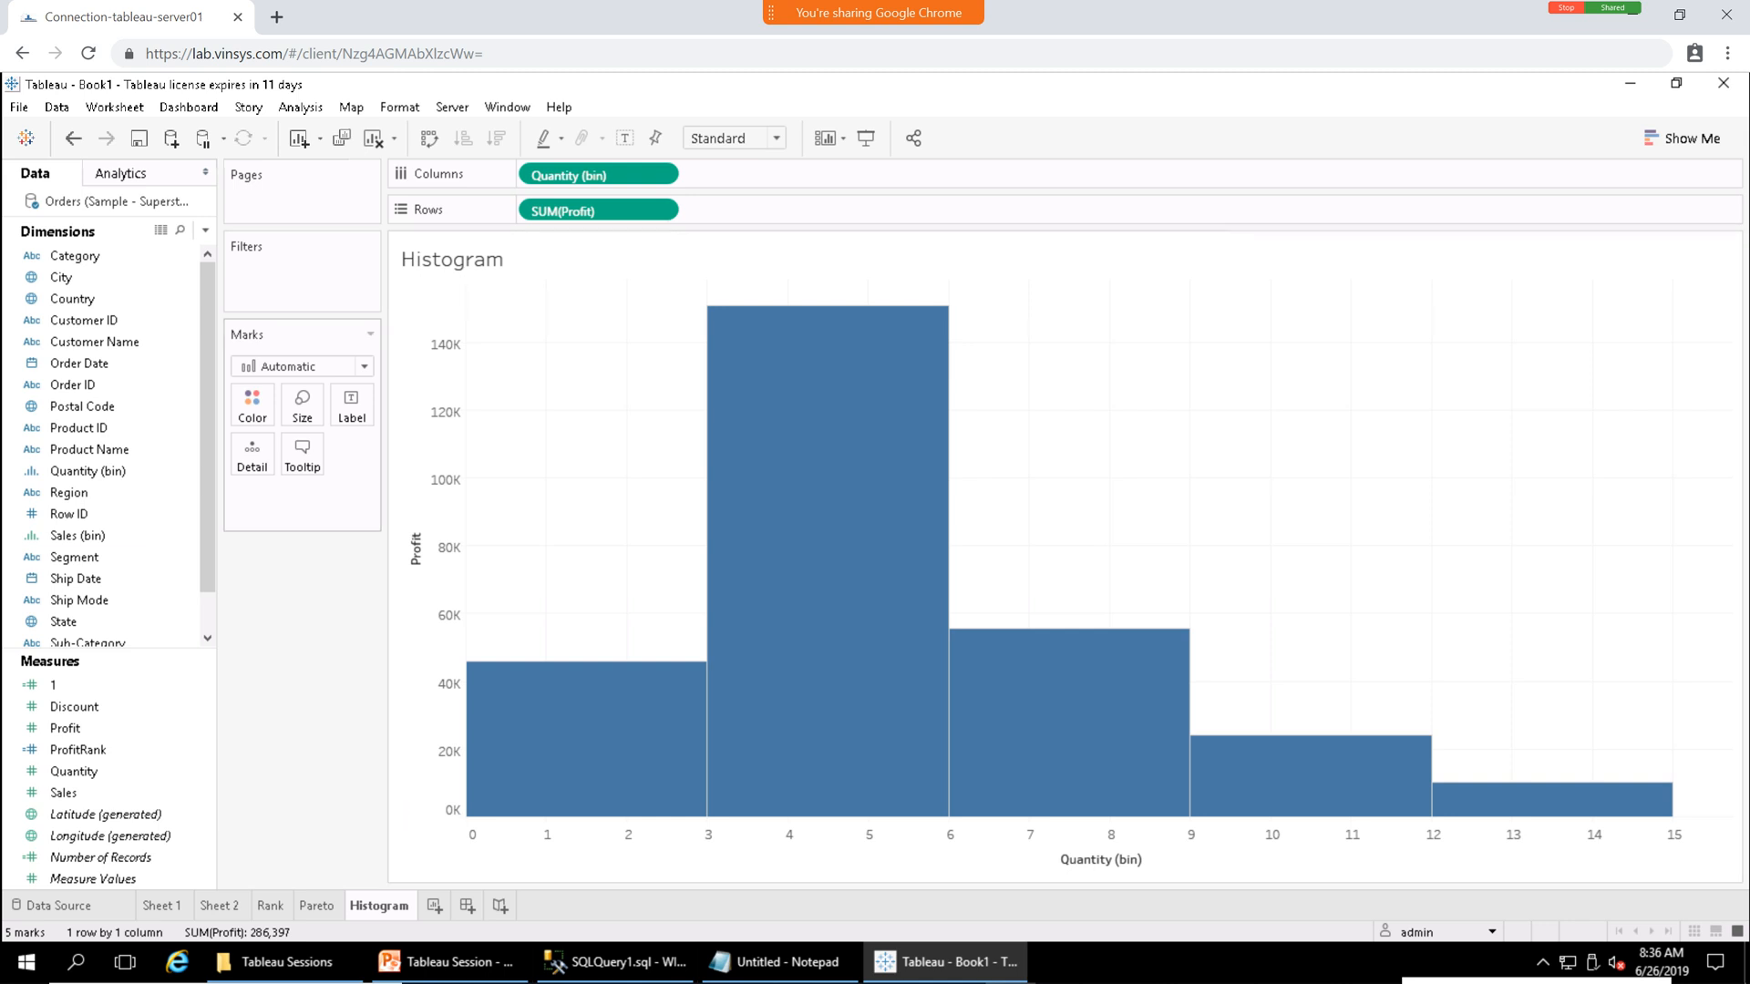
{"action": "left_click", "coordinate": [351, 405]}
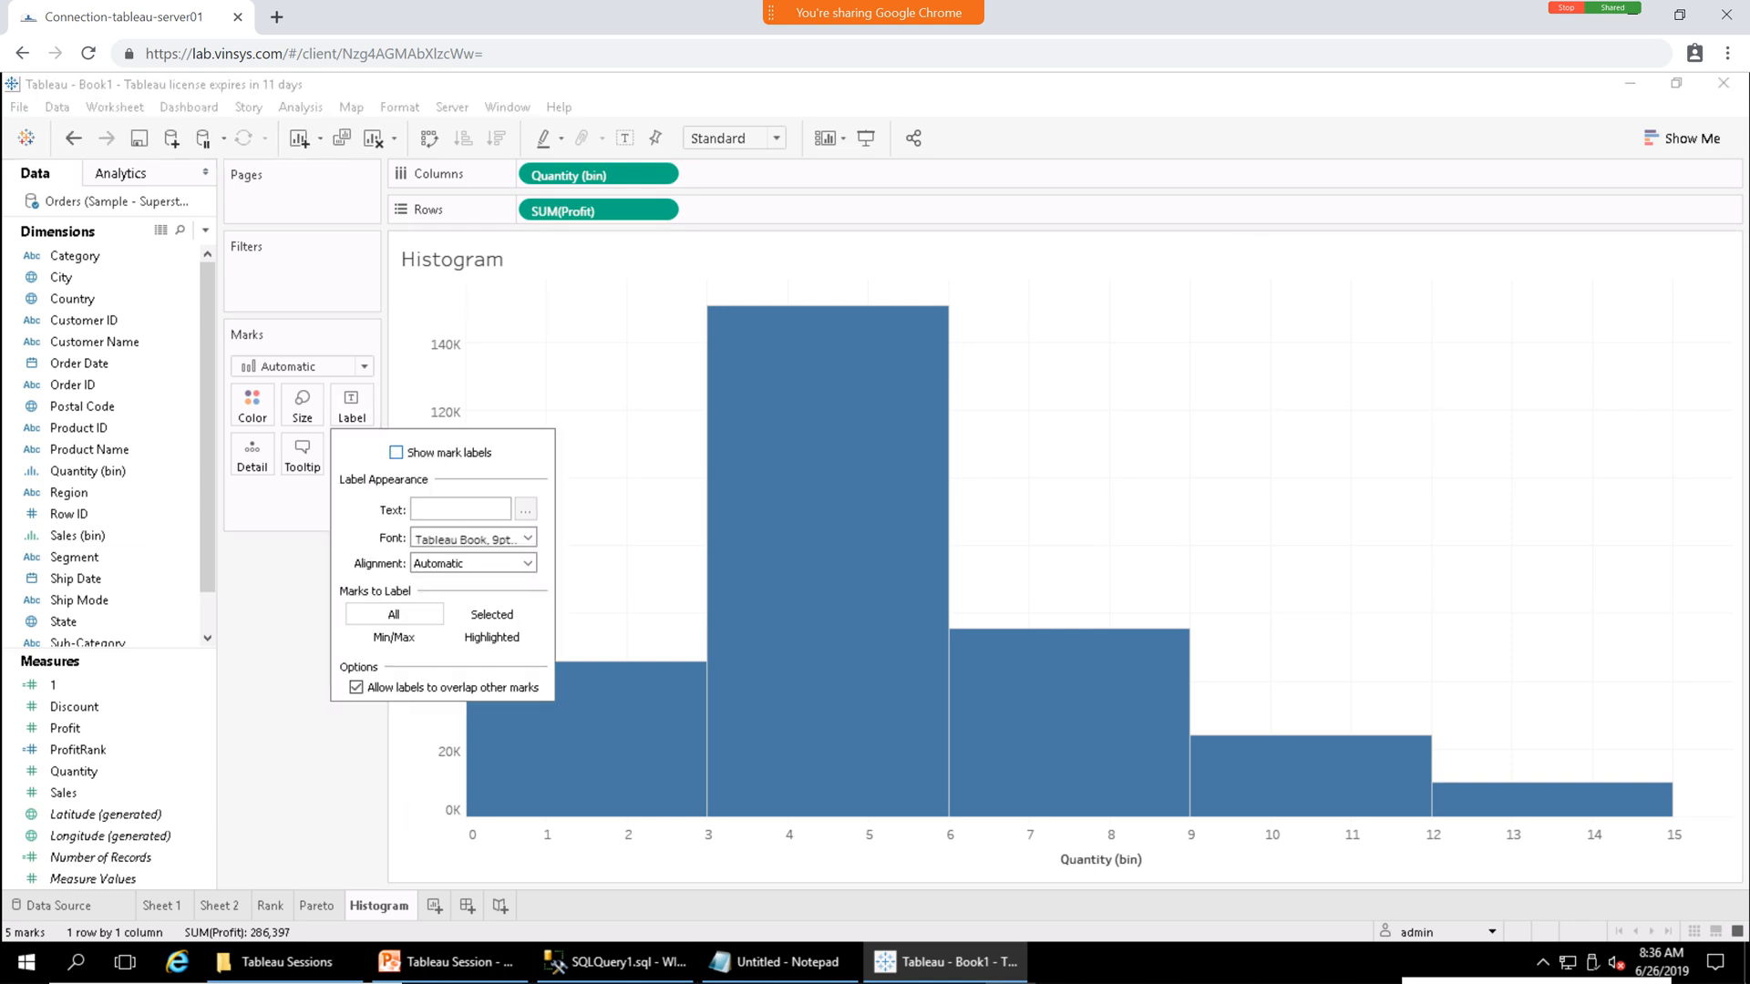
{"action": "left_click", "coordinate": [396, 452]}
{"action": "key", "text": "Escape"}
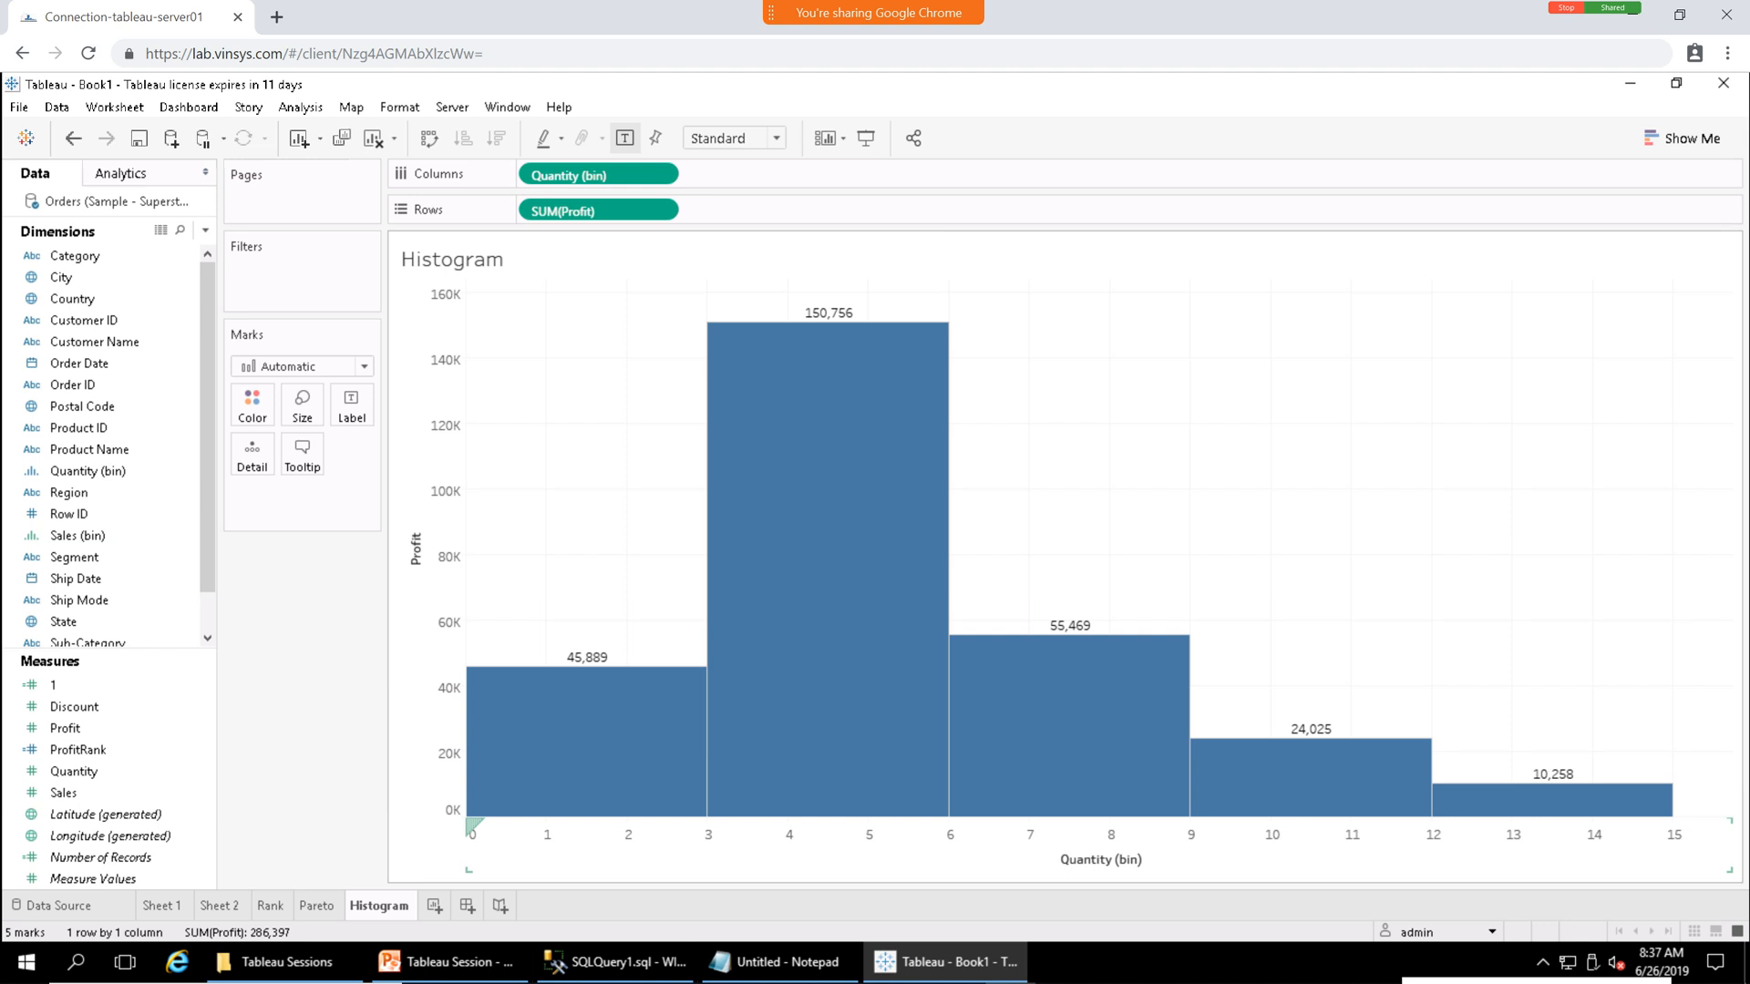
Highlight individual histogram bars to compare the profit of the Quantity bins, and clear the selection.
{"action": "left_click", "coordinate": [579, 720]}
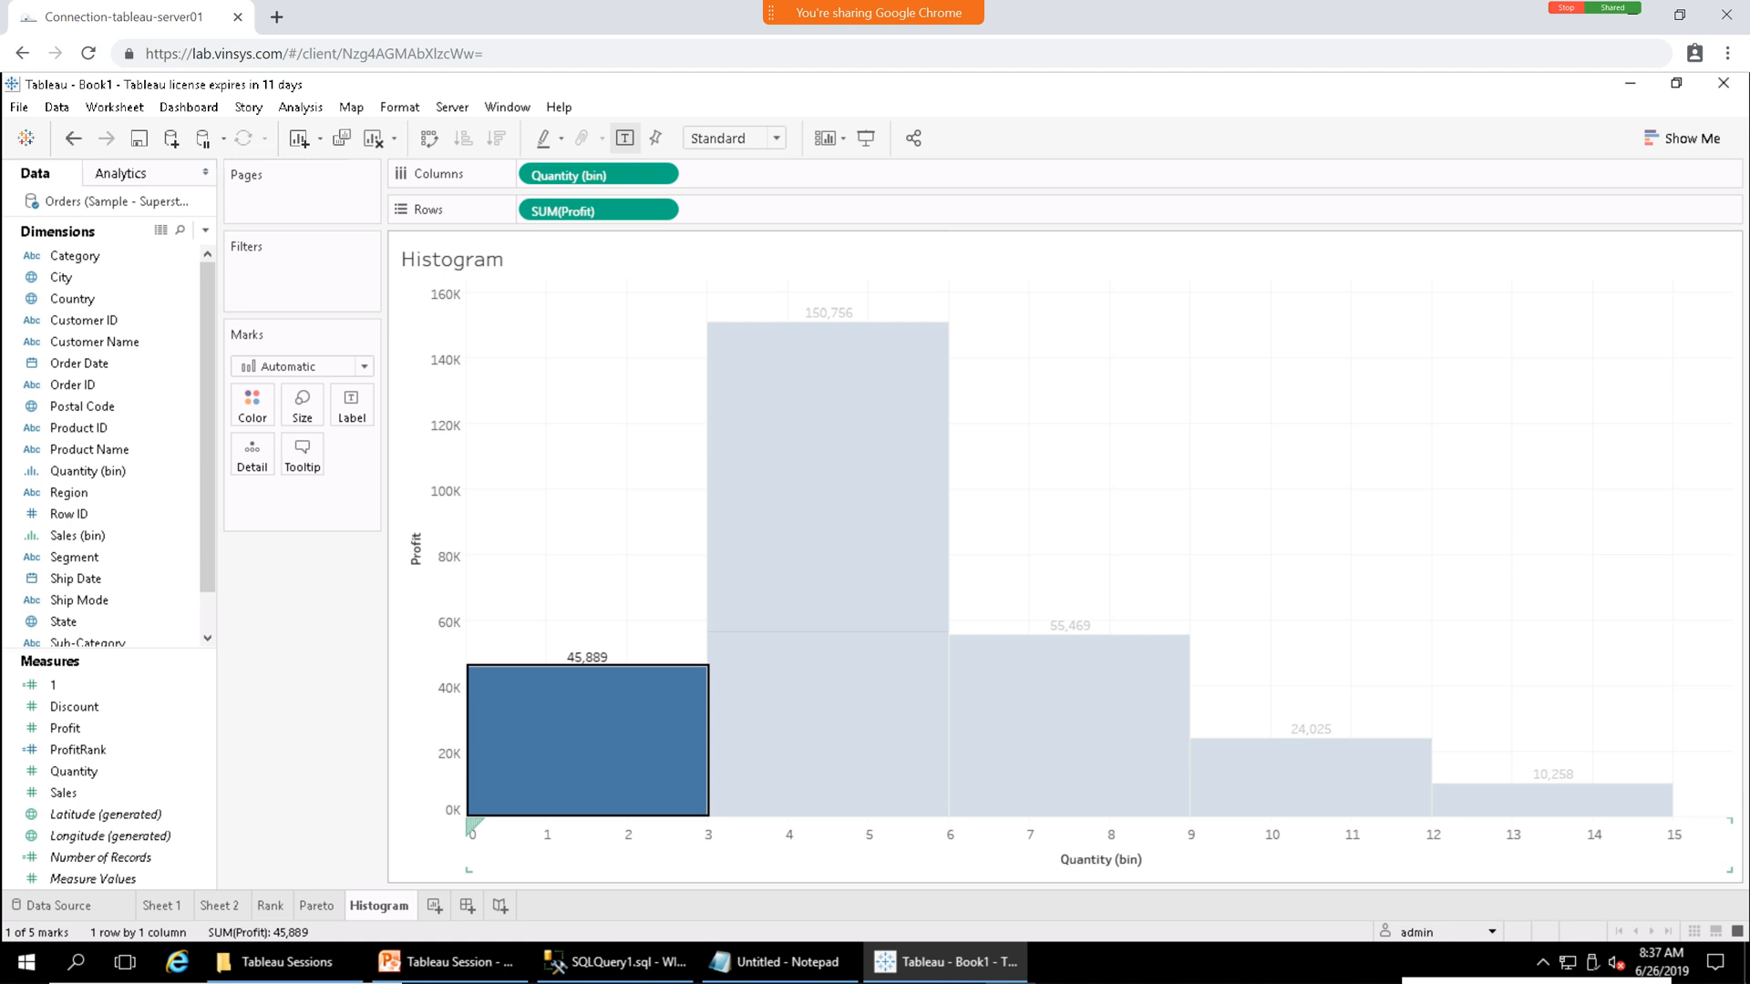
{"action": "mouse_move", "coordinate": [658, 733]}
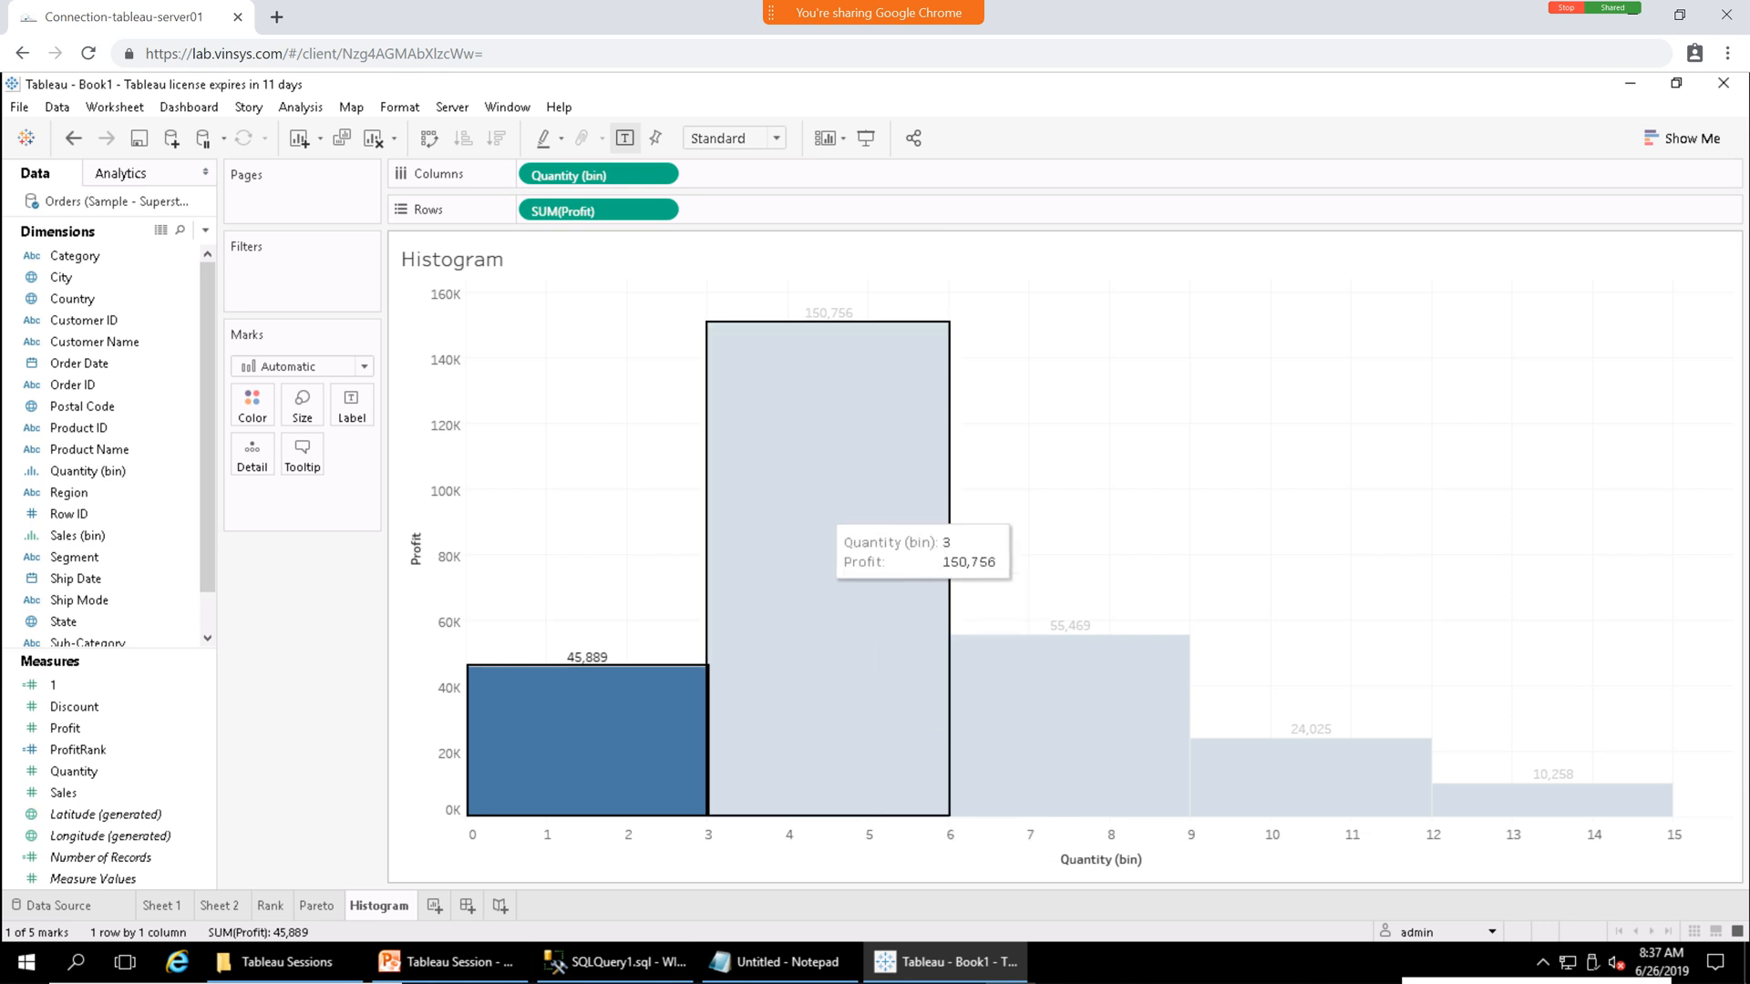
{"action": "left_click", "coordinate": [834, 497]}
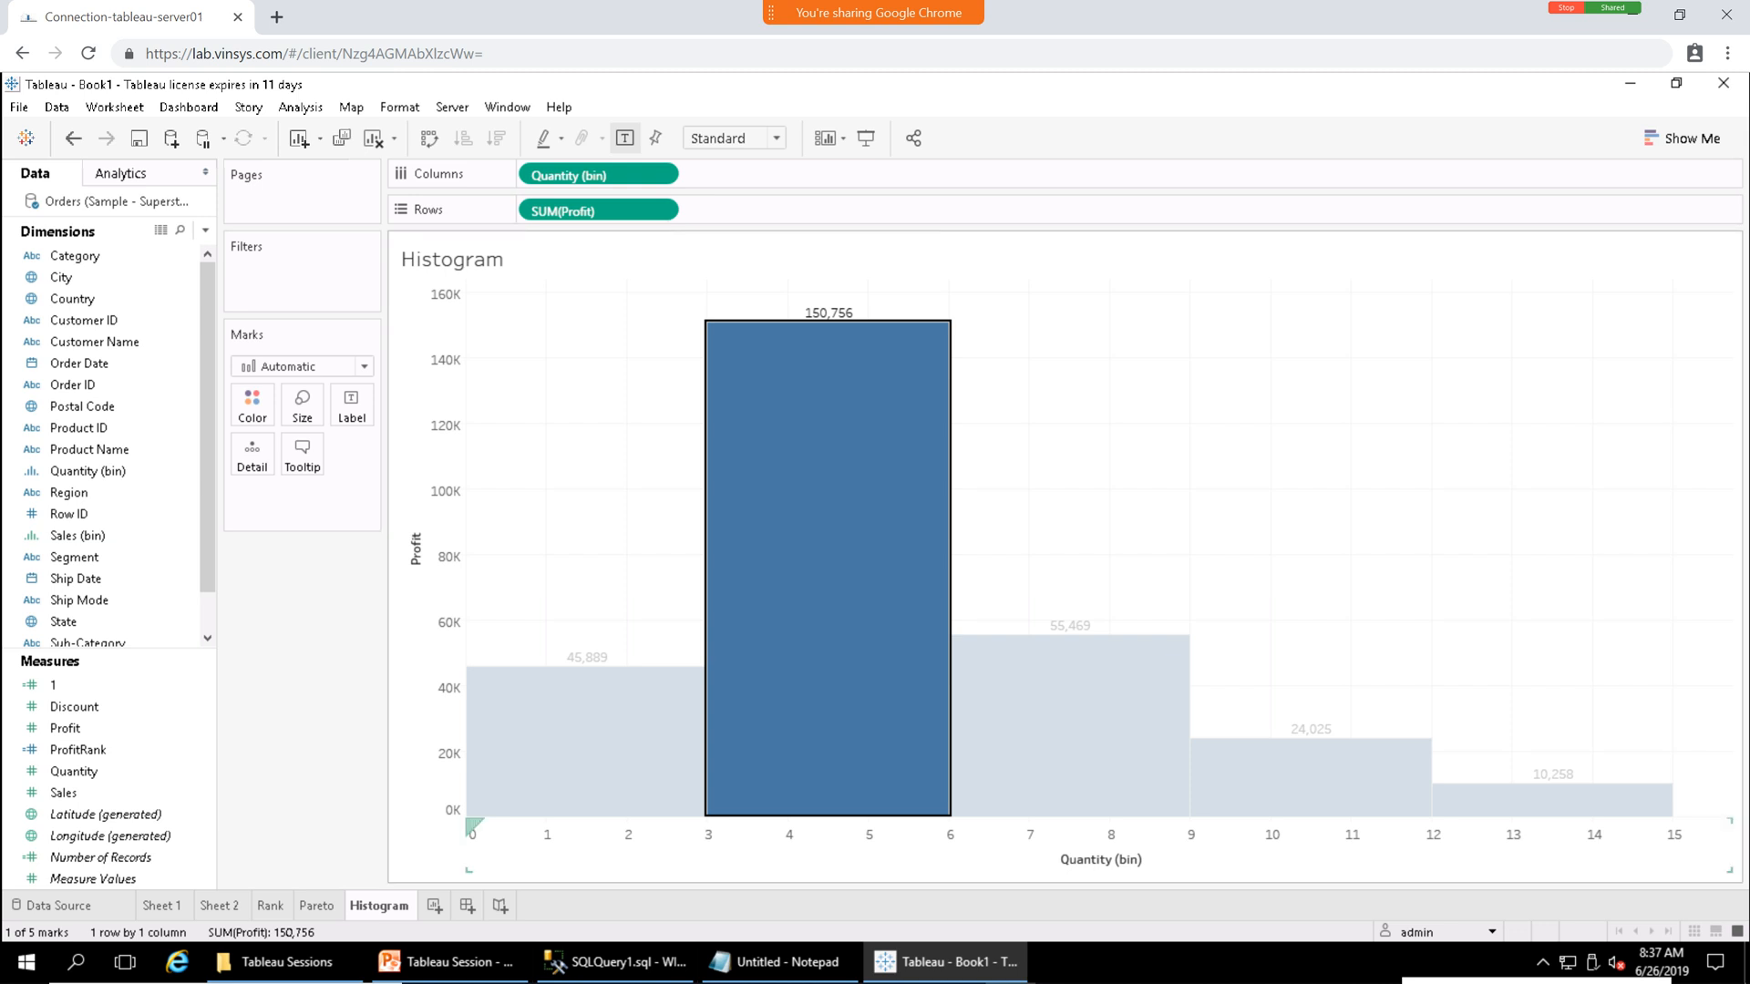
{"action": "mouse_move", "coordinate": [788, 448]}
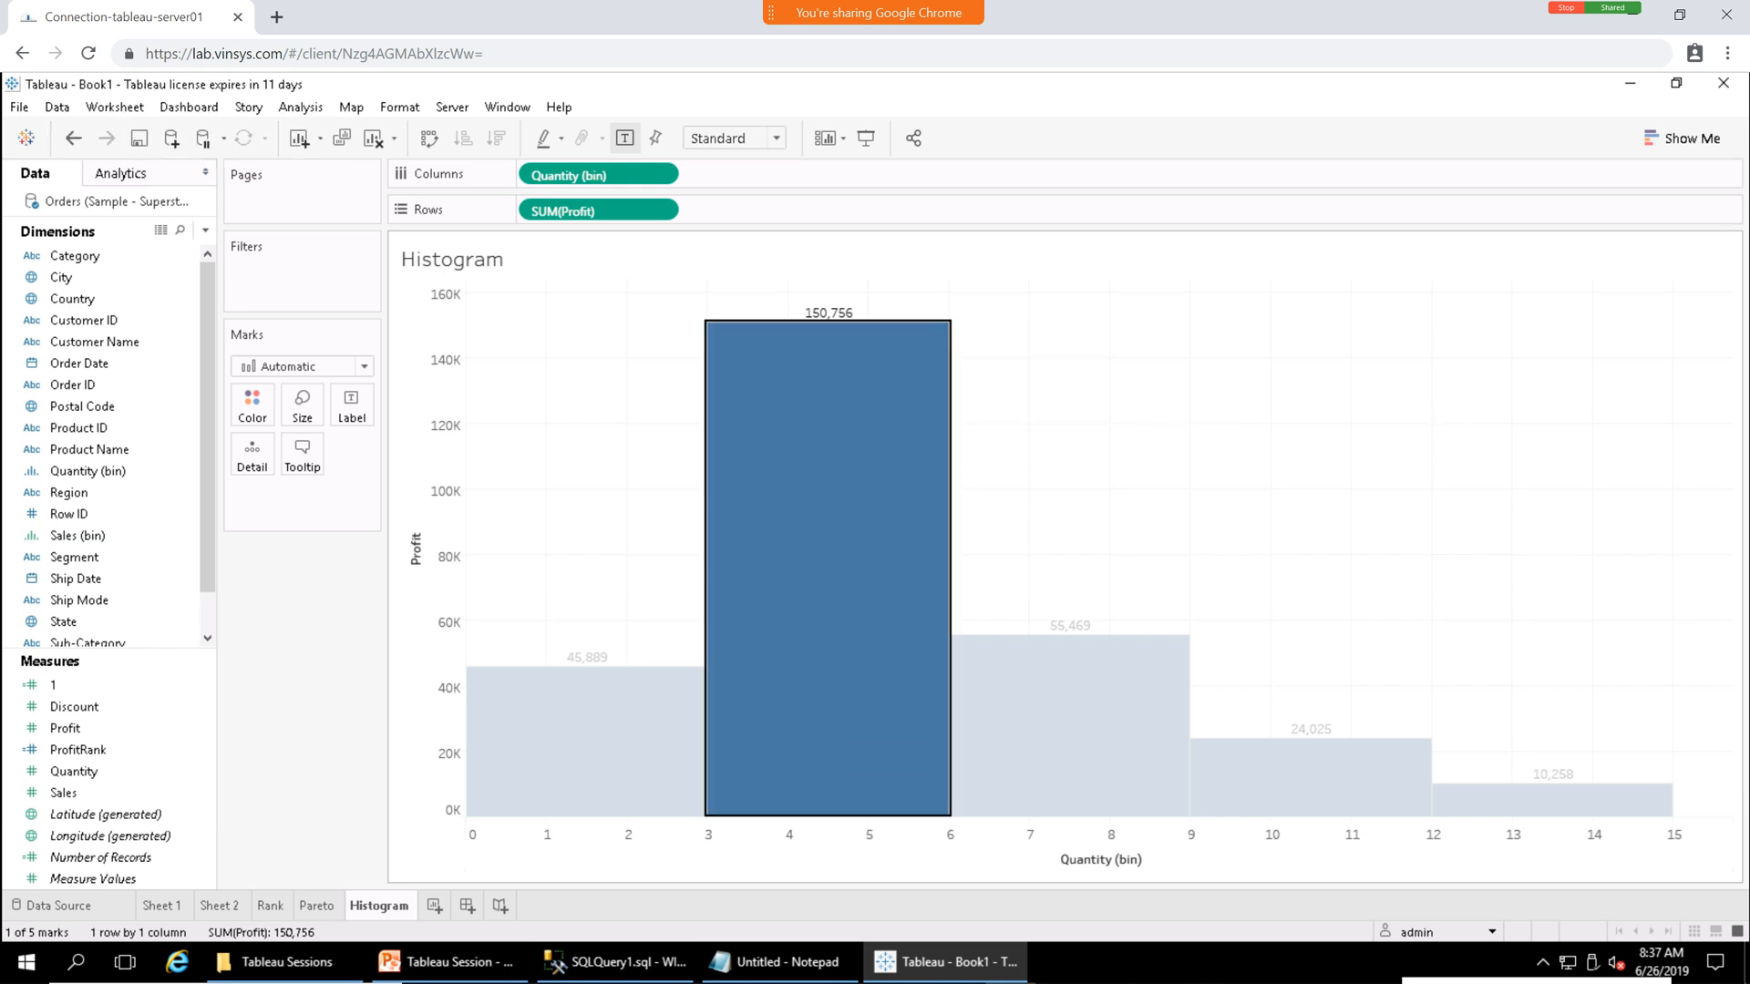
{"action": "mouse_move", "coordinate": [845, 399]}
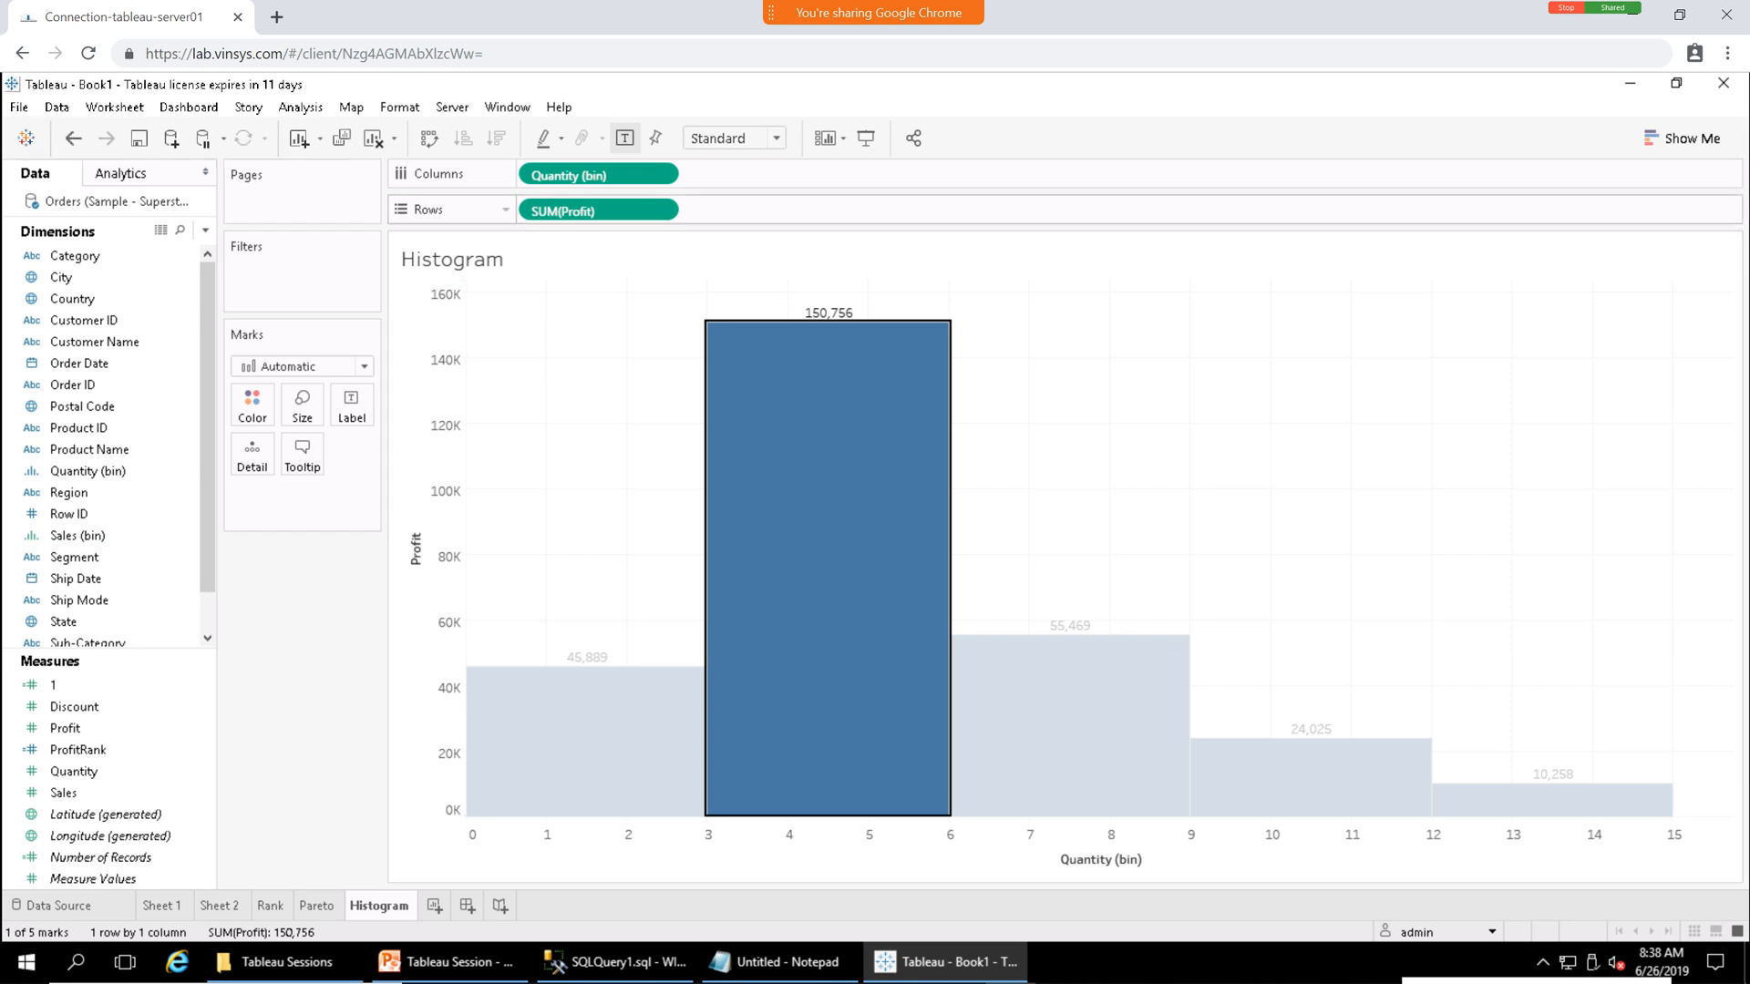
{"action": "mouse_move", "coordinate": [715, 649]}
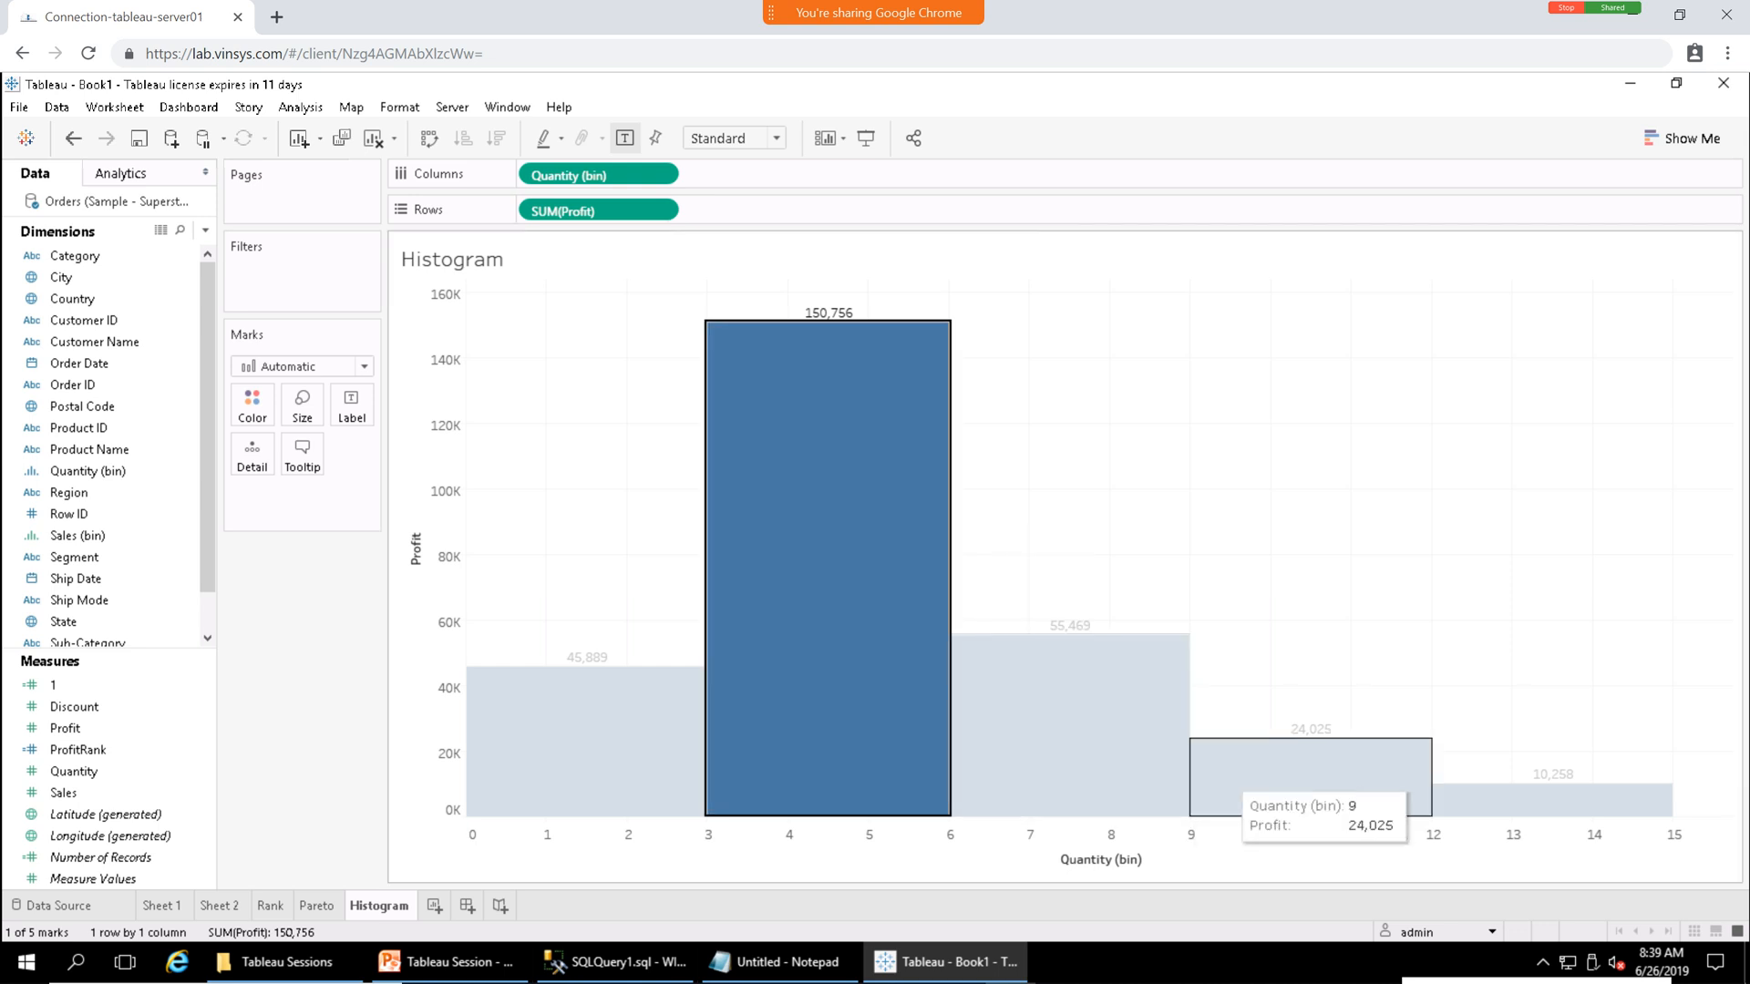
{"action": "left_click", "coordinate": [1084, 715]}
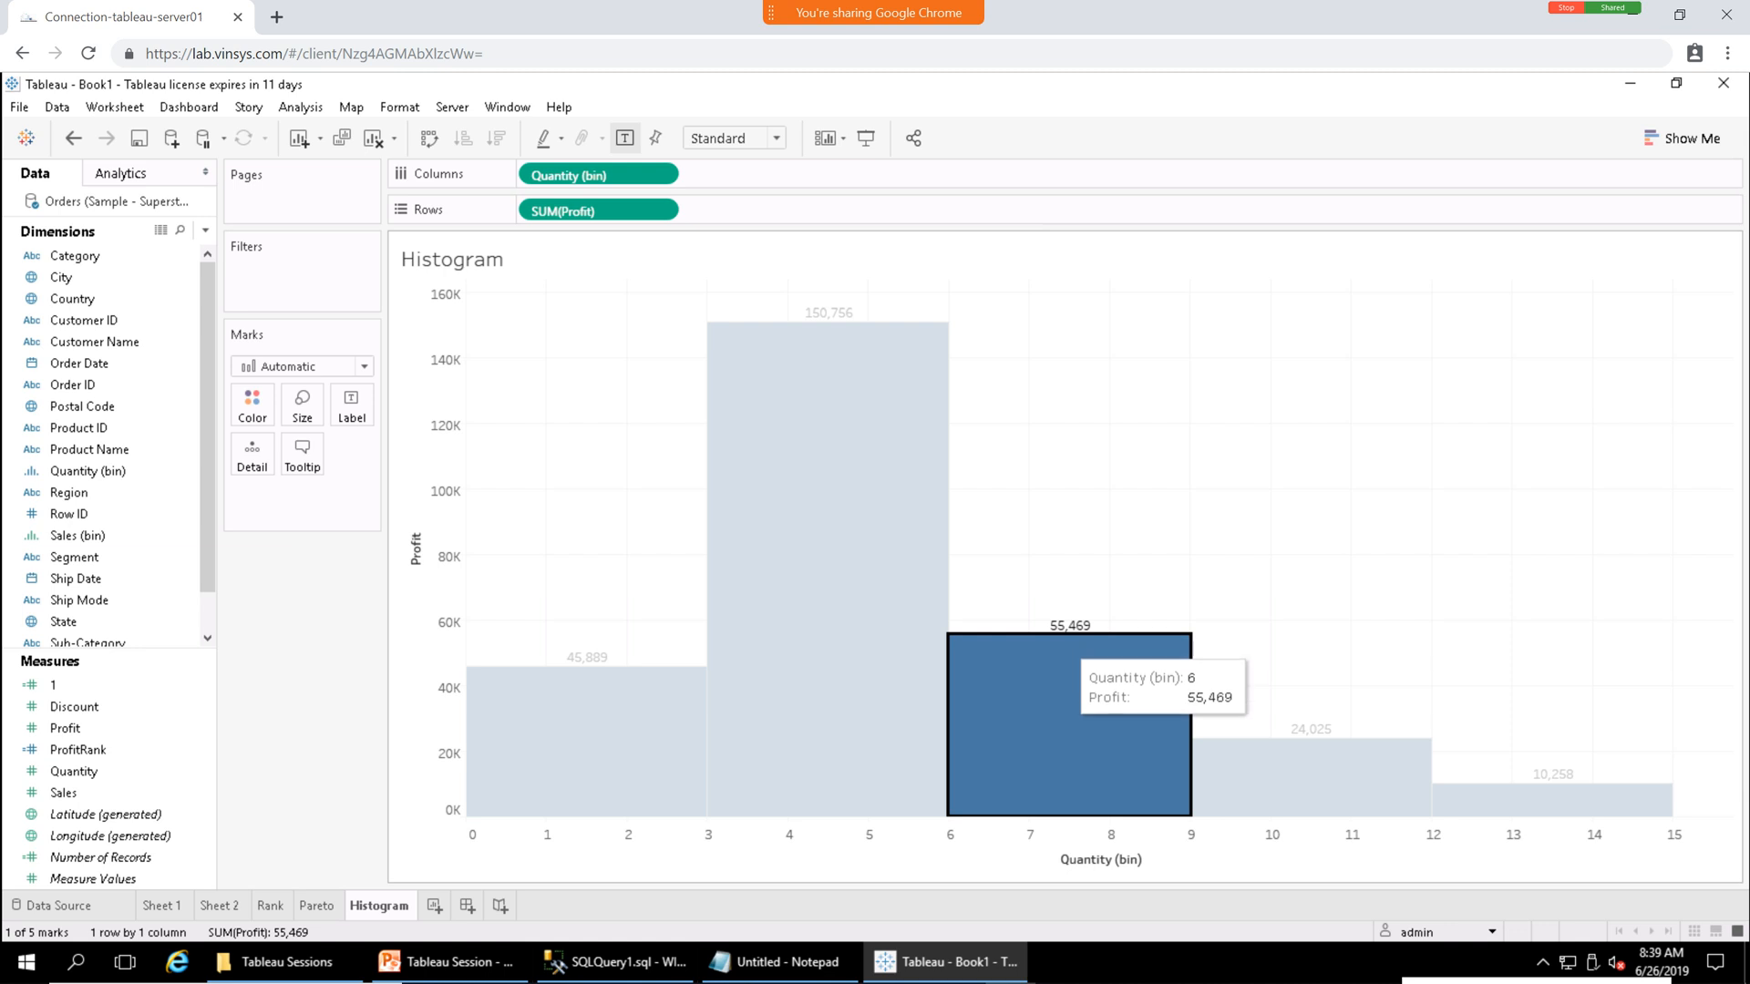
{"action": "mouse_move", "coordinate": [1076, 654]}
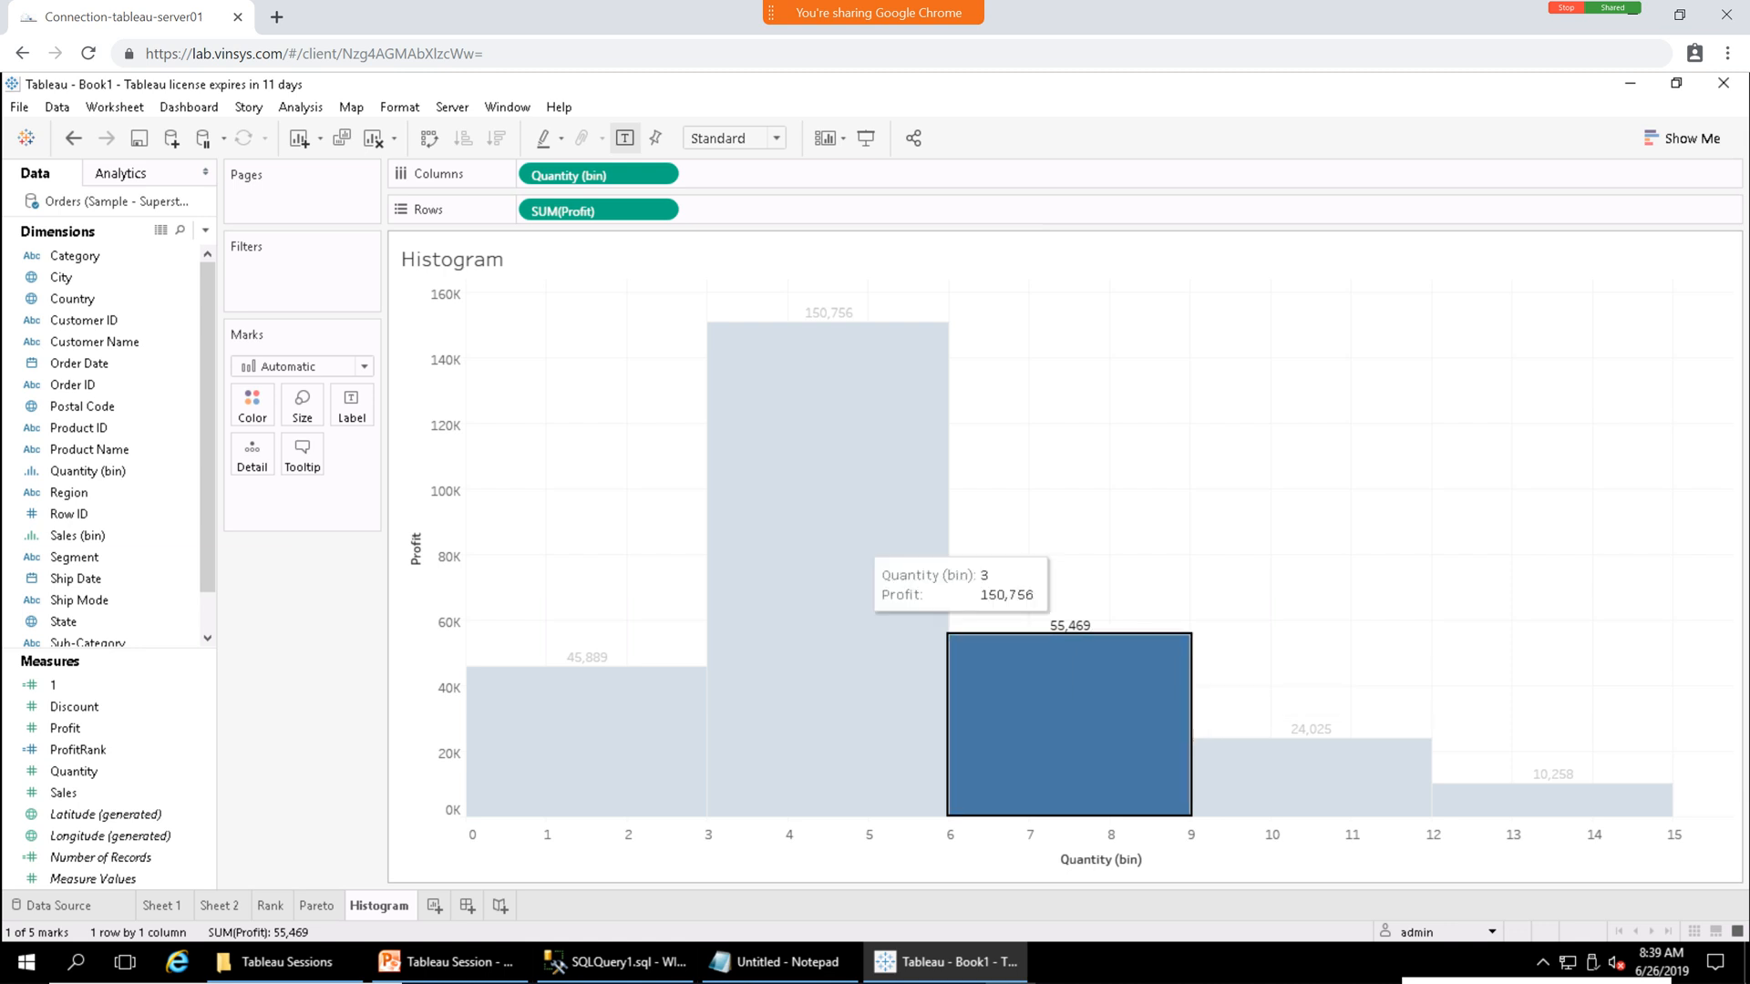
{"action": "left_click", "coordinate": [870, 547]}
{"action": "left_click", "coordinate": [1075, 492]}
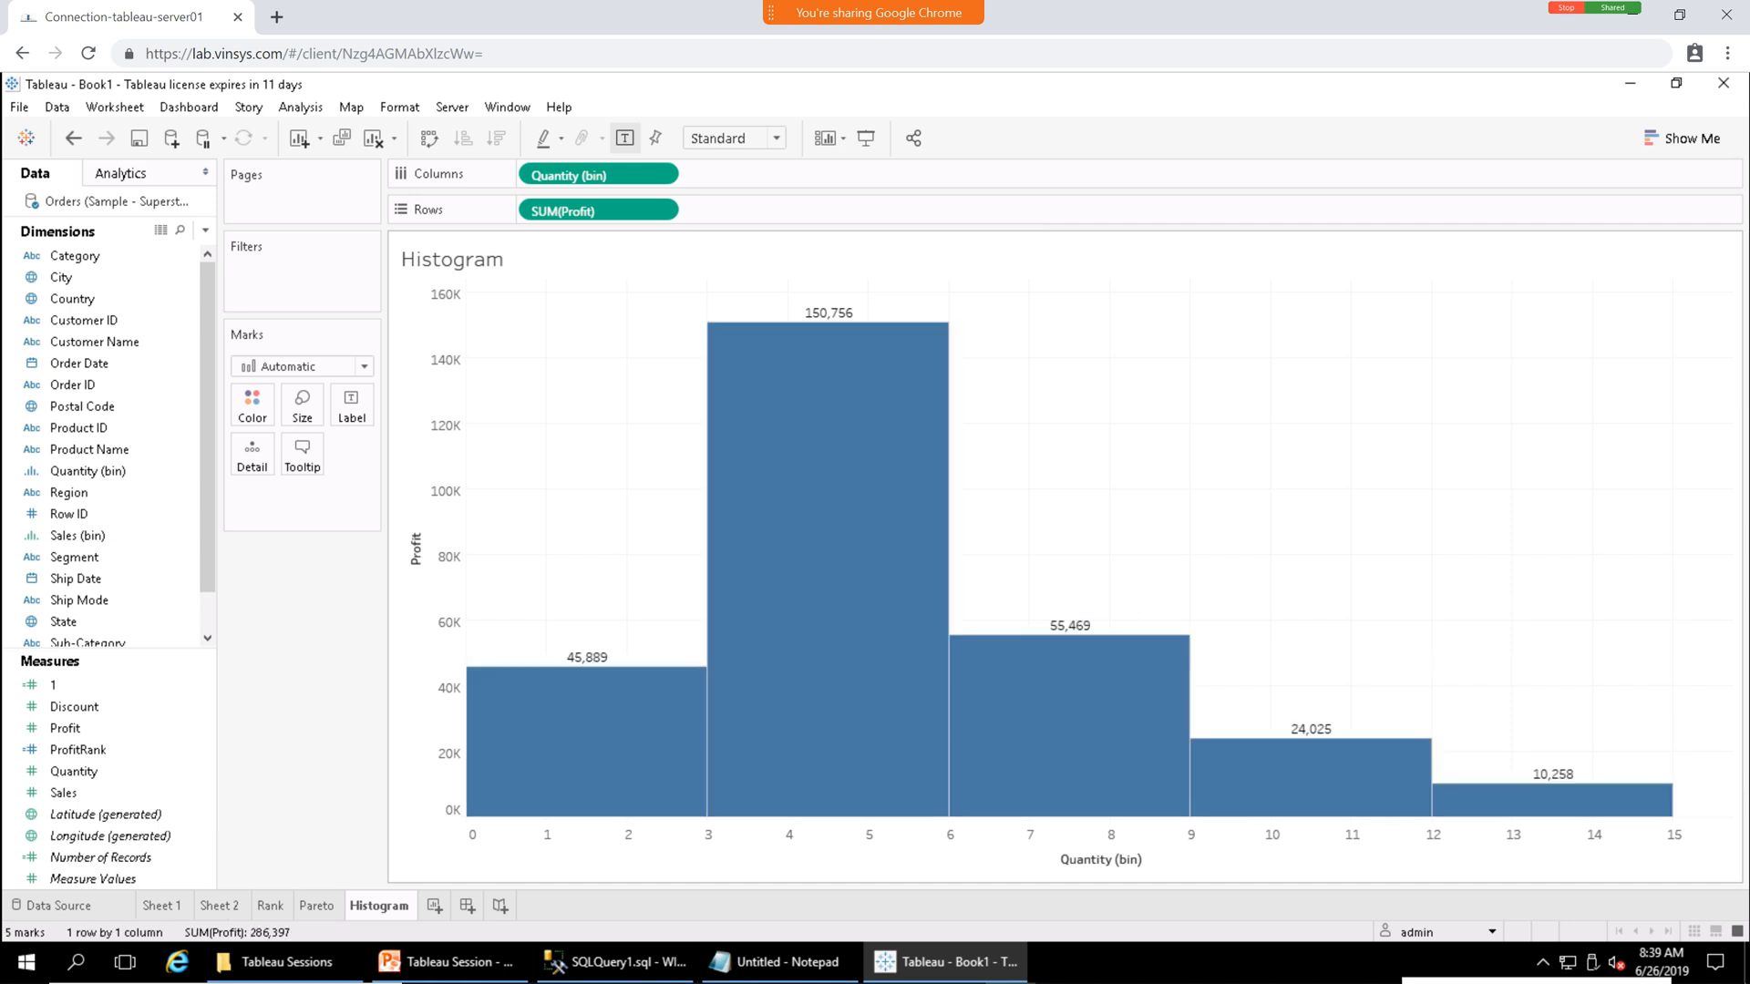
{"action": "left_click", "coordinate": [884, 451]}
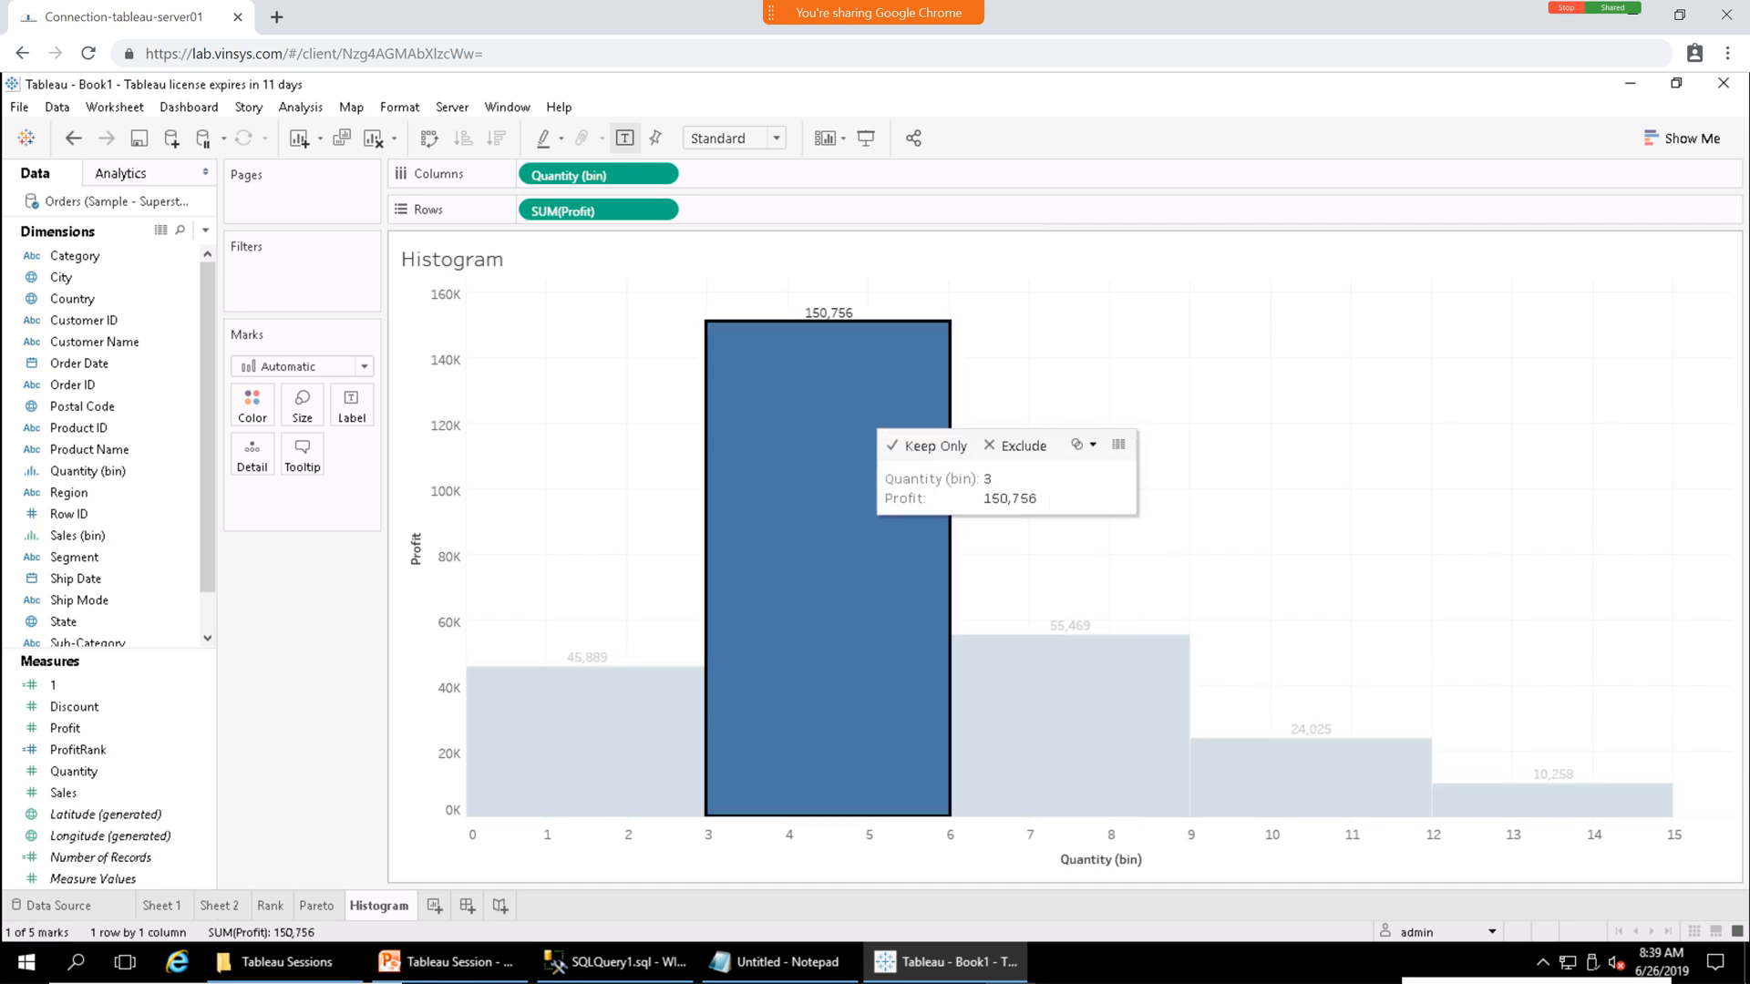
{"action": "left_click", "coordinate": [1076, 492]}
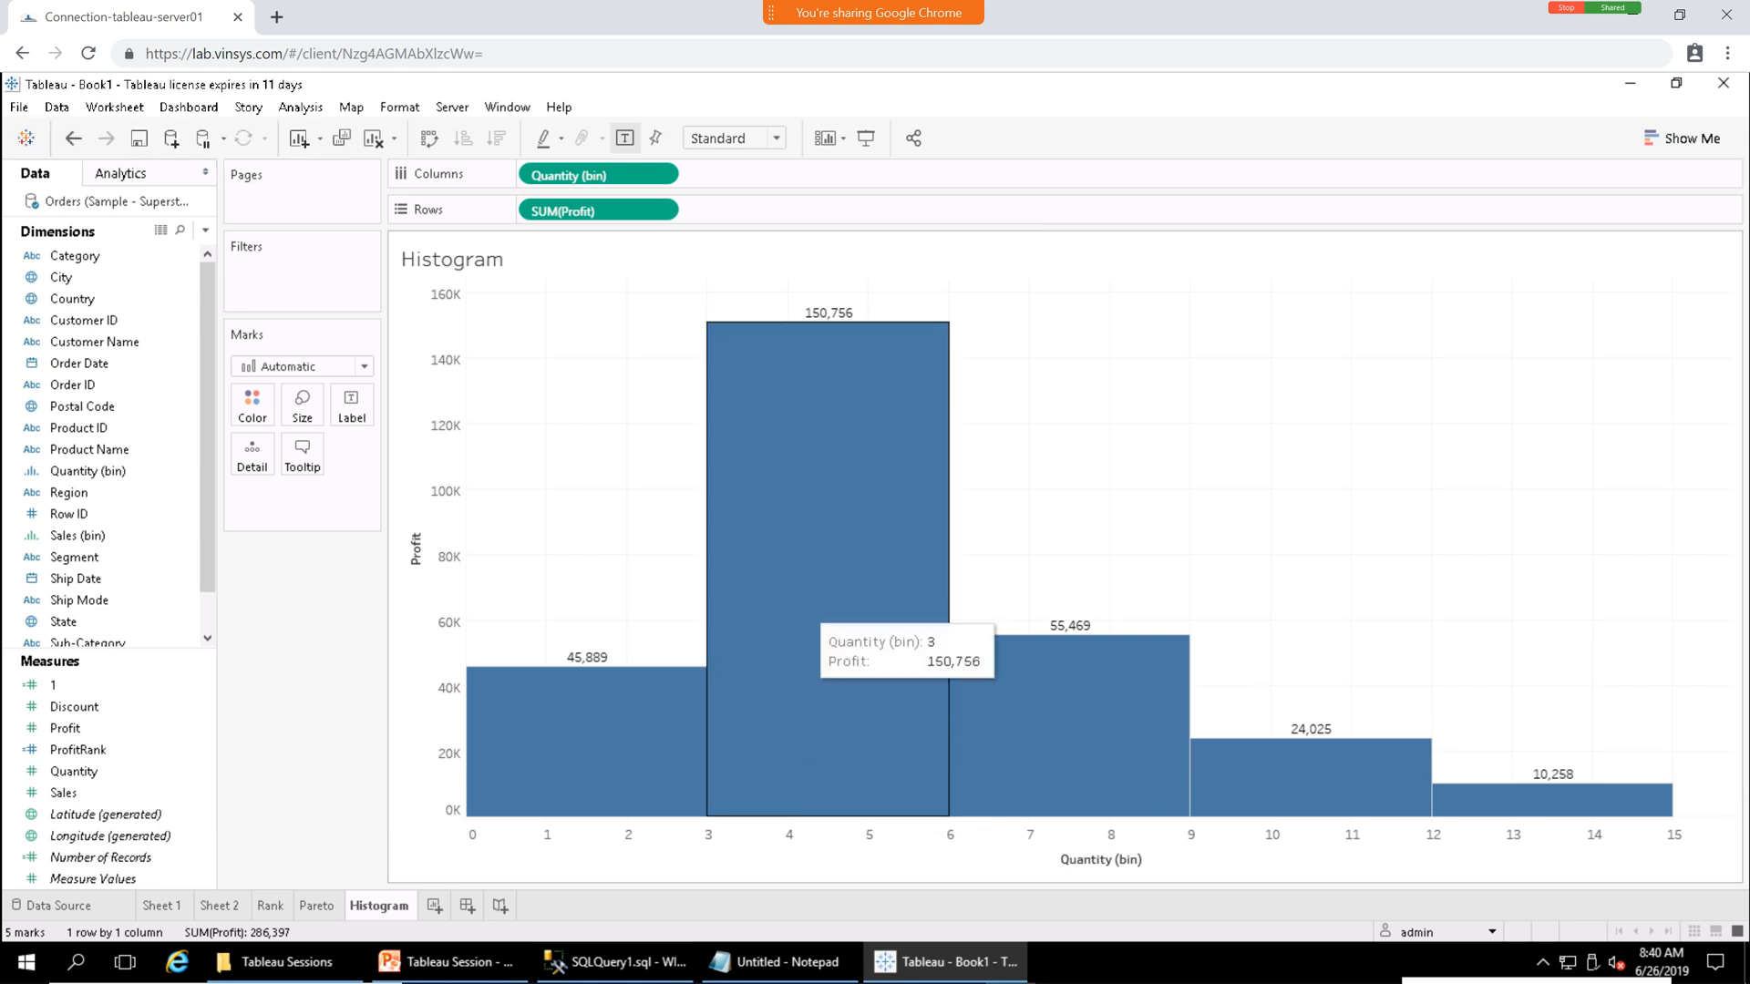
{"action": "left_click", "coordinate": [809, 605]}
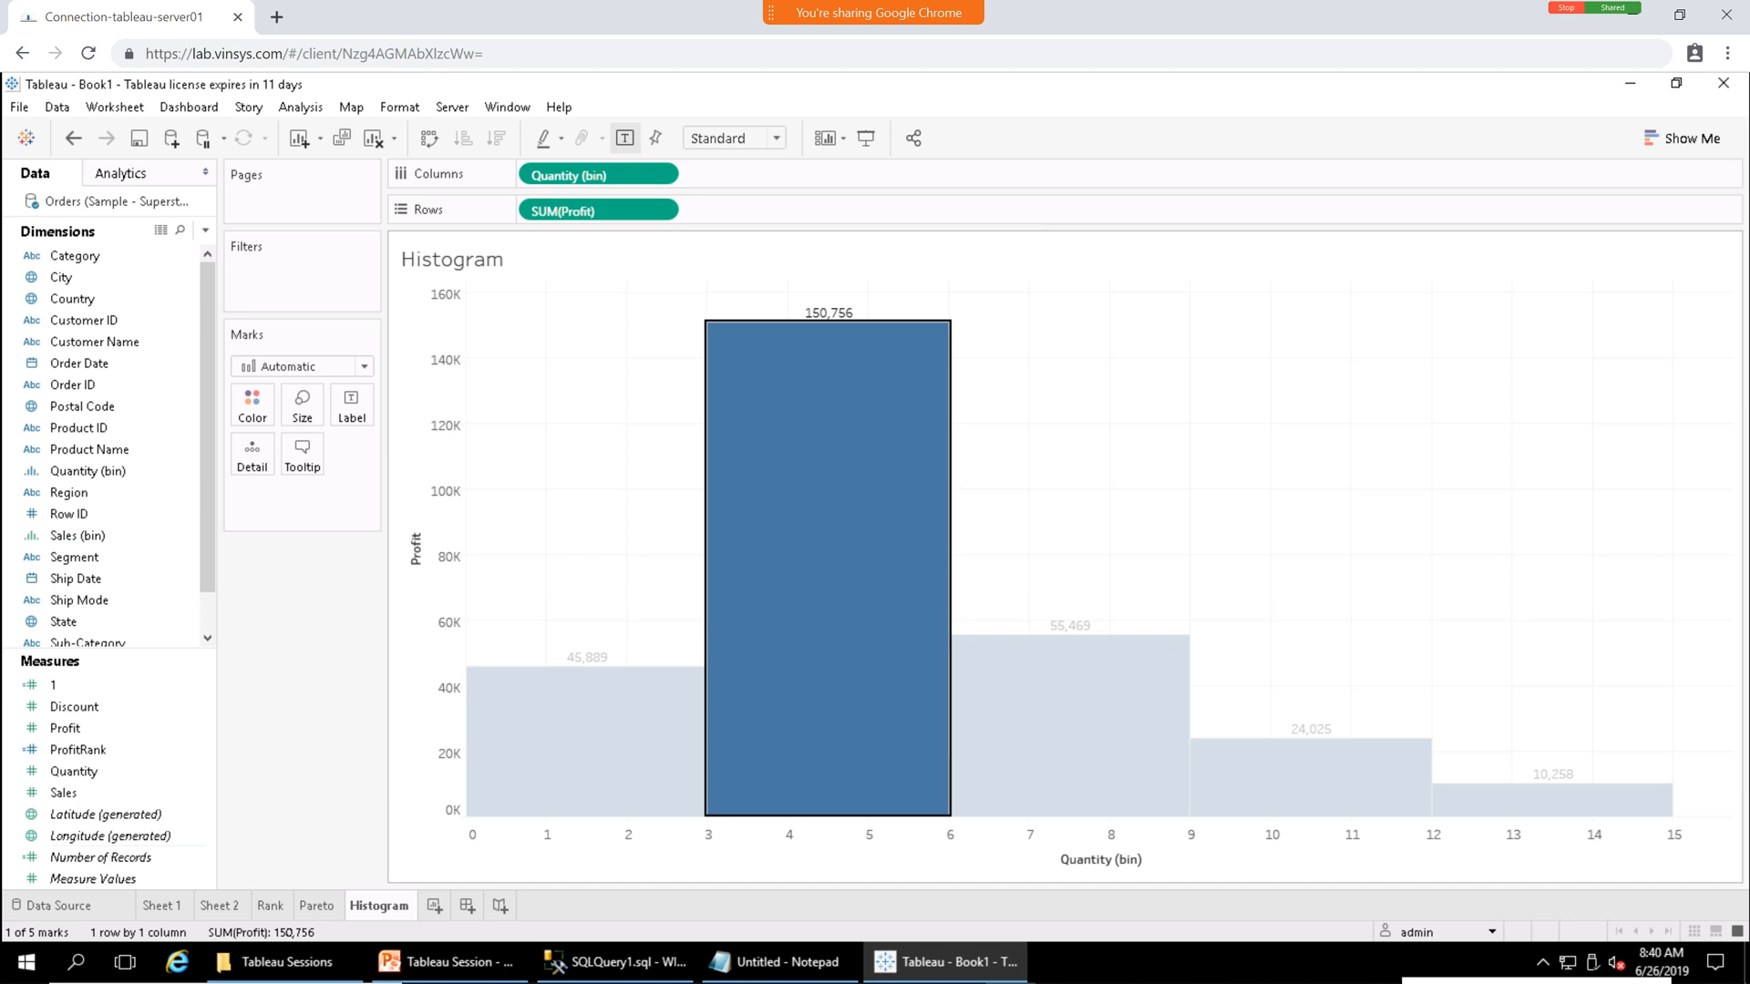
{"action": "left_click", "coordinate": [1084, 510]}
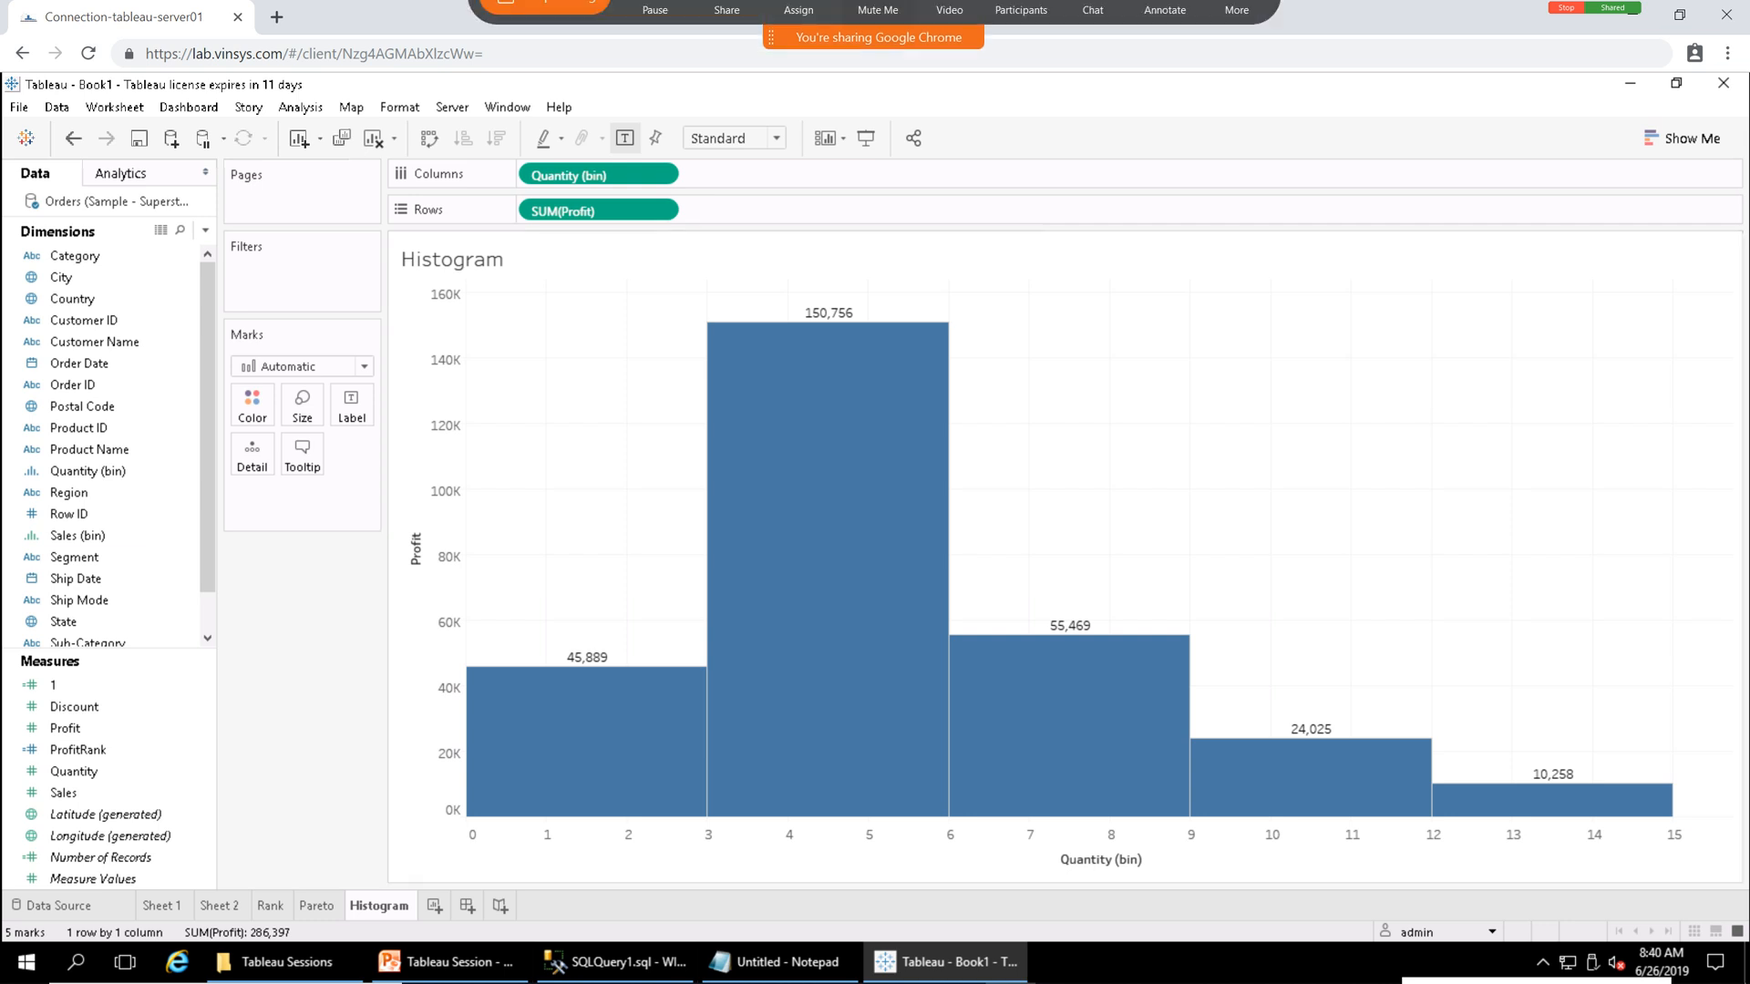
Check the Webex meeting's participant list, close it, and stop sharing the screen.
{"action": "left_click", "coordinate": [1021, 31]}
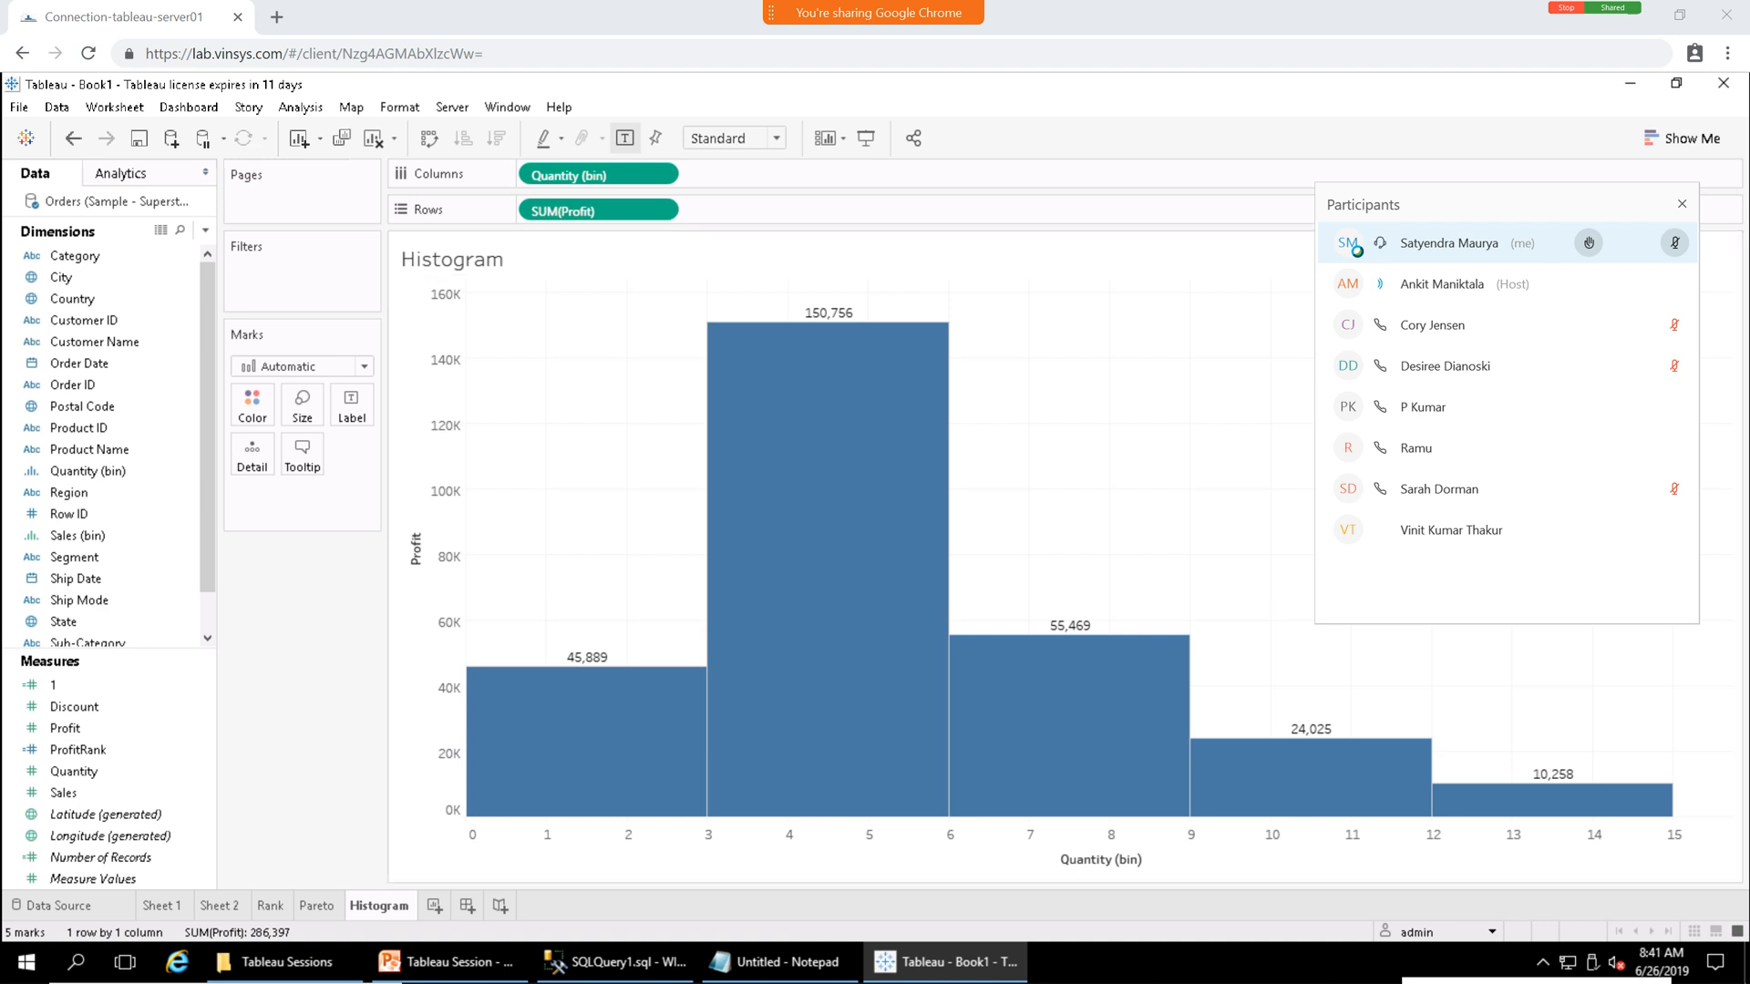
{"action": "left_click", "coordinate": [1682, 204]}
{"action": "mouse_move", "coordinate": [873, 13]}
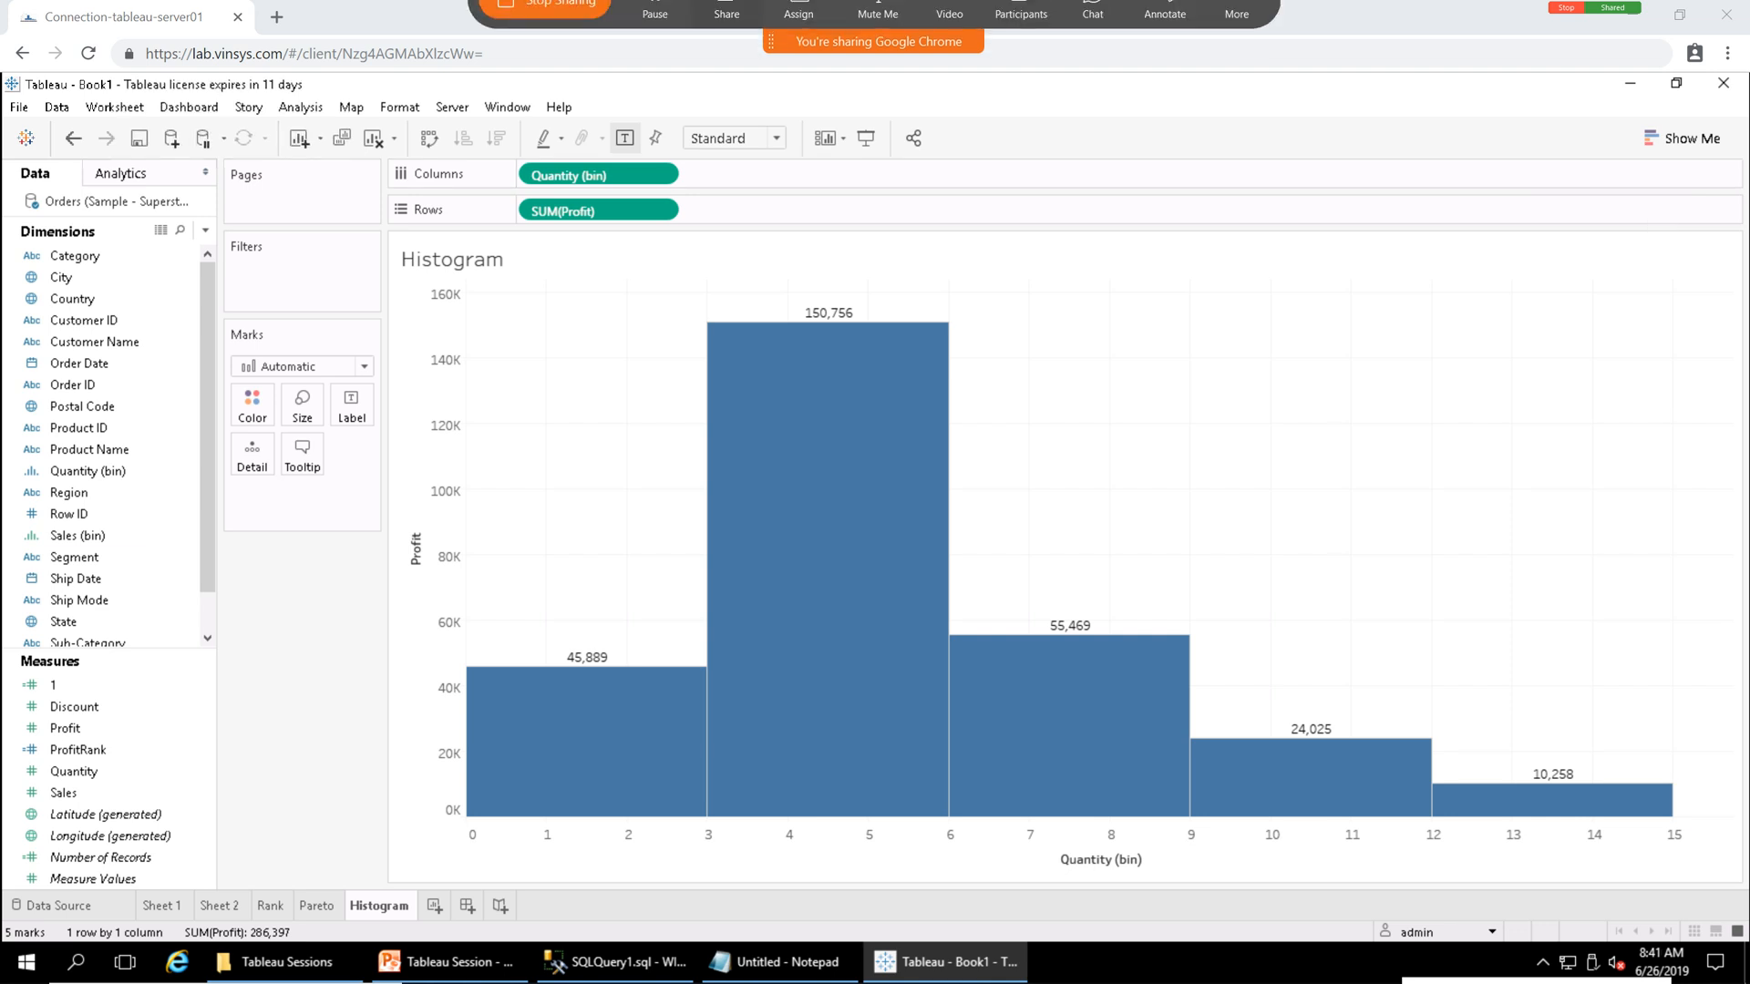
{"action": "left_click", "coordinate": [544, 30]}
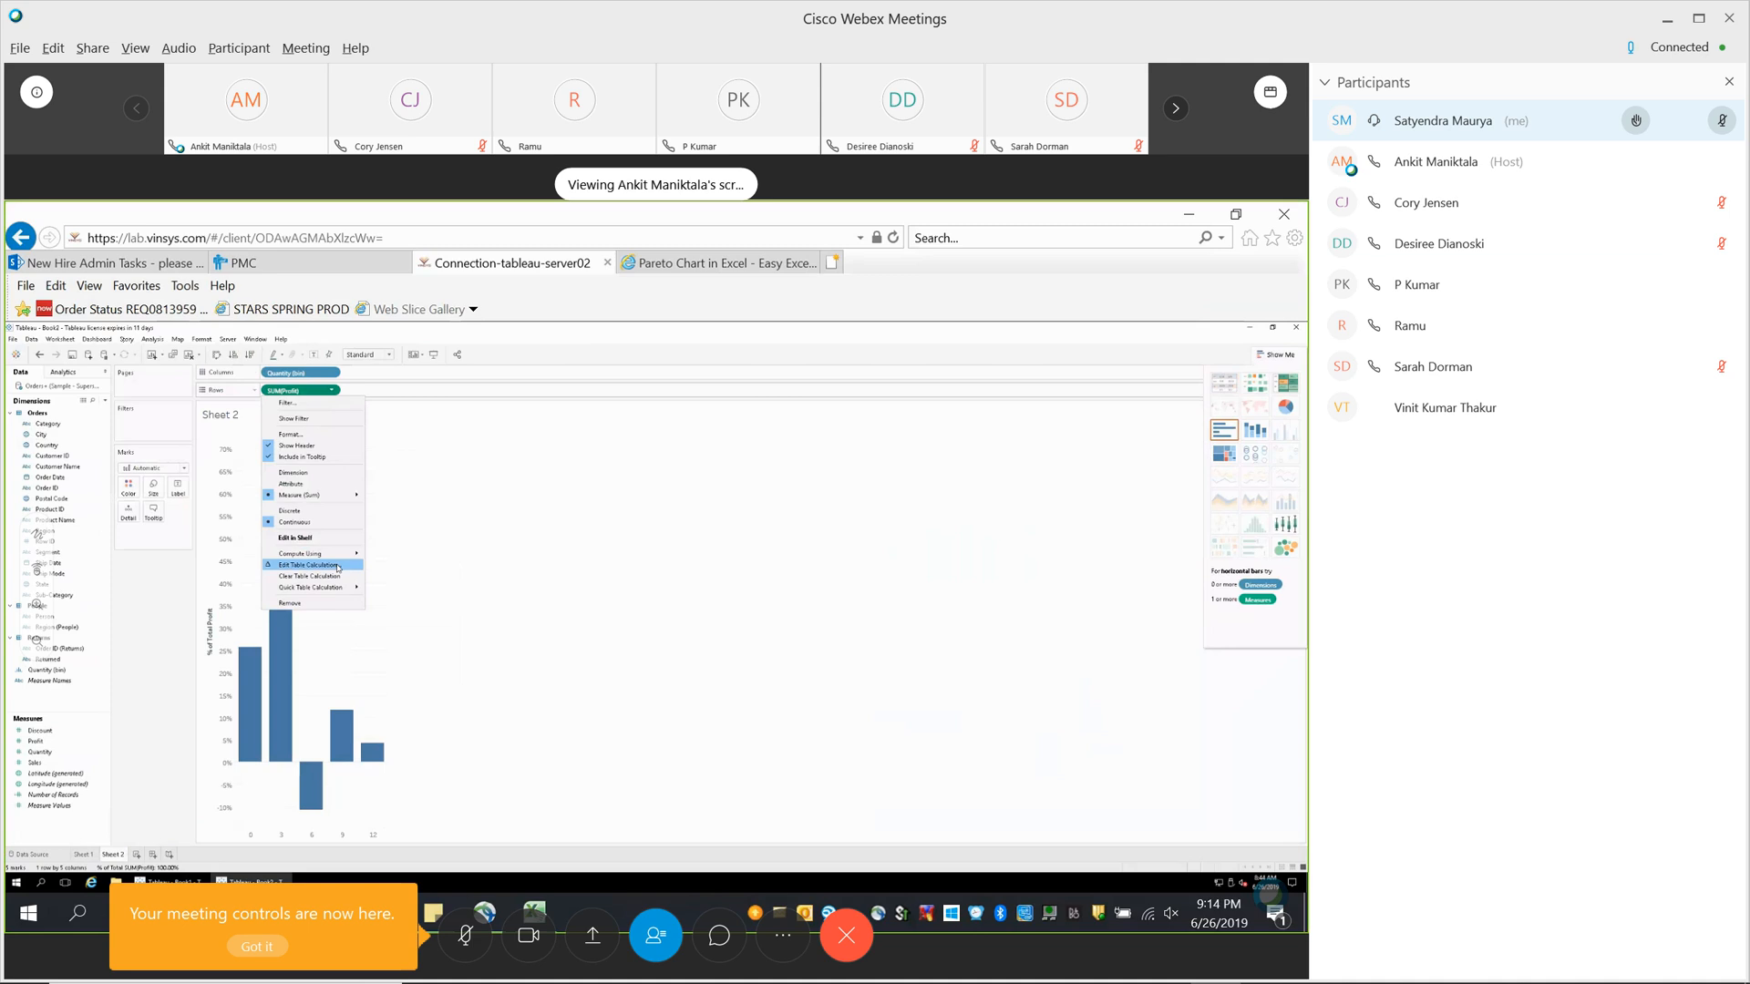
Inspect the table calculation settings of SUM(Profit) on Sheet 2 of the participant's shared workbook, and close them.
{"action": "left_click", "coordinate": [338, 565]}
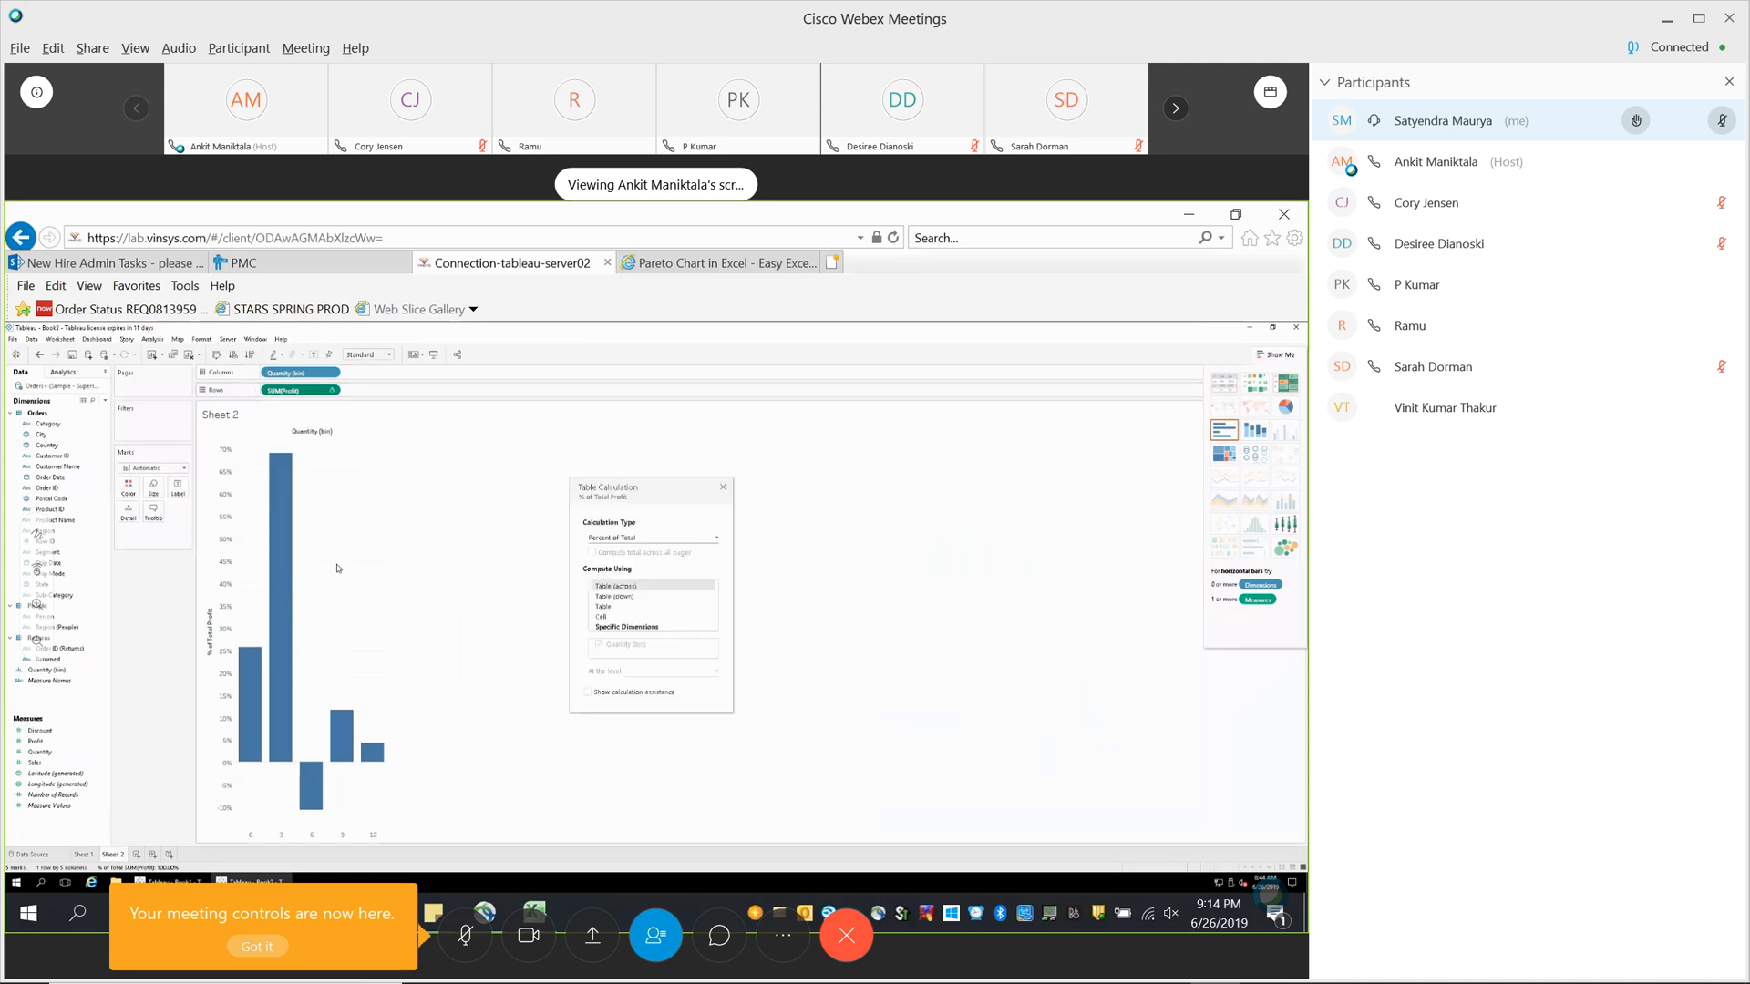
{"action": "left_click", "coordinate": [724, 489]}
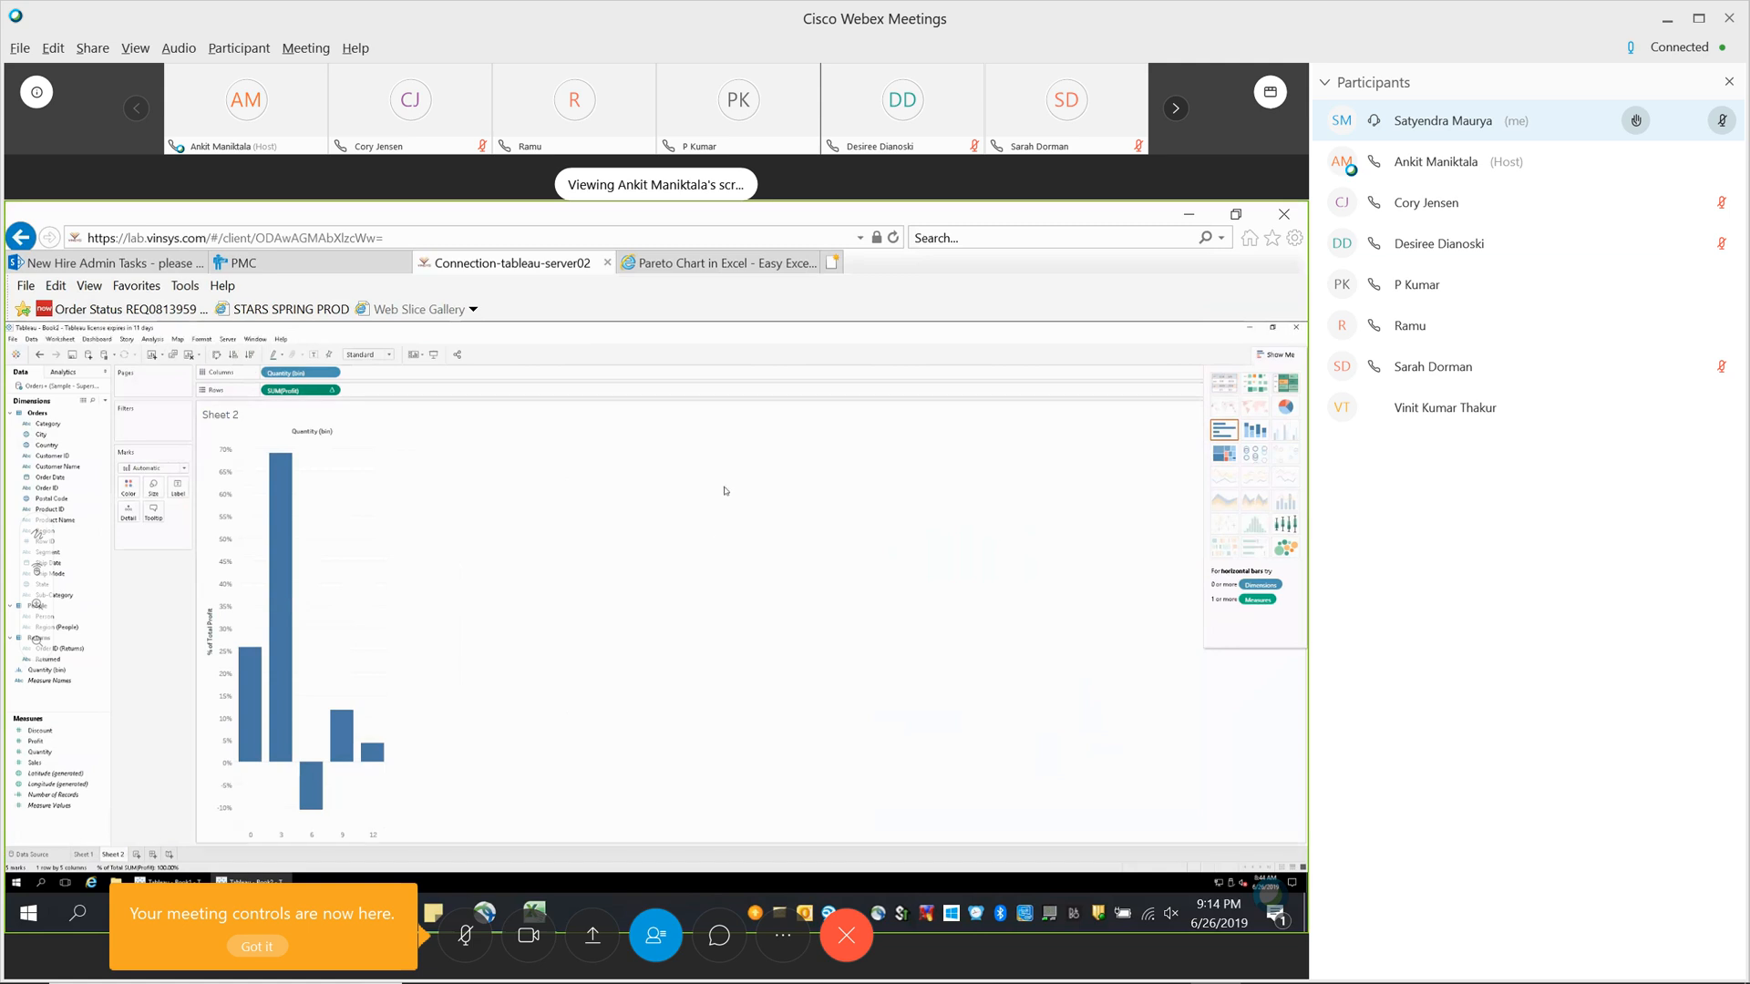
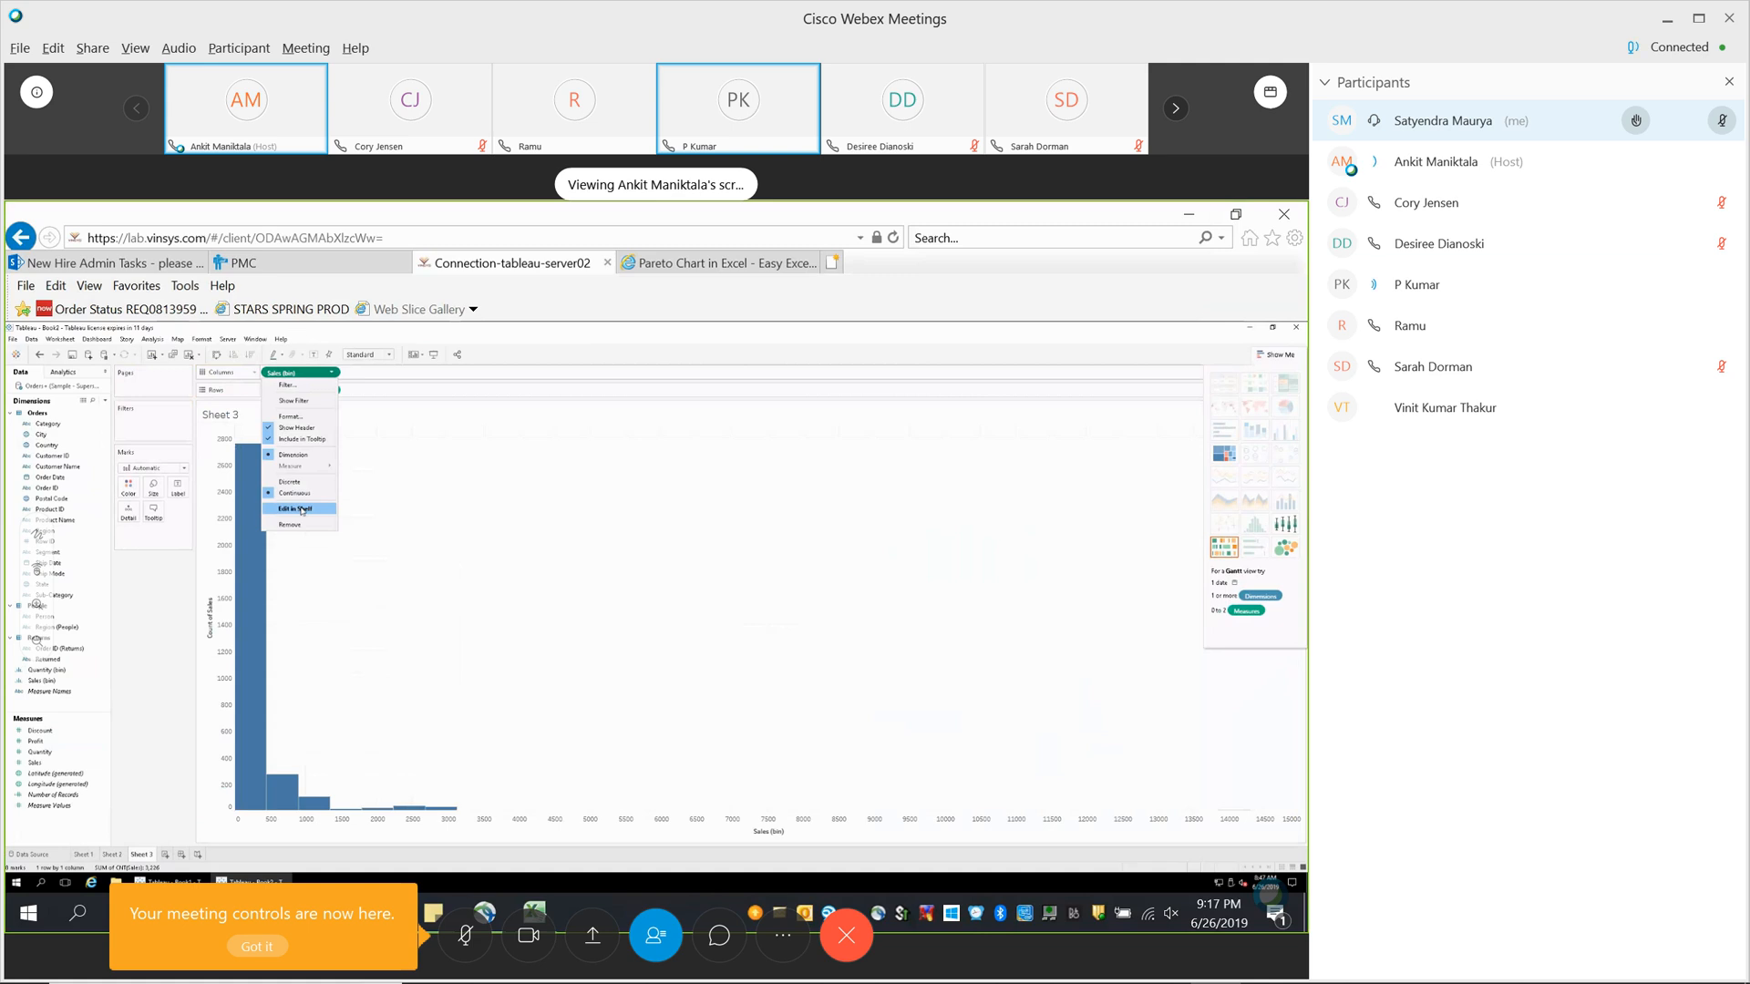
Open Sales (bin) in the columns of Sheet 3 for in-shelf editing and leave the edit mode.
{"action": "left_click", "coordinate": [302, 509]}
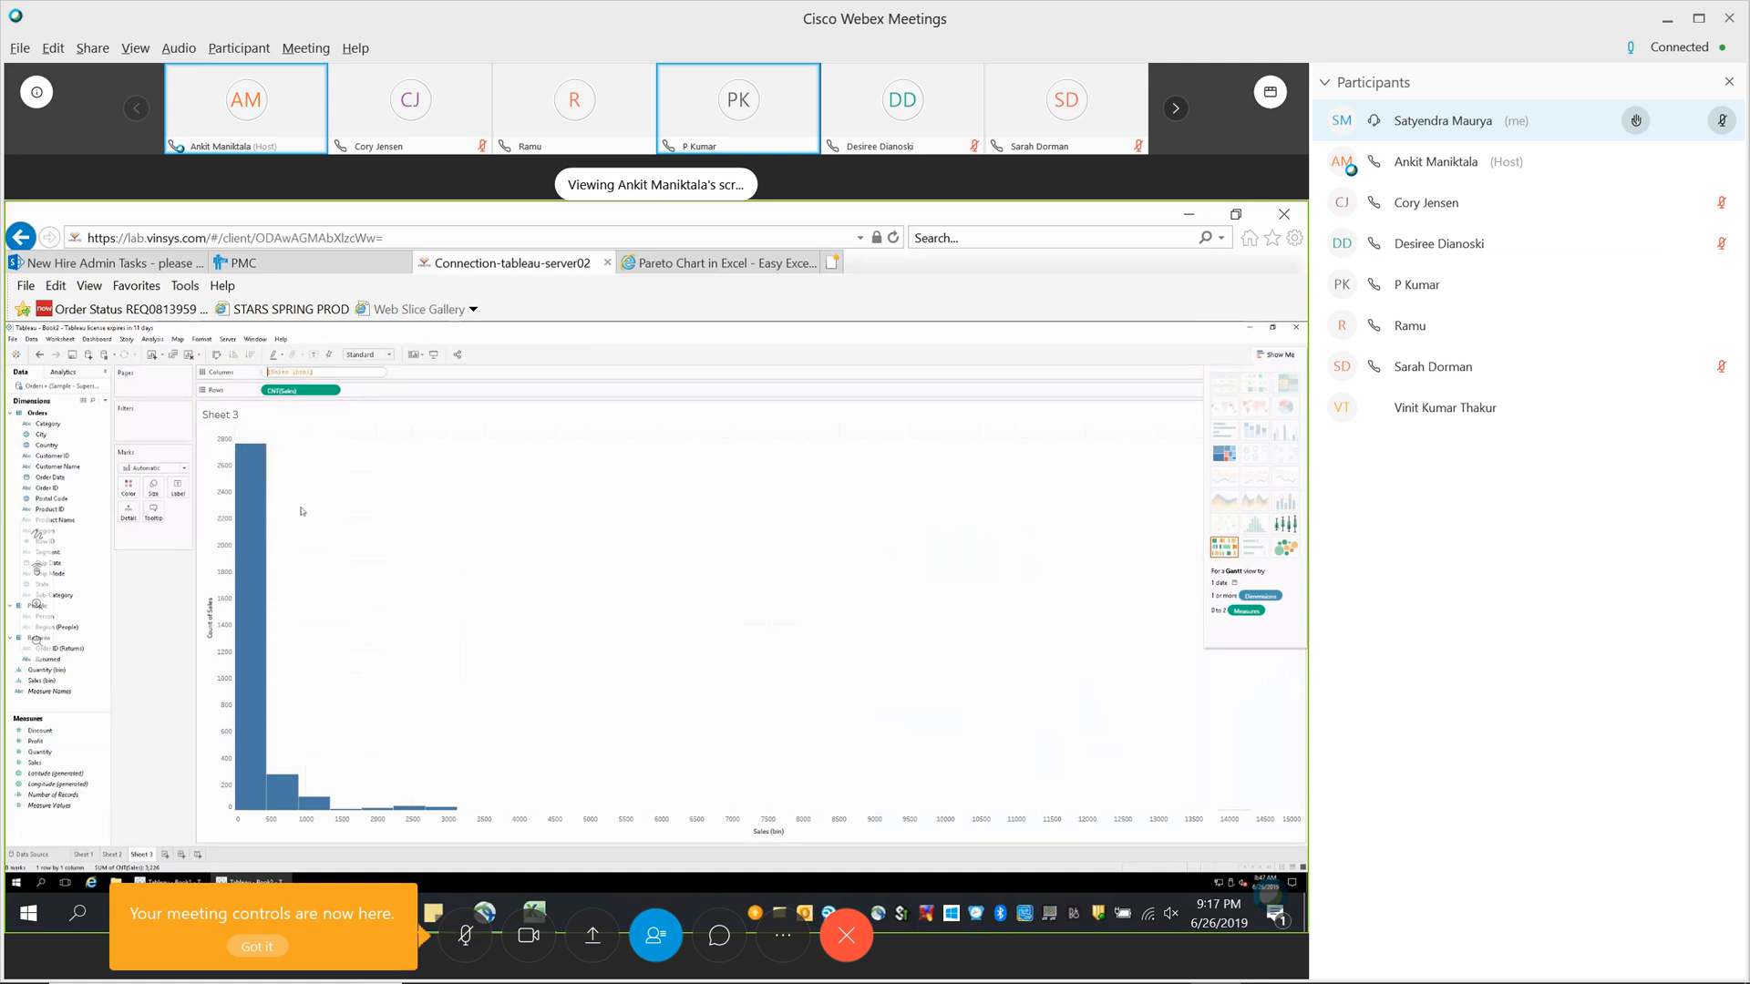
{"action": "key", "text": "Return"}
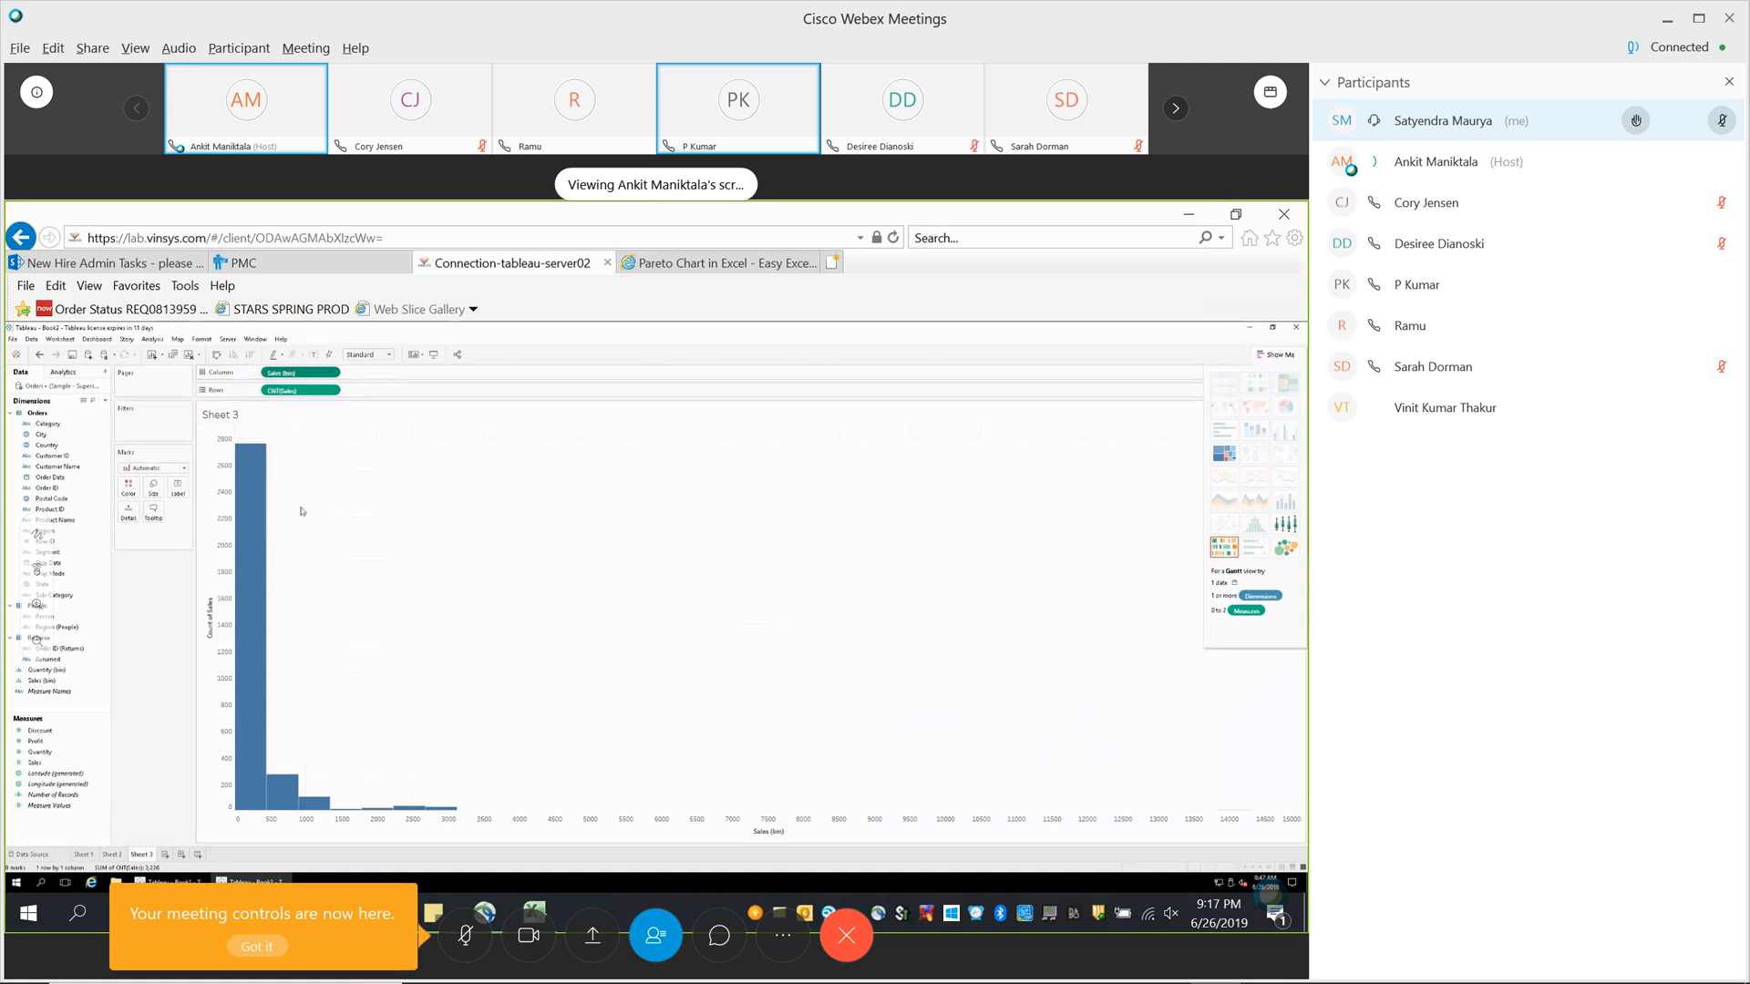
Mute the microphone in the Webex meeting.
{"action": "left_click", "coordinate": [331, 375]}
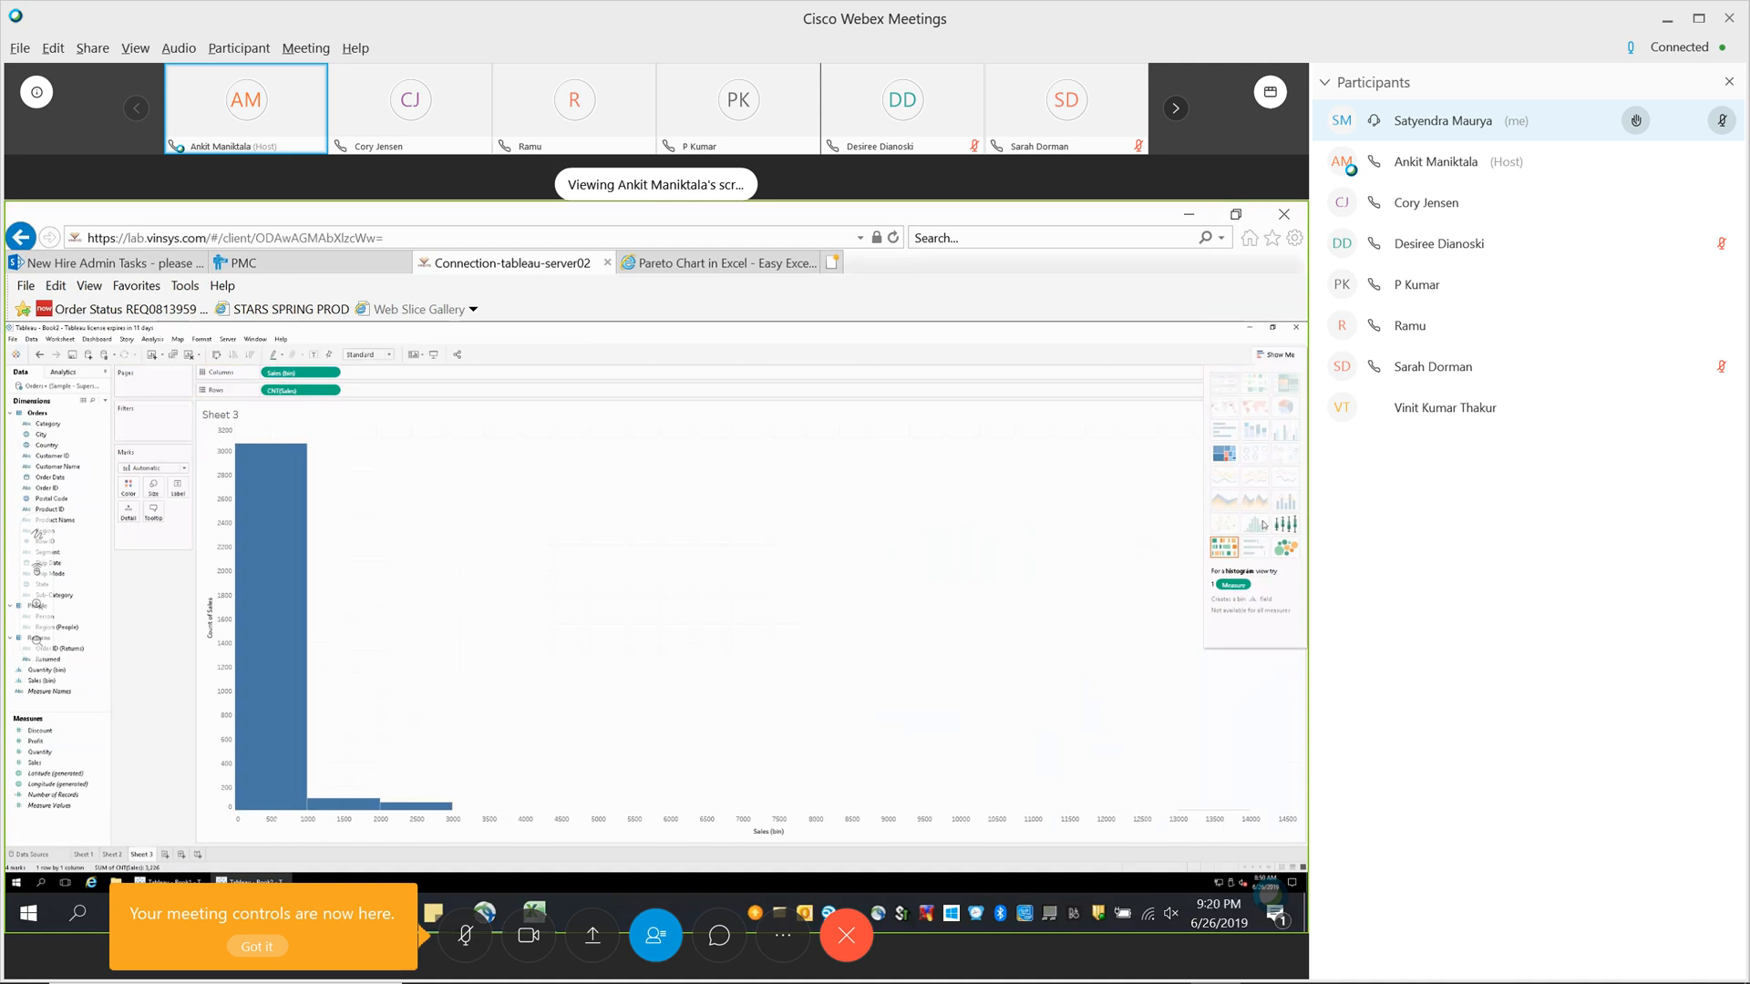
{"action": "left_click", "coordinate": [465, 935]}
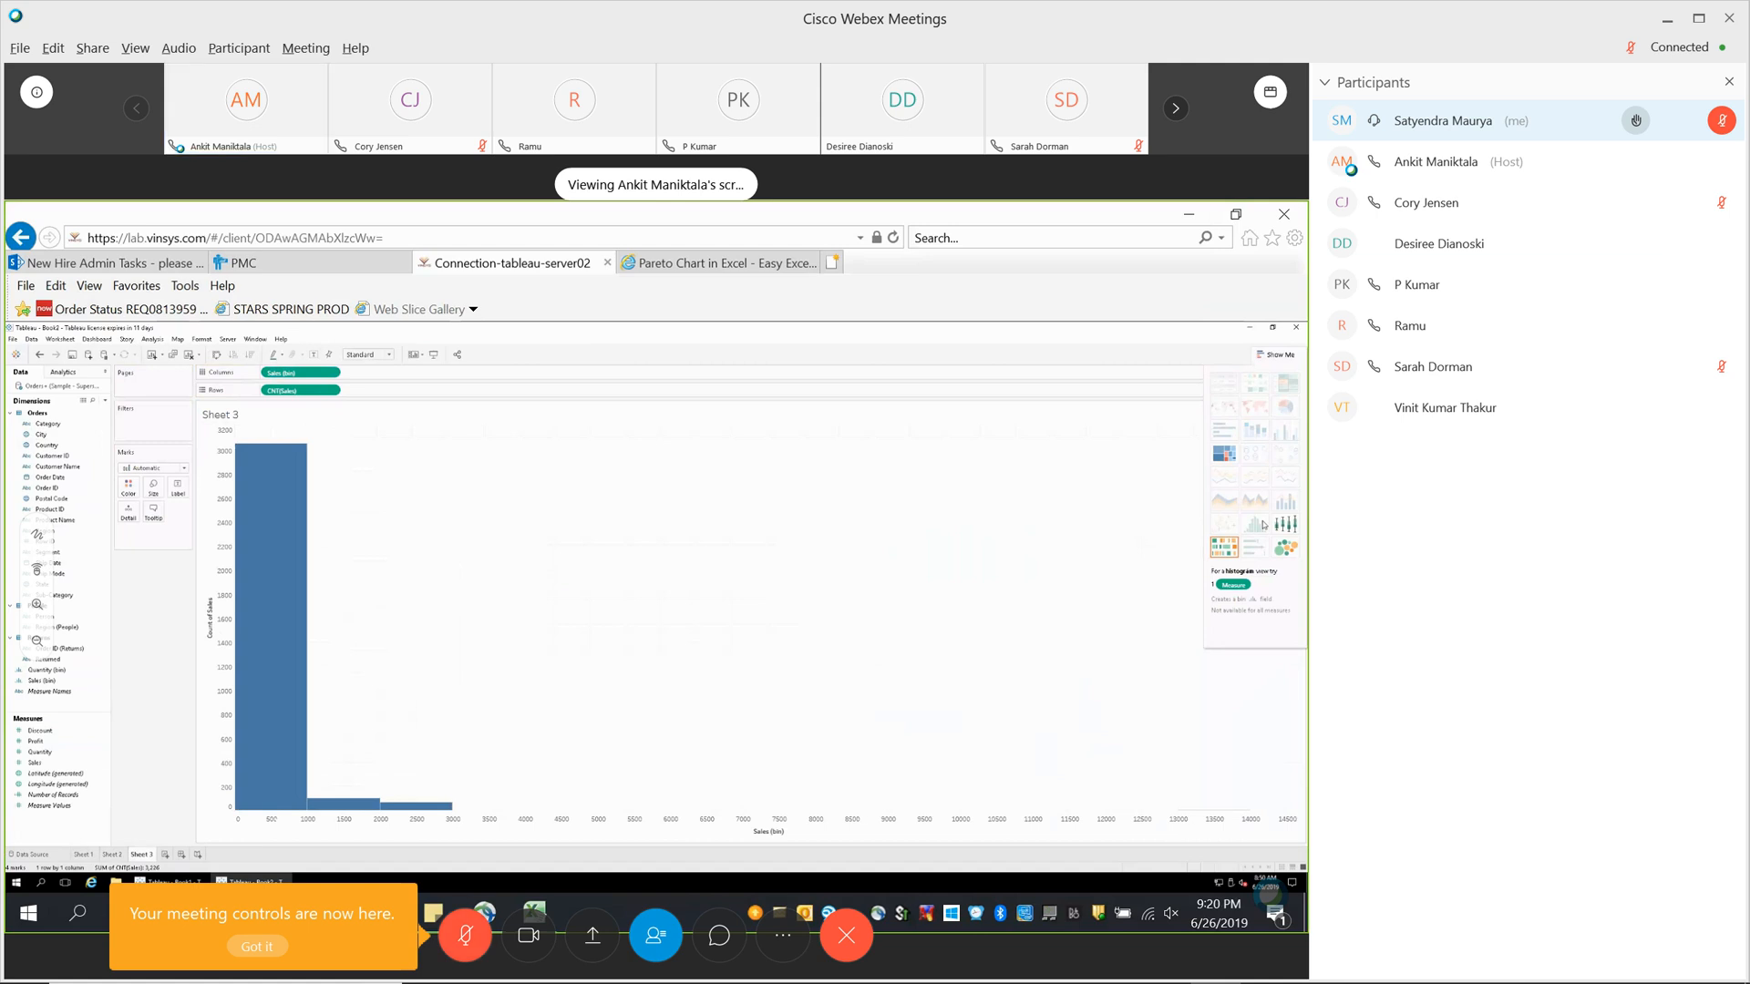
Share the Google Chrome application in the Webex meeting, taking over from the current presenter, and unmute the microphone.
{"action": "left_click", "coordinate": [93, 48]}
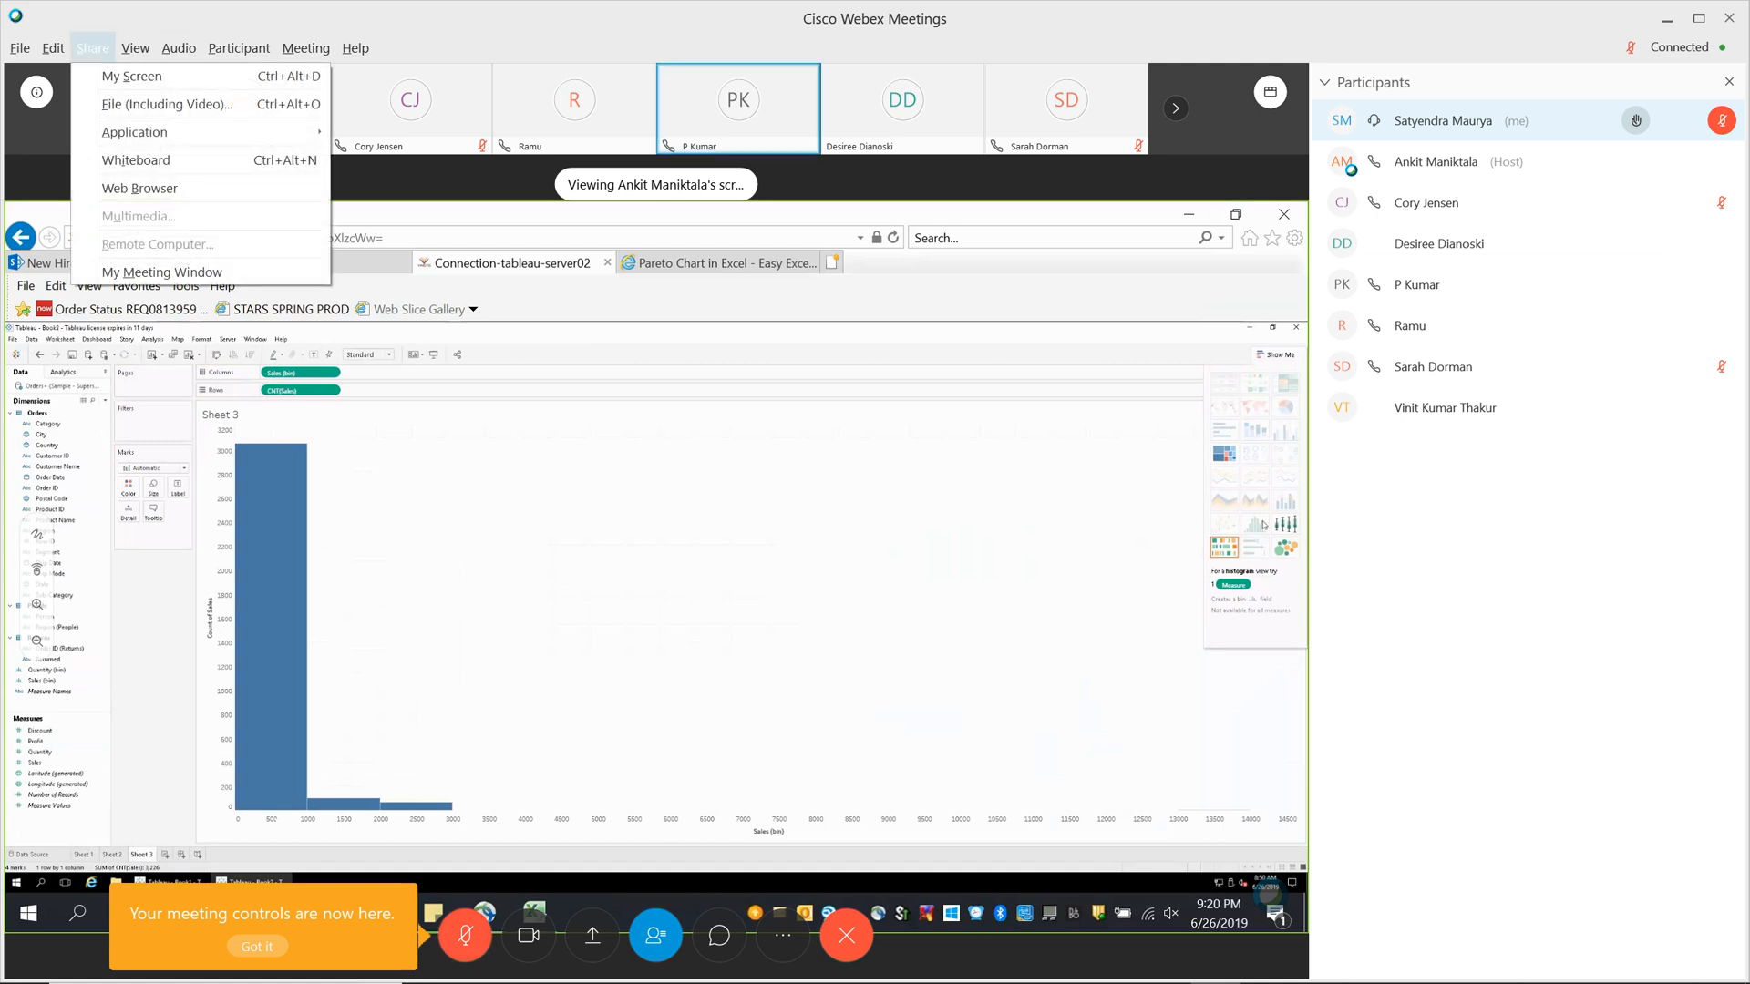
{"action": "mouse_move", "coordinate": [135, 49]}
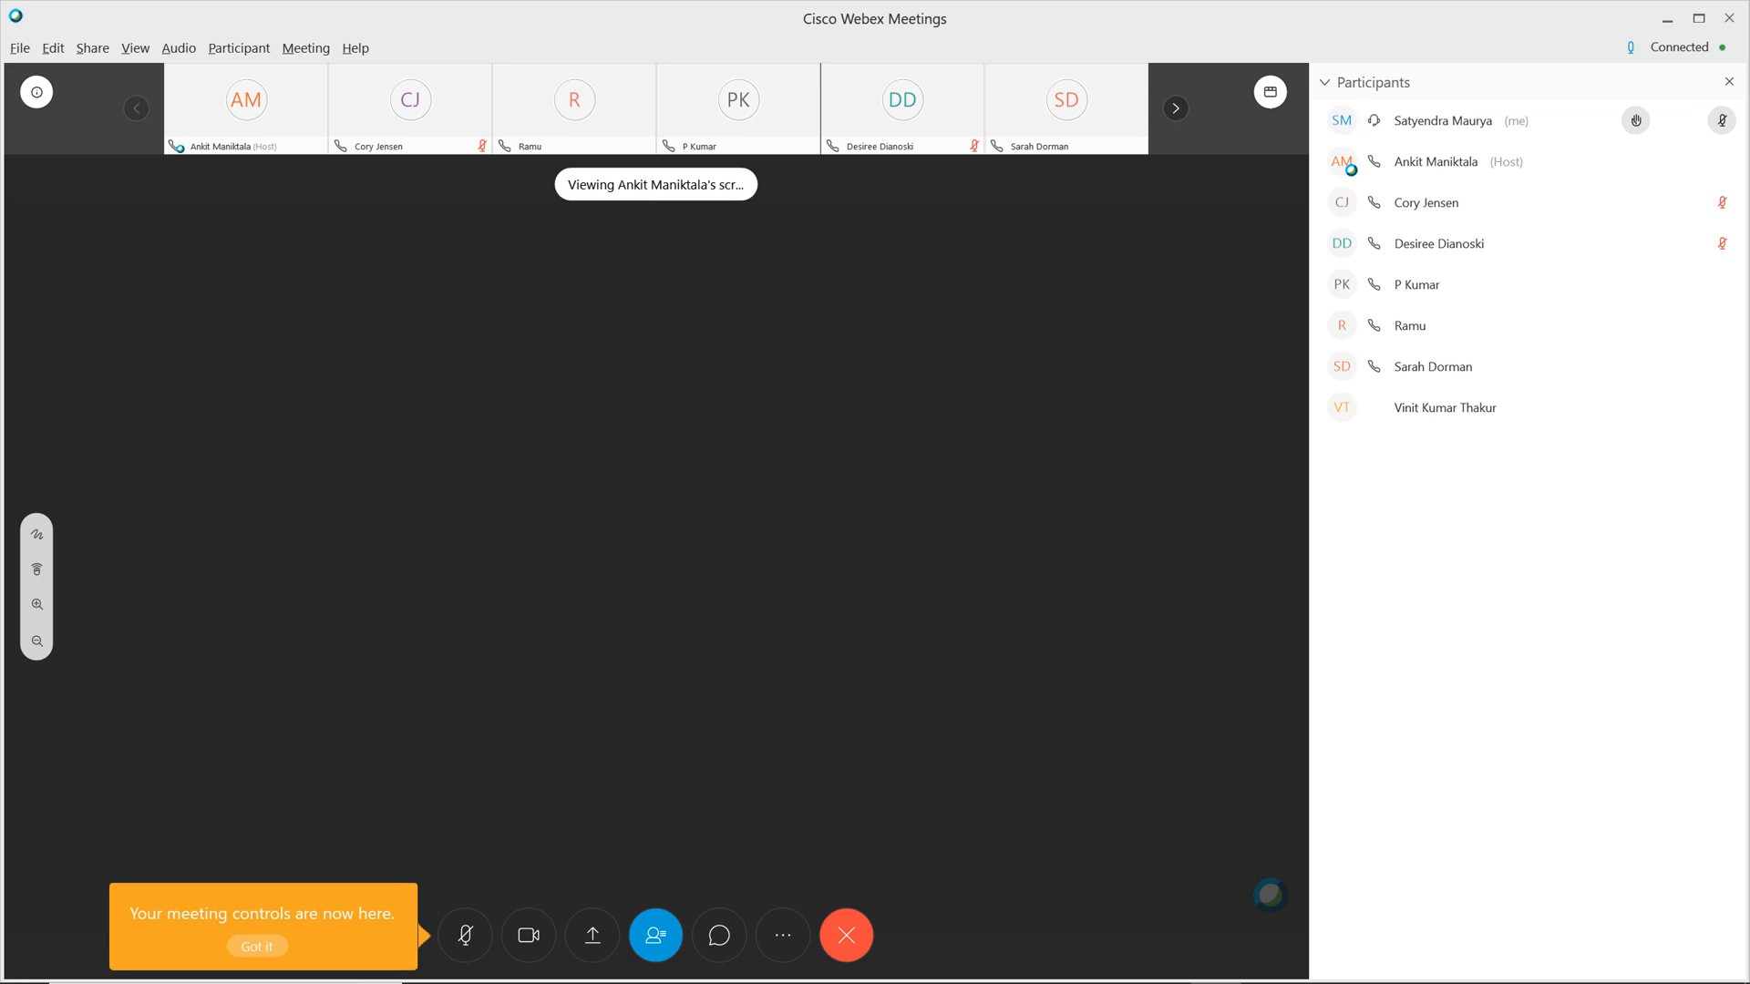
{"action": "left_click", "coordinate": [92, 47]}
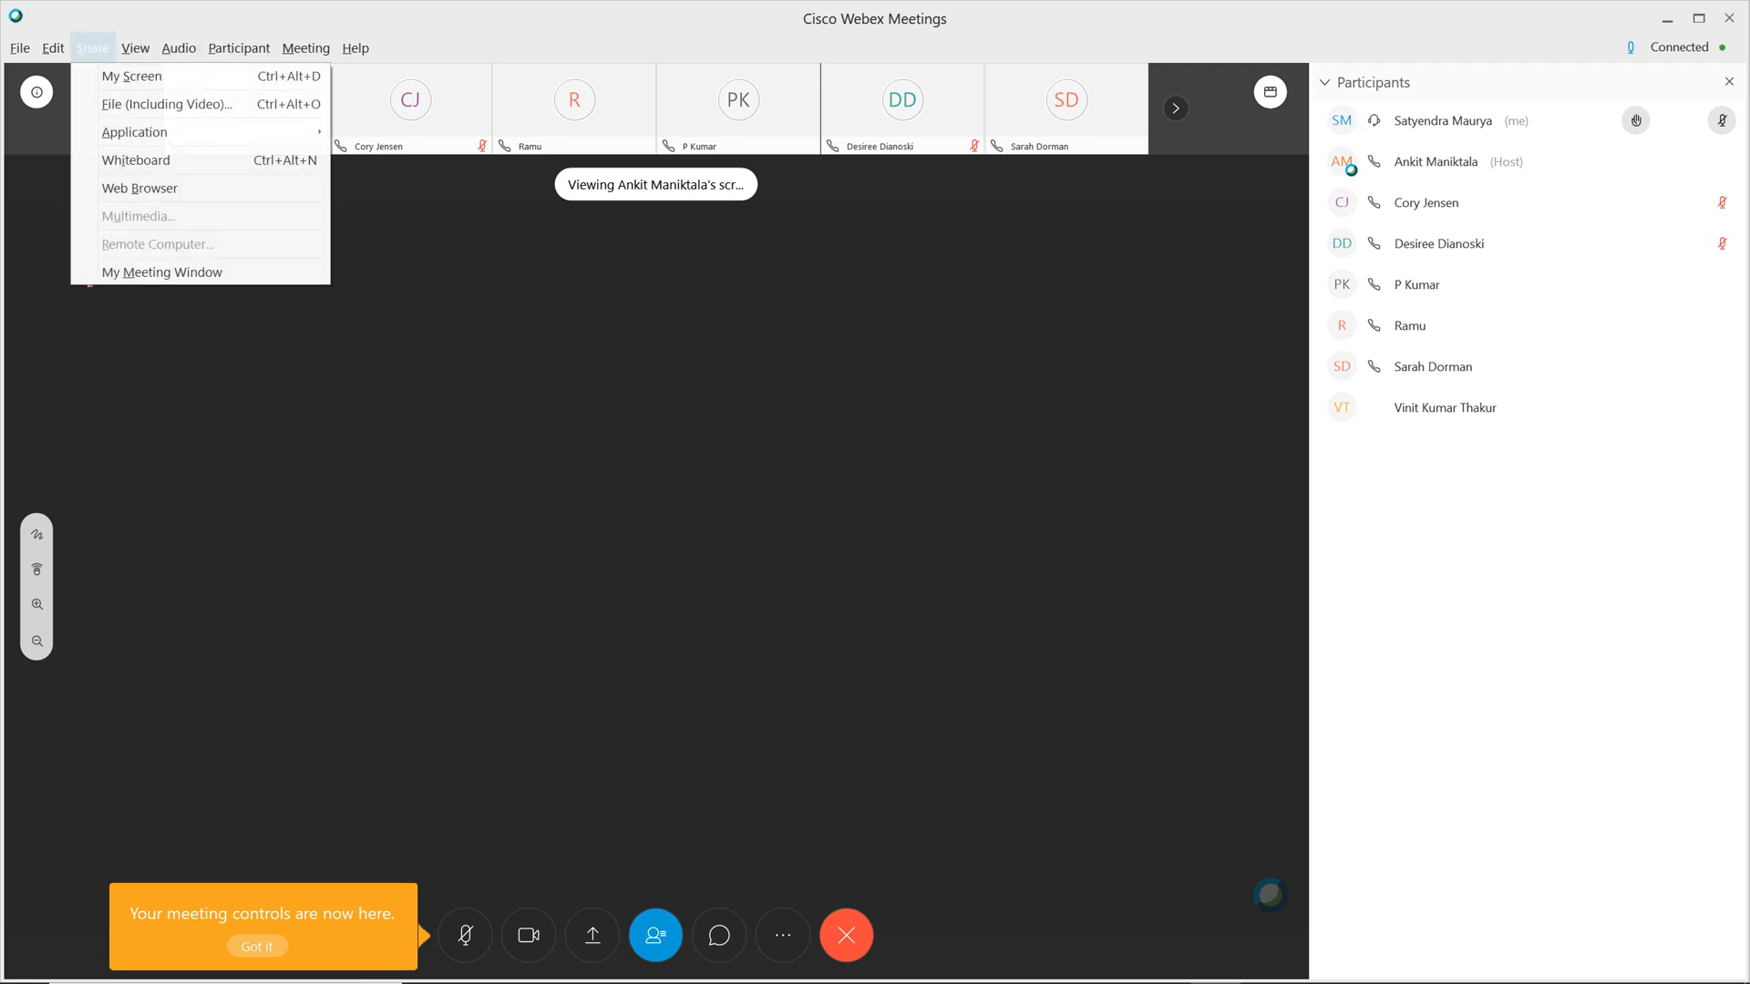
{"action": "mouse_move", "coordinate": [137, 132]}
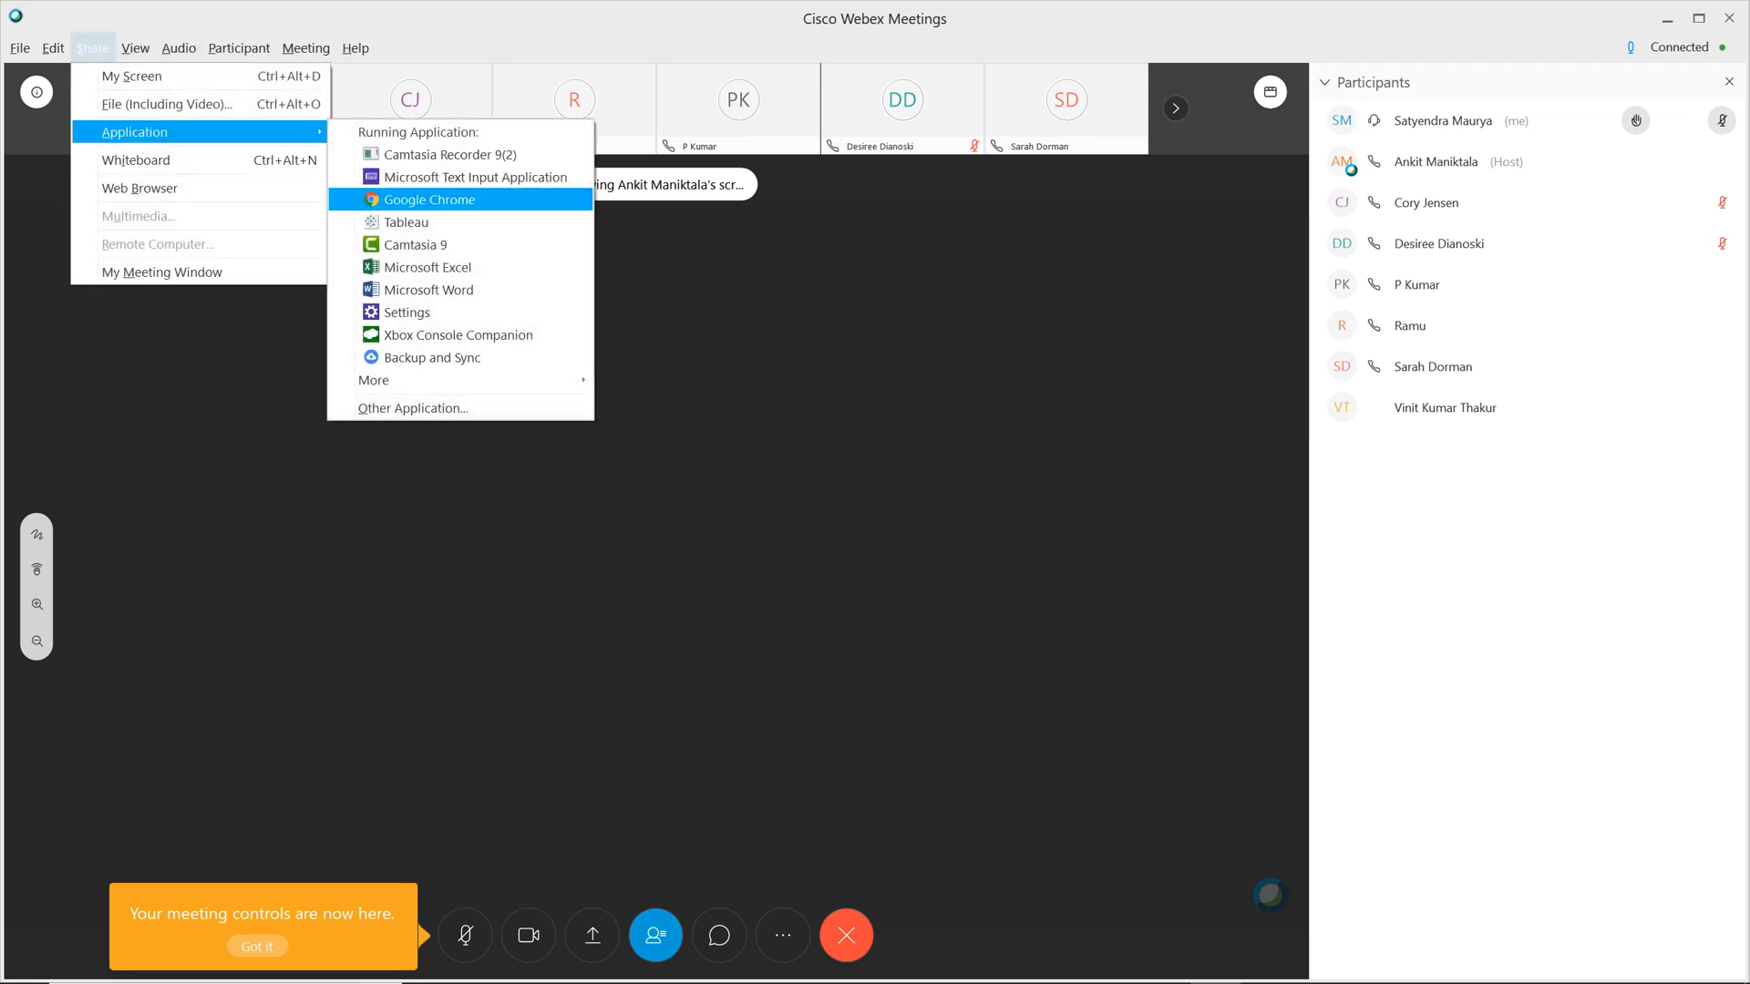
{"action": "left_click", "coordinate": [405, 222]}
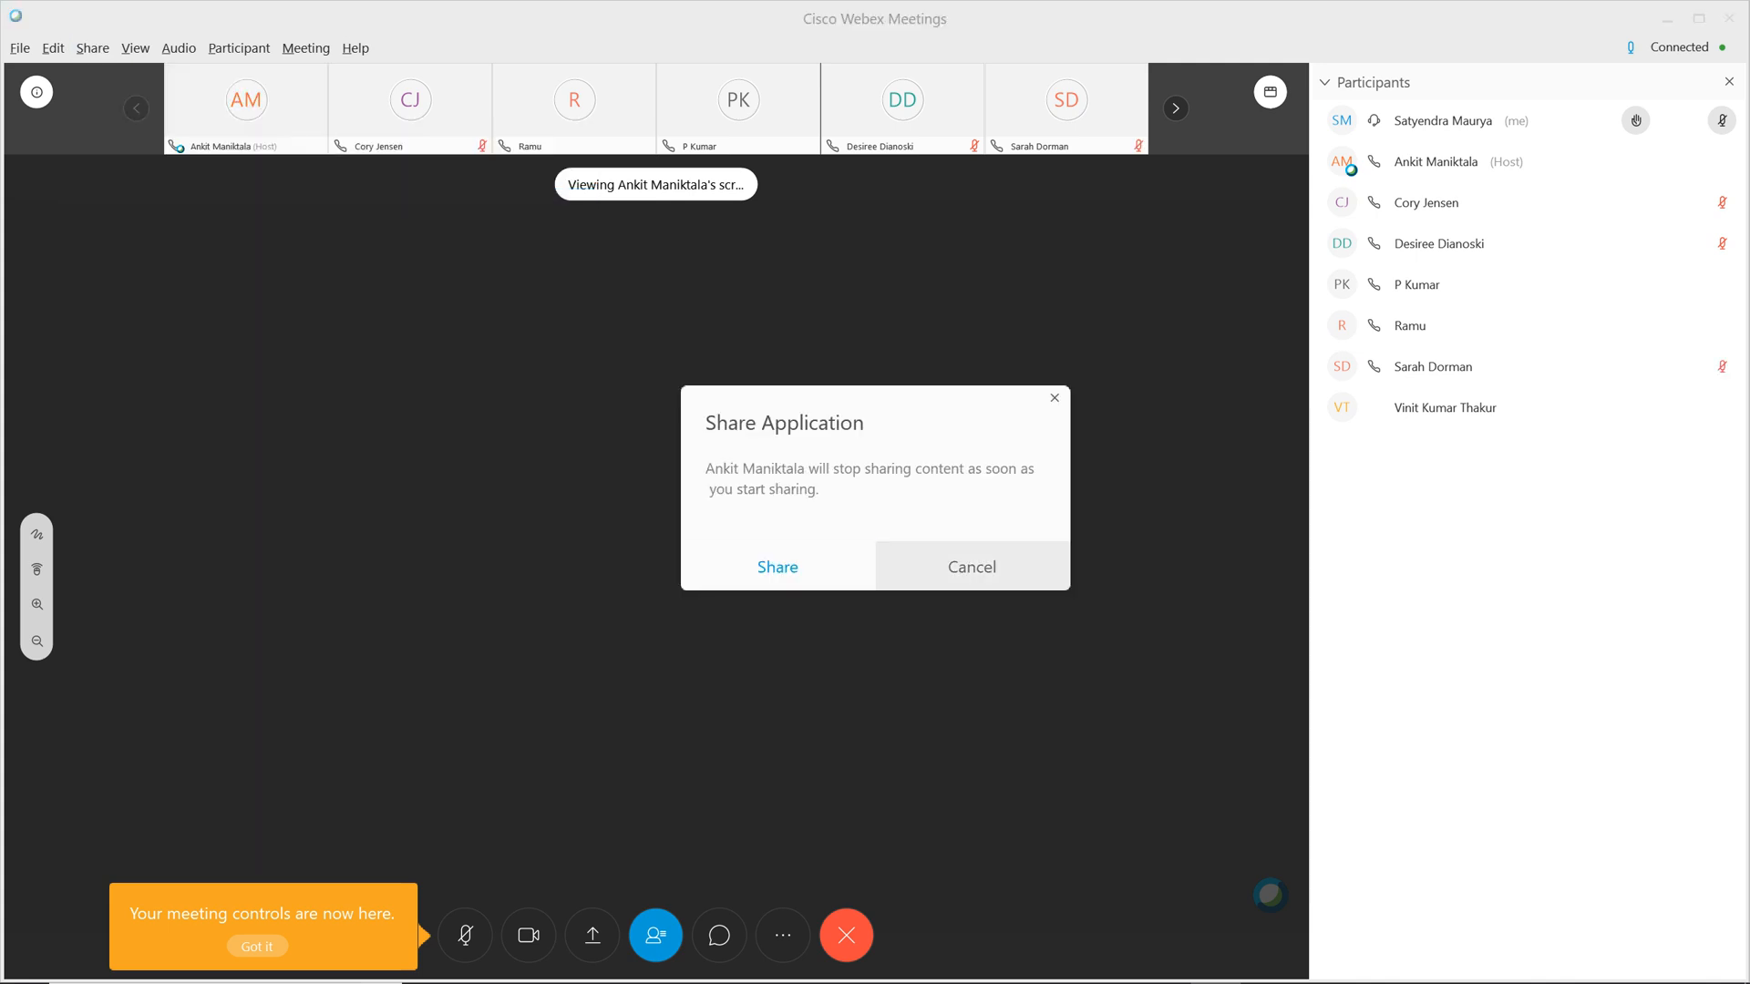
{"action": "left_click", "coordinate": [777, 567]}
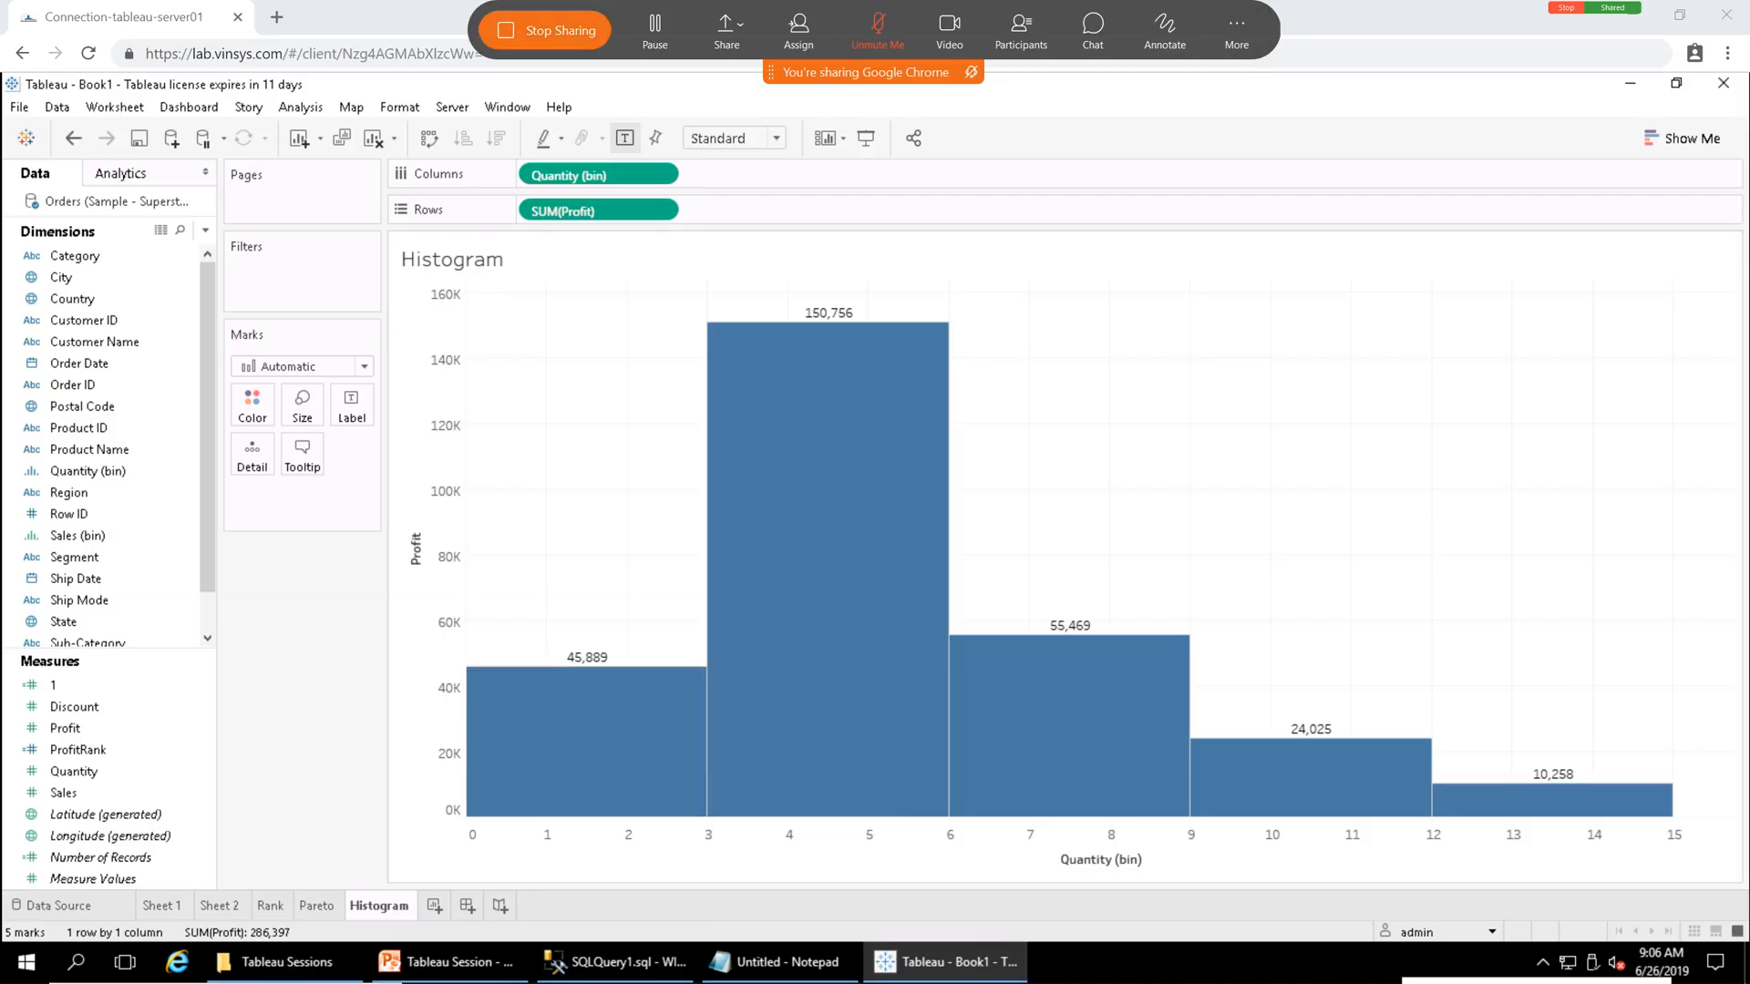
{"action": "left_click", "coordinate": [878, 30]}
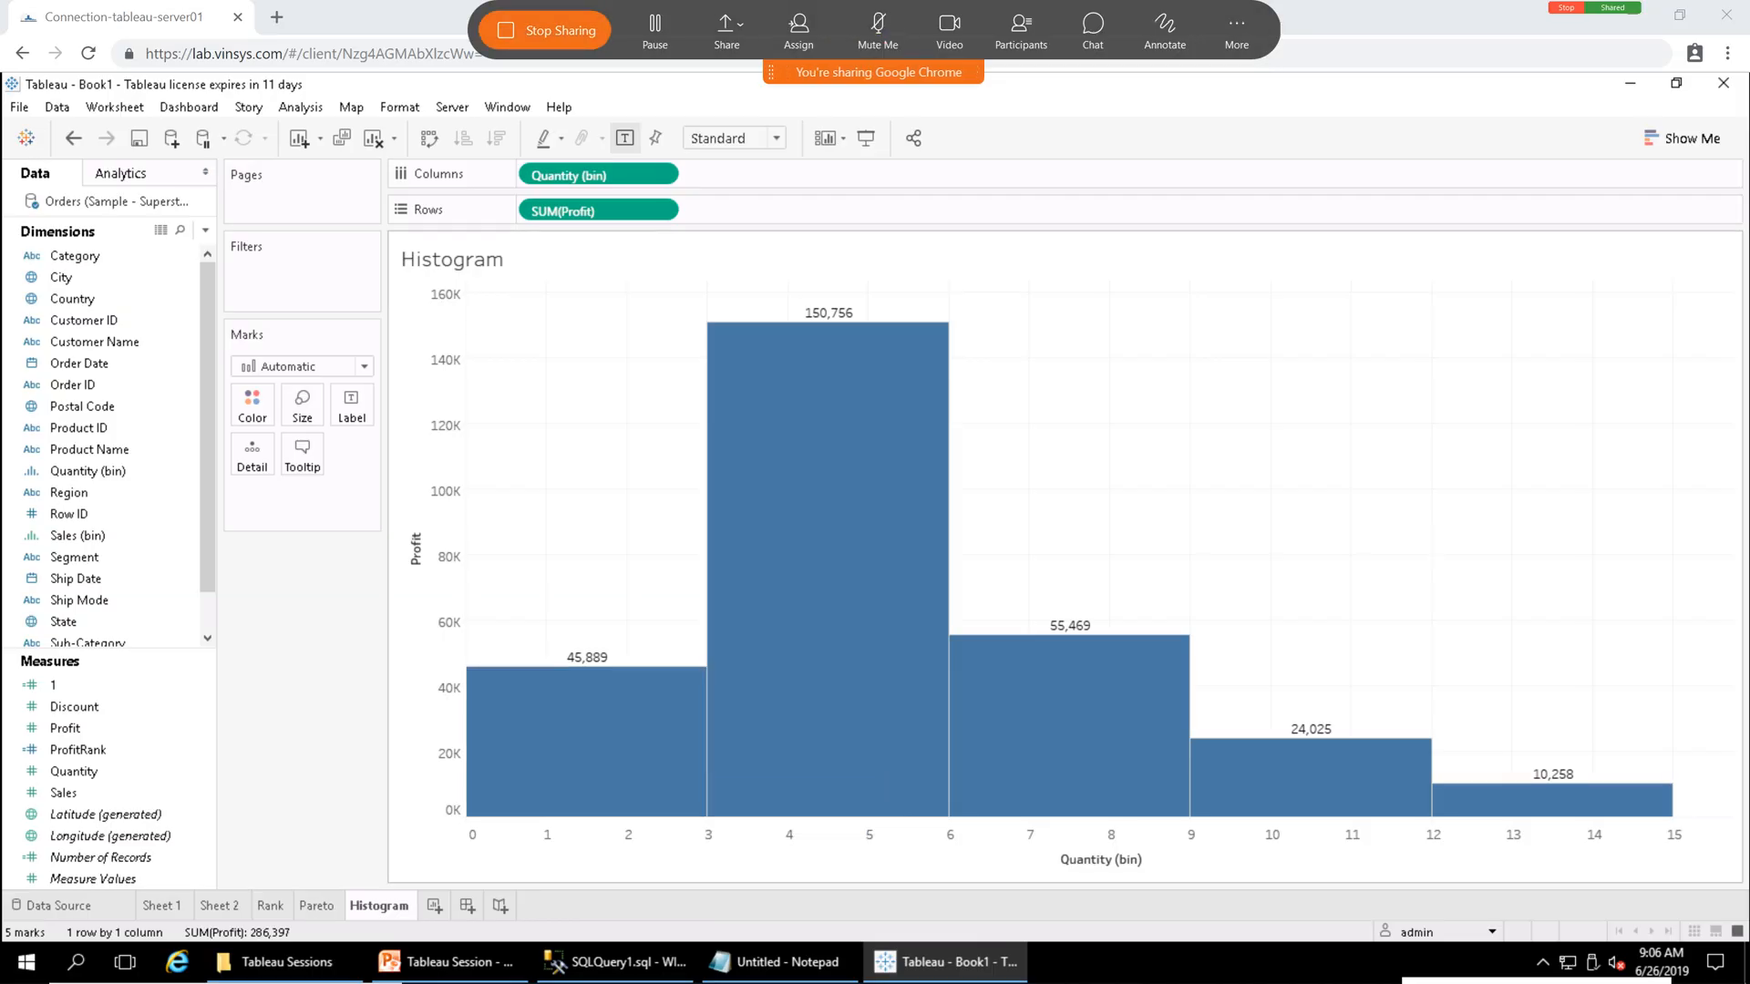
Add a new blank worksheet after the Histogram sheet in the Tableau workbook.
{"action": "left_click", "coordinate": [316, 904]}
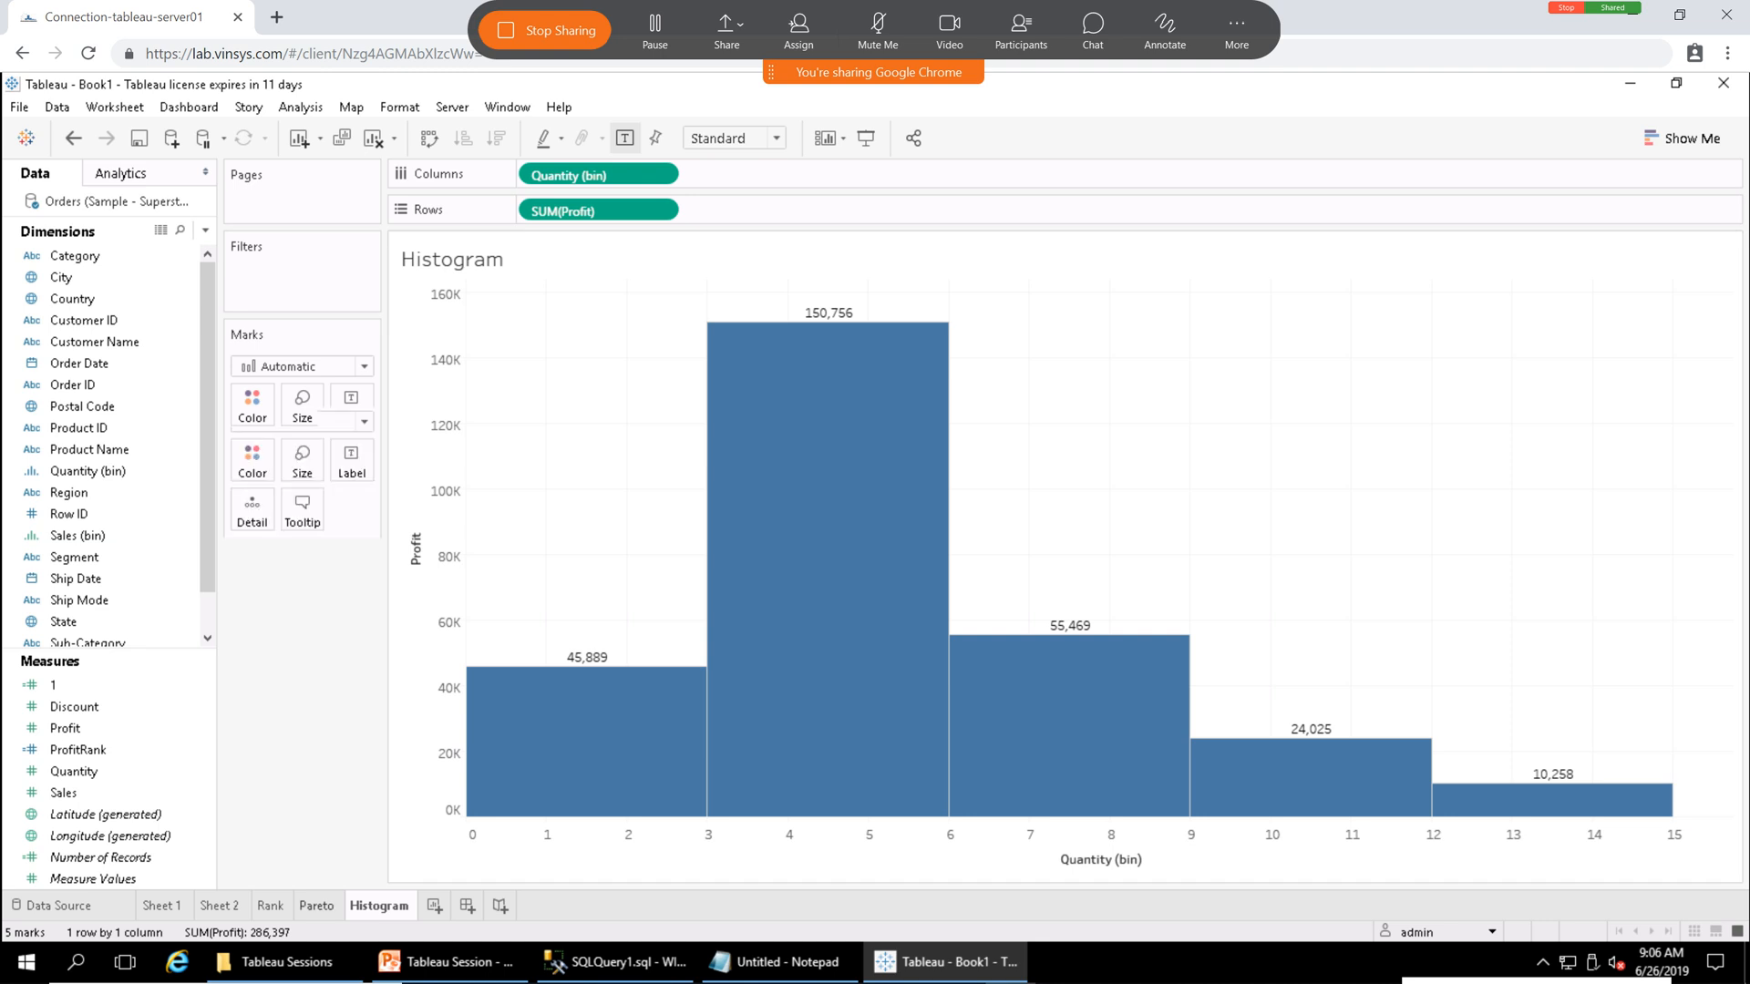
{"action": "left_click", "coordinate": [379, 906]}
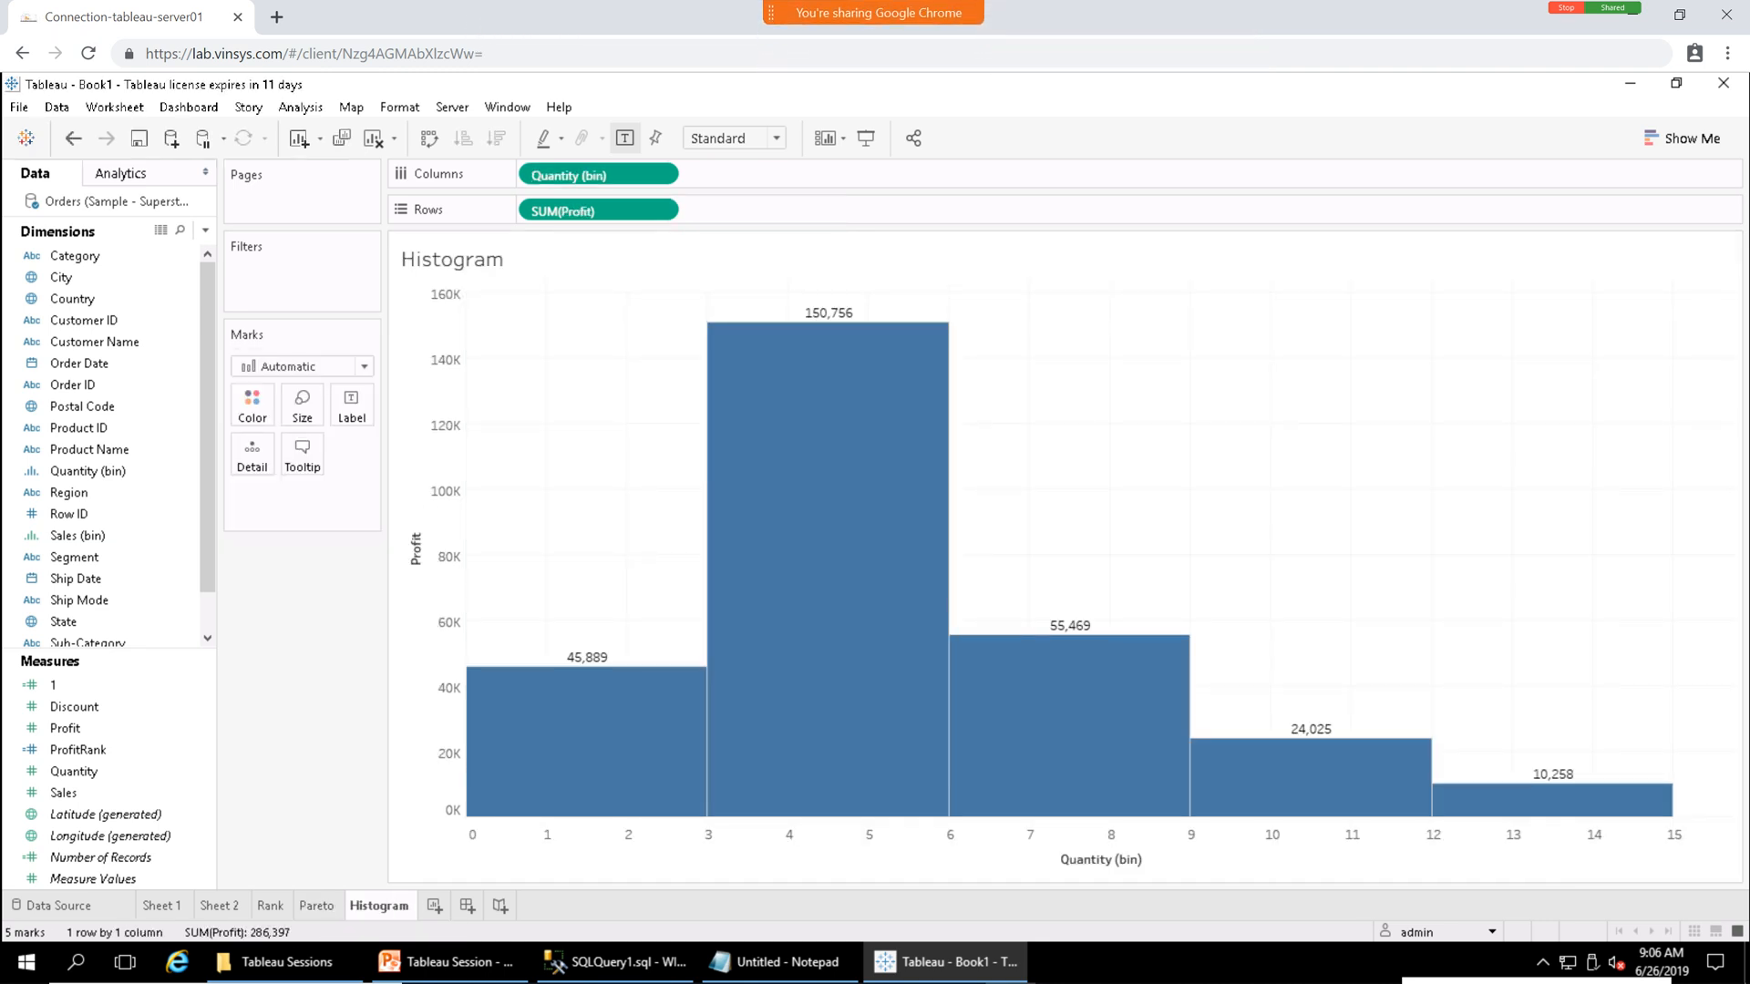
{"action": "left_click", "coordinate": [434, 905]}
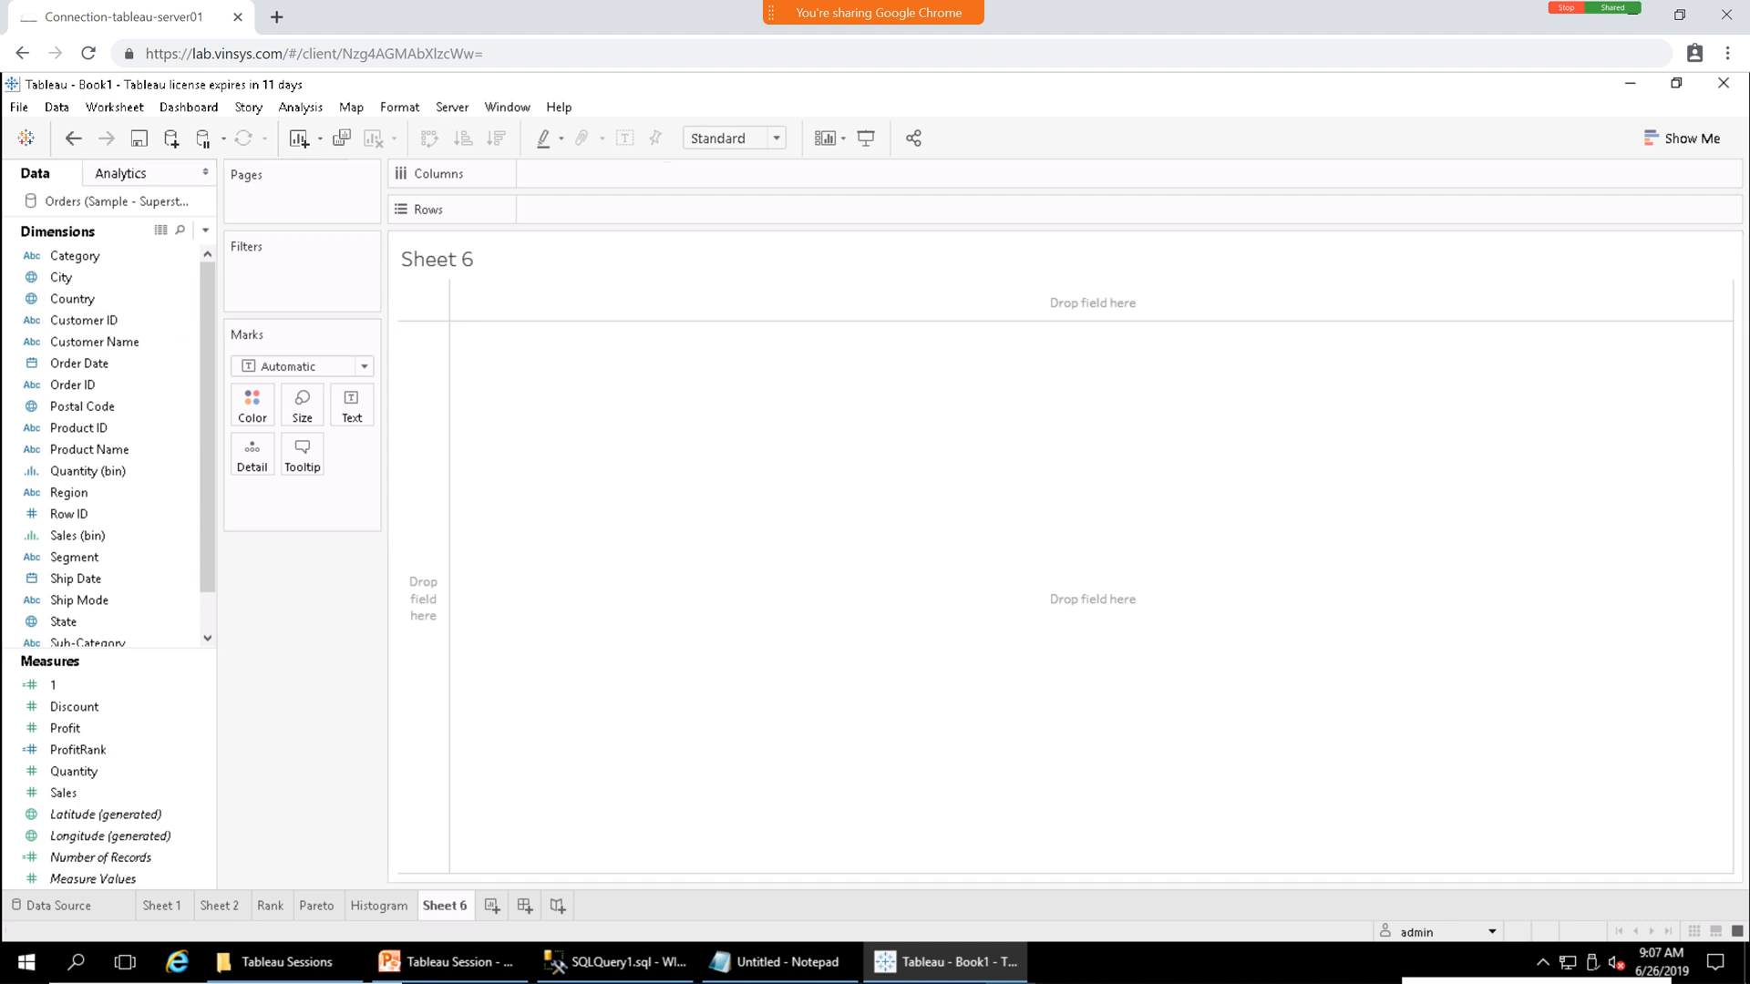
Build a horizontal bar chart with State on rows and the sum of Profit on columns.
{"action": "scroll", "coordinate": [119, 319], "scroll_direction": "down", "scroll_amount": 1}
{"action": "scroll", "coordinate": [118, 448], "scroll_direction": "up", "scroll_amount": 1}
{"action": "scroll", "coordinate": [109, 455], "scroll_direction": "down", "scroll_amount": 2}
{"action": "left_click_drag", "start_coordinate": [64, 578], "coordinate": [592, 205]}
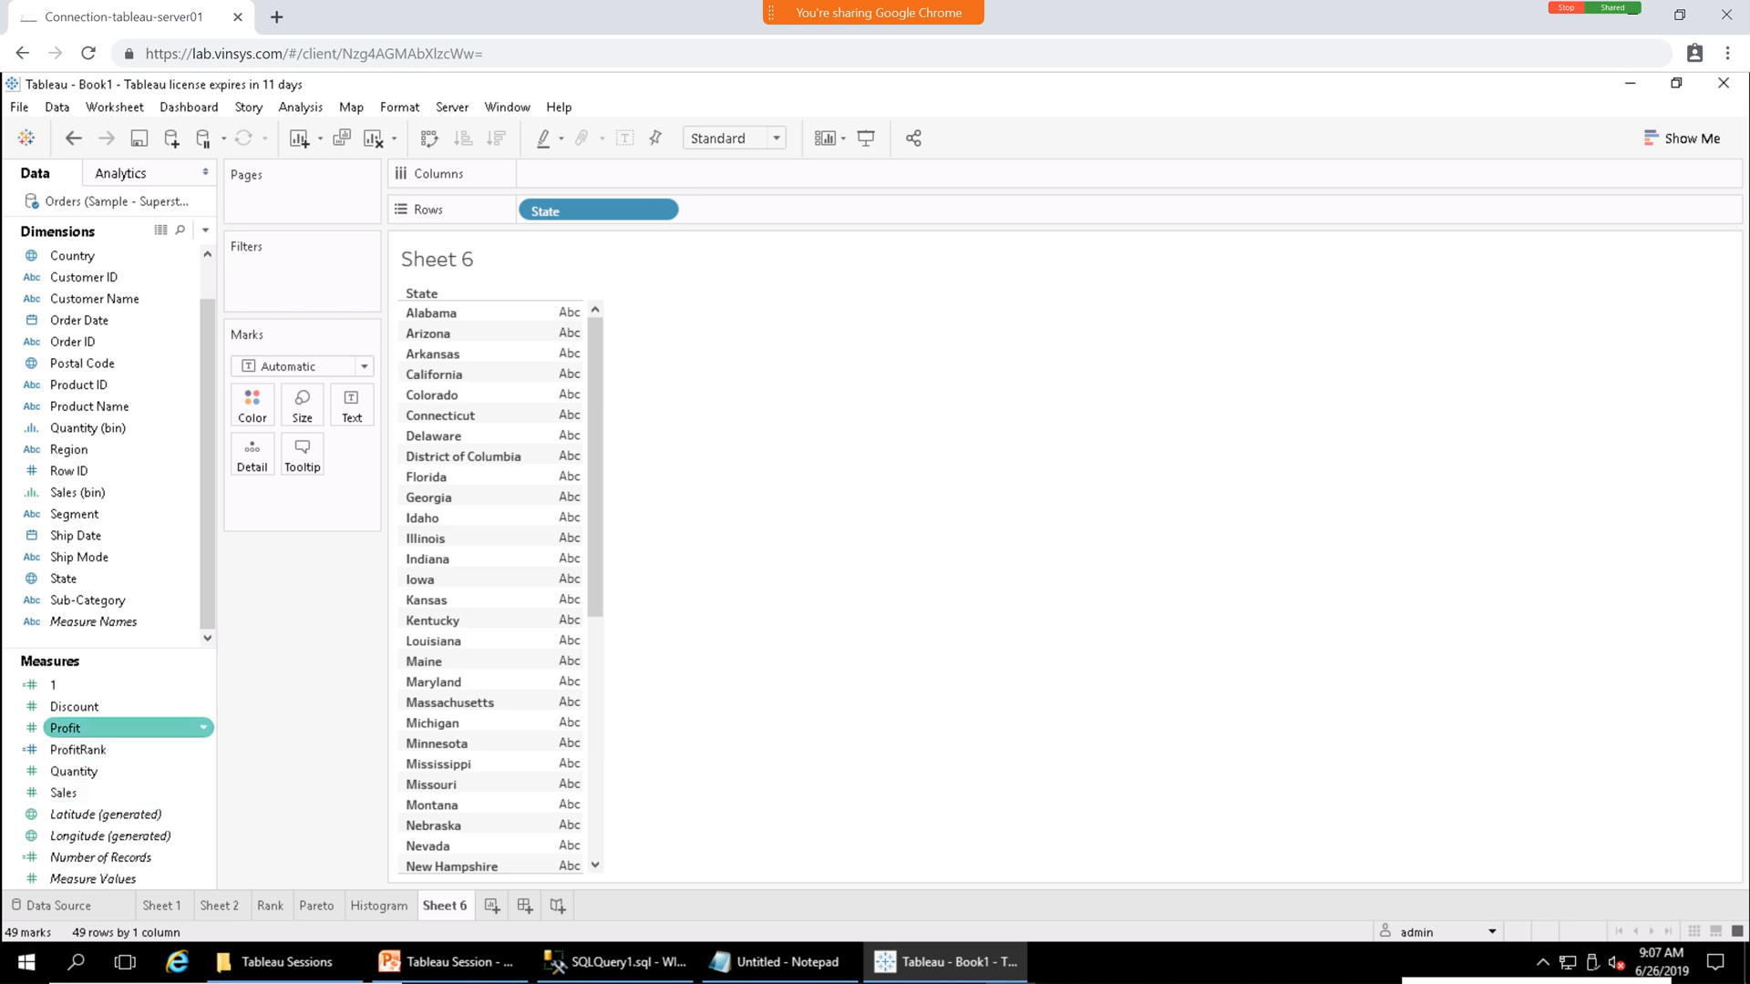
{"action": "left_click_drag", "start_coordinate": [64, 727], "coordinate": [720, 205]}
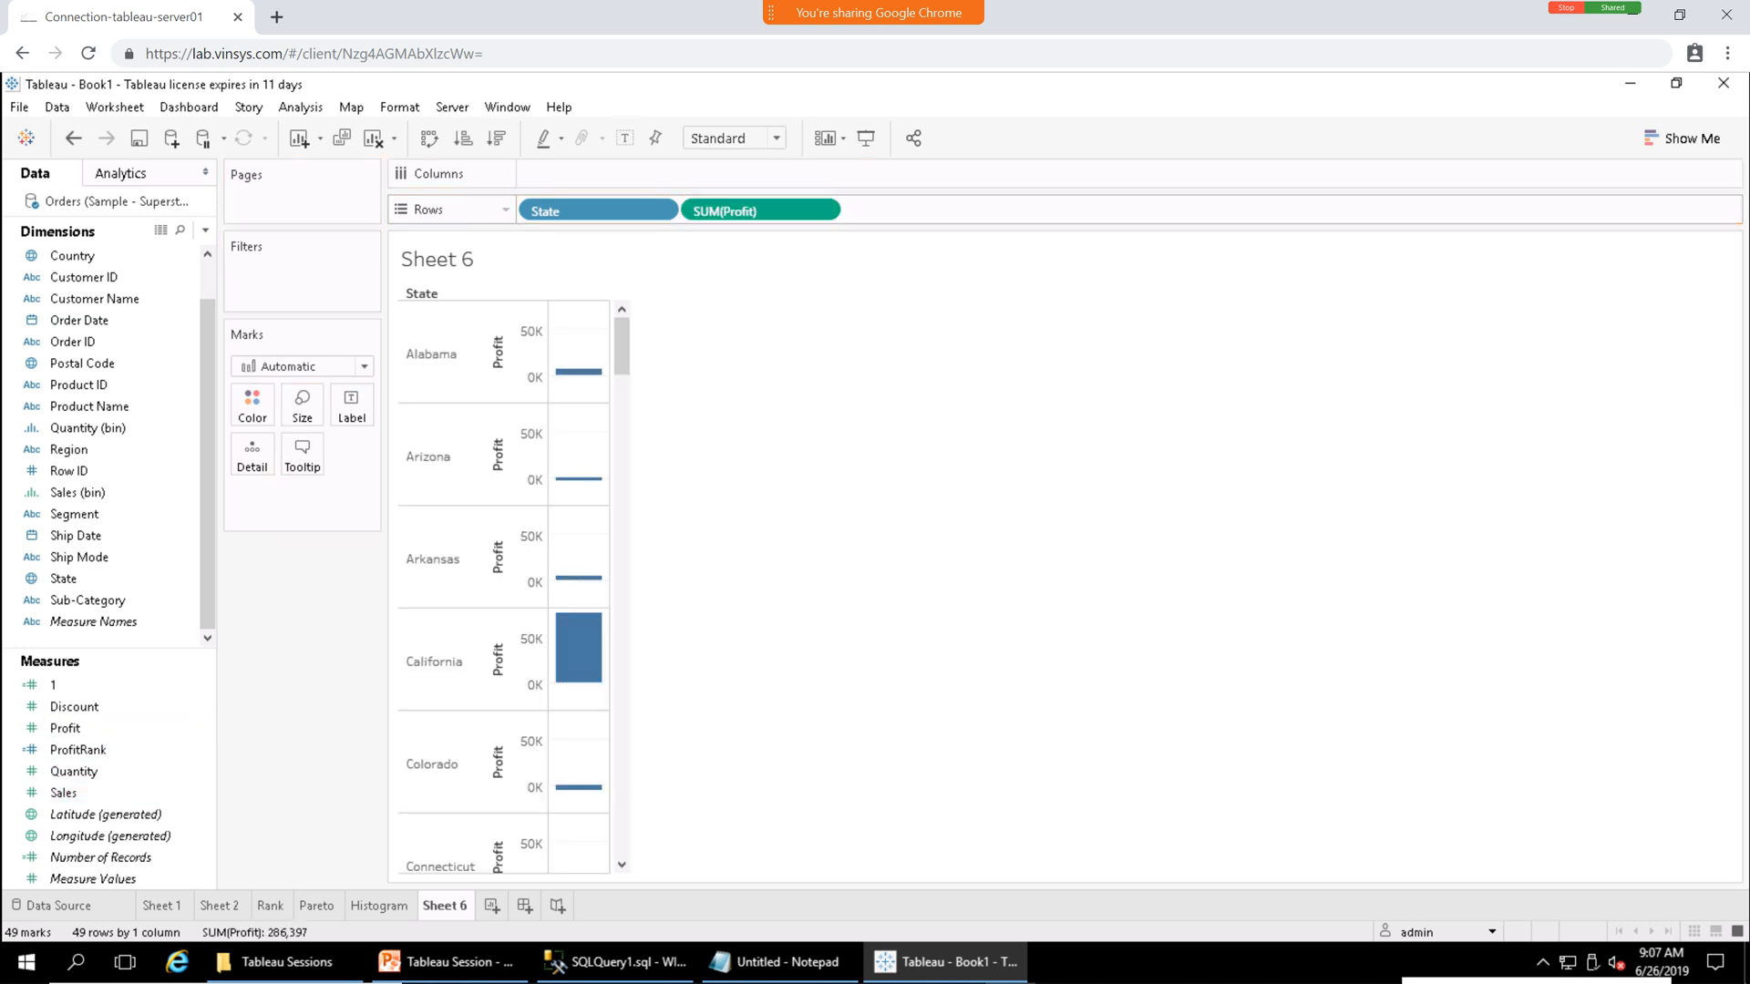
{"action": "left_click", "coordinate": [1681, 137]}
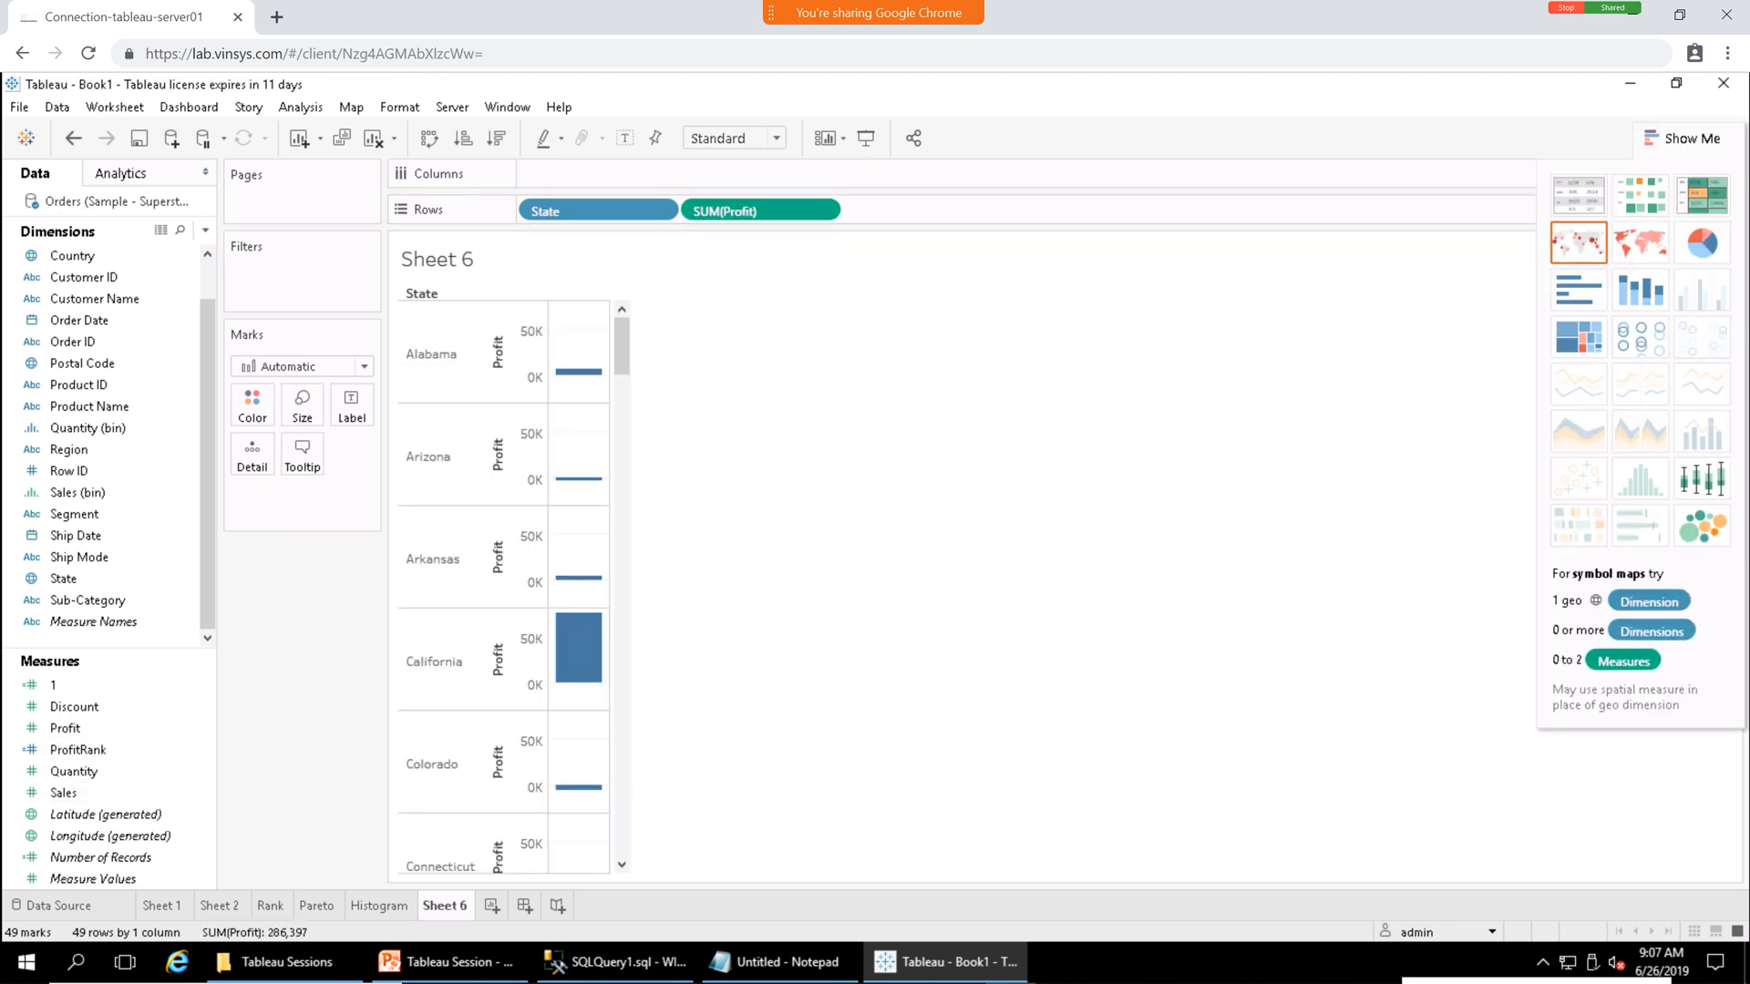
{"action": "left_click", "coordinate": [1578, 290]}
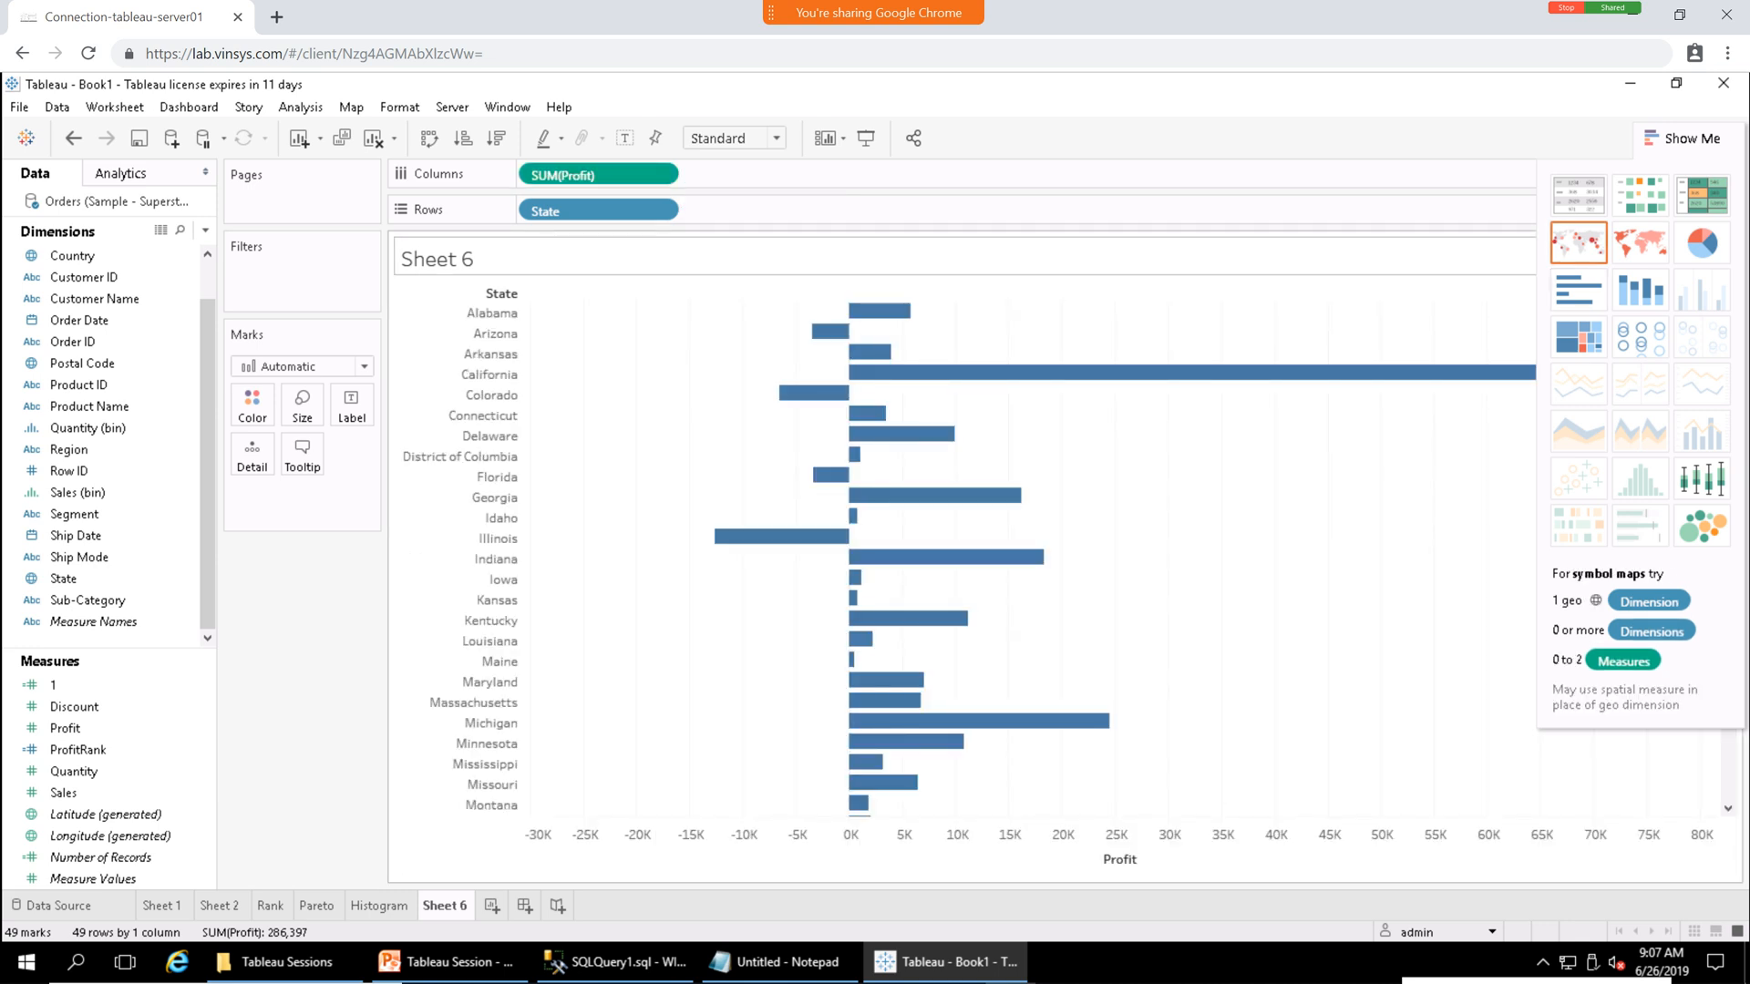
{"action": "left_click", "coordinate": [1681, 138]}
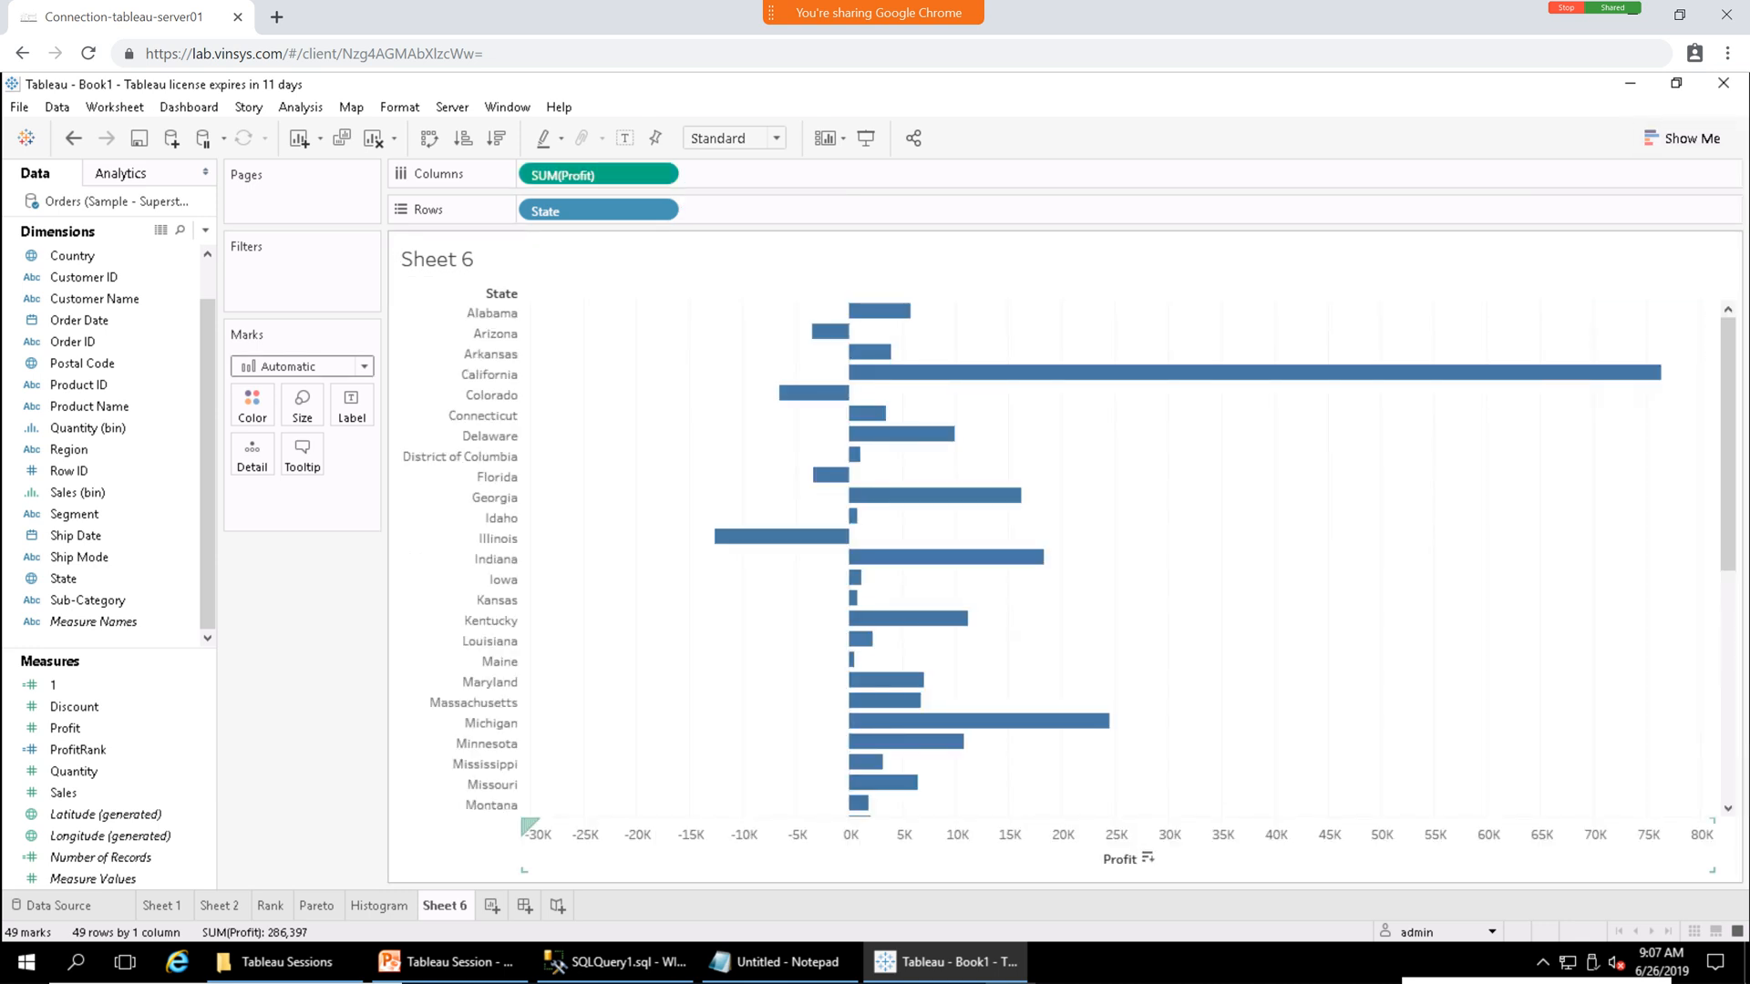
Sort the states in ascending order of profit from the Profit axis.
{"action": "left_click", "coordinate": [1161, 858]}
{"action": "right_click", "coordinate": [1150, 858]}
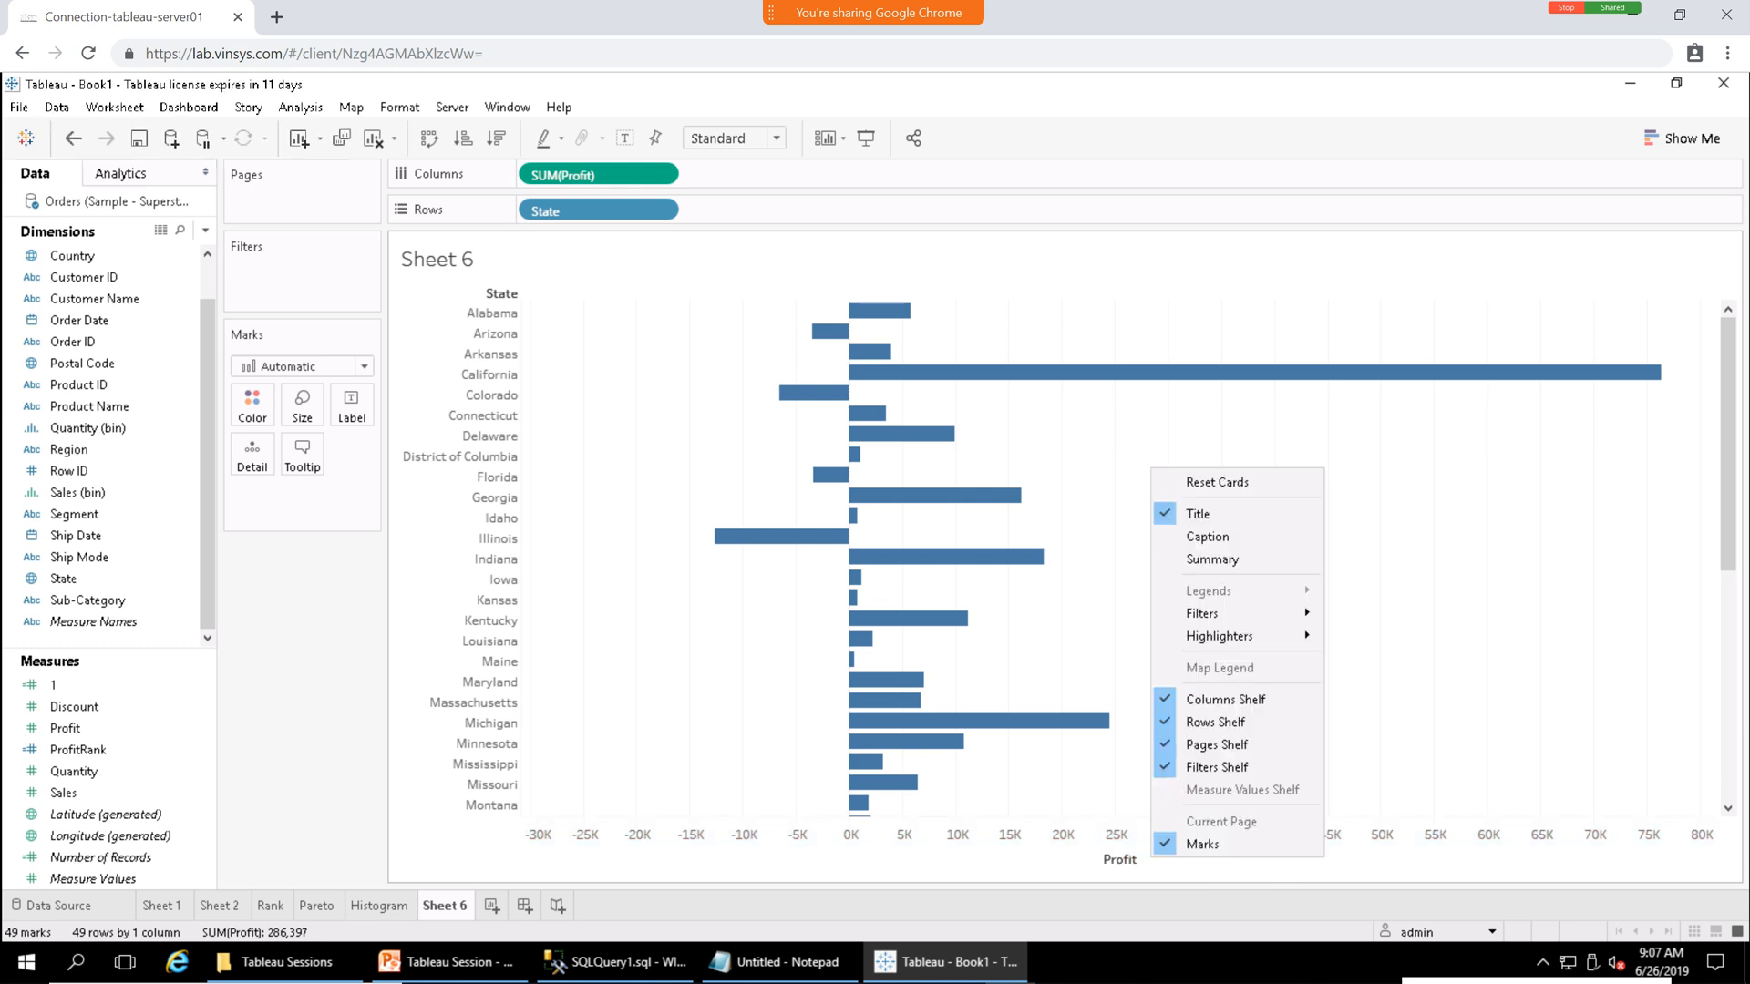
{"action": "left_click", "coordinate": [1141, 857]}
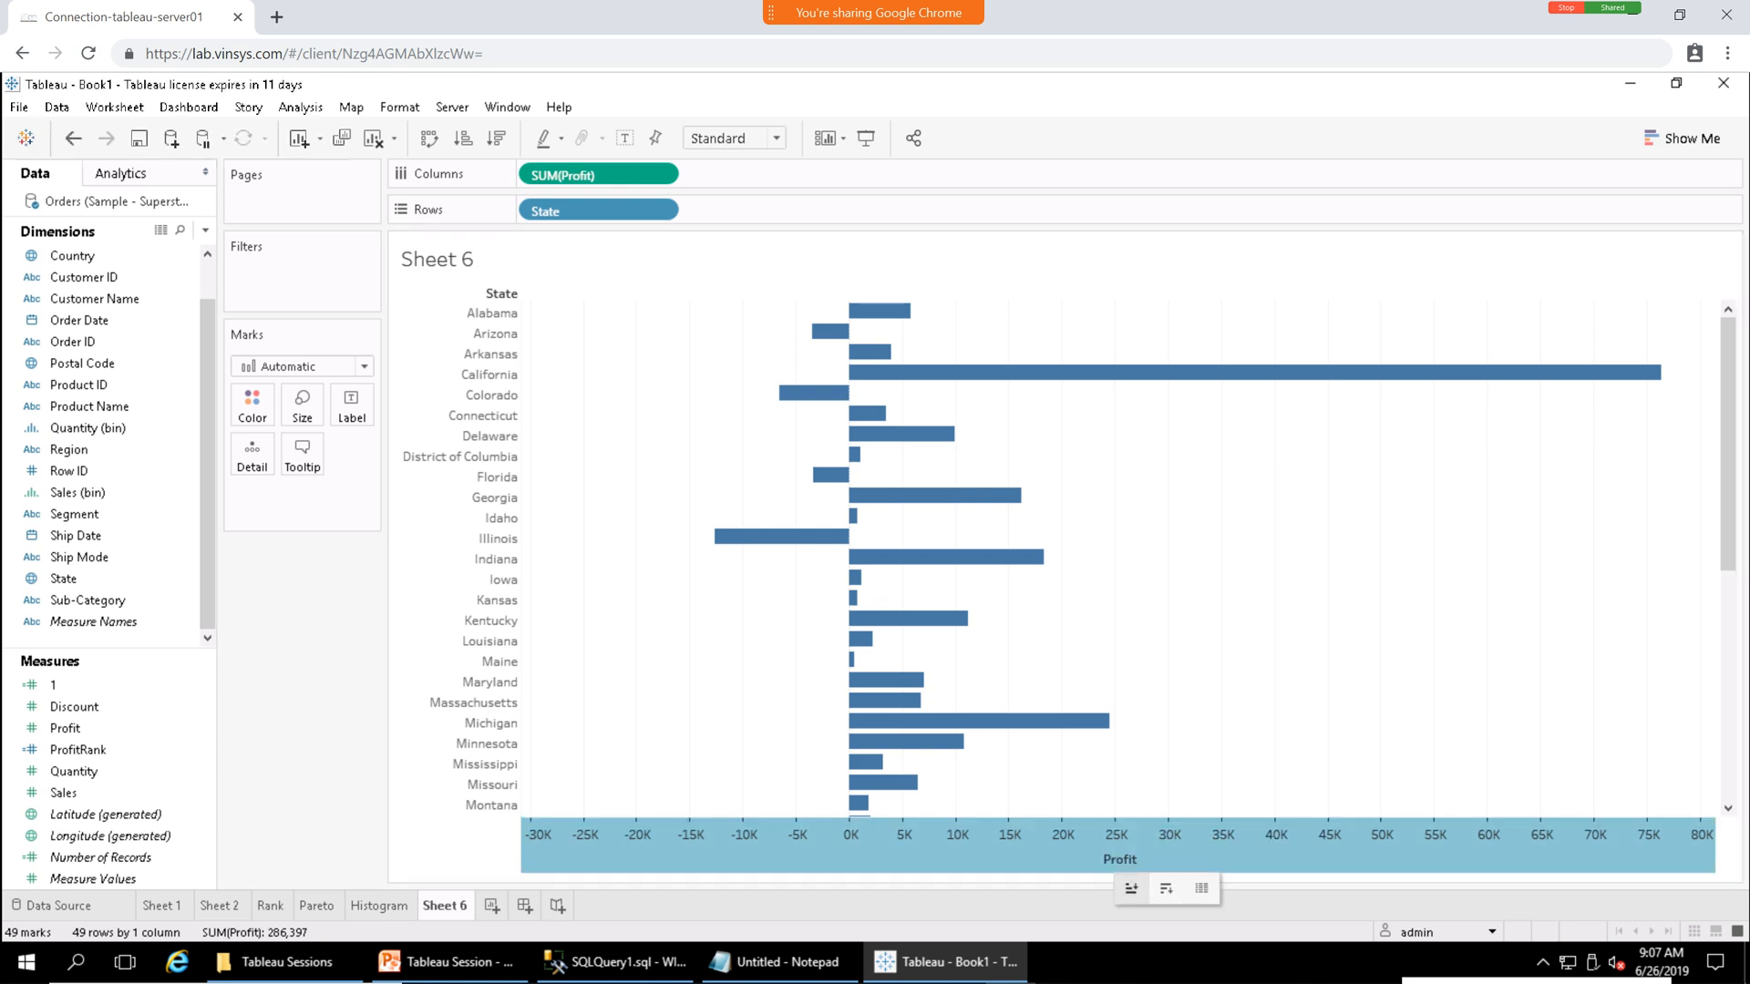
{"action": "left_click", "coordinate": [1130, 888]}
{"action": "scroll", "coordinate": [1119, 565], "scroll_direction": "down", "scroll_amount": 8}
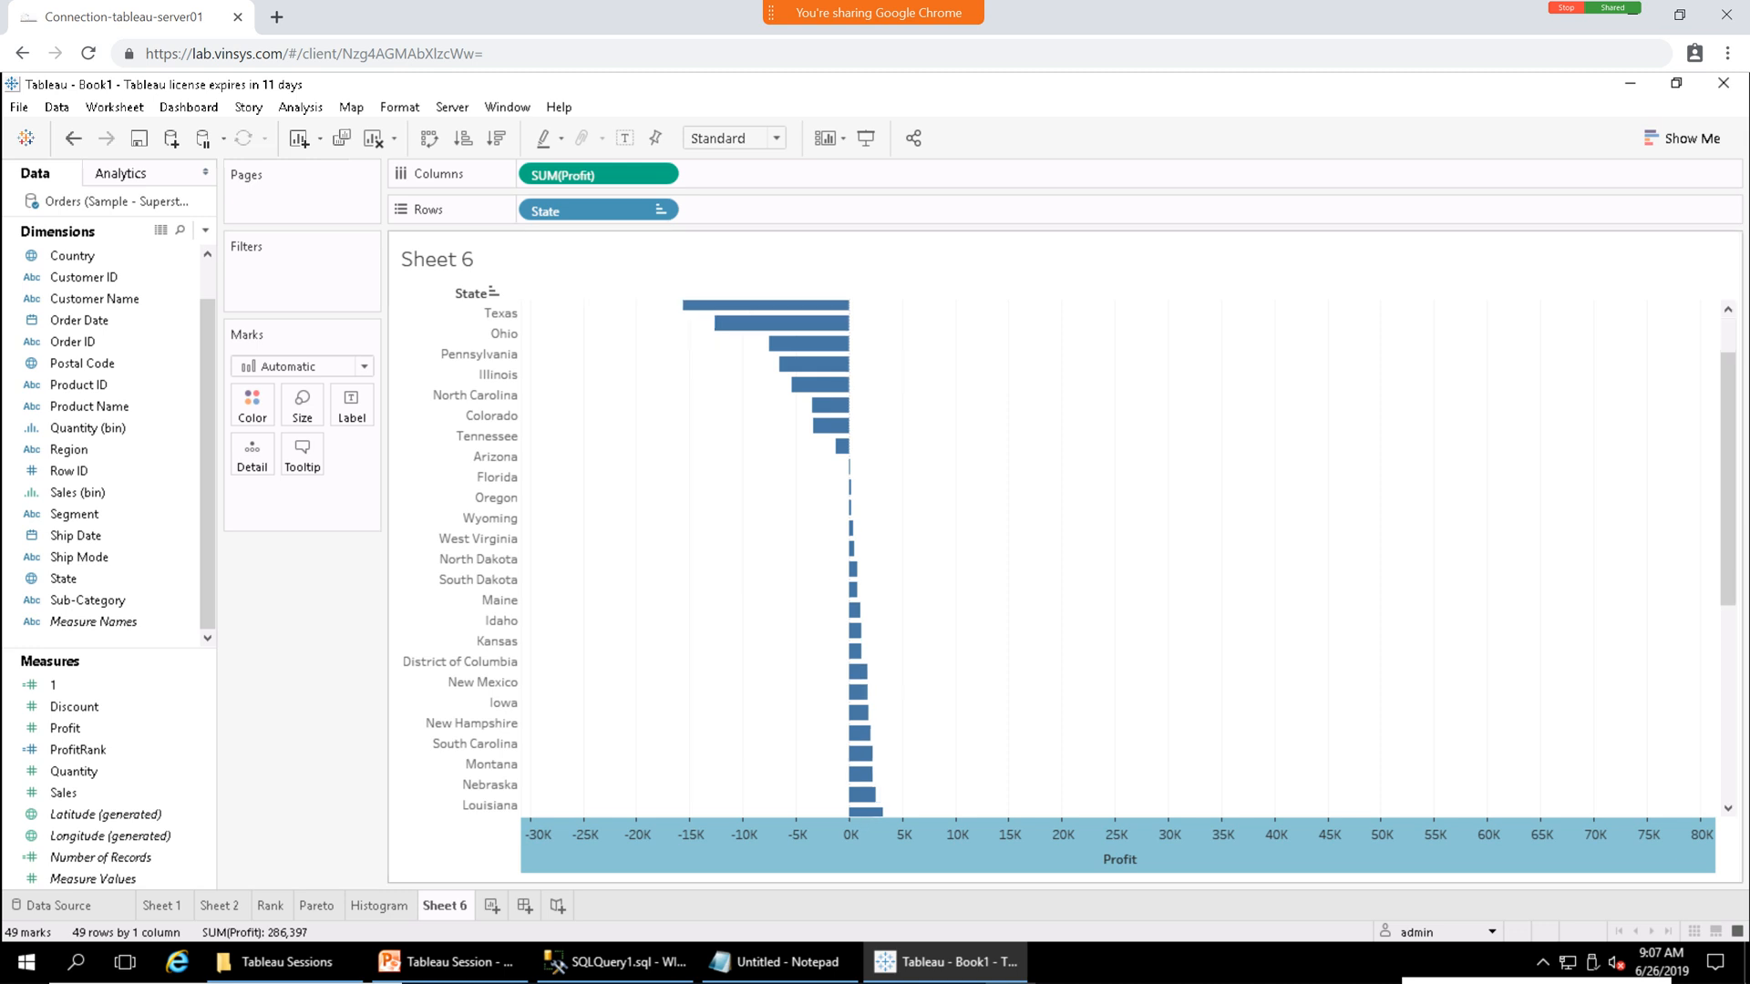
{"action": "scroll", "coordinate": [1119, 565], "scroll_direction": "up", "scroll_amount": 8}
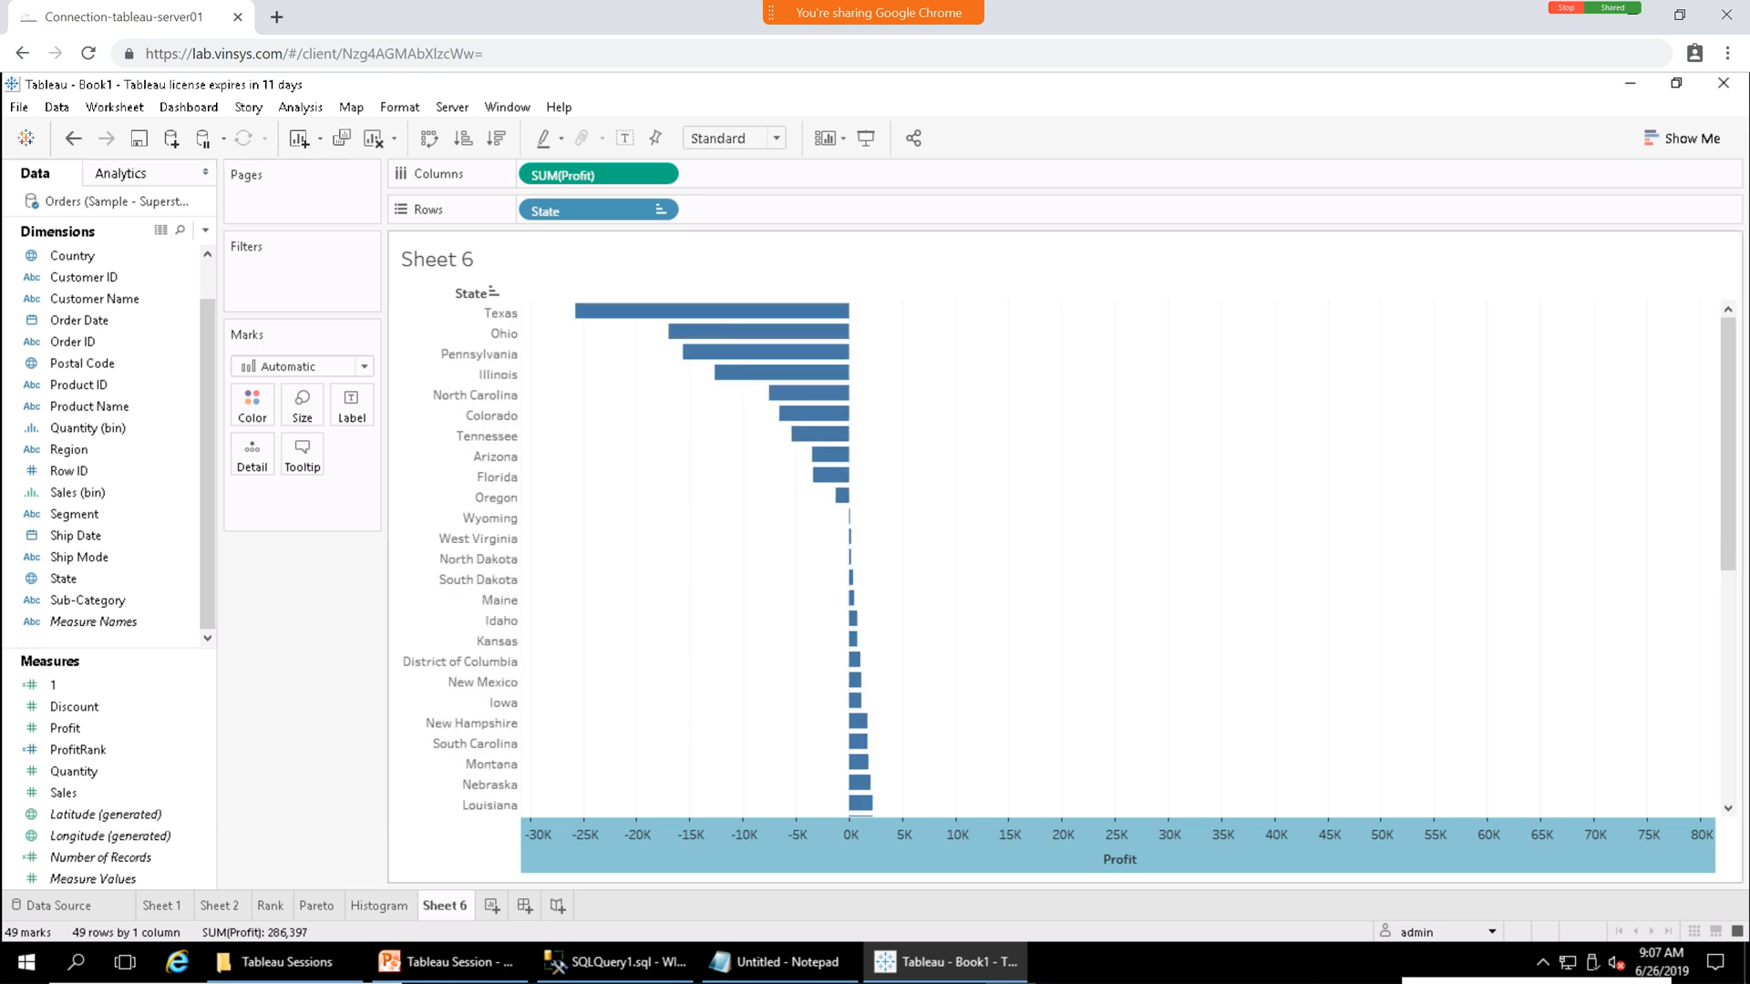
Filter State to the top 10 by the sum of Profit.
{"action": "left_click", "coordinate": [660, 210]}
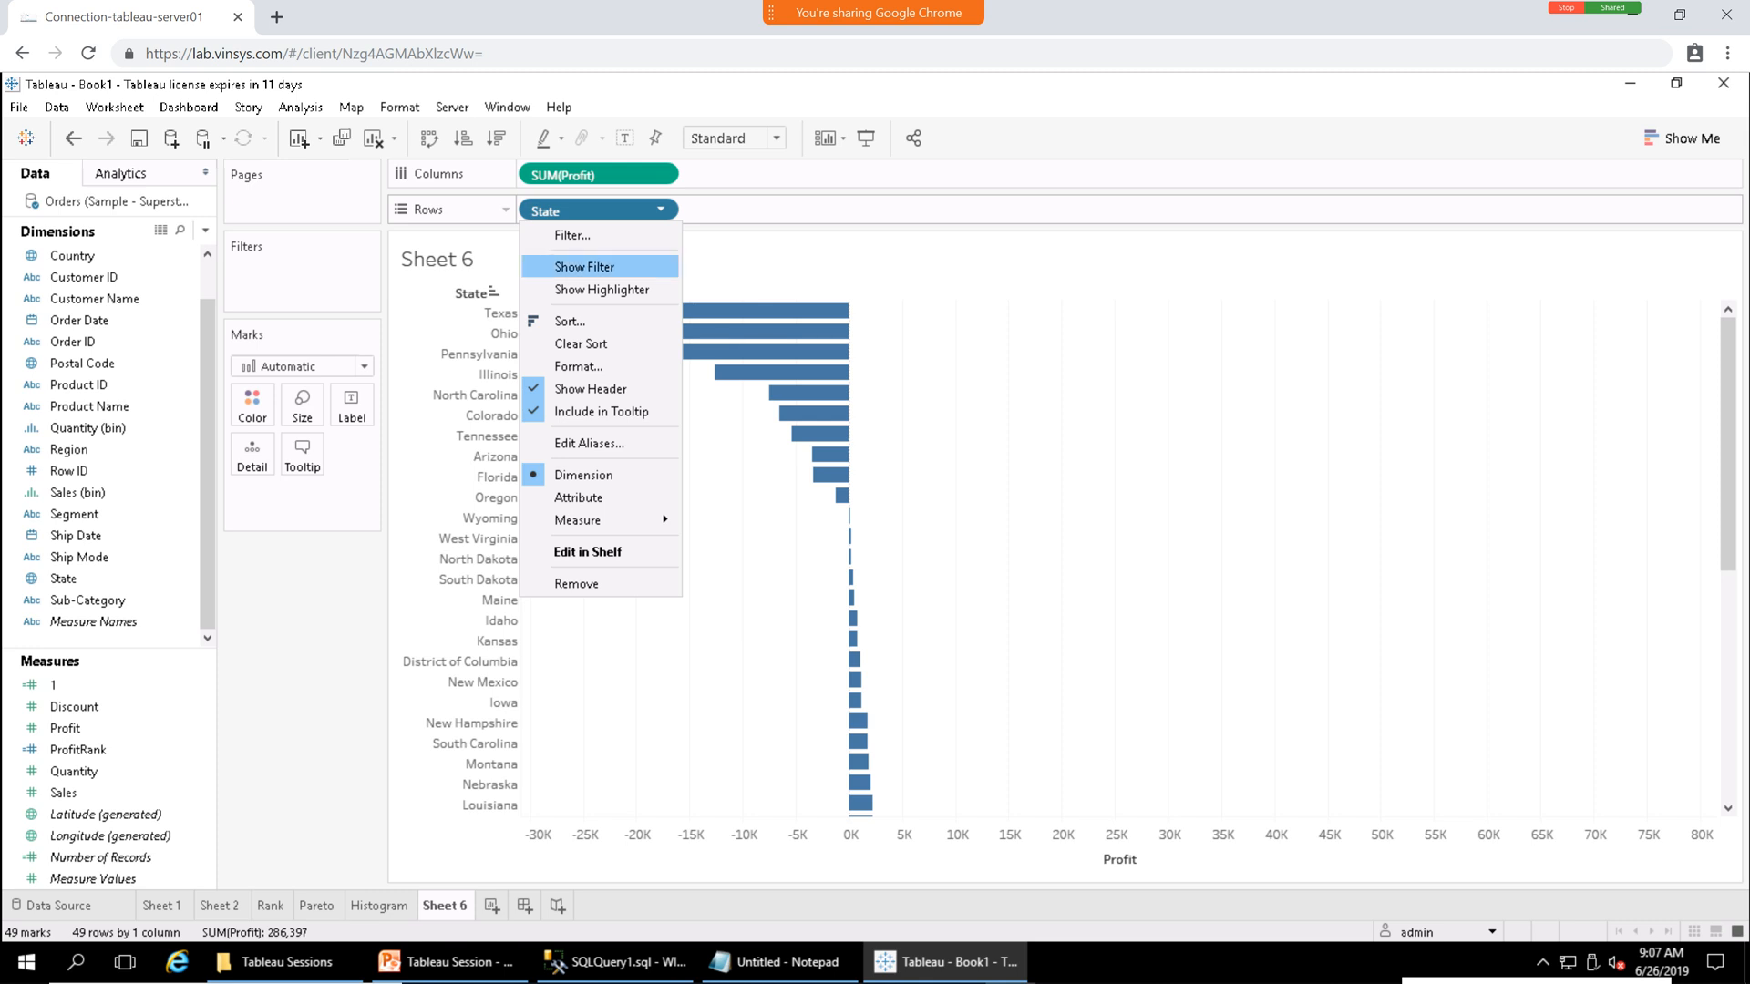
{"action": "left_click", "coordinate": [572, 235]}
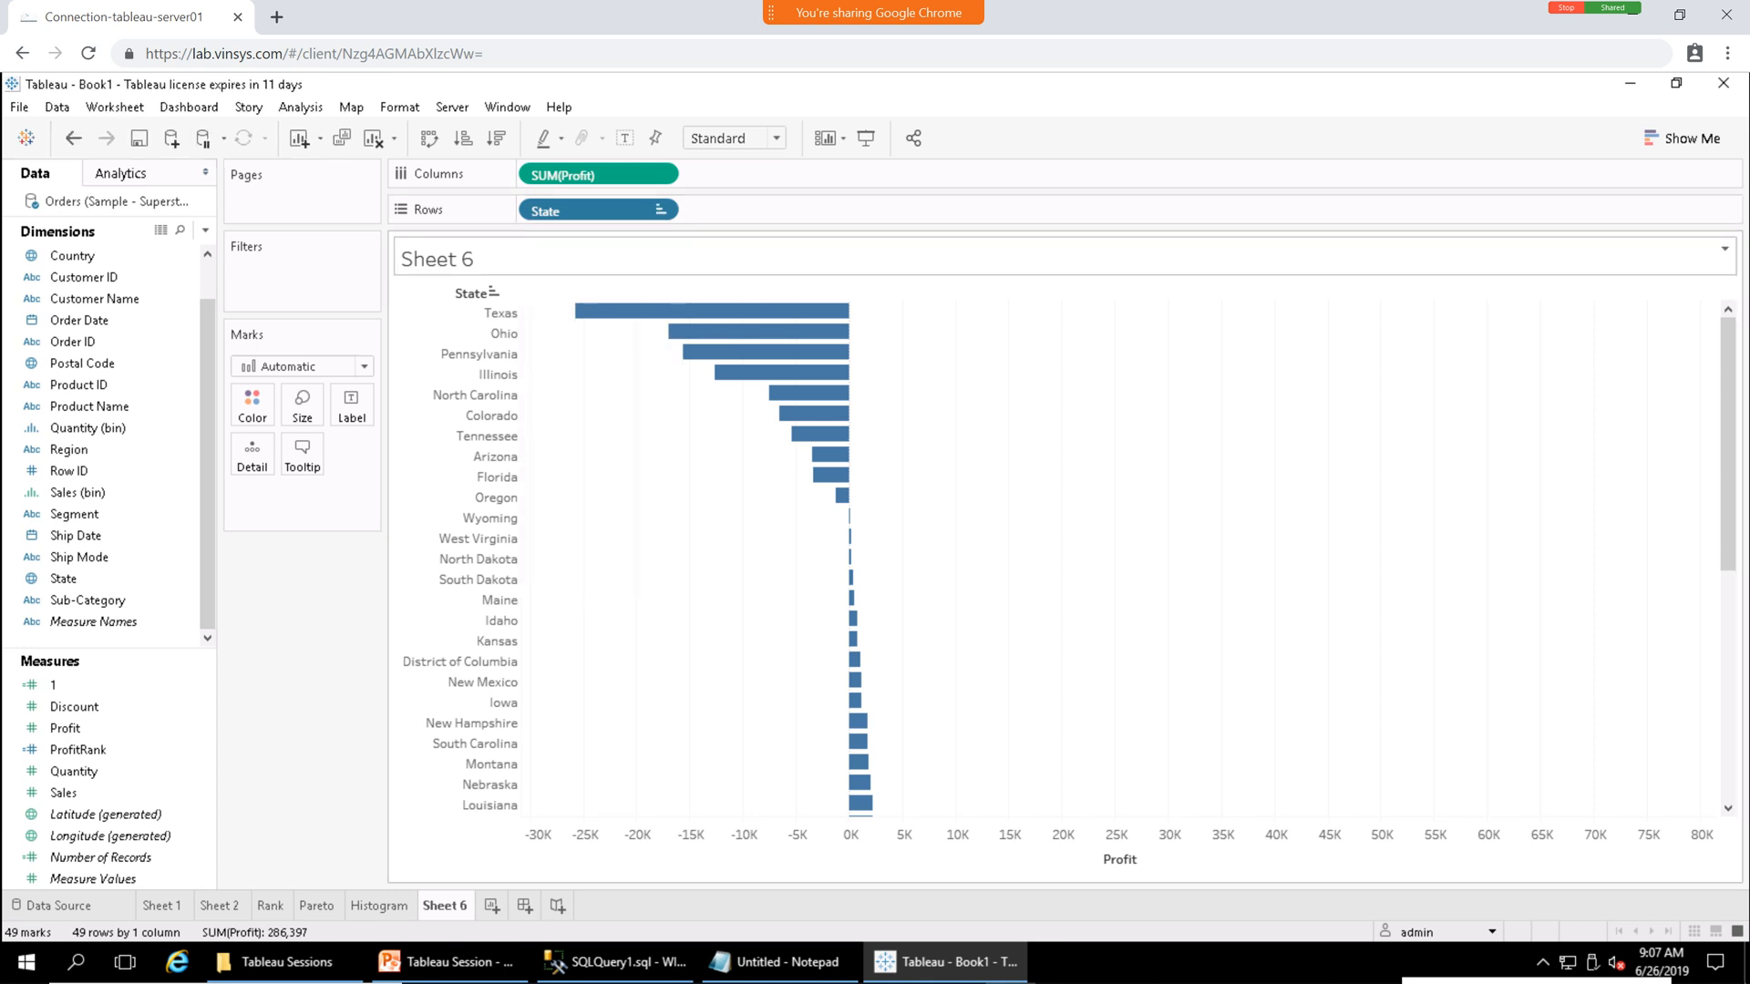
{"action": "left_click", "coordinate": [876, 269]}
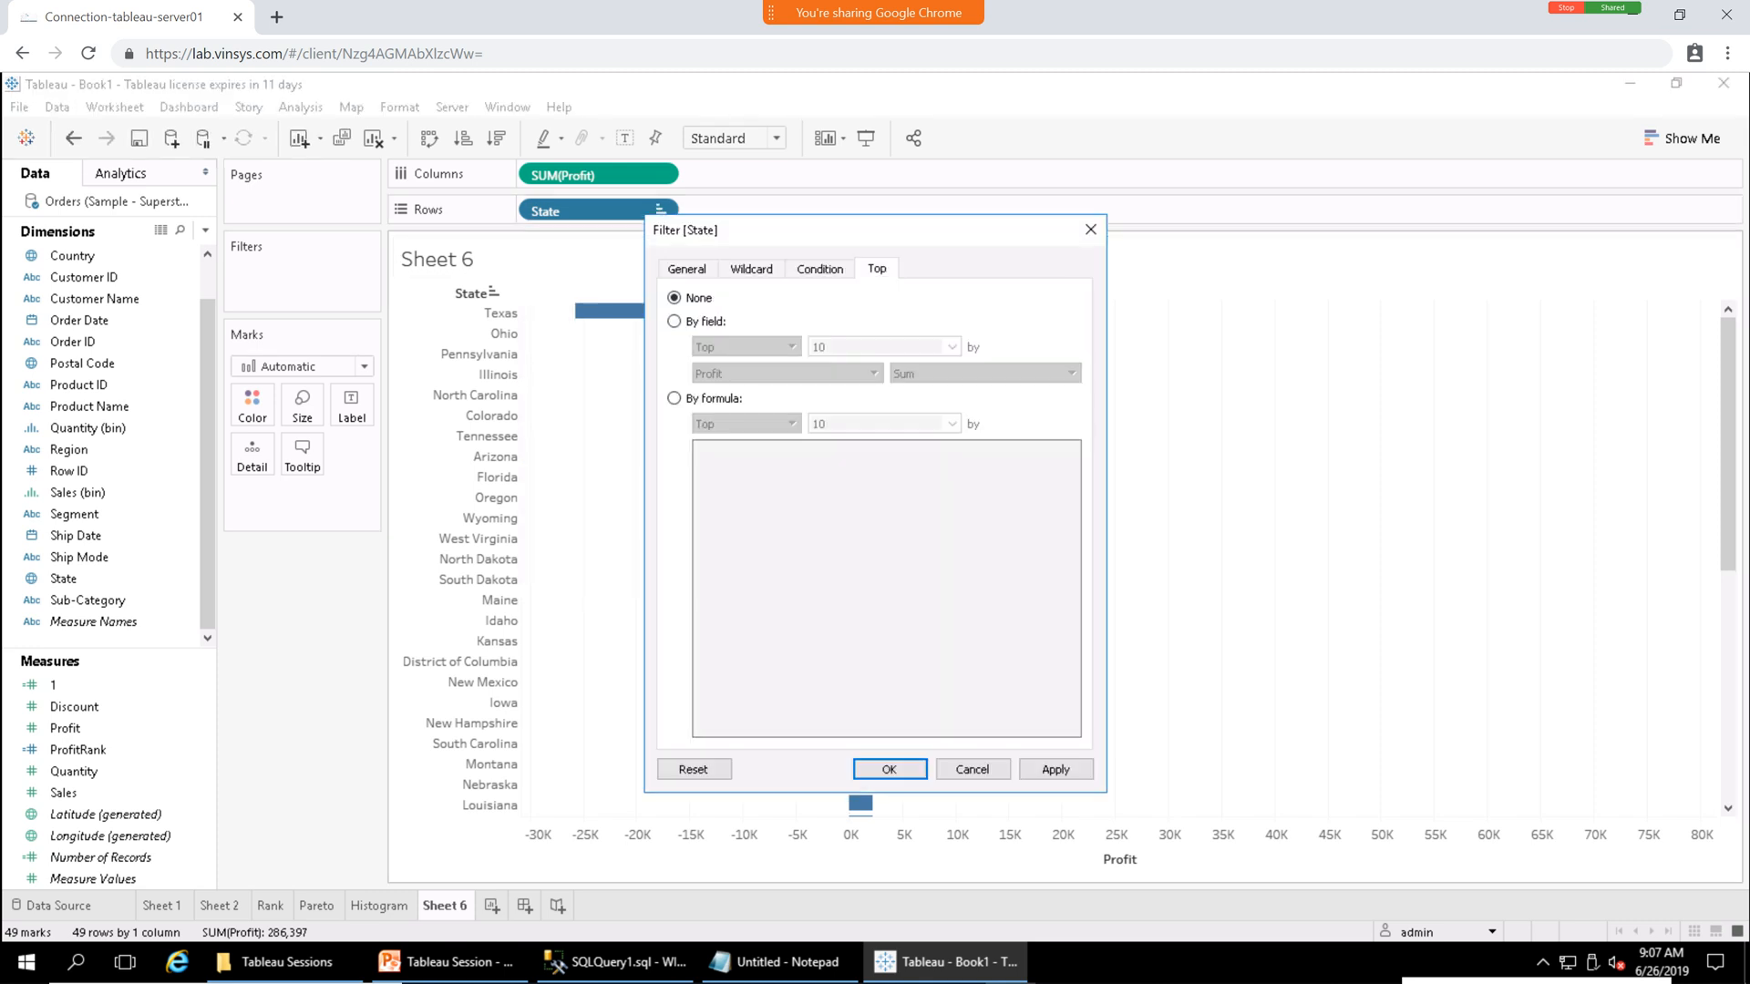
{"action": "left_click", "coordinate": [674, 321]}
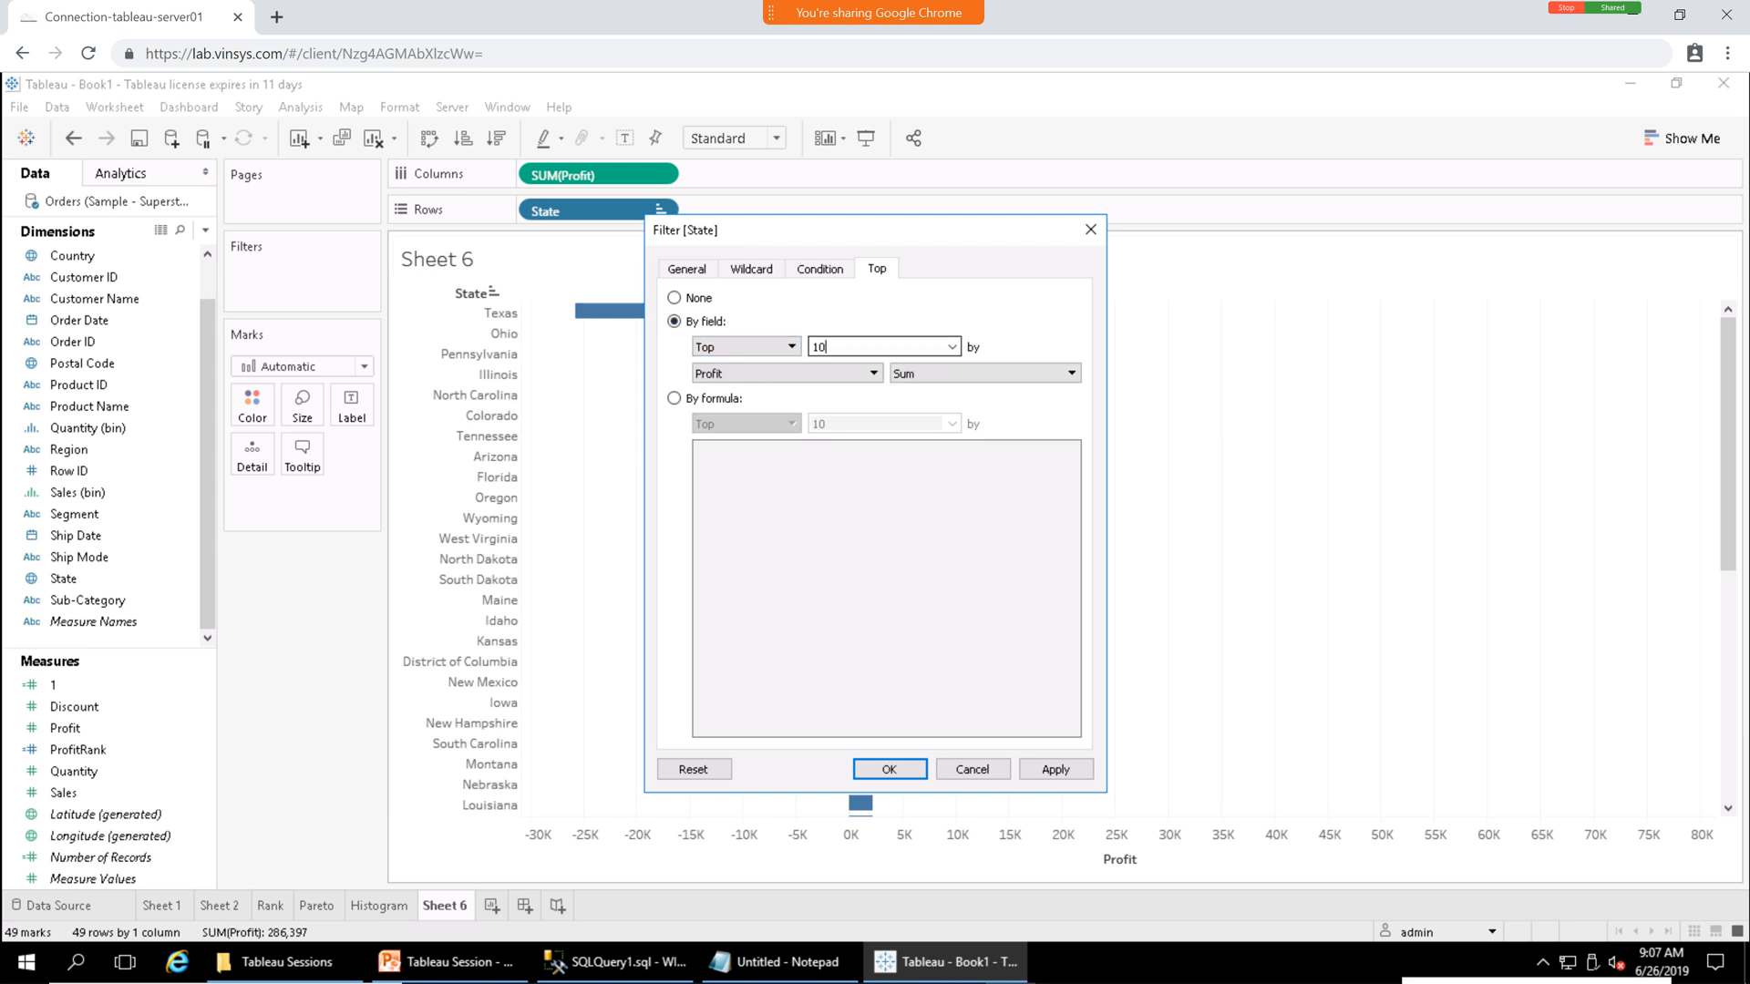
{"action": "key", "text": "BackSpace"}
{"action": "type", "text": "0"}
{"action": "left_click", "coordinate": [1055, 769]}
{"action": "left_click", "coordinate": [889, 769]}
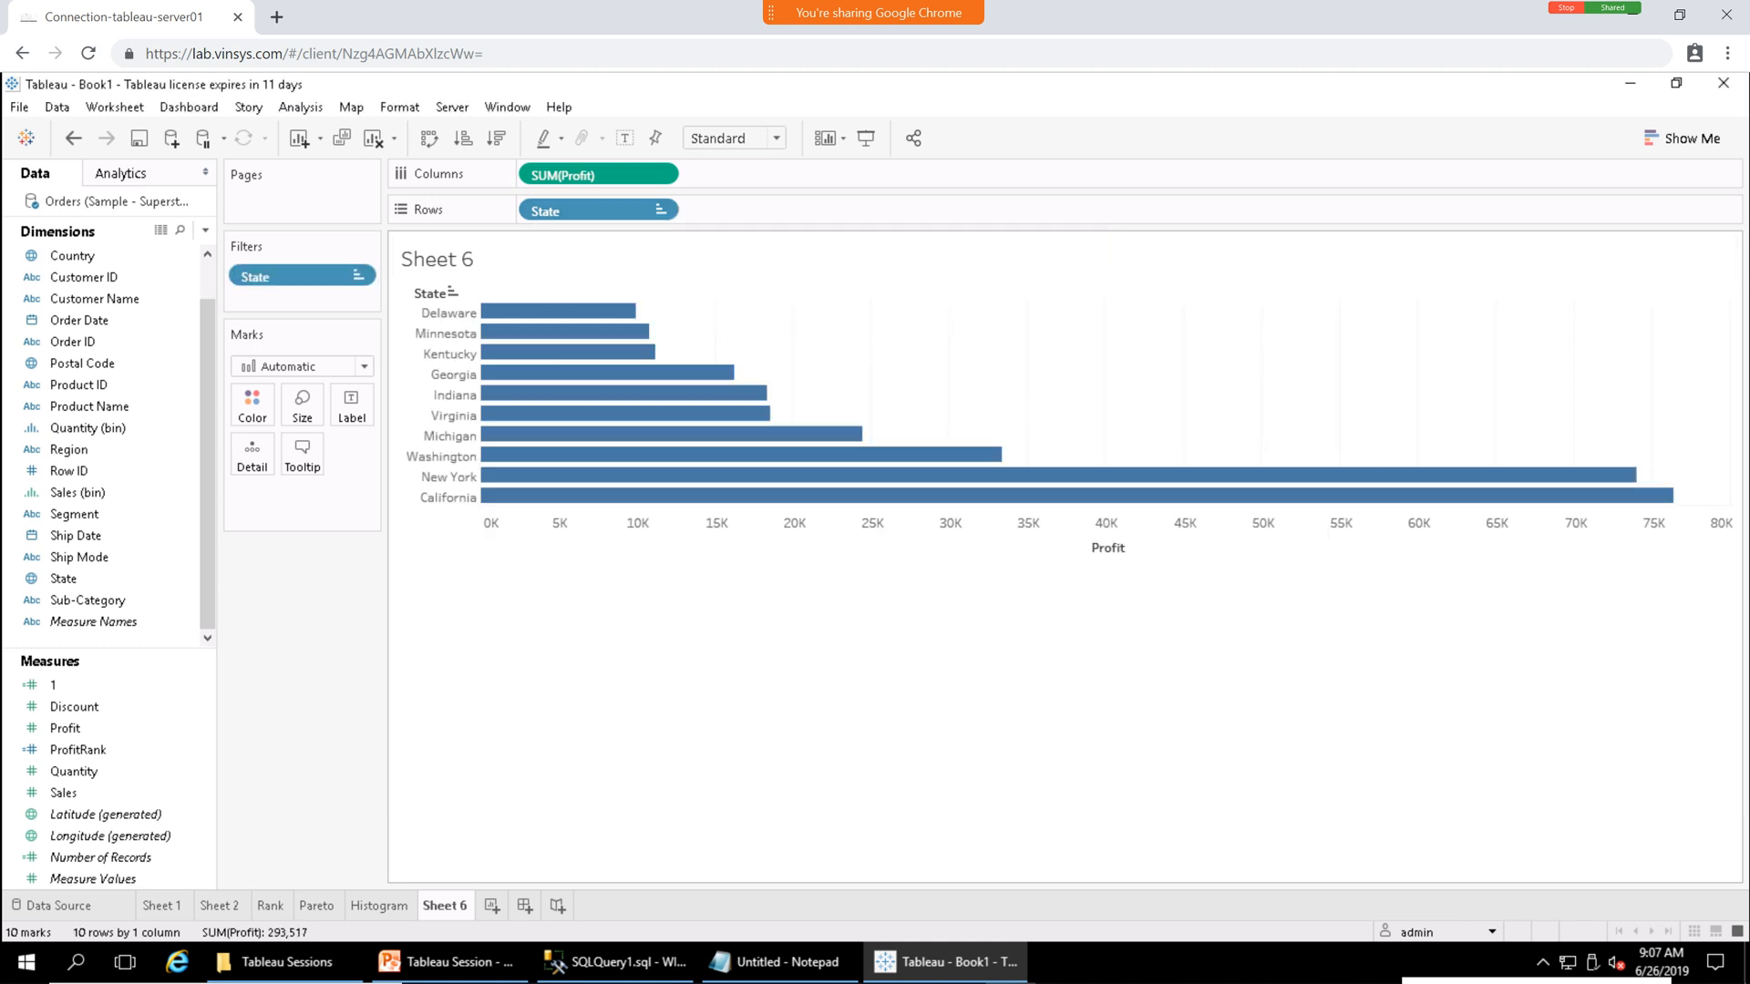
Switch the State filter from top to bottom, keeping 10 states by the sum of Profit.
{"action": "mouse_move", "coordinate": [961, 474]}
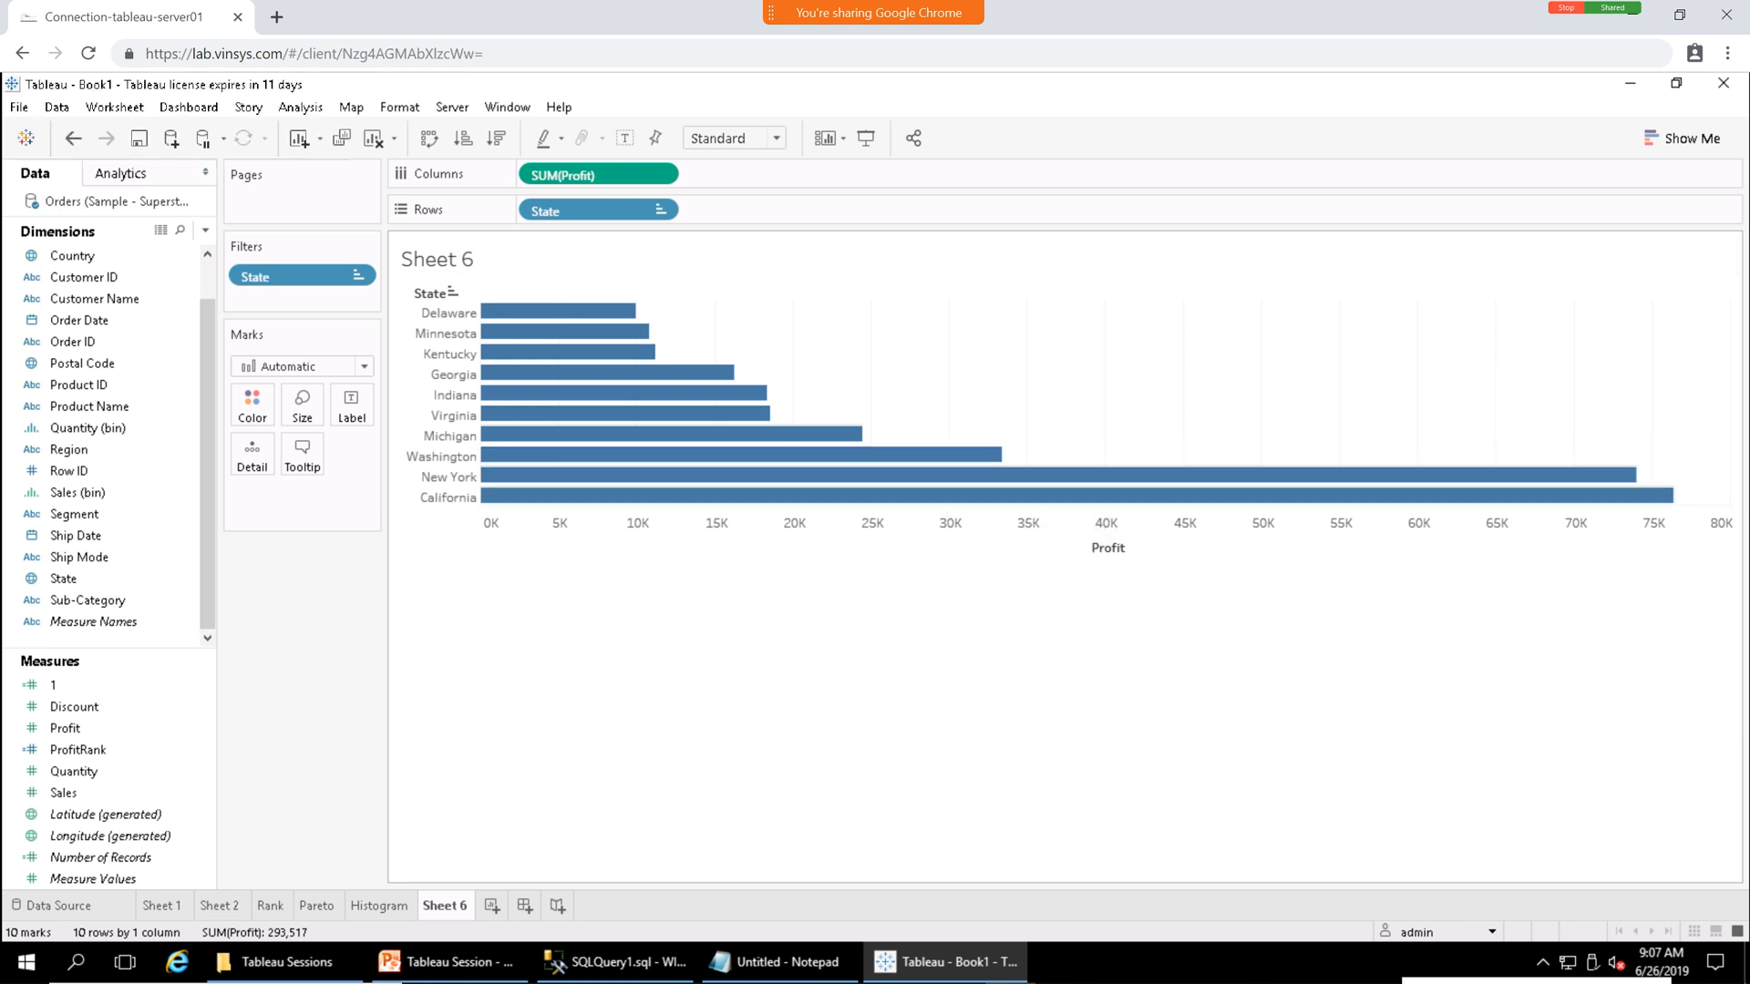
{"action": "left_click", "coordinate": [658, 209]}
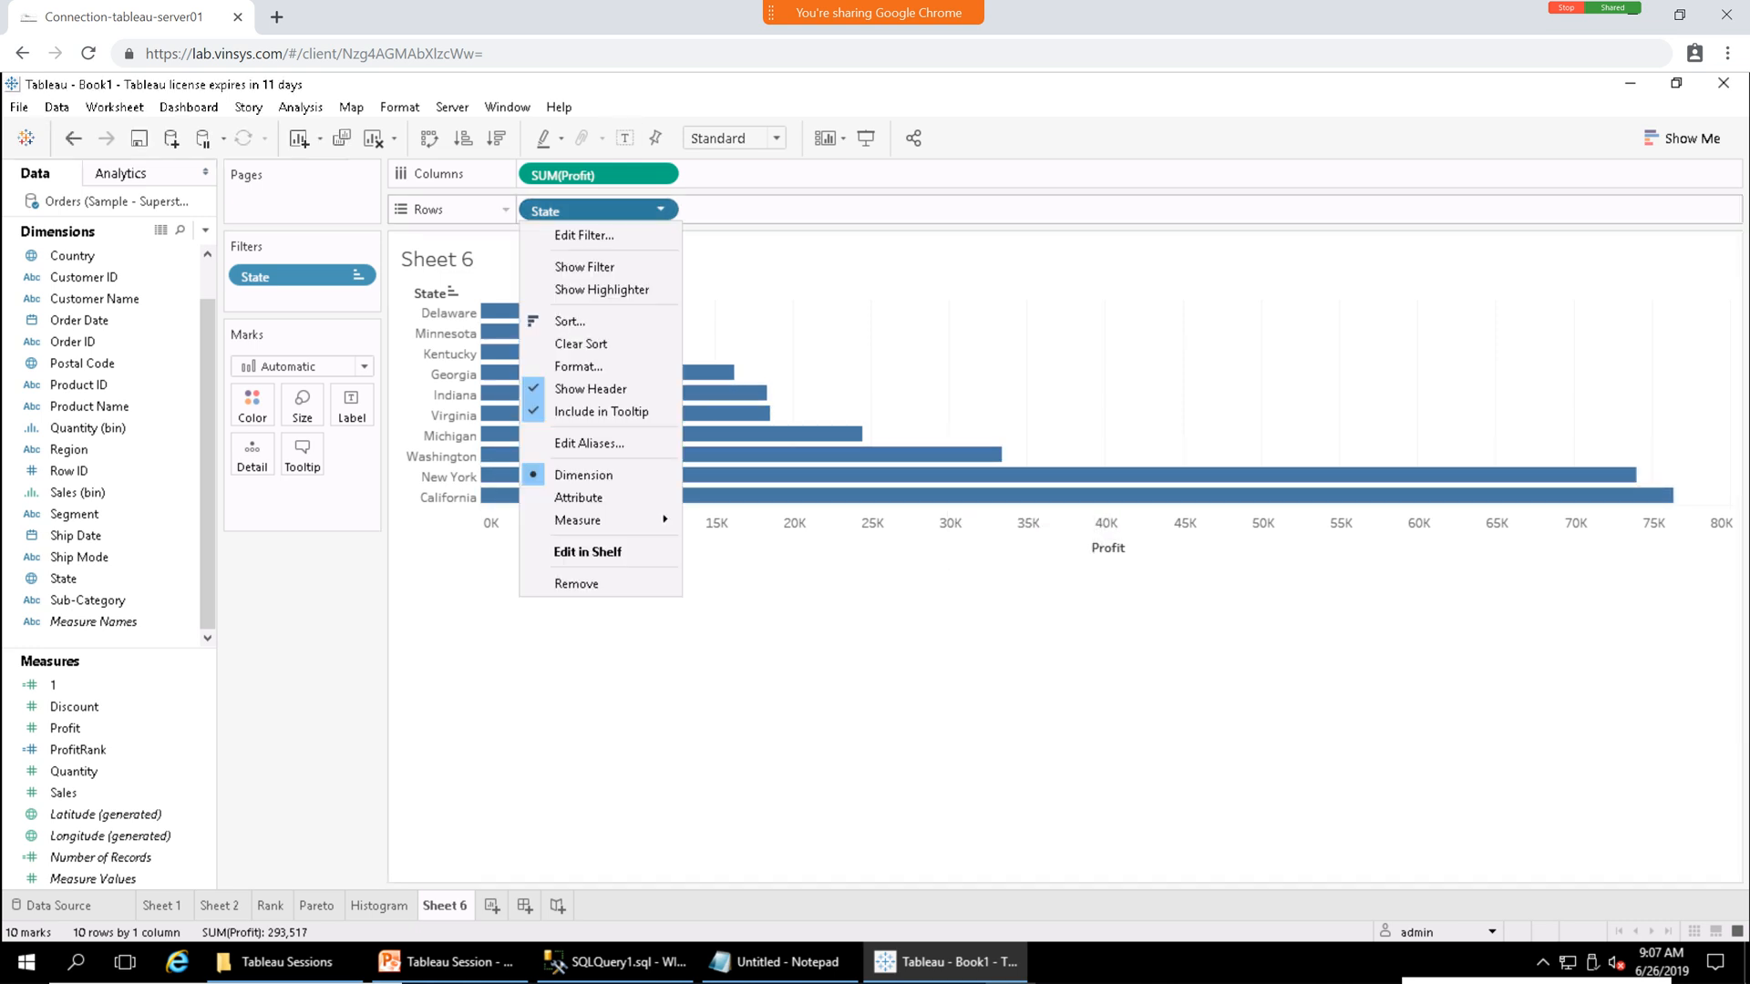
{"action": "left_click", "coordinate": [583, 235]}
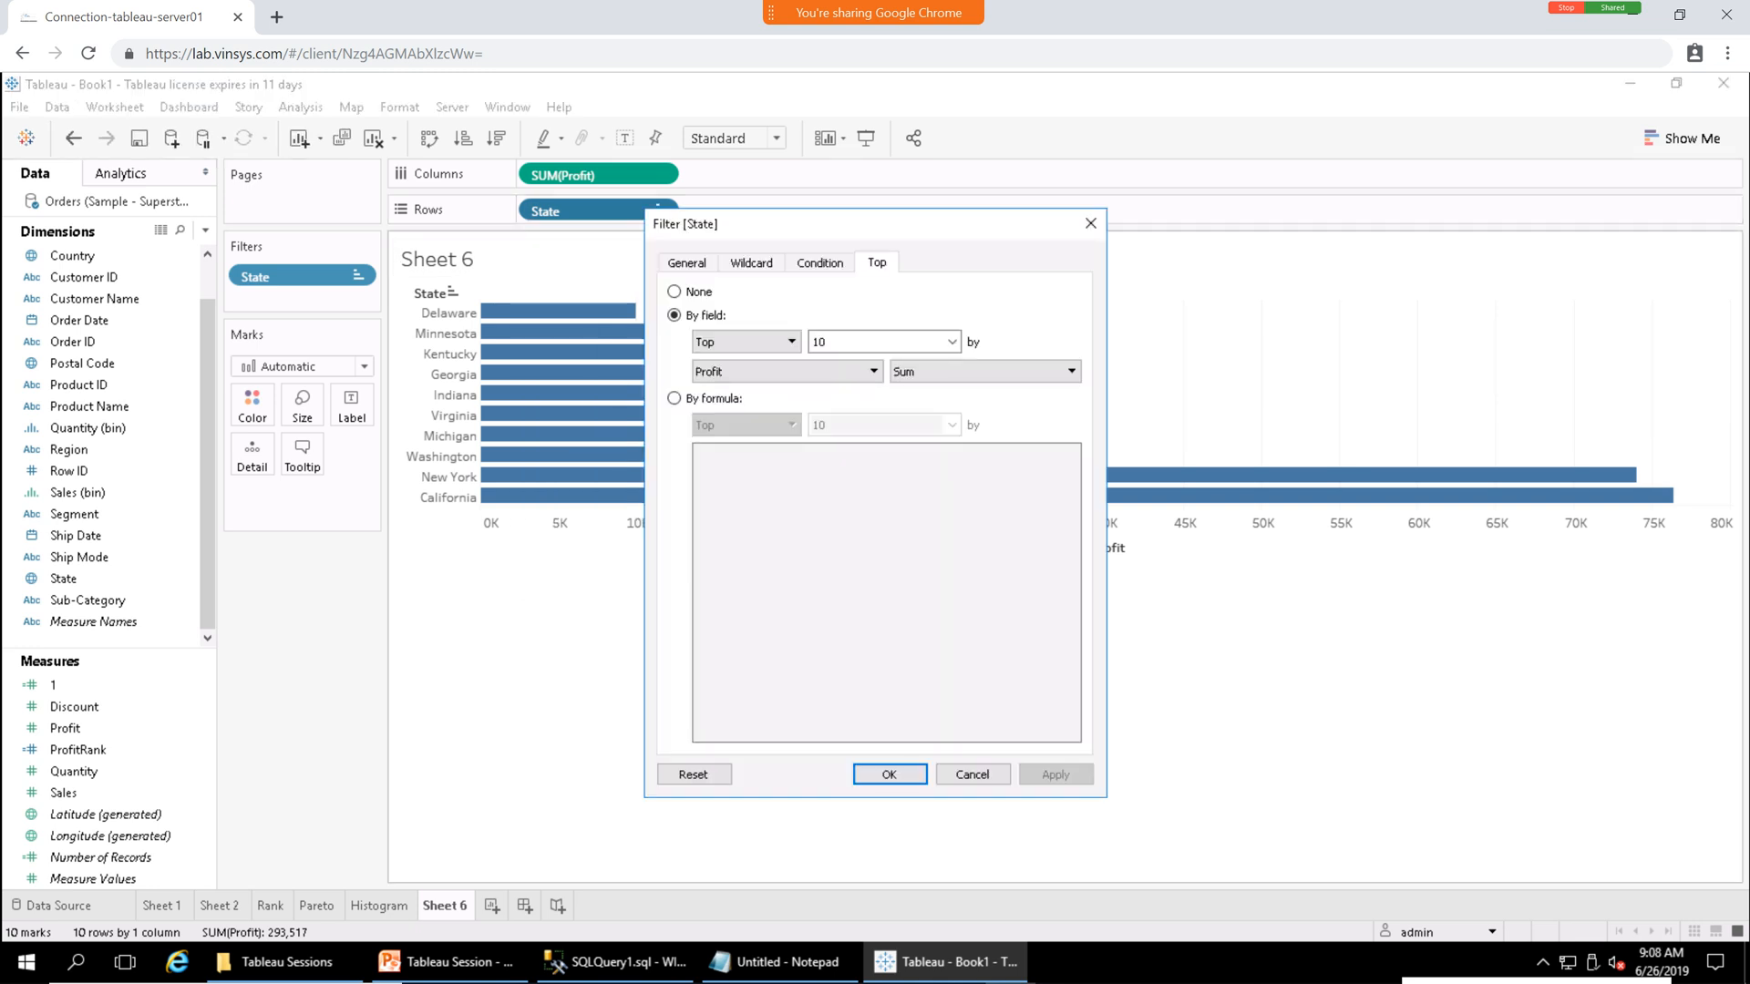
{"action": "left_click", "coordinate": [747, 342]}
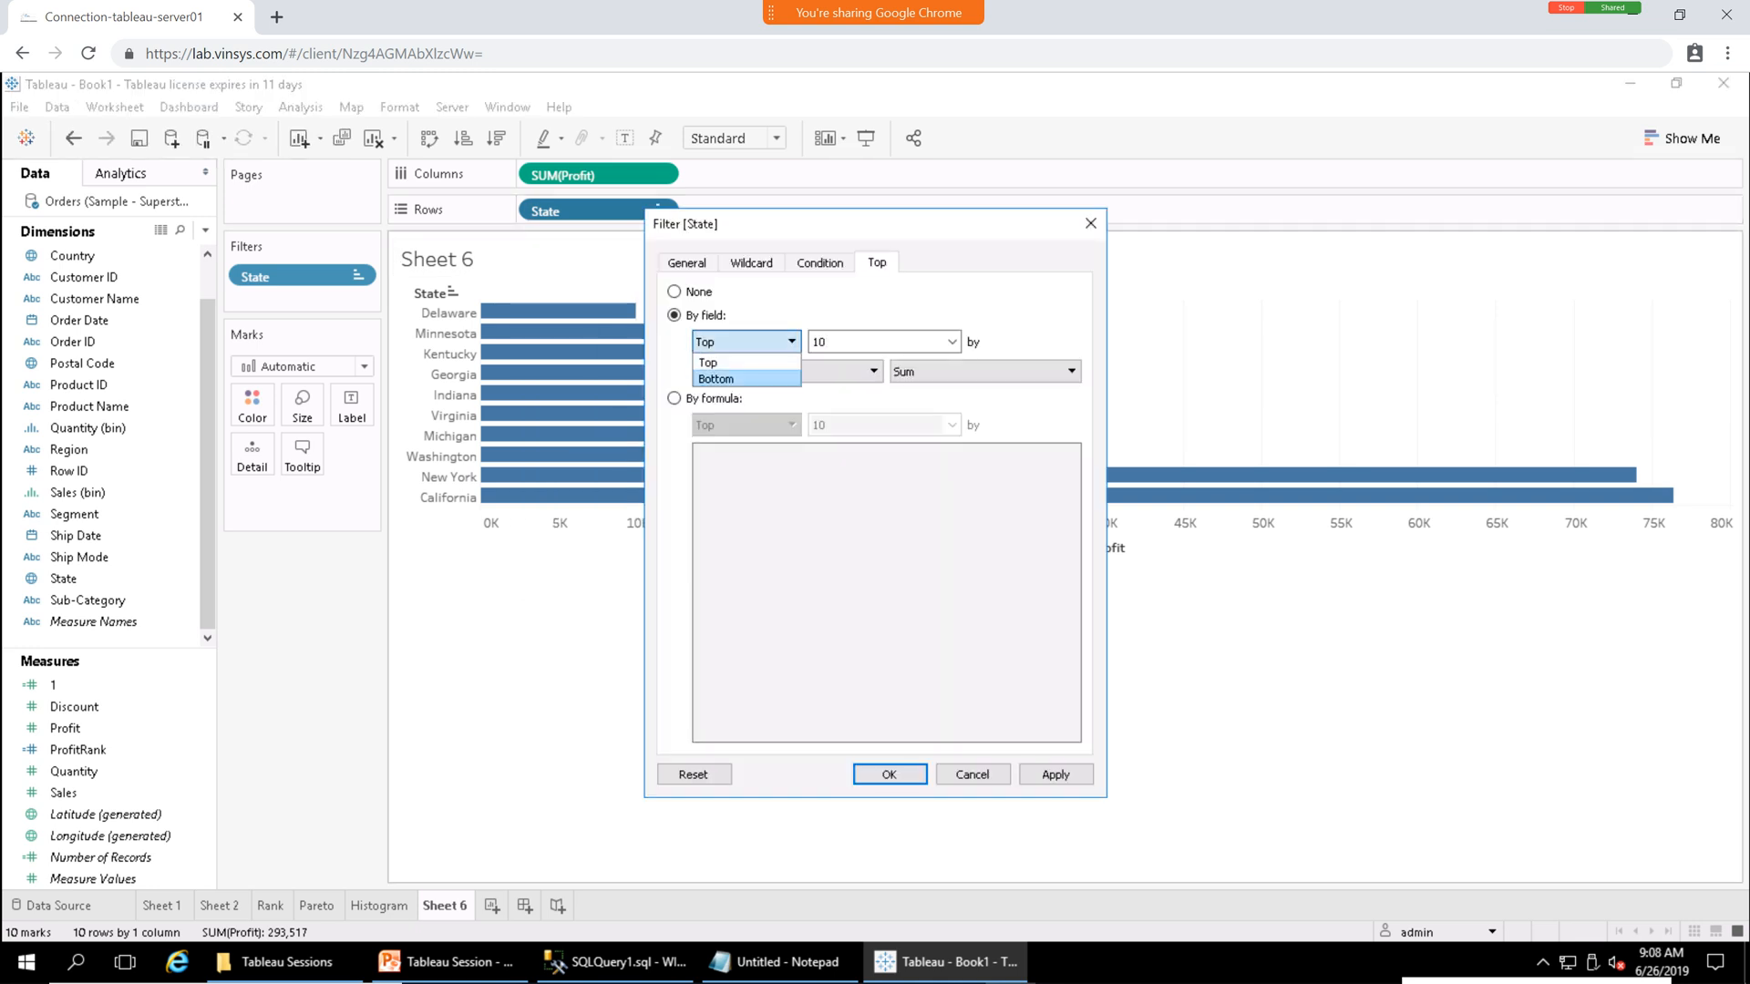
{"action": "left_click", "coordinate": [729, 376]}
{"action": "left_click", "coordinate": [1055, 774]}
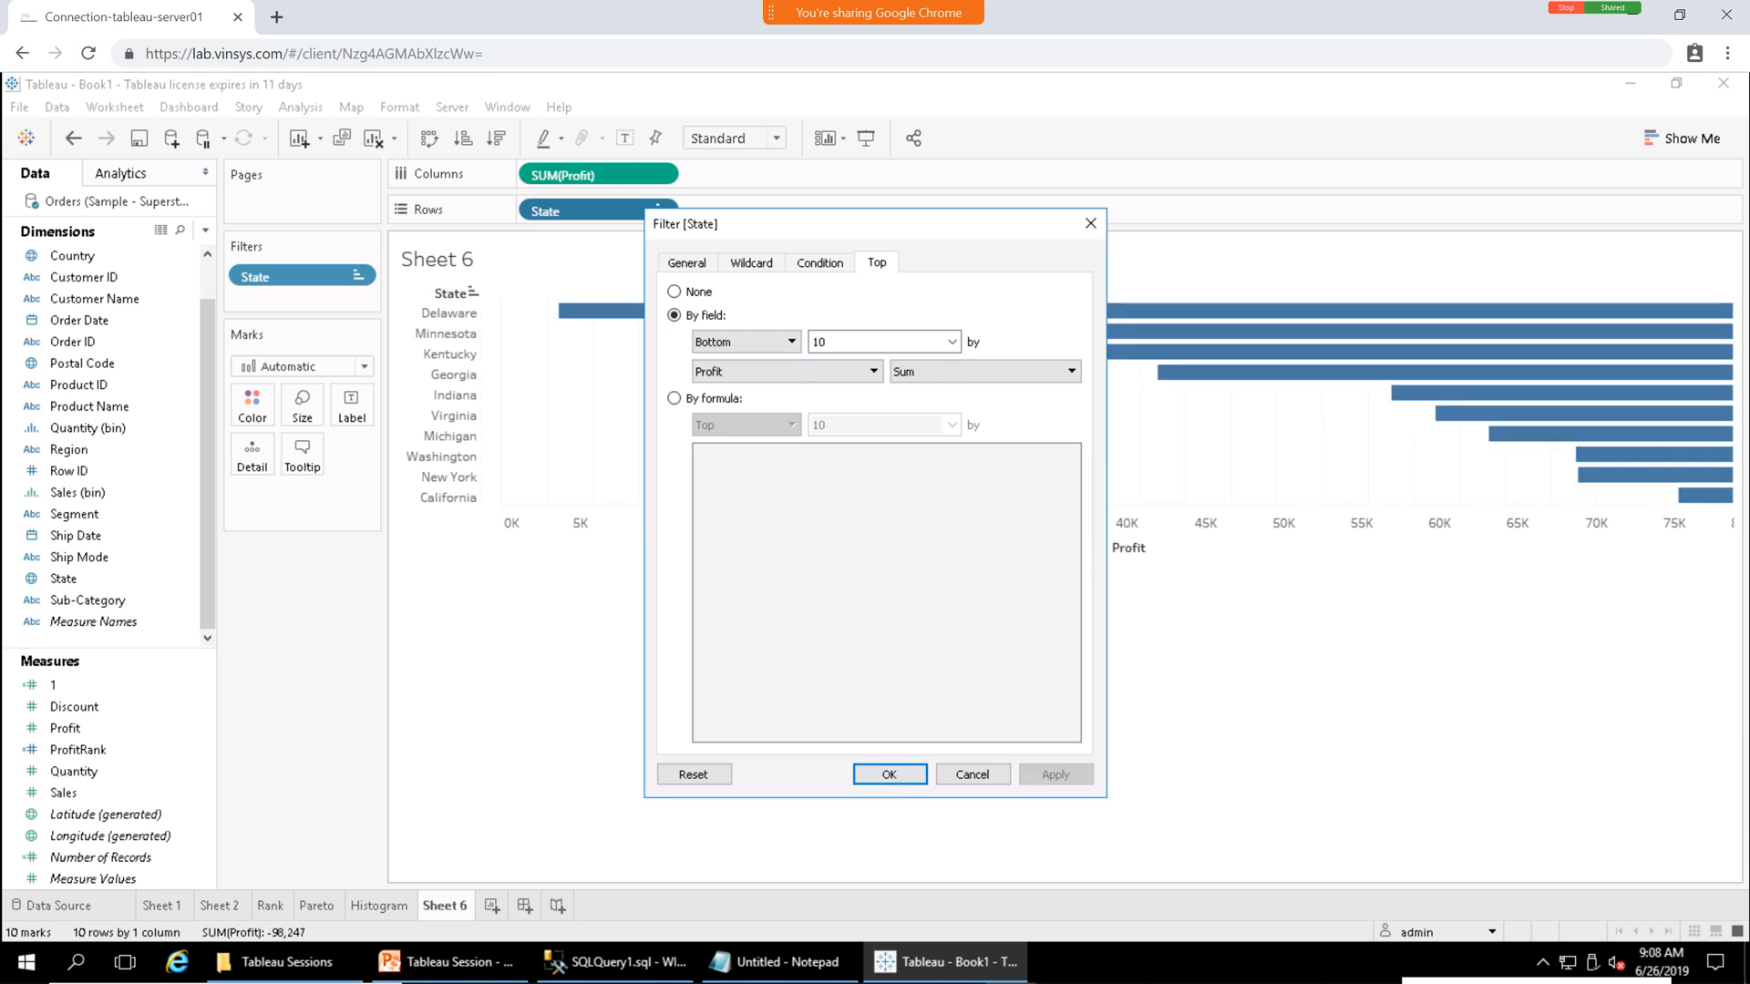
{"action": "left_click", "coordinate": [888, 774]}
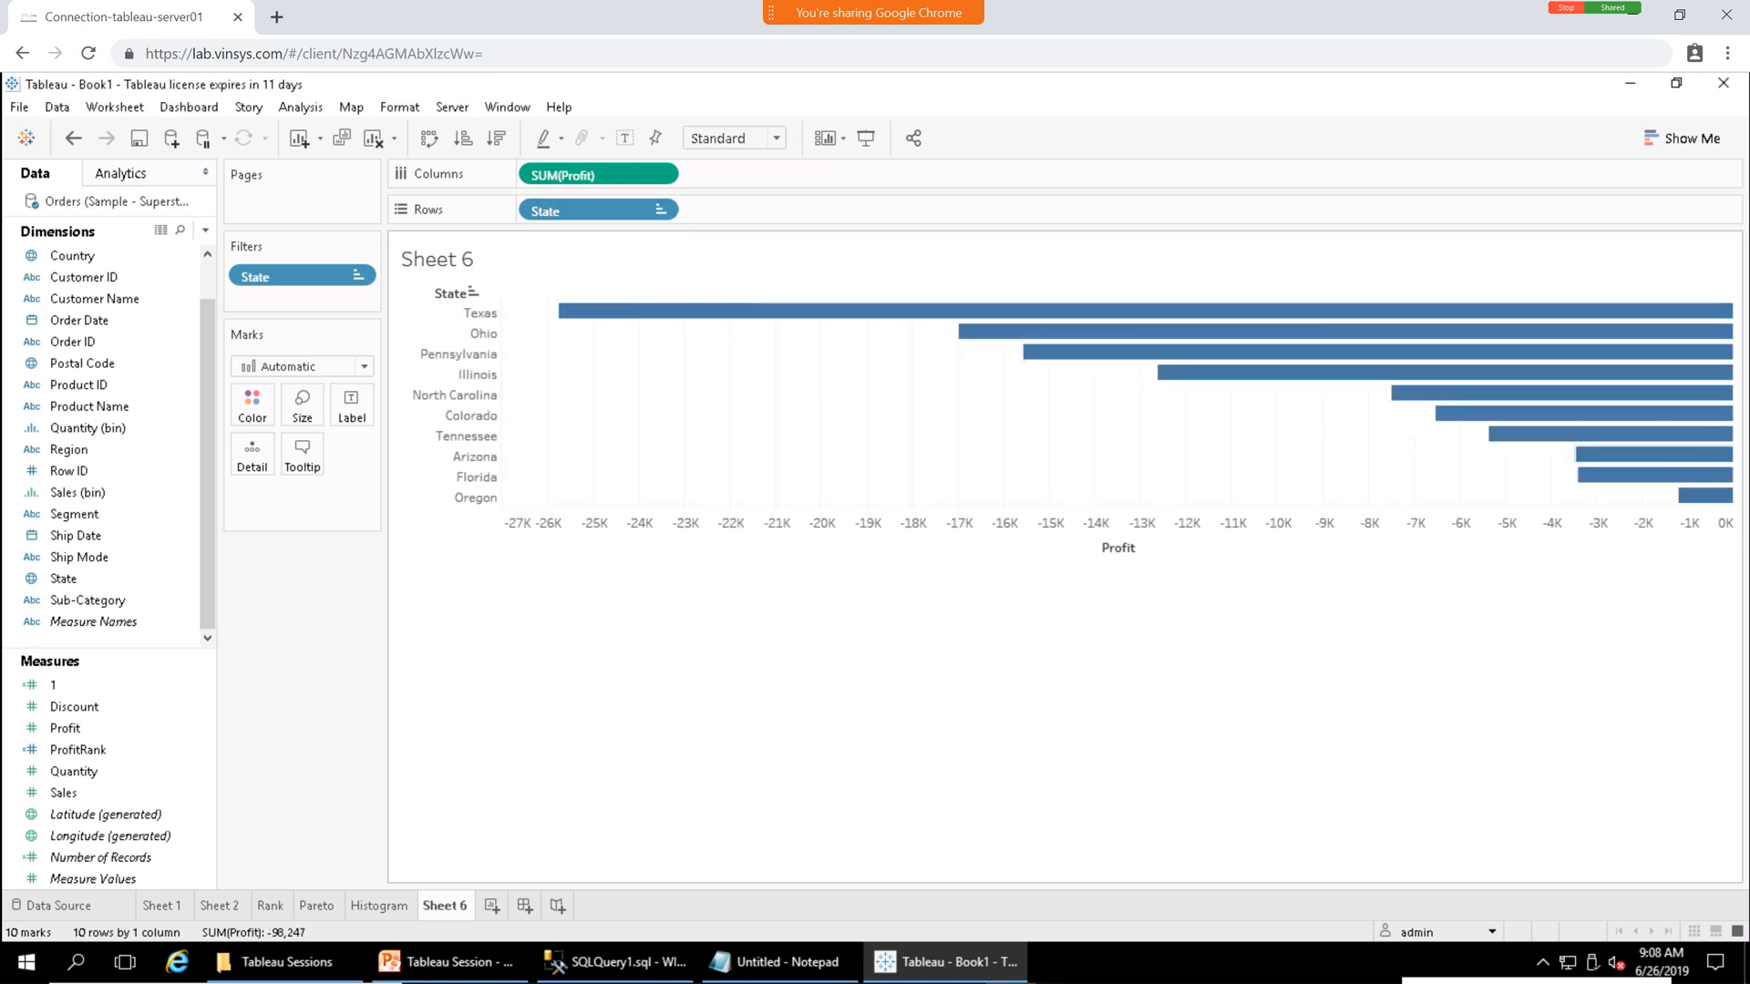
Show mark labels with the profit value on each bar.
{"action": "left_click", "coordinate": [350, 405]}
{"action": "left_click", "coordinate": [396, 452]}
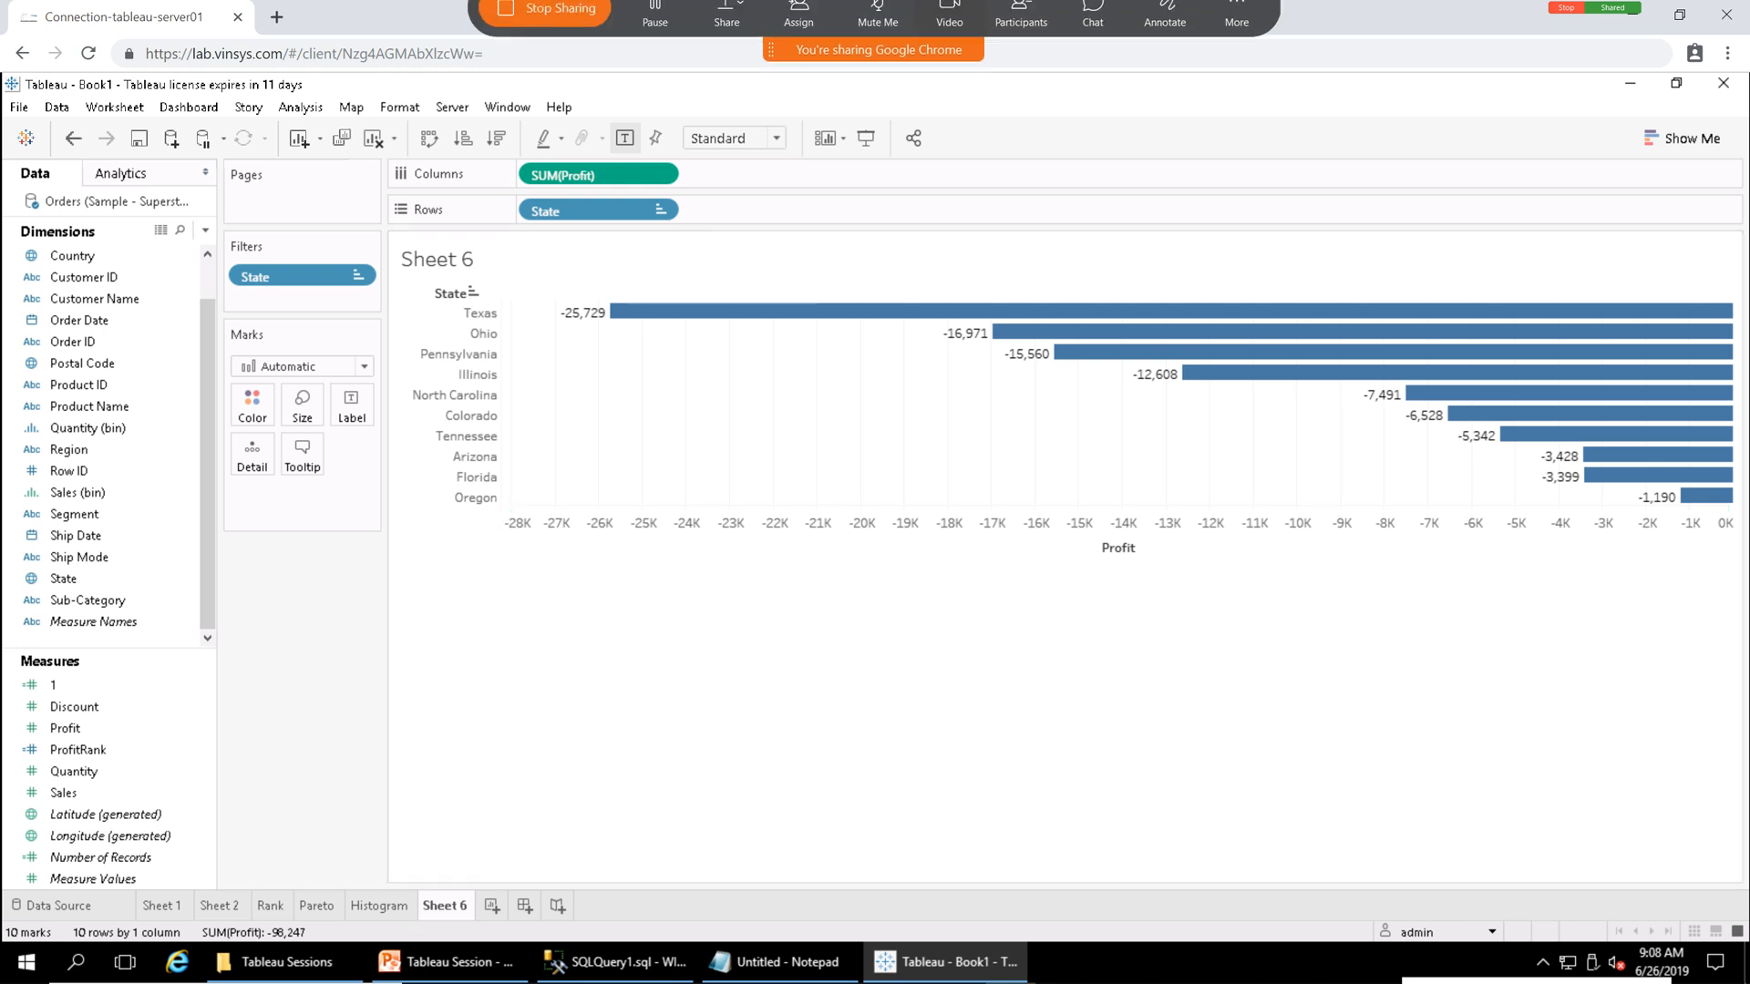
Look through the meeting's participants list, enlarging it to show everyone, and close it.
{"action": "left_click", "coordinate": [1021, 32]}
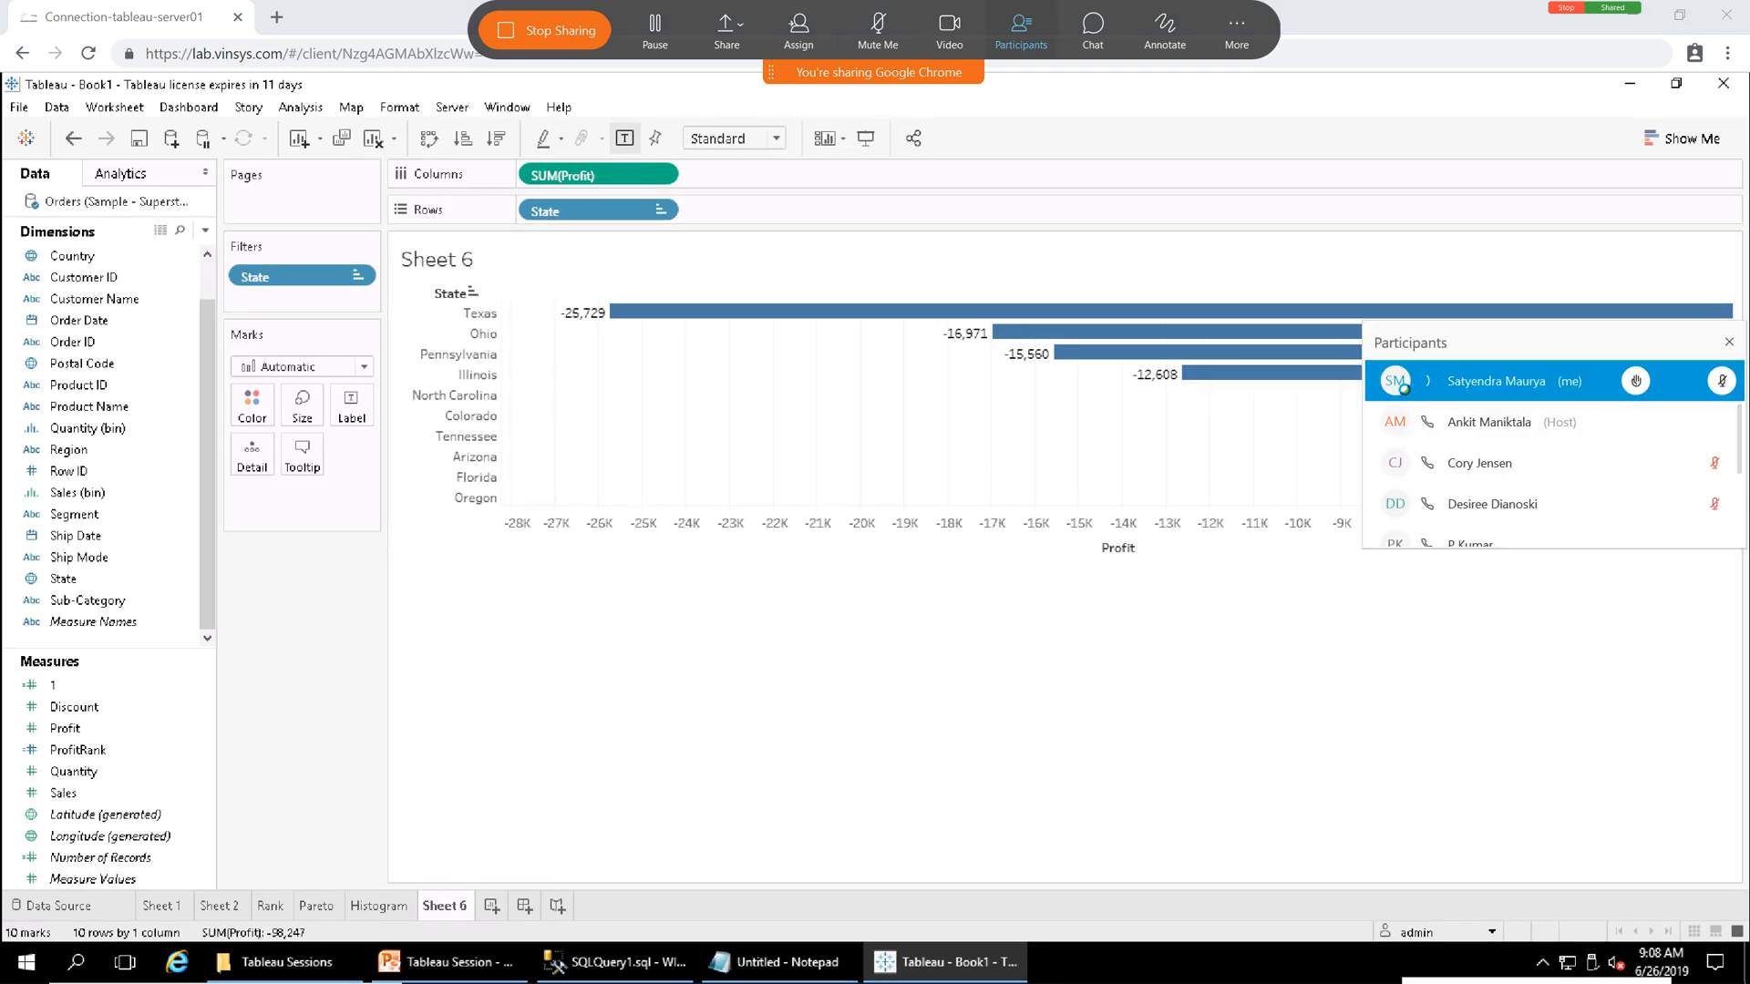
{"action": "left_click_drag", "start_coordinate": [1573, 341], "coordinate": [1552, 204]}
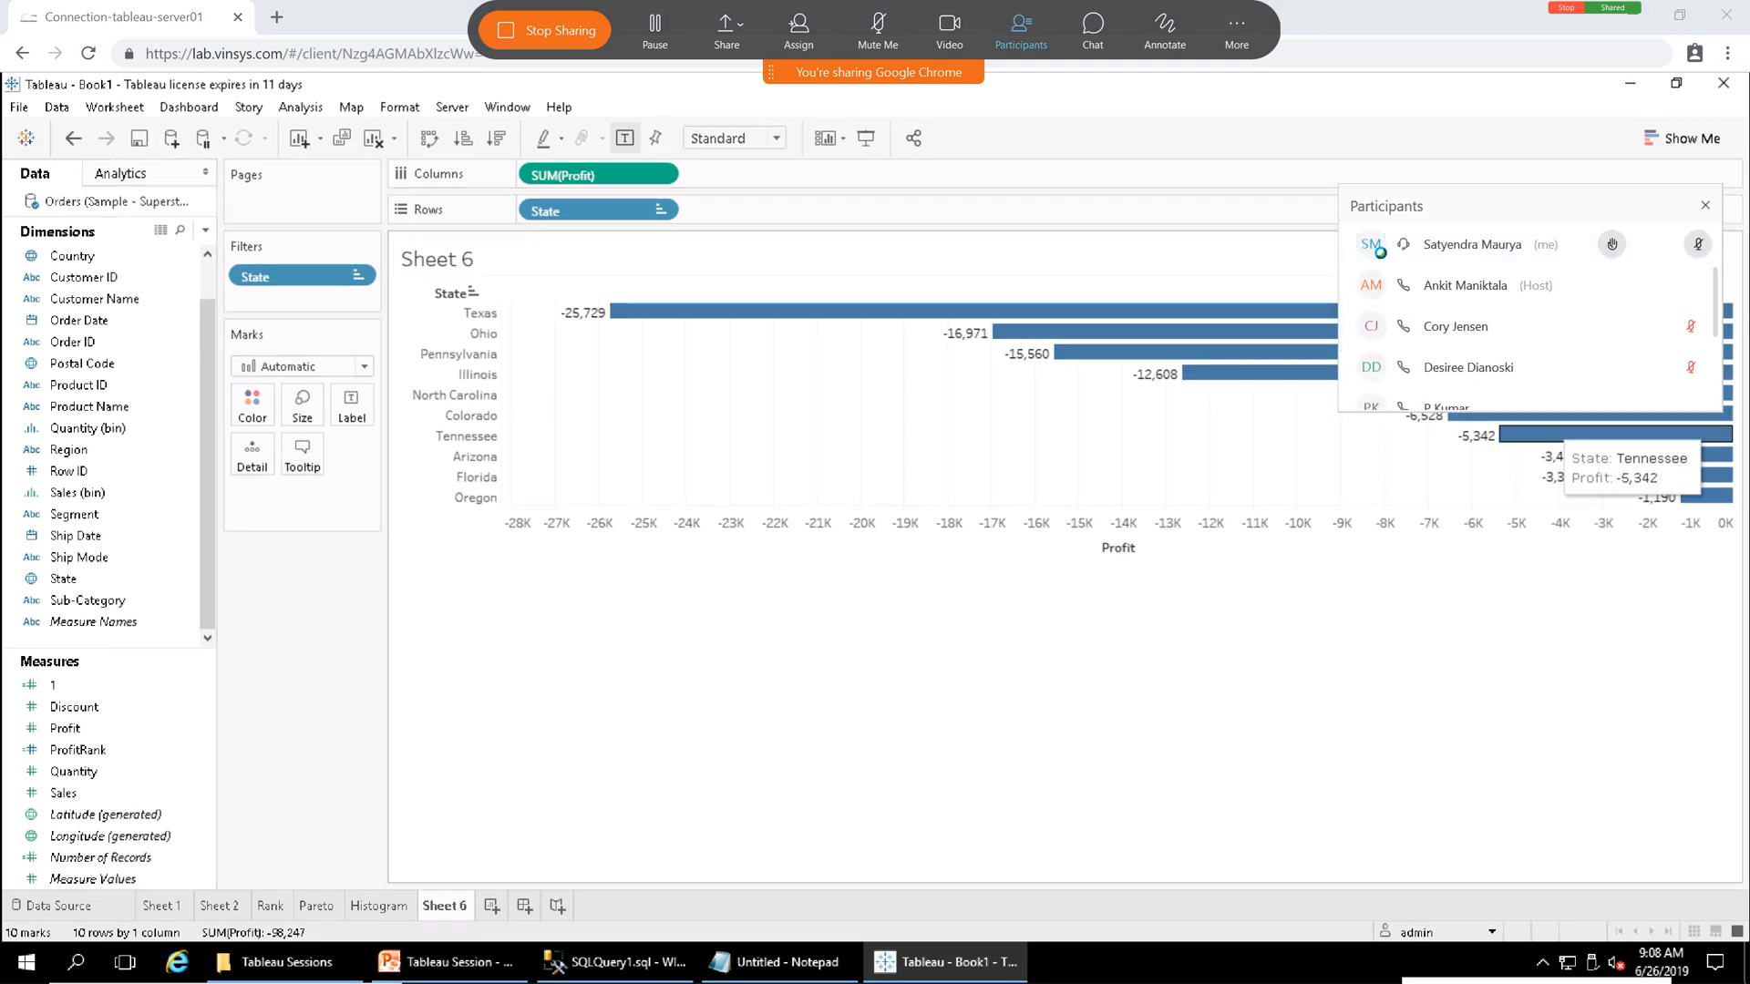
{"action": "left_click_drag", "start_coordinate": [1551, 412], "coordinate": [1552, 620]}
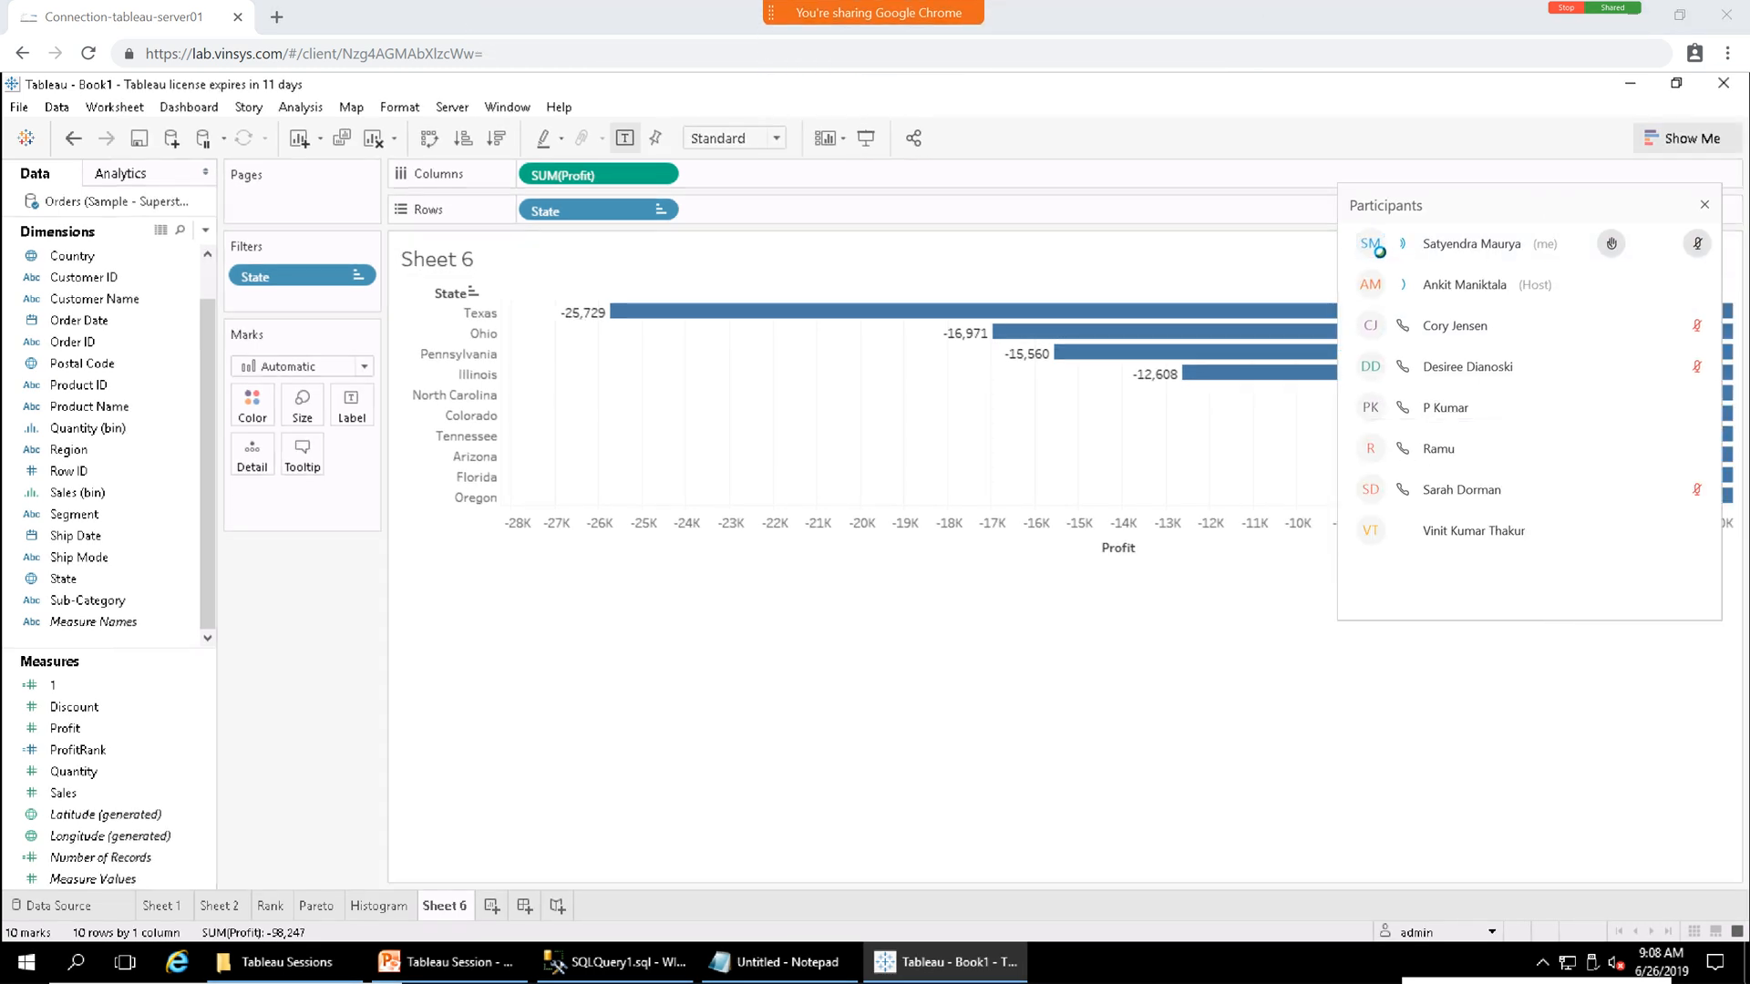
{"action": "left_click", "coordinate": [1704, 205]}
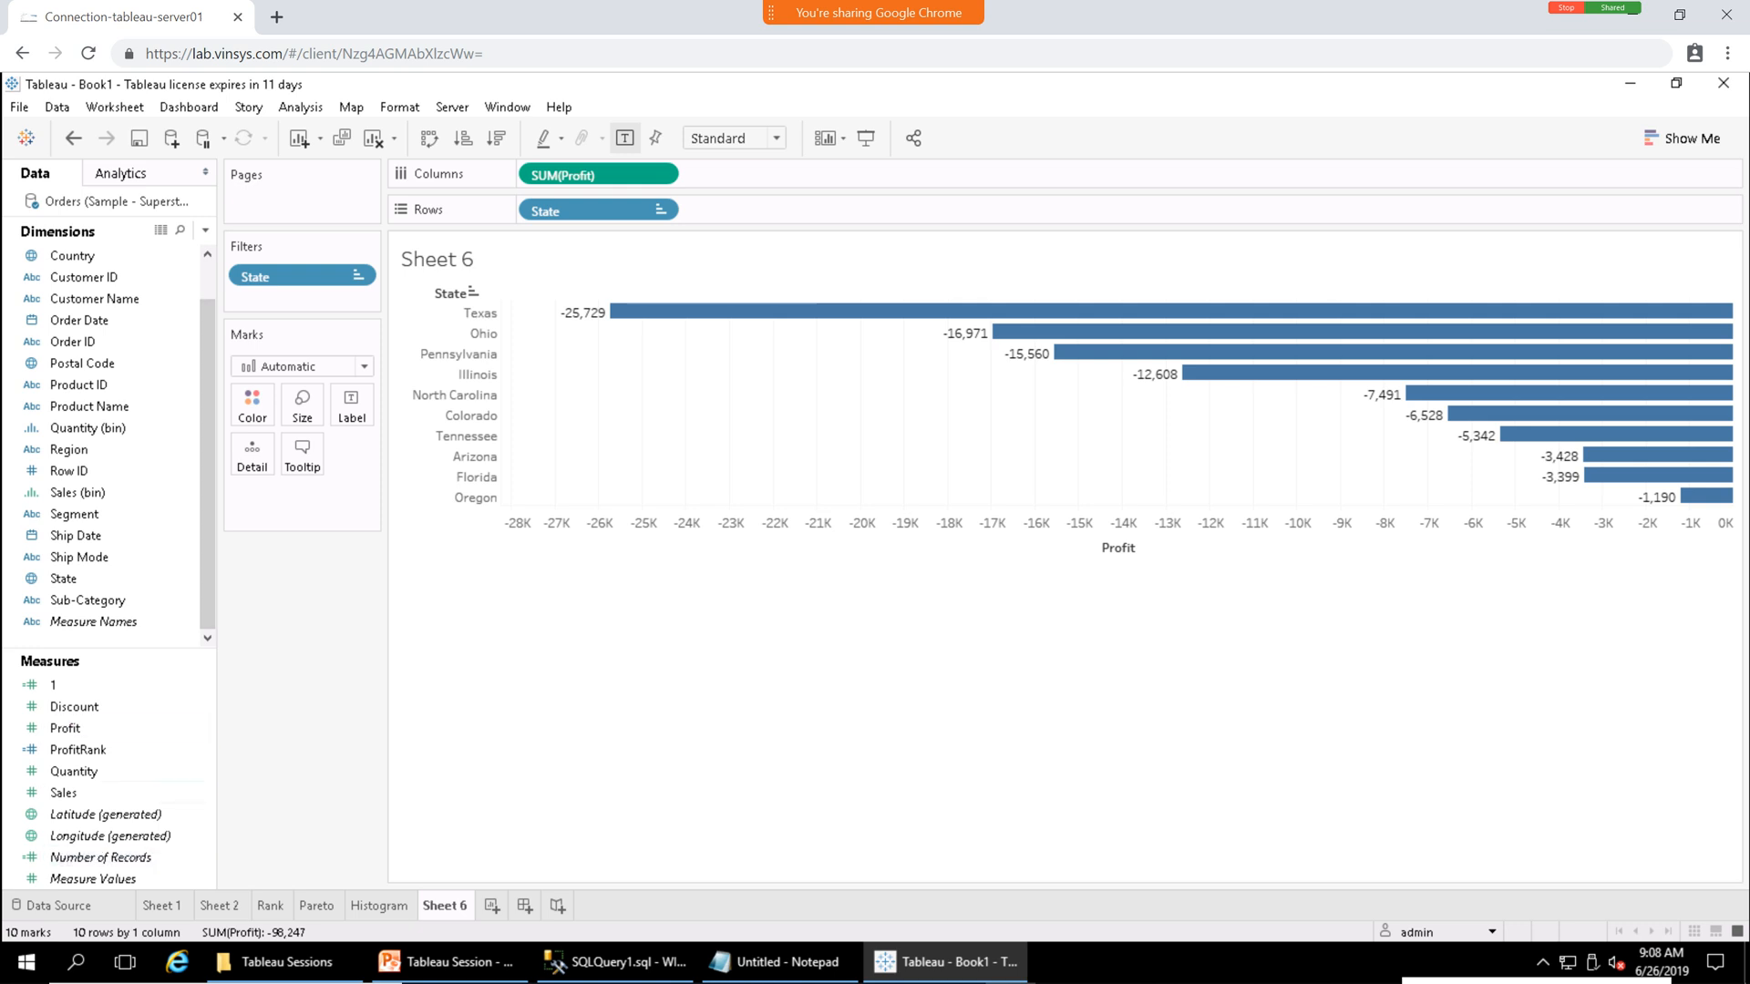
{"action": "left_click", "coordinate": [205, 230]}
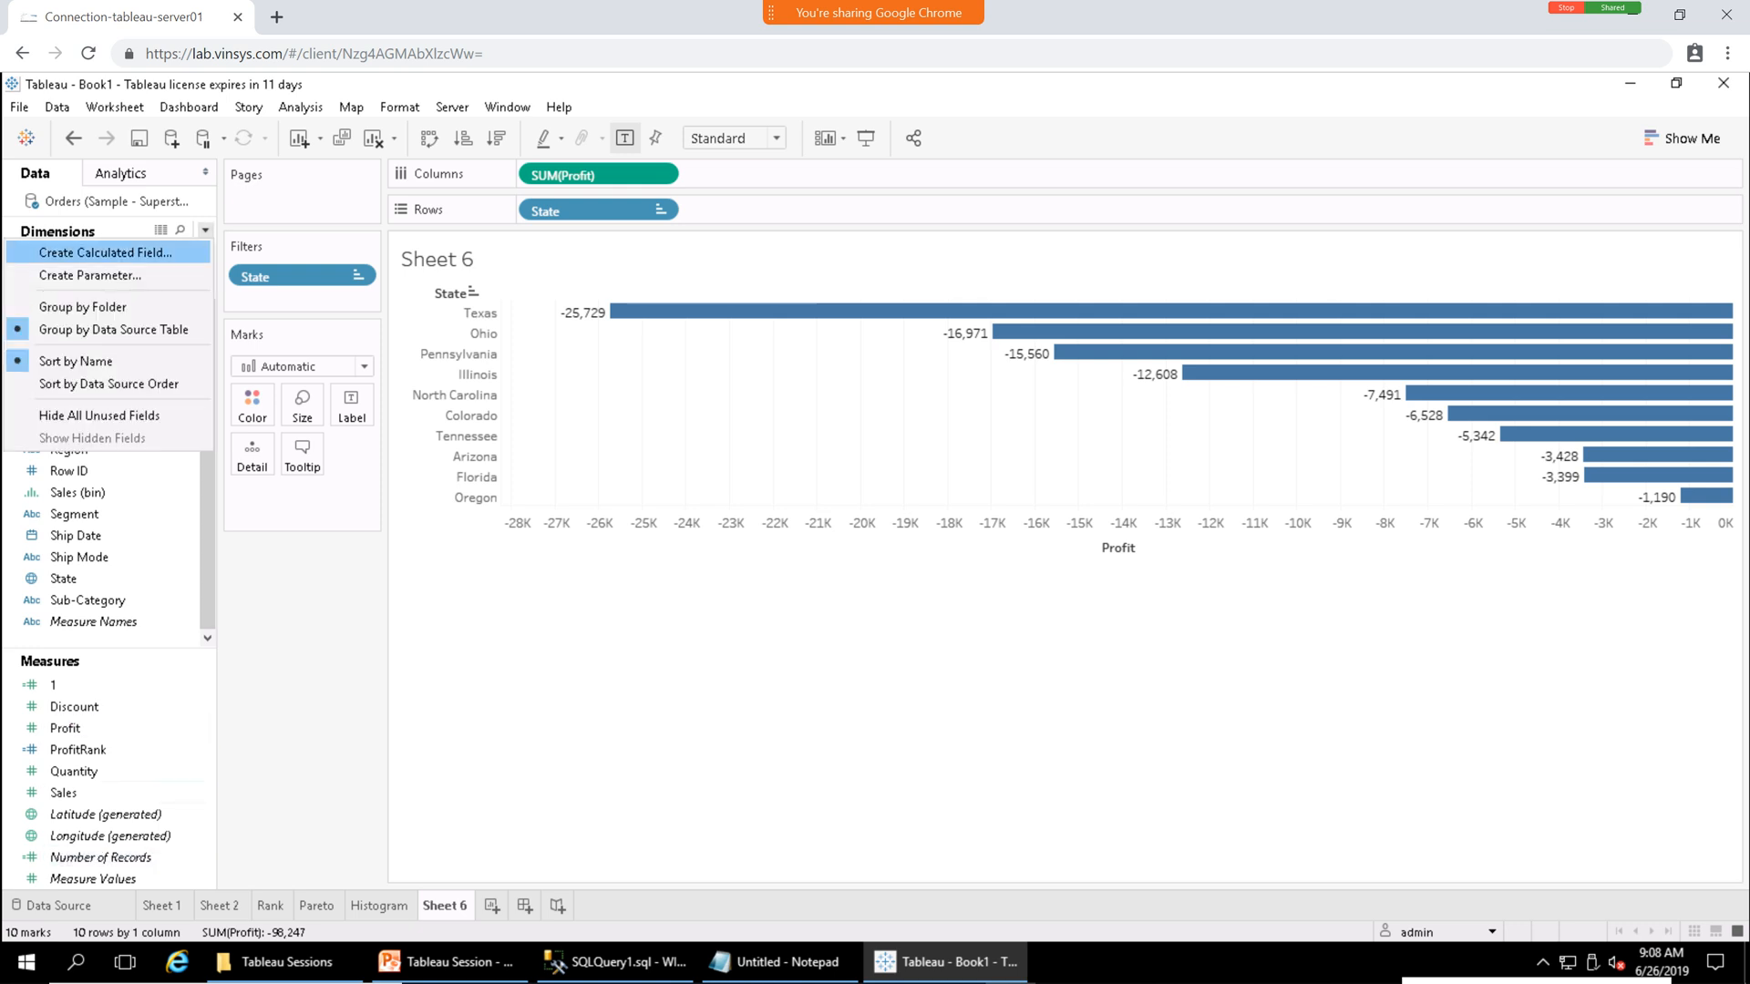
{"action": "left_click", "coordinate": [92, 252]}
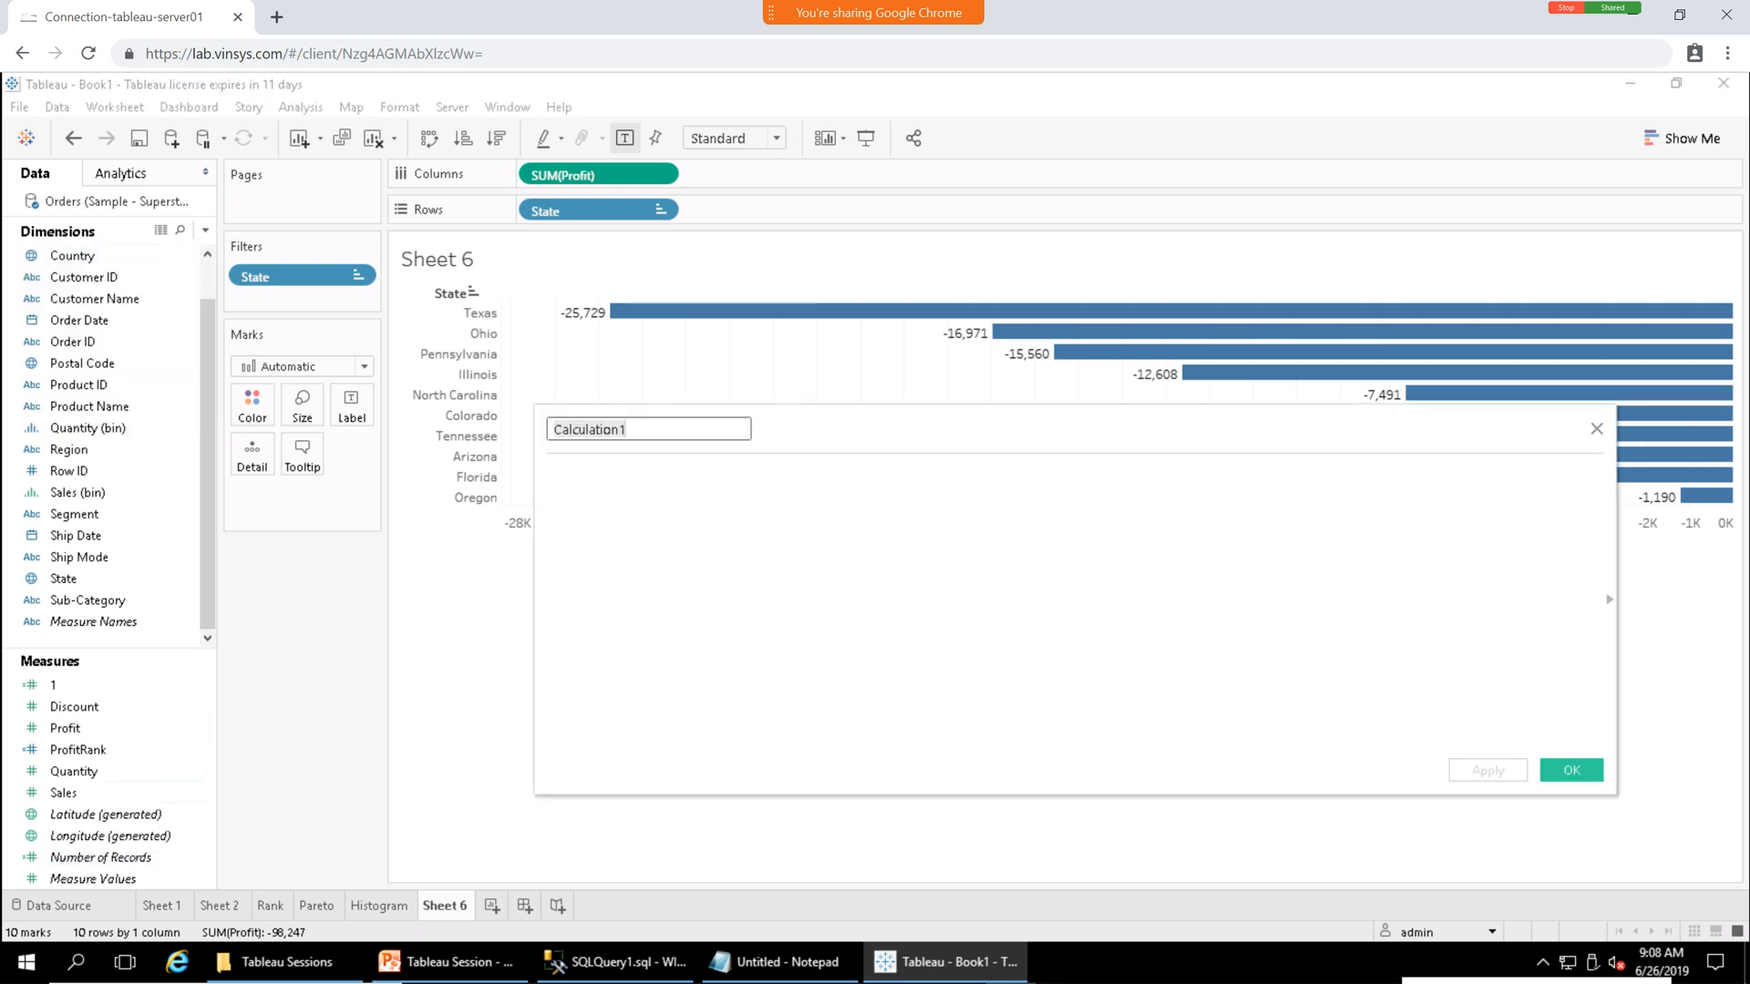
{"action": "key", "text": "Escape"}
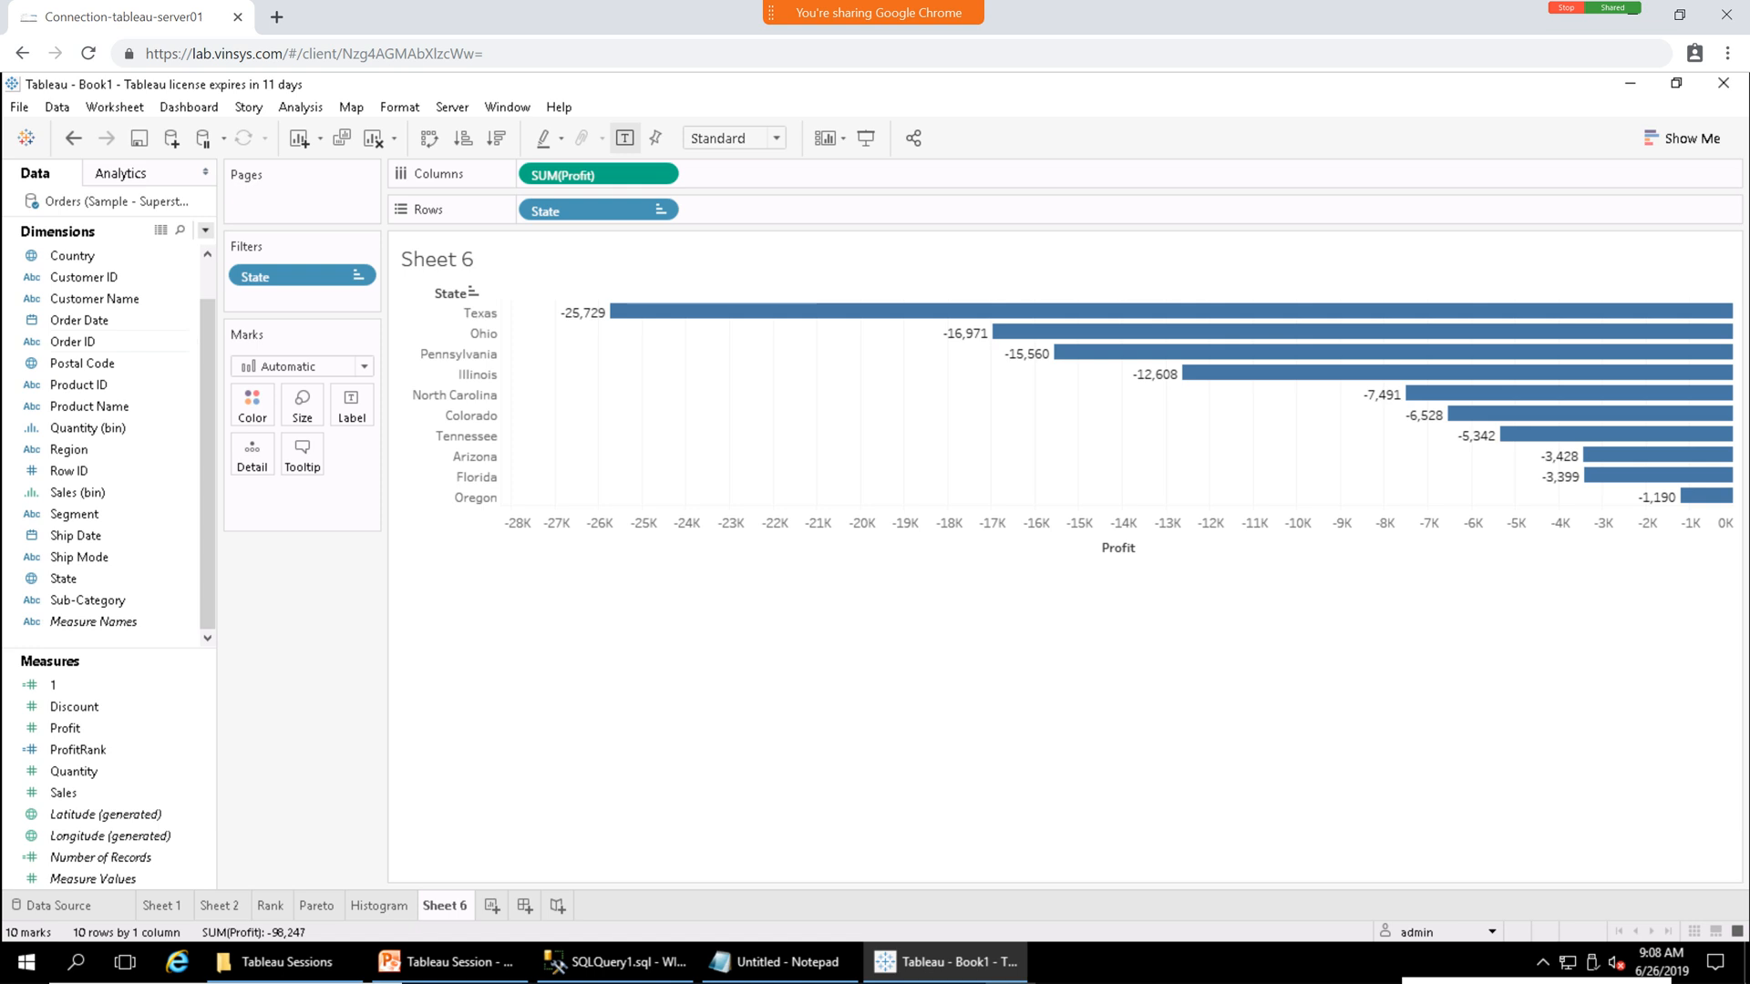
Create an integer parameter named "Top or Bottom" with all values allowed and show its parameter control on the sheet.
{"action": "left_click", "coordinate": [205, 230]}
{"action": "left_click", "coordinate": [90, 275]}
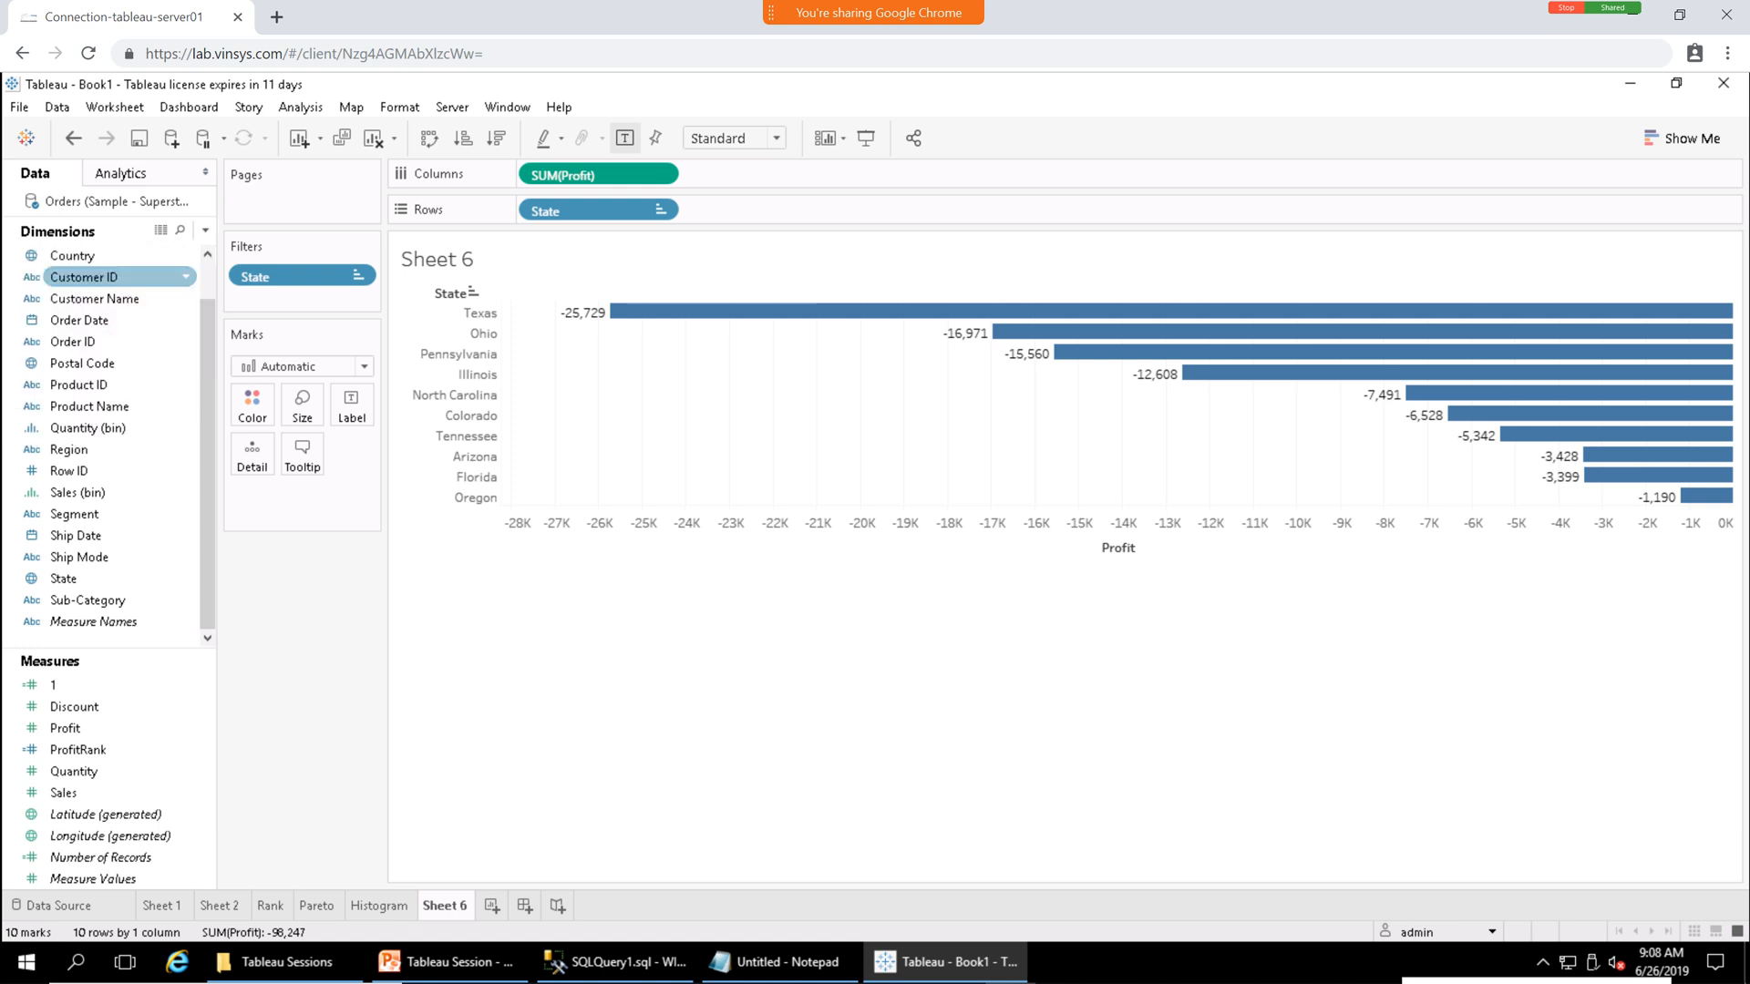
{"action": "type", "text": "Top"}
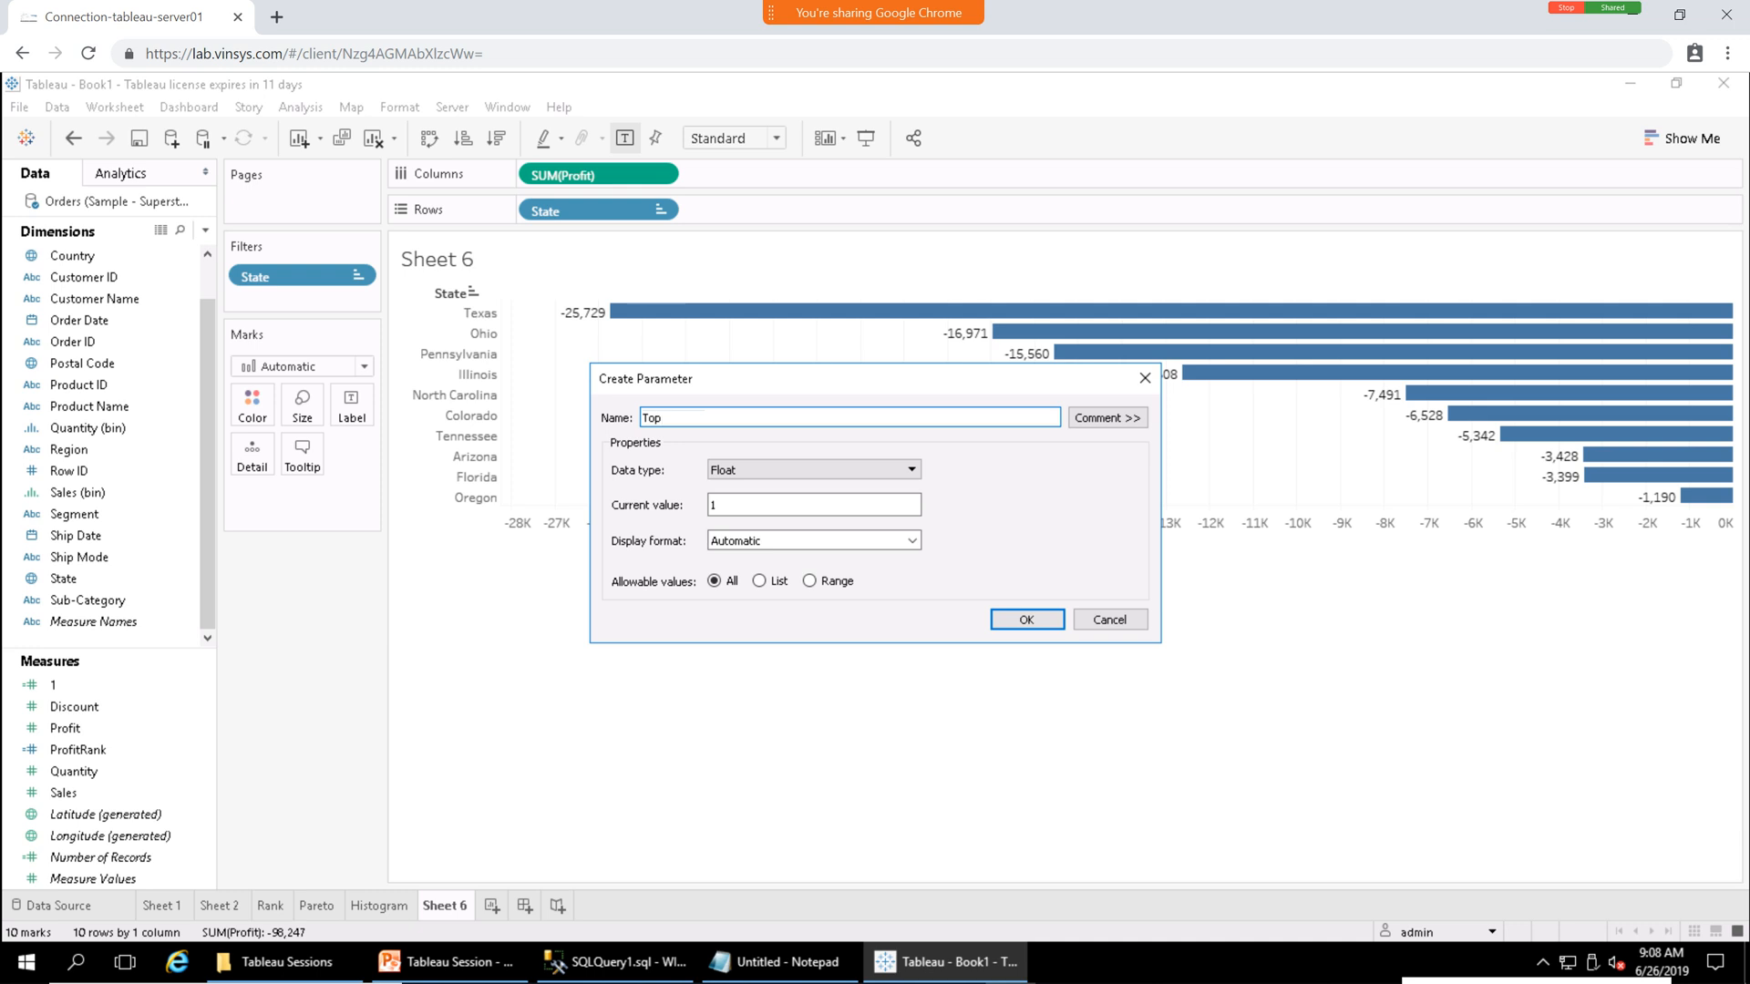
{"action": "type", "text": " or Bottum"}
{"action": "key", "text": "BackSpace"}
{"action": "key", "text": "BackSpace"}
{"action": "type", "text": "om"}
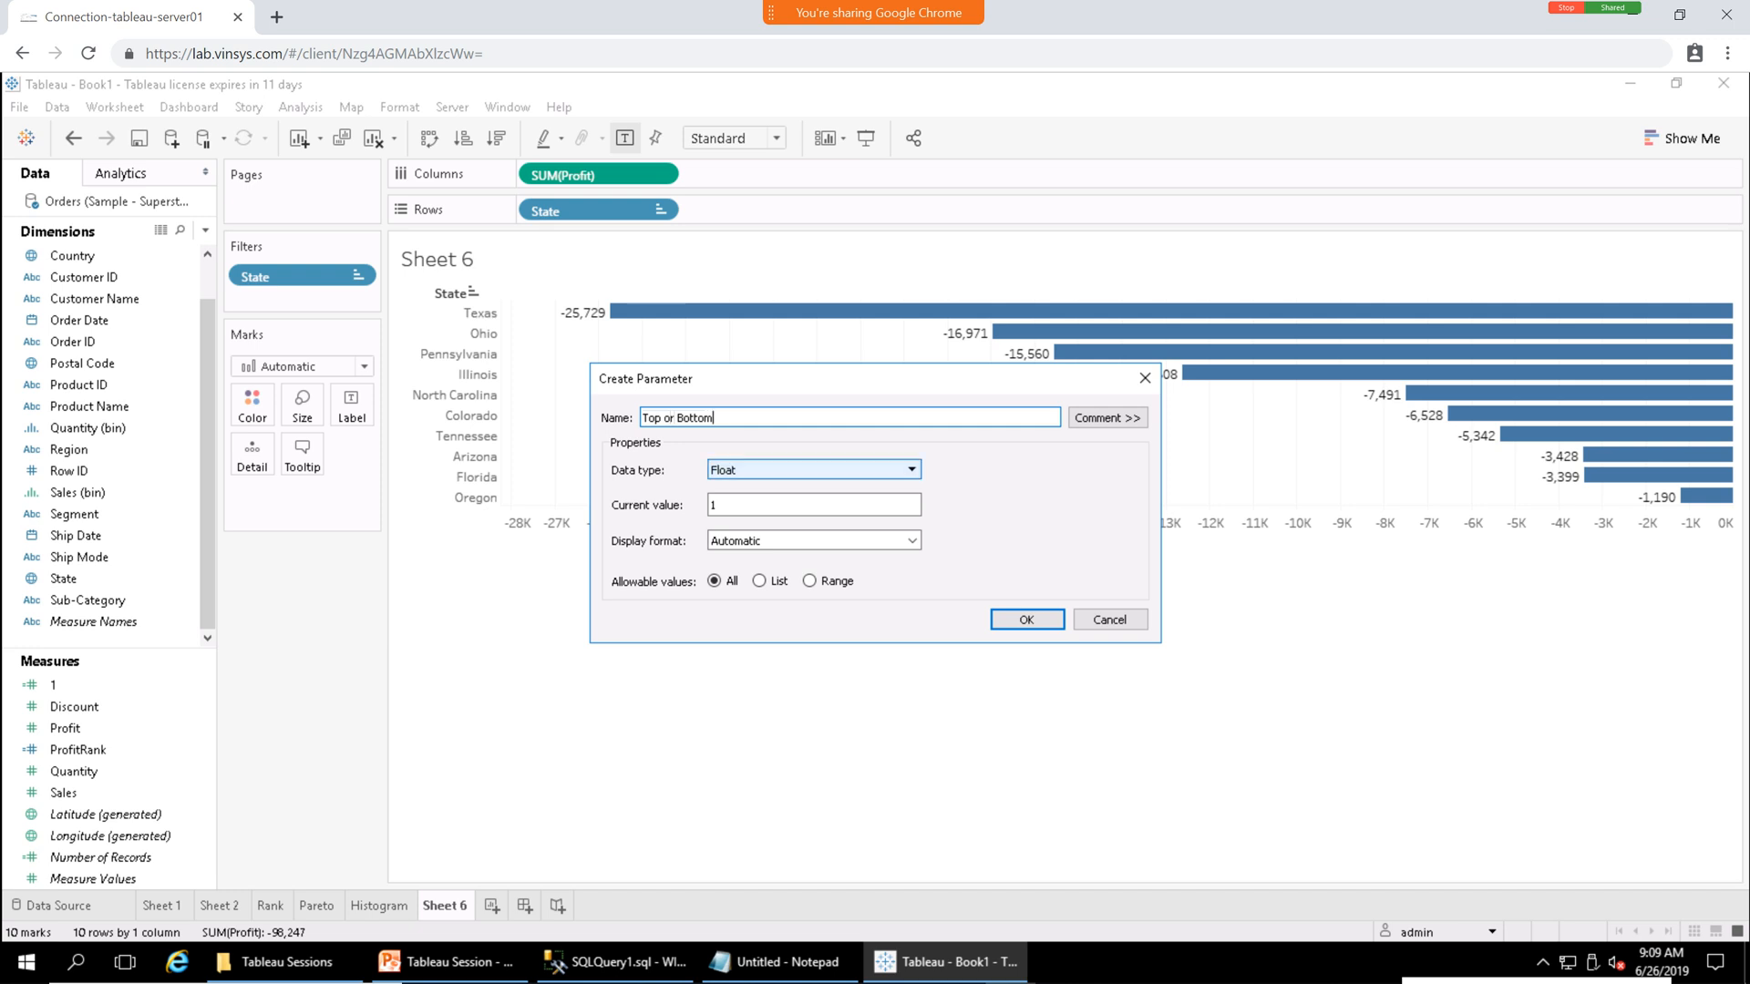
{"action": "left_click", "coordinate": [811, 470]}
{"action": "left_click", "coordinate": [774, 496]}
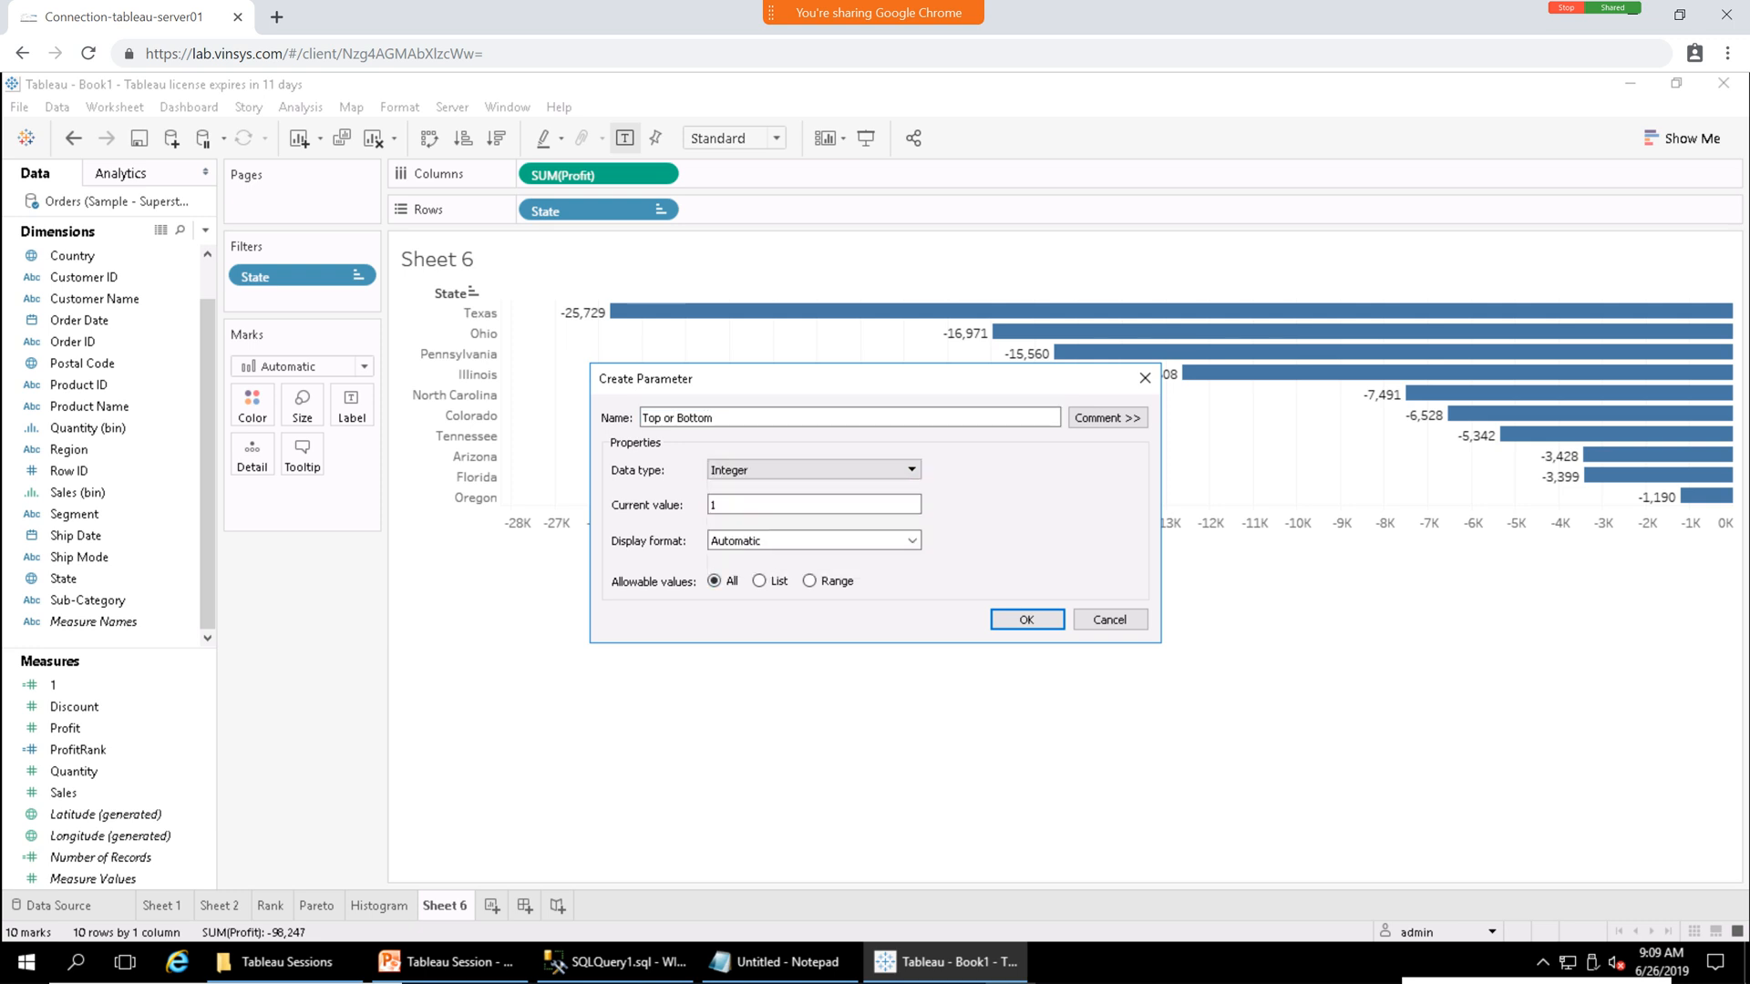
{"action": "left_click", "coordinate": [1026, 620]}
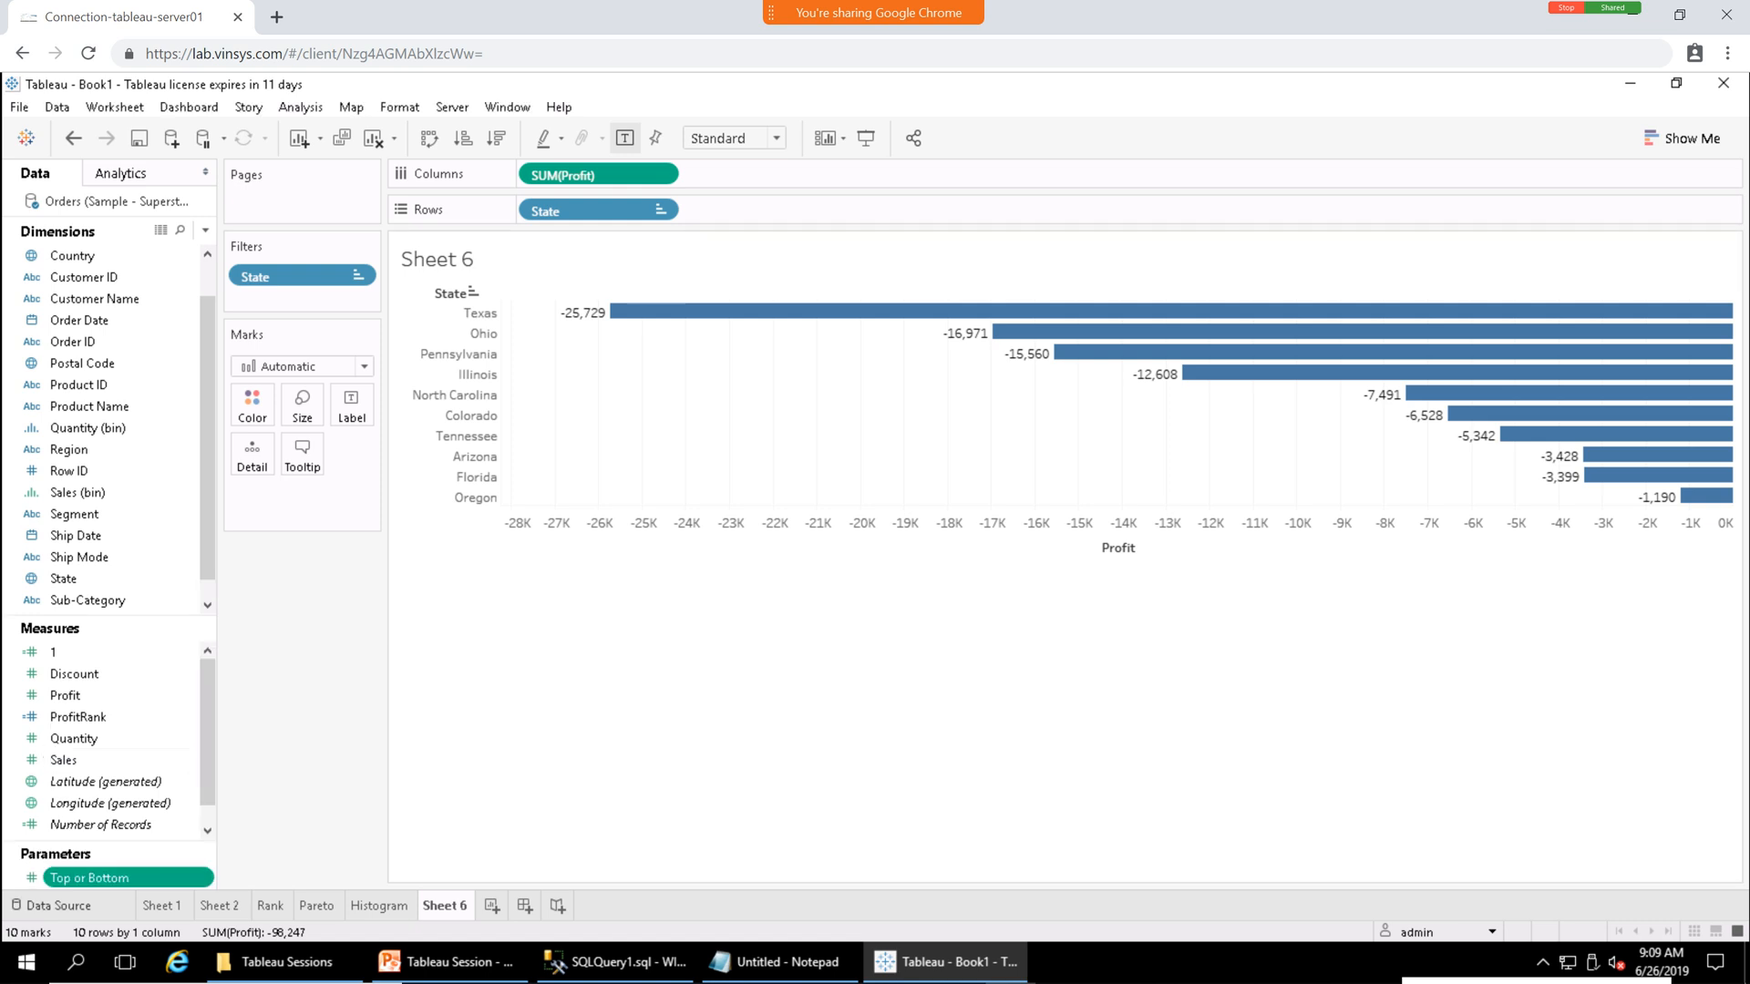
{"action": "right_click", "coordinate": [145, 878]}
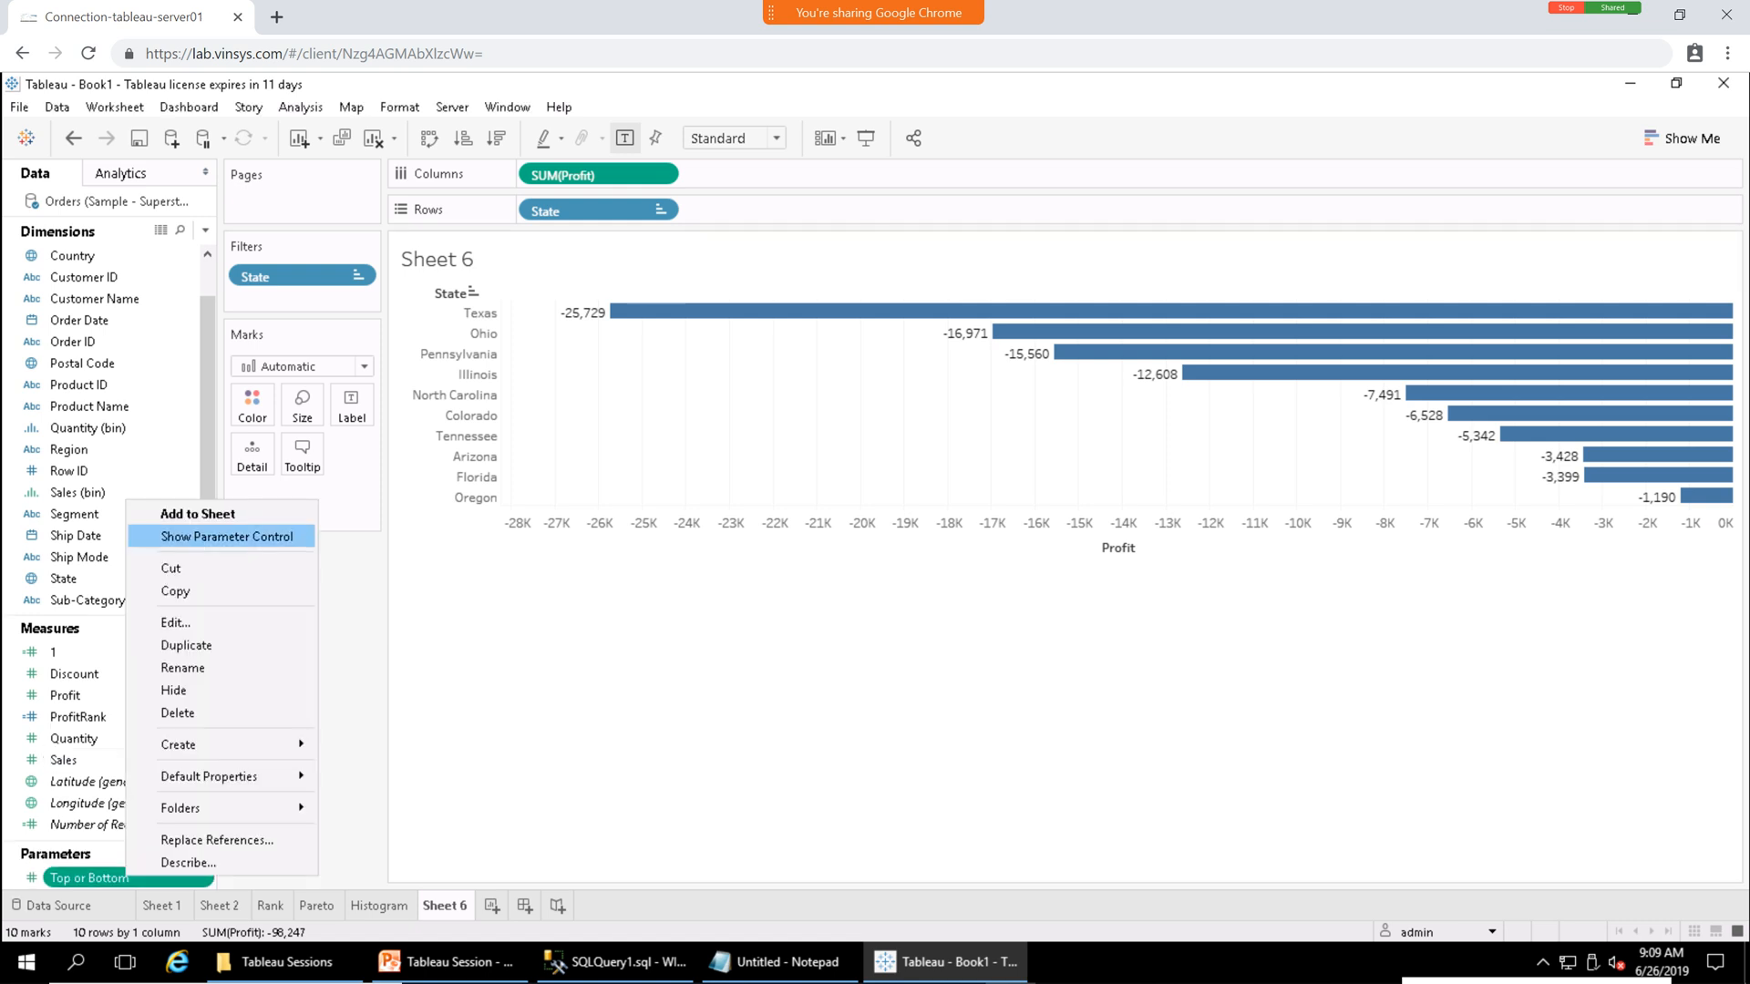
{"action": "left_click", "coordinate": [210, 538]}
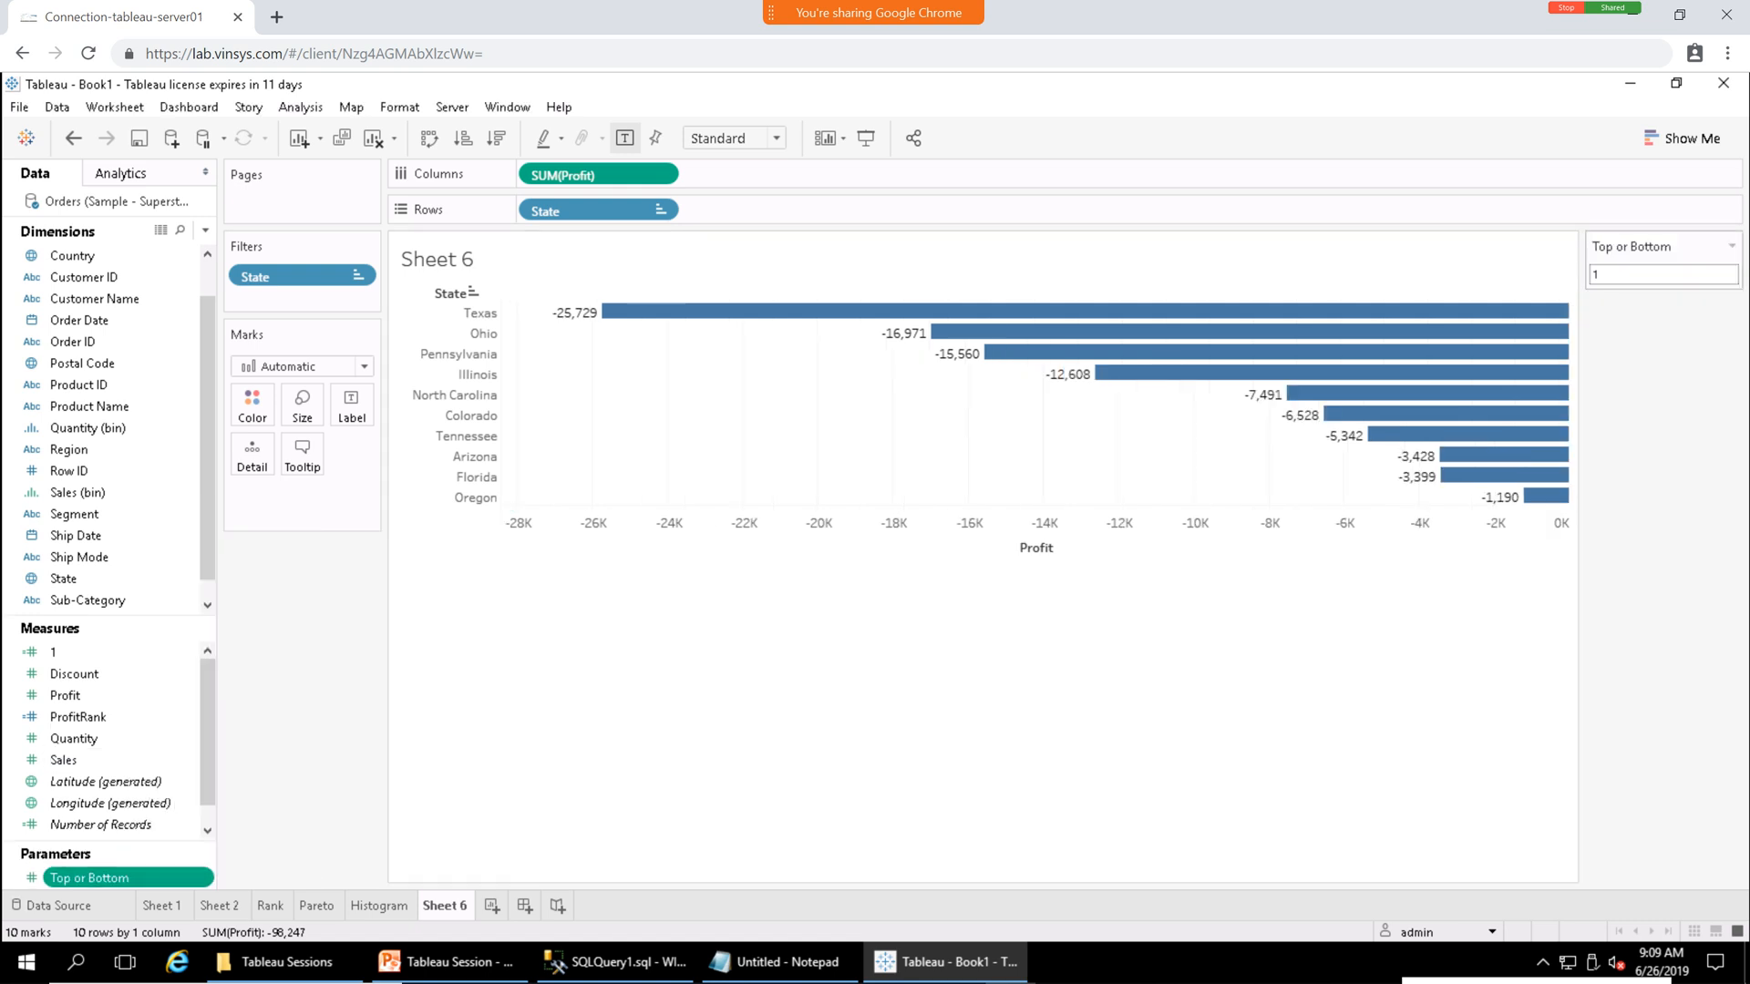
Set the Top or Bottom parameter to 10.
{"action": "left_click", "coordinate": [1614, 274]}
{"action": "type", "text": "10"}
{"action": "key", "text": "Return"}
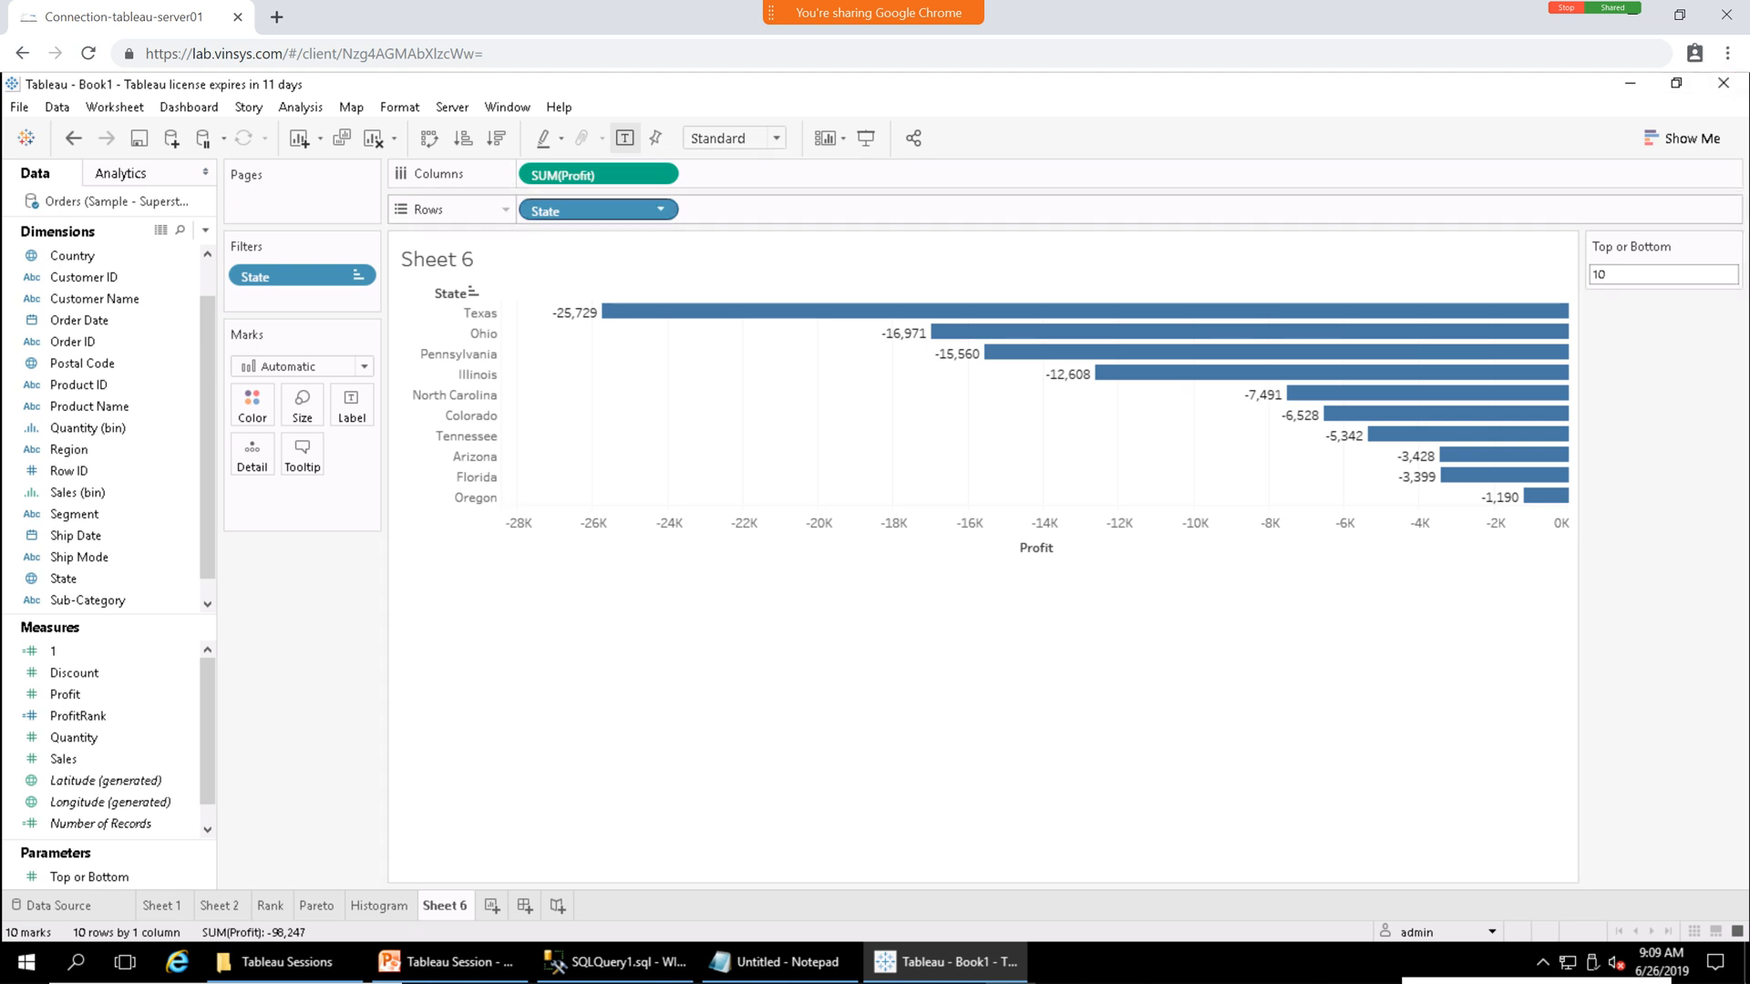
Make the State filter take its bottom count by sum of Profit from the Top or Bottom parameter instead of a fixed number.
{"action": "left_click", "coordinate": [659, 211]}
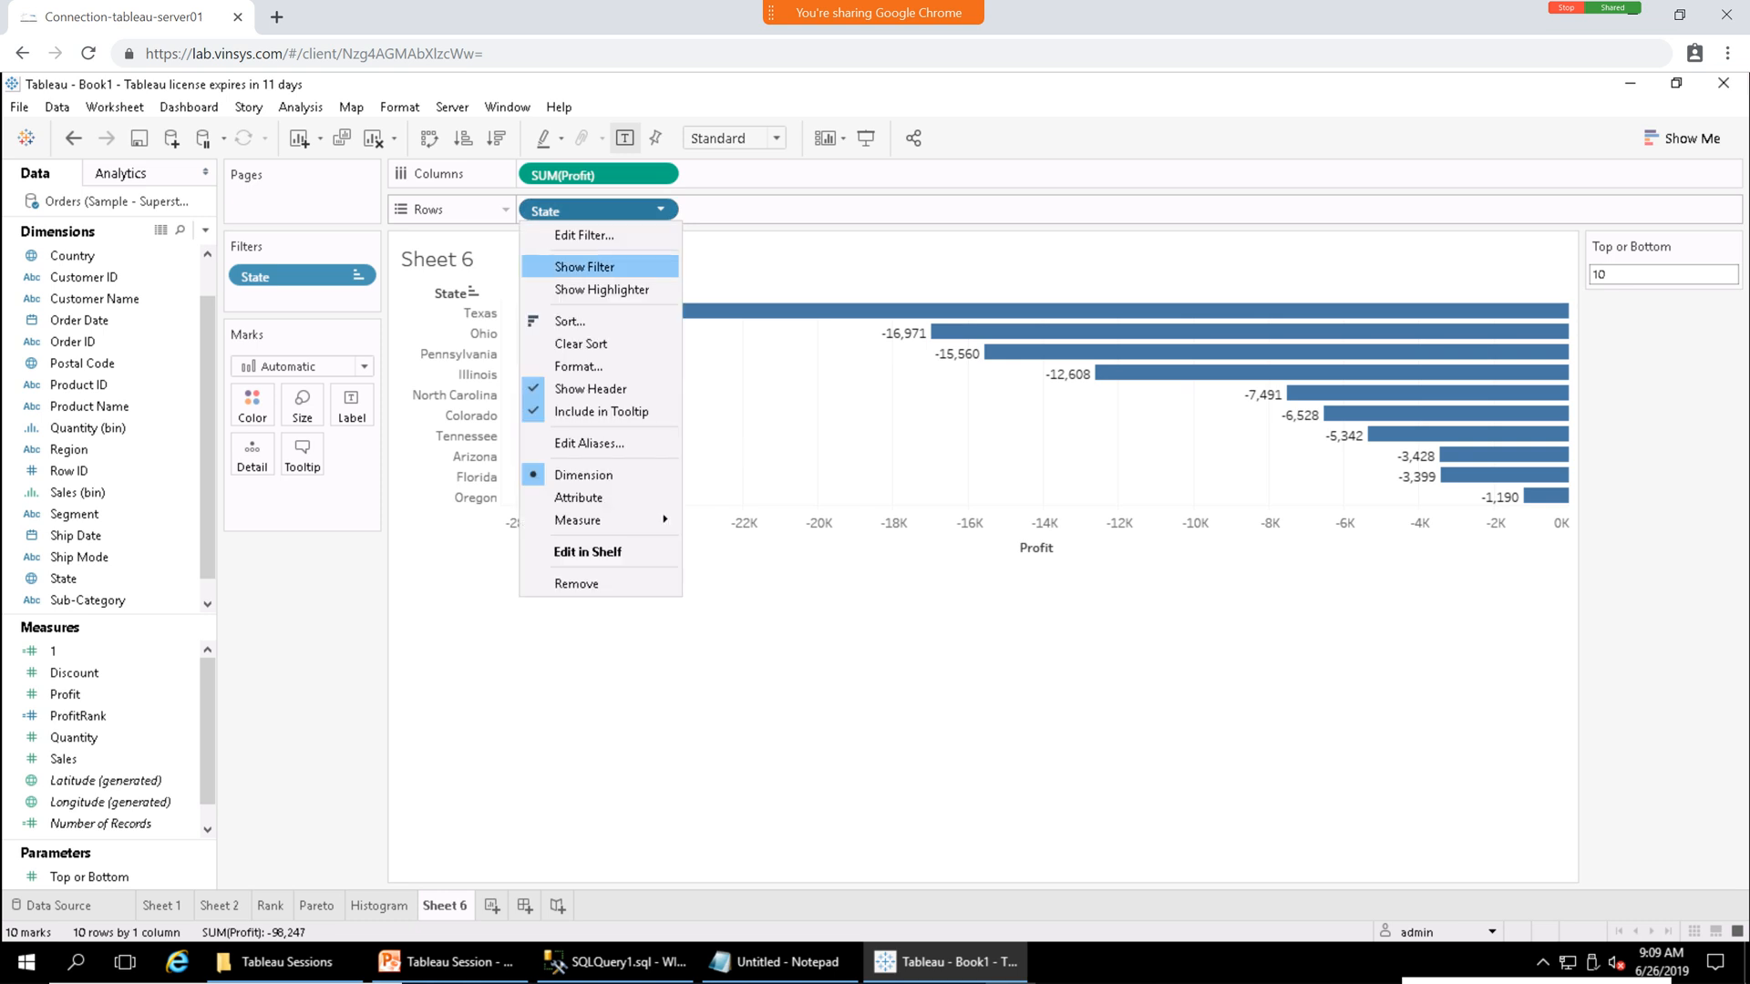
{"action": "left_click", "coordinate": [555, 234]}
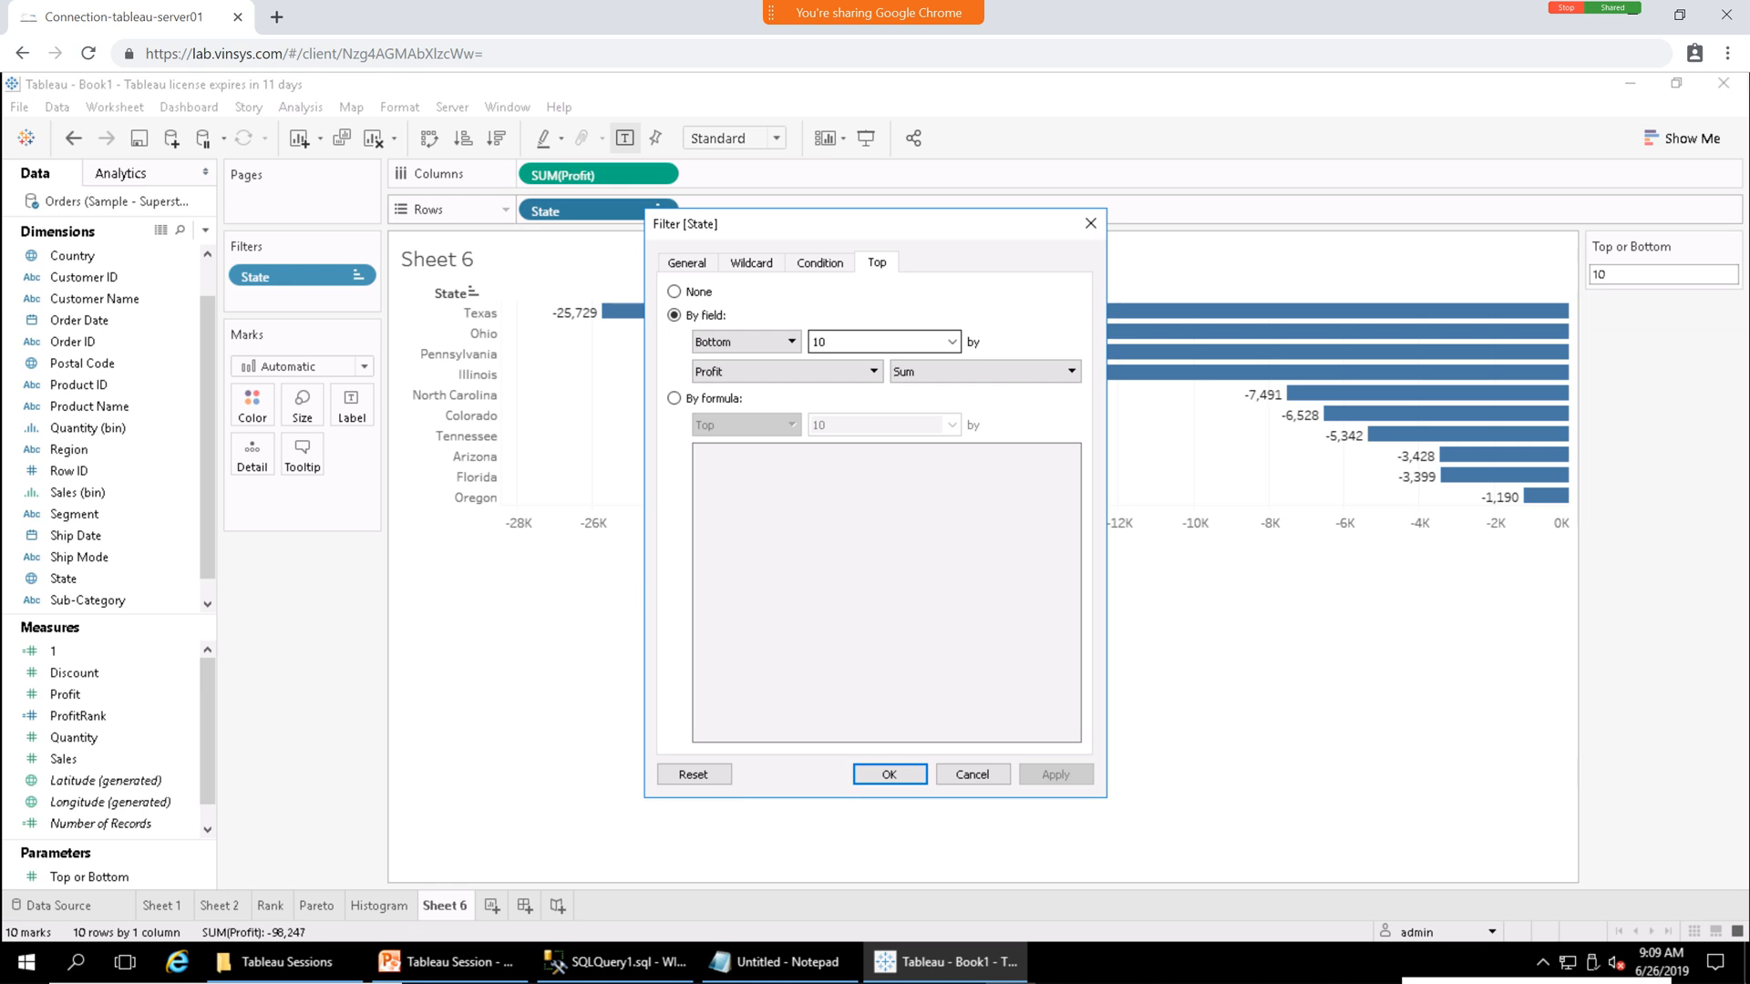
{"action": "left_click", "coordinate": [951, 342]}
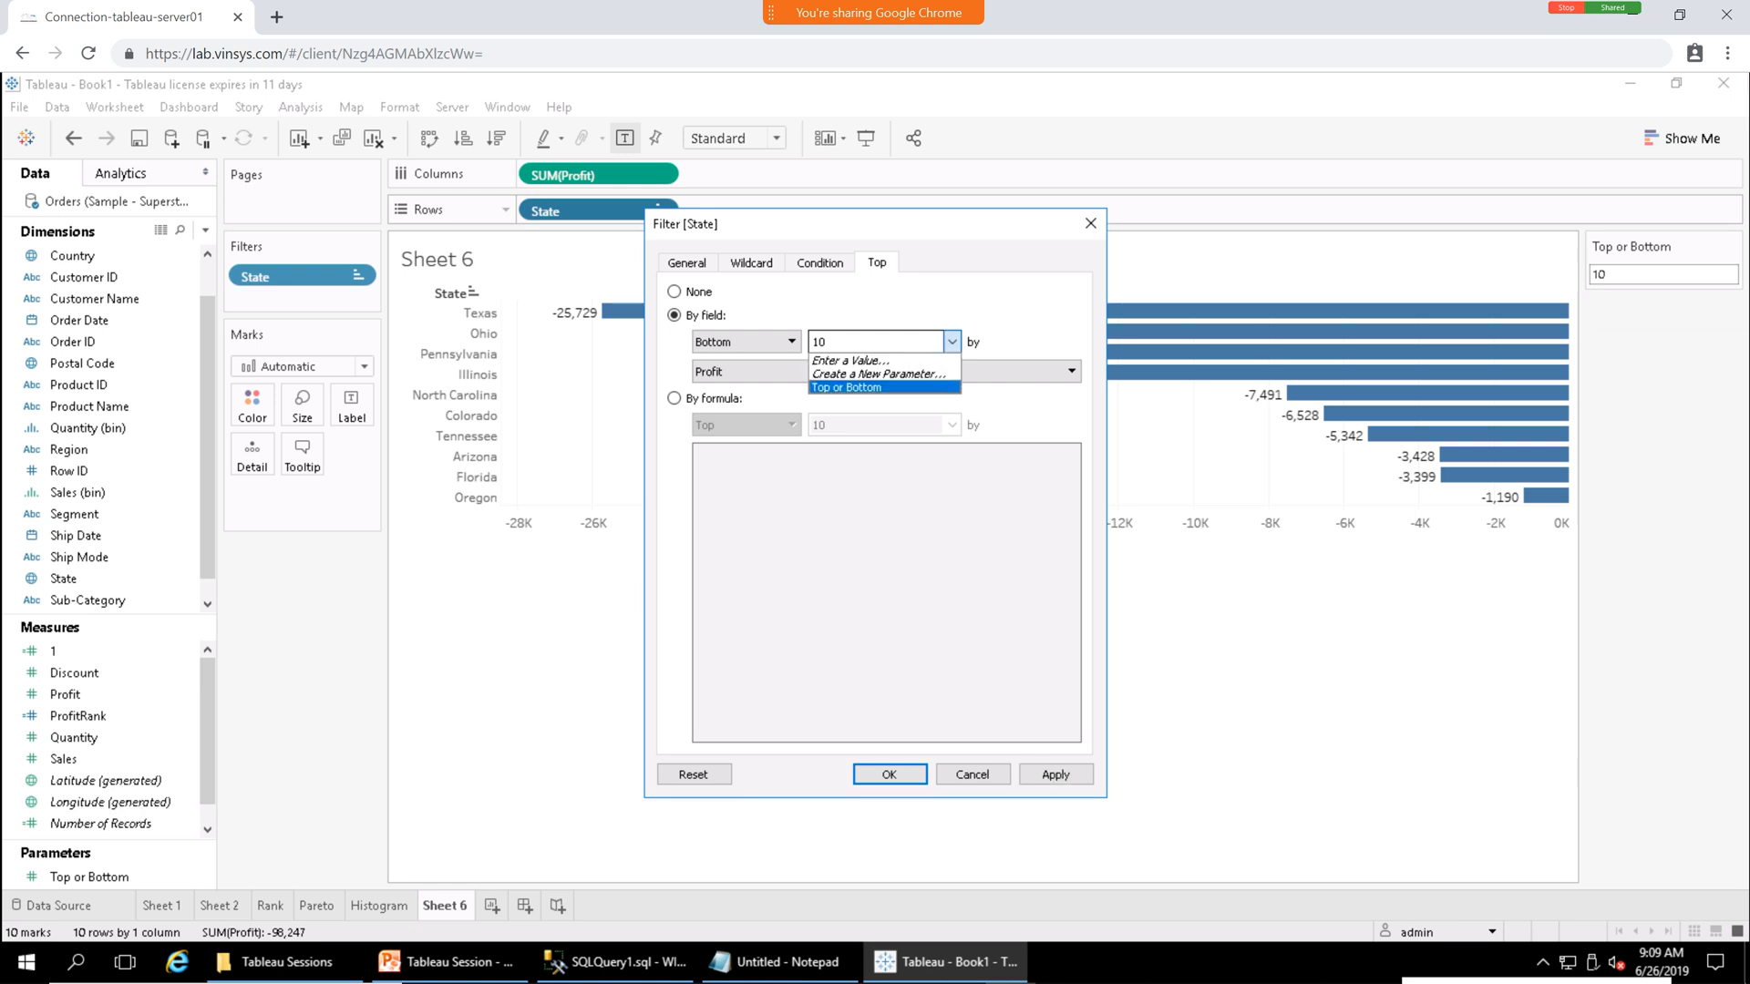
{"action": "left_click", "coordinate": [846, 387]}
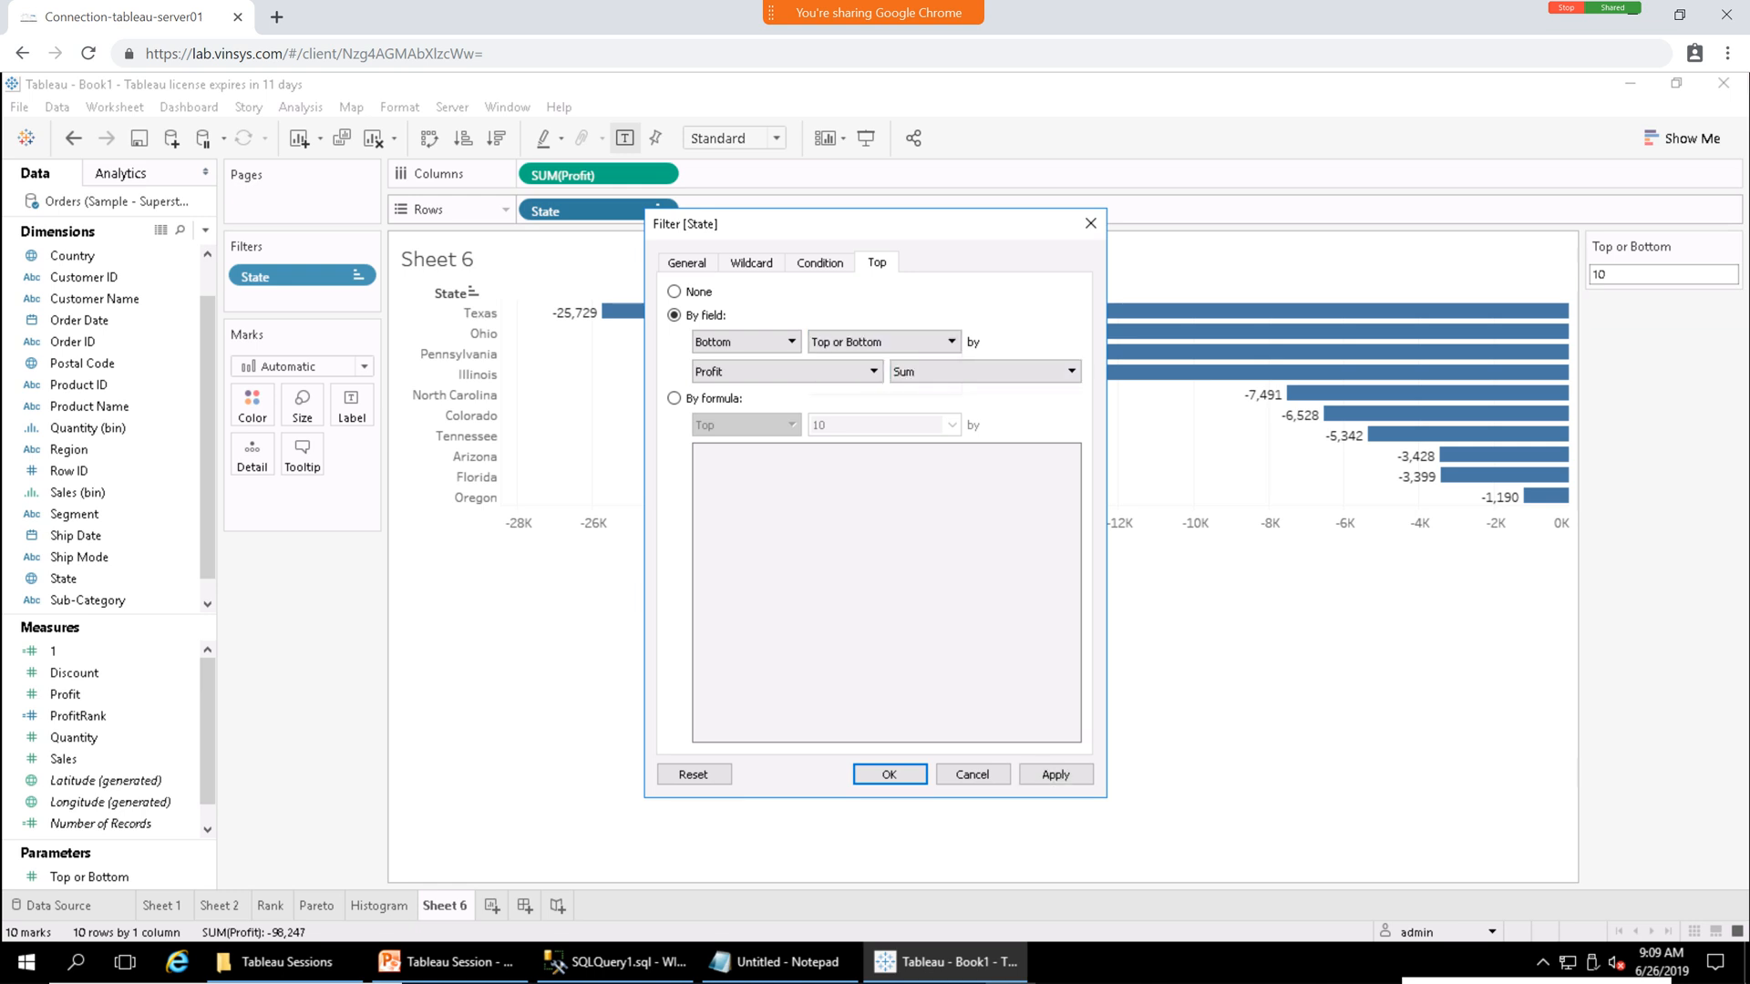
{"action": "left_click_drag", "start_coordinate": [838, 224], "coordinate": [811, 205]}
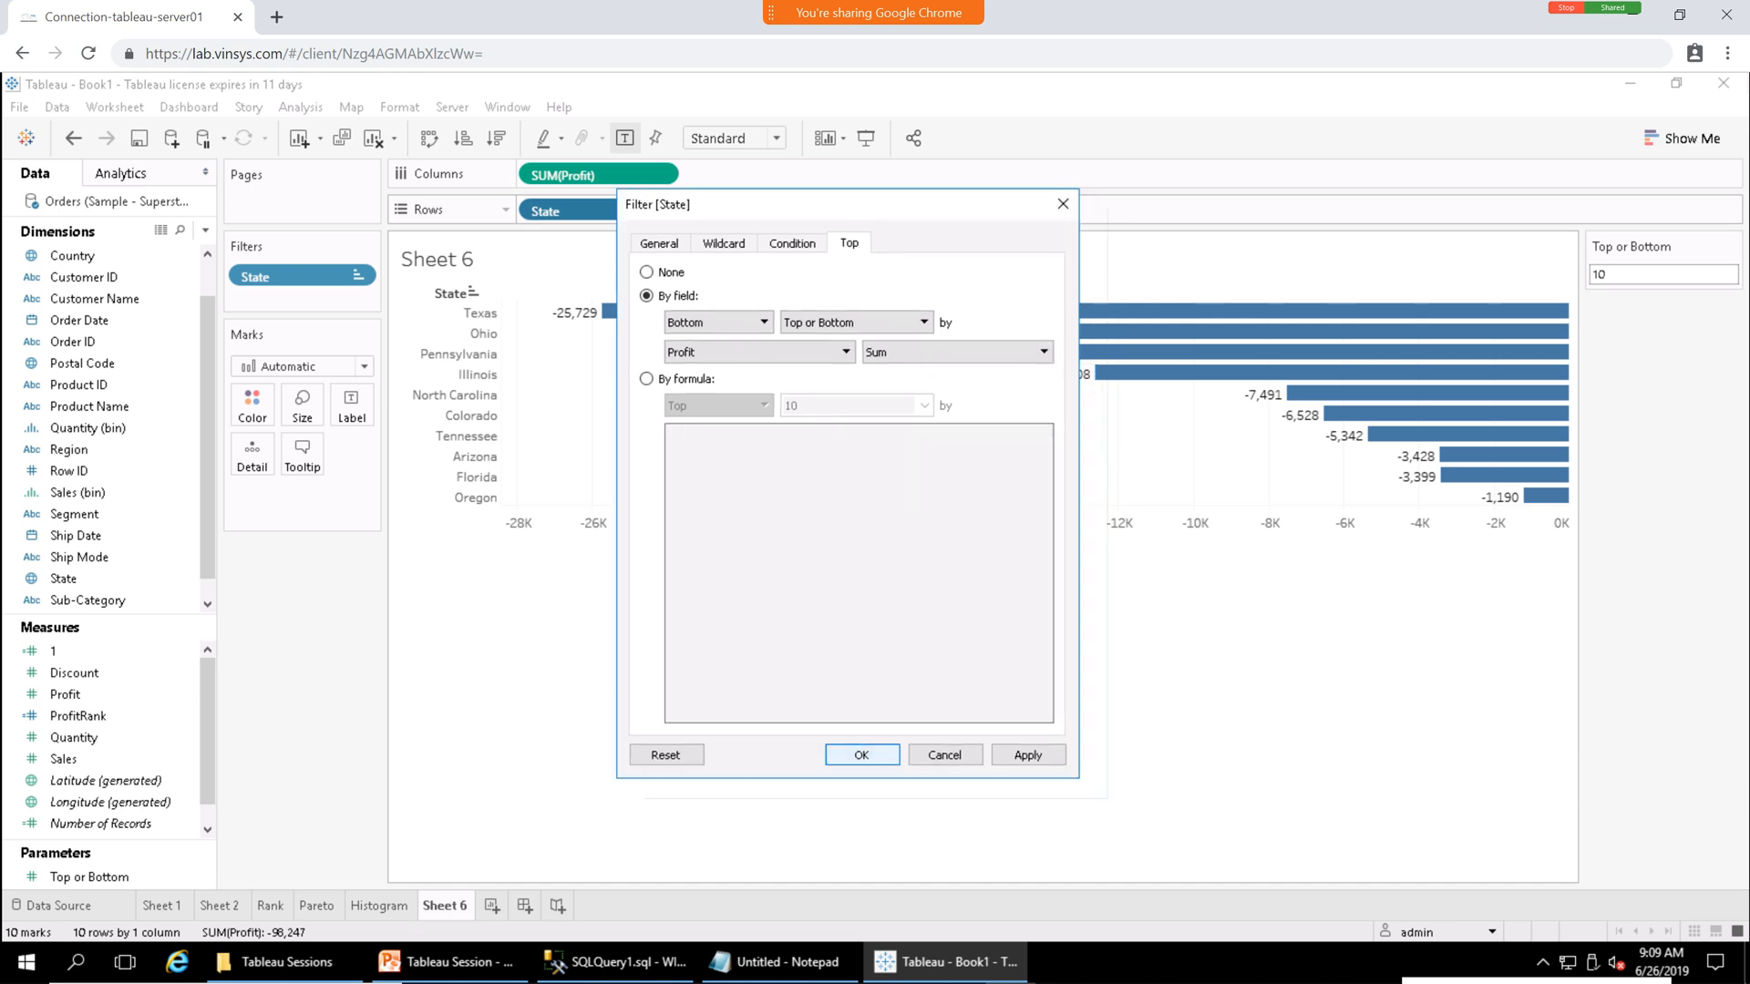
{"action": "left_click", "coordinate": [861, 754]}
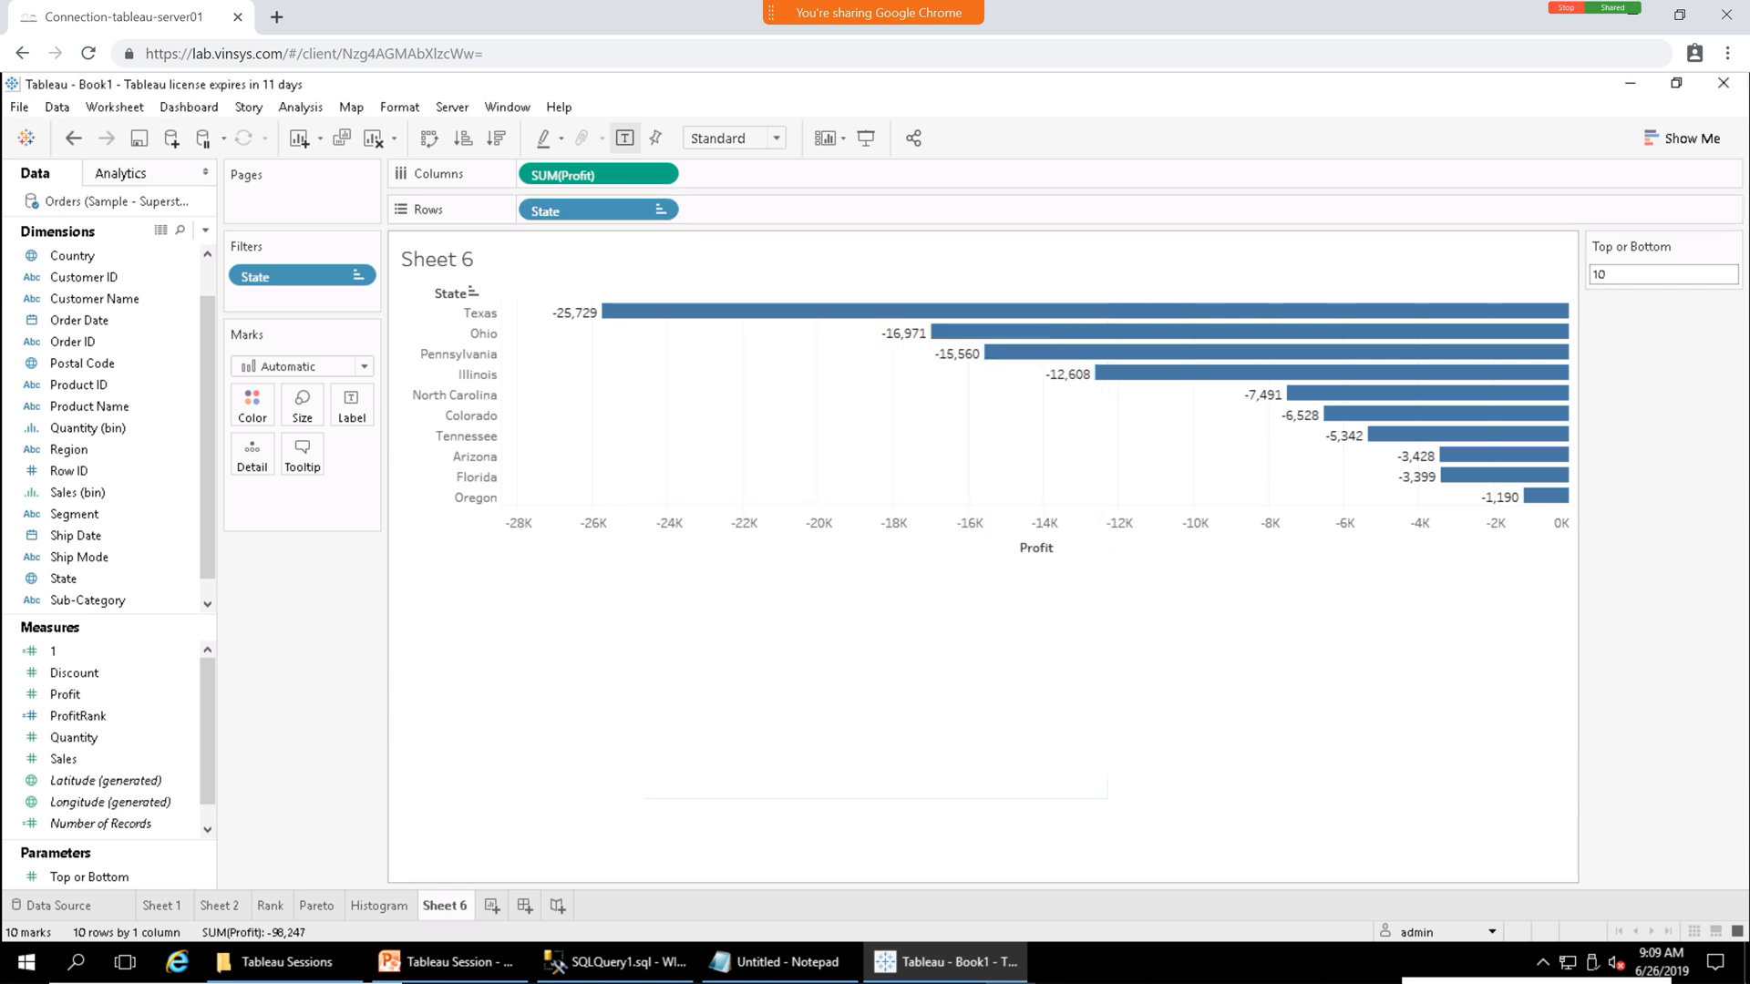
Test the parameter-driven filter by setting Top or Bottom to 5, to 2 and back to 5.
{"action": "double_click", "coordinate": [1600, 273]}
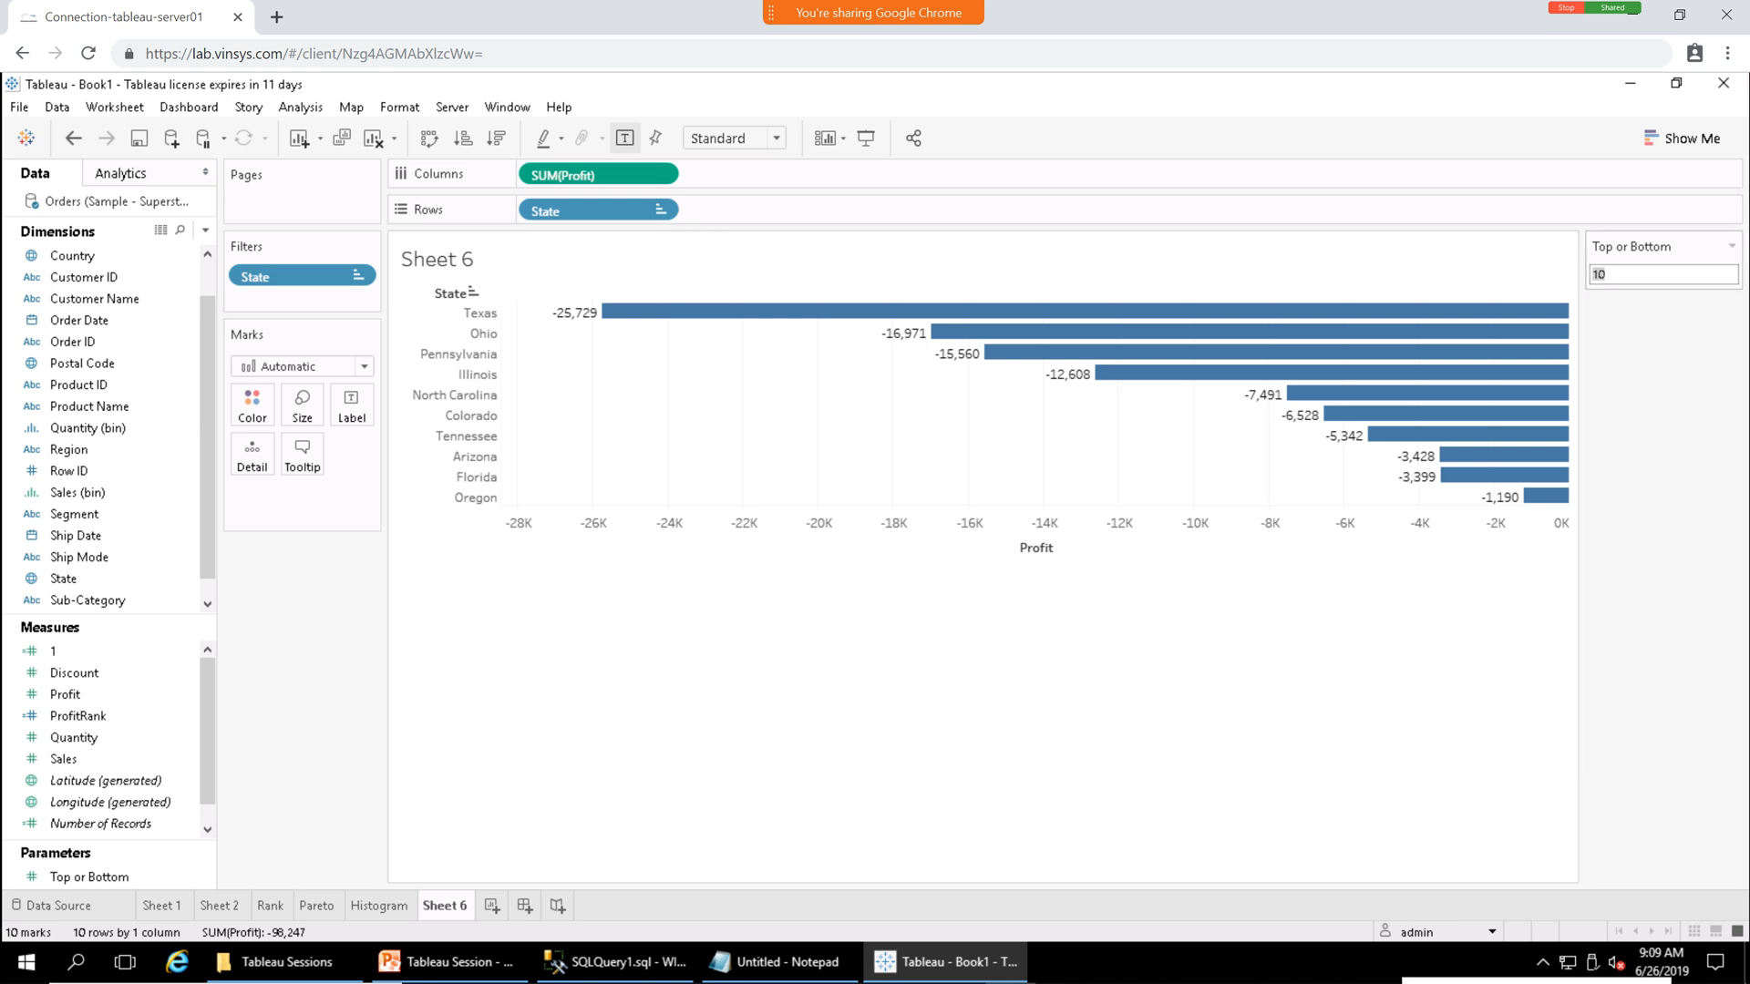
{"action": "type", "text": "5"}
{"action": "key", "text": "Return"}
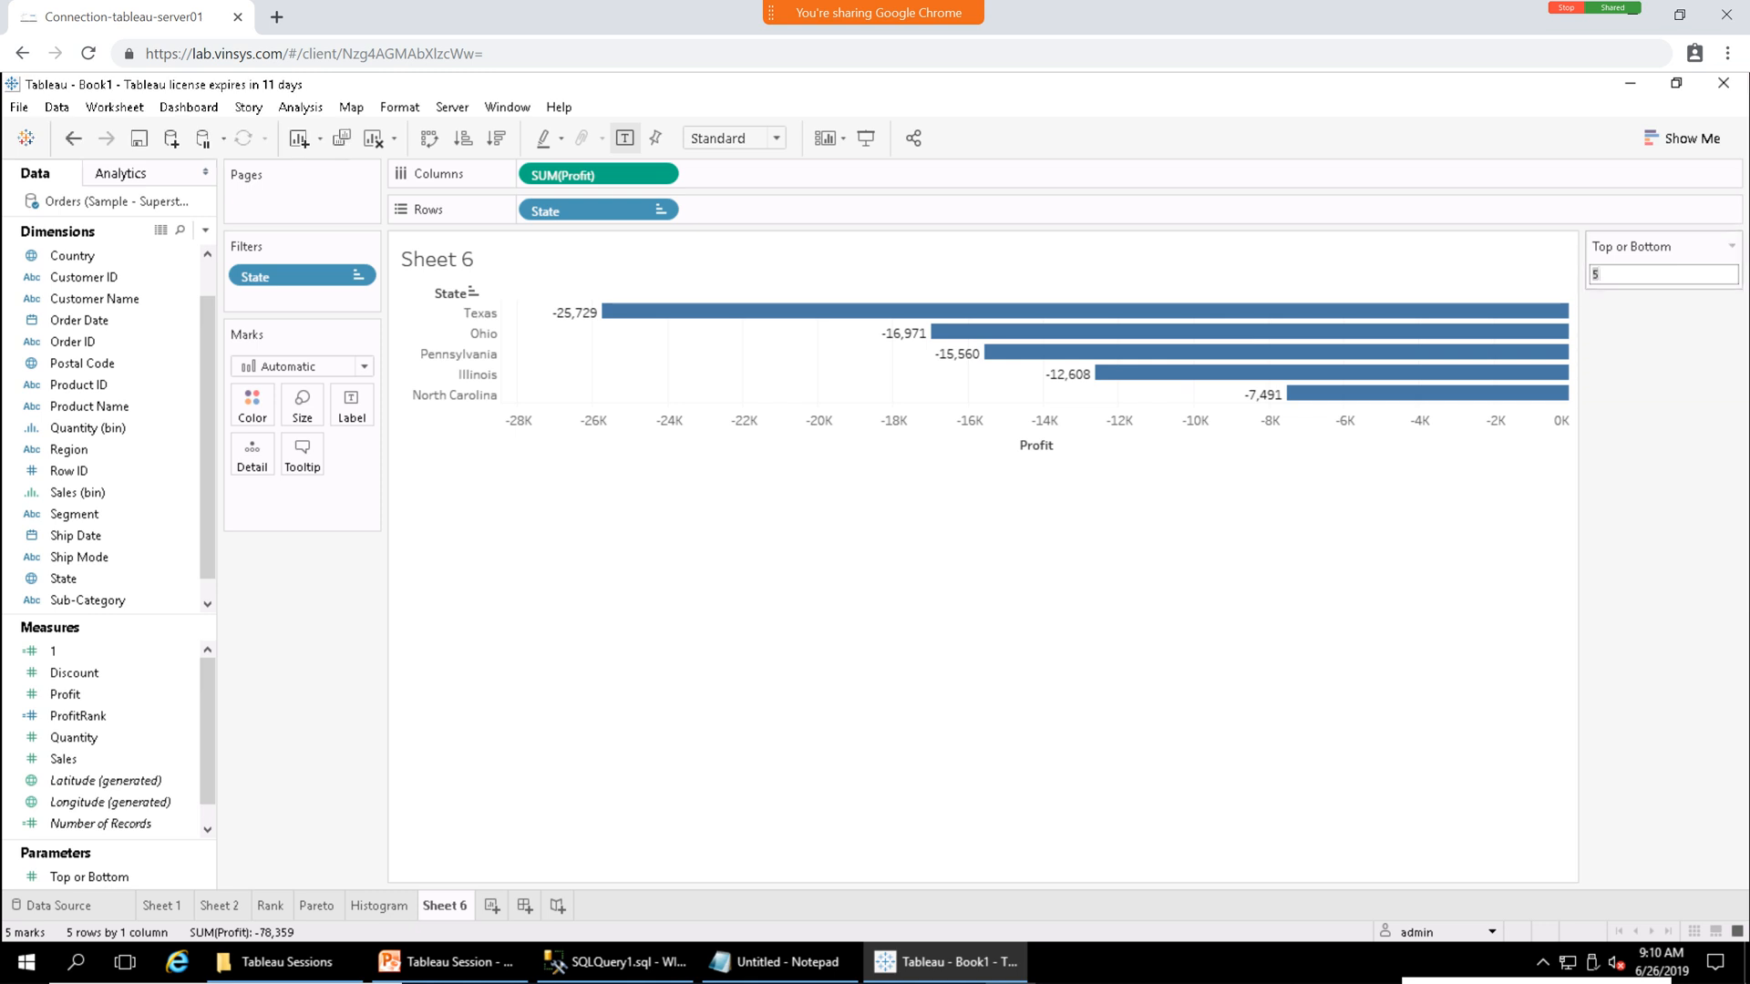
{"action": "type", "text": "2"}
{"action": "key", "text": "Return"}
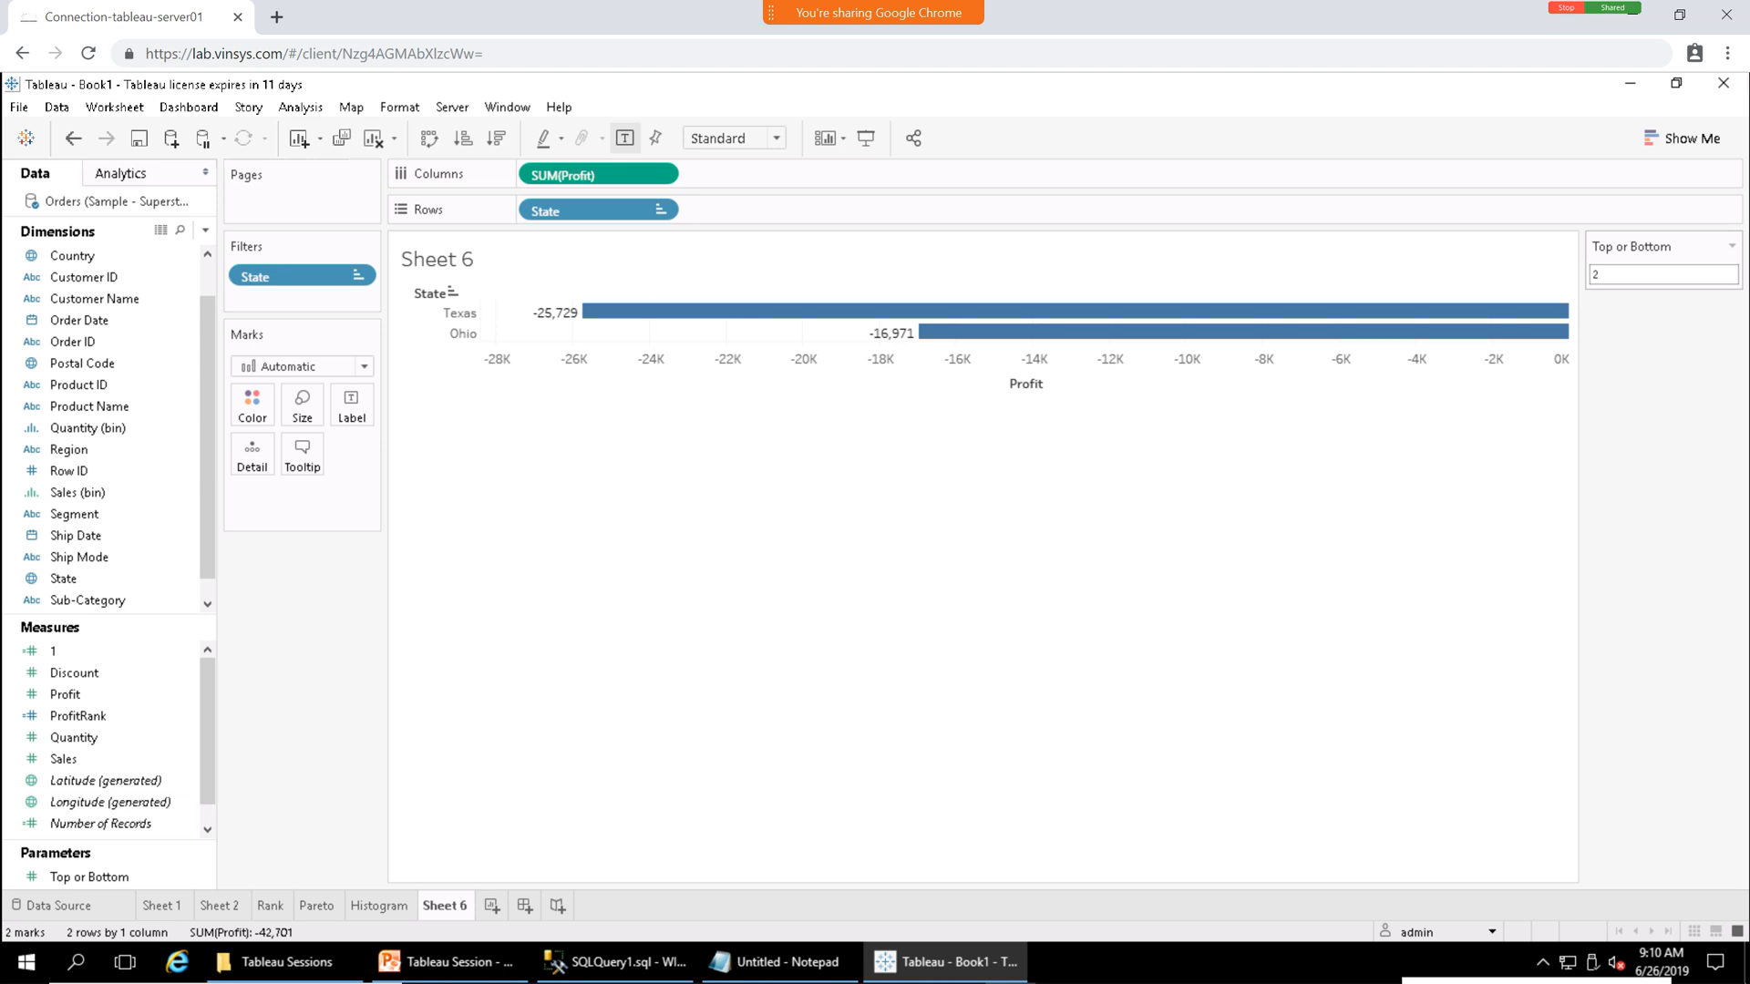
{"action": "double_click", "coordinate": [1595, 274]}
{"action": "type", "text": "5"}
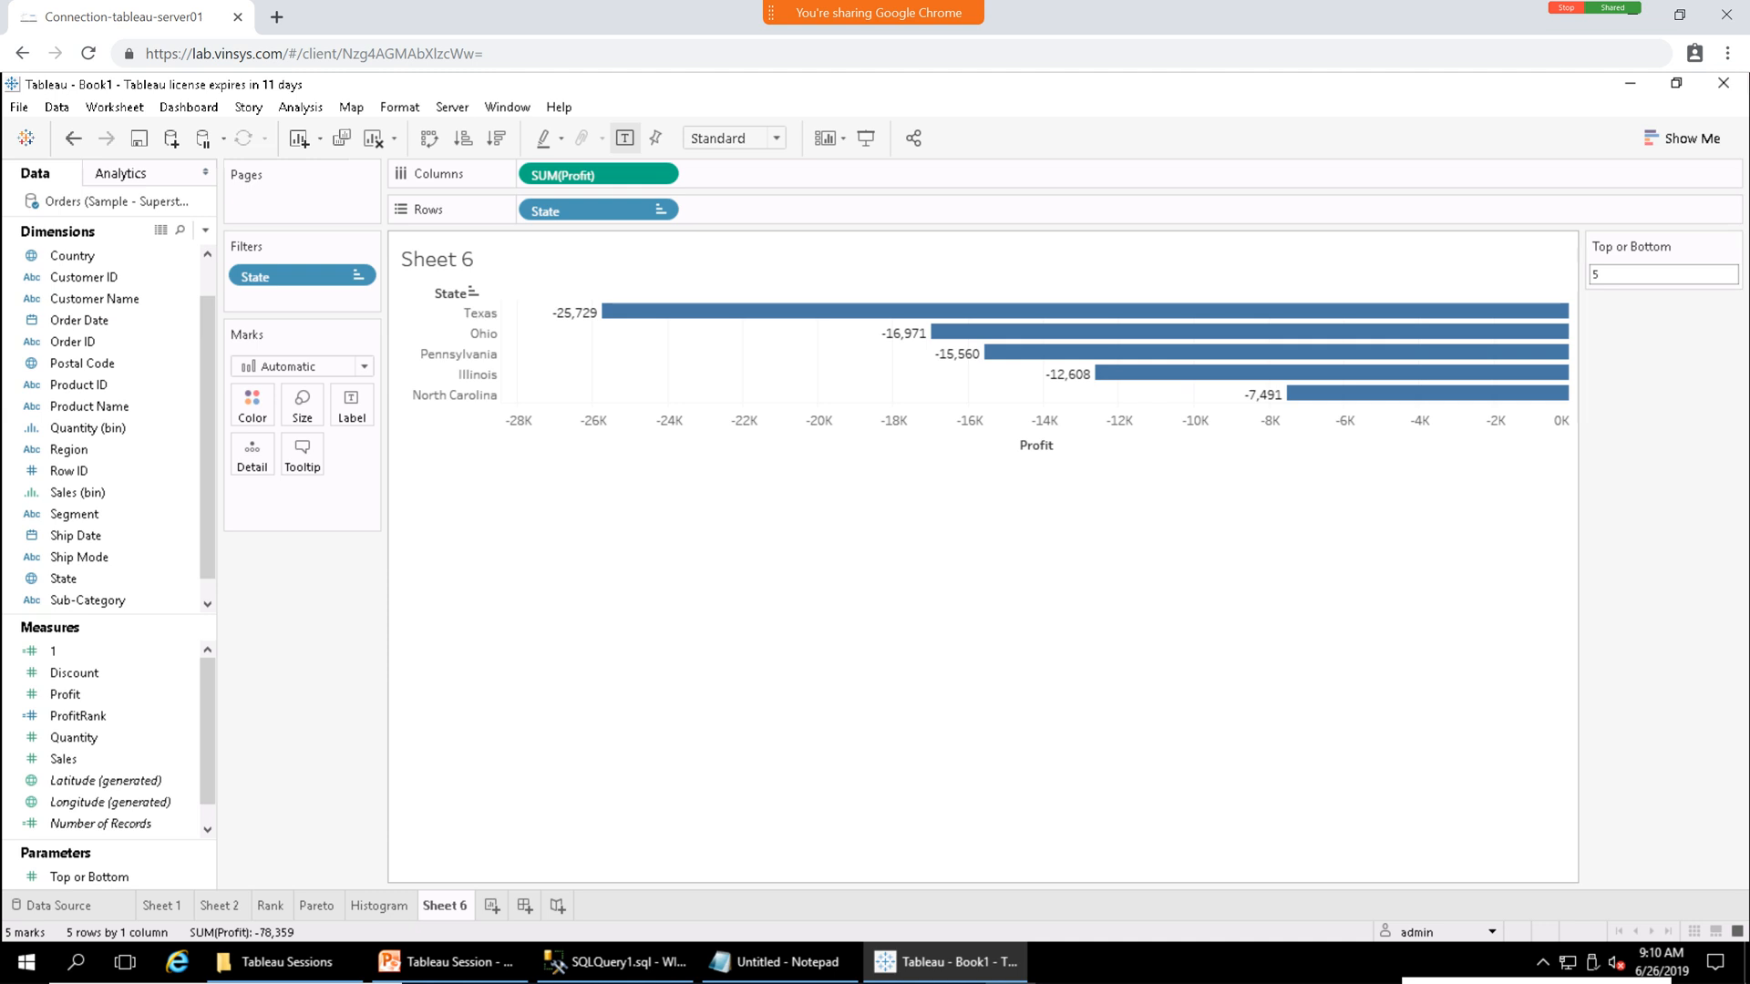
Switch the State filter from bottom to top, keeping the Top or Bottom parameter as the count by sum of Profit.
{"action": "left_click", "coordinate": [660, 210]}
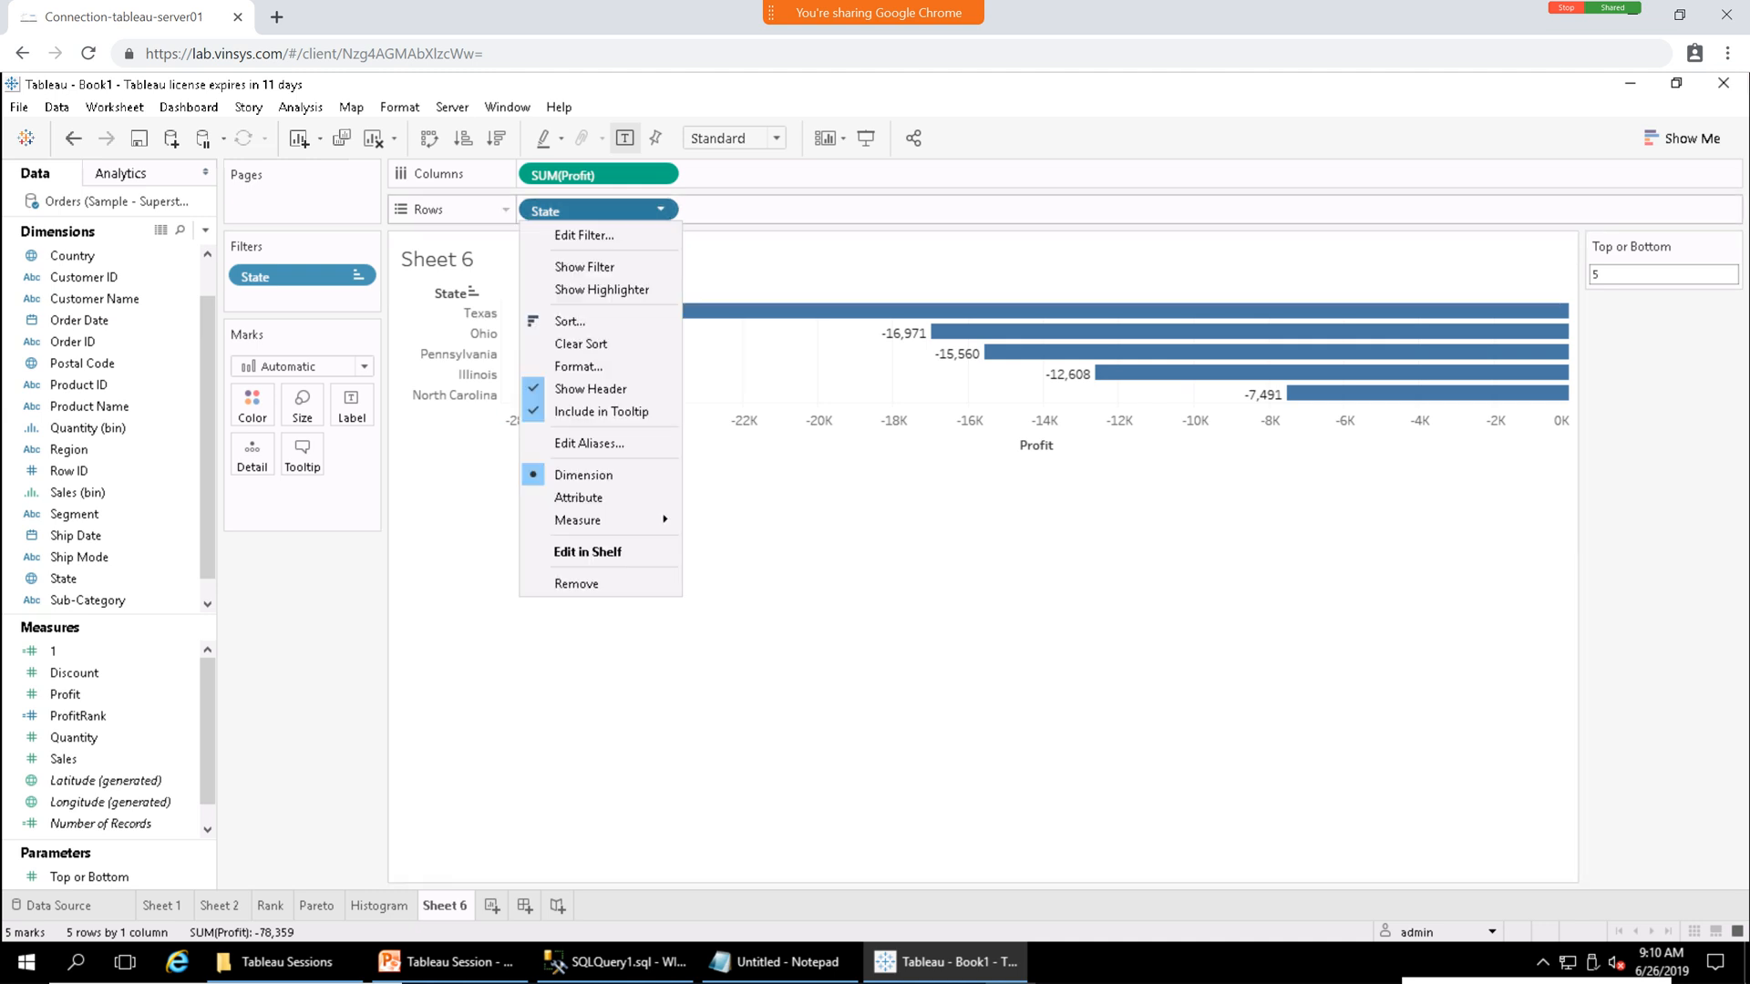
{"action": "left_click", "coordinate": [583, 235]}
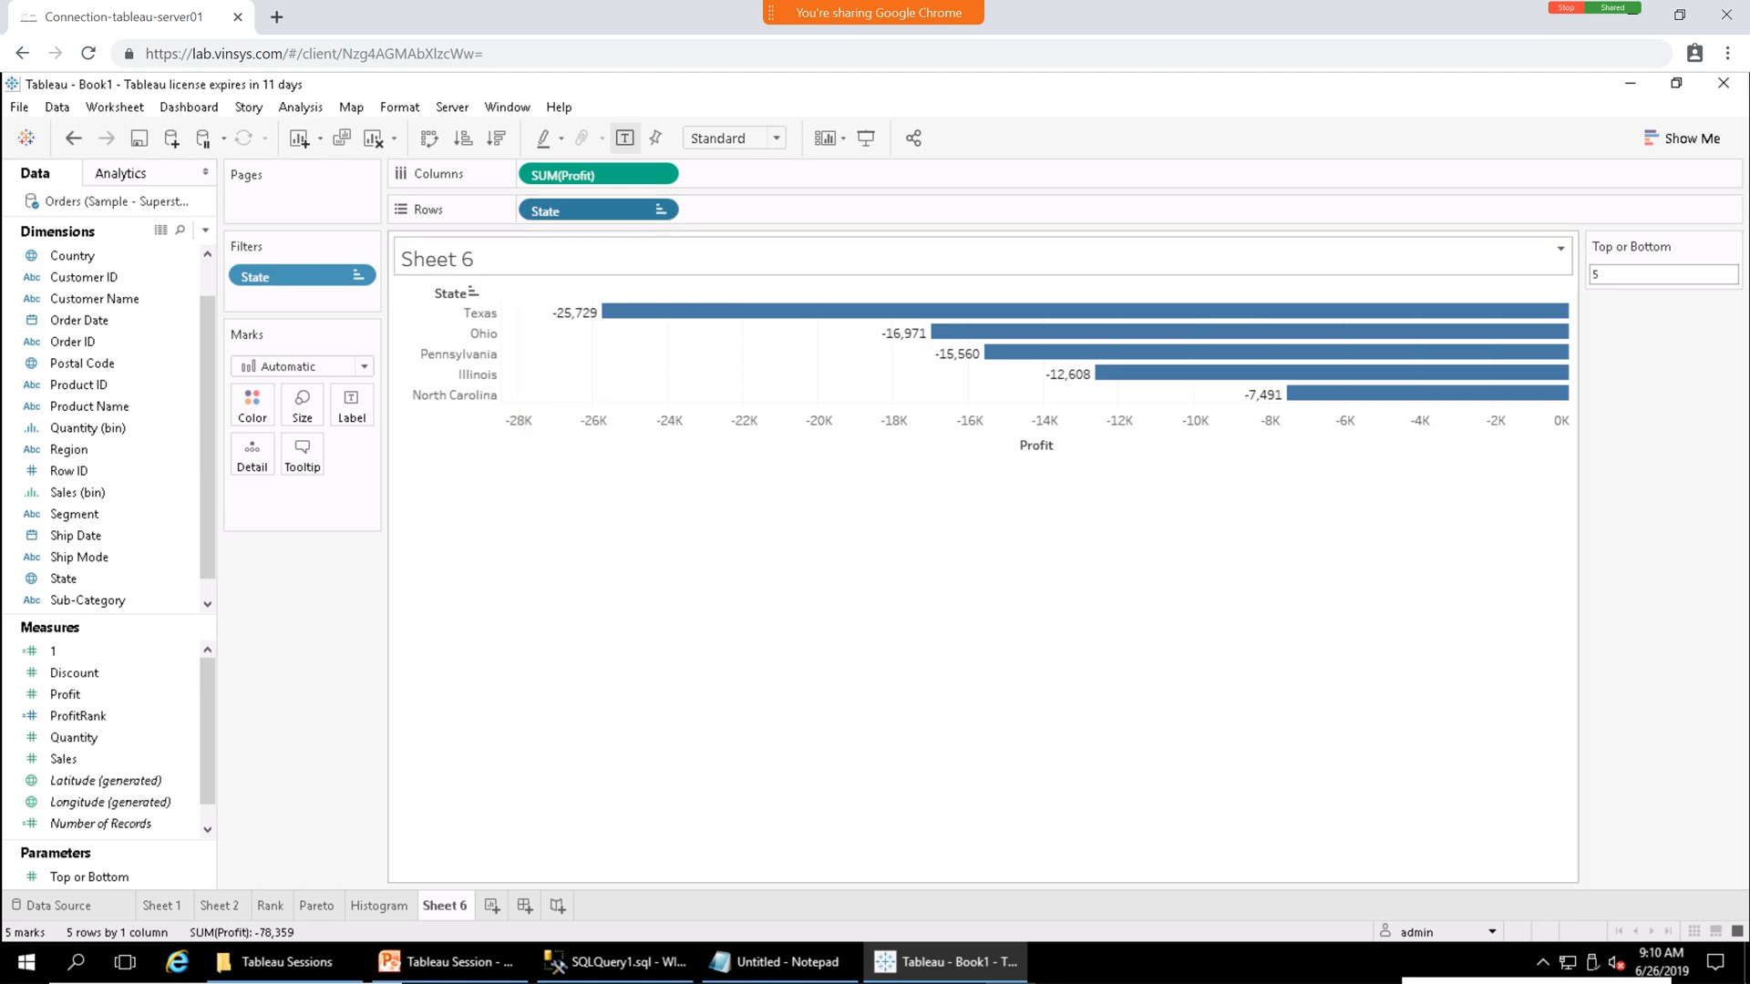
{"action": "left_click", "coordinate": [745, 342]}
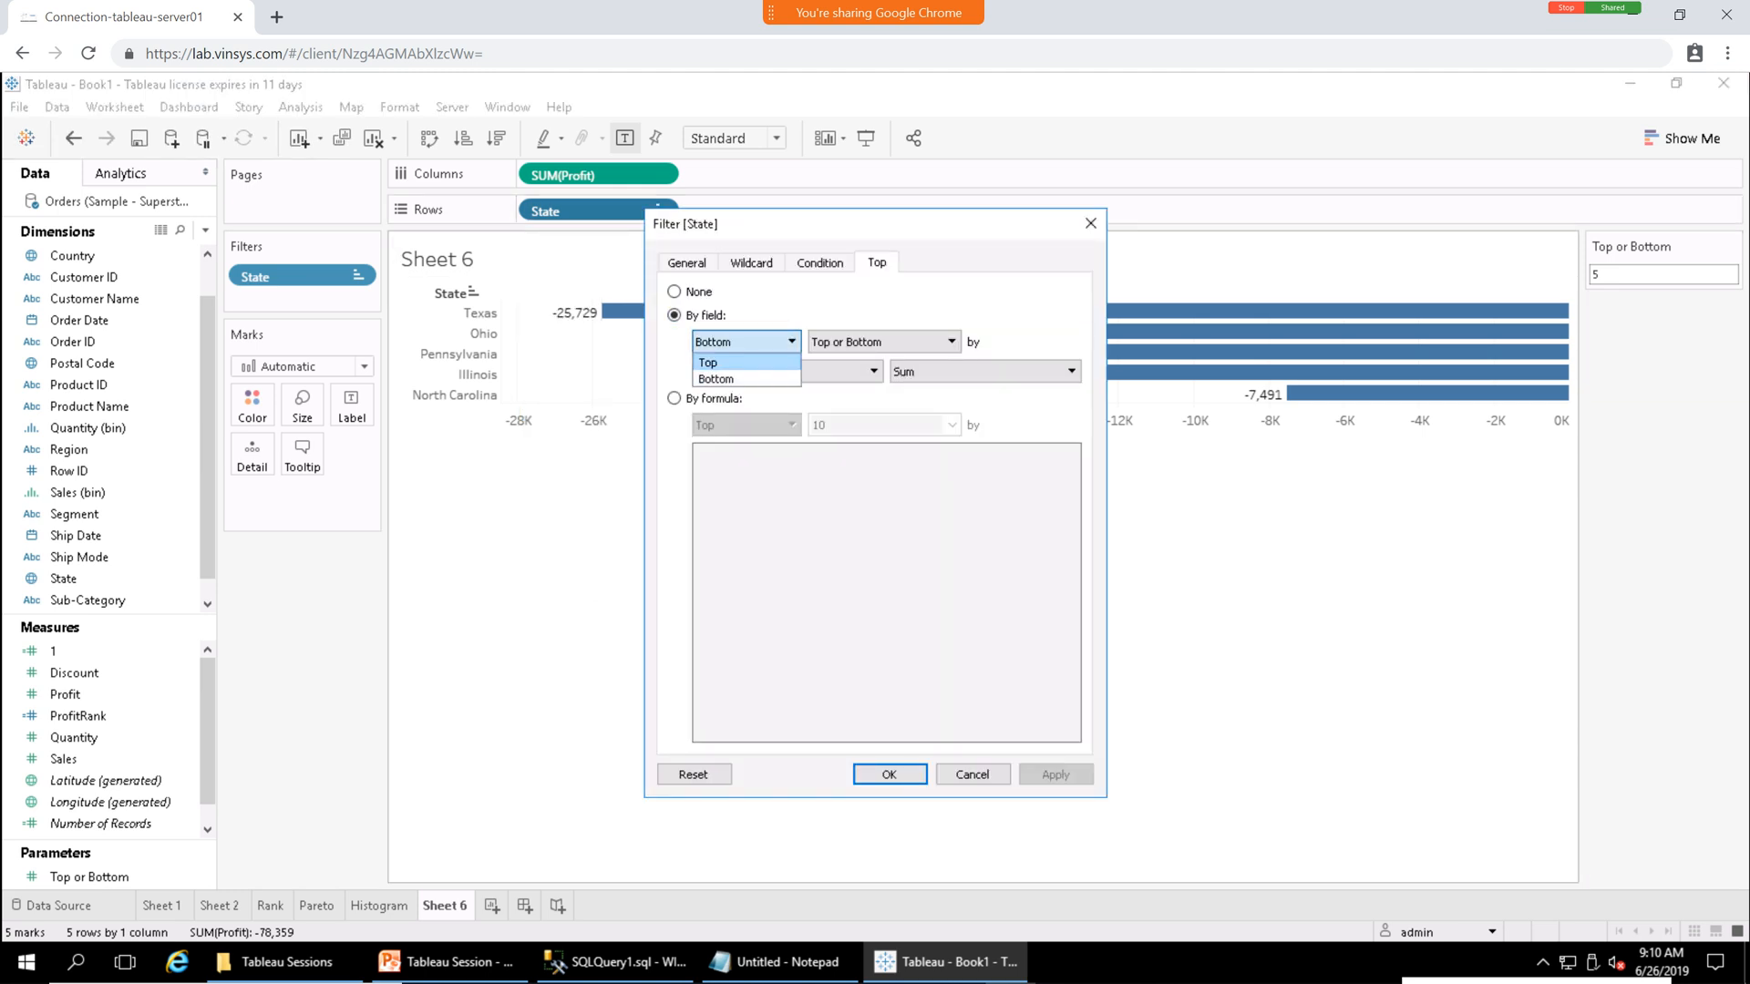
{"action": "left_click", "coordinate": [746, 361]}
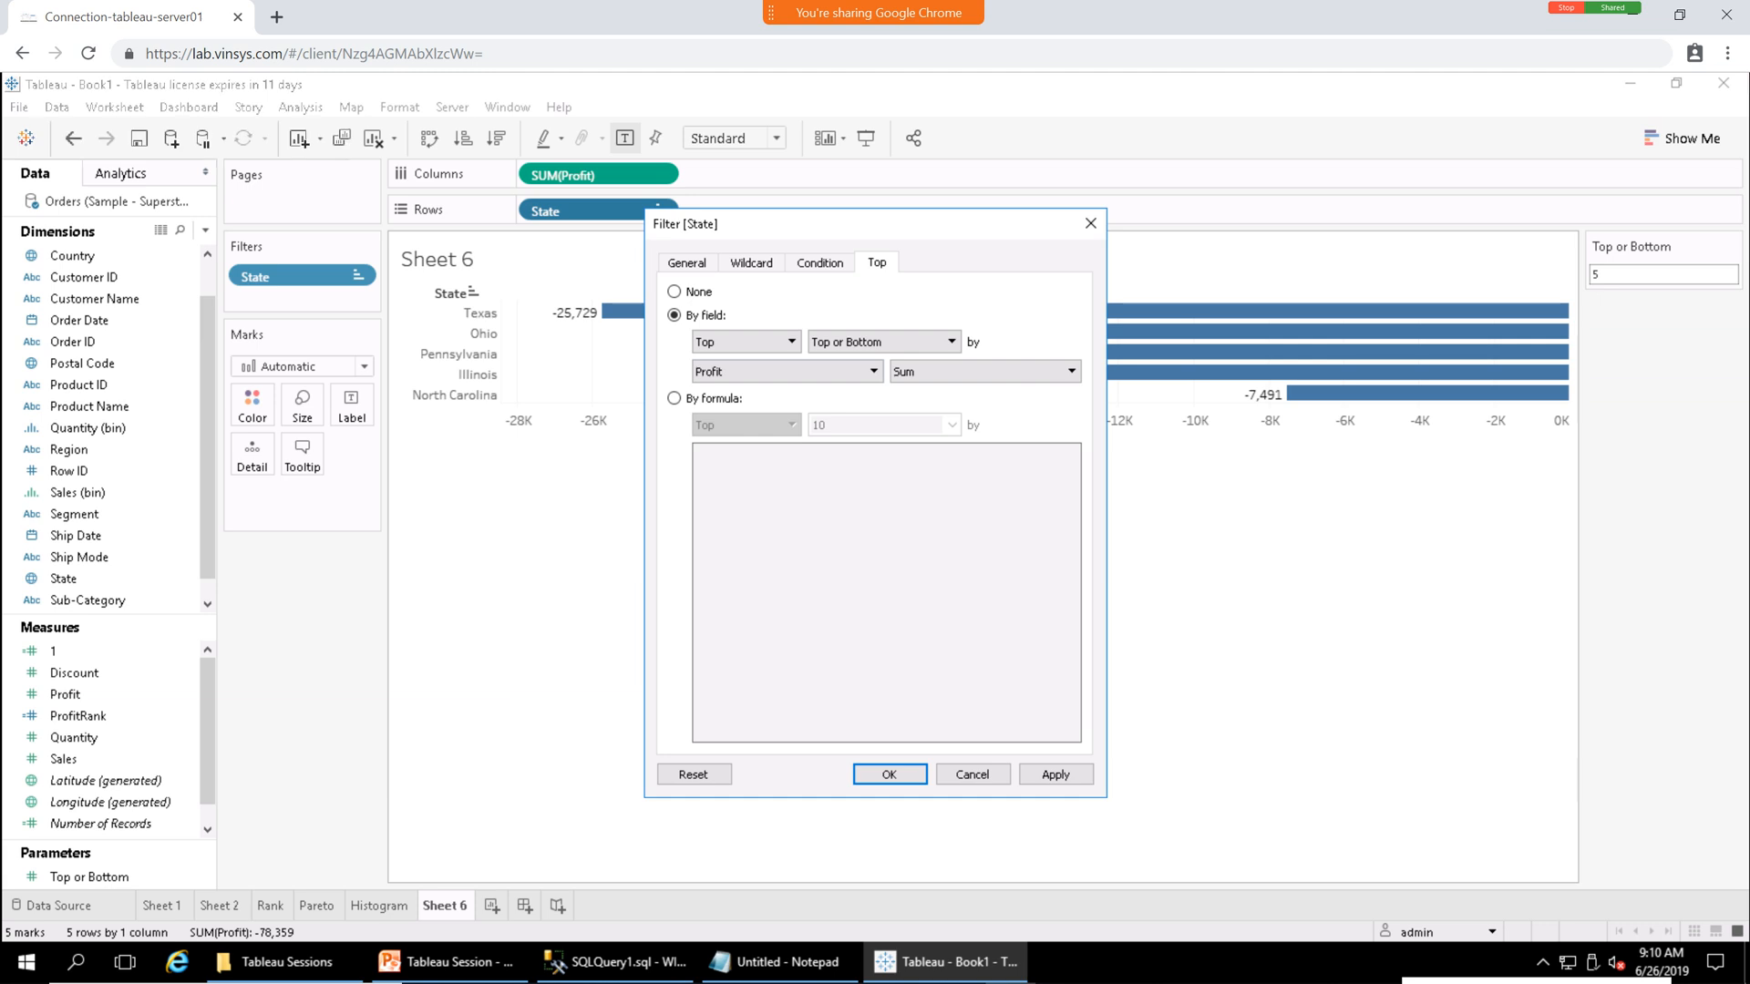
{"action": "left_click", "coordinate": [1055, 774]}
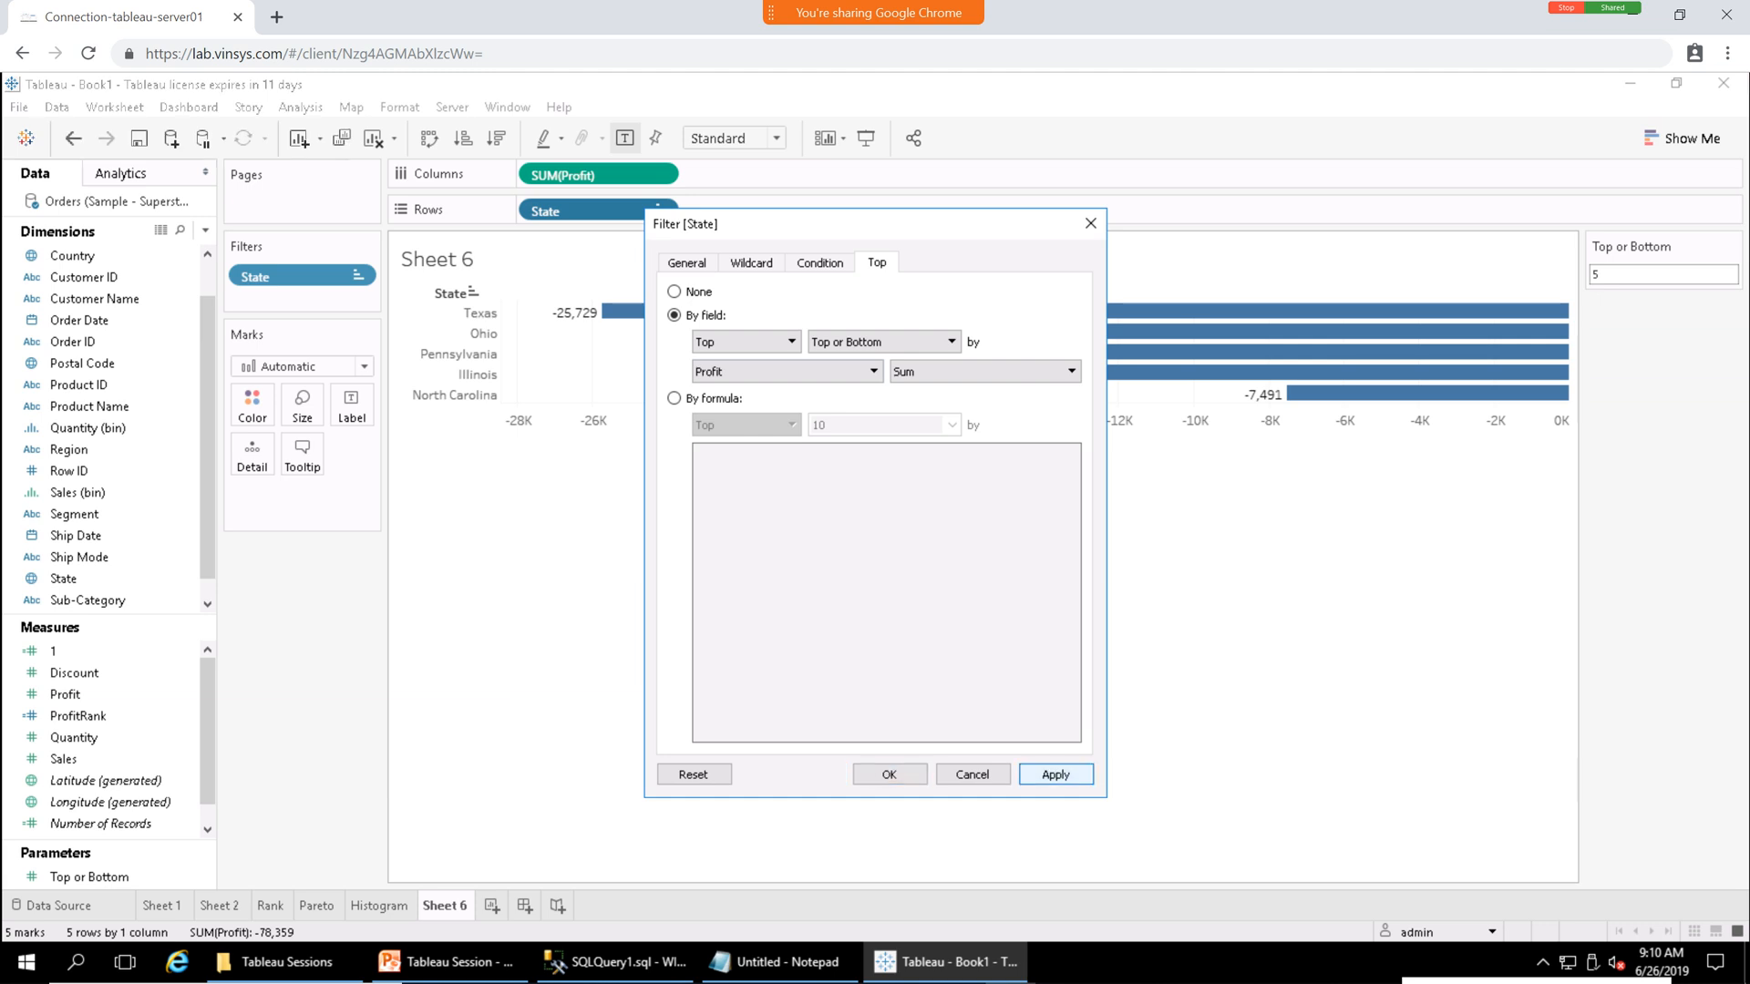
{"action": "left_click", "coordinate": [889, 774]}
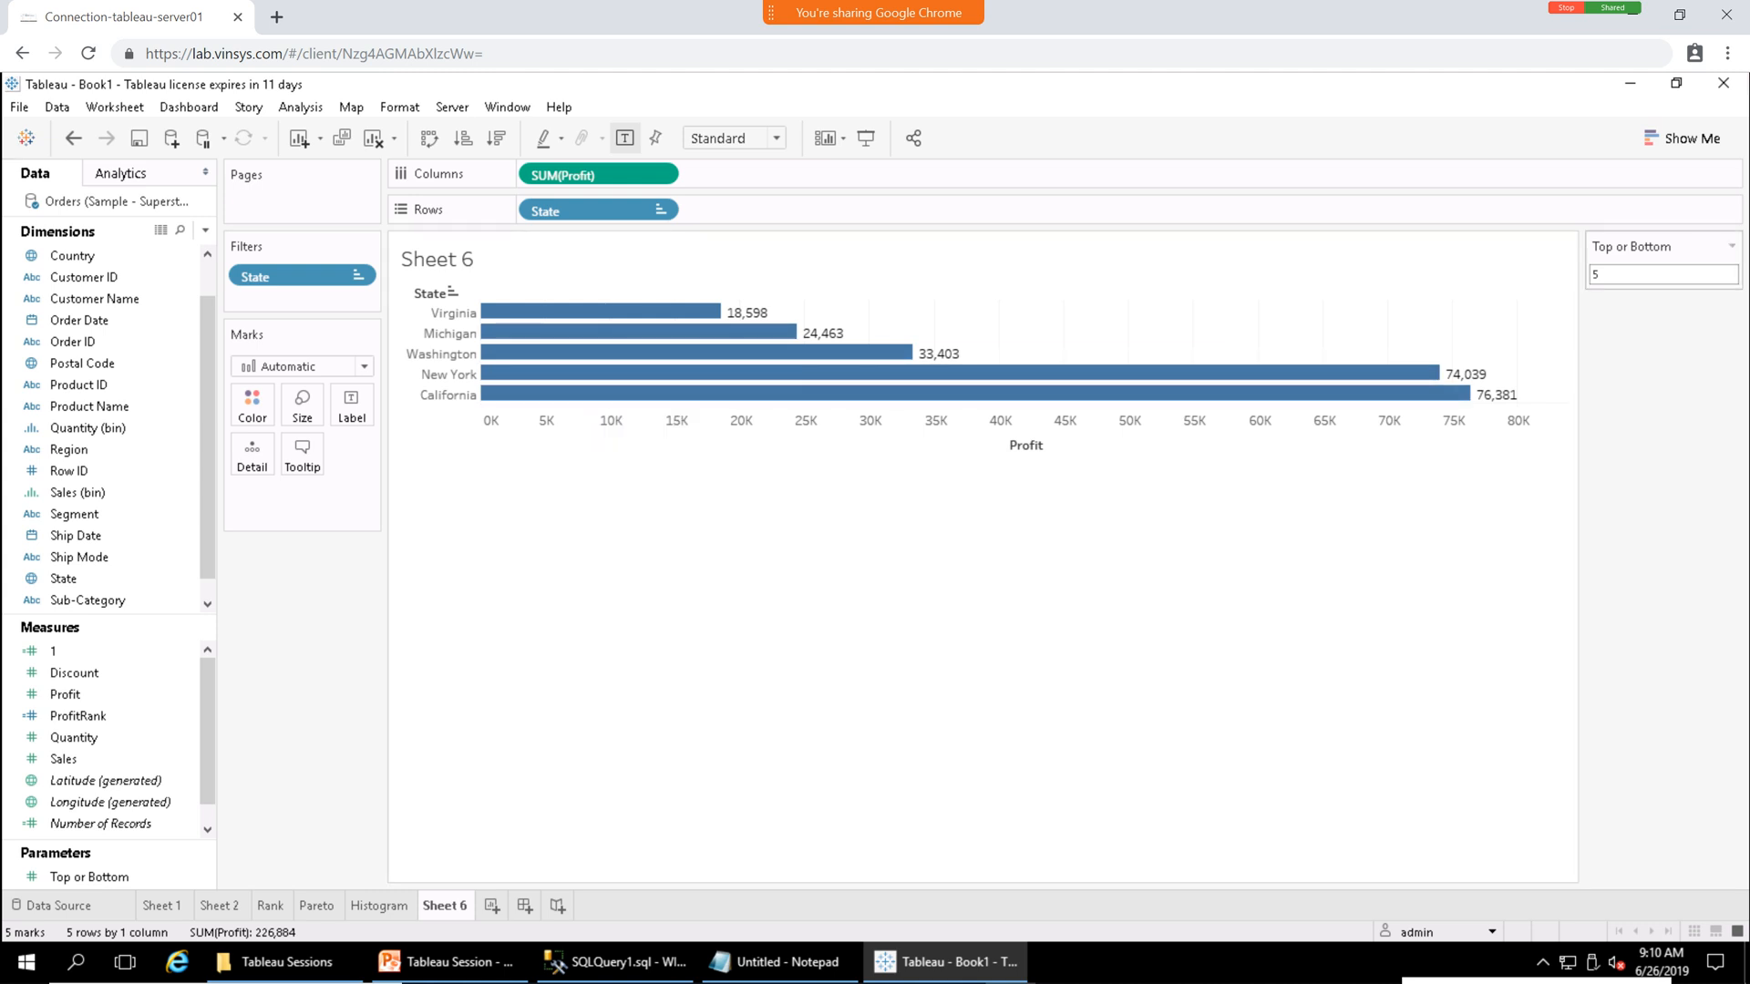
Change the Top or Bottom parameter to 10 for the top states.
{"action": "left_click", "coordinate": [1596, 273]}
{"action": "key", "text": "BackSpace"}
{"action": "type", "text": "10"}
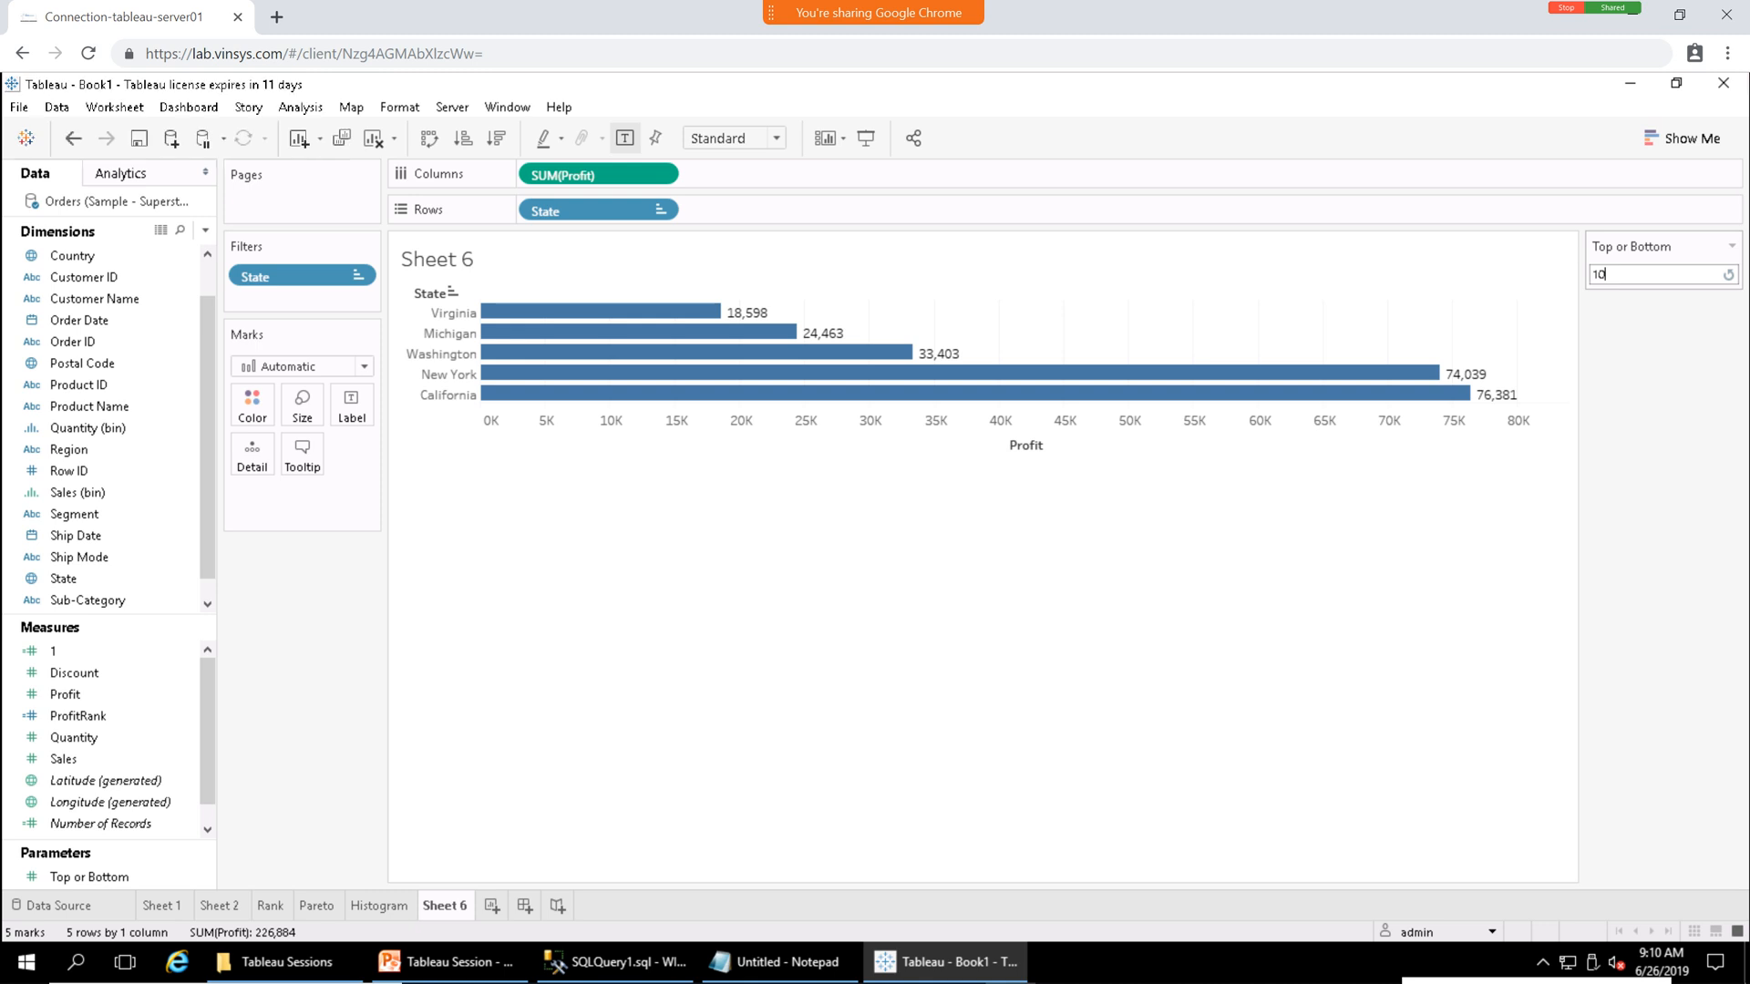
{"action": "key", "text": "Return"}
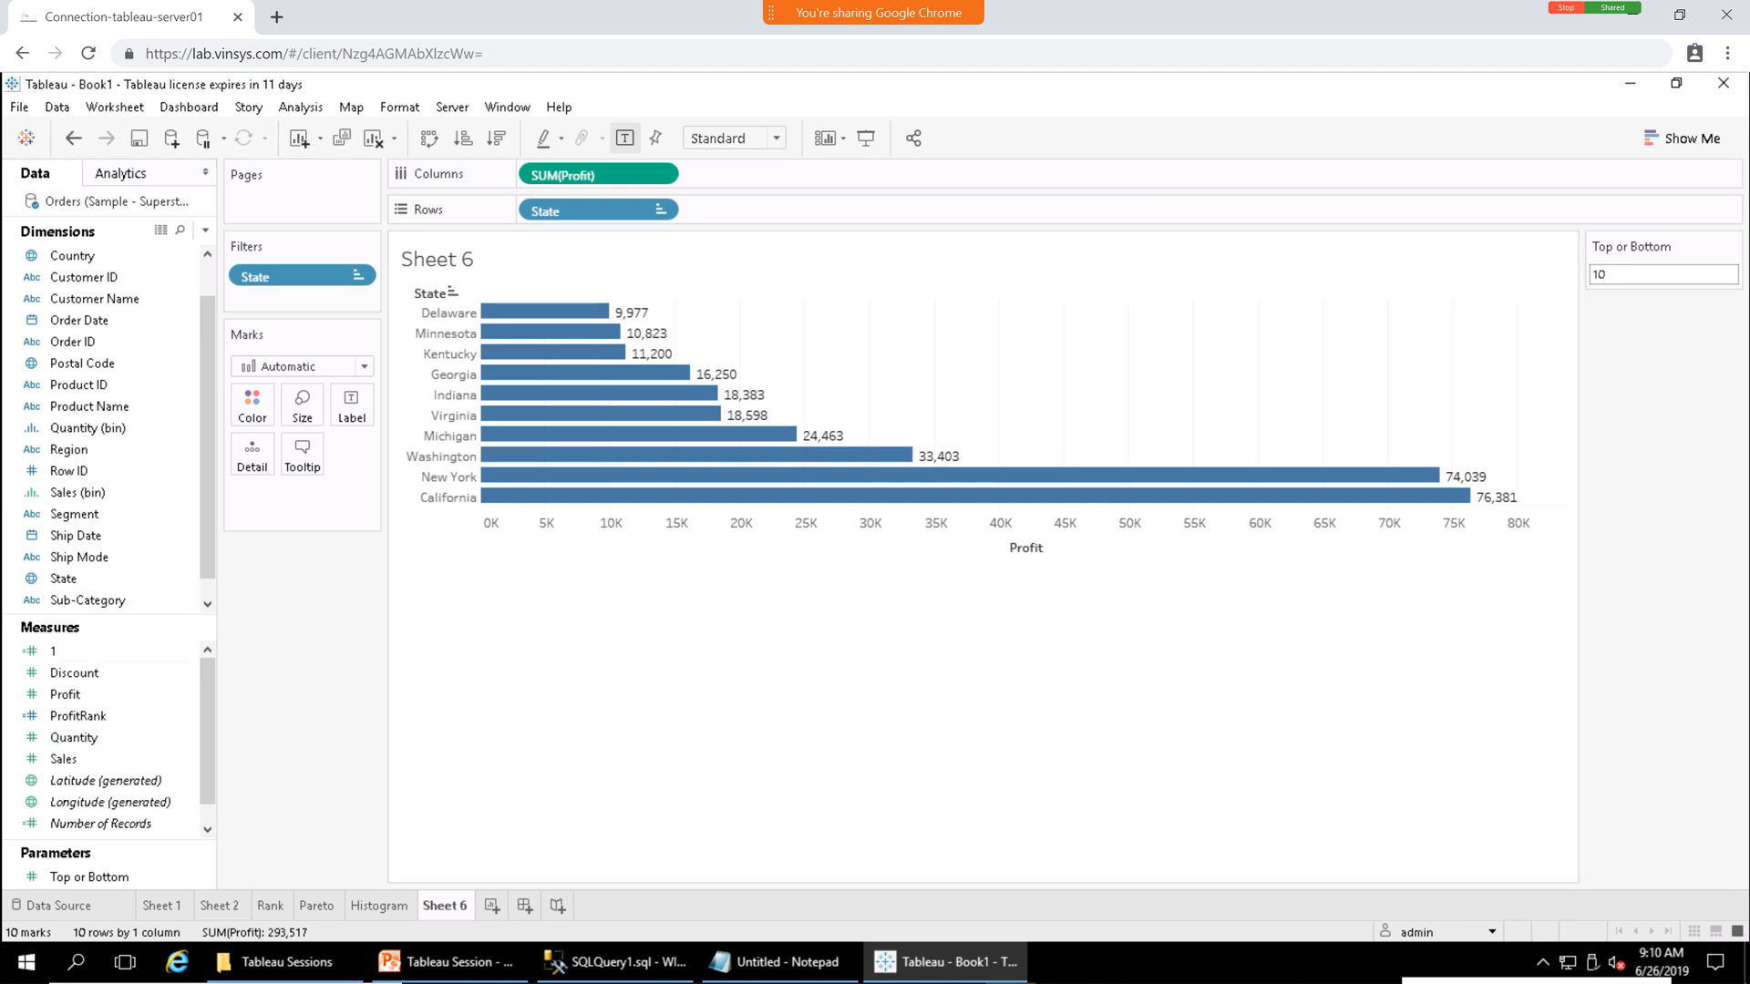
{"action": "left_click_drag", "start_coordinate": [110, 614], "coordinate": [109, 571]}
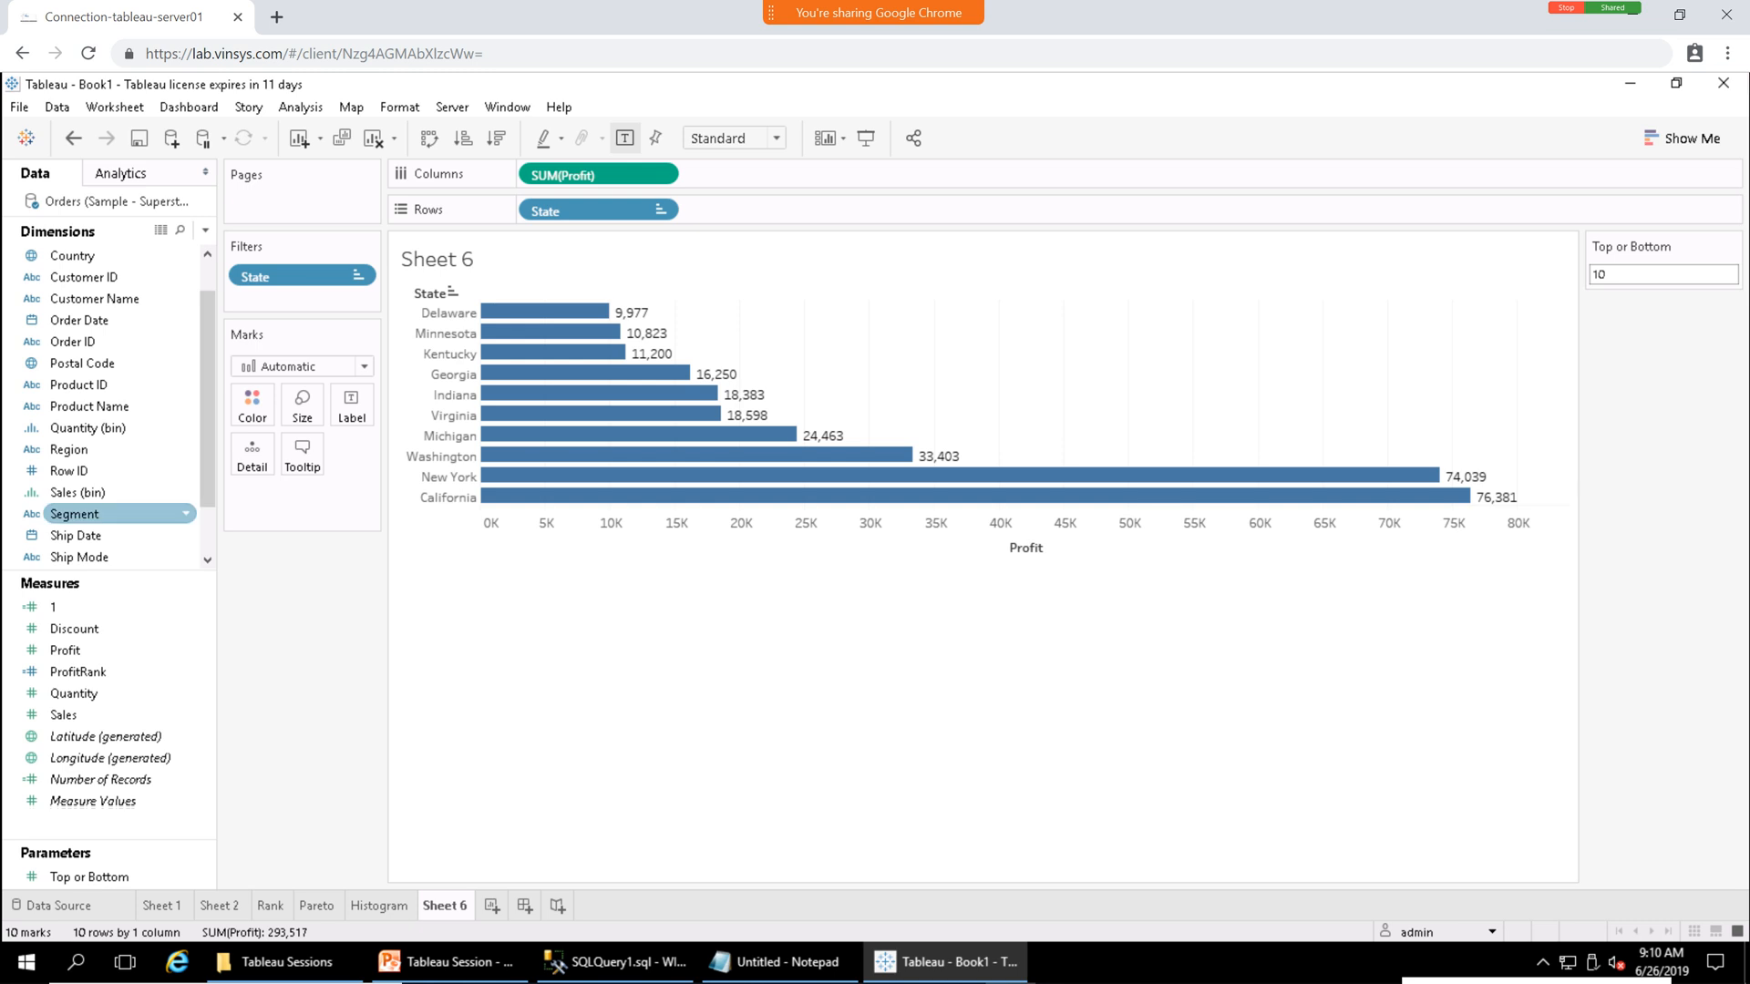
{"action": "left_click_drag", "start_coordinate": [208, 474], "coordinate": [207, 523]}
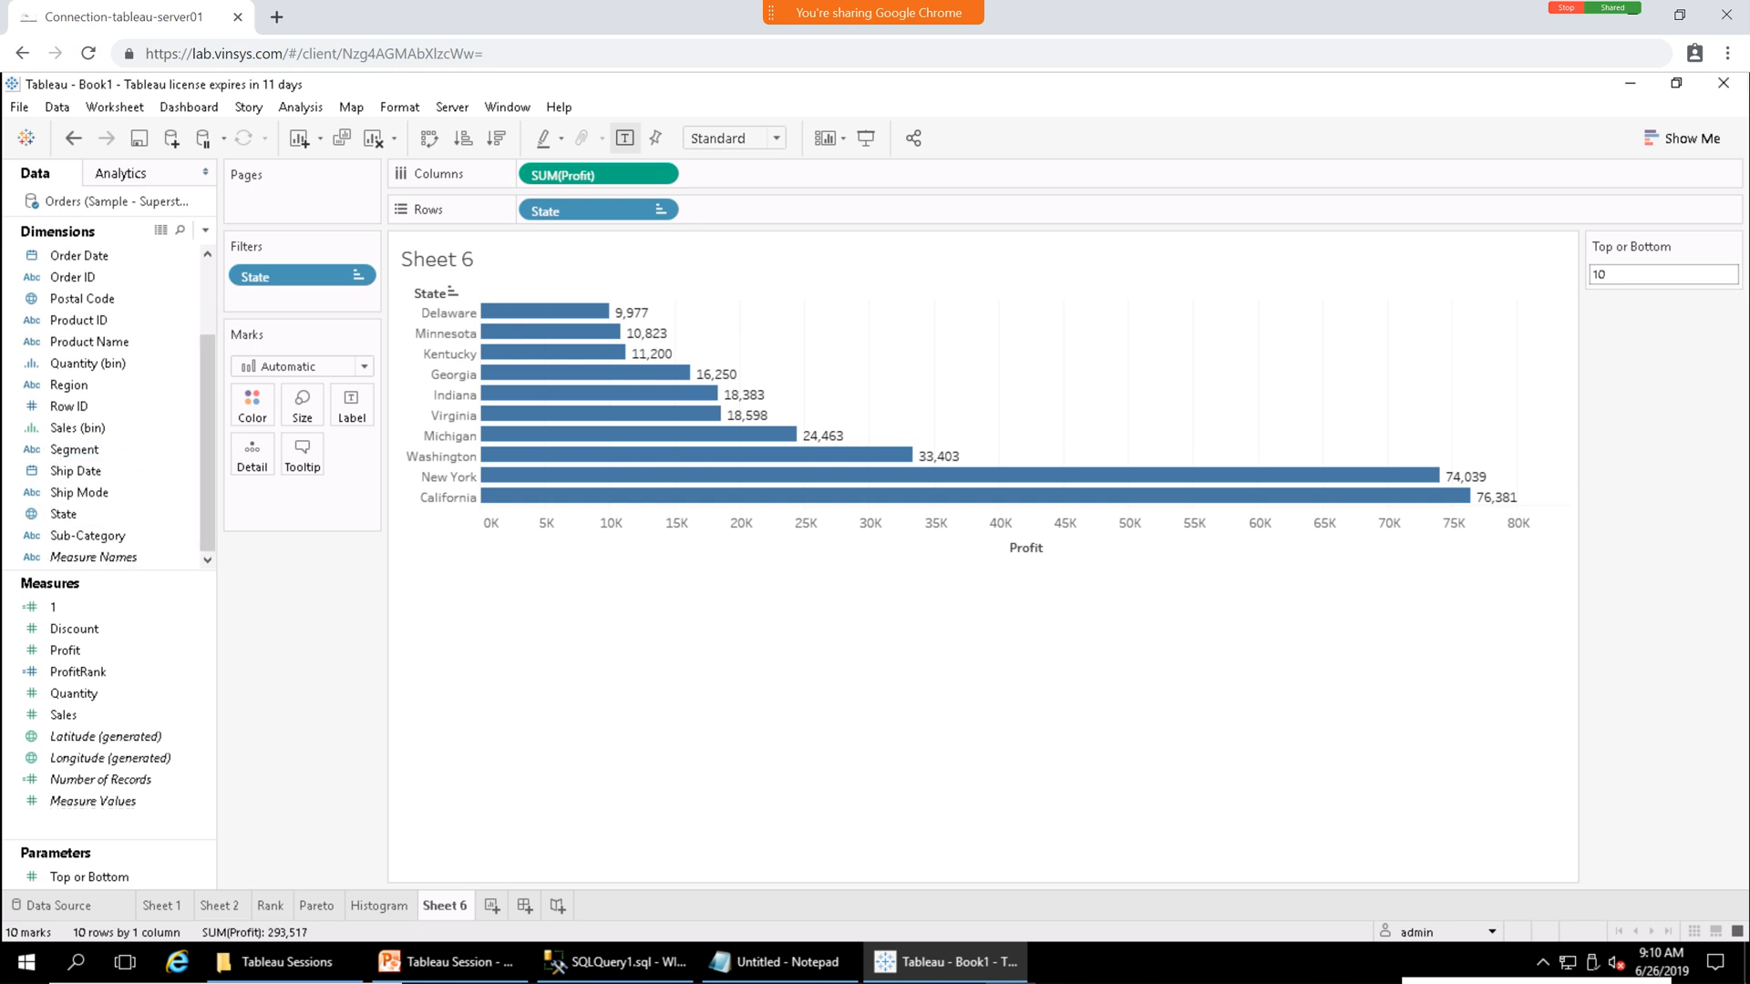
{"action": "left_click_drag", "start_coordinate": [110, 570], "coordinate": [110, 500]}
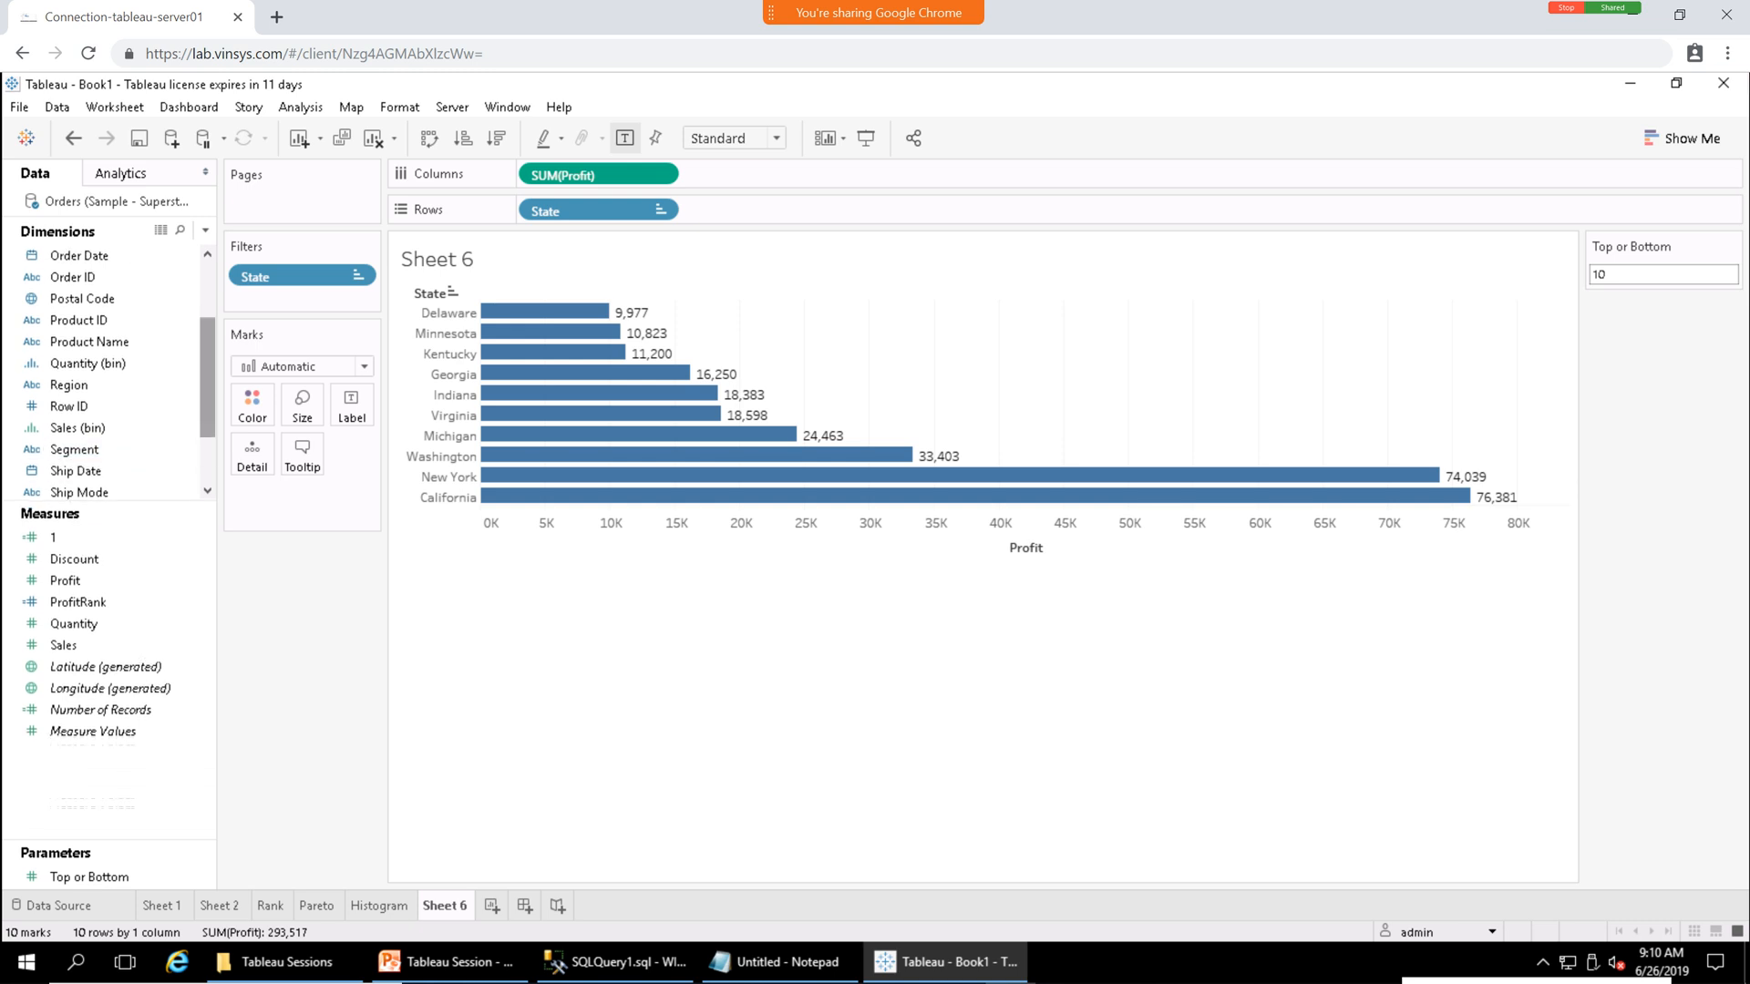
{"action": "left_click_drag", "start_coordinate": [208, 401], "coordinate": [207, 446]}
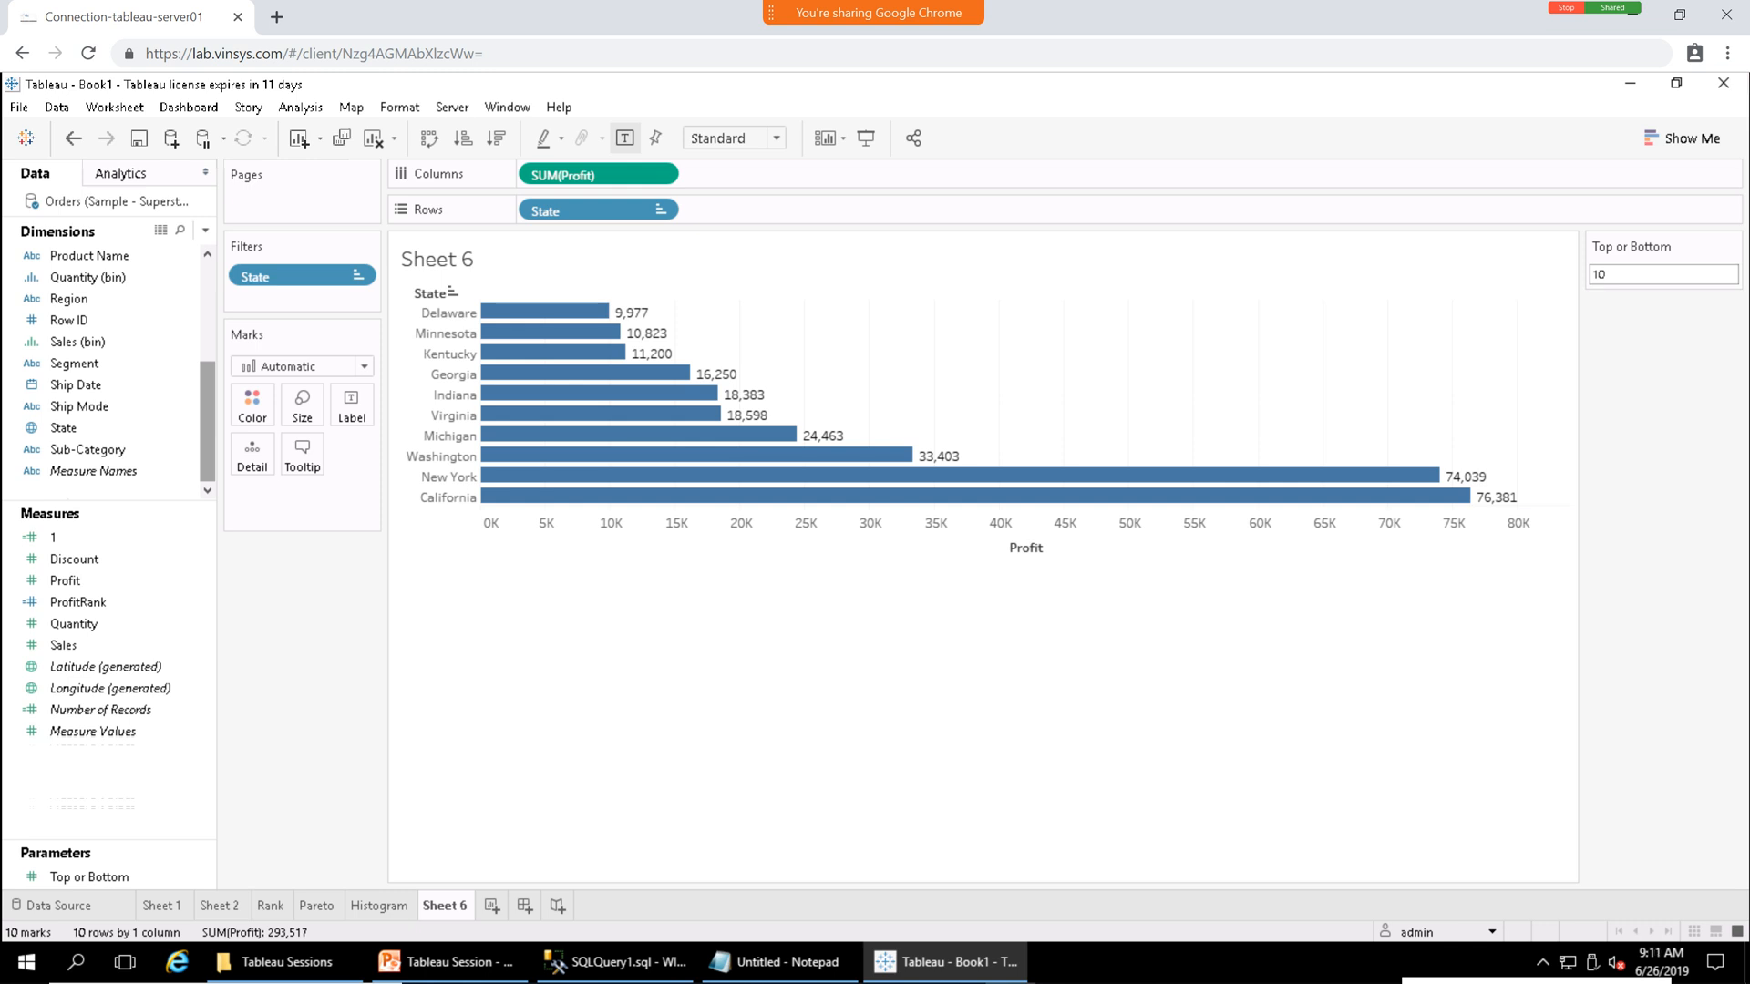
Check the meeting's participants list and return to the worksheet.
{"action": "mouse_move", "coordinate": [874, 12]}
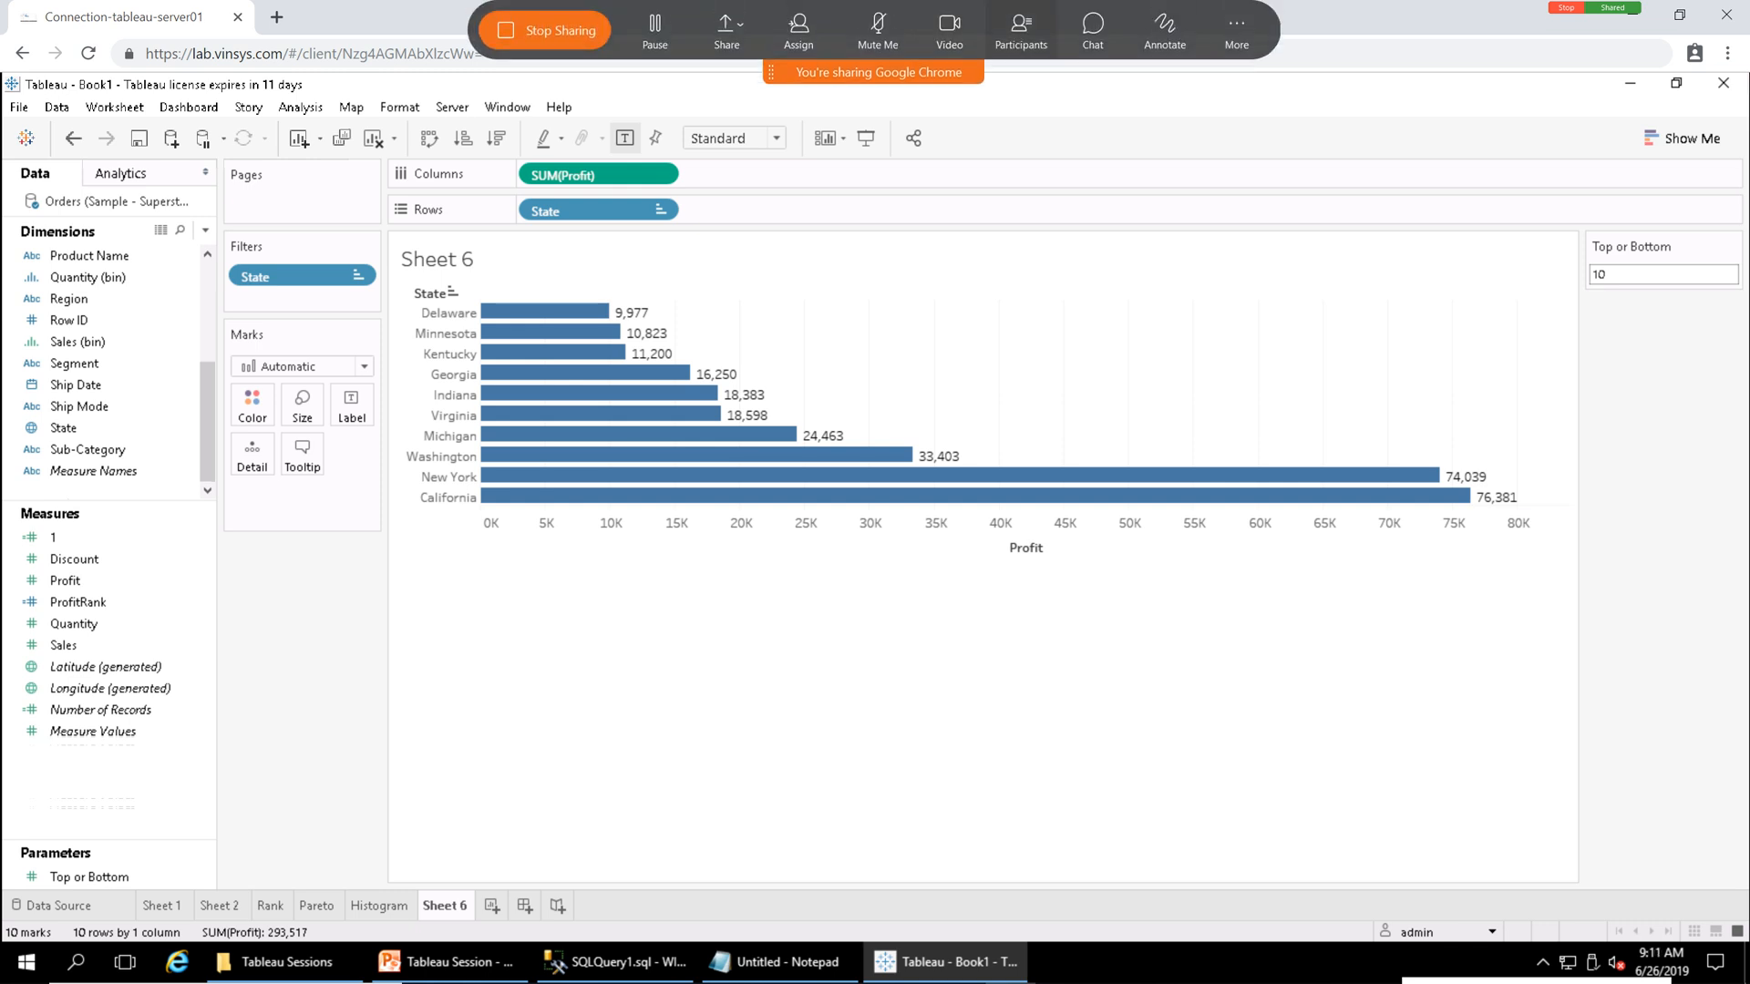
{"action": "left_click", "coordinate": [1021, 31]}
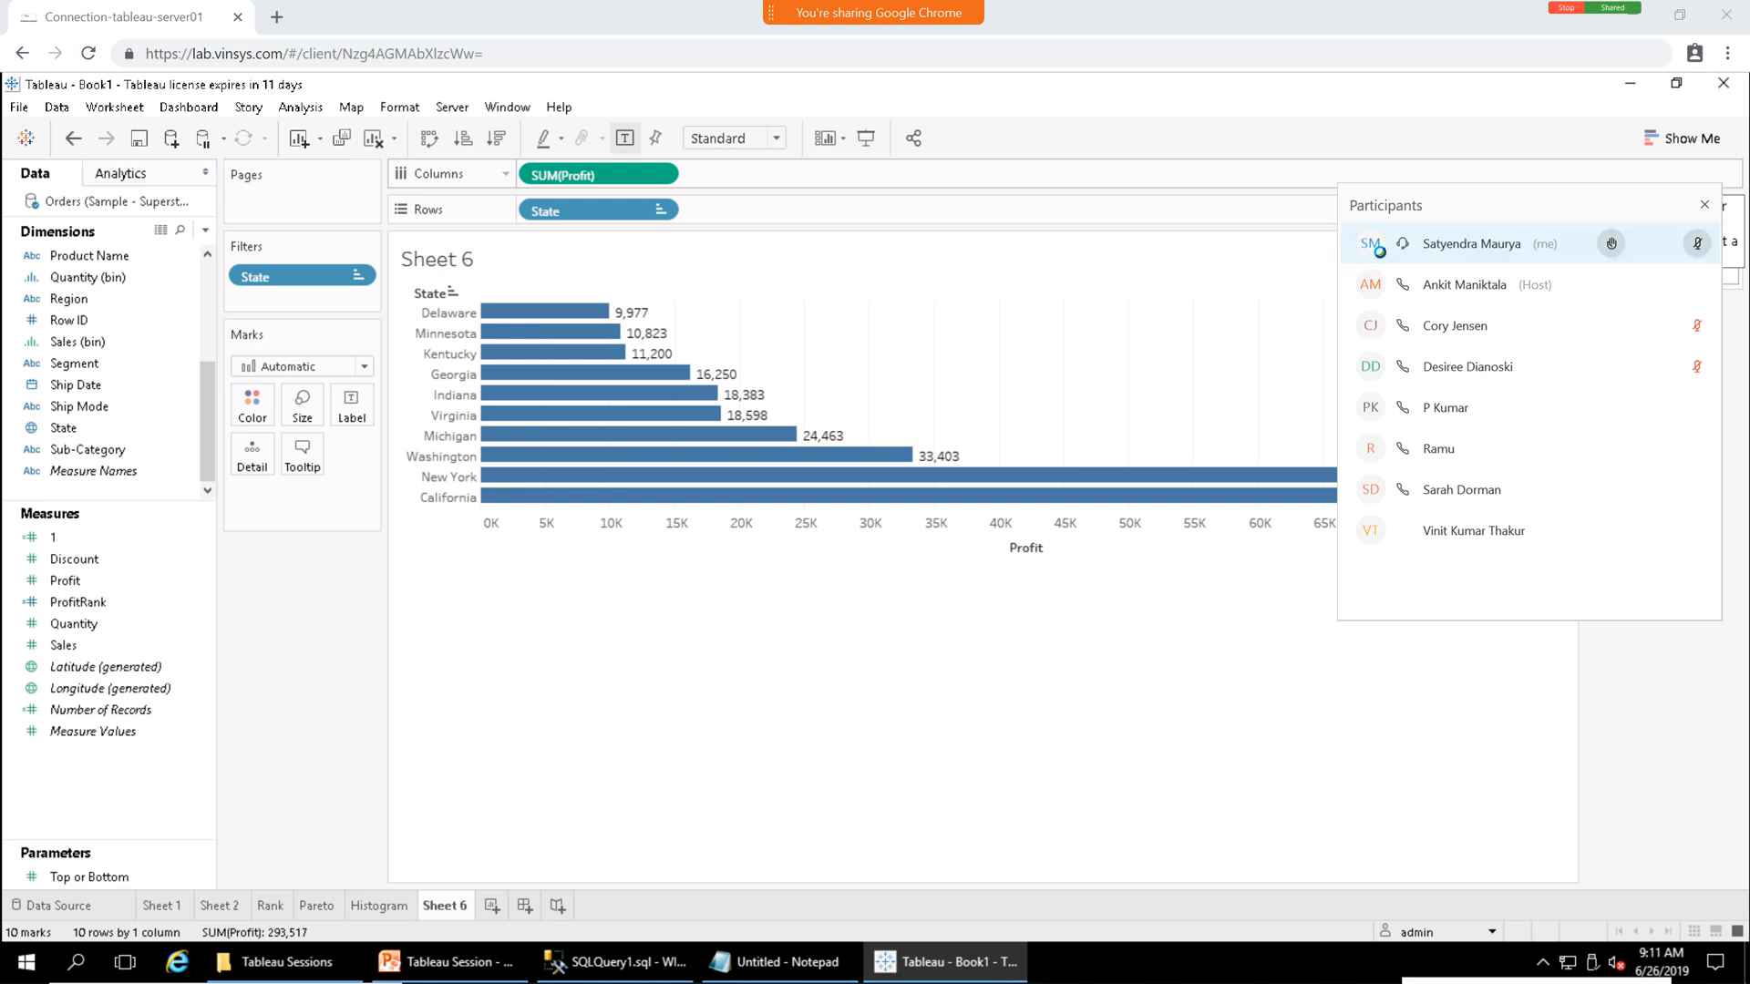
{"action": "left_click", "coordinate": [1094, 693]}
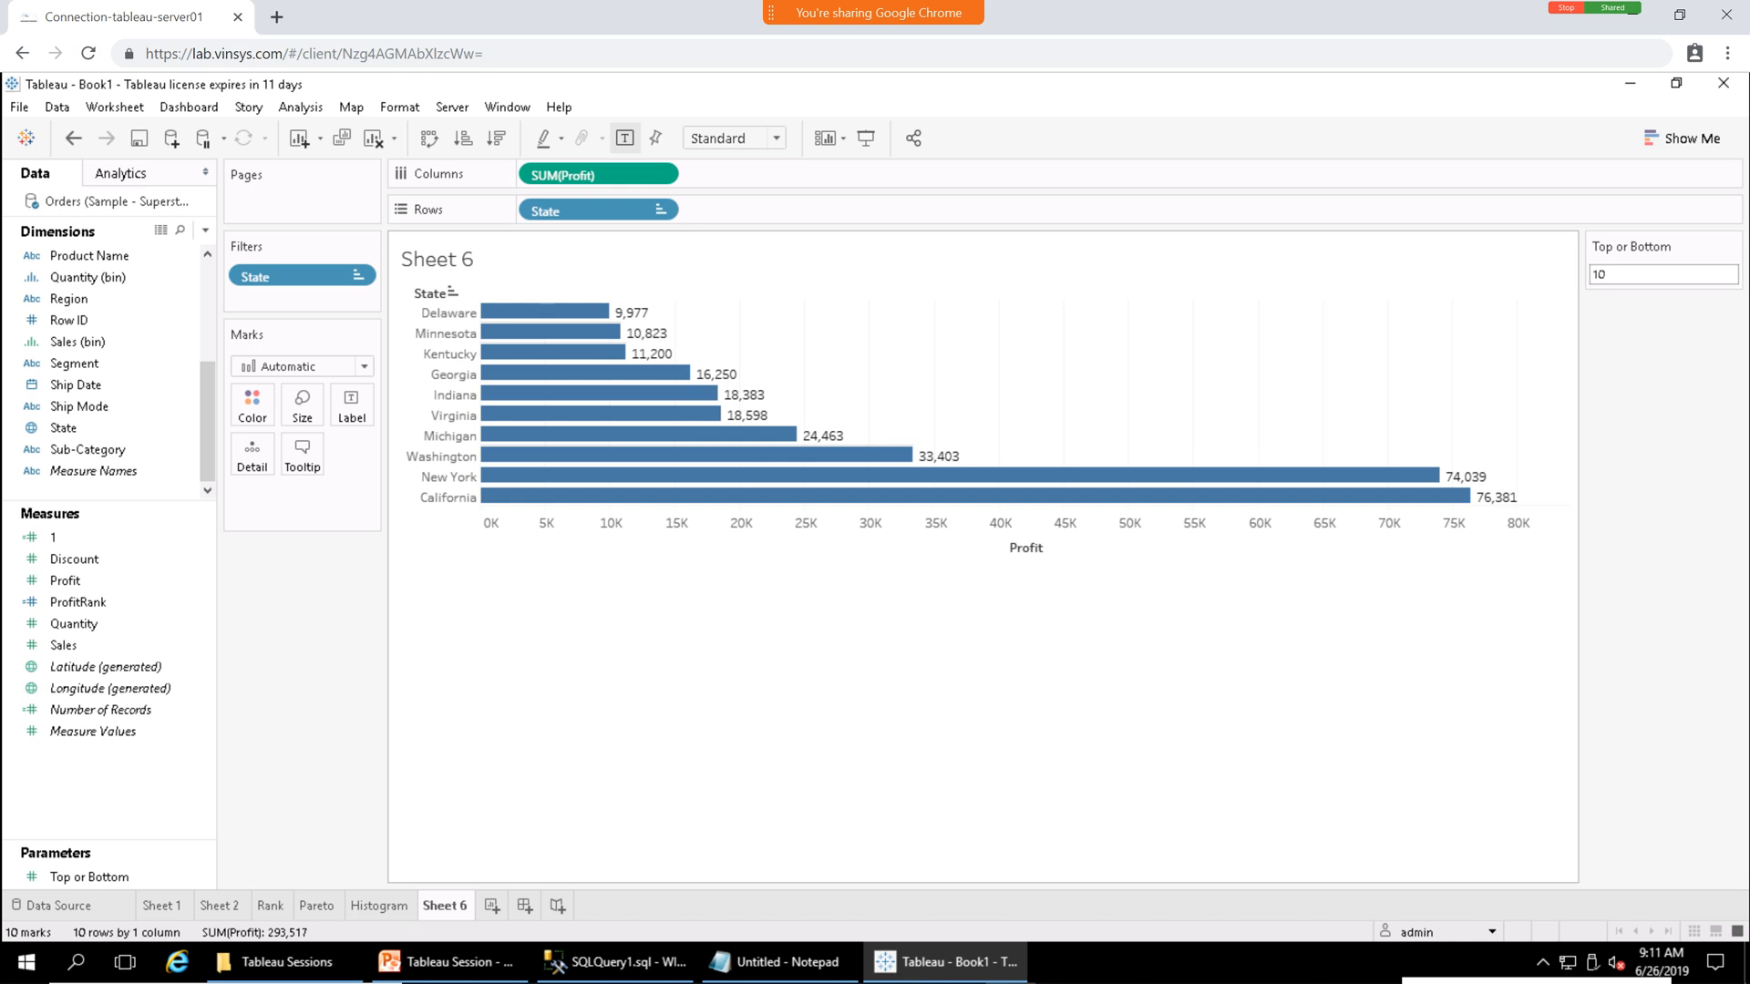
Sort the states by Profit in descending order from the chart's Profit axis.
{"action": "mouse_move", "coordinate": [1423, 498]}
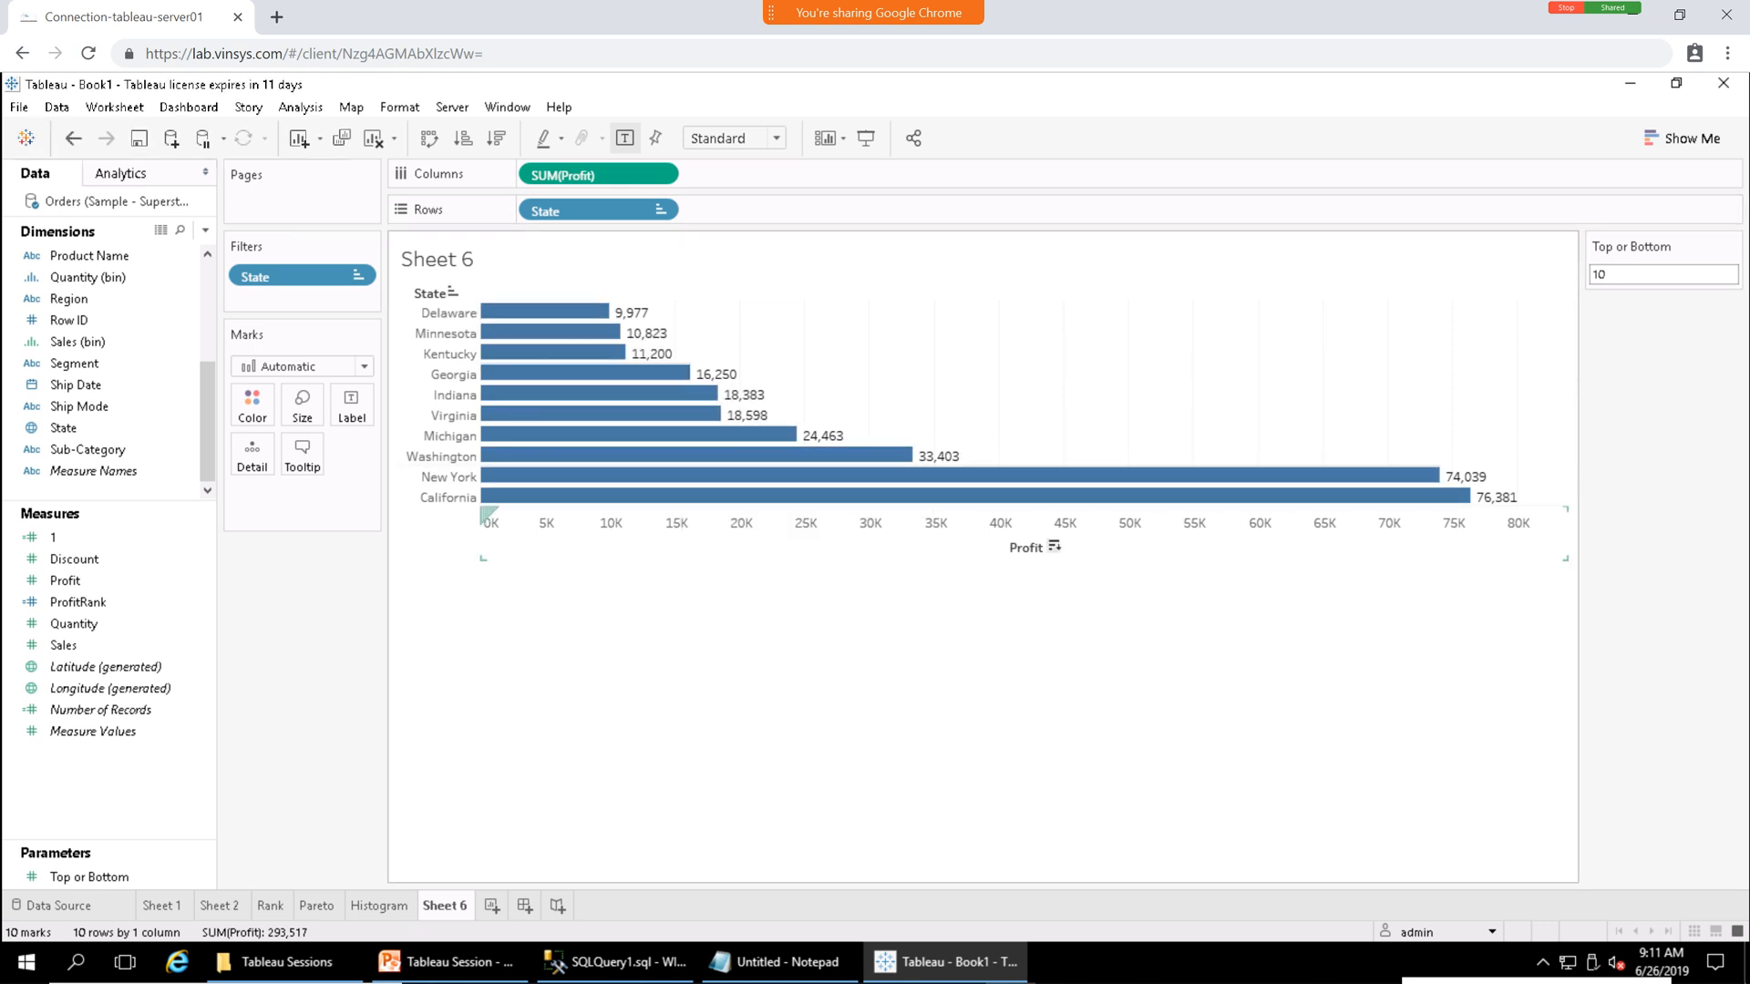
{"action": "left_click", "coordinate": [1054, 545]}
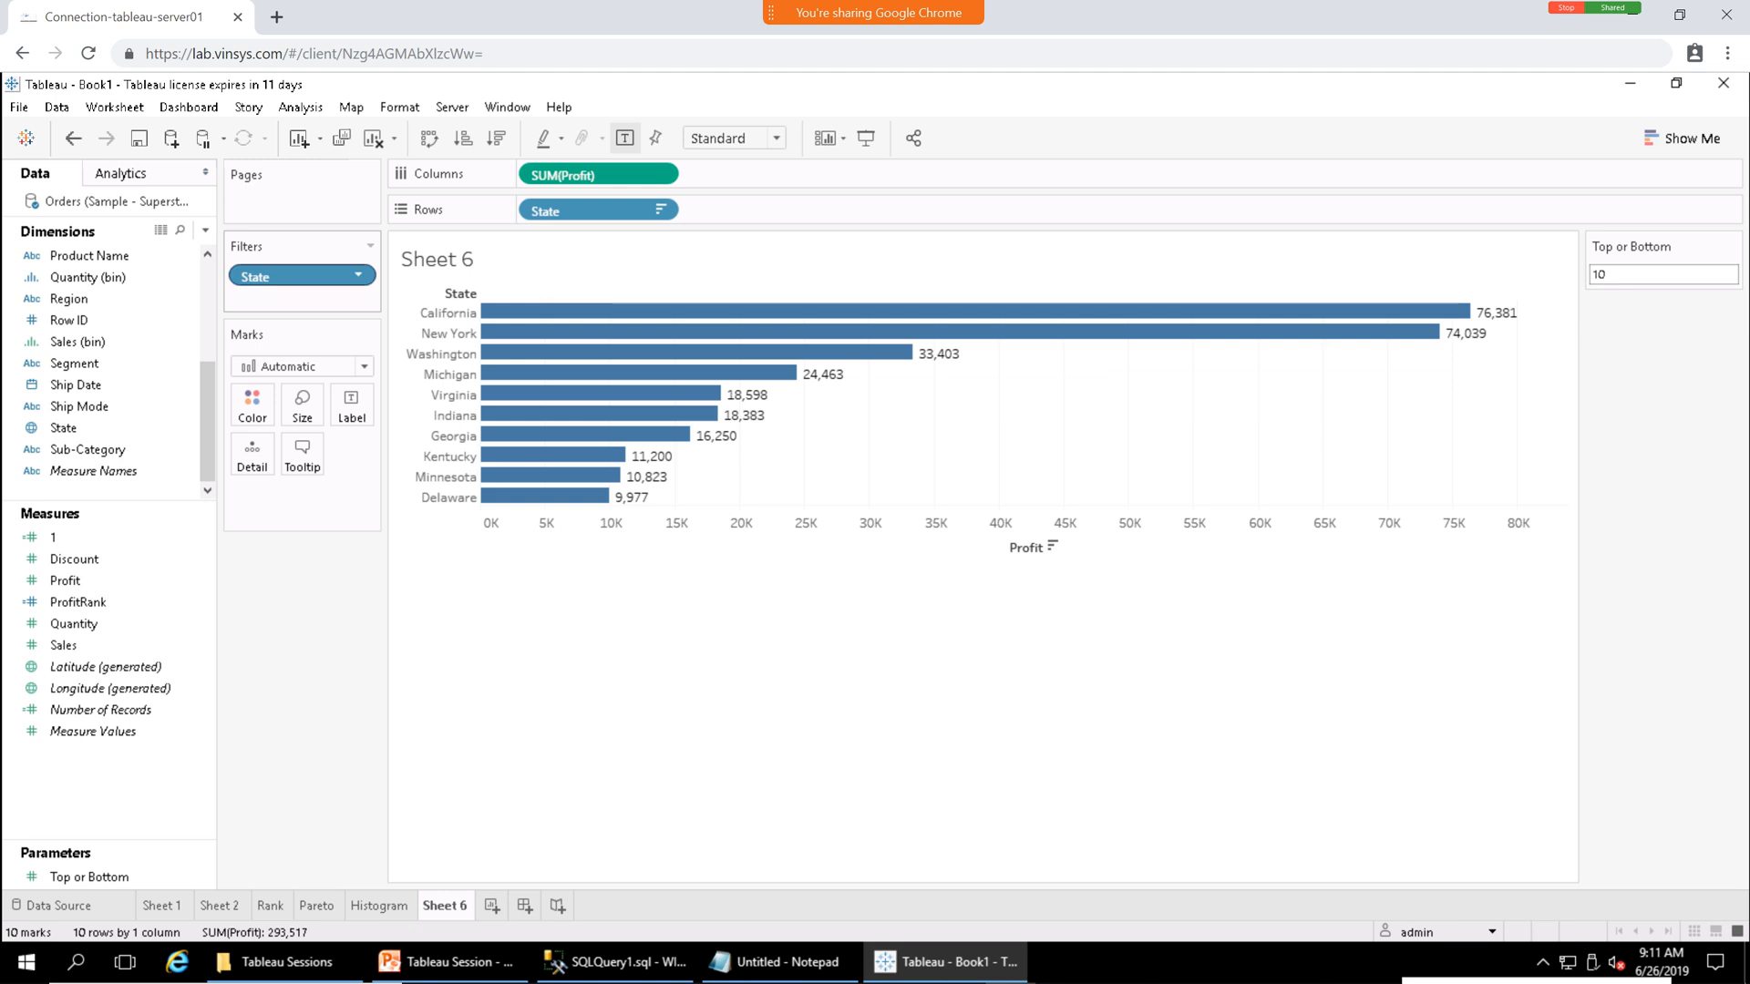
Create a set named "Top" from the State filter, keeping its top condition by sum of Profit with the Top or Bottom parameter.
{"action": "left_click", "coordinate": [358, 275]}
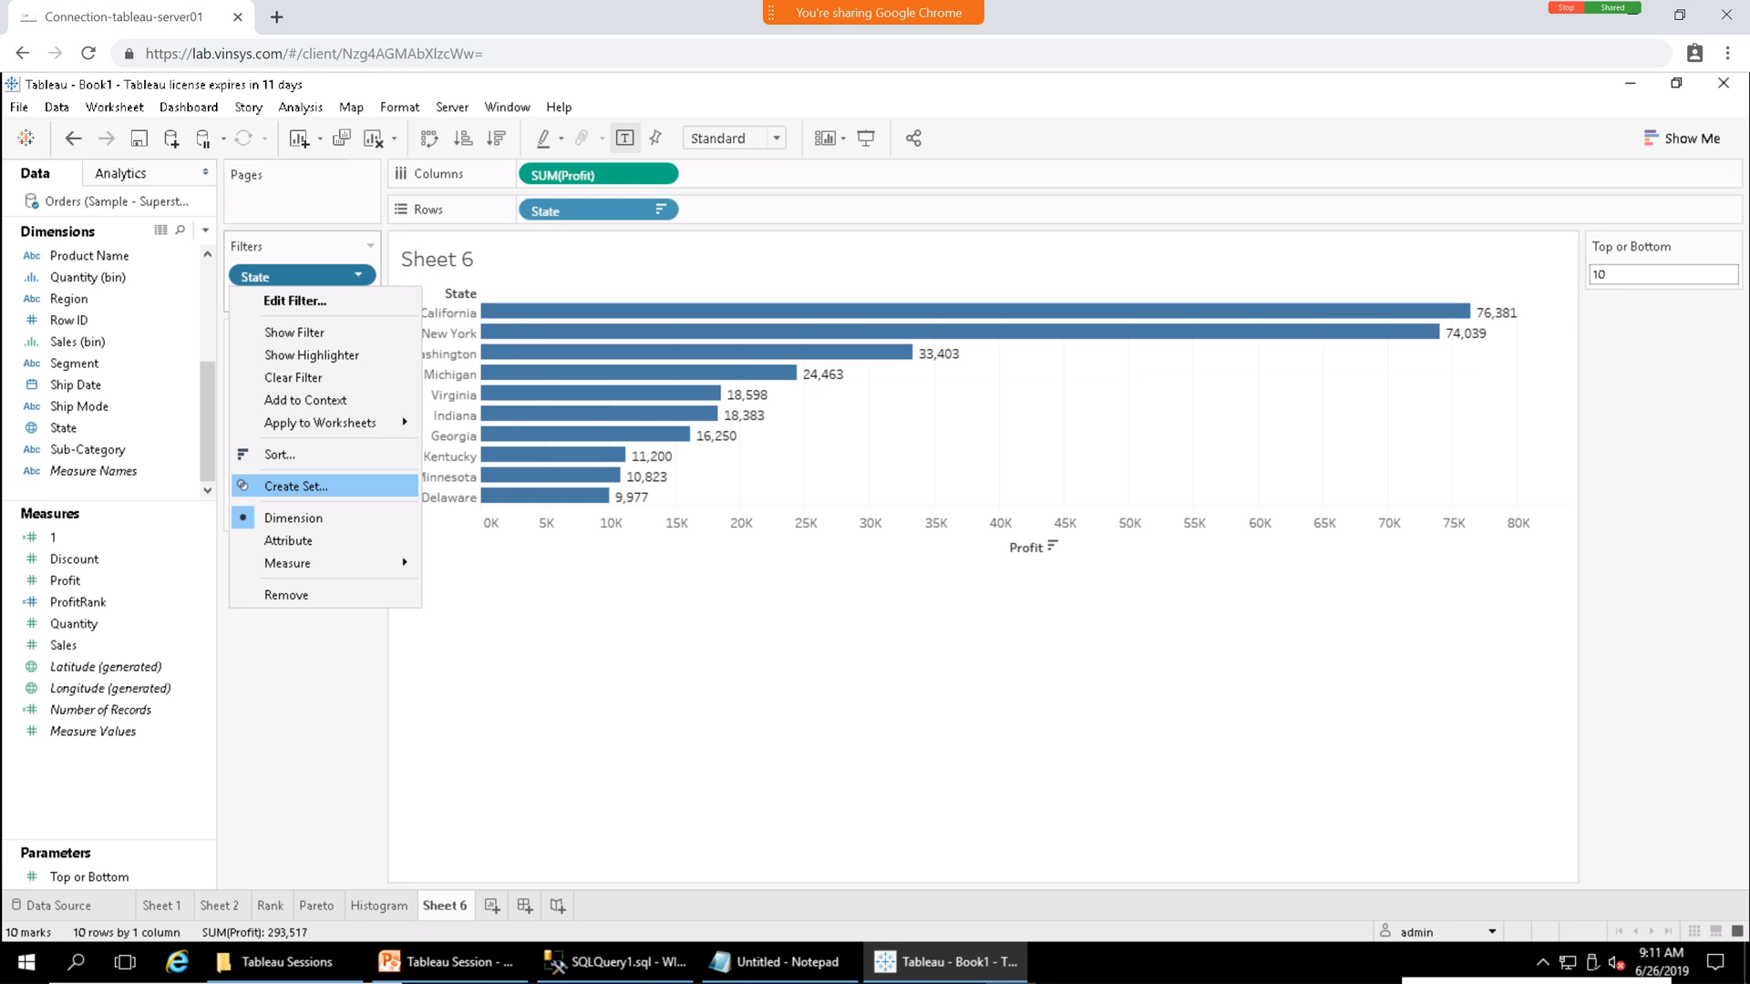
{"action": "left_click", "coordinate": [292, 486]}
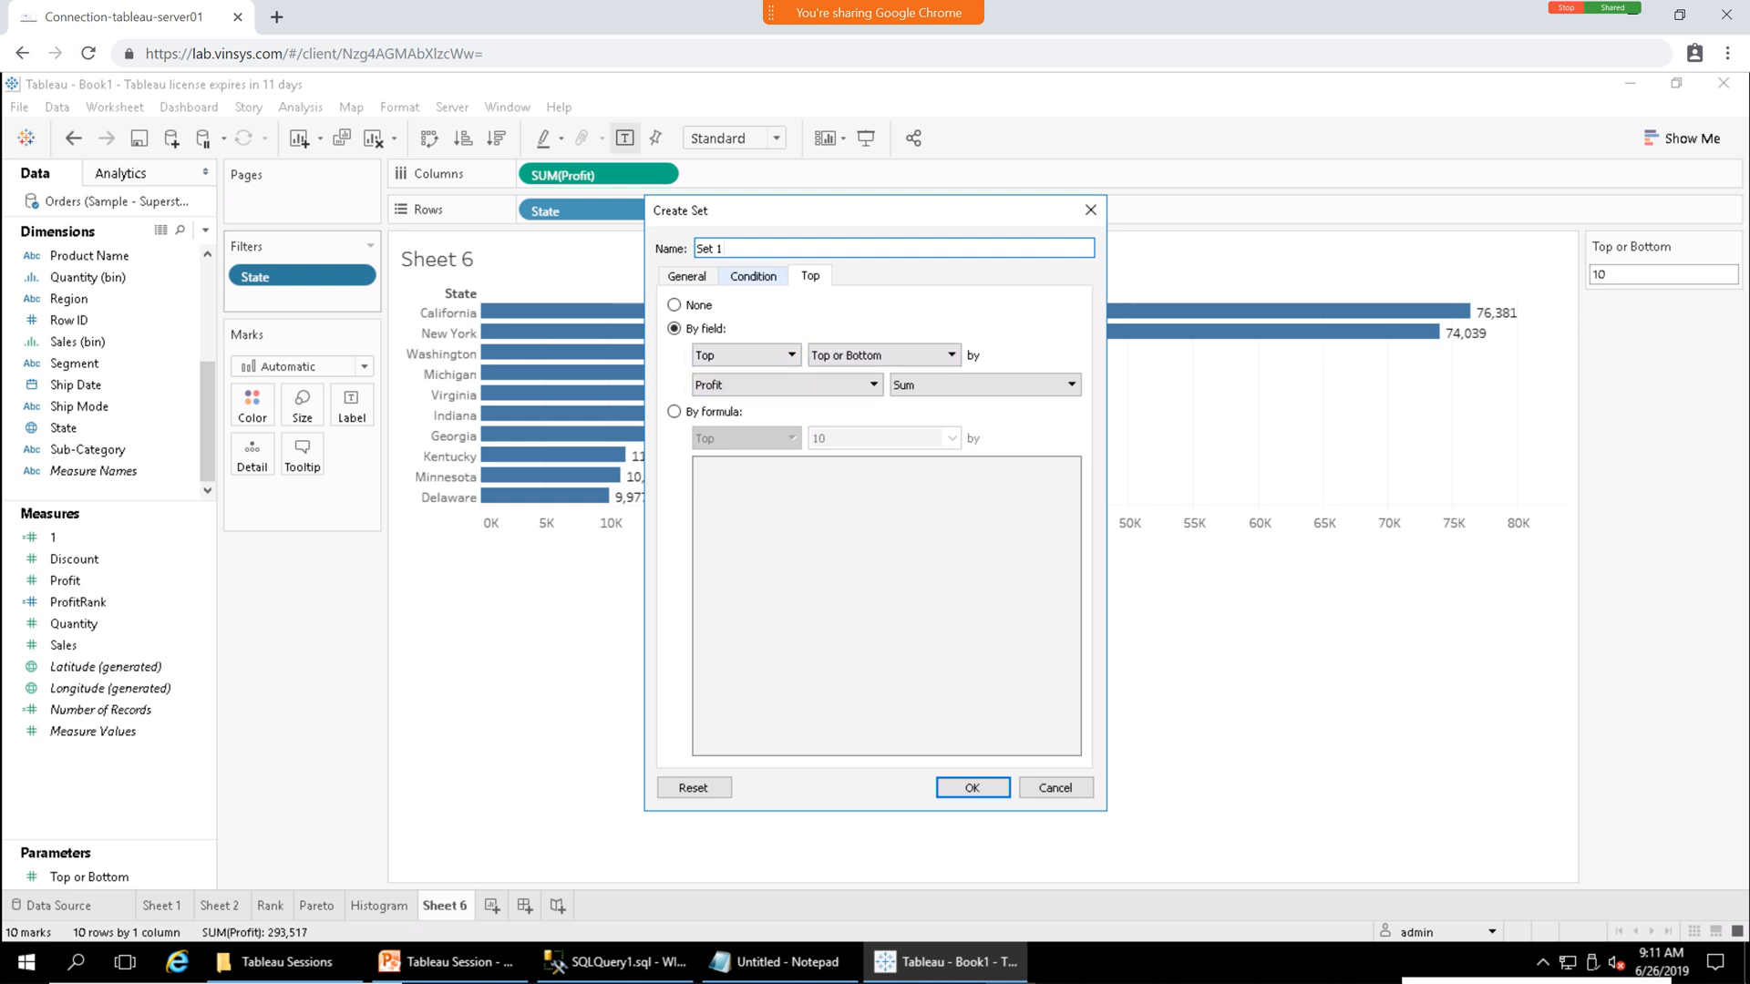
{"action": "left_click_drag", "start_coordinate": [726, 249], "coordinate": [685, 249]}
{"action": "type", "text": "Top"}
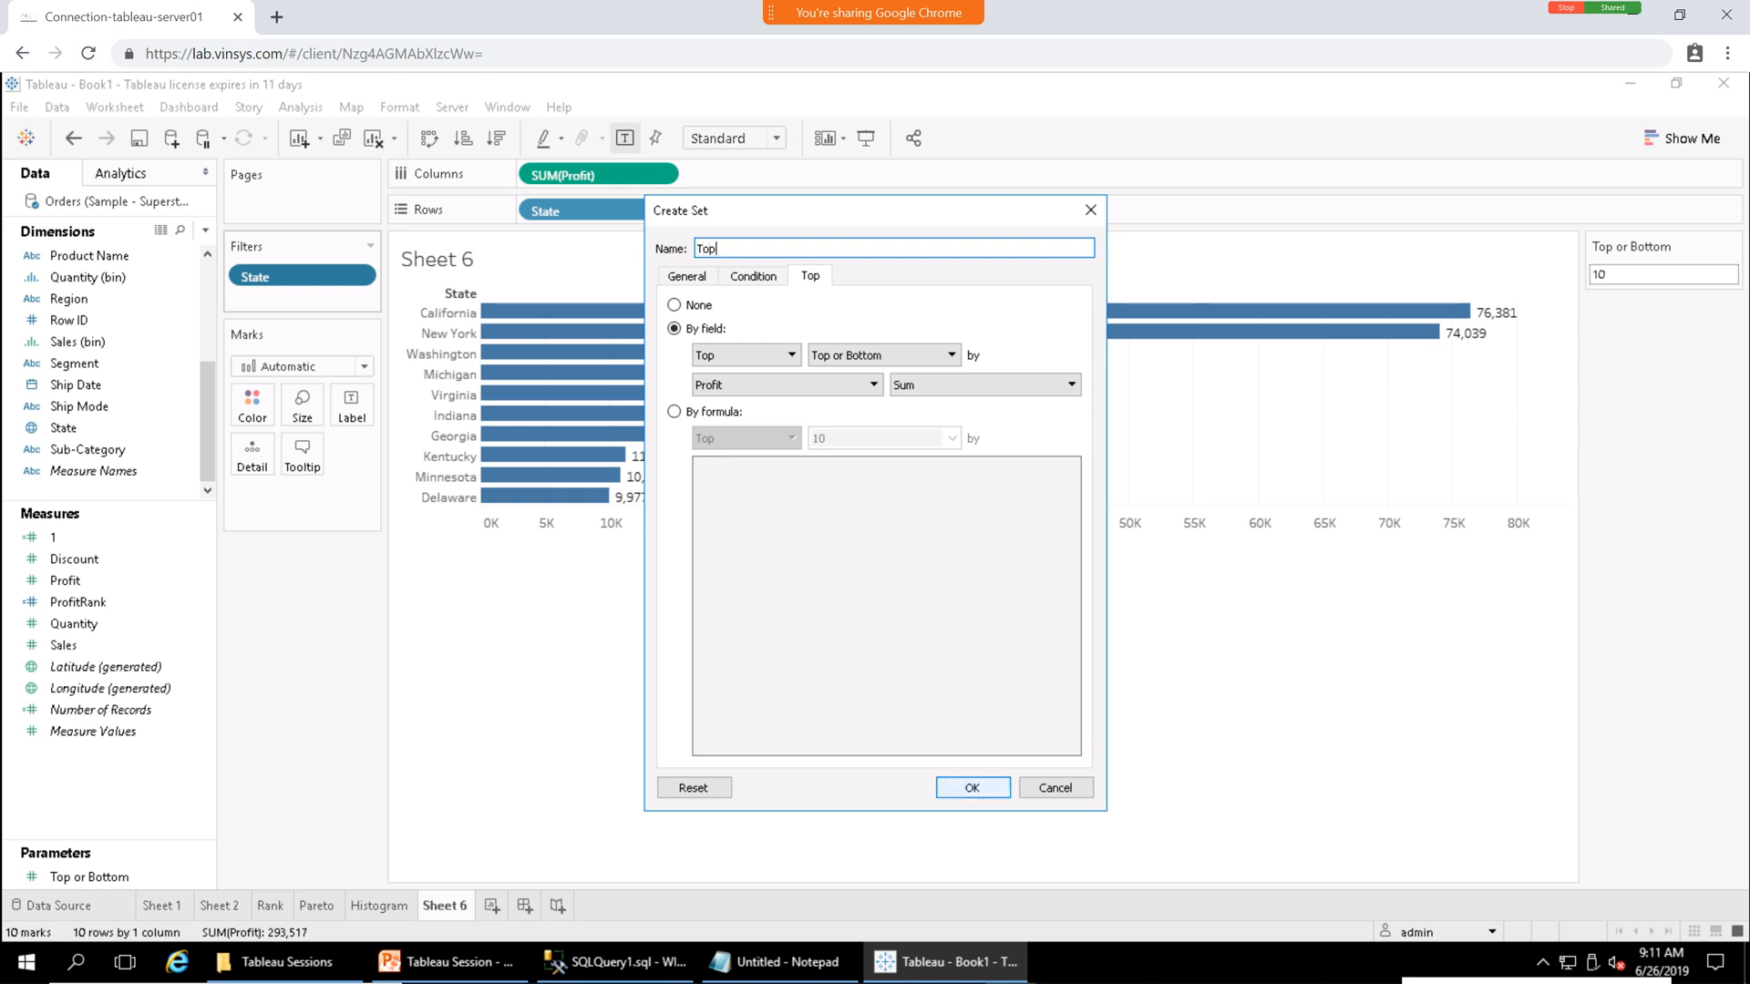
{"action": "left_click", "coordinate": [971, 787]}
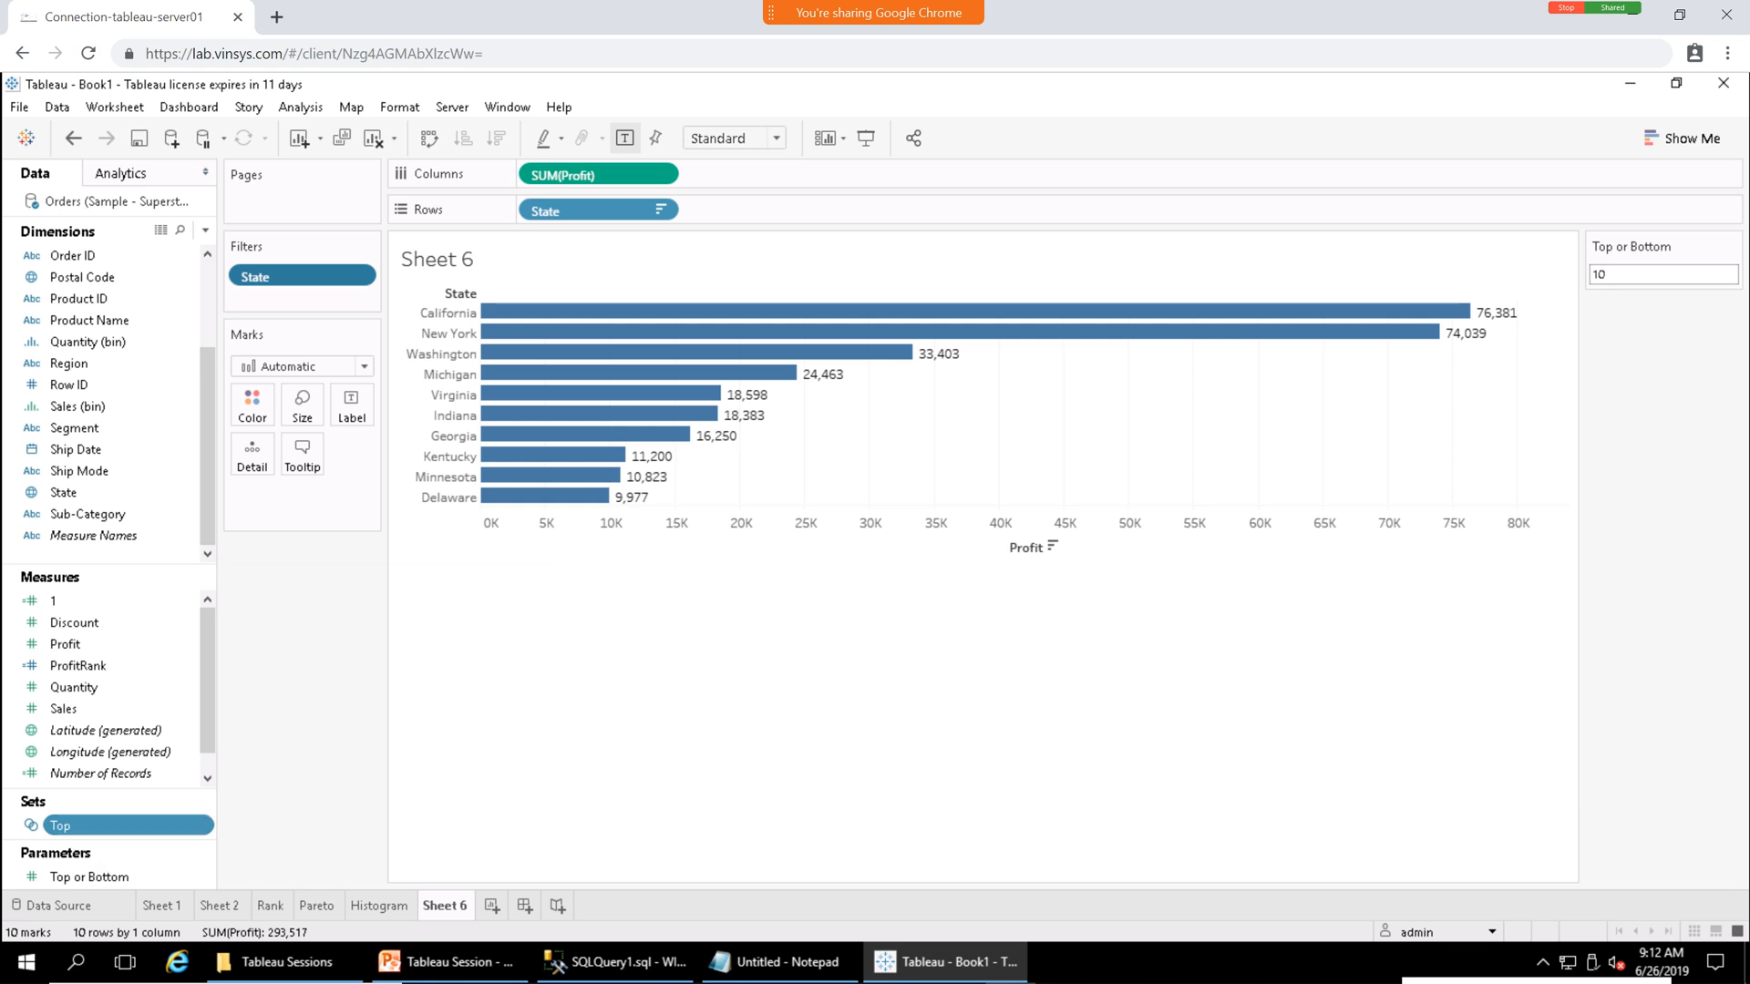
Set the Top or Bottom parameter to 5 with the Top set in place.
{"action": "left_click", "coordinate": [73, 826]}
{"action": "left_click", "coordinate": [1605, 274]}
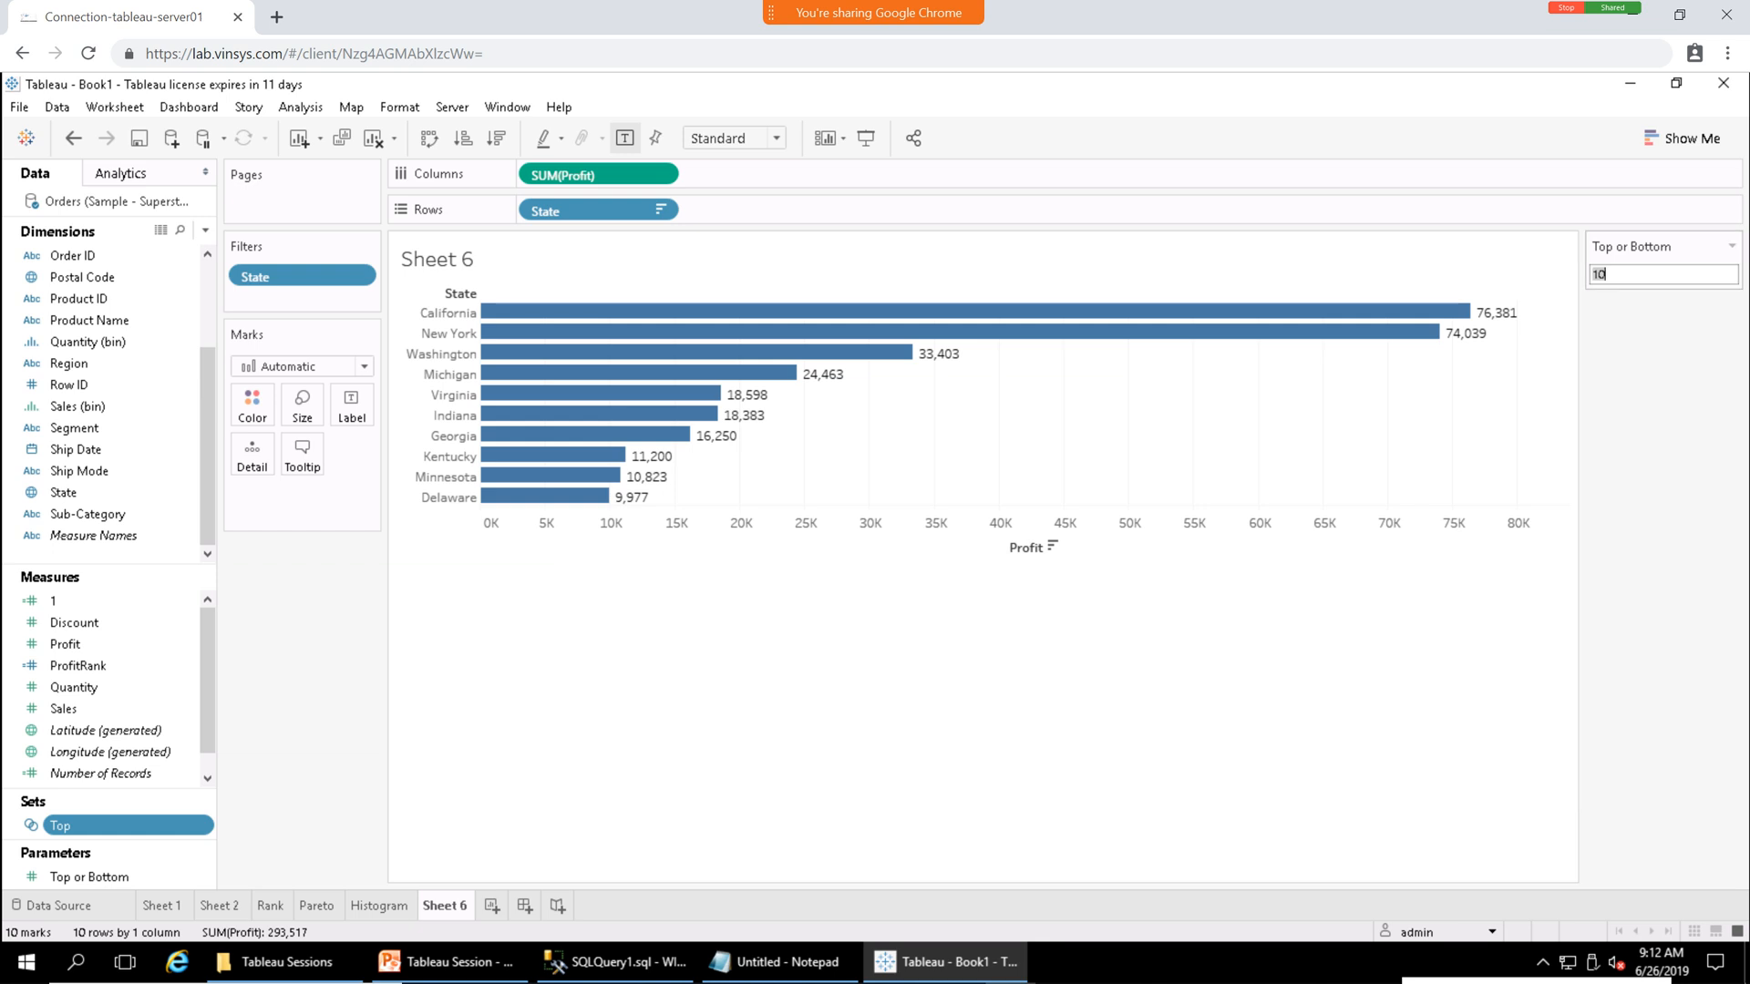
{"action": "type", "text": "5"}
{"action": "key", "text": "Return"}
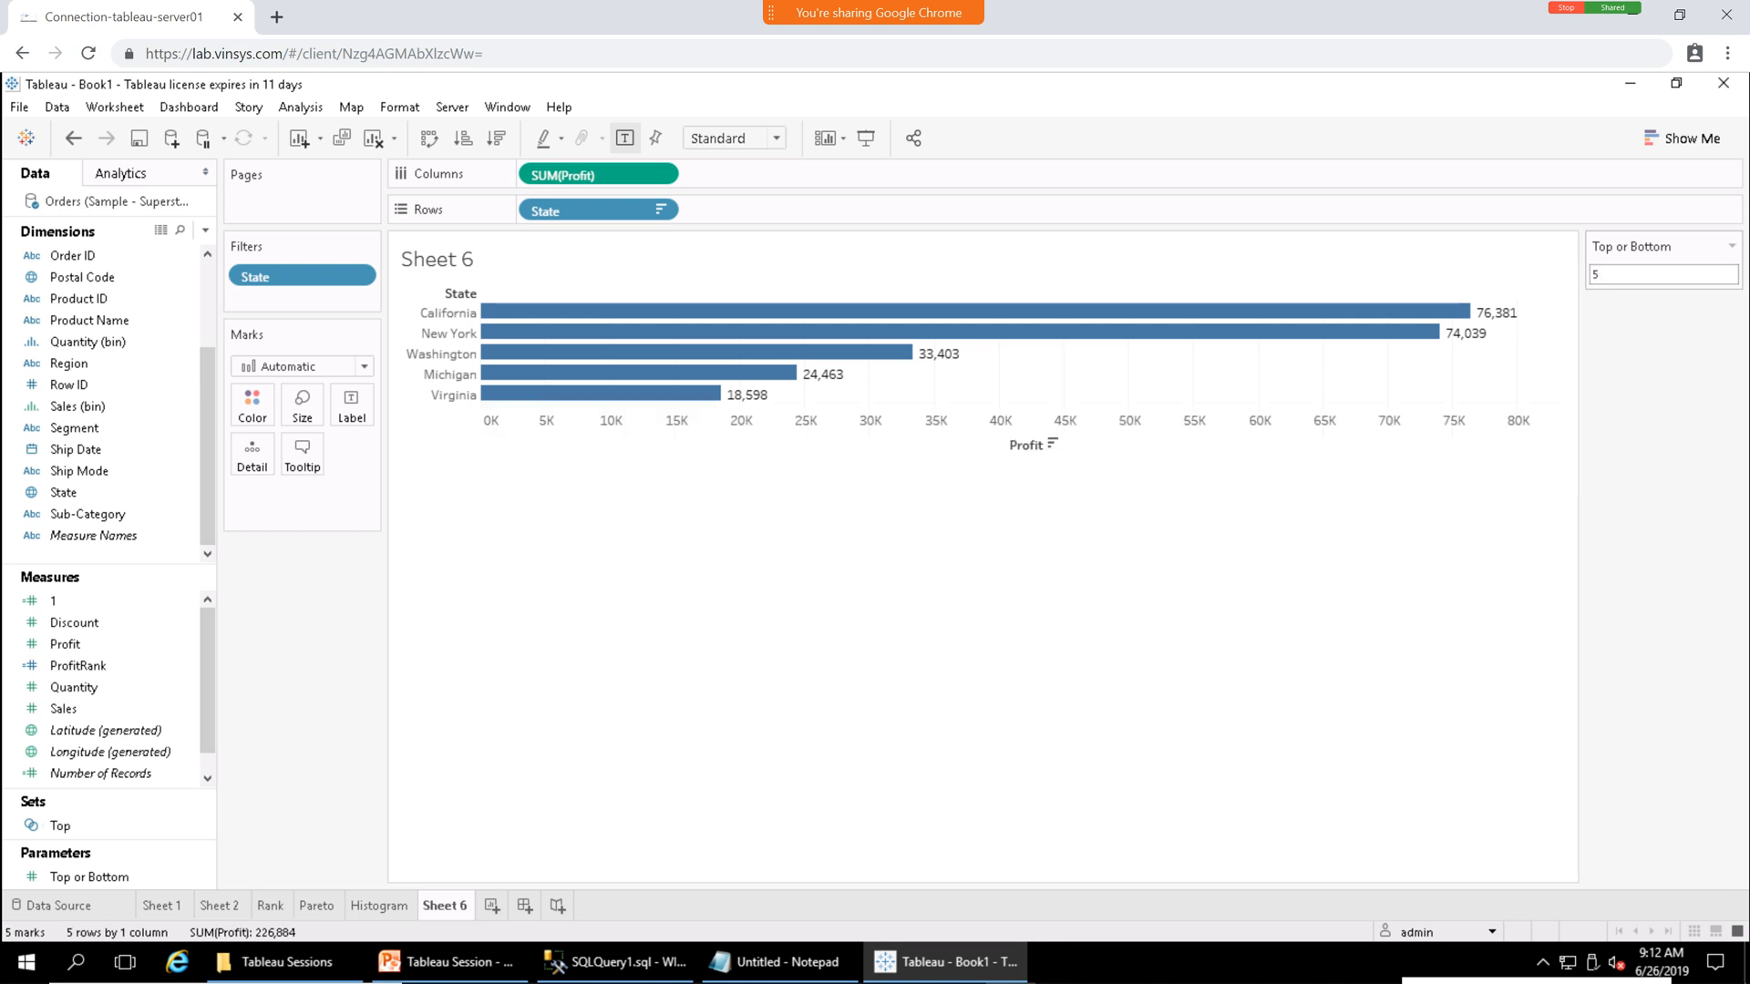
Set the Top or Bottom parameter to 3.
{"action": "left_click", "coordinate": [1606, 274]}
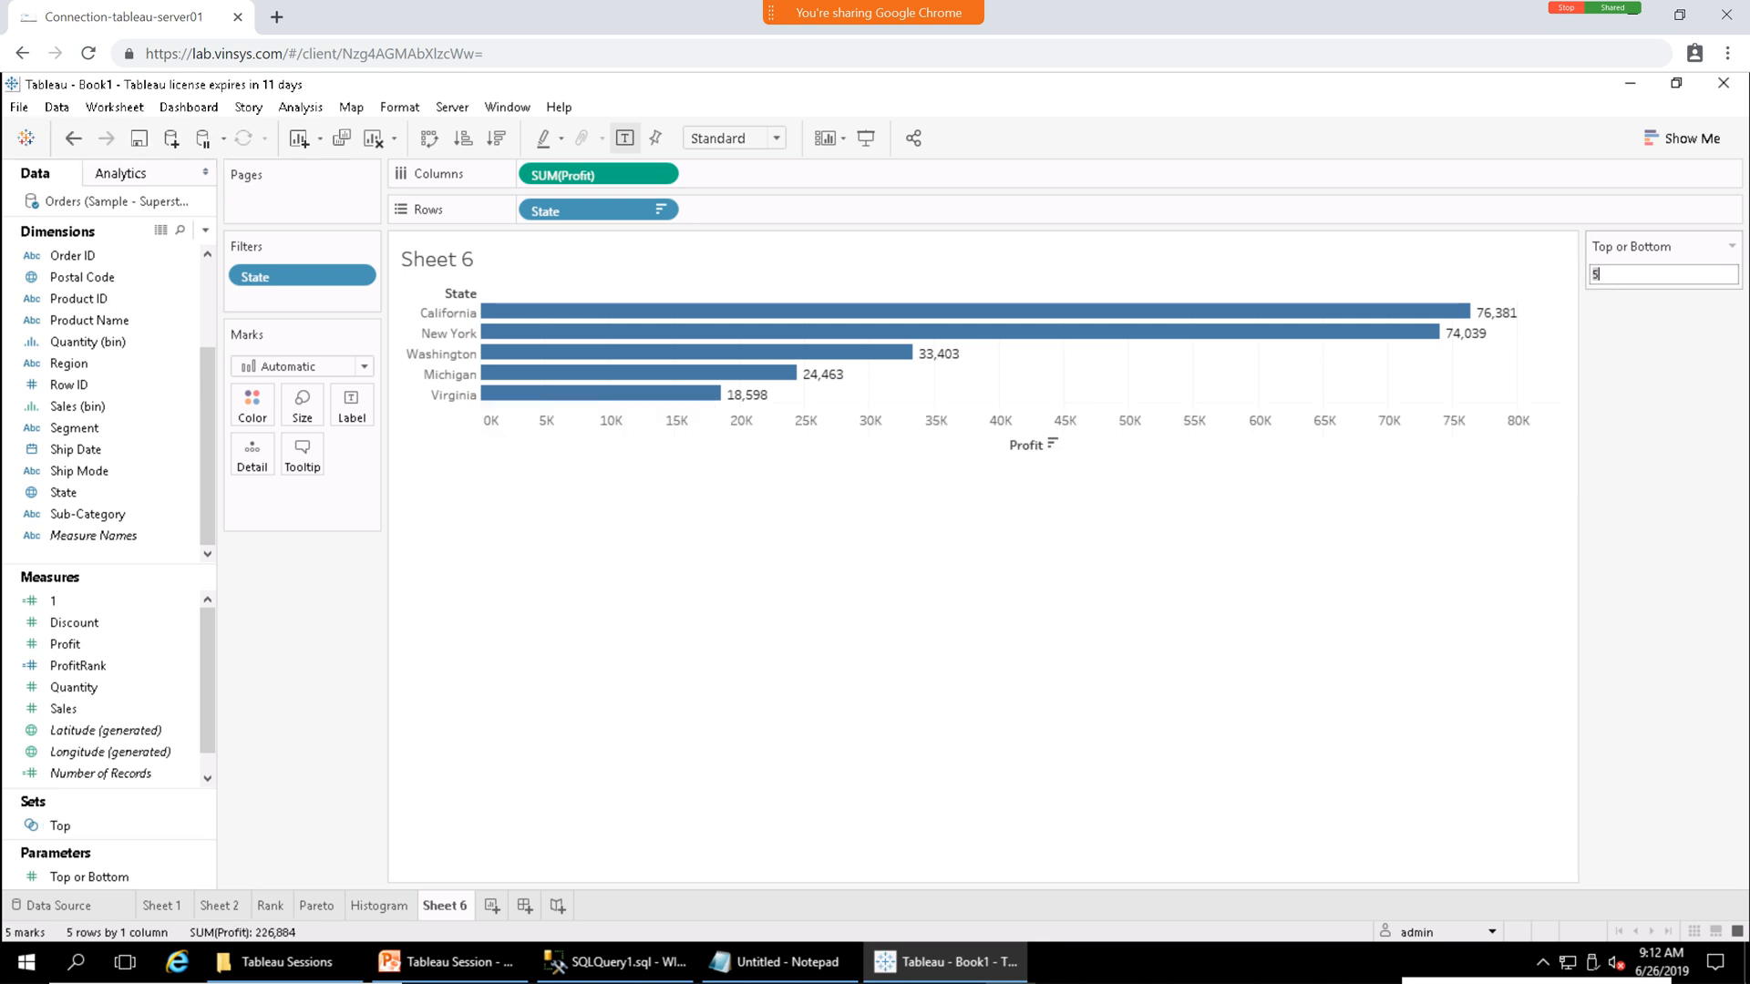
{"action": "type", "text": "3"}
{"action": "key", "text": "Return"}
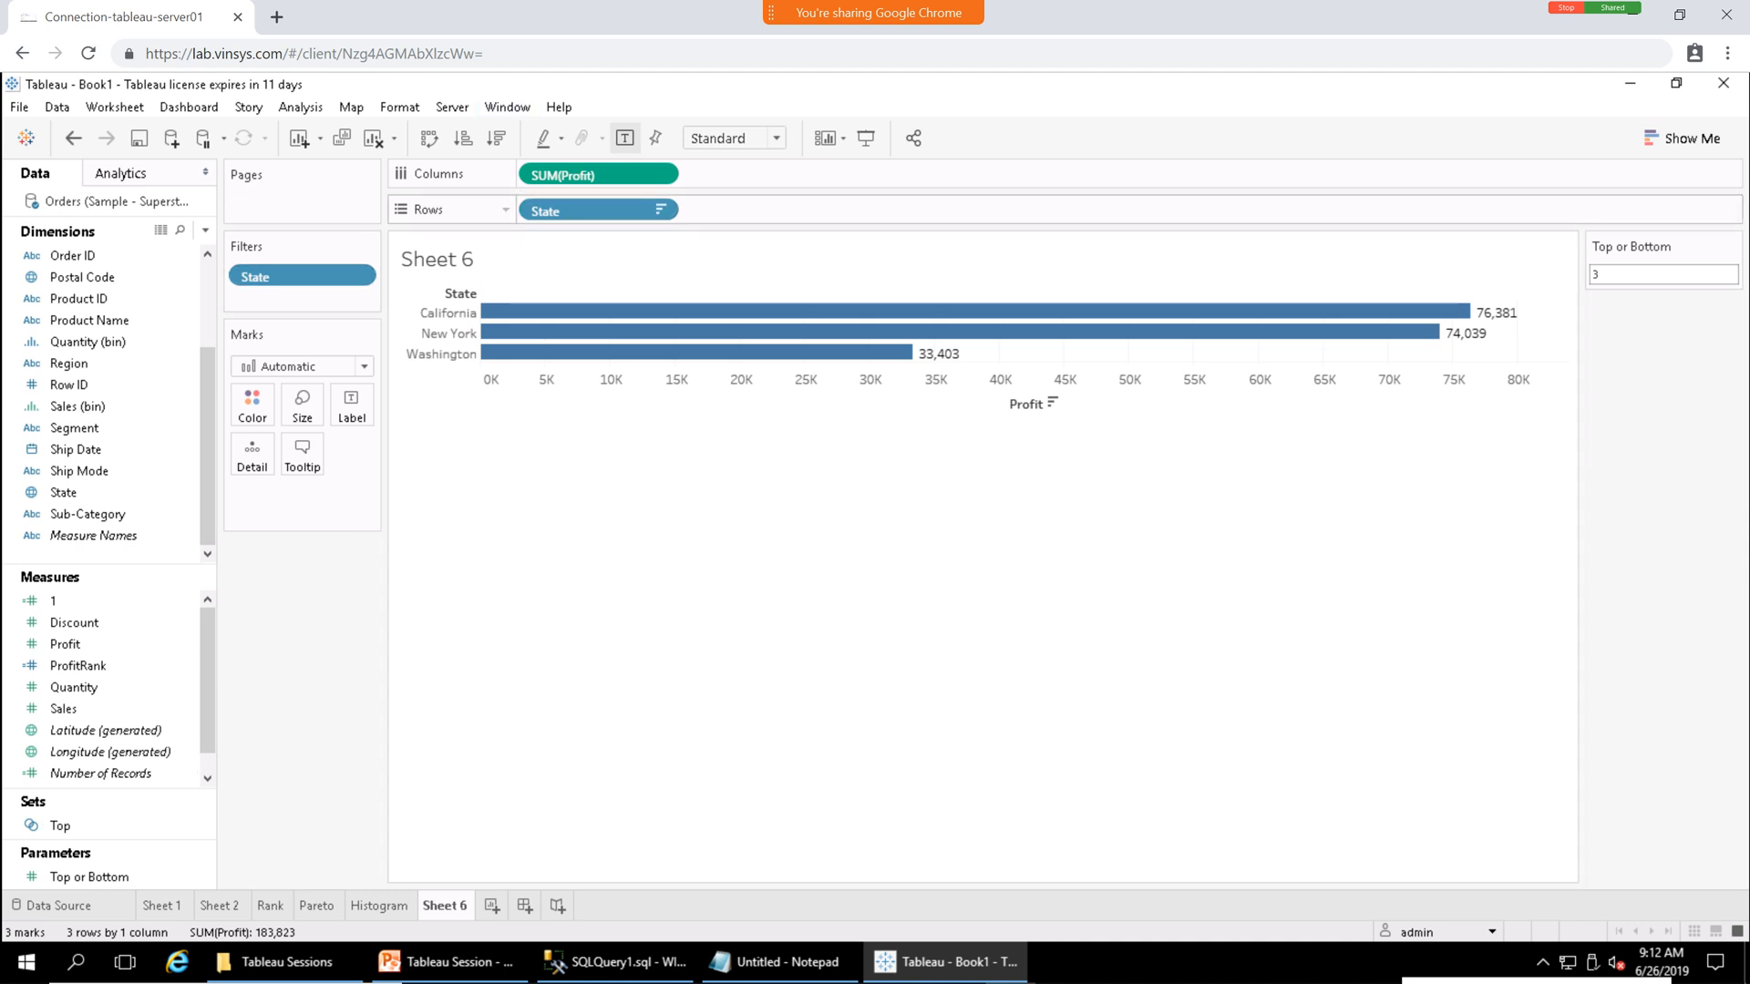
Change the State filter's limit to Bottom, using the Top or Bottom parameter by sum of Profit.
{"action": "left_click", "coordinate": [660, 210]}
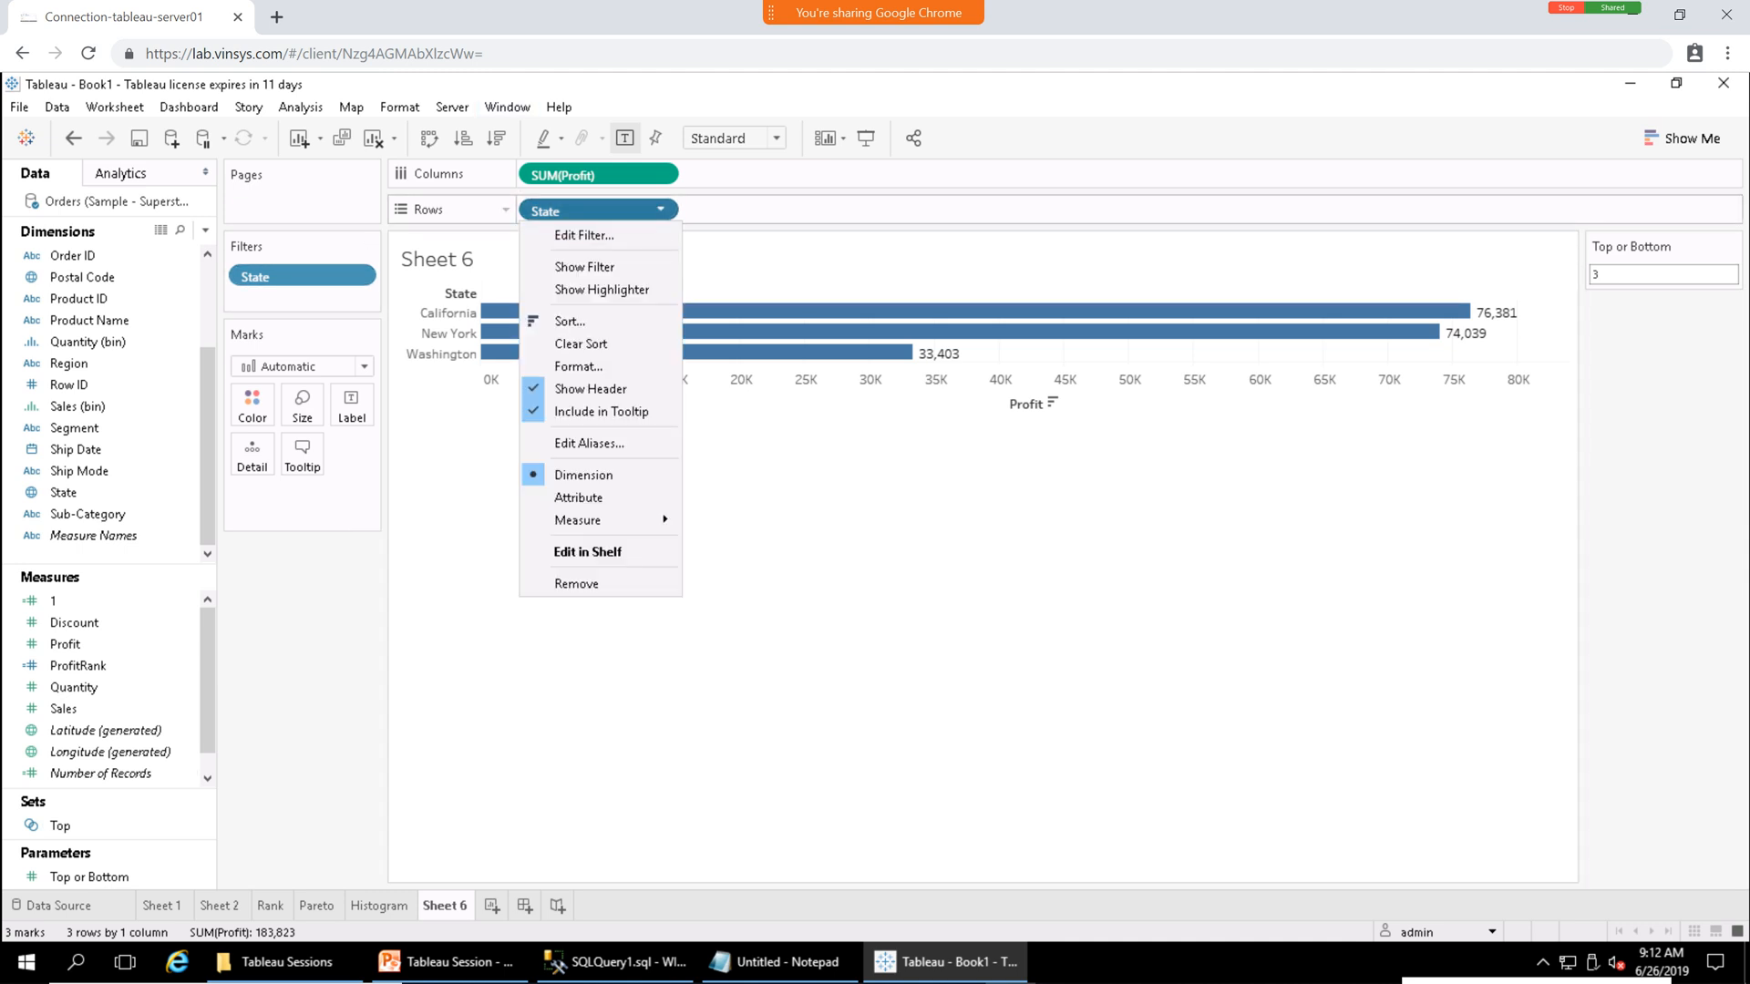
{"action": "left_click", "coordinate": [583, 235]}
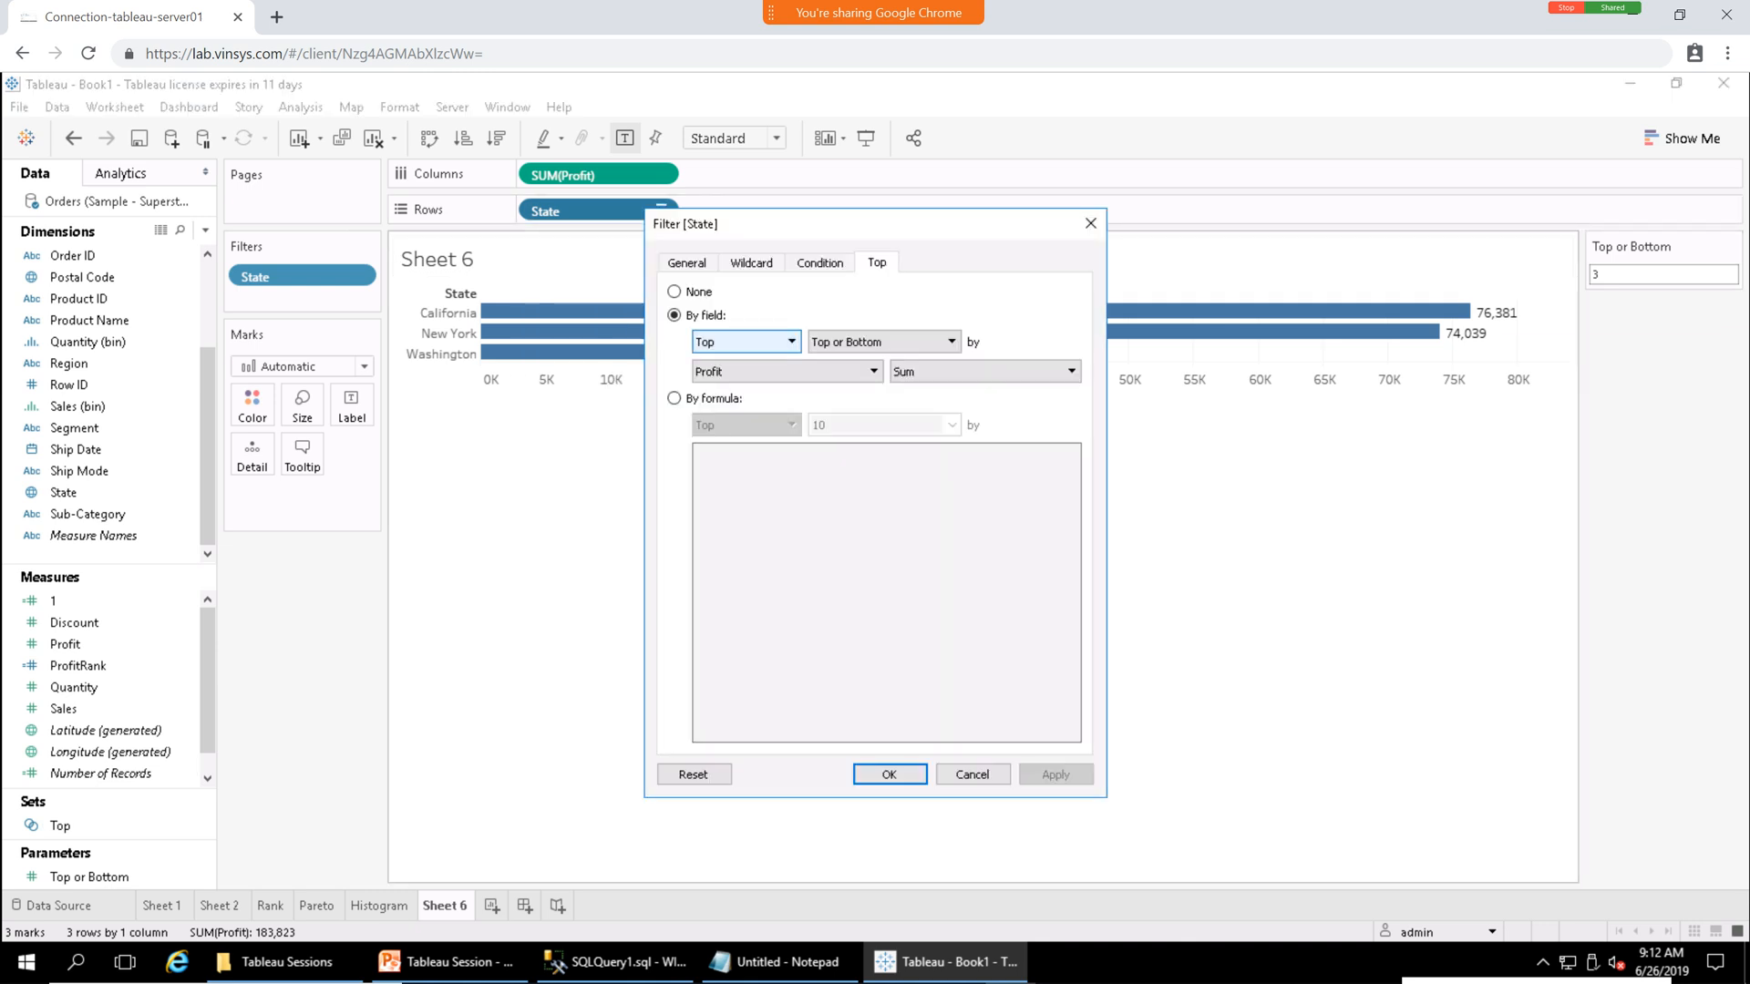
{"action": "left_click", "coordinate": [747, 342]}
{"action": "left_click", "coordinate": [740, 379]}
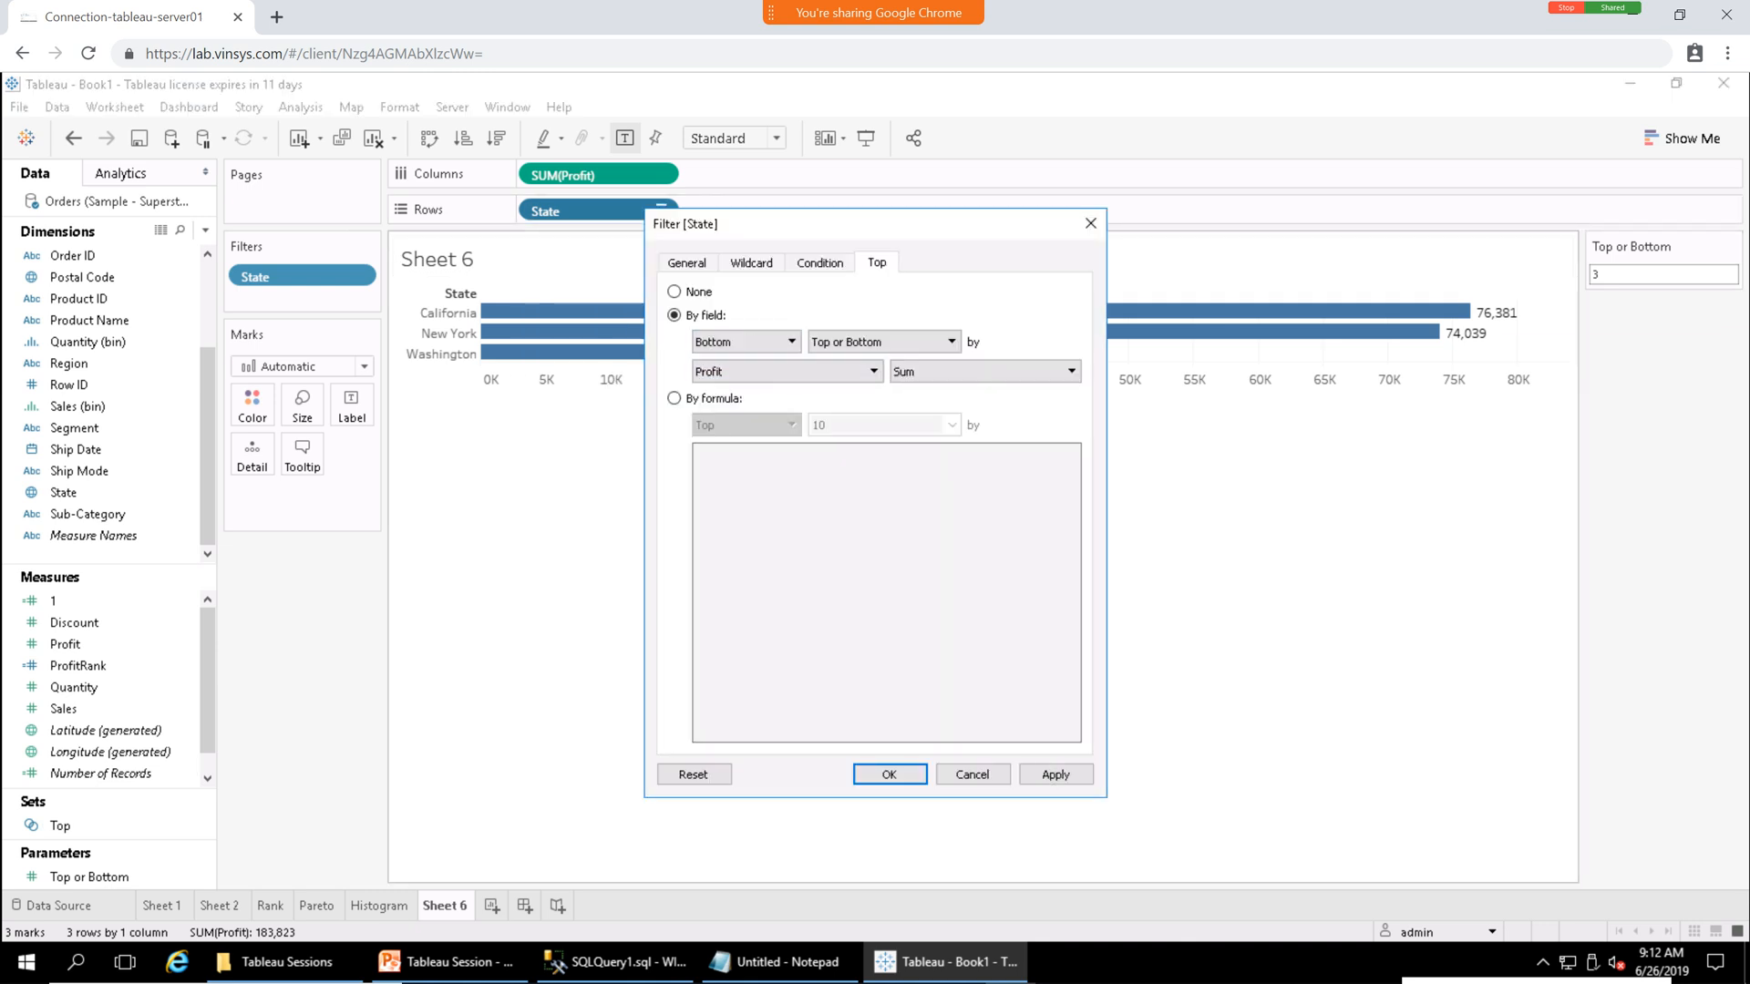
{"action": "left_click", "coordinate": [1055, 774]}
{"action": "left_click", "coordinate": [888, 773]}
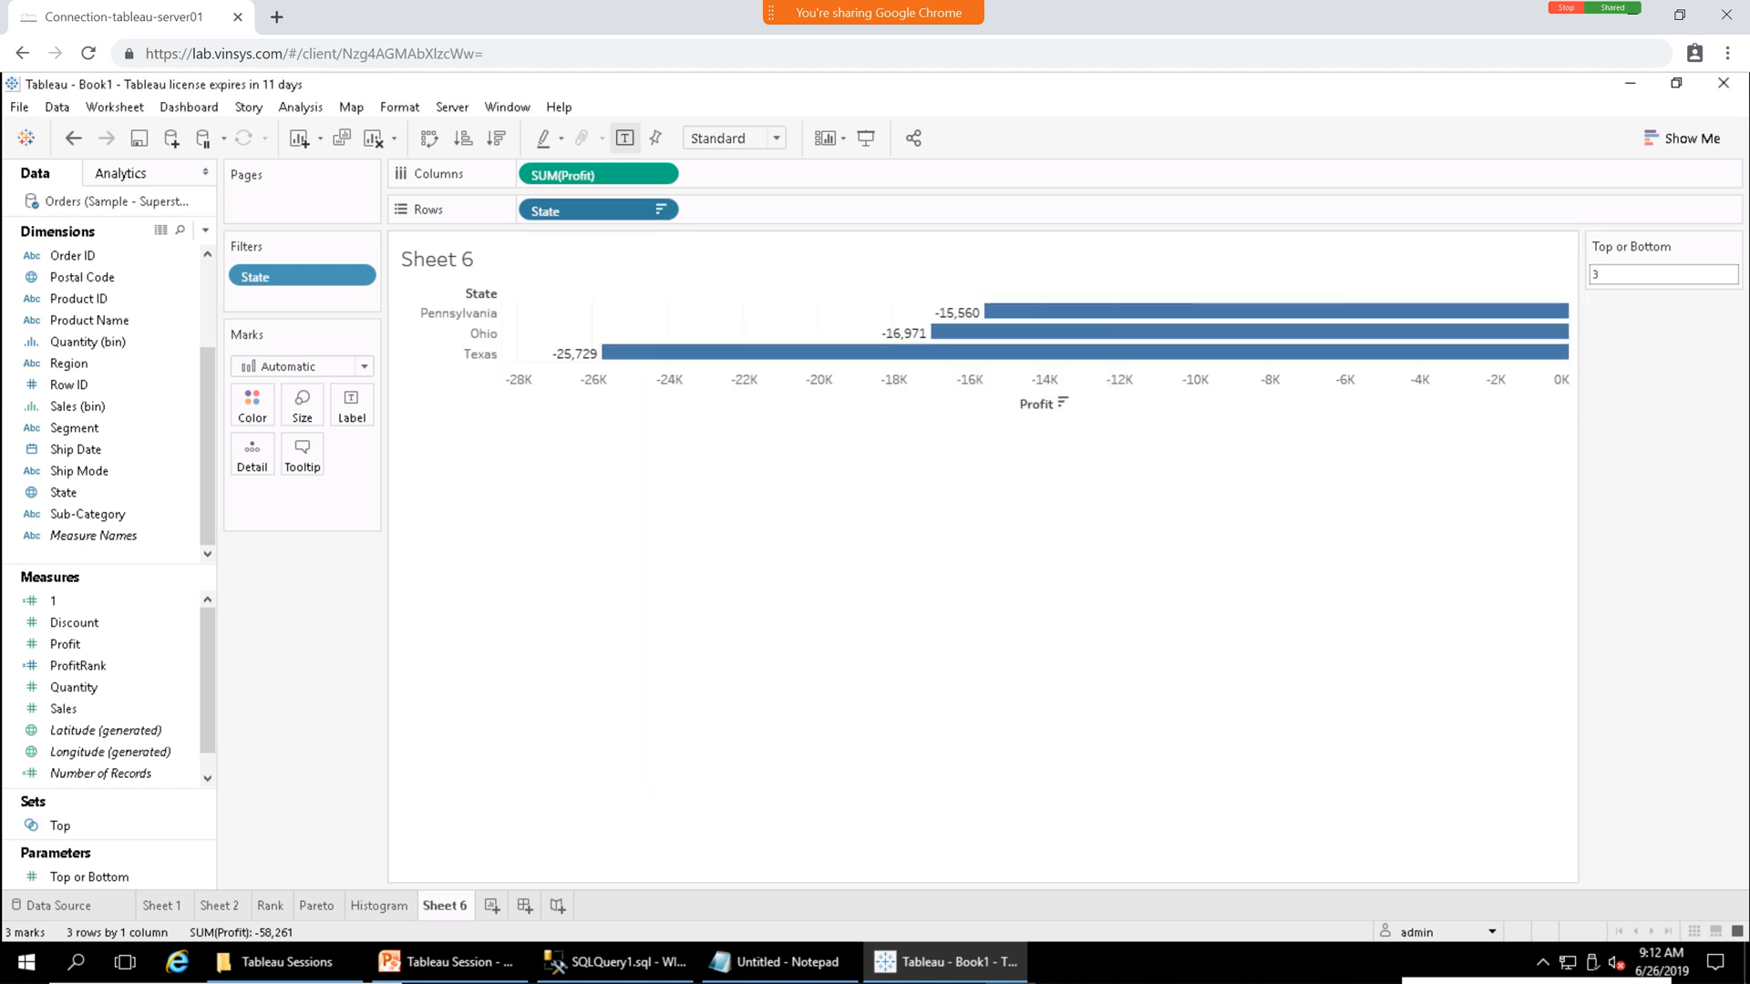
Set the Top or Bottom parameter to 10.
{"action": "left_click", "coordinate": [1594, 273]}
{"action": "type", "text": "10"}
{"action": "key", "text": "Return"}
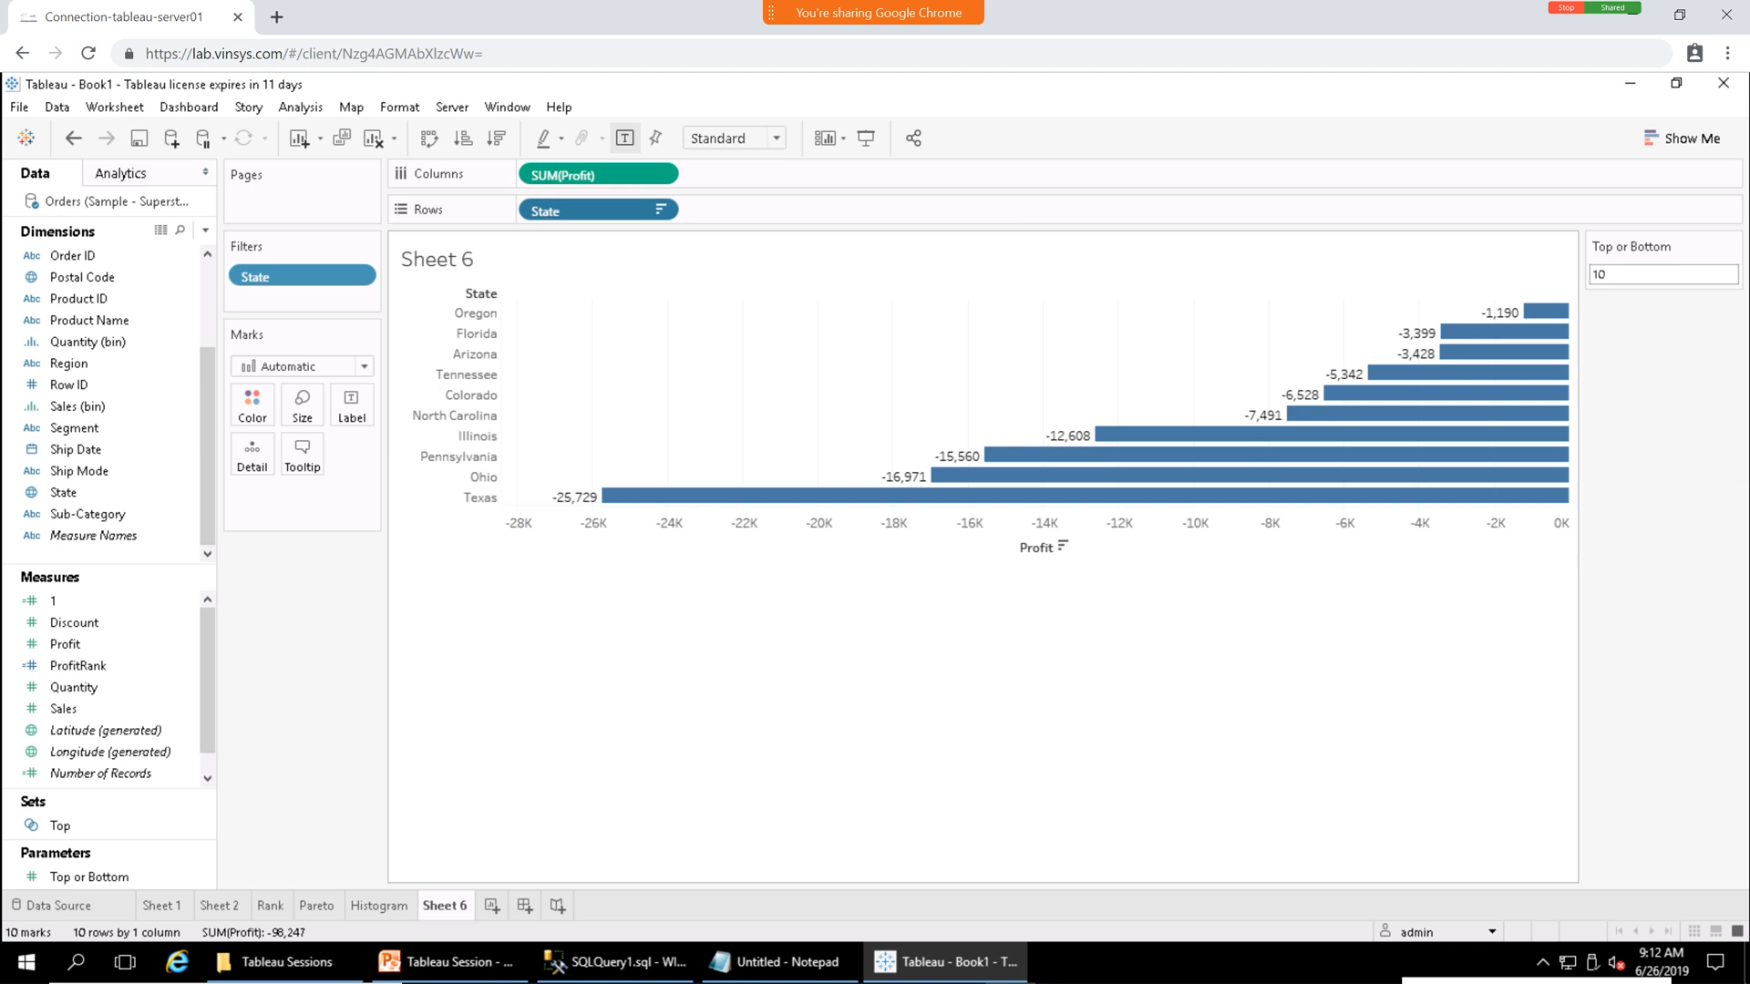
Create a set named "Bottom" from the State filter, keeping its bottom condition by sum of Profit.
{"action": "left_click", "coordinate": [358, 275]}
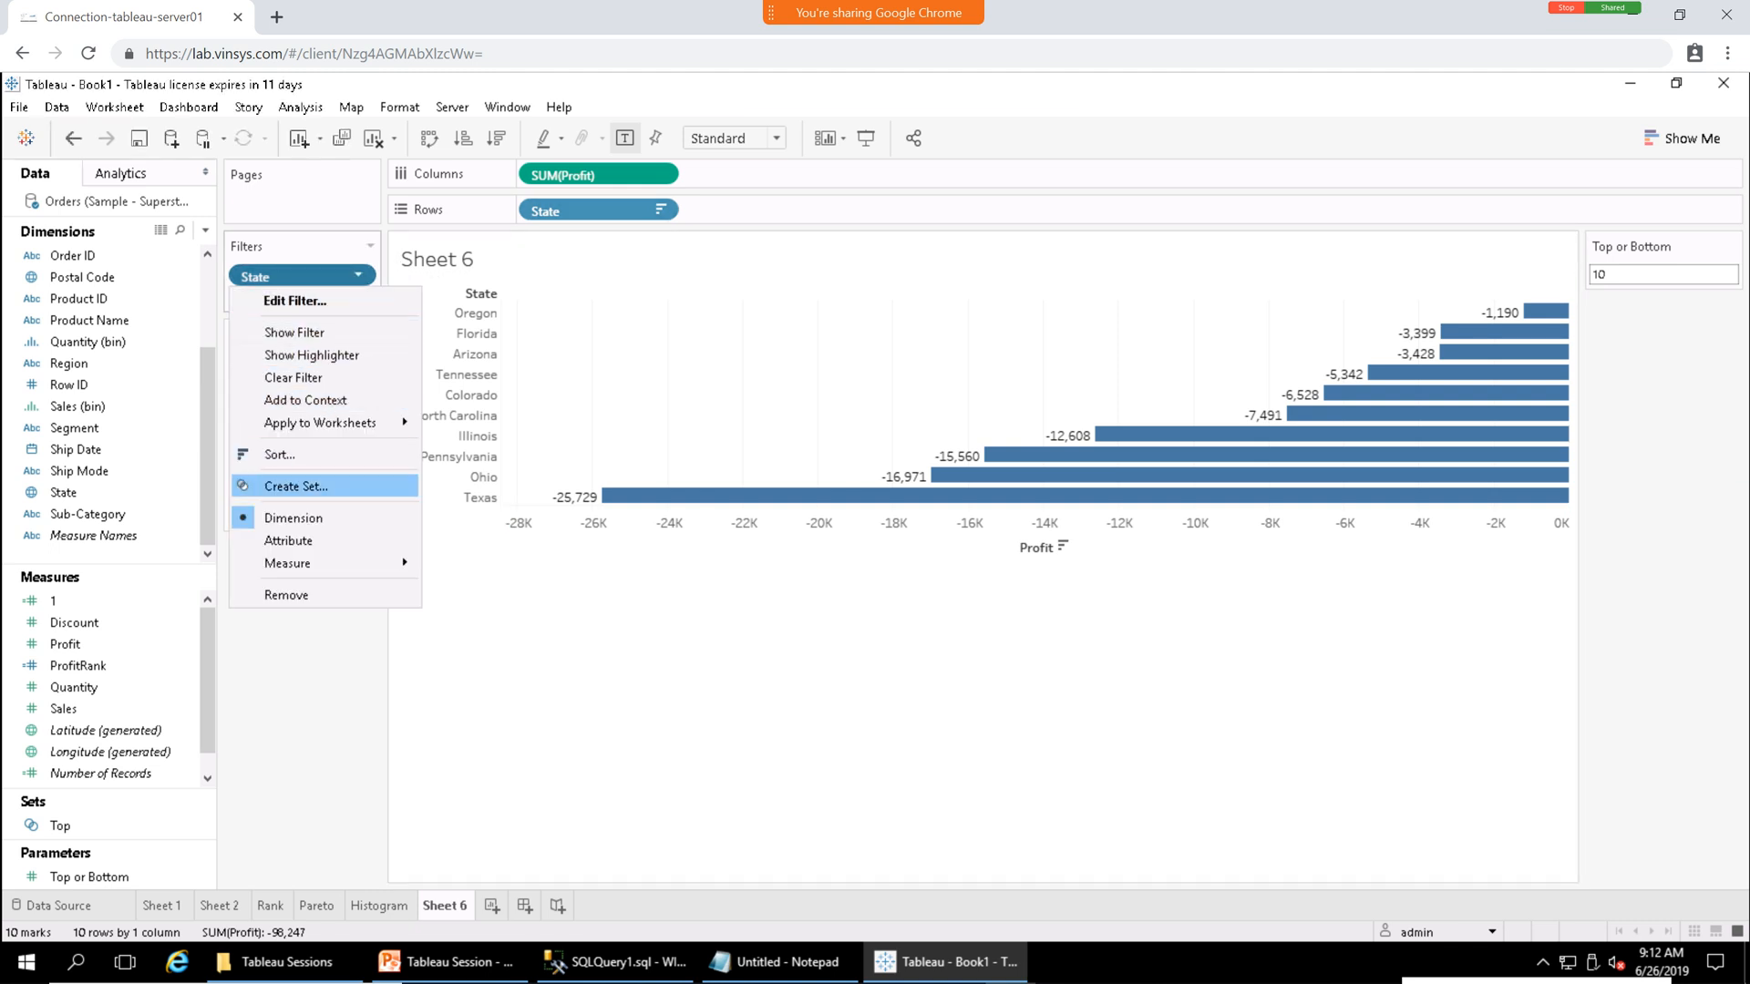
{"action": "left_click", "coordinate": [295, 485]}
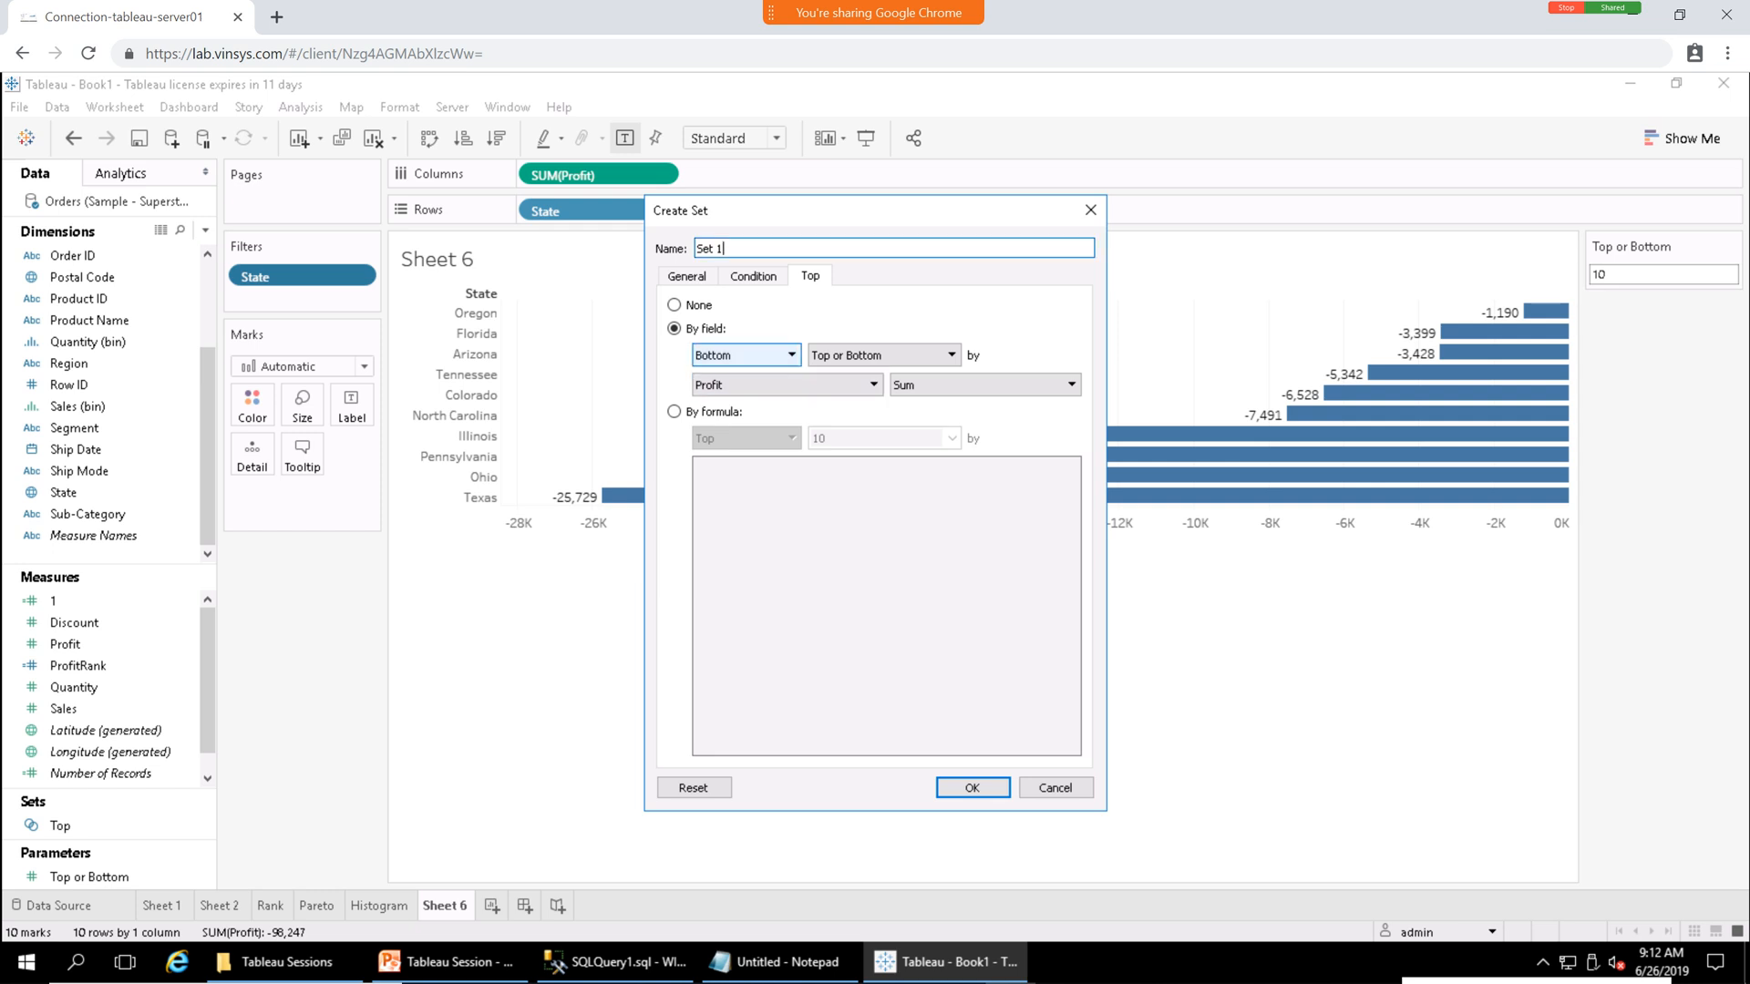
{"action": "left_click_drag", "start_coordinate": [732, 249], "coordinate": [689, 249]}
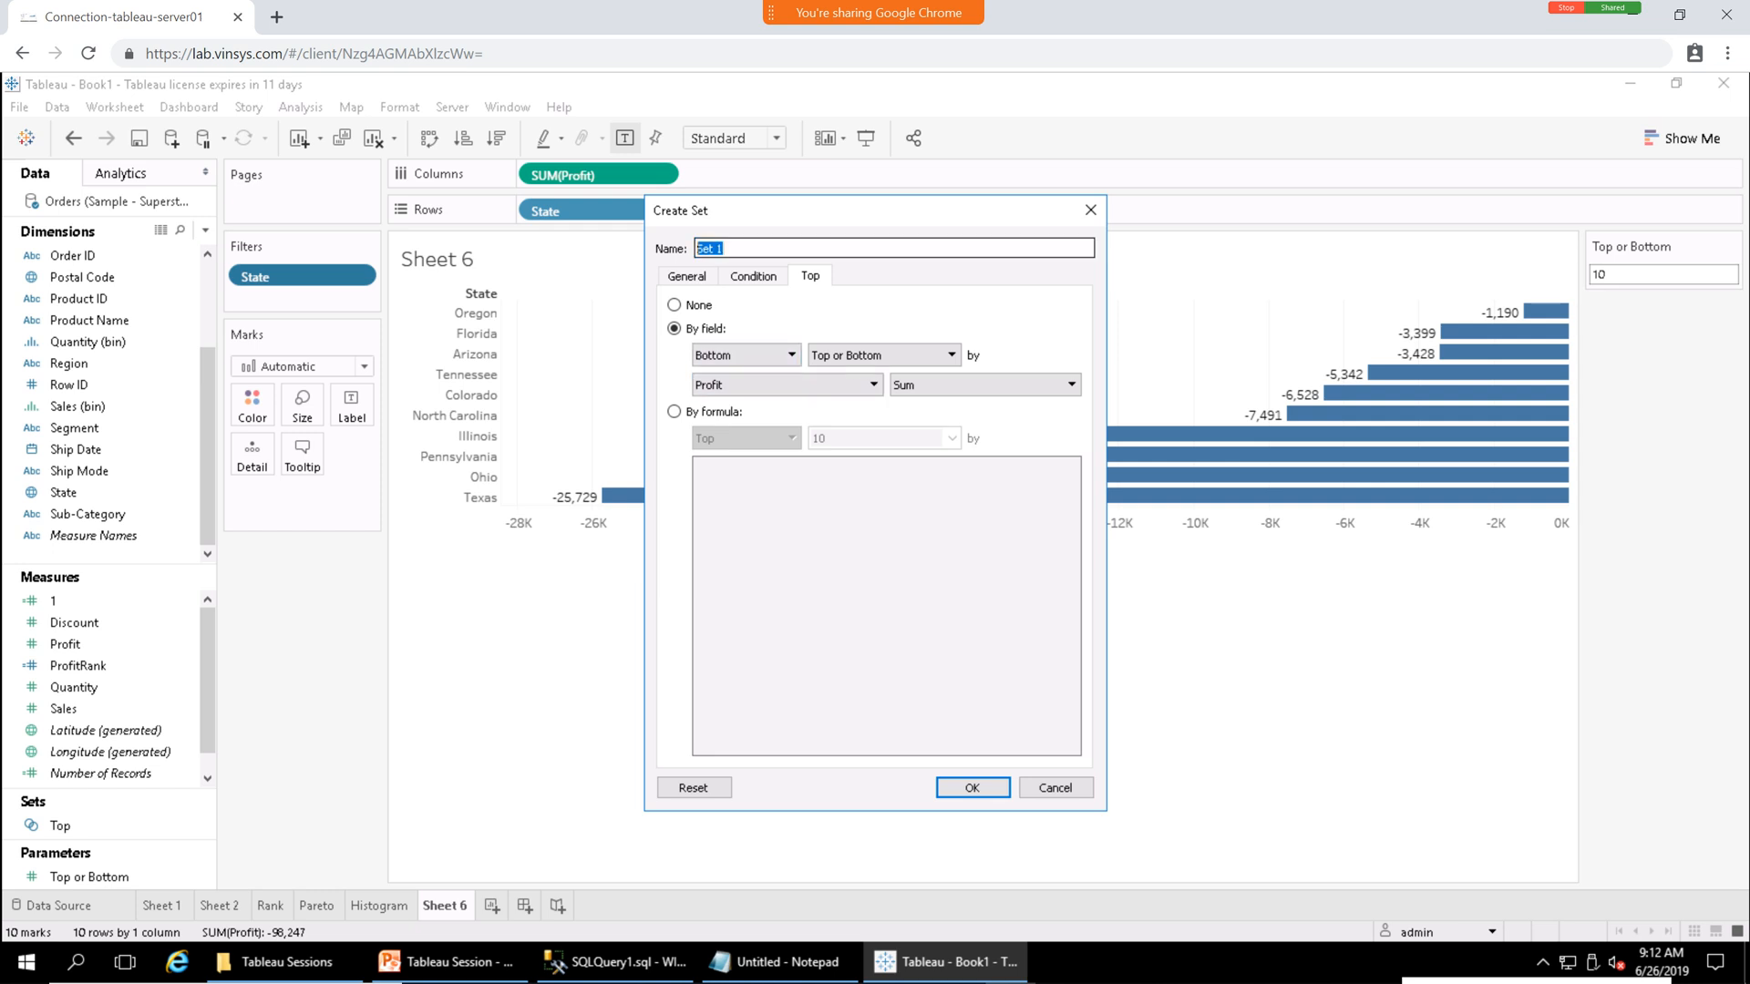
{"action": "type", "text": "Bo"}
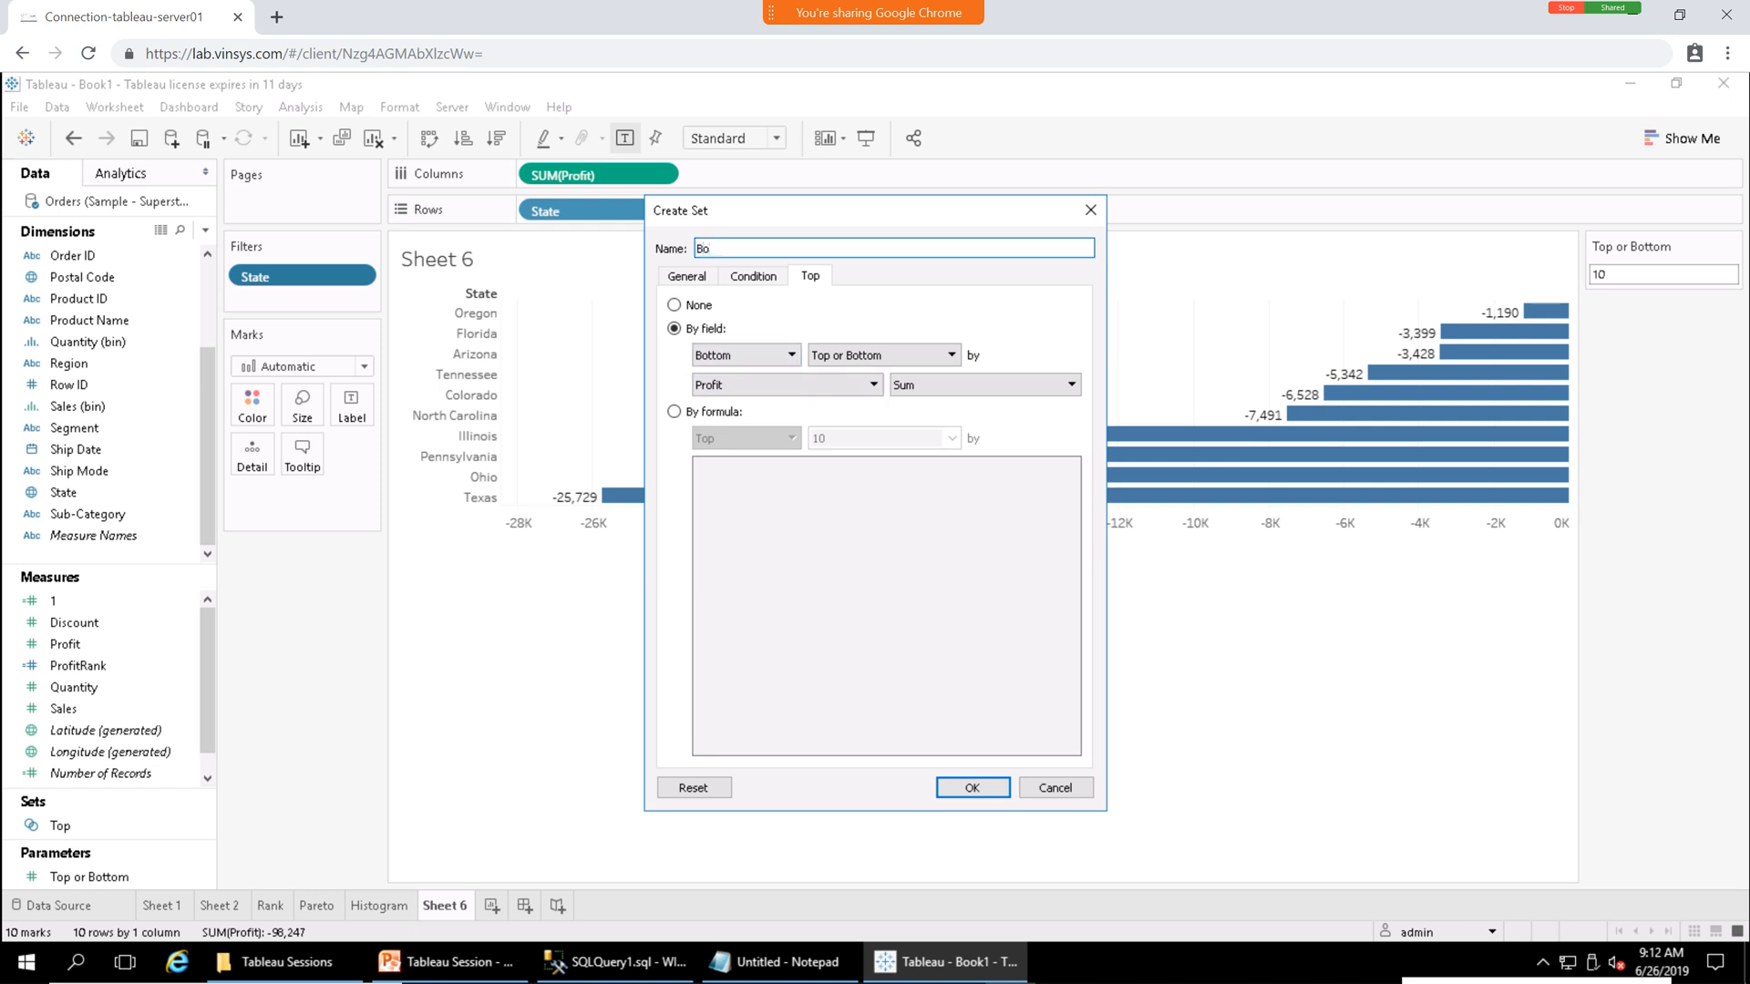
{"action": "type", "text": "ttom"}
{"action": "key", "text": "Return"}
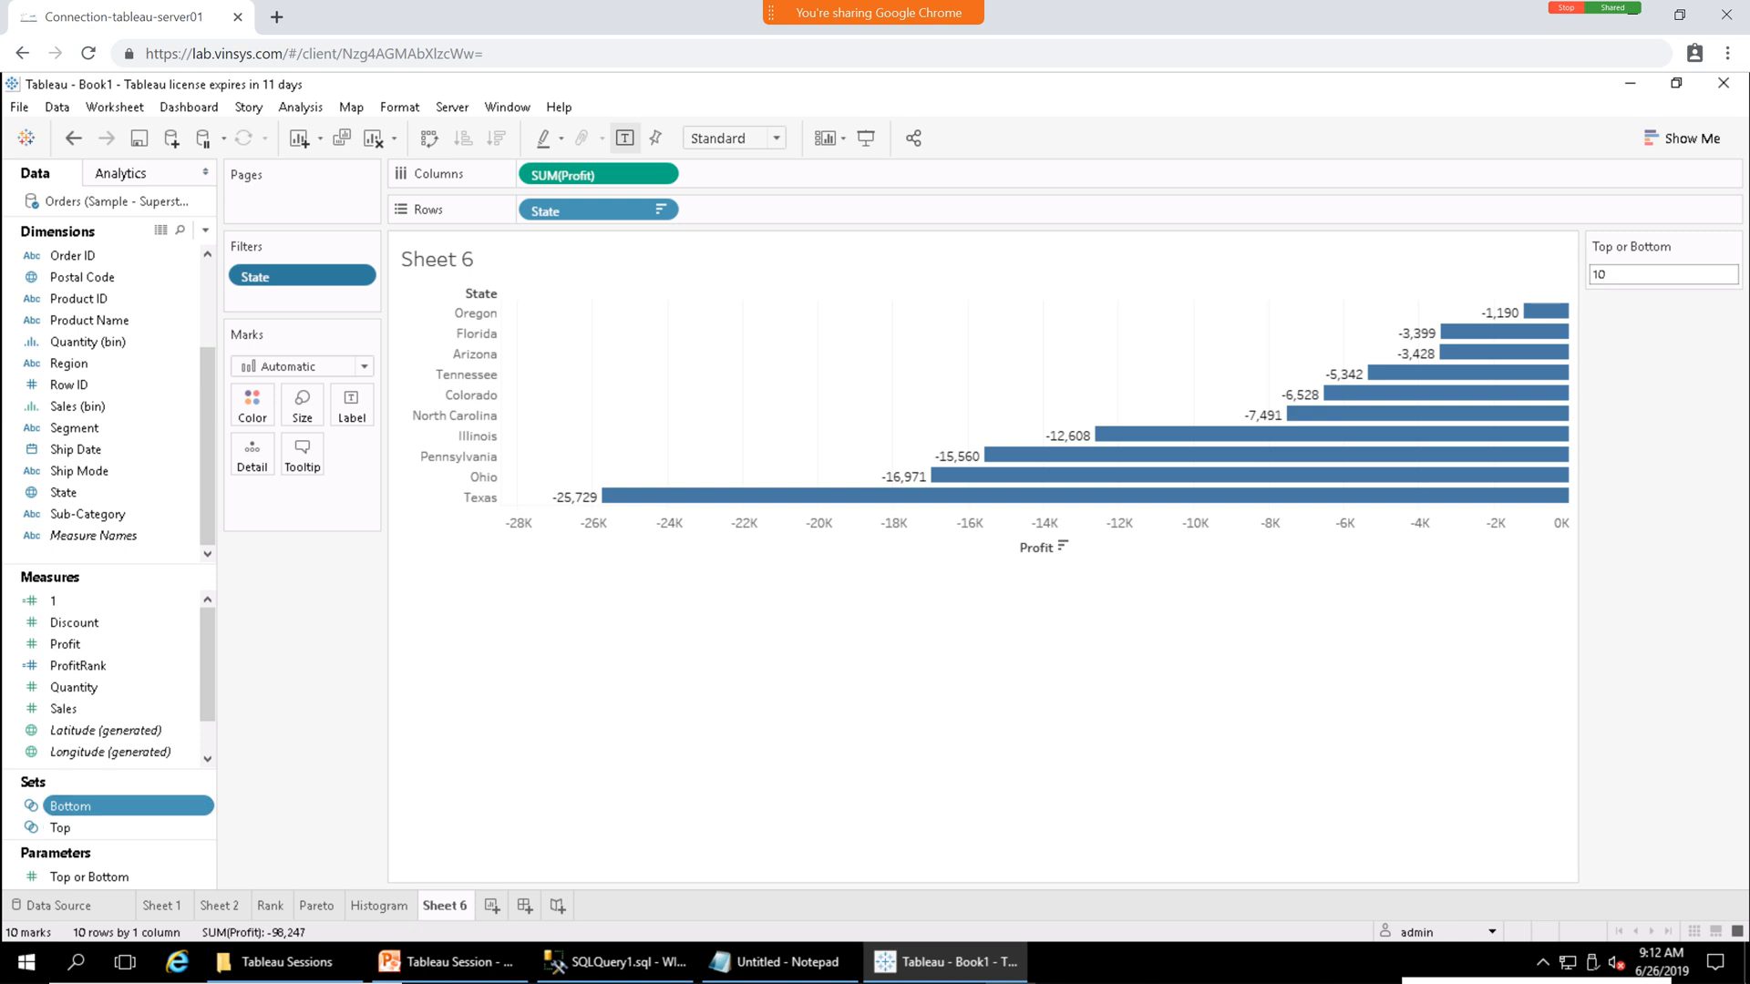
Enlarge the list of sets and start a combined set from the Bottom set, named "Top Or Bottom".
{"action": "left_click", "coordinate": [128, 806]}
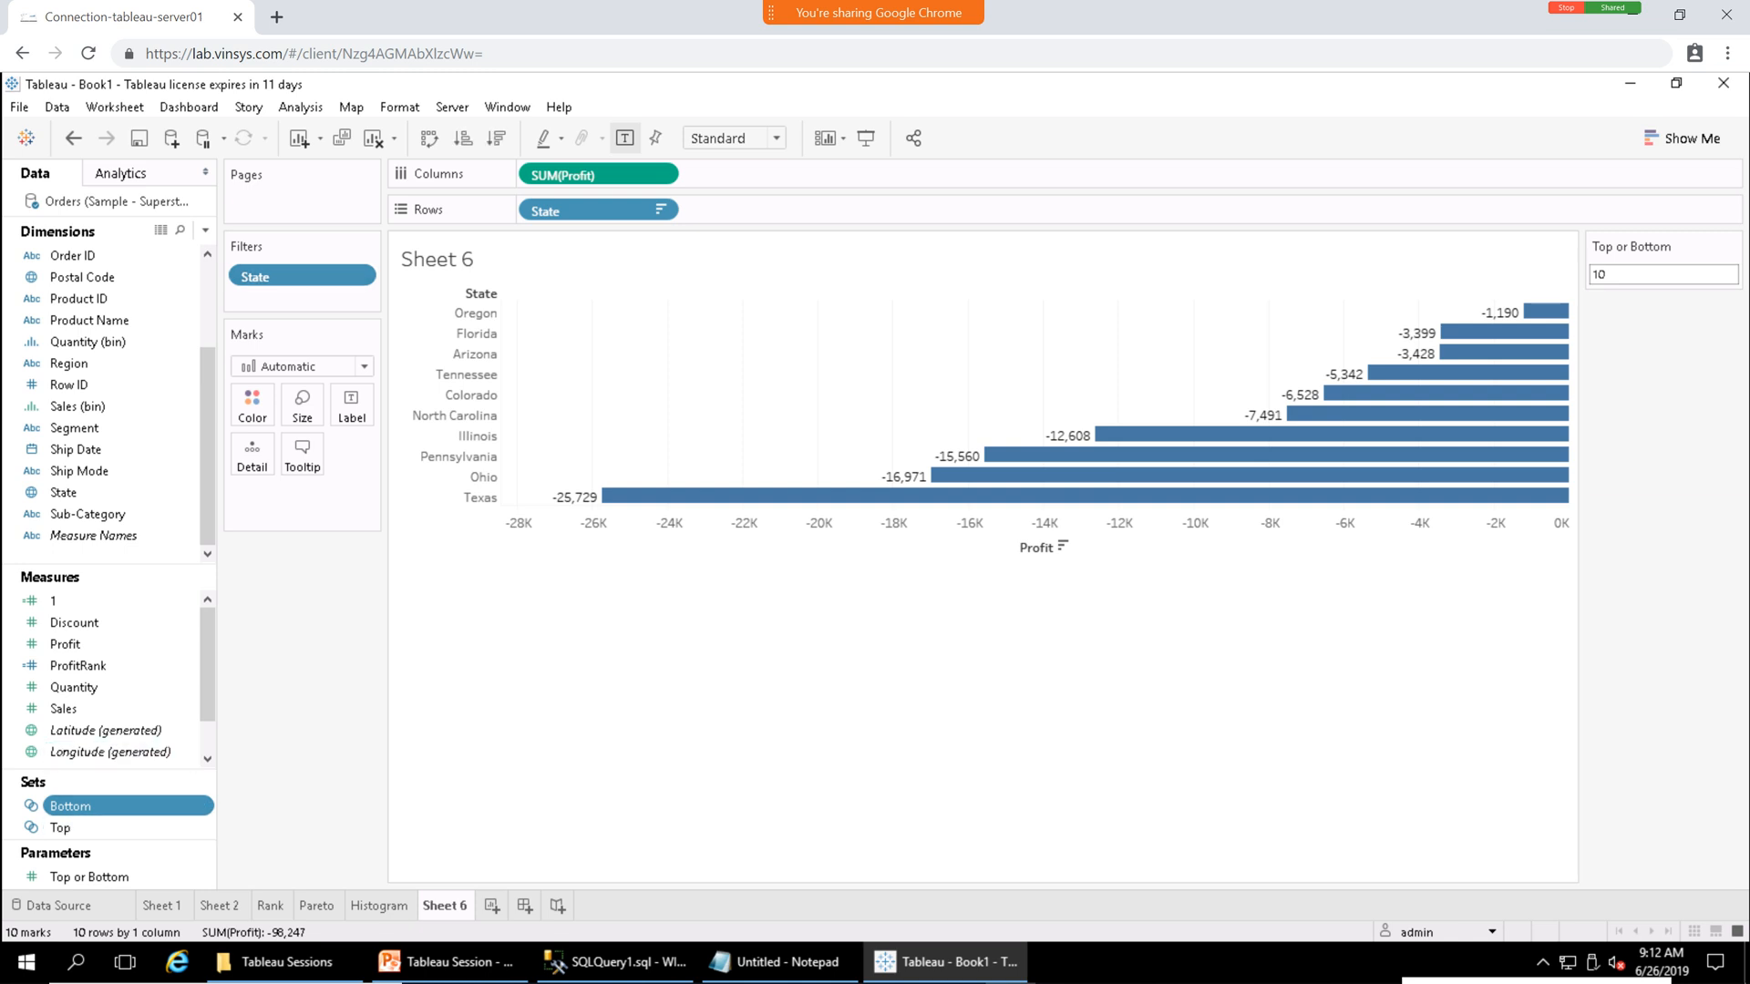
{"action": "left_click_drag", "start_coordinate": [118, 770], "coordinate": [118, 740]}
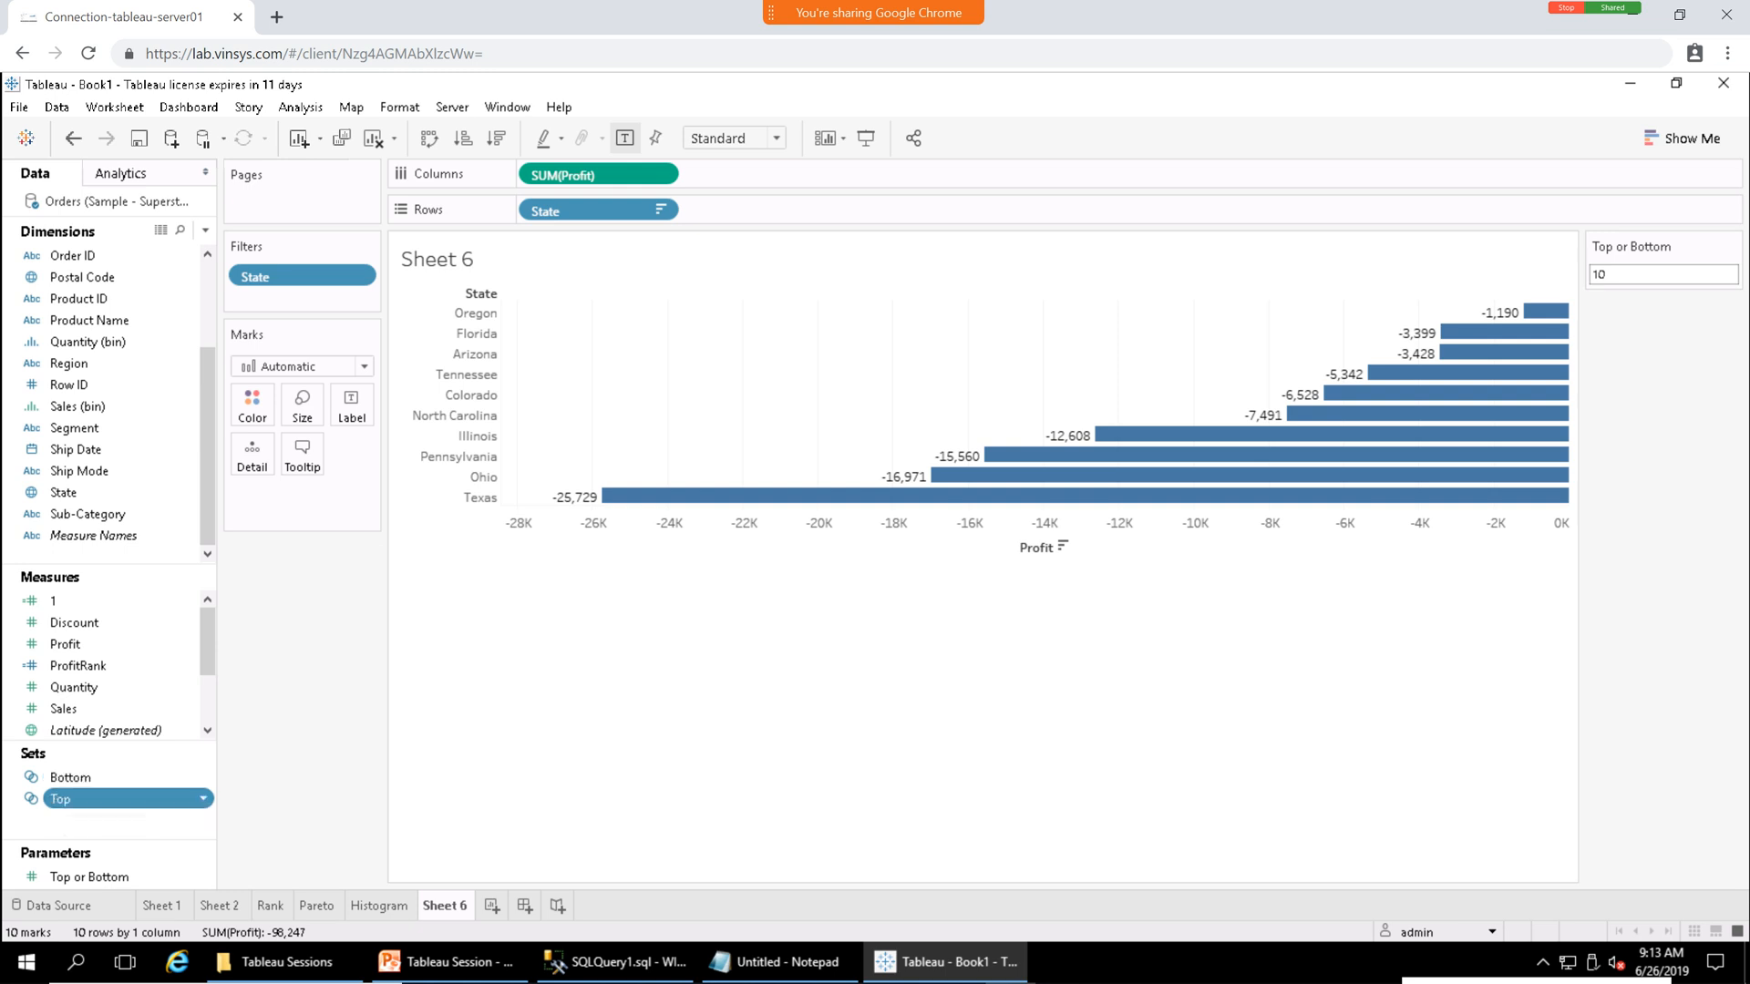
{"action": "left_click", "coordinate": [91, 799]}
{"action": "left_click", "coordinate": [137, 776]}
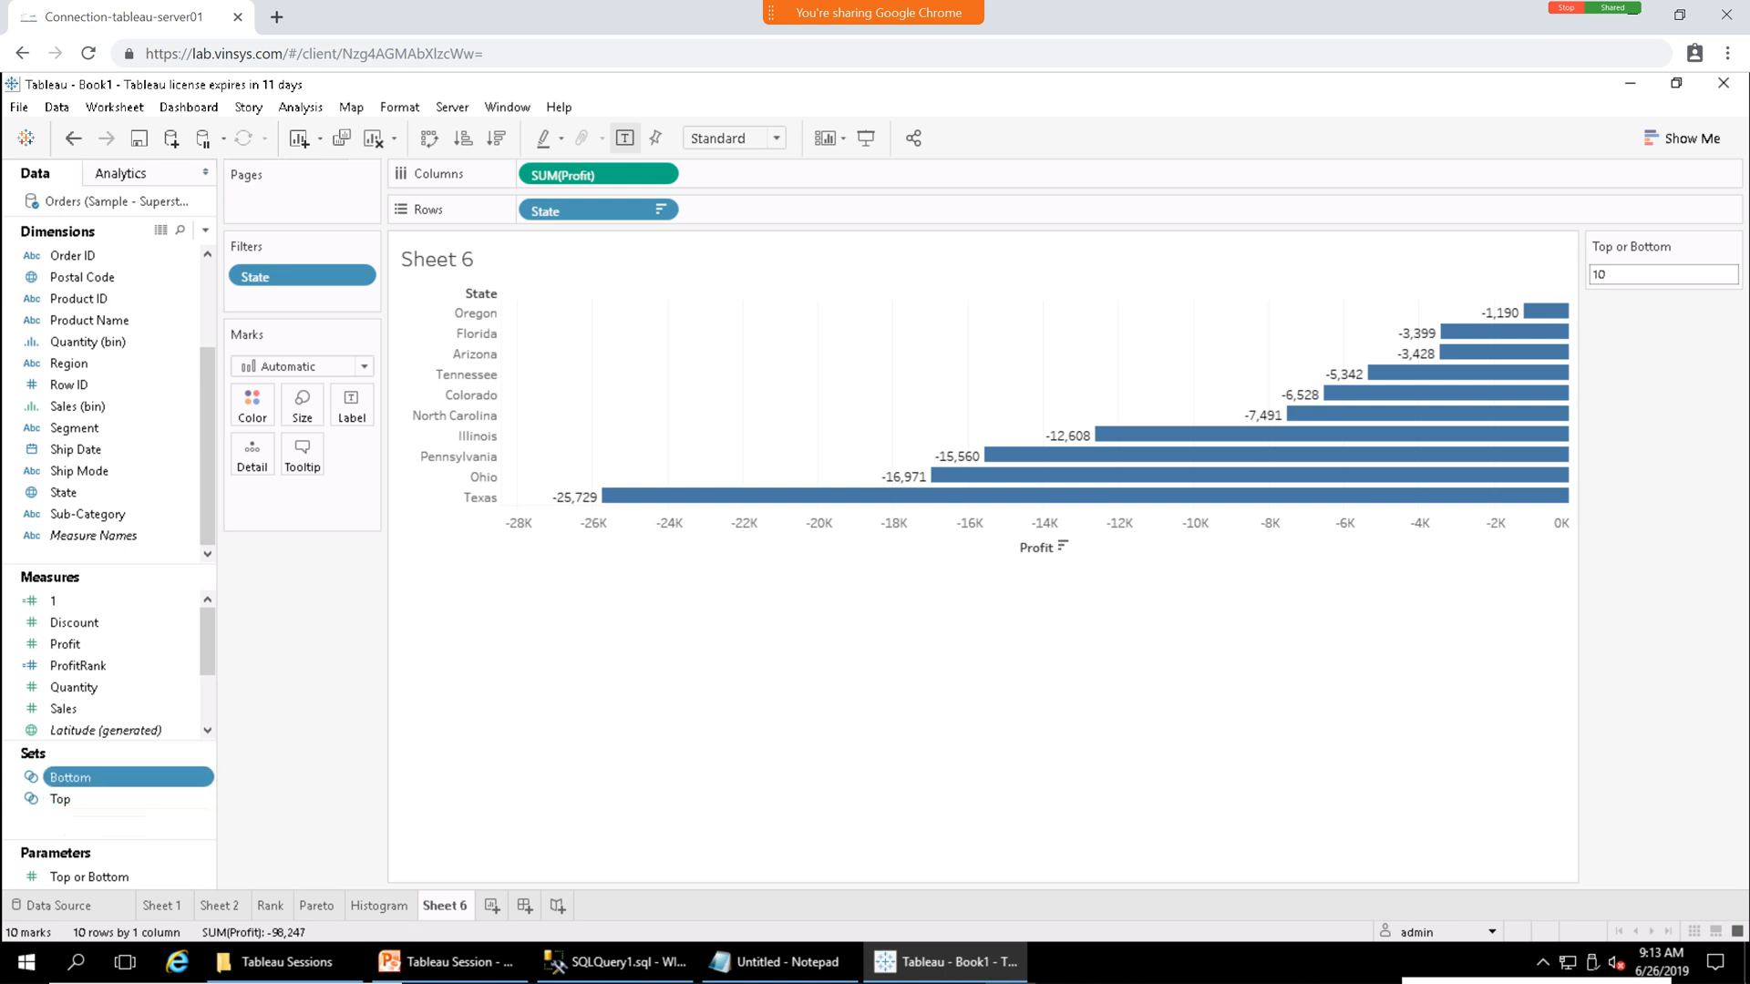
{"action": "right_click", "coordinate": [199, 776]}
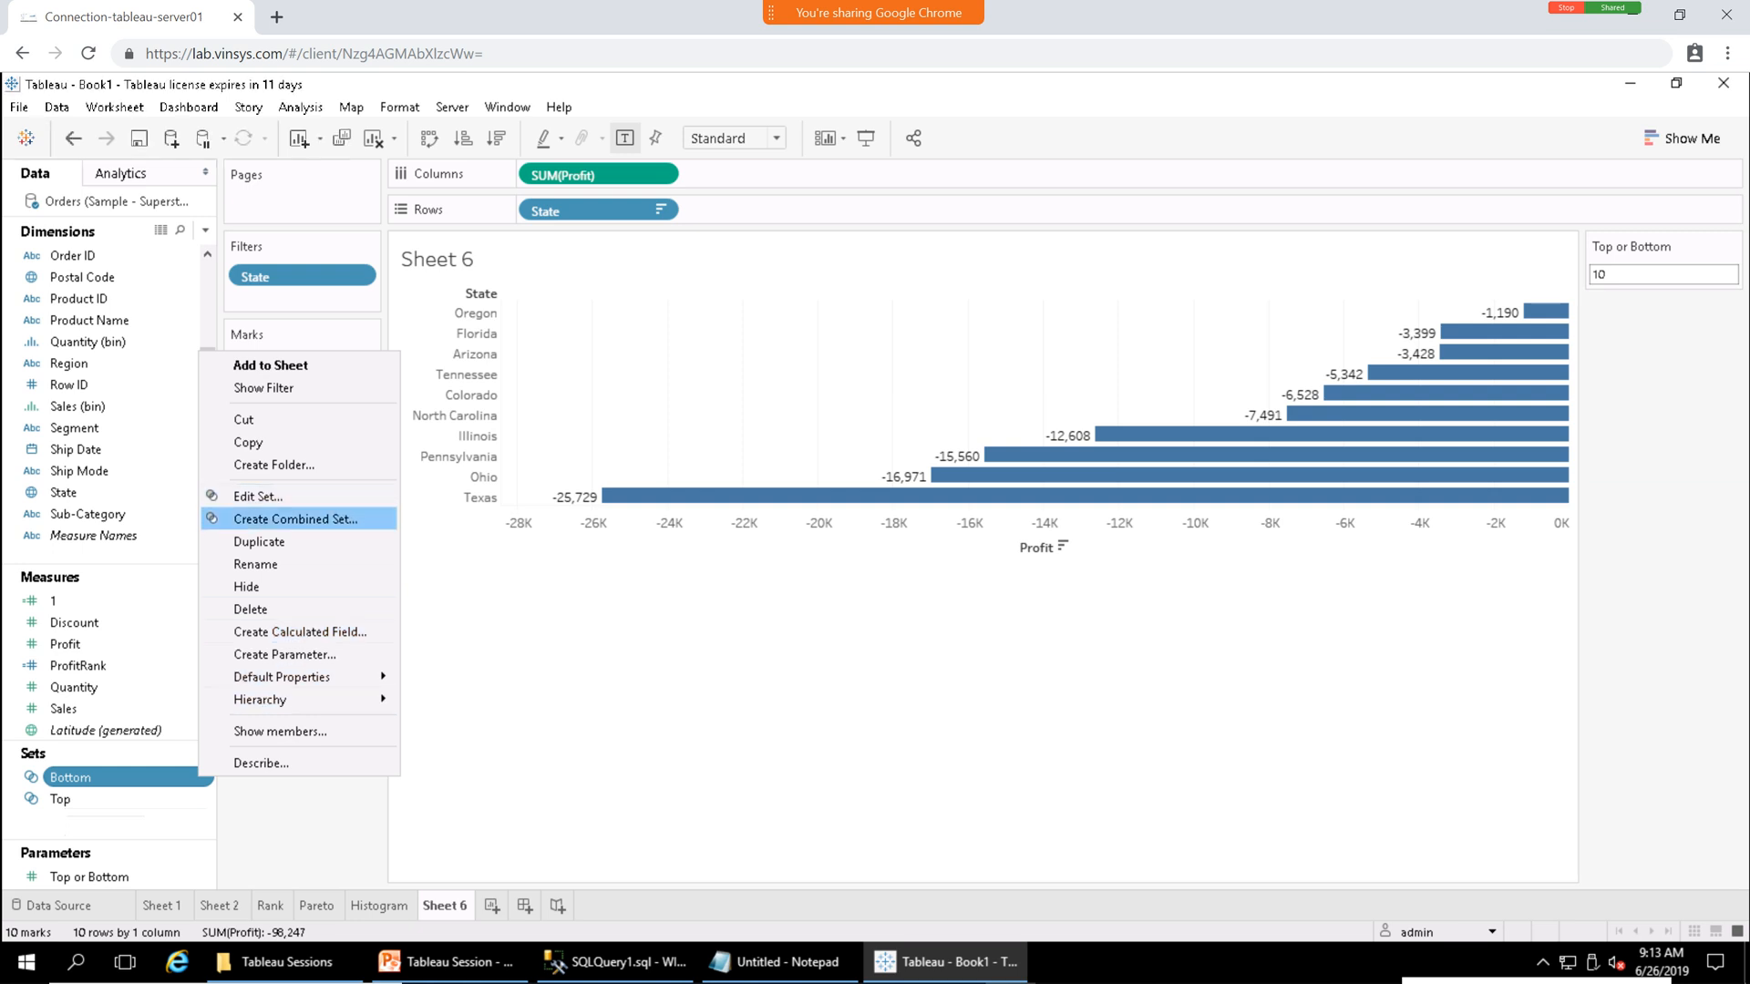
{"action": "left_click", "coordinate": [300, 519]}
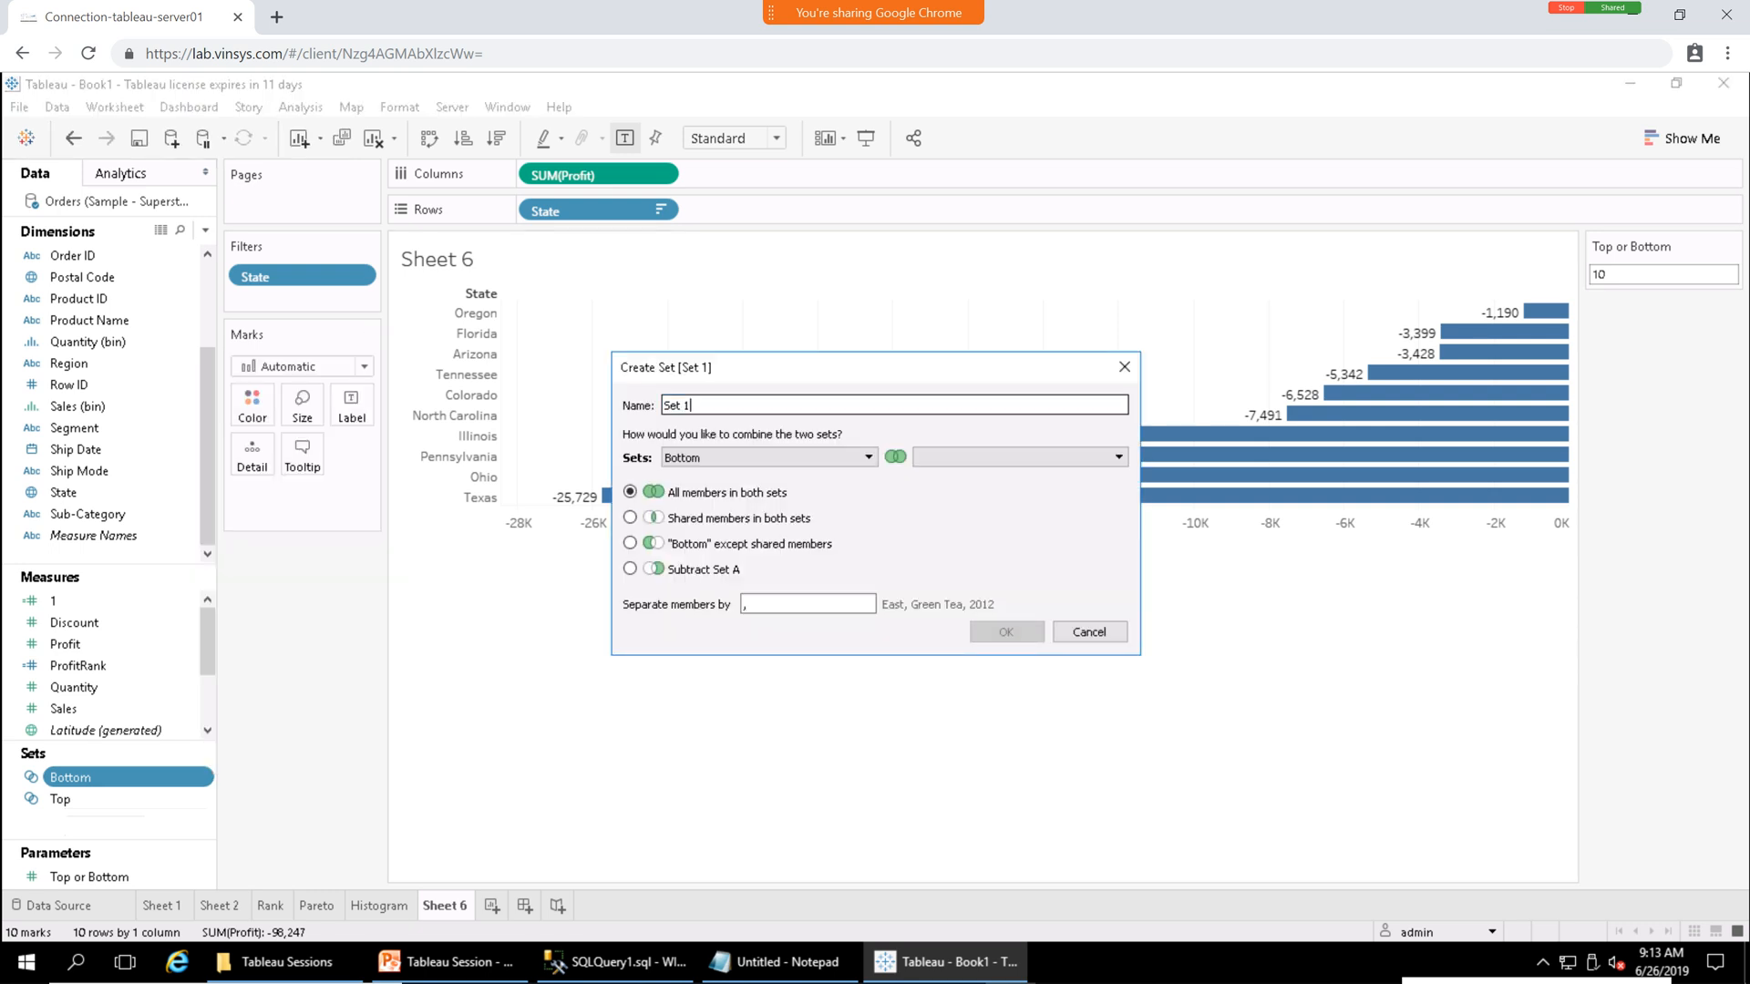
{"action": "left_click_drag", "start_coordinate": [694, 406], "coordinate": [661, 405]}
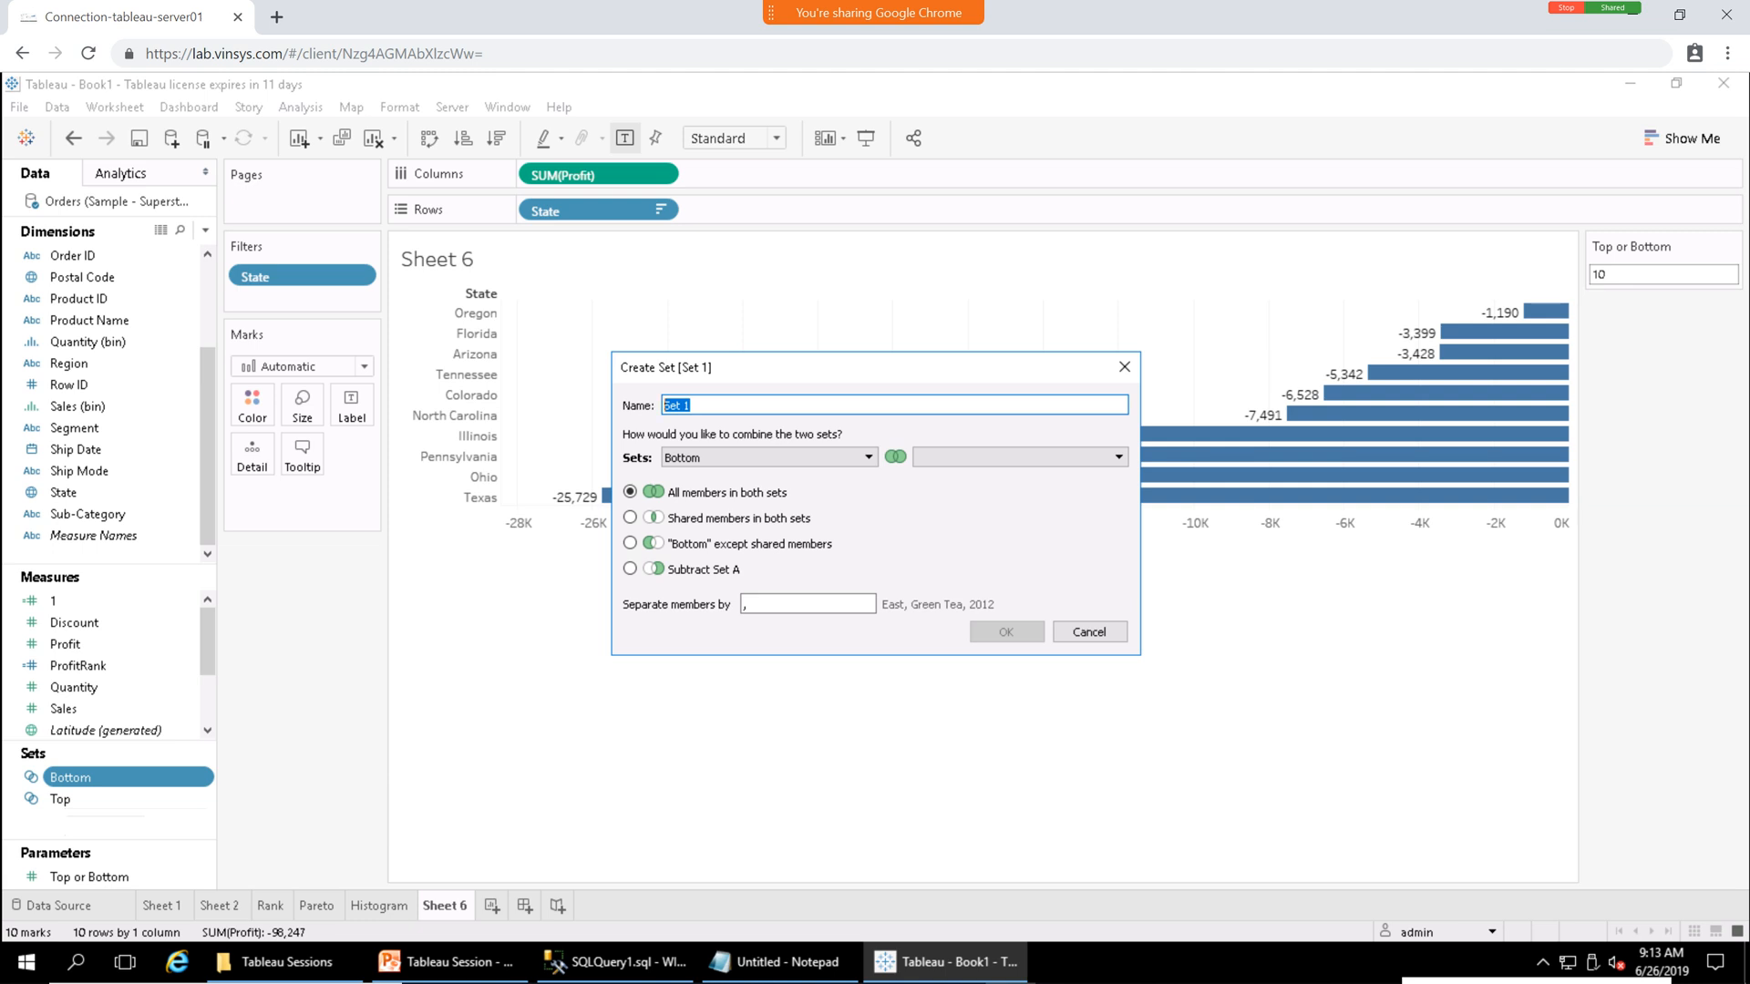
{"action": "type", "text": "Top Or Bottom"}
Combine the Bottom and Top sets with all members in both sets and create the combined set.
{"action": "left_click", "coordinate": [766, 456]}
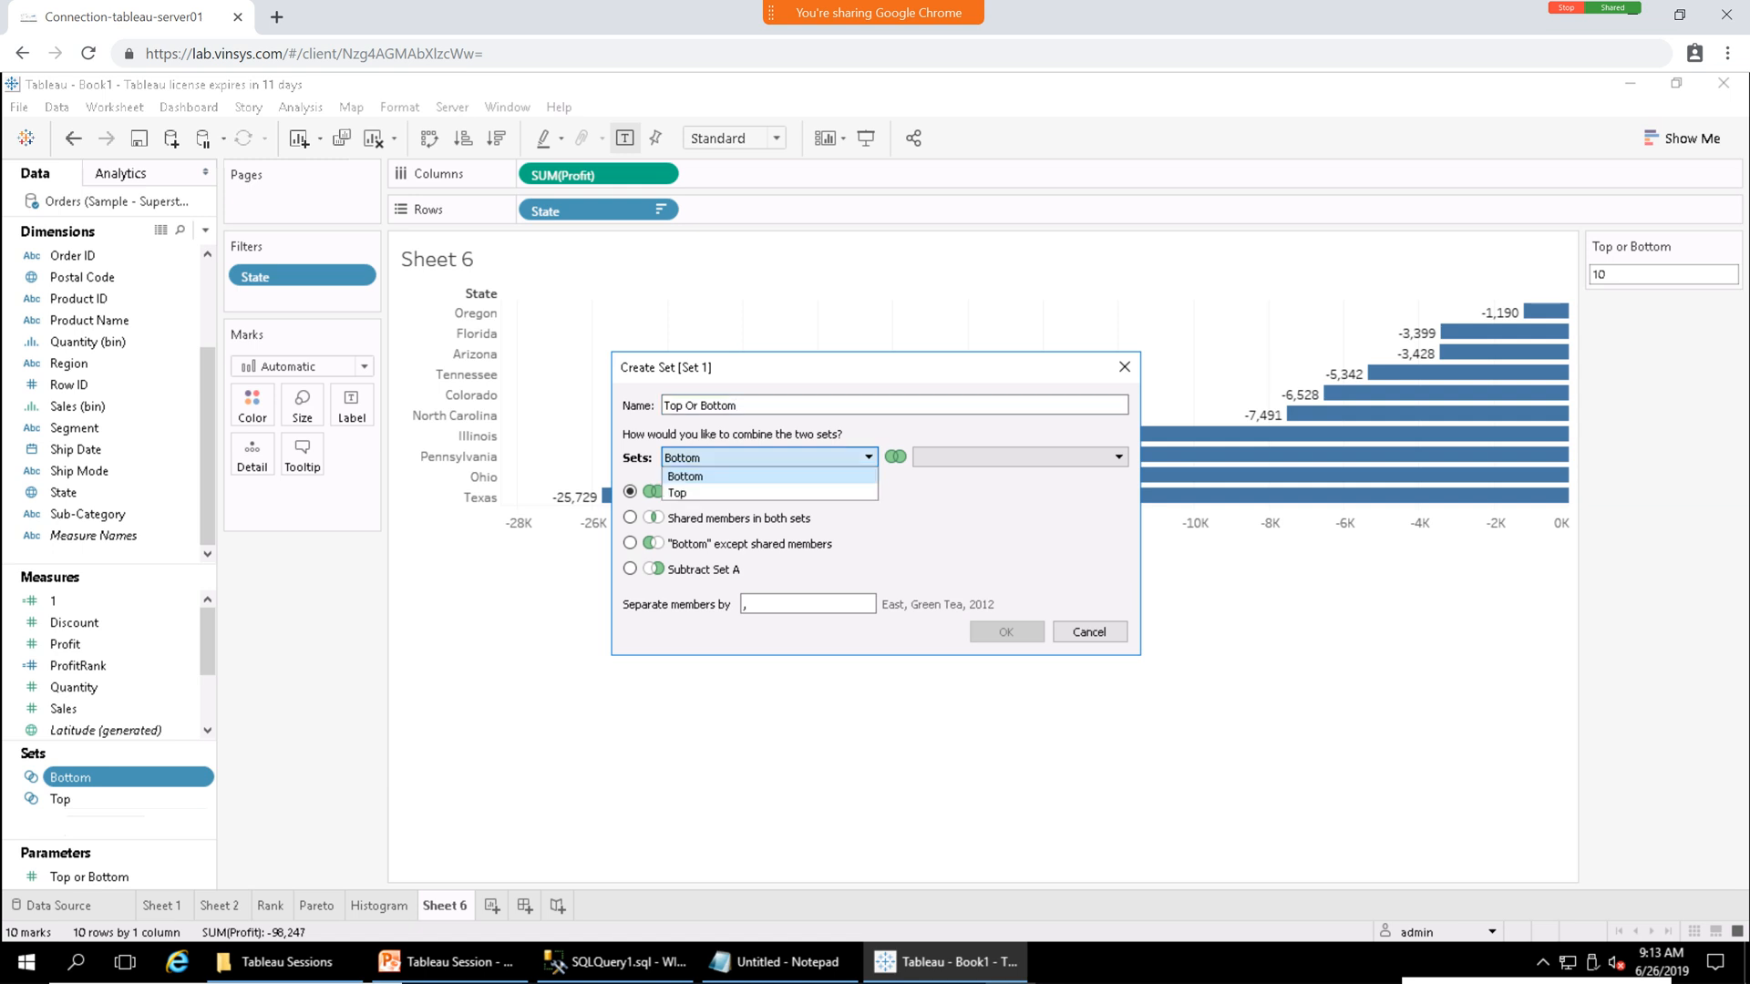
{"action": "left_click", "coordinate": [765, 492]}
{"action": "left_click", "coordinate": [1020, 457]}
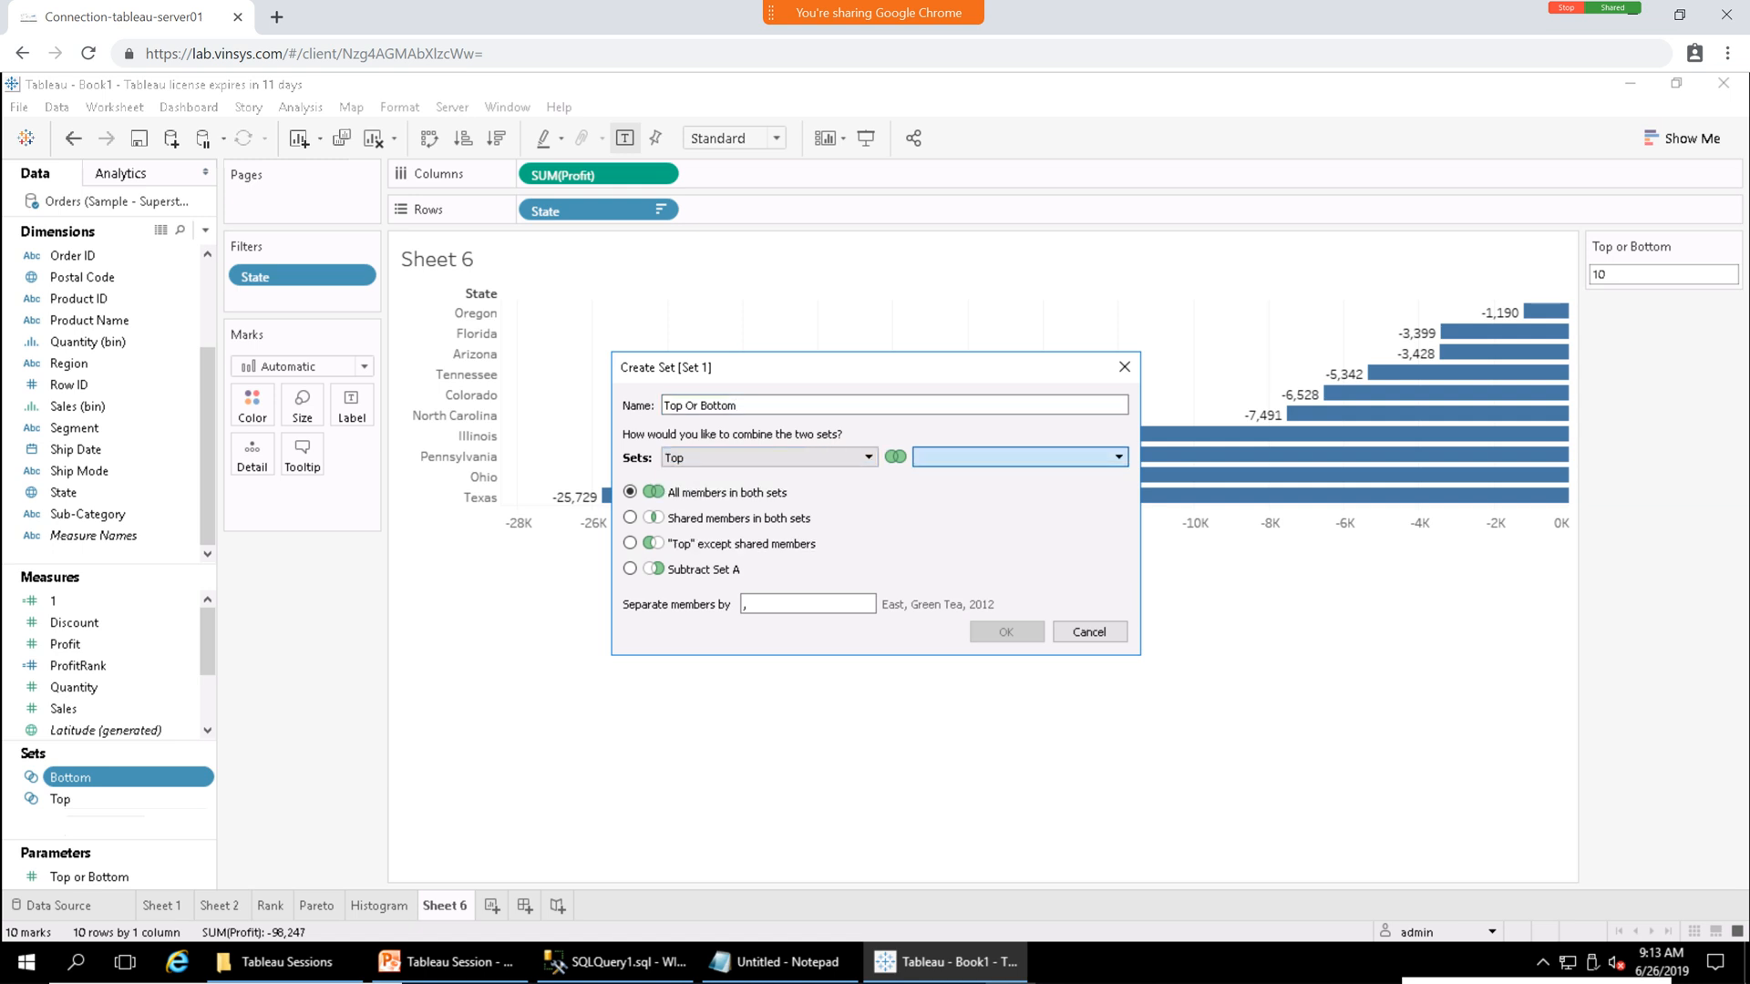
{"action": "left_click", "coordinate": [769, 457]}
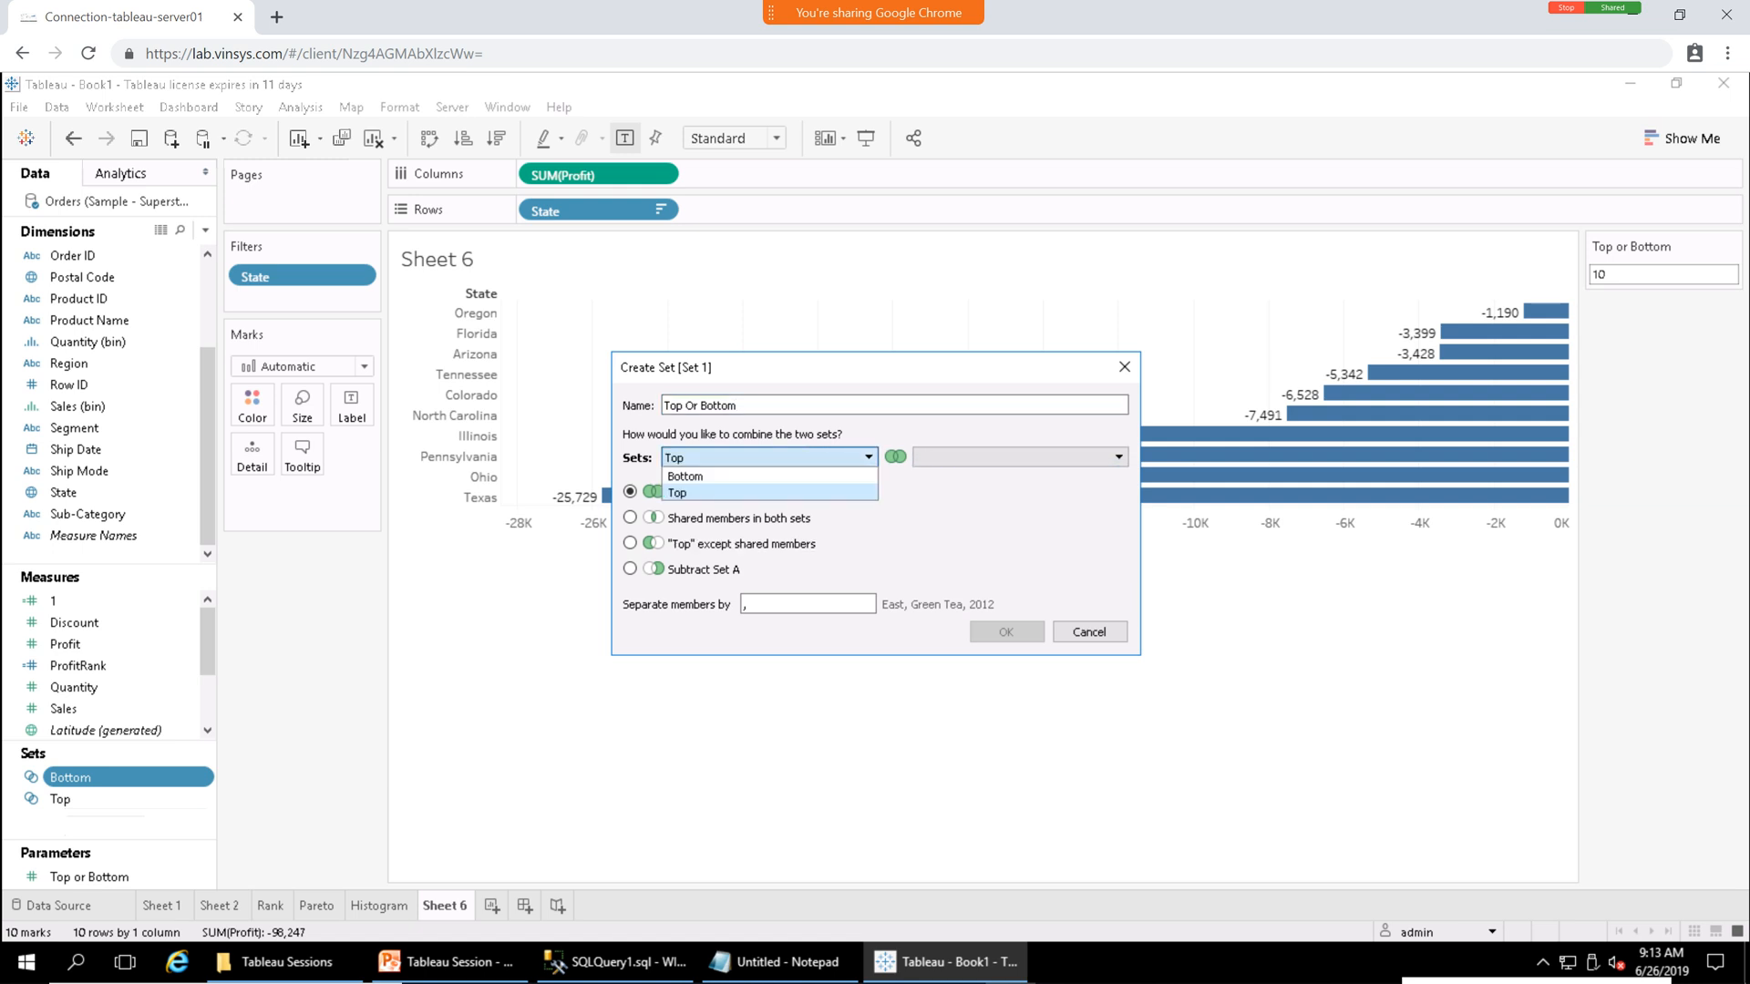
{"action": "left_click", "coordinate": [769, 476]}
{"action": "left_click", "coordinate": [1021, 457]}
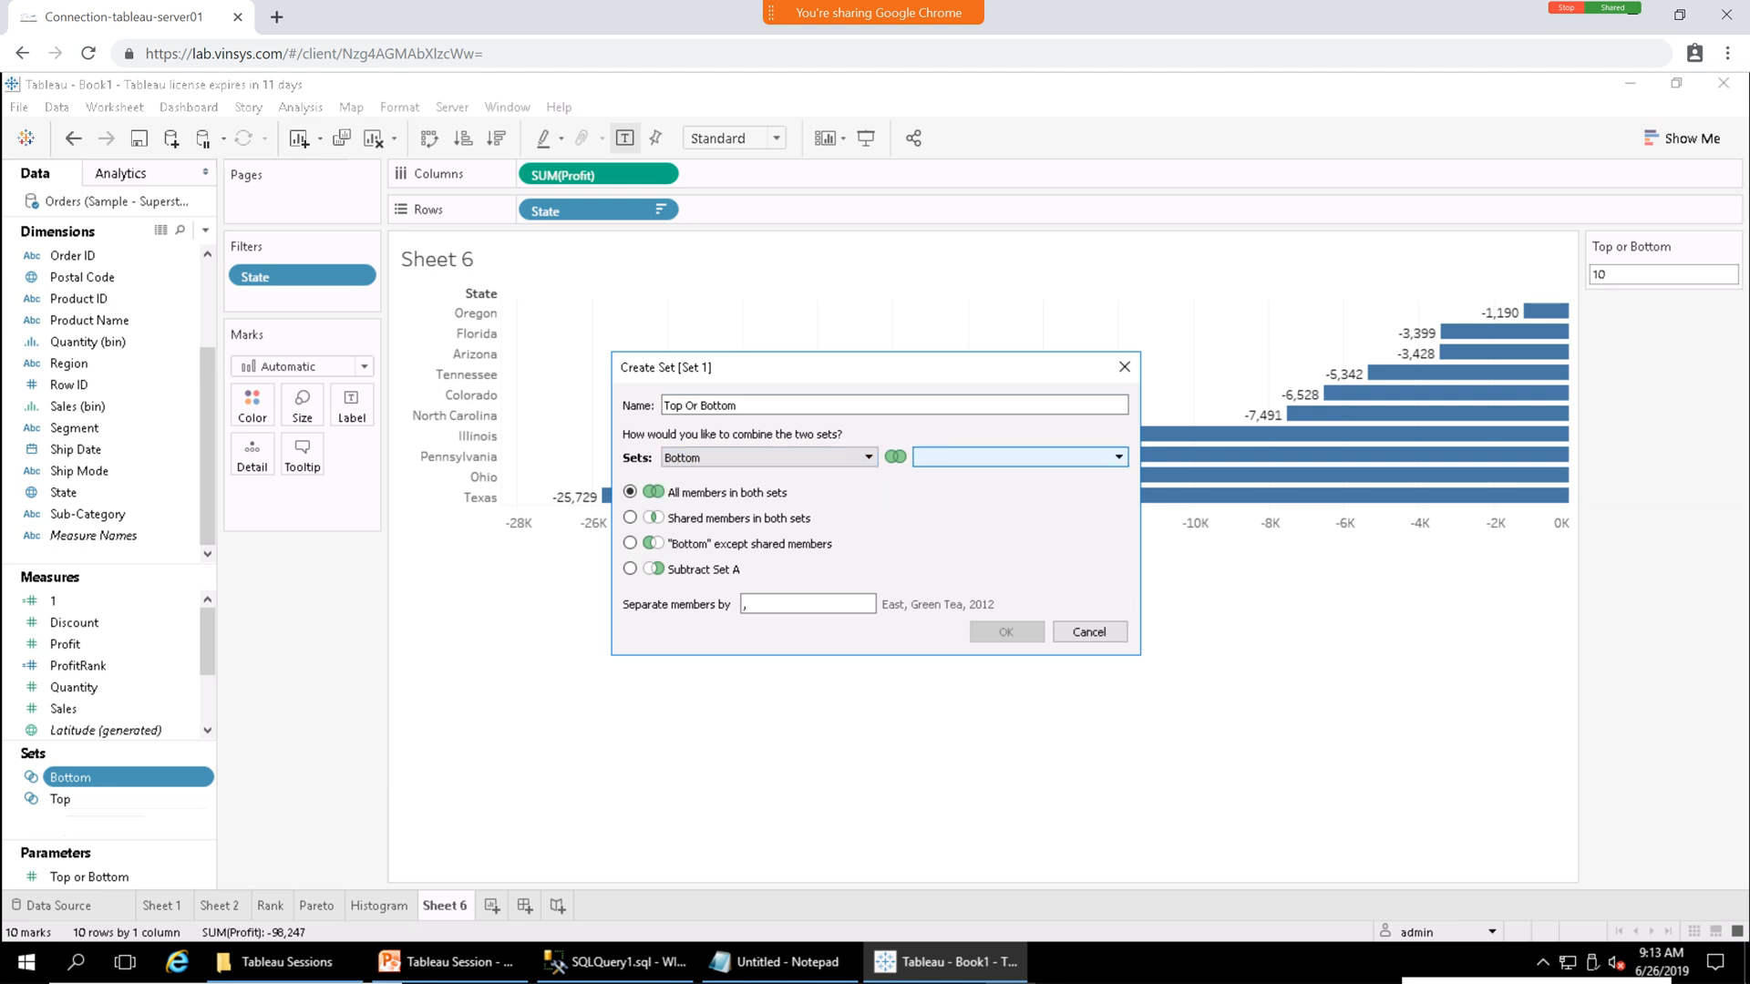
{"action": "left_click", "coordinate": [1020, 476]}
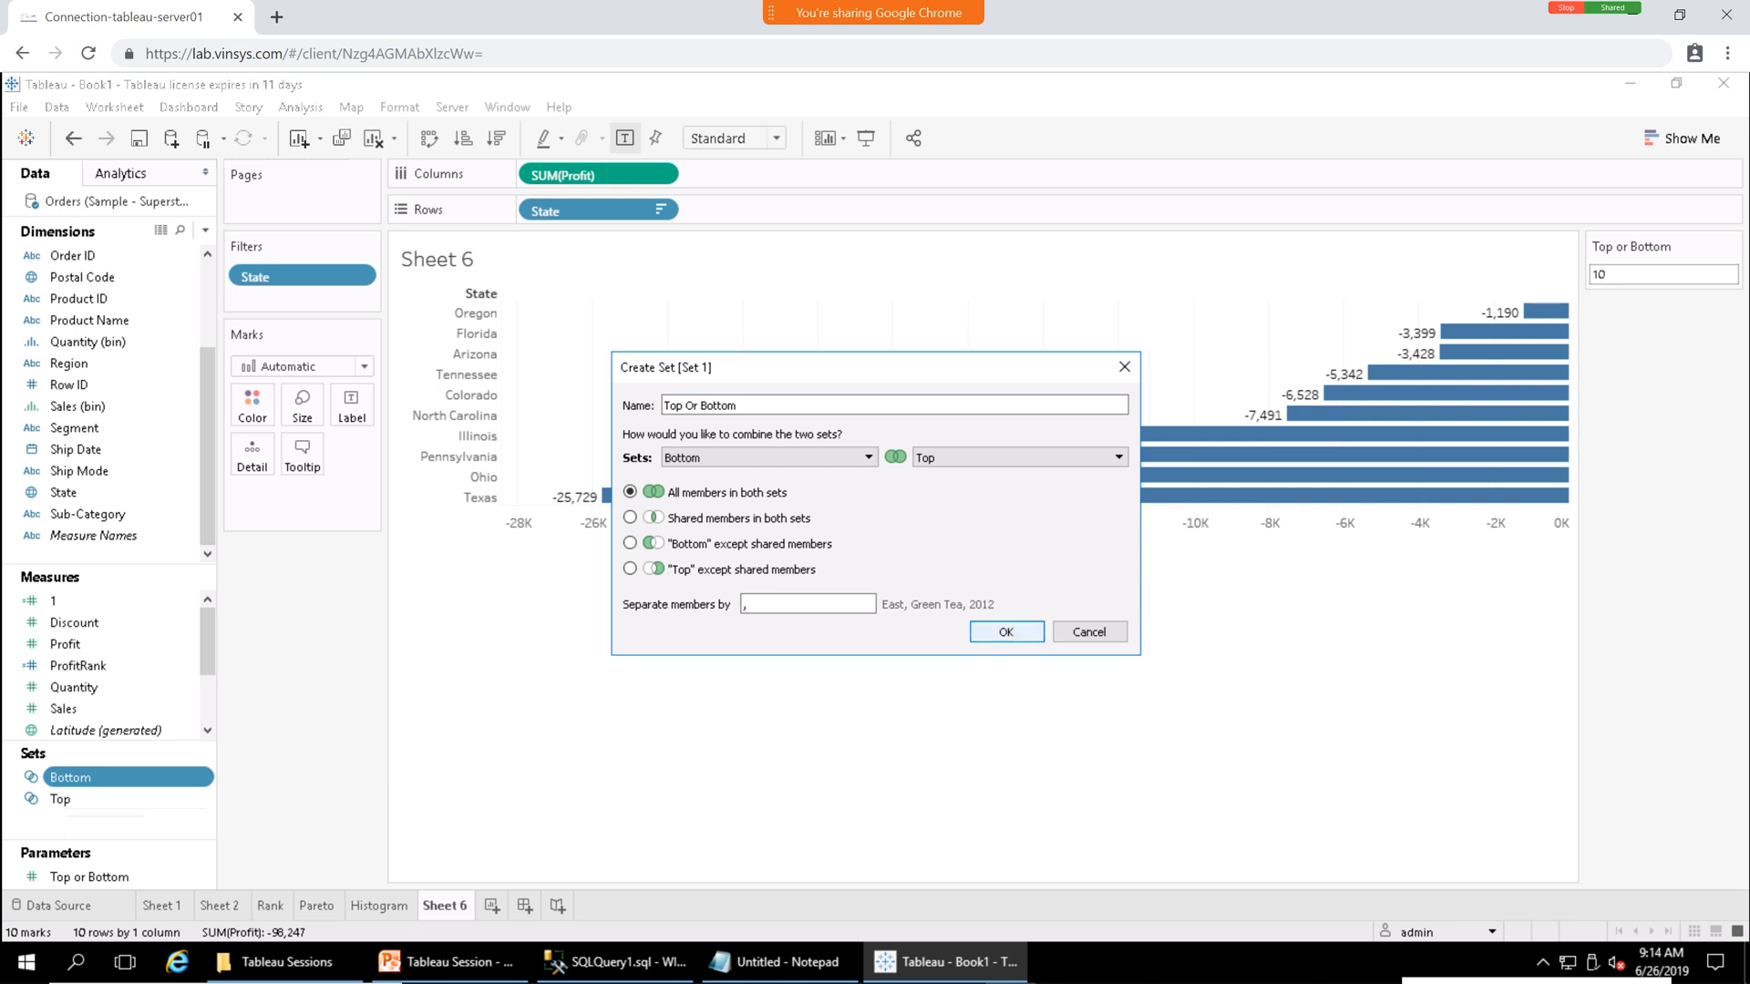
{"action": "left_click", "coordinate": [1006, 631]}
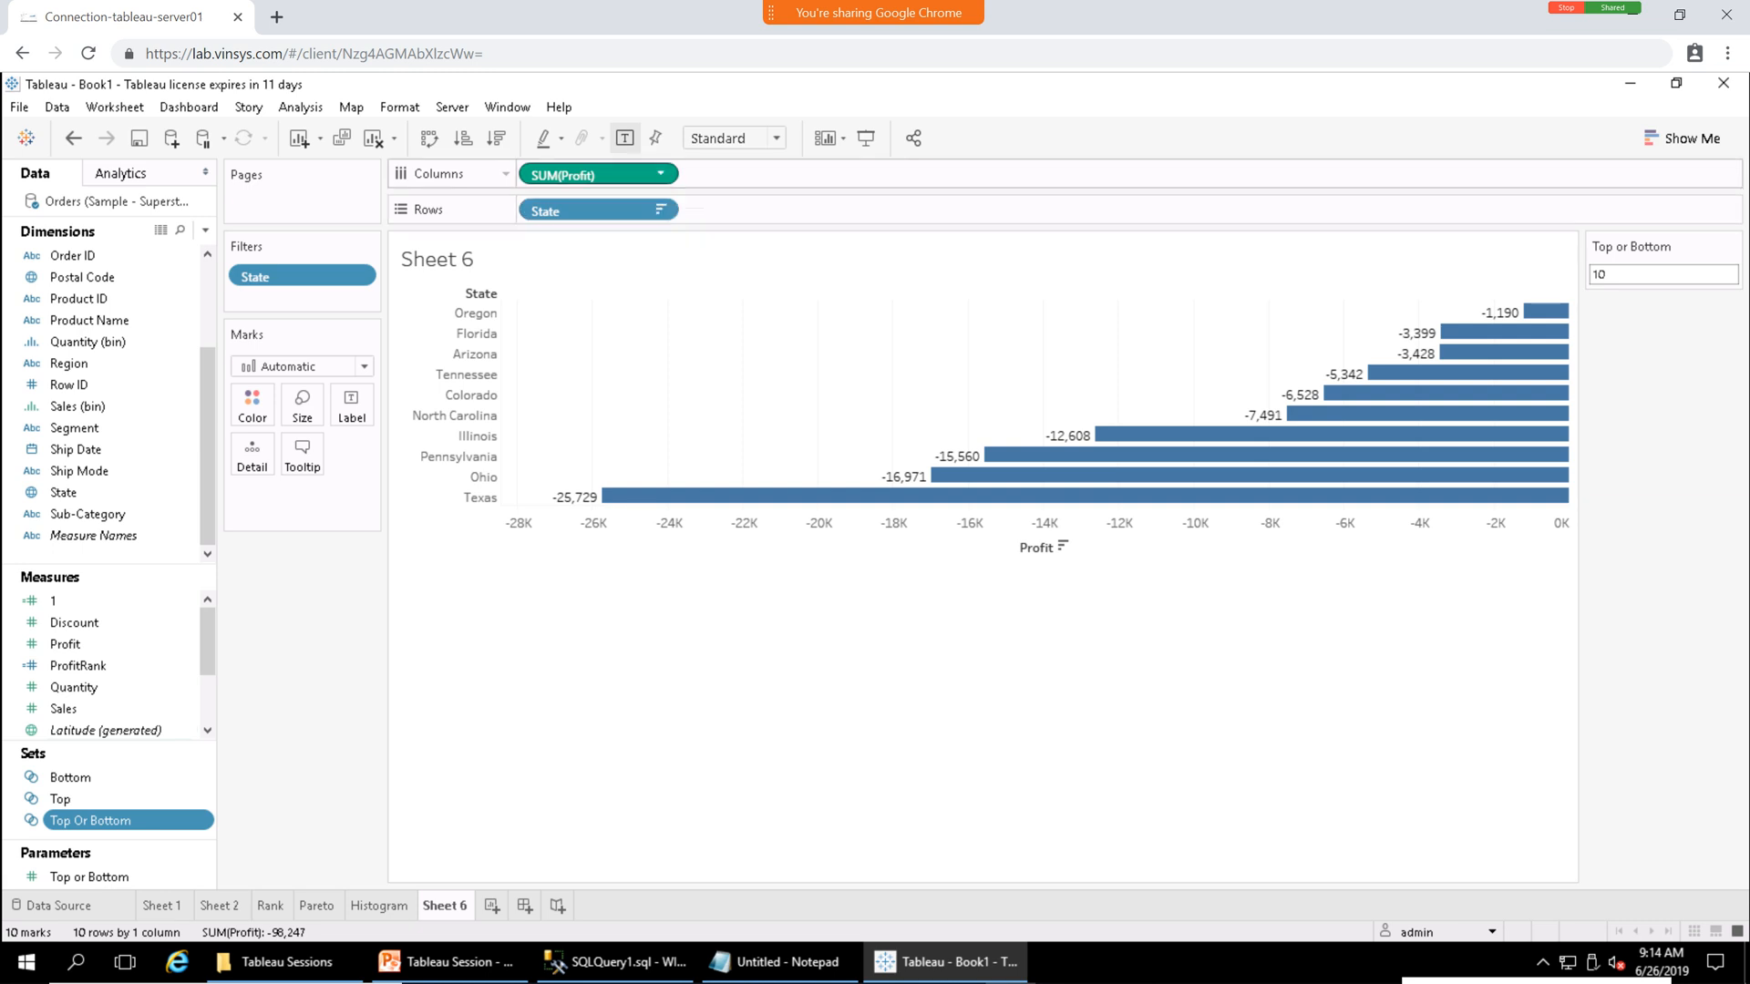
Remove State from both the Rows shelf and the filters.
{"action": "left_click", "coordinate": [660, 173]}
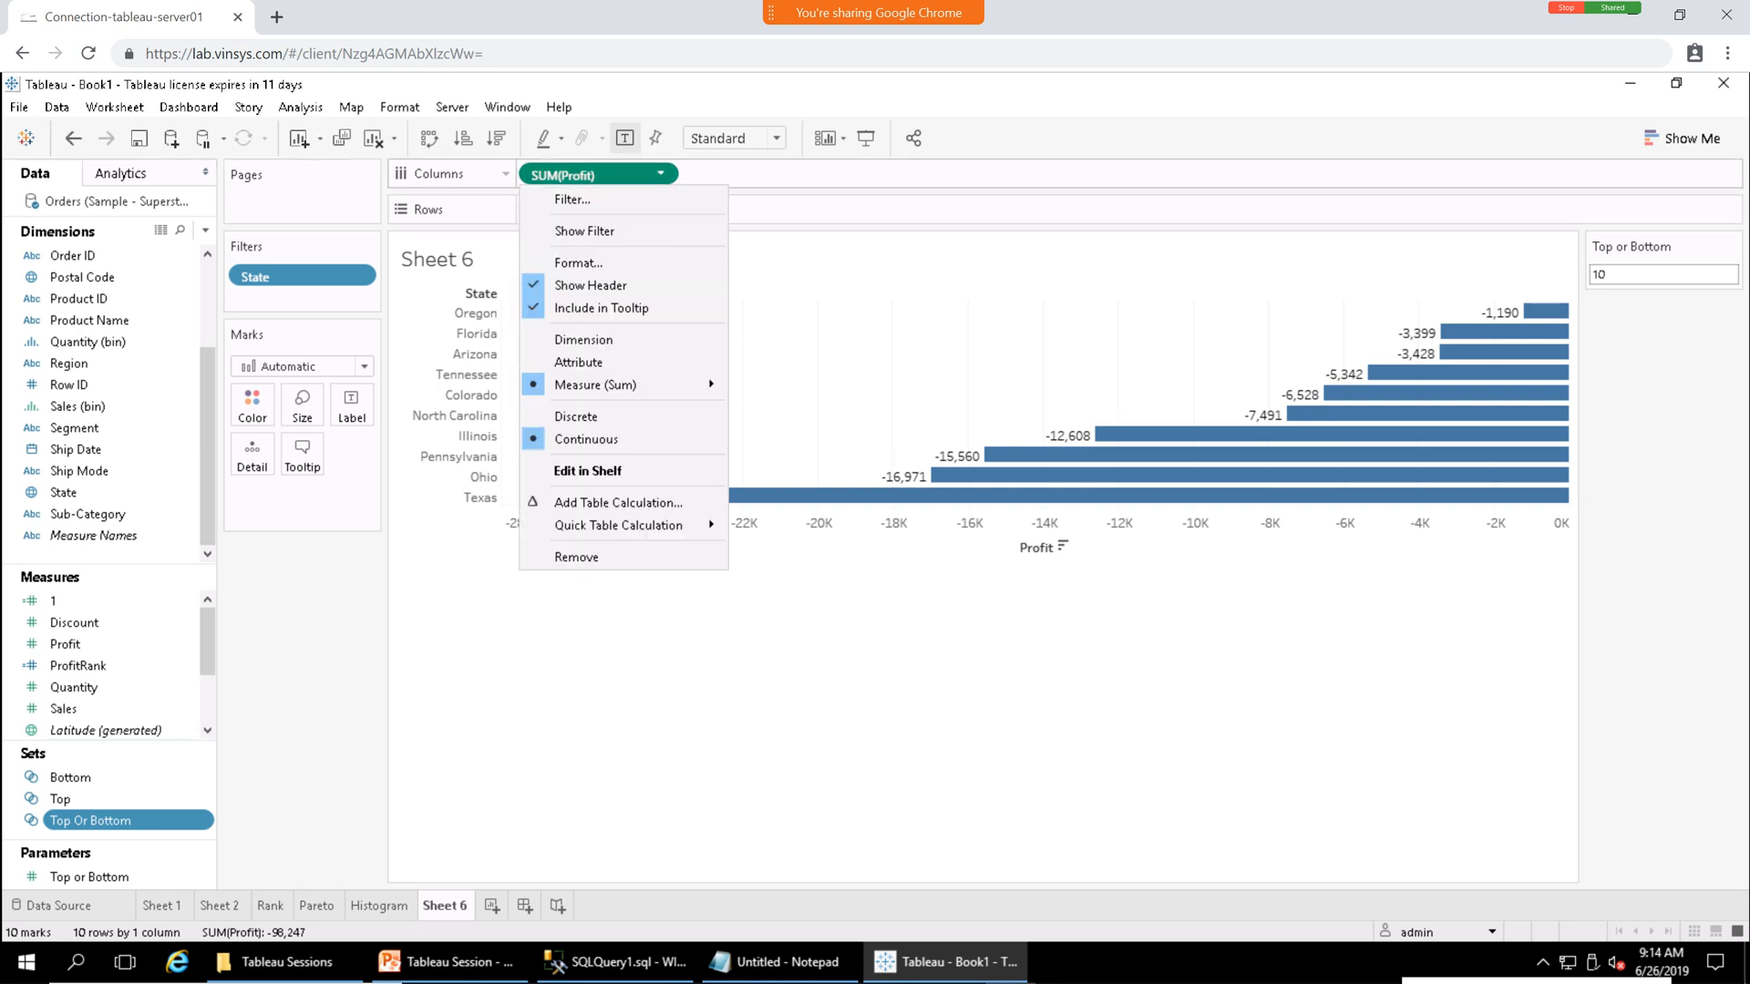
{"action": "left_click", "coordinate": [660, 173]}
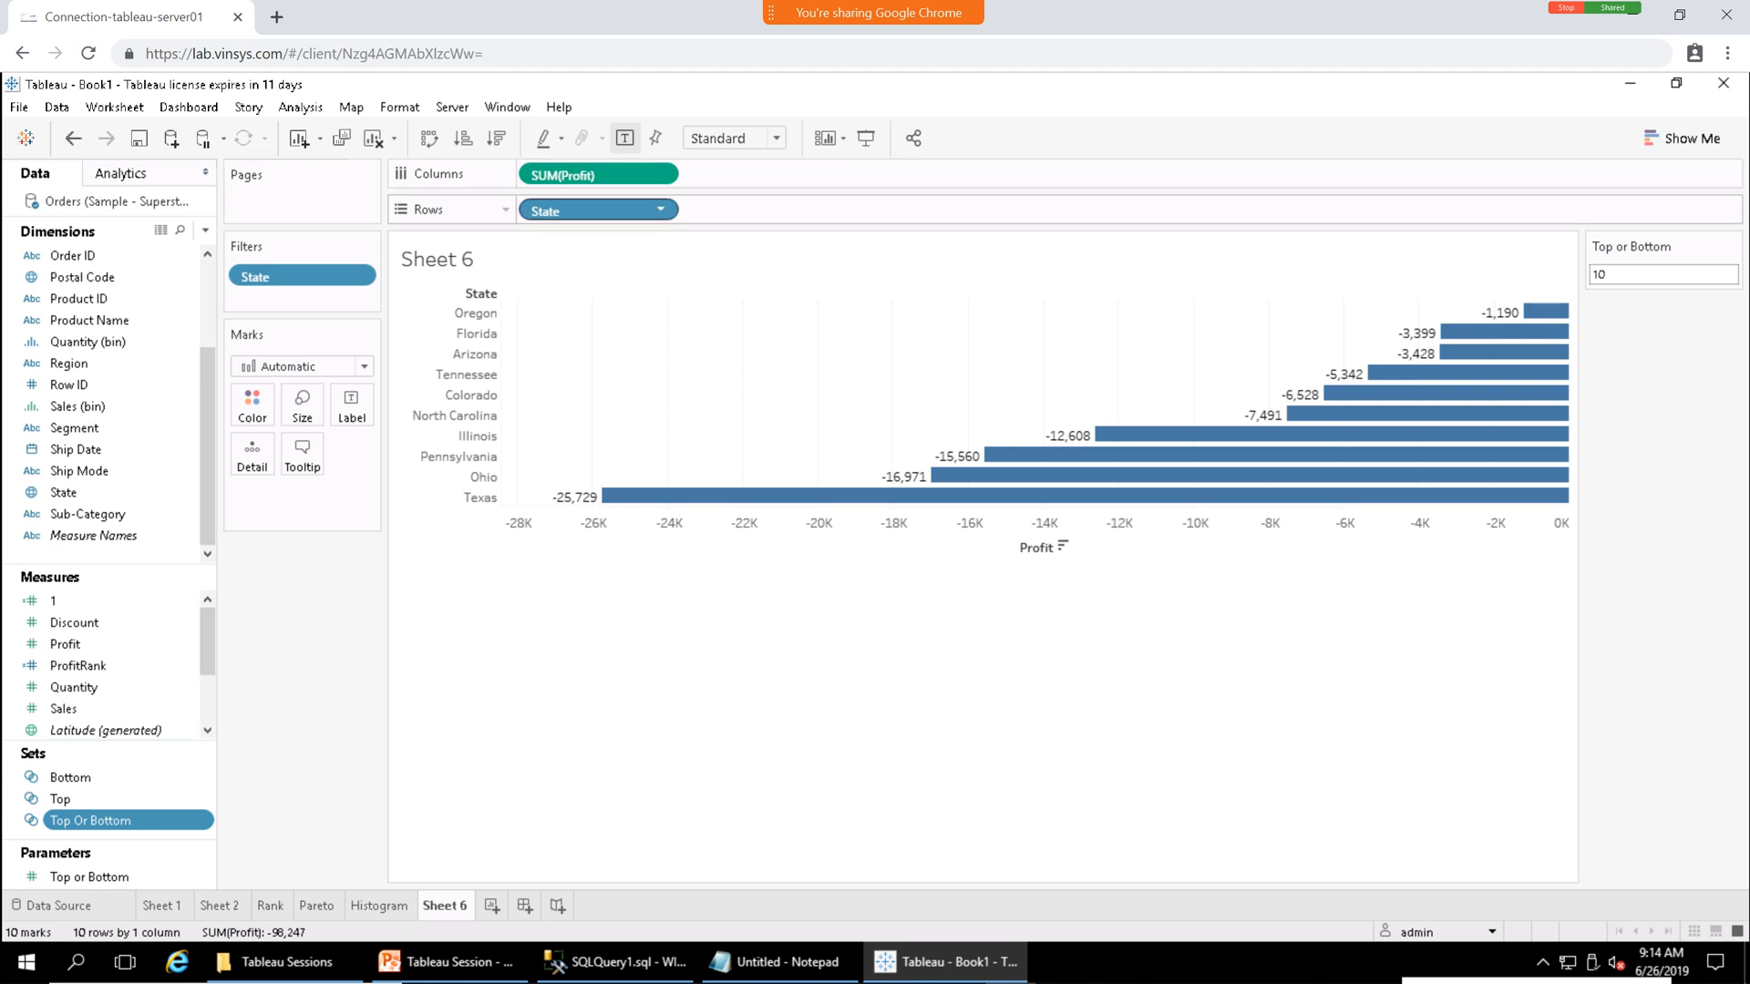
{"action": "left_click", "coordinate": [660, 209]}
{"action": "left_click", "coordinate": [576, 583]}
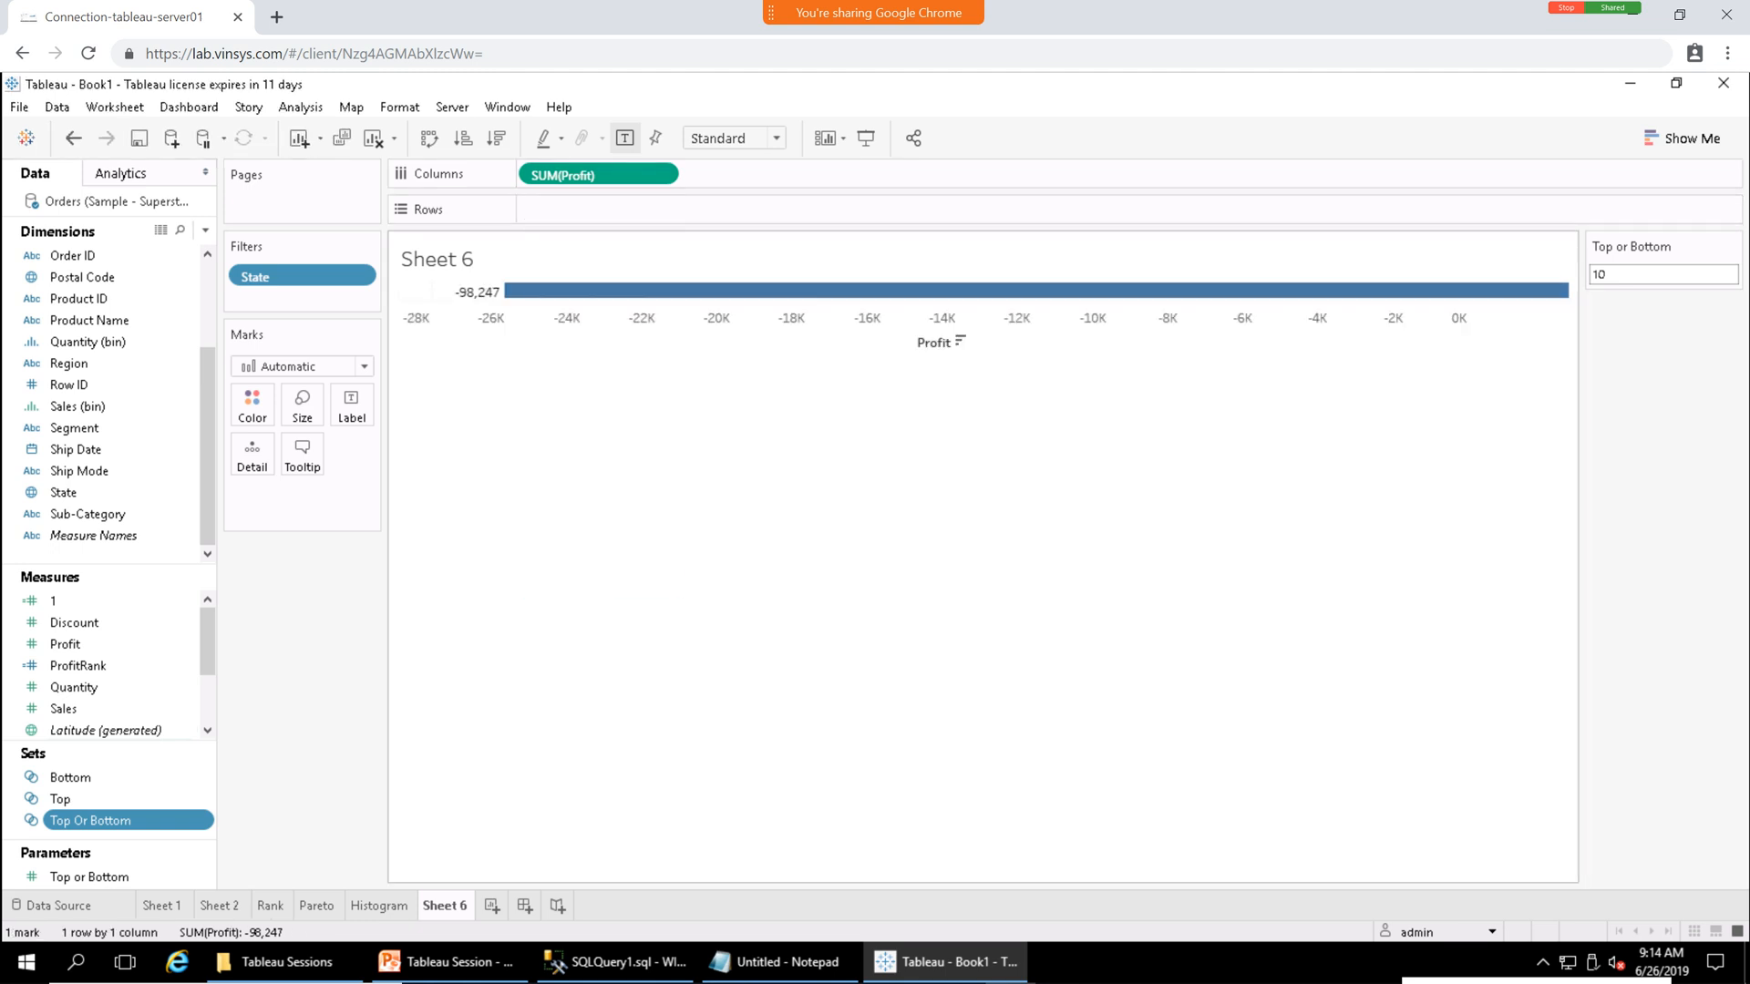
{"action": "left_click", "coordinate": [358, 275]}
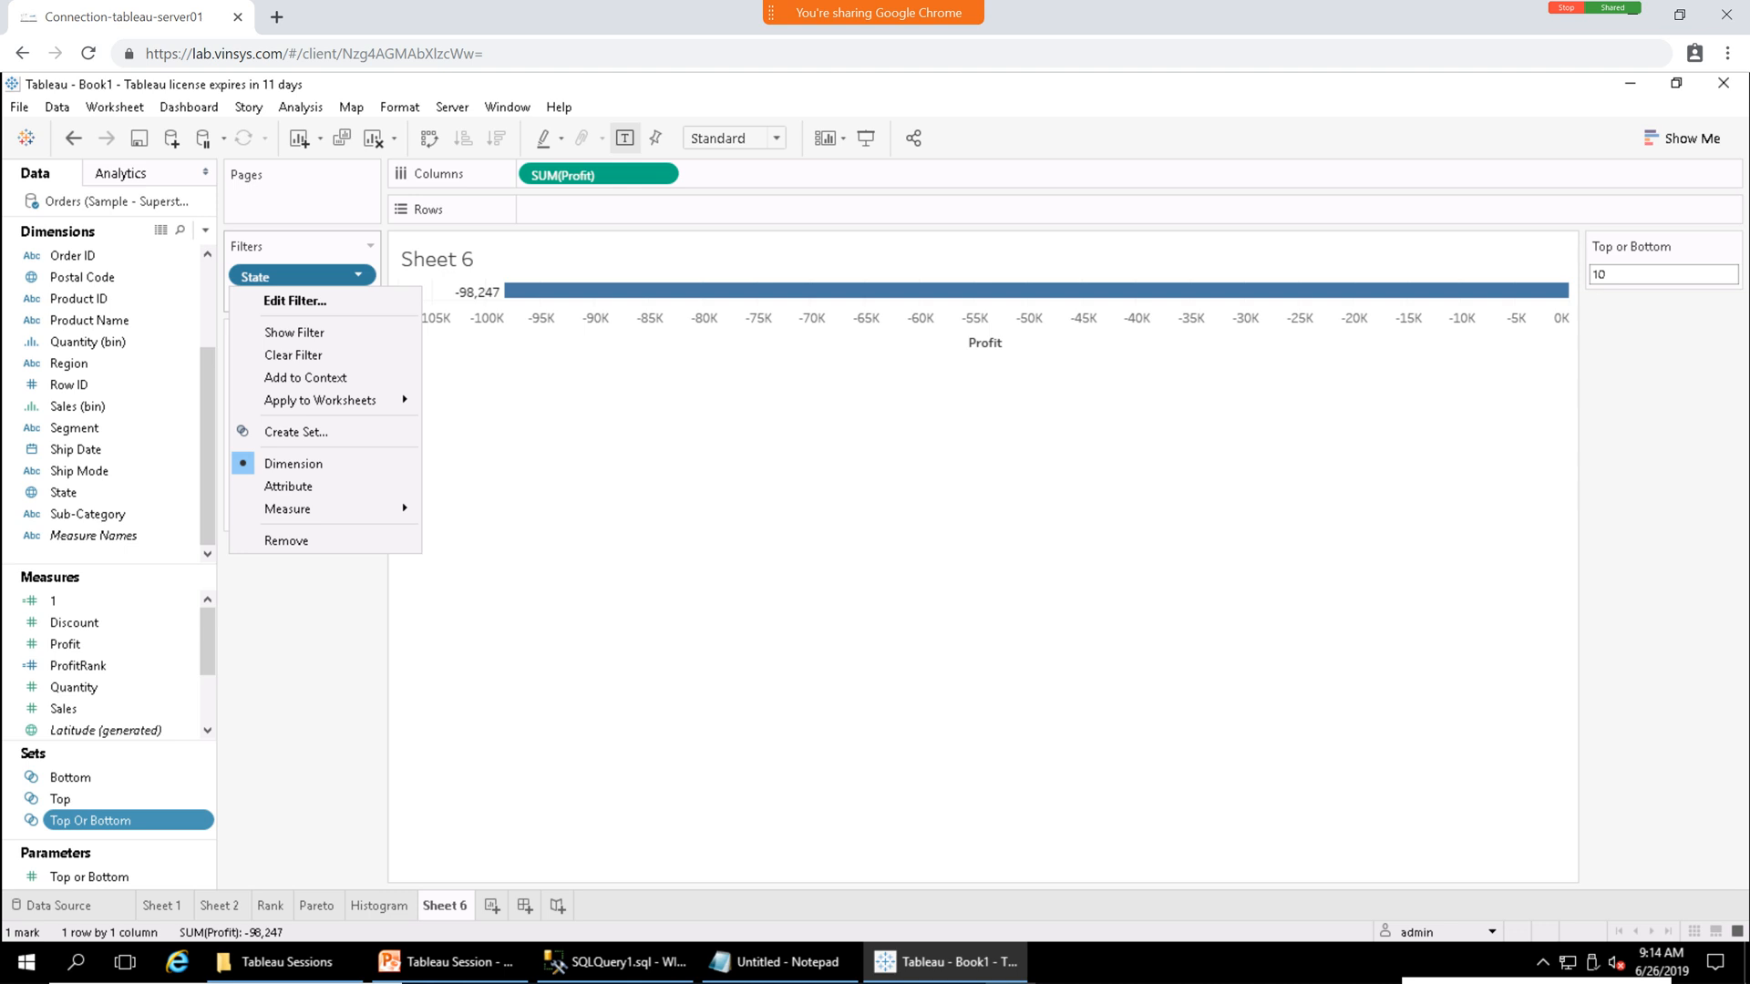
{"action": "left_click", "coordinate": [274, 540]}
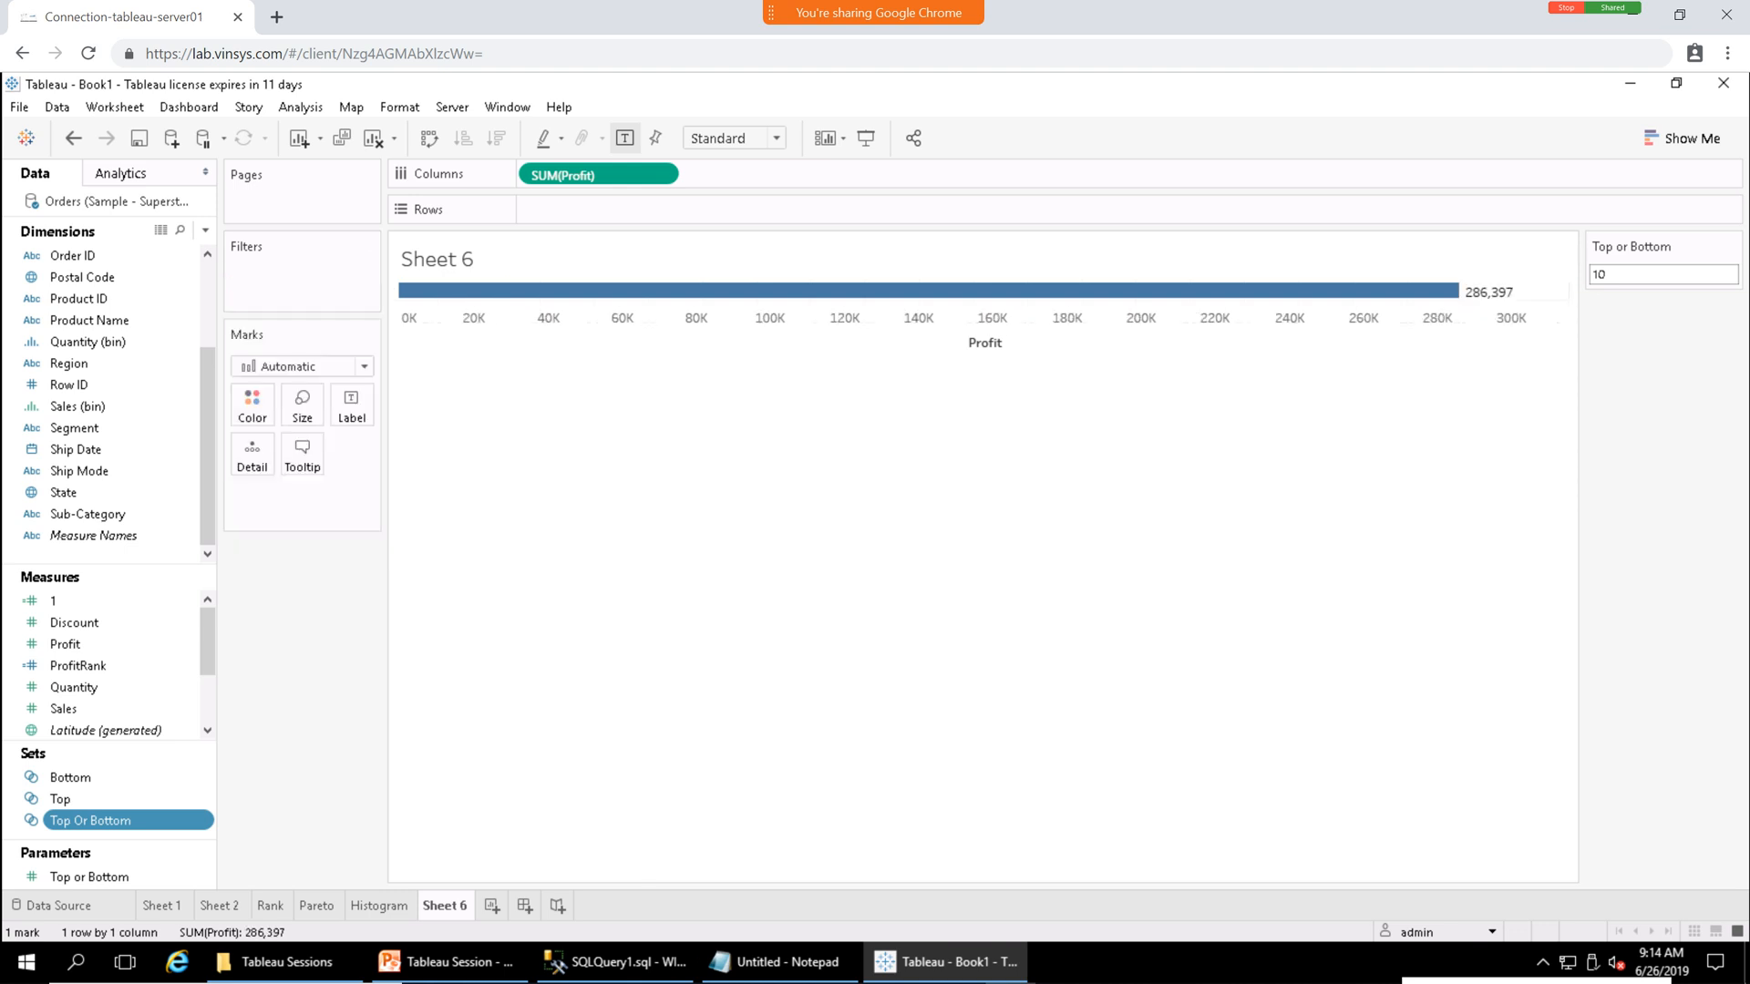
Place the Top Or Bottom set on Rows and filter it to keep only its In members.
{"action": "mouse_move", "coordinate": [92, 820]}
{"action": "left_mouse_down"}
{"action": "mouse_move", "coordinate": [586, 211]}
{"action": "mouse_move", "coordinate": [547, 210]}
{"action": "left_mouse_up"}
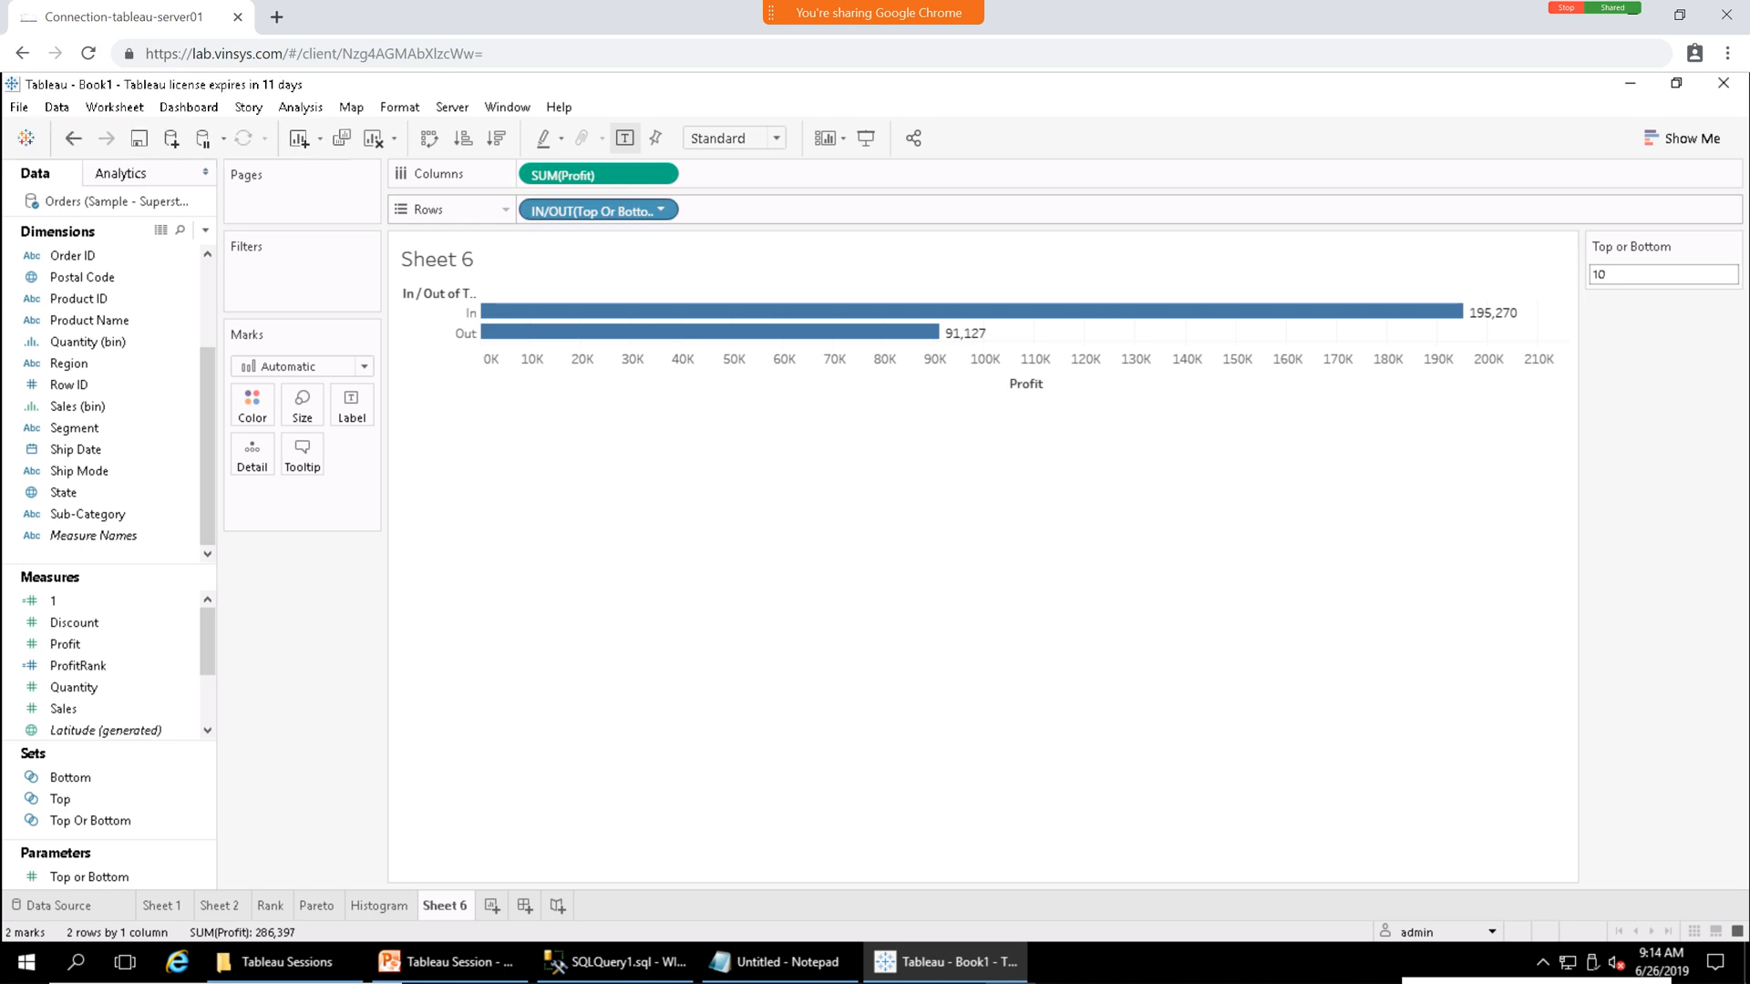
{"action": "left_click", "coordinate": [661, 211]}
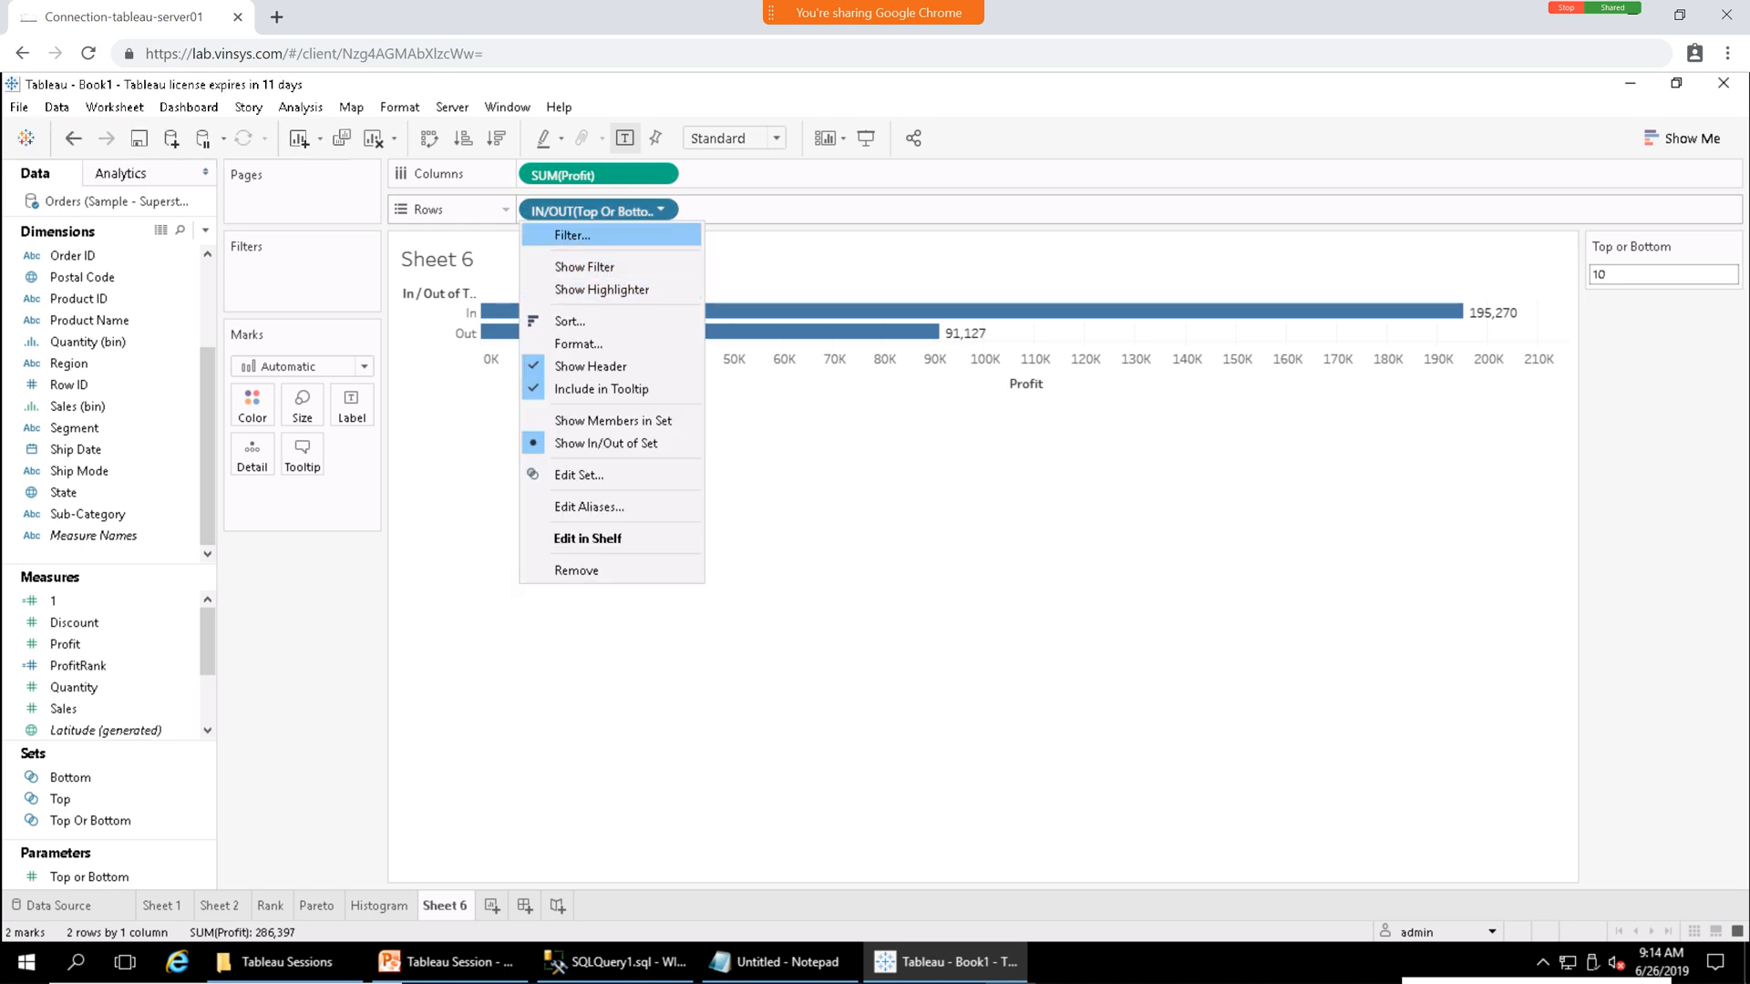
{"action": "left_click", "coordinate": [572, 235]}
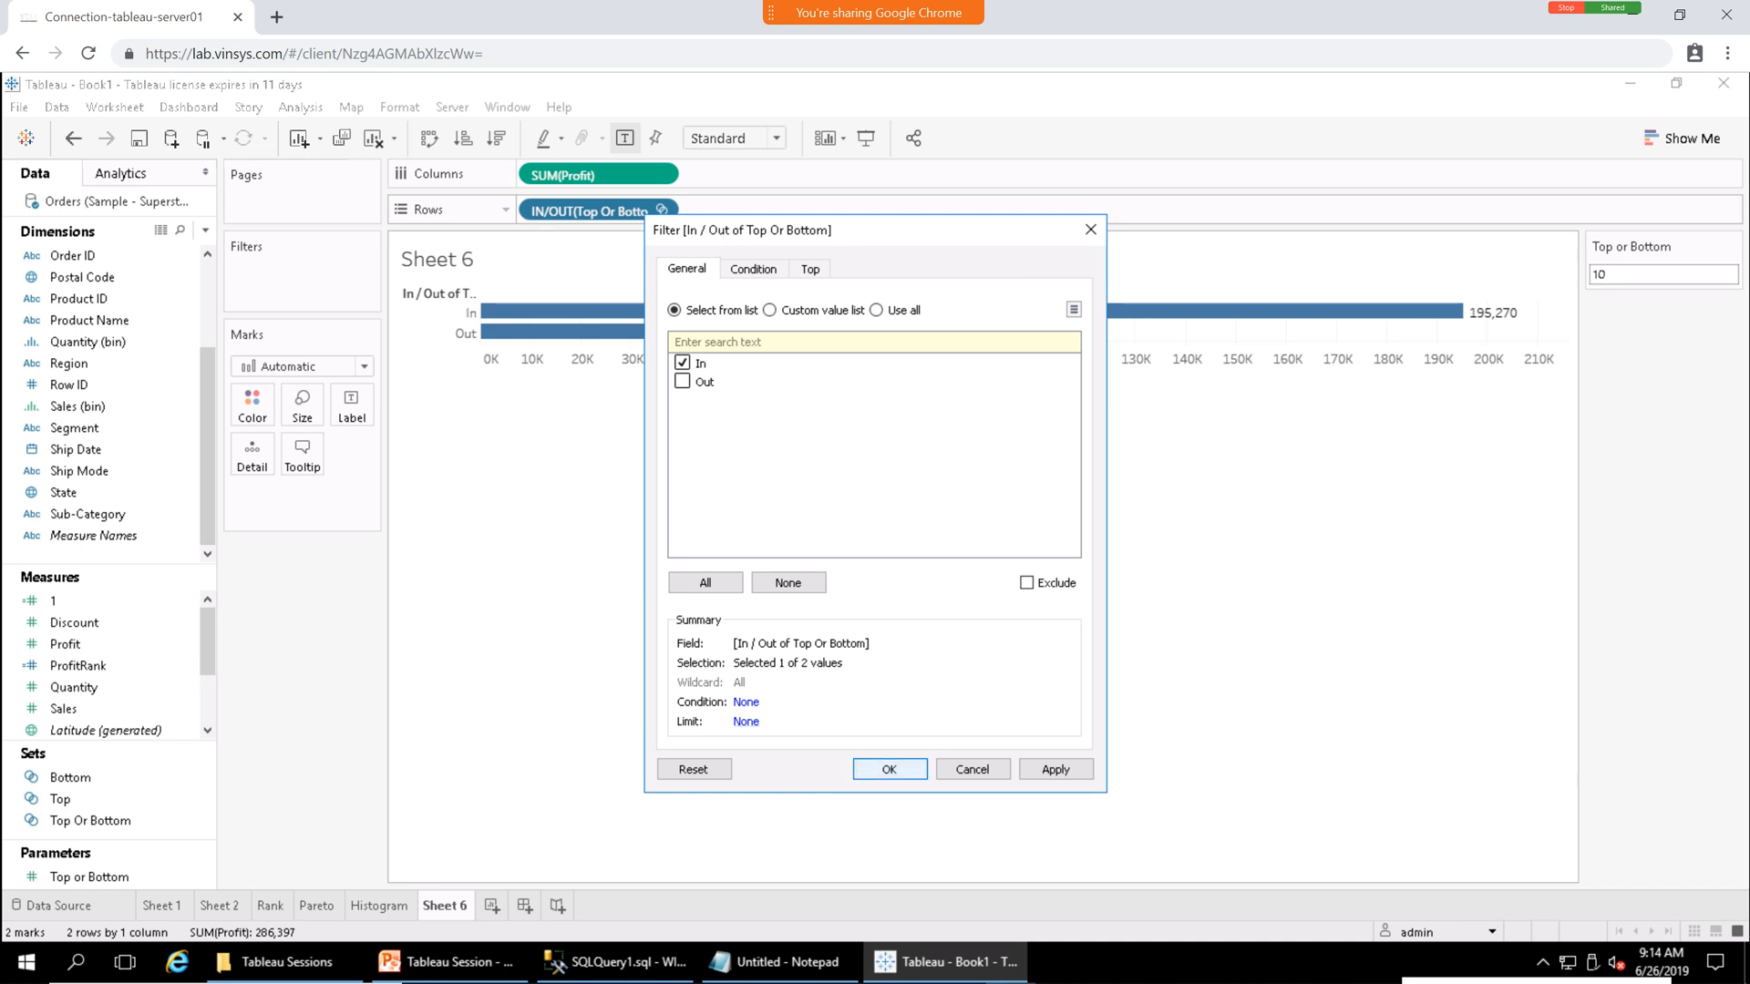
{"action": "key", "text": "Return"}
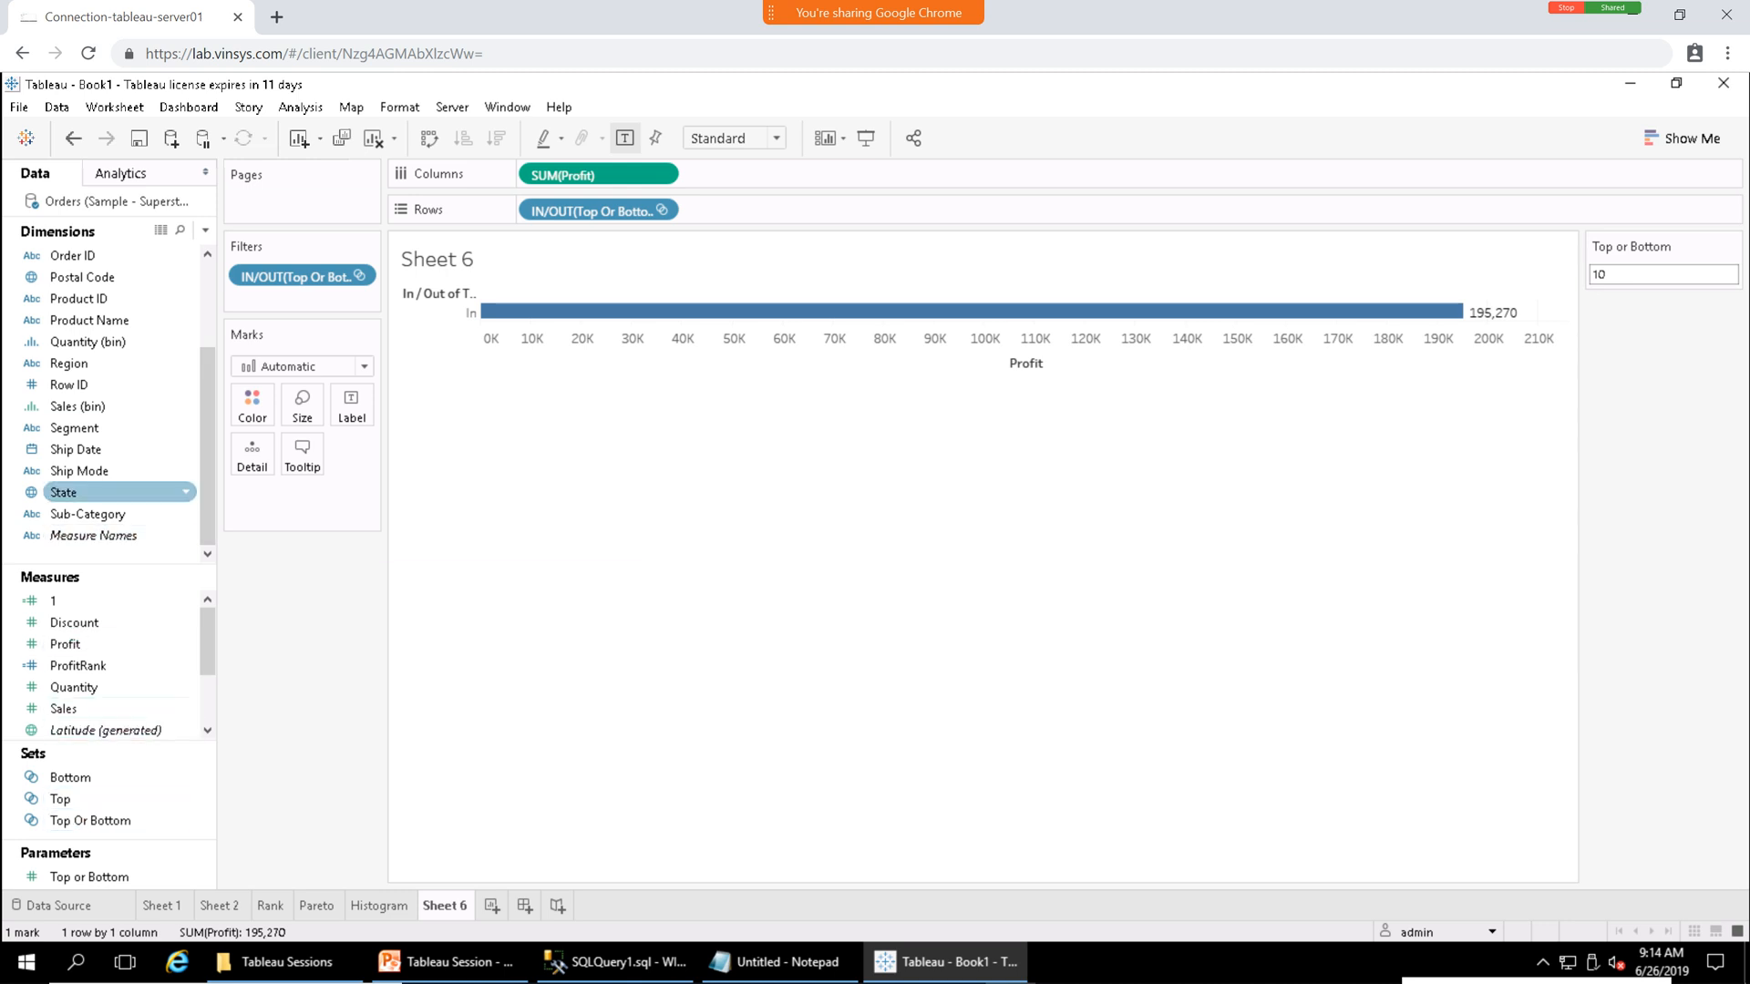
Replace the Top Or Bottom set on Rows with State and sort the states by profit in descending order.
{"action": "left_click_drag", "start_coordinate": [62, 492], "coordinate": [520, 212]}
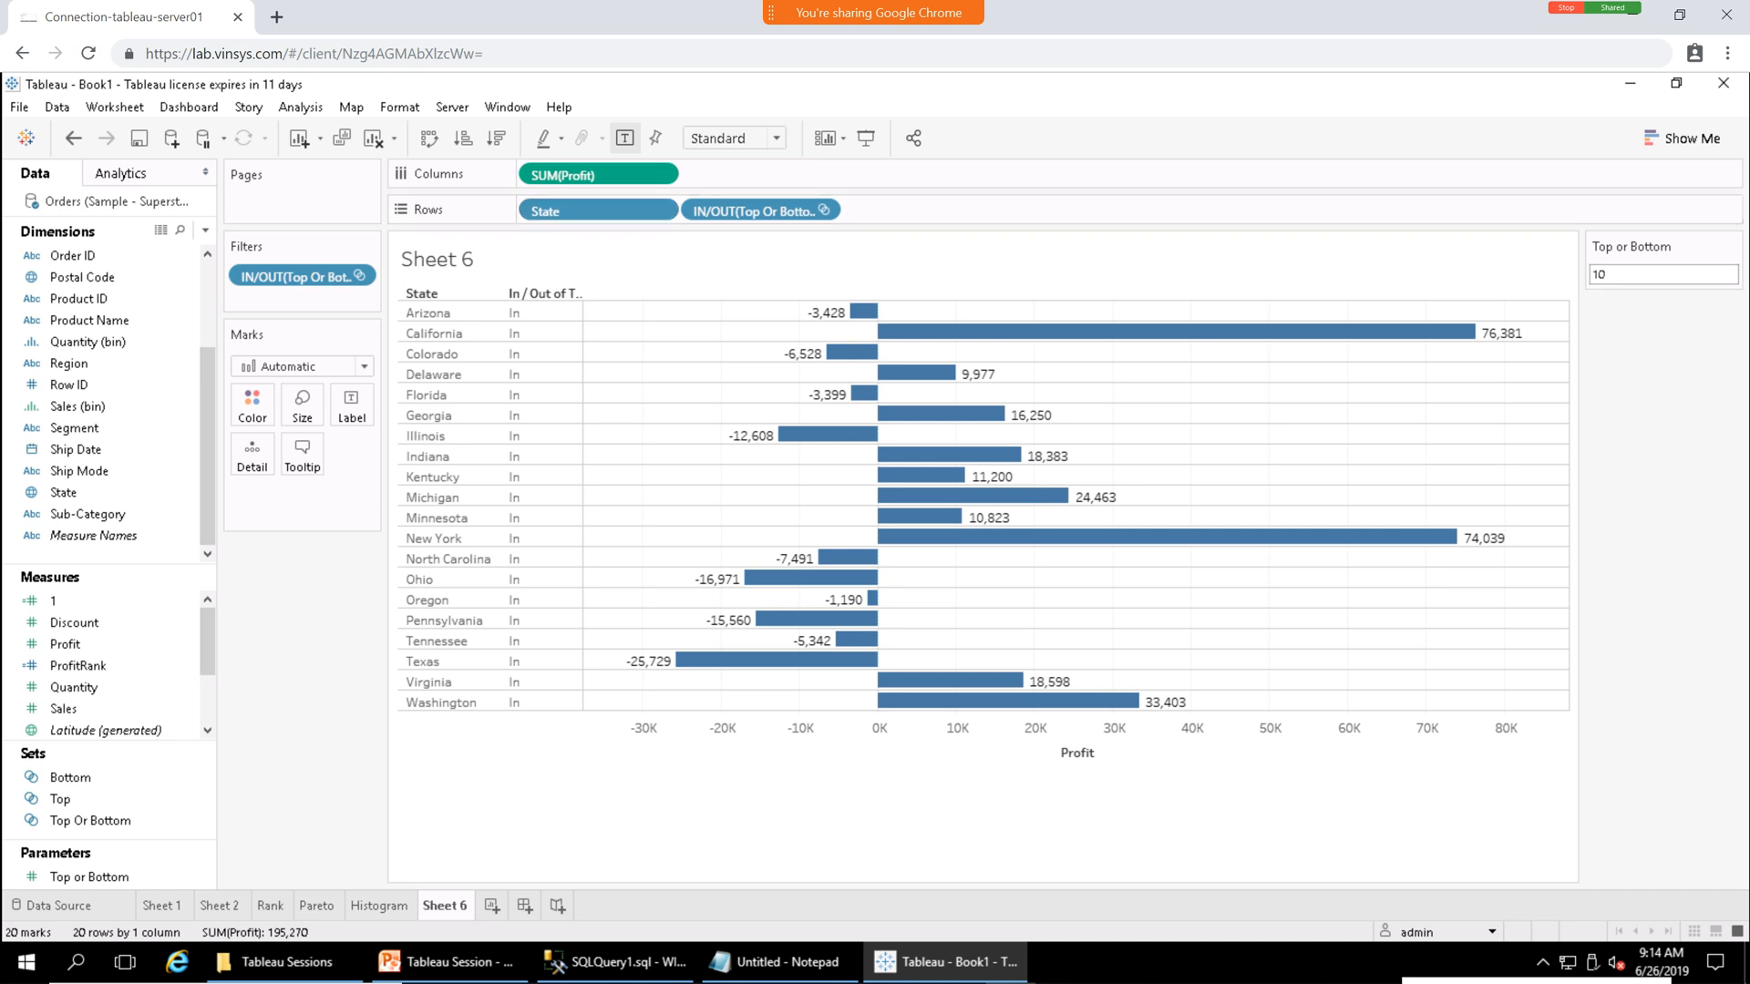
{"action": "left_click", "coordinate": [823, 210]}
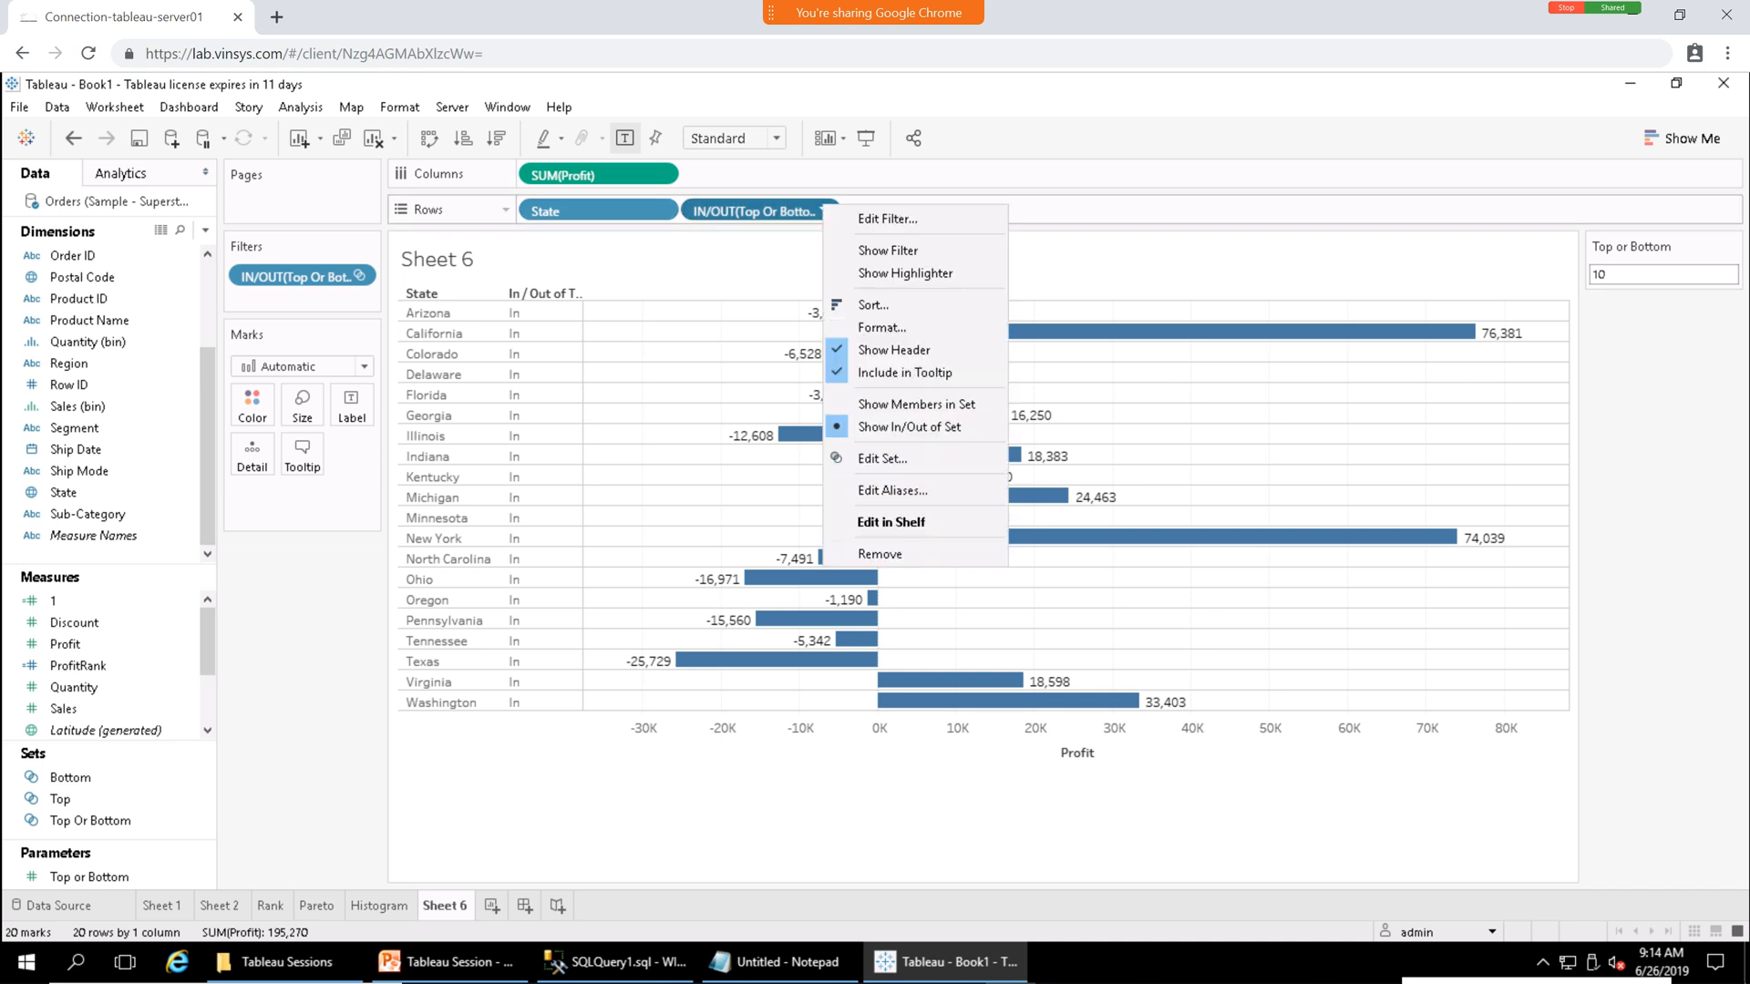
{"action": "left_click", "coordinate": [911, 553]}
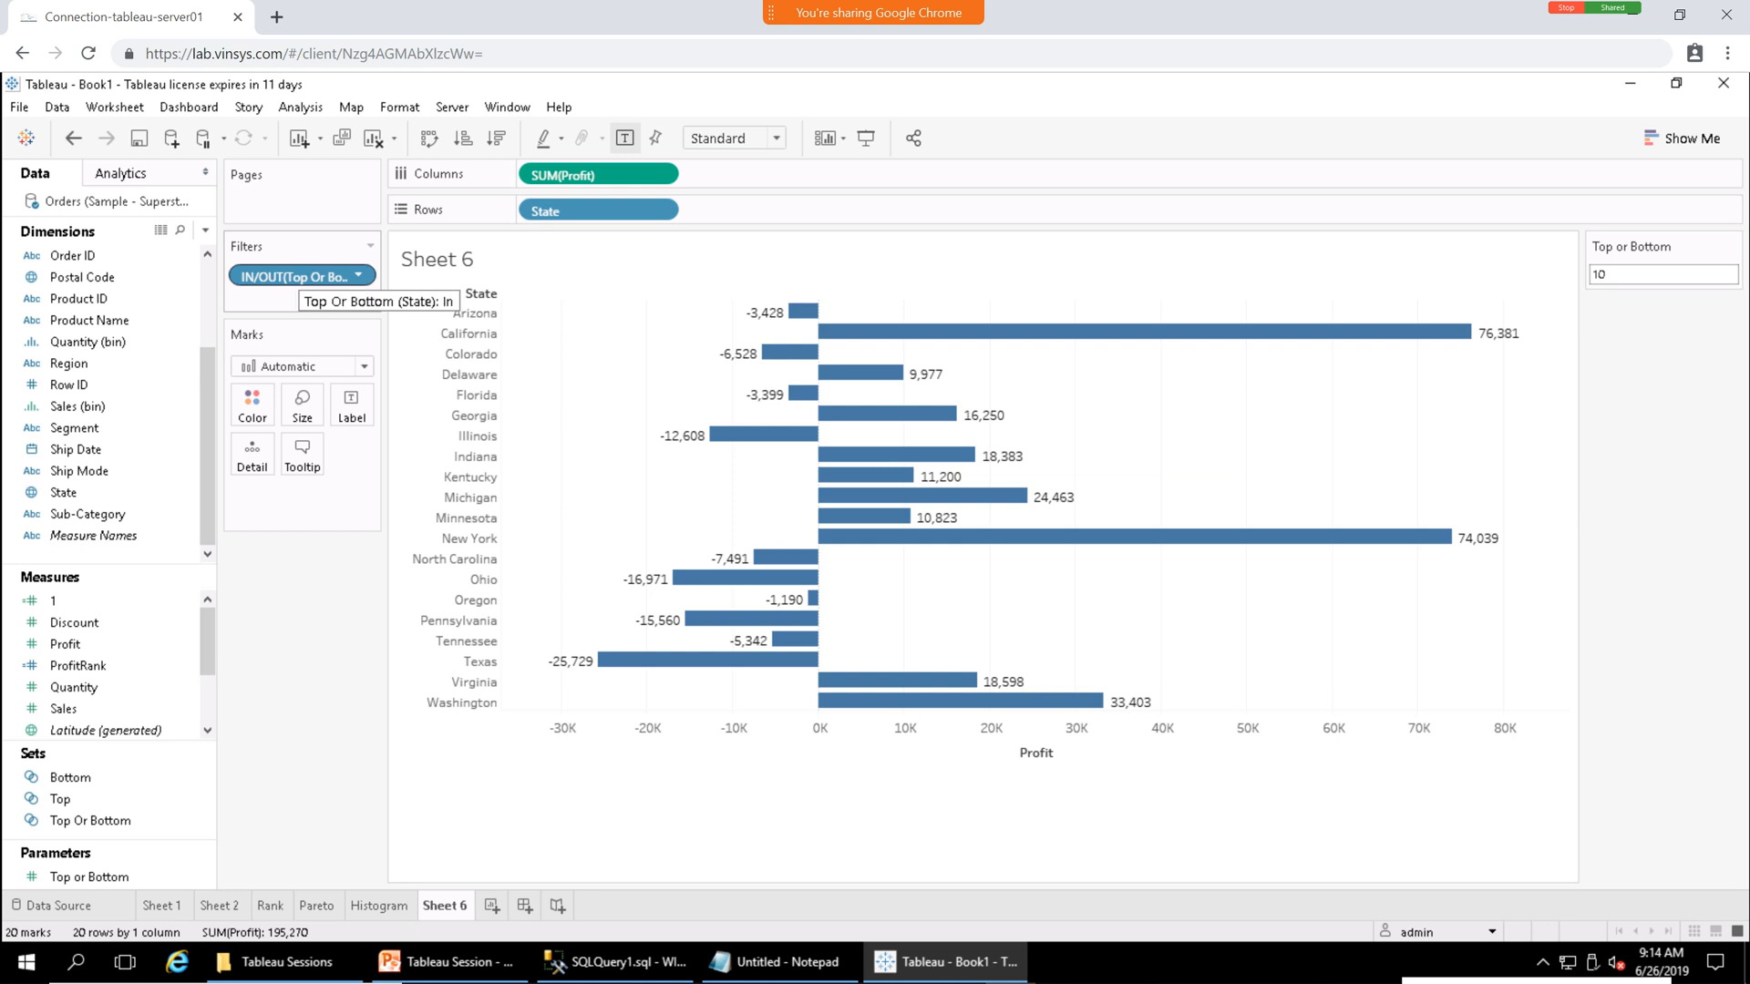
{"action": "left_click", "coordinate": [1065, 752]}
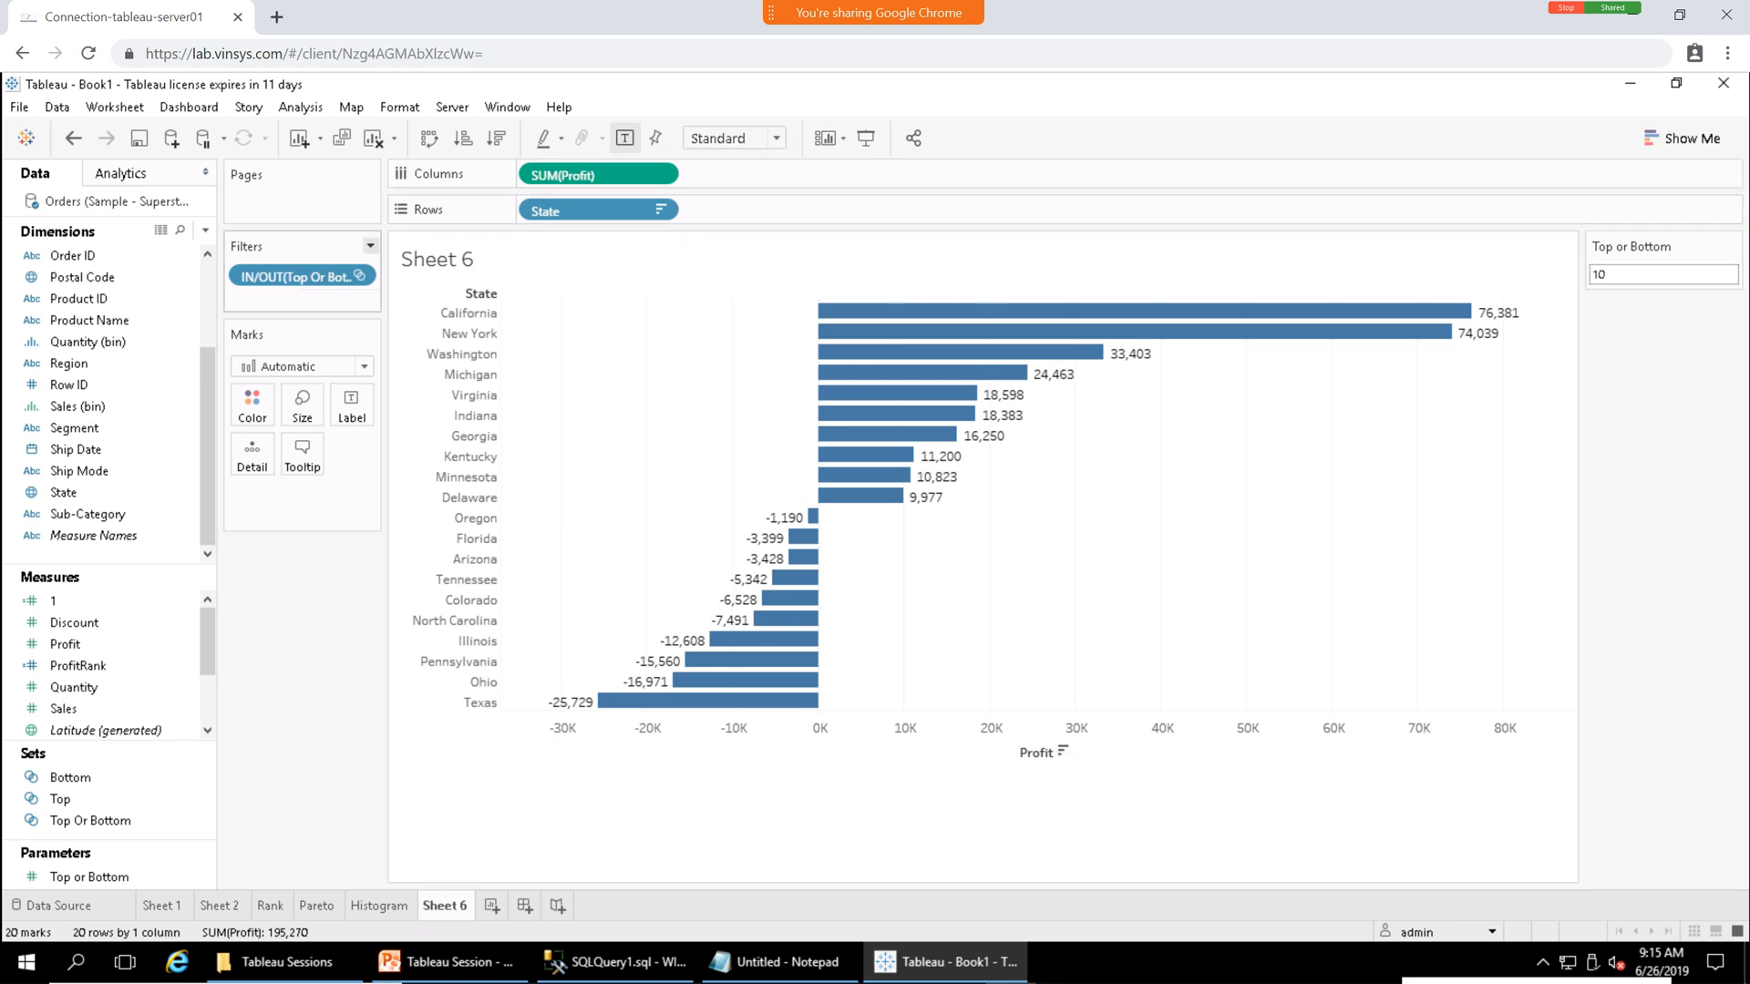
Review which members the Top Or Bottom set filter includes.
{"action": "left_click", "coordinate": [358, 275]}
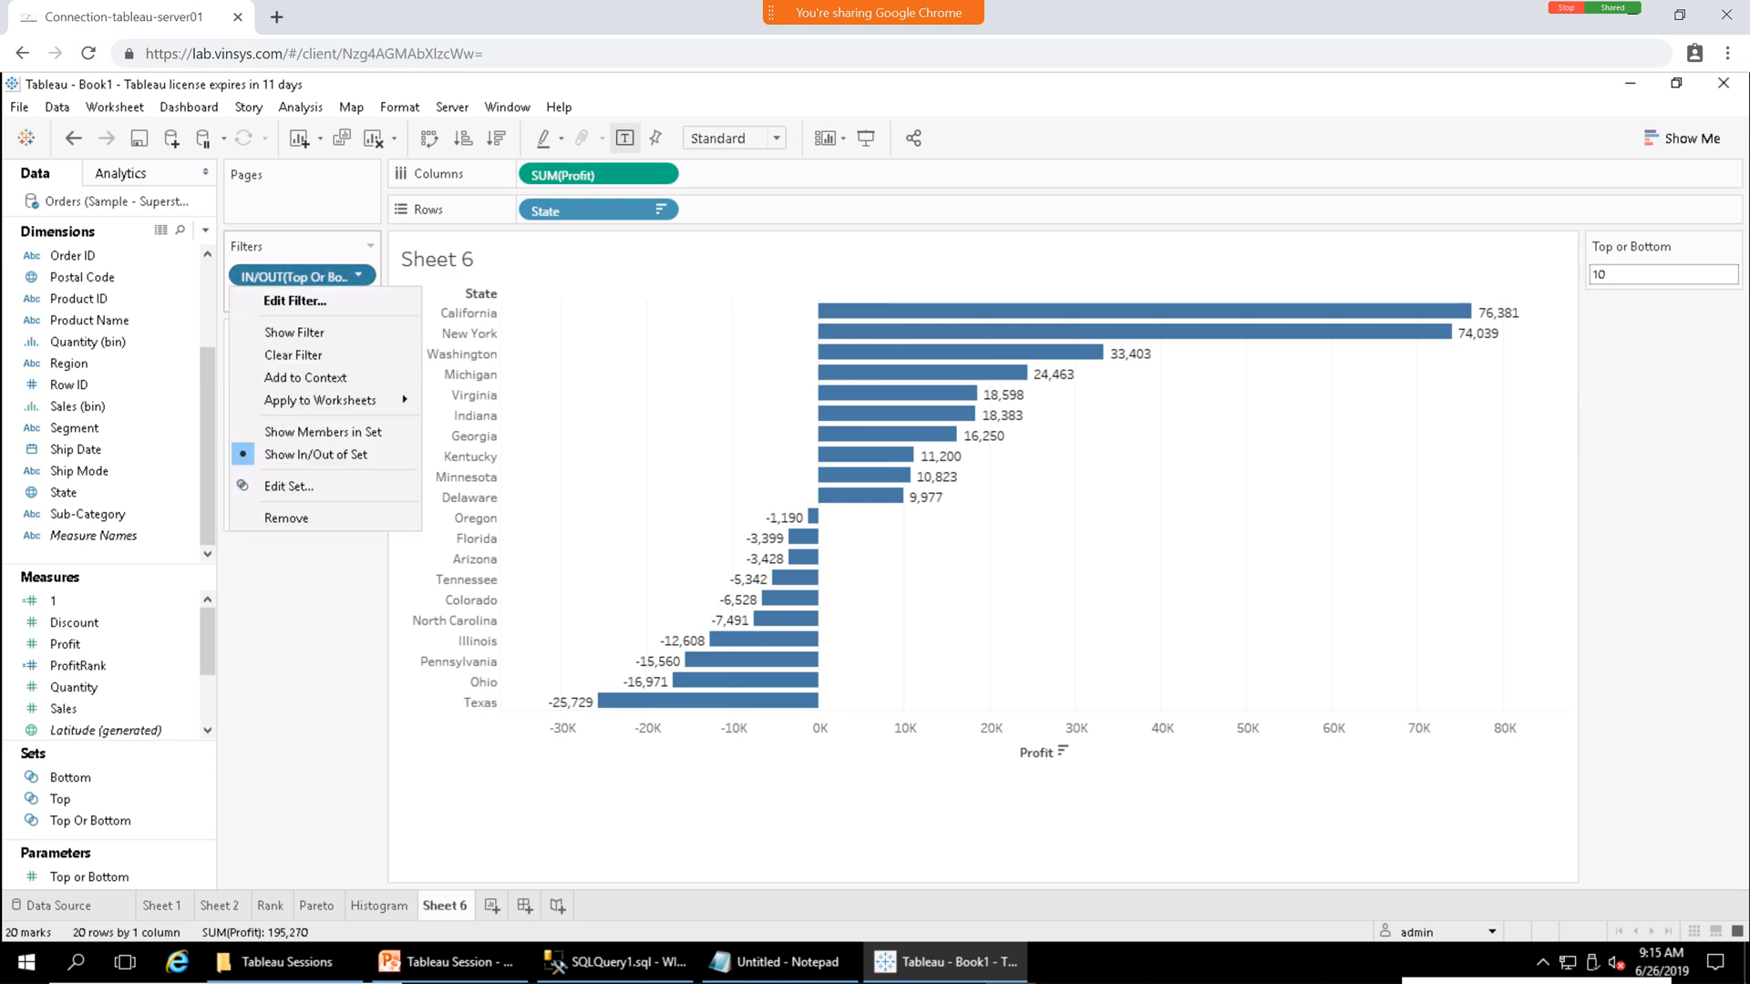
{"action": "left_click", "coordinate": [294, 300]}
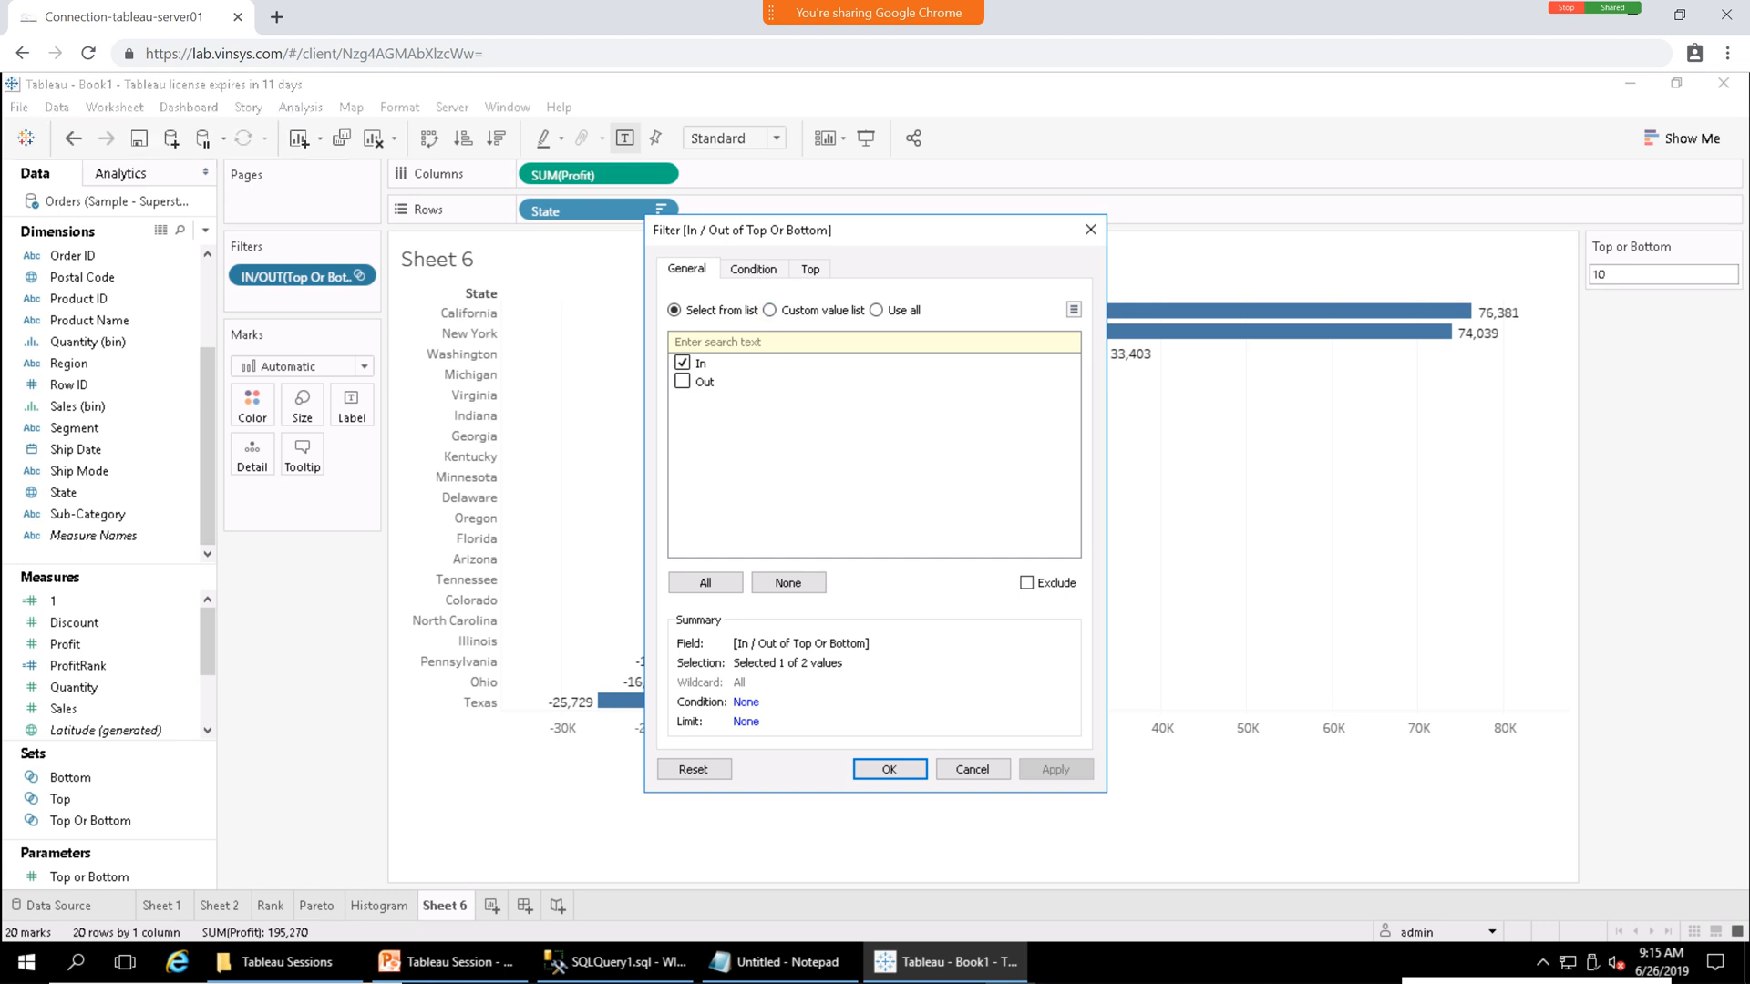
{"action": "left_click", "coordinate": [889, 769]}
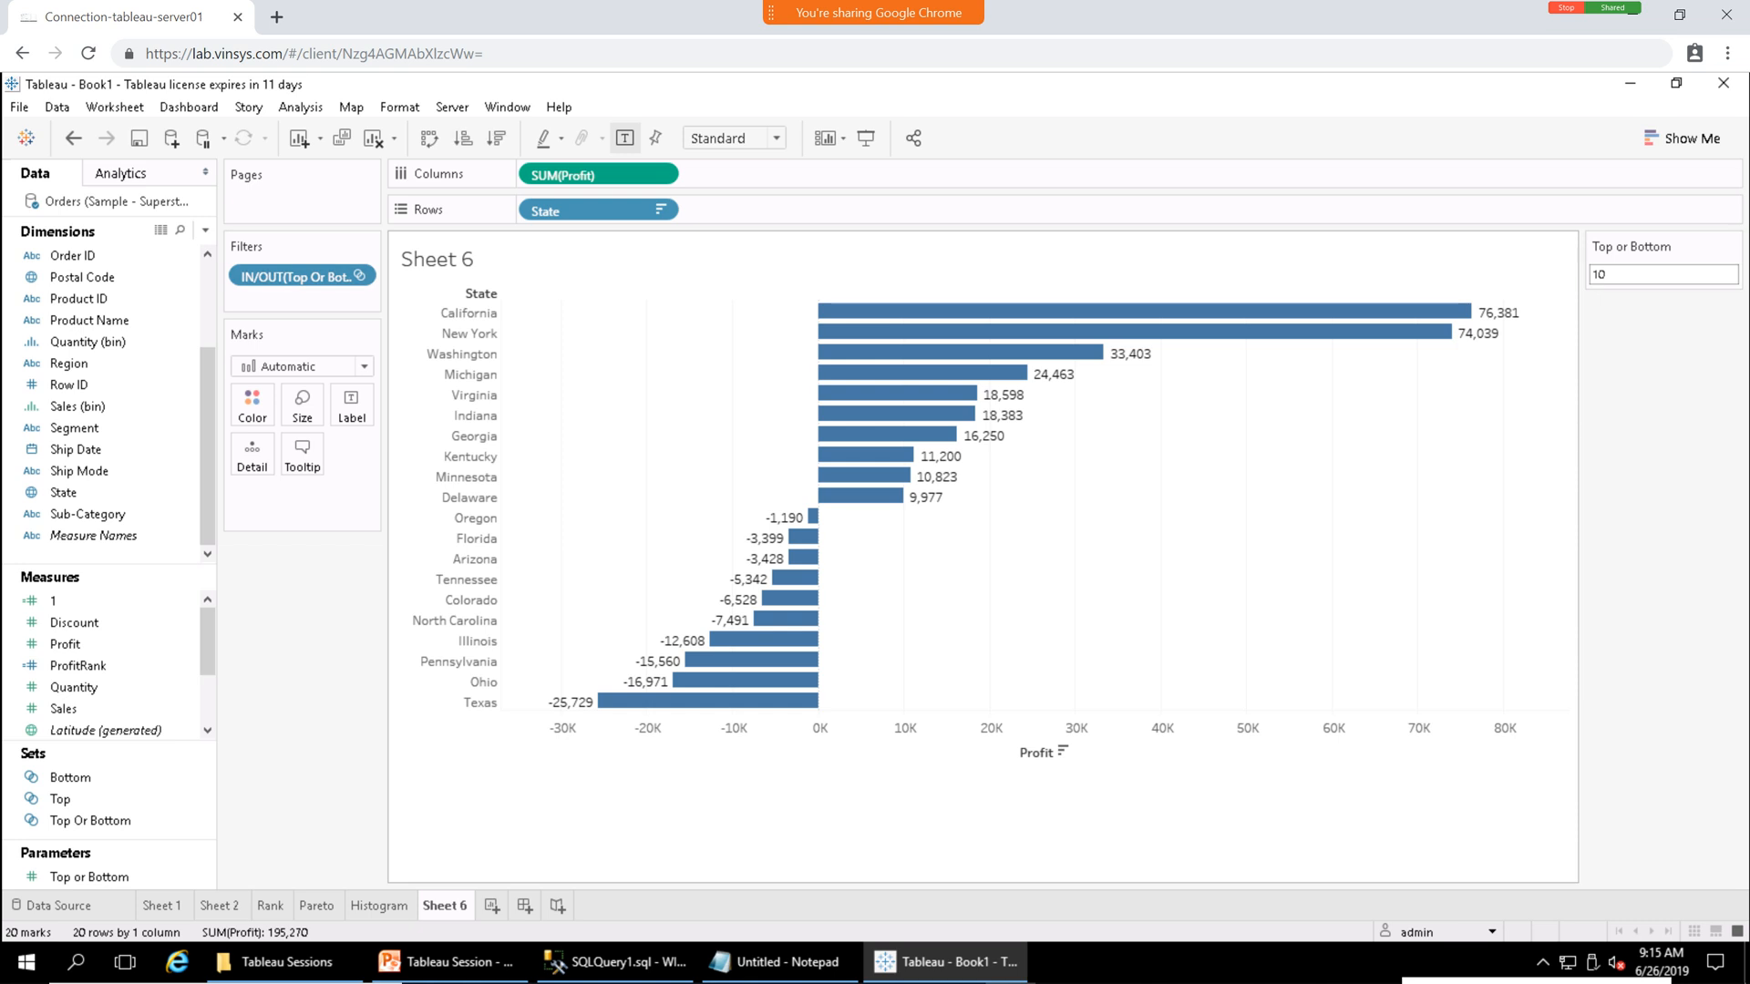
Try the Top or Bottom parameter at 5 and return it to 10.
{"action": "mouse_move", "coordinate": [863, 373]}
{"action": "double_click", "coordinate": [1600, 274]}
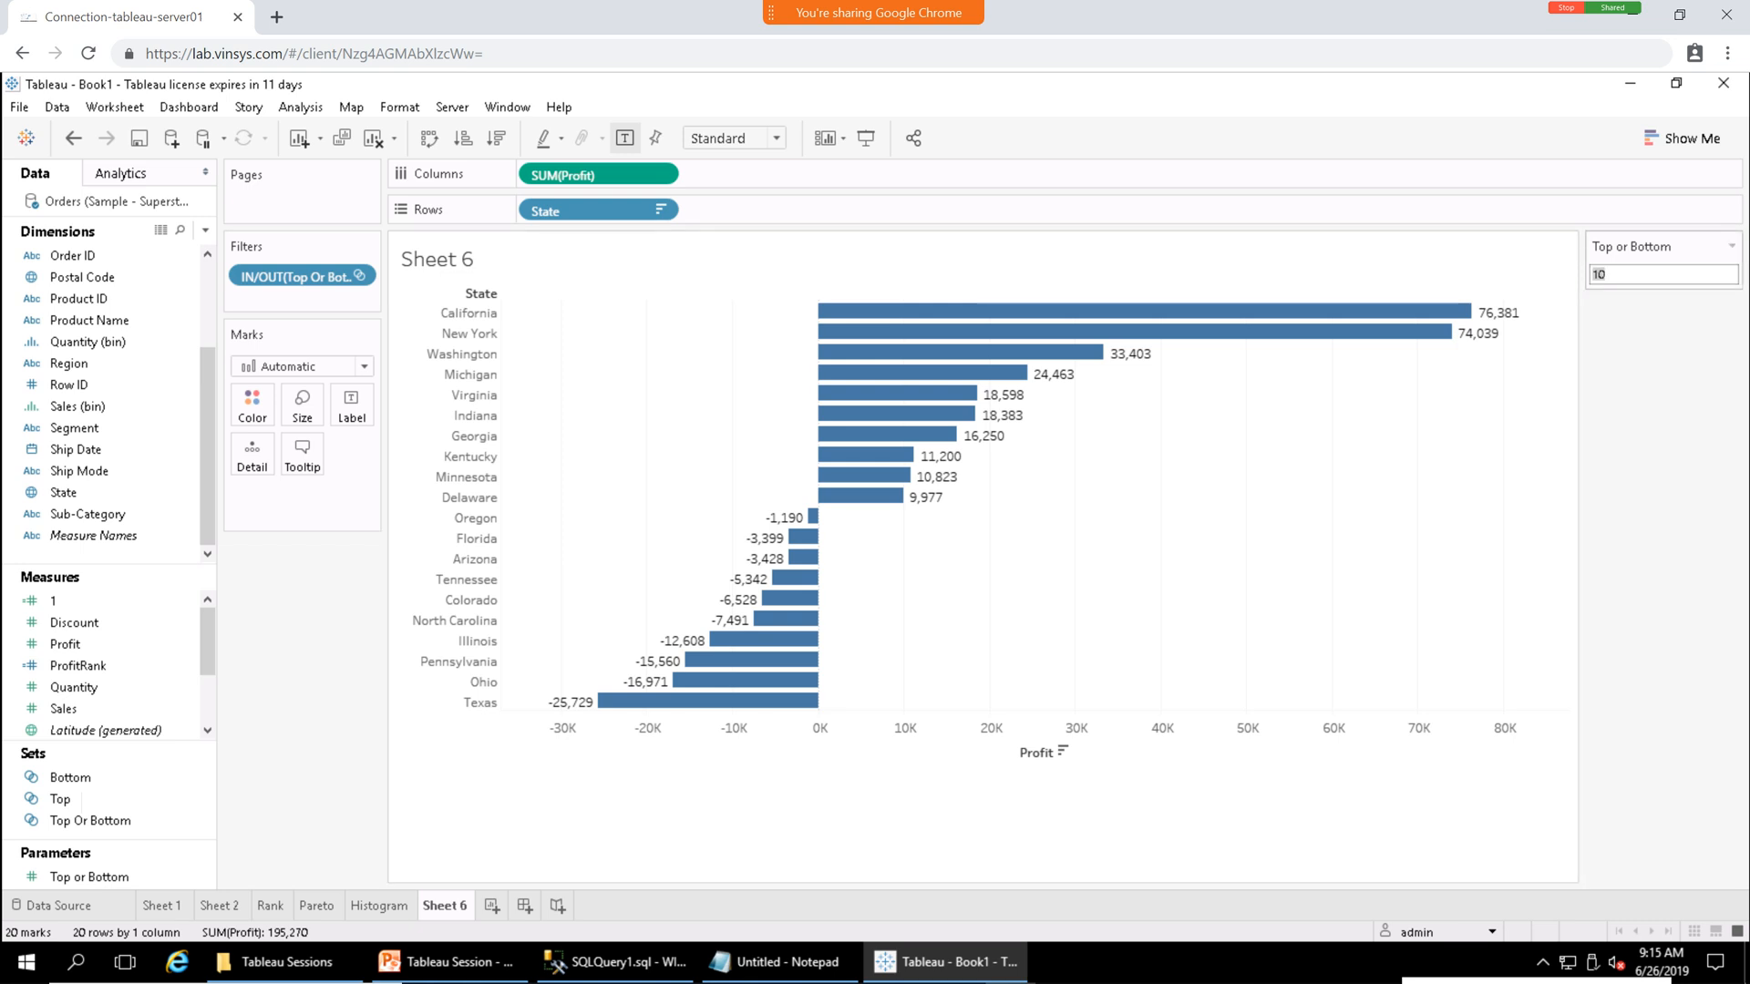
{"action": "type", "text": "5"}
{"action": "key", "text": "Return"}
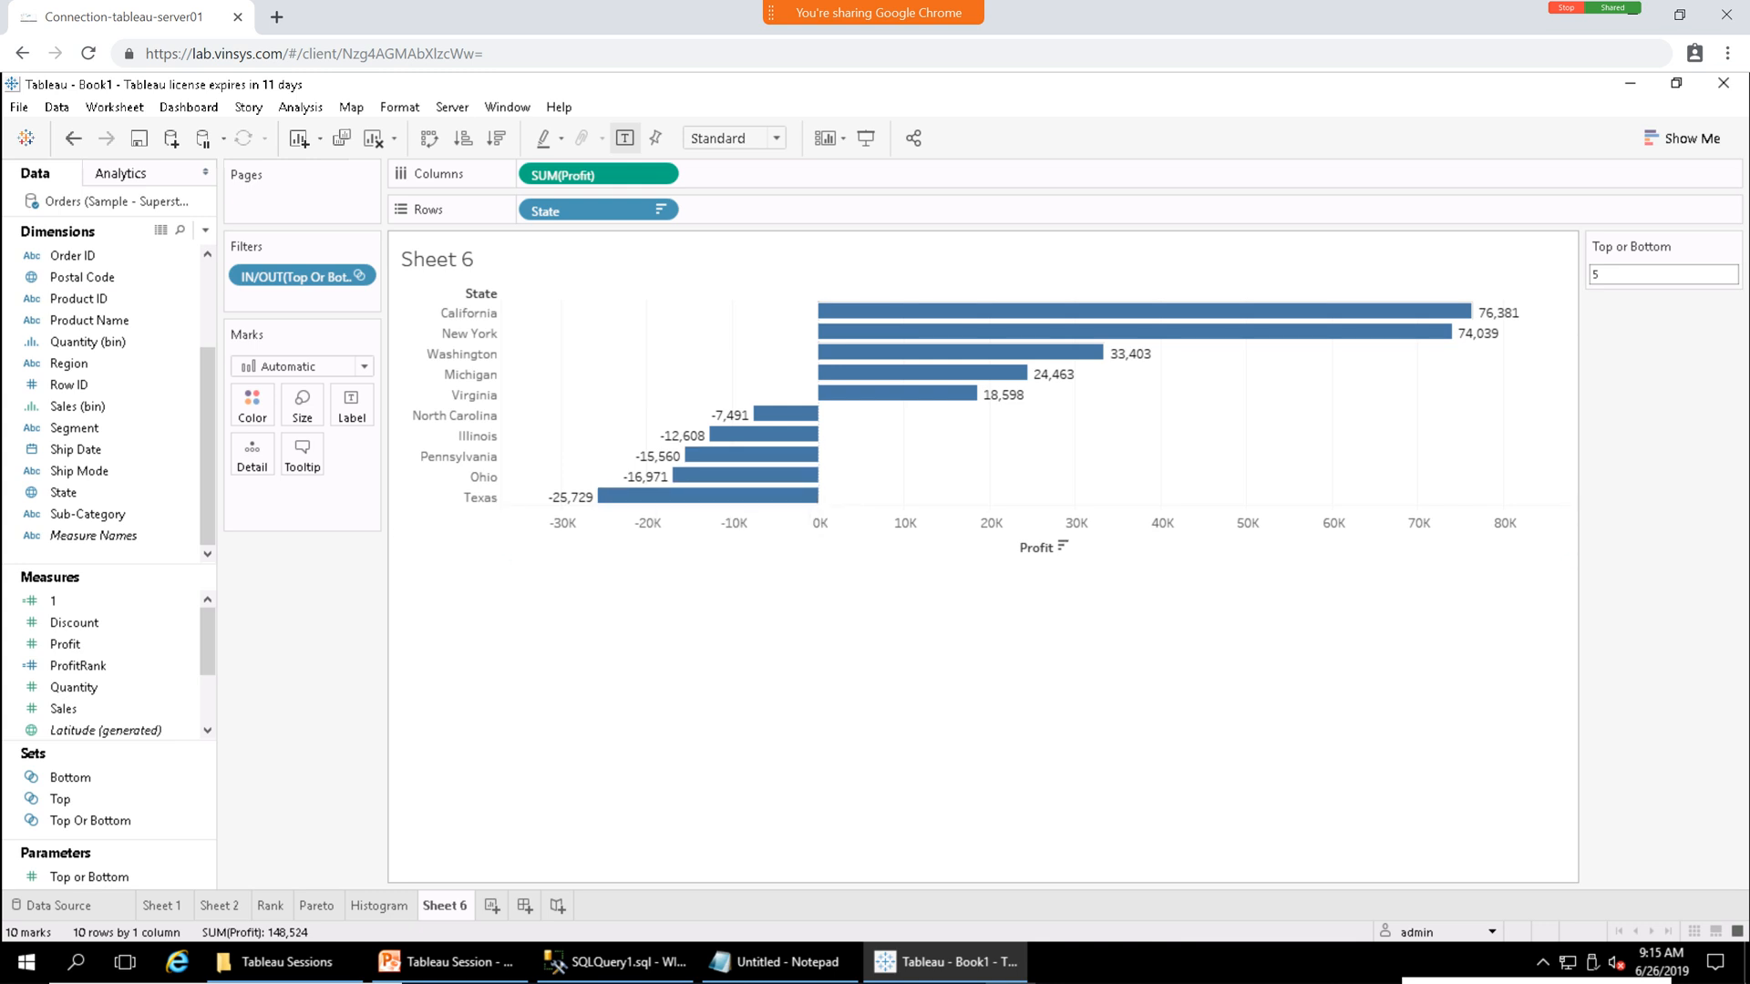
{"action": "left_click", "coordinate": [1611, 274]}
{"action": "type", "text": "10"}
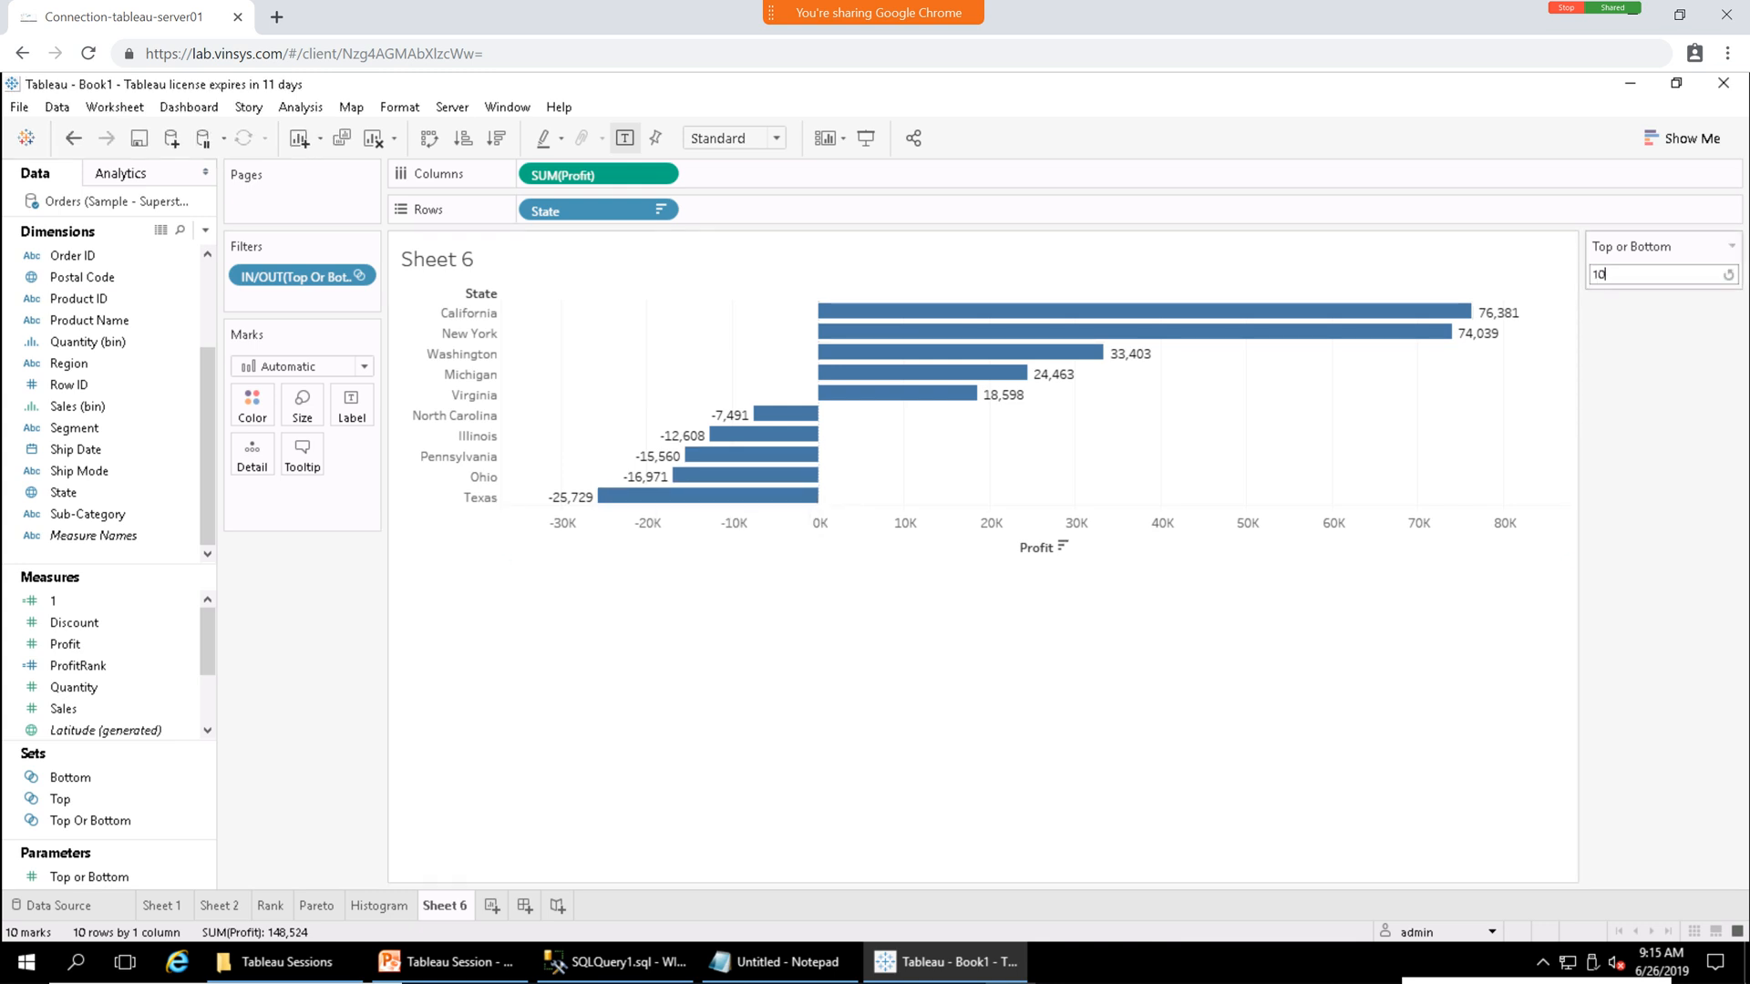
{"action": "key", "text": "Return"}
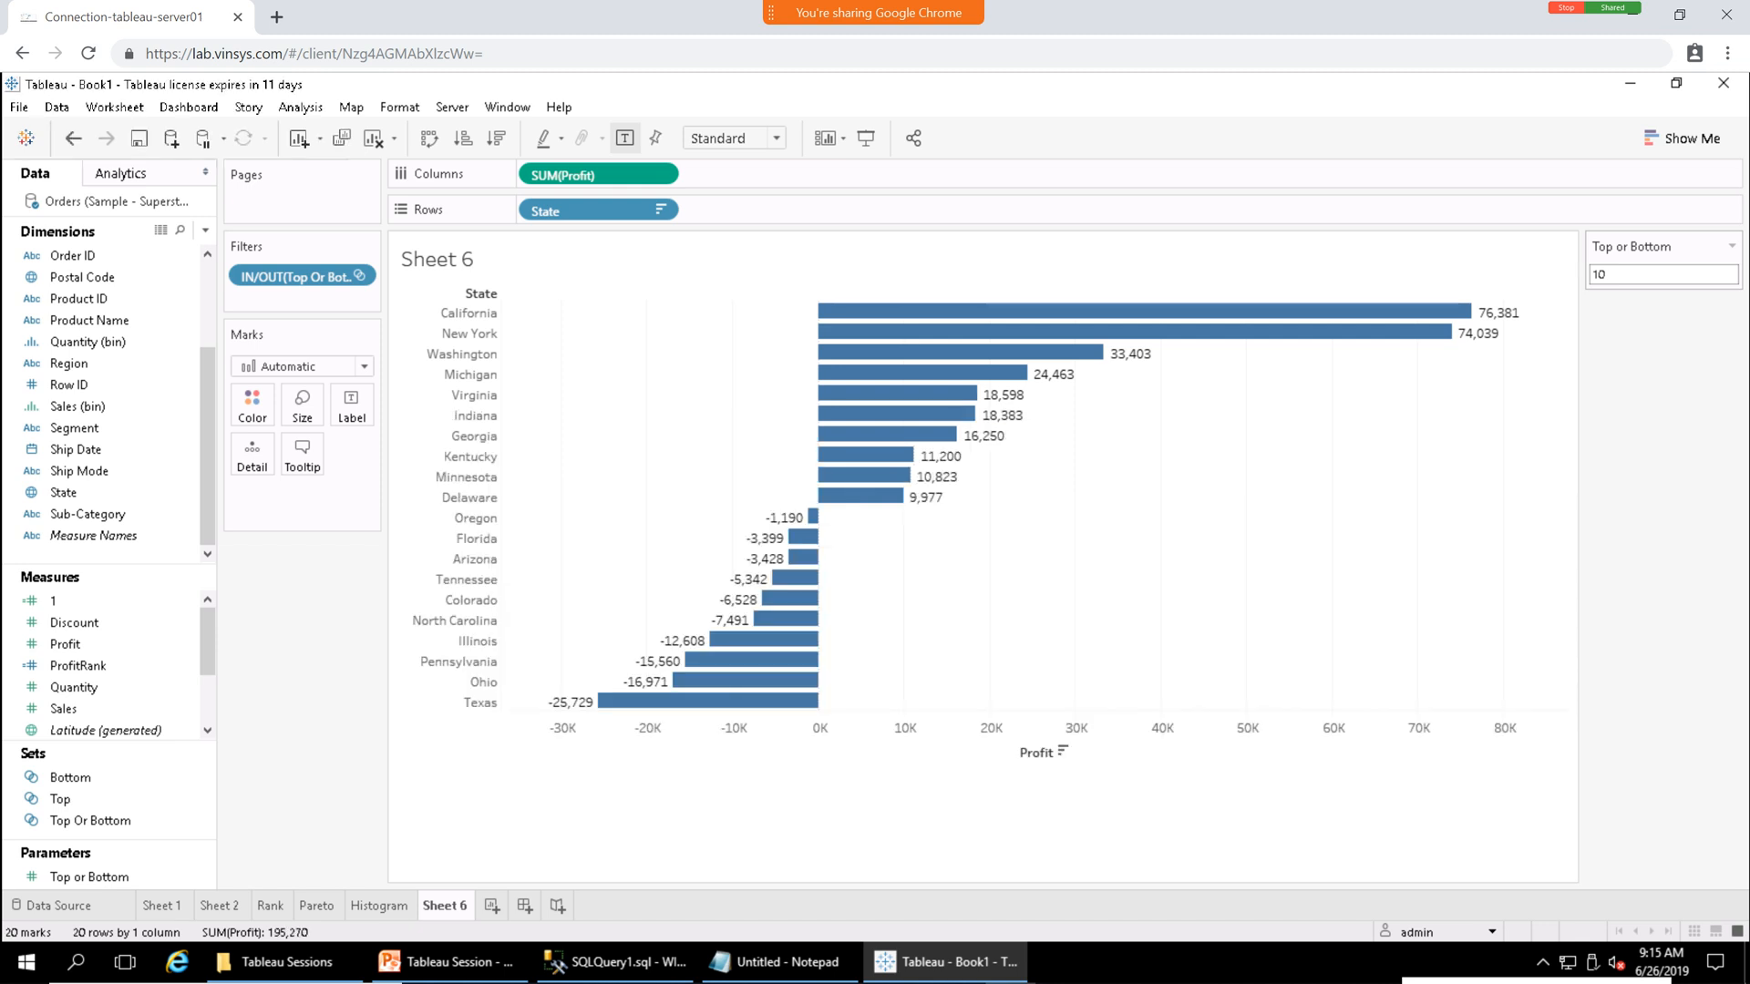
Change the Top Or Bottom set filter to keep only the Out members and look through the listed states.
{"action": "mouse_move", "coordinate": [888, 475]}
{"action": "left_click", "coordinate": [359, 275]}
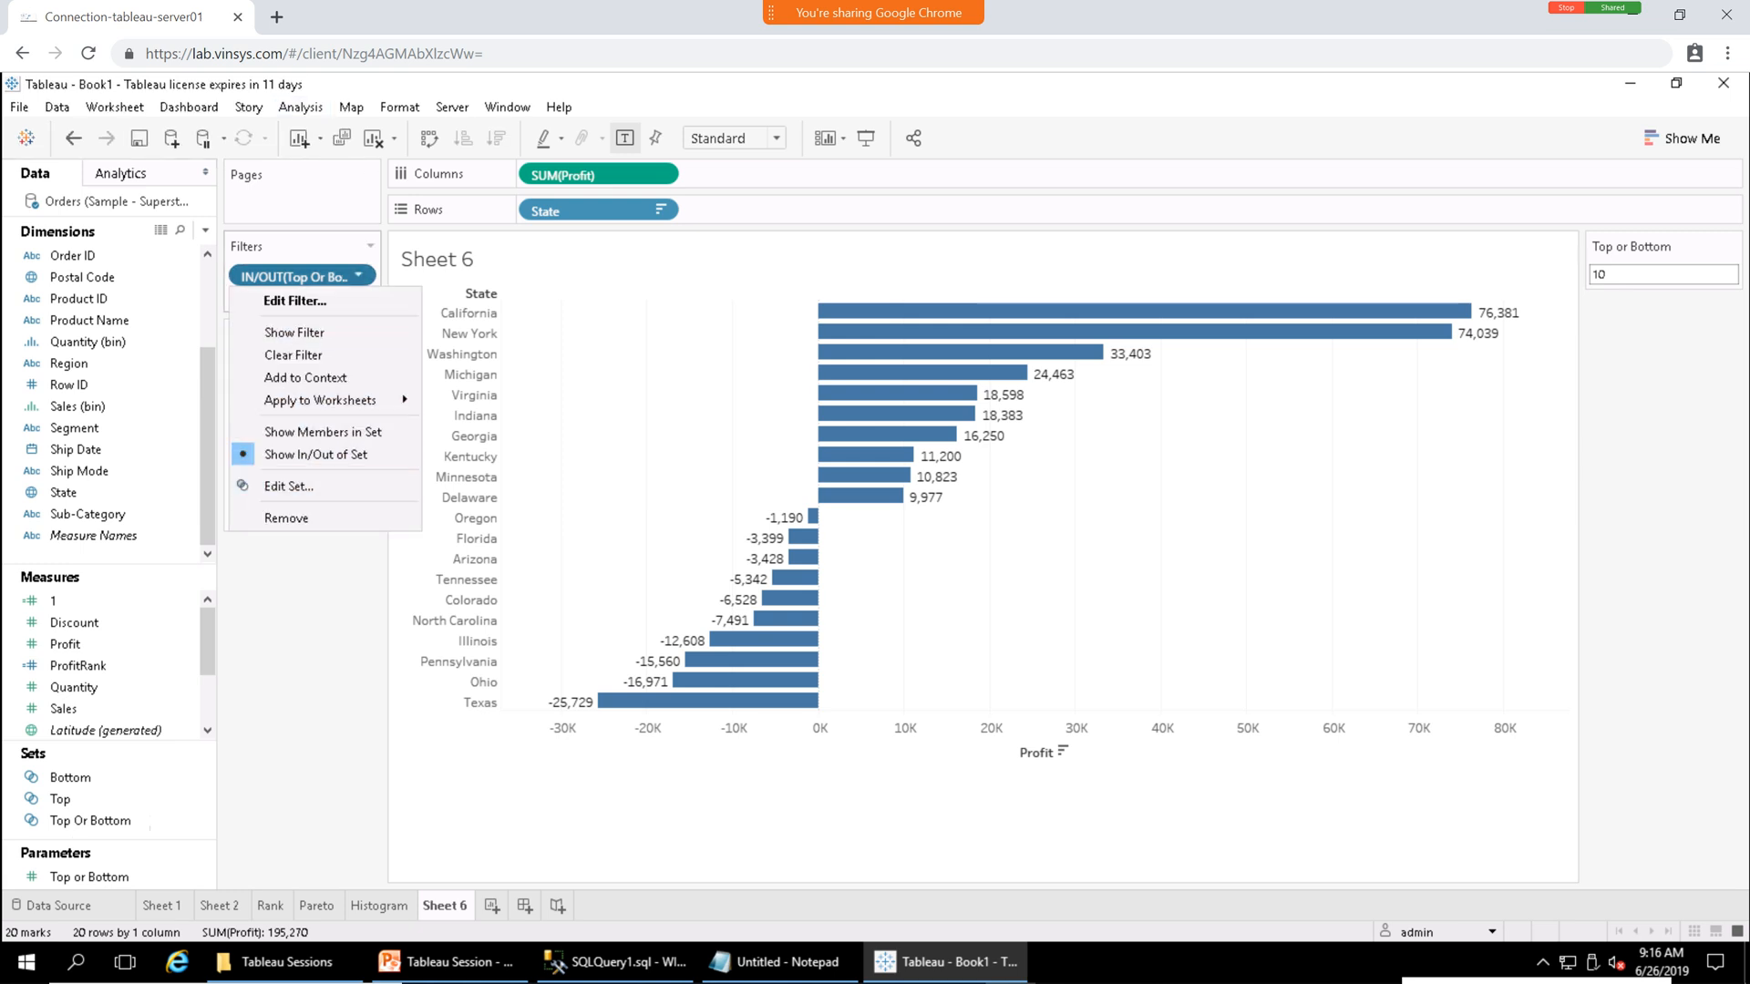
{"action": "left_click", "coordinate": [294, 301]}
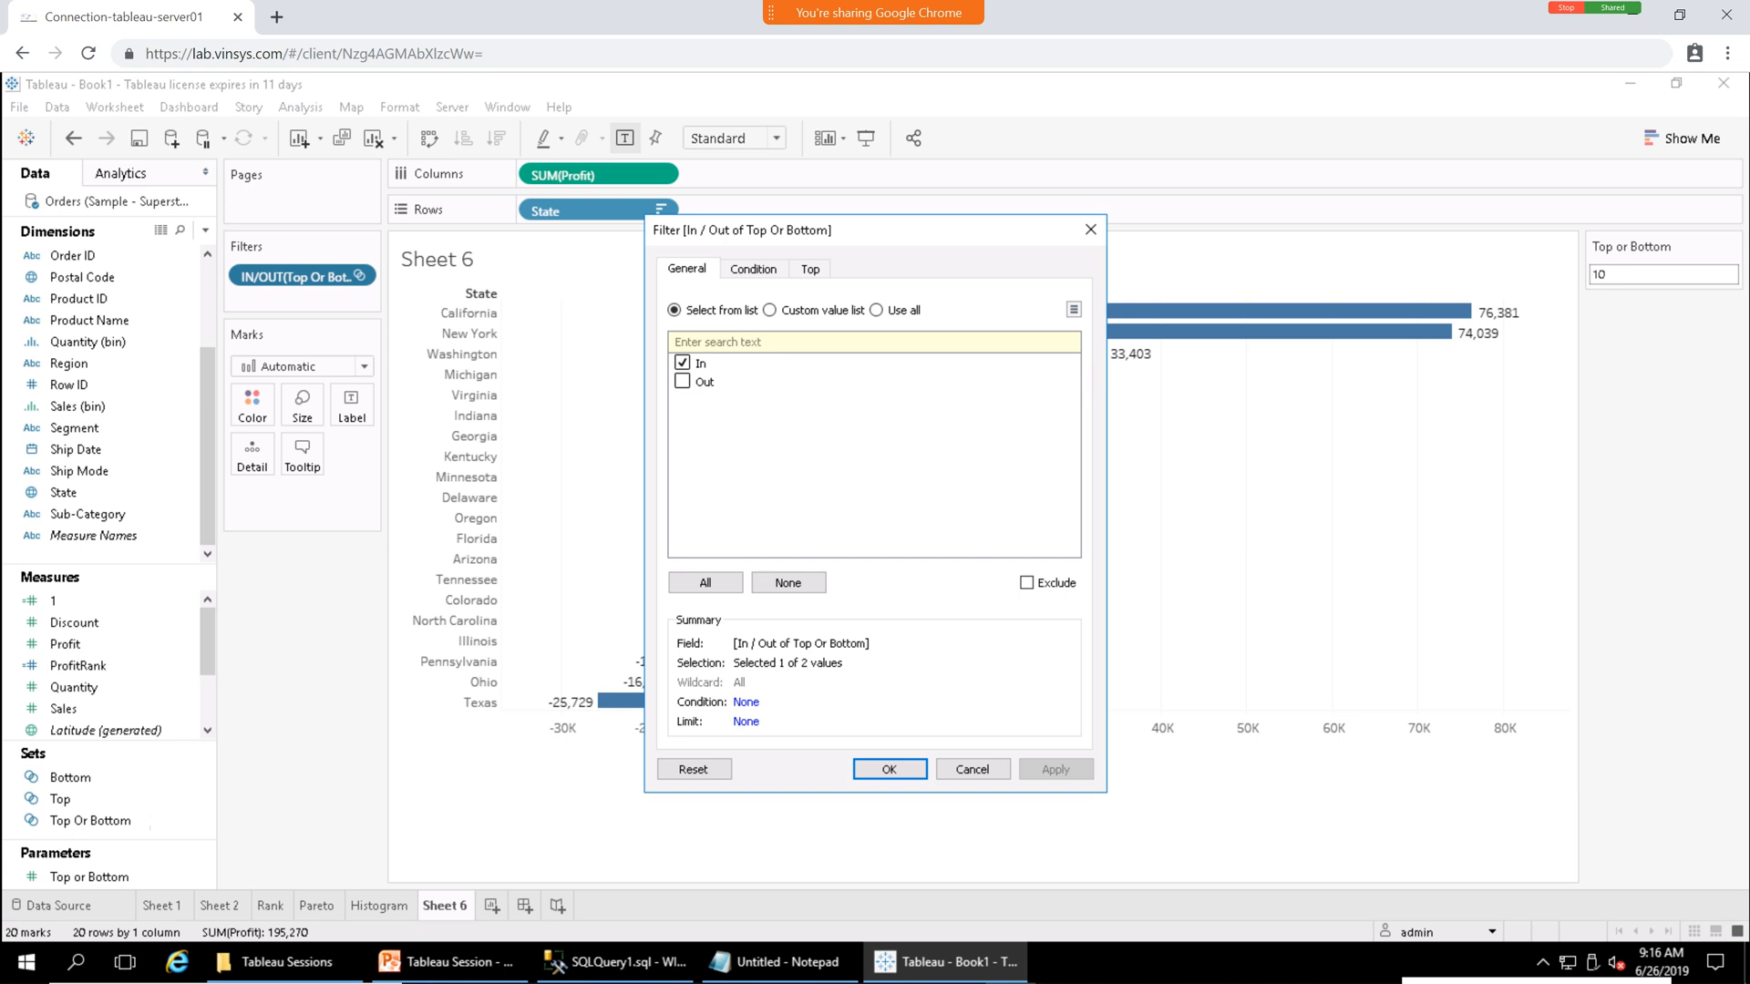
{"action": "left_click", "coordinate": [683, 363]}
{"action": "left_click", "coordinate": [683, 382]}
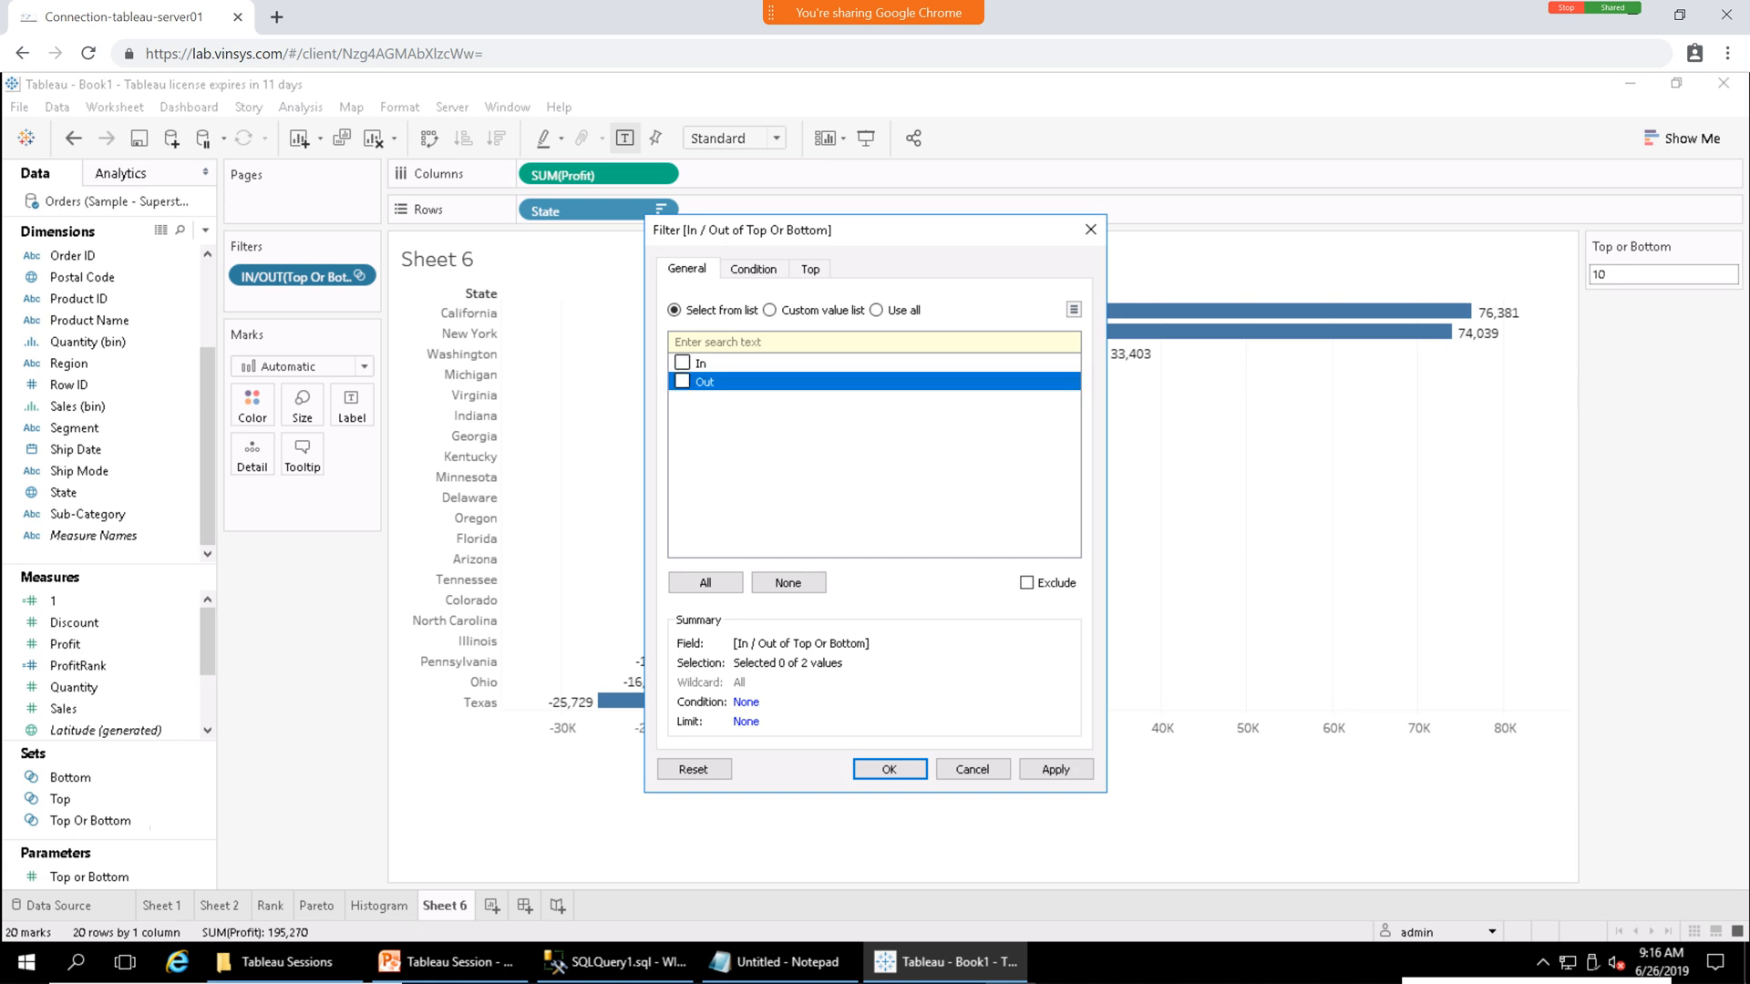
{"action": "left_click", "coordinate": [683, 382]}
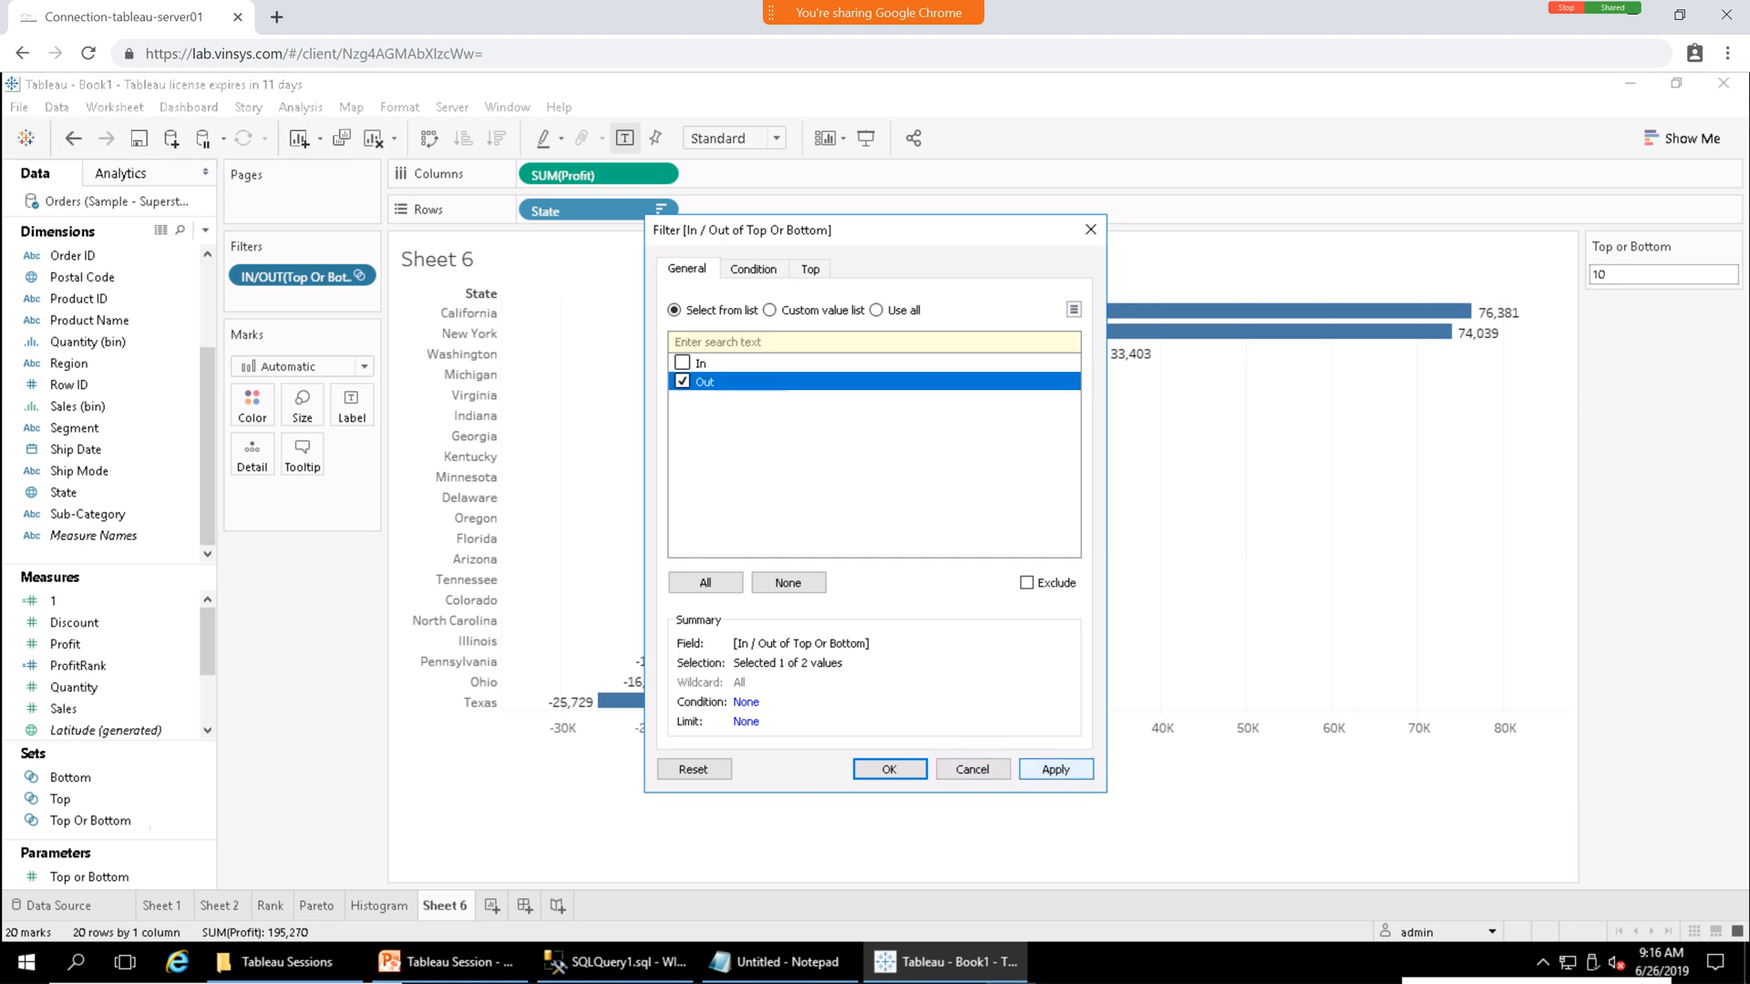
{"action": "left_click", "coordinate": [1055, 769]}
{"action": "key", "text": "Return"}
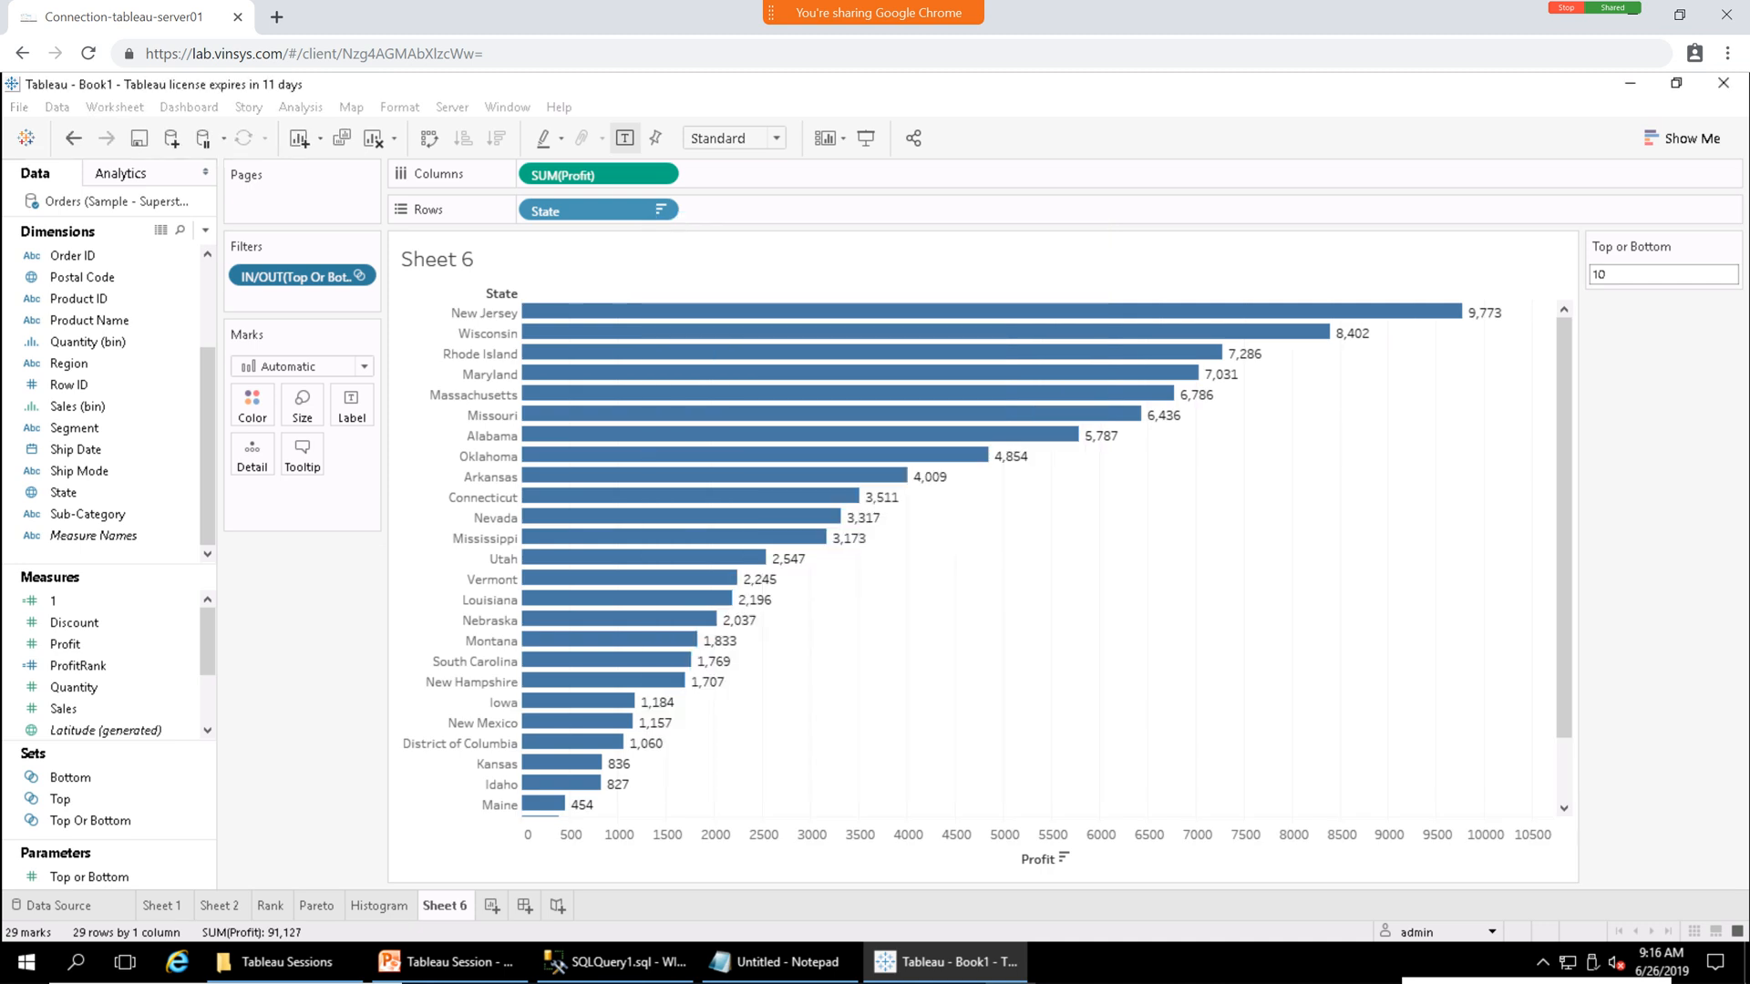
{"action": "mouse_move", "coordinate": [1564, 547]}
{"action": "left_mouse_down"}
{"action": "mouse_move", "coordinate": [1564, 587]}
{"action": "mouse_move", "coordinate": [1564, 528]}
{"action": "mouse_move", "coordinate": [1564, 590]}
{"action": "mouse_move", "coordinate": [1563, 526]}
{"action": "left_mouse_up"}
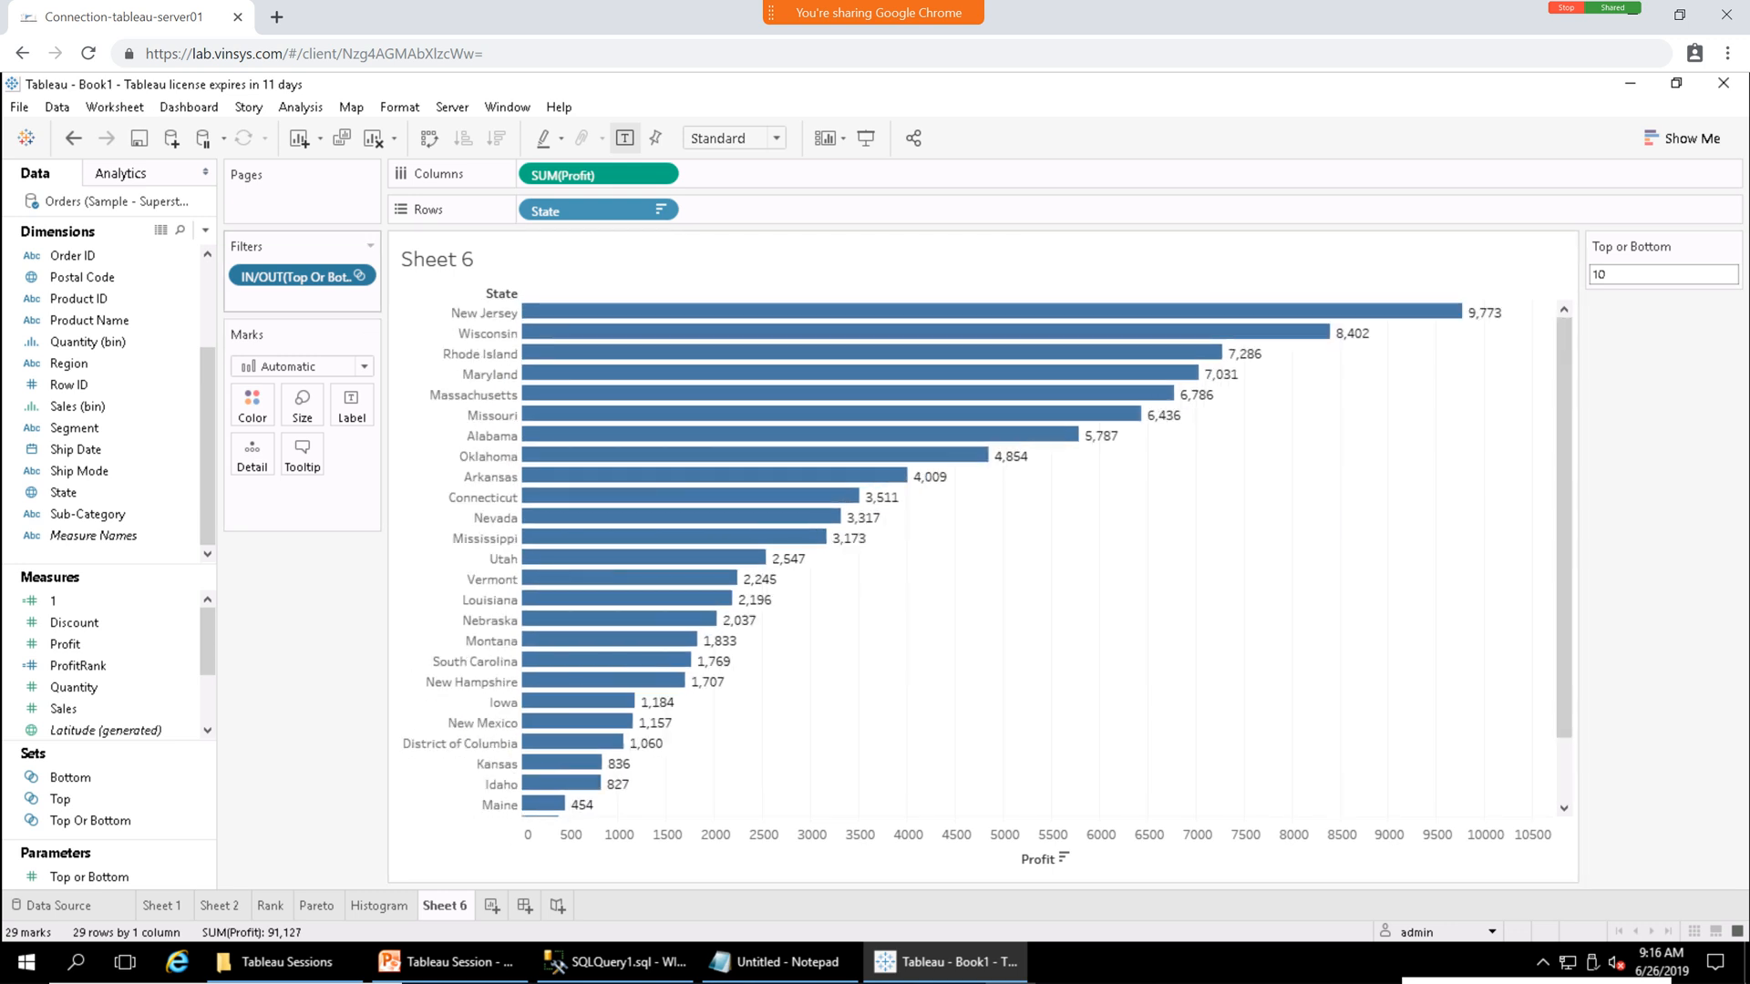
Switch the Top Or Bottom set filter back to keep only the In members.
{"action": "left_click", "coordinate": [359, 276]}
{"action": "left_click", "coordinate": [294, 300]}
{"action": "left_click", "coordinate": [683, 363]}
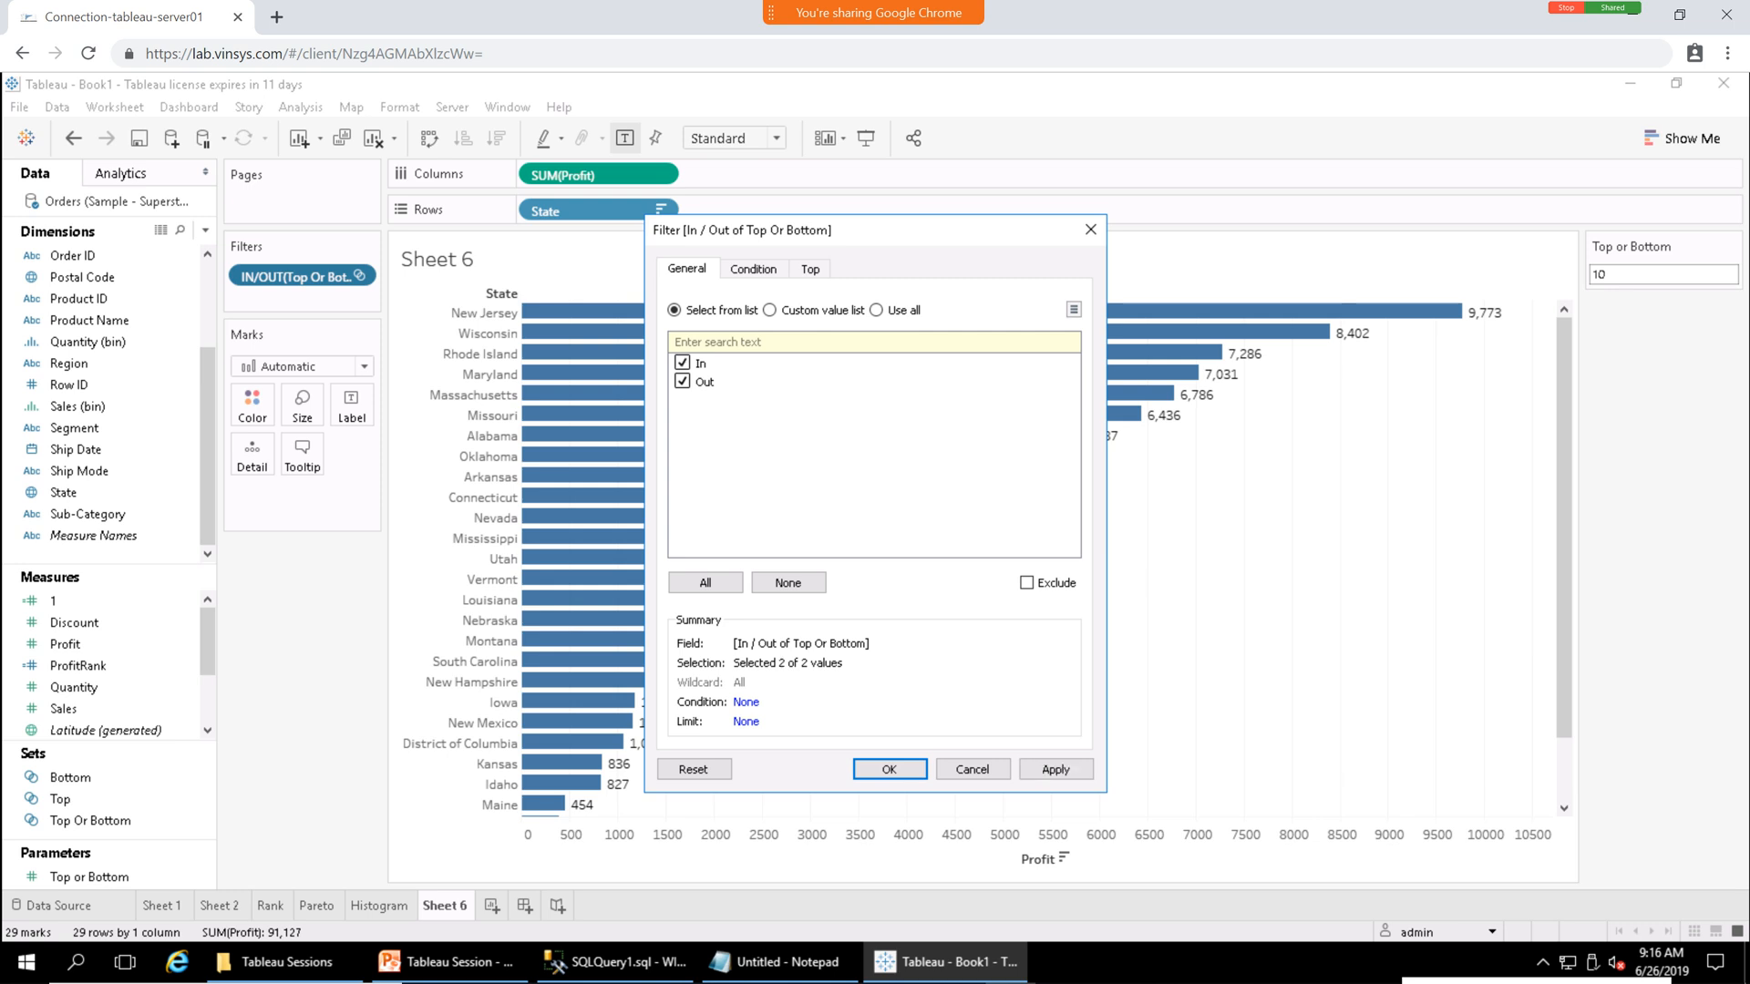
{"action": "left_click", "coordinate": [1055, 769]}
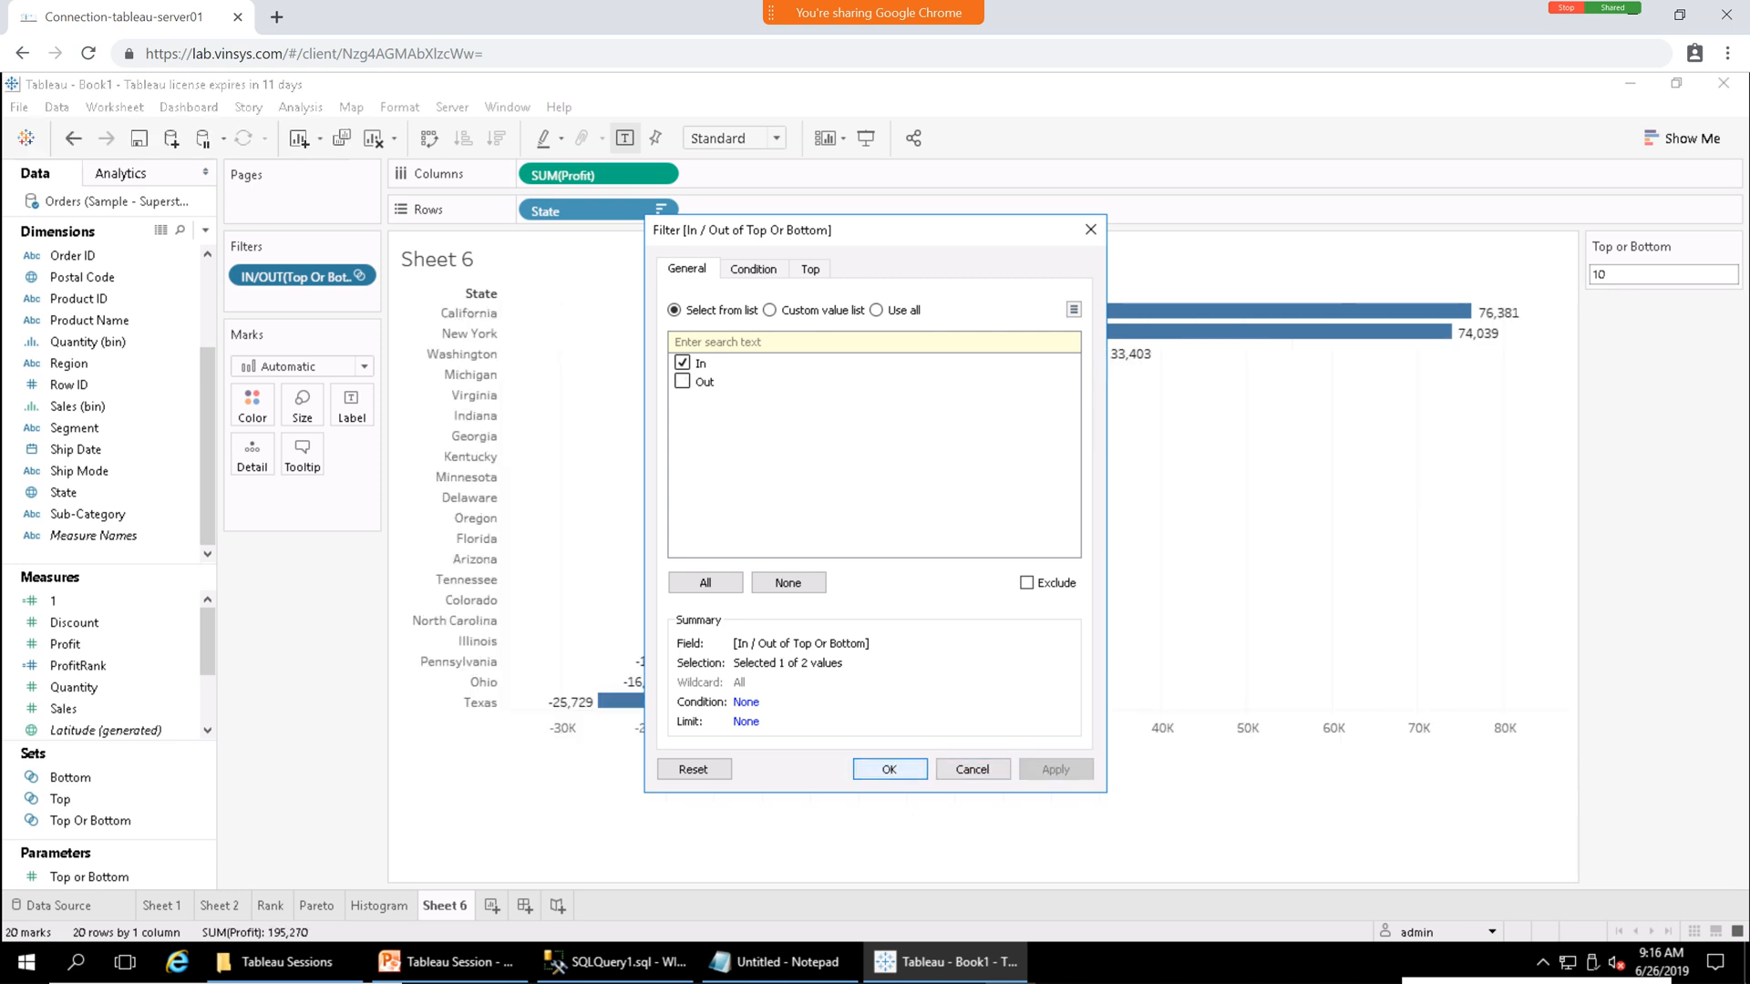
{"action": "left_click", "coordinate": [889, 769]}
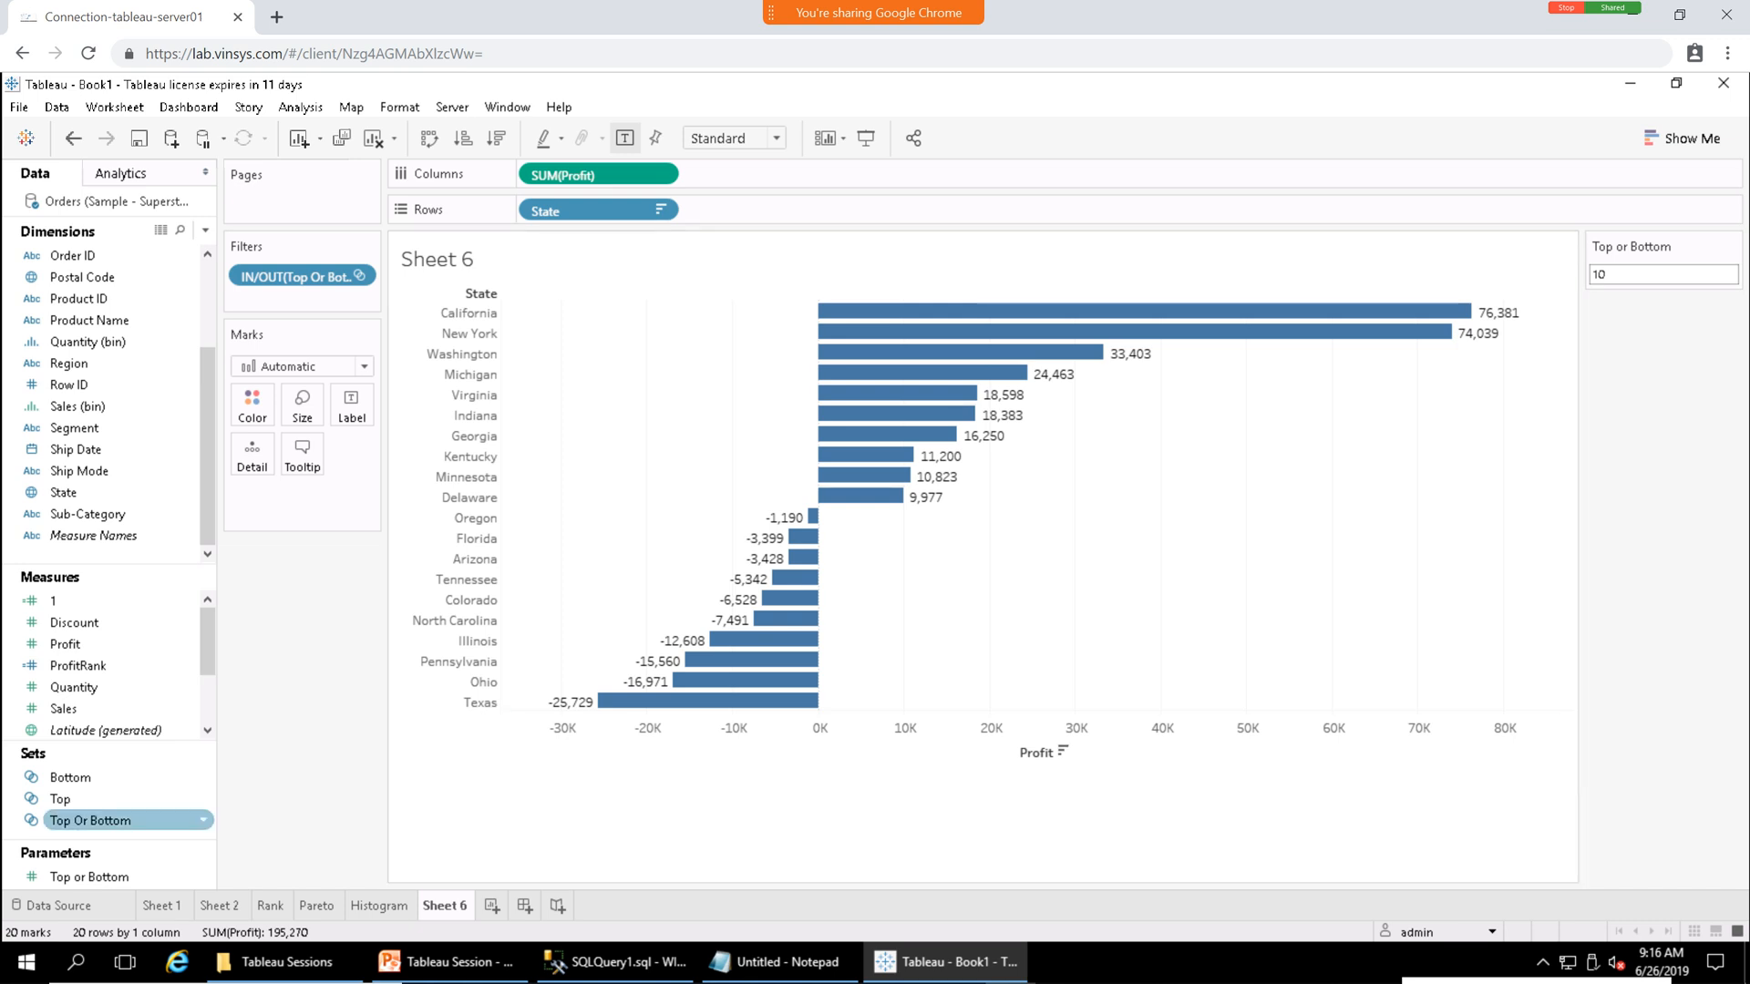
Color the profit bars by the Top Or Bottom set.
{"action": "left_click_drag", "start_coordinate": [91, 820], "coordinate": [252, 406]}
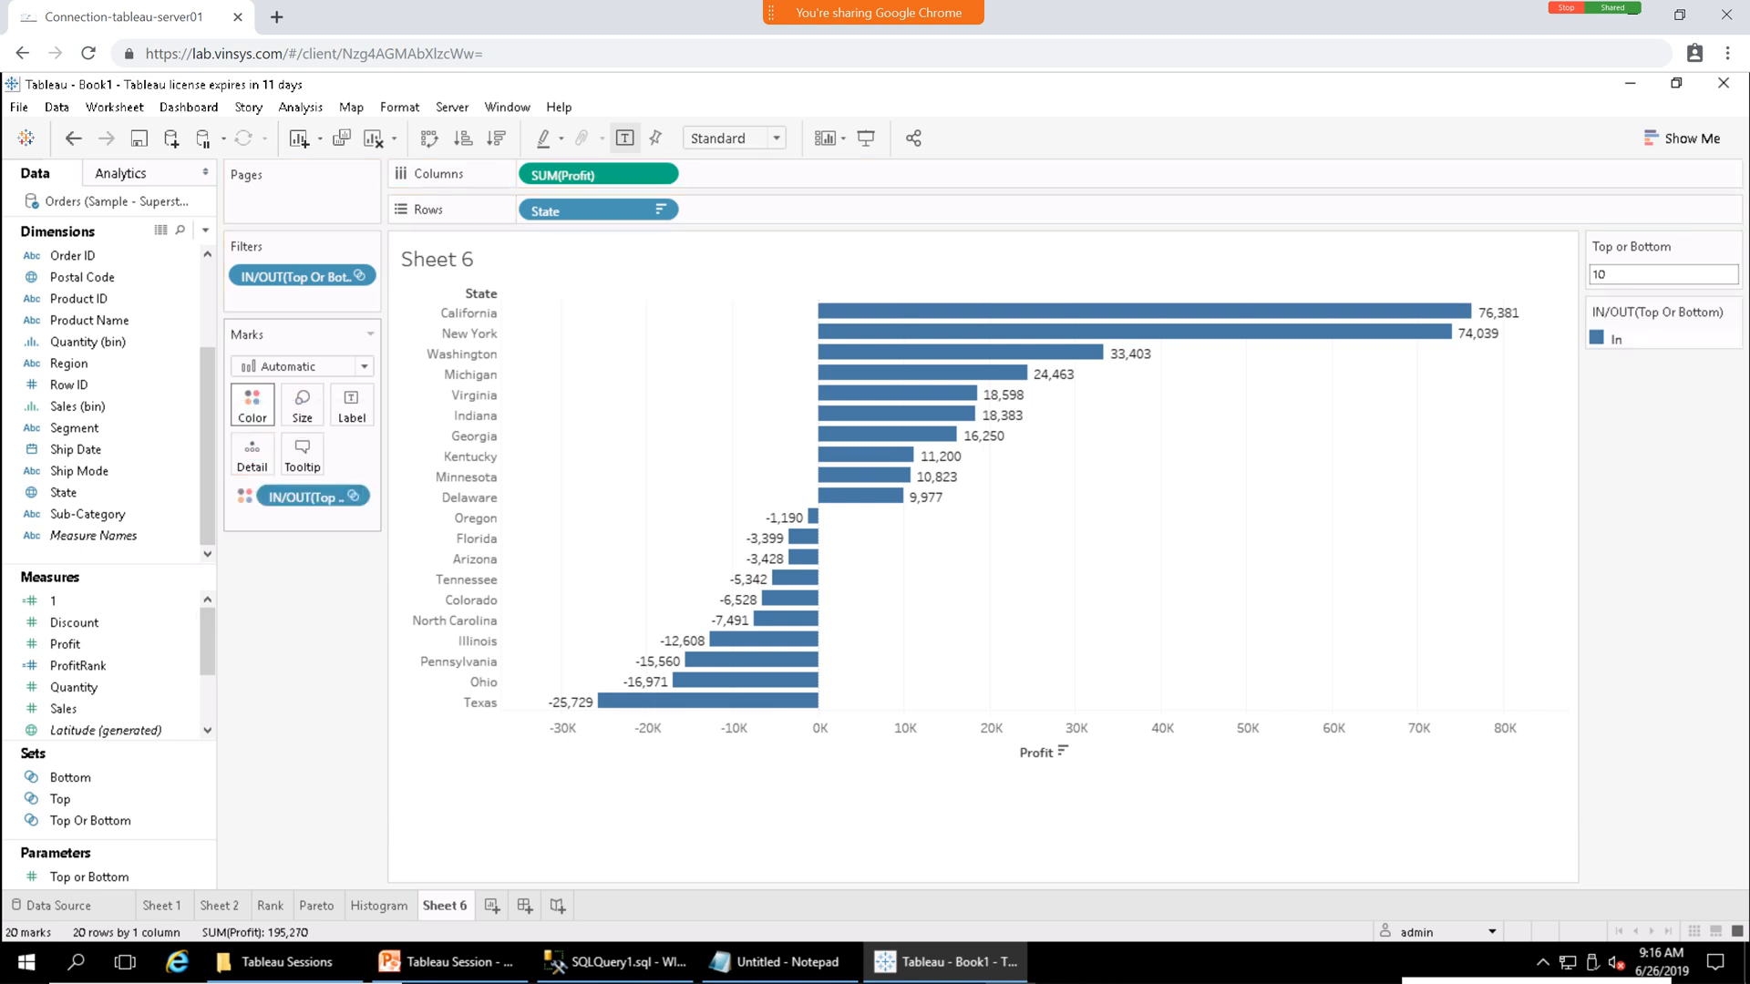
{"action": "left_click", "coordinate": [351, 497]}
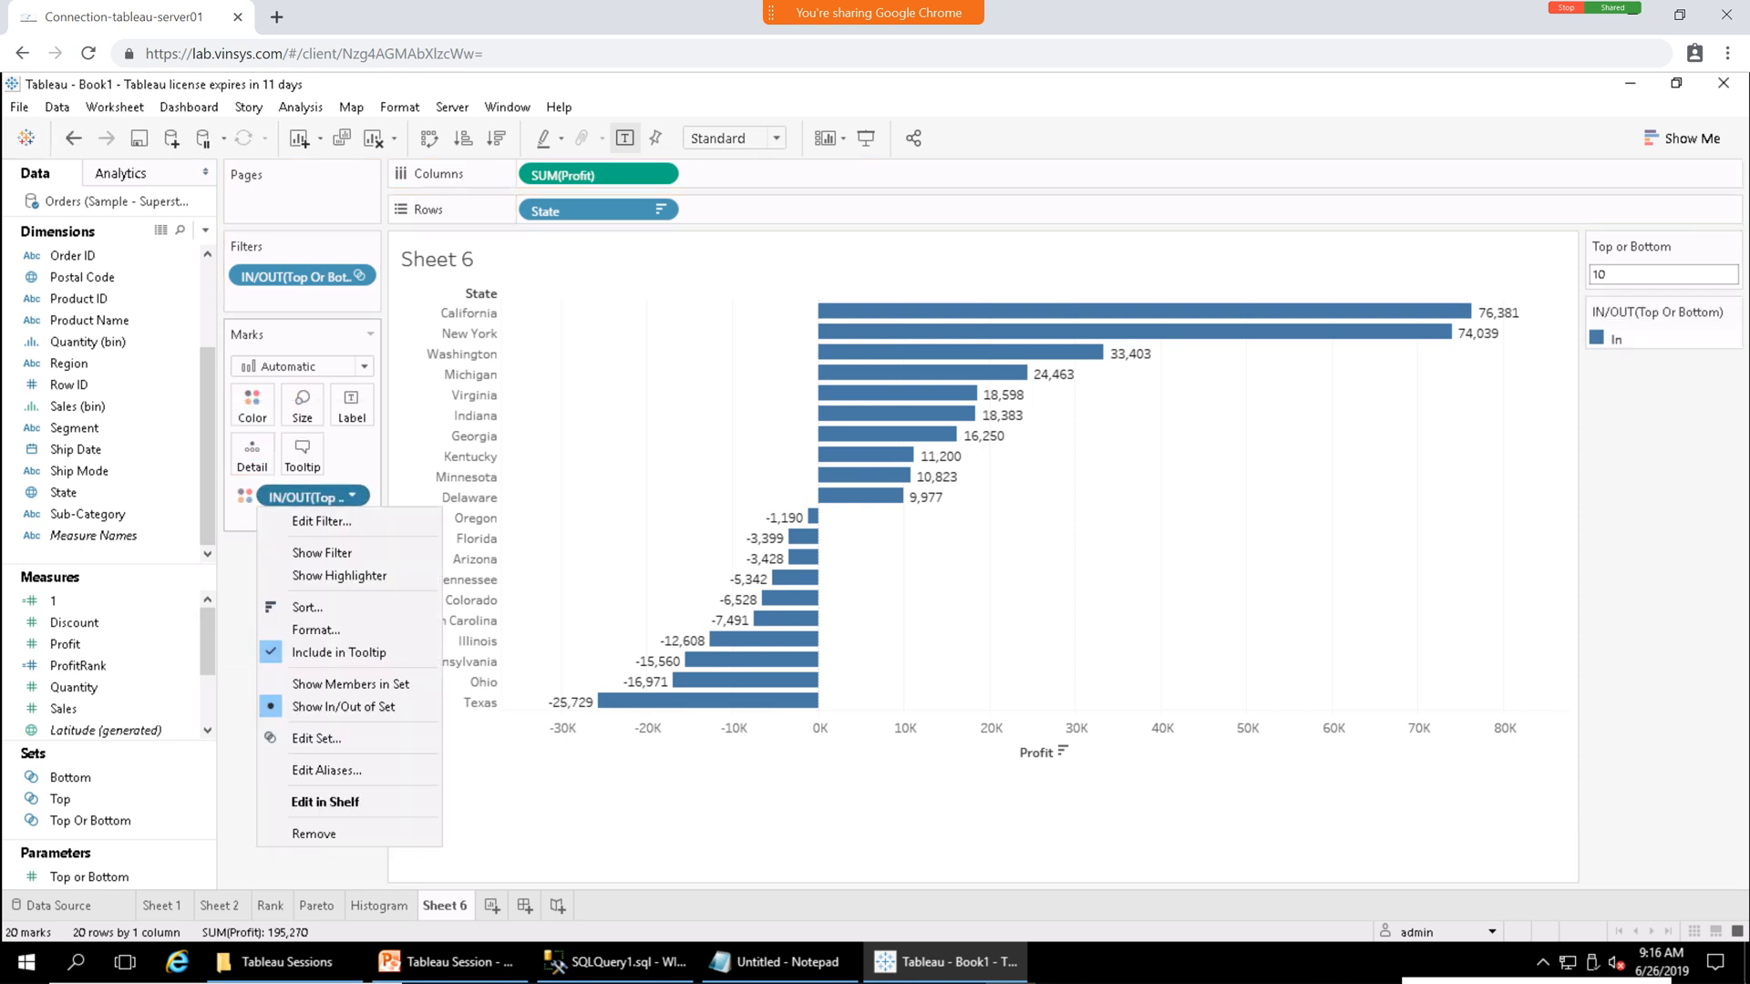
{"action": "left_click", "coordinate": [252, 406]}
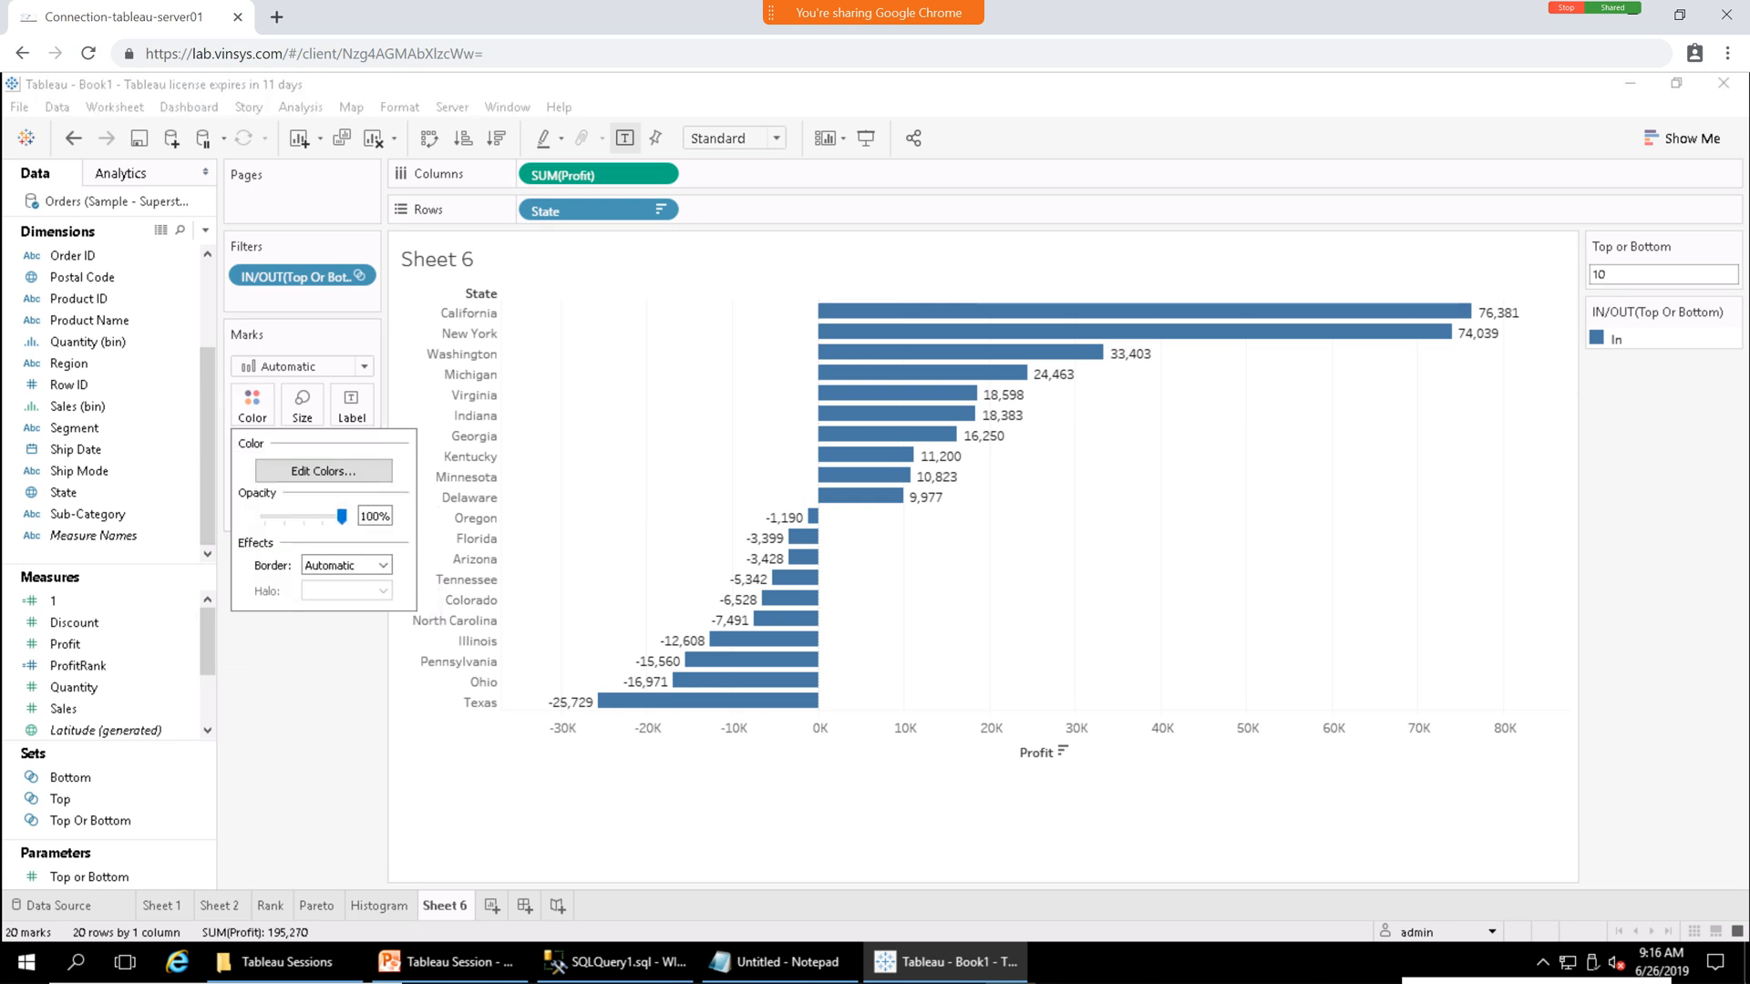
{"action": "left_click", "coordinate": [323, 470]}
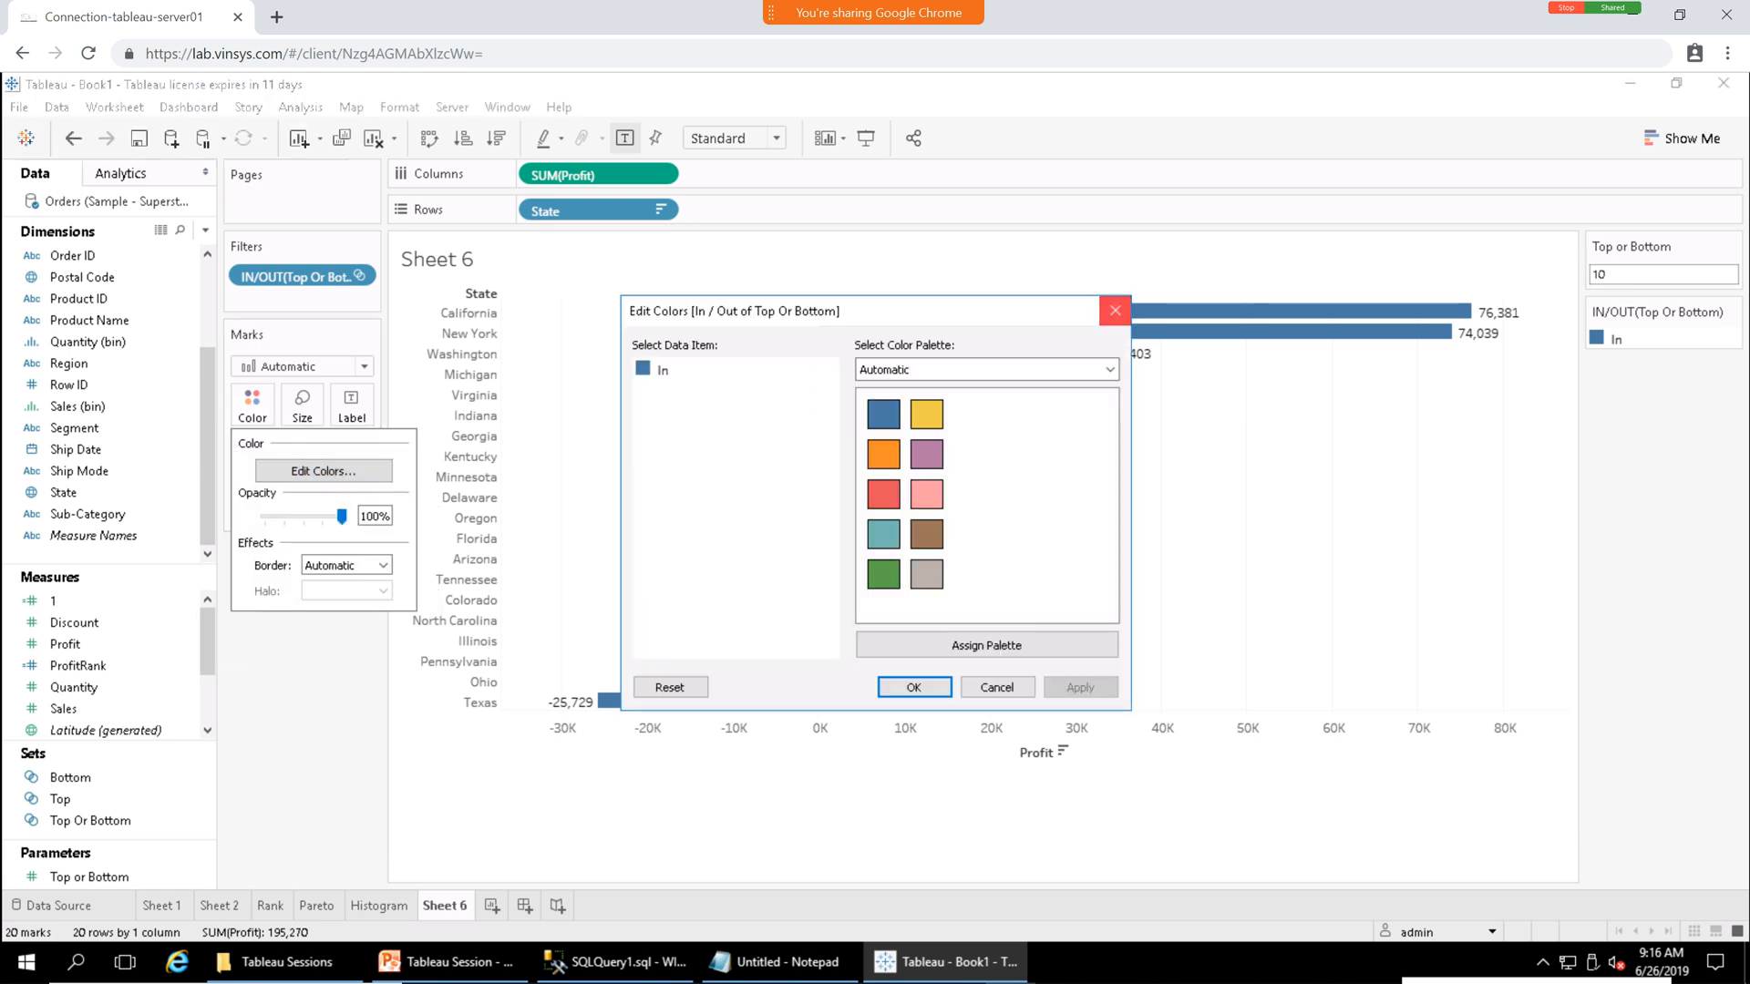
{"action": "left_click", "coordinate": [1114, 309]}
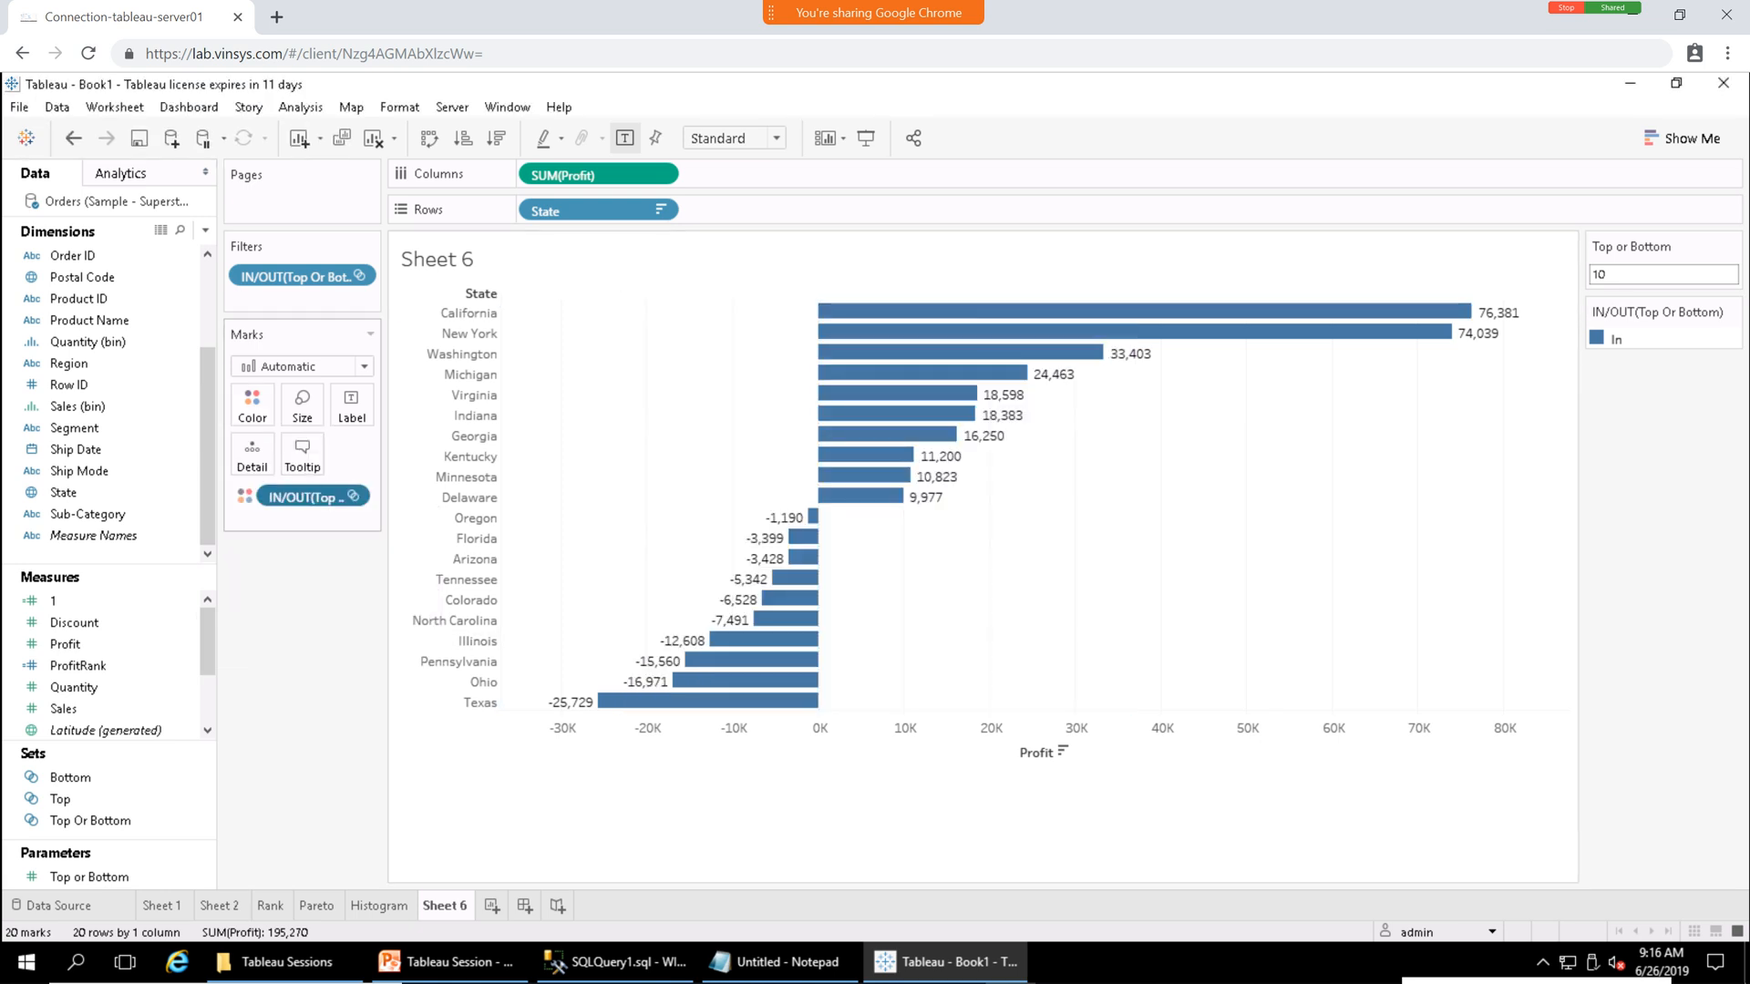
{"action": "left_click", "coordinate": [351, 496]}
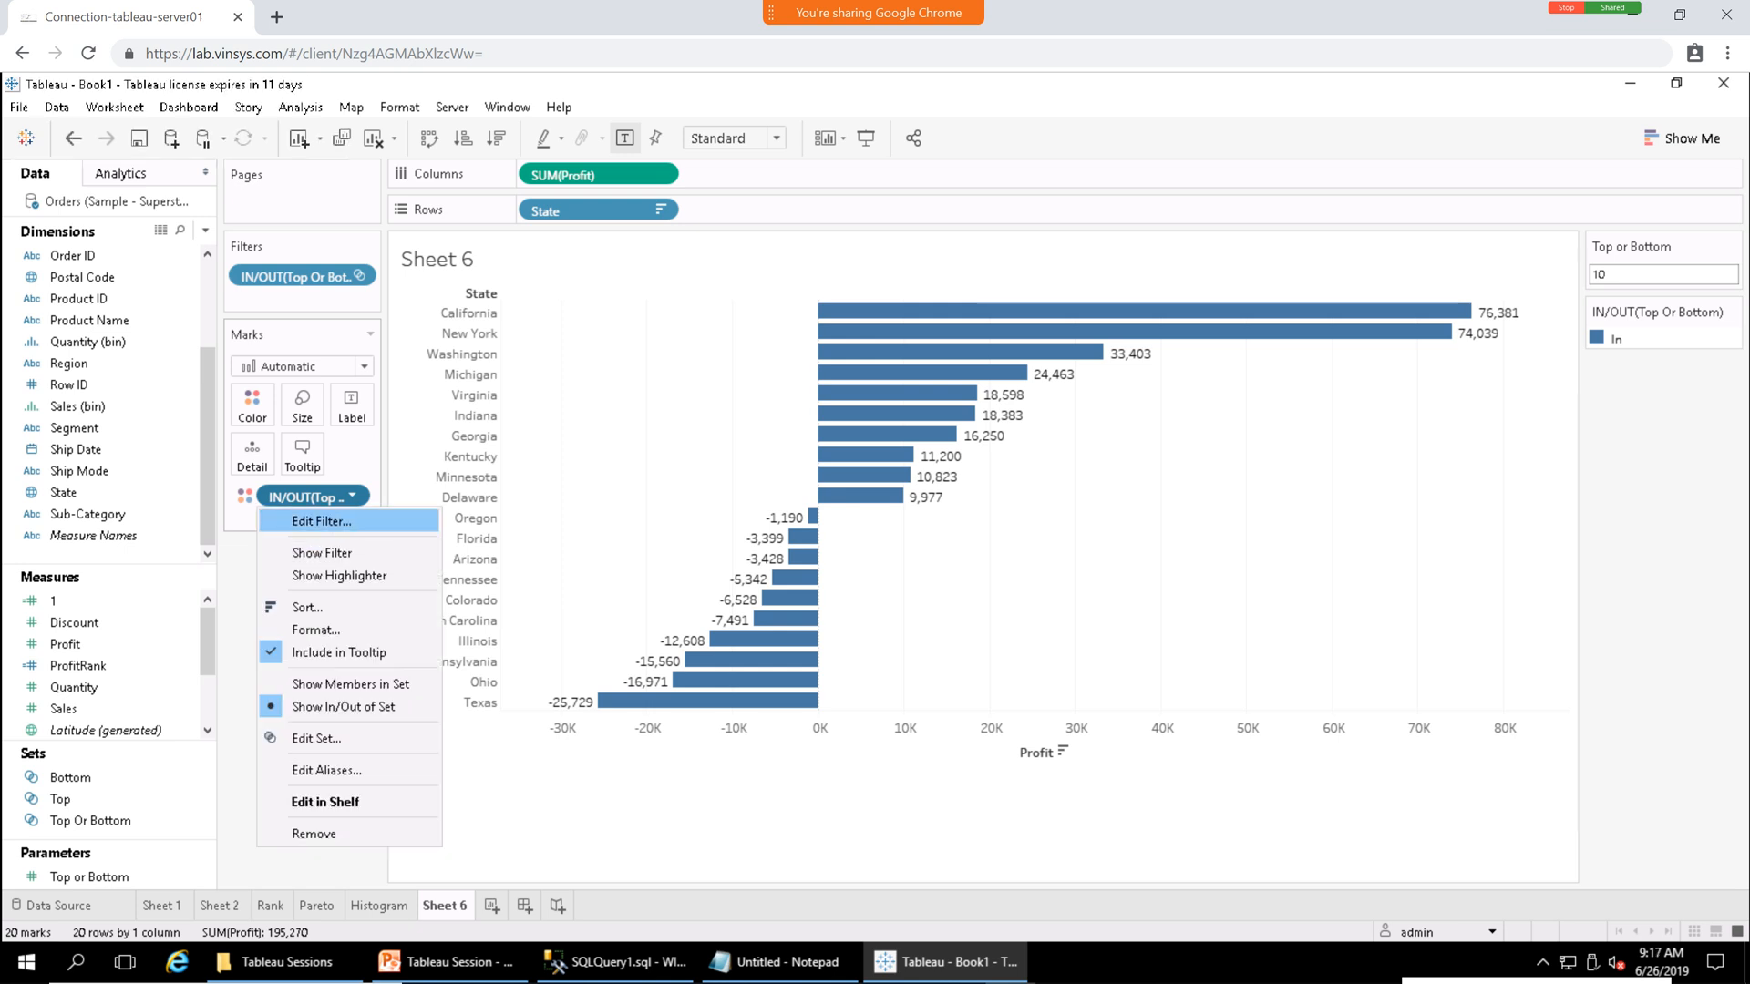
{"action": "left_click", "coordinate": [310, 202]}
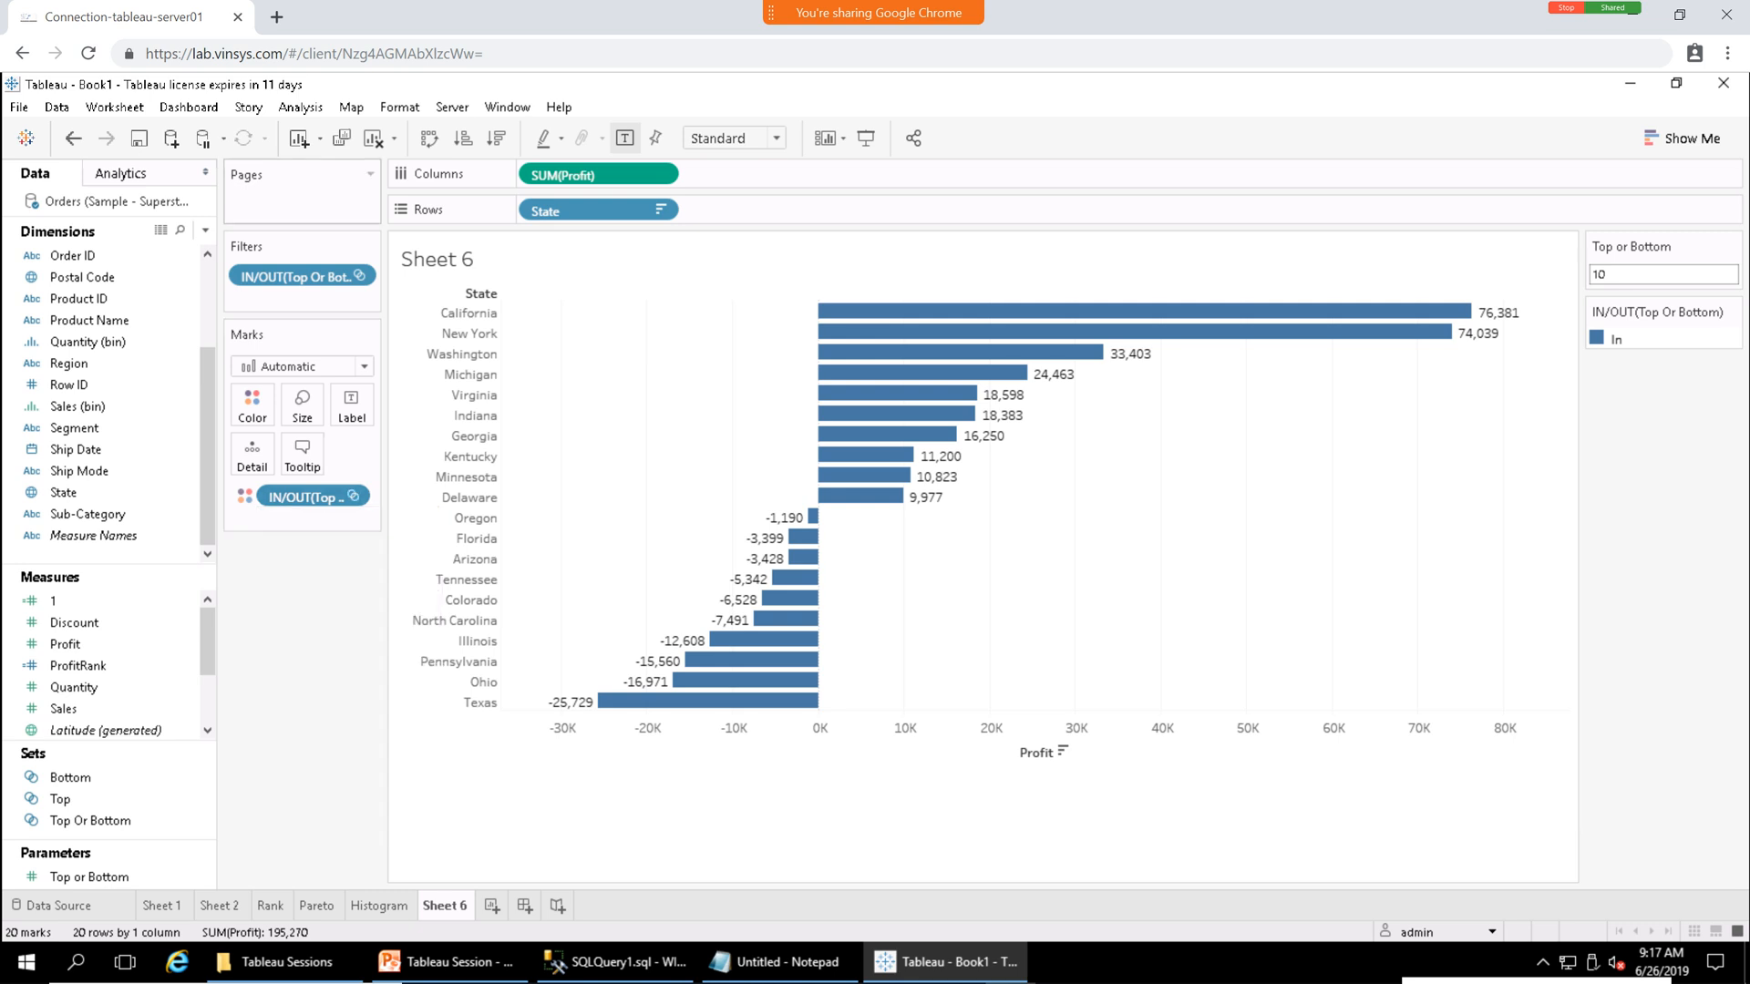
Edit the Top Or Bottom set filter to include the Out members along with the In members.
{"action": "left_click", "coordinate": [358, 275]}
{"action": "left_click", "coordinate": [295, 300]}
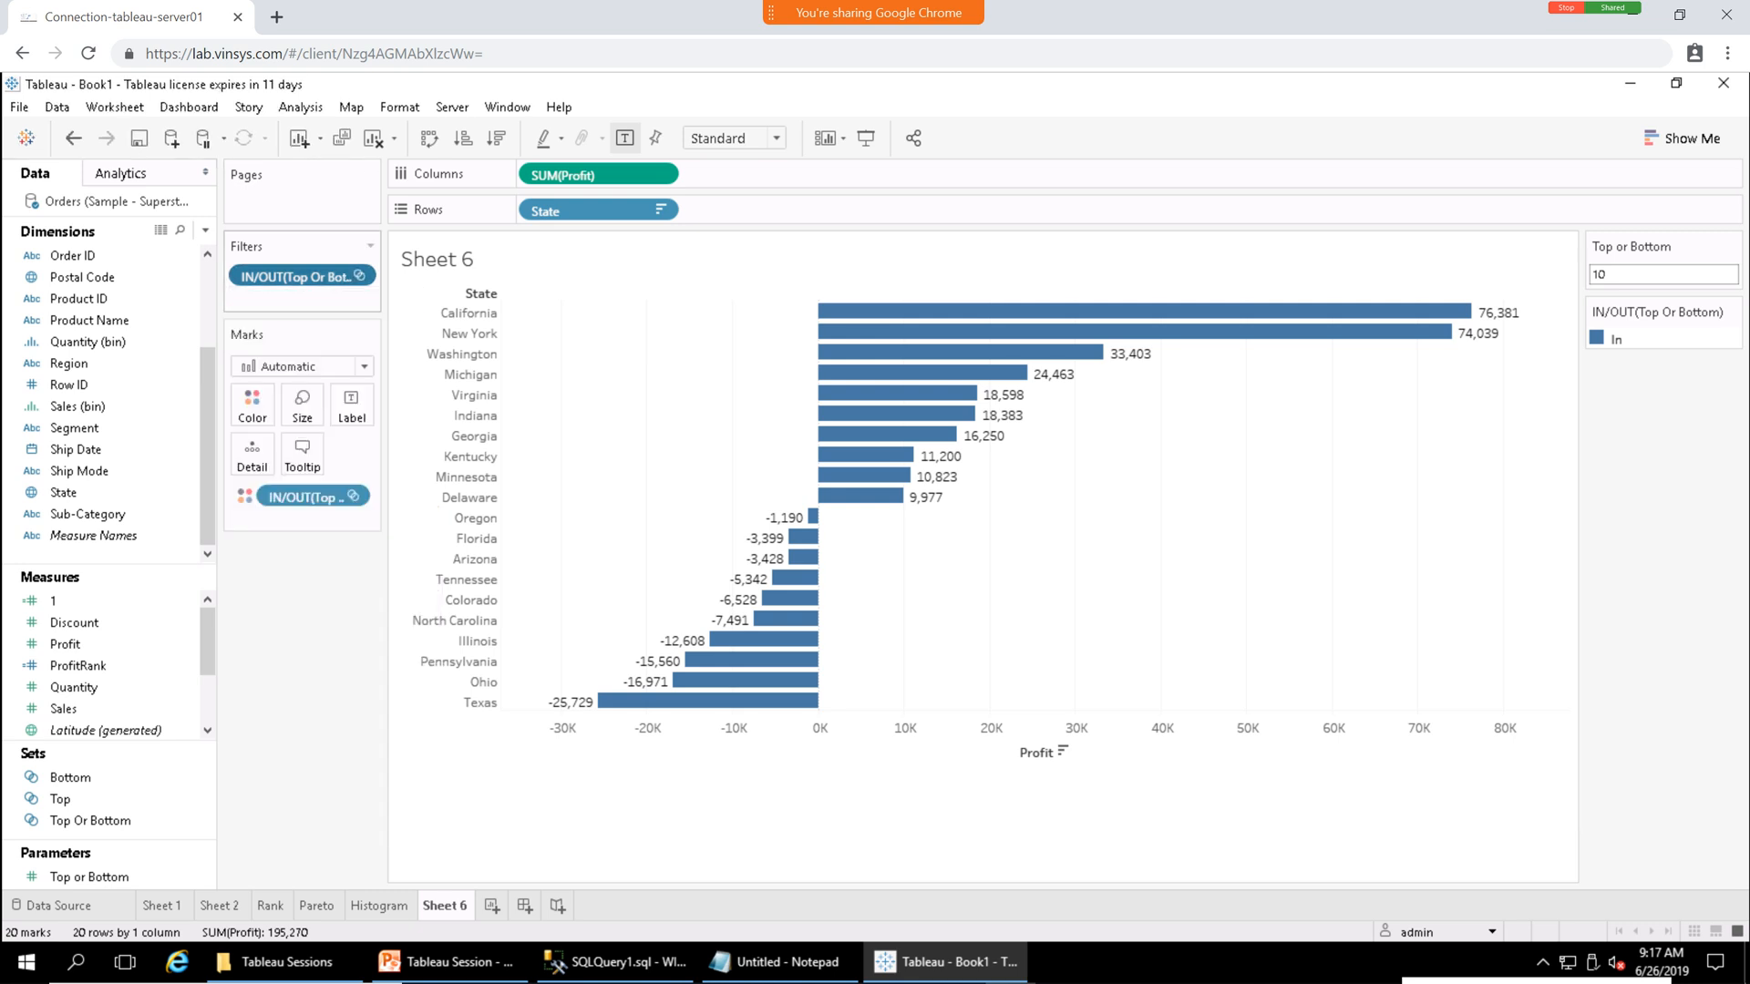
{"action": "left_click", "coordinate": [682, 382]}
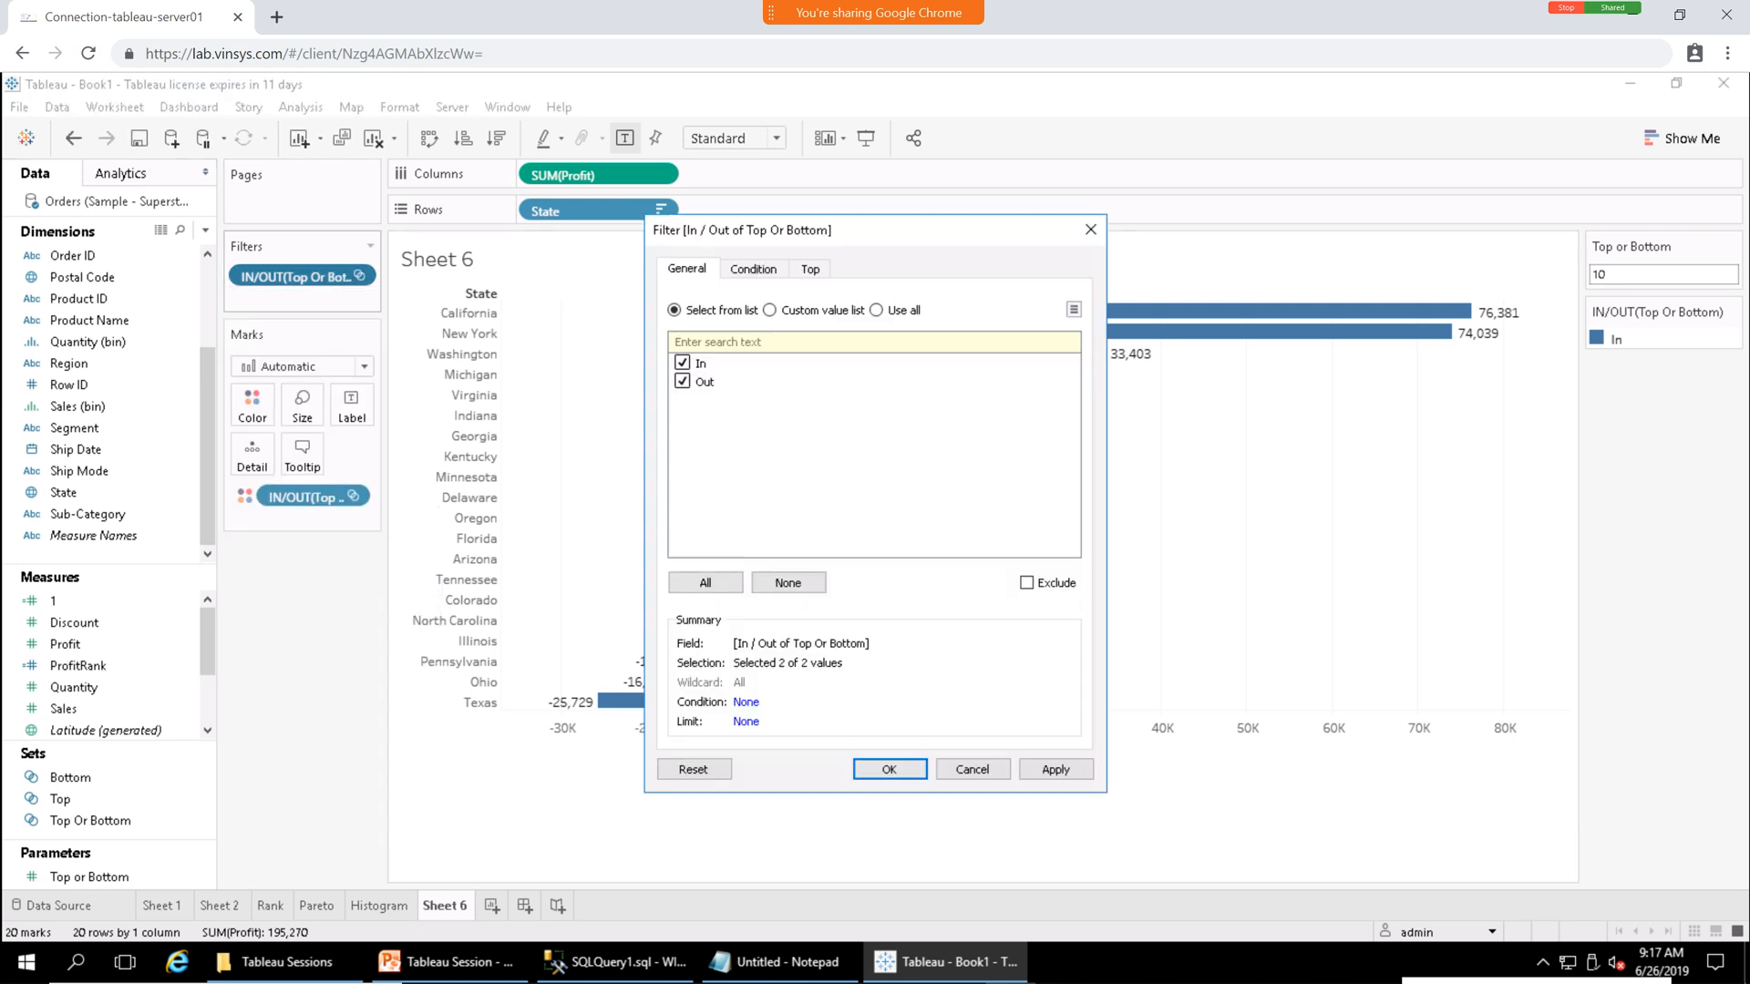
{"action": "left_click", "coordinate": [1055, 769]}
{"action": "left_click", "coordinate": [889, 769]}
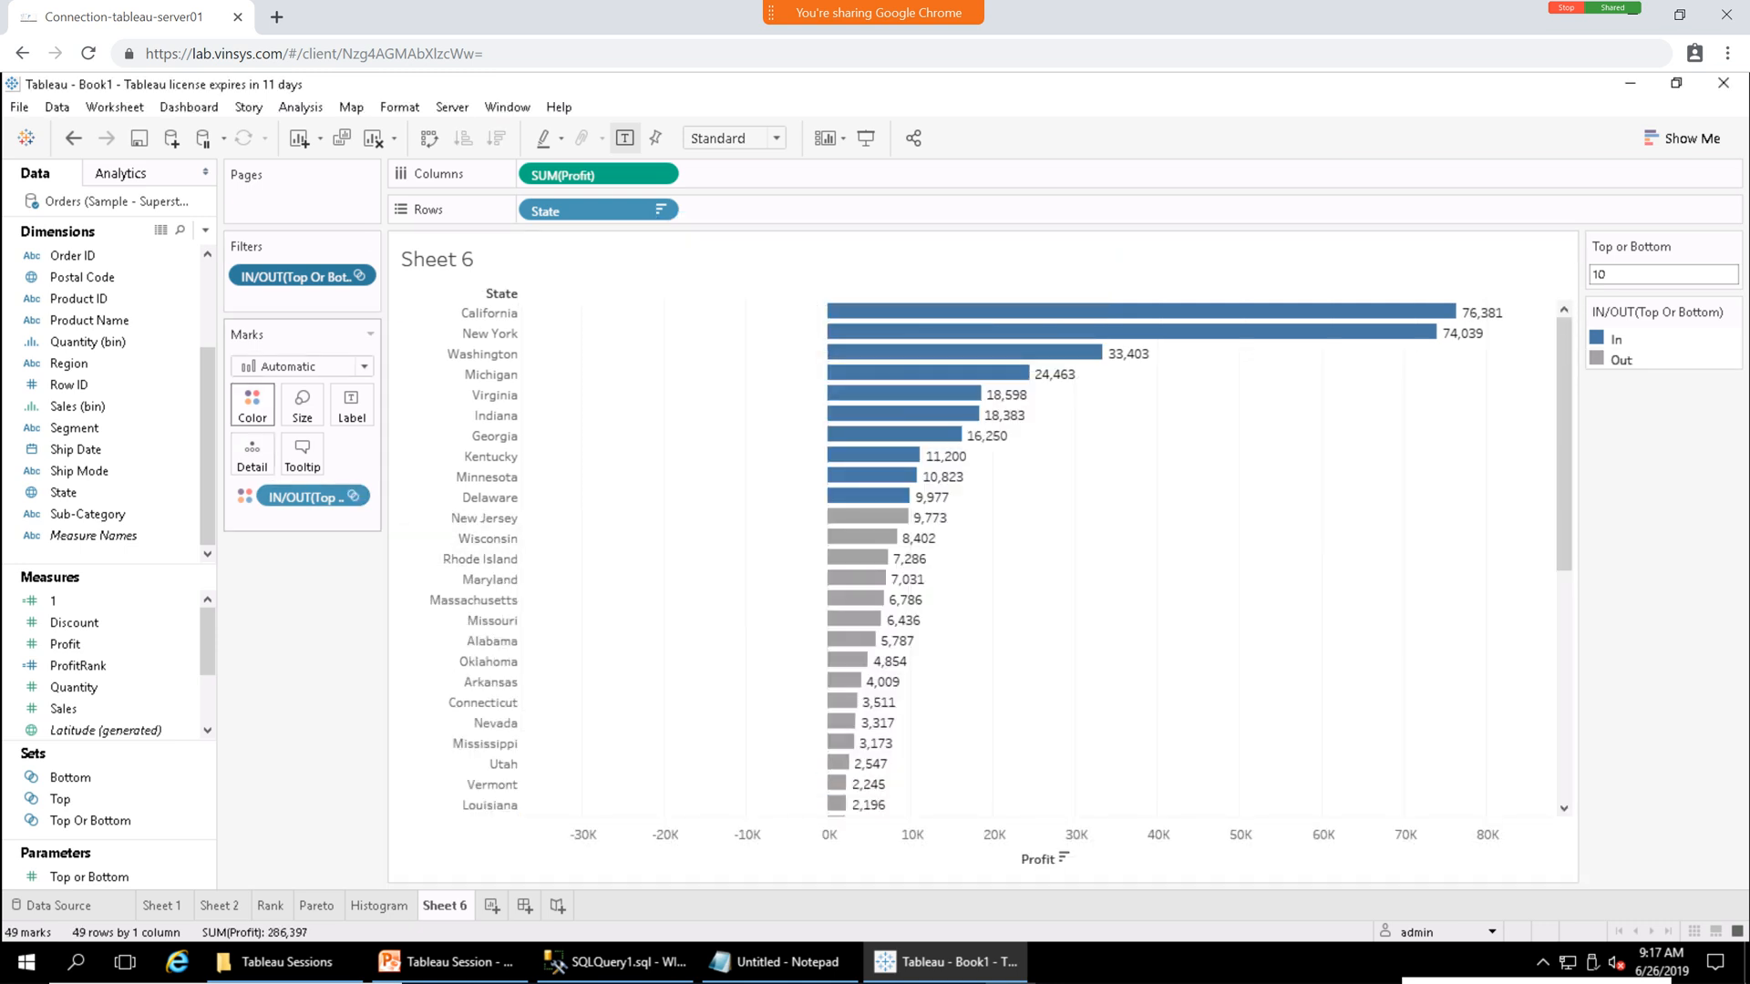
Assign orange to the In members and blue to the Out members of the Top Or Bottom set.
{"action": "left_click", "coordinate": [253, 404]}
{"action": "left_click", "coordinate": [323, 470]}
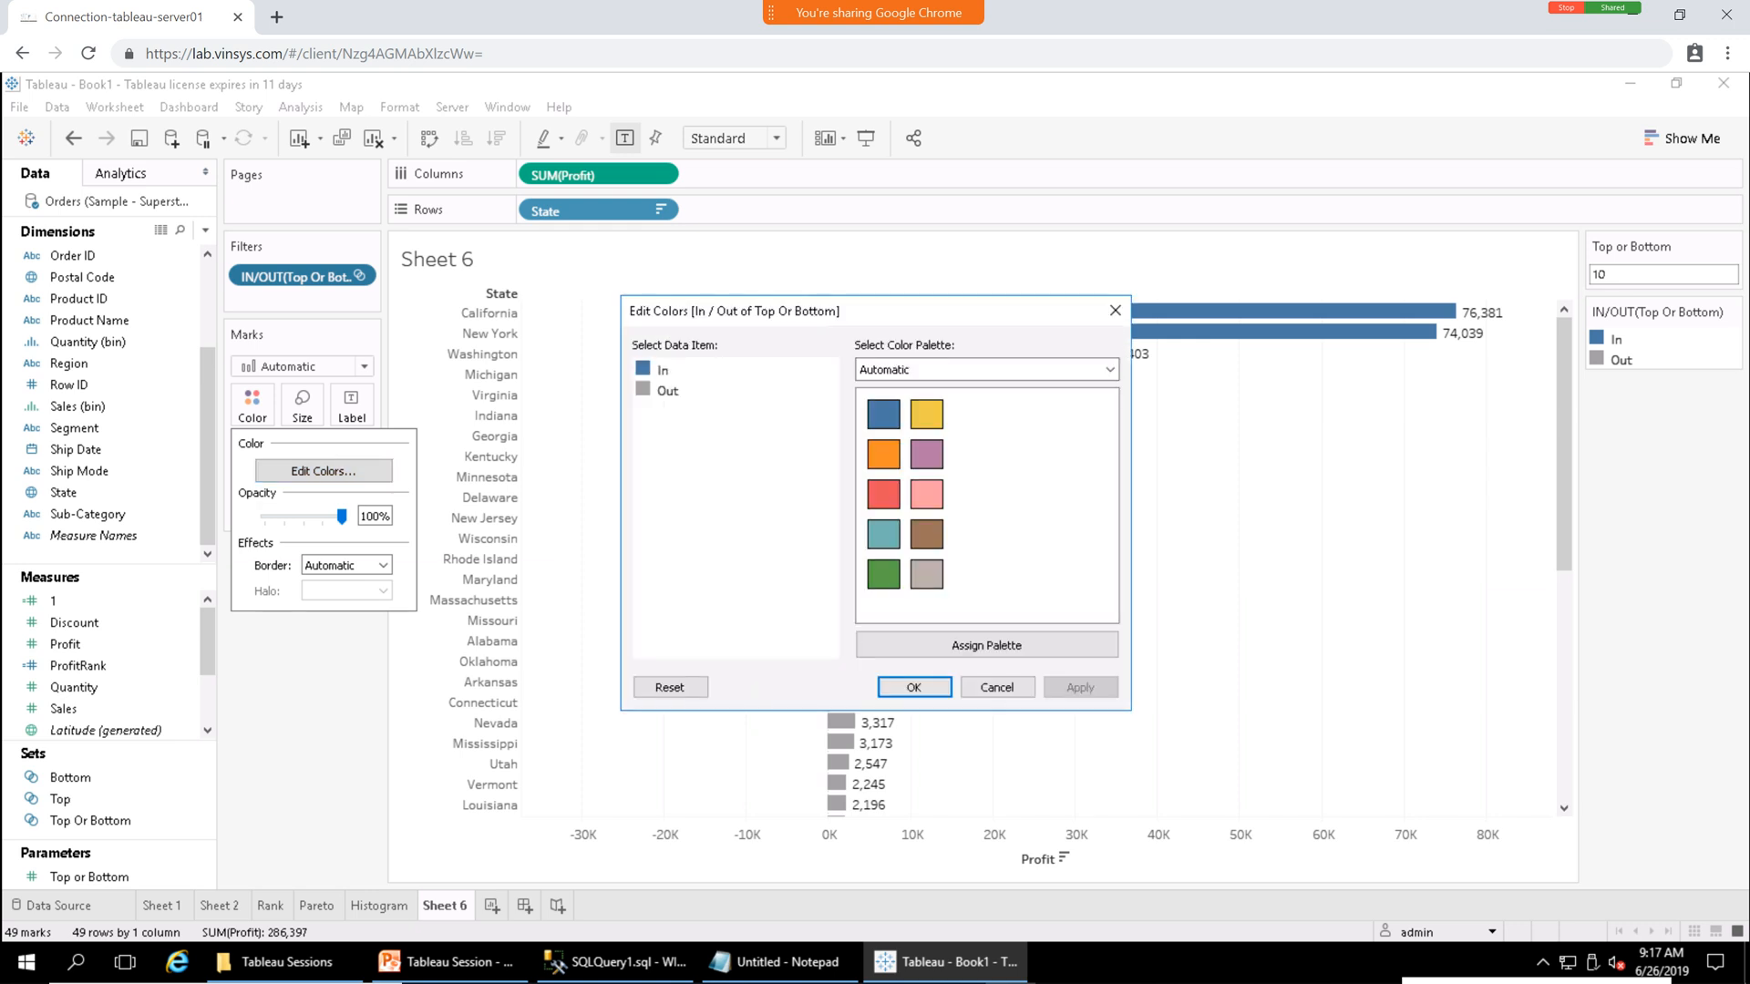
{"action": "left_click", "coordinate": [663, 370]}
{"action": "left_click", "coordinate": [883, 455]}
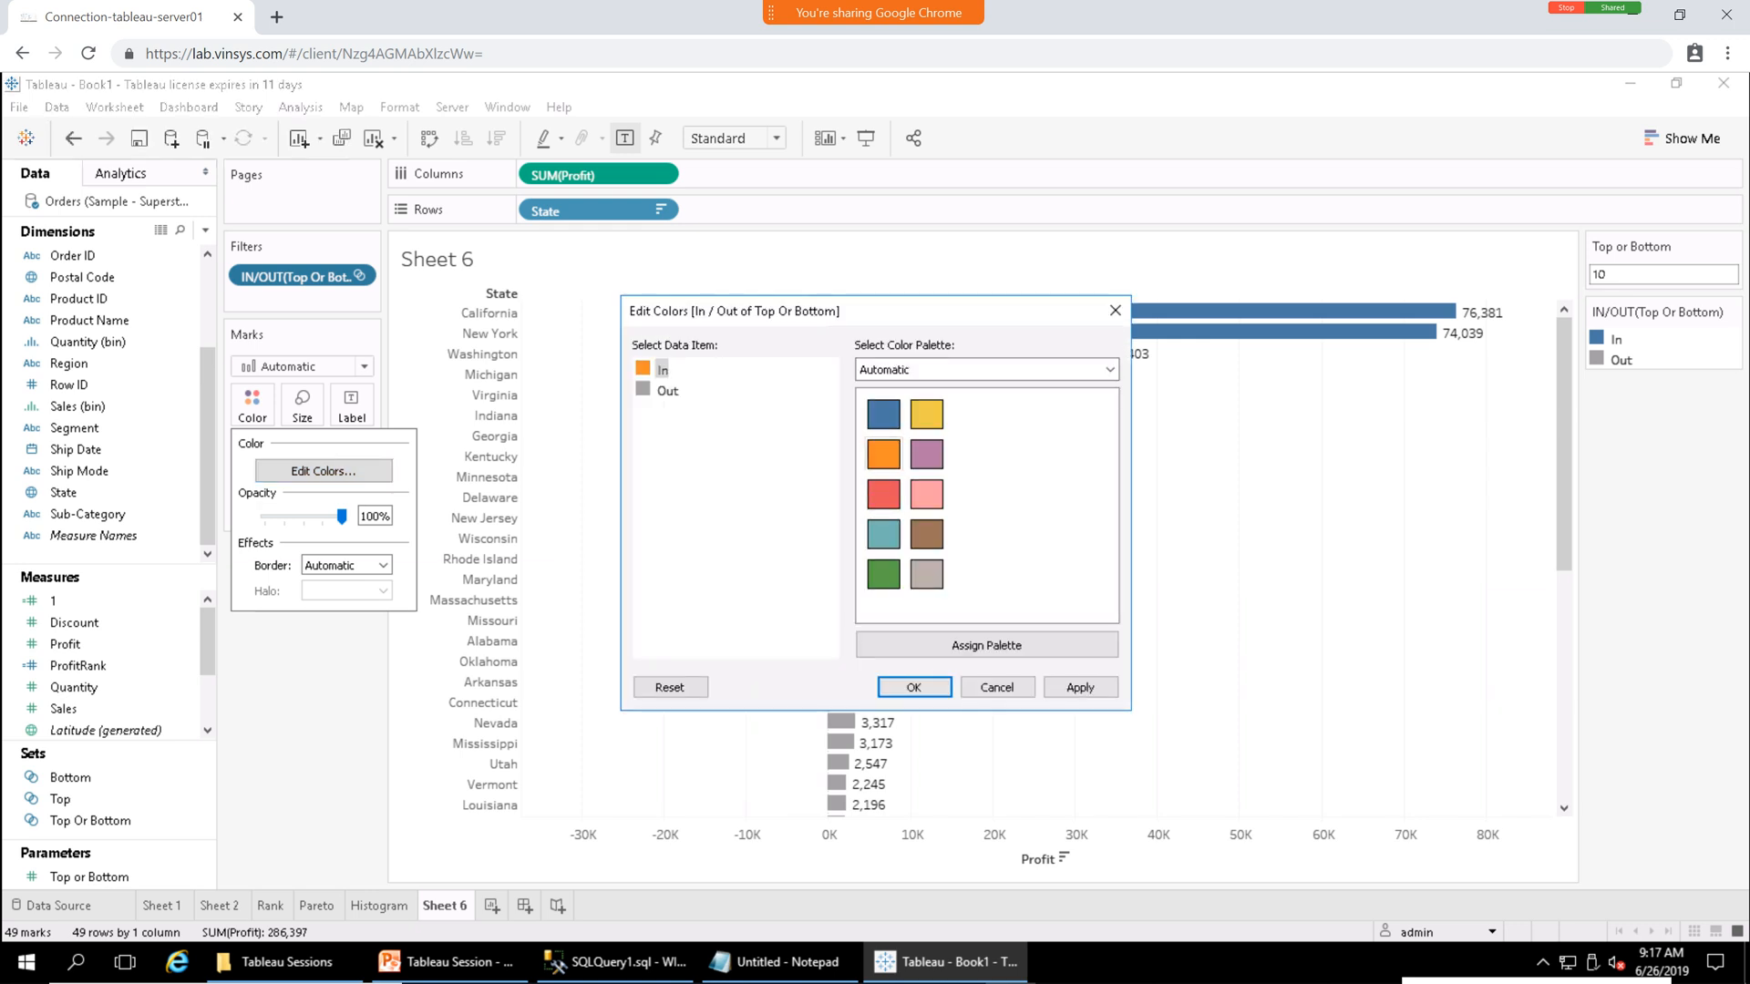
{"action": "left_click", "coordinate": [667, 391]}
{"action": "left_click", "coordinate": [883, 415]}
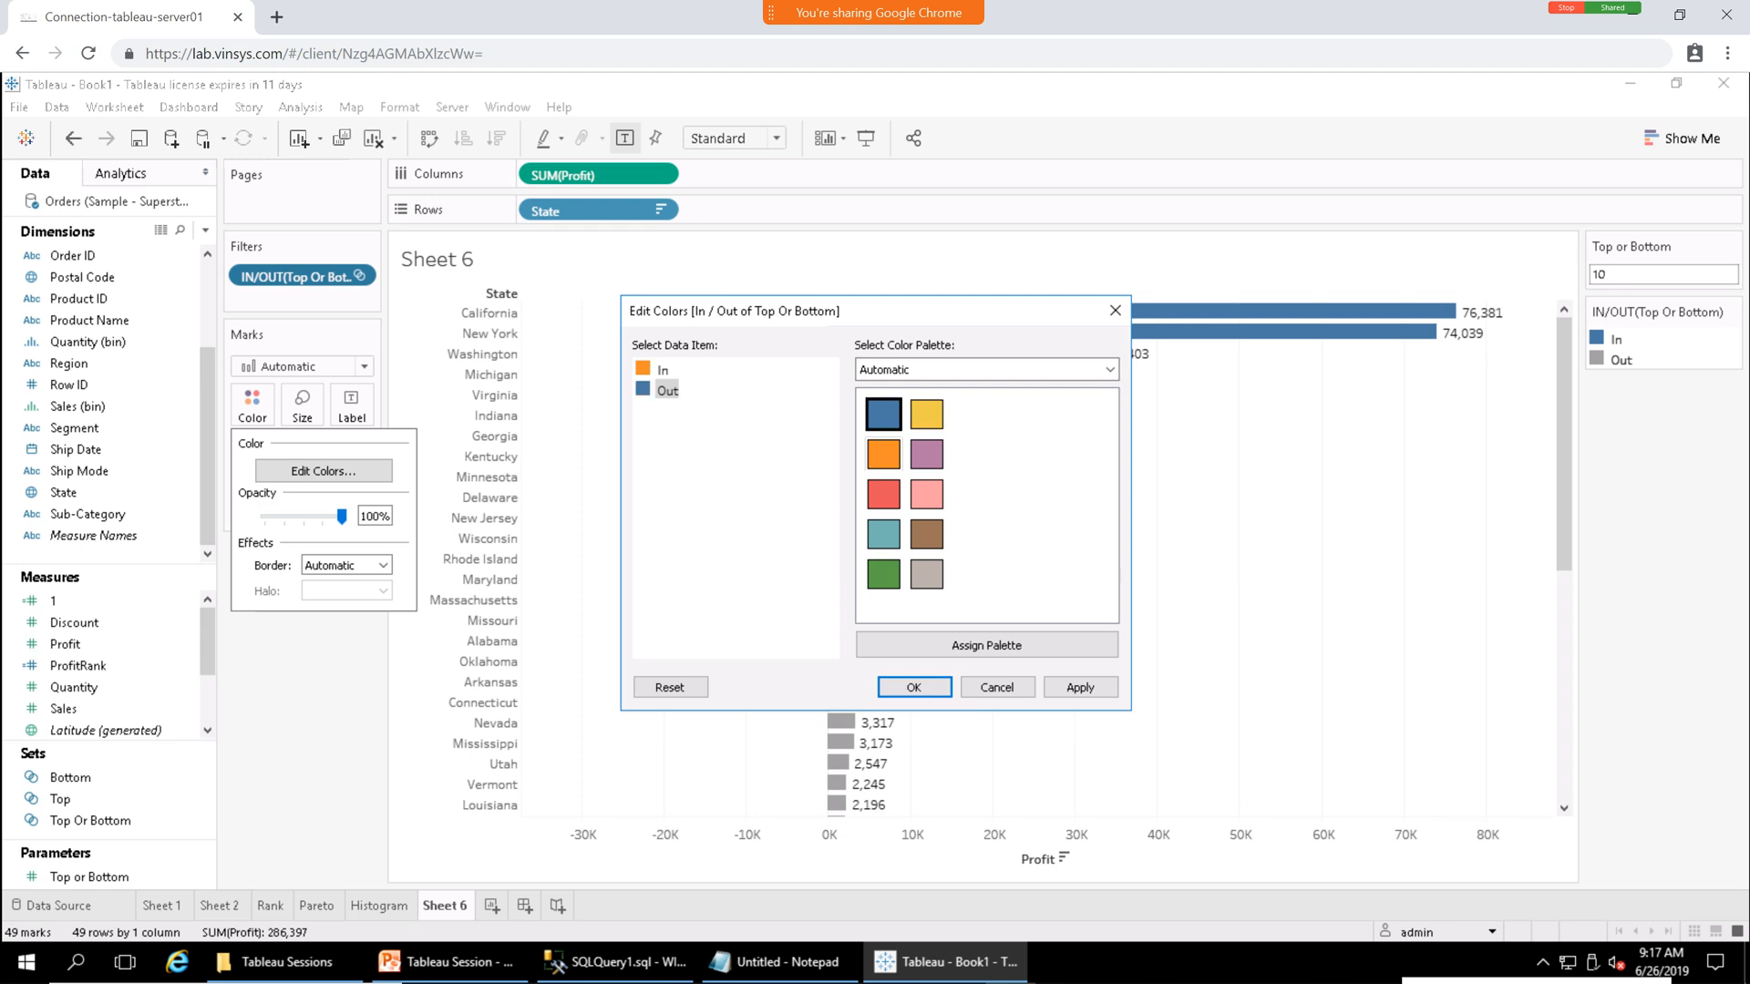
{"action": "left_click", "coordinate": [1080, 687]}
{"action": "left_click", "coordinate": [914, 687]}
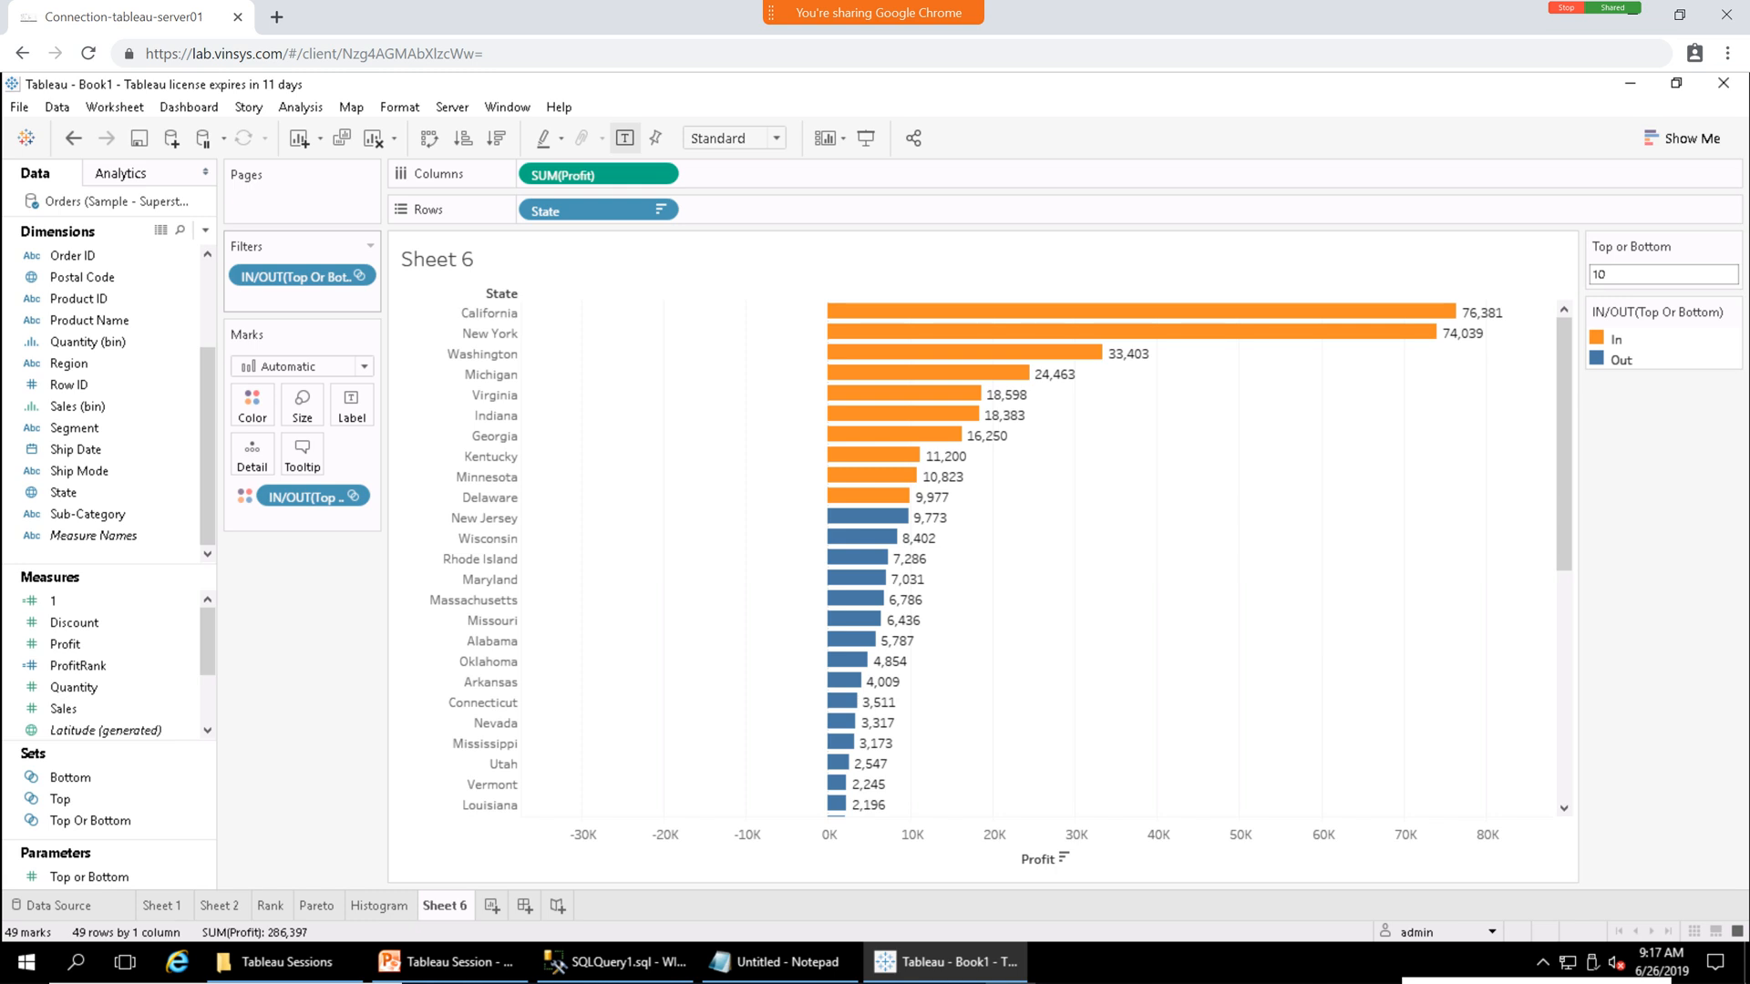
Keep only the In members in the Top Or Bottom set filter and remove the set from the bar coloring.
{"action": "left_click", "coordinate": [359, 275]}
{"action": "left_click", "coordinate": [274, 298]}
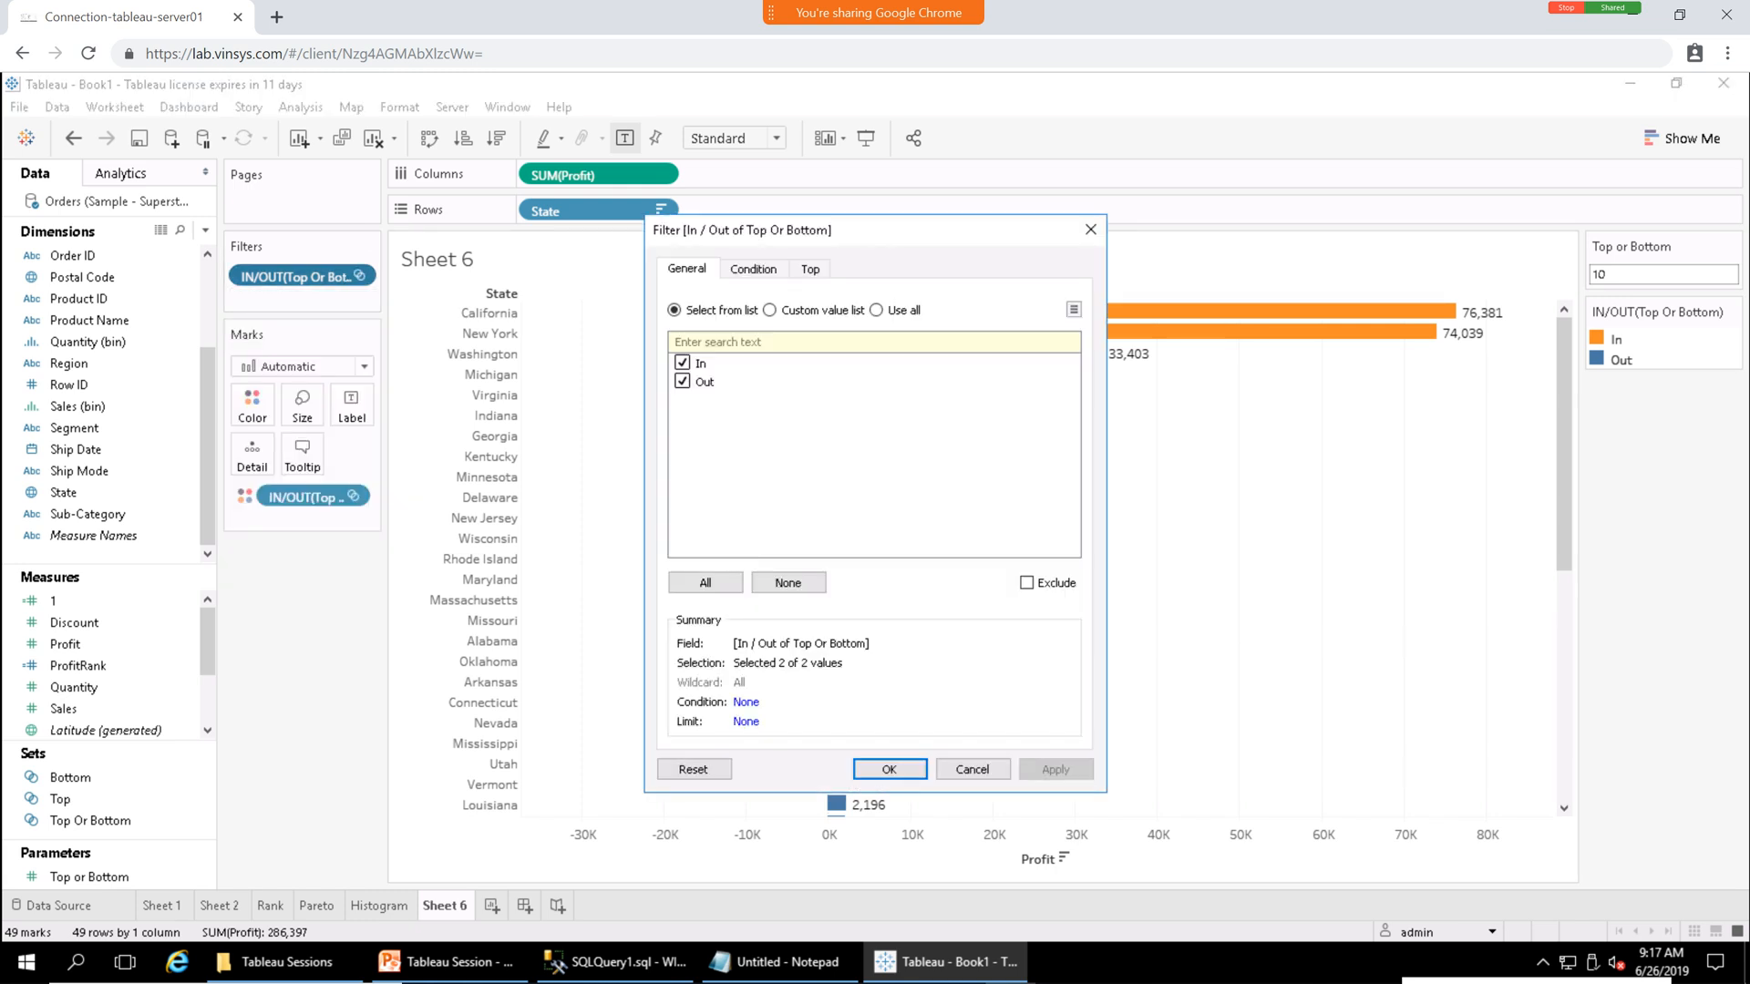
{"action": "left_click", "coordinate": [681, 381]}
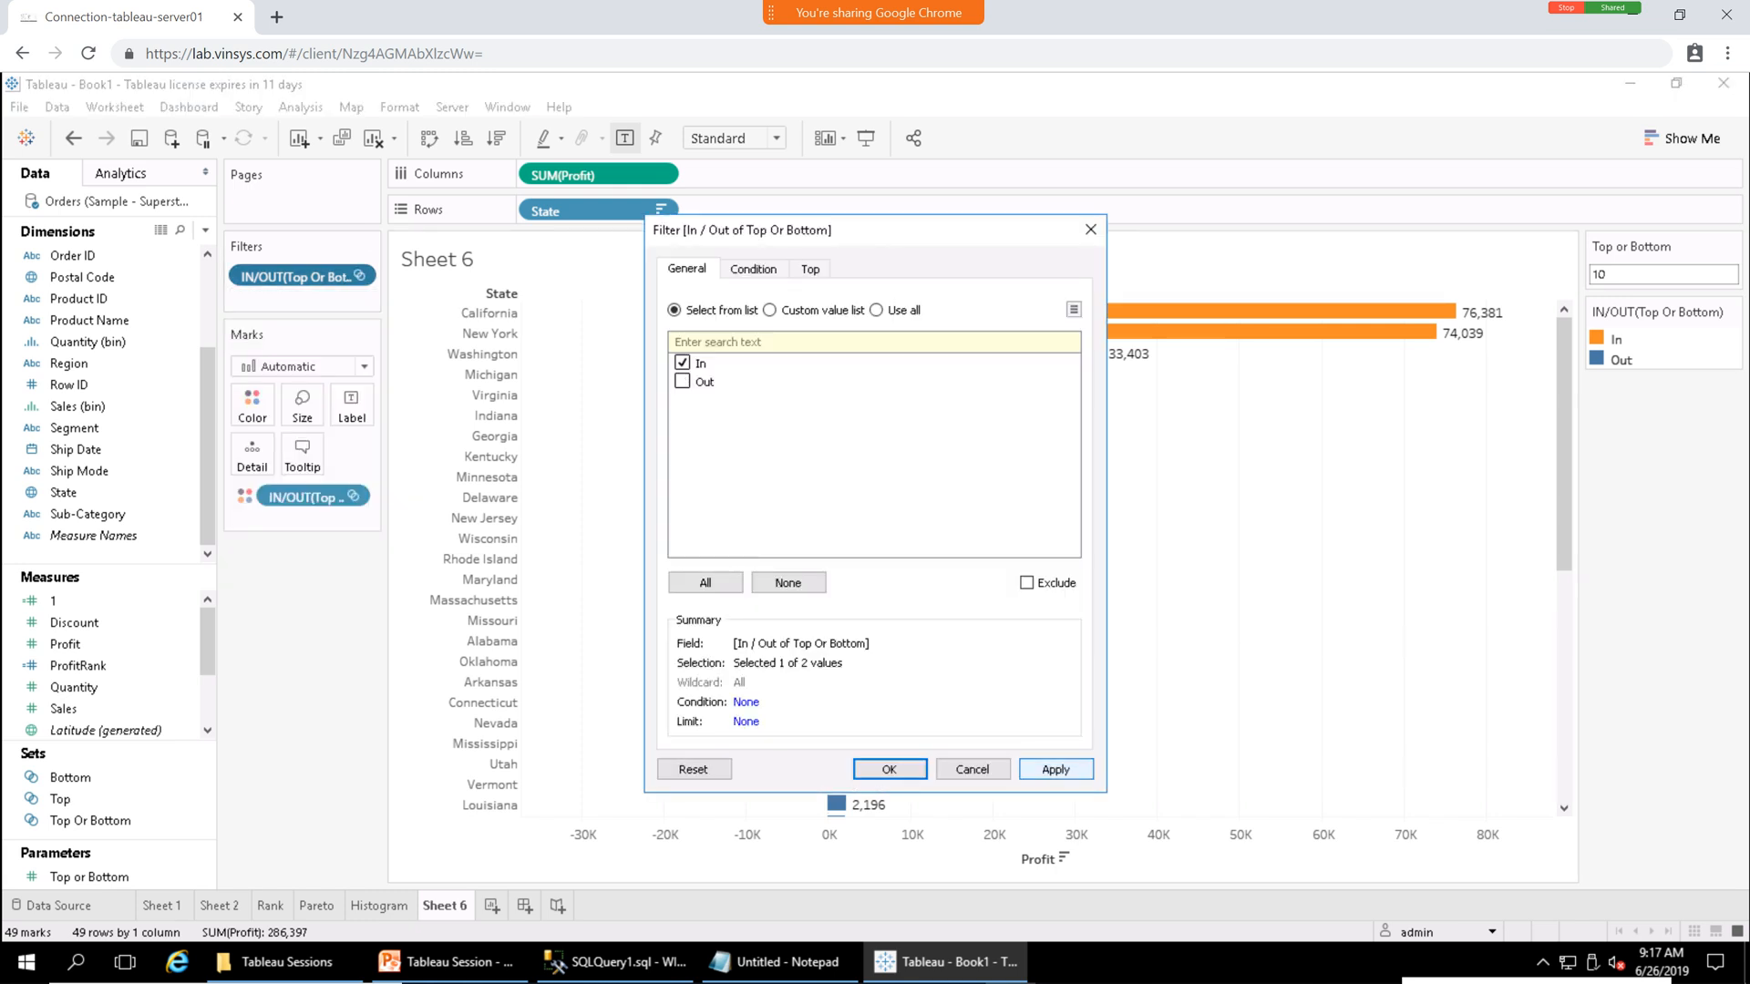
{"action": "left_click", "coordinate": [1055, 769]}
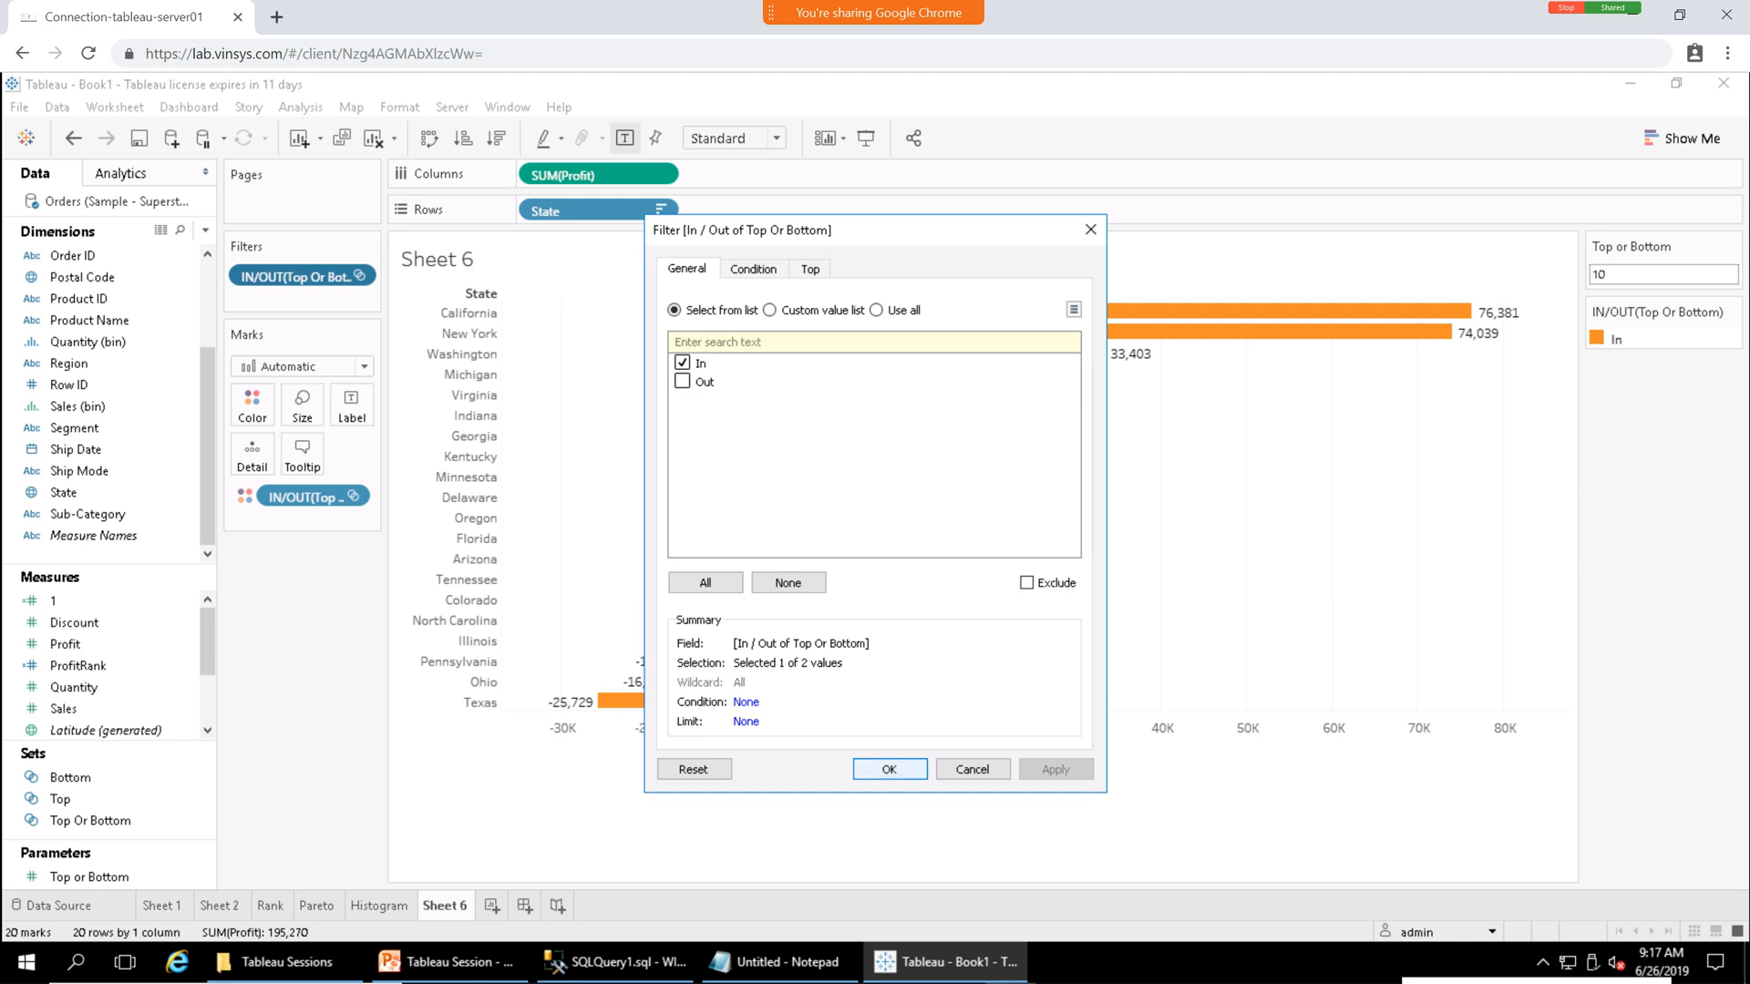
{"action": "left_click", "coordinate": [889, 769]}
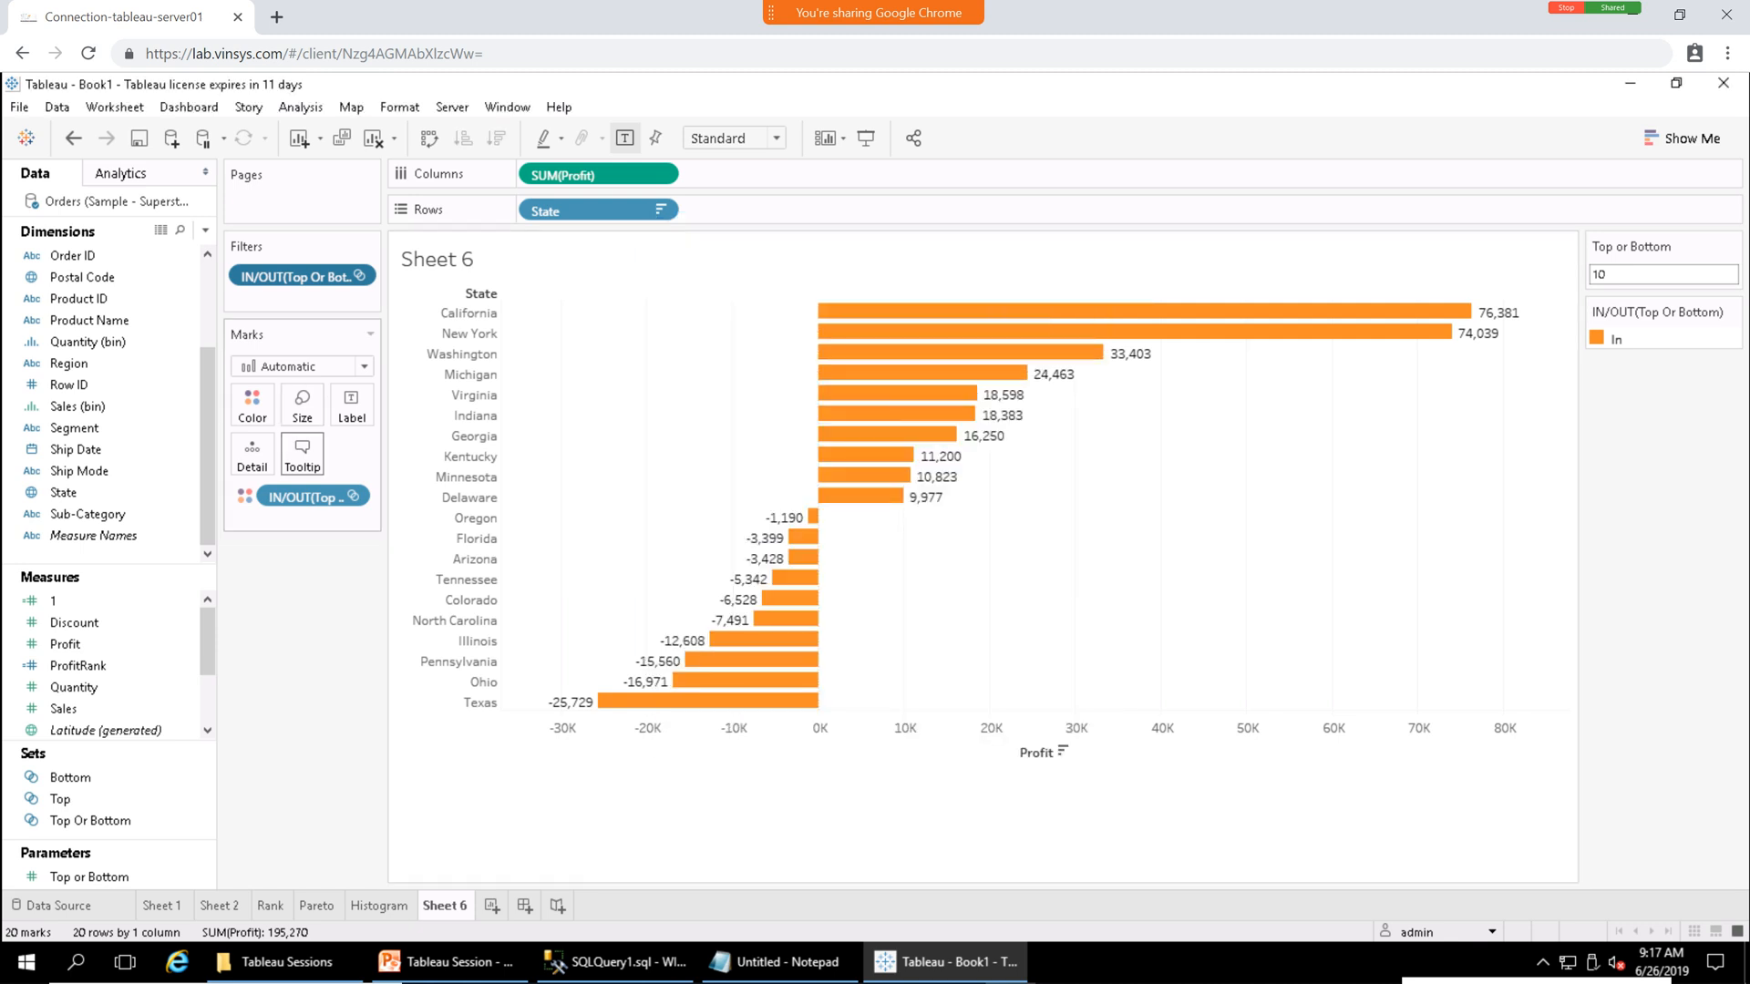
{"action": "left_click", "coordinate": [352, 495]}
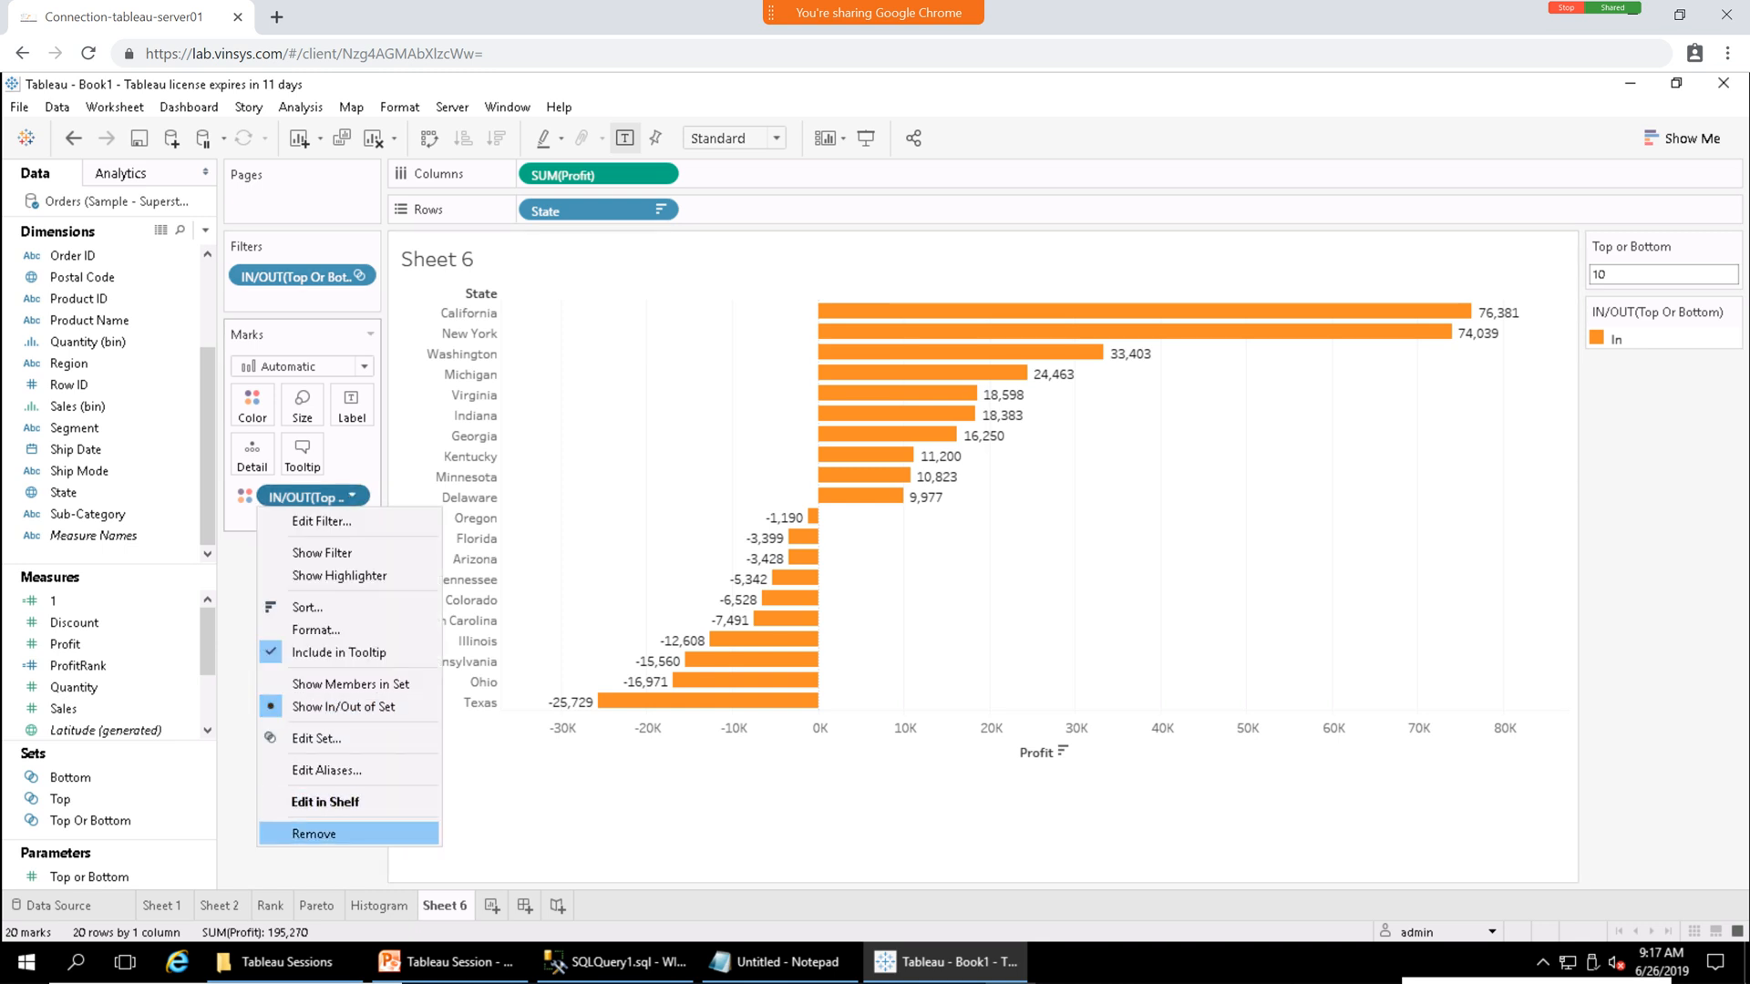
{"action": "left_click", "coordinate": [314, 833]}
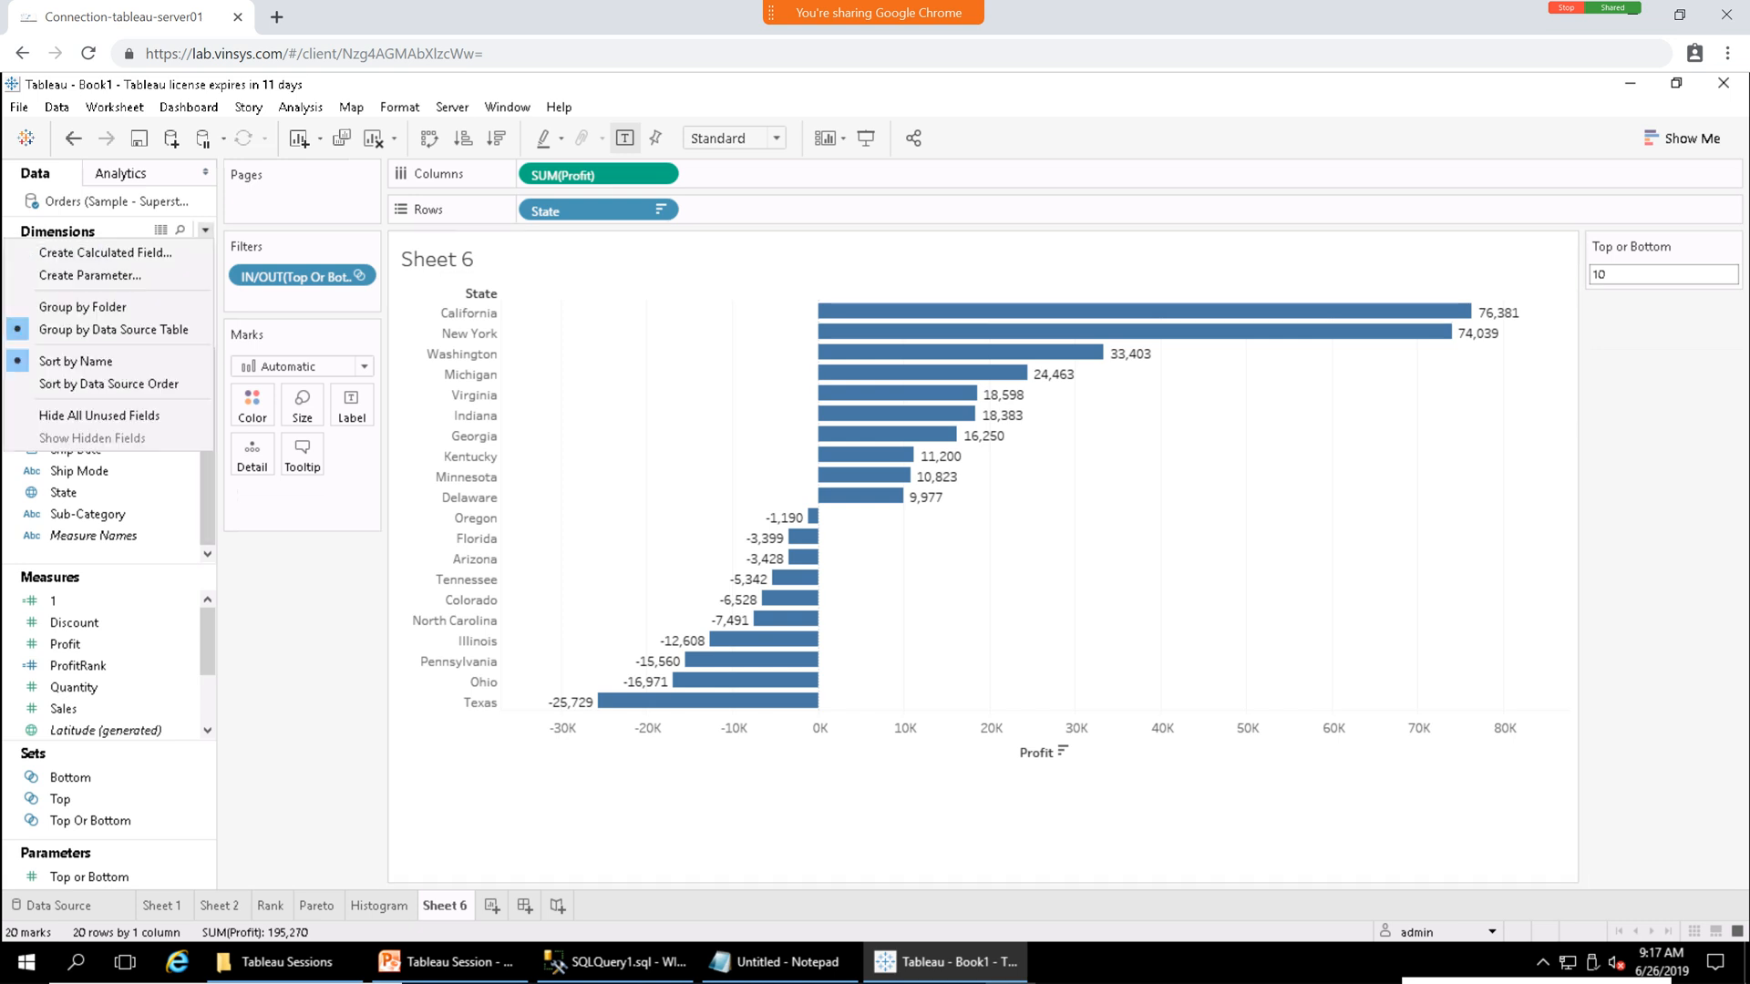
Create a calculated field named colorflag.
{"action": "left_click", "coordinate": [205, 231]}
{"action": "left_click", "coordinate": [105, 252]}
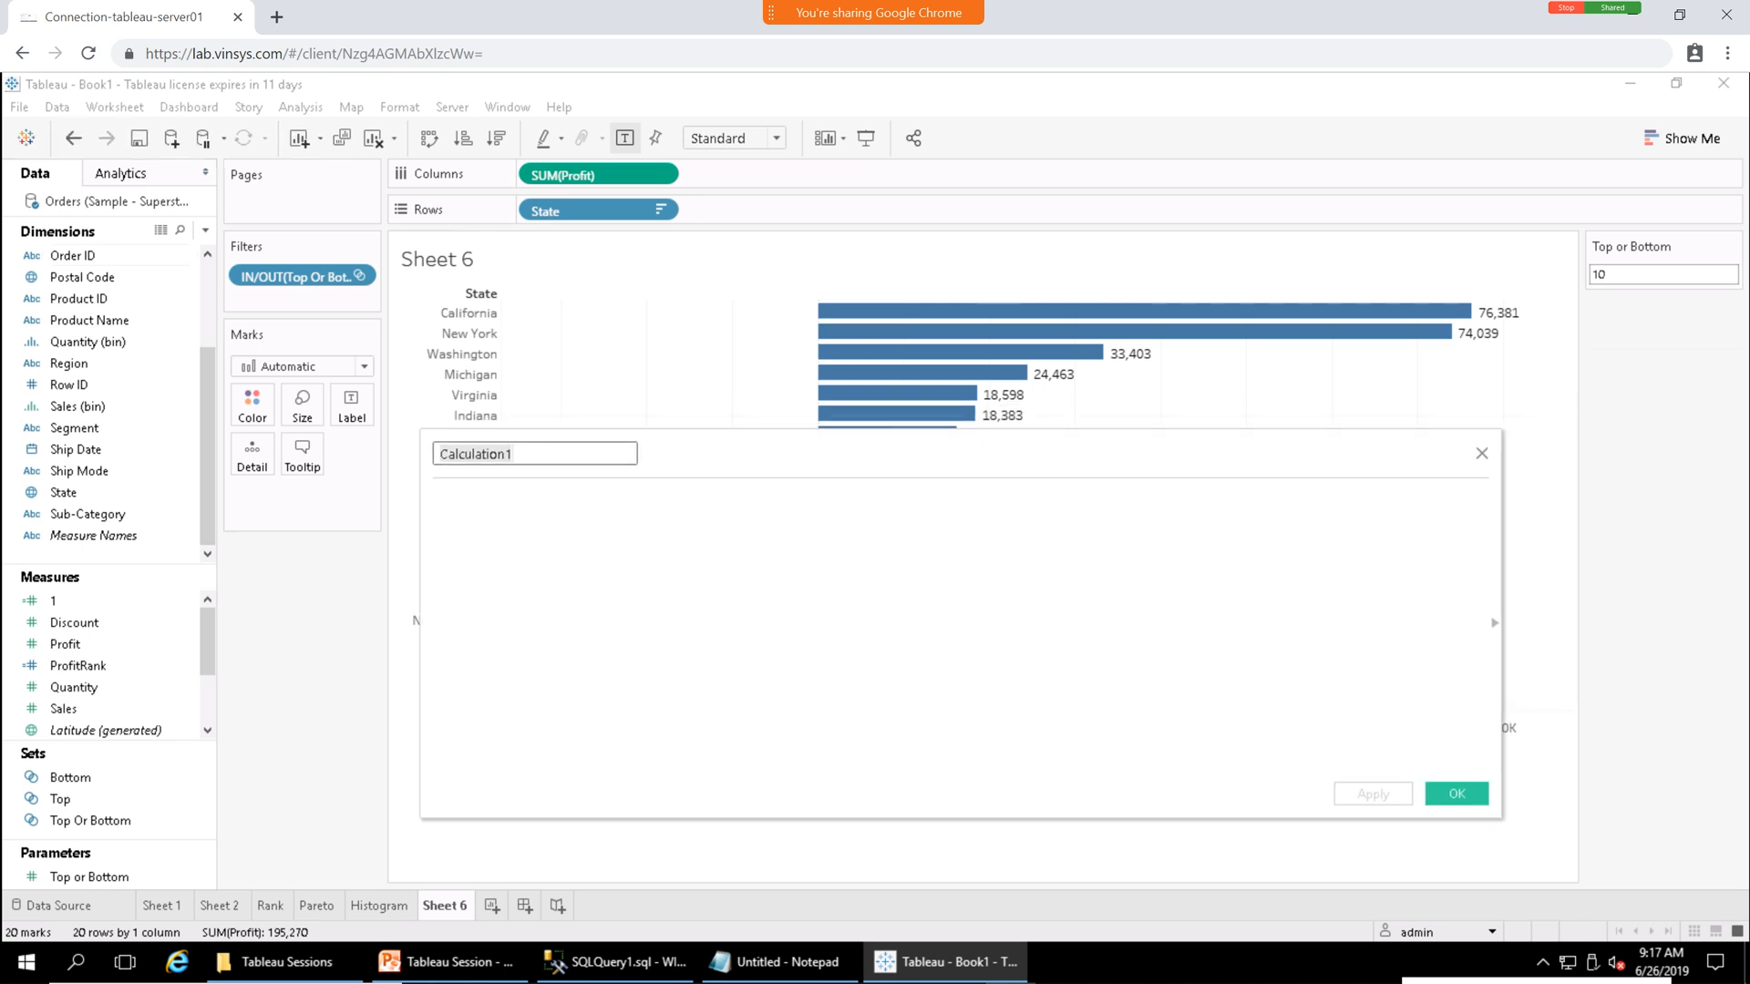
{"action": "type", "text": "color"}
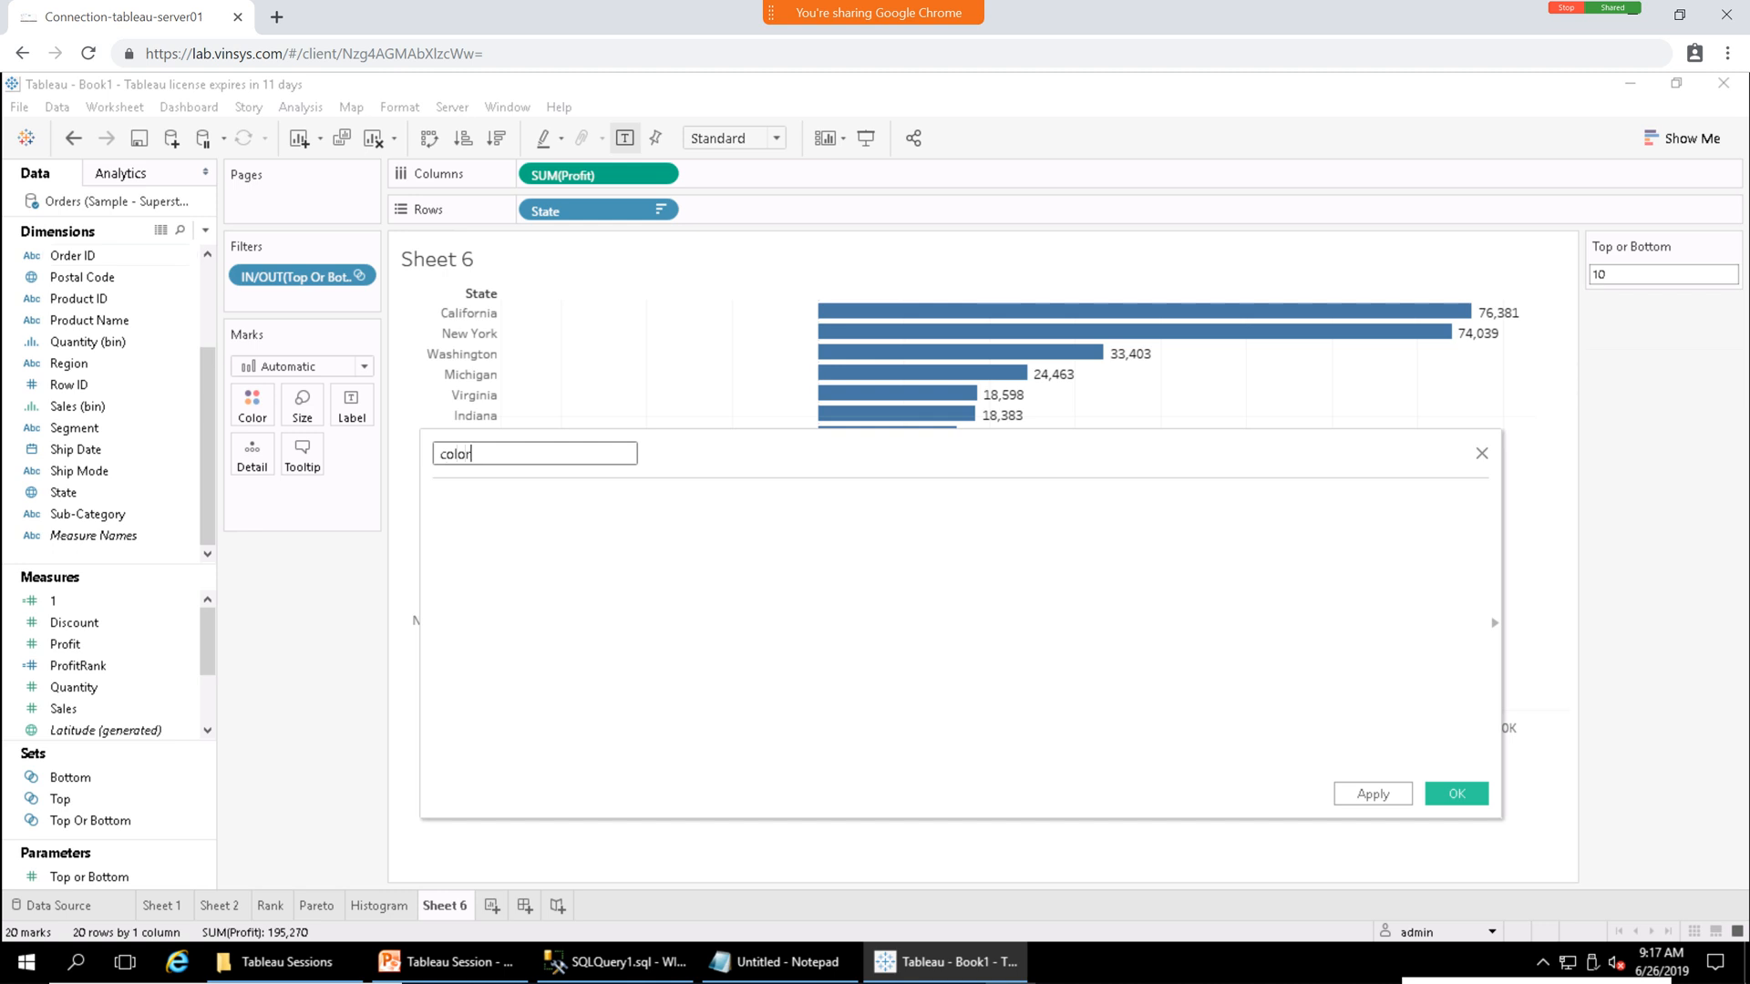
{"action": "type", "text": "flag"}
{"action": "left_click", "coordinate": [435, 500]}
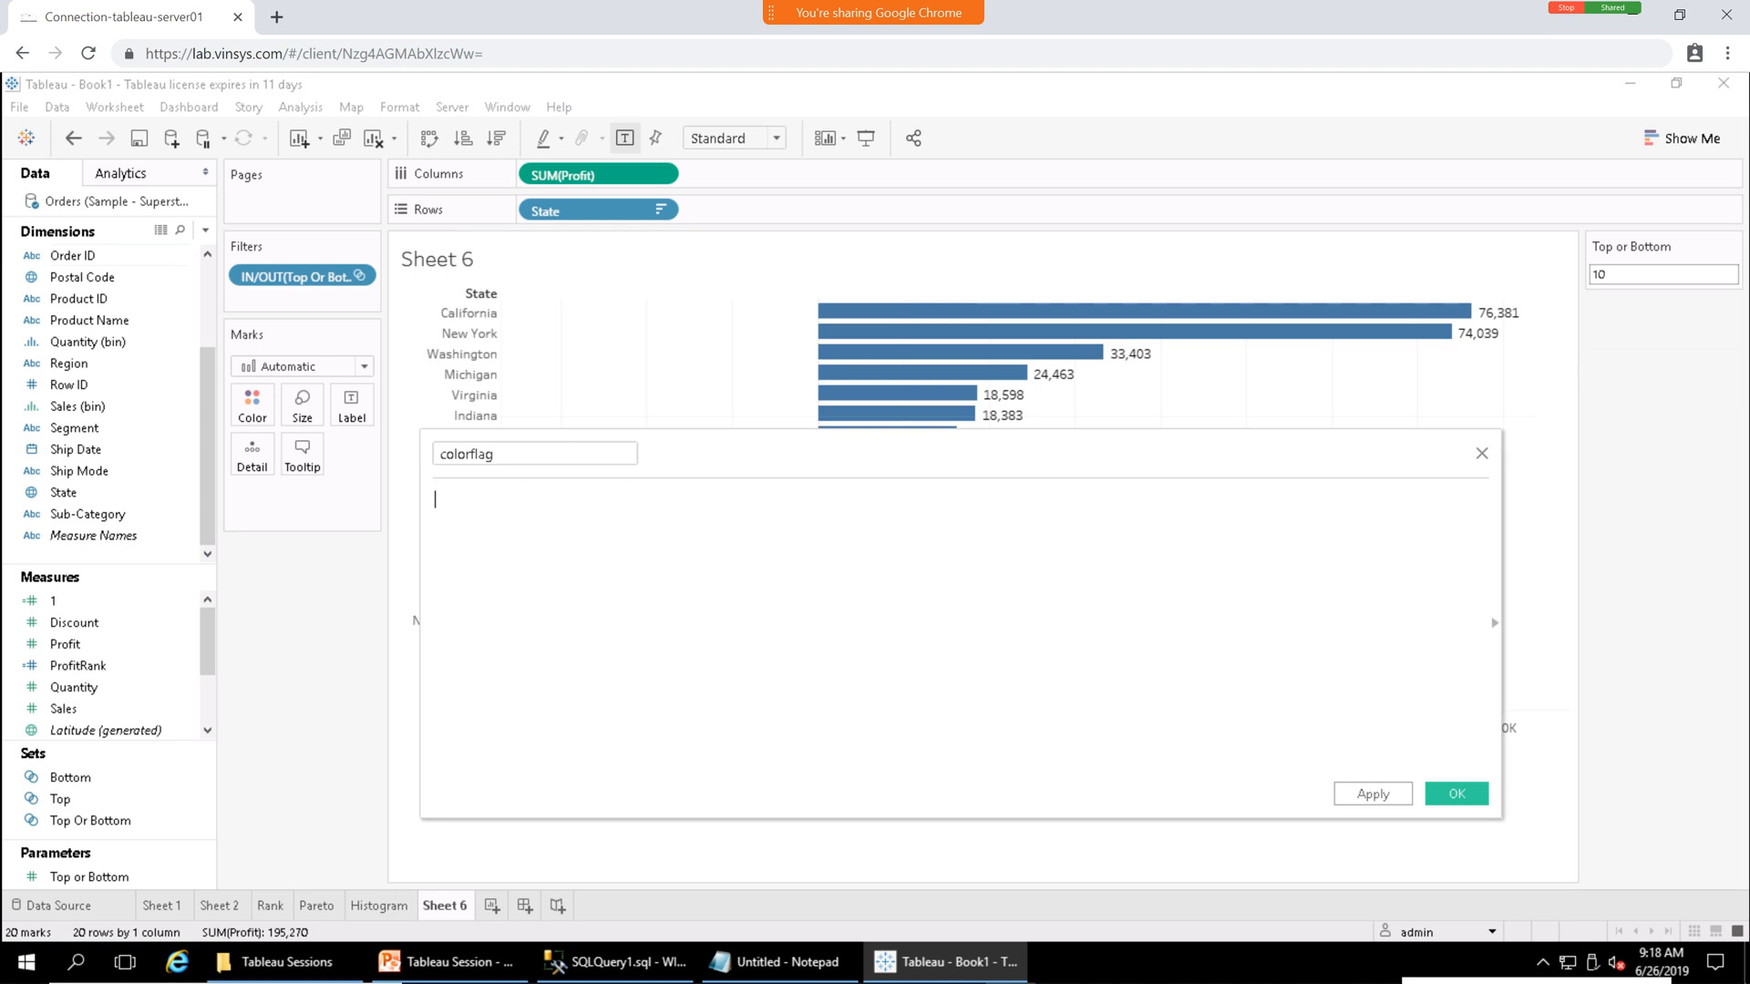
Start the colorflag formula with the condition if SUM([Profit])<=0.
{"action": "type", "text": "if sum"}
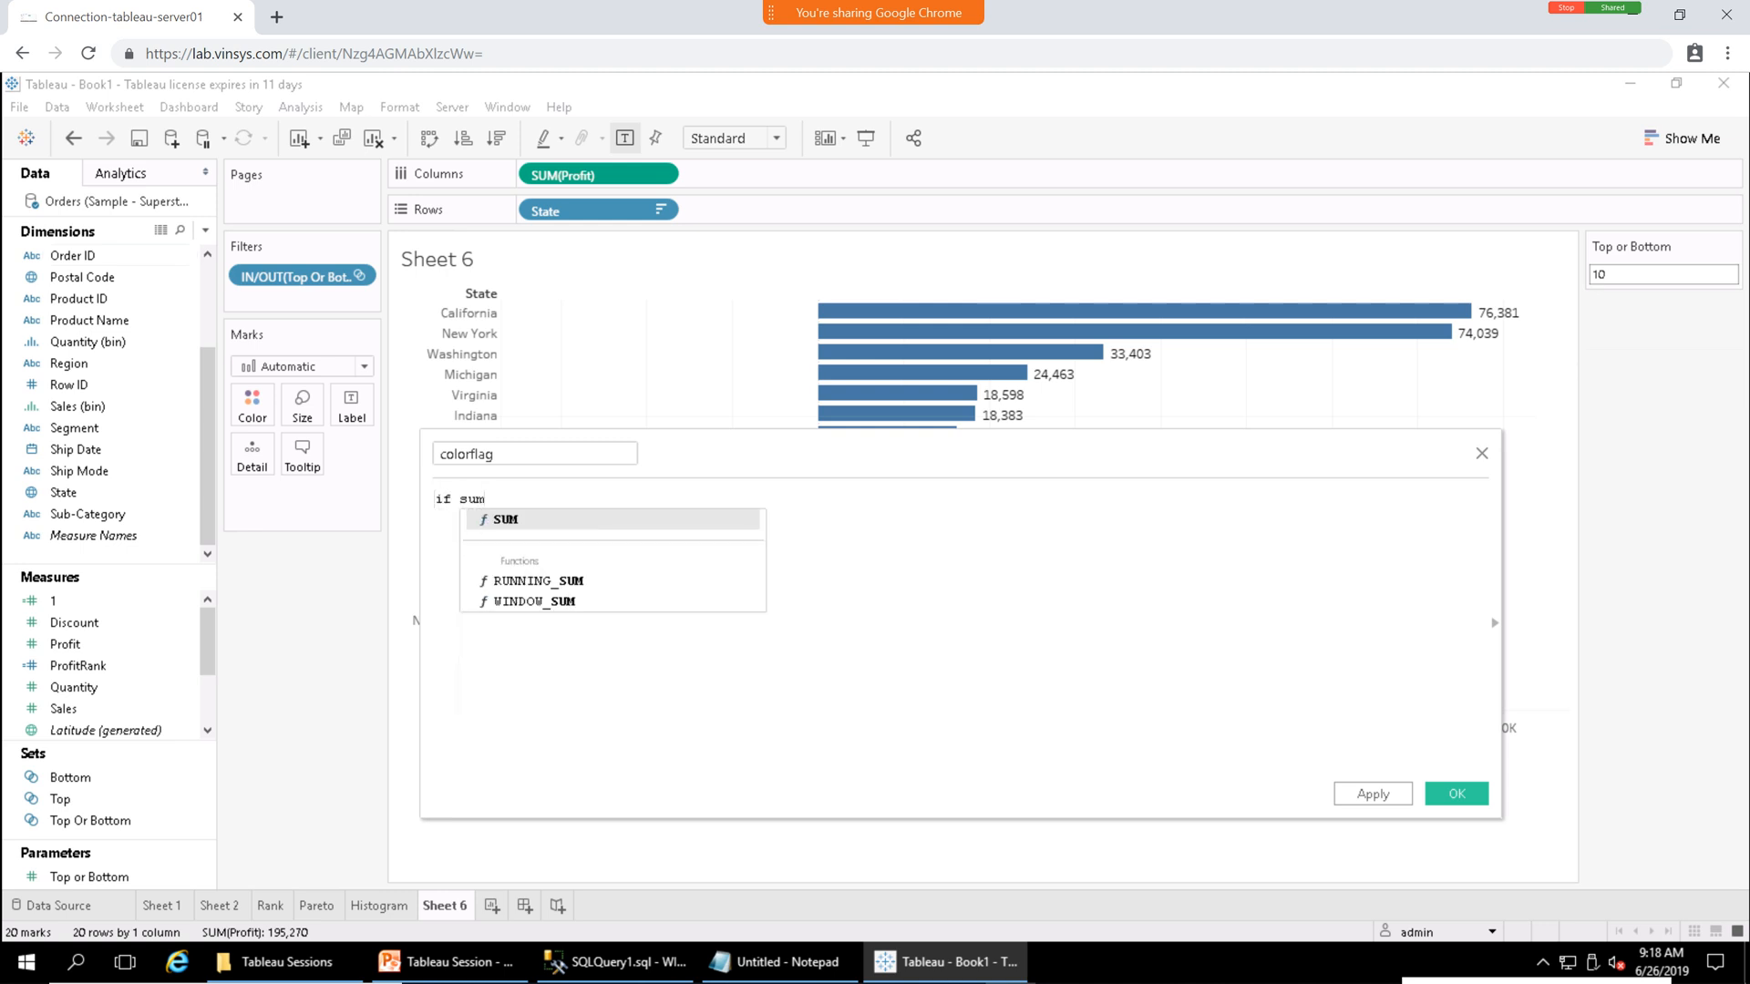
{"action": "key", "text": "Return"}
{"action": "type", "text": "pro"}
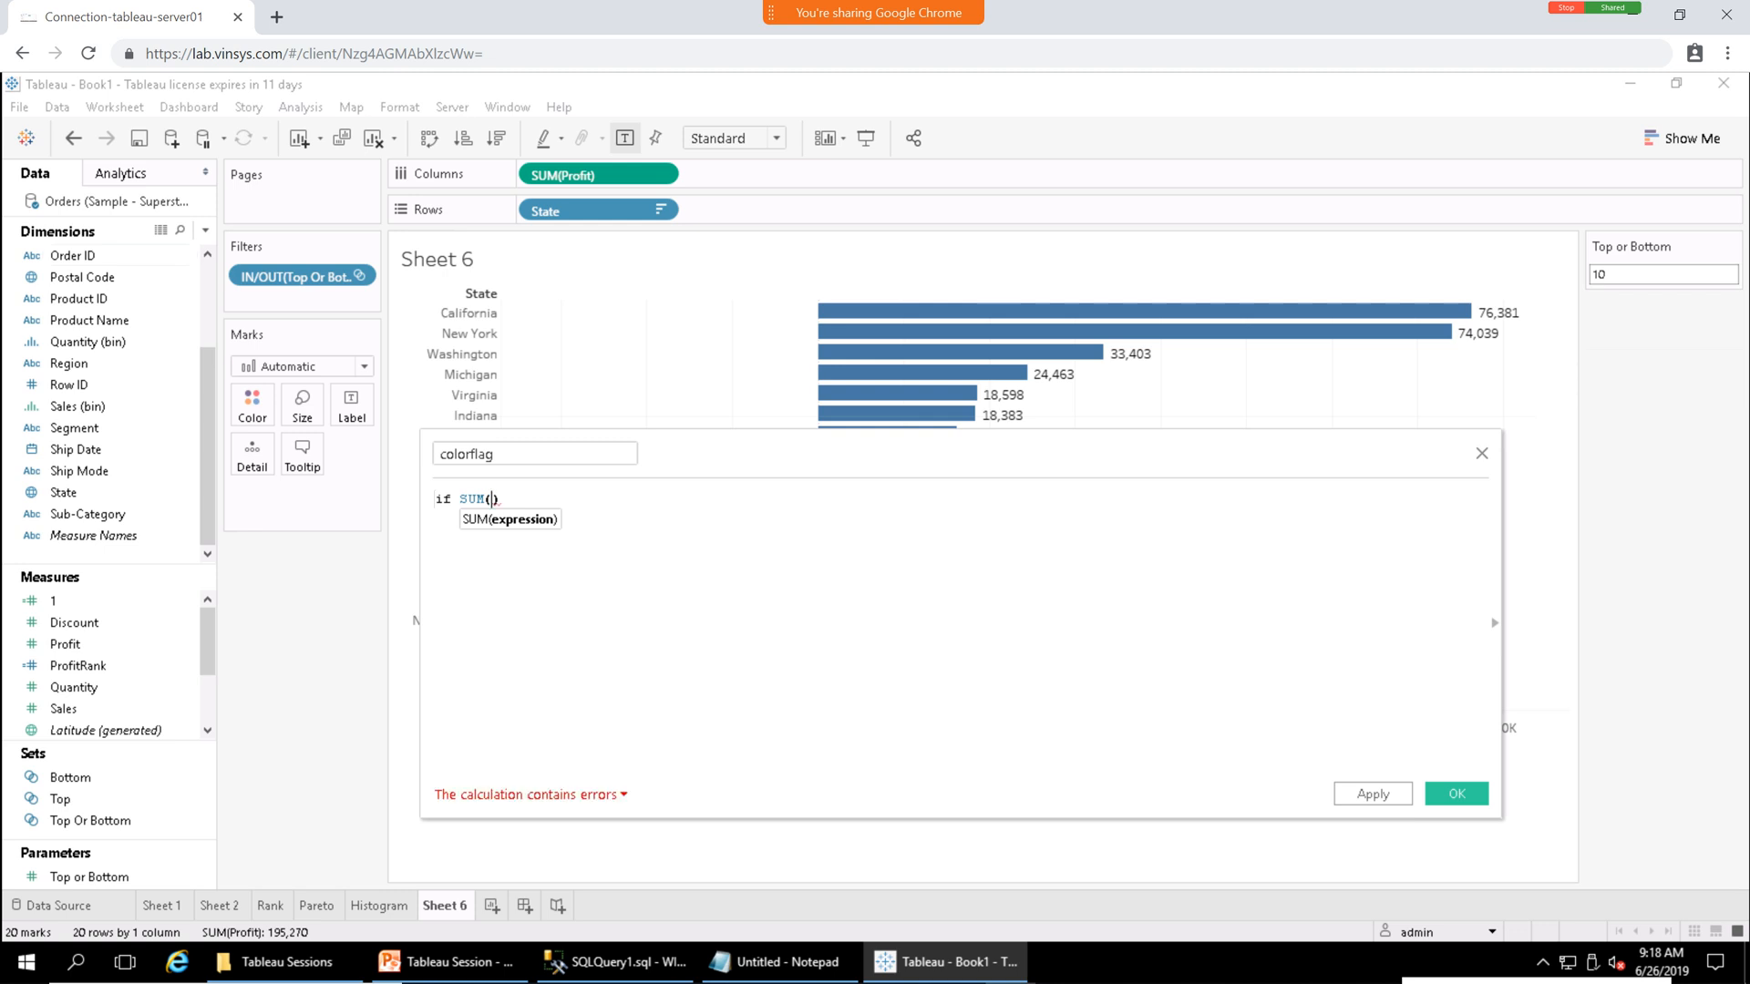
{"action": "key", "text": "Down"}
{"action": "key", "text": "Down"}
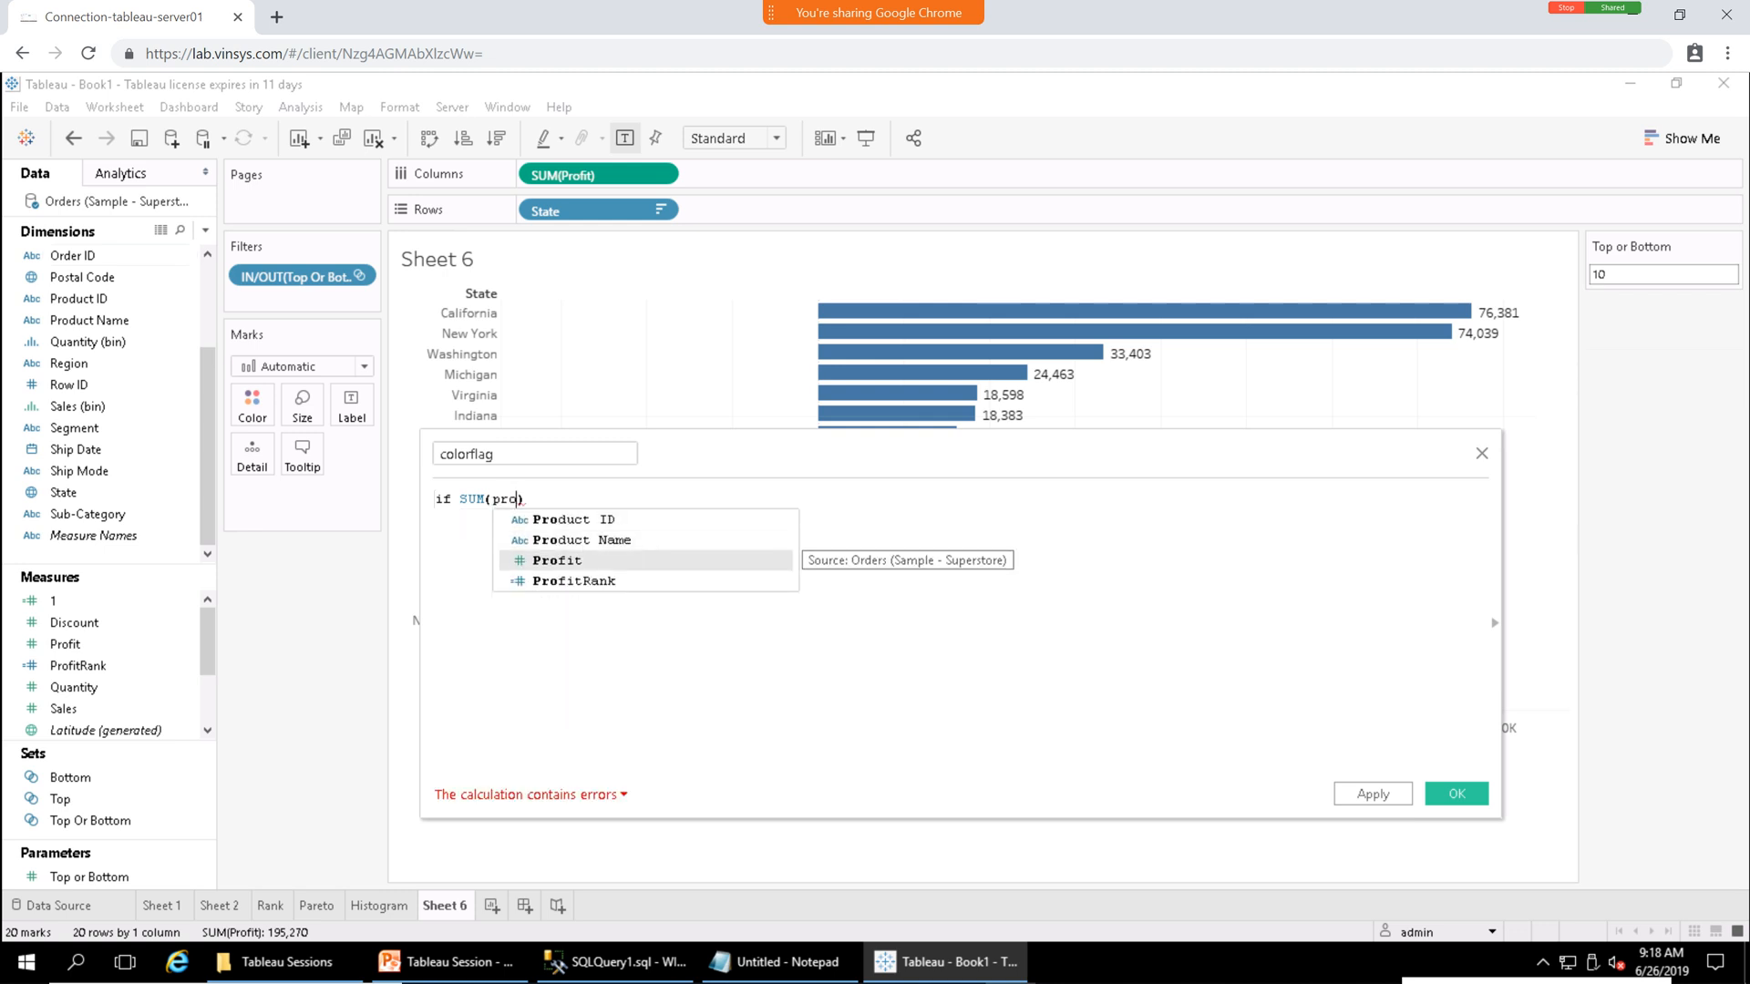
{"action": "key", "text": "Return"}
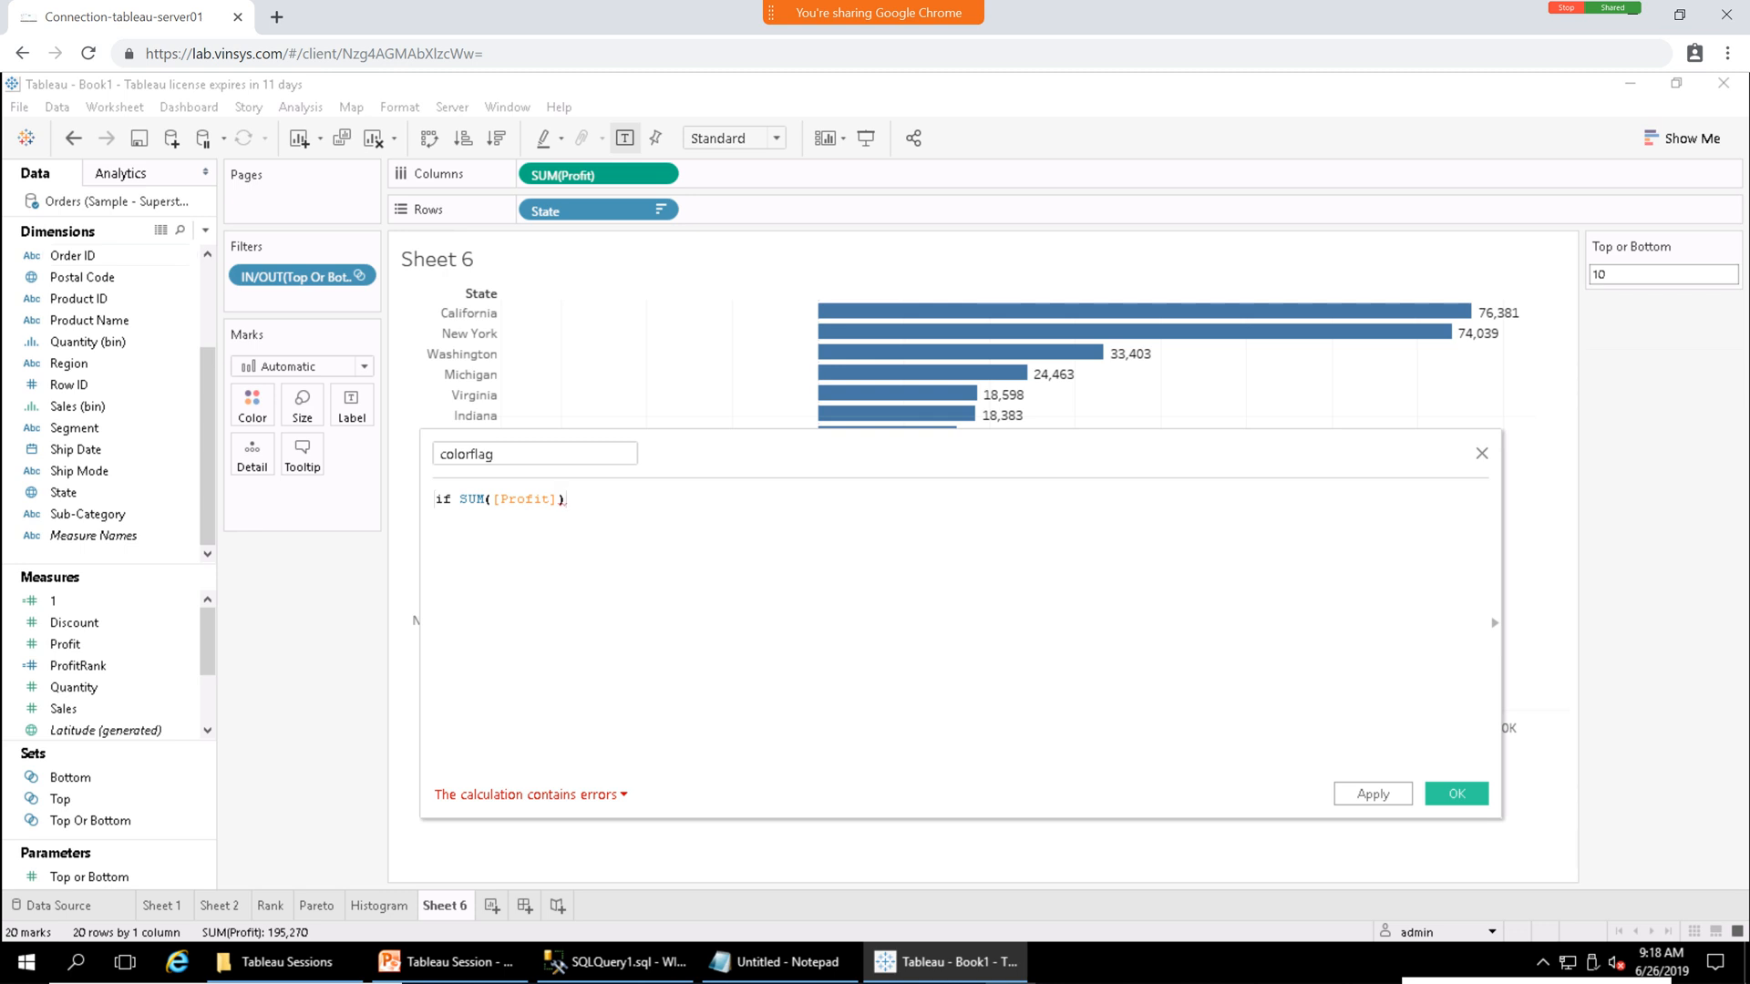
{"action": "type", "text": "<=0"}
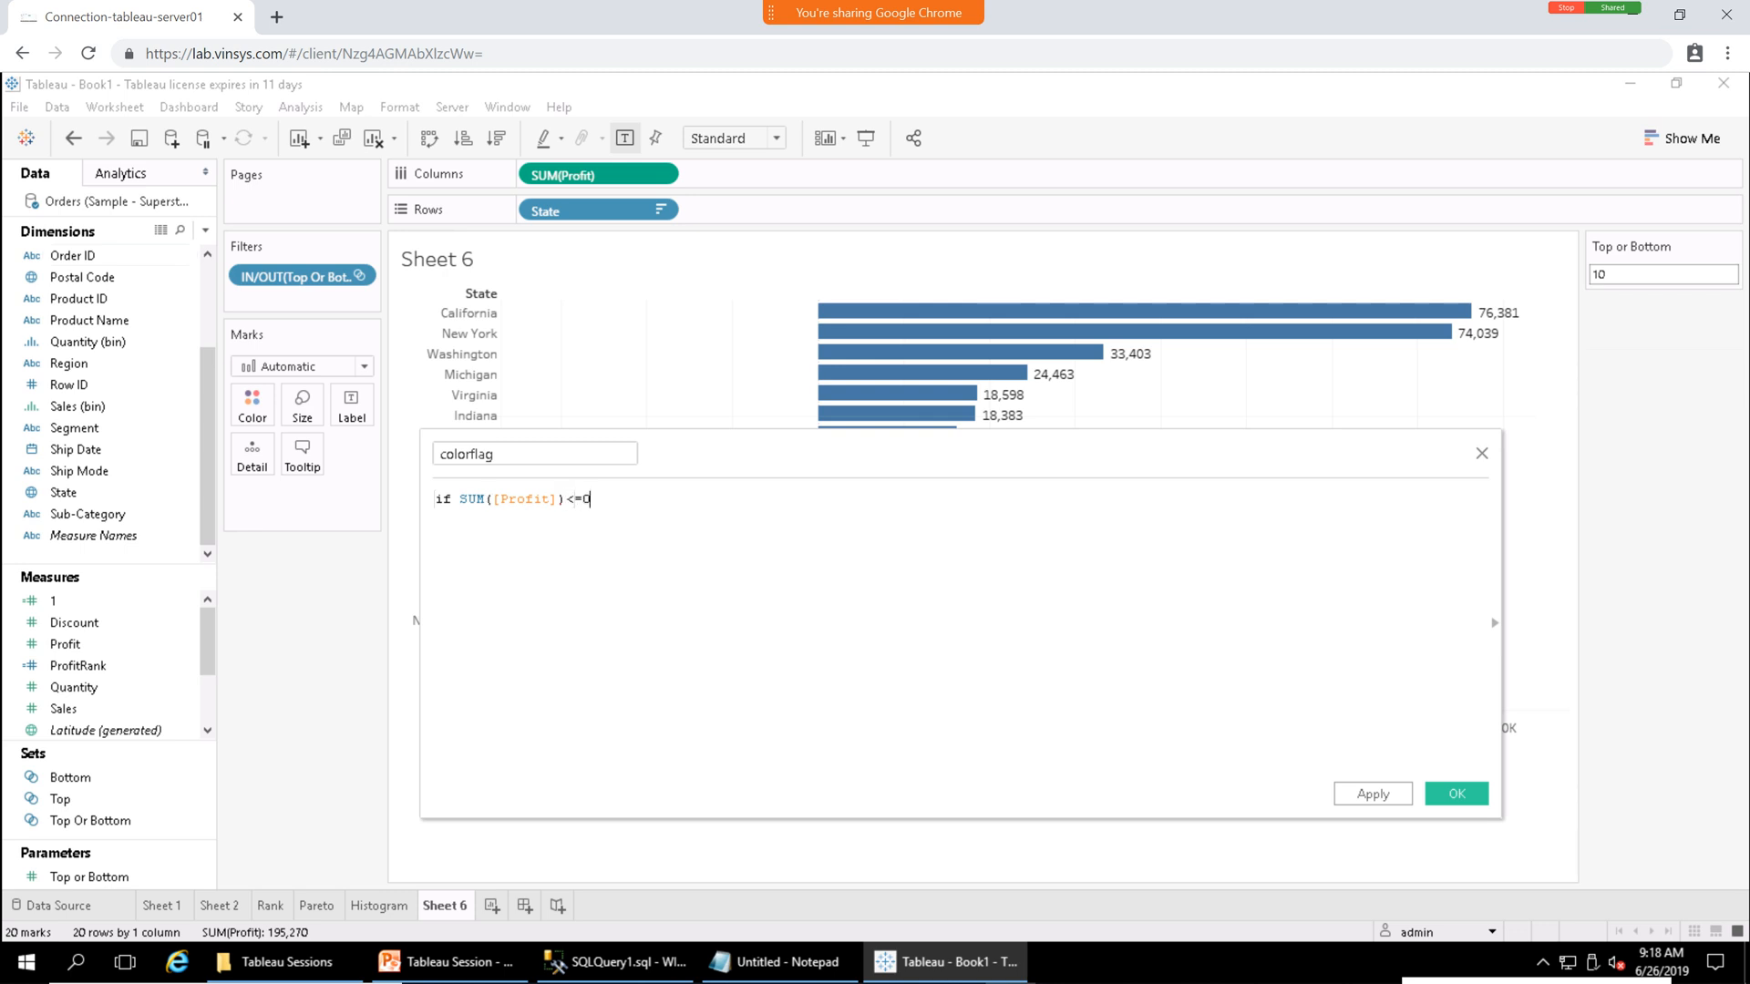
Complete the colorflag formula with then "R" else "G" END and save the calculated field.
{"action": "type", "text": " then "}
{"action": "type", "text": "\"F"}
{"action": "key", "text": "BackSpace"}
{"action": "type", "text": "R\""}
{"action": "type", "text": " then"}
{"action": "key", "text": "BackSpace"}
{"action": "key", "text": "BackSpace"}
{"action": "key", "text": "BackSpace"}
{"action": "key", "text": "BackSpace"}
{"action": "key", "text": "BackSpace"}
{"action": "type", "text": "el"}
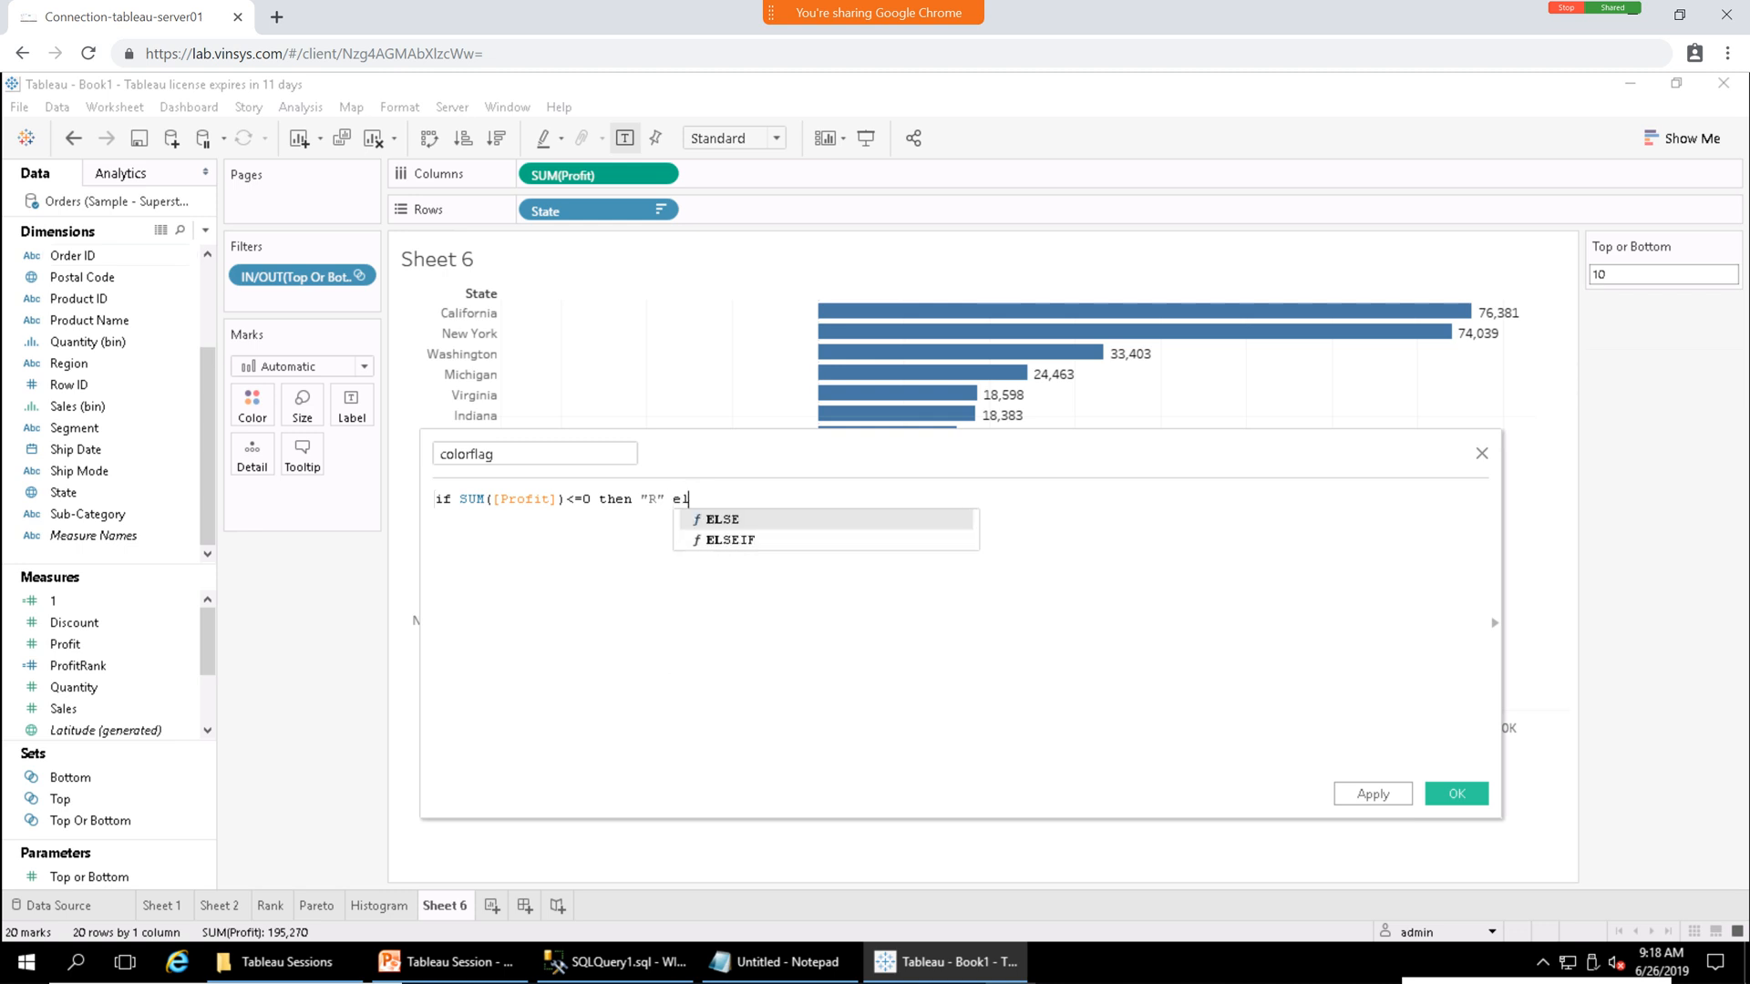
{"action": "type", "text": "se "}
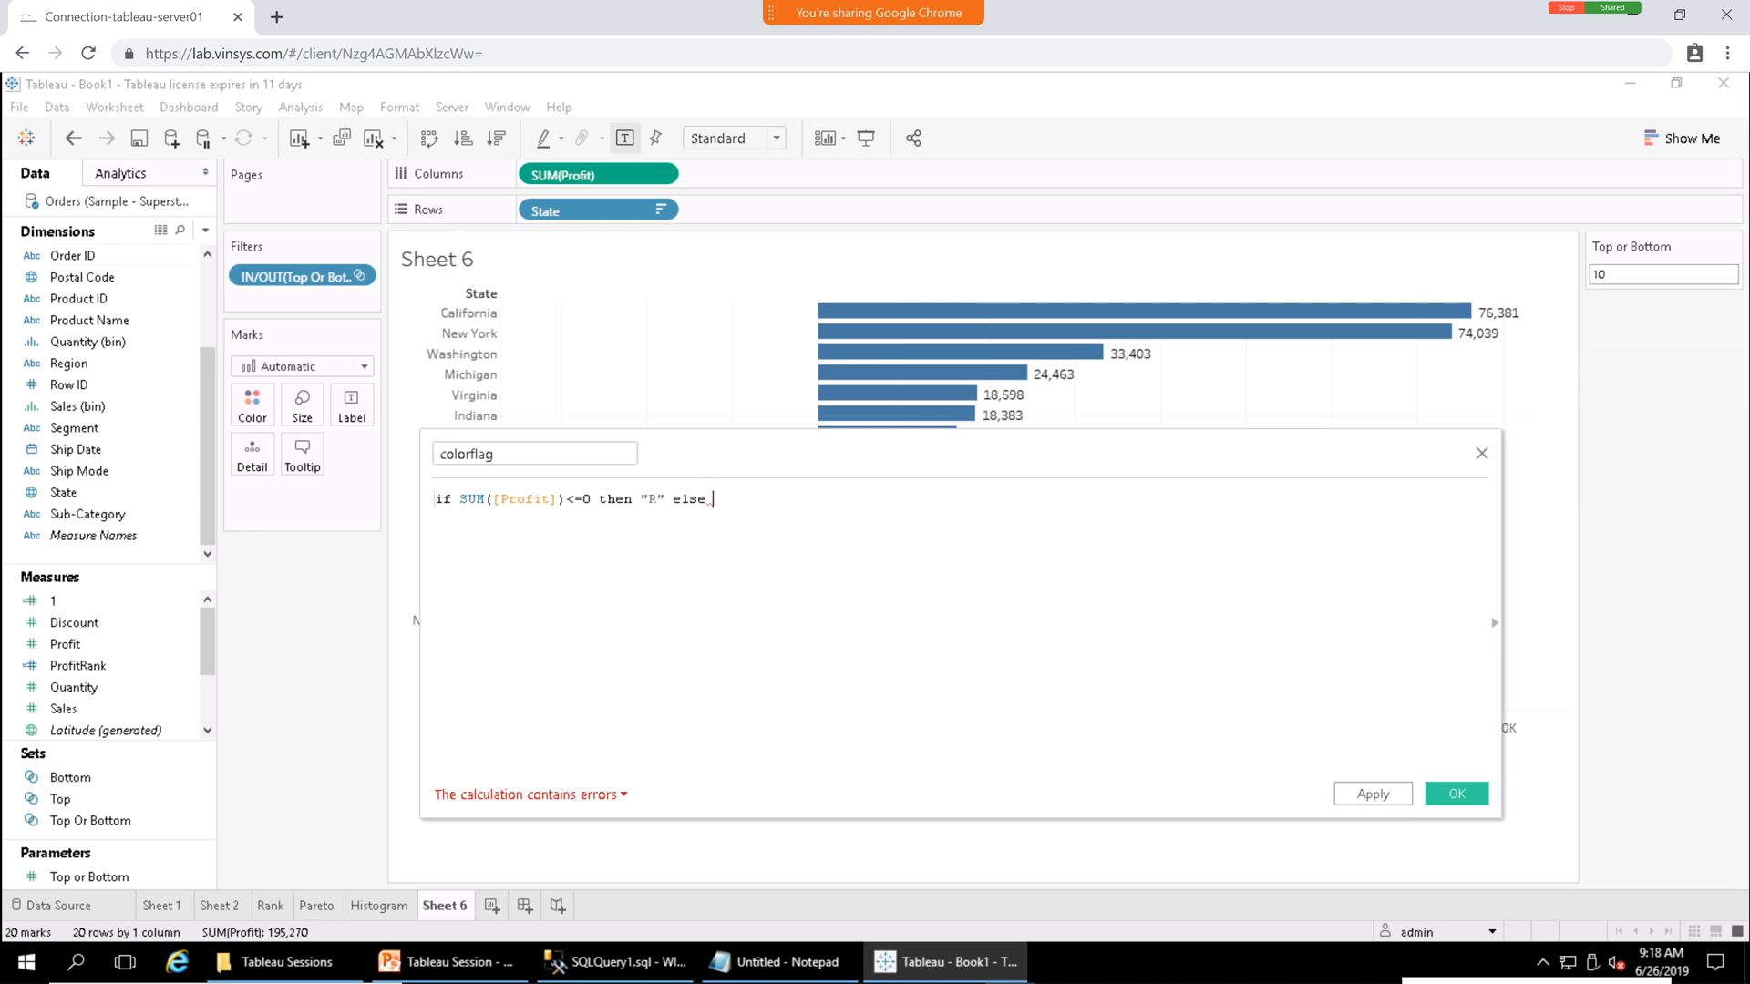
{"action": "type", "text": "\"G\""}
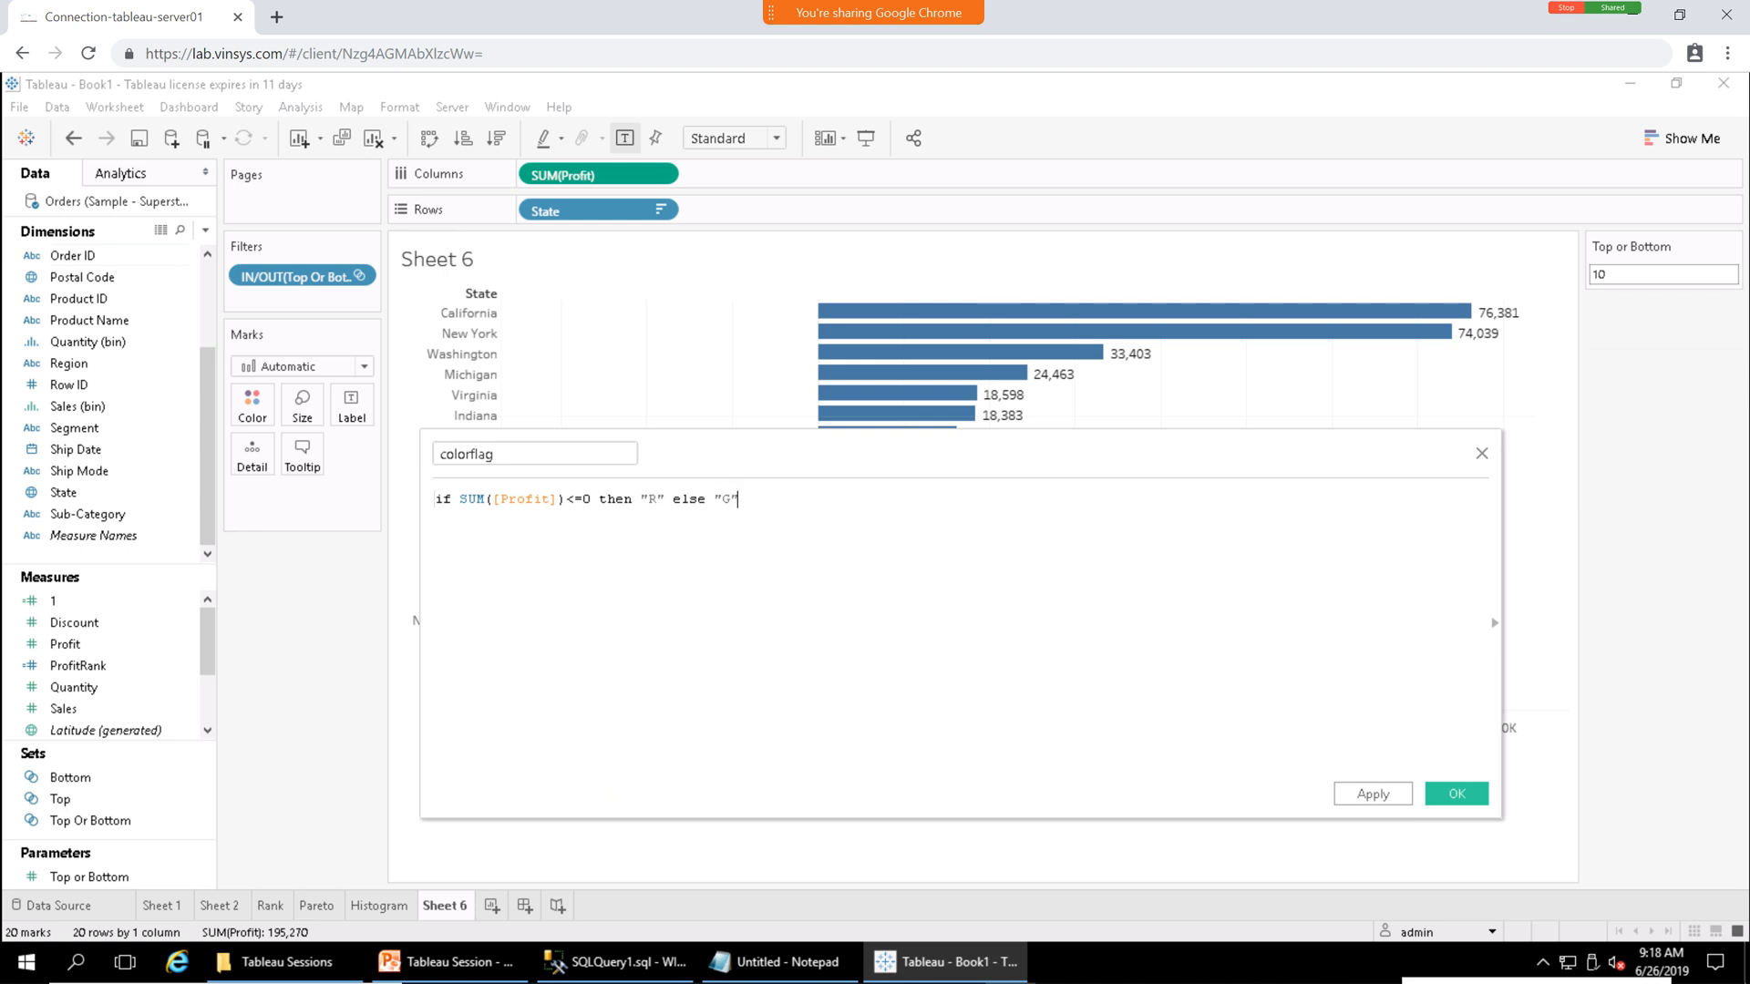
{"action": "type", "text": " end"}
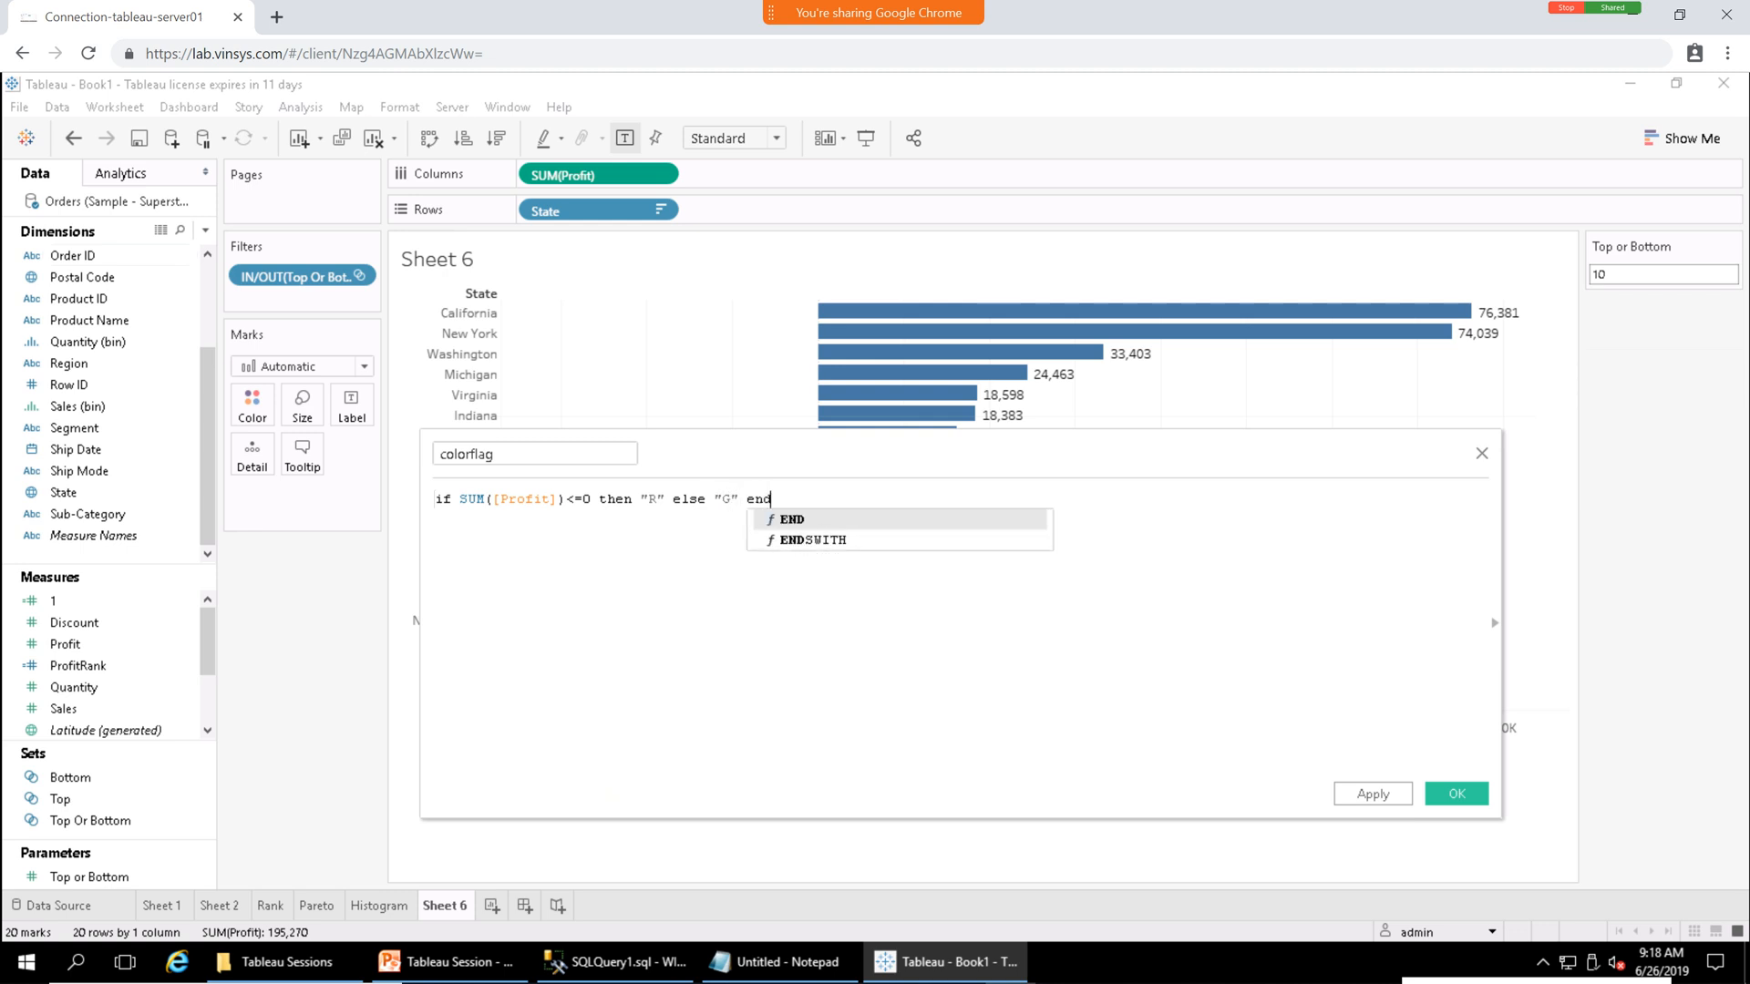
{"action": "key", "text": "Return"}
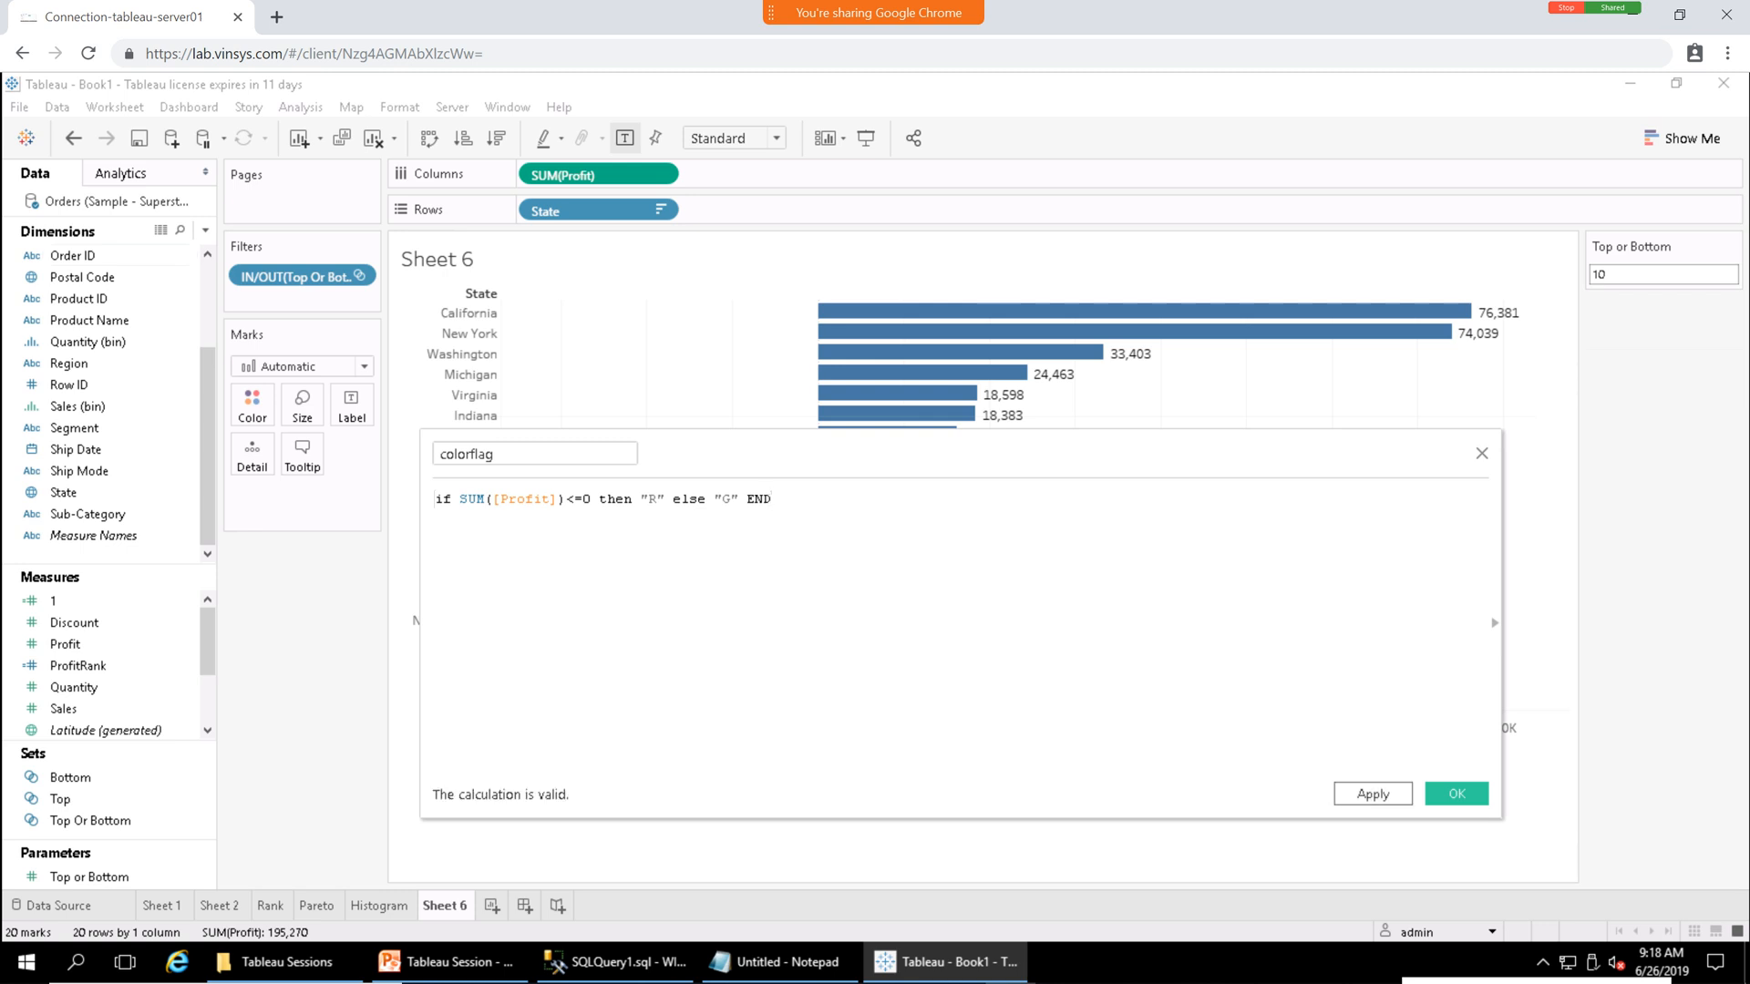
{"action": "left_click", "coordinate": [1372, 794]}
{"action": "left_click", "coordinate": [1456, 794]}
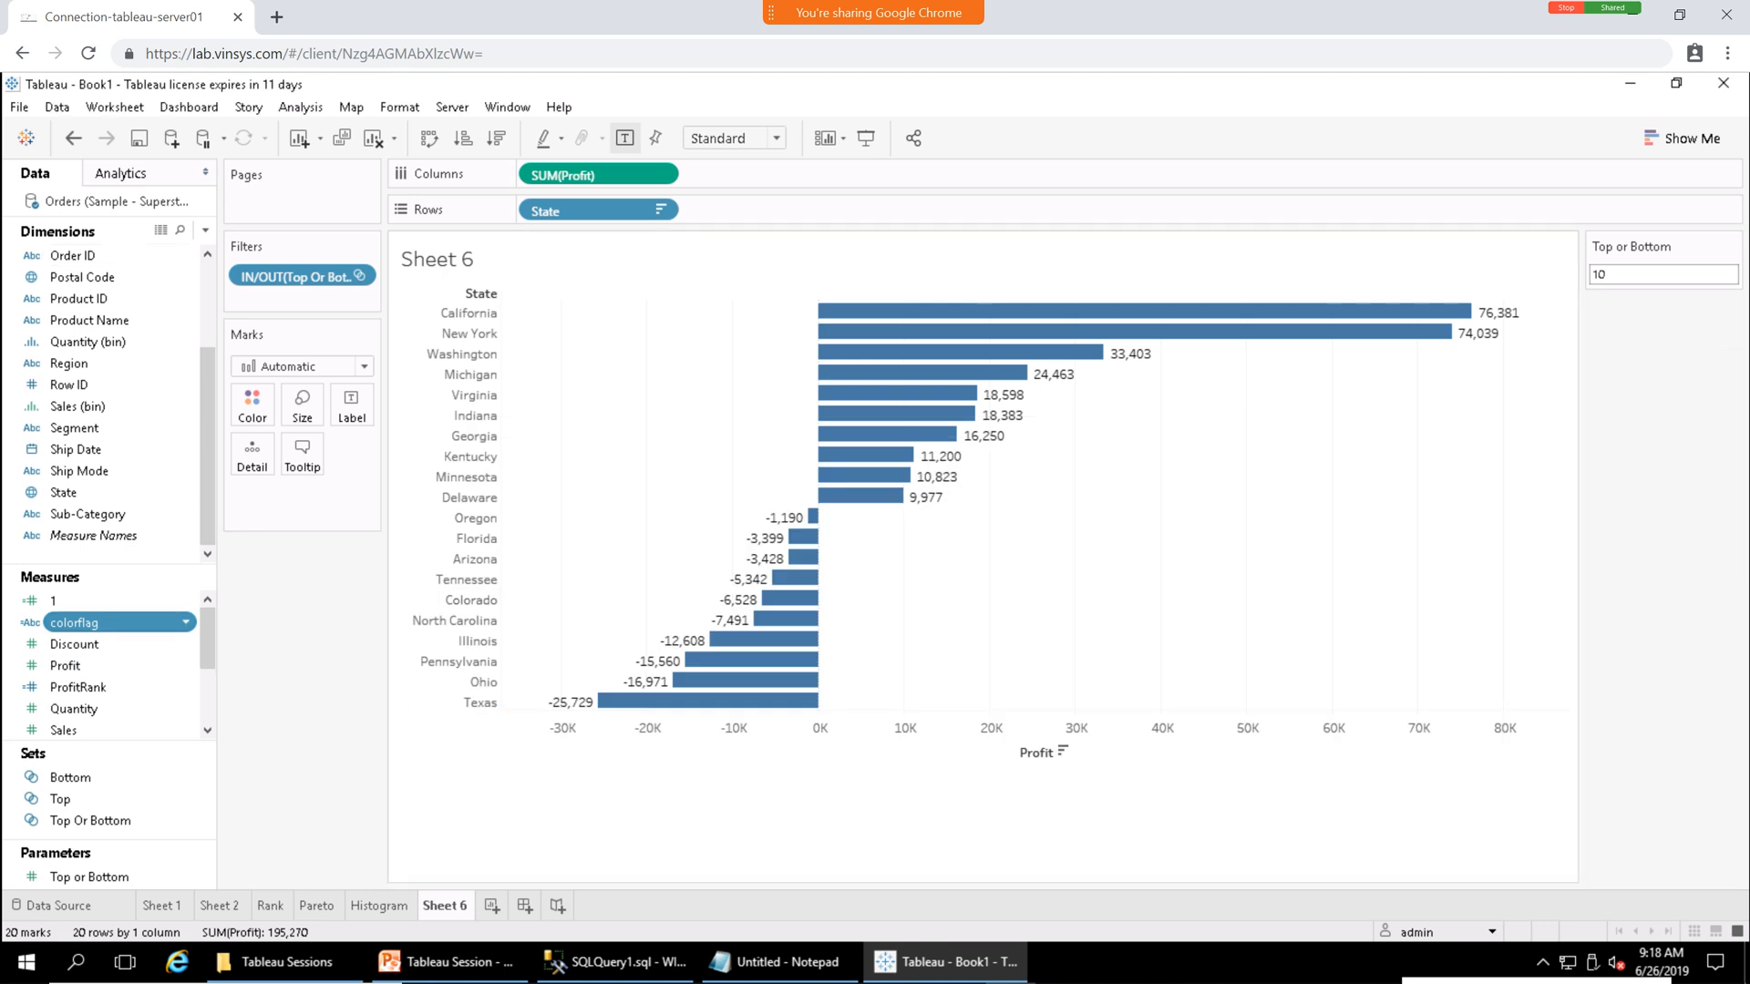
Color the profit bars by colorflag, assigning green to G and red to R.
{"action": "left_click_drag", "start_coordinate": [91, 623], "coordinate": [233, 413]}
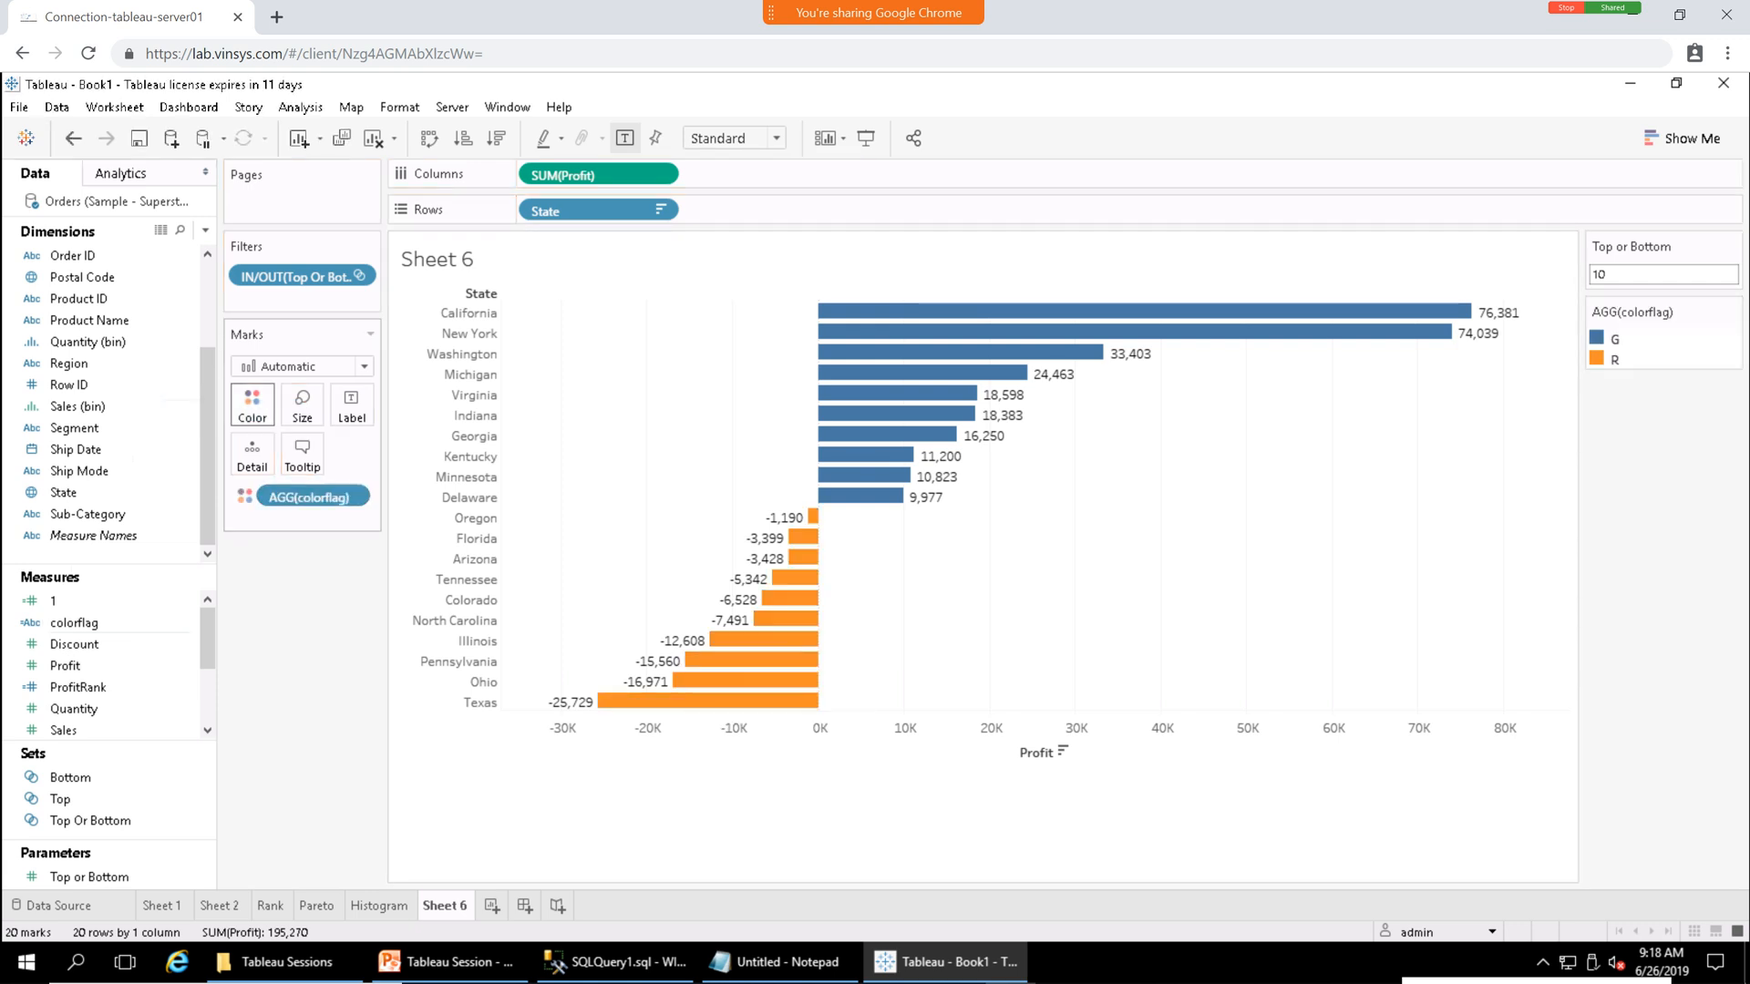
{"action": "left_click", "coordinate": [253, 405]}
{"action": "left_click", "coordinate": [324, 470]}
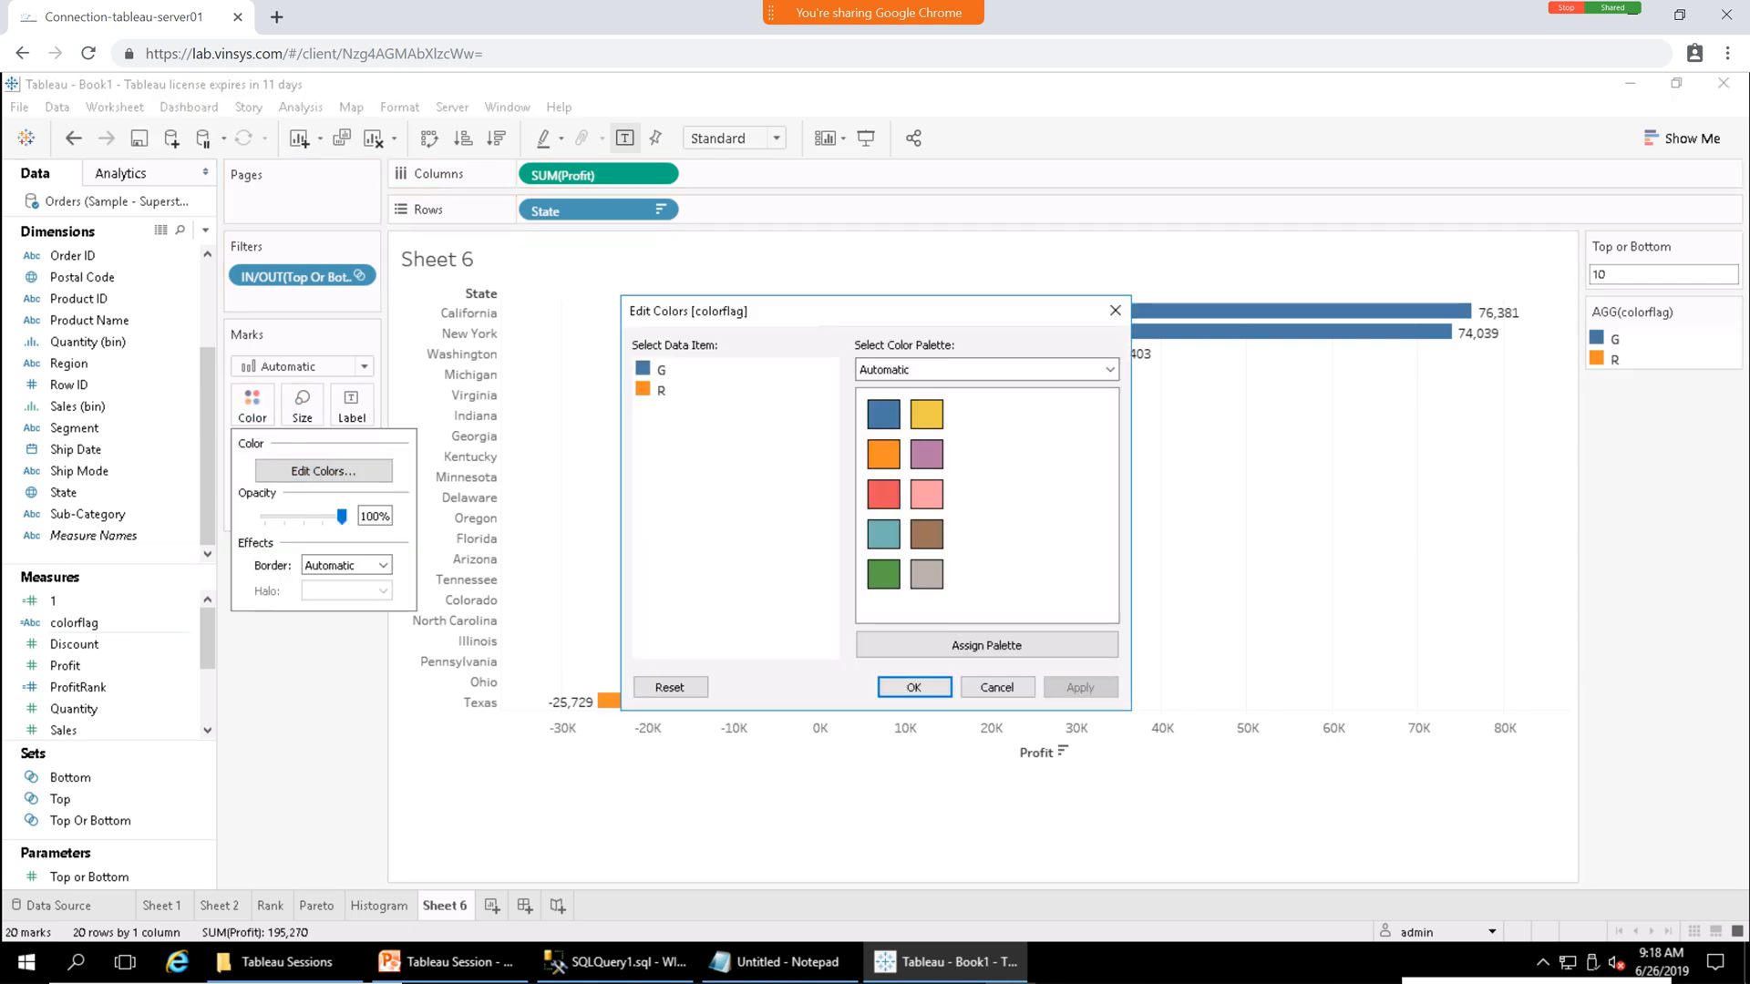
{"action": "left_click_drag", "start_coordinate": [775, 311], "coordinate": [309, 266]}
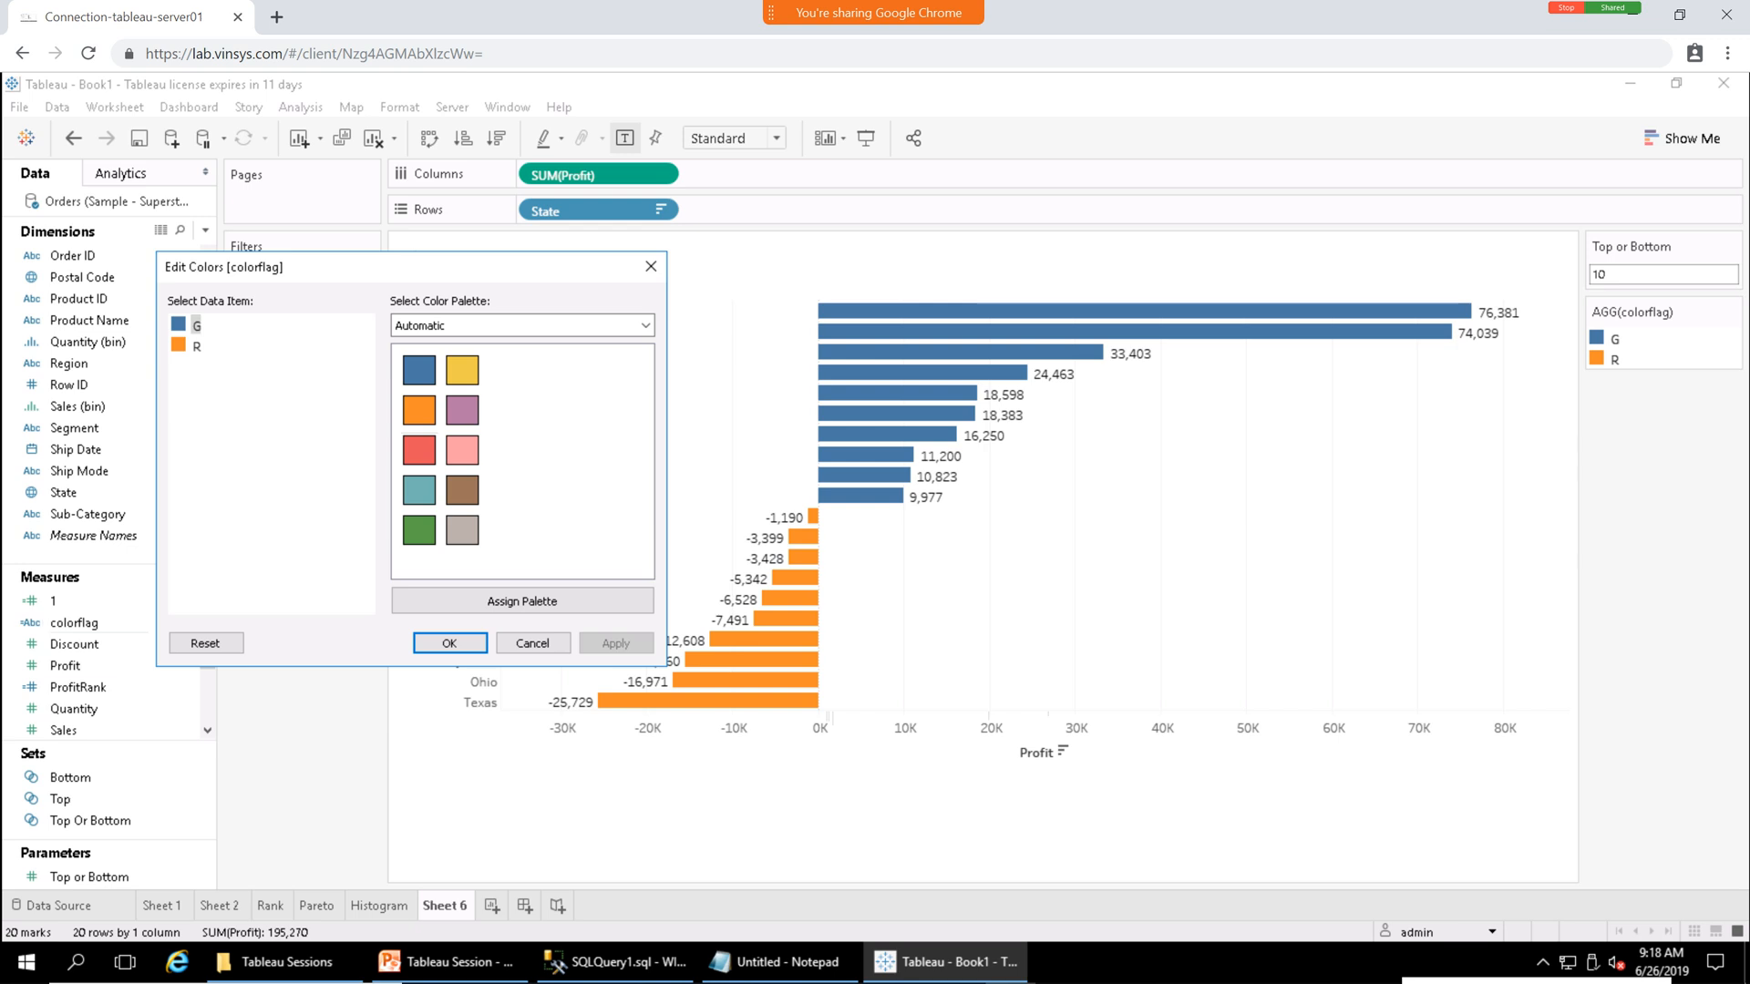
{"action": "left_click", "coordinate": [420, 529]}
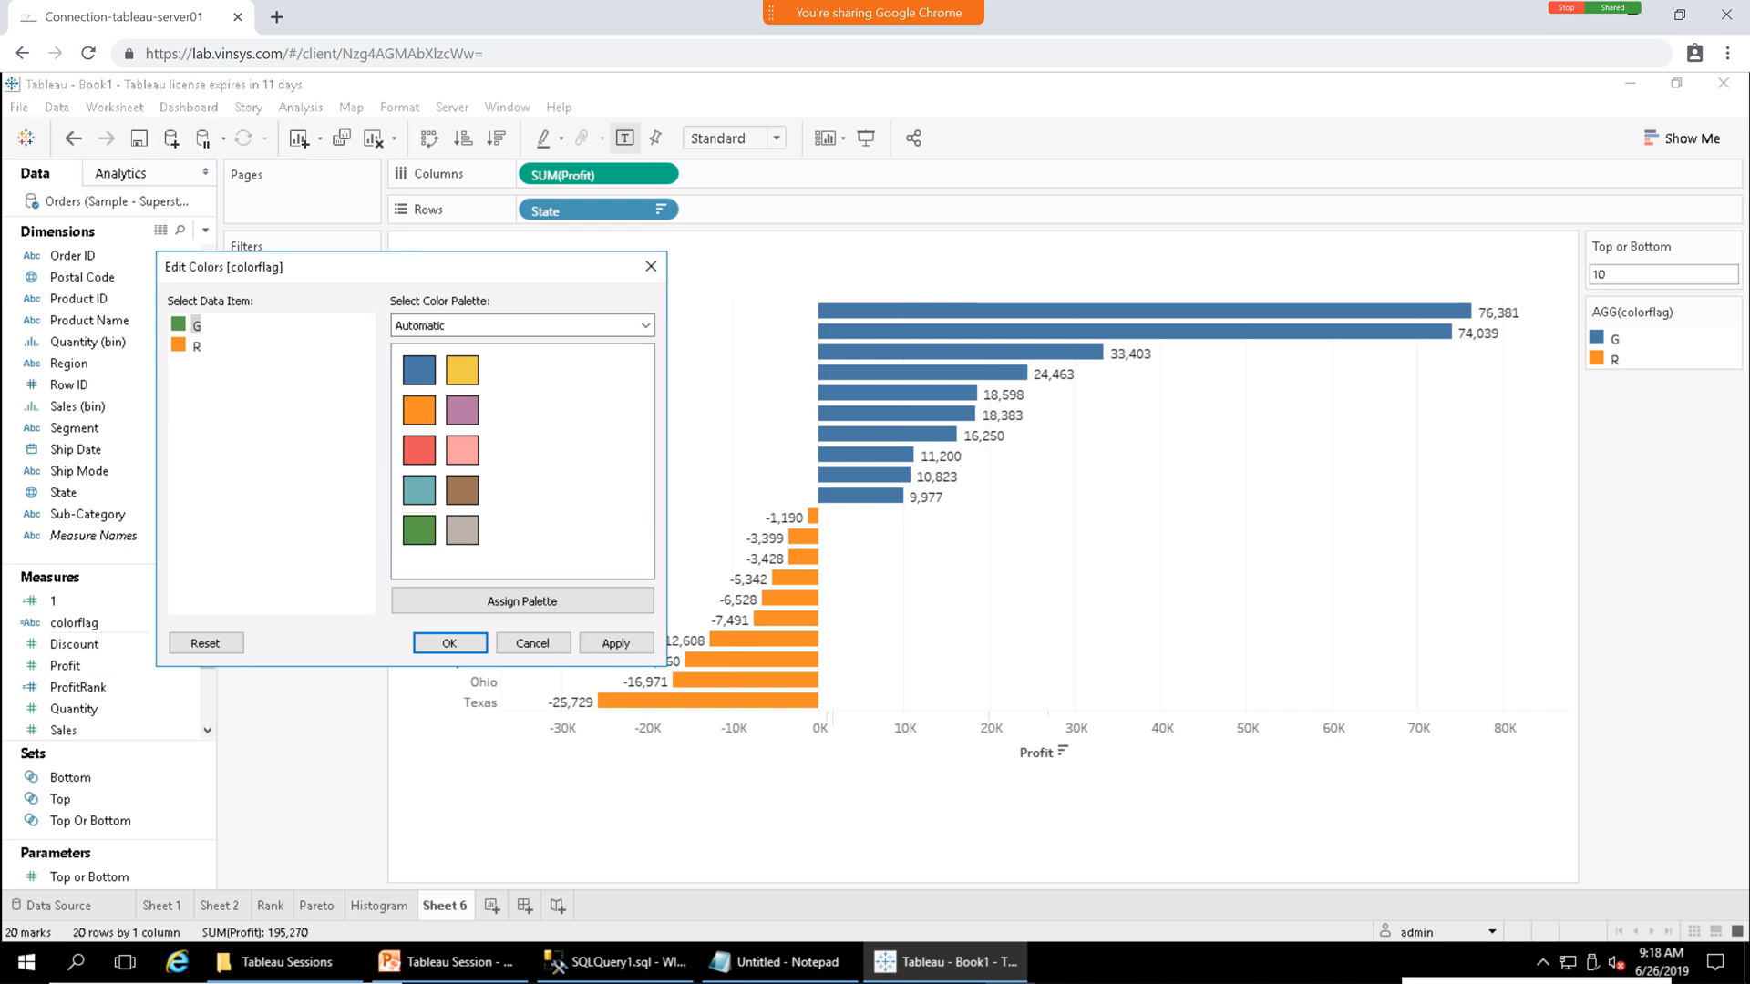
{"action": "left_click", "coordinate": [197, 346]}
{"action": "left_click", "coordinate": [419, 450]}
{"action": "left_click", "coordinate": [615, 642]}
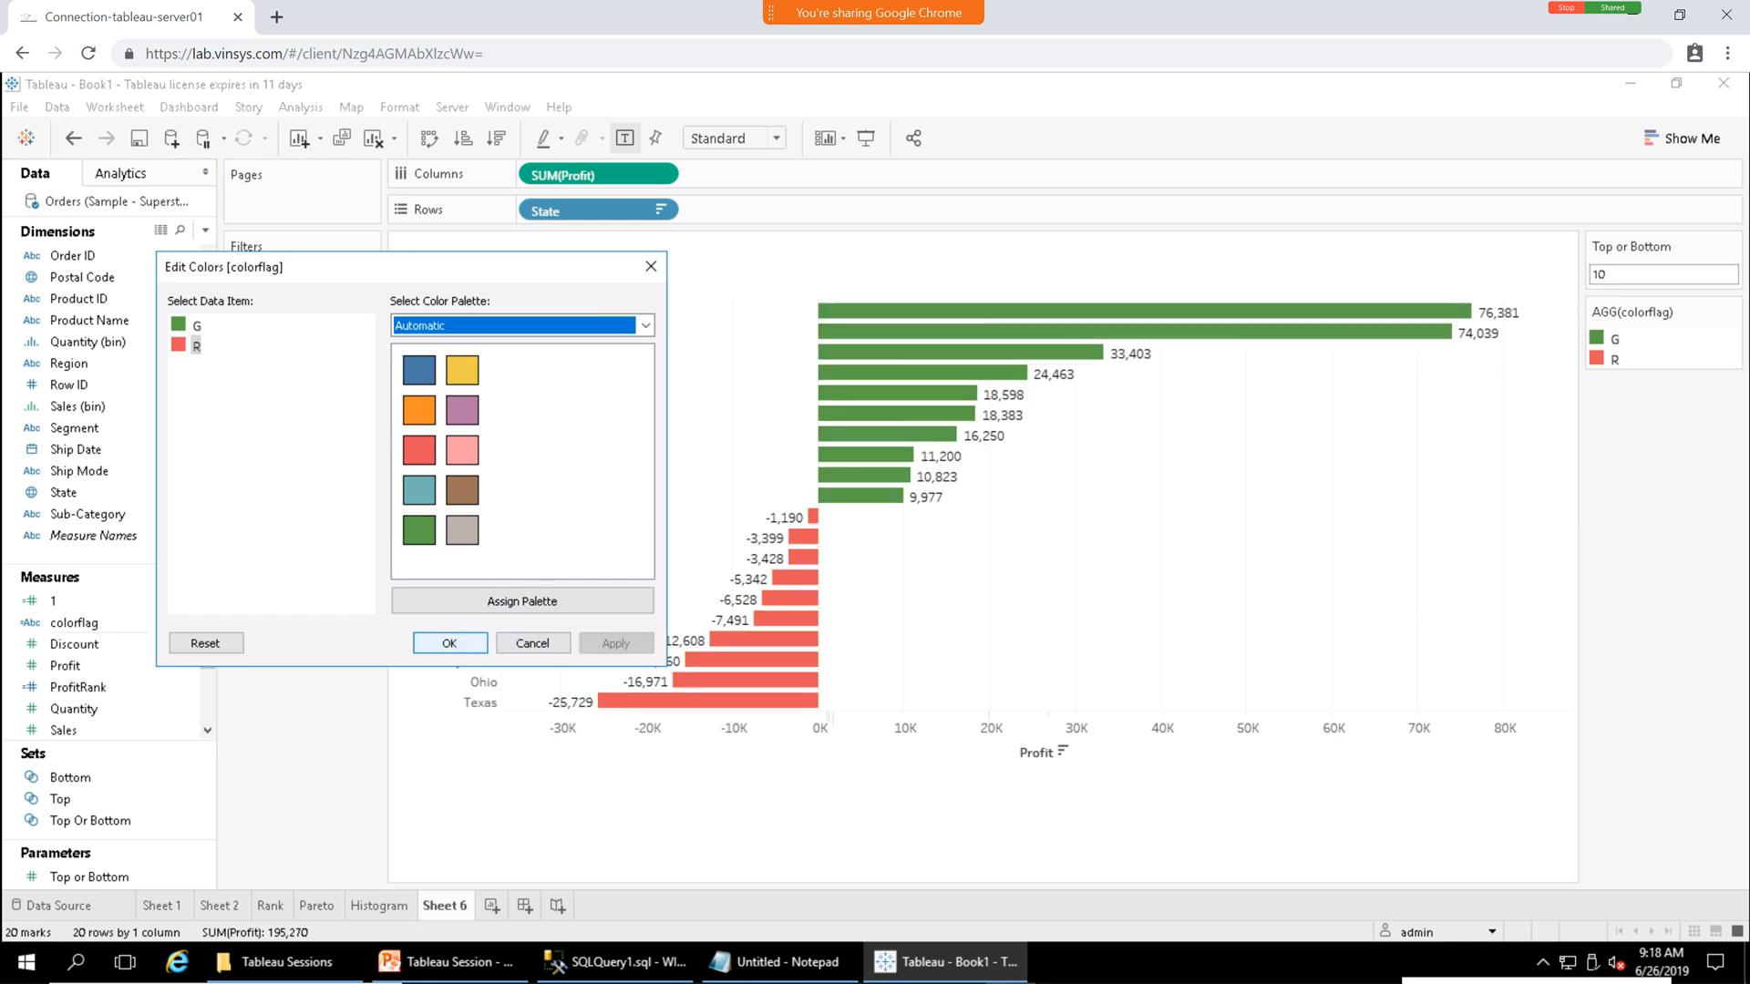
{"action": "left_click", "coordinate": [449, 642]}
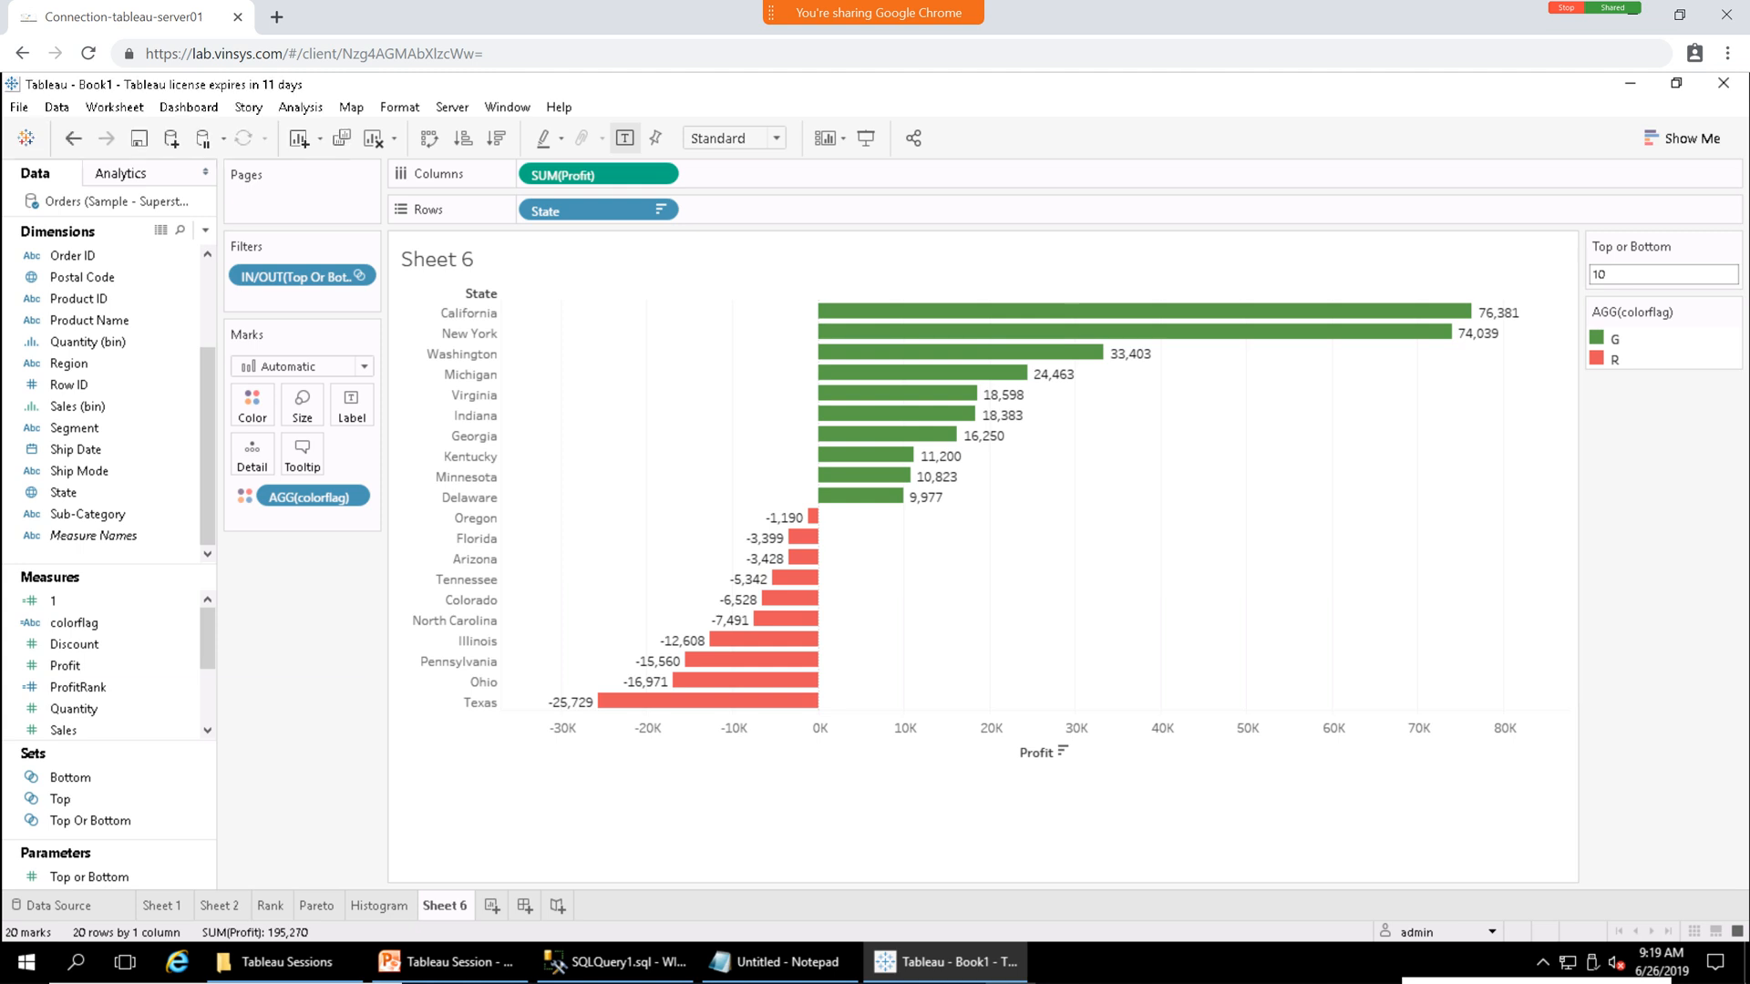
Try the Top or Bottom parameter at 5 and set it back to 10.
{"action": "left_click", "coordinate": [1604, 275]}
{"action": "type", "text": "5"}
{"action": "key", "text": "Return"}
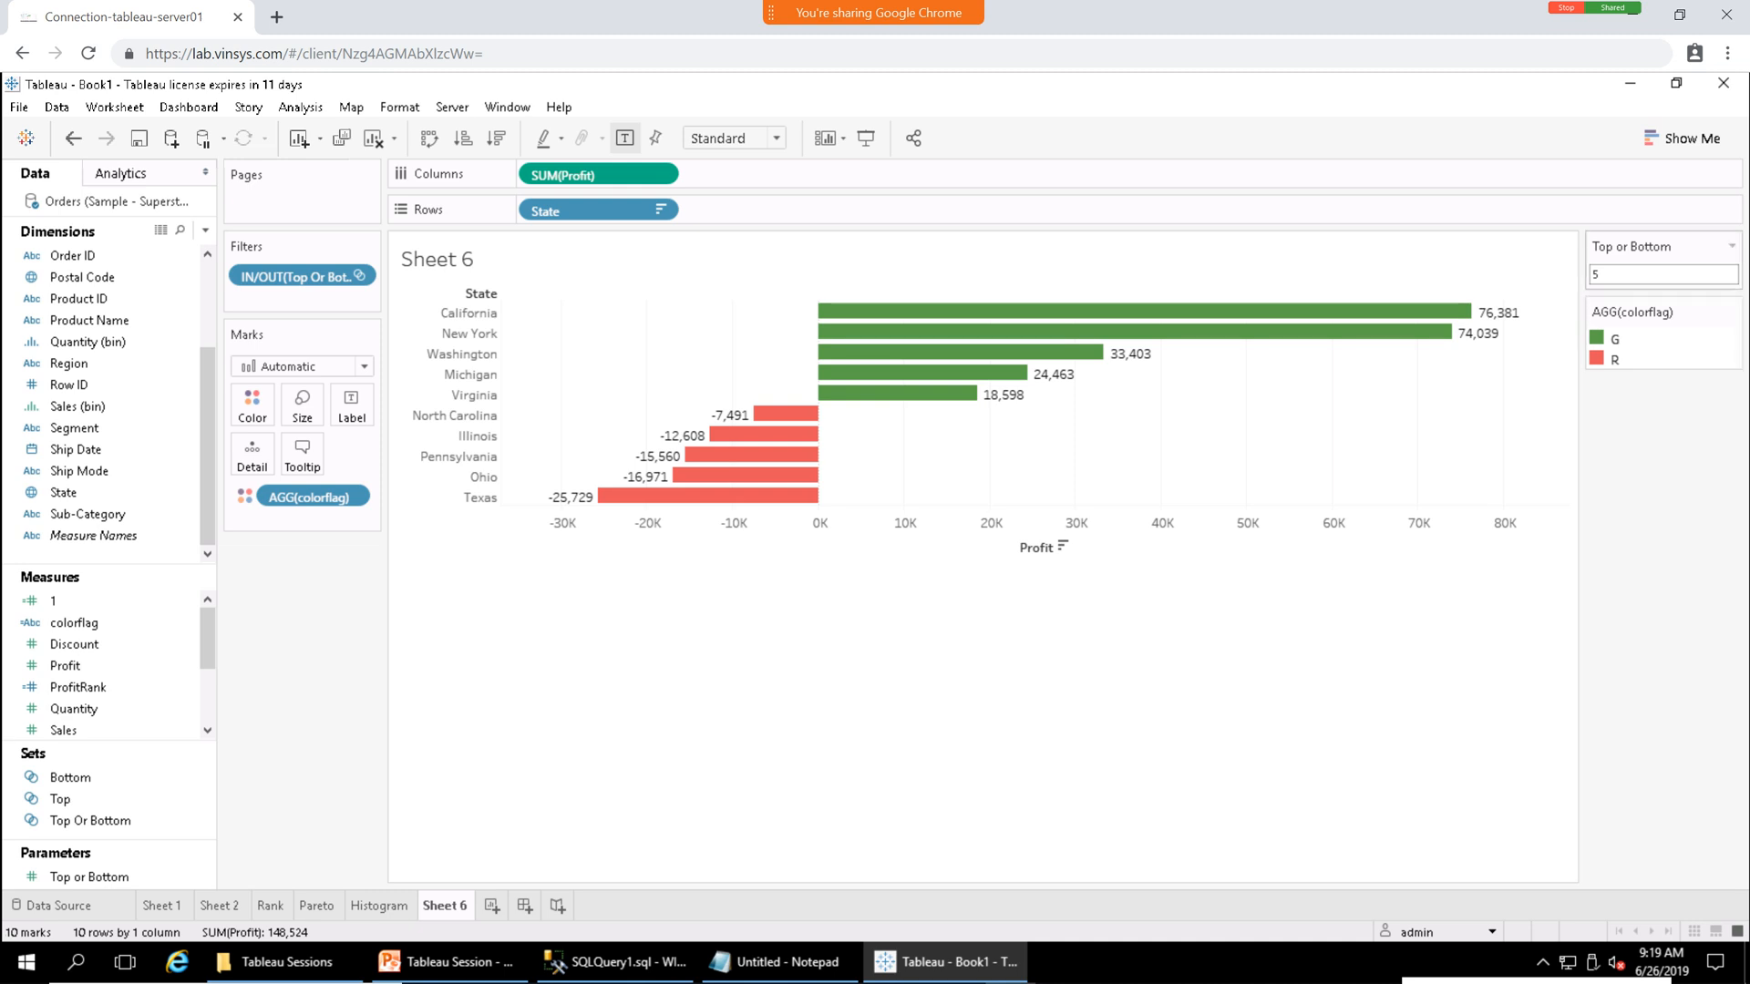
{"action": "left_click", "coordinate": [1602, 274]}
{"action": "key", "text": "BackSpace"}
{"action": "type", "text": "10"}
{"action": "key", "text": "Return"}
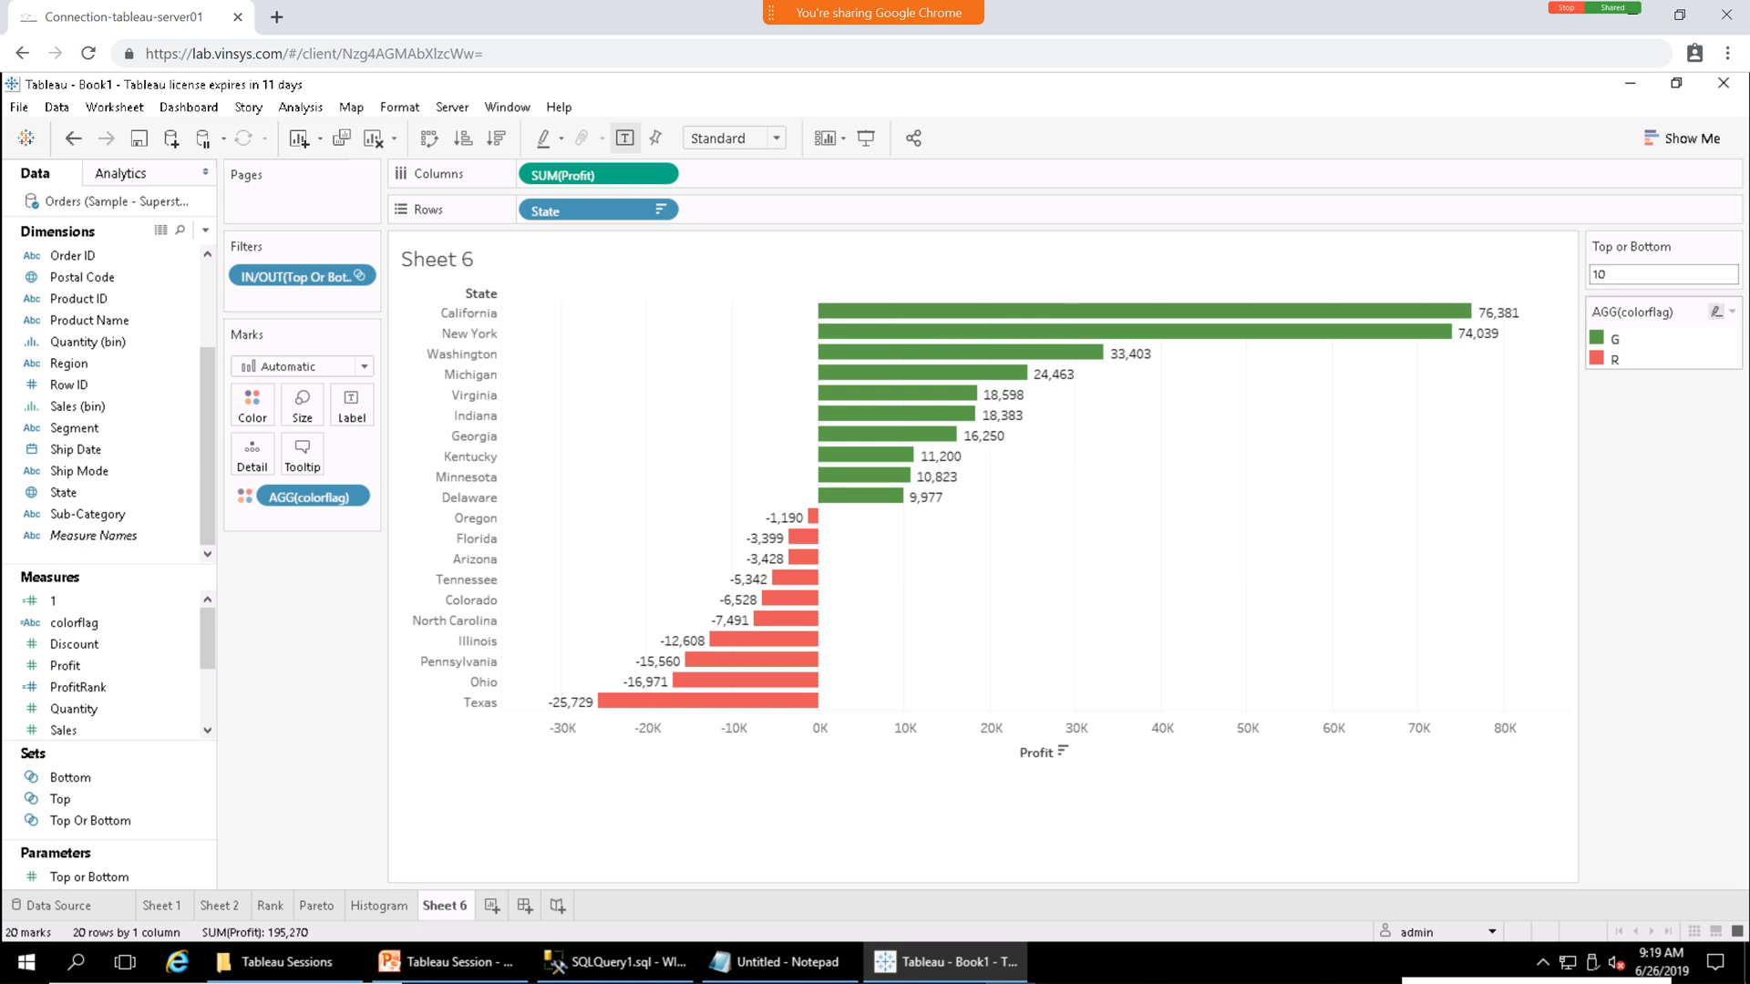
View the summary data behind the Texas profit bar, then close the data window.
{"action": "mouse_move", "coordinate": [812, 516]}
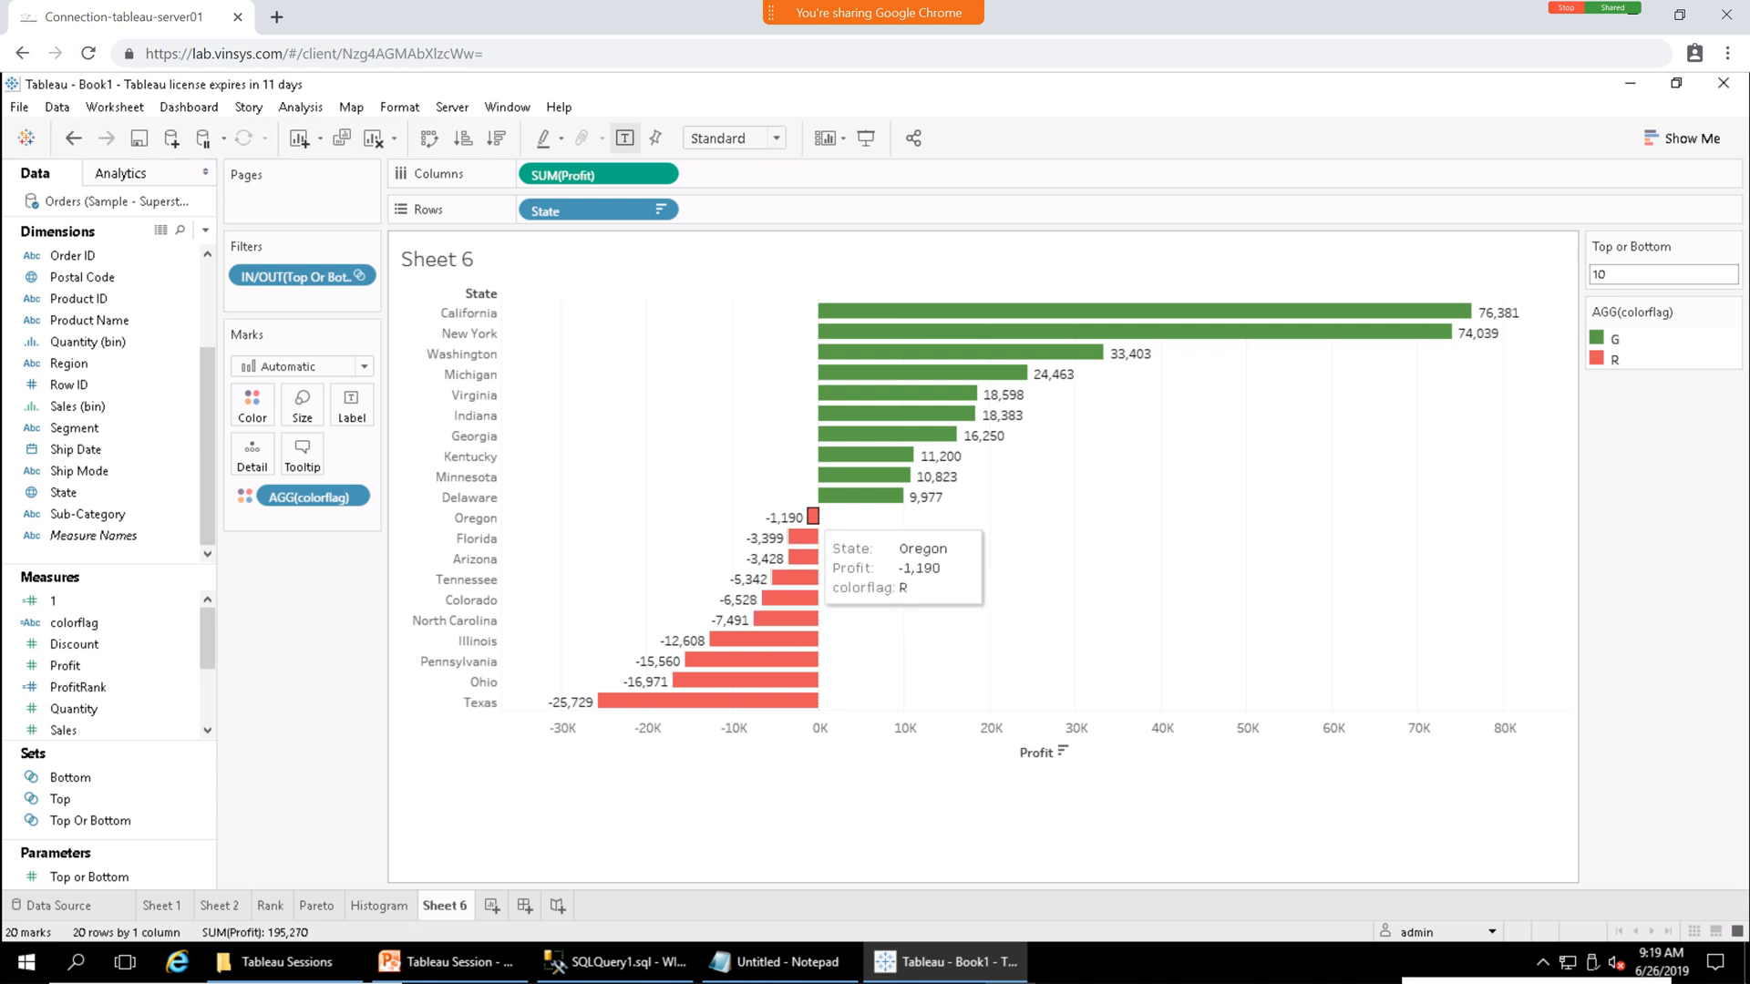
{"action": "mouse_move", "coordinate": [720, 702]}
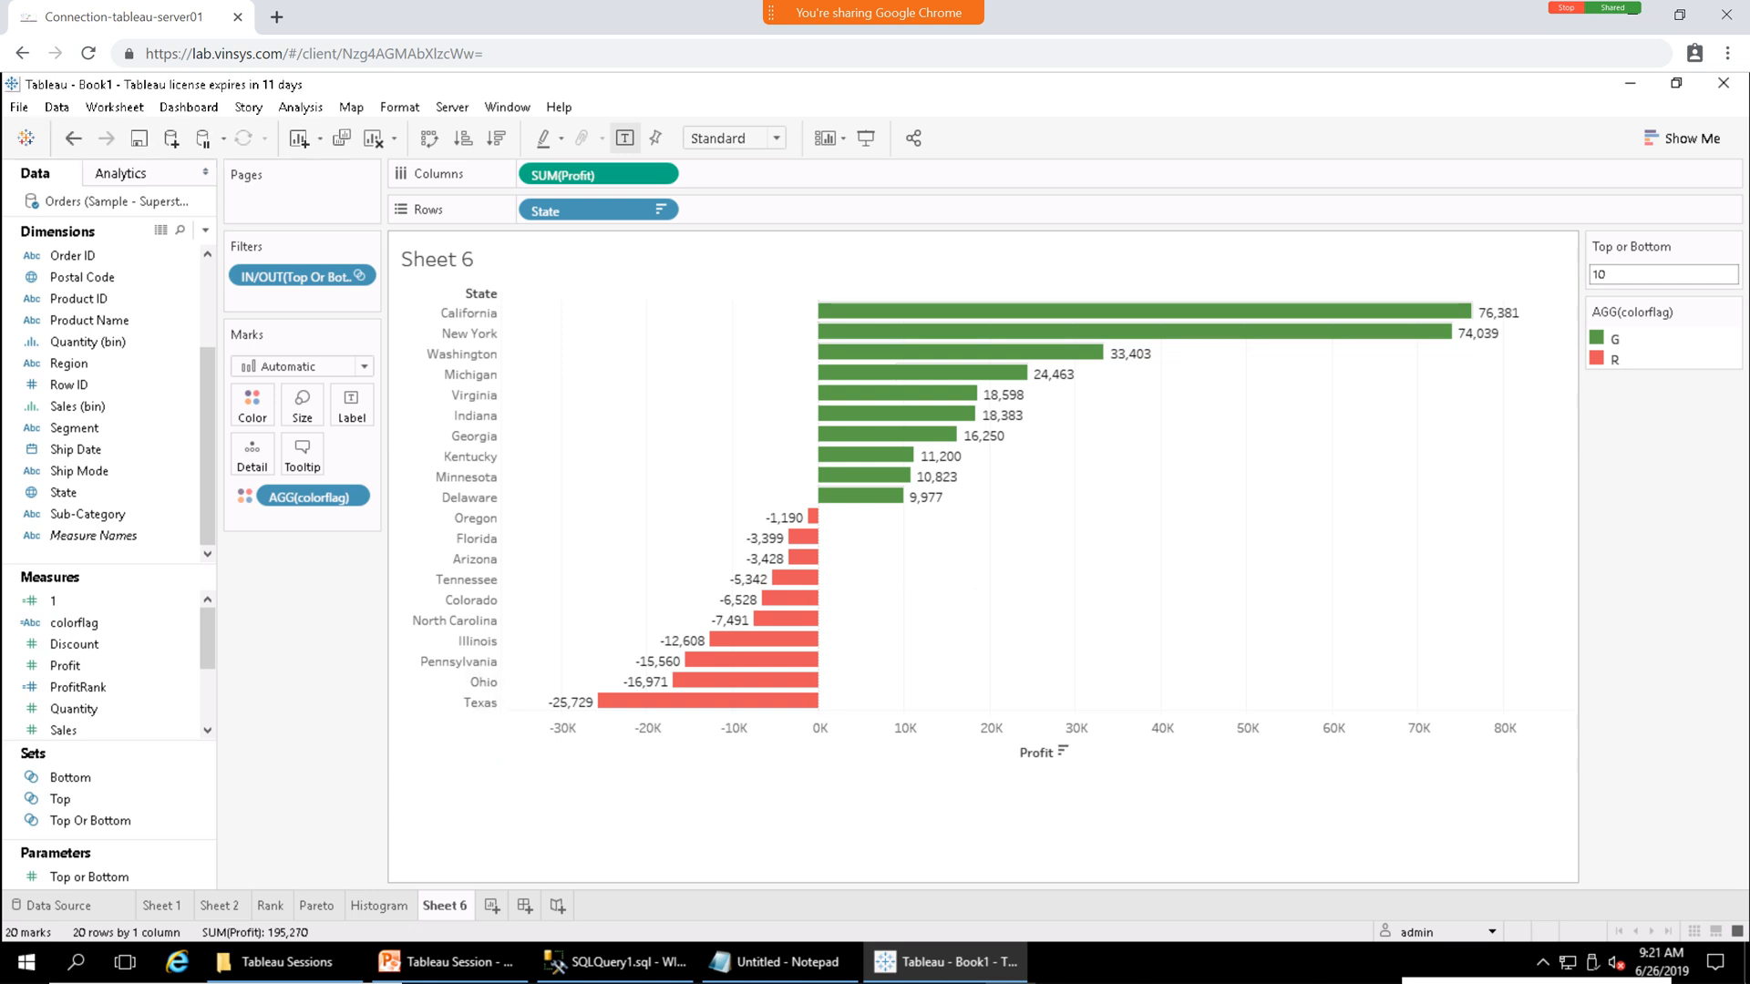
{"action": "mouse_move", "coordinate": [643, 702]}
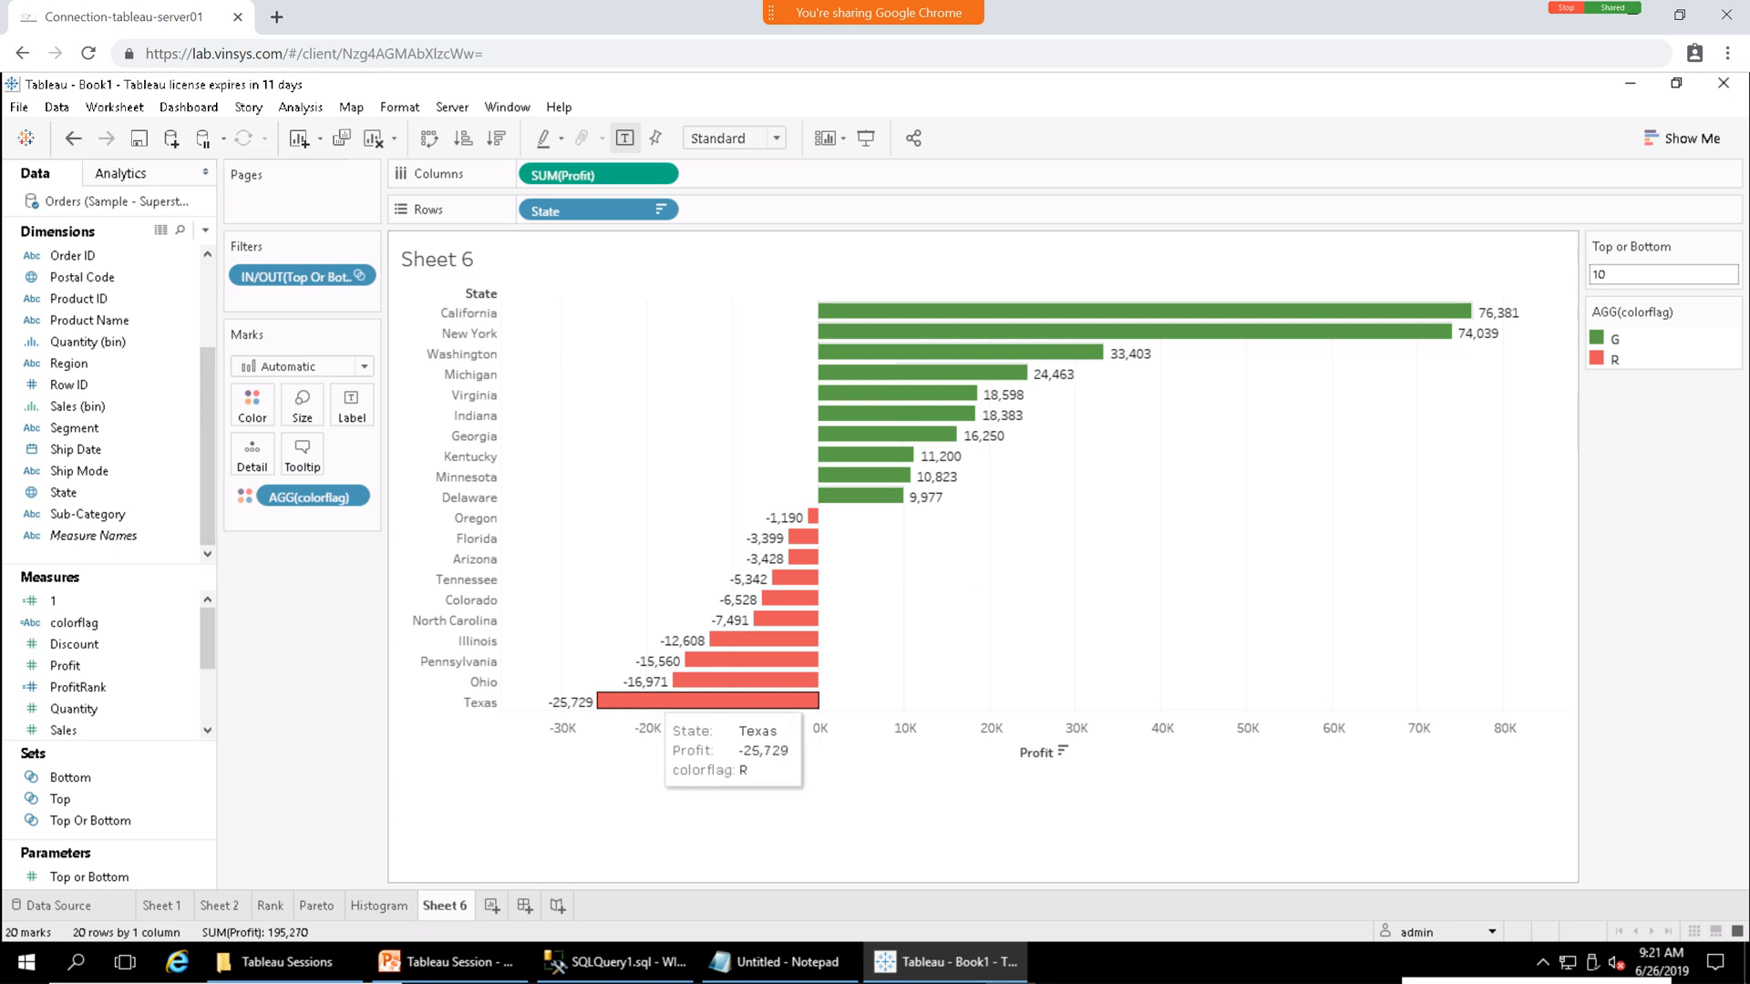
{"action": "right_click", "coordinate": [649, 699]}
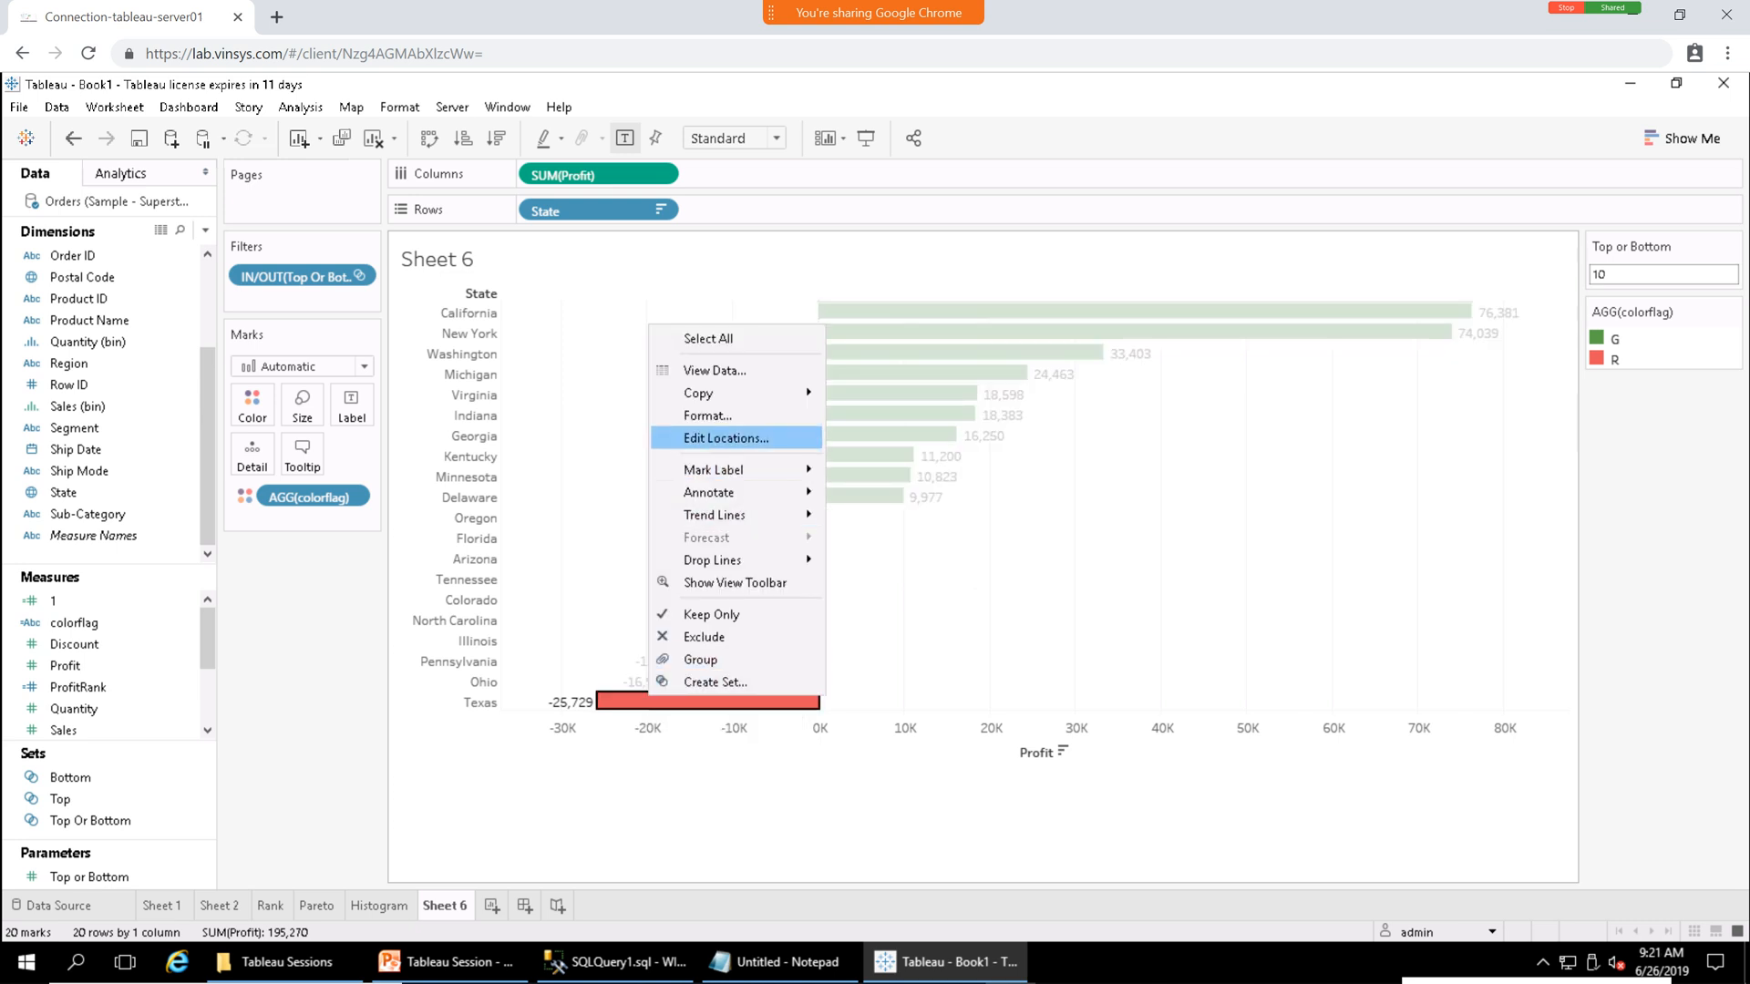
{"action": "left_click", "coordinate": [715, 370]}
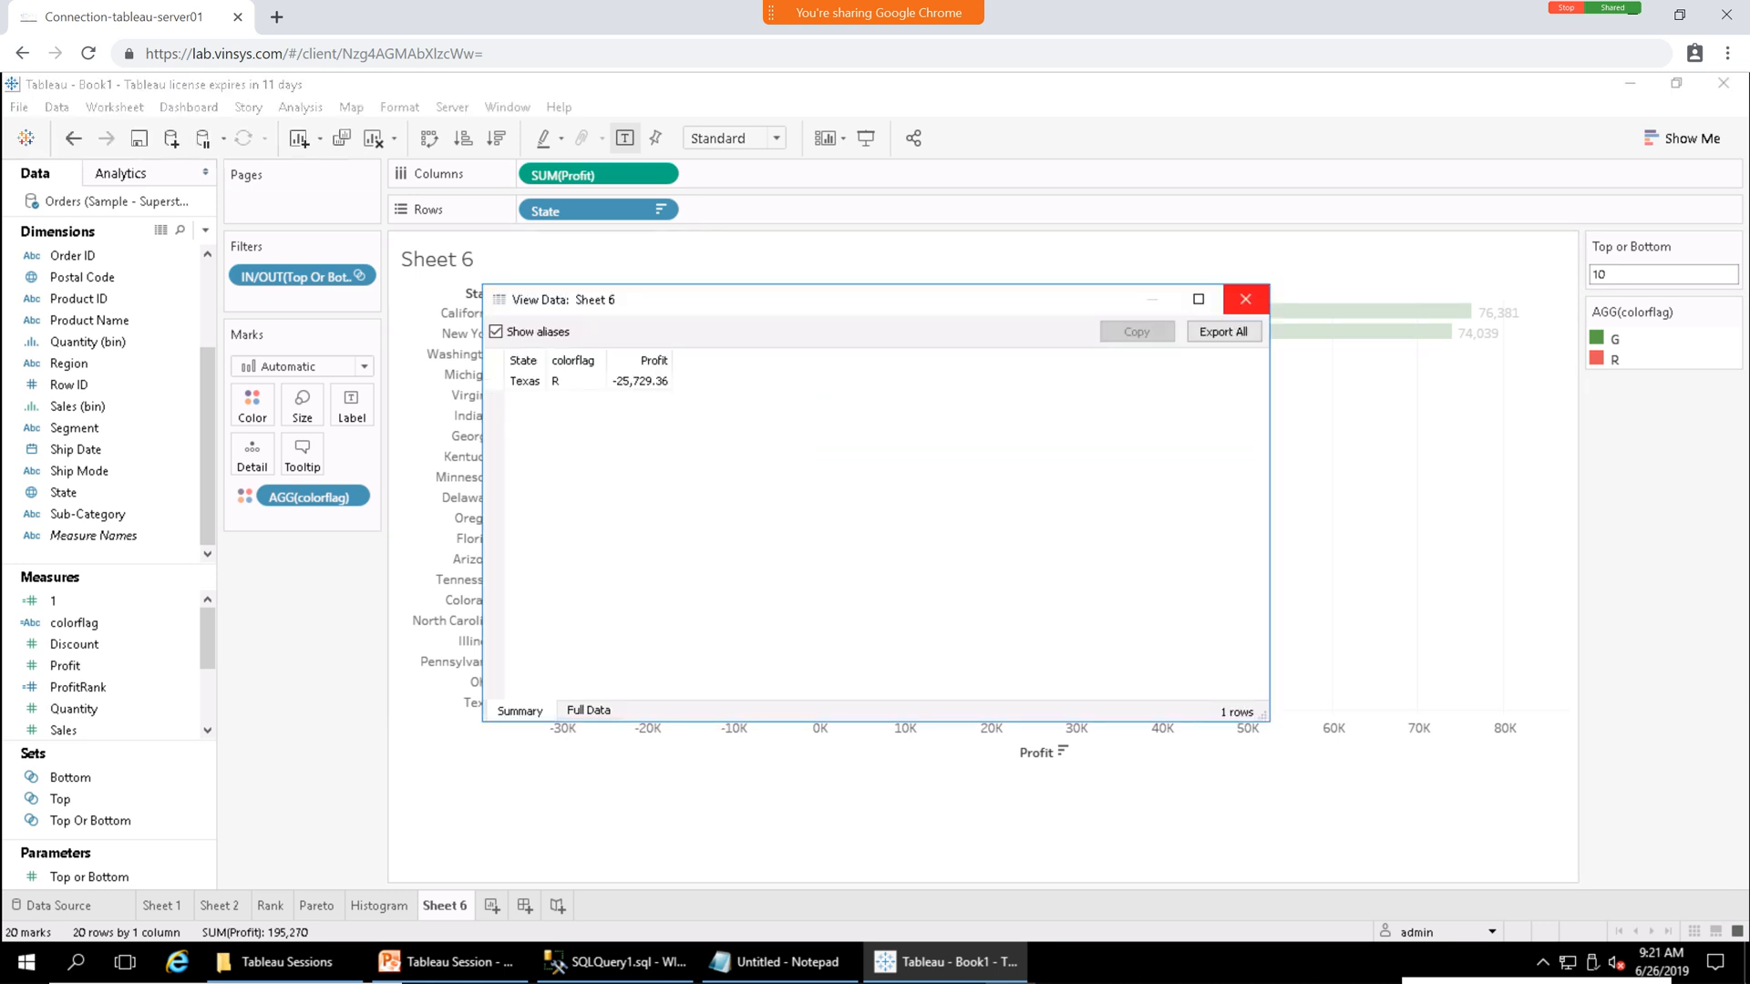
{"action": "left_click", "coordinate": [1245, 299]}
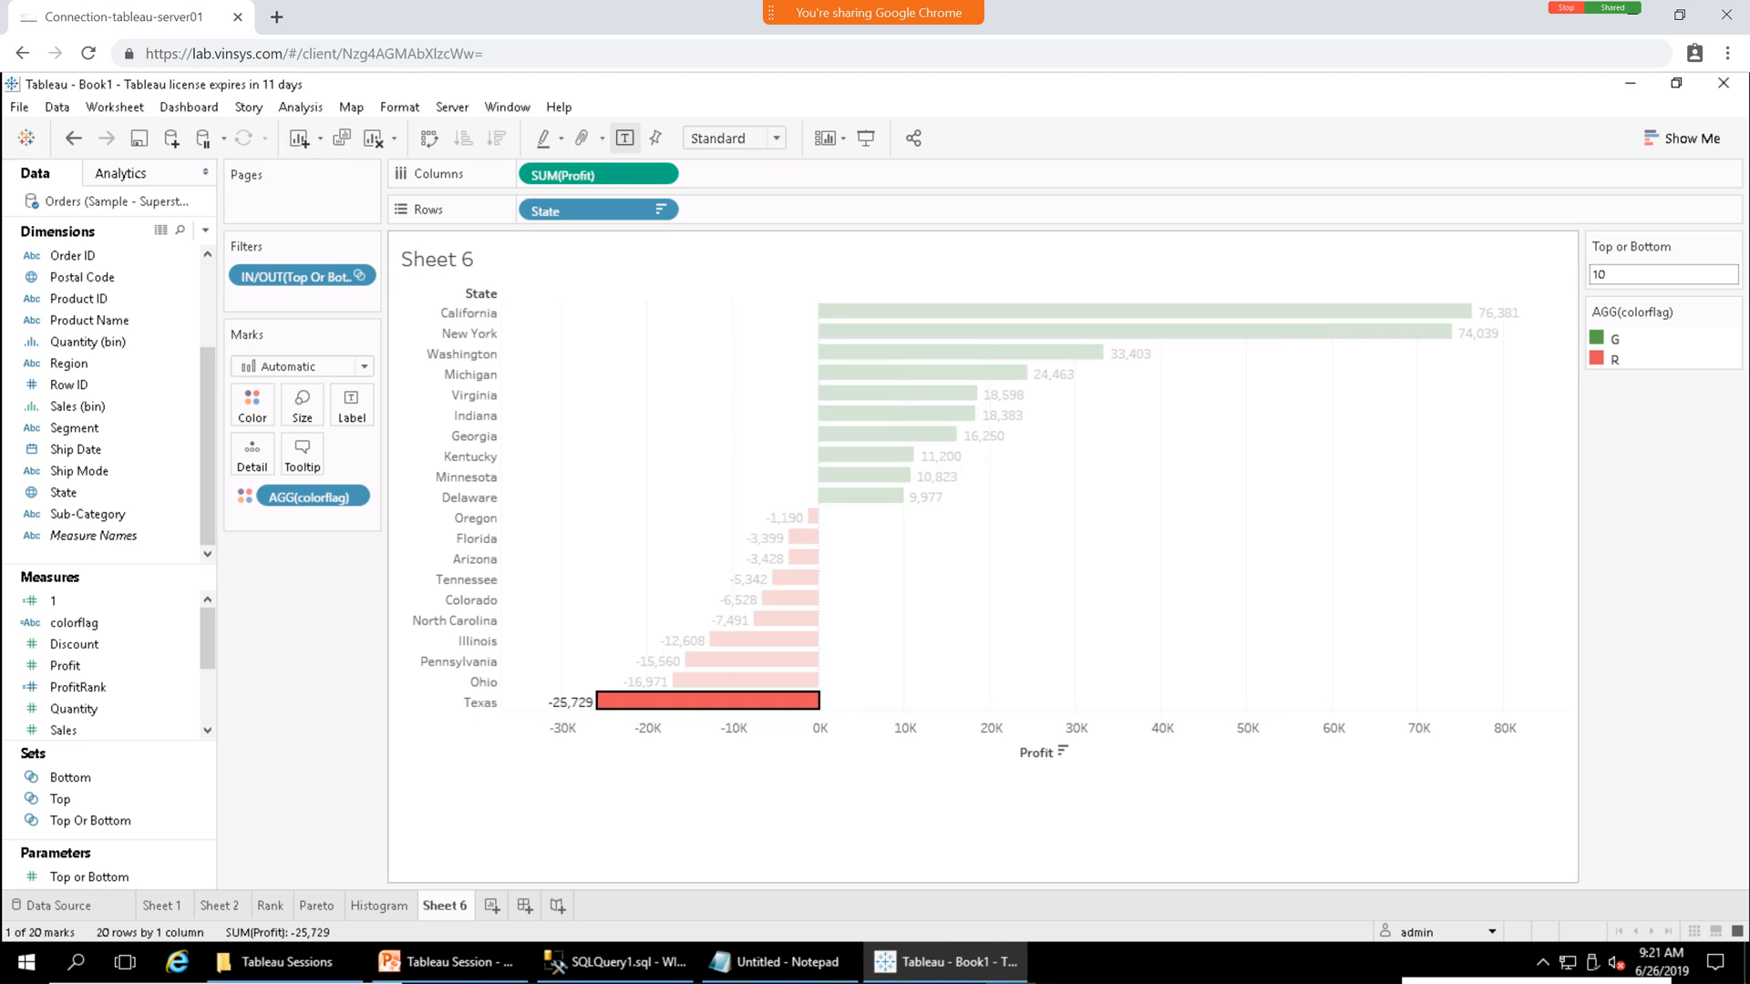
Examine the full underlying records of the Texas bar, close the data window and clear the bar selection.
{"action": "right_click", "coordinate": [758, 699]}
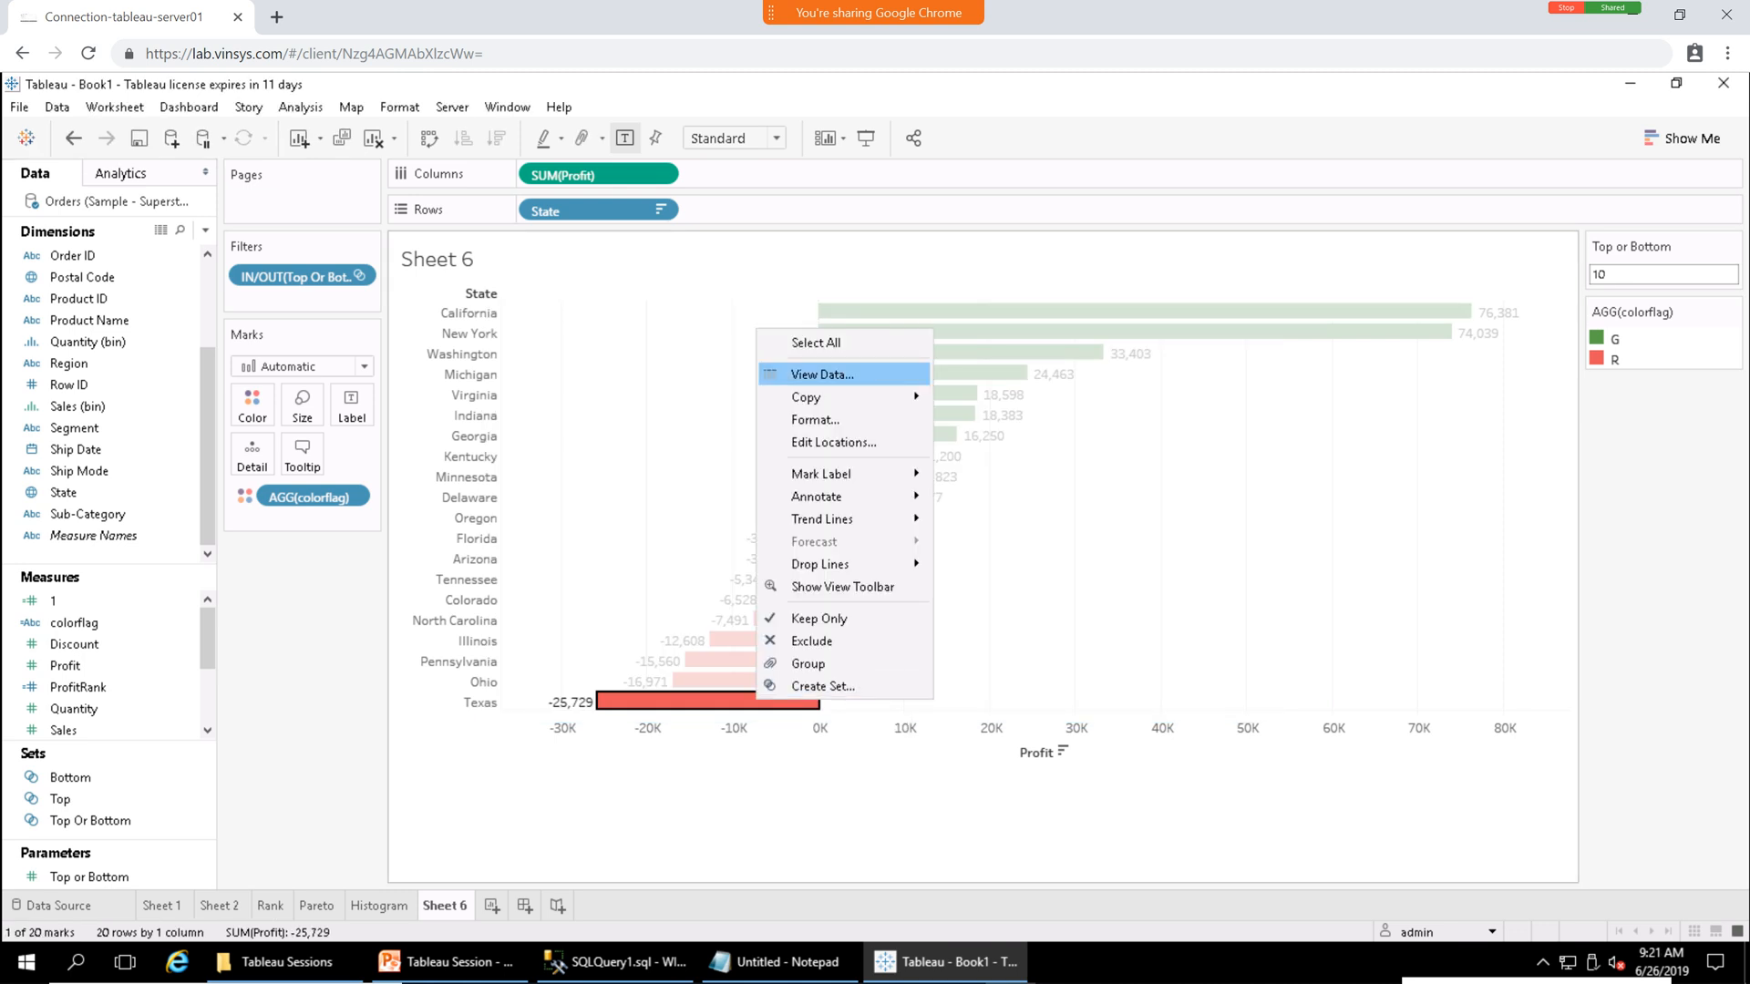
{"action": "left_click", "coordinate": [820, 373]}
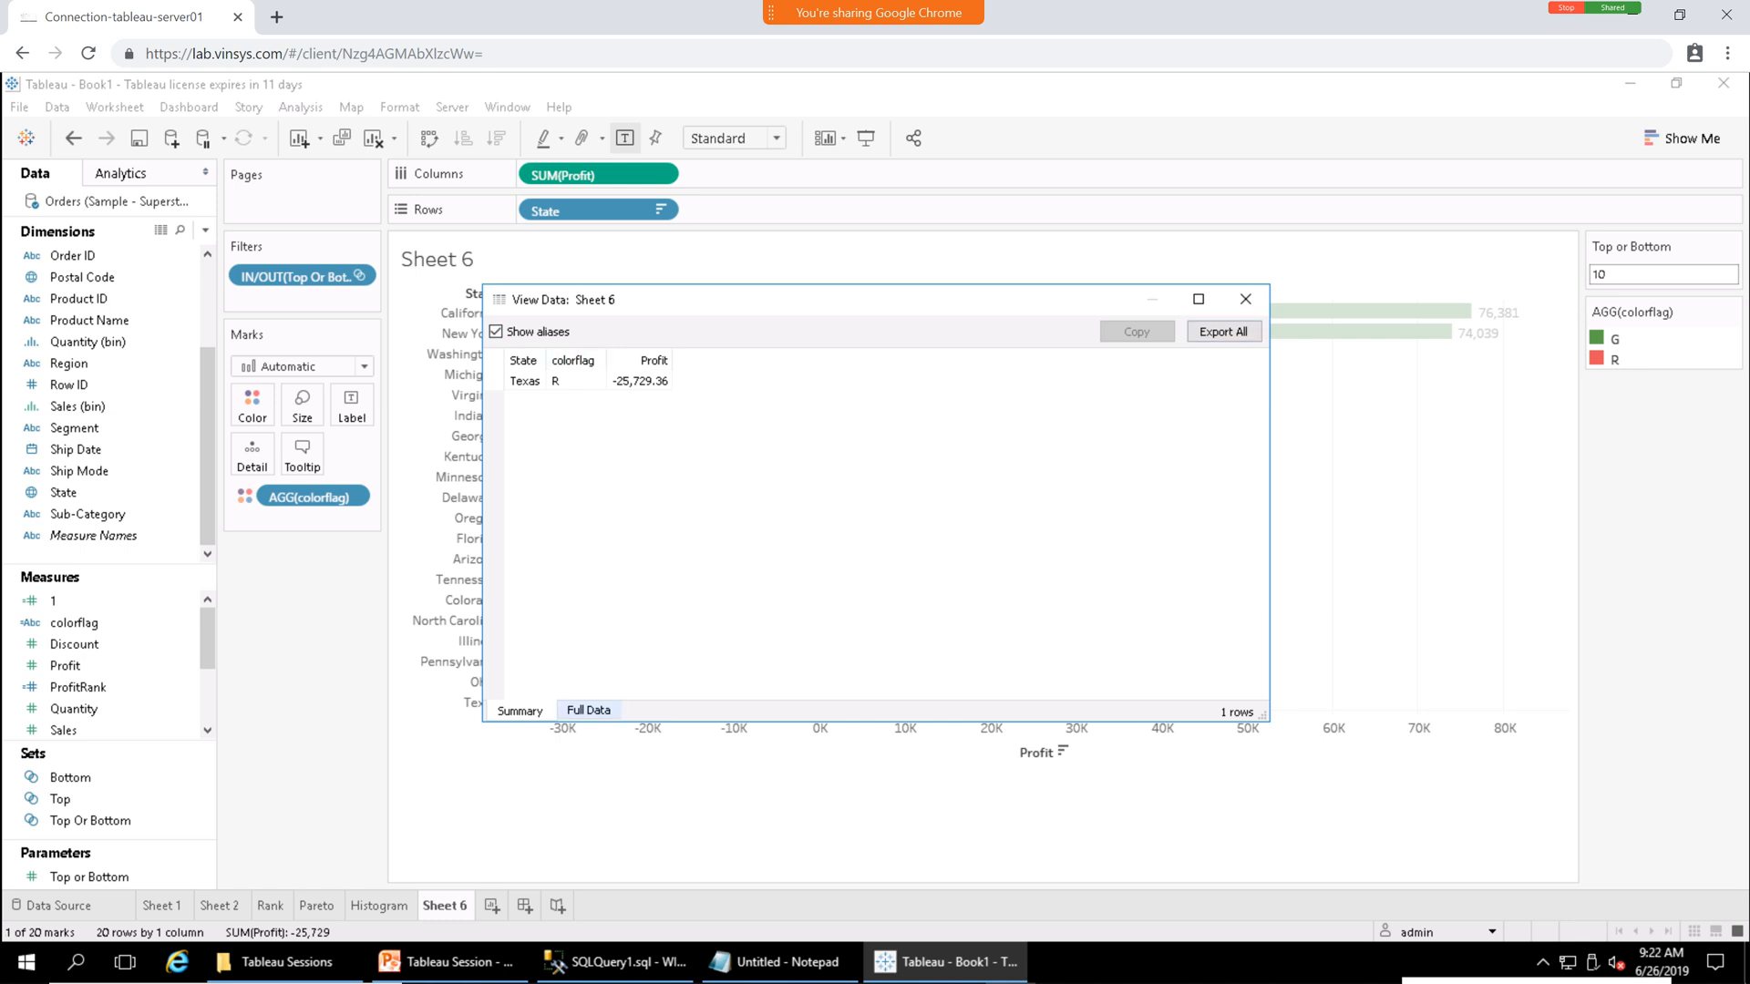
{"action": "left_click", "coordinate": [588, 711]}
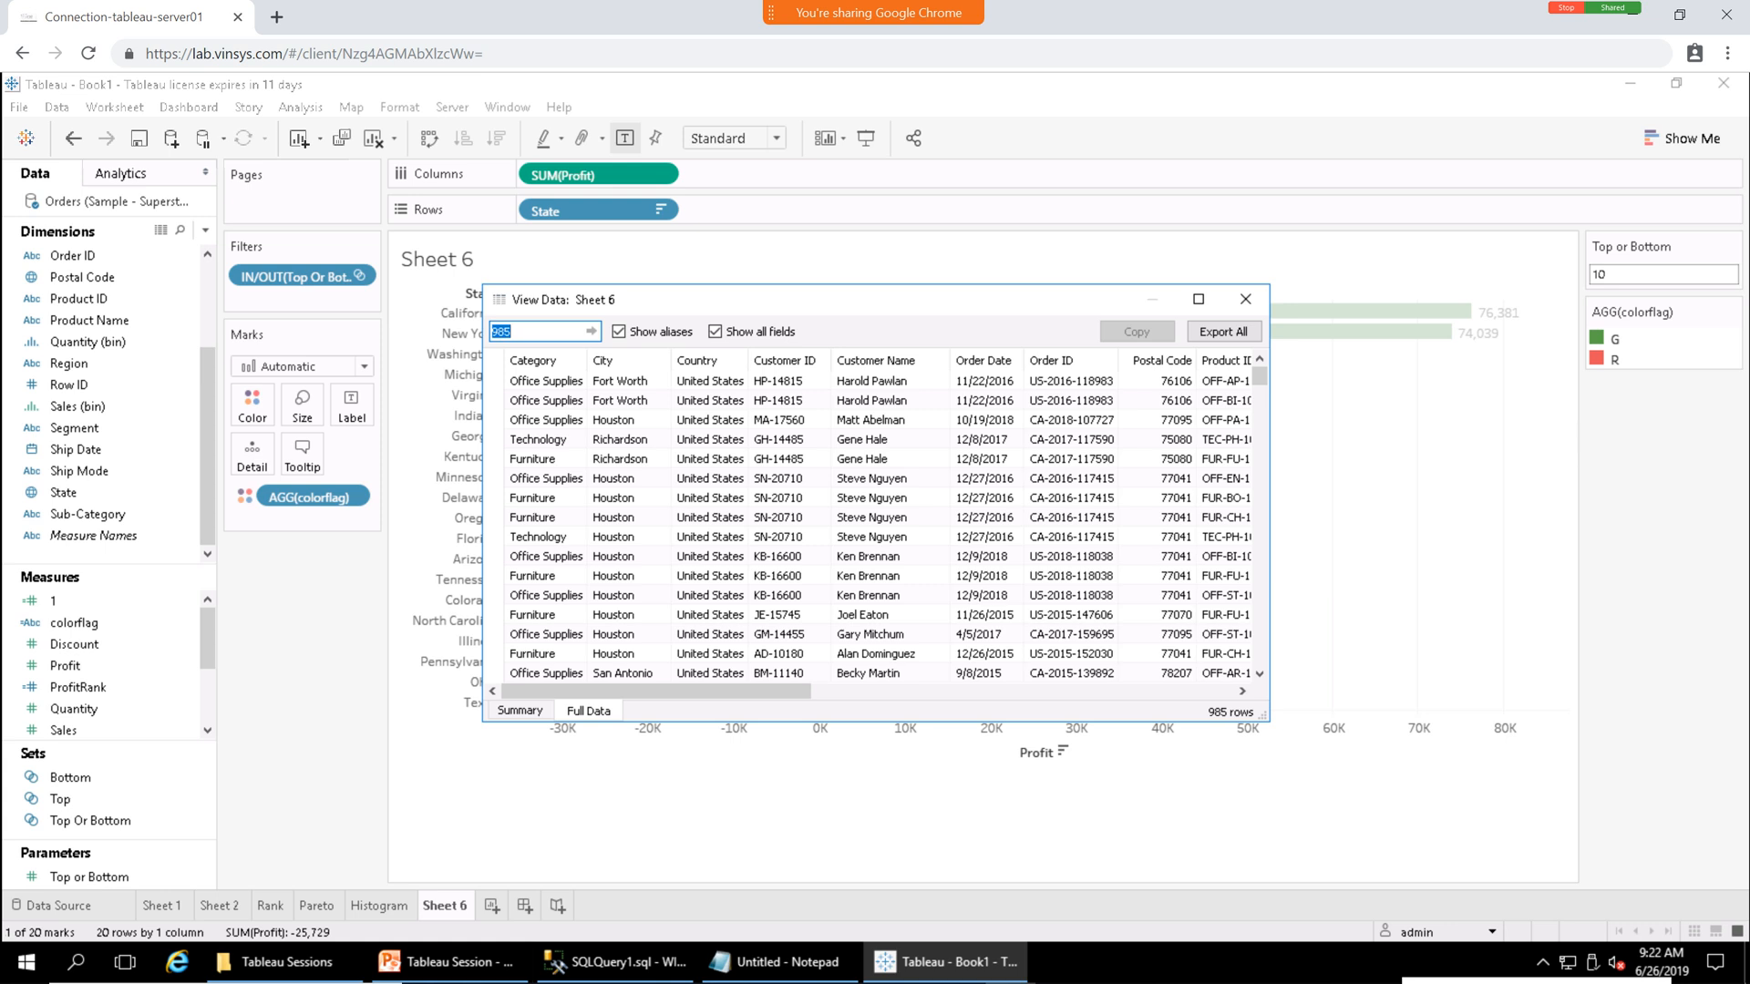
{"action": "left_click_drag", "start_coordinate": [638, 299], "coordinate": [706, 179]}
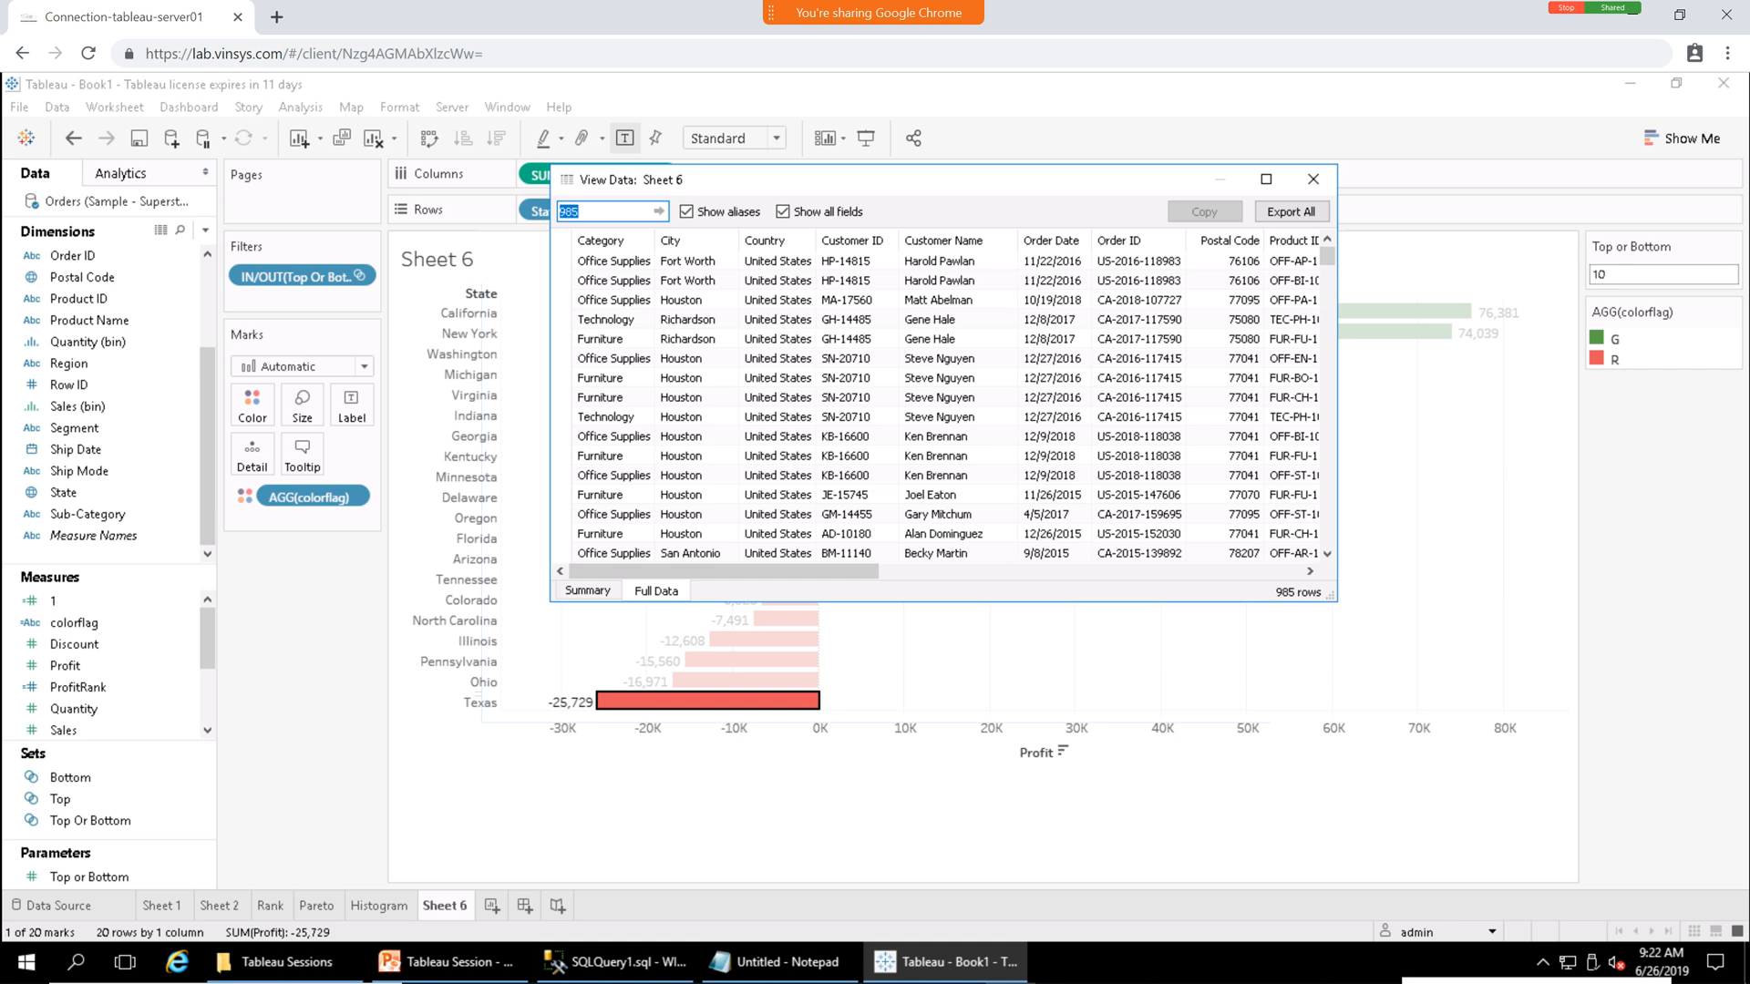
{"action": "left_click", "coordinate": [1313, 180]}
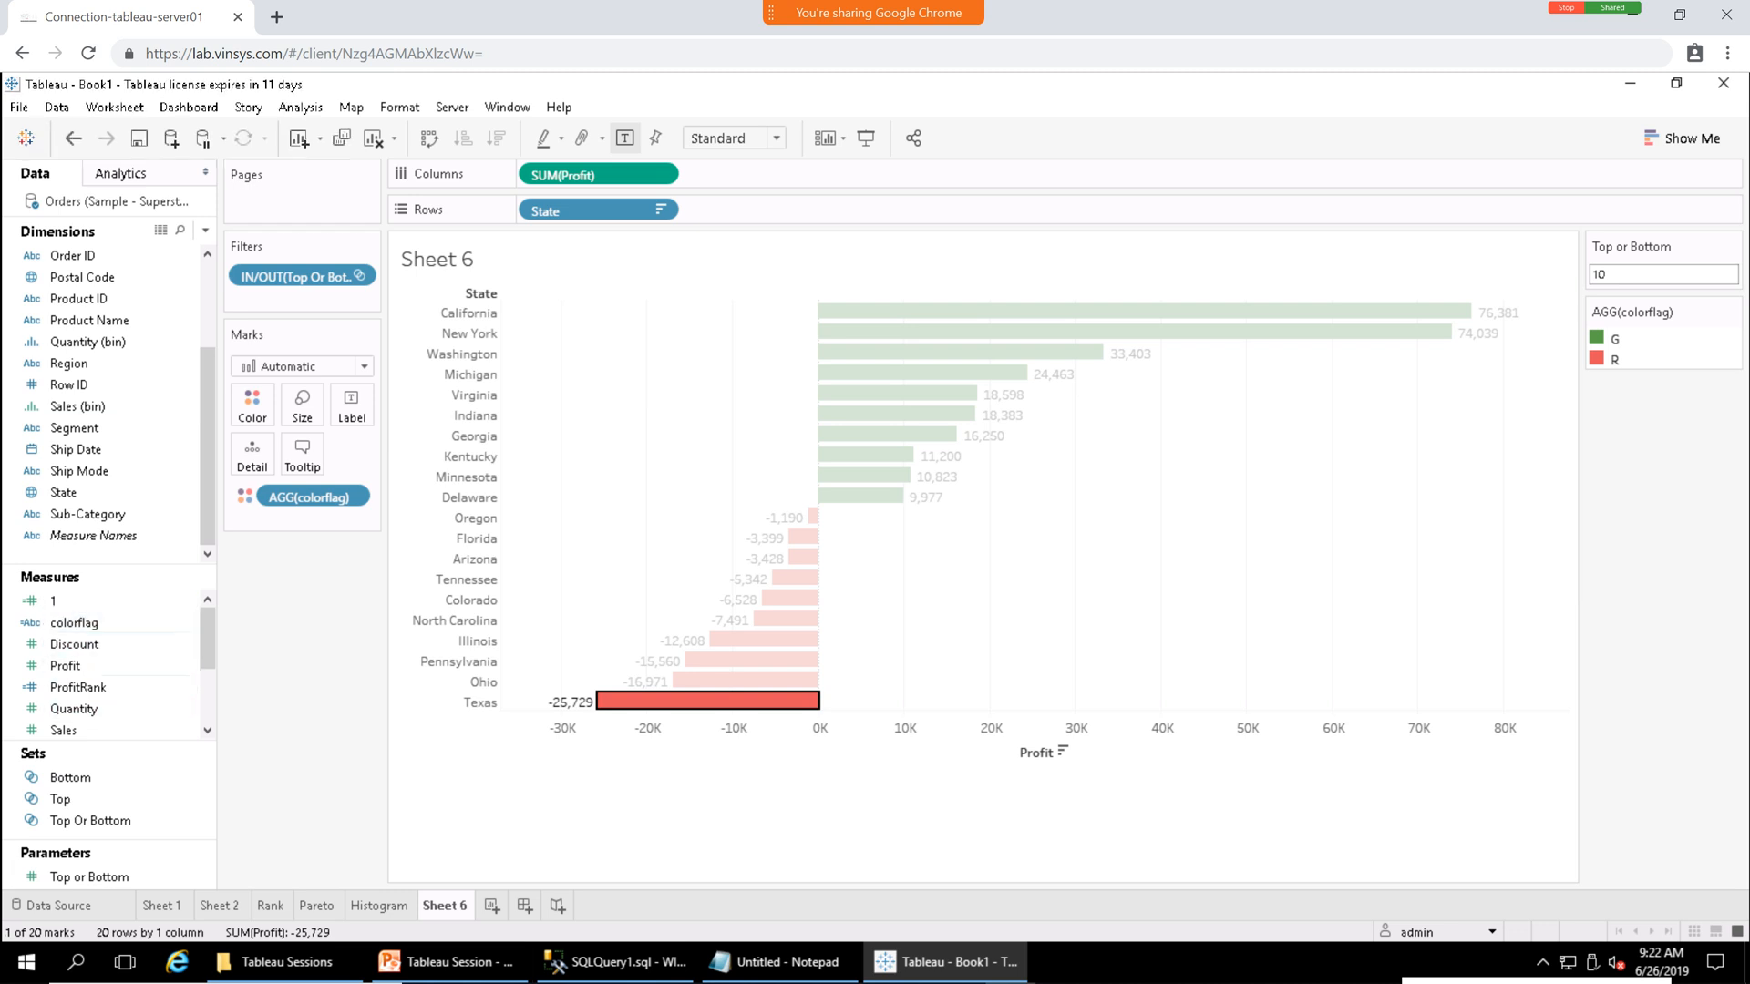
{"action": "left_click", "coordinate": [1084, 629]}
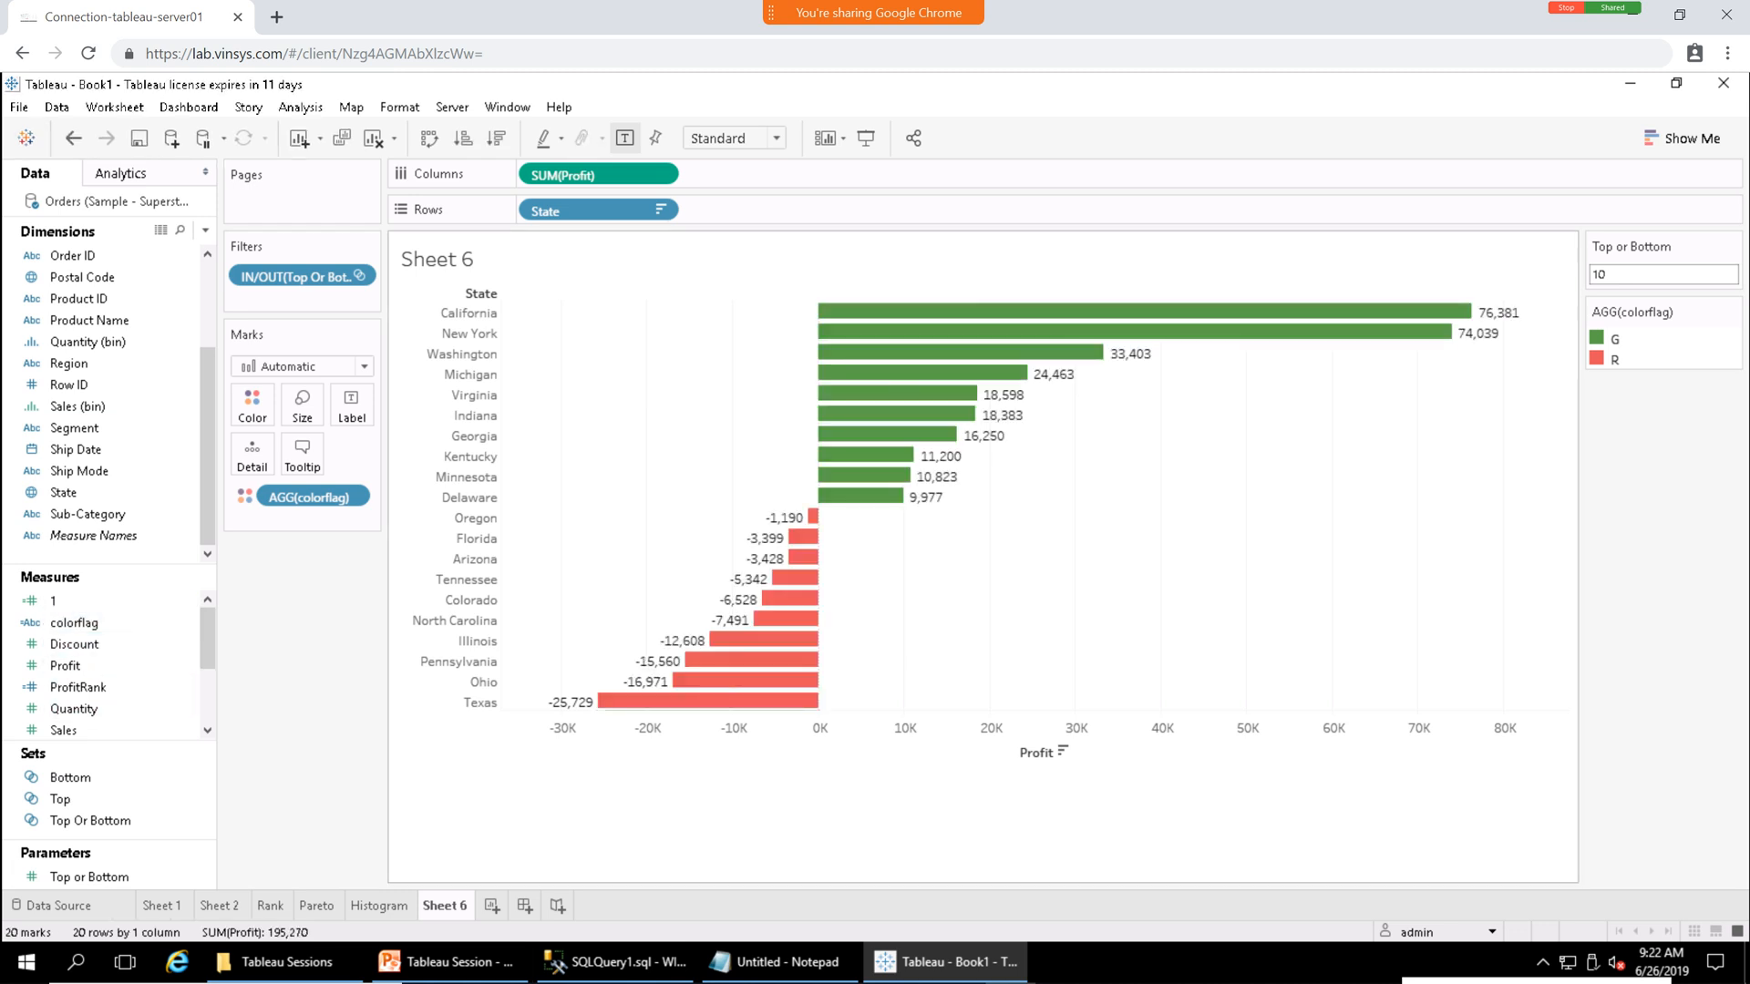
Try the Top or Bottom parameter at 50 and look through the whole list of state bars.
{"action": "mouse_move", "coordinate": [761, 702]}
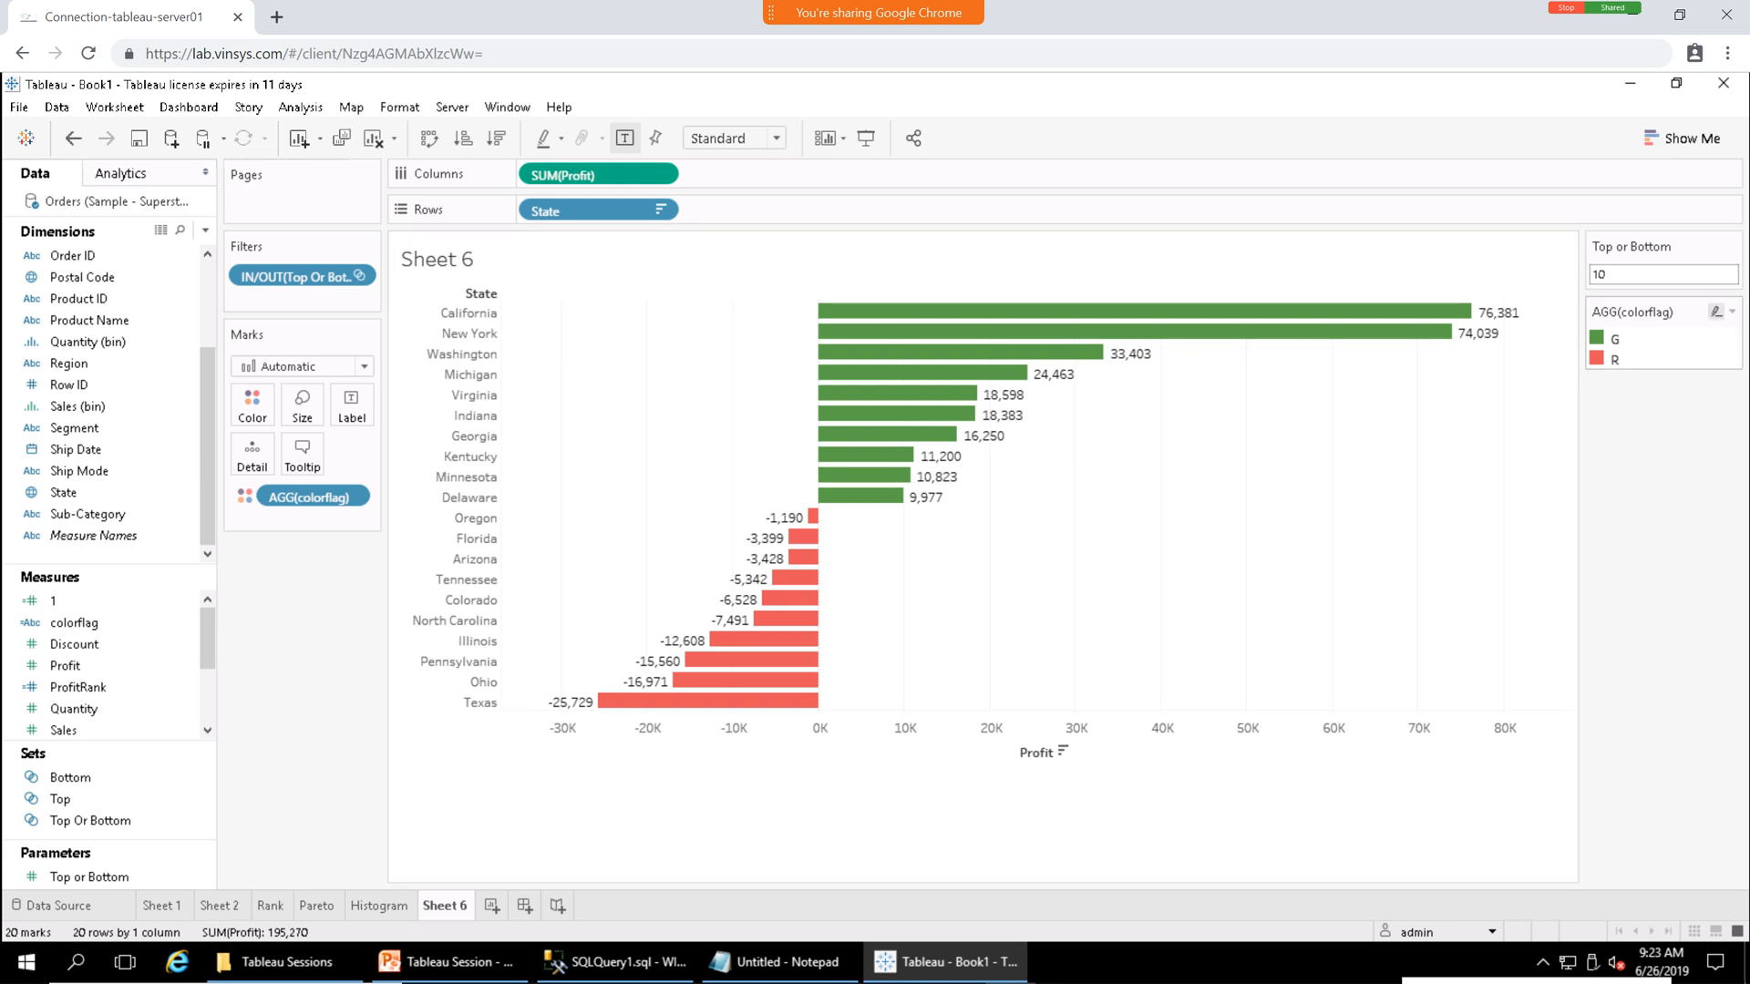
{"action": "double_click", "coordinate": [1604, 274]}
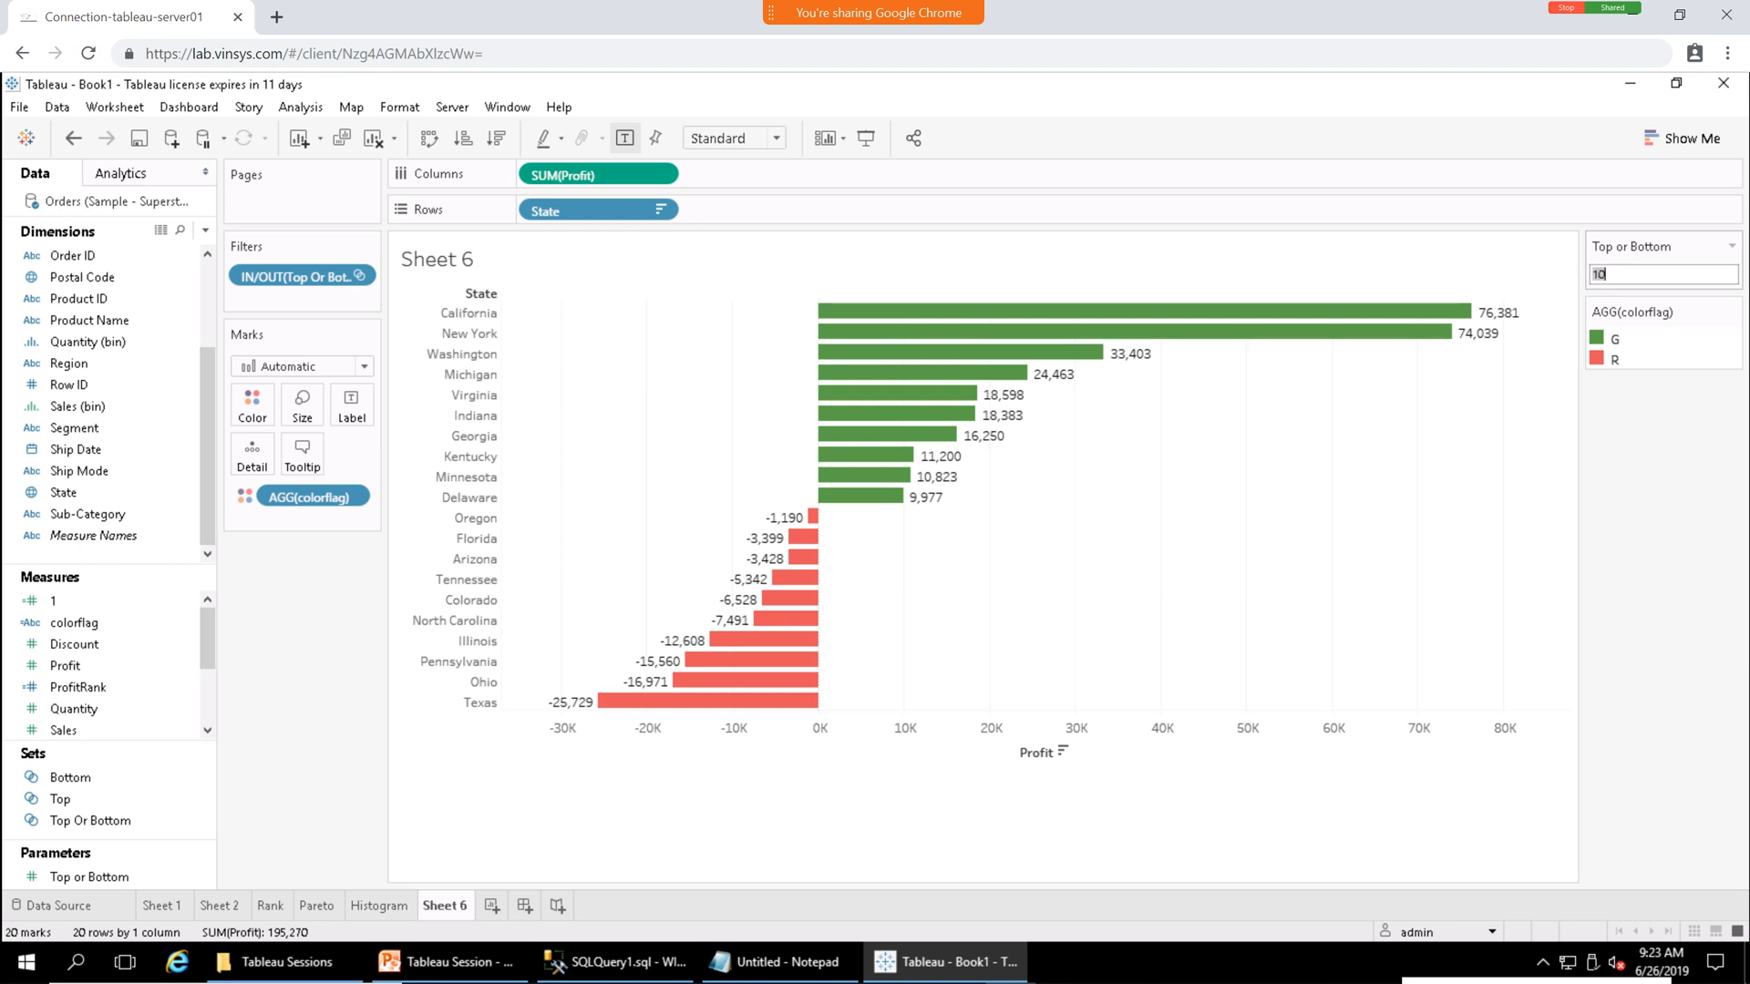
{"action": "type", "text": "50"}
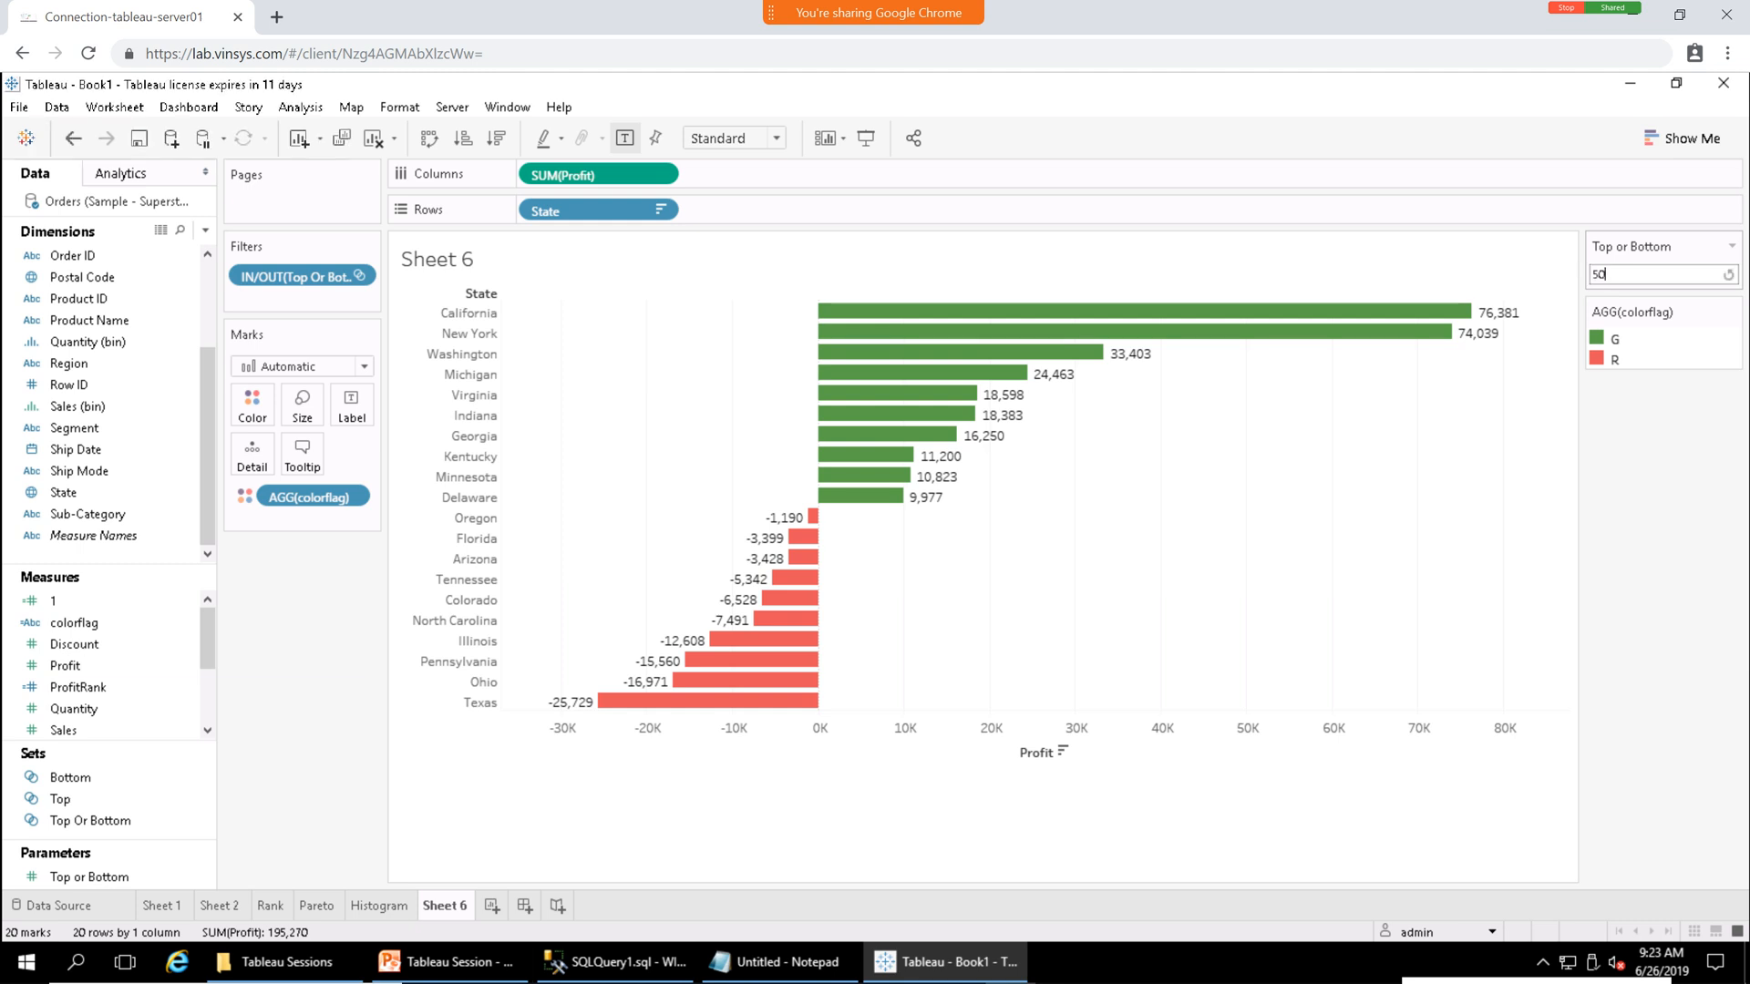
{"action": "key", "text": "Return"}
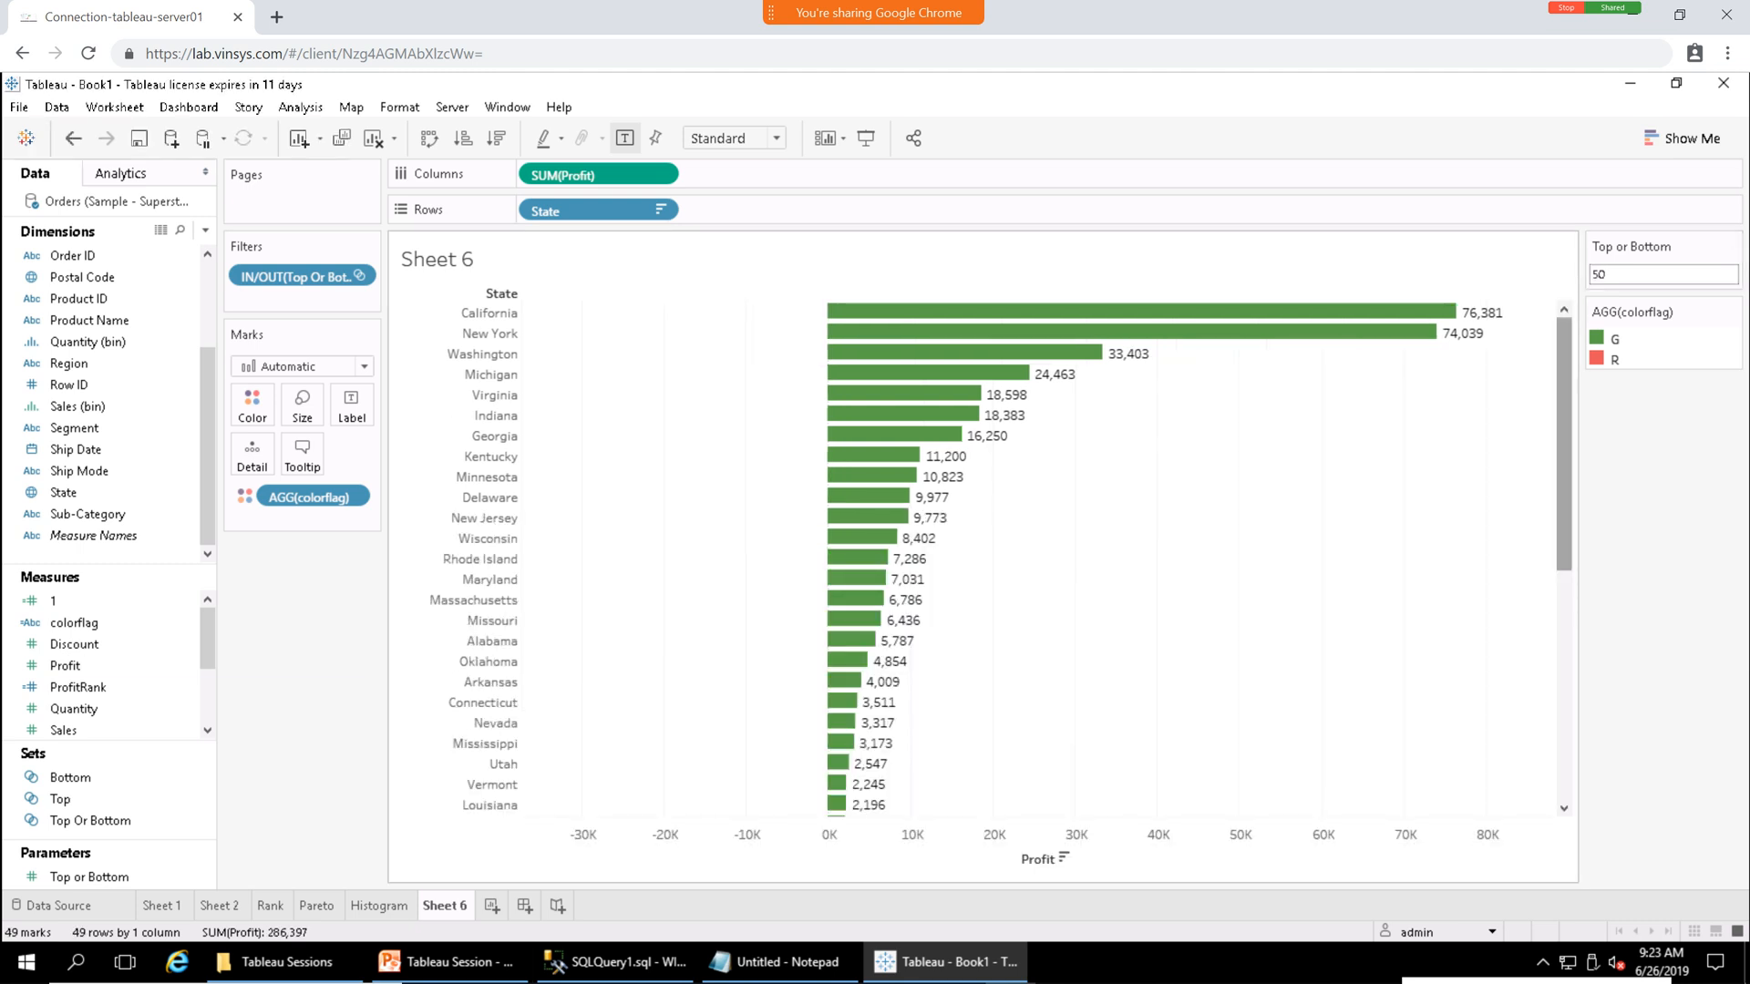
{"action": "scroll", "coordinate": [987, 558], "scroll_direction": "down", "scroll_amount": 10}
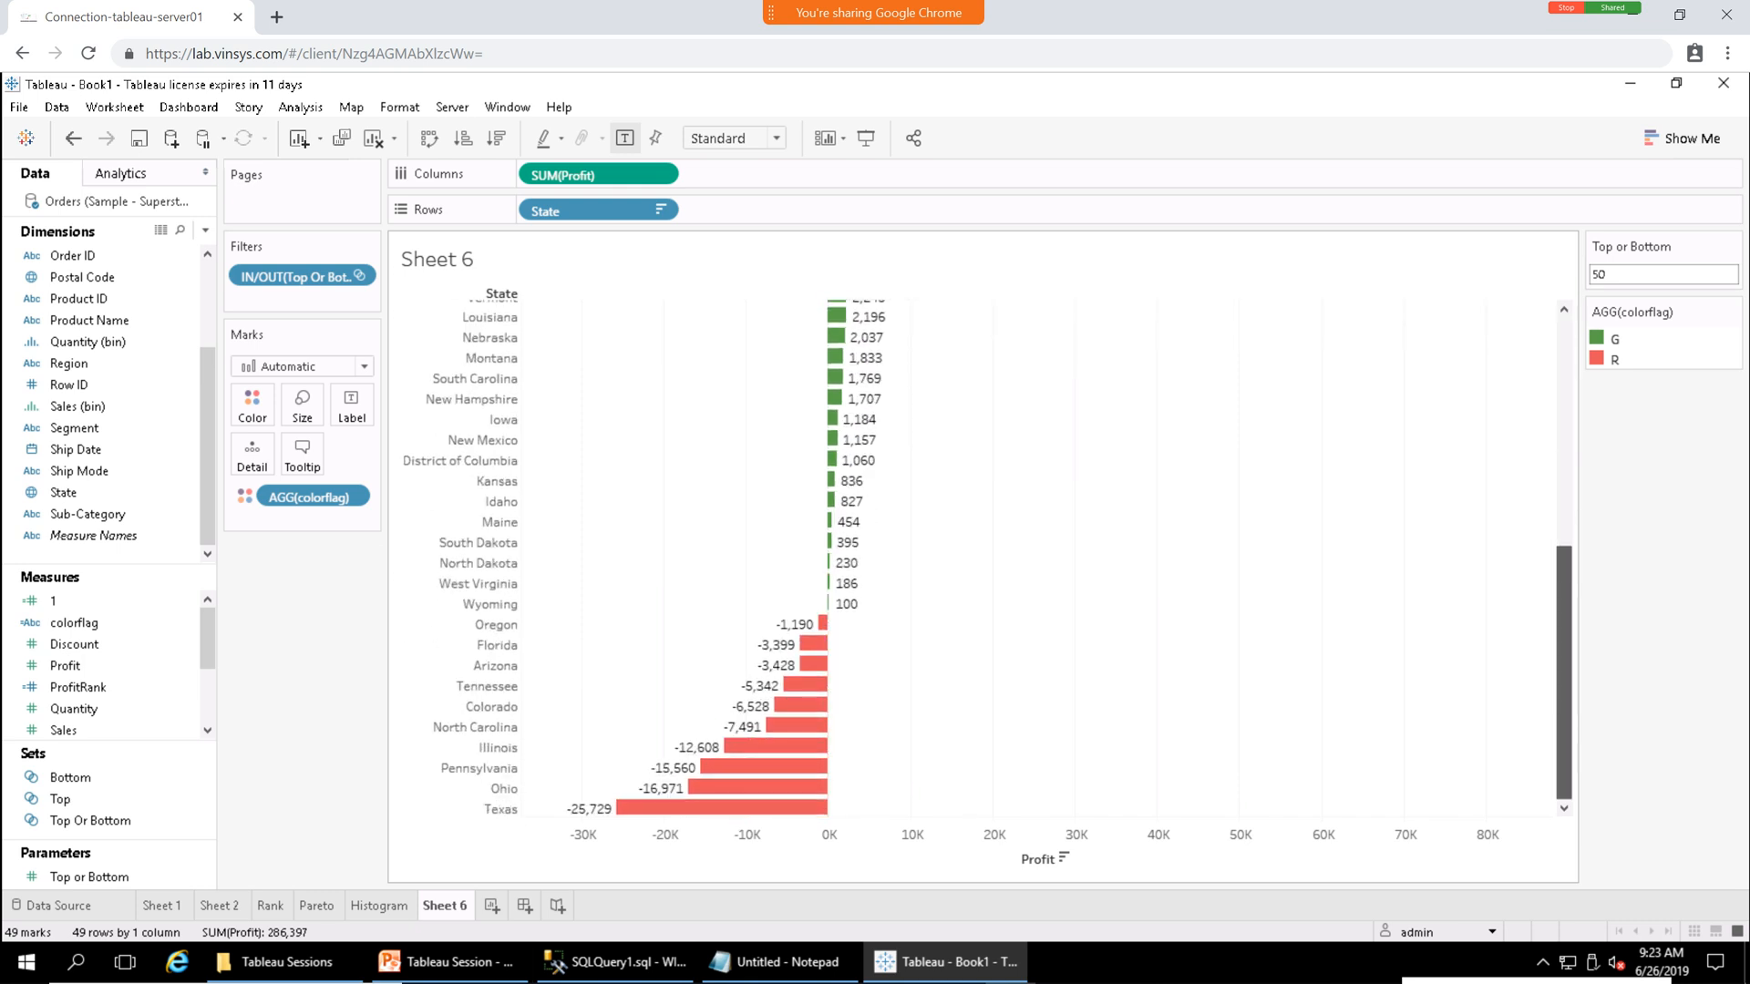
{"action": "scroll", "coordinate": [987, 558], "scroll_direction": "up", "scroll_amount": 10}
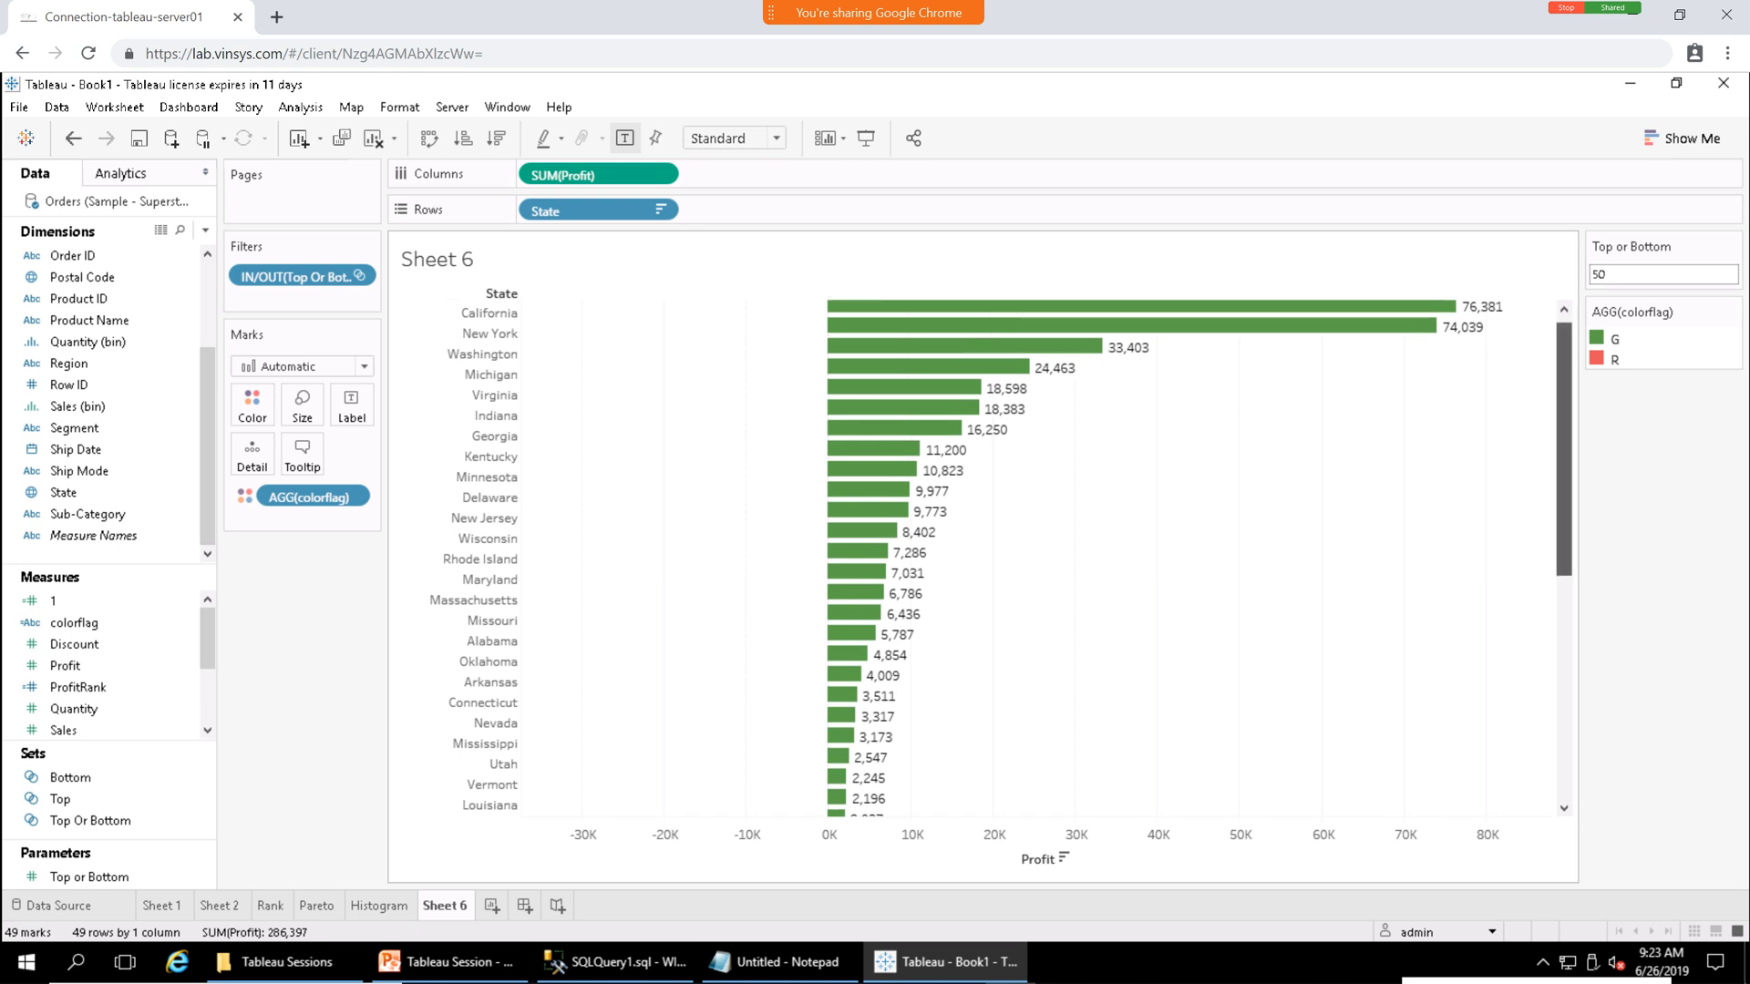
{"action": "scroll", "coordinate": [987, 557], "scroll_direction": "down", "scroll_amount": 10}
{"action": "scroll", "coordinate": [987, 558], "scroll_direction": "down", "scroll_amount": 2}
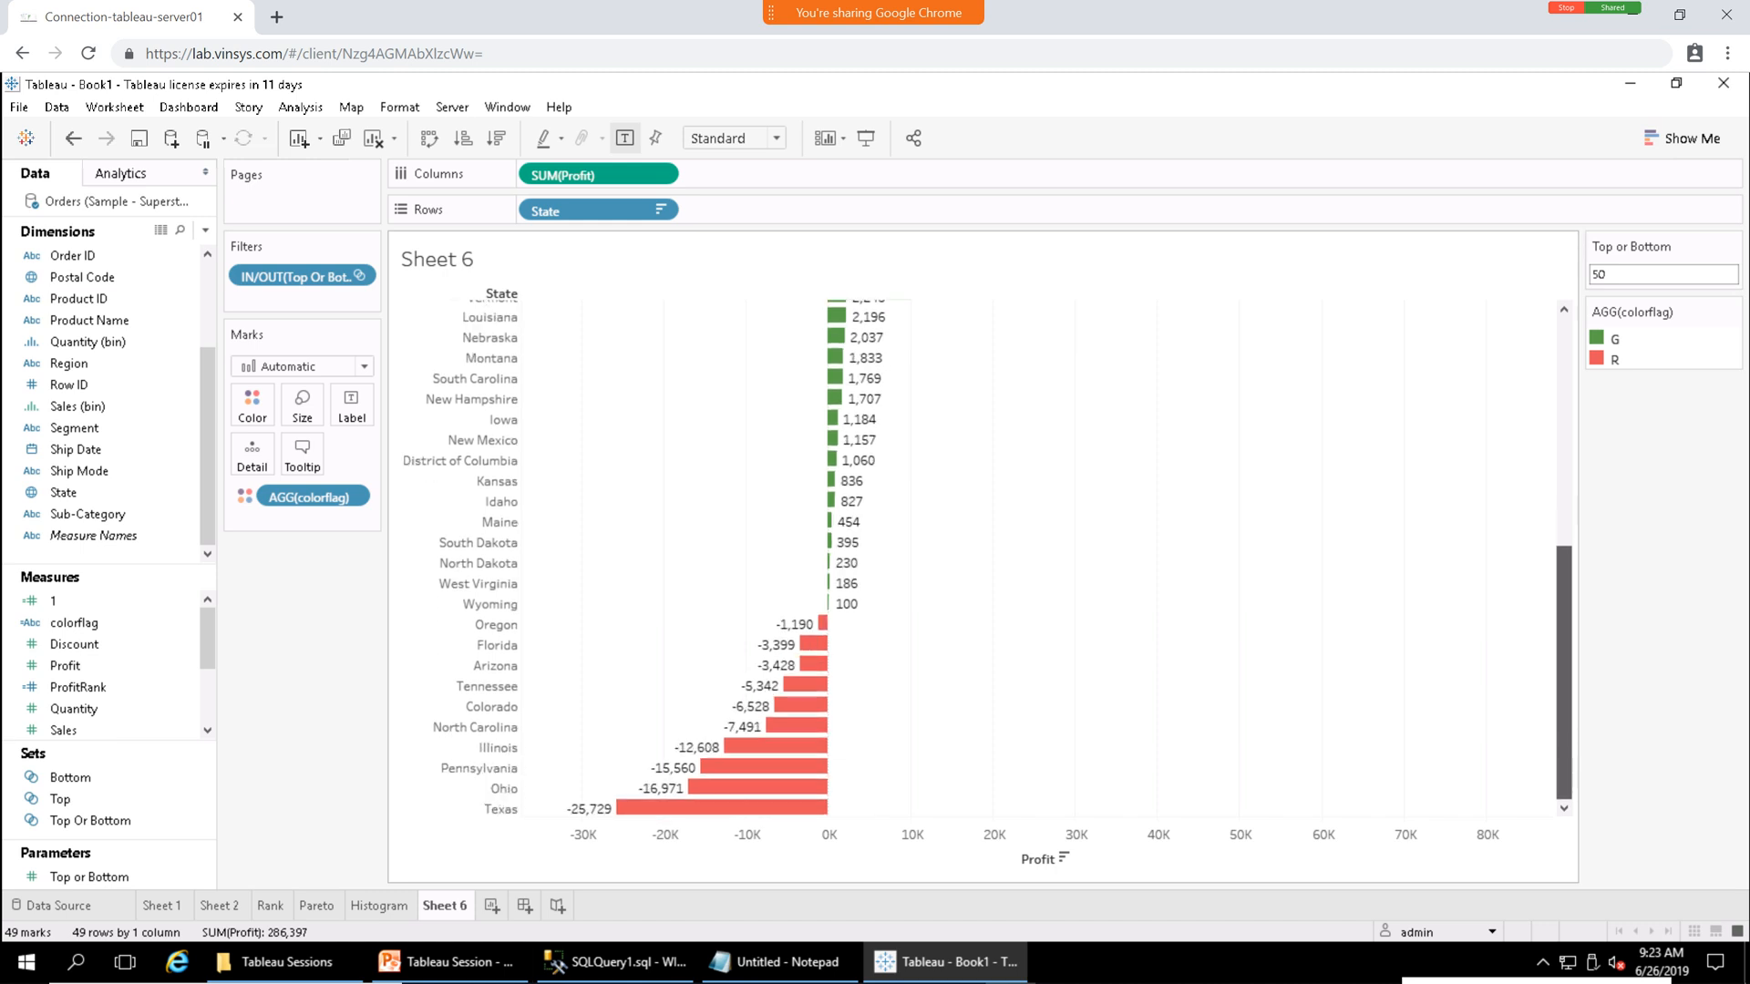
{"action": "mouse_move", "coordinate": [1564, 673]}
{"action": "left_mouse_down"}
{"action": "mouse_move", "coordinate": [1564, 444]}
{"action": "mouse_move", "coordinate": [1564, 673]}
{"action": "left_mouse_up"}
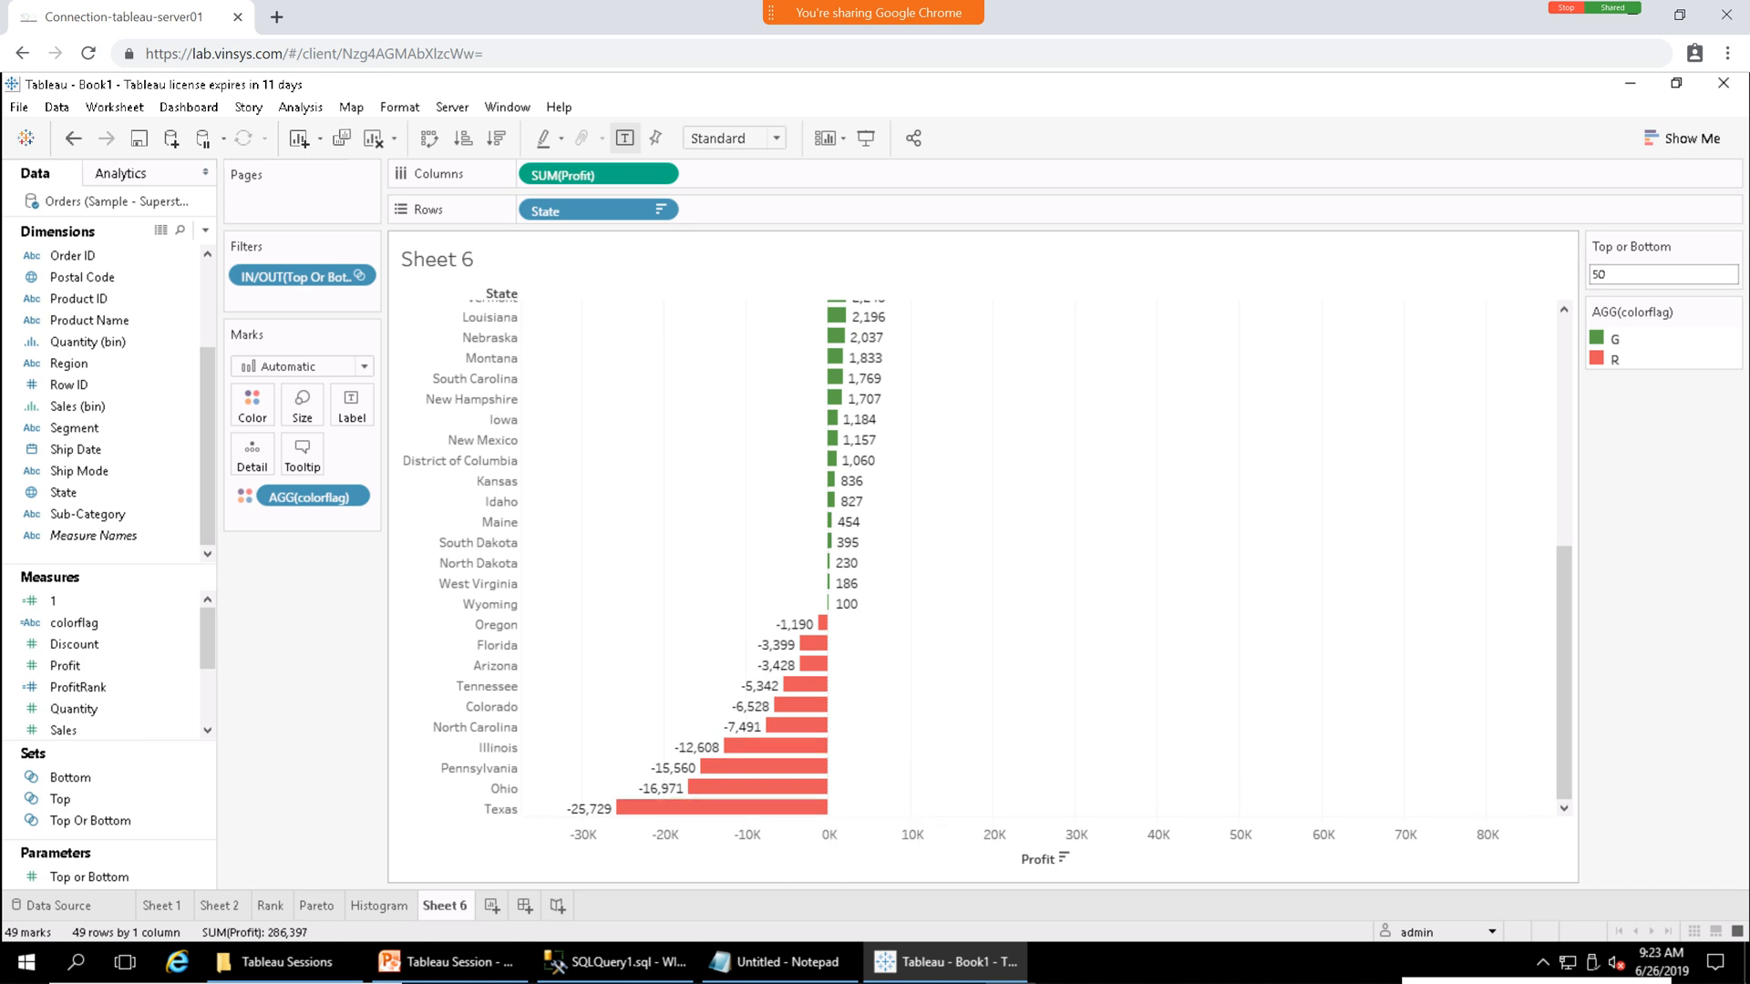
{"action": "left_click_drag", "start_coordinate": [1564, 670], "coordinate": [1564, 428]}
Set the Top or Bottom parameter to 100 and check the full range of state bars.
{"action": "double_click", "coordinate": [1600, 274]}
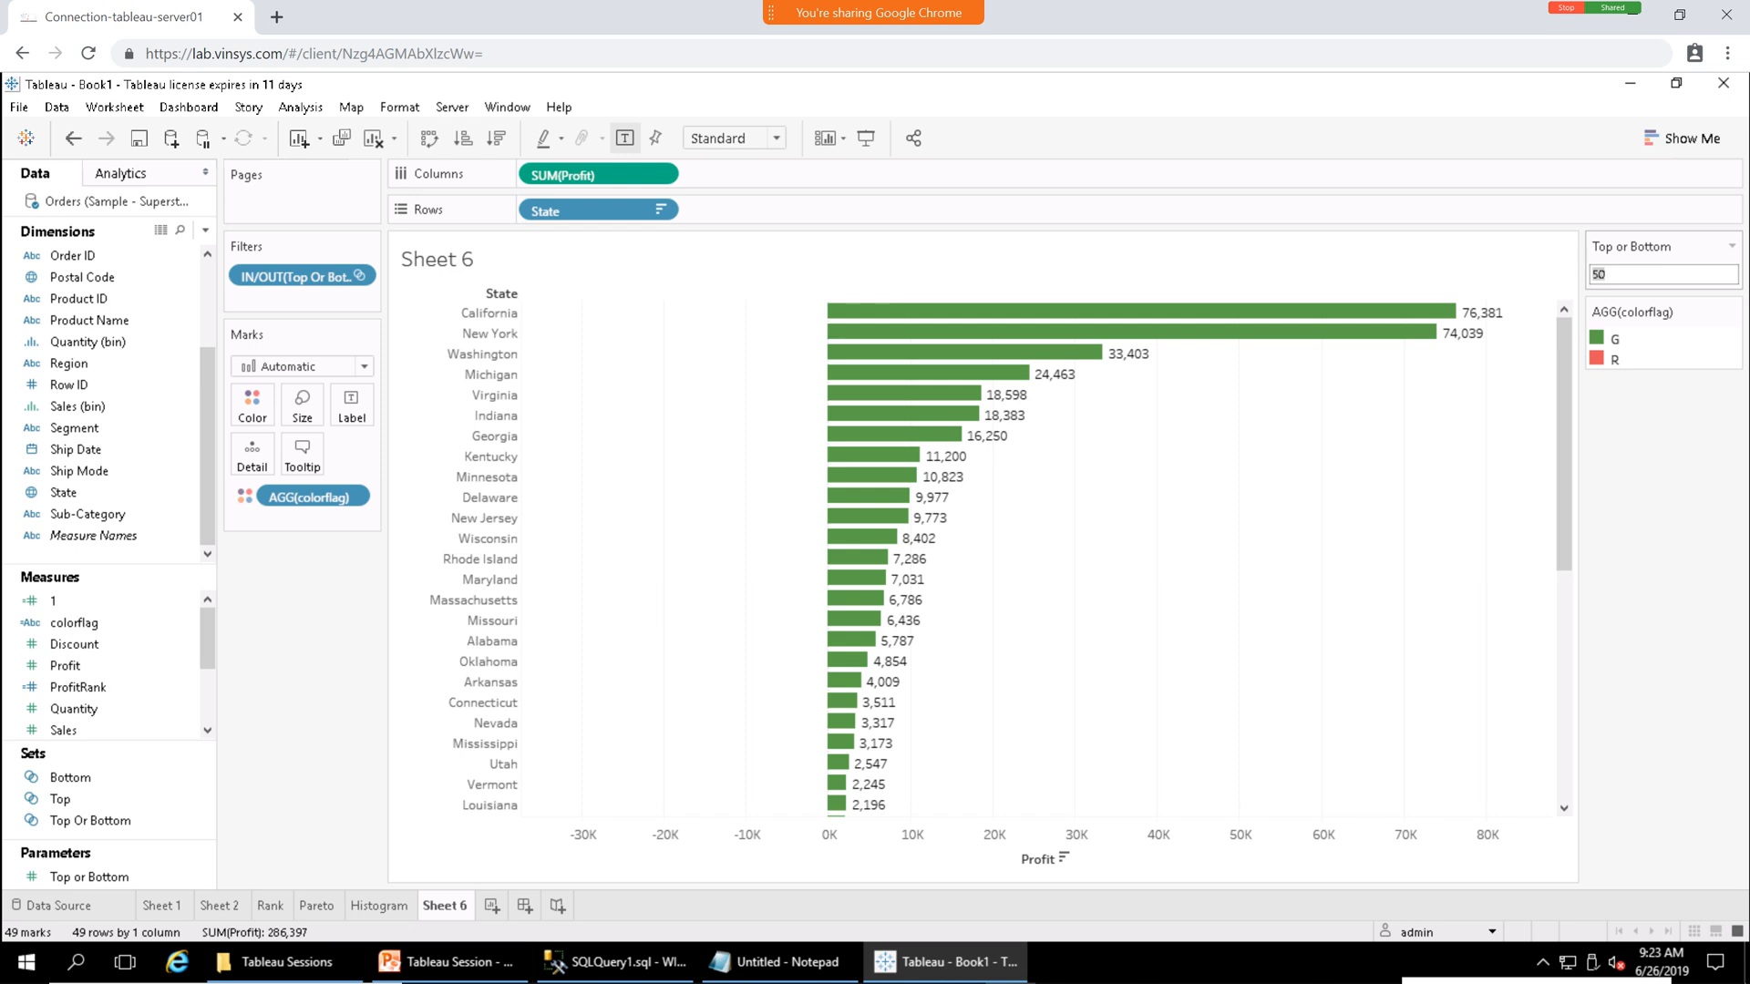
{"action": "type", "text": "100"}
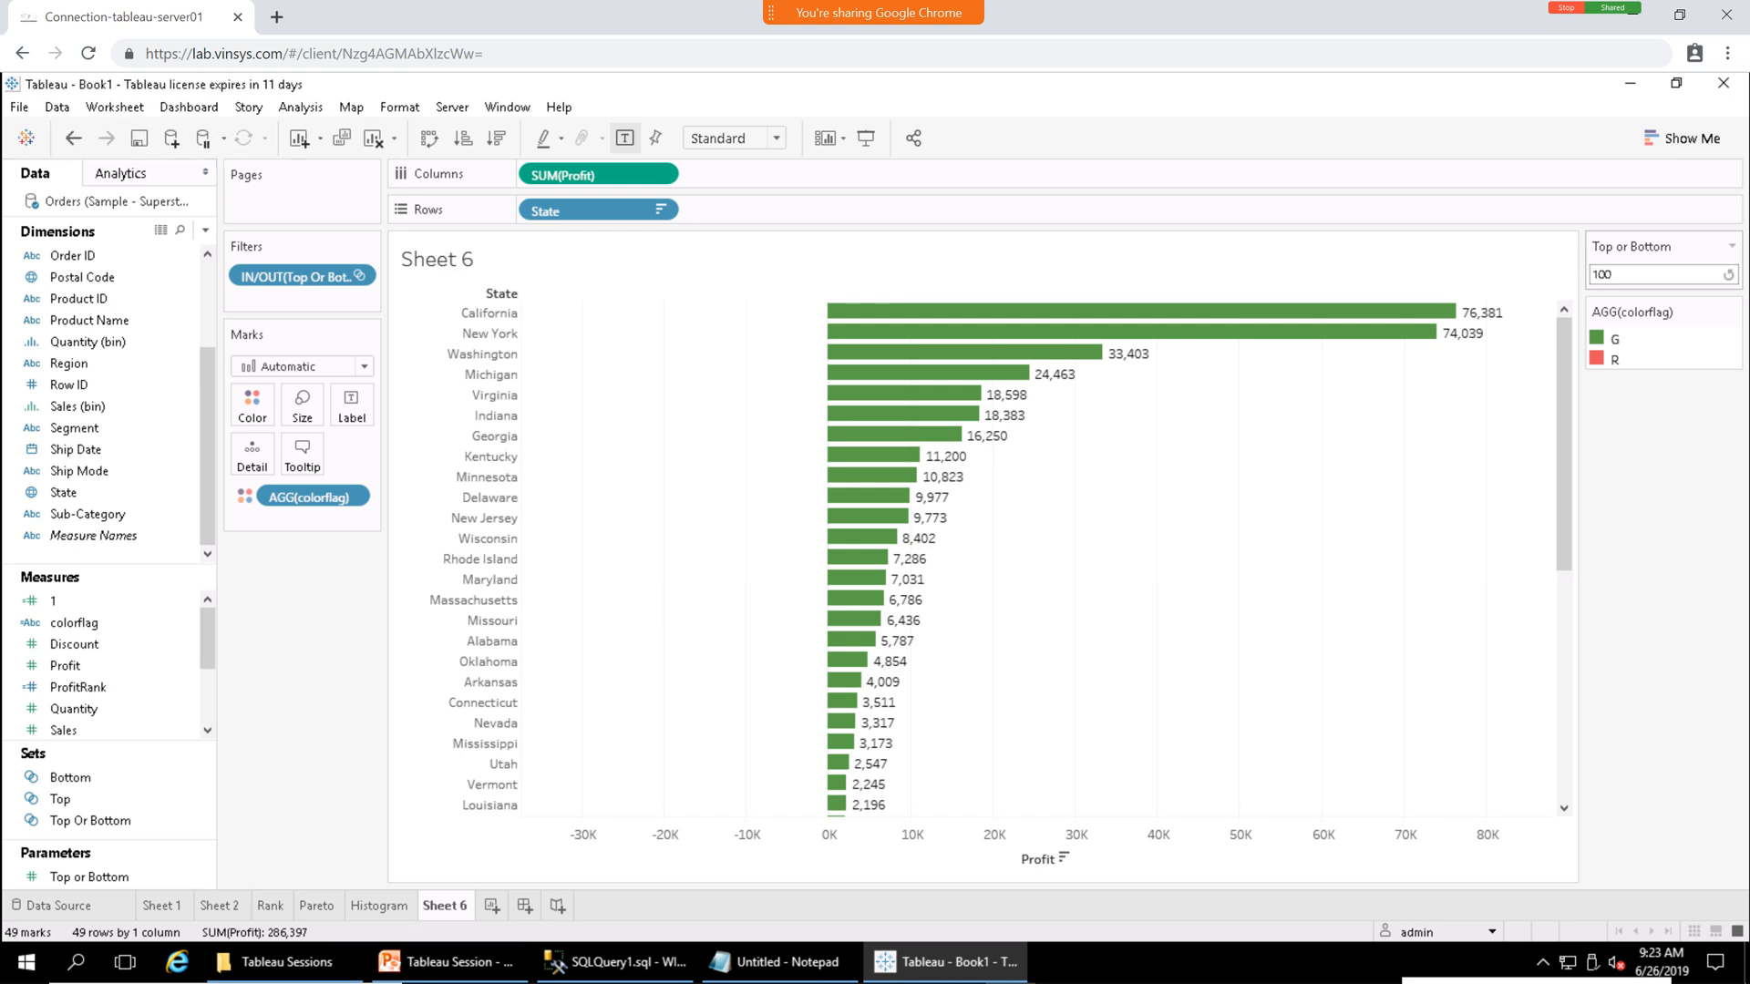
{"action": "key", "text": "Return"}
{"action": "left_click_drag", "start_coordinate": [1564, 437], "coordinate": [1563, 670]}
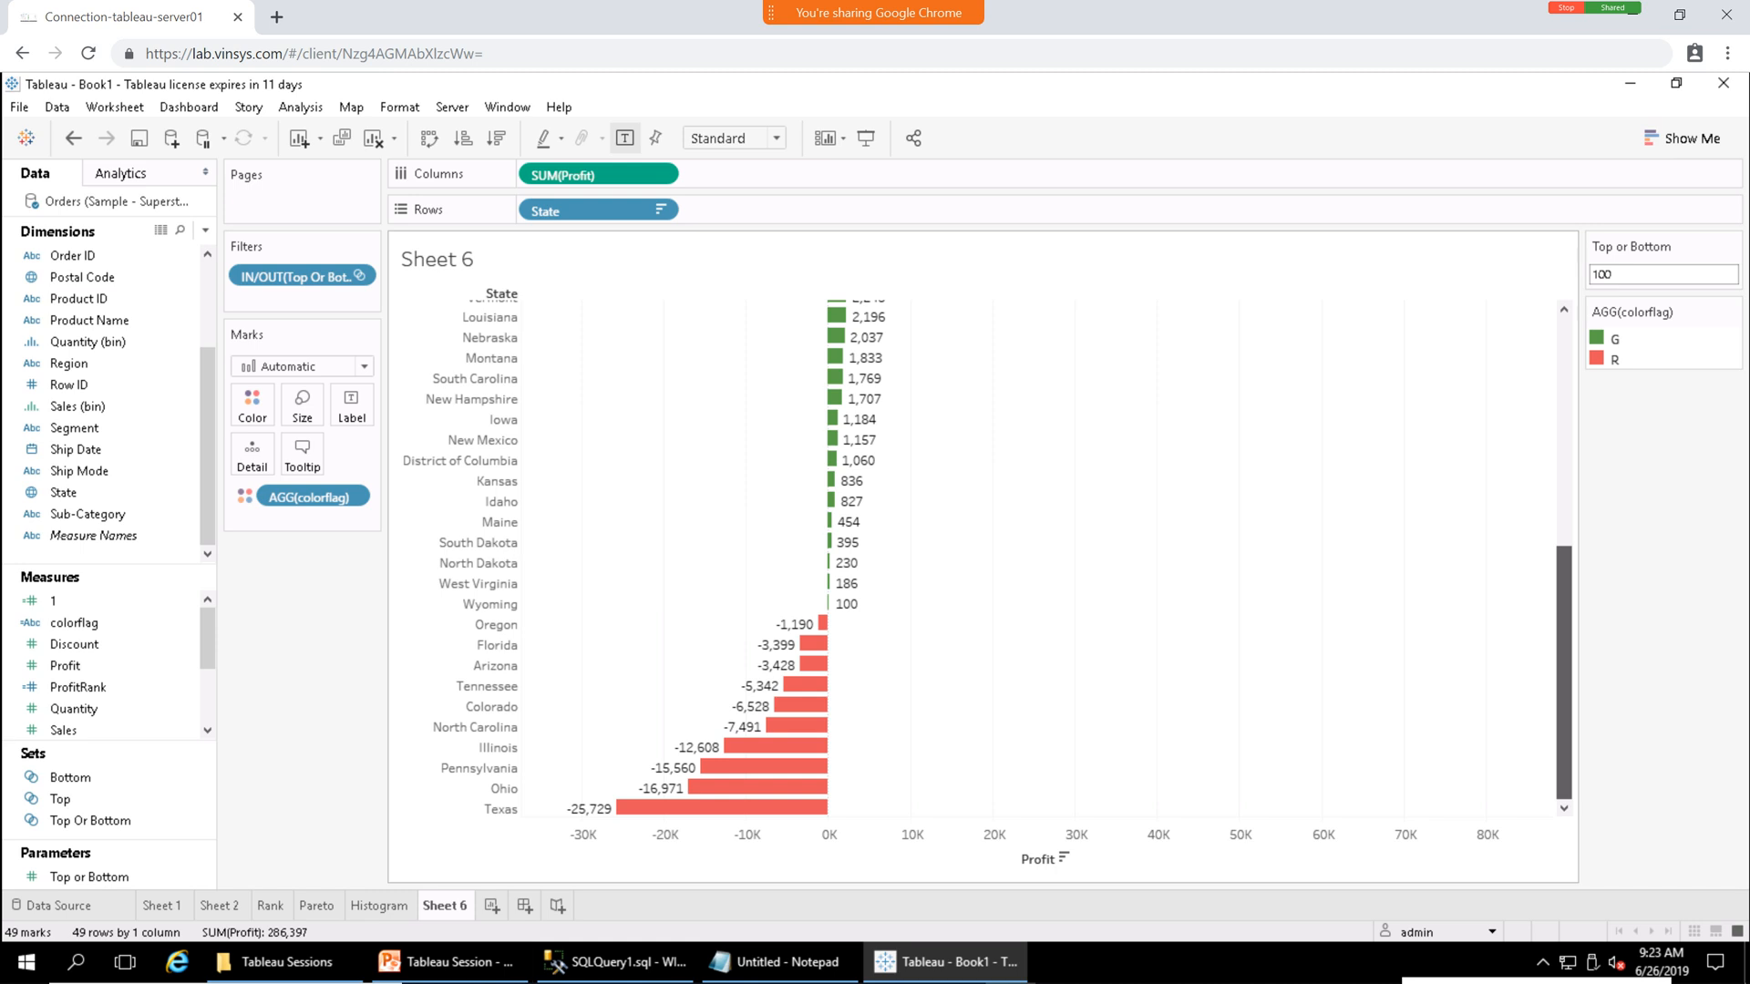
{"action": "left_click_drag", "start_coordinate": [1564, 670], "coordinate": [1564, 437]}
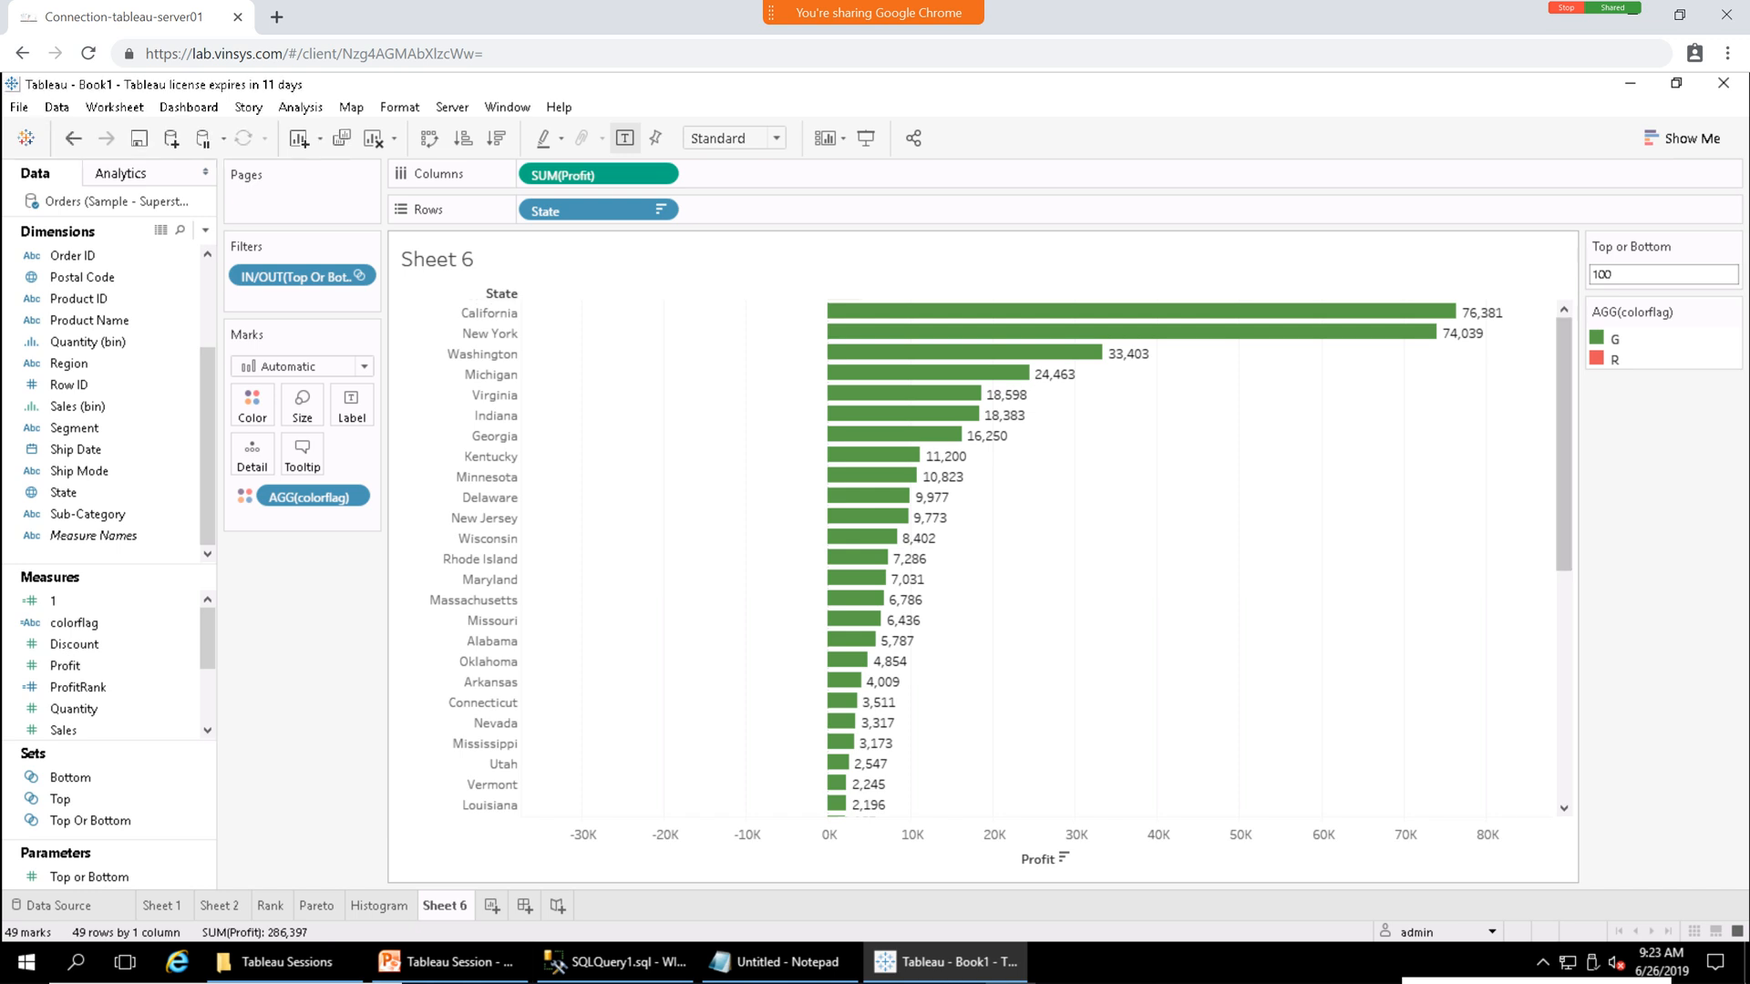
Hide the Top or Bottom parameter control from the sheet.
{"action": "right_click", "coordinate": [1564, 711]}
{"action": "mouse_move", "coordinate": [1564, 455]}
{"action": "left_mouse_down"}
{"action": "mouse_move", "coordinate": [1563, 692]}
{"action": "mouse_move", "coordinate": [1564, 446]}
{"action": "left_mouse_up"}
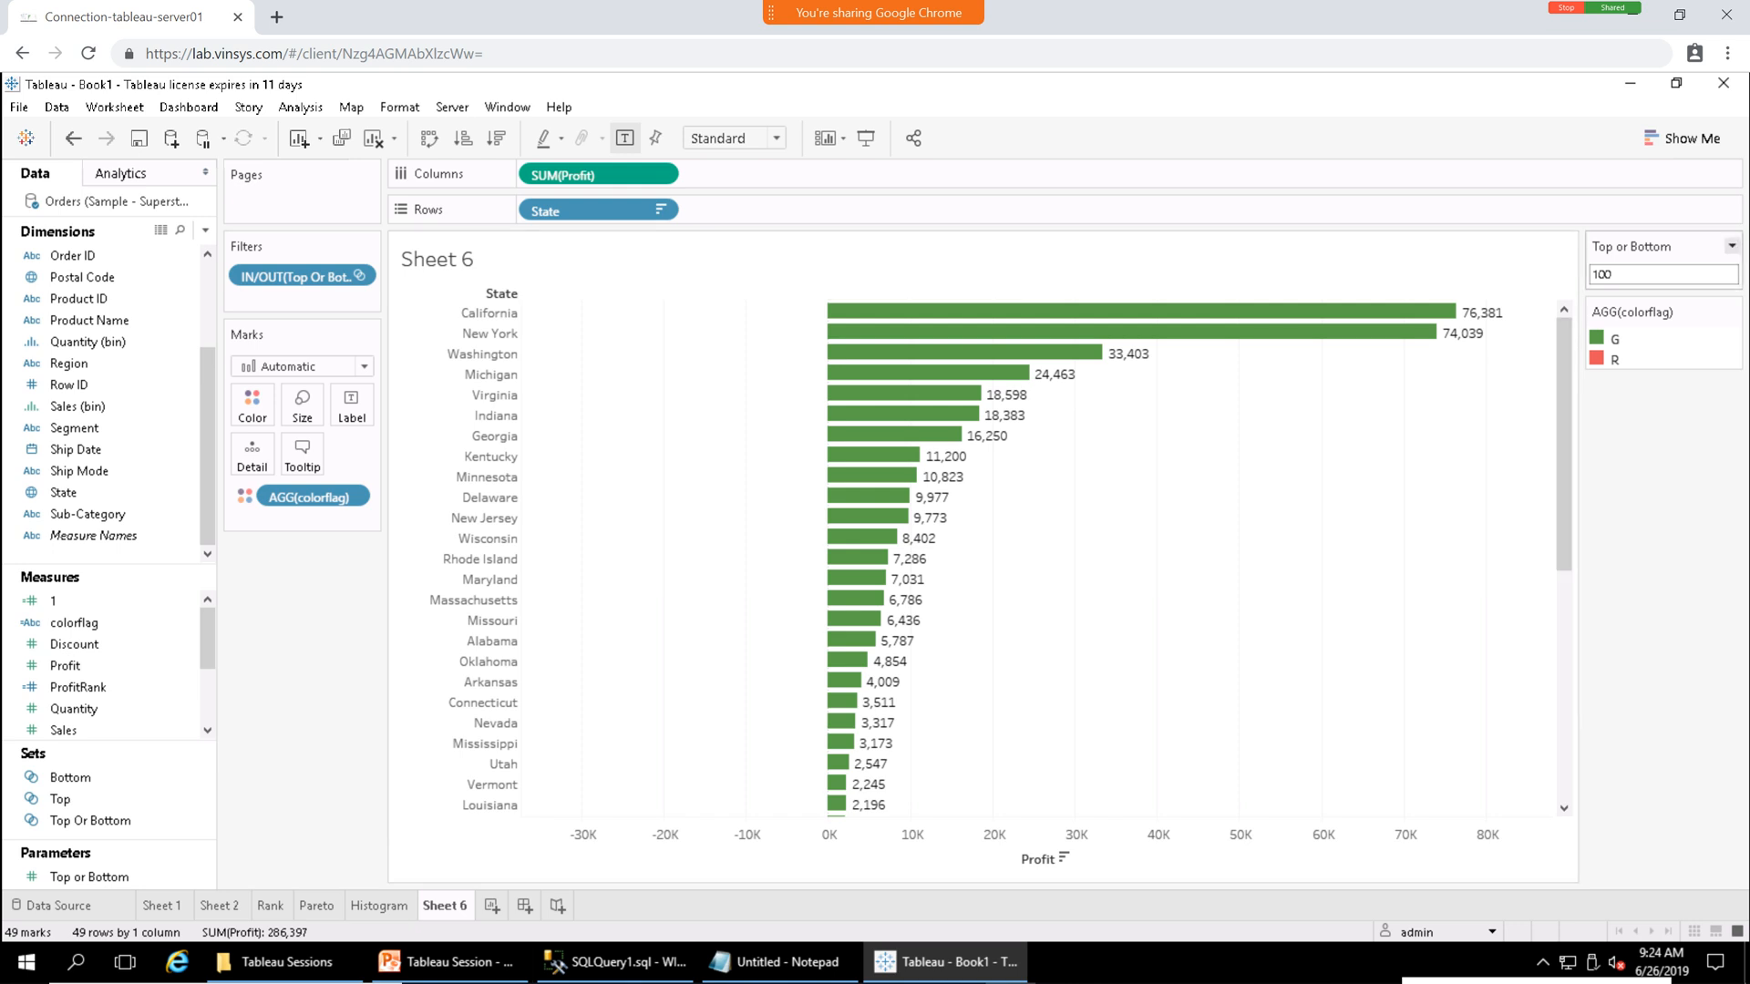
{"action": "left_click", "coordinate": [1731, 246]}
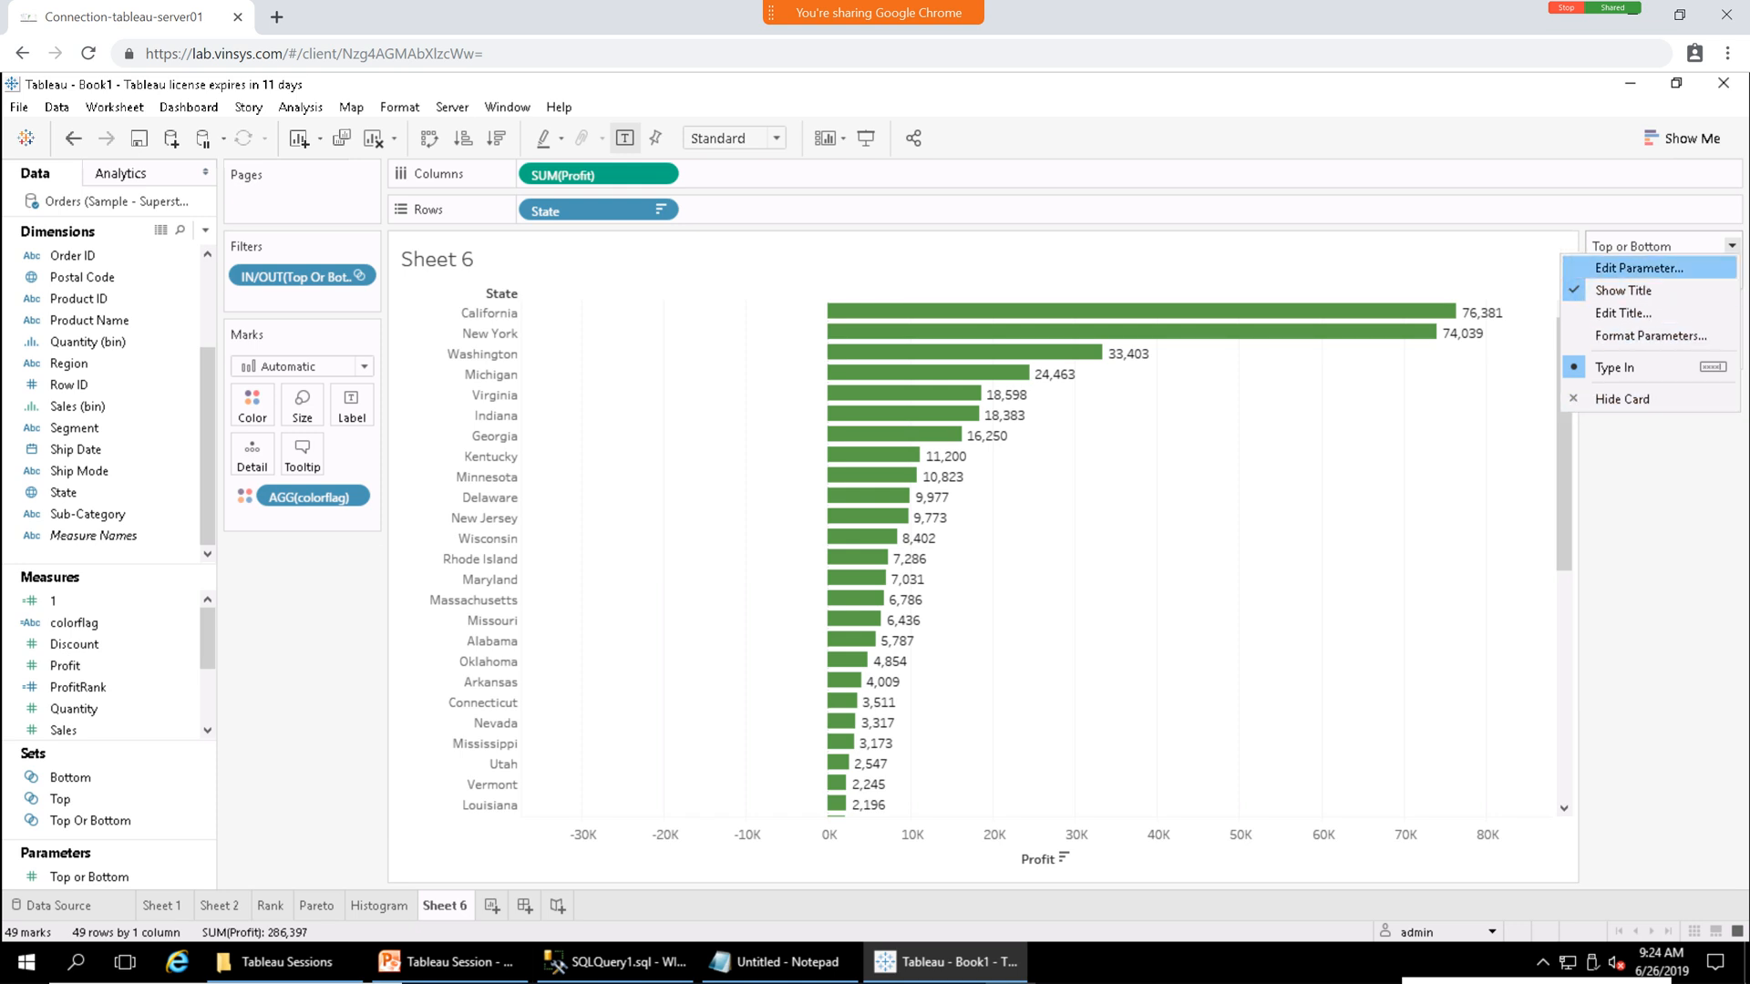
{"action": "left_click", "coordinate": [1622, 398]}
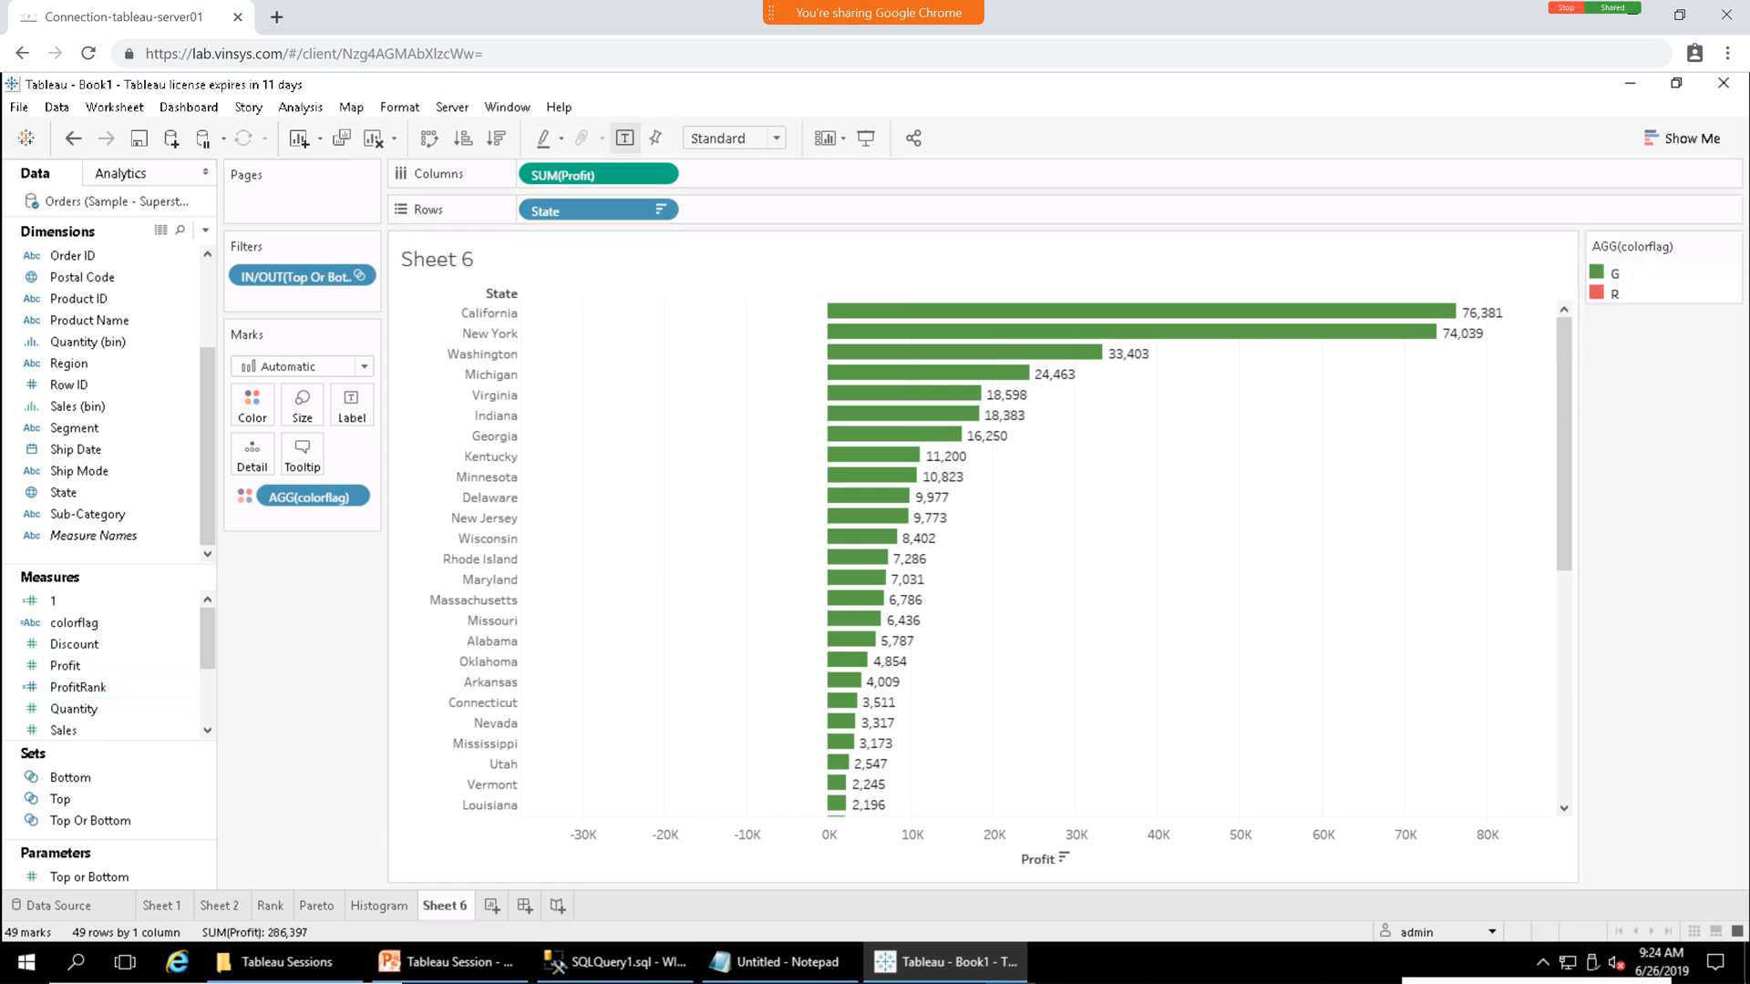
Edit the Top set to use a fixed top 5 by Sum of Profit instead of the parameter.
{"action": "right_click", "coordinate": [153, 799]}
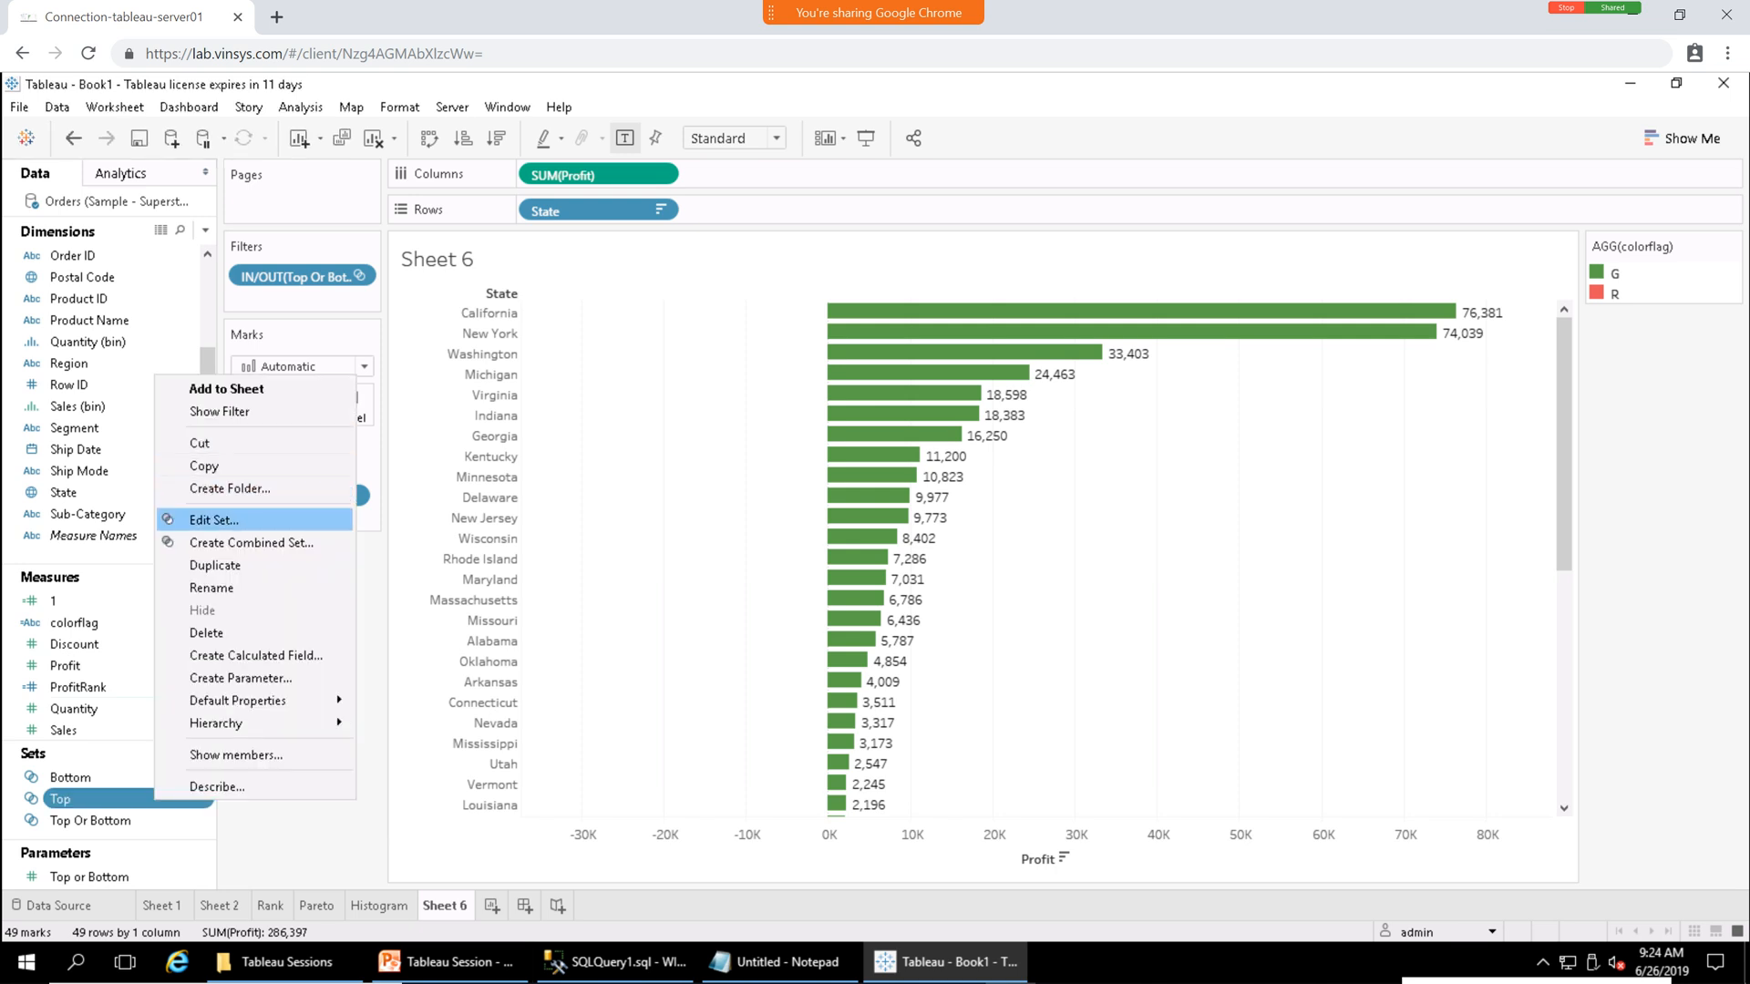
{"action": "left_click", "coordinate": [214, 521]}
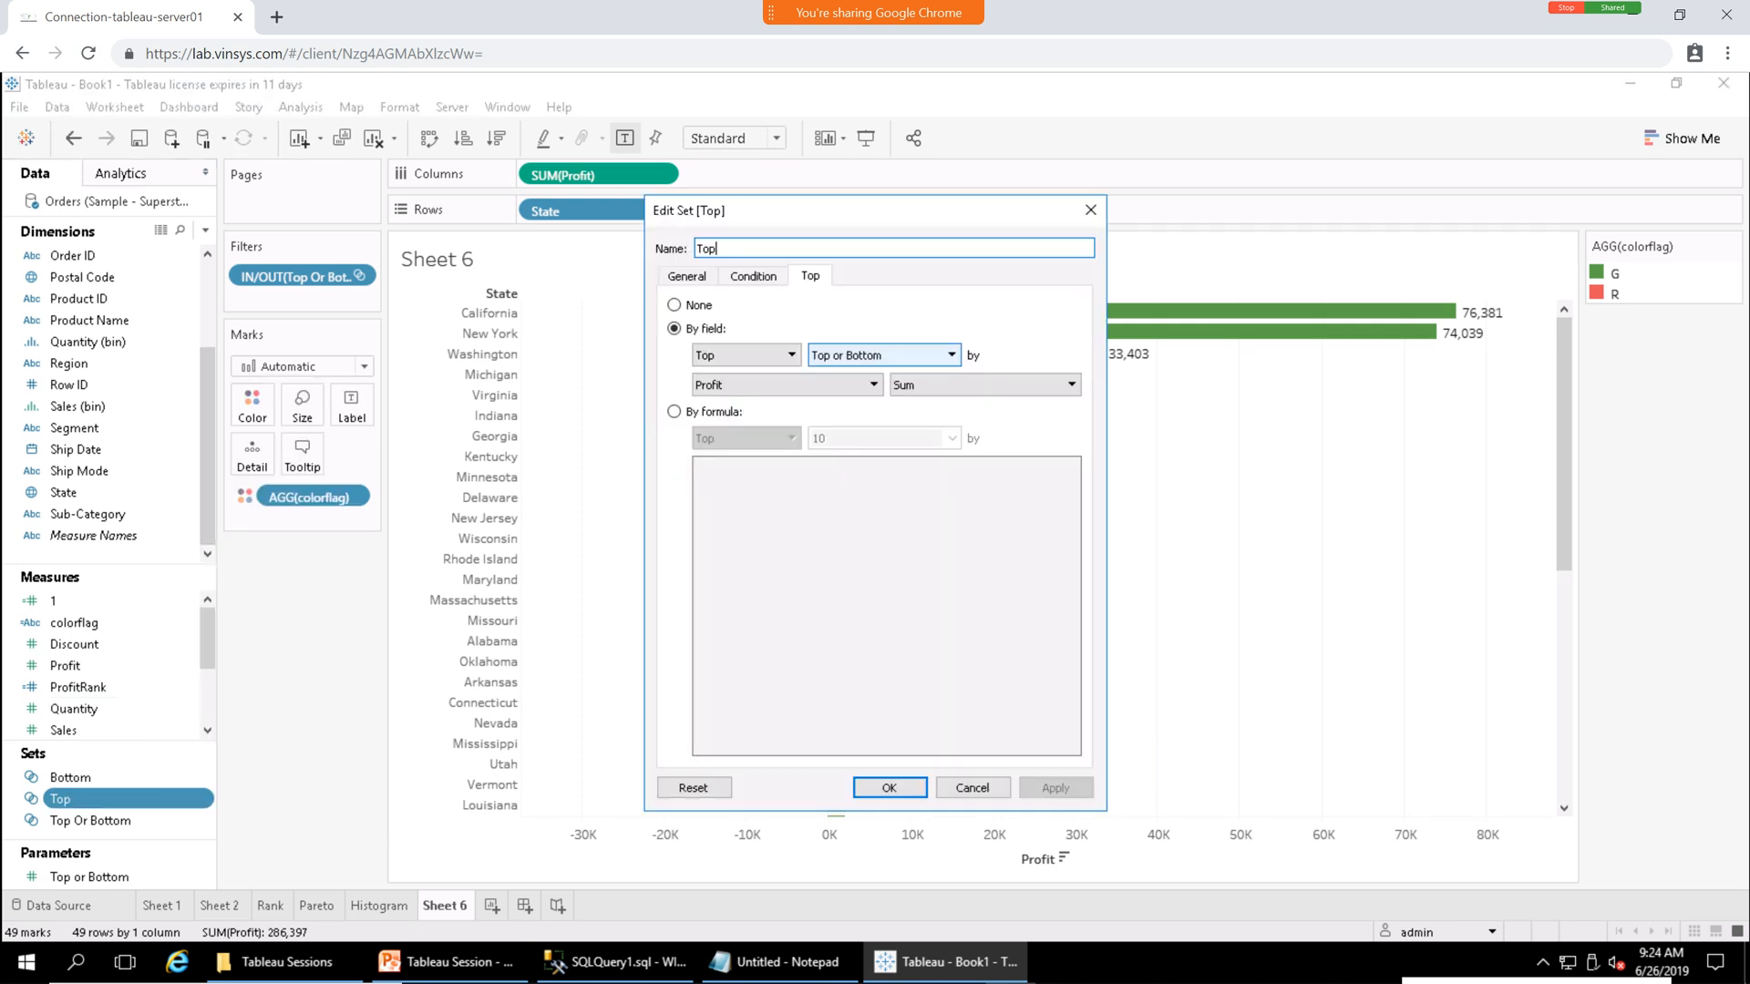
{"action": "left_click", "coordinate": [870, 356]}
{"action": "left_click", "coordinate": [852, 375]}
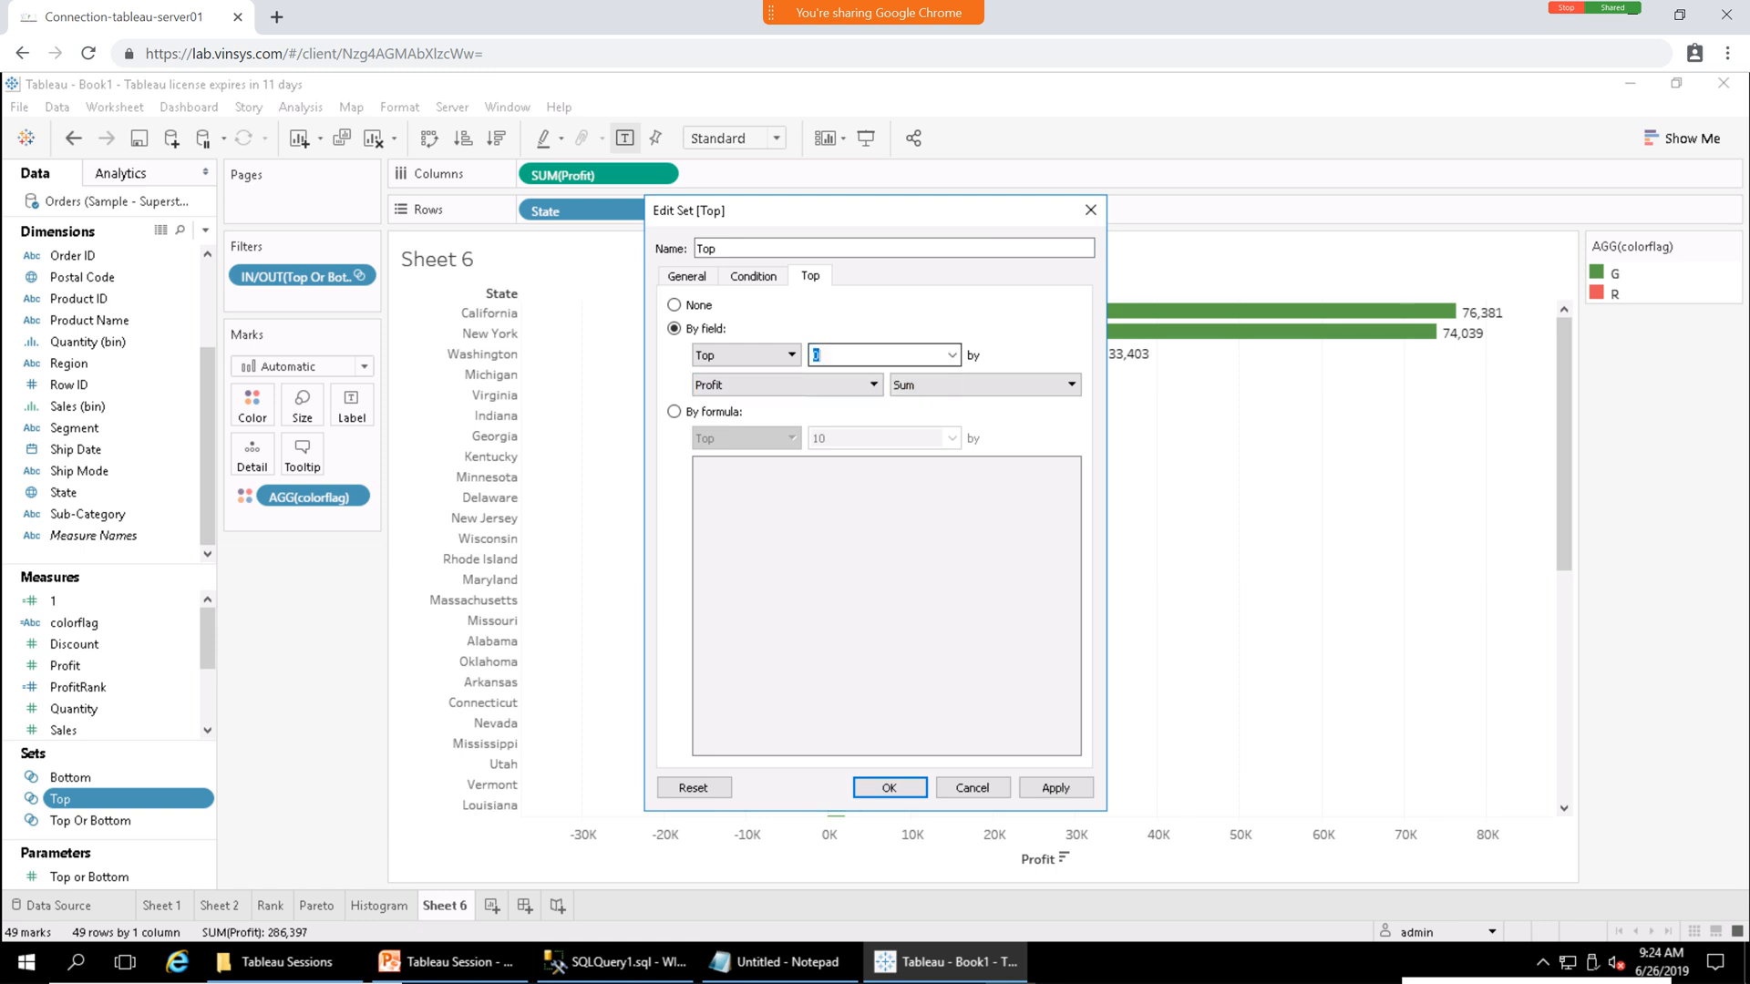
{"action": "type", "text": "5"}
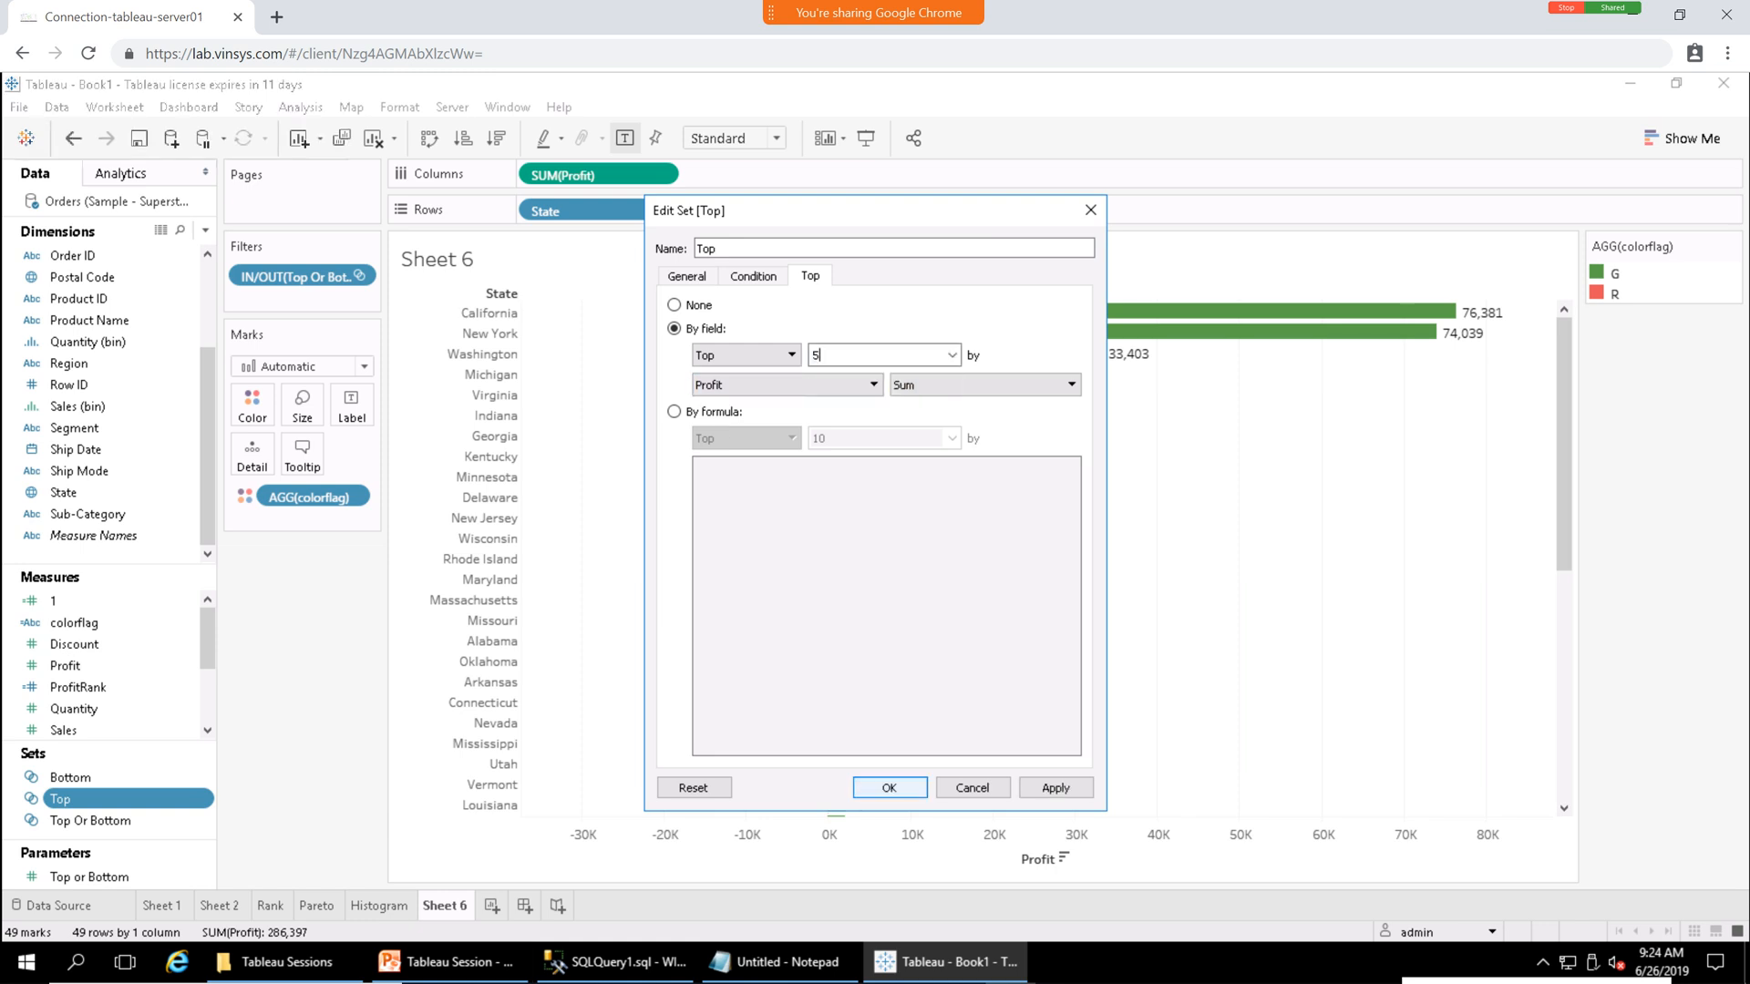
{"action": "key", "text": "Return"}
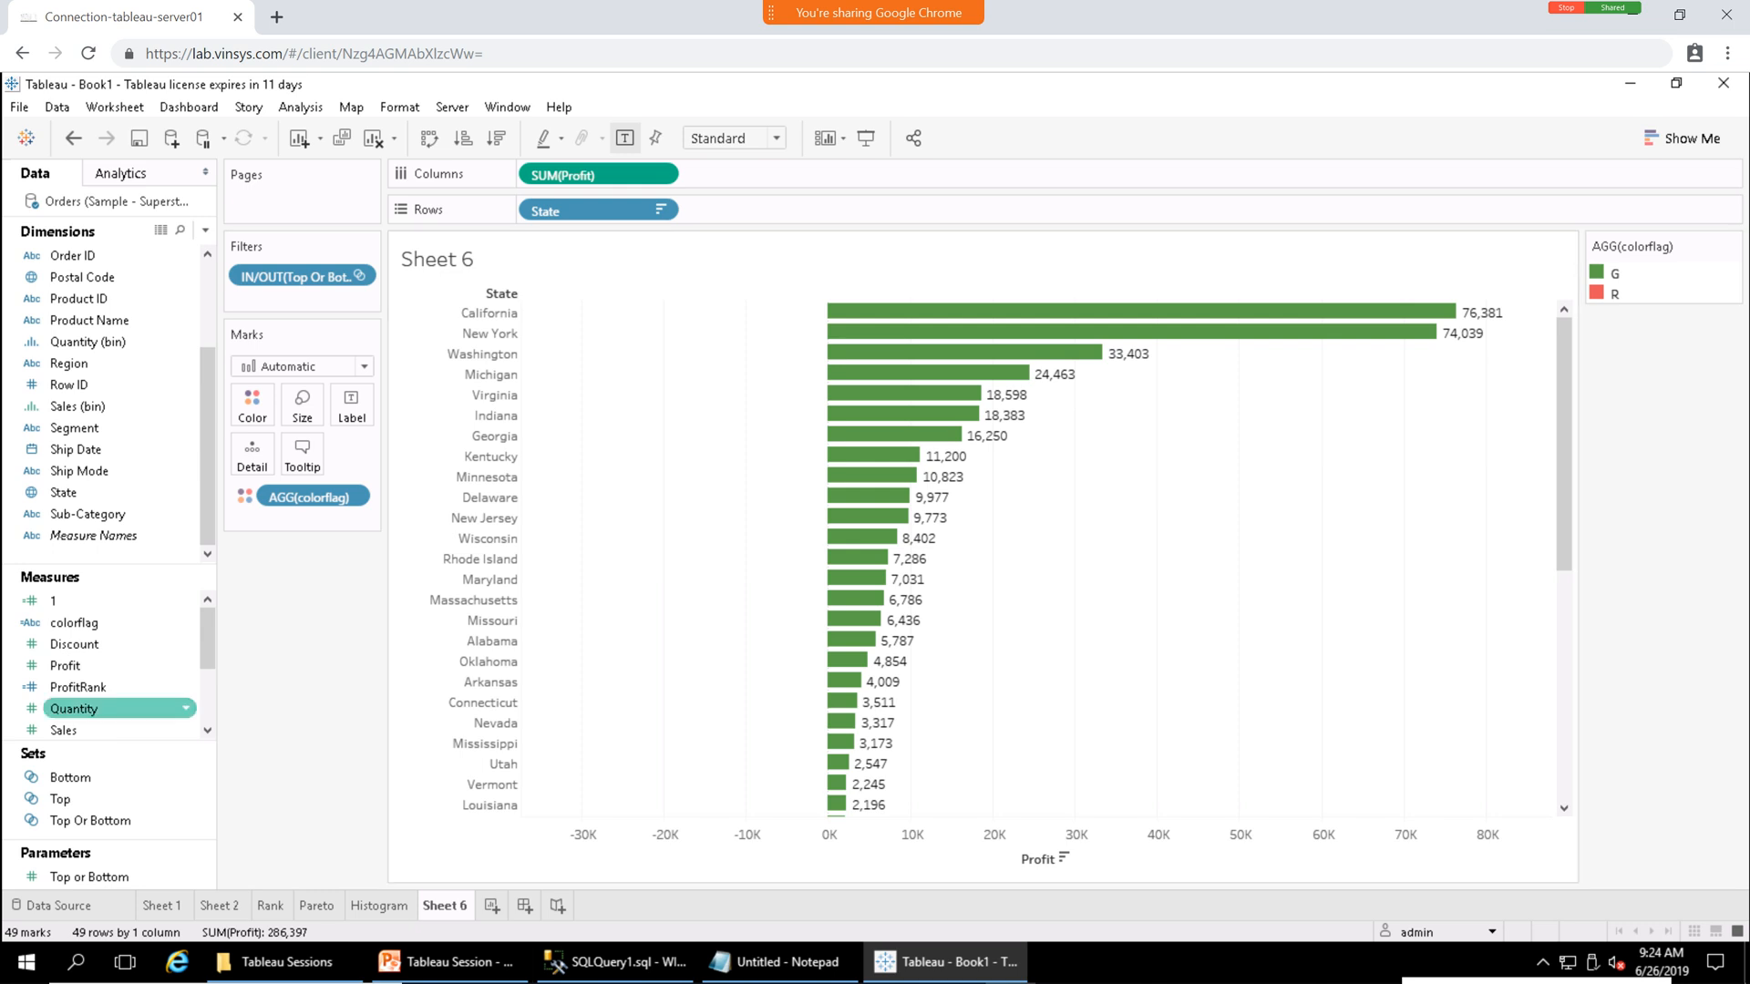
Edit the Bottom set to use a fixed bottom 5 by Sum of Profit instead of the parameter.
{"action": "right_click", "coordinate": [87, 820]}
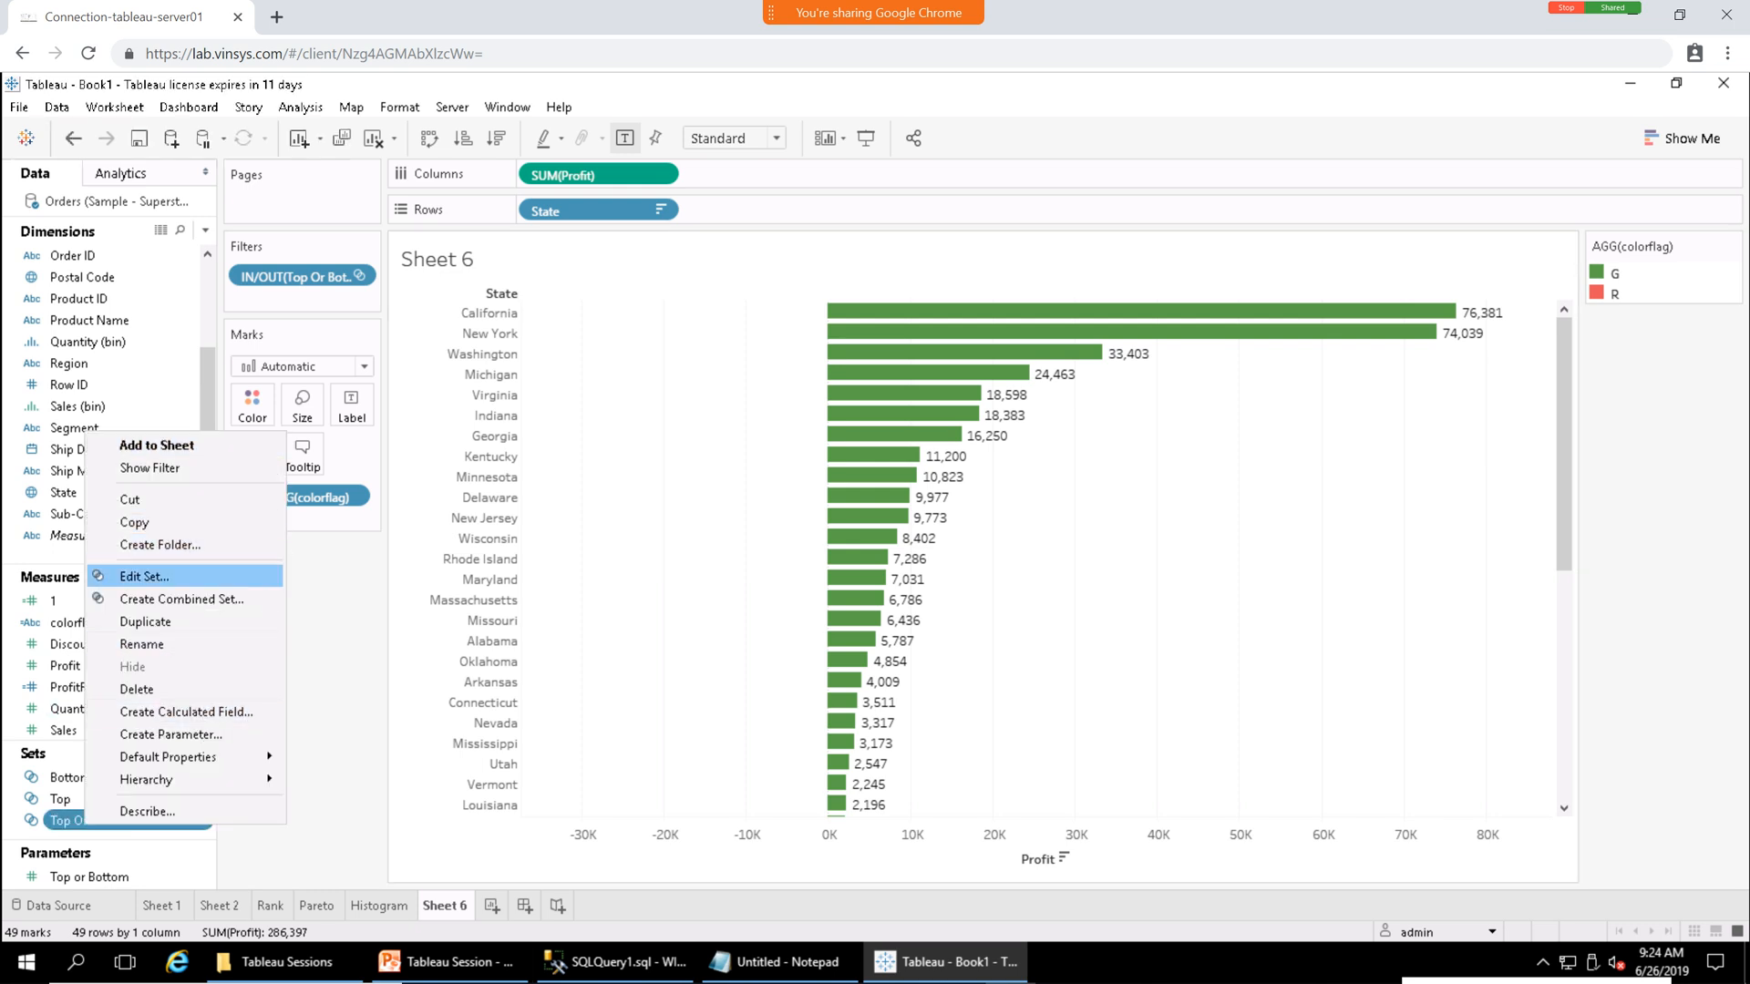
{"action": "key", "text": "Escape"}
{"action": "left_click", "coordinate": [87, 776]}
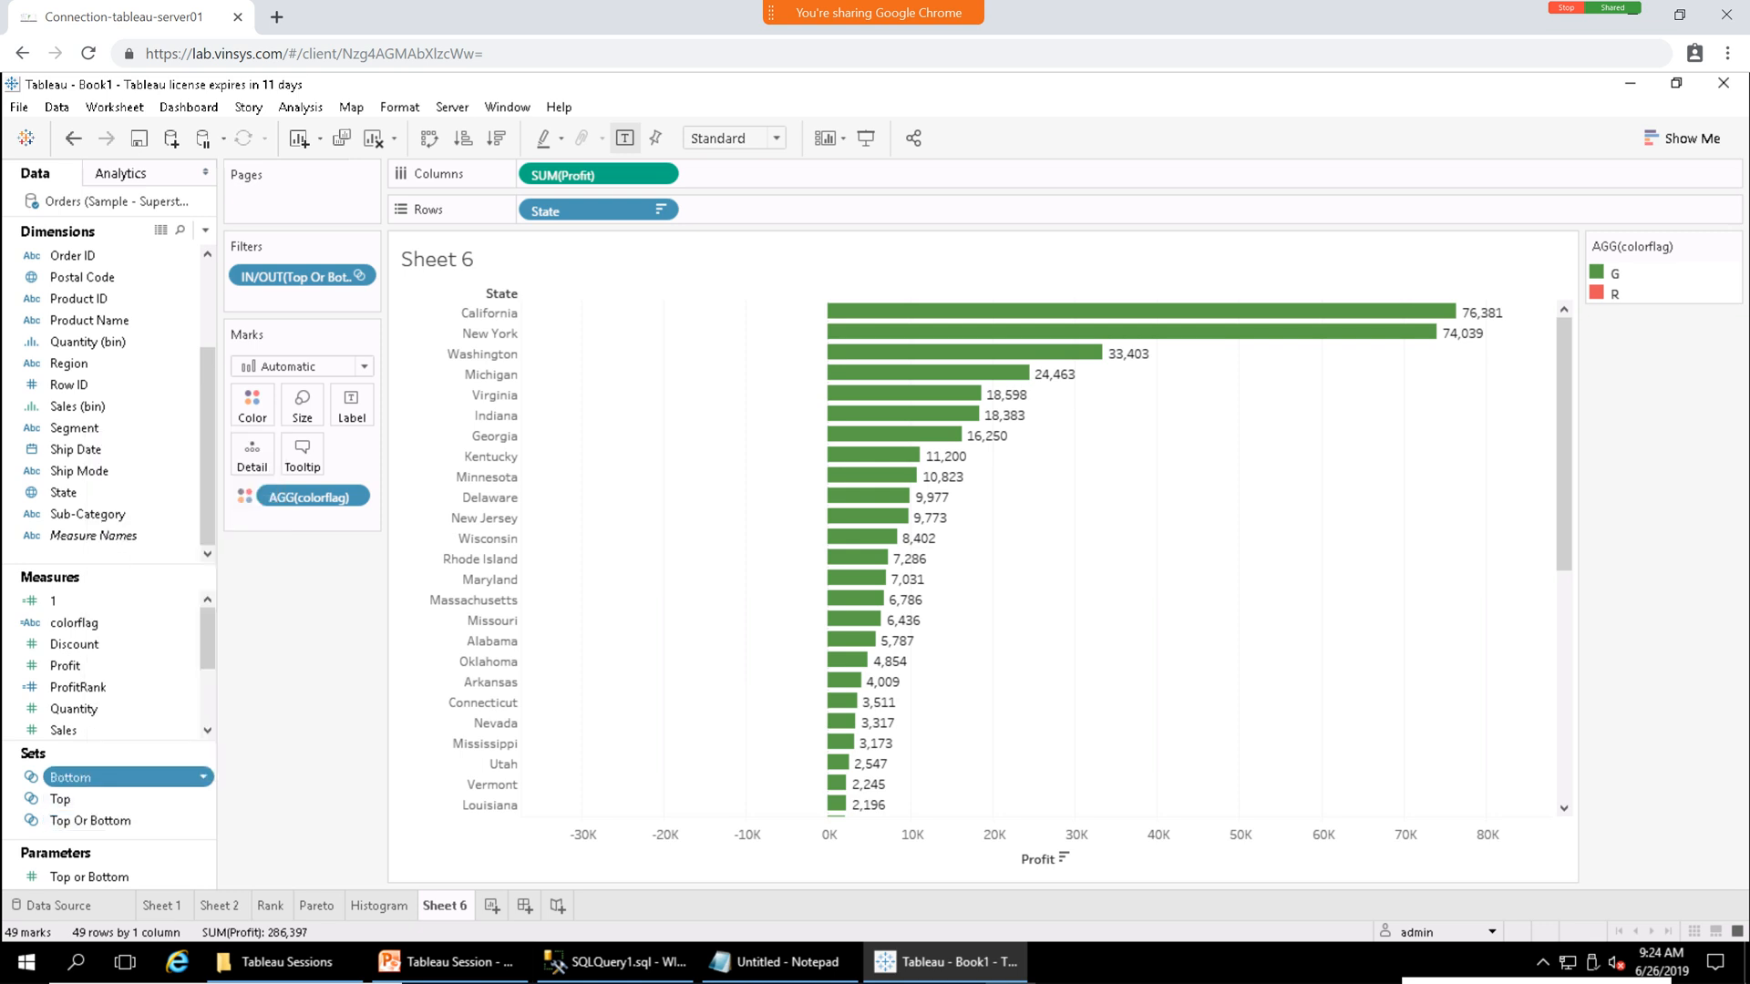
{"action": "right_click", "coordinate": [88, 776]}
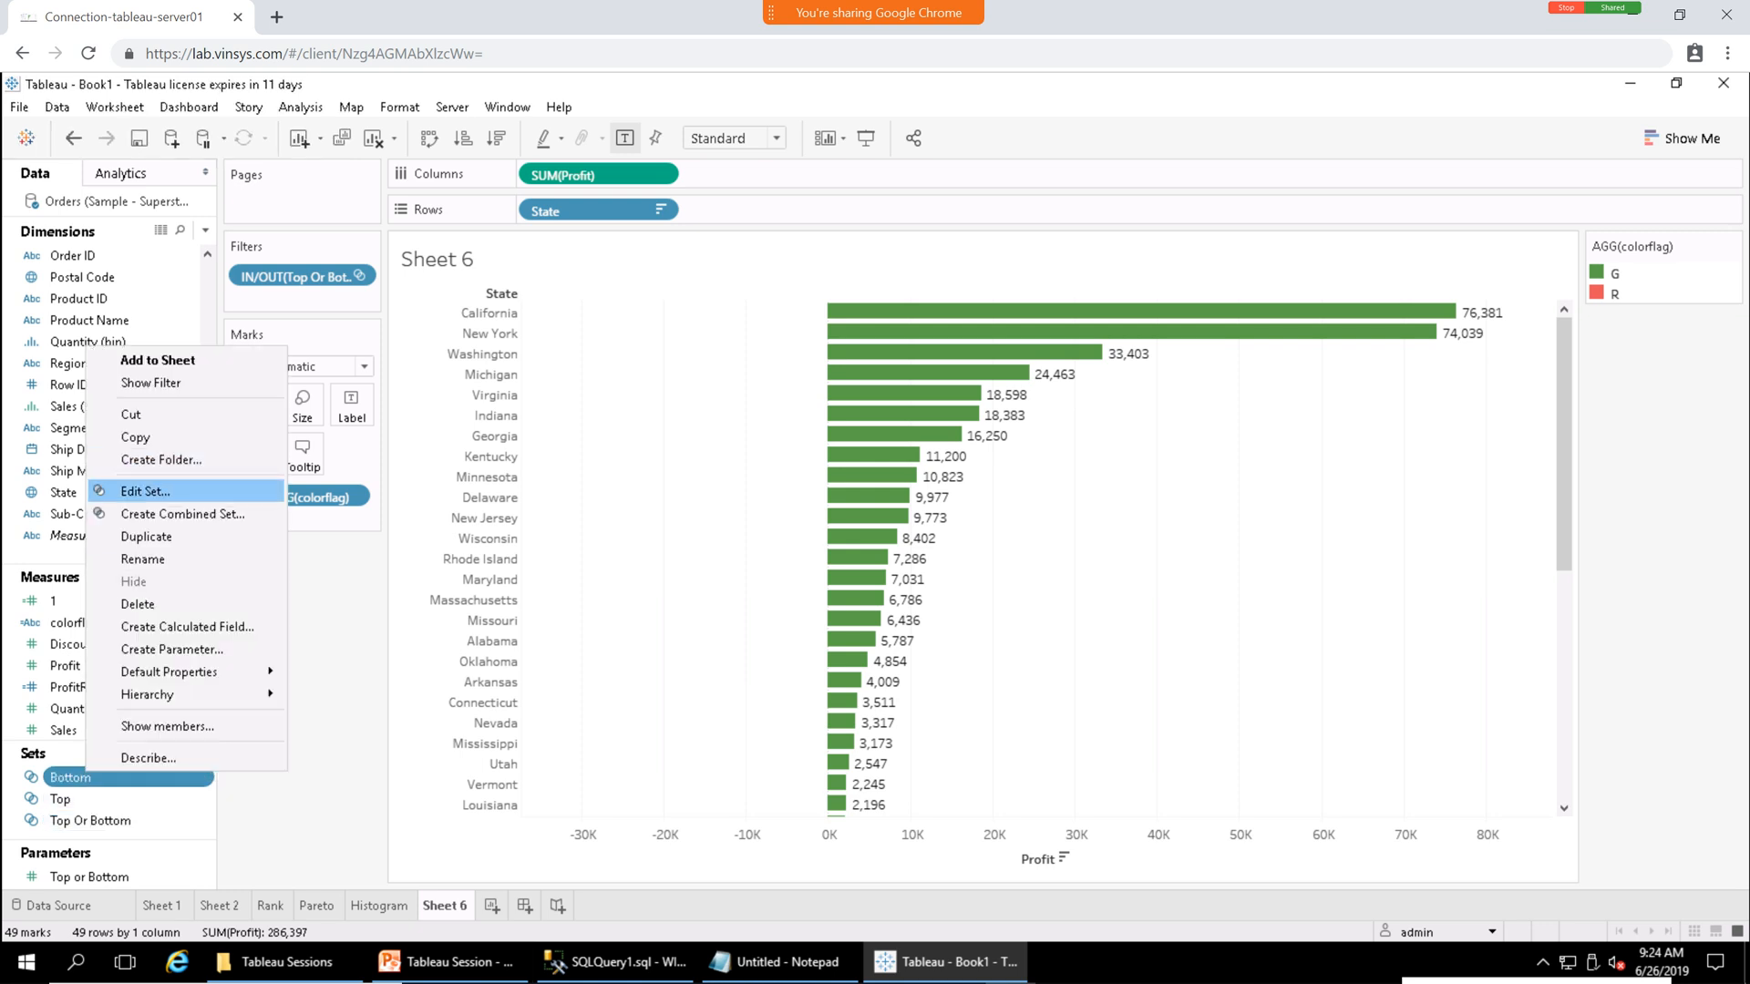
{"action": "left_click", "coordinate": [146, 491]}
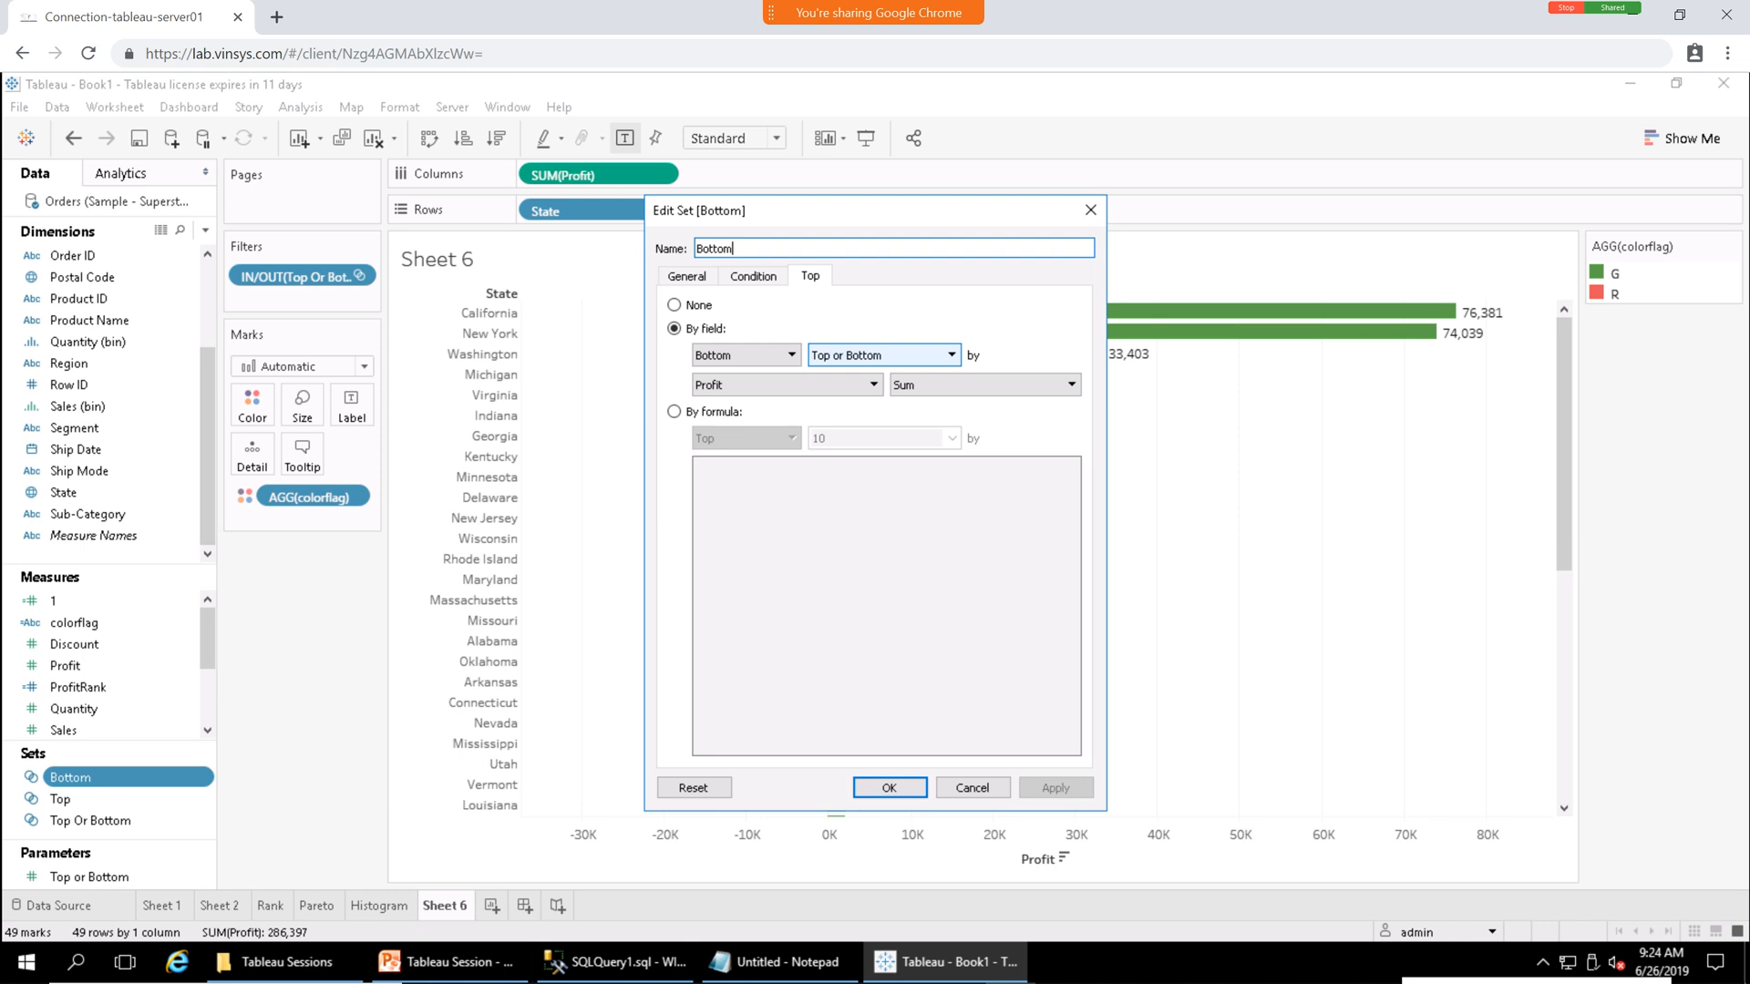
{"action": "left_click", "coordinate": [868, 356]}
{"action": "left_click", "coordinate": [862, 374]}
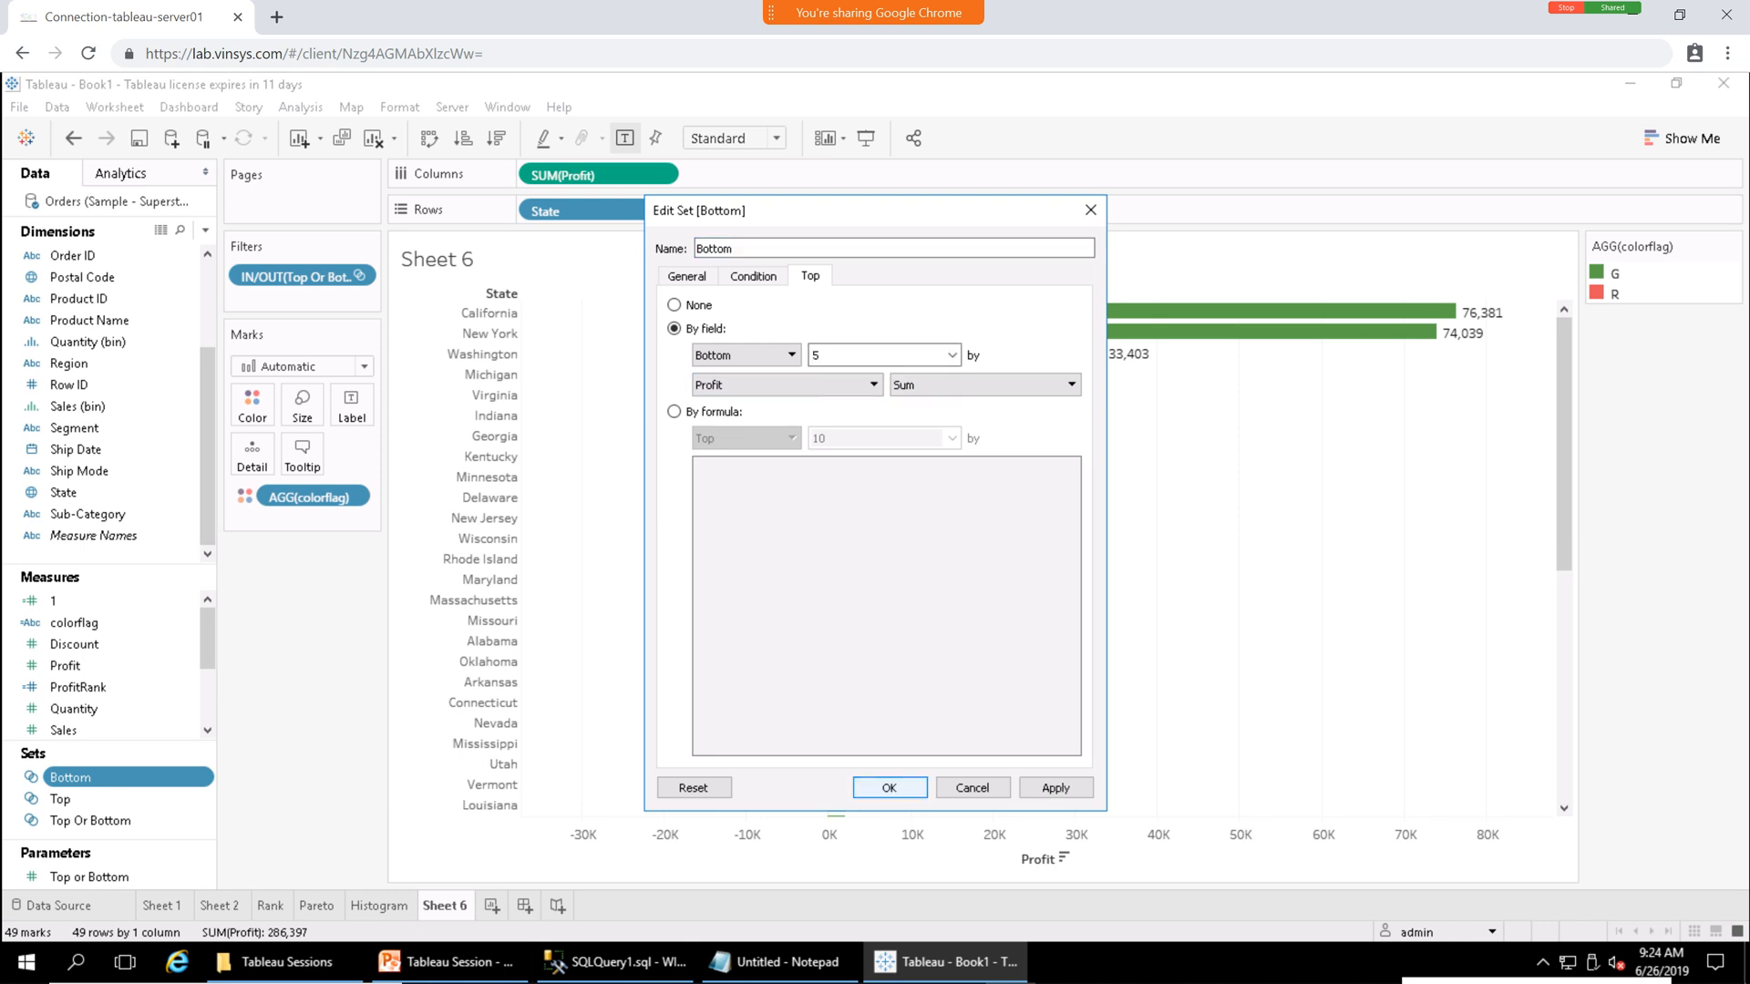
{"action": "key", "text": "Return"}
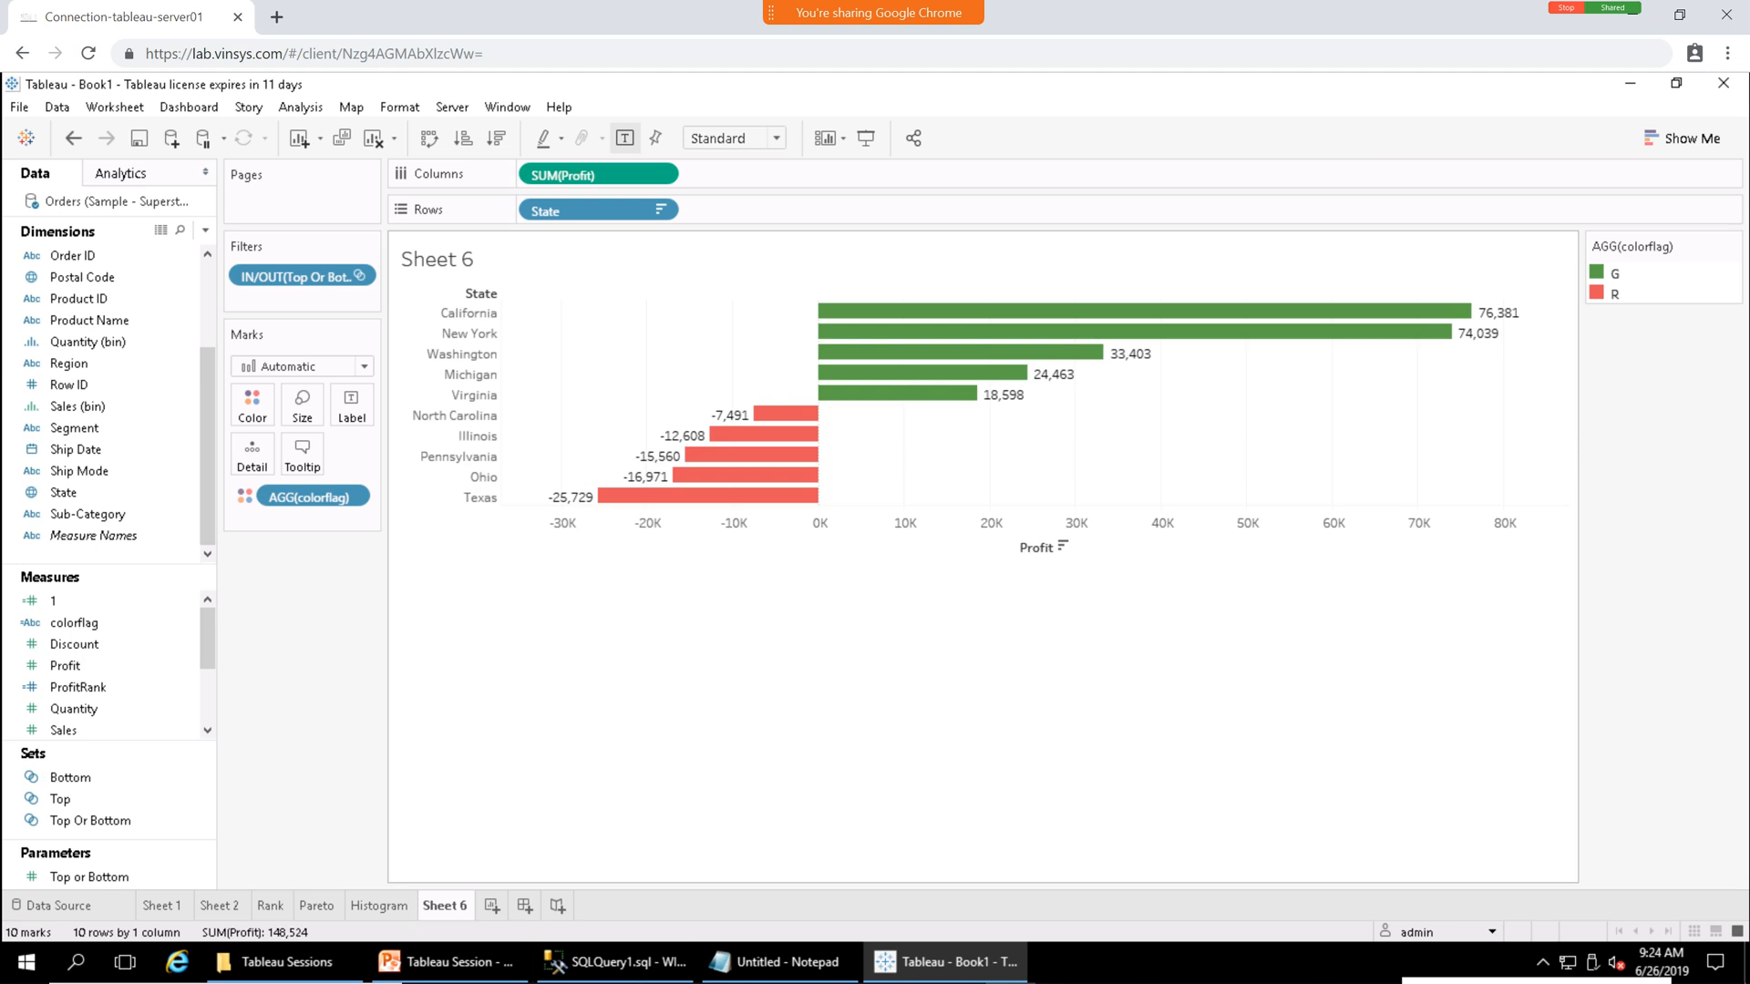
Review the limit settings of the Bottom set.
{"action": "right_click", "coordinate": [78, 798]}
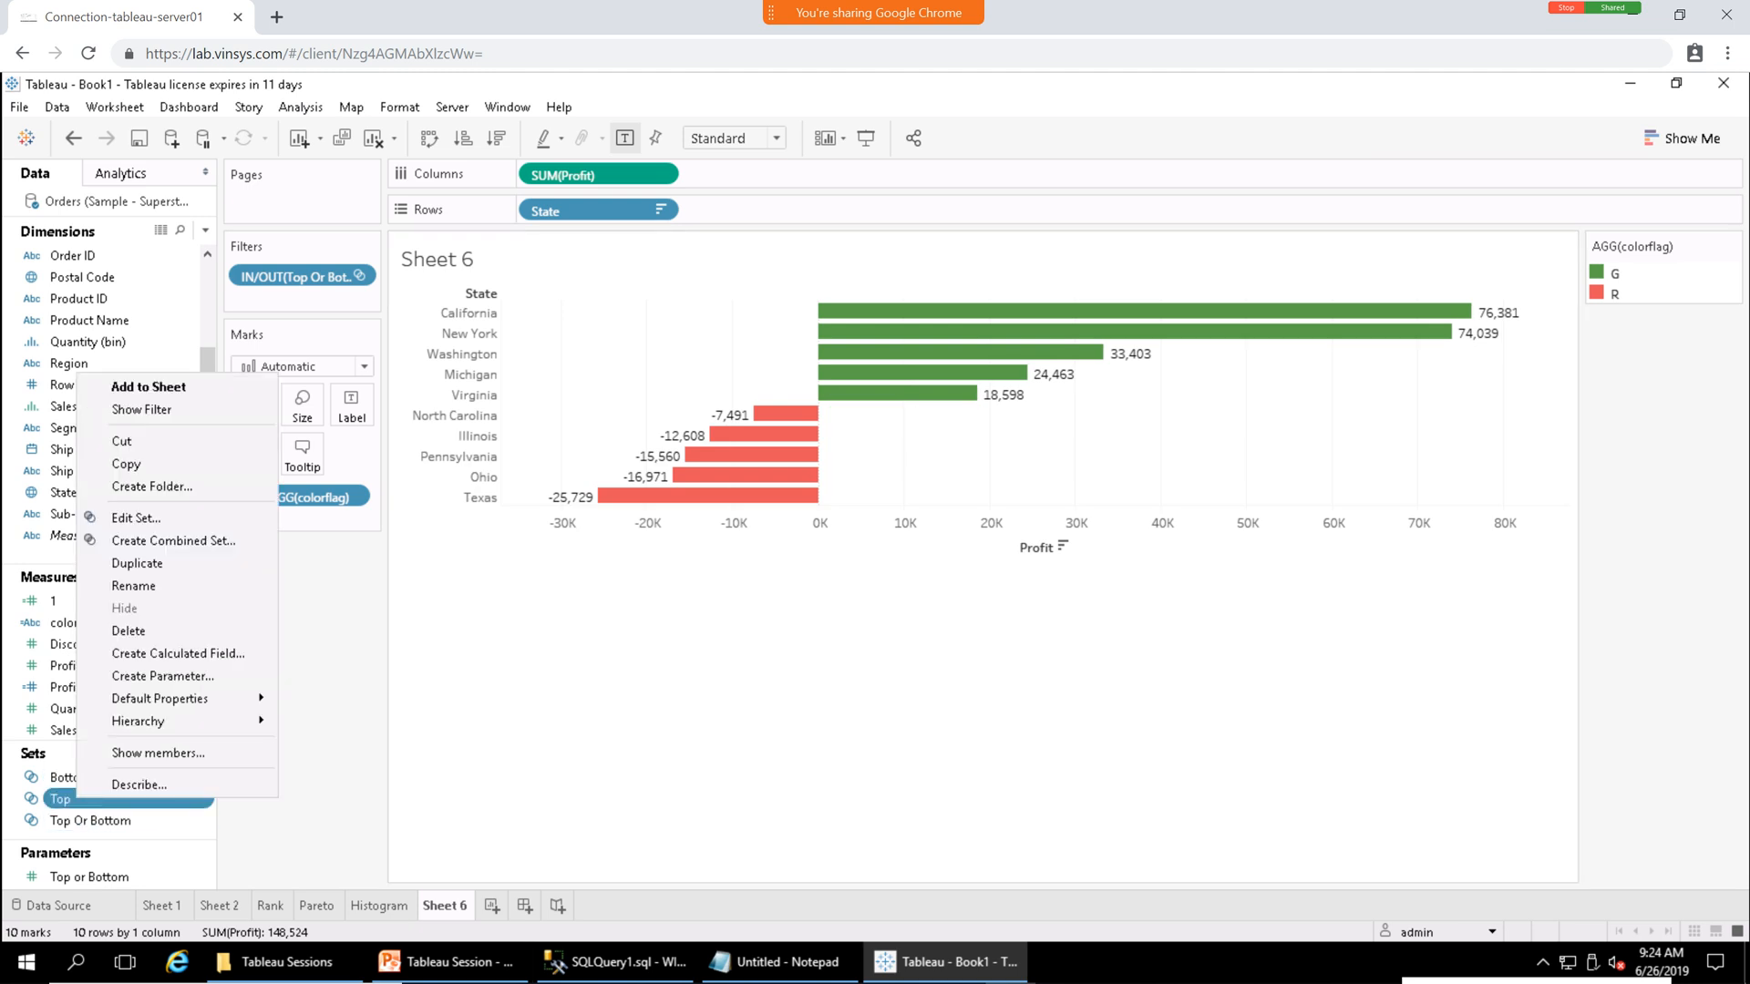
{"action": "key", "text": "Escape"}
{"action": "right_click", "coordinate": [91, 780]}
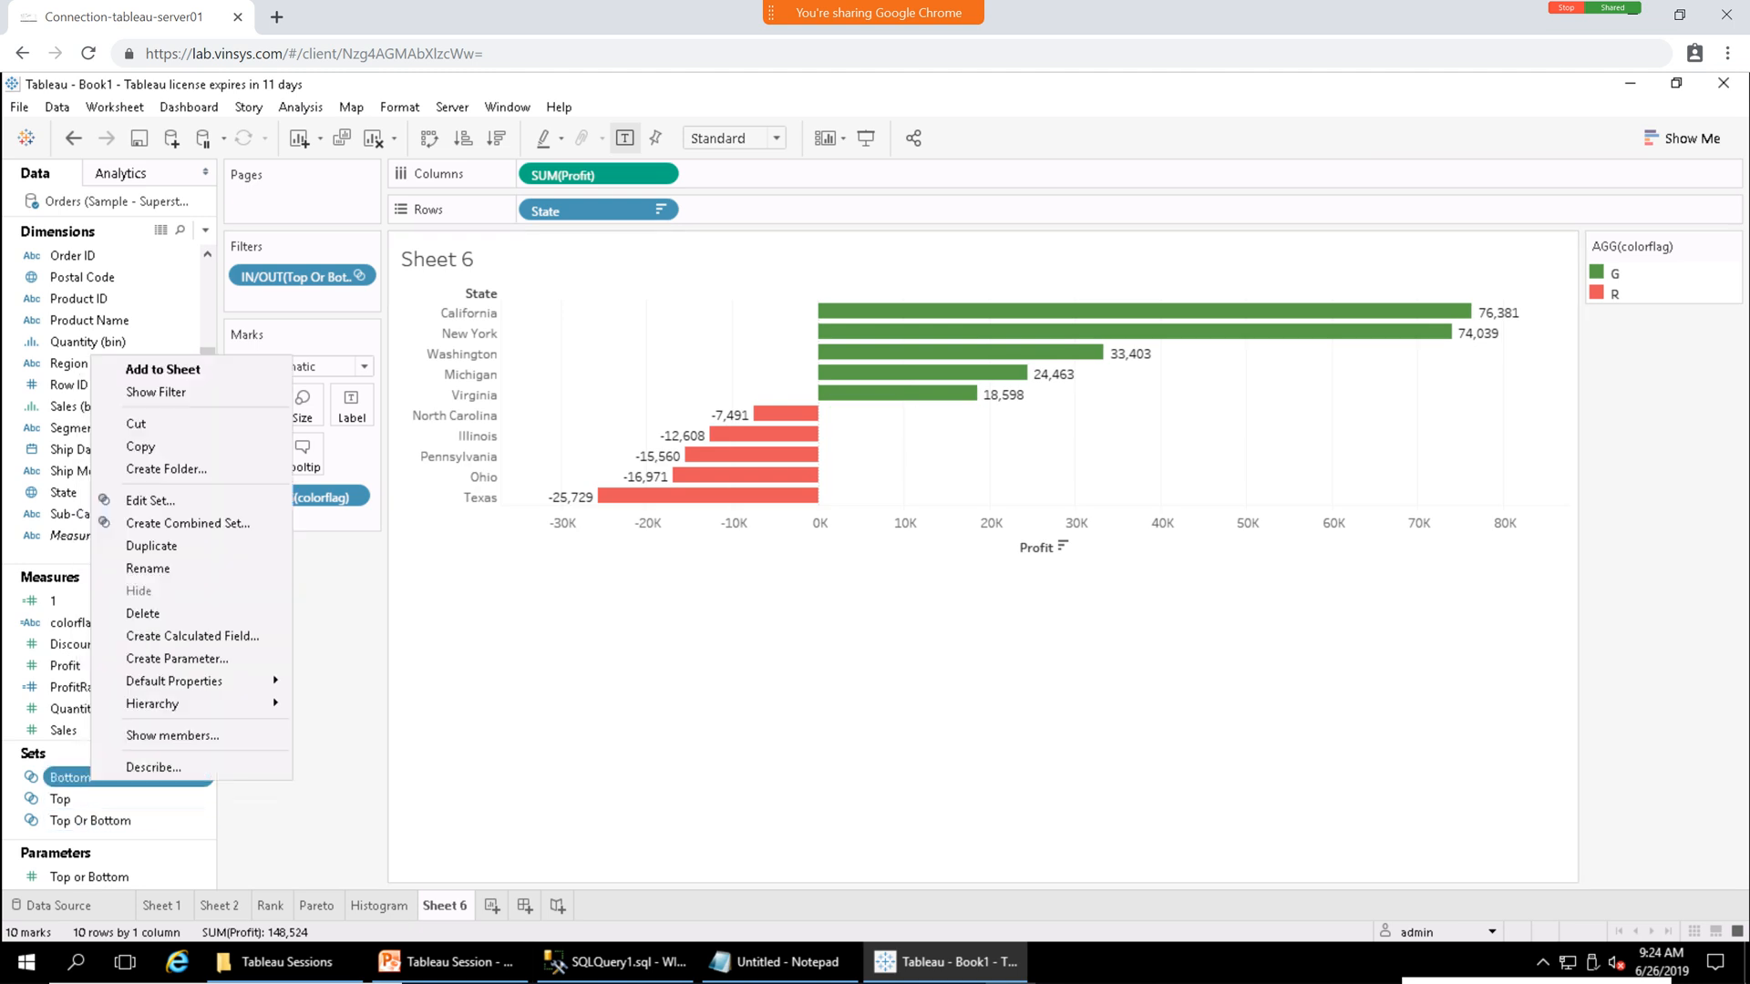
{"action": "left_click", "coordinate": [150, 501]}
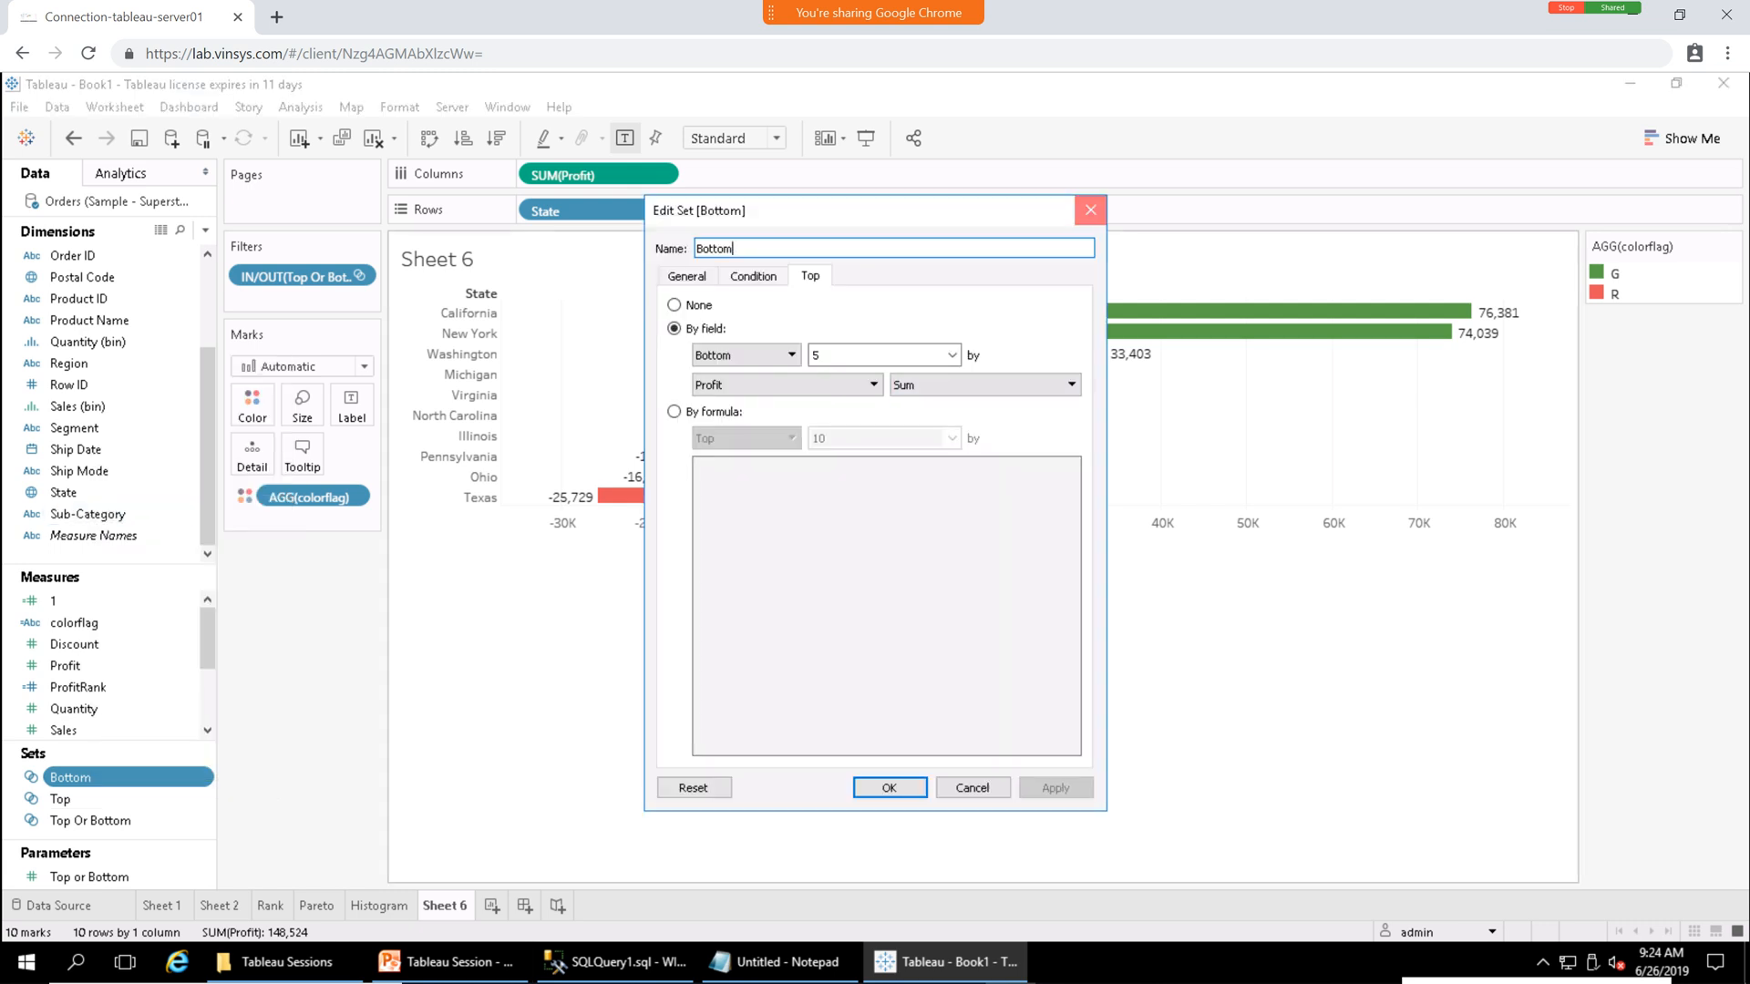
{"action": "left_click", "coordinate": [1089, 209]}
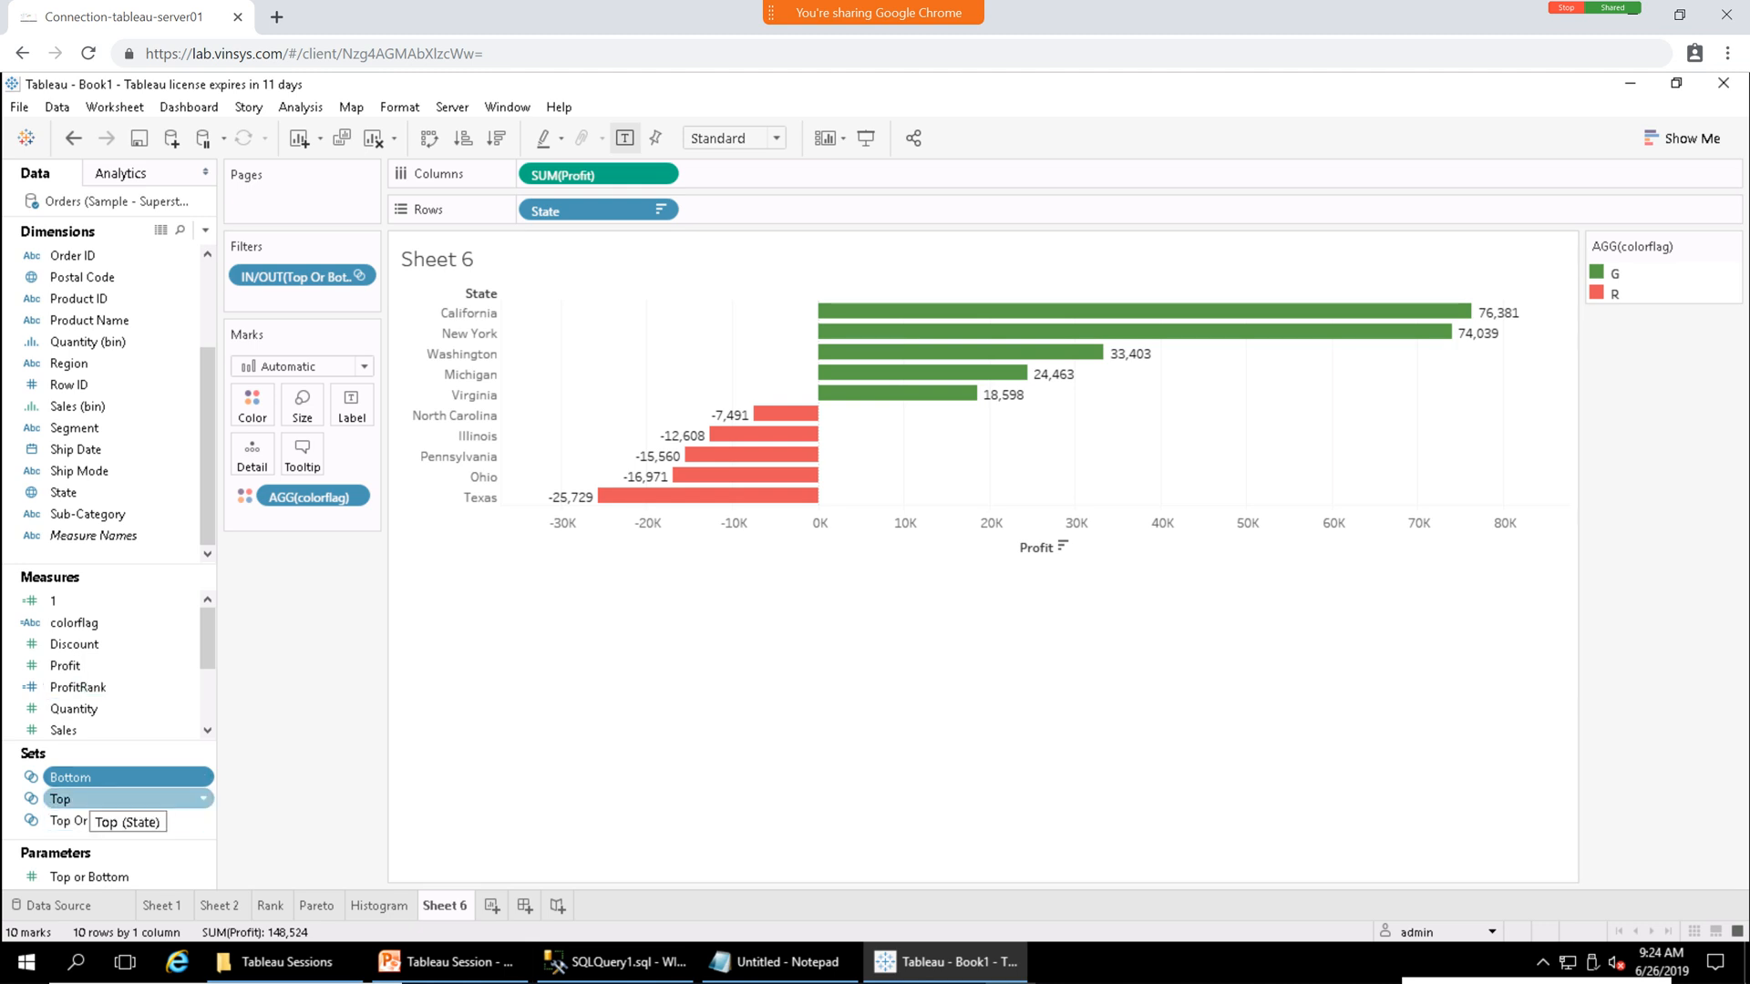
Review how the Top Or Bottom set combines the Bottom and Top sets.
{"action": "left_click", "coordinate": [91, 820]}
{"action": "right_click", "coordinate": [133, 820]}
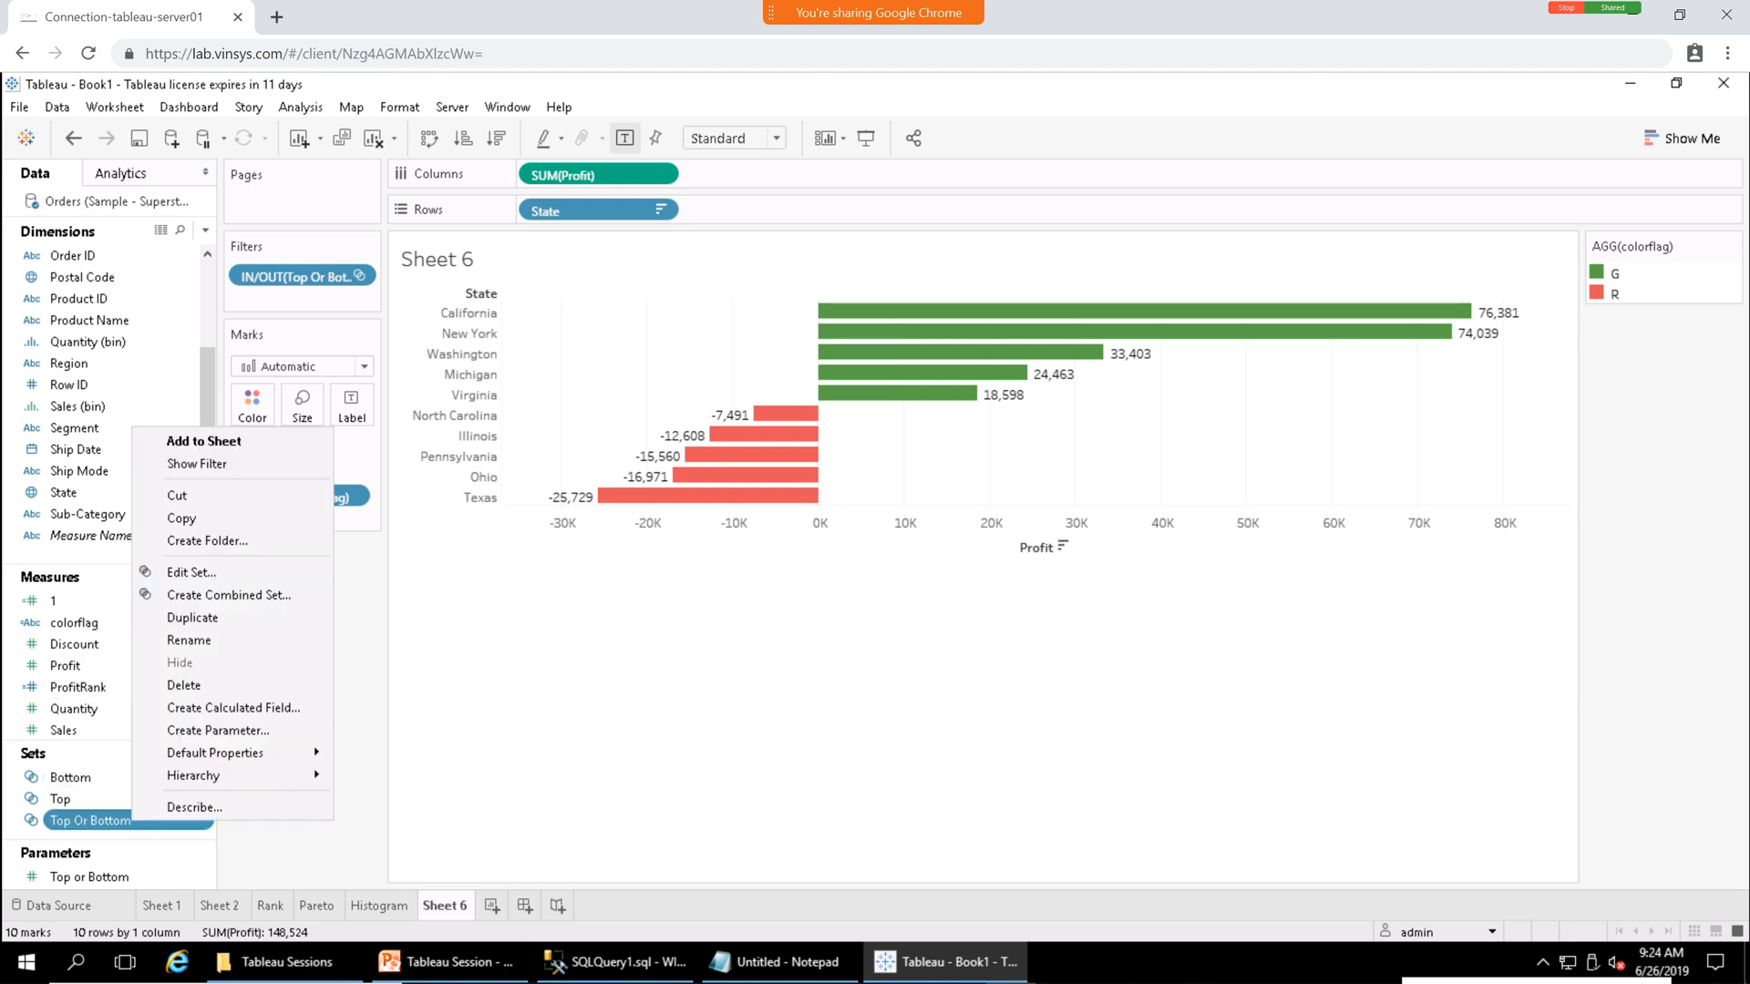
{"action": "left_click", "coordinate": [190, 572]}
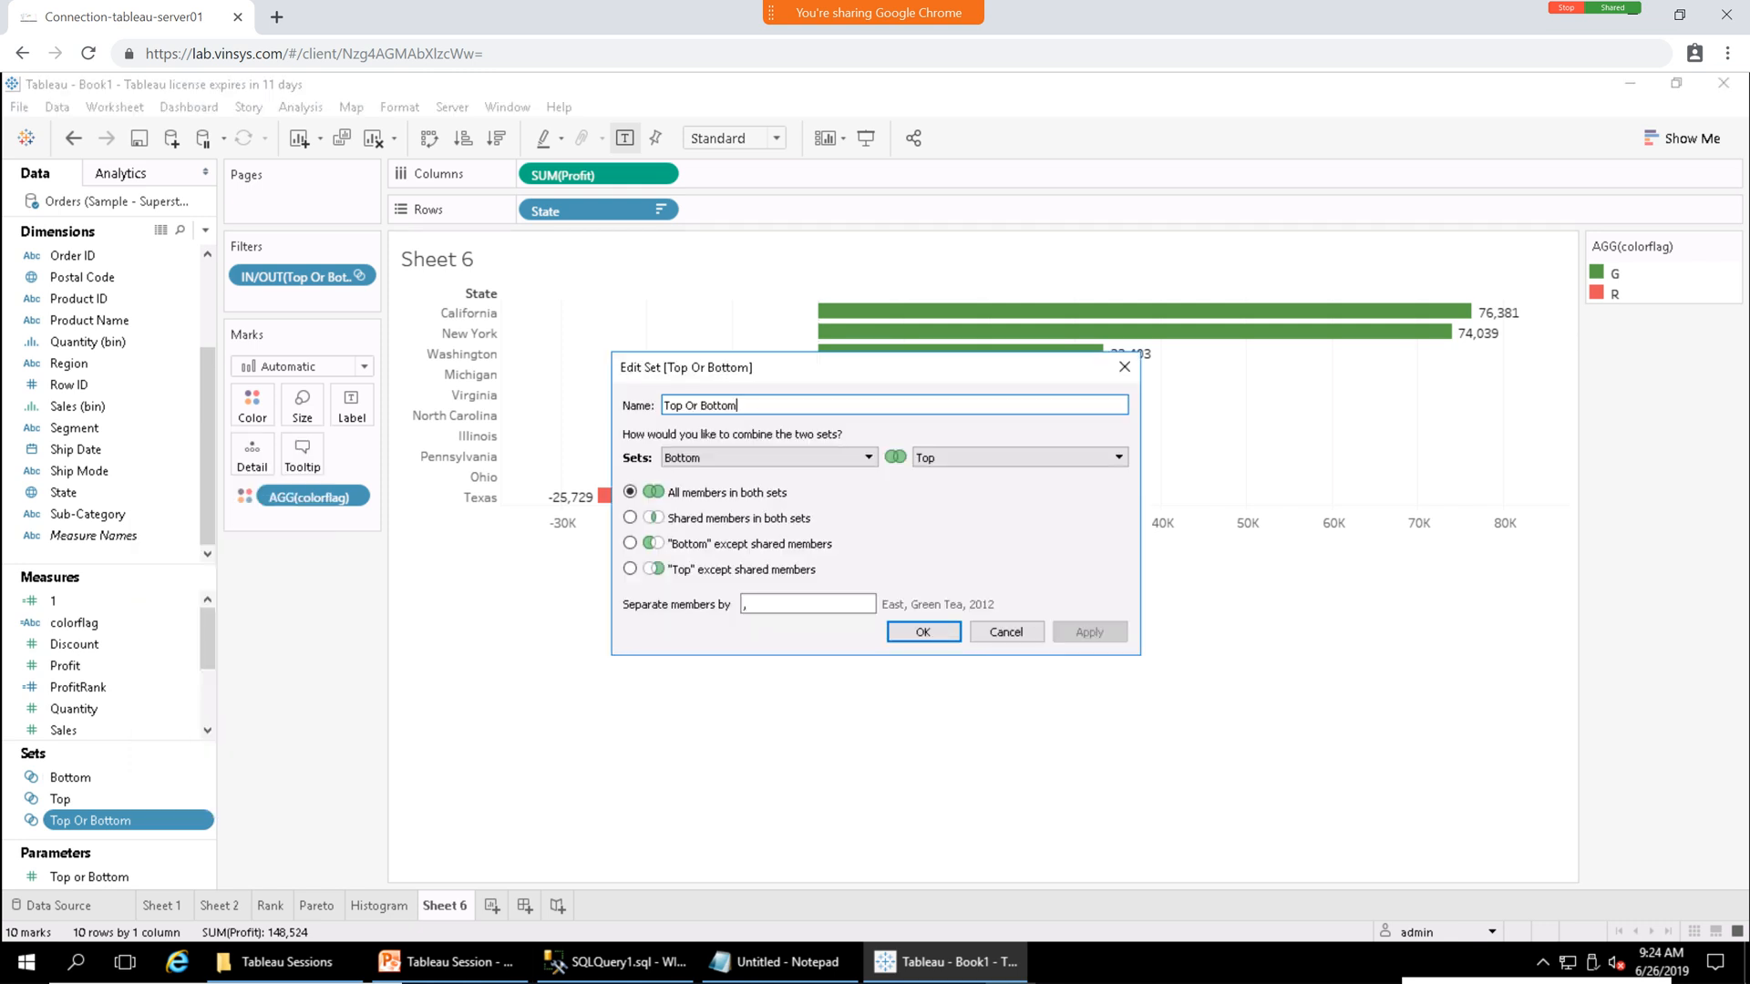
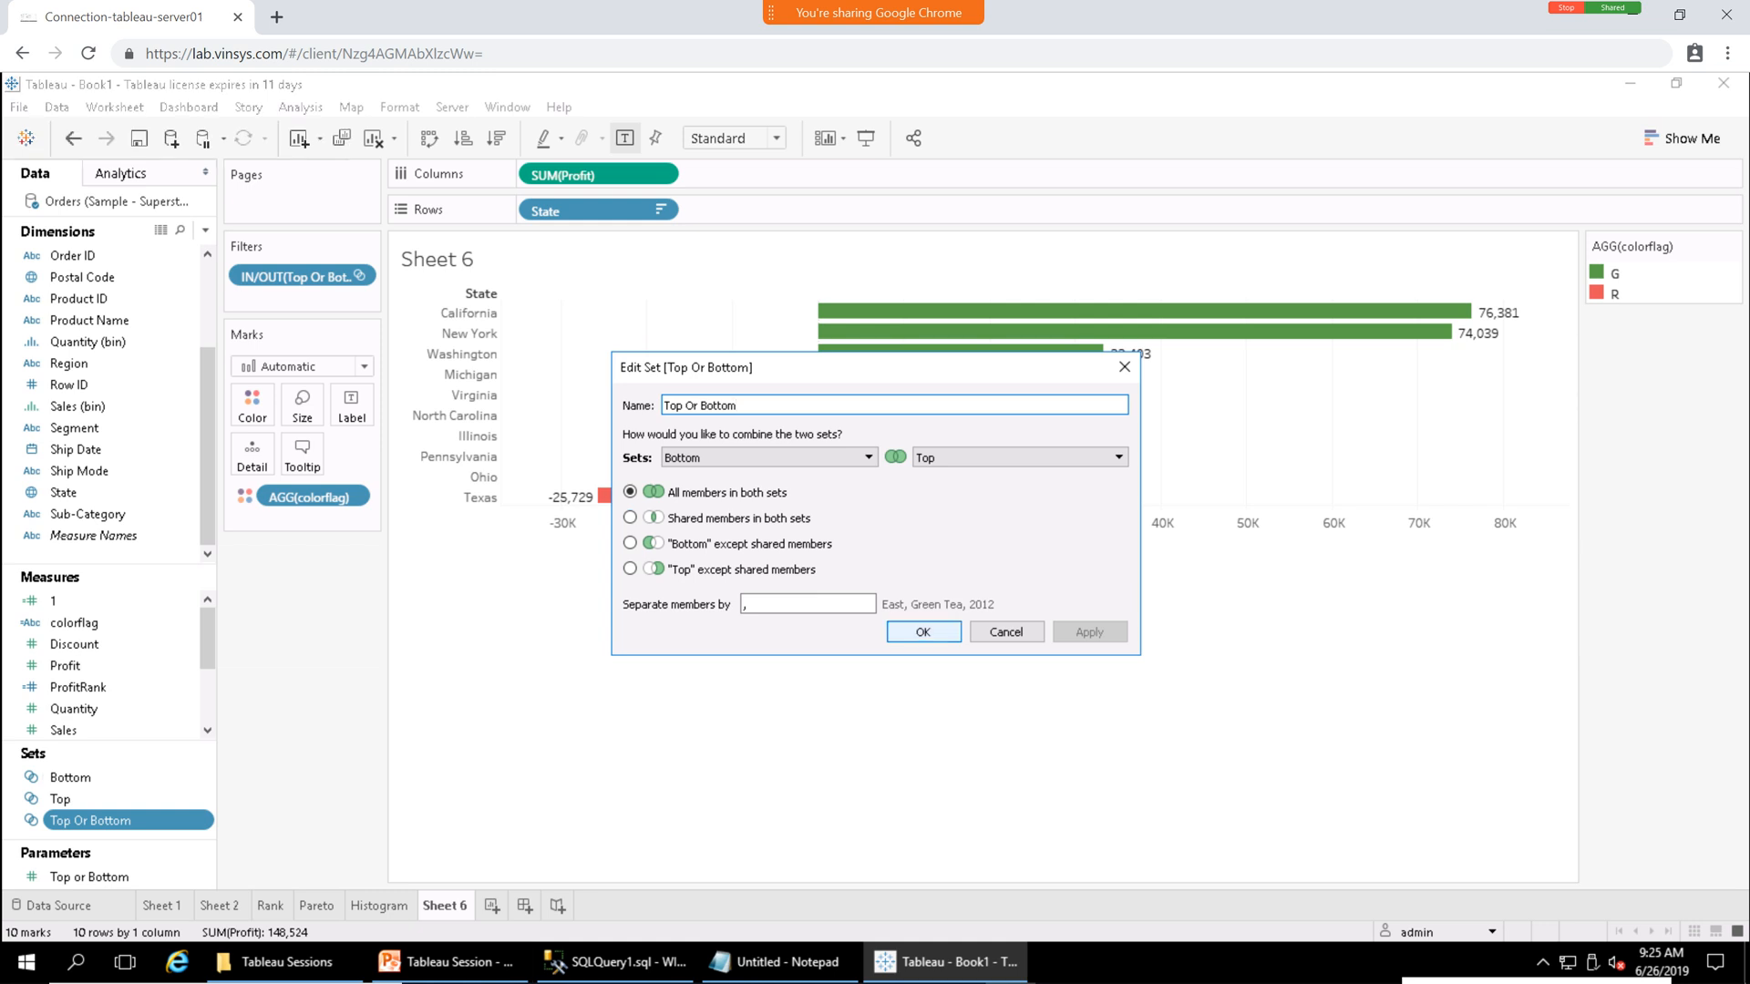
{"action": "left_click", "coordinate": [923, 631]}
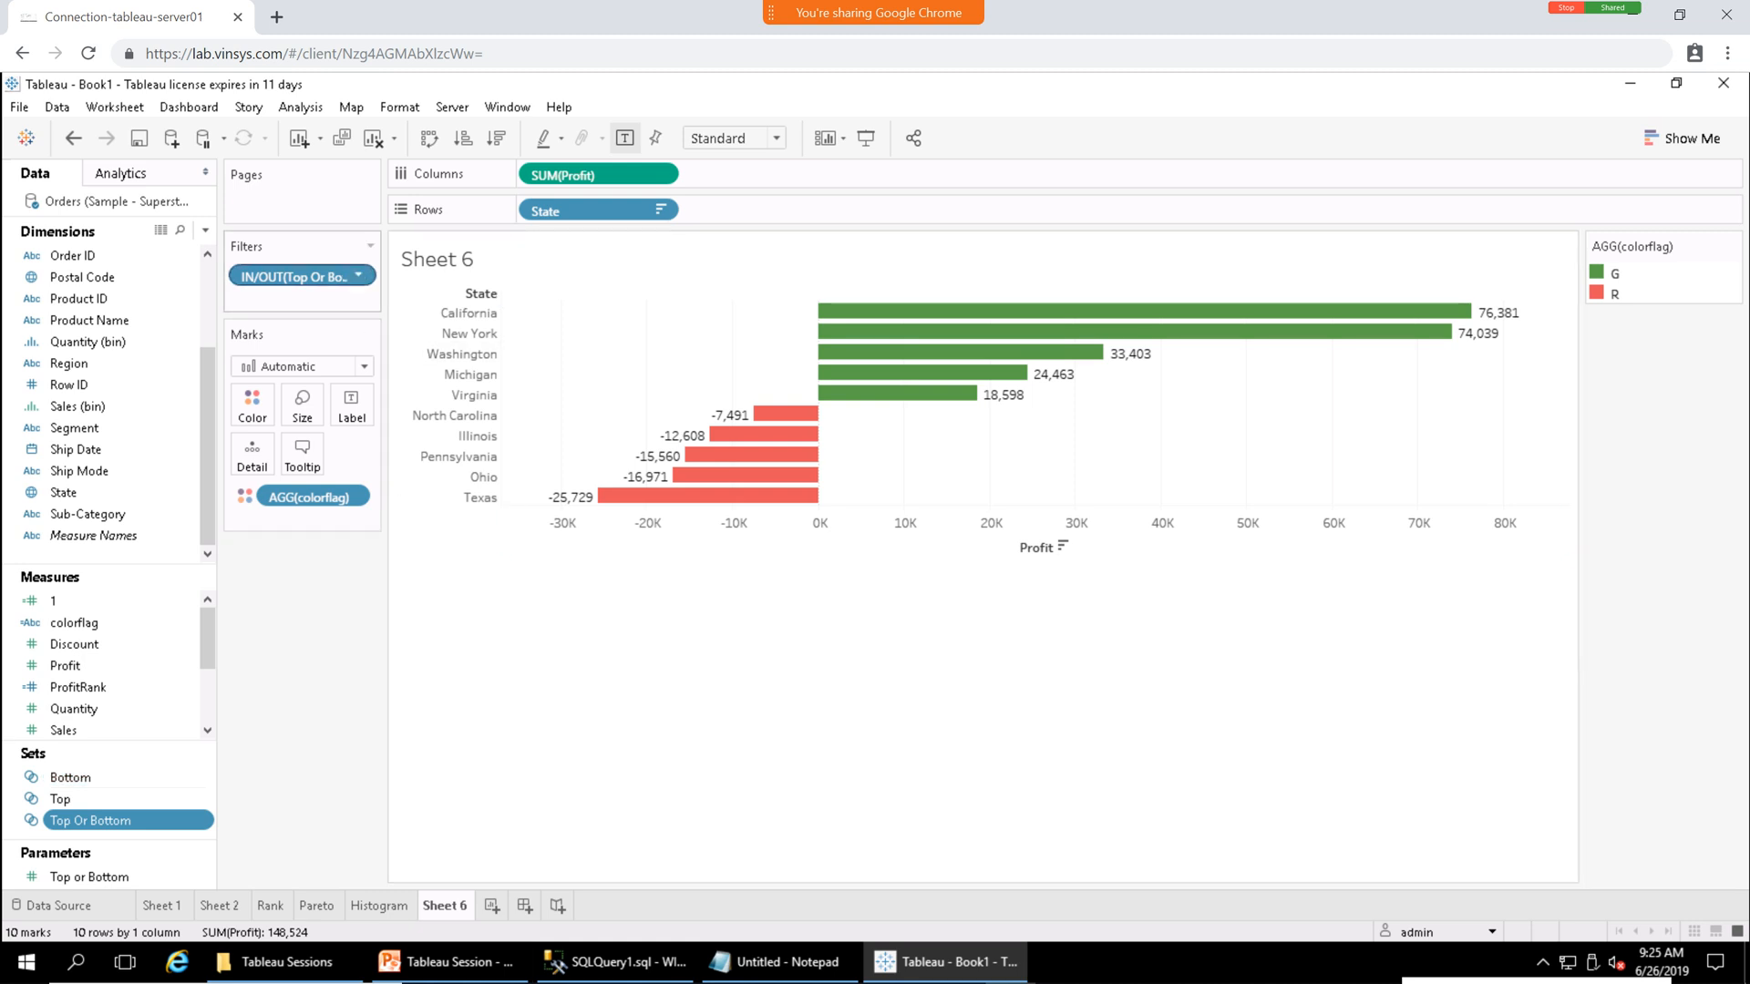
Edit the Top Or Bottom set filter to include Out members along with In.
{"action": "left_click", "coordinate": [359, 275]}
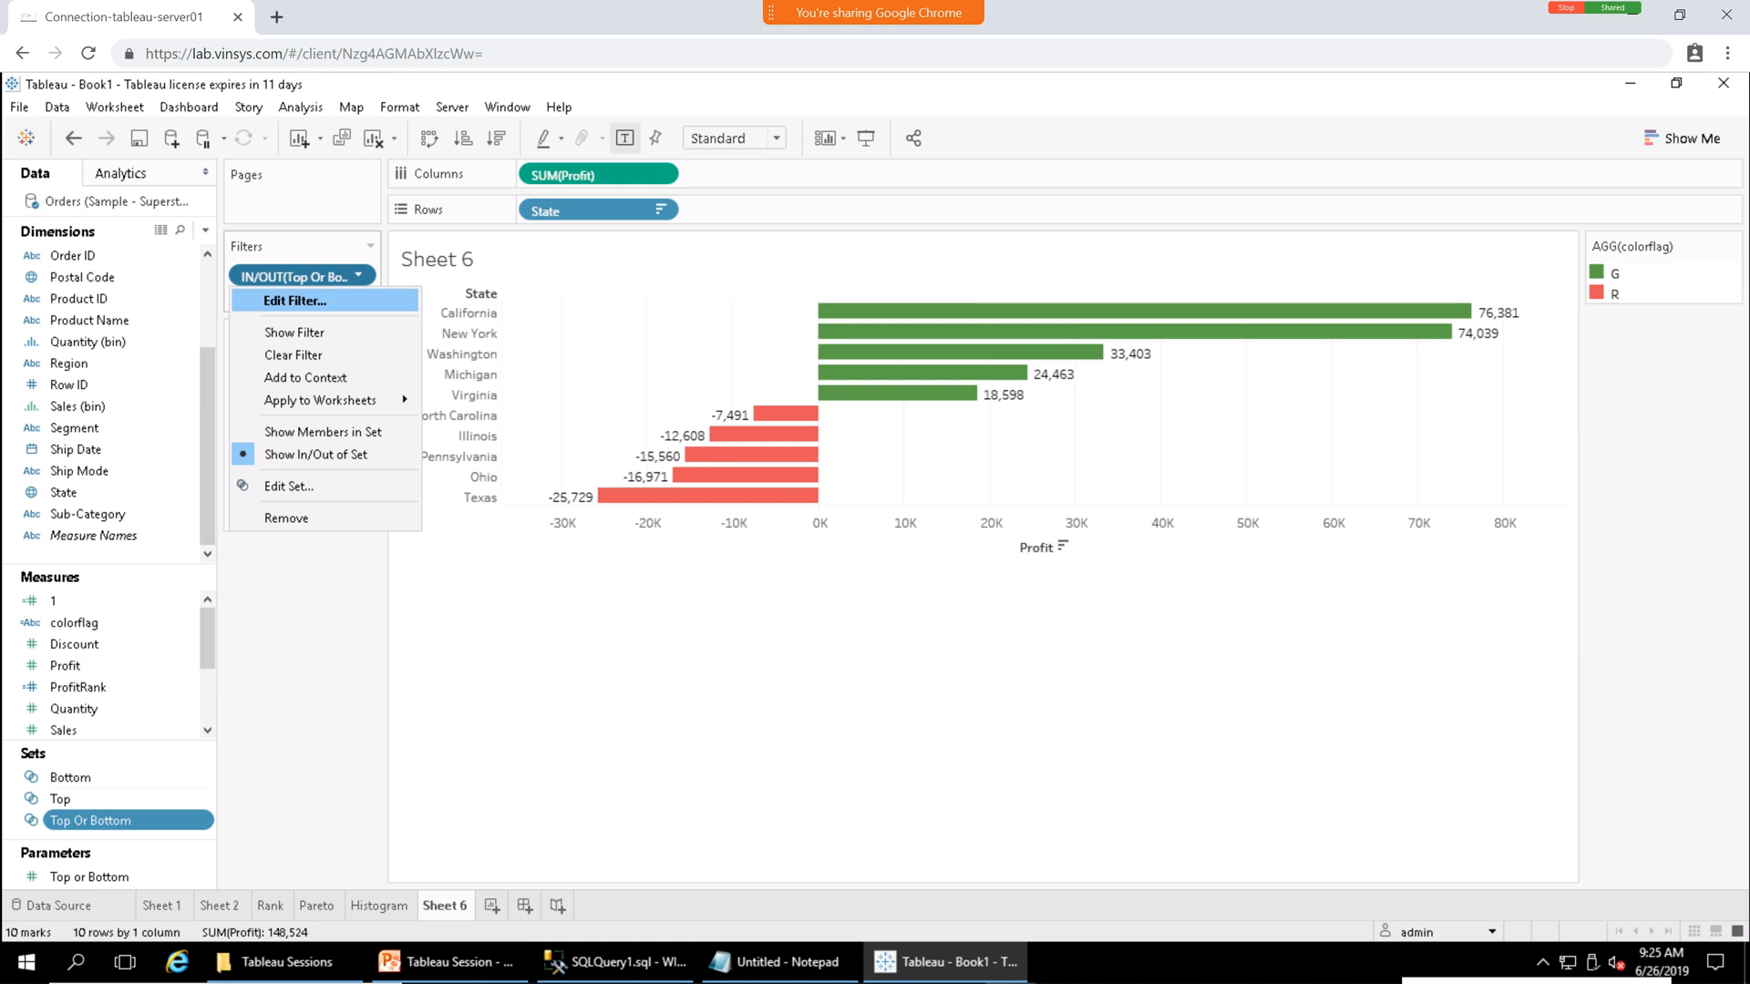
{"action": "left_click", "coordinate": [294, 301]}
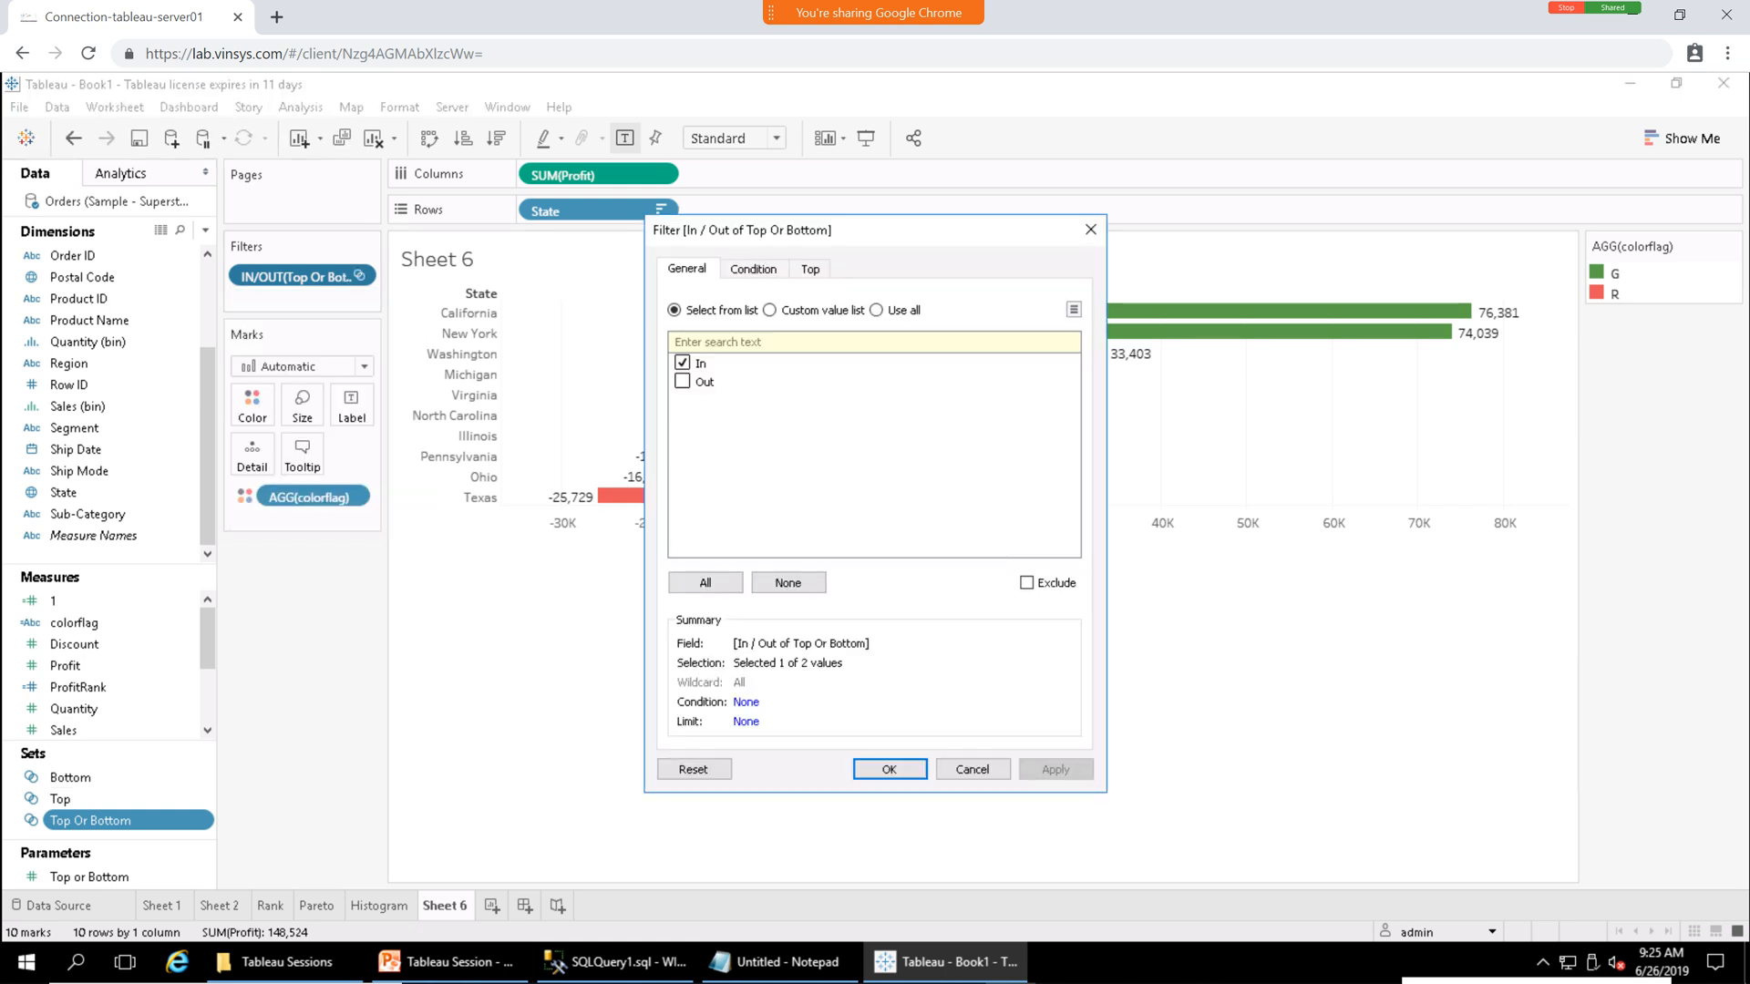
{"action": "left_click", "coordinate": [704, 382]}
{"action": "left_click", "coordinate": [682, 382]}
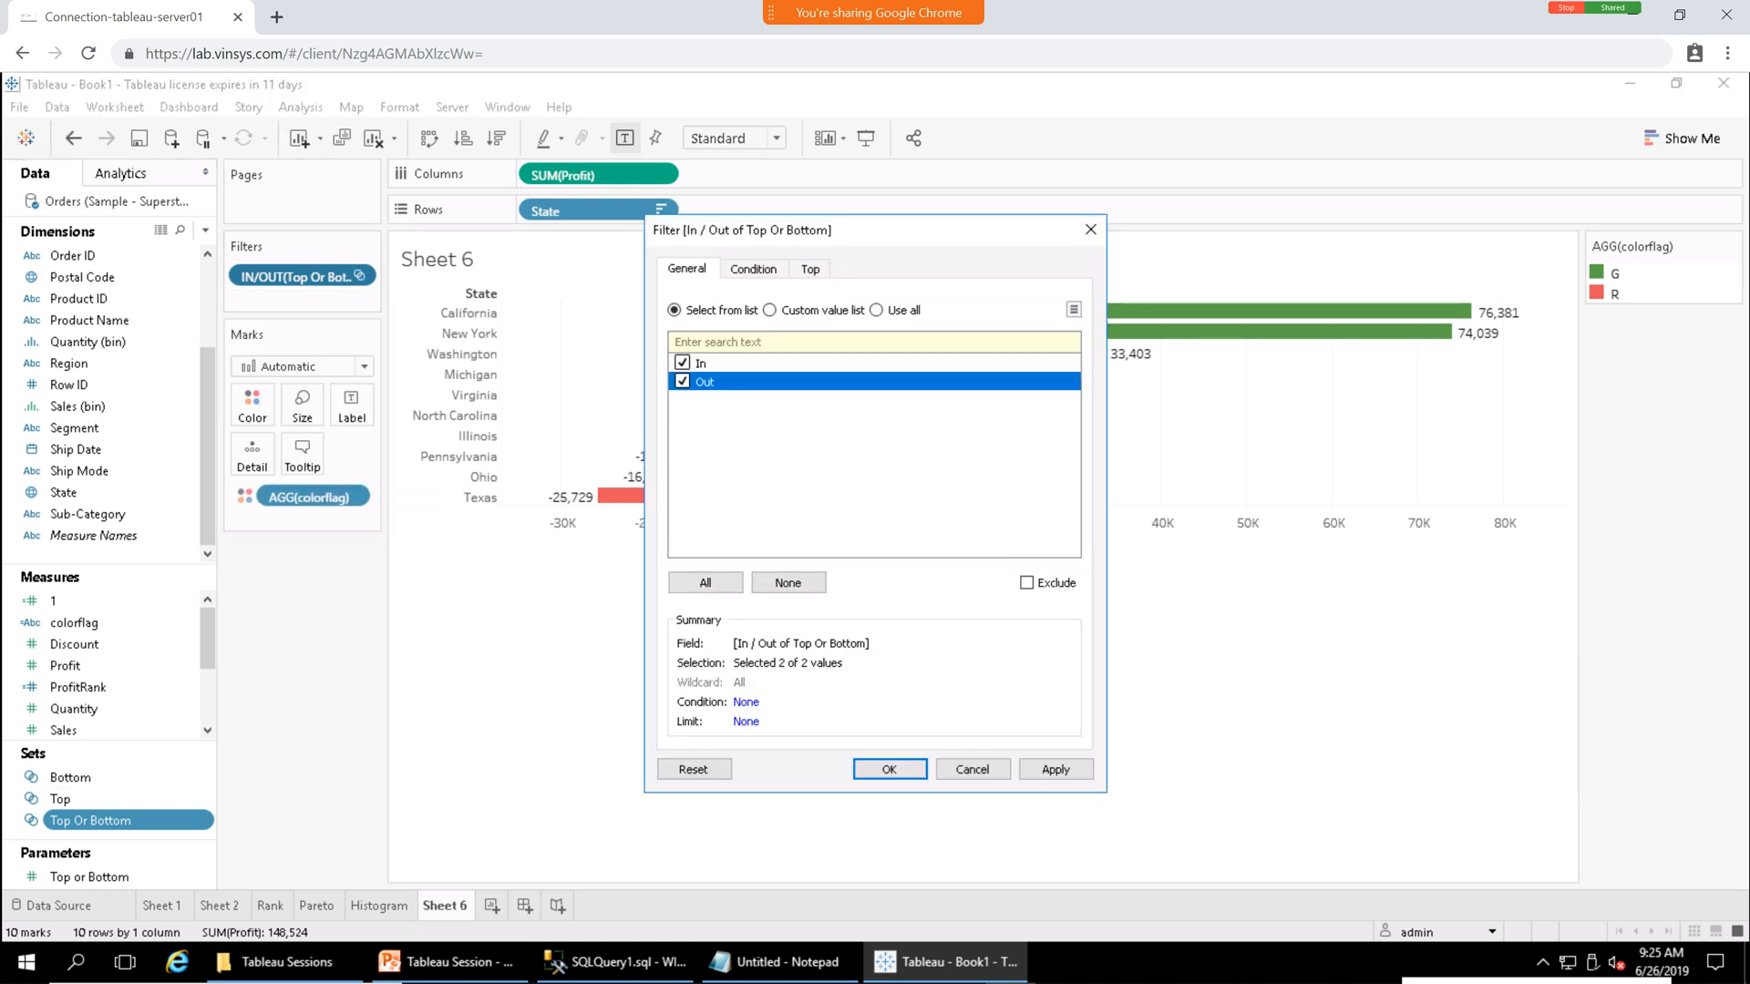
{"action": "left_click", "coordinate": [890, 769]}
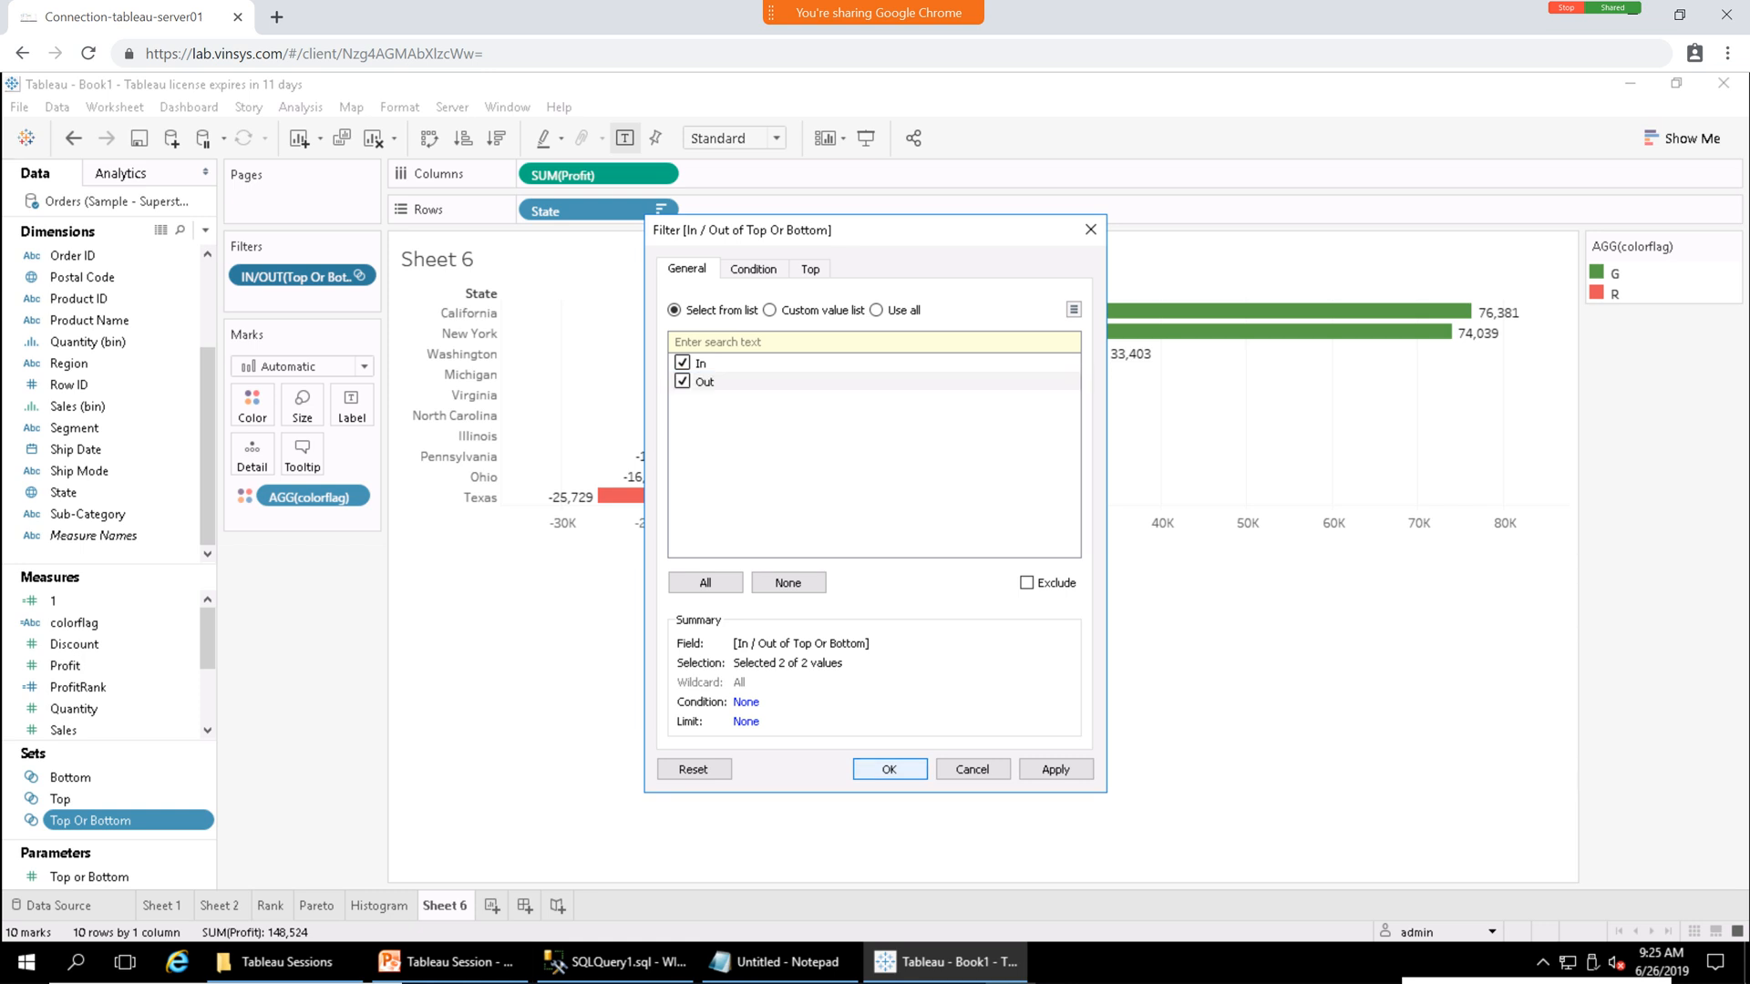
Examine the full list of state profit bars with both In and Out members included.
{"action": "scroll", "coordinate": [983, 557], "scroll_direction": "down", "scroll_amount": 10}
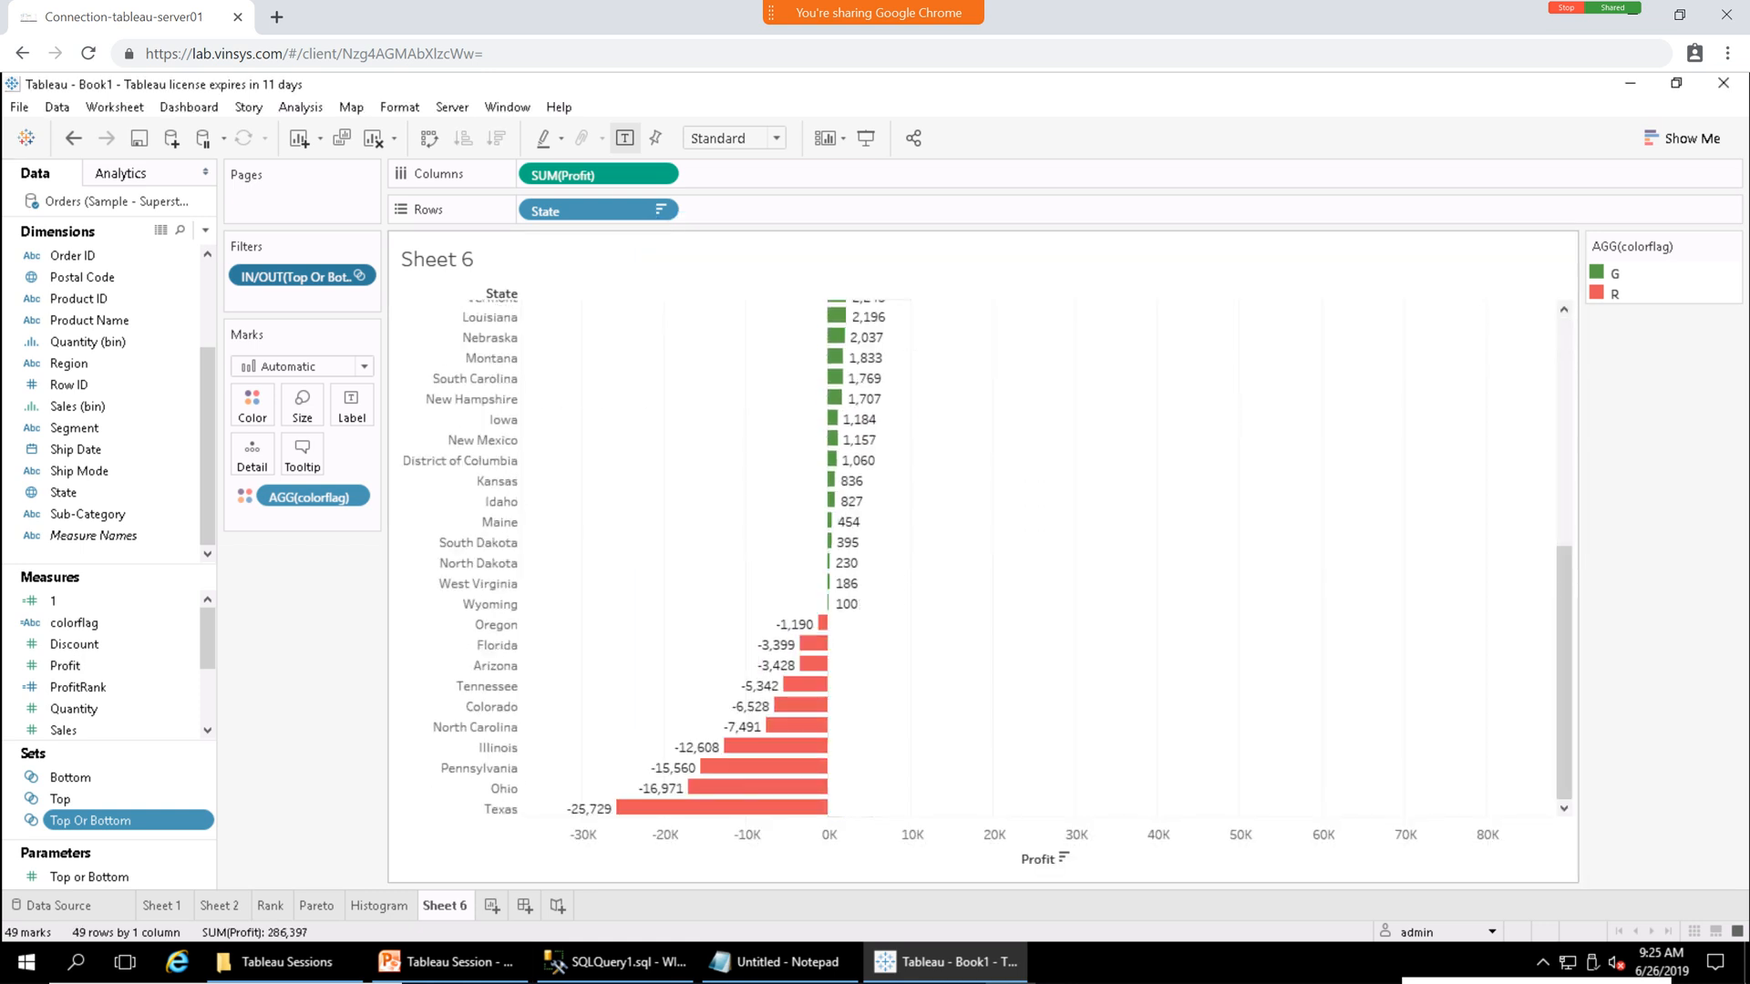
{"action": "scroll", "coordinate": [983, 558], "scroll_direction": "up", "scroll_amount": 10}
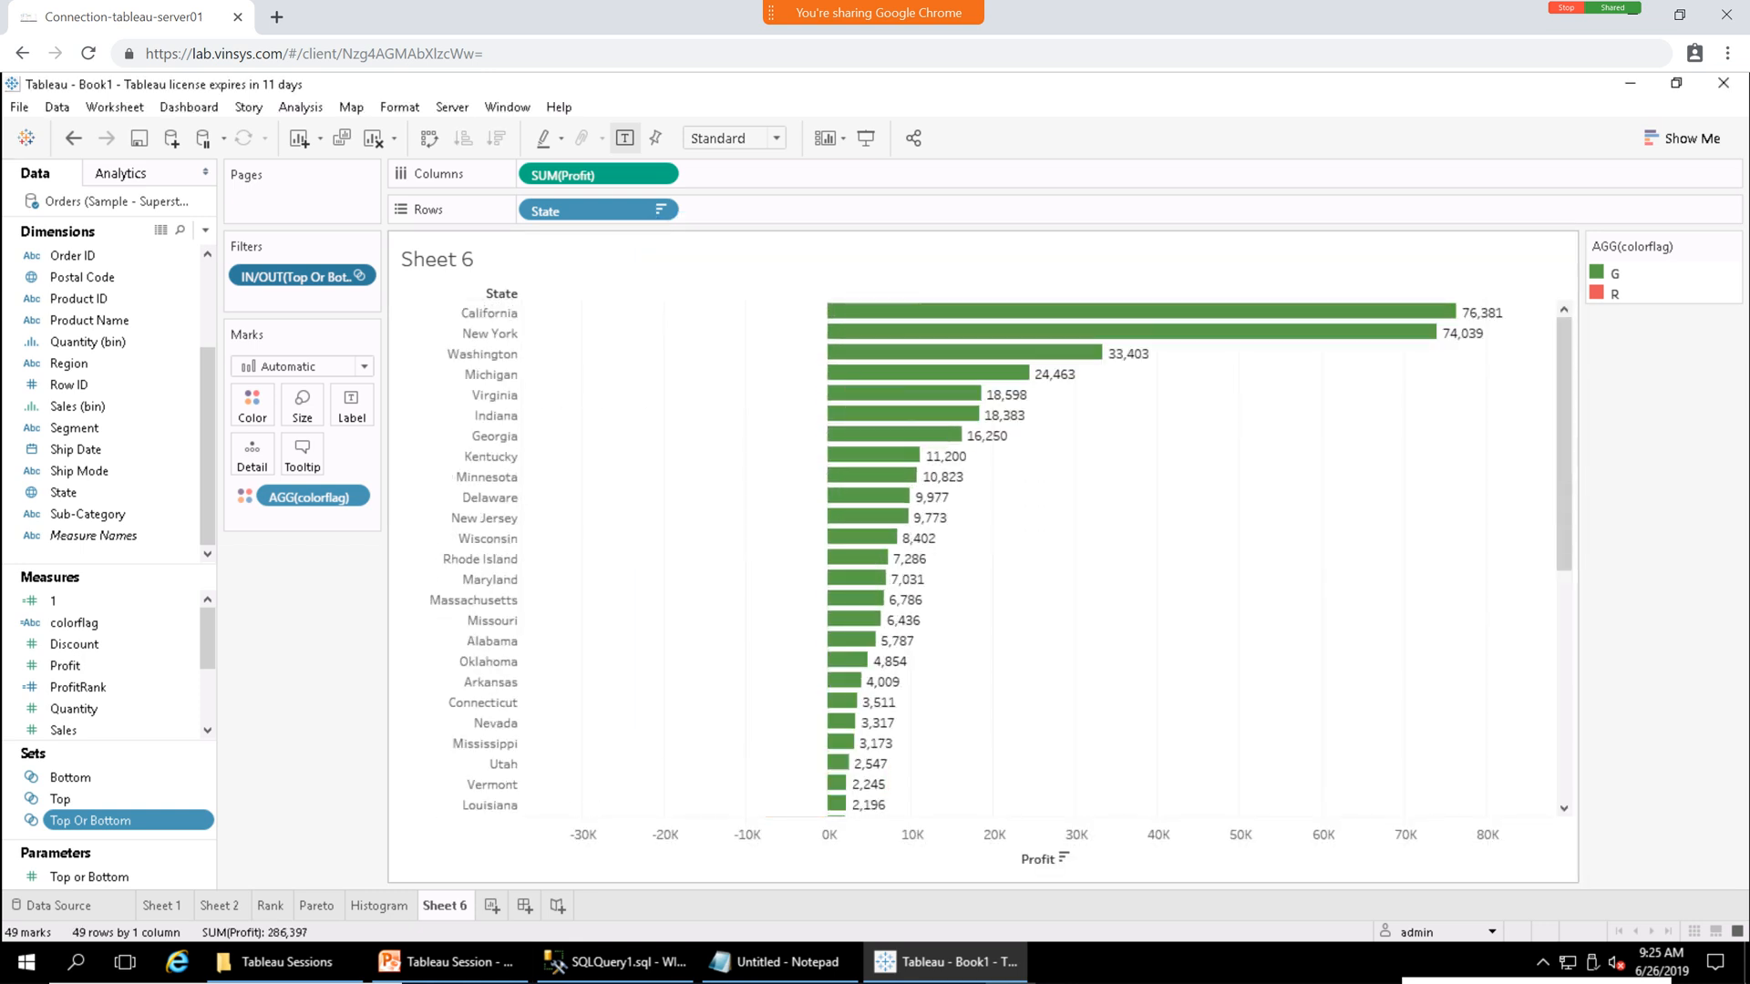
{"action": "scroll", "coordinate": [983, 558], "scroll_direction": "down", "scroll_amount": 10}
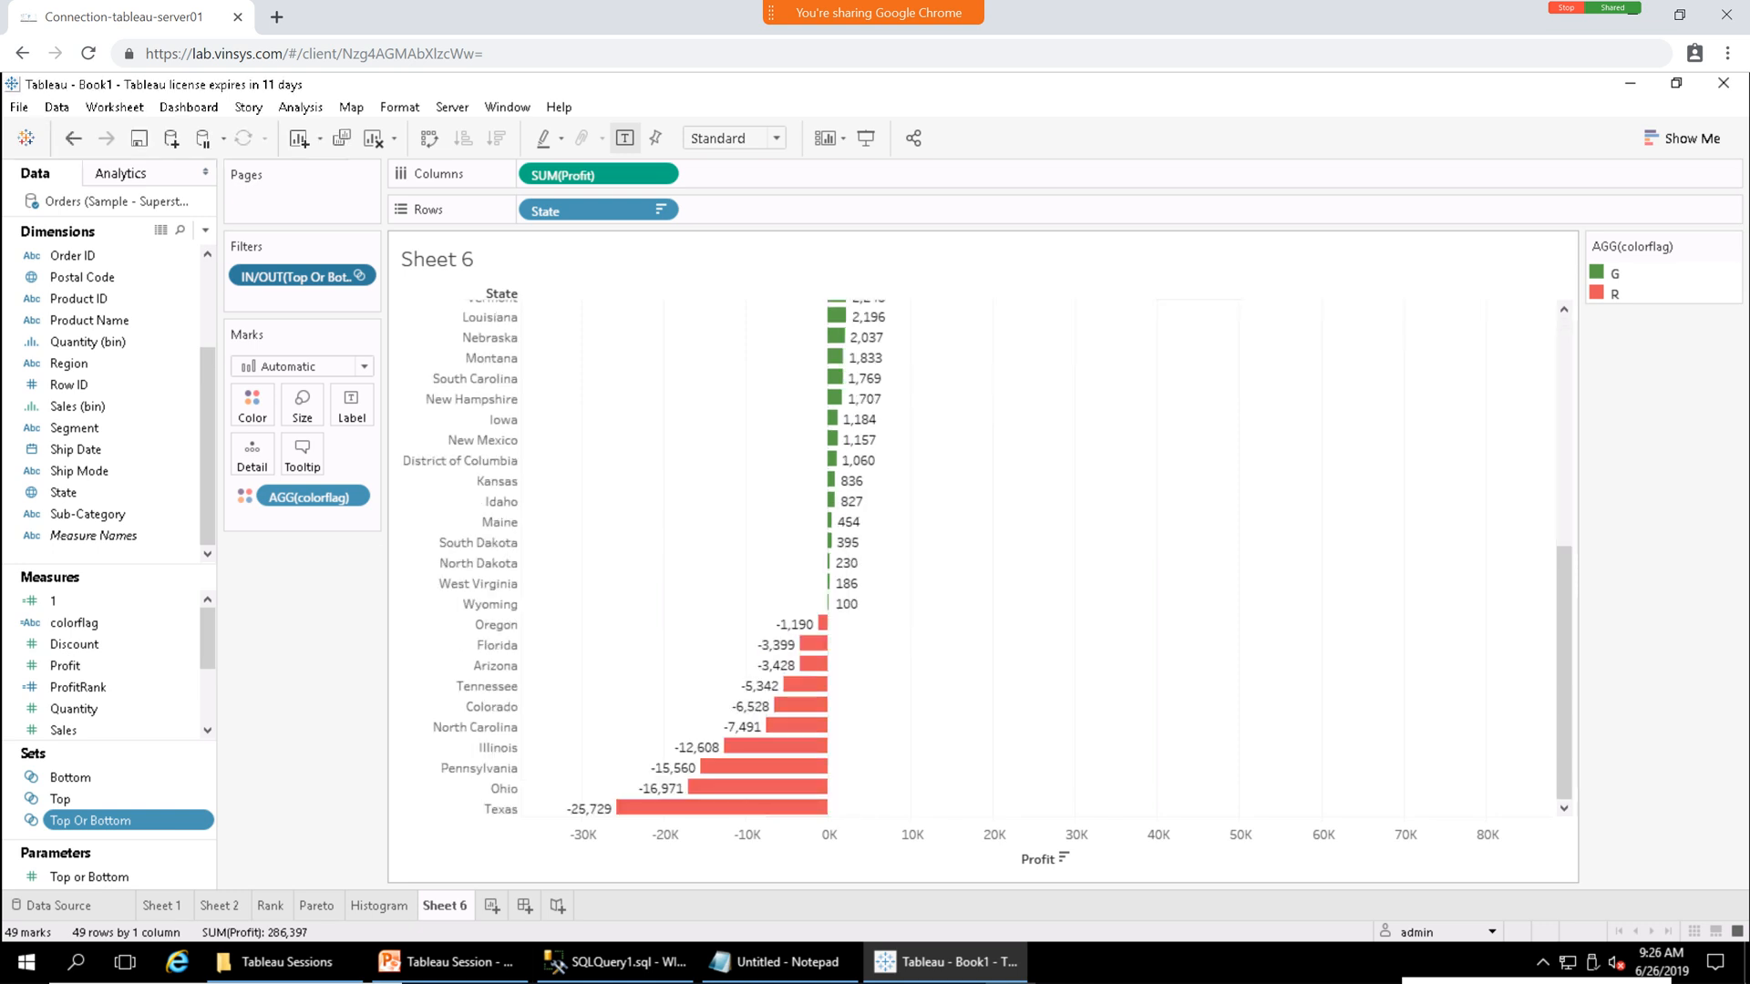
{"action": "scroll", "coordinate": [982, 557], "scroll_direction": "up", "scroll_amount": 10}
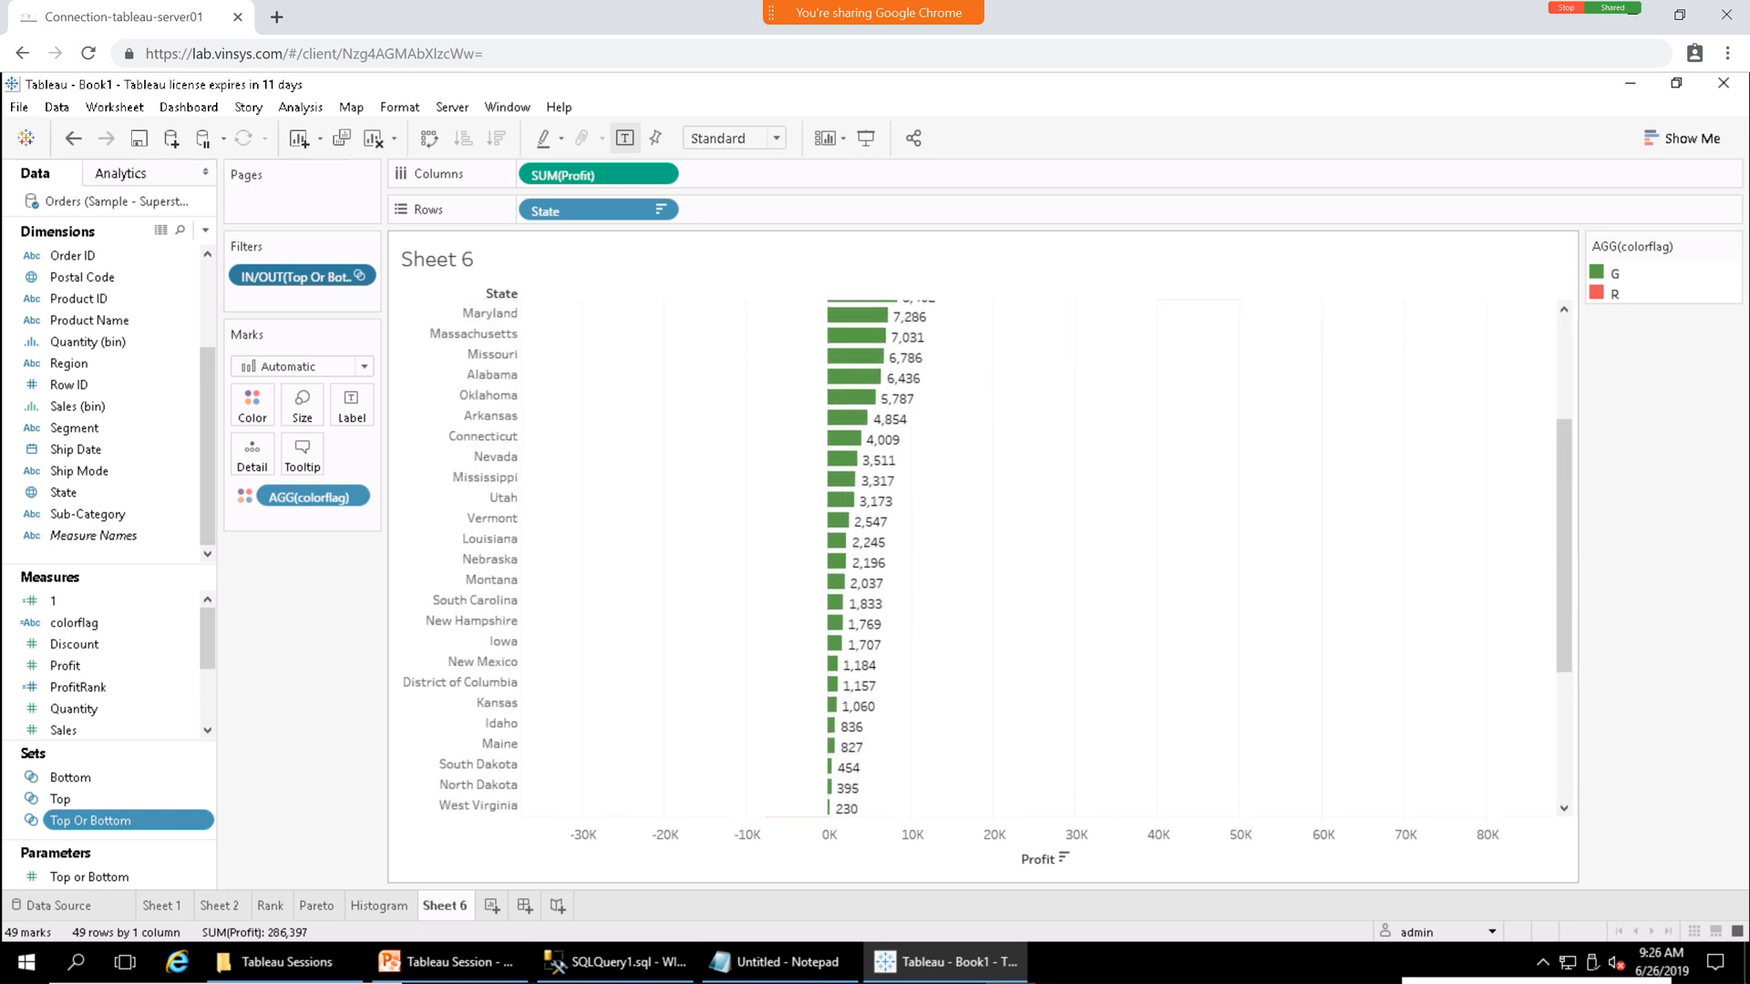
{"action": "scroll", "coordinate": [983, 558], "scroll_direction": "down", "scroll_amount": 10}
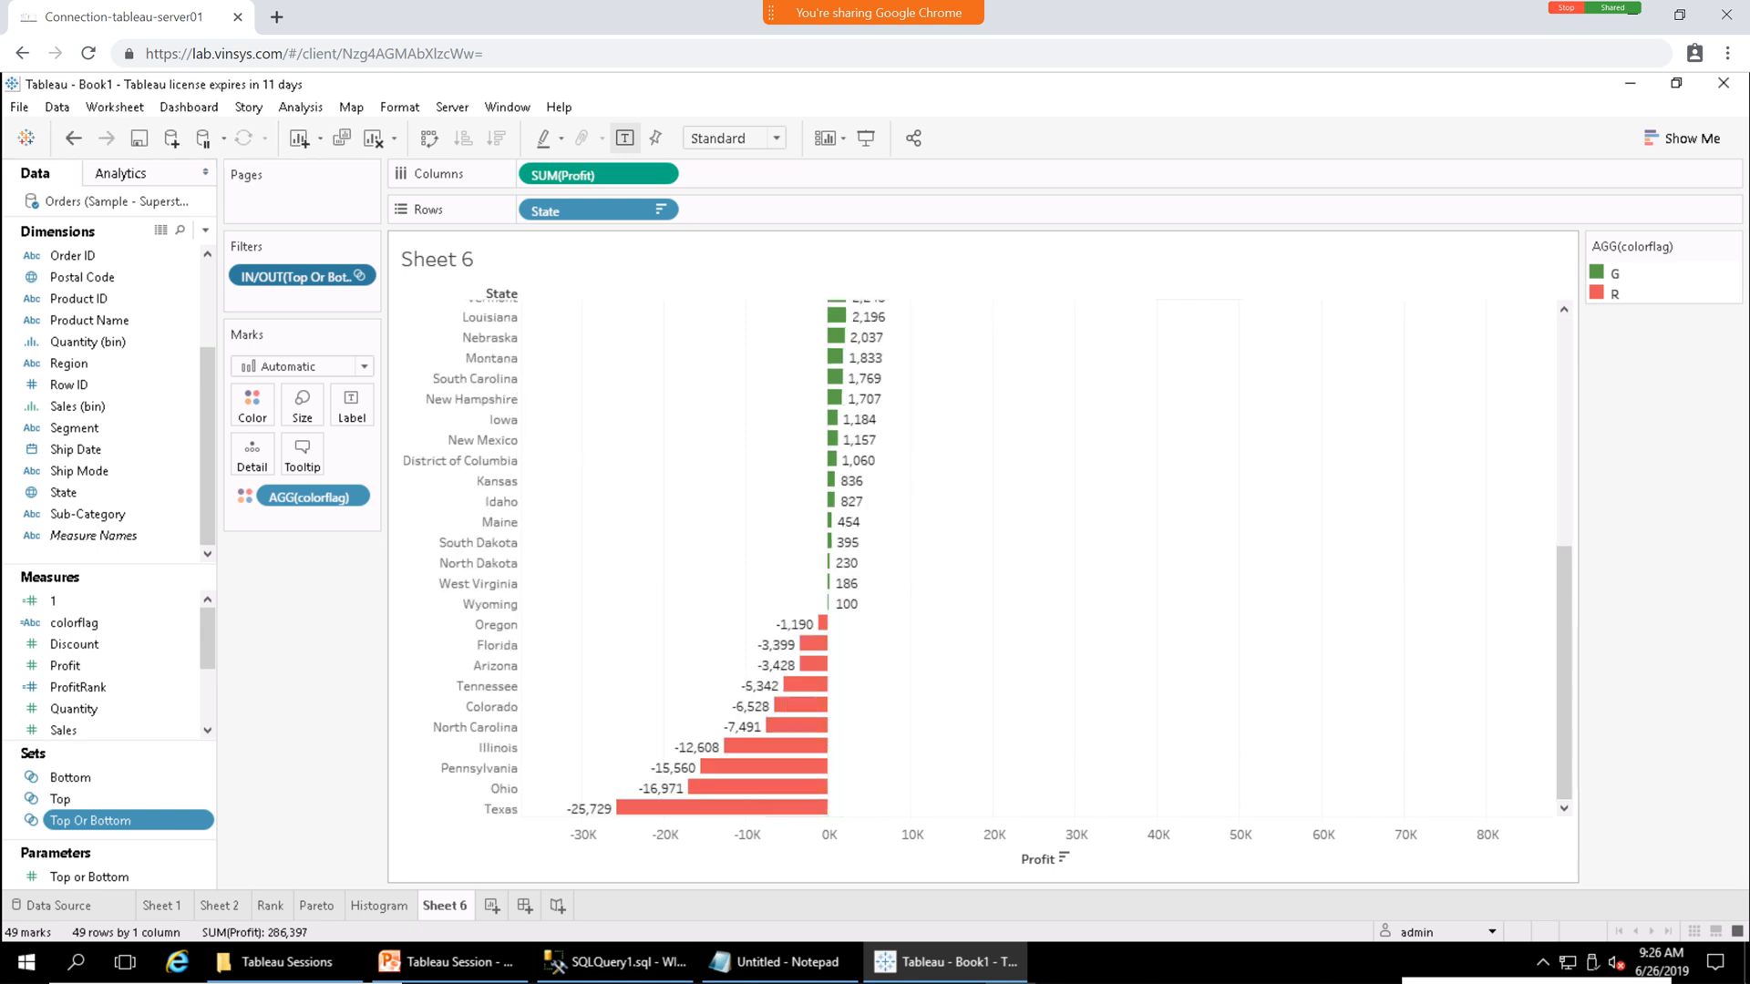
{"action": "scroll", "coordinate": [982, 558], "scroll_direction": "up", "scroll_amount": 10}
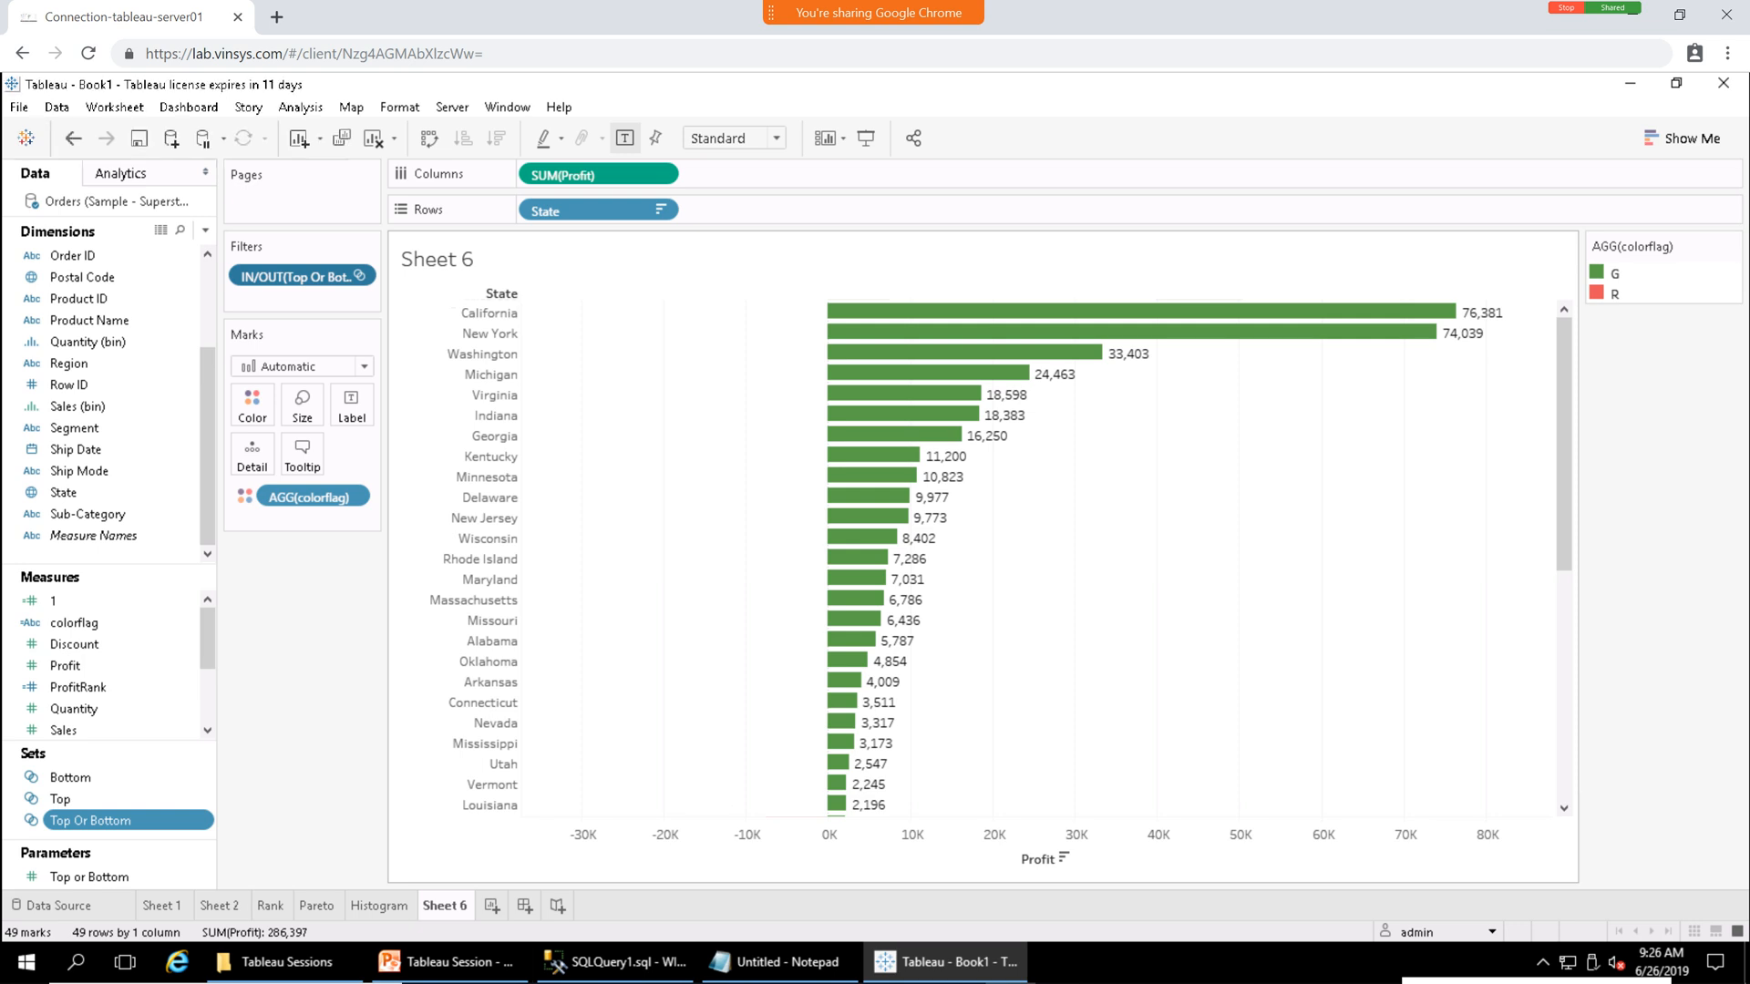
{"action": "scroll", "coordinate": [982, 558], "scroll_direction": "down", "scroll_amount": 10}
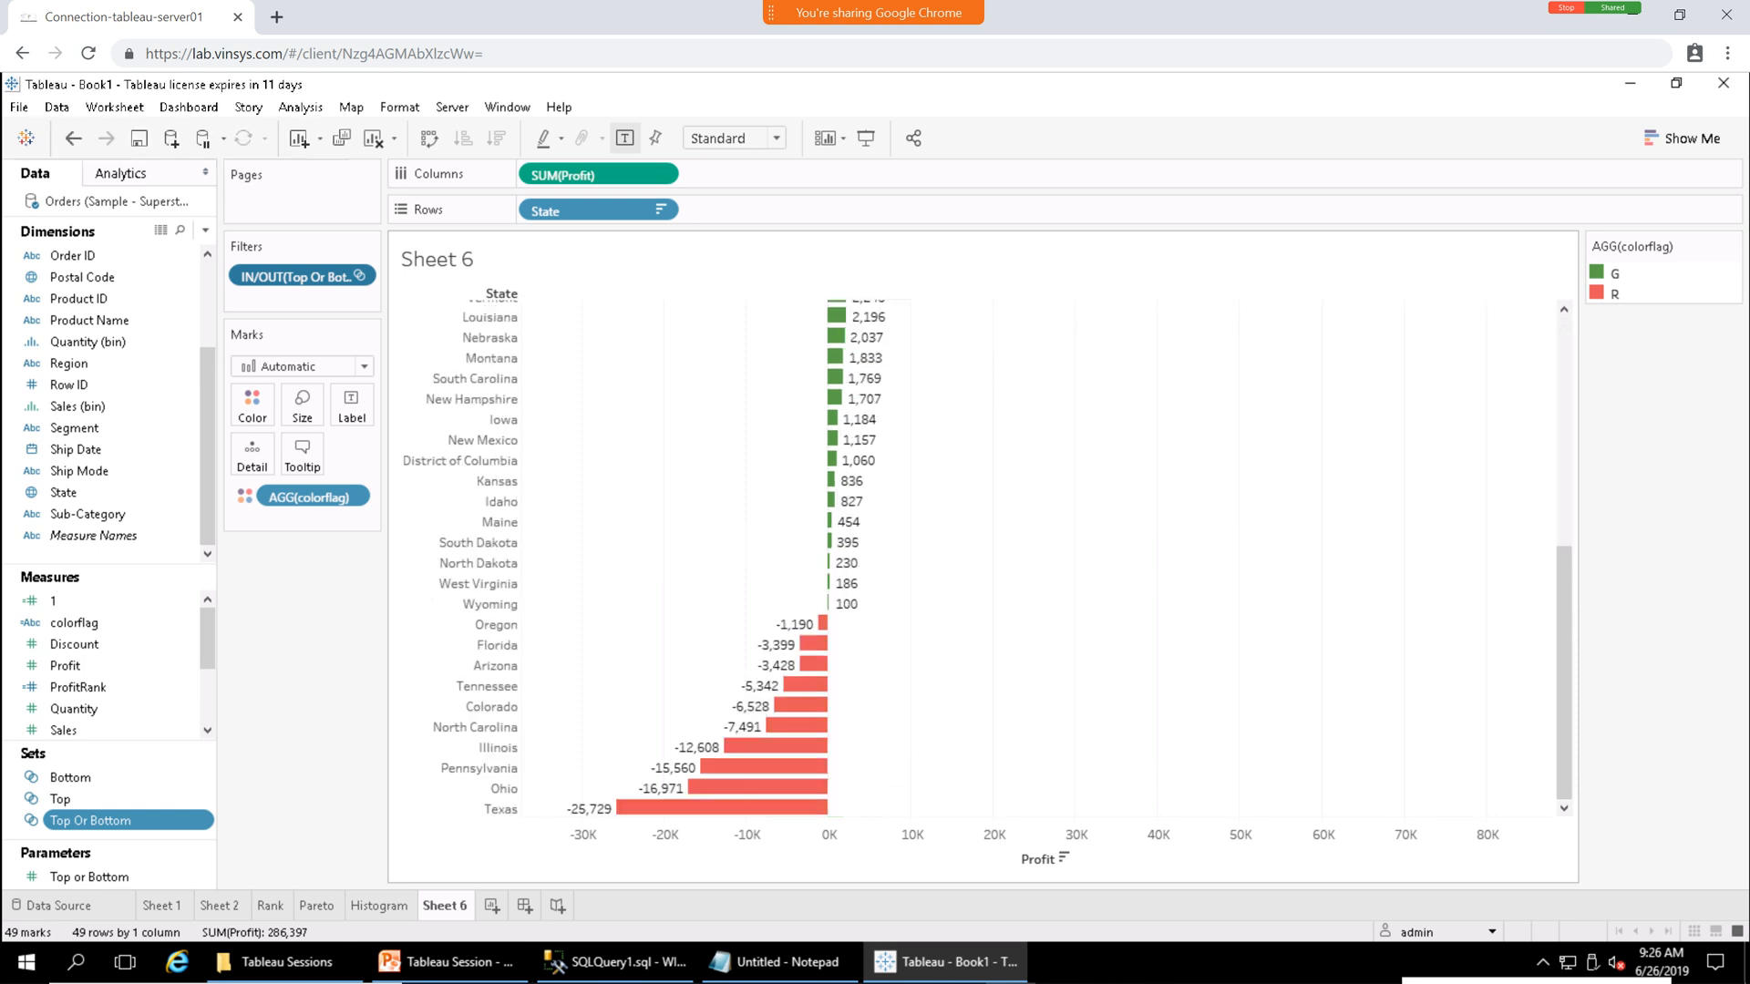
{"action": "scroll", "coordinate": [983, 558], "scroll_direction": "up", "scroll_amount": 10}
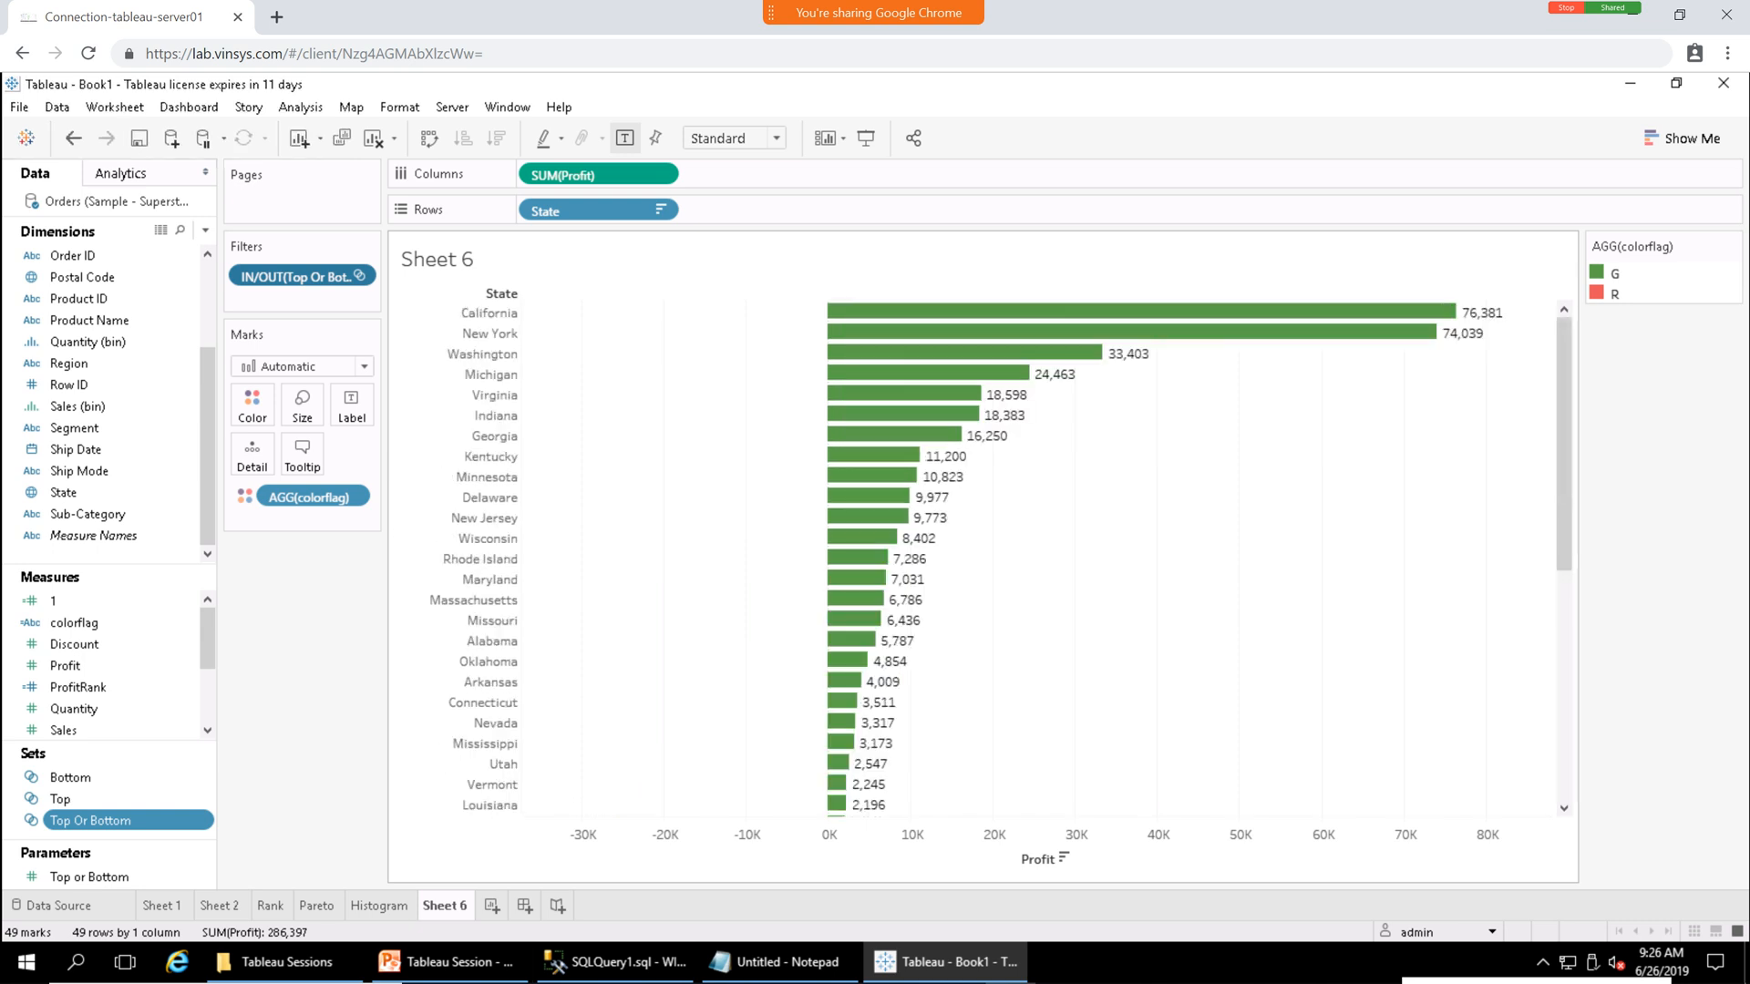
{"action": "scroll", "coordinate": [982, 558], "scroll_direction": "down", "scroll_amount": 10}
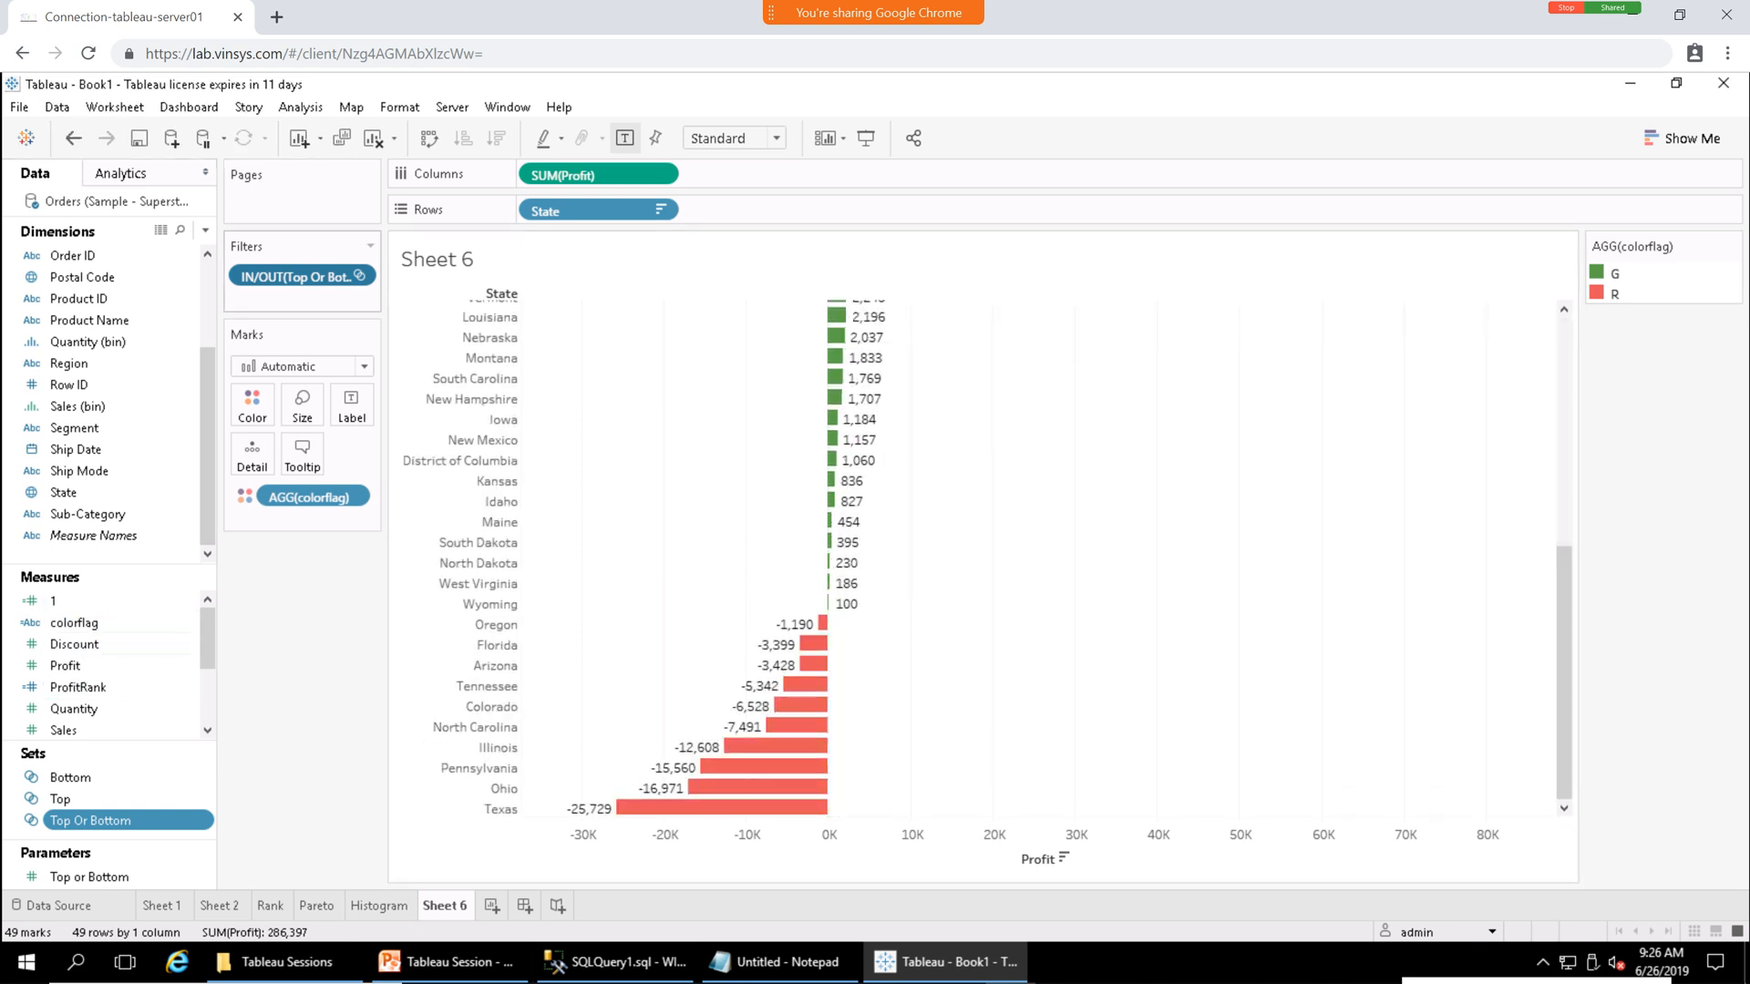
Create a calculated field named topRank and start its formula with the RANK function.
{"action": "left_click", "coordinate": [205, 230]}
{"action": "left_click", "coordinate": [105, 252]}
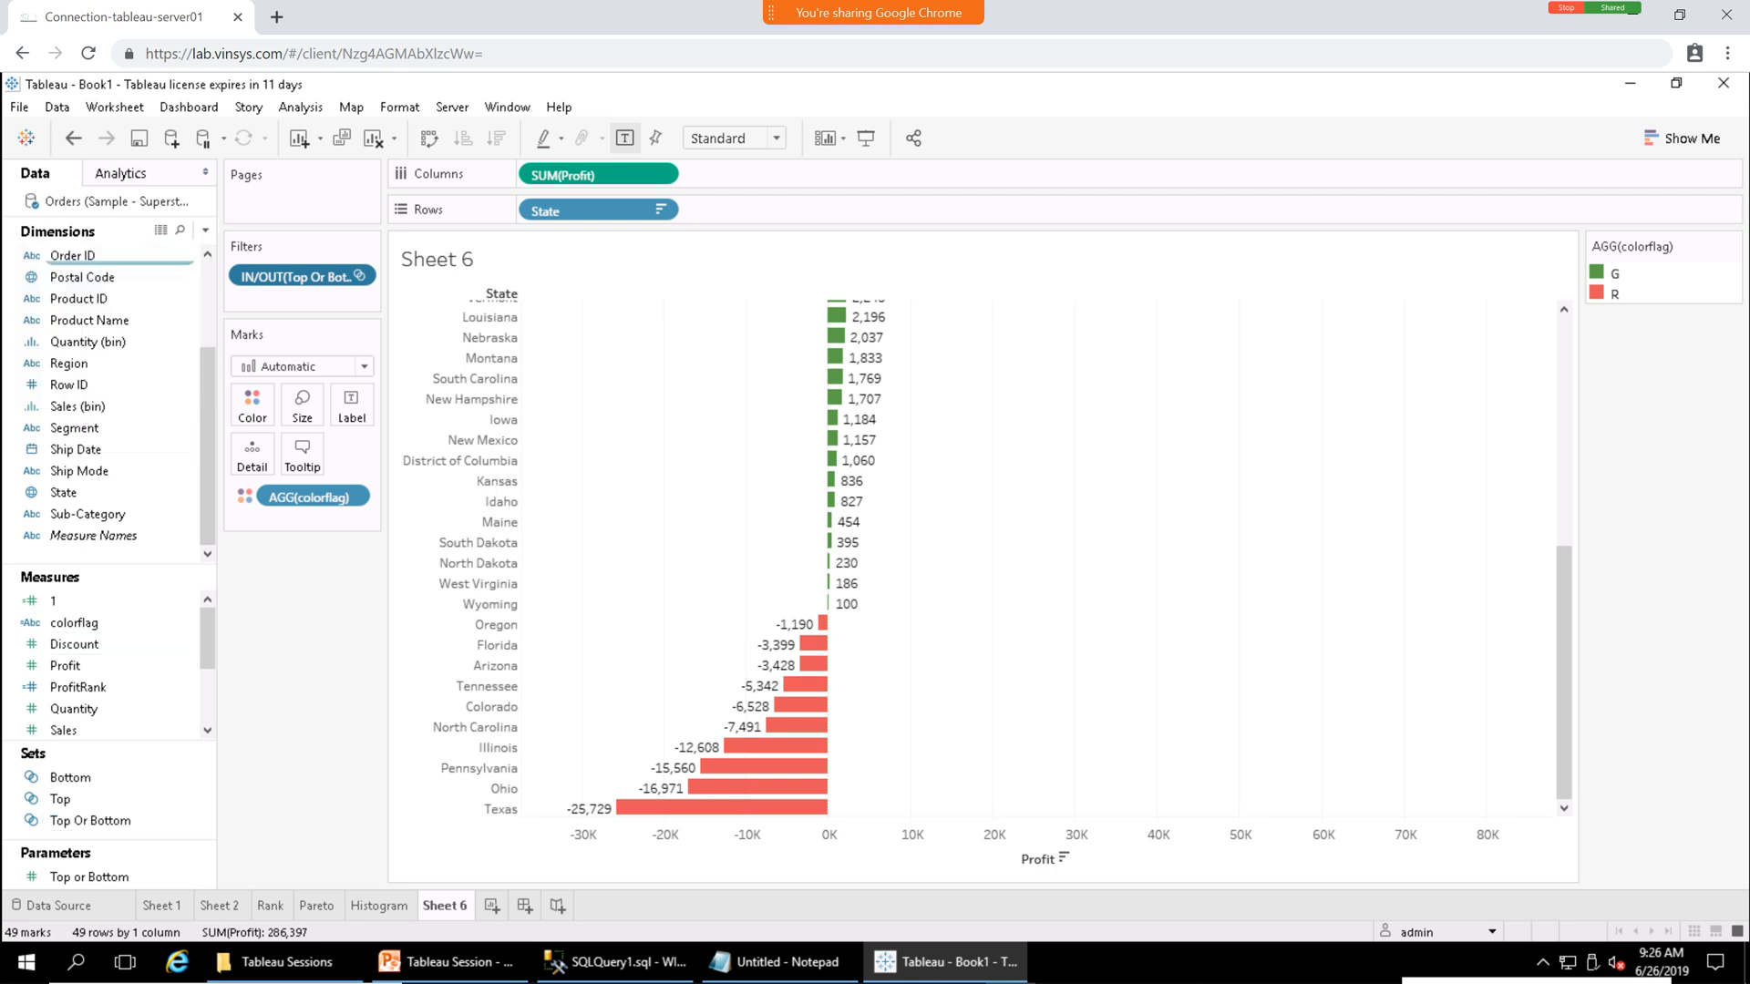
{"action": "type", "text": "Rank"}
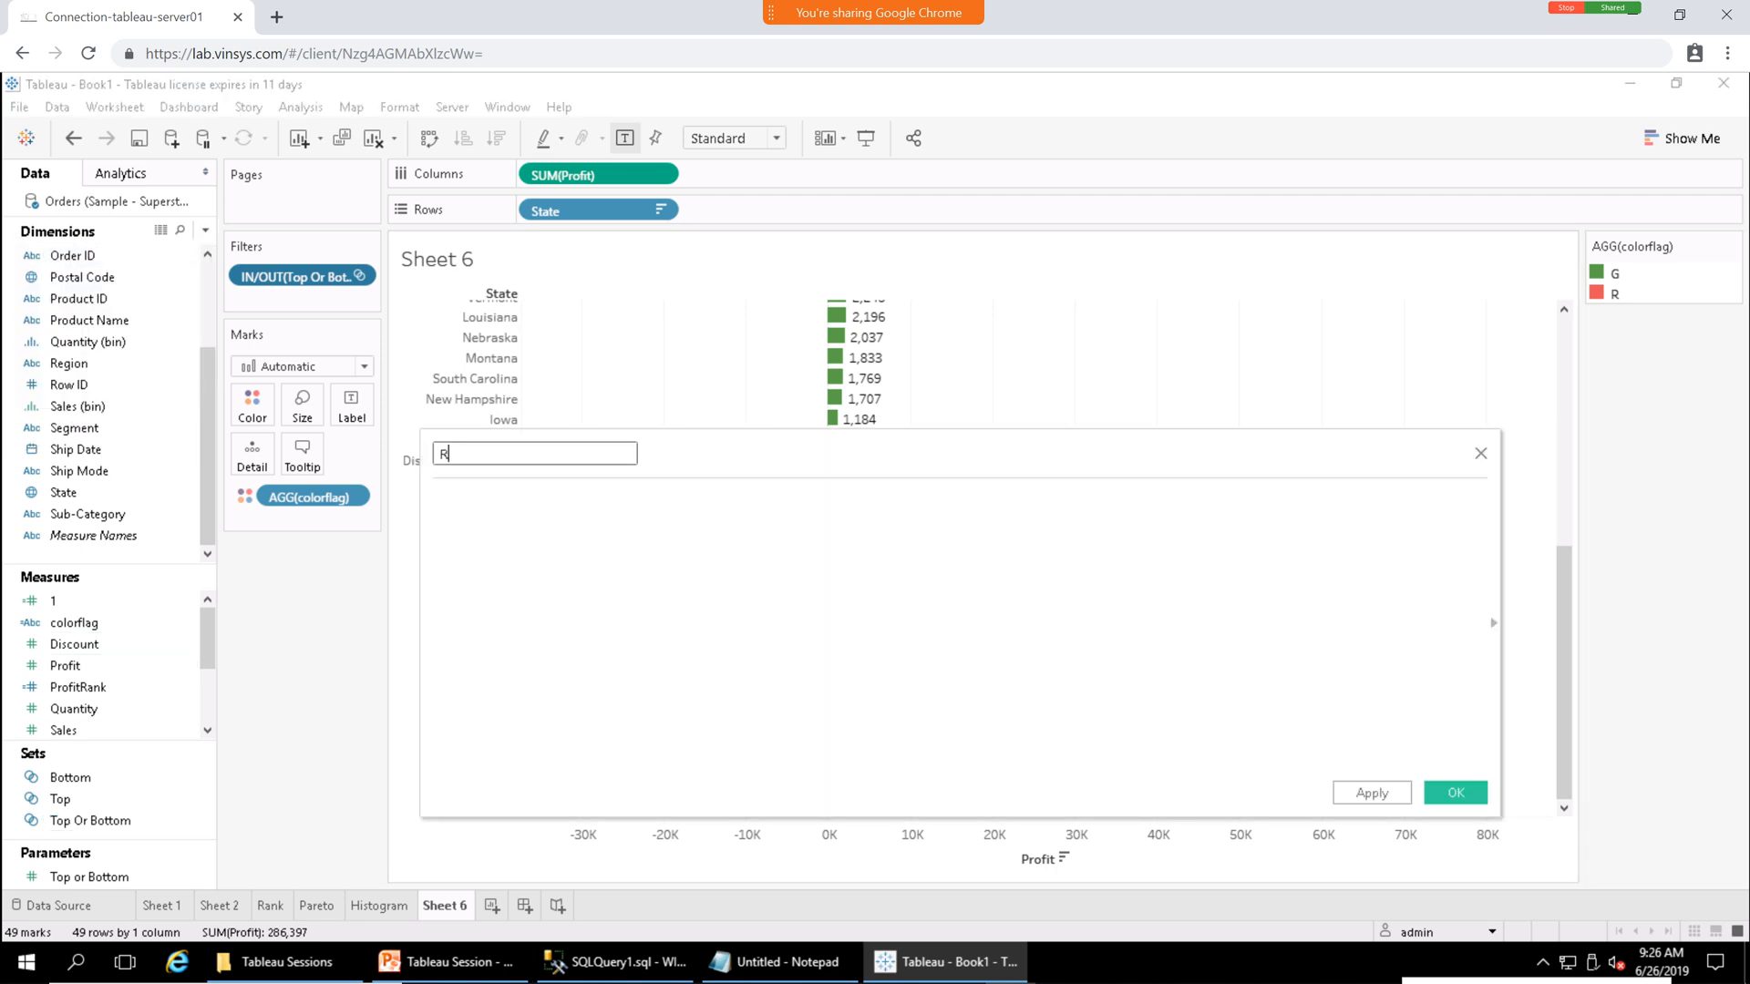
{"action": "key", "text": "BackSpace"}
{"action": "key", "text": "BackSpace"}
{"action": "key", "text": "BackSpace"}
{"action": "key", "text": "BackSpace"}
{"action": "type", "text": "topRank"}
{"action": "left_click", "coordinate": [436, 500]}
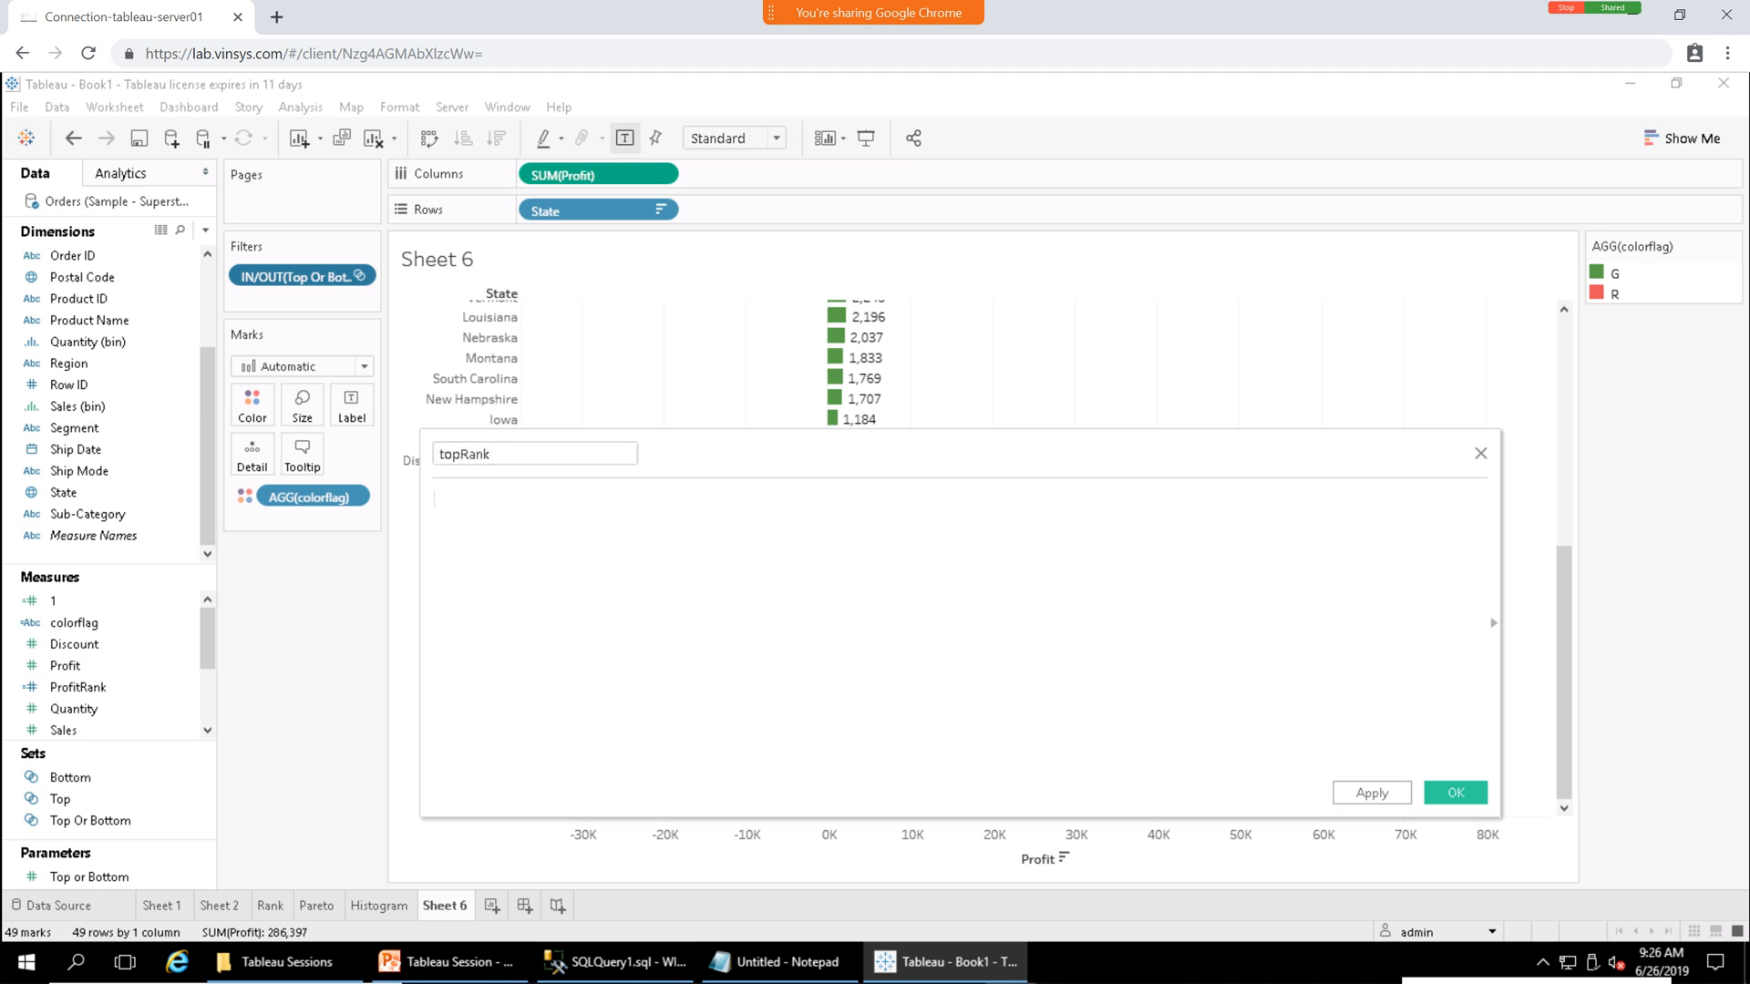
{"action": "type", "text": "rank"}
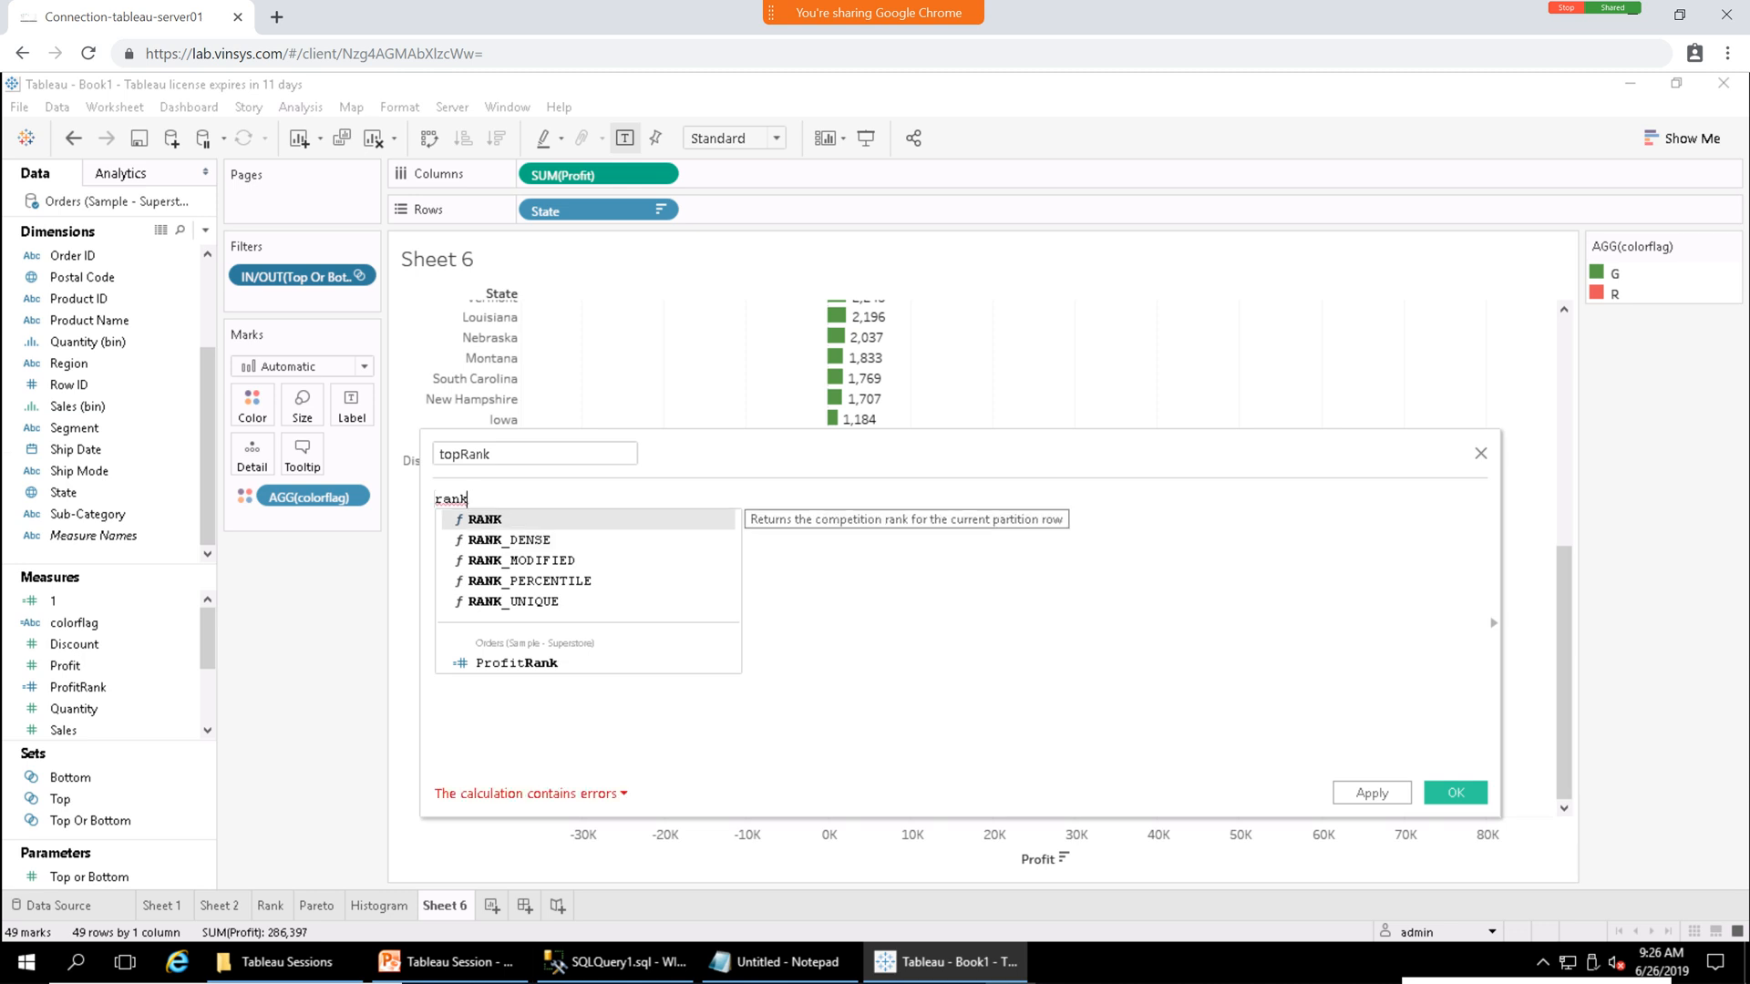
{"action": "key", "text": "Return"}
{"action": "type", "text": "sum"}
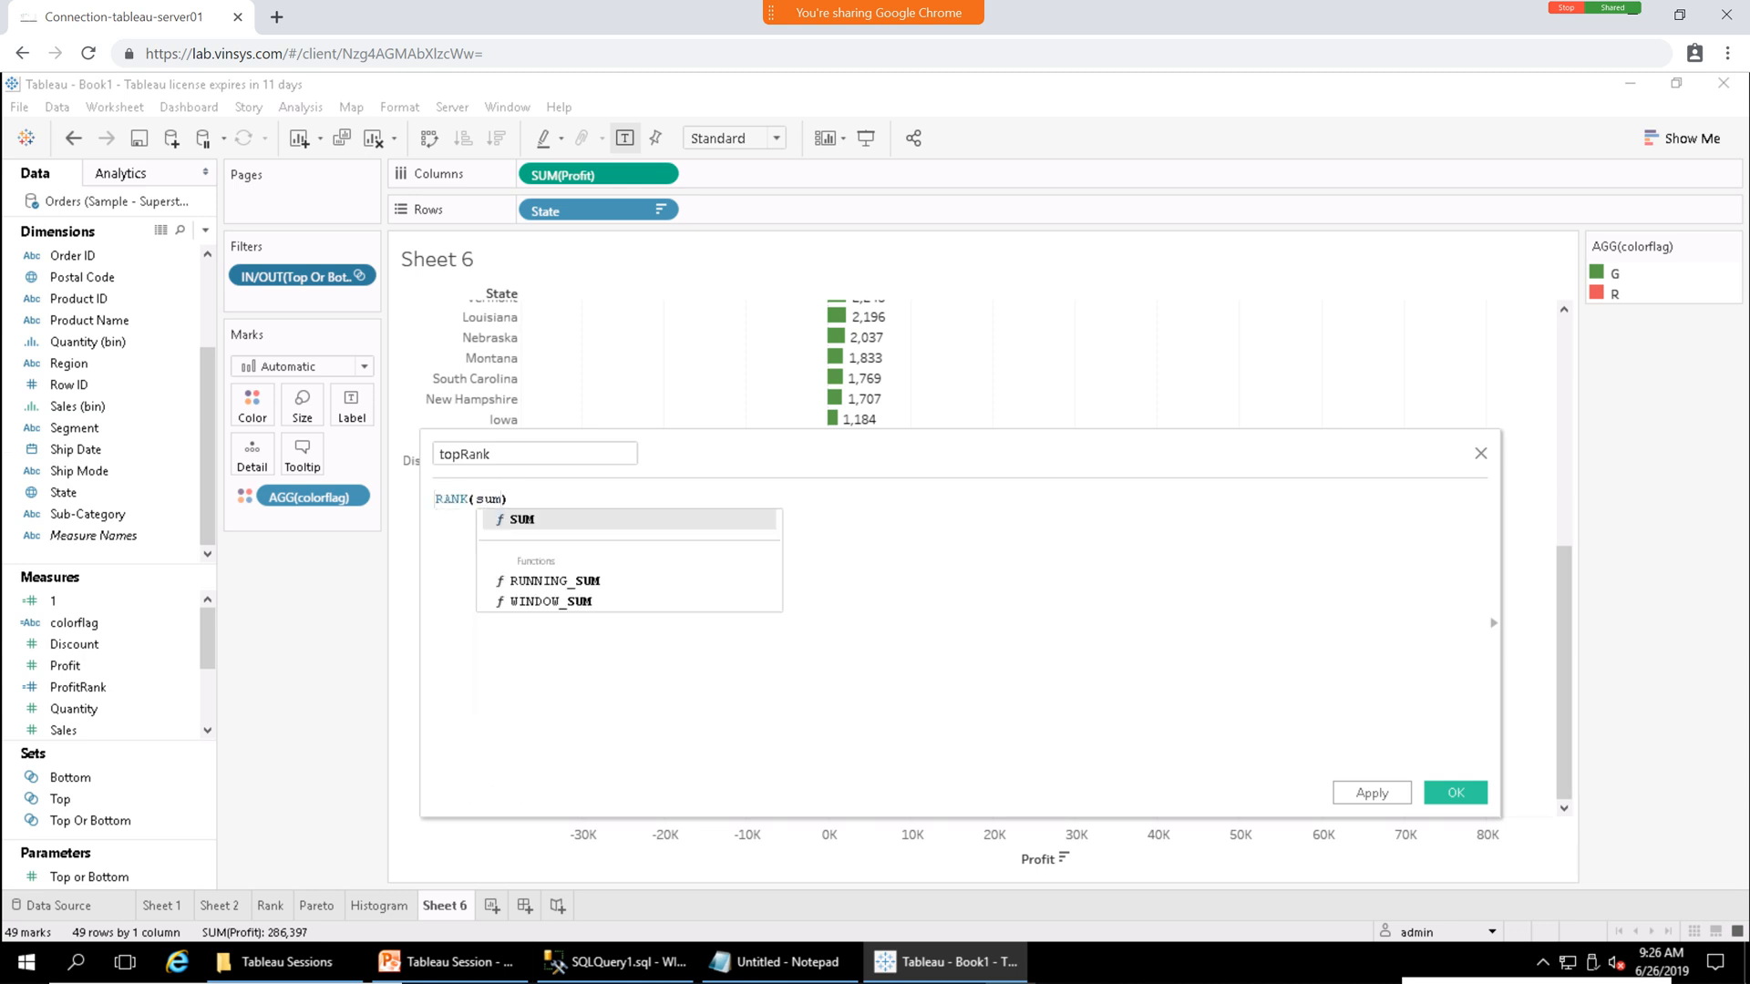
{"action": "key", "text": "BackSpace"}
{"action": "key", "text": "BackSpace"}
{"action": "key", "text": "BackSpace"}
{"action": "type", "text": "prof"}
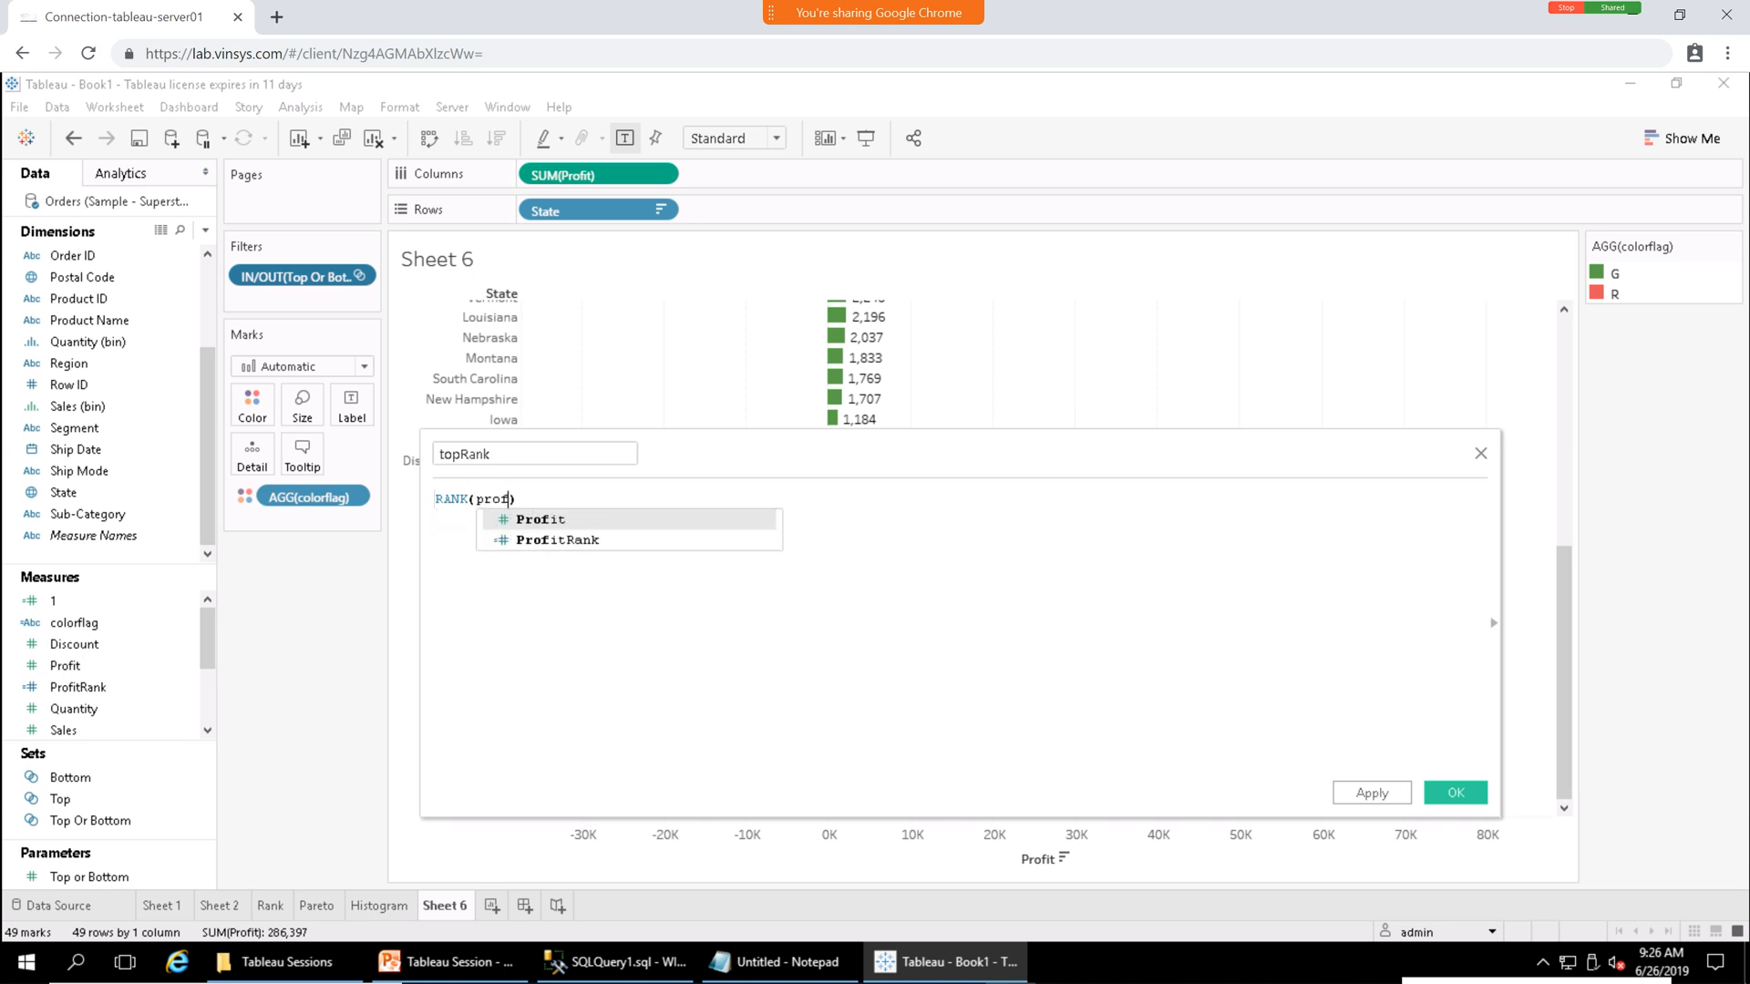
{"action": "key", "text": "Return"}
{"action": "key", "text": "BackSpace"}
{"action": "key", "text": "BackSpace"}
{"action": "key", "text": "BackSpace"}
{"action": "key", "text": "BackSpace"}
{"action": "key", "text": "BackSpace"}
{"action": "key", "text": "BackSpace"}
{"action": "key", "text": "BackSpace"}
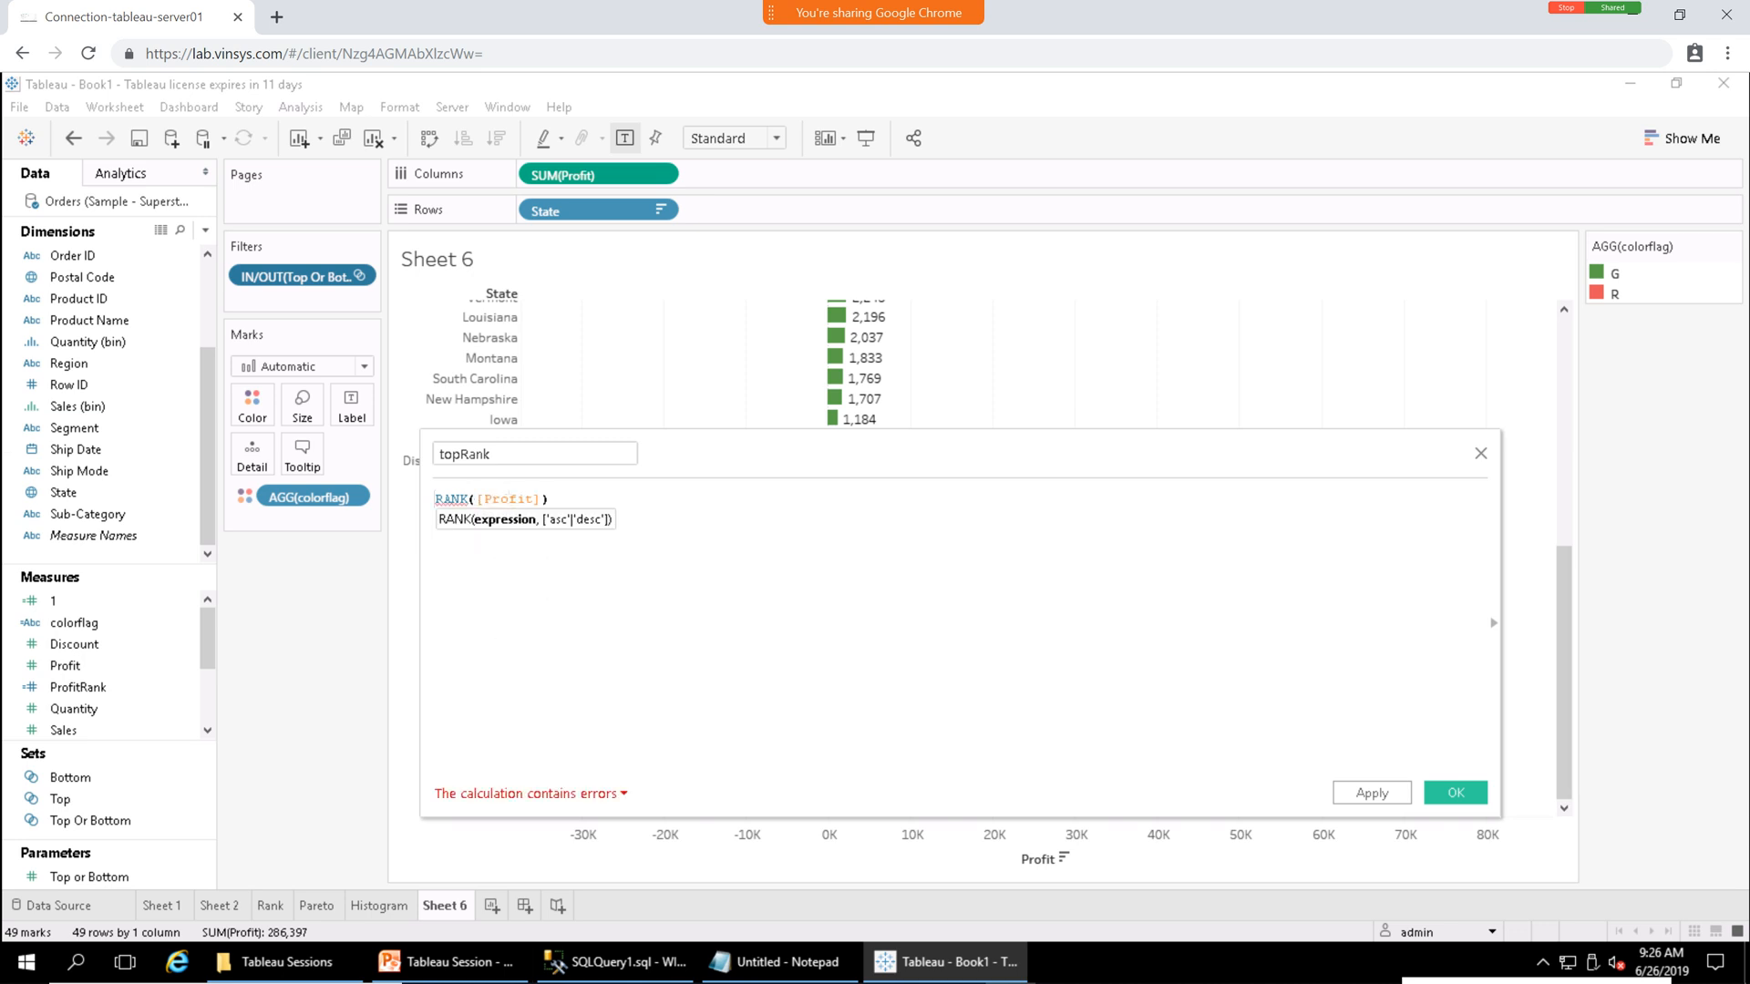
{"action": "key", "text": "BackSpace"}
{"action": "key", "text": "BackSpace"}
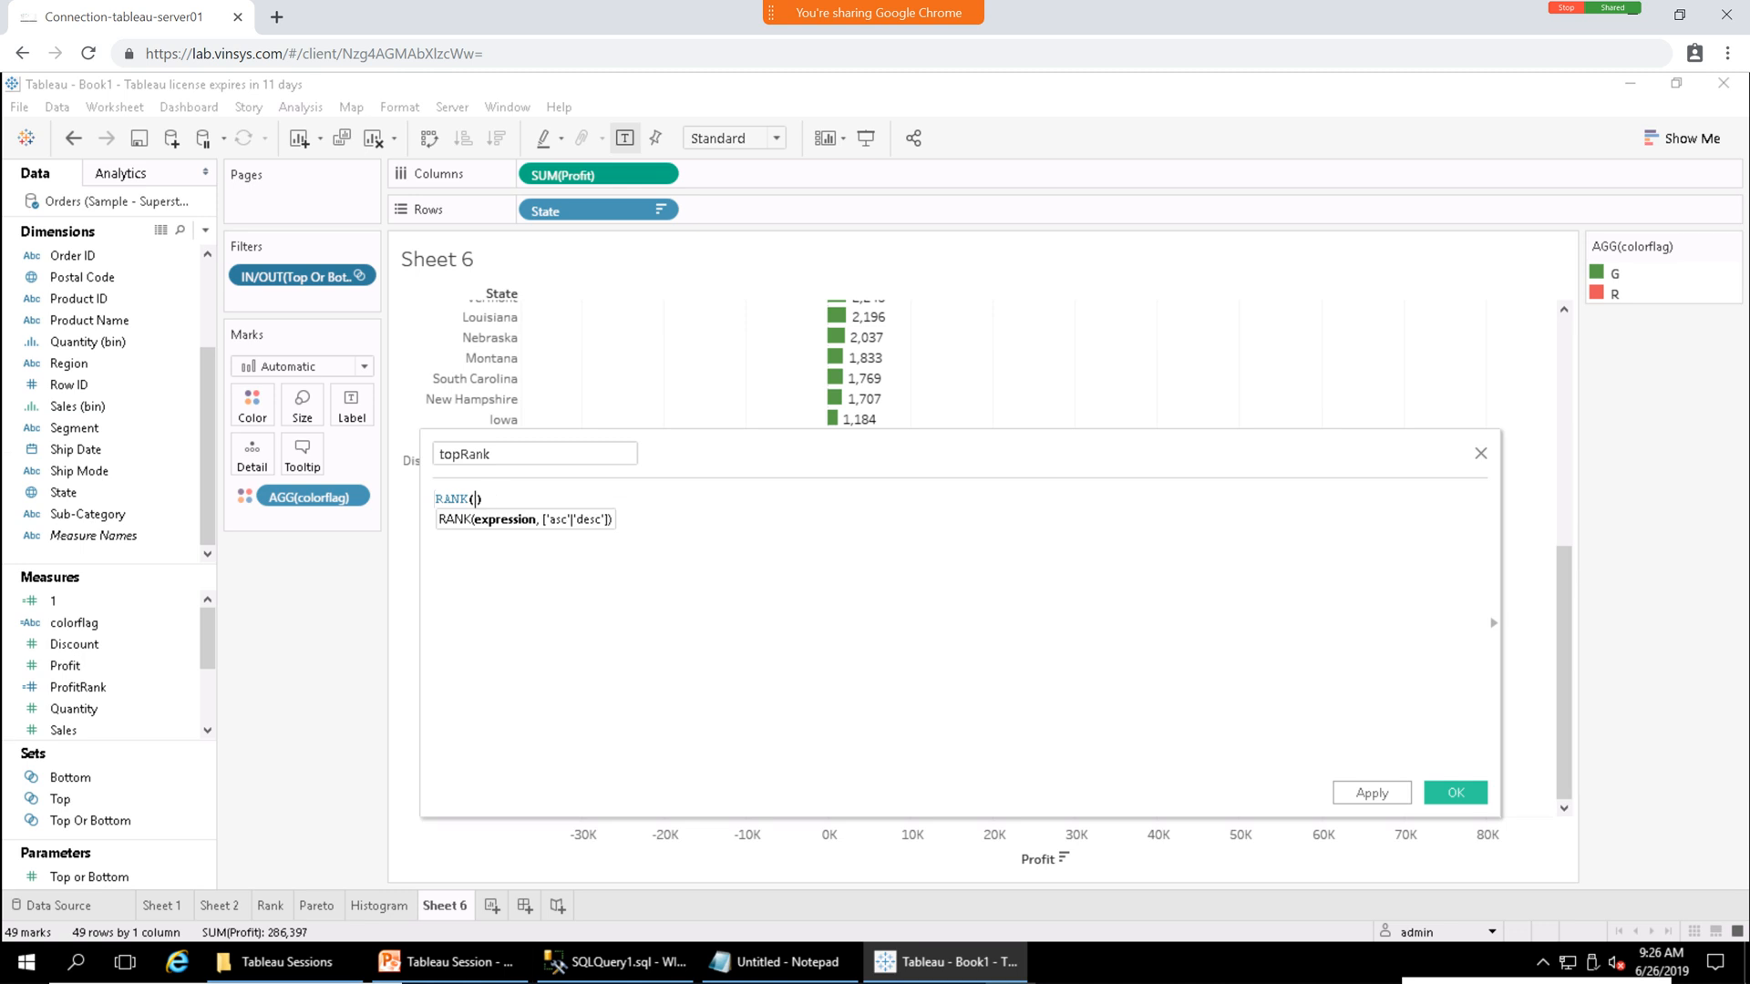
Enter SUM([Profit]) as the expression ranked by the topRank formula.
{"action": "type", "text": "sum"}
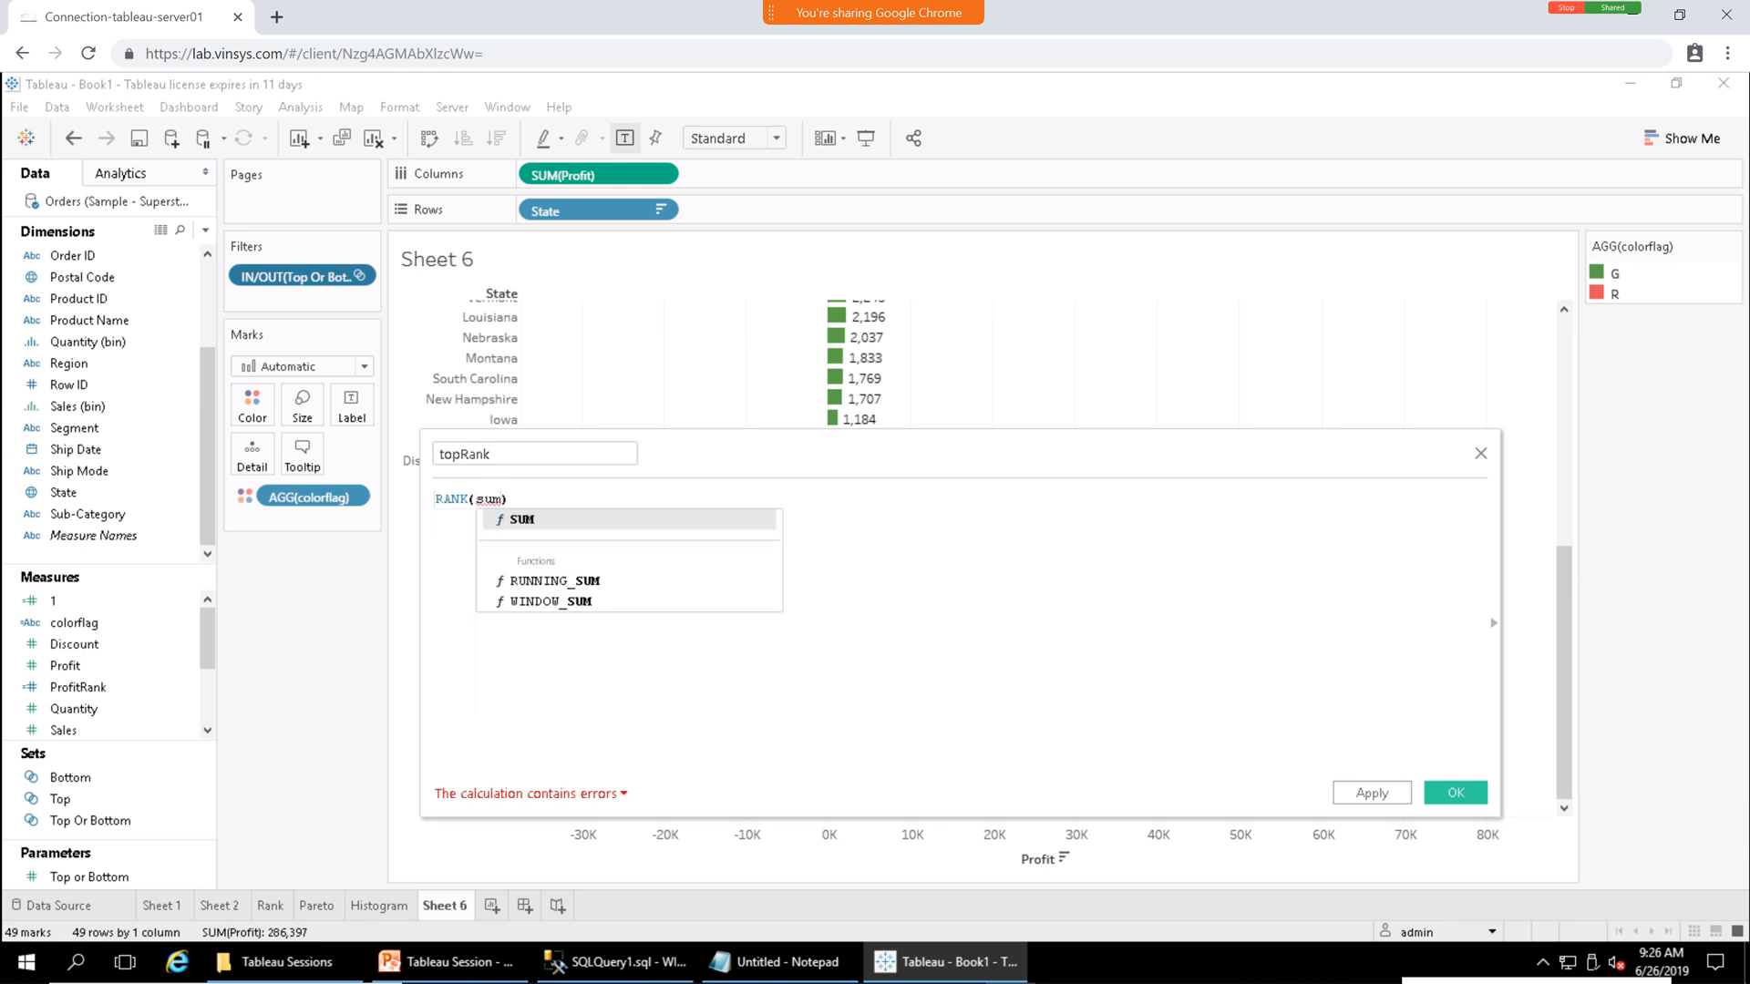
{"action": "key", "text": "Return"}
{"action": "type", "text": "pro"}
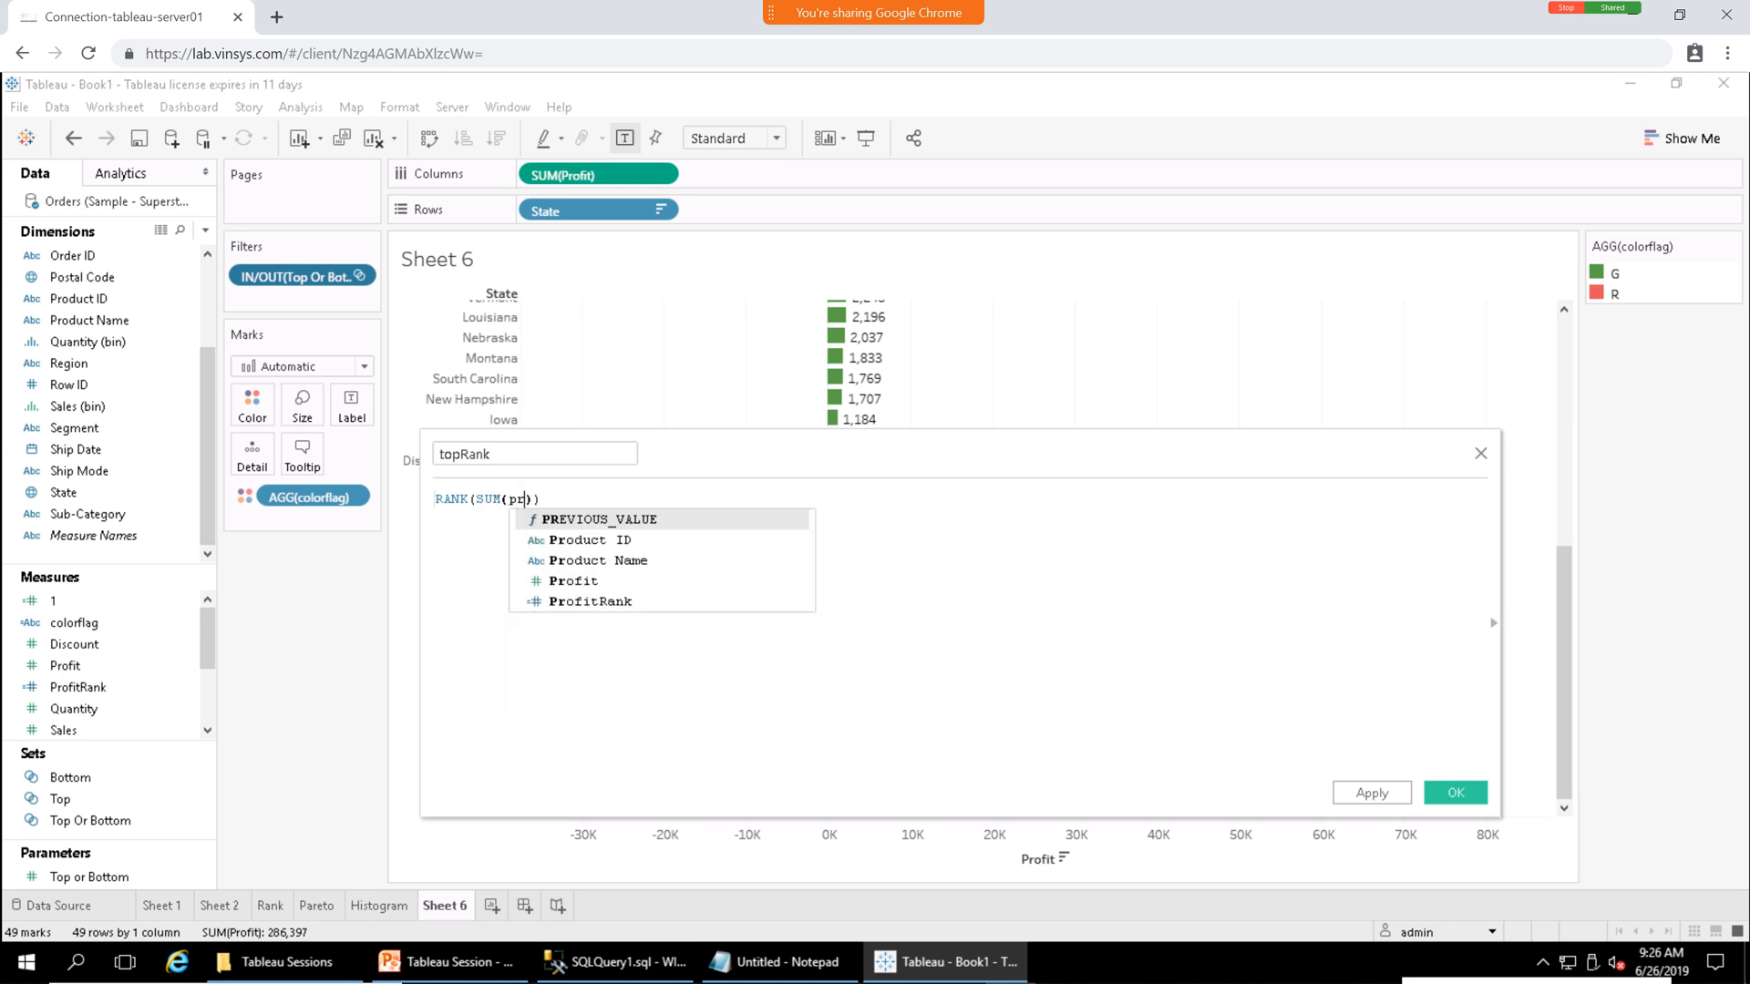
{"action": "key", "text": "Down"}
{"action": "key", "text": "Down"}
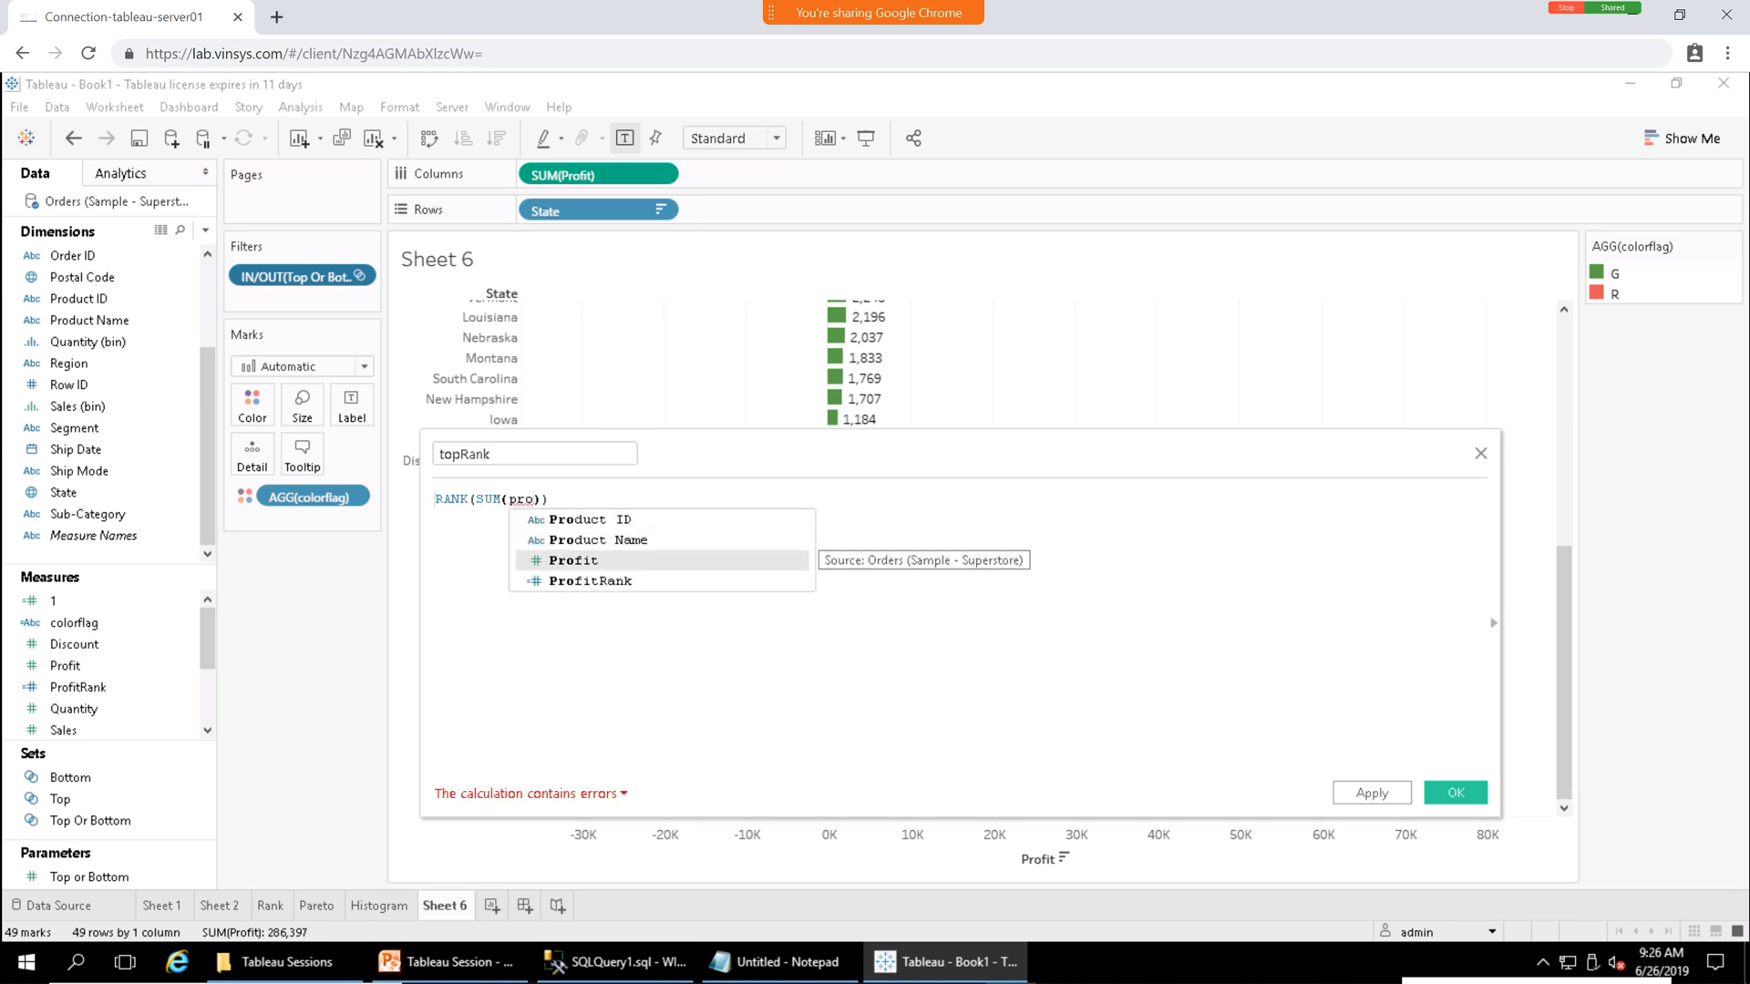
{"action": "key", "text": "Return"}
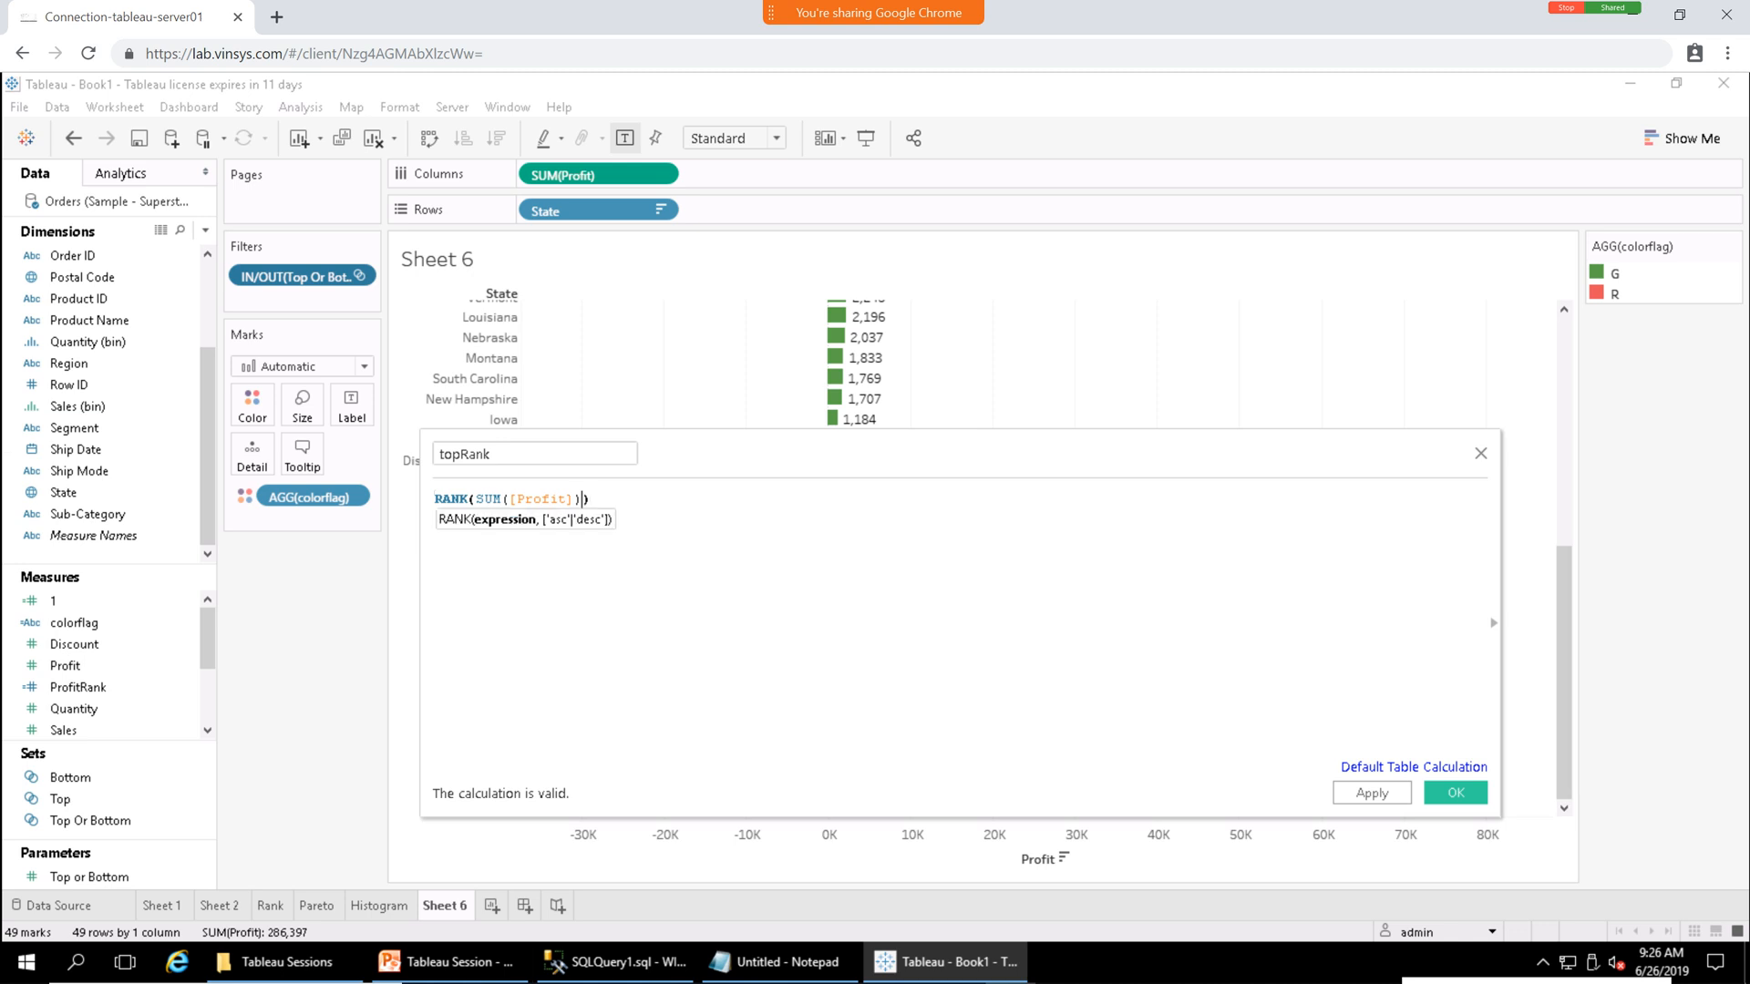
Add 'asc' as the RANK order in the topRank formula and save the calculated field.
{"action": "type", "text": ",as"}
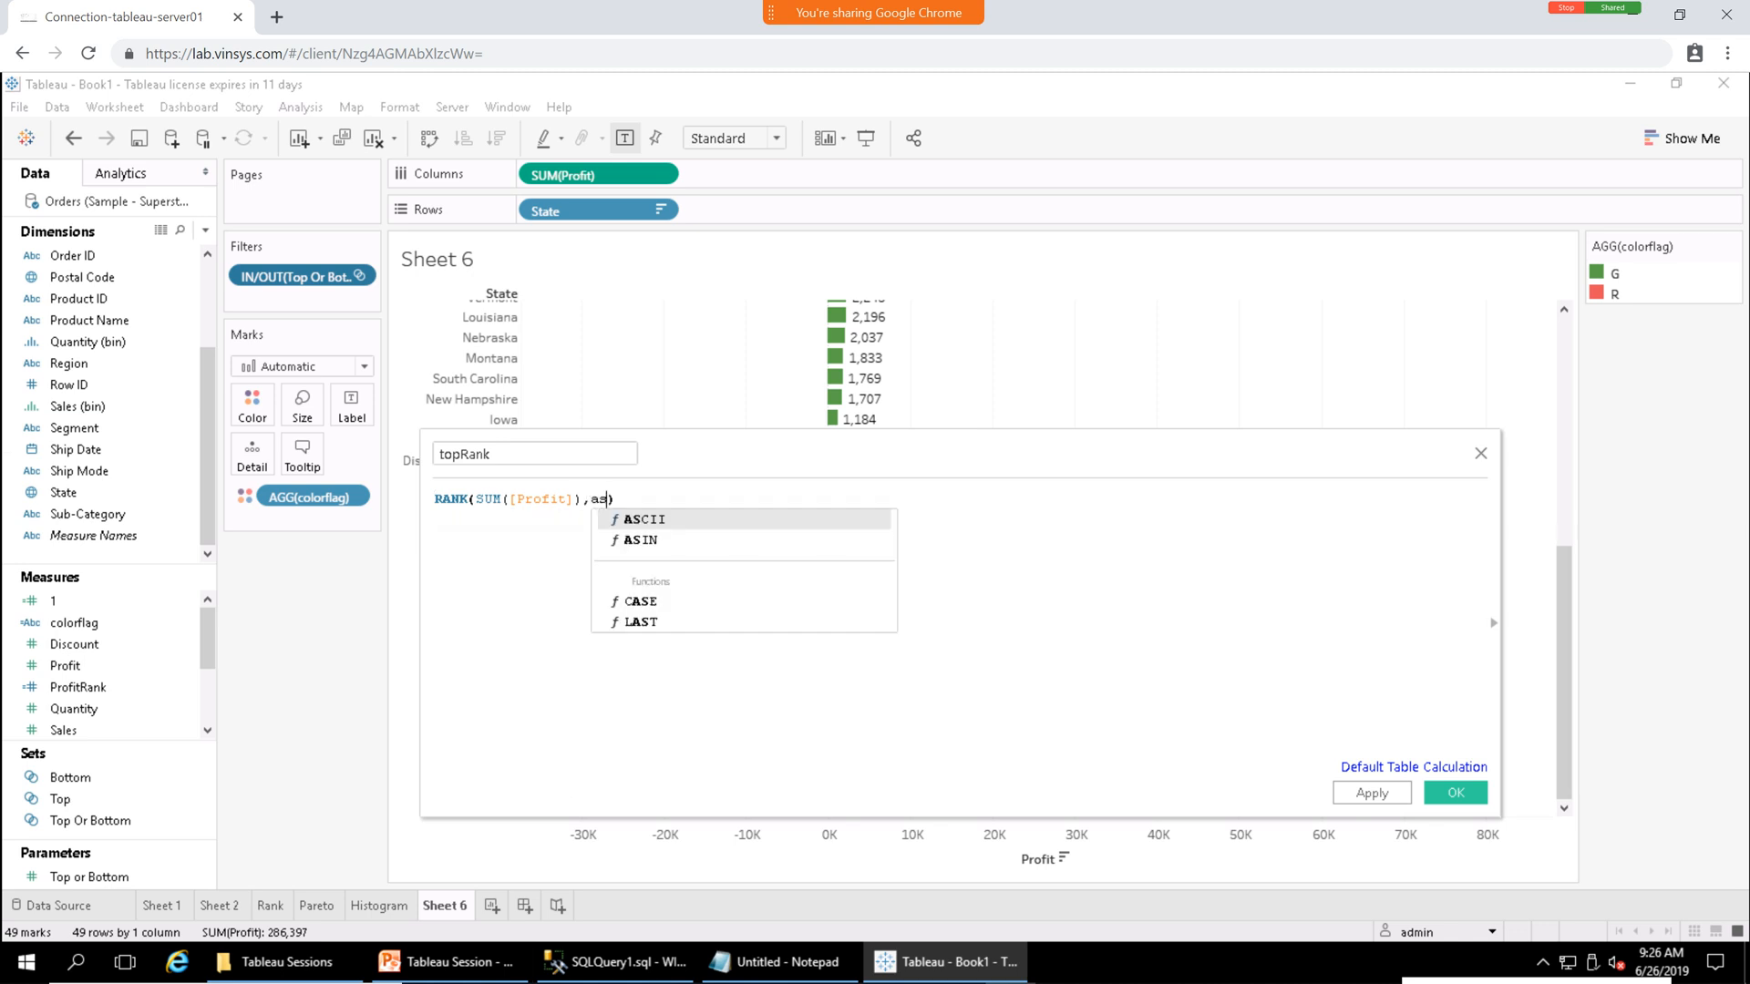
{"action": "key", "text": "BackSpace"}
{"action": "key", "text": "BackSpace"}
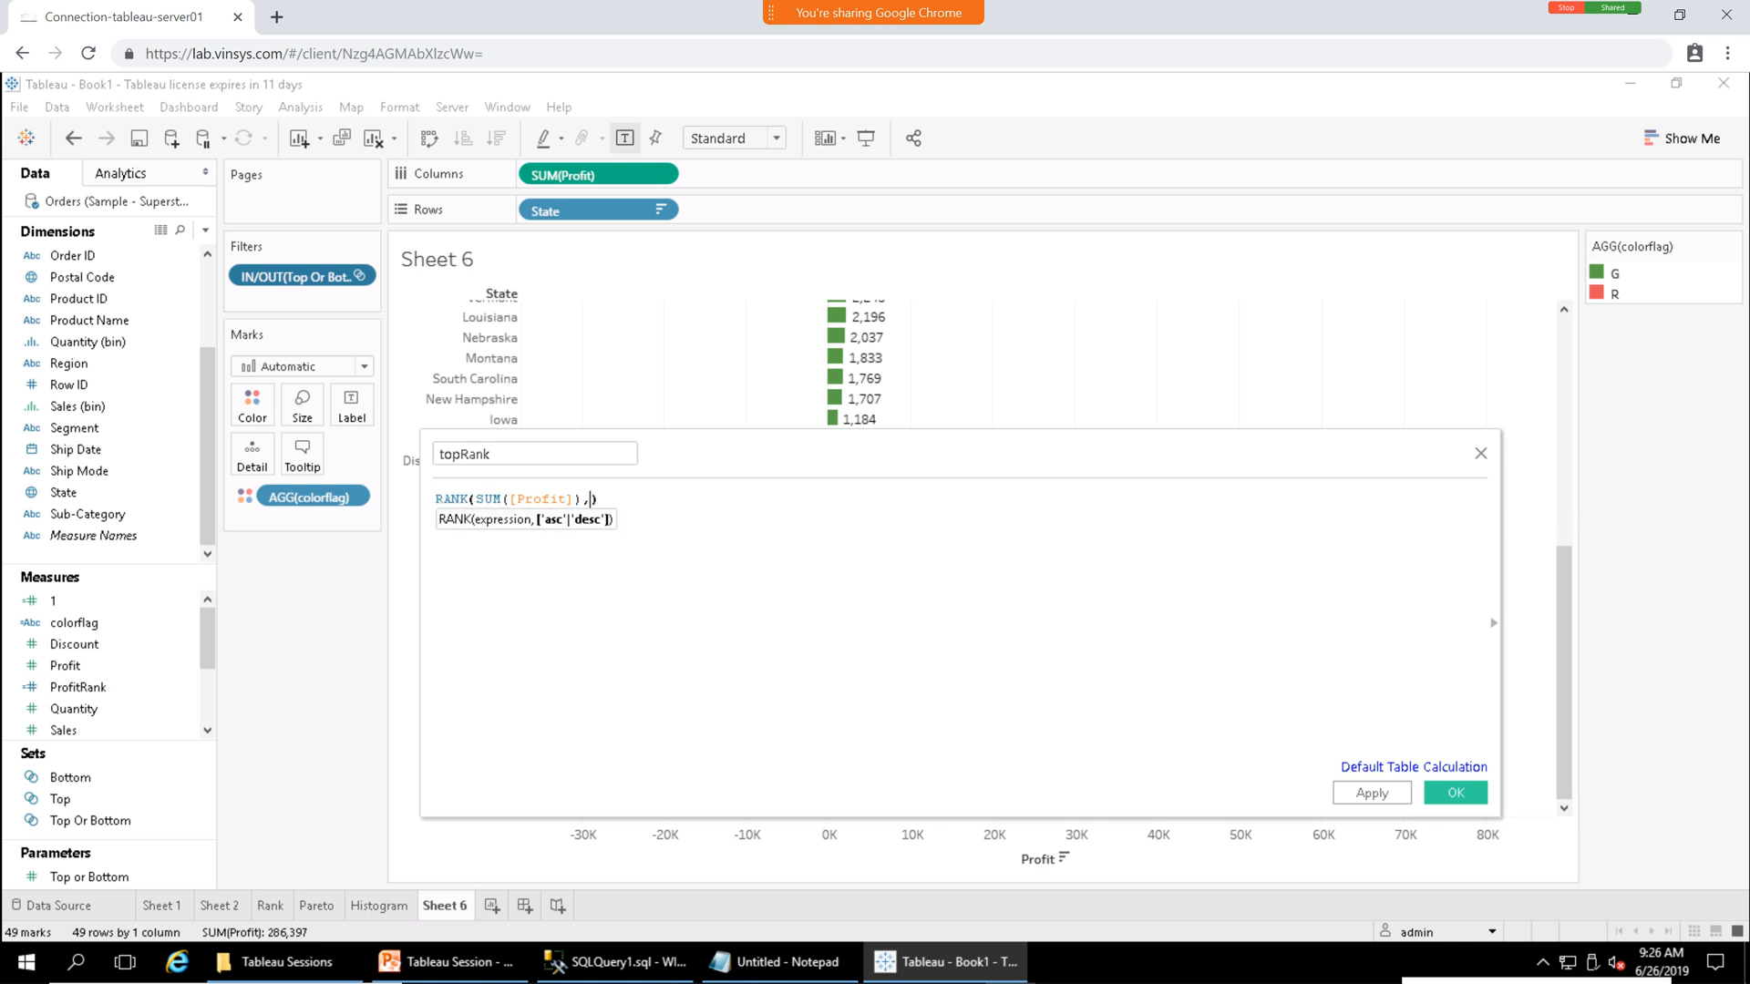
{"action": "type", "text": "'asc"}
{"action": "key", "text": "BackSpace"}
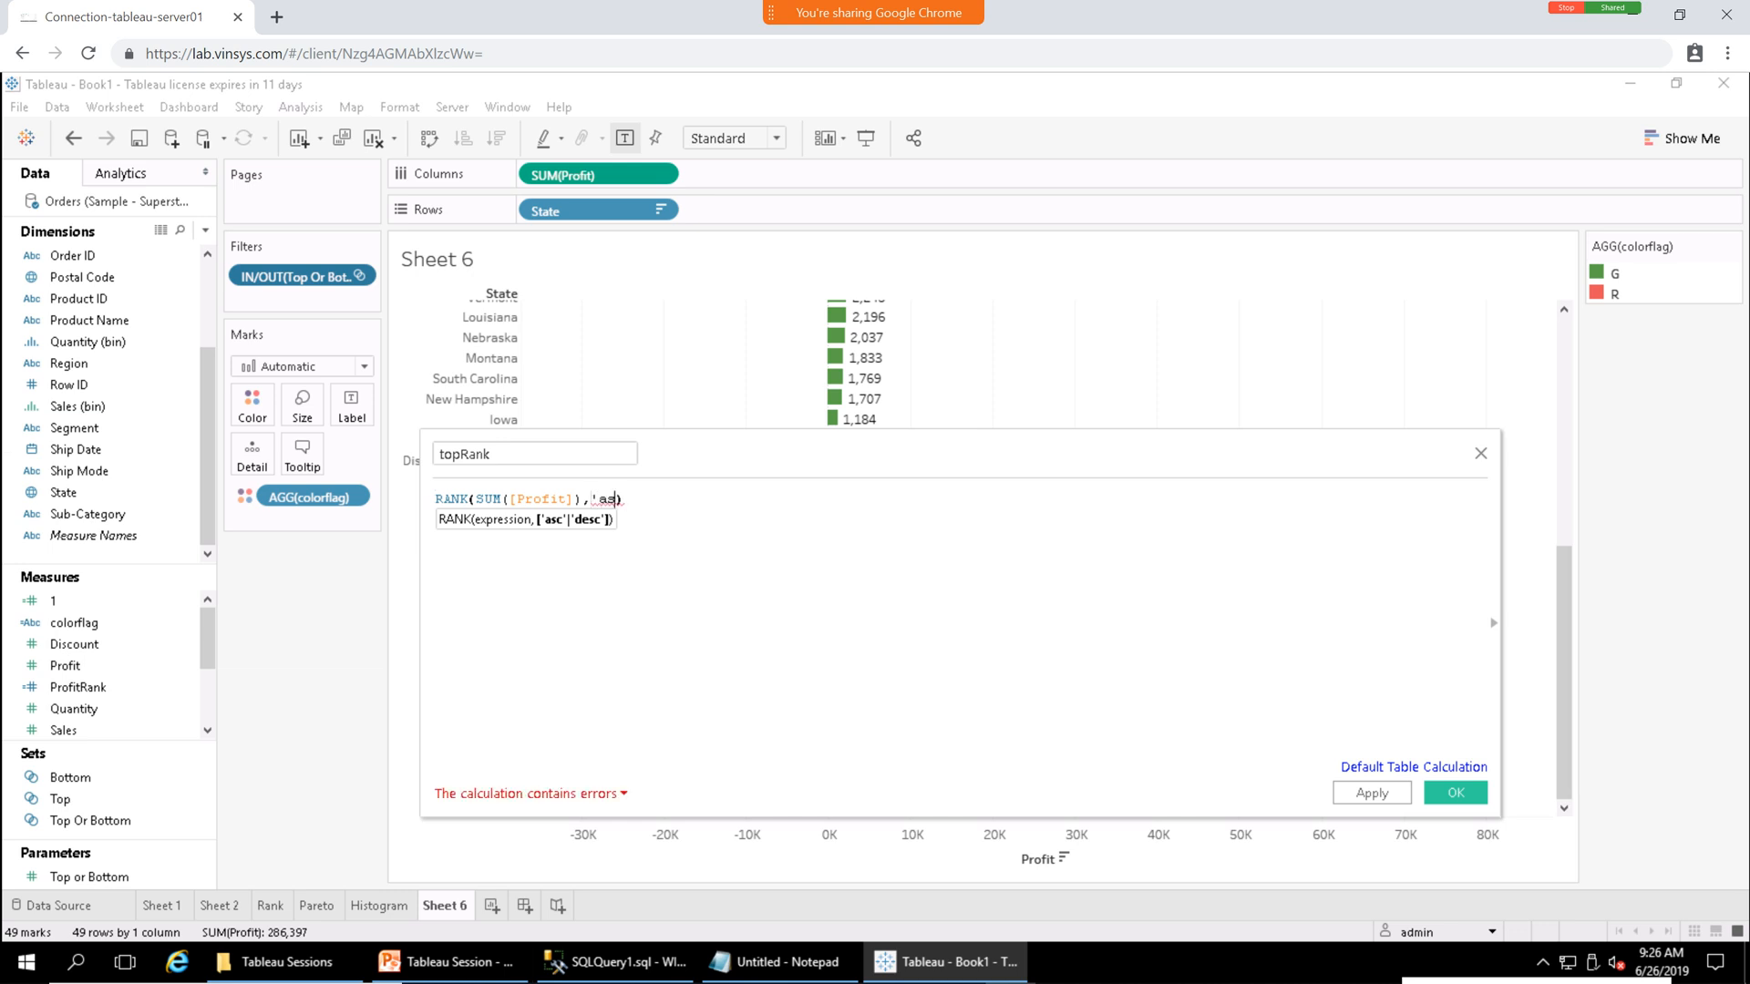
{"action": "type", "text": "c'"}
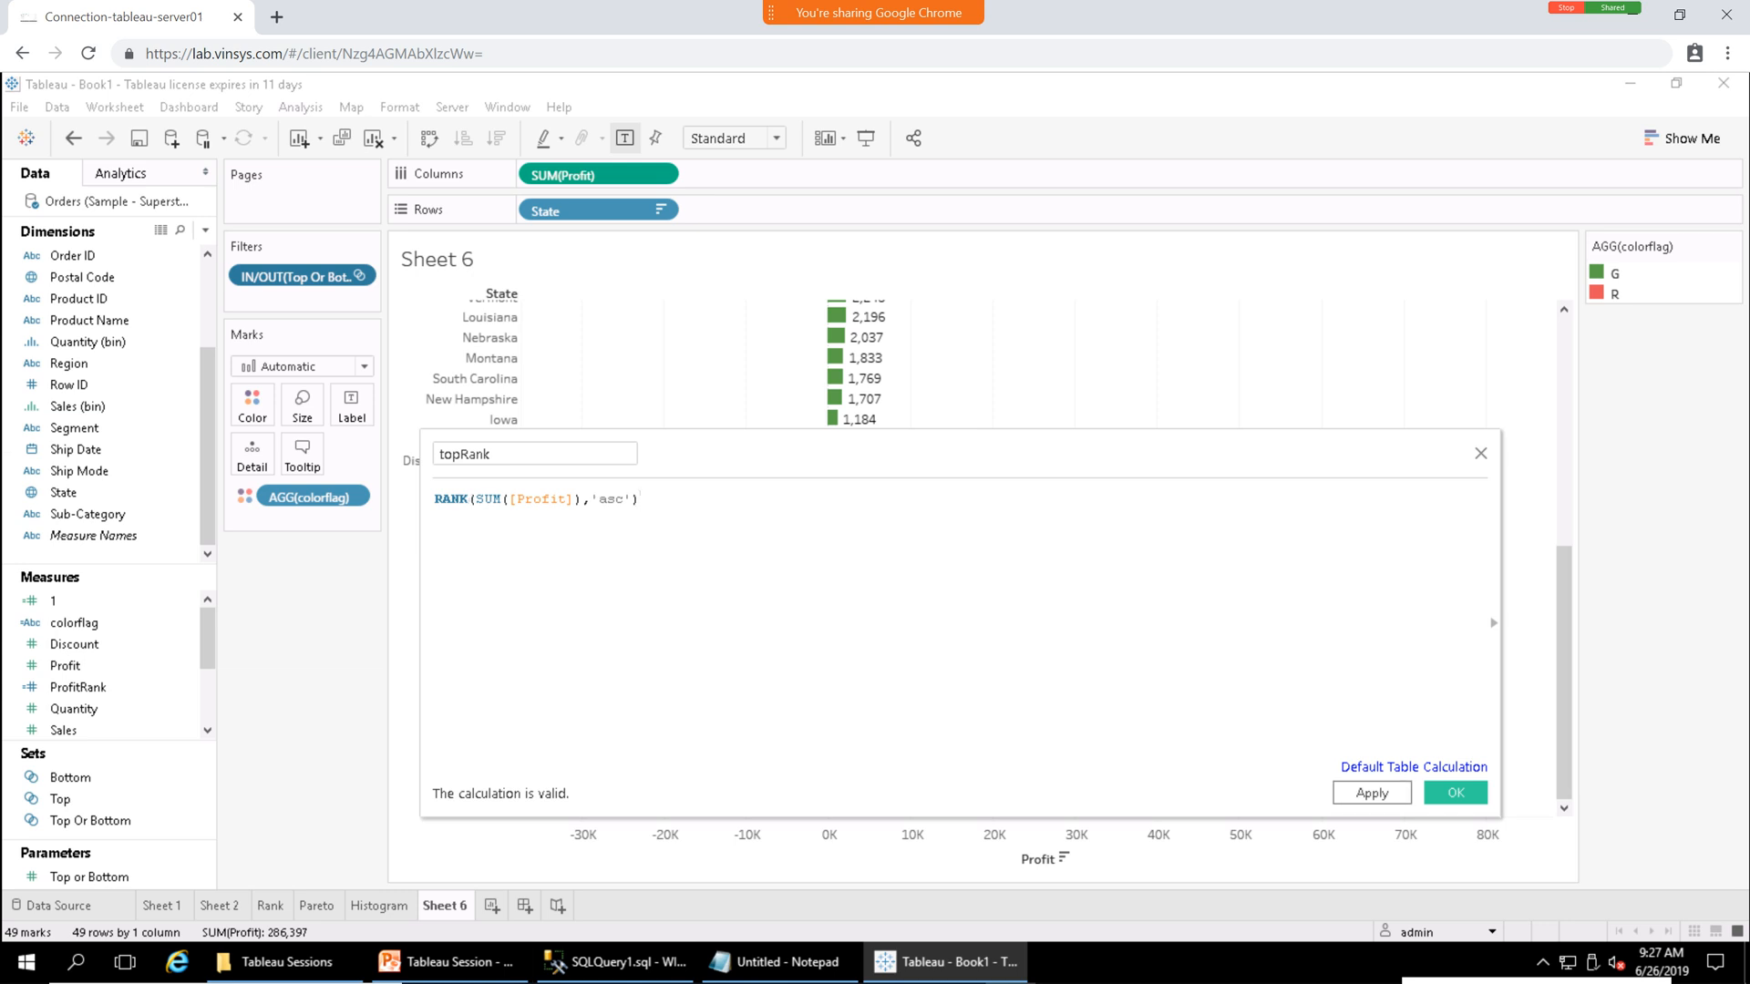
{"action": "left_click", "coordinate": [1371, 793]}
{"action": "left_click", "coordinate": [1455, 793]}
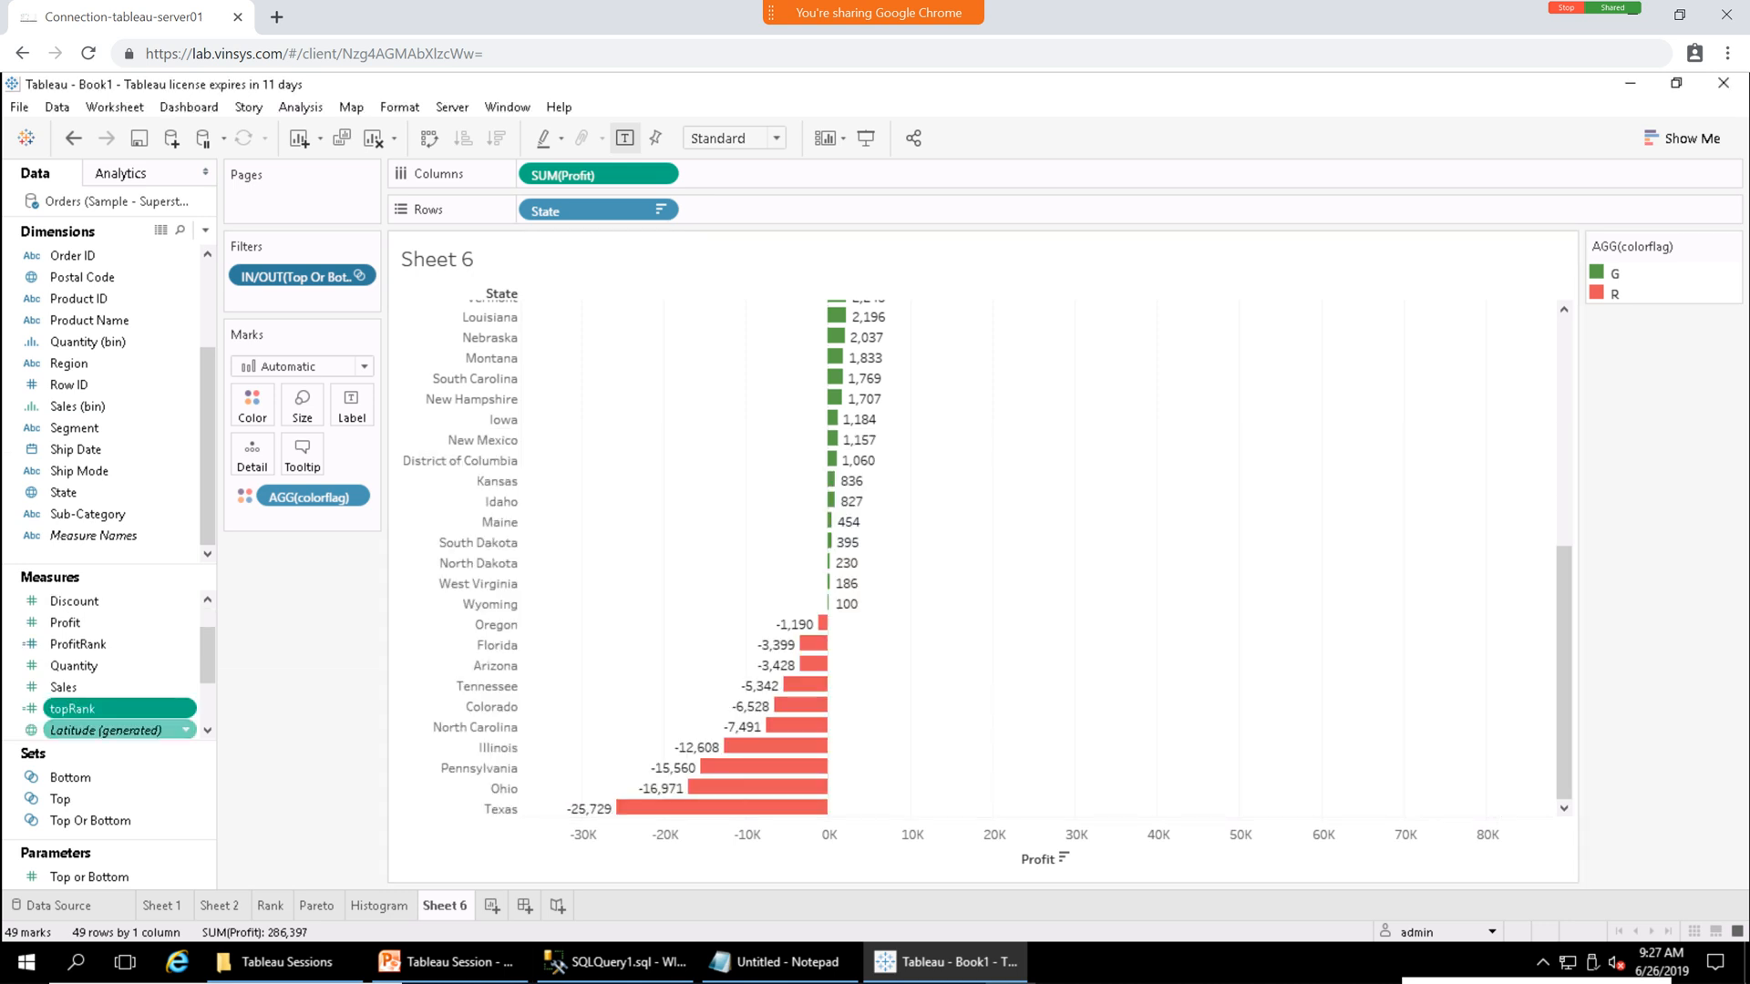
Convert topRank to a discrete field and place it on Rows after State, removing colorflag from Color.
{"action": "right_click", "coordinate": [106, 708]}
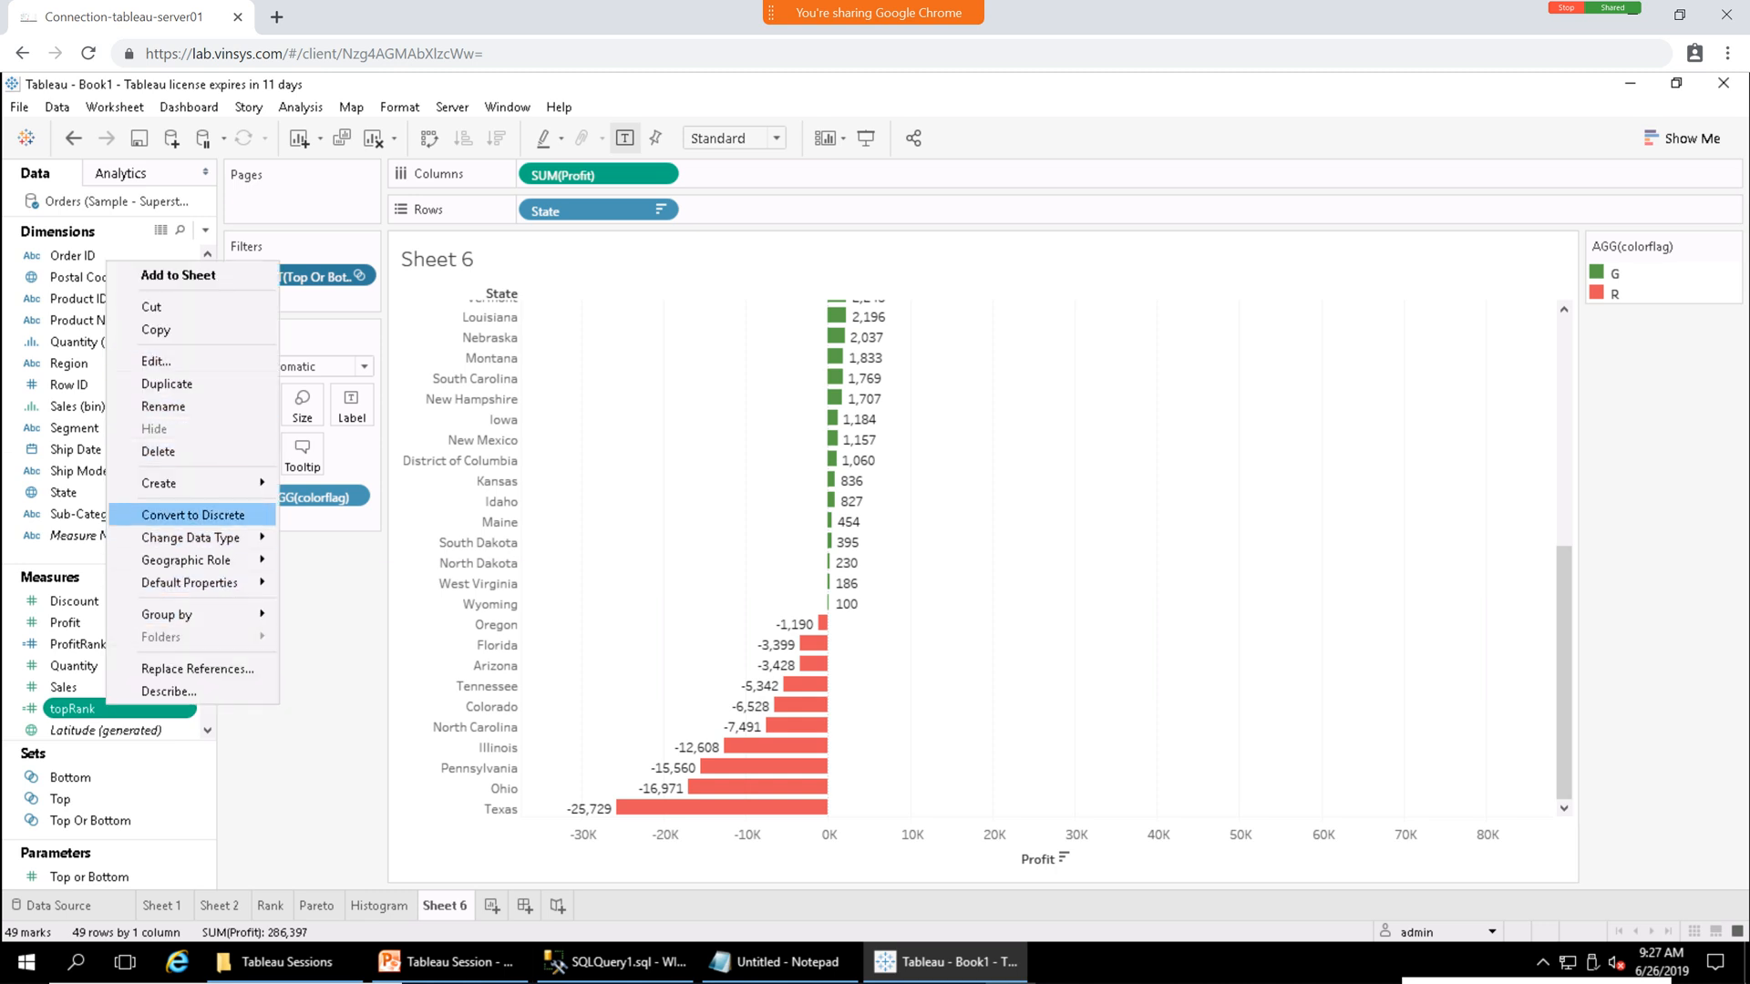
{"action": "left_click", "coordinate": [194, 515]}
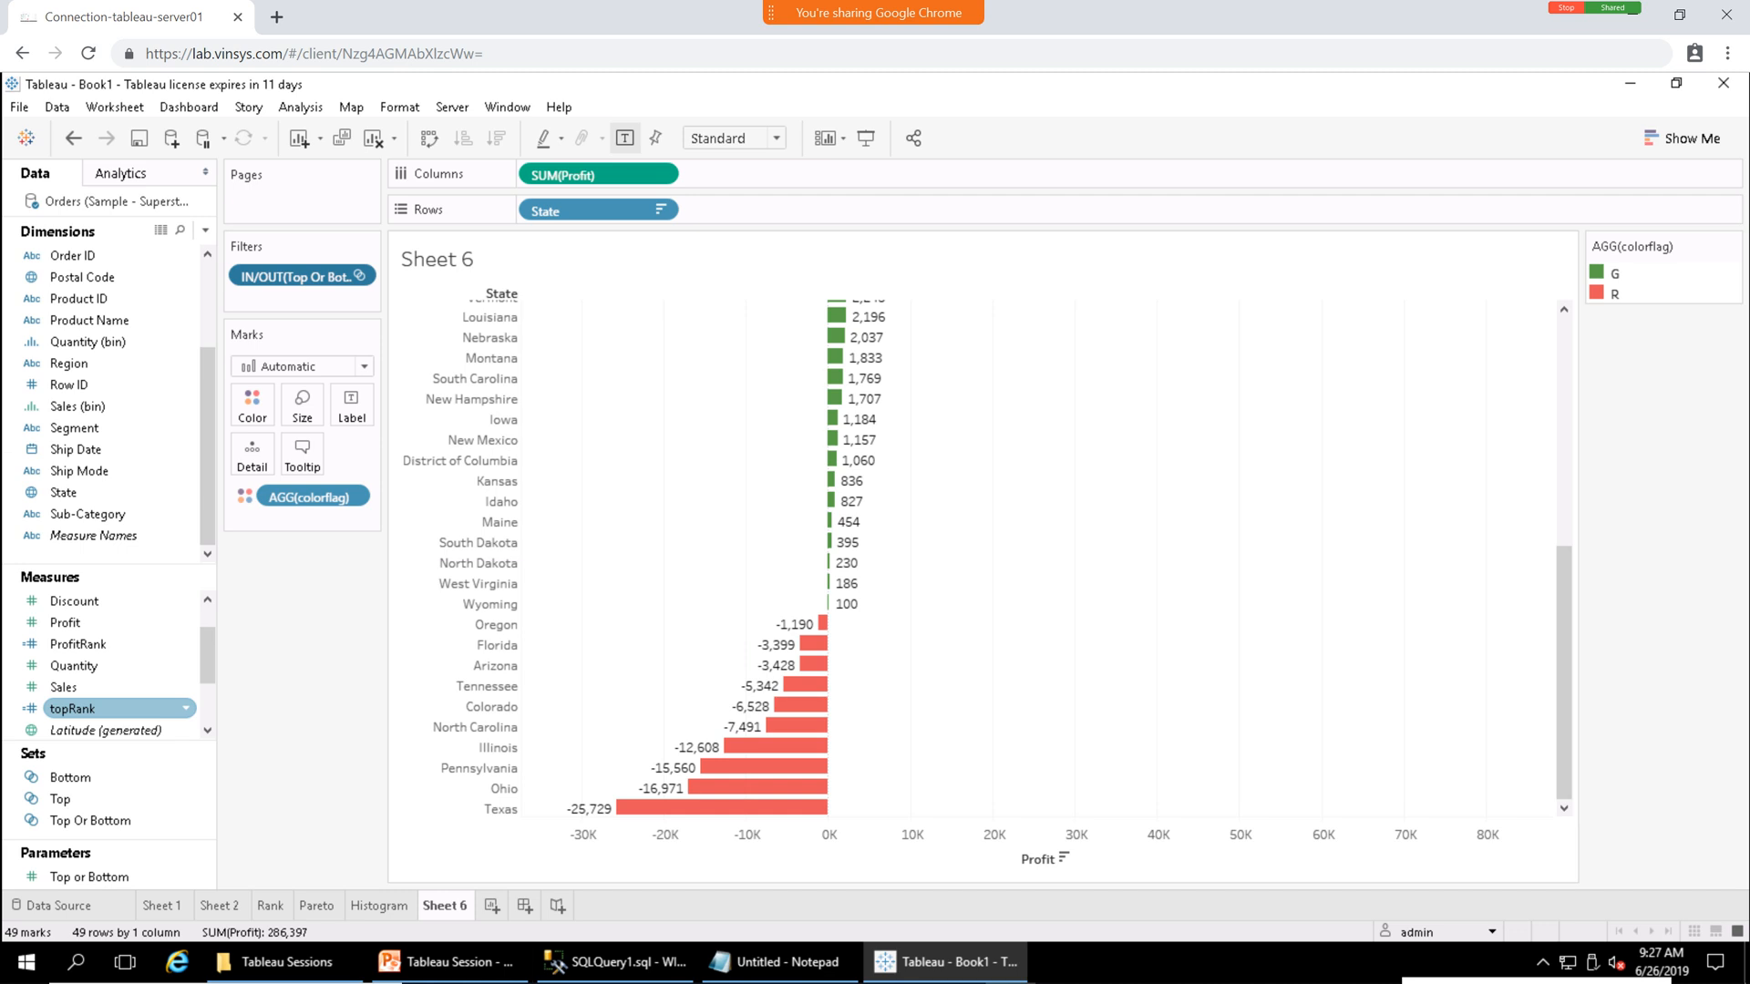
{"action": "left_click_drag", "start_coordinate": [92, 708], "coordinate": [759, 213]}
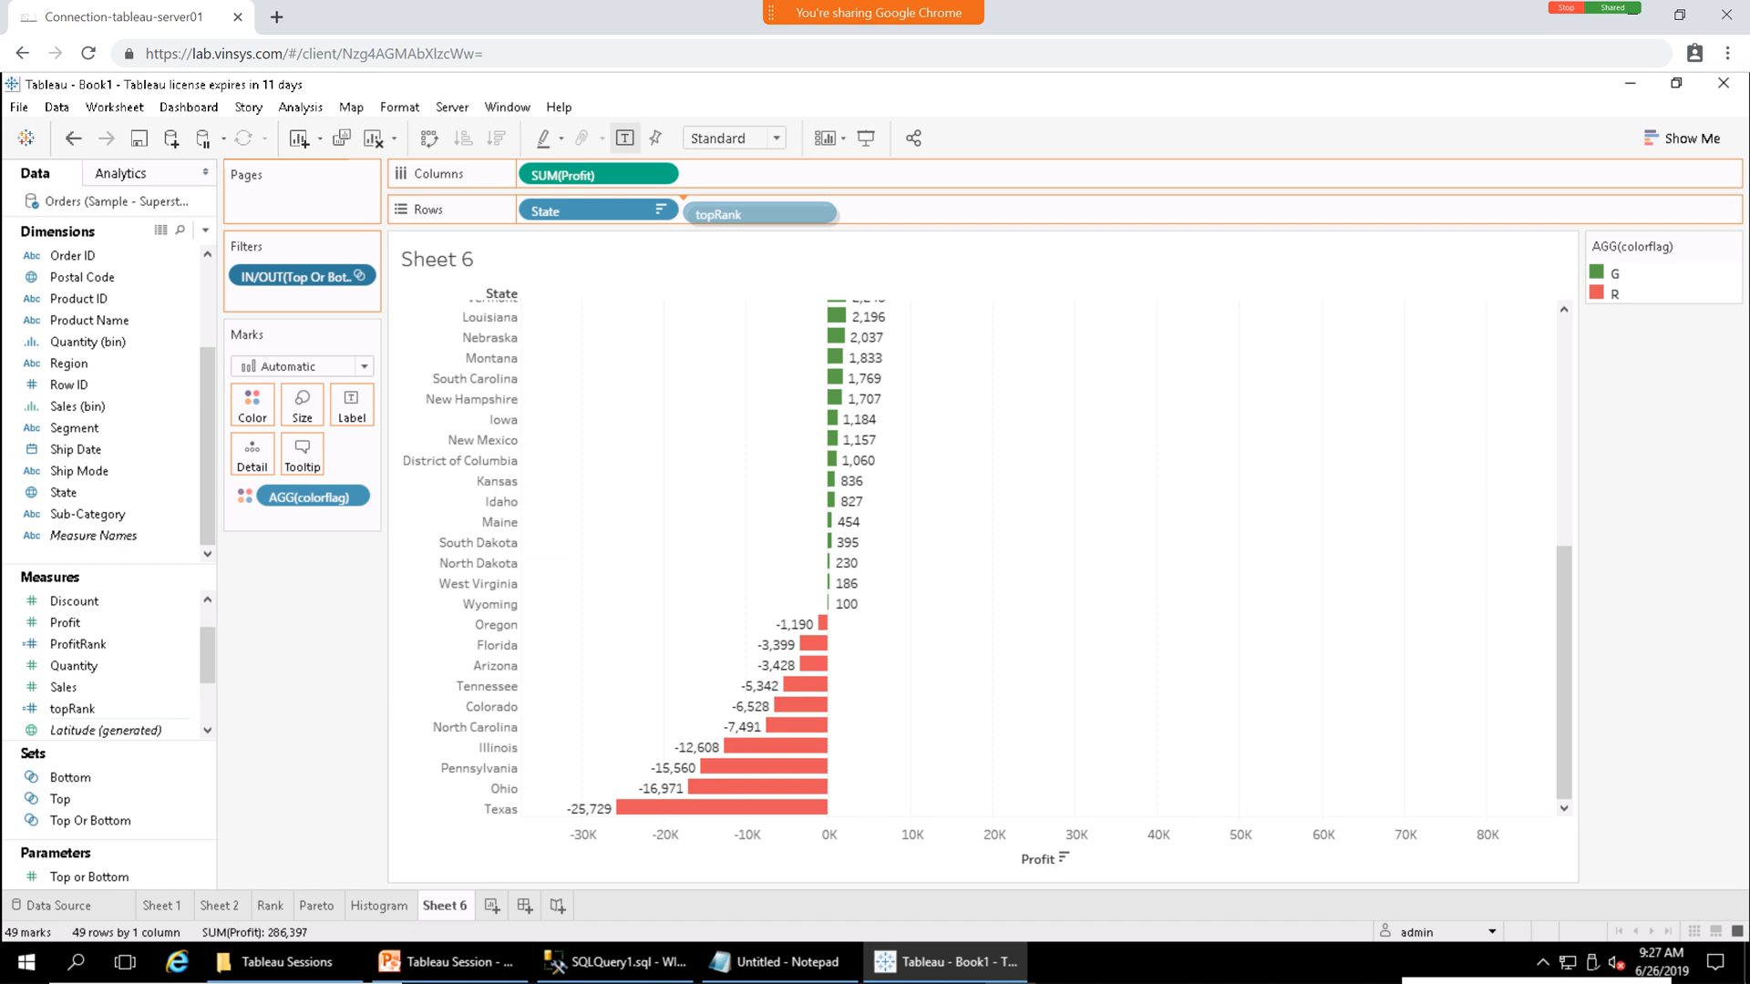
{"action": "left_click_drag", "start_coordinate": [759, 213], "coordinate": [759, 214]}
{"action": "left_click_drag", "start_coordinate": [760, 213], "coordinate": [262, 410]}
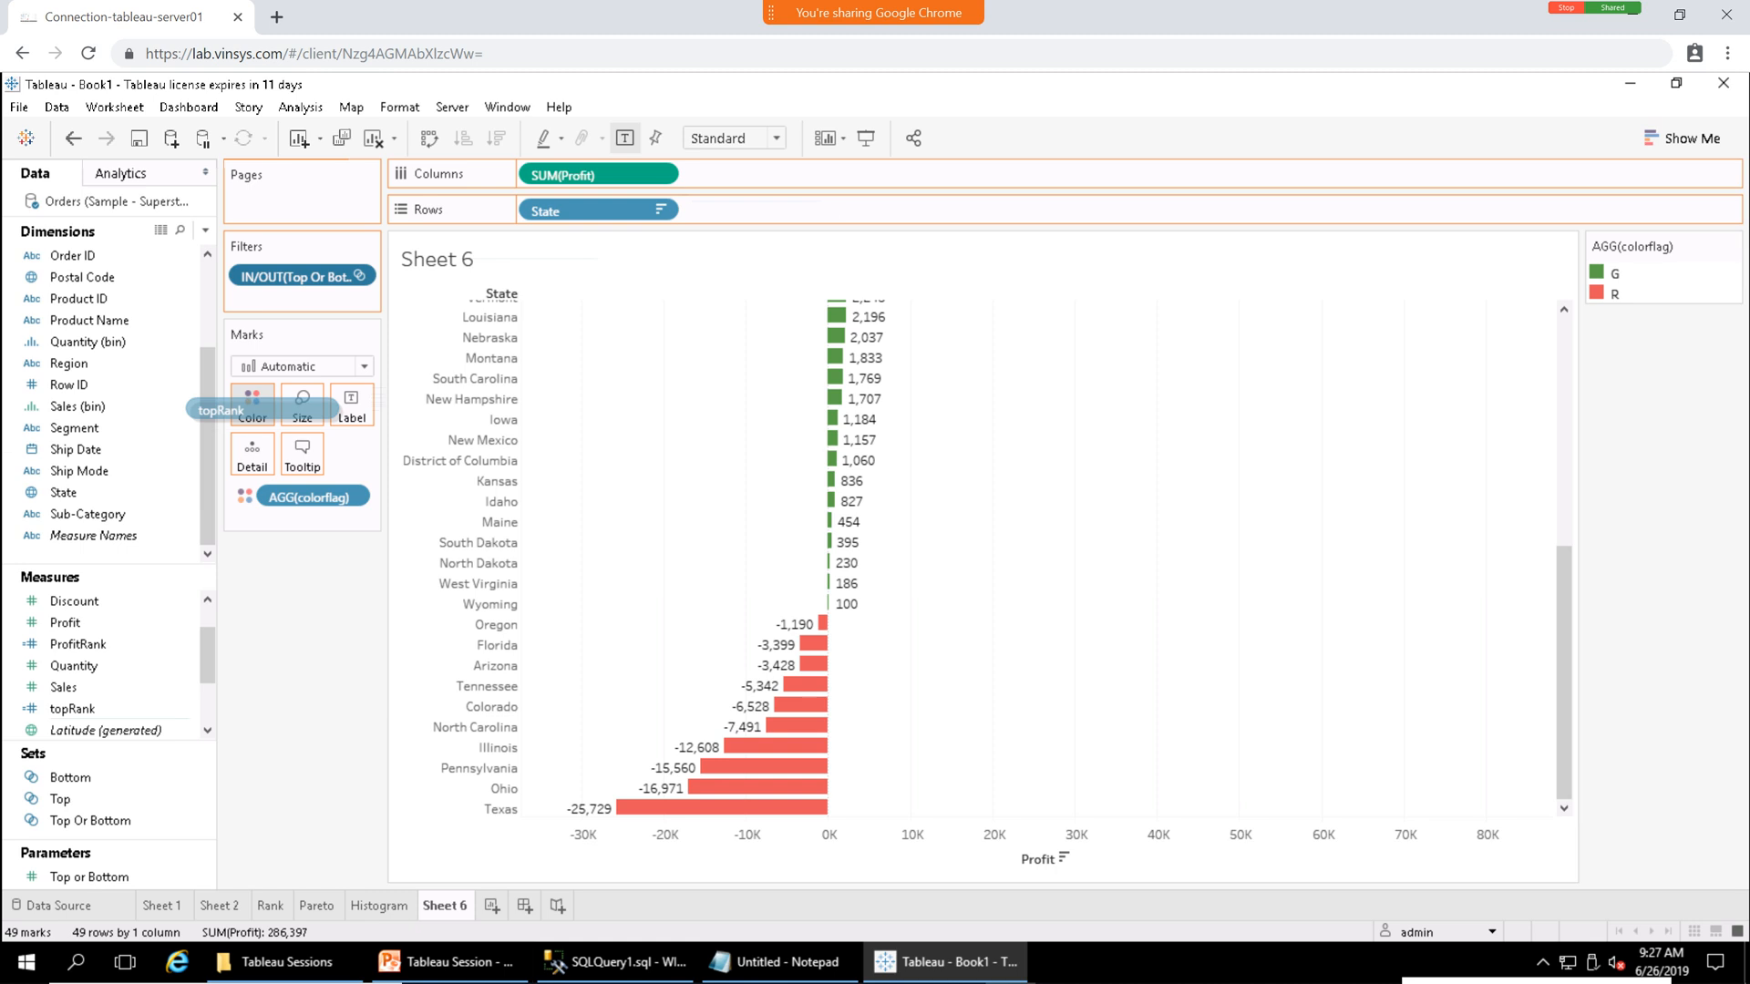
{"action": "left_click_drag", "start_coordinate": [262, 410], "coordinate": [255, 408]}
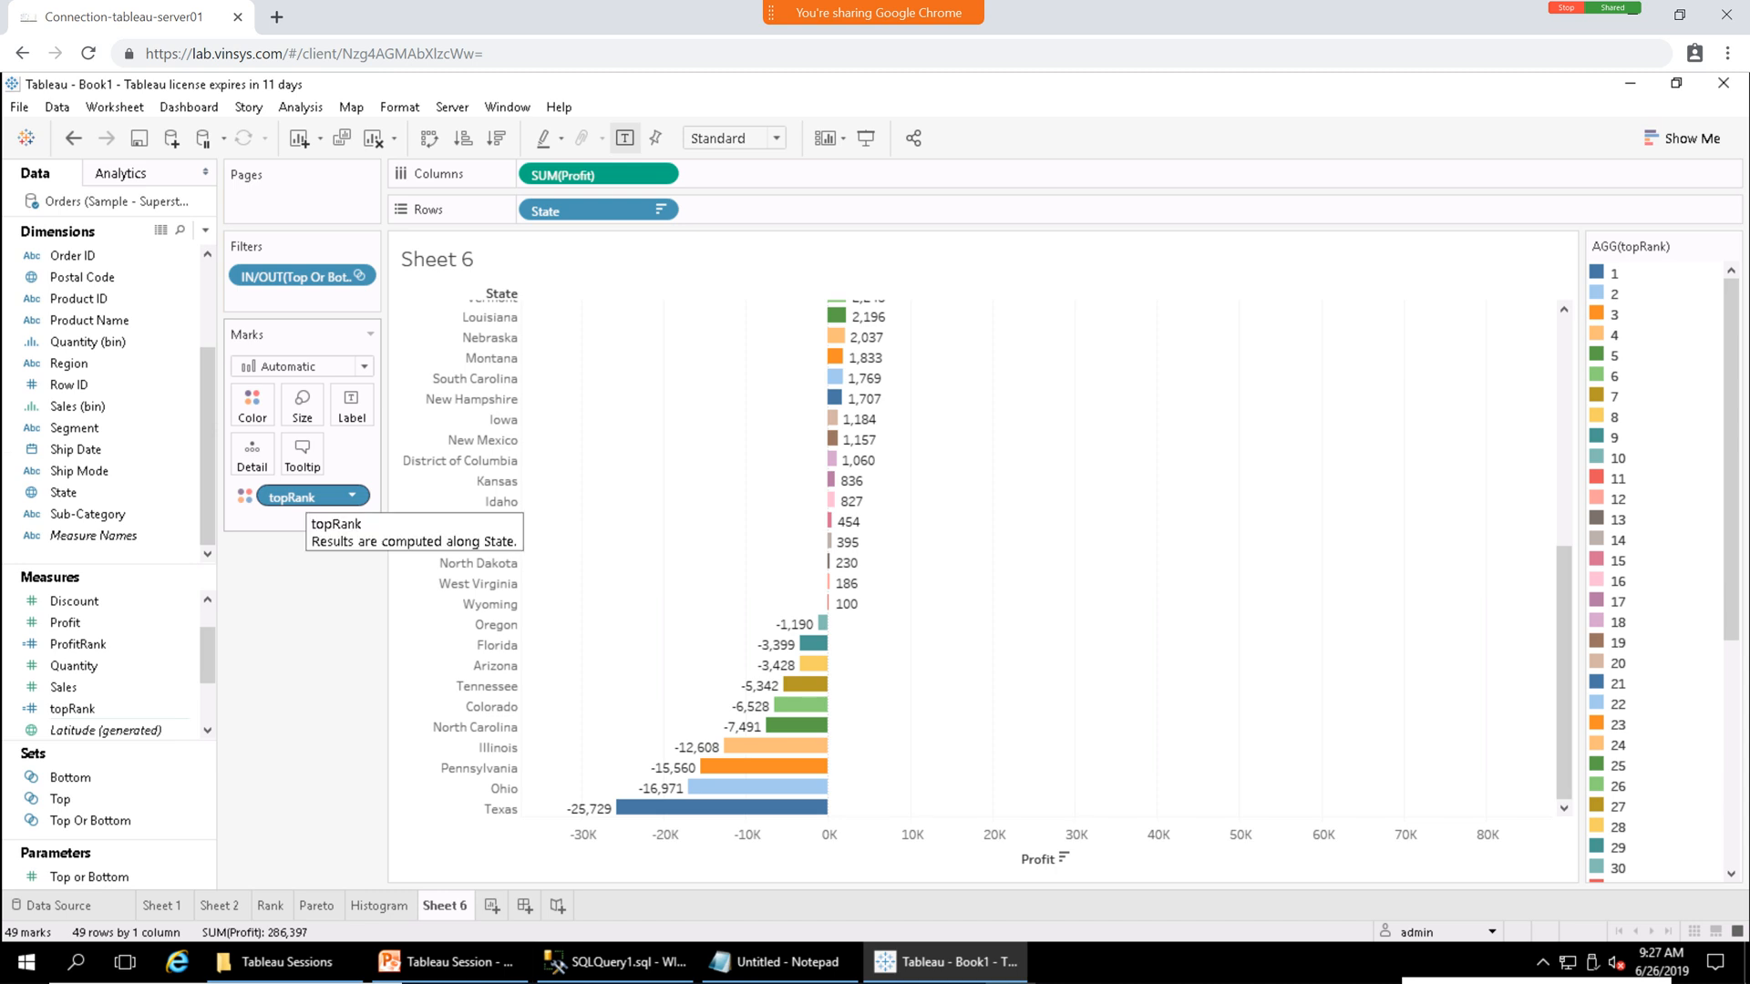
{"action": "left_click_drag", "start_coordinate": [300, 497], "coordinate": [749, 212]}
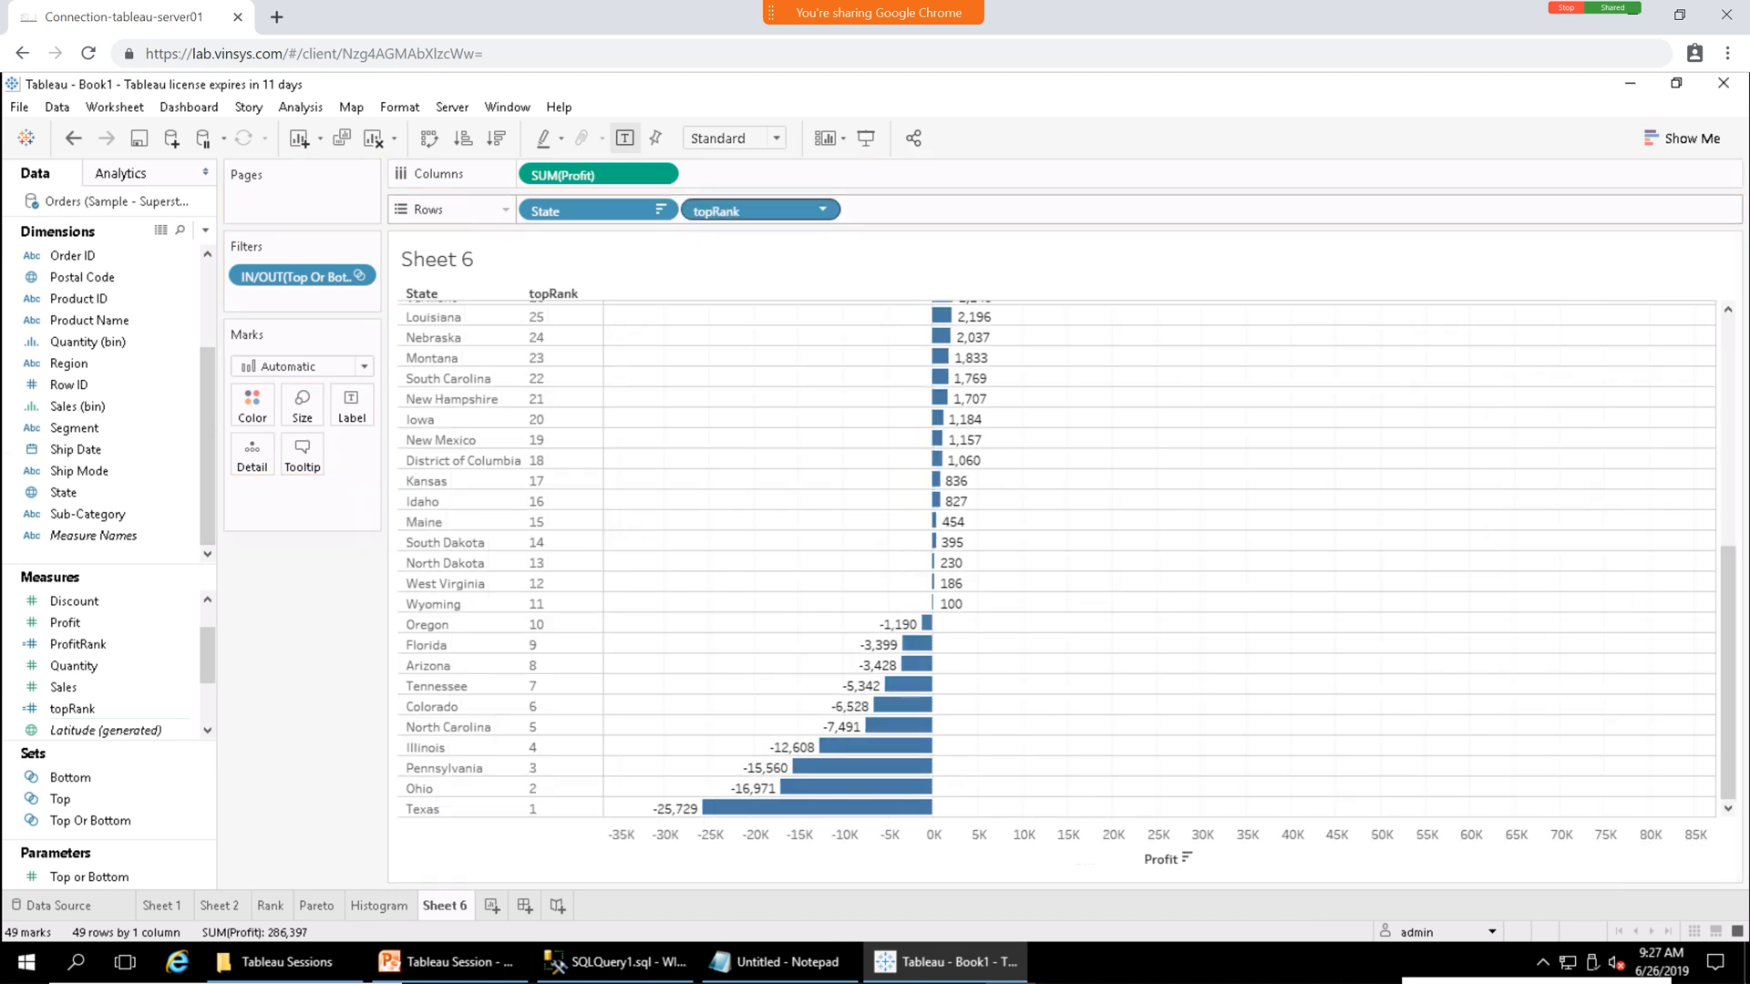
Filter the topRank field on Rows to keep only ranks 1 to 5.
{"action": "left_click", "coordinate": [822, 209]}
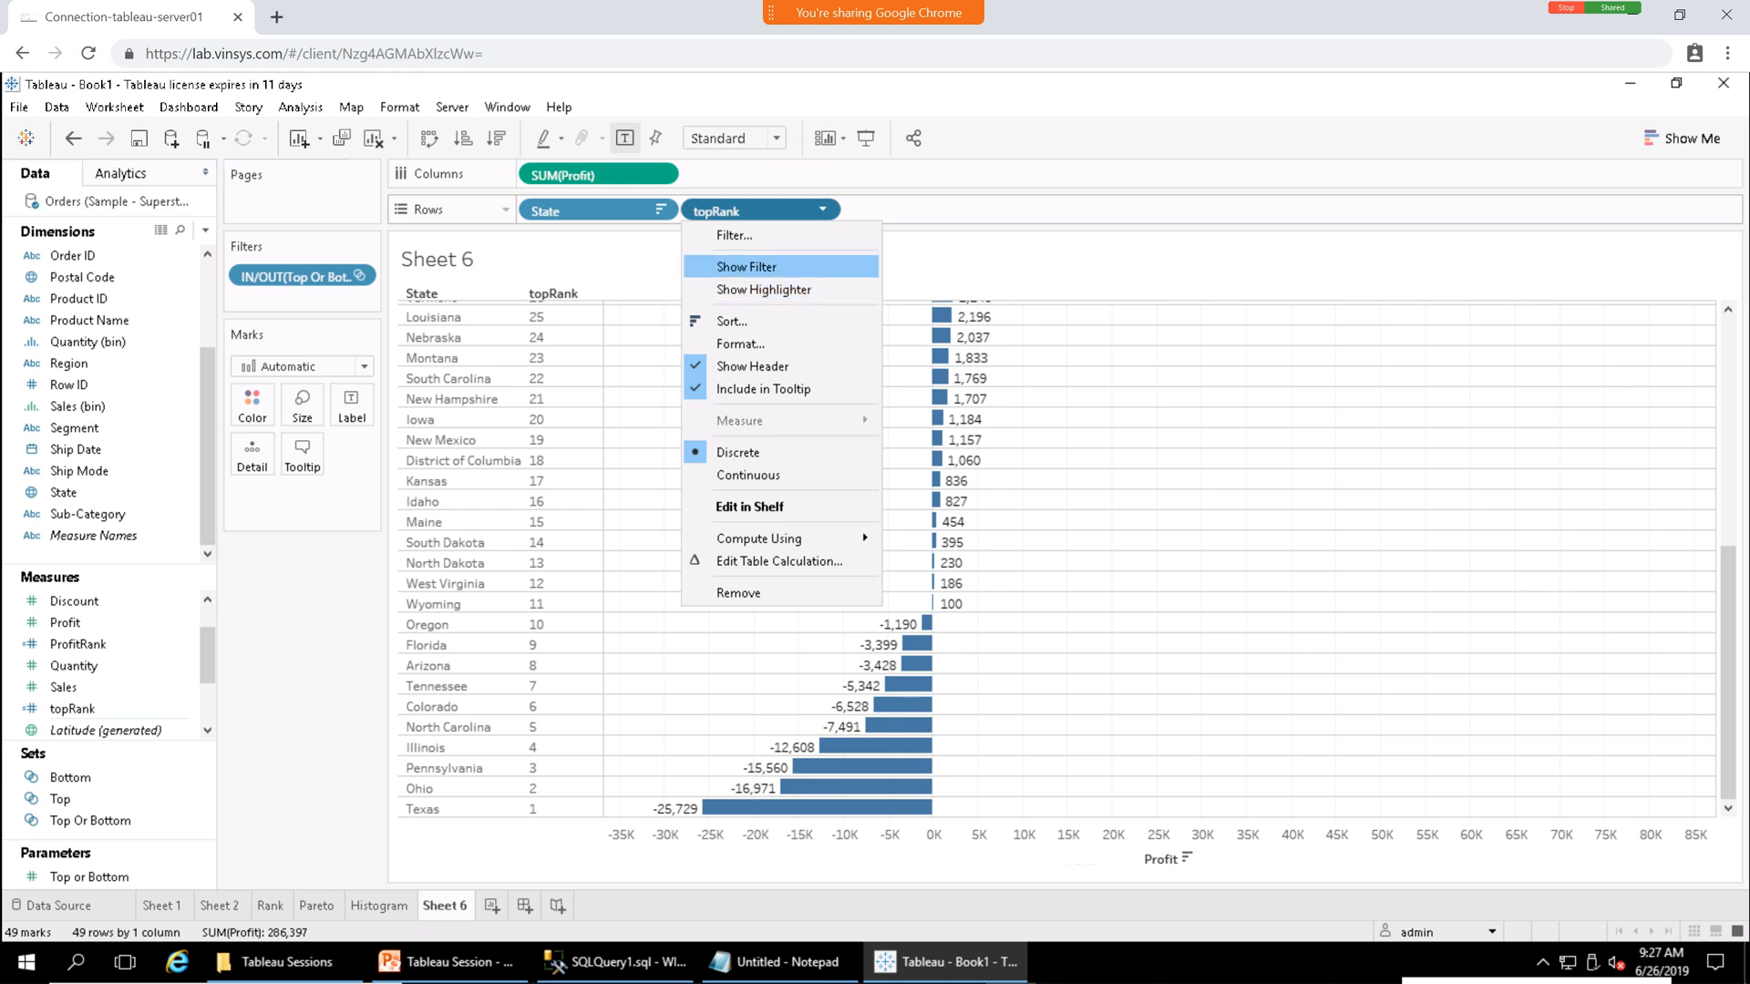
{"action": "left_click", "coordinate": [734, 235]}
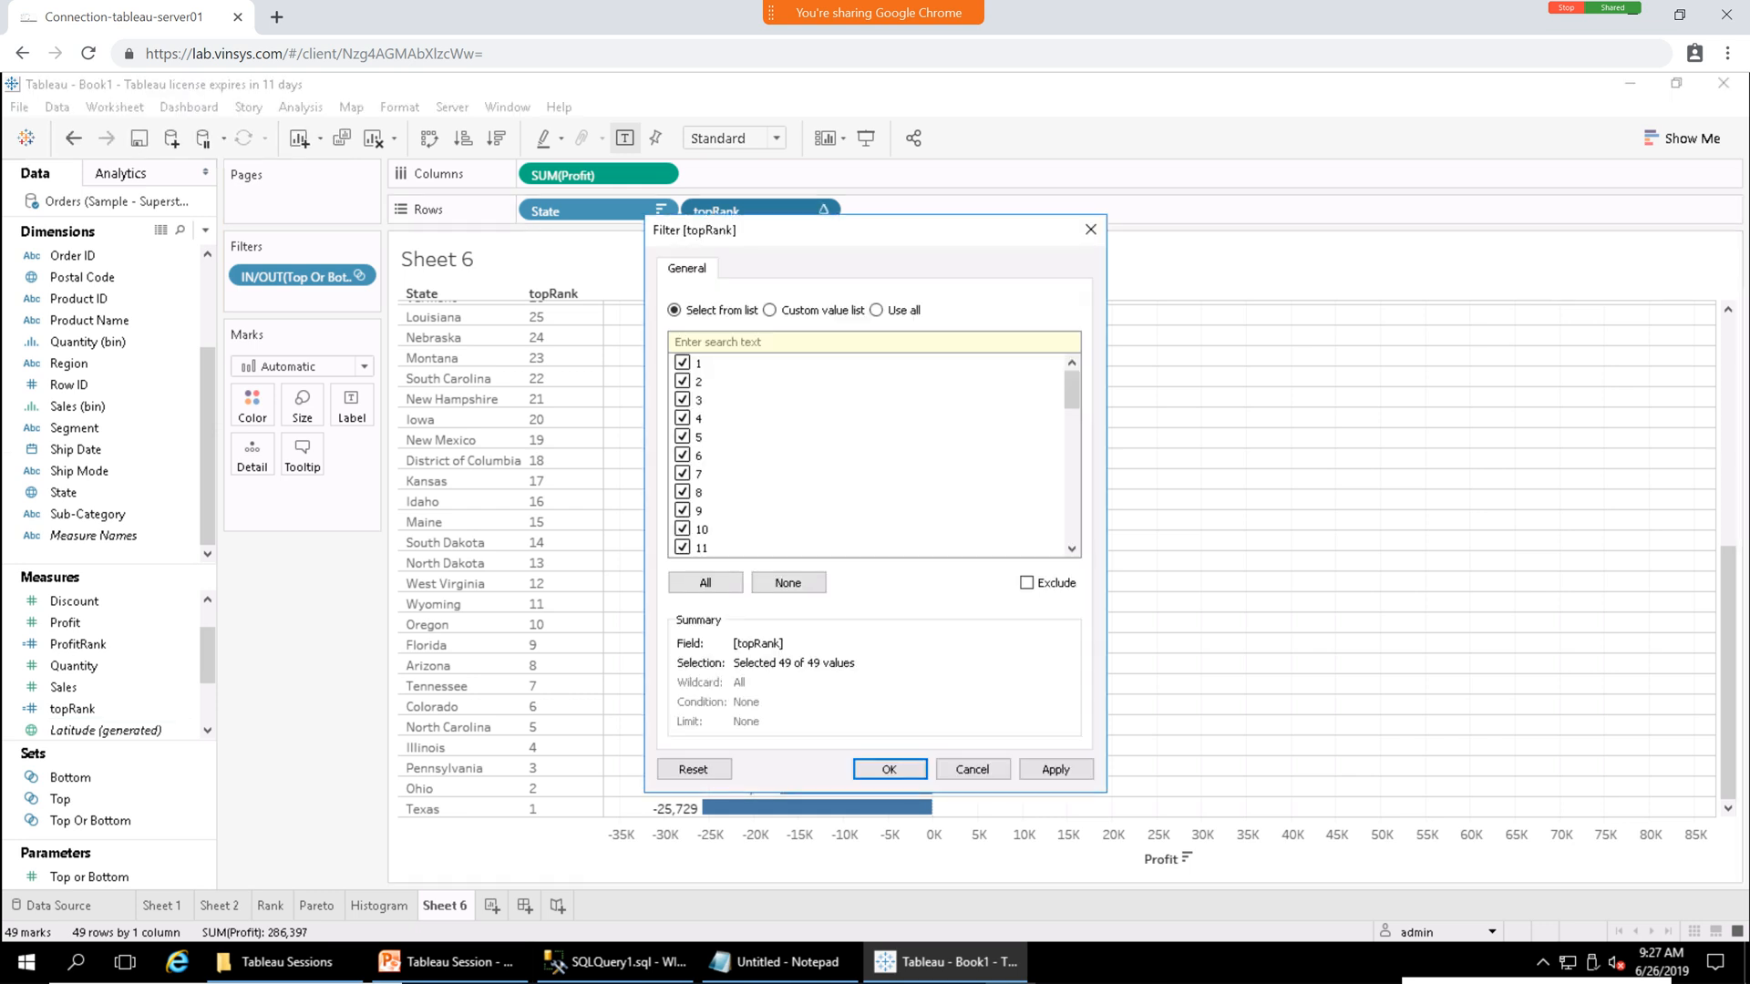
{"action": "left_click", "coordinate": [787, 582]}
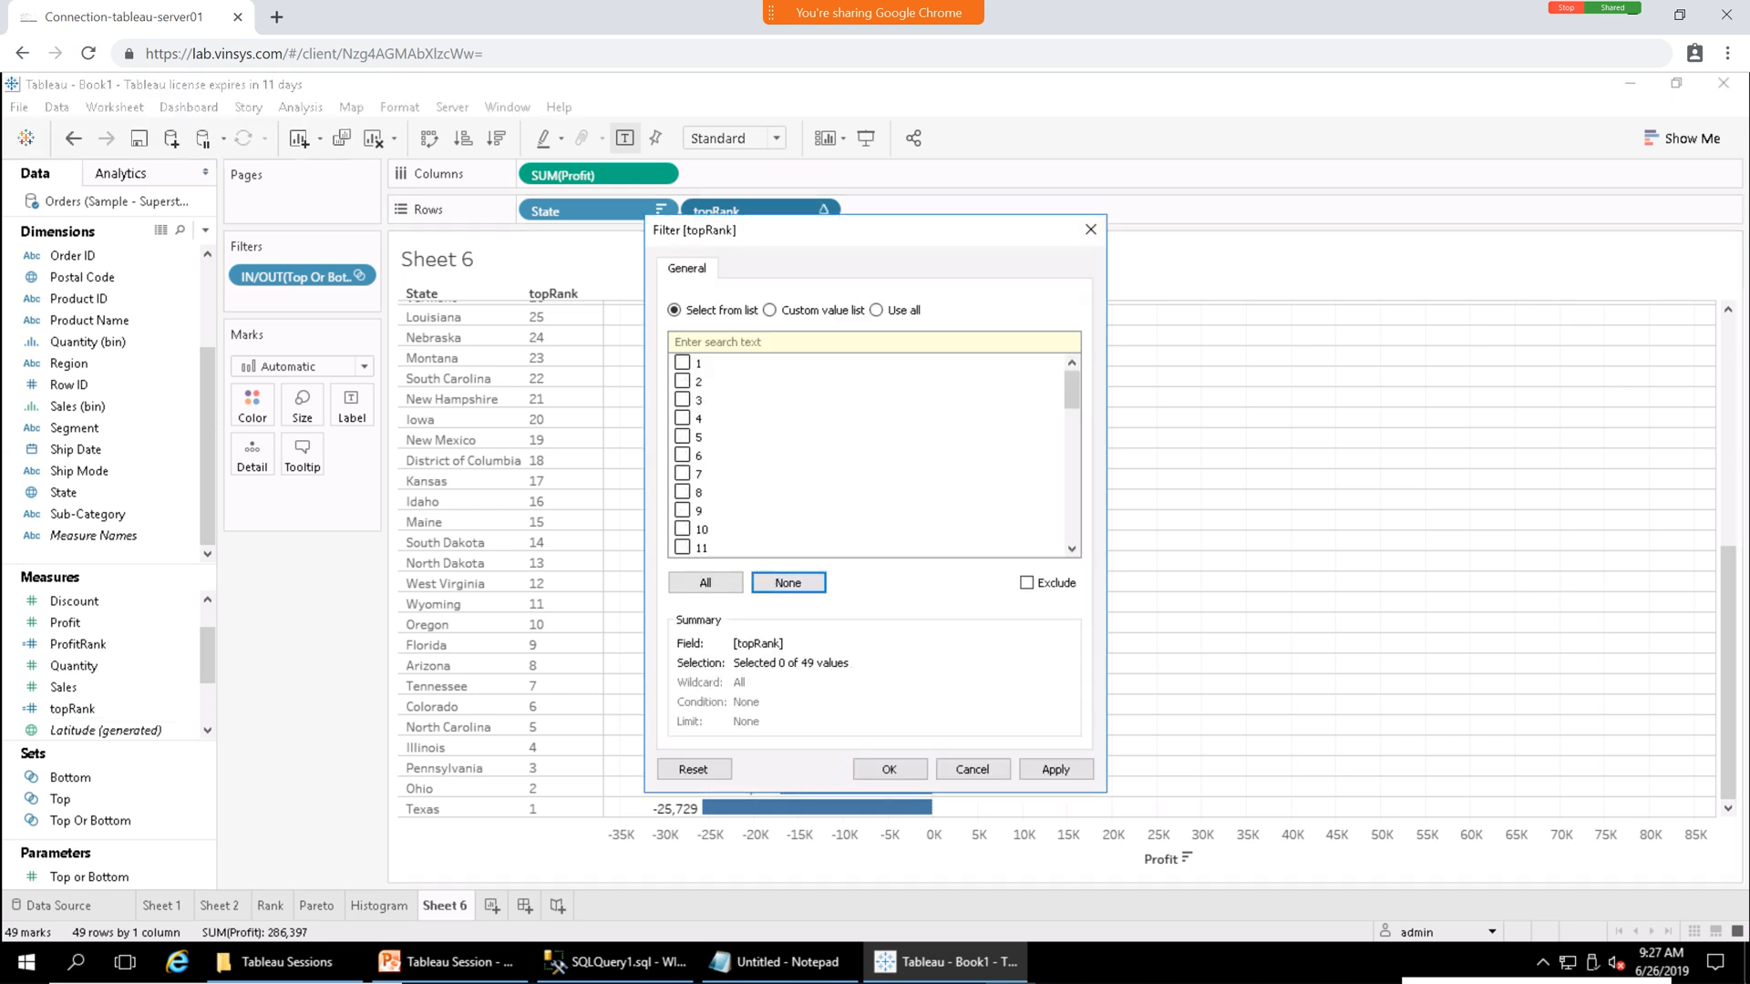
{"action": "left_click", "coordinate": [682, 363]}
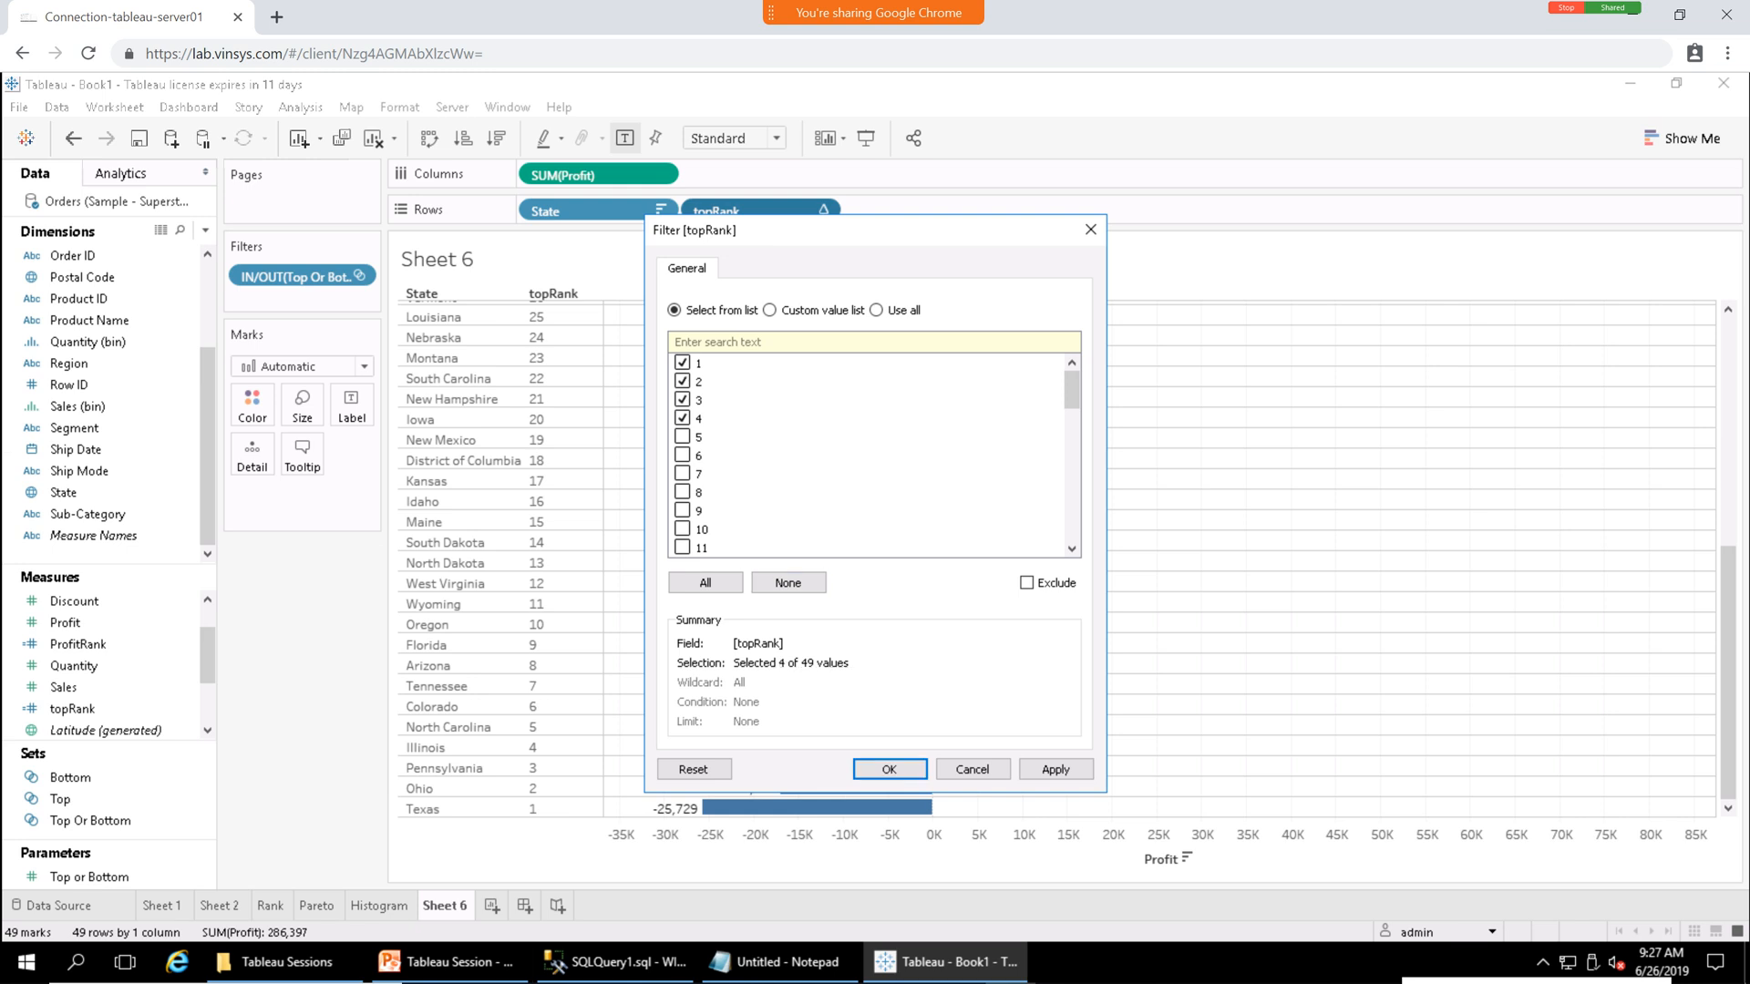
{"action": "left_click", "coordinate": [889, 768]}
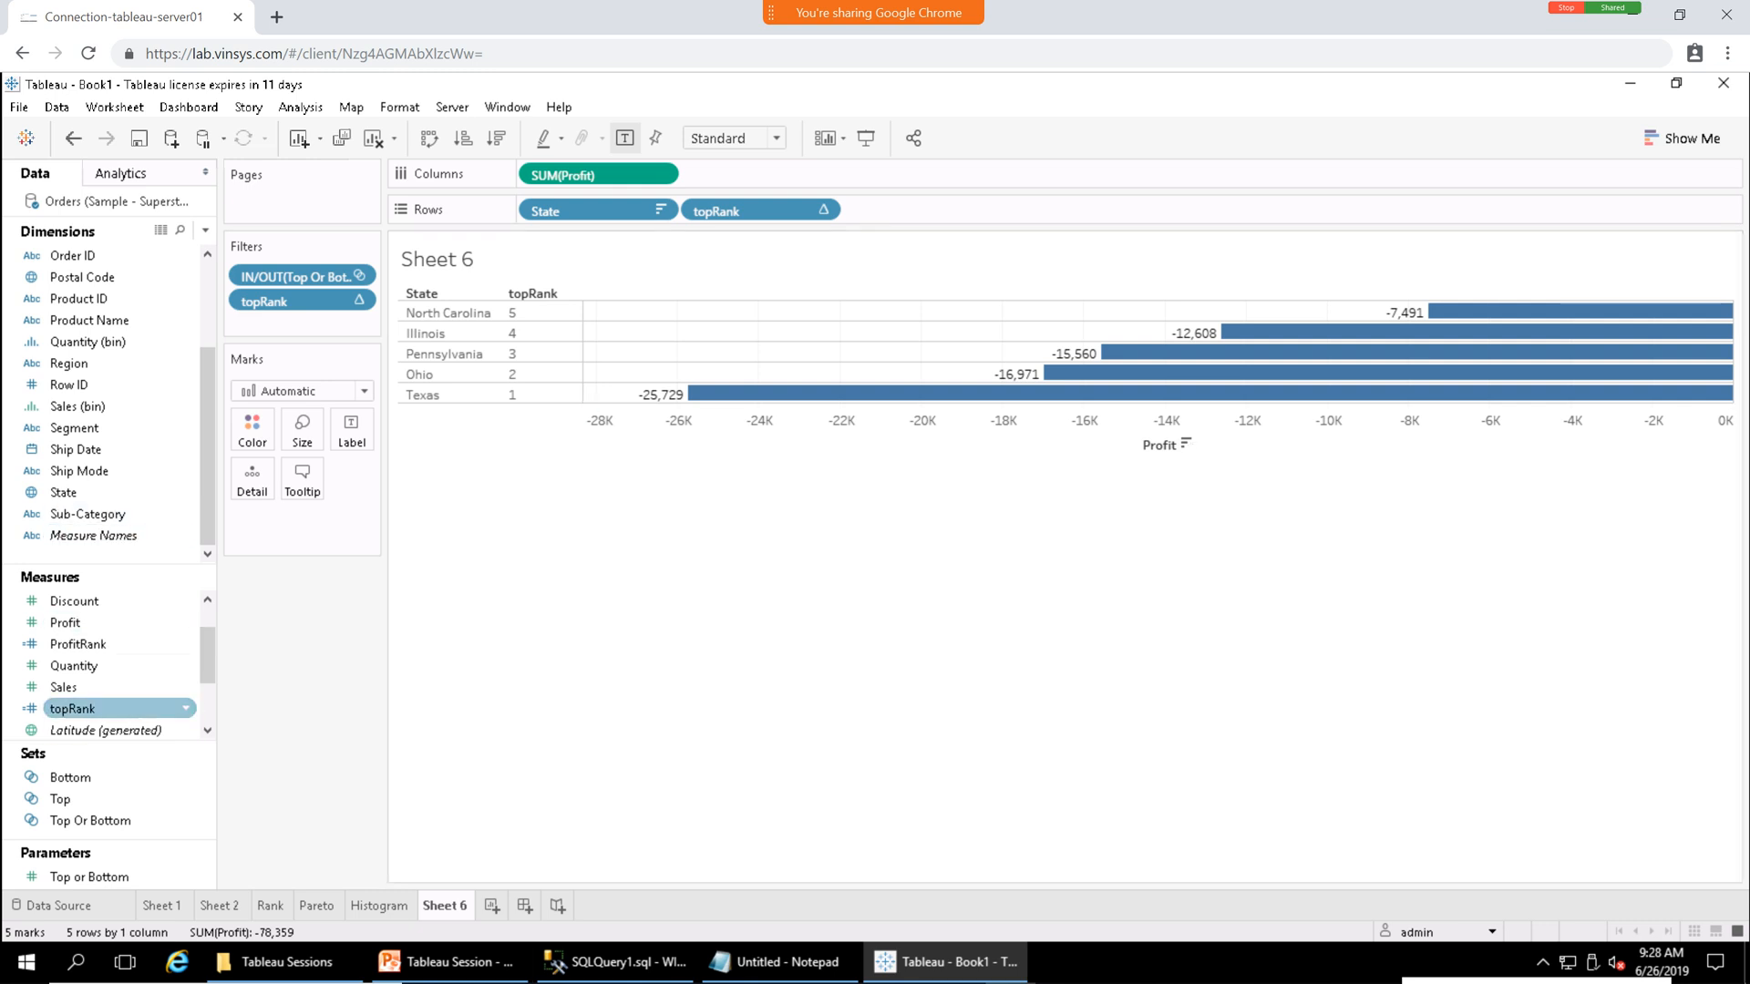
Review the formula of the existing colorflag calculated field without changing it.
{"action": "right_click", "coordinate": [84, 710]}
{"action": "left_click", "coordinate": [134, 364]}
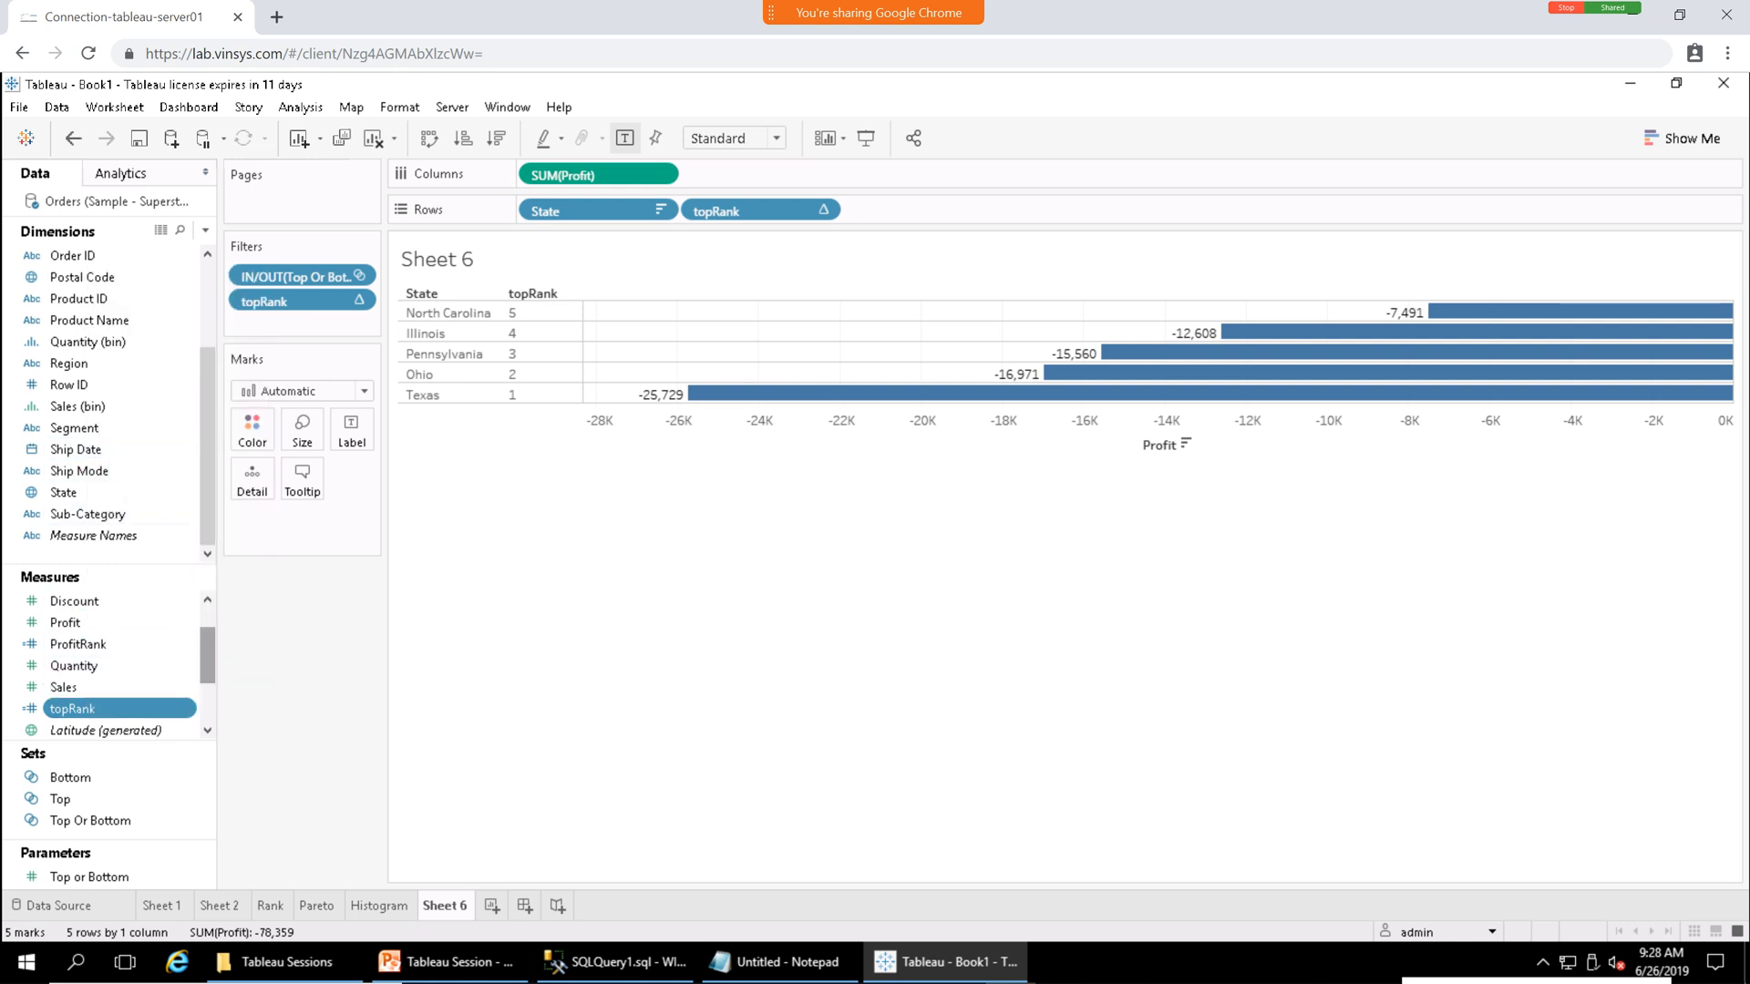
{"action": "scroll", "coordinate": [208, 654], "scroll_direction": "down", "scroll_amount": 2}
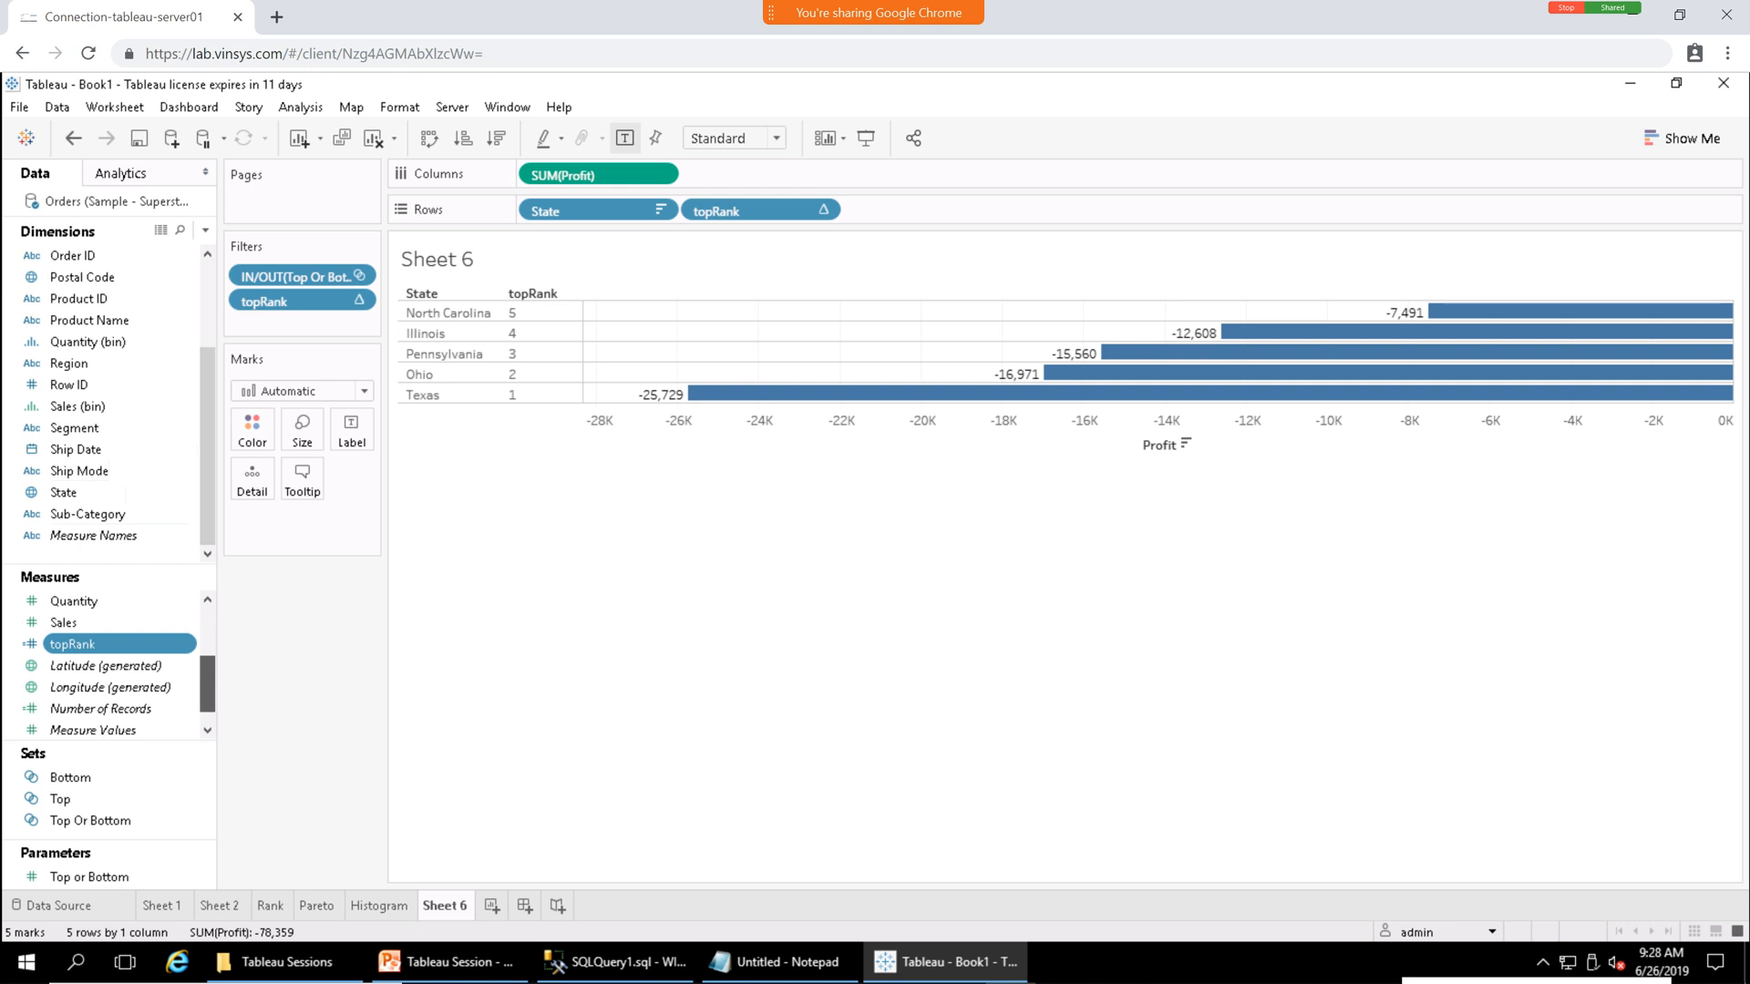
{"action": "scroll", "coordinate": [109, 666], "scroll_direction": "up", "scroll_amount": 3}
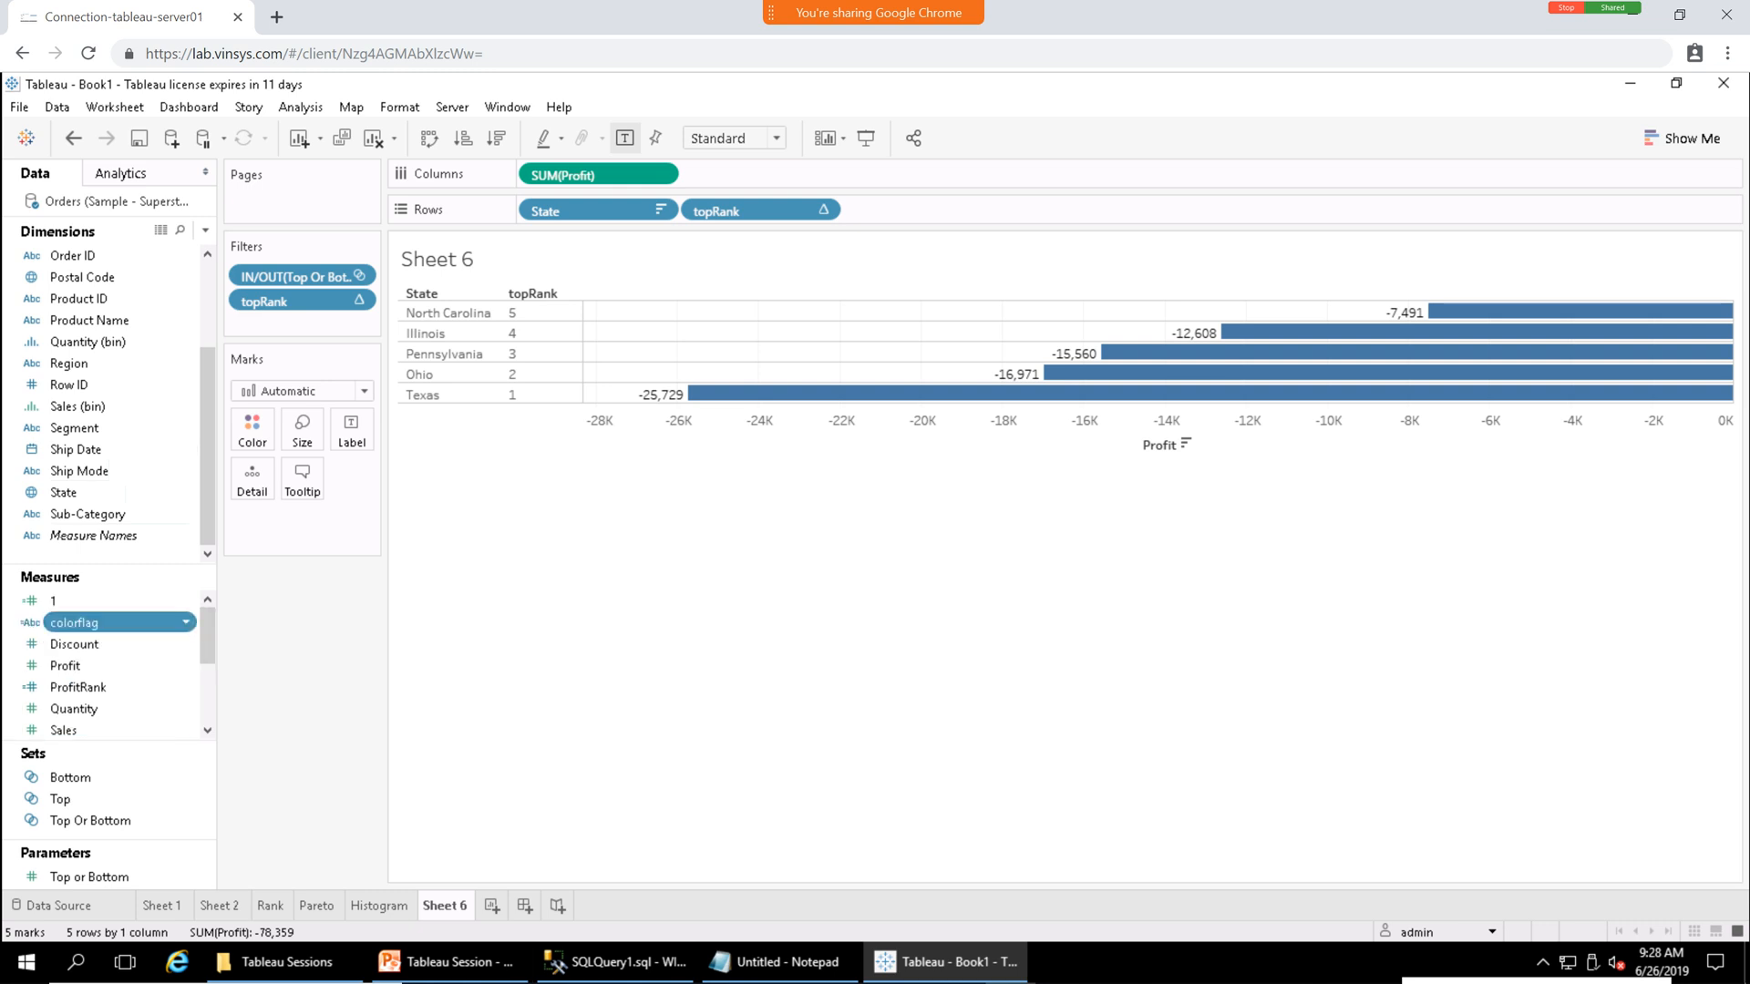
{"action": "right_click", "coordinate": [102, 622]}
{"action": "left_click", "coordinate": [151, 298]}
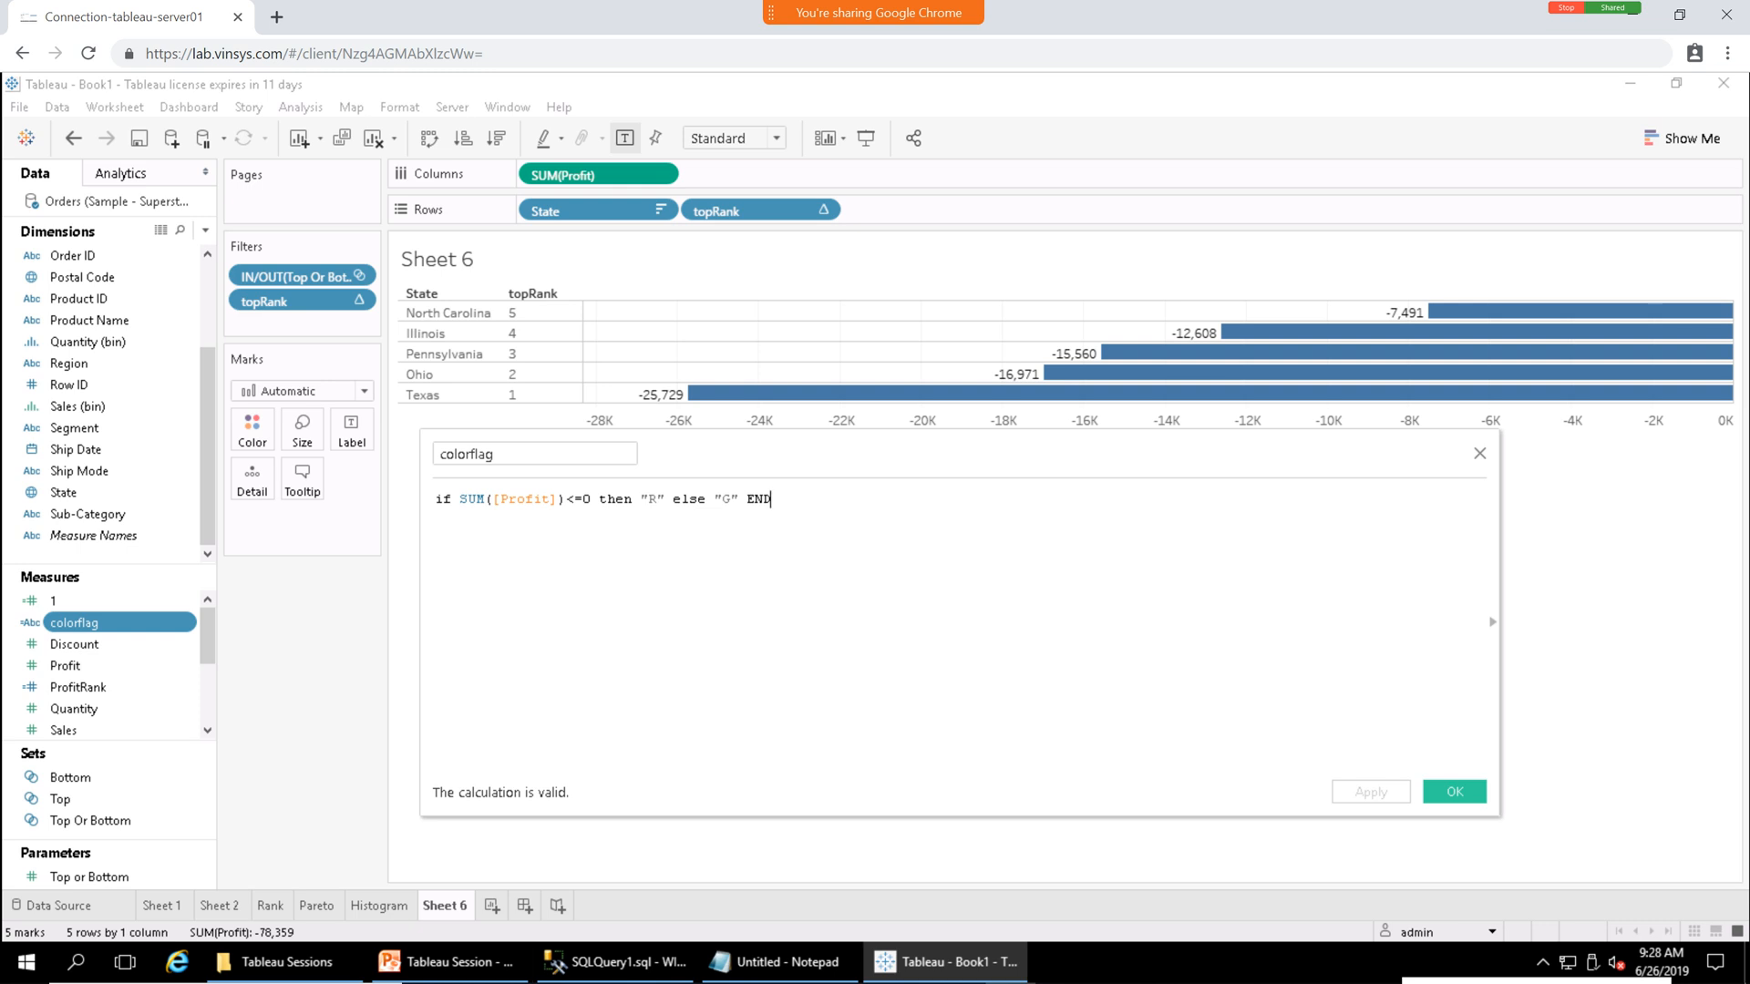
{"action": "left_click_drag", "start_coordinate": [875, 452], "coordinate": [906, 447]}
{"action": "left_click", "coordinate": [491, 496]}
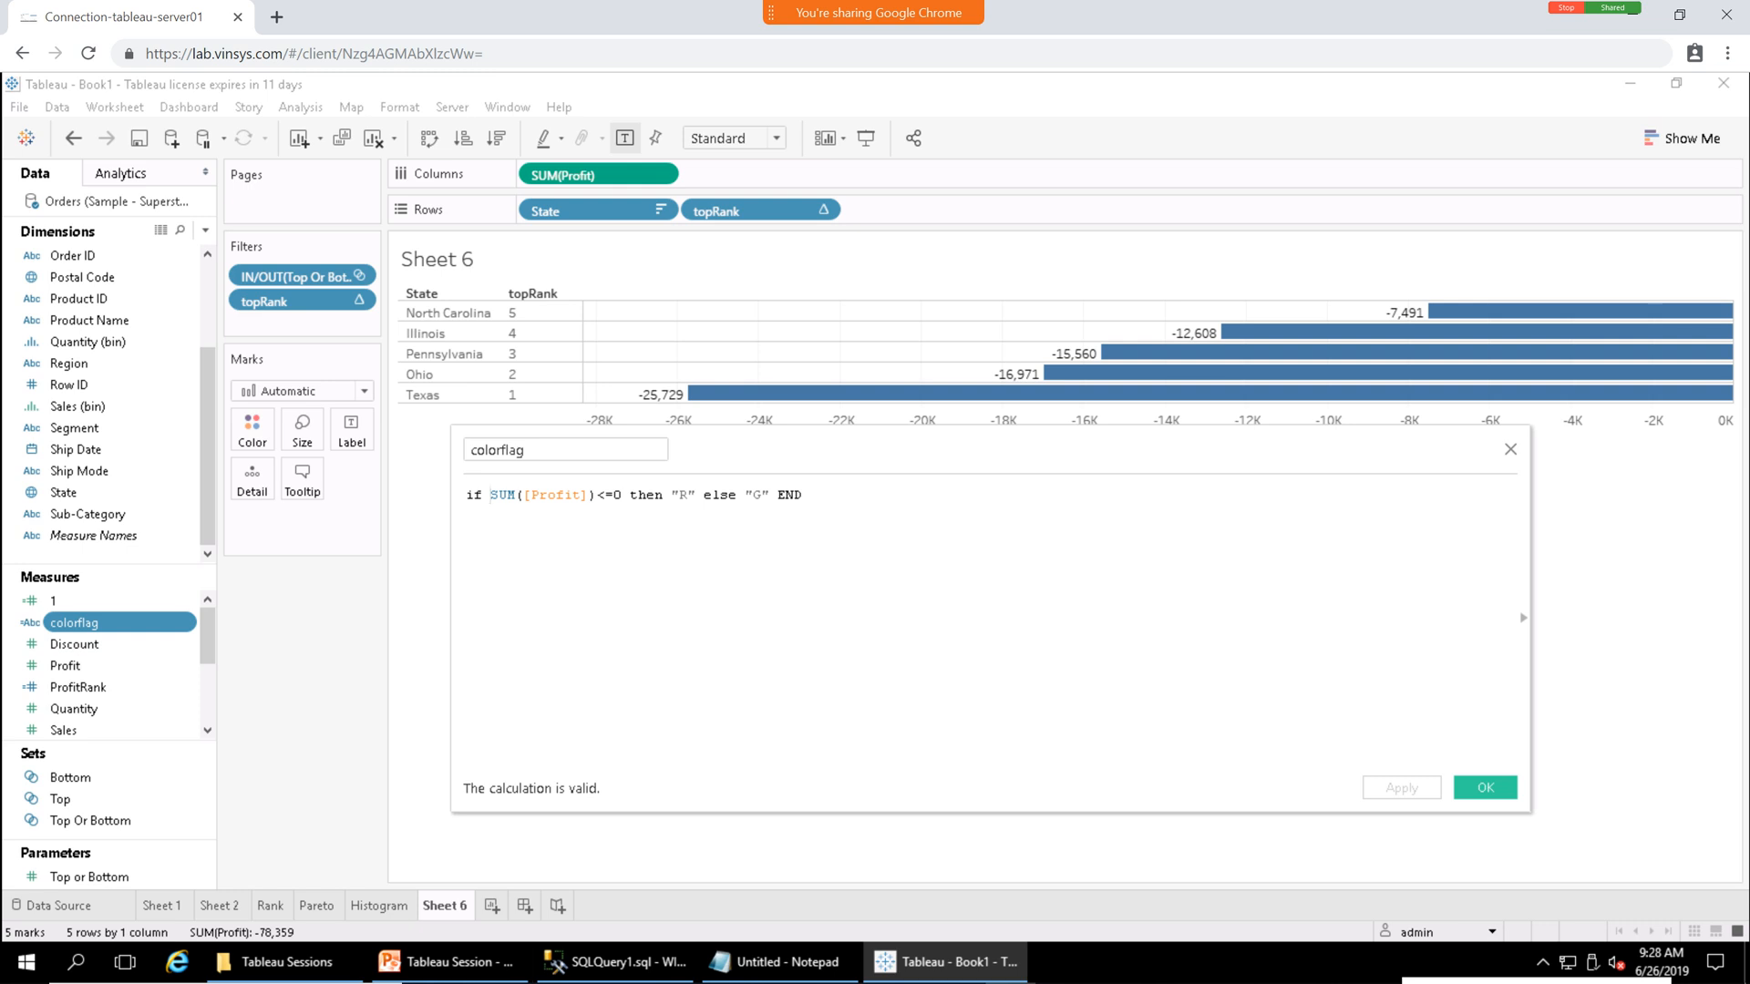
{"action": "key", "text": "Escape"}
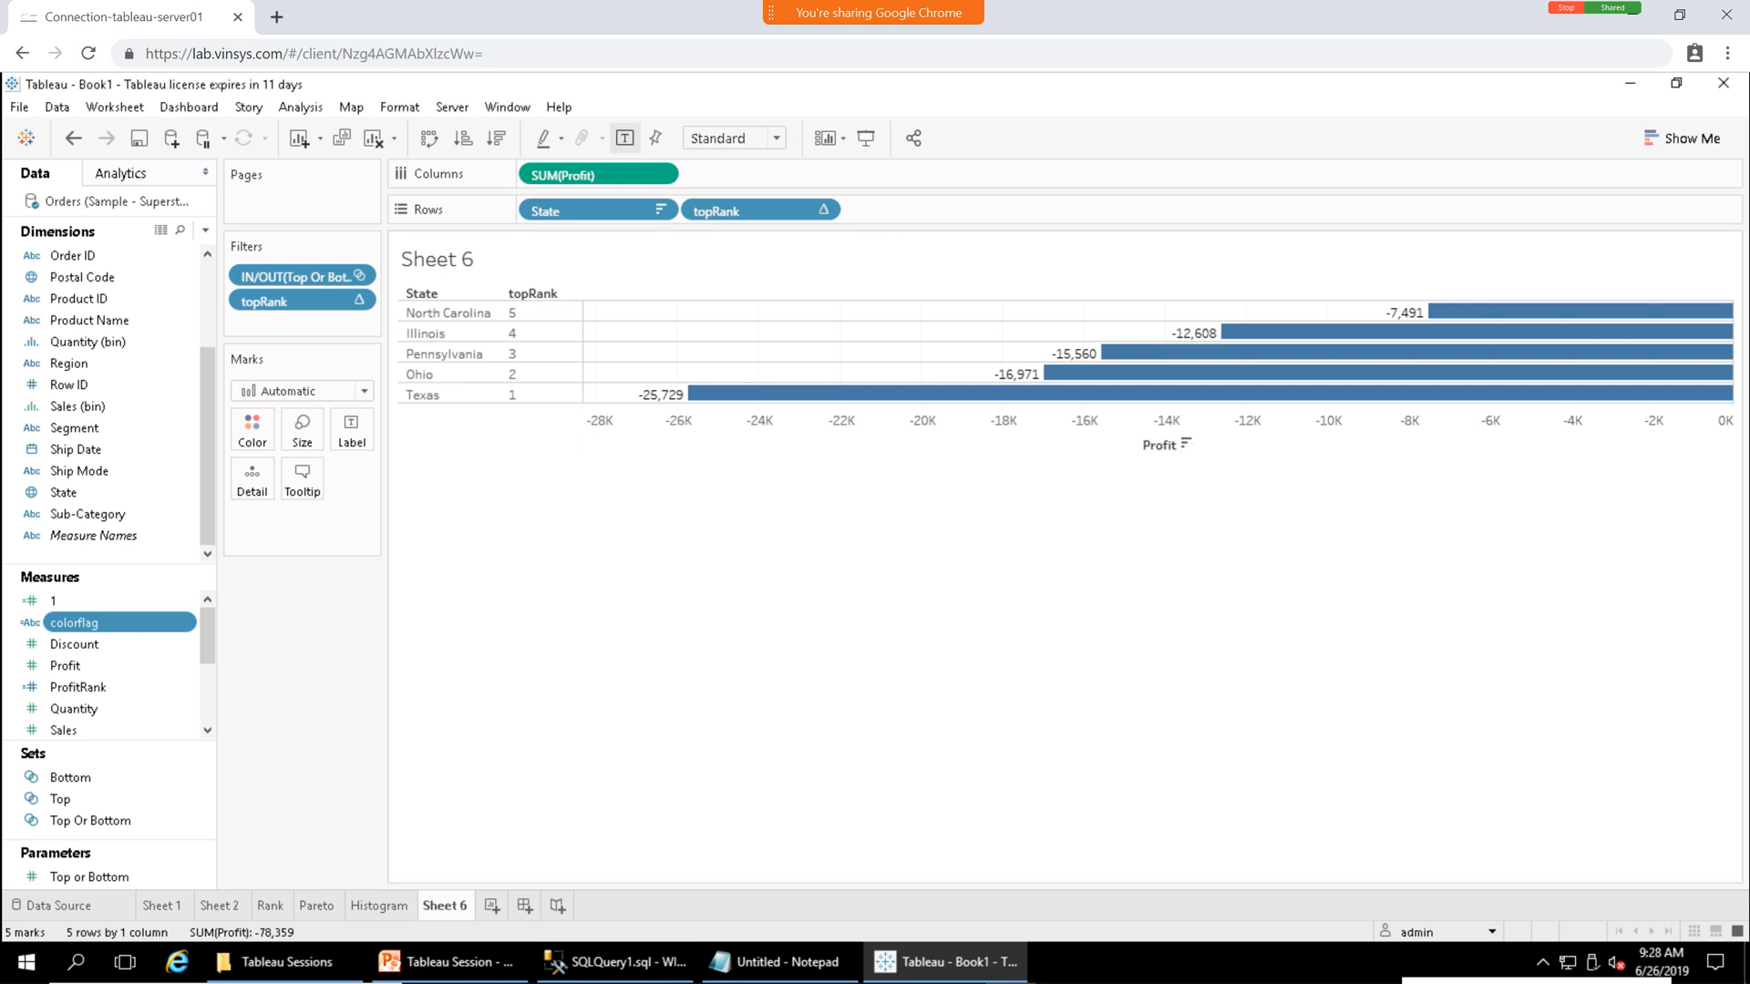
Create a new calculated field and start its formula with an if condition on RANK(SUM([Profit])).
{"action": "left_click", "coordinate": [206, 230]}
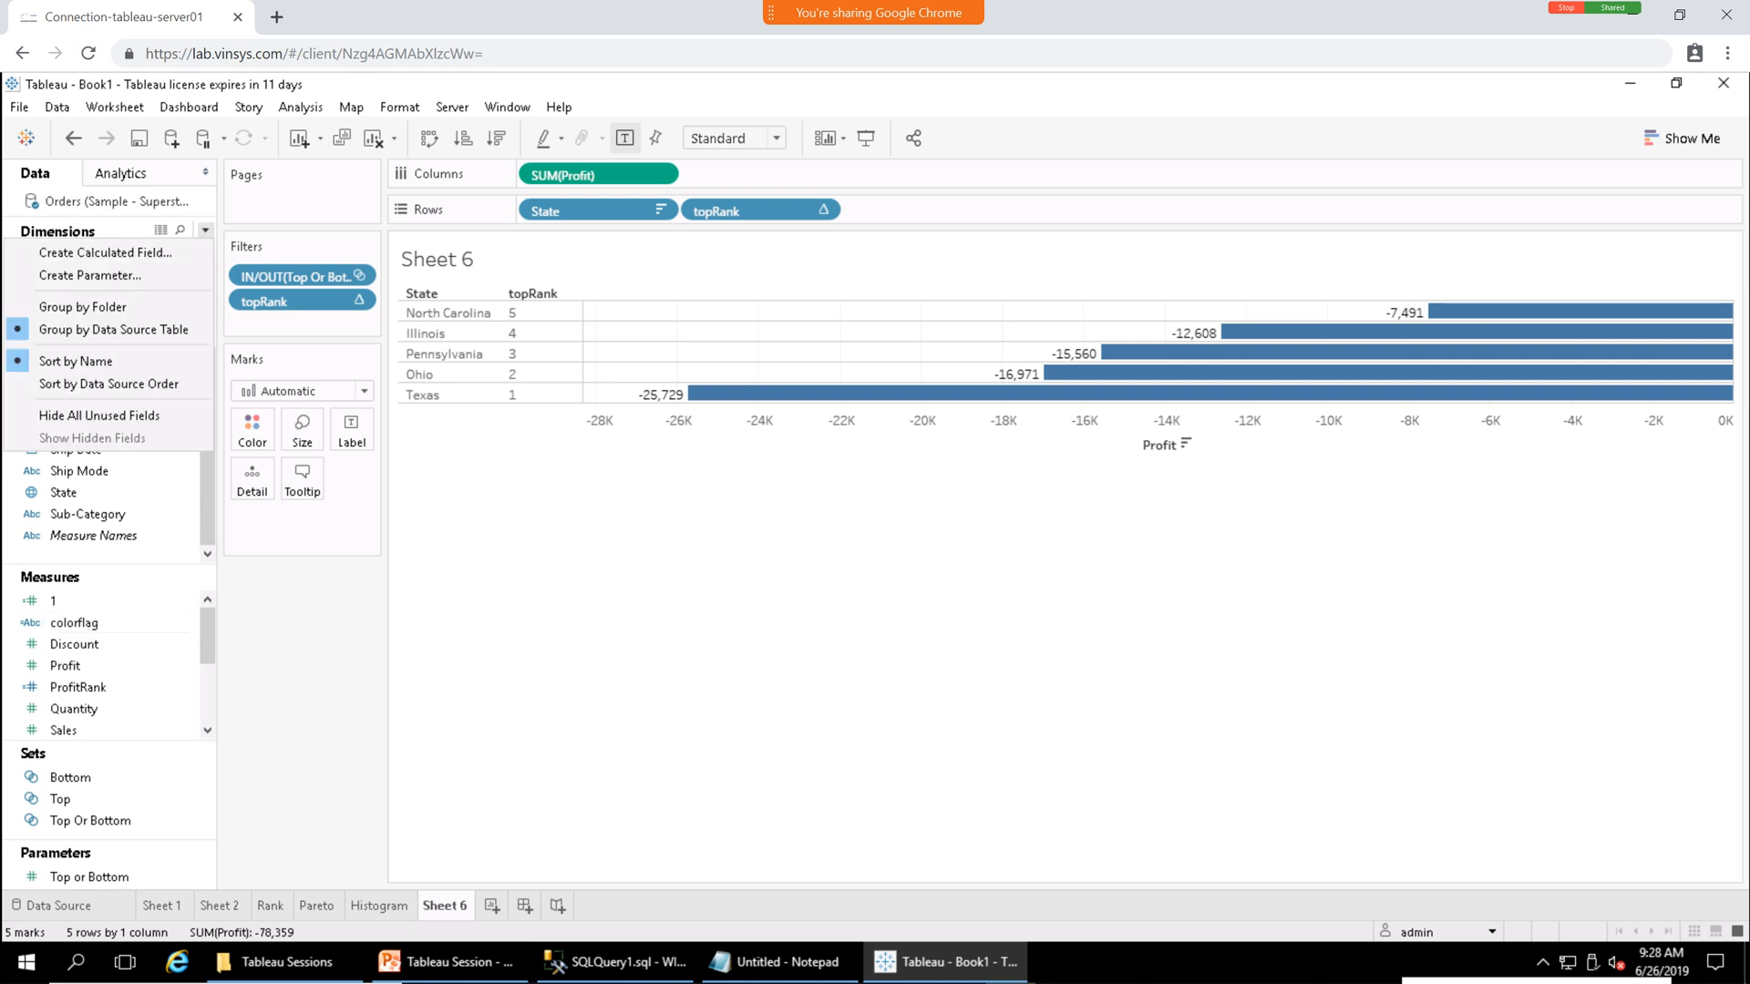
{"action": "left_click", "coordinate": [137, 255]}
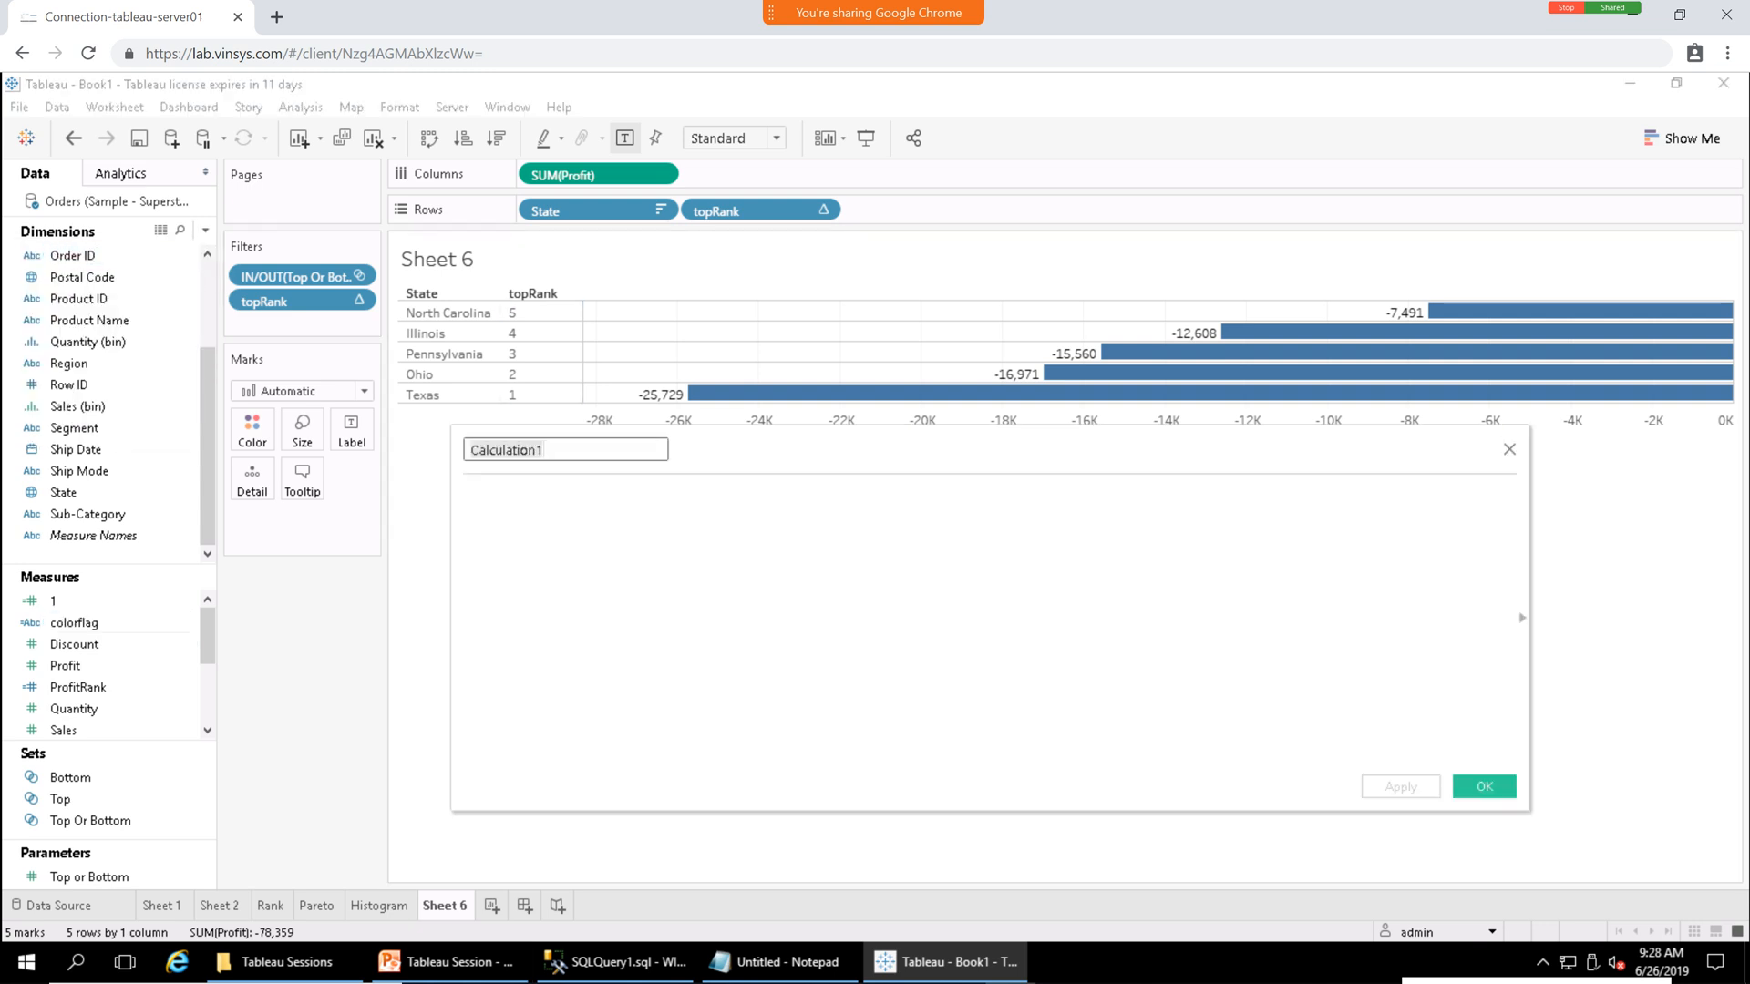
{"action": "left_click", "coordinate": [466, 496]}
{"action": "type", "text": "if rank"}
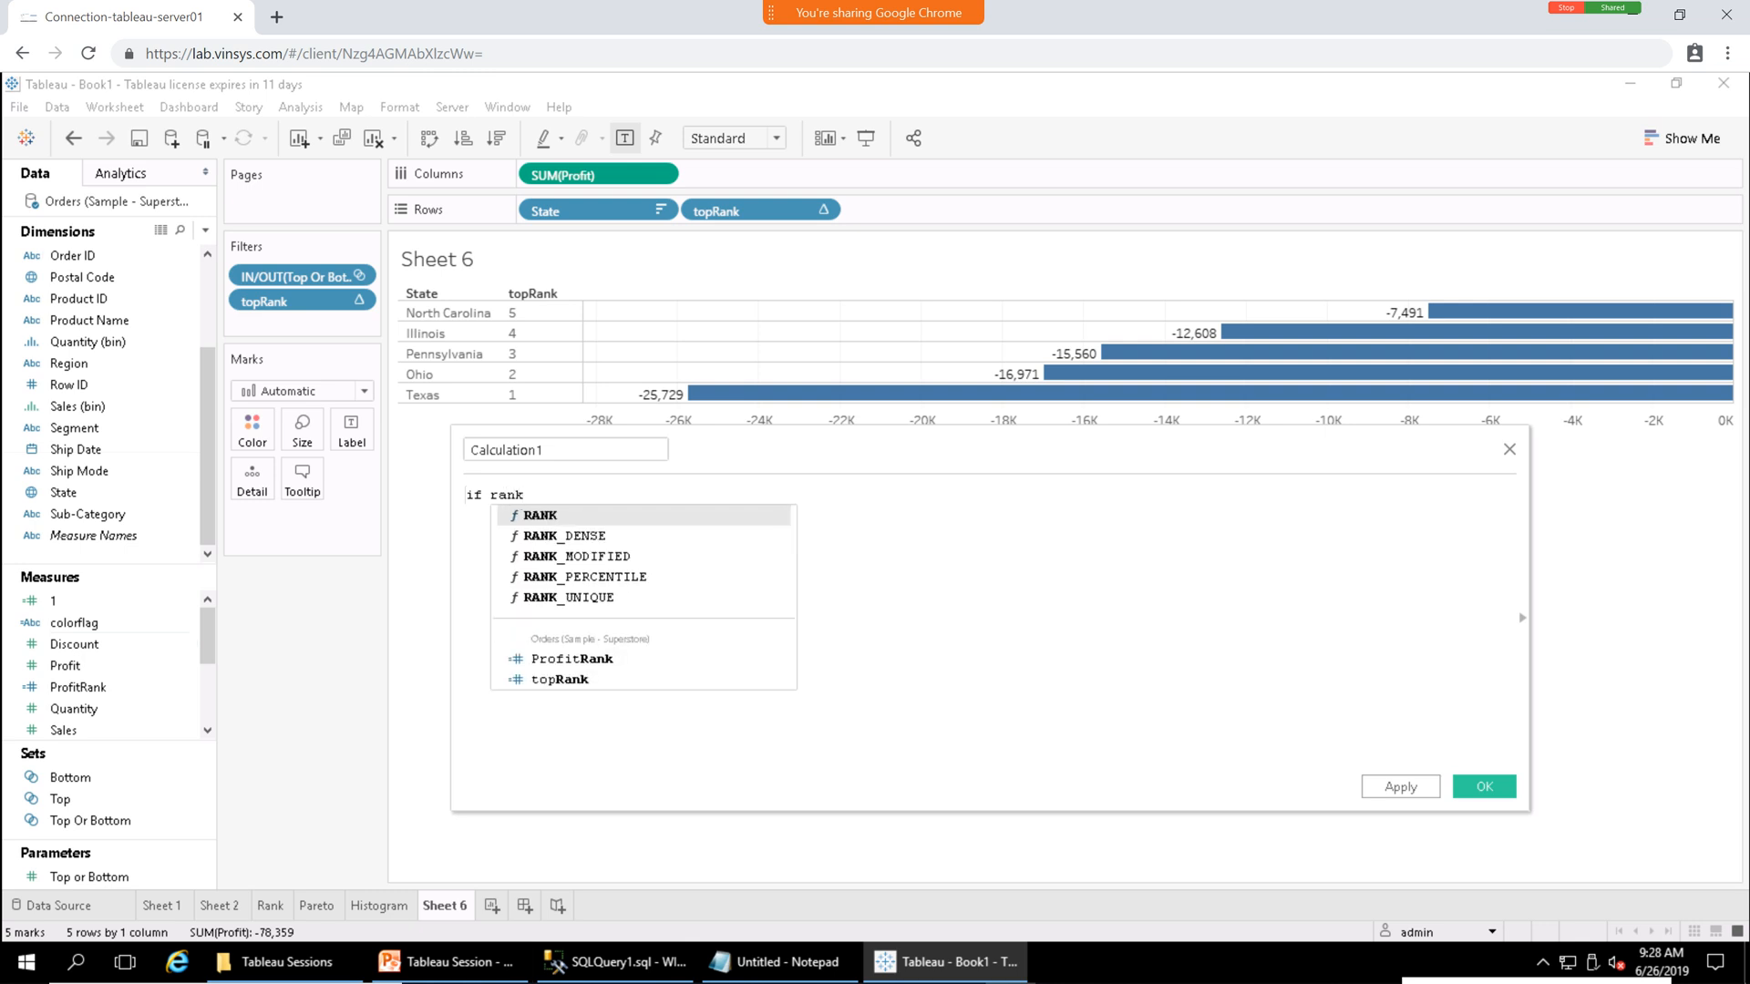
{"action": "key", "text": "Return"}
{"action": "type", "text": "sum"}
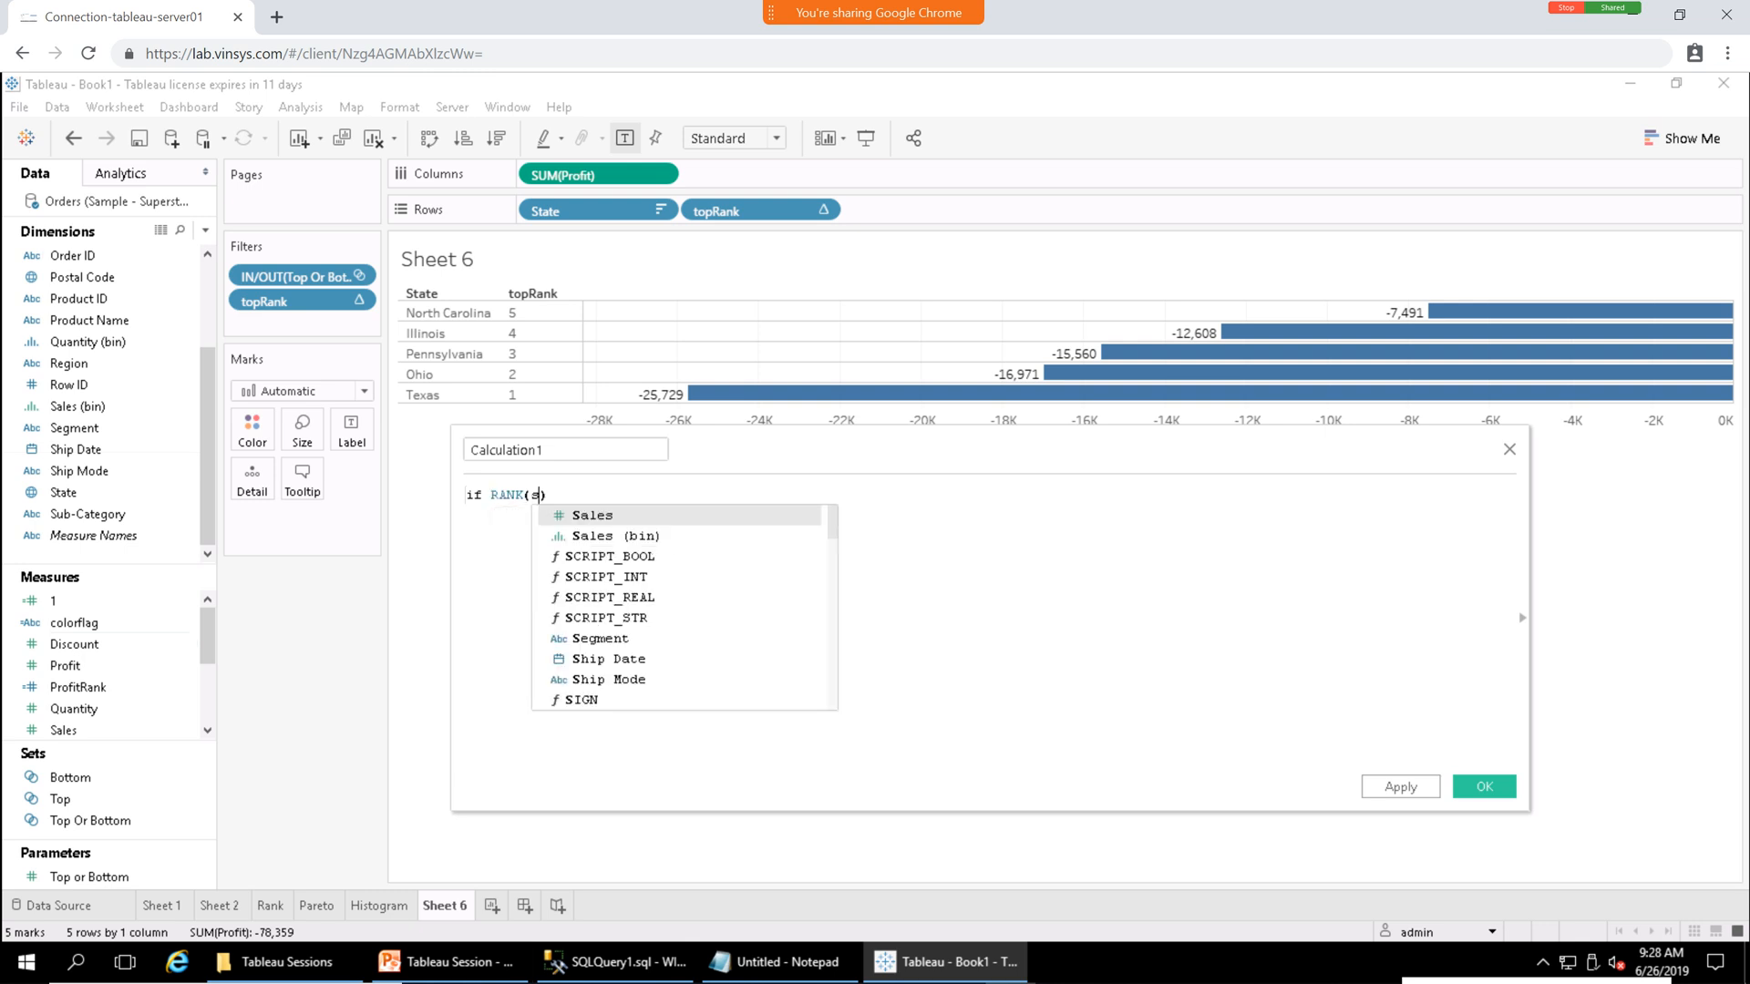
{"action": "type", "text": "("}
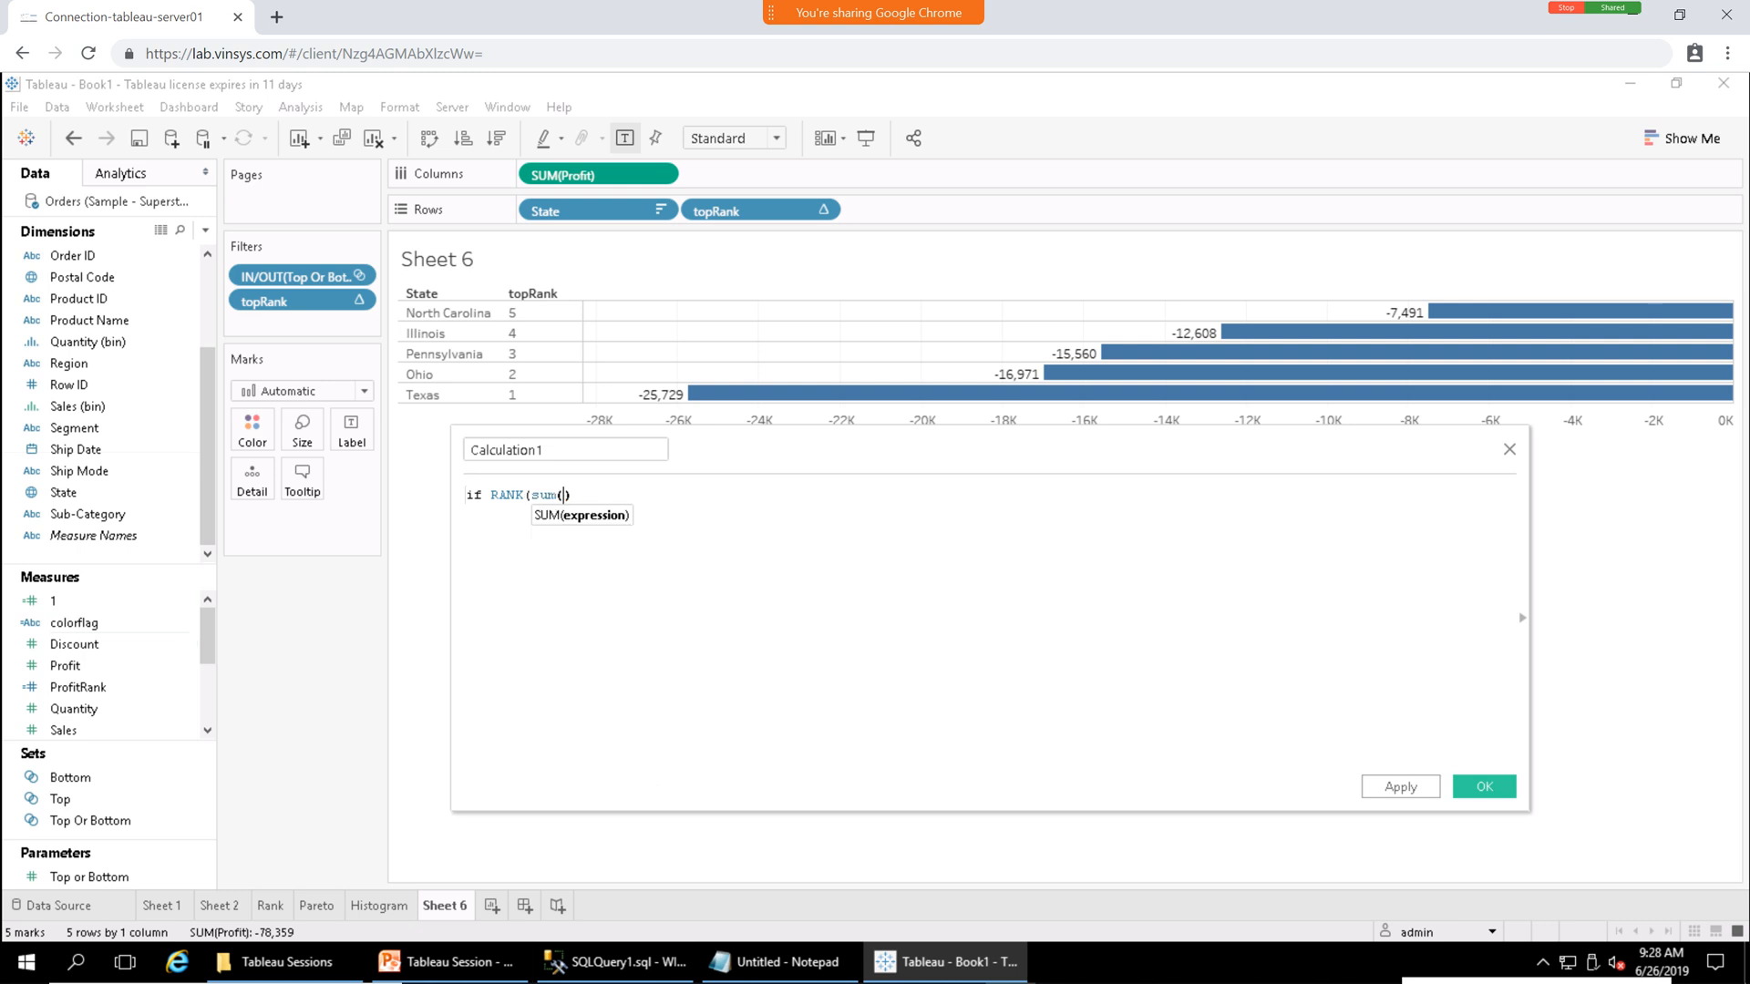
{"action": "key", "text": "BackSpace"}
{"action": "key", "text": "Return"}
{"action": "type", "text": "pro"}
{"action": "key", "text": "Down"}
{"action": "key", "text": "Return"}
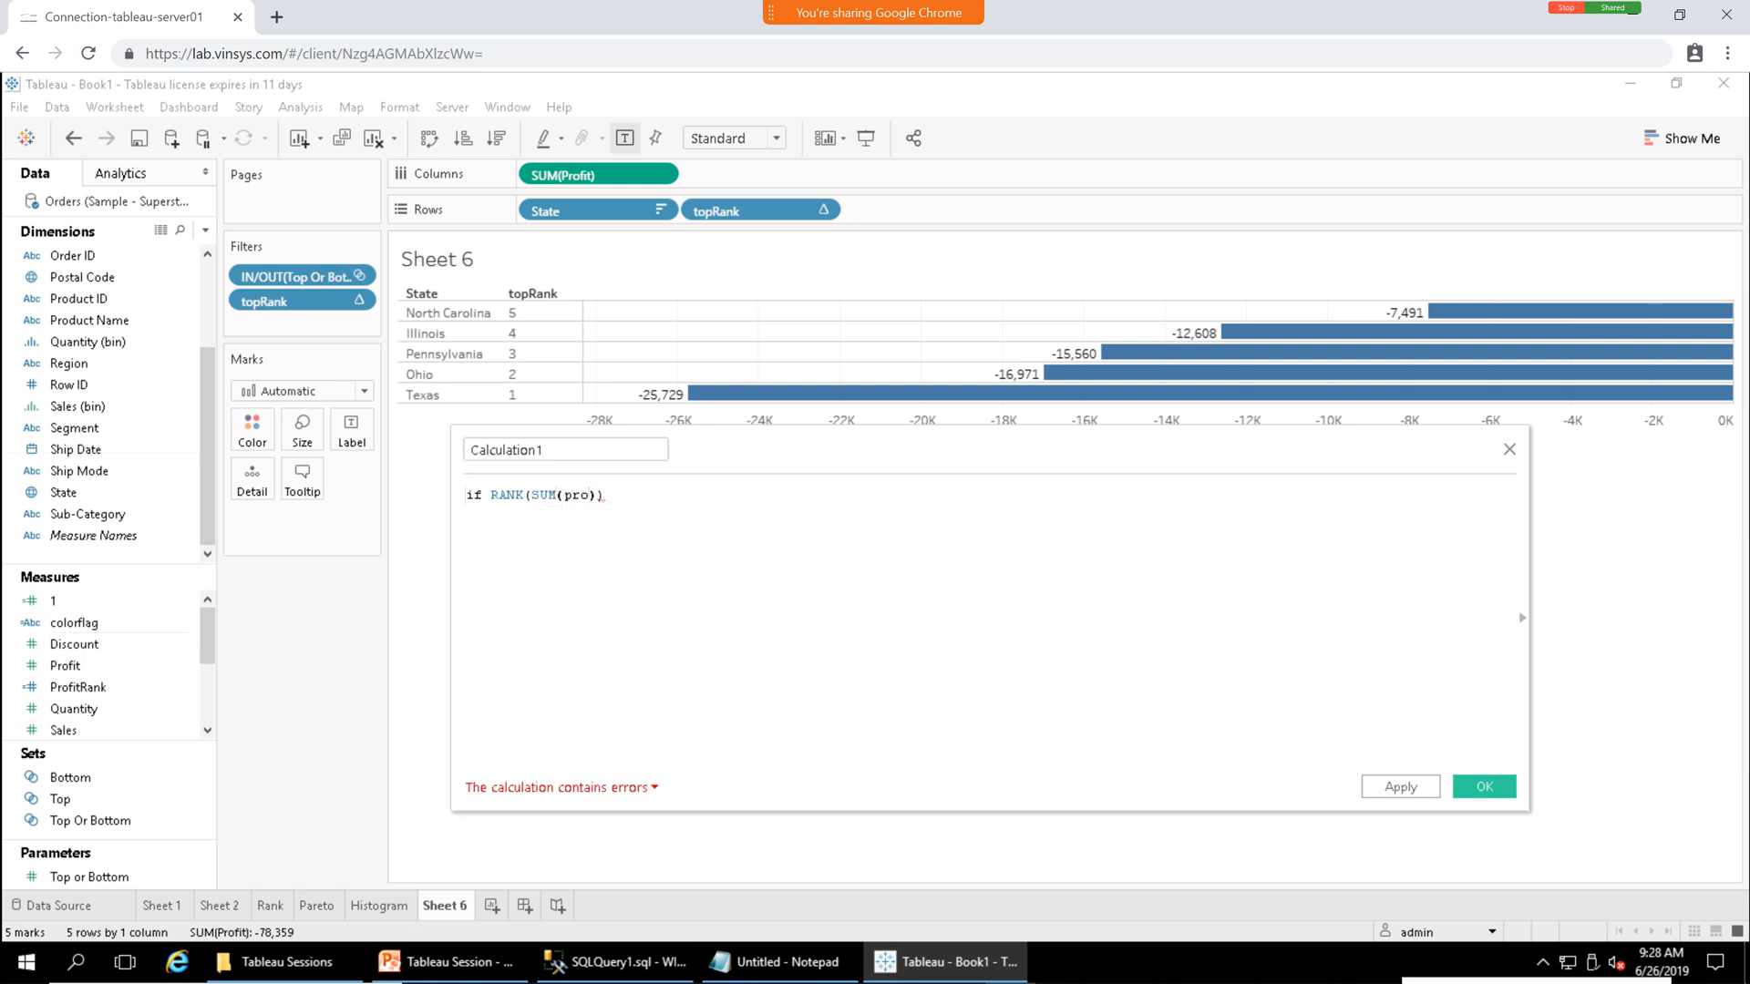
Complete the RANK(SUM([Profit])) call in the if condition with the 'asc' order argument.
{"action": "key", "text": "Right"}
{"action": "key", "text": "Right"}
{"action": "key", "text": "Left"}
{"action": "type", "text": ","}
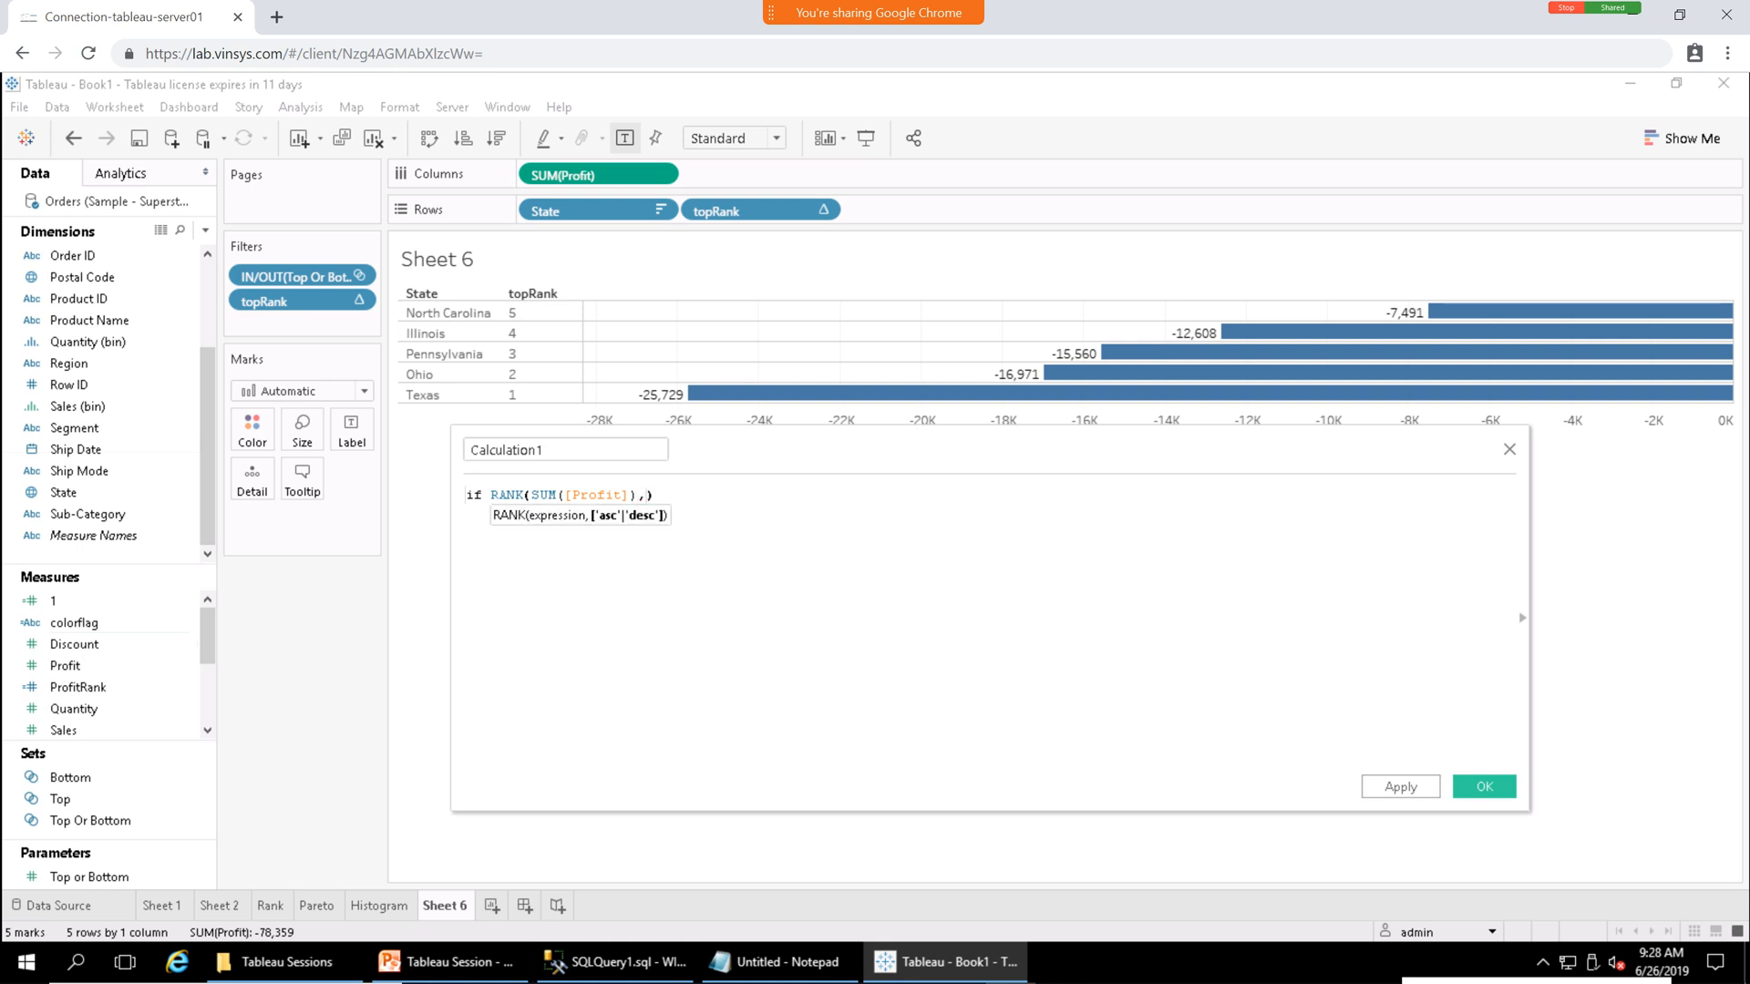
{"action": "type", "text": "'as"}
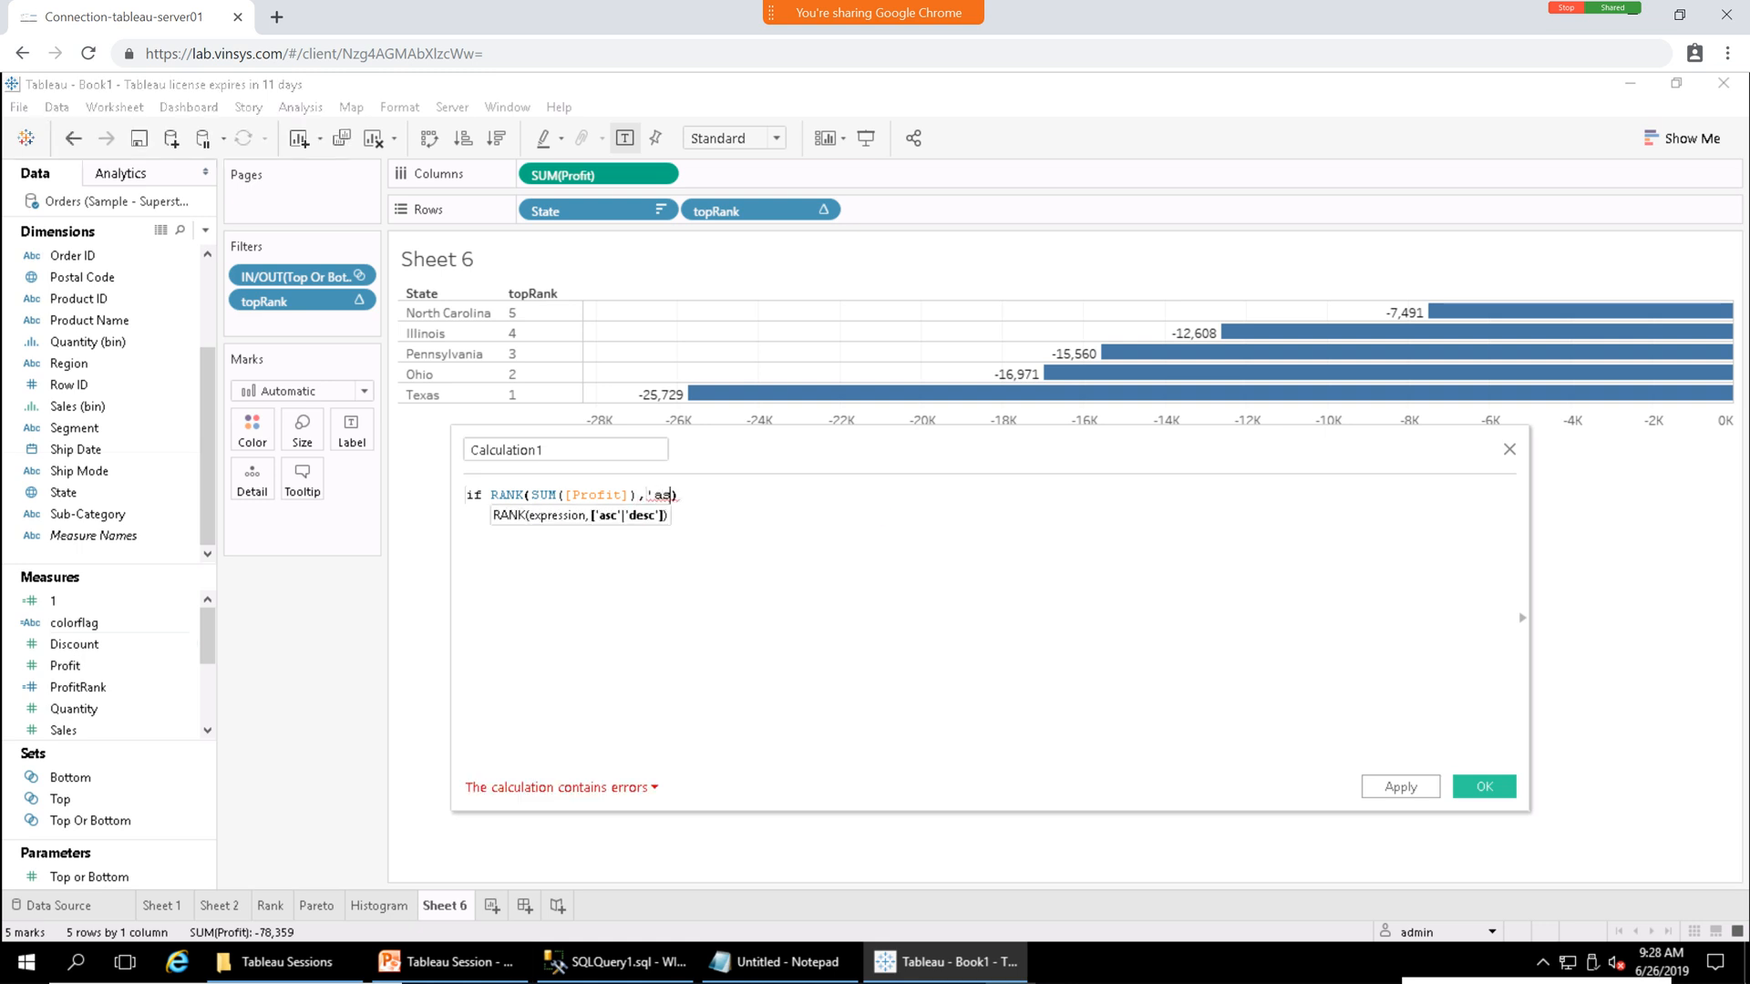
{"action": "type", "text": "c"}
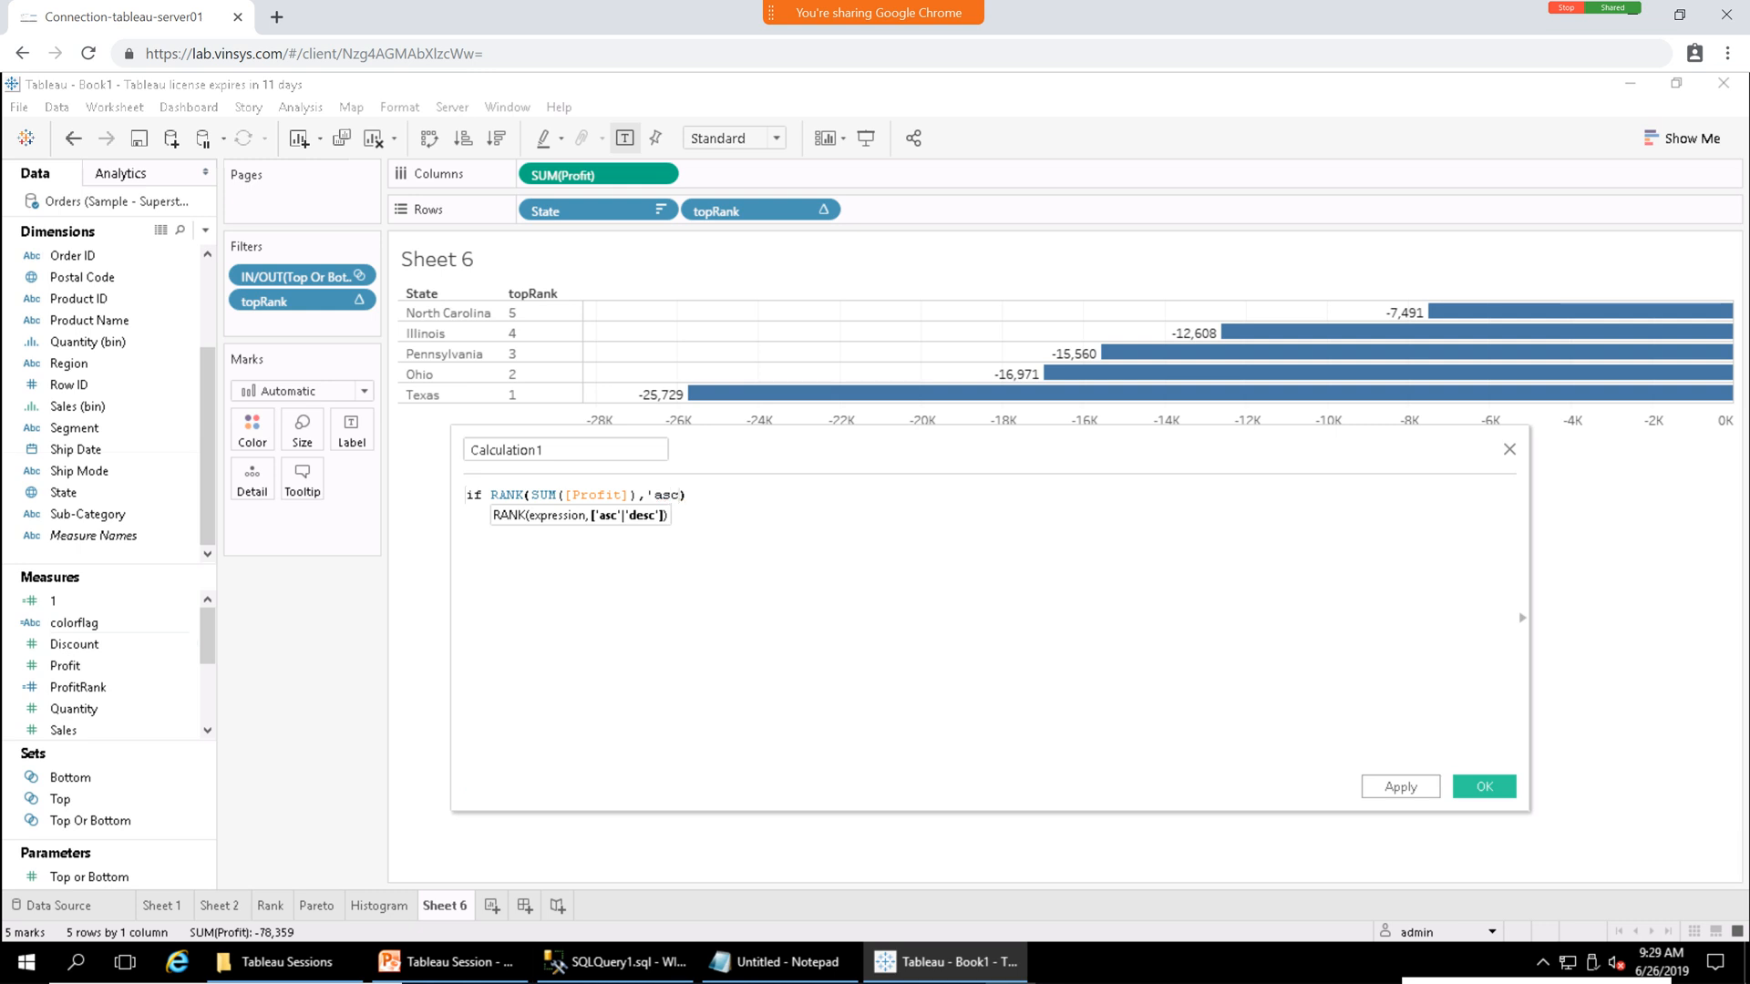
{"action": "type", "text": "')"}
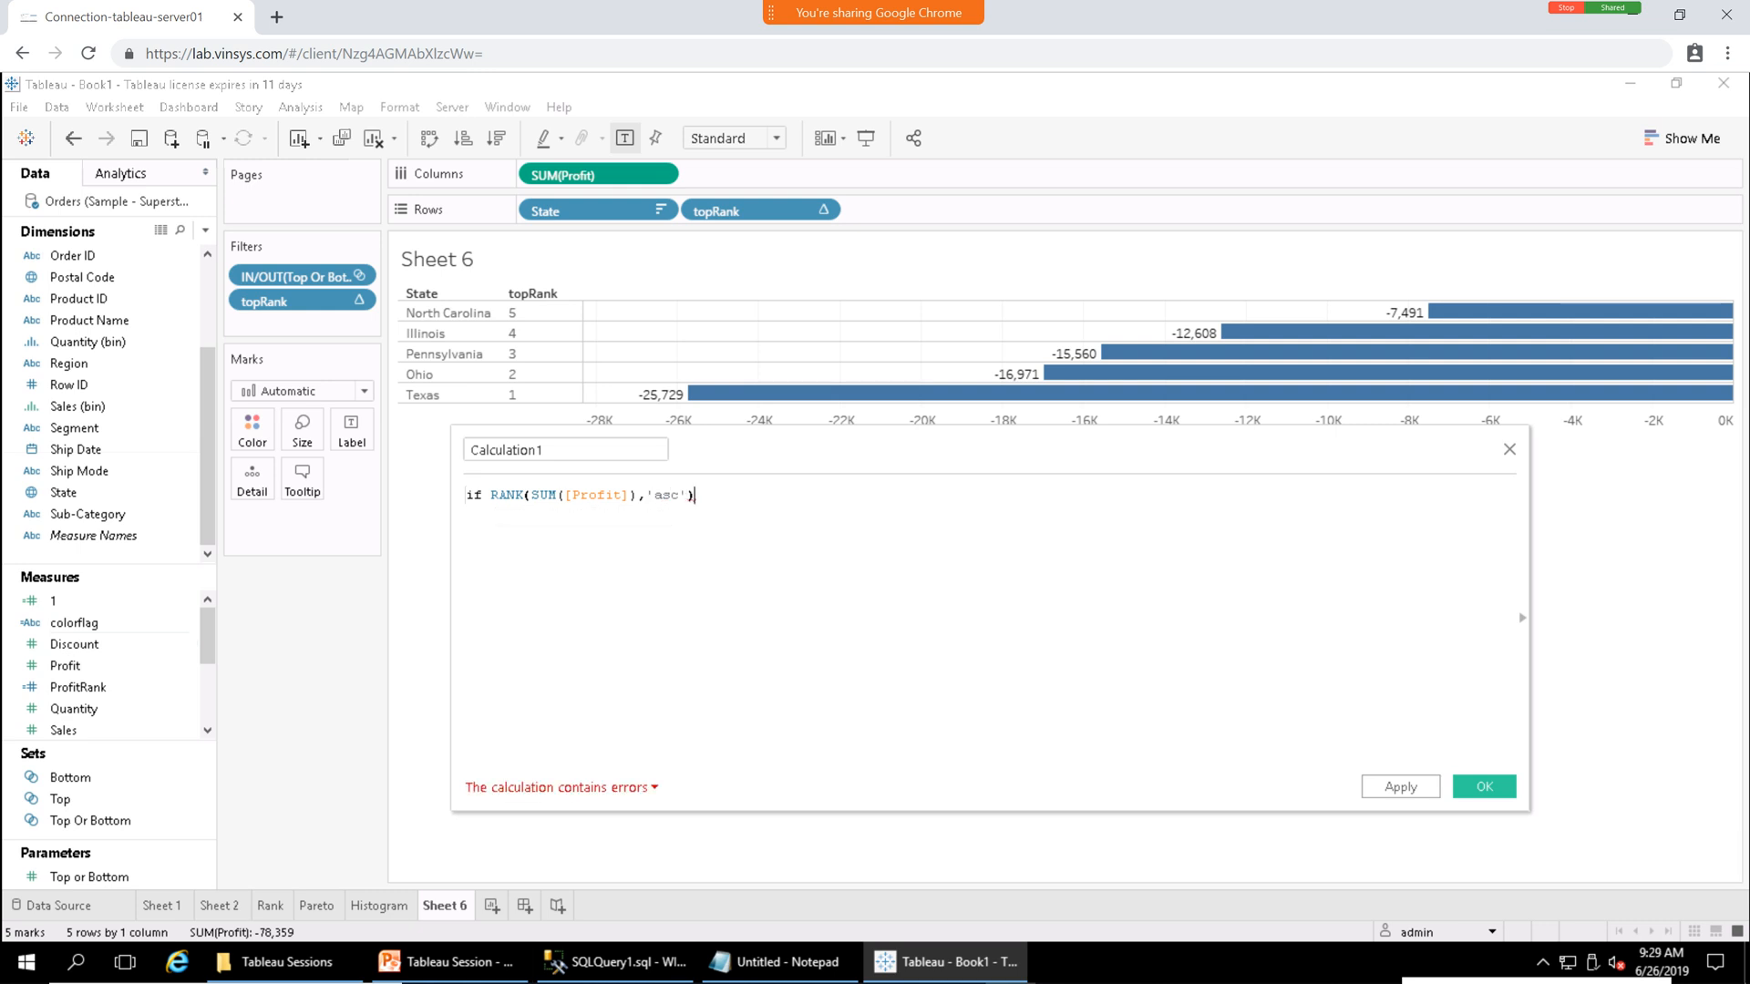
Extend the formula so an ascending rank >=5 returns "G", followed by an ELSEIF branch.
{"action": "type", "text": ">="}
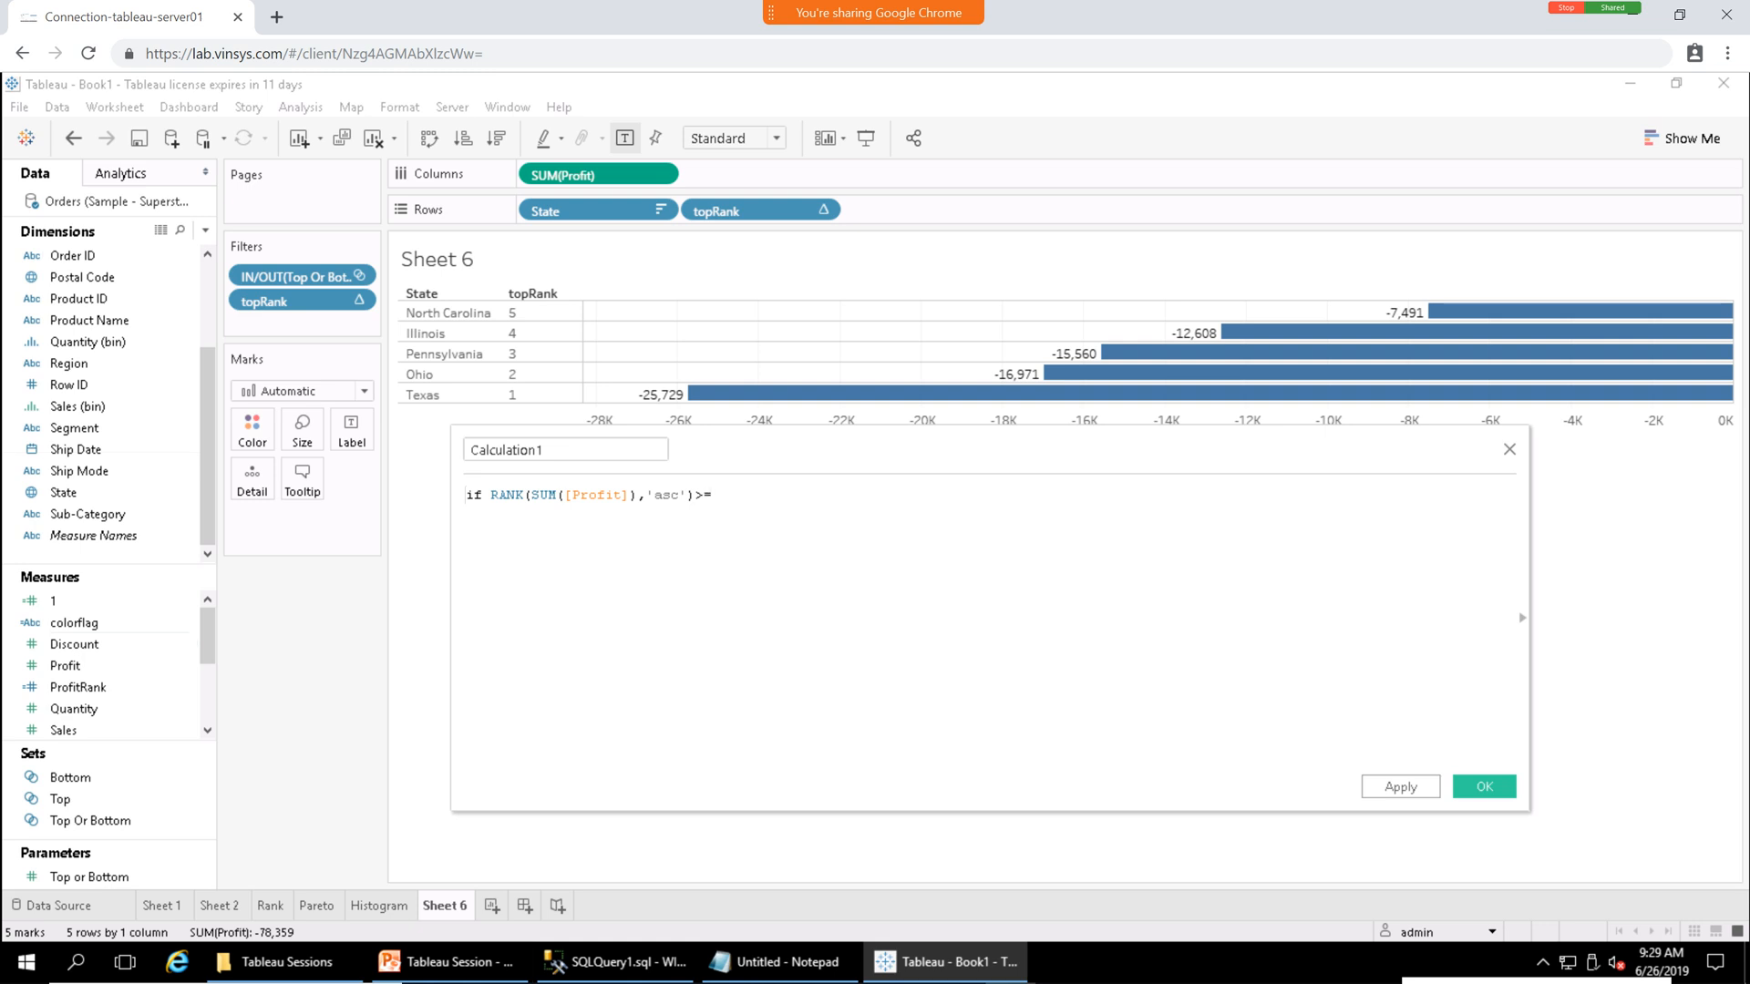
{"action": "type", "text": "5 then"}
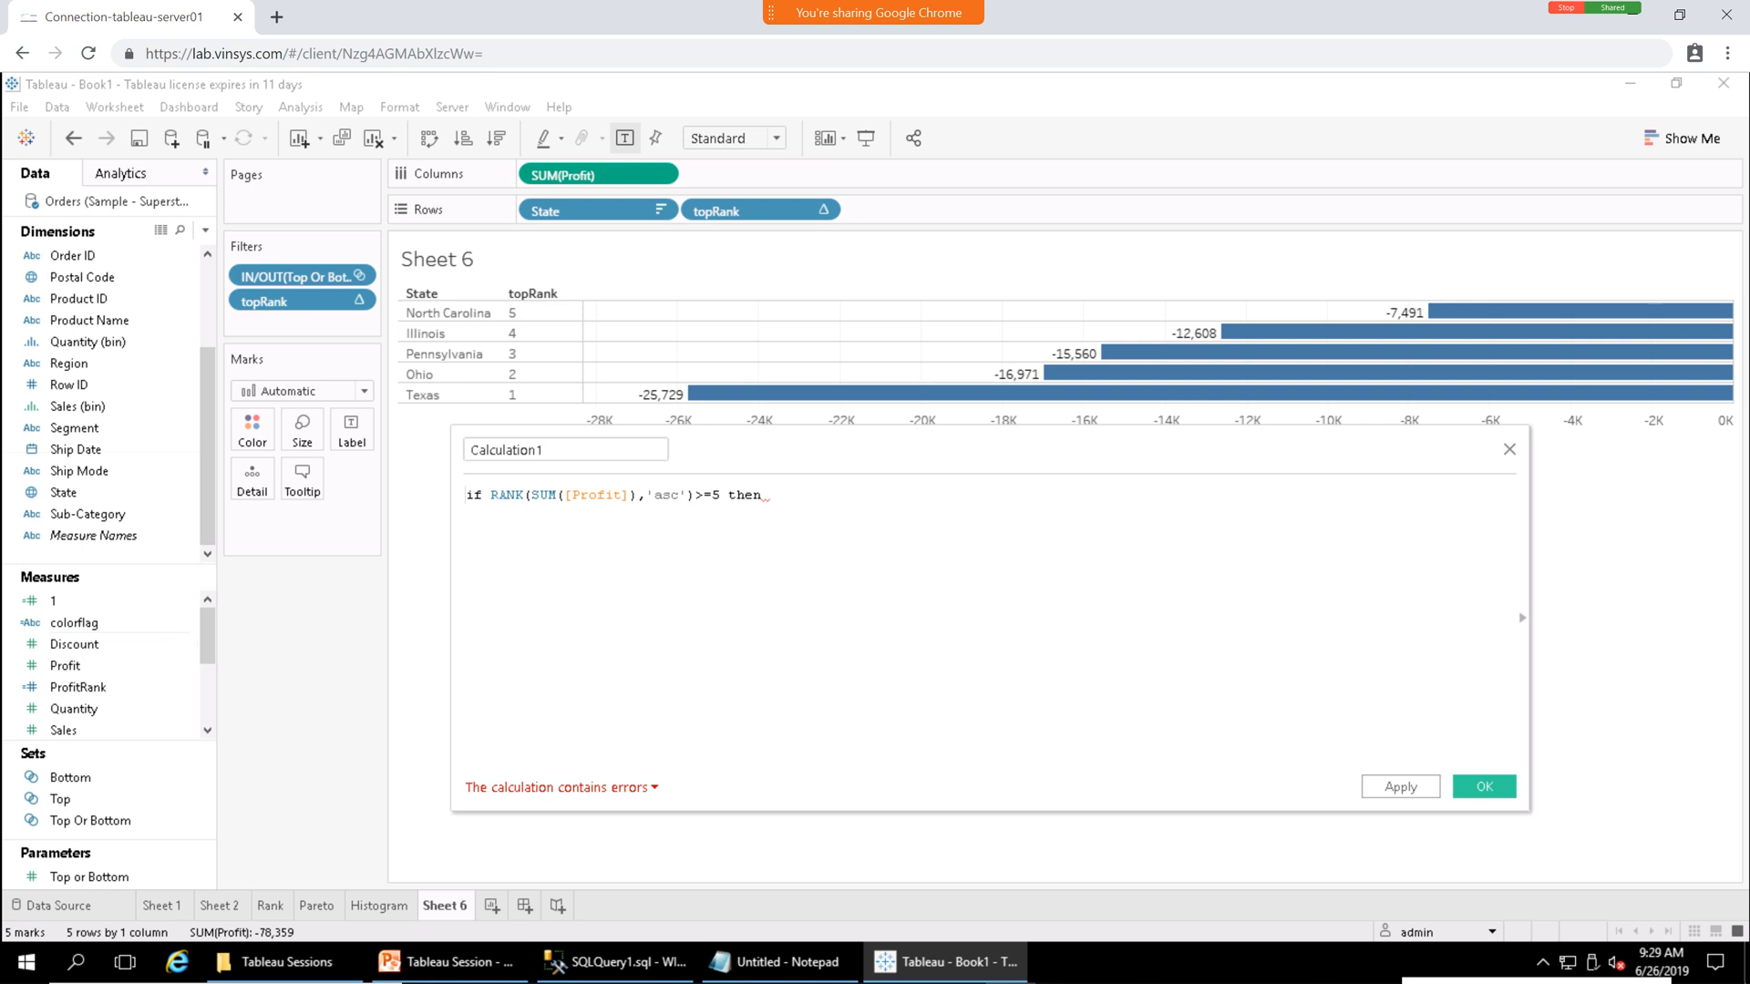
{"action": "type", "text": " \"G\" else"}
{"action": "key", "text": "Down"}
{"action": "key", "text": "Return"}
{"action": "left_click", "coordinate": [561, 787]}
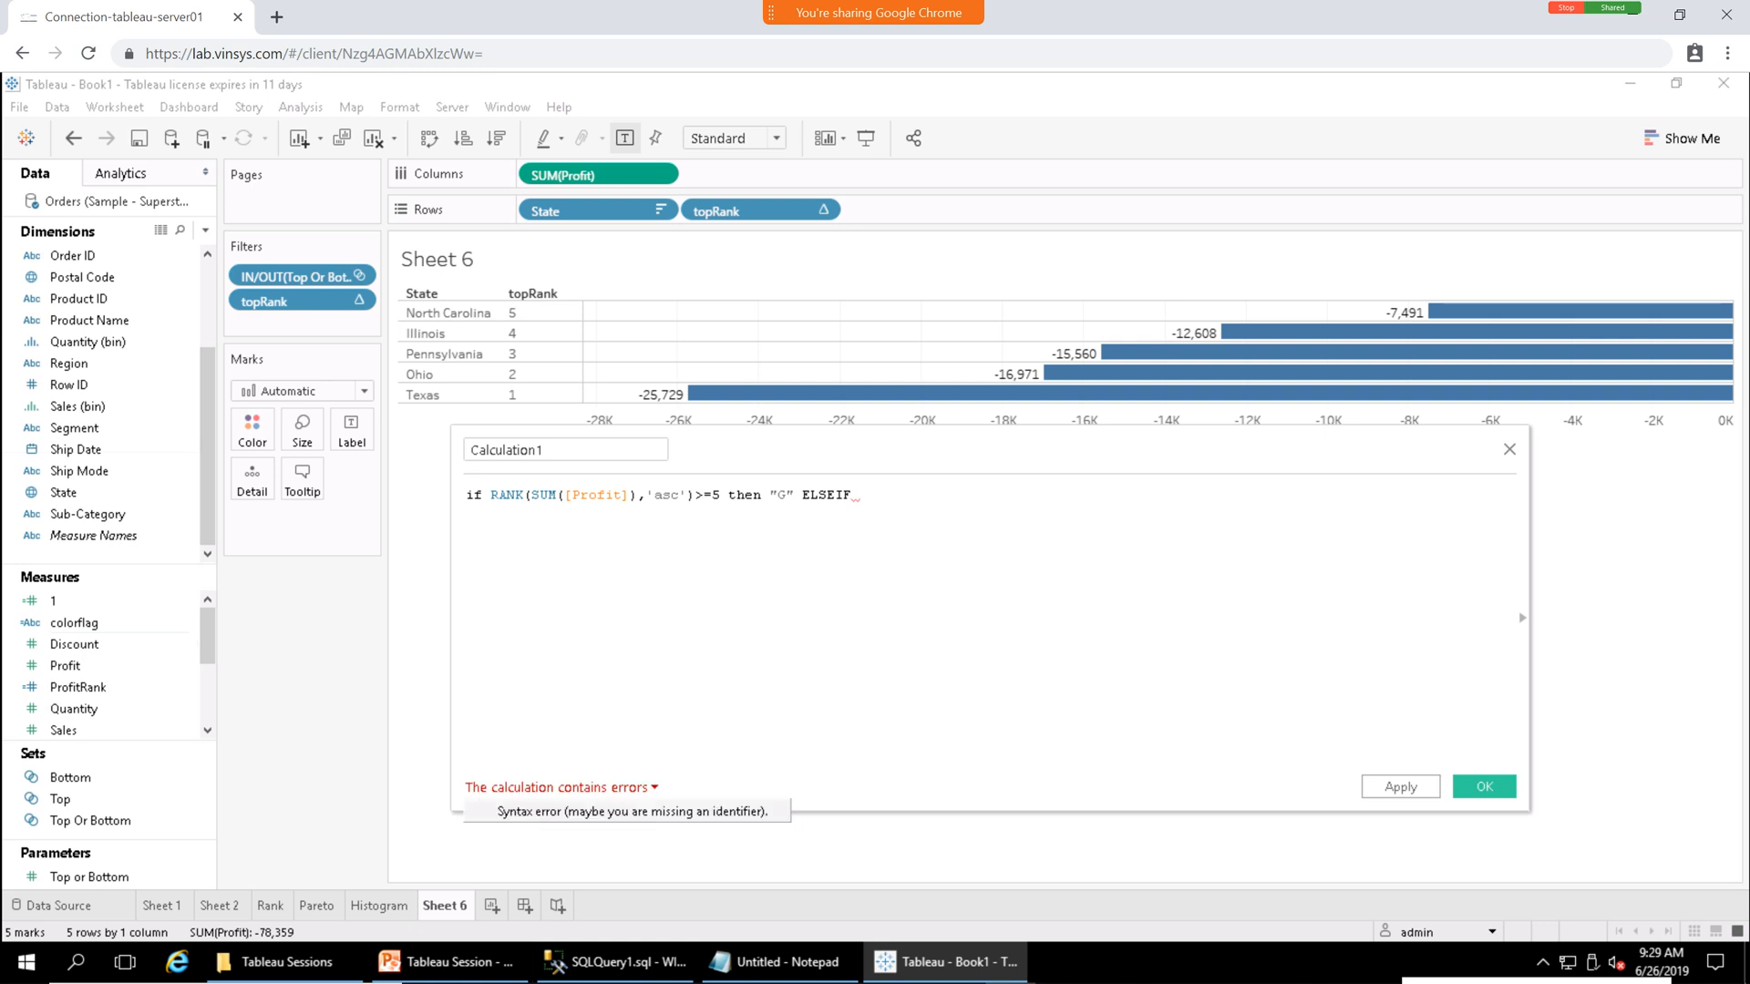
{"action": "left_click", "coordinate": [859, 495]}
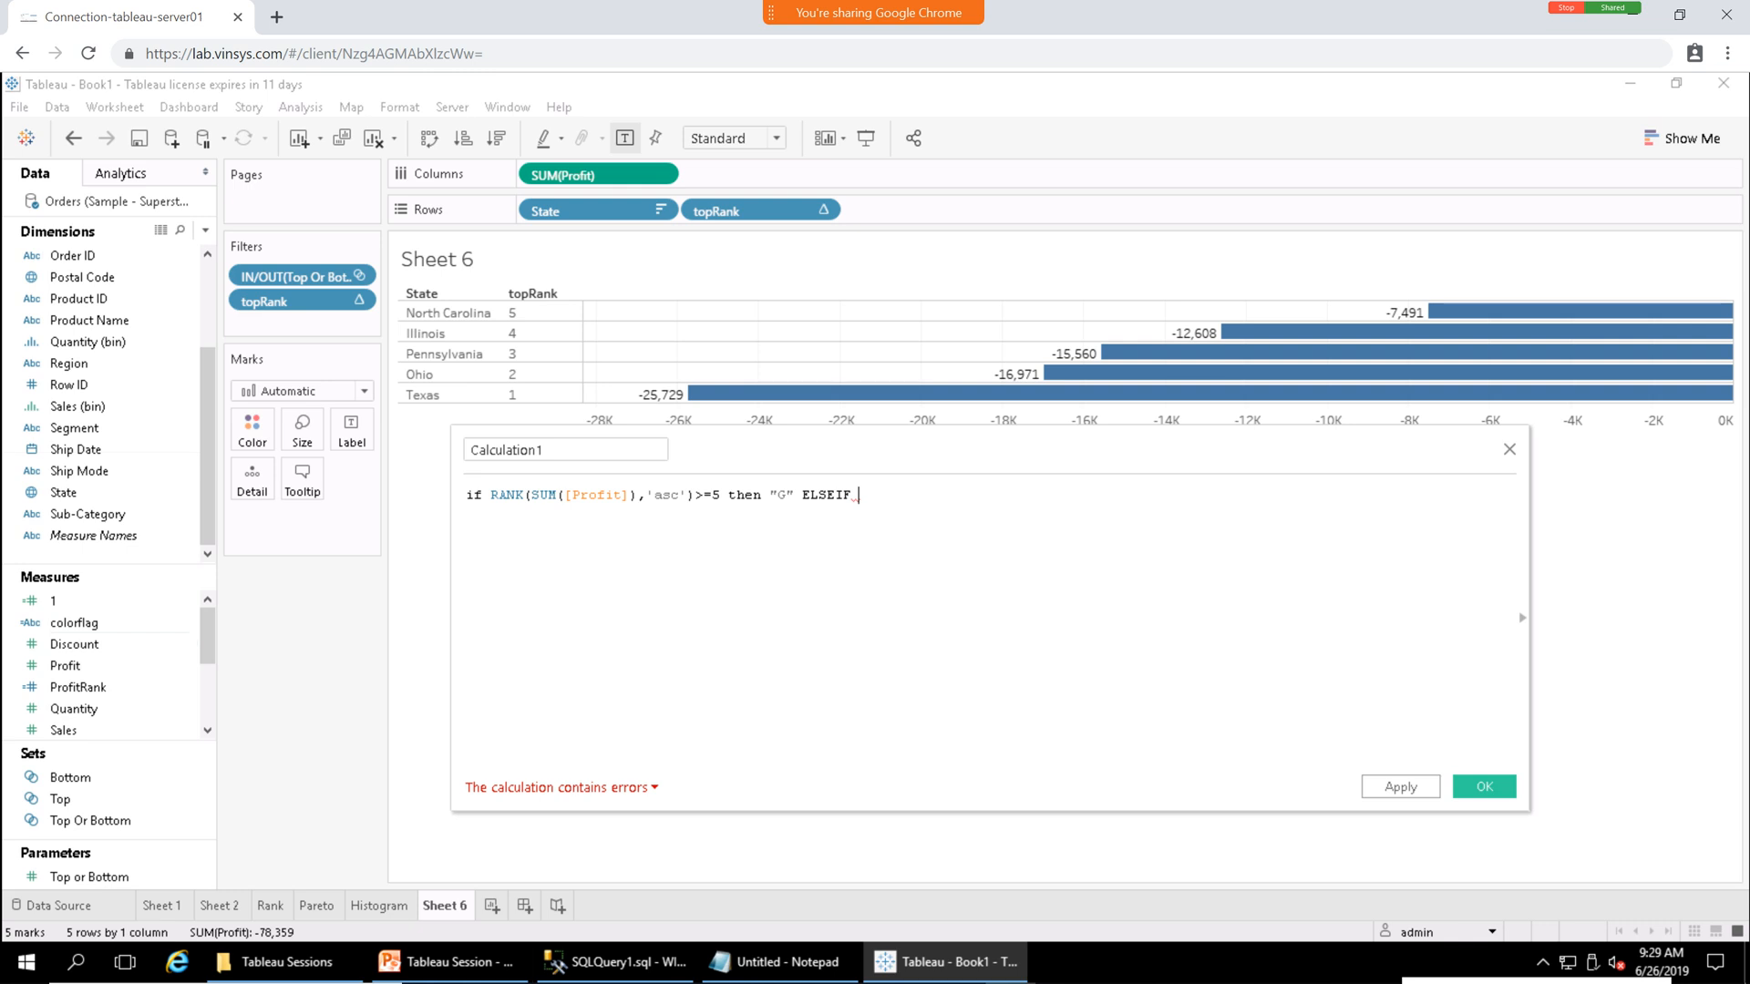
Enter RANK(SUM([Profit]),'desc') as the expression tested in the ELSEIF branch.
{"action": "type", "text": "Rank"}
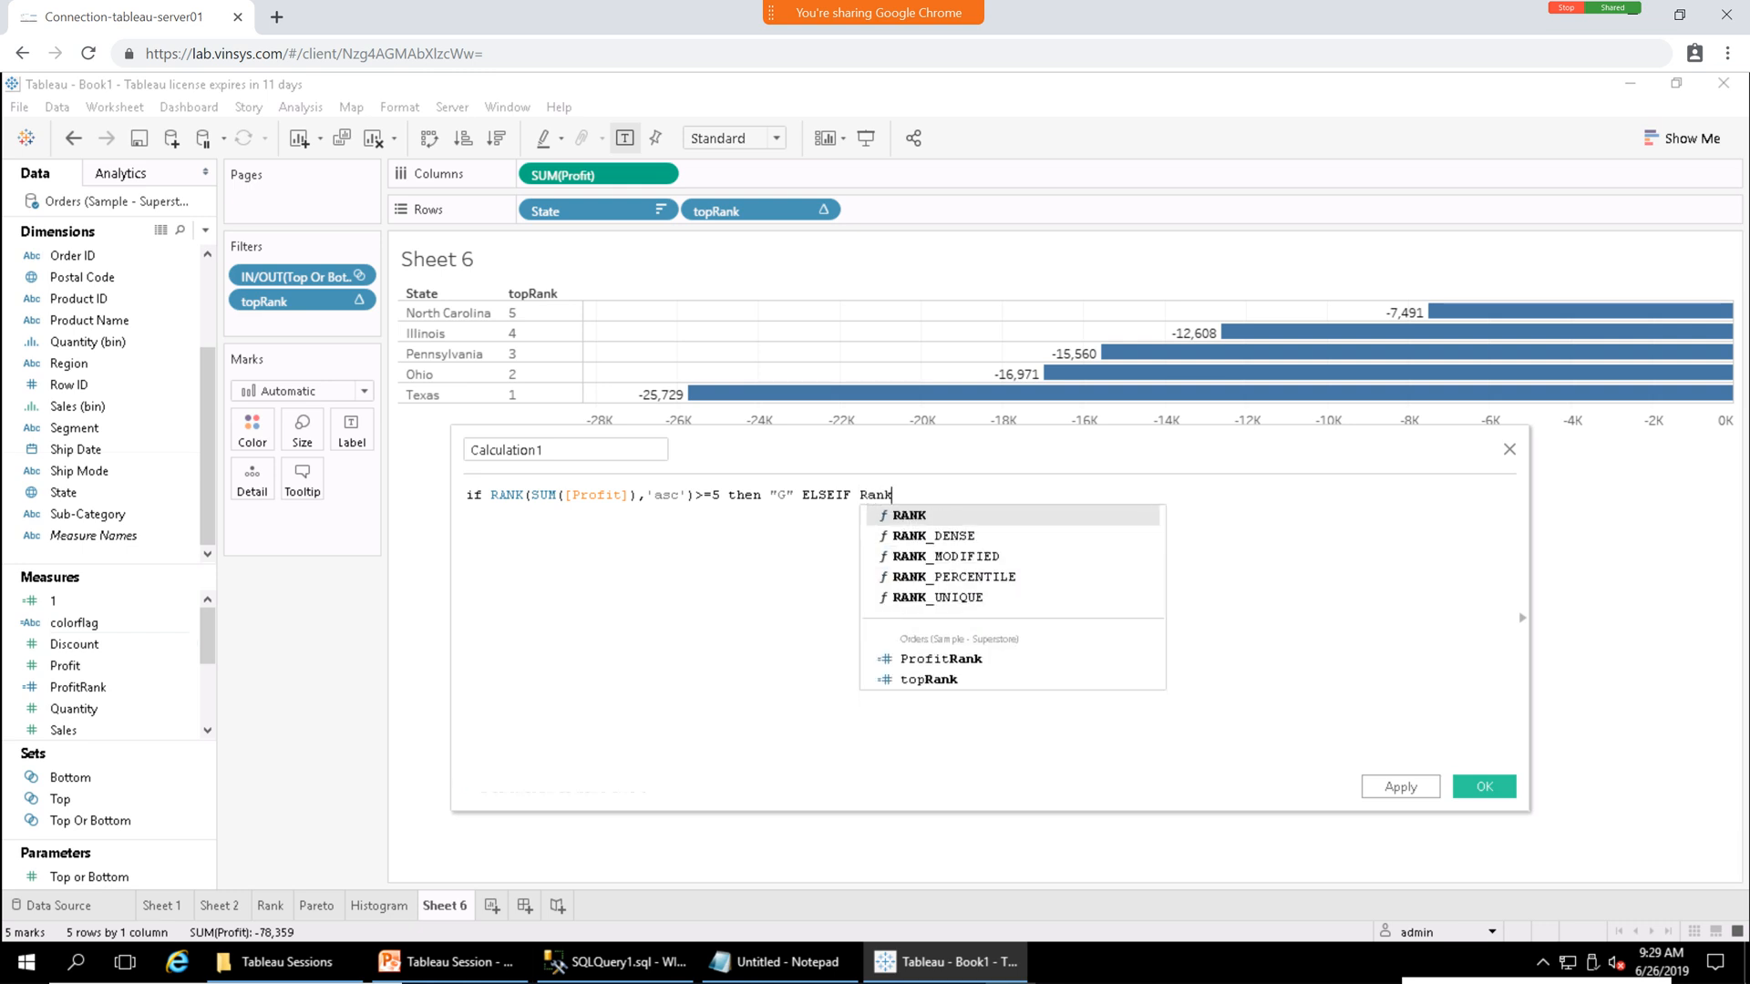
{"action": "key", "text": "Return"}
{"action": "type", "text": ")"}
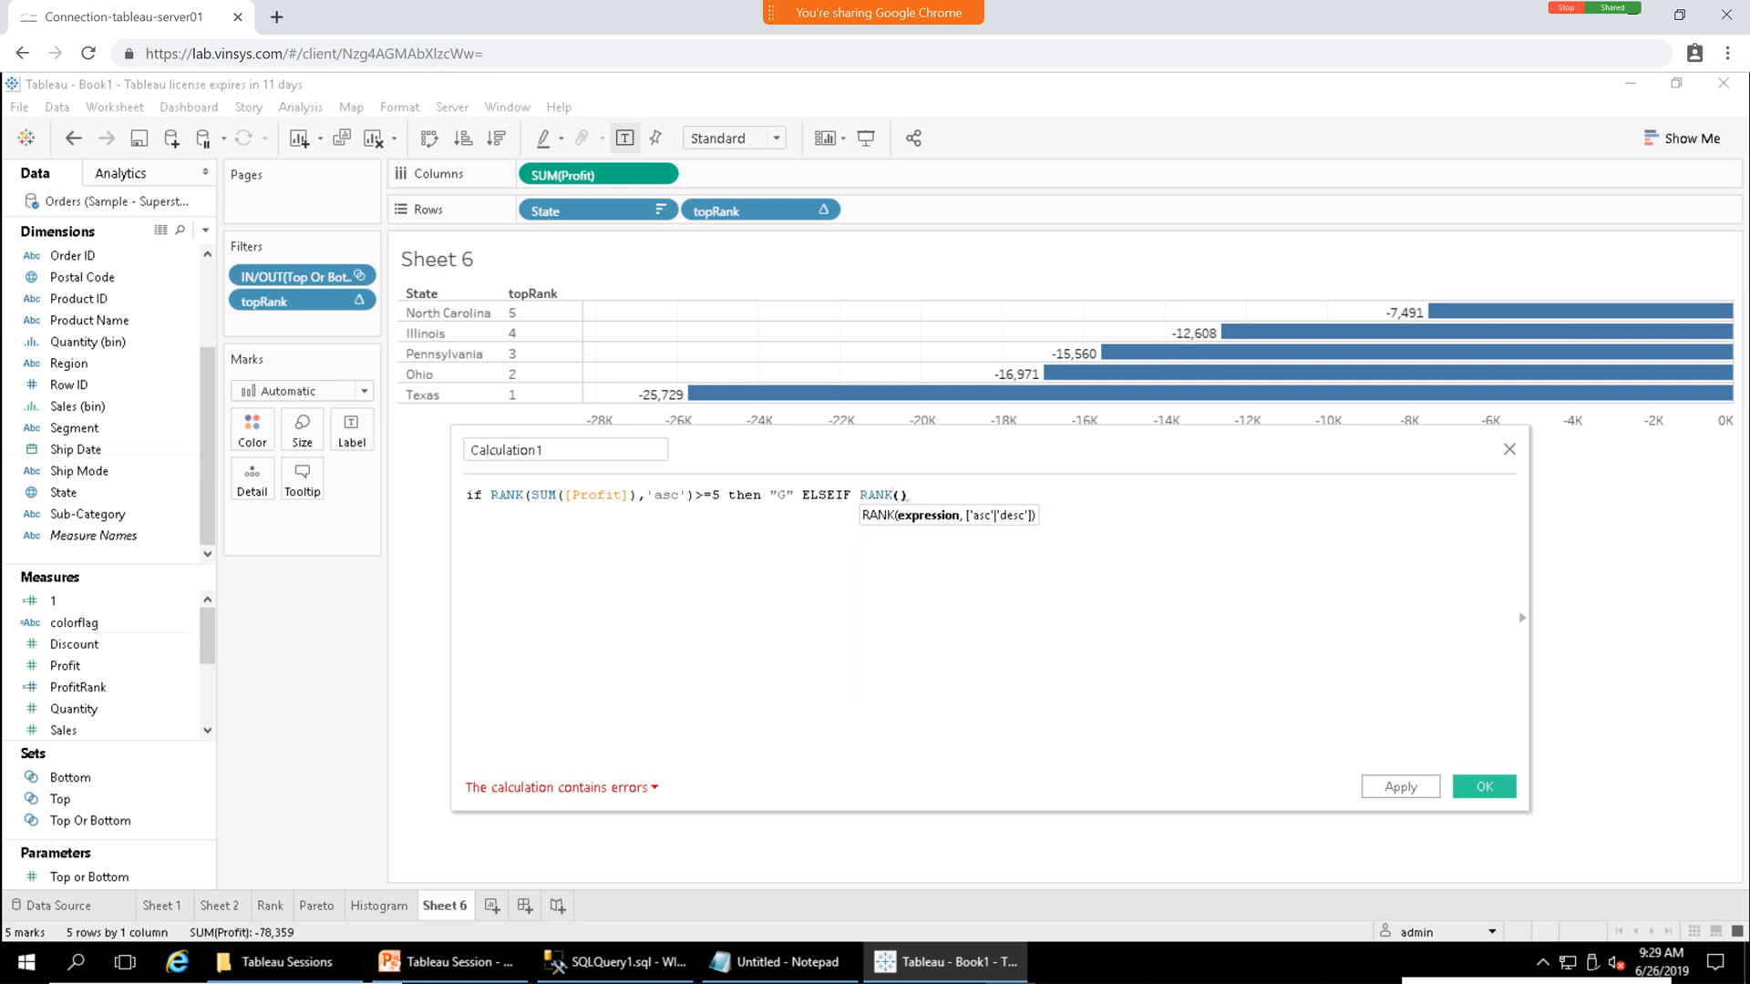
{"action": "type", "text": "sum"}
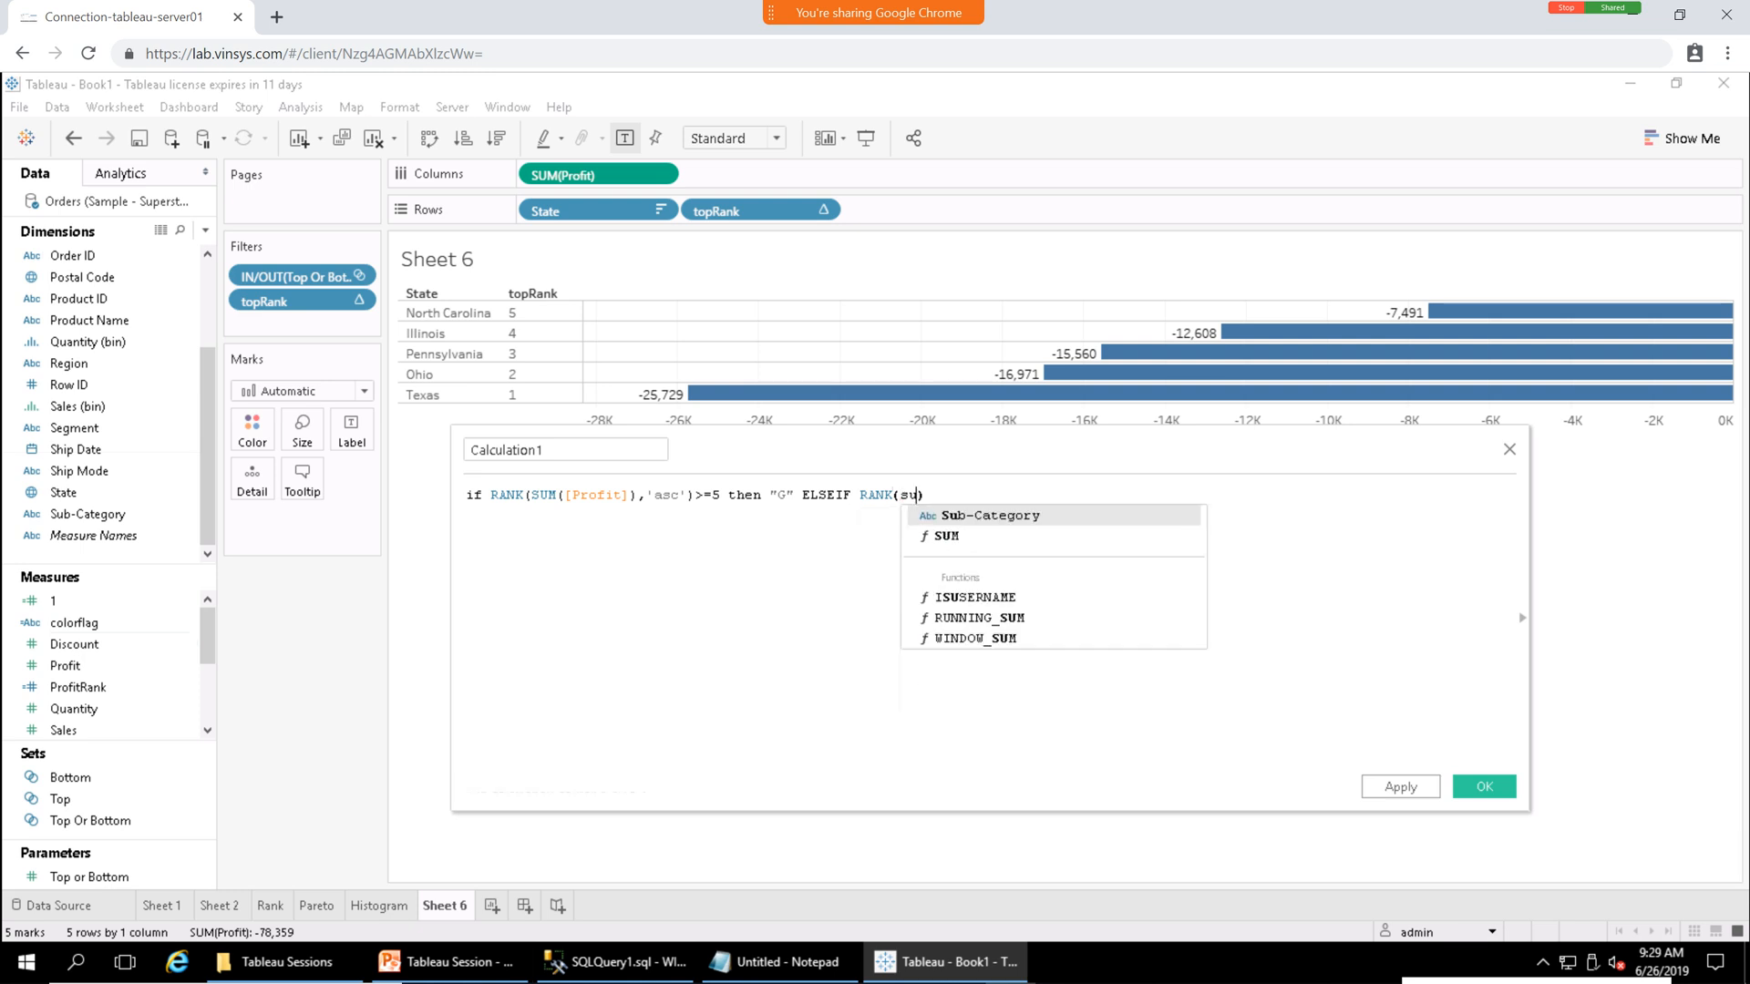
{"action": "key", "text": "Return"}
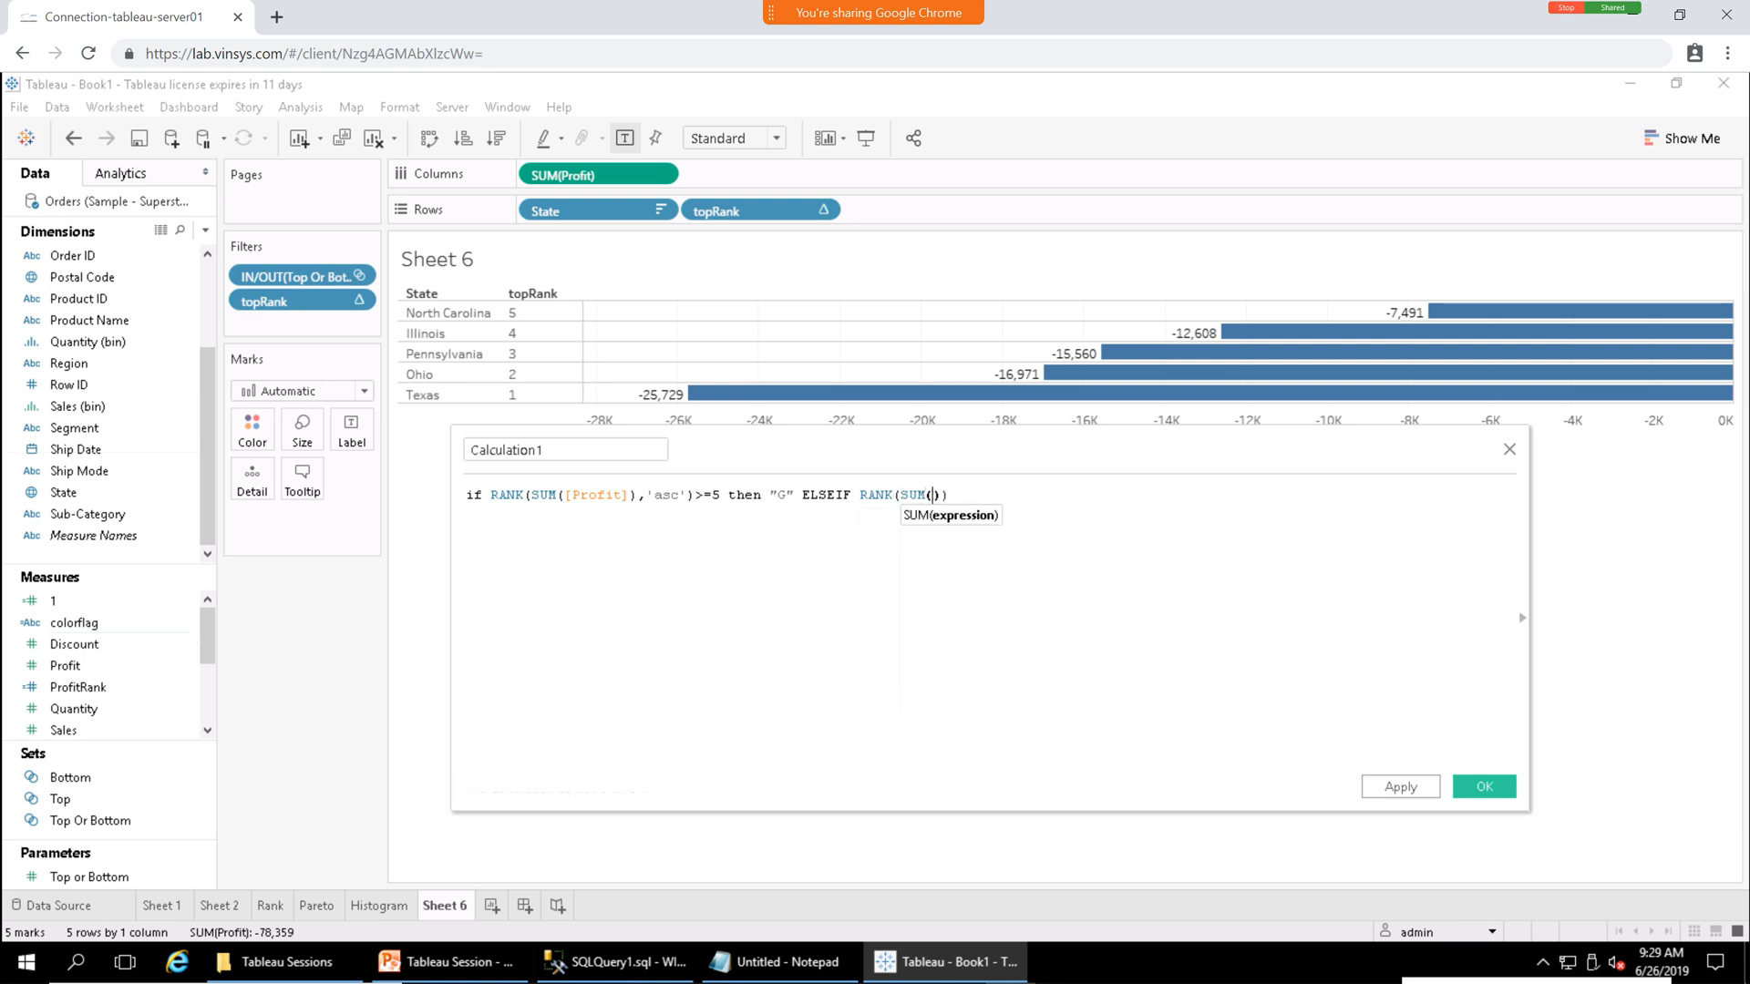
{"action": "type", "text": "pr"}
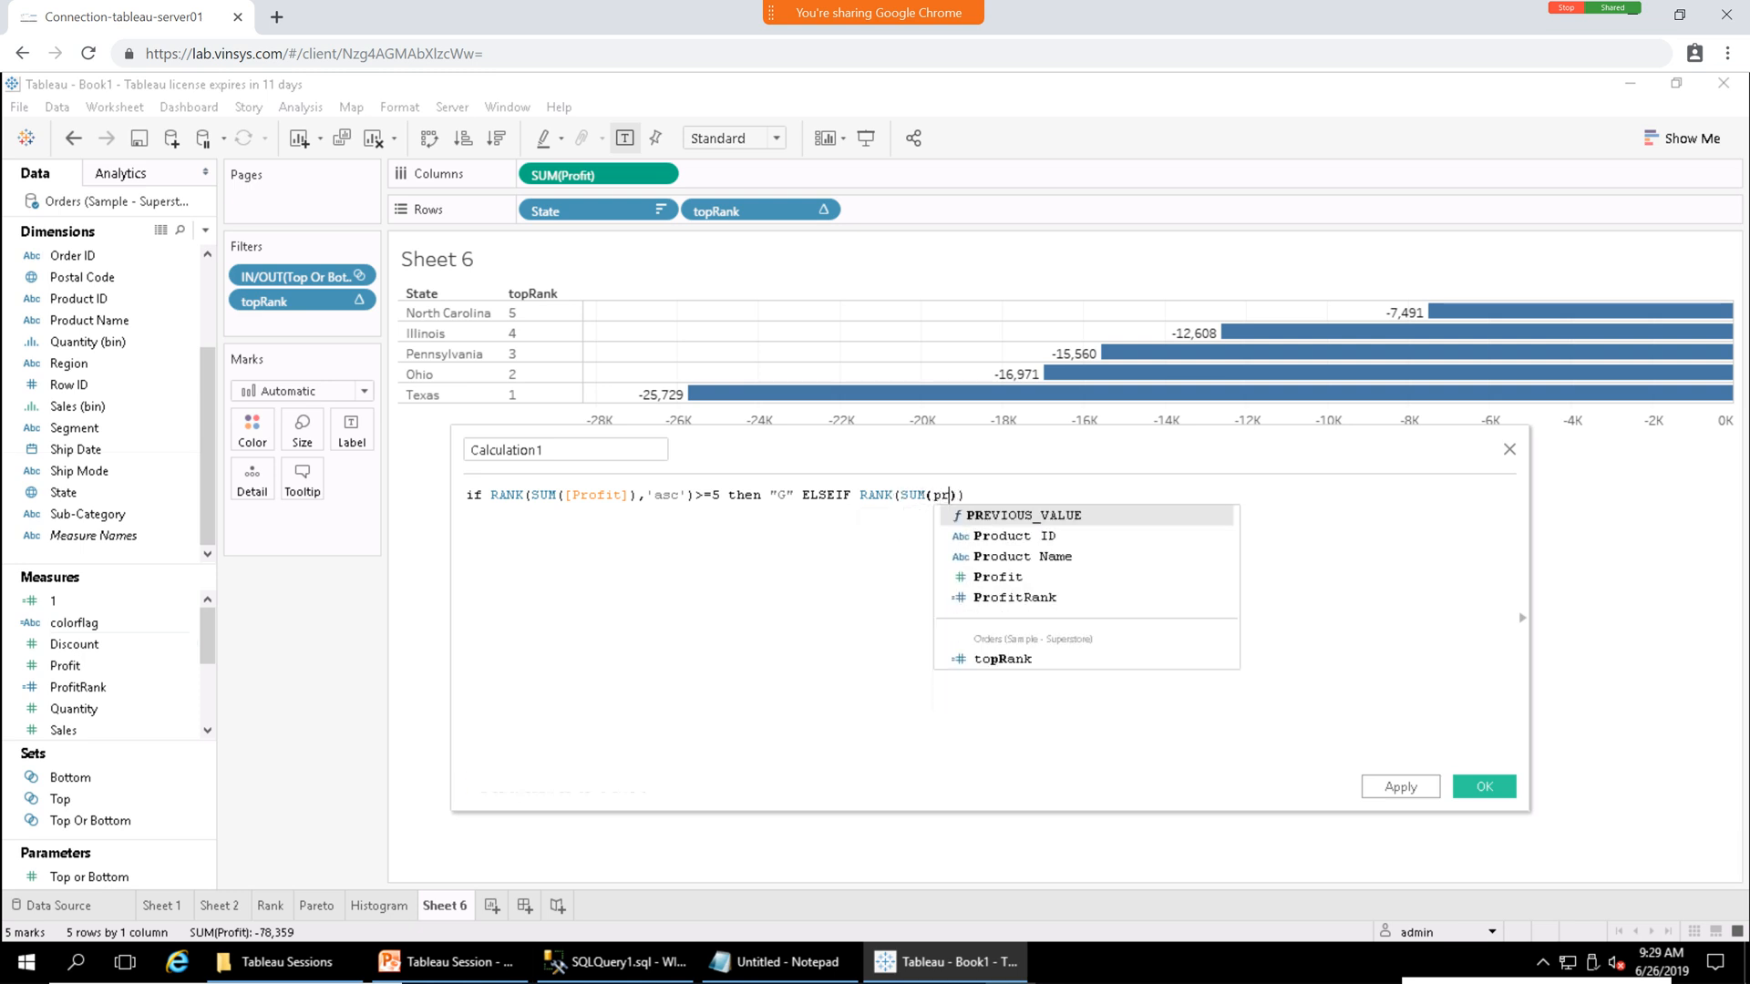
{"action": "type", "text": "of"}
{"action": "key", "text": "Return"}
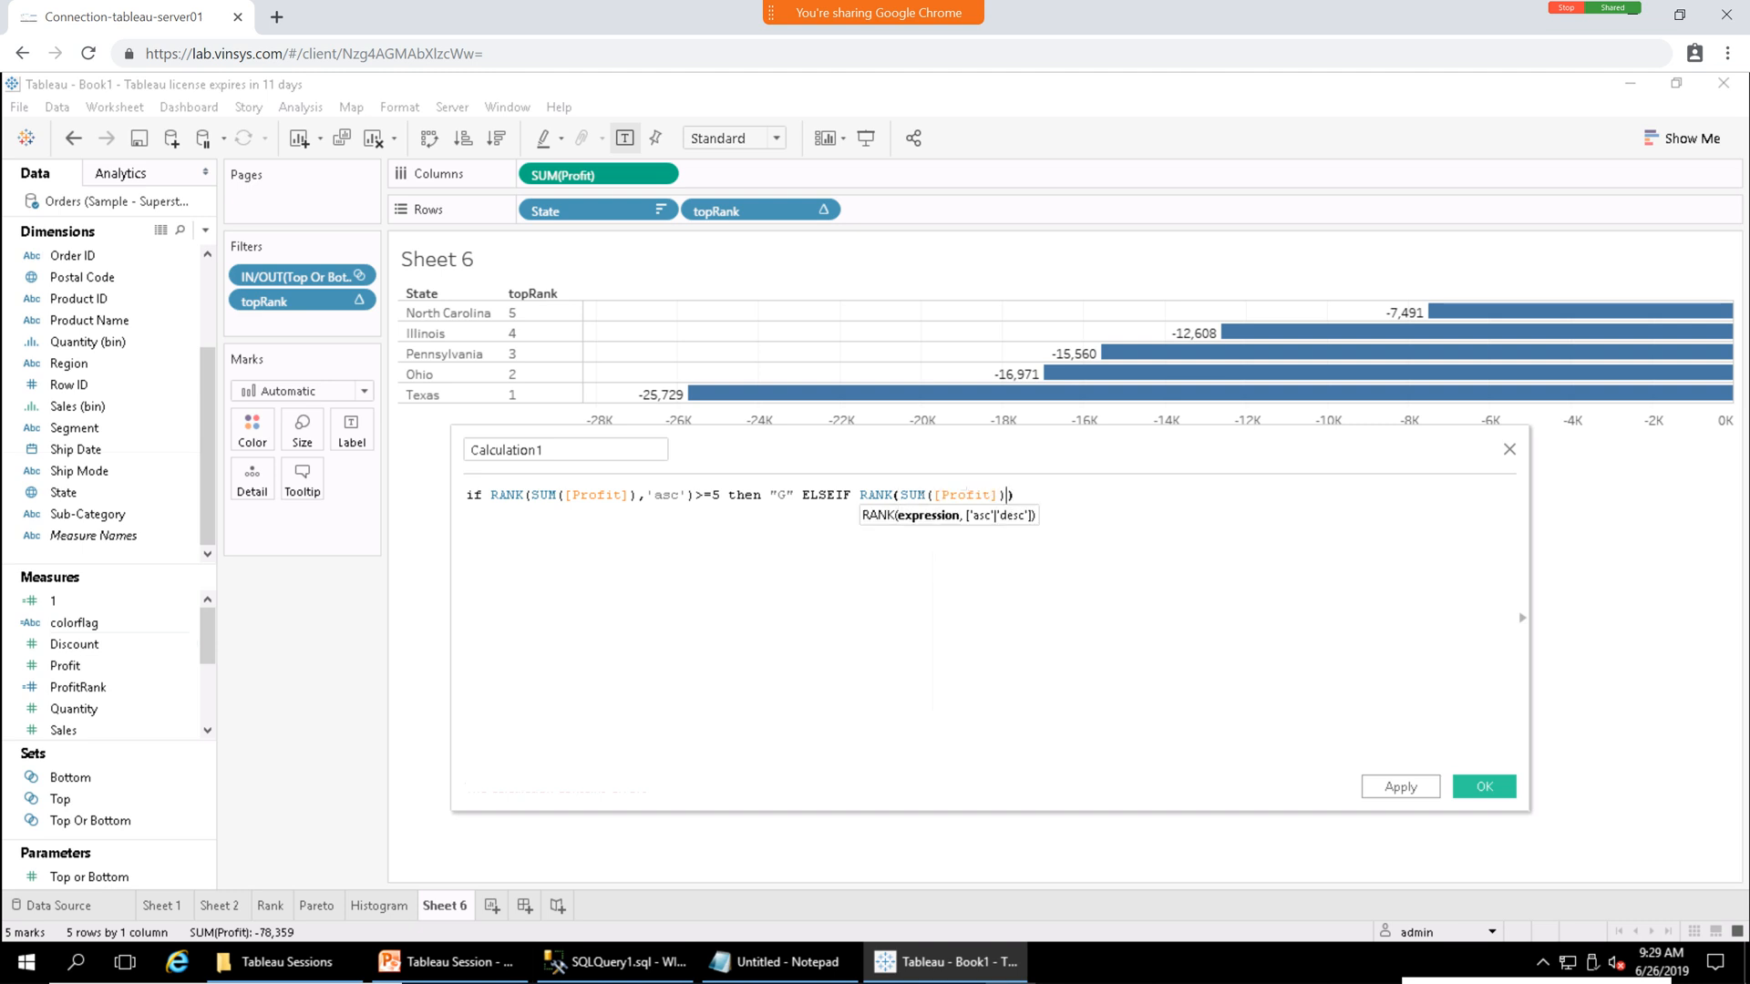
{"action": "type", "text": ",'des"}
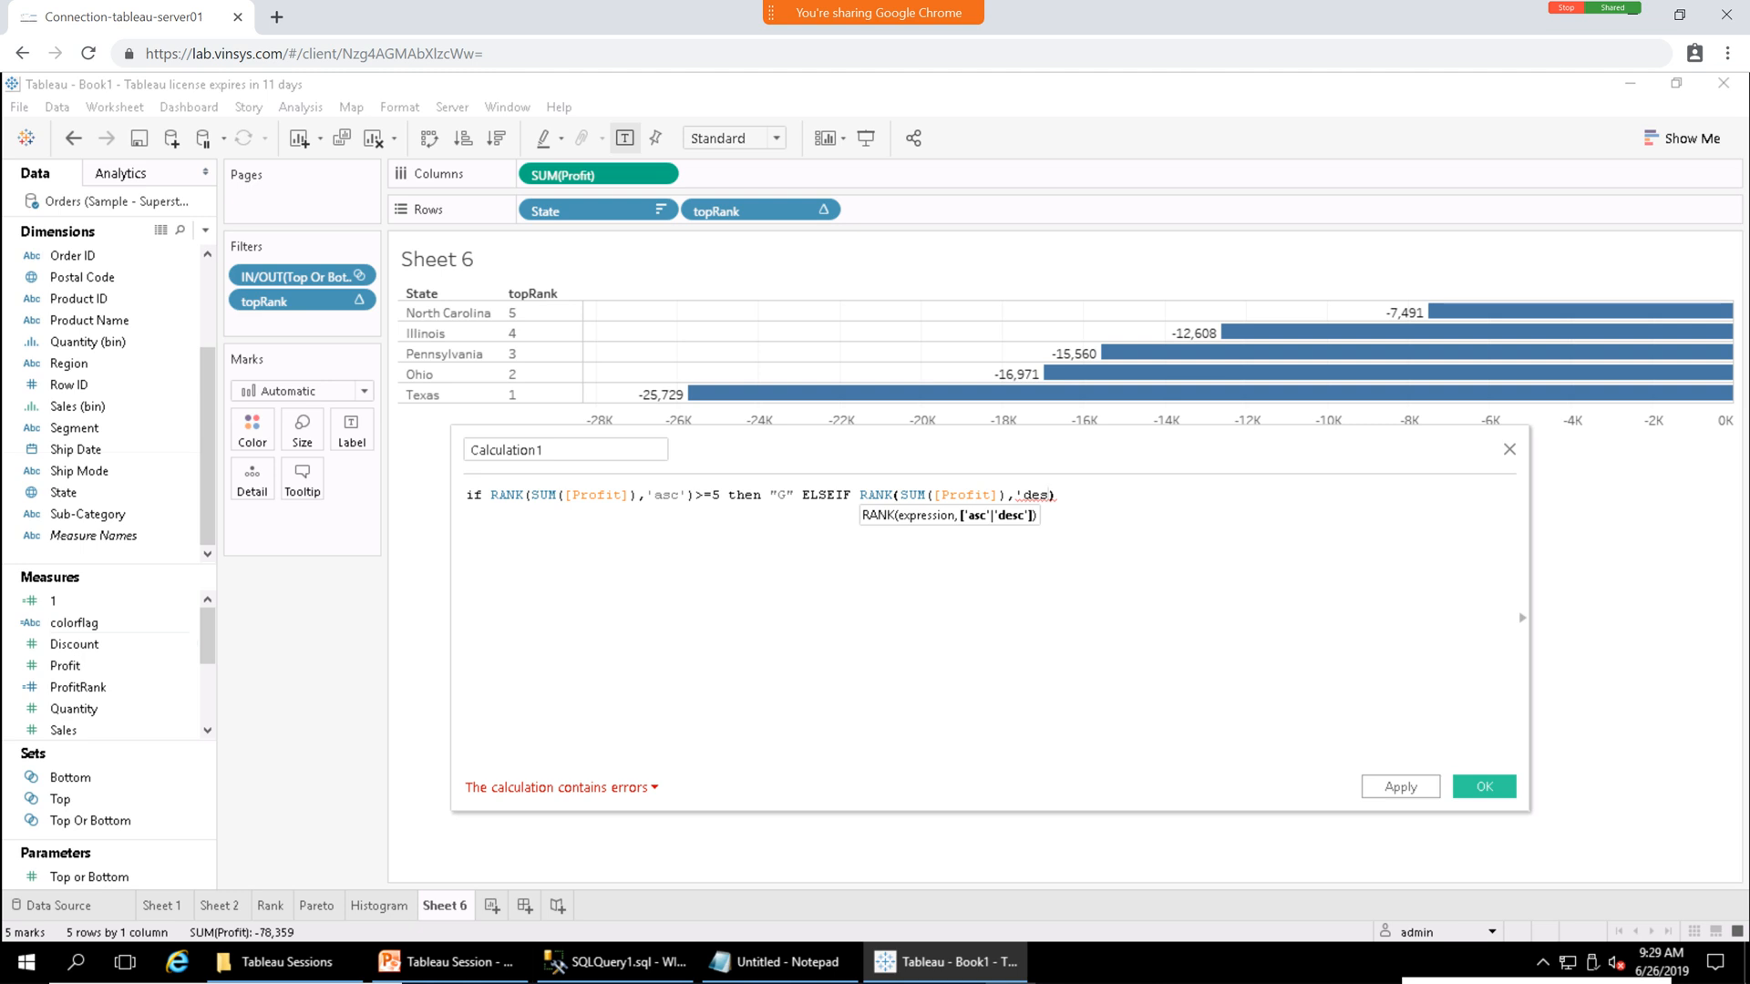
{"action": "type", "text": "c'"}
{"action": "key", "text": "Right"}
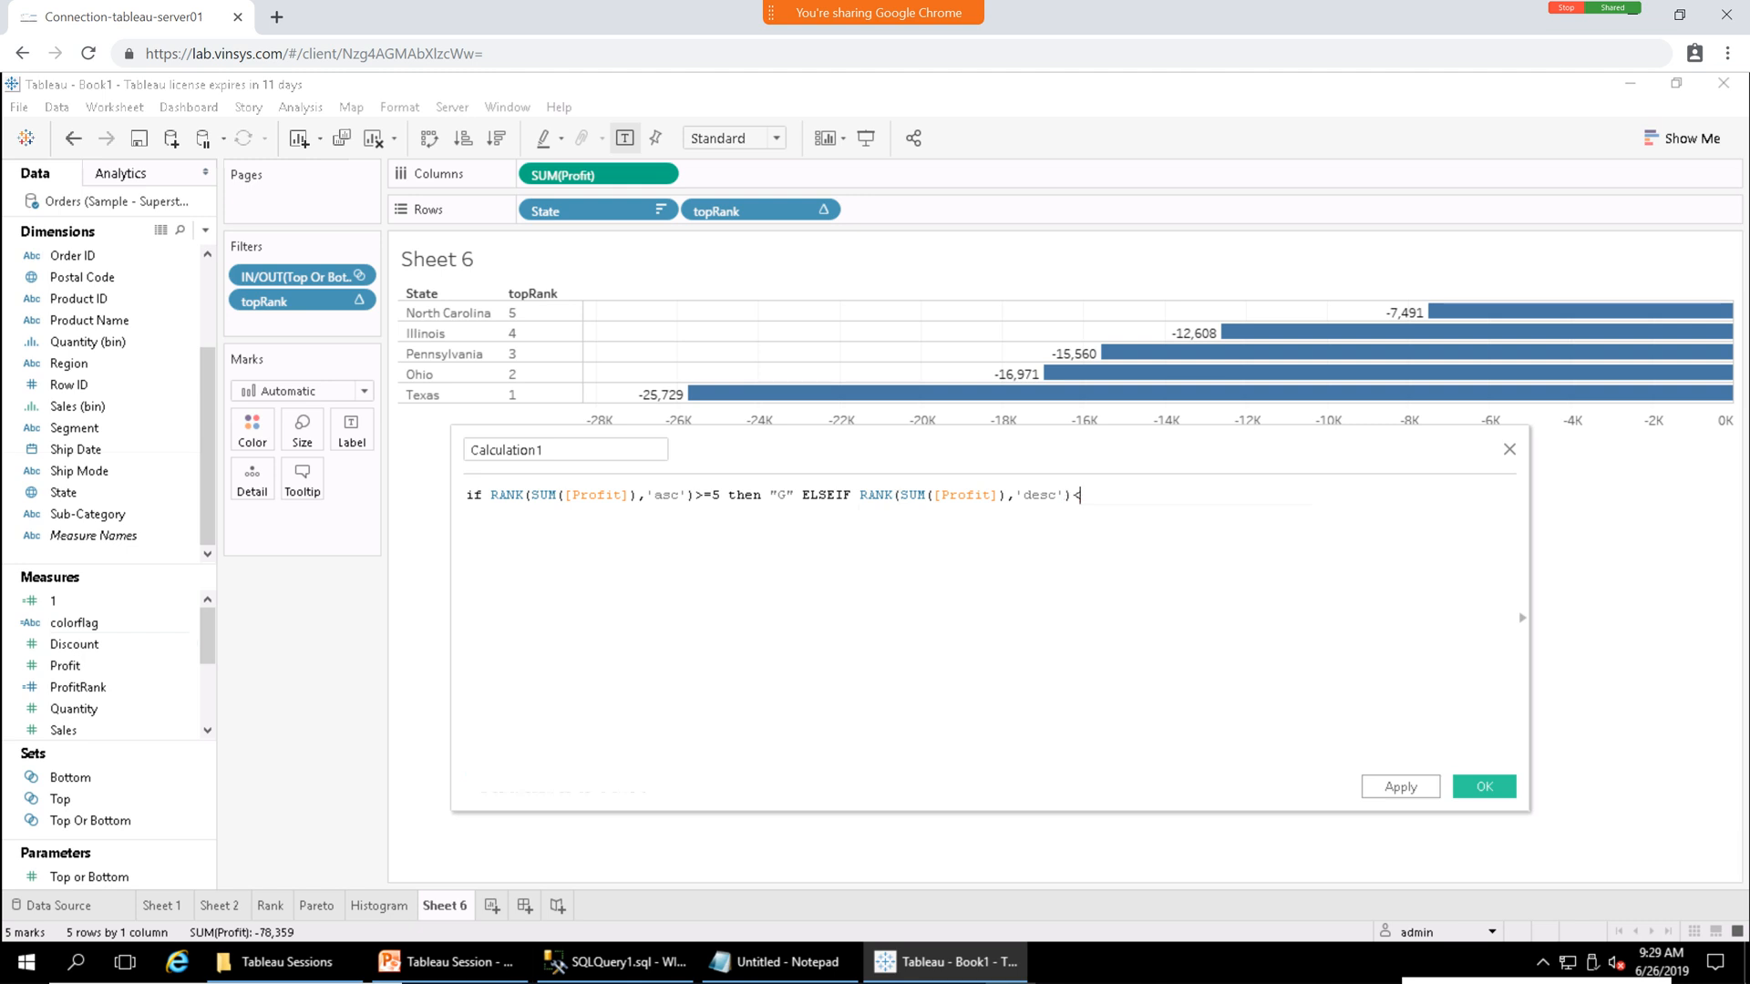
Finish the formula with <=5 then "R" else "W" END.
{"action": "type", "text": "<=5"}
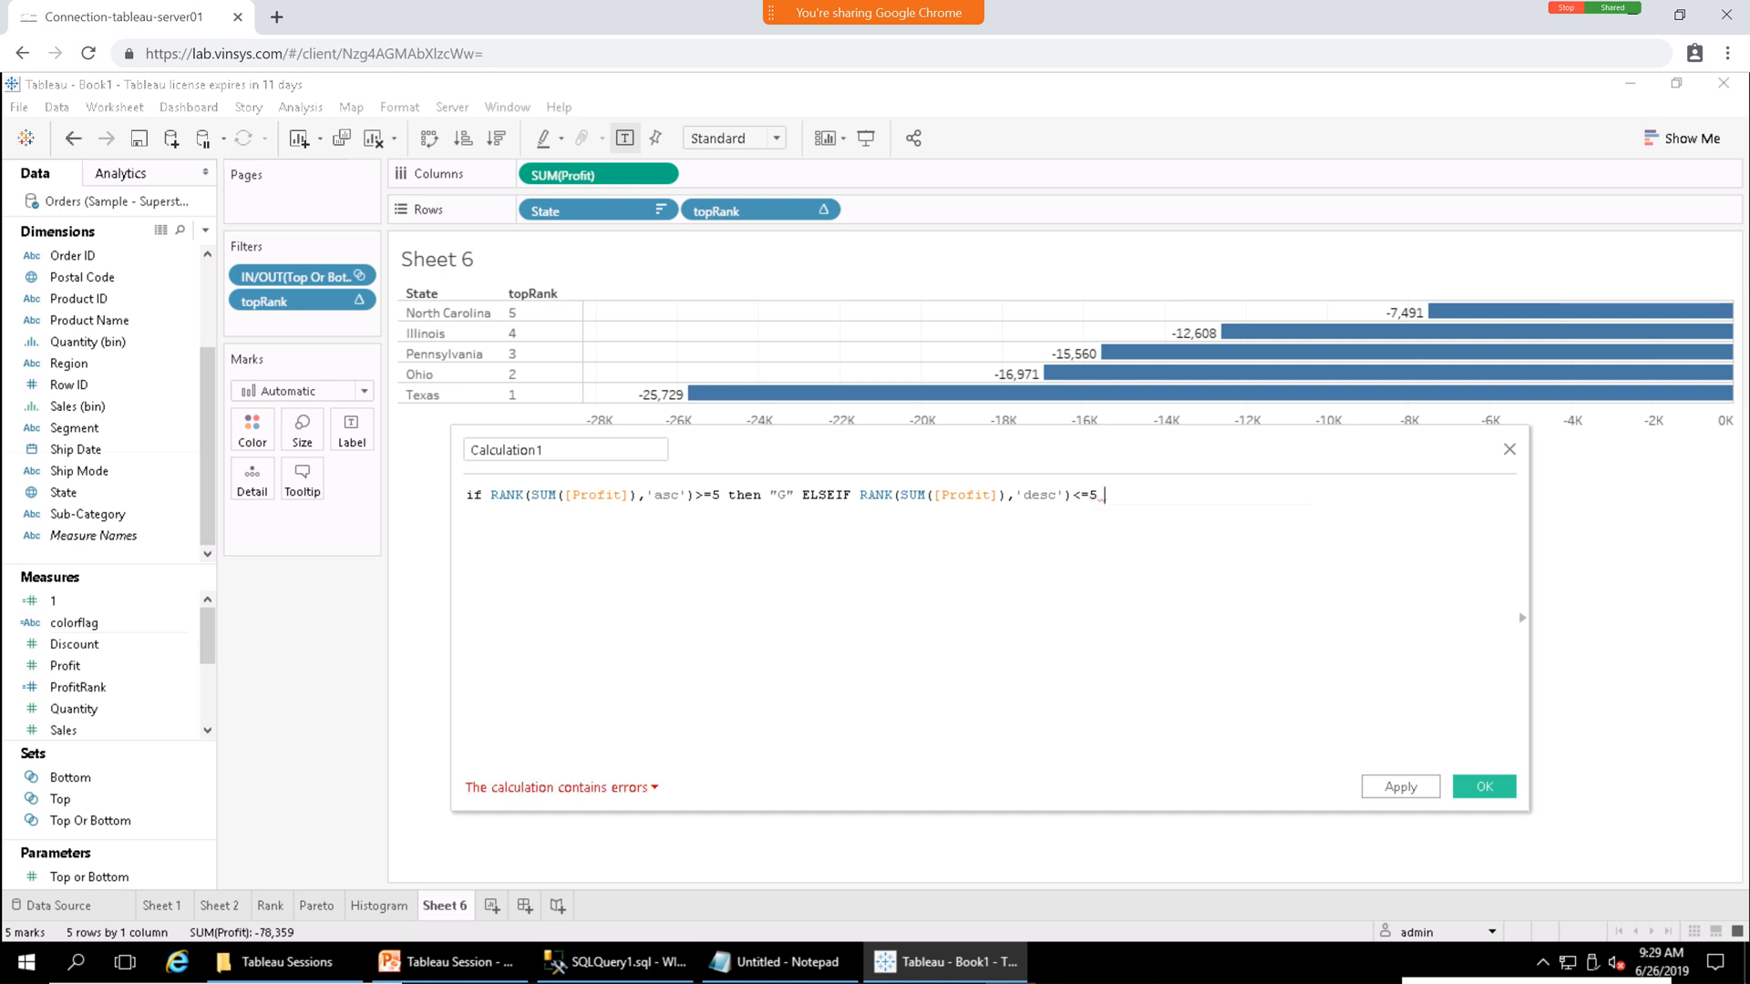
{"action": "type", "text": " then \""}
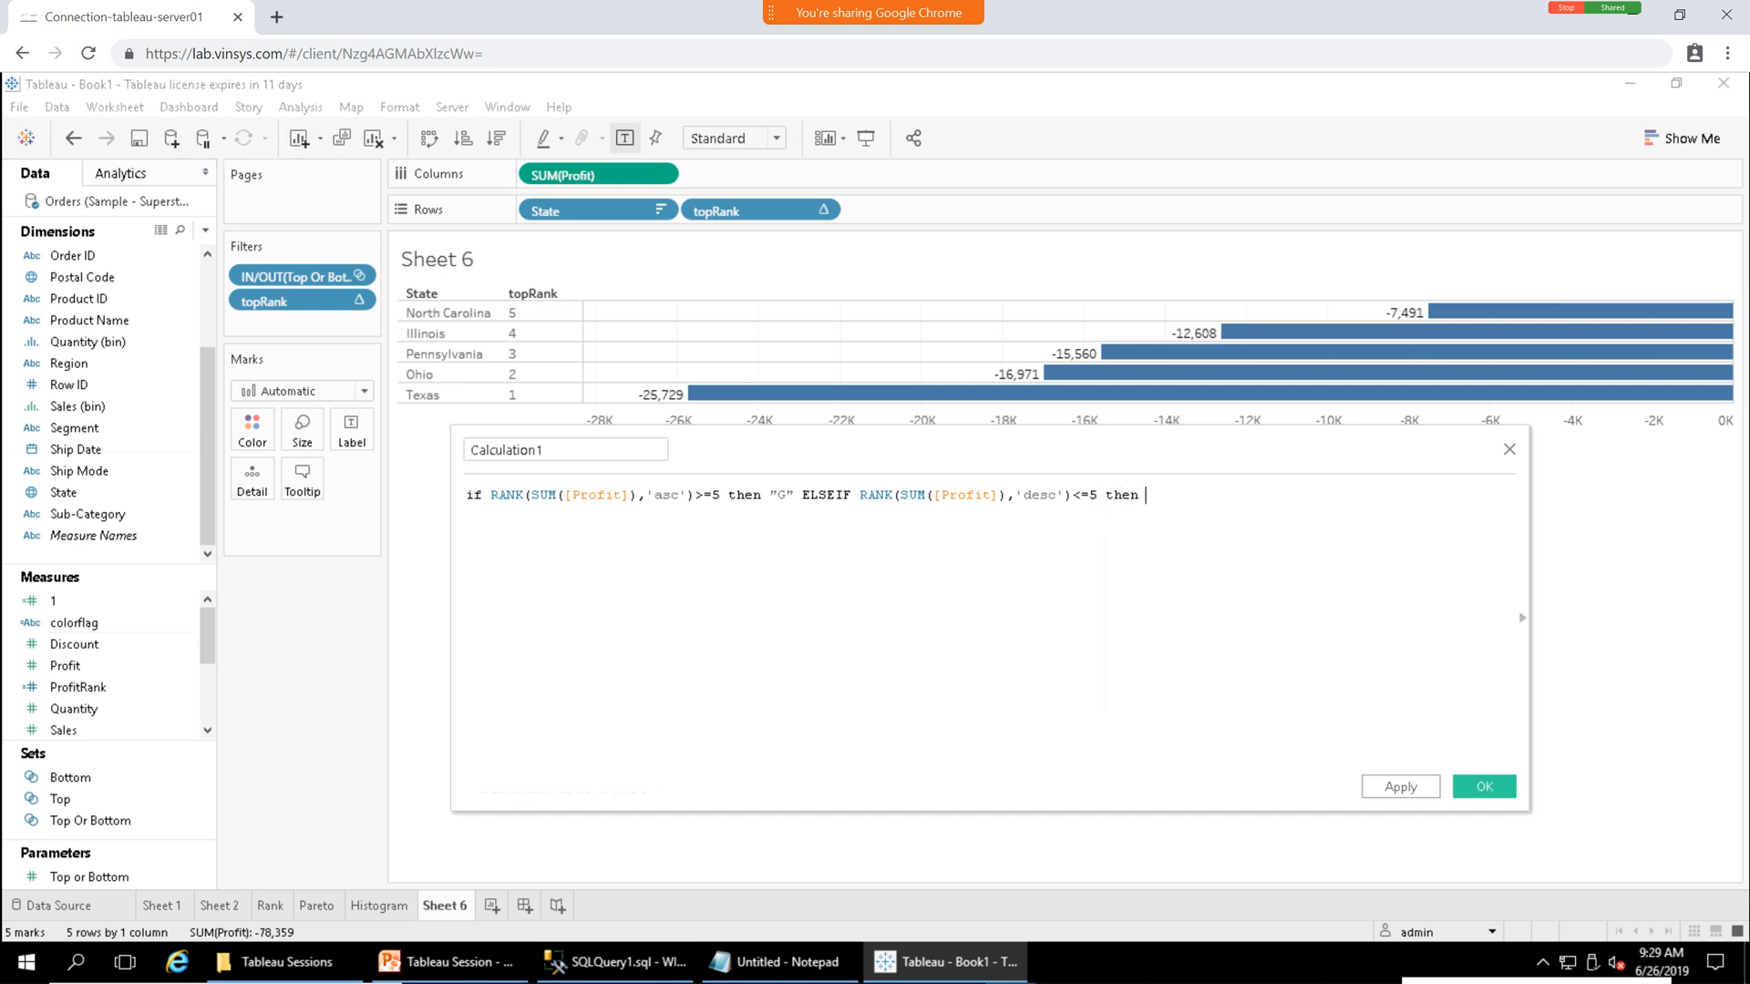
{"action": "type", "text": "R\" else \"W\" end"}
{"action": "key", "text": "Return"}
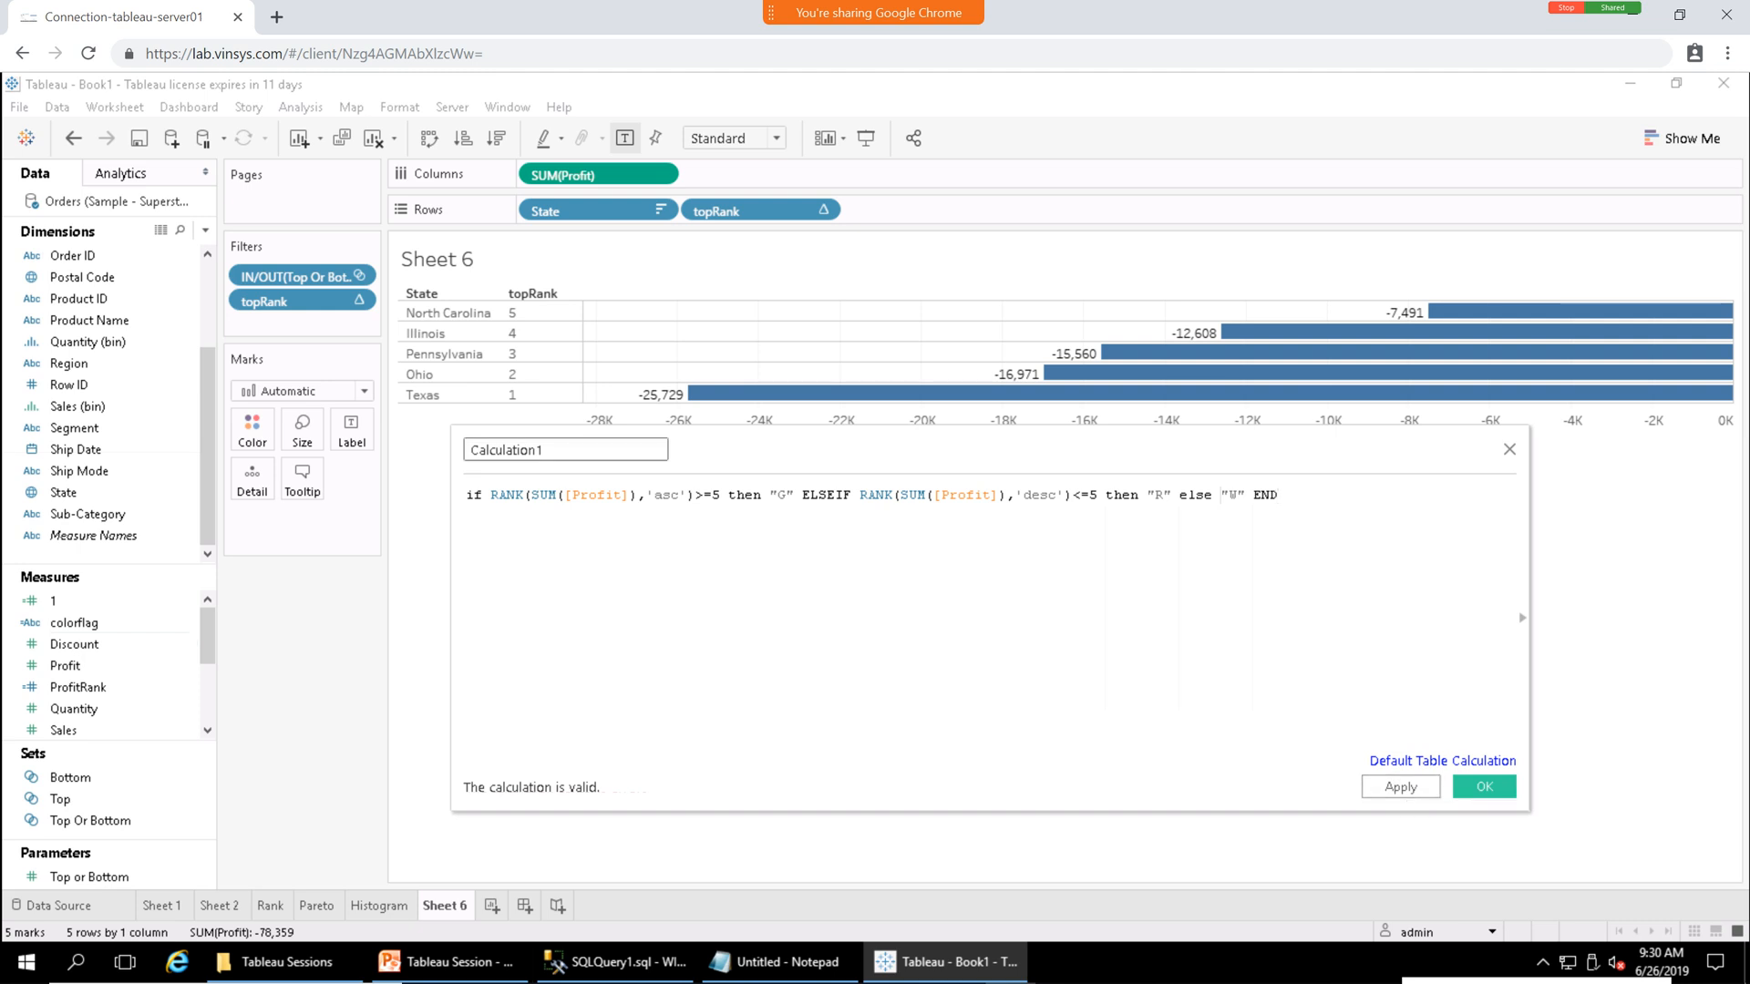
Name the calculated field Rankcolor and save it.
{"action": "double_click", "coordinate": [540, 449]}
{"action": "type", "text": "Ra"}
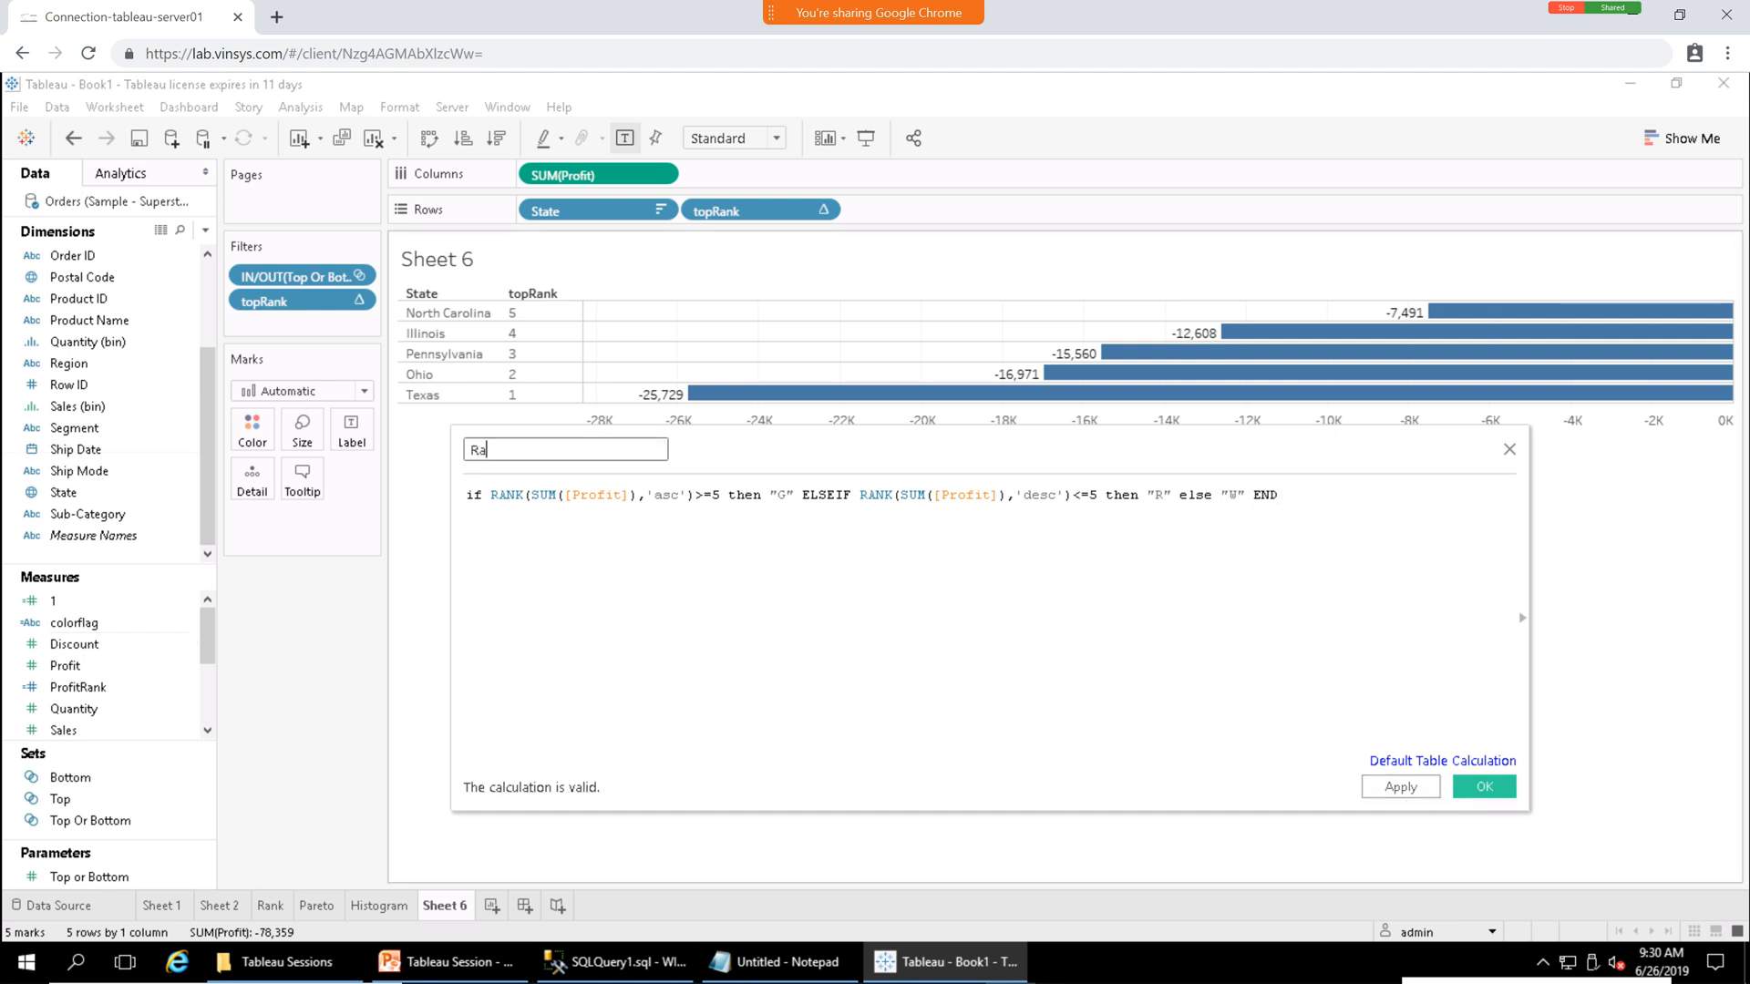
{"action": "type", "text": "nkcolor"}
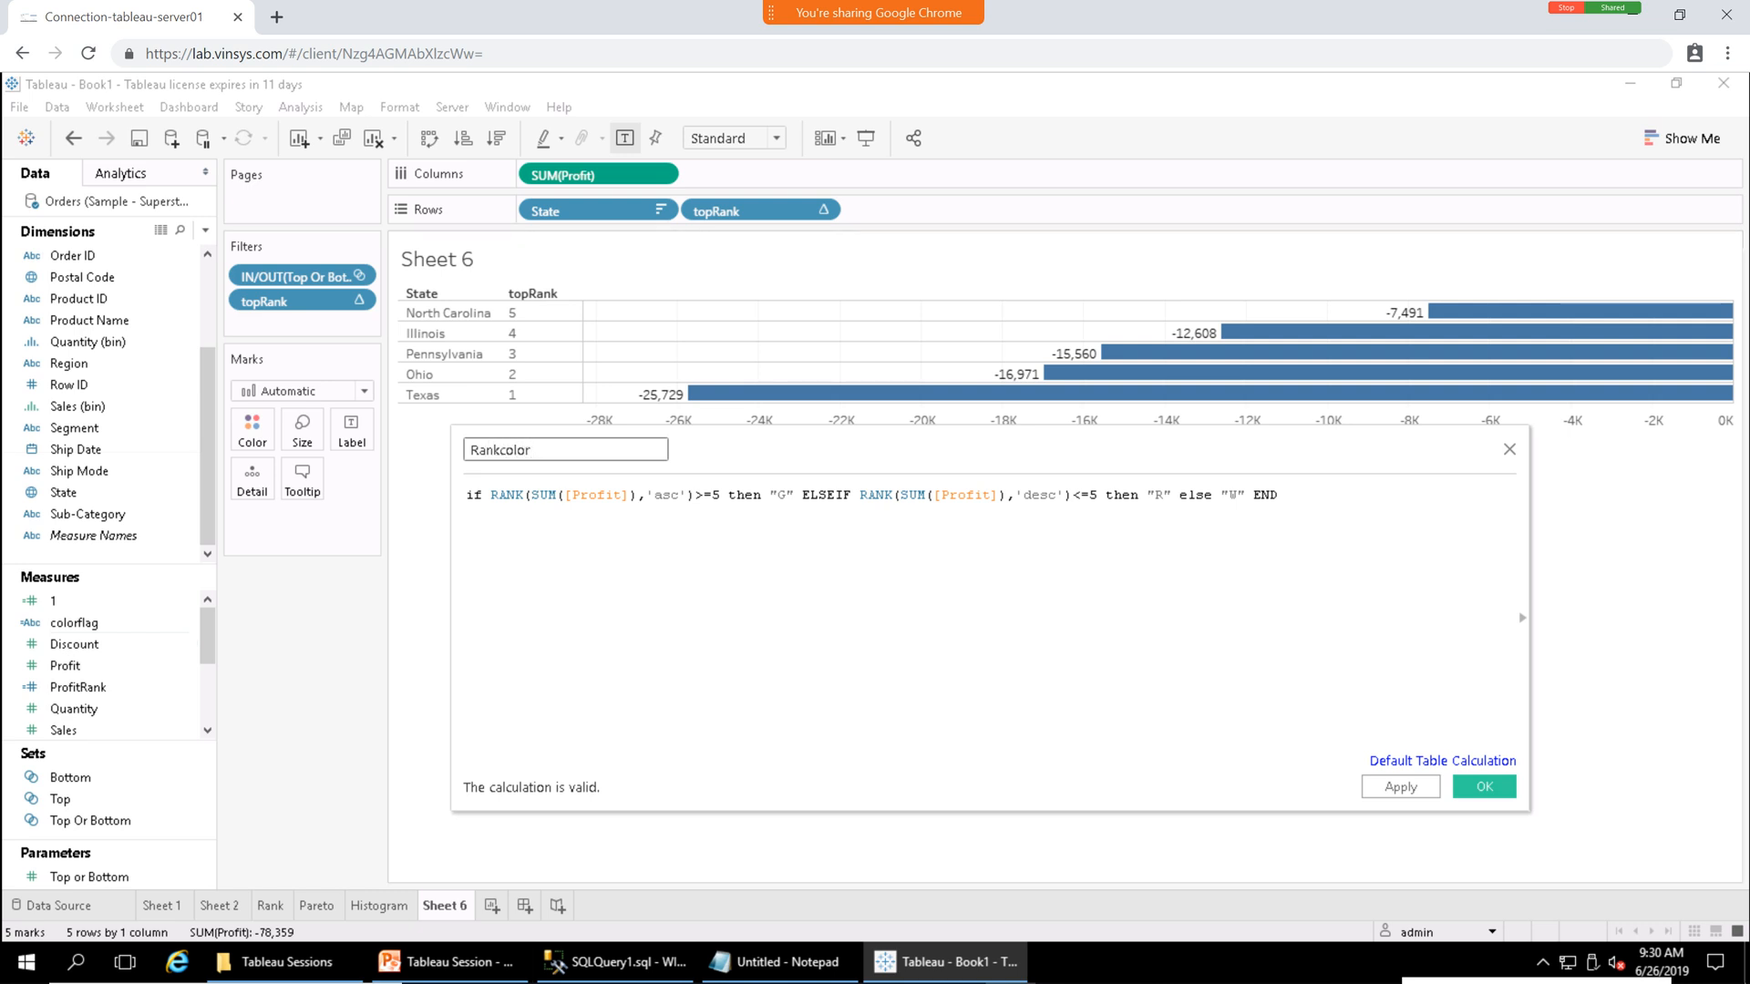
{"action": "left_click", "coordinate": [1483, 786]}
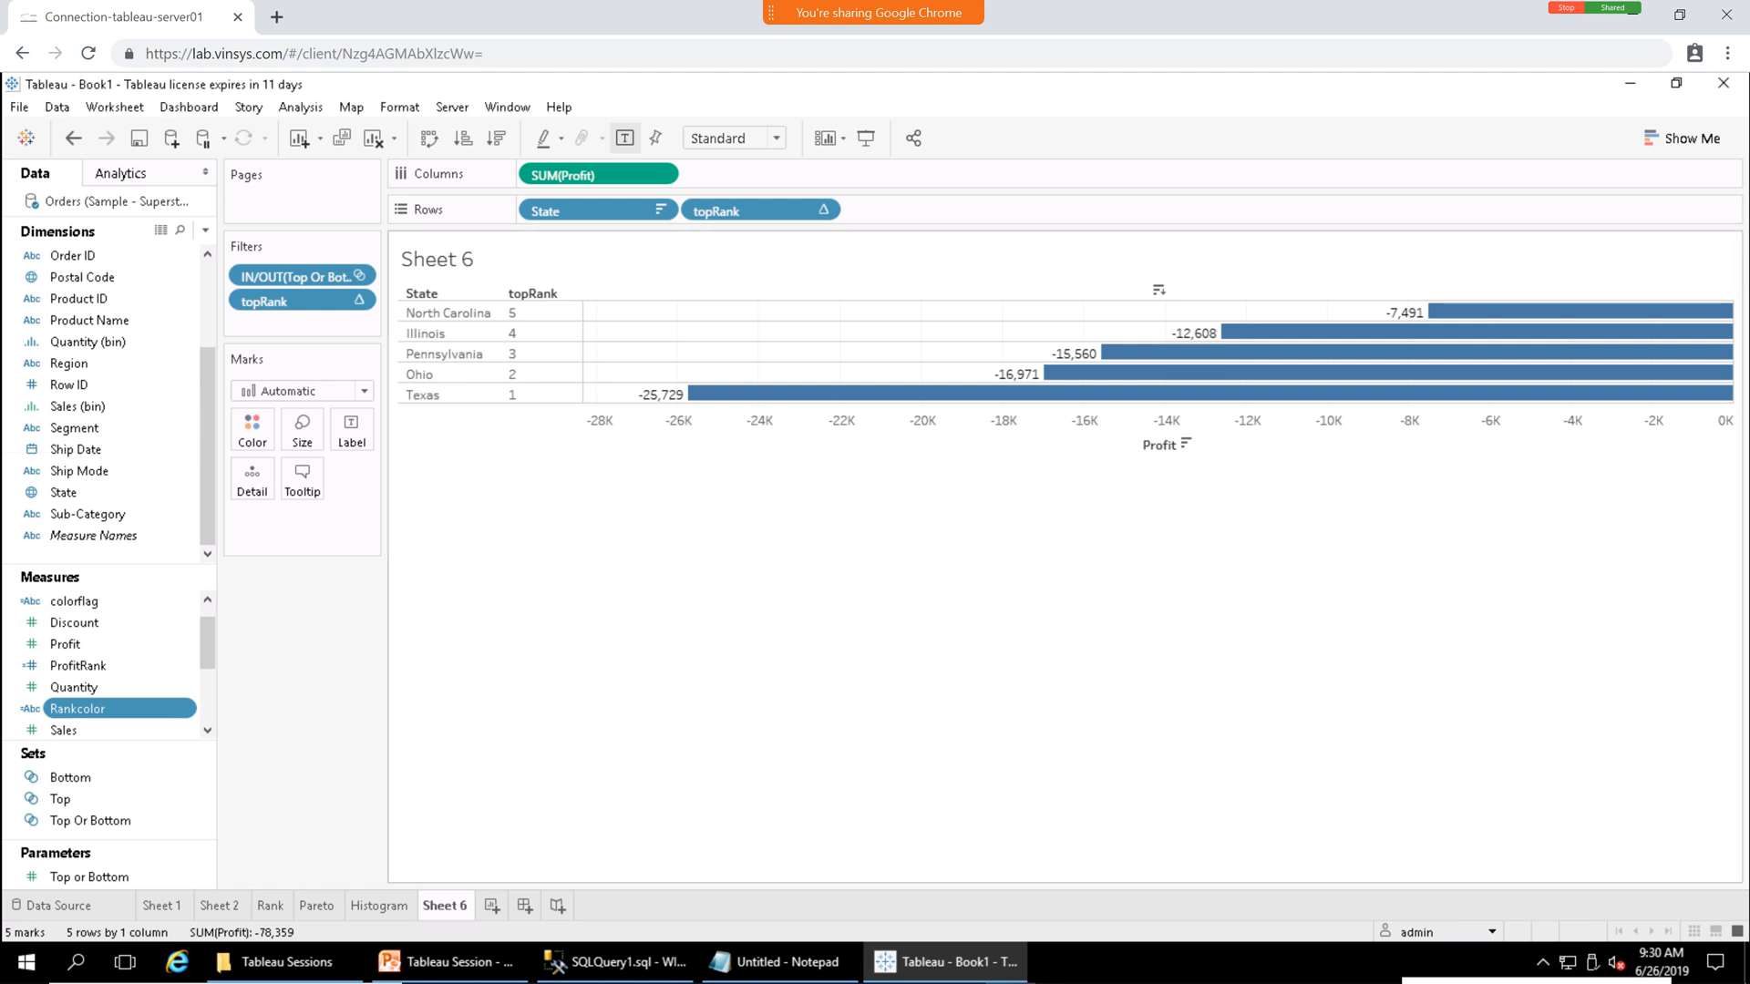
Remove topRank from Rows and clear the topRank and Top Or Bottom set filters.
{"action": "left_click", "coordinate": [822, 210]}
{"action": "left_click", "coordinate": [738, 592]}
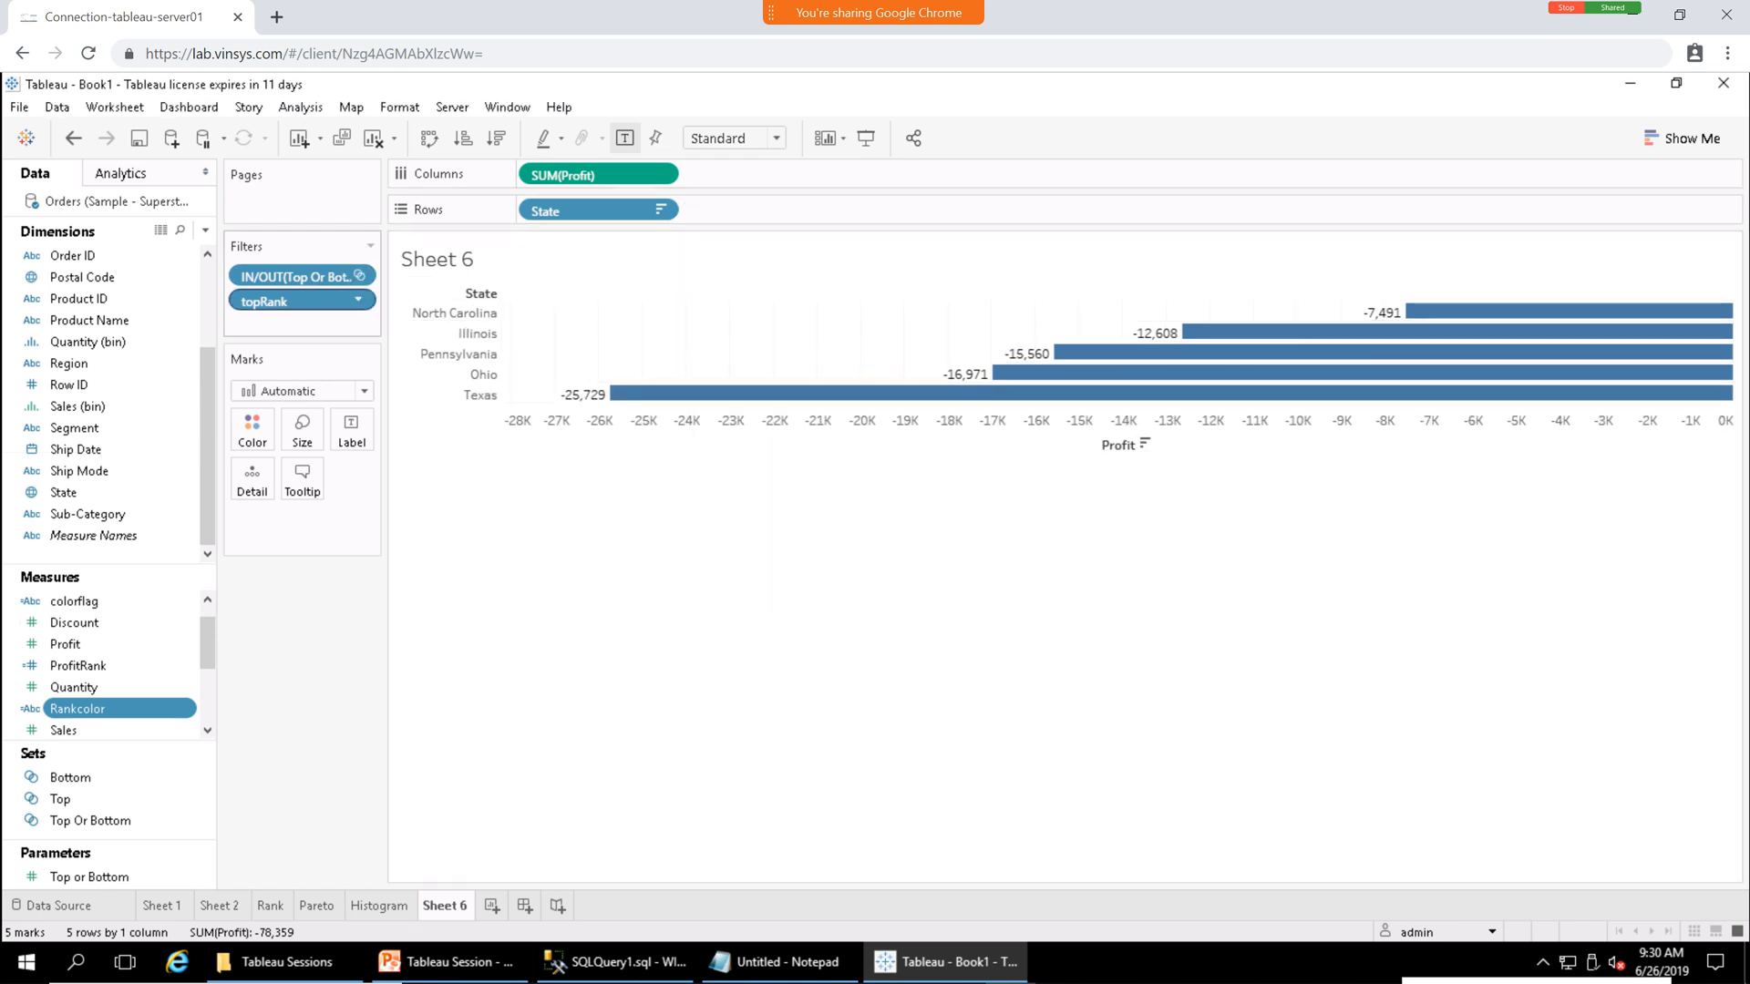
{"action": "left_click", "coordinate": [358, 299]}
{"action": "left_click", "coordinate": [286, 574]}
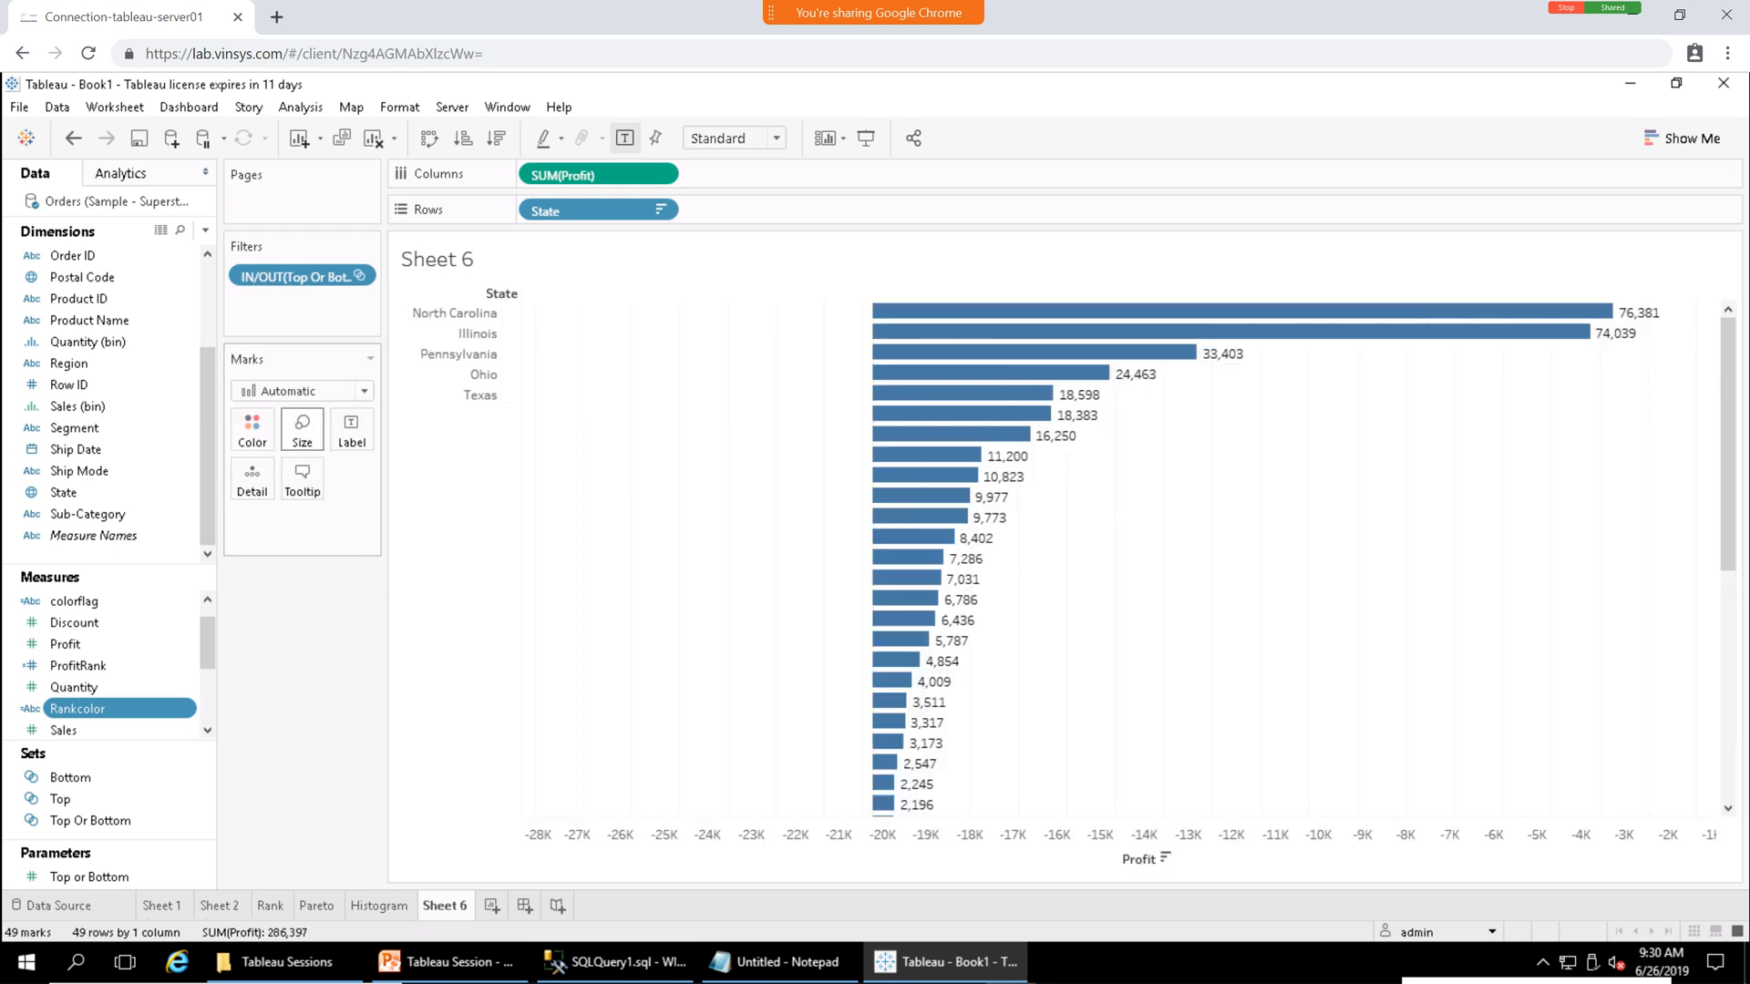
{"action": "left_click", "coordinate": [358, 275]}
{"action": "left_click", "coordinate": [286, 518]}
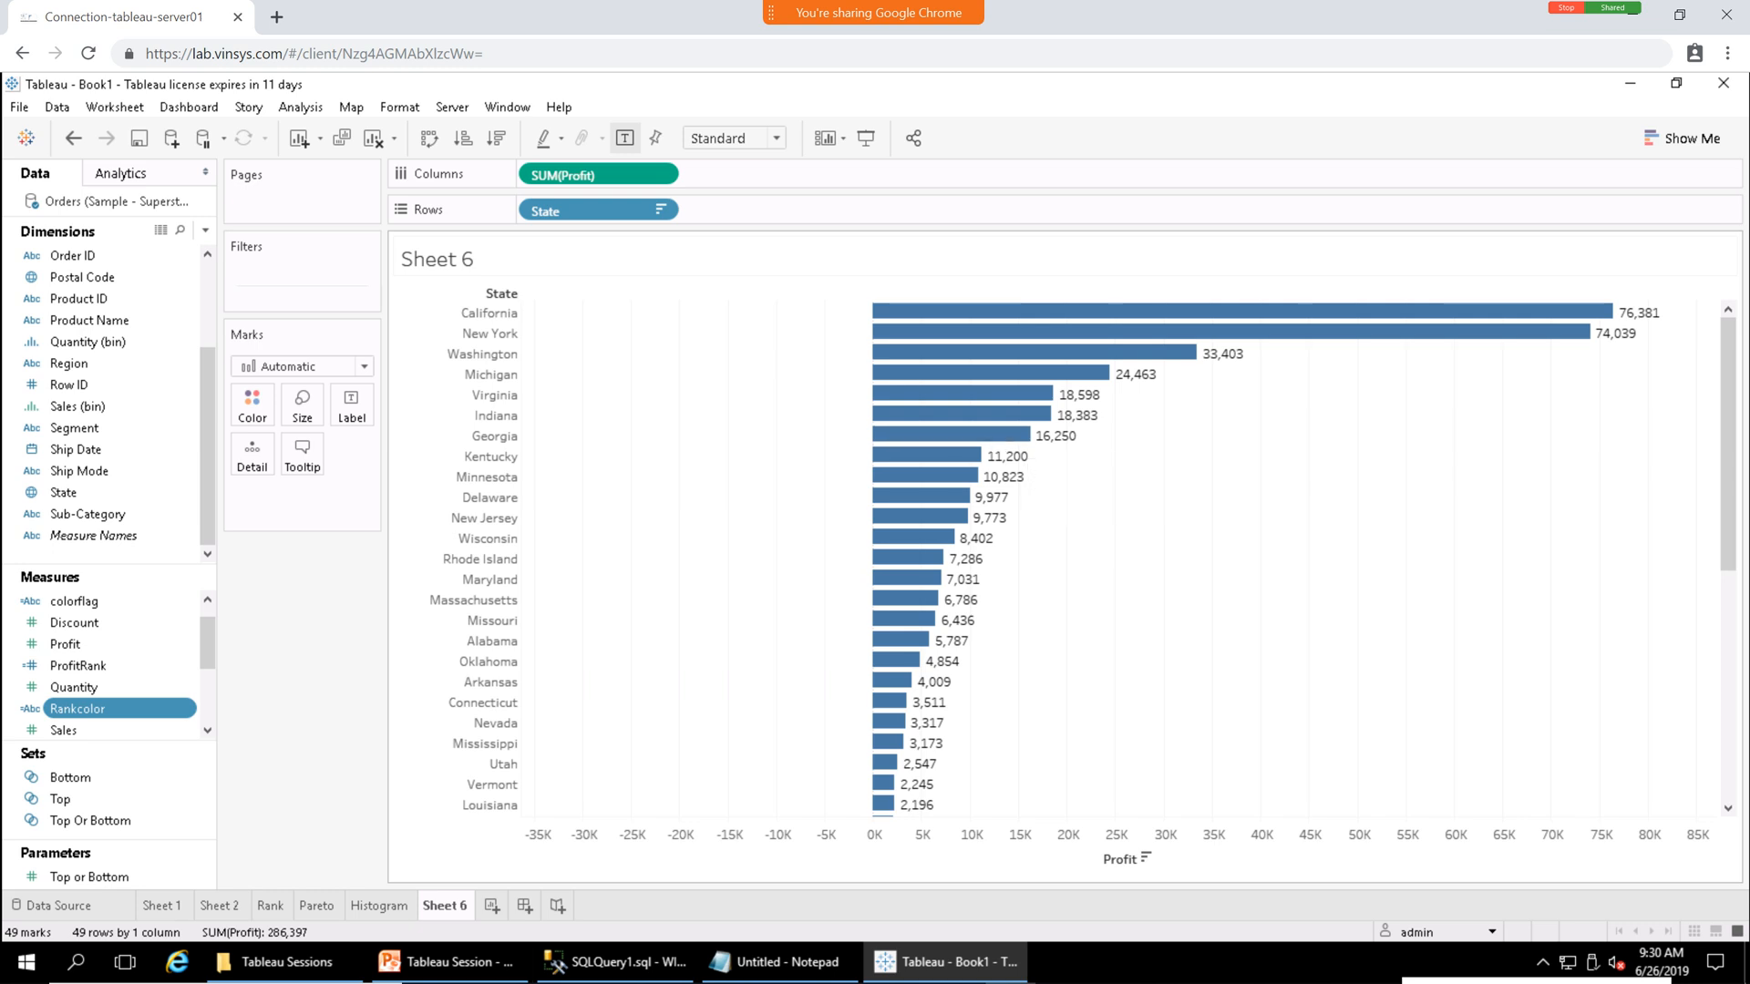
Check the Rankcolor formula without changing it, and color the state profit bars by Rankcolor.
{"action": "mouse_move", "coordinate": [925, 456]}
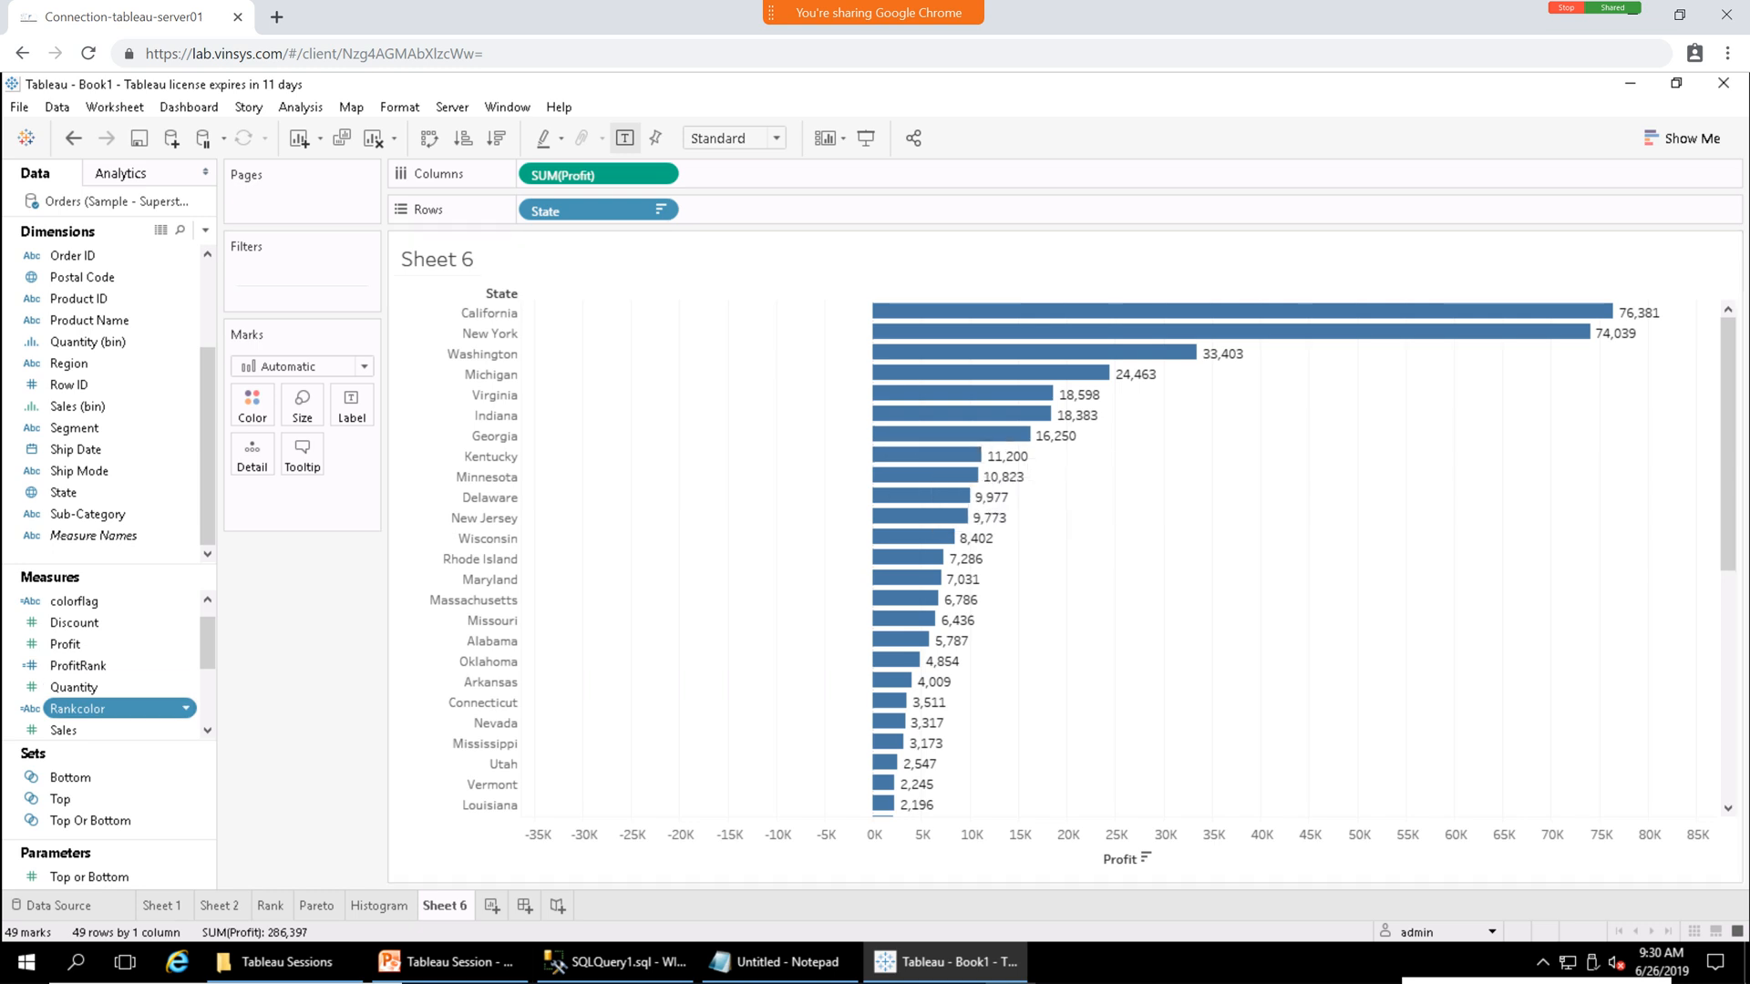
{"action": "right_click", "coordinate": [91, 708]}
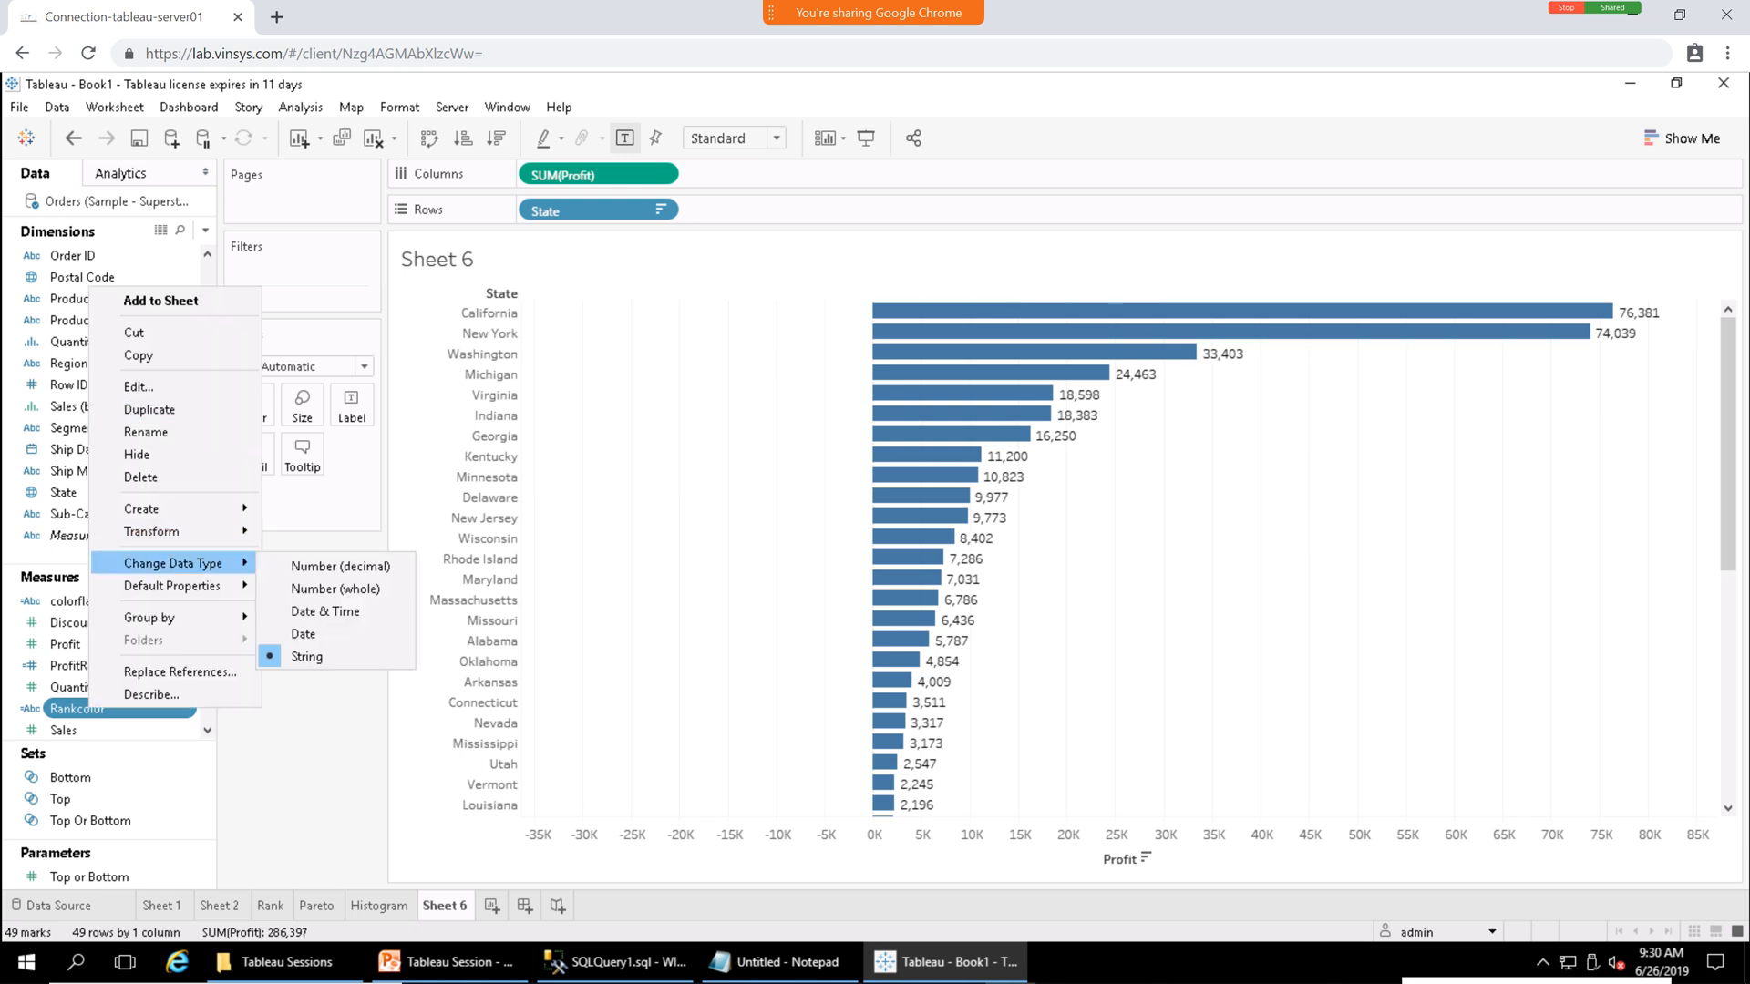
{"action": "left_click", "coordinate": [138, 387]}
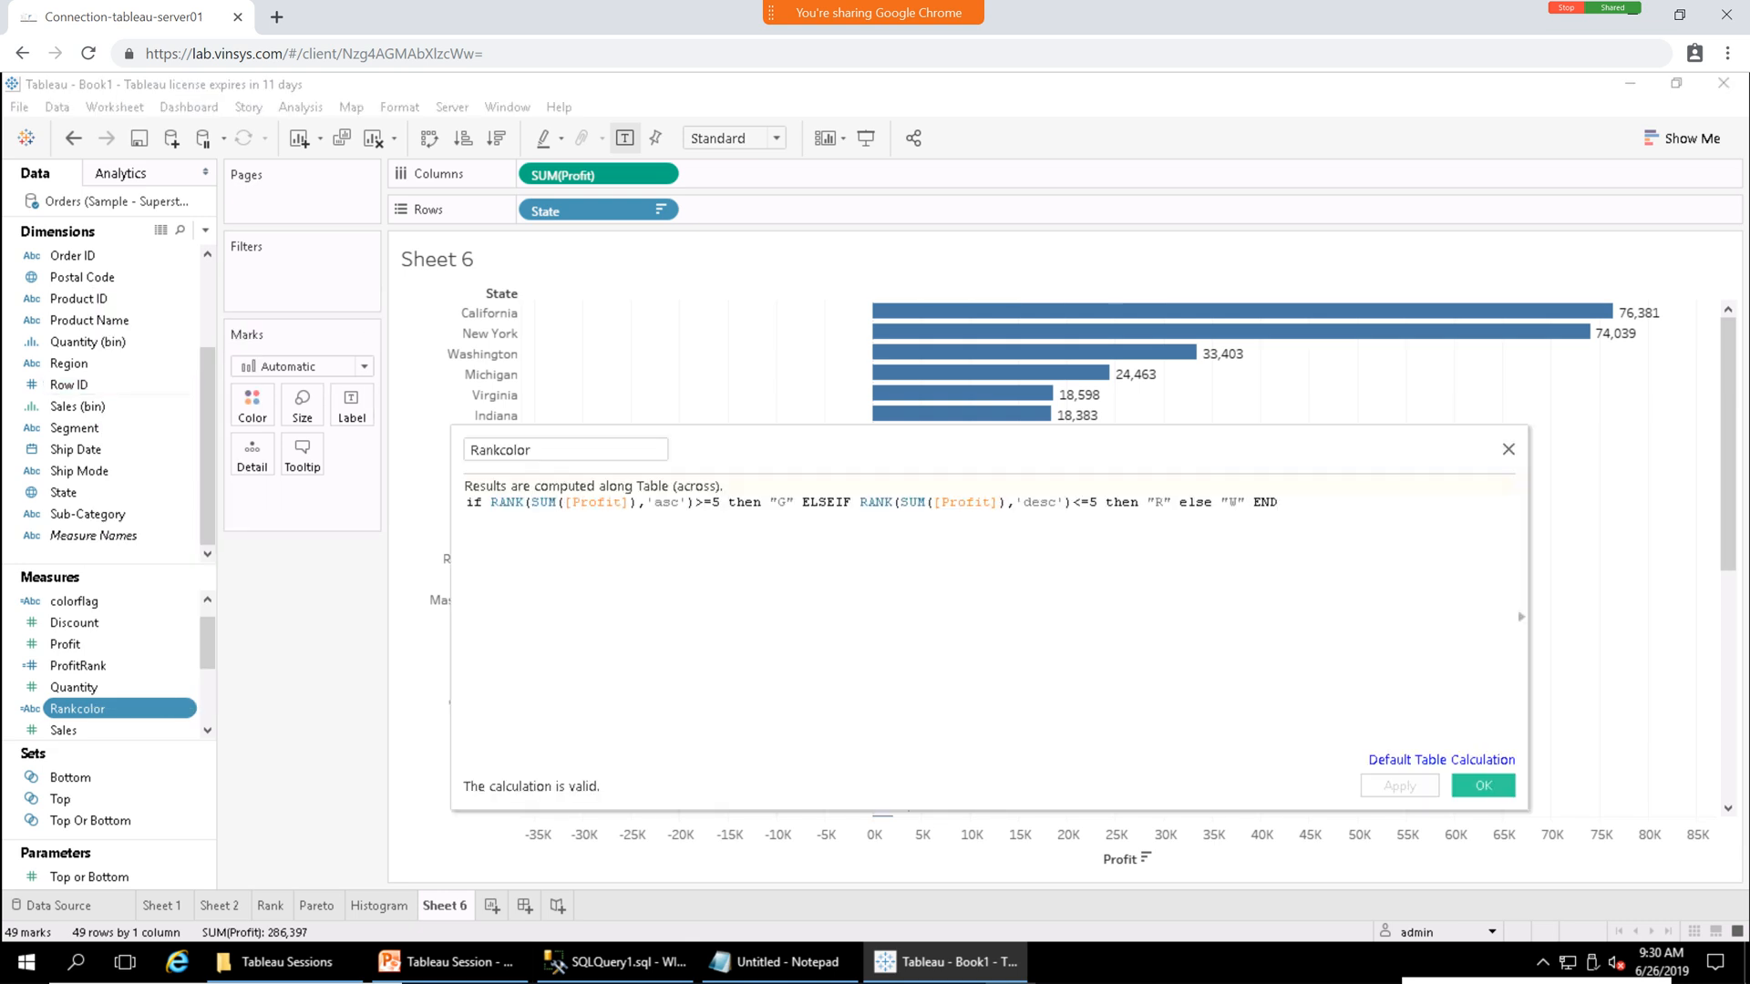
{"action": "left_click", "coordinate": [1508, 450]}
{"action": "left_click_drag", "start_coordinate": [118, 708], "coordinate": [252, 405]}
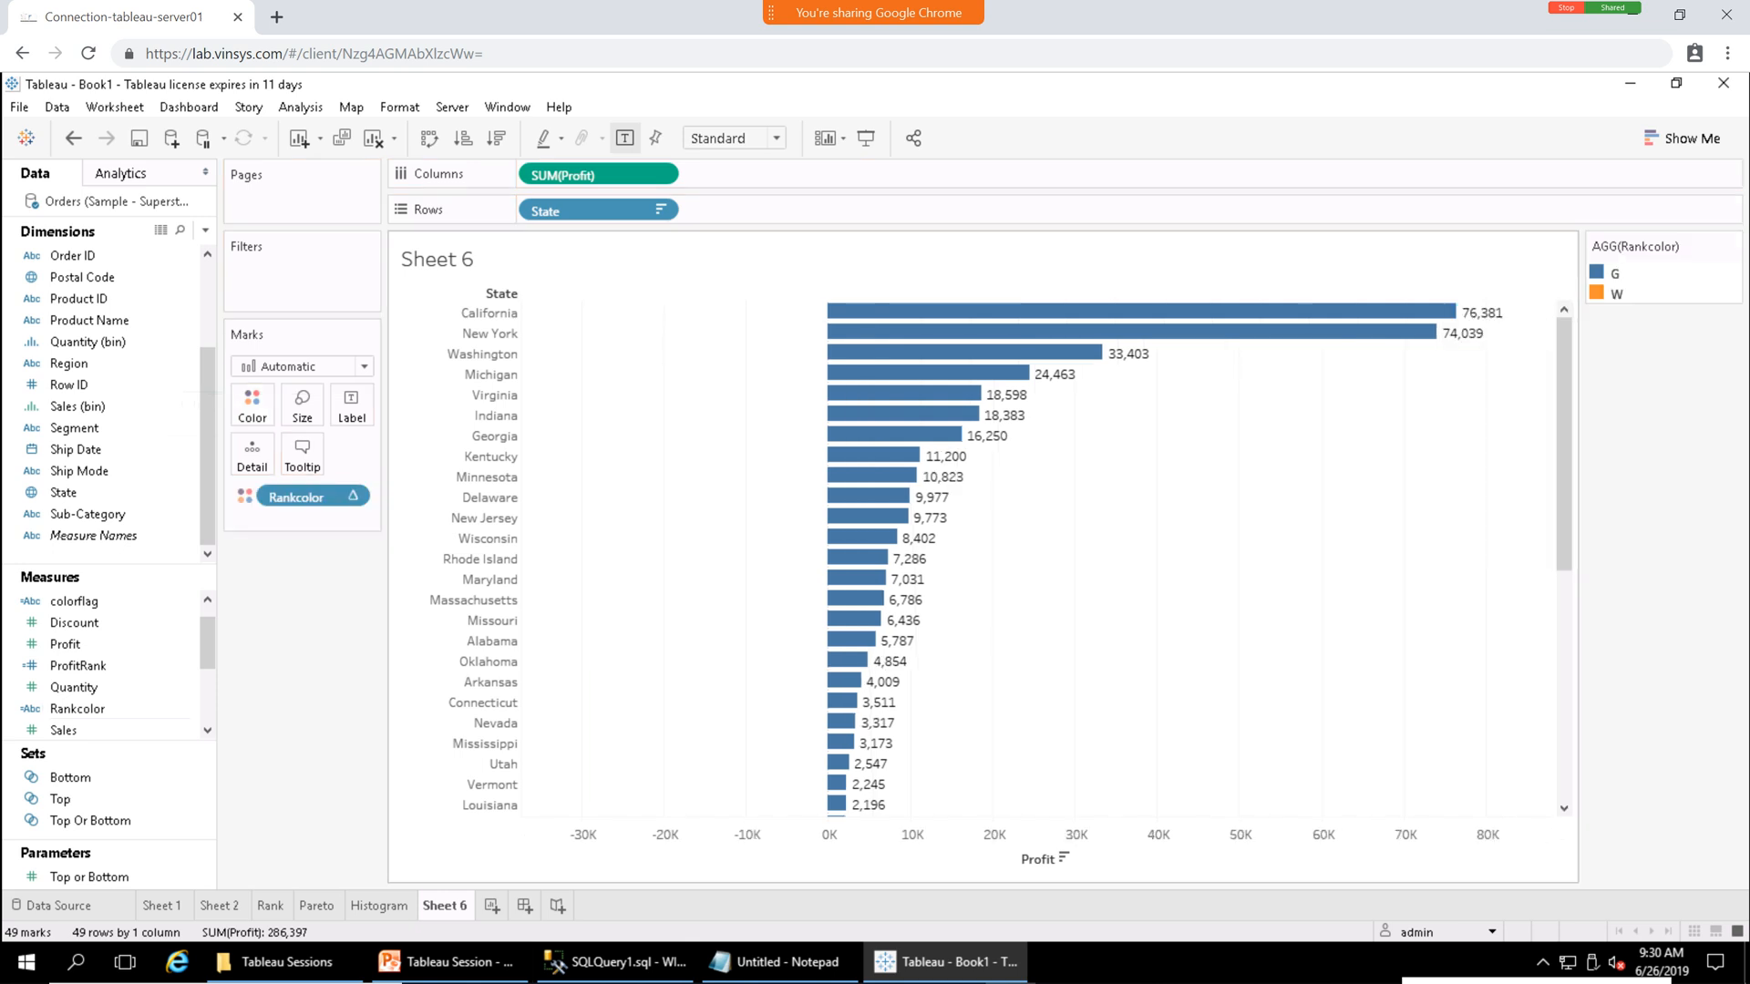
{"action": "mouse_move", "coordinate": [1564, 438]}
{"action": "left_mouse_down"}
{"action": "mouse_move", "coordinate": [1564, 668]}
{"action": "mouse_move", "coordinate": [1564, 442]}
{"action": "left_mouse_up"}
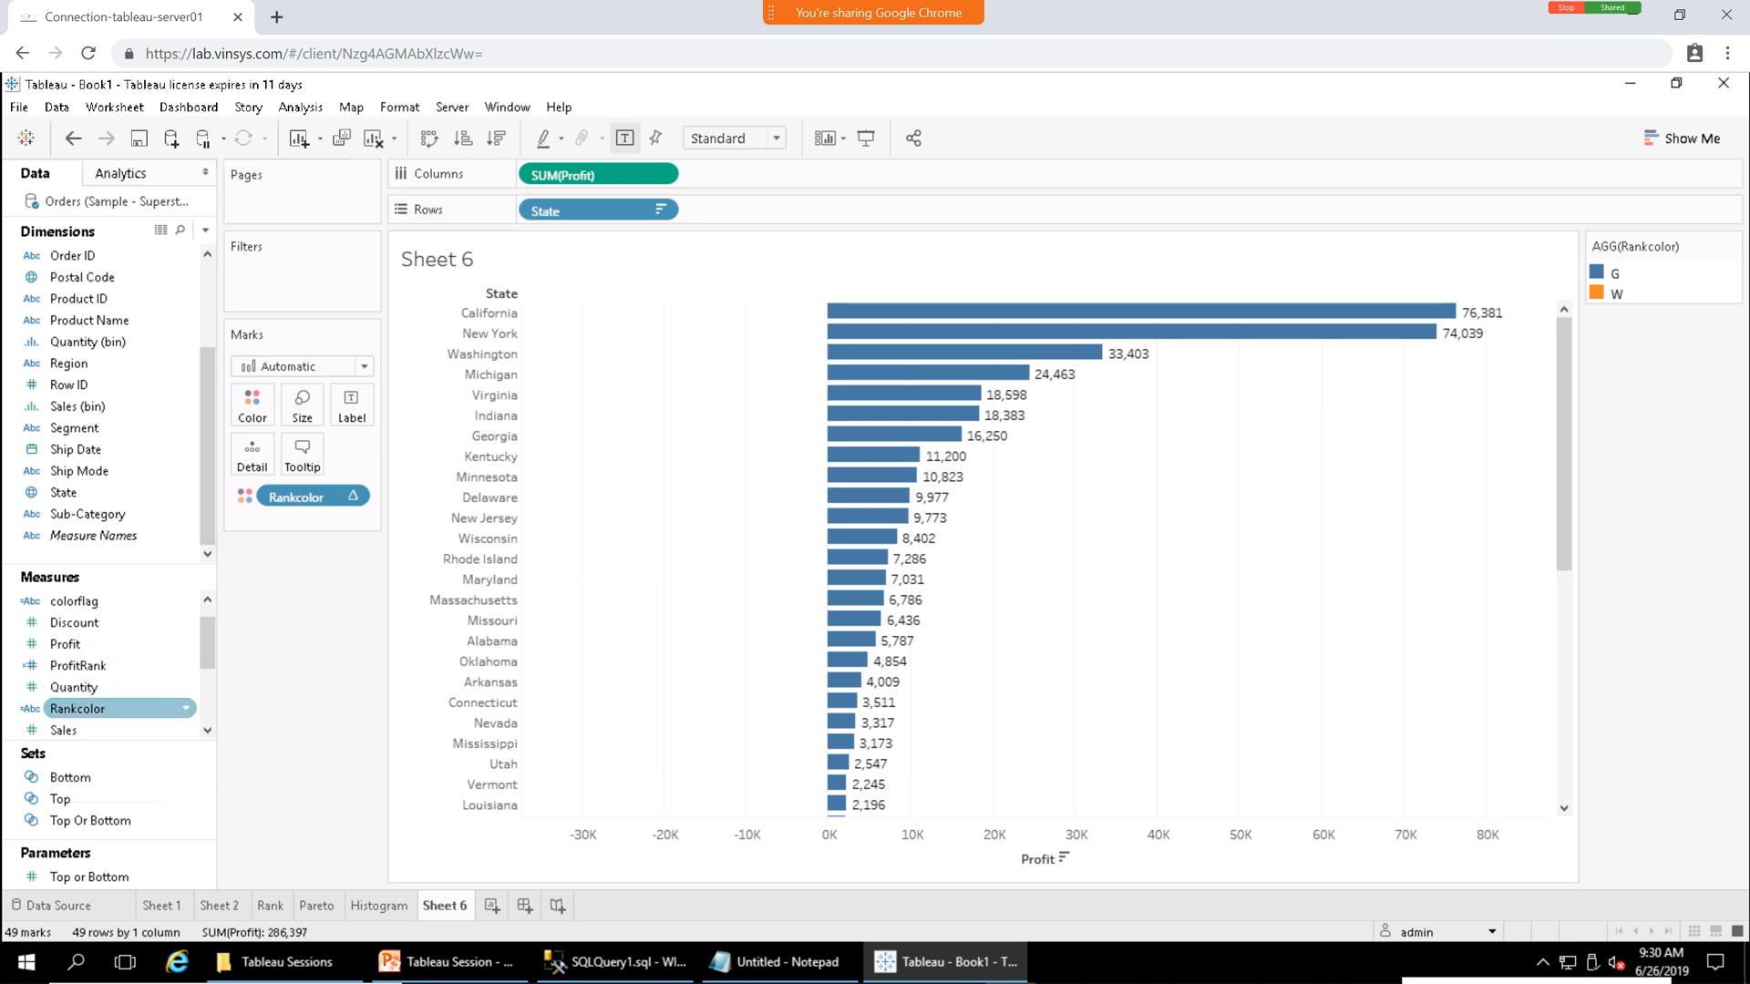
{"action": "left_click_drag", "start_coordinate": [77, 708], "coordinate": [759, 209]}
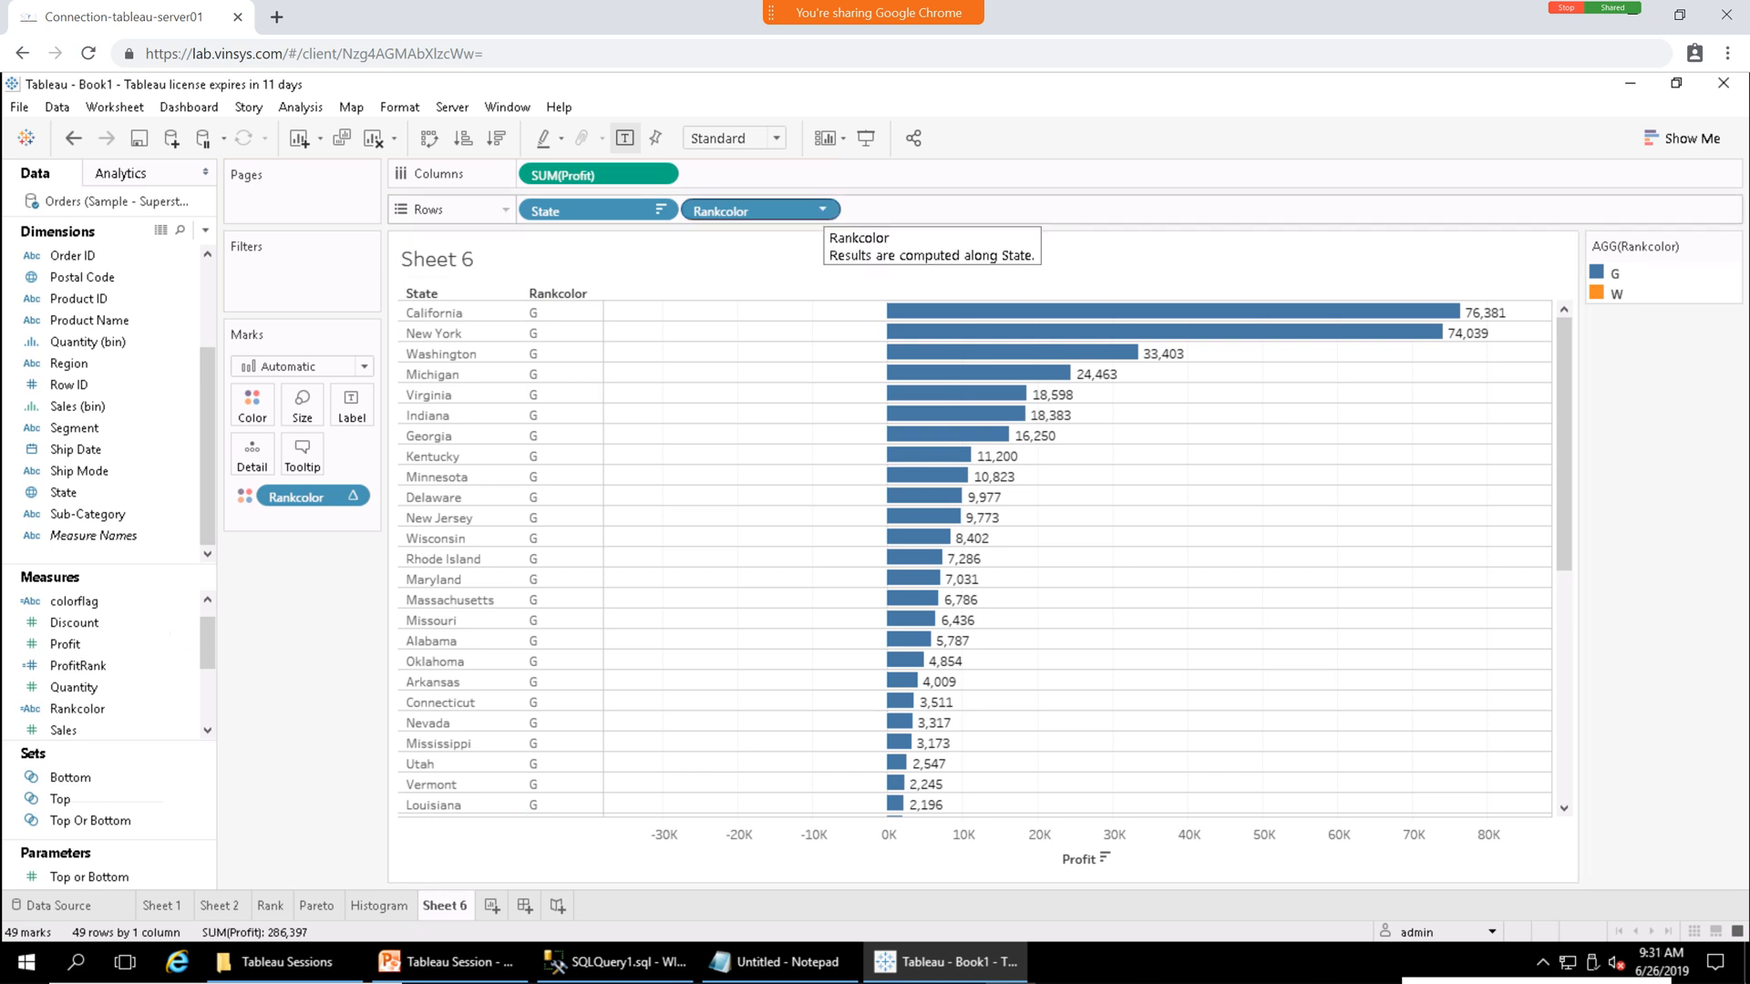
{"action": "left_click", "coordinate": [822, 209]}
{"action": "left_click", "coordinate": [740, 538]}
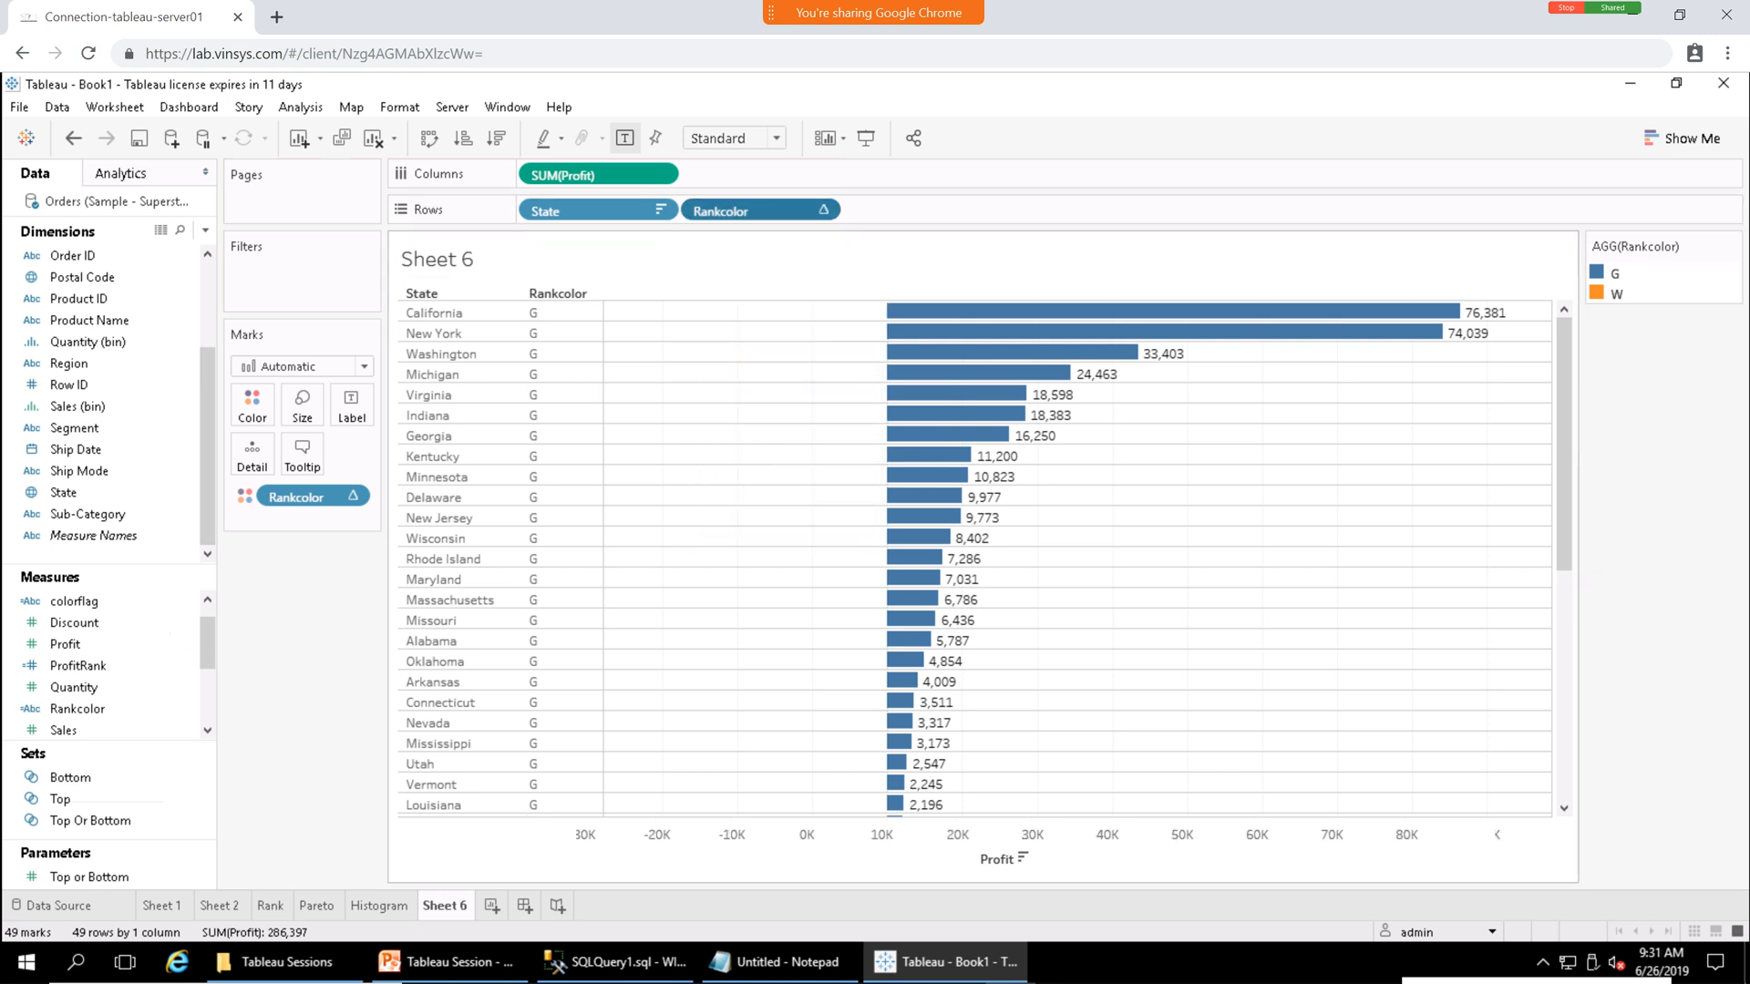
Place ProfitRank on Rows after State and compare the ranks with the bar colors across all states.
{"action": "mouse_move", "coordinate": [77, 665]}
{"action": "left_mouse_down"}
{"action": "mouse_move", "coordinate": [586, 344]}
{"action": "mouse_move", "coordinate": [742, 215]}
{"action": "mouse_move", "coordinate": [688, 208]}
{"action": "left_mouse_up"}
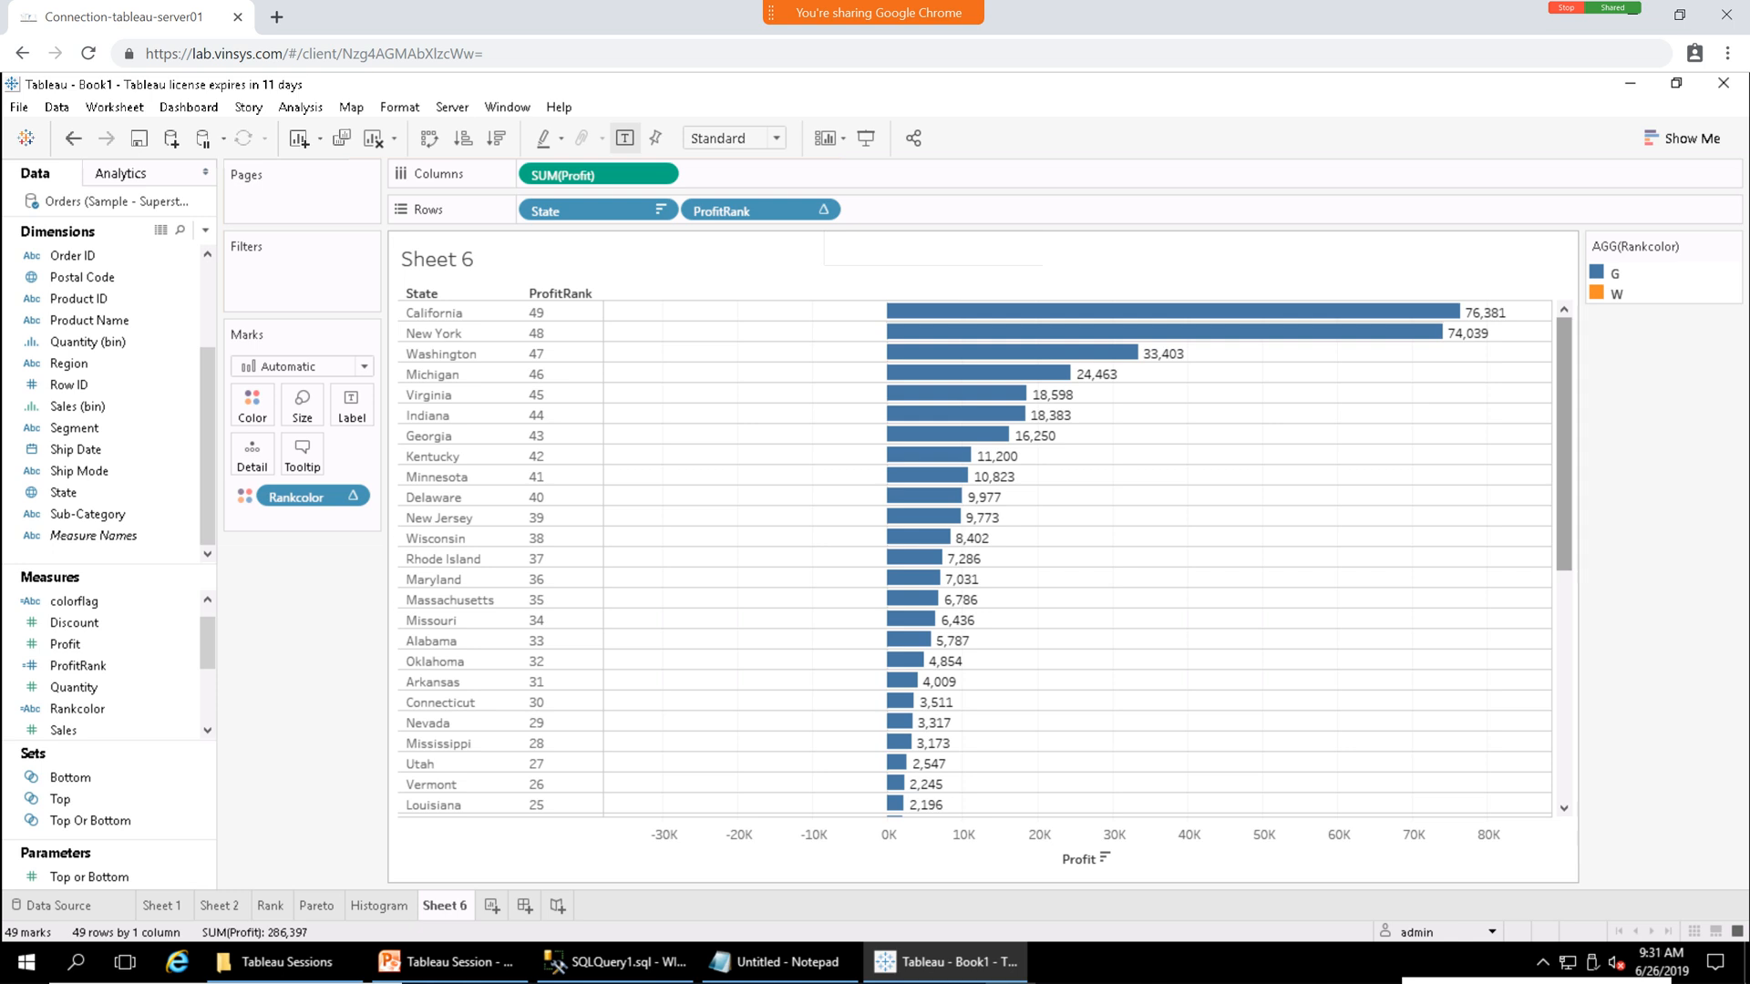
{"action": "scroll", "coordinate": [975, 559], "scroll_direction": "down", "scroll_amount": 5}
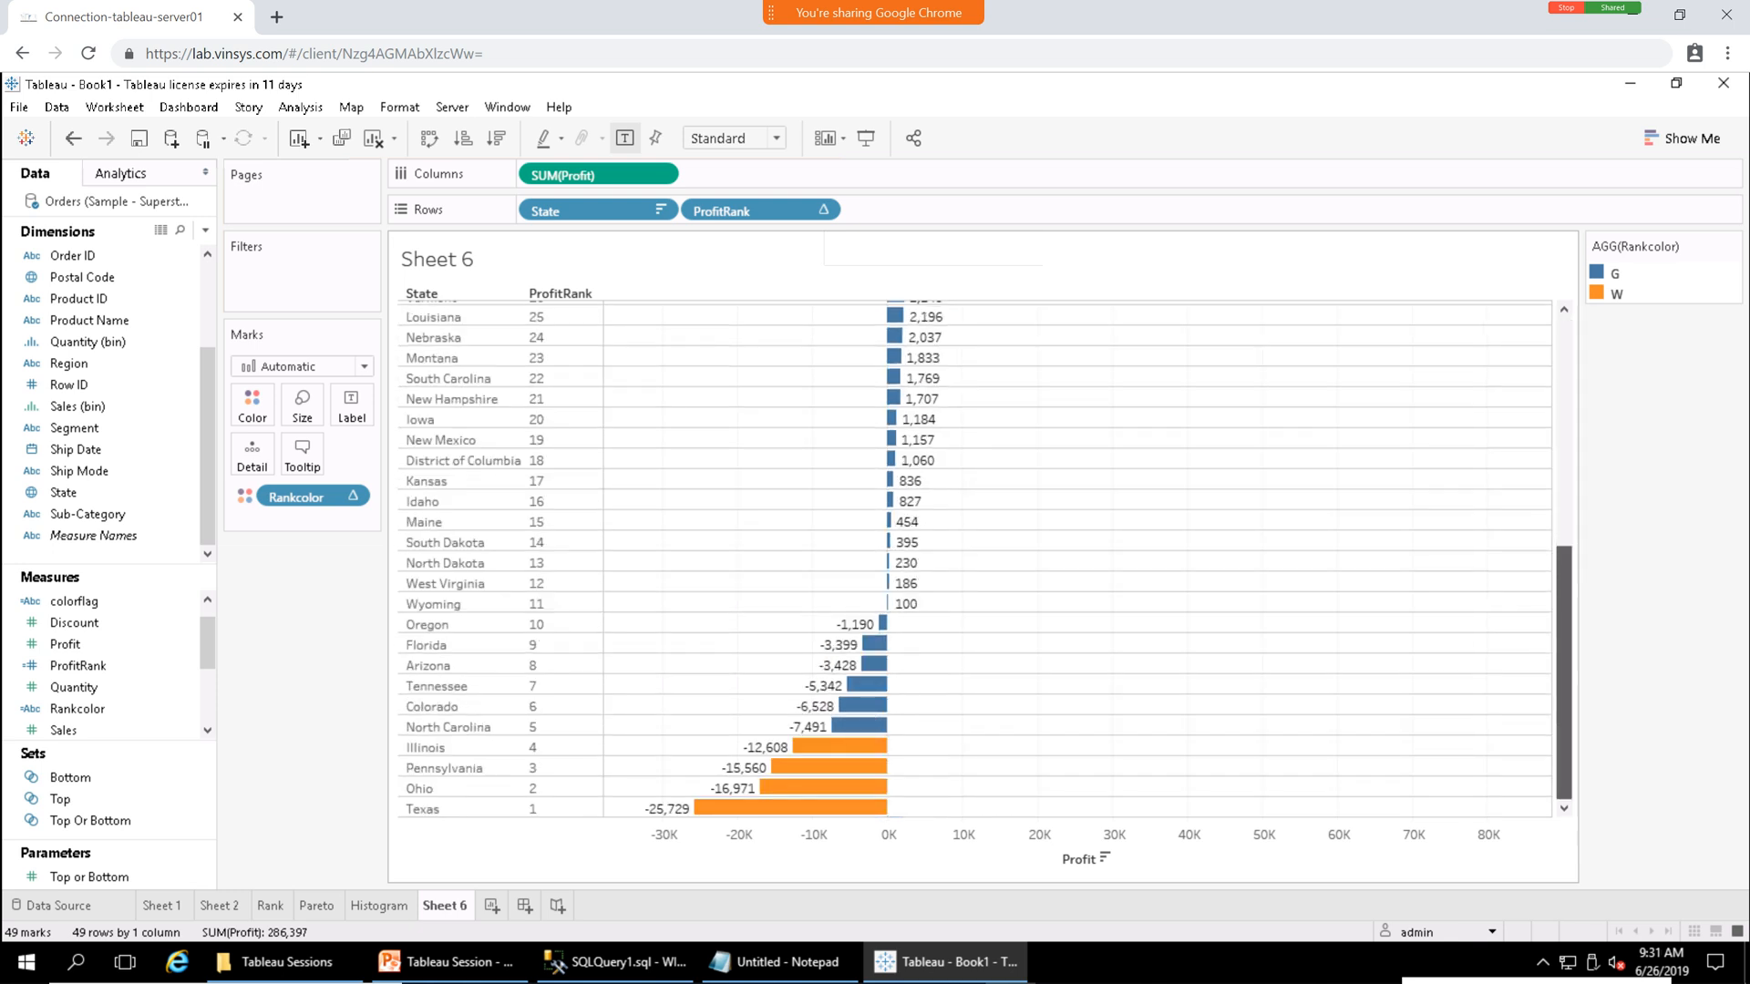
{"action": "scroll", "coordinate": [974, 558], "scroll_direction": "up", "scroll_amount": 5}
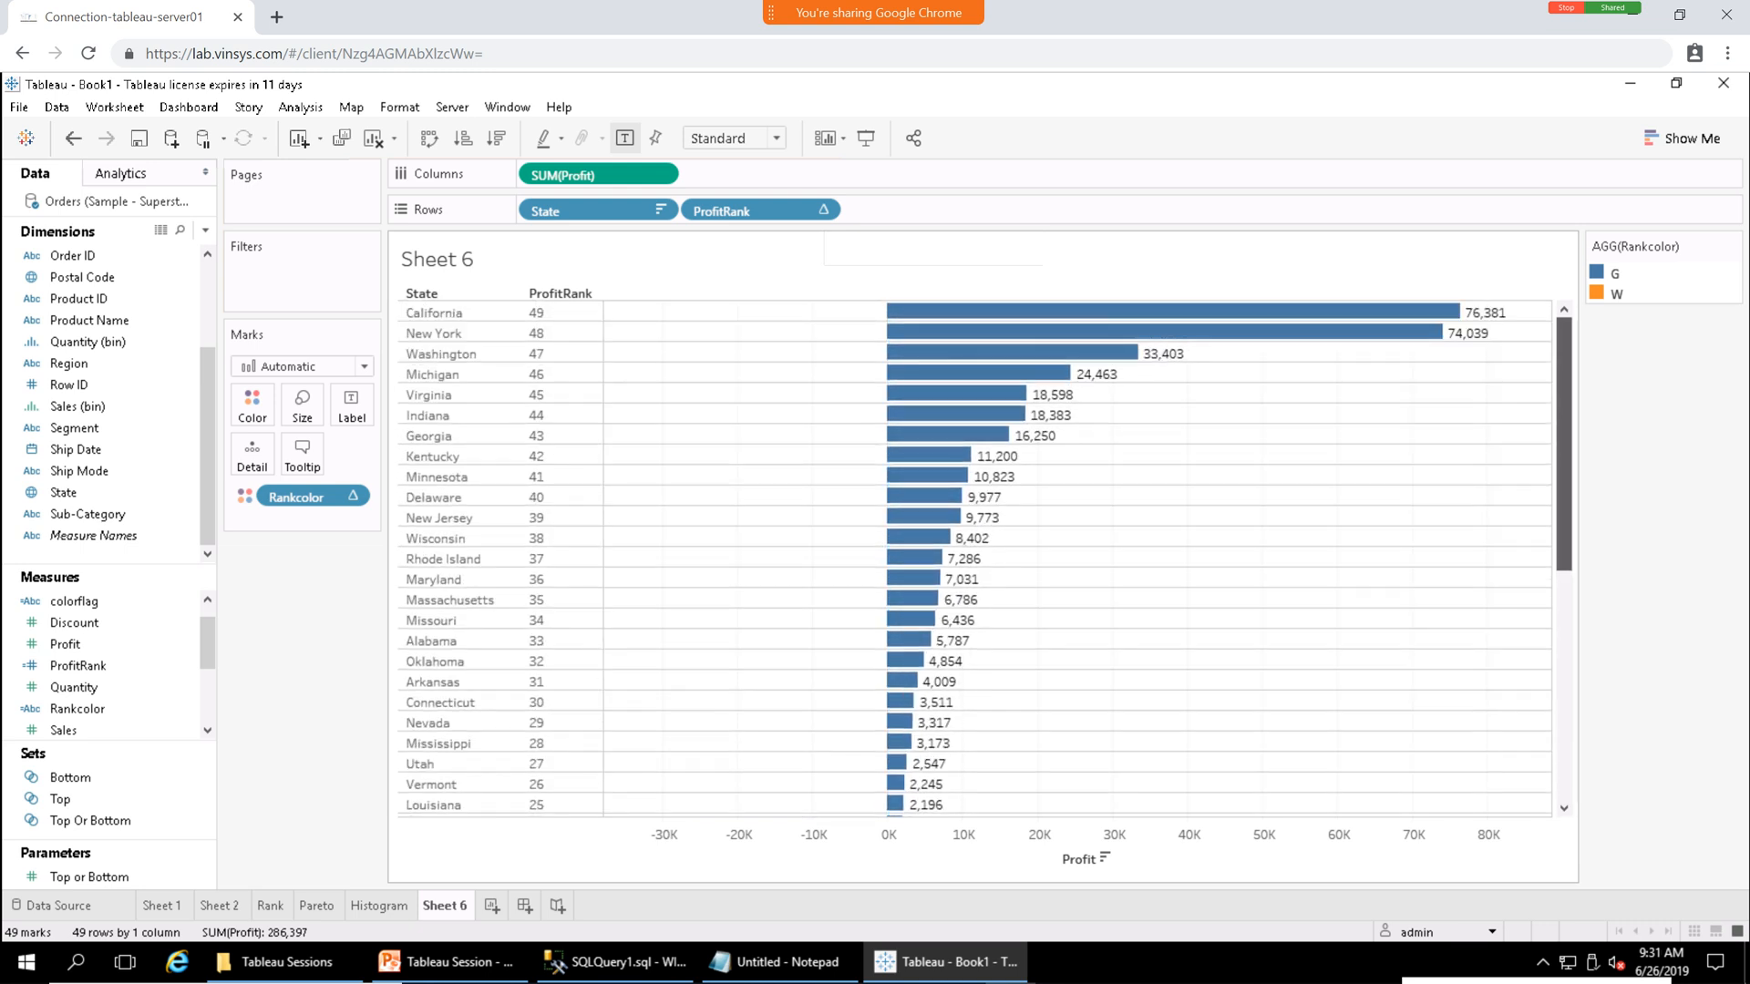
Change the ascending-rank condition in the Rankcolor formula to <=5 for "G" and save the calculation.
{"action": "scroll", "coordinate": [974, 559], "scroll_direction": "down", "scroll_amount": 5}
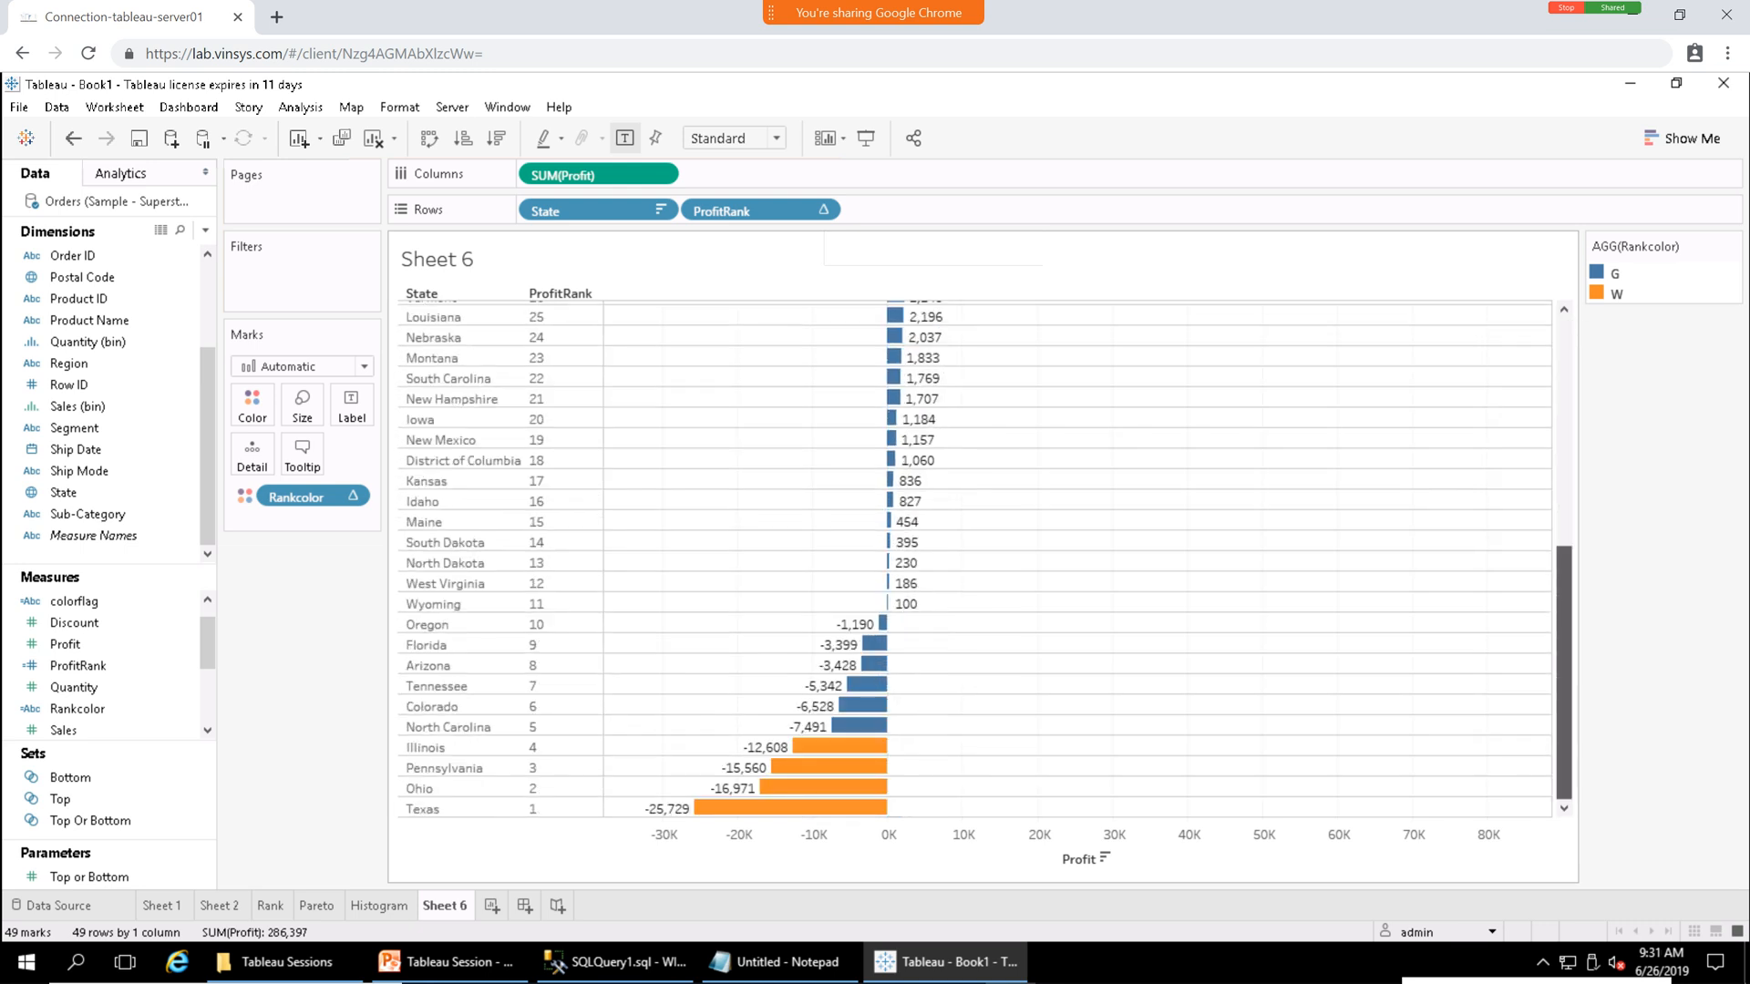
{"action": "scroll", "coordinate": [975, 558], "scroll_direction": "up", "scroll_amount": 5}
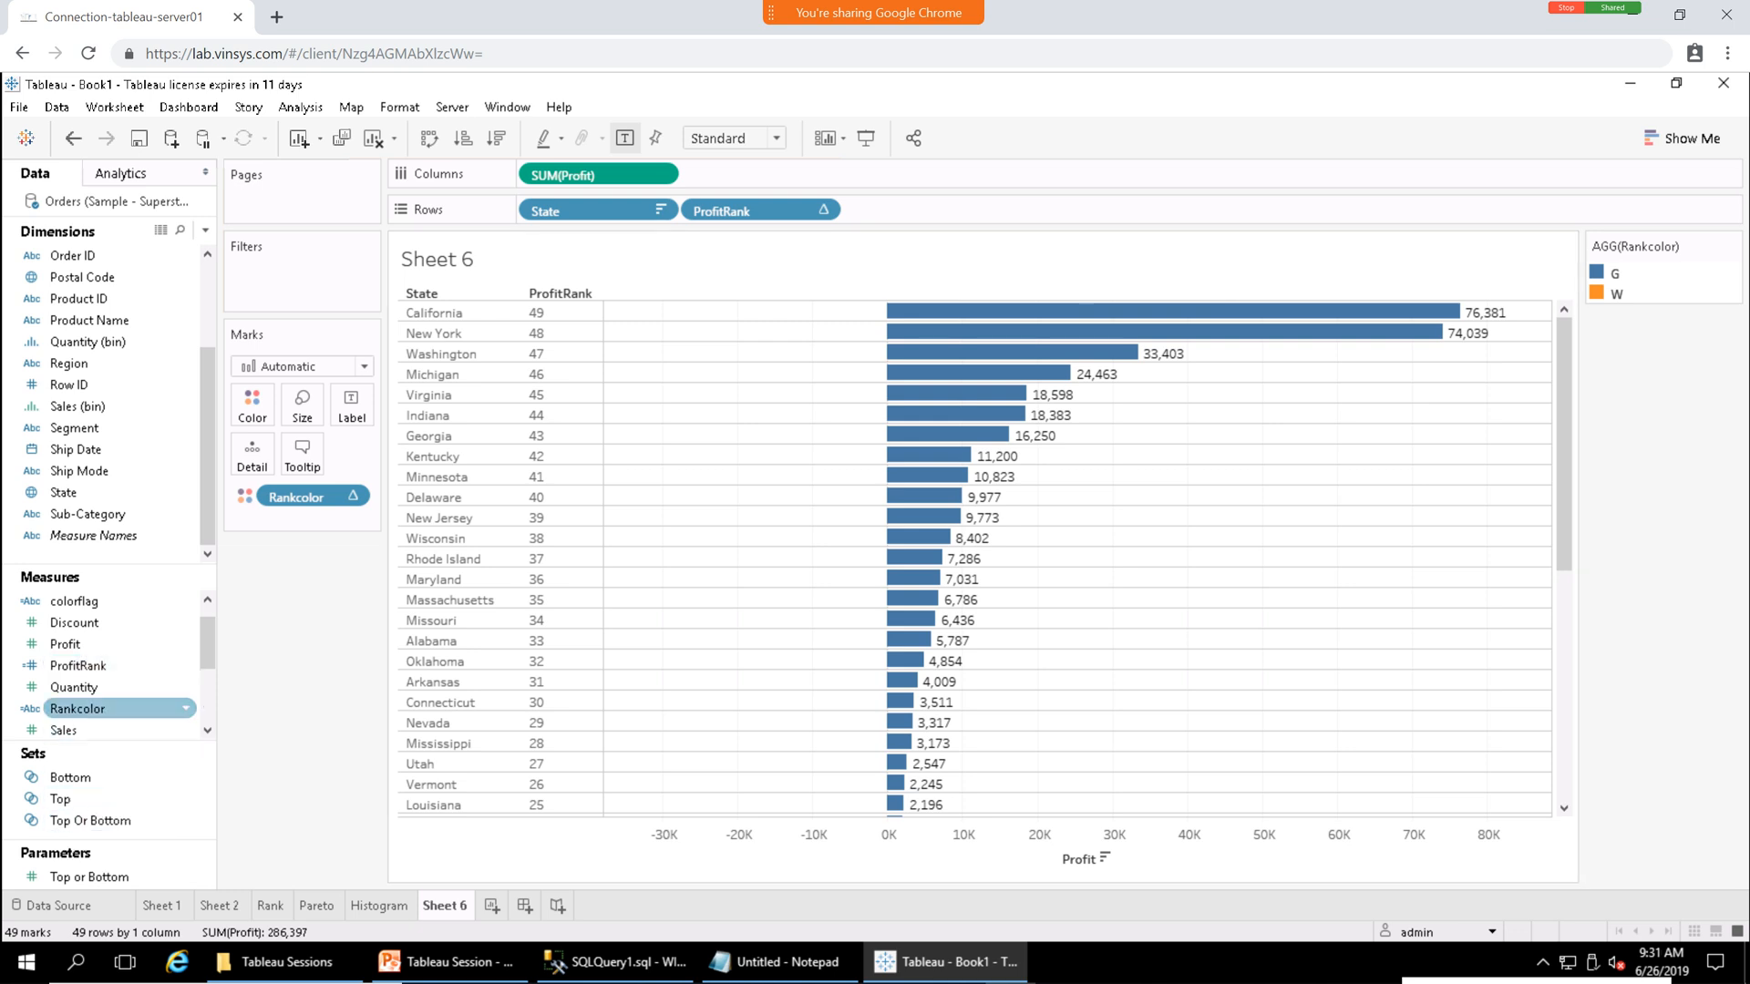
{"action": "right_click", "coordinate": [77, 708]}
{"action": "left_click", "coordinate": [119, 393]}
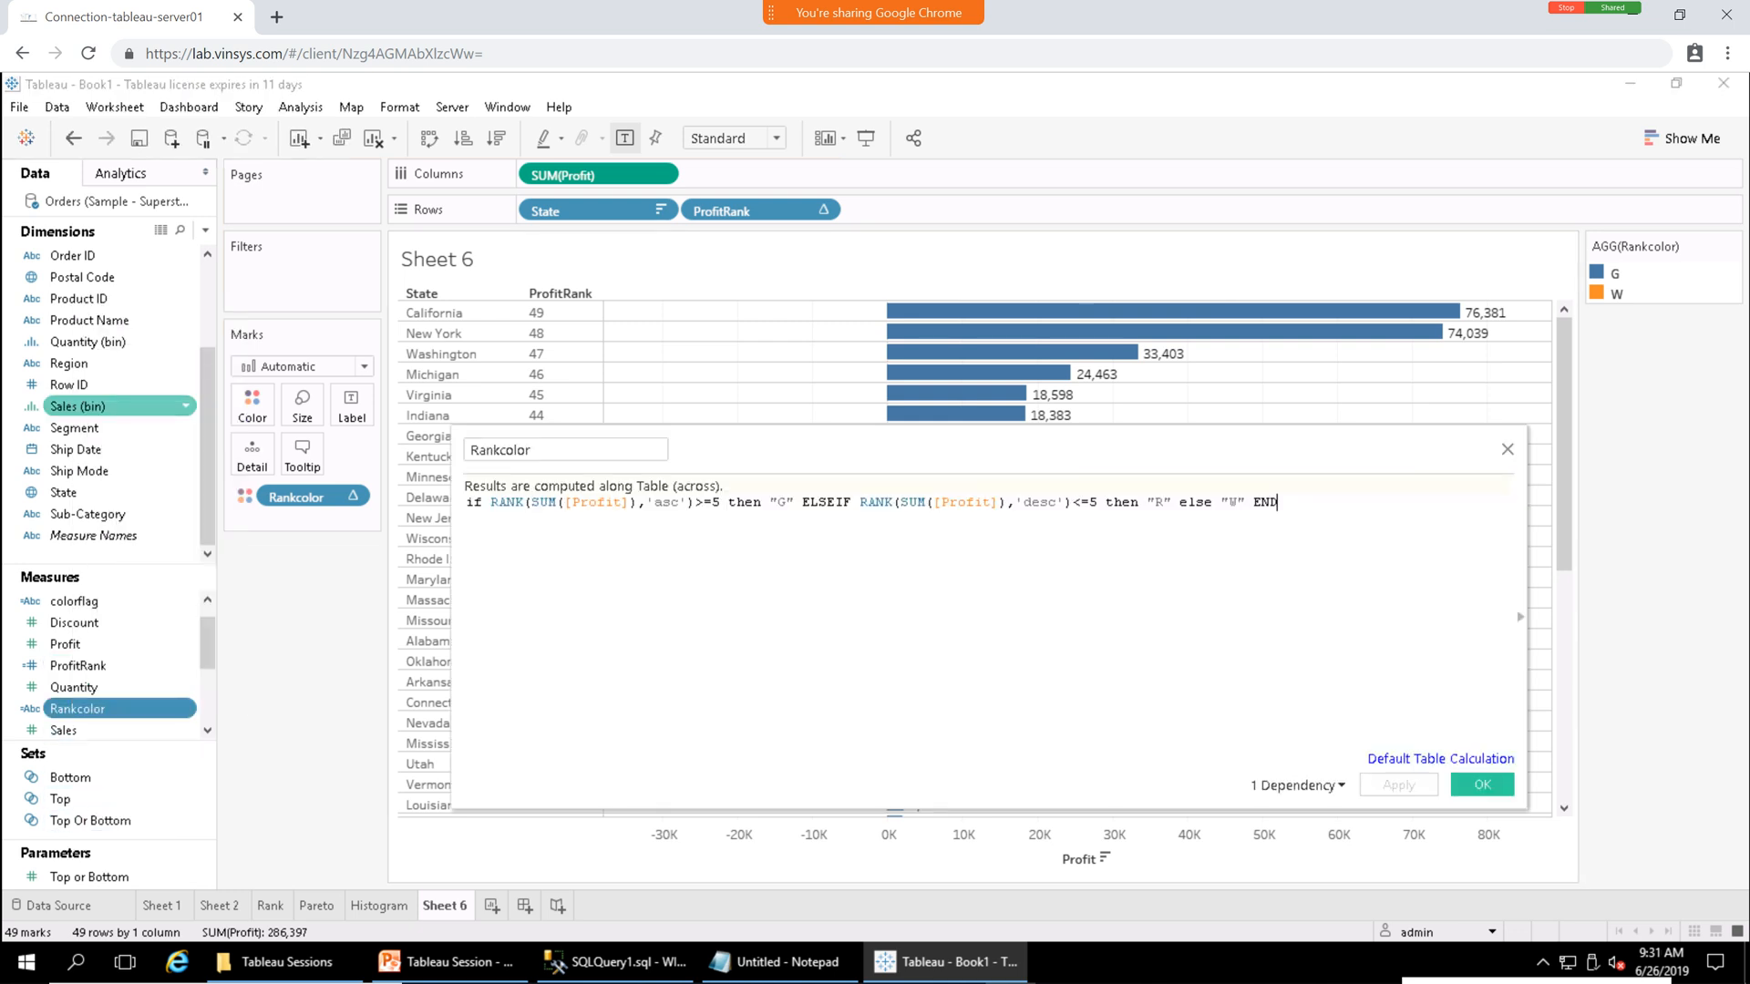
{"action": "left_click_drag", "start_coordinate": [820, 541], "coordinate": [756, 553]}
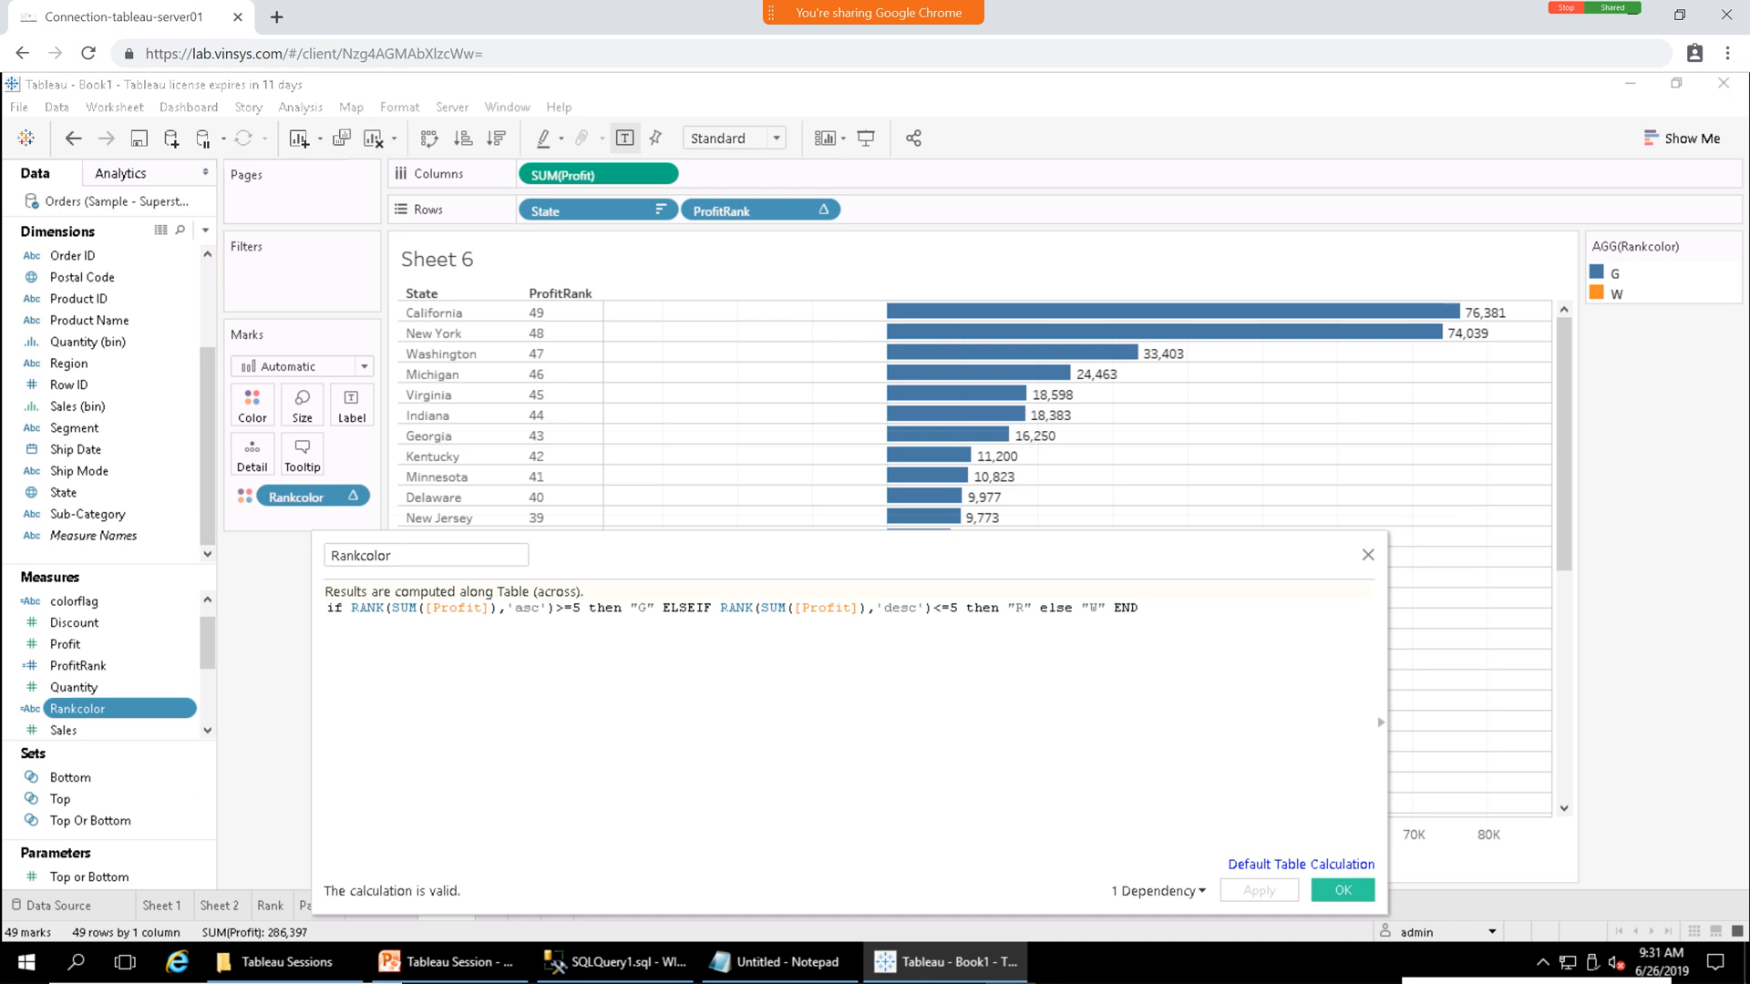
{"action": "key", "text": "BackSpace"}
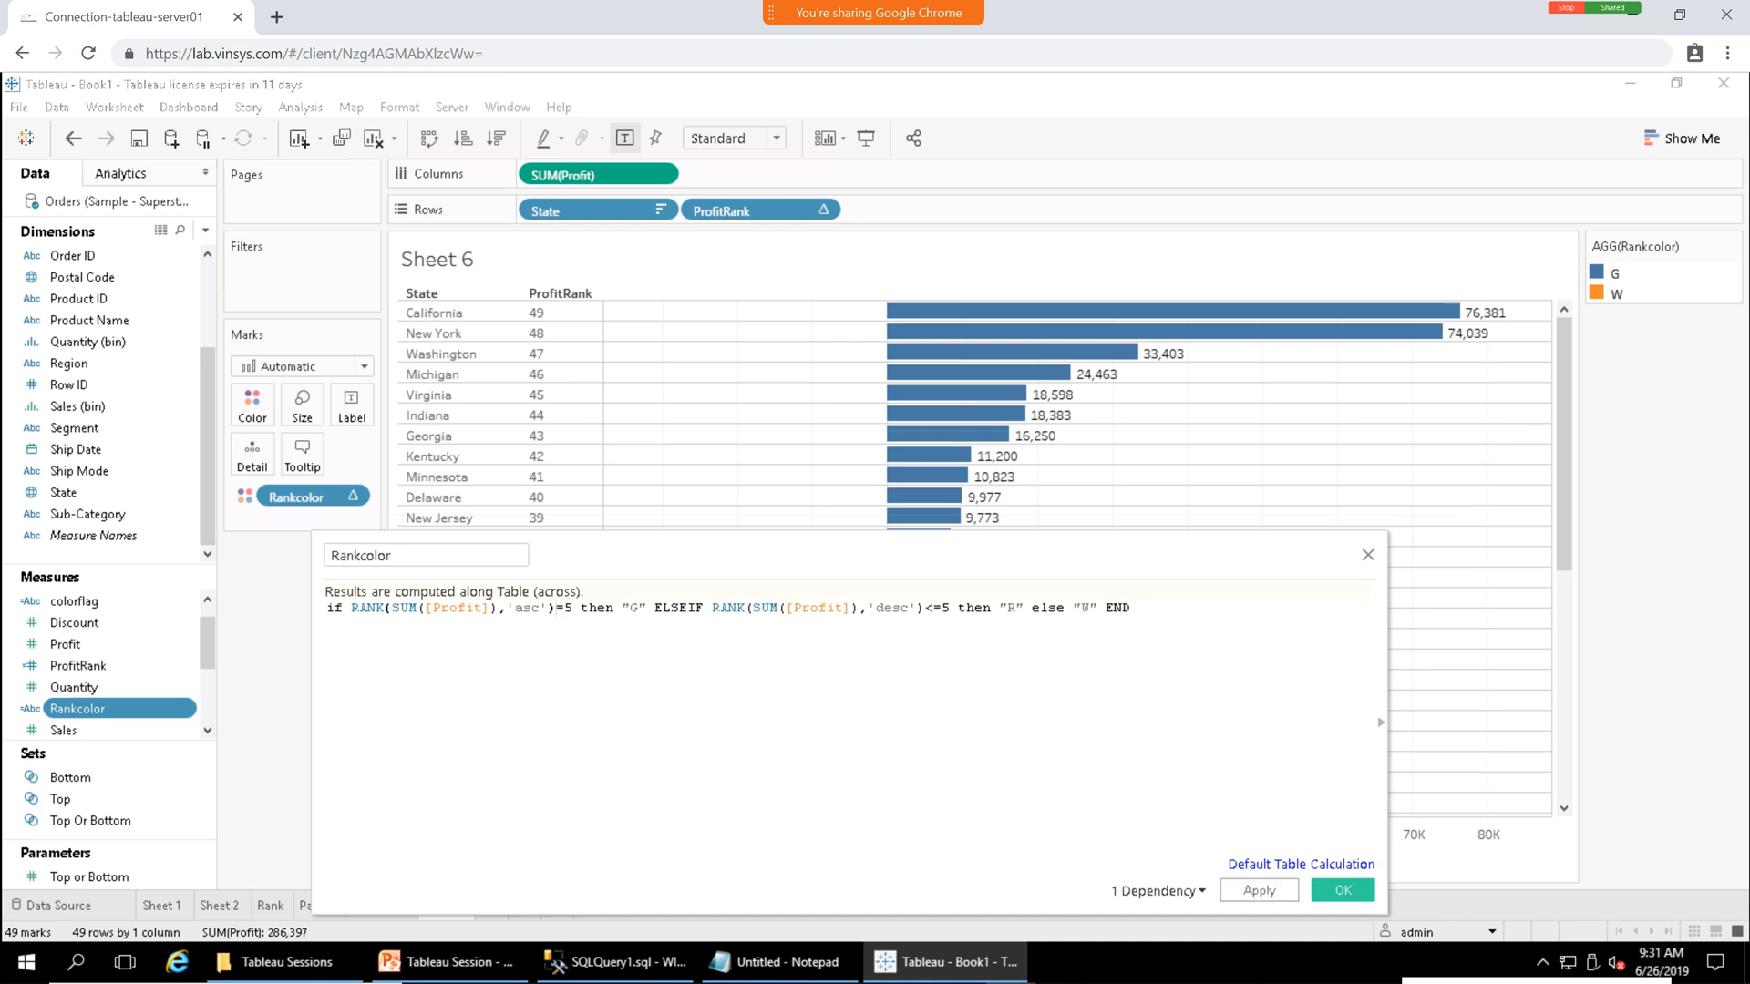
{"action": "type", "text": "<"}
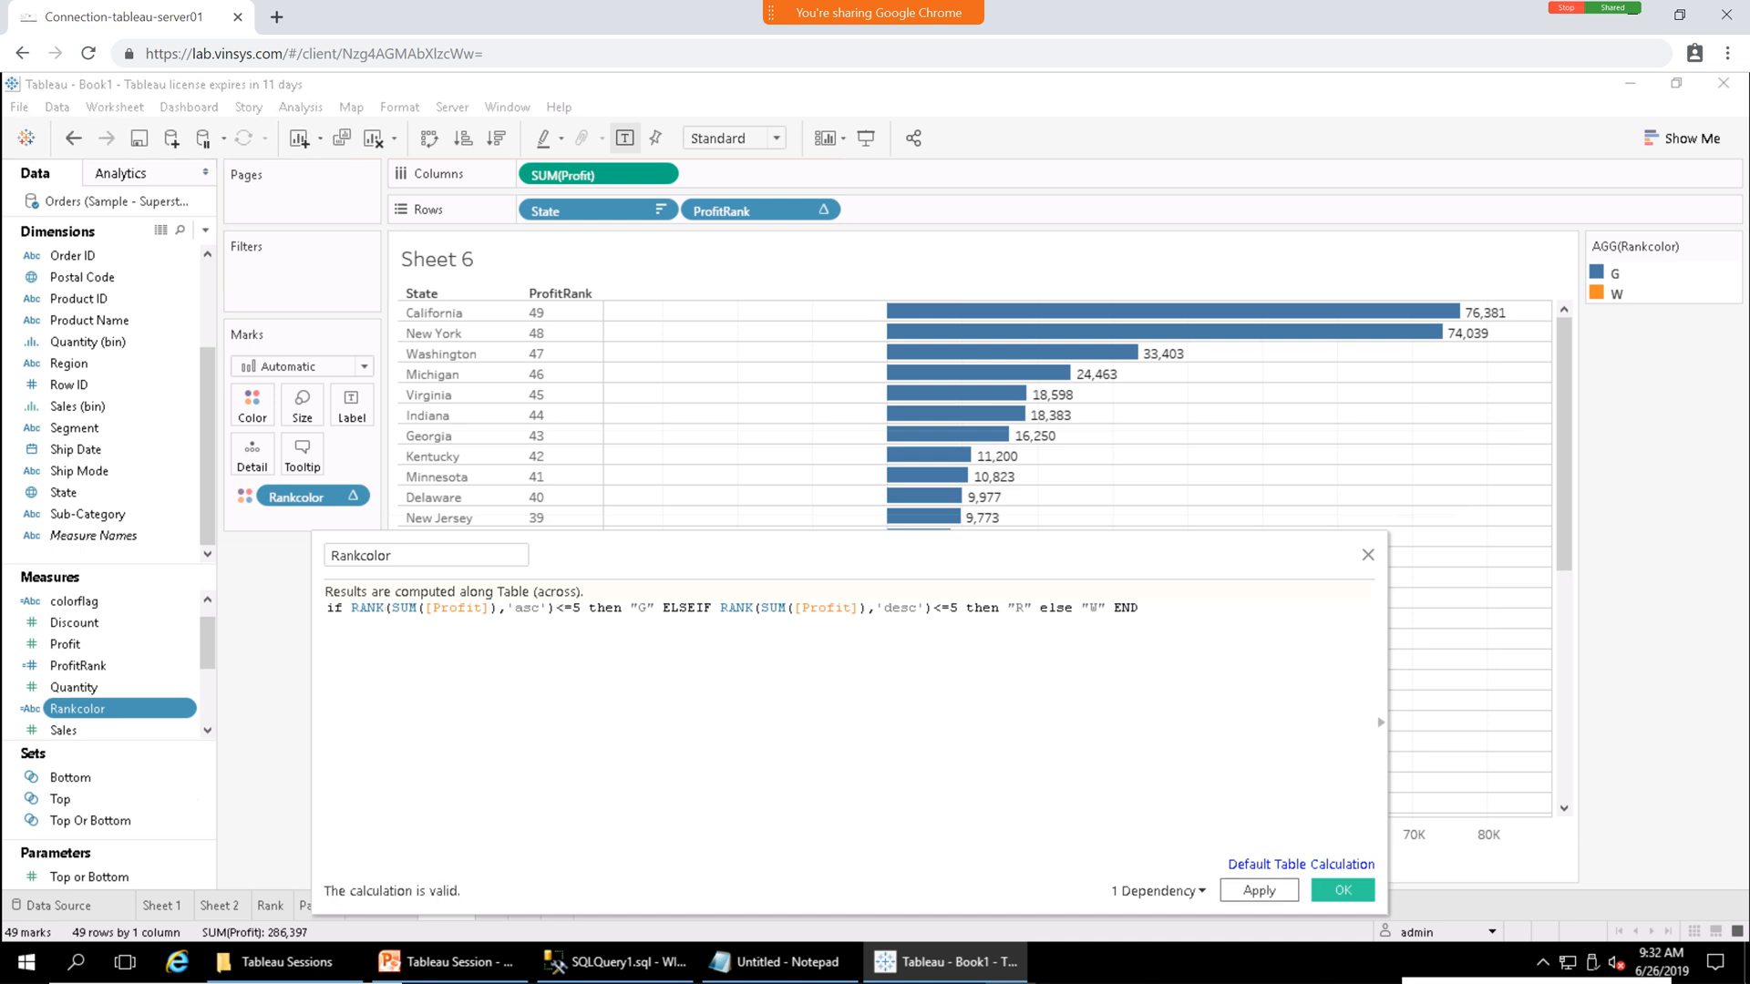
{"action": "left_click", "coordinate": [1259, 890]}
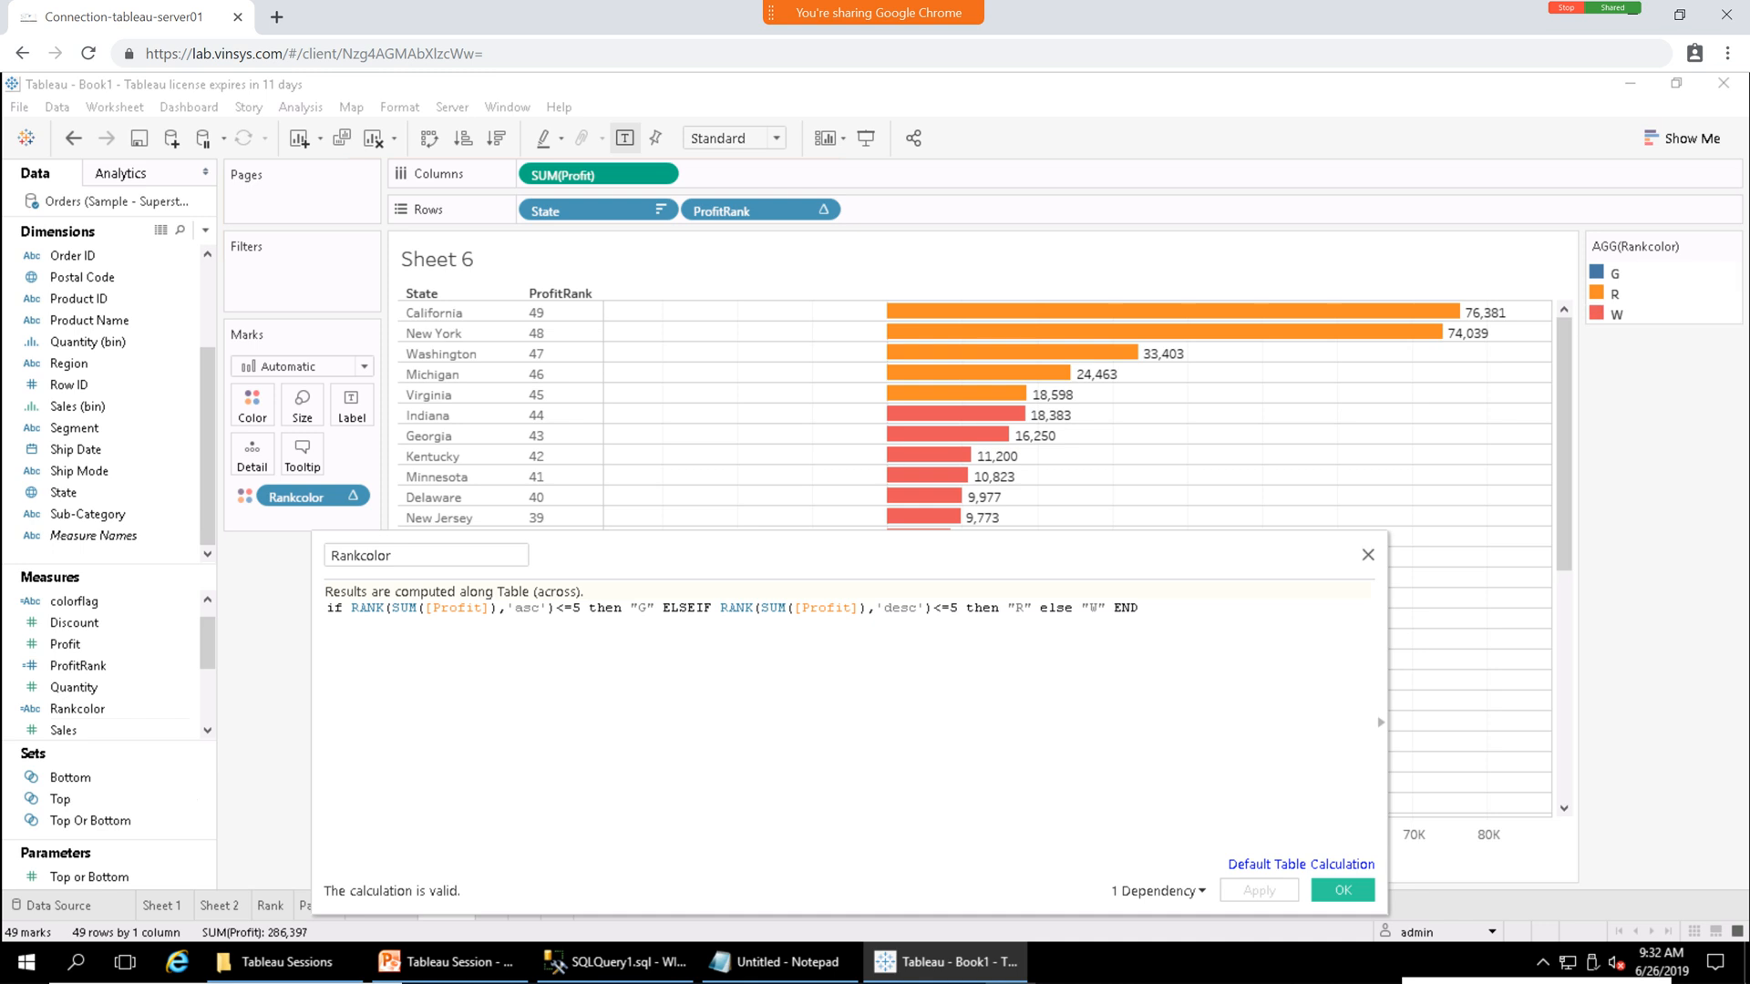
{"action": "left_click", "coordinate": [1342, 890]}
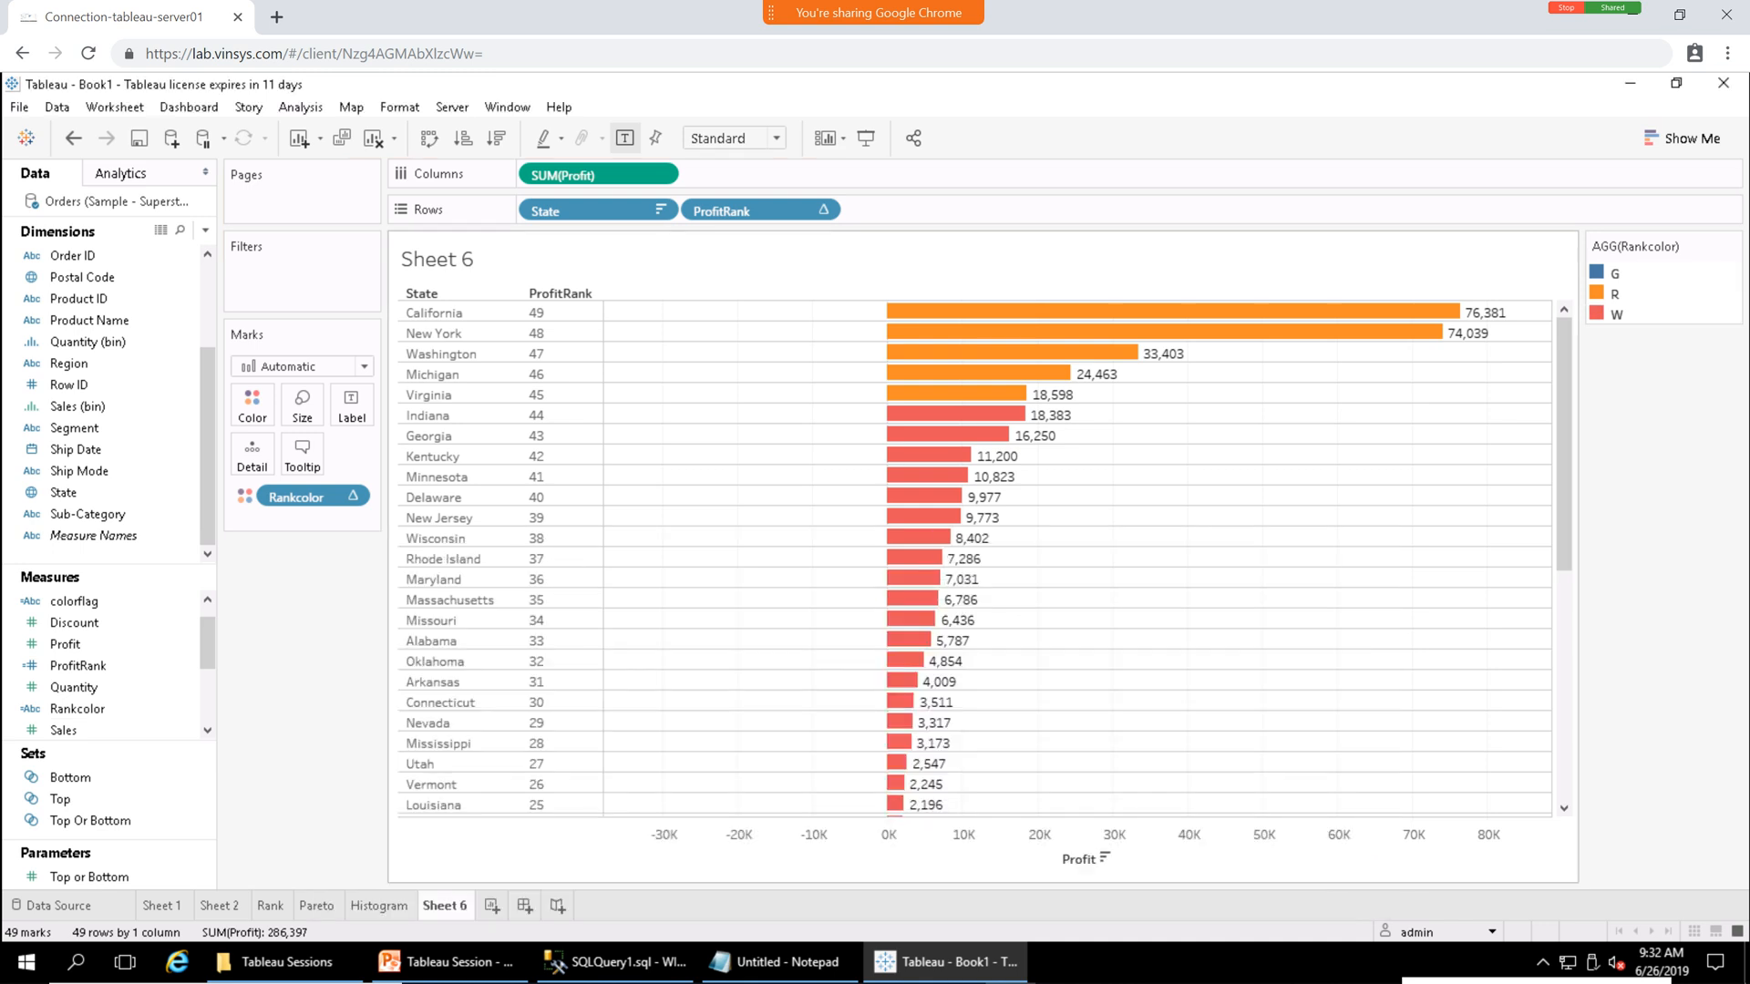
Assign the light gray from the Seattle Grays palette to the R item in the Rankcolor colors.
{"action": "mouse_move", "coordinate": [1564, 438]}
{"action": "left_mouse_down"}
{"action": "mouse_move", "coordinate": [1563, 667]}
{"action": "mouse_move", "coordinate": [1564, 445]}
{"action": "left_mouse_up"}
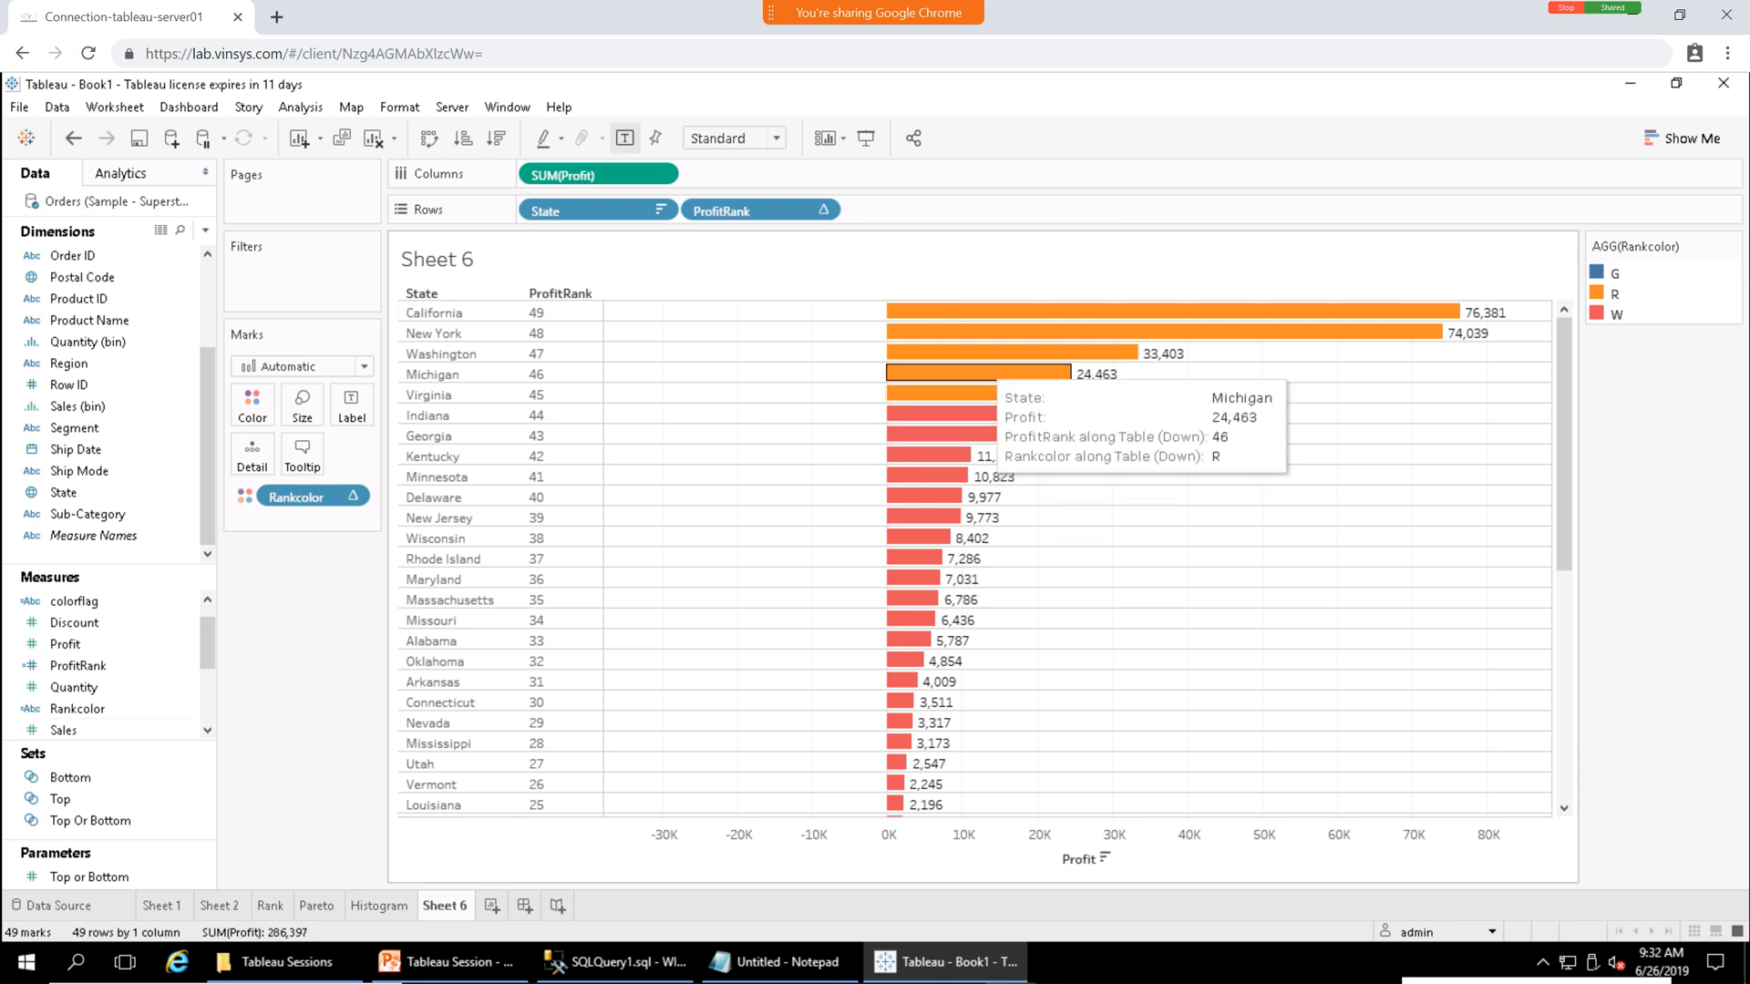
{"action": "scroll", "coordinate": [974, 559], "scroll_direction": "down", "scroll_amount": 10}
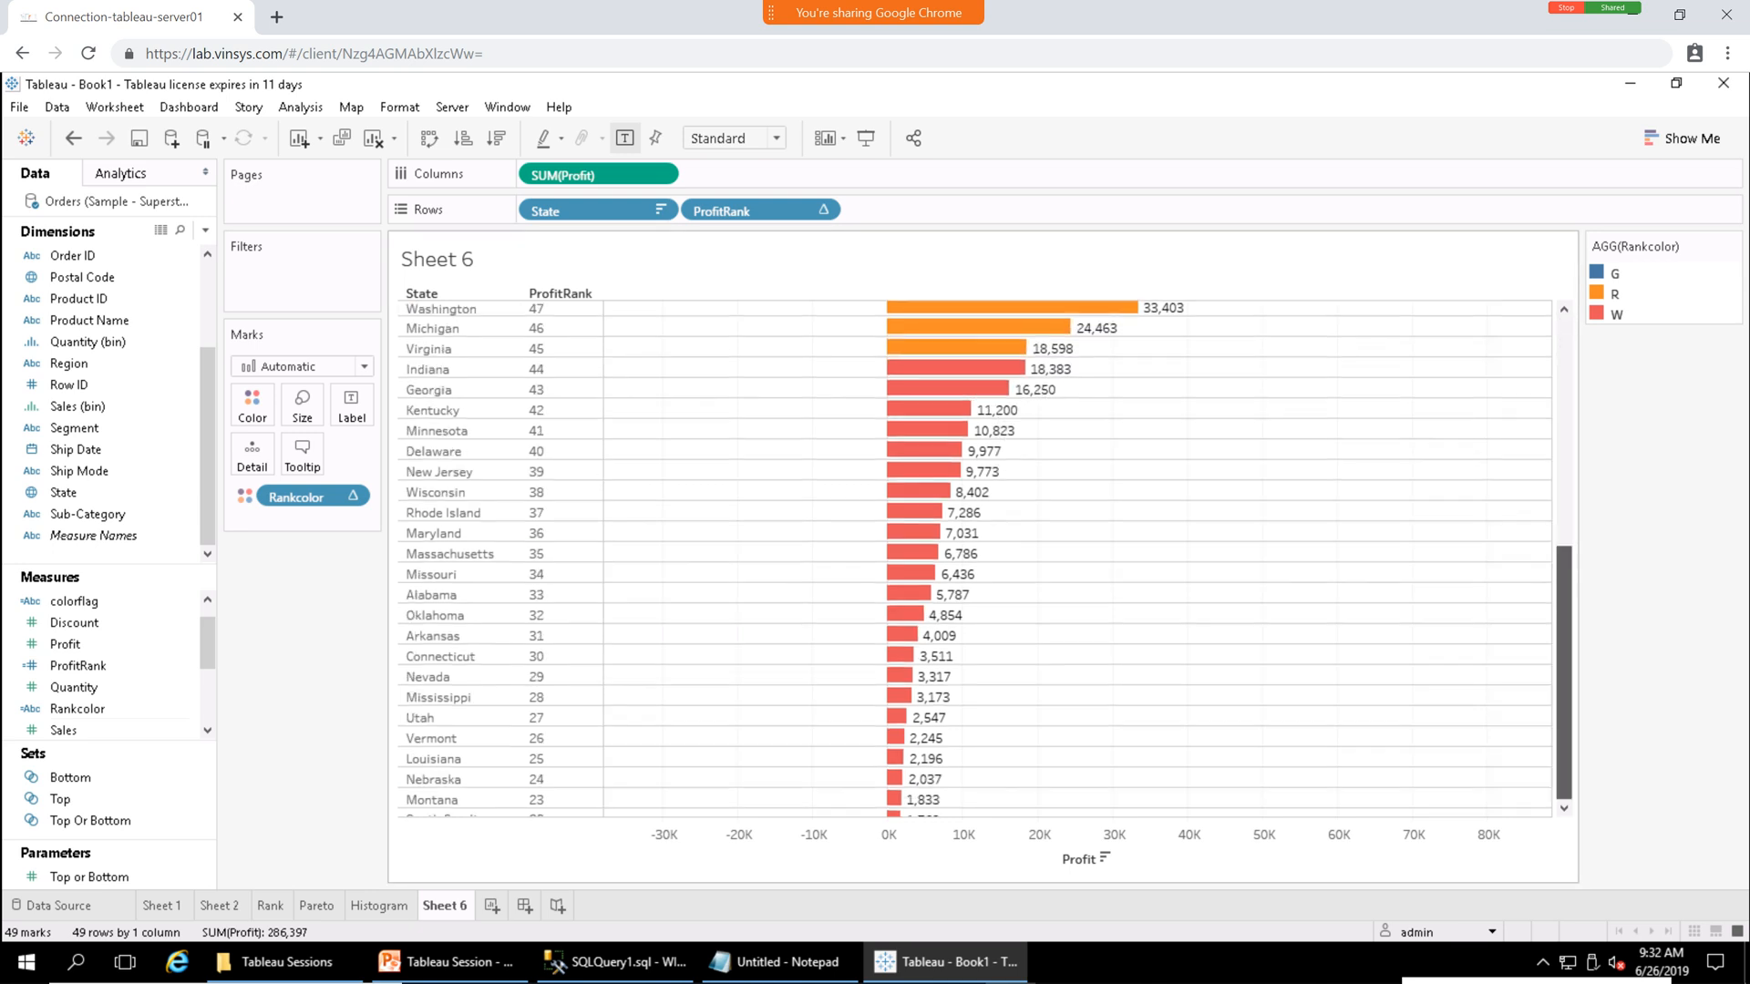
{"action": "scroll", "coordinate": [975, 559], "scroll_direction": "up", "scroll_amount": 10}
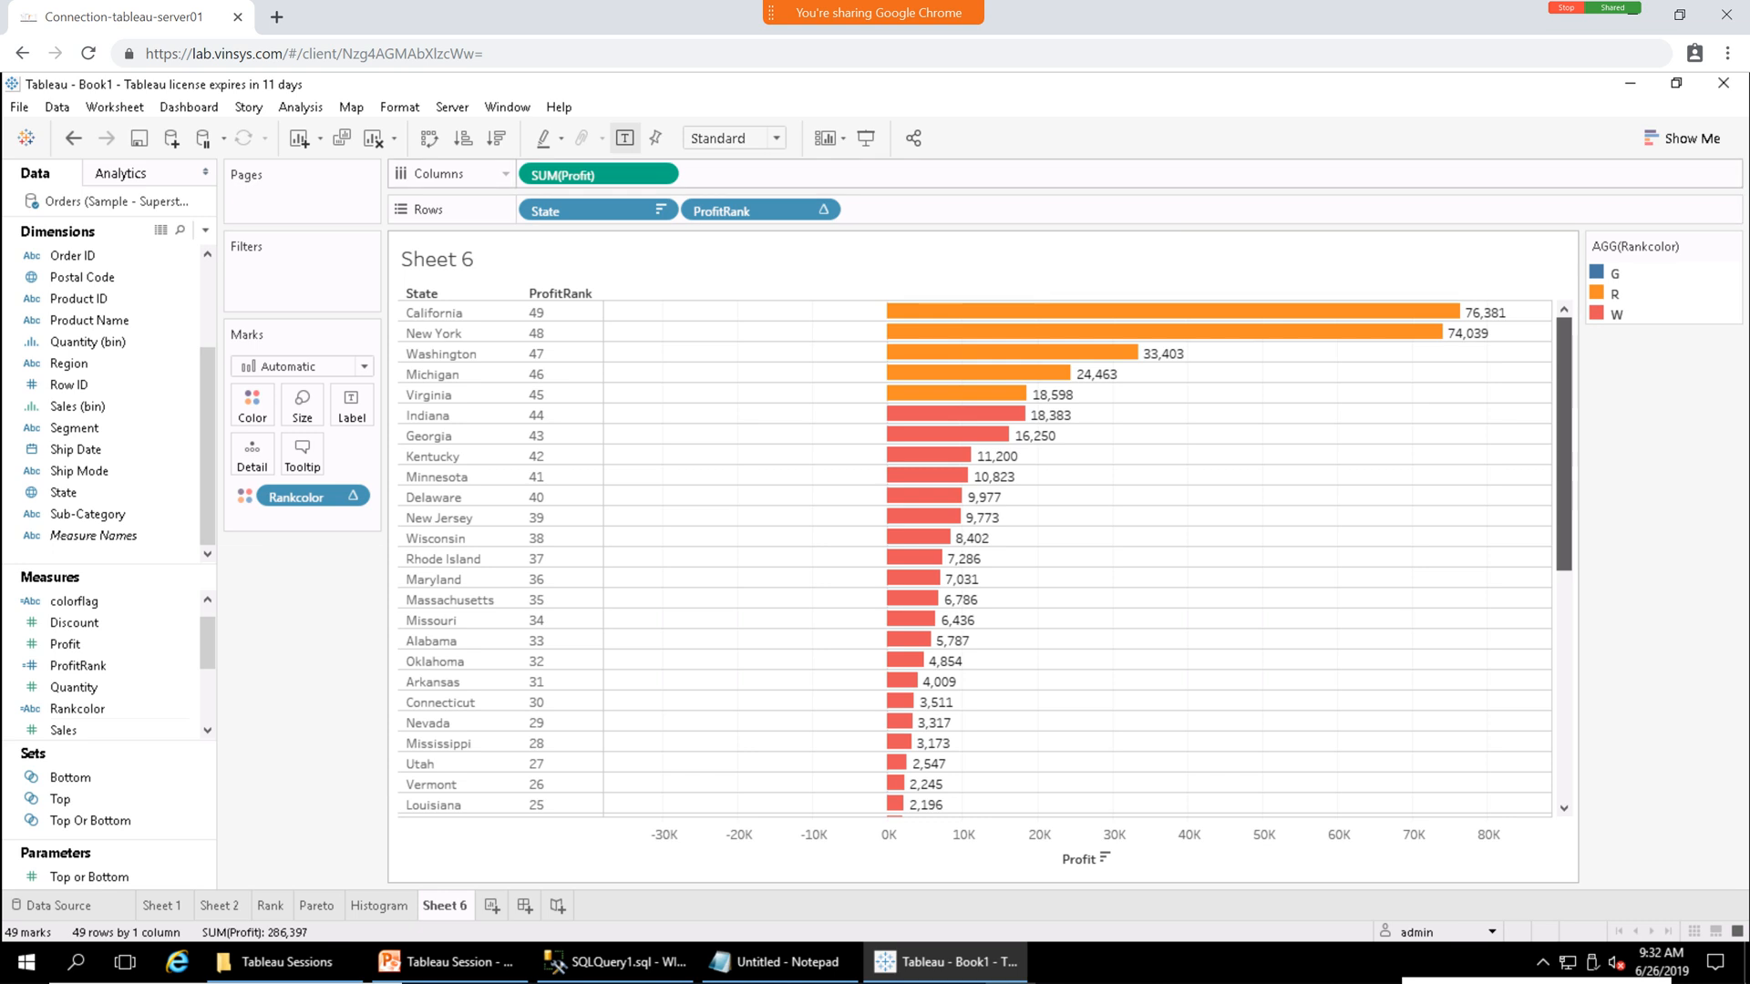
{"action": "left_click", "coordinate": [252, 405]}
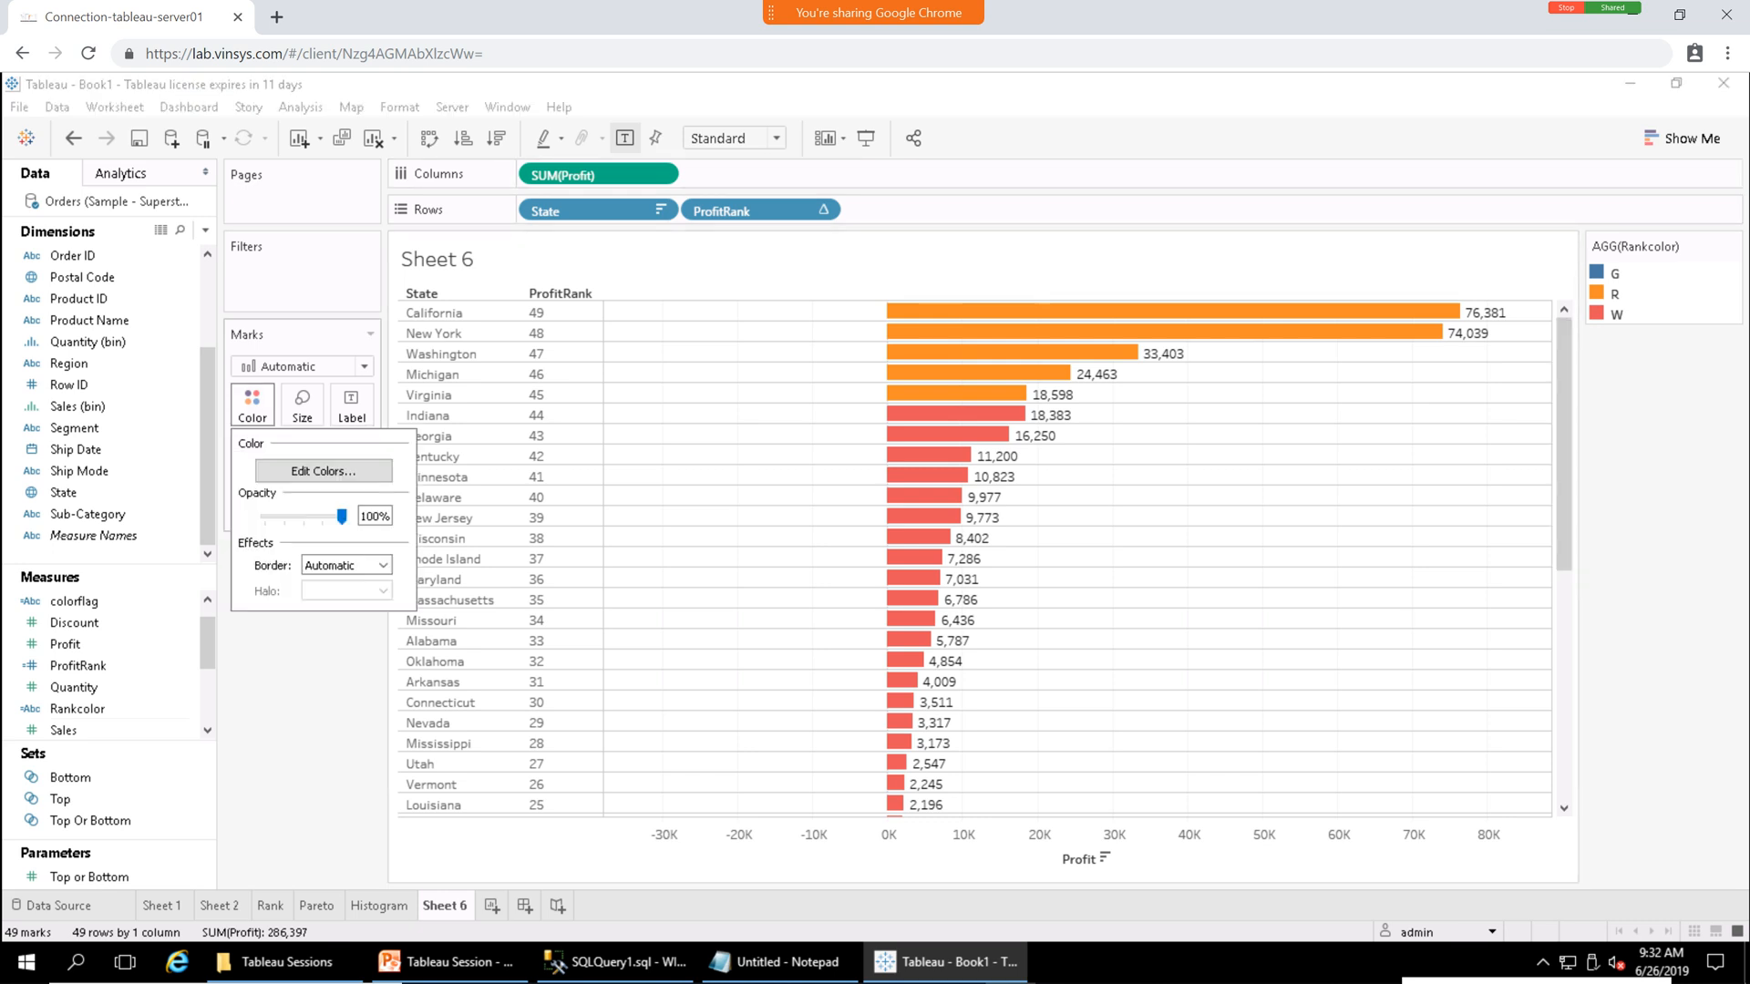
{"action": "left_click", "coordinate": [323, 471]}
{"action": "left_click", "coordinate": [661, 390]}
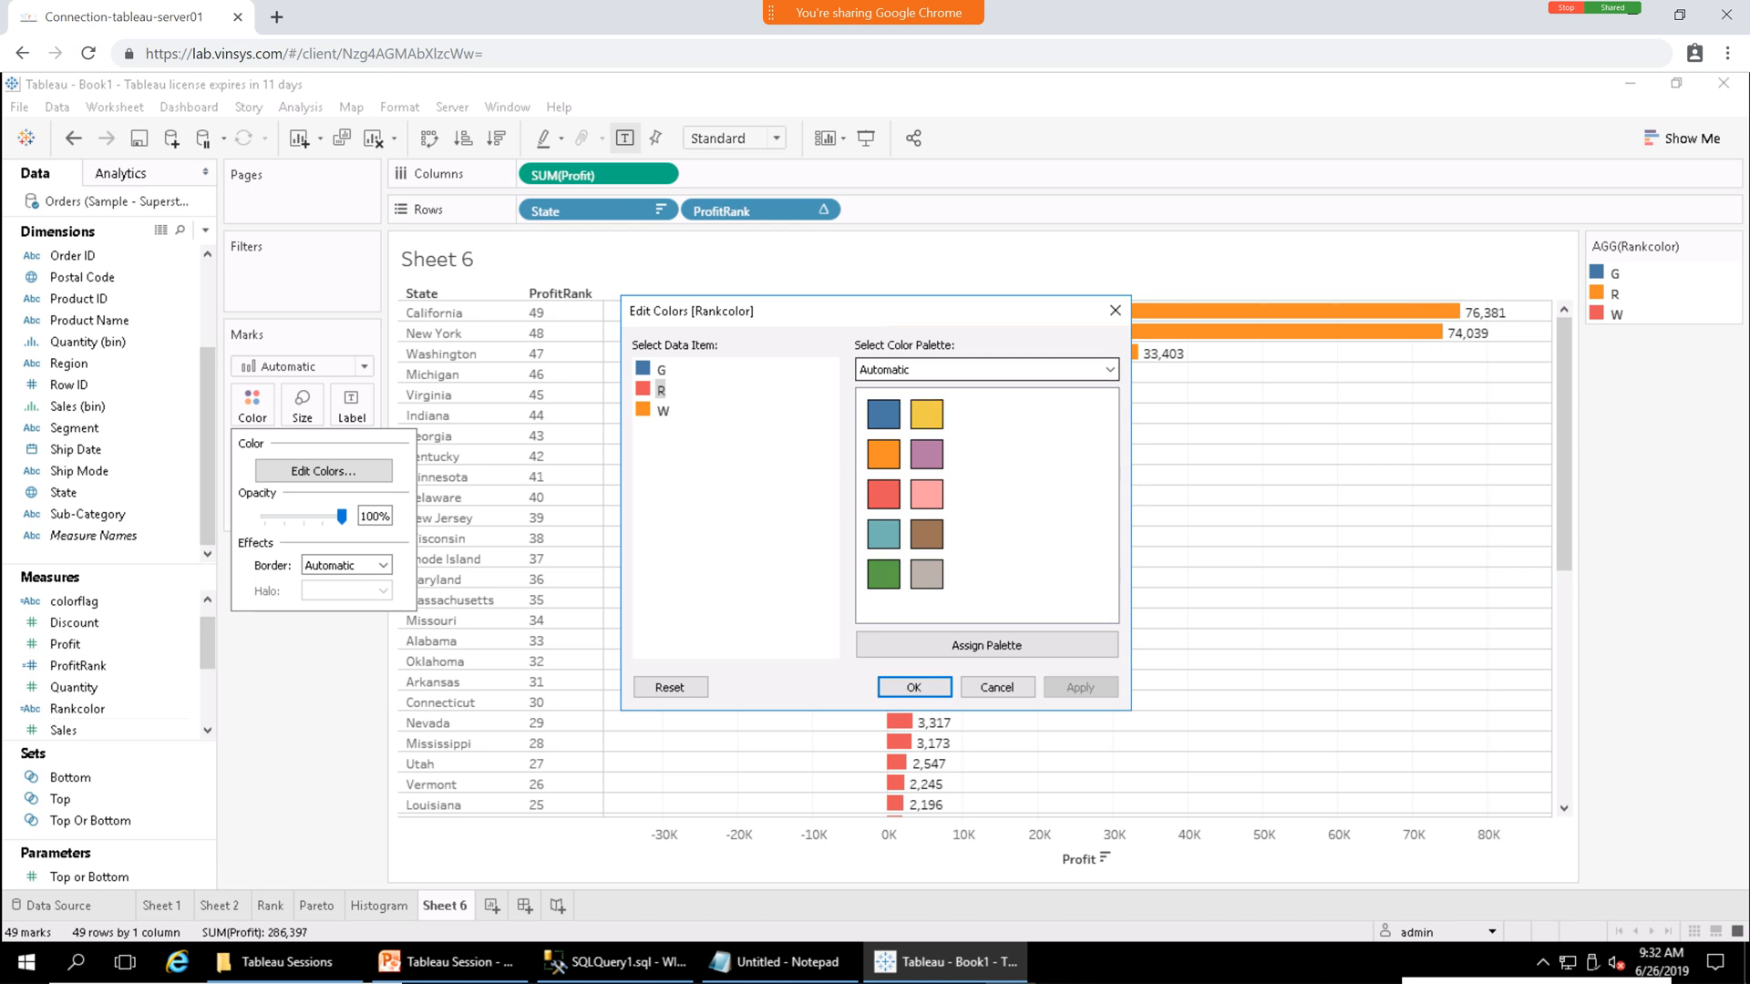
{"action": "left_click", "coordinate": [1109, 369]}
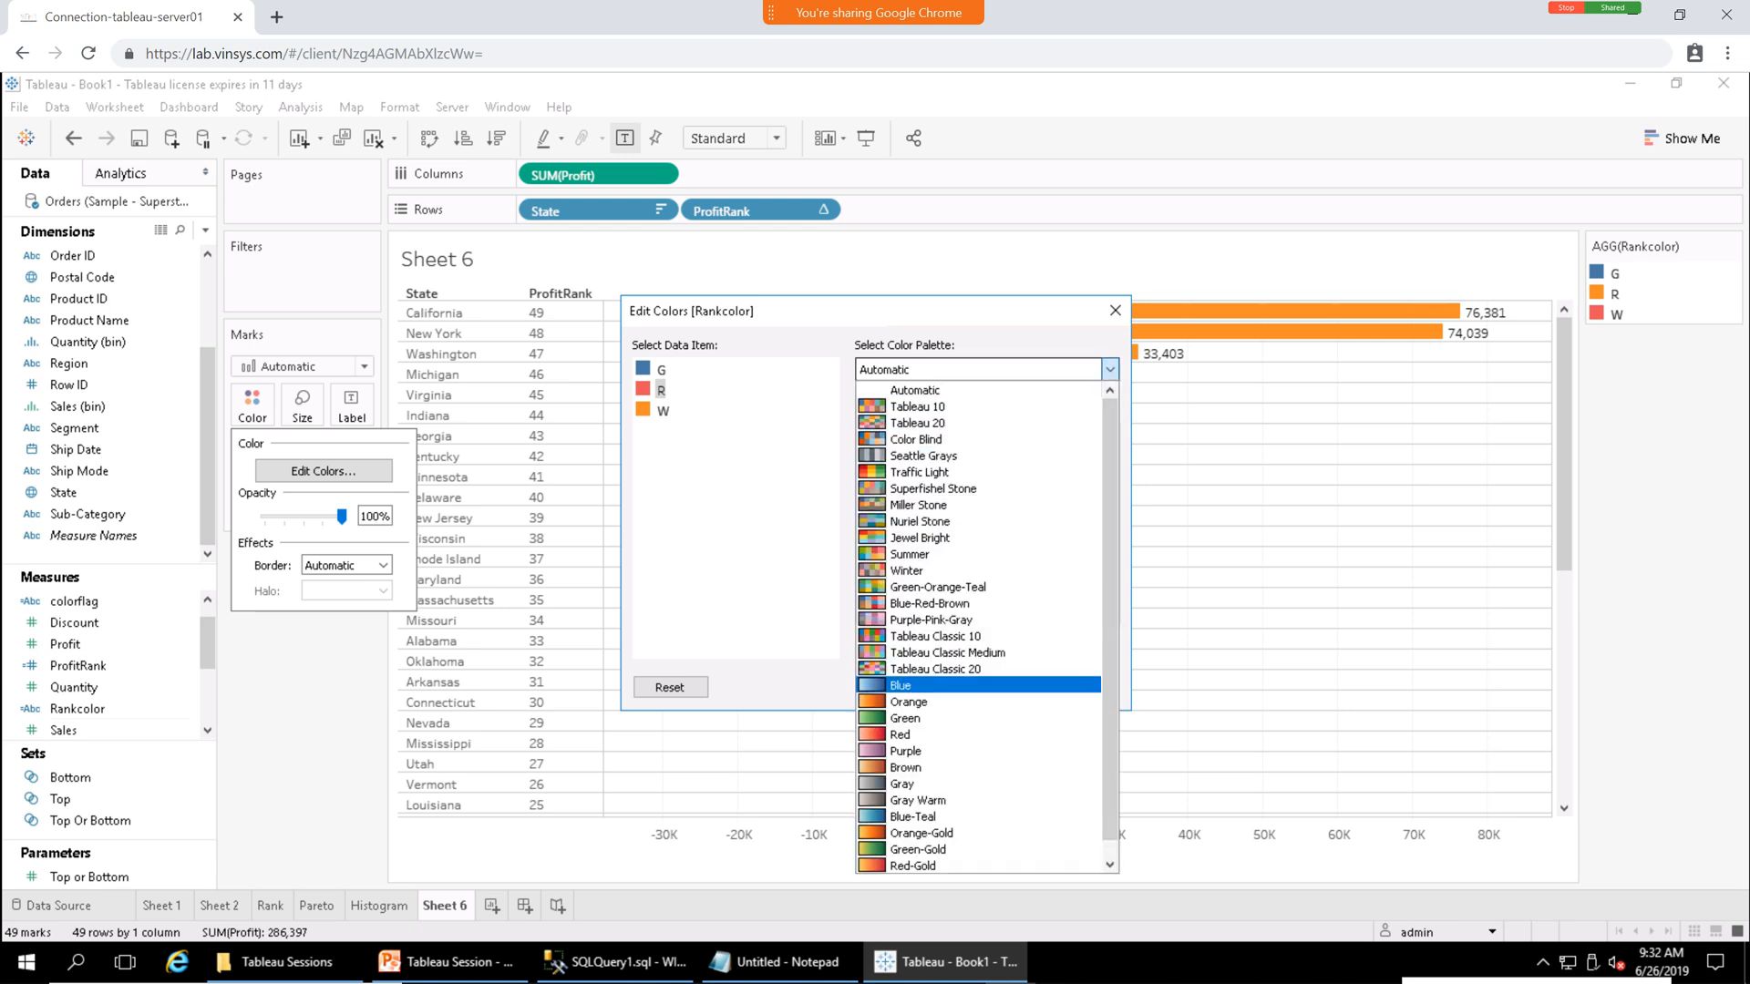
{"action": "scroll", "coordinate": [977, 718], "scroll_direction": "down", "scroll_amount": 1}
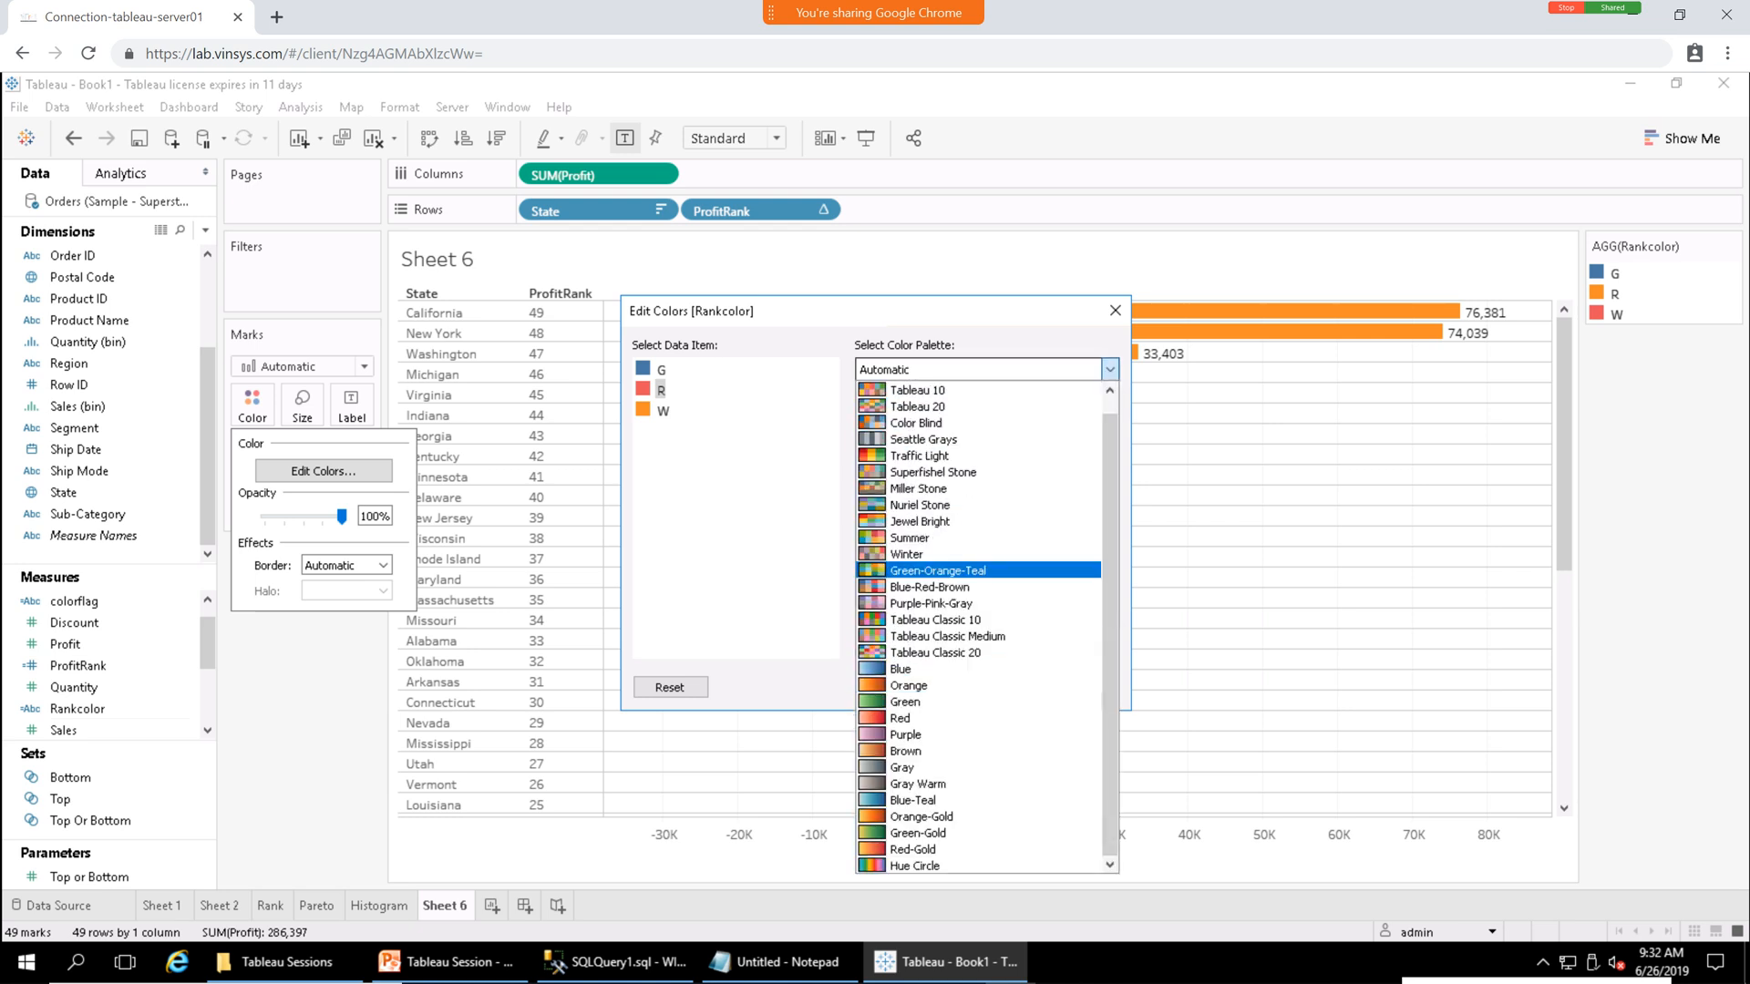
{"action": "left_click", "coordinate": [920, 440]}
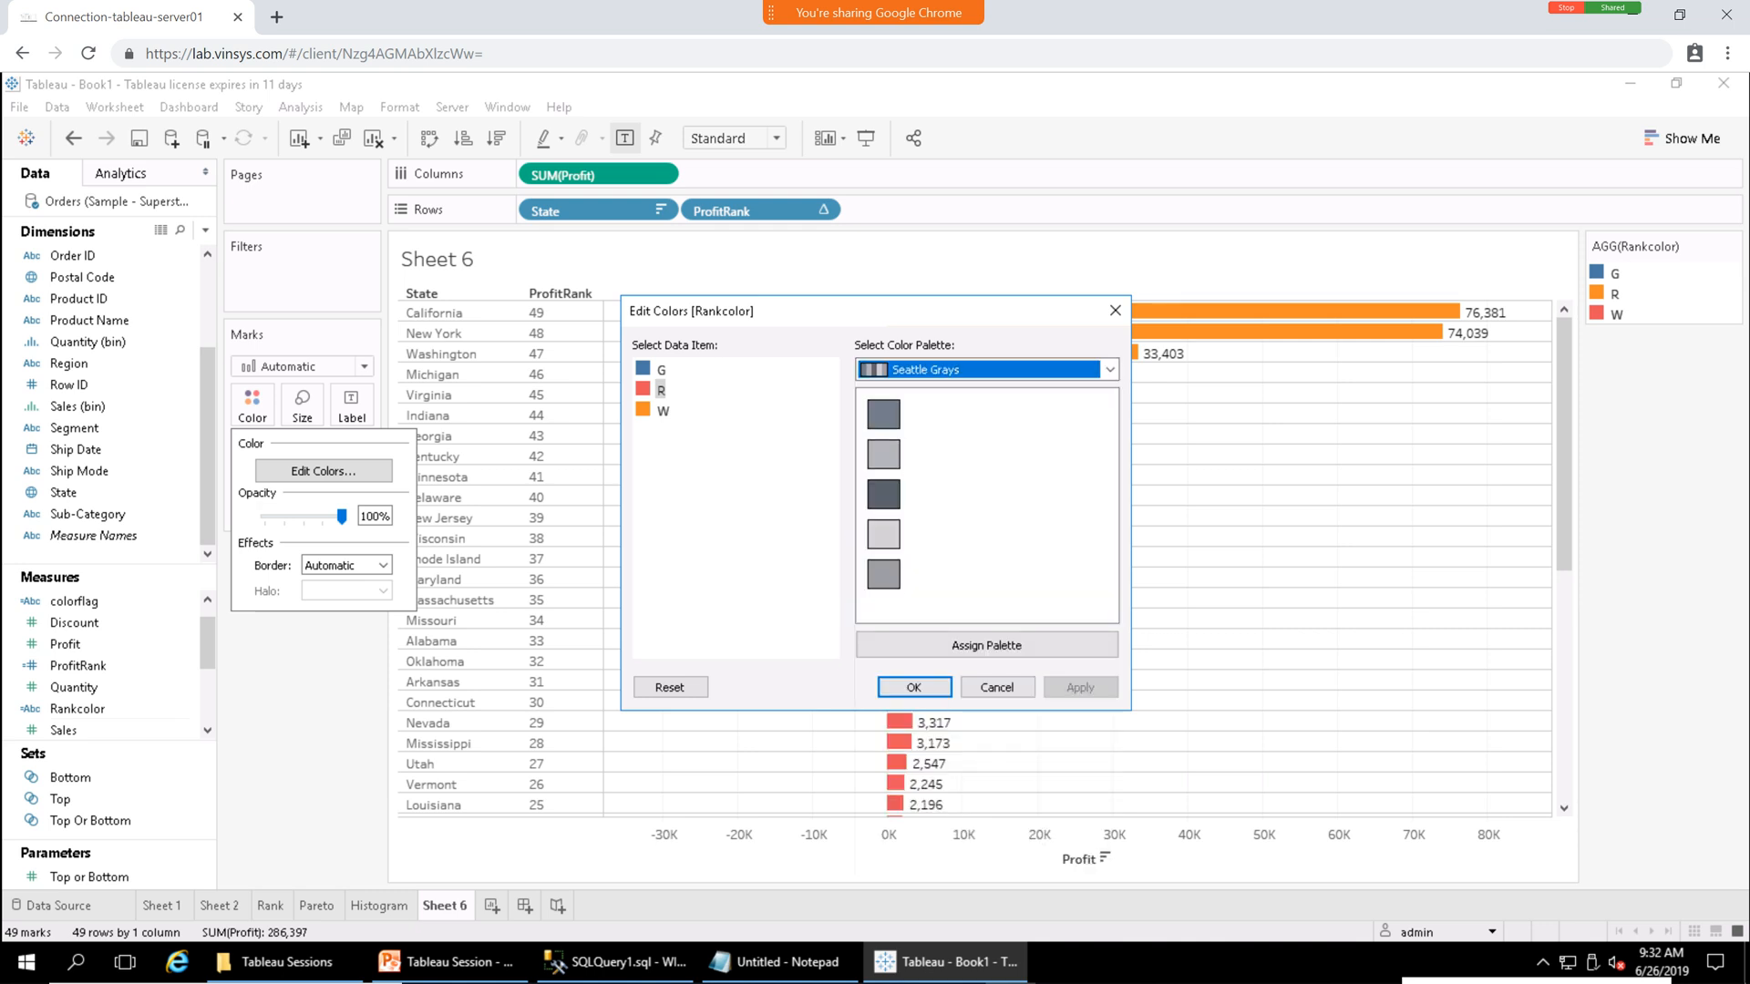
{"action": "left_click", "coordinate": [883, 534]}
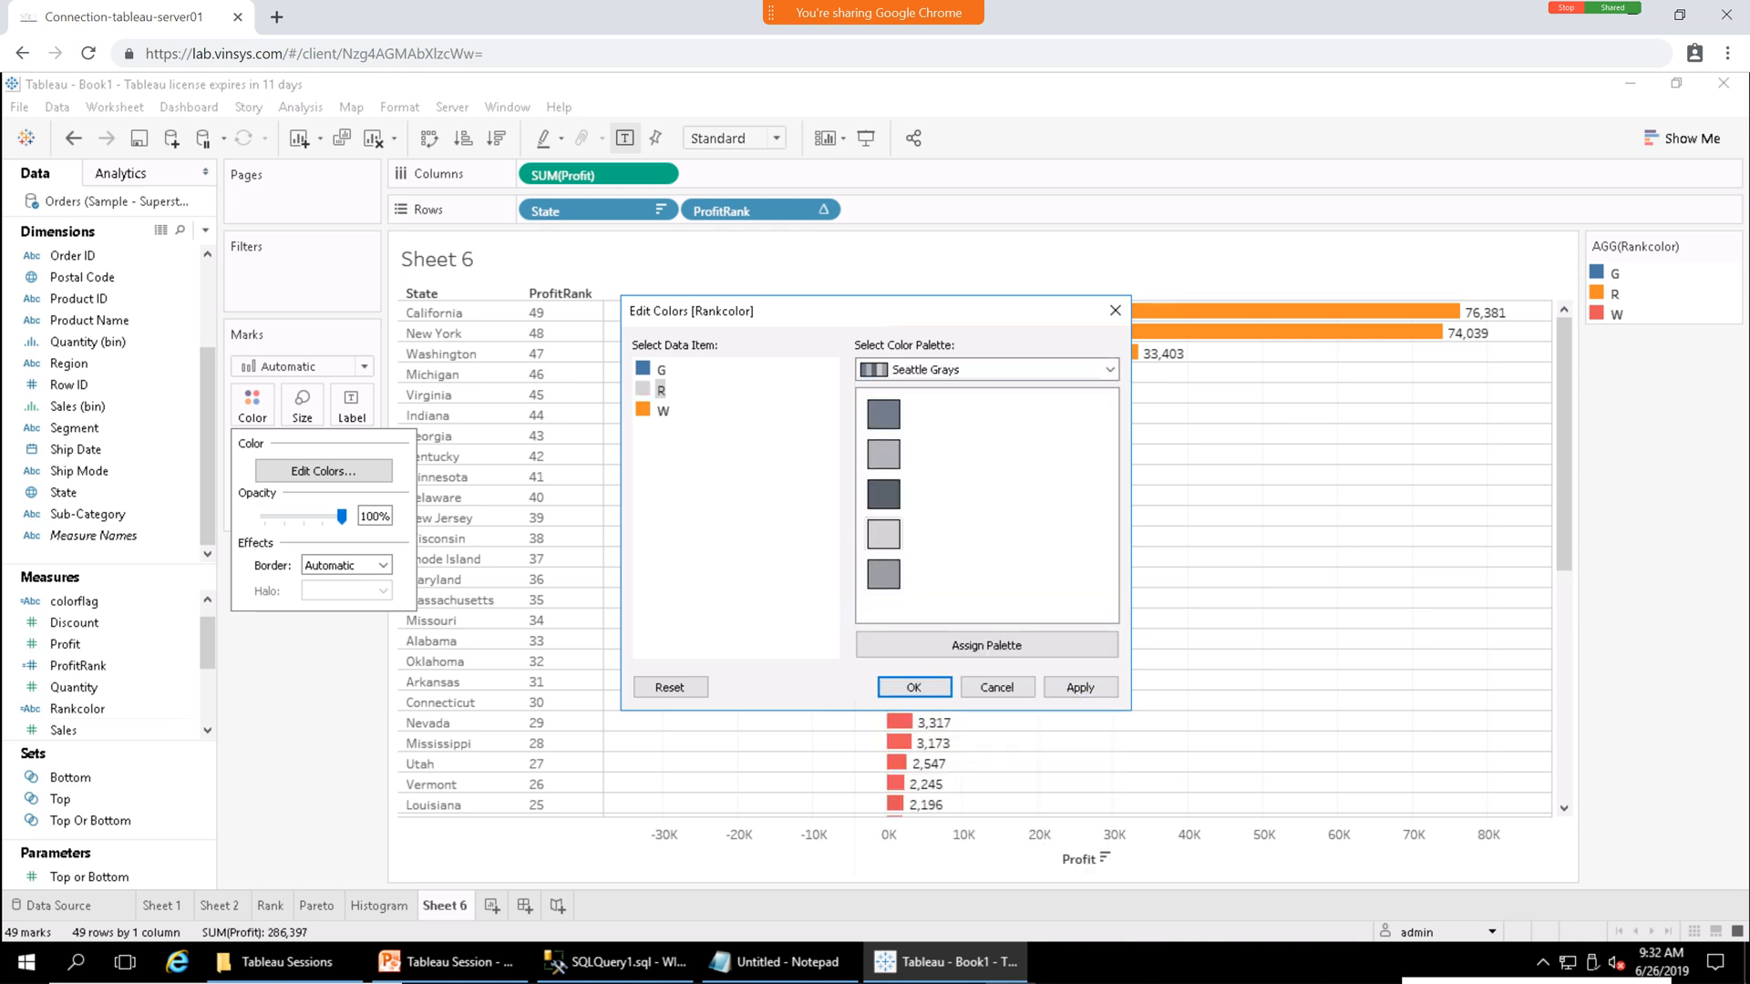
Assign green to the G item and red to the W item from the Tableau 10 palette, and apply the Rankcolor colors.
{"action": "left_click", "coordinate": [660, 370]}
{"action": "left_click", "coordinate": [1109, 370]}
{"action": "left_click", "coordinate": [1109, 369]}
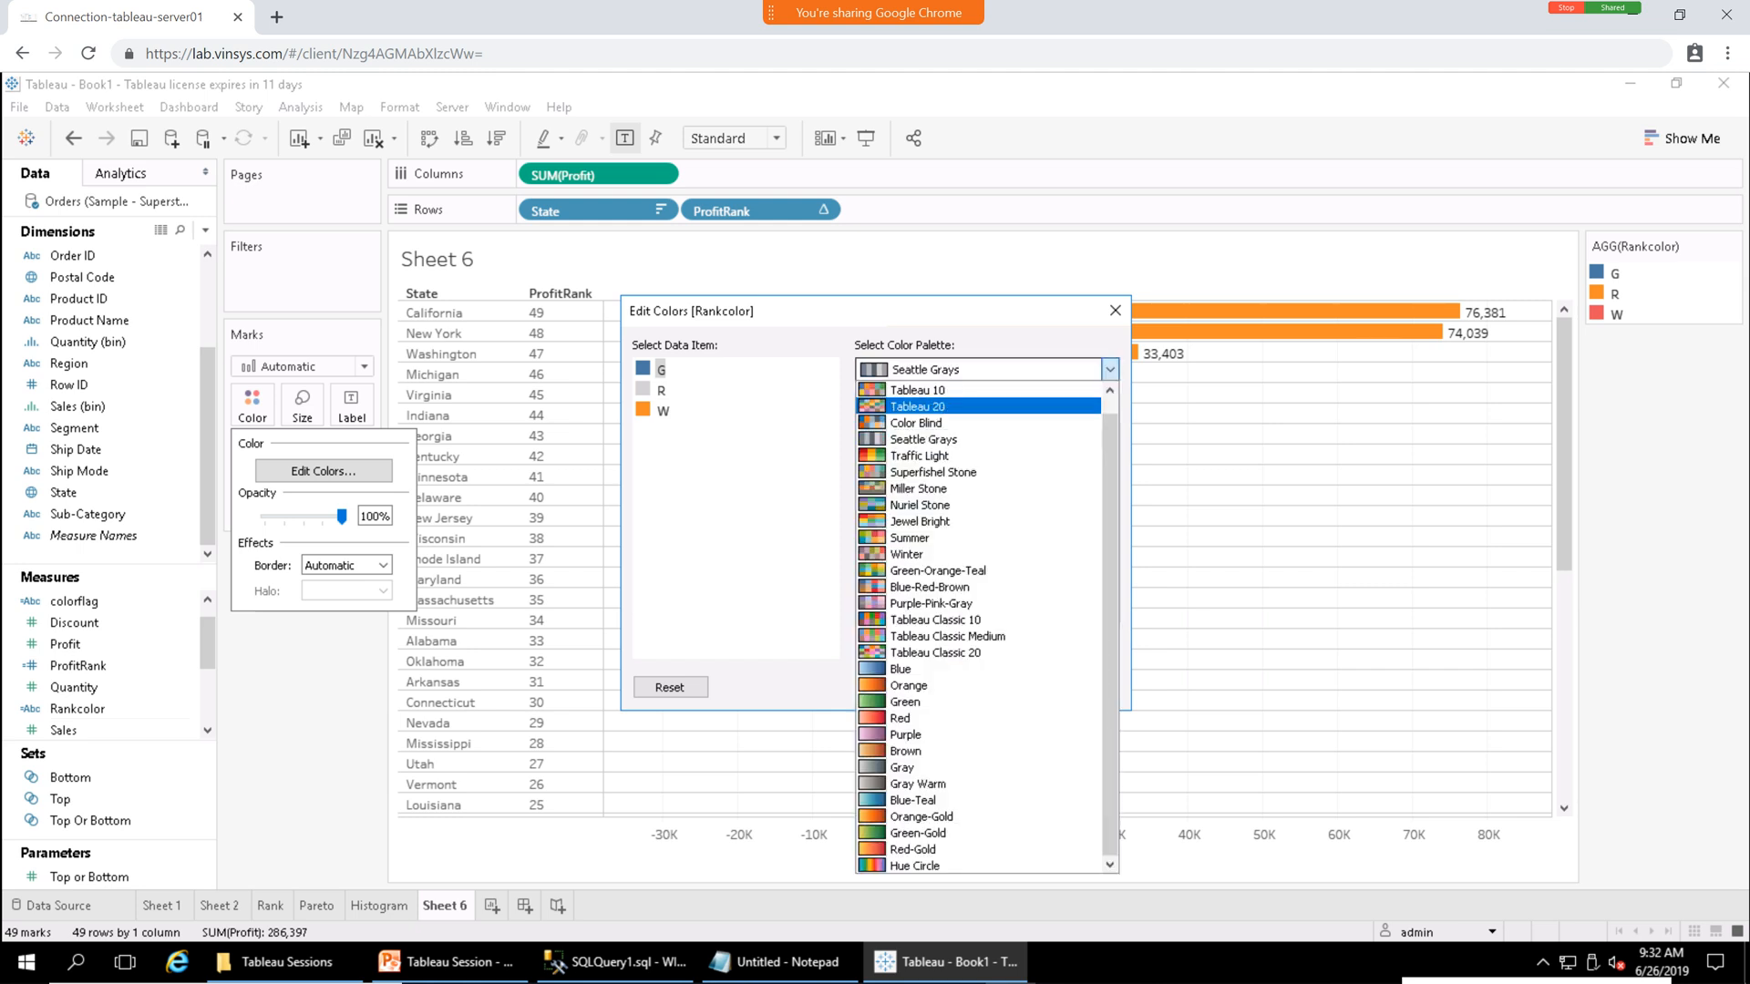
{"action": "left_click", "coordinate": [917, 390]}
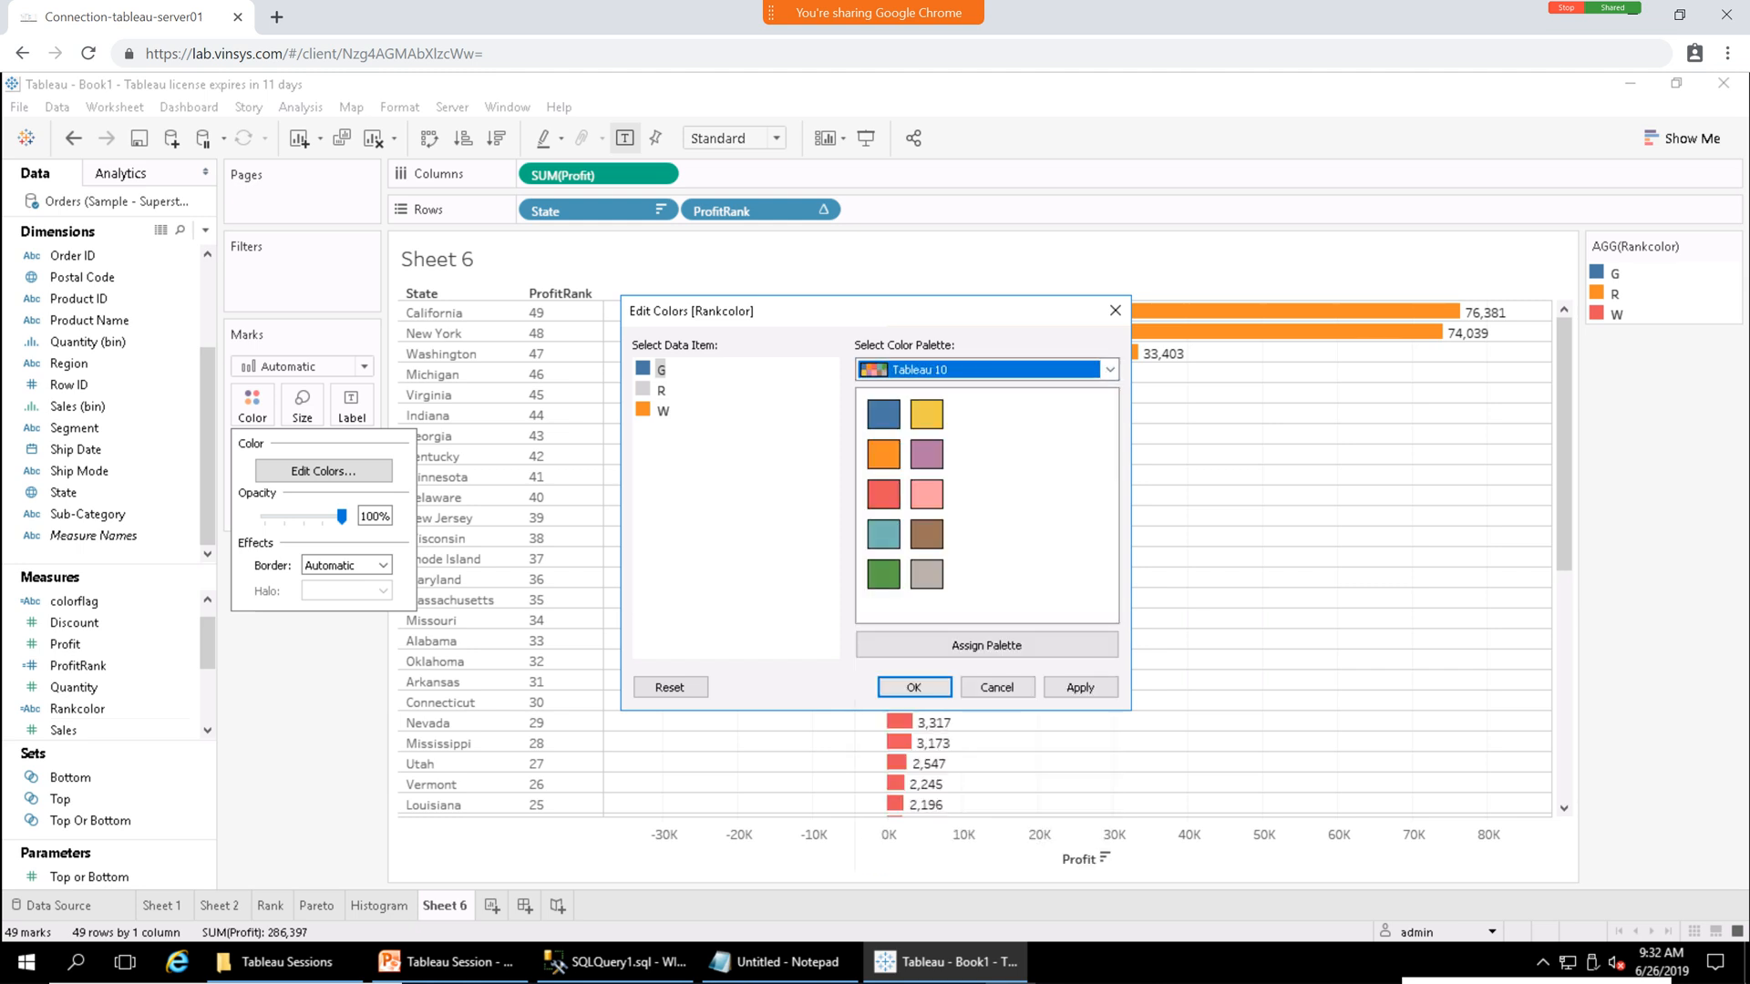
{"action": "left_click", "coordinate": [883, 574]}
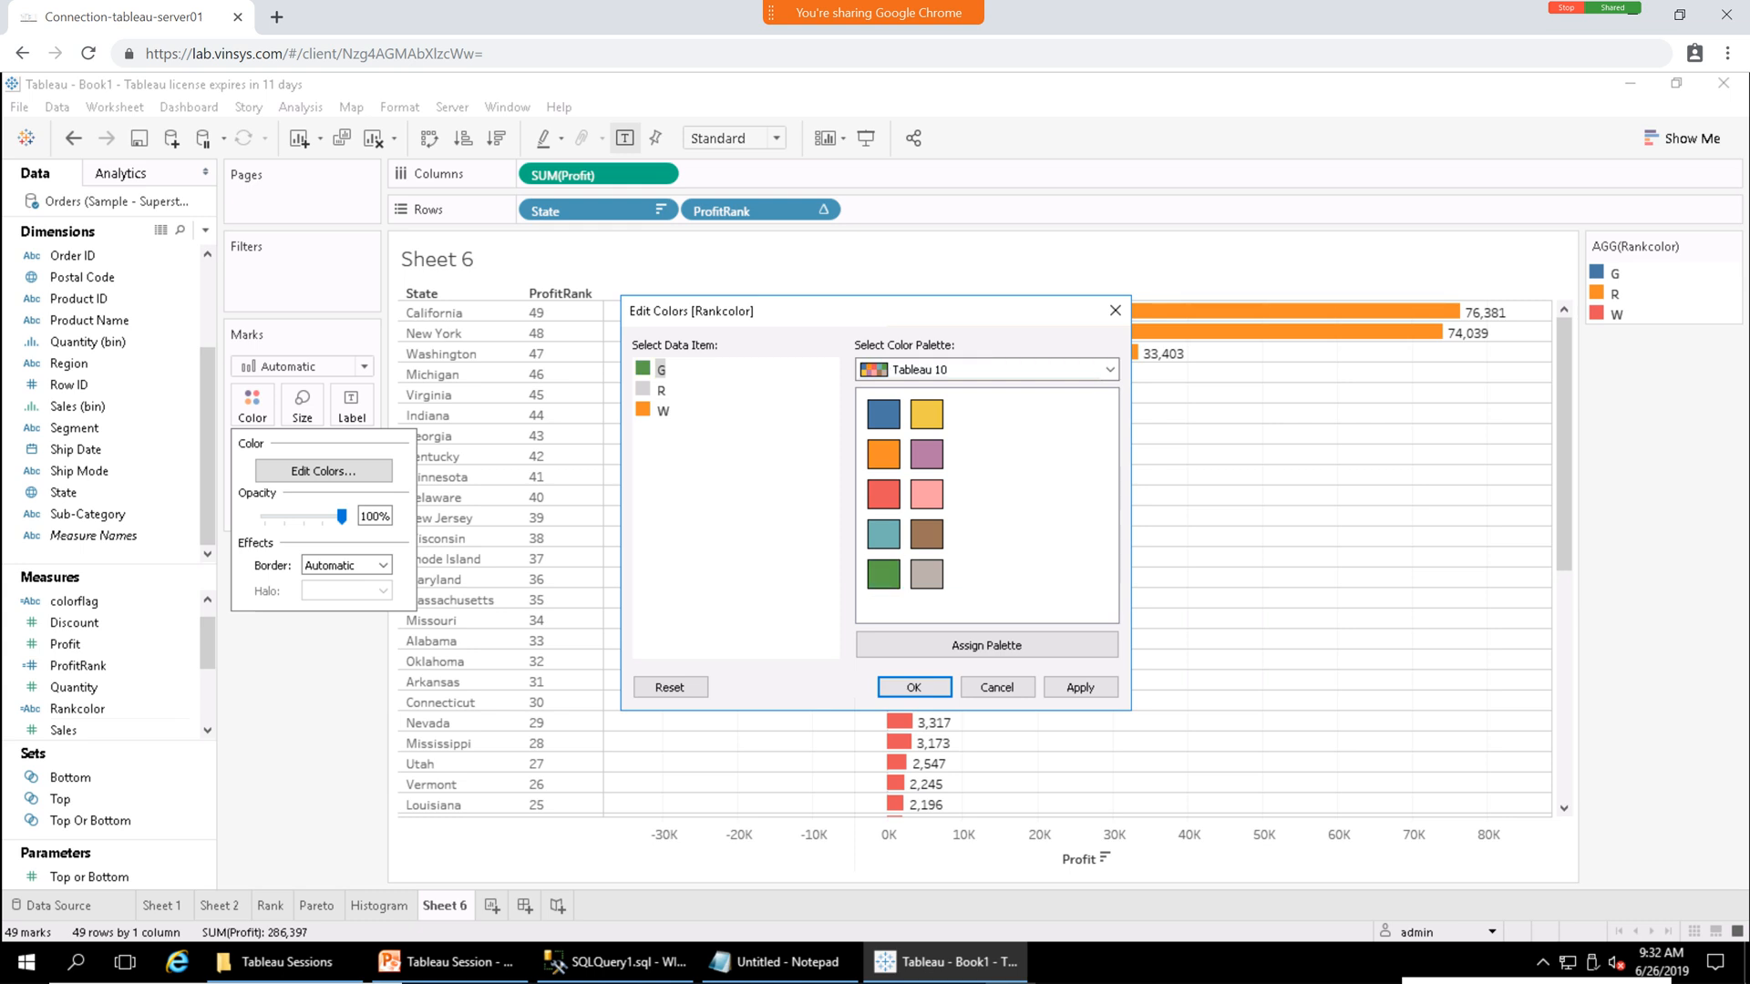
{"action": "left_click", "coordinate": [663, 411]}
{"action": "left_click", "coordinate": [883, 494]}
{"action": "left_click", "coordinate": [1080, 687]}
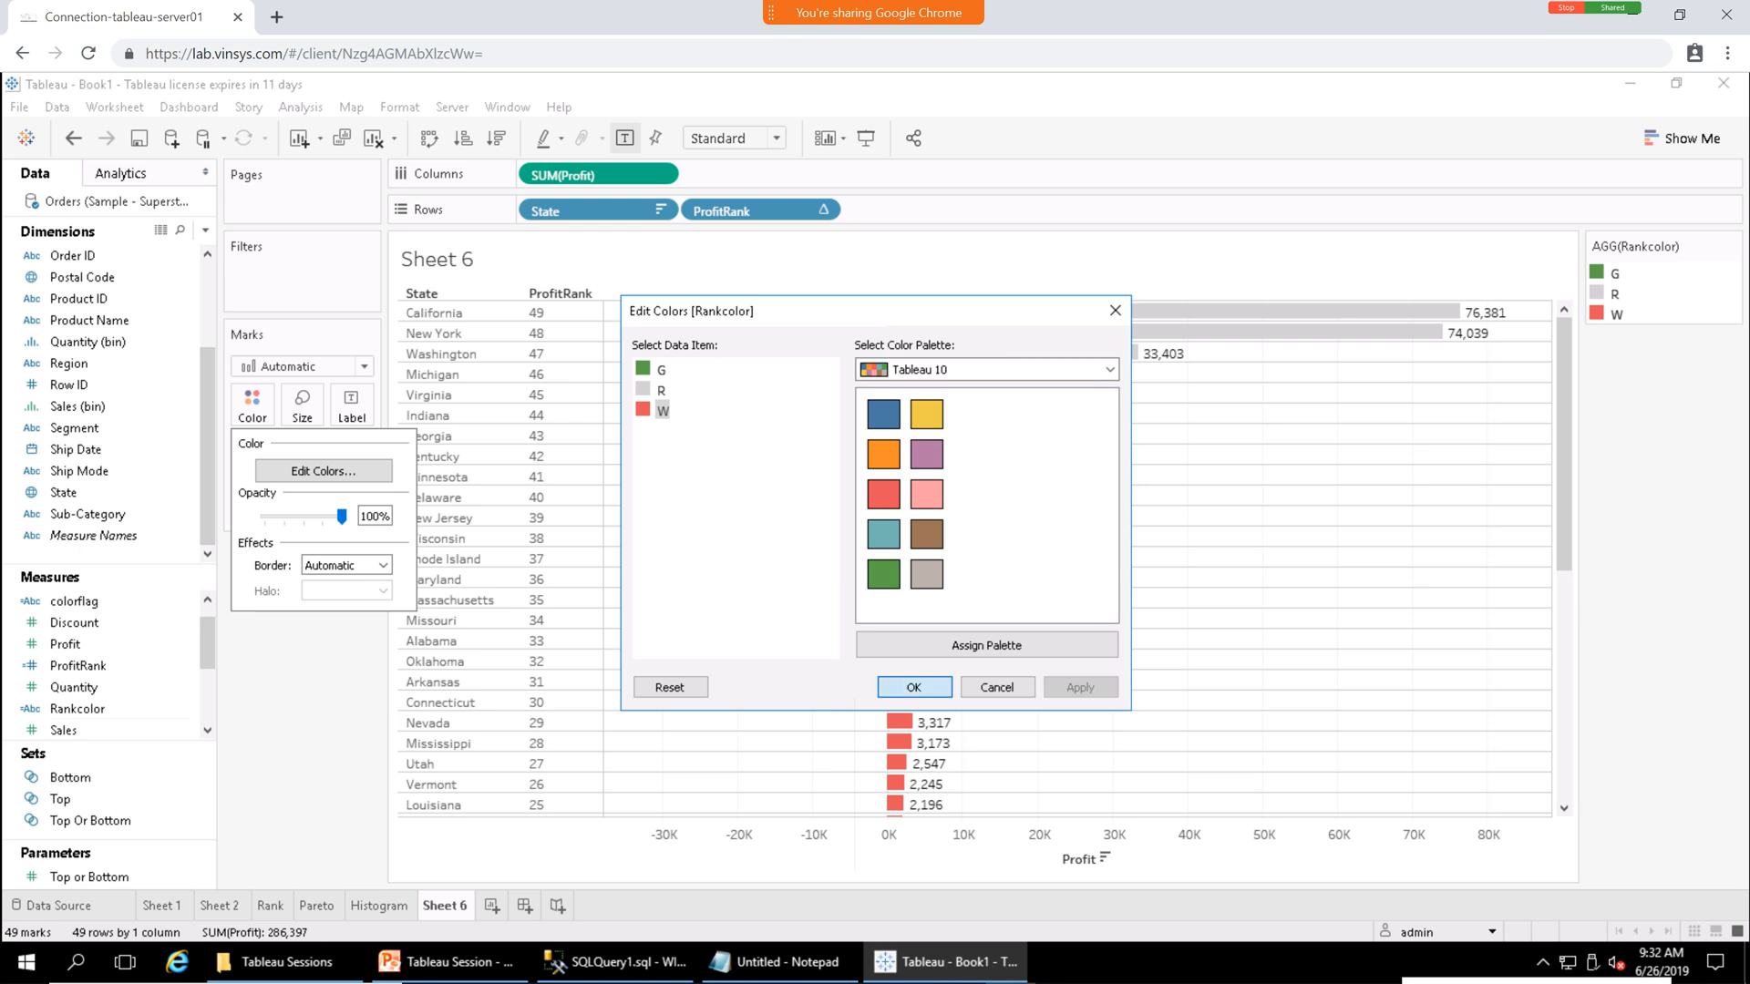
{"action": "key", "text": "Return"}
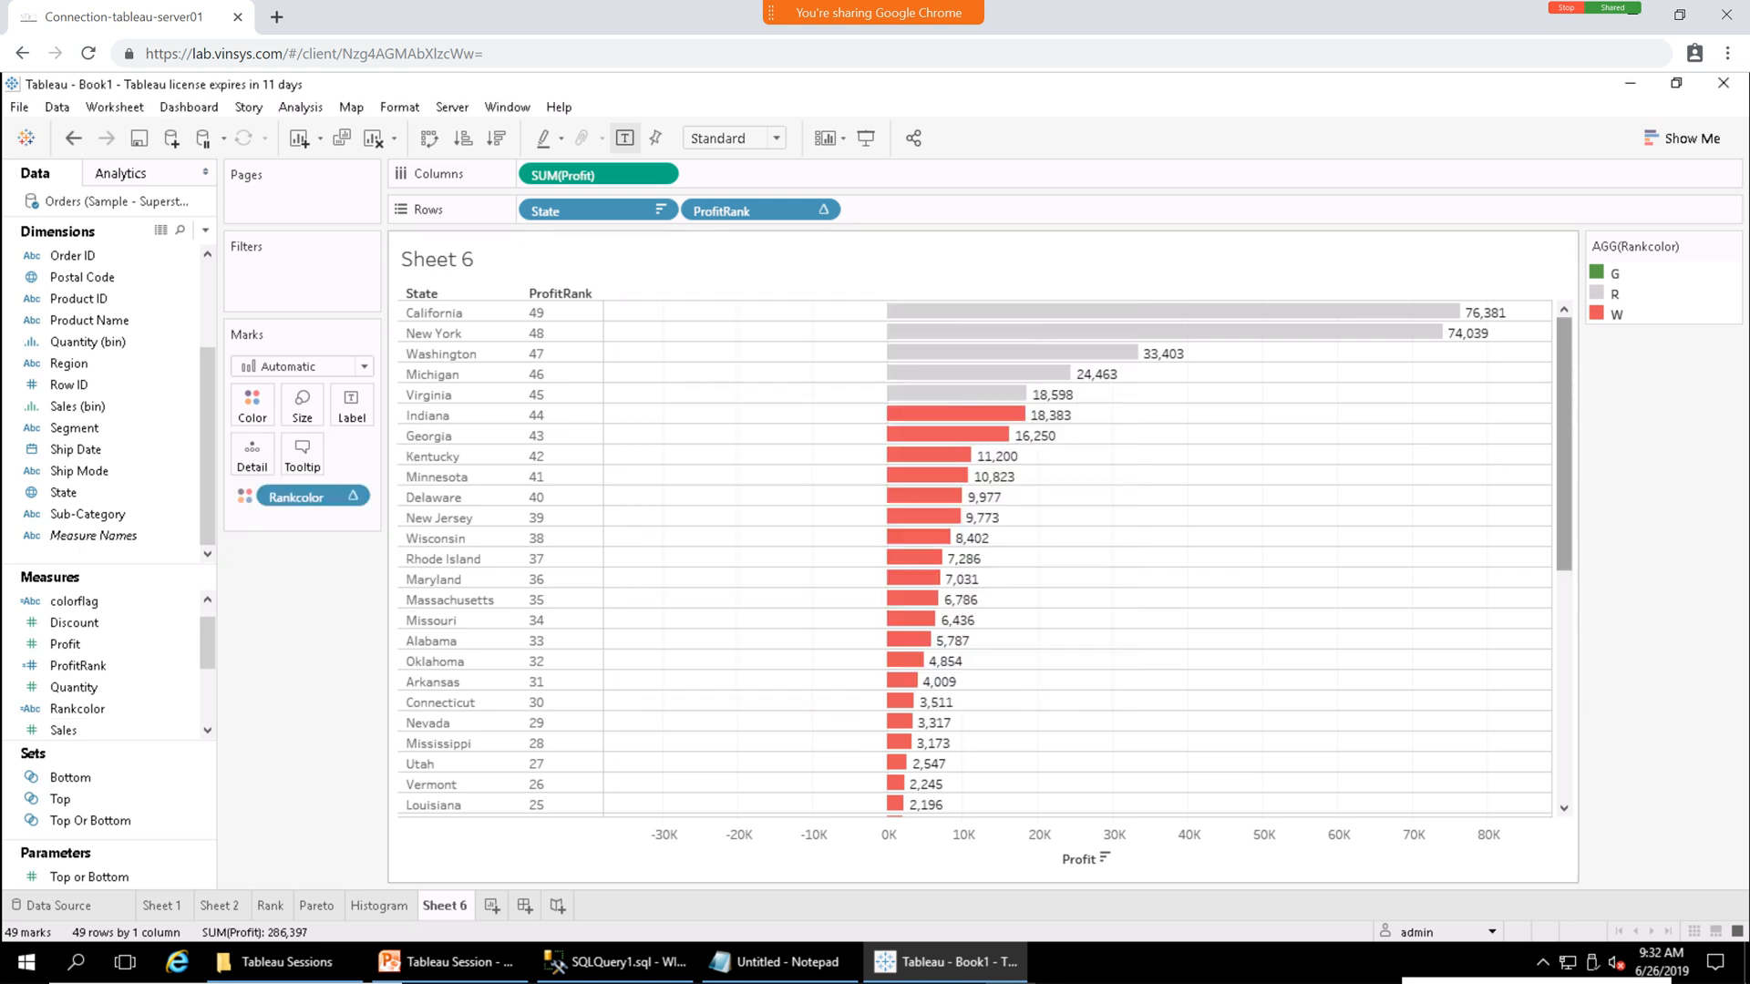
Change the Rankcolor colors to red for R and gray for W using the Automatic palette, and apply them.
{"action": "mouse_move", "coordinate": [1564, 419]}
{"action": "left_mouse_down"}
{"action": "mouse_move", "coordinate": [1564, 656]}
{"action": "mouse_move", "coordinate": [1564, 401]}
{"action": "left_mouse_up"}
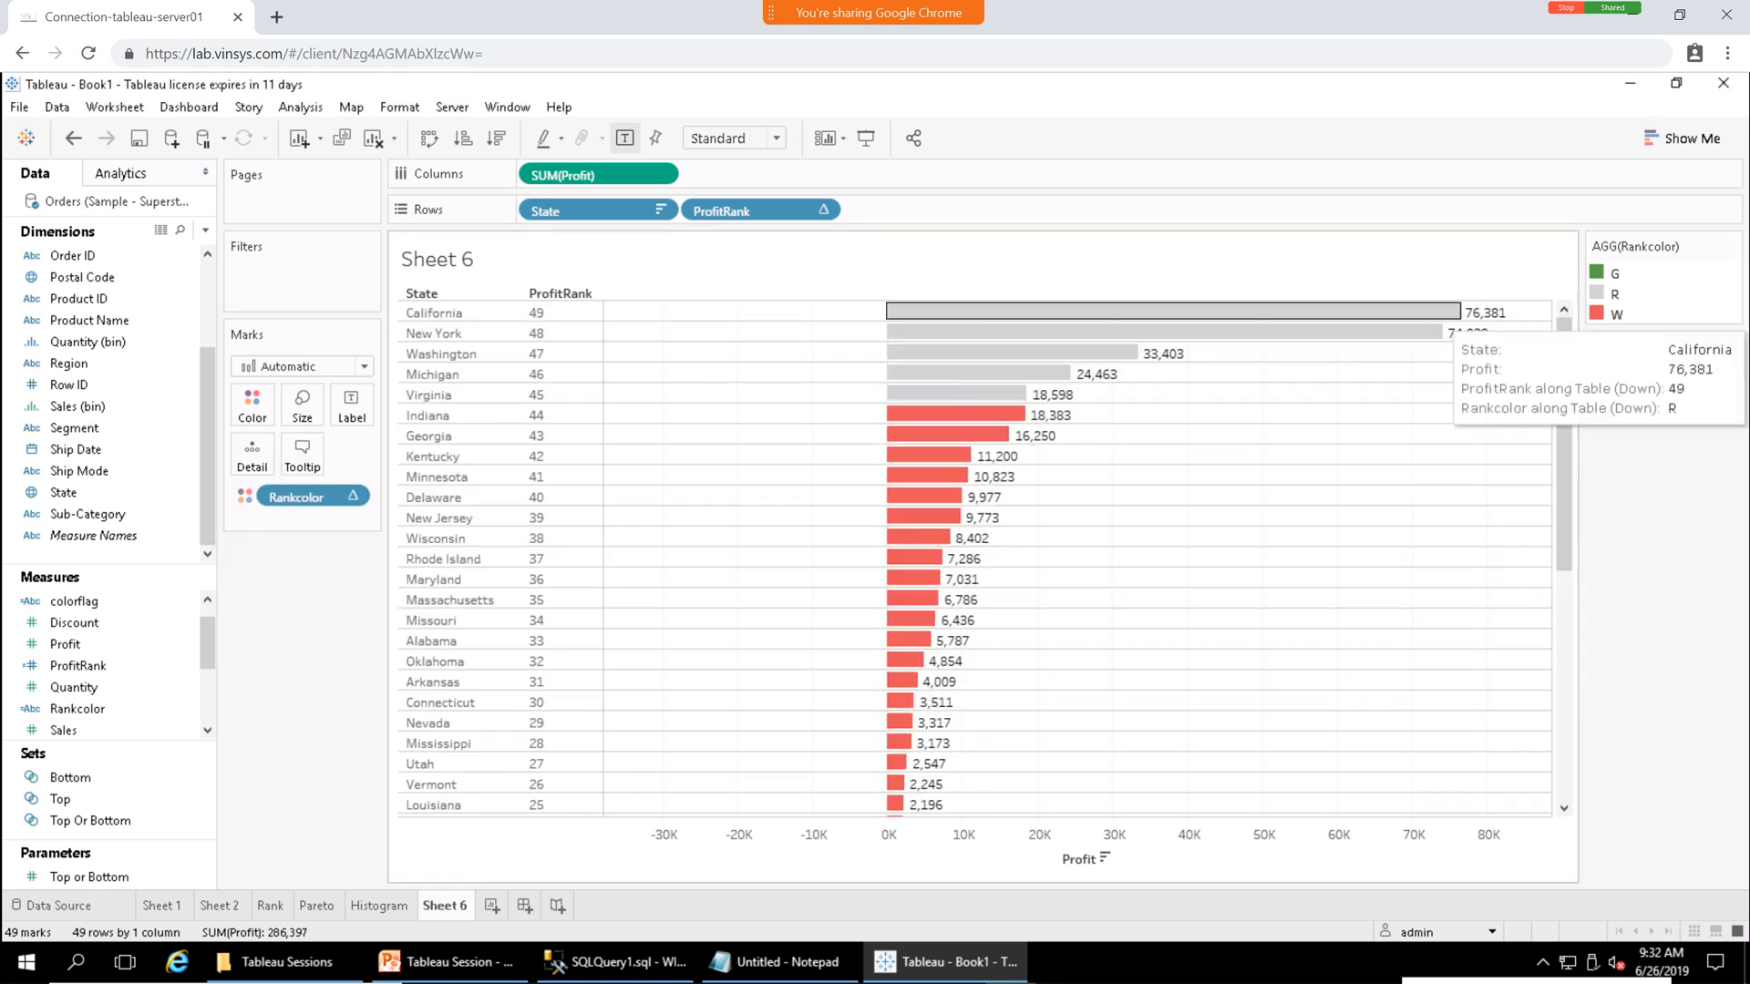
{"action": "left_click", "coordinate": [252, 406]}
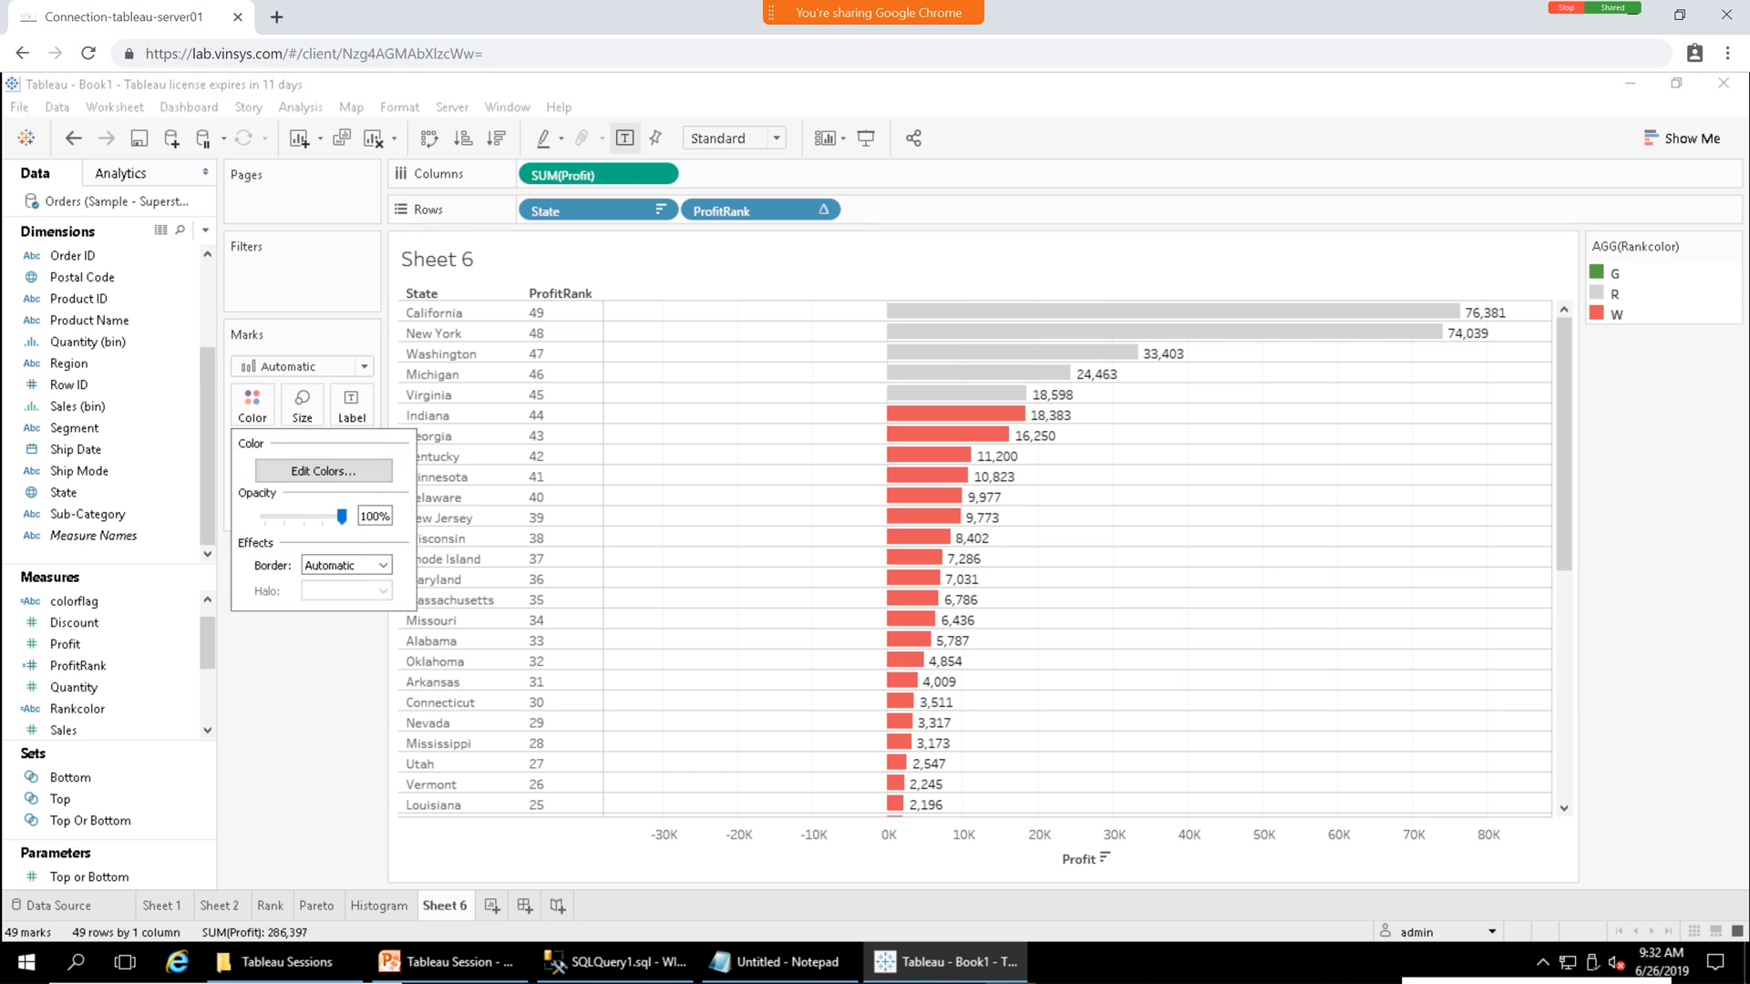
{"action": "left_click", "coordinate": [324, 470]}
{"action": "left_click_drag", "start_coordinate": [774, 311], "coordinate": [541, 370]}
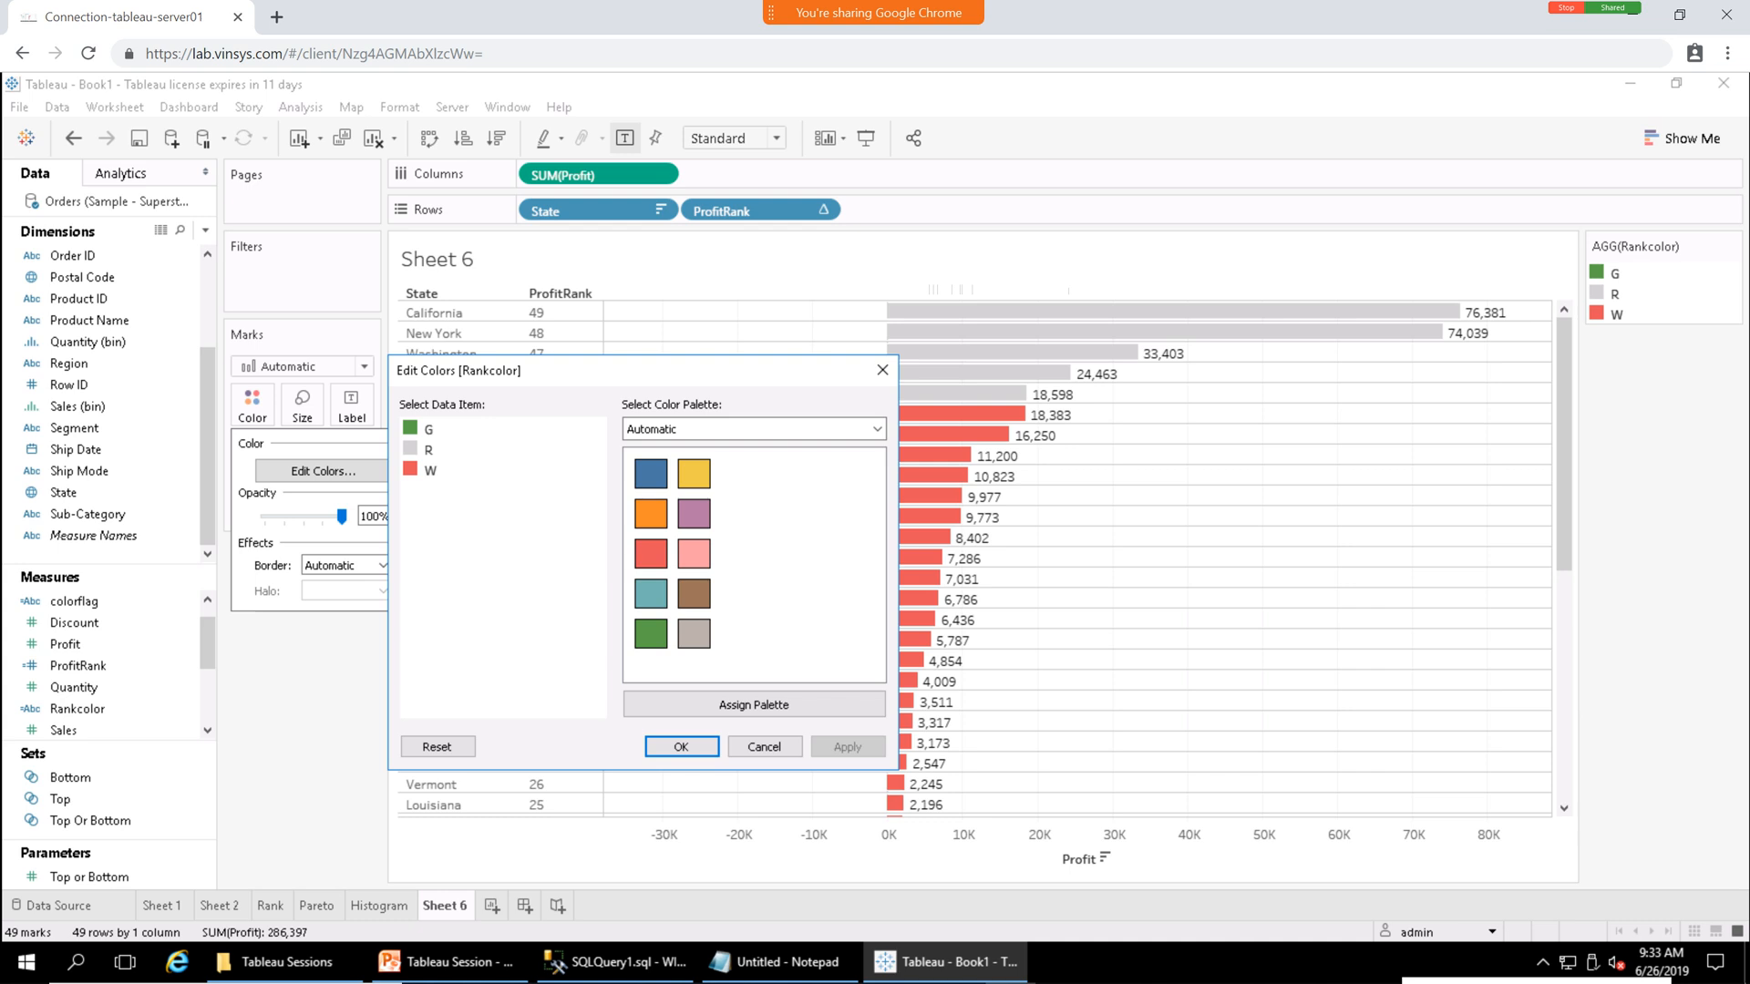
{"action": "left_click", "coordinate": [427, 449]}
{"action": "left_click", "coordinate": [651, 554]}
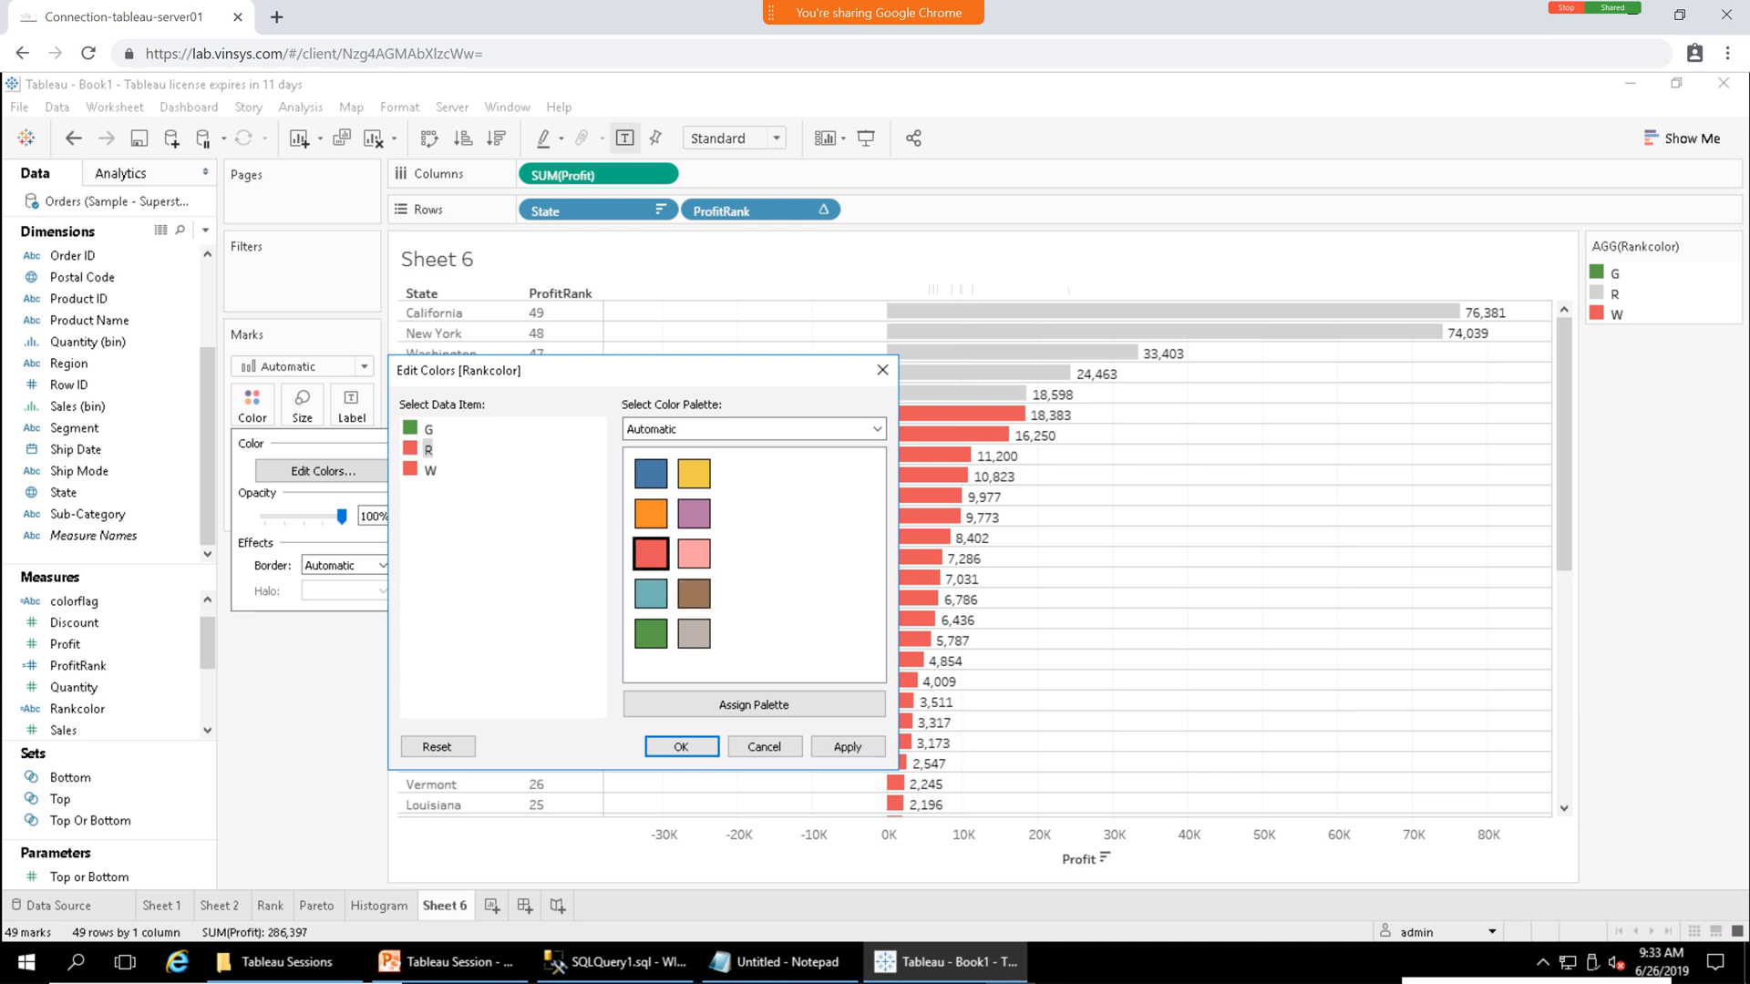
{"action": "left_click", "coordinate": [429, 471]}
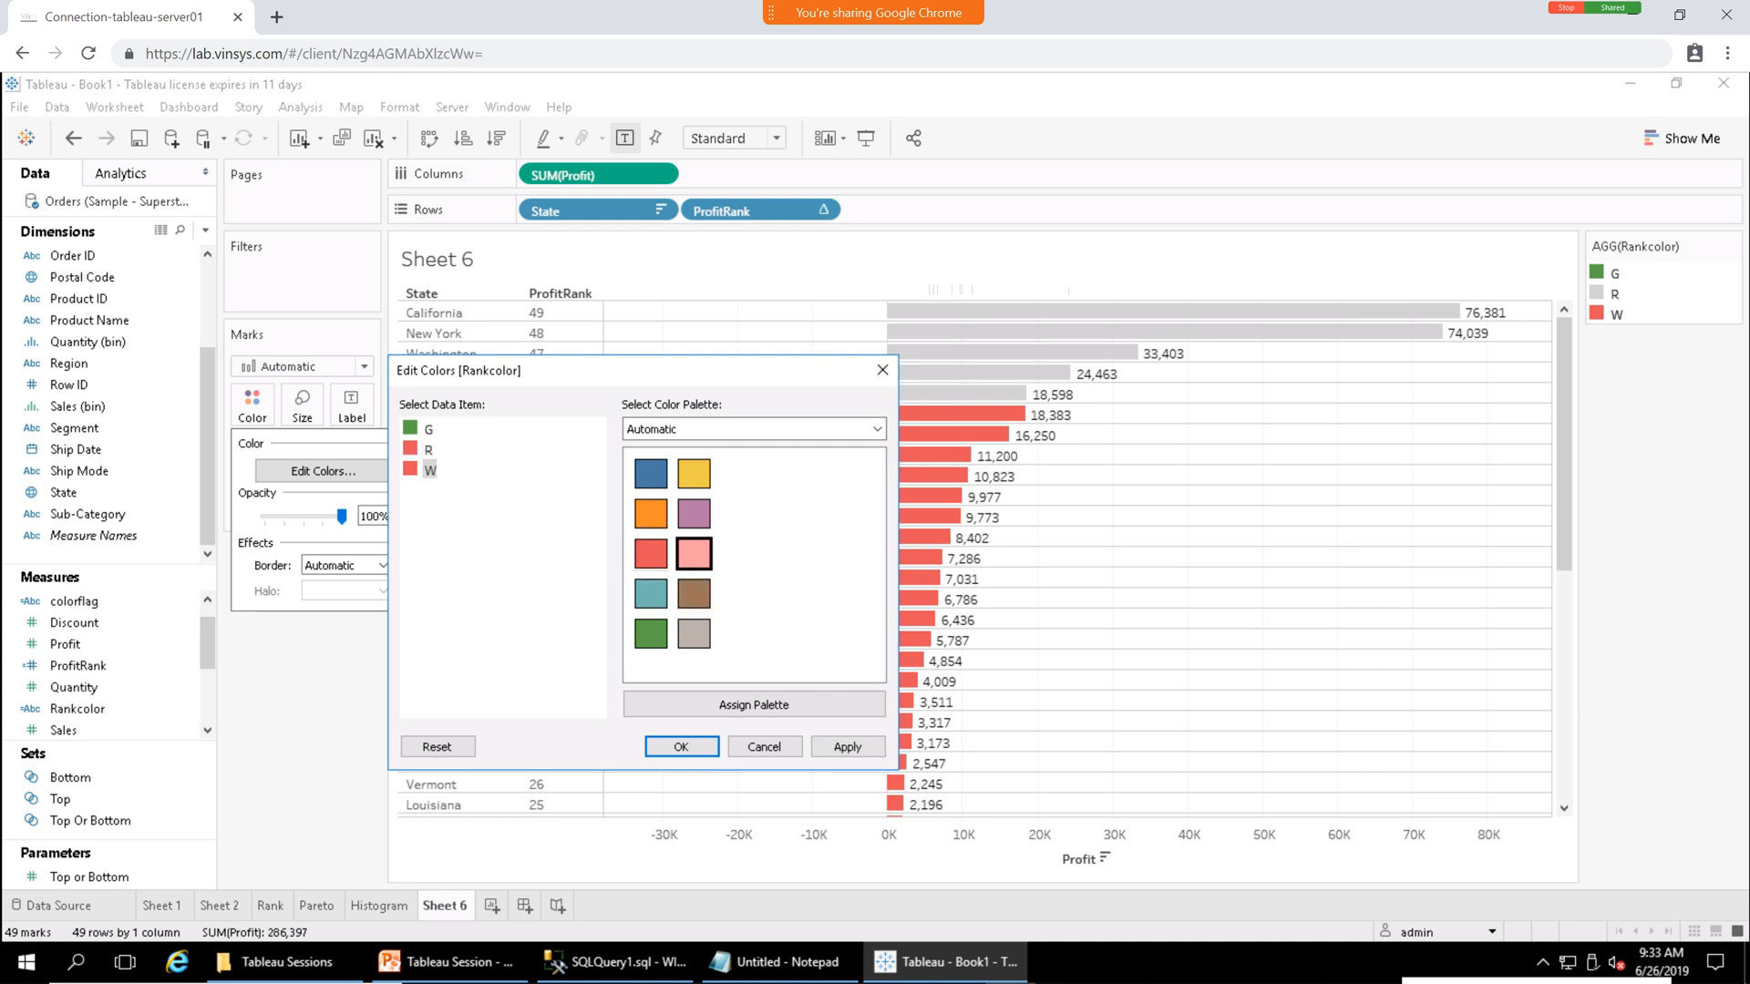
{"action": "left_click", "coordinate": [694, 633]}
{"action": "left_click", "coordinate": [847, 747]}
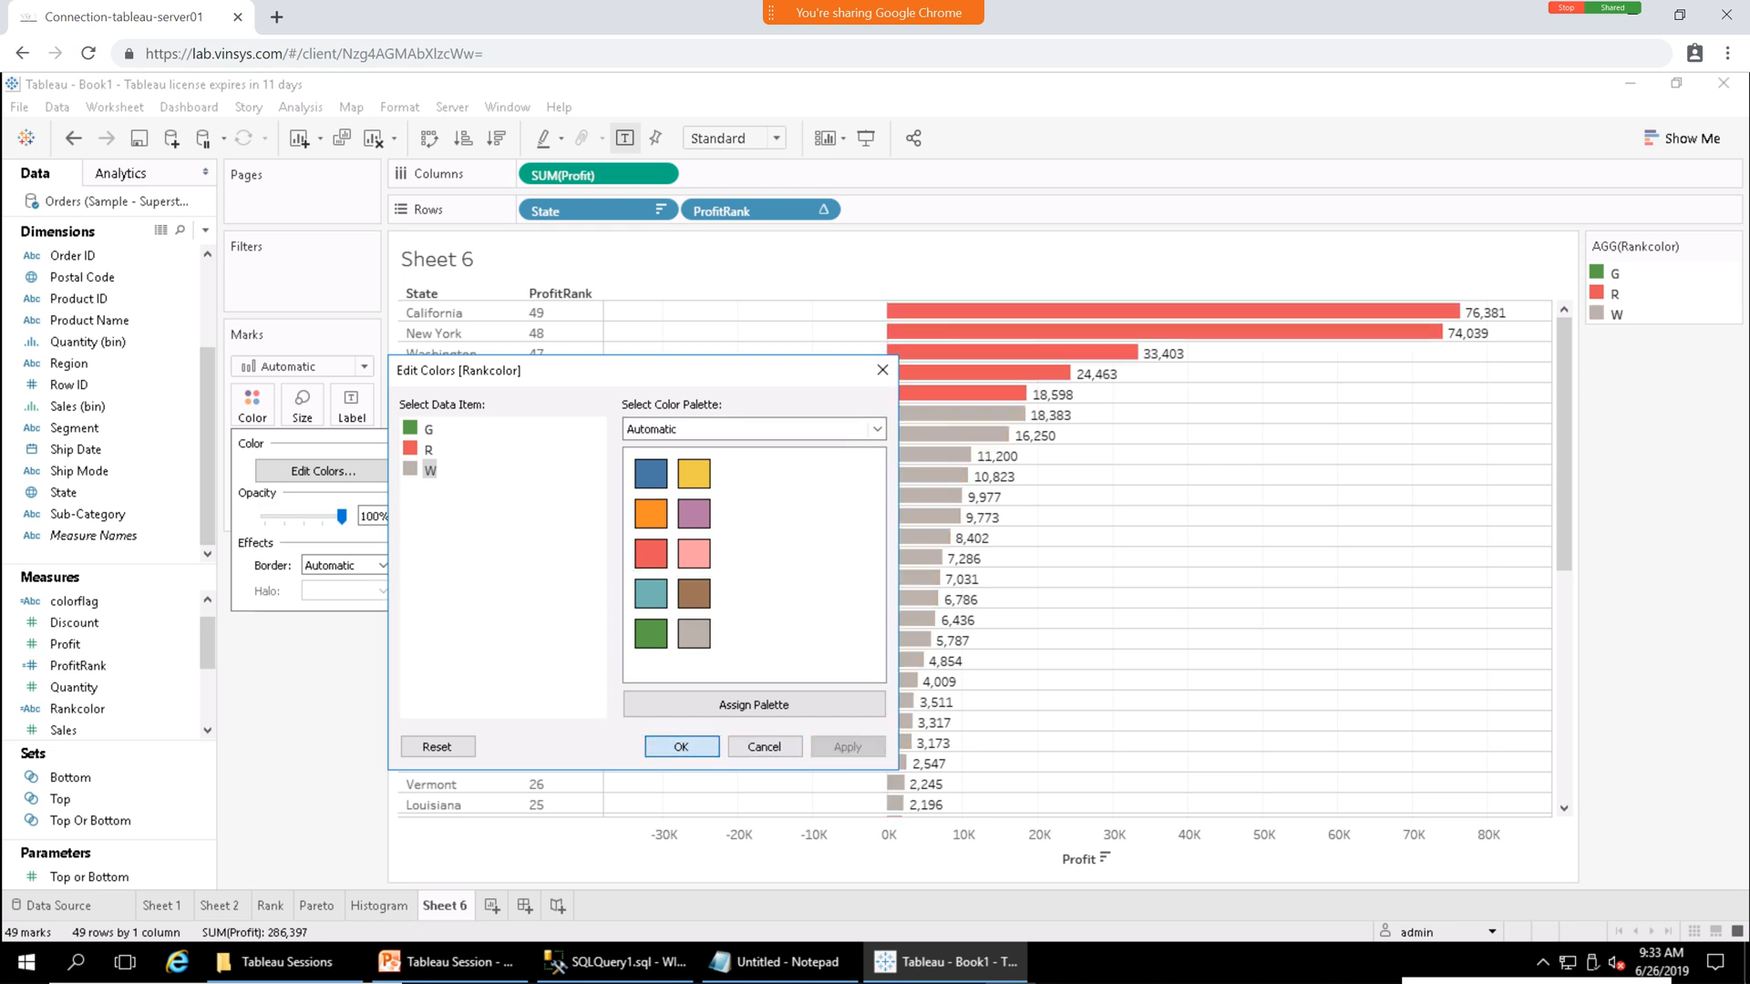
{"action": "left_click", "coordinate": [681, 746]}
Compare the bar colors with the profit ranks of the highest and lowest states.
{"action": "left_click_drag", "start_coordinate": [1564, 456], "coordinate": [1564, 686]}
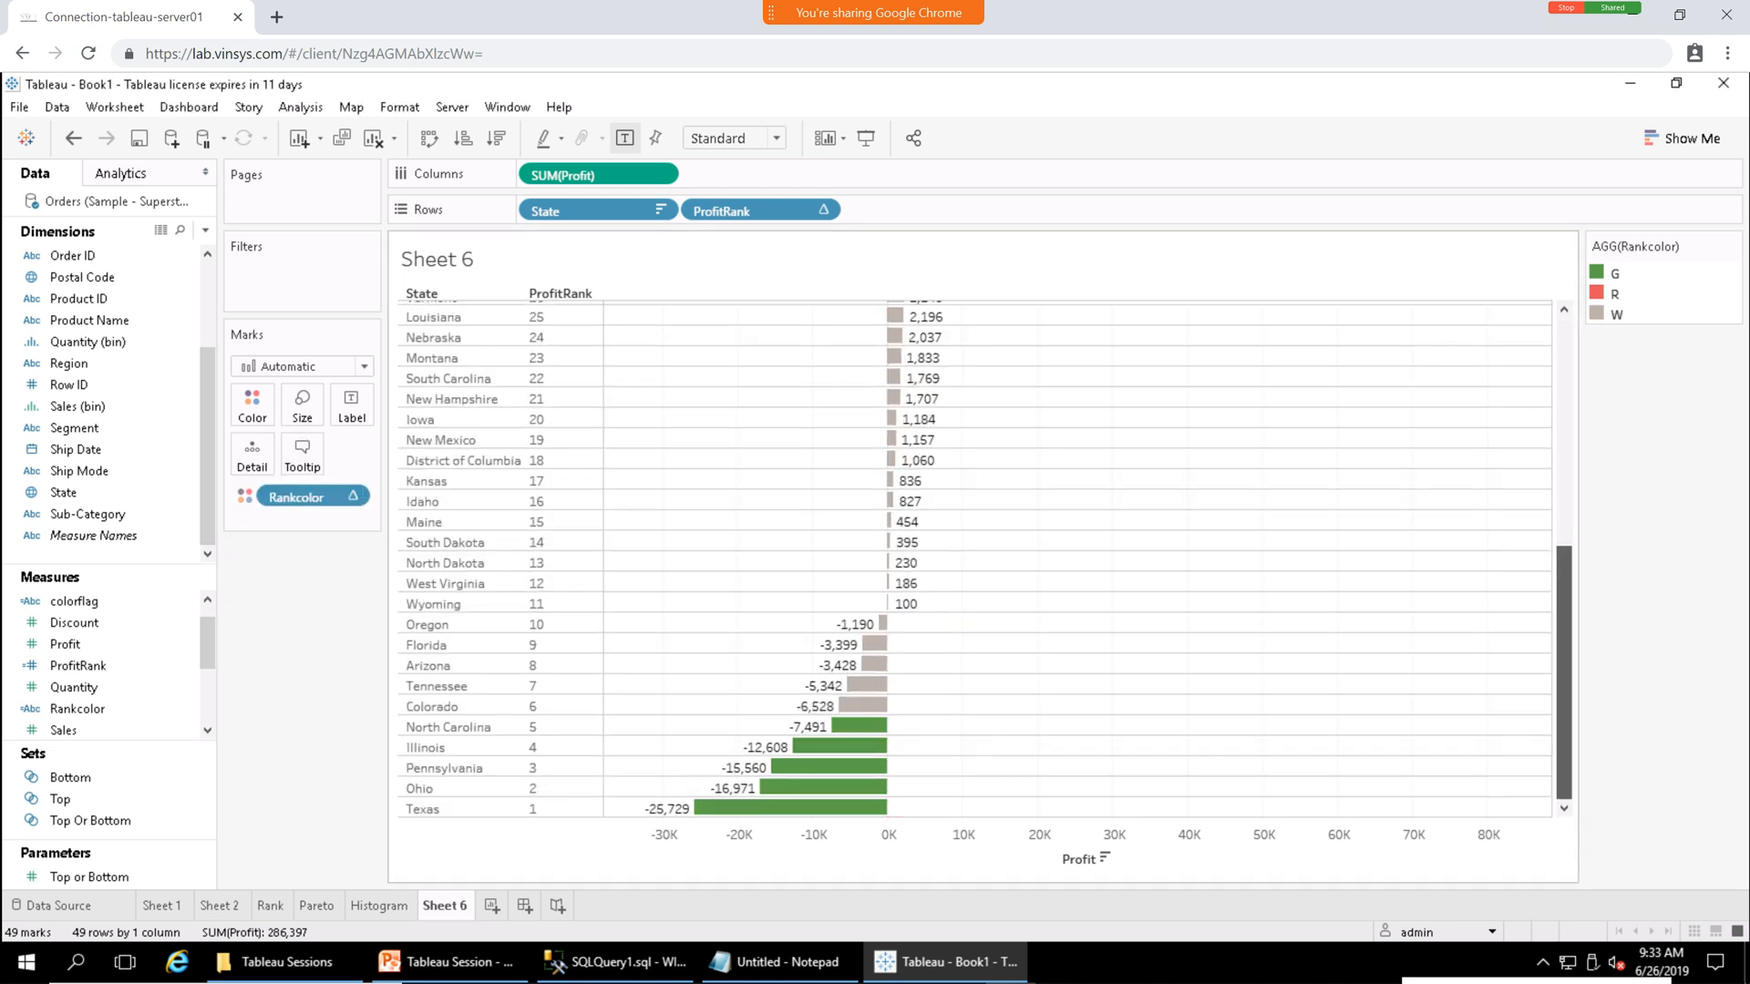
{"action": "scroll", "coordinate": [973, 559], "scroll_direction": "up", "scroll_amount": 10}
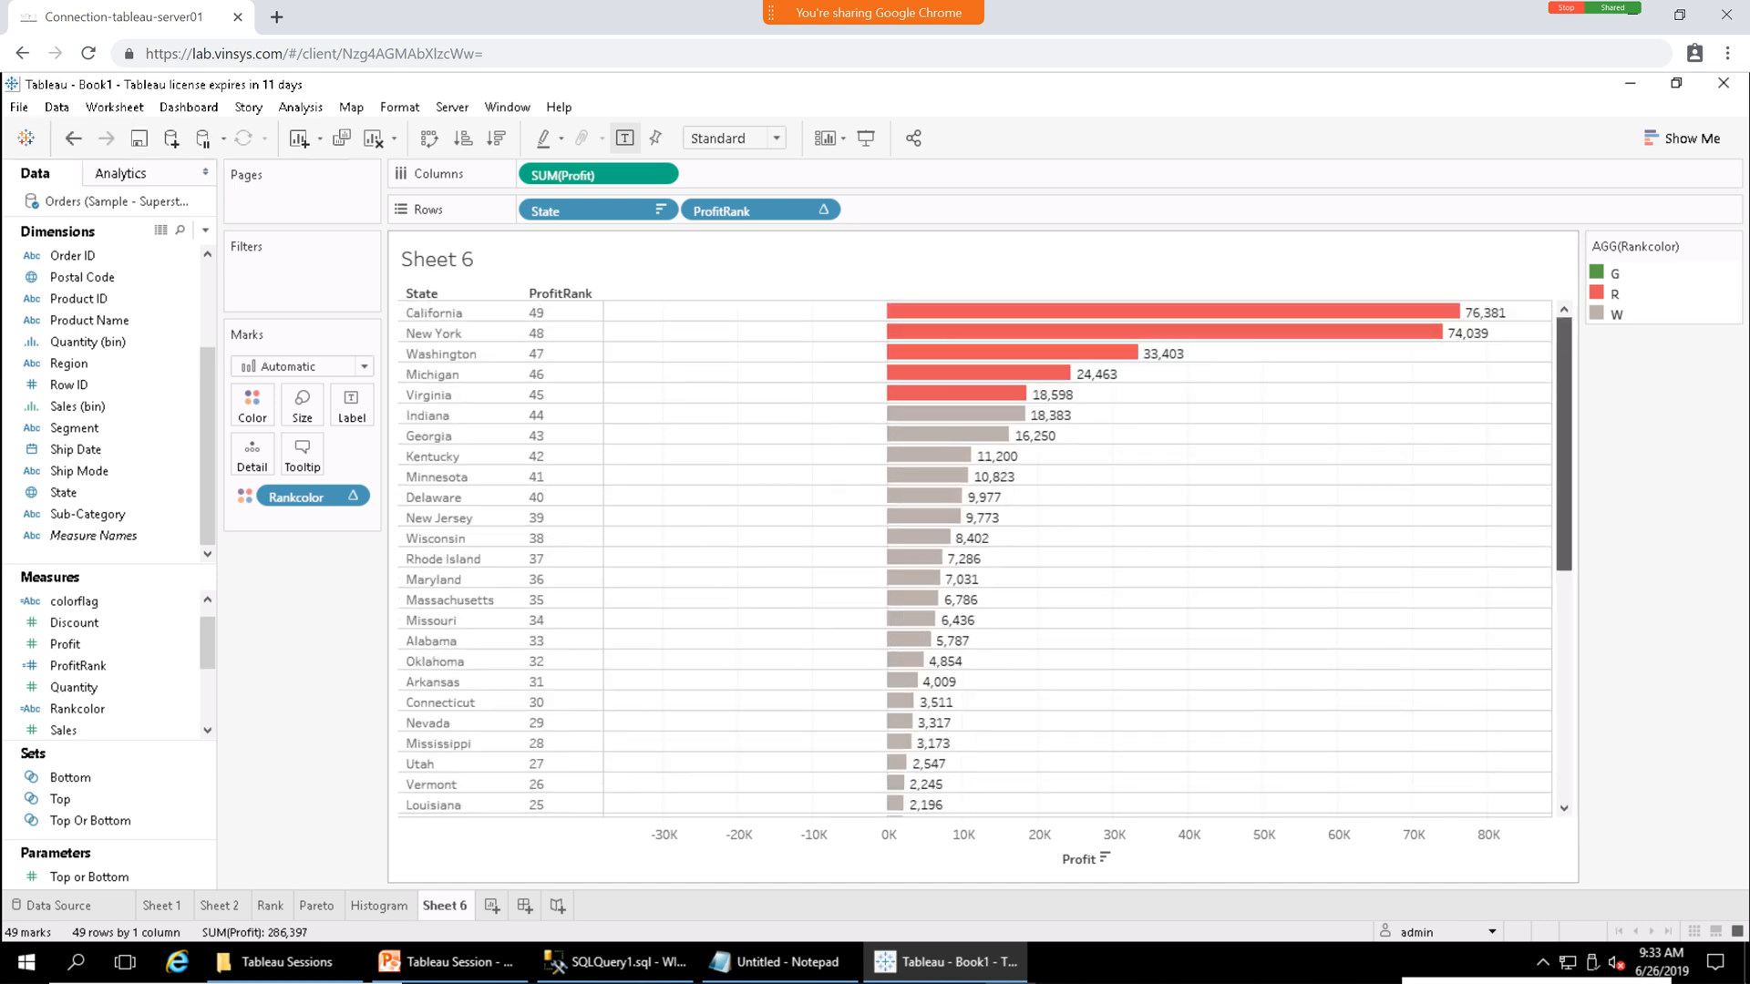
{"action": "scroll", "coordinate": [973, 558], "scroll_direction": "down", "scroll_amount": 10}
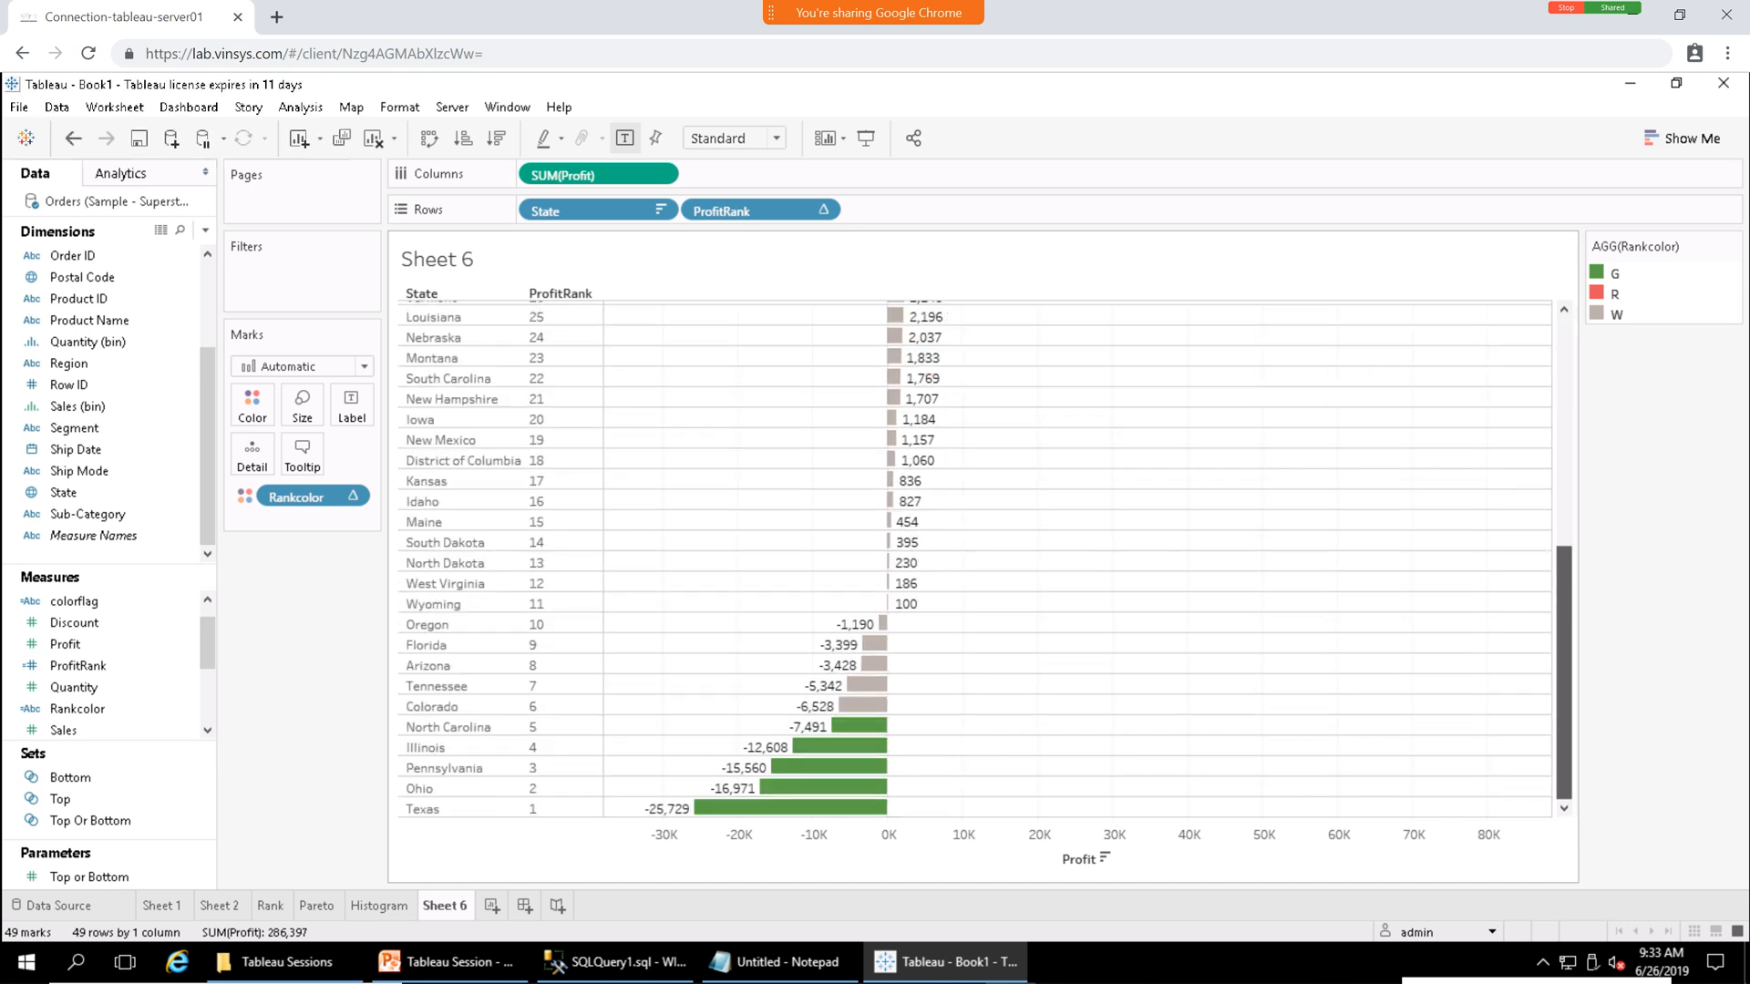
{"action": "scroll", "coordinate": [973, 559], "scroll_direction": "up", "scroll_amount": 10}
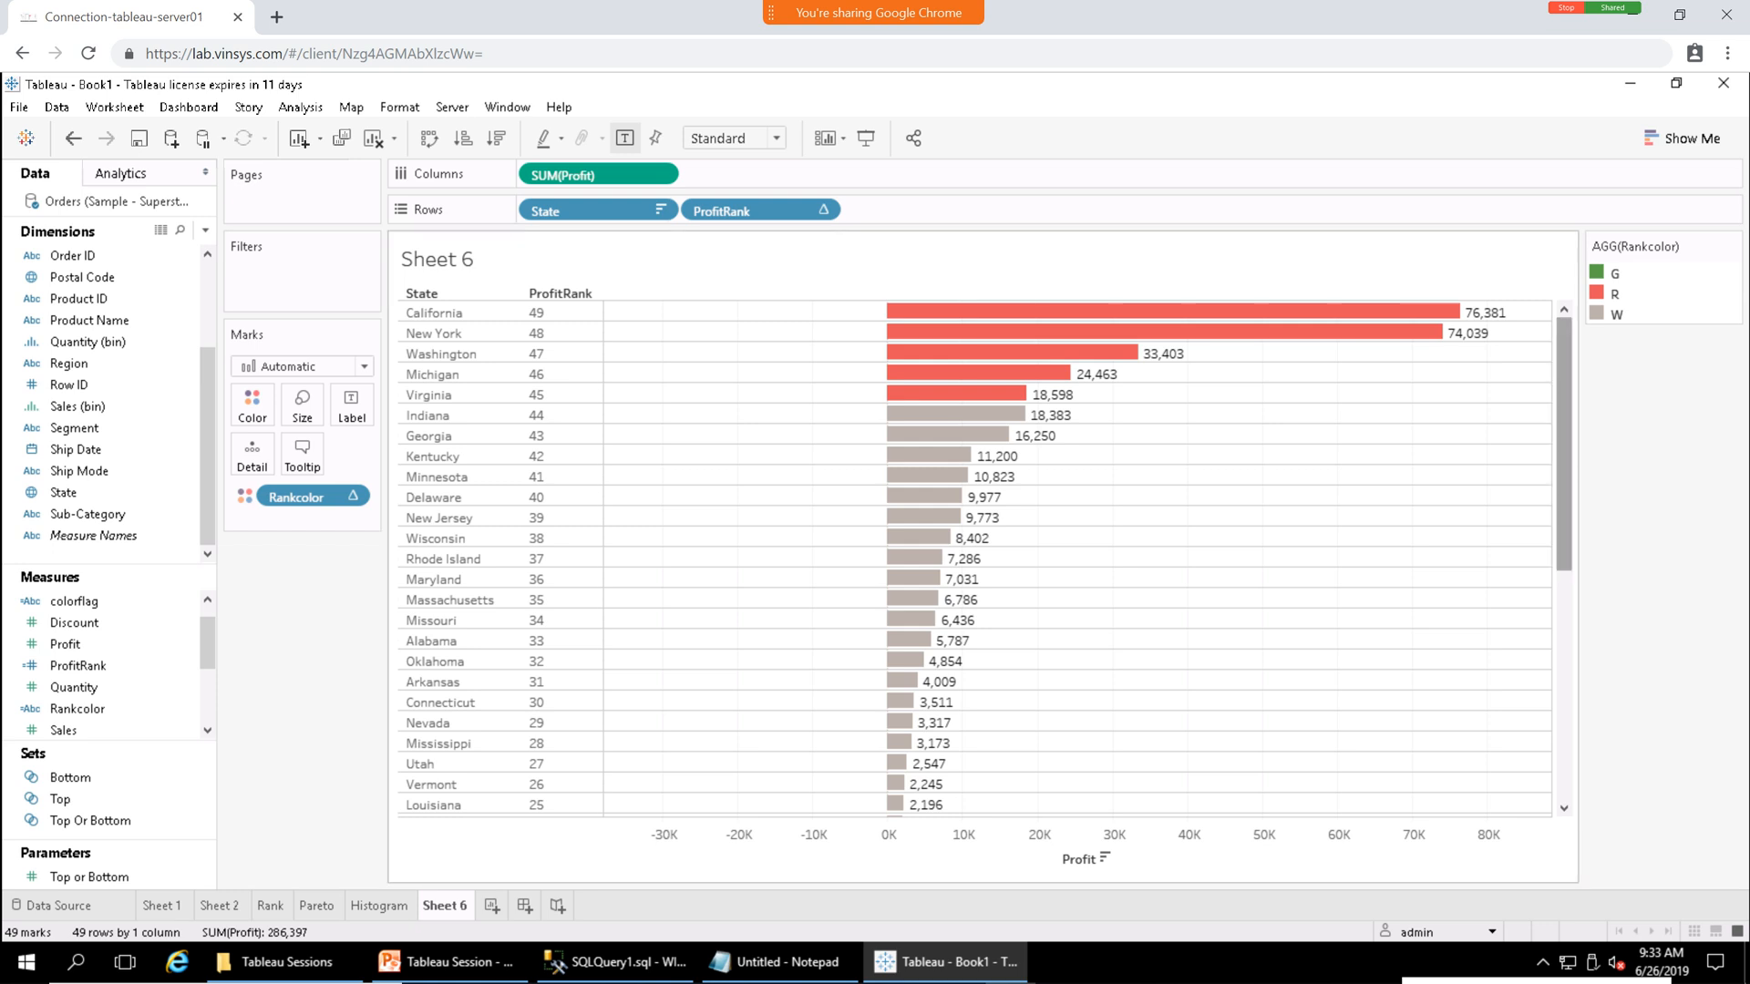
{"action": "scroll", "coordinate": [973, 558], "scroll_direction": "down", "scroll_amount": 10}
{"action": "scroll", "coordinate": [973, 559], "scroll_direction": "up", "scroll_amount": 10}
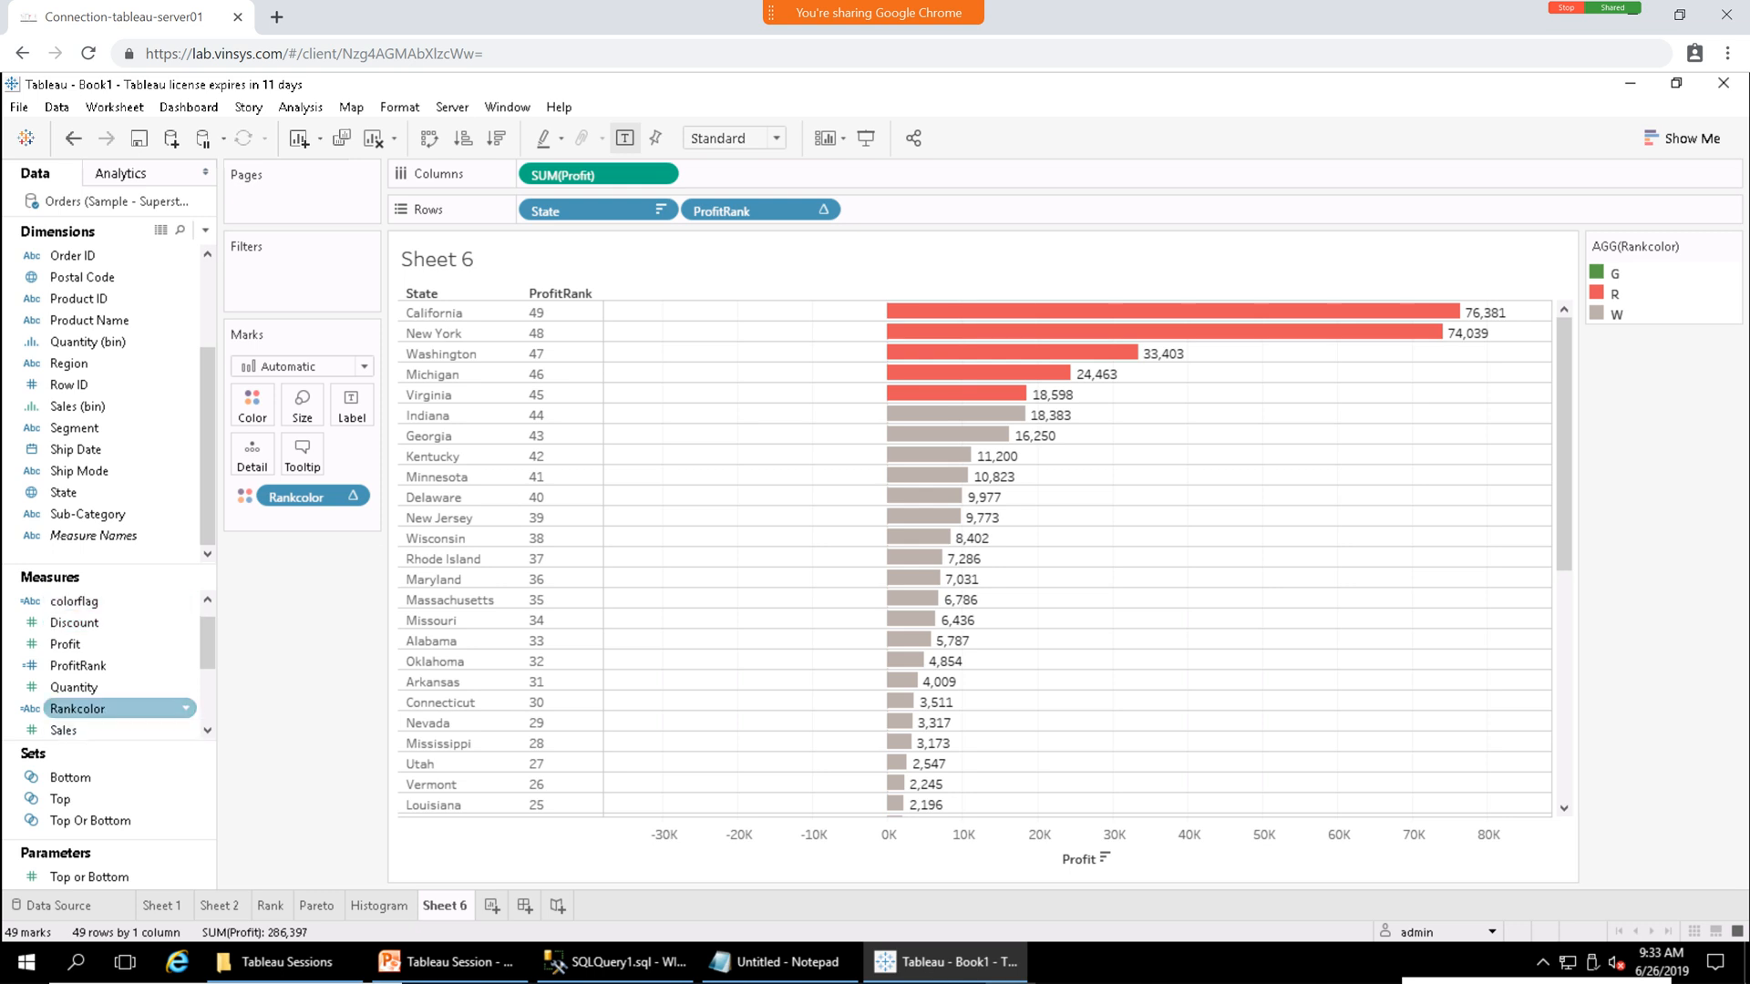
Review the formula of the Rankcolor calculated field, then close it unchanged.
{"action": "left_click", "coordinate": [91, 708]}
{"action": "right_click", "coordinate": [91, 708]}
{"action": "left_click", "coordinate": [109, 384]}
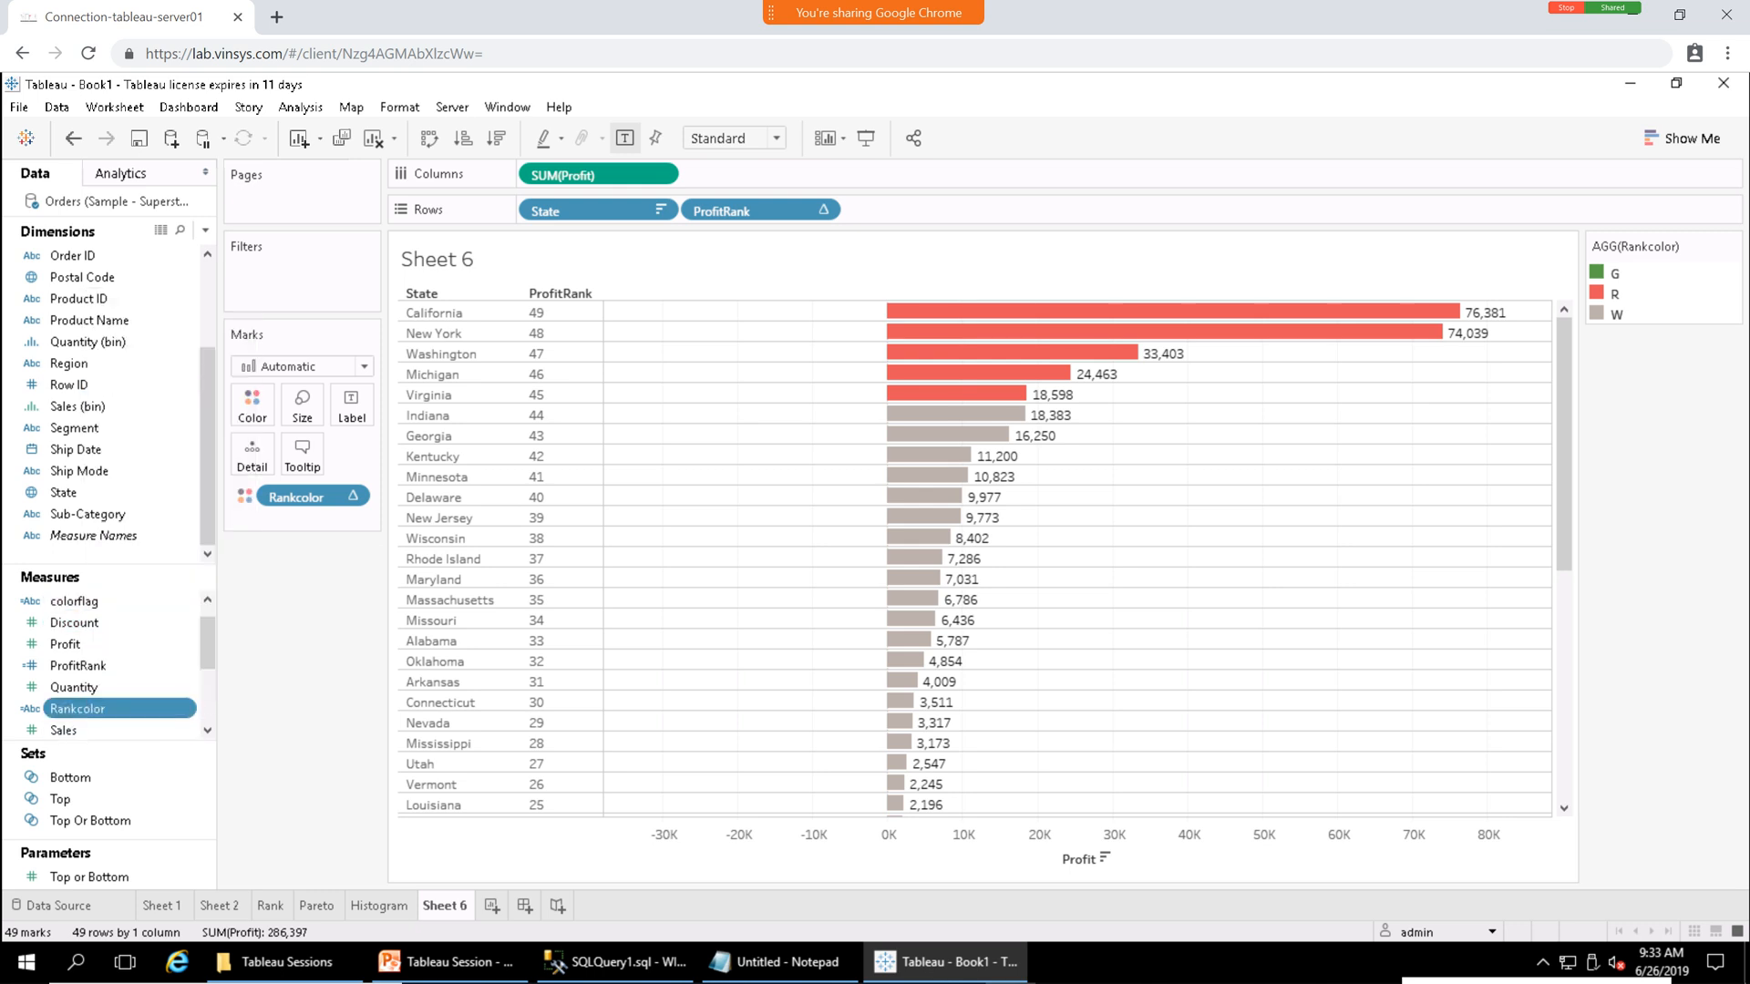
{"action": "left_click_drag", "start_coordinate": [847, 552], "coordinate": [915, 372]}
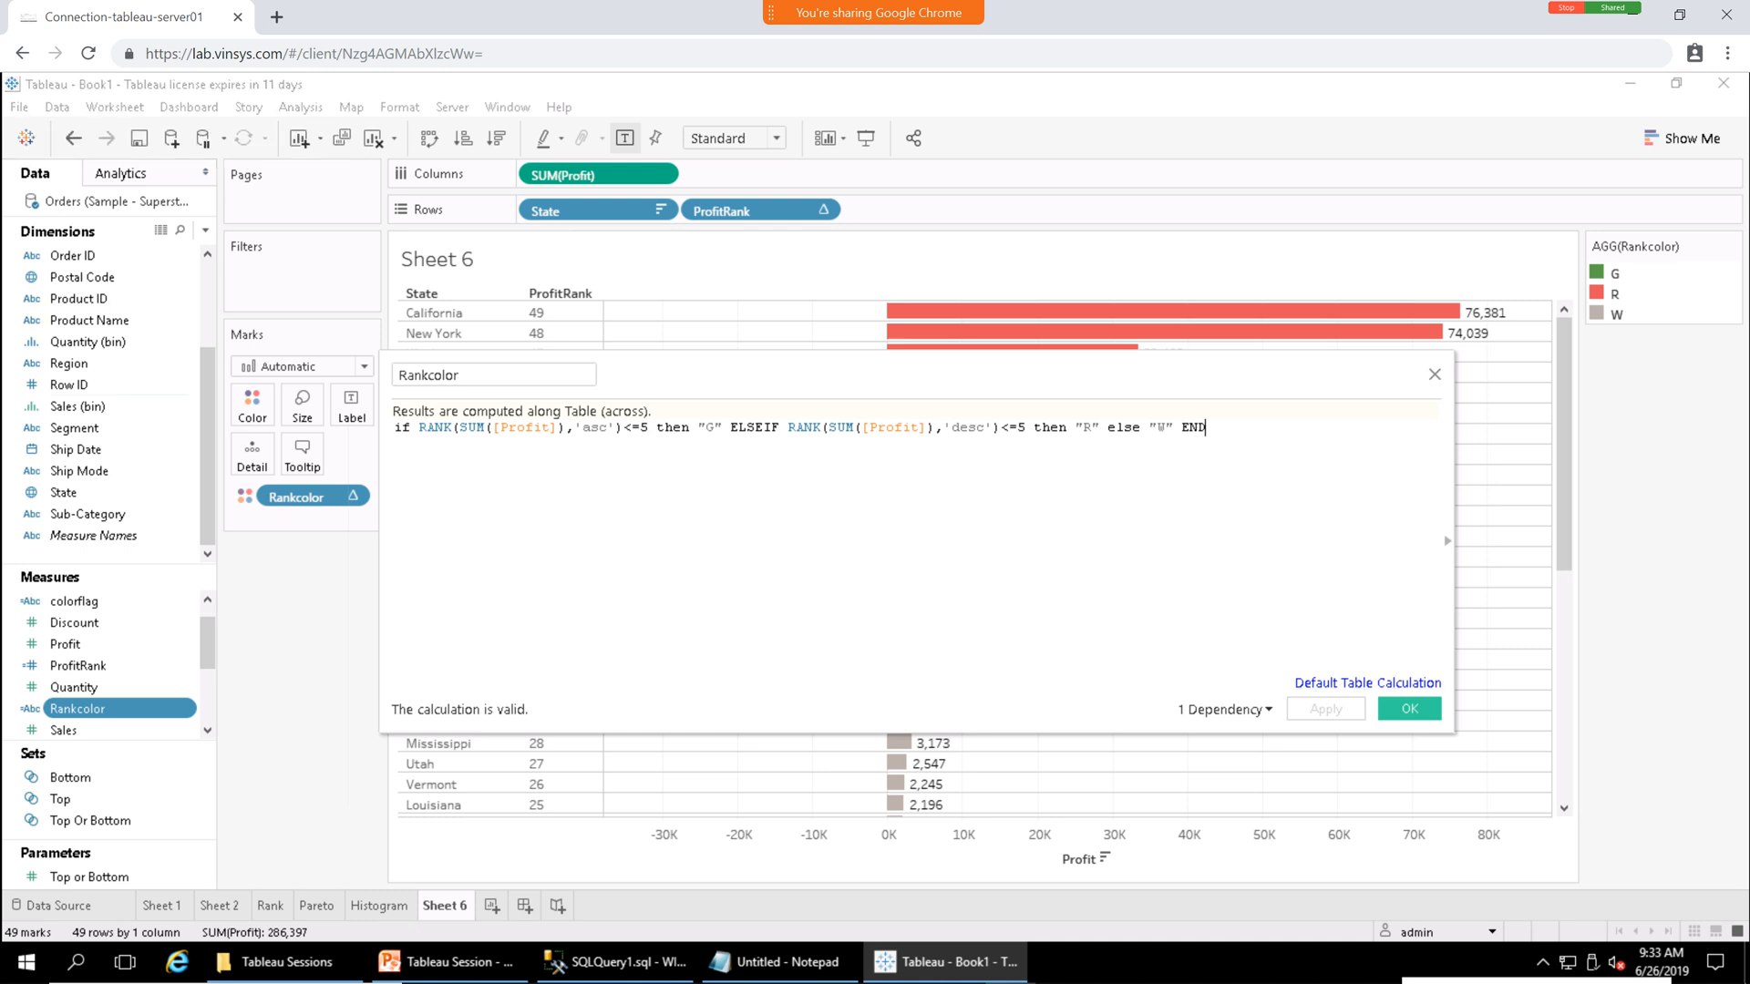
{"action": "key", "text": "Escape"}
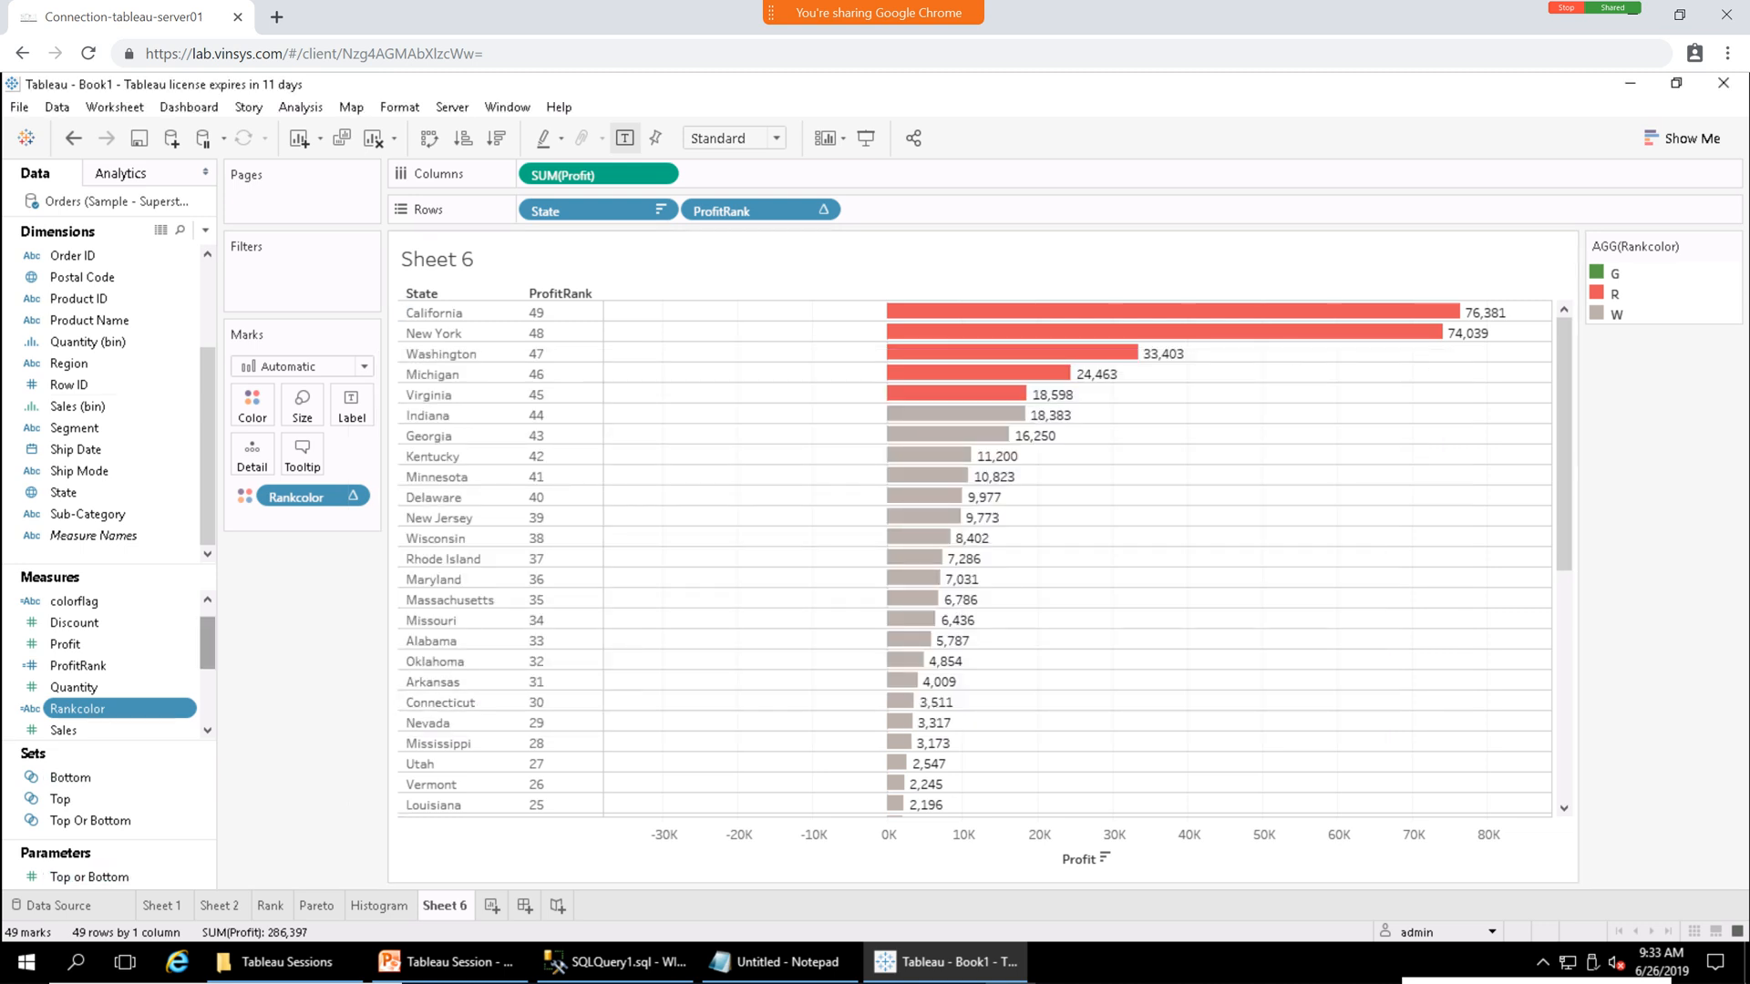
Show the control for the Top or Bottom parameter on the sheet and set its value to 4.
{"action": "left_click_drag", "start_coordinate": [208, 643], "coordinate": [208, 698]}
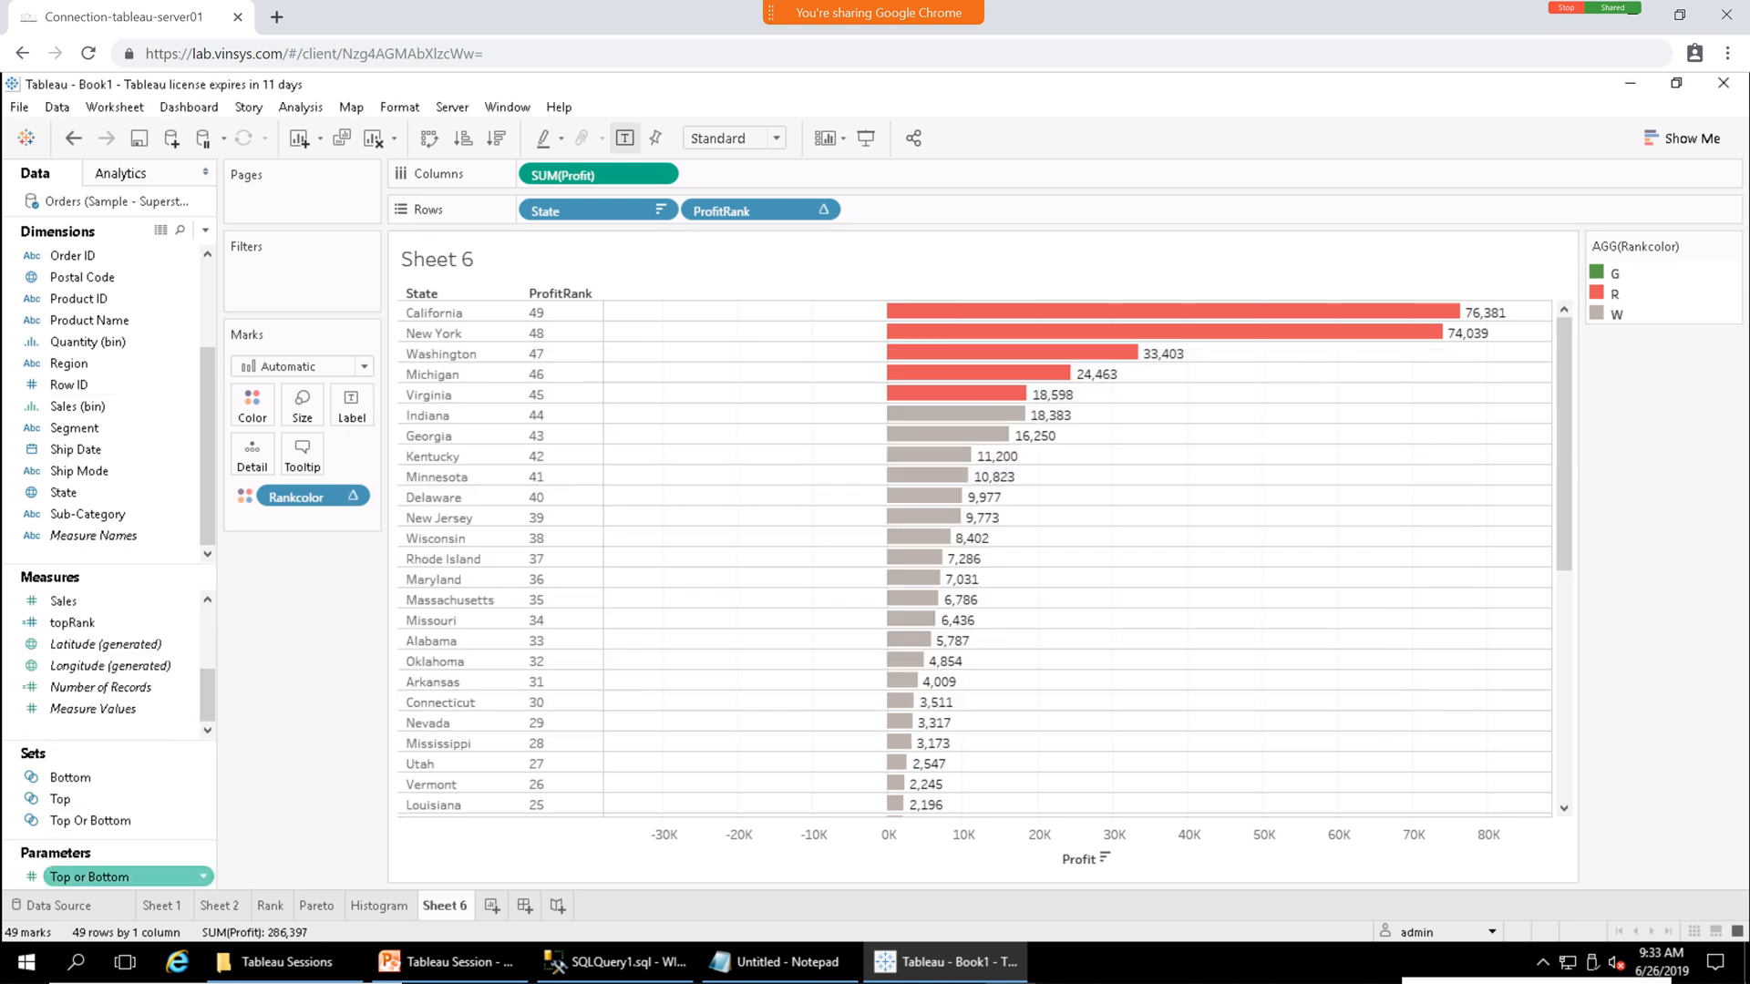
{"action": "left_click", "coordinate": [202, 876]}
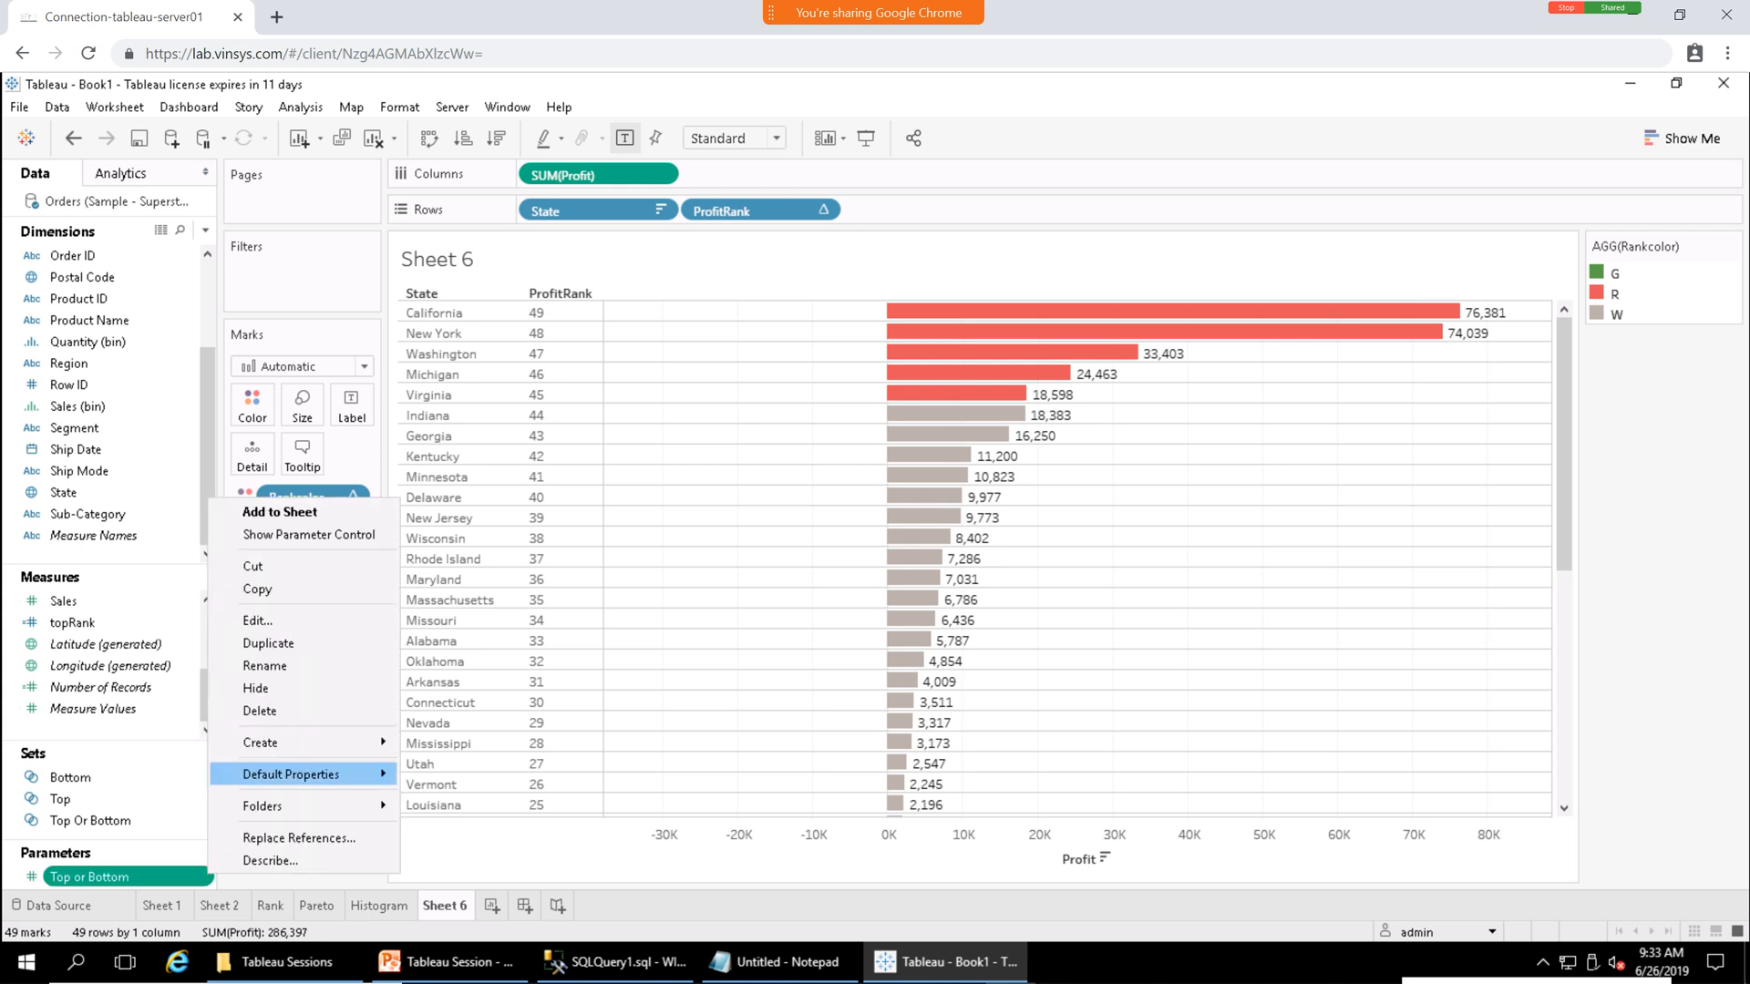
{"action": "left_click", "coordinate": [308, 535]}
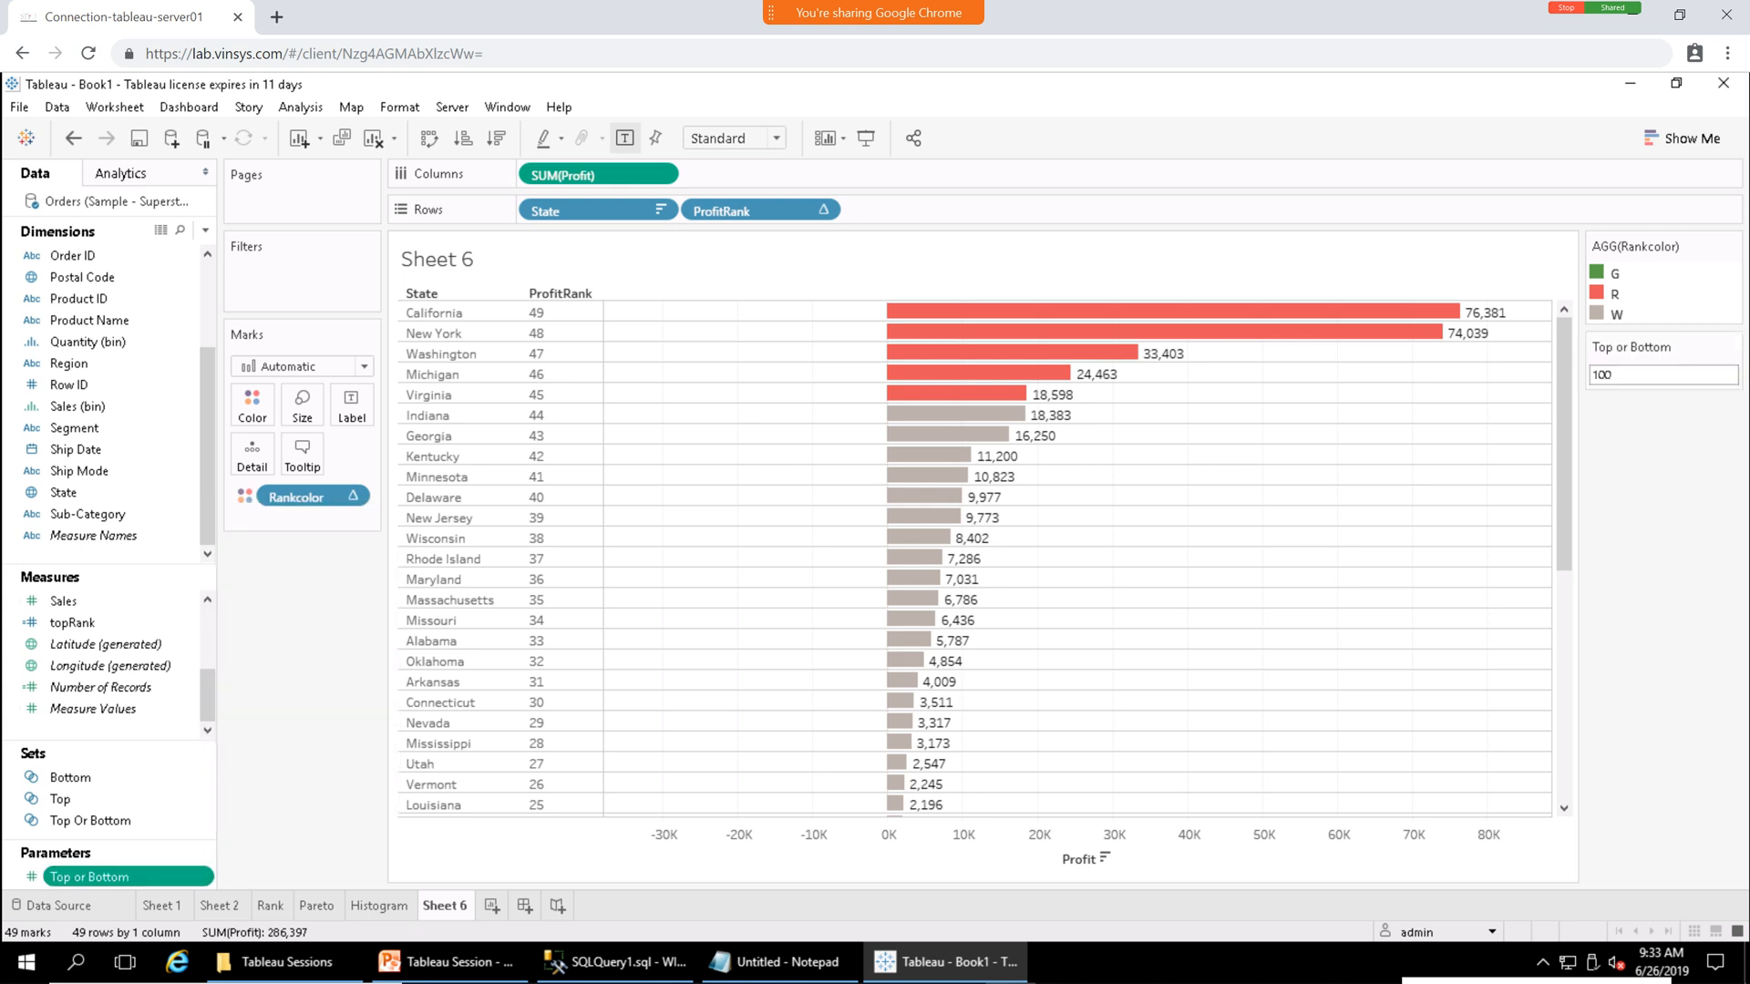
{"action": "double_click", "coordinate": [1603, 375]}
{"action": "type", "text": "4"}
{"action": "key", "text": "Return"}
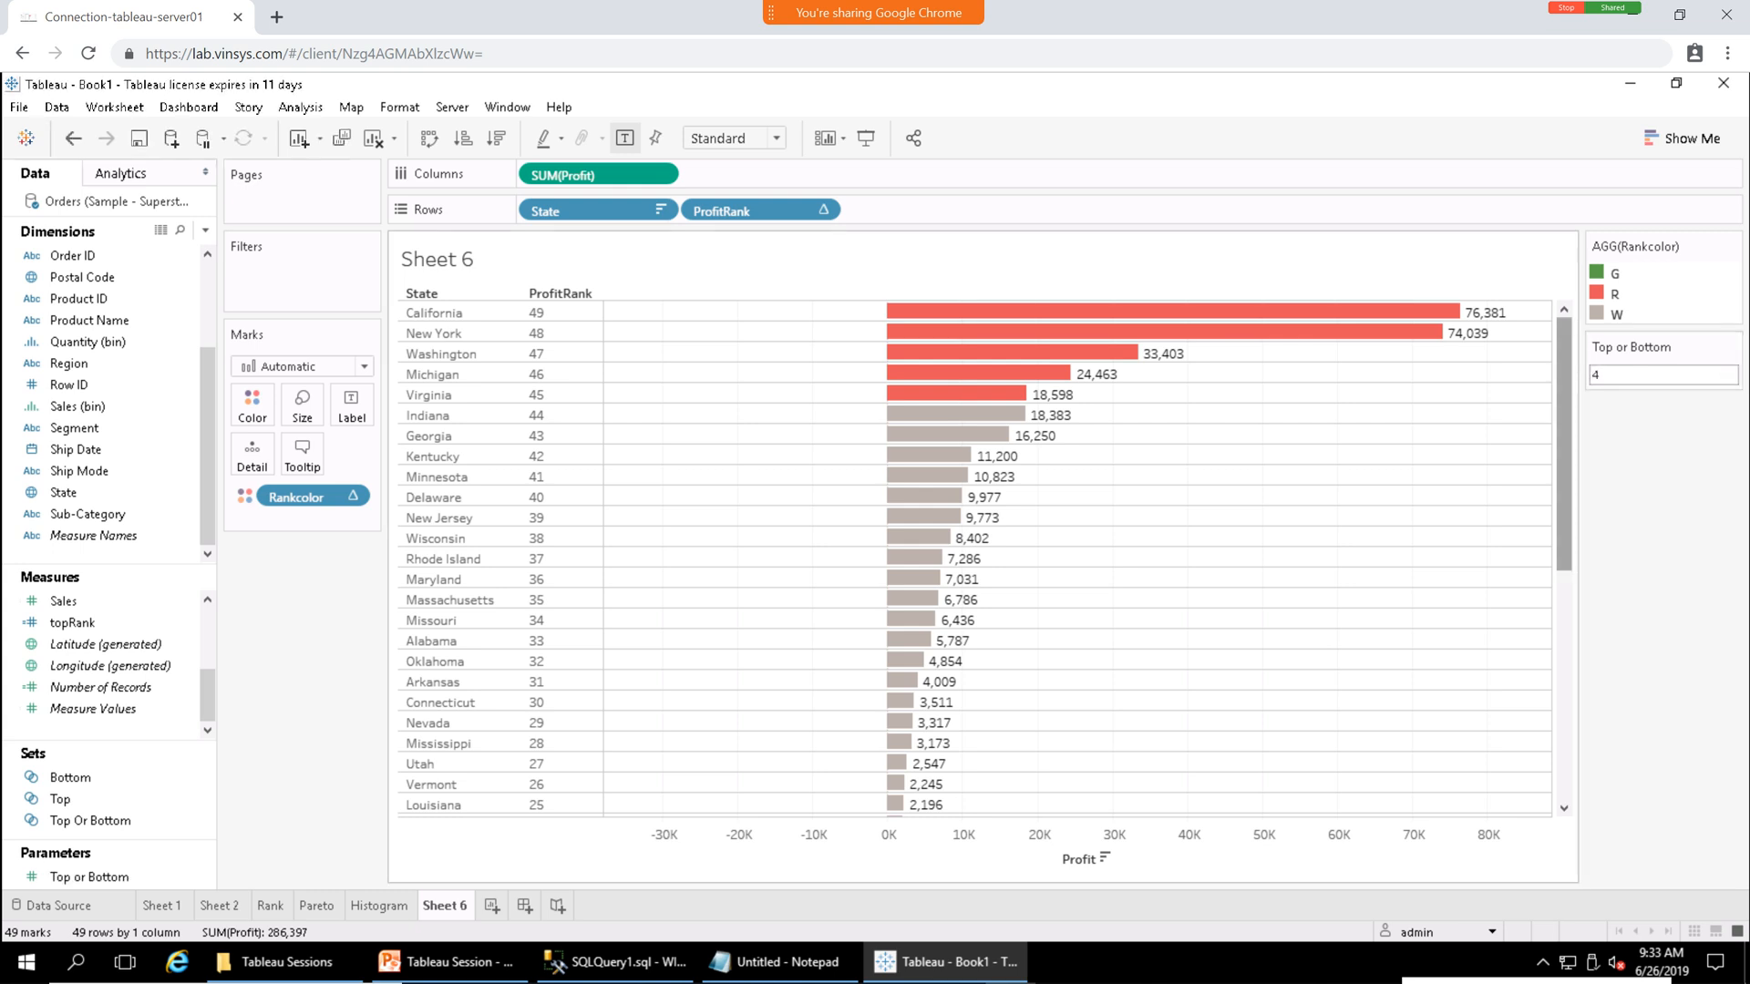
{"action": "mouse_move", "coordinate": [1563, 429]}
{"action": "left_mouse_down"}
{"action": "mouse_move", "coordinate": [1563, 657]}
{"action": "mouse_move", "coordinate": [1564, 428]}
{"action": "left_mouse_up"}
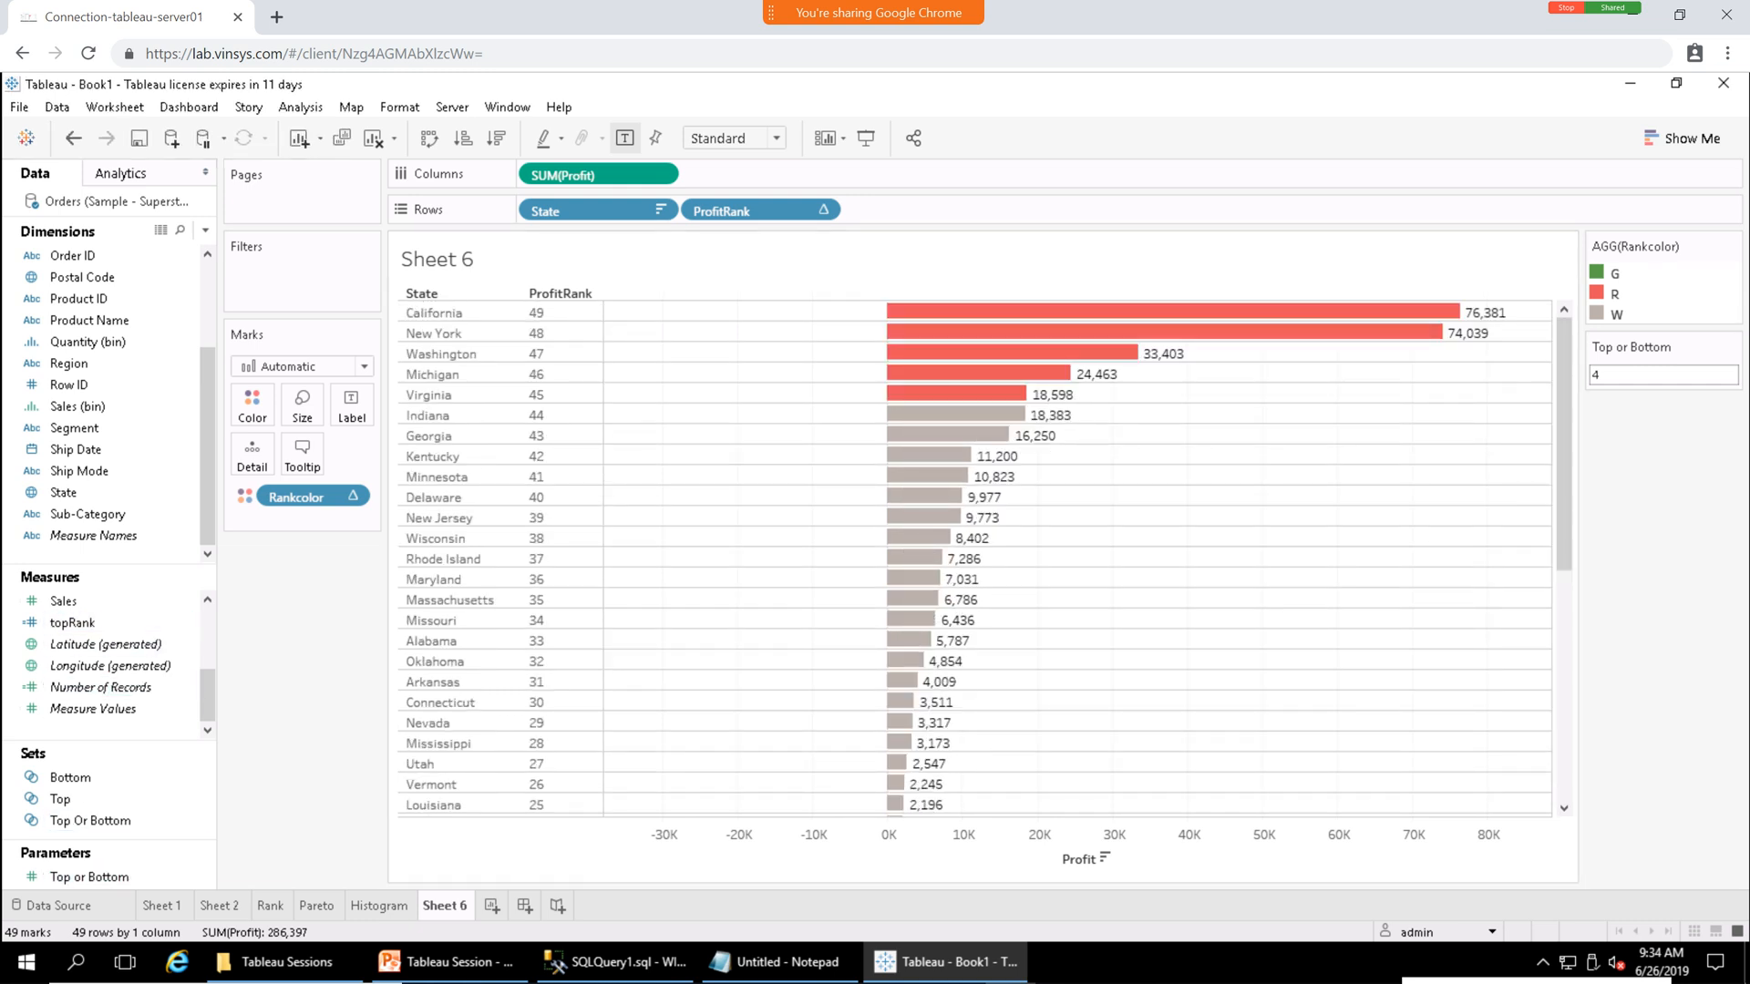
Replace the fixed limit of 5 in both rank conditions of the Rankcolor calculation with the Top or Bottom parameter, and save it.
{"action": "left_click_drag", "start_coordinate": [208, 696], "coordinate": [208, 632]}
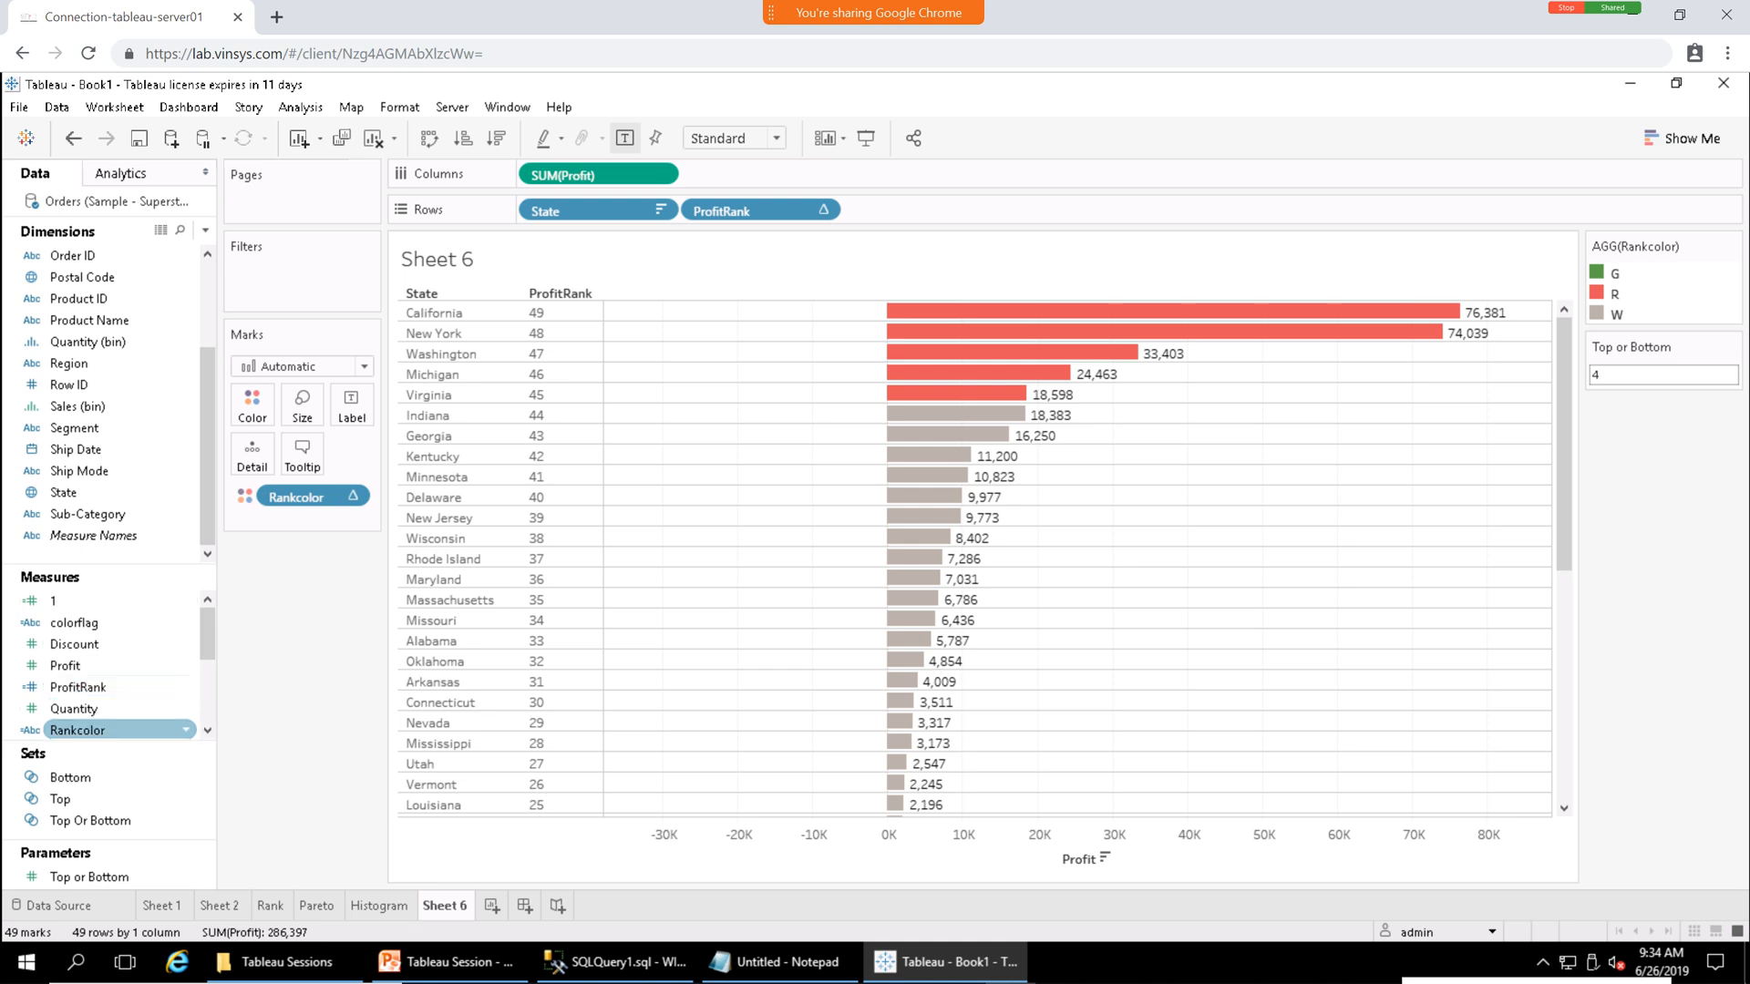
{"action": "right_click", "coordinate": [92, 729]}
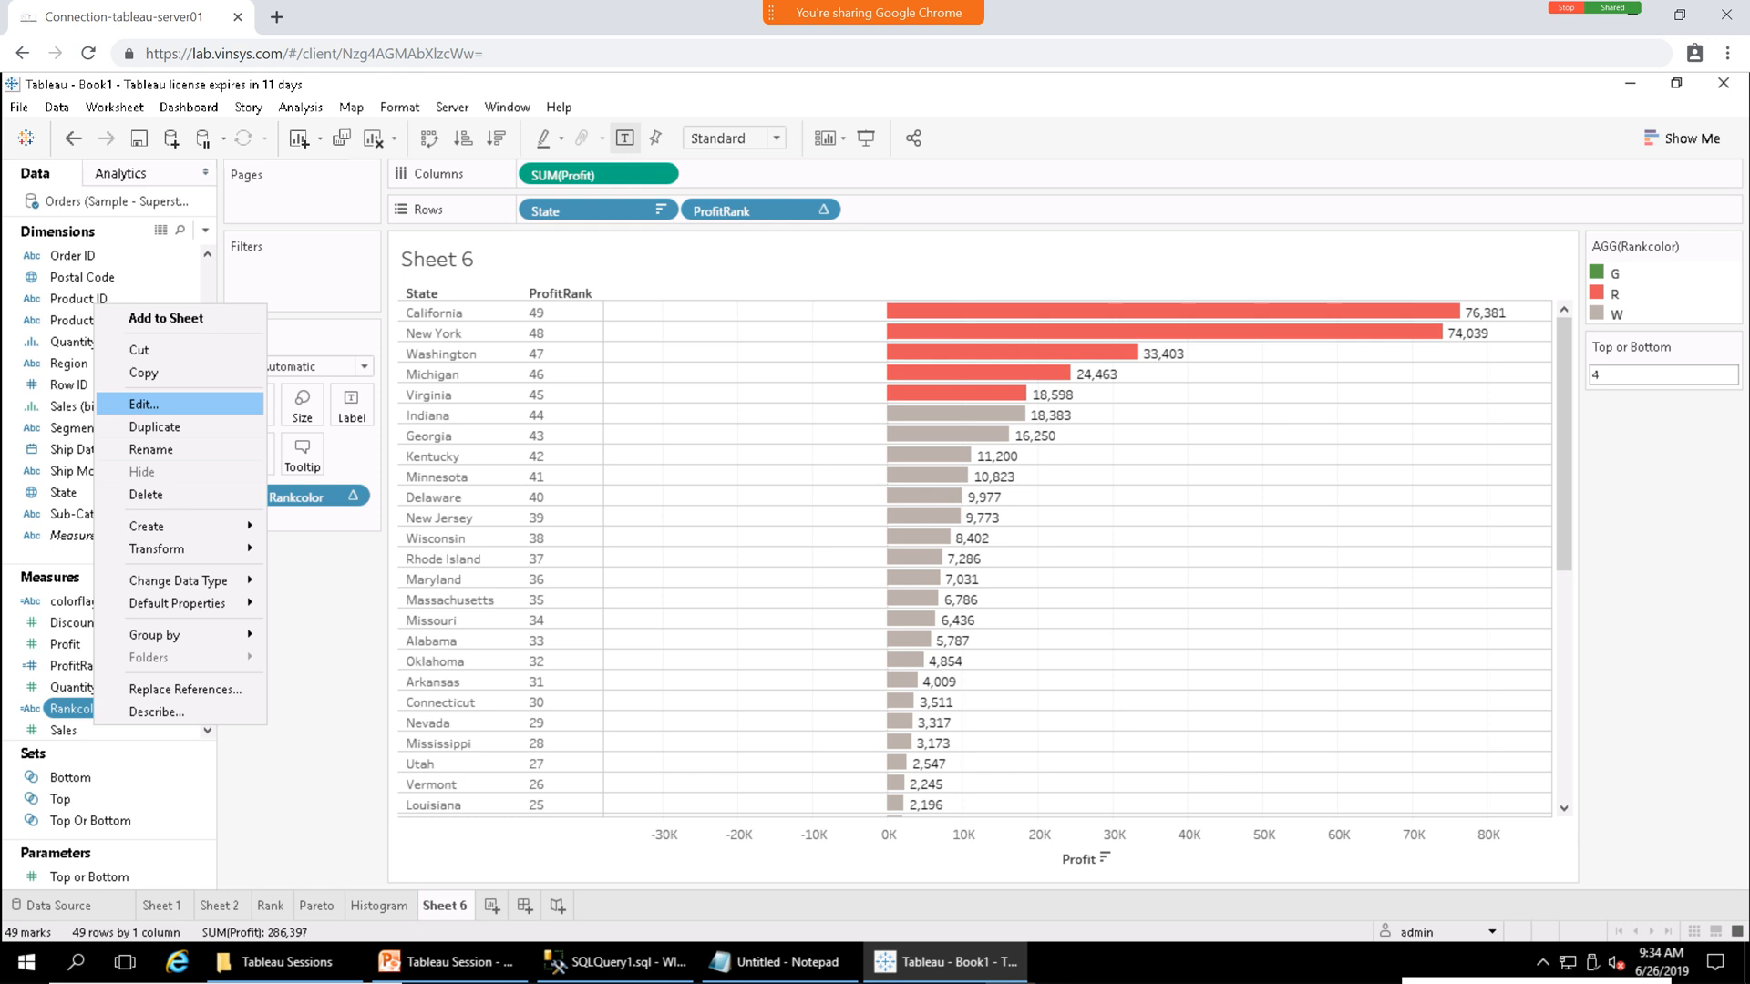
{"action": "left_click", "coordinate": [146, 404]}
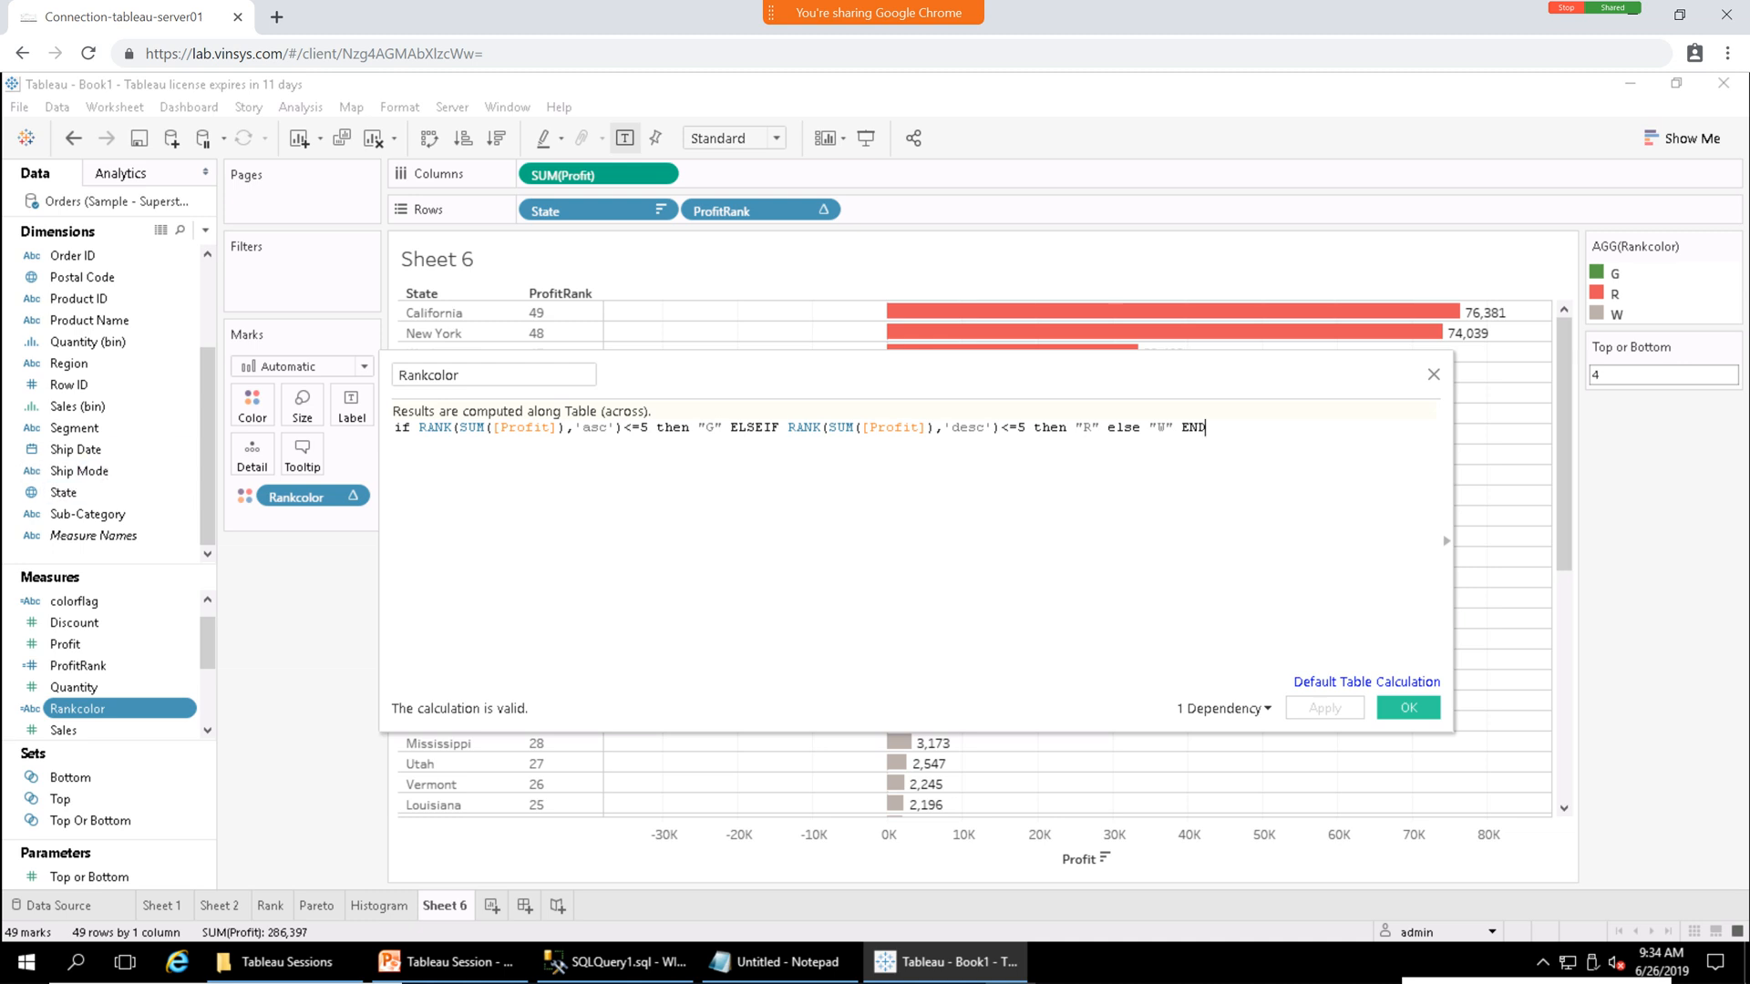
{"action": "key", "text": "BackSpace"}
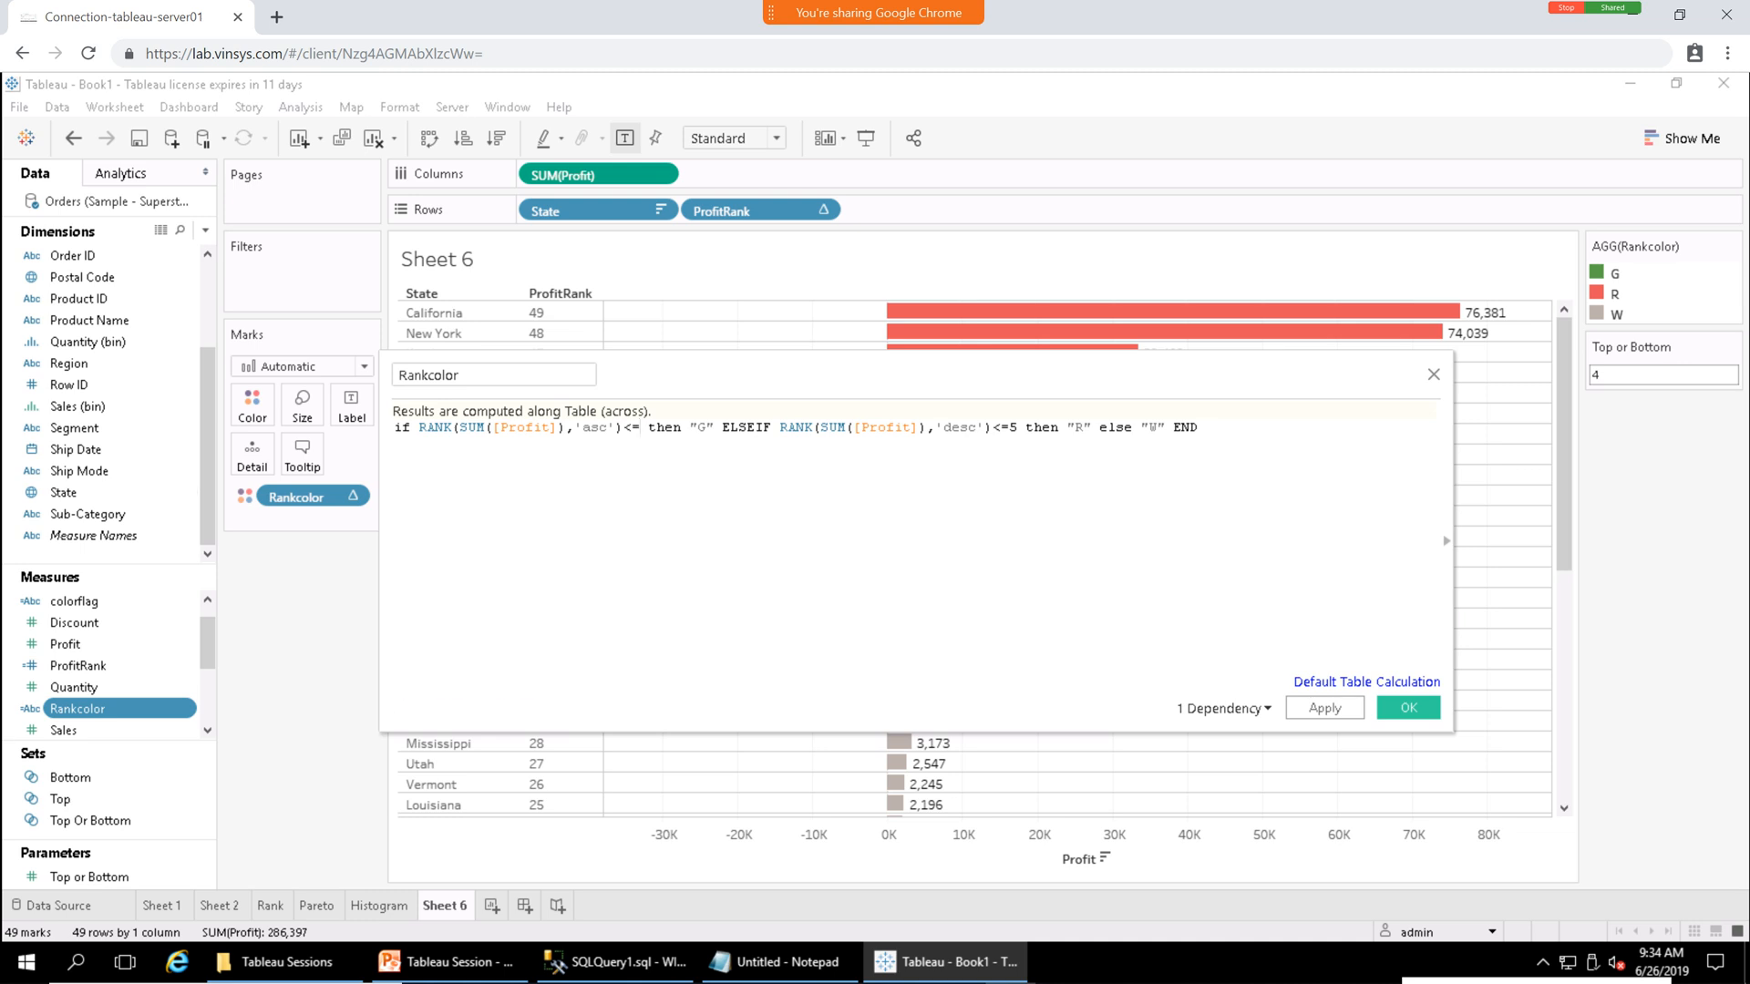
{"action": "type", "text": "top"}
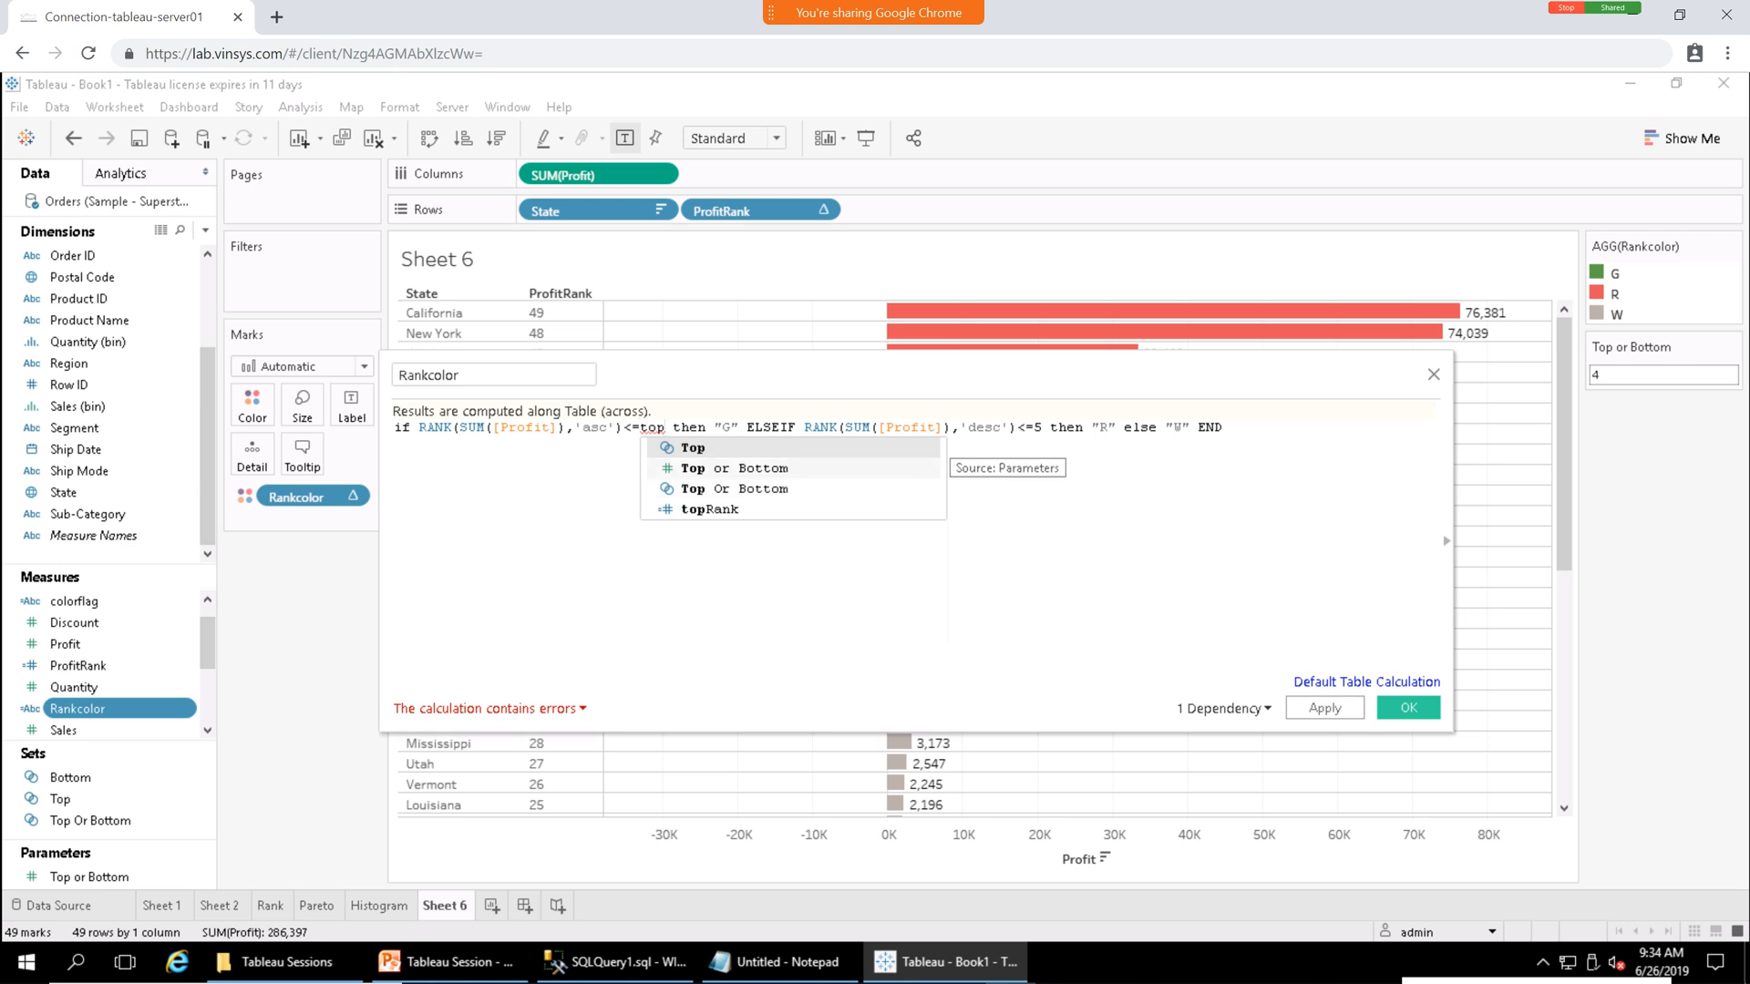
{"action": "left_click", "coordinate": [734, 468]}
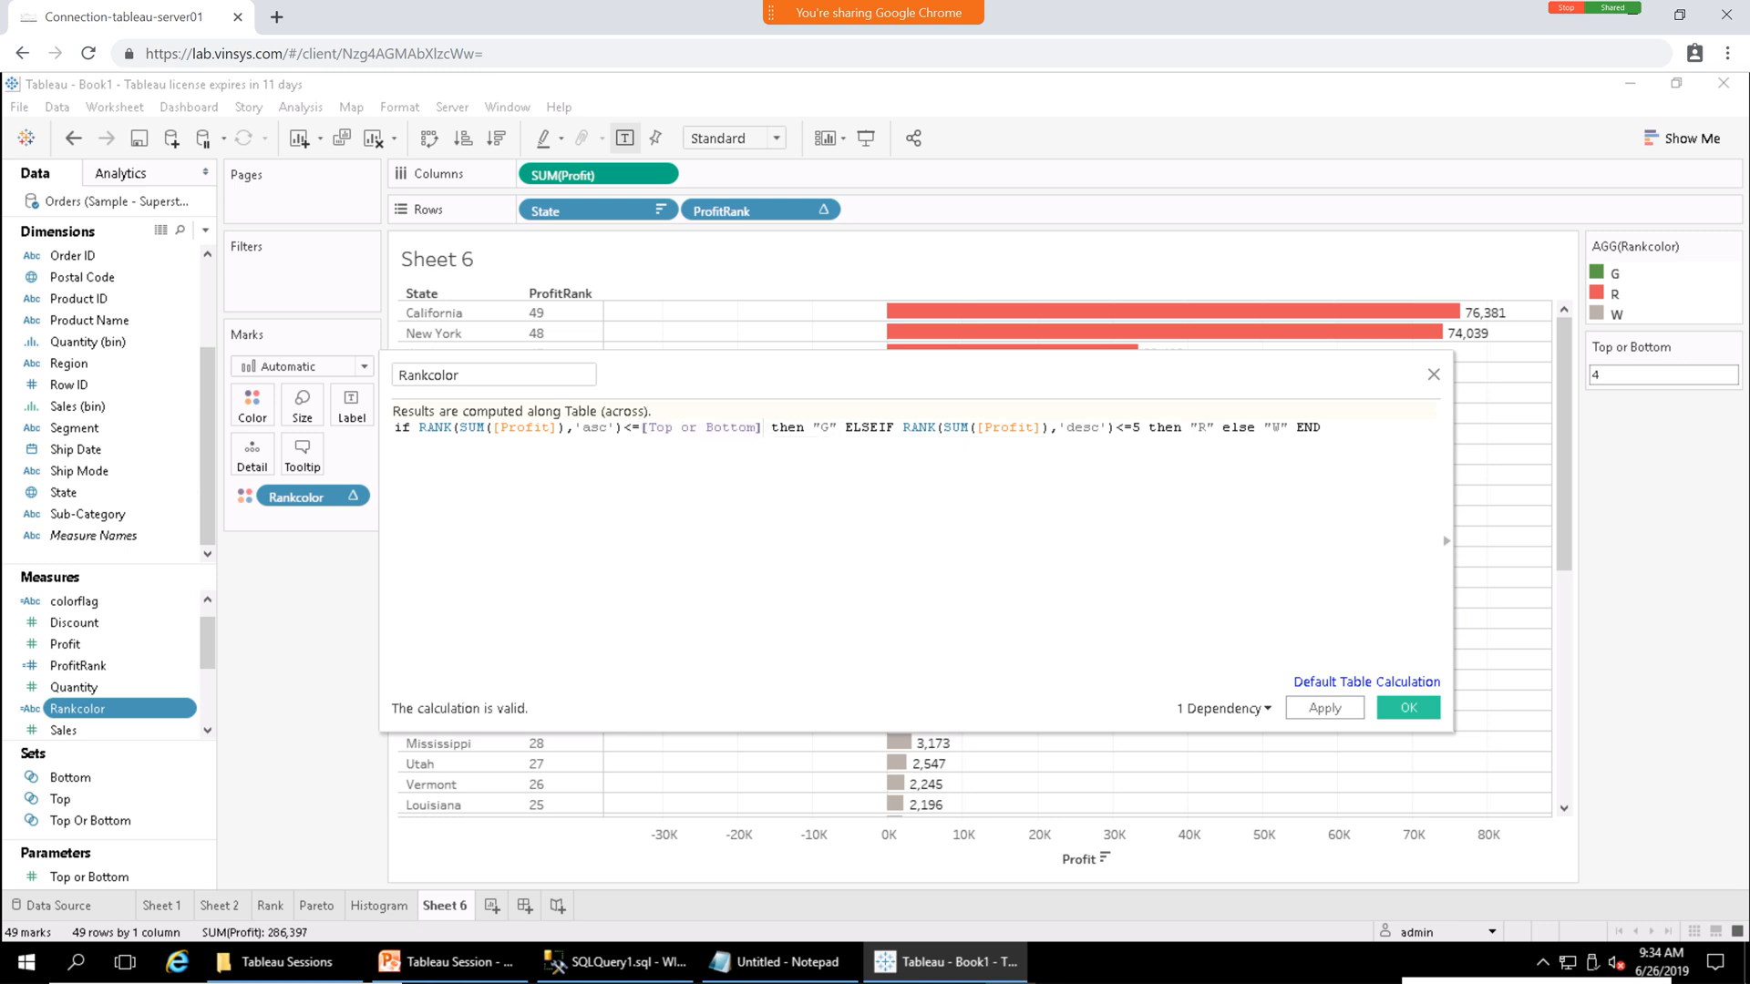
{"action": "key", "text": "BackSpace"}
{"action": "type", "text": "top"}
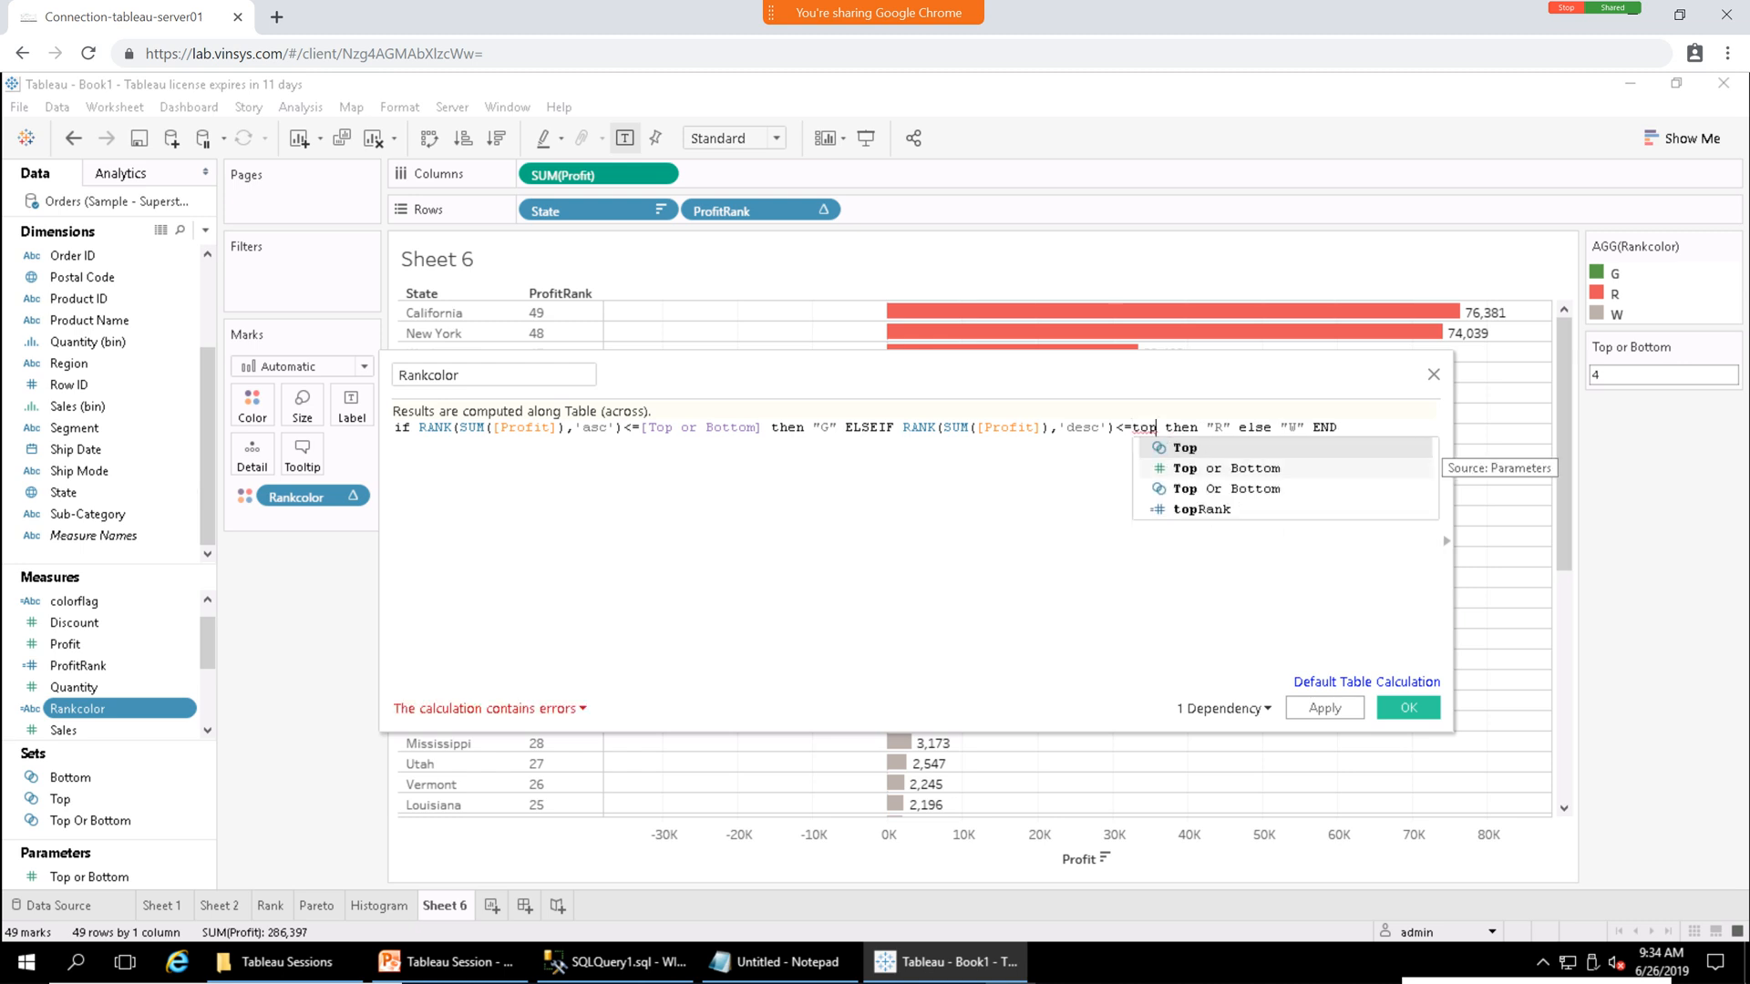
{"action": "key", "text": "Return"}
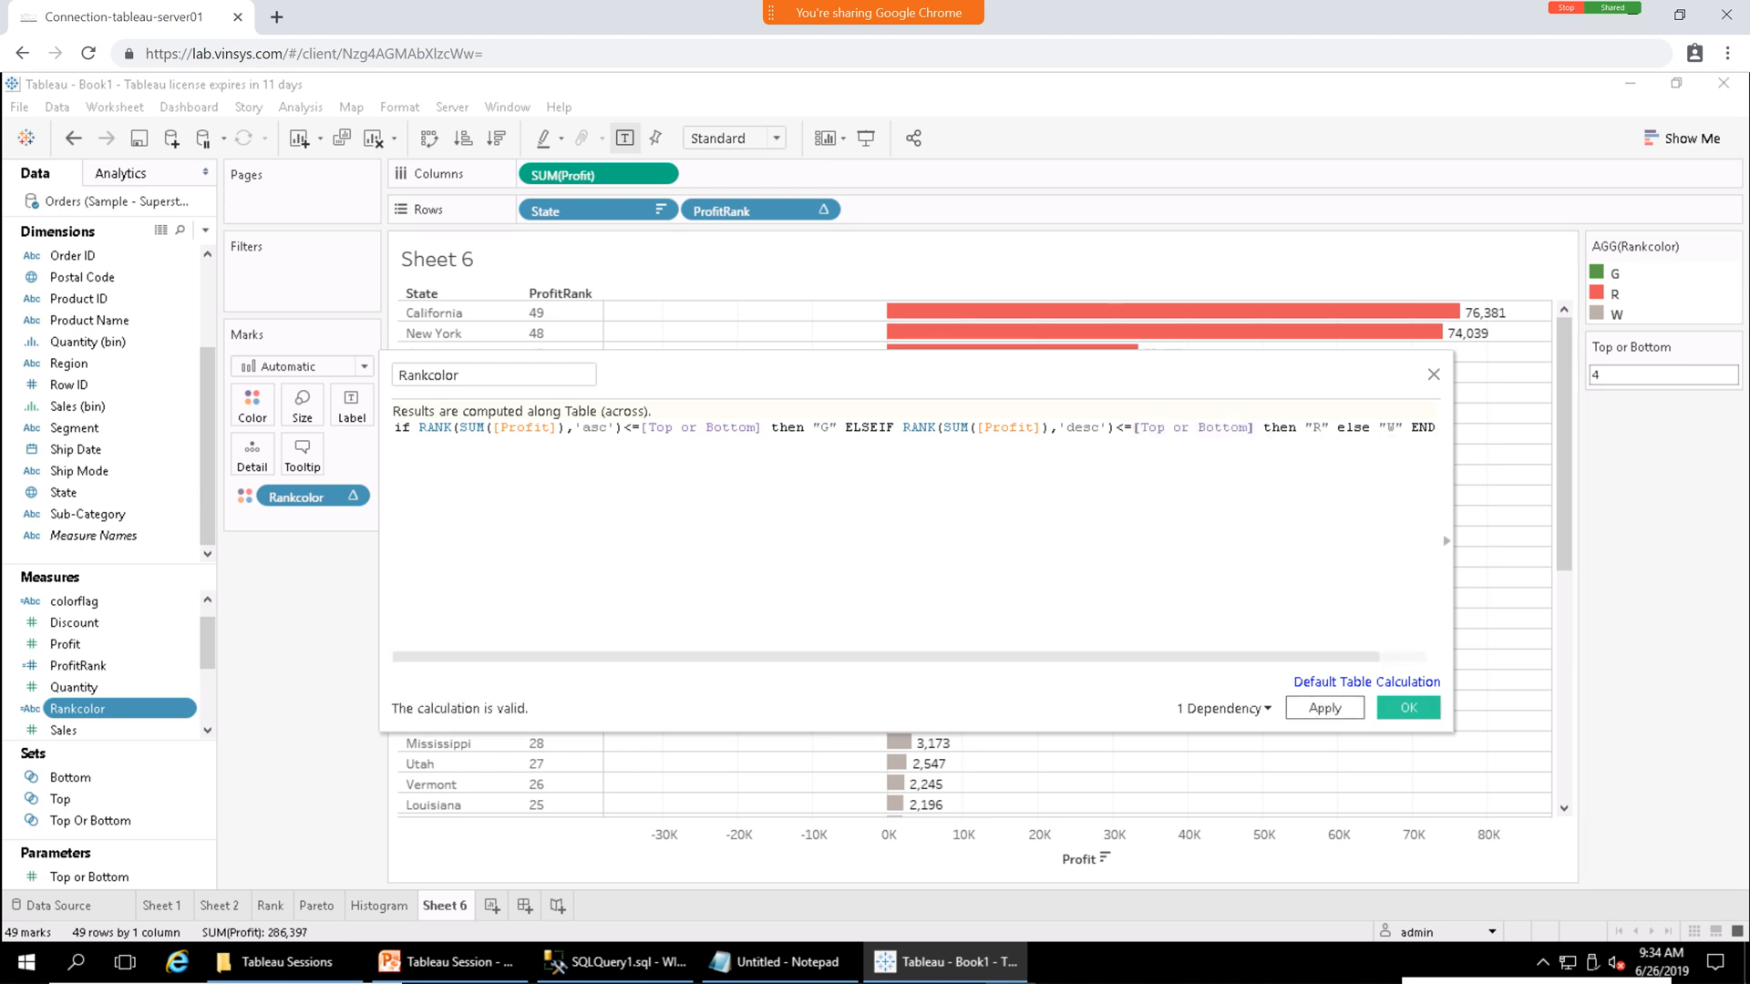
{"action": "left_click", "coordinate": [1408, 708]}
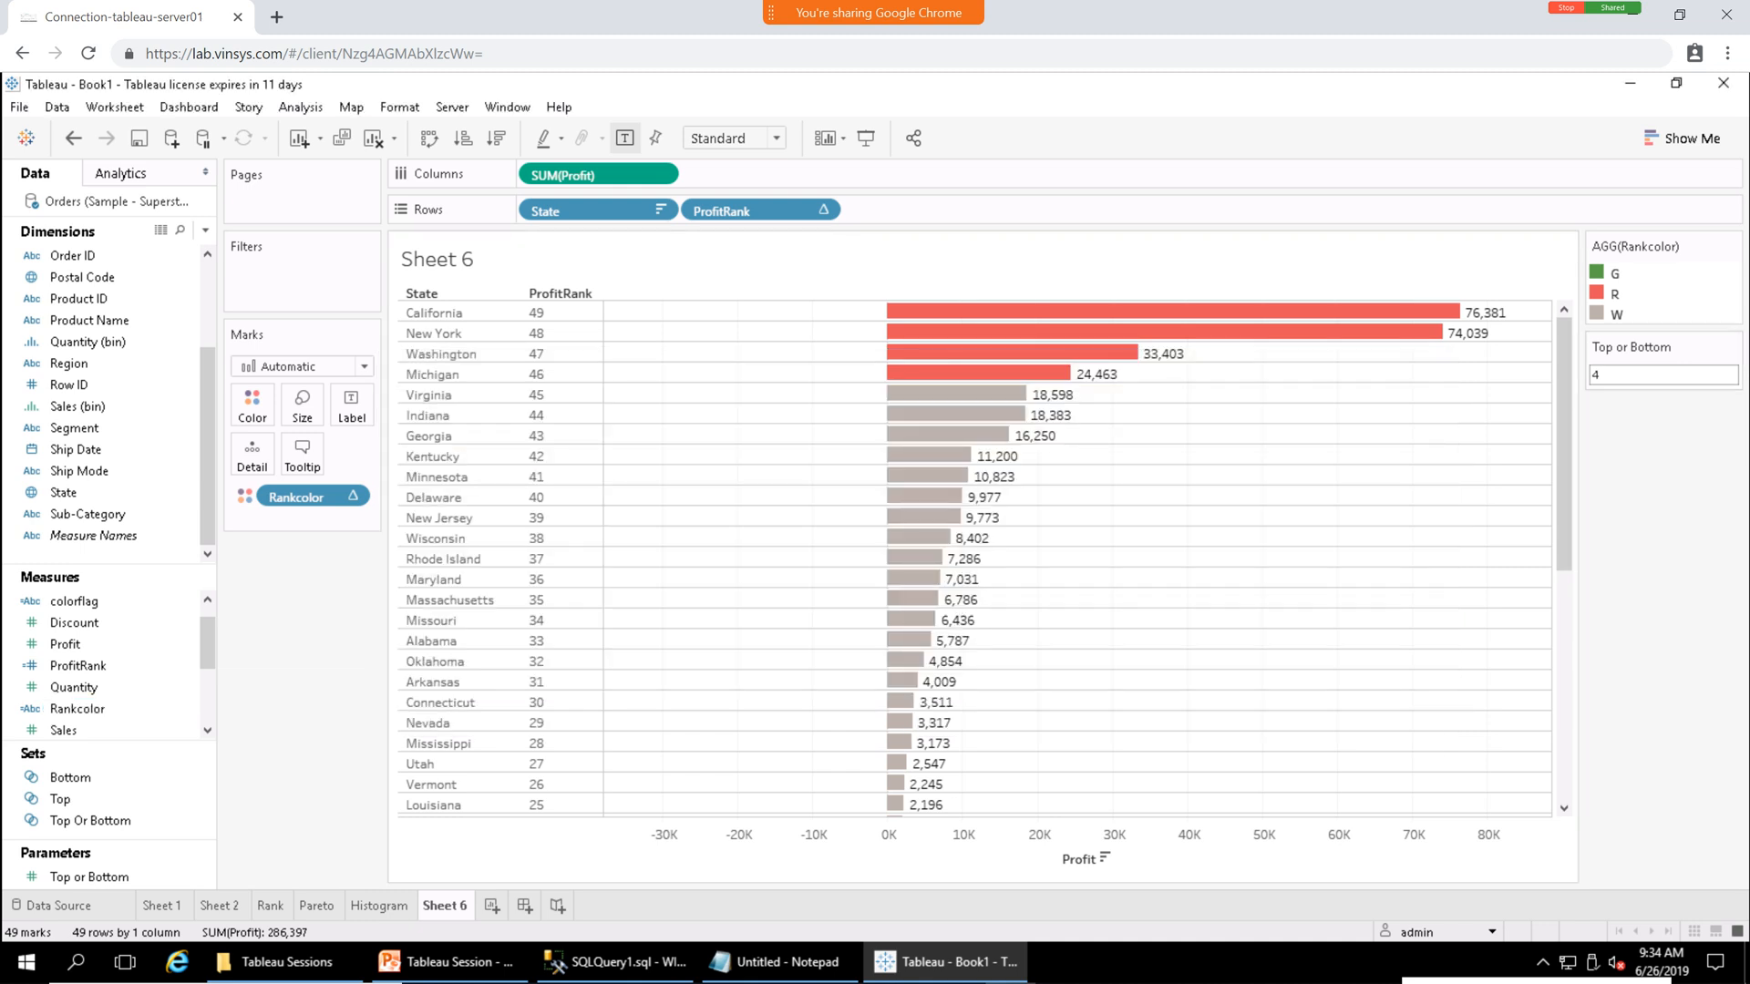
Set the Top or Bottom parameter to 5.
{"action": "double_click", "coordinate": [1595, 374]}
{"action": "type", "text": "5"}
{"action": "key", "text": "Return"}
Set the Top or Bottom parameter to 10 and check the recolored state bars.
{"action": "right_click", "coordinate": [1627, 377]}
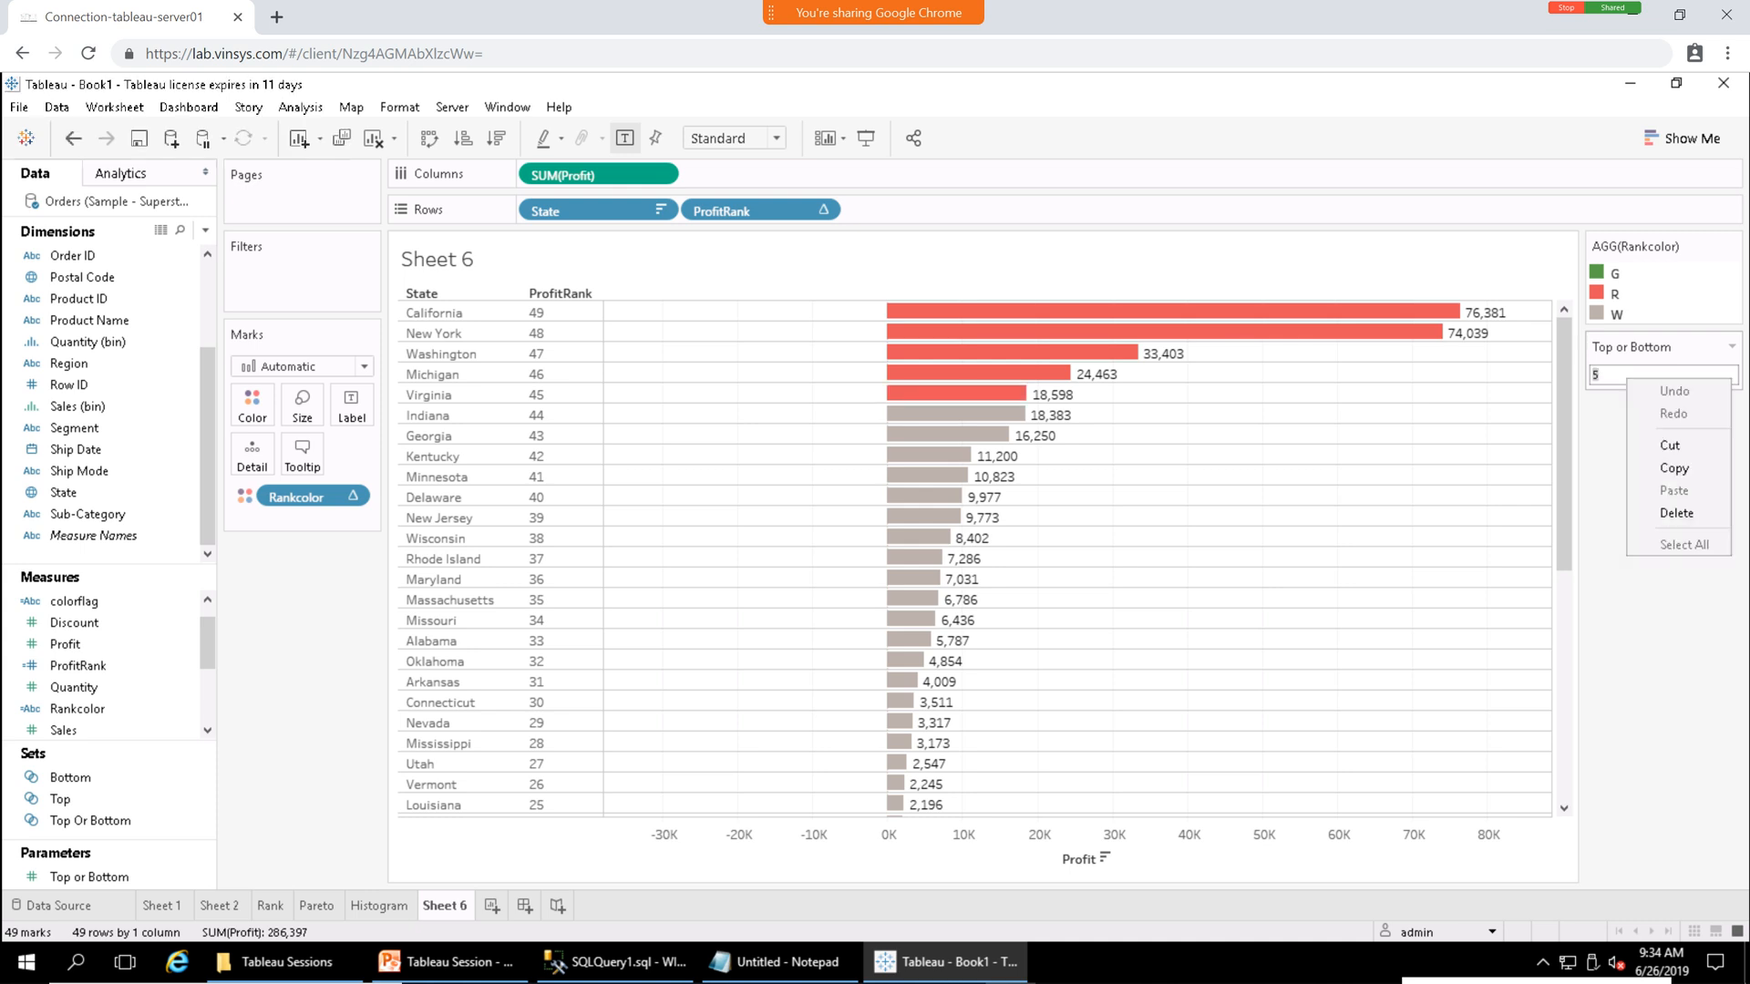
{"action": "key", "text": "Escape"}
{"action": "type", "text": "10"}
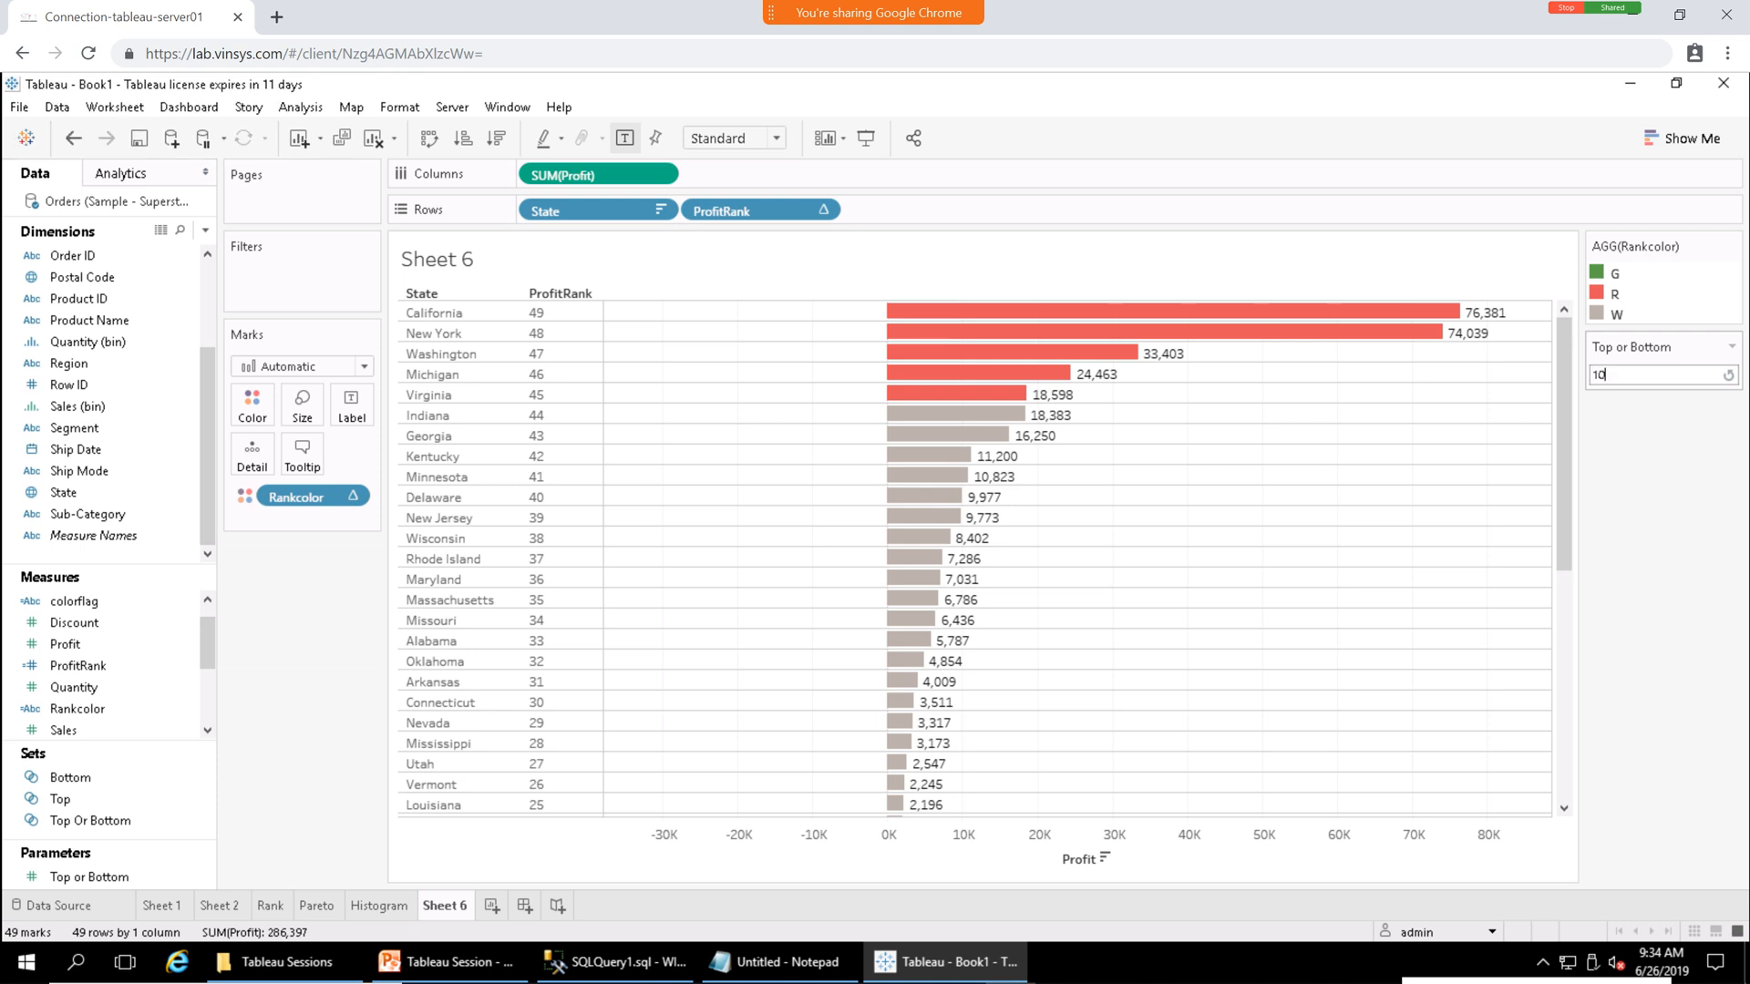
{"action": "key", "text": "Return"}
{"action": "mouse_move", "coordinate": [1563, 446]}
{"action": "left_mouse_down"}
{"action": "mouse_move", "coordinate": [1564, 679]}
{"action": "mouse_move", "coordinate": [1563, 443]}
{"action": "left_mouse_up"}
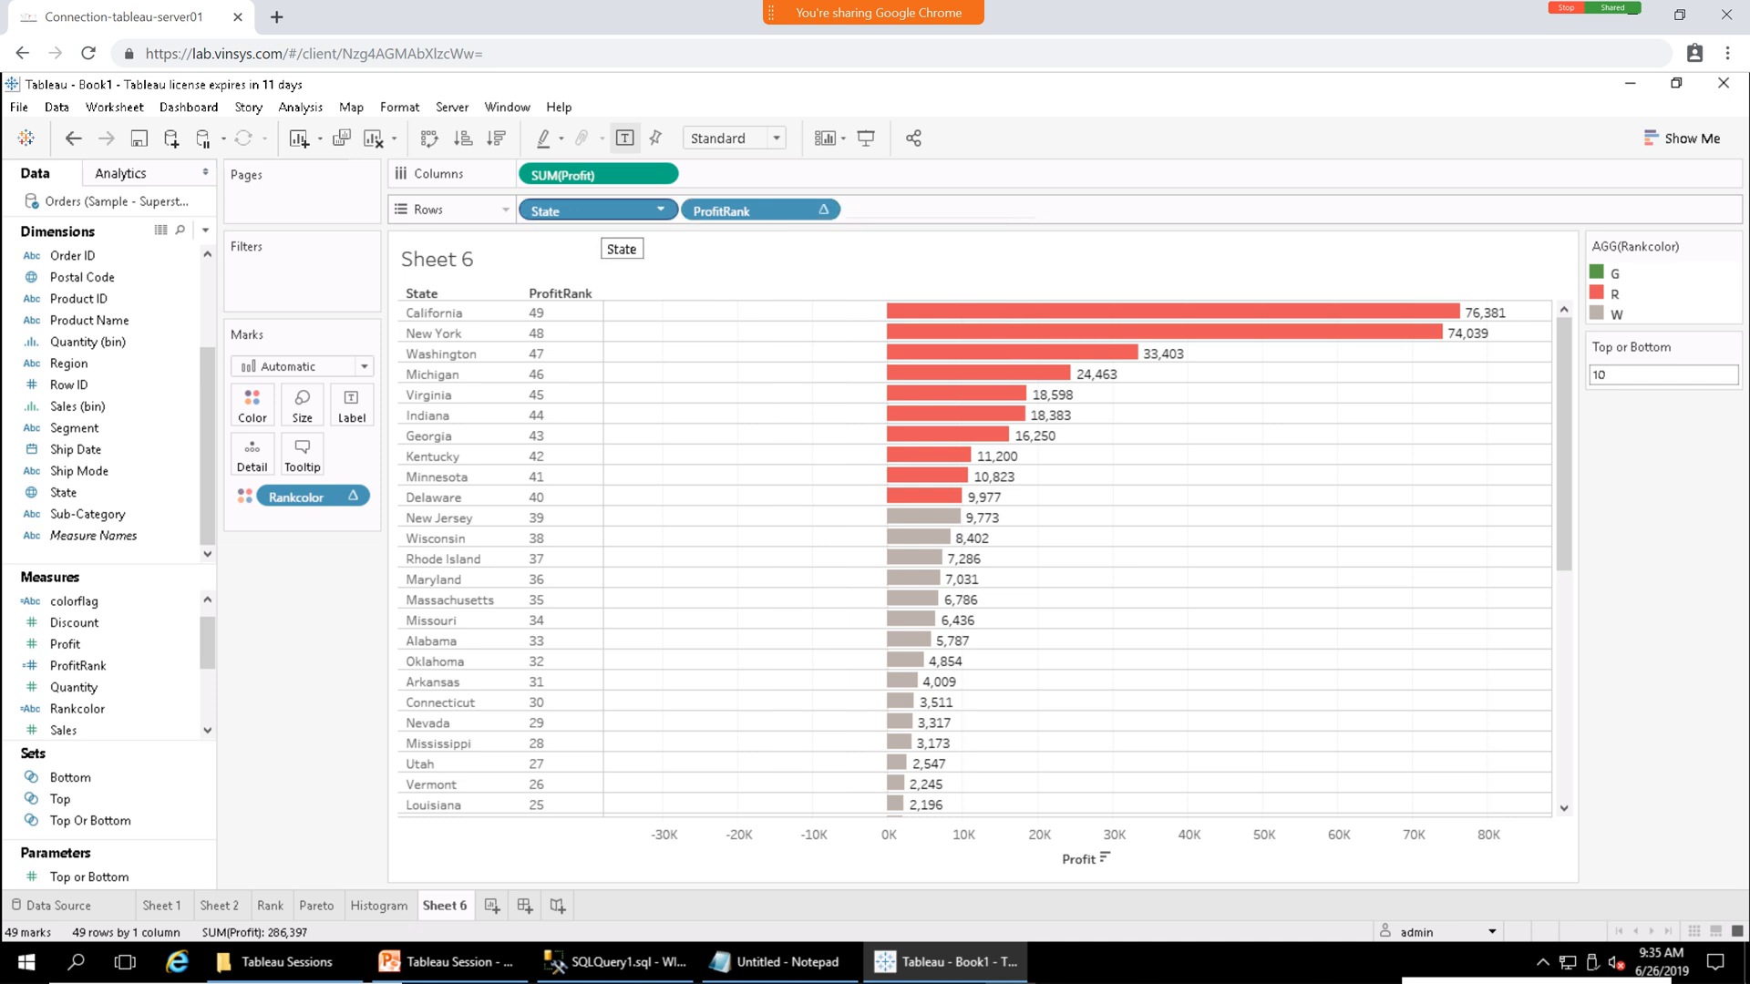
Remove the ProfitRank field from the rows, keeping State as the only row field.
{"action": "left_click", "coordinate": [660, 209]}
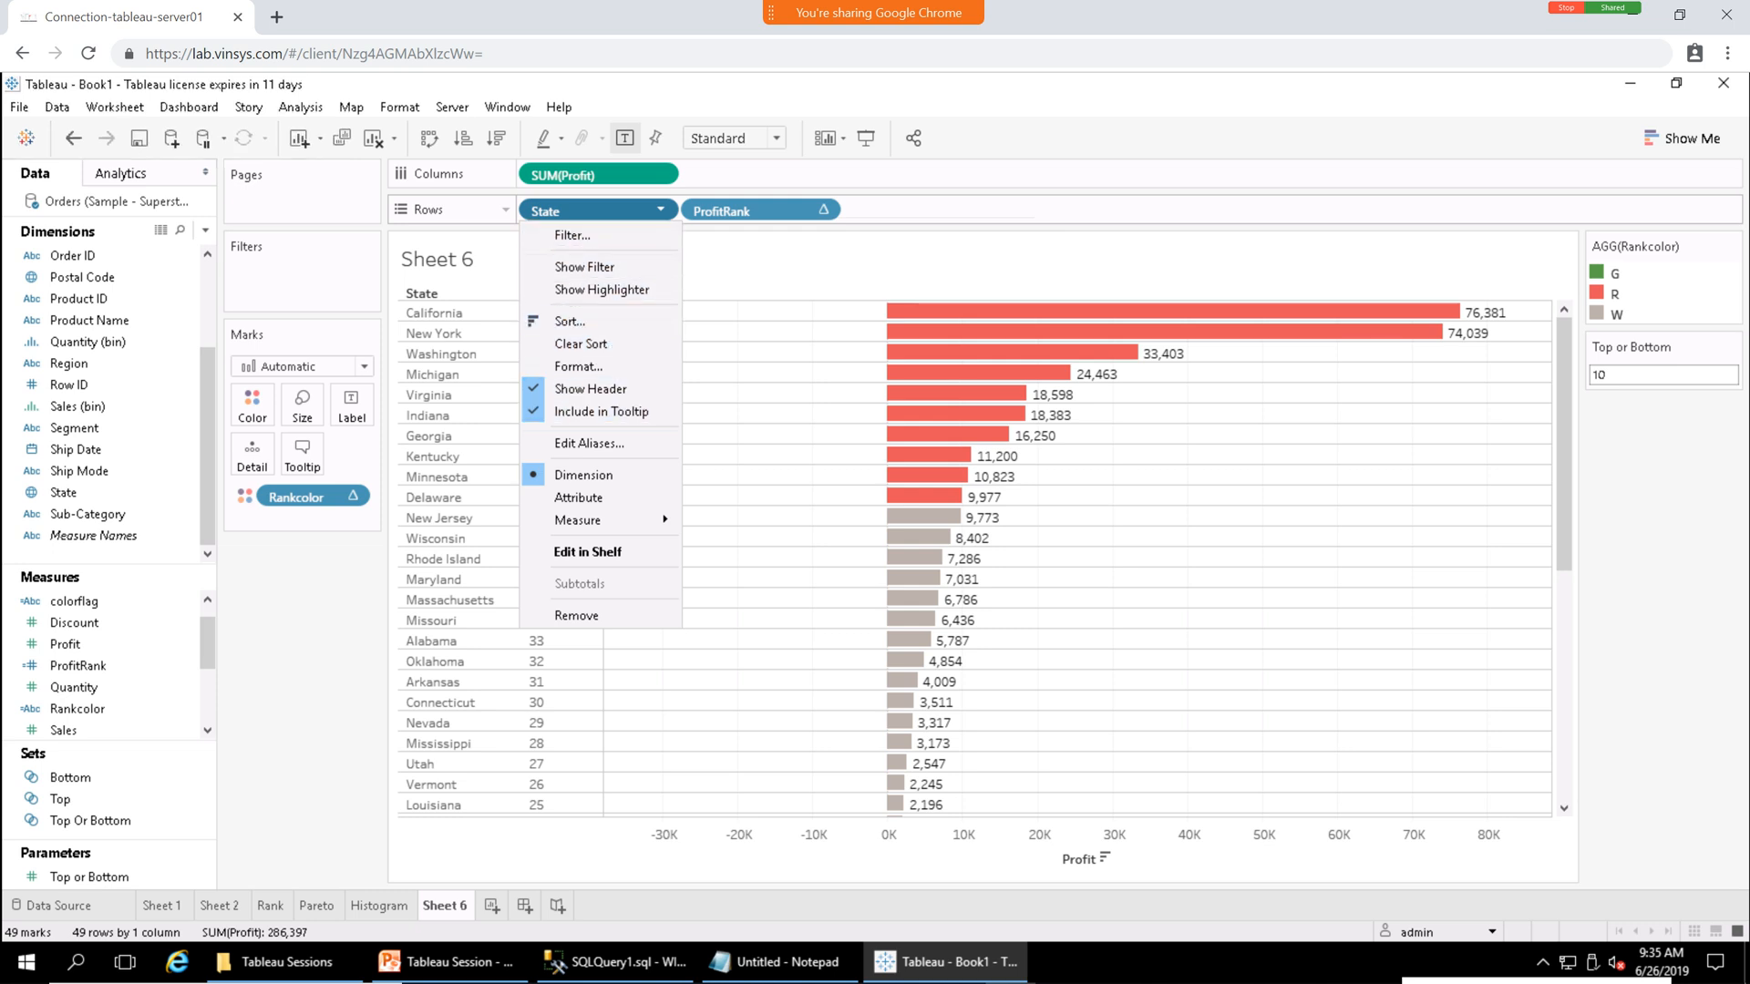
{"action": "left_click", "coordinate": [774, 259]}
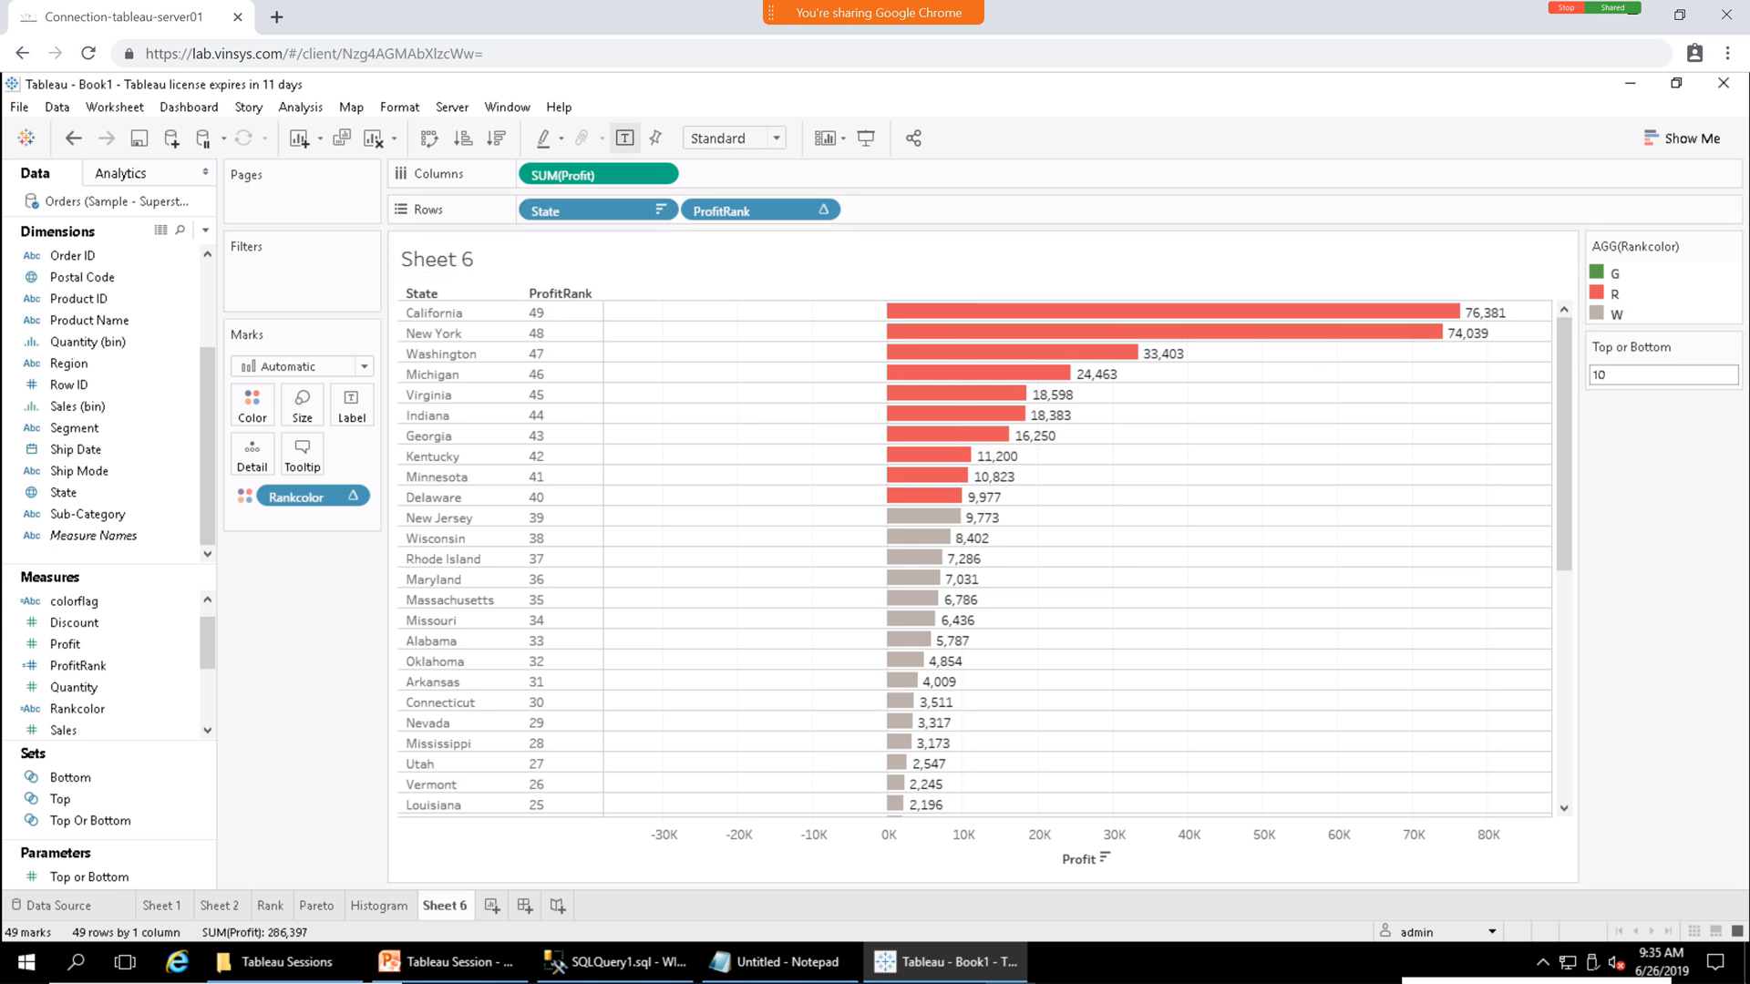
{"action": "left_click", "coordinate": [822, 209]}
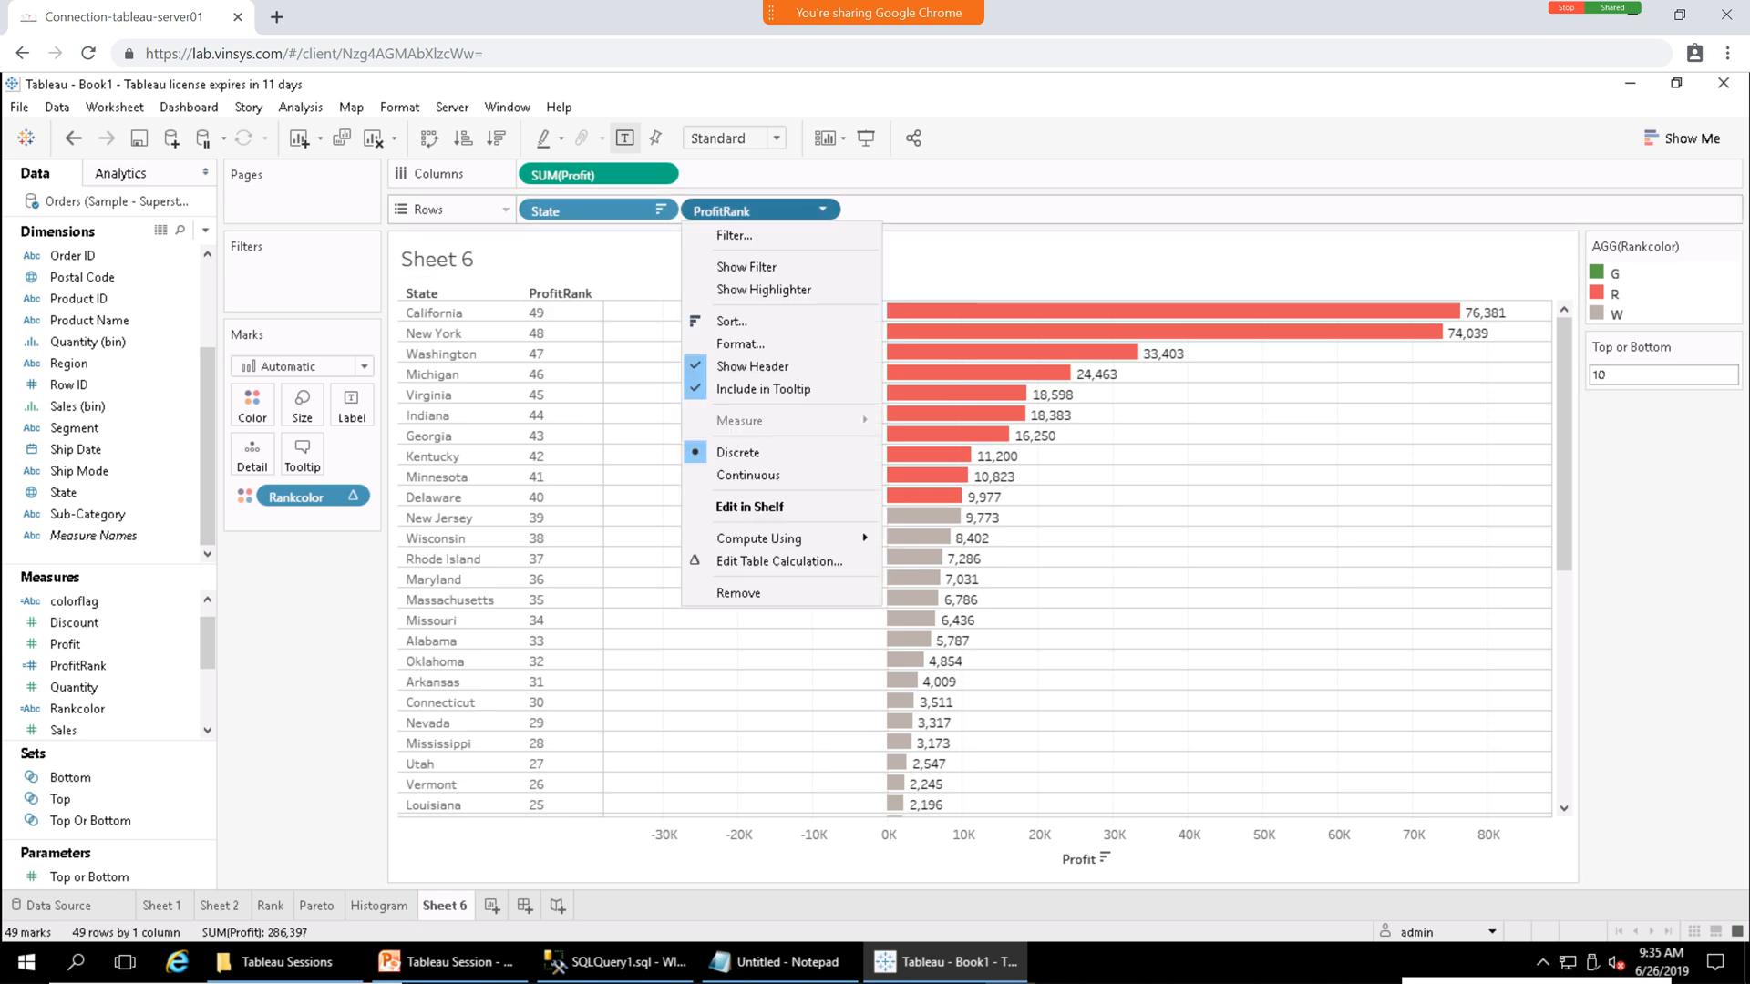
{"action": "left_click", "coordinate": [739, 592]}
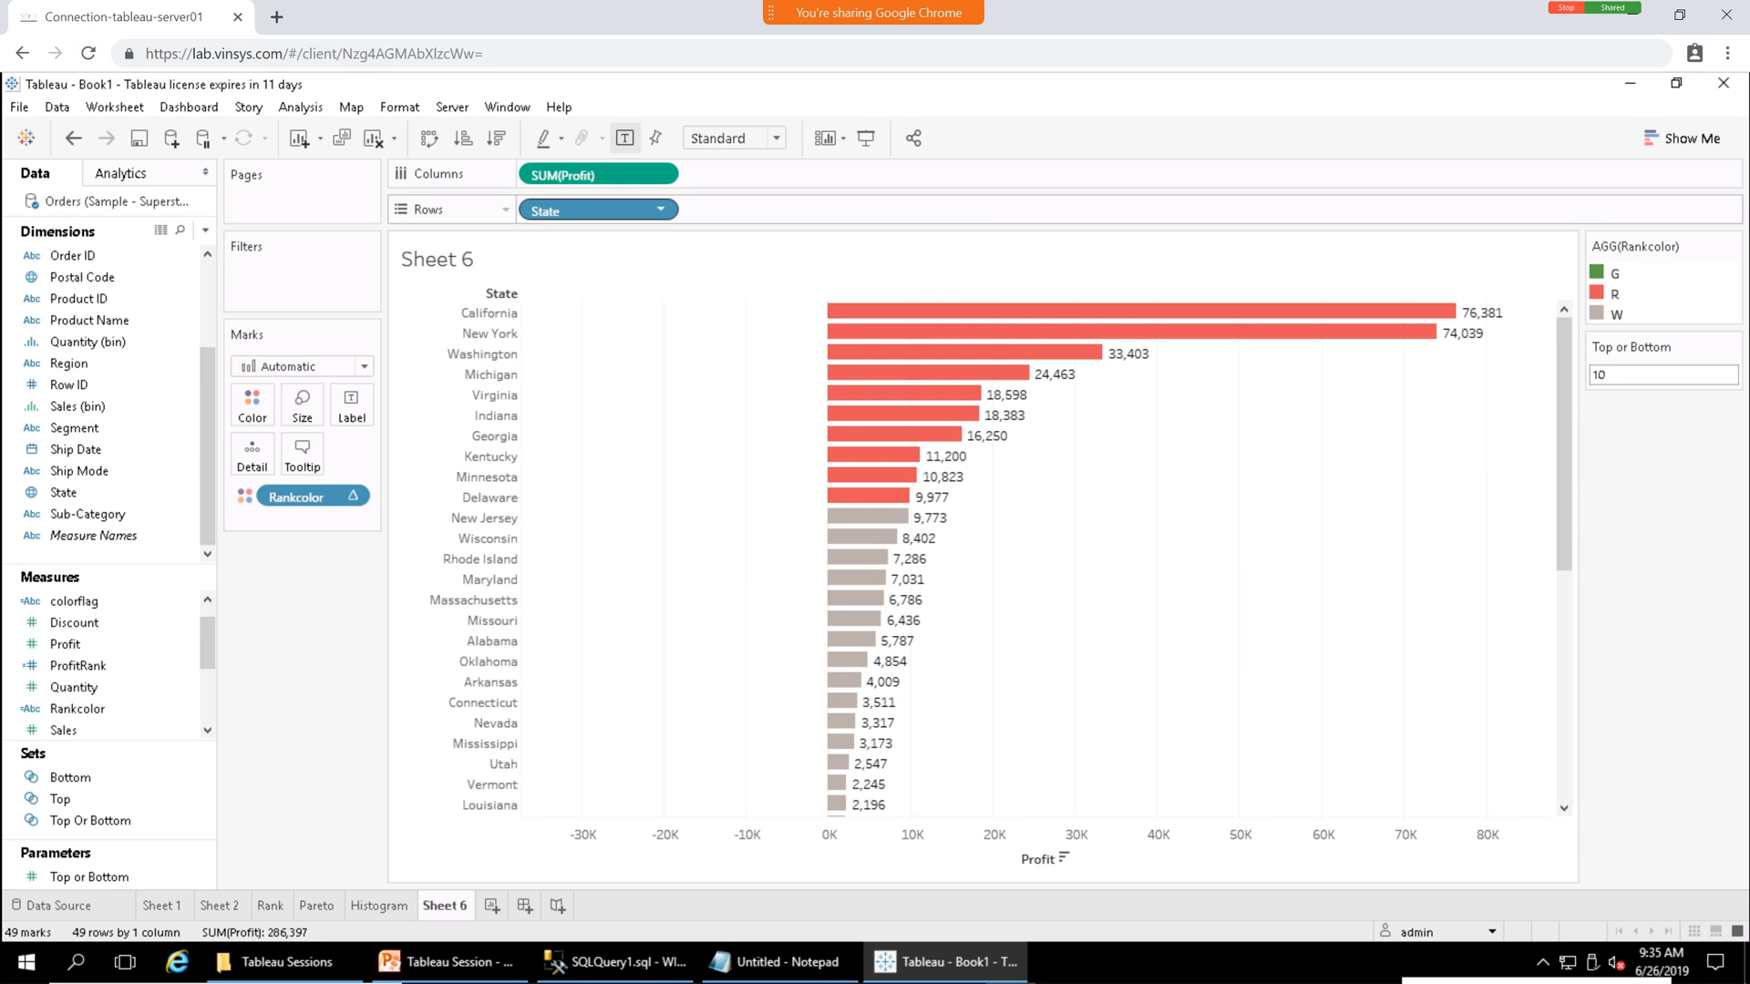
{"action": "left_click", "coordinate": [660, 209]}
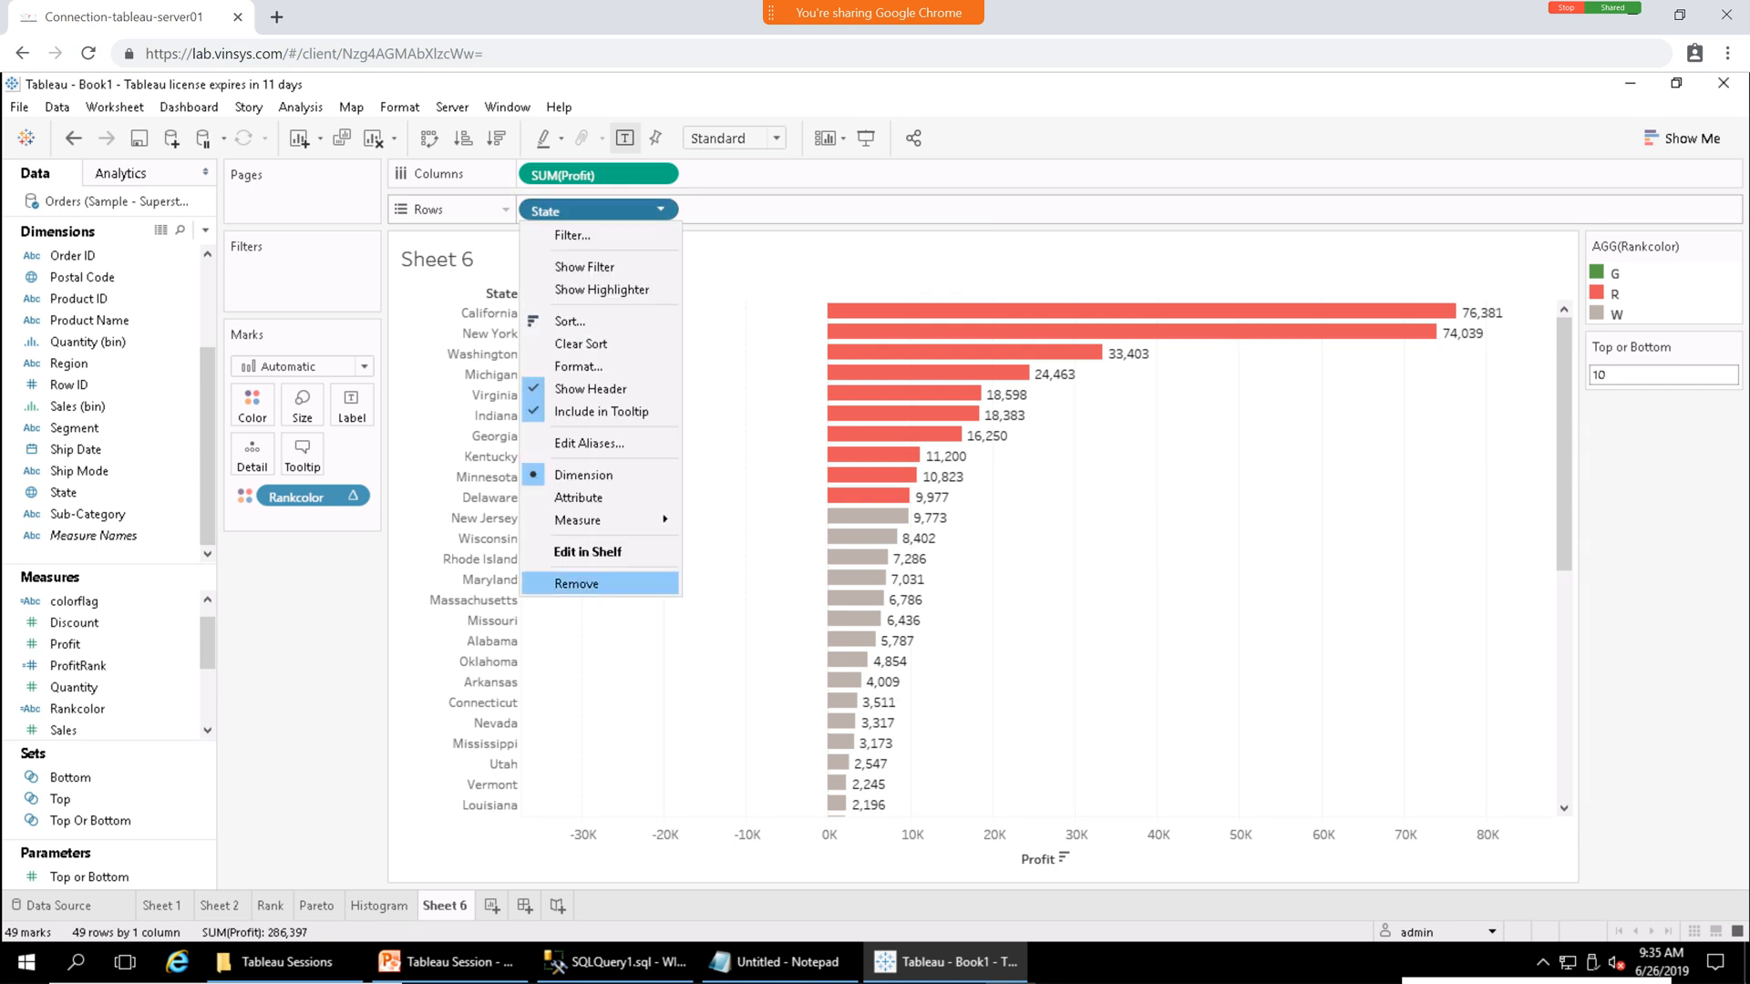
{"action": "left_click", "coordinate": [309, 641]}
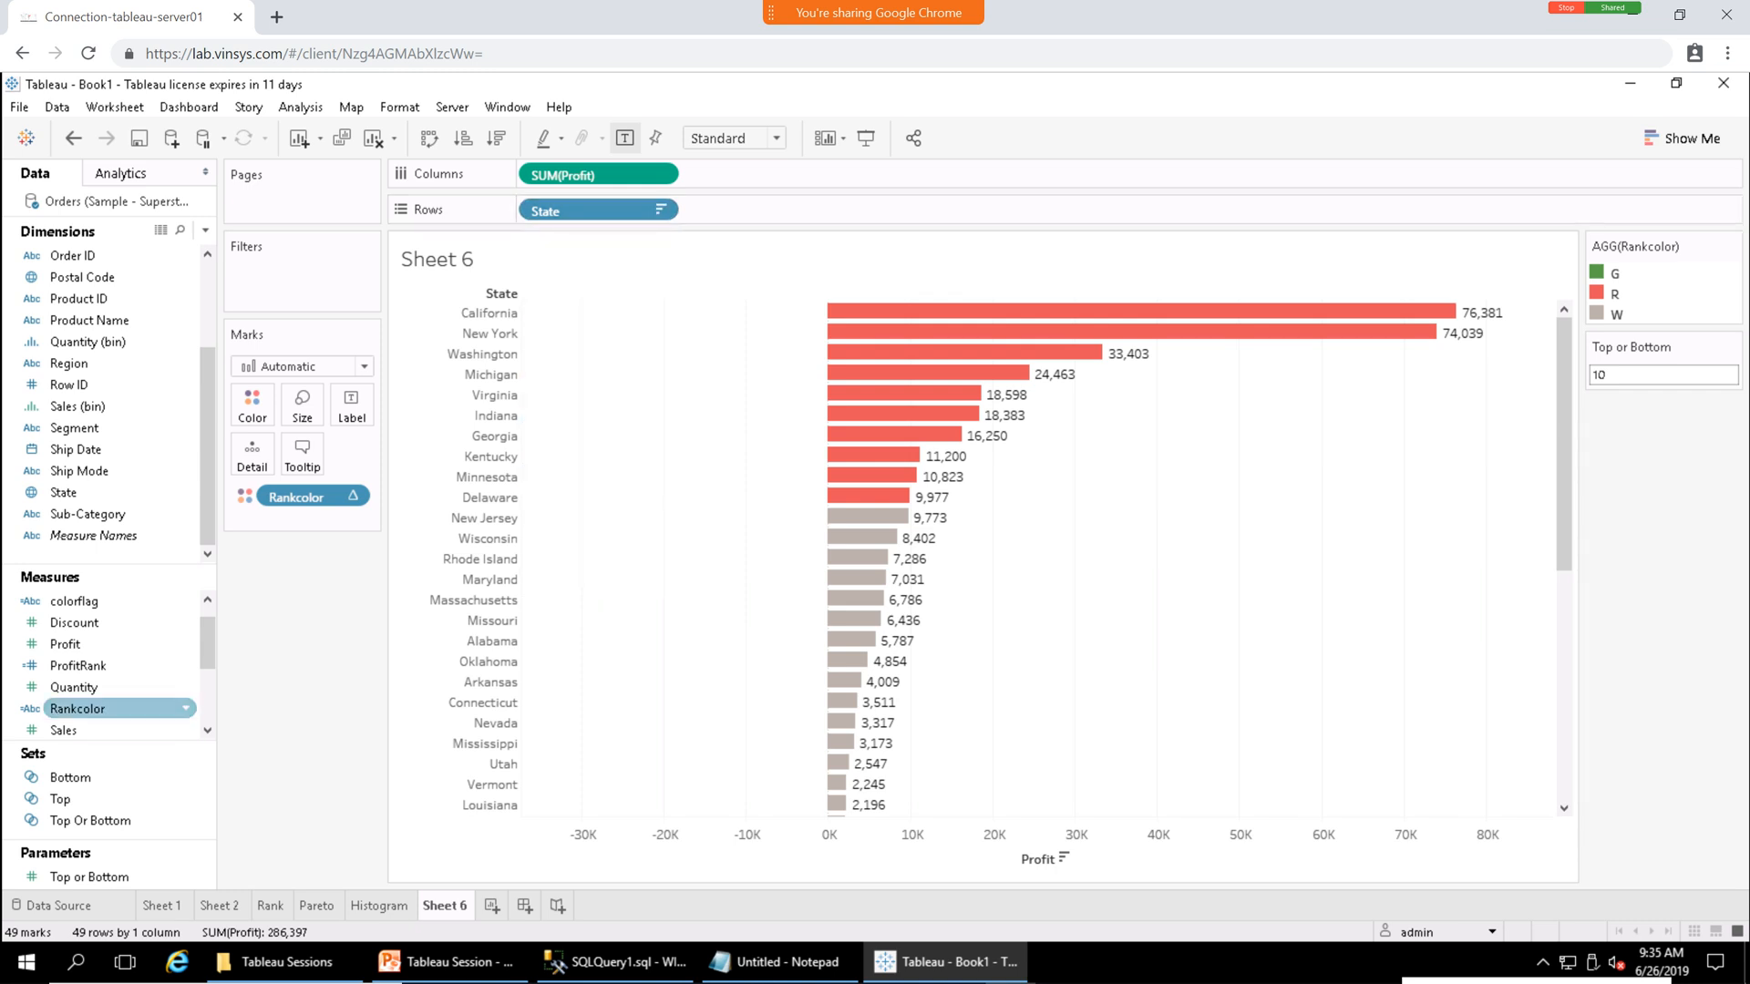
Filter the chart by the Top Or Bottom set, check the filtered states, and remove that filter again.
{"action": "mouse_move", "coordinate": [208, 643]}
{"action": "left_mouse_down"}
{"action": "mouse_move", "coordinate": [208, 685]}
{"action": "mouse_move", "coordinate": [208, 632]}
{"action": "left_mouse_up"}
{"action": "left_click_drag", "start_coordinate": [89, 820], "coordinate": [301, 277]}
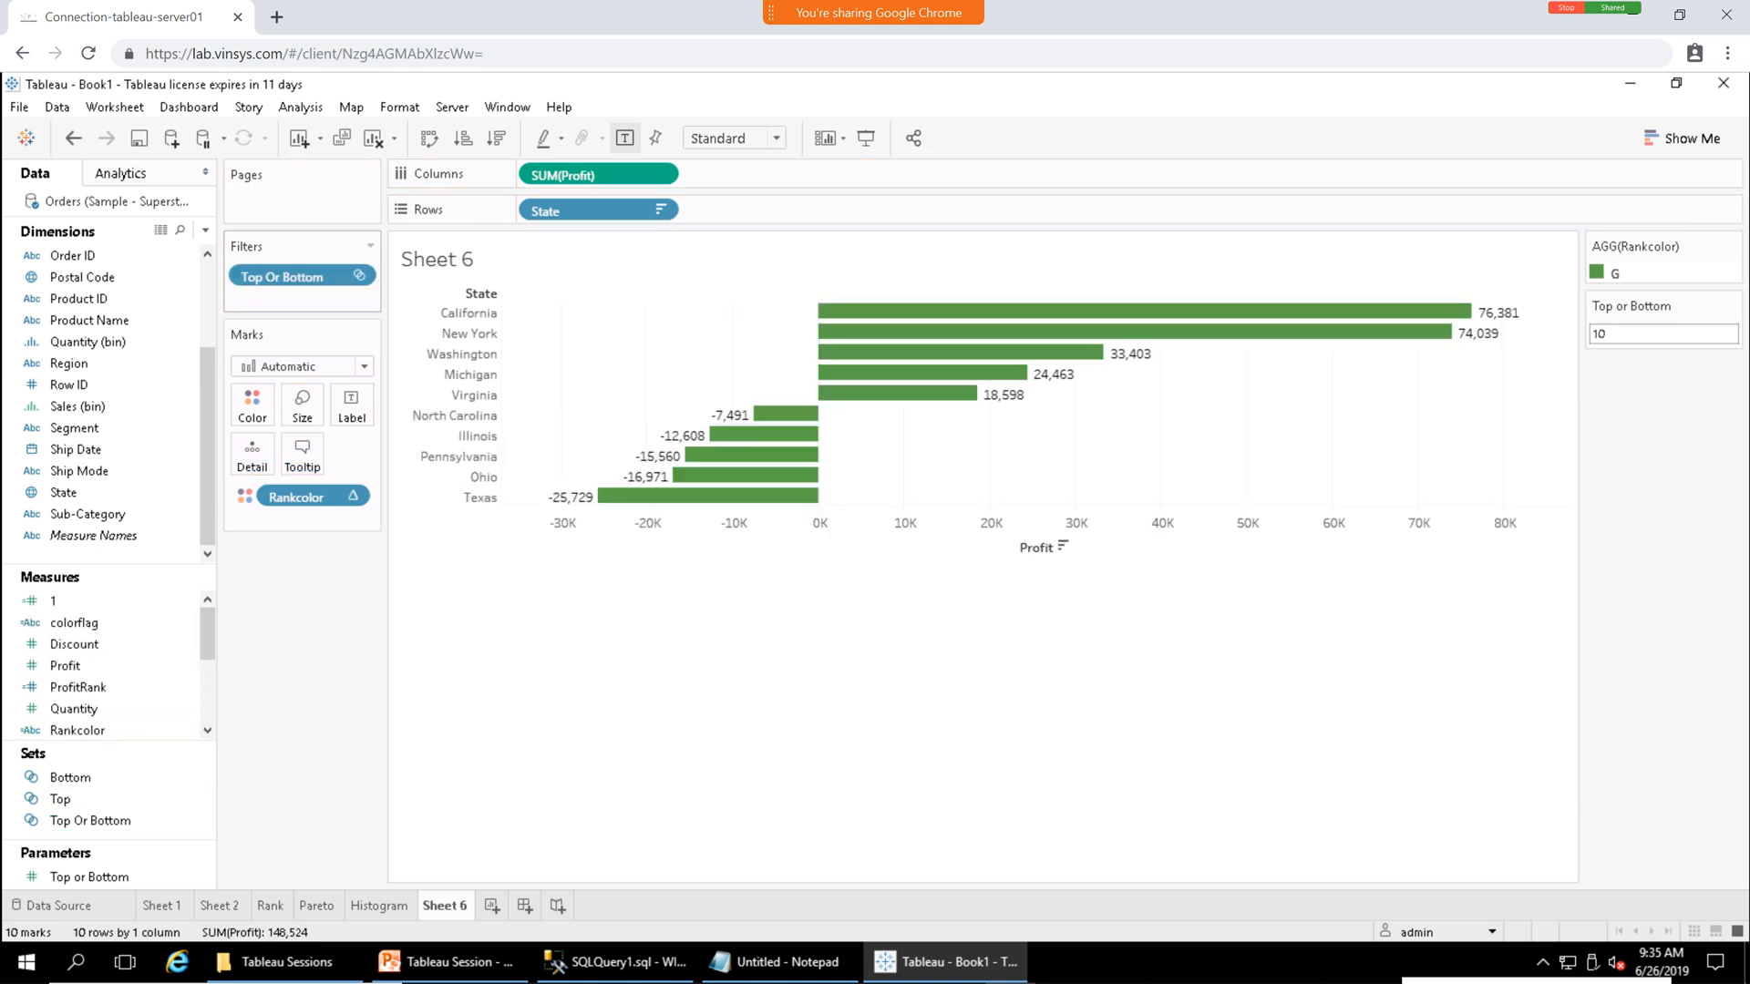
{"action": "left_click", "coordinate": [359, 275]}
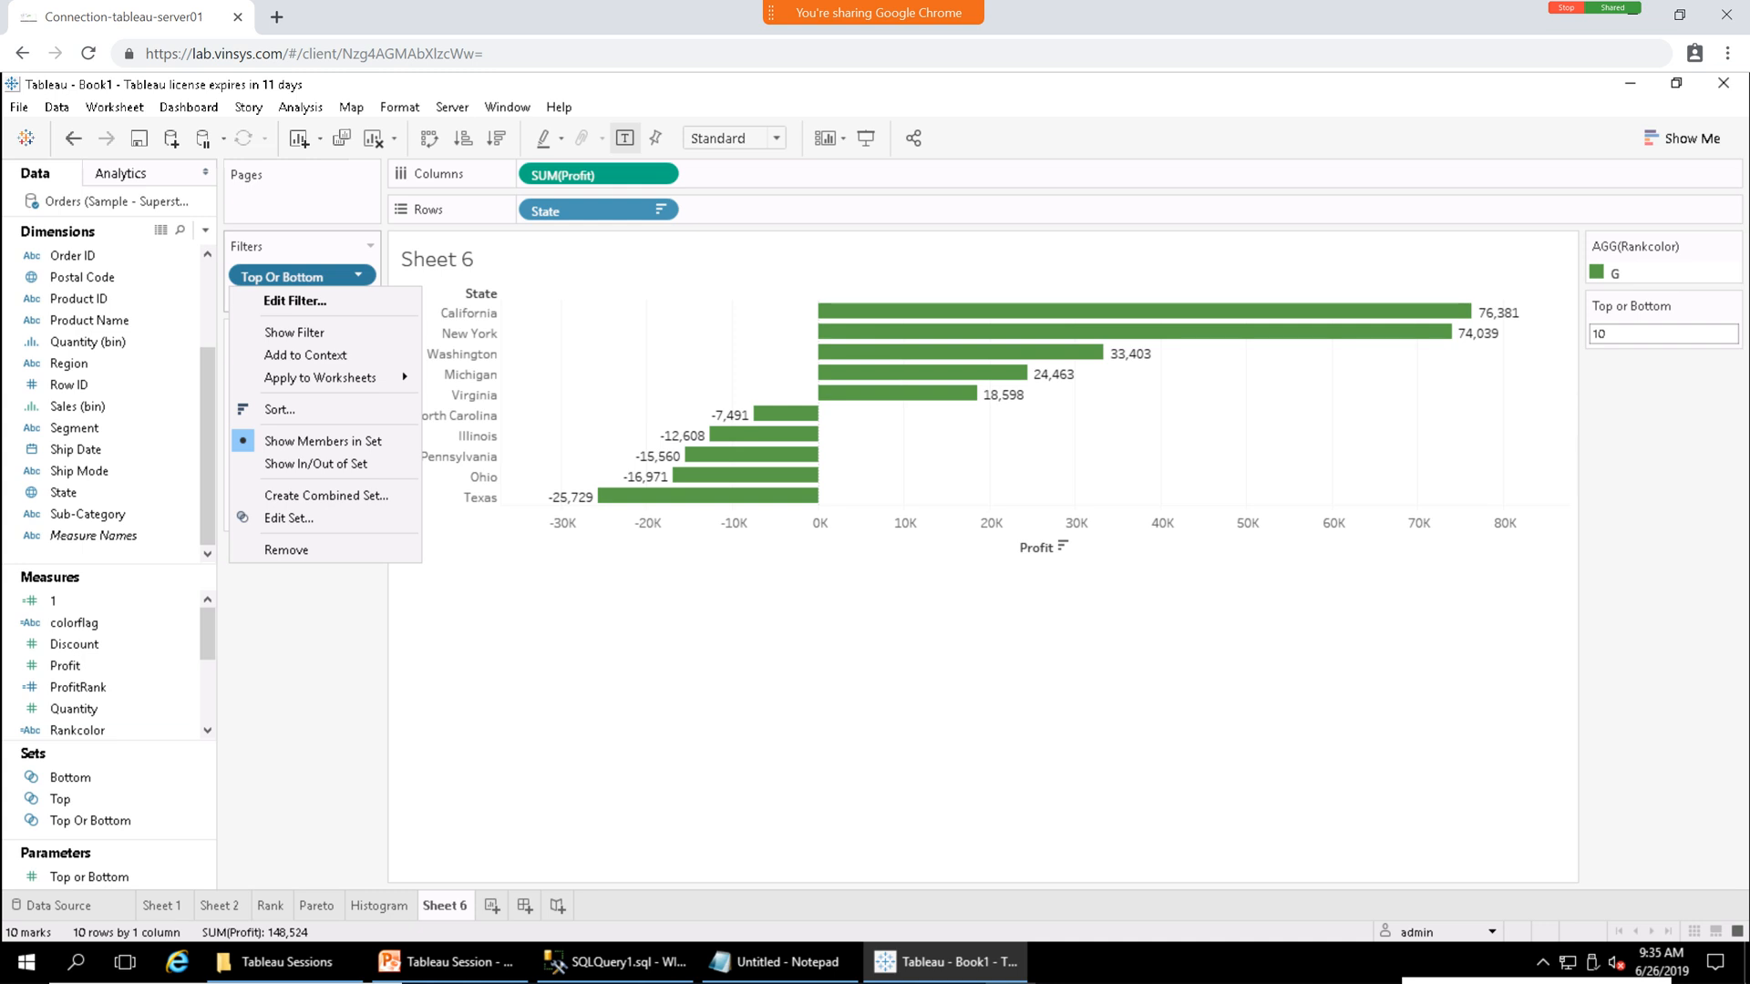
{"action": "key", "text": "Escape"}
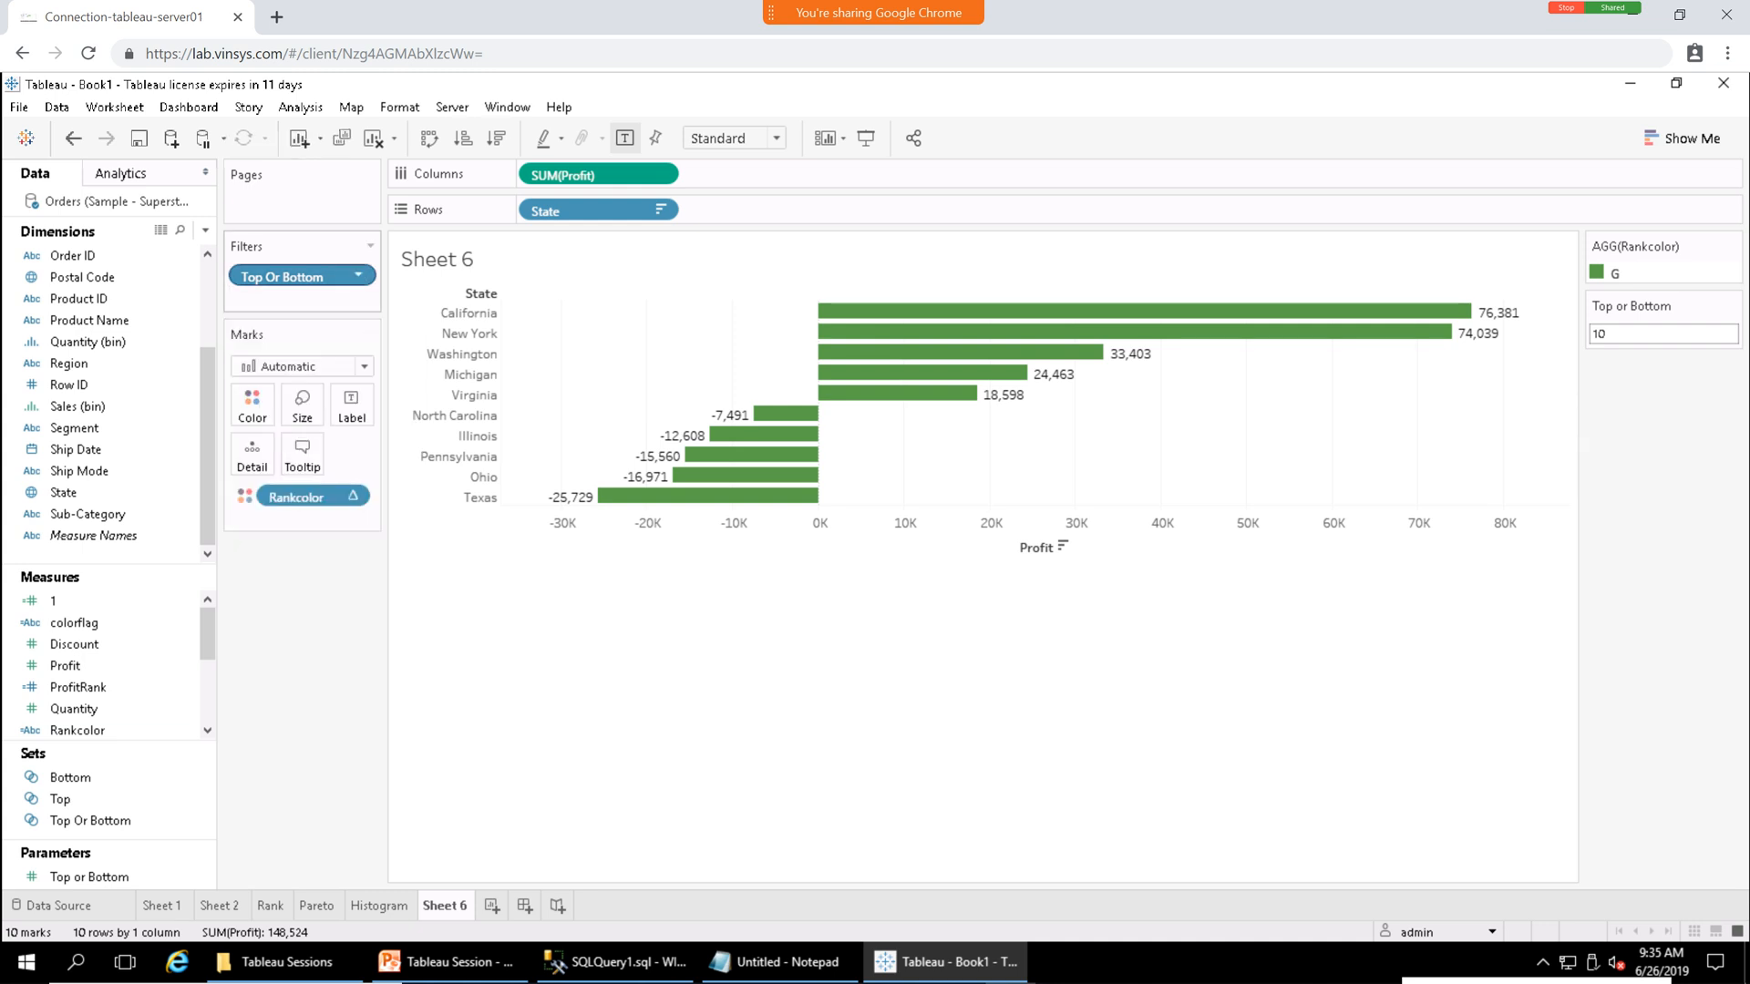
{"action": "left_click", "coordinate": [358, 275]}
{"action": "left_click", "coordinate": [286, 549]}
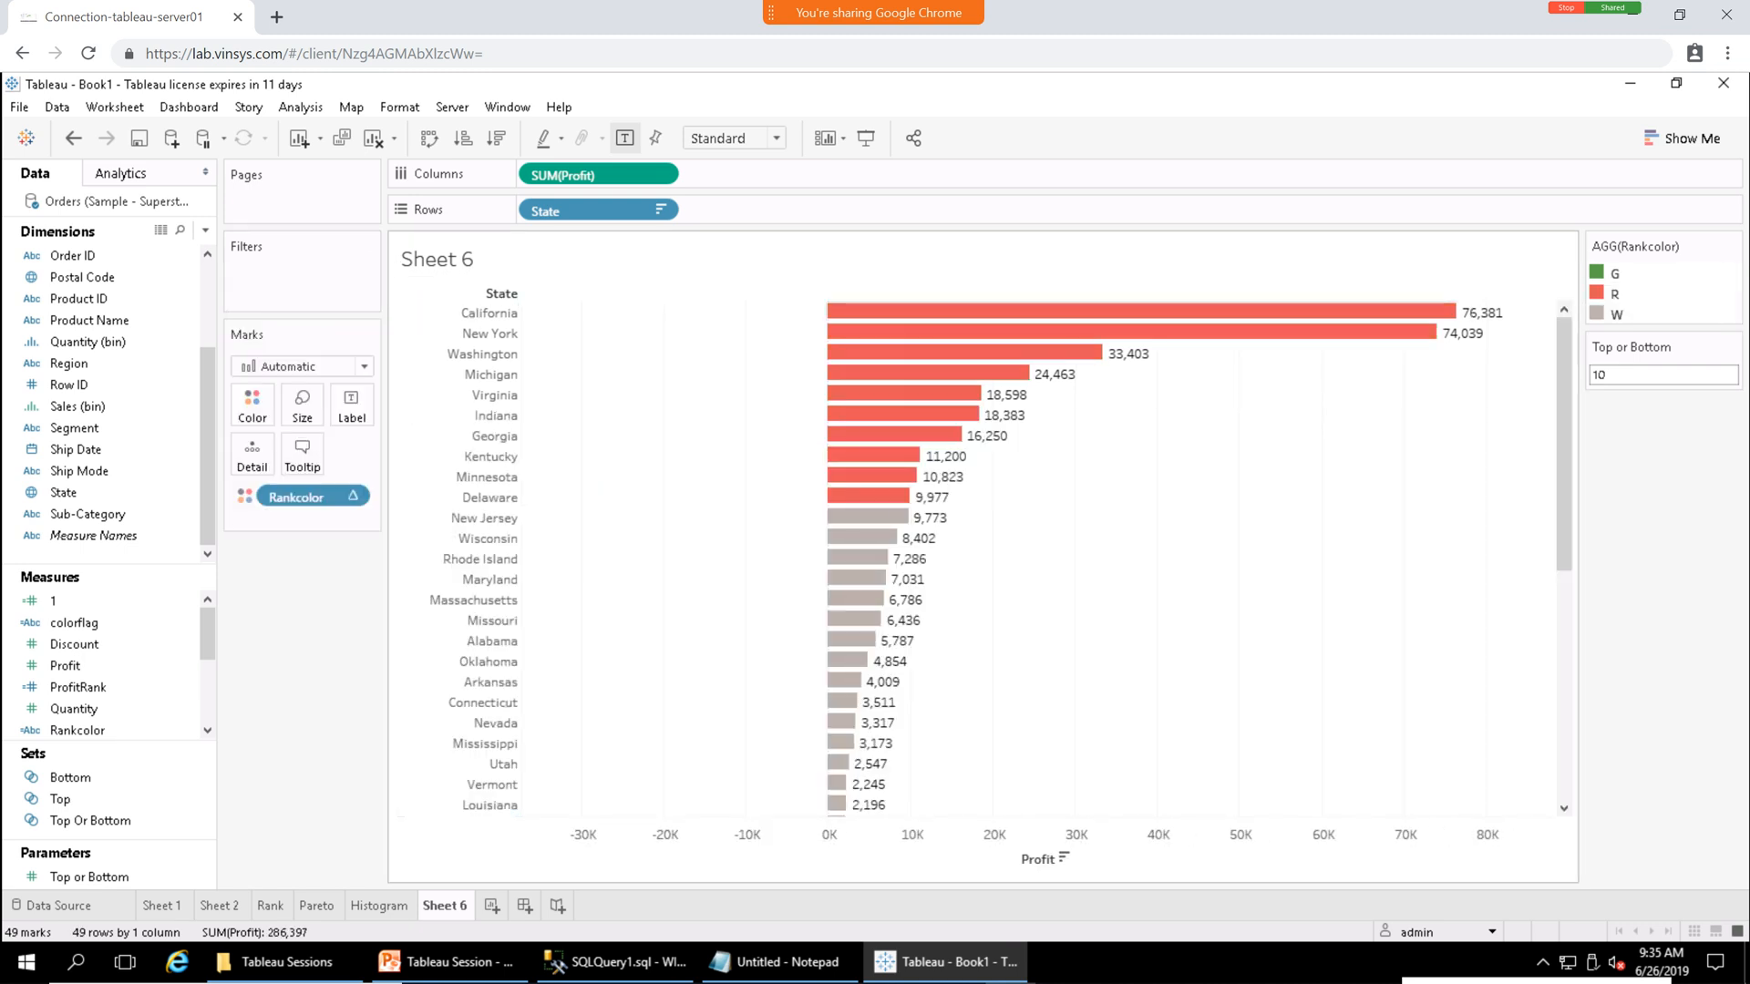
{"action": "mouse_move", "coordinate": [1564, 410]}
{"action": "left_mouse_down"}
{"action": "mouse_move", "coordinate": [1564, 647]}
{"action": "mouse_move", "coordinate": [1563, 411]}
{"action": "left_mouse_up"}
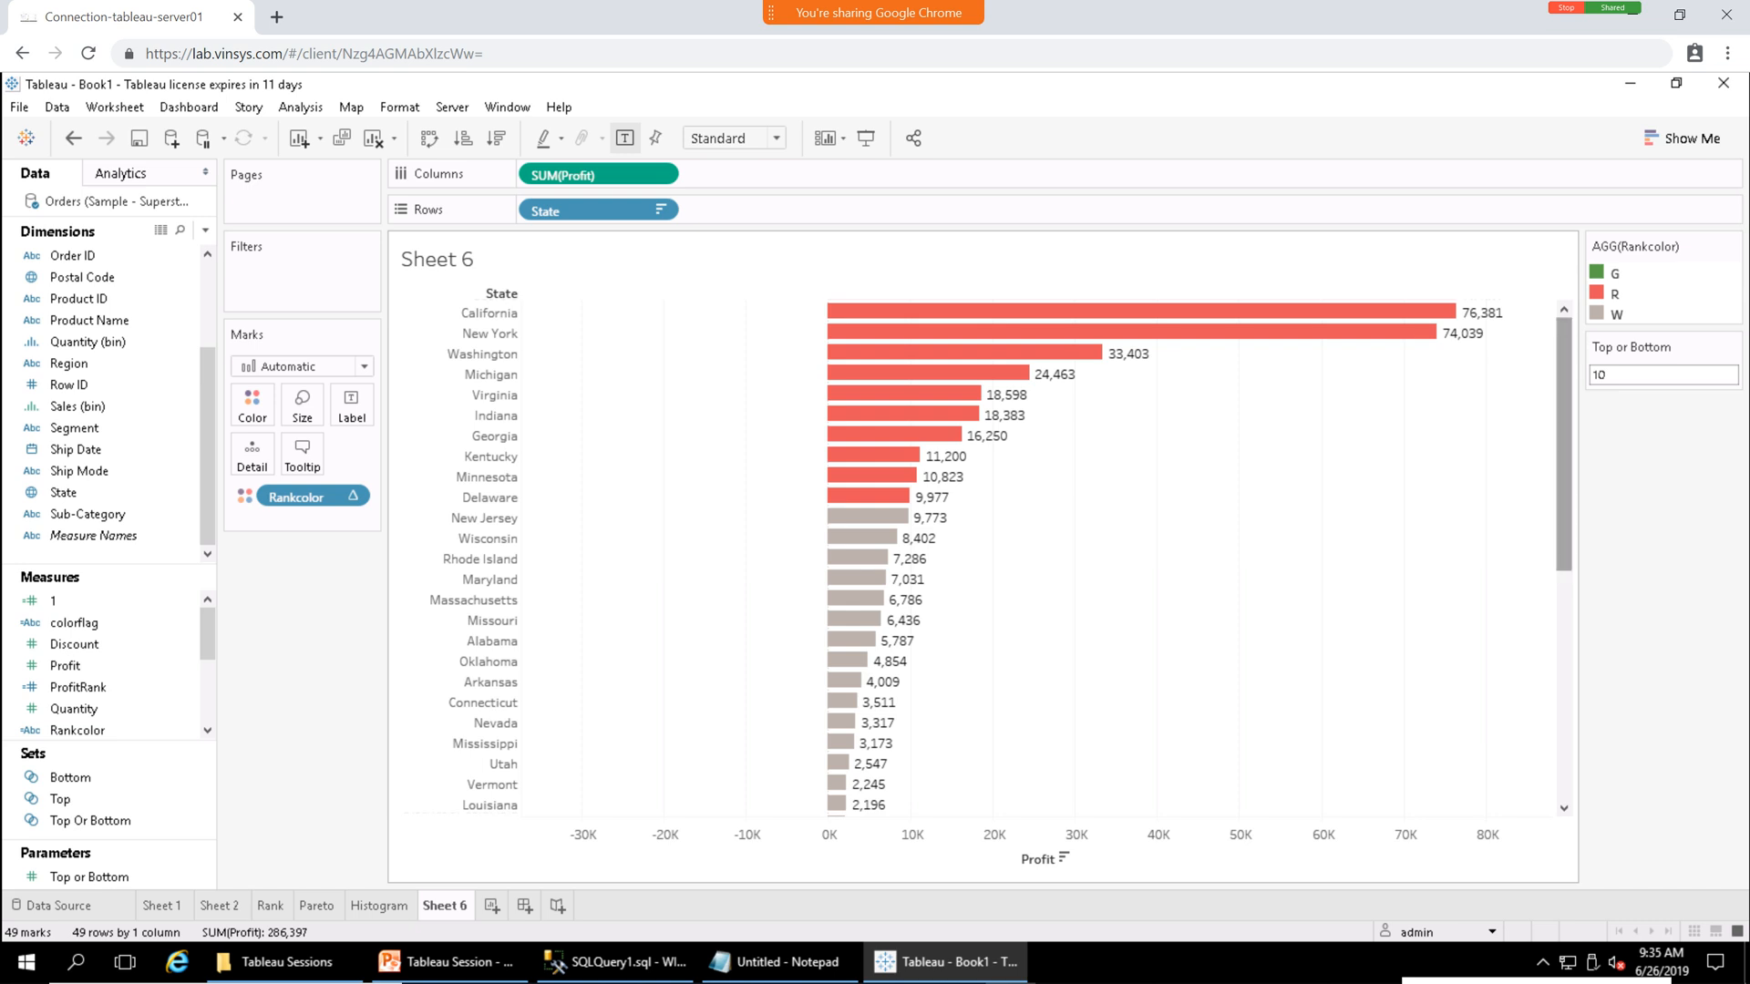
{"action": "left_click", "coordinate": [1600, 375]}
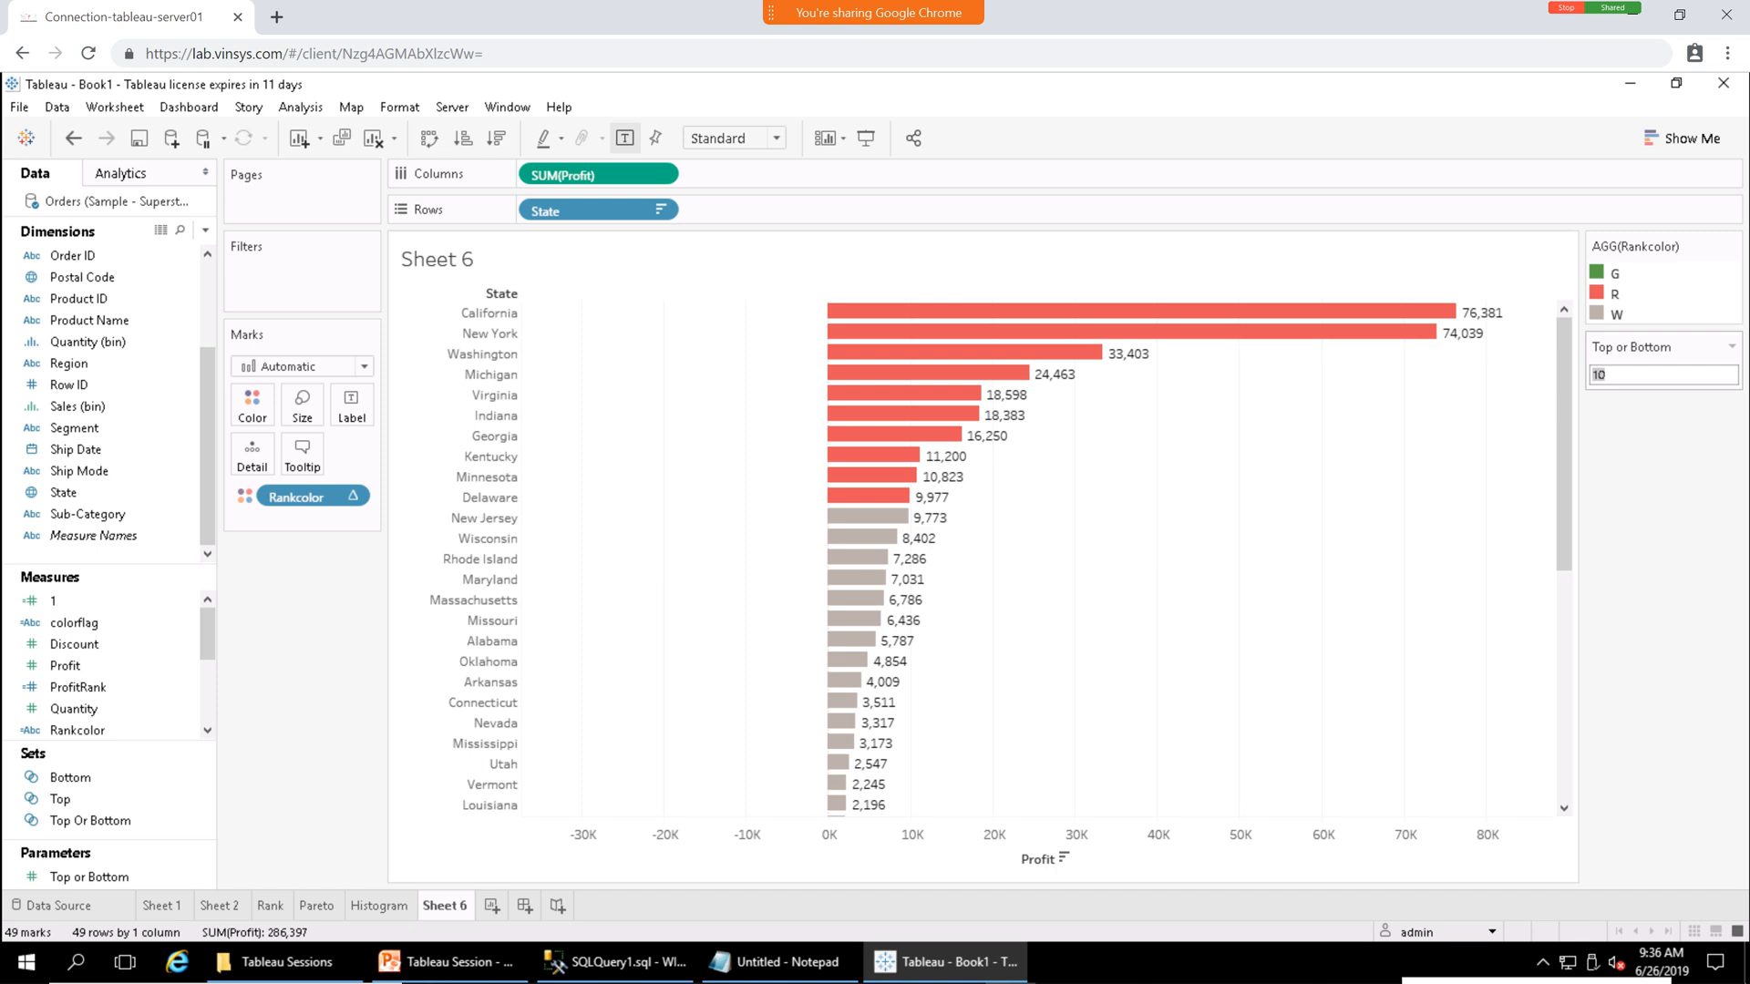
{"action": "mouse_move", "coordinate": [1563, 447]}
{"action": "left_mouse_down"}
{"action": "mouse_move", "coordinate": [1564, 677]}
{"action": "mouse_move", "coordinate": [1564, 446]}
{"action": "left_mouse_up"}
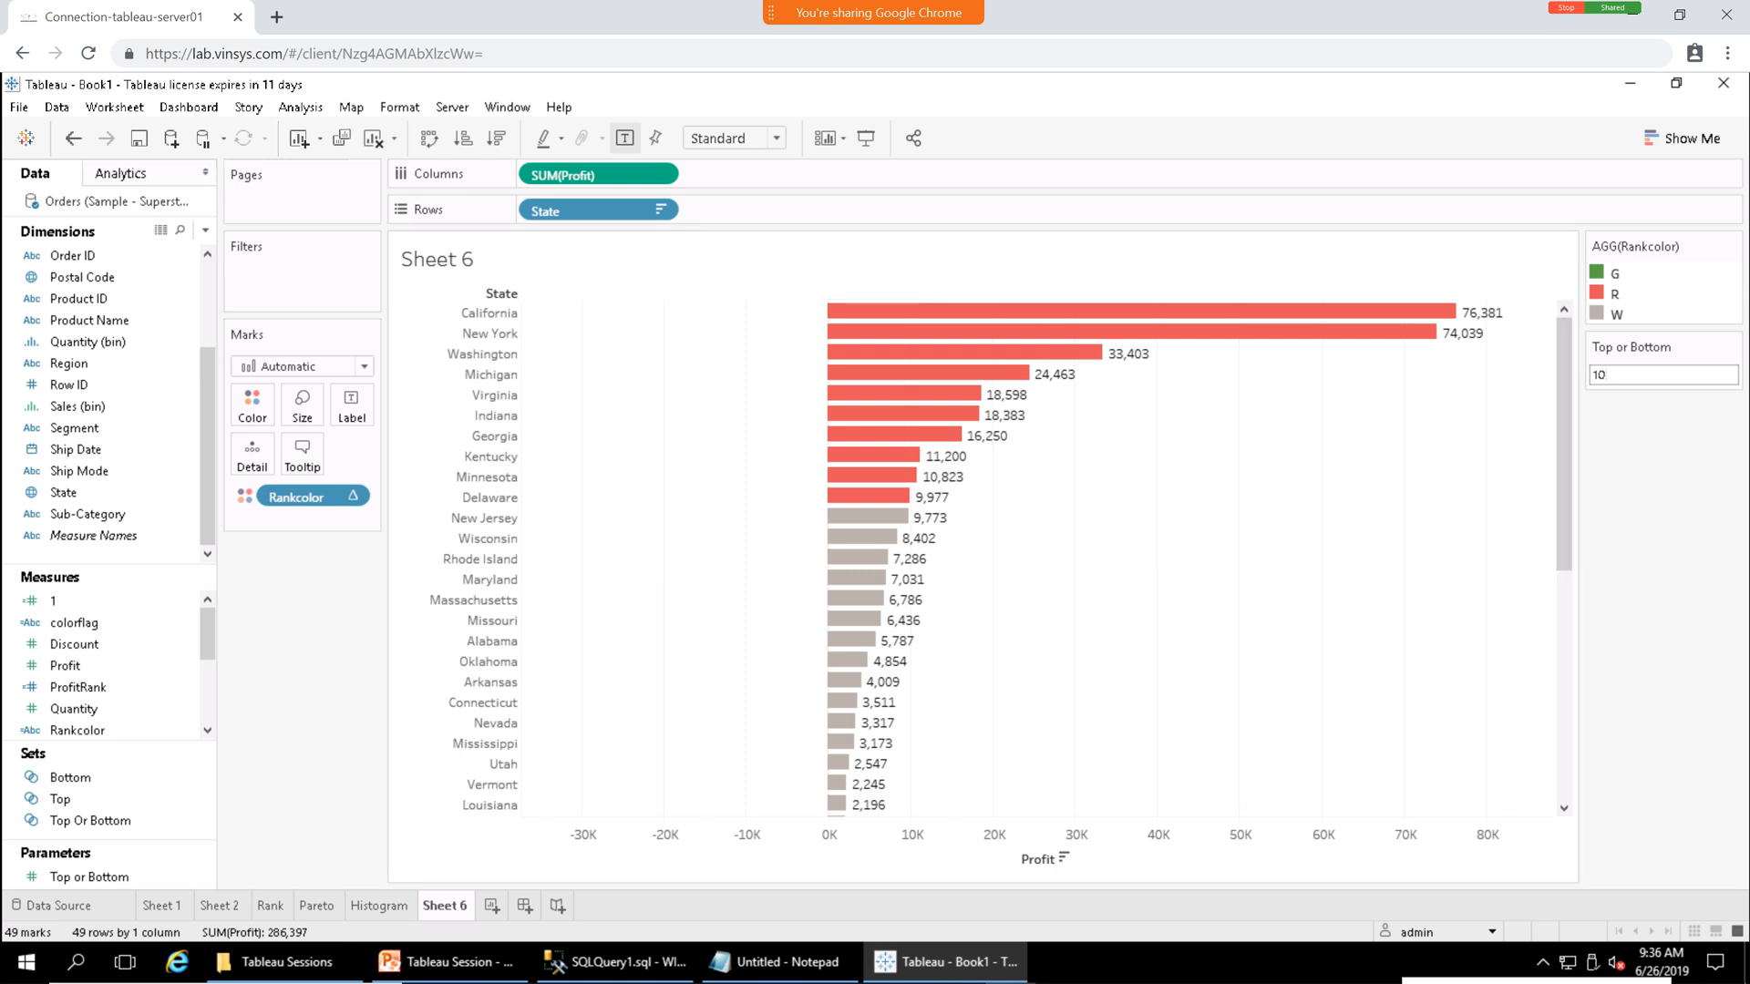
Rename the Sheet 6 worksheet to "Rank and".
{"action": "double_click", "coordinate": [445, 906]}
{"action": "type", "text": "Rank and"}
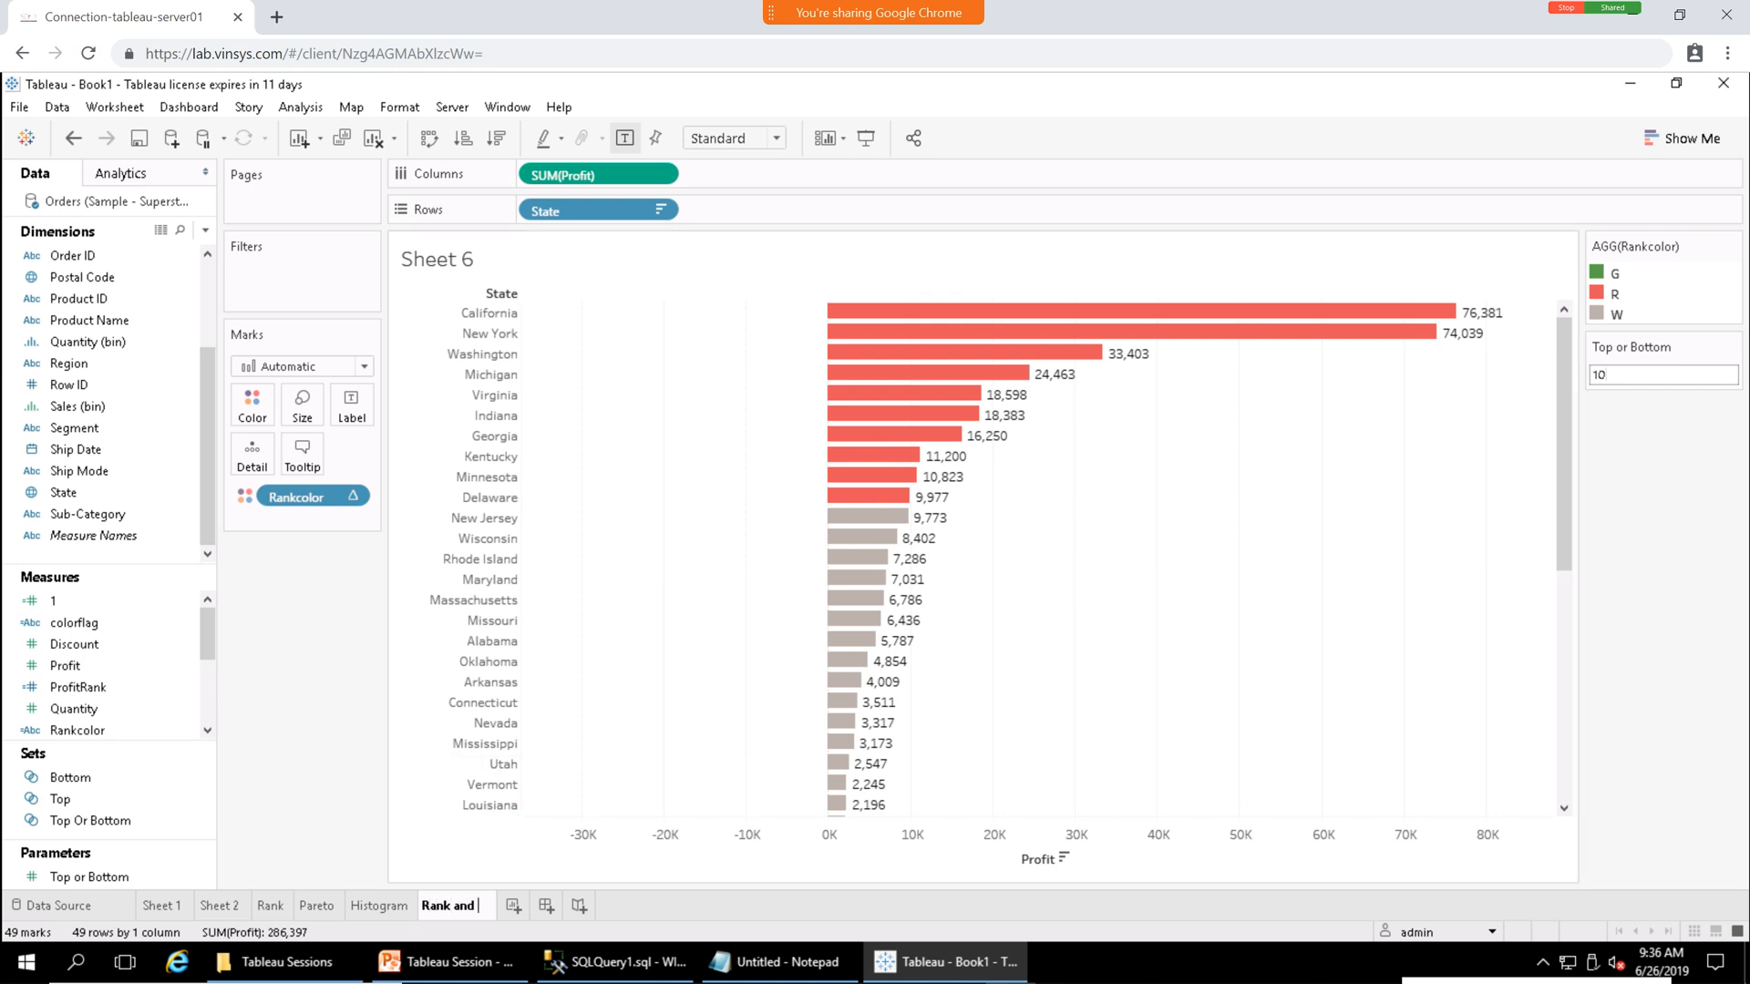
{"action": "left_click", "coordinate": [19, 107]}
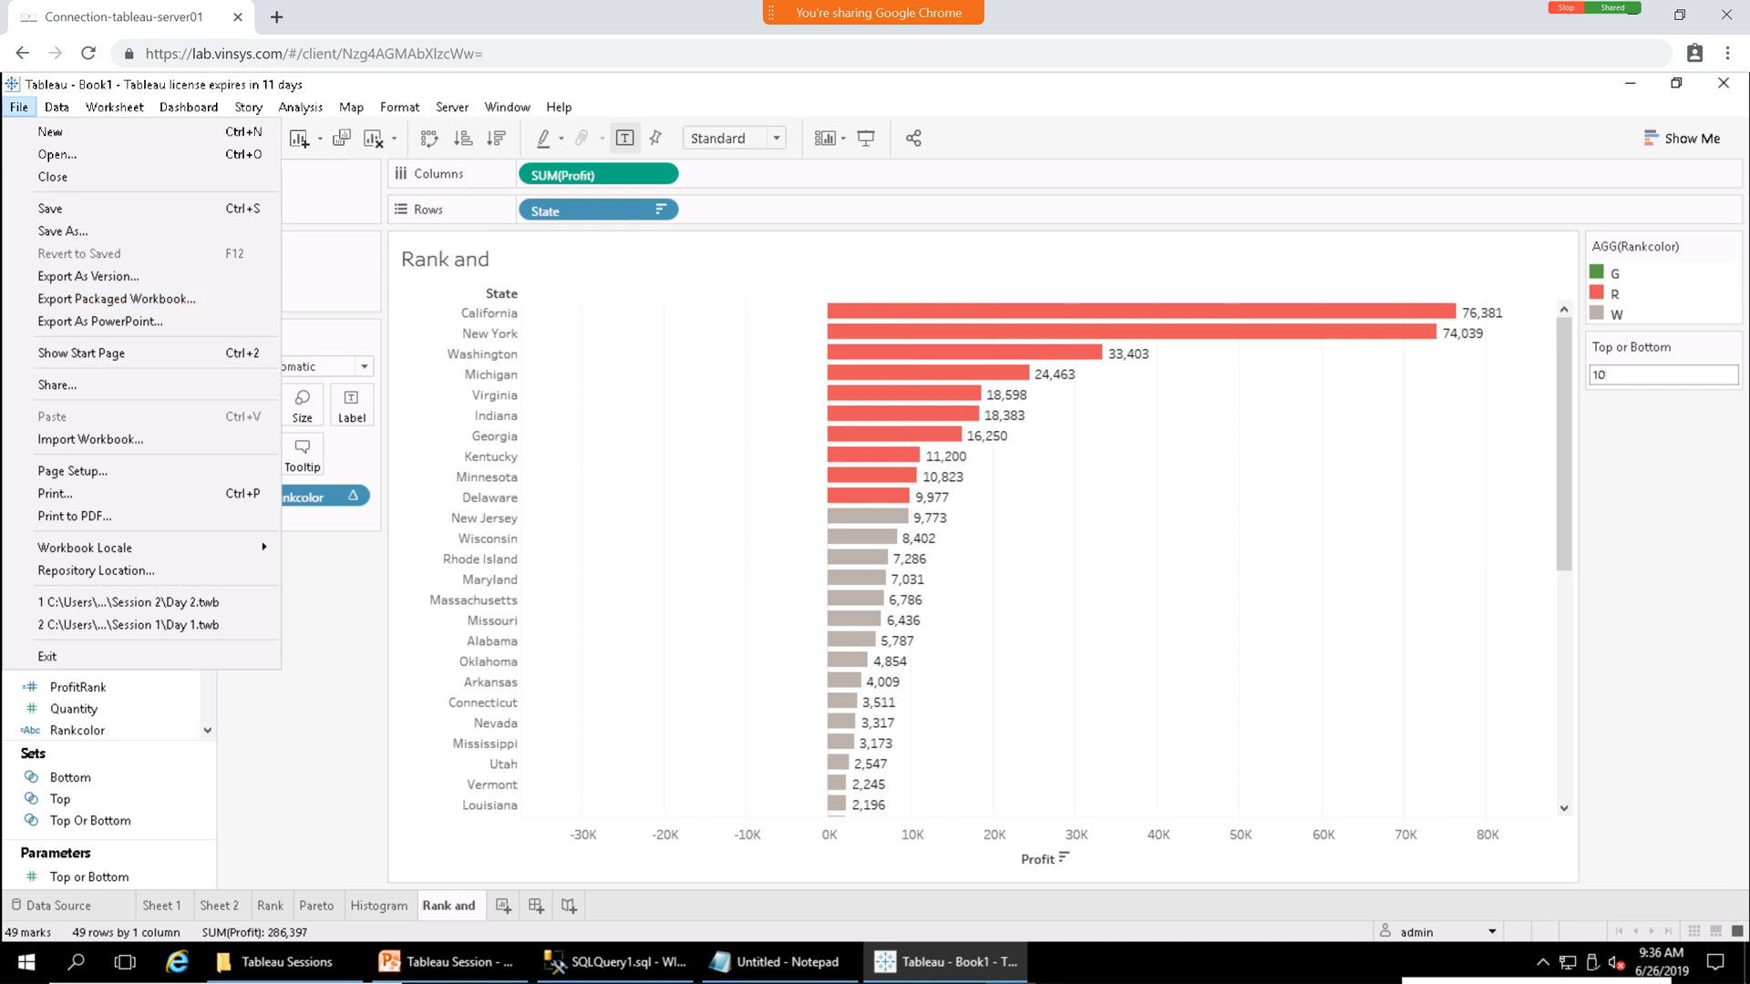
{"action": "key", "text": "Escape"}
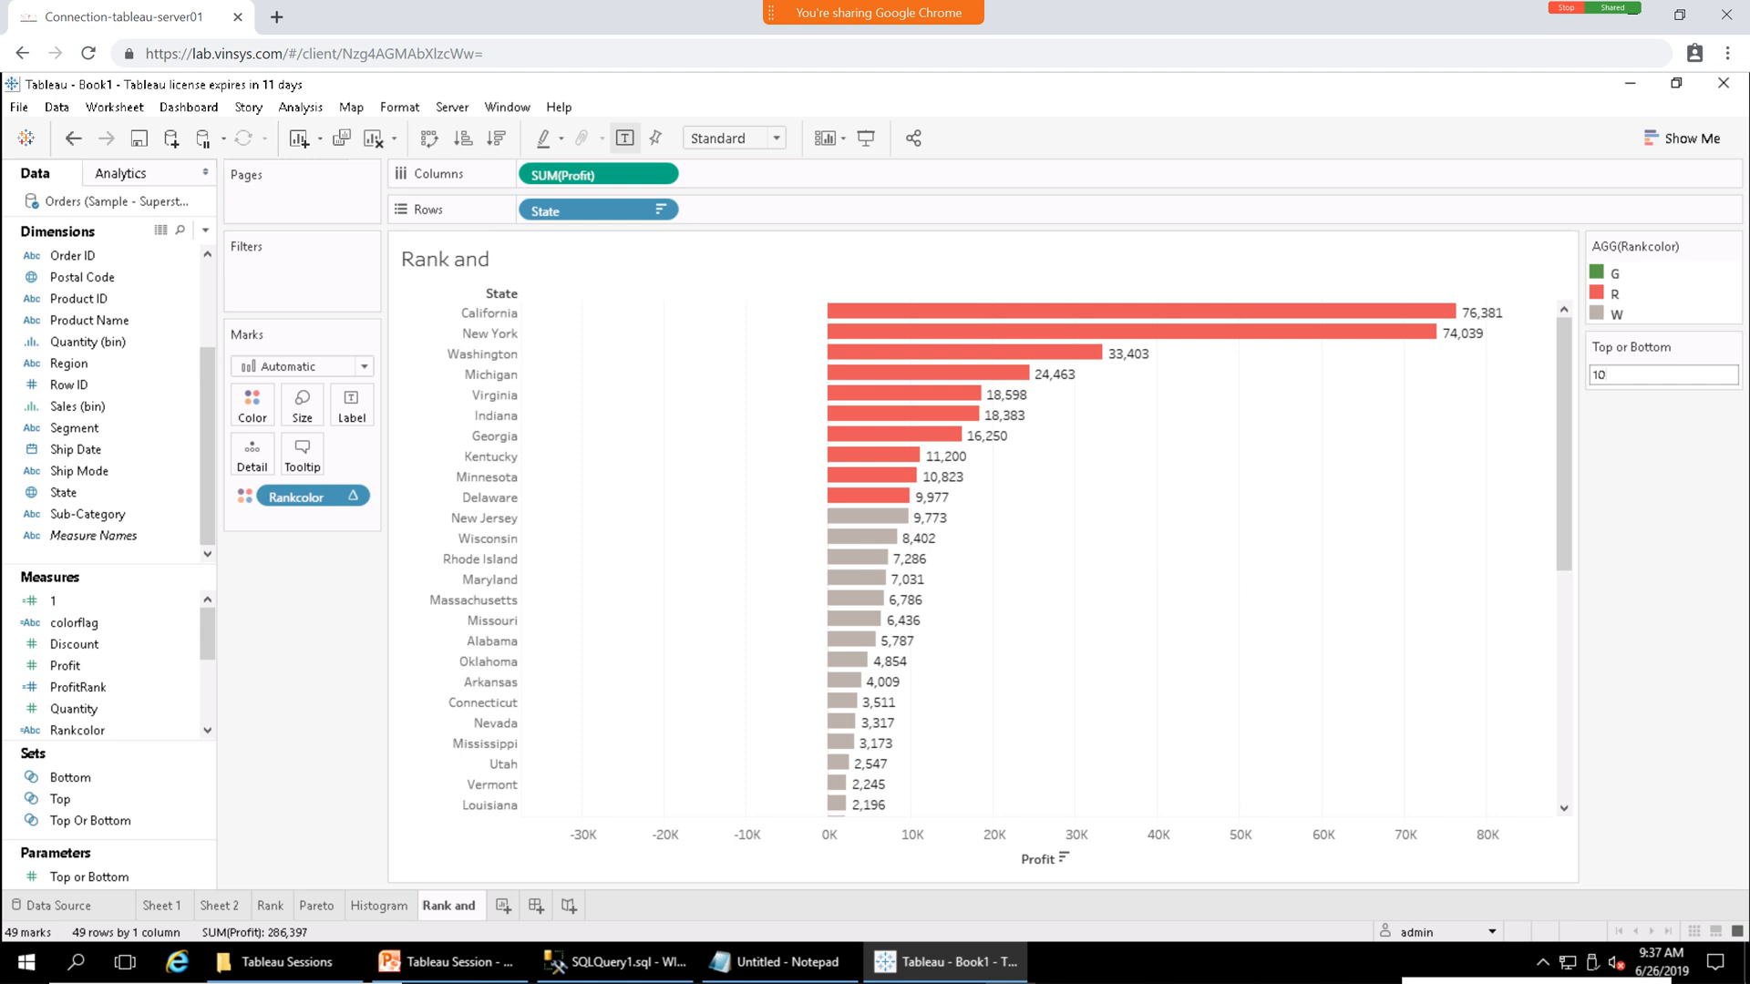
{"action": "right_click", "coordinate": [312, 238]}
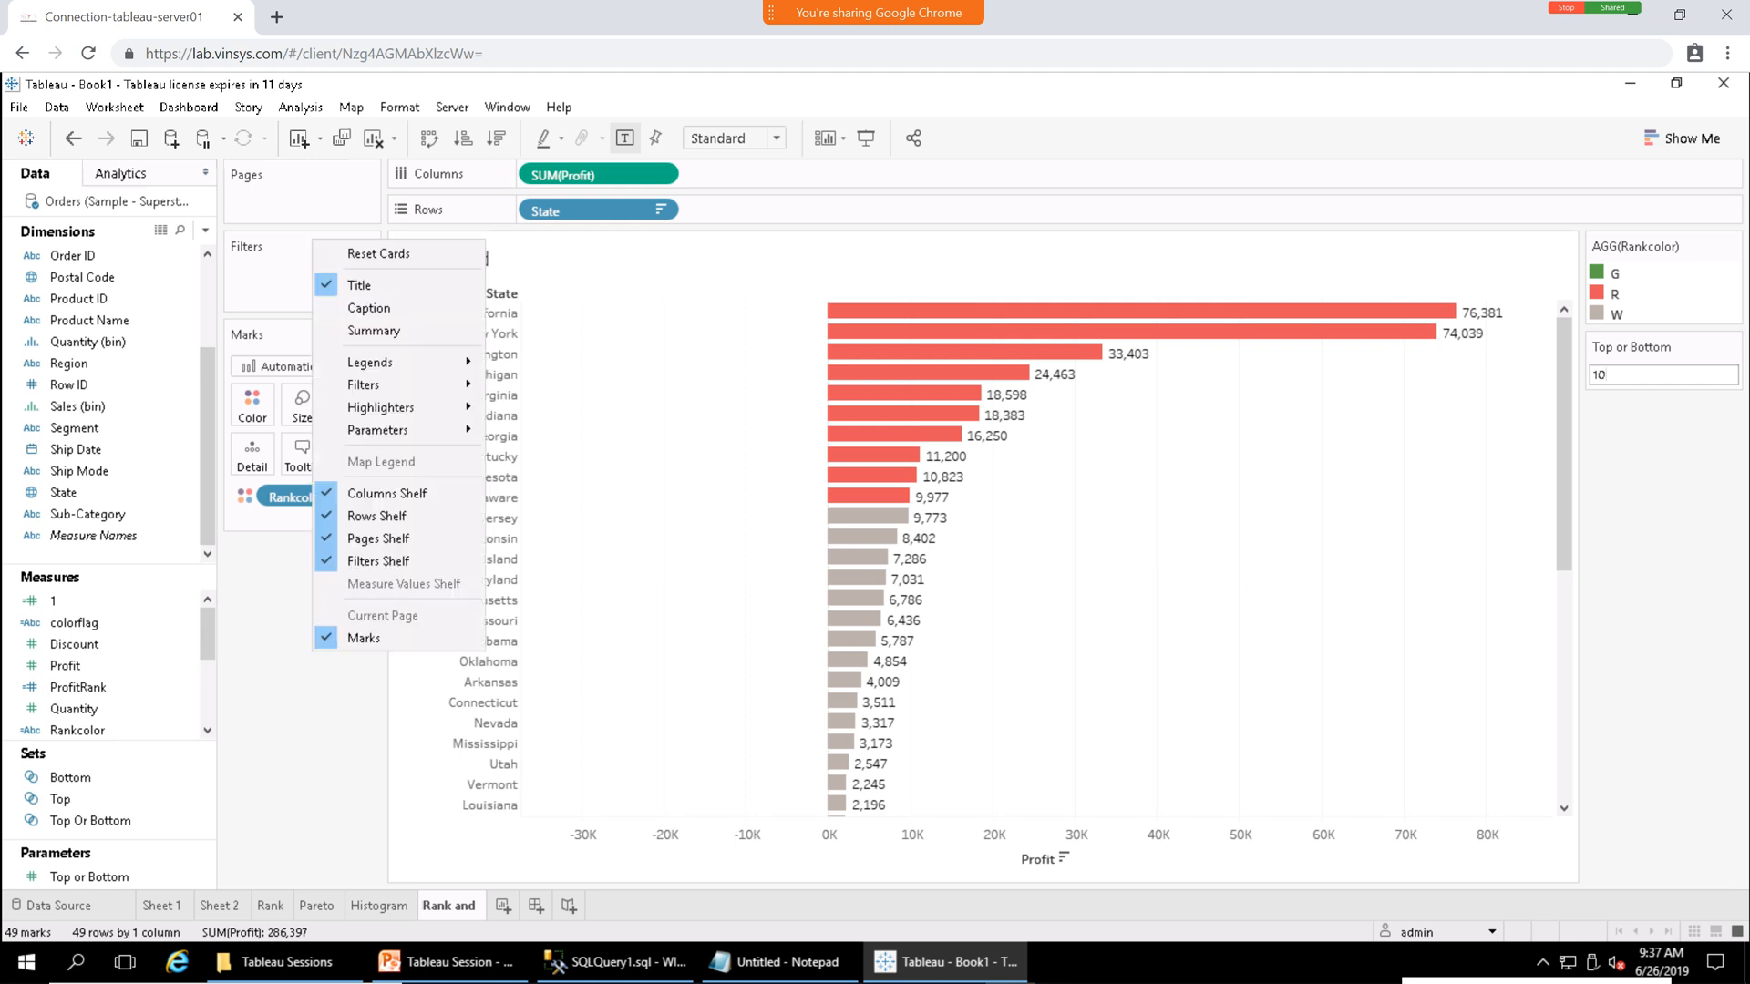
{"action": "key", "text": "Escape"}
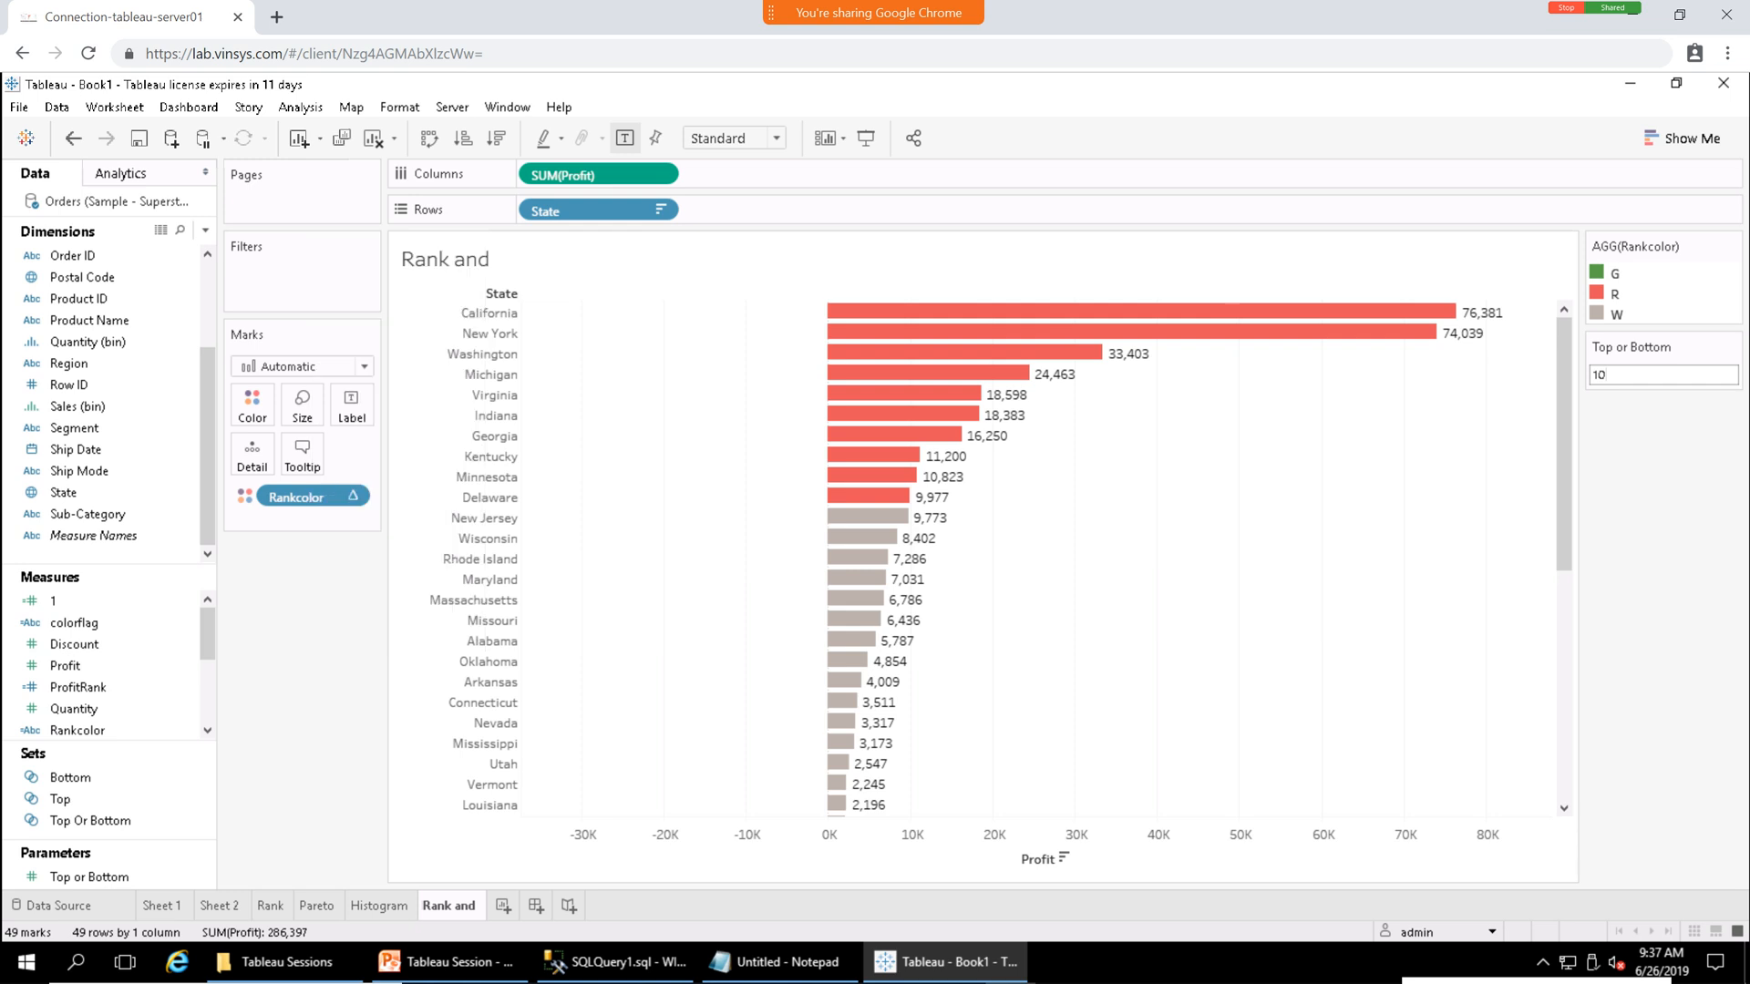
Switch to File Explorer, look at the contents of the Tableau network drive (Z:) under This PC, and return to the Tableau workbook.
{"action": "left_click", "coordinate": [282, 961]}
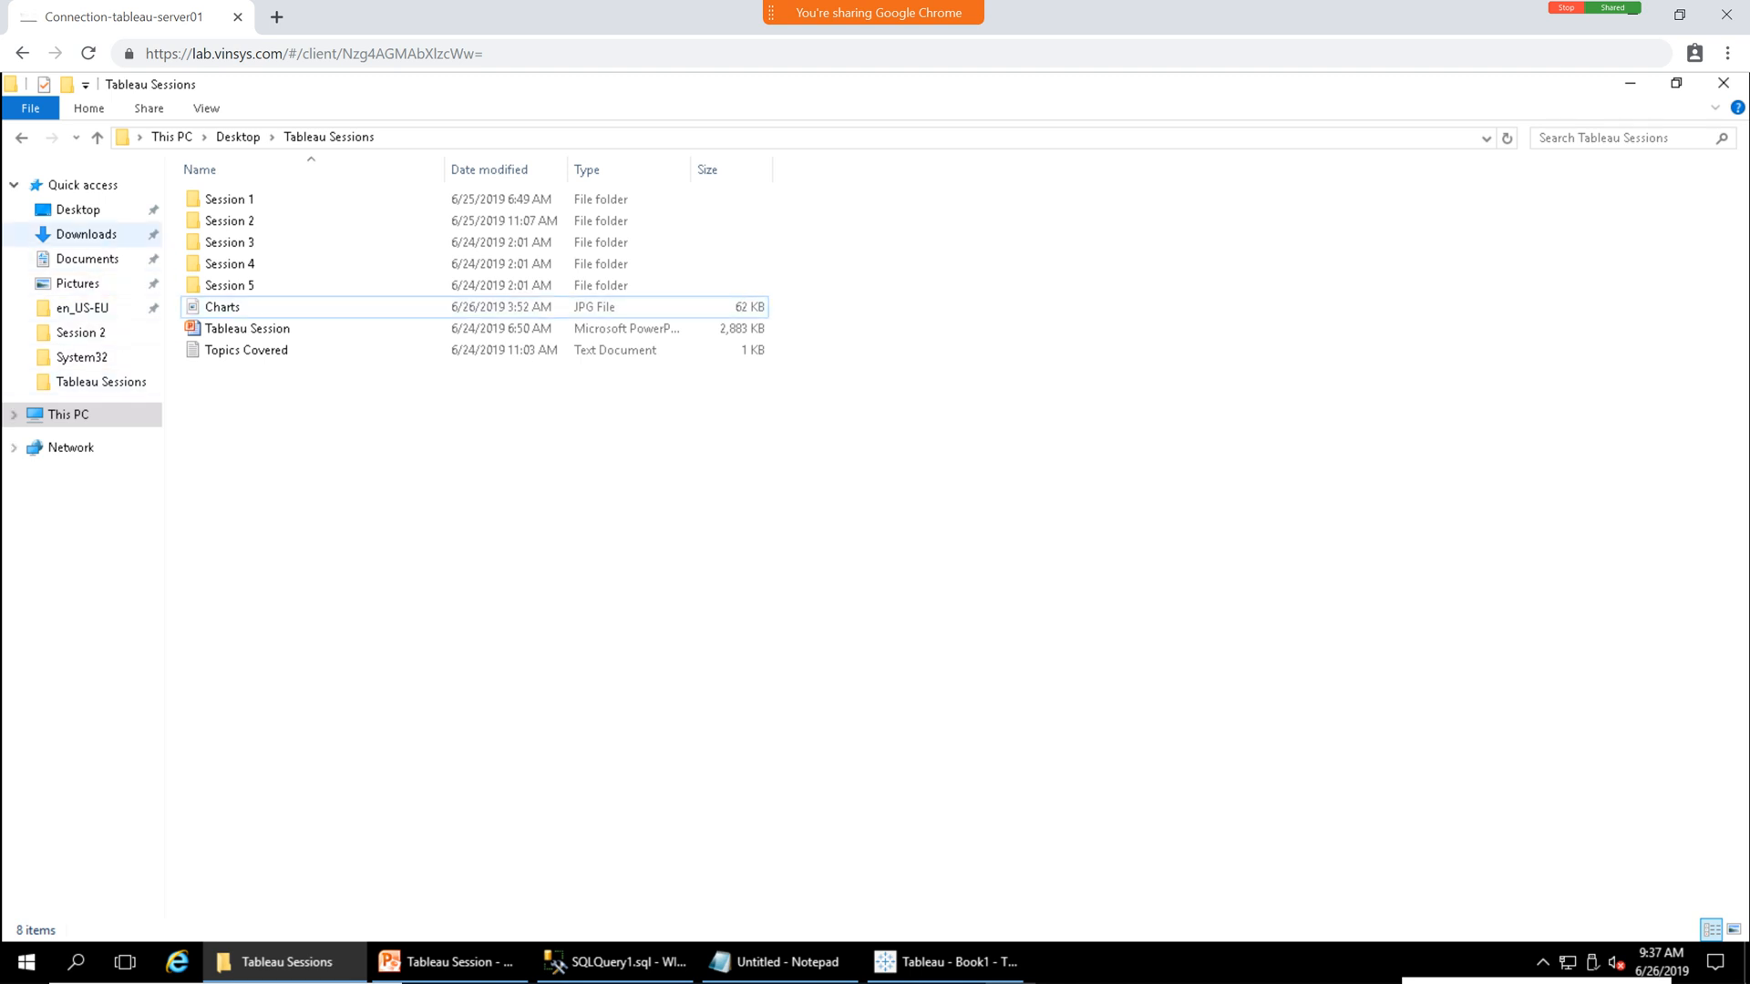
{"action": "left_click", "coordinate": [71, 446]}
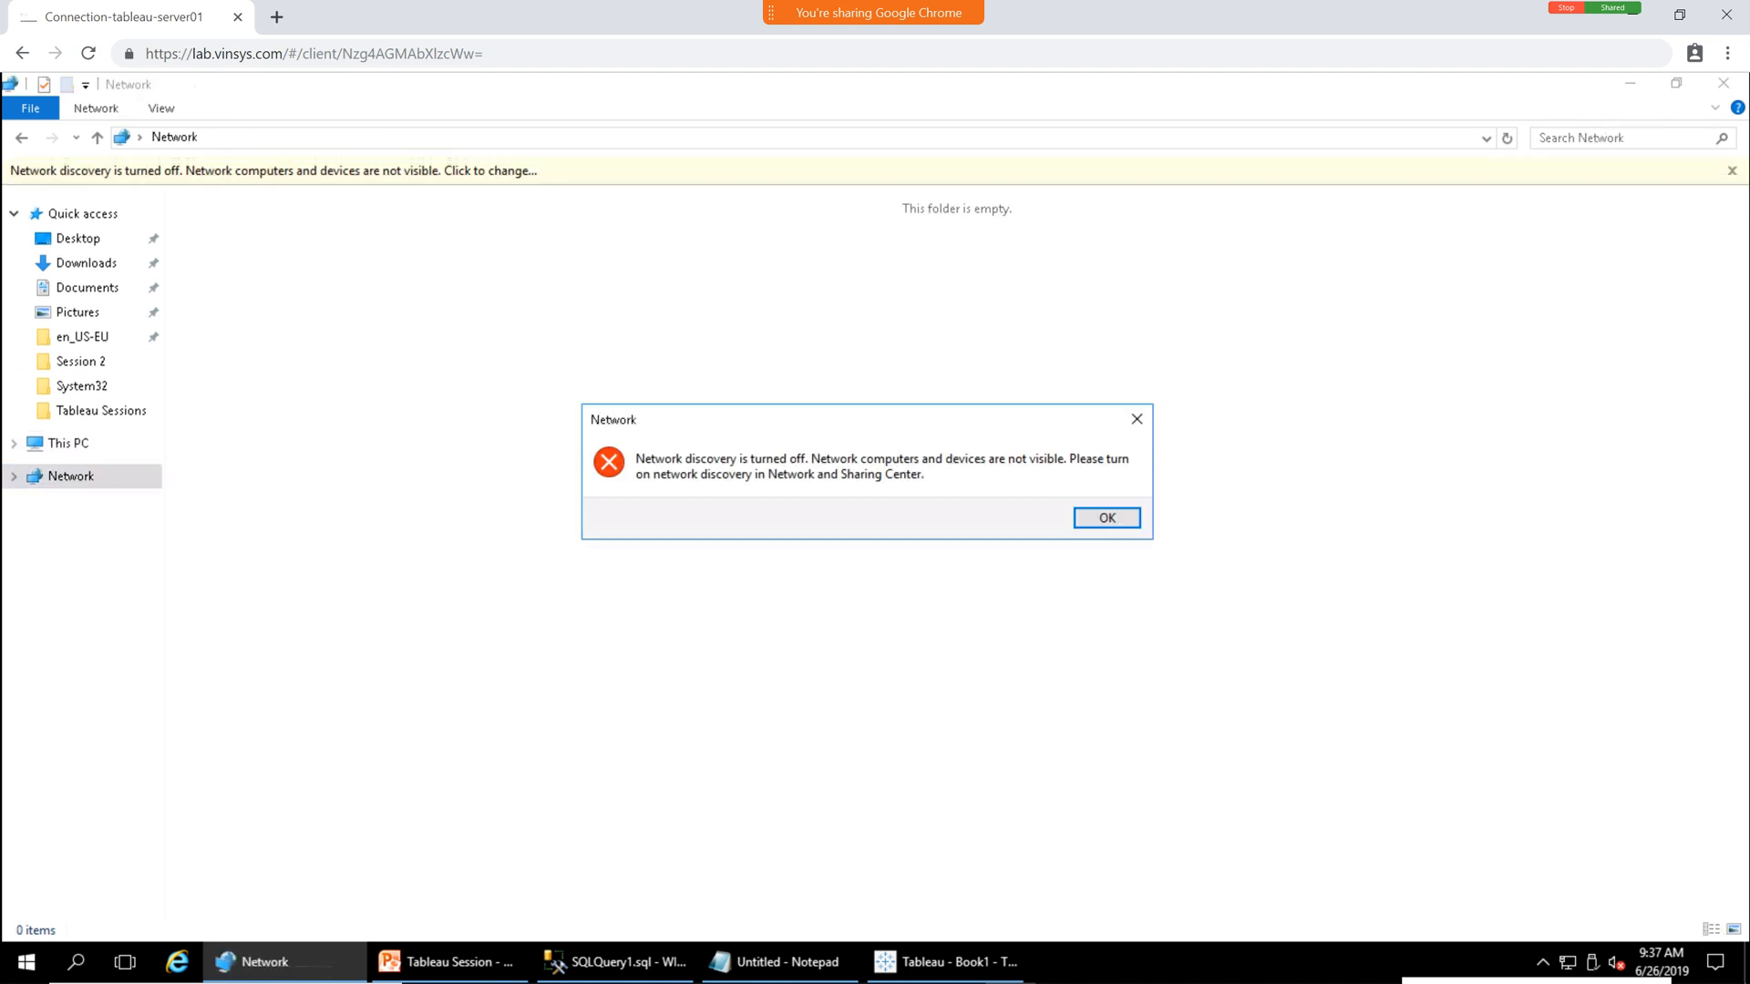
{"action": "key", "text": "Return"}
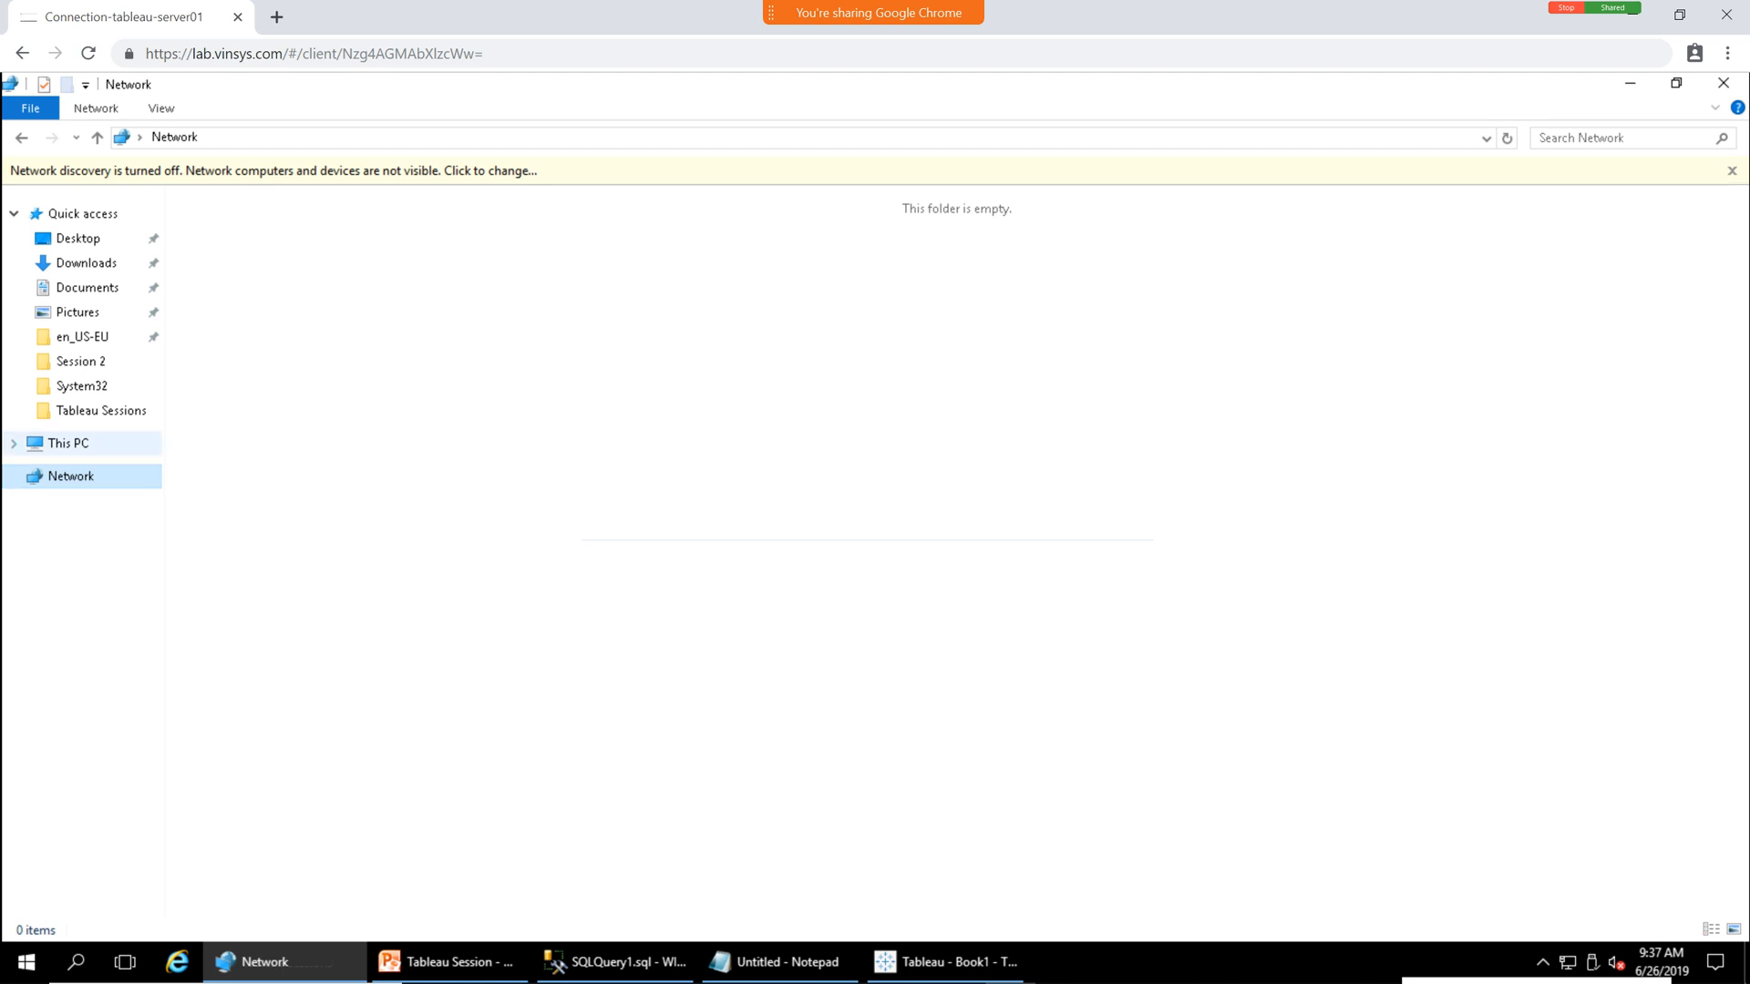
{"action": "left_click", "coordinate": [13, 443]}
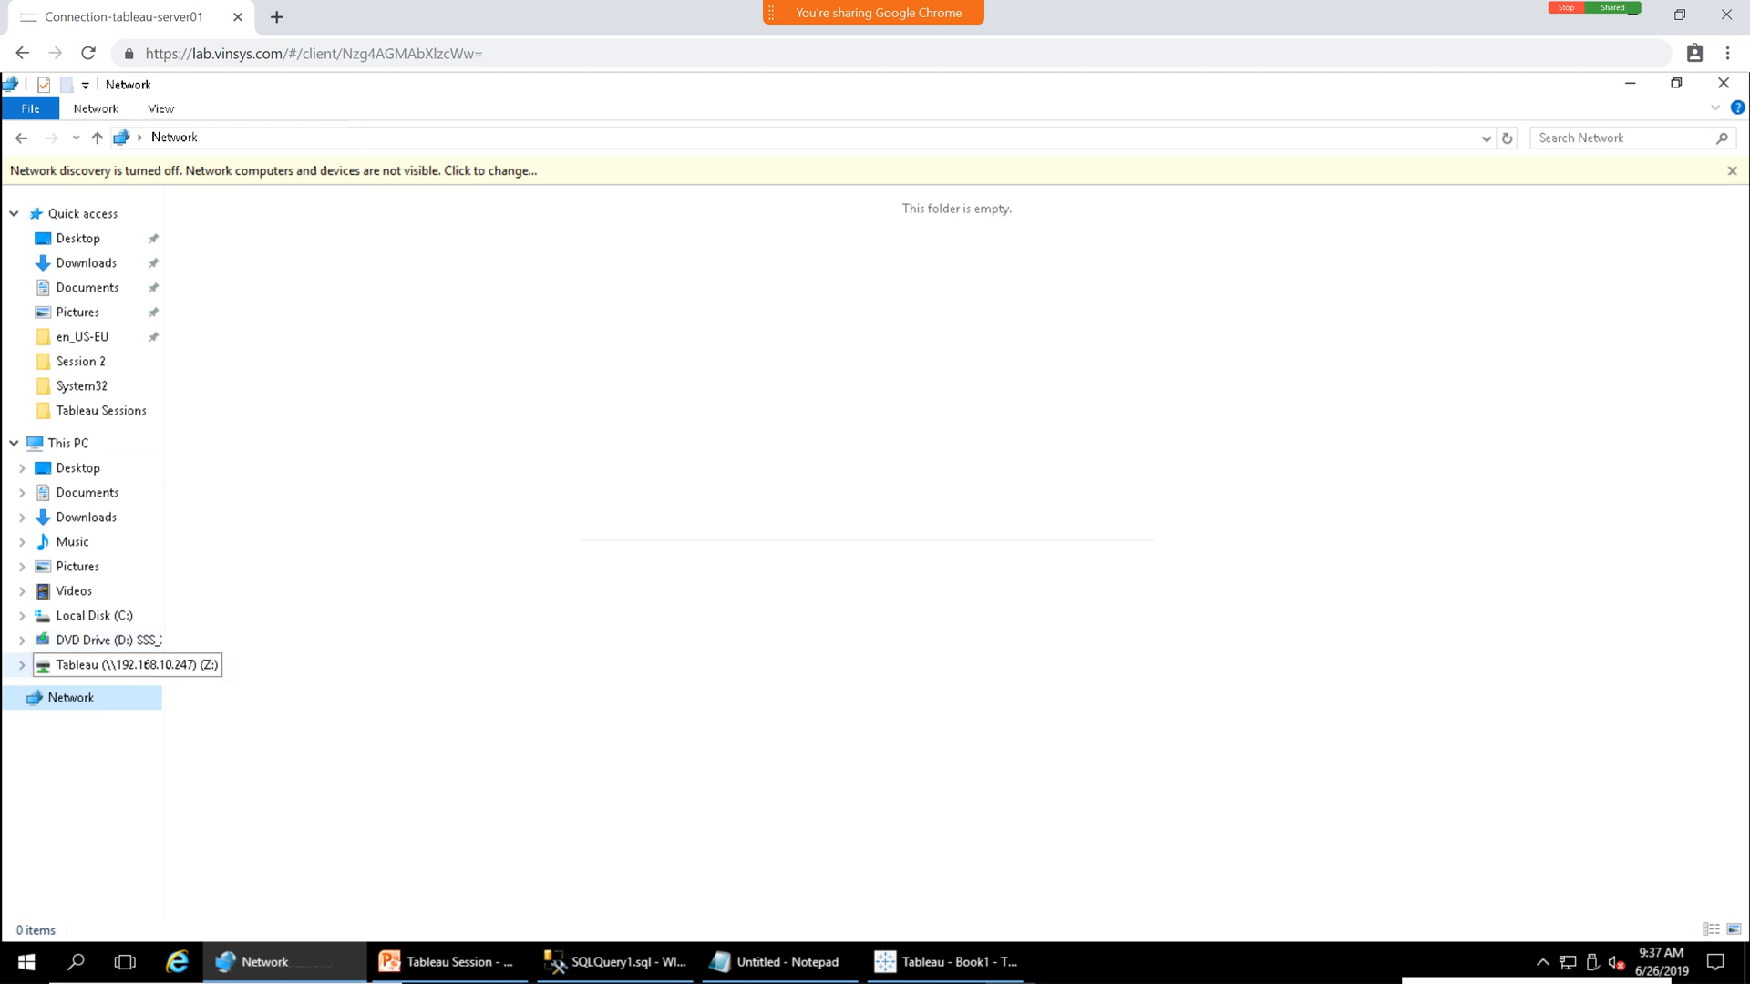
{"action": "left_click", "coordinate": [108, 665]}
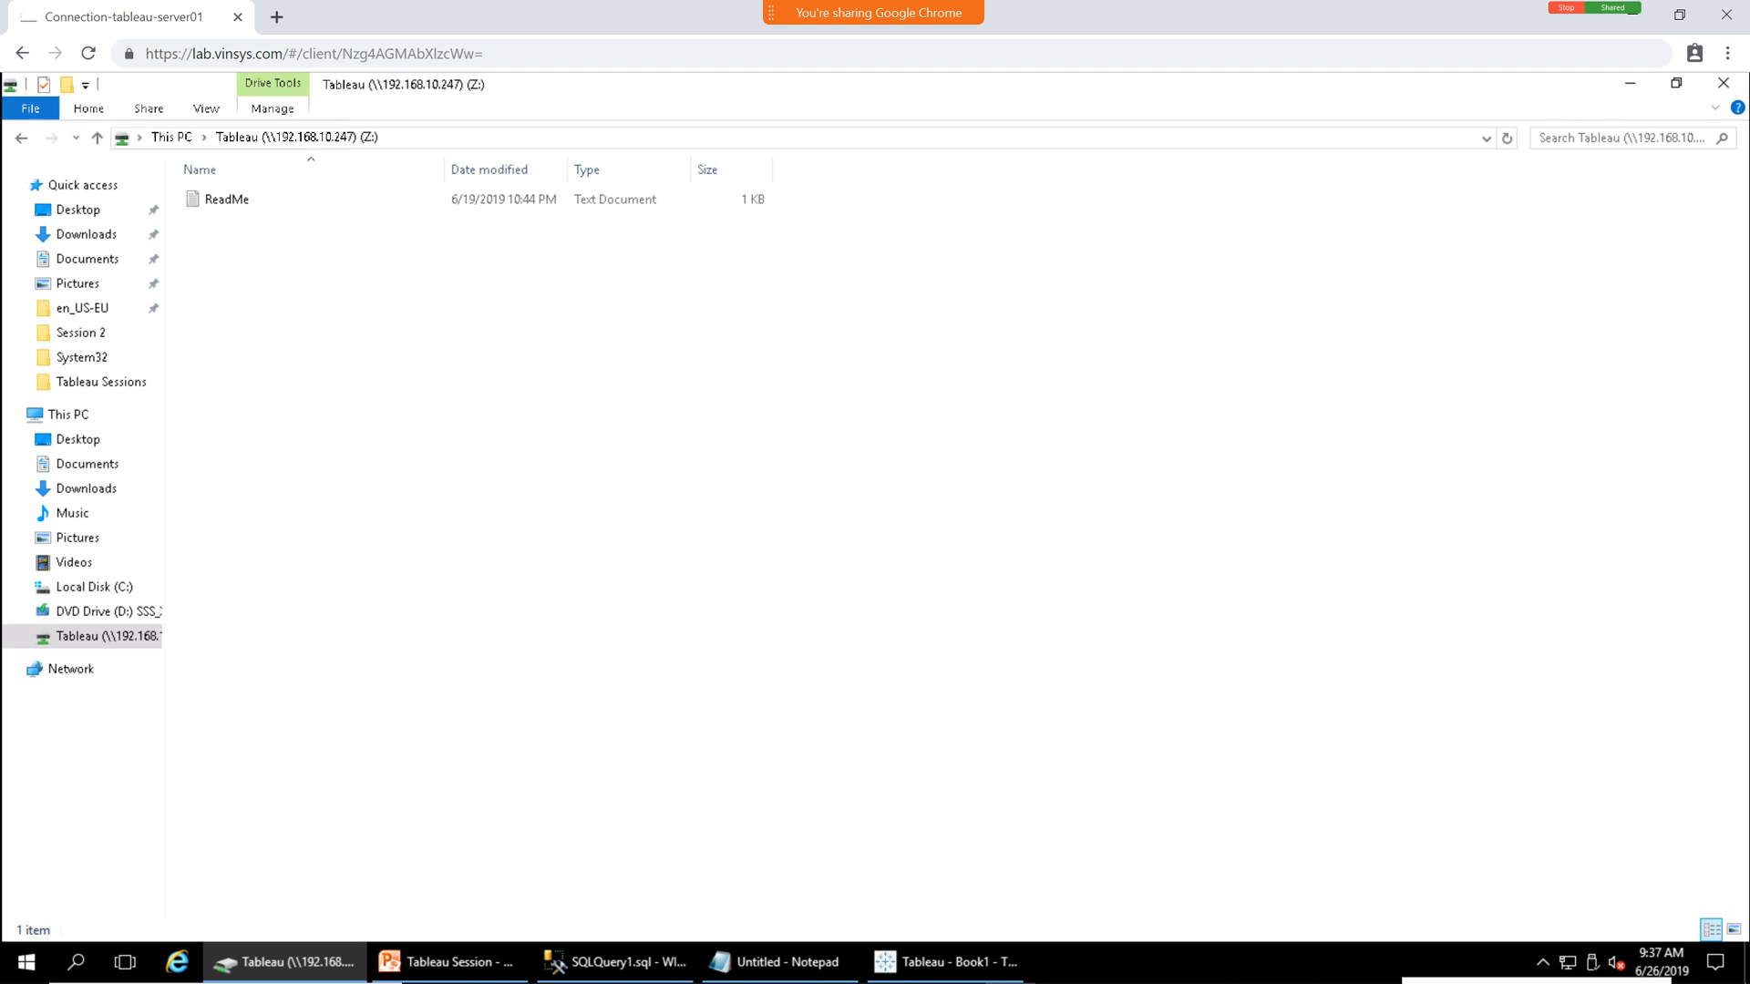
{"action": "left_click", "coordinate": [565, 138]}
{"action": "key", "text": "Escape"}
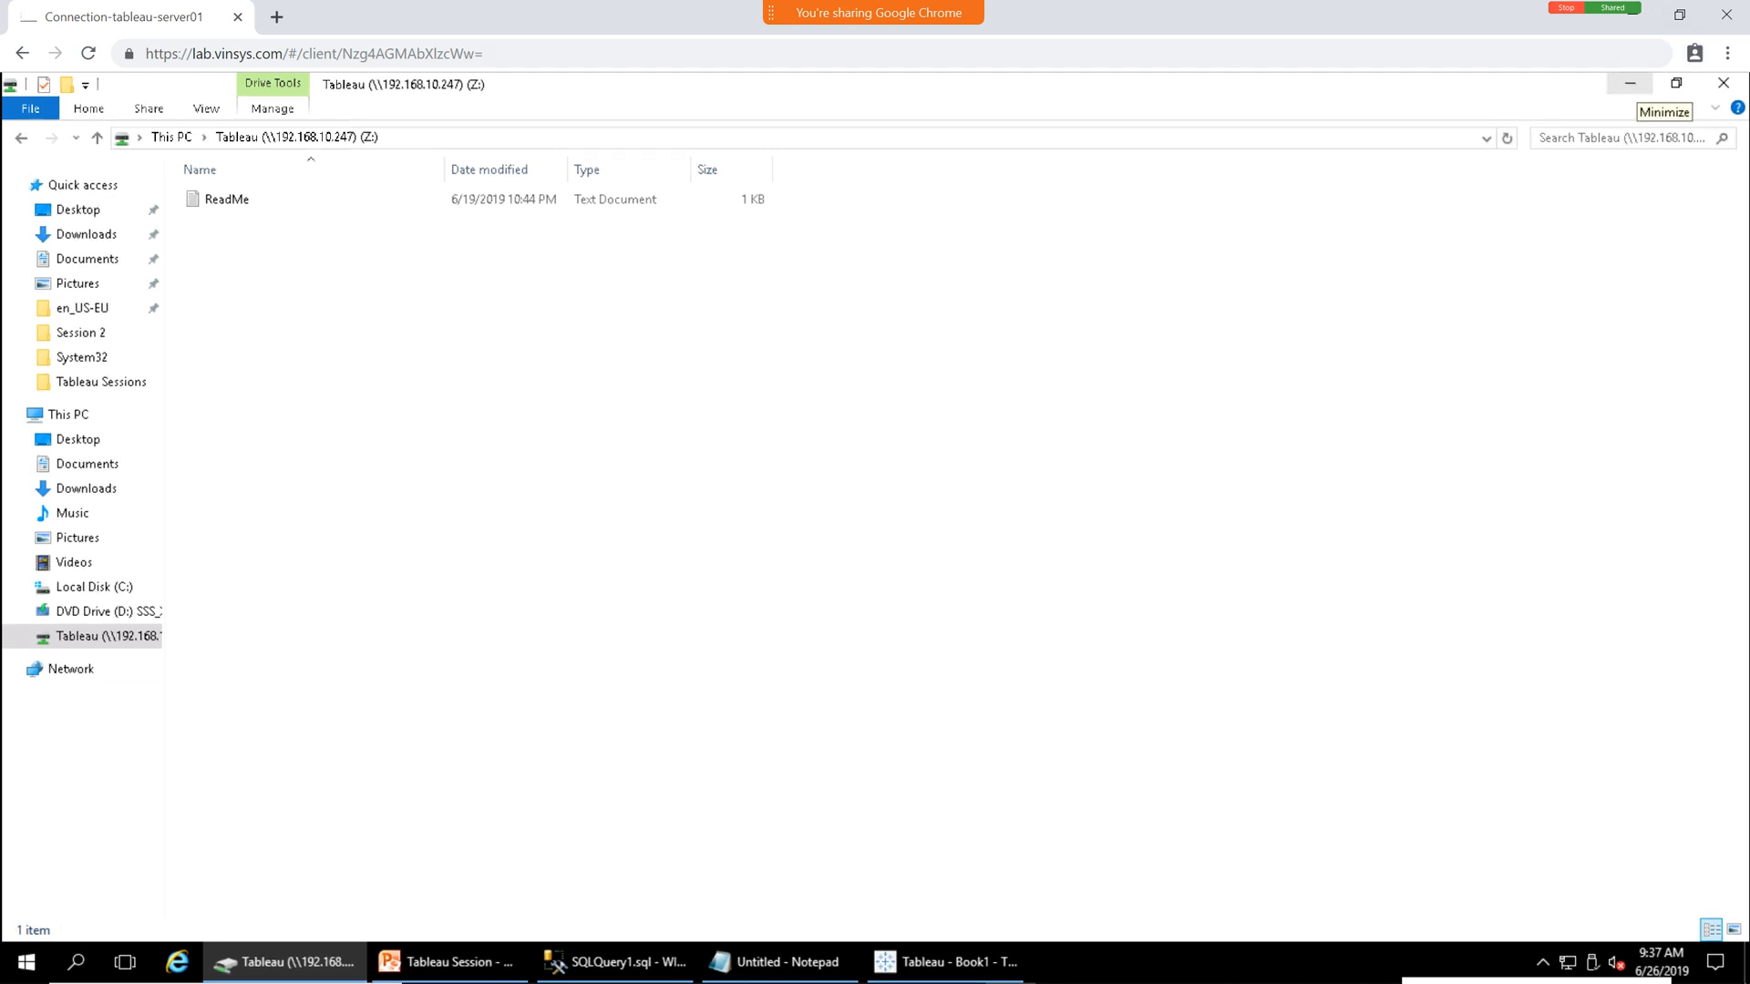
{"action": "left_click", "coordinate": [1630, 83]}
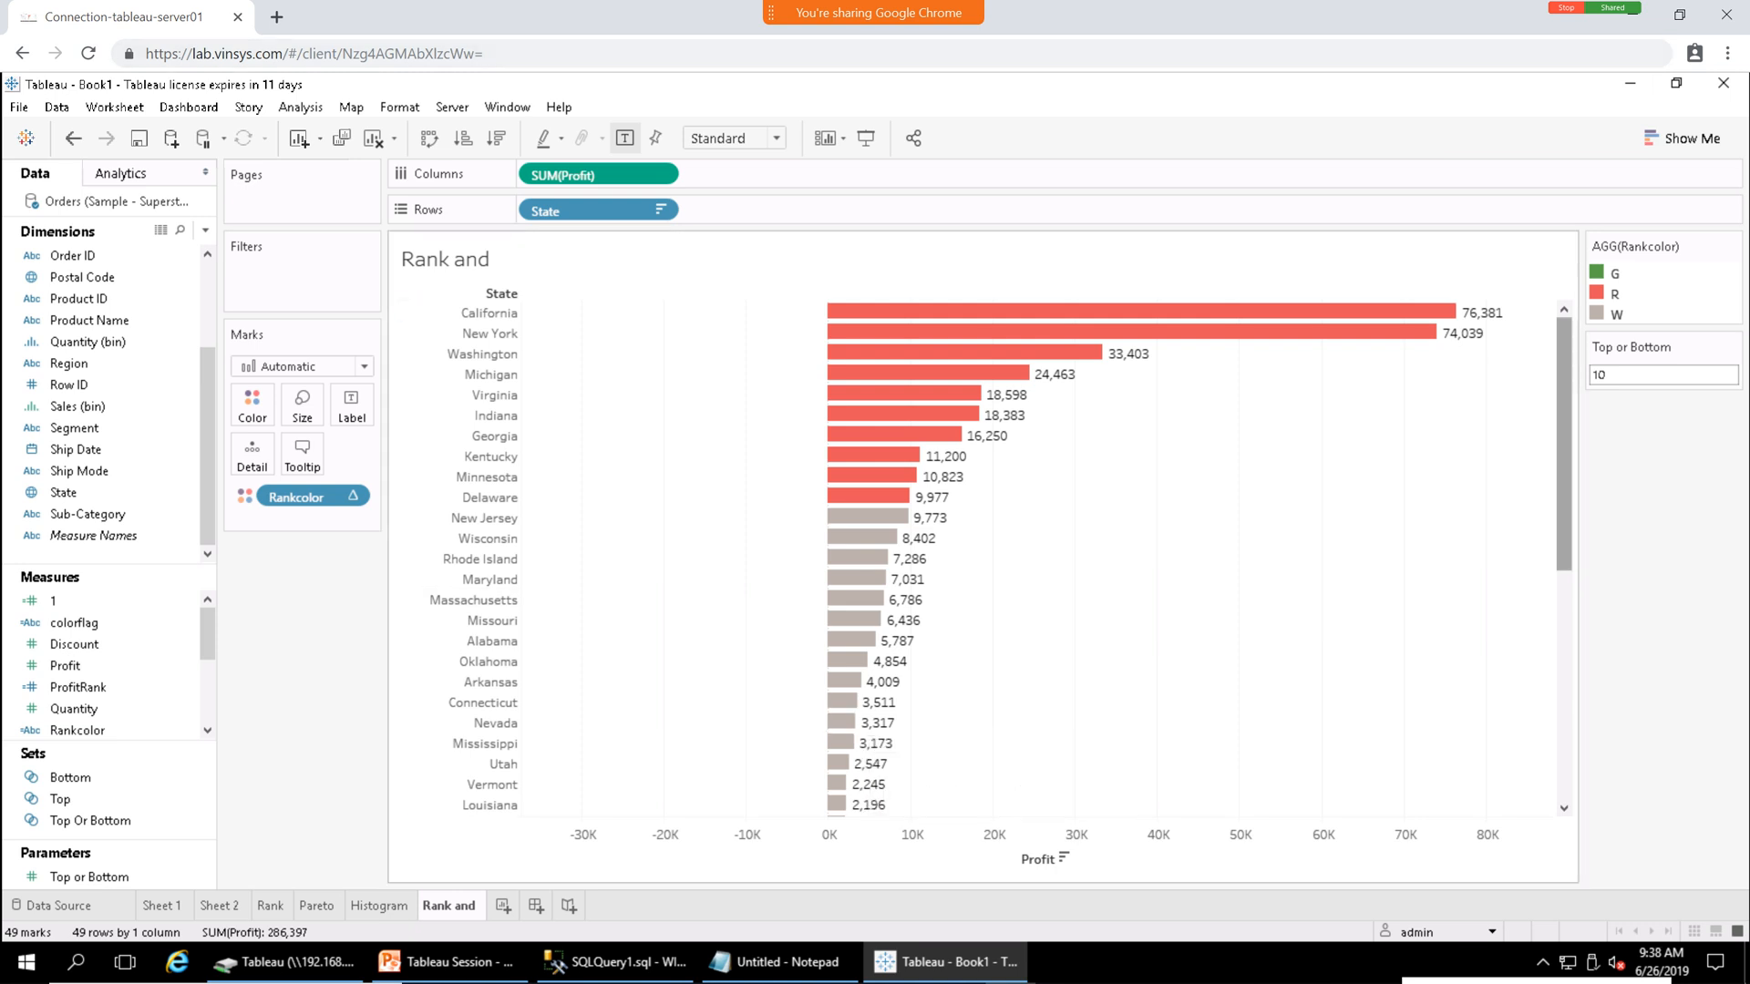
{"action": "scroll", "coordinate": [970, 556], "scroll_direction": "down", "scroll_amount": 10}
{"action": "scroll", "coordinate": [970, 555], "scroll_direction": "up", "scroll_amount": 10}
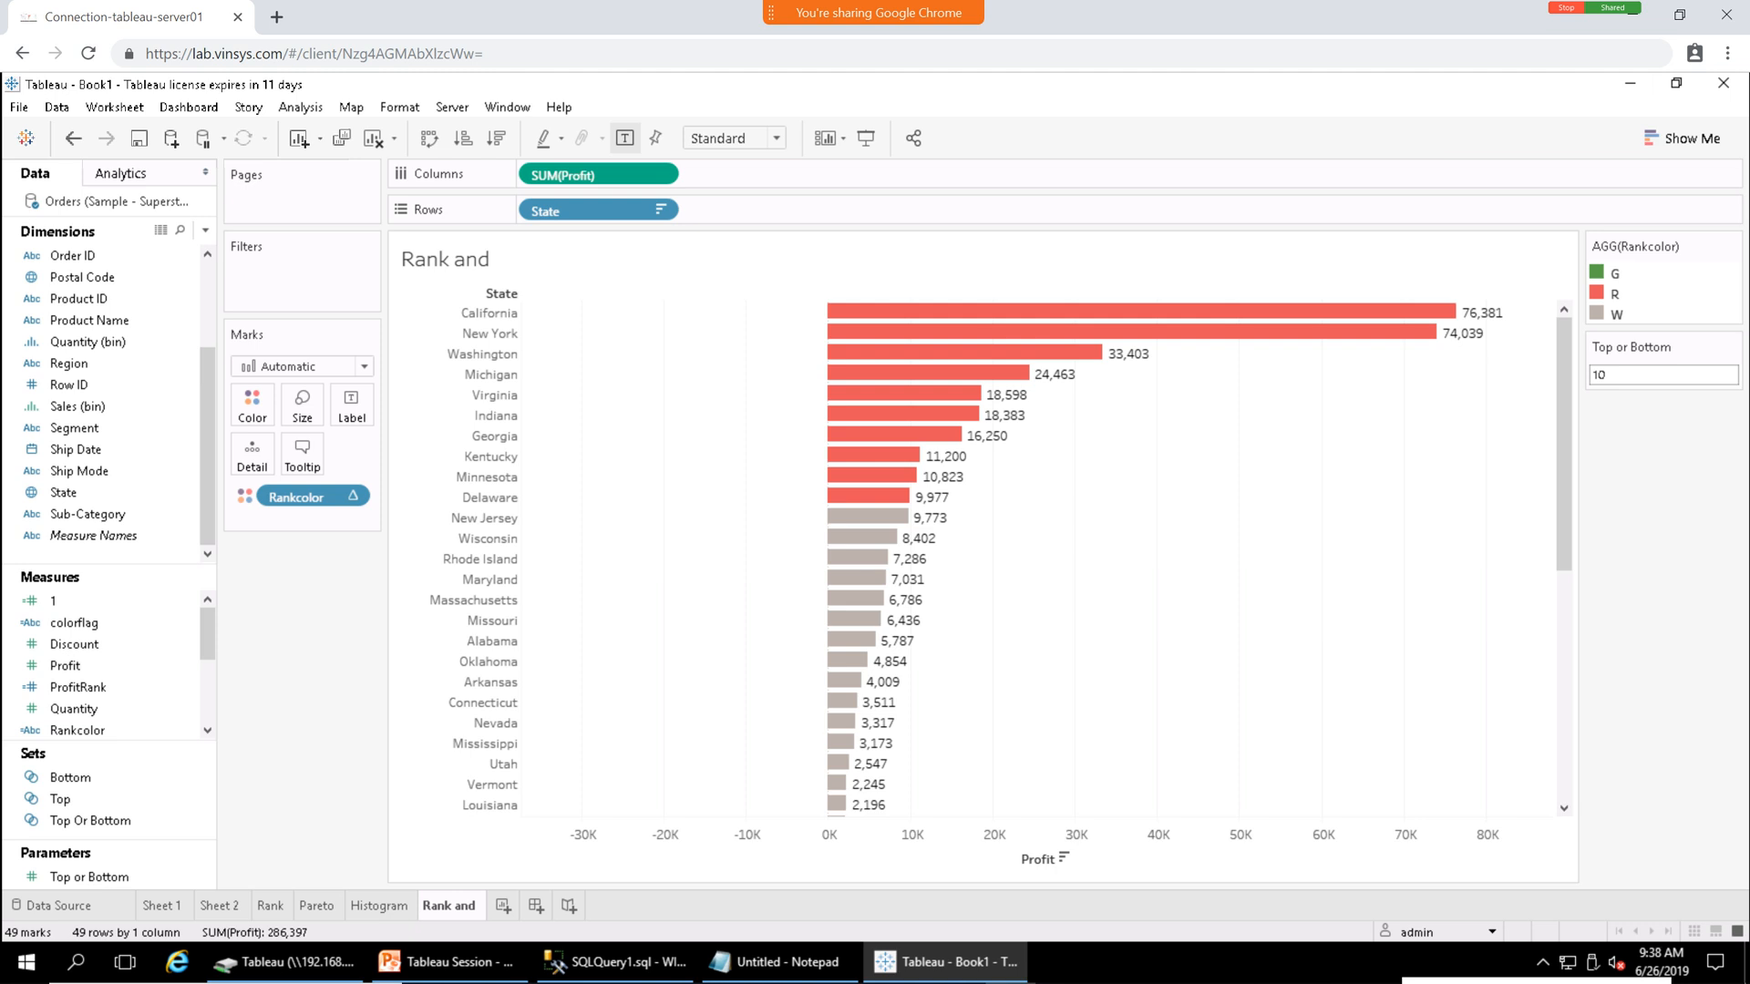
{"action": "right_click", "coordinate": [456, 907]}
{"action": "left_click", "coordinate": [519, 708]}
{"action": "right_click", "coordinate": [445, 907]}
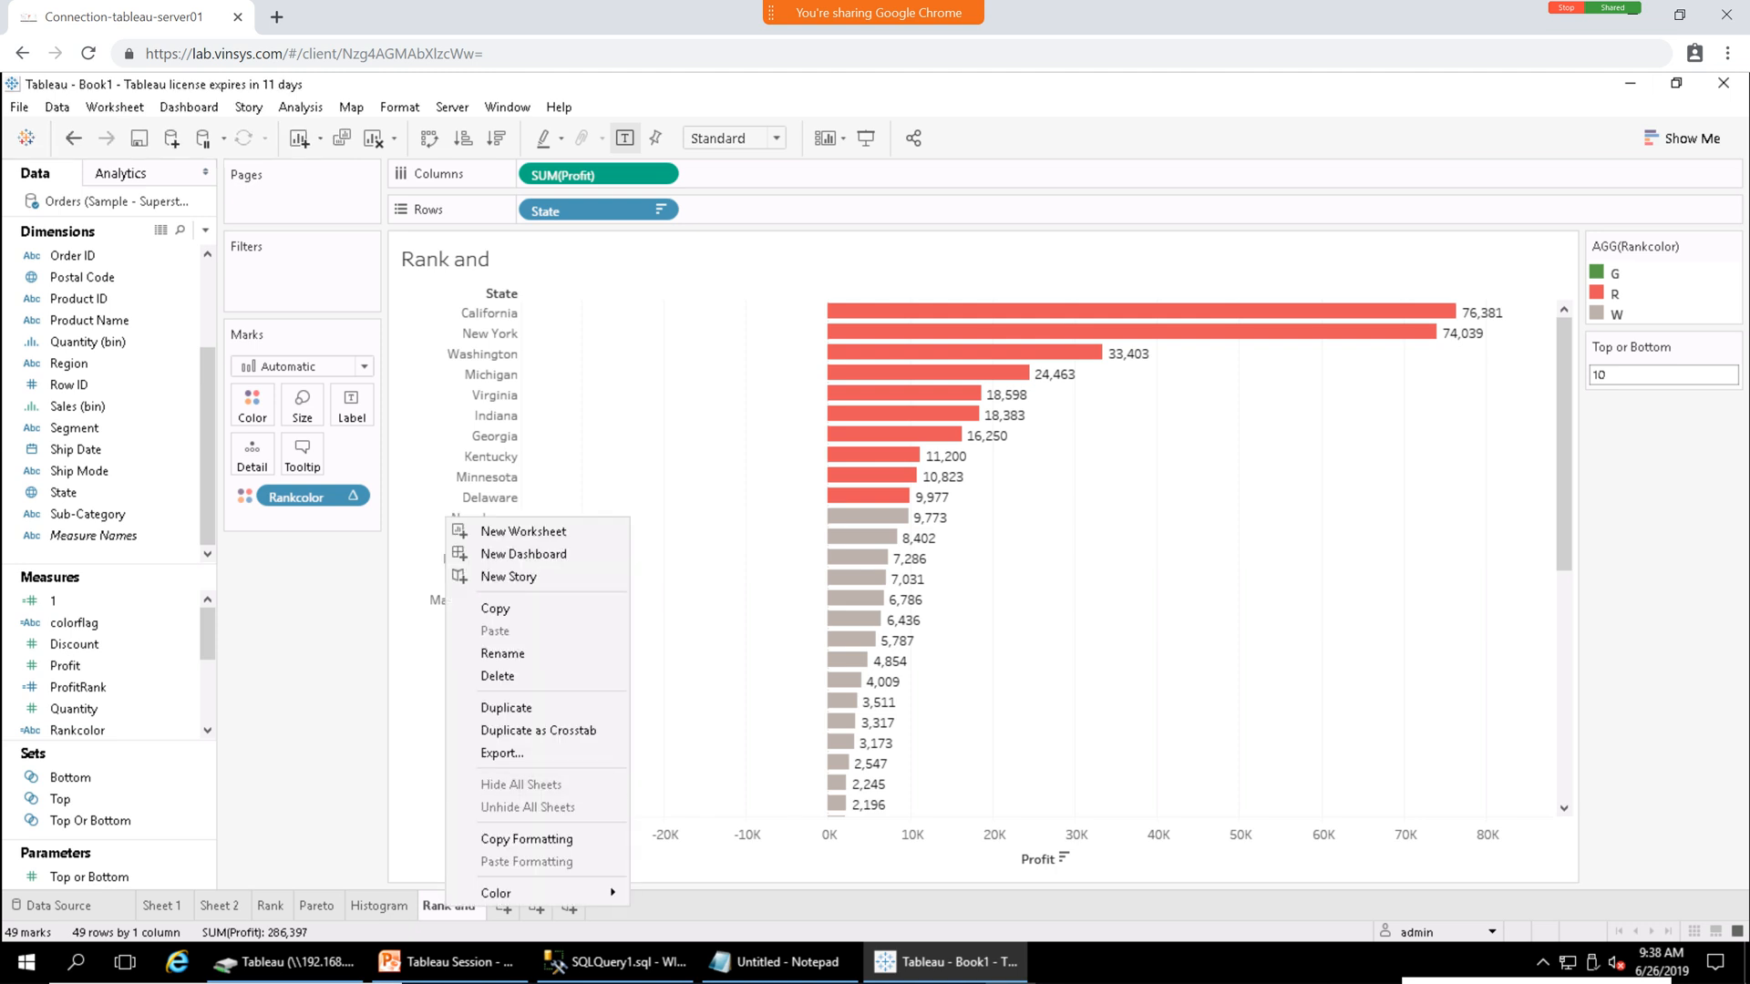
{"action": "key", "text": "Escape"}
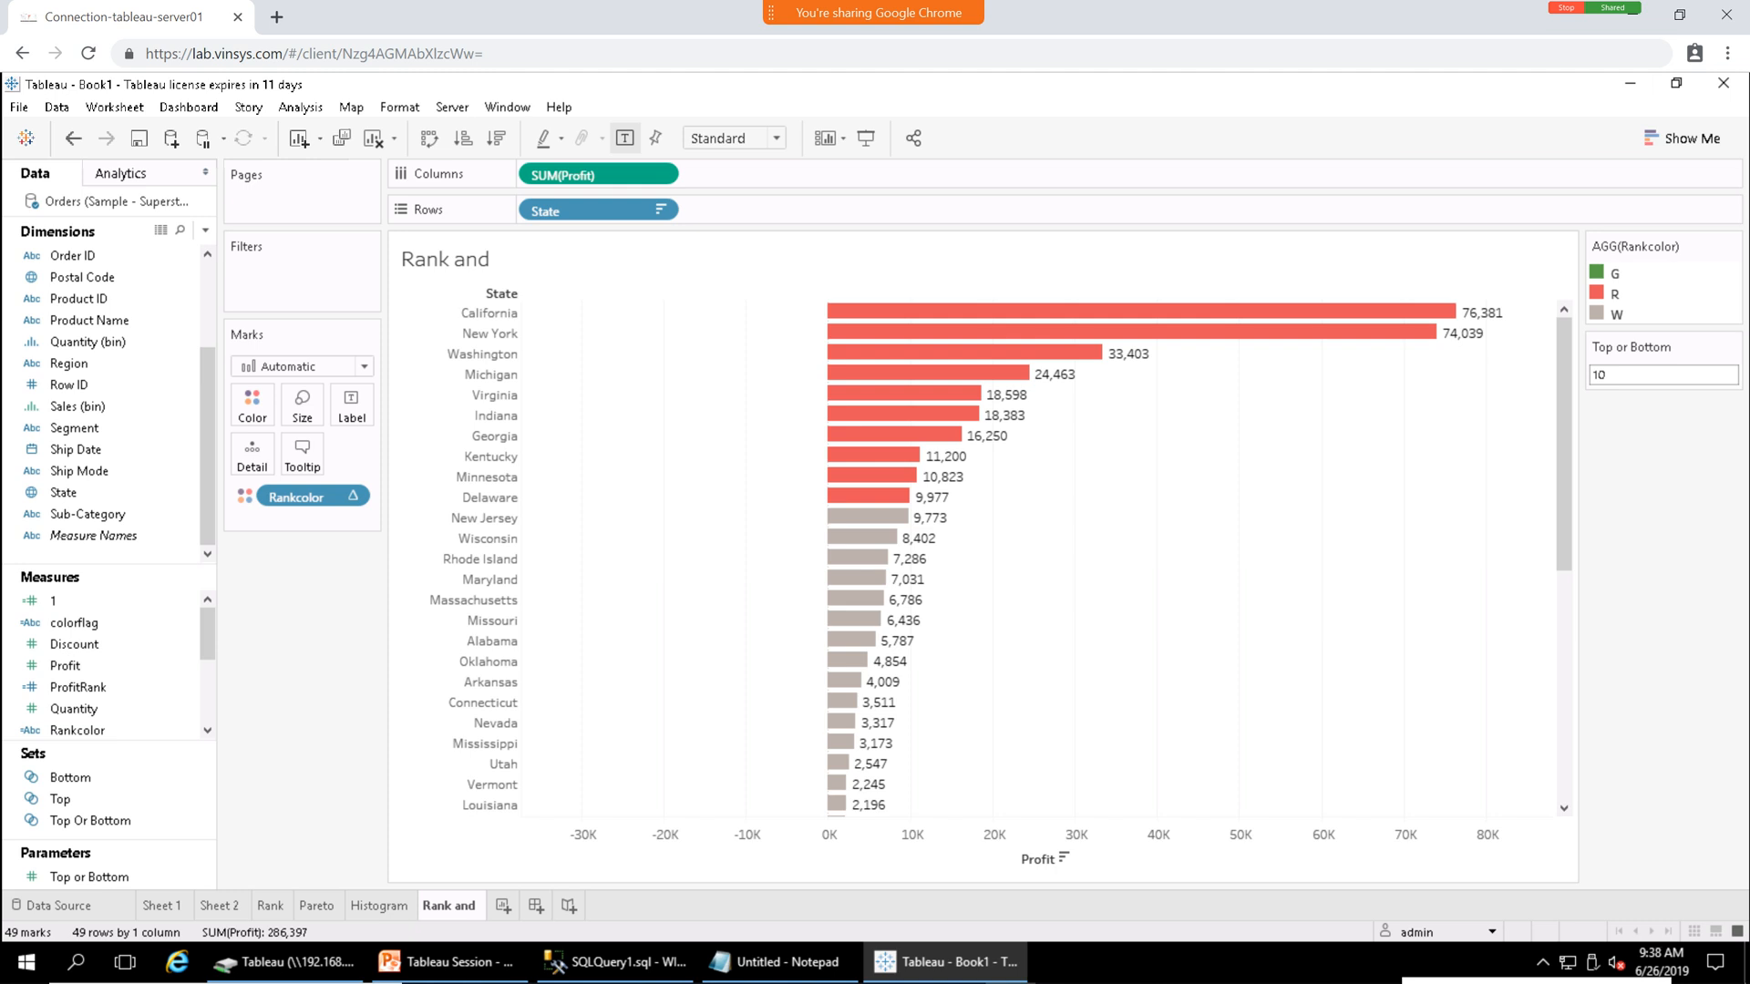
Extend the "Rank and" worksheet's name to "Rank and Sets".
{"action": "right_click", "coordinate": [445, 905]}
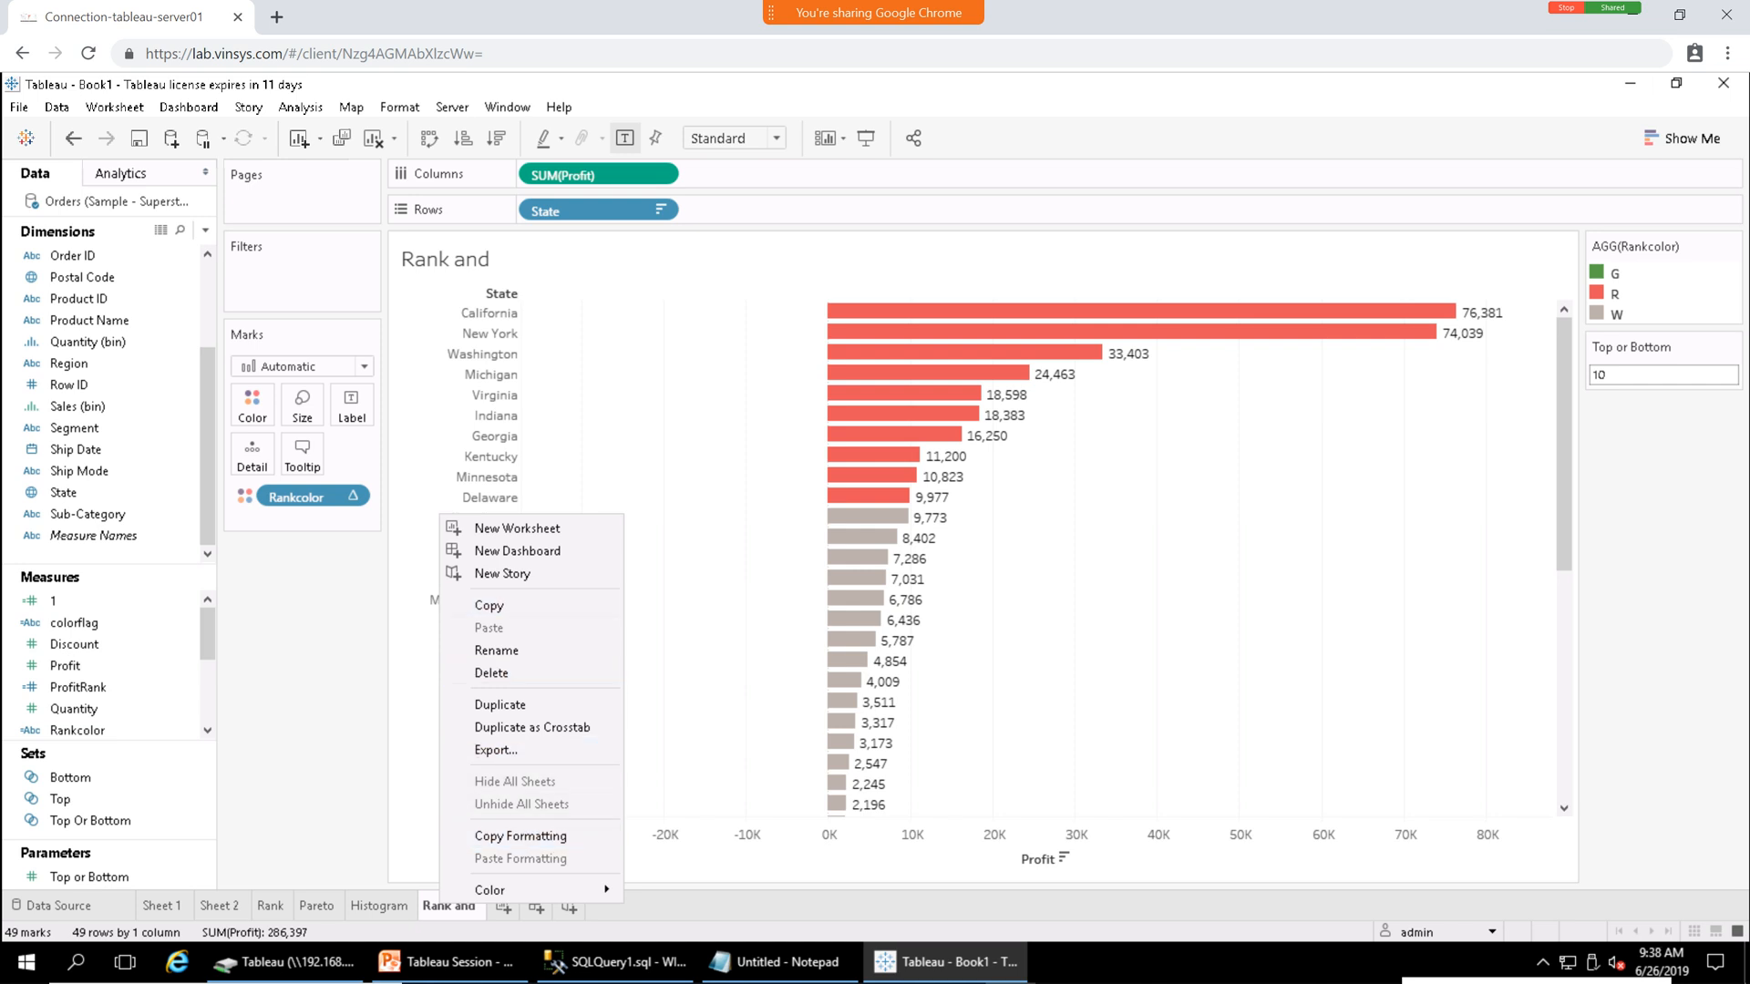
{"action": "left_click", "coordinate": [496, 651]}
{"action": "left_click", "coordinate": [477, 906]}
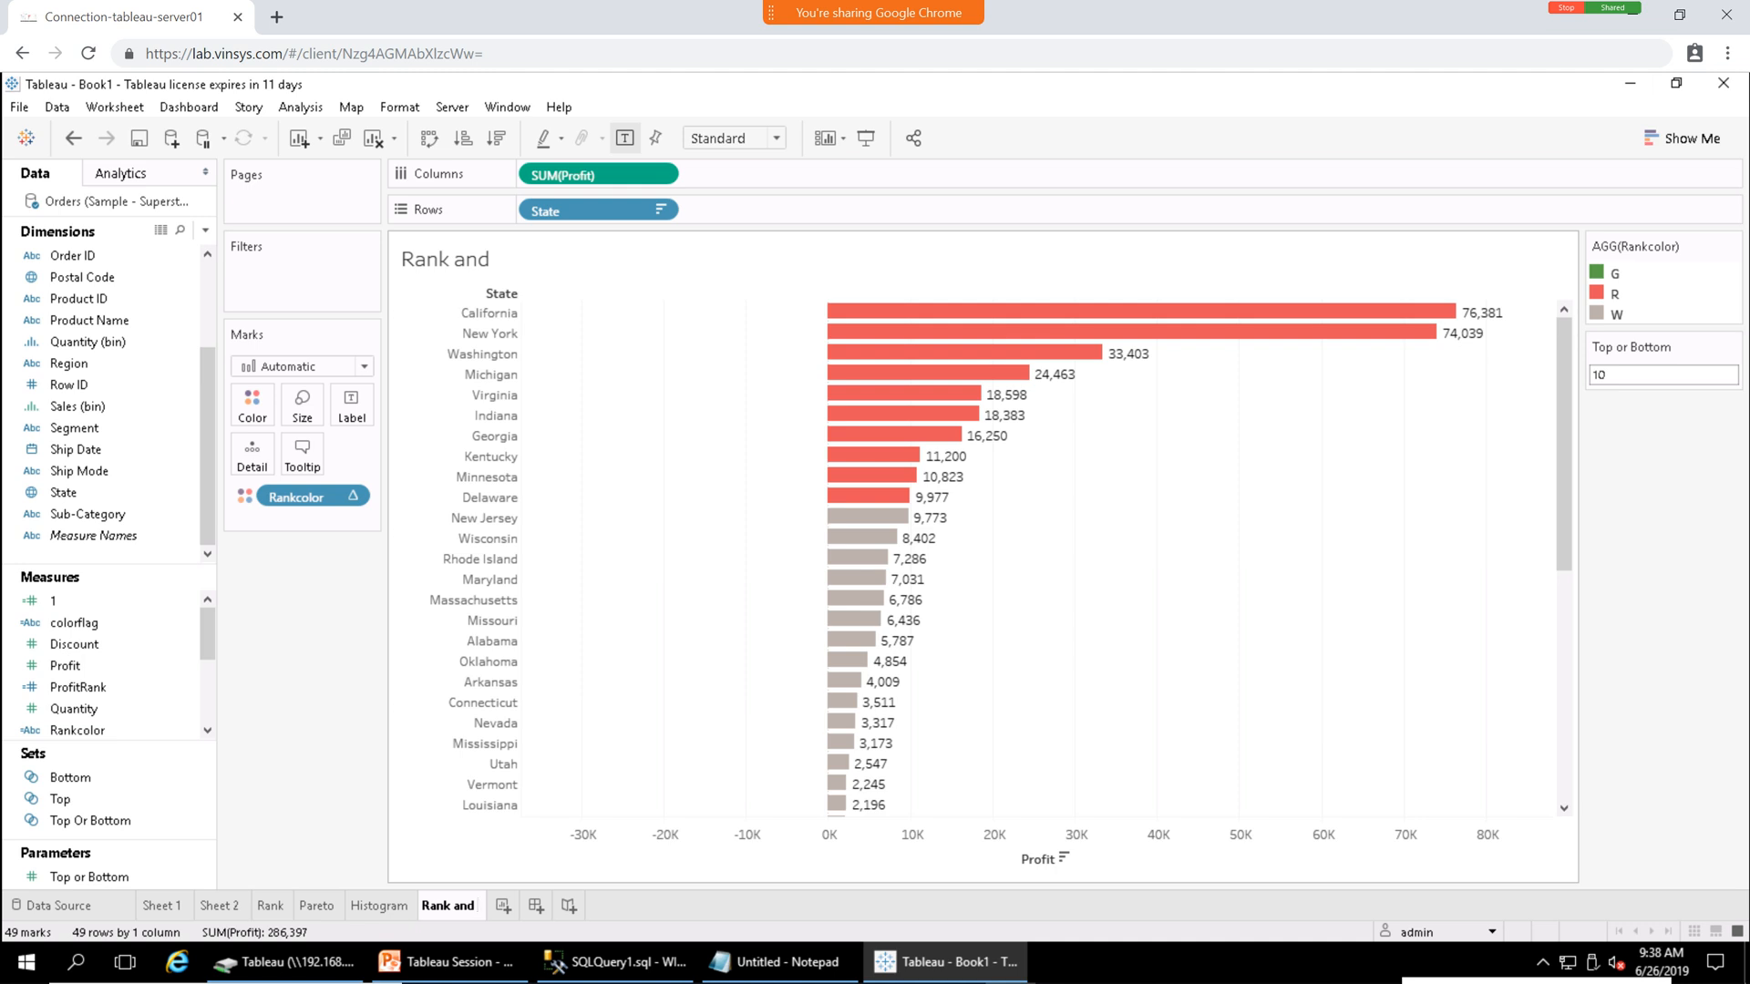
{"action": "type", "text": "Sets"}
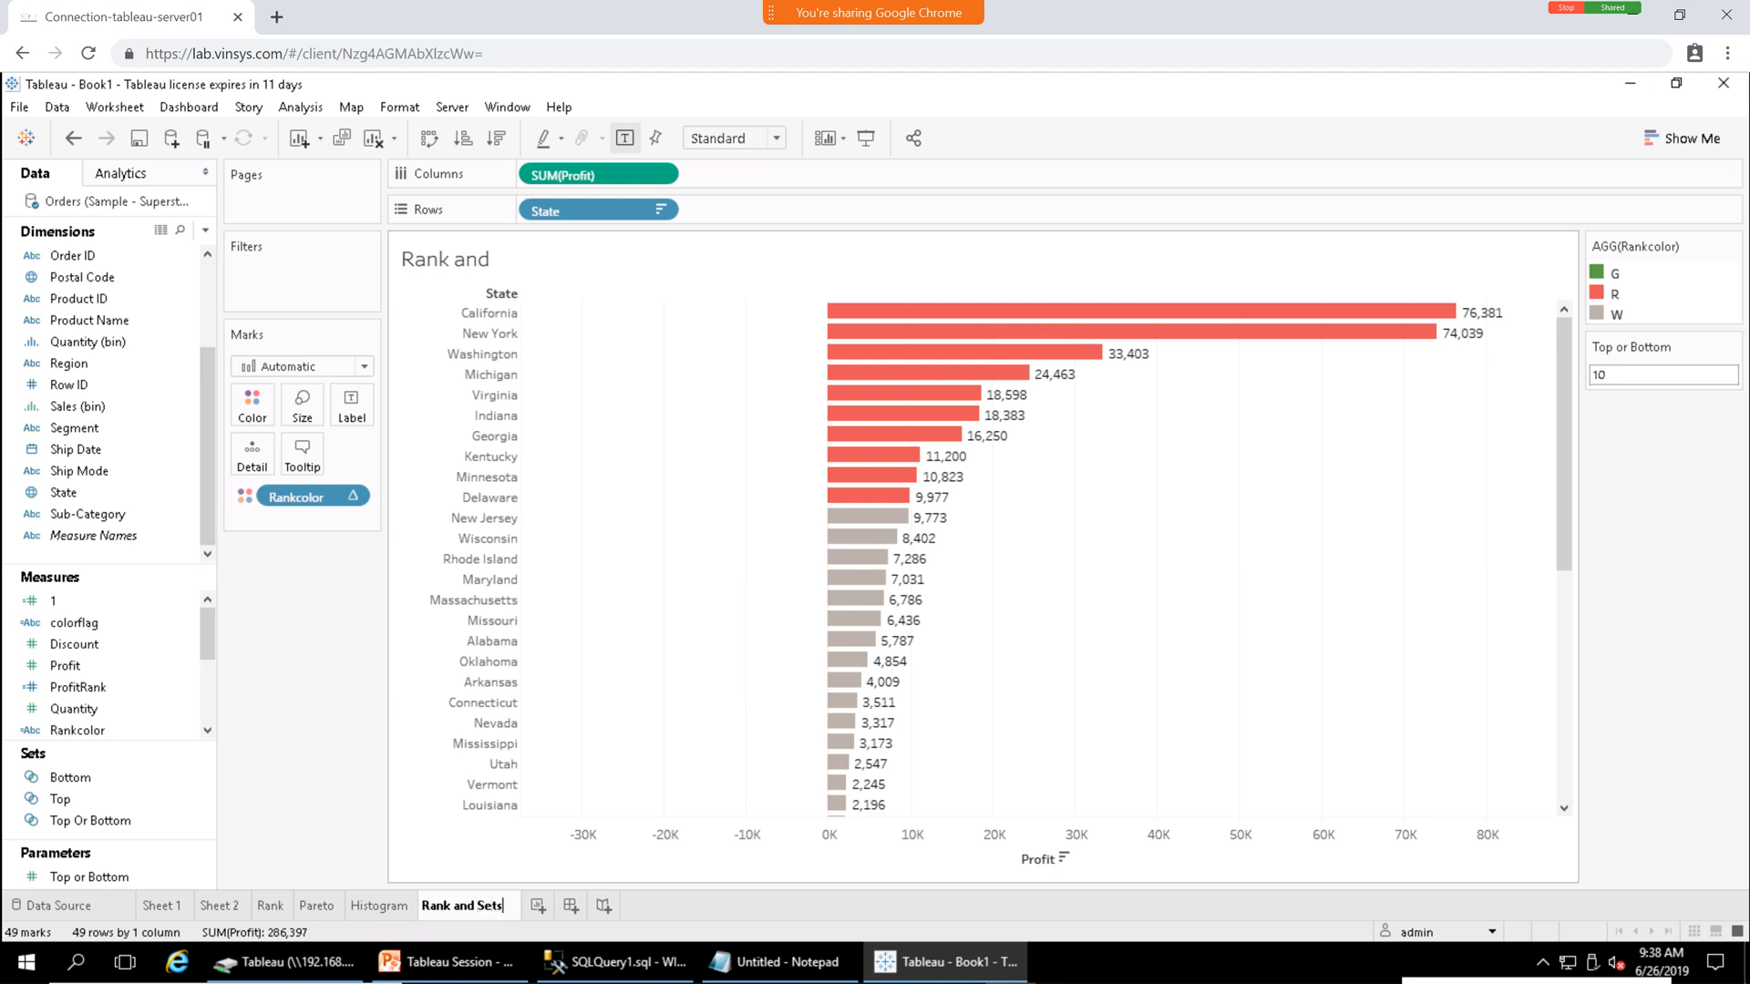
{"action": "key", "text": "Return"}
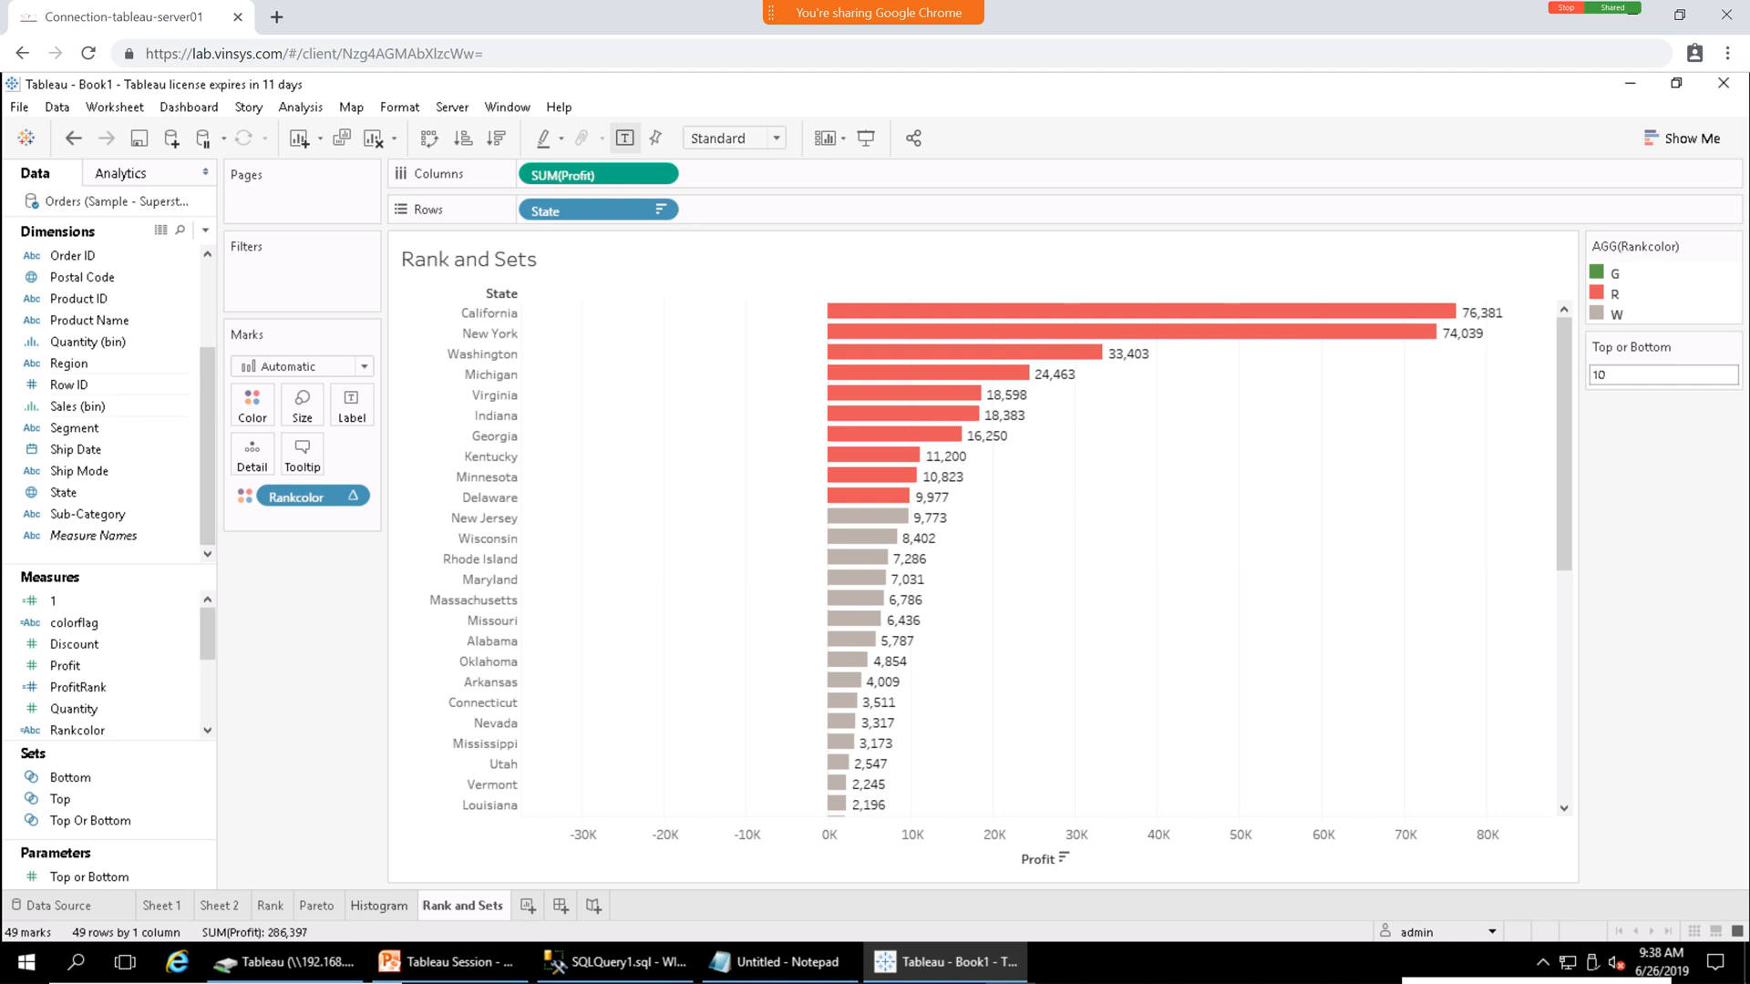
Look through the Histogram, Pareto, Rank, Sheet 2 and Sheet 1 worksheets and return to Rank and Sets.
{"action": "left_click", "coordinate": [379, 905]}
{"action": "left_click", "coordinate": [316, 905]}
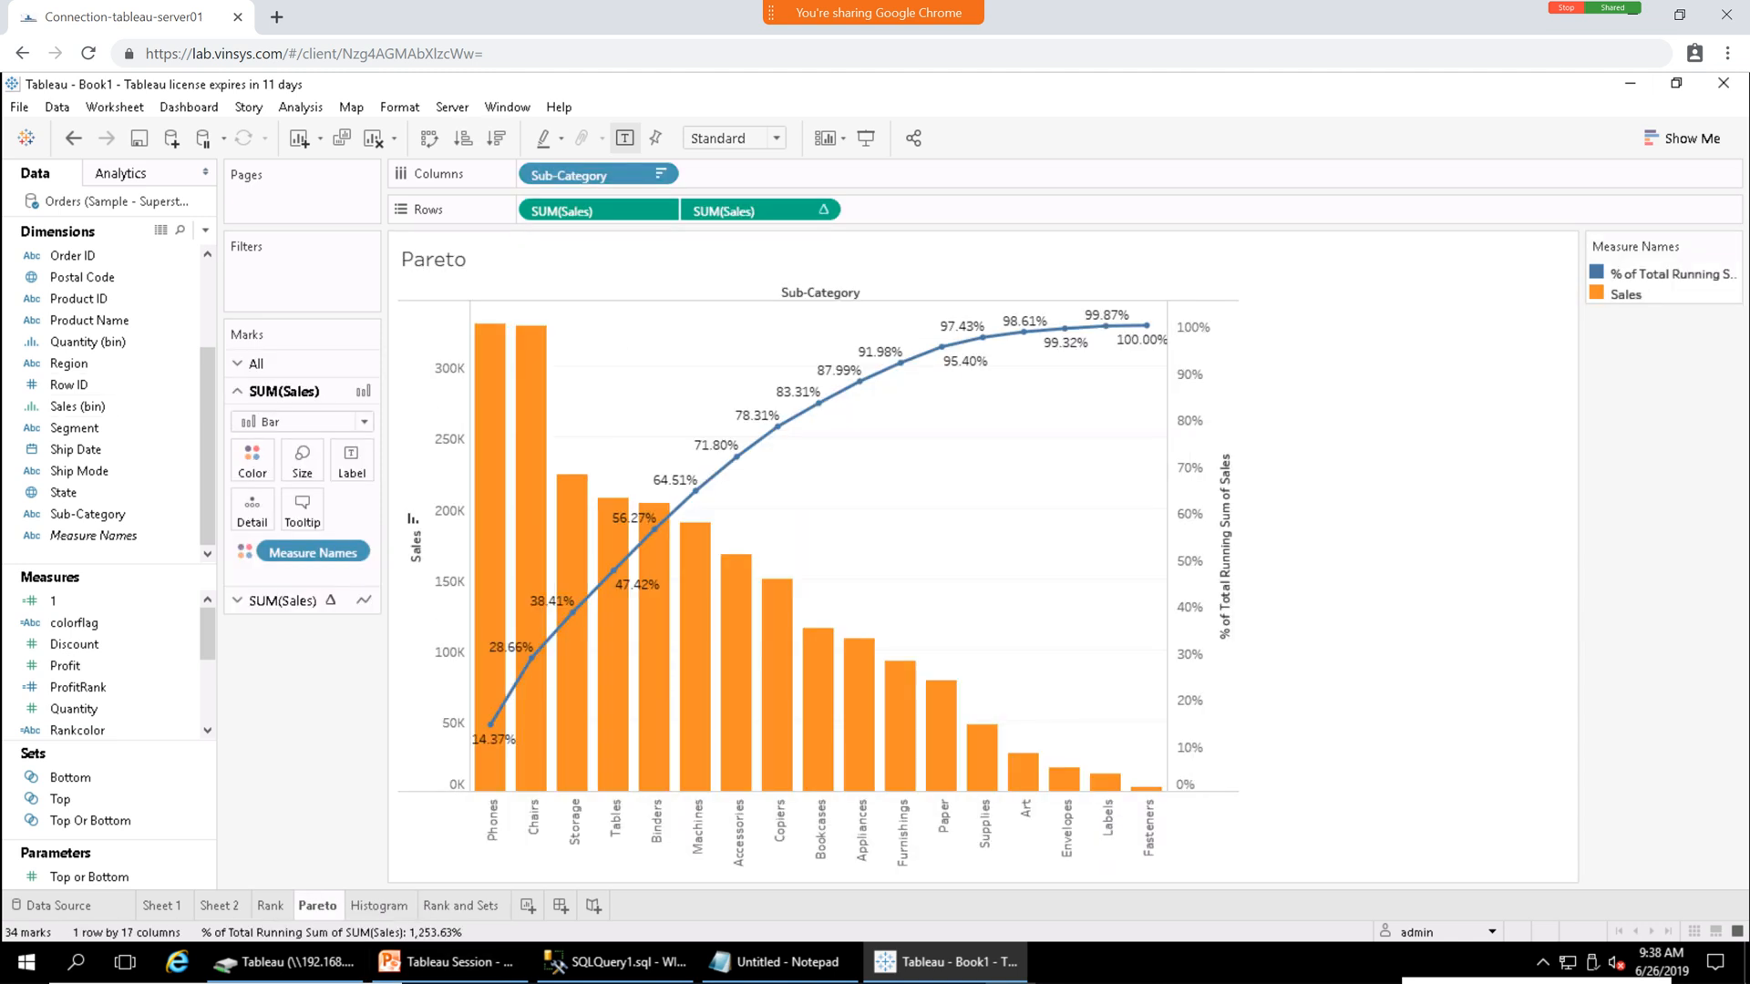
{"action": "left_click", "coordinate": [270, 905]}
{"action": "left_click", "coordinate": [220, 904]}
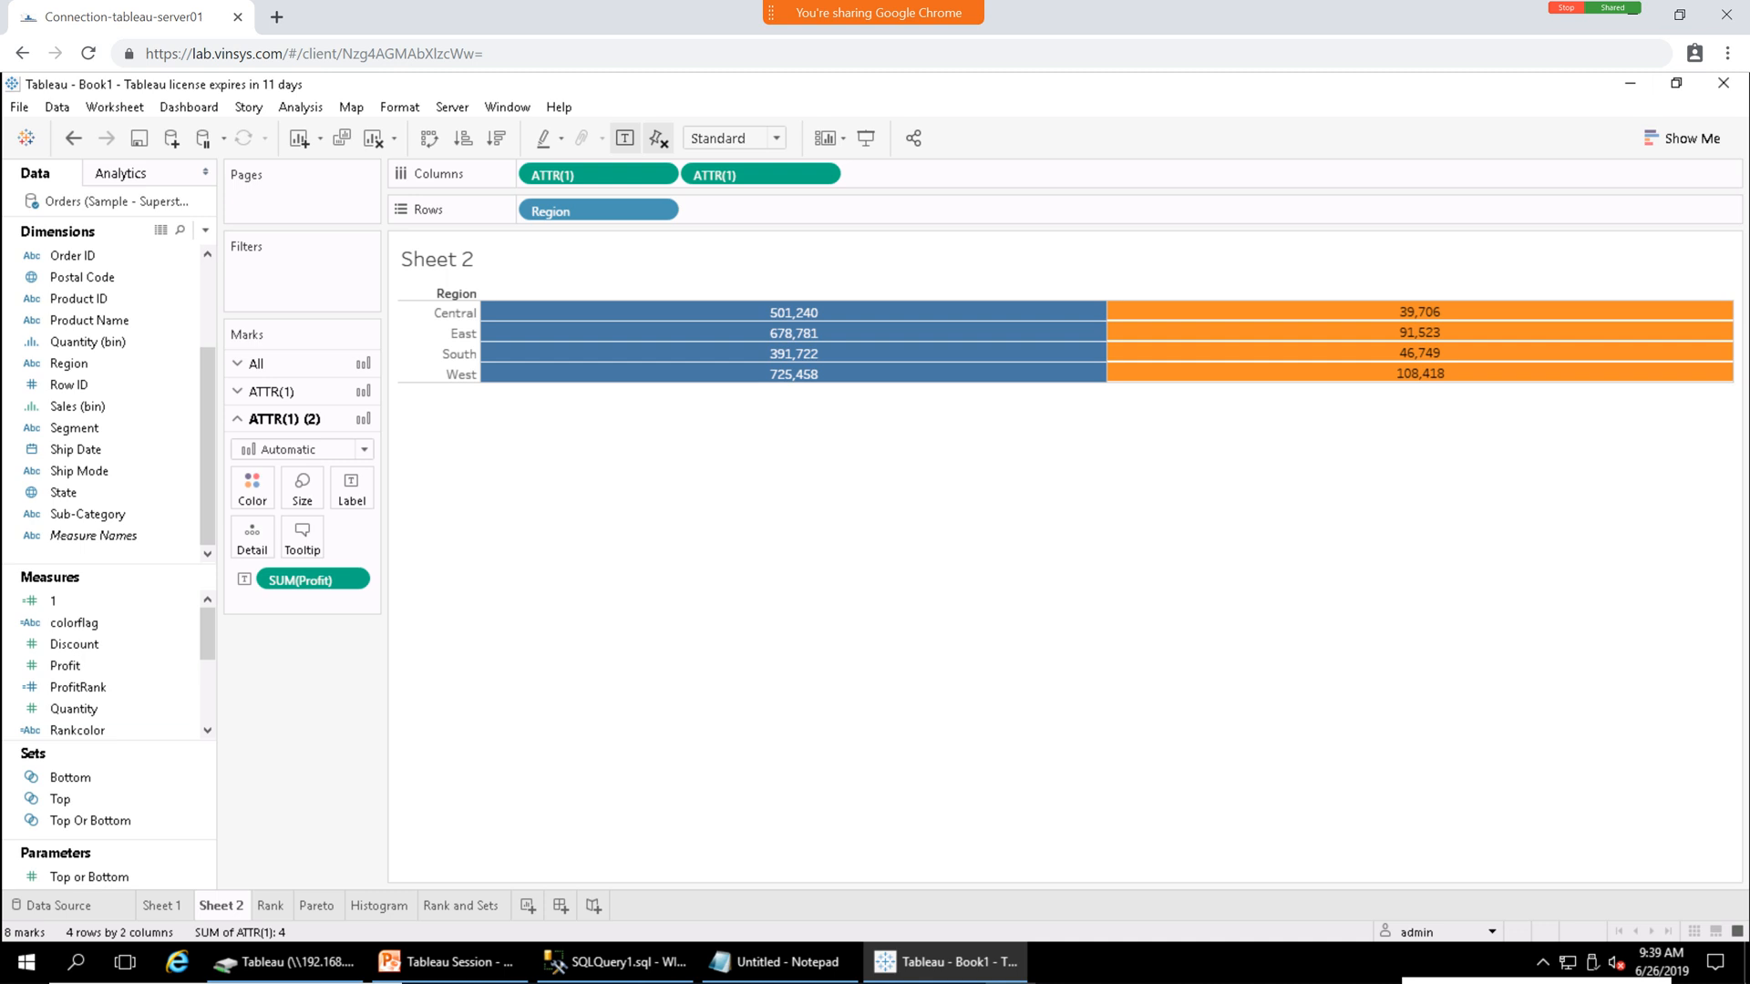
{"action": "left_click", "coordinate": [161, 905]}
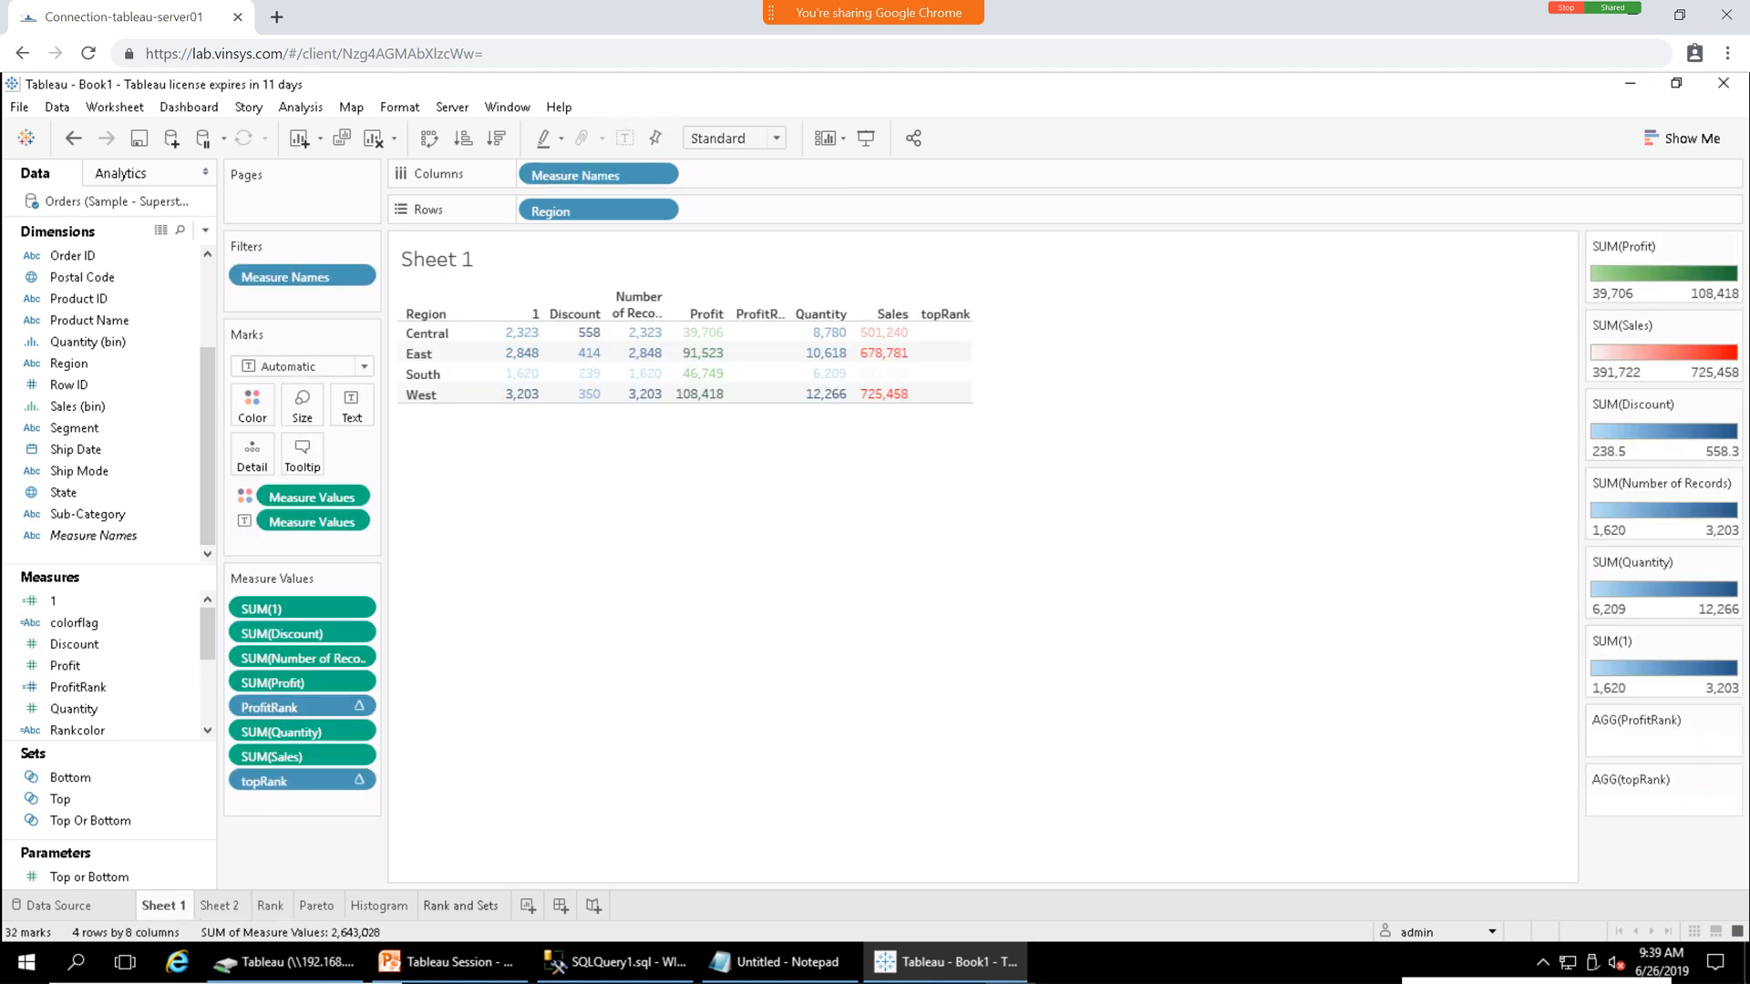
{"action": "left_click", "coordinate": [462, 905]}
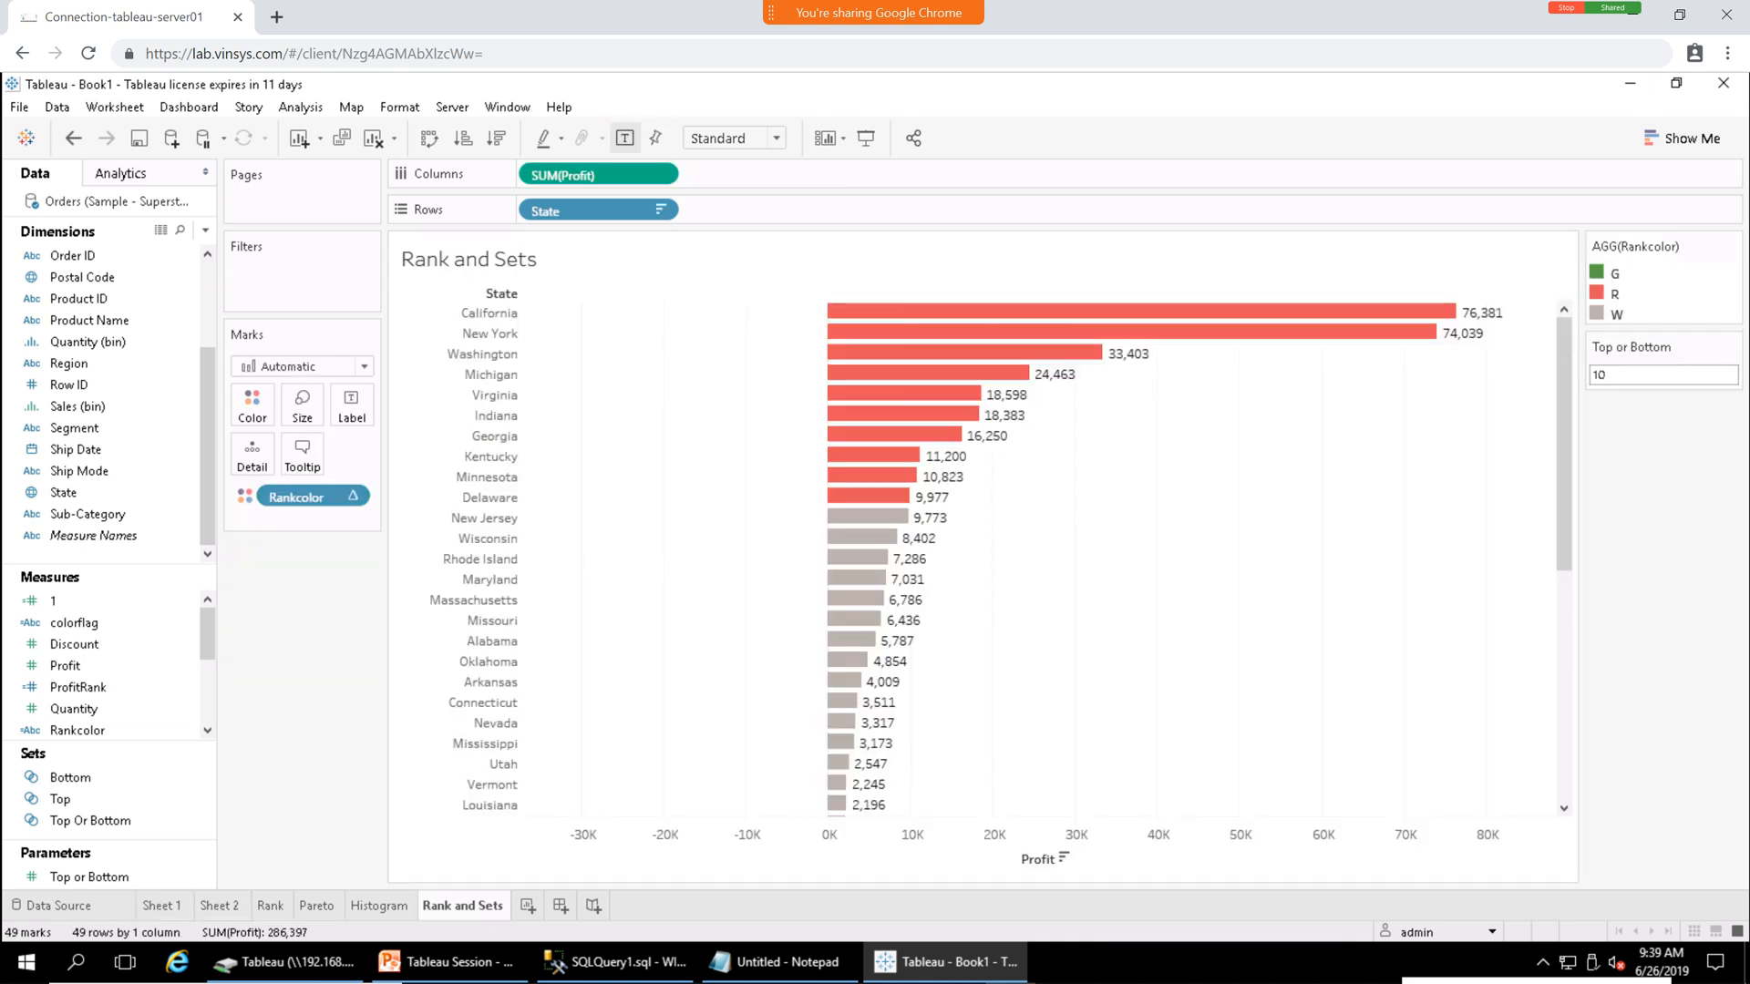
Switch to Notepad, review the list of chart topics from Rank to Rectengle, and return to the Tableau workbook.
{"action": "left_click", "coordinate": [774, 962]}
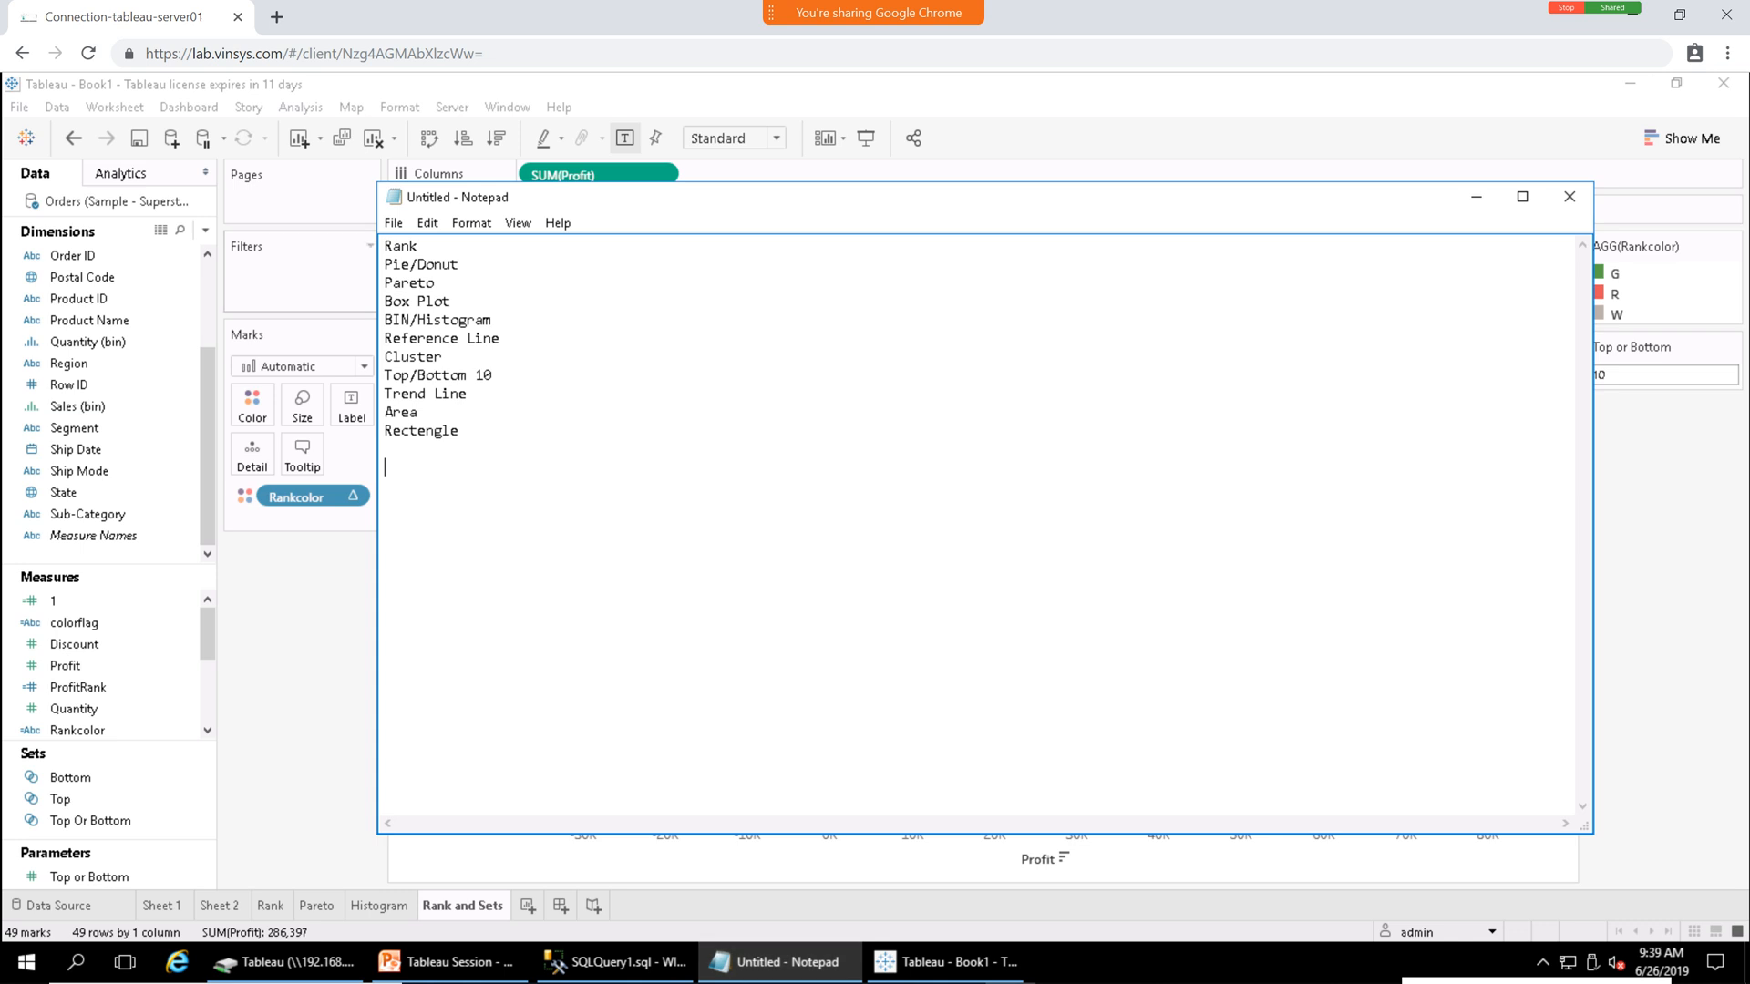
{"action": "left_click_drag", "start_coordinate": [467, 394], "coordinate": [409, 375]}
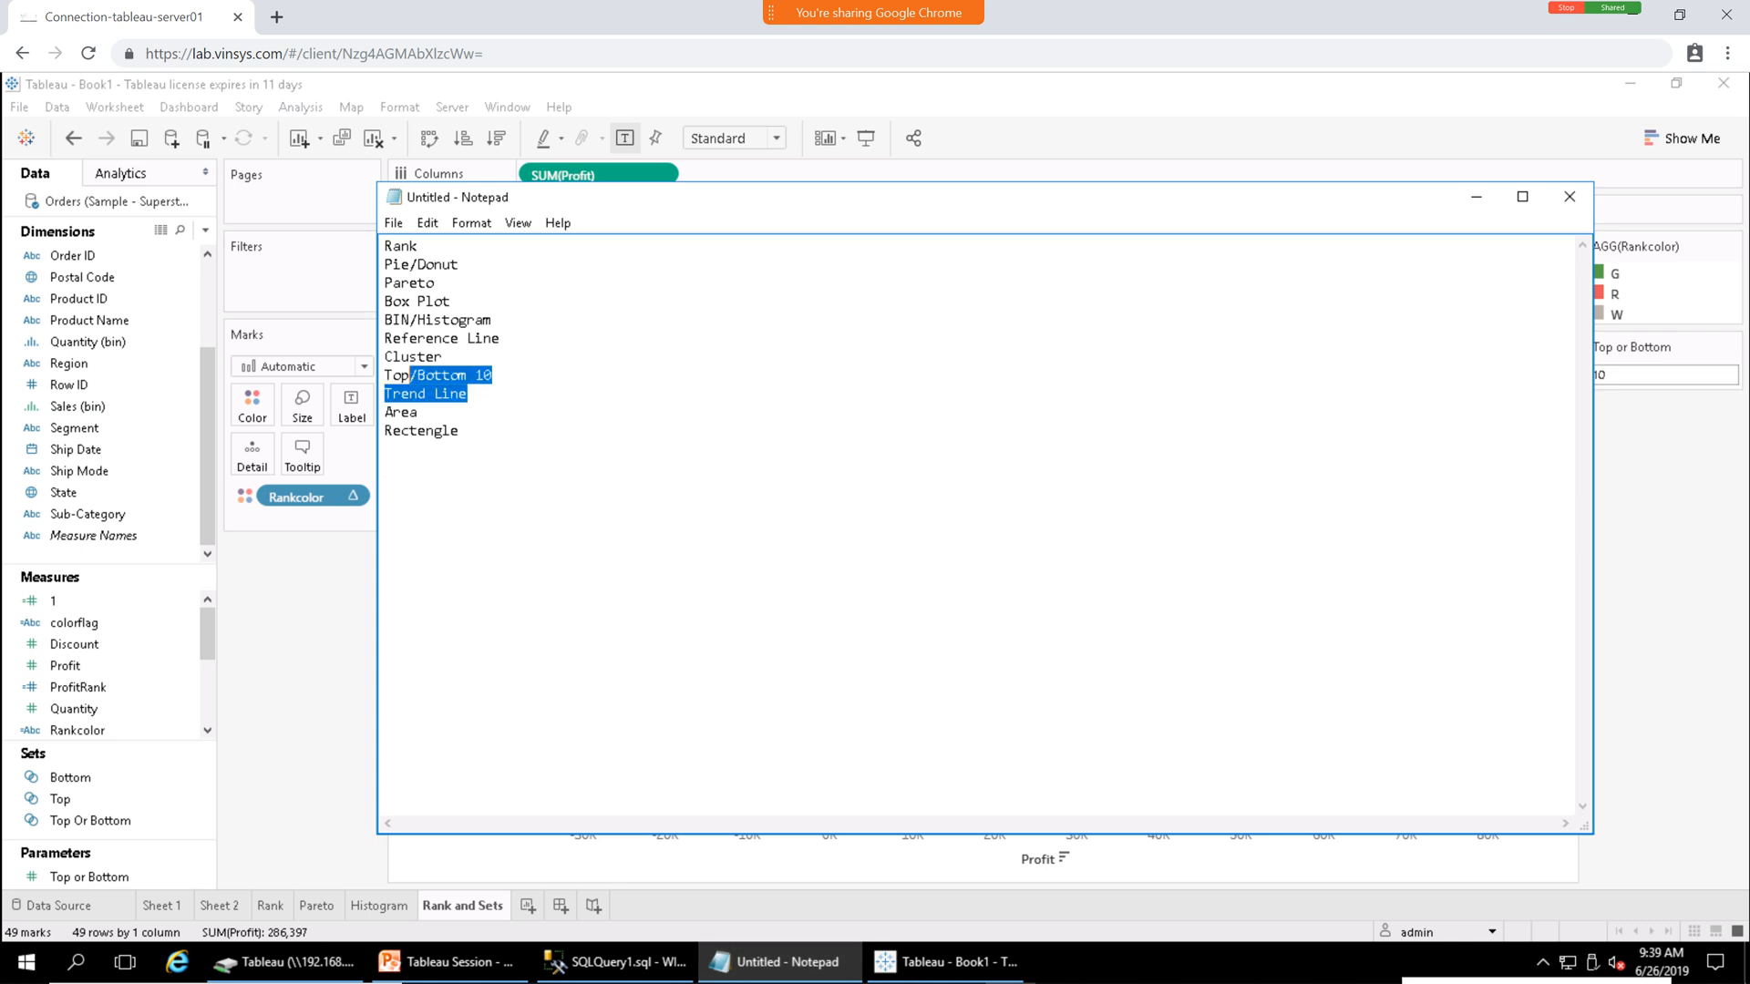
{"action": "left_click", "coordinate": [386, 466]}
{"action": "left_click", "coordinate": [459, 430]}
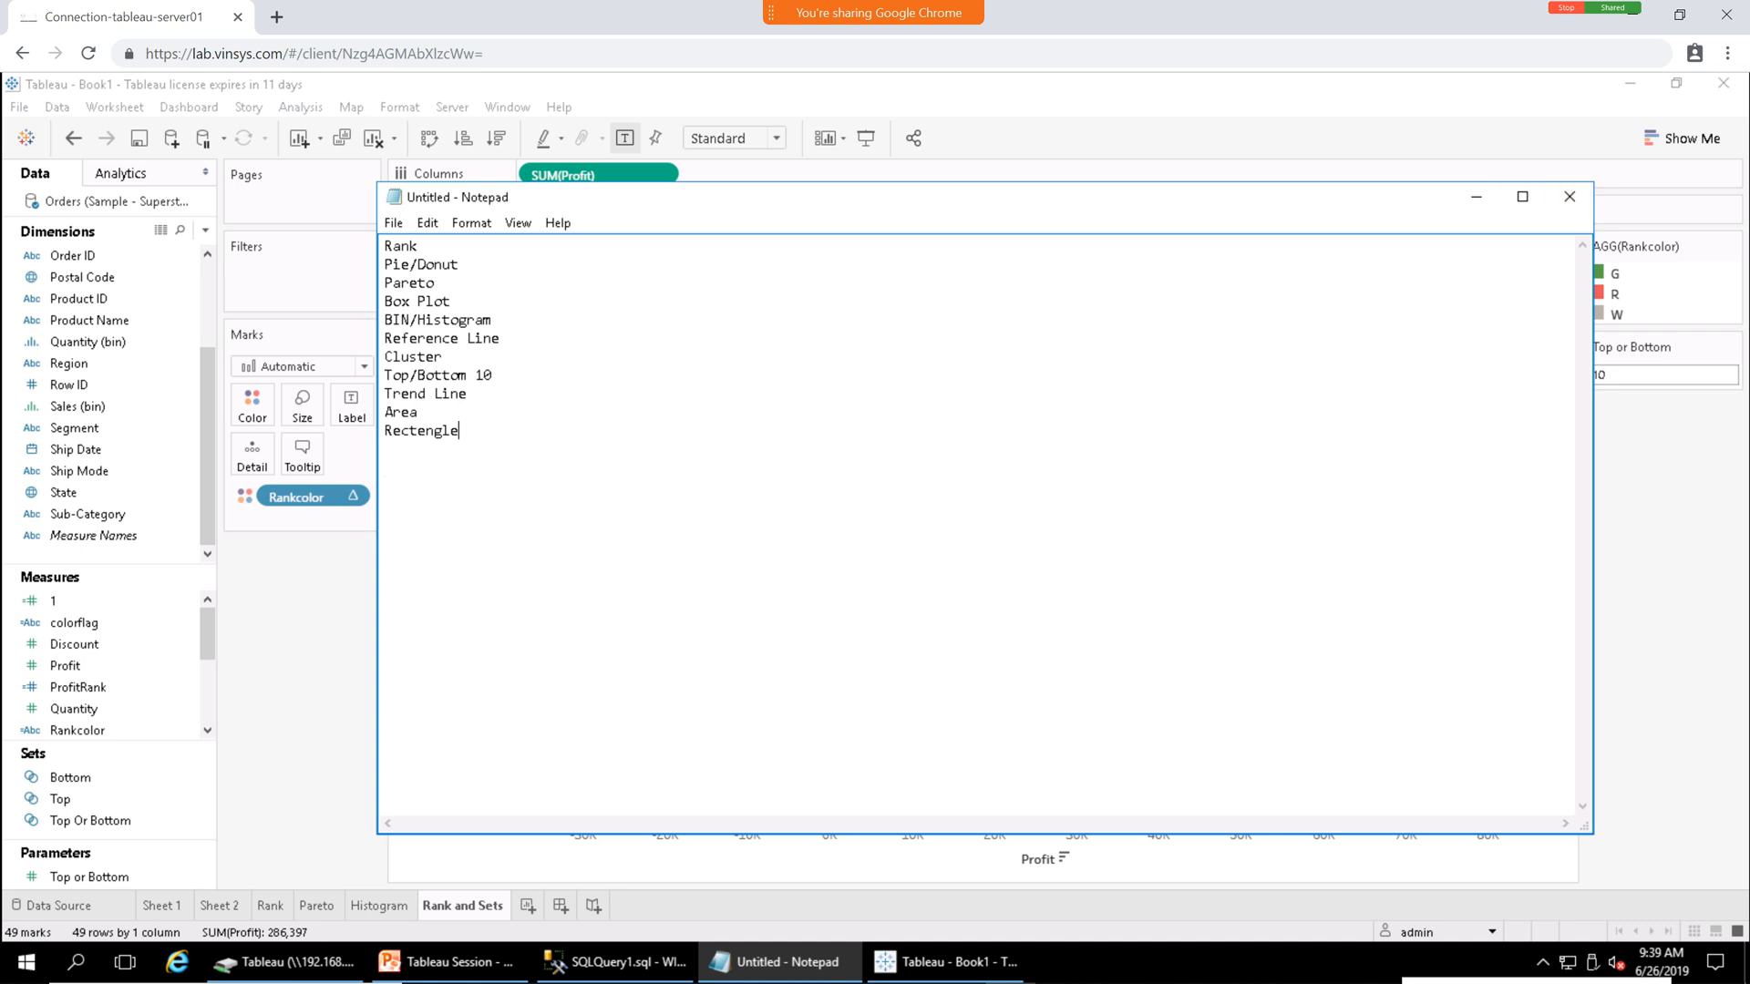
{"action": "left_click_drag", "start_coordinate": [459, 264], "coordinate": [384, 265]}
{"action": "left_click", "coordinate": [386, 467]}
{"action": "left_click", "coordinate": [1476, 197]}
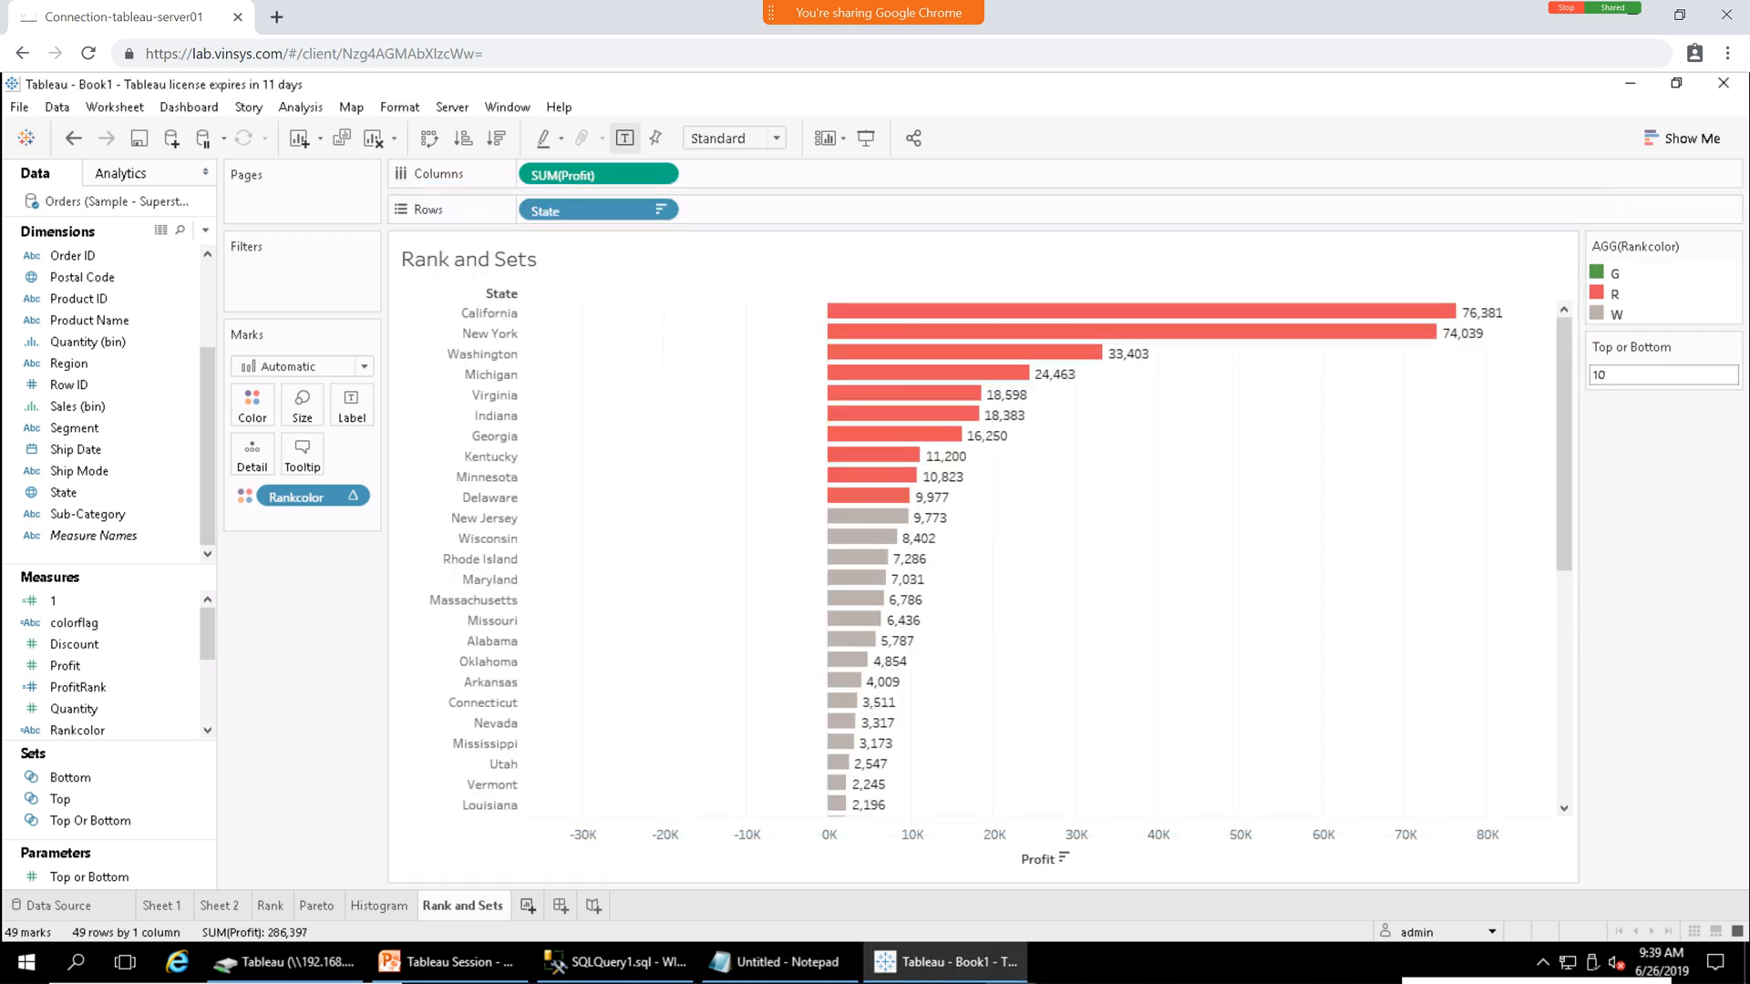
Add a new blank worksheet after Rank and Sets.
{"action": "left_click", "coordinate": [528, 904]}
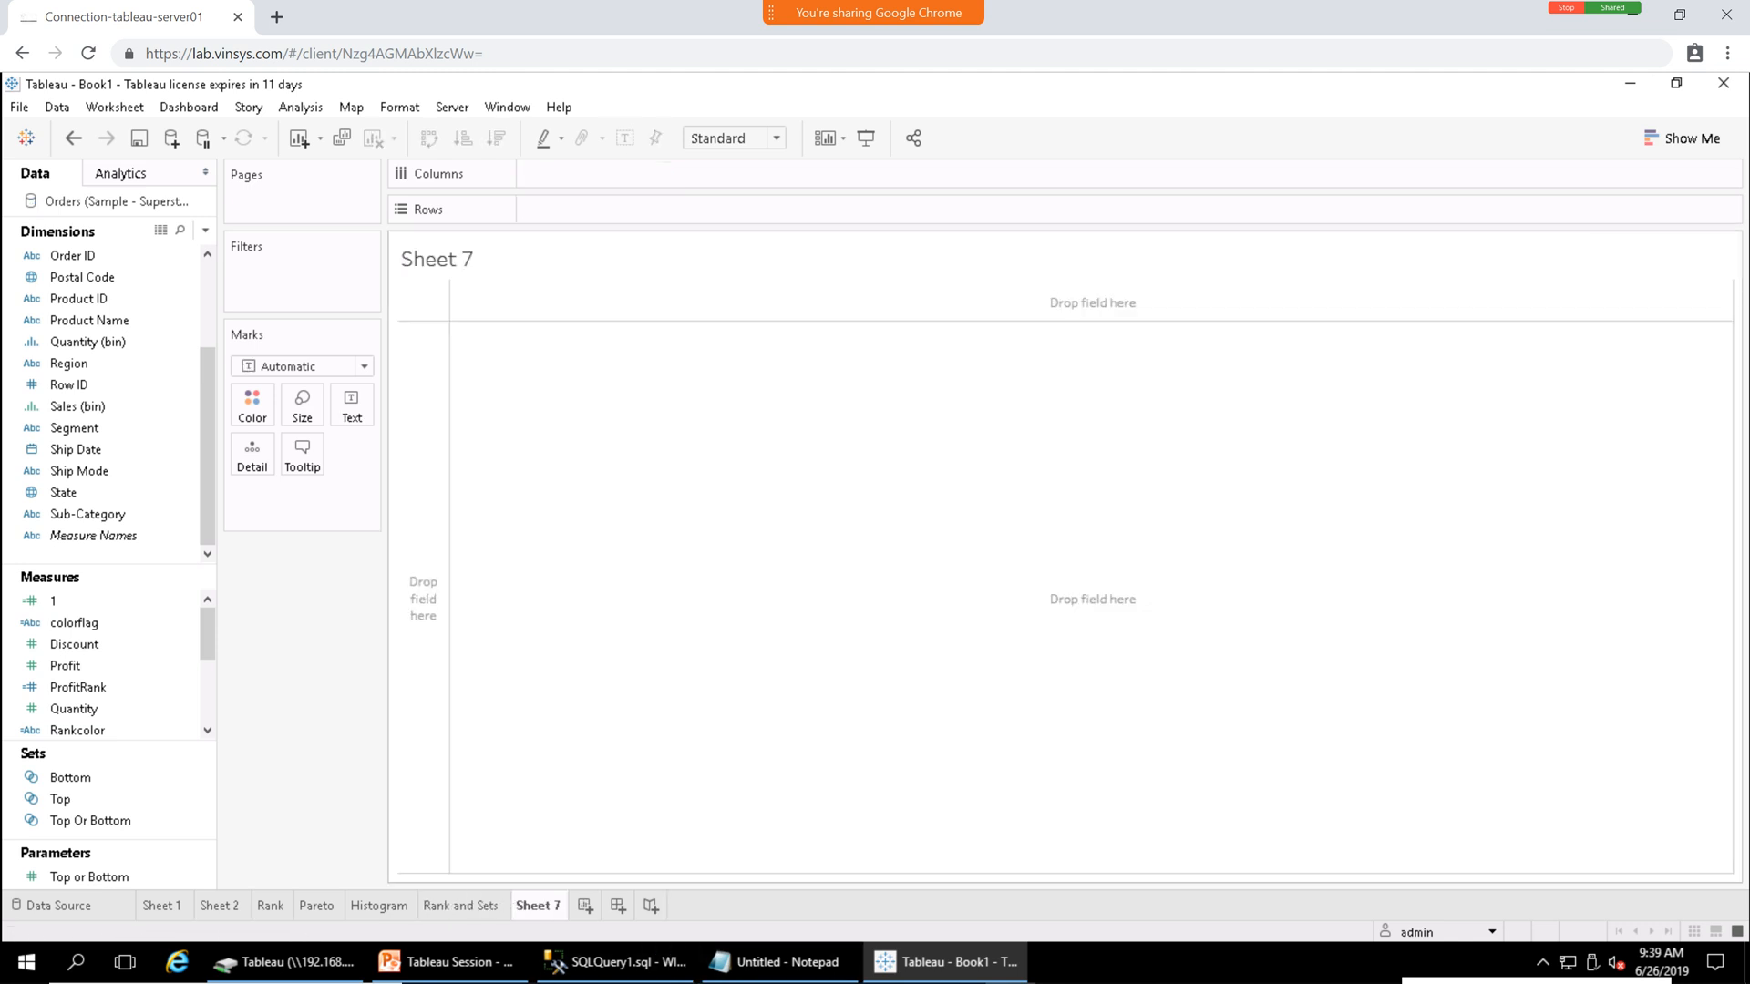
{"action": "left_click_drag", "start_coordinate": [613, 384], "coordinate": [804, 379]}
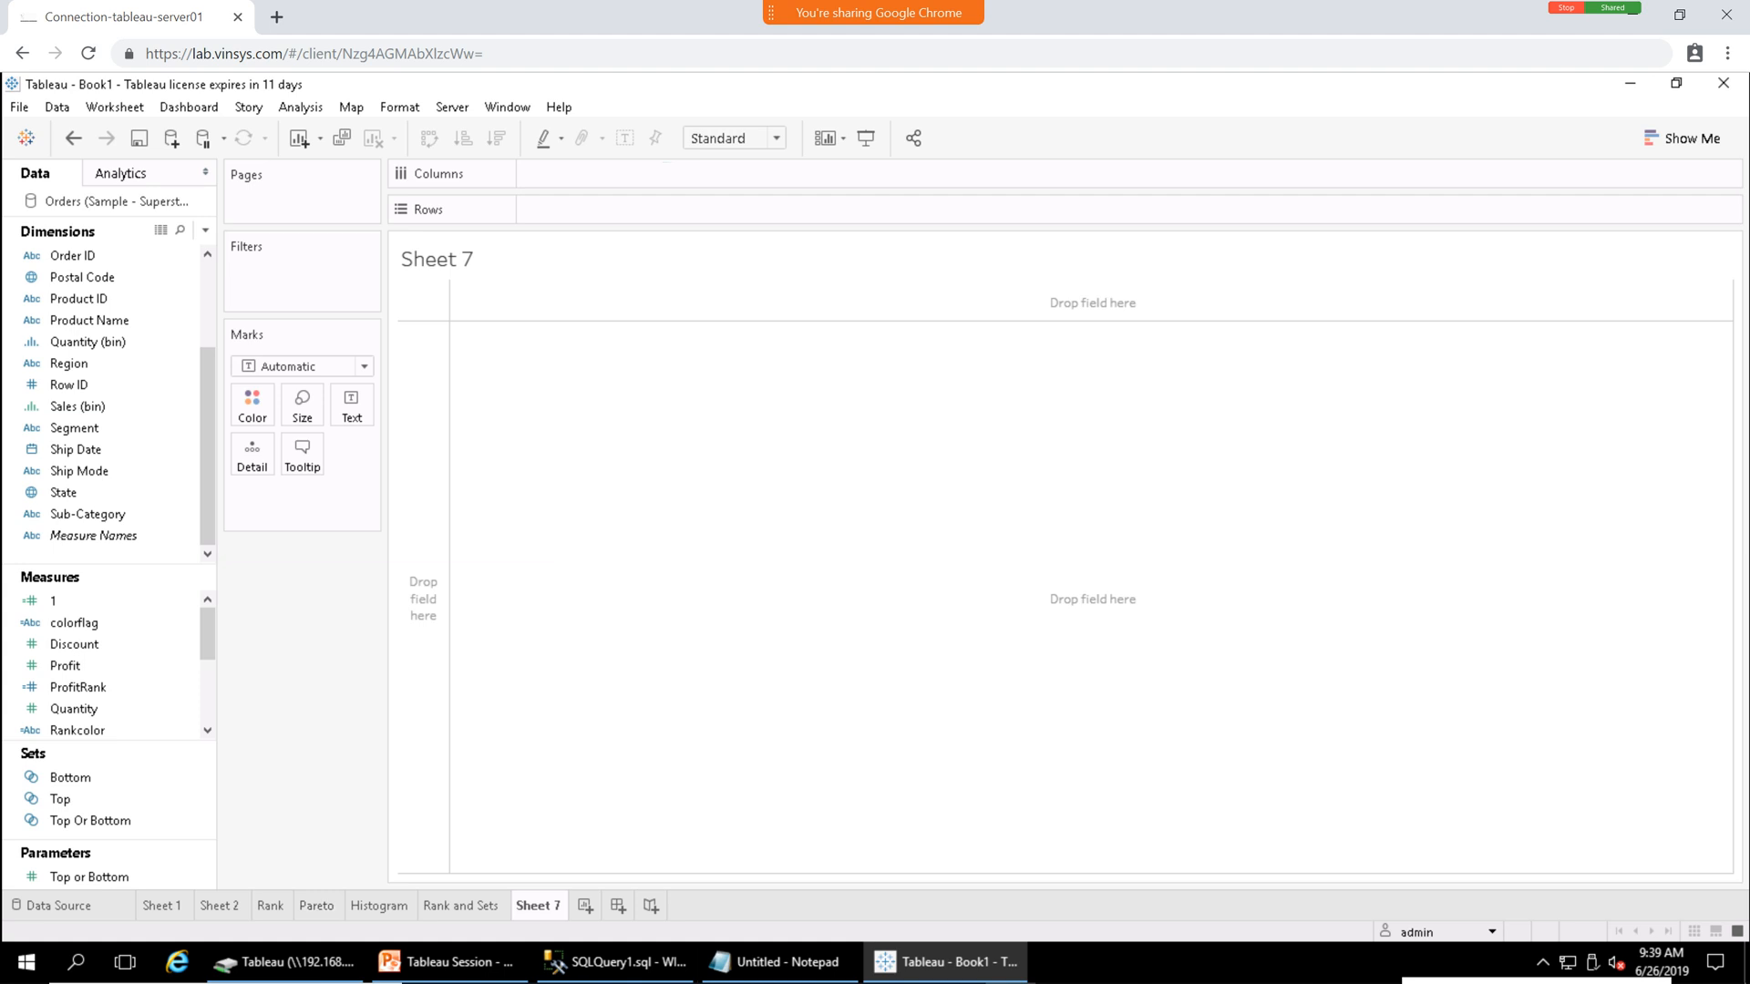
Switch to File Explorer and open the Day 2 workbook from the Session 2 folder, continuing the Tableau trial.
{"action": "left_click", "coordinate": [285, 961]}
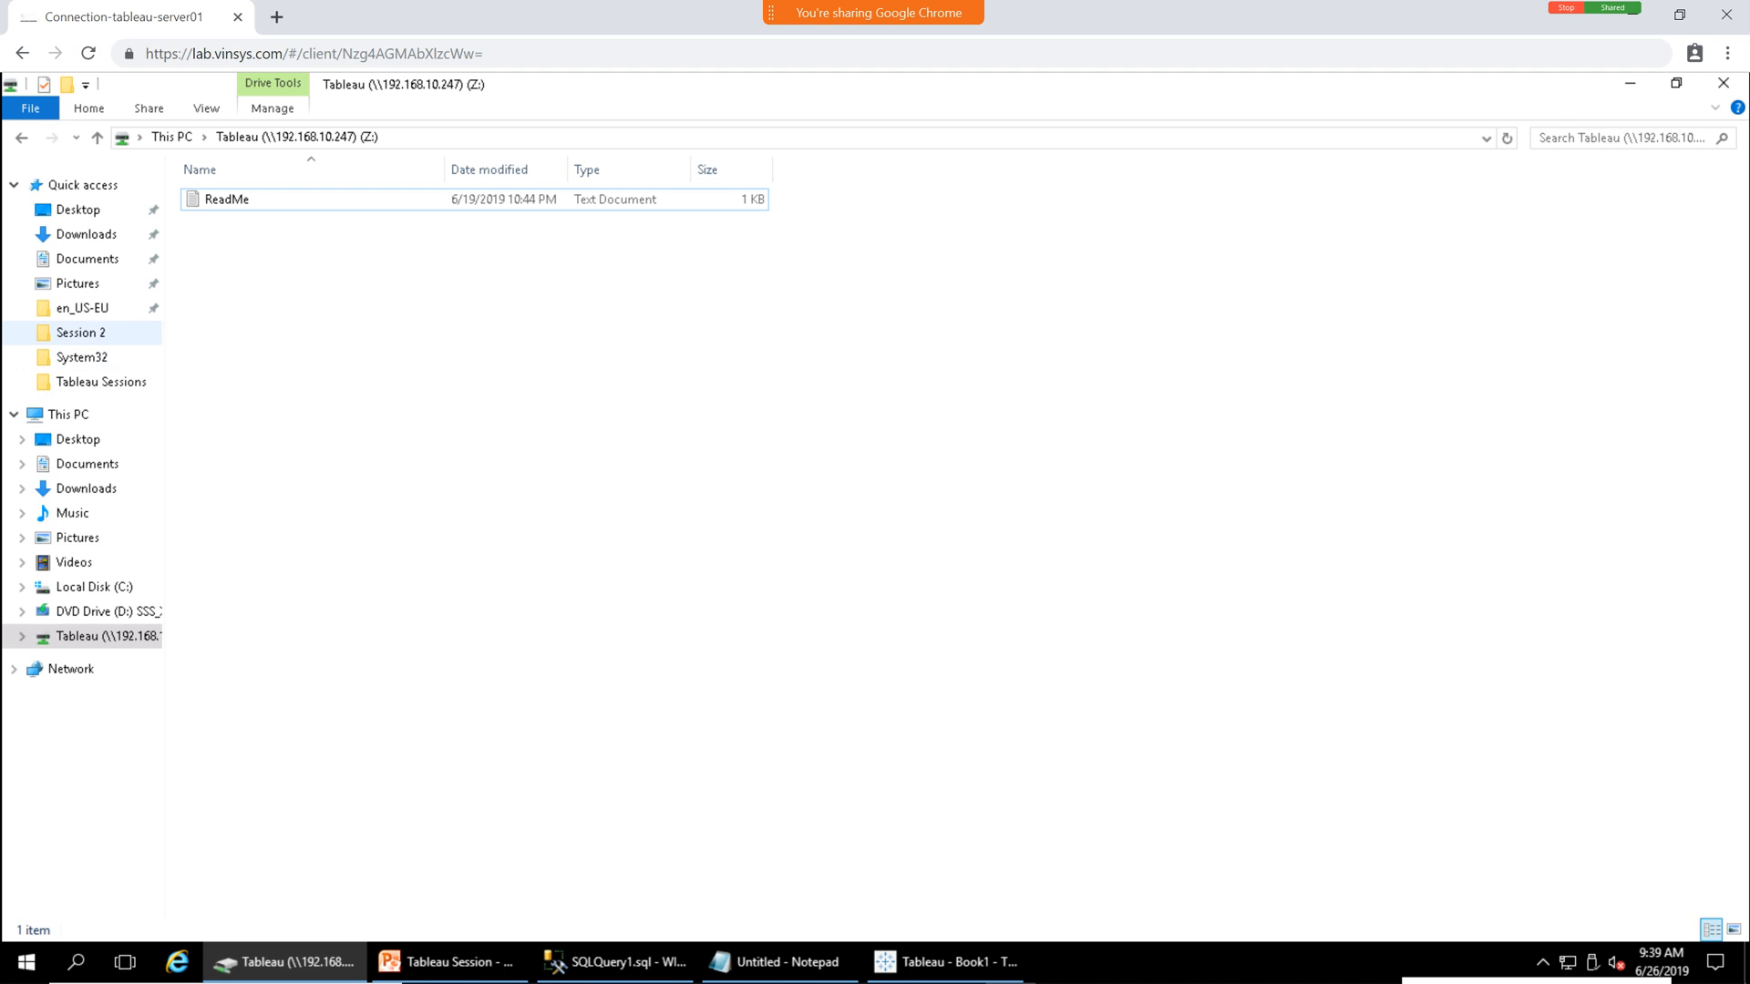
{"action": "left_click", "coordinate": [80, 332]}
{"action": "left_click", "coordinate": [220, 199]}
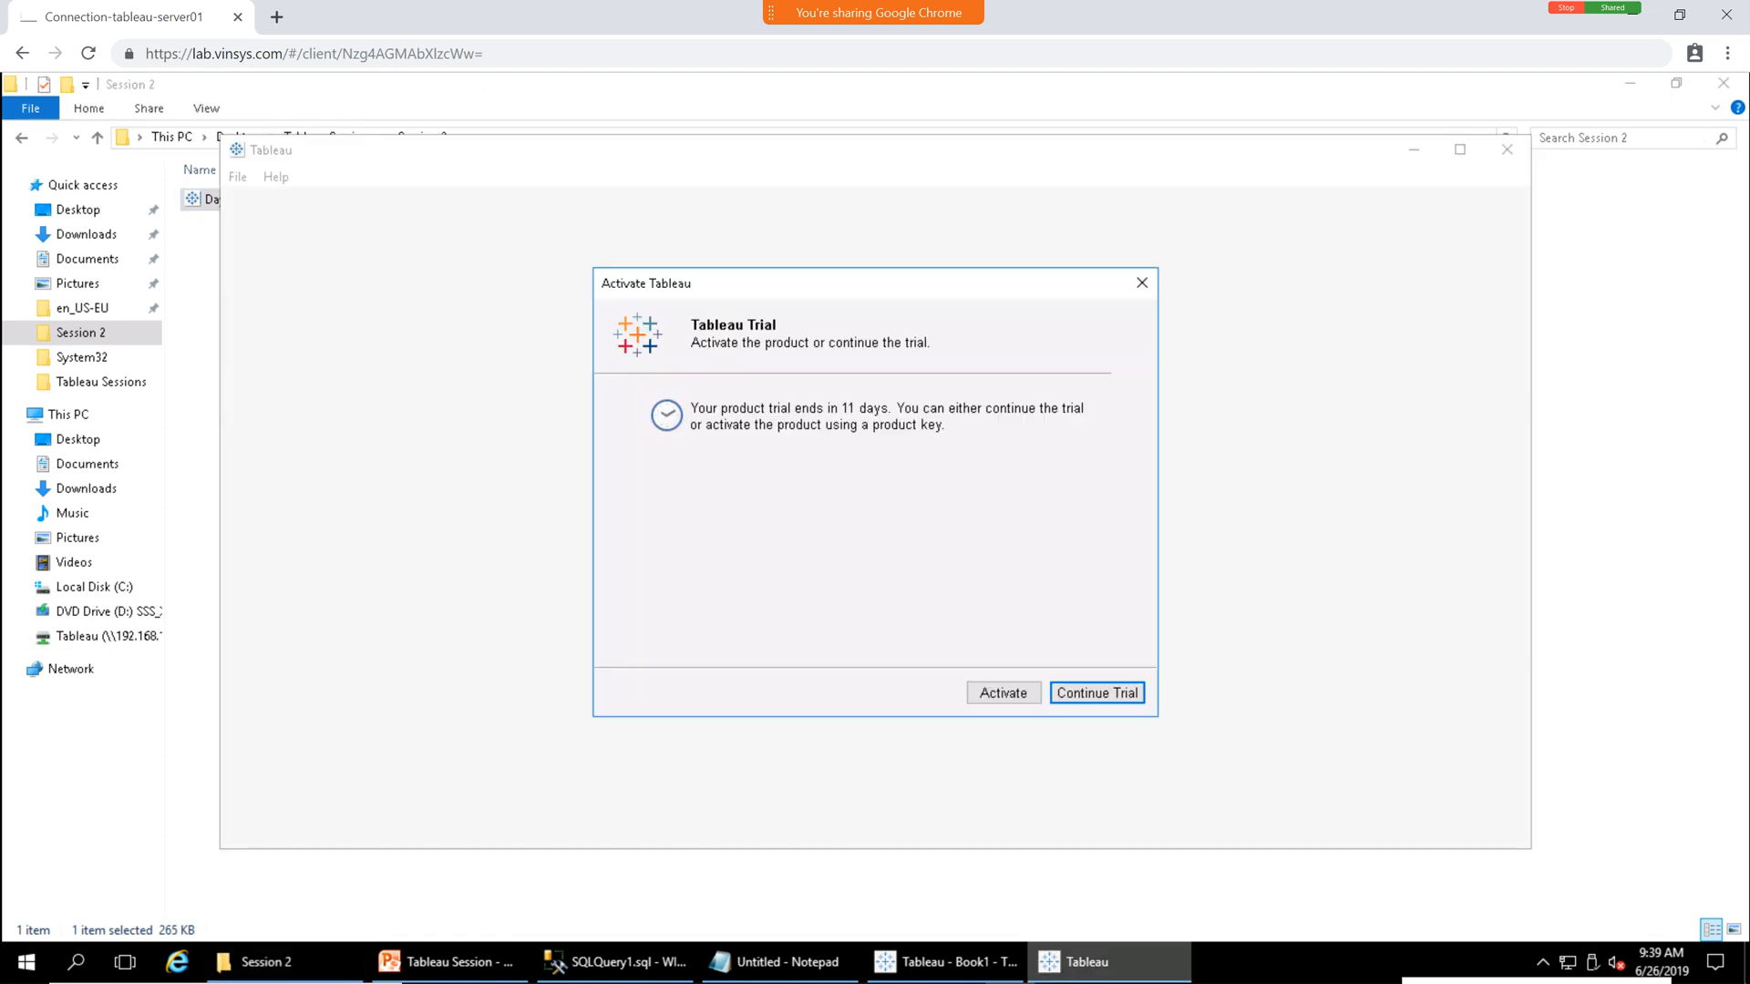
{"action": "left_click", "coordinate": [1097, 693]}
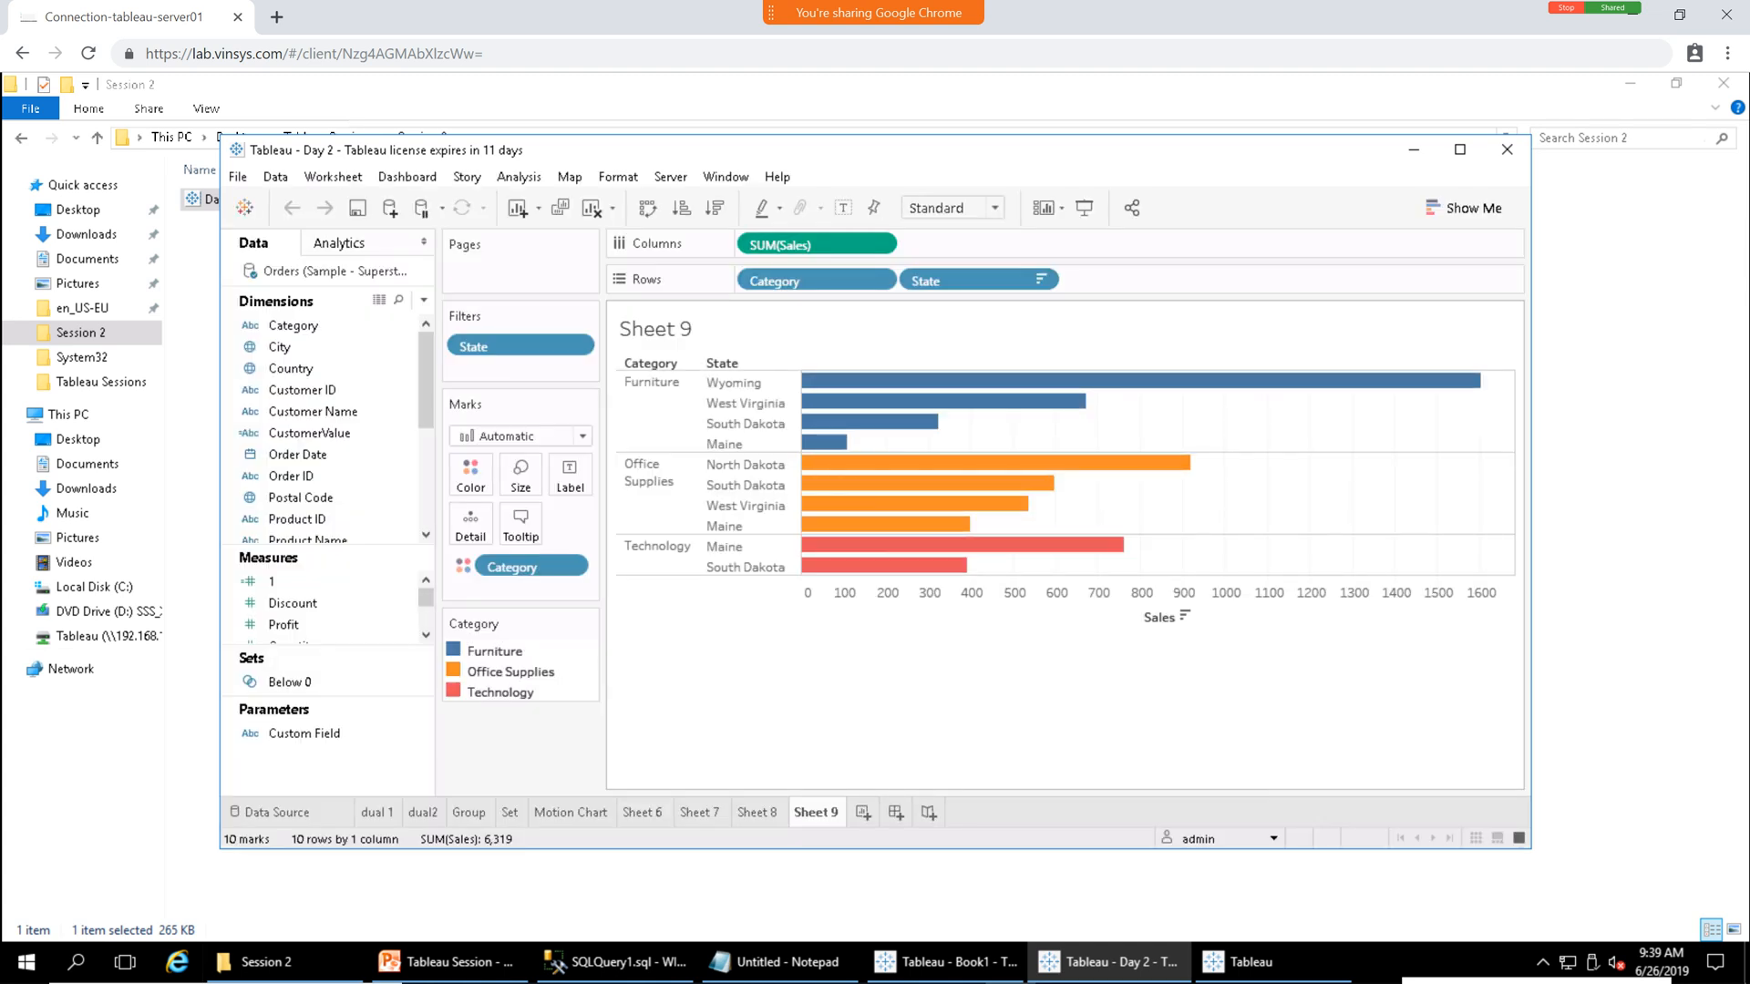
Look through the Day 2 worksheets from Sheet 8 back to dual2, and view dual2 in a maximized window.
{"action": "left_click", "coordinate": [757, 812]}
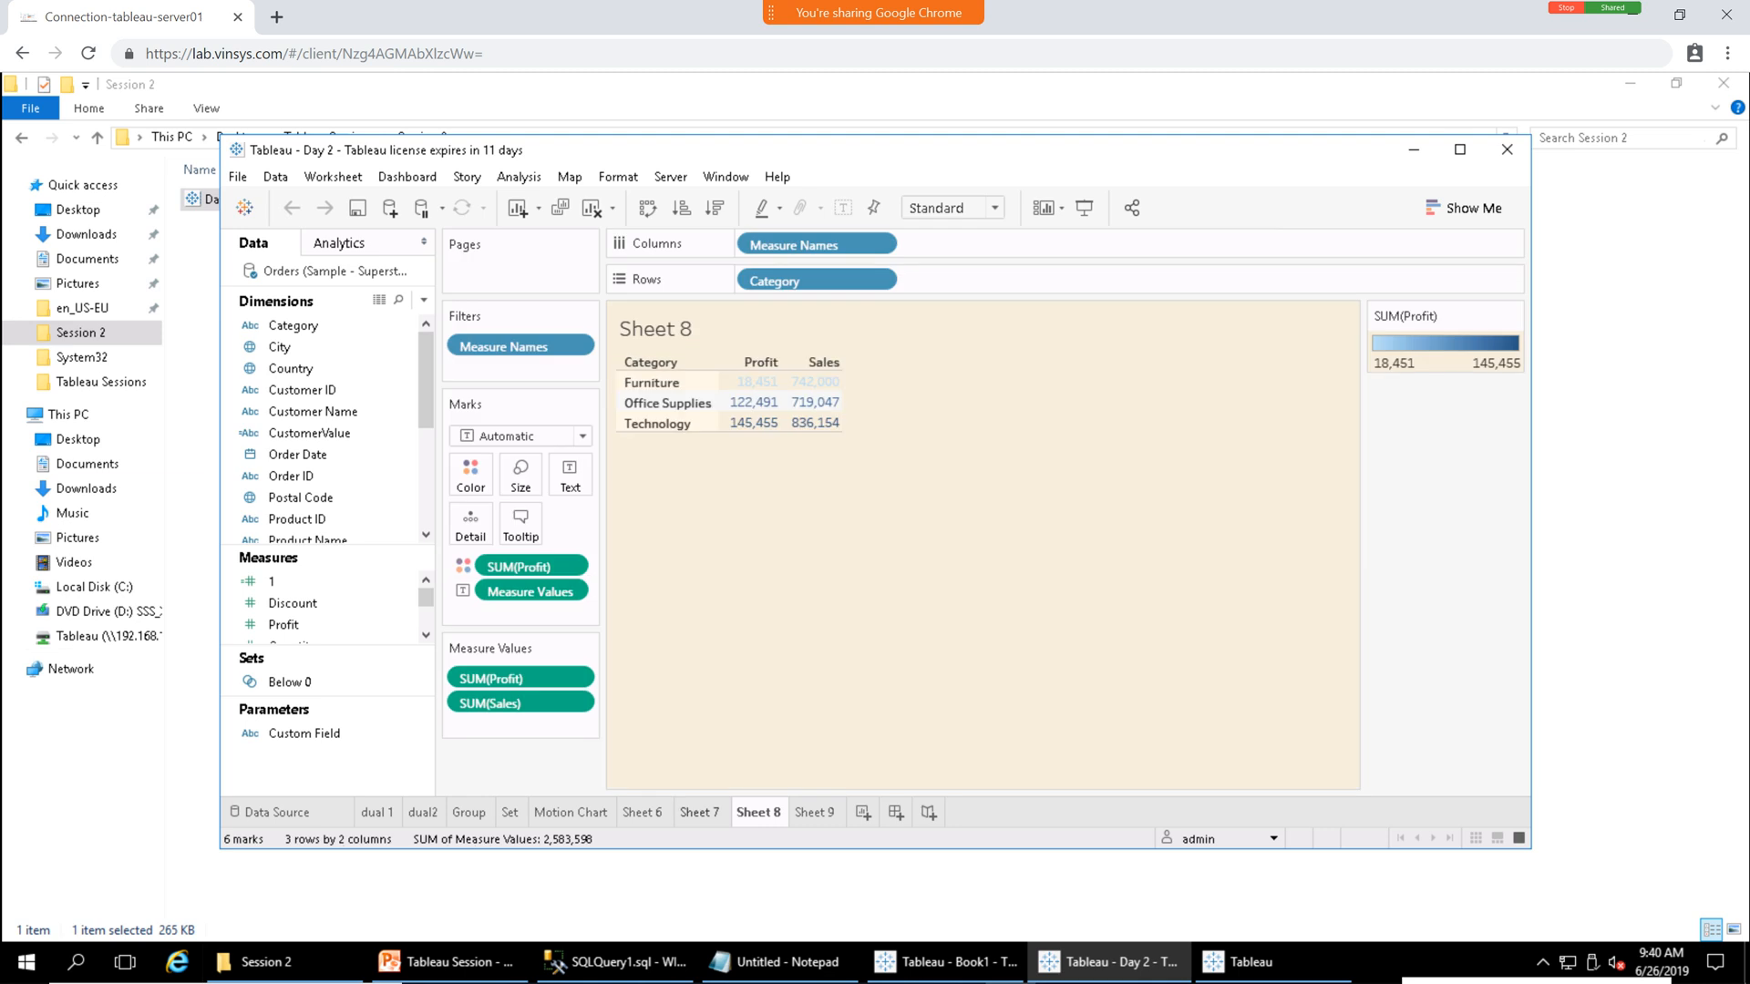
{"action": "left_click", "coordinate": [700, 812]}
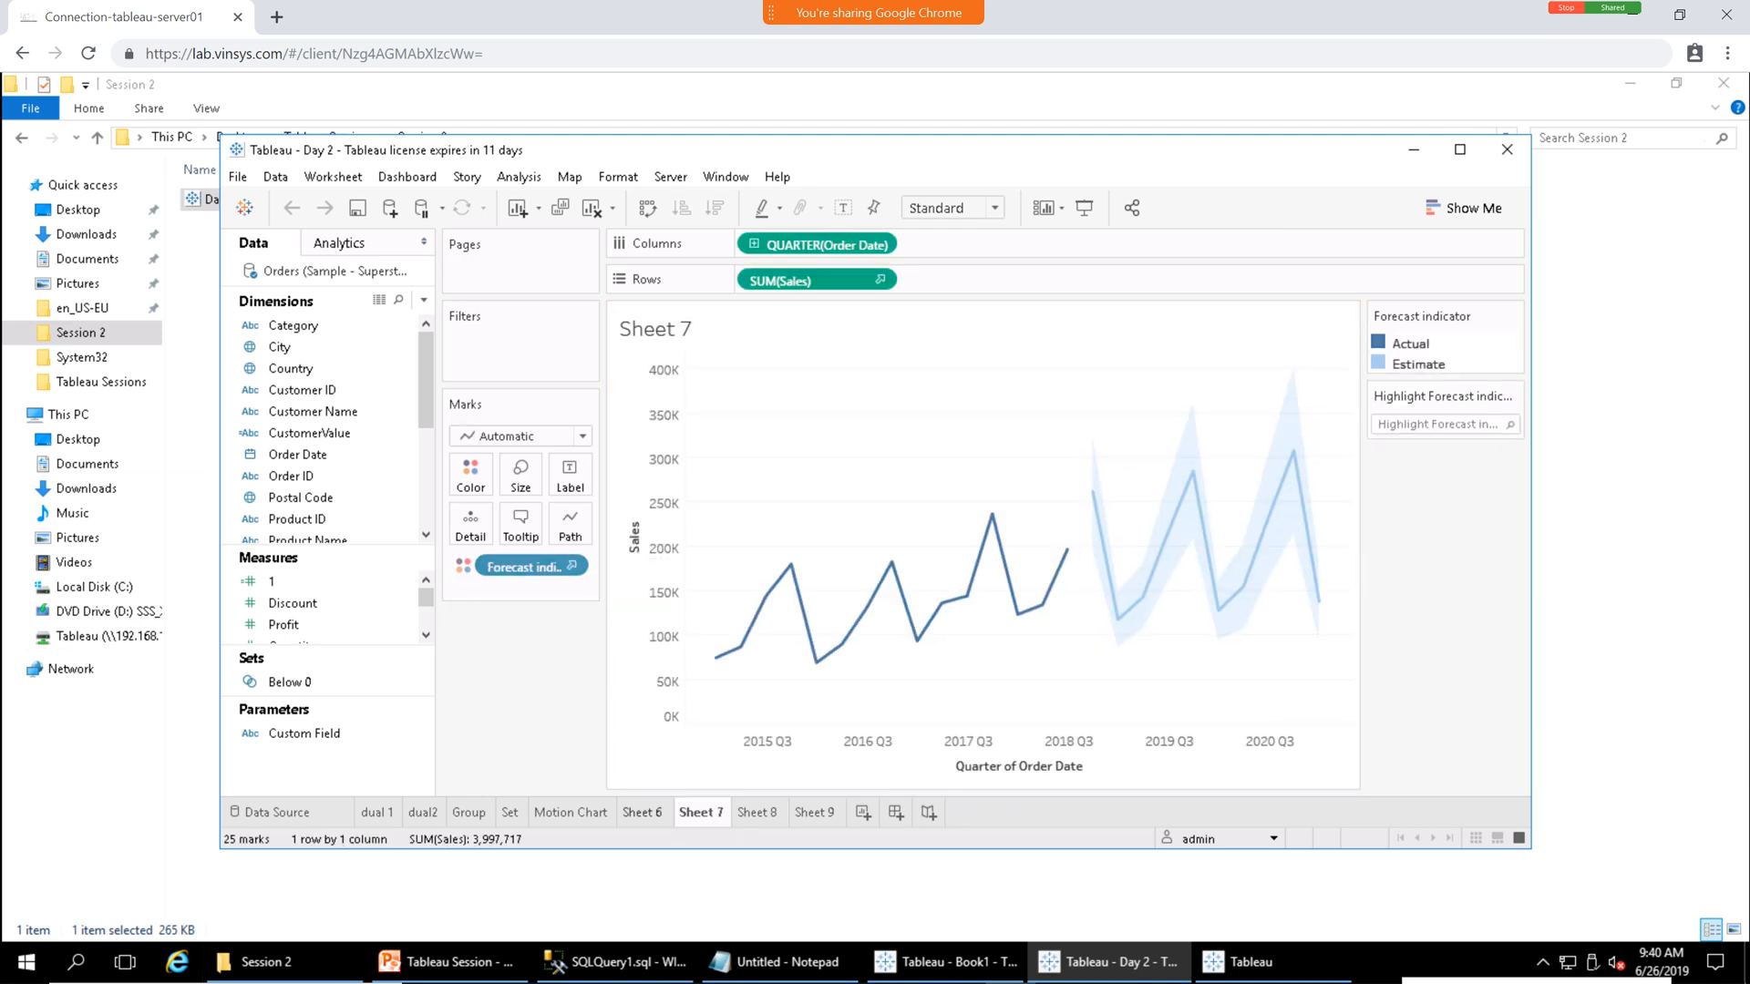
{"action": "left_click", "coordinate": [644, 812]}
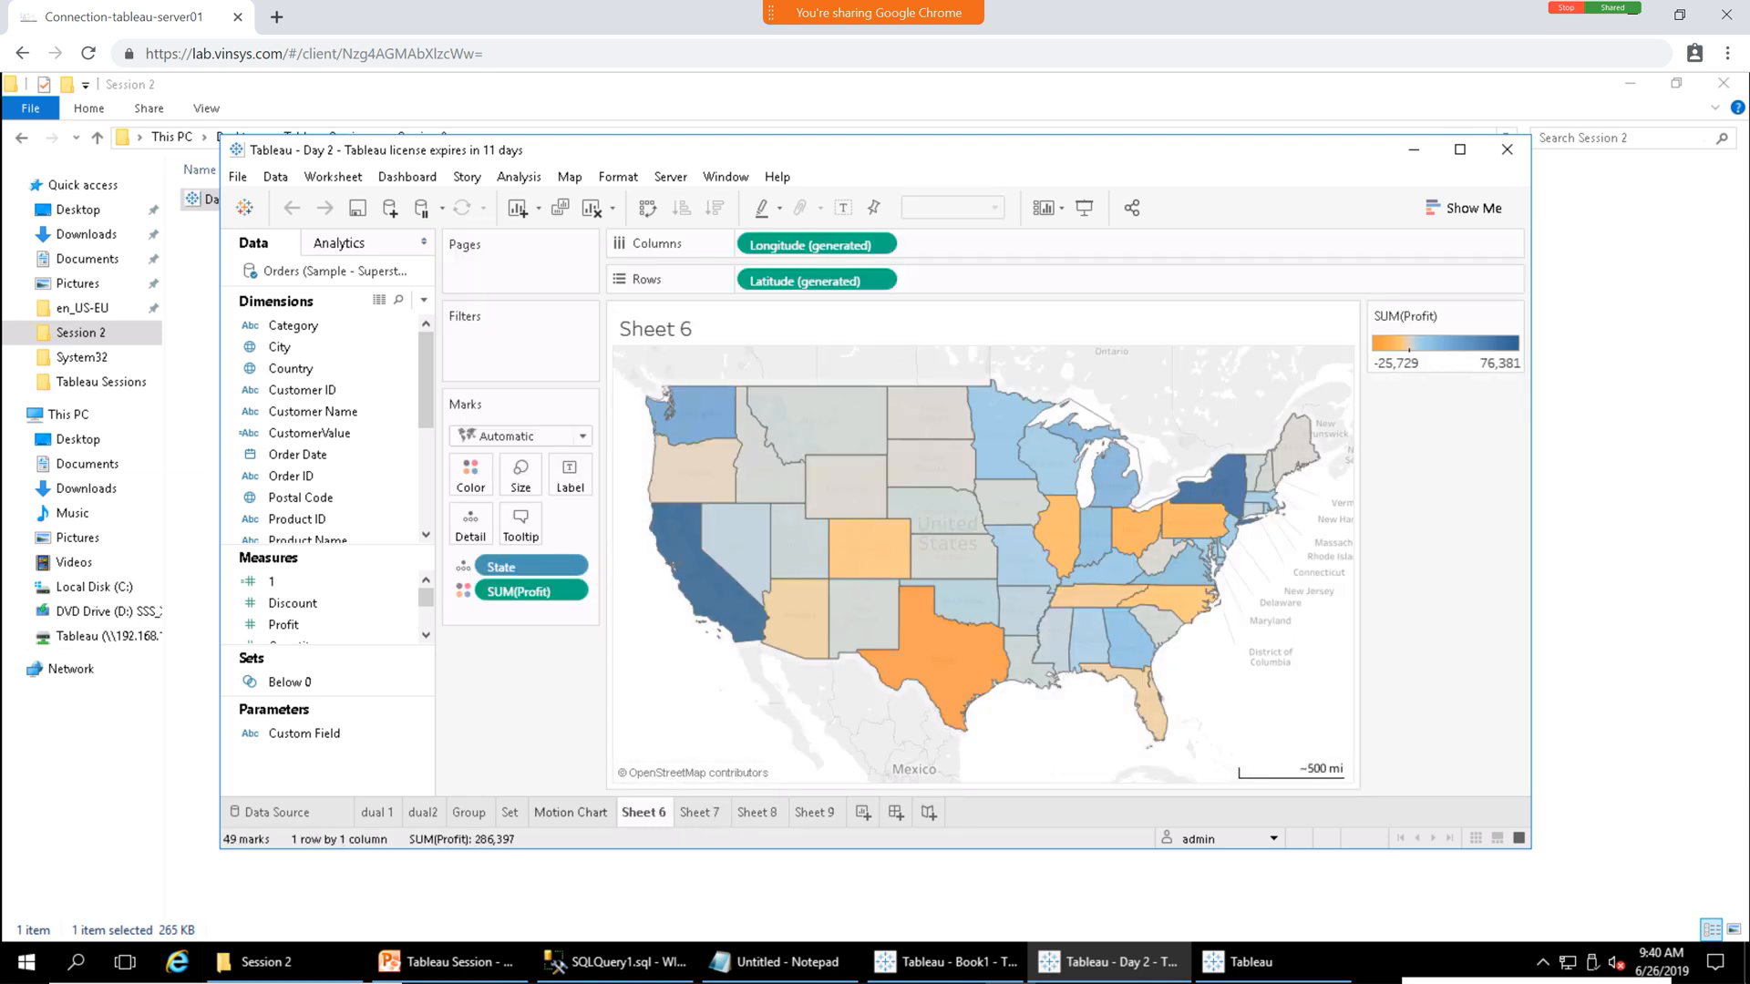
{"action": "left_click", "coordinate": [570, 813]}
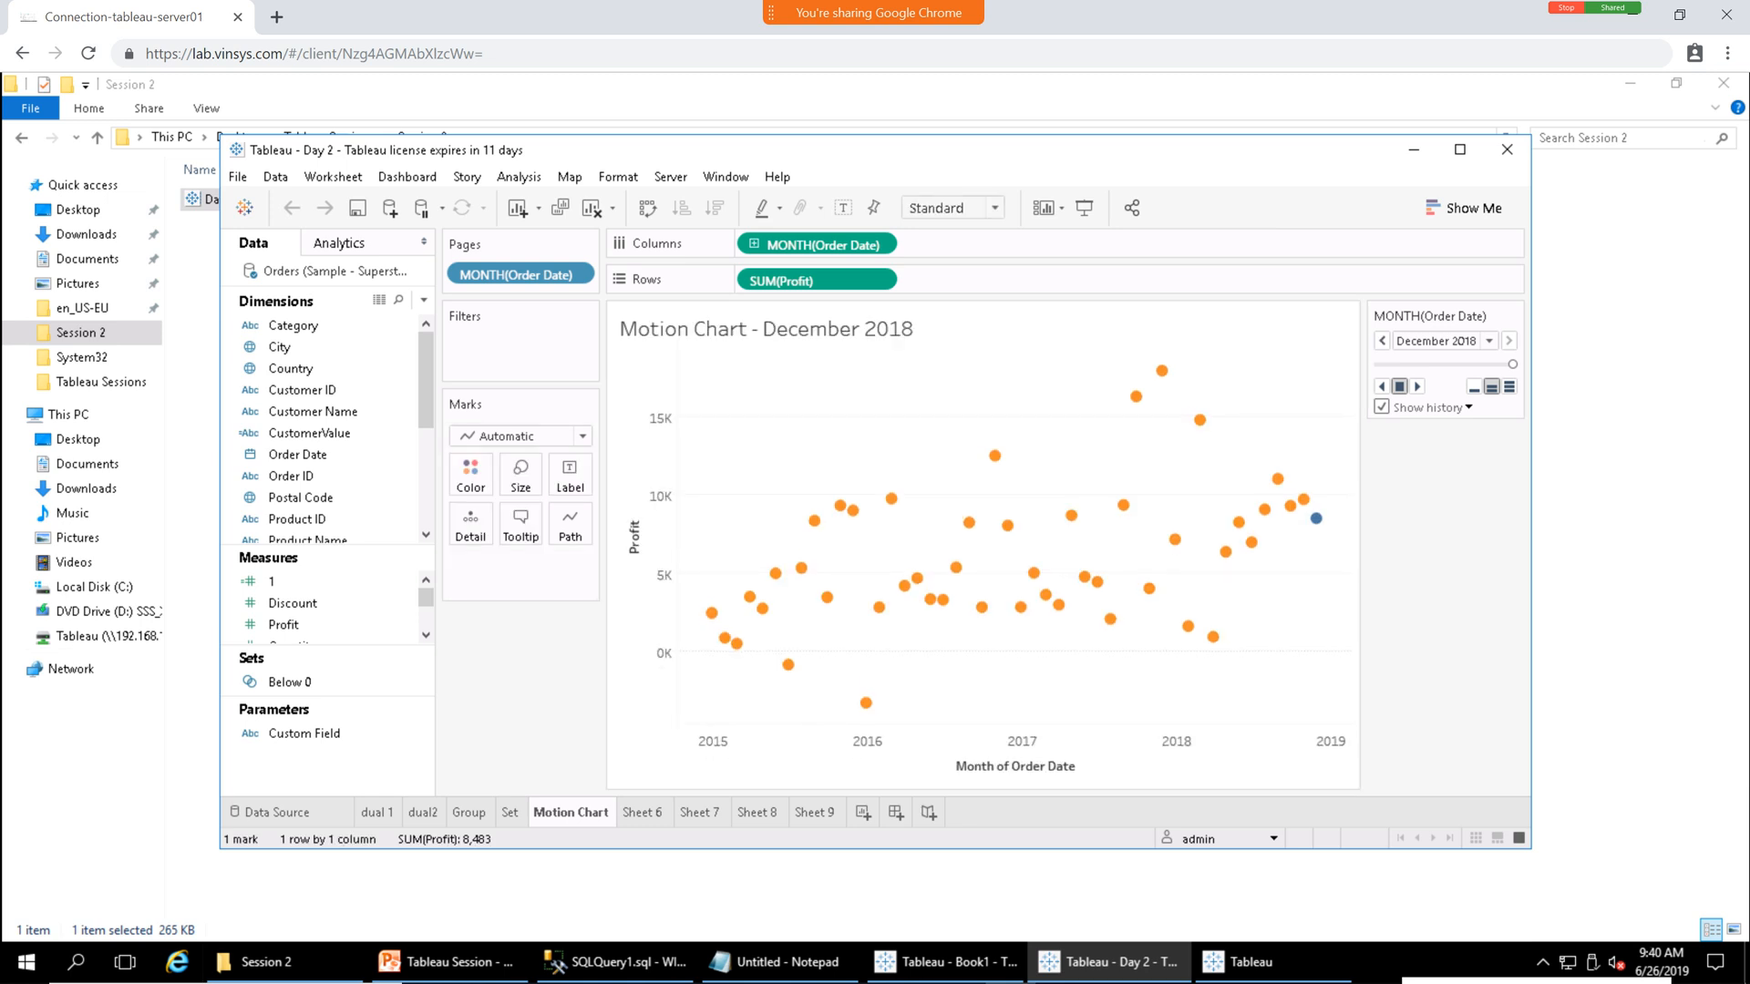
{"action": "left_click", "coordinate": [510, 813]}
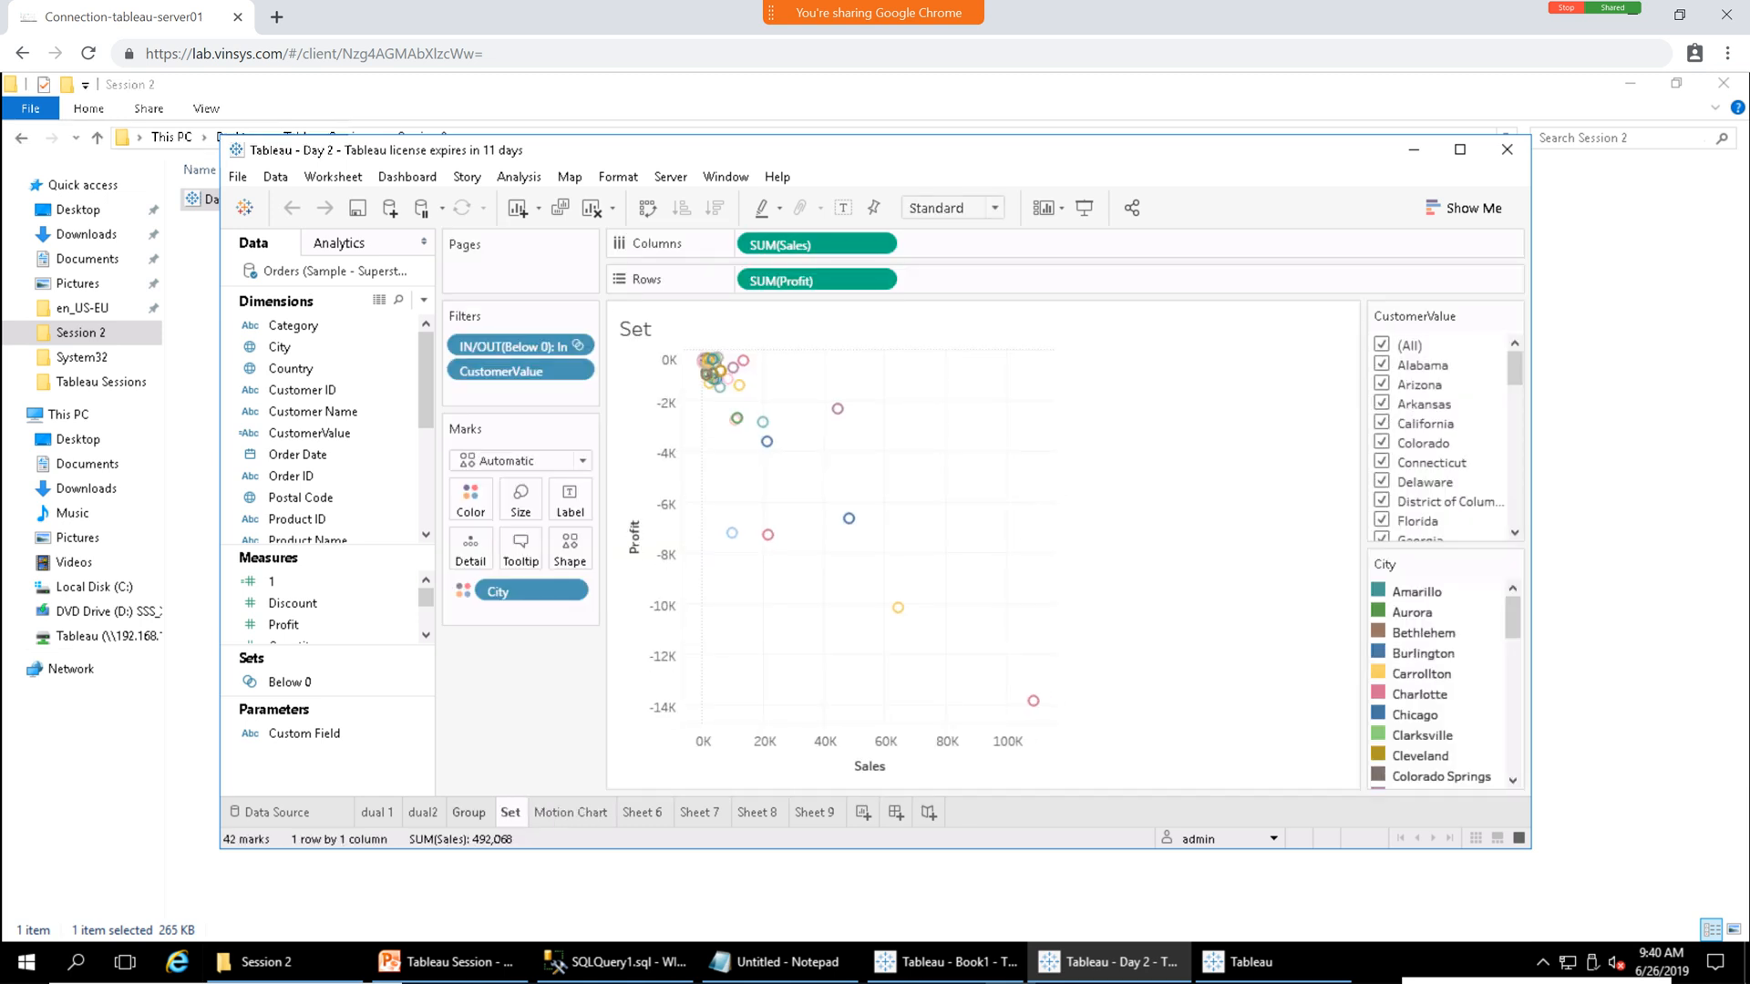
{"action": "left_click", "coordinate": [469, 812]}
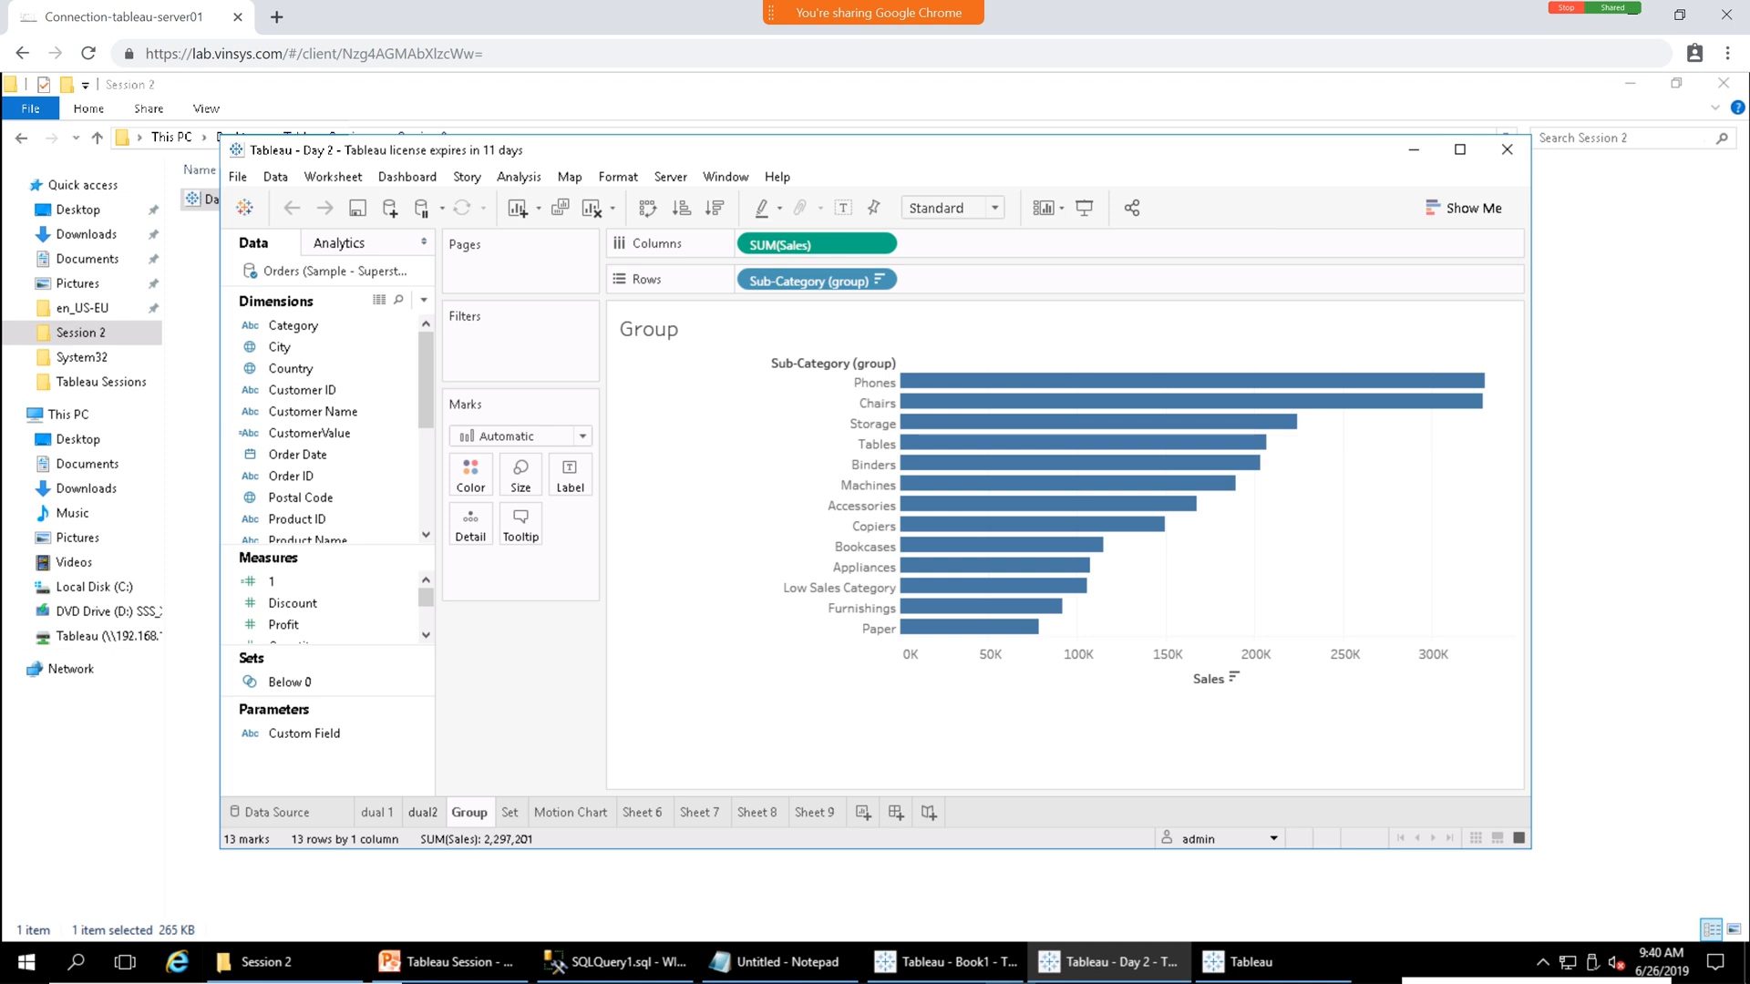
{"action": "left_click", "coordinate": [423, 813]}
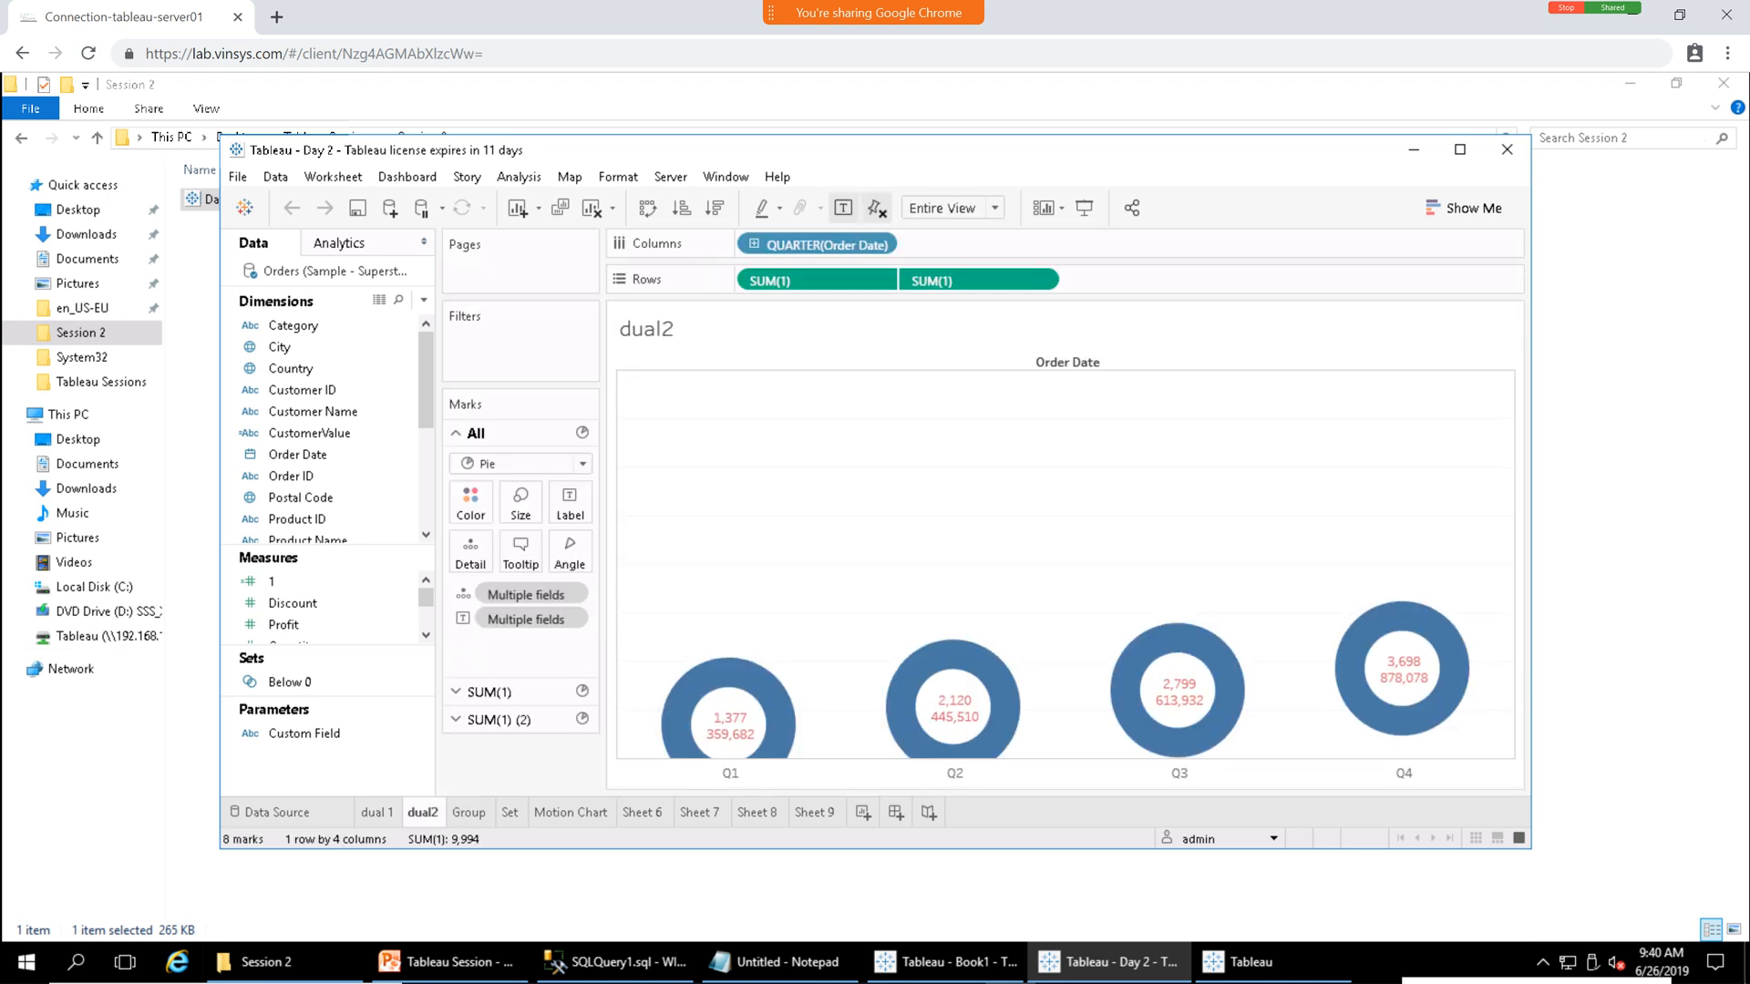
{"action": "left_click", "coordinate": [1459, 149]}
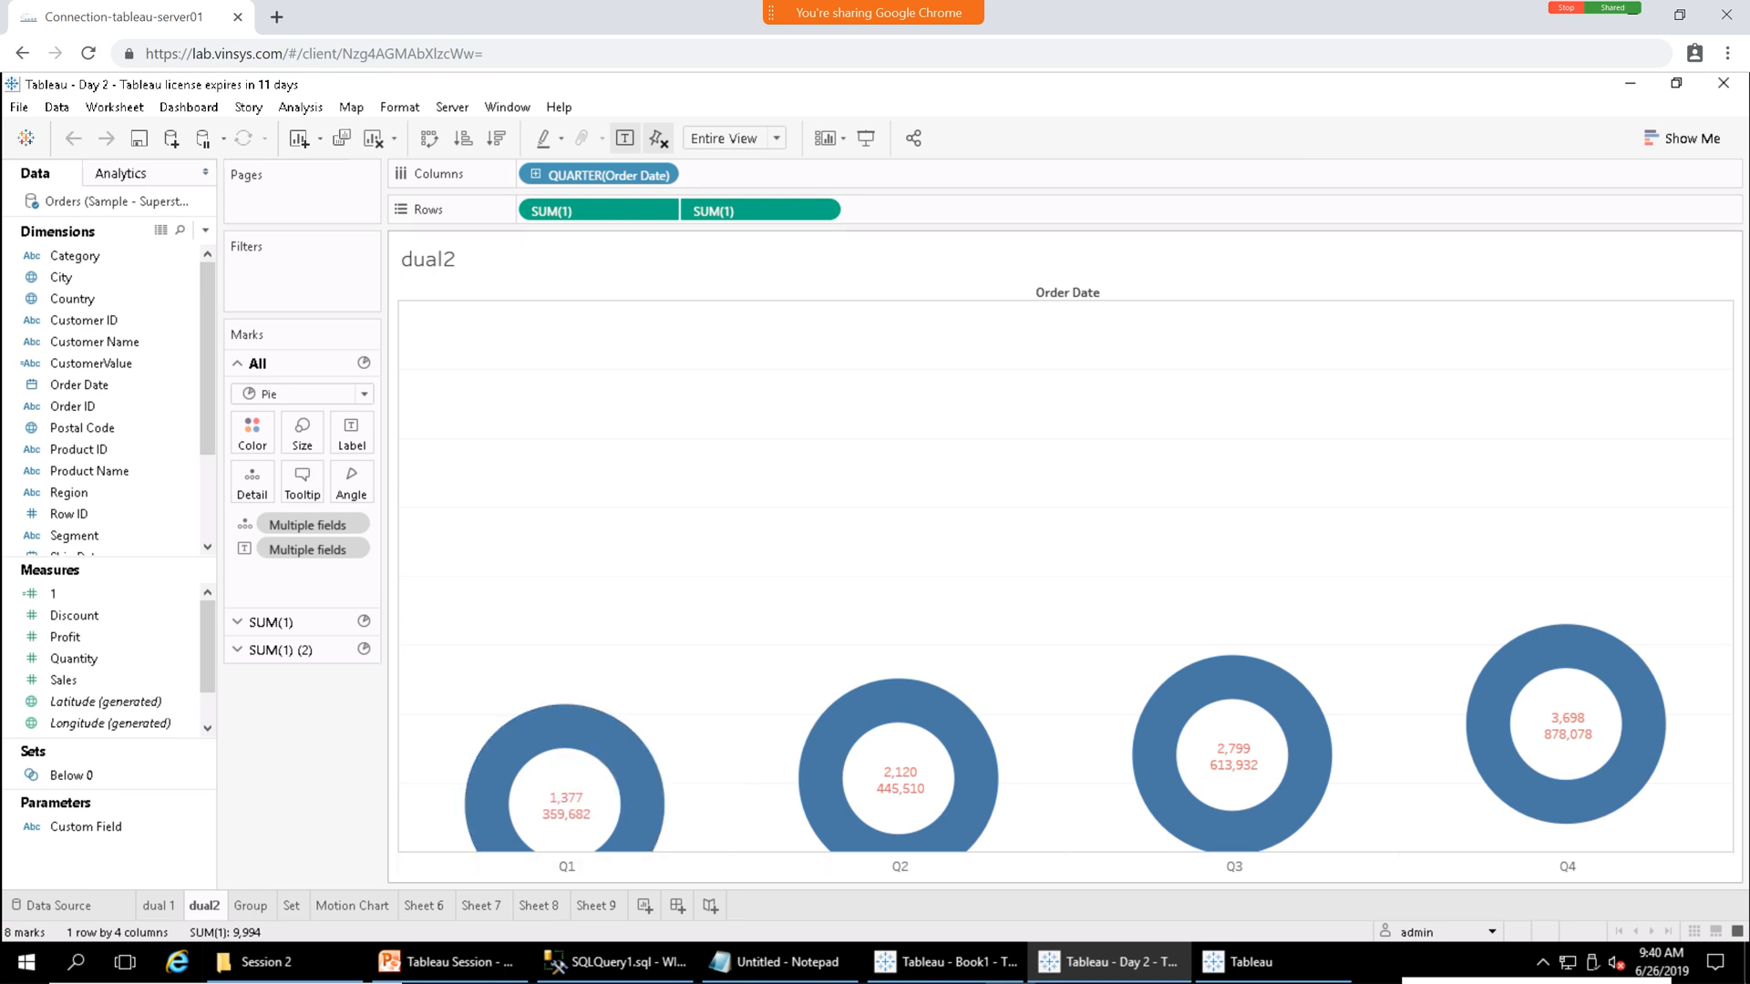
{"action": "left_click", "coordinate": [660, 210]}
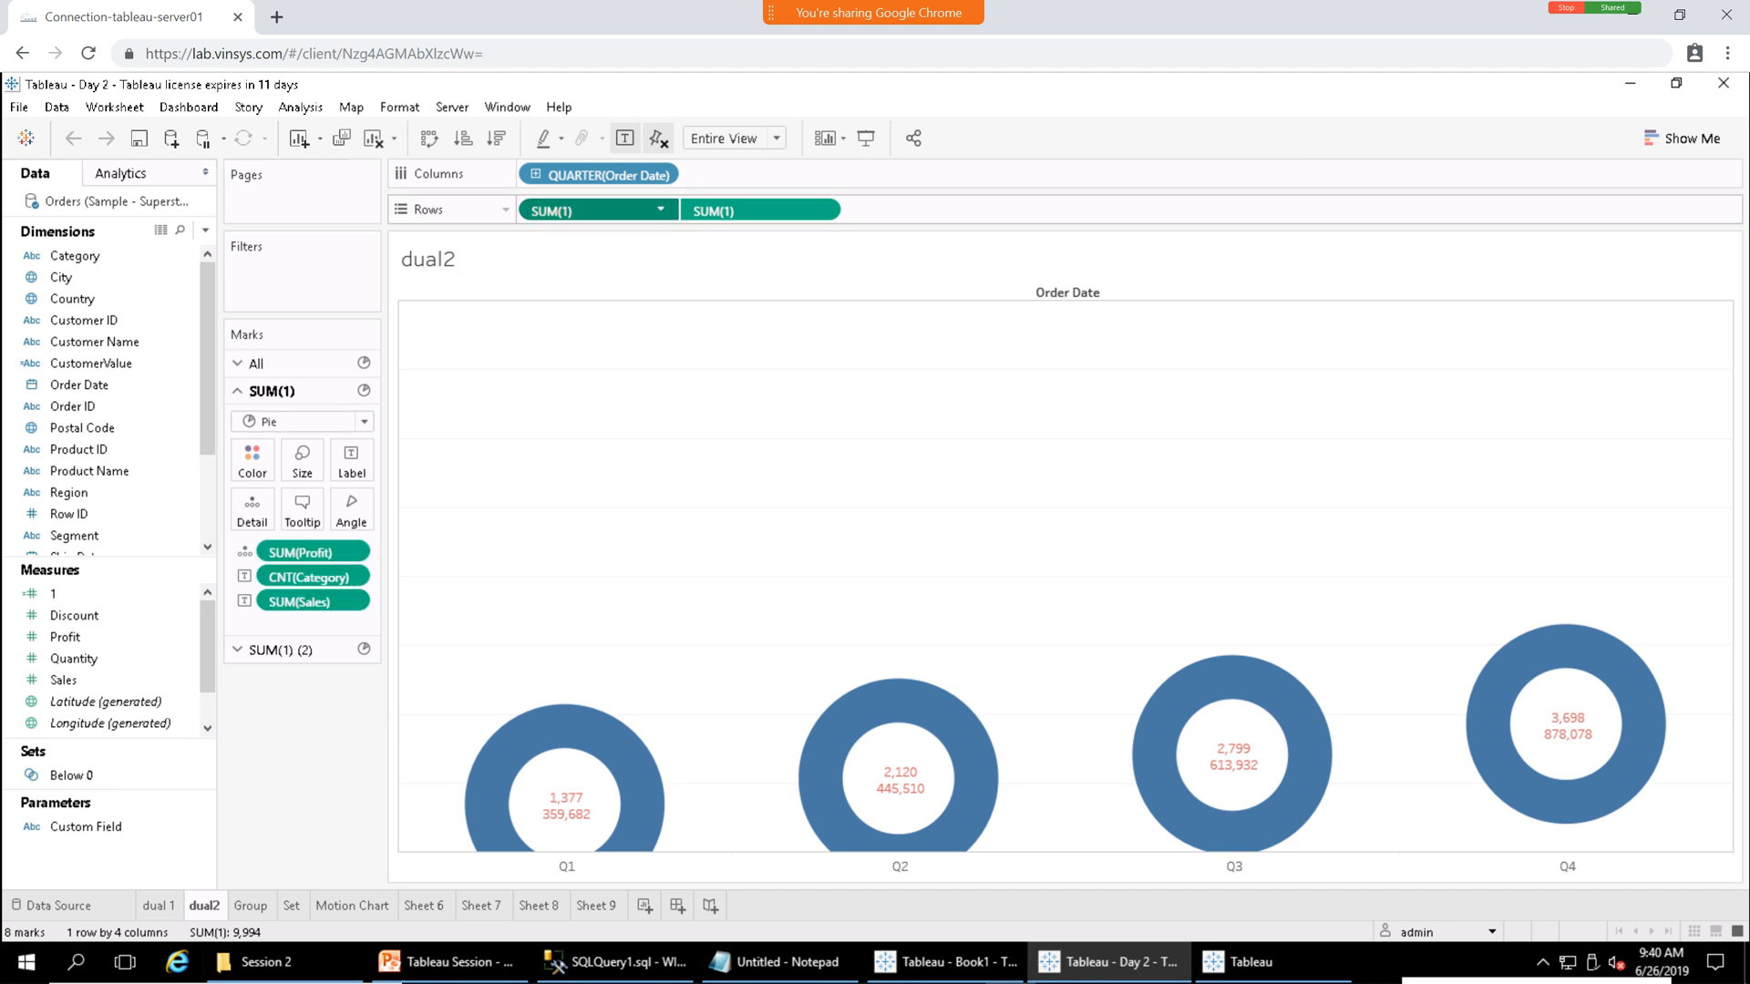
{"action": "mouse_move", "coordinate": [594, 398]}
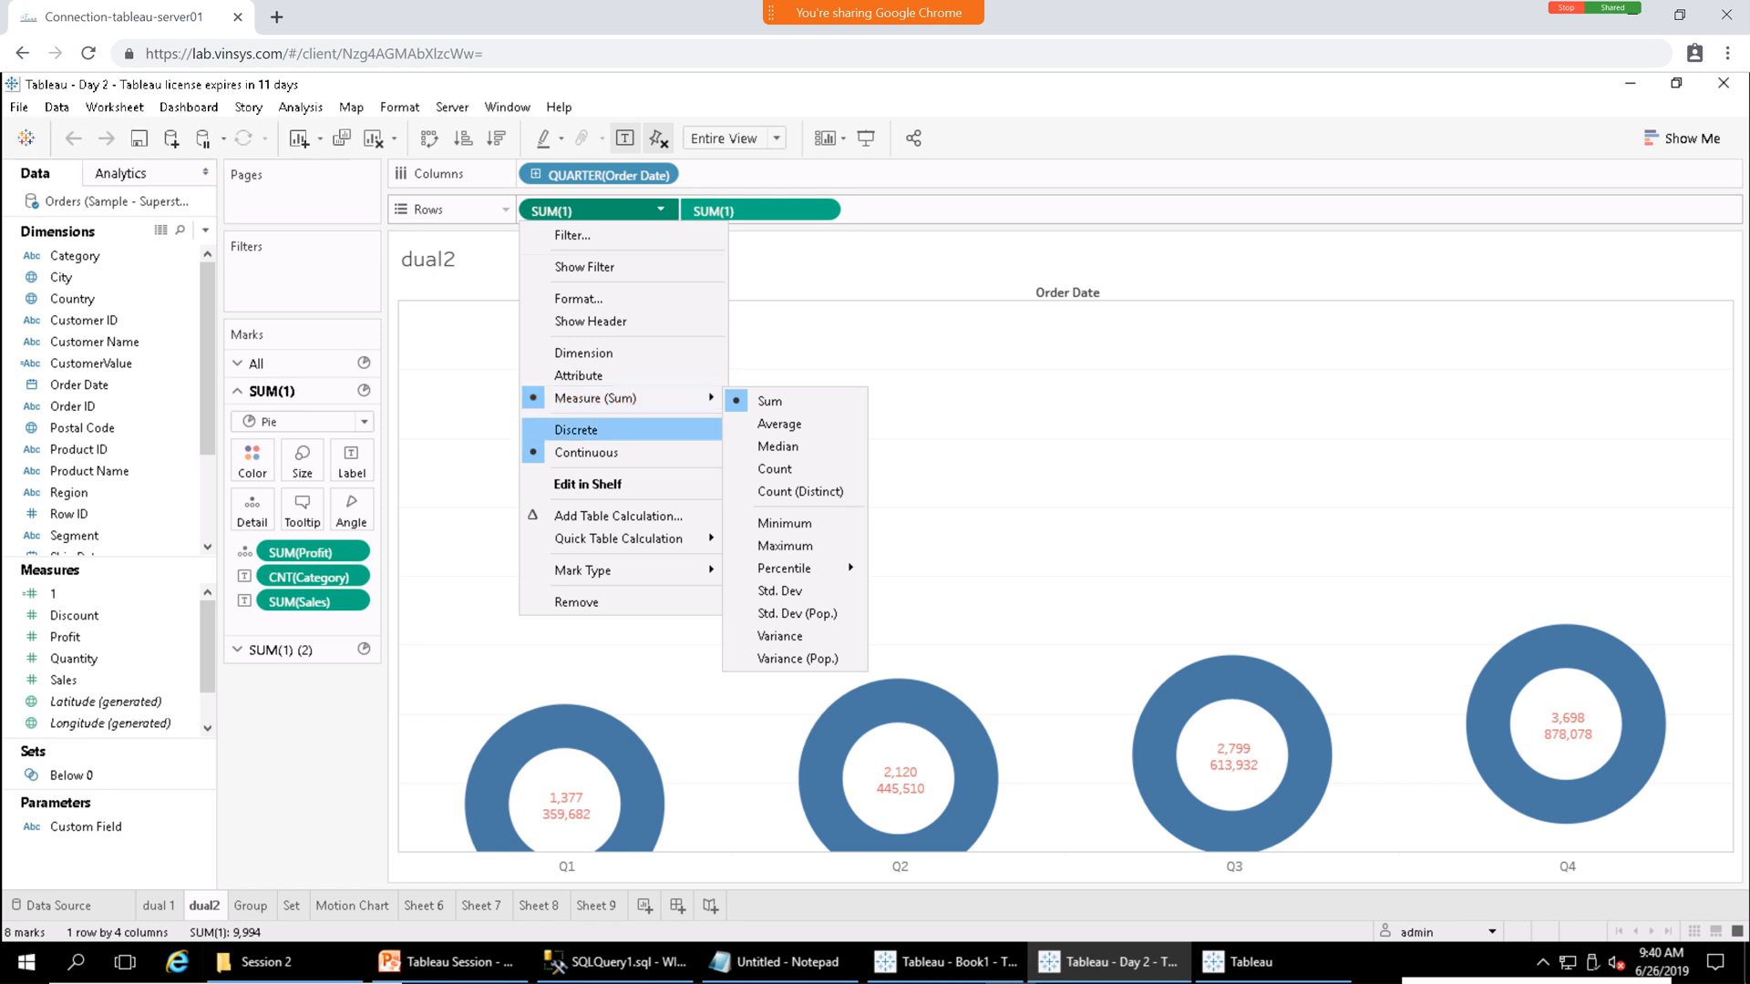
{"action": "left_click", "coordinate": [593, 657]}
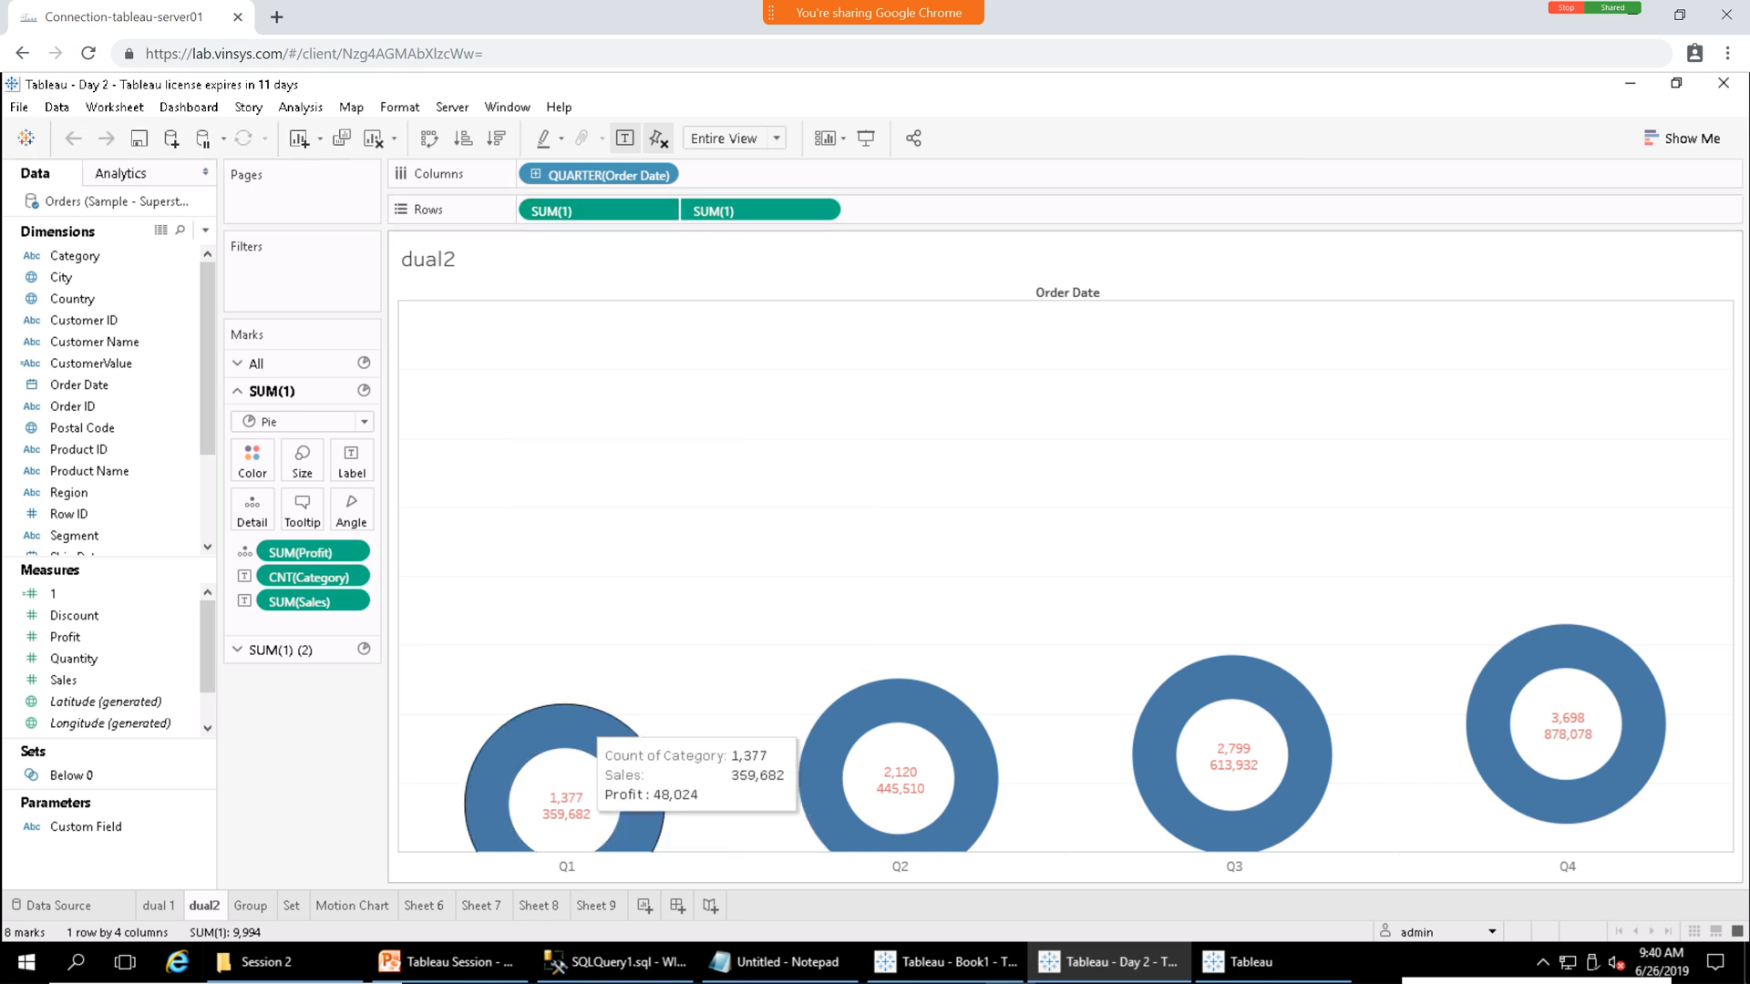
{"action": "mouse_move", "coordinate": [603, 750]}
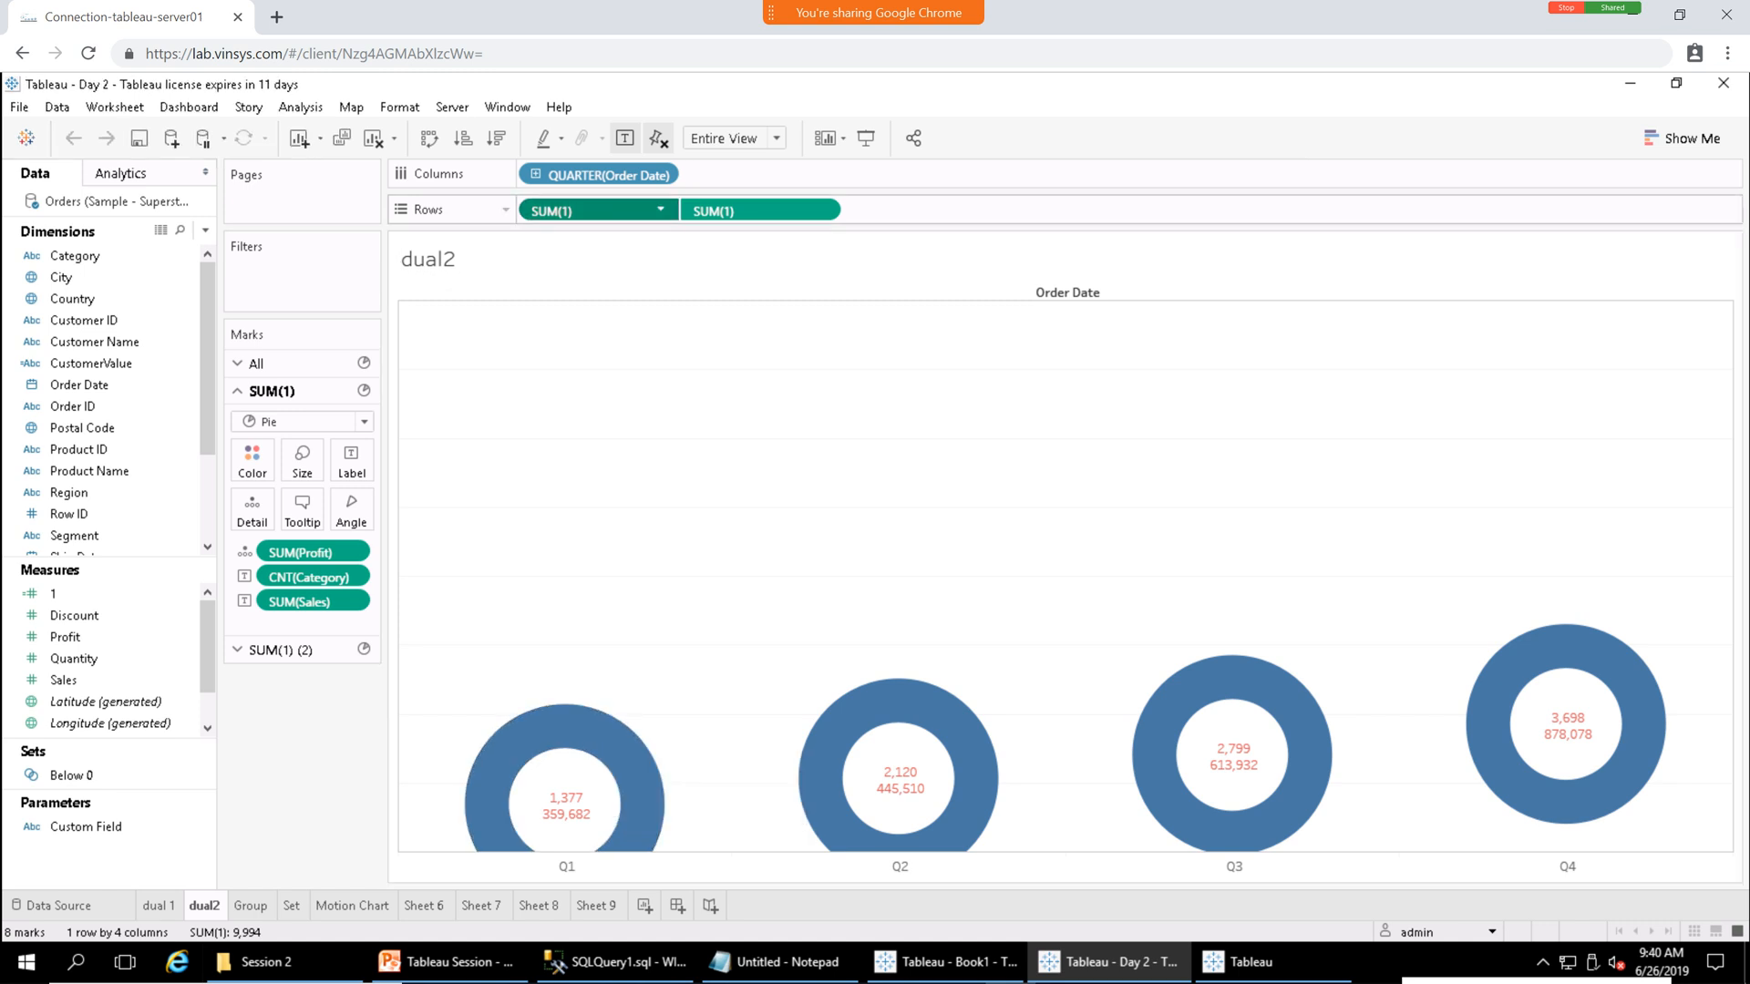
Change the aggregation of both instances of measure 1 on Rows from sum to Average in the dual2 donut chart.
{"action": "left_click", "coordinate": [660, 210]}
{"action": "mouse_move", "coordinate": [629, 399]}
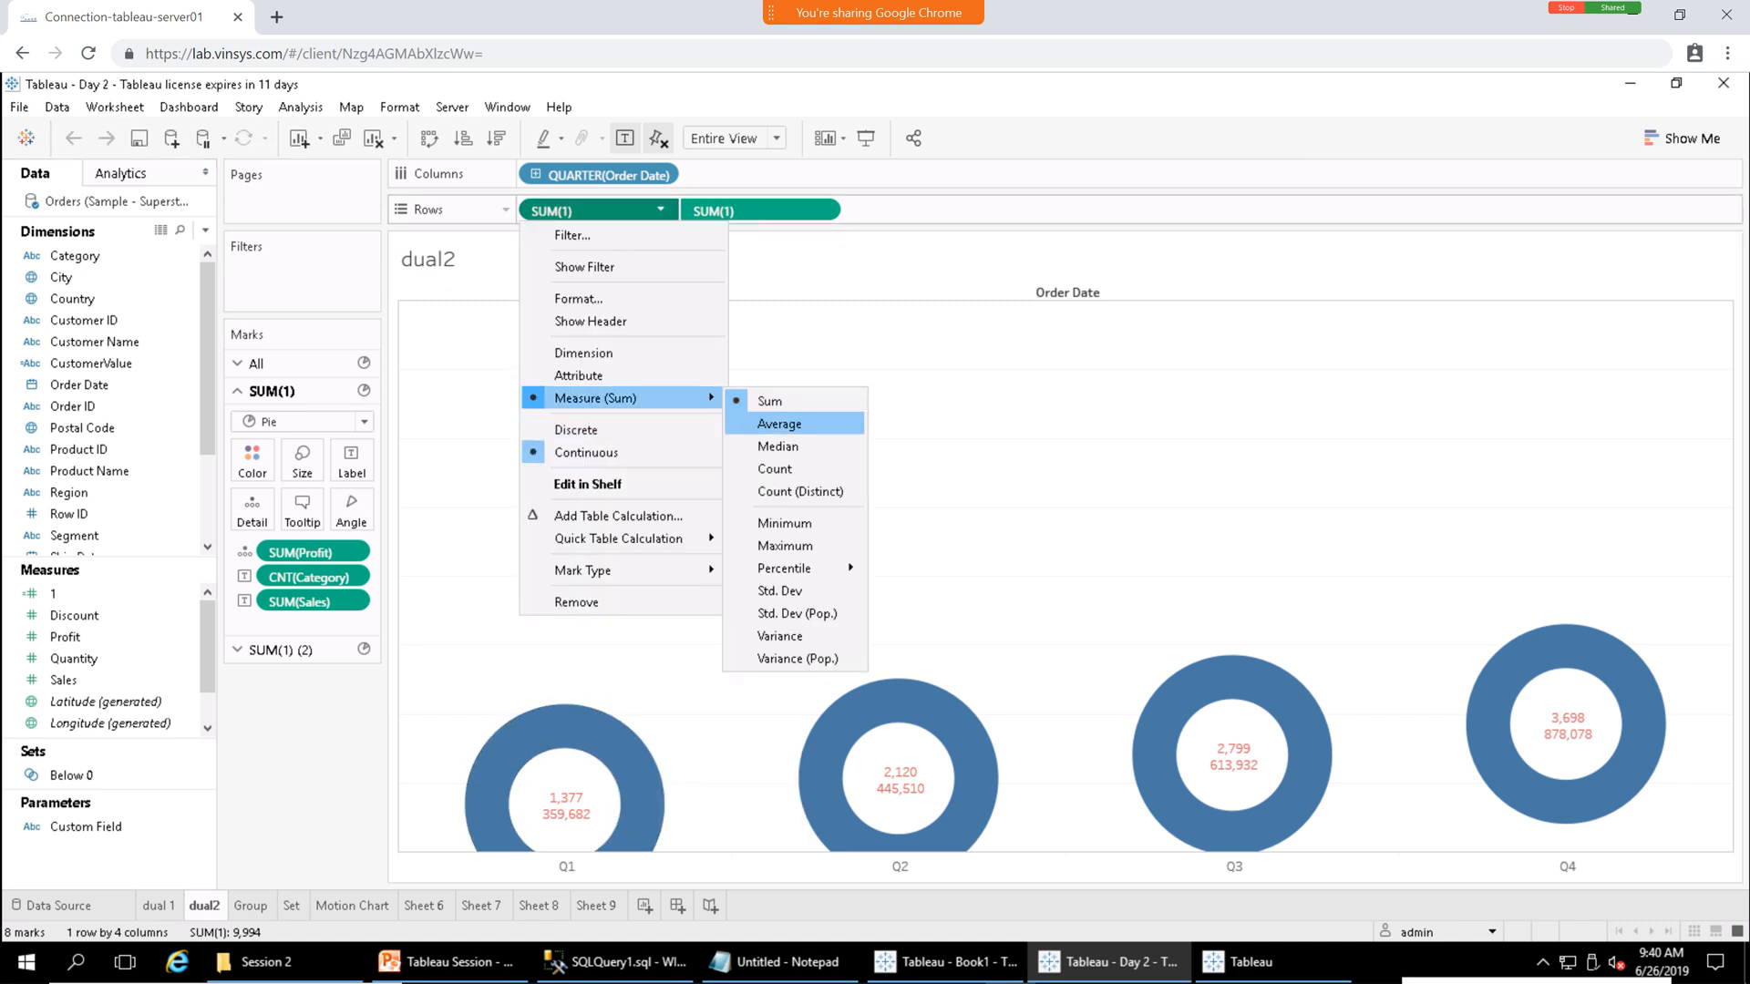
{"action": "left_click", "coordinate": [779, 424]}
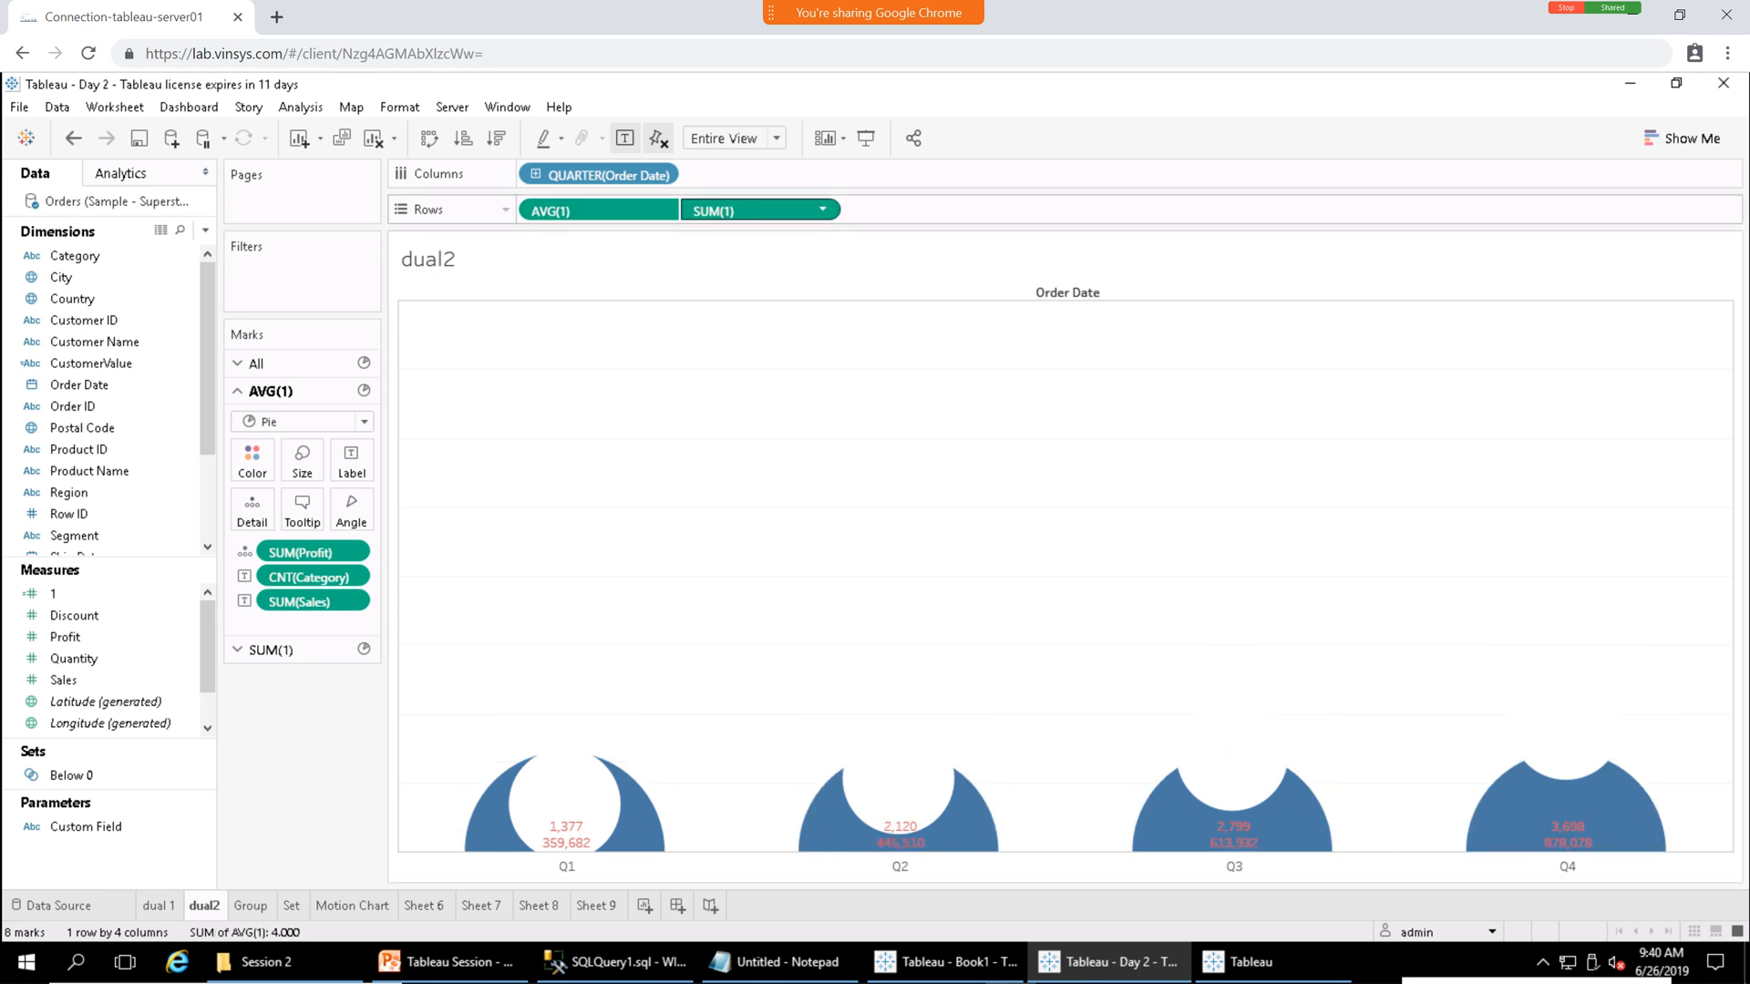
{"action": "left_click", "coordinate": [822, 209]}
{"action": "mouse_move", "coordinate": [765, 398]}
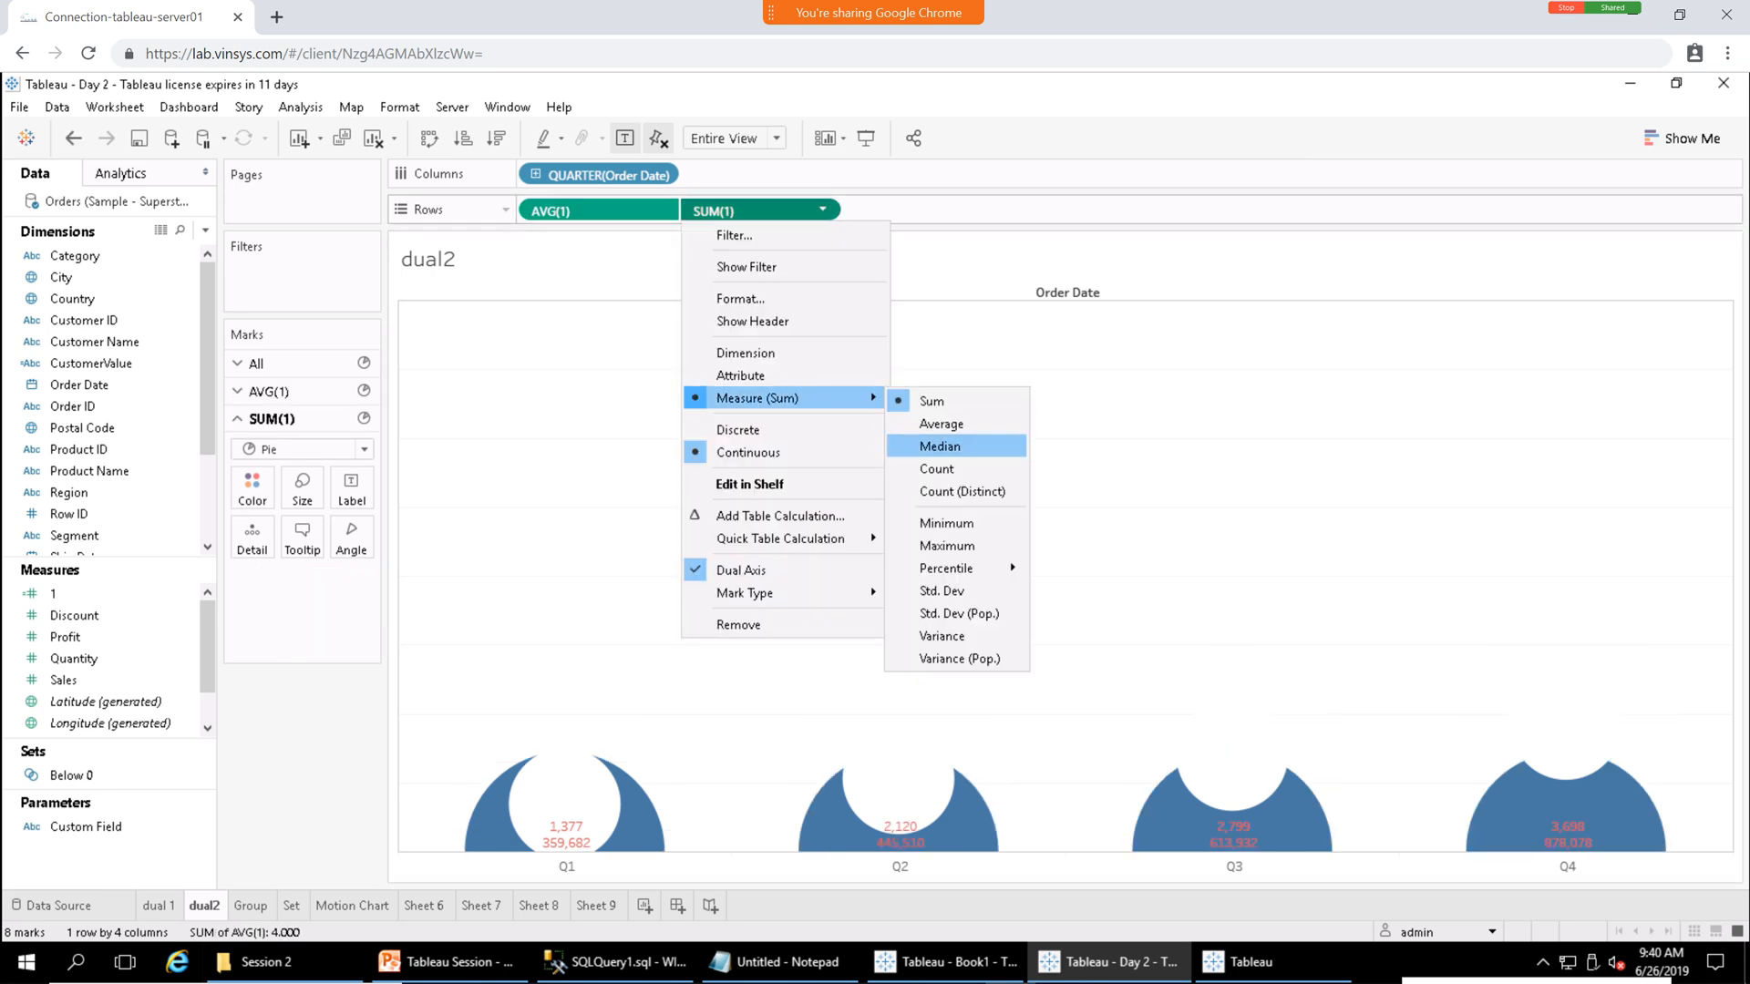
{"action": "left_click", "coordinate": [940, 424]}
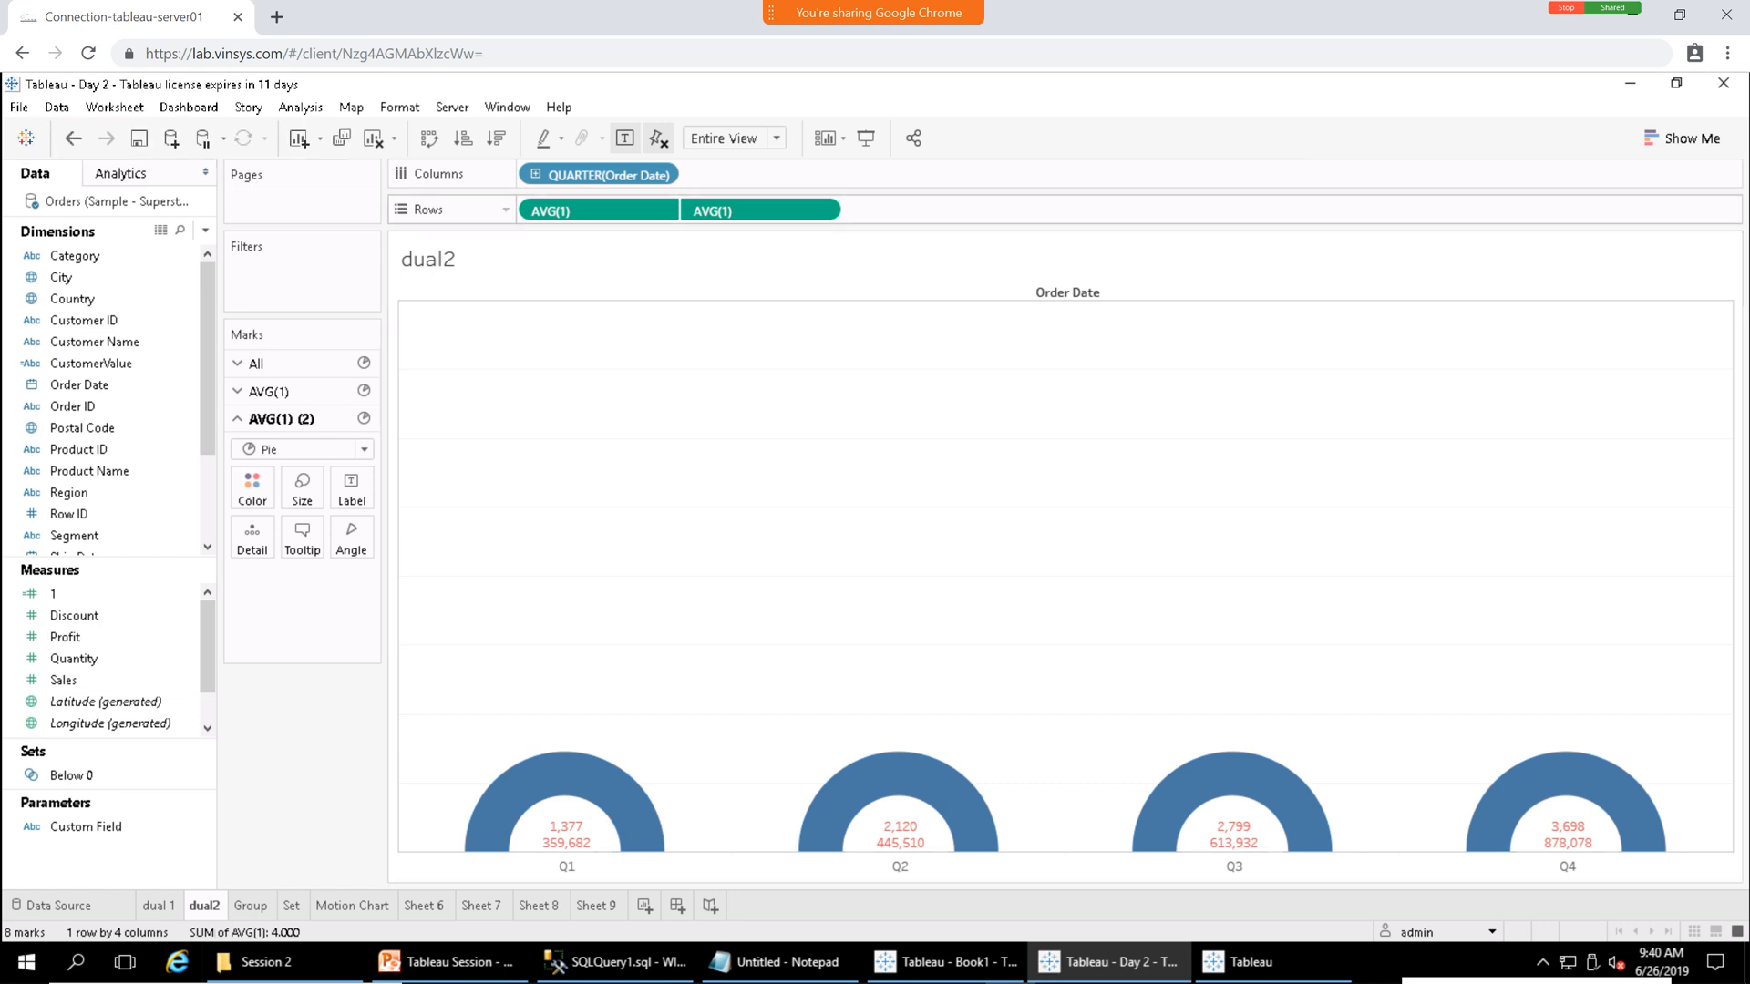
Show the axis headers of the dual2 chart and set the primary Avg. 1 axis range to Automatic.
{"action": "left_click", "coordinate": [822, 210]}
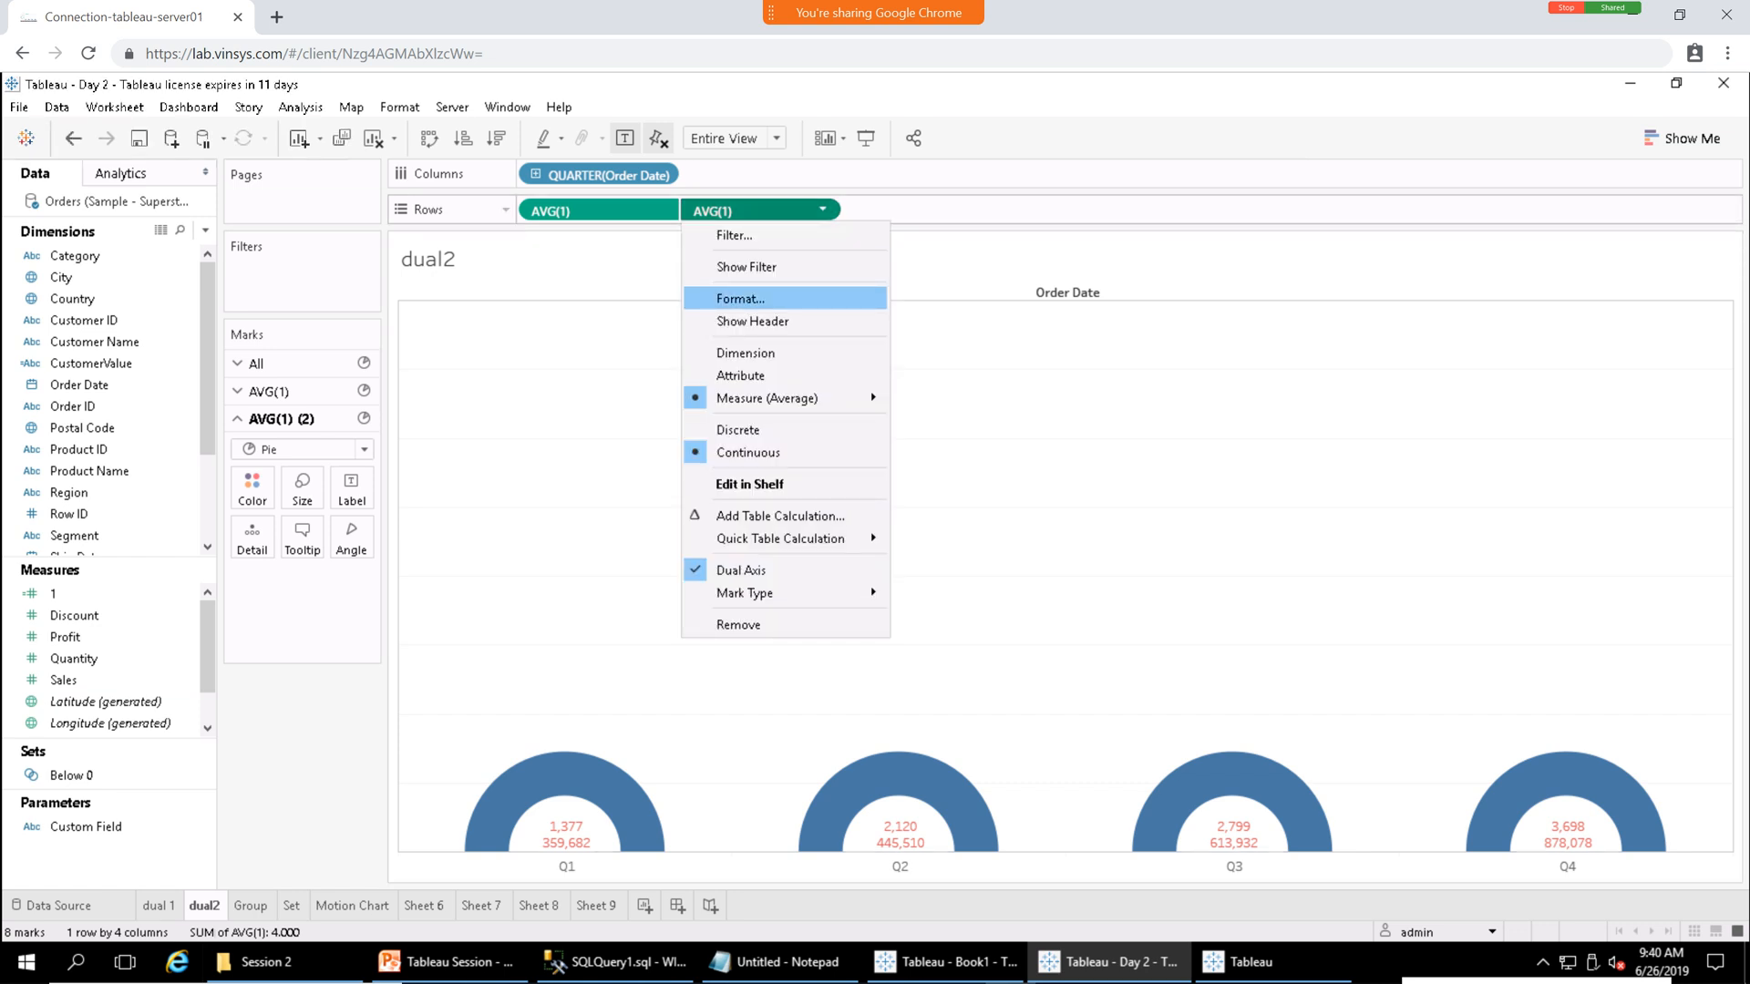
{"action": "left_click", "coordinate": [753, 321]}
{"action": "right_click", "coordinate": [435, 487]}
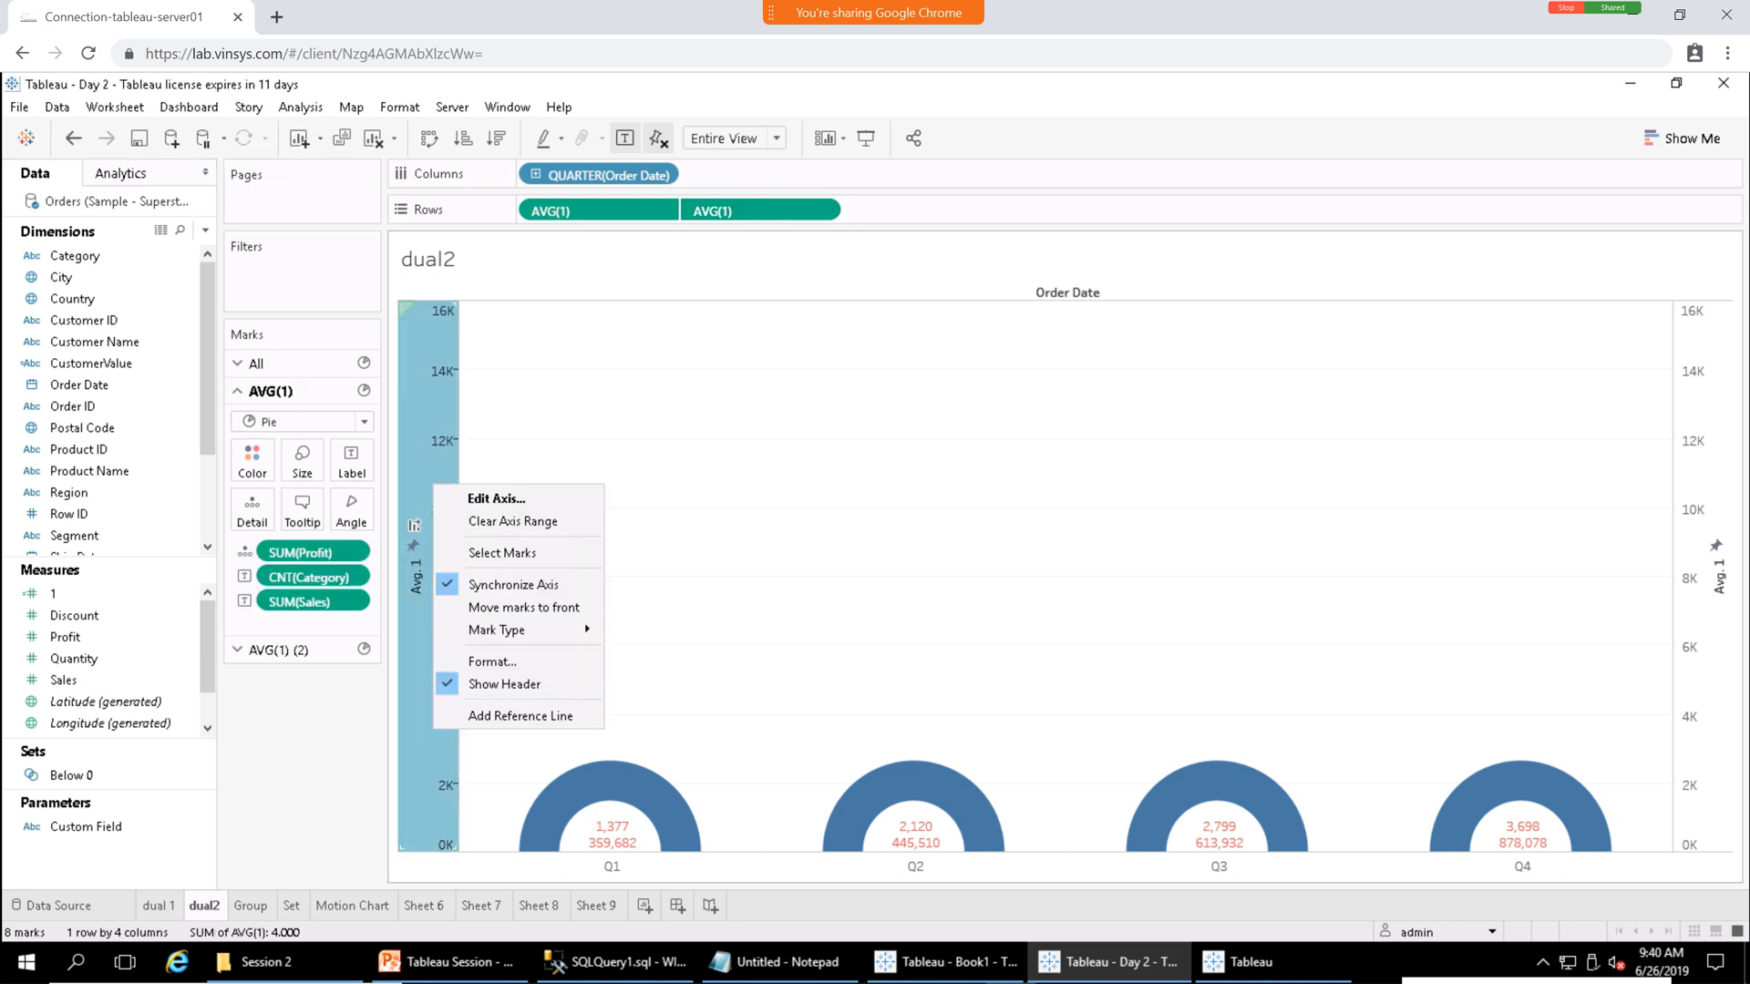
{"action": "left_click", "coordinate": [512, 521]}
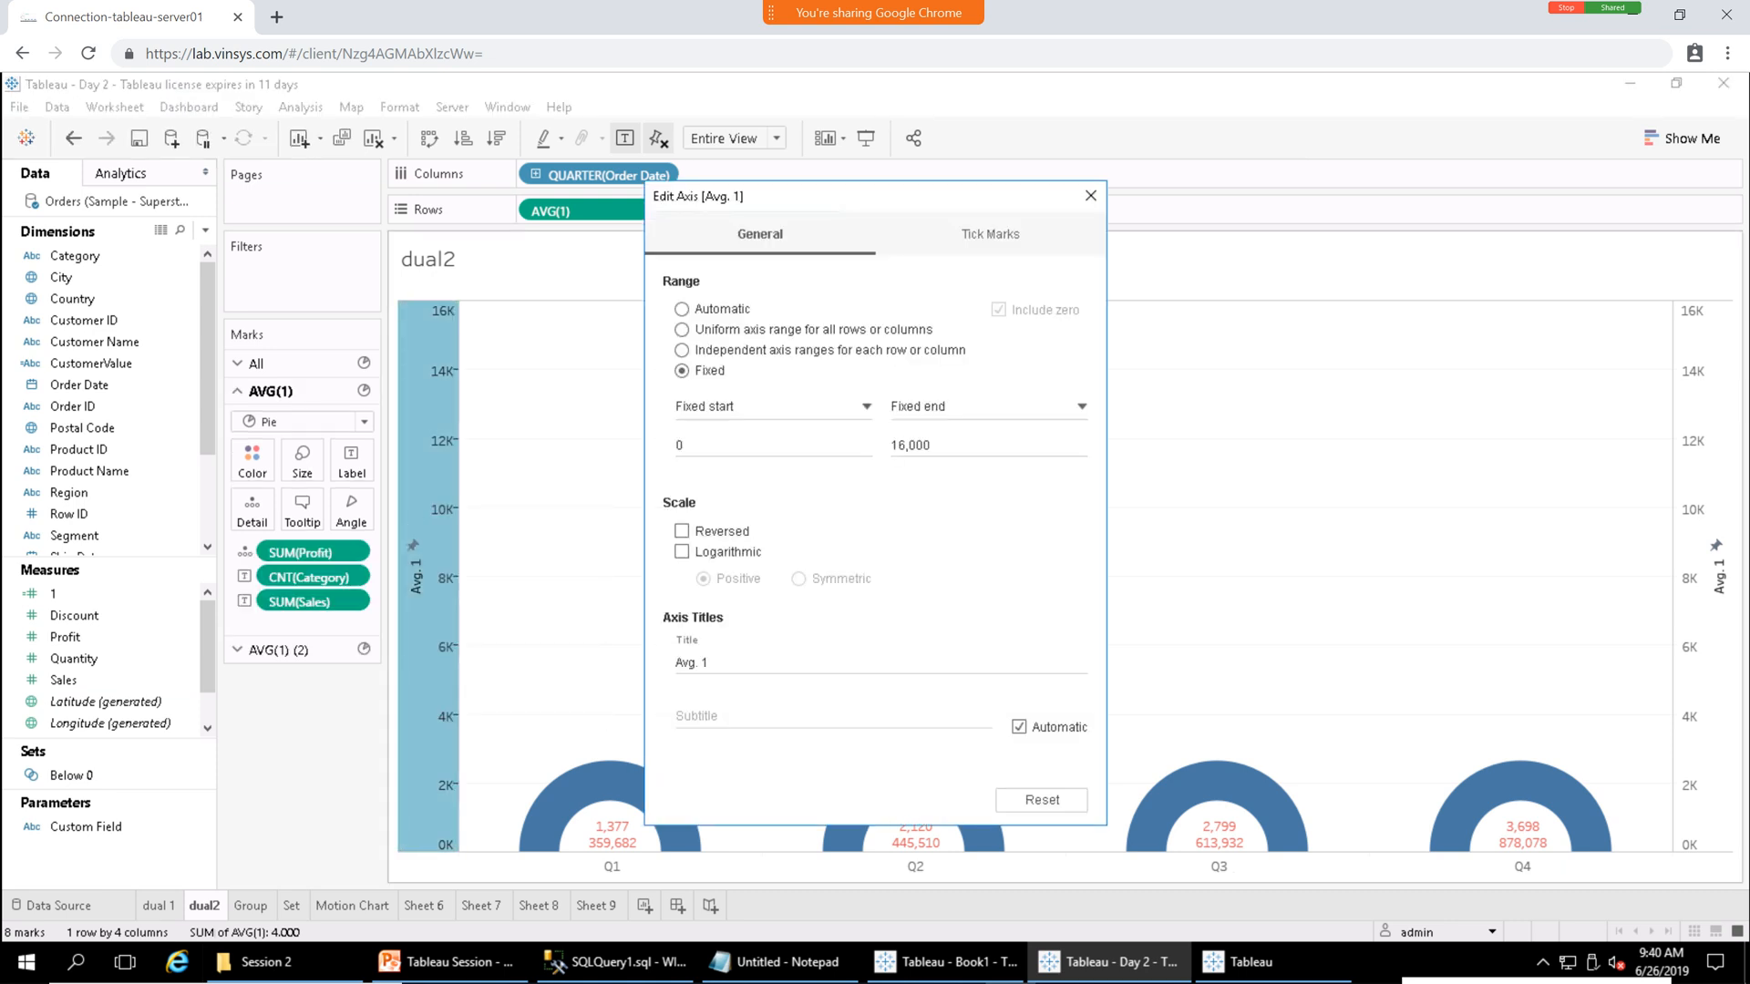
{"action": "left_click", "coordinate": [681, 309]}
{"action": "left_click", "coordinate": [1090, 195]}
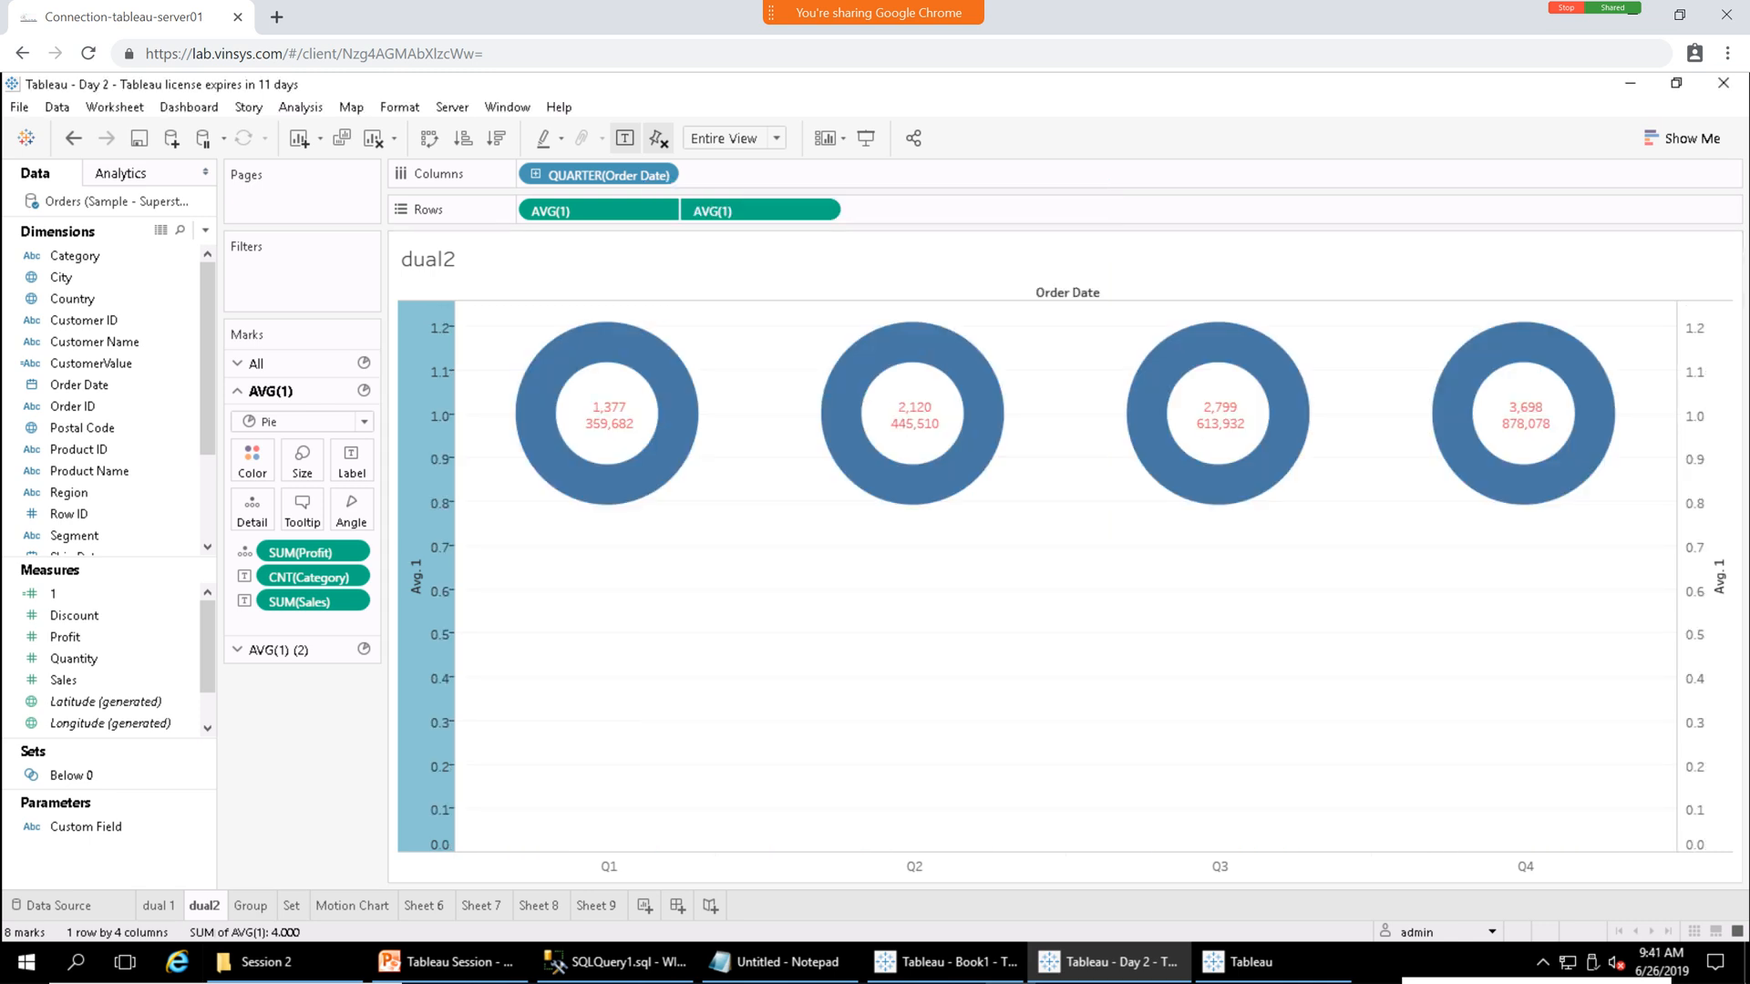
Try to hide the header of the secondary Avg. 1 axis in the dual2 chart.
{"action": "left_click", "coordinate": [1699, 511]}
{"action": "right_click", "coordinate": [1699, 510]}
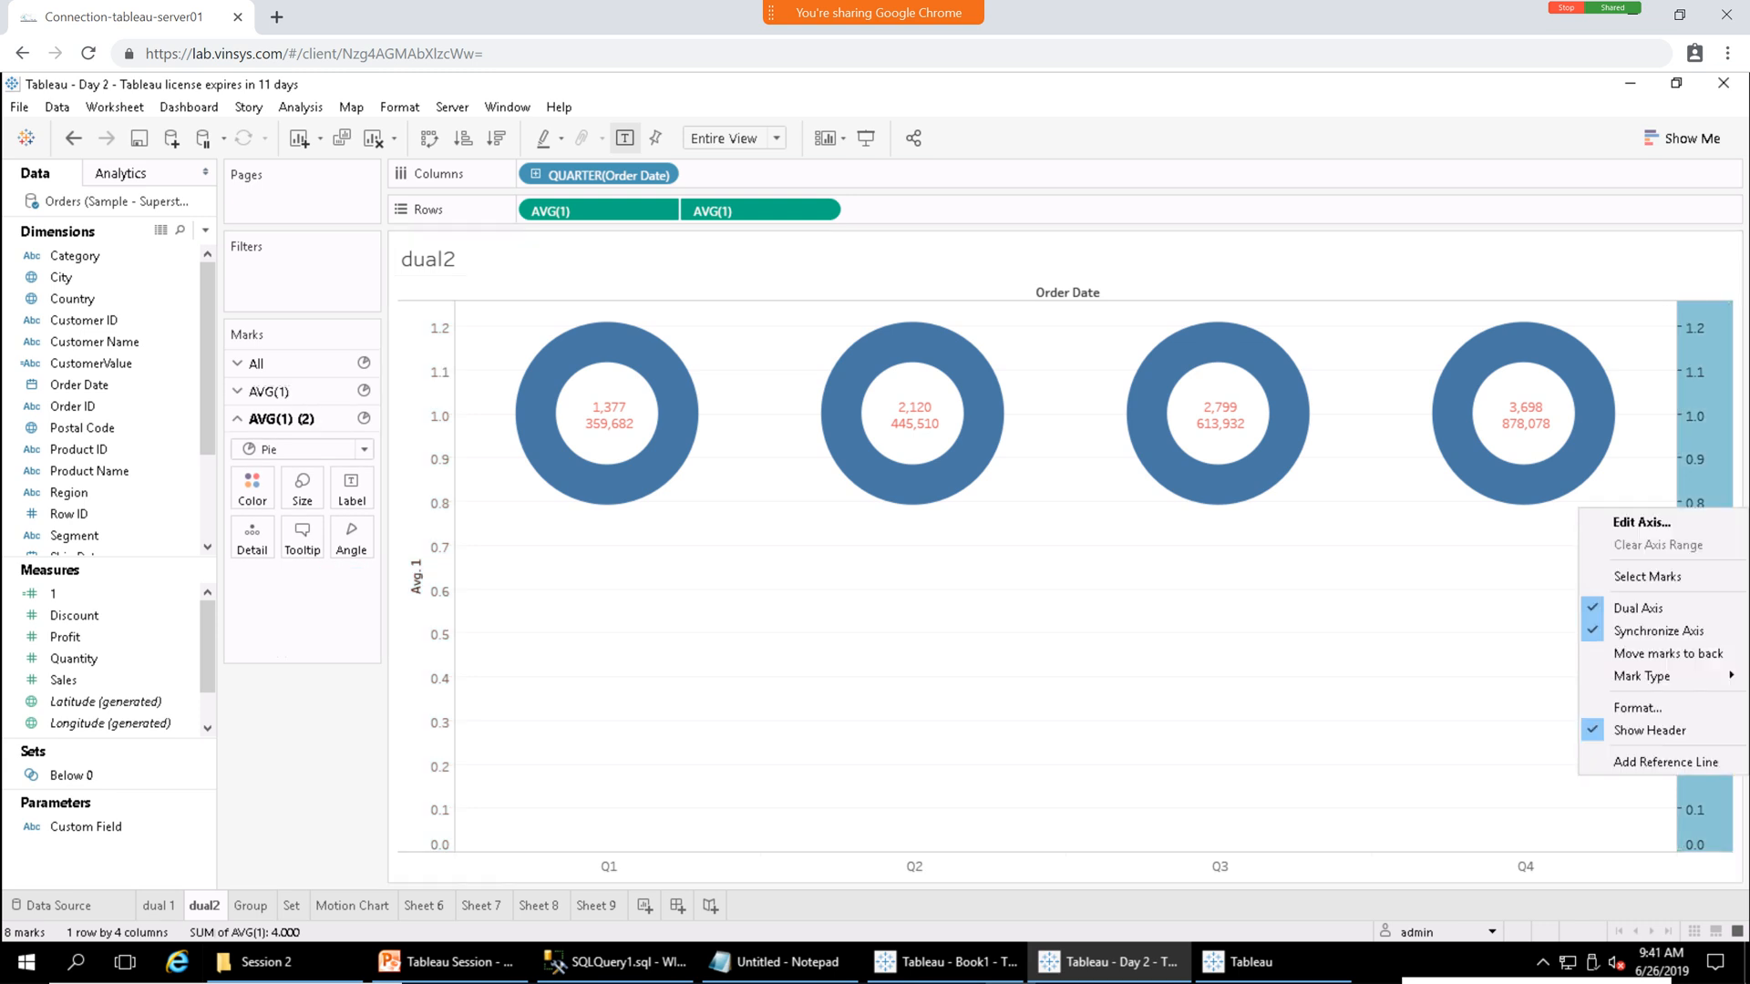
{"action": "left_click", "coordinate": [1649, 731]}
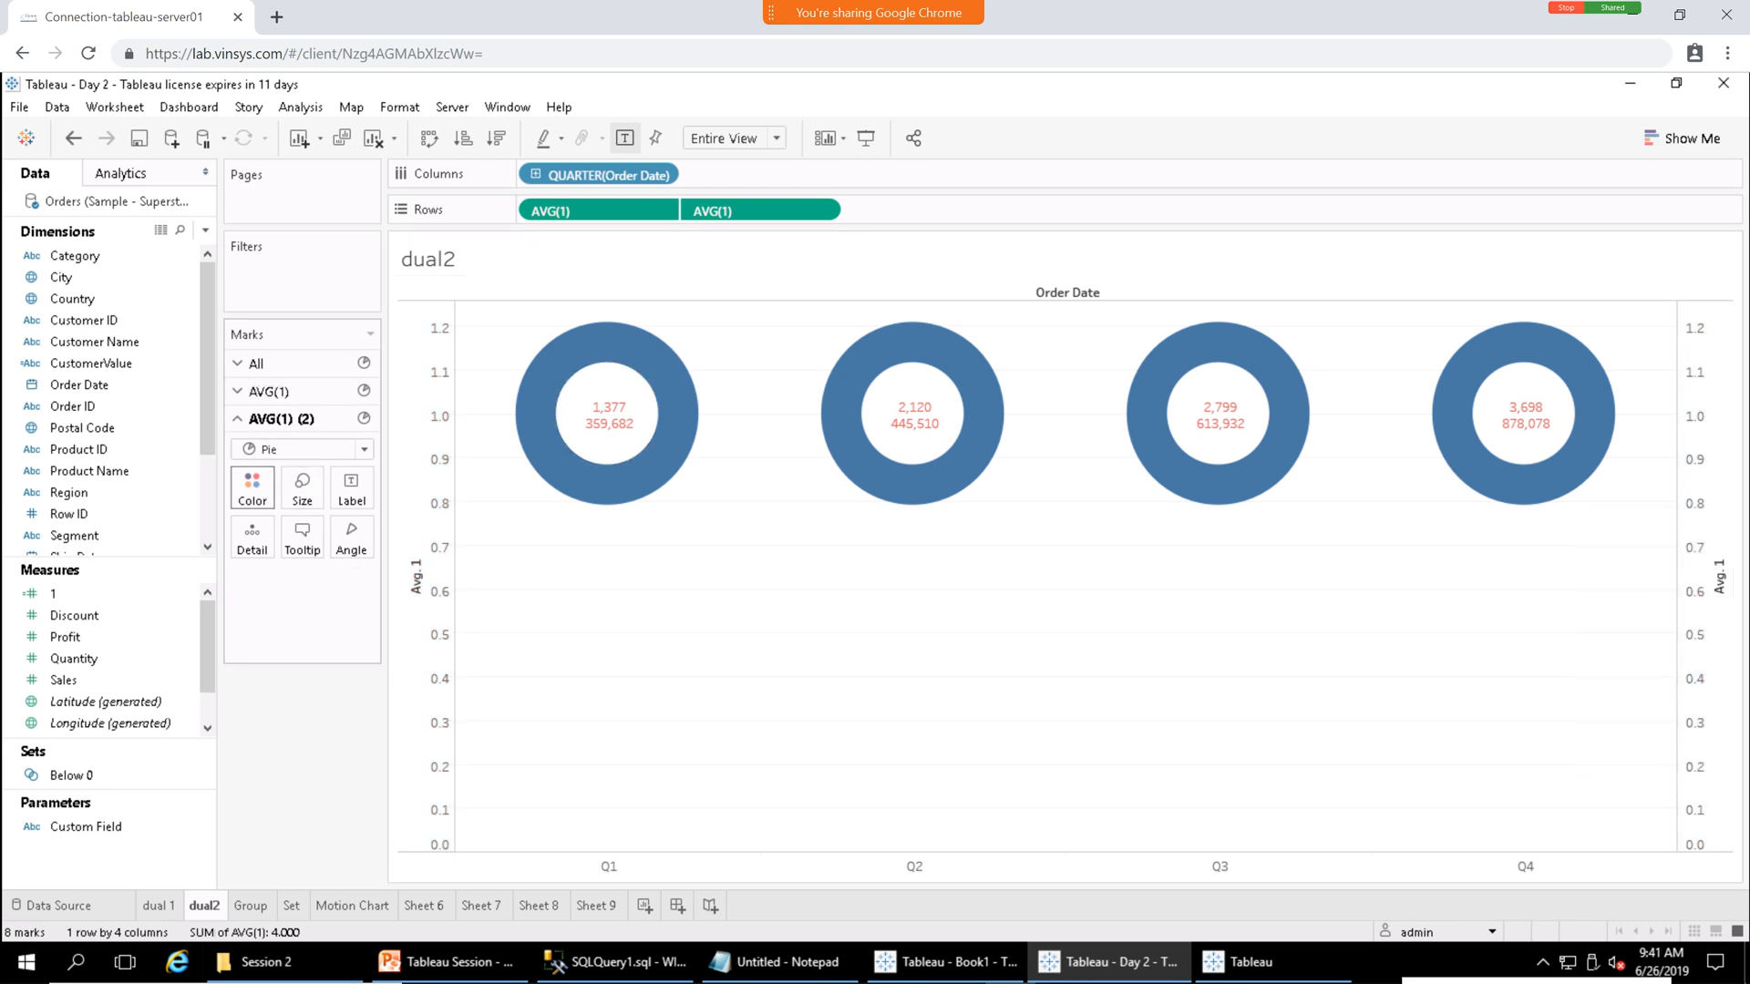
Color the outer pies of the dual2 donut chart by Category and enlarge them slightly.
{"action": "left_click", "coordinate": [567, 460]}
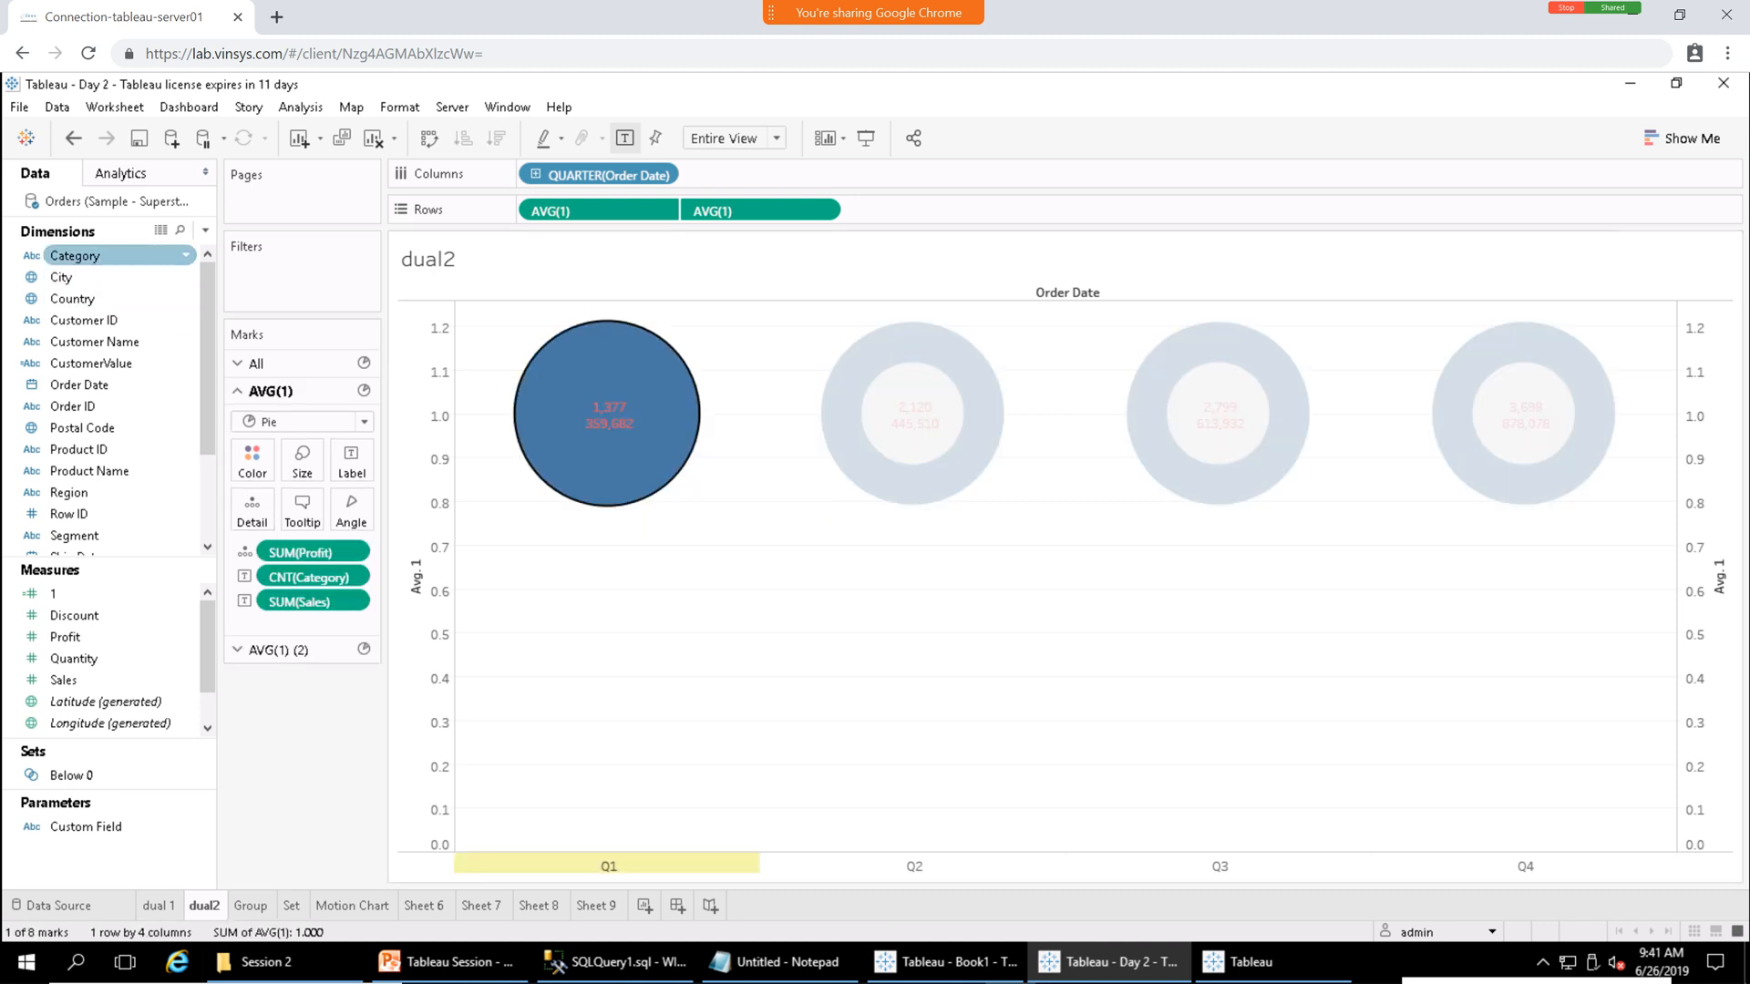
{"action": "left_click_drag", "start_coordinate": [109, 255], "coordinate": [252, 460]}
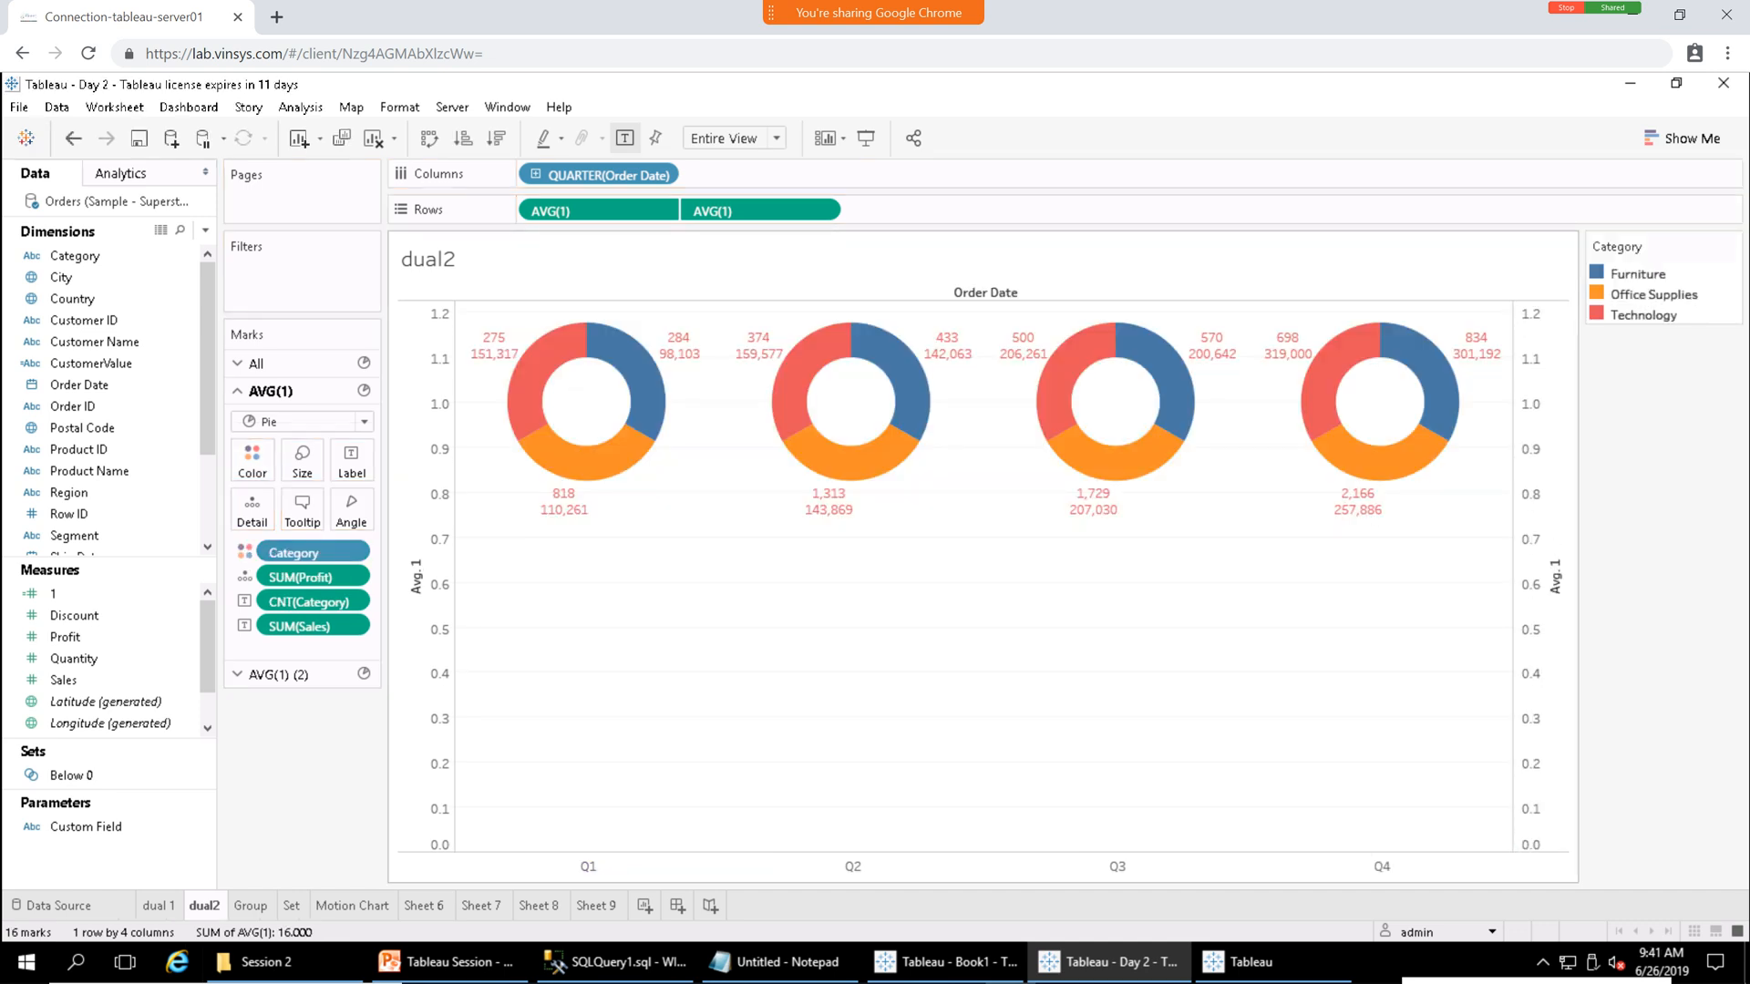
{"action": "left_click", "coordinate": [301, 460]}
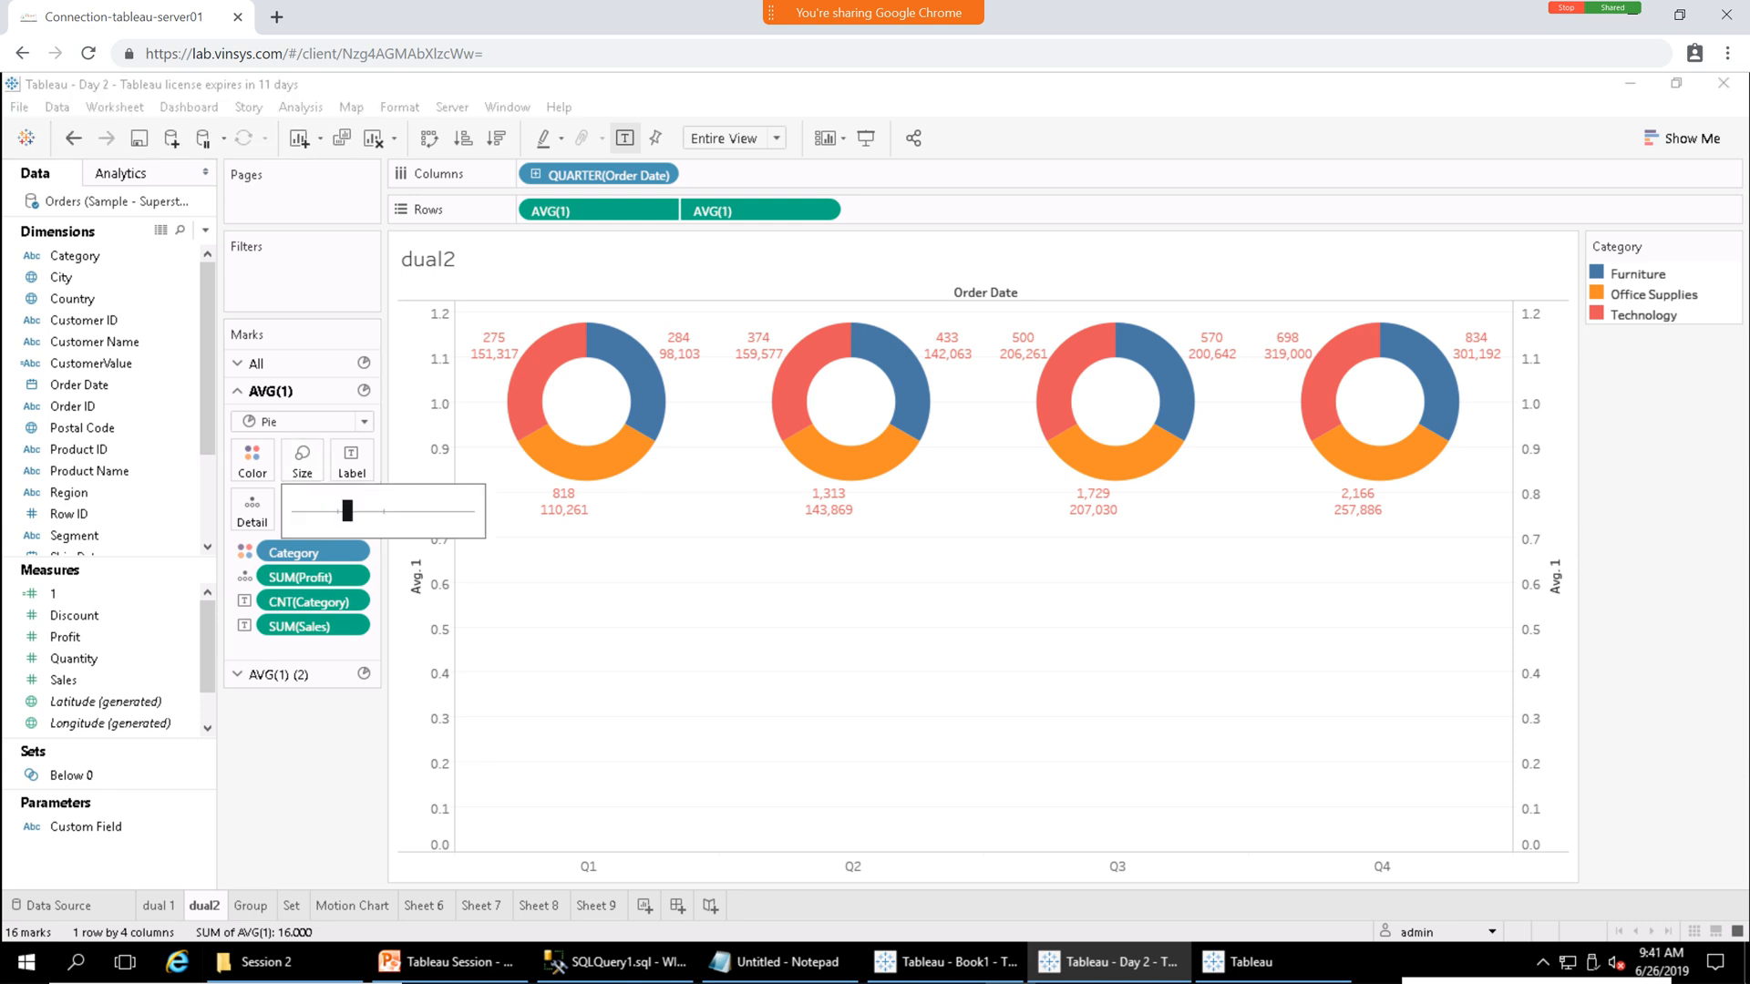
{"action": "left_click_drag", "start_coordinate": [347, 510], "coordinate": [363, 510]}
{"action": "left_click", "coordinate": [602, 670]}
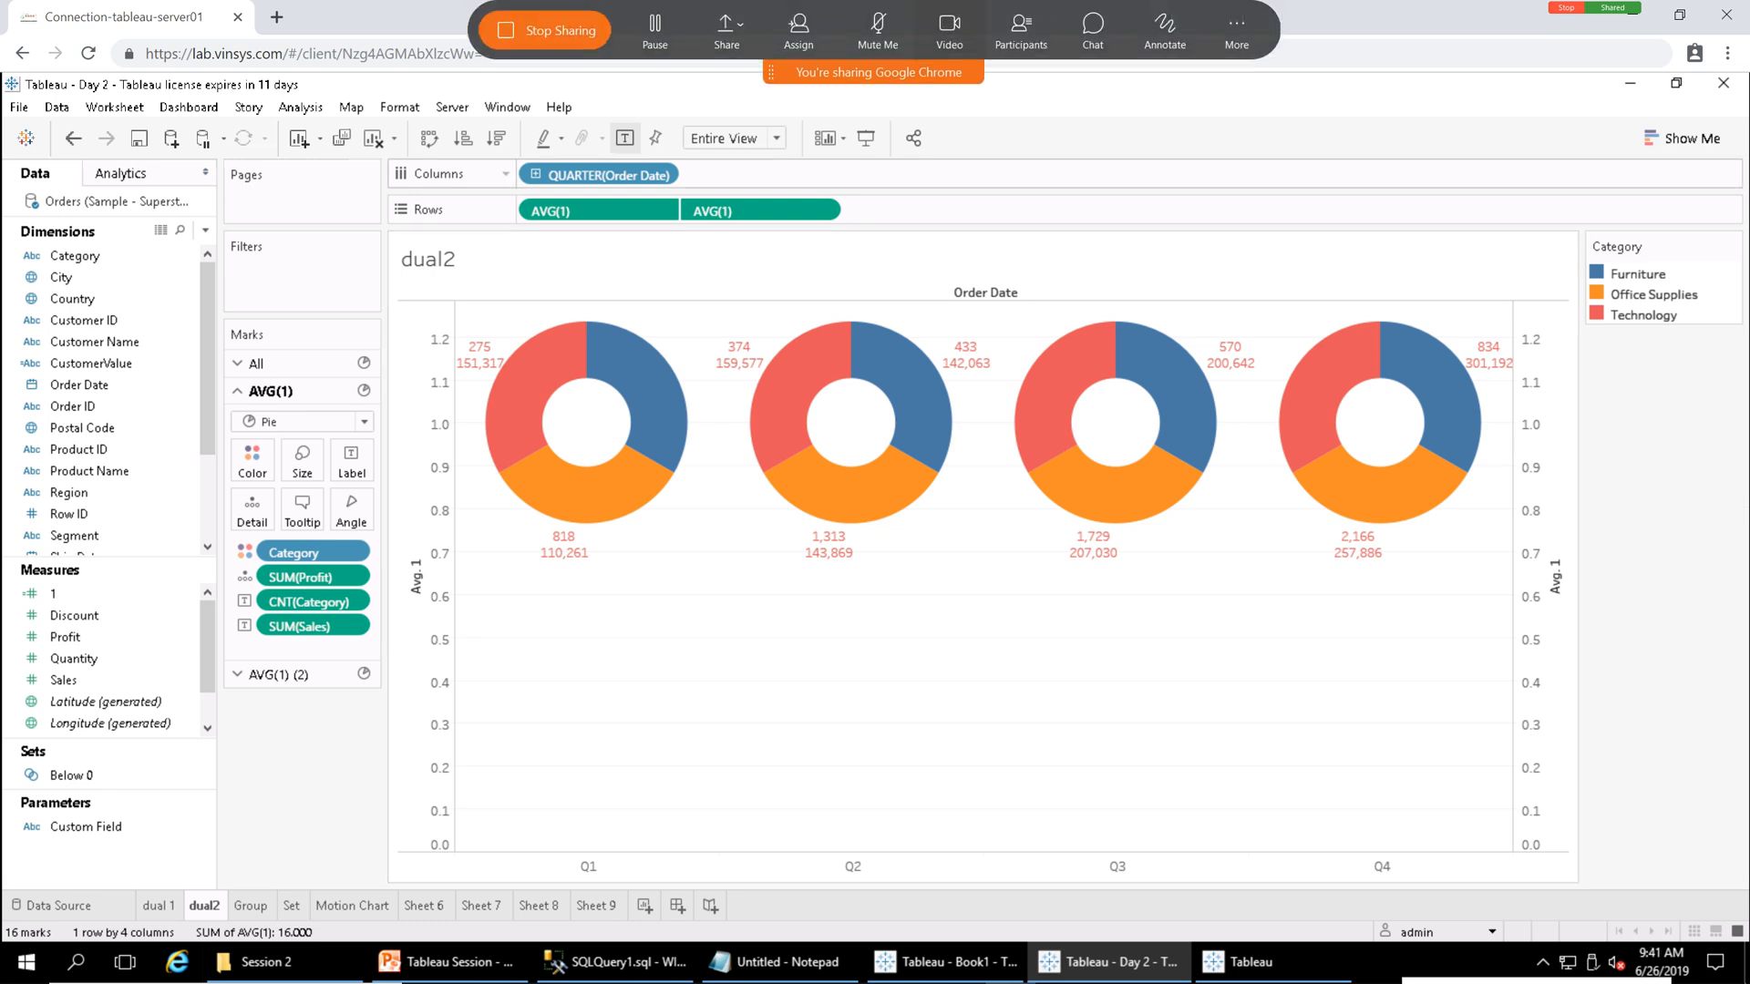
{"action": "left_click", "coordinate": [1021, 29]}
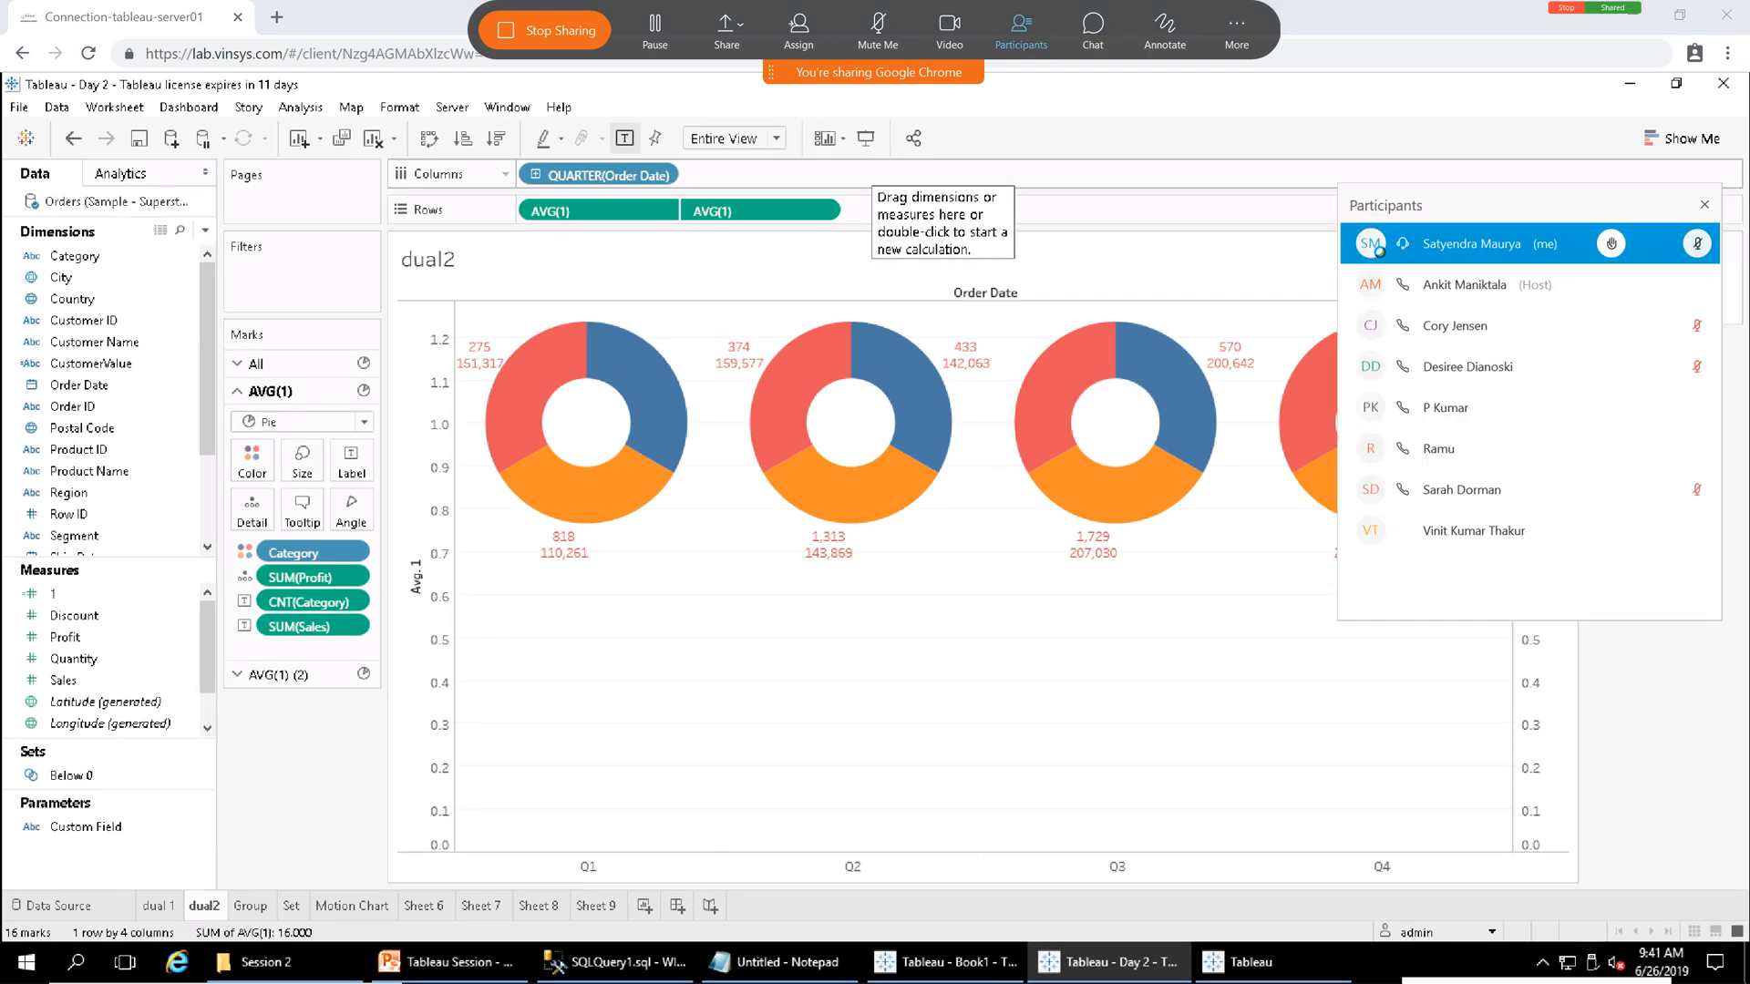
{"action": "left_click", "coordinate": [1704, 204]}
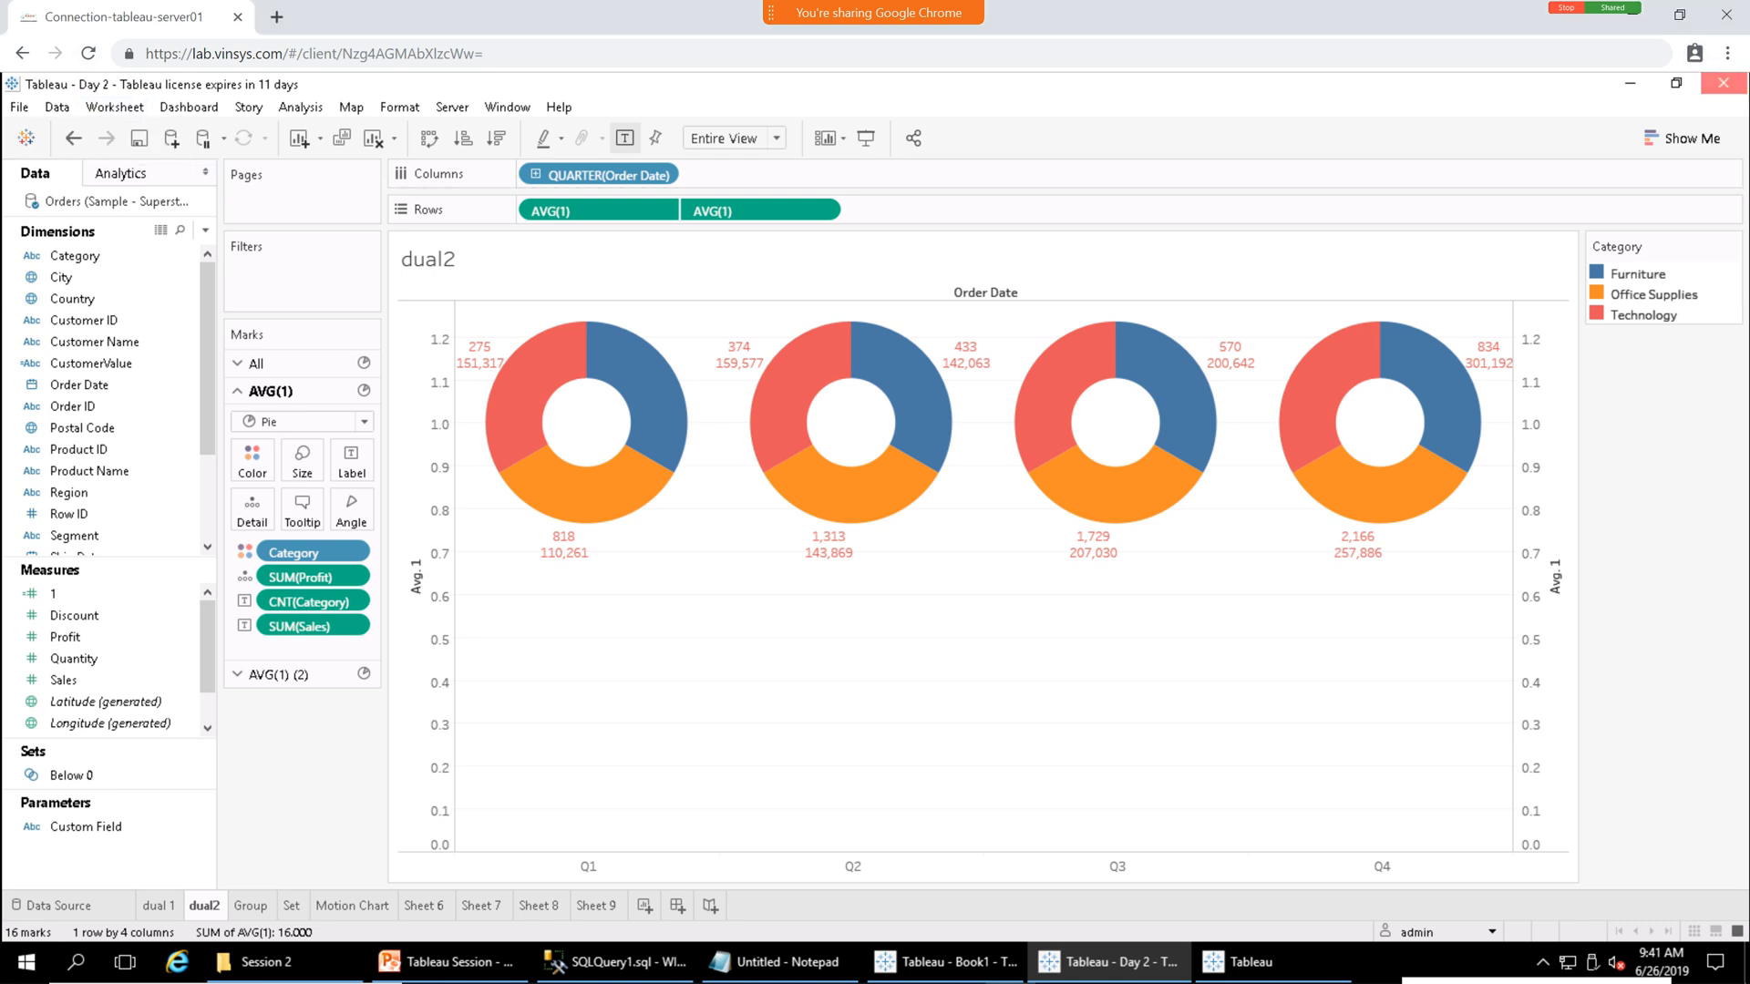
Close both Tableau windows of the Day 2 workbook, dismissing the trial activation dialog.
{"action": "left_click", "coordinate": [1722, 83]}
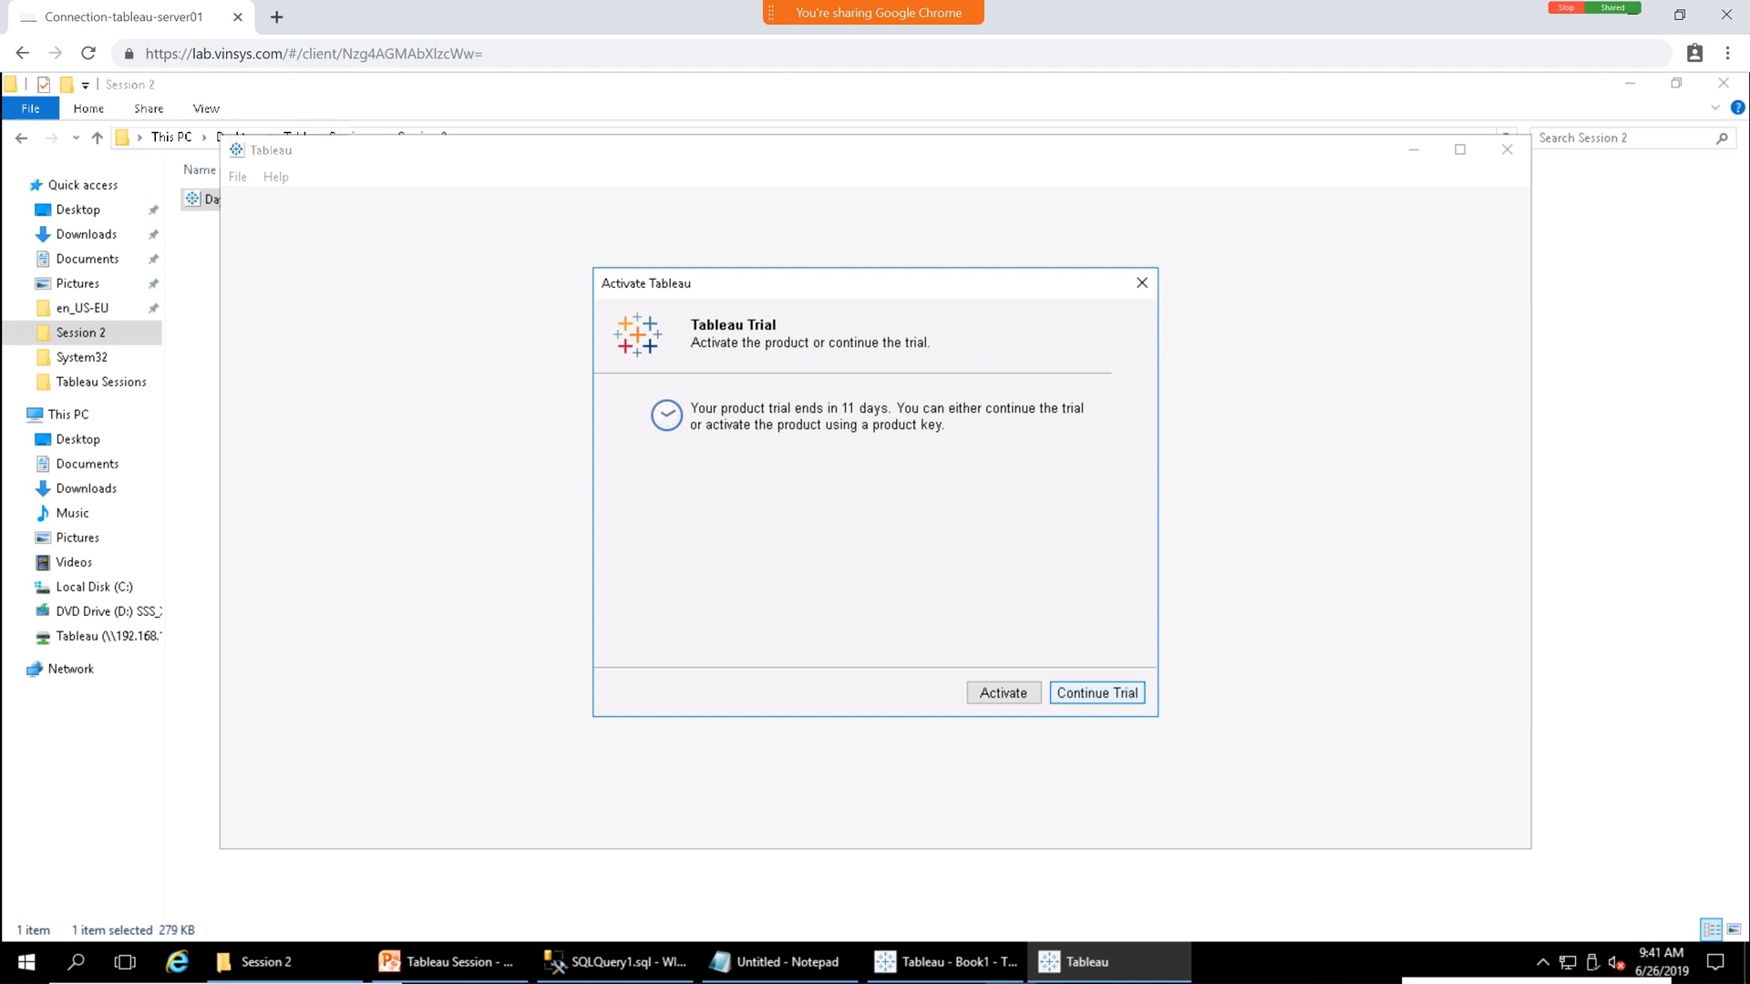
{"action": "left_click", "coordinate": [1141, 283]}
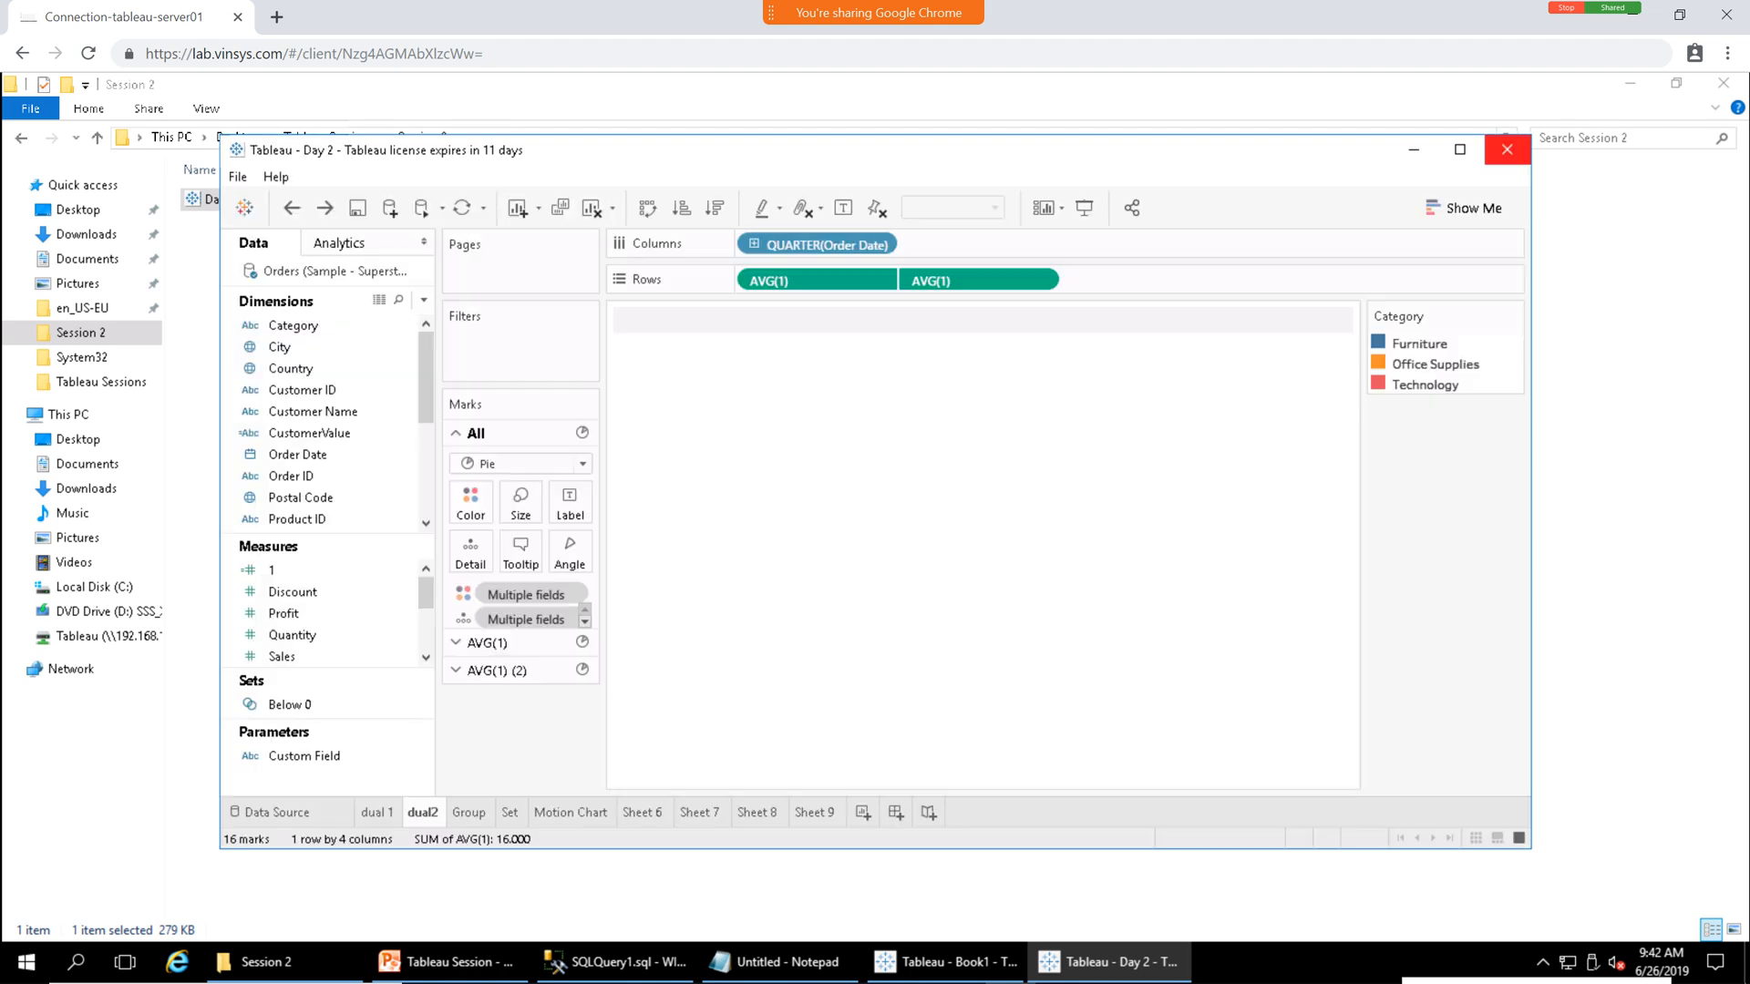
{"action": "left_click", "coordinate": [1506, 150]}
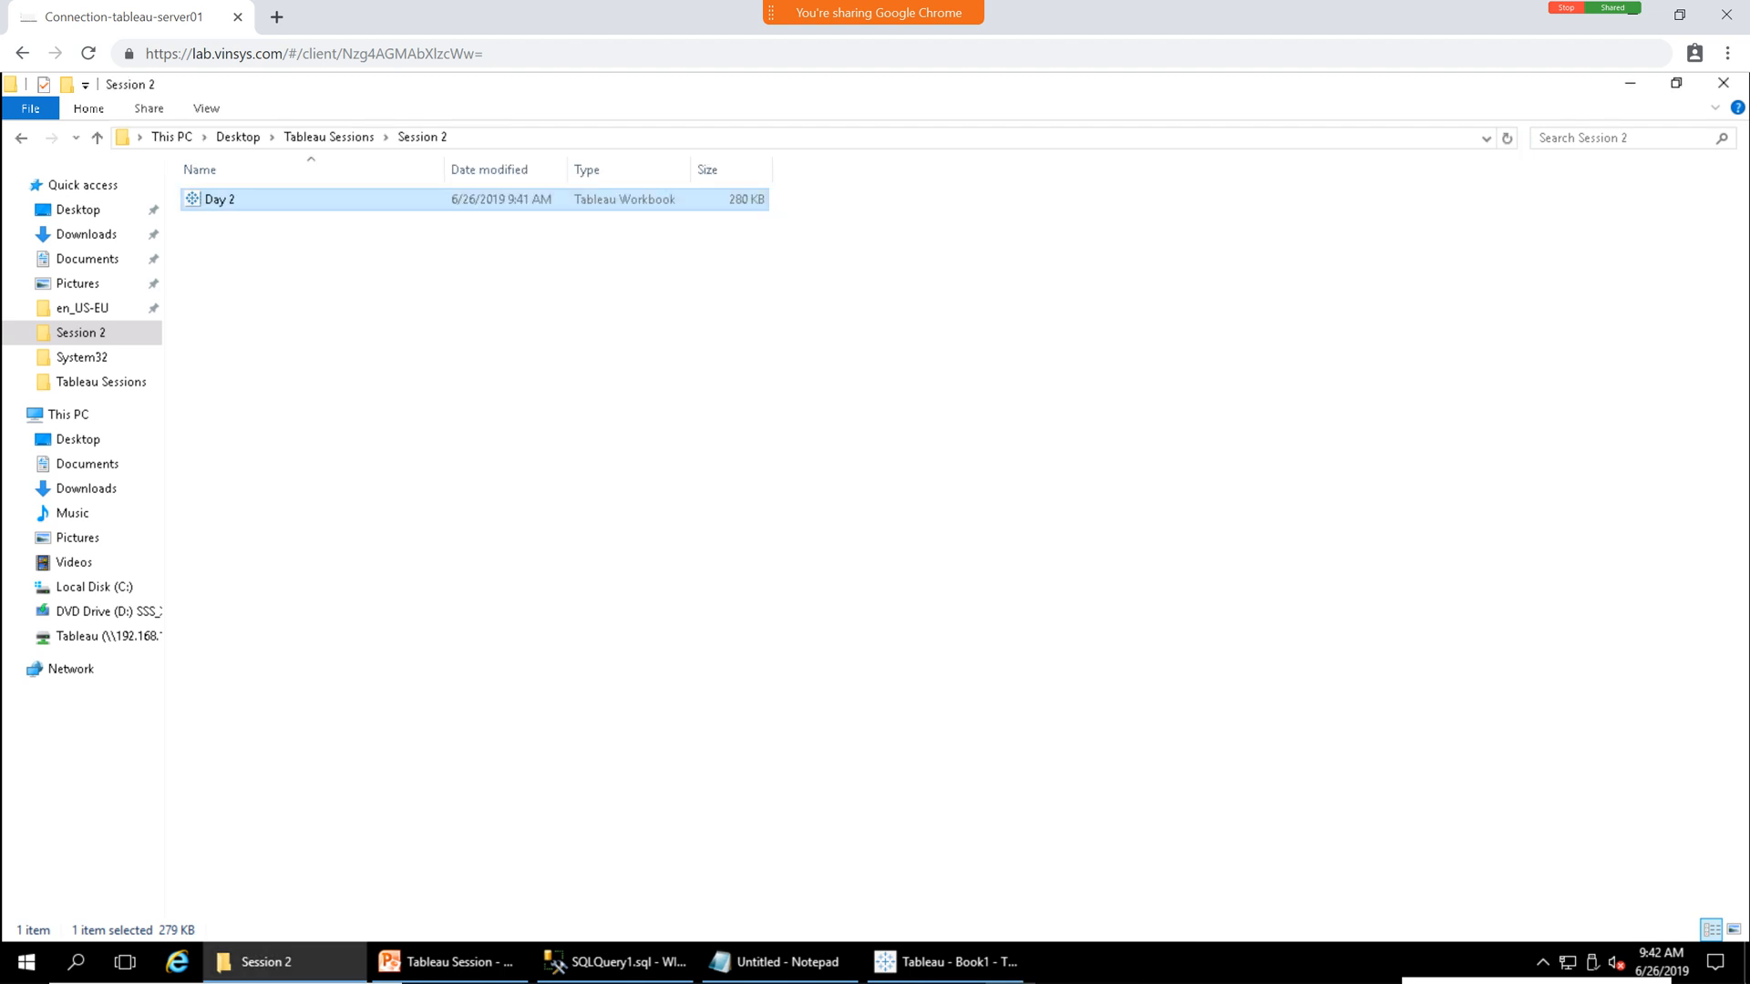
Switch to the Book1 workbook and rename the empty Sheet 7 as Pie Chart.
{"action": "left_click", "coordinate": [947, 961]}
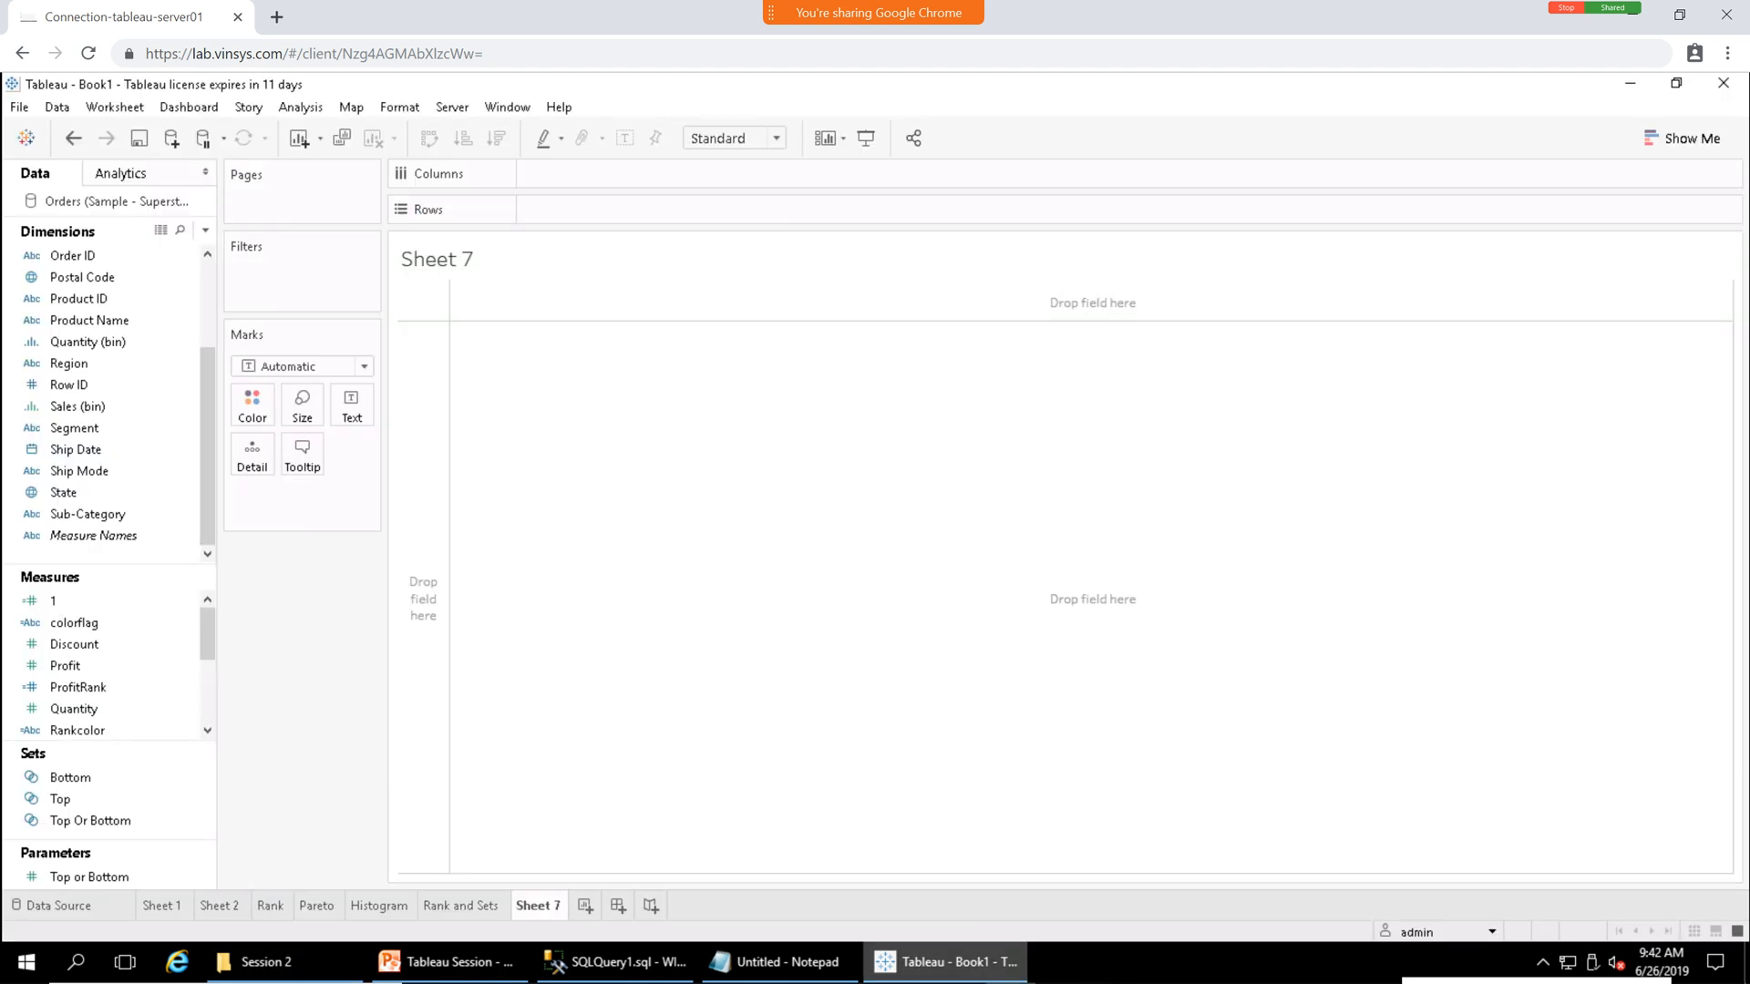
{"action": "double_click", "coordinate": [538, 905]}
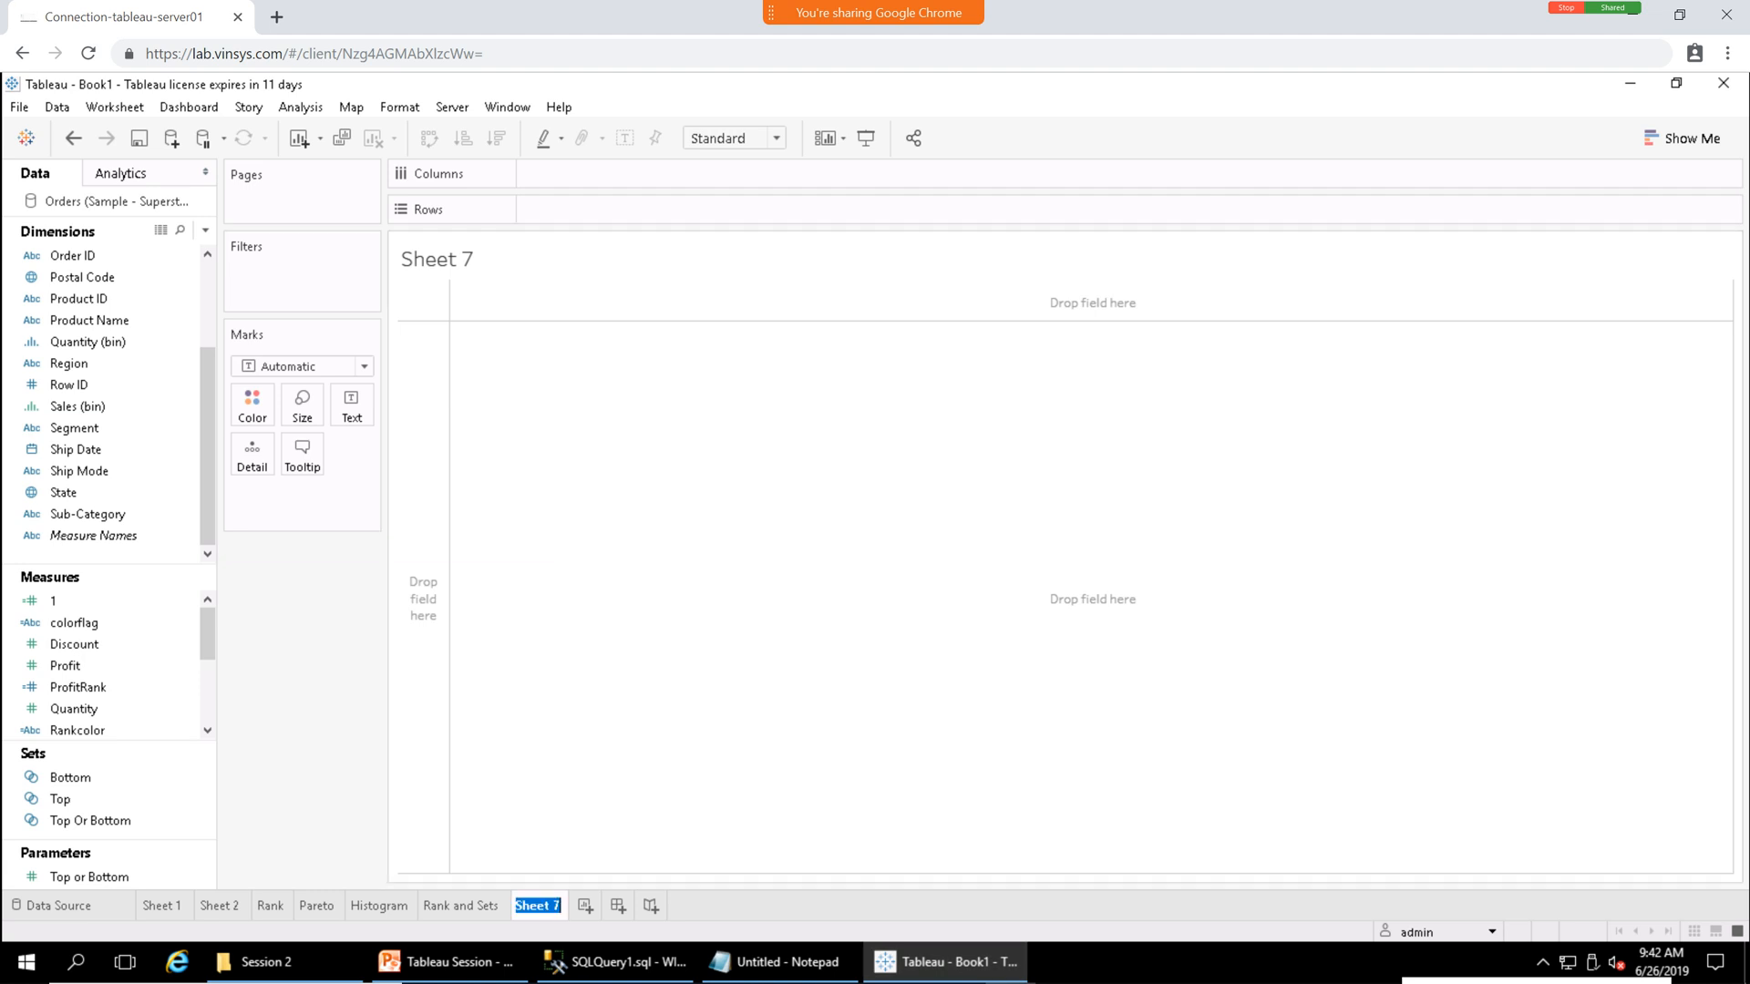
{"action": "type", "text": "Pie Chart"}
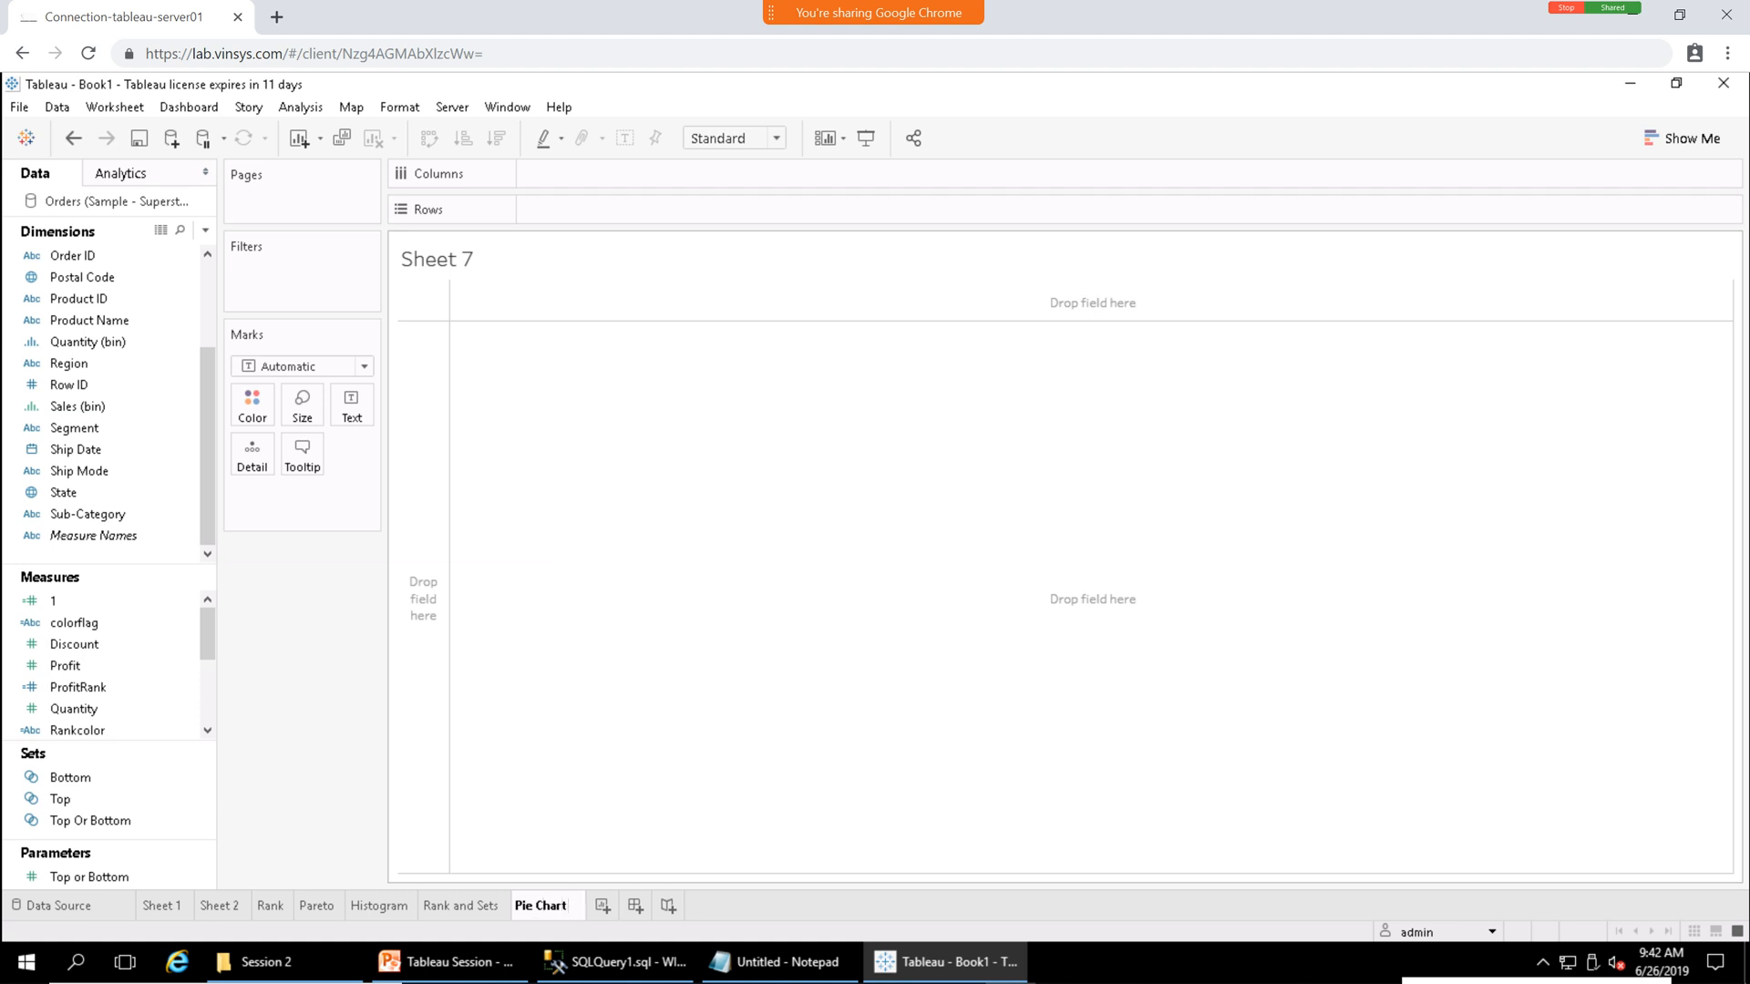
{"action": "key", "text": "Return"}
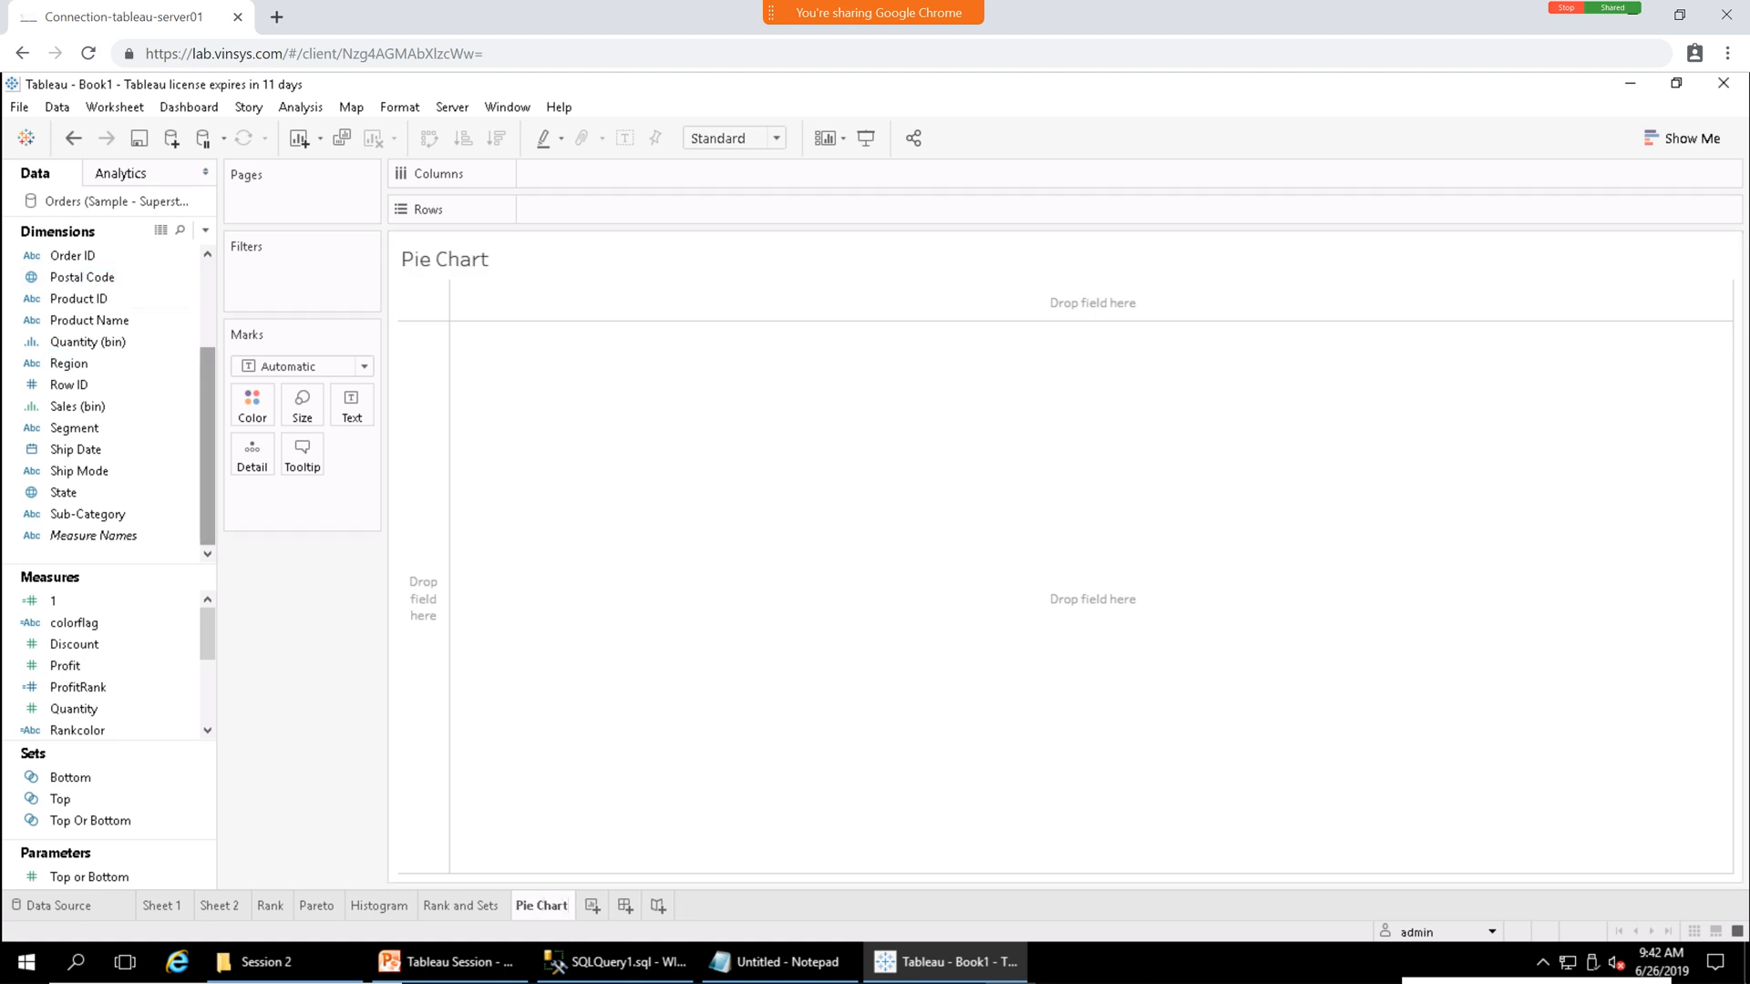
Look through the available dimensions and examine the formula of the calculated measure 1.
{"action": "scroll", "coordinate": [109, 362], "scroll_direction": "up", "scroll_amount": 2}
{"action": "scroll", "coordinate": [109, 401], "scroll_direction": "down", "scroll_amount": 2}
{"action": "scroll", "coordinate": [109, 400], "scroll_direction": "up", "scroll_amount": 2}
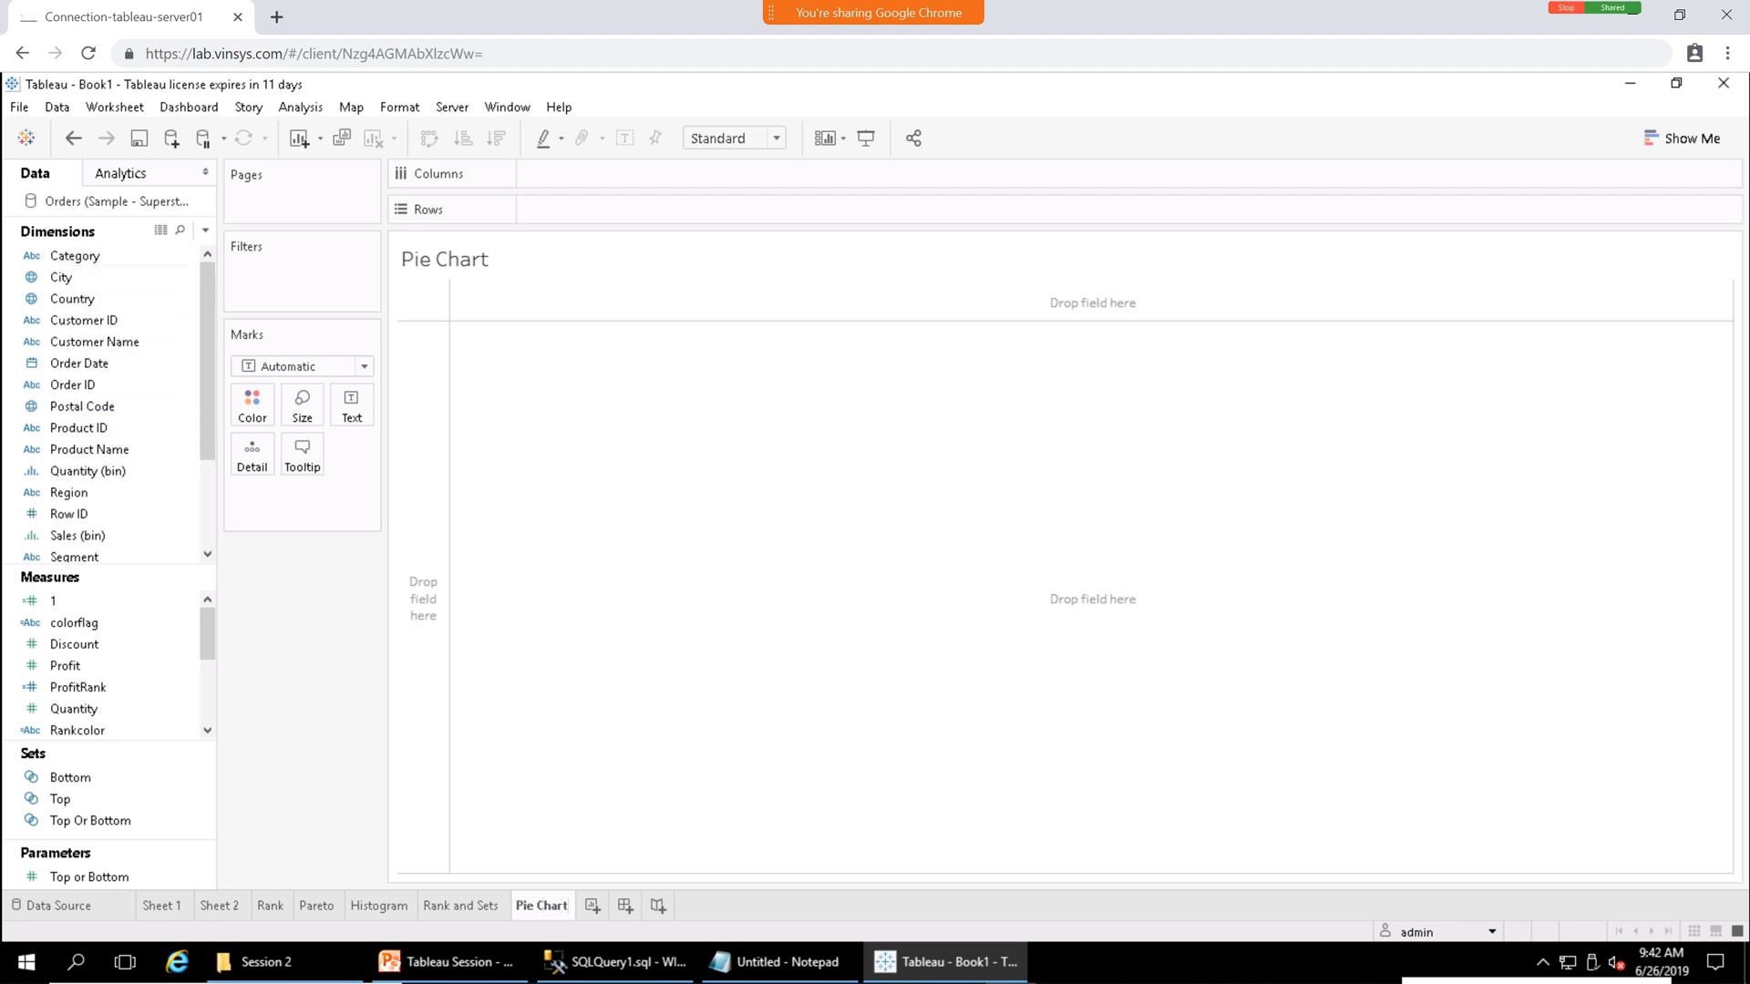
{"action": "scroll", "coordinate": [208, 364], "scroll_direction": "down", "scroll_amount": 2}
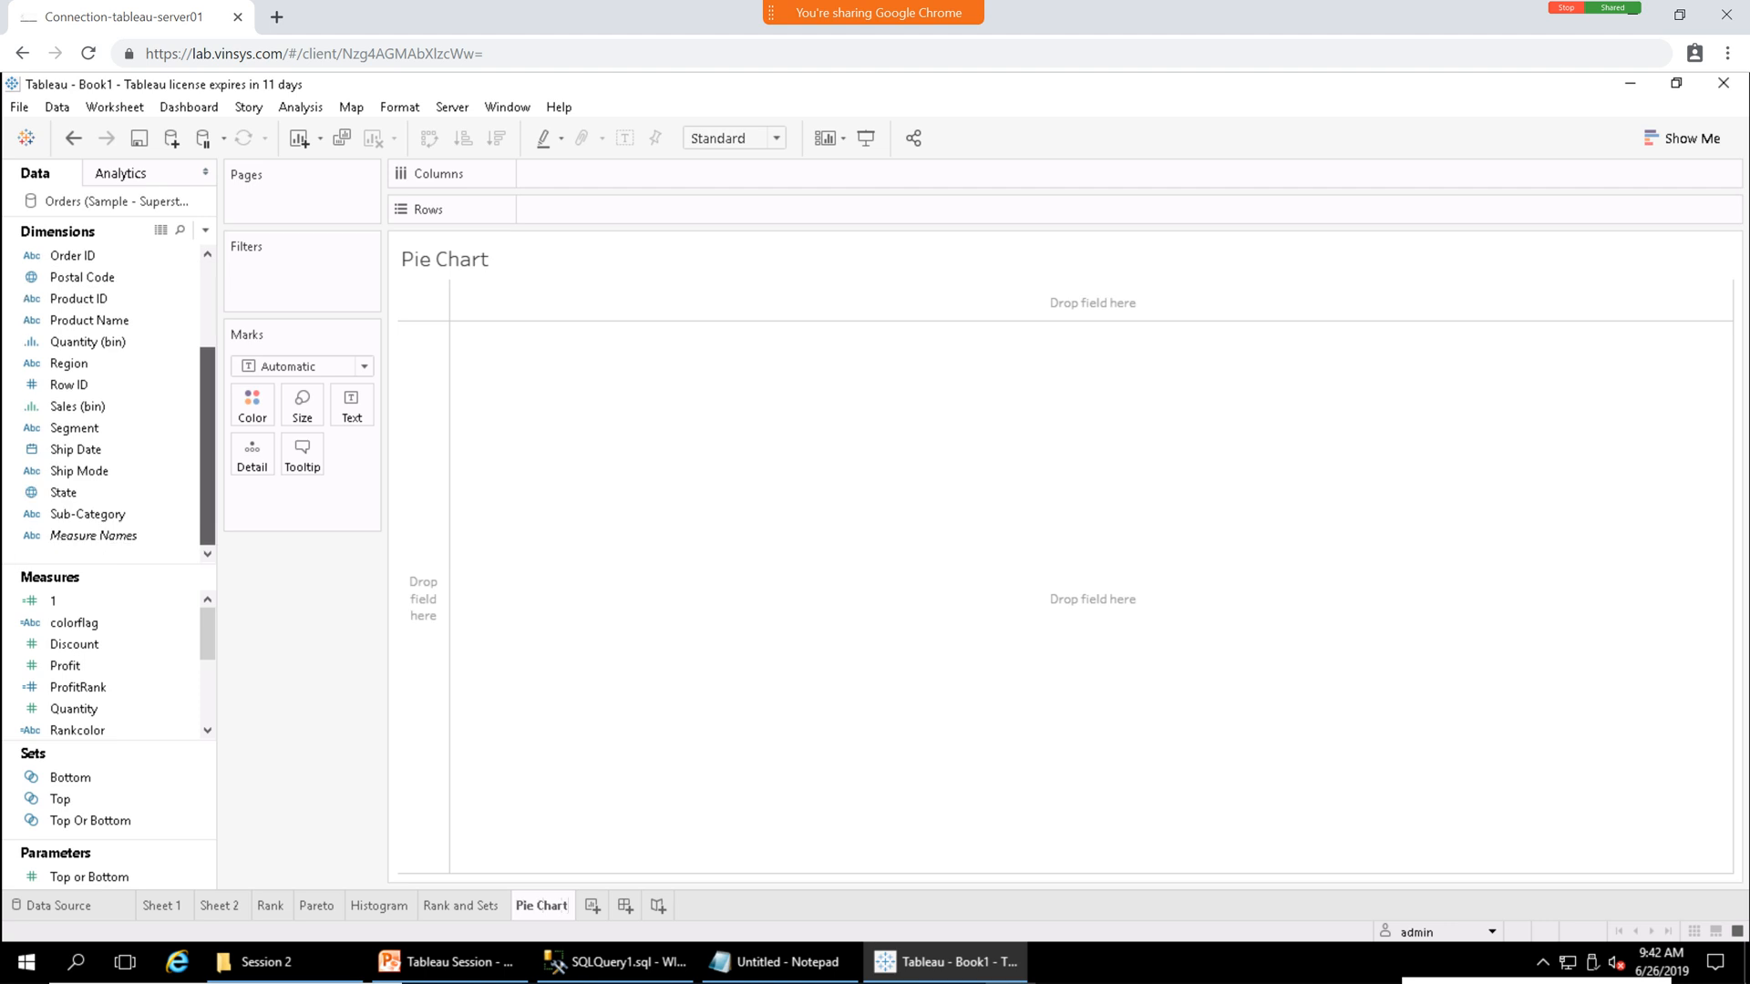
{"action": "scroll", "coordinate": [207, 365], "scroll_direction": "up", "scroll_amount": 2}
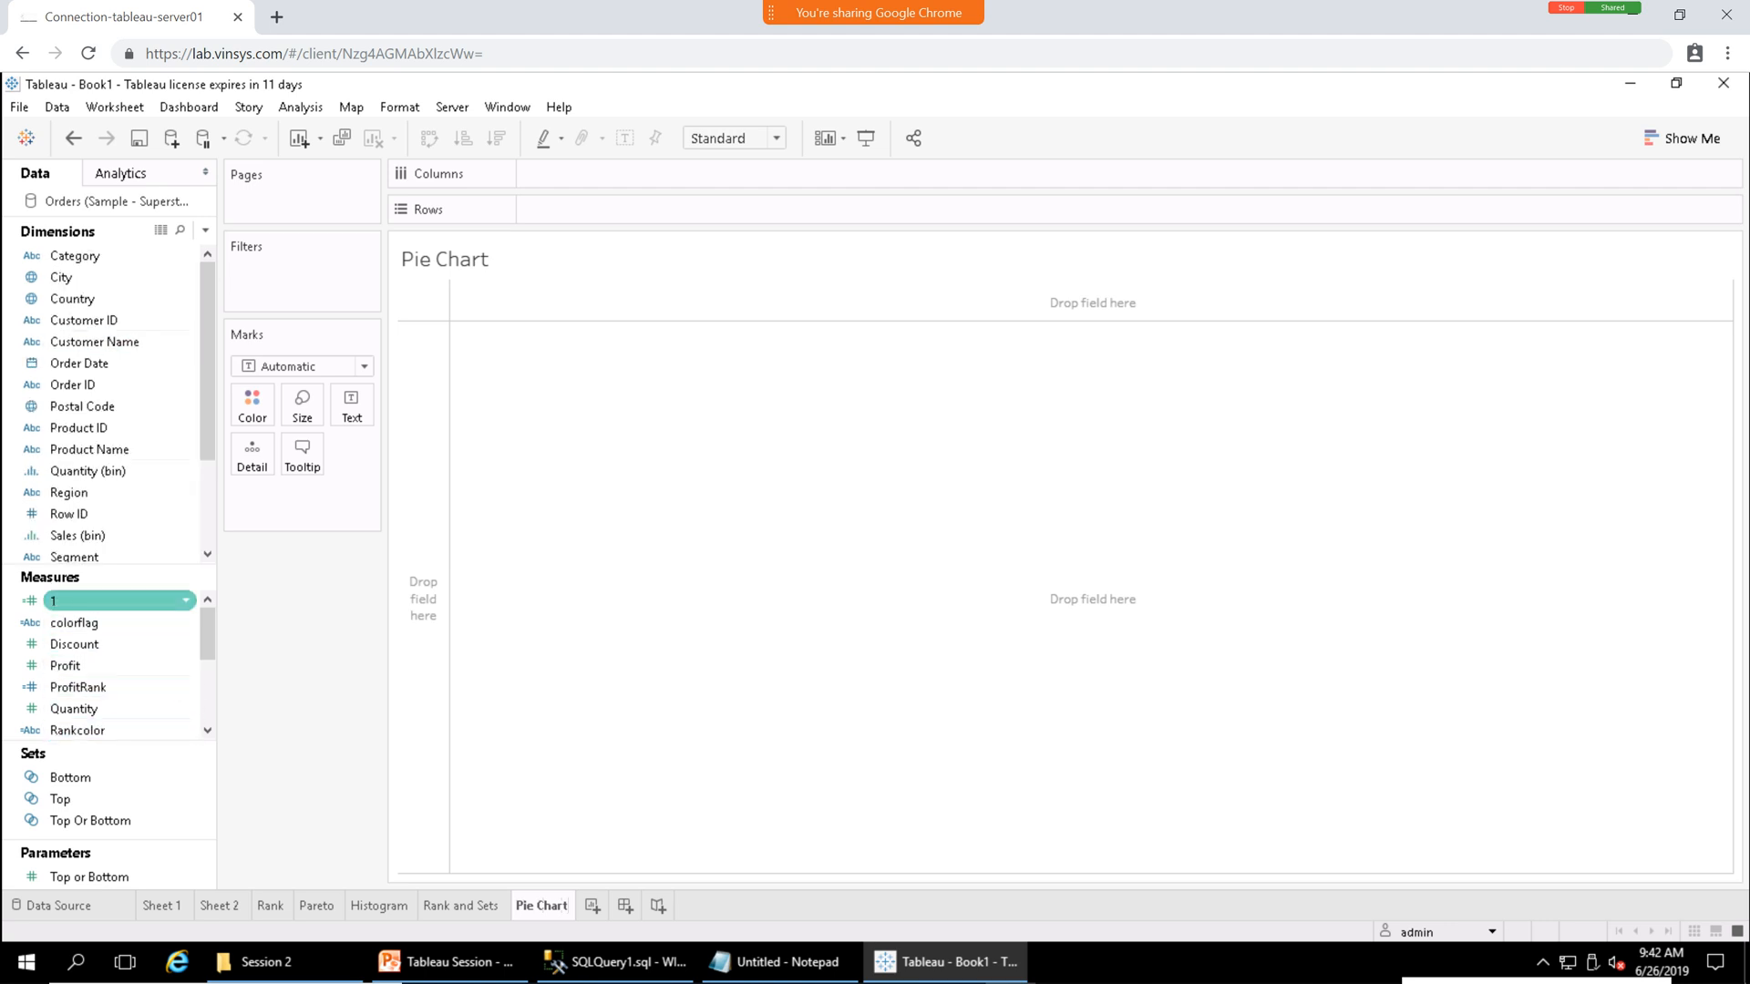
{"action": "right_click", "coordinate": [91, 600]}
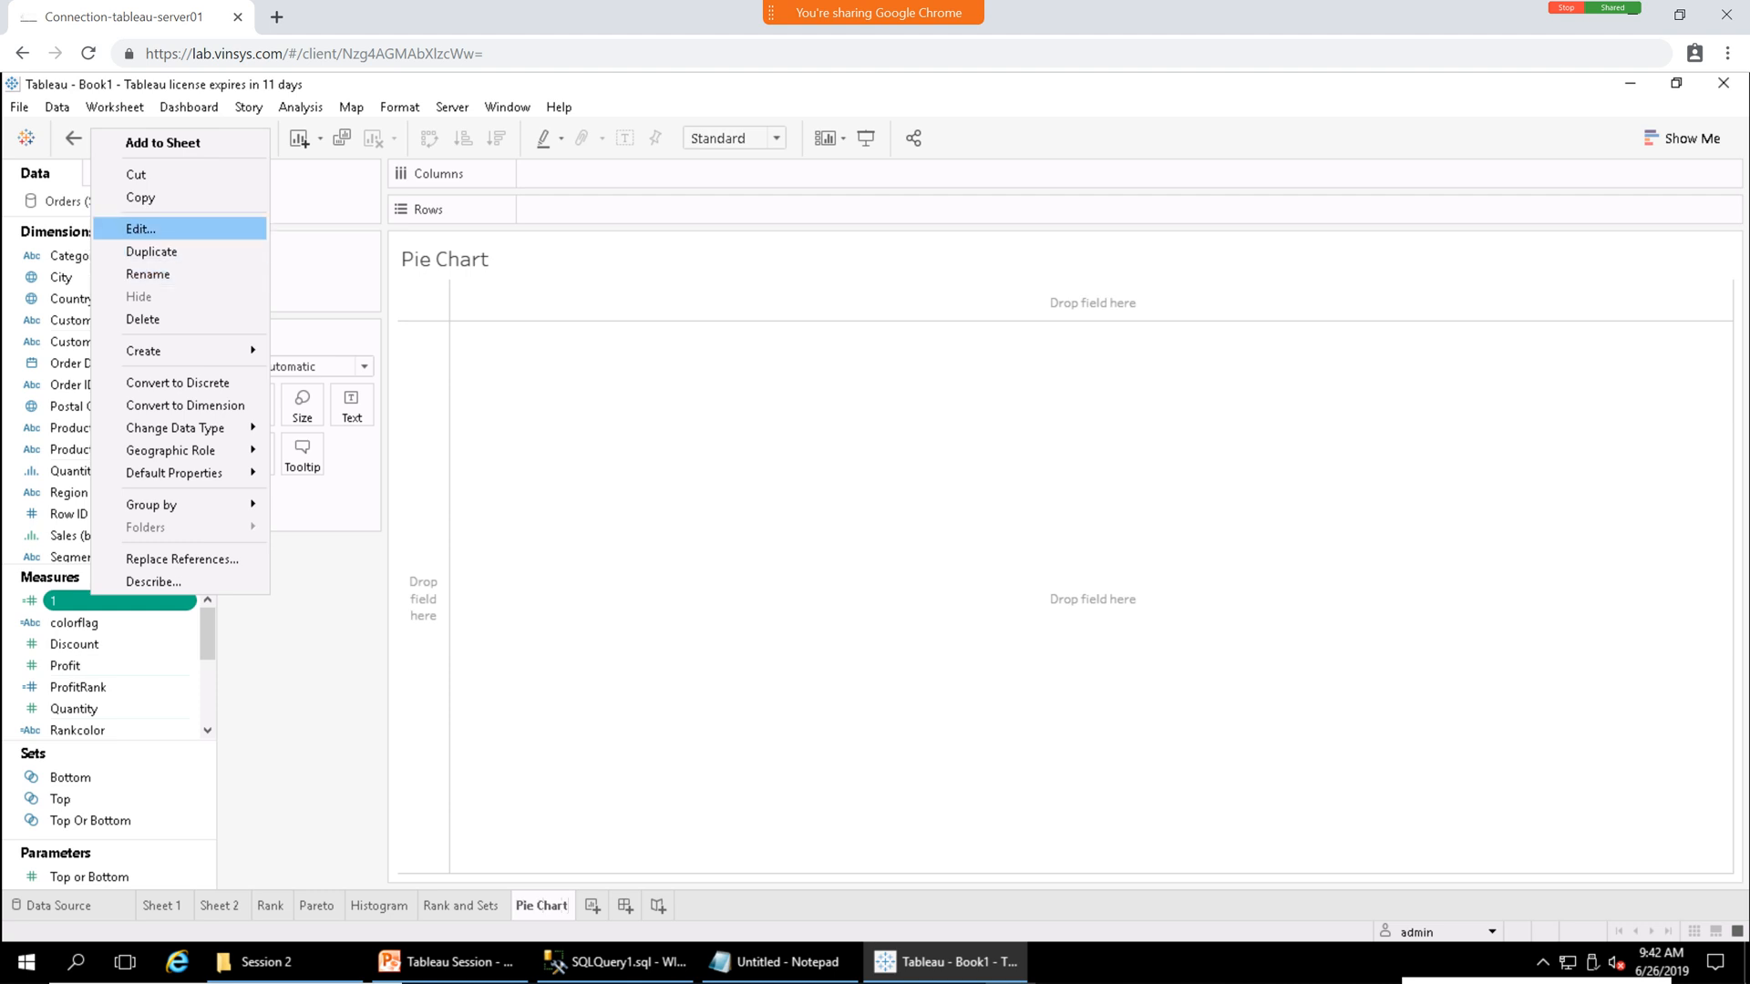
{"action": "left_click", "coordinate": [141, 229]}
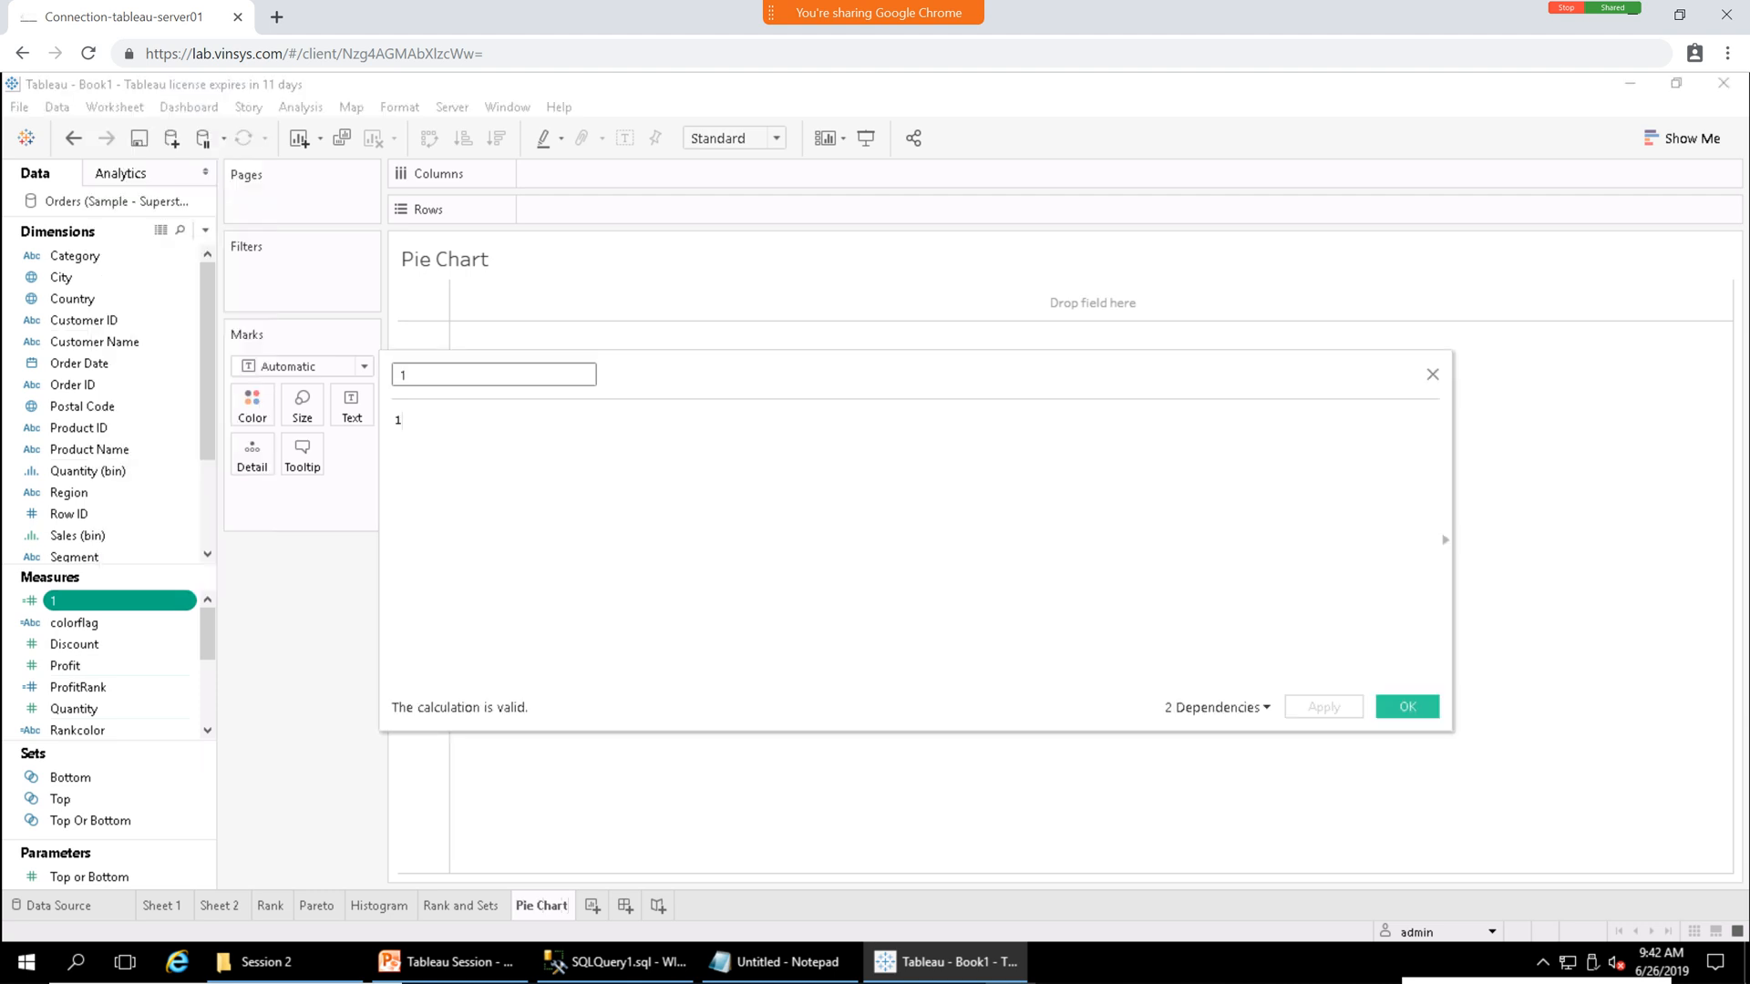
{"action": "left_click", "coordinate": [402, 420]}
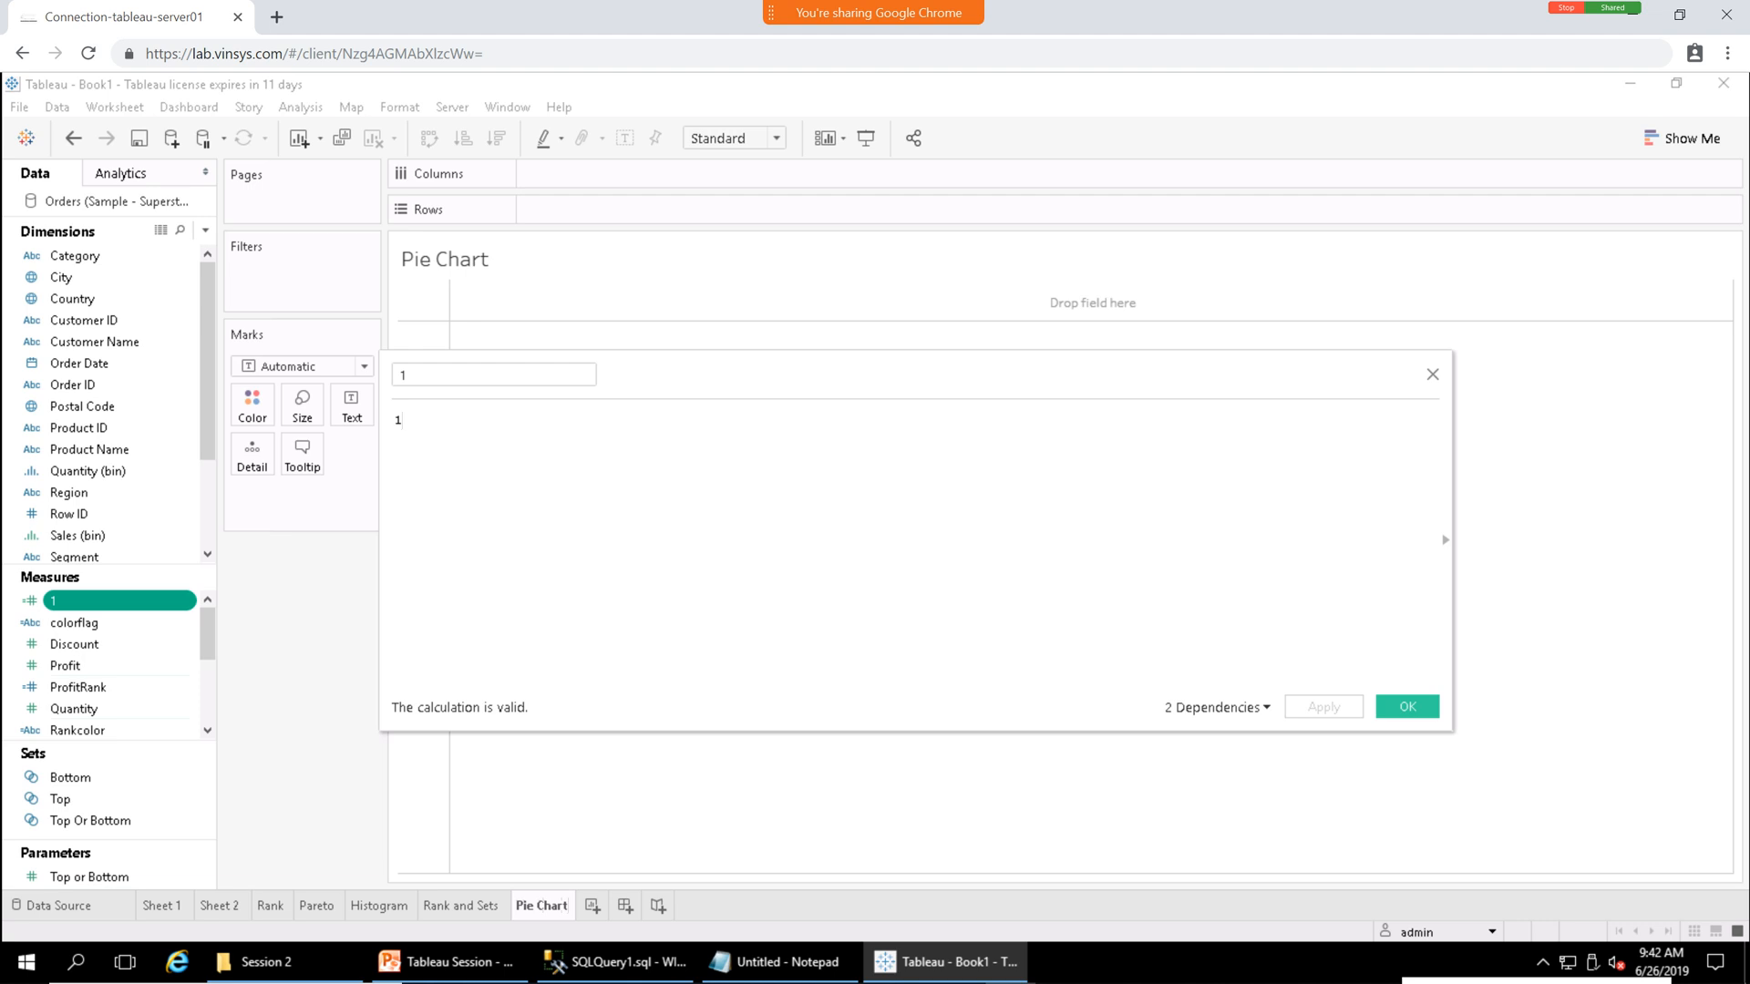
{"action": "left_click", "coordinate": [1407, 707]}
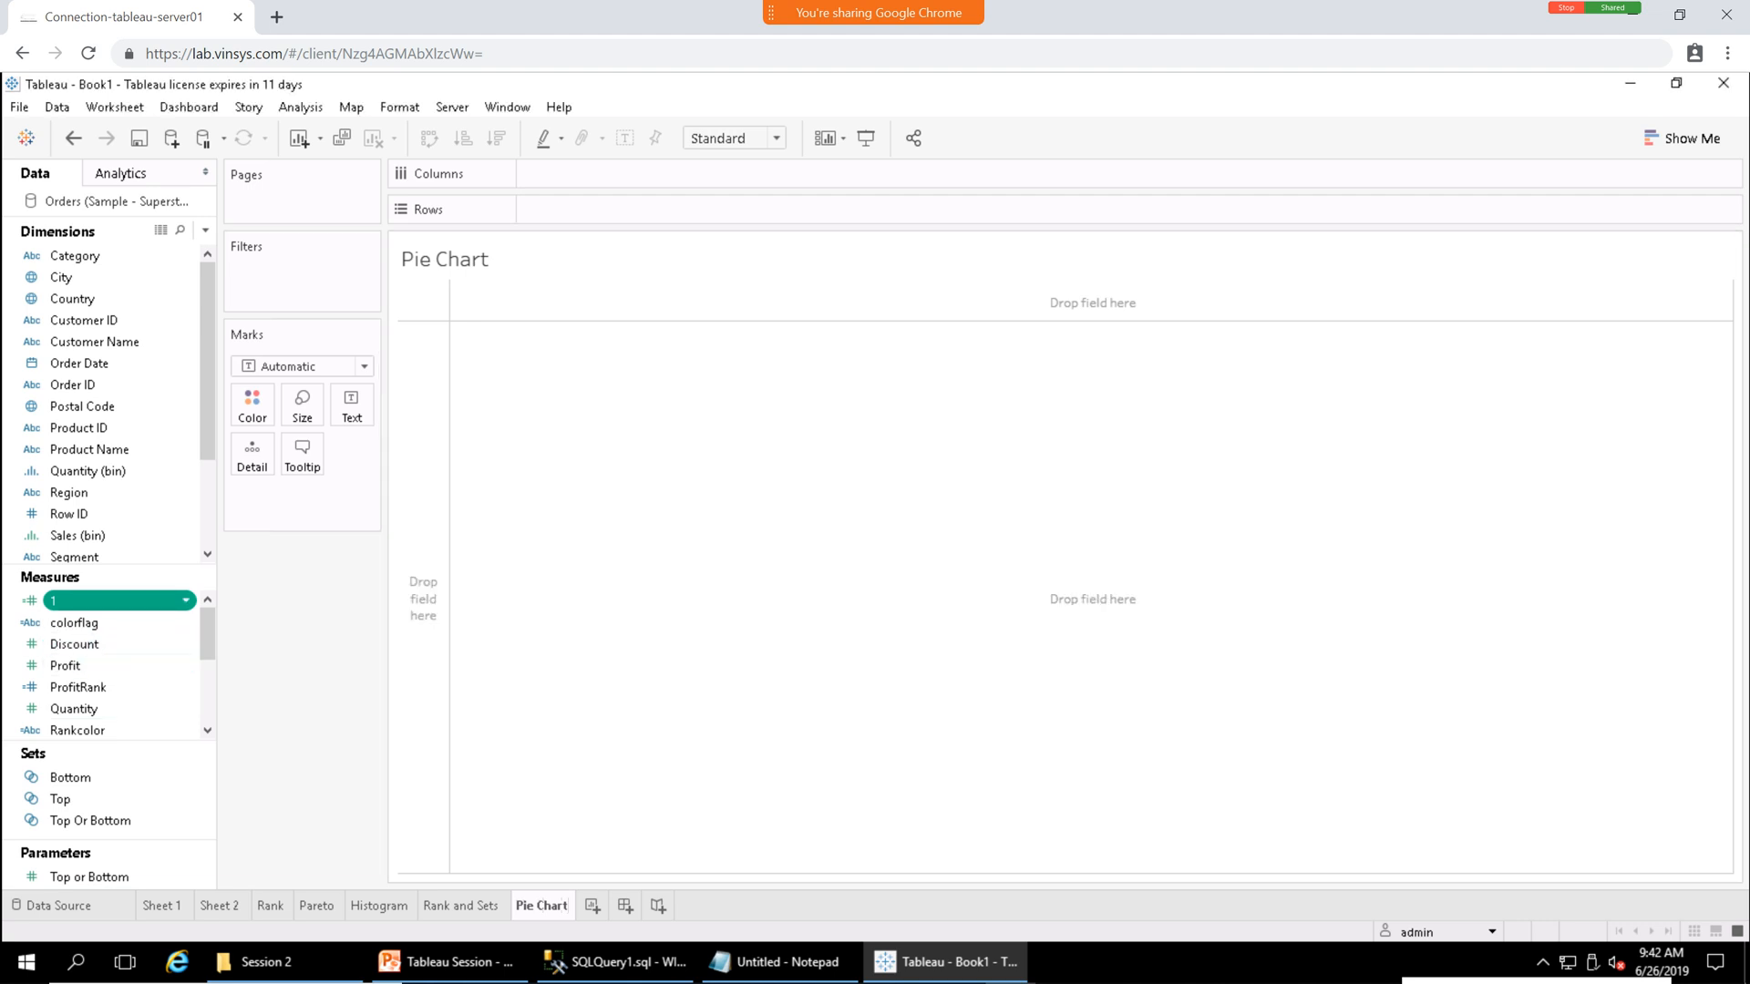
Place measure 1 on Rows twice, with both instances aggregated as Average.
{"action": "left_click_drag", "start_coordinate": [119, 599], "coordinate": [592, 211]}
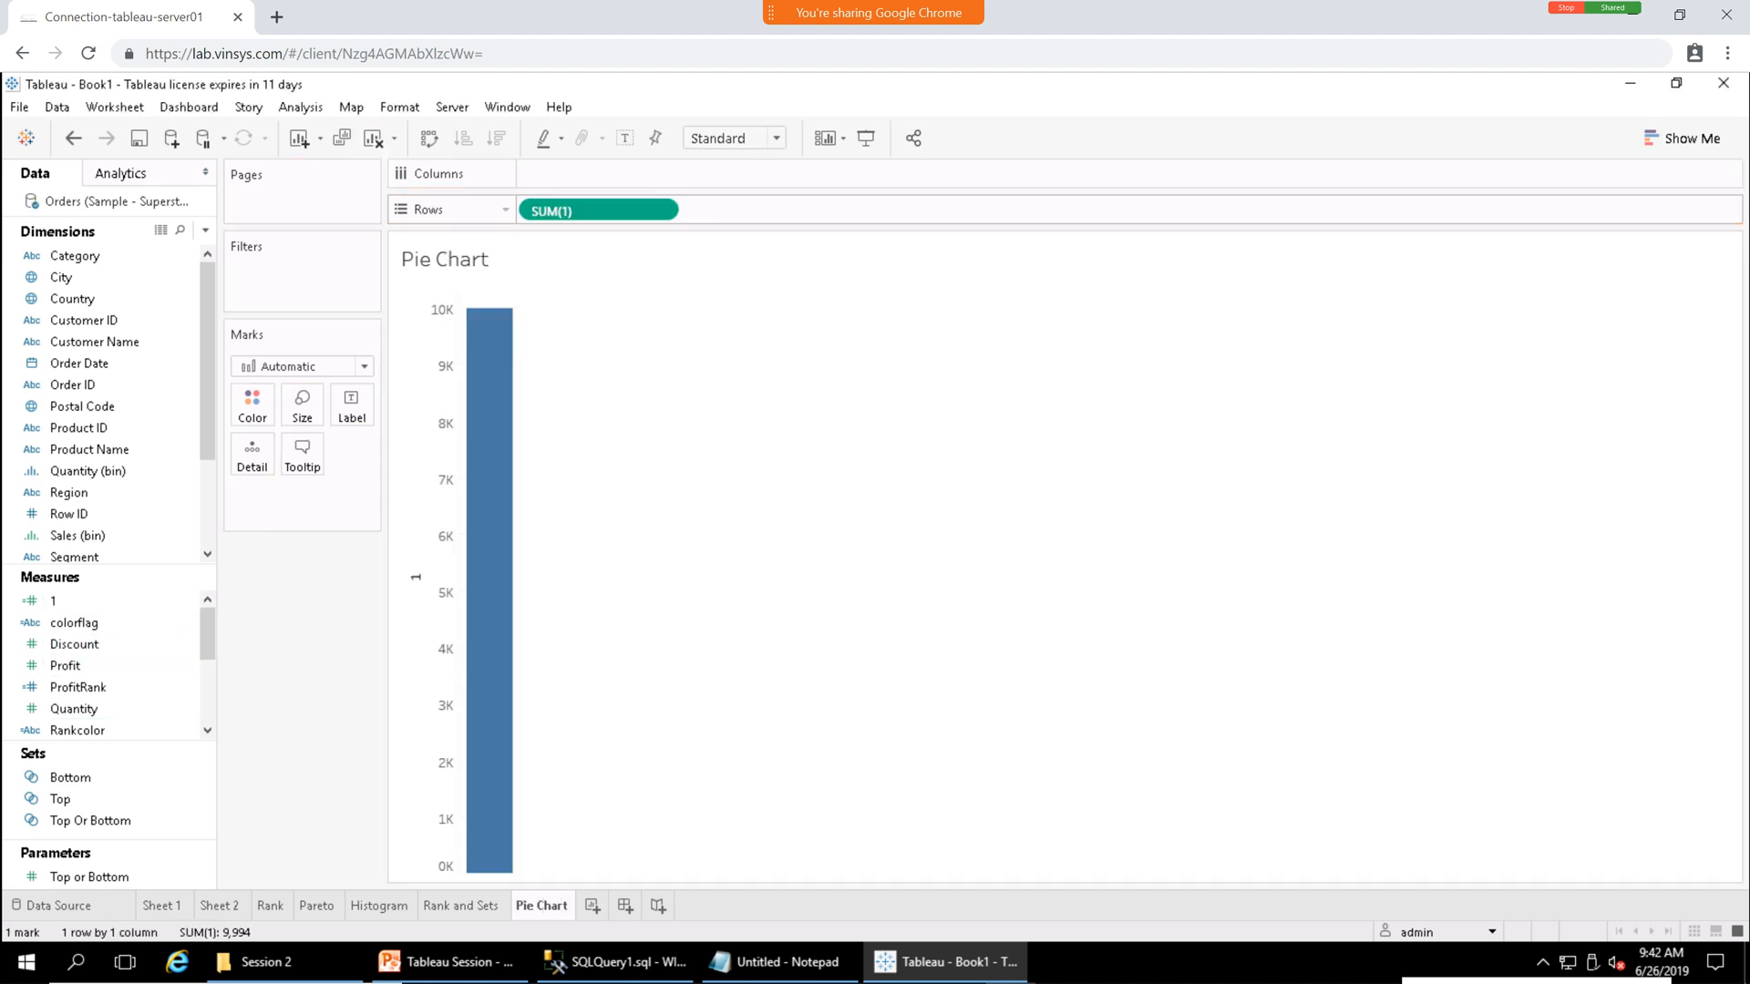
{"action": "left_click", "coordinate": [660, 210]}
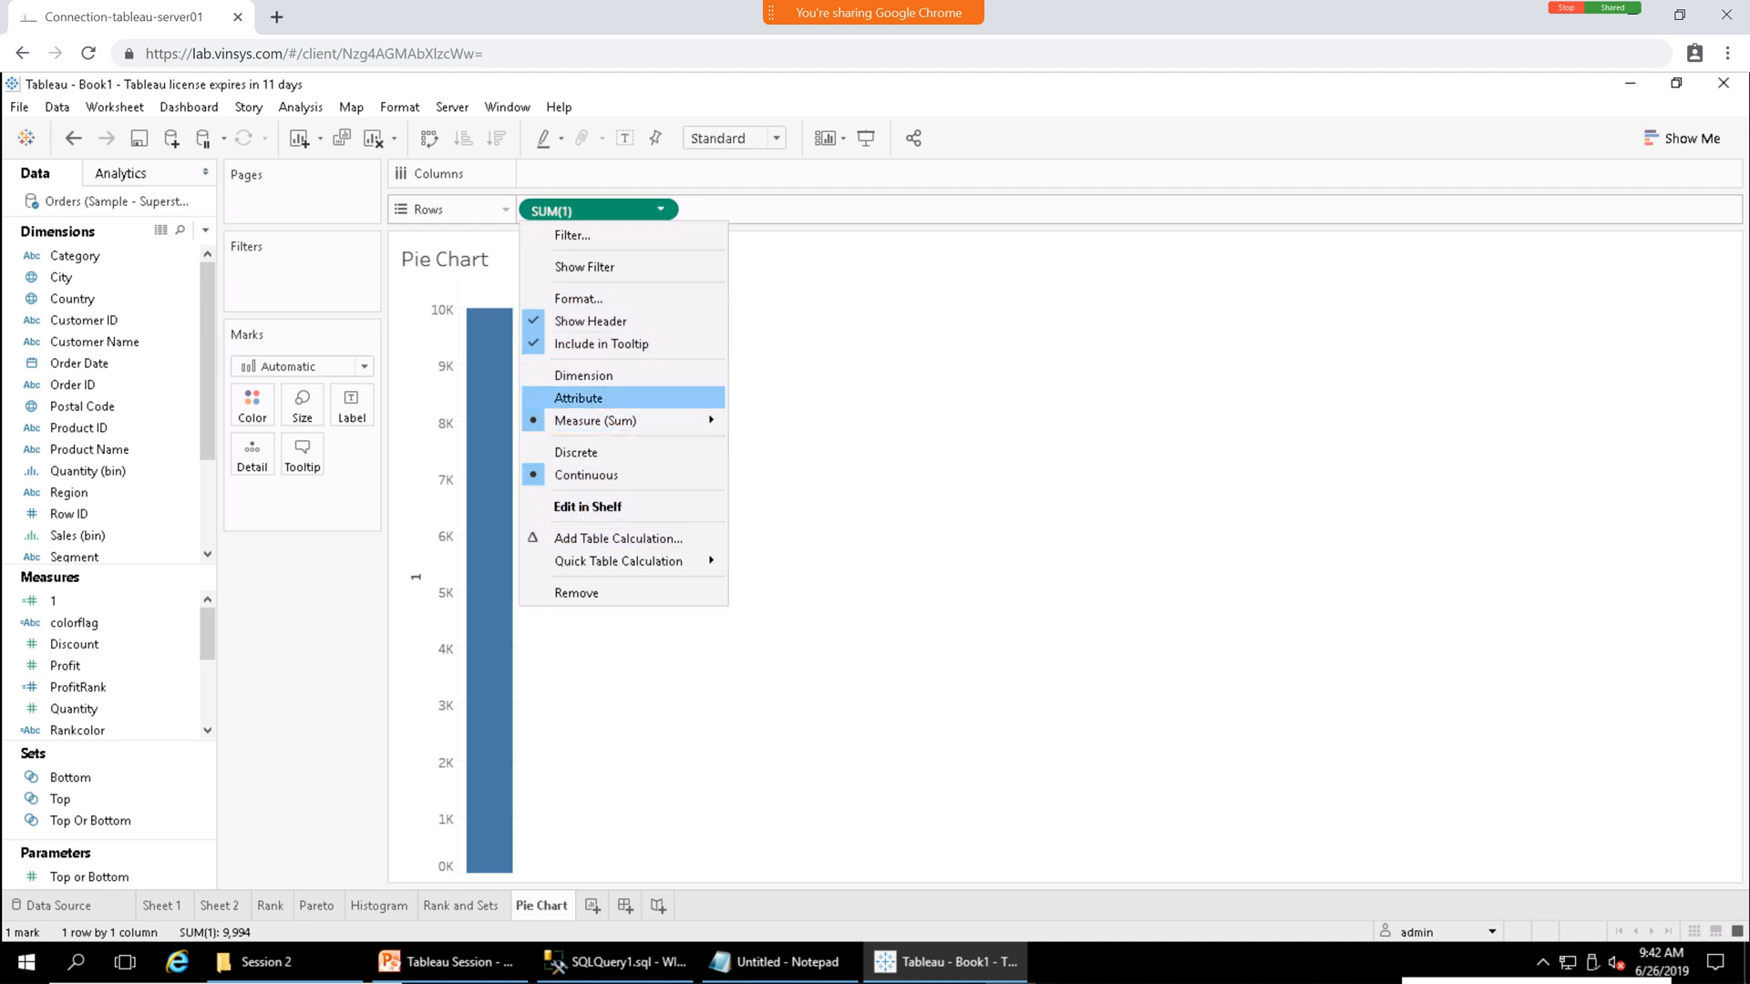
{"action": "mouse_move", "coordinate": [595, 420]}
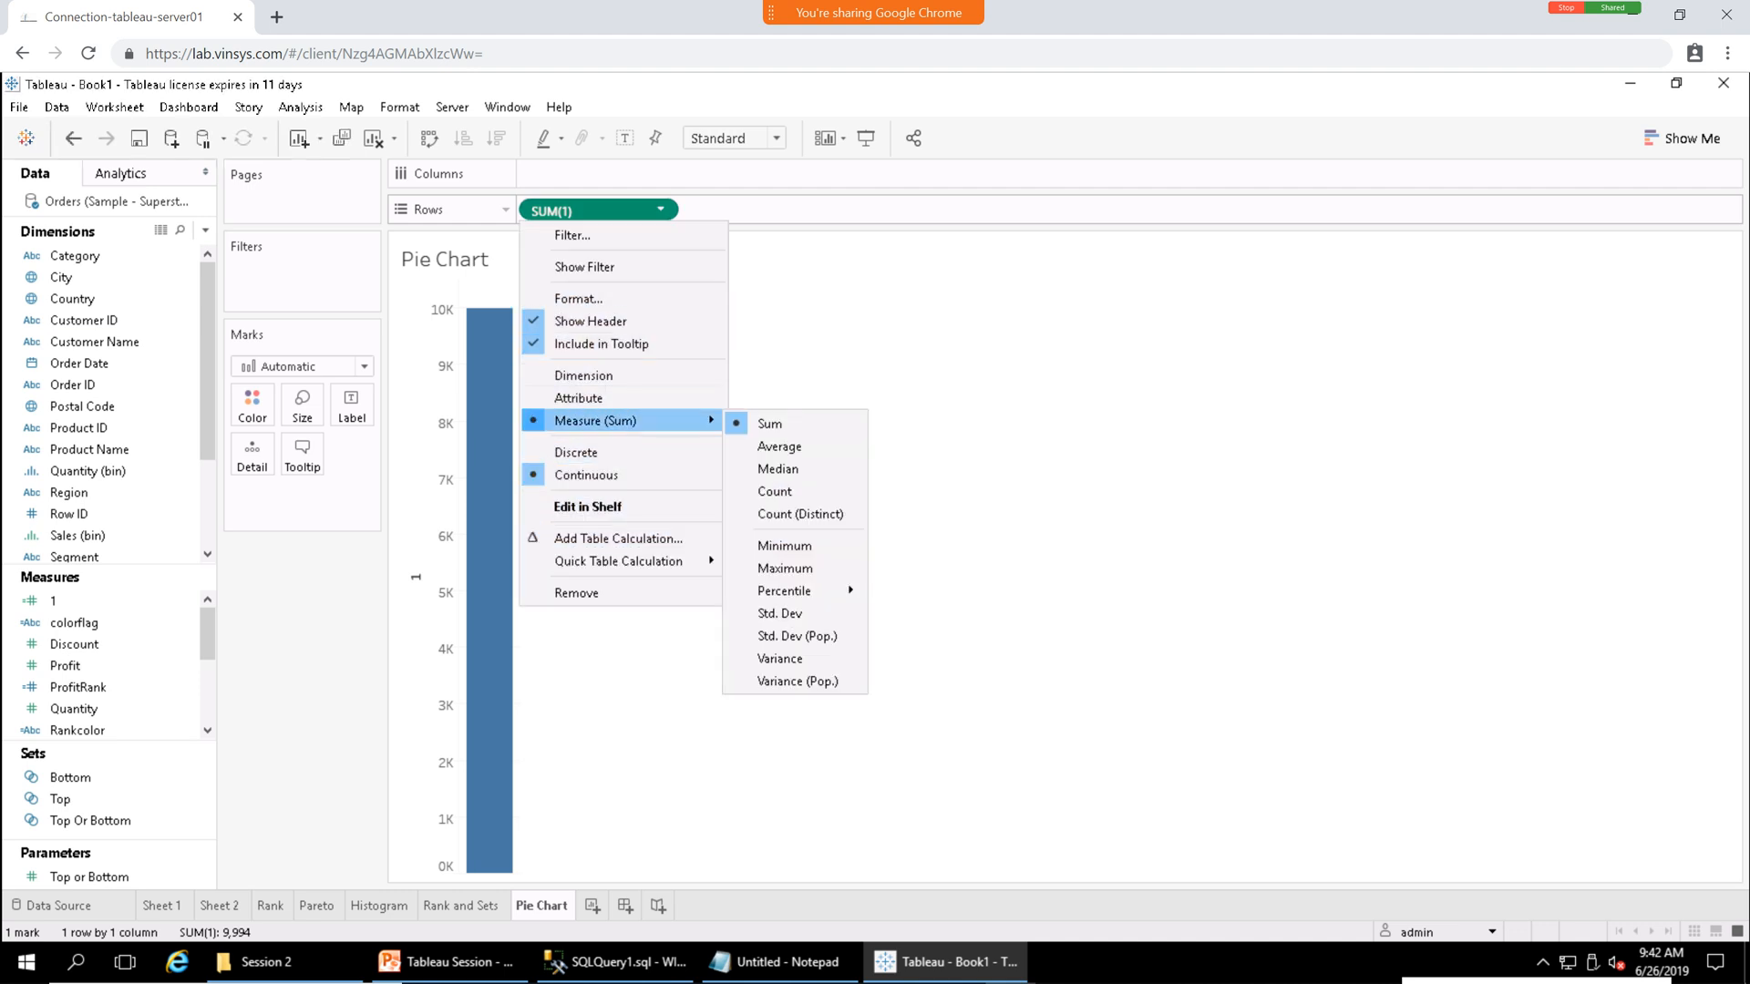
{"action": "left_click", "coordinate": [779, 446]}
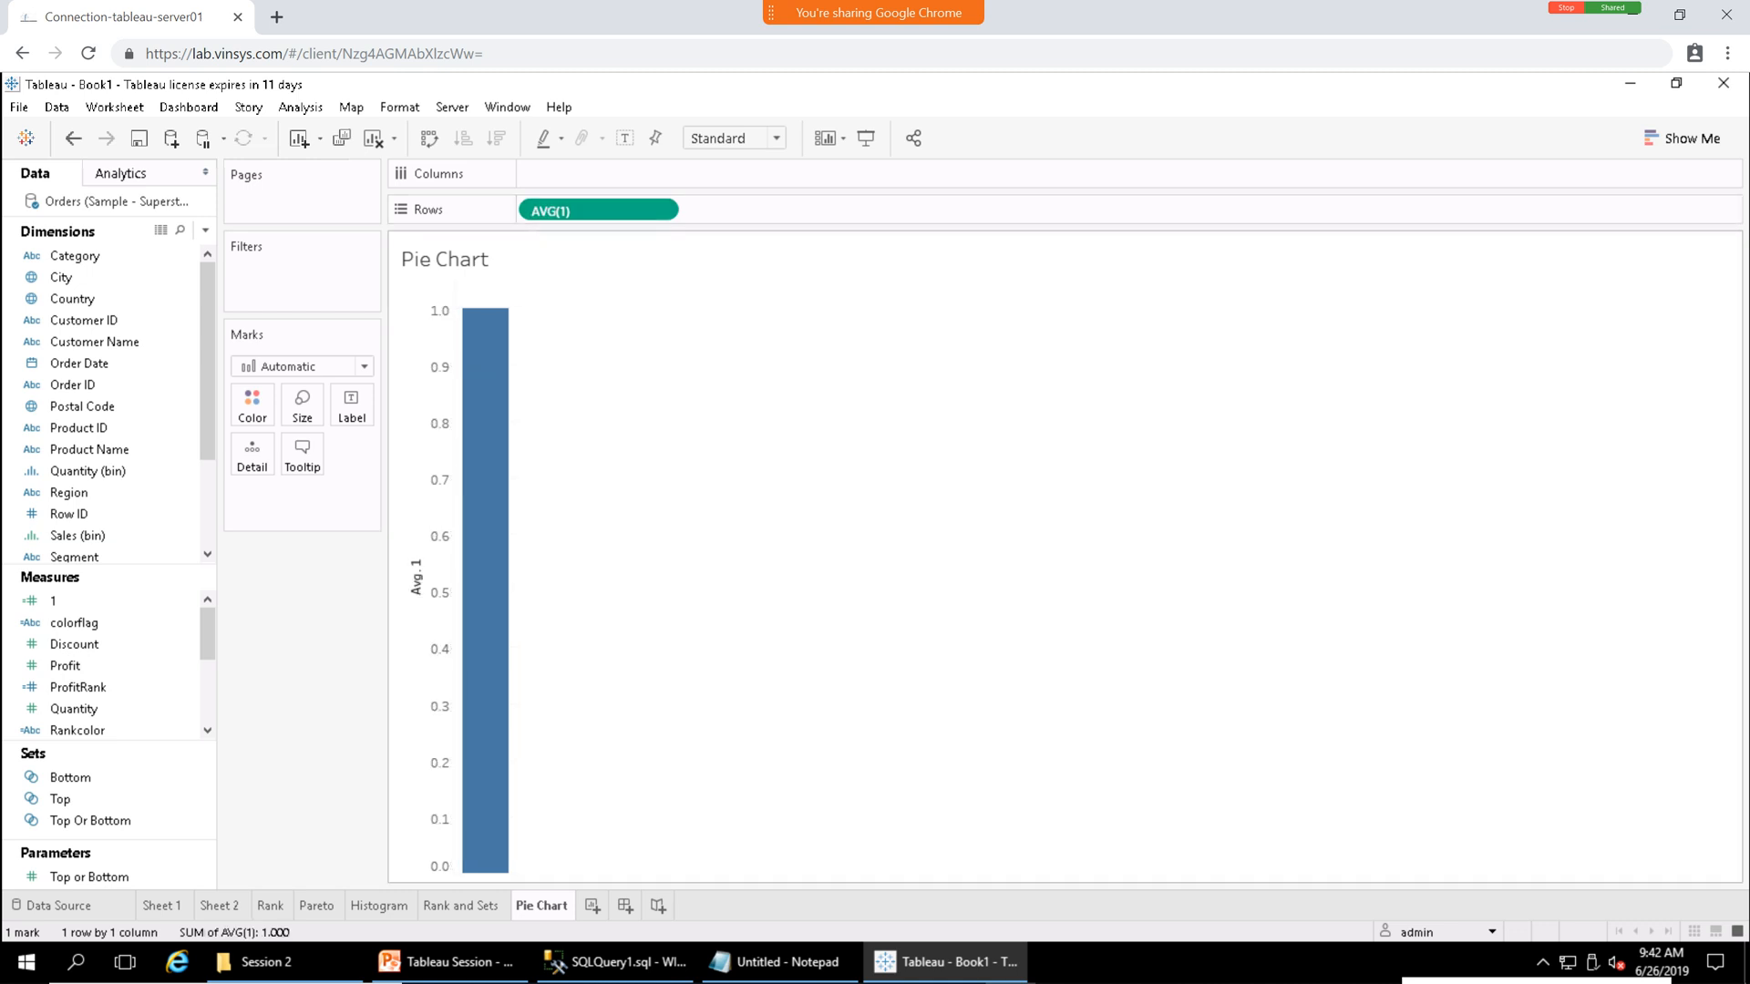
{"action": "left_click_drag", "start_coordinate": [53, 600], "coordinate": [747, 215]}
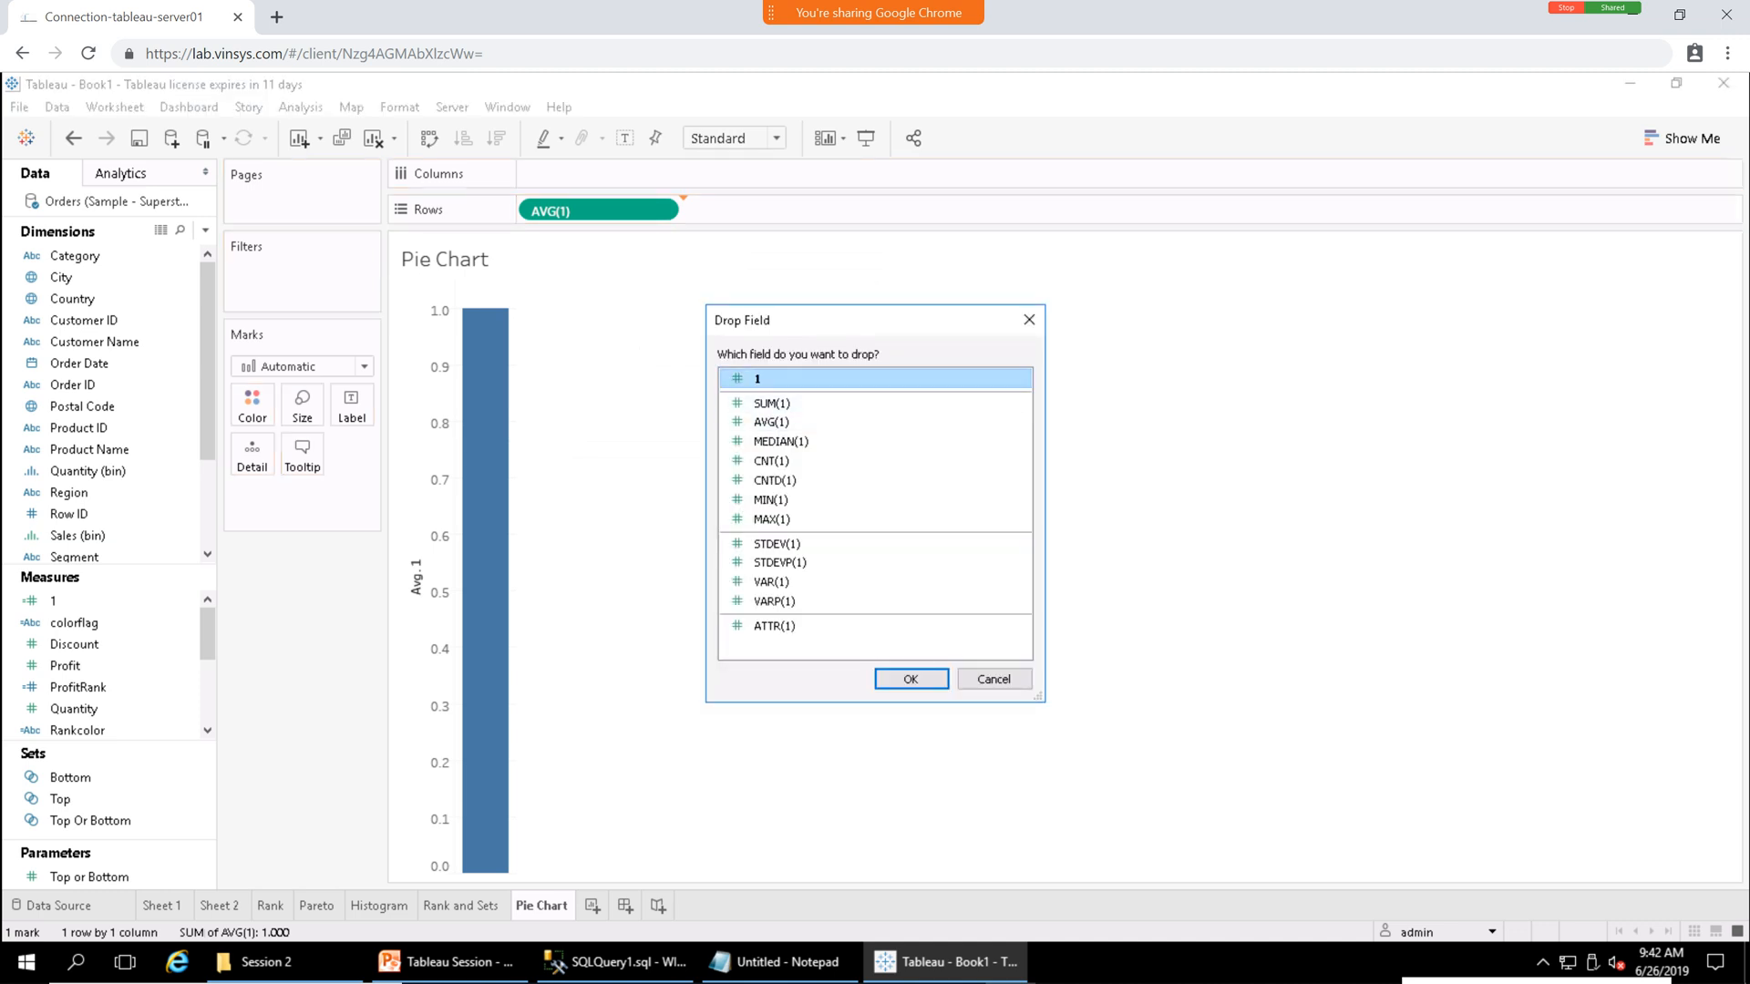
{"action": "left_click", "coordinate": [775, 422]}
{"action": "left_click", "coordinate": [911, 679]}
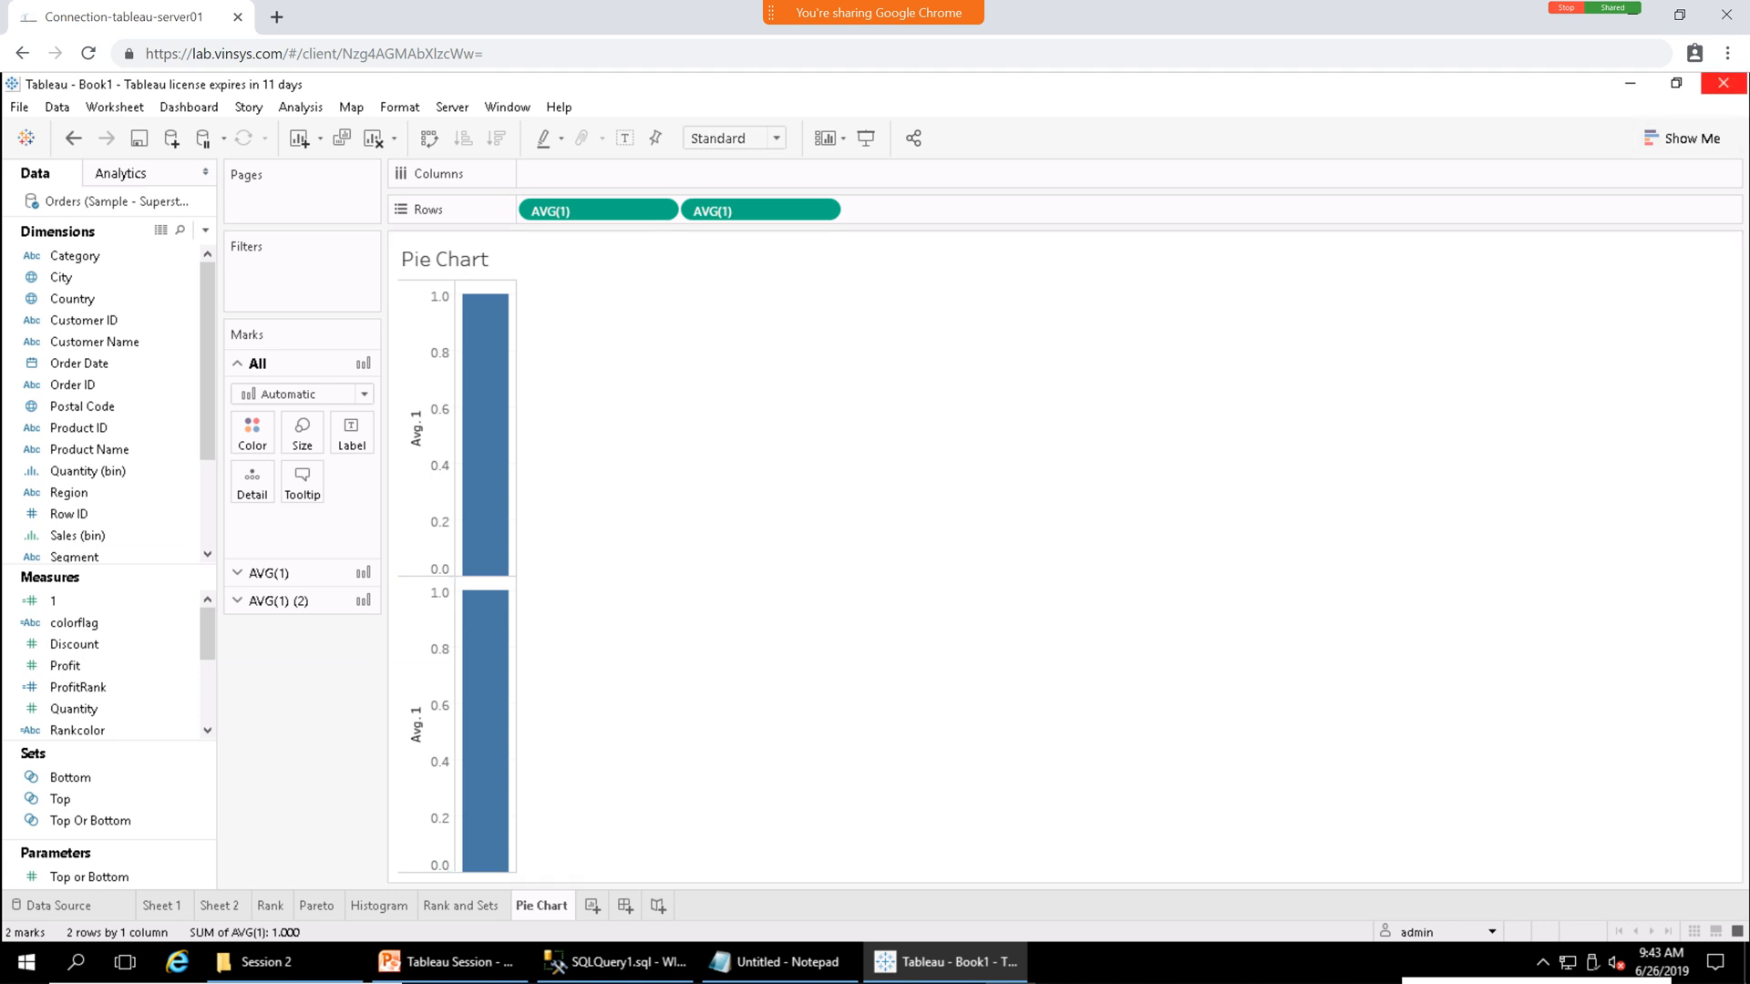
Set the mark type of both average measures to Pie on the Pie Chart sheet.
{"action": "left_click", "coordinate": [1681, 137]}
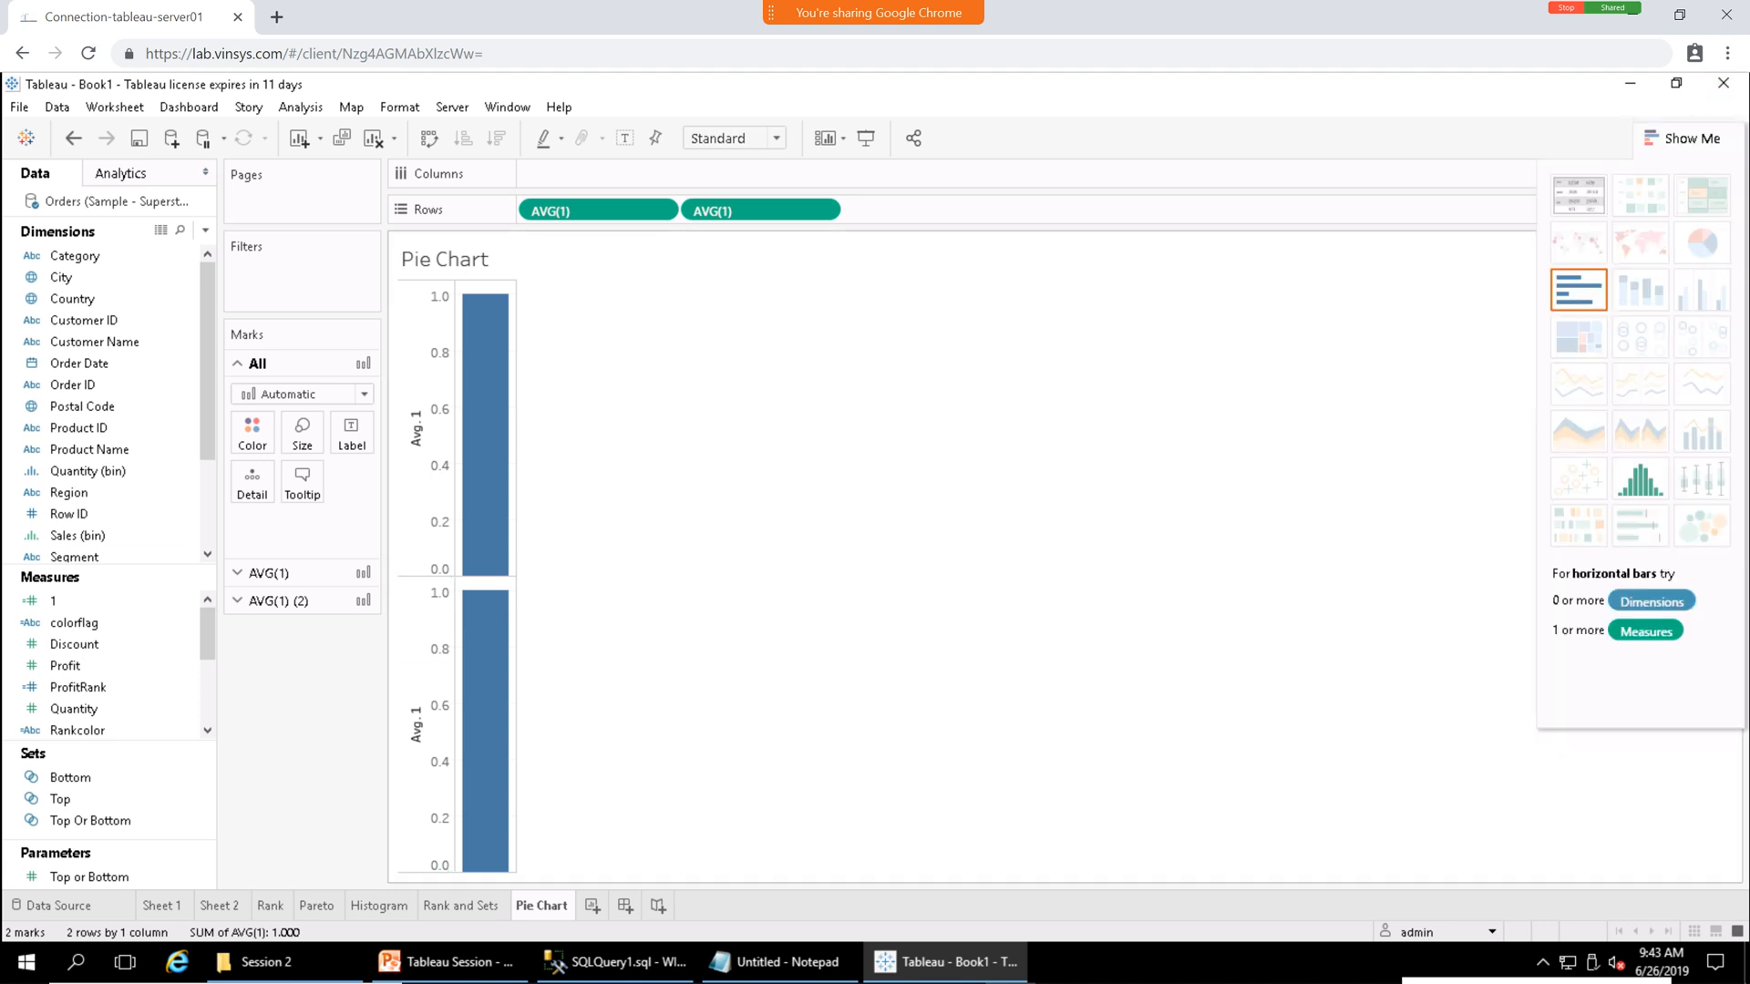
{"action": "left_click", "coordinate": [301, 394]}
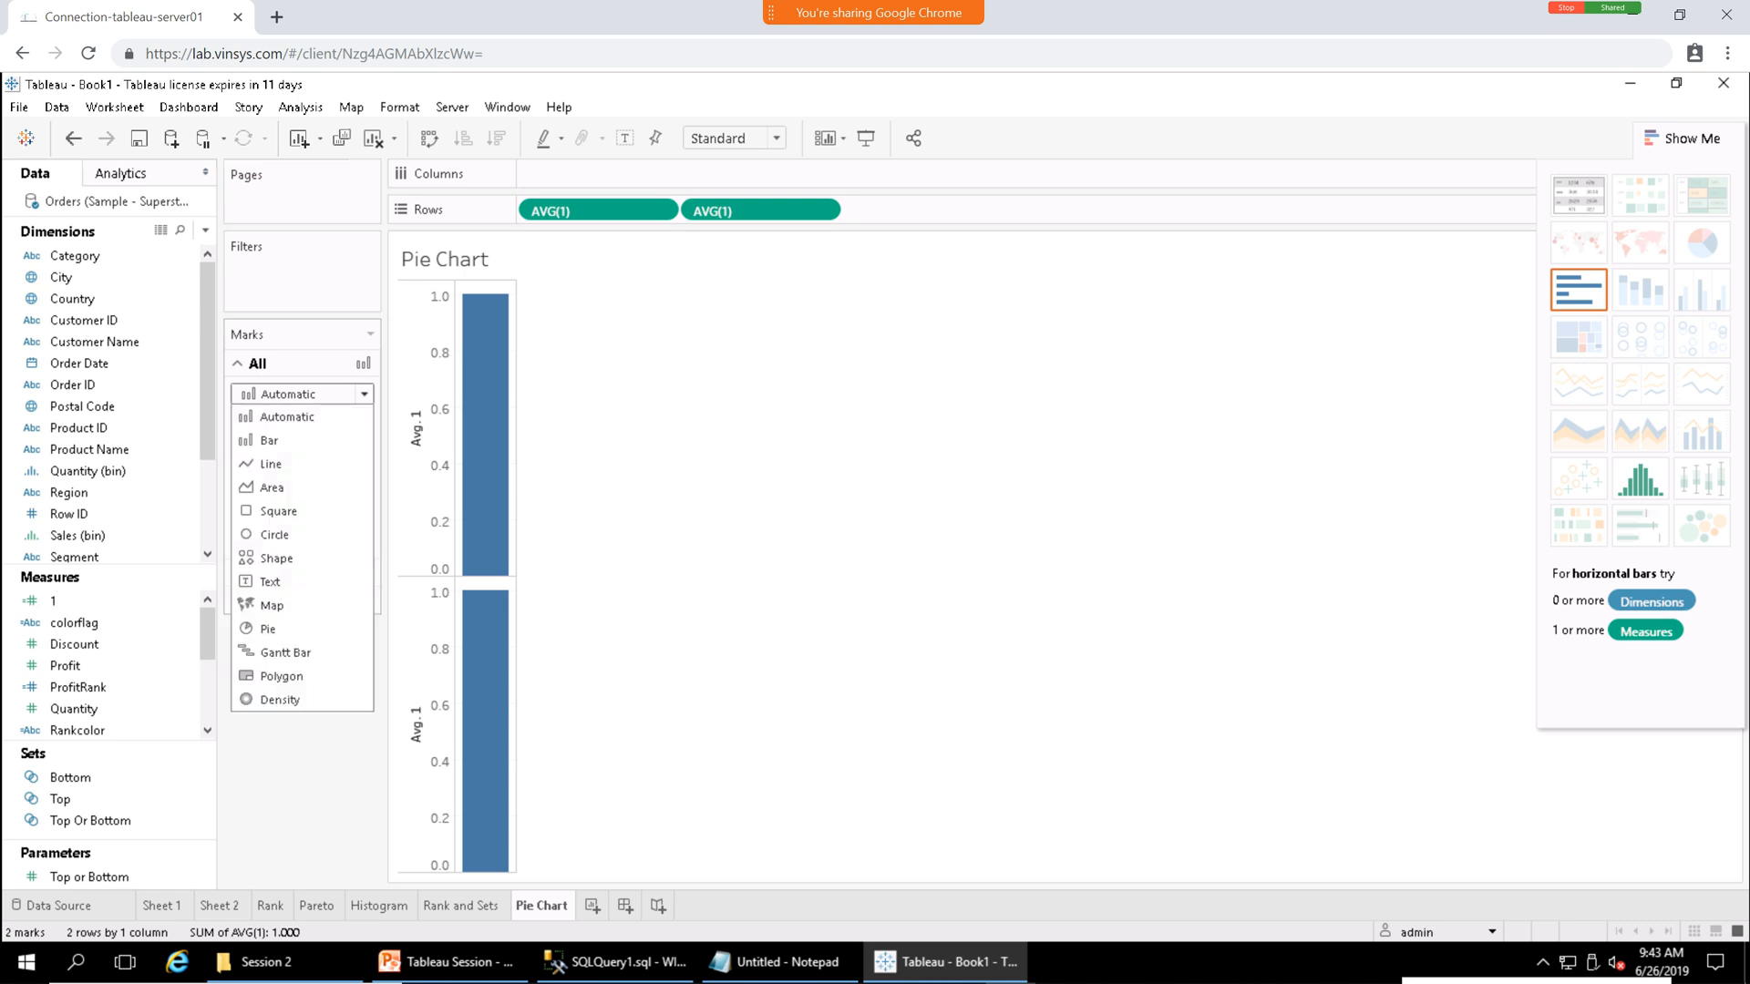
{"action": "left_click", "coordinate": [268, 629]}
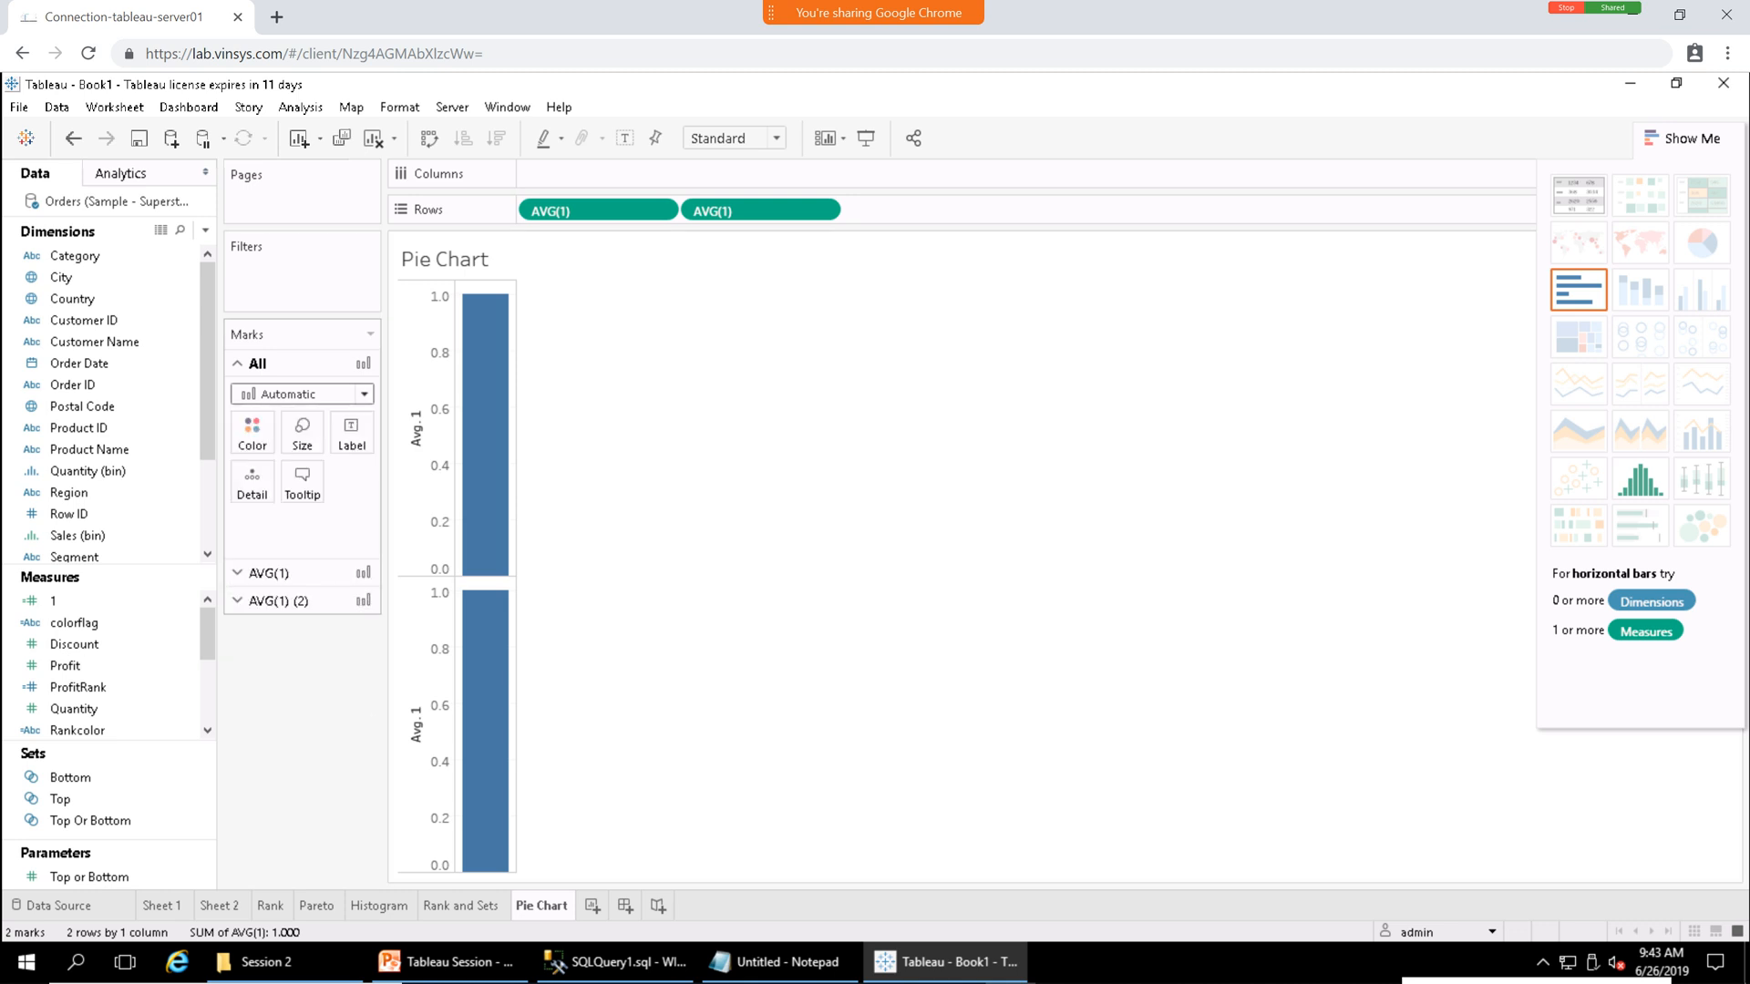
{"action": "left_click", "coordinate": [279, 601]}
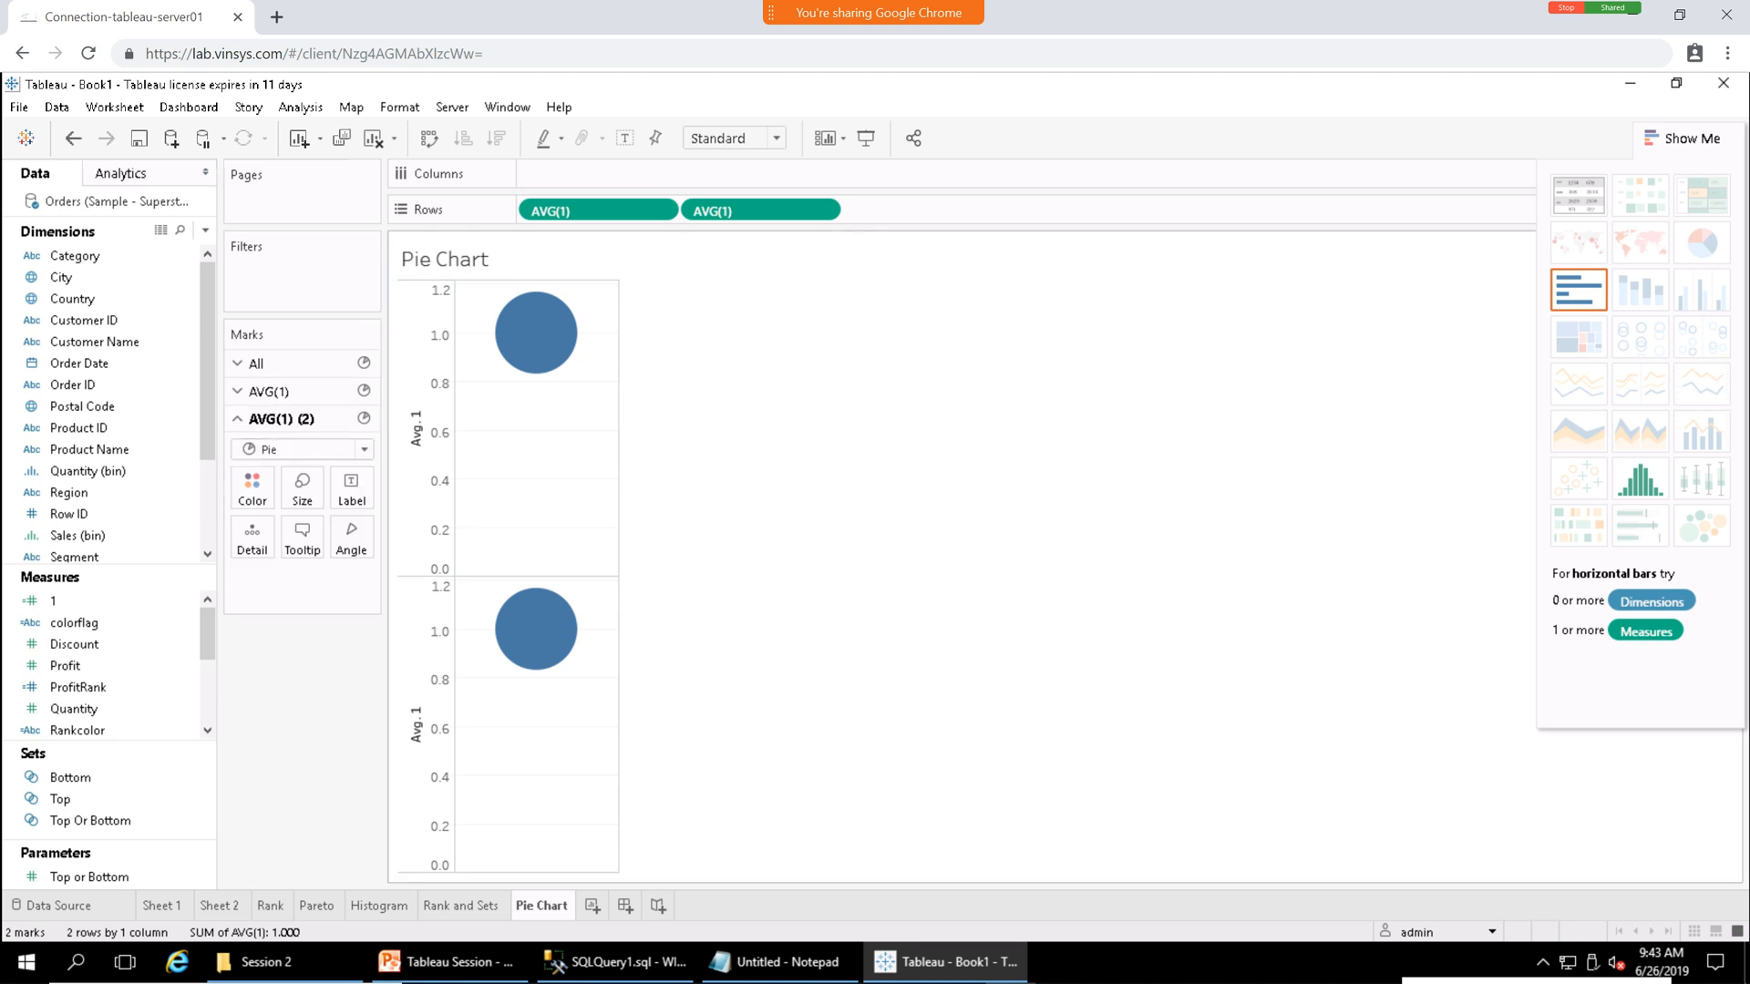
Combine the two Avg. 1 pies into a dual axis and narrow the axis header area.
{"action": "right_click", "coordinate": [427, 670]}
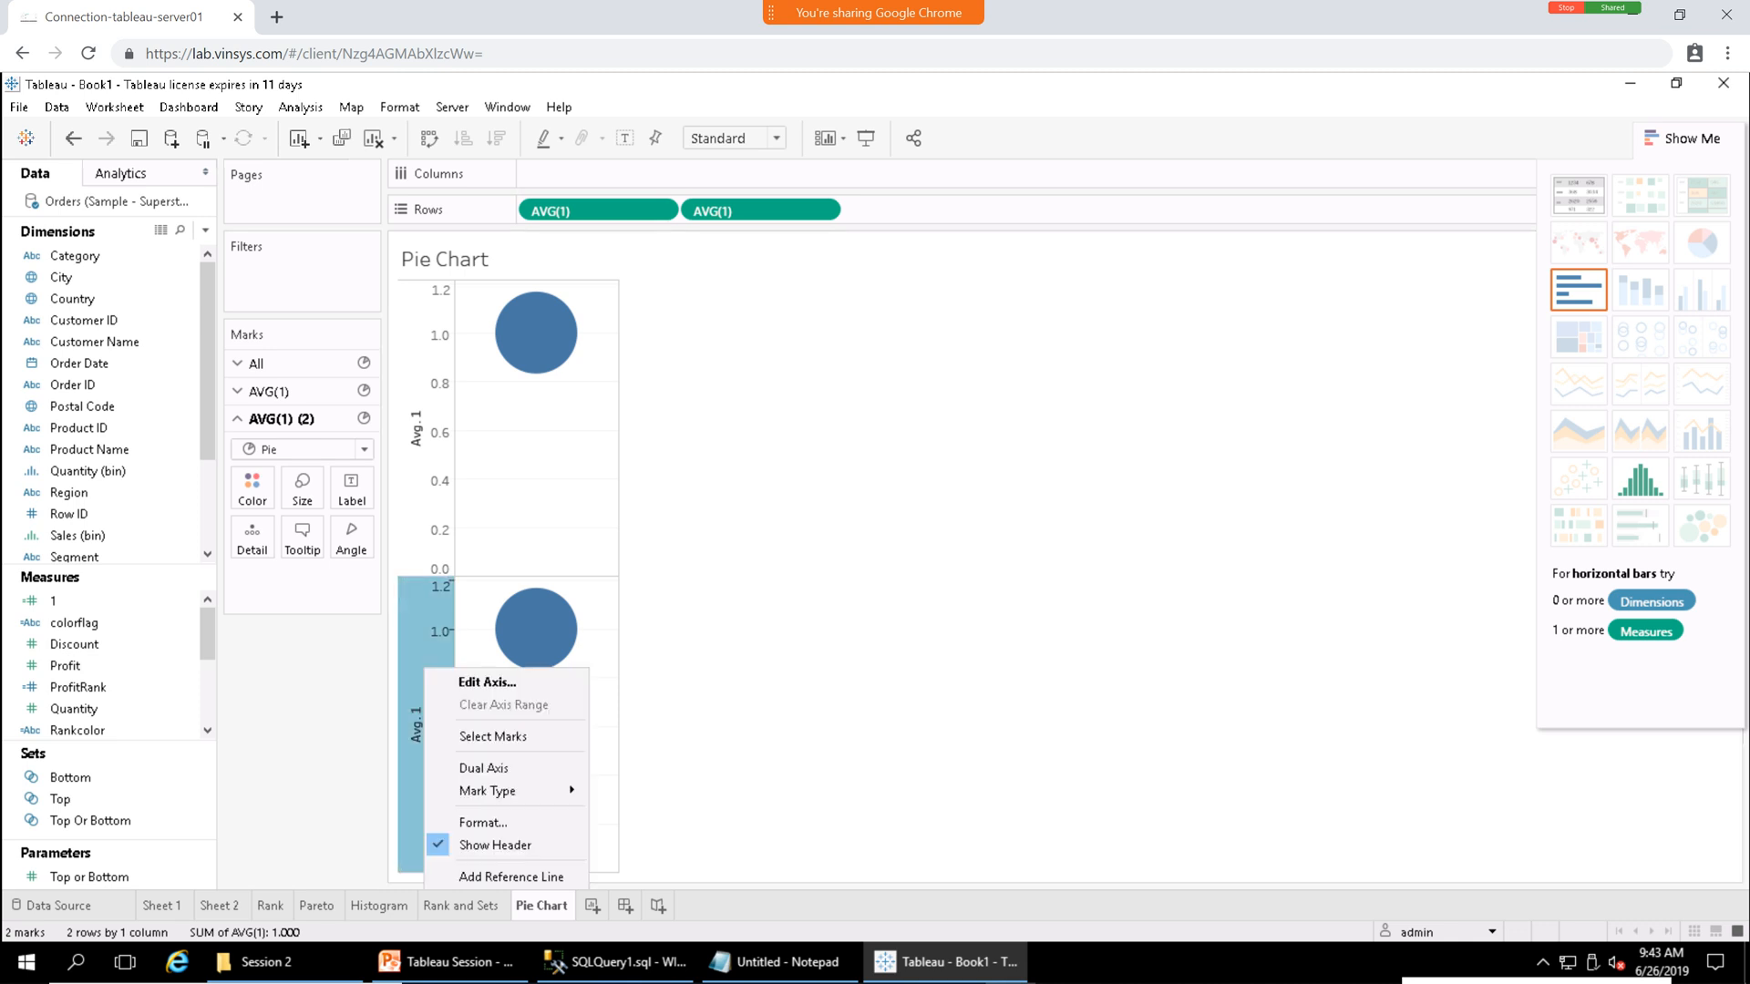
{"action": "left_click", "coordinate": [484, 768]}
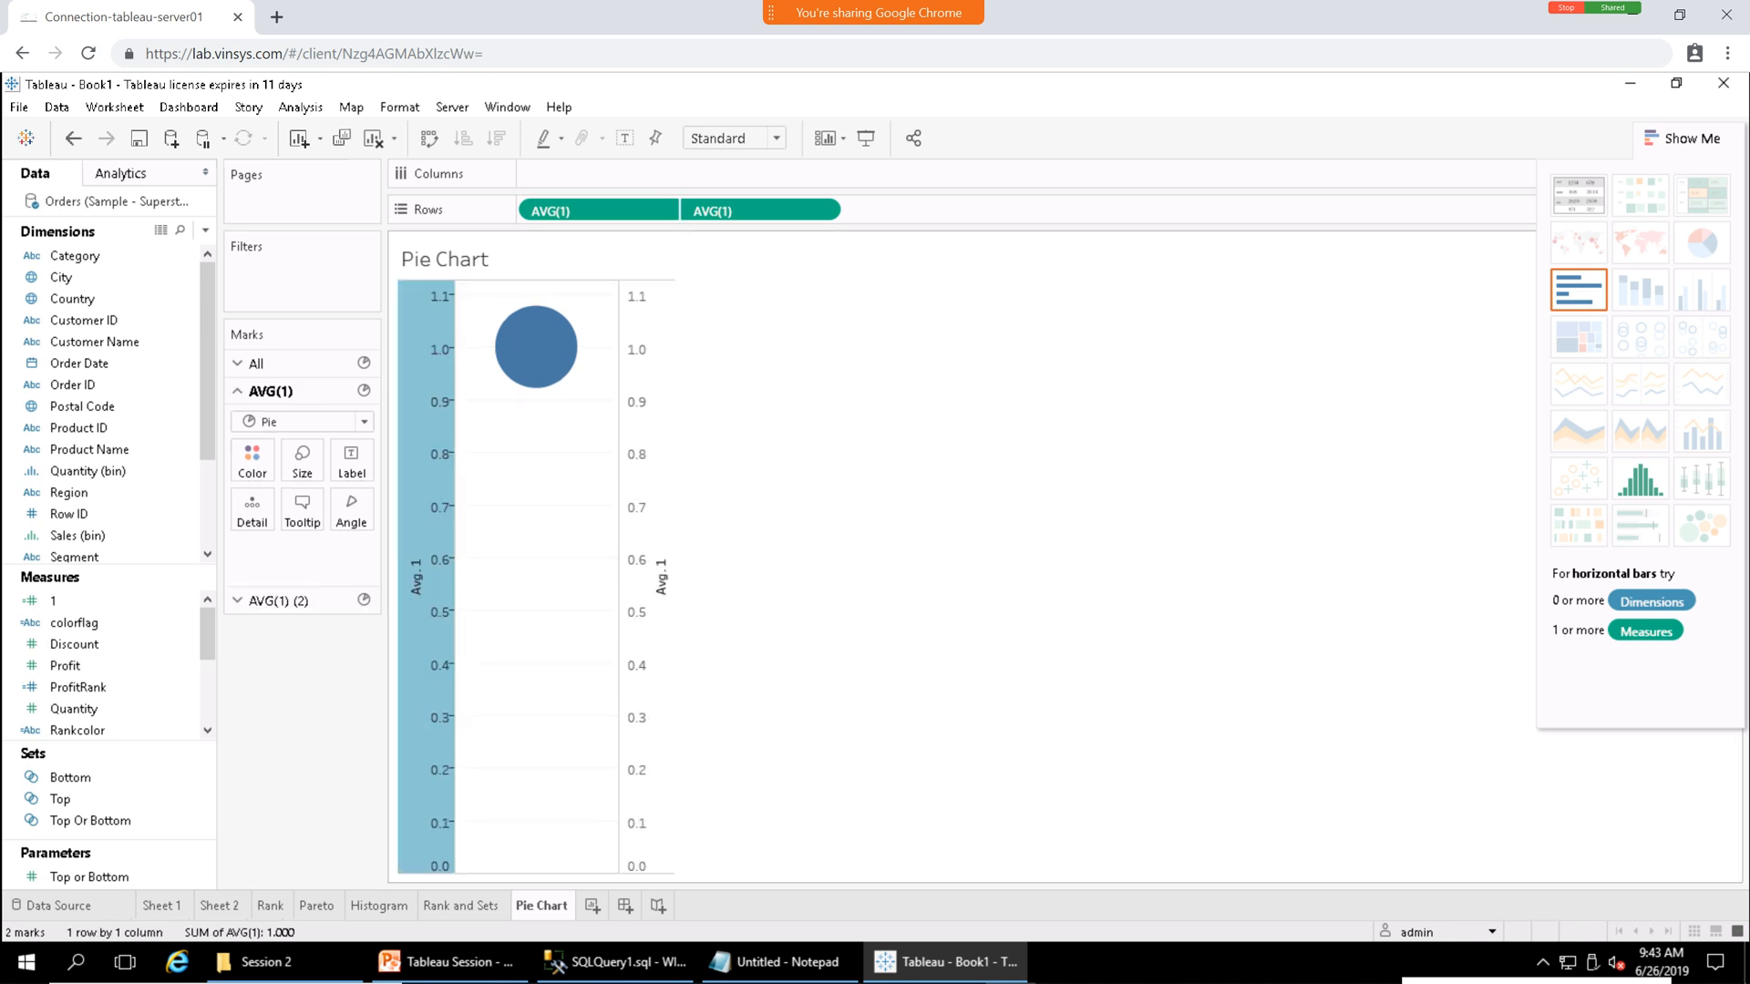
{"action": "left_click", "coordinate": [775, 583]}
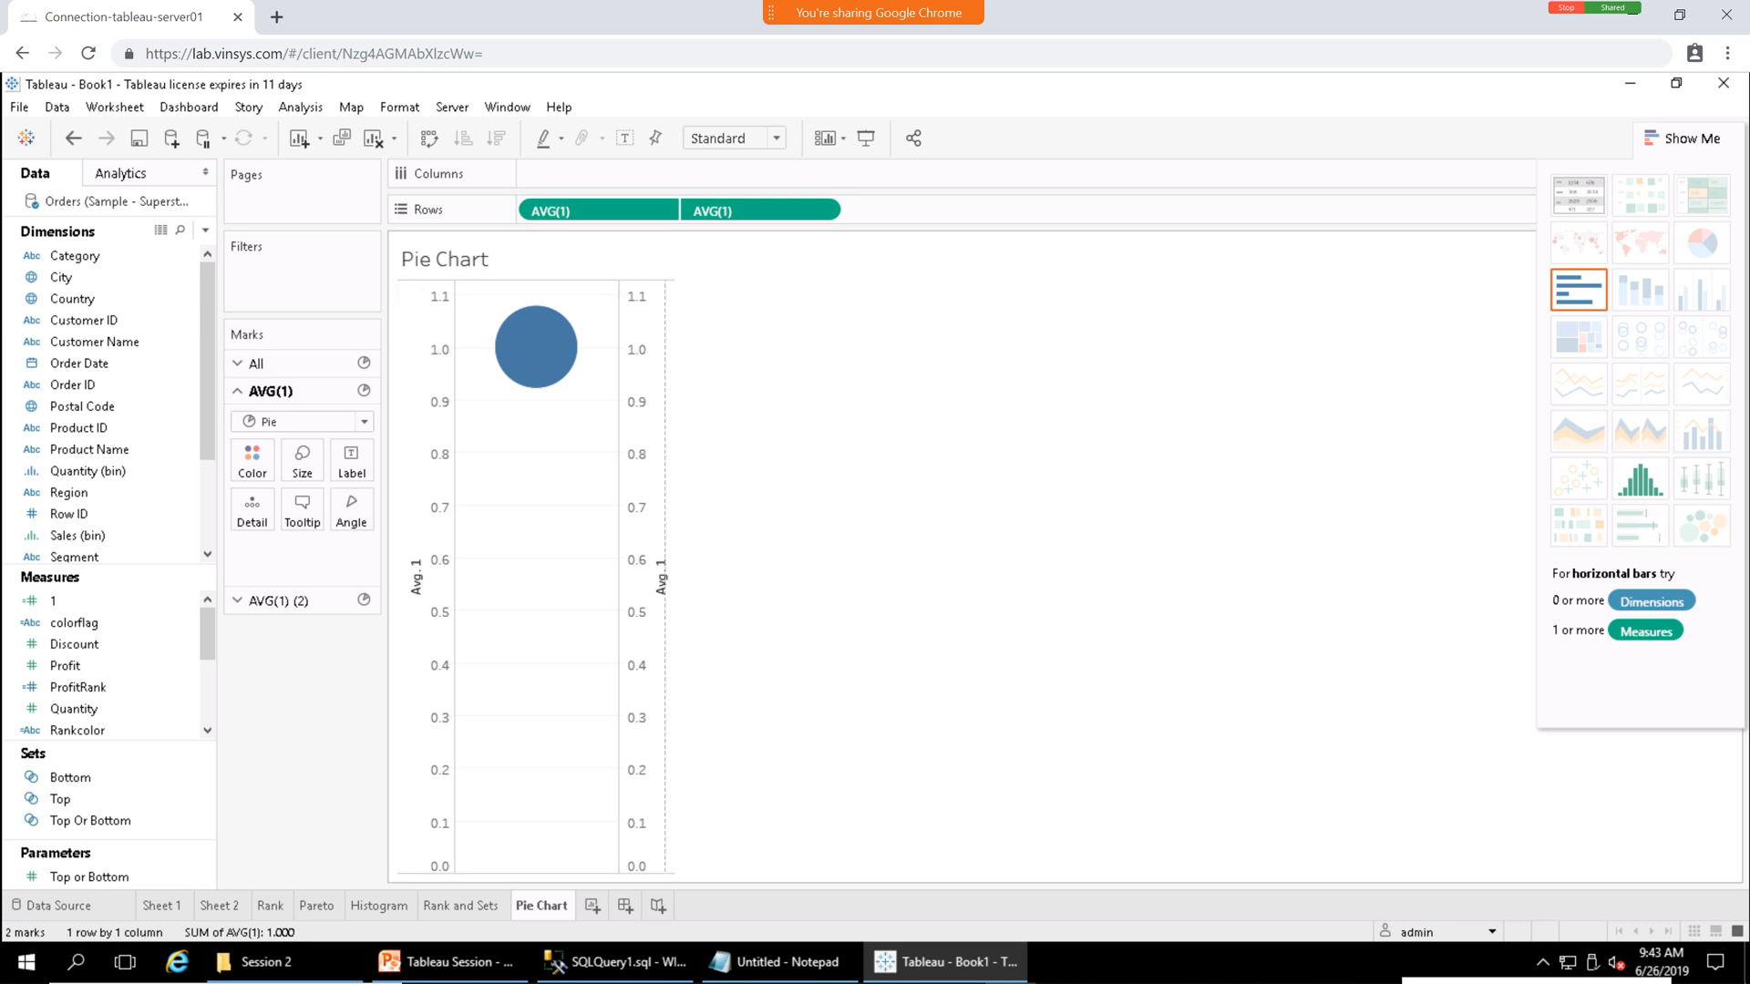
{"action": "left_click_drag", "start_coordinate": [665, 546], "coordinate": [644, 547]}
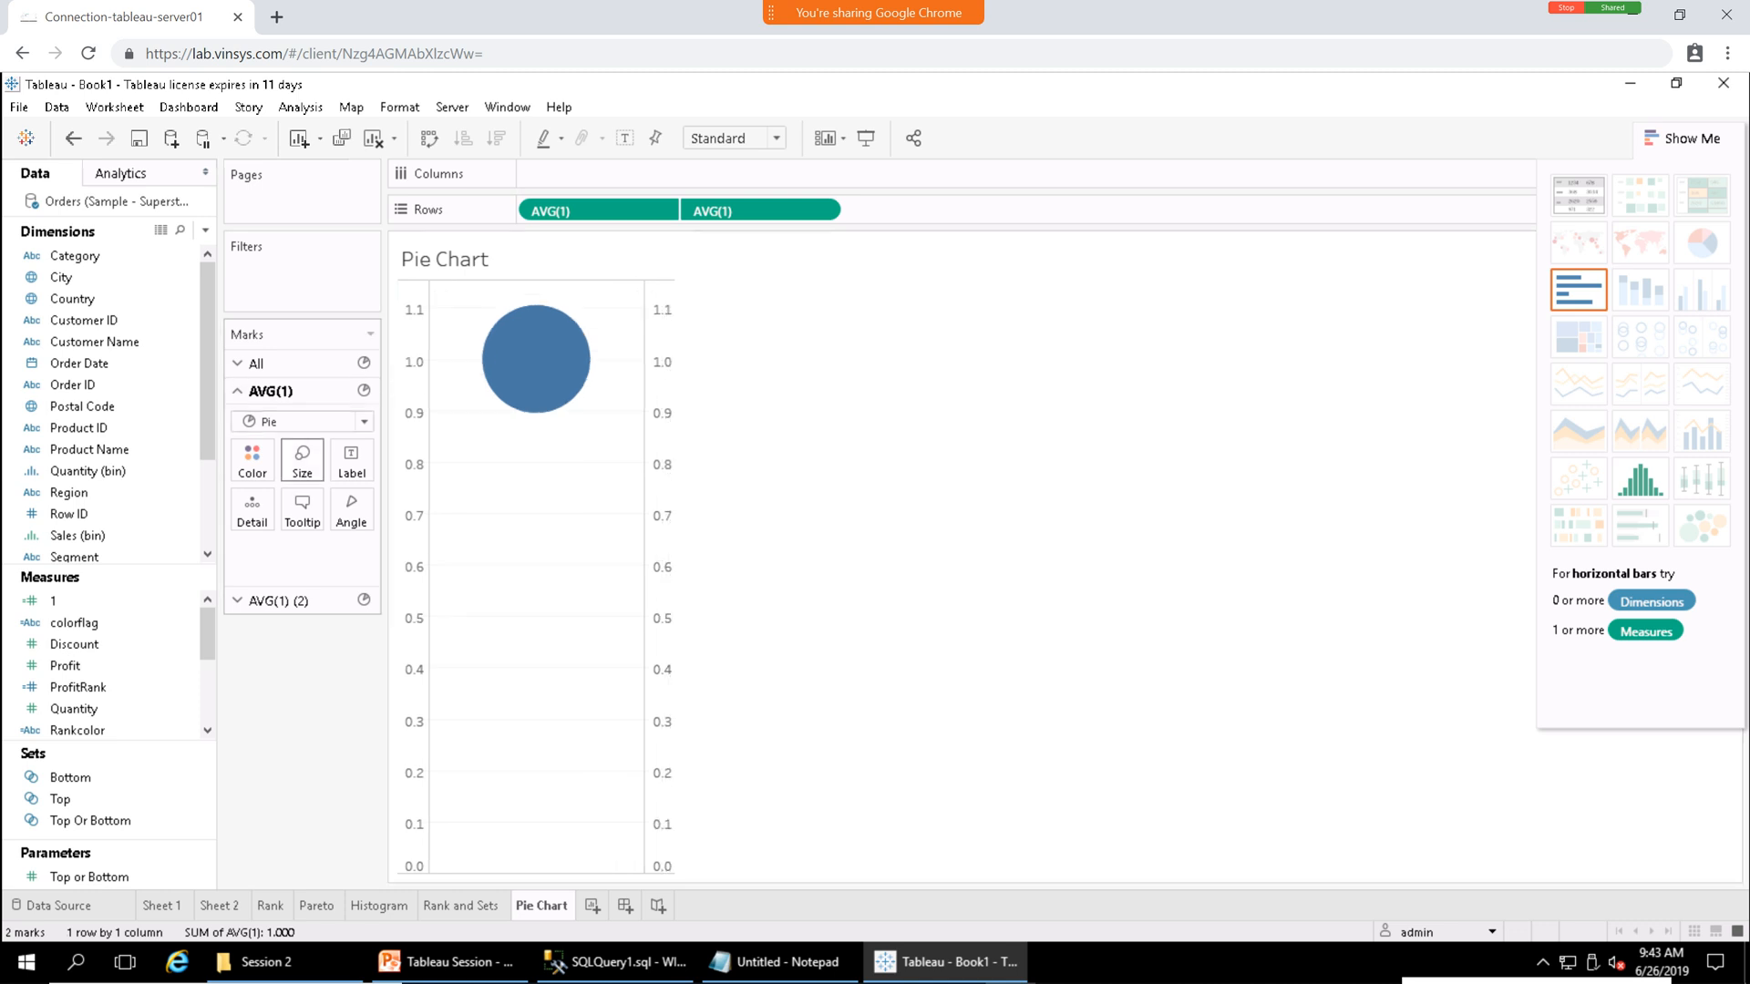
Enlarge both average pies together through the size setting shared by all marks.
{"action": "left_click", "coordinate": [239, 362]}
{"action": "left_click", "coordinate": [301, 433]}
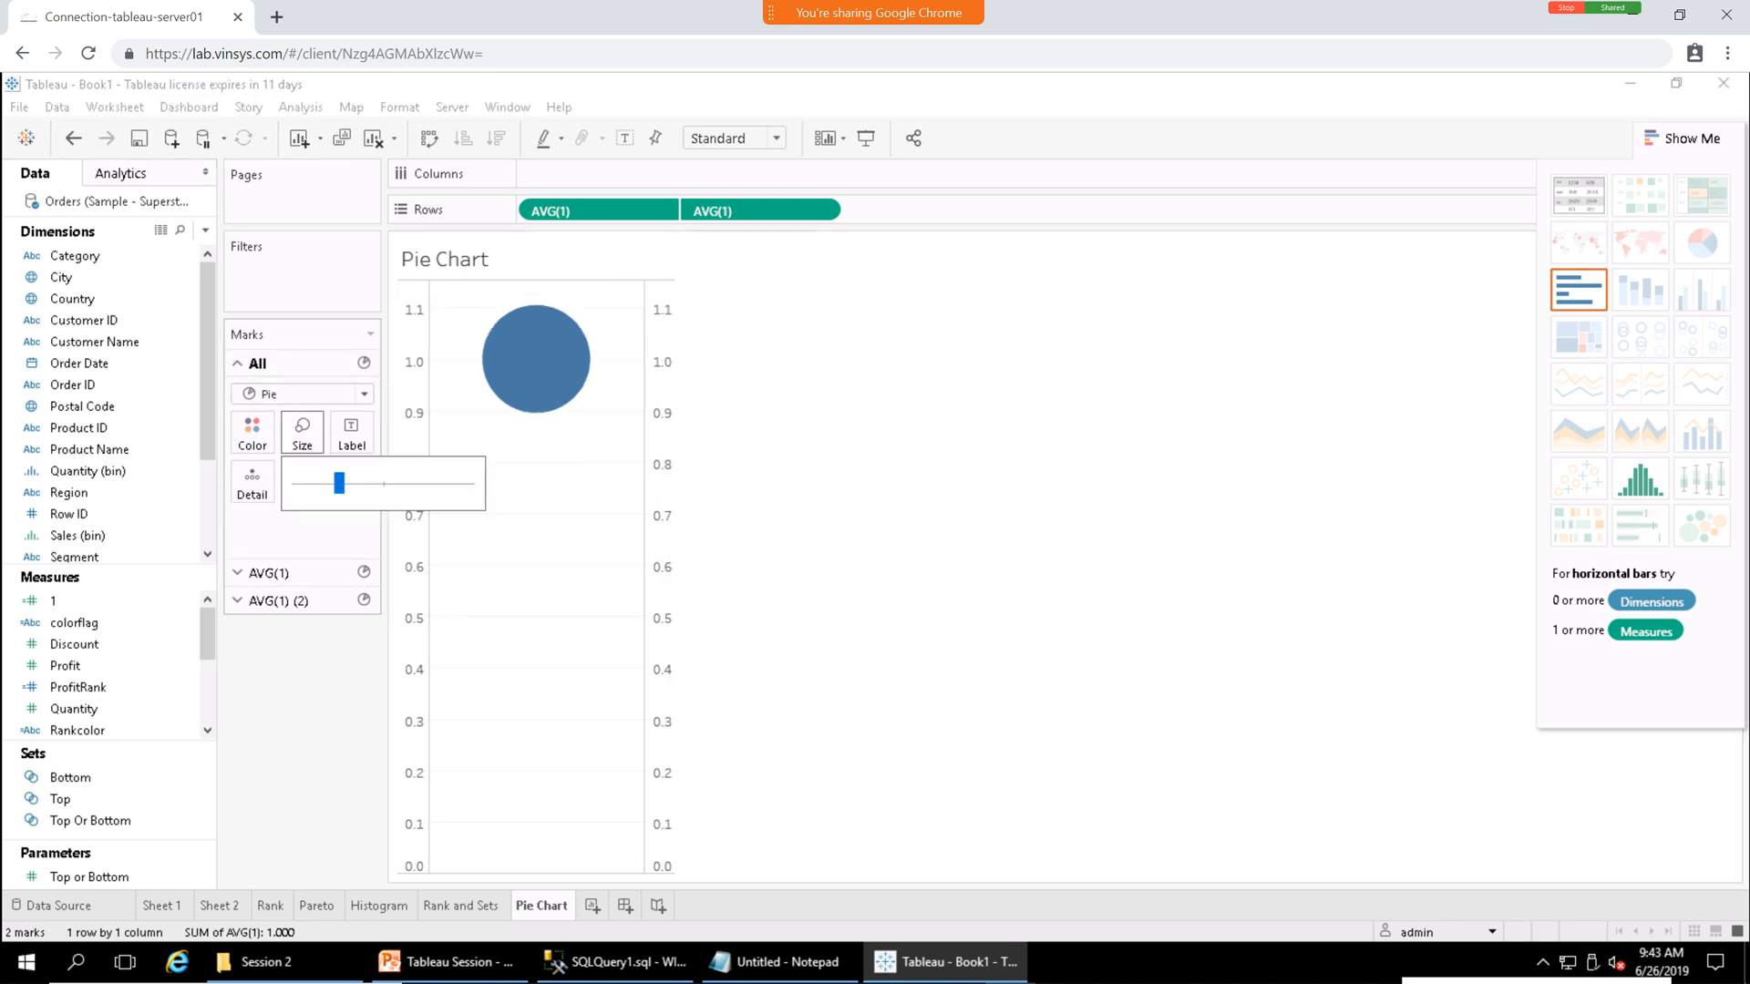
{"action": "mouse_move", "coordinate": [339, 483]}
{"action": "left_mouse_down"}
{"action": "mouse_move", "coordinate": [404, 483]}
{"action": "mouse_move", "coordinate": [368, 483]}
{"action": "left_mouse_up"}
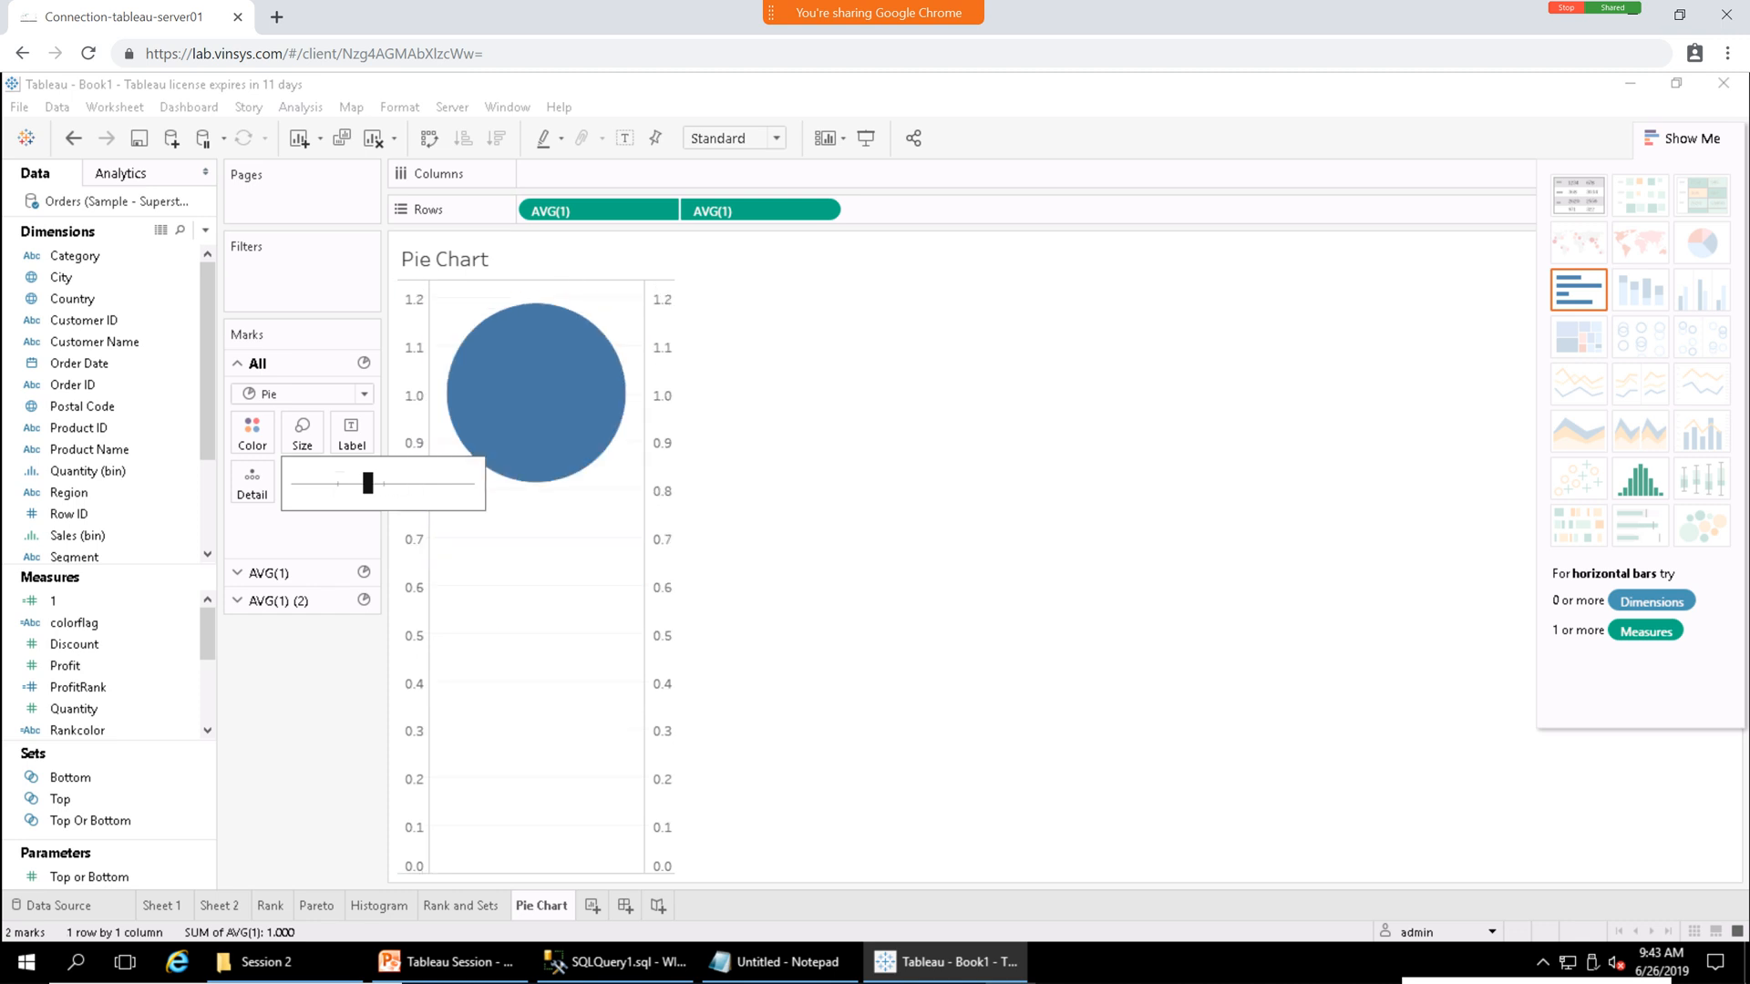
{"action": "key", "text": "Escape"}
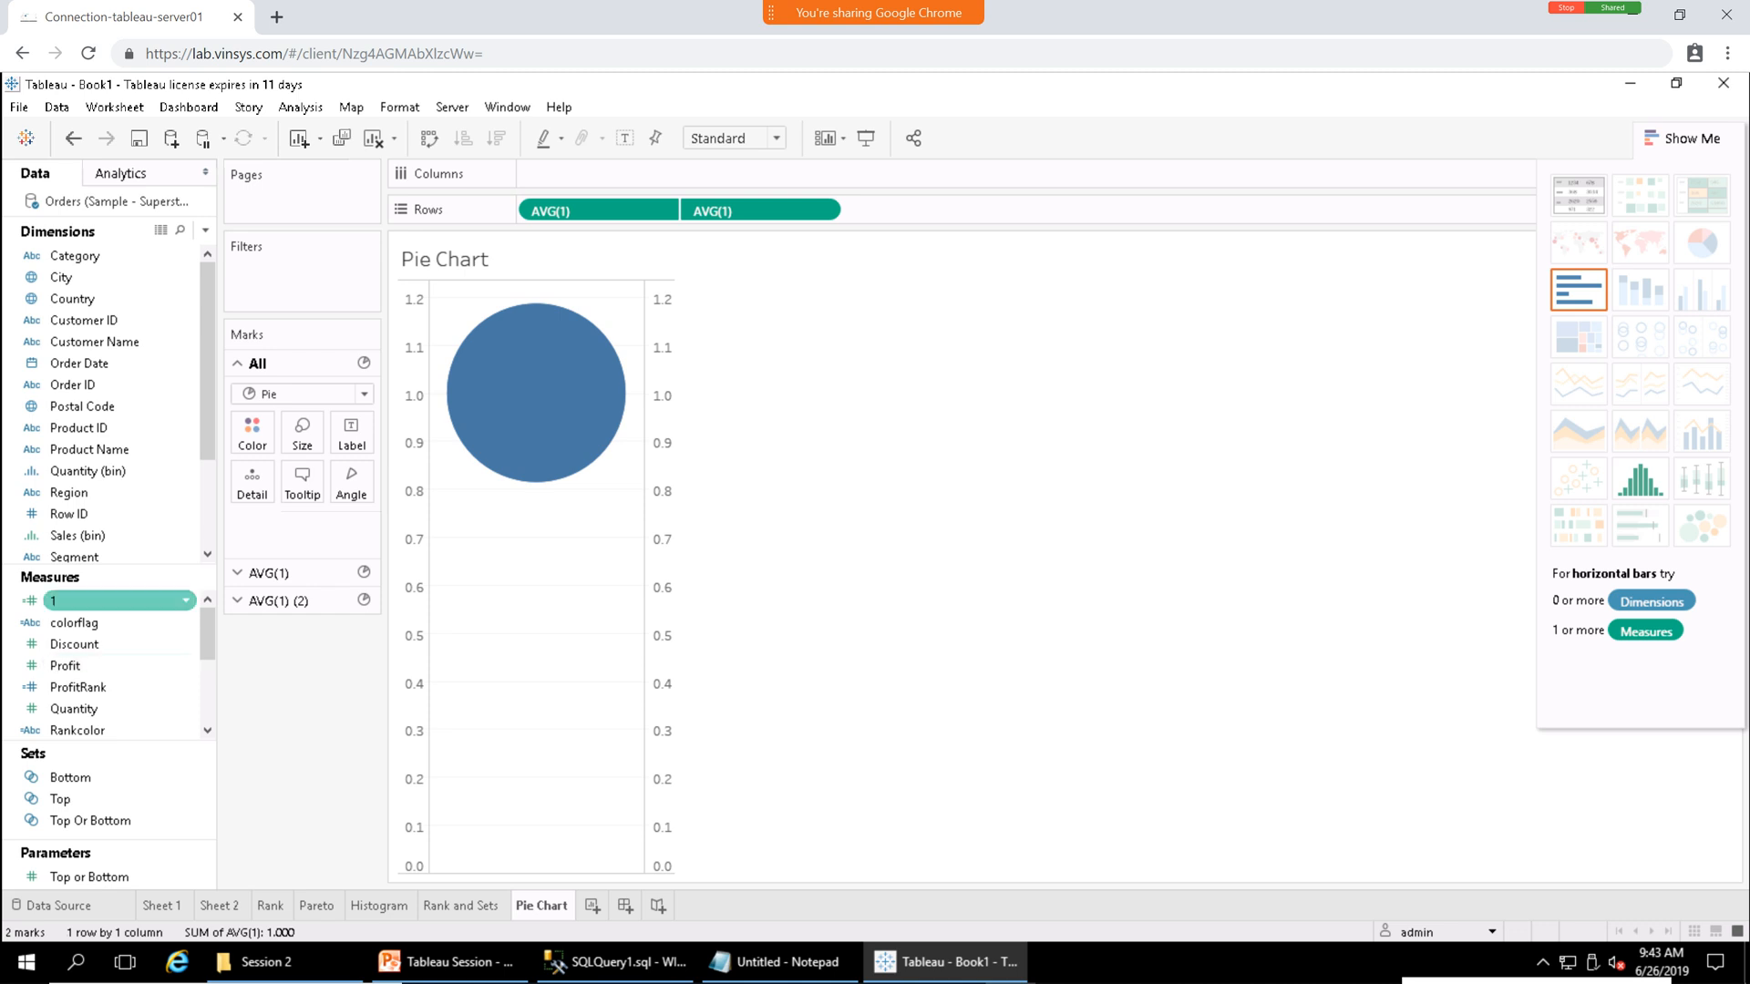
Open the formula of calculated measure 1 to examine it, and close it without changes.
{"action": "left_click", "coordinate": [186, 601]}
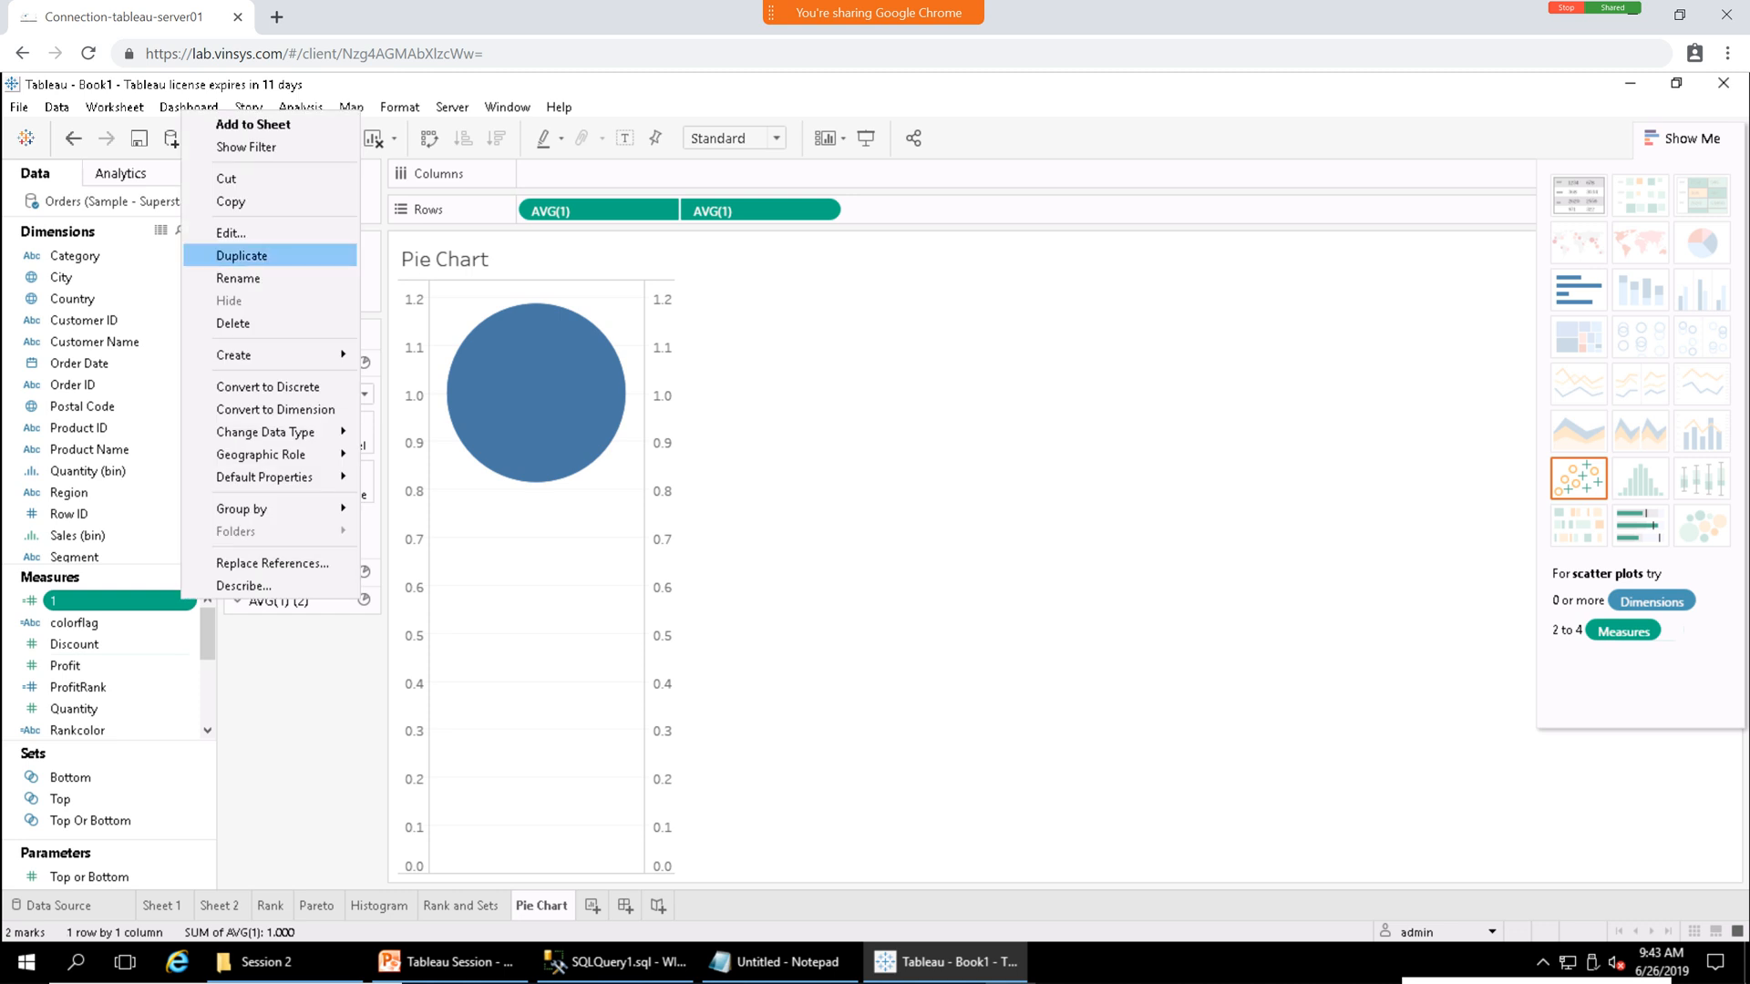
{"action": "left_click", "coordinate": [231, 233]}
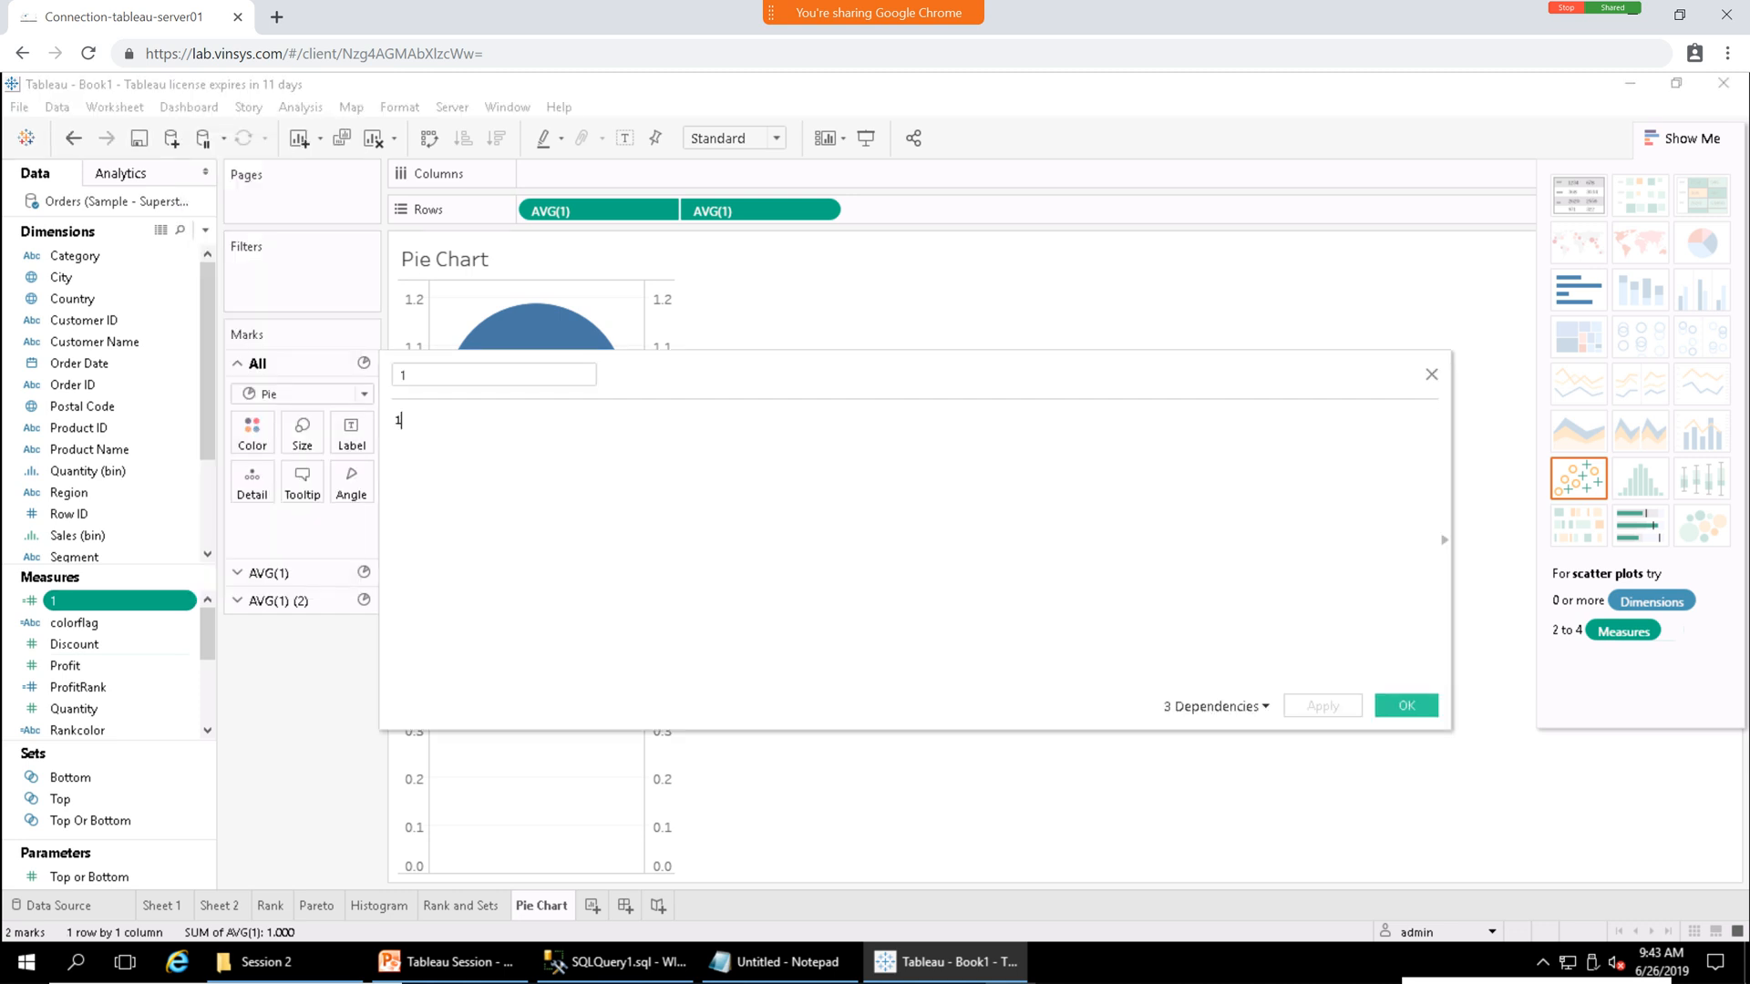
{"action": "left_click_drag", "start_coordinate": [802, 373], "coordinate": [843, 496]}
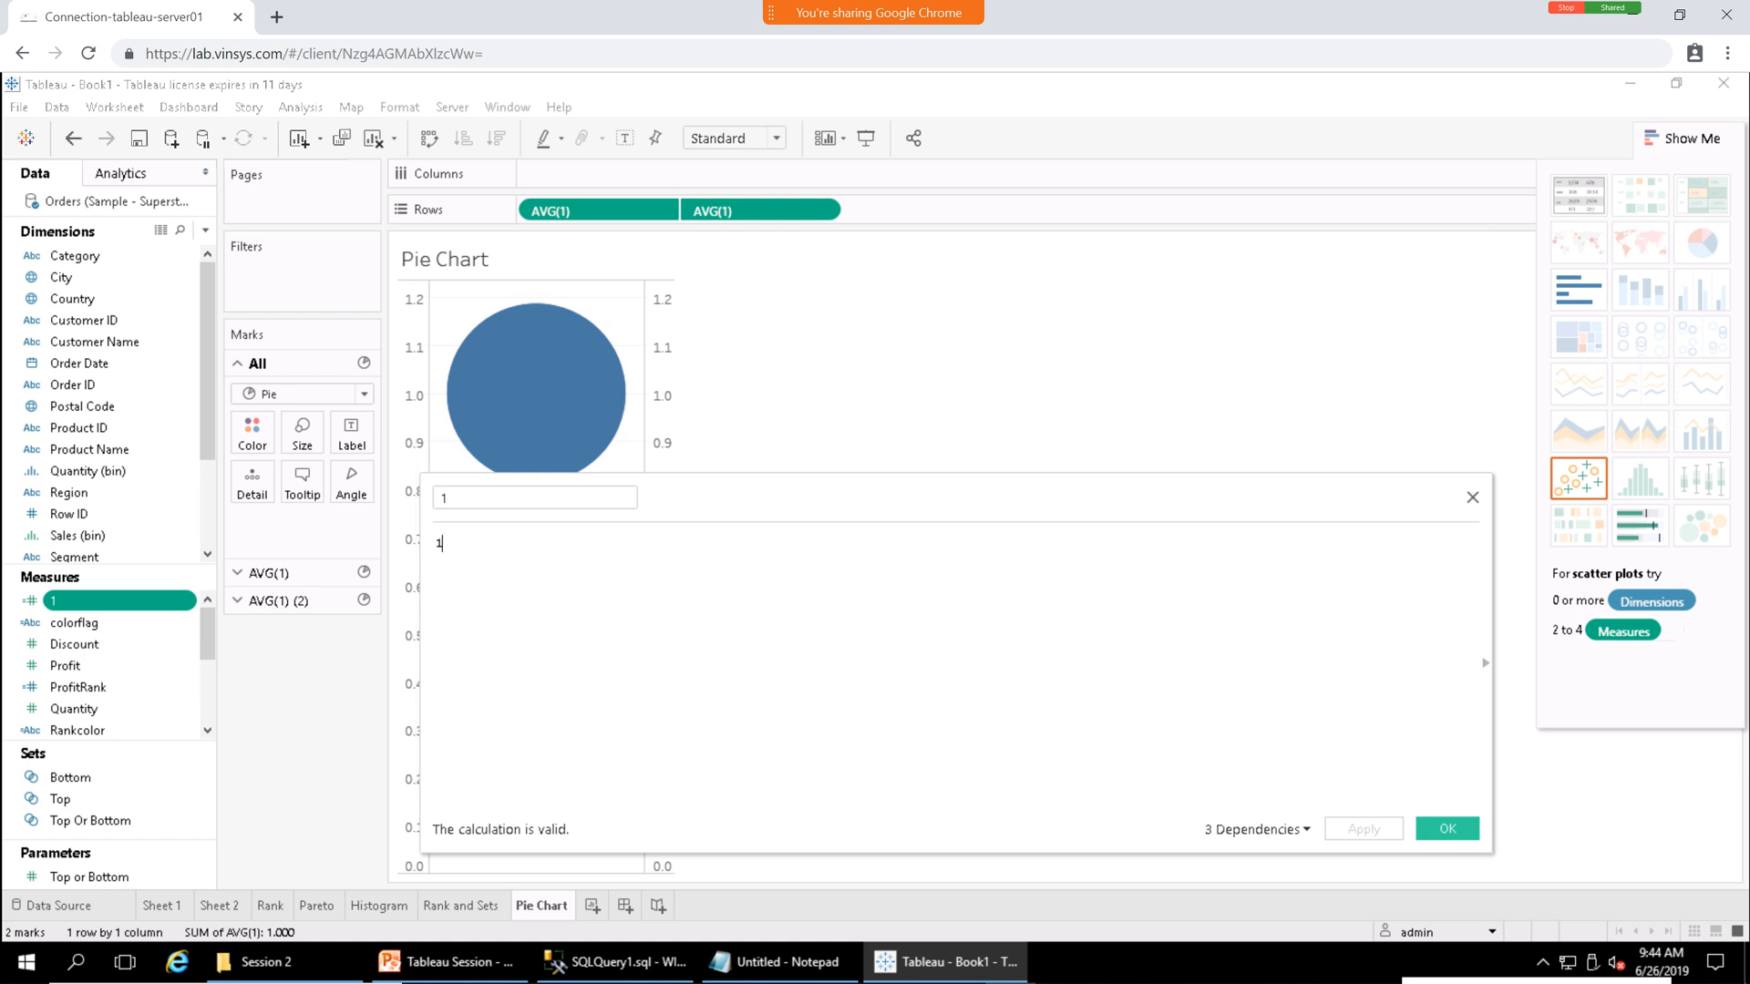
{"action": "key", "text": "Escape"}
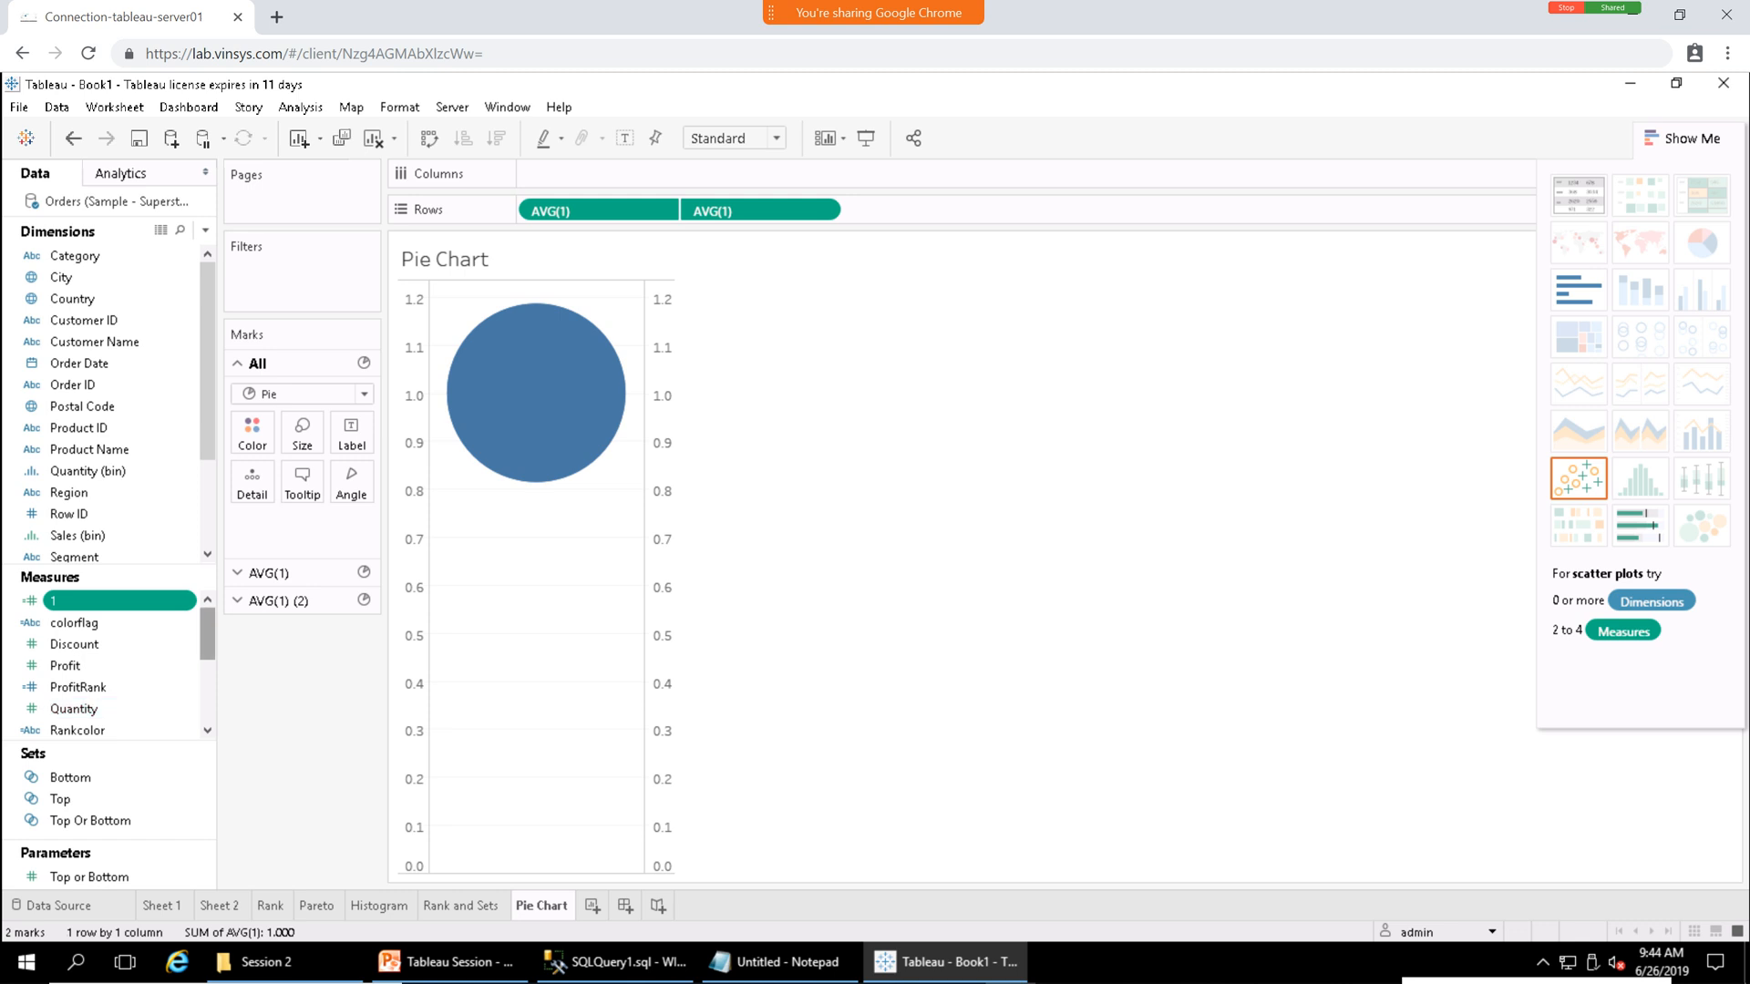
{"action": "scroll", "coordinate": [110, 665], "scroll_direction": "down", "scroll_amount": 3}
{"action": "scroll", "coordinate": [109, 665], "scroll_direction": "up", "scroll_amount": 3}
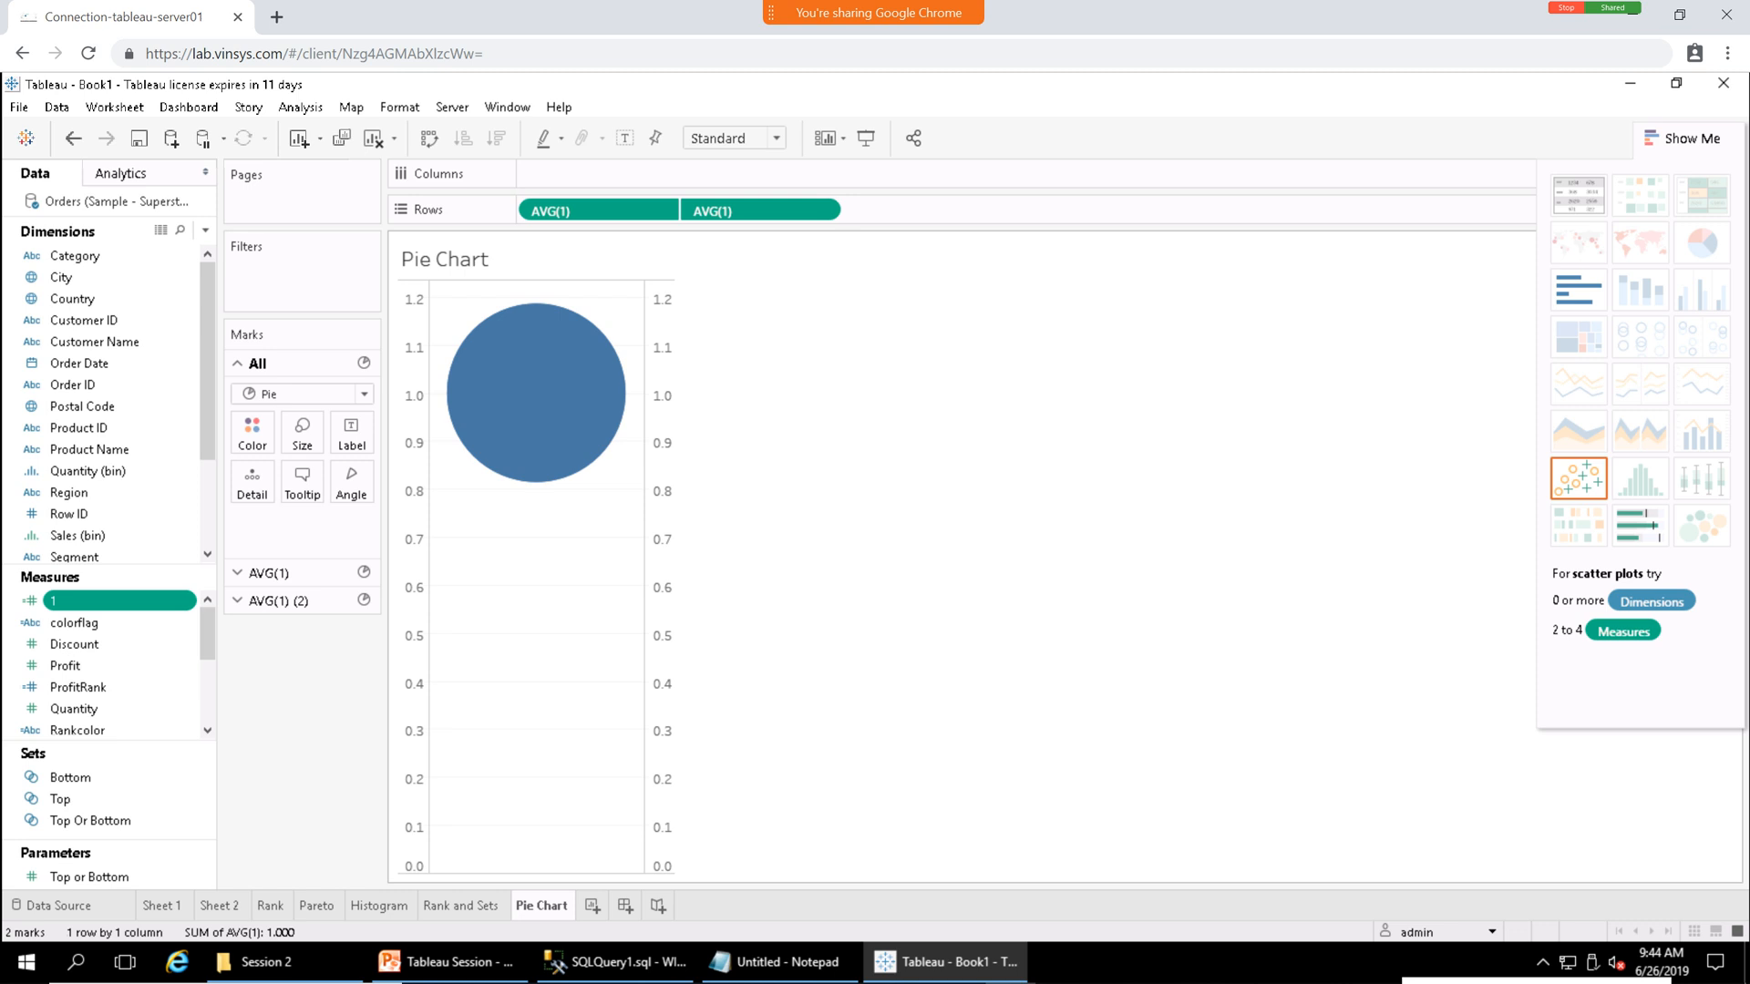
Shrink the pie of the second average measure so it is smaller than the first pie.
{"action": "left_click", "coordinate": [279, 602]}
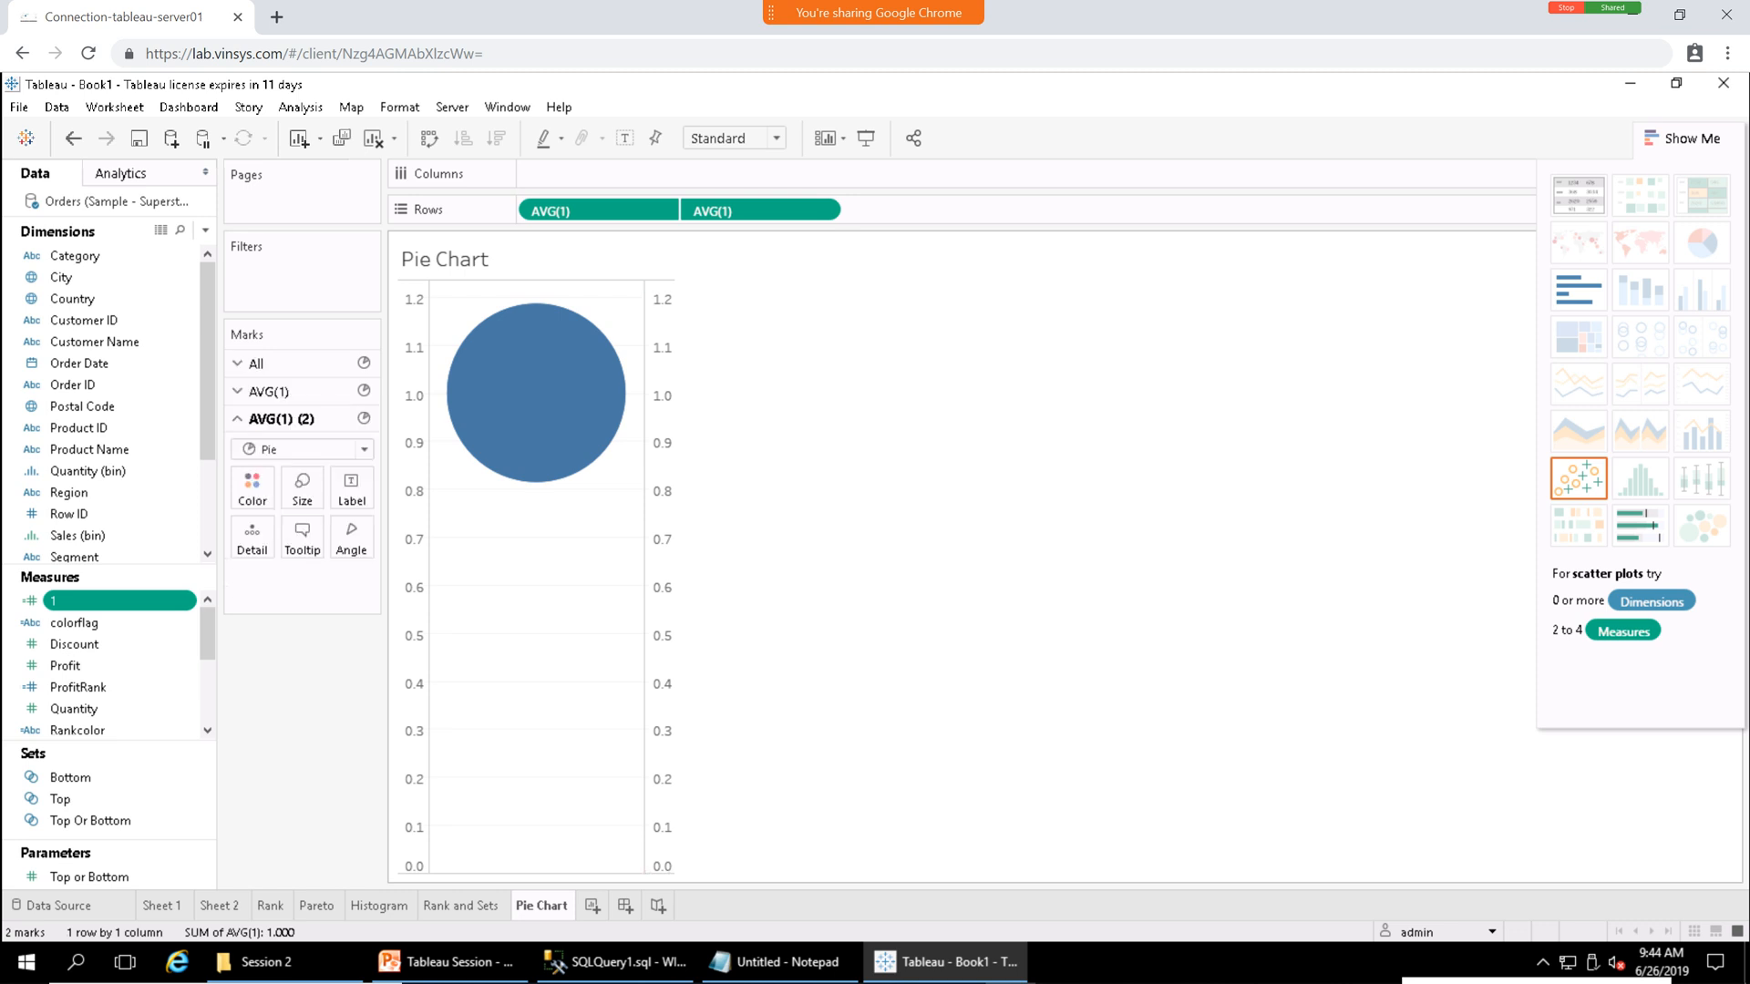
{"action": "left_click", "coordinate": [660, 547]}
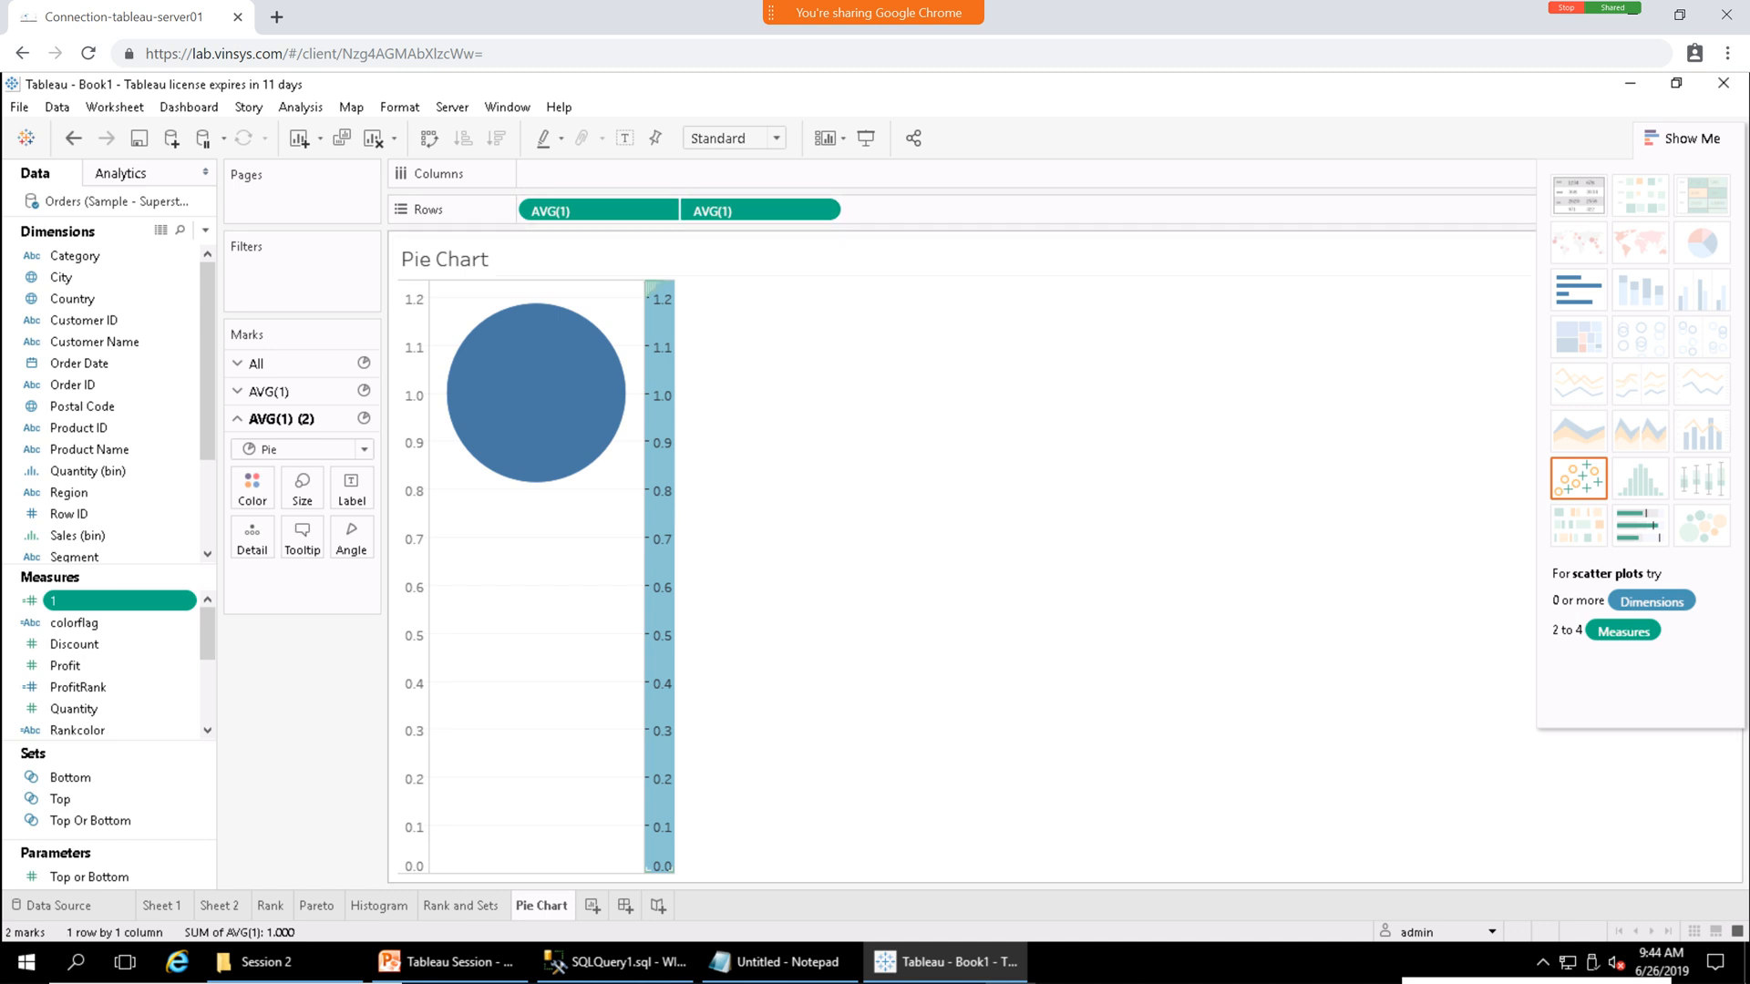
{"action": "left_click", "coordinate": [660, 547]}
{"action": "left_click", "coordinate": [658, 301]}
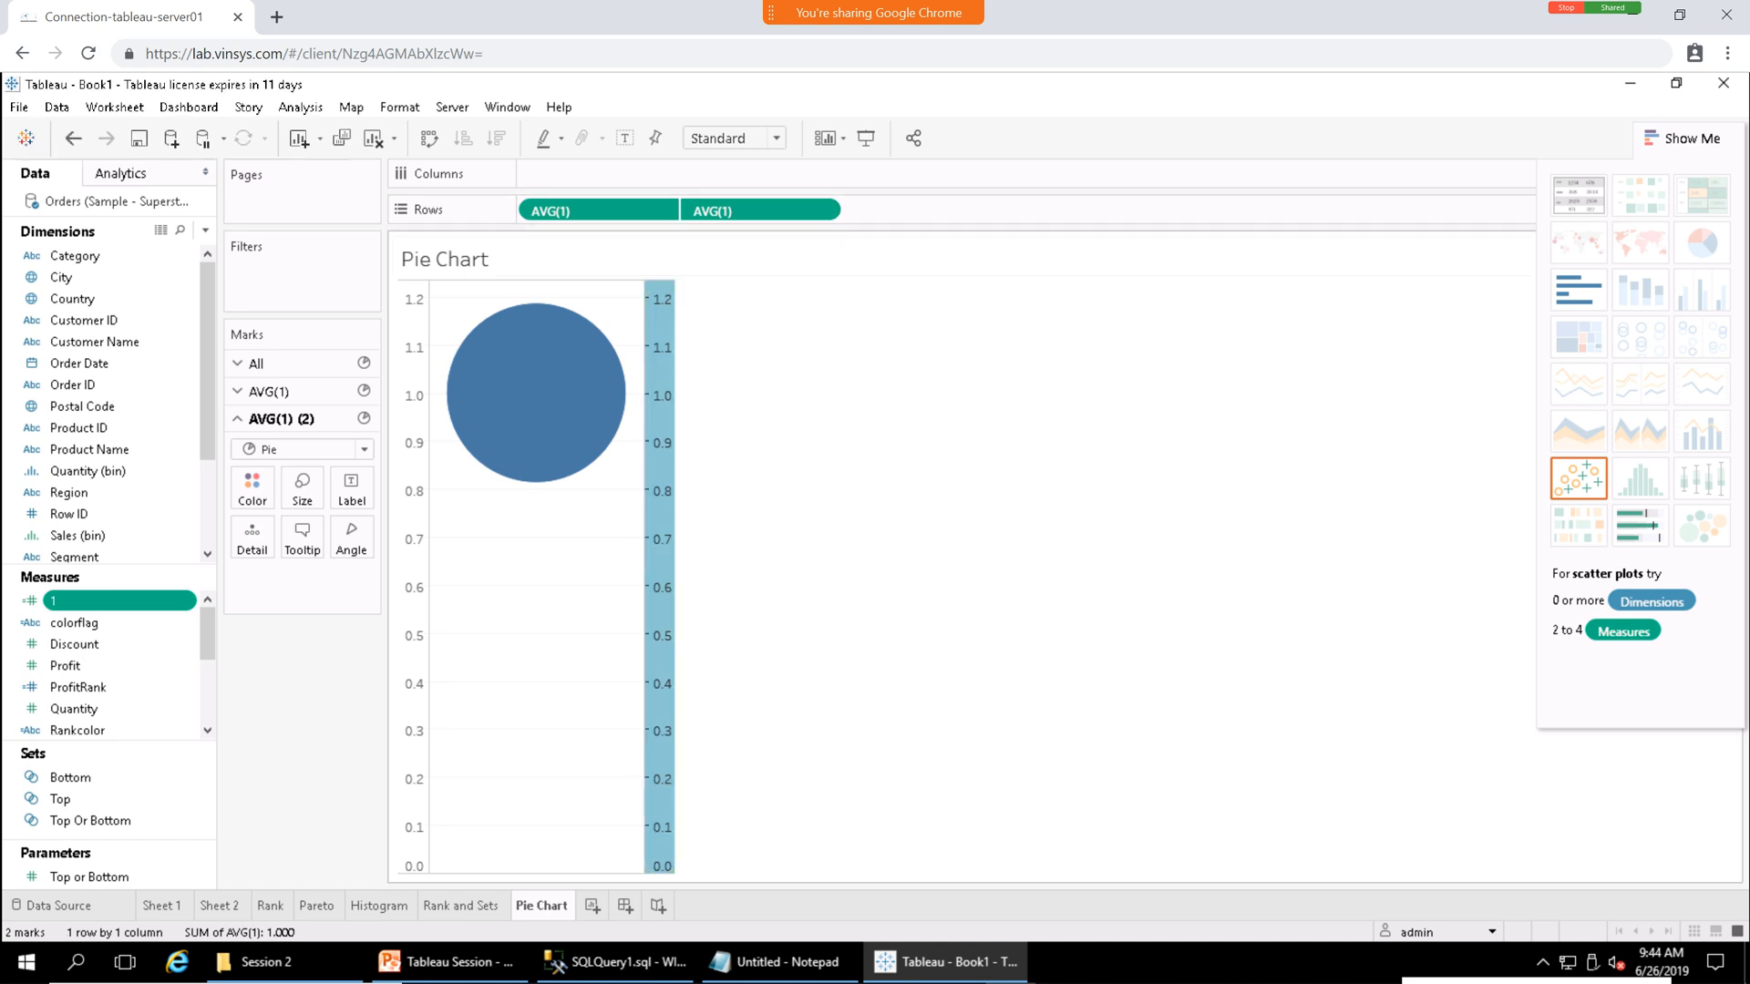
{"action": "left_click", "coordinate": [302, 489]}
{"action": "left_click_drag", "start_coordinate": [366, 539], "coordinate": [328, 538]}
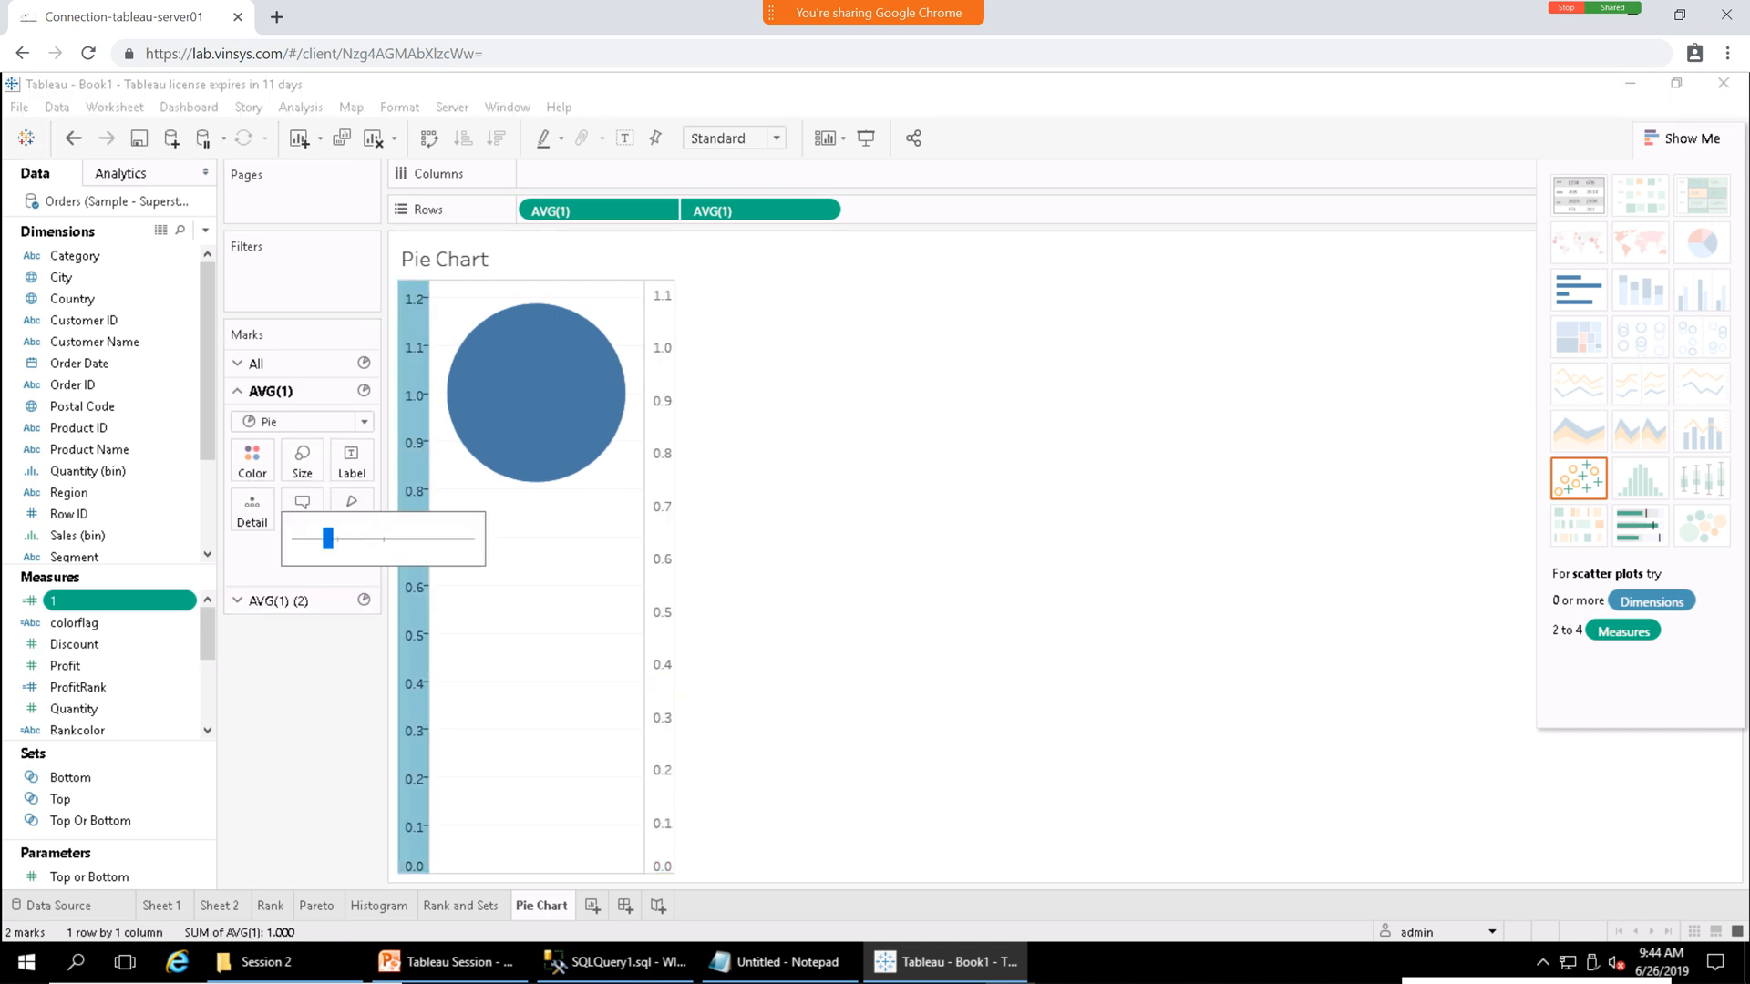
{"action": "left_click", "coordinate": [319, 672]}
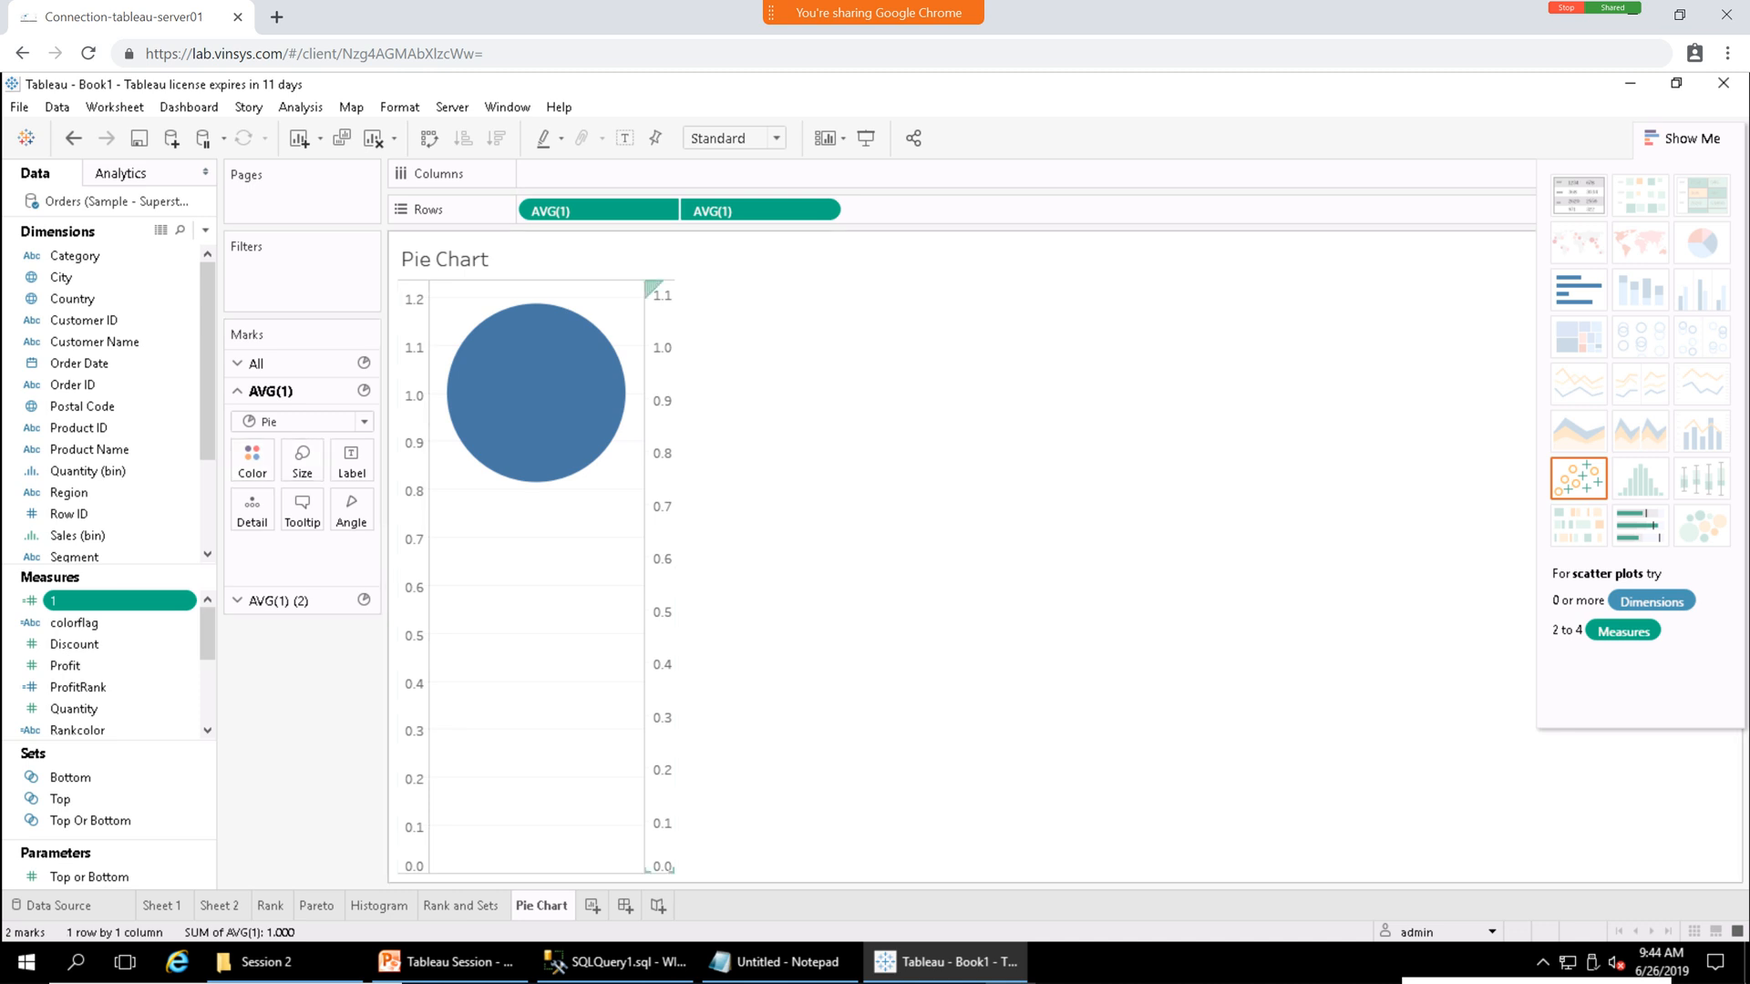
Color the second average measure's smaller pie white.
{"action": "left_click", "coordinate": [656, 297]}
{"action": "left_click", "coordinate": [252, 490]}
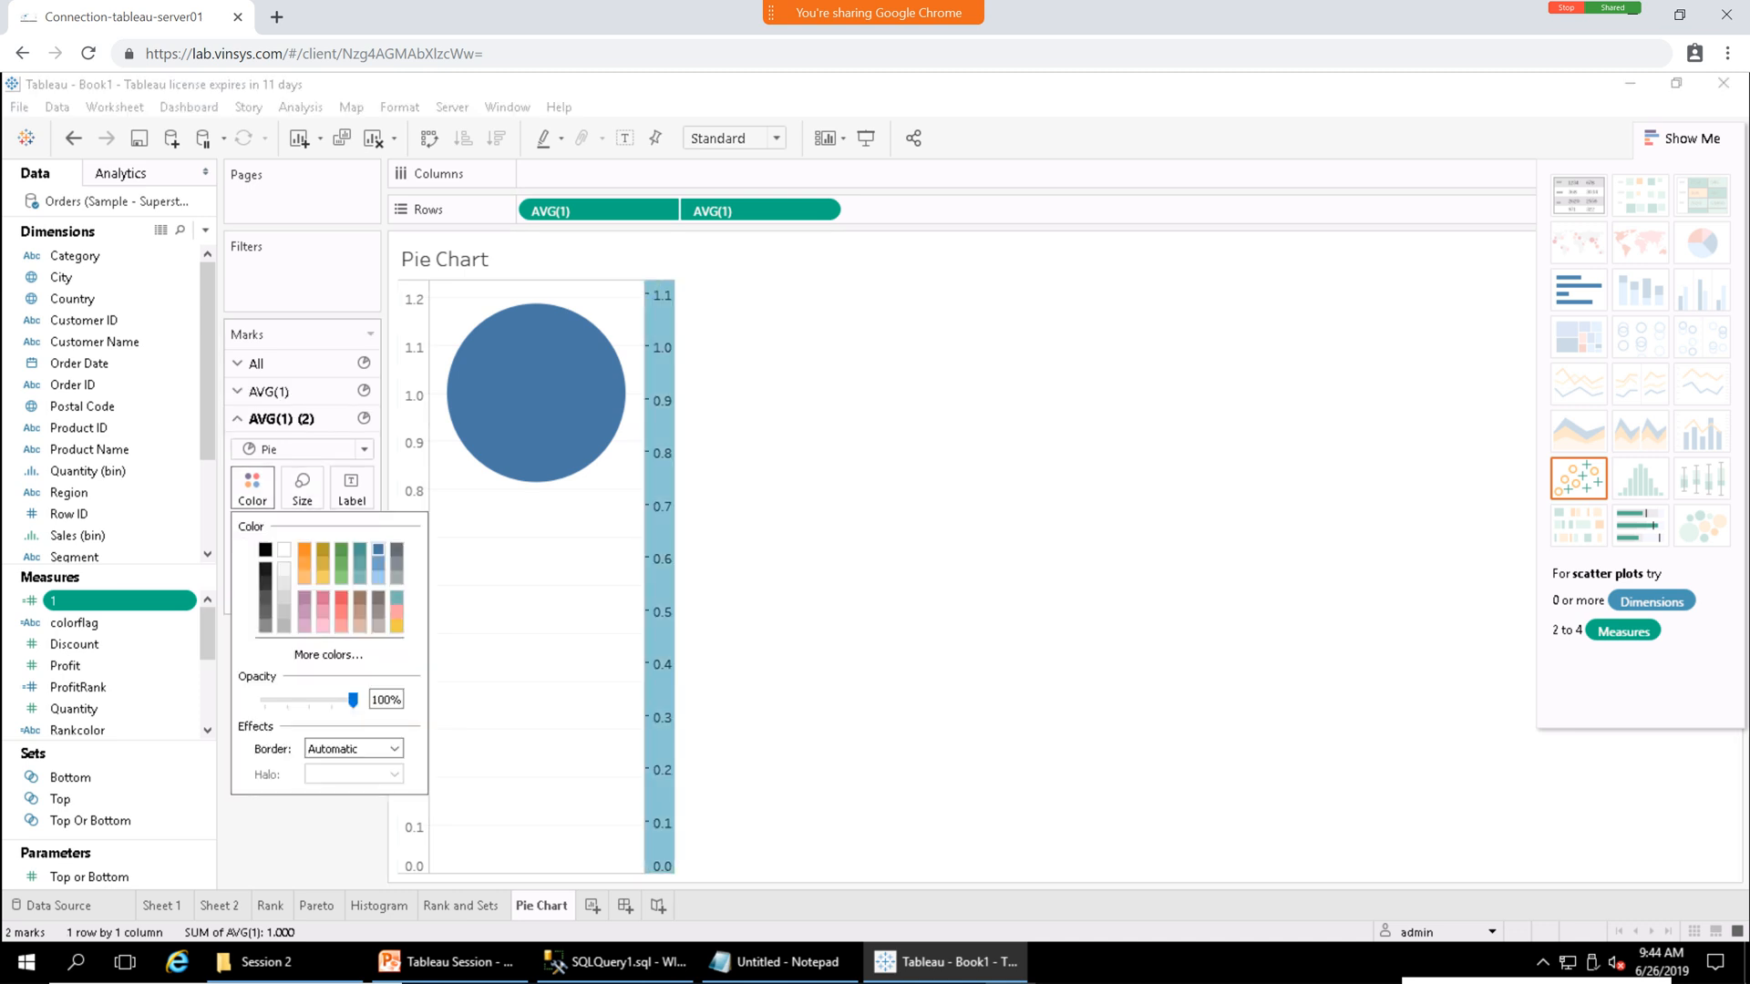
{"action": "left_click", "coordinate": [284, 549]}
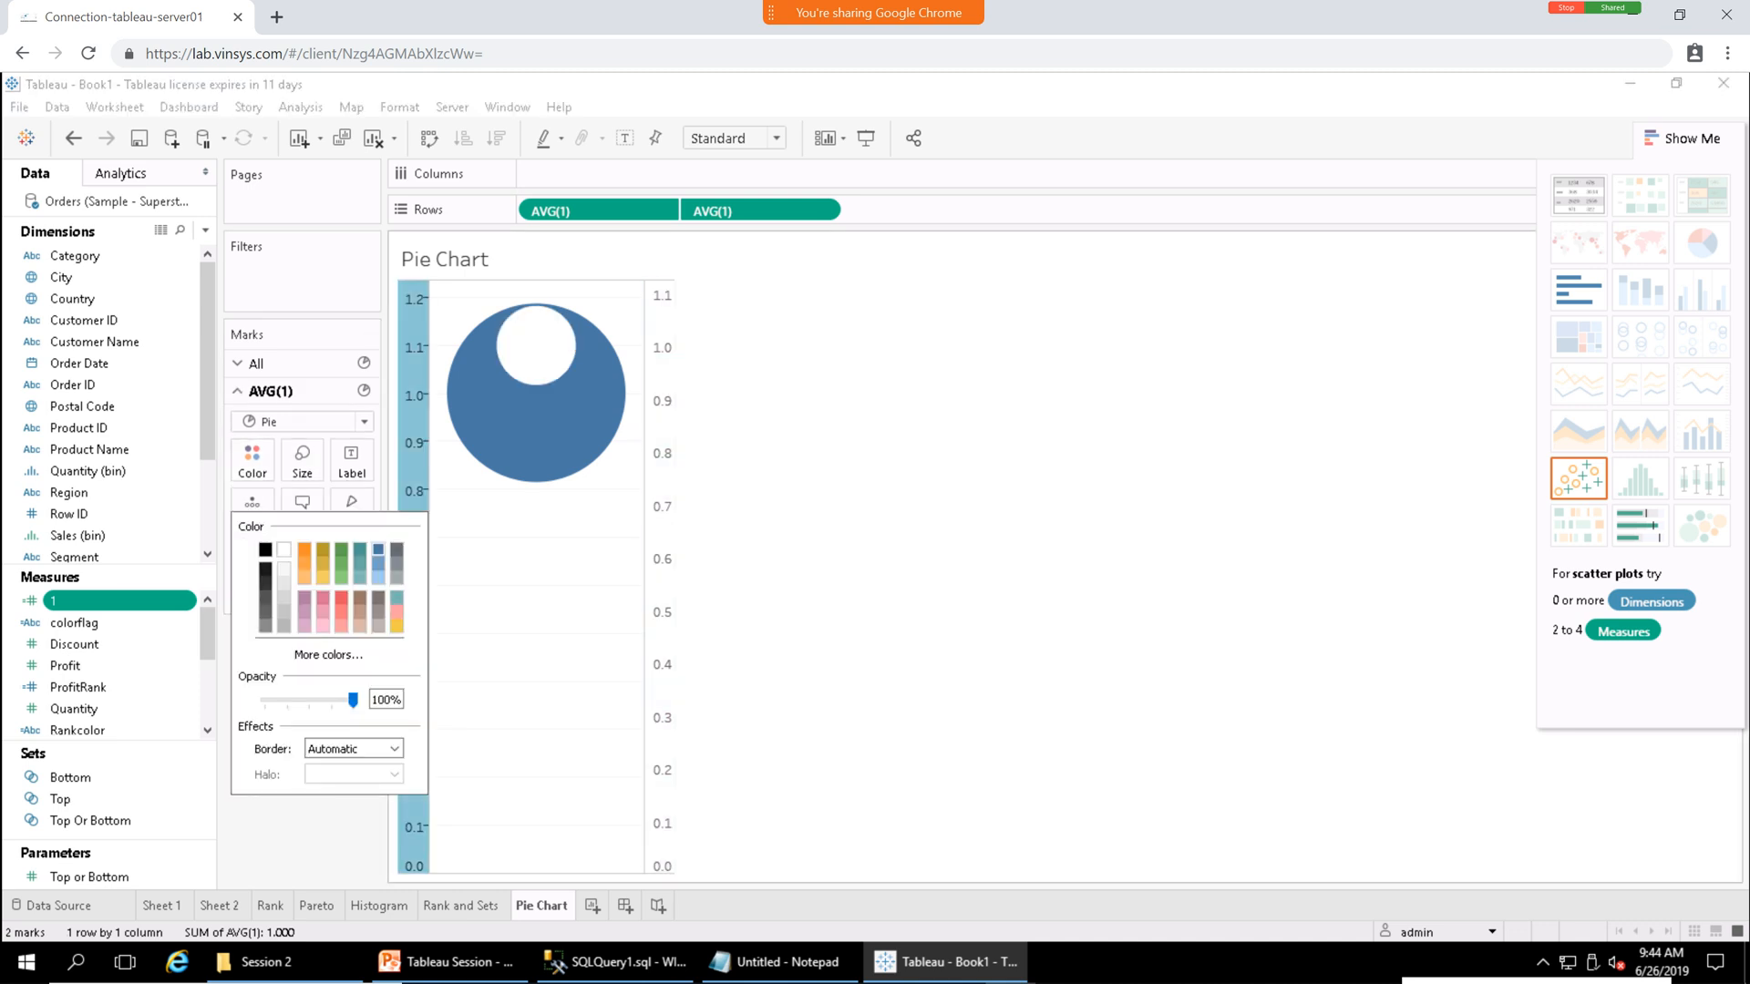
{"action": "left_click", "coordinate": [537, 656]}
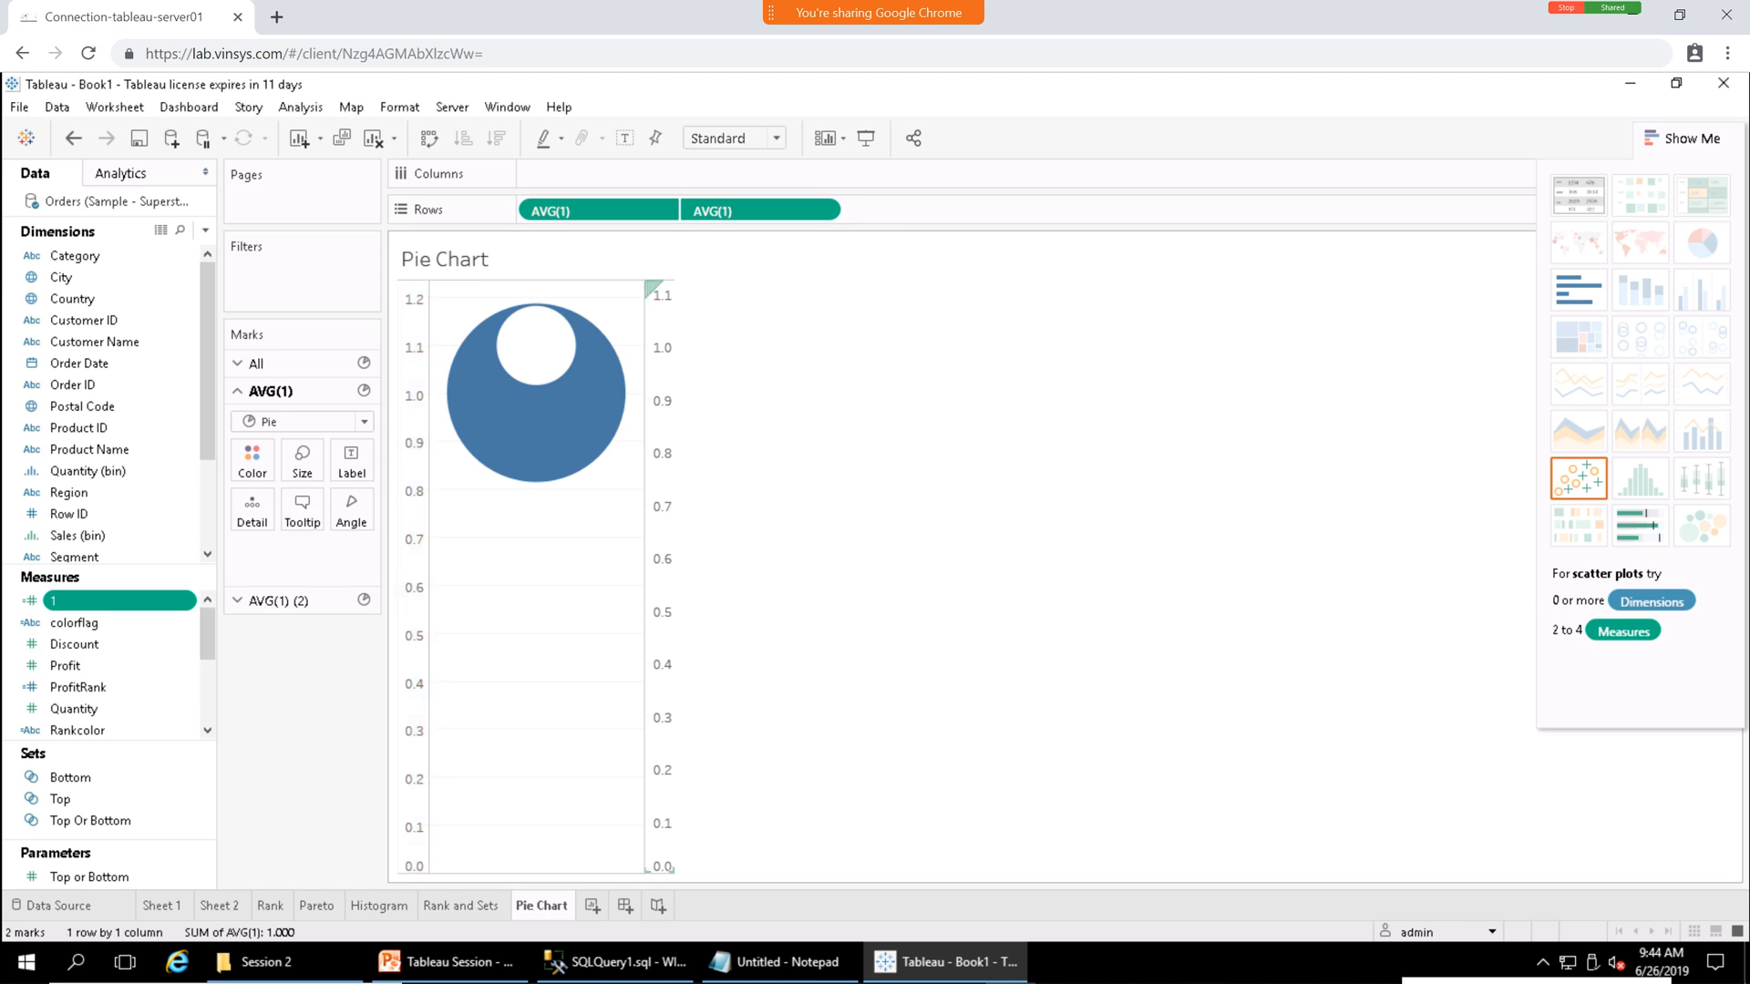
Synchronize the secondary axis with the primary one to center the white circle in the larger pie.
{"action": "right_click", "coordinate": [656, 544]}
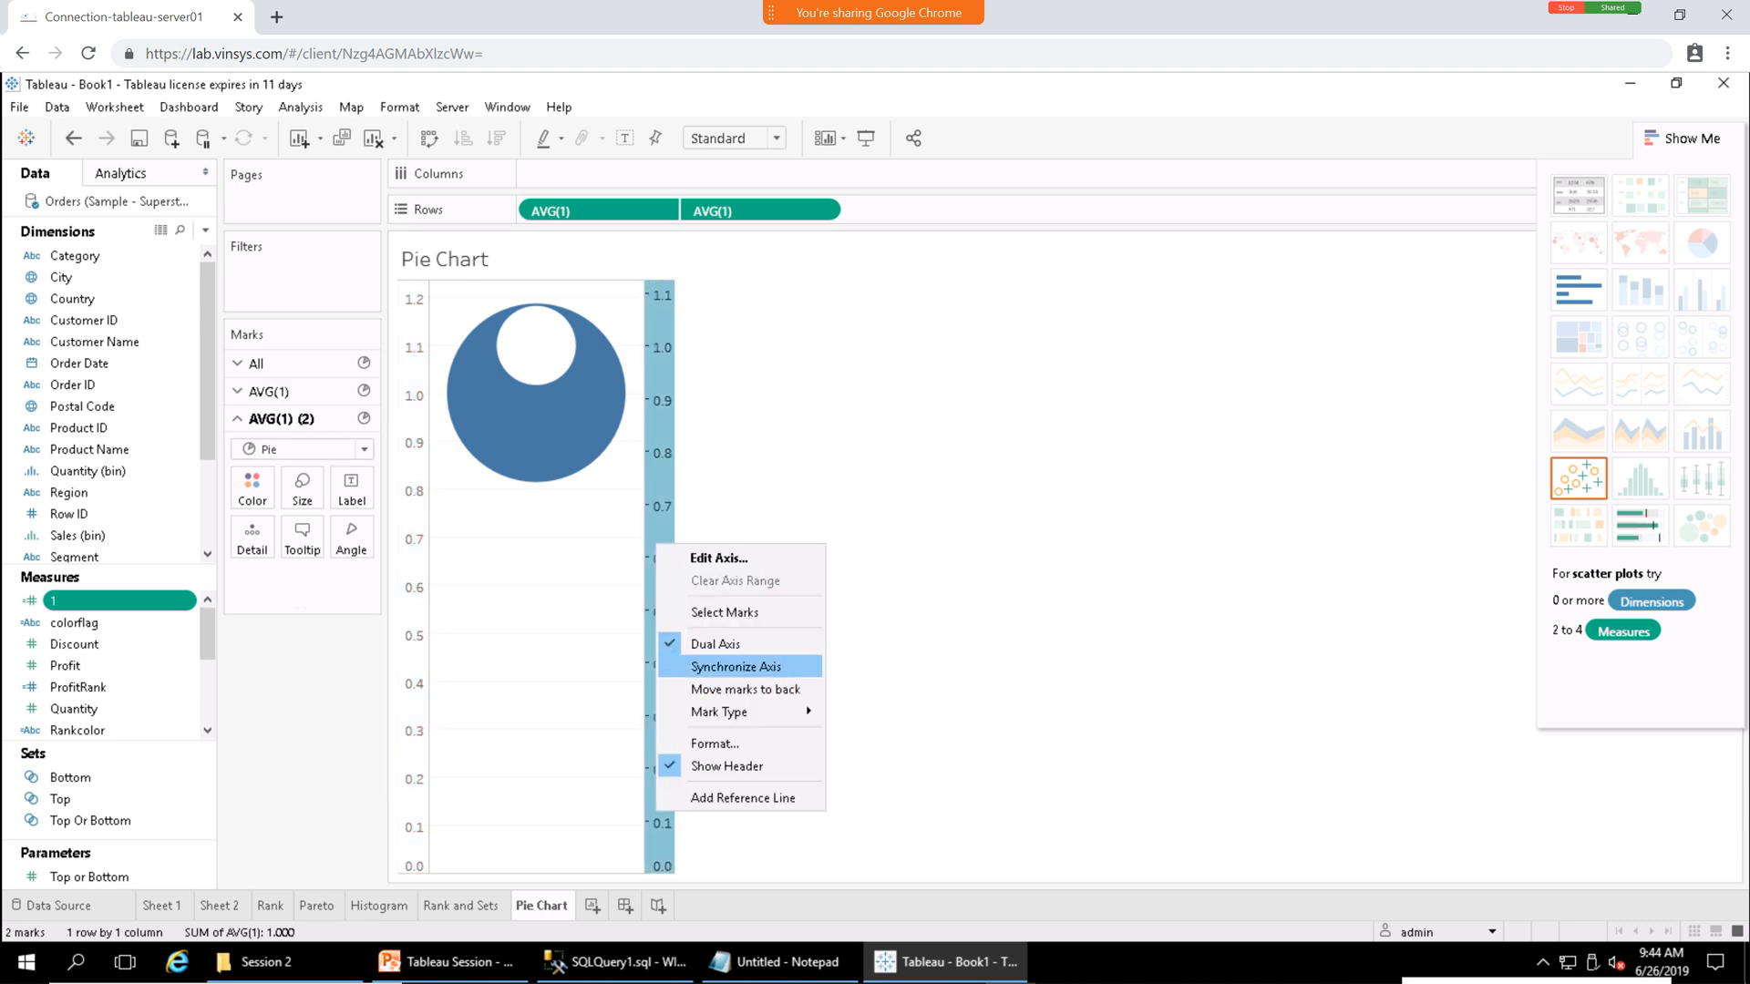
{"action": "left_click", "coordinate": [735, 666]}
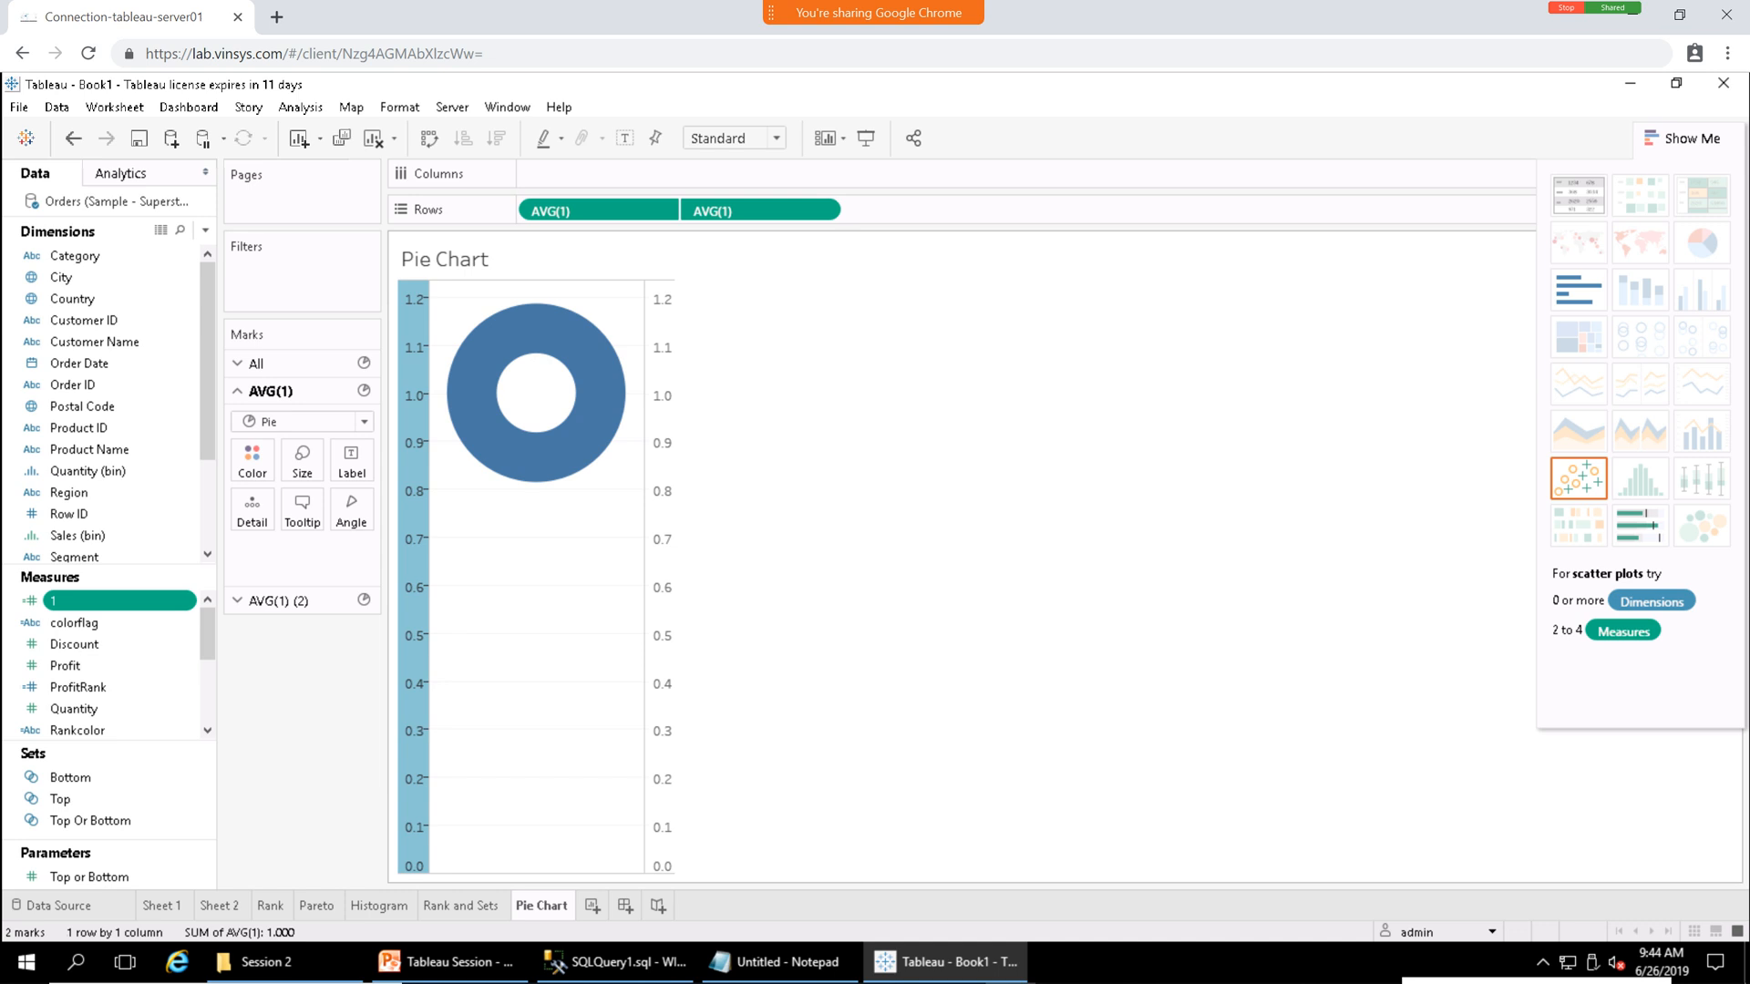
{"action": "left_click", "coordinate": [735, 667]}
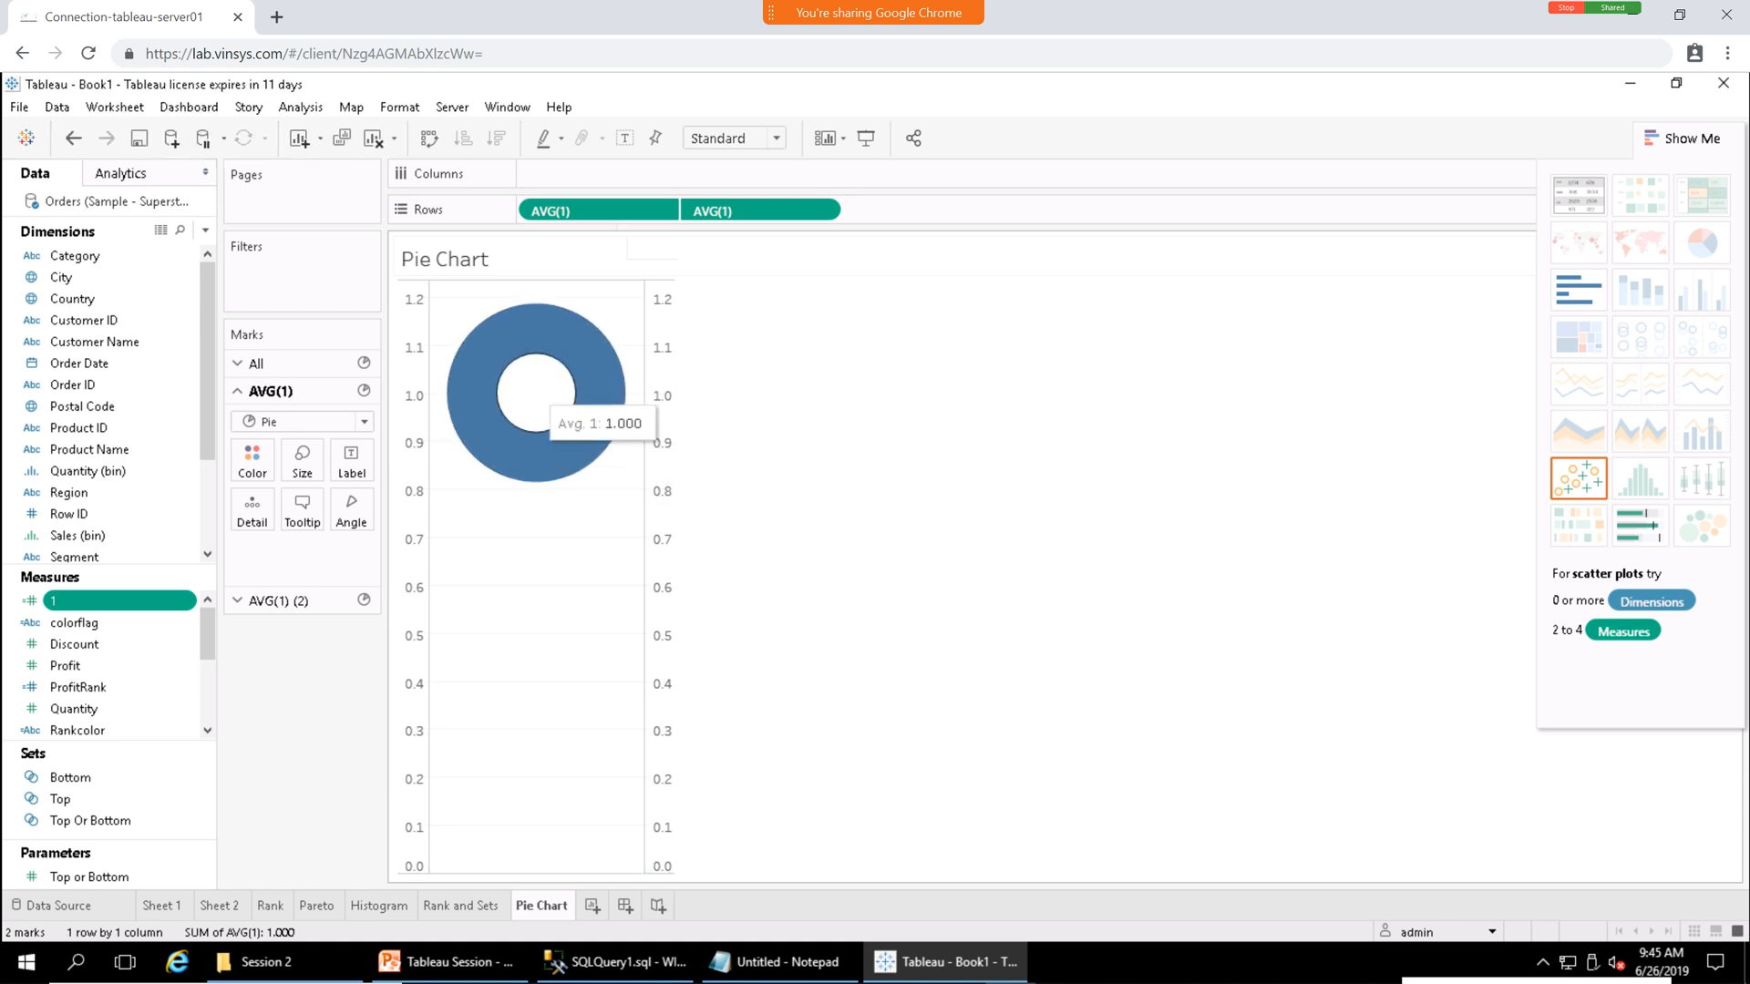
{"action": "left_click", "coordinate": [659, 537]}
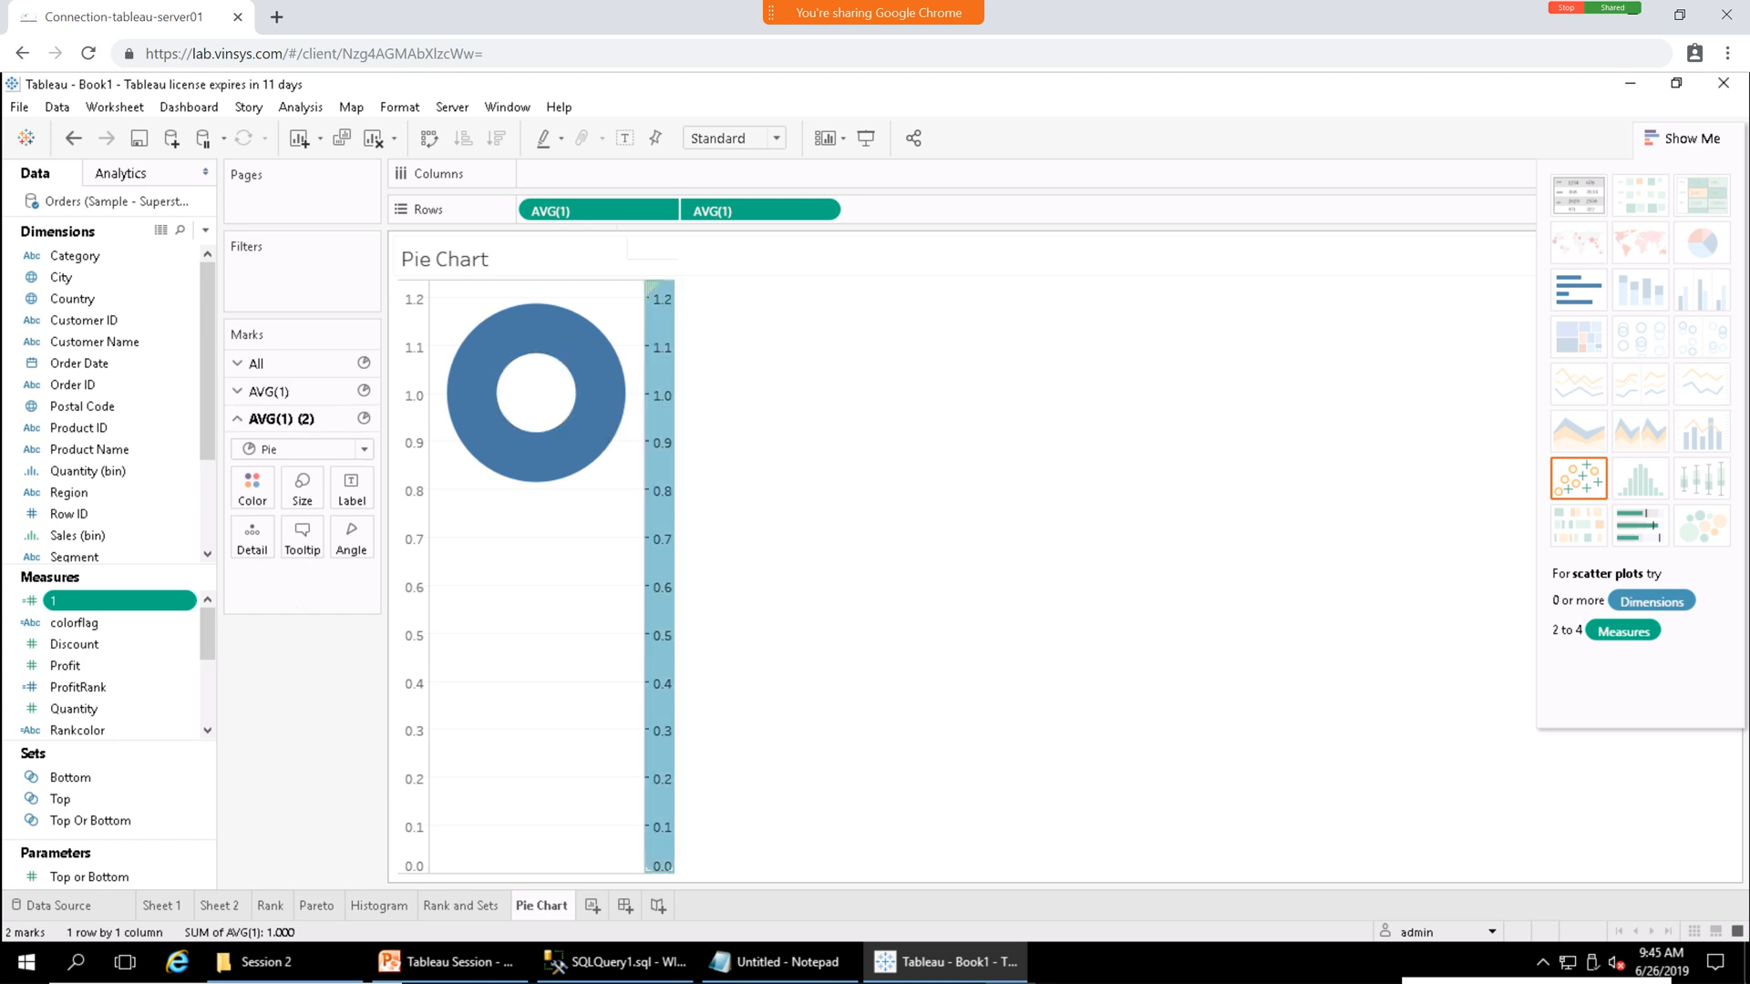
{"action": "left_click", "coordinate": [774, 537]}
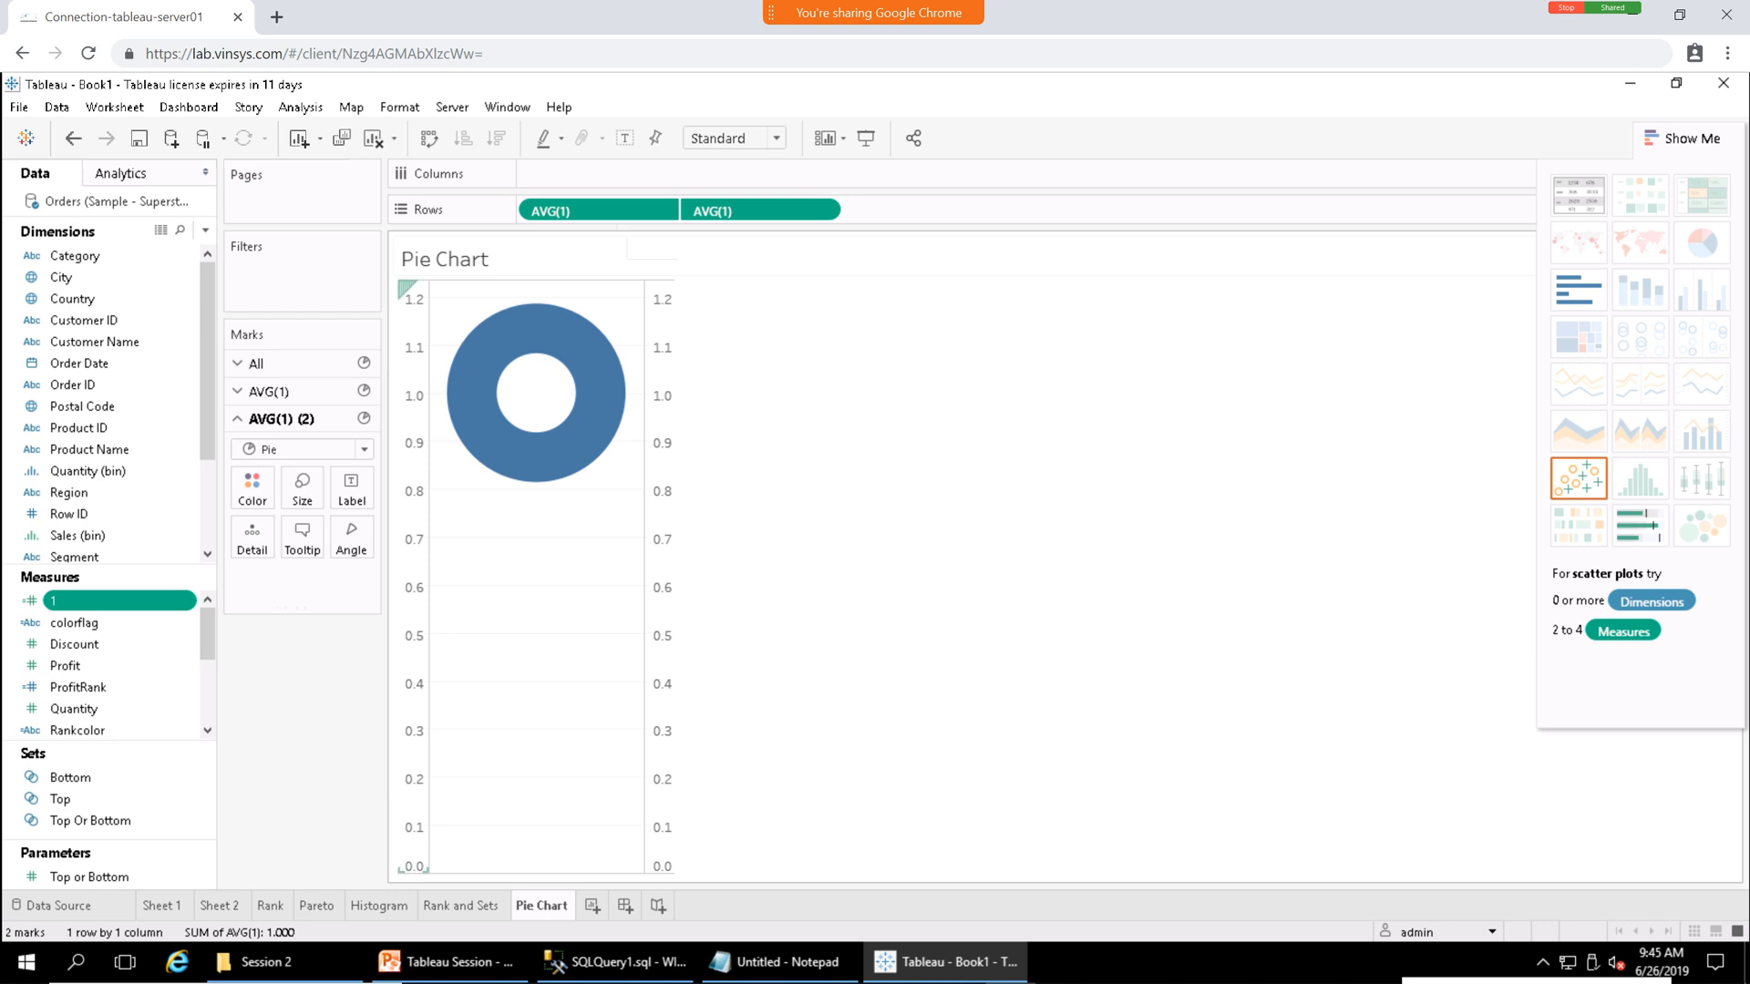
Color the outer pie of the first average measure by Region and set its slice angle by Profit.
{"action": "left_click", "coordinate": [413, 565]}
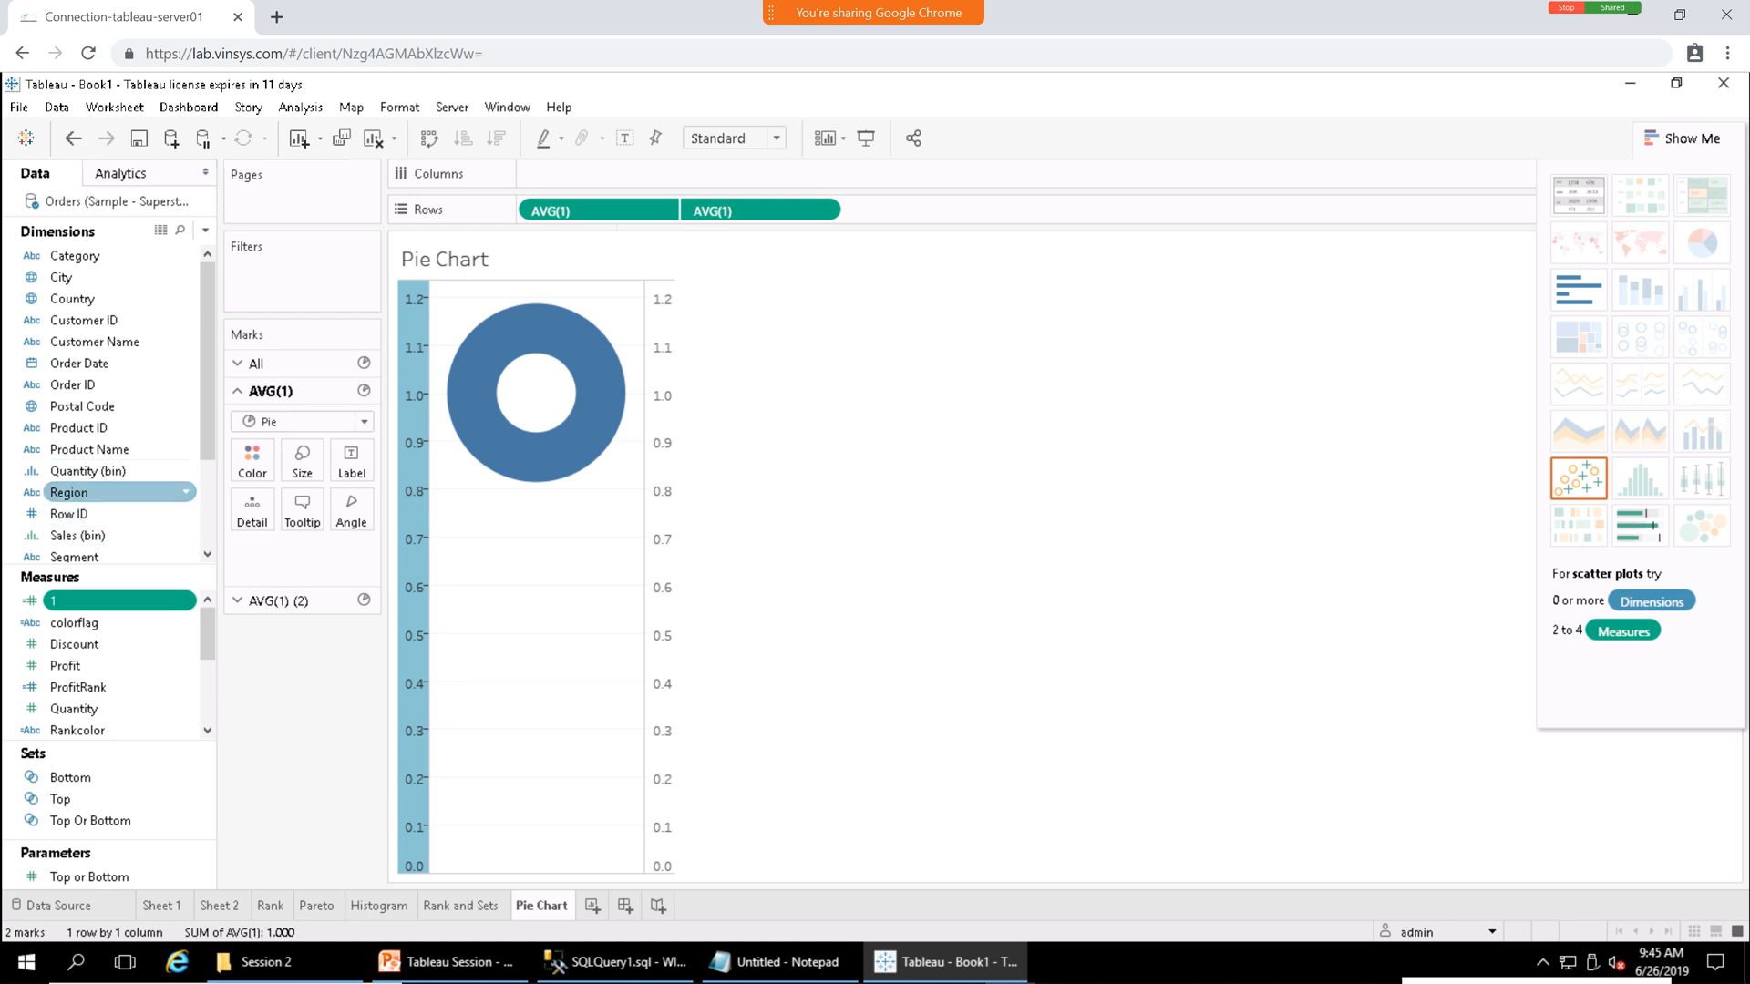
{"action": "left_click_drag", "start_coordinate": [118, 492], "coordinate": [257, 469]}
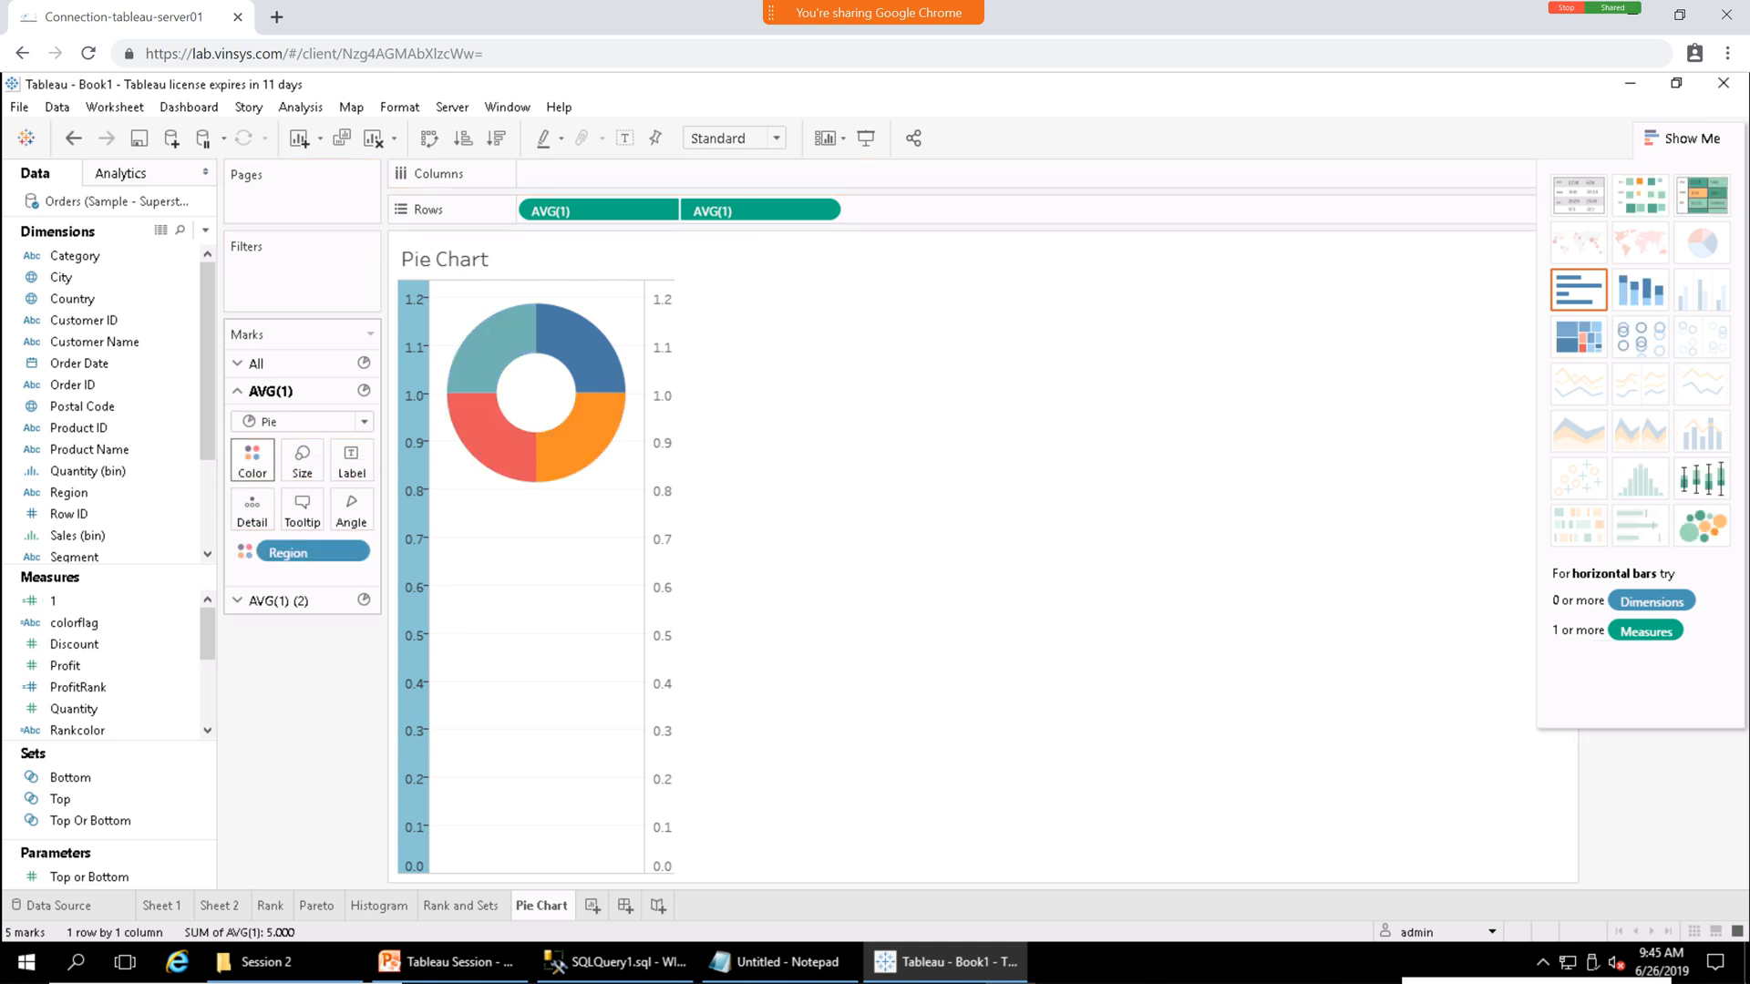
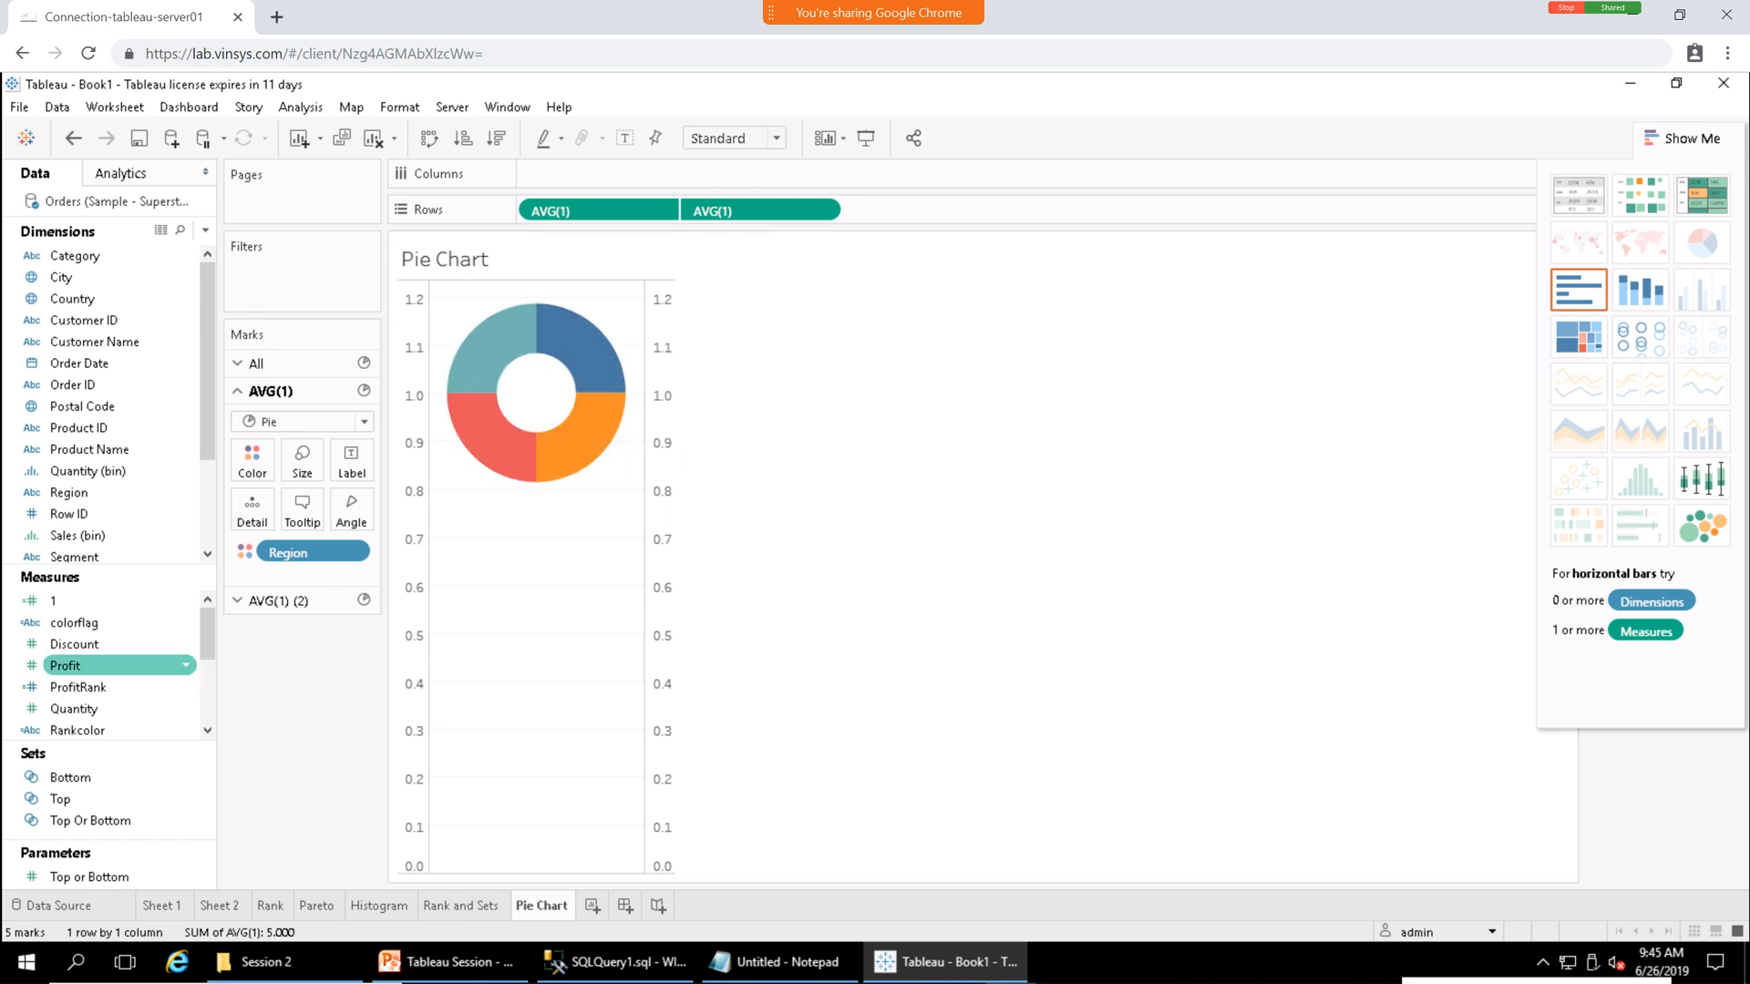
{"action": "mouse_move", "coordinate": [208, 636]}
{"action": "left_mouse_down"}
{"action": "mouse_move", "coordinate": [208, 662]}
{"action": "mouse_move", "coordinate": [208, 646]}
{"action": "left_mouse_up"}
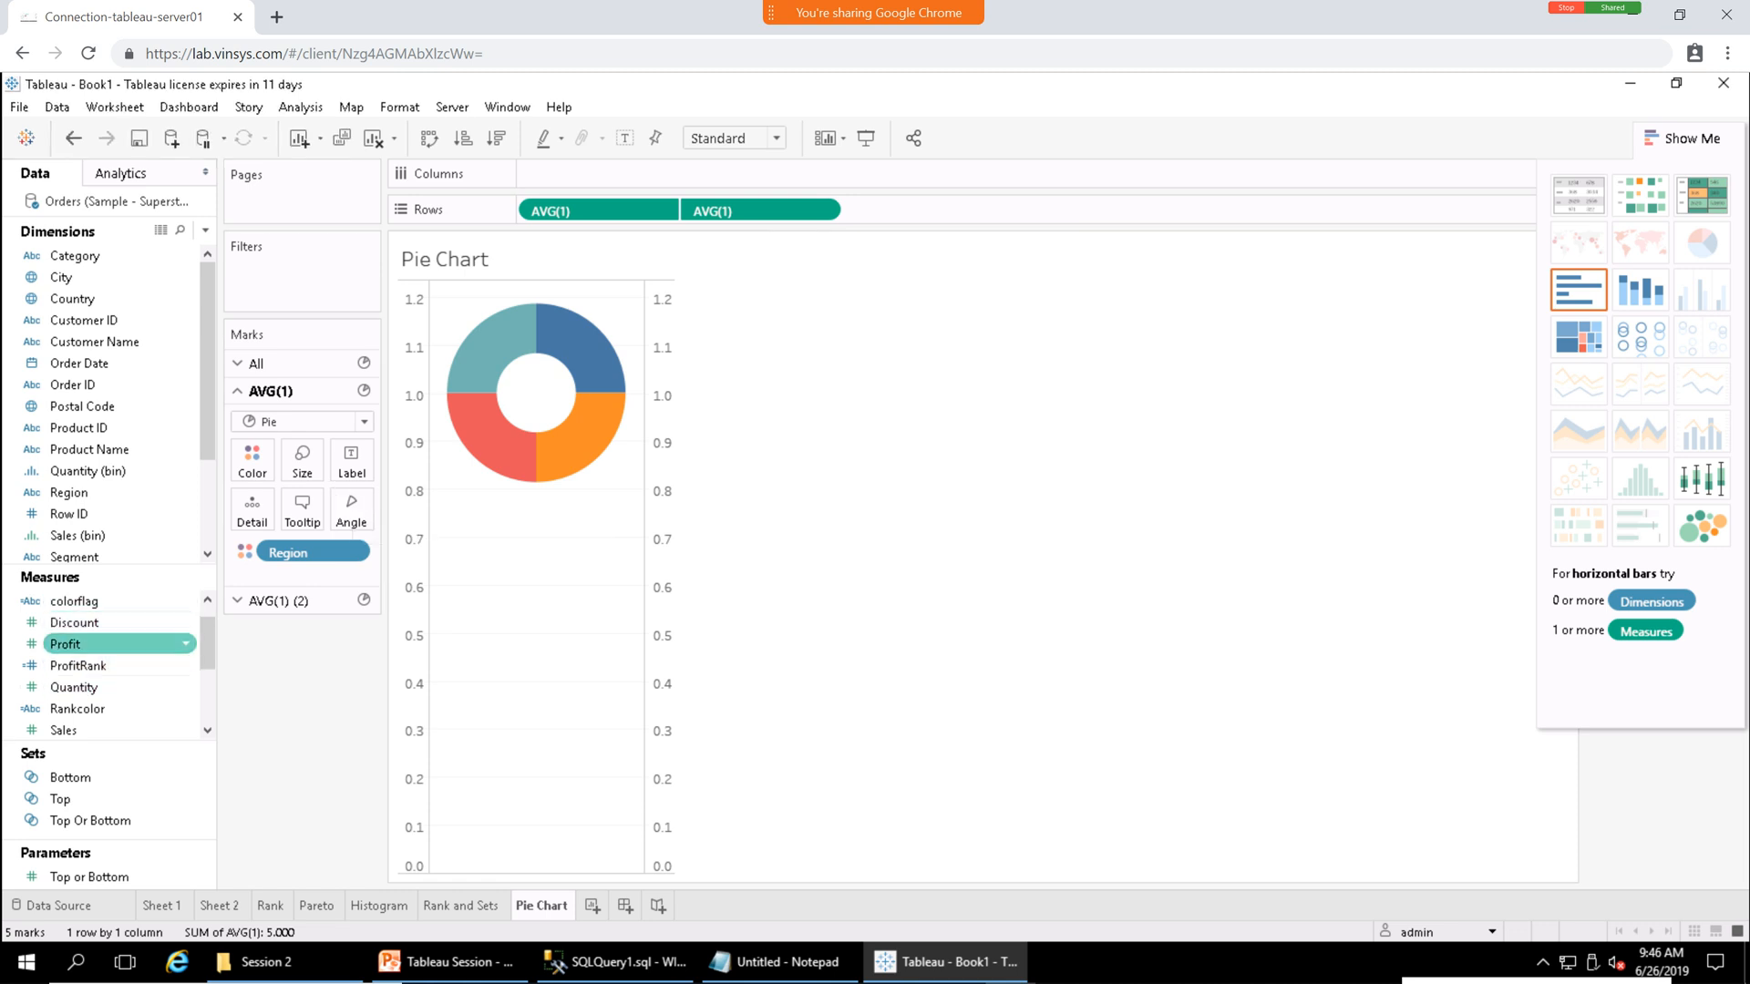
{"action": "left_click_drag", "start_coordinate": [91, 643], "coordinate": [351, 518]}
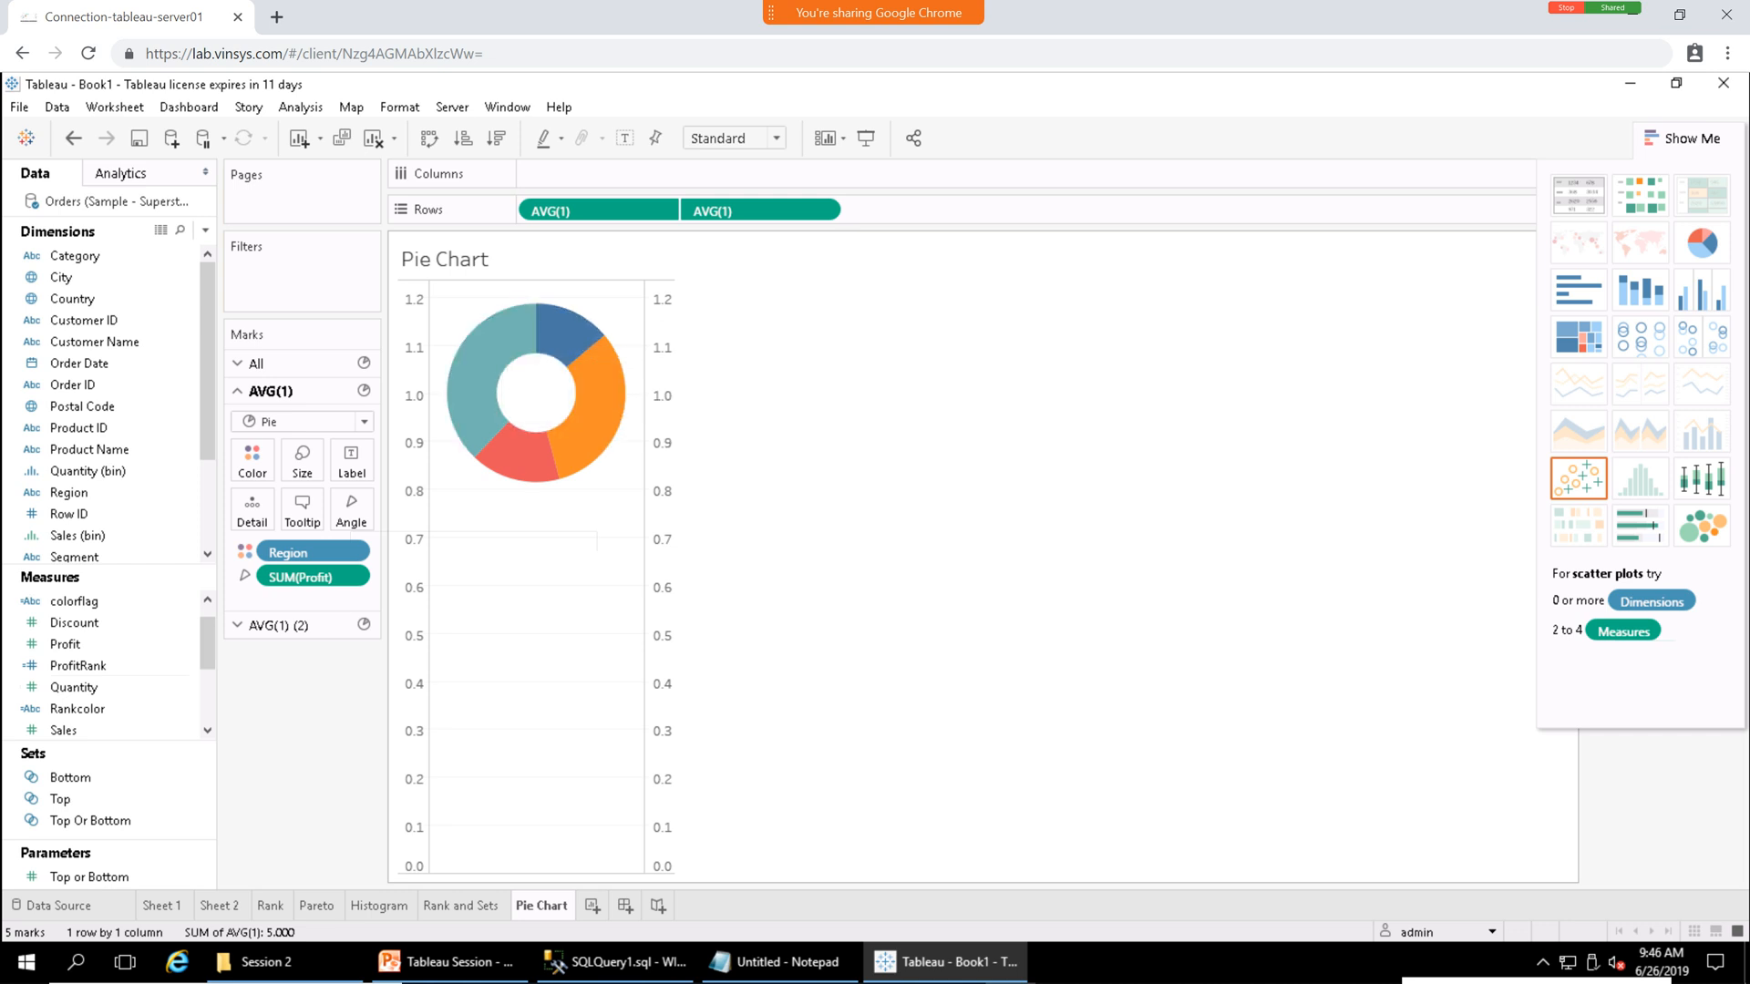
Place Order Date on Columns to split the donut chart by year.
{"action": "mouse_move", "coordinate": [489, 351]}
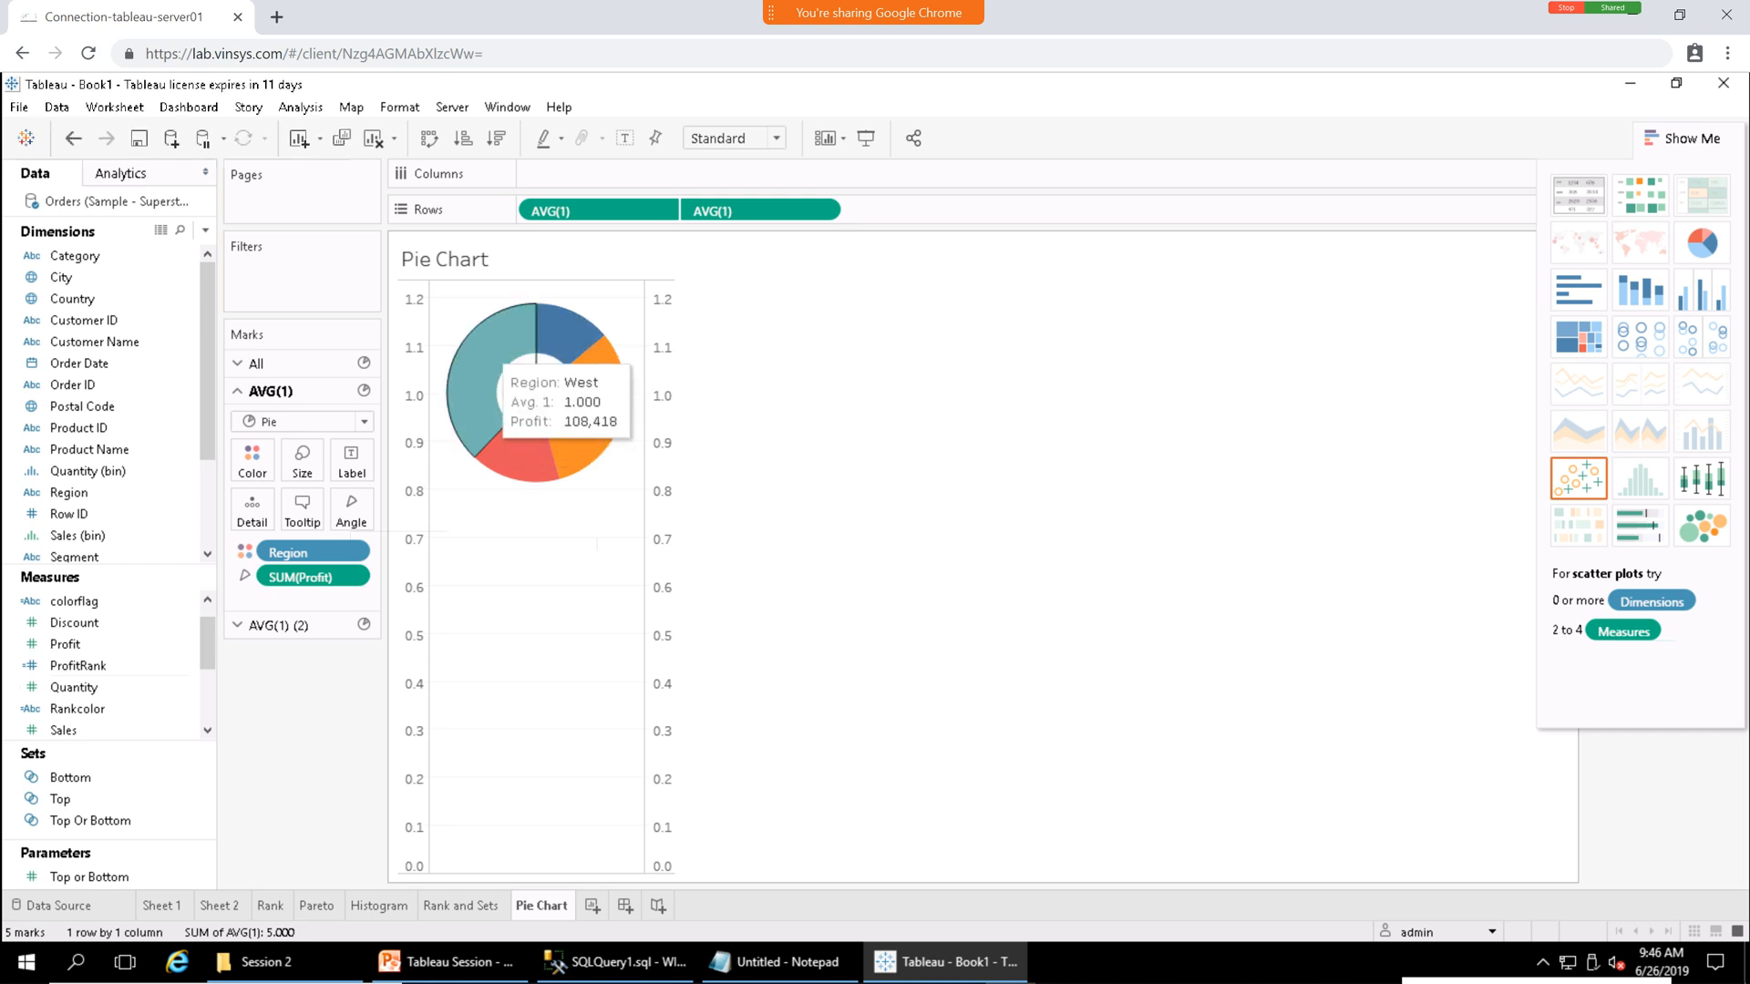
{"action": "mouse_move", "coordinate": [559, 338]}
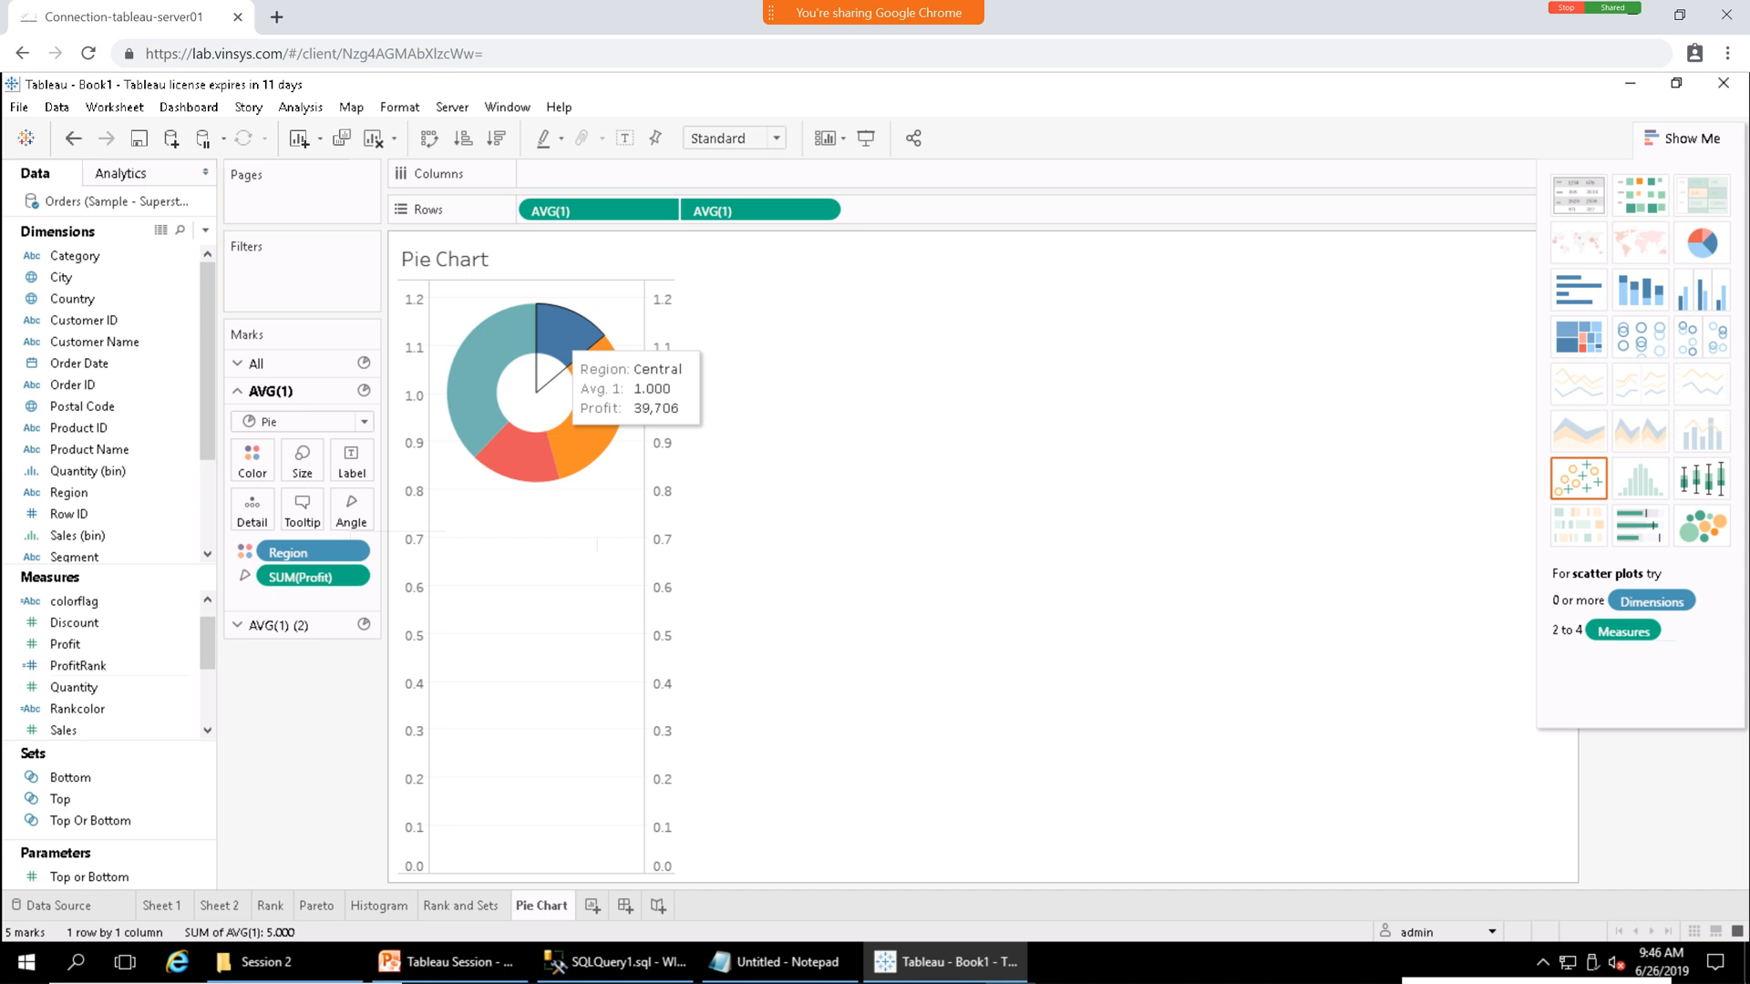
{"action": "mouse_move", "coordinate": [583, 449]}
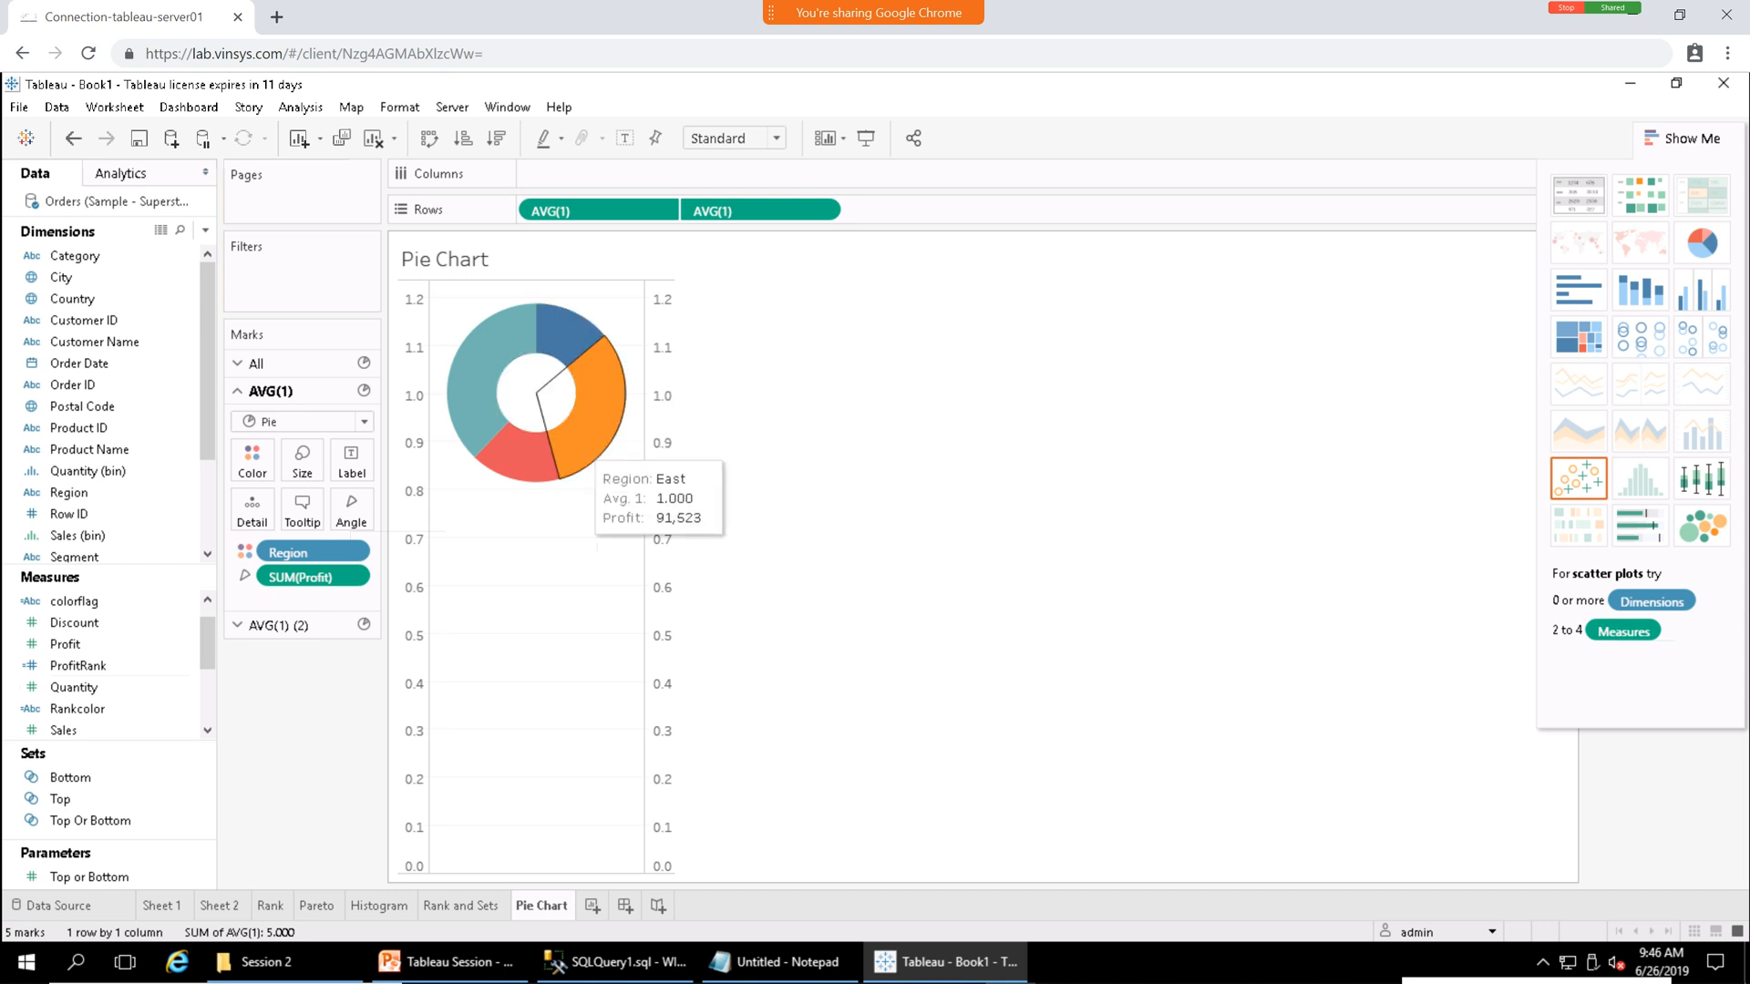
{"action": "mouse_move", "coordinate": [513, 469]}
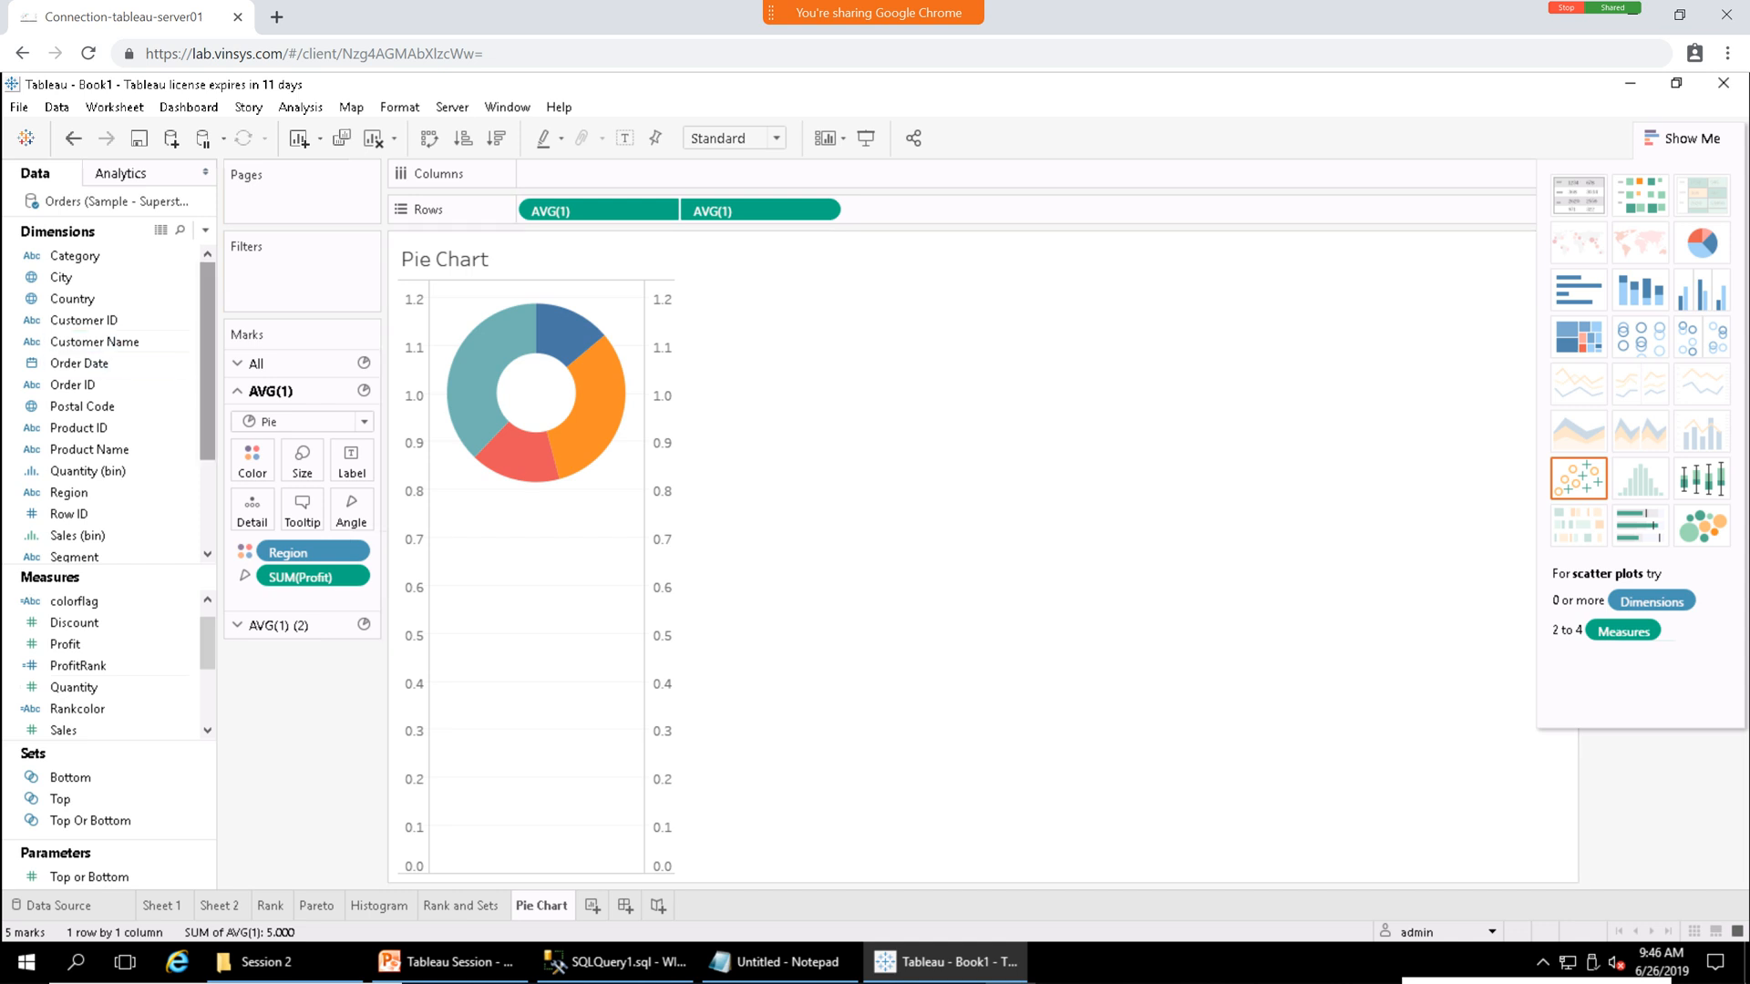
{"action": "mouse_move", "coordinate": [208, 342]}
{"action": "left_mouse_down"}
{"action": "mouse_move", "coordinate": [208, 428]}
{"action": "mouse_move", "coordinate": [207, 340]}
{"action": "left_mouse_up"}
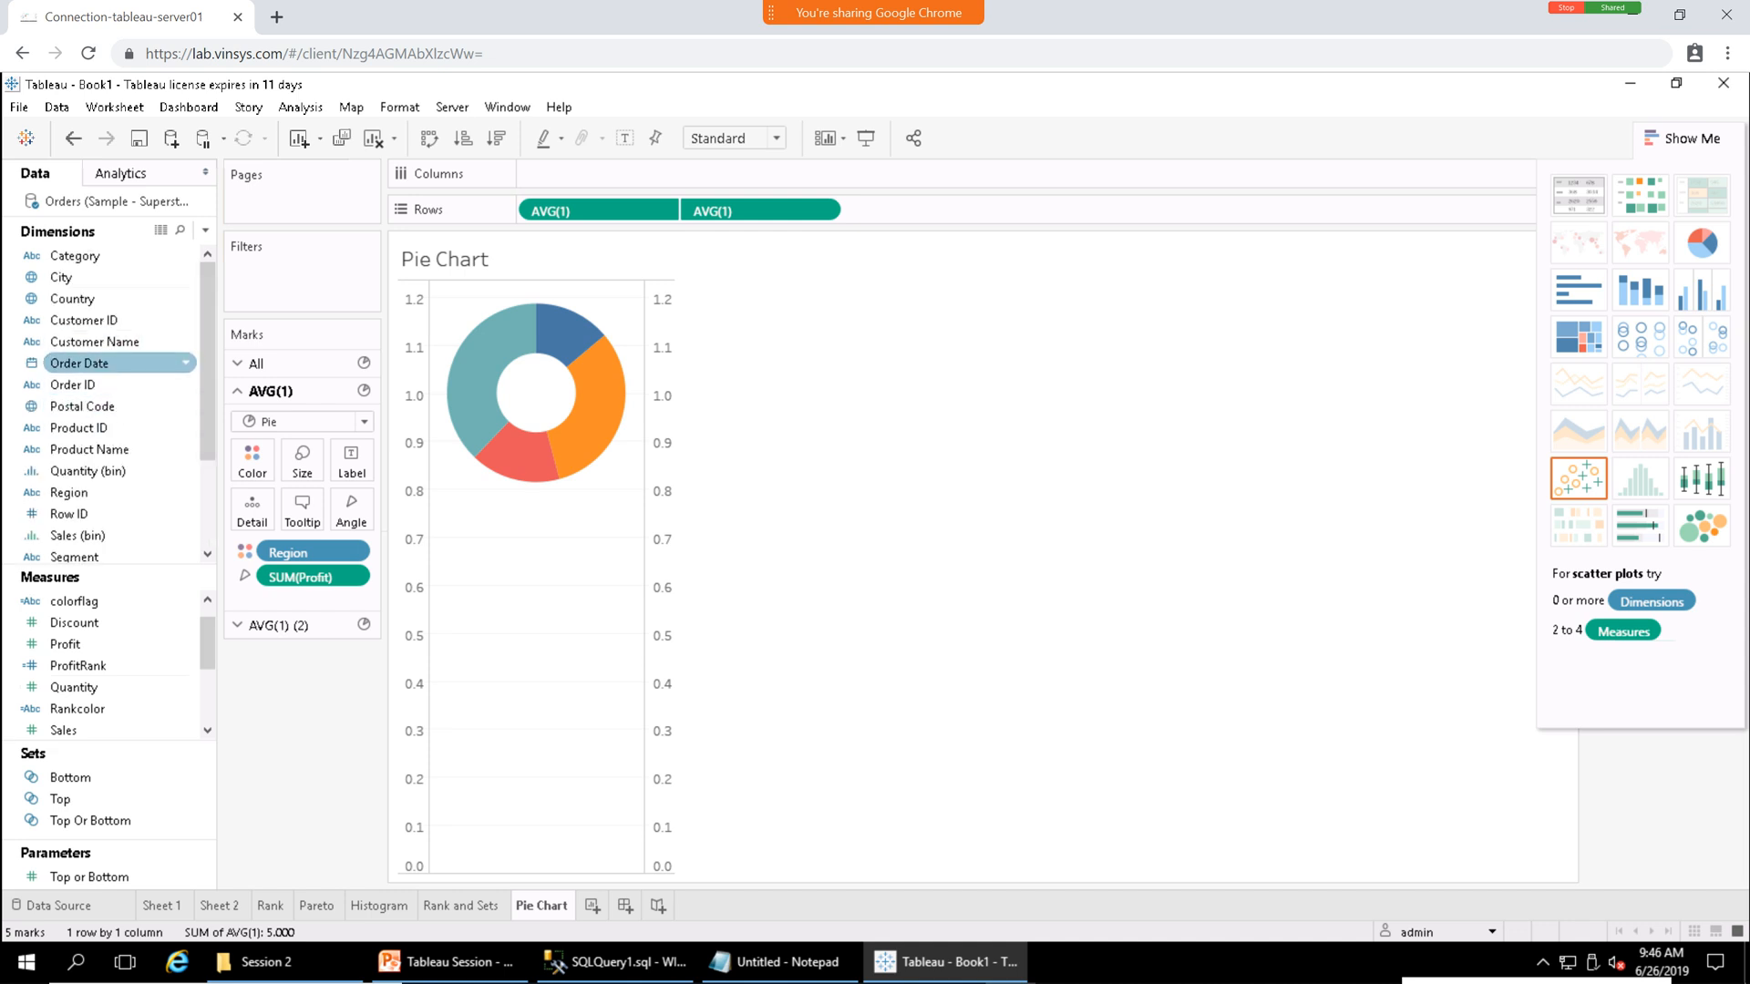
{"action": "left_click_drag", "start_coordinate": [79, 362], "coordinate": [529, 171]}
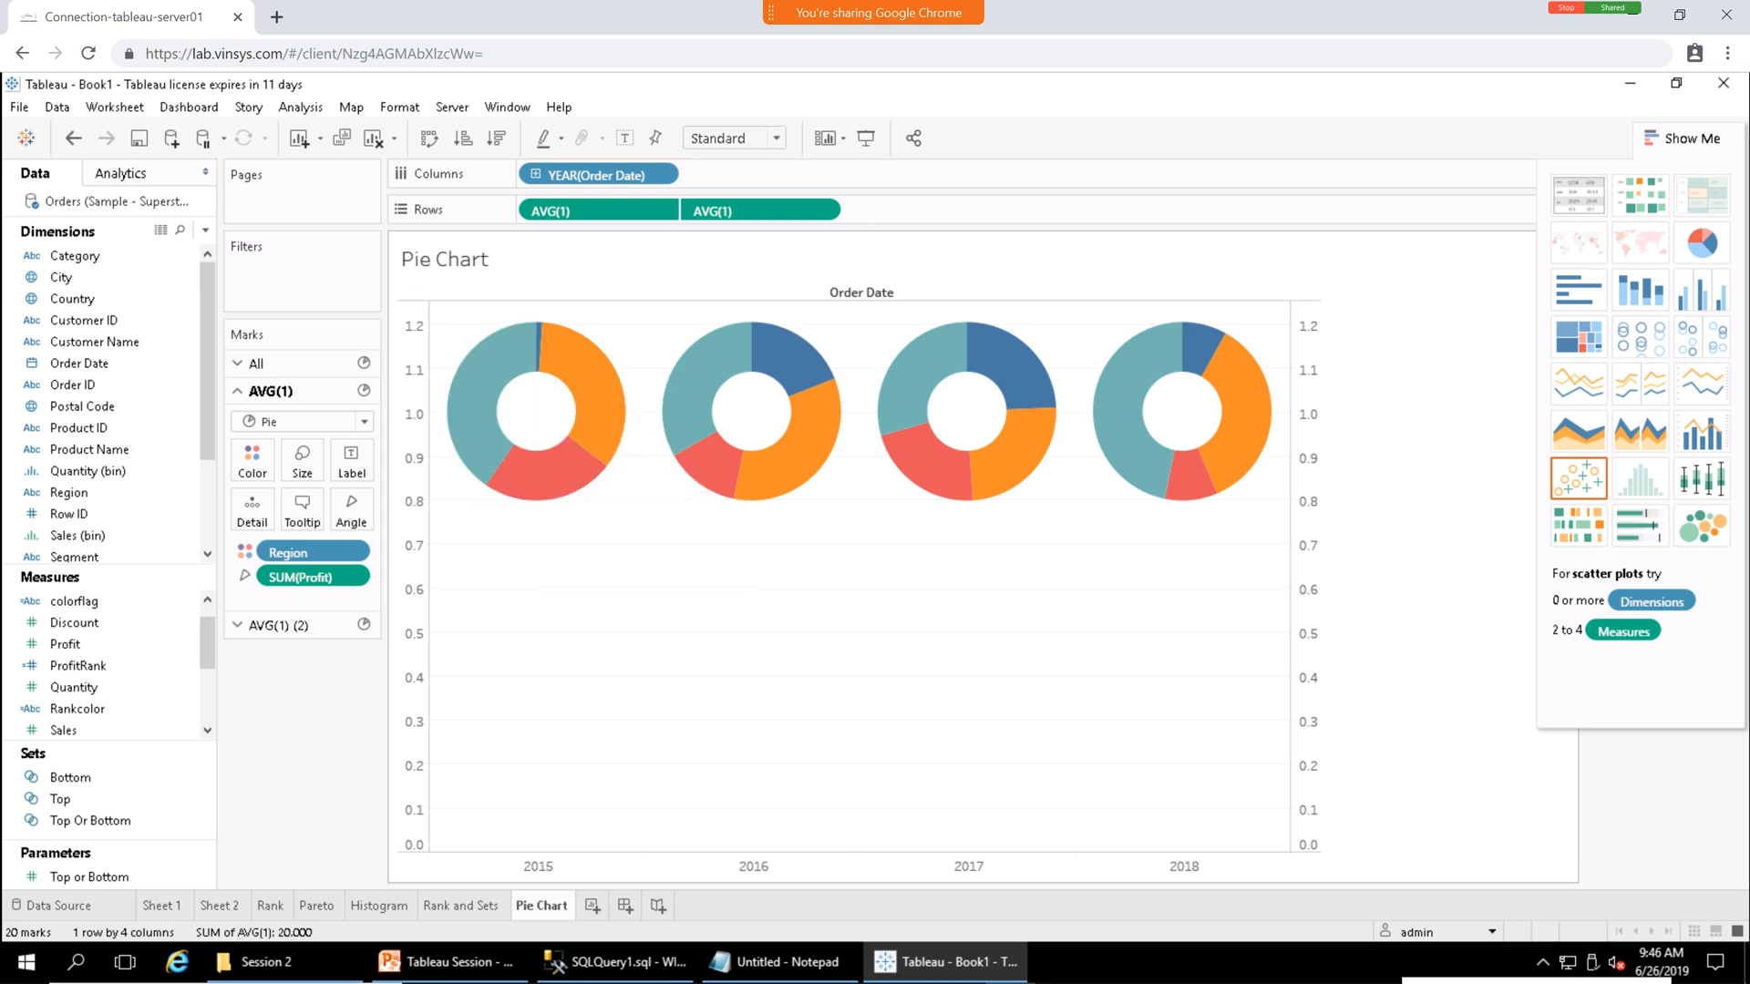
Show mark labels for all marks on the yearly donut charts.
{"action": "left_click", "coordinate": [254, 362]}
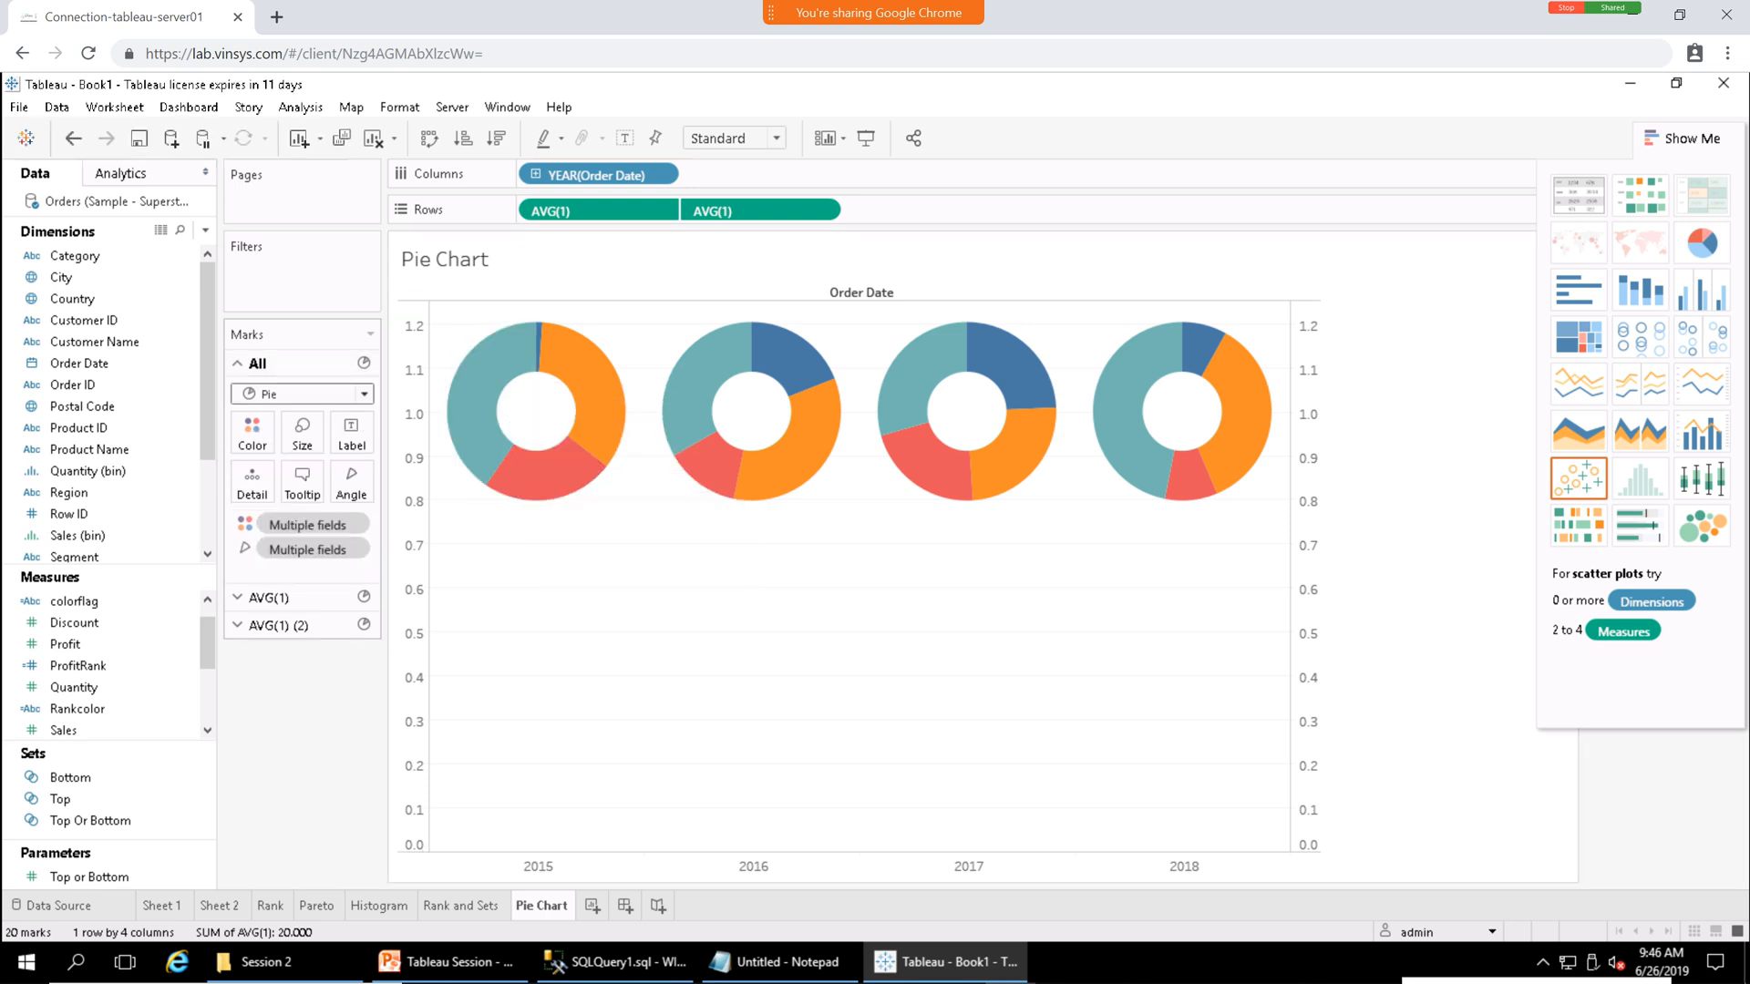
{"action": "left_click", "coordinate": [351, 433]}
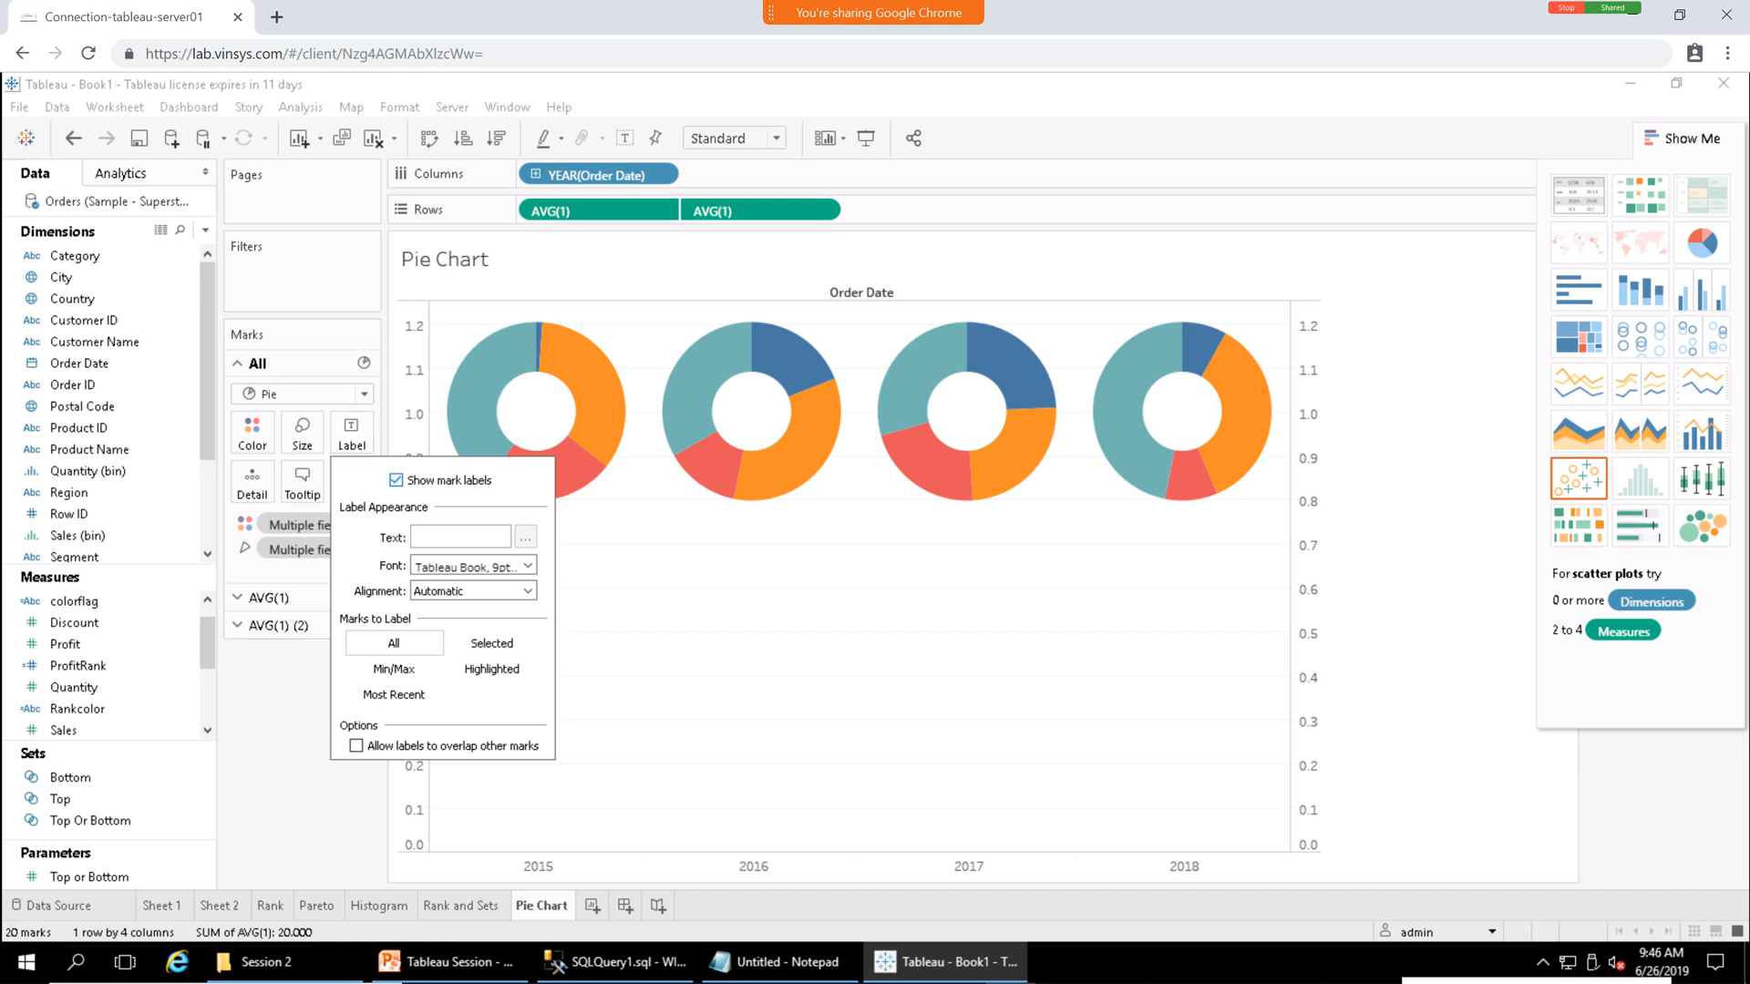
{"action": "left_click", "coordinate": [692, 622]}
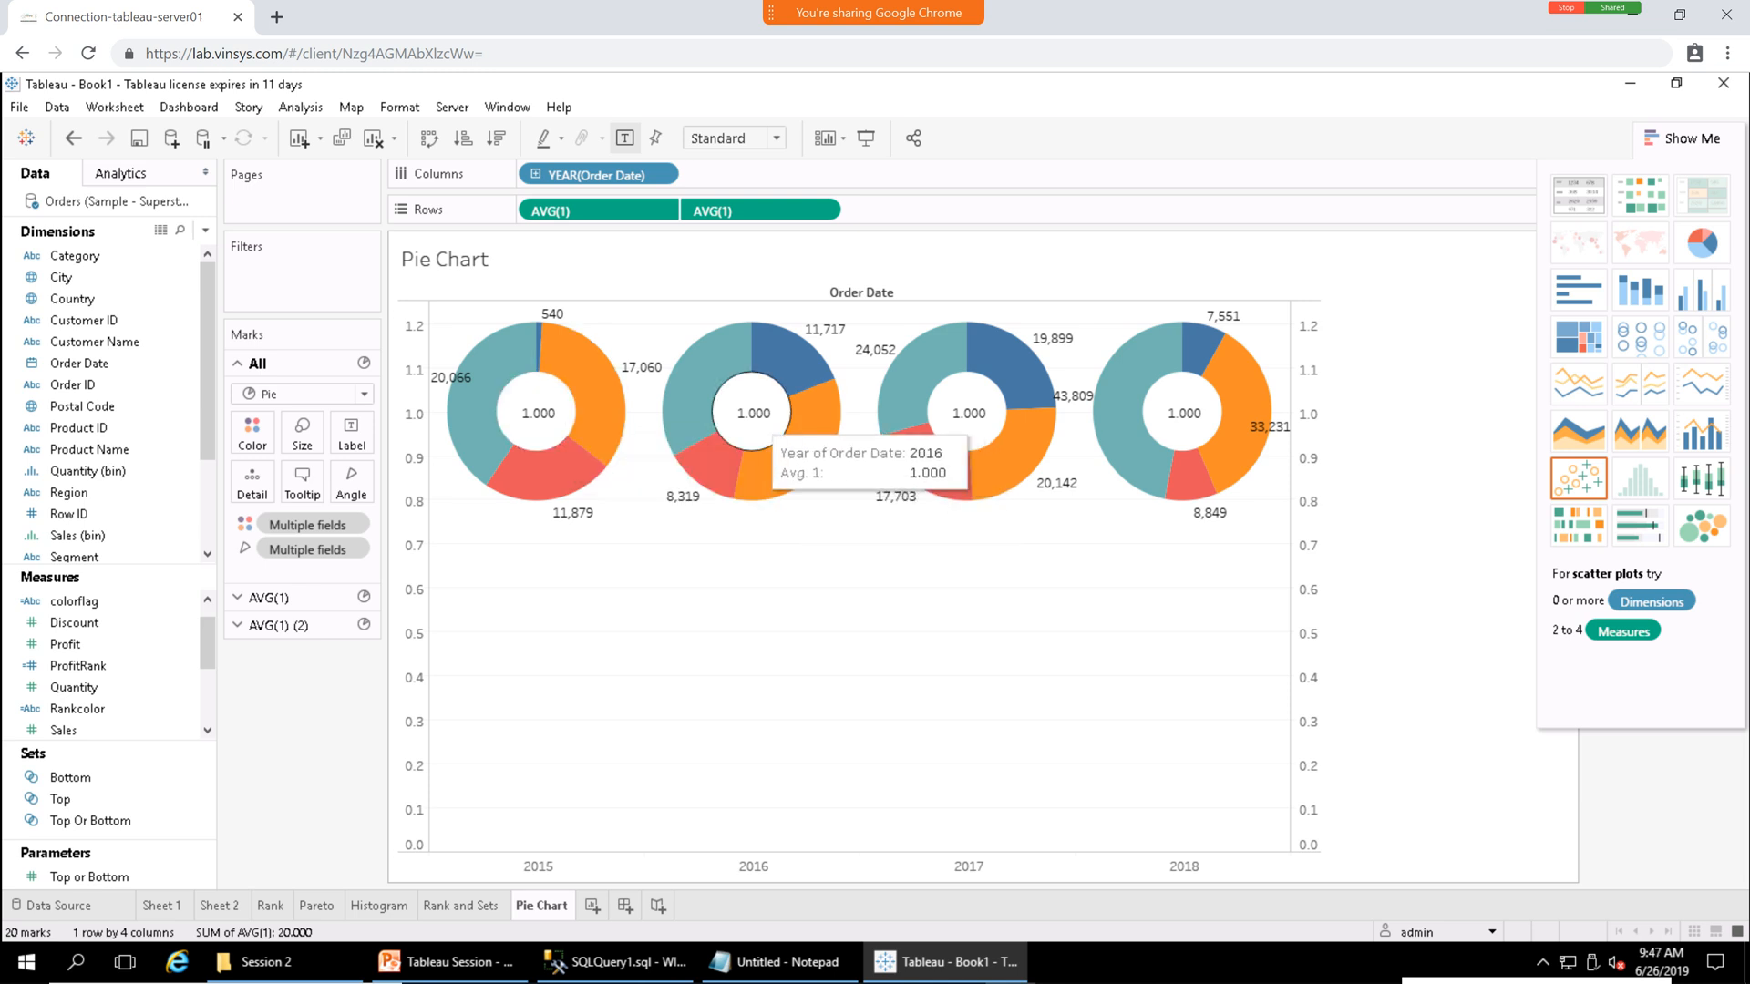
Hide the mark labels on the inner white circles of the yearly donut charts.
{"action": "left_click", "coordinate": [529, 417]}
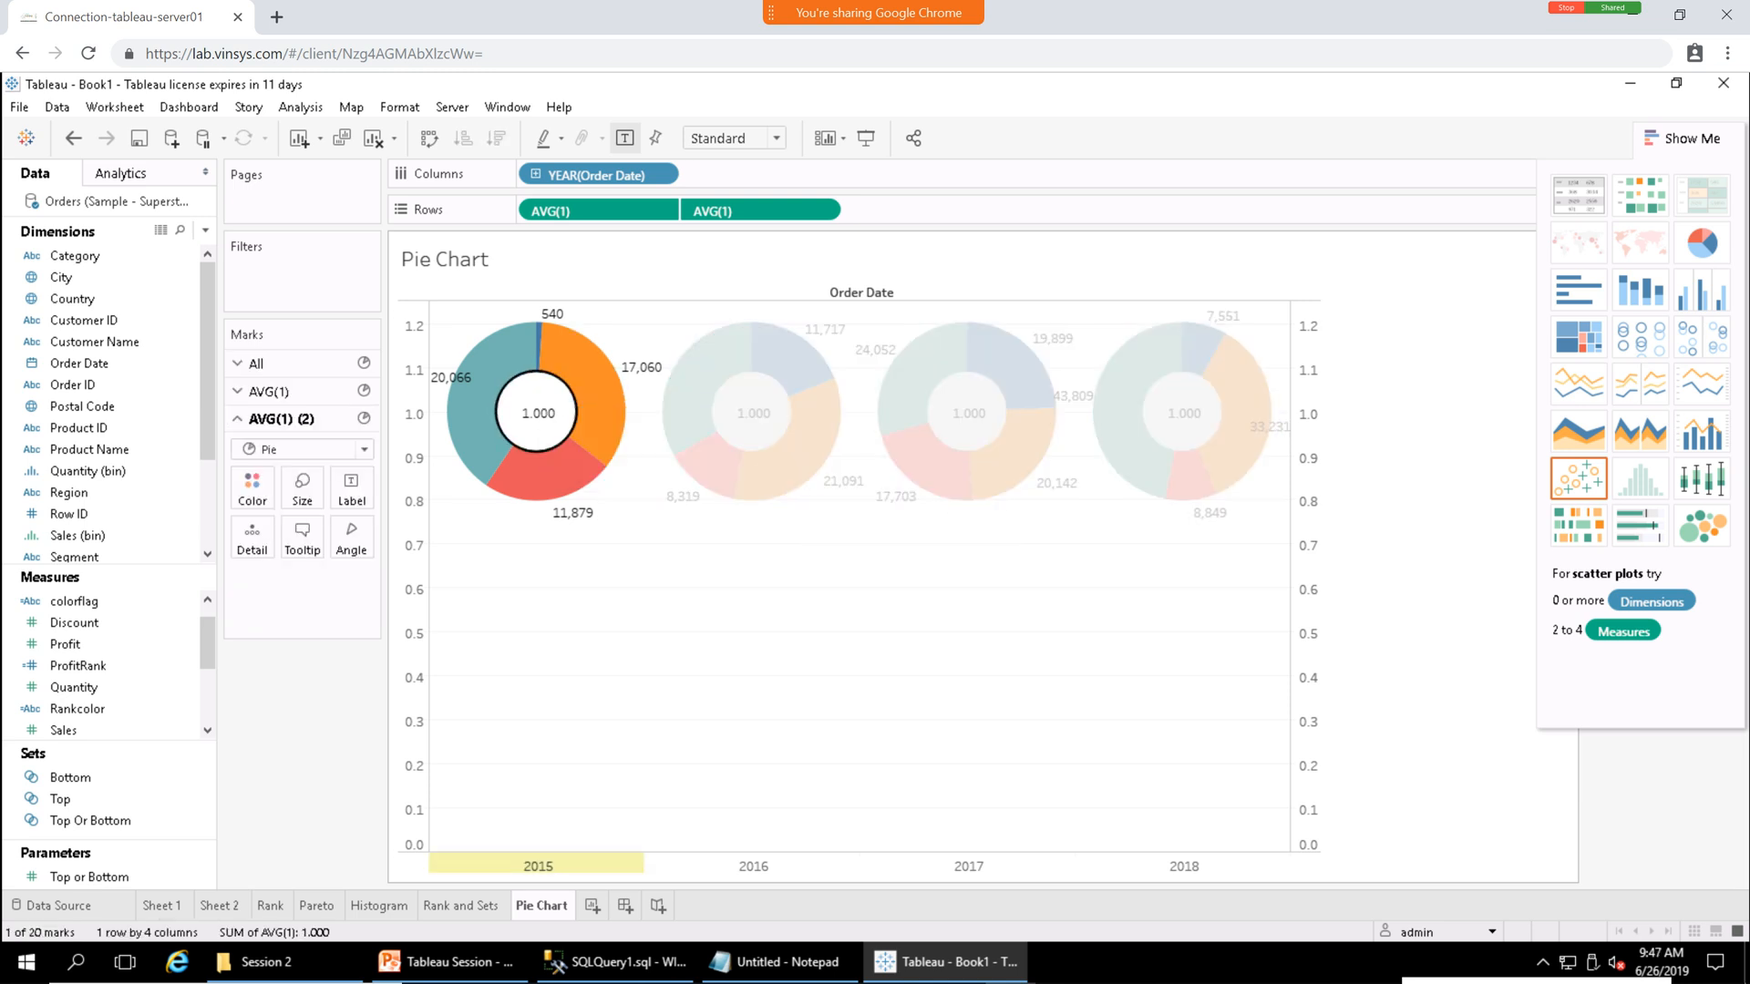
{"action": "left_click", "coordinate": [351, 487]}
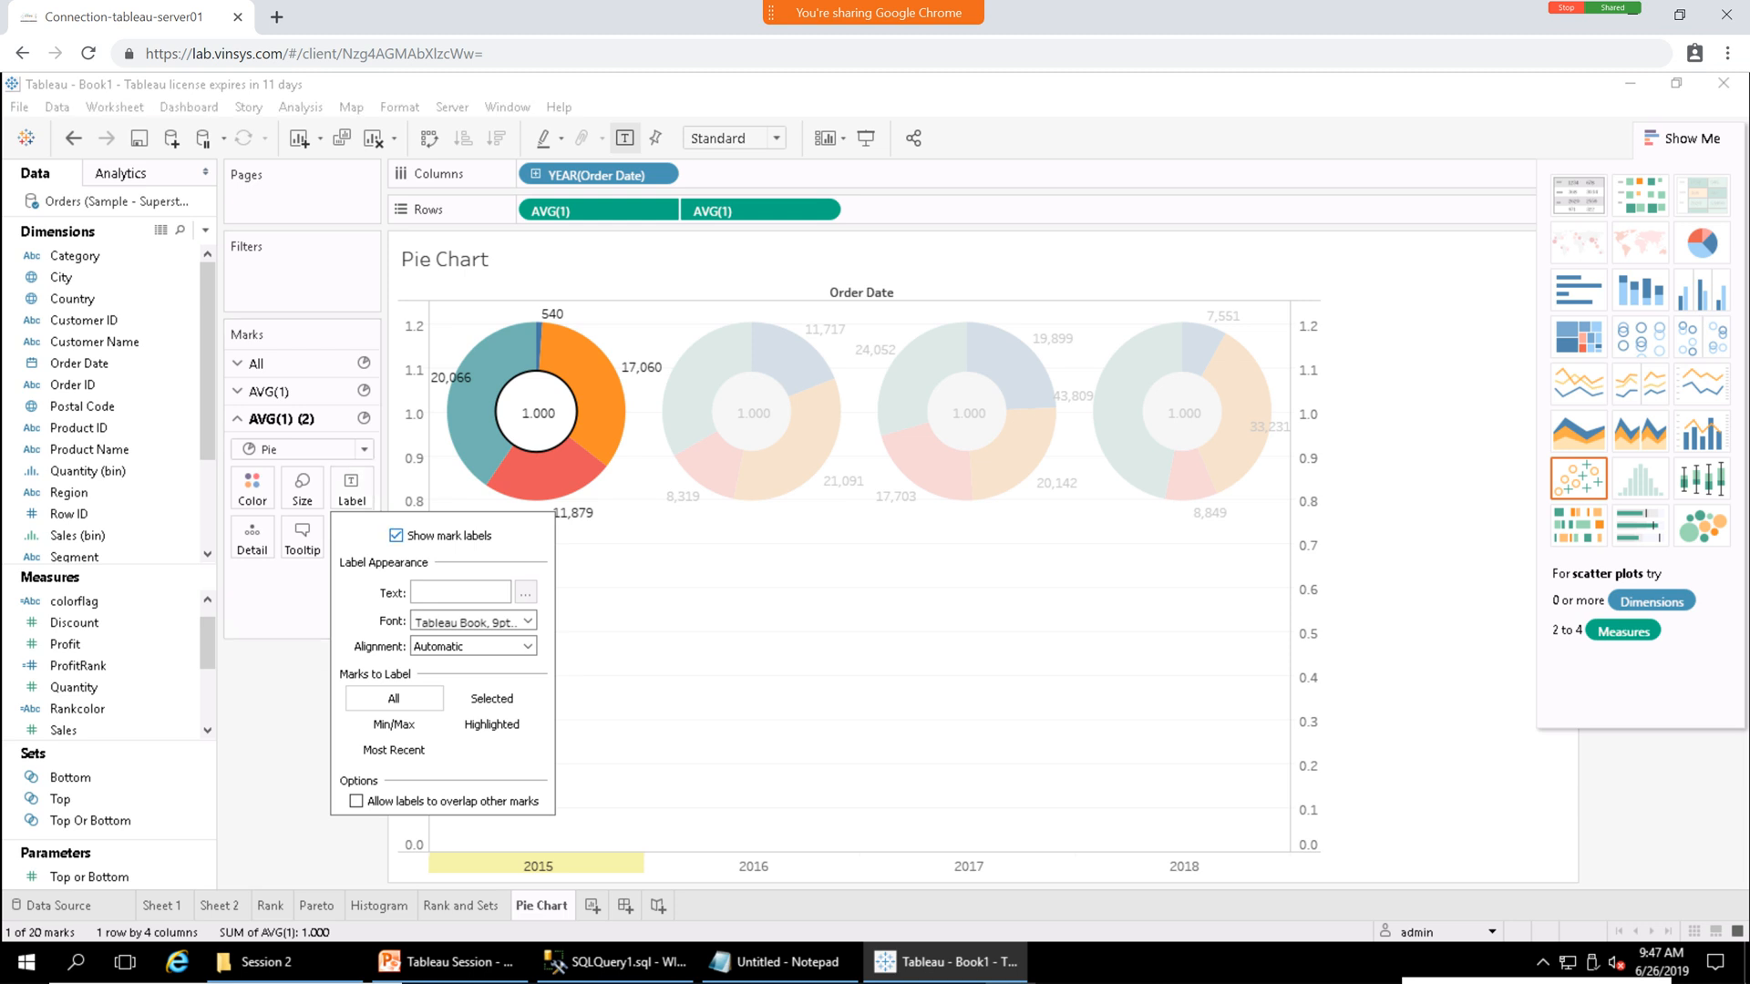
{"action": "left_click", "coordinate": [397, 536]}
{"action": "left_click", "coordinate": [684, 606]}
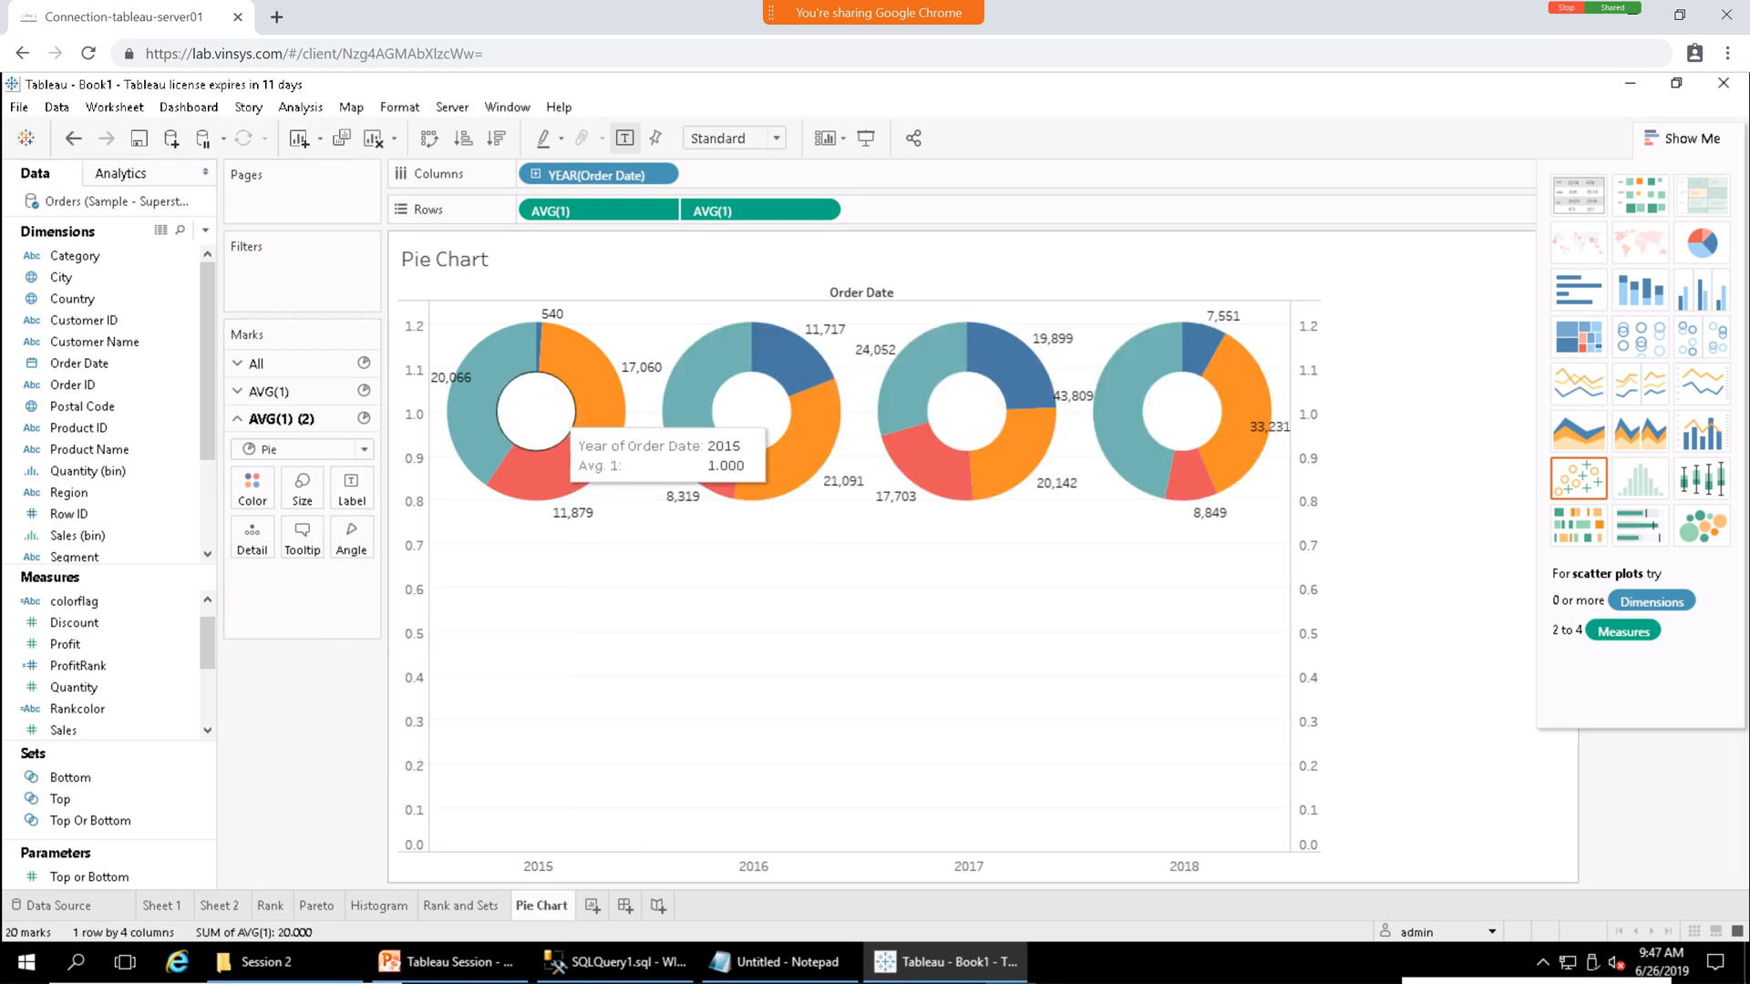
{"action": "mouse_move", "coordinate": [478, 372]}
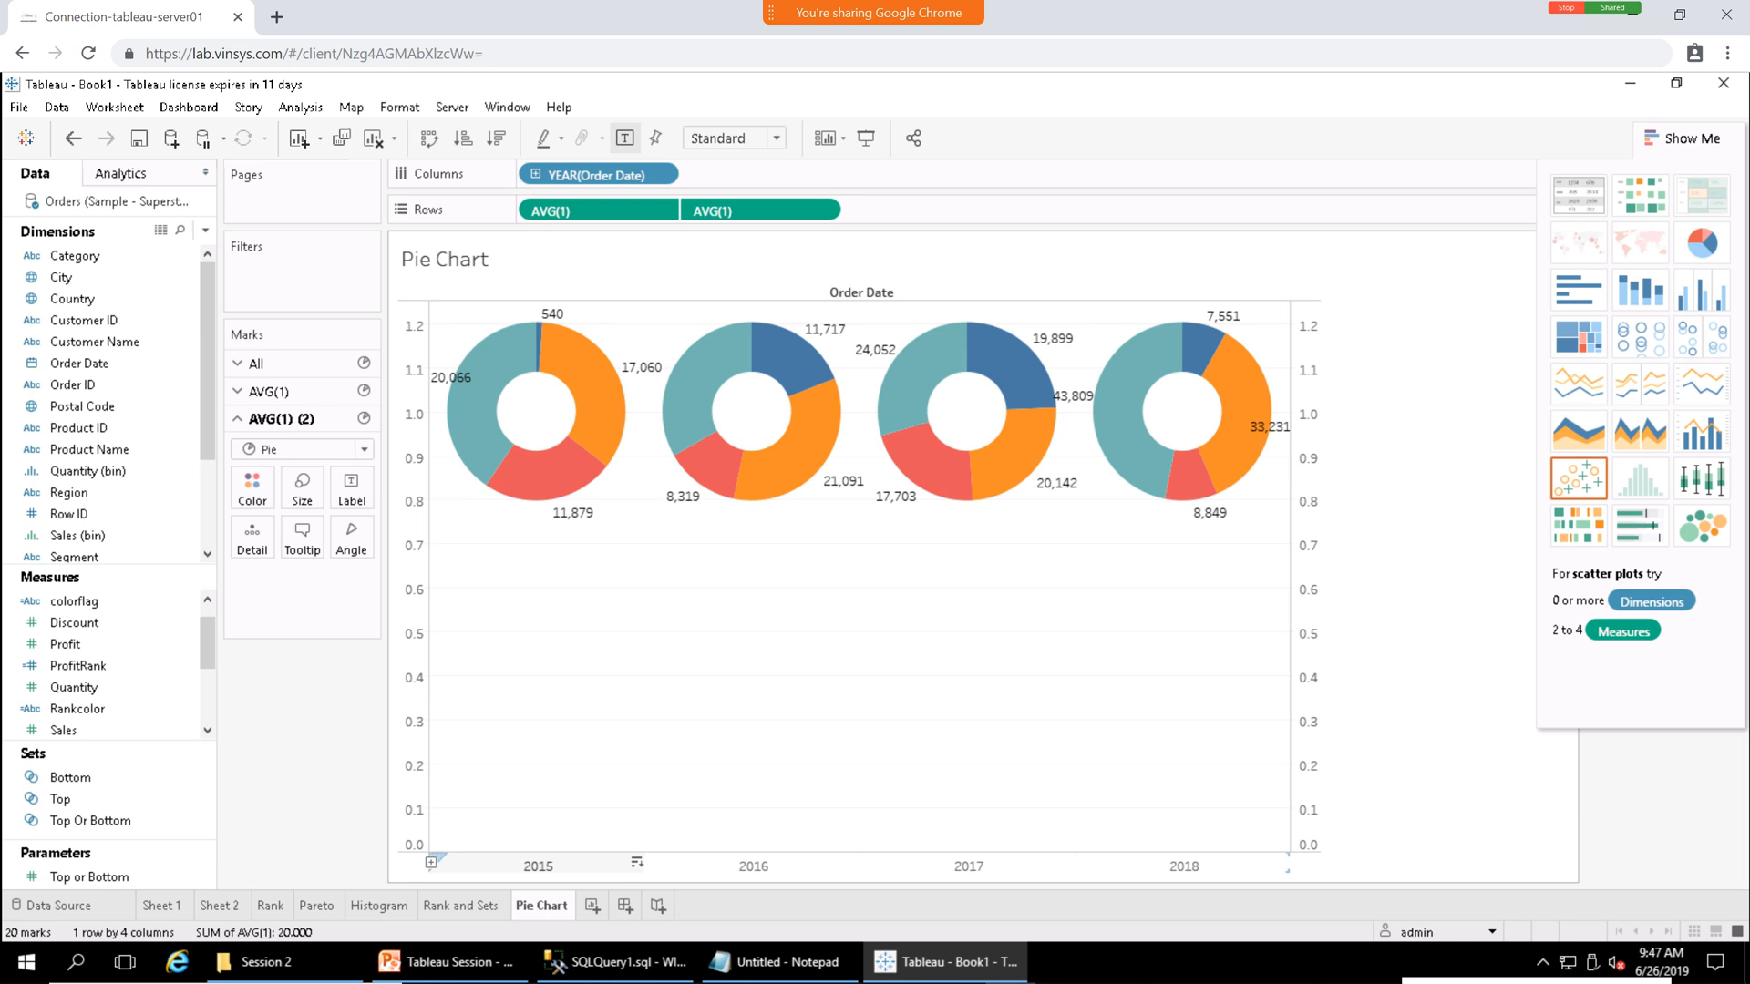
Fit the donut charts to the view's width and hide the vertical axis headers.
{"action": "mouse_move", "coordinate": [714, 369]}
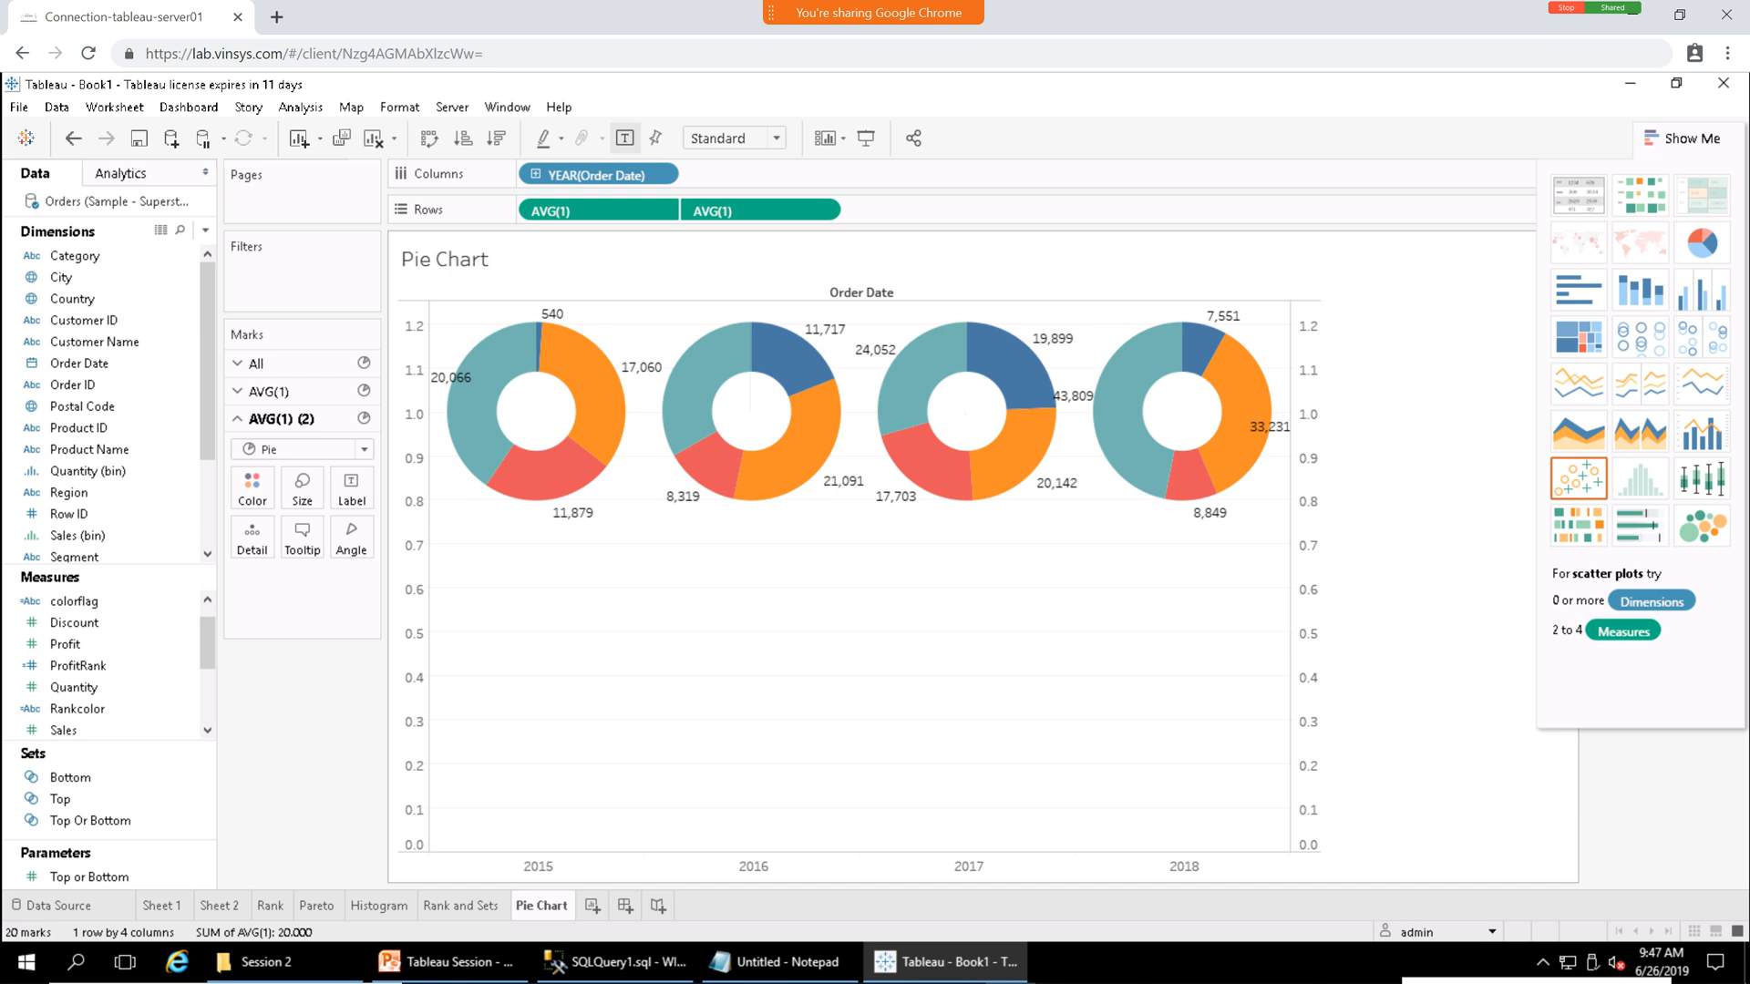
{"action": "left_click", "coordinate": [775, 138]}
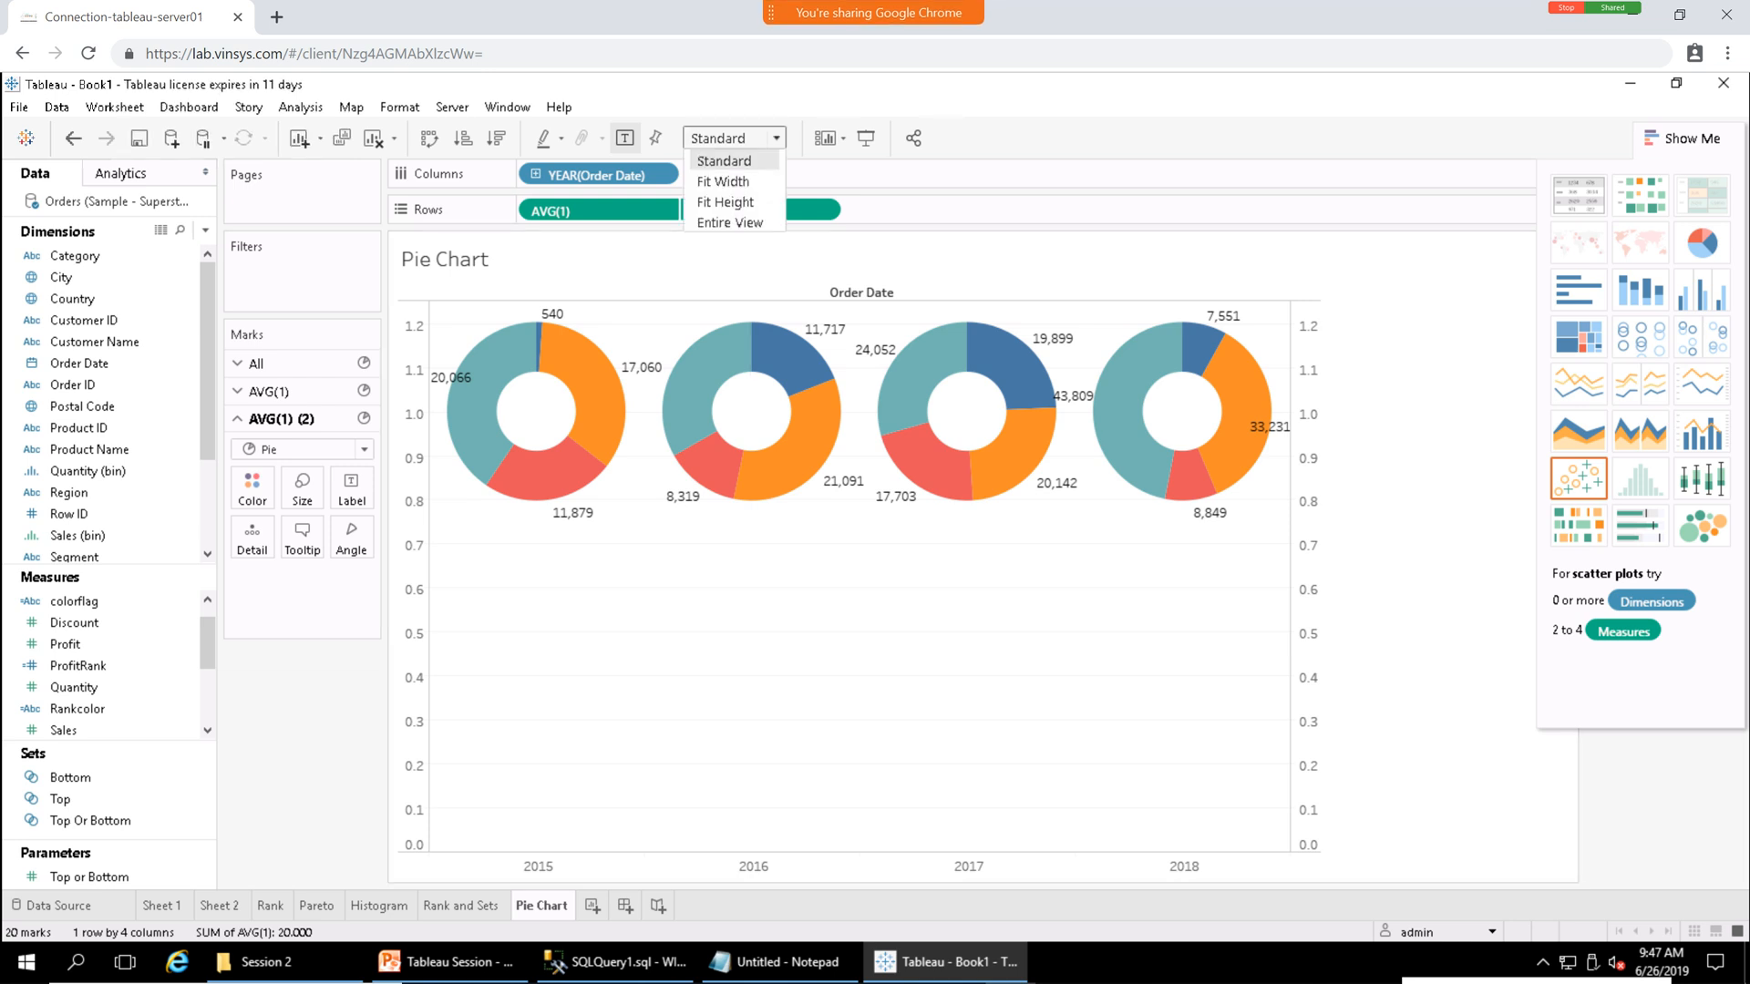
{"action": "left_click", "coordinate": [722, 182]}
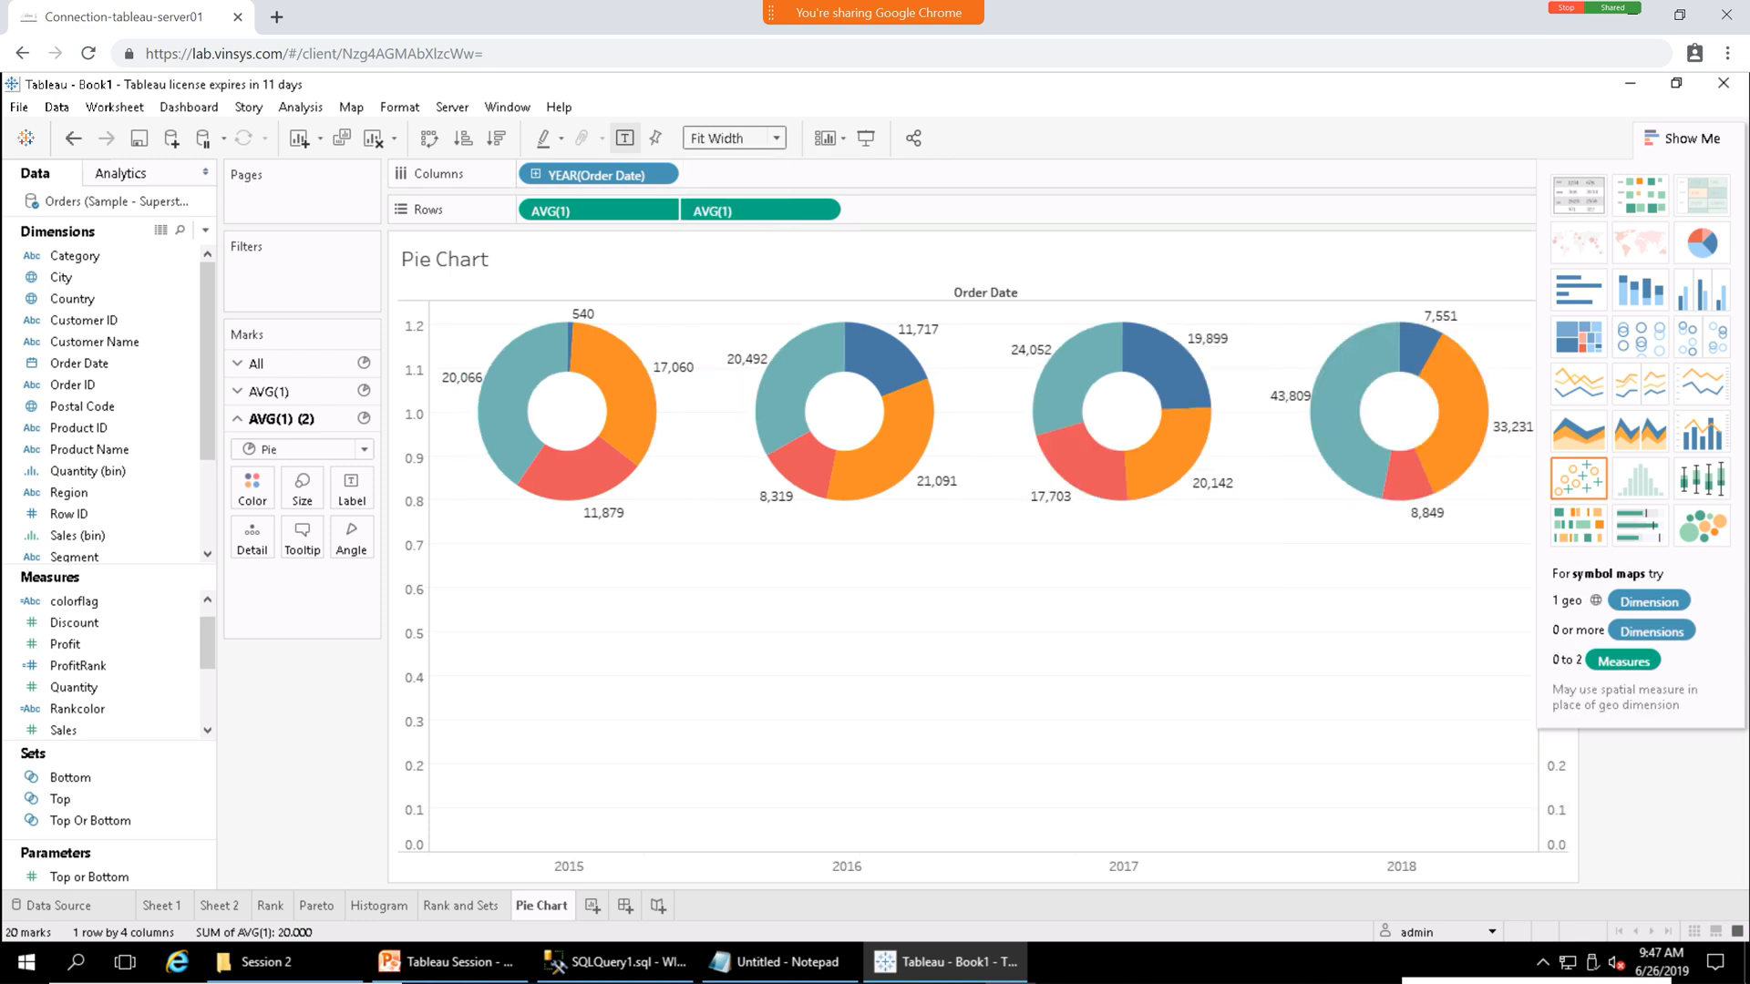
{"action": "left_click", "coordinate": [1682, 138]}
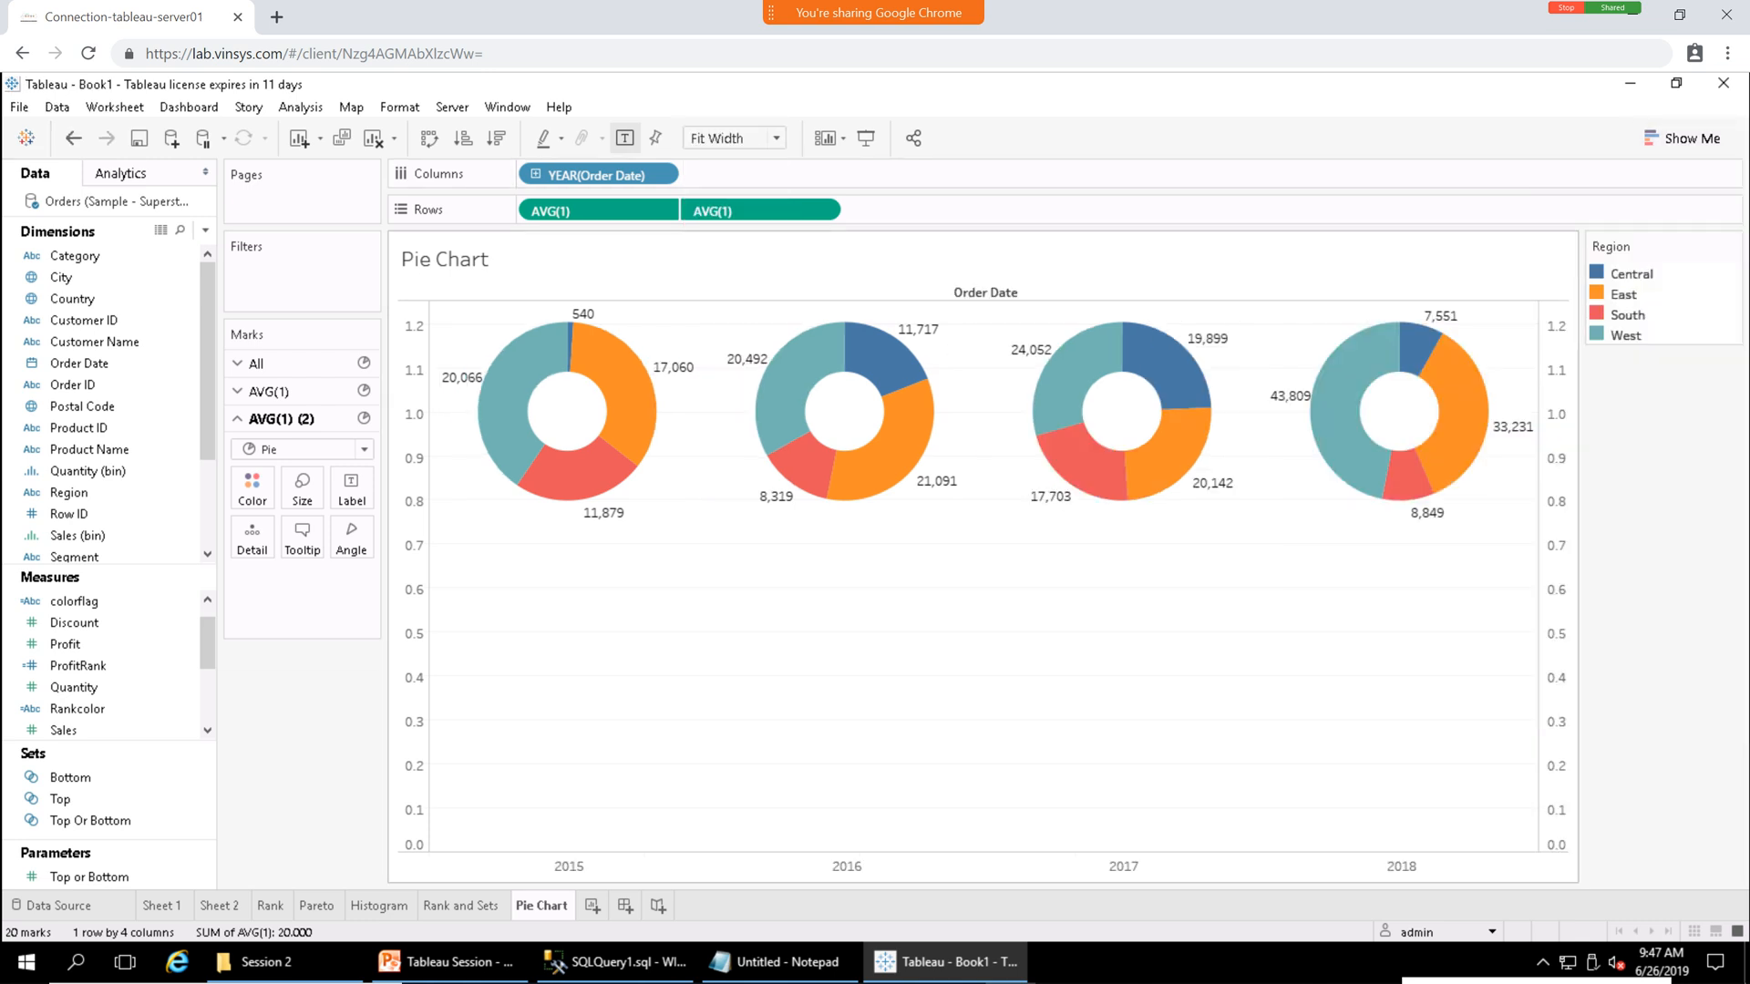
{"action": "right_click", "coordinate": [413, 632]}
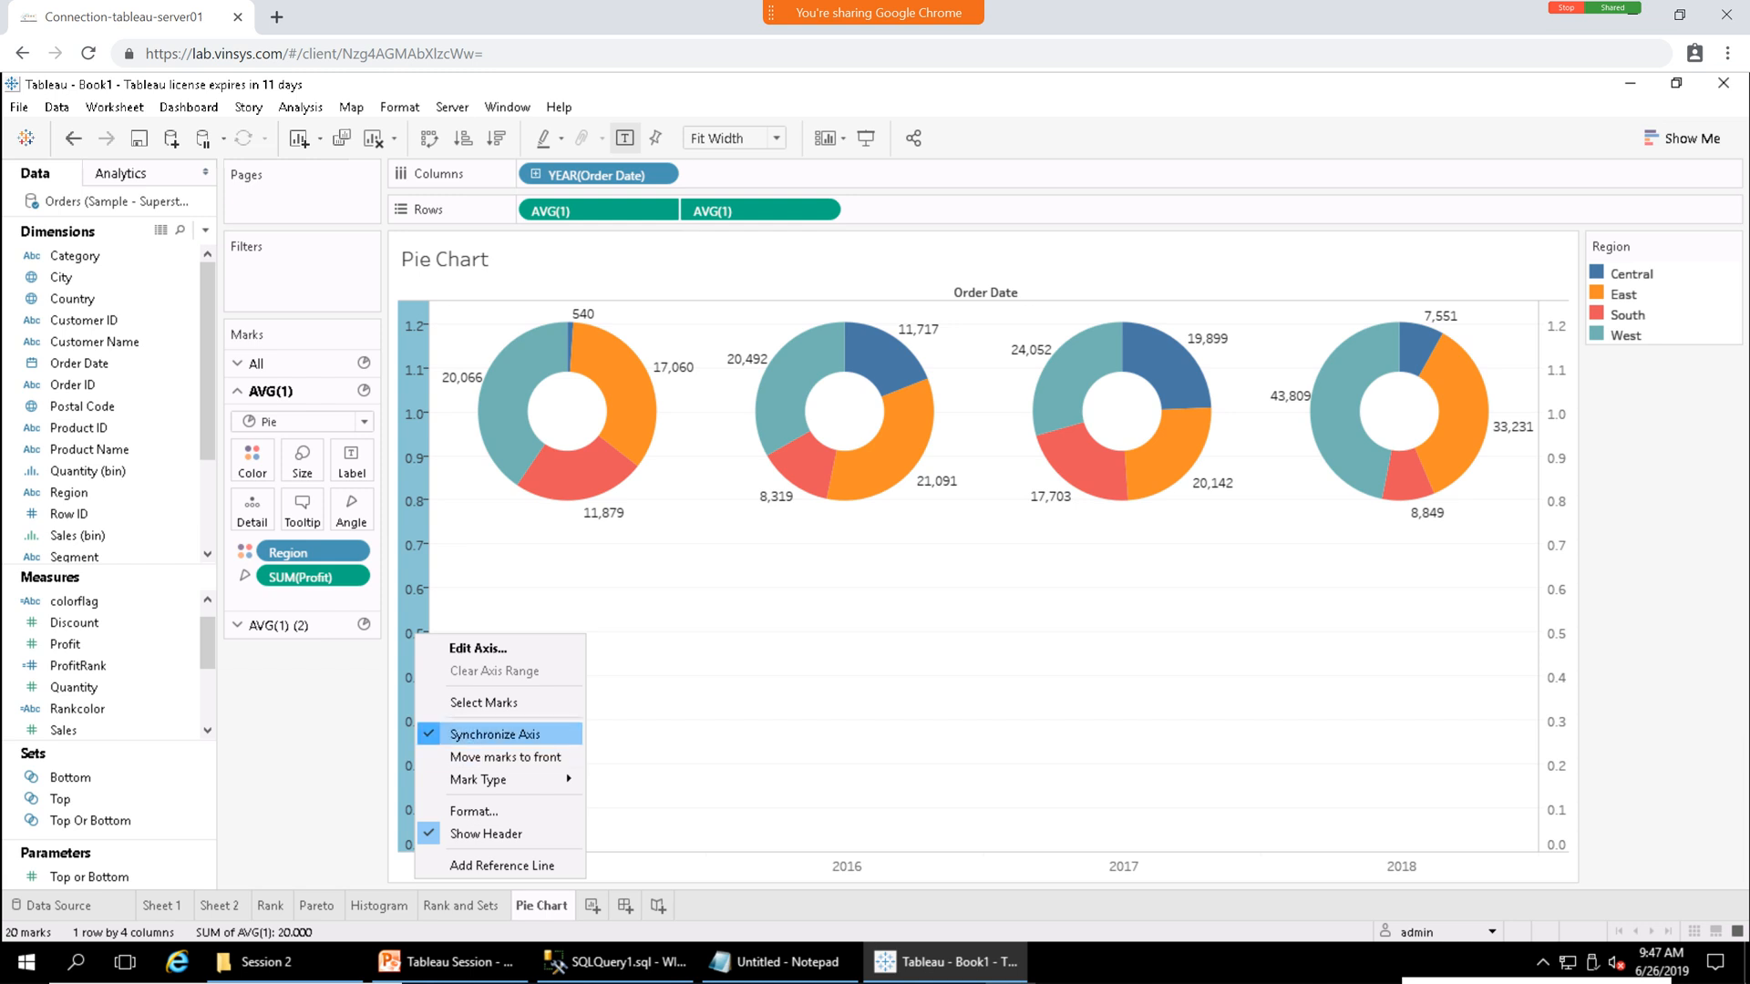
{"action": "left_click", "coordinate": [485, 833]}
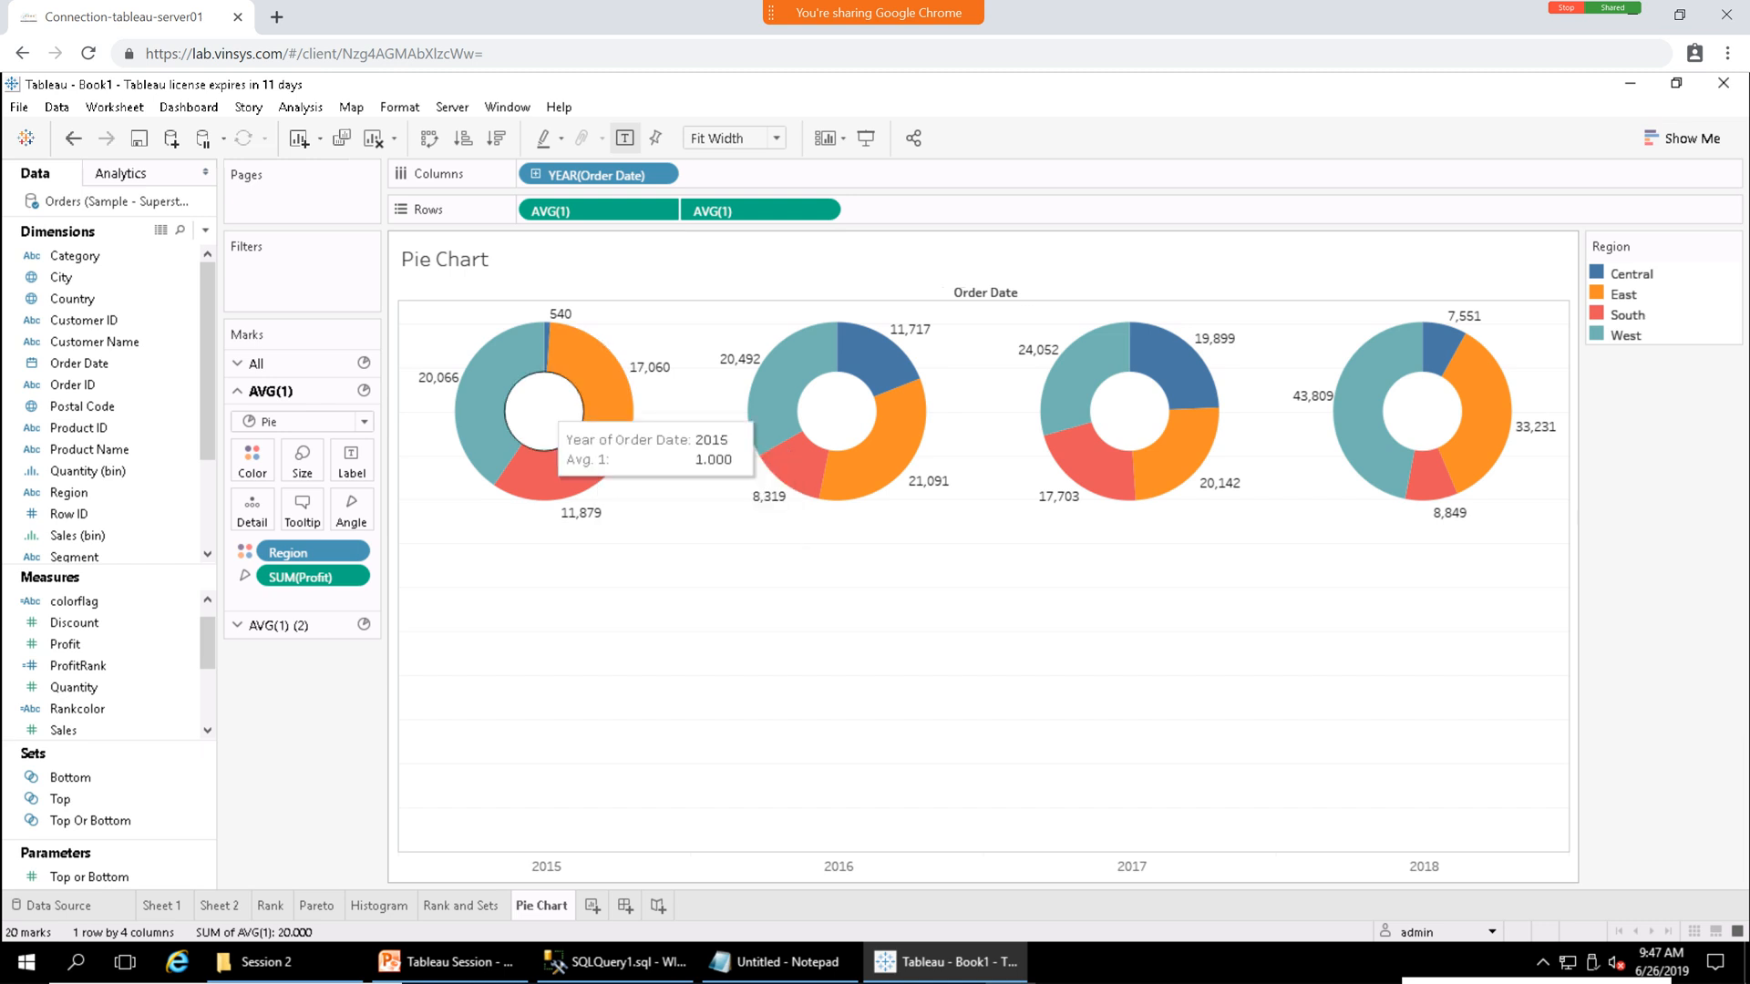
Enlarge the inner white circles slightly so the donut rings become a little thinner.
{"action": "left_click", "coordinate": [545, 412]}
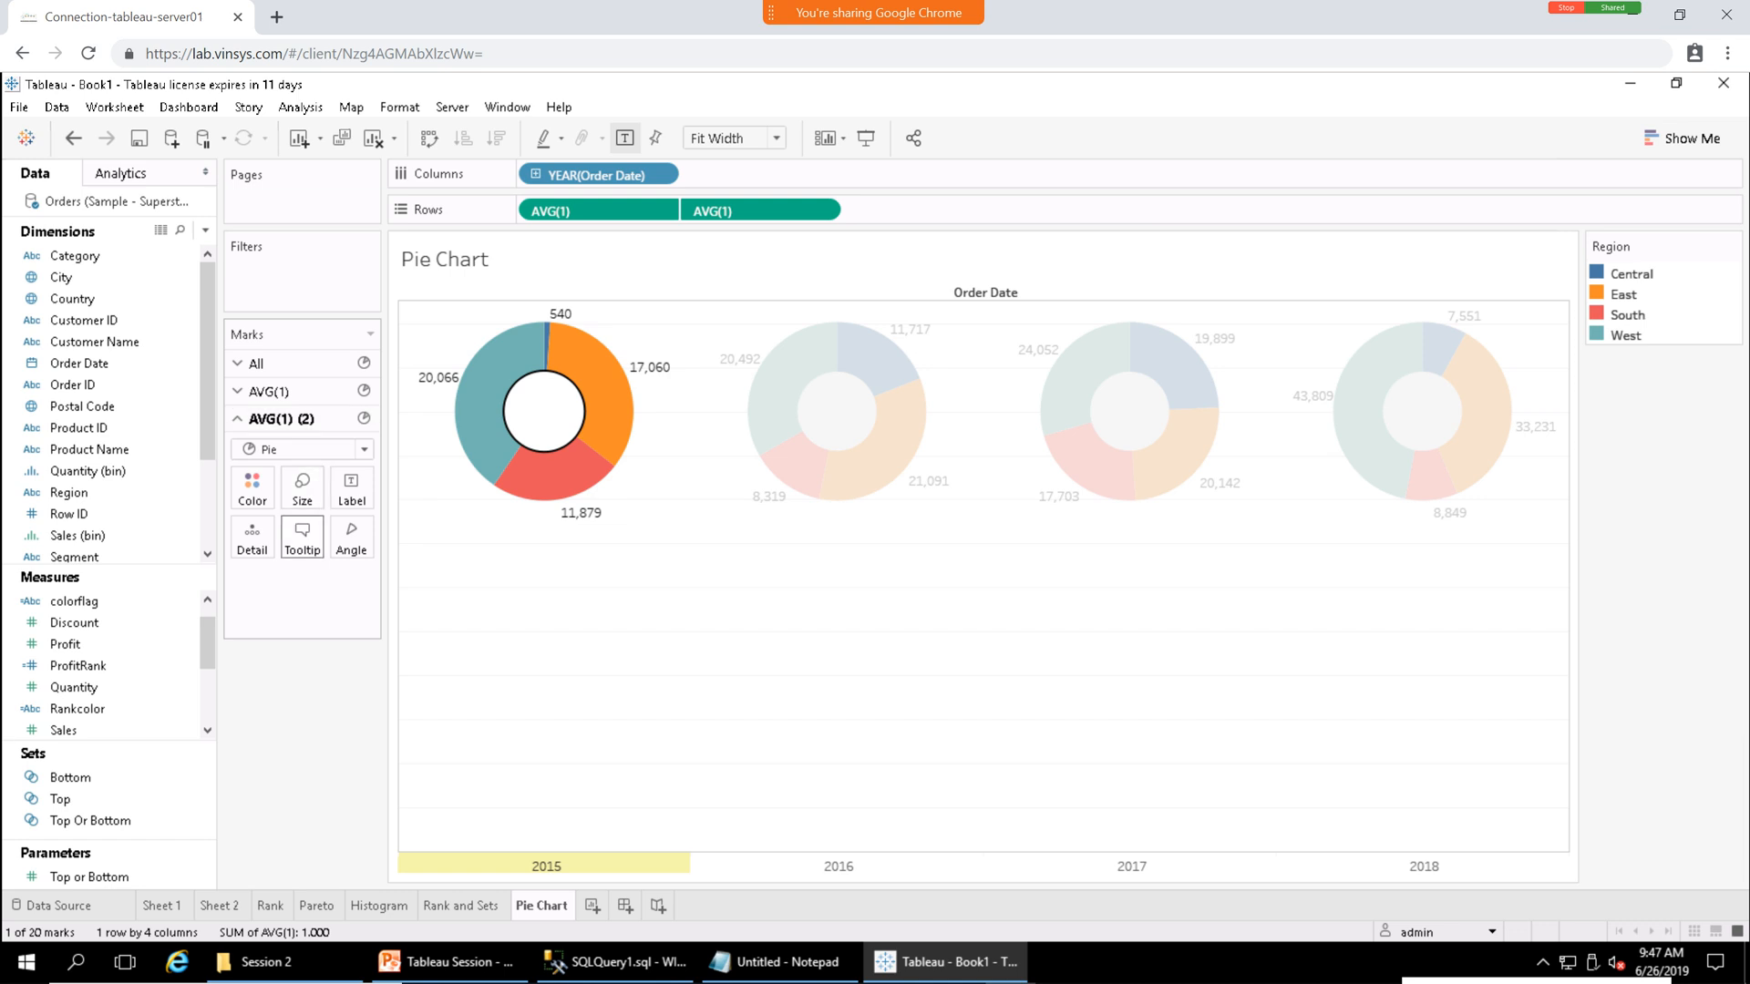
{"action": "left_click", "coordinate": [301, 490]}
{"action": "left_click_drag", "start_coordinate": [321, 538], "coordinate": [383, 539]}
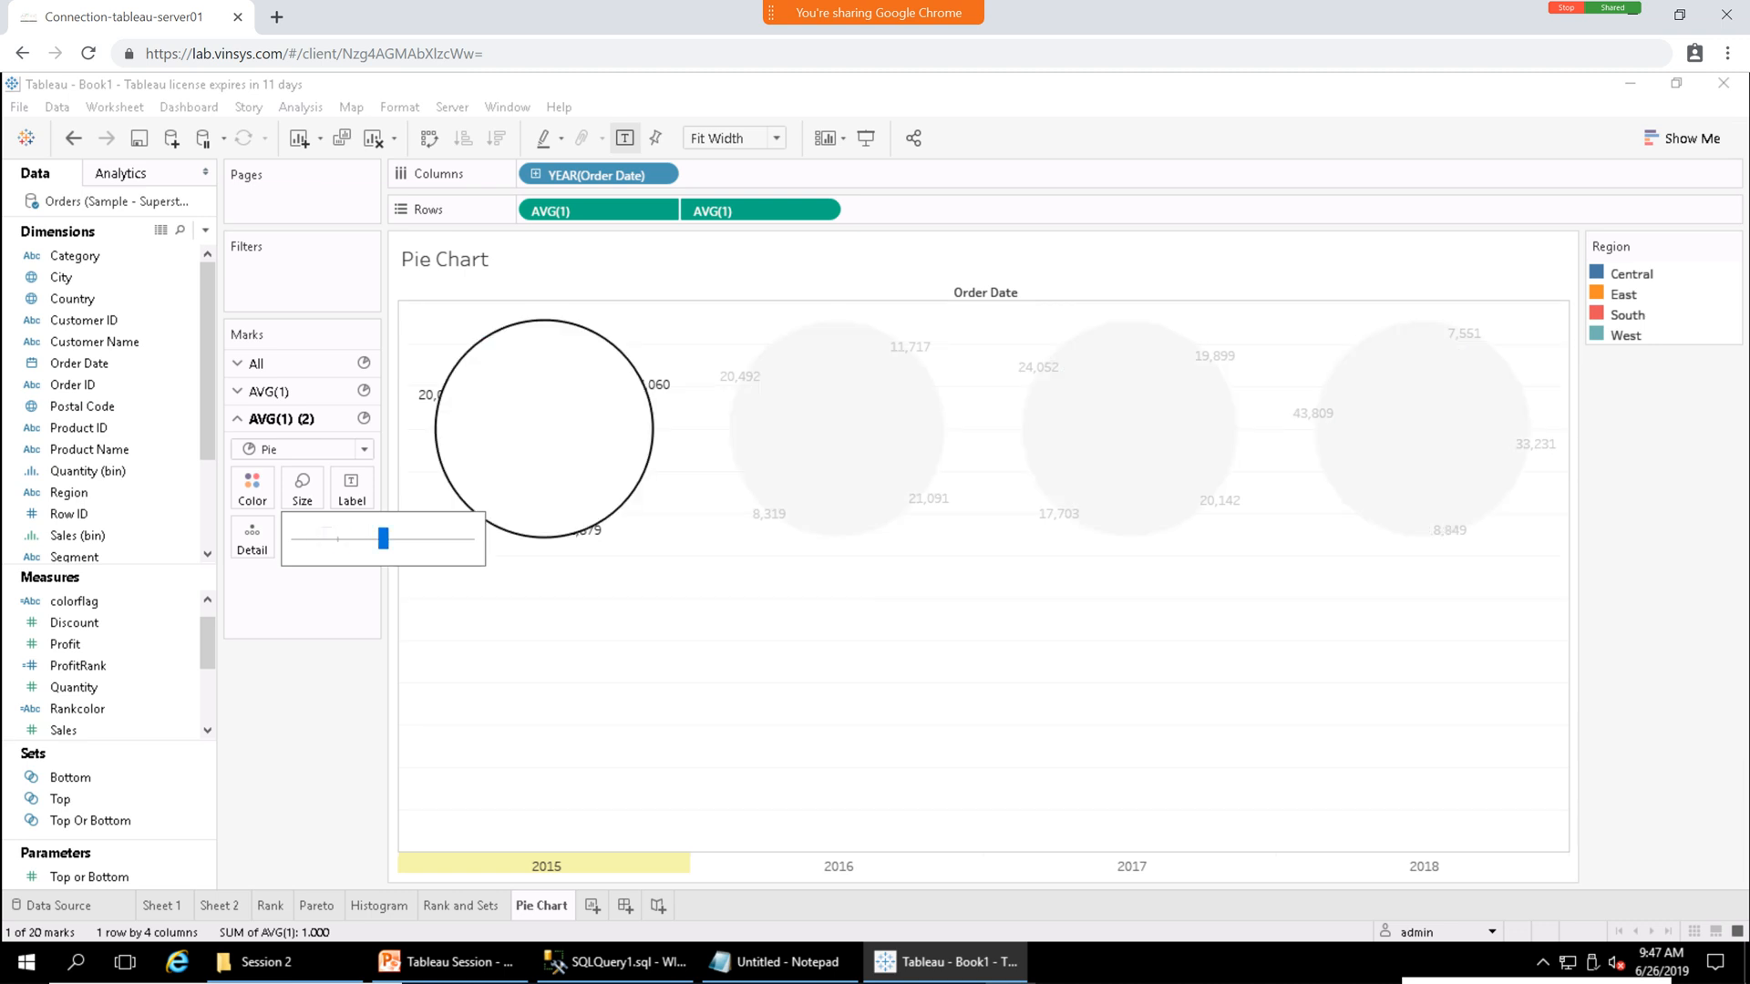
{"action": "left_click_drag", "start_coordinate": [383, 538], "coordinate": [350, 539]}
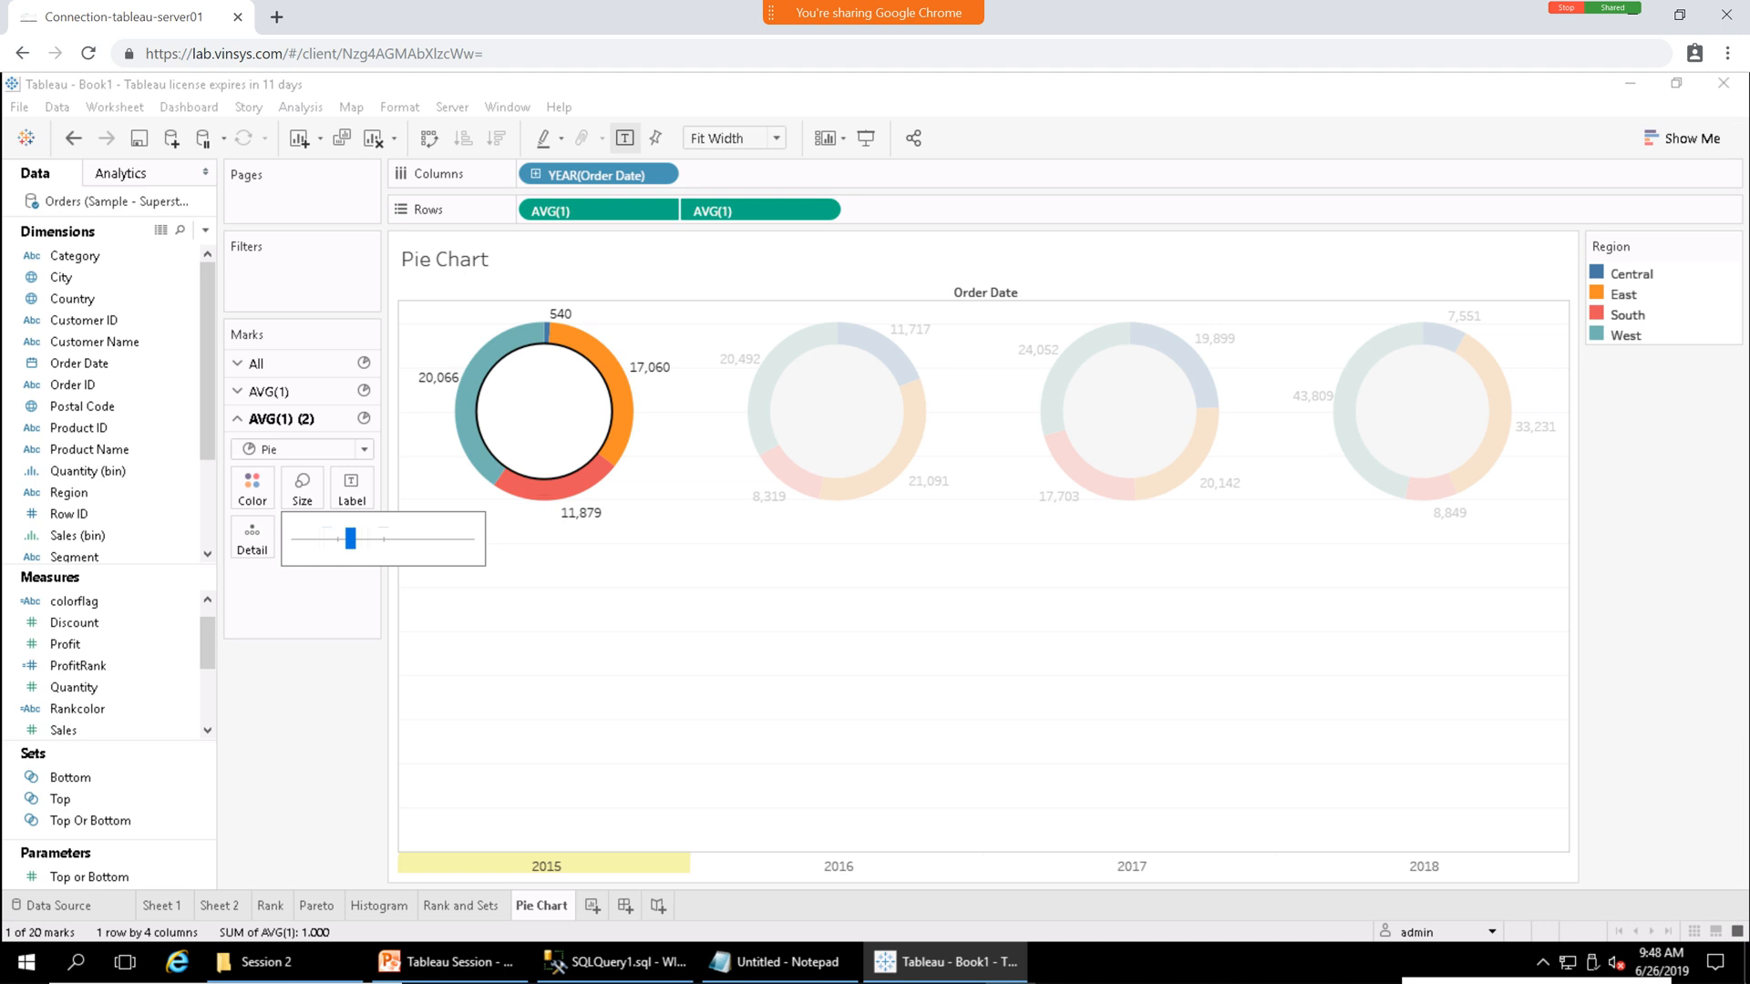
{"action": "left_click_drag", "start_coordinate": [350, 538], "coordinate": [337, 539]}
{"action": "left_click", "coordinate": [719, 620]}
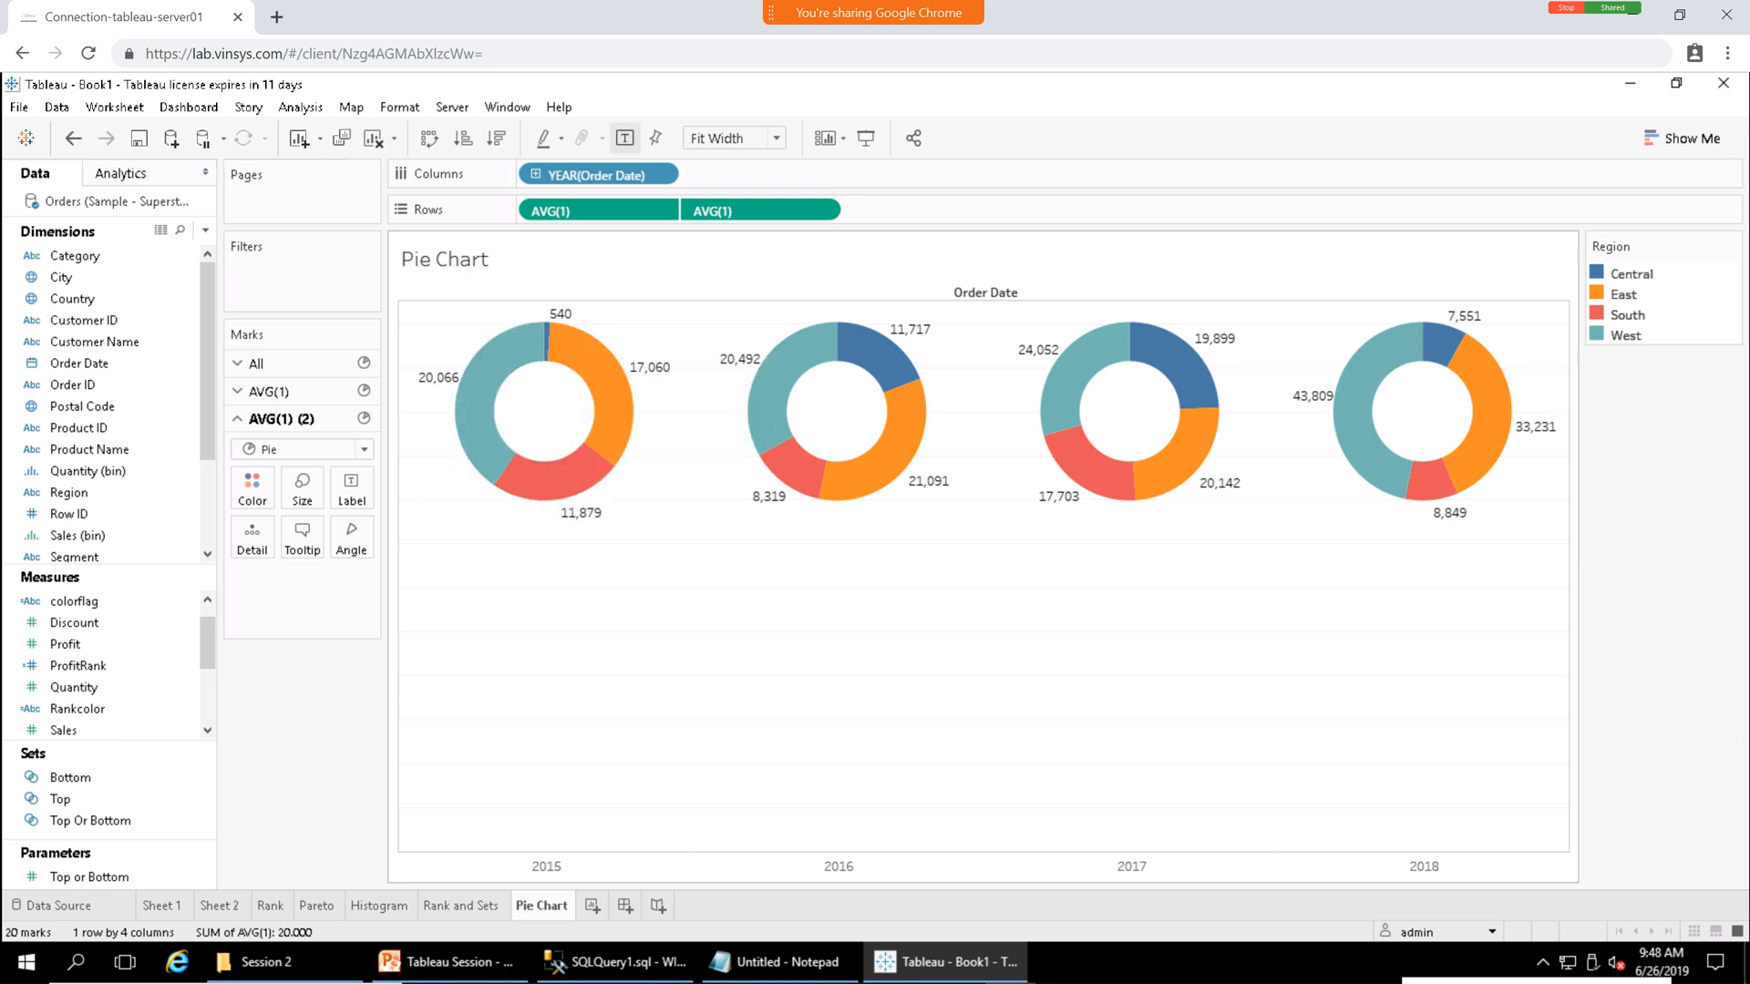
{"action": "mouse_move", "coordinate": [525, 383]}
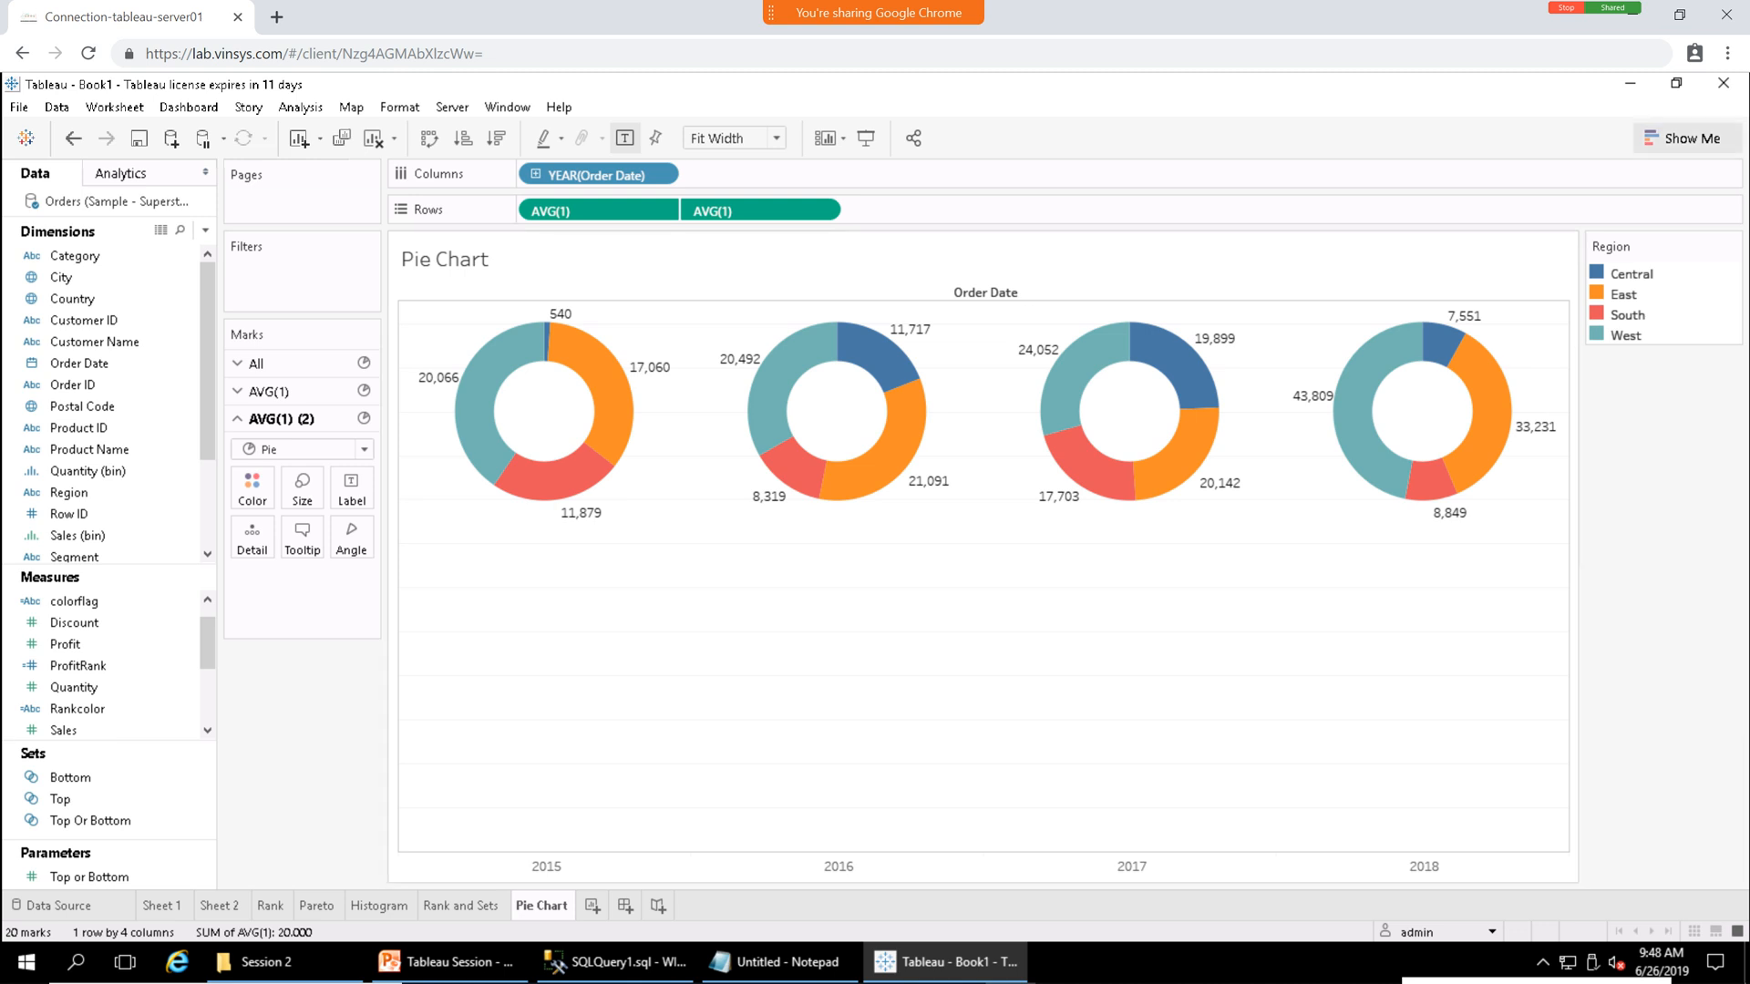
{"action": "left_click", "coordinate": [1683, 138]}
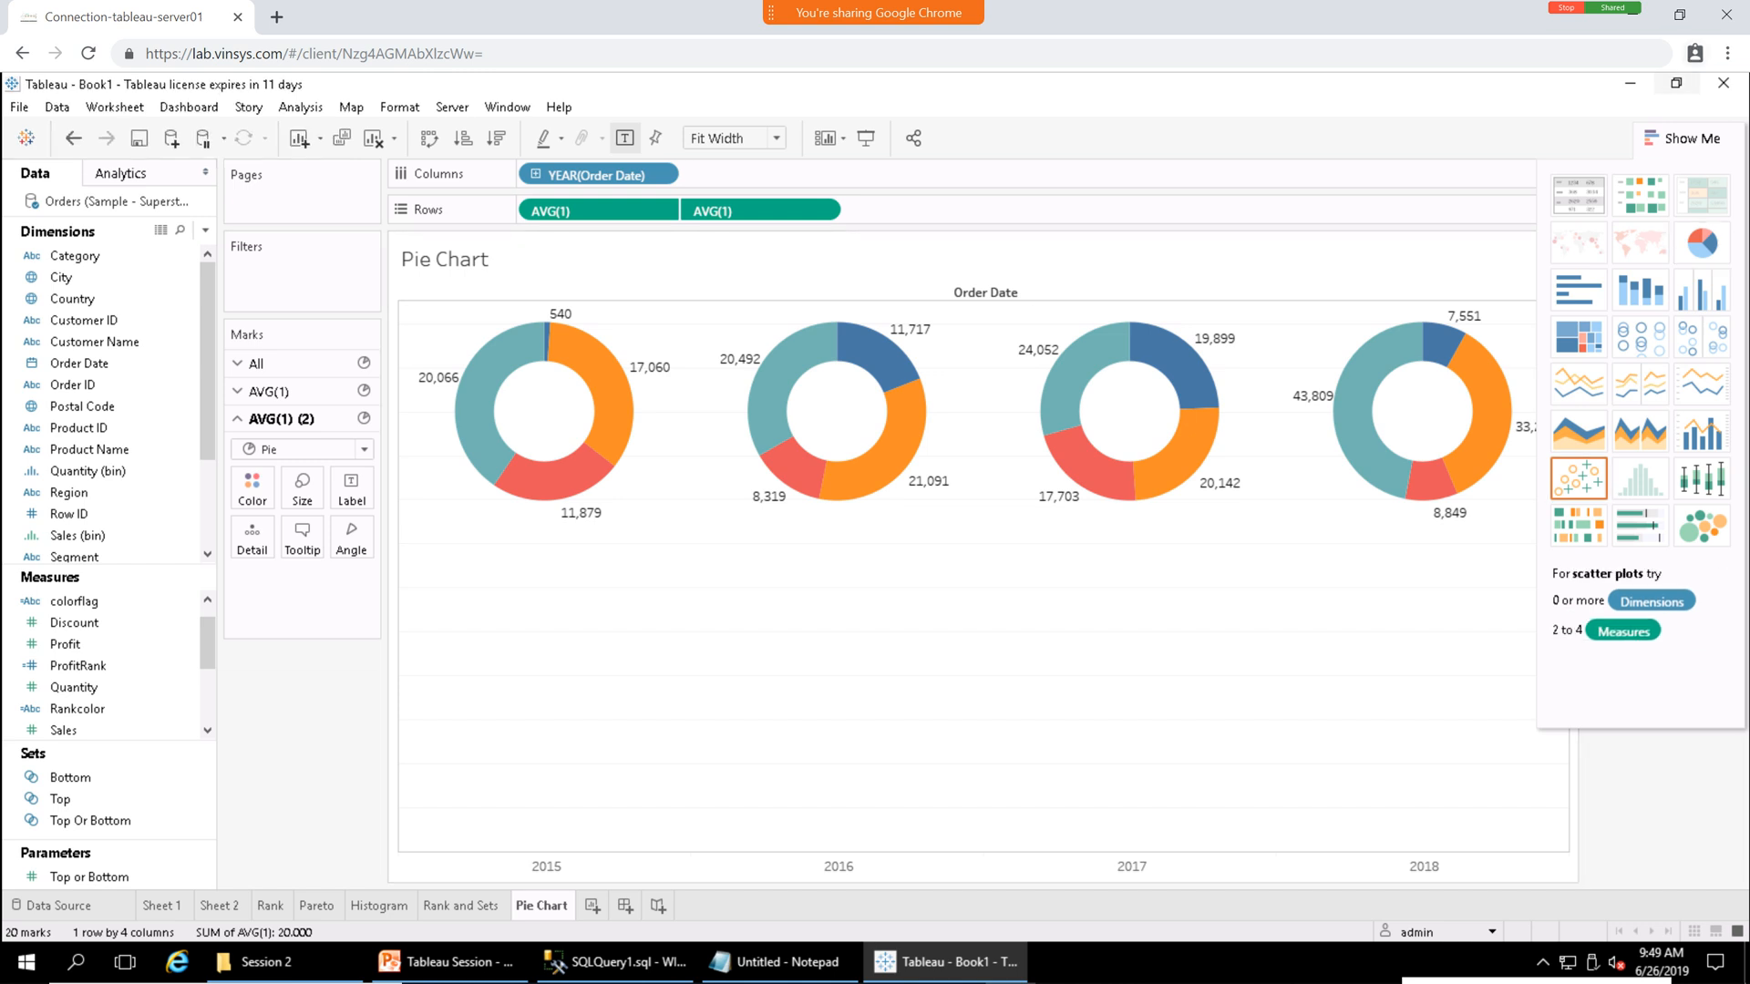
{"action": "left_click", "coordinate": [1682, 139]}
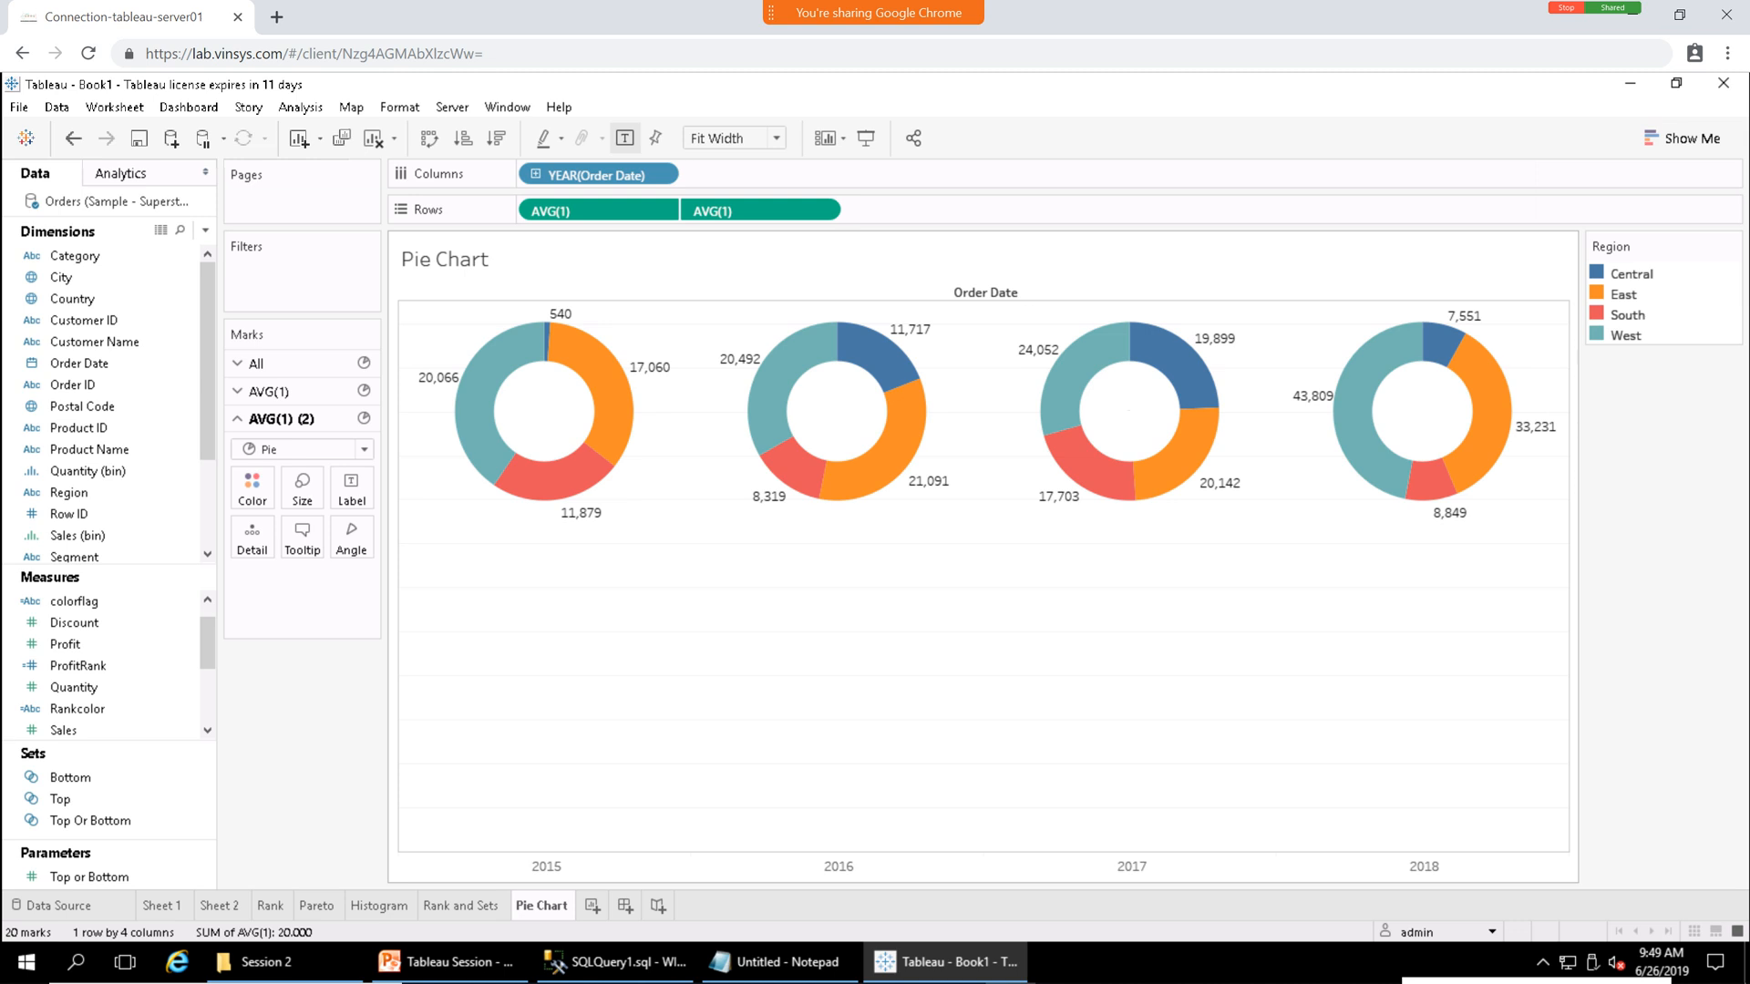
Remove the Avg. 1 line from the tooltip of all marks, keeping Region, Year of Order Date and Profit.
{"action": "mouse_move", "coordinate": [911, 446]}
{"action": "left_click", "coordinate": [257, 363]}
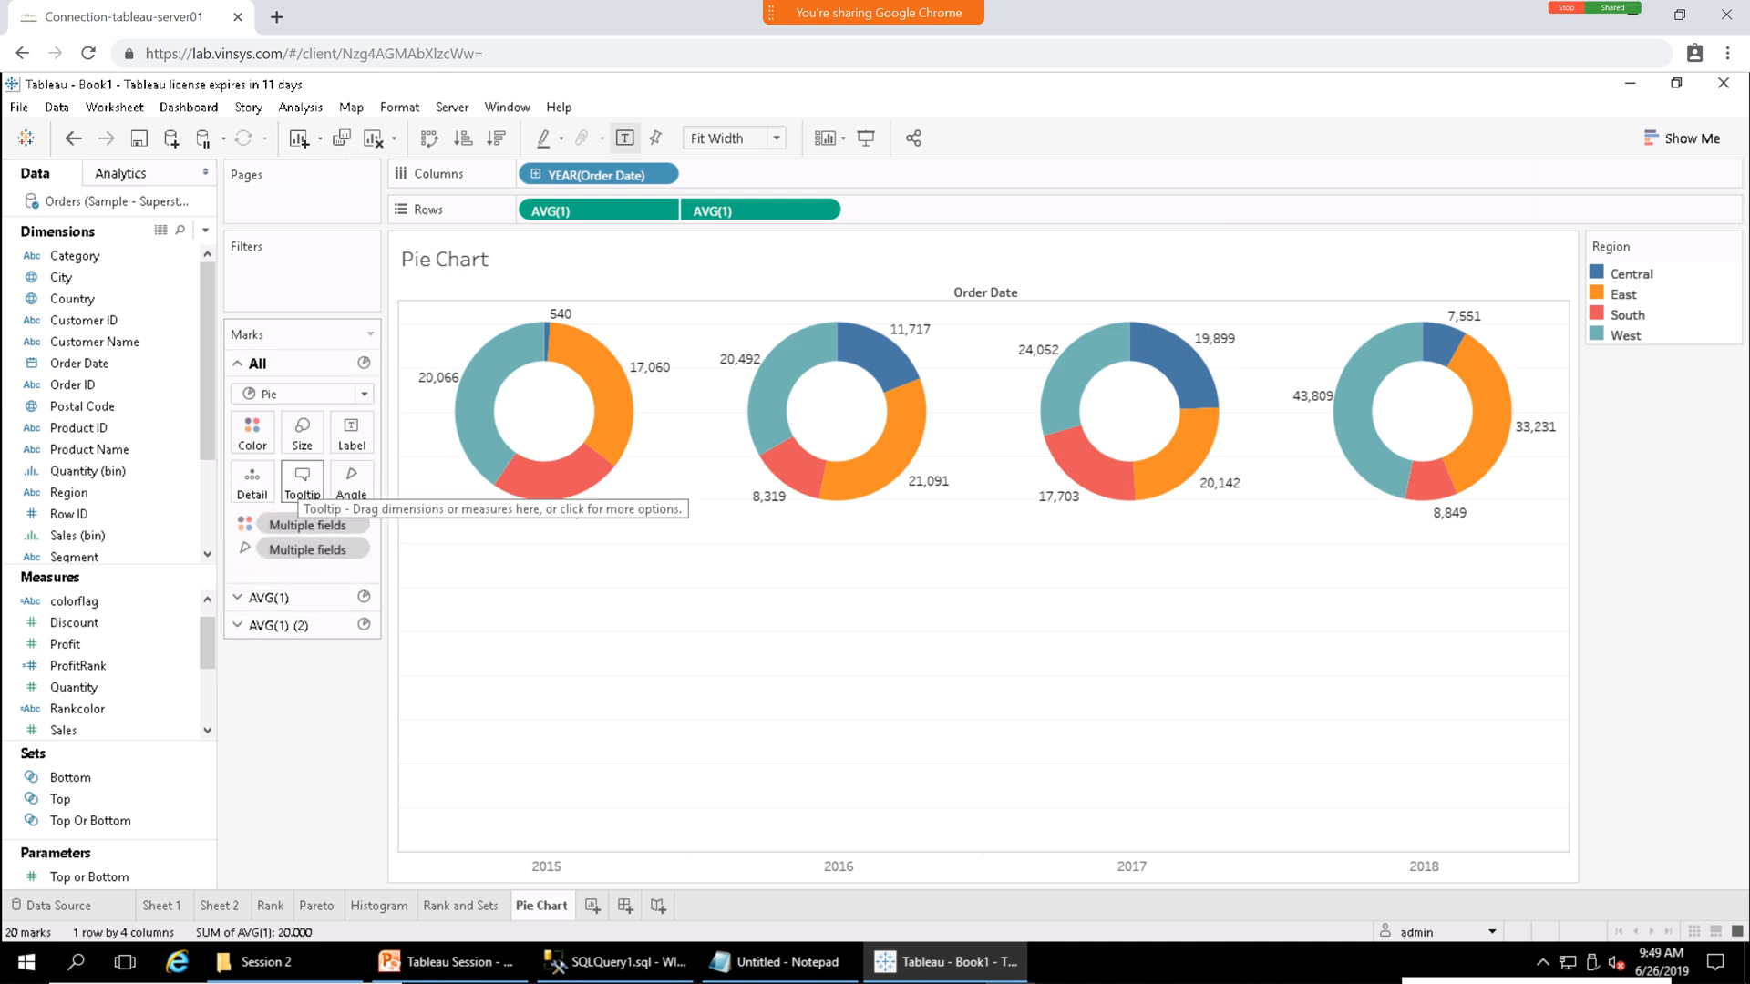
{"action": "left_click", "coordinate": [302, 480]}
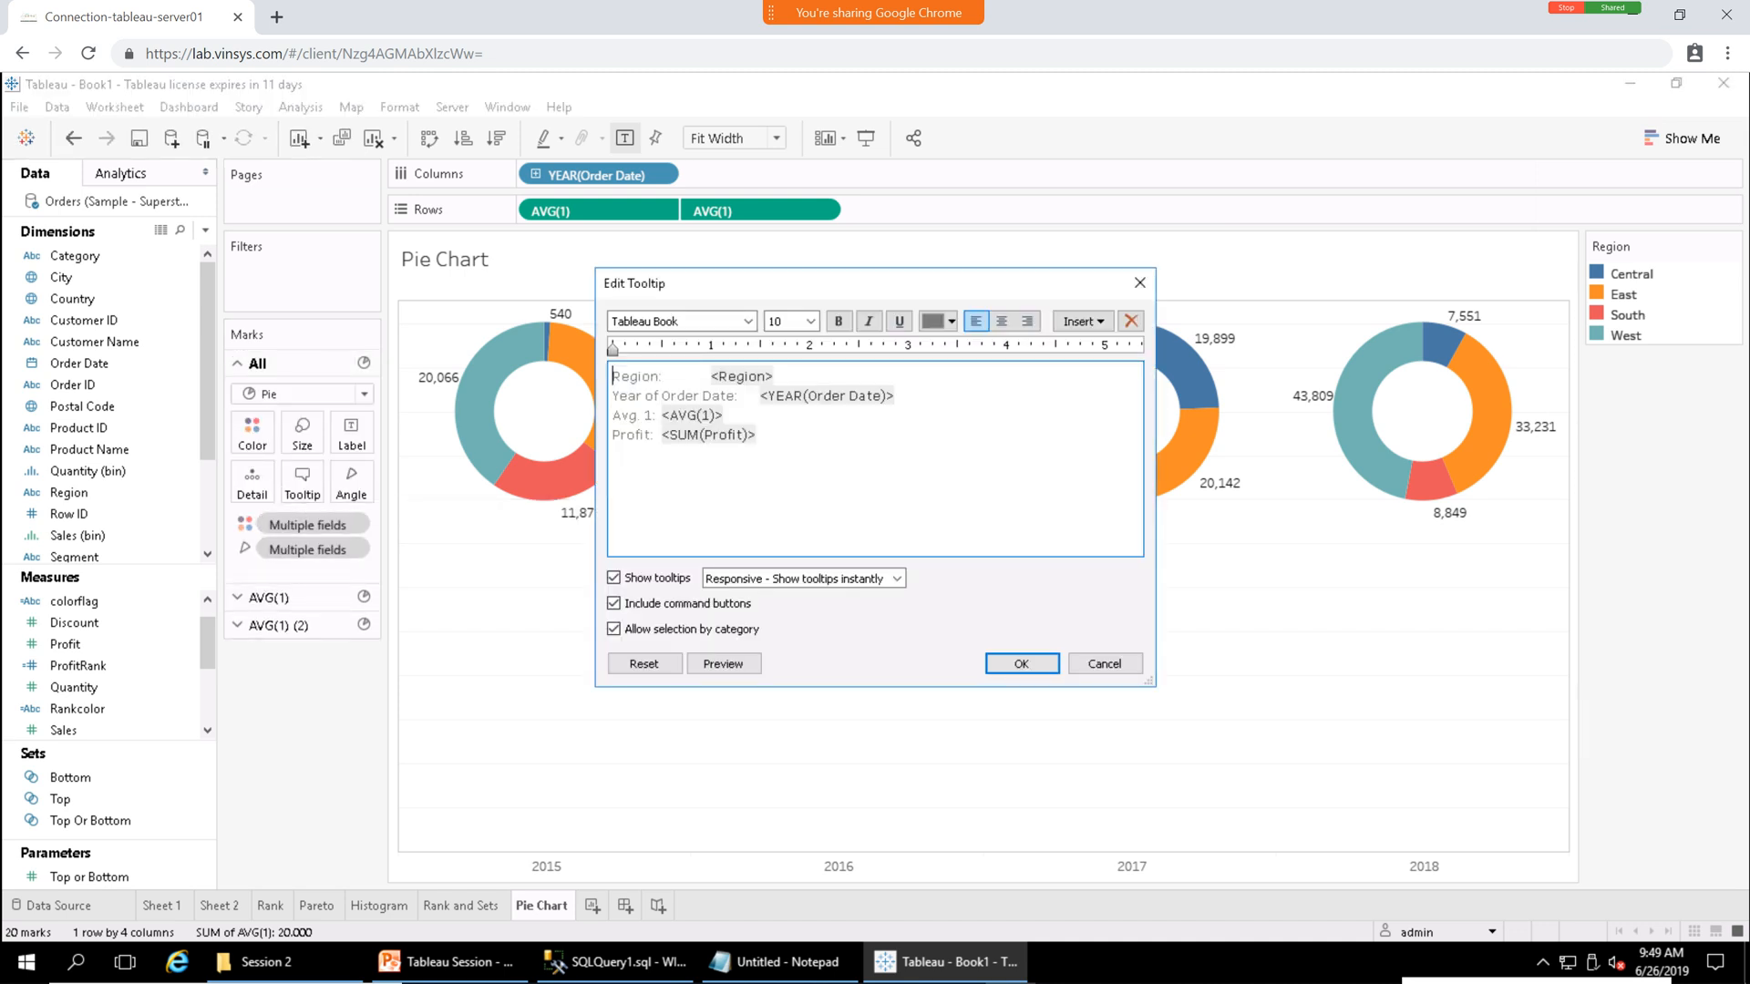
{"action": "left_click_drag", "start_coordinate": [725, 417], "coordinate": [612, 419]}
{"action": "key", "text": "Delete"}
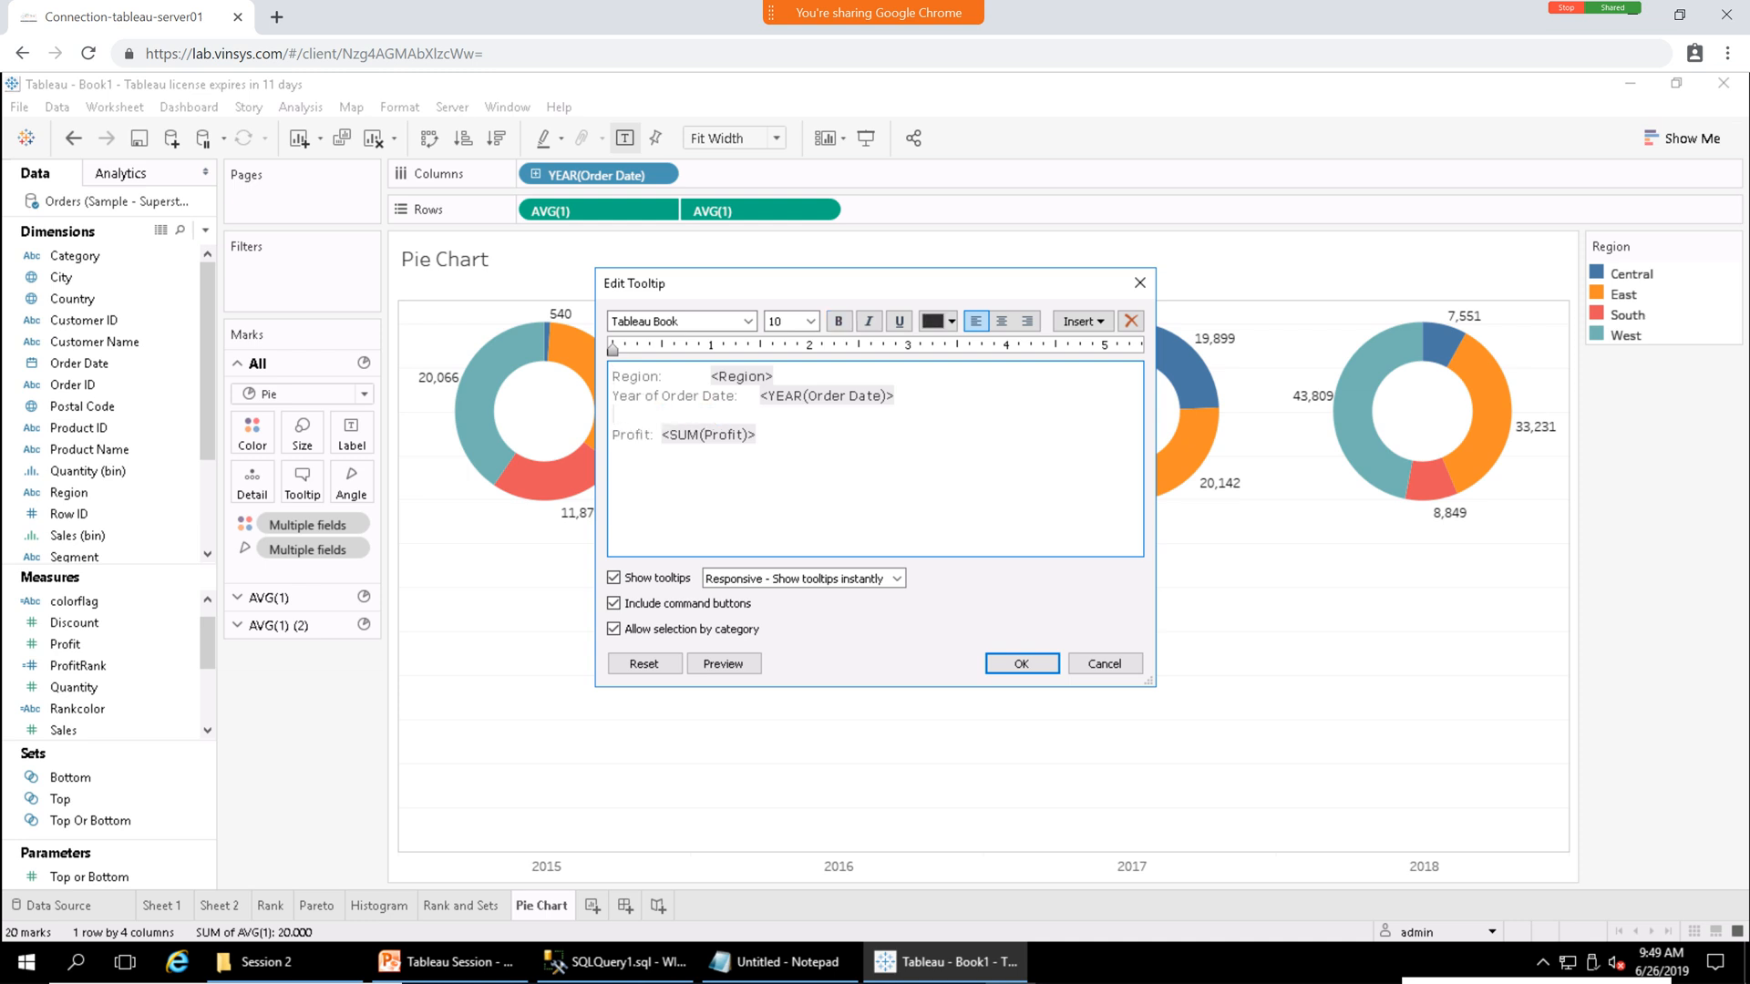
{"action": "key", "text": "Delete"}
{"action": "left_click", "coordinate": [1021, 663]}
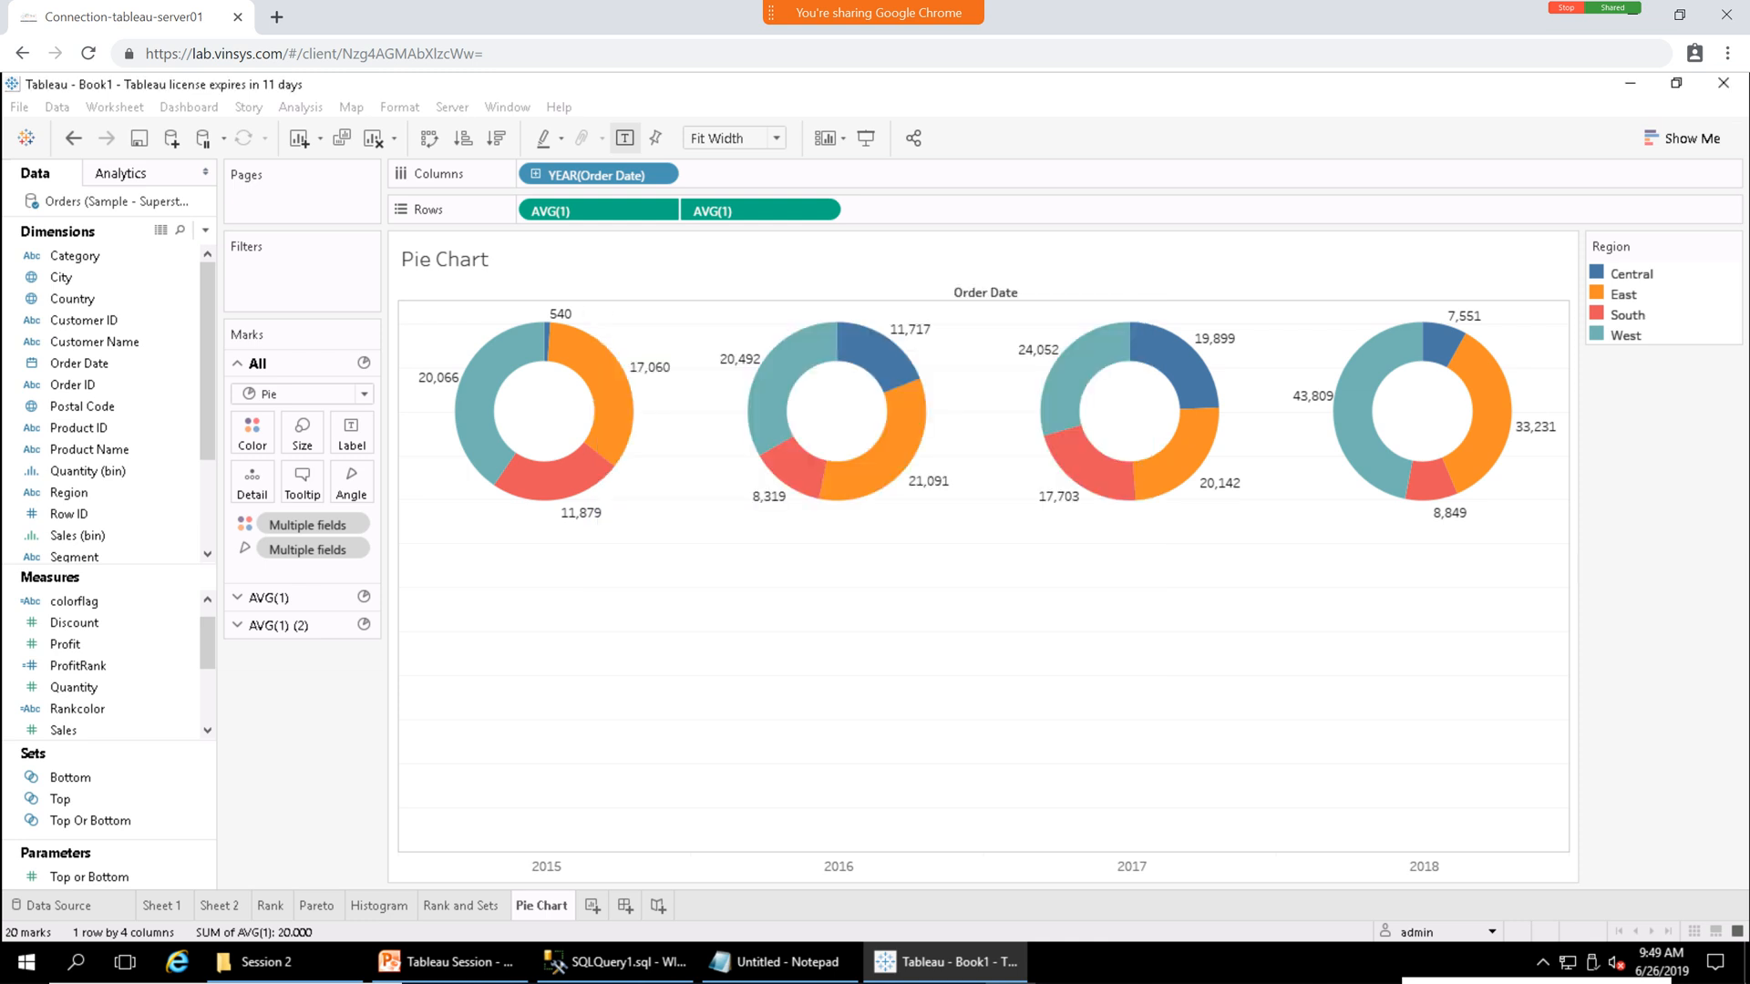
{"action": "mouse_move", "coordinate": [603, 425]}
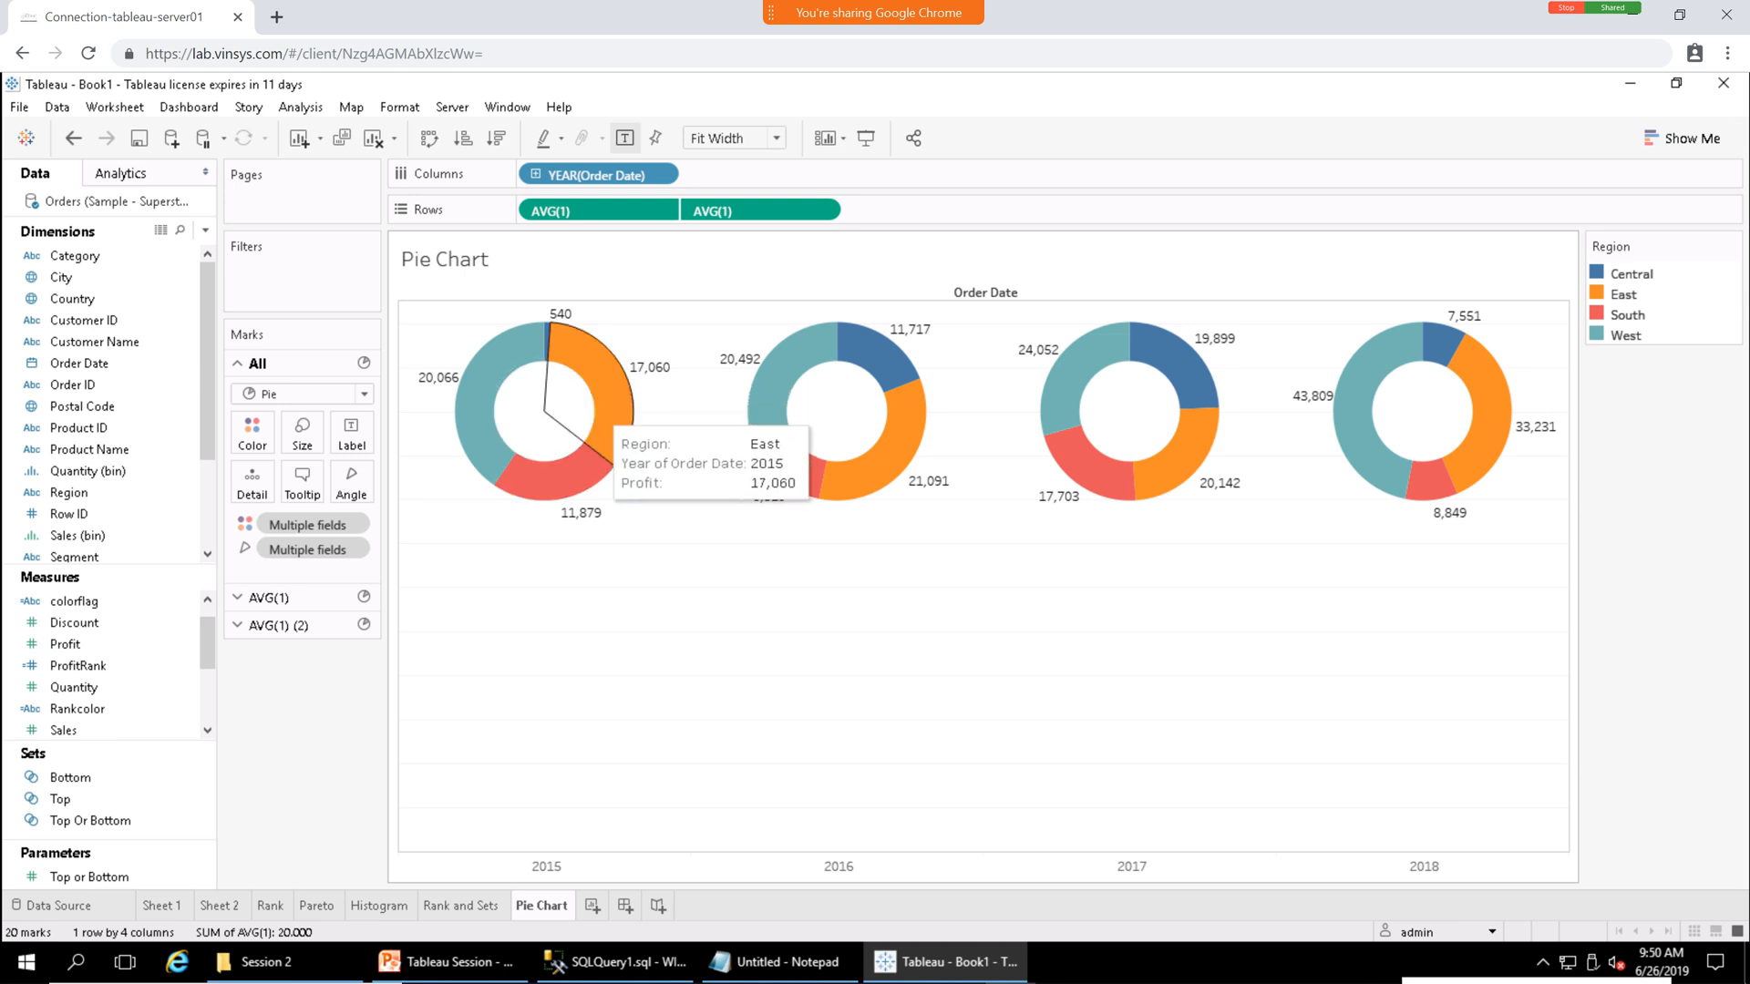
{"action": "mouse_move", "coordinate": [567, 481]}
{"action": "mouse_move", "coordinate": [484, 425]}
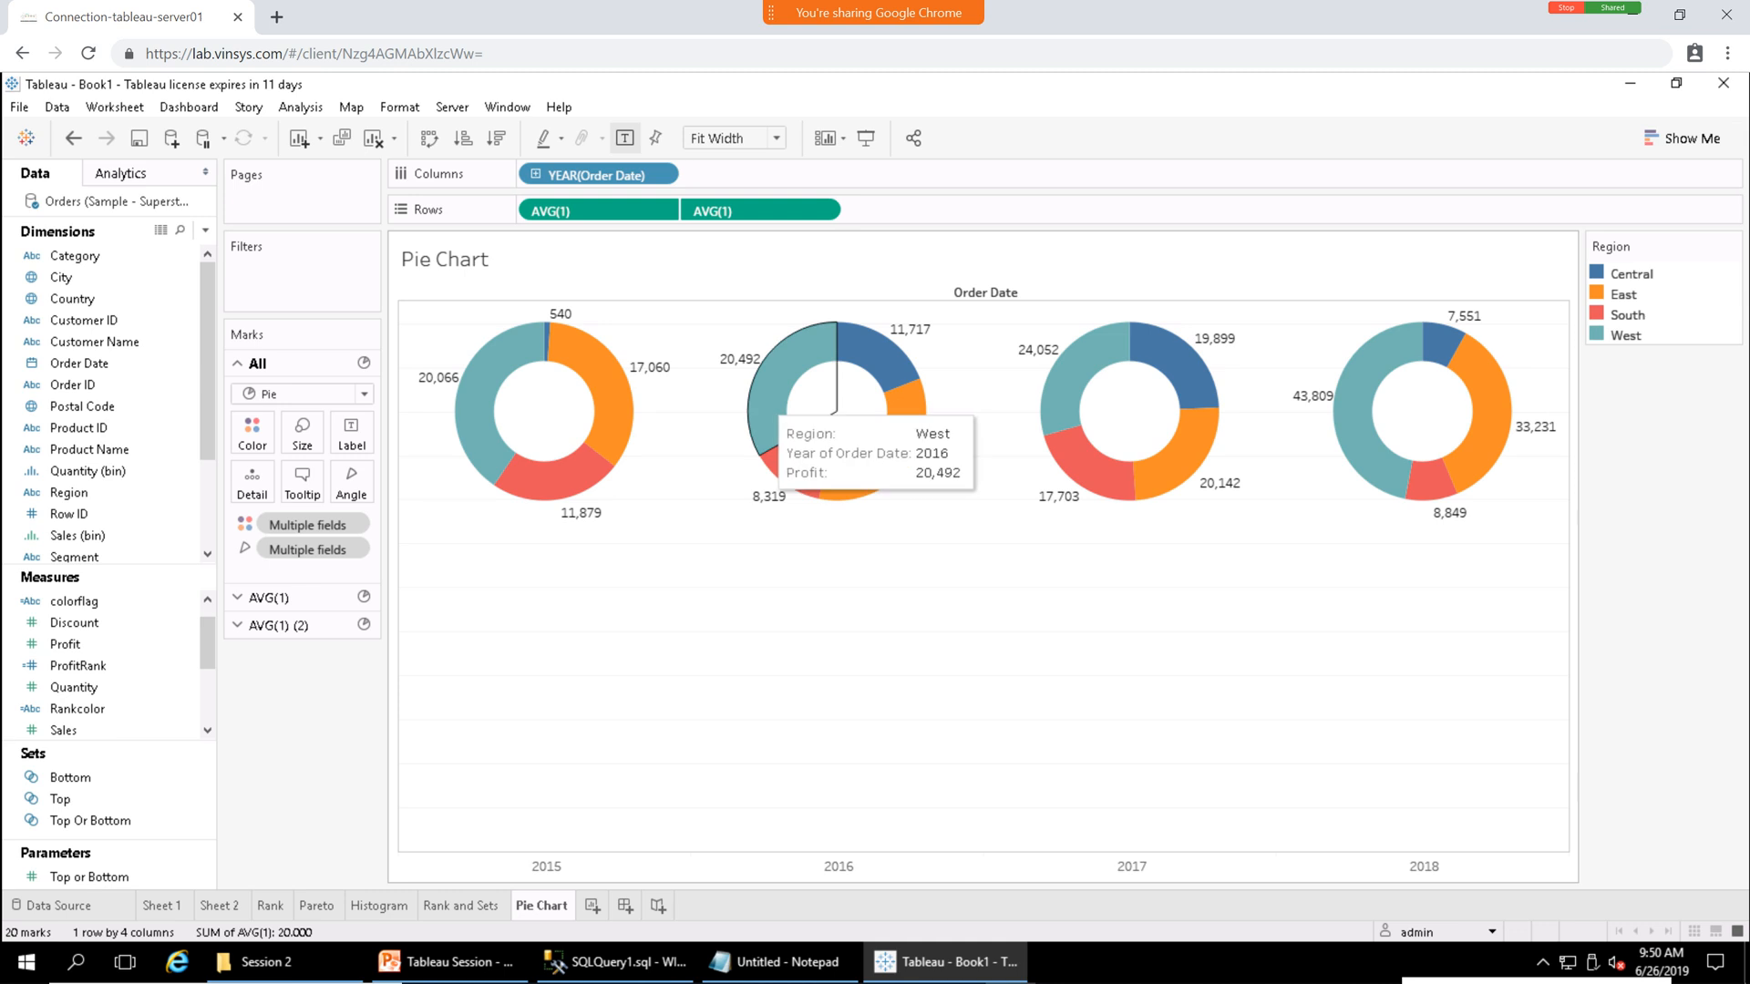
{"action": "mouse_move", "coordinate": [1185, 383]}
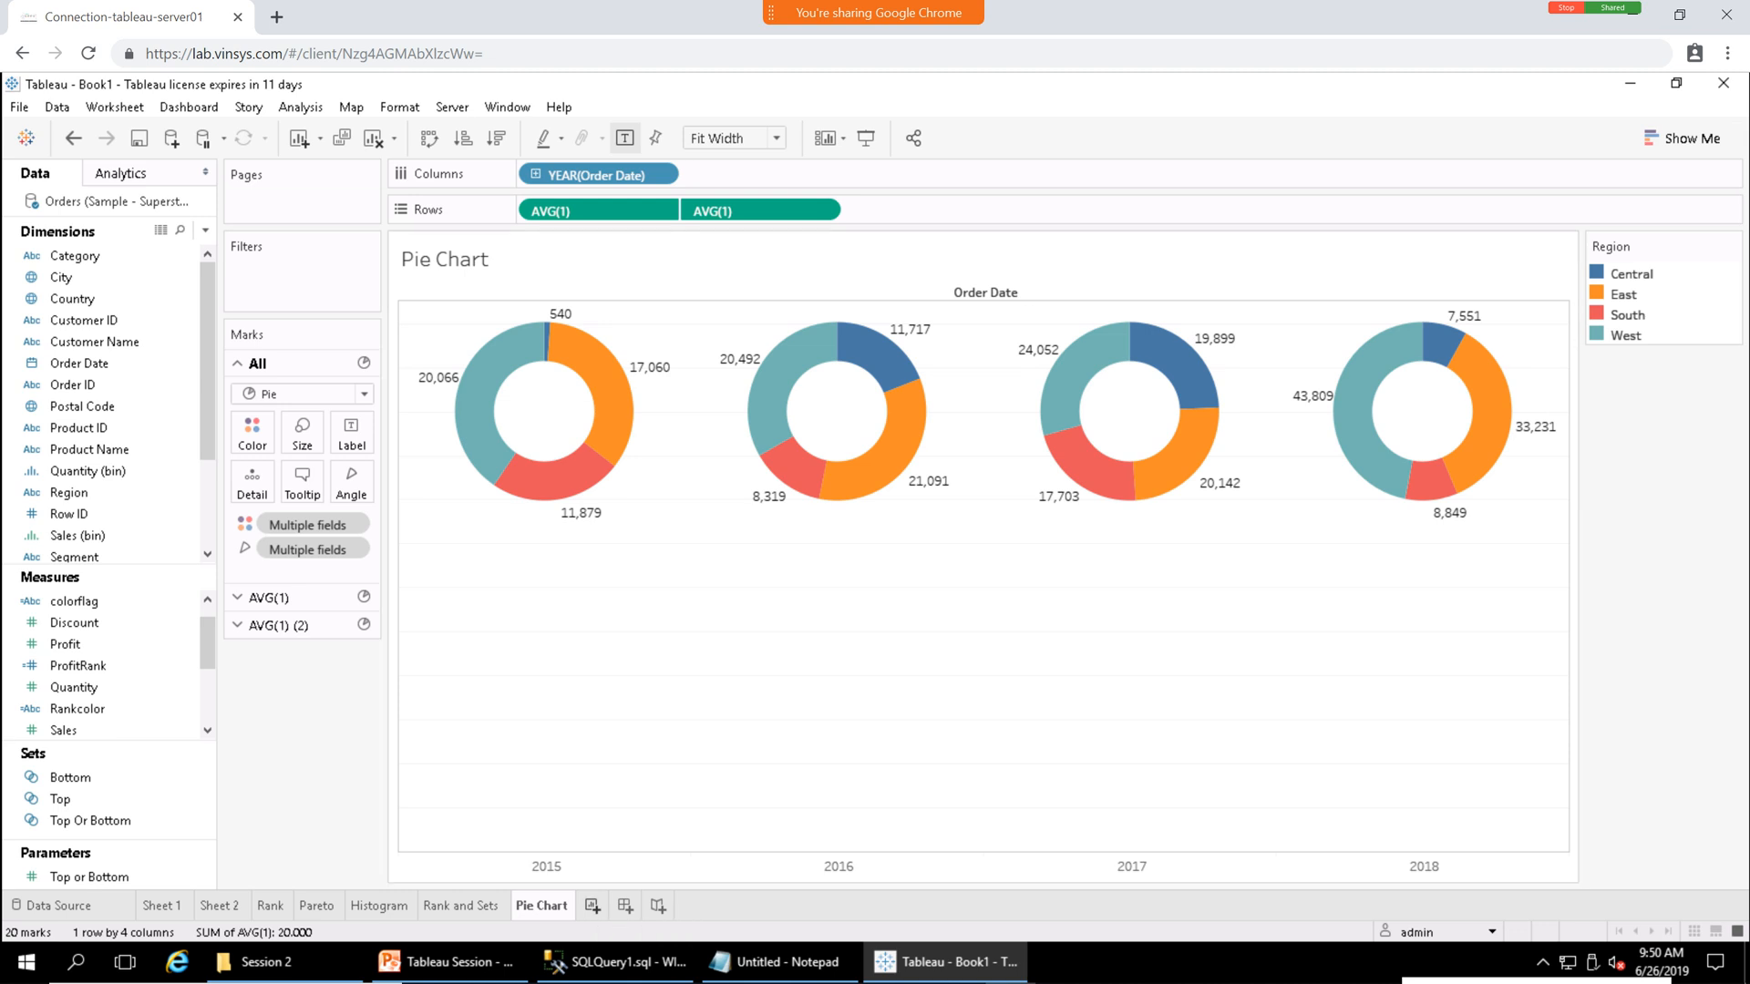
Add a new blank worksheet after the Pie Chart sheet.
{"action": "left_click", "coordinate": [592, 906]}
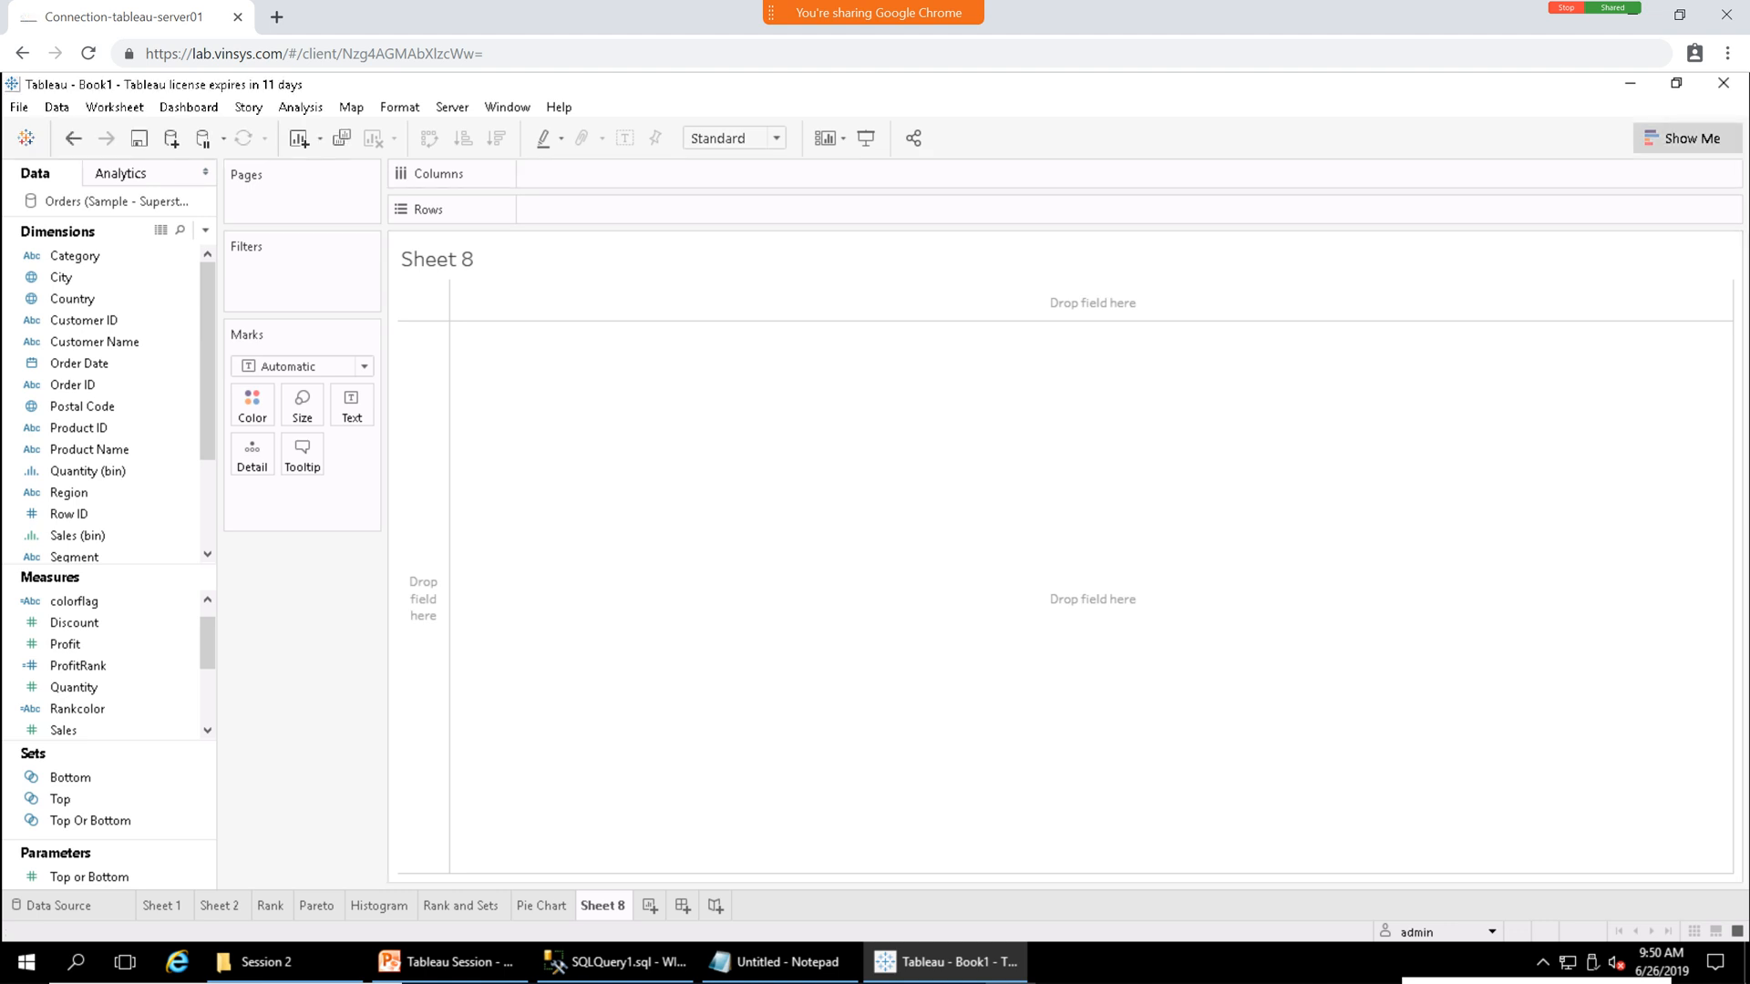
{"action": "left_click", "coordinate": [1681, 138]}
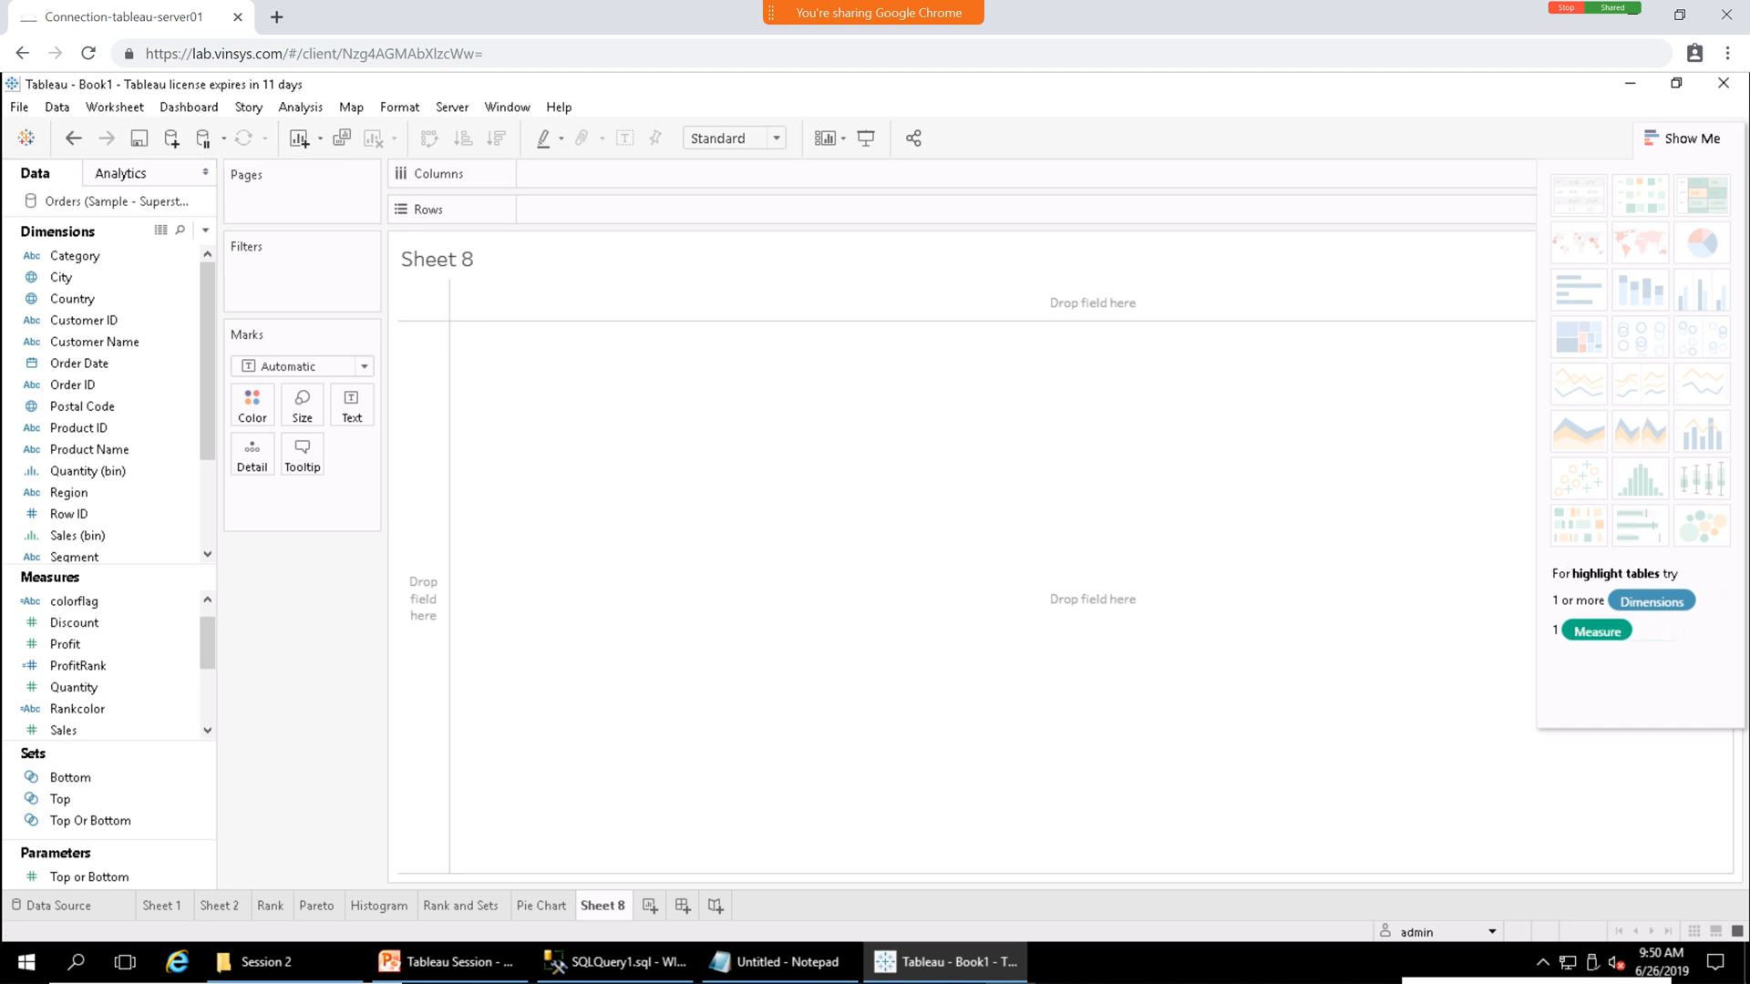
{"action": "left_click", "coordinate": [1683, 138]}
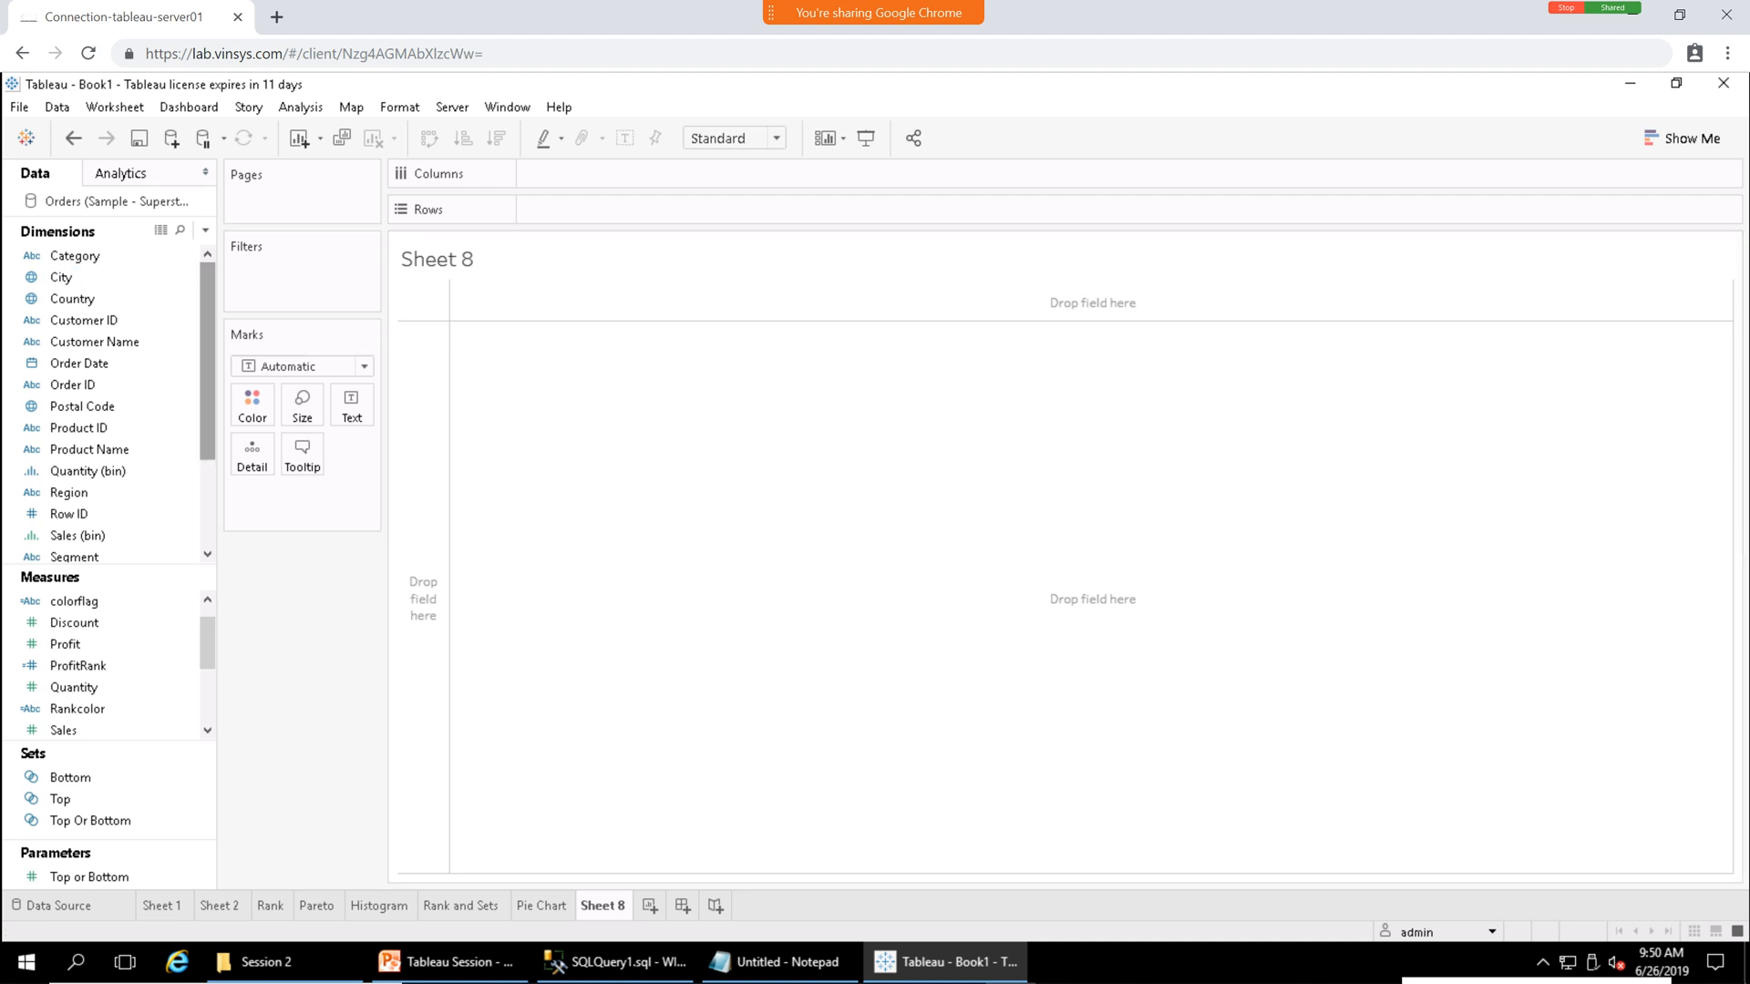
Build a horizontal bar chart with Sub-Category on Rows and Profit on Columns.
{"action": "scroll", "coordinate": [118, 405], "scroll_direction": "down", "scroll_amount": 2}
{"action": "scroll", "coordinate": [118, 406], "scroll_direction": "up", "scroll_amount": 2}
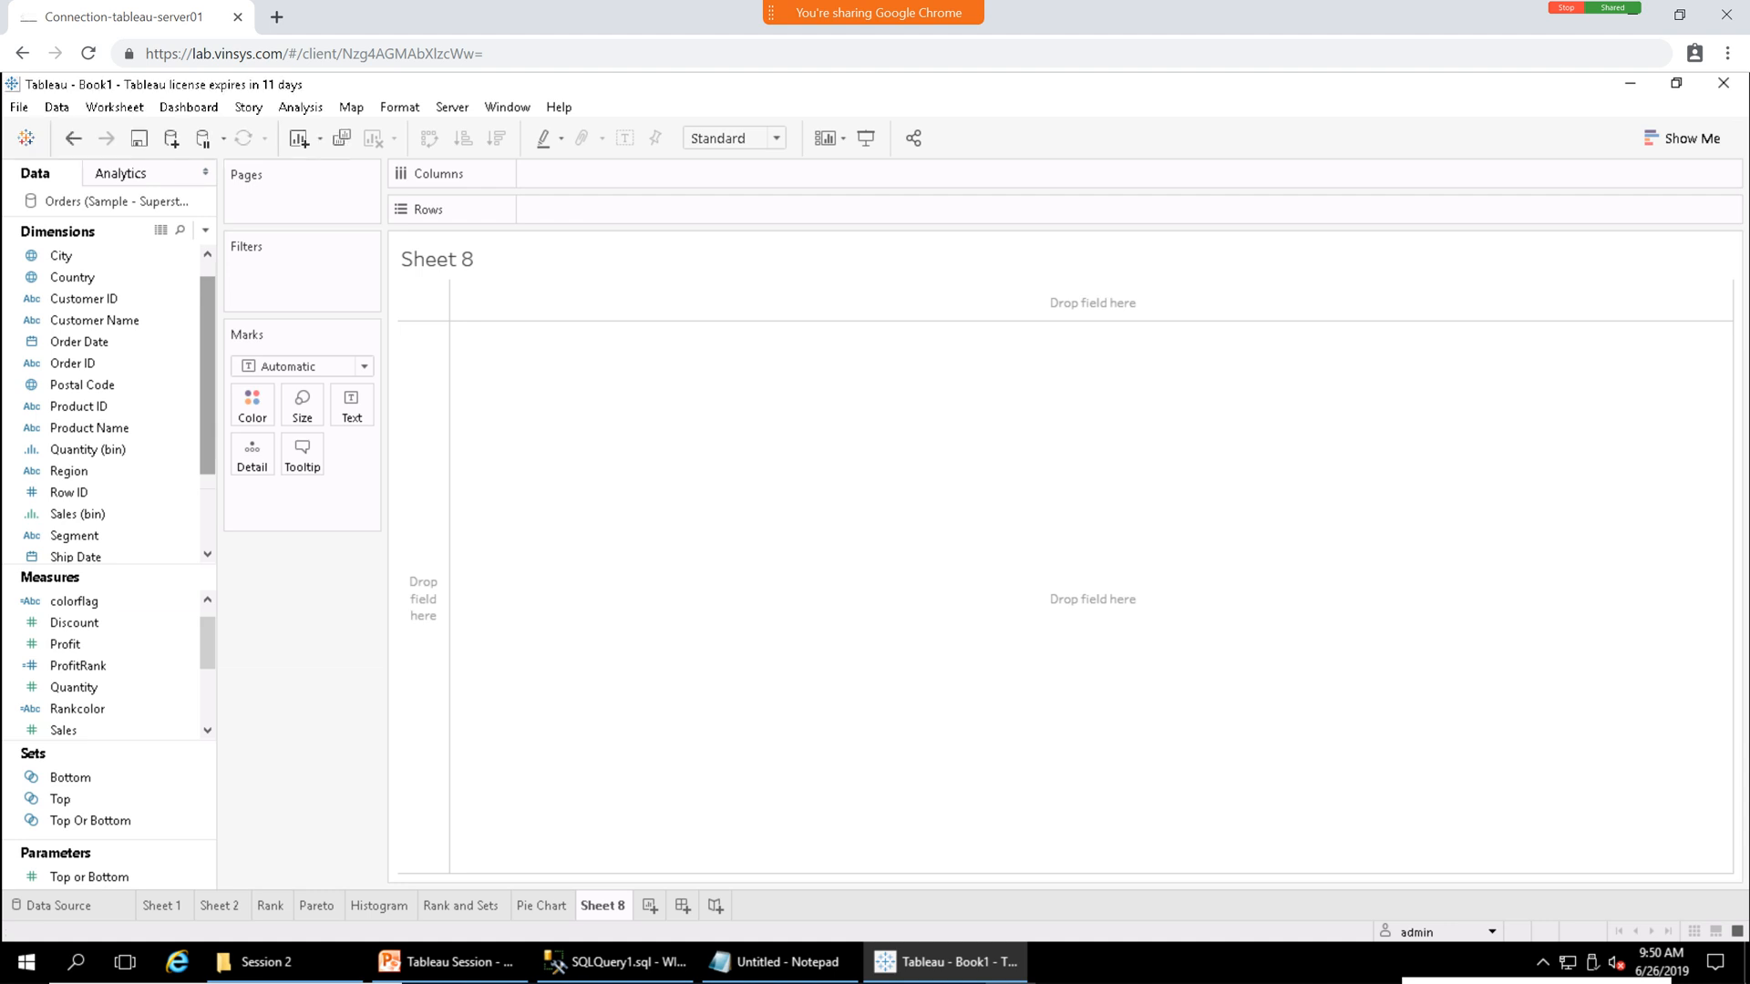
{"action": "scroll", "coordinate": [109, 405], "scroll_direction": "up", "scroll_amount": 1}
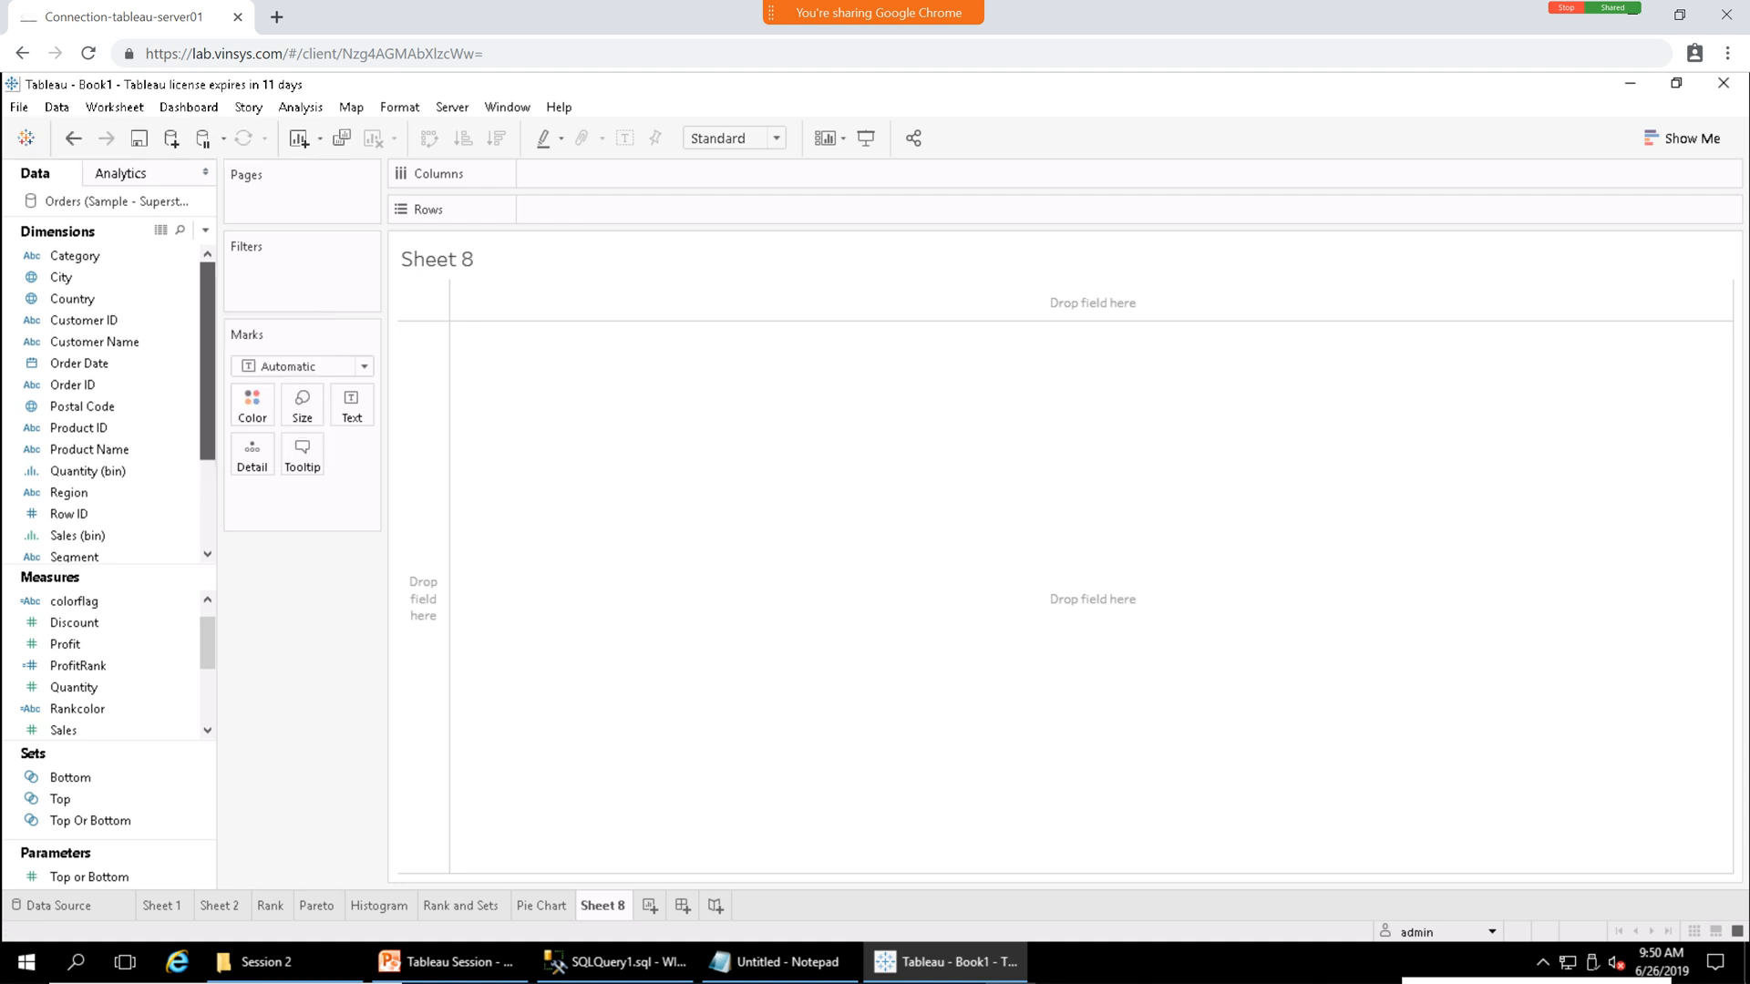
{"action": "scroll", "coordinate": [109, 406], "scroll_direction": "down", "scroll_amount": 3}
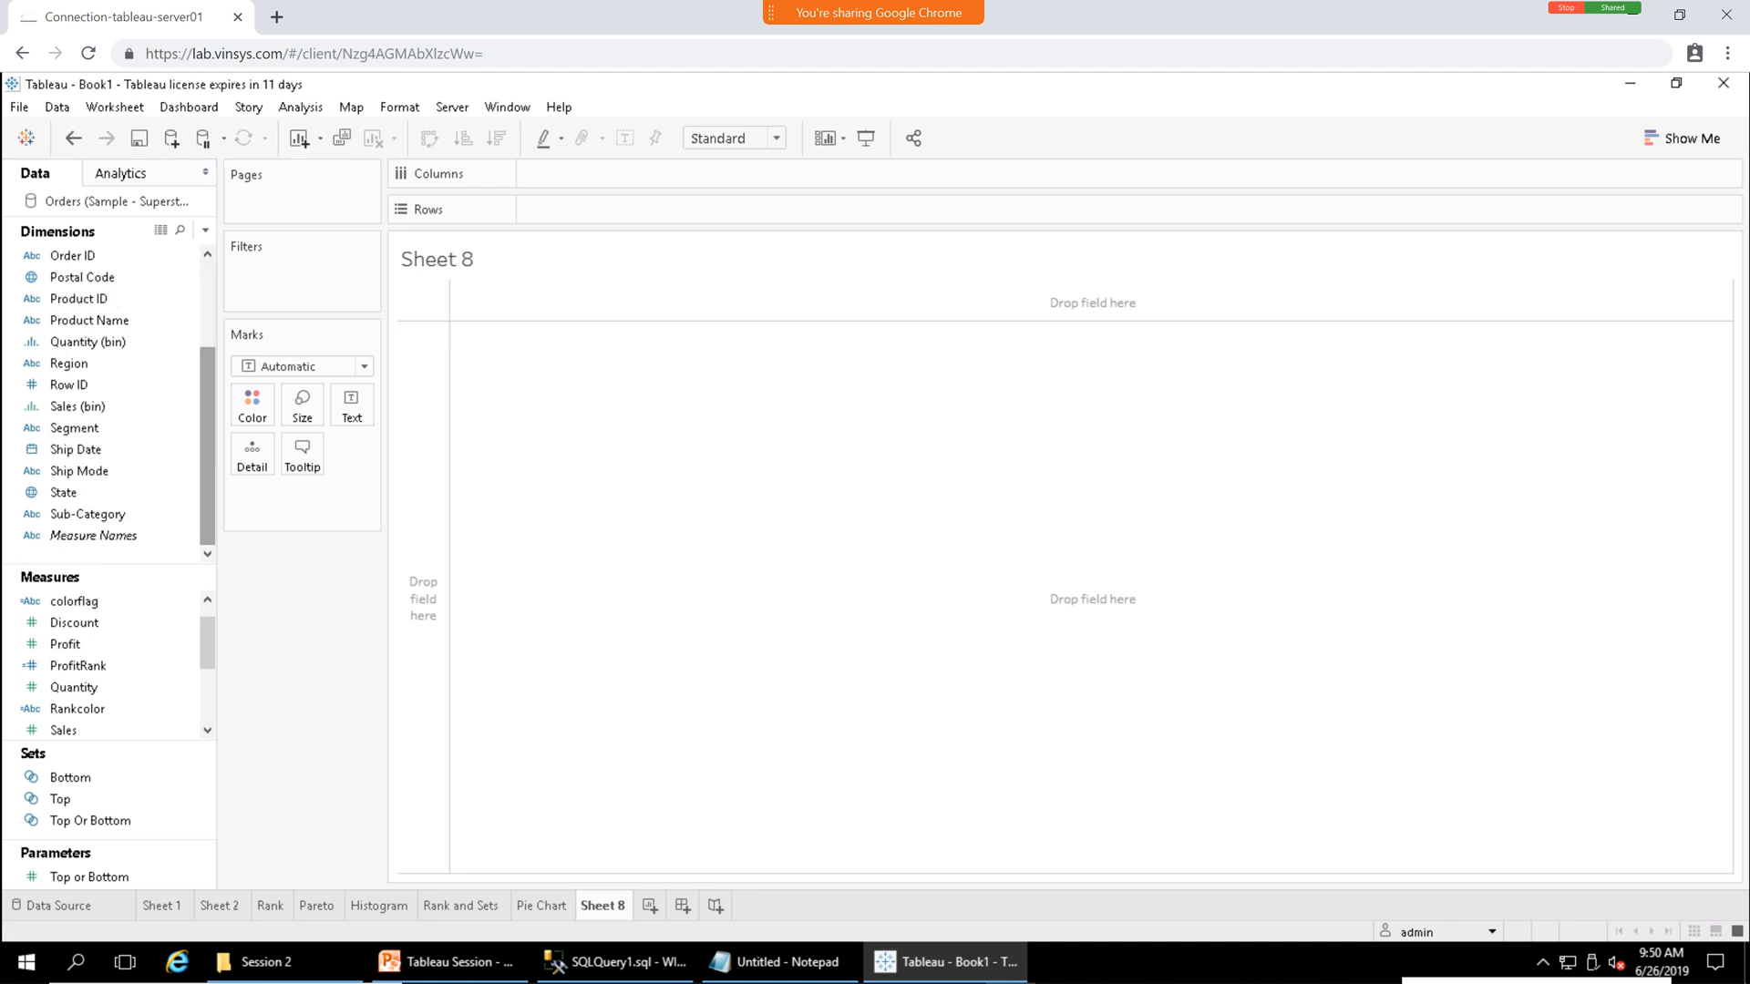
{"action": "left_click", "coordinate": [88, 514]}
{"action": "left_click_drag", "start_coordinate": [88, 514], "coordinate": [584, 211]}
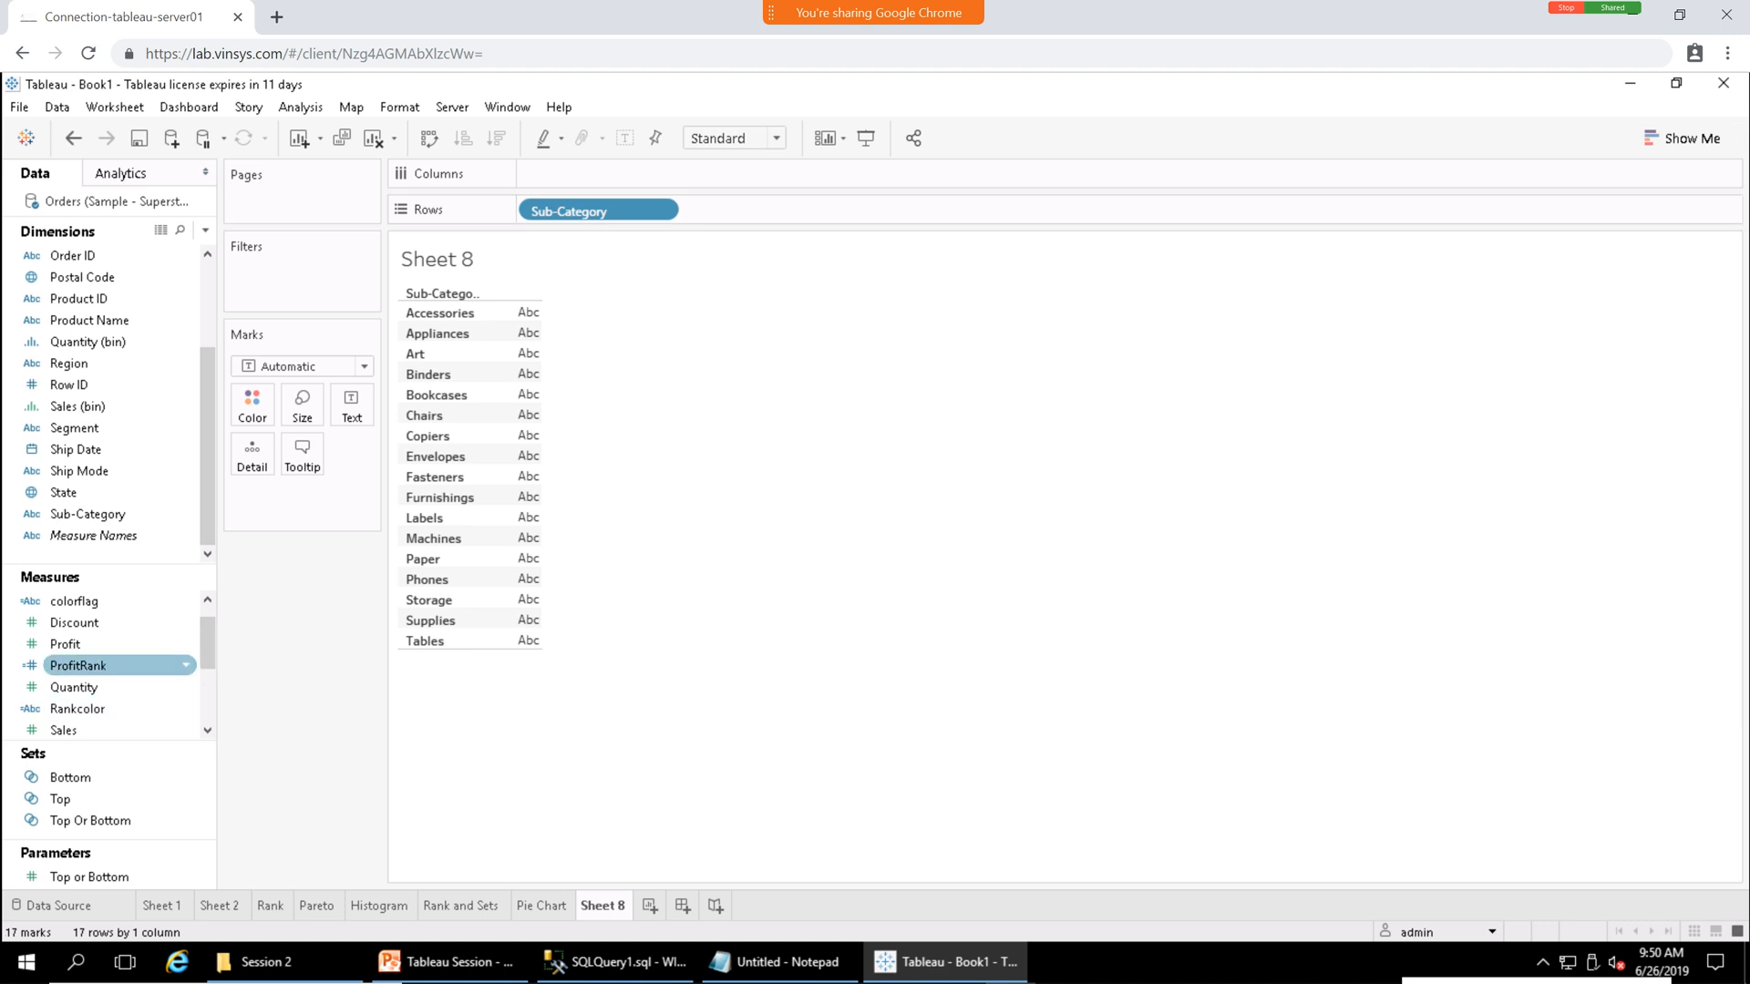
{"action": "left_click", "coordinate": [91, 644]}
{"action": "left_click_drag", "start_coordinate": [91, 644], "coordinate": [603, 172]}
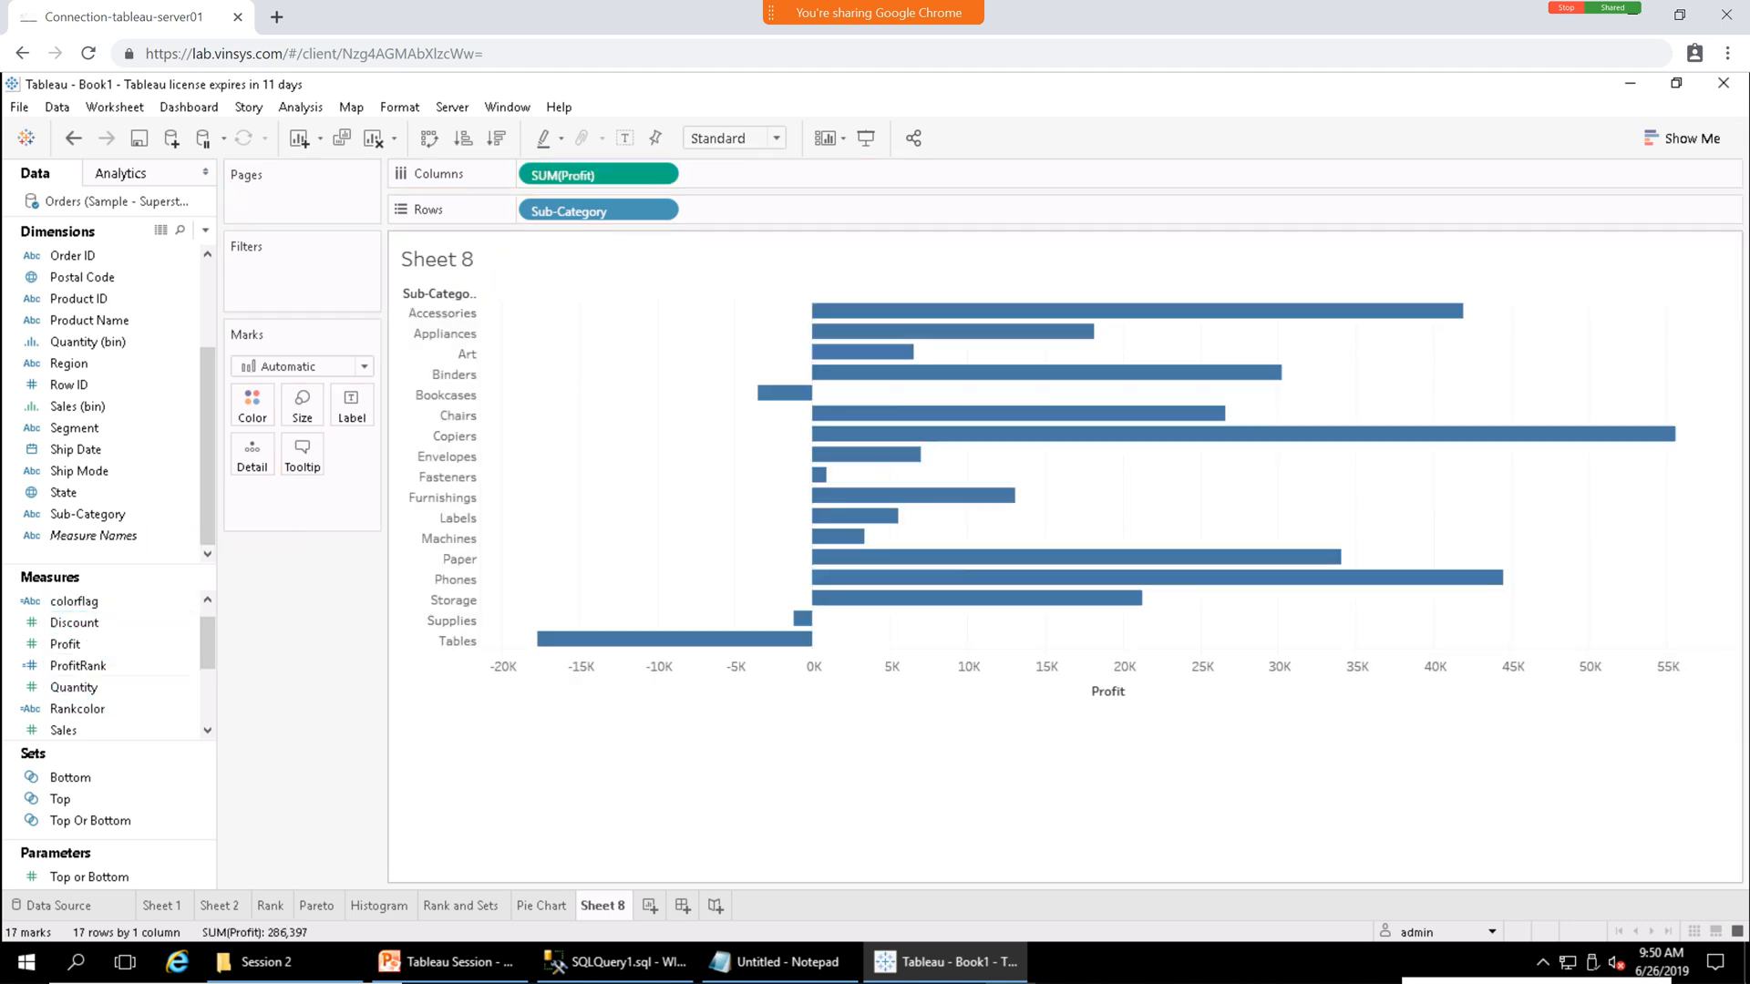
Try moving Profit from Columns to Rows beside Sub-Category, and undo the move.
{"action": "left_click", "coordinate": [1681, 138]}
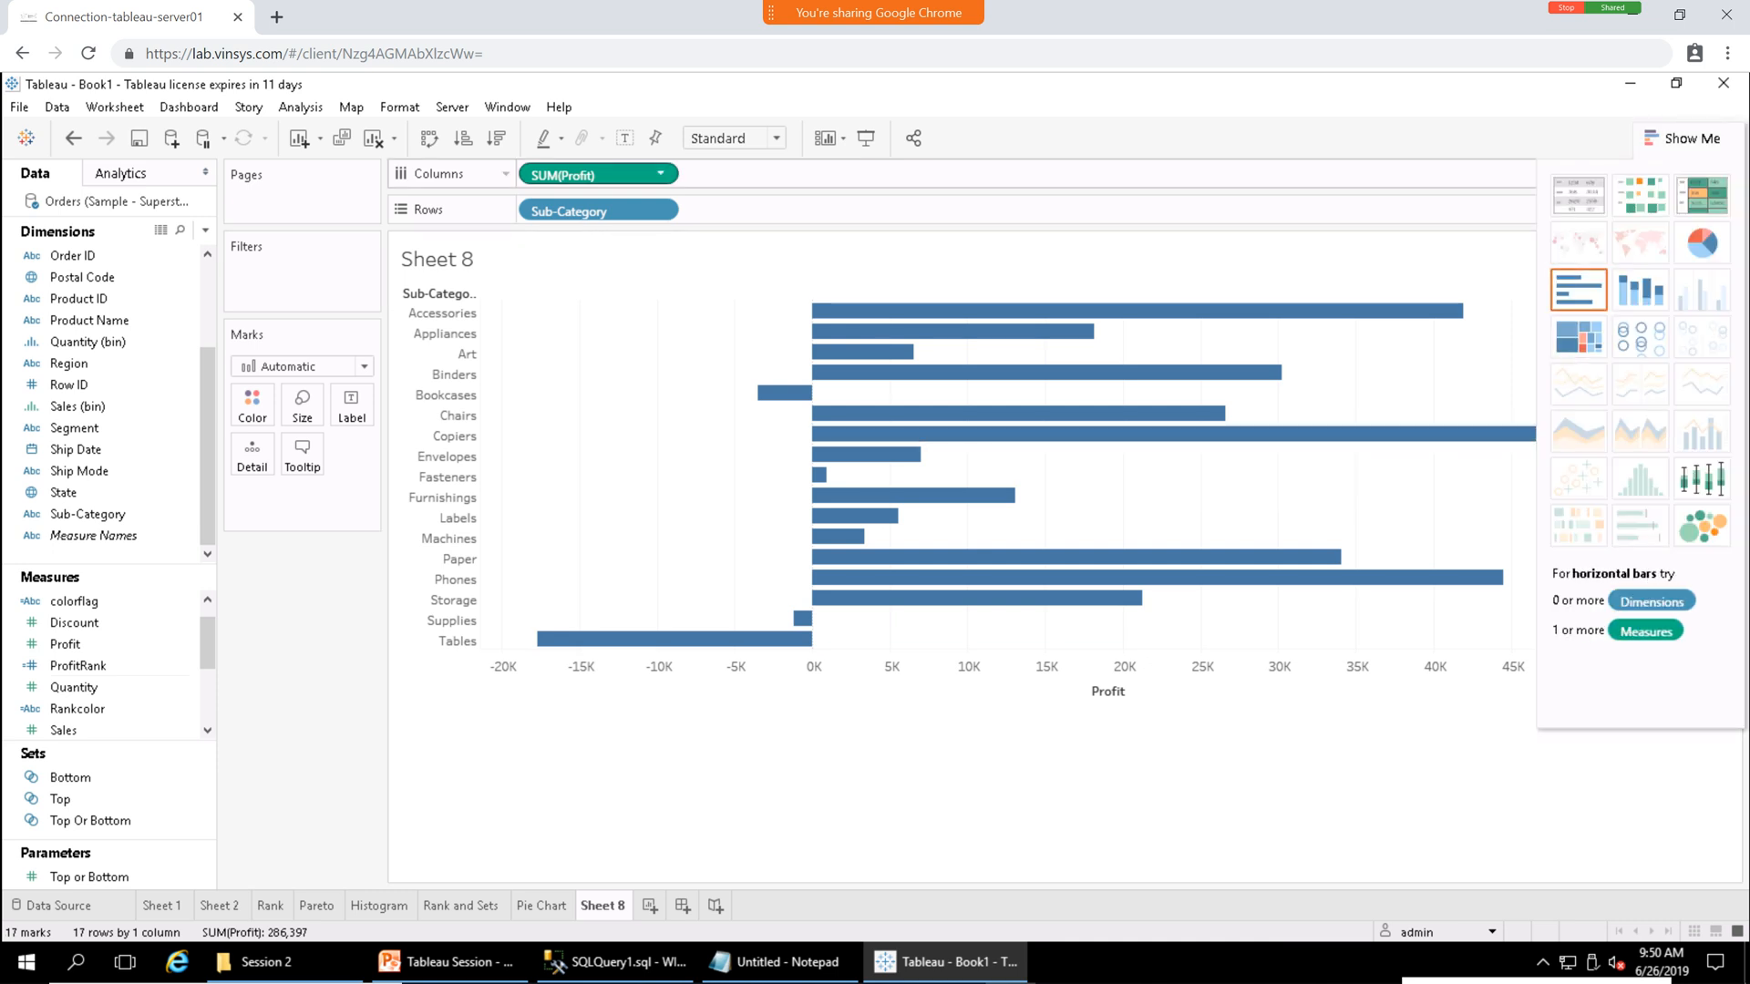
{"action": "left_click_drag", "start_coordinate": [597, 174], "coordinate": [761, 210]}
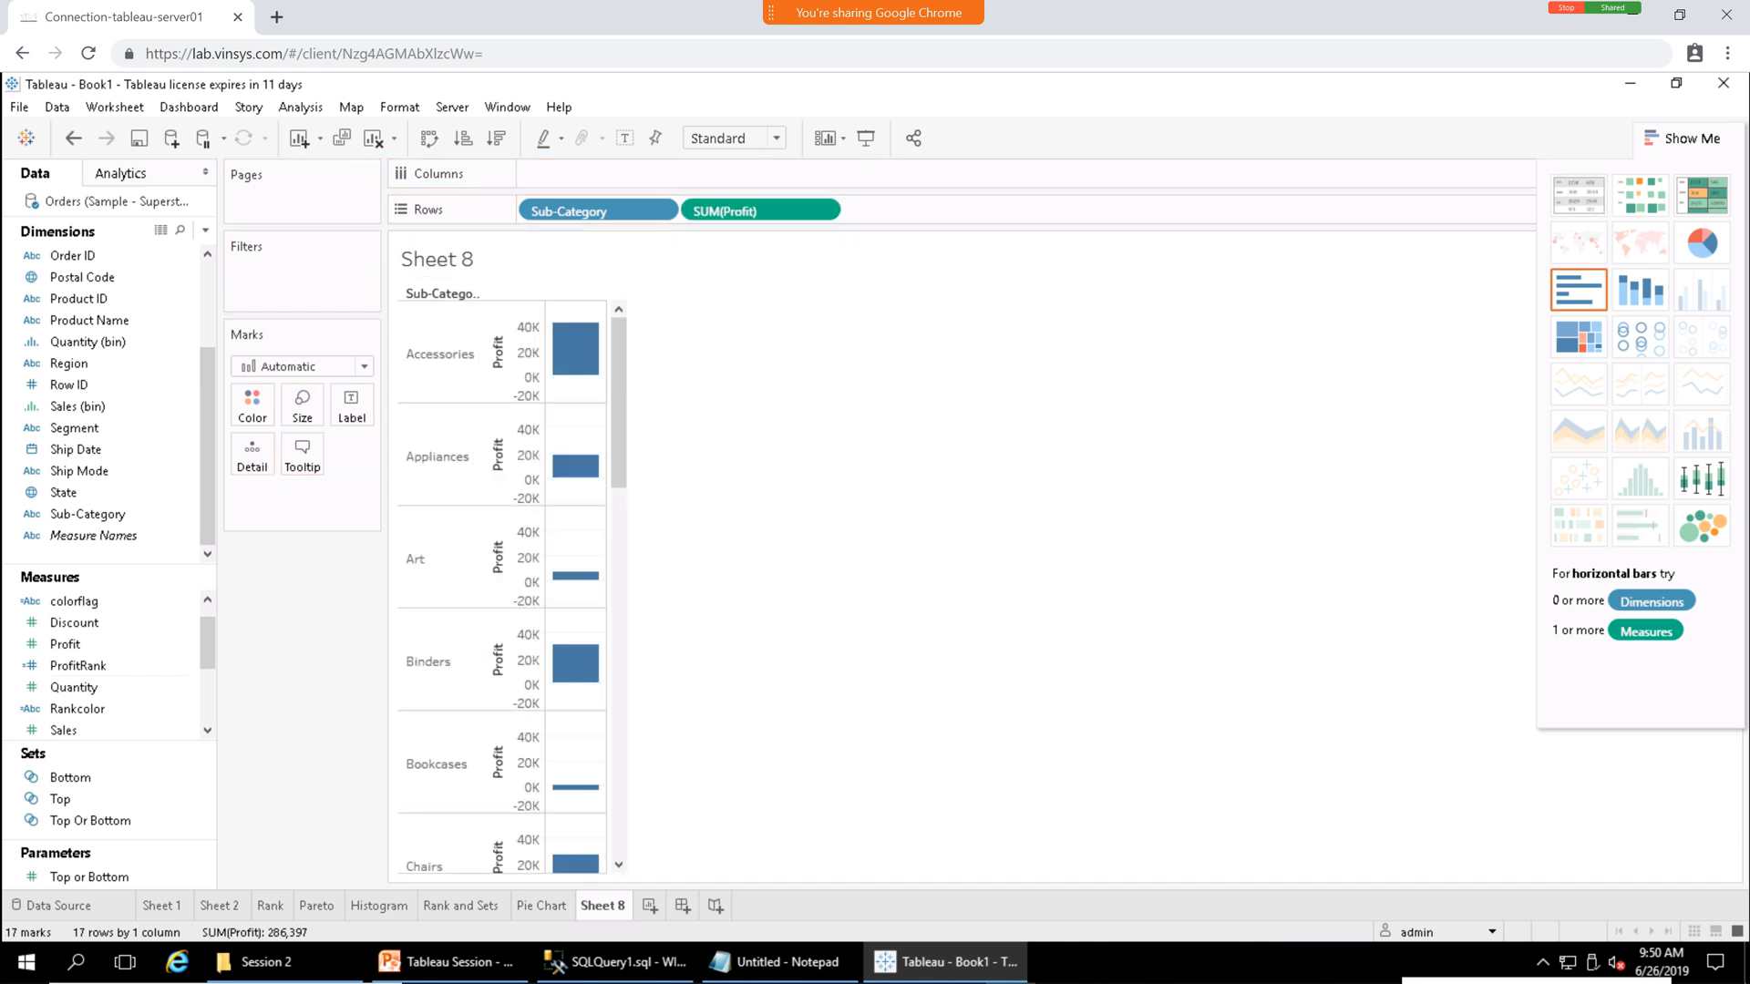
{"action": "key", "text": "ctrl+z"}
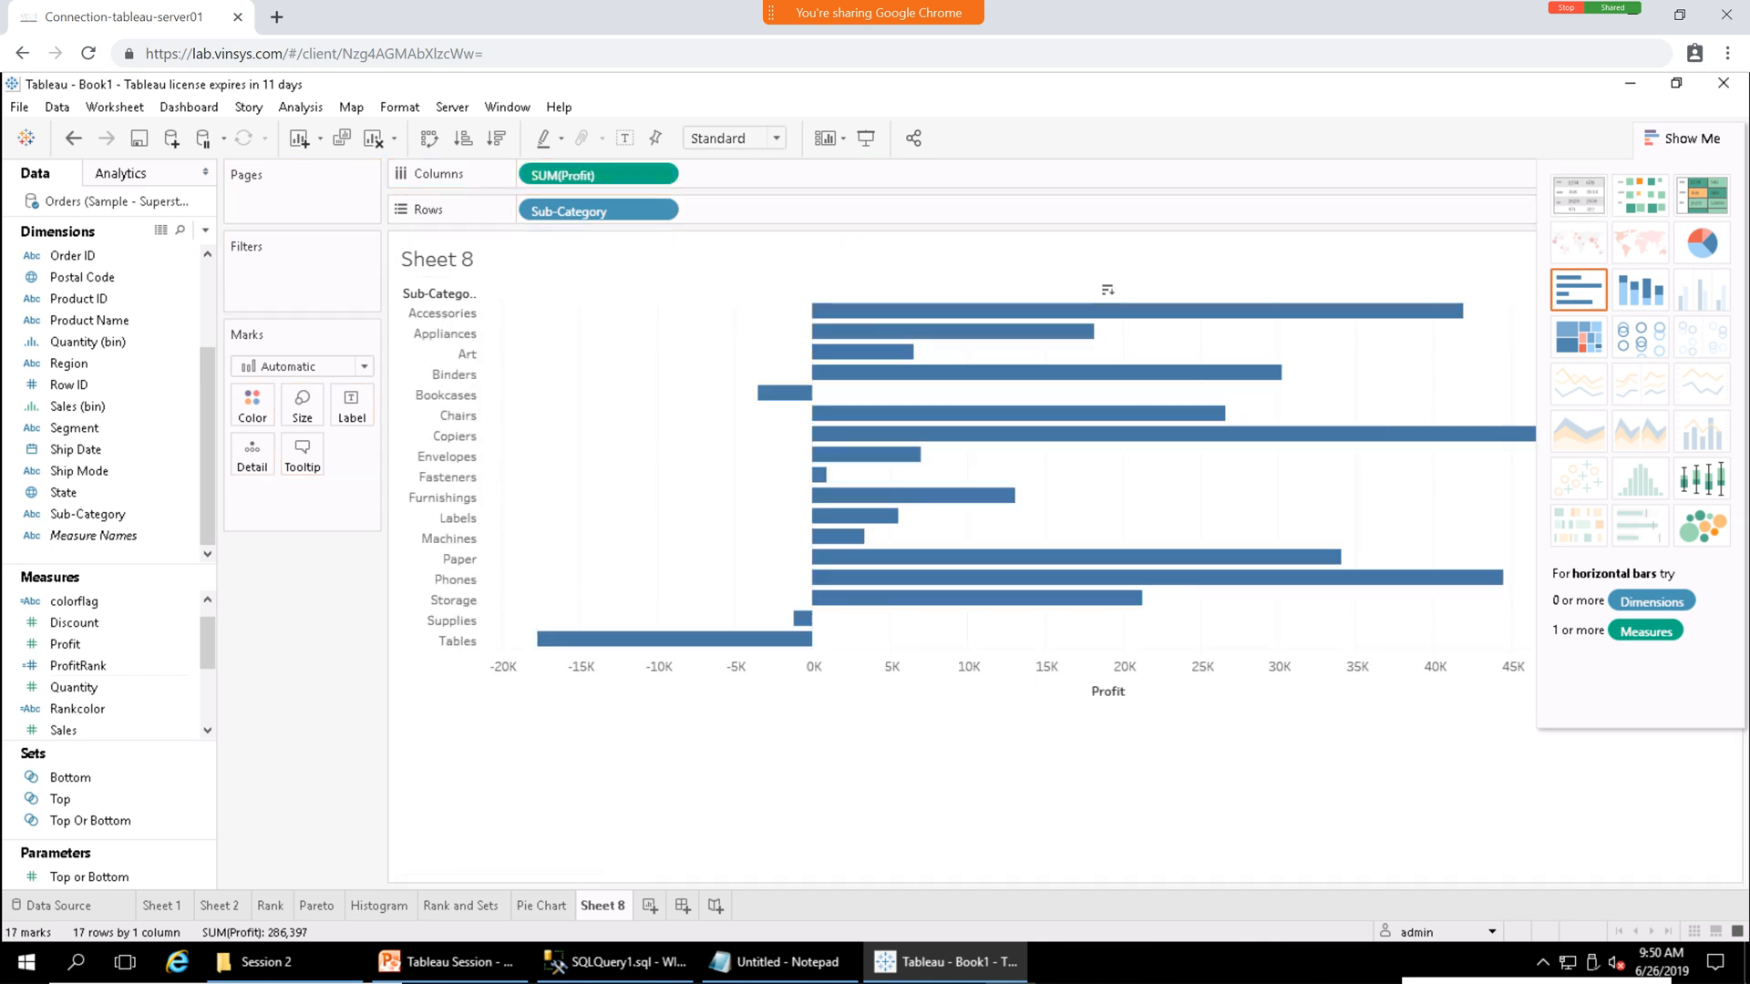
Move Profit from Columns to Rows and remove Sub-Category from the worksheet.
{"action": "left_click_drag", "start_coordinate": [597, 174], "coordinate": [766, 210]}
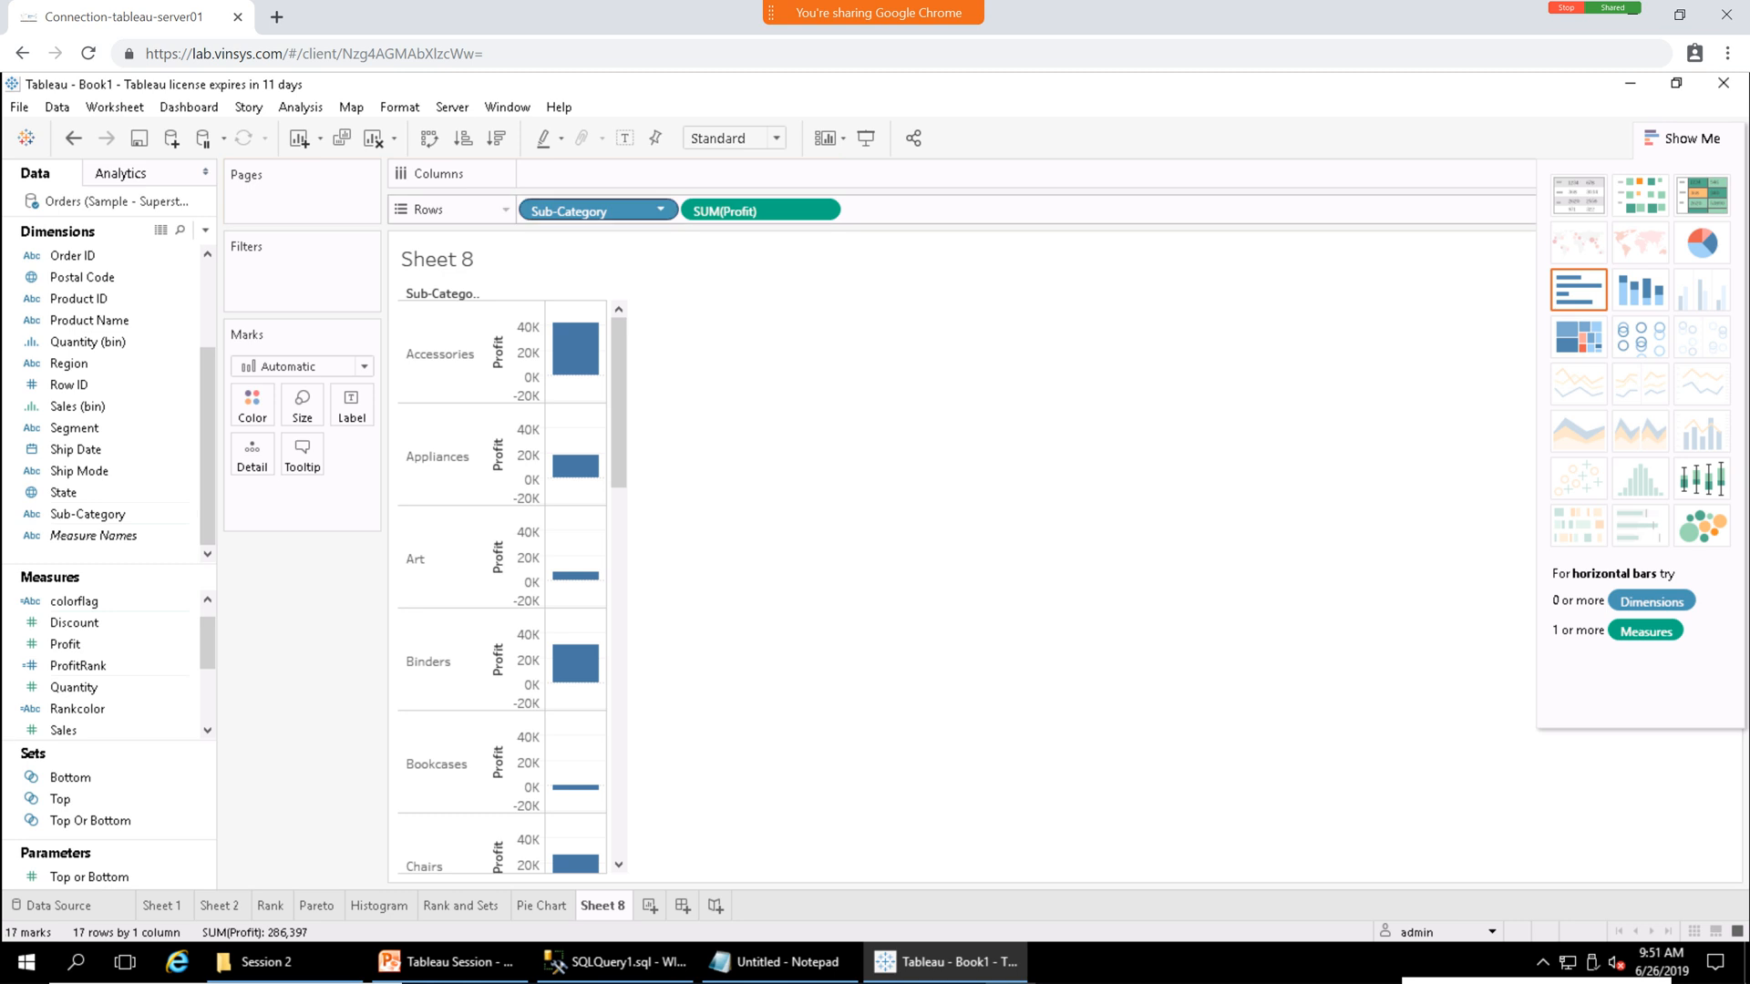
{"action": "left_click", "coordinate": [660, 209]}
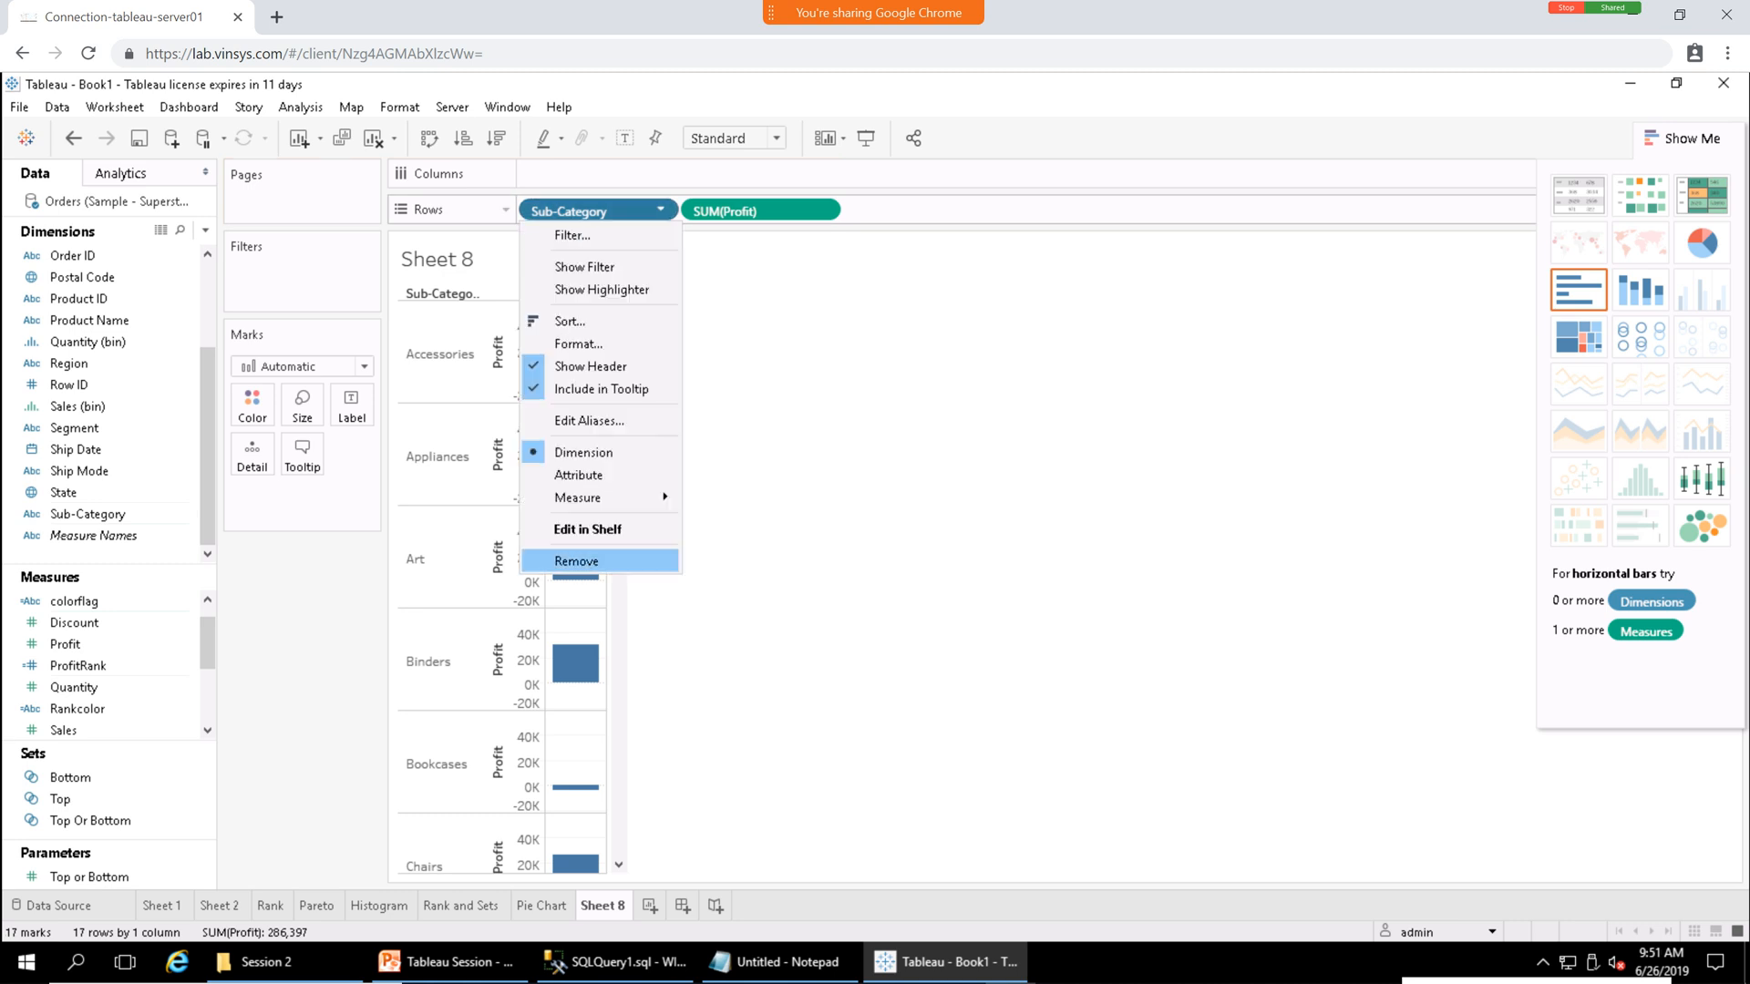
{"action": "left_click", "coordinate": [576, 561]}
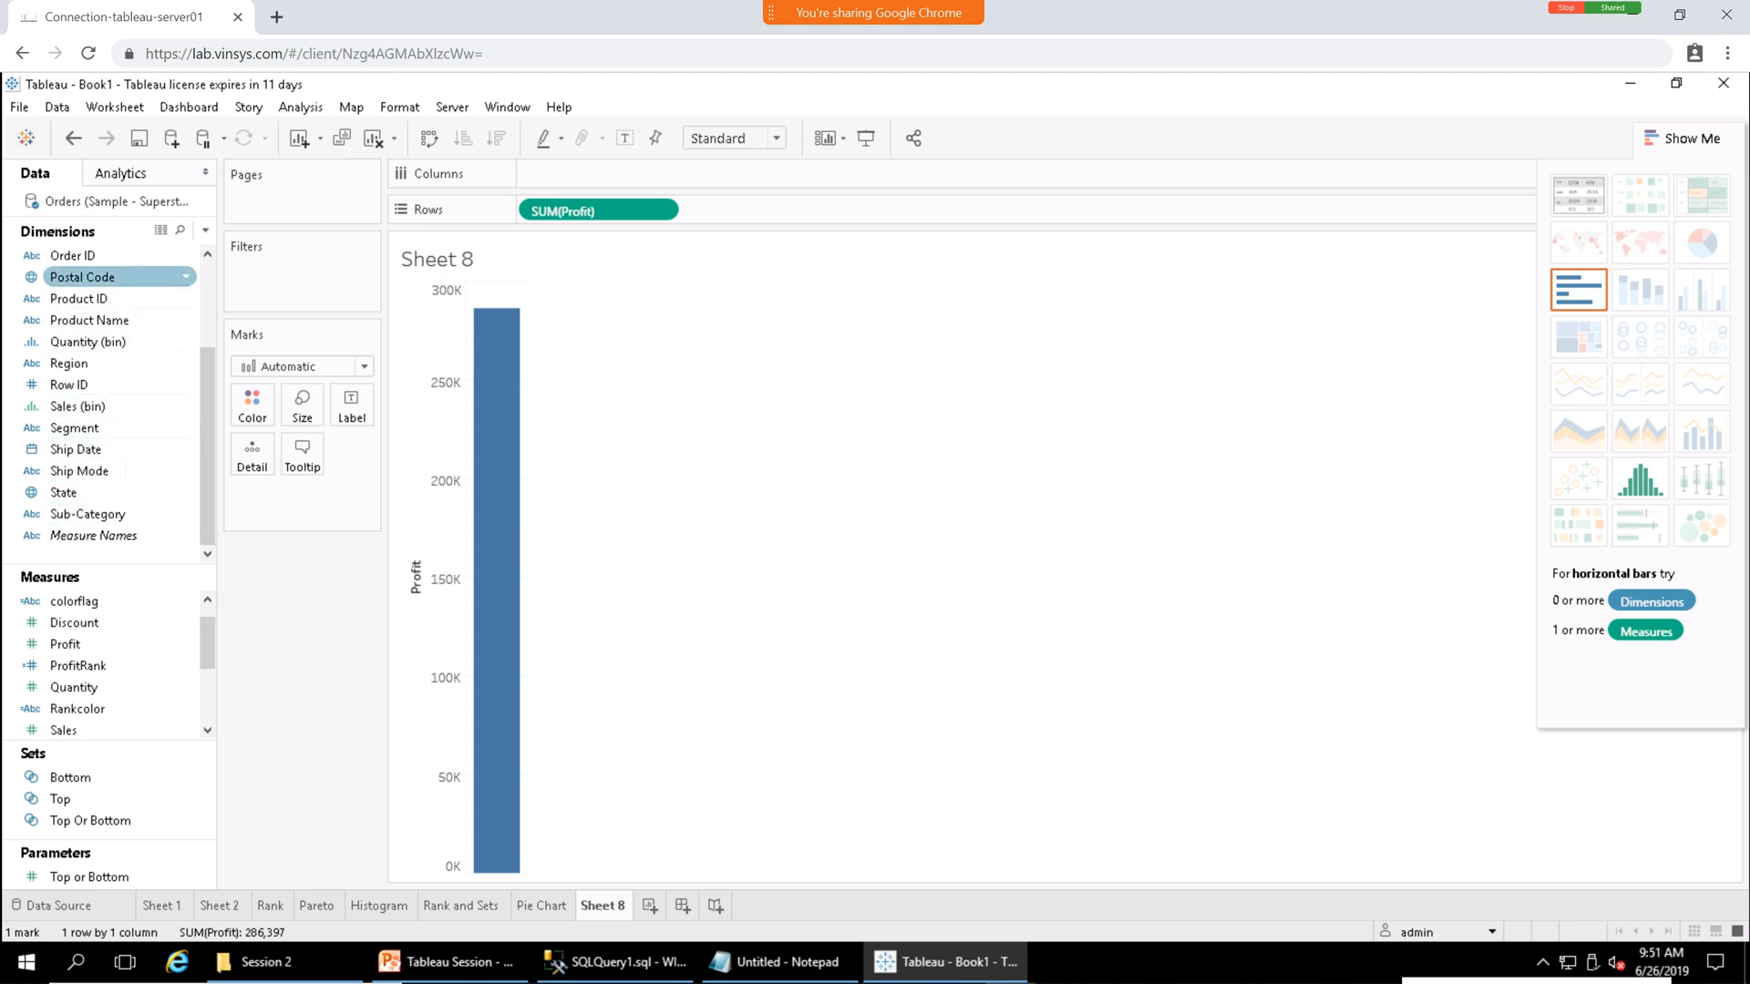
Add Order Date to Columns and show Profit by year as a continuous area chart.
{"action": "scroll", "coordinate": [207, 438], "scroll_direction": "up", "scroll_amount": 2}
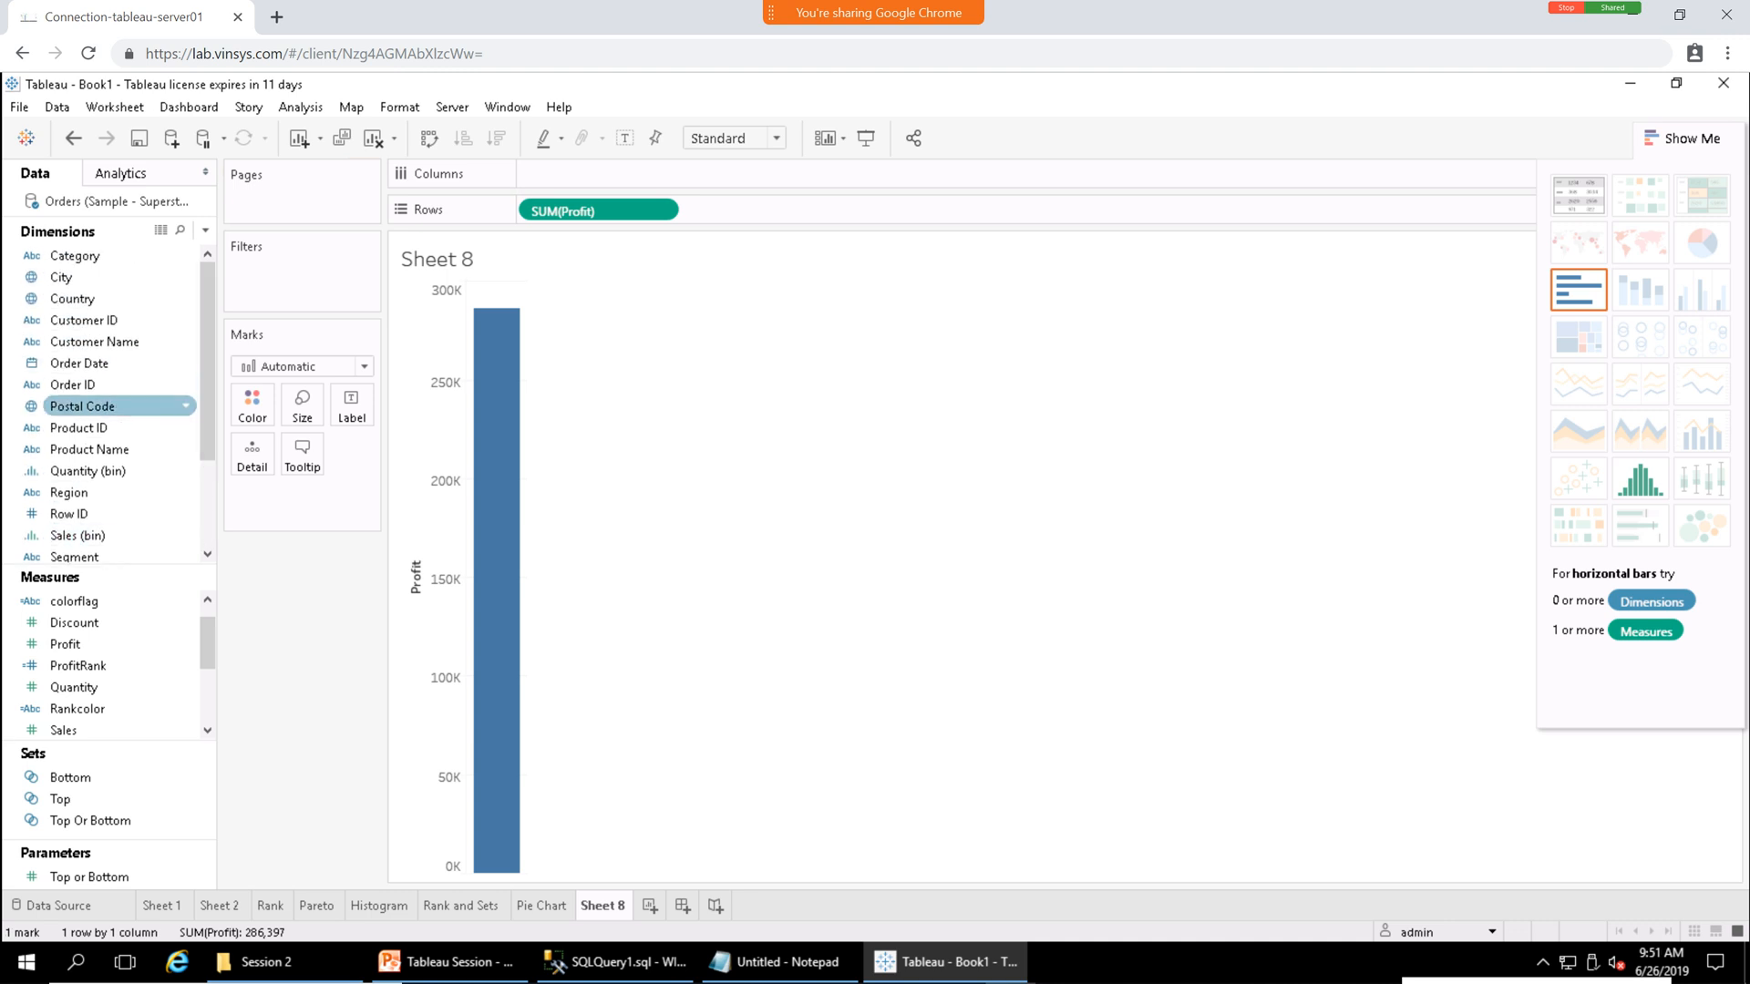
{"action": "left_click_drag", "start_coordinate": [79, 363], "coordinate": [584, 174]}
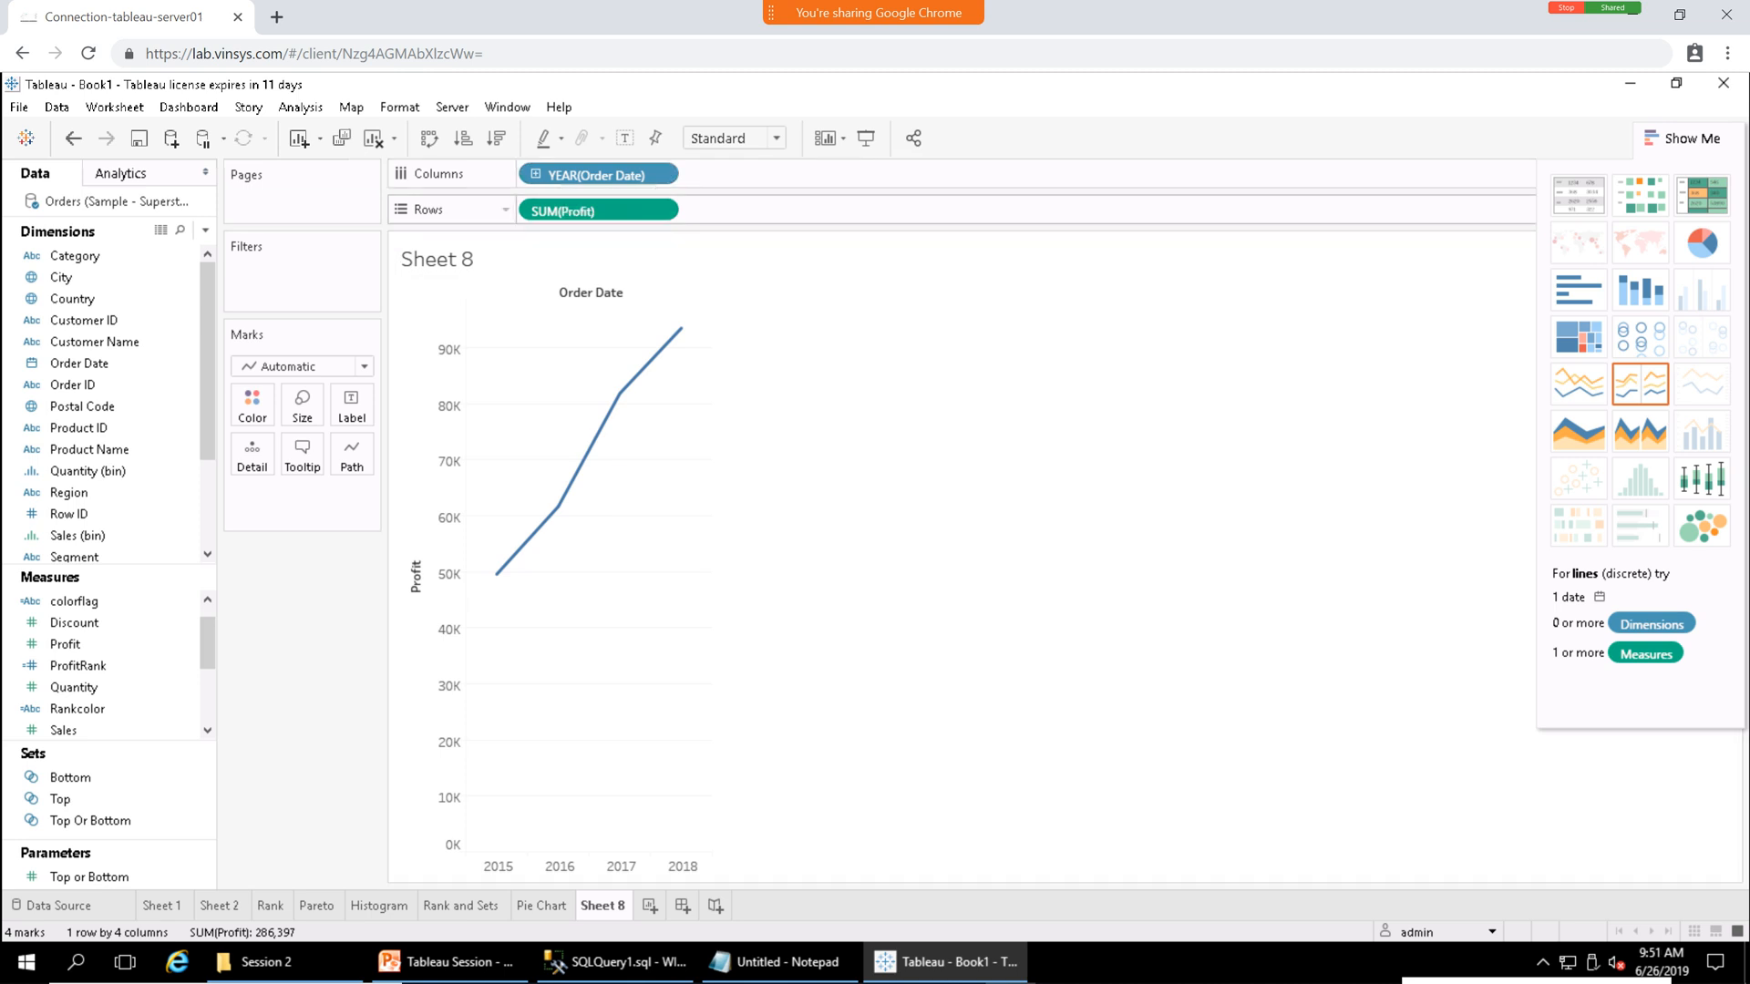
{"action": "mouse_move", "coordinate": [676, 333]}
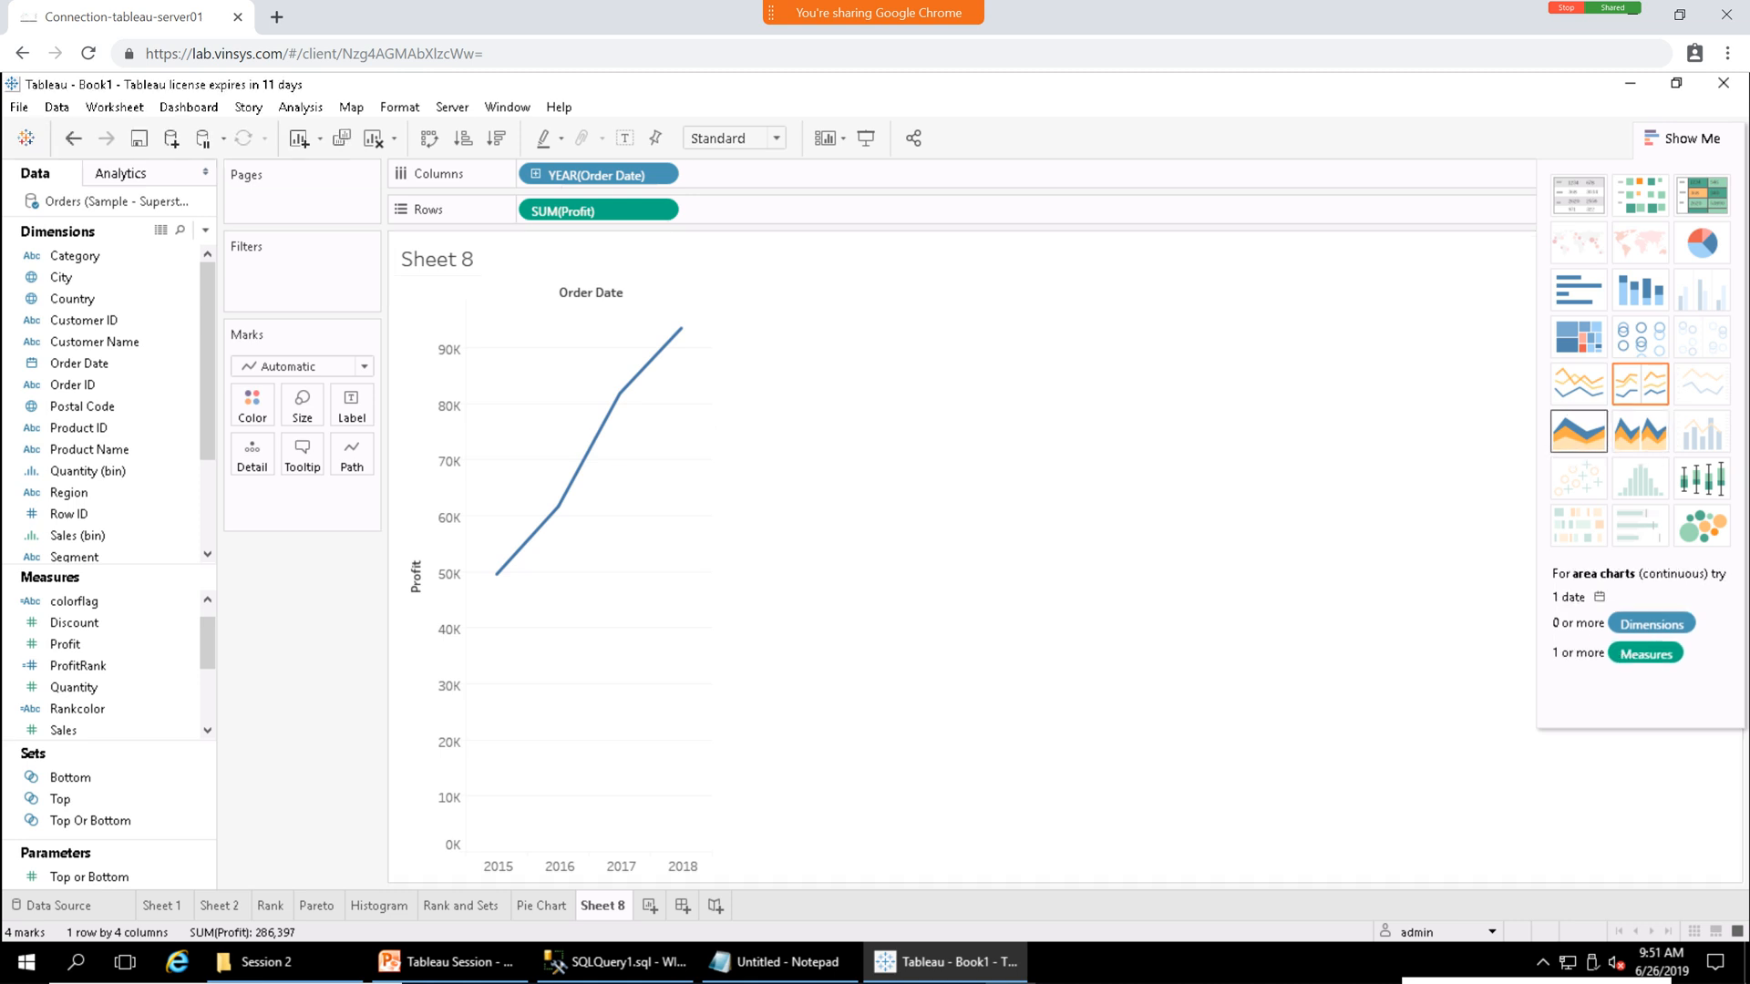
{"action": "left_click", "coordinate": [1578, 431]}
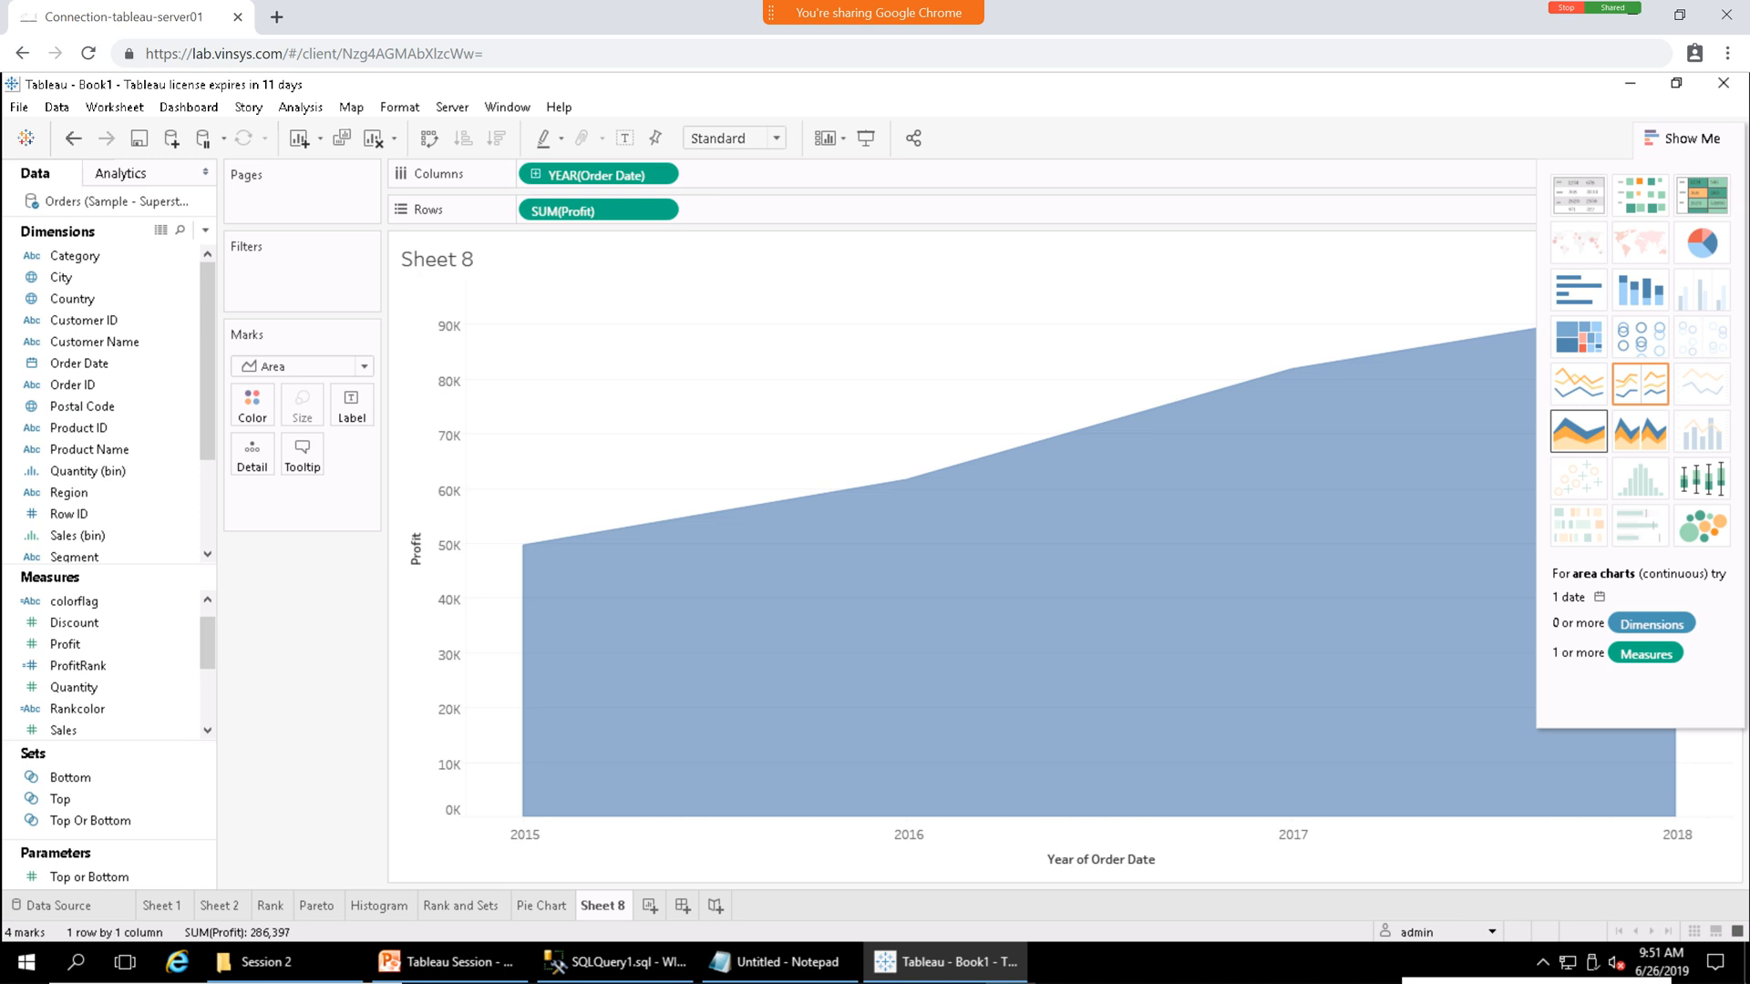
{"action": "left_click", "coordinate": [1681, 138]}
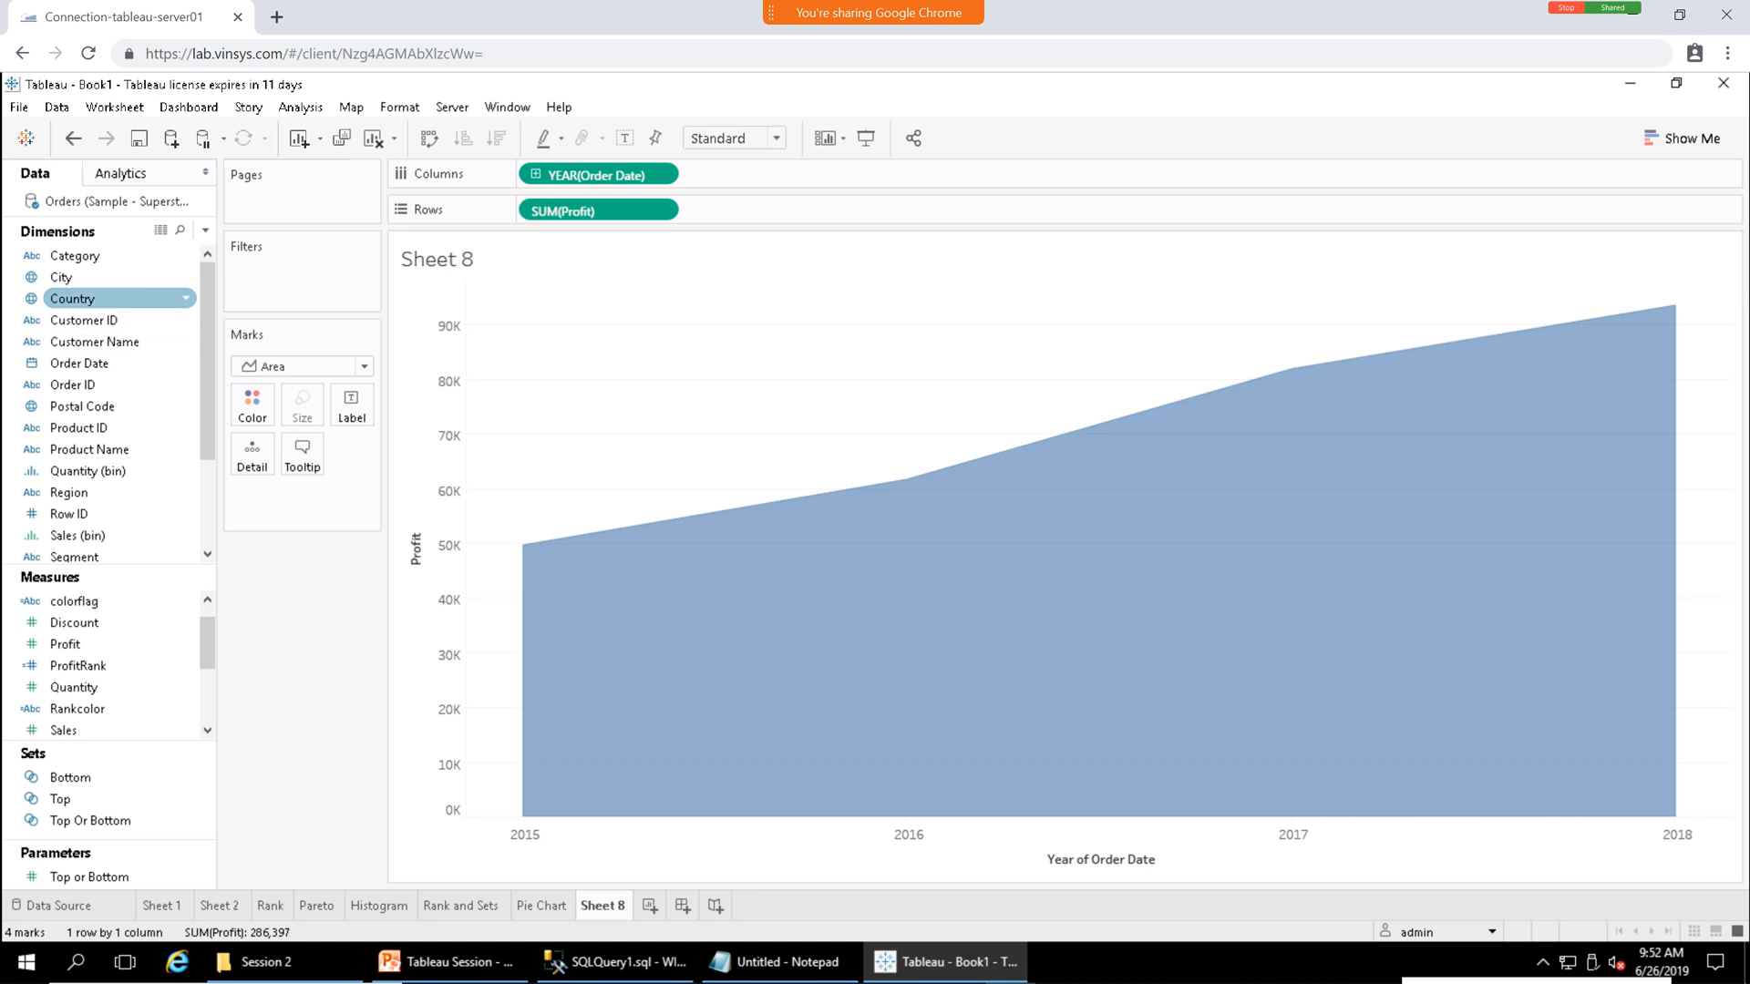
Color the Profit area chart by the plain Sub-Category dimension.
{"action": "scroll", "coordinate": [119, 492], "scroll_direction": "down", "scroll_amount": 3}
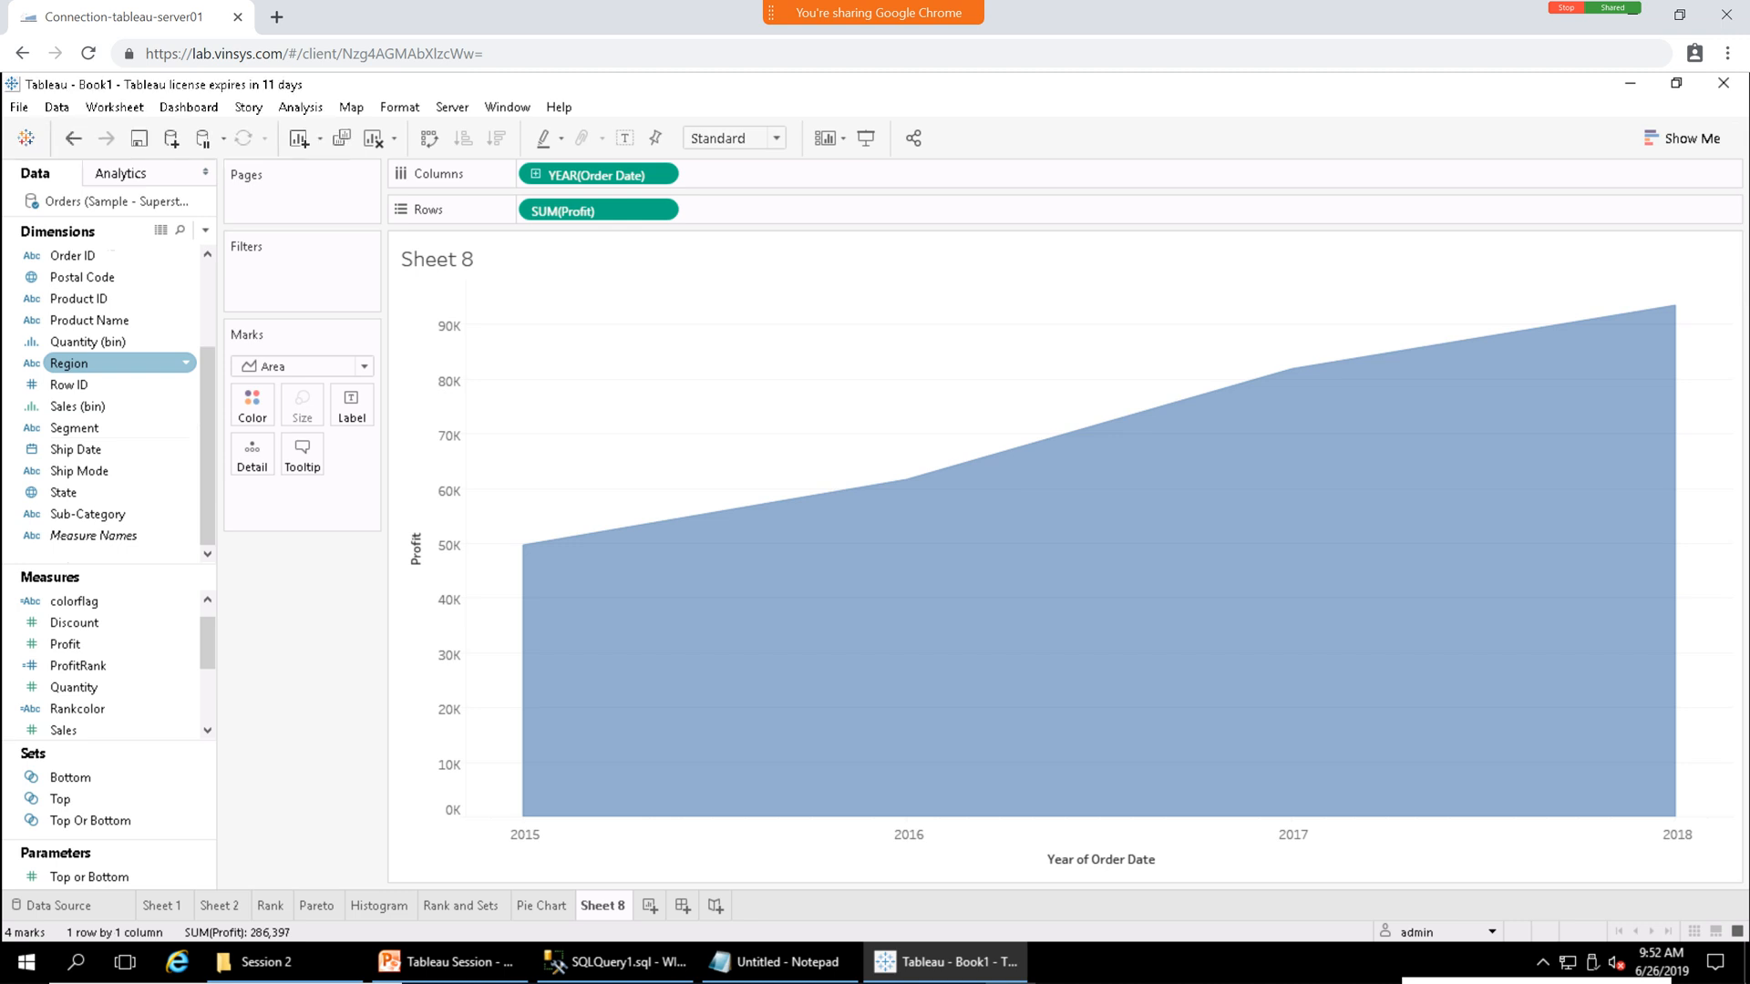
{"action": "left_click_drag", "start_coordinate": [101, 513], "coordinate": [252, 408]}
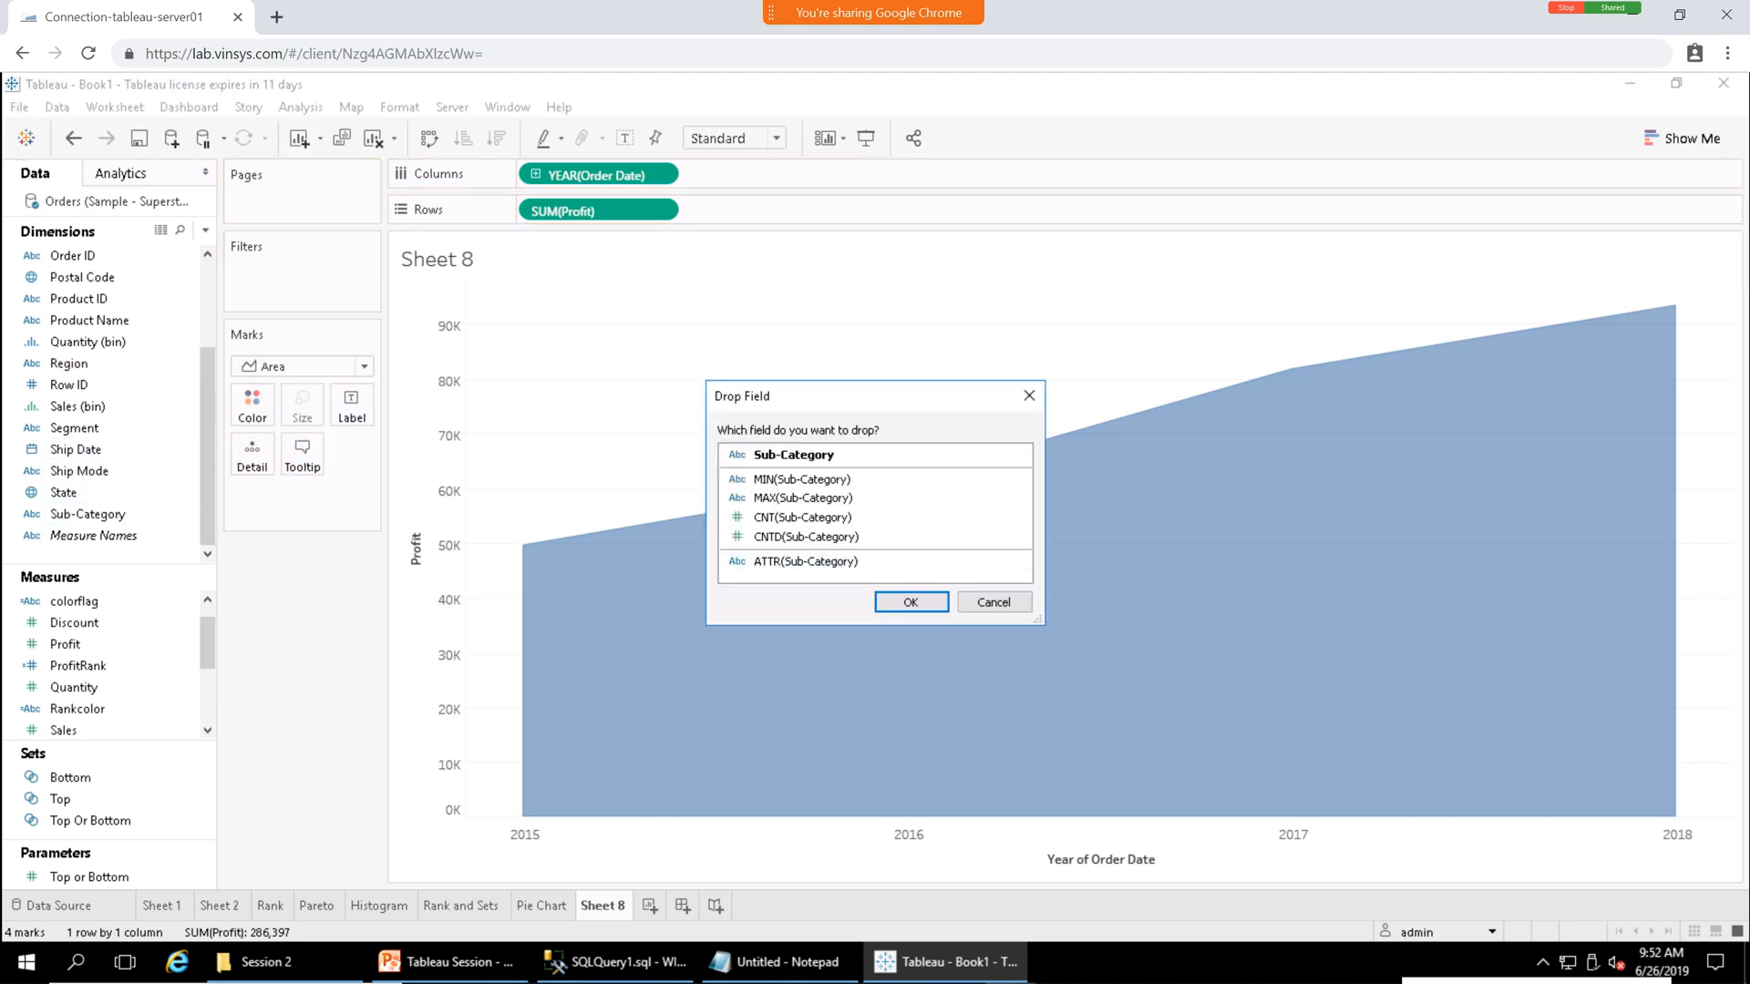
{"action": "left_click", "coordinate": [794, 455]}
{"action": "left_click", "coordinate": [911, 602]}
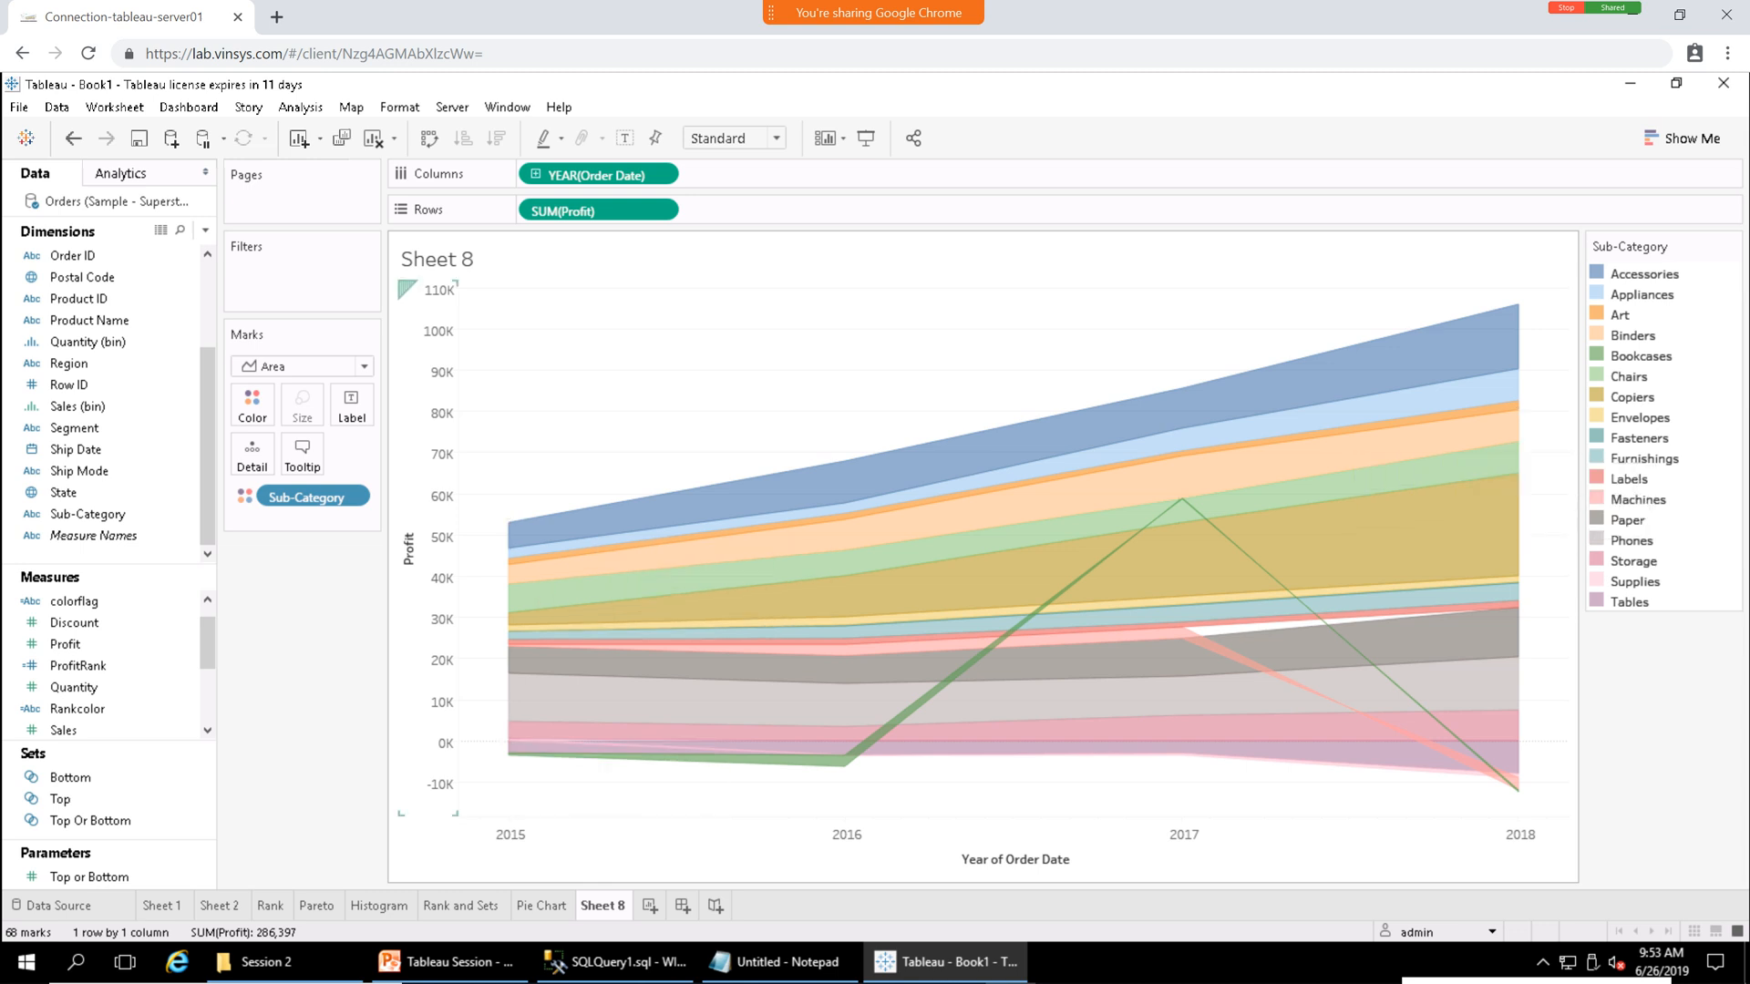
{"action": "mouse_move", "coordinate": [511, 526]}
{"action": "mouse_move", "coordinate": [1512, 324]}
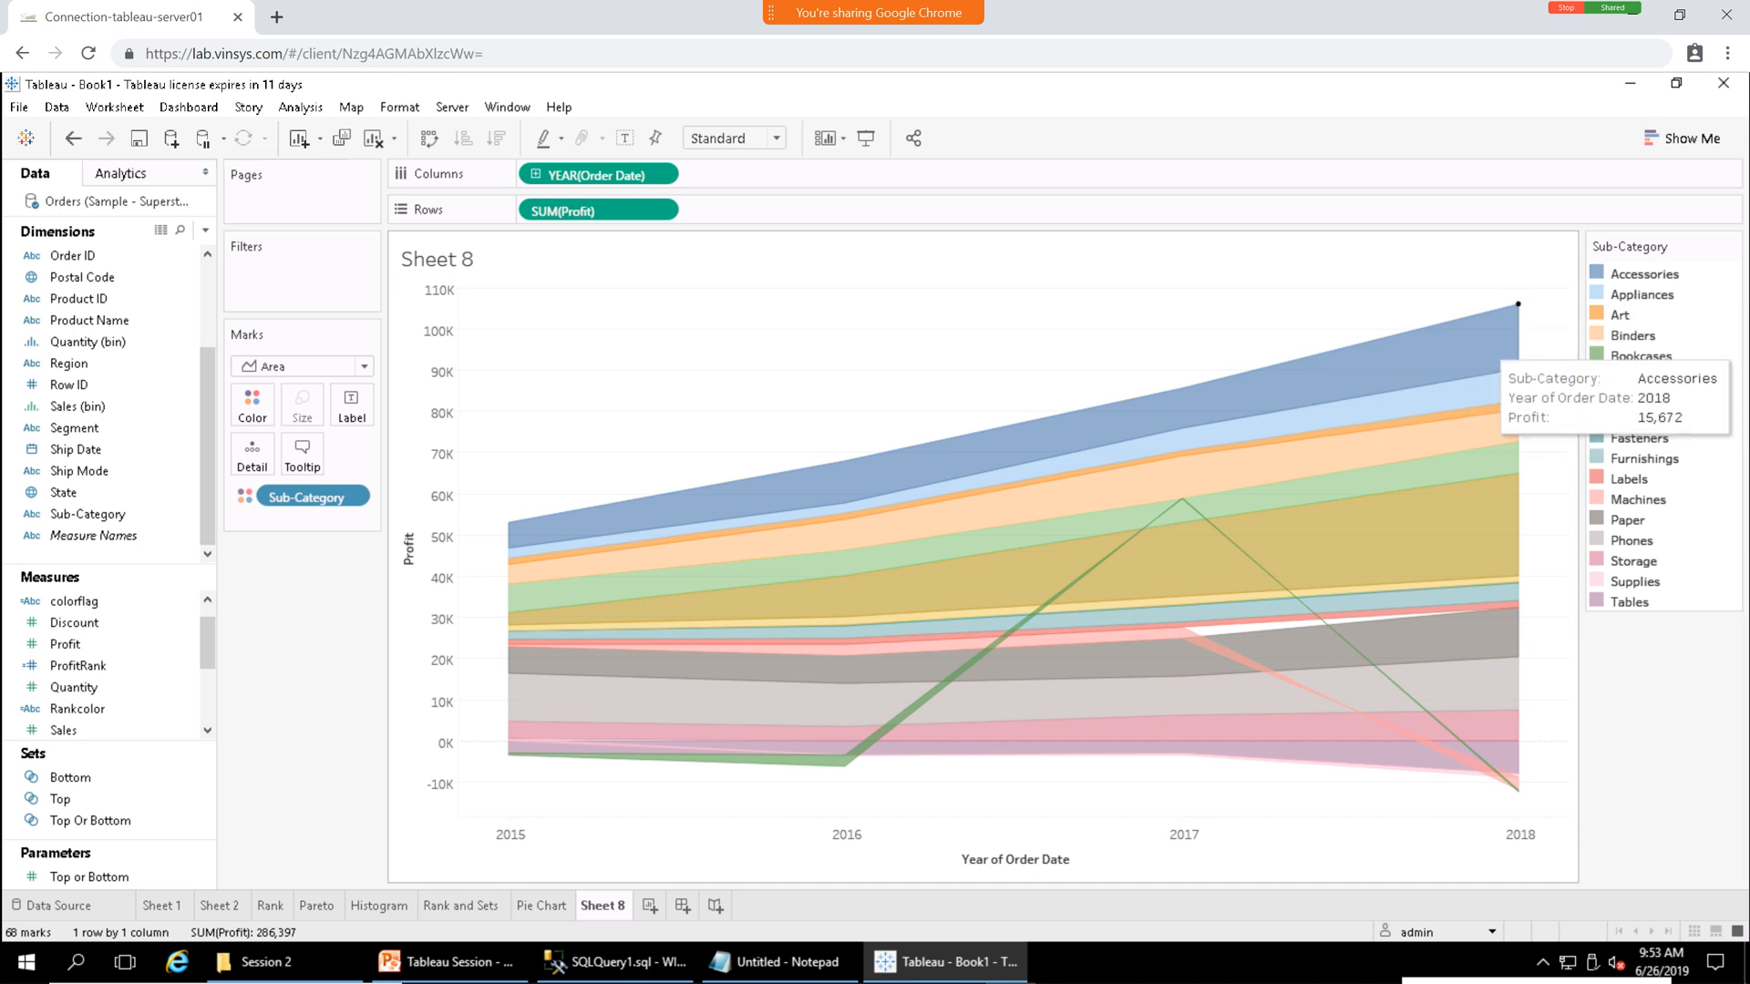
{"action": "mouse_move", "coordinate": [1488, 397]}
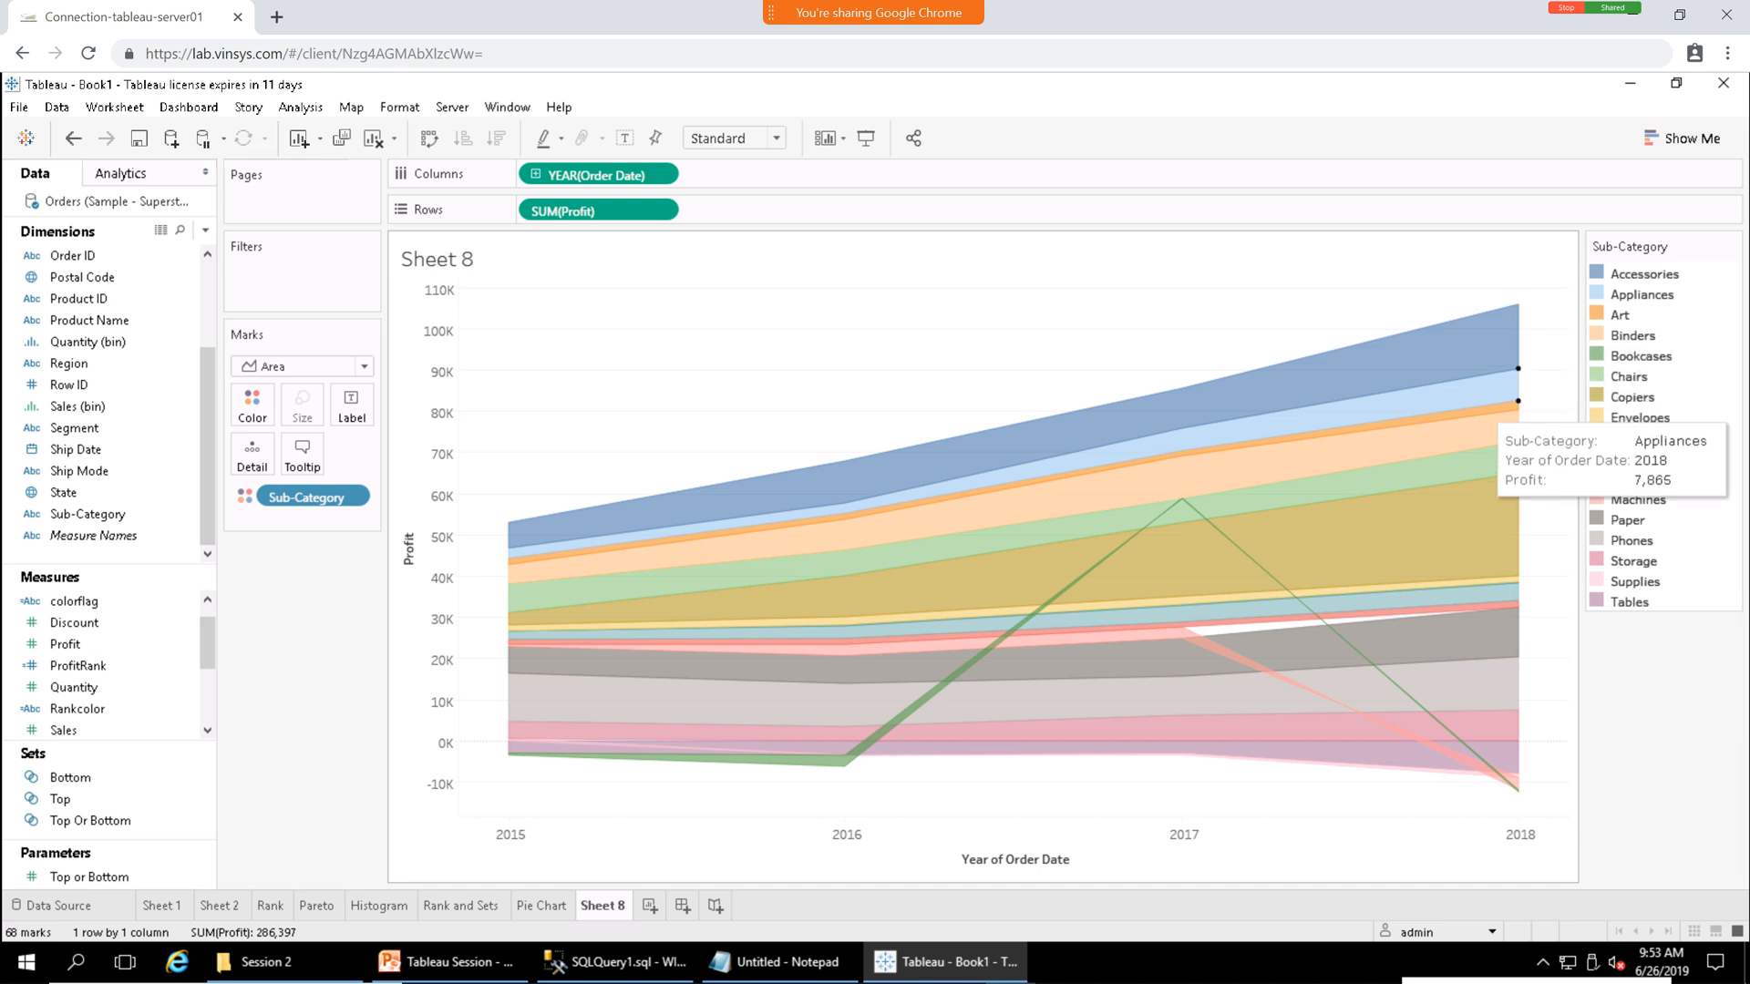
{"action": "mouse_move", "coordinate": [1501, 507]}
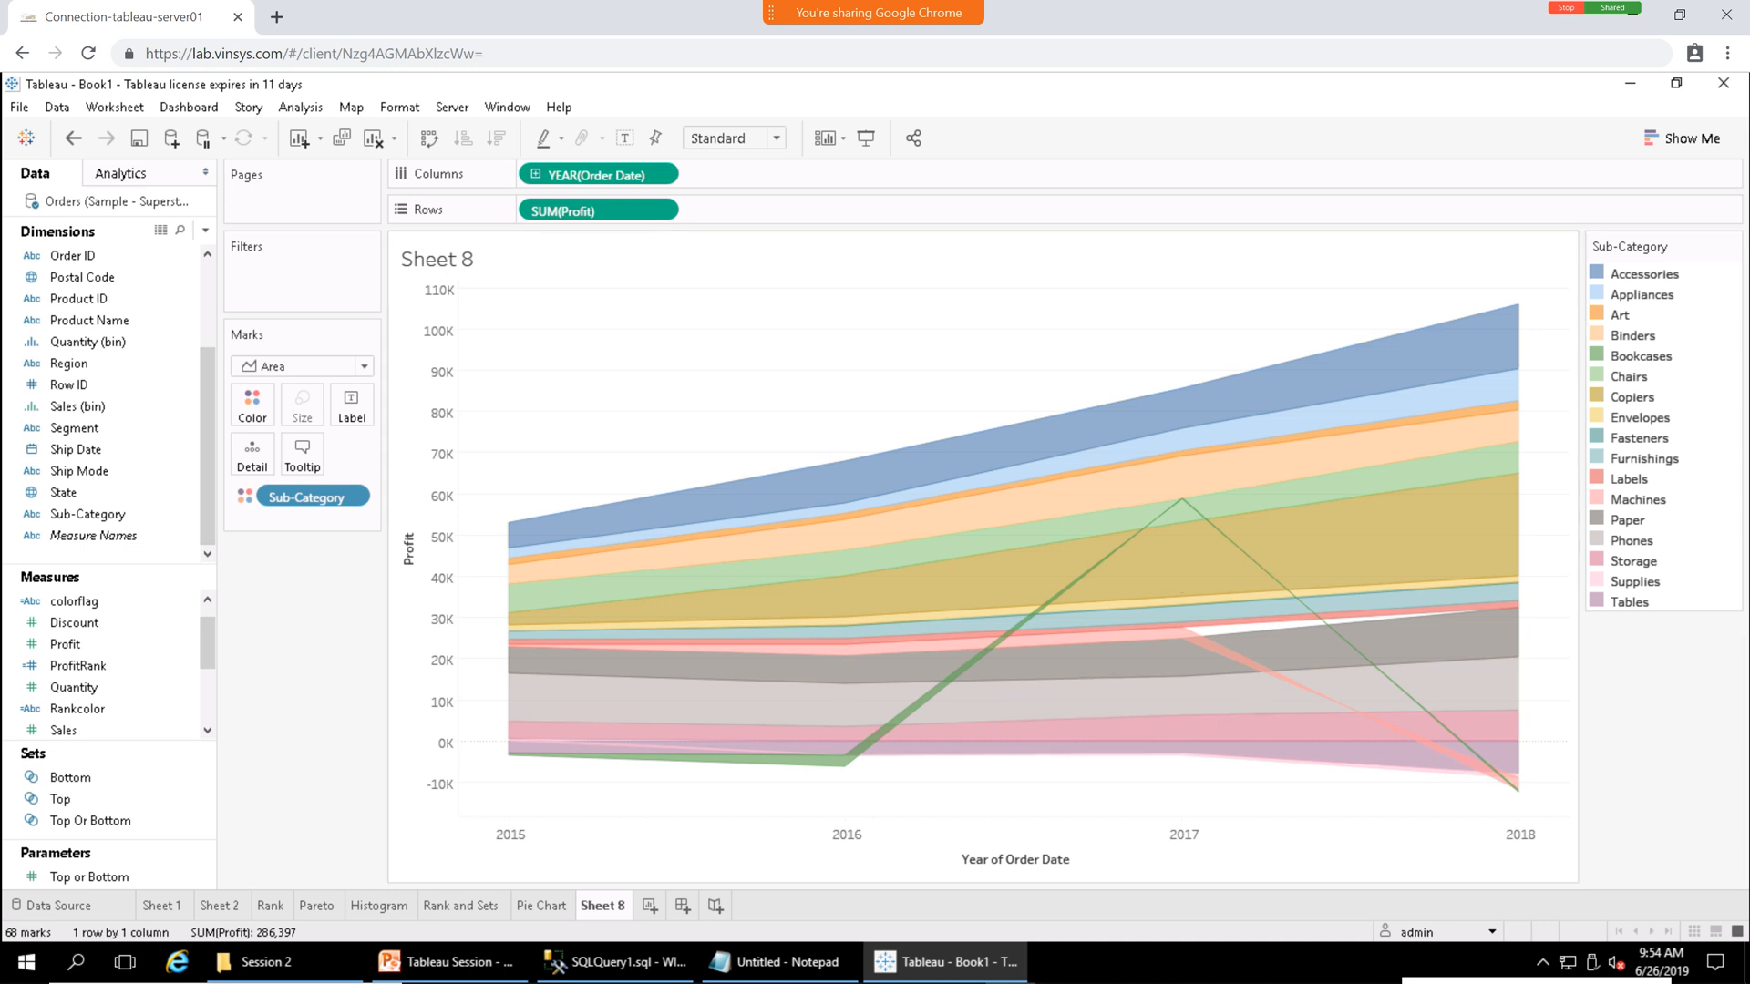
Empty the worksheet by removing Profit from Rows, Order Date from Columns and Sub-Category from Color.
{"action": "left_click", "coordinate": [660, 210]}
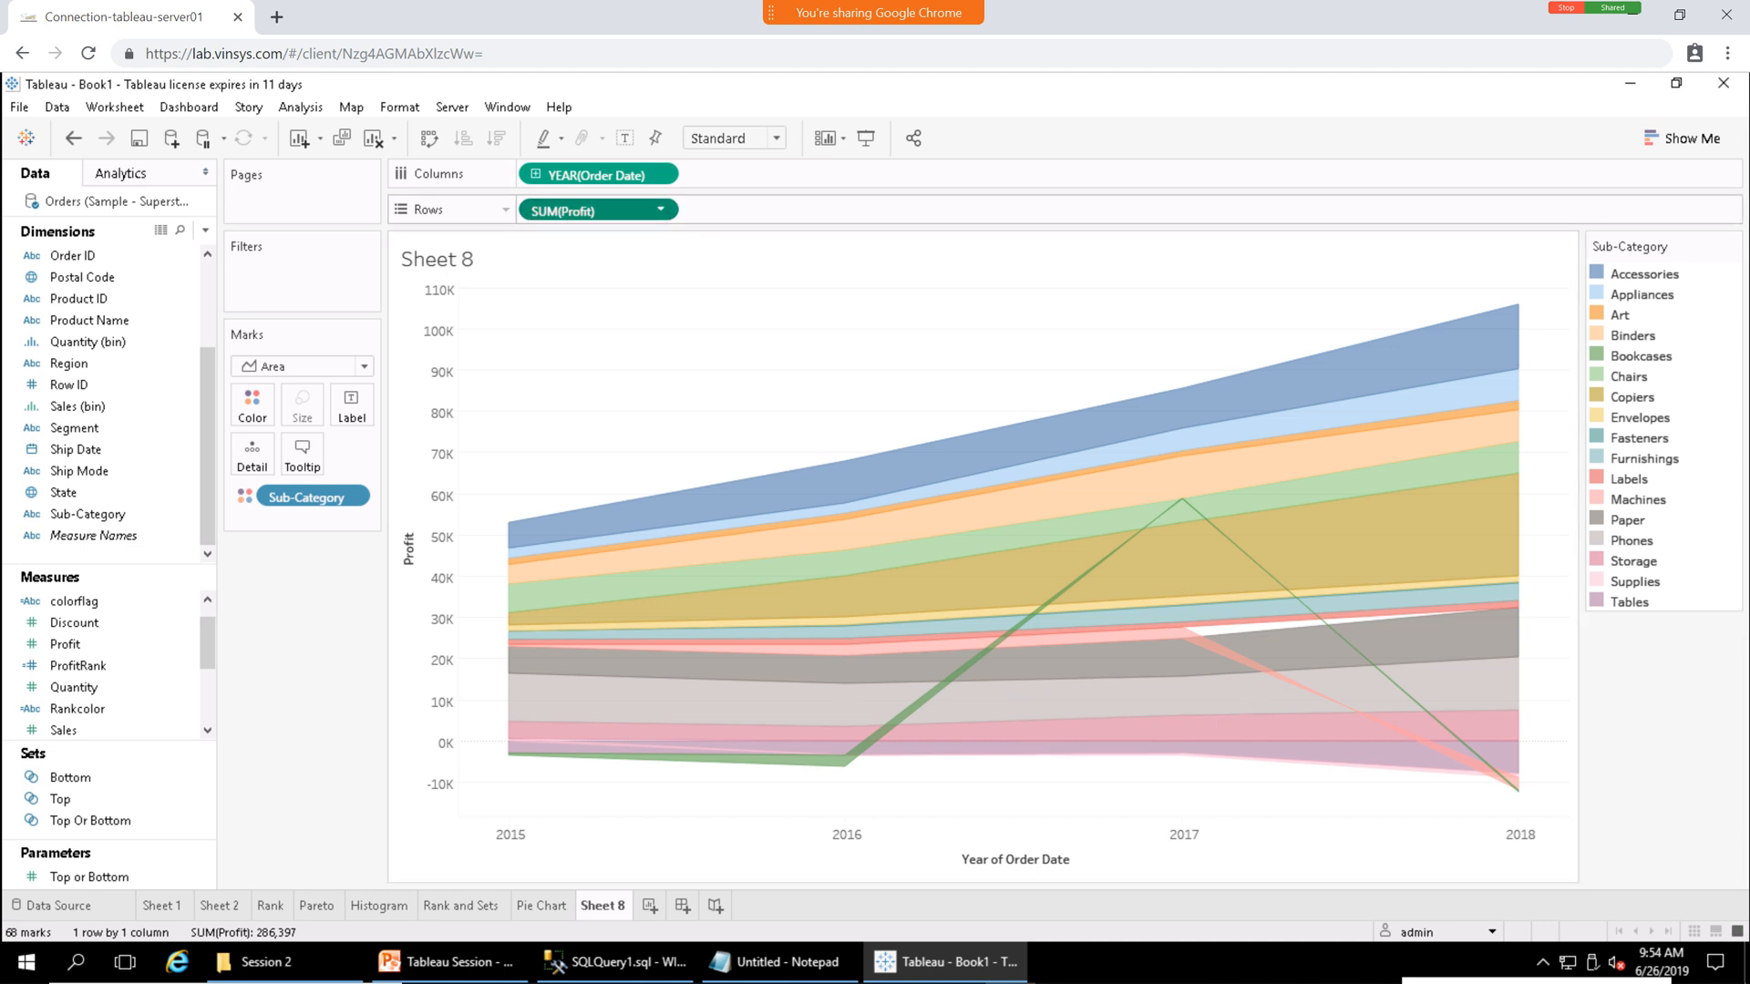
{"action": "left_click", "coordinate": [619, 592]}
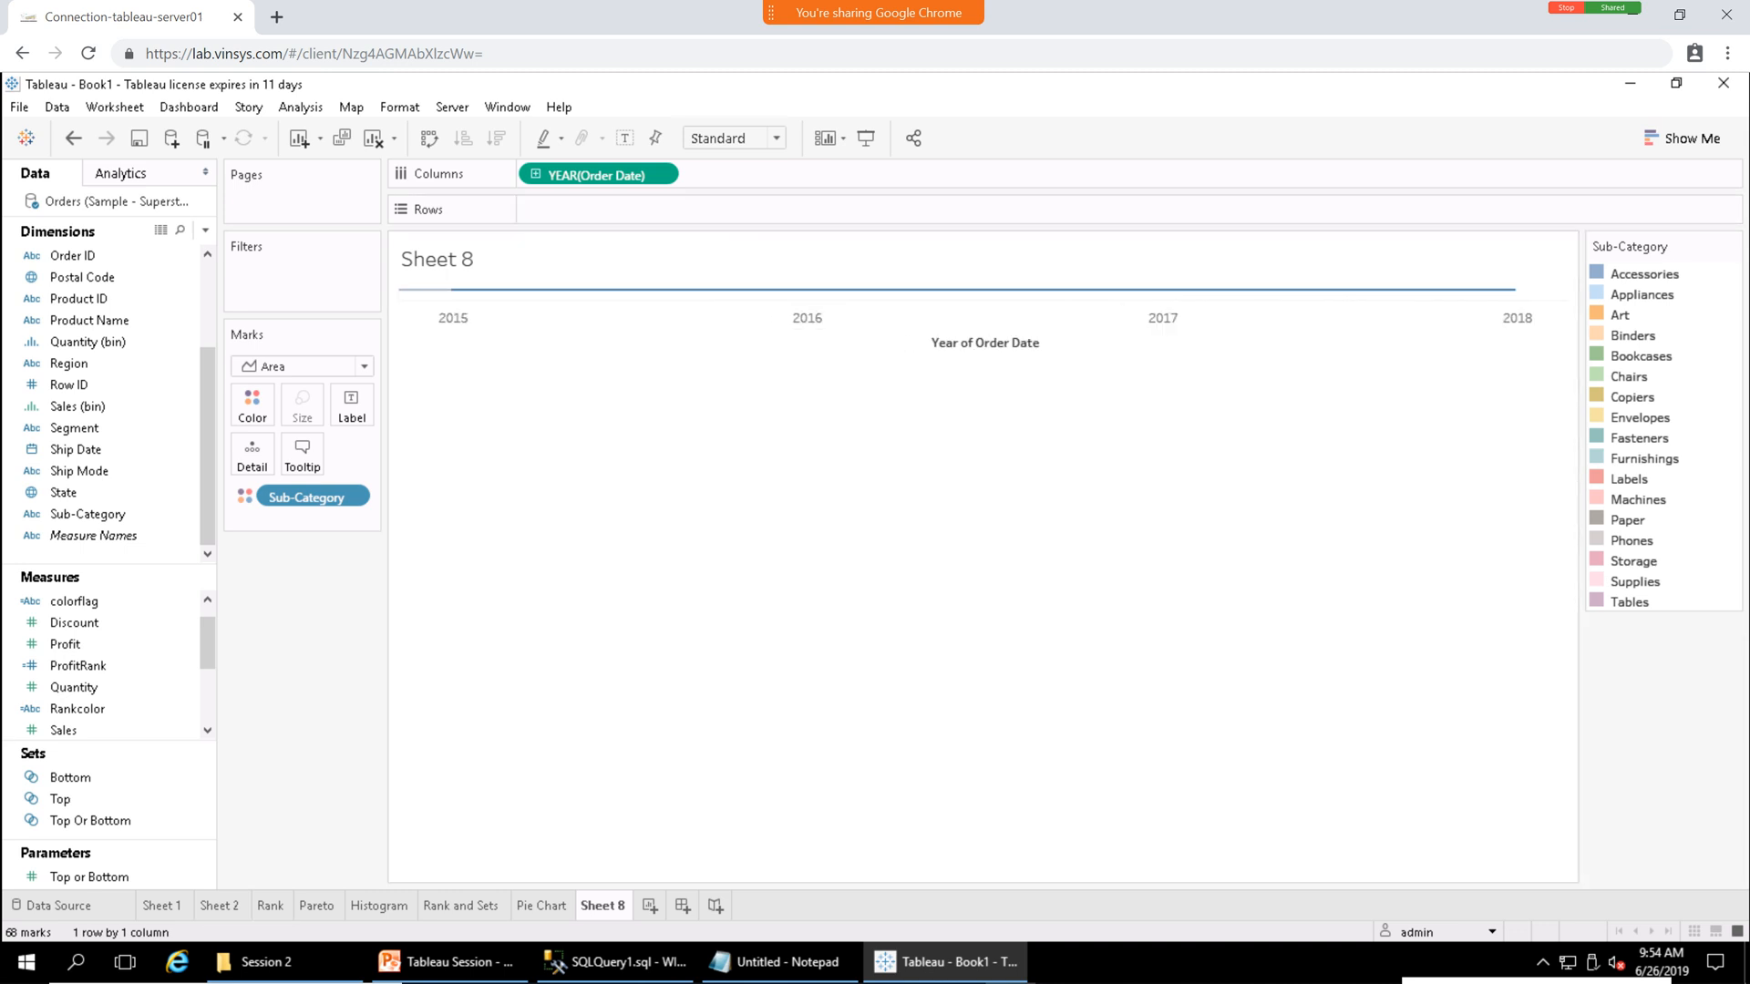
{"action": "left_click", "coordinate": [659, 174]}
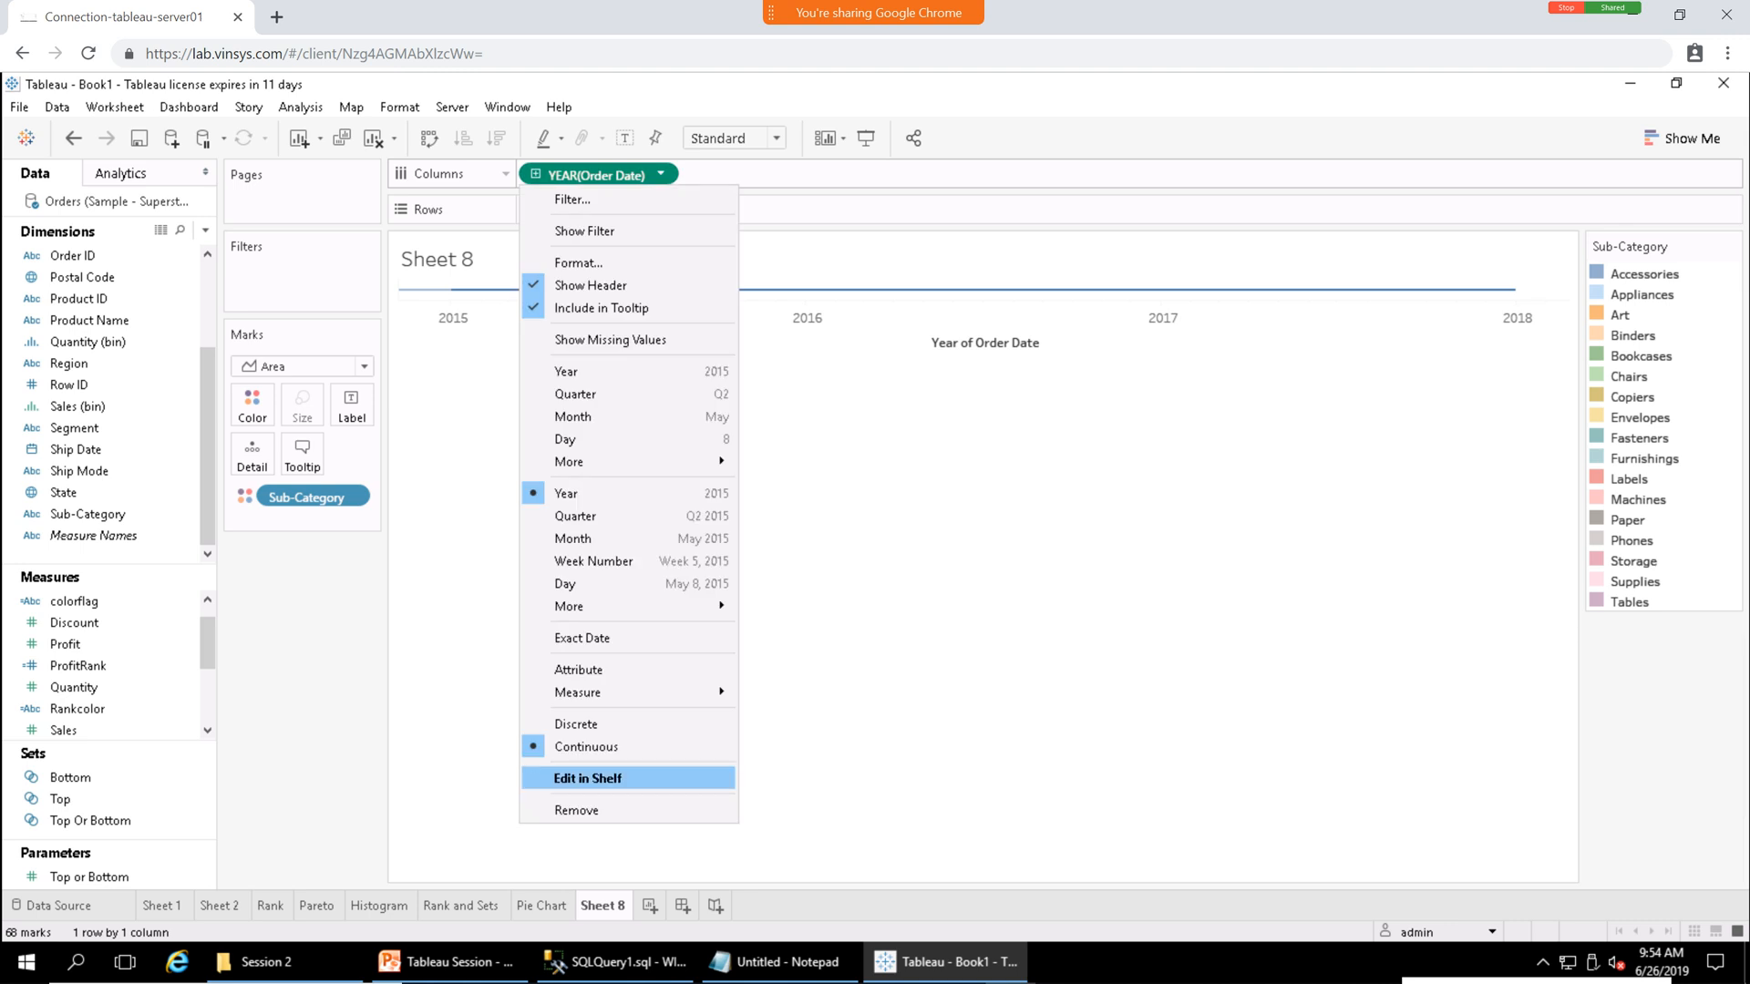
{"action": "left_click", "coordinate": [576, 810]}
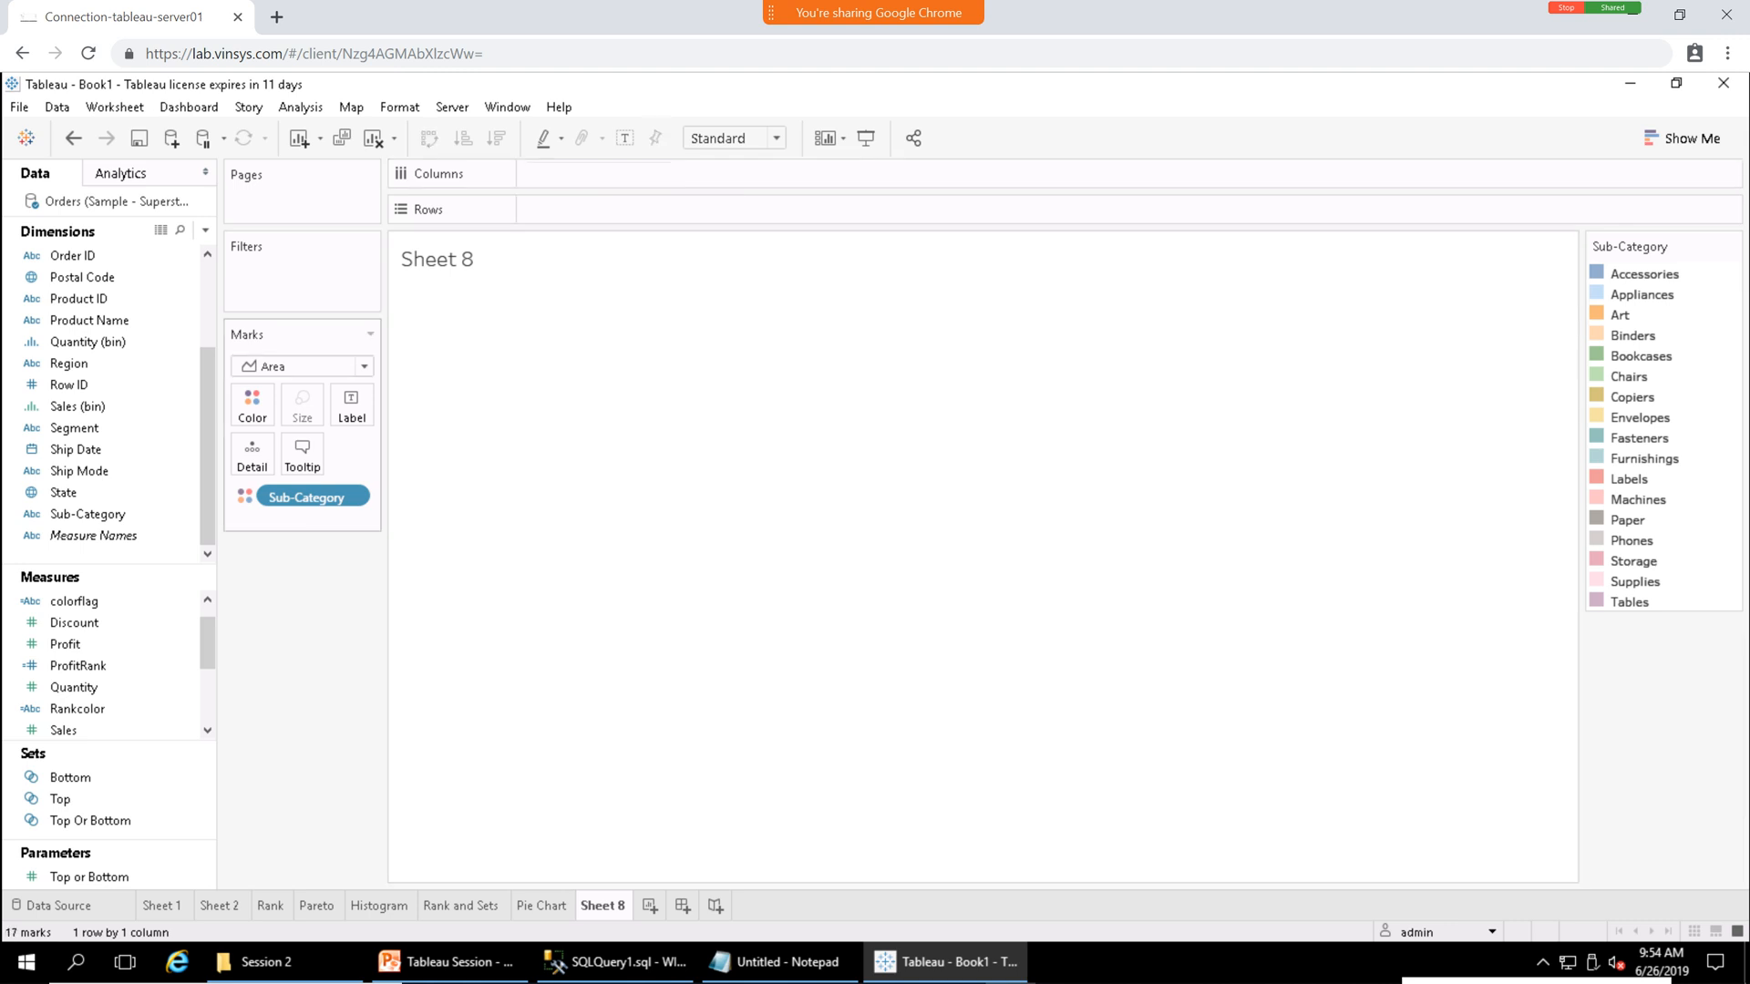
{"action": "left_click", "coordinate": [351, 496]}
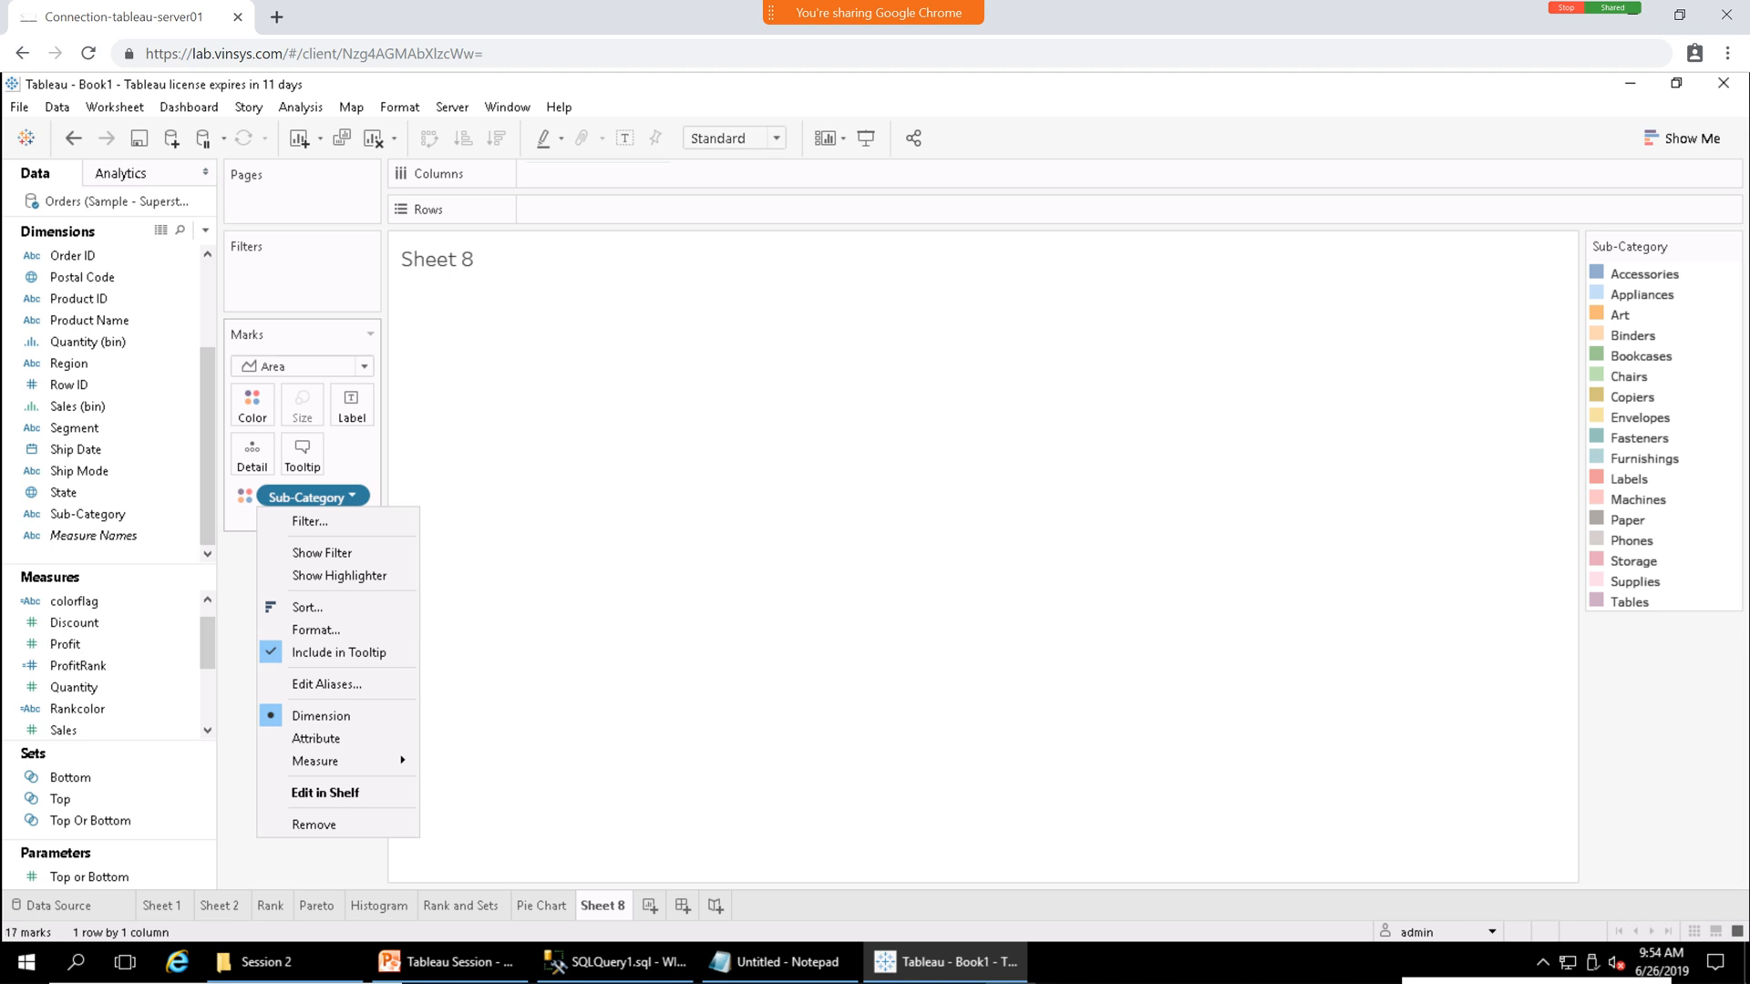
{"action": "left_click", "coordinate": [315, 824]}
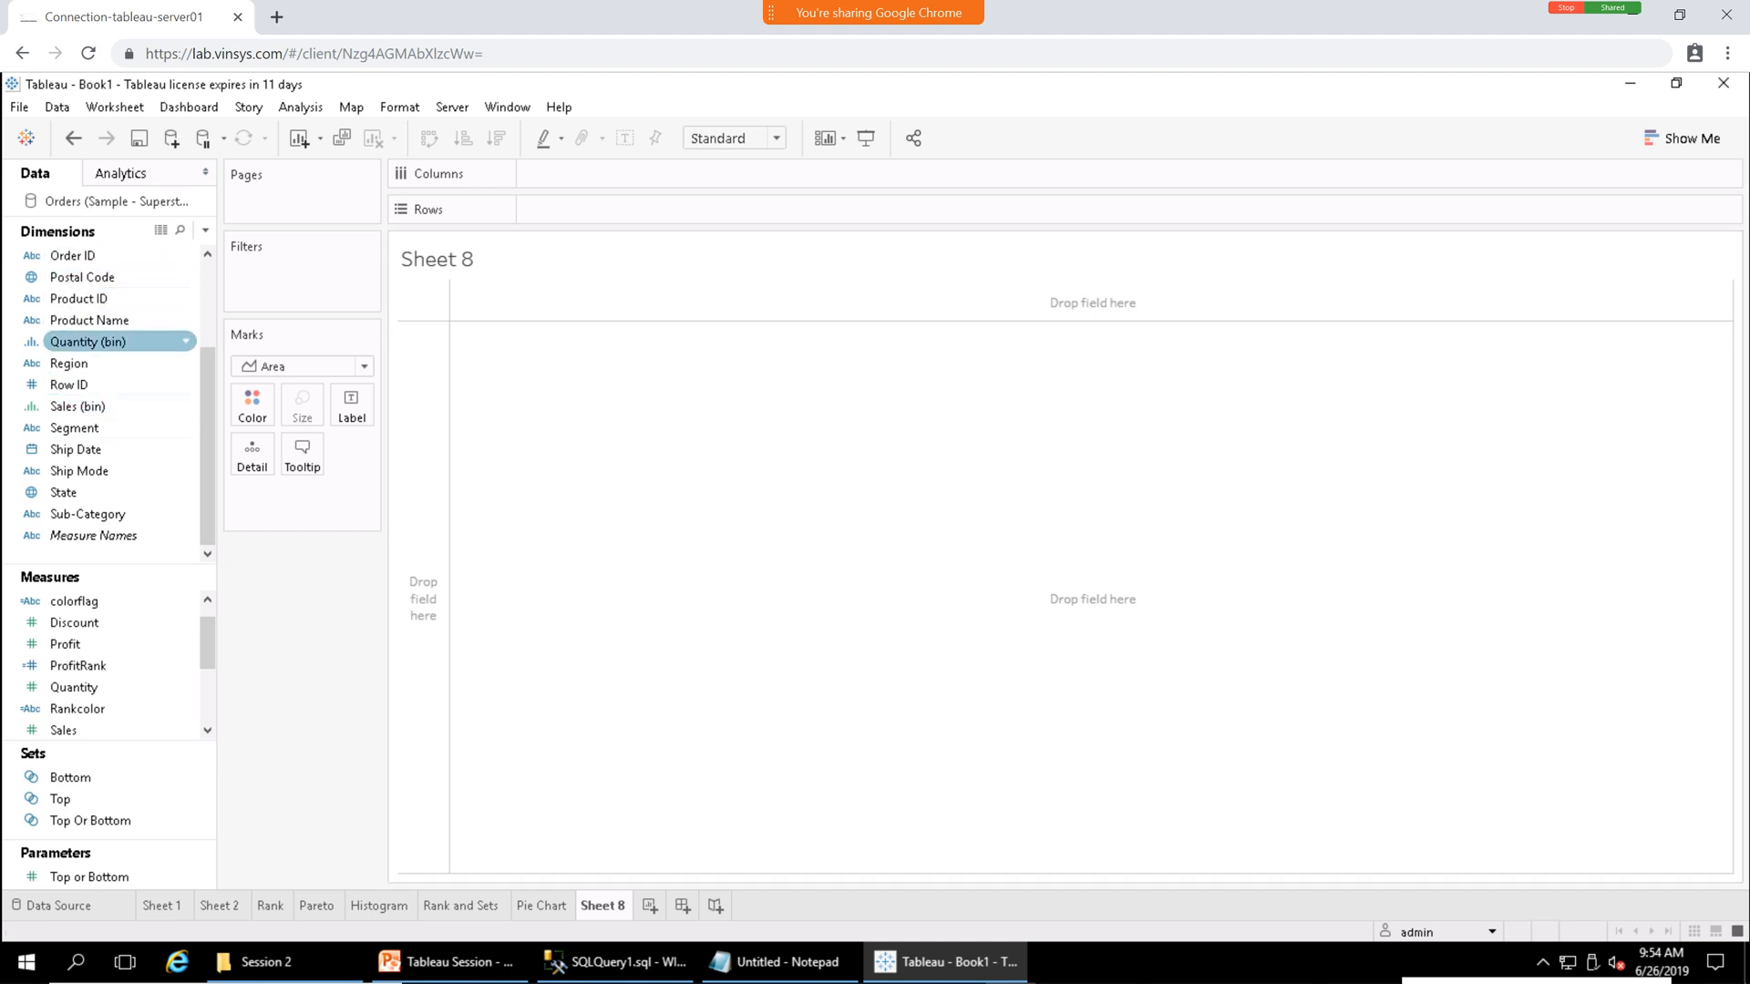
Plot Profit on Rows against the year of Ship Date on Columns as a continuous line chart.
{"action": "left_click_drag", "start_coordinate": [75, 449], "coordinate": [579, 173]}
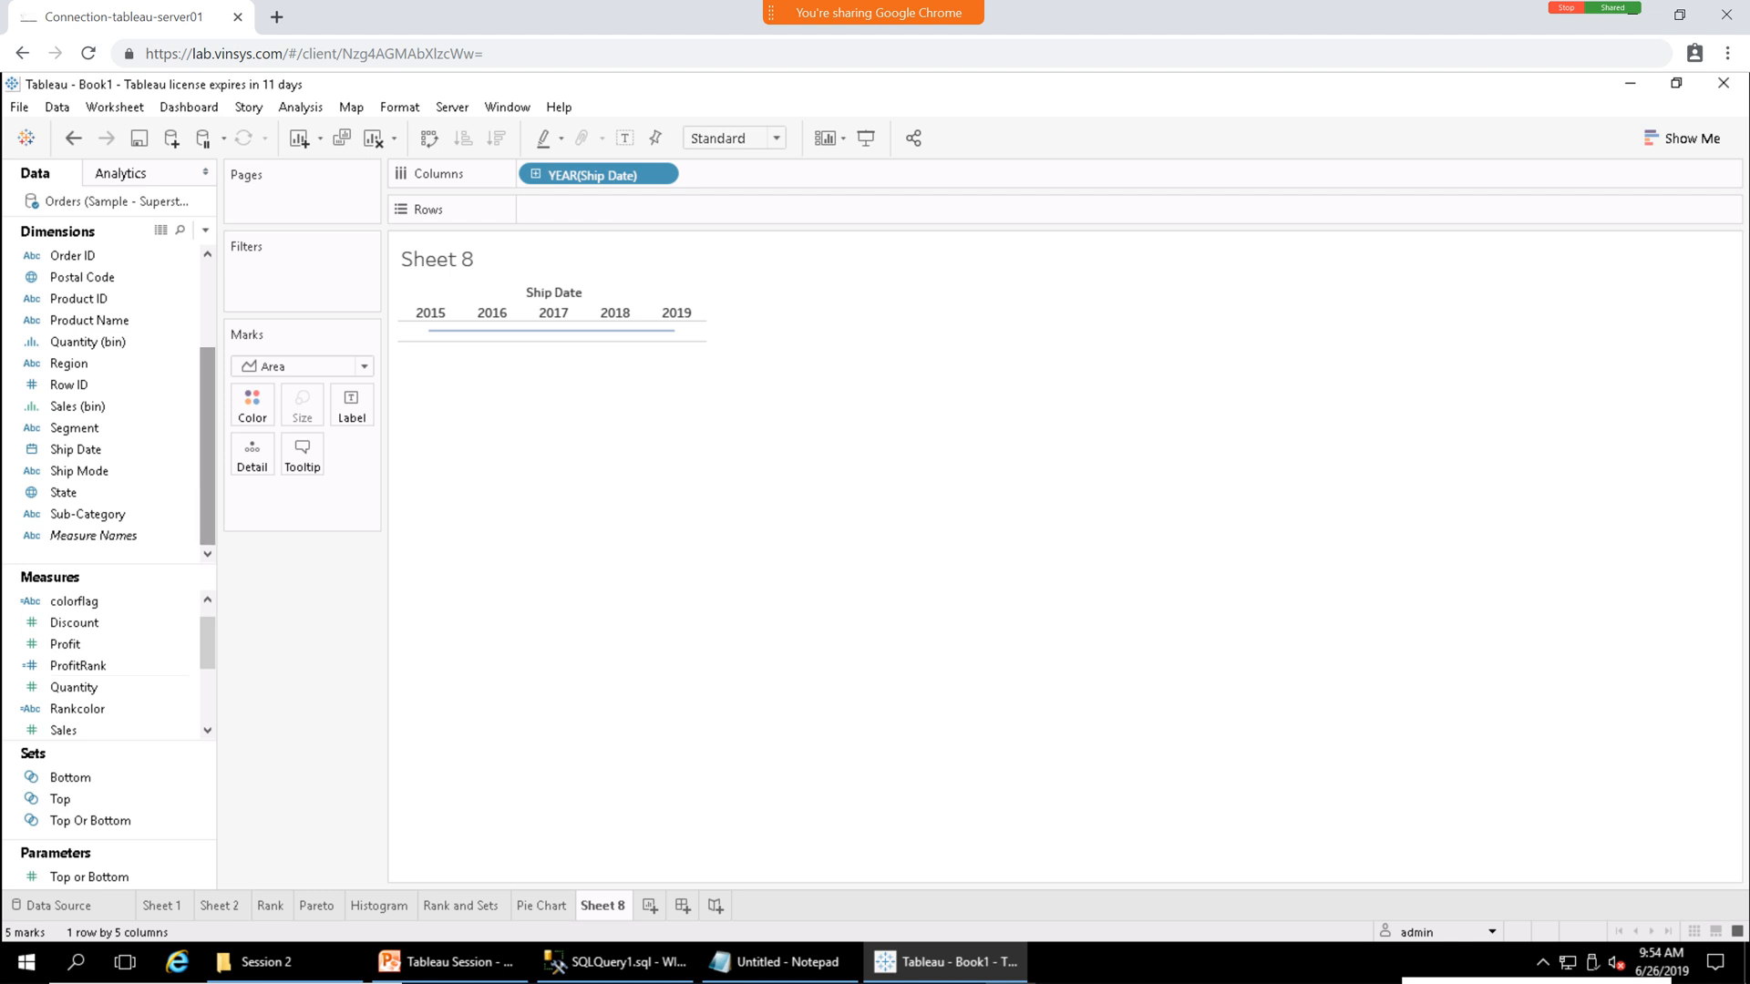
{"action": "mouse_move", "coordinate": [91, 643]}
{"action": "left_mouse_down"}
{"action": "mouse_move", "coordinate": [232, 508]}
{"action": "mouse_move", "coordinate": [656, 212]}
{"action": "left_mouse_up"}
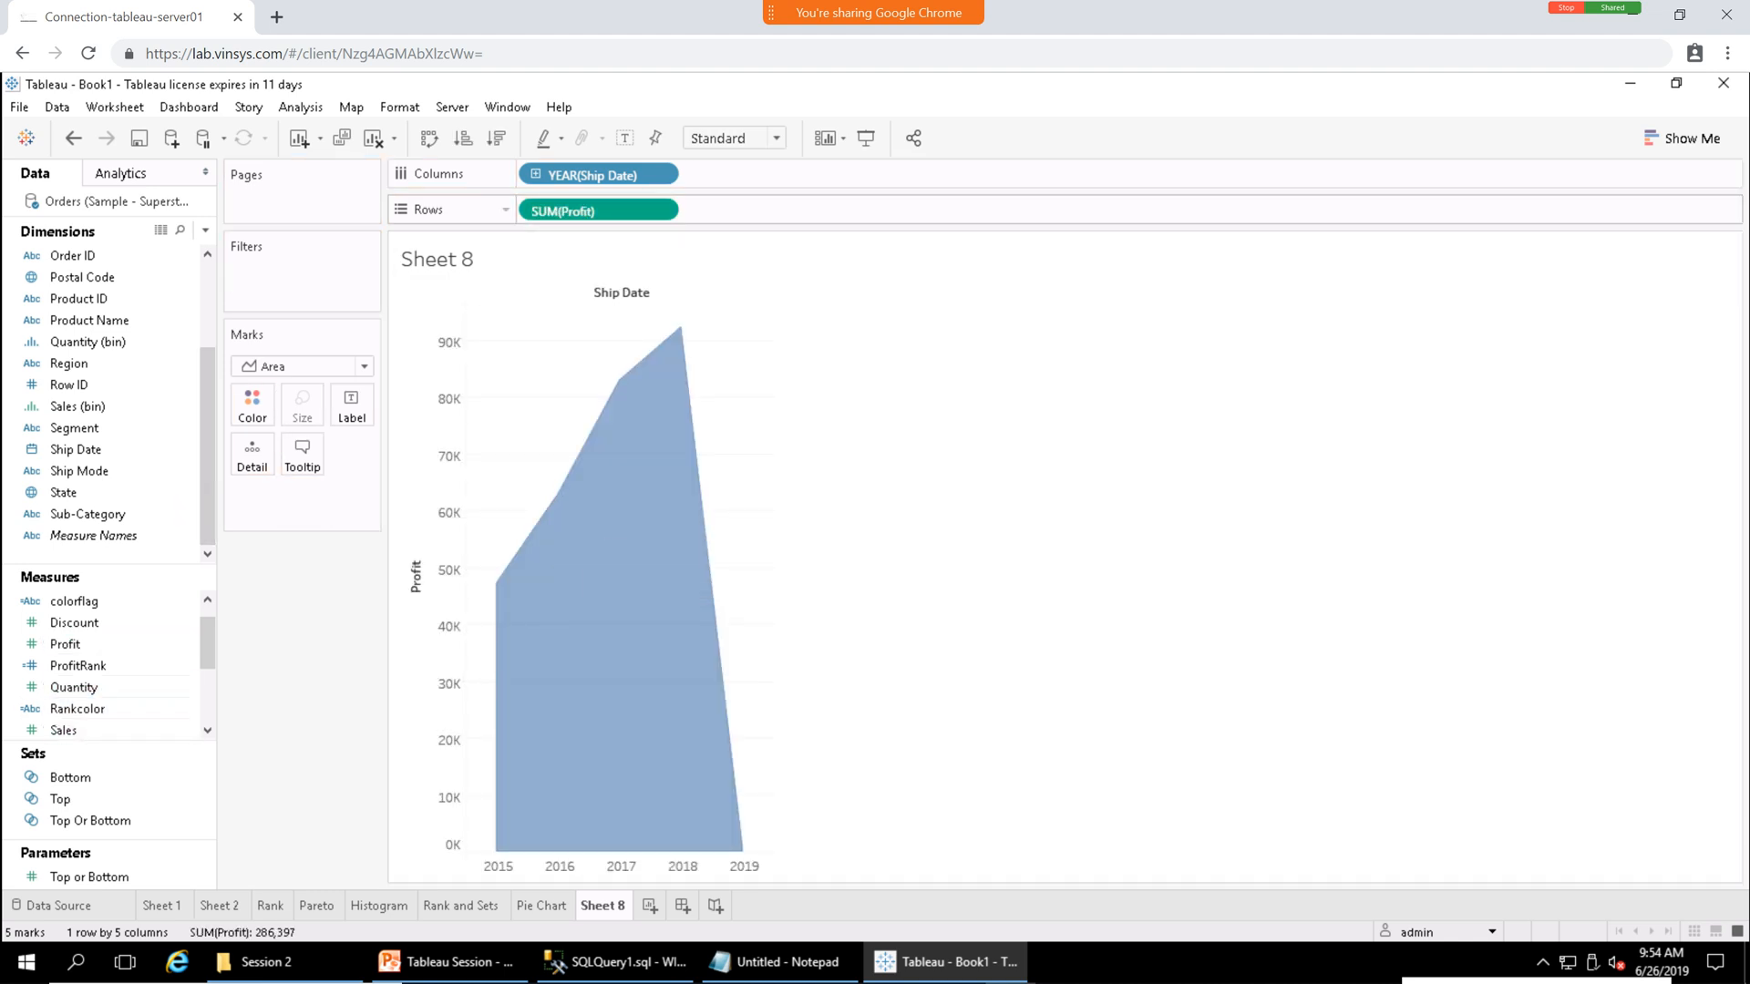
{"action": "left_click", "coordinate": [1681, 138]}
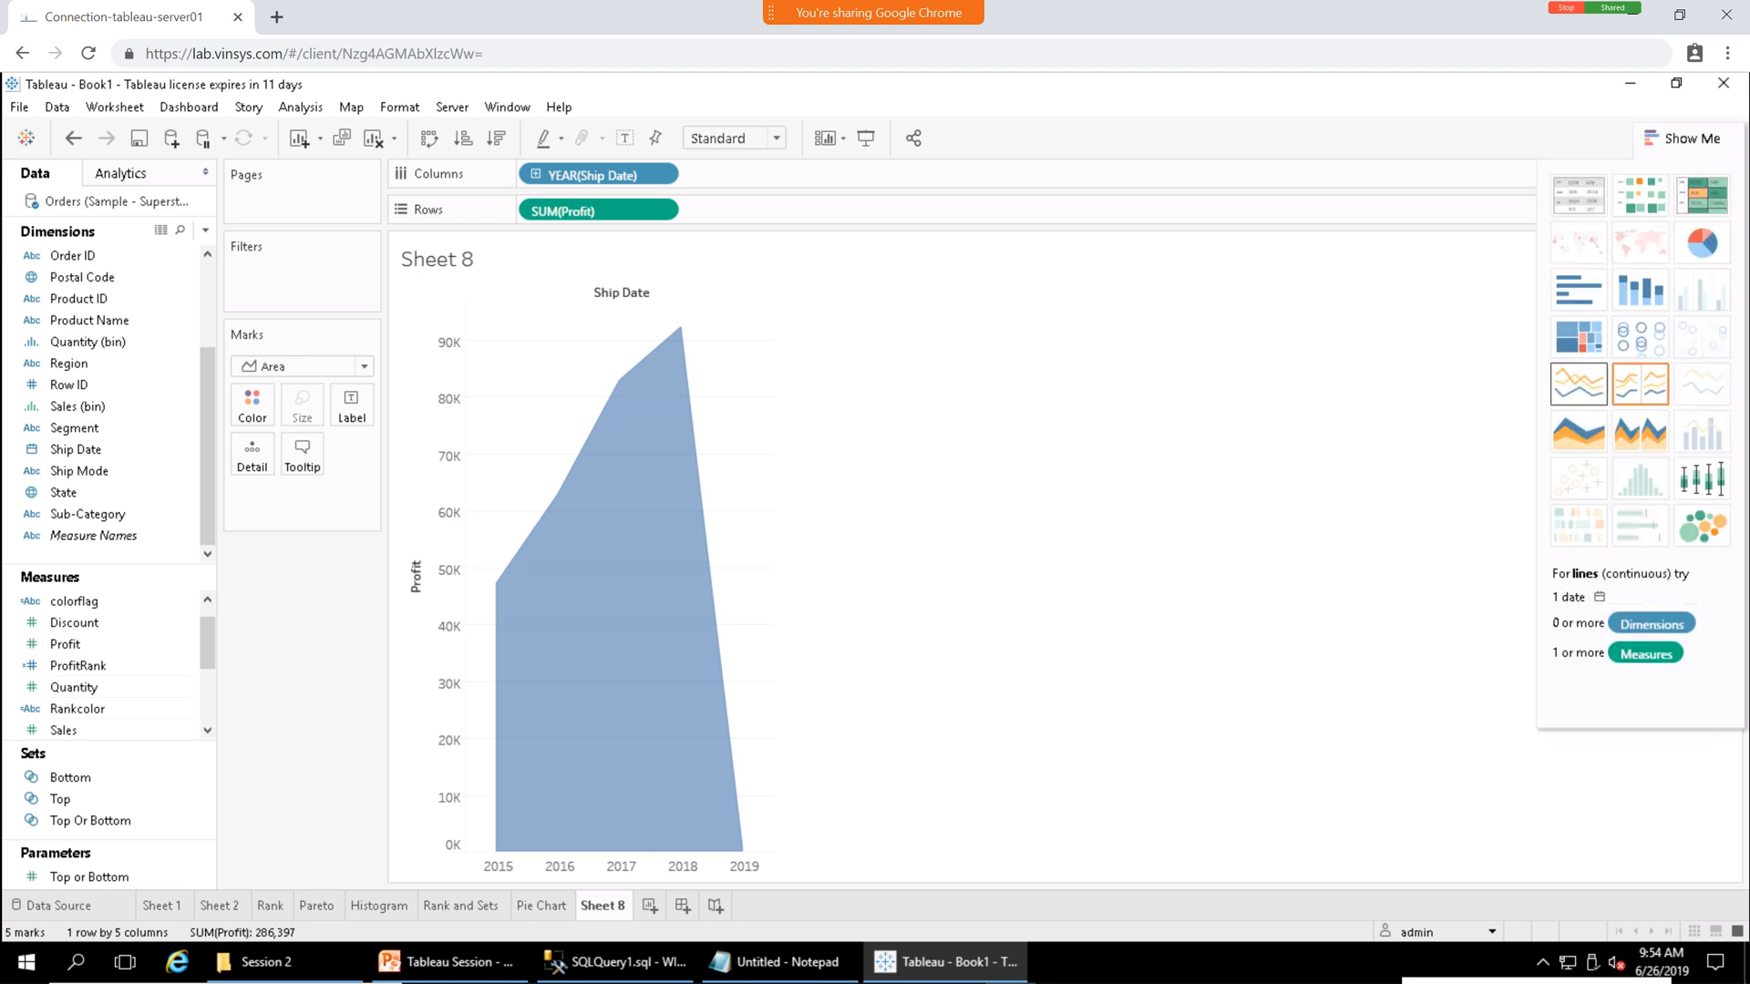
{"action": "left_click", "coordinate": [1639, 383]}
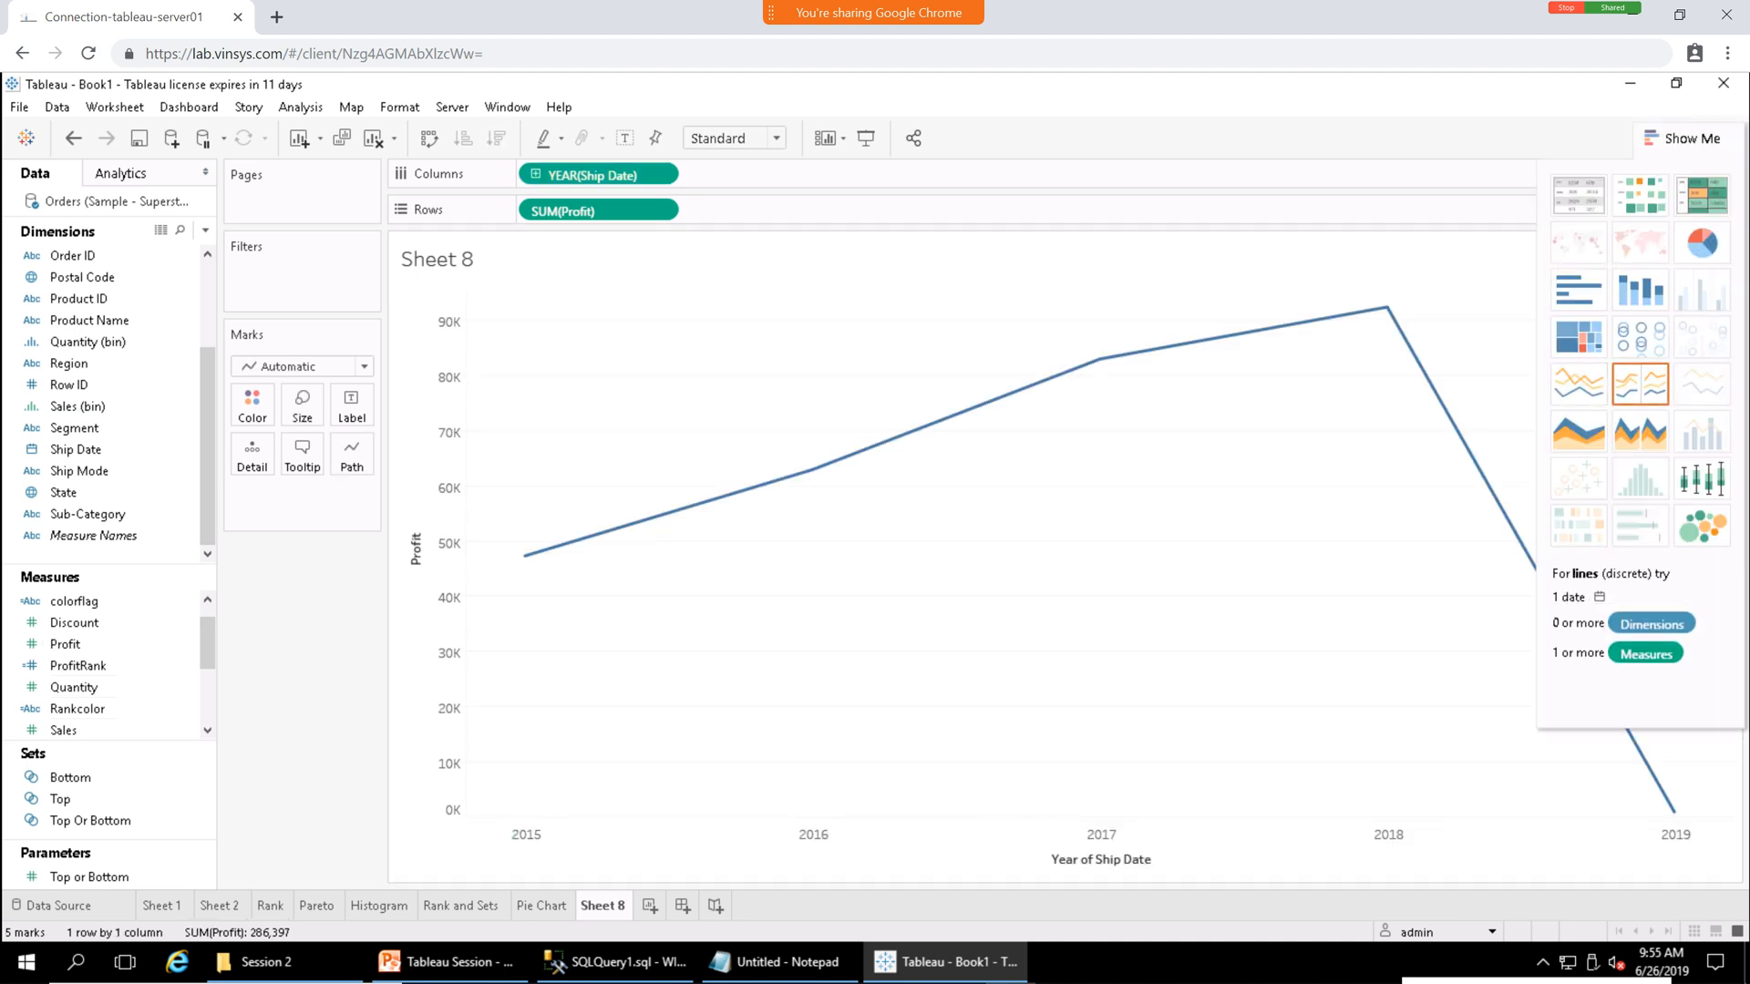
{"action": "left_click", "coordinate": [1681, 138]}
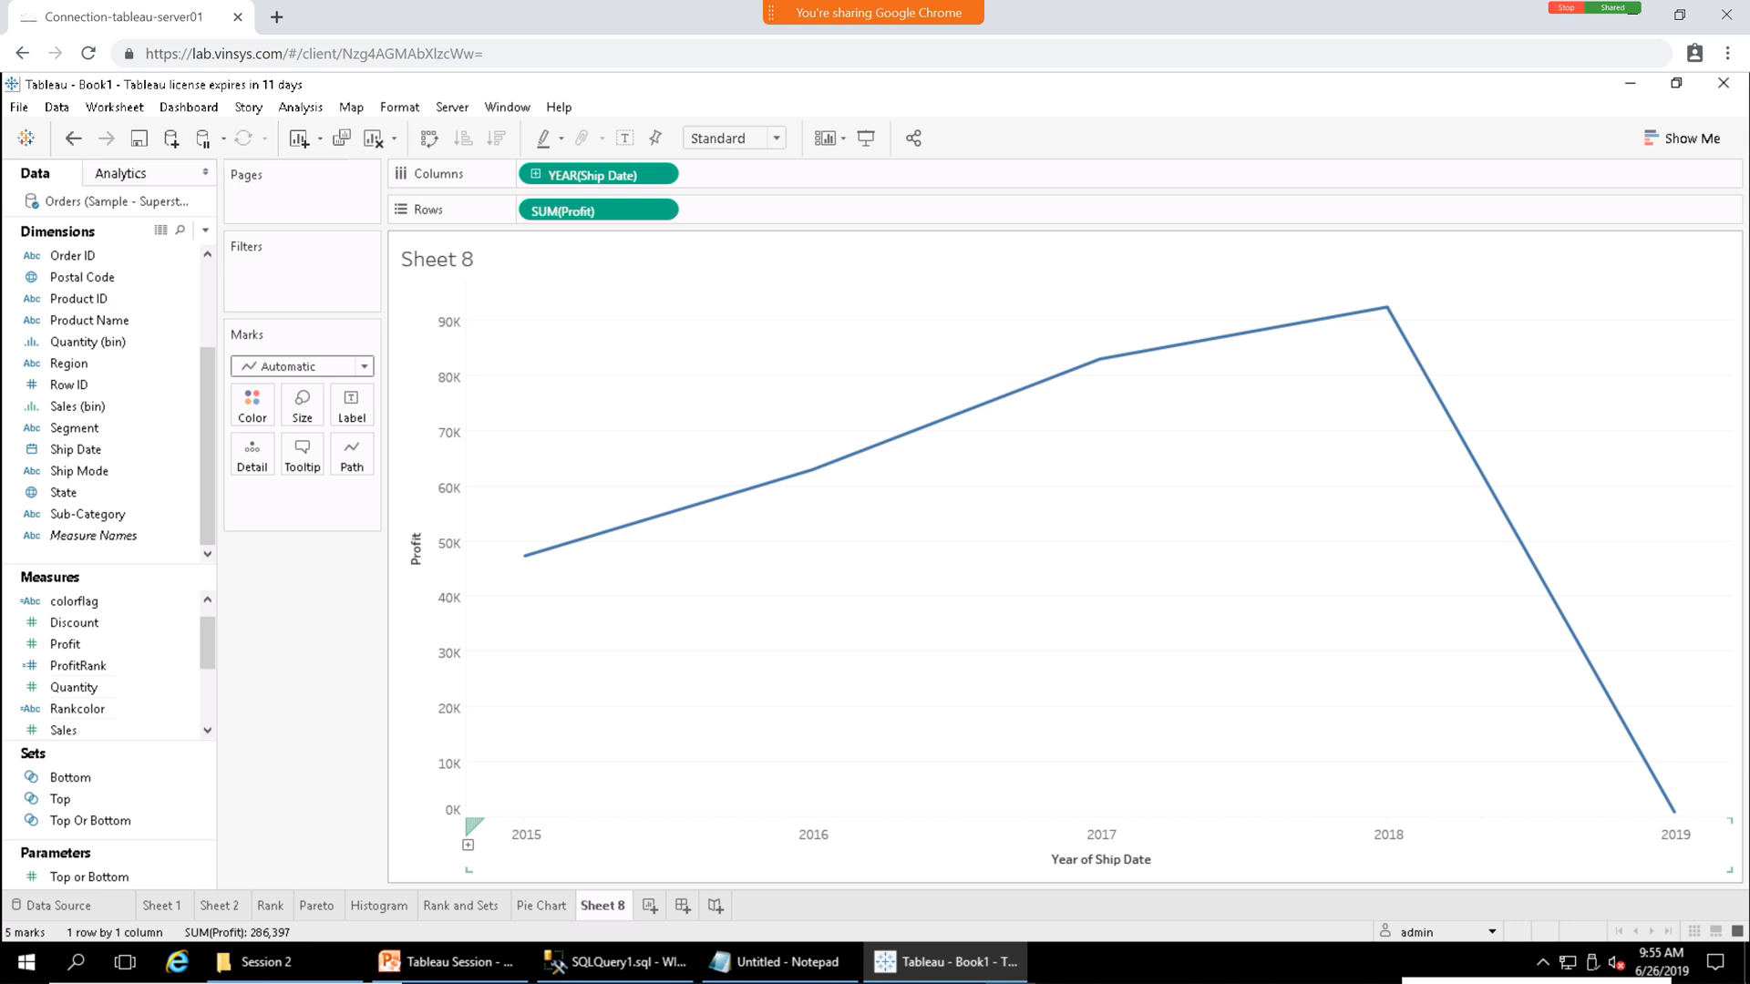
Filter the year of Ship Date to the date range 1/1/2015 to 12/17/2018.
{"action": "left_click", "coordinate": [660, 173]}
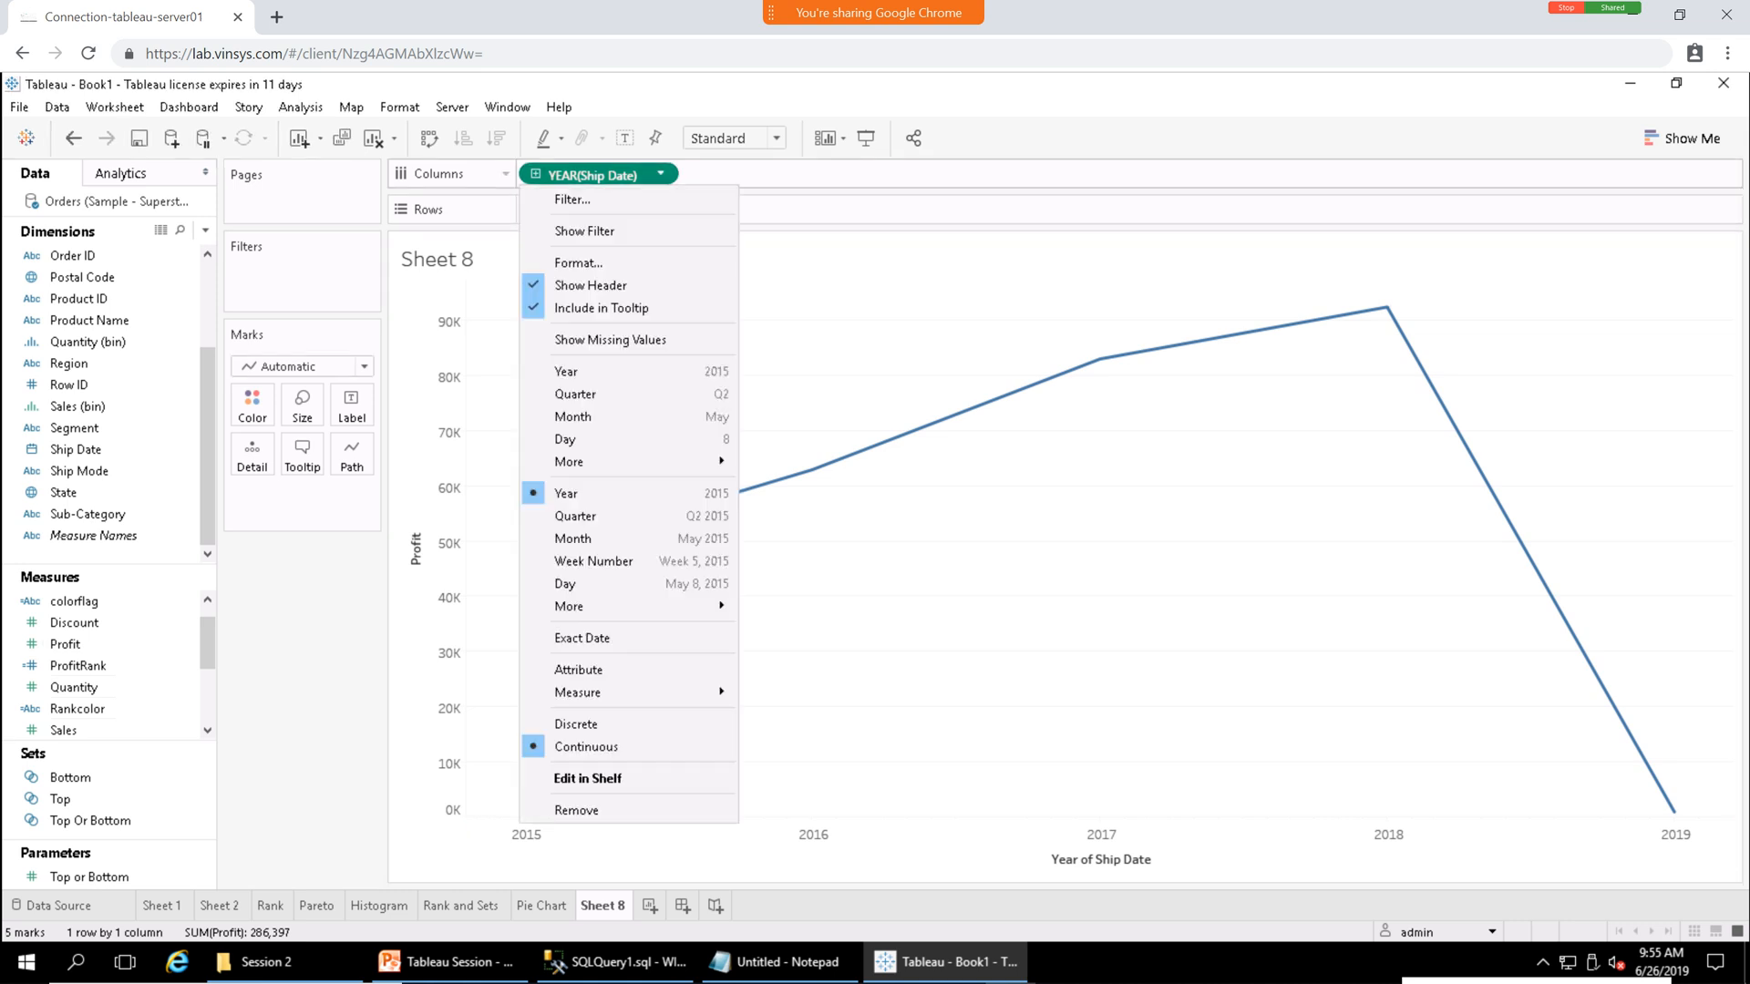
{"action": "left_click", "coordinate": [572, 198]}
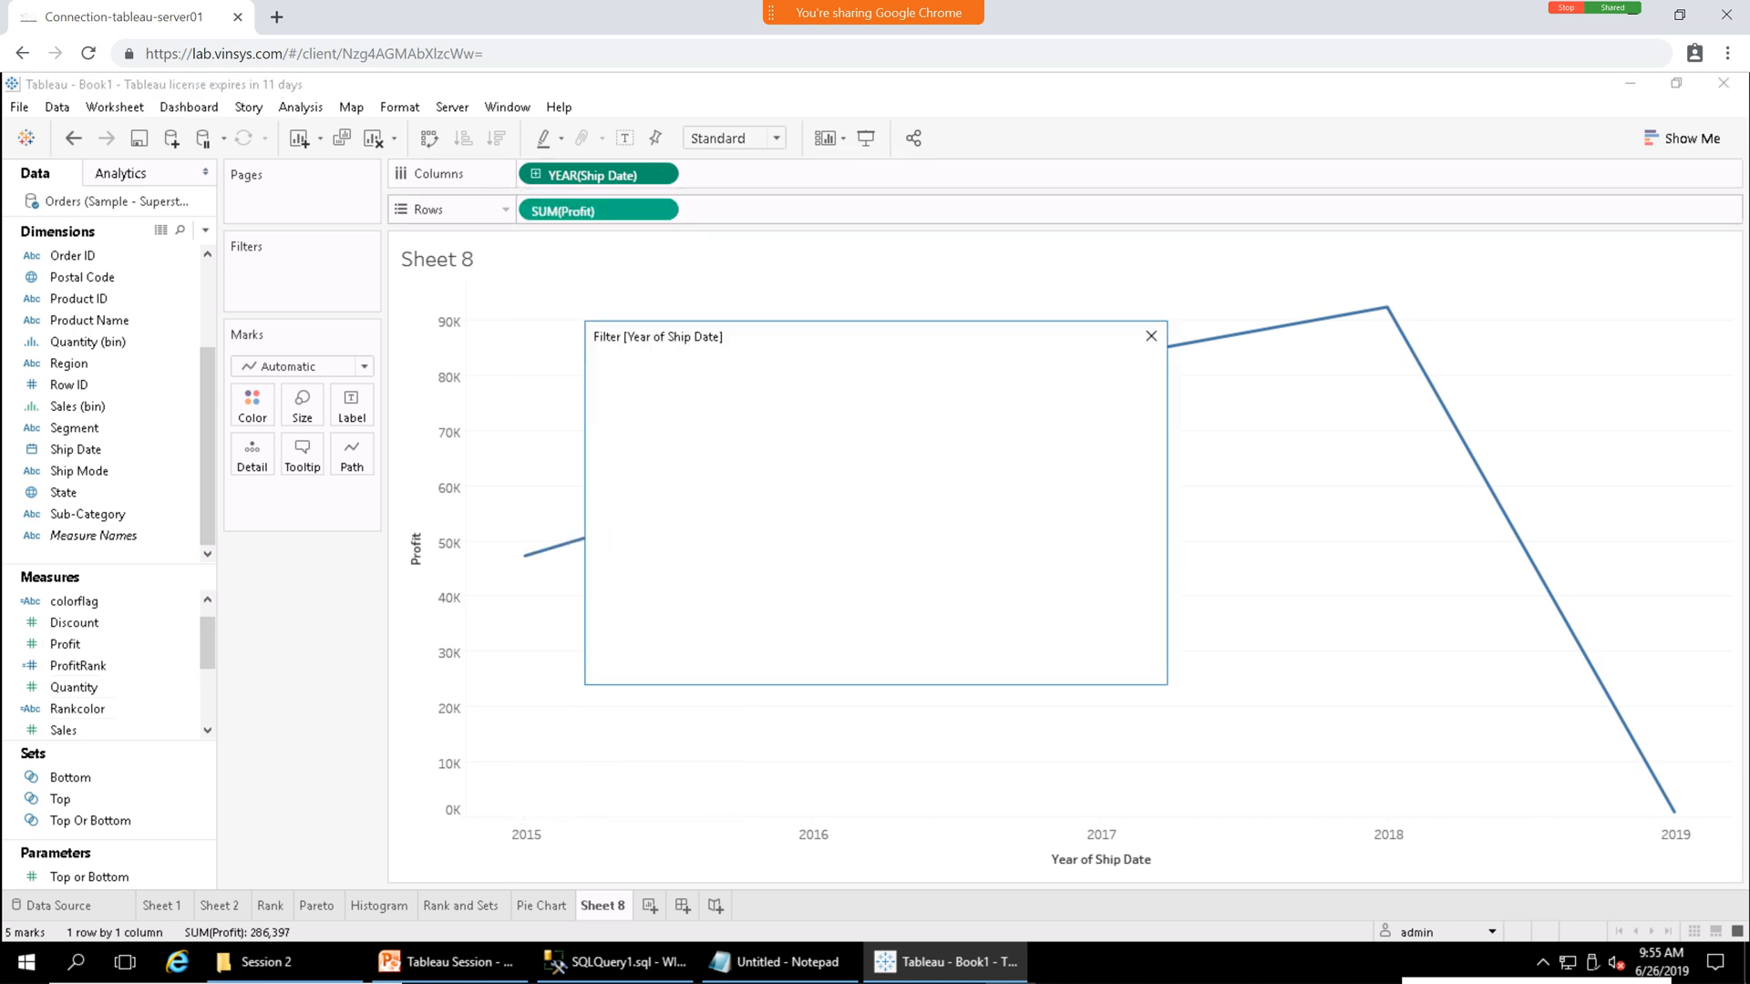
{"action": "left_click", "coordinate": [1151, 337]}
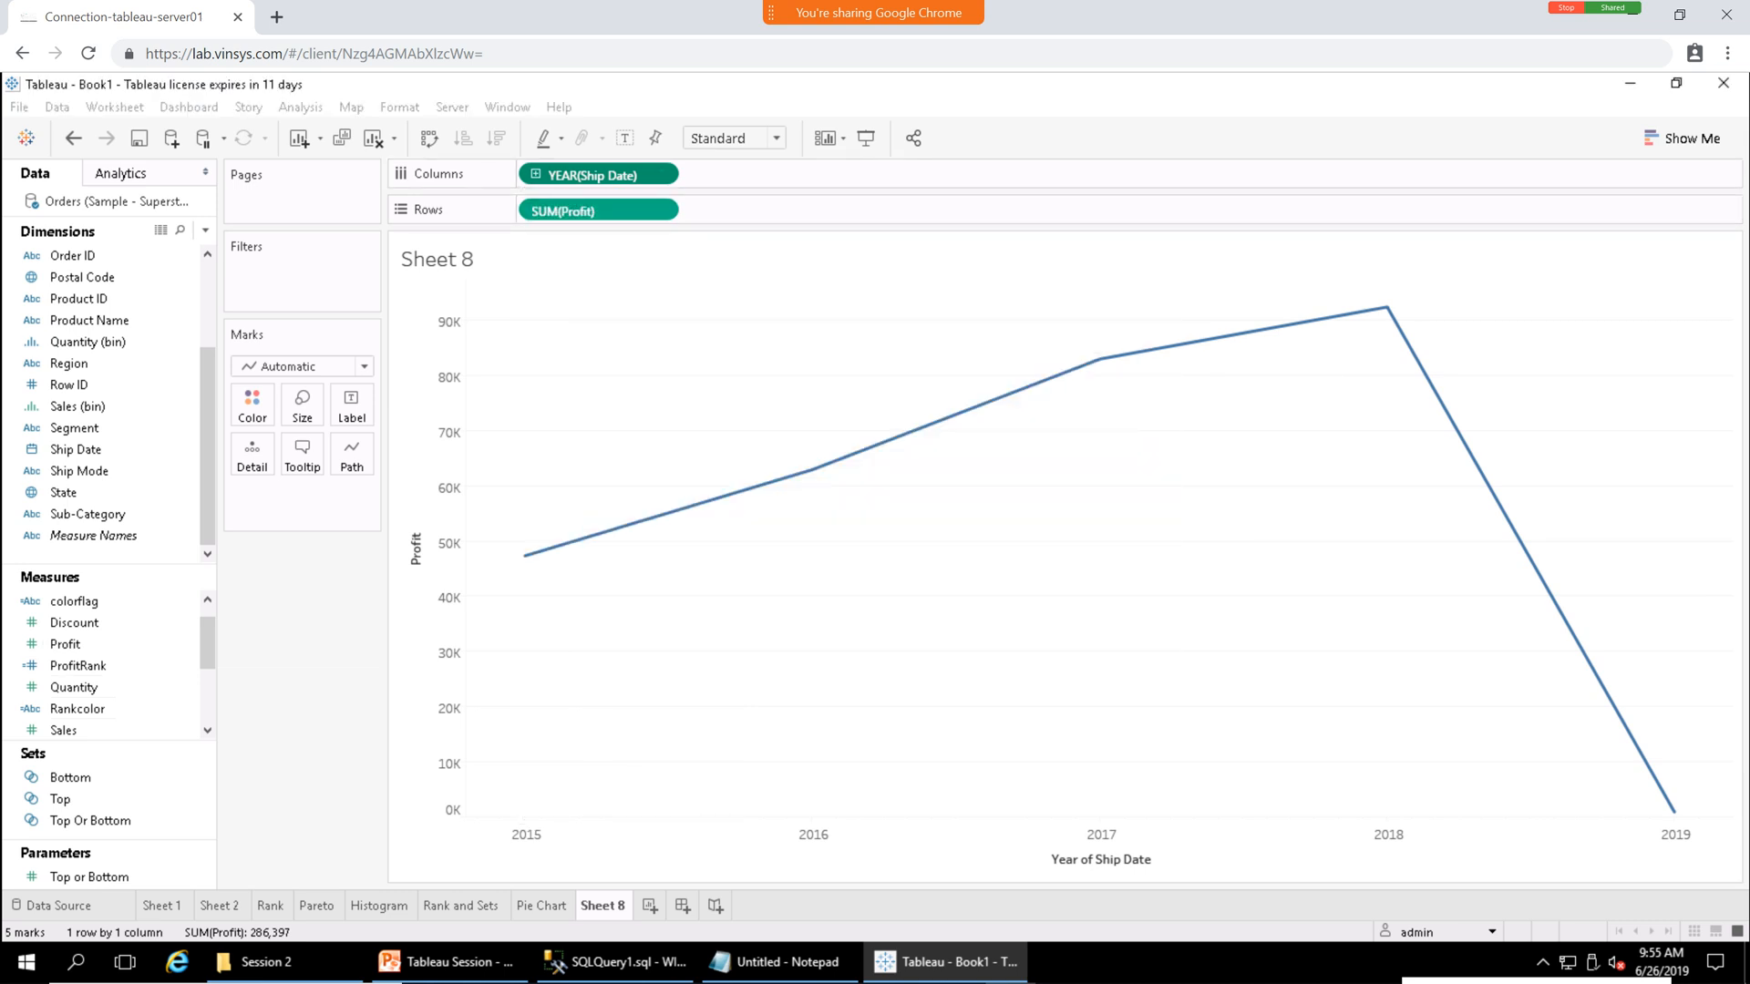
{"action": "left_click", "coordinate": [660, 174]}
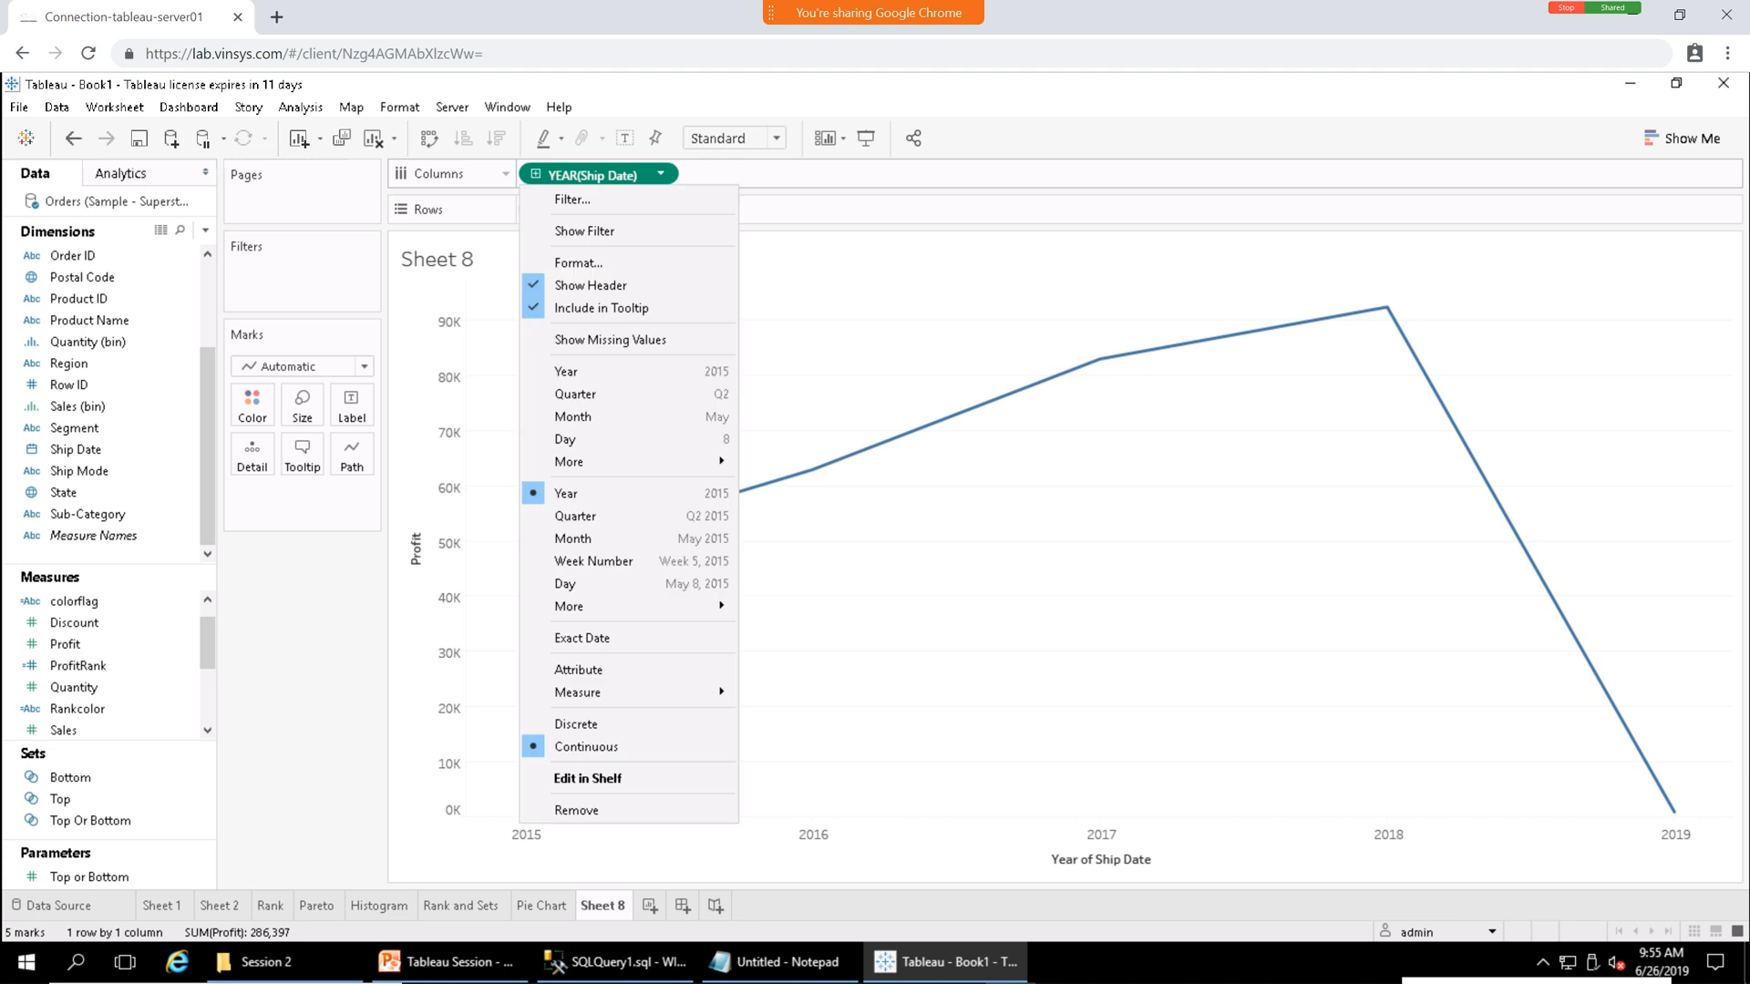
{"action": "left_click", "coordinate": [572, 199]}
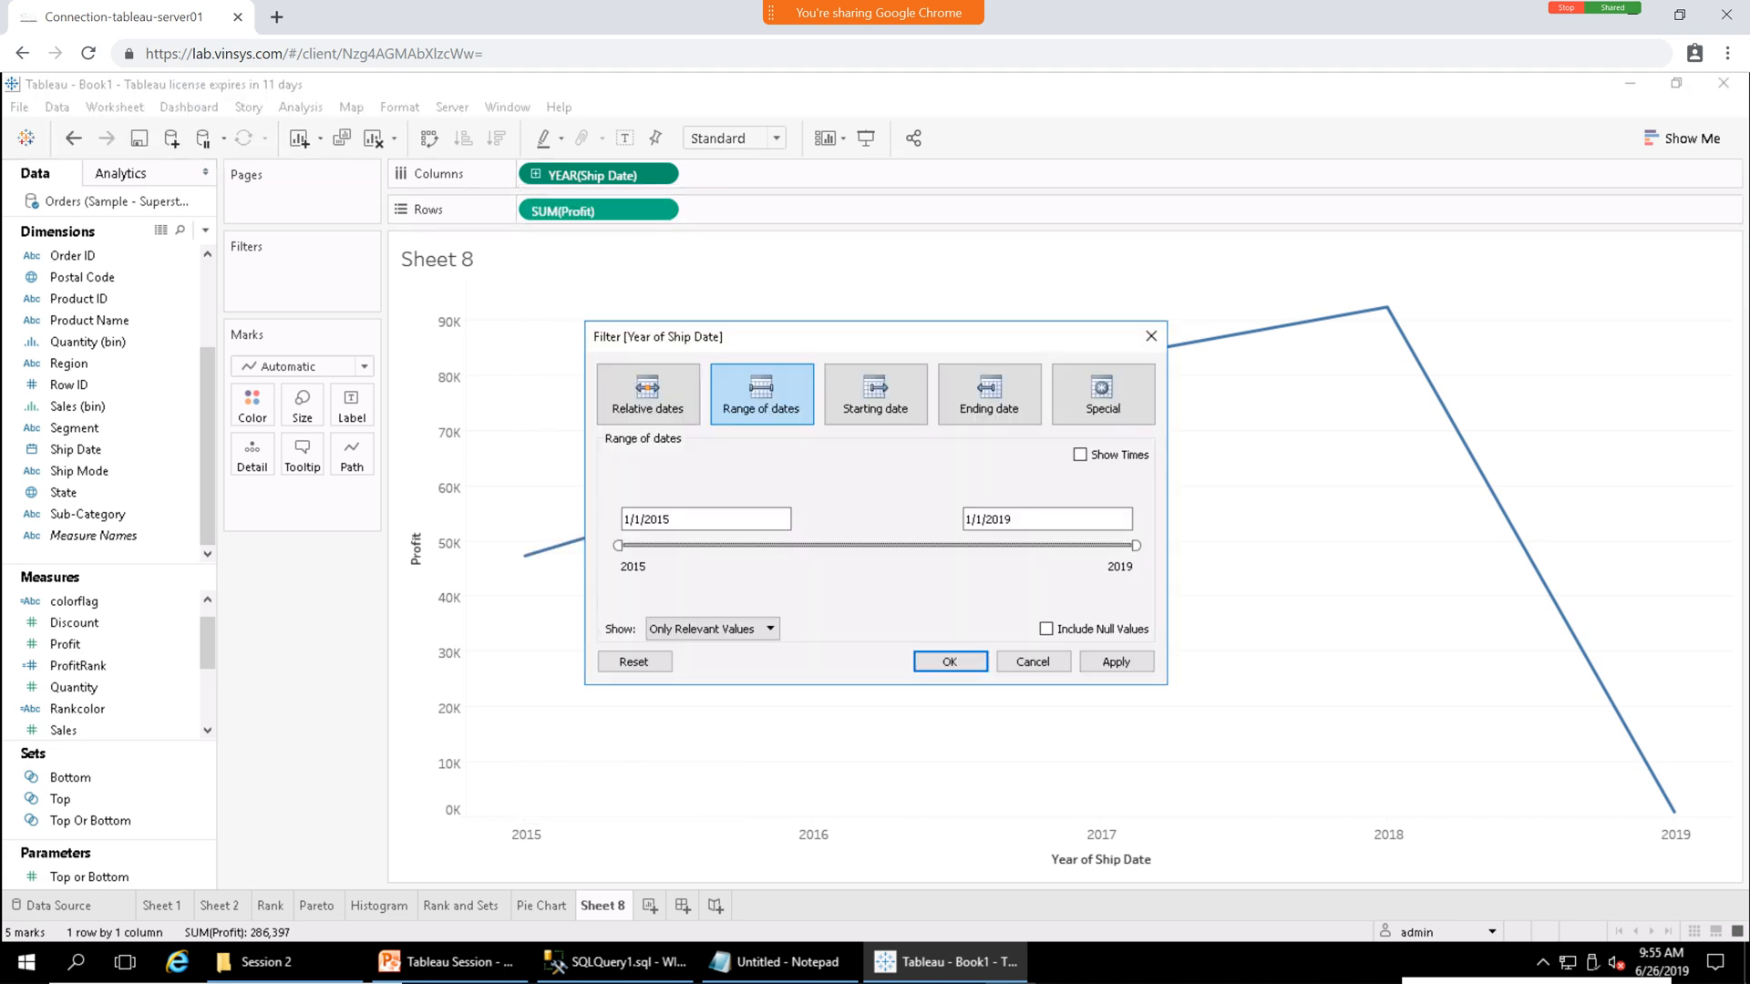
{"action": "left_click_drag", "start_coordinate": [1135, 545], "coordinate": [1130, 544]}
{"action": "left_click", "coordinate": [1115, 661]}
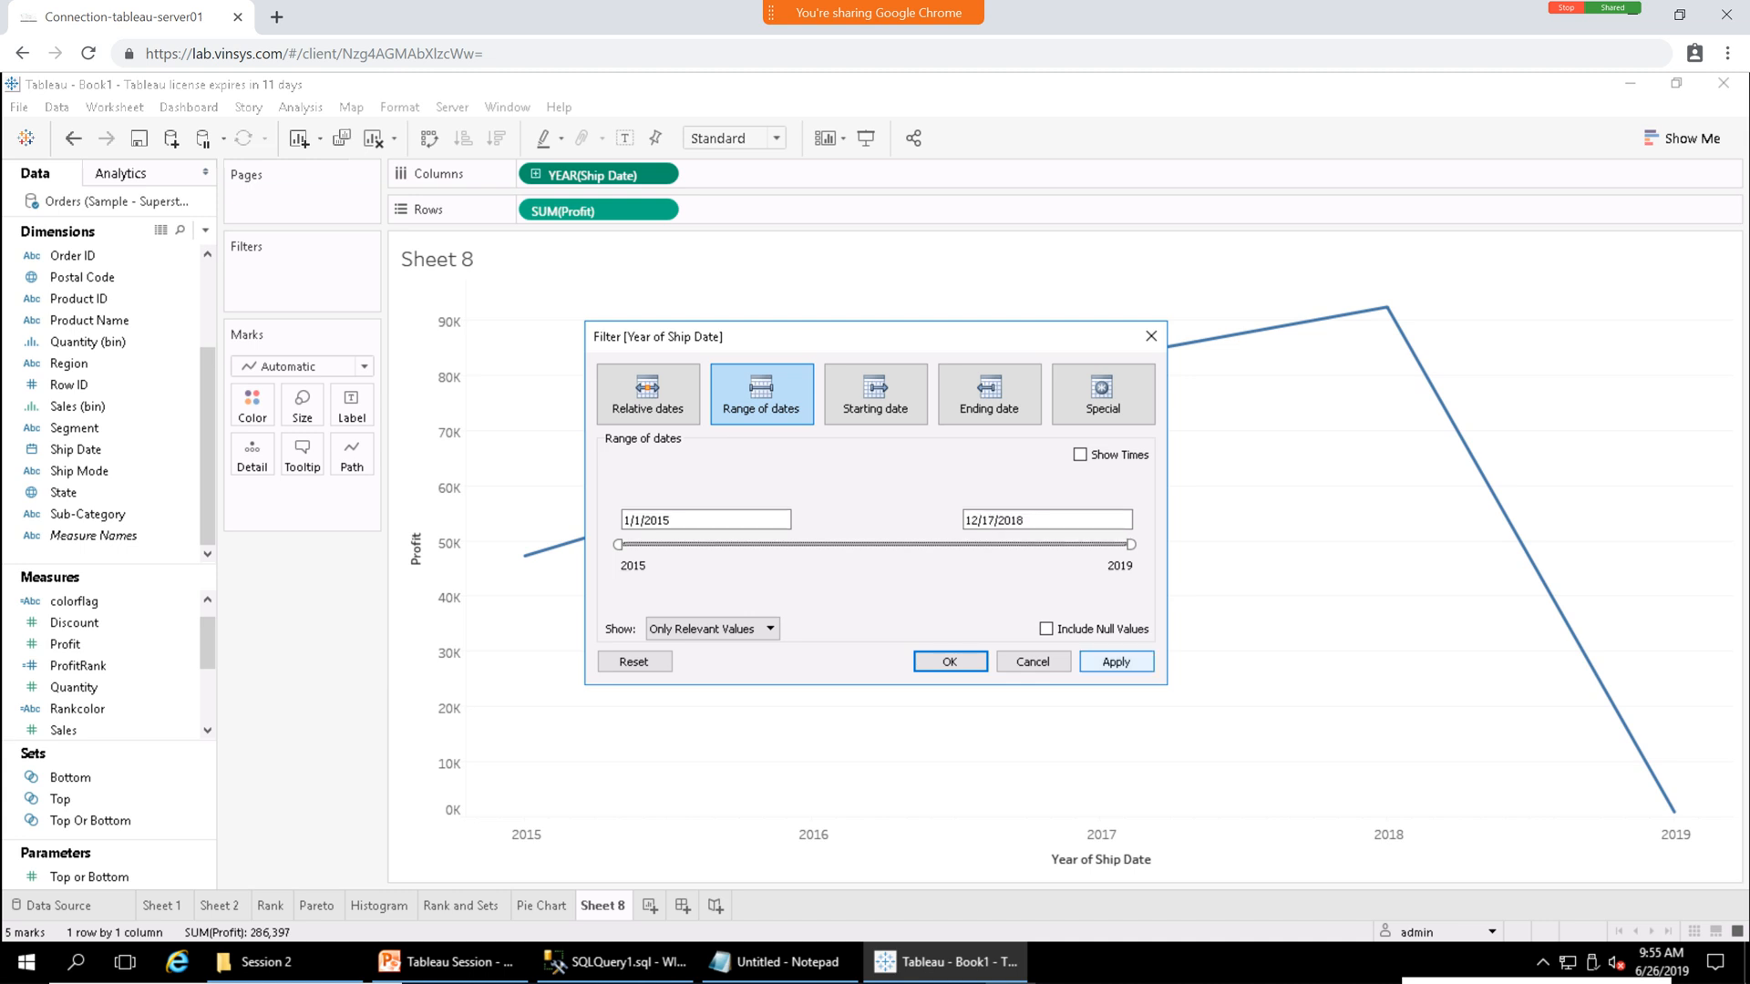
{"action": "left_click", "coordinate": [950, 661]}
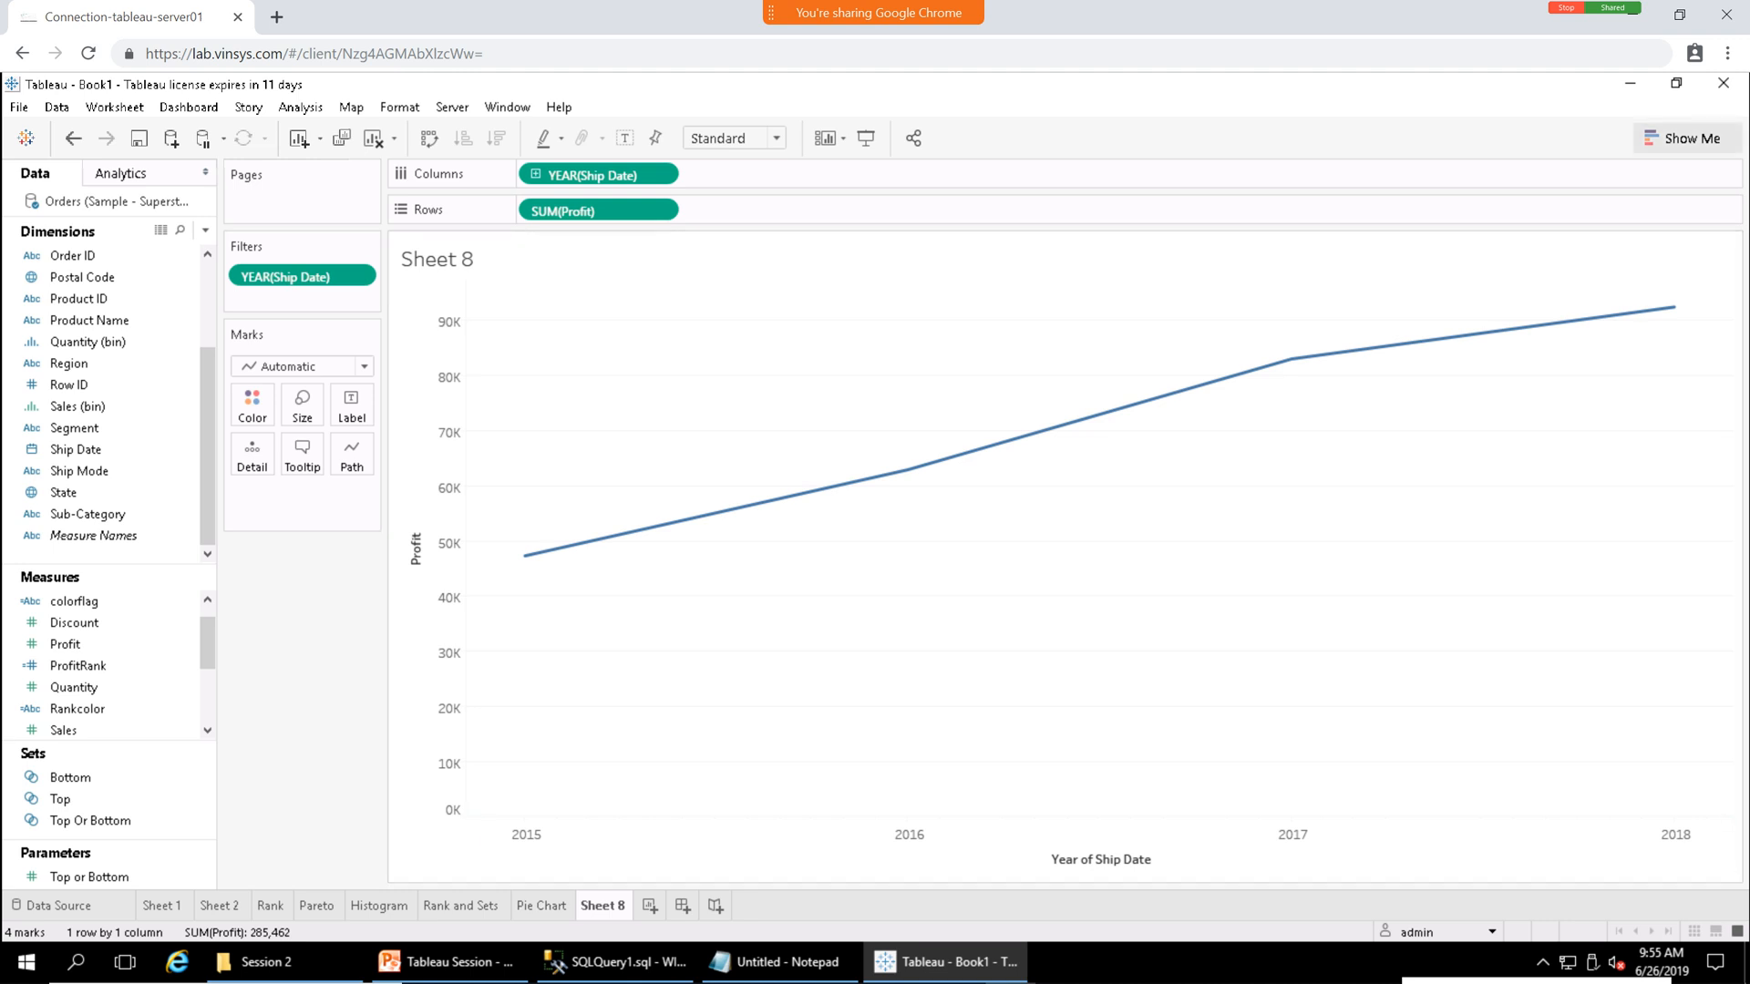
Convert the filtered Profit by Ship Date line chart into a continuous area chart.
{"action": "left_click", "coordinate": [1682, 137]}
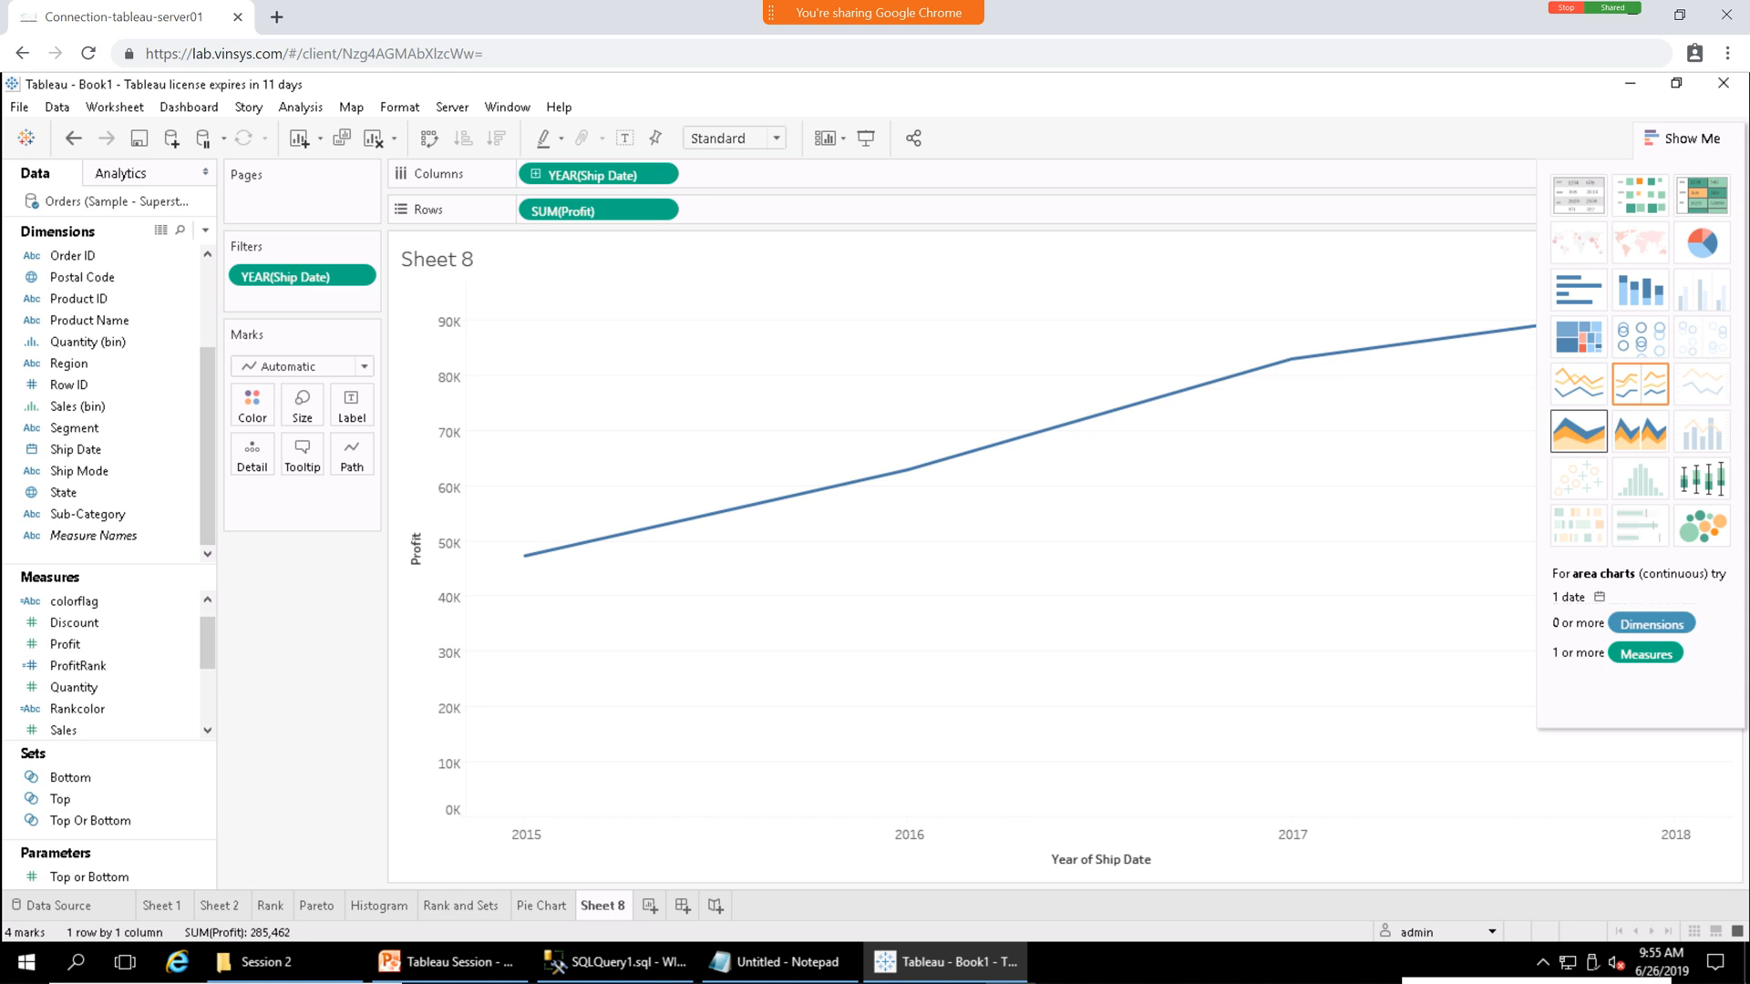
{"action": "left_click", "coordinate": [1577, 431]}
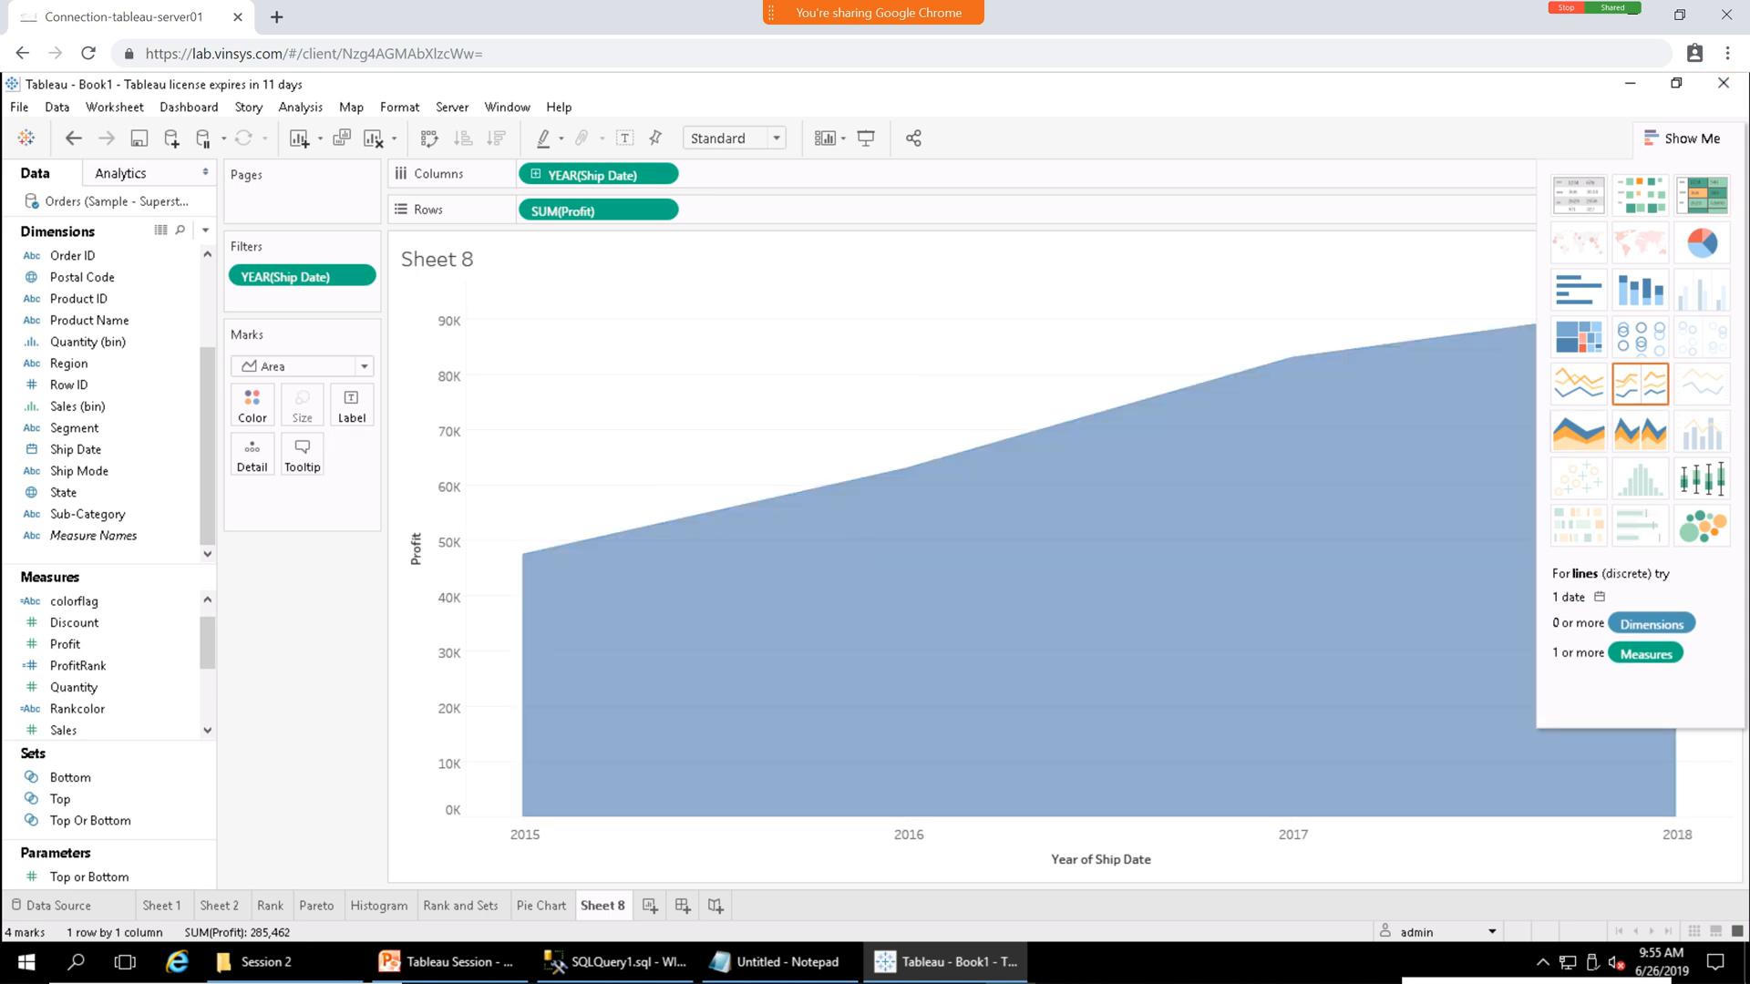
{"action": "left_click", "coordinate": [1681, 138]}
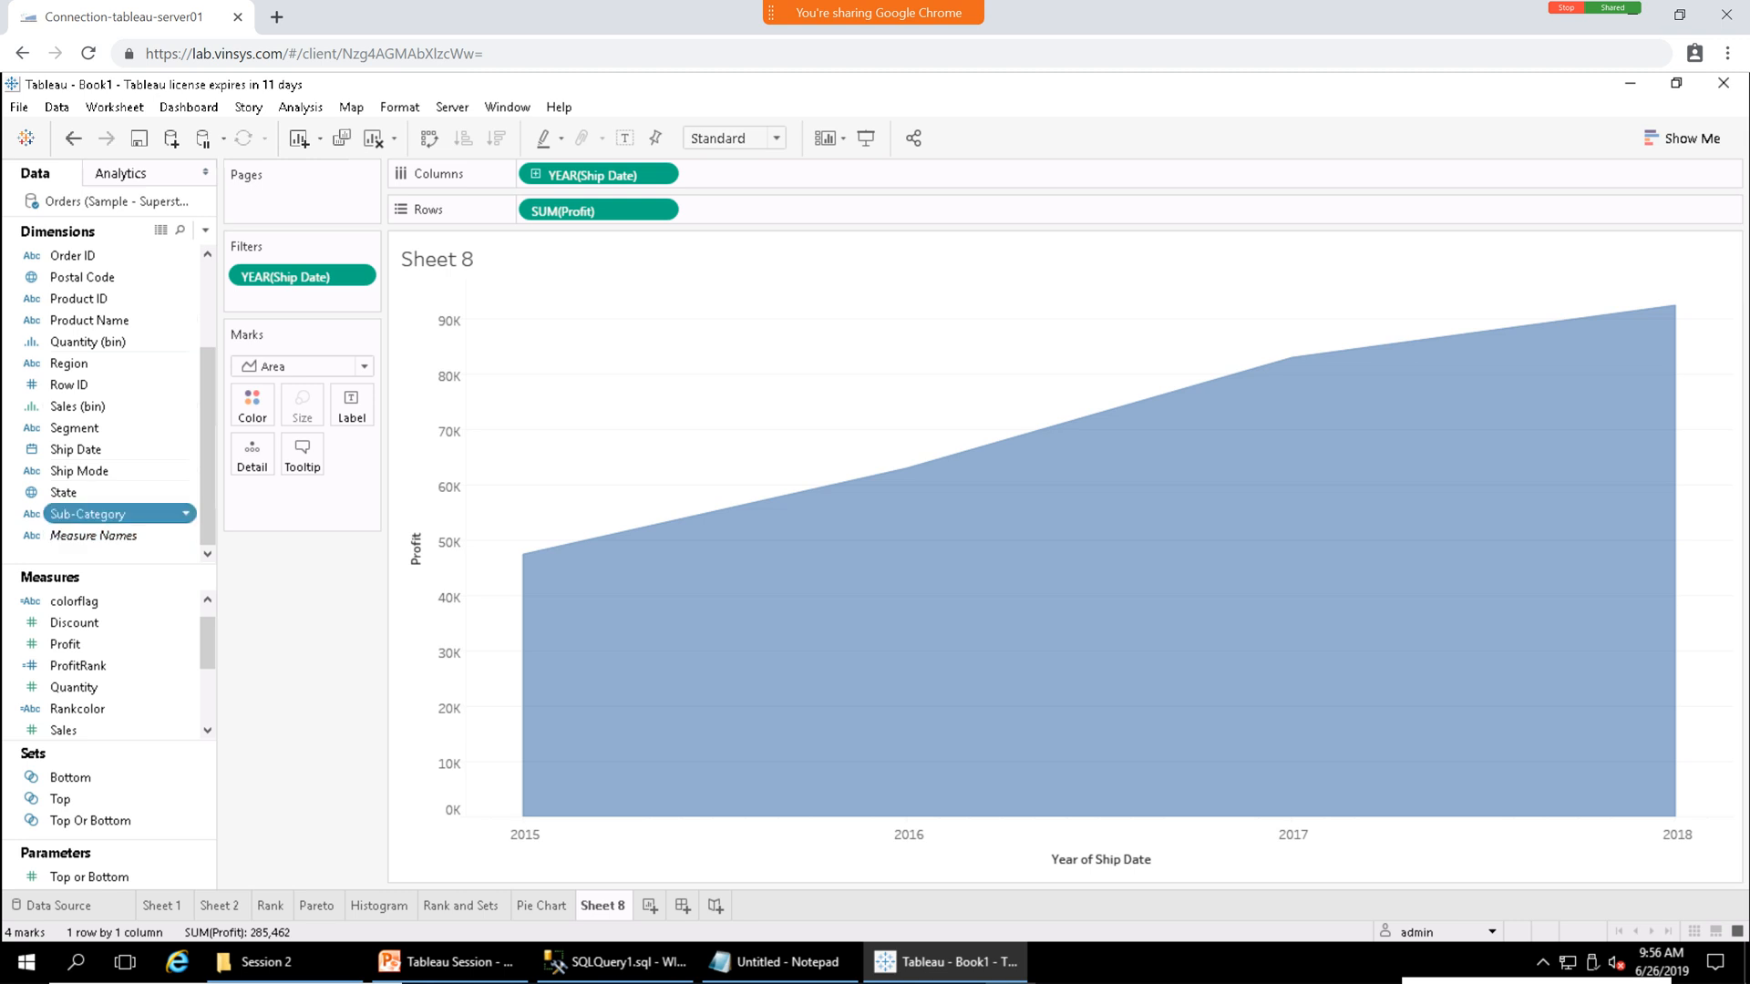
Color the Profit area chart by Sub-Category and inspect the Chairs and Copiers bands.
{"action": "left_click_drag", "start_coordinate": [109, 514], "coordinate": [253, 407]}
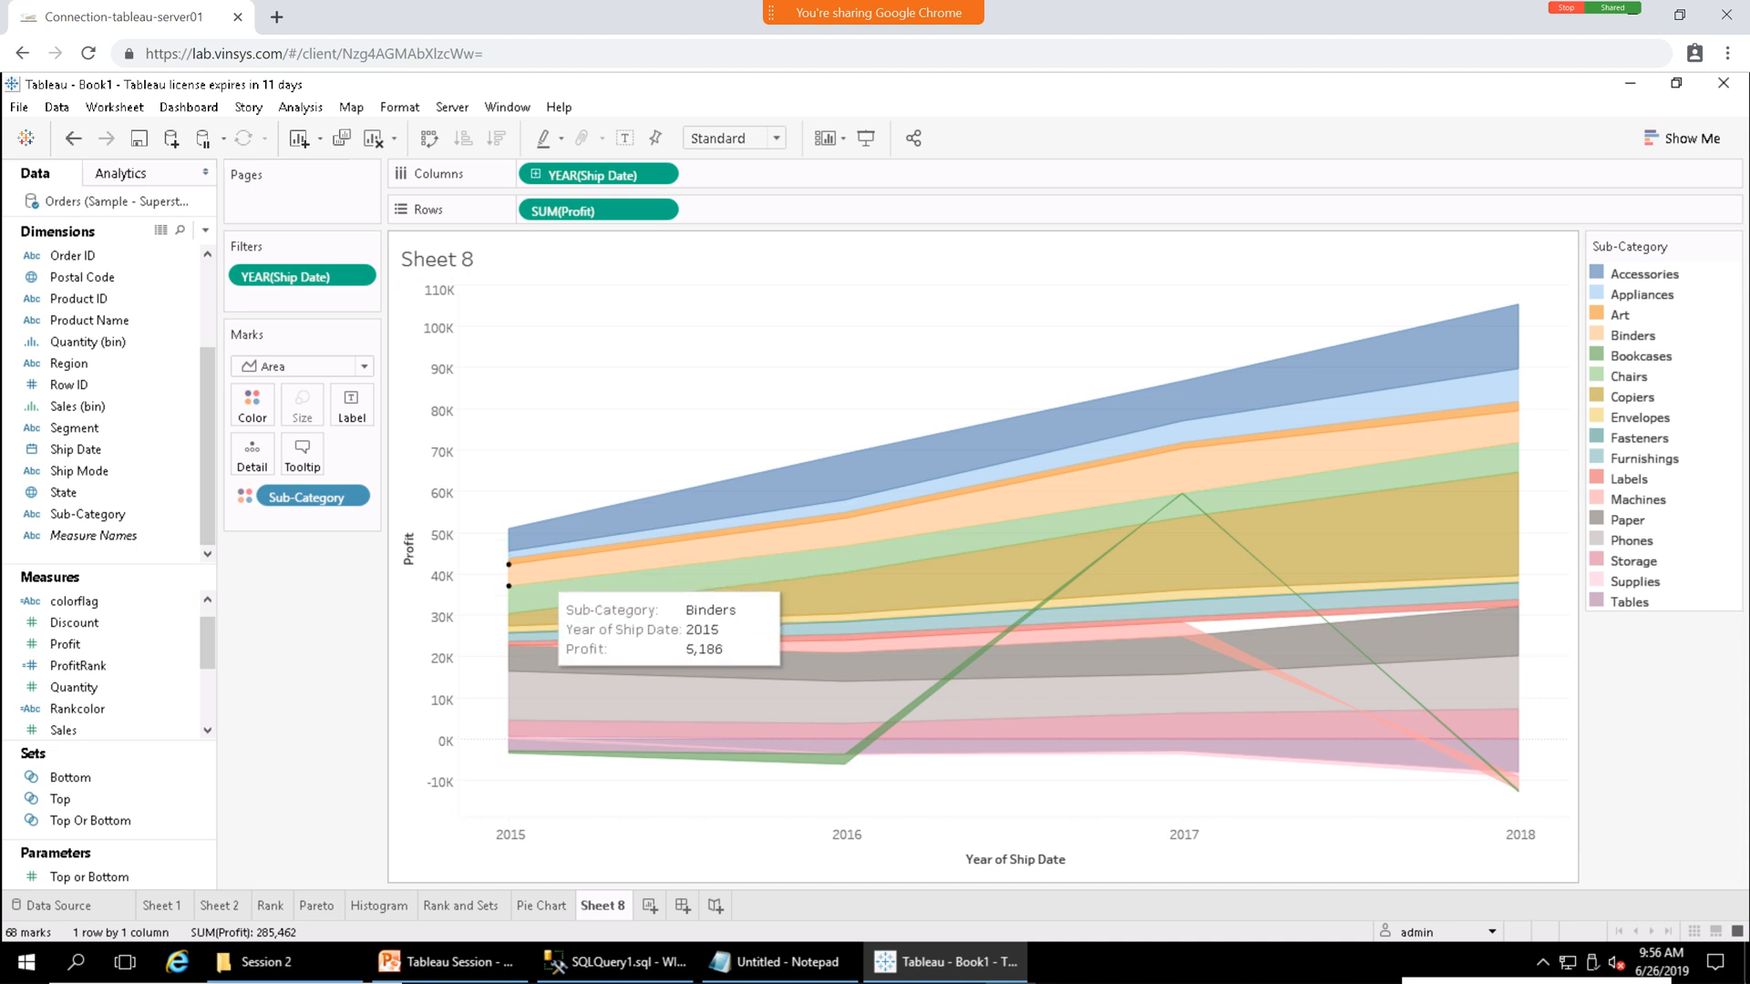
{"action": "left_click", "coordinate": [547, 601]}
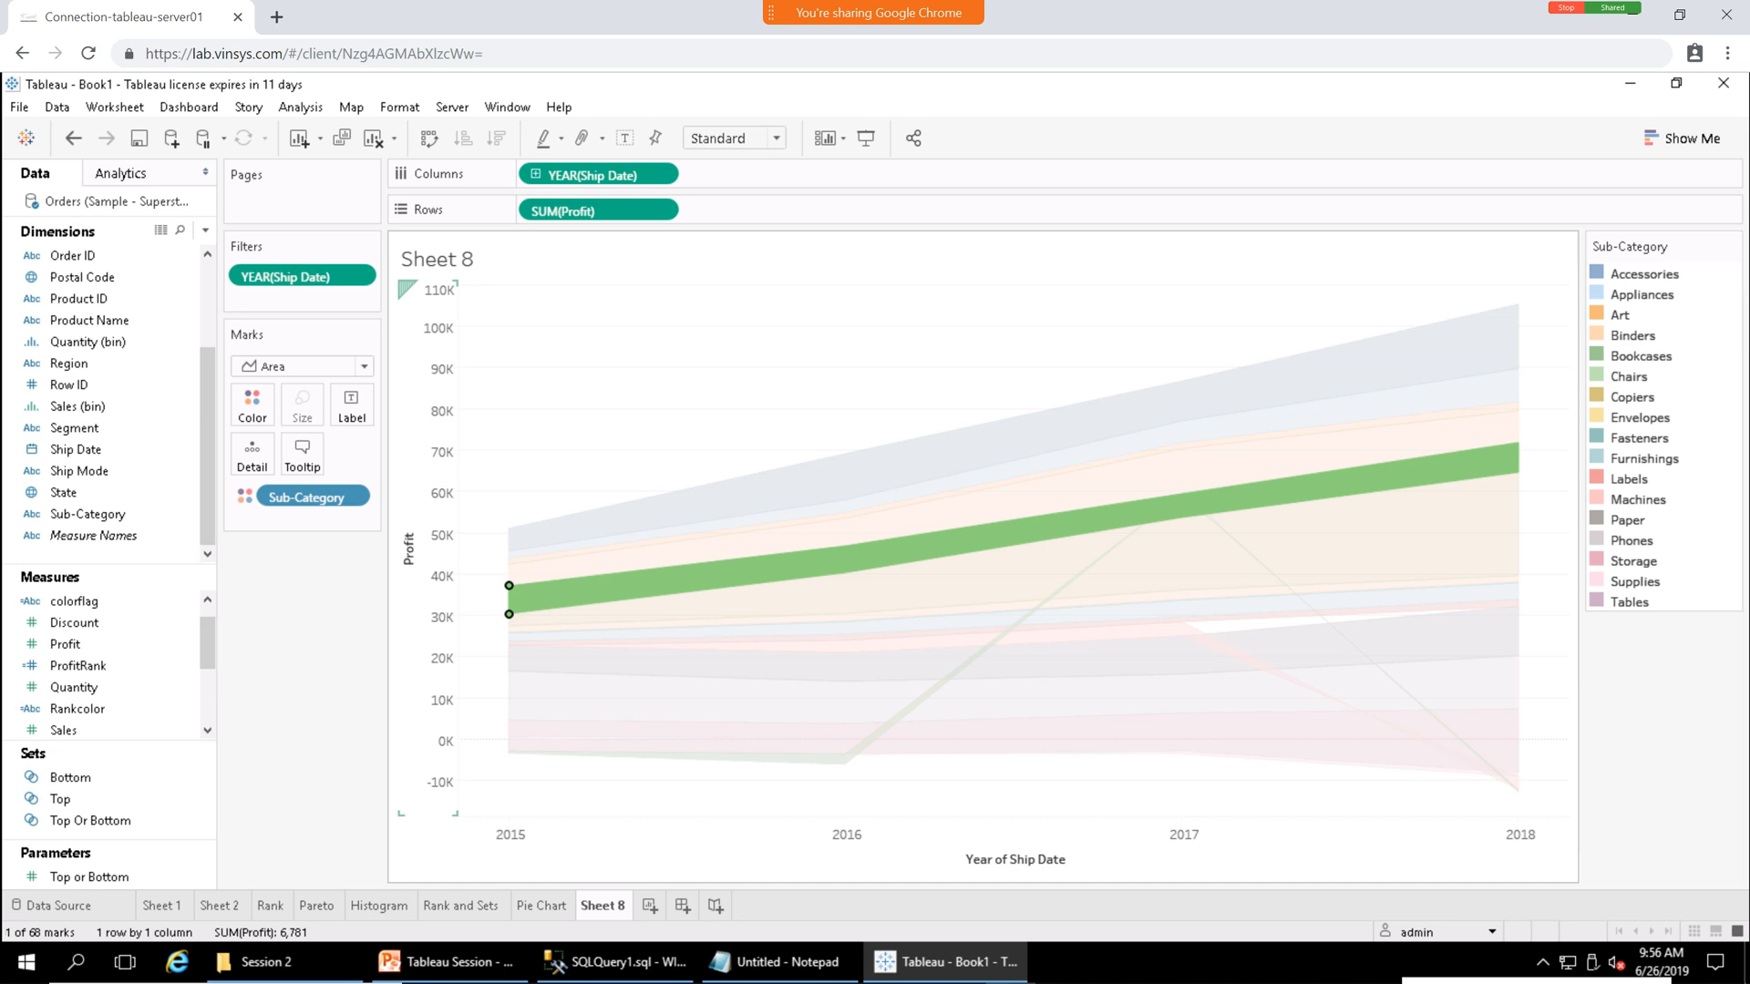
{"action": "mouse_move", "coordinate": [508, 613]}
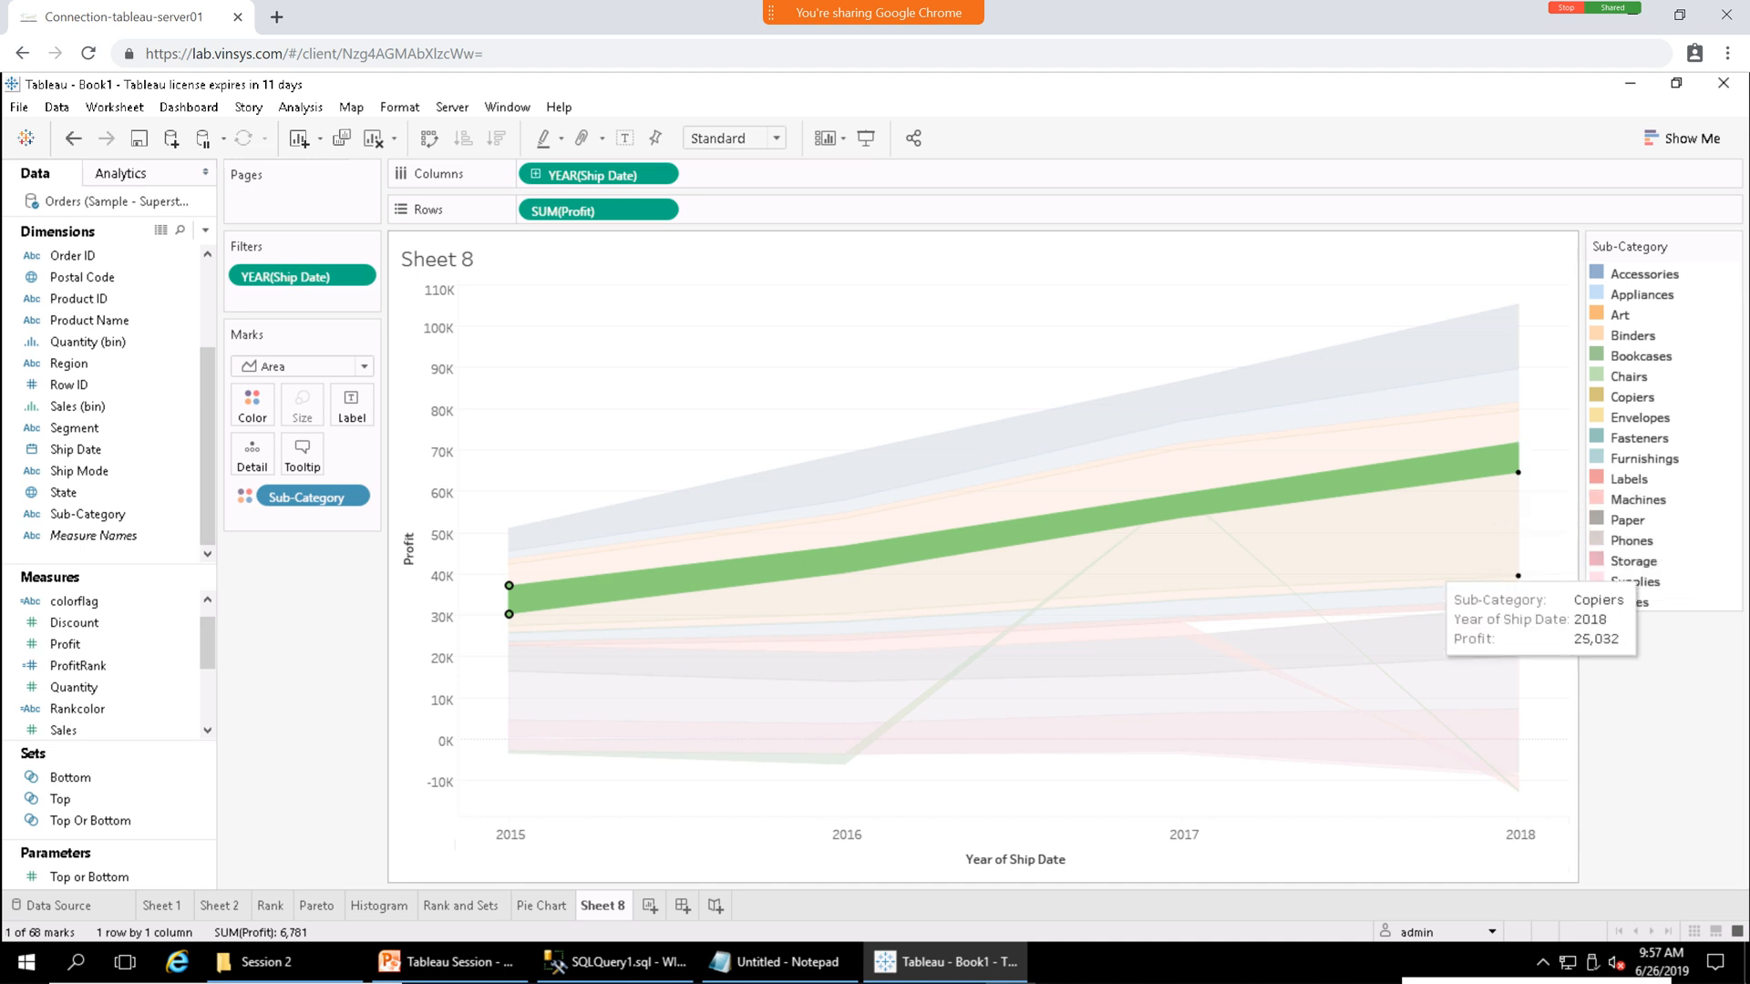
{"action": "left_click", "coordinate": [1495, 516]}
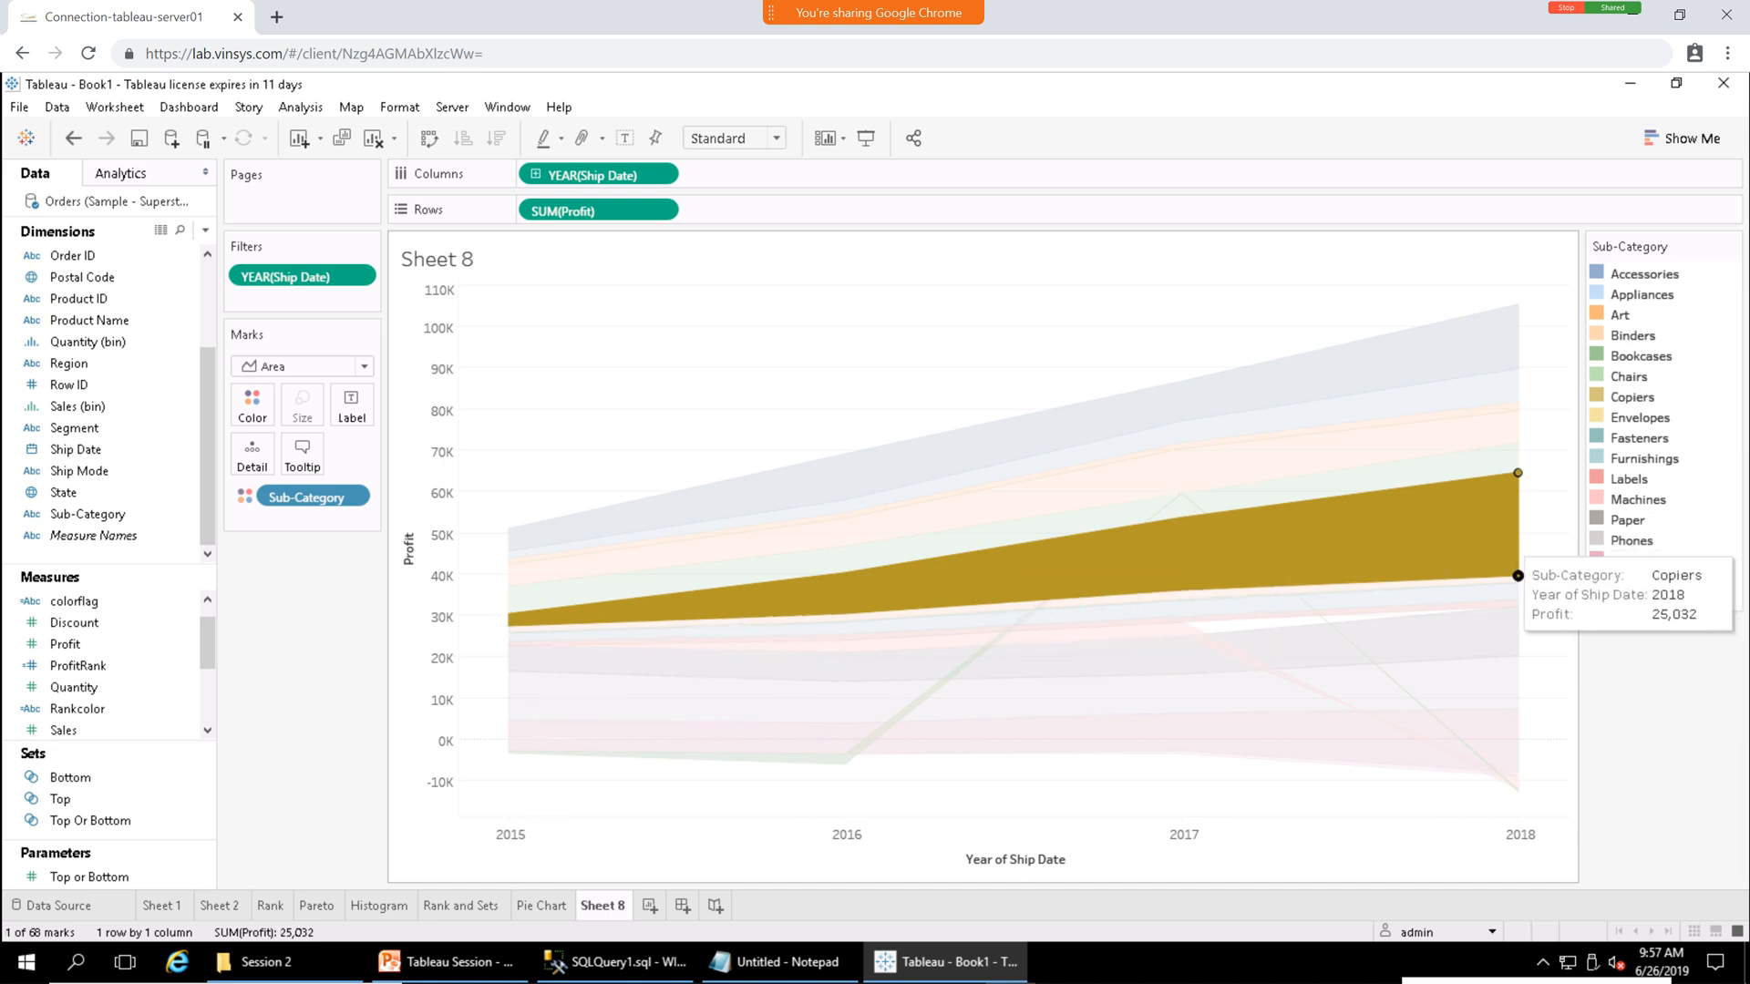
{"action": "mouse_move", "coordinate": [1510, 548]}
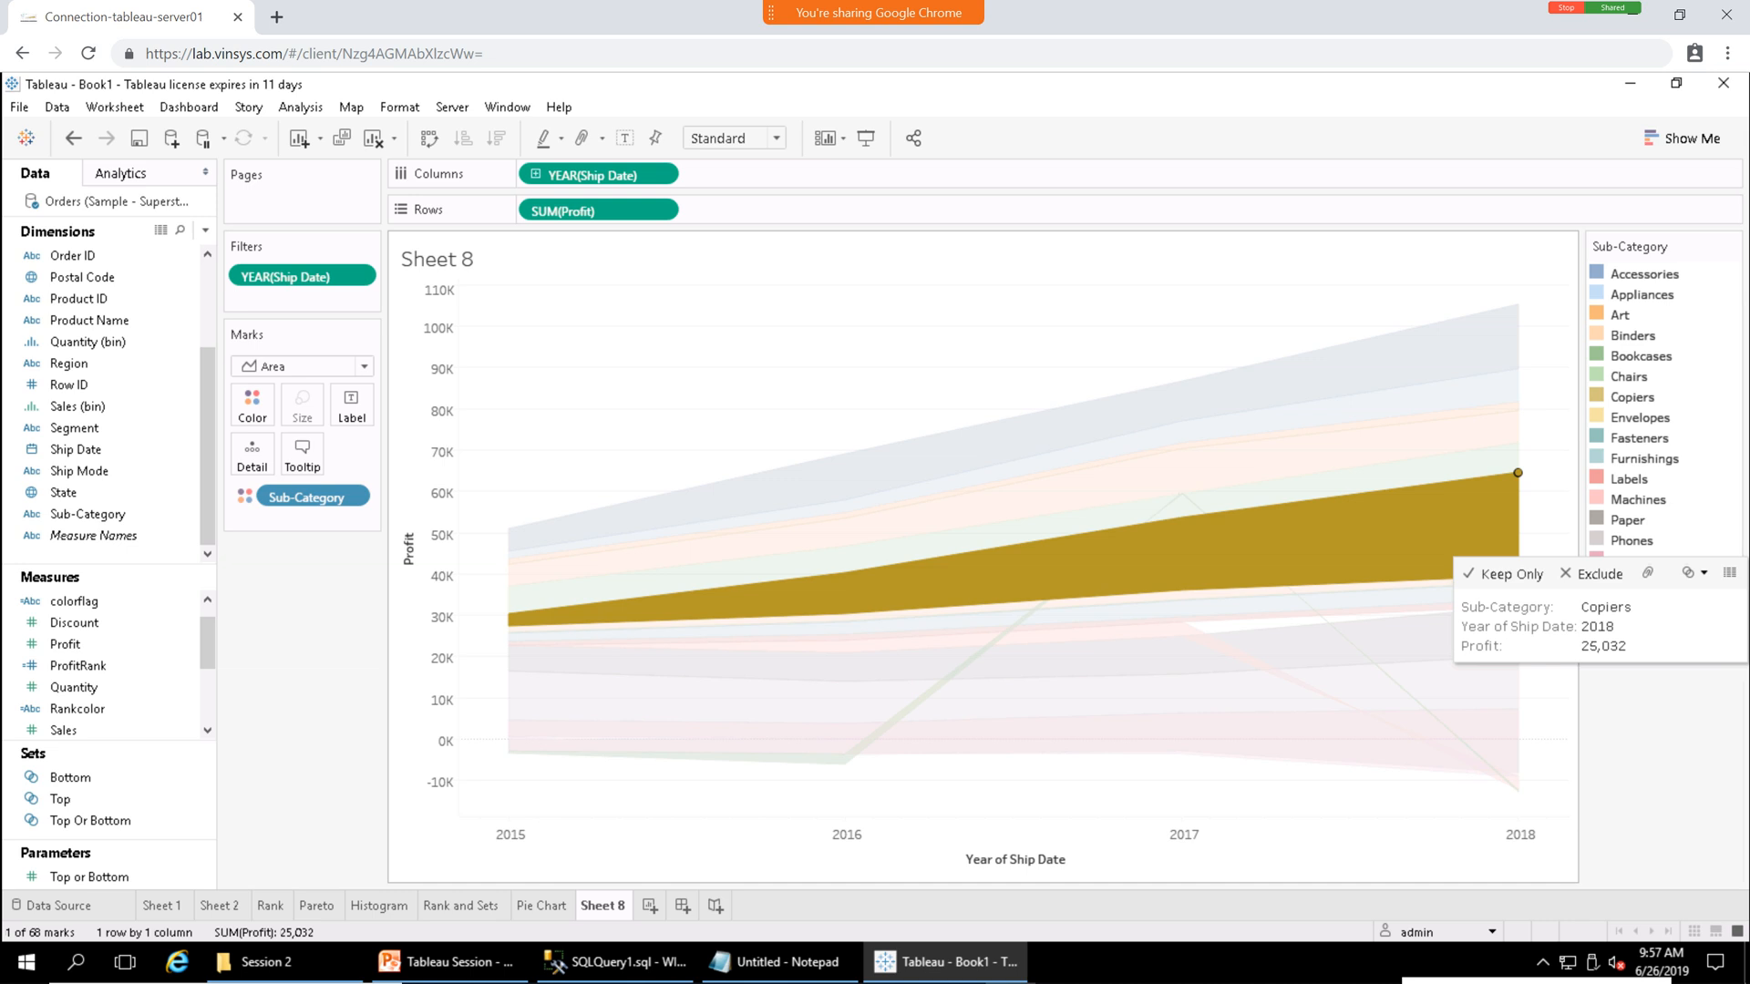
{"action": "left_click", "coordinate": [1512, 538]}
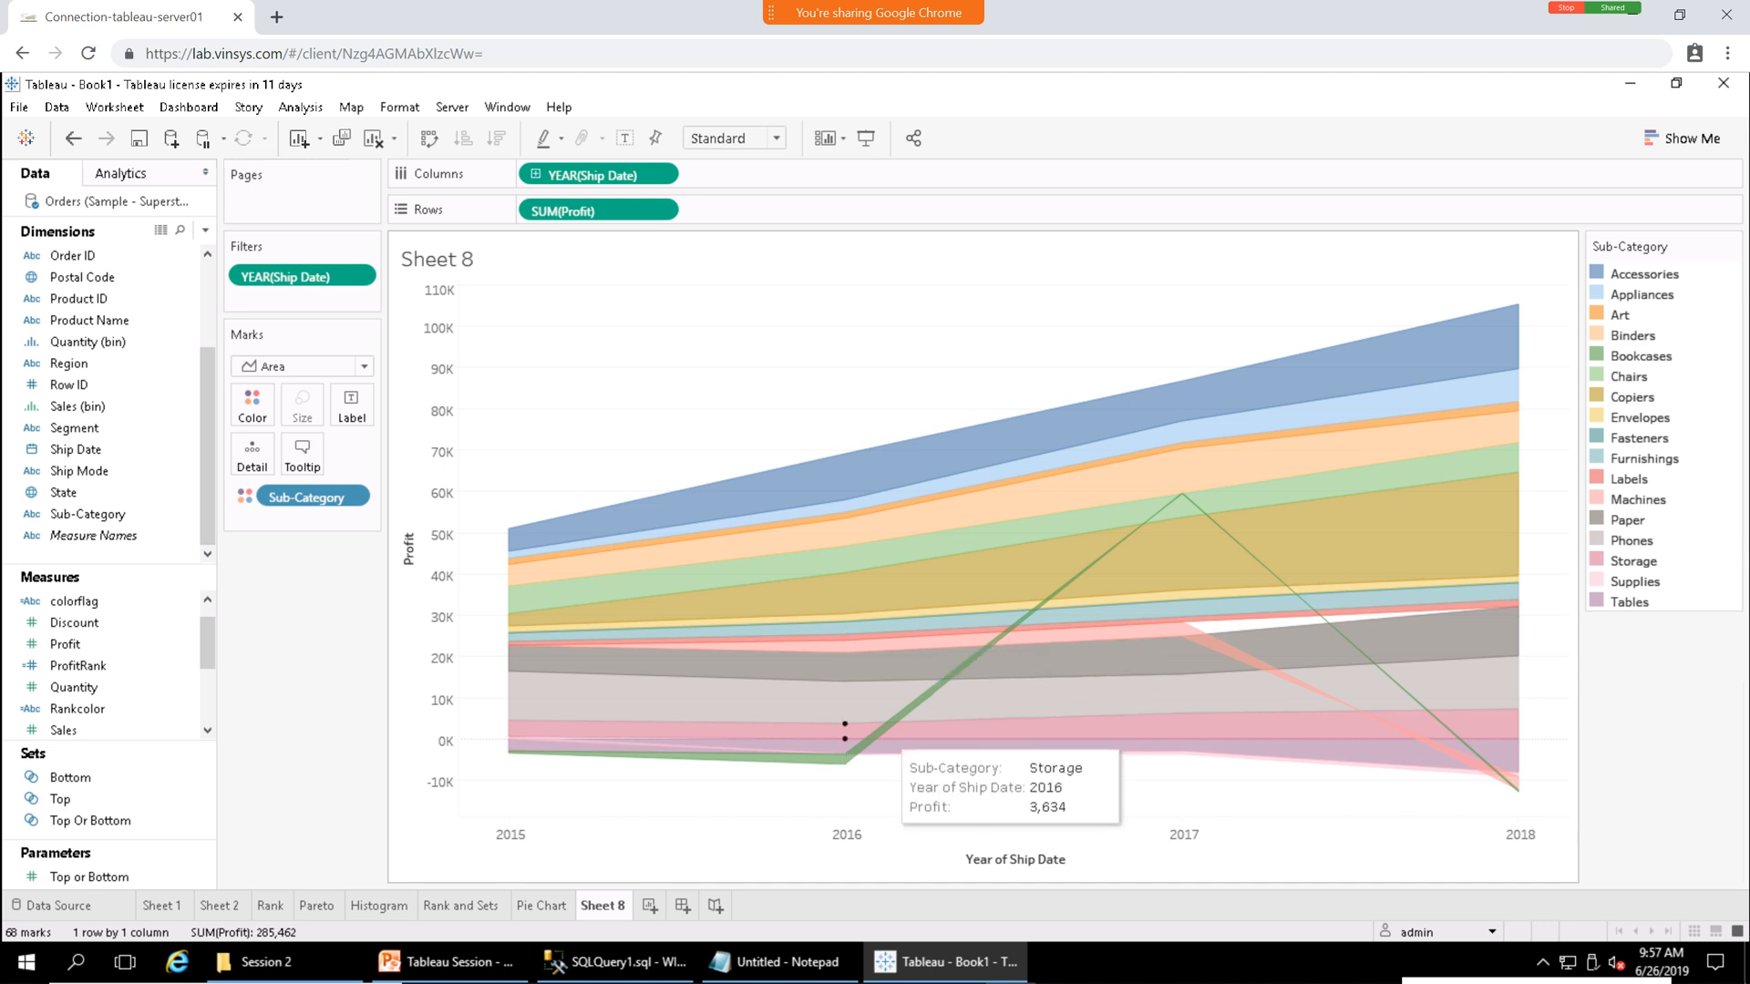
Examine the Bookcases, Machines, Appliances and Accessories bands and their Profit across the years, and clear the selection.
{"action": "mouse_move", "coordinate": [886, 726]}
{"action": "left_click", "coordinate": [845, 756]}
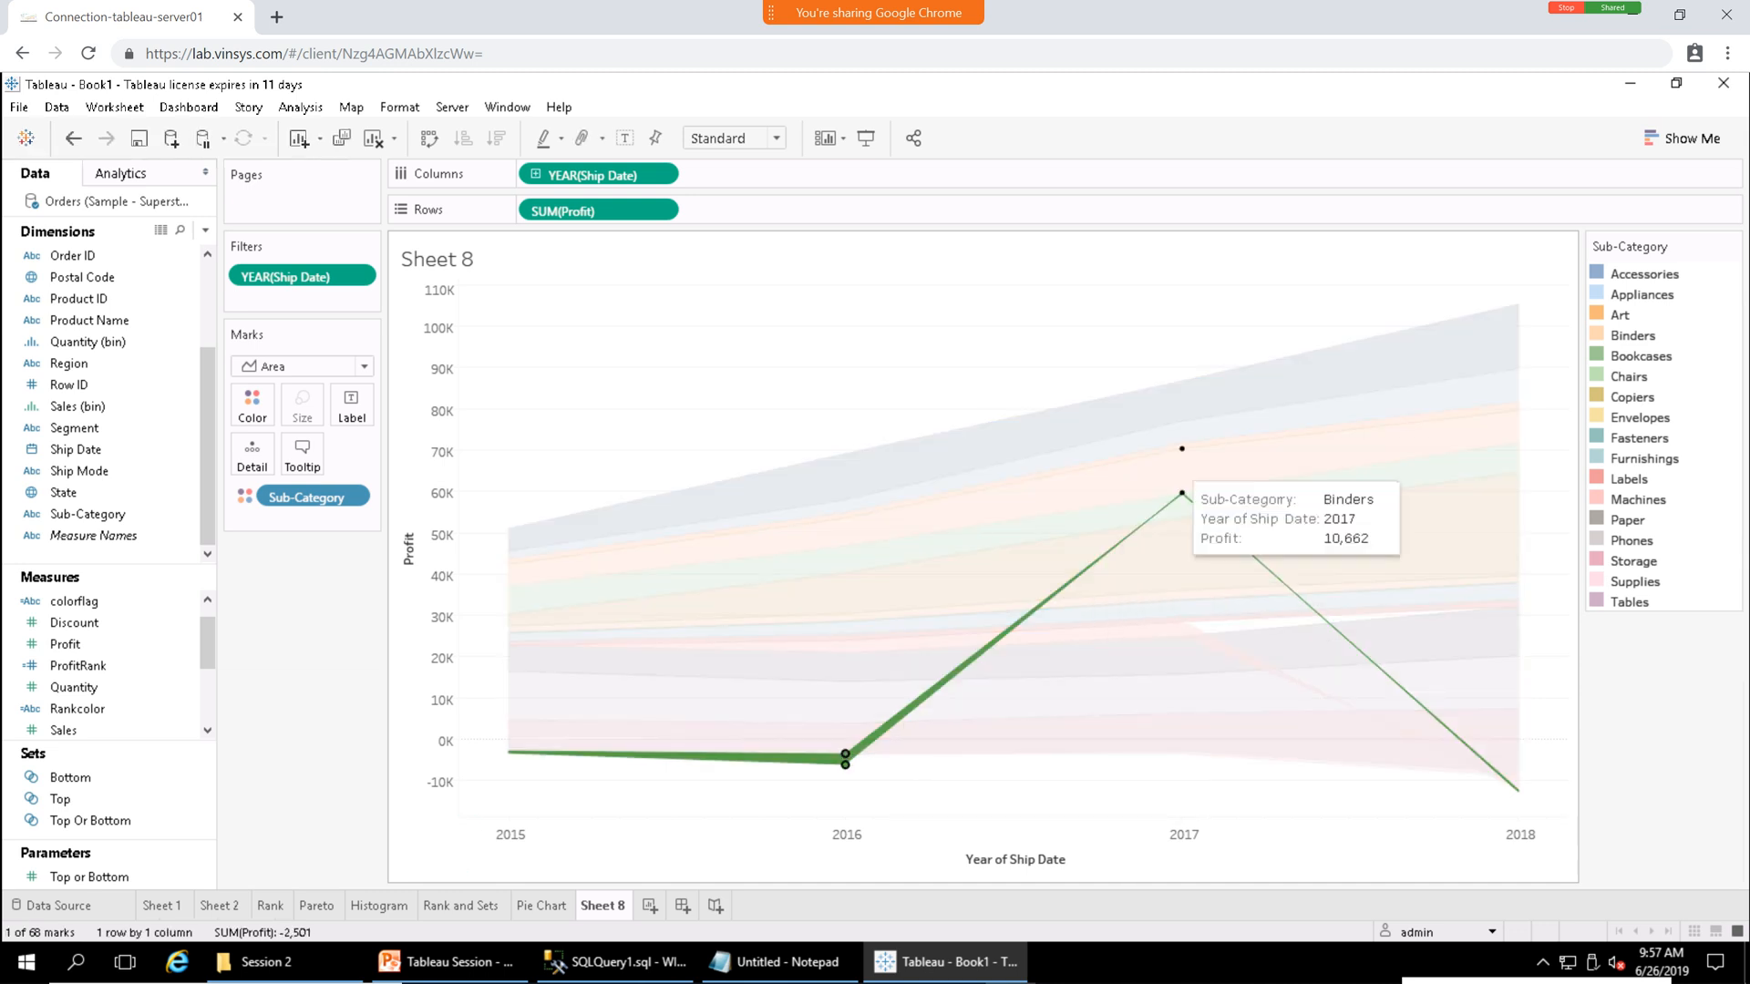
{"action": "mouse_move", "coordinate": [1183, 495]}
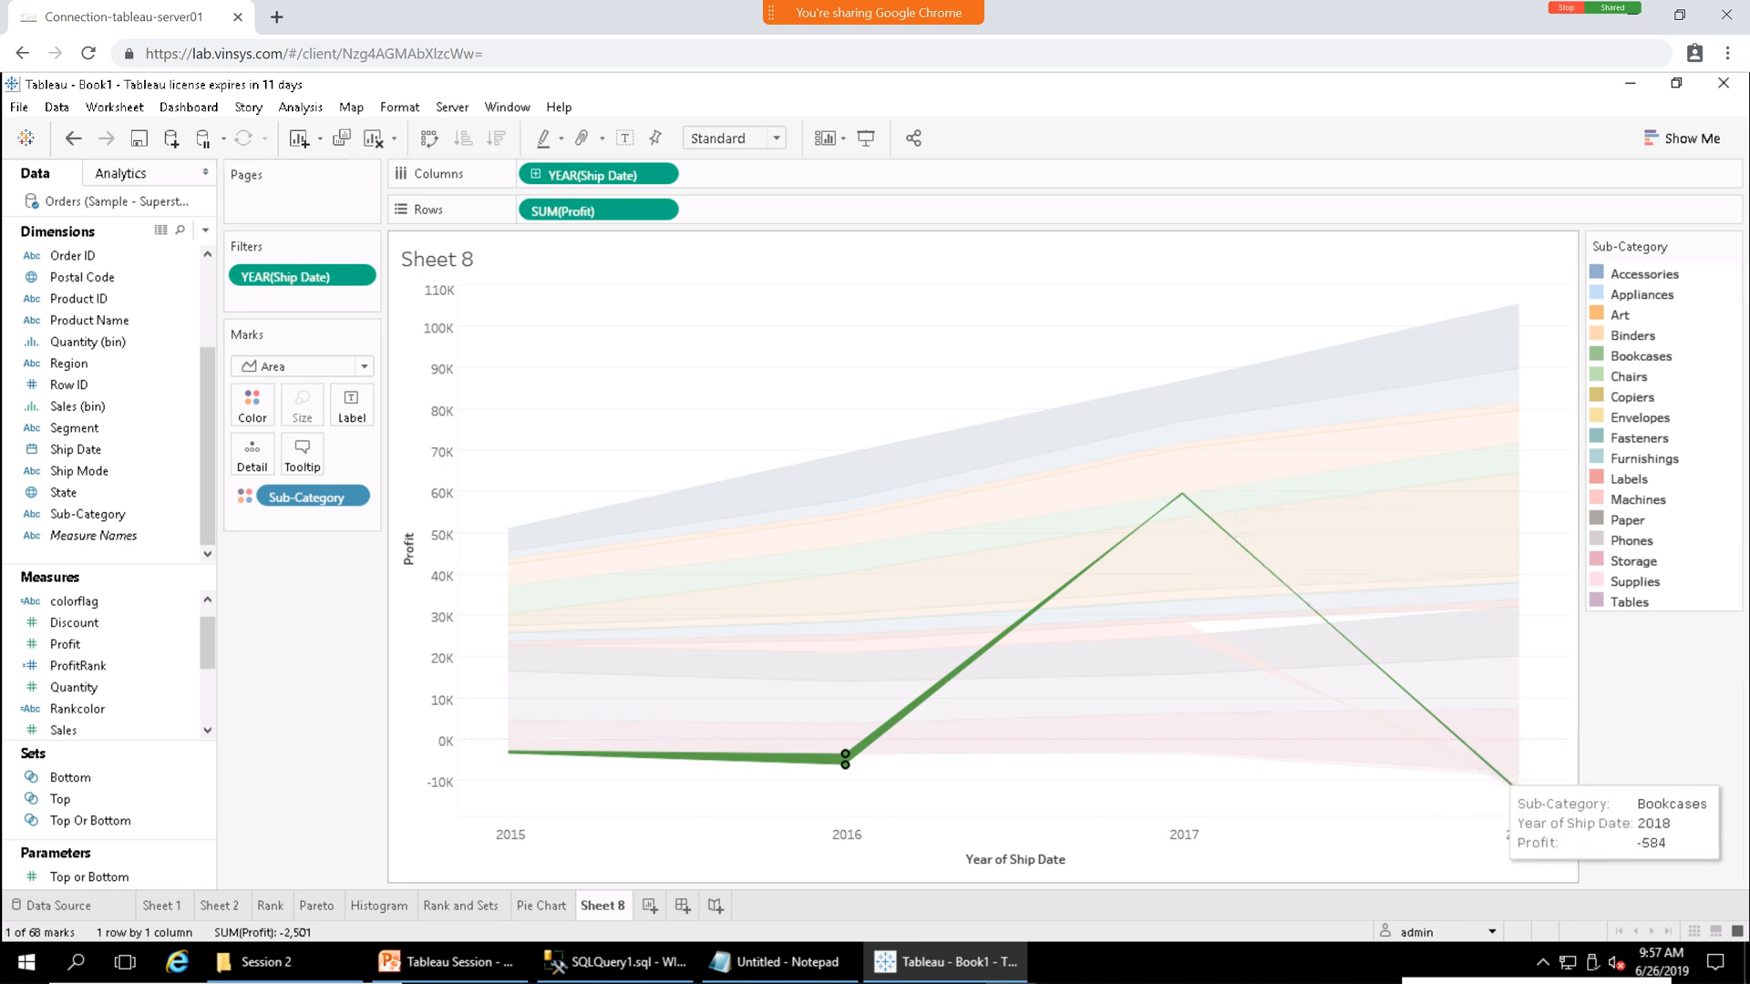
{"action": "mouse_move", "coordinate": [1519, 787]}
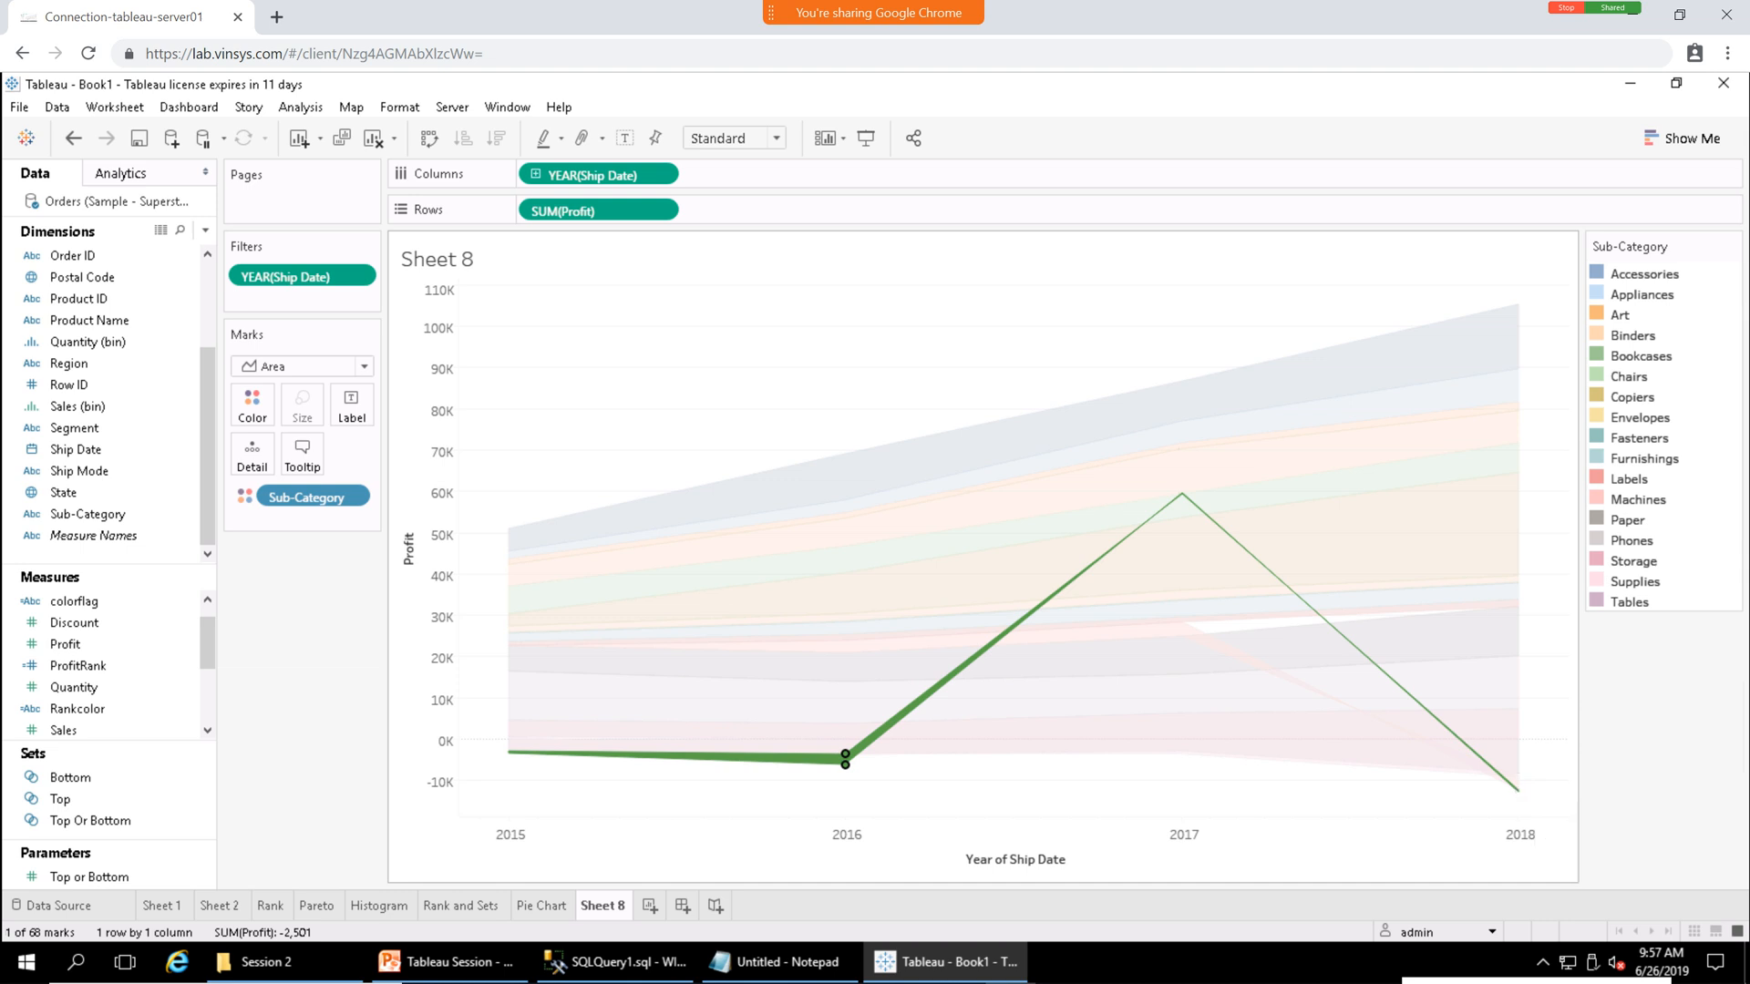
{"action": "left_click", "coordinate": [1182, 635]}
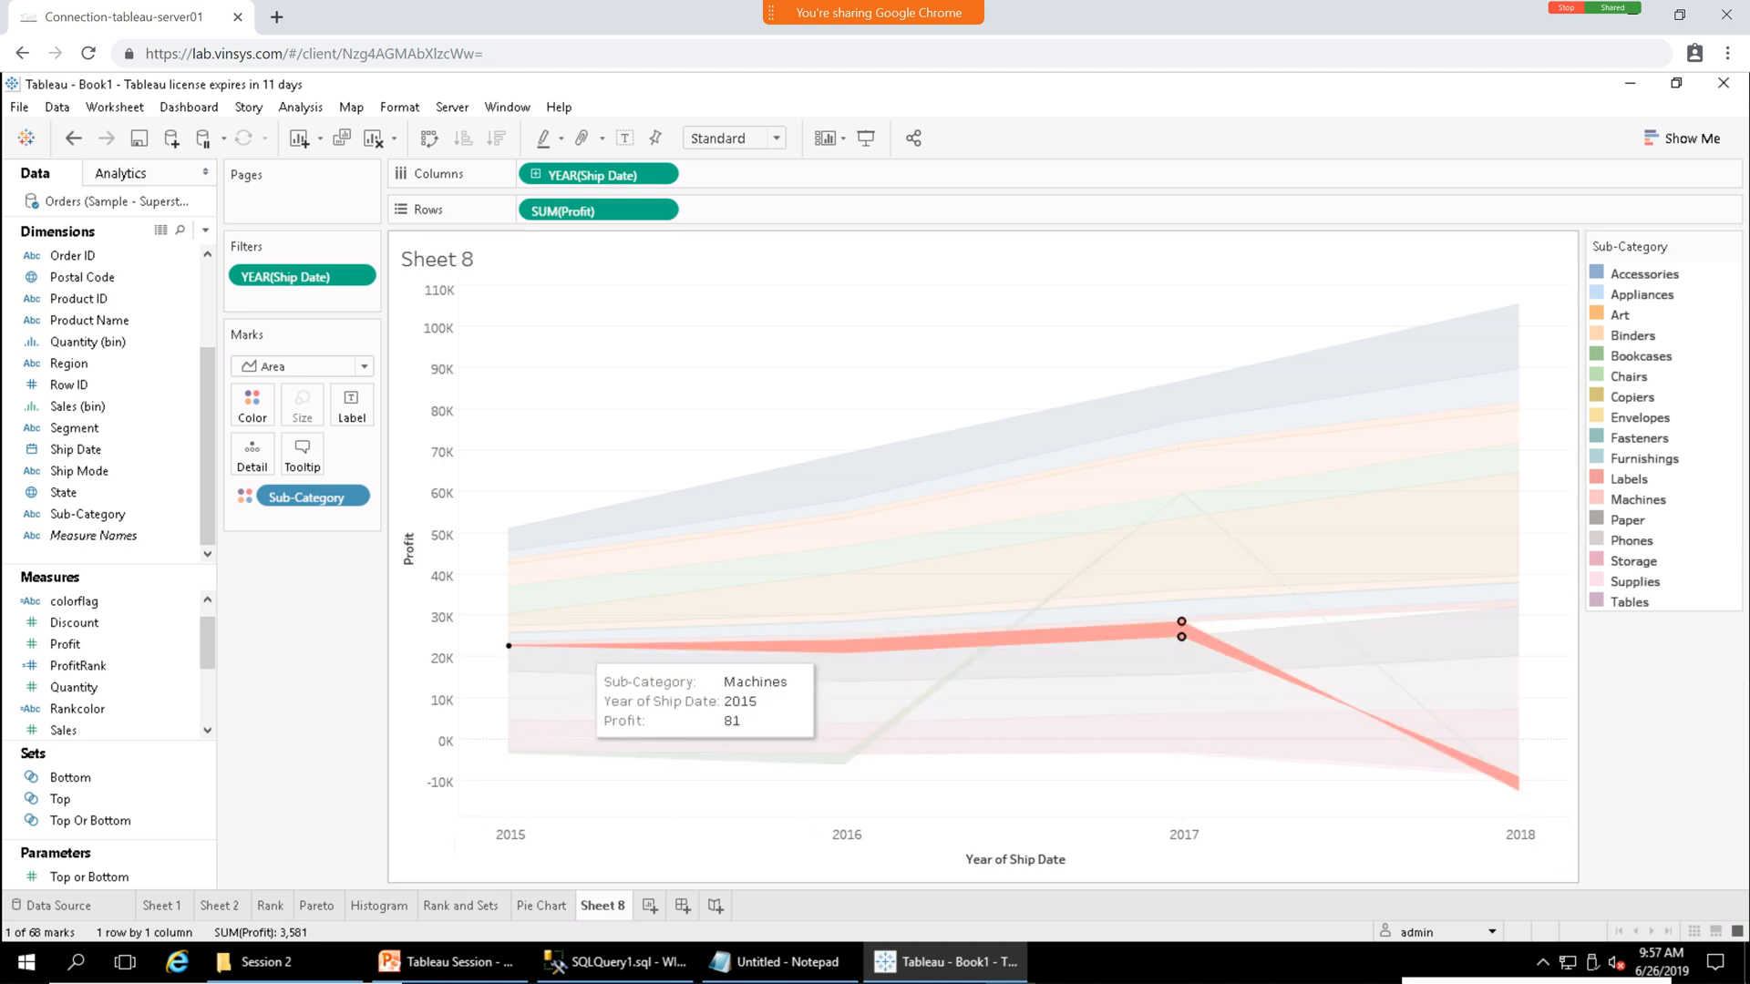
{"action": "mouse_move", "coordinate": [845, 637]}
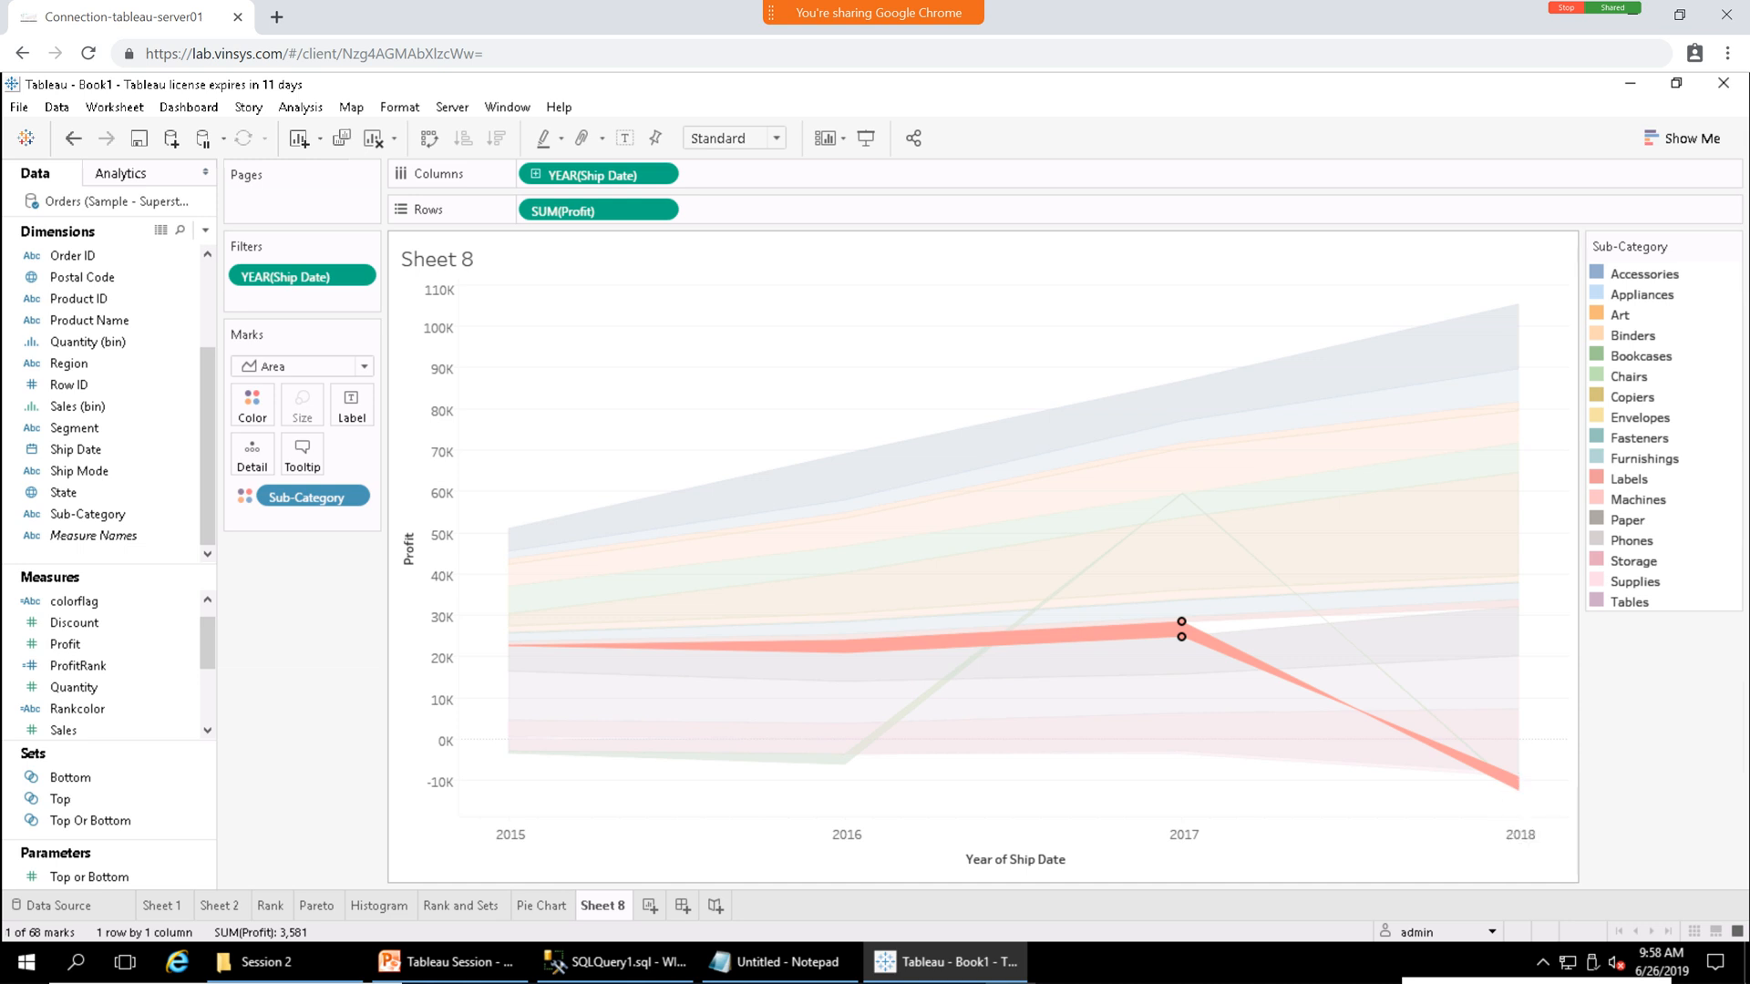
{"action": "left_click", "coordinate": [1393, 836]}
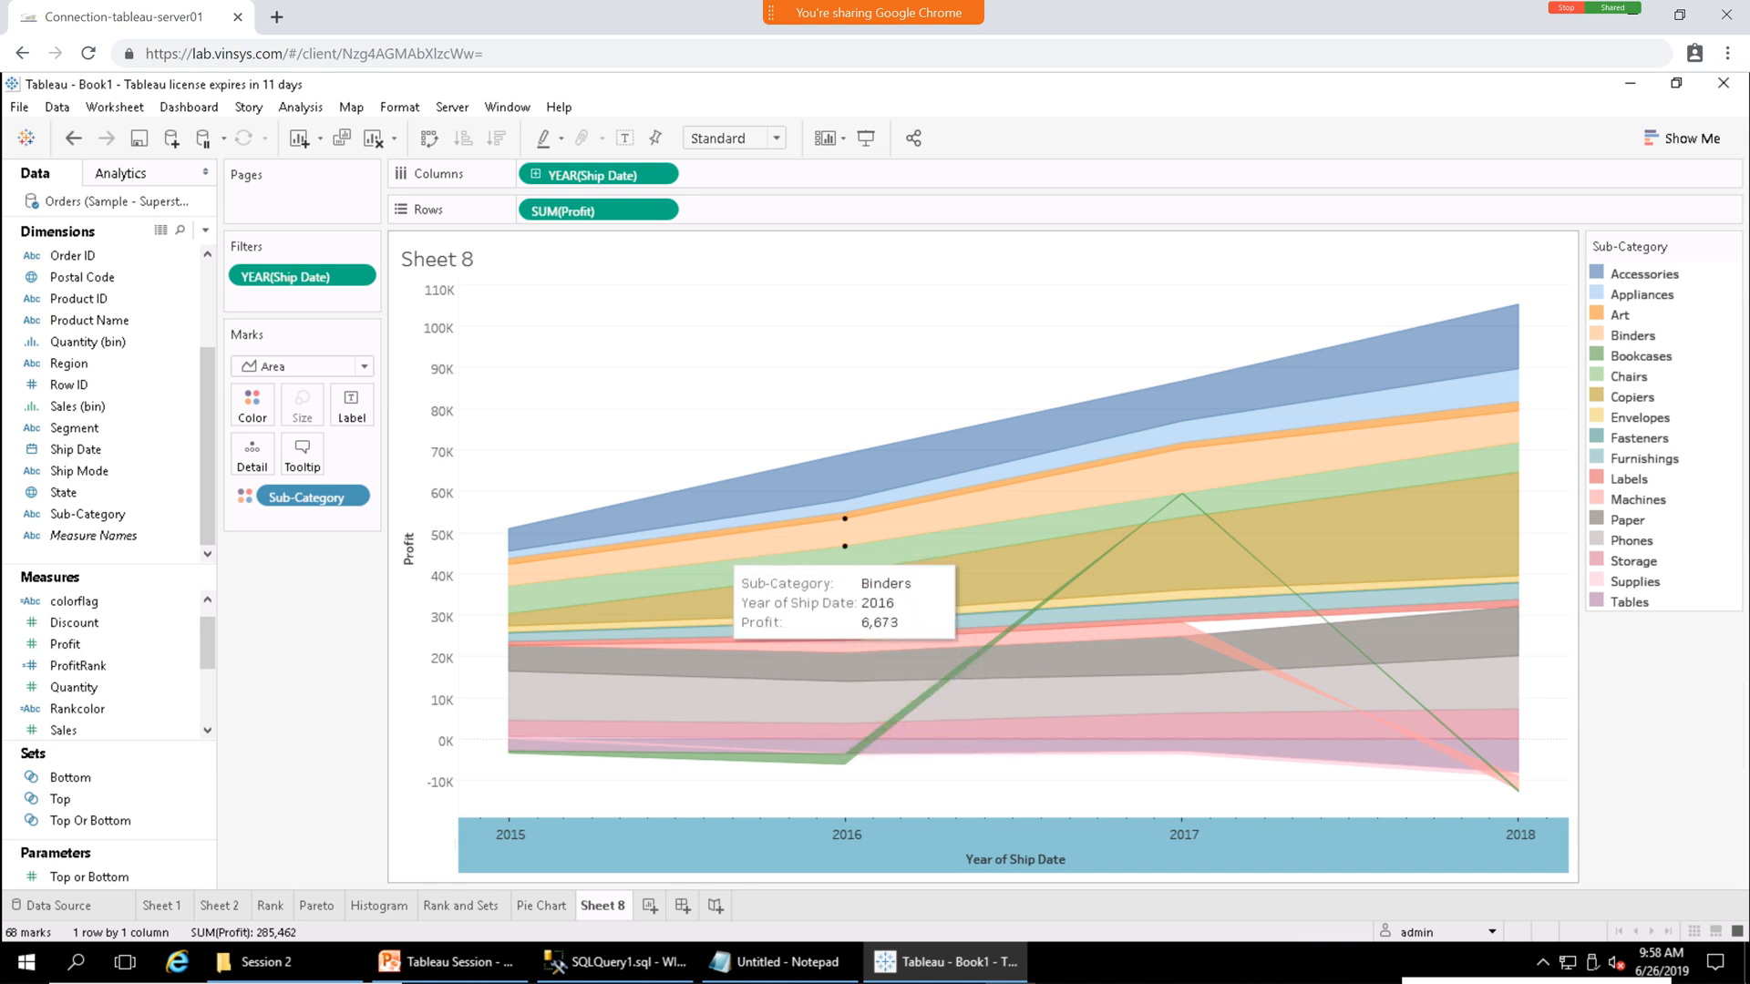
{"action": "left_click", "coordinate": [845, 531]}
{"action": "left_click", "coordinate": [845, 506]}
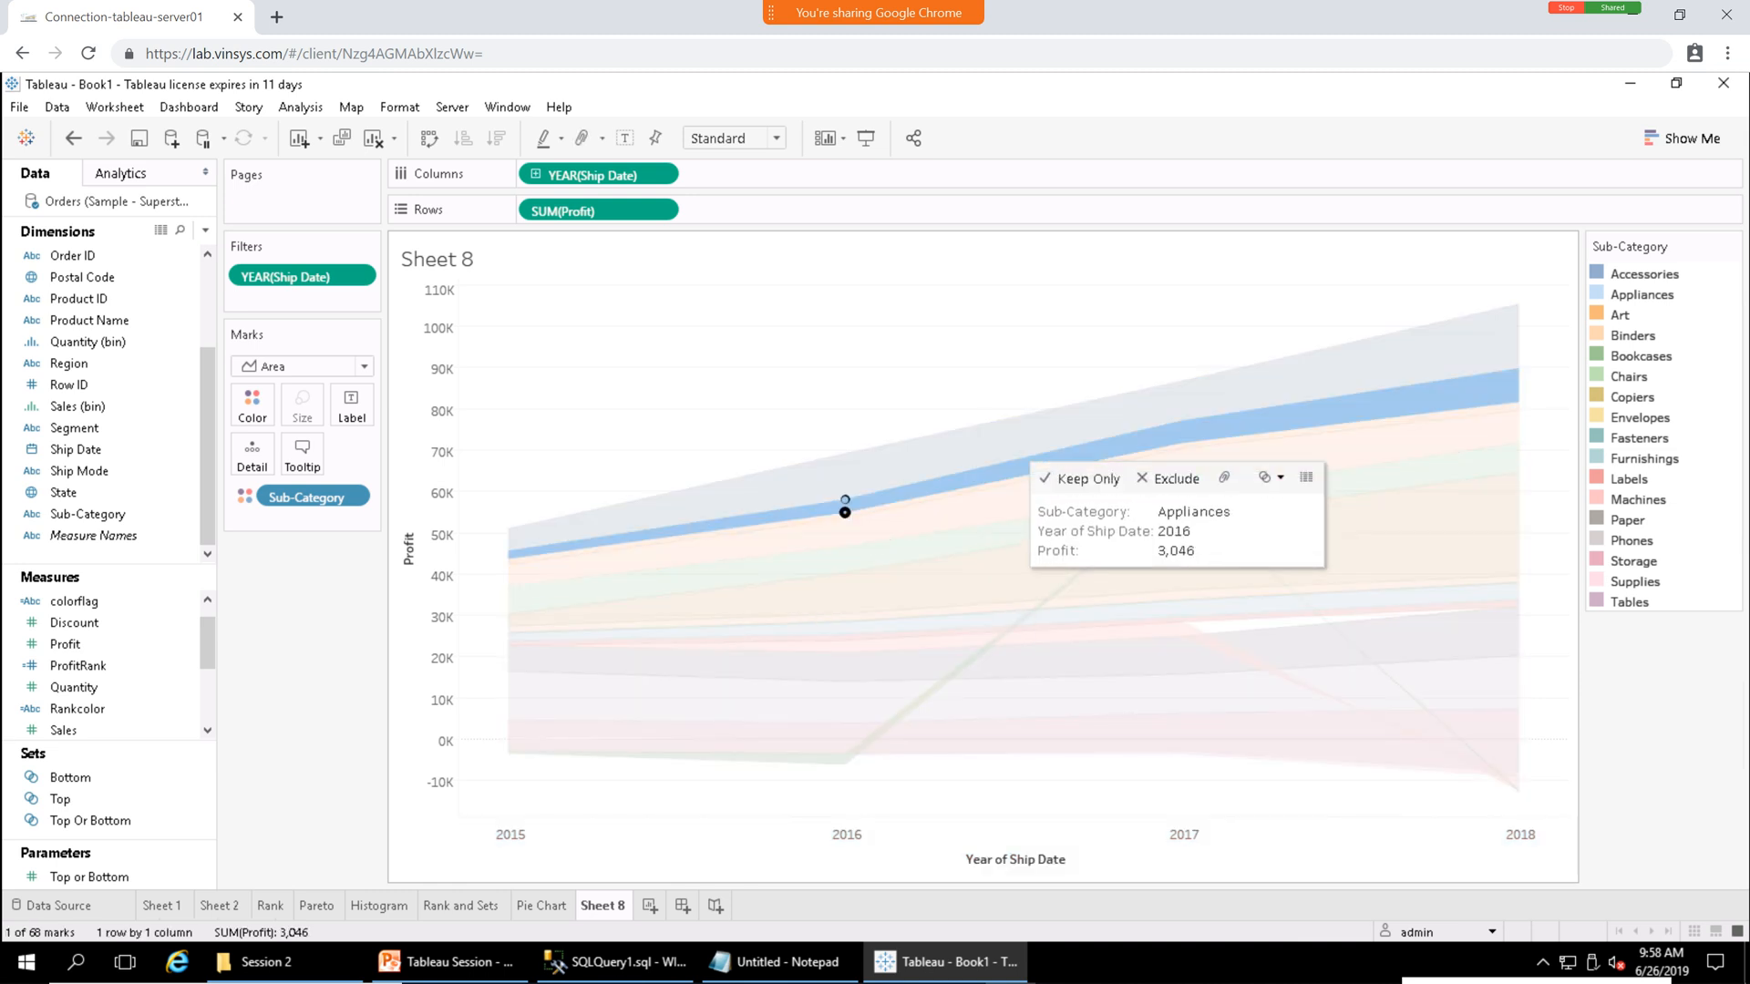
{"action": "left_click", "coordinate": [844, 497]}
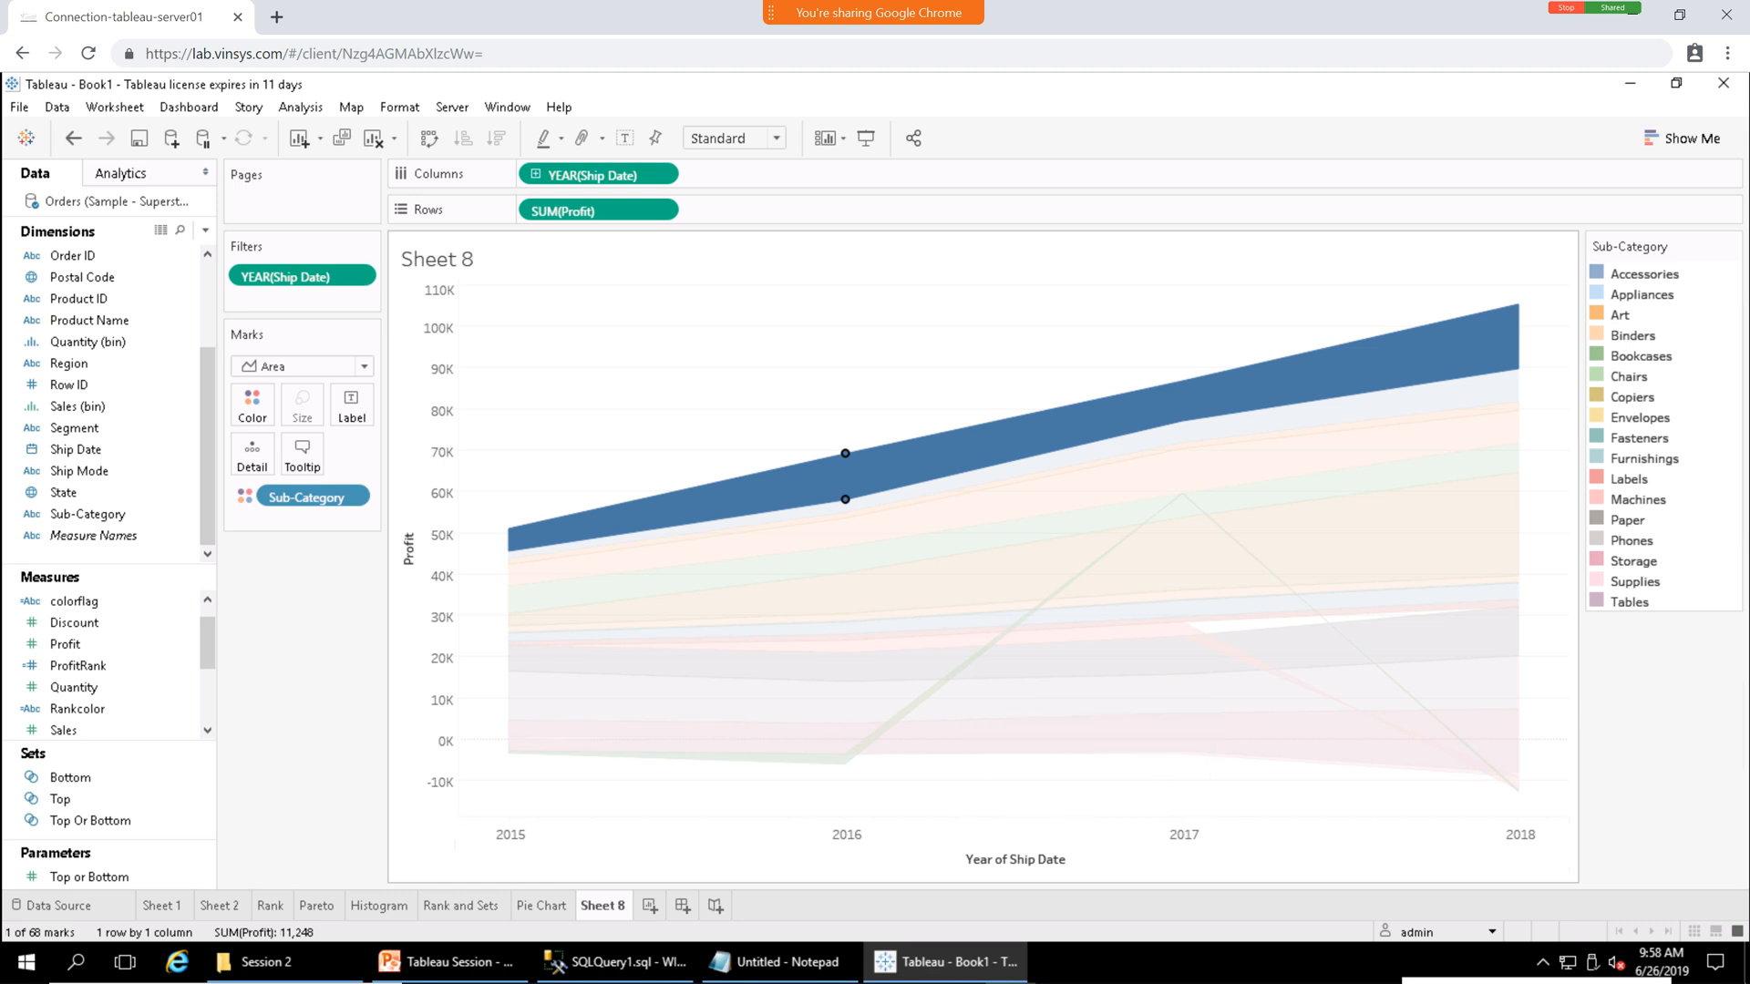
{"action": "key", "text": "Escape"}
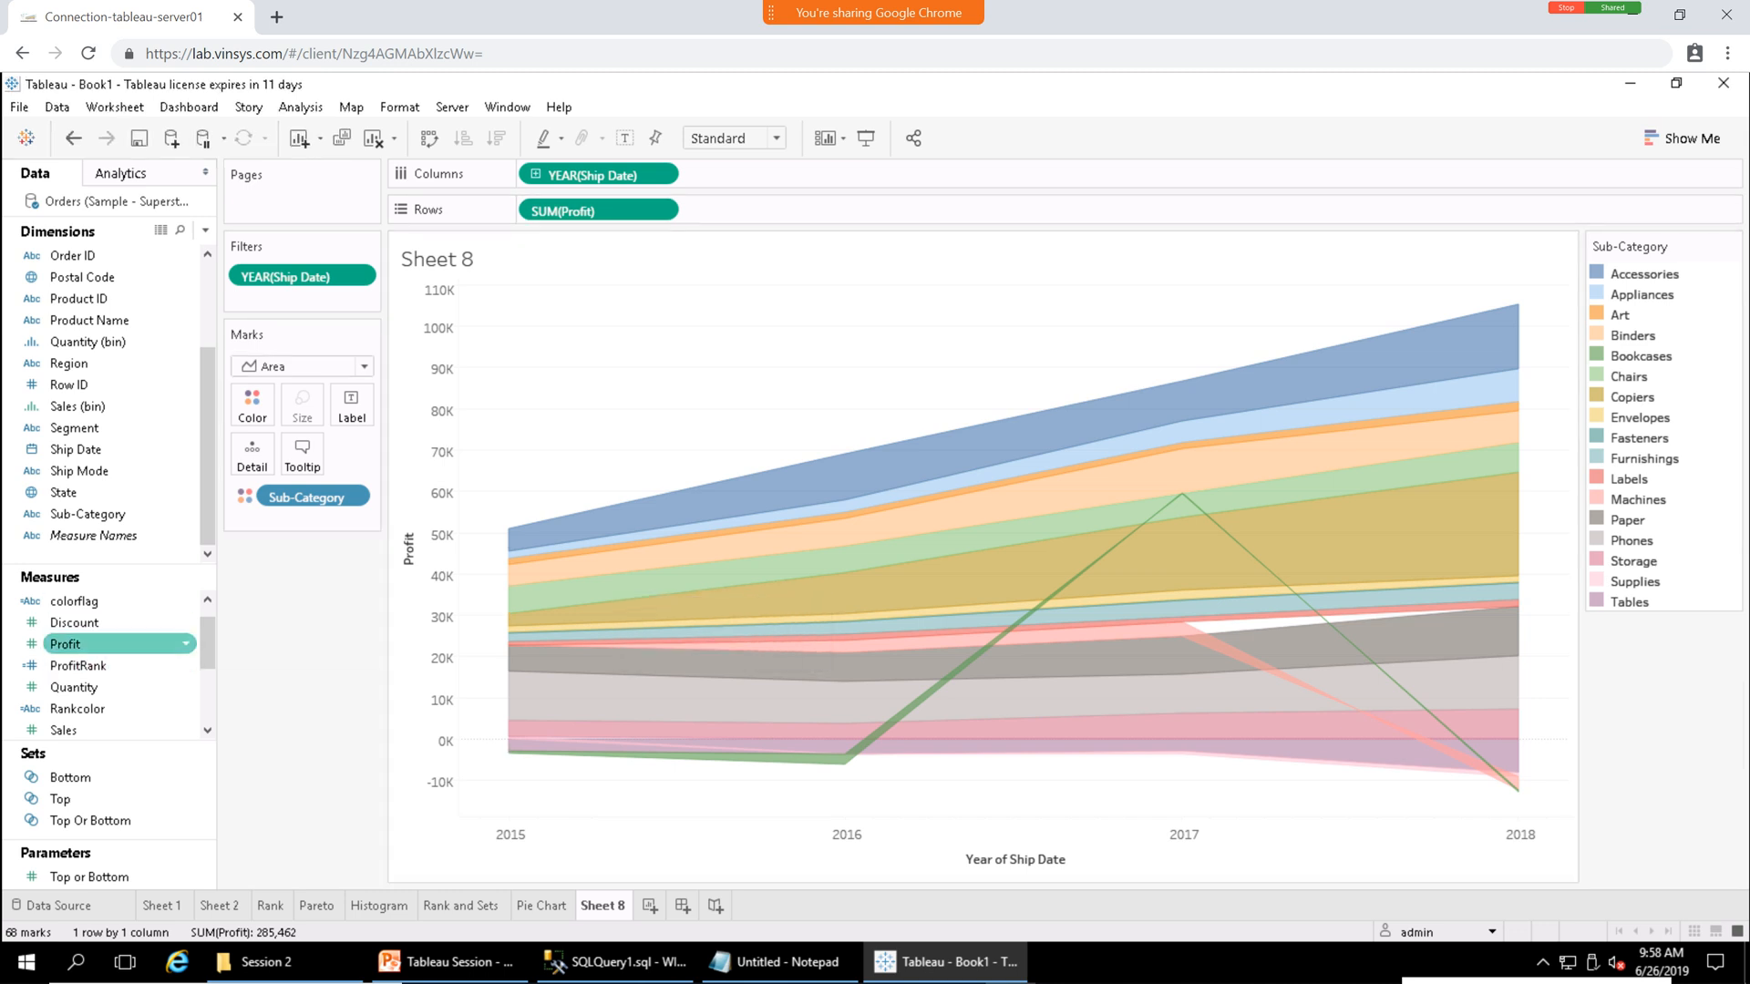
Add a second Profit measure to Rows and remove Sub-Category from the second chart's marks.
{"action": "left_click_drag", "start_coordinate": [82, 644], "coordinate": [703, 212]}
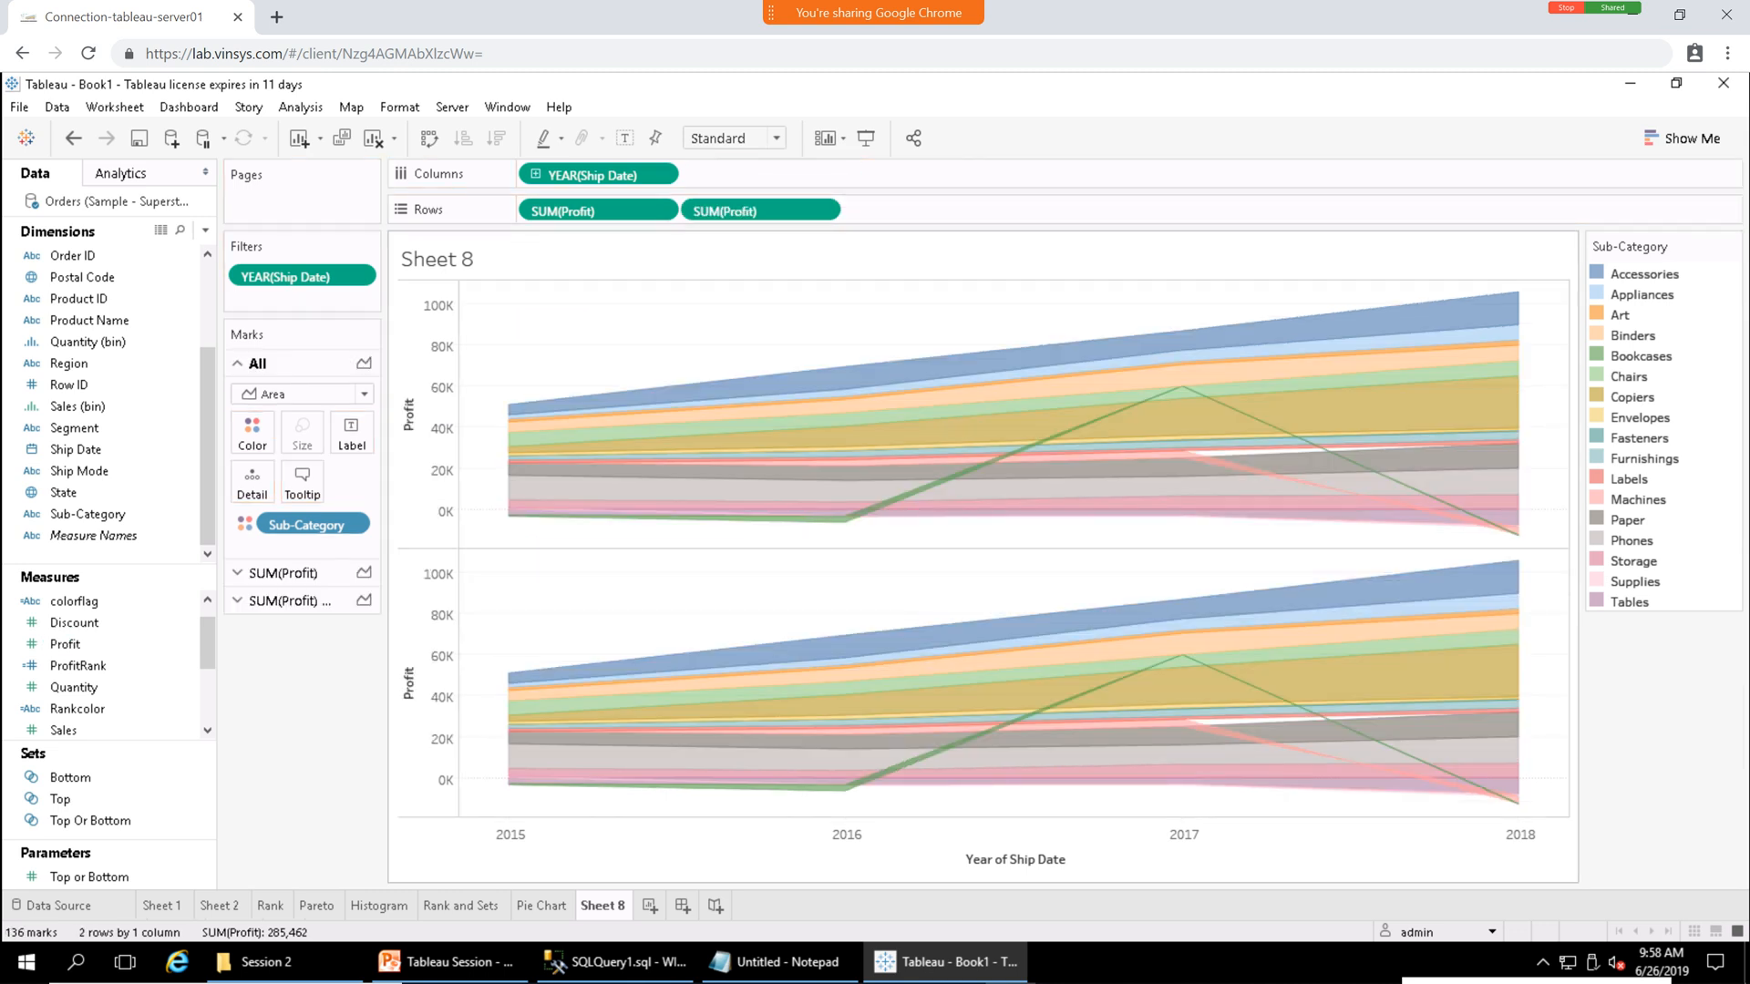
{"action": "left_click", "coordinate": [282, 600]}
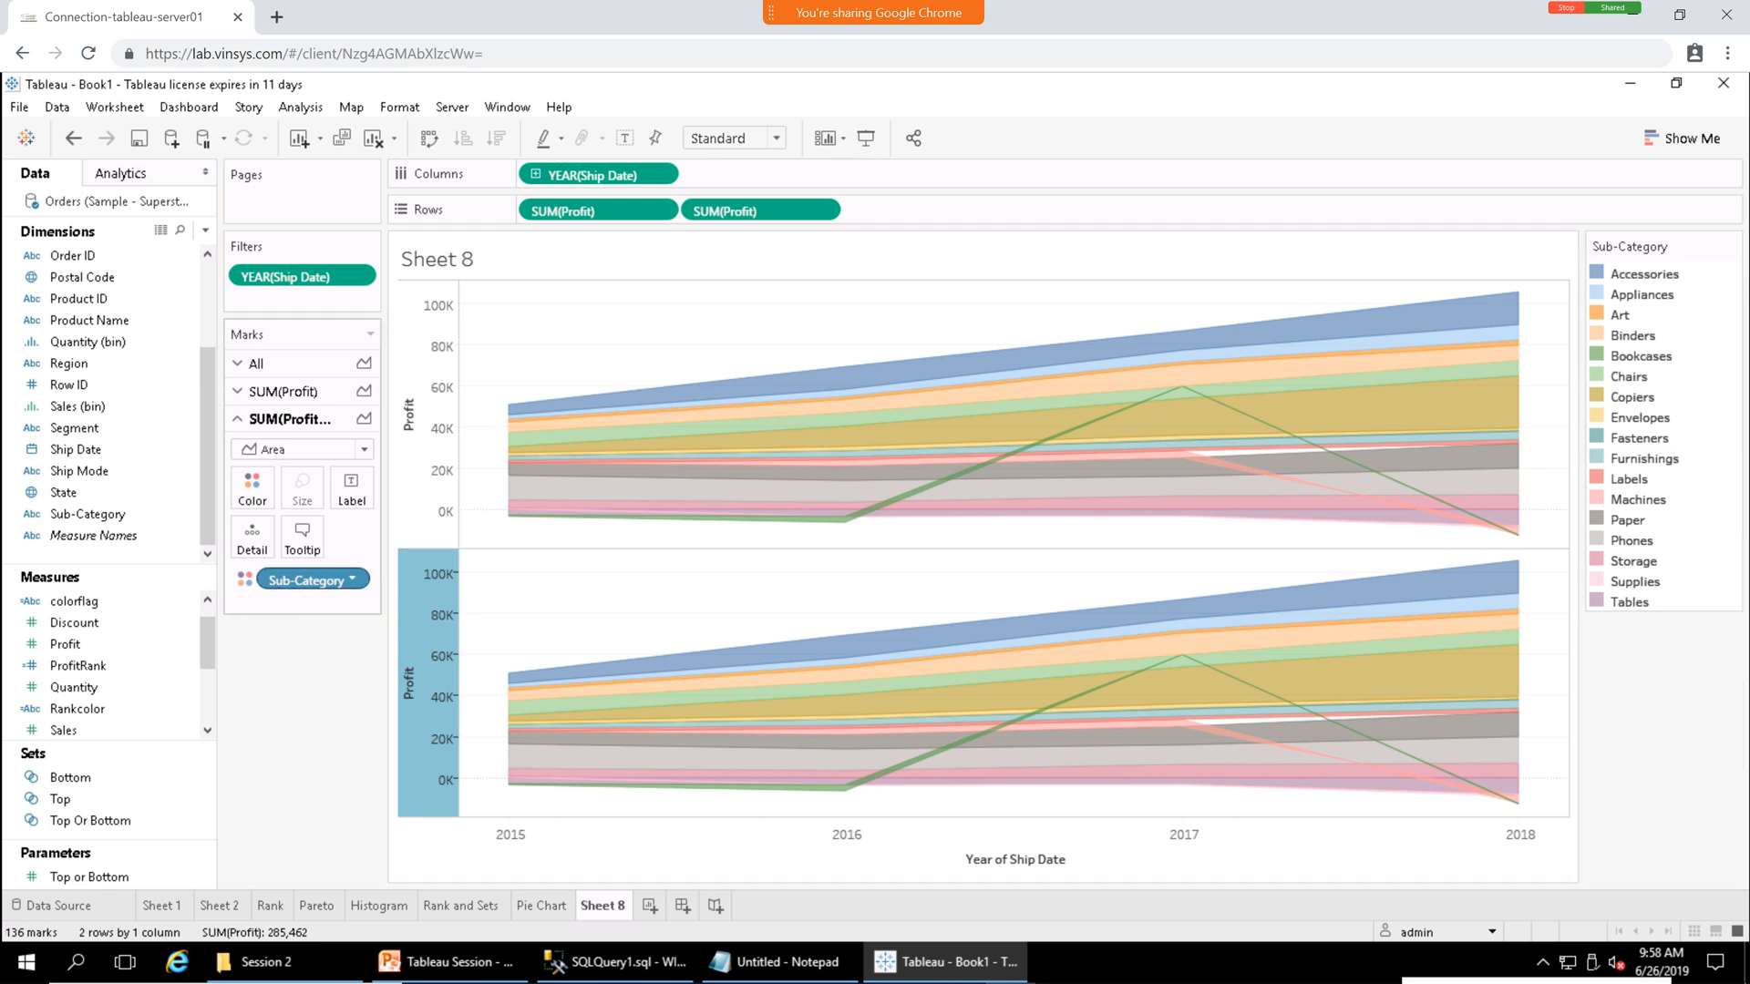
{"action": "left_click", "coordinate": [352, 579]}
{"action": "left_click", "coordinate": [314, 907]}
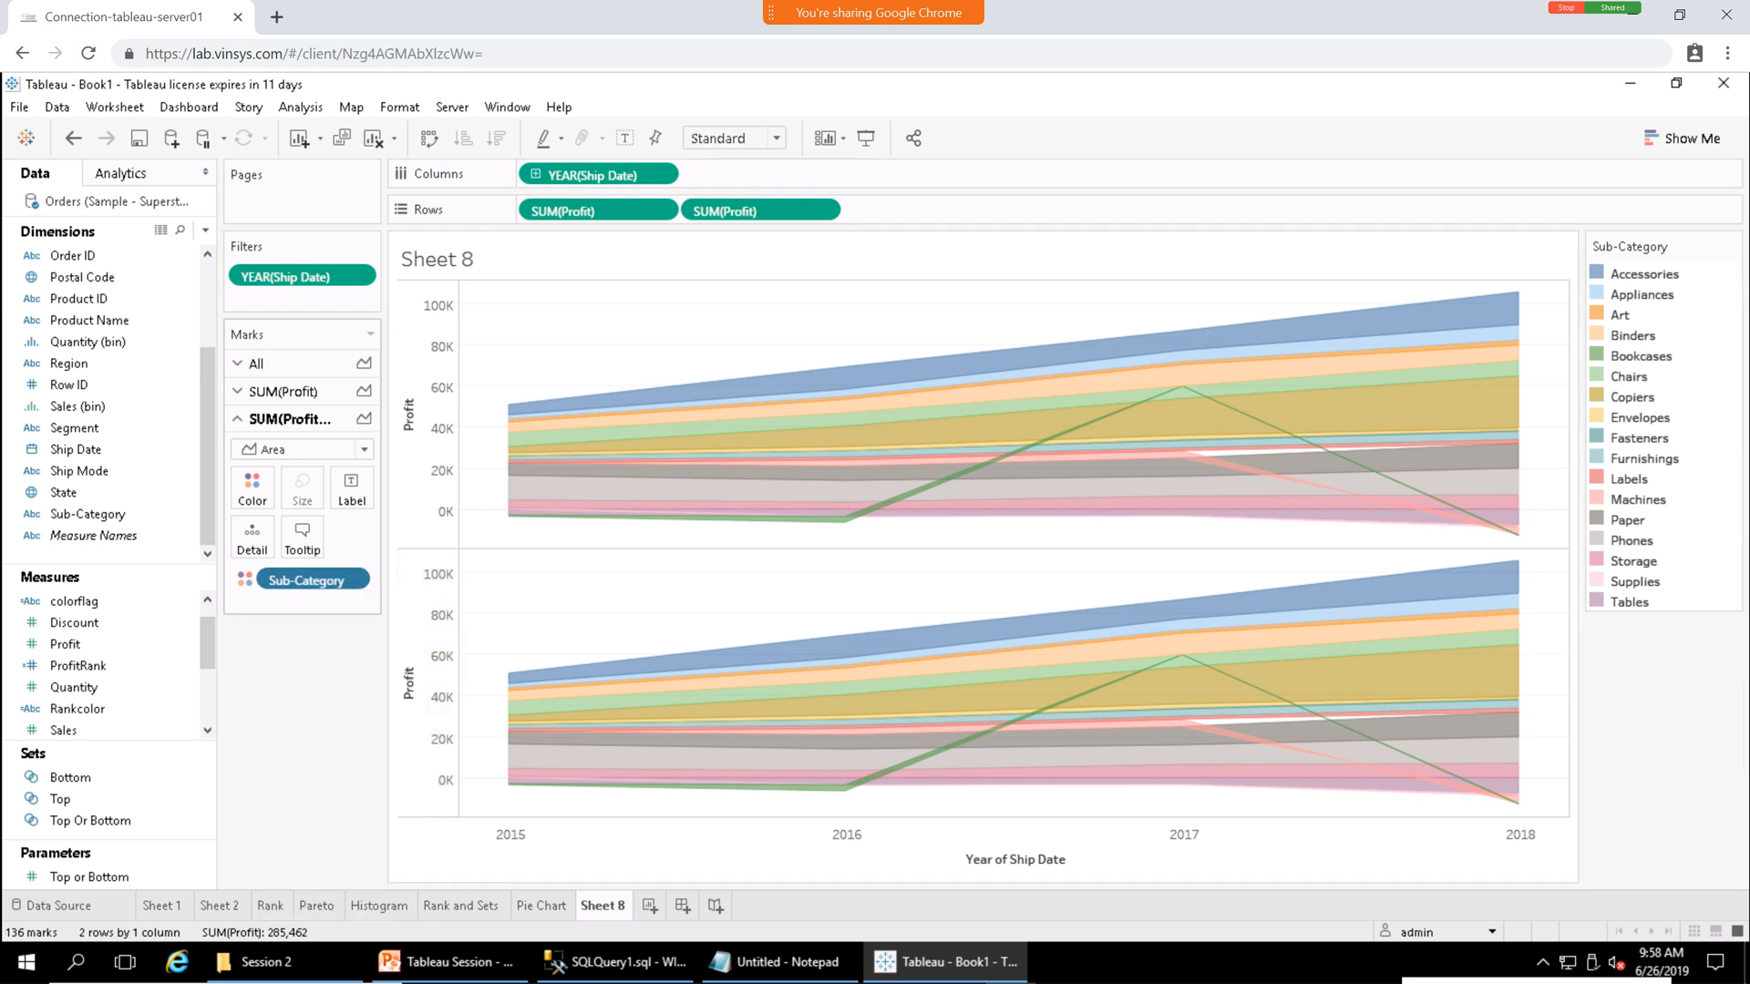
{"action": "left_click", "coordinate": [609, 712]}
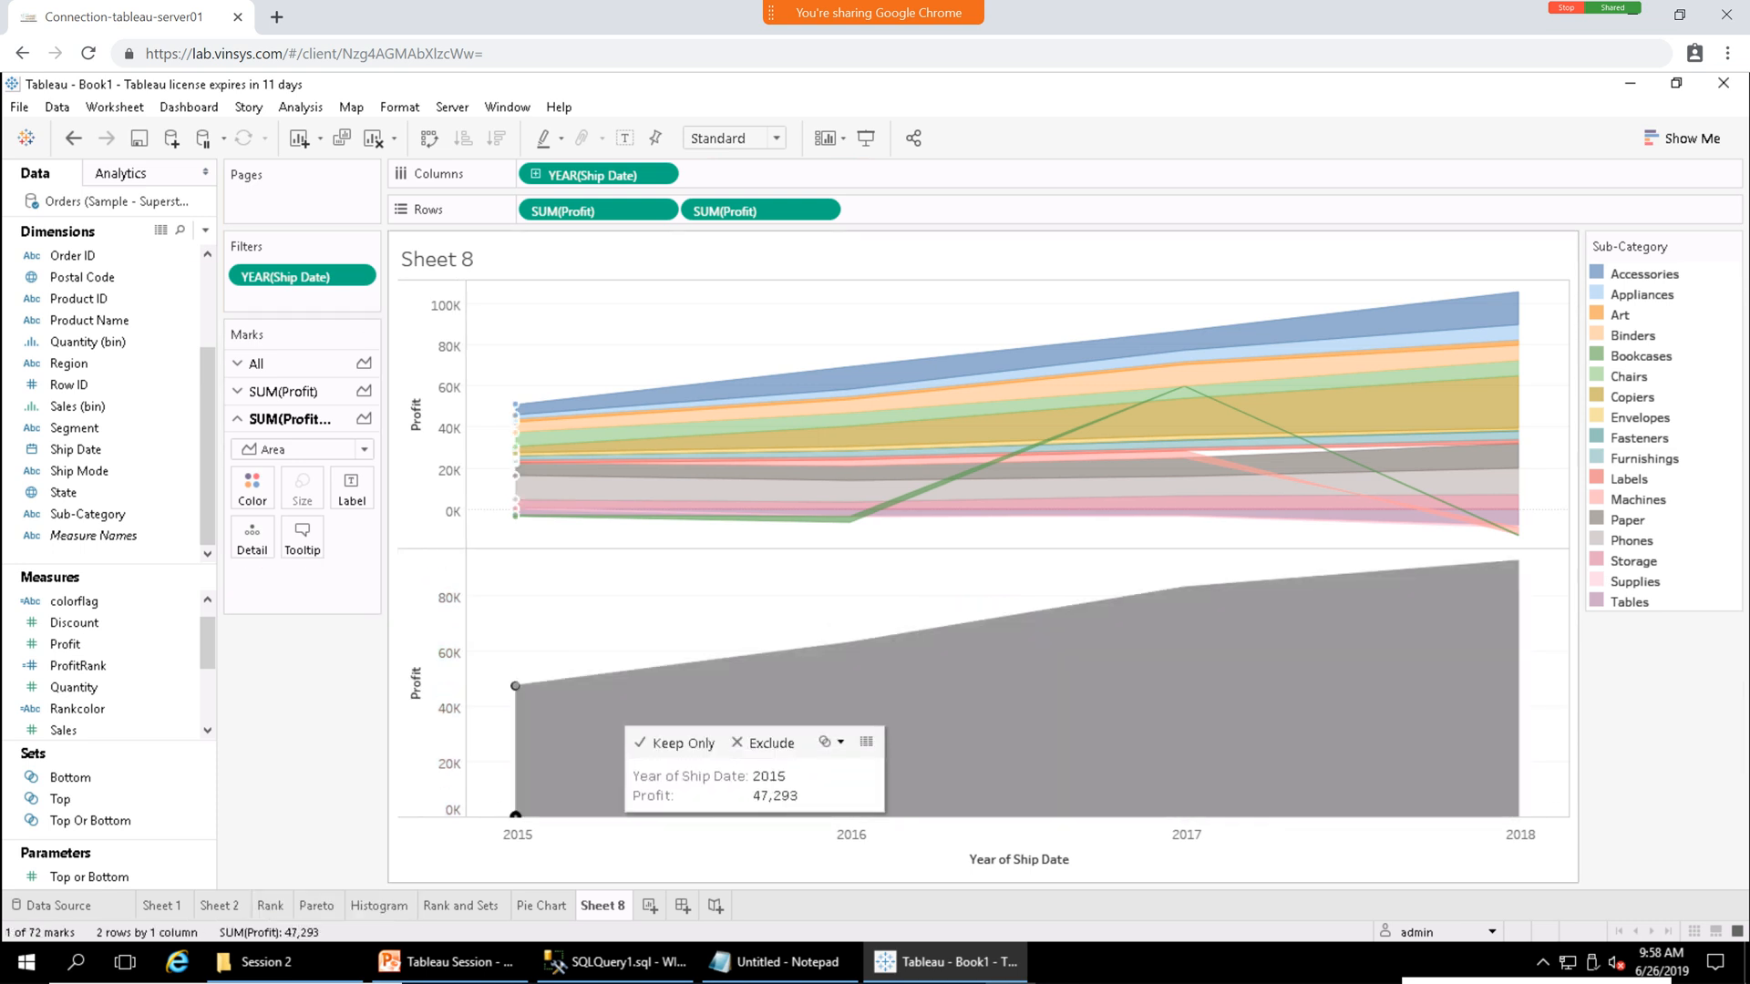
Try converting the whole view to a continuous line chart, and undo the conversion.
{"action": "left_click", "coordinate": [1684, 138]}
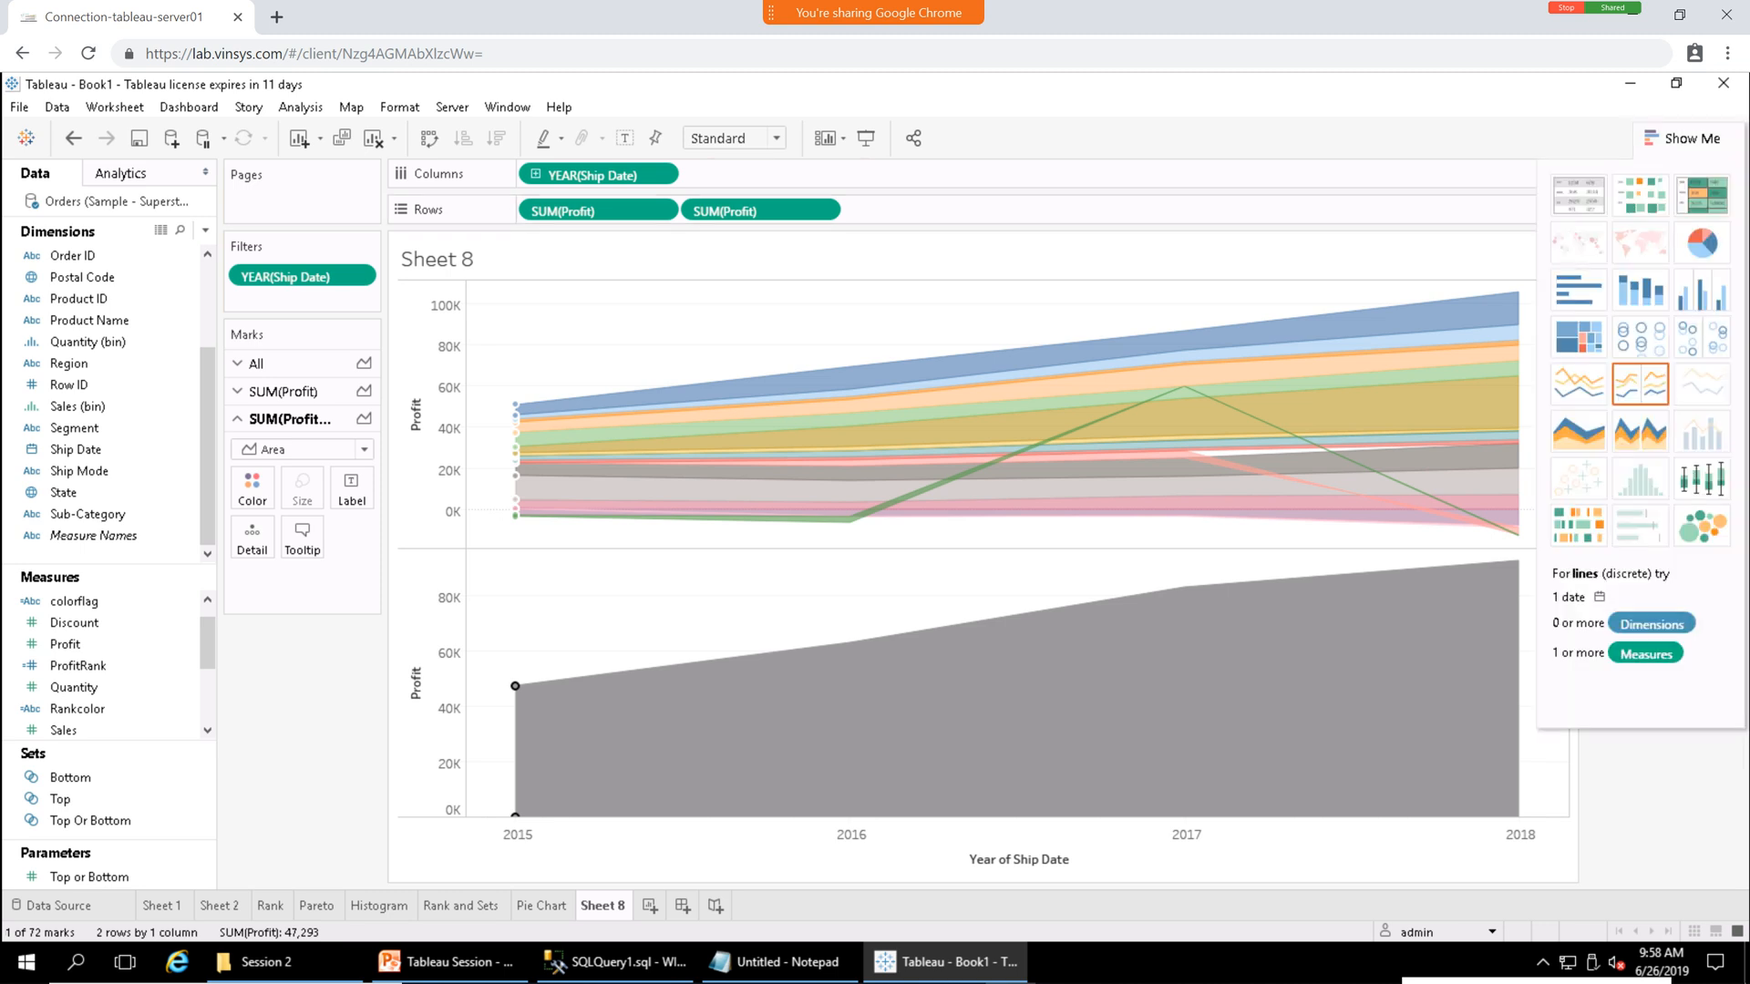
{"action": "left_click", "coordinate": [1578, 383]}
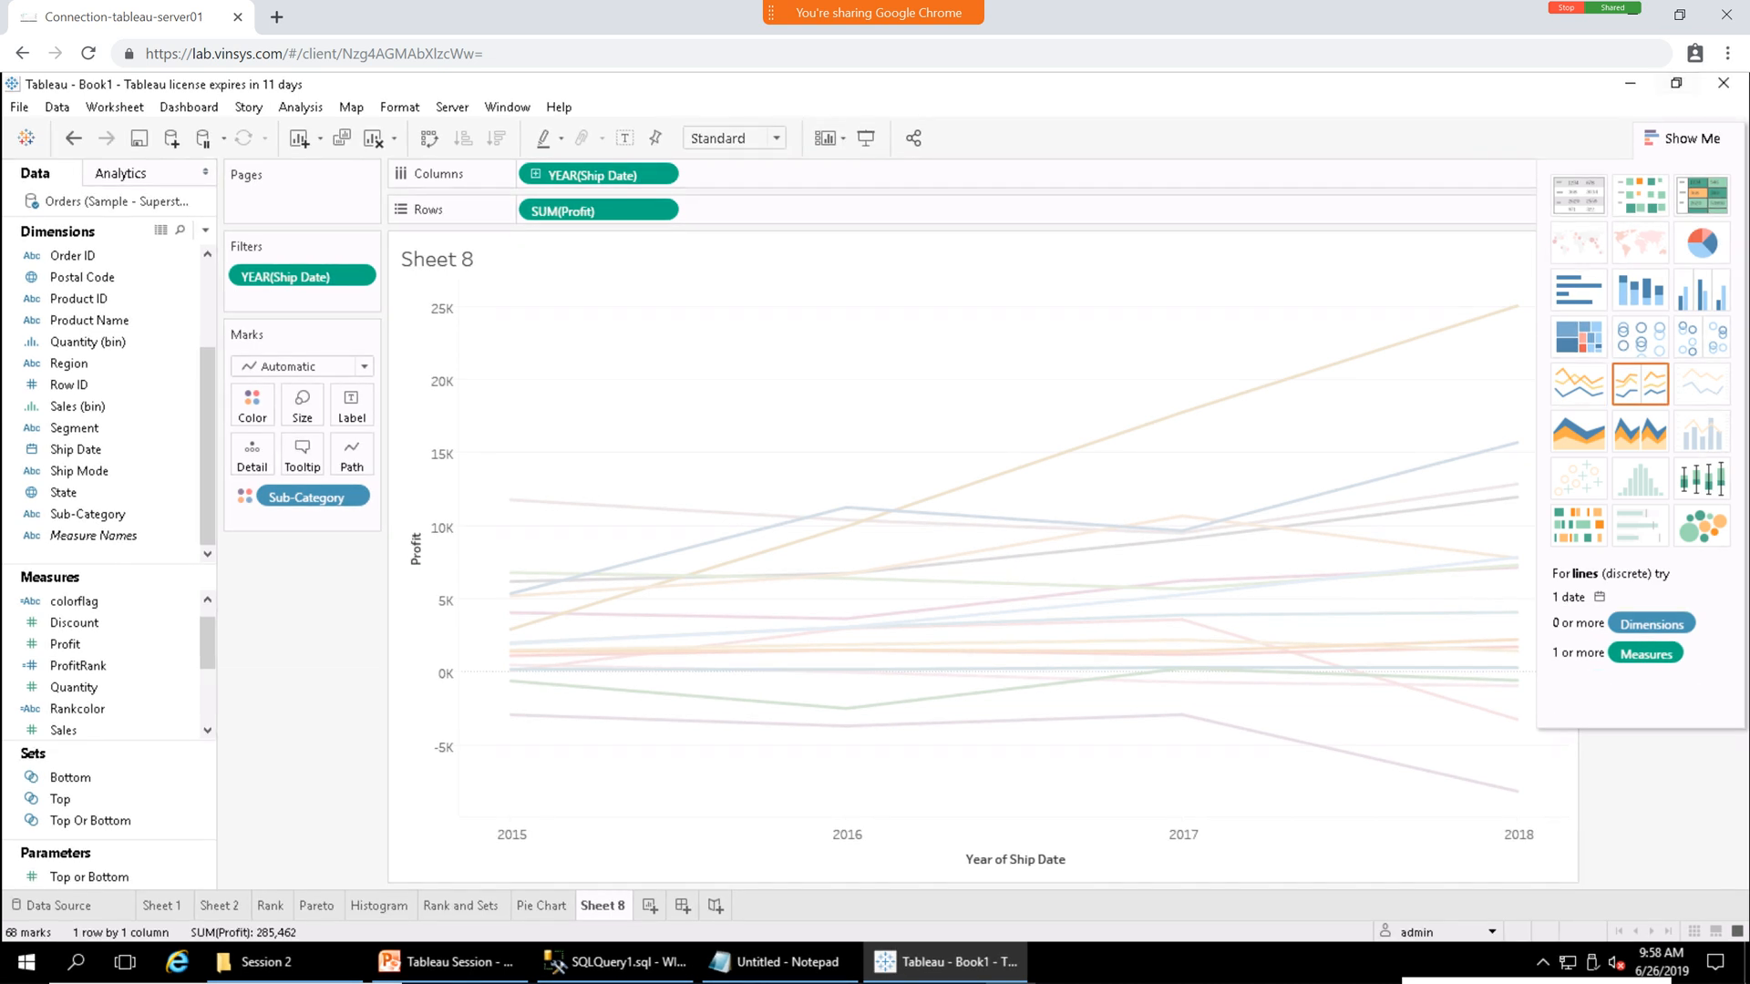
{"action": "left_click", "coordinate": [1684, 139]}
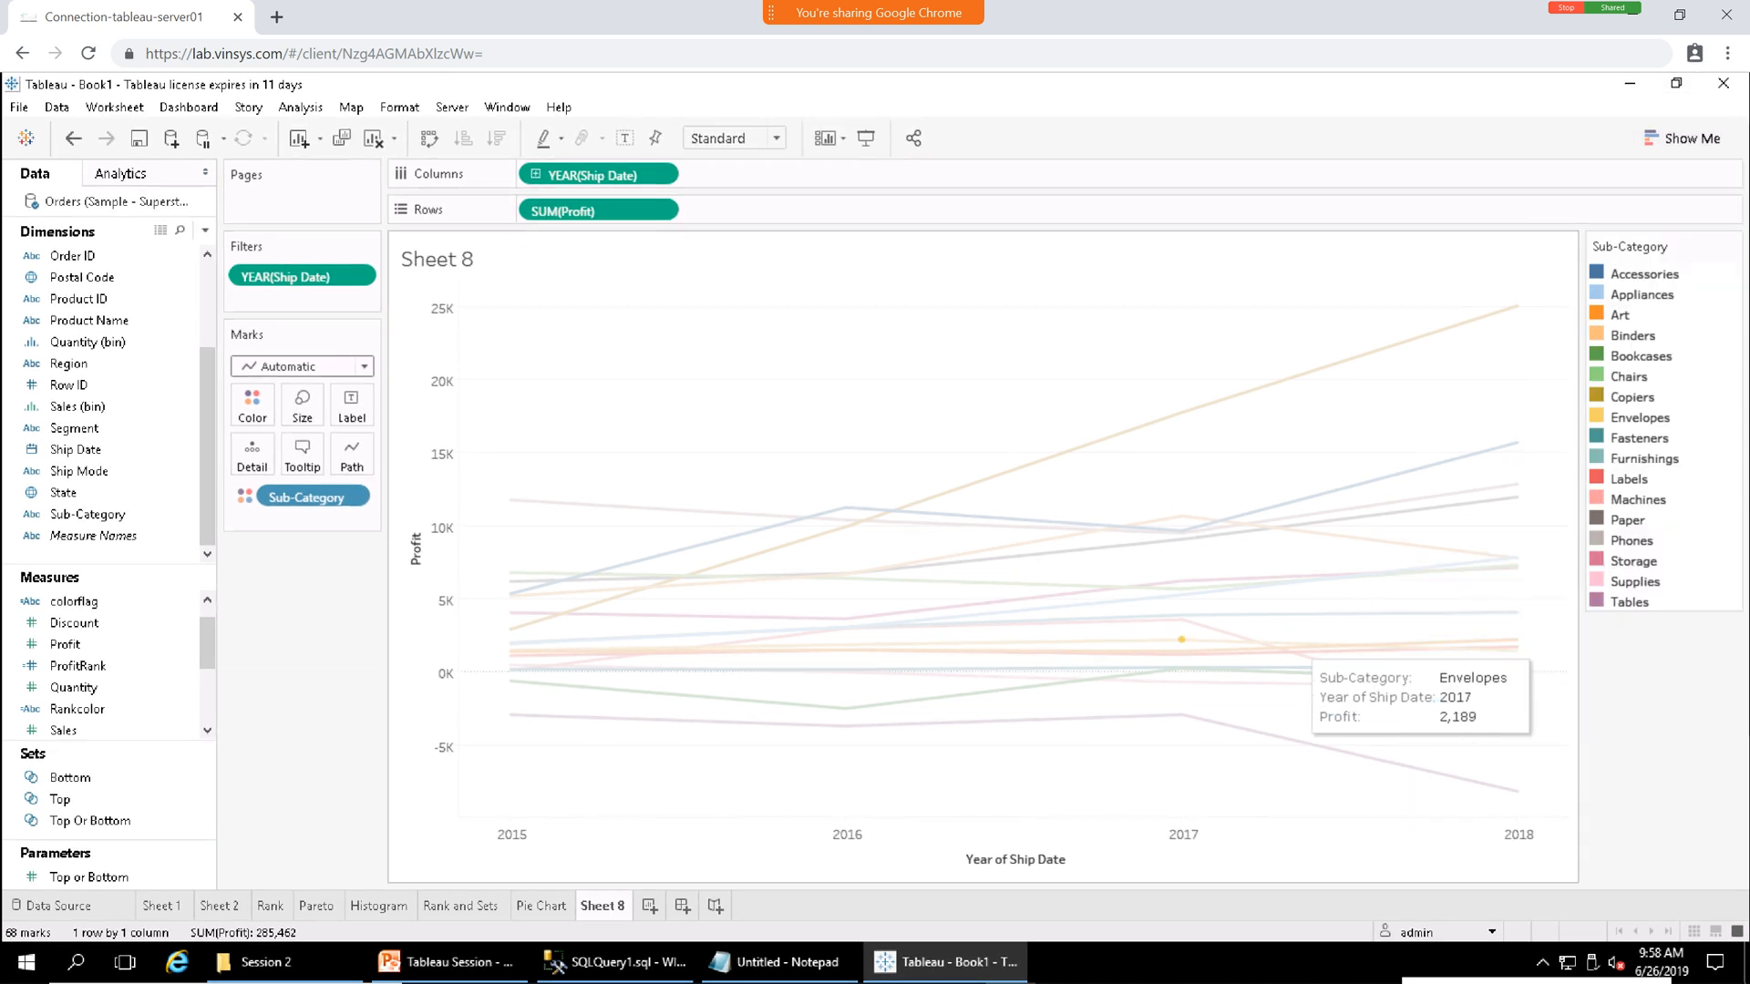
{"action": "key", "text": "ctrl+z"}
Change the mark type of the second Profit chart to Line.
{"action": "left_click", "coordinate": [432, 682]}
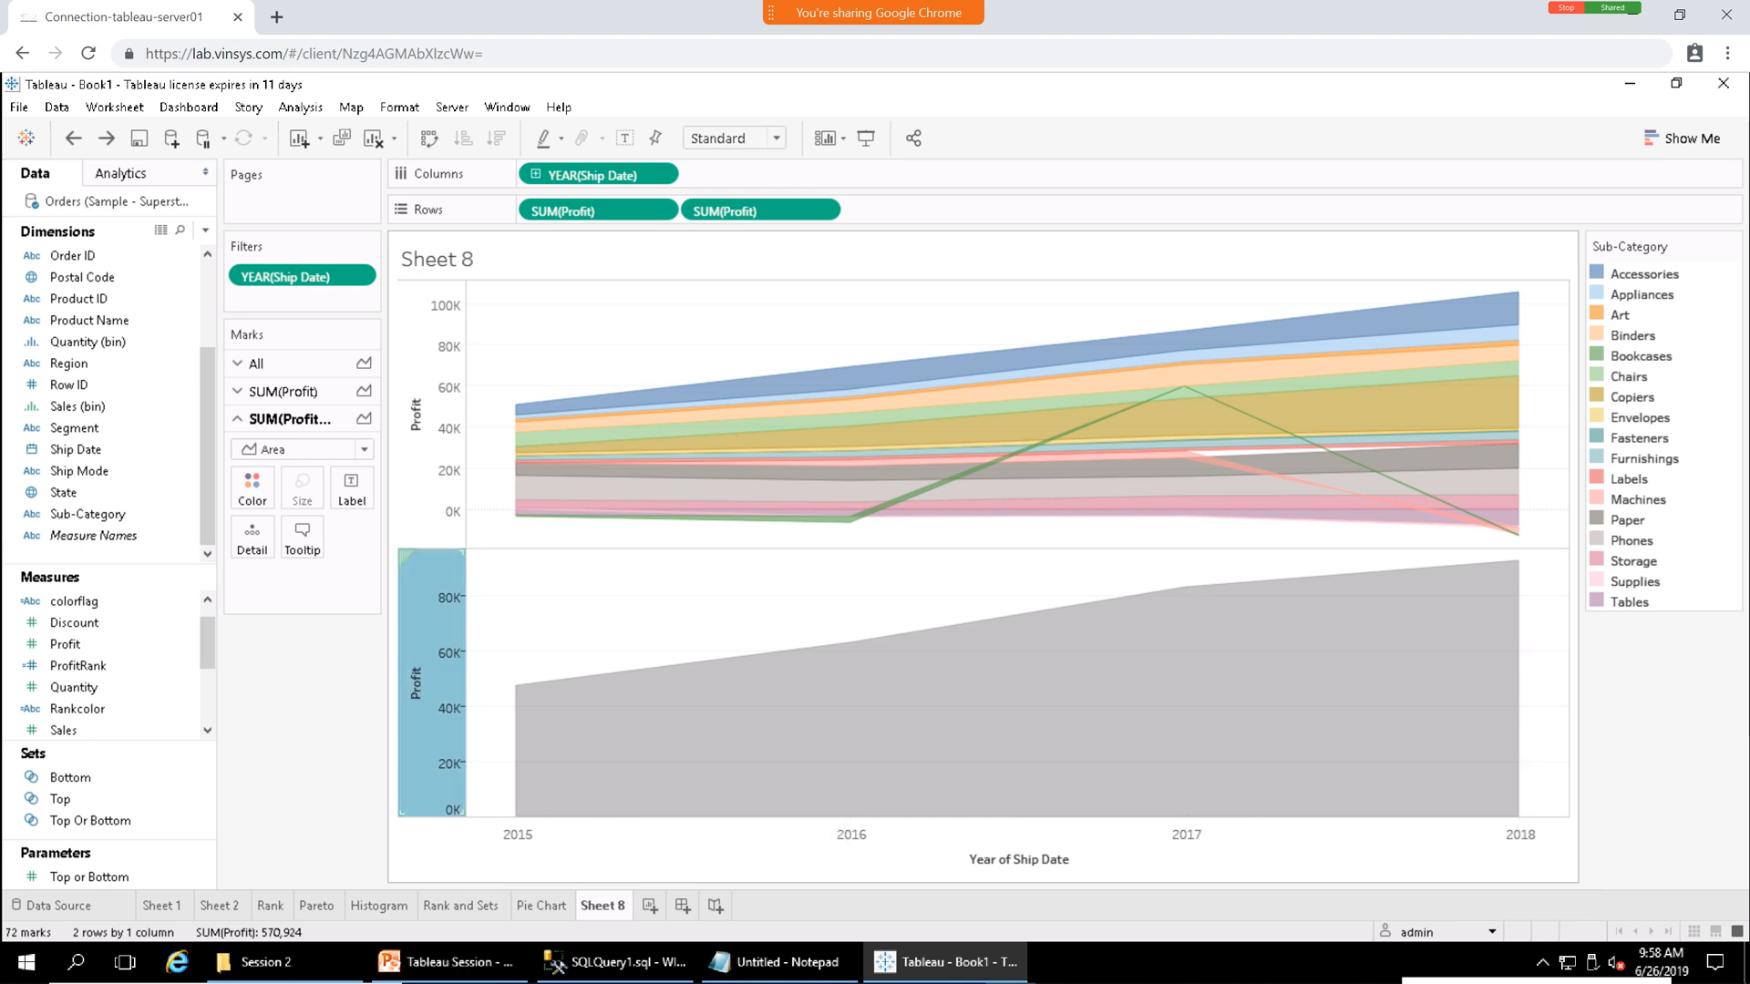
{"action": "right_click", "coordinate": [429, 688]}
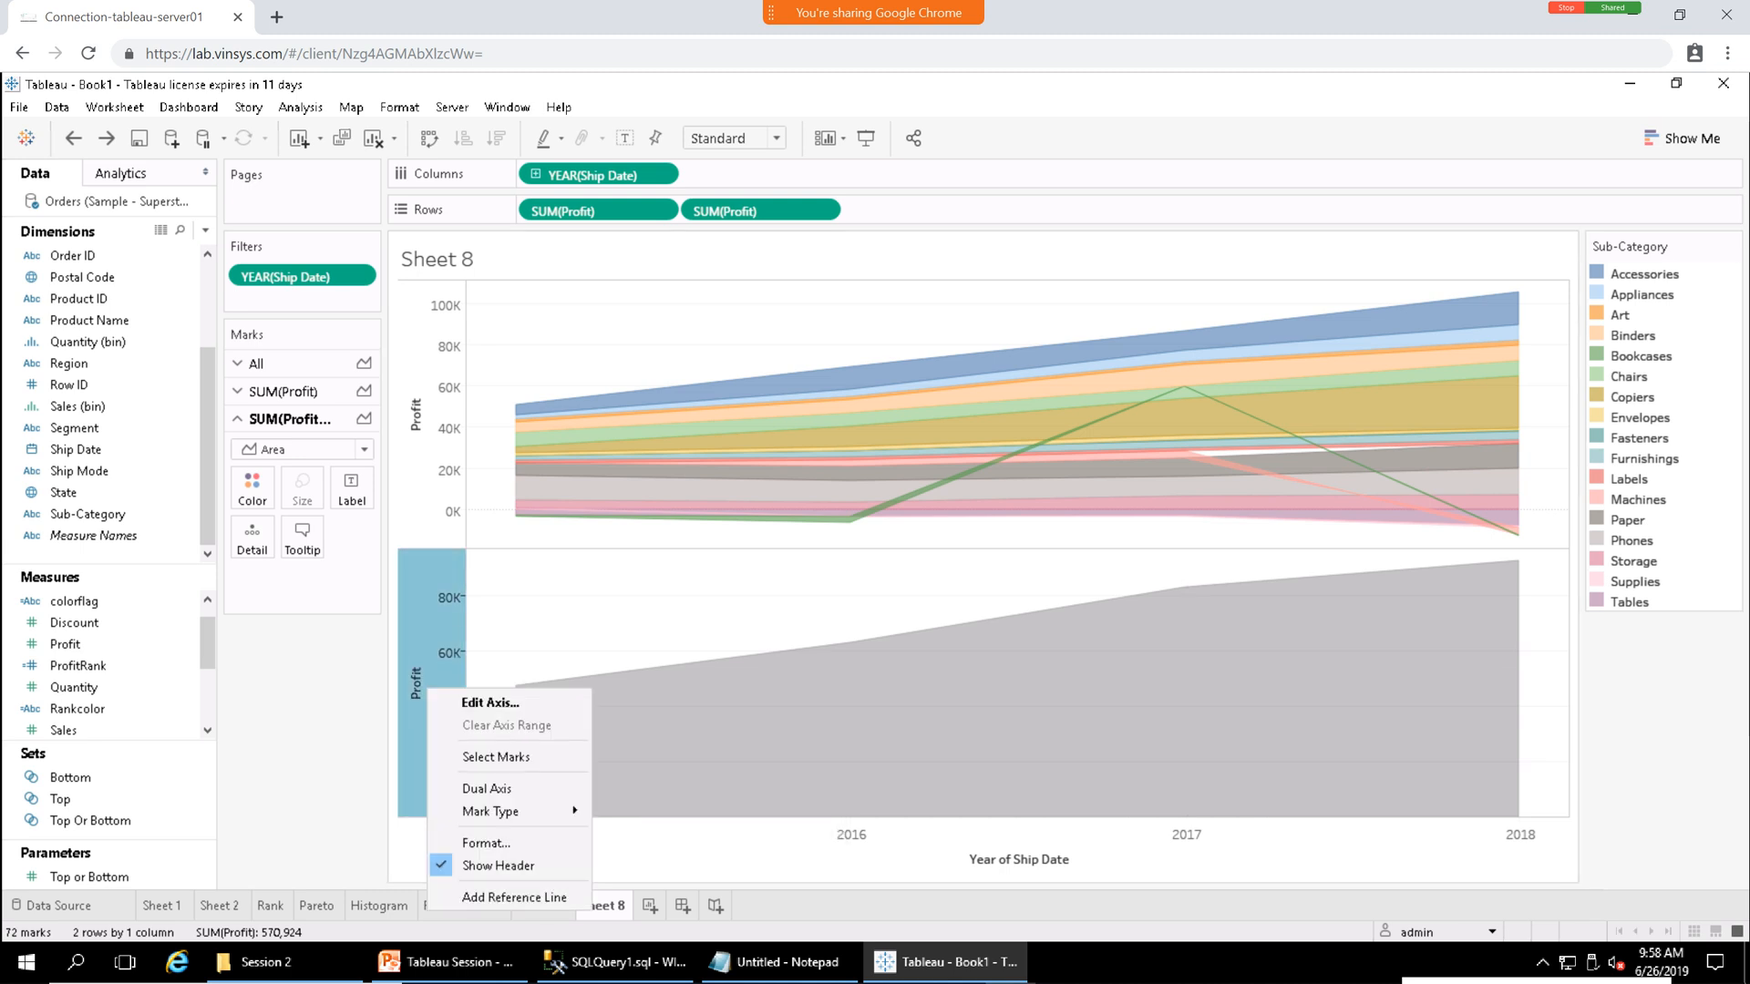
{"action": "mouse_move", "coordinate": [511, 811]}
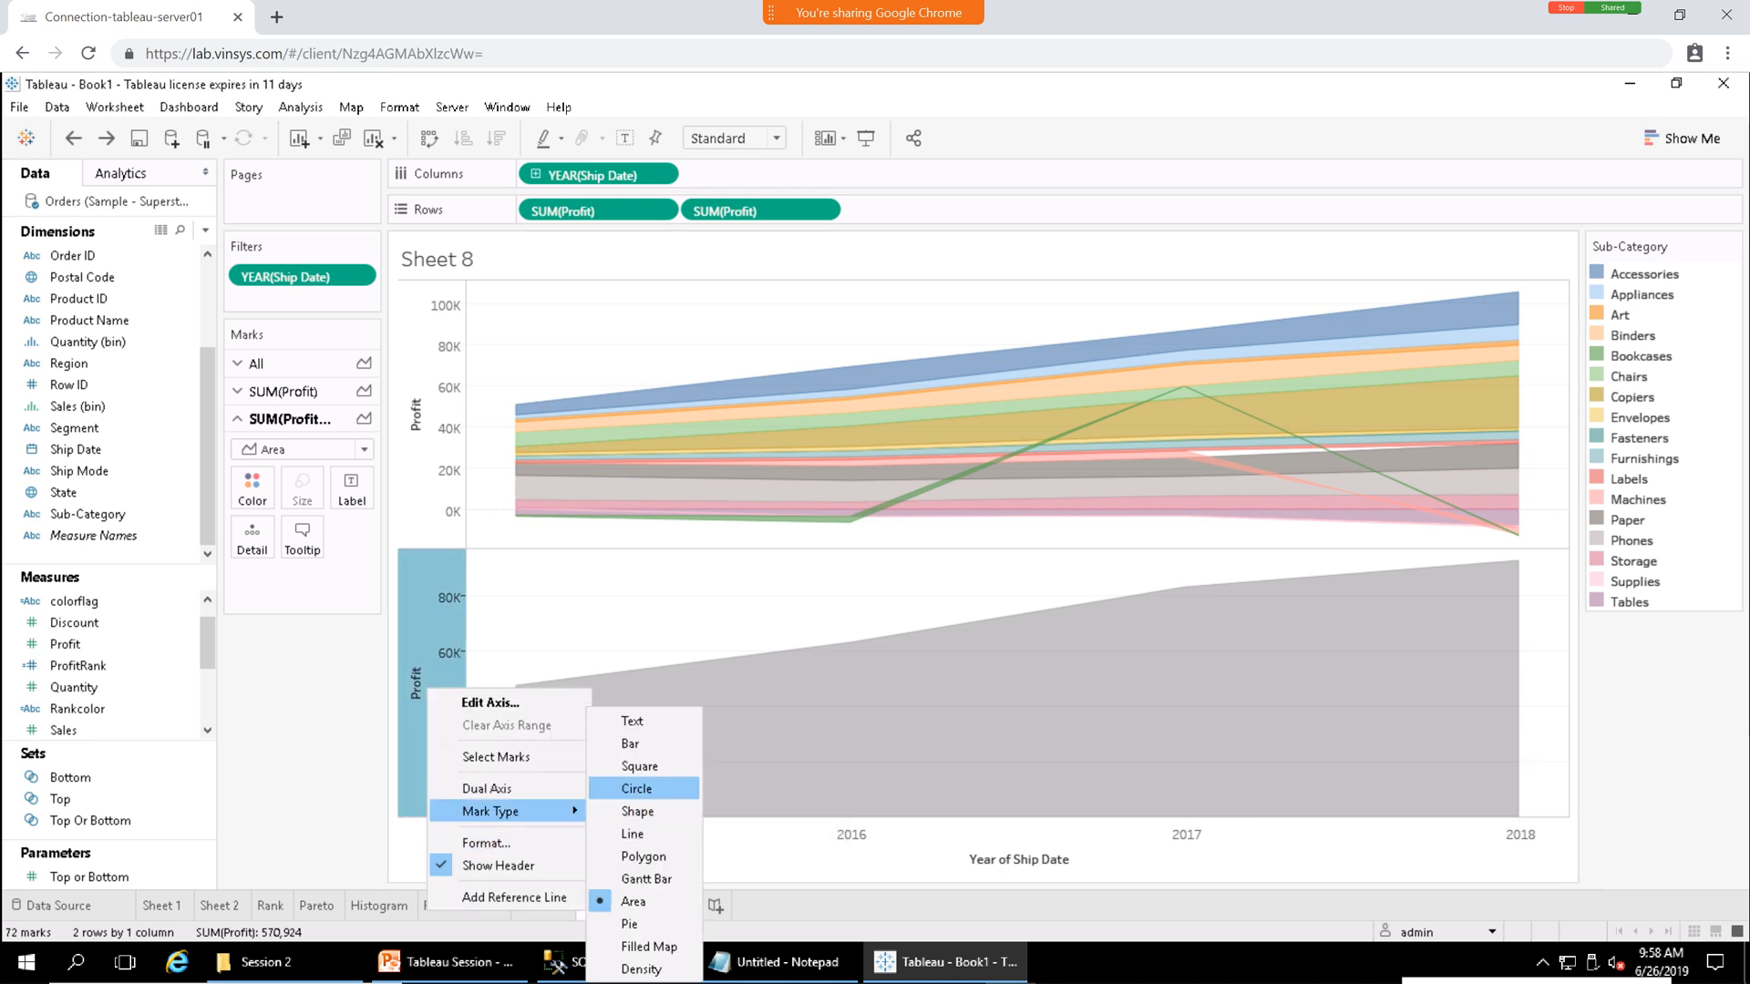
{"action": "left_click", "coordinate": [633, 834]}
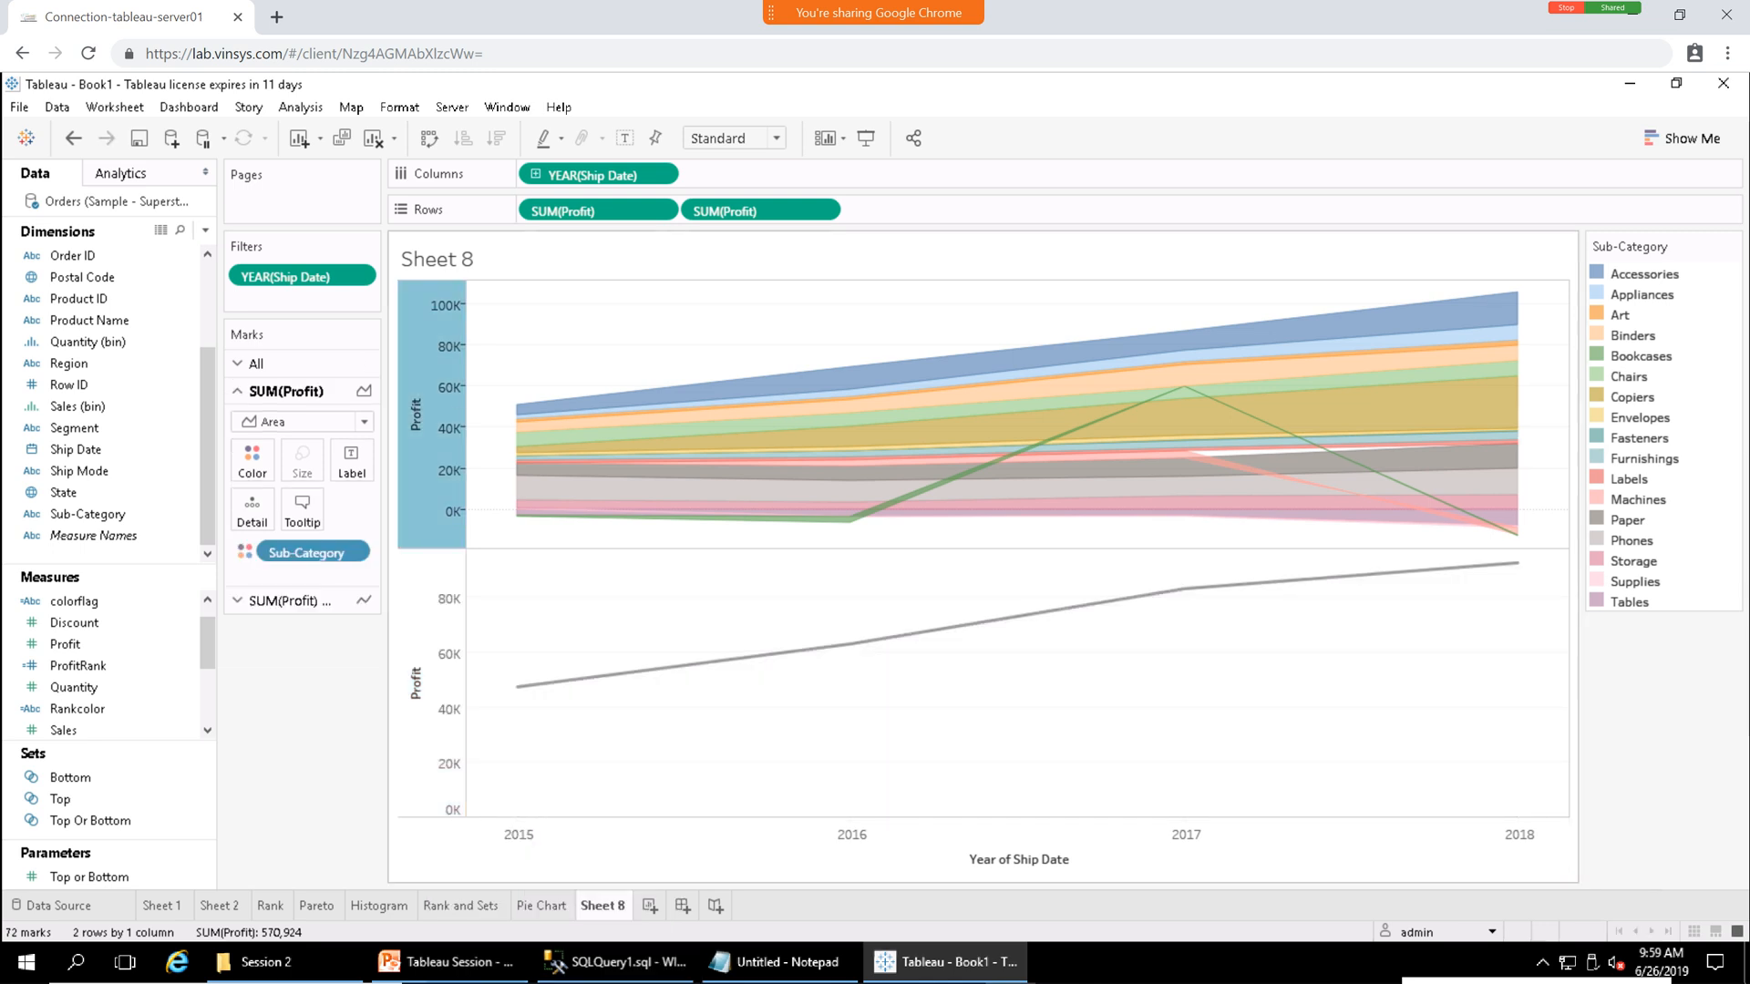
Thicken the line of the second Profit chart by increasing its mark size.
{"action": "left_click", "coordinate": [407, 557]}
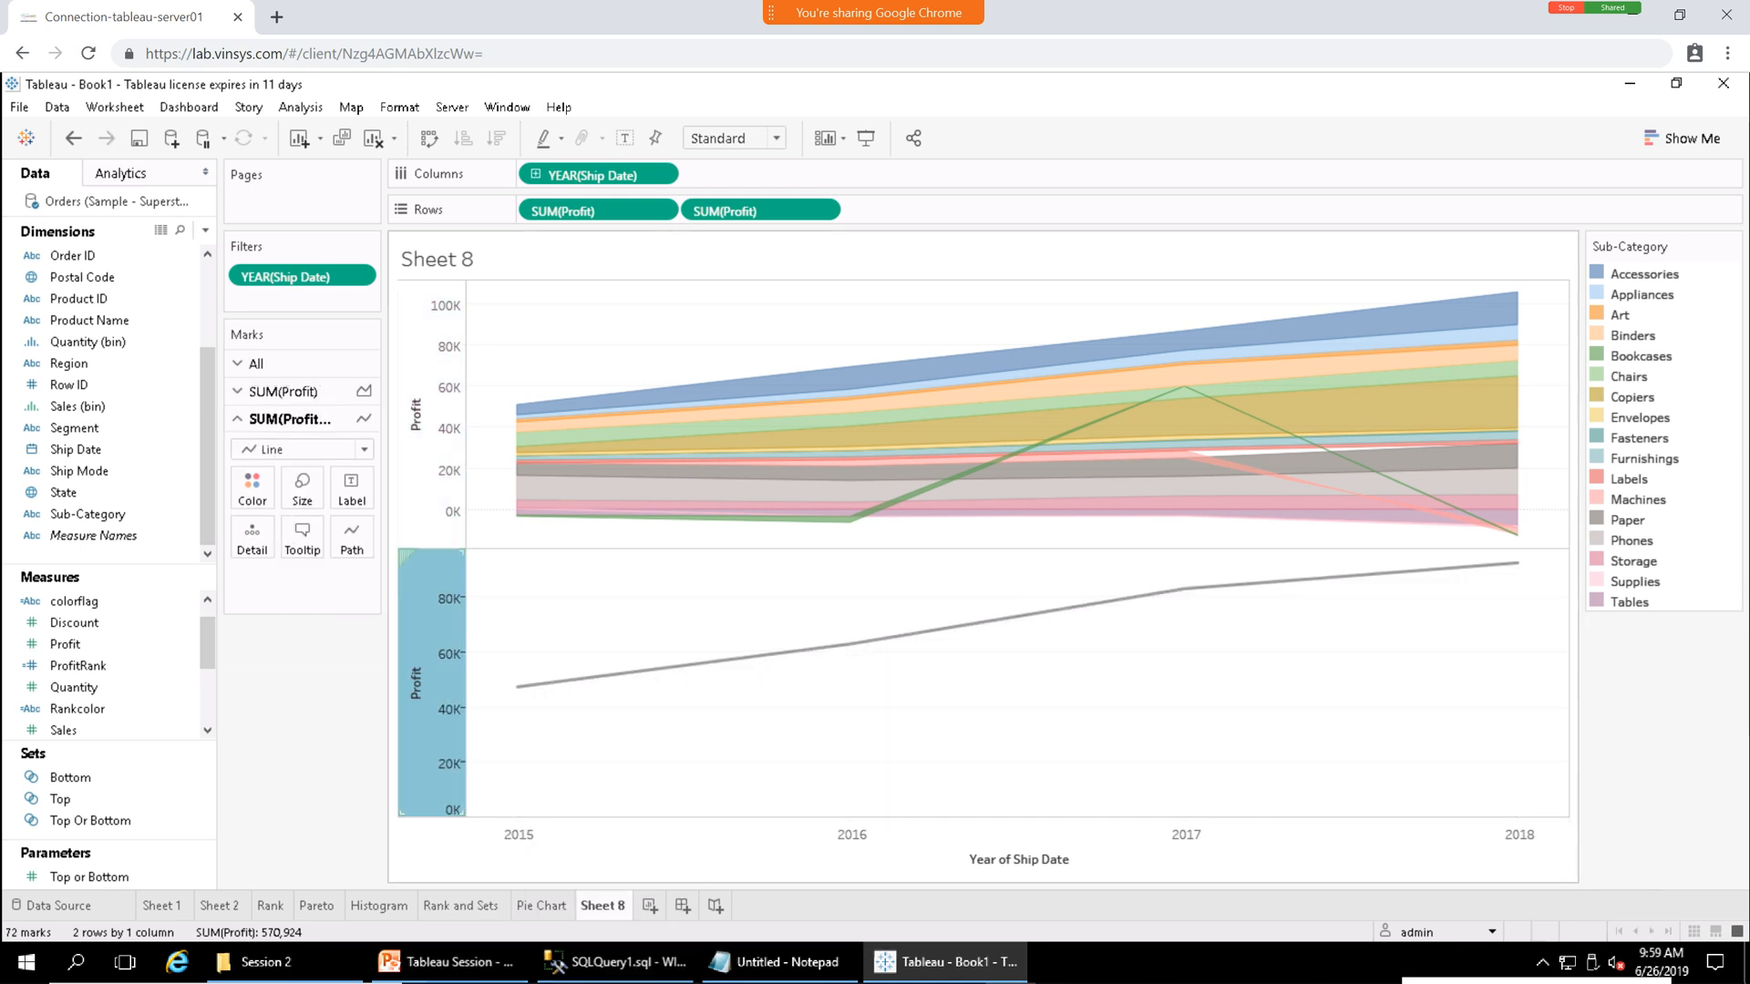
{"action": "left_click", "coordinate": [302, 488]}
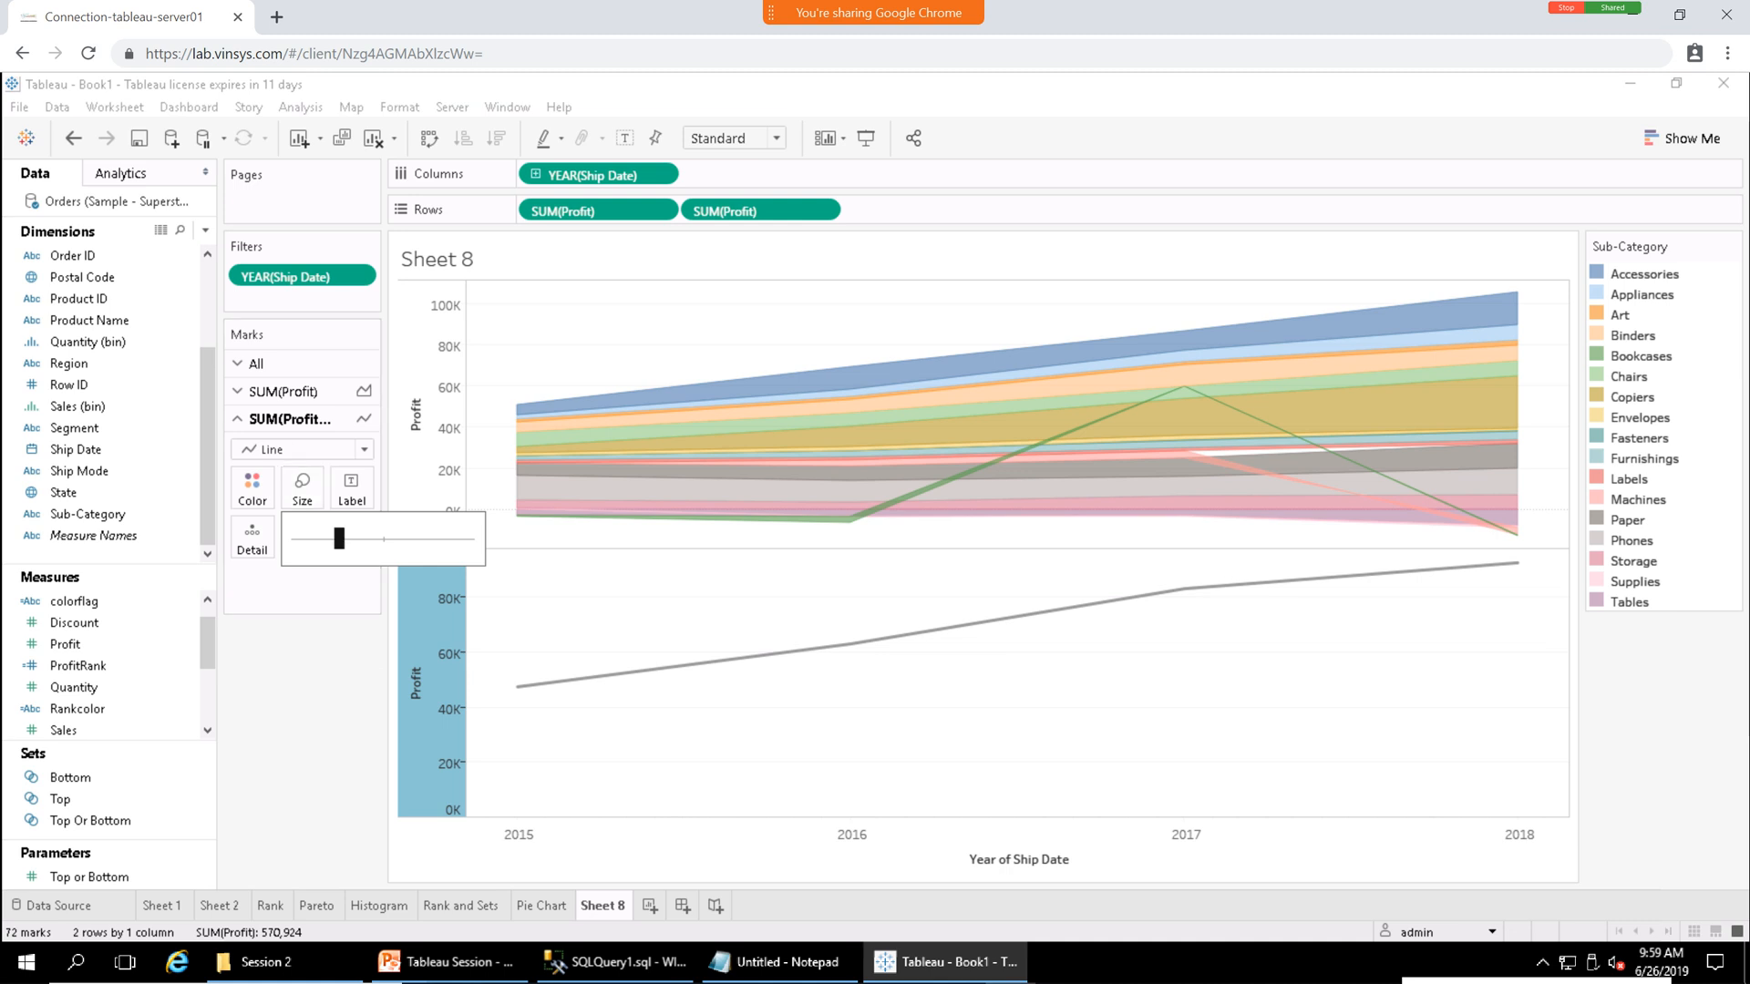
{"action": "left_click_drag", "start_coordinate": [338, 539], "coordinate": [390, 539]}
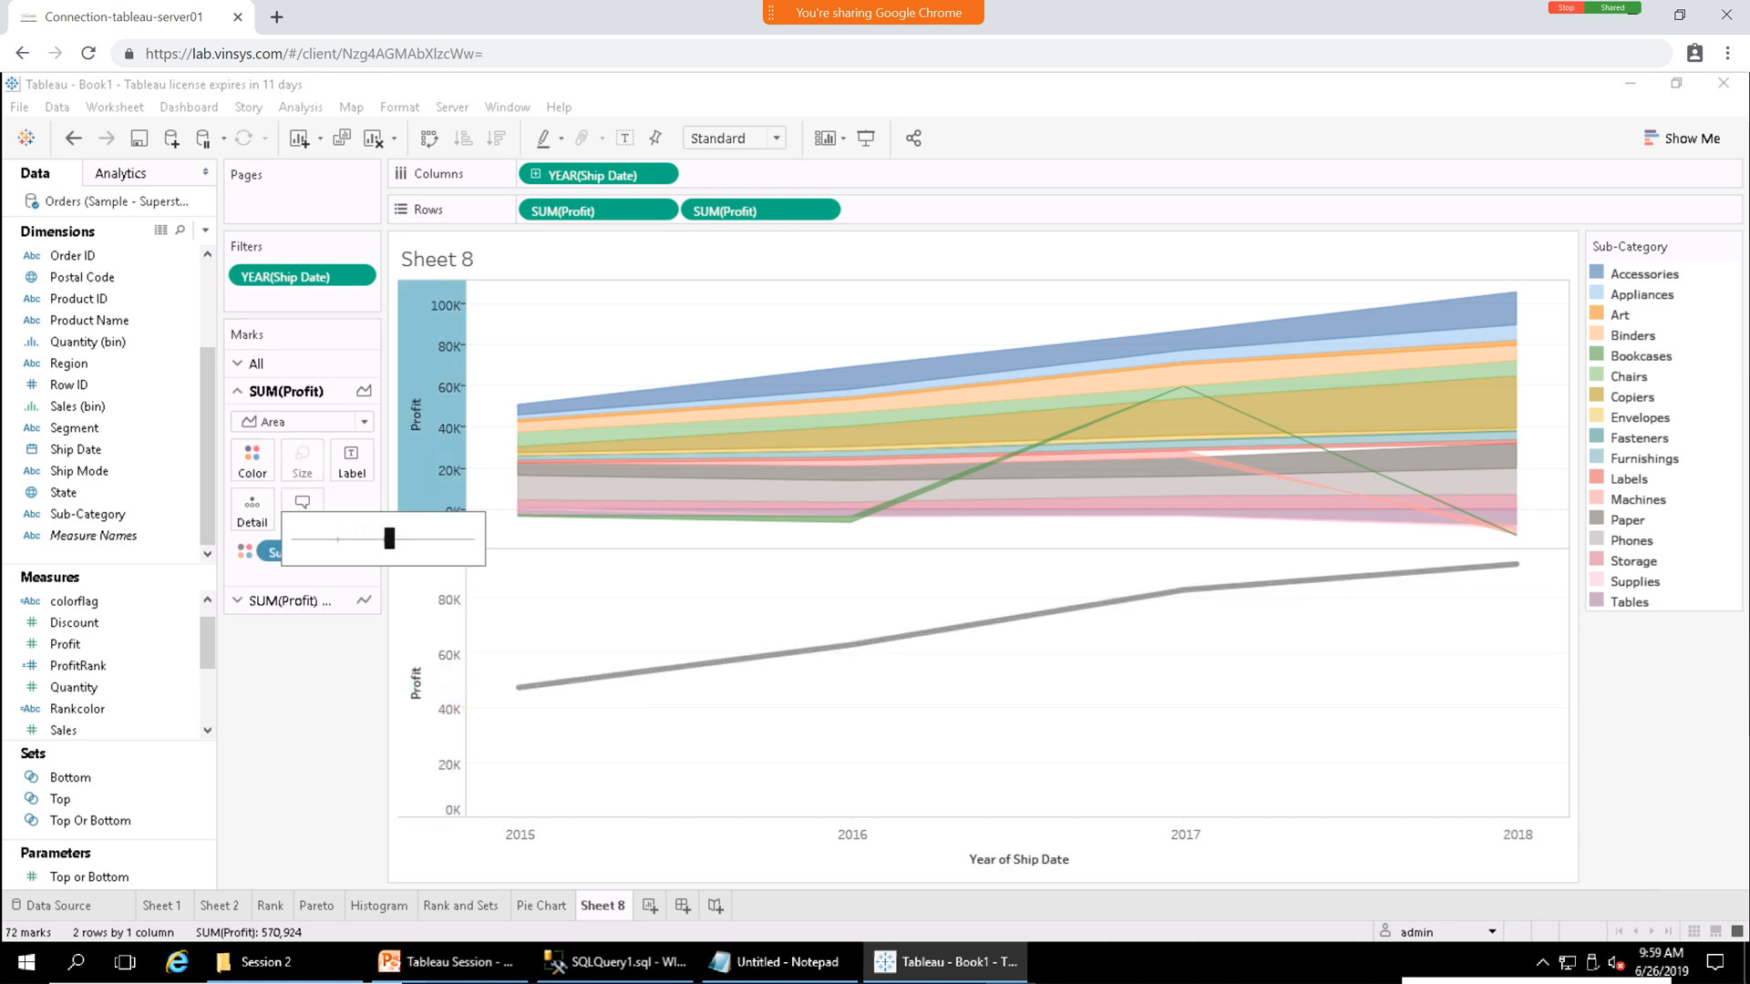
{"action": "left_click", "coordinate": [593, 620]}
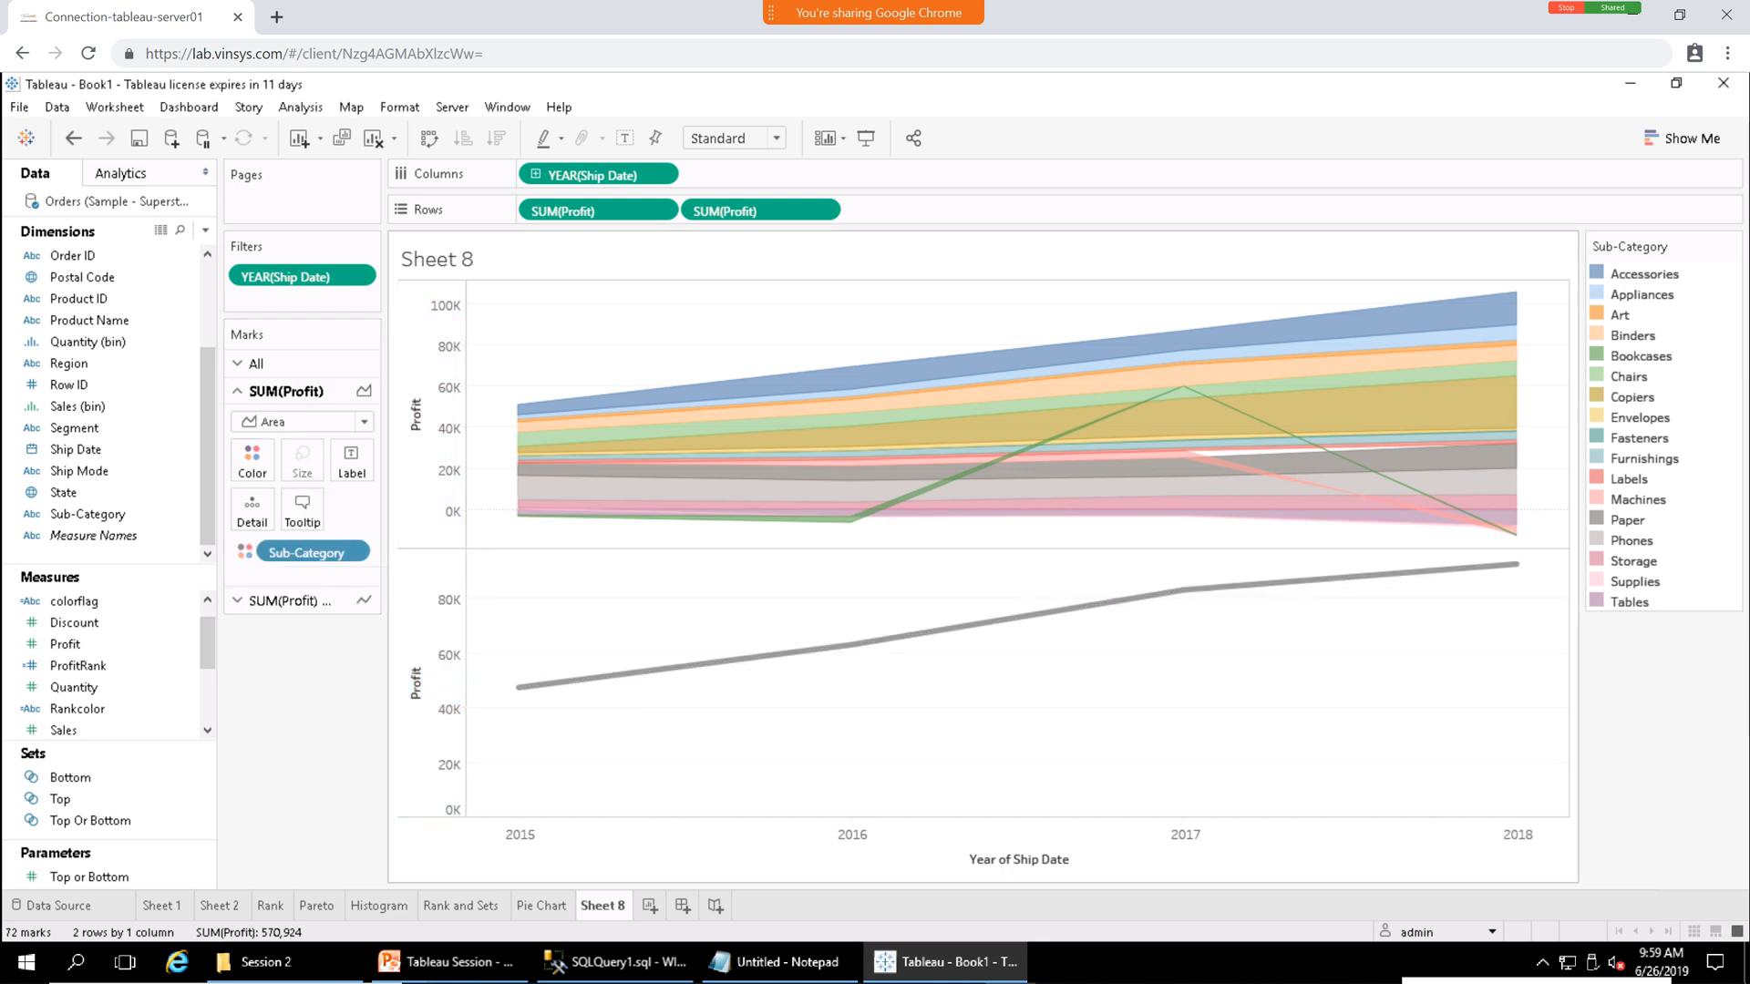
Combine the two Profit charts on a dual axis and inspect the 2016 point on the total line.
{"action": "right_click", "coordinate": [416, 673]}
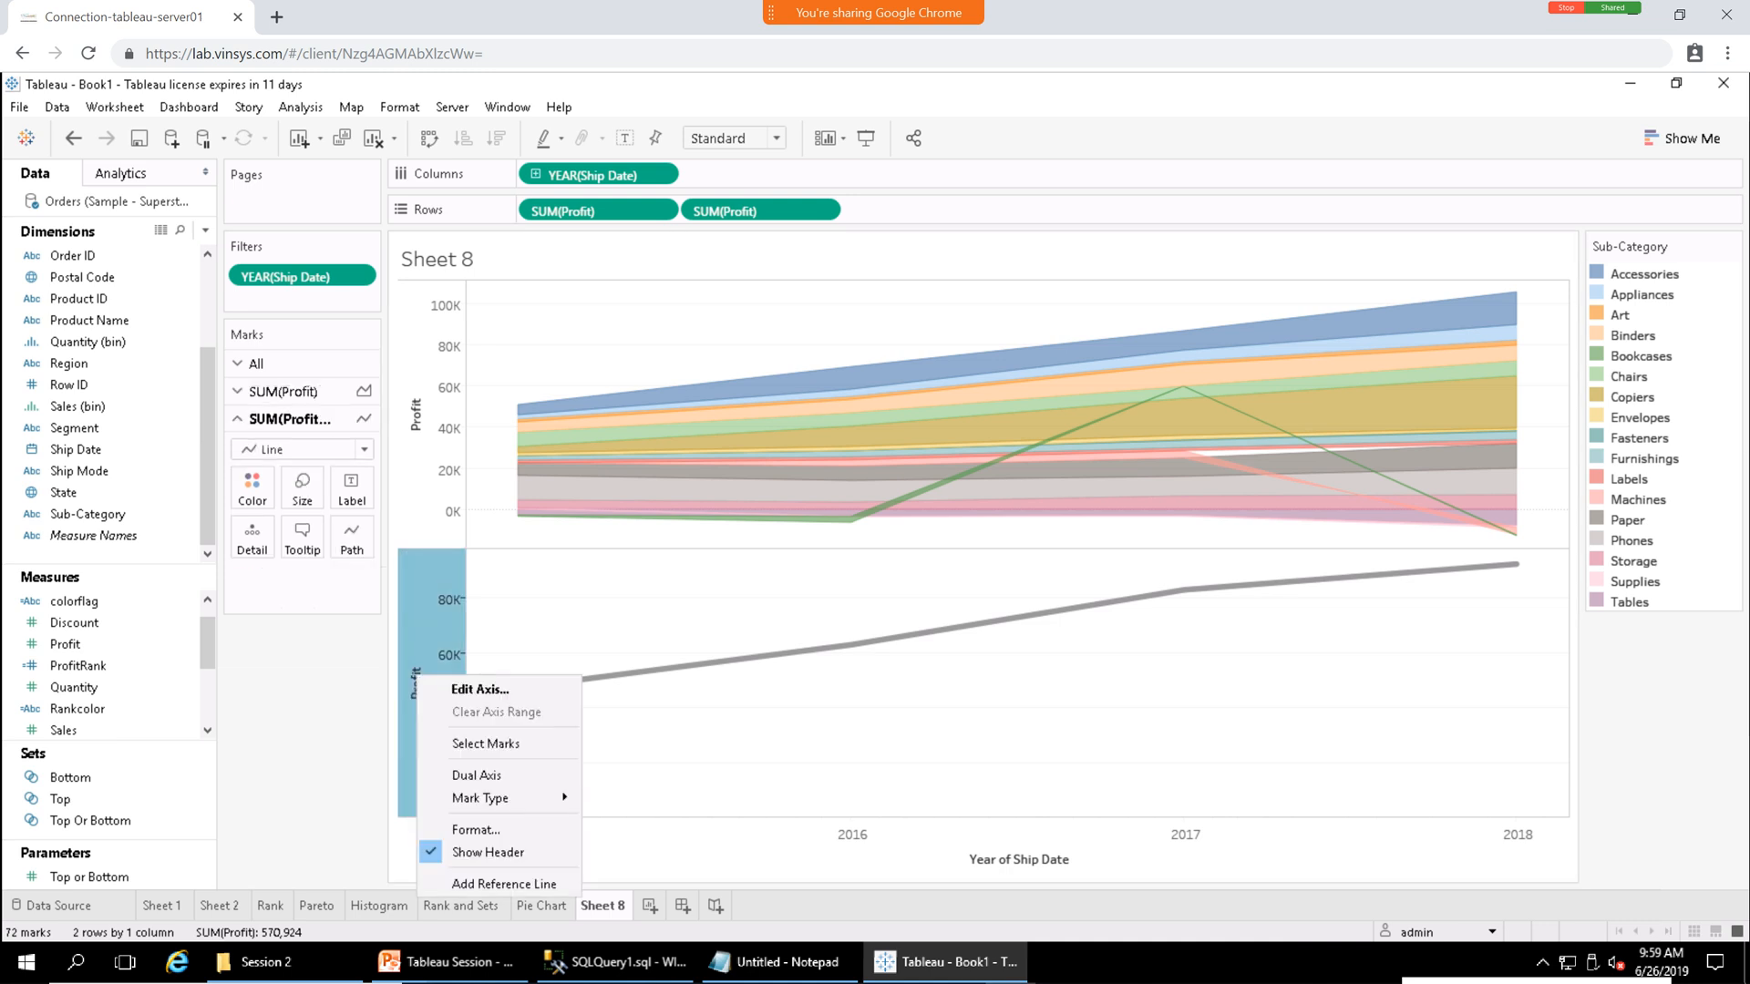
{"action": "left_click", "coordinate": [478, 774]}
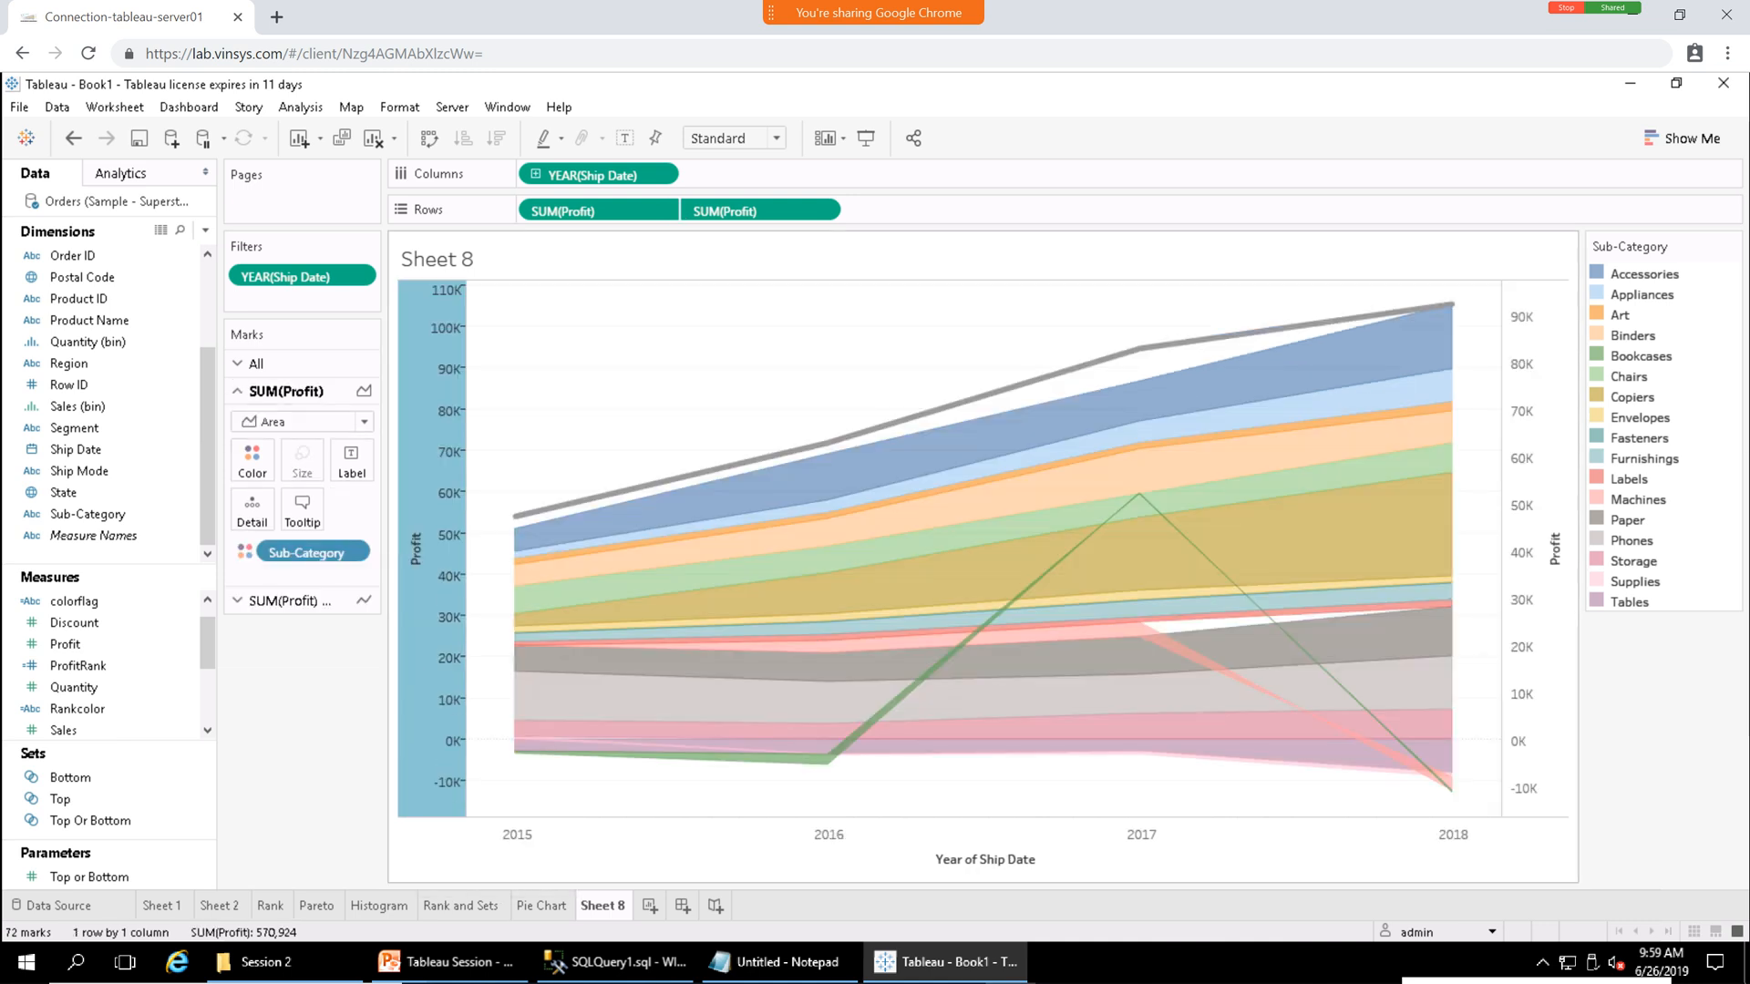
{"action": "left_click", "coordinate": [308, 747]}
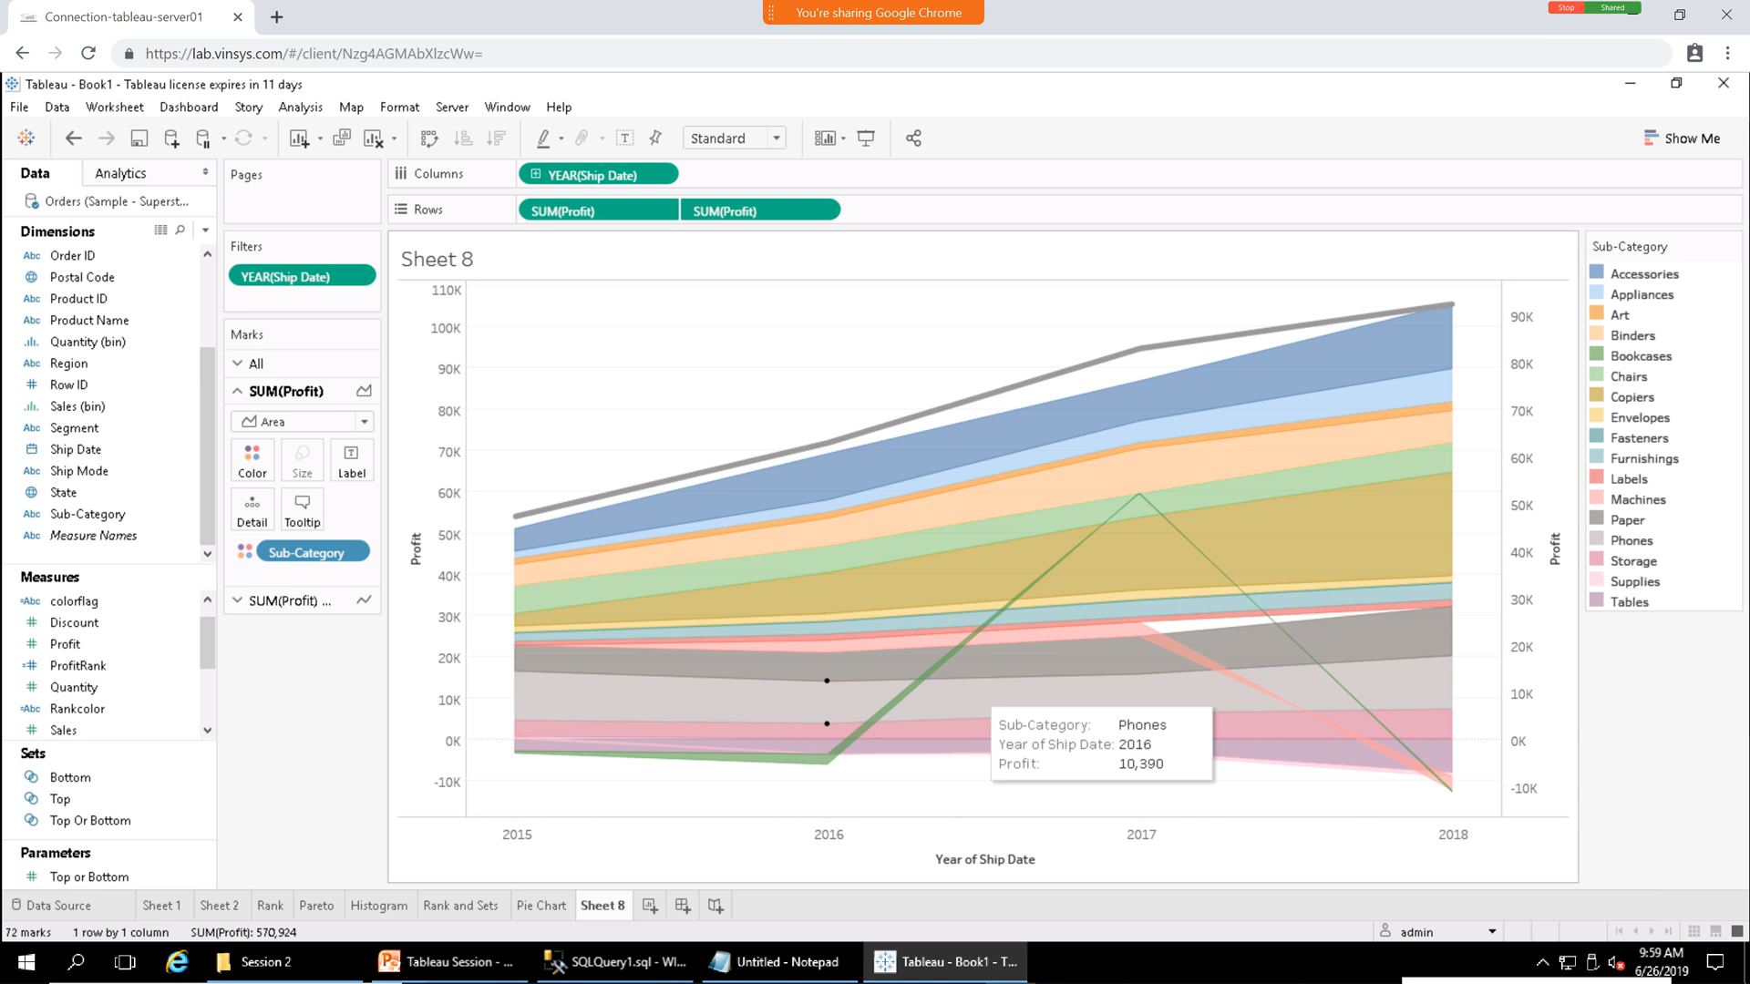
{"action": "left_click", "coordinate": [826, 442]}
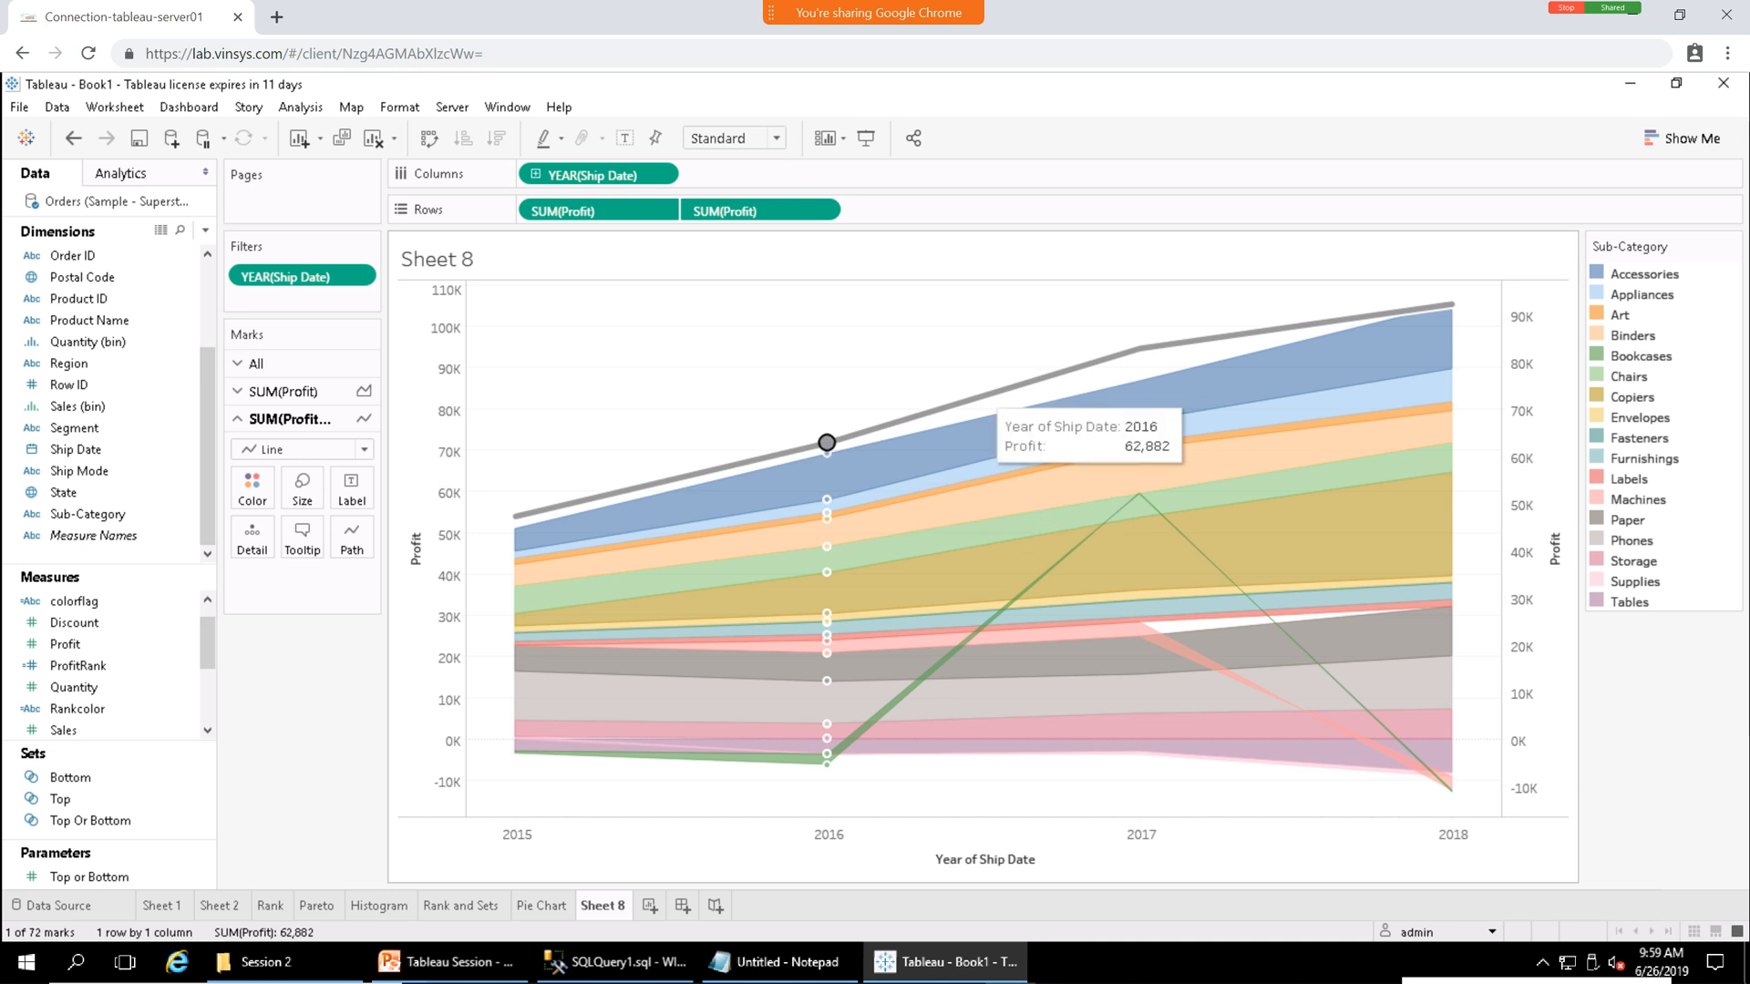
{"action": "mouse_move", "coordinate": [980, 397]}
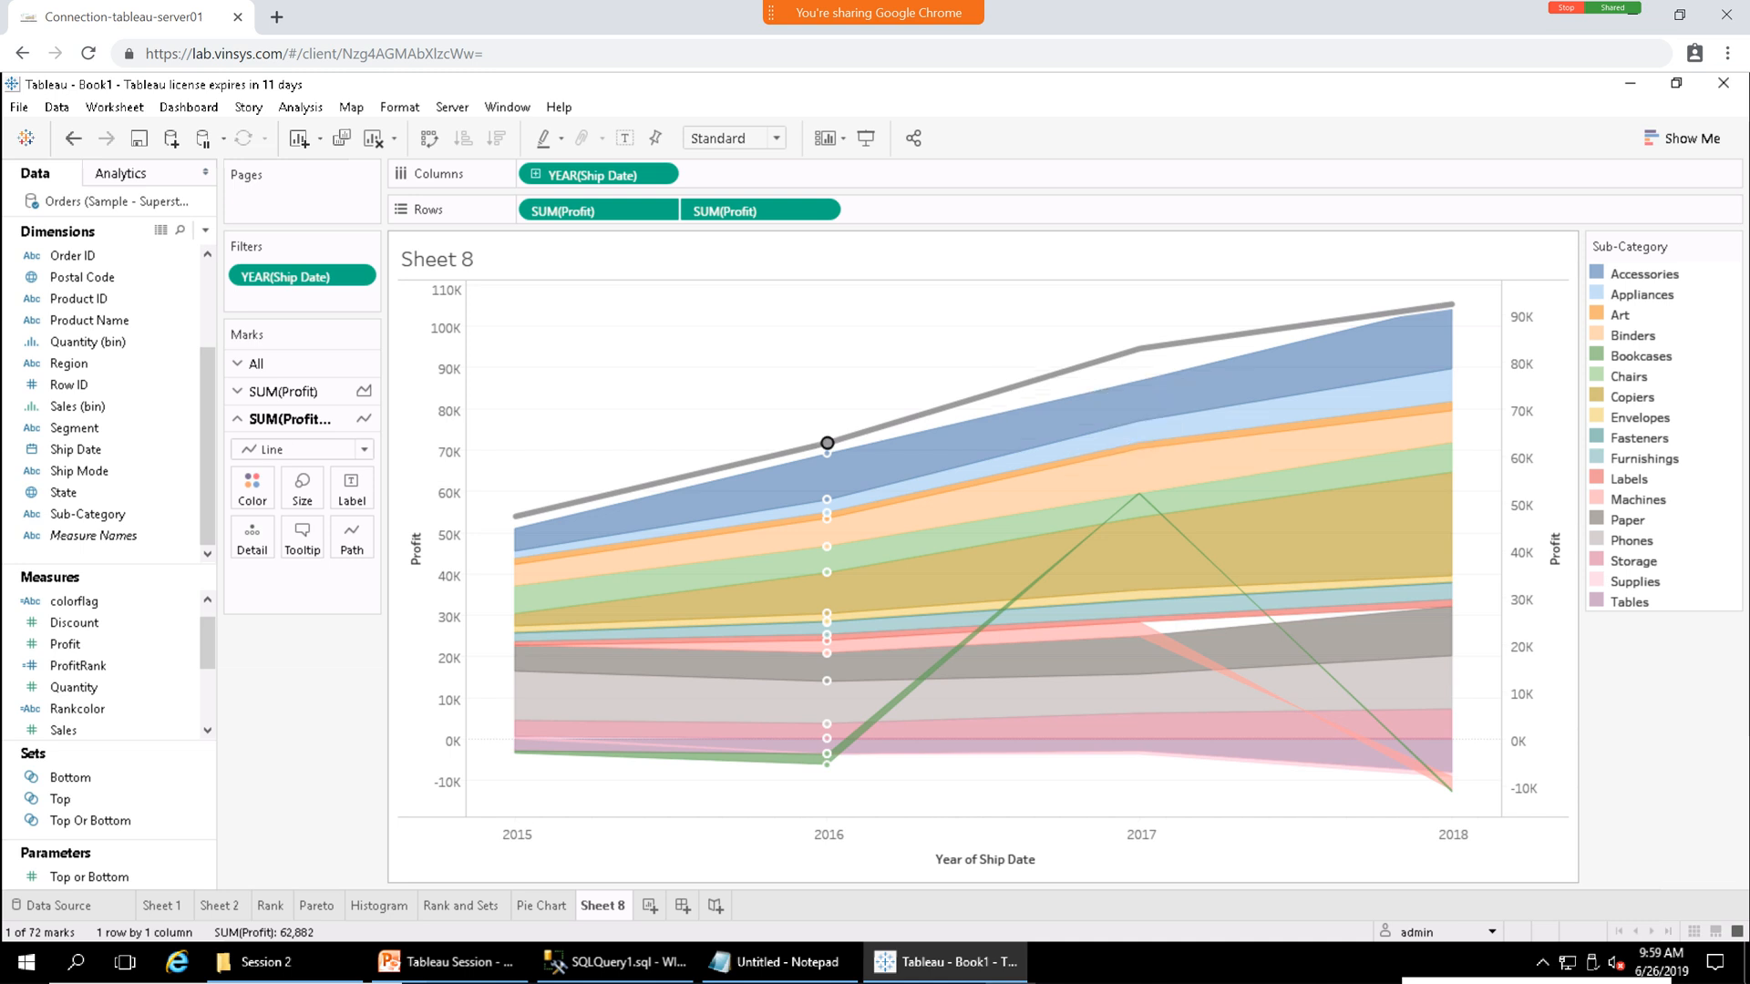
Examine the total Profit line's 2016 and 2017 points and the Bookcases, Accessories and neighboring Sub-Category areas, and clear the highlighting.
{"action": "key", "text": "Escape"}
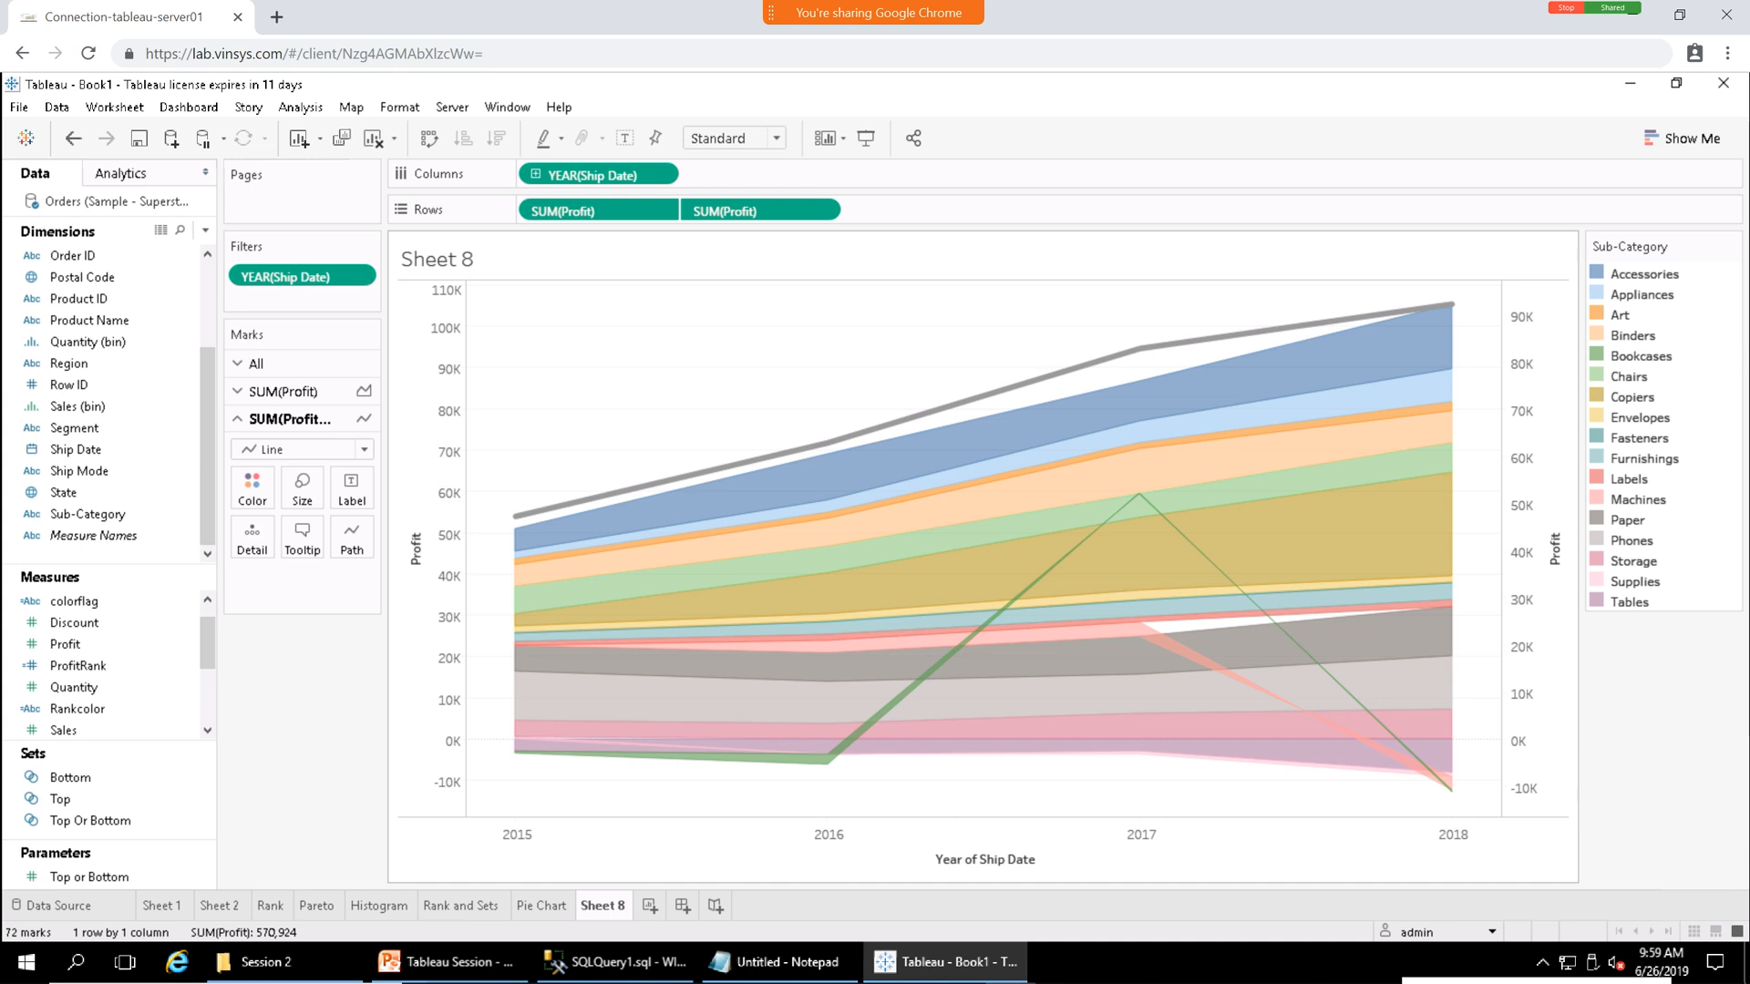
{"action": "left_click", "coordinate": [845, 437]}
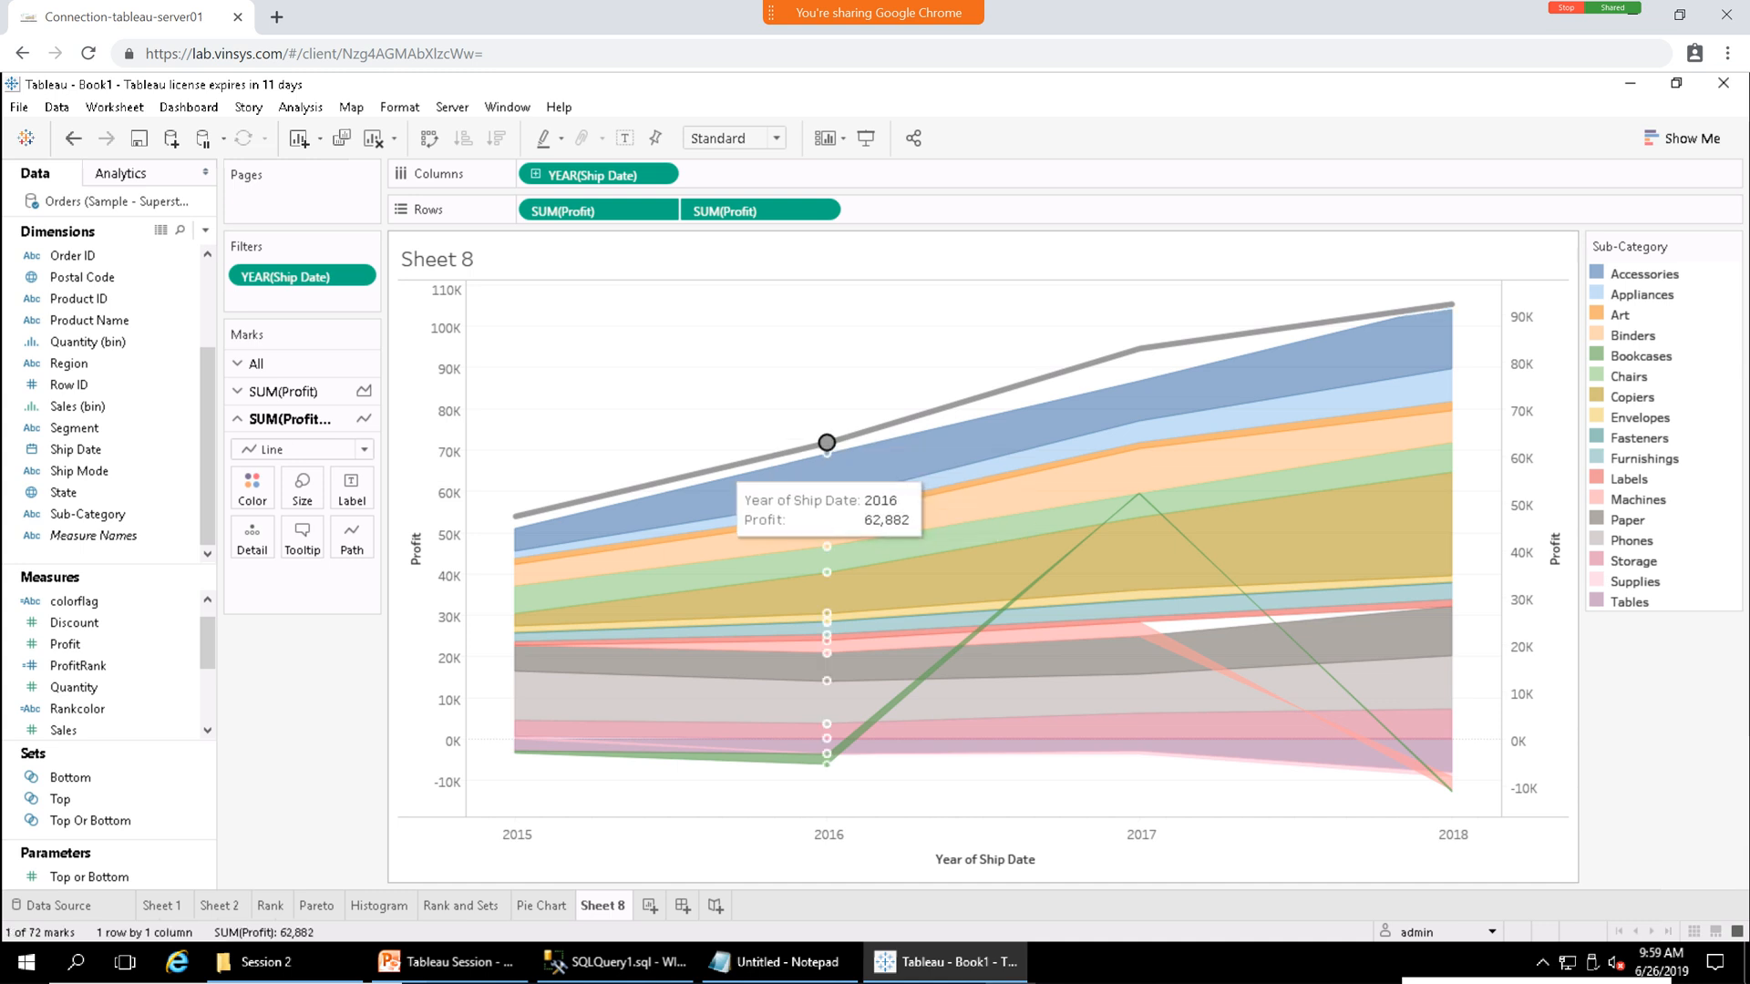
{"action": "left_click", "coordinate": [829, 445]}
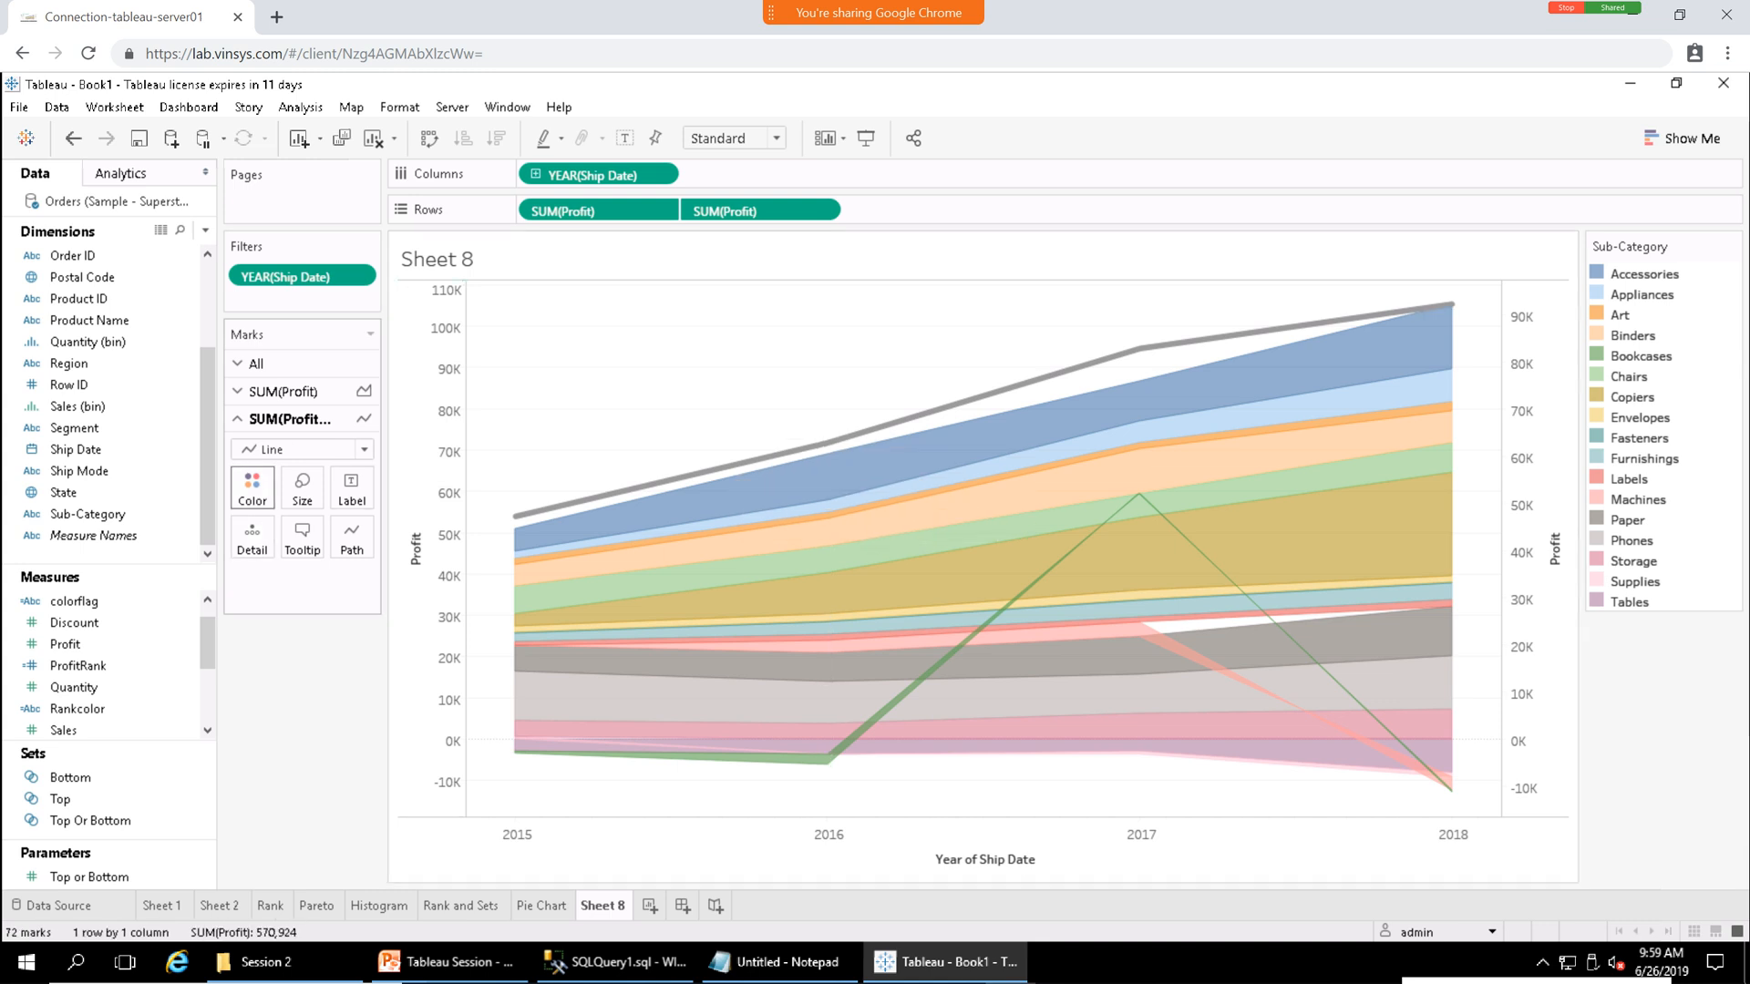
{"action": "mouse_move", "coordinate": [515, 515]}
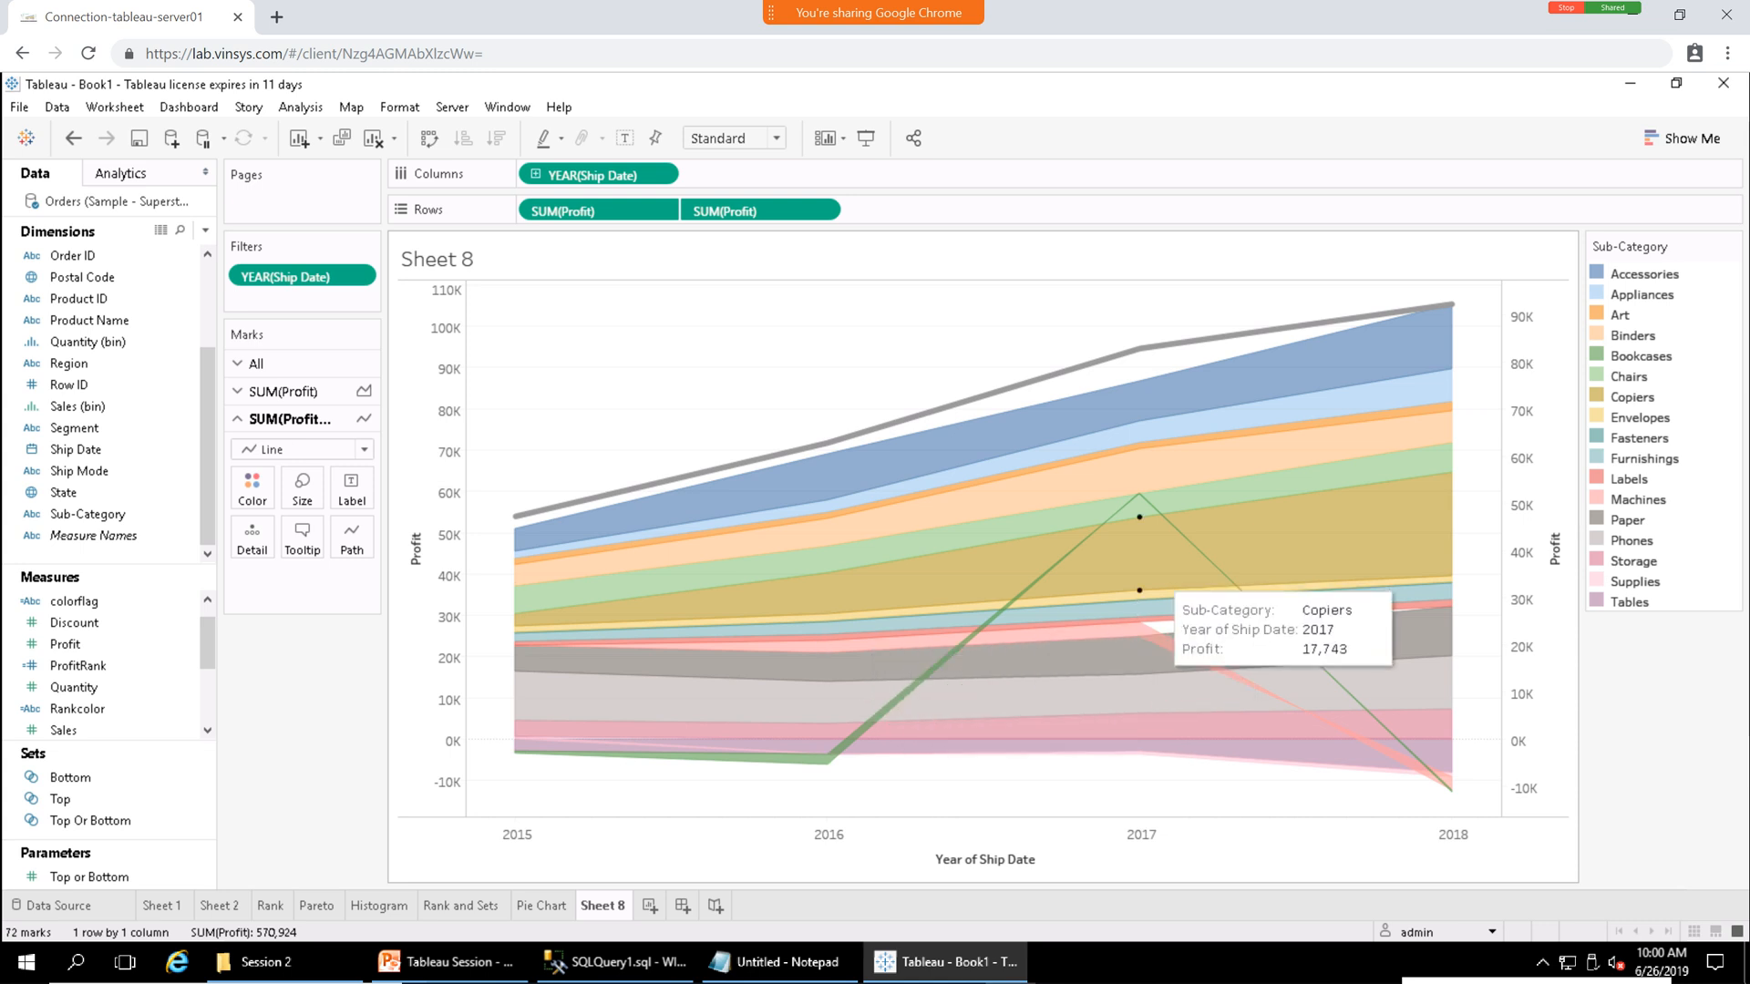
{"action": "left_click", "coordinate": [1082, 629]}
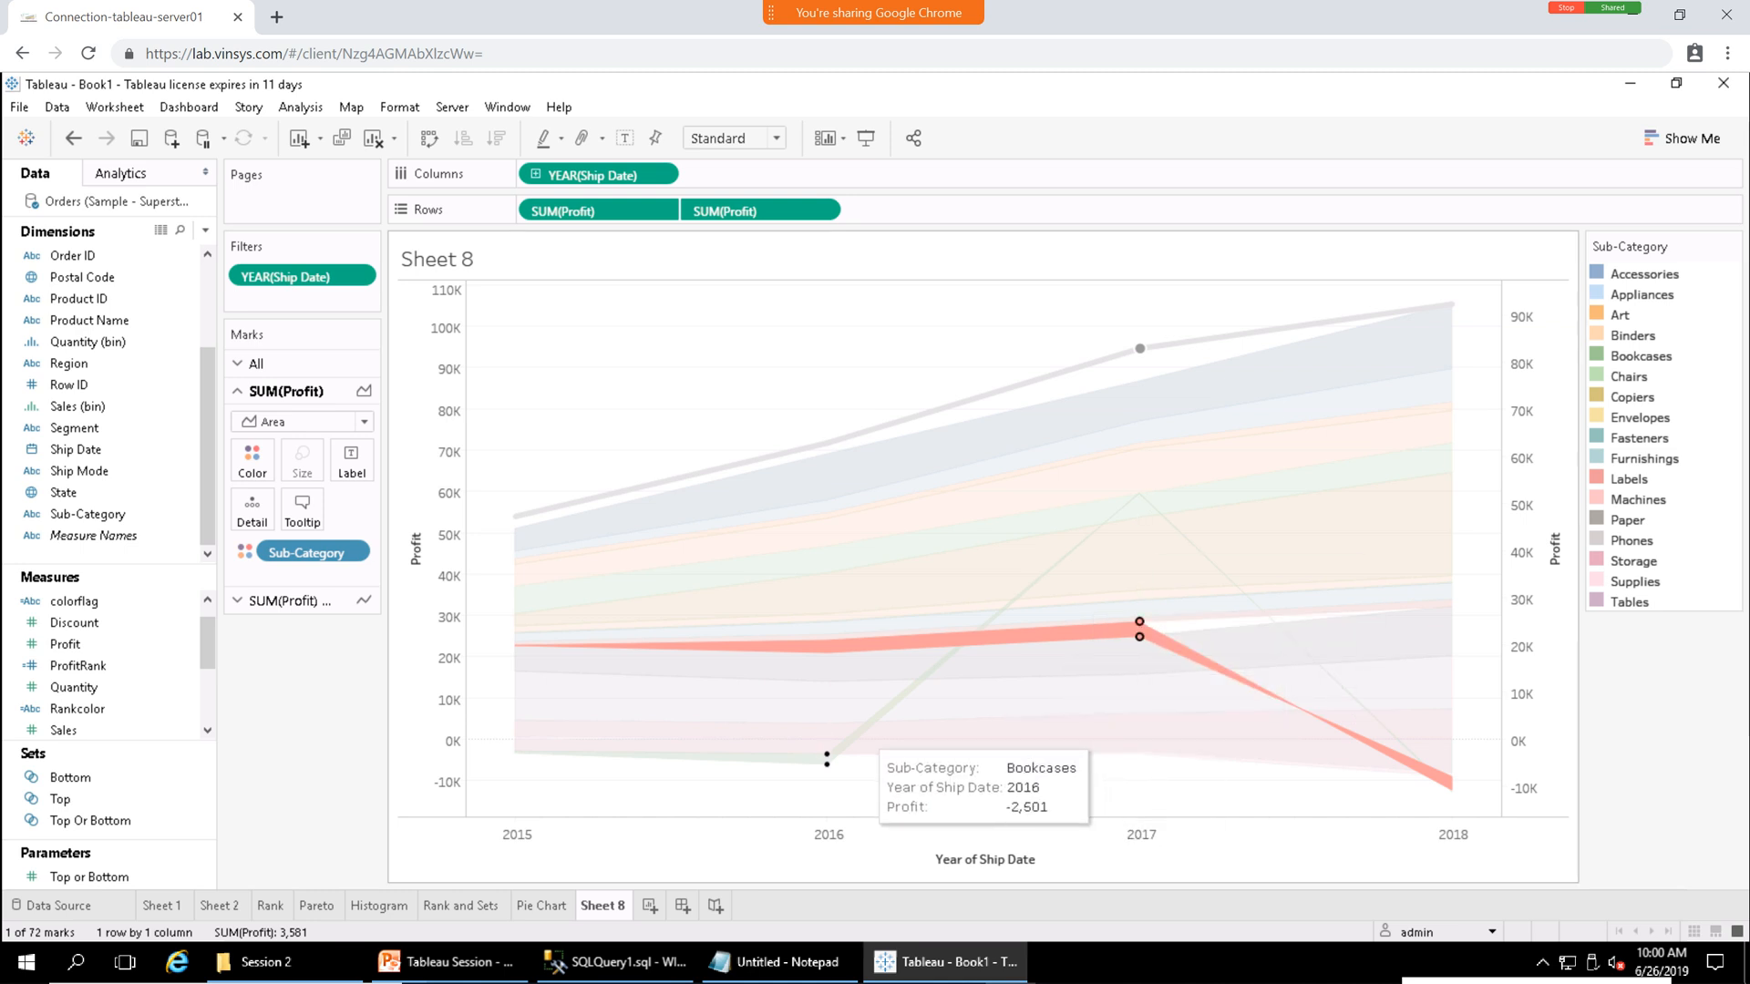
{"action": "left_click", "coordinate": [864, 727]}
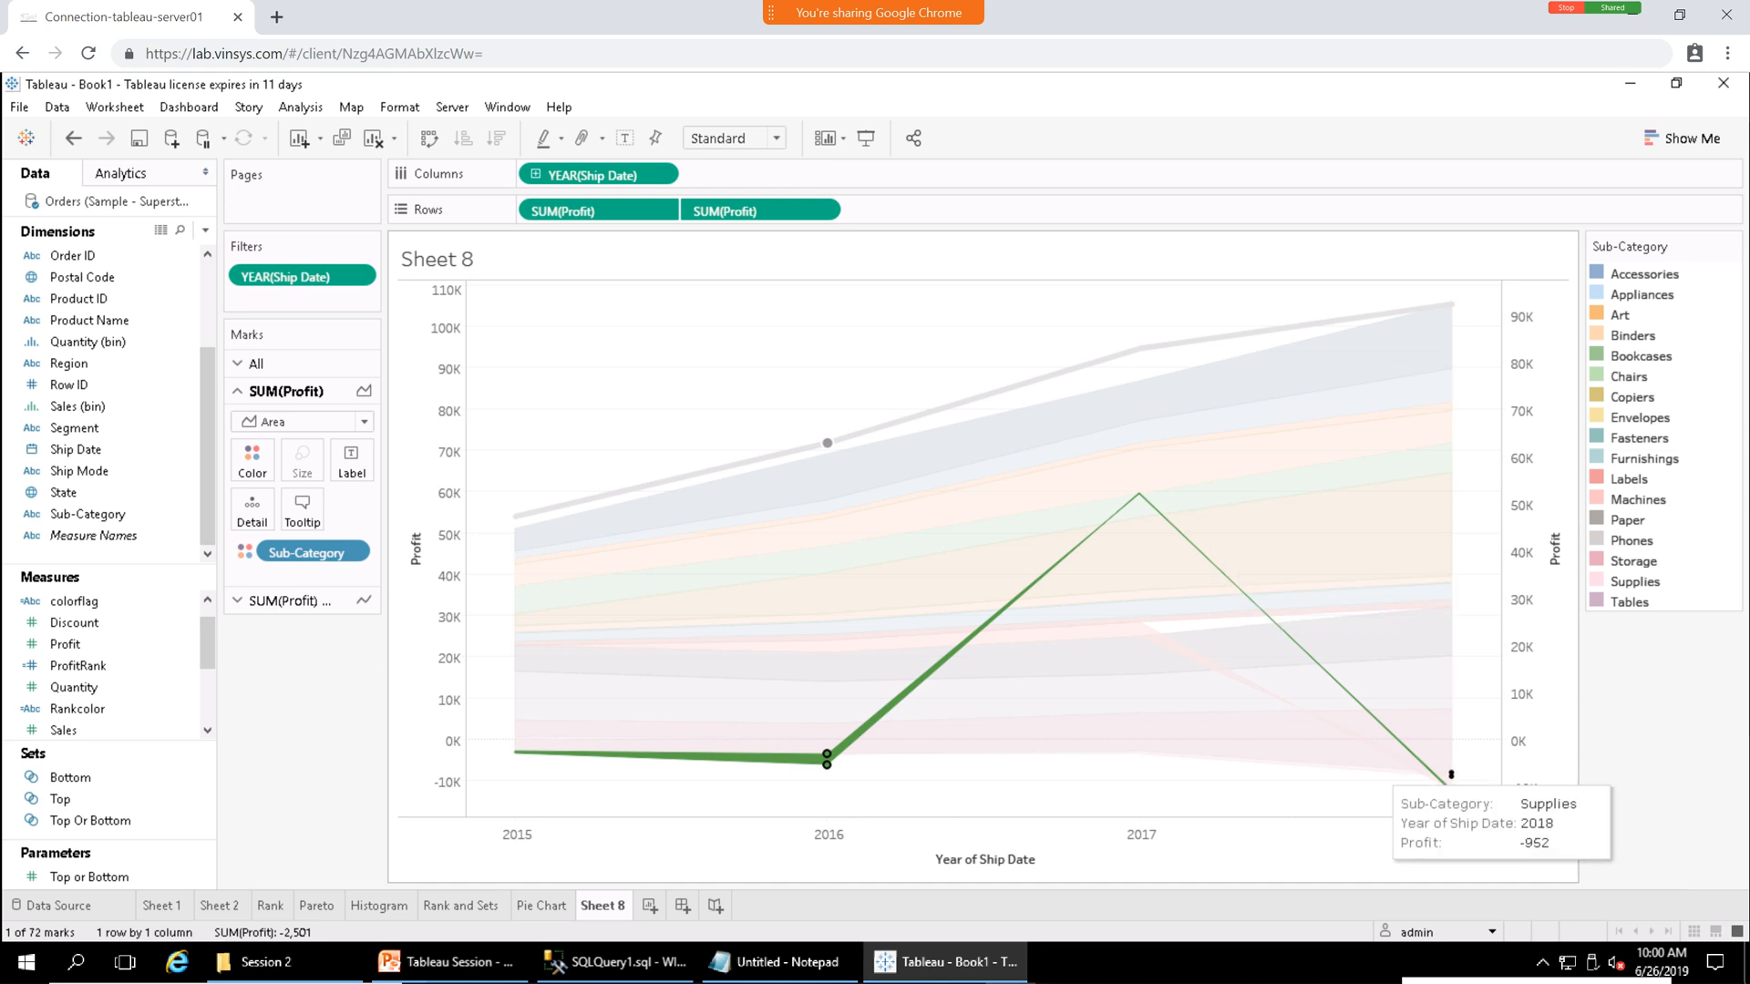
{"action": "left_click", "coordinate": [1139, 629]}
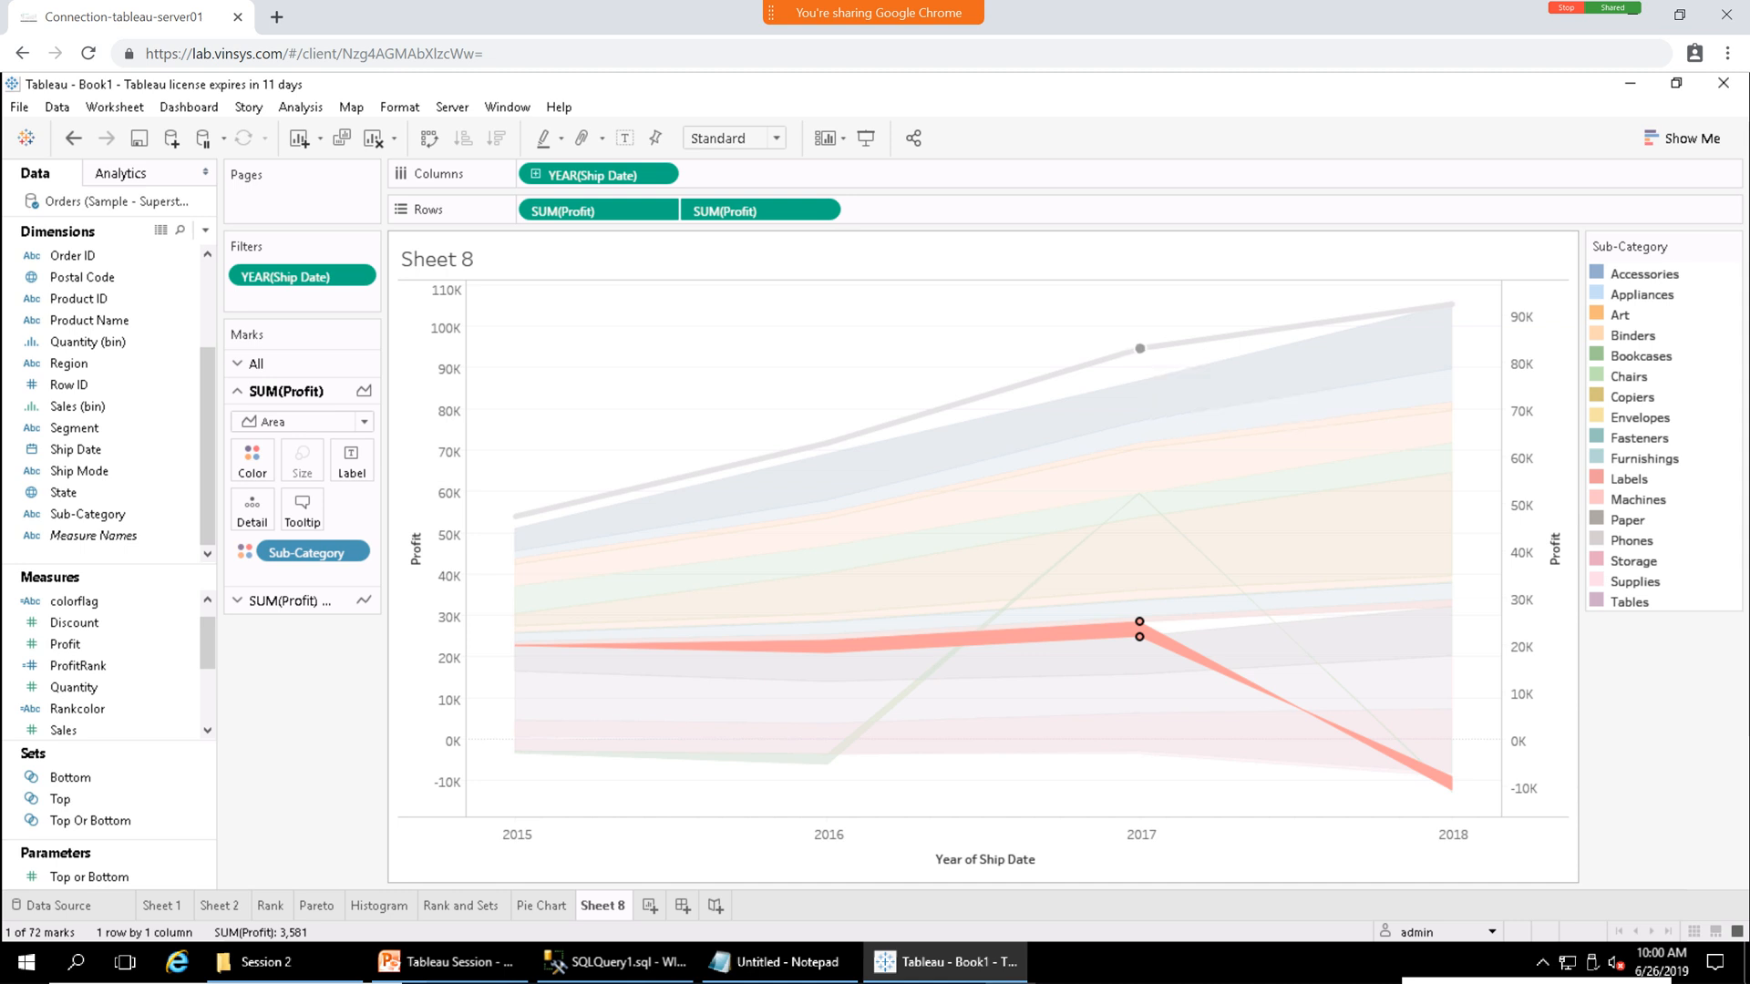
{"action": "left_click", "coordinate": [1142, 349]}
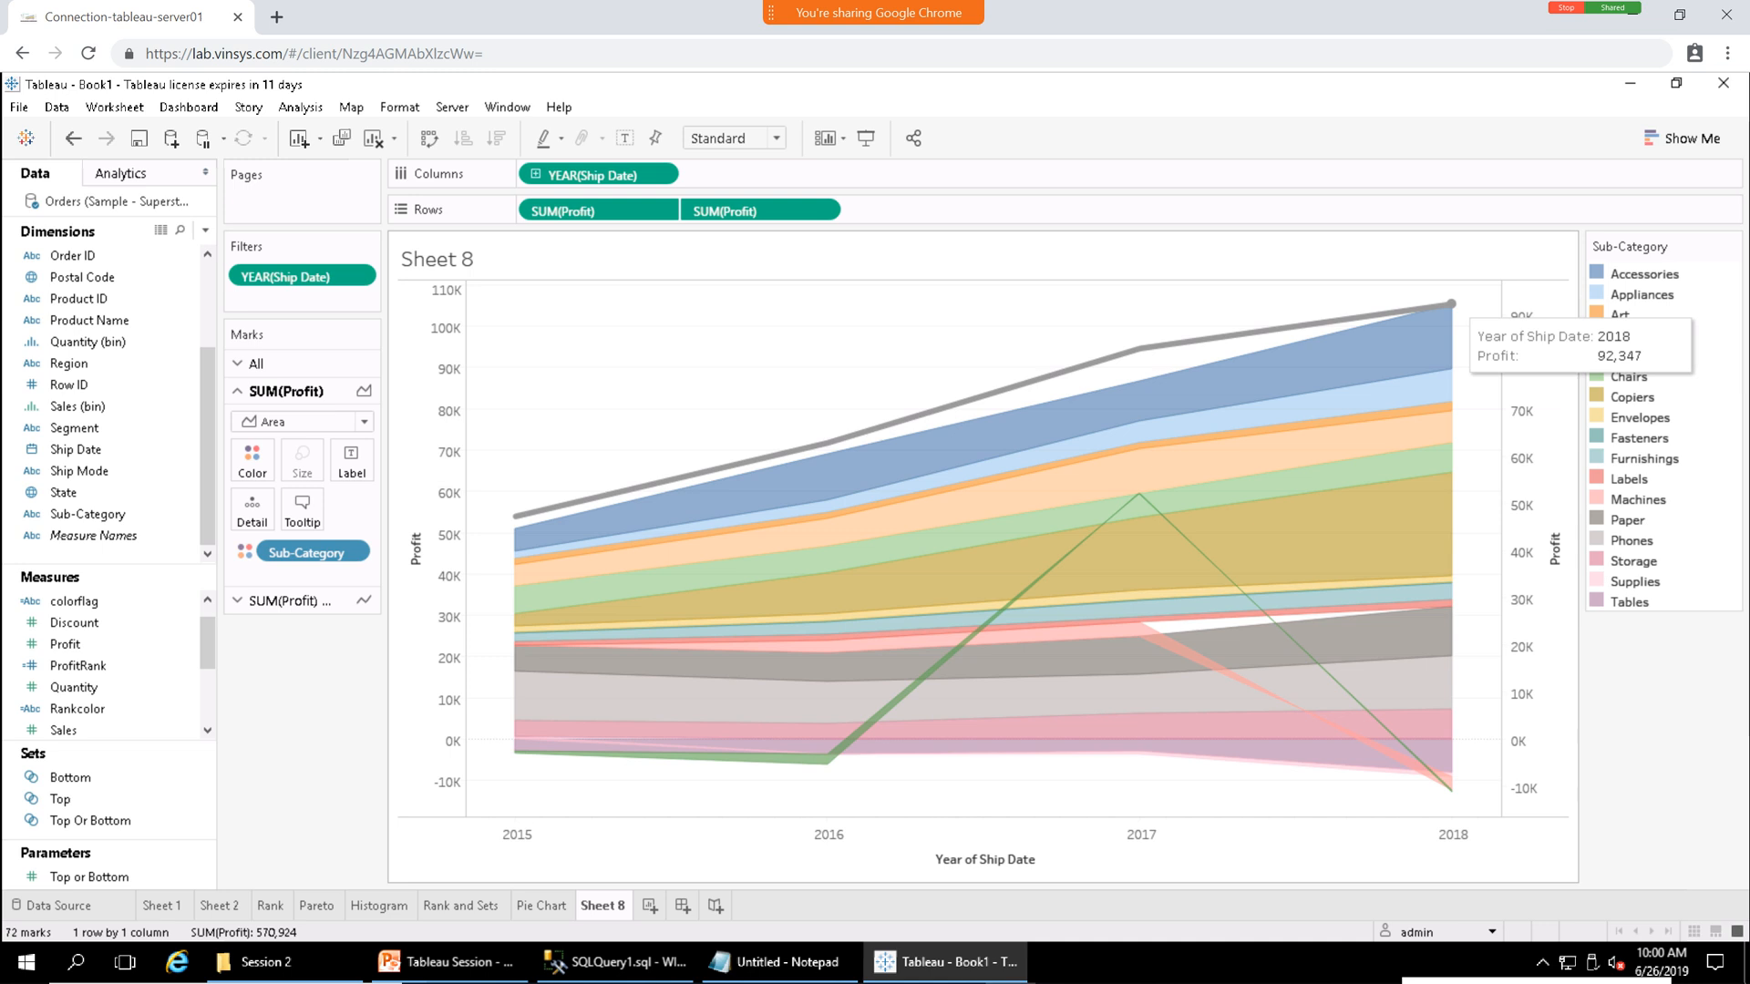
{"action": "left_click", "coordinate": [1387, 344]}
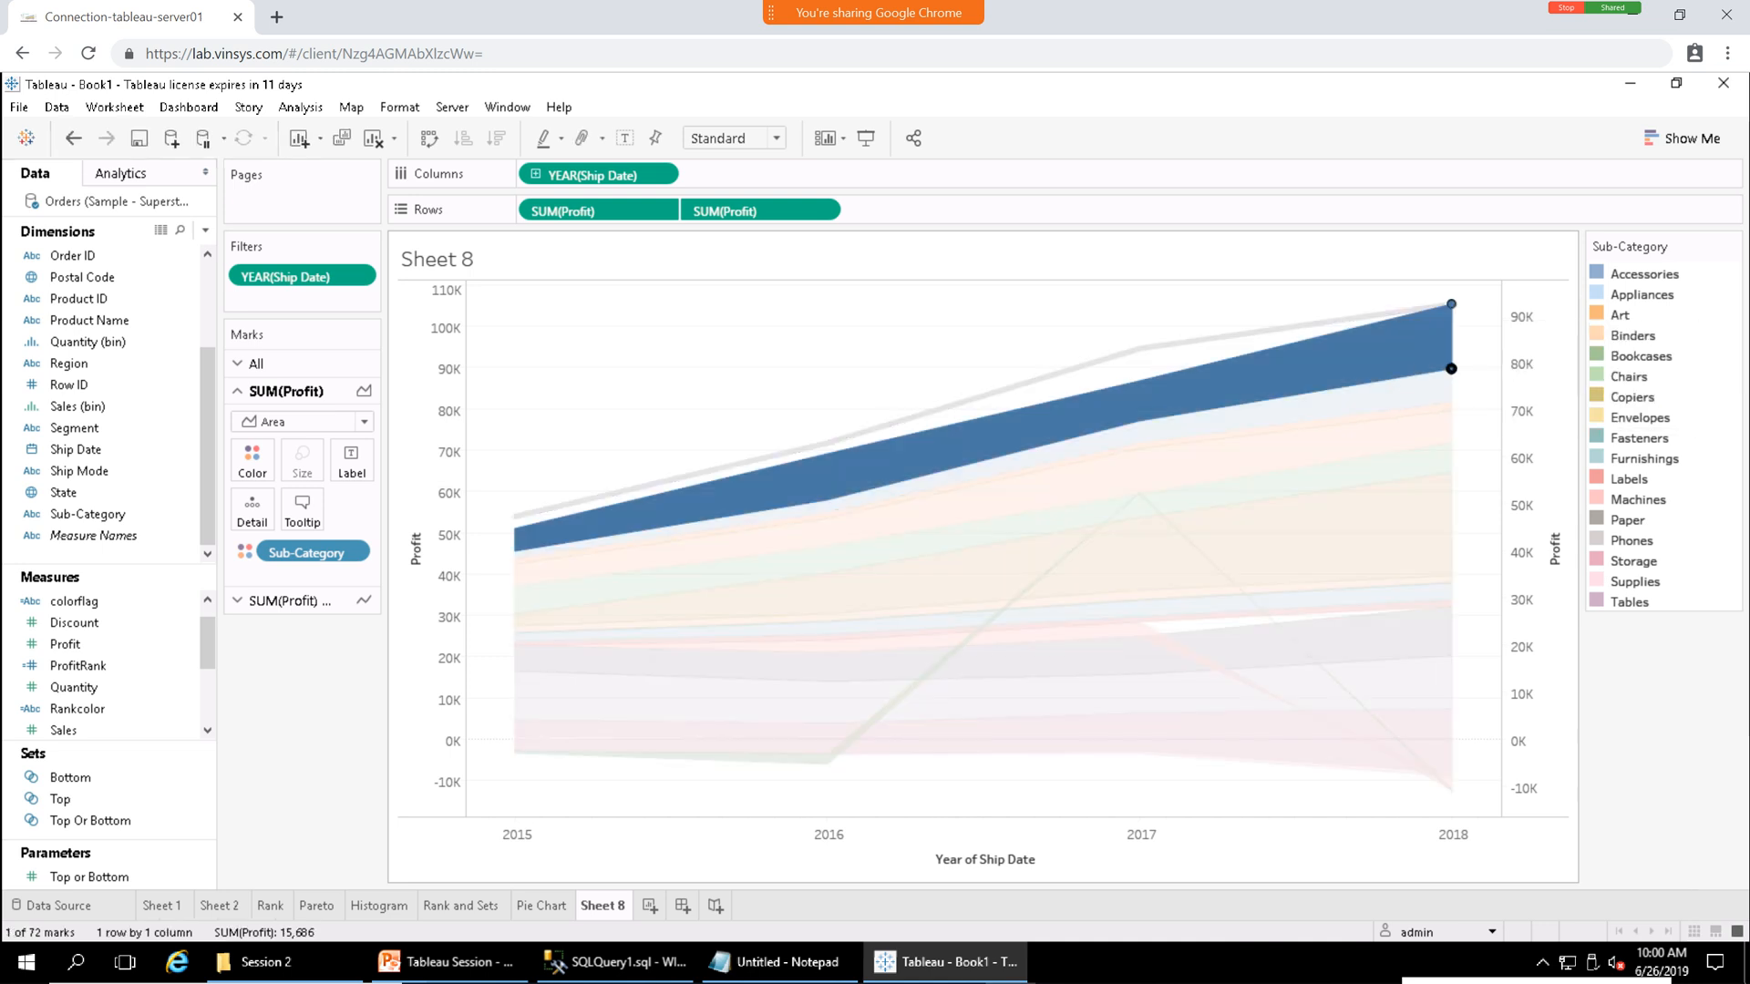
{"action": "left_click", "coordinate": [861, 375]}
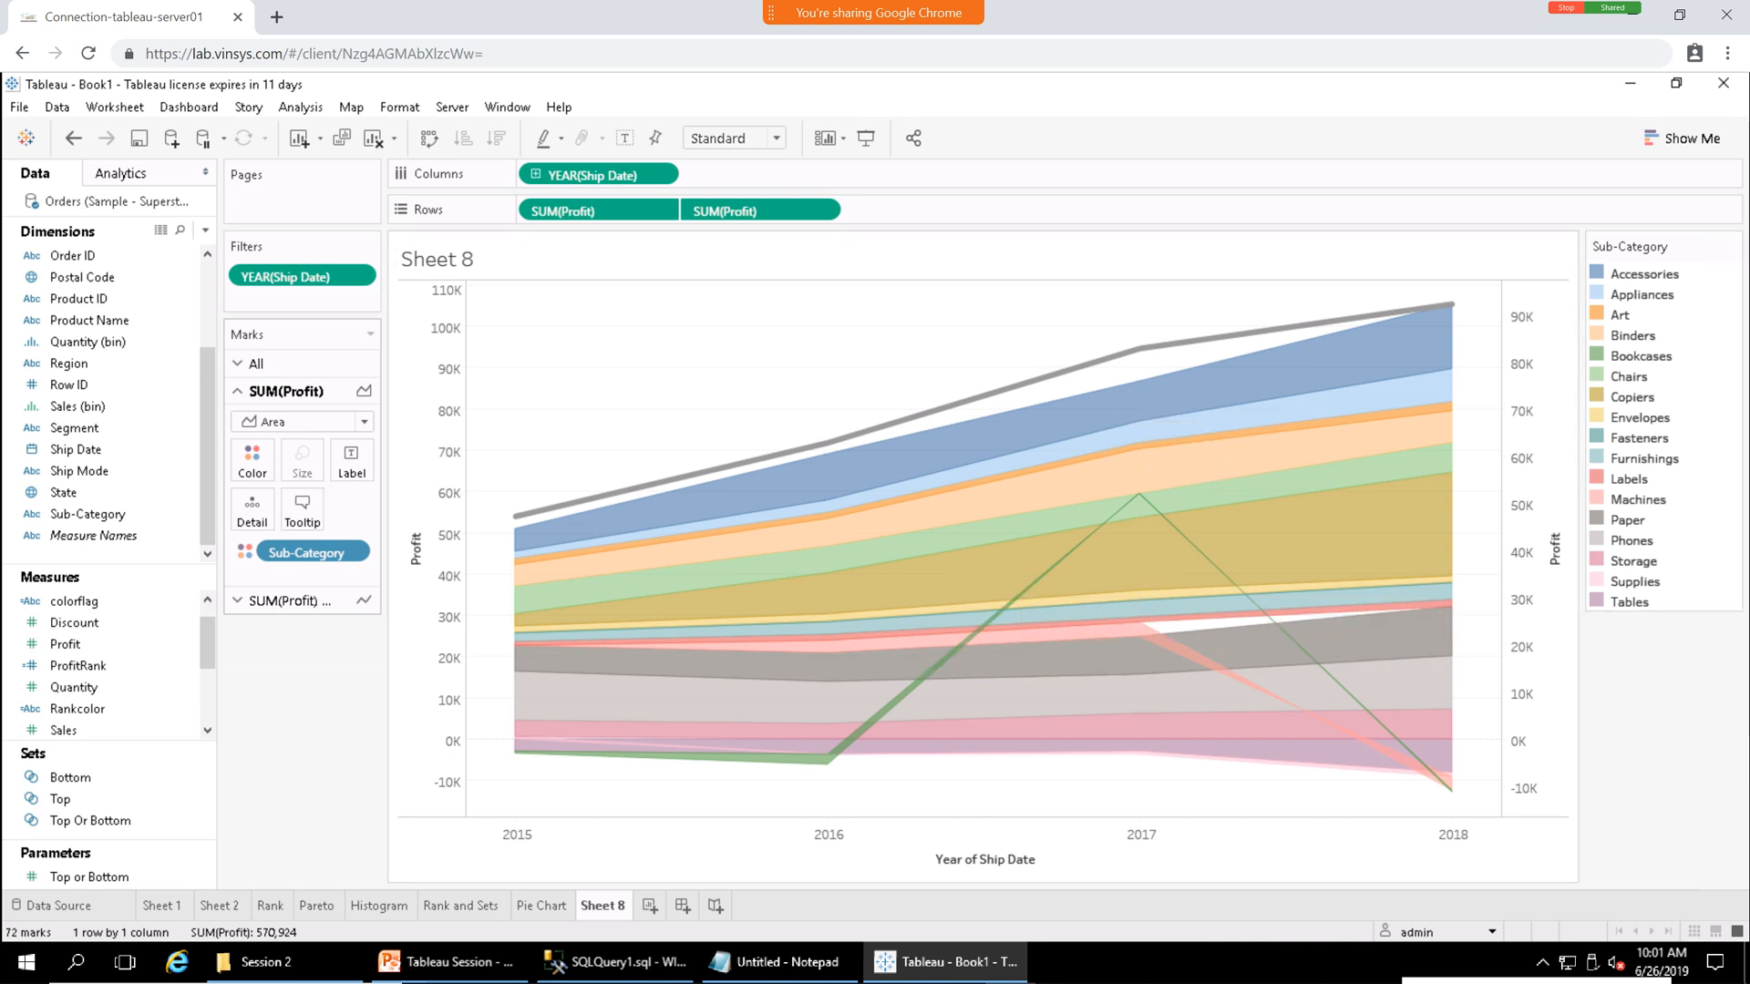
Try the Tableau 20 and Tableau 10 palettes for the Sub-Category colors, and close the color editor without applying.
{"action": "left_click", "coordinate": [253, 460]}
{"action": "left_click", "coordinate": [323, 526]}
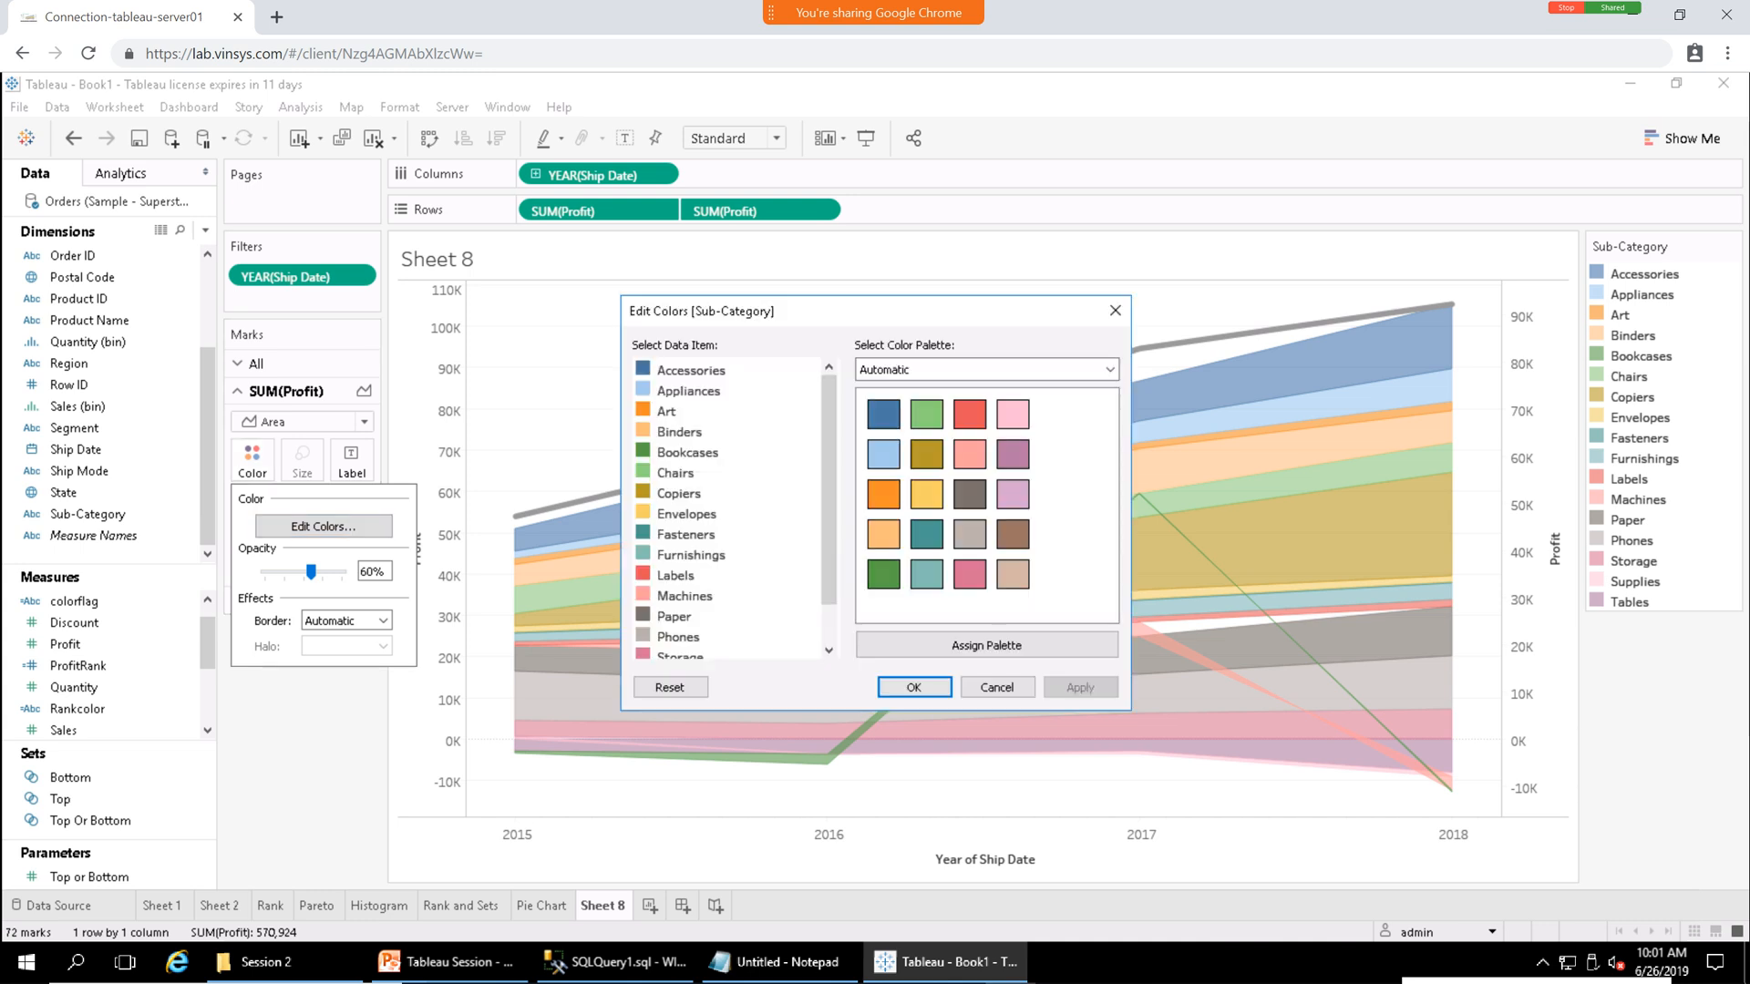
{"action": "left_click", "coordinate": [1109, 370]}
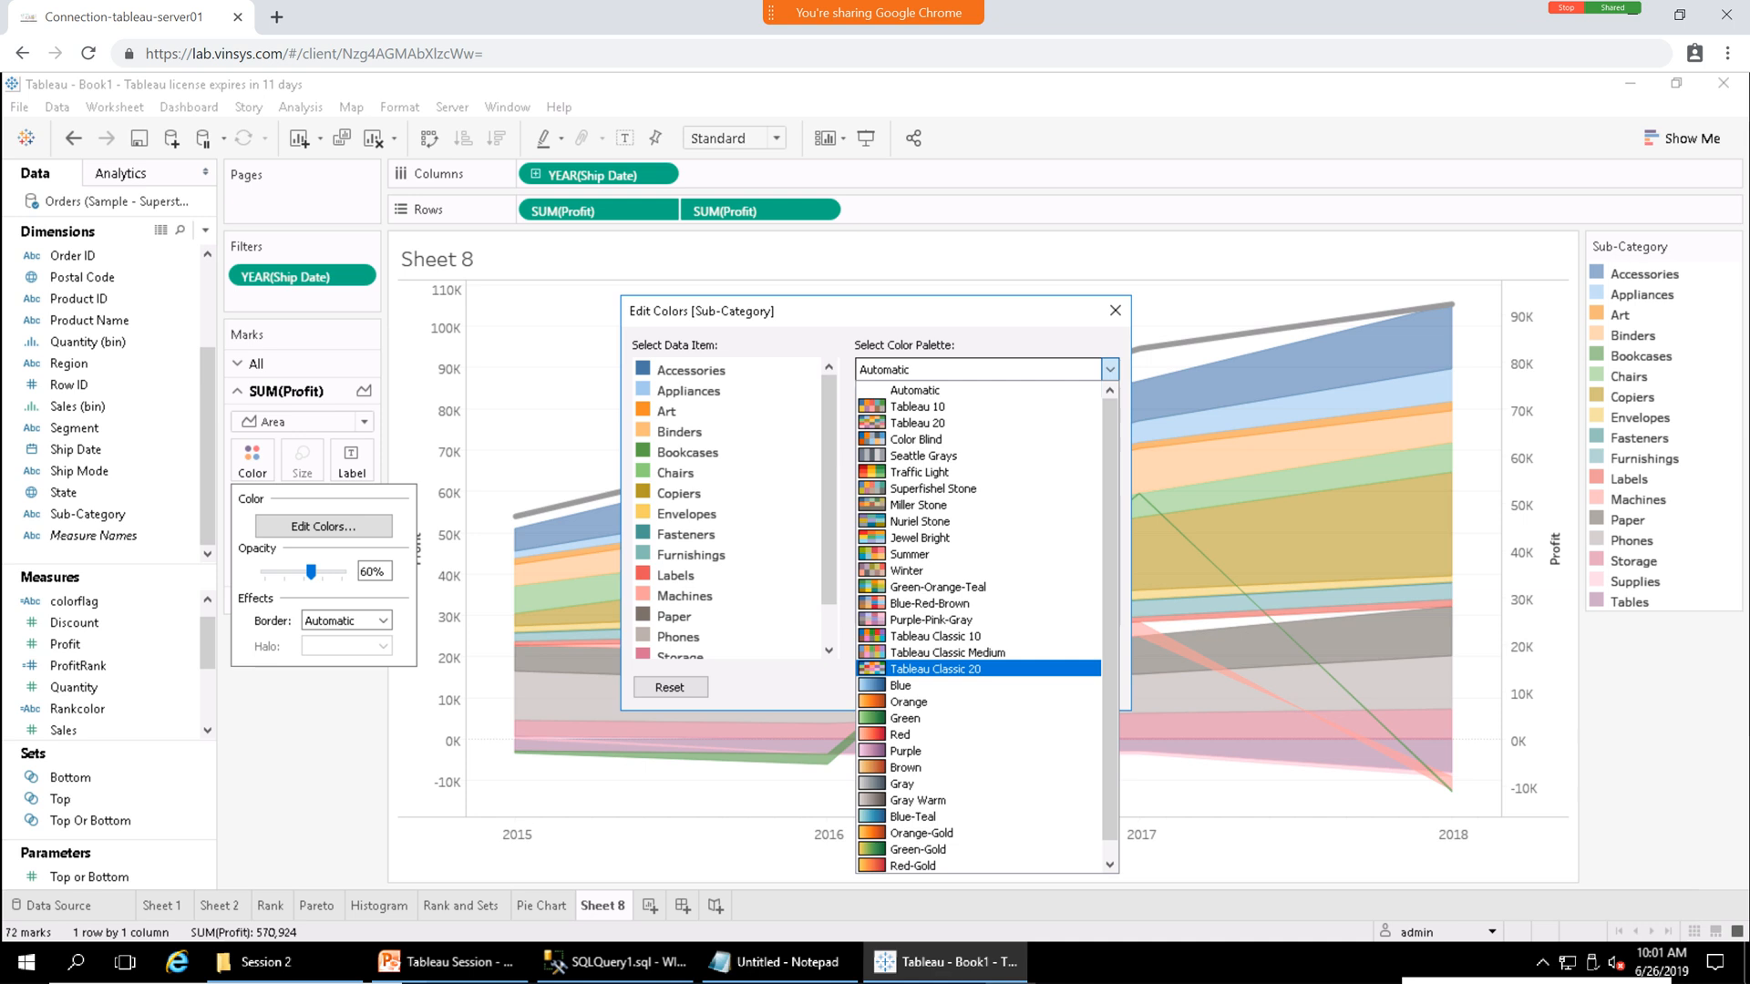
{"action": "left_click", "coordinate": [918, 423]}
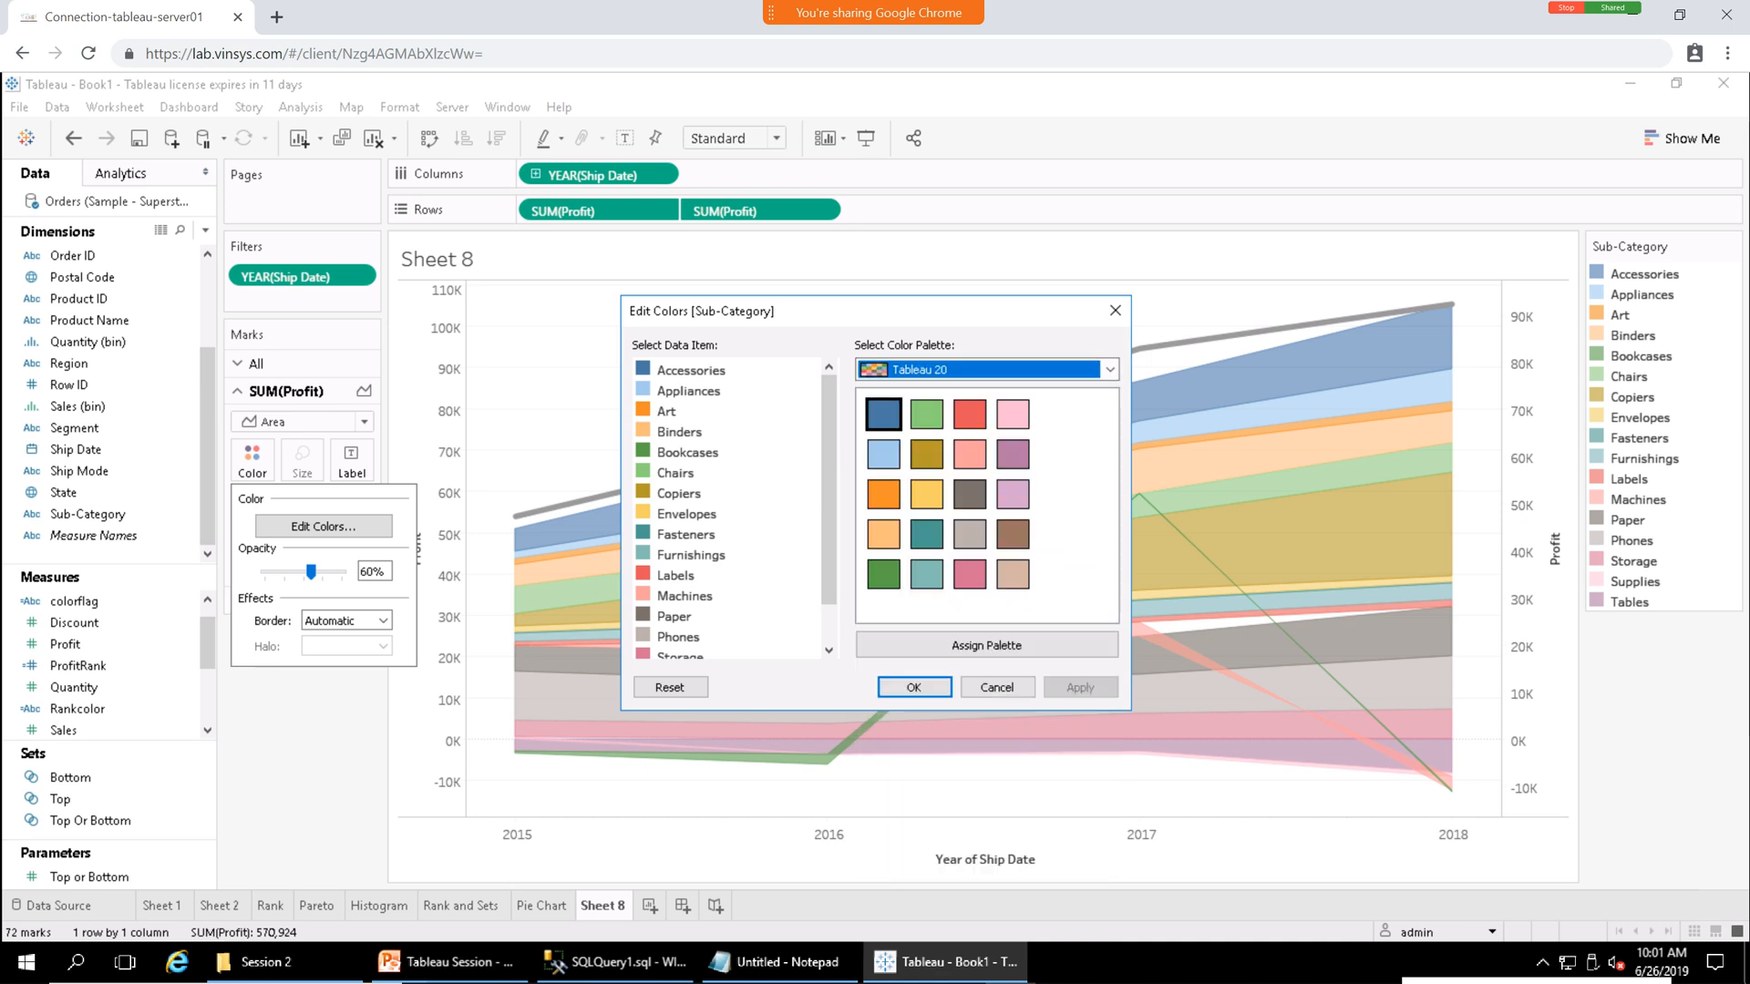
{"action": "left_click", "coordinate": [984, 370]}
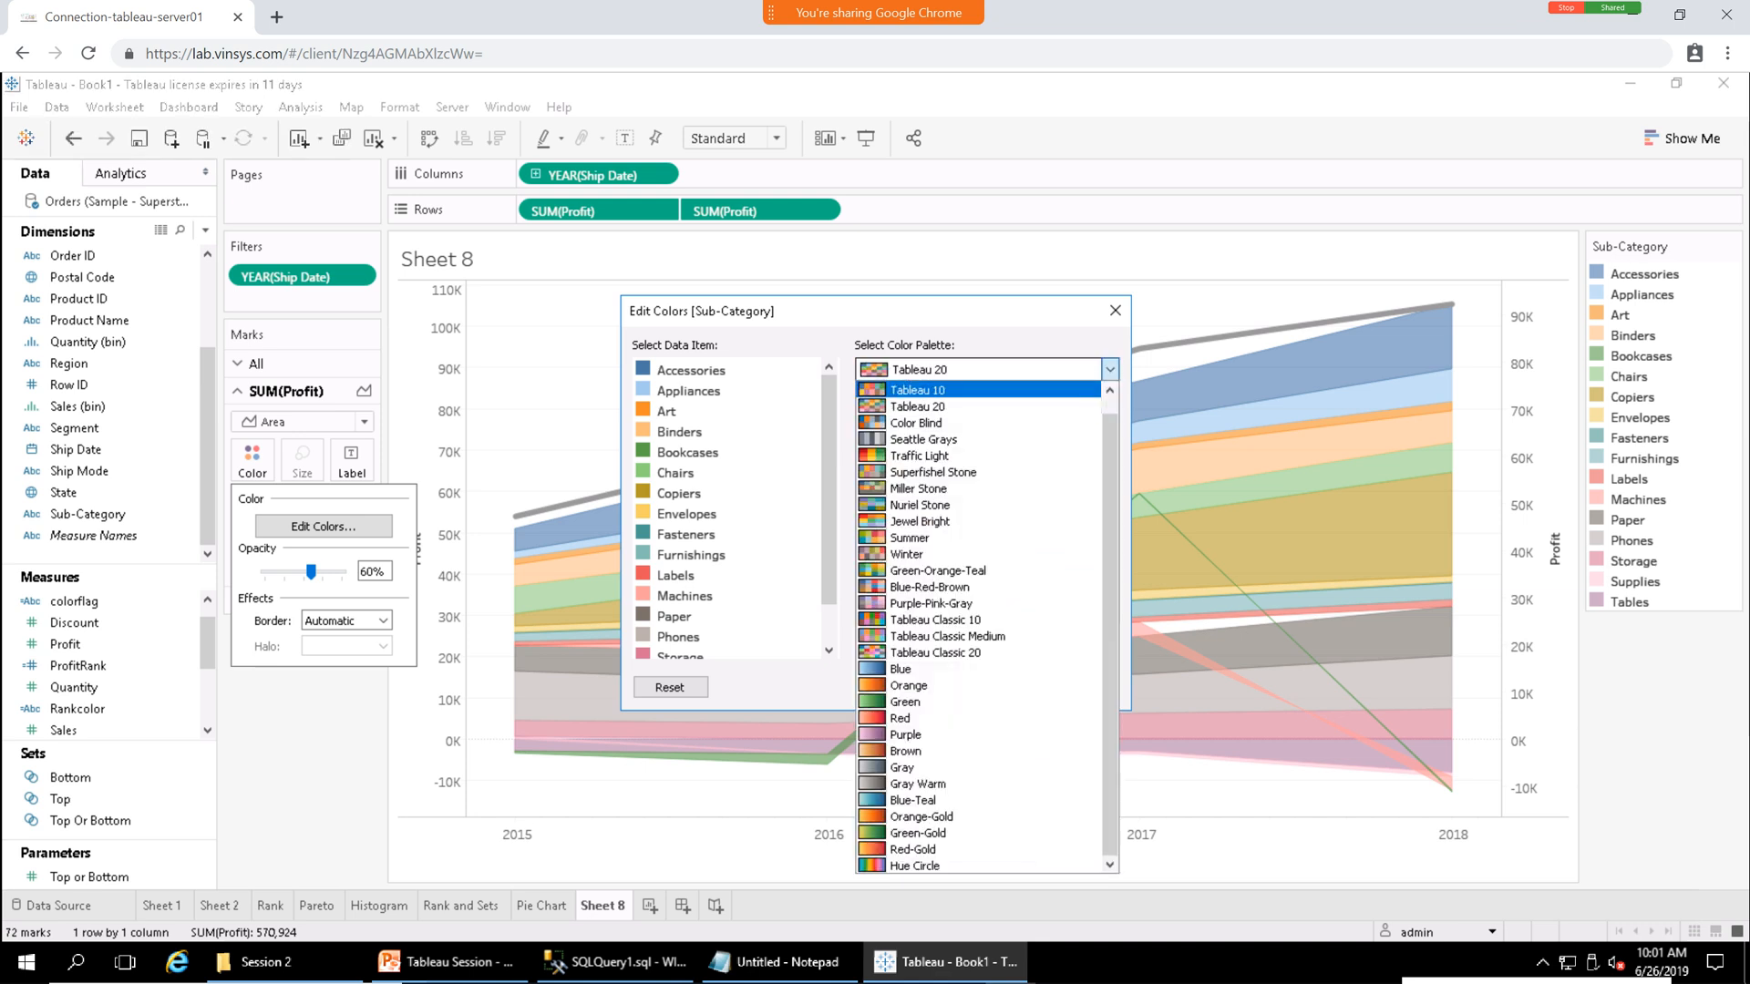
{"action": "left_click", "coordinate": [966, 390]}
{"action": "left_click", "coordinate": [1115, 309]}
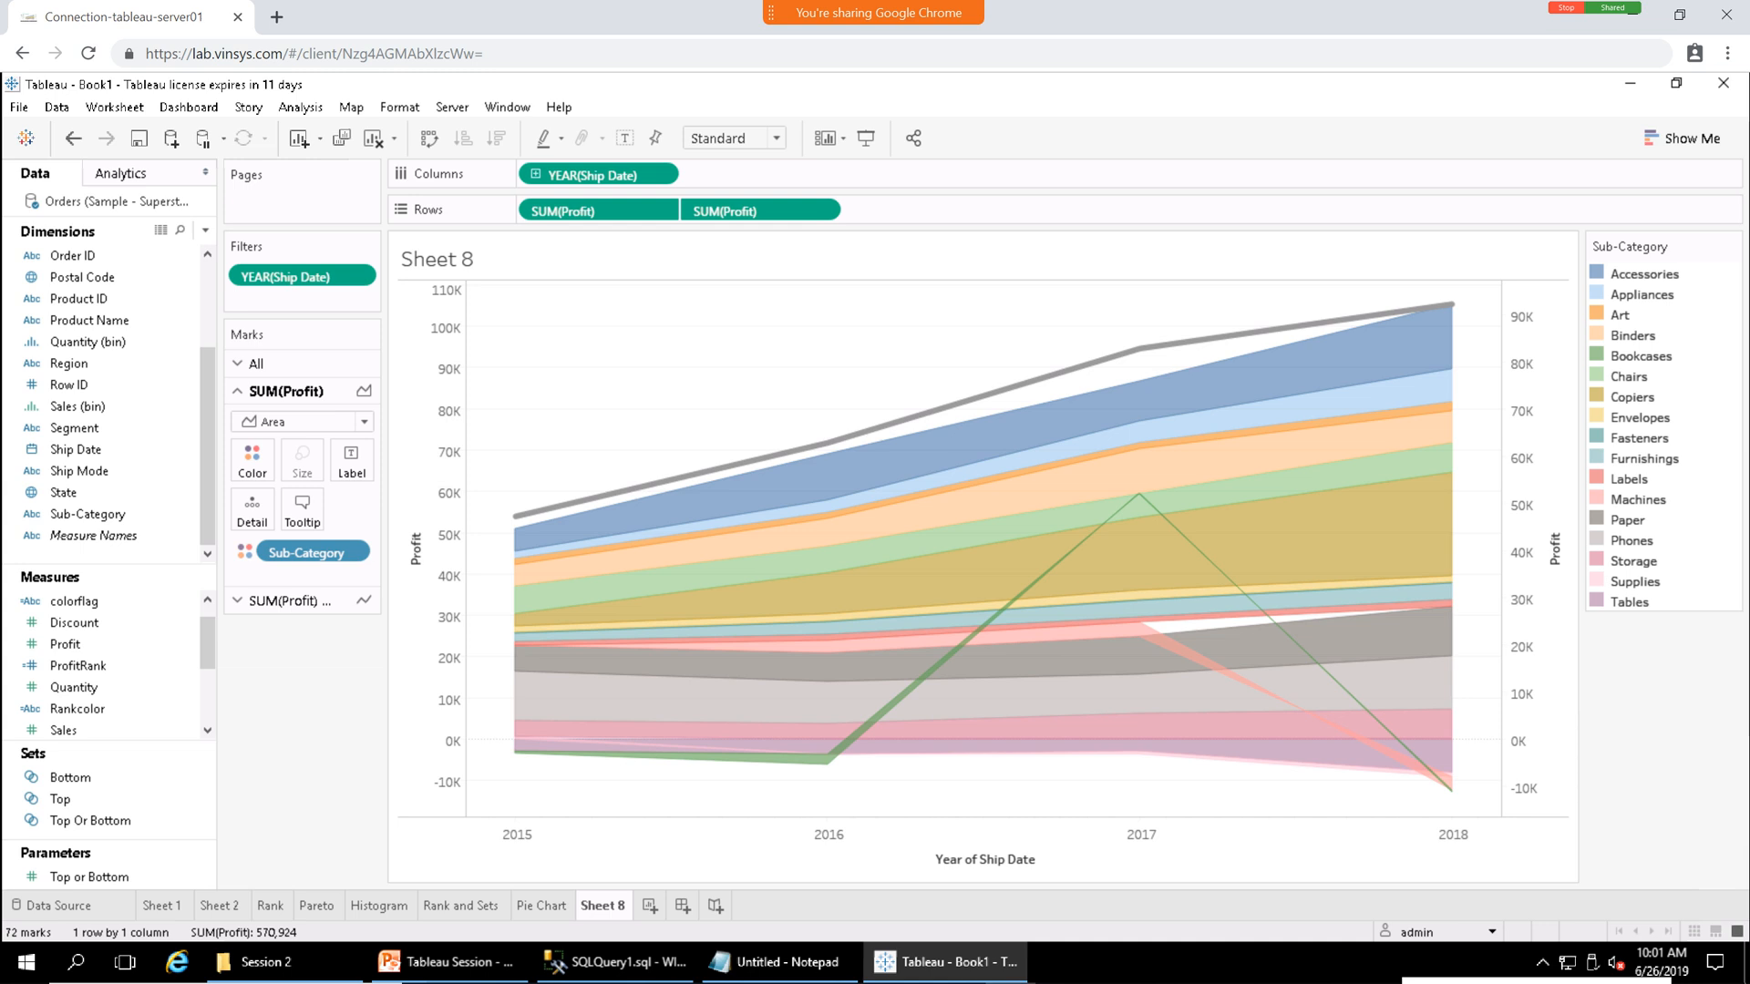
Stop sharing Google Chrome and switch to the Cisco Webex meeting showing the other participant's shared screen.
{"action": "mouse_move", "coordinate": [947, 13]}
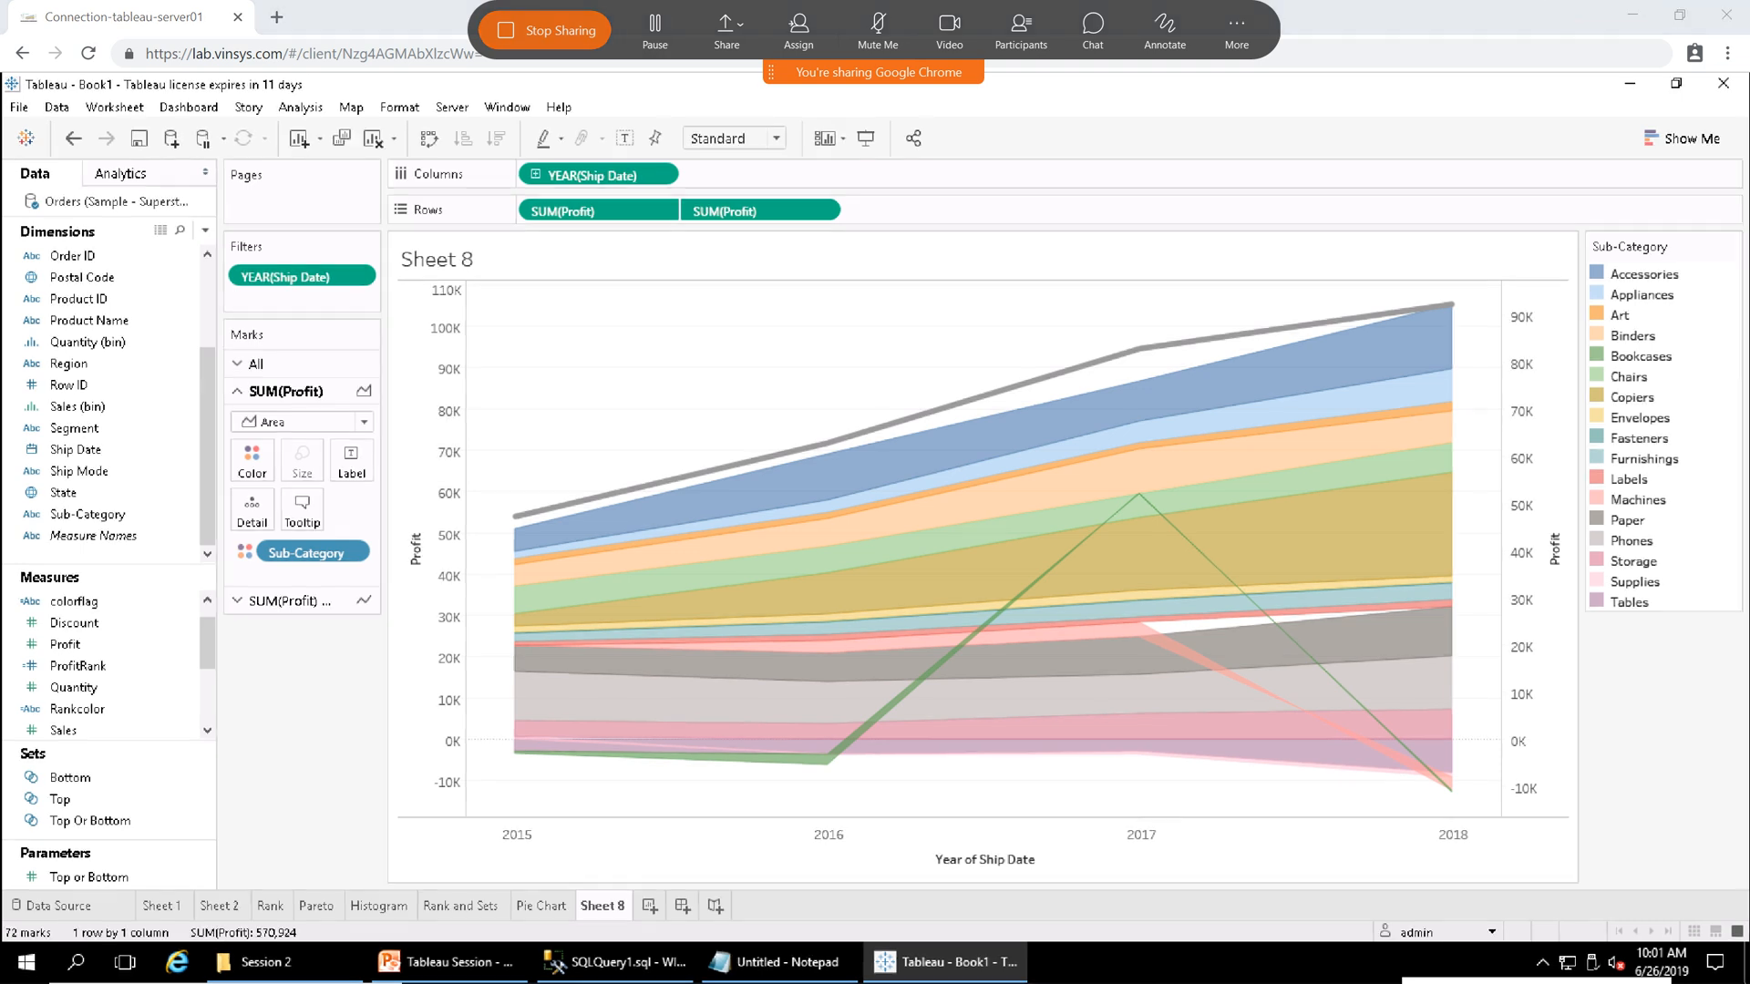
{"action": "left_click", "coordinate": [544, 31]}
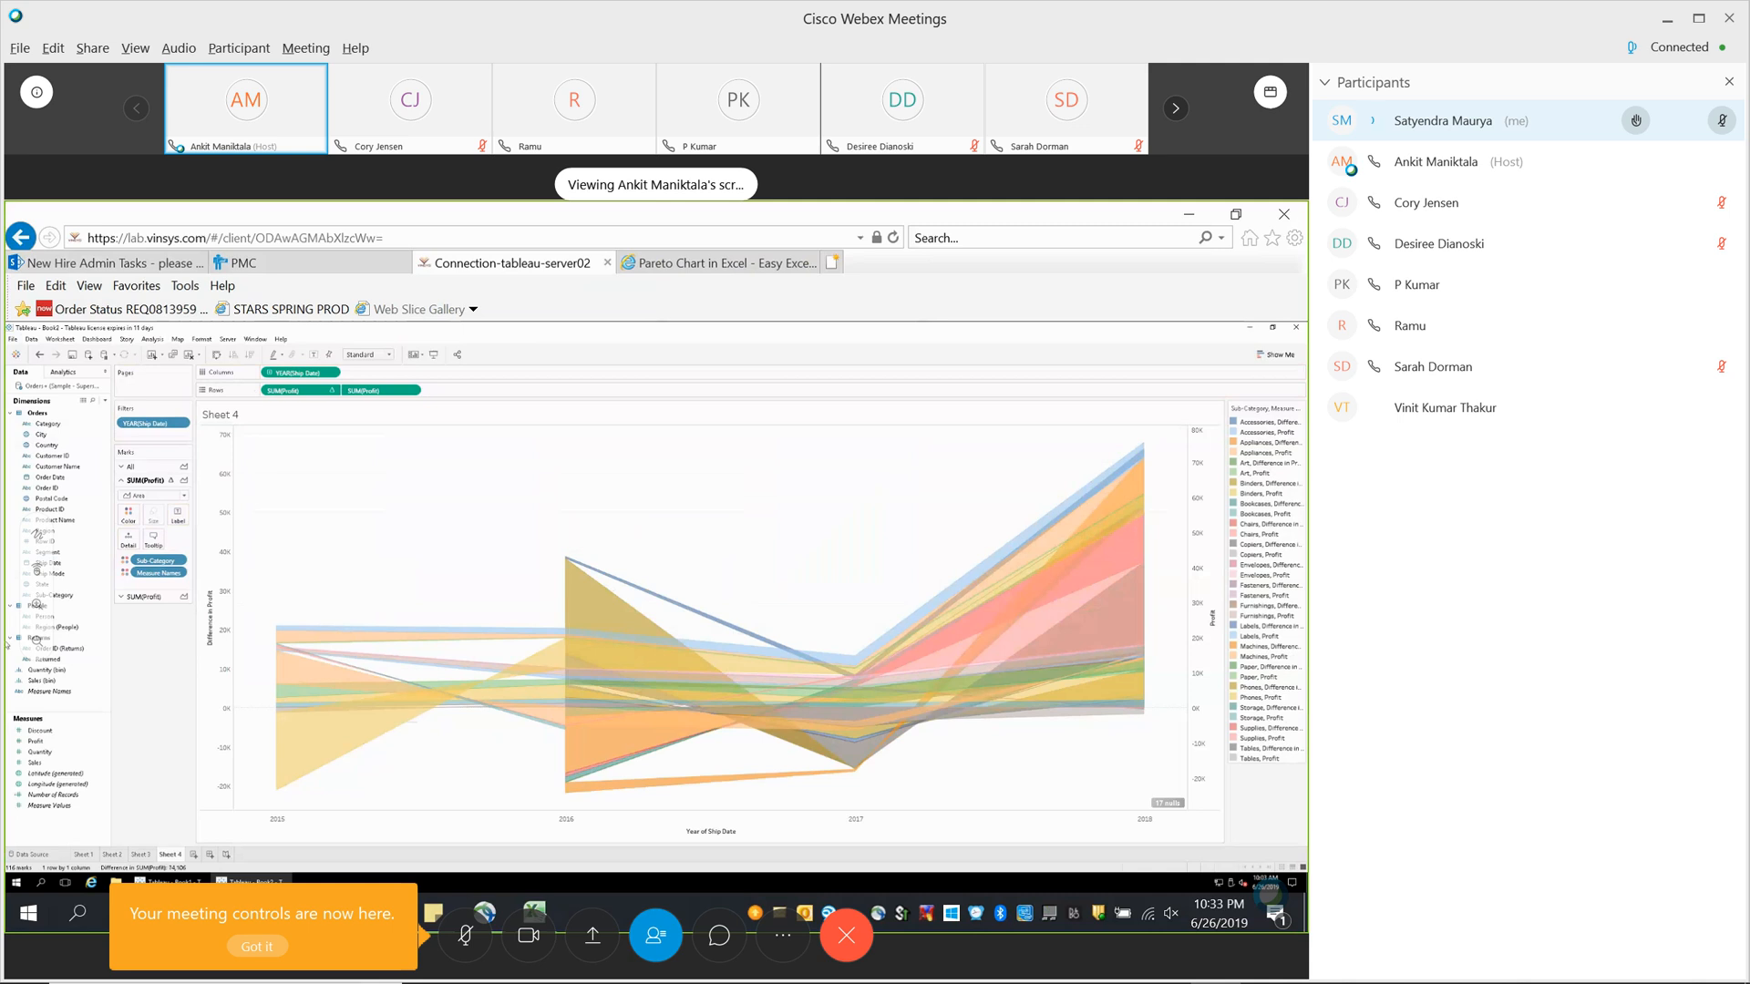
{"action": "right_click", "coordinate": [225, 504]}
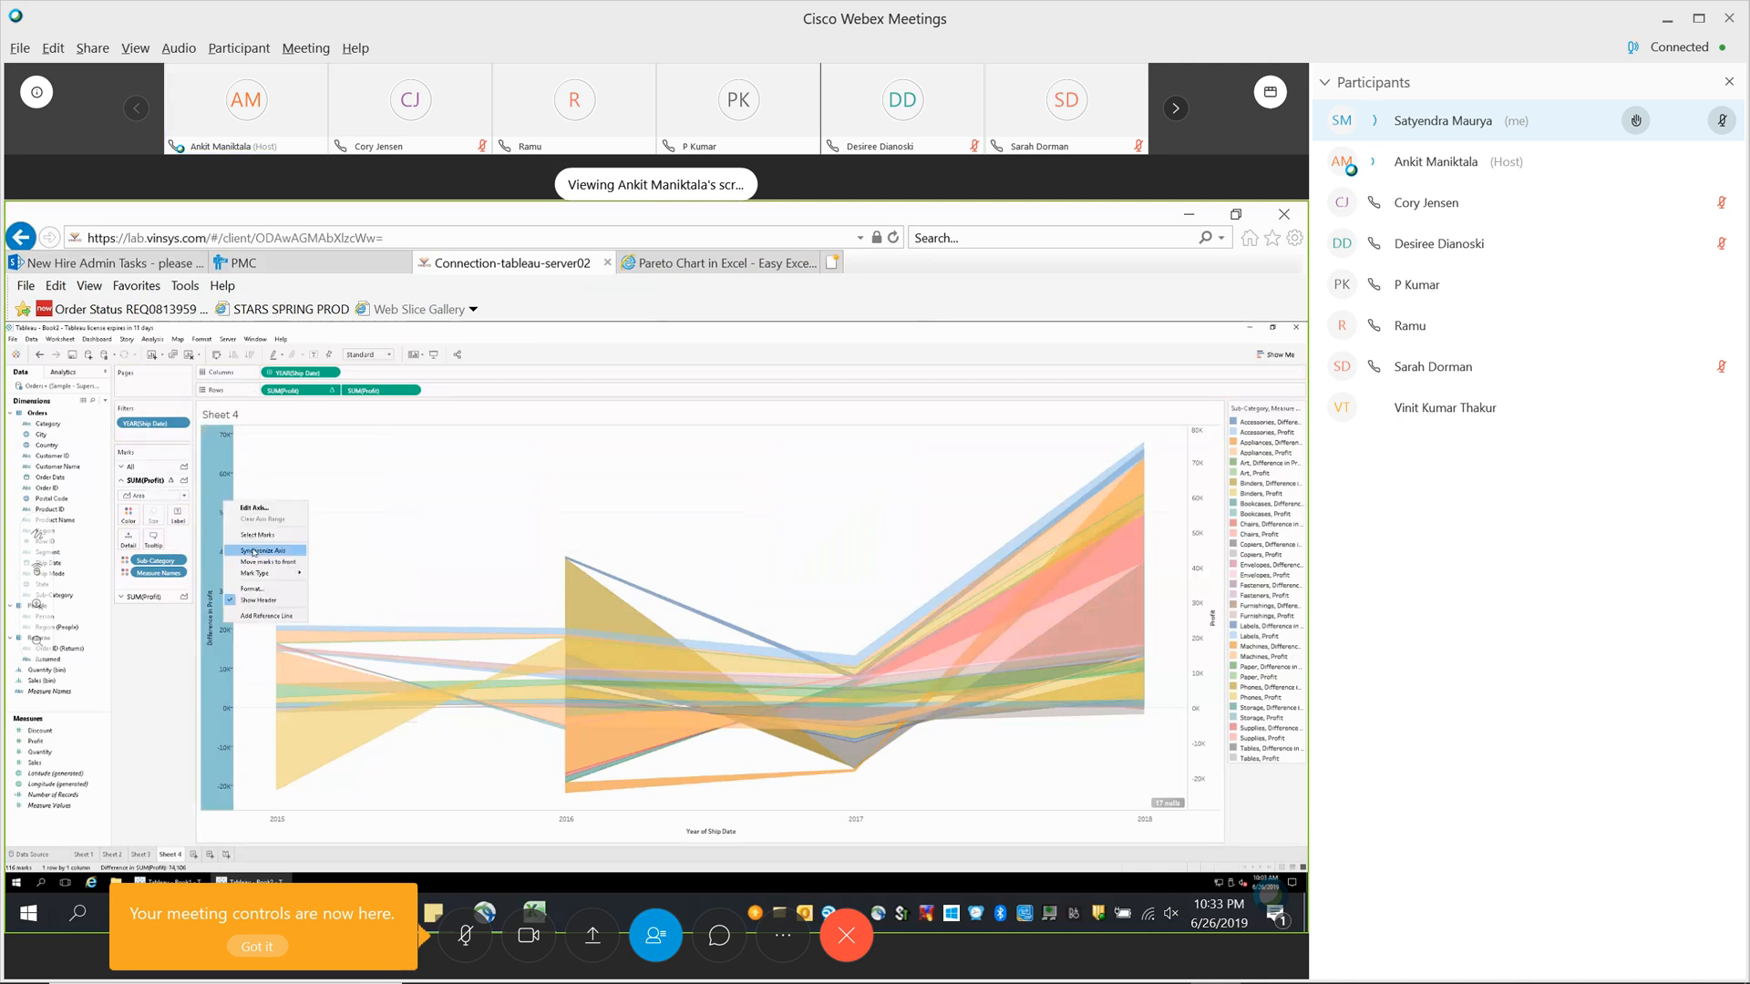
{"action": "mouse_move", "coordinate": [253, 574]}
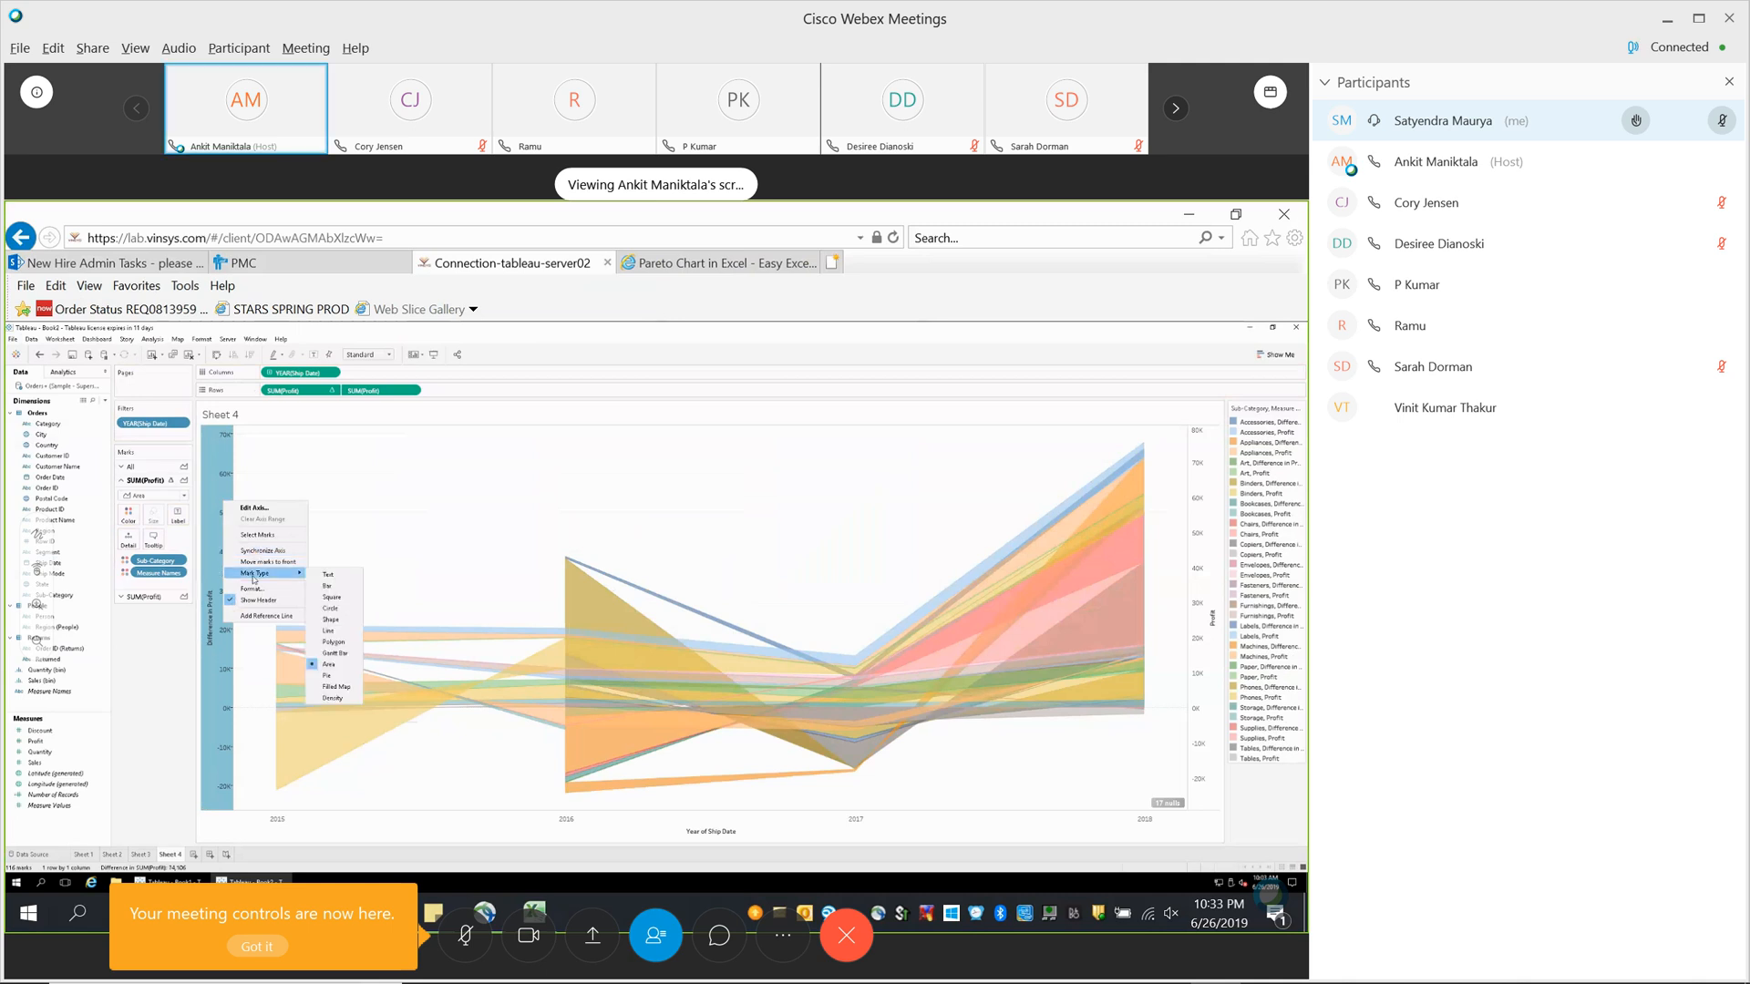
{"action": "left_click", "coordinate": [143, 706]}
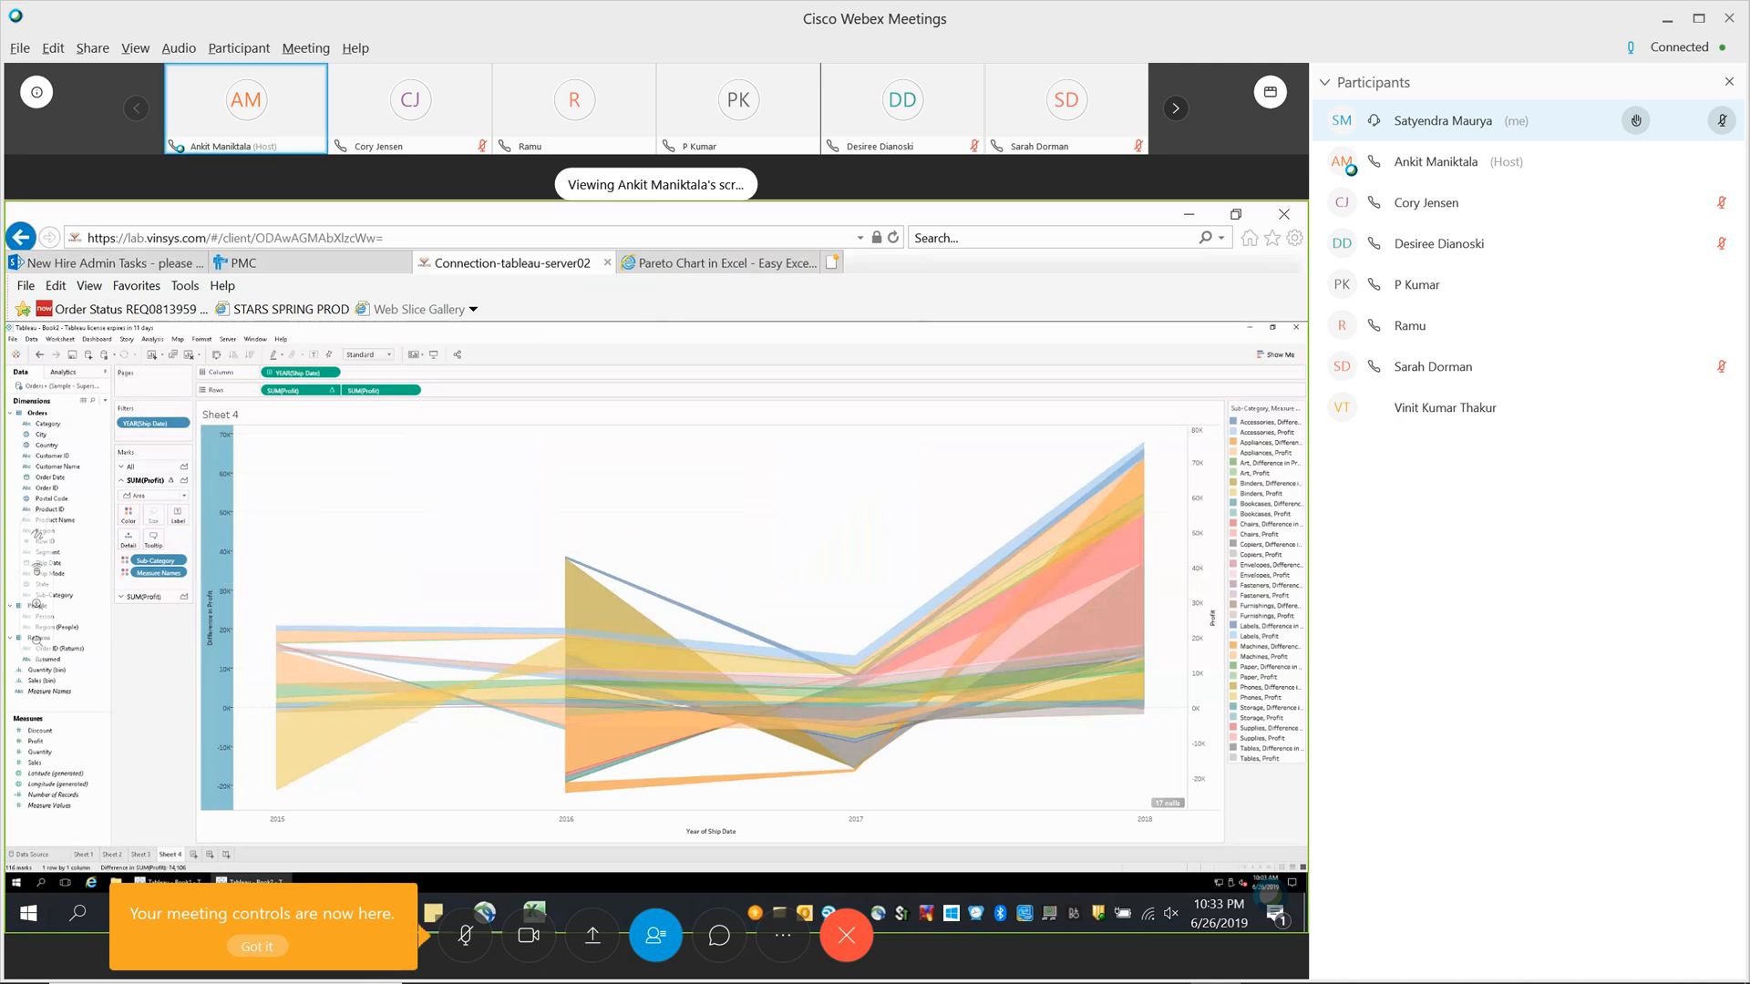
{"action": "left_click", "coordinate": [142, 705]}
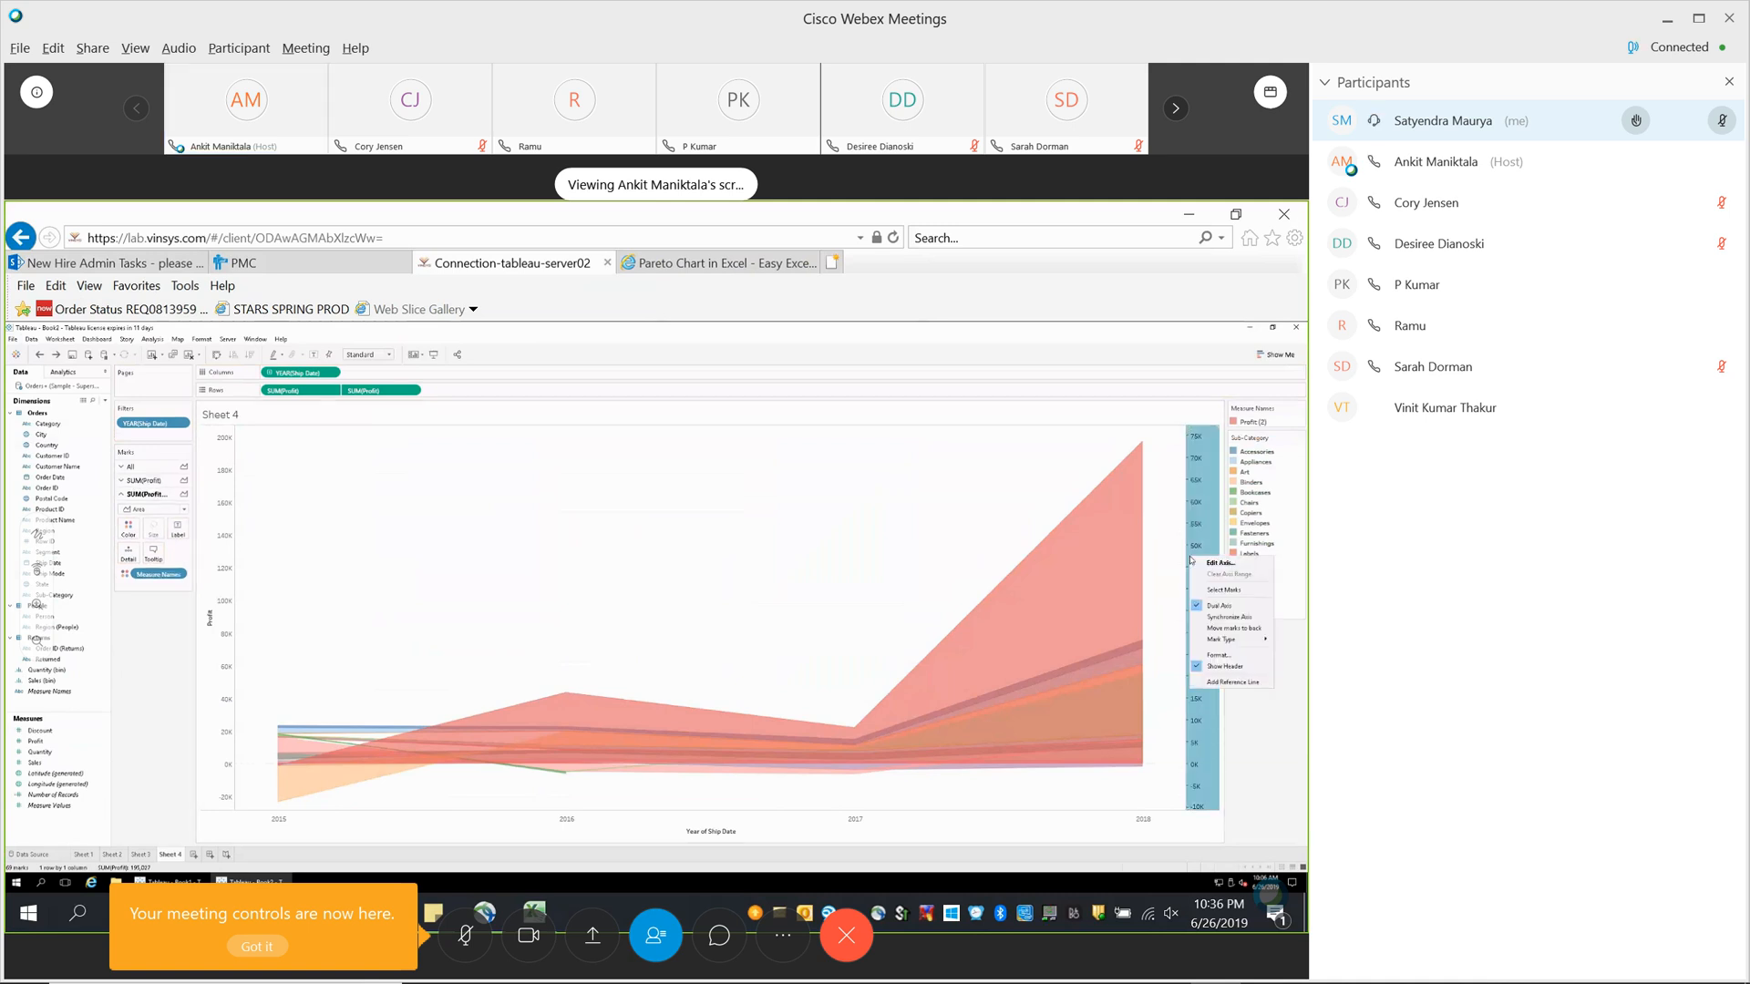
Set the mark type of the secondary Profit axis to Line in the shared Sheet 4 chart.
{"action": "mouse_move", "coordinate": [1213, 648]}
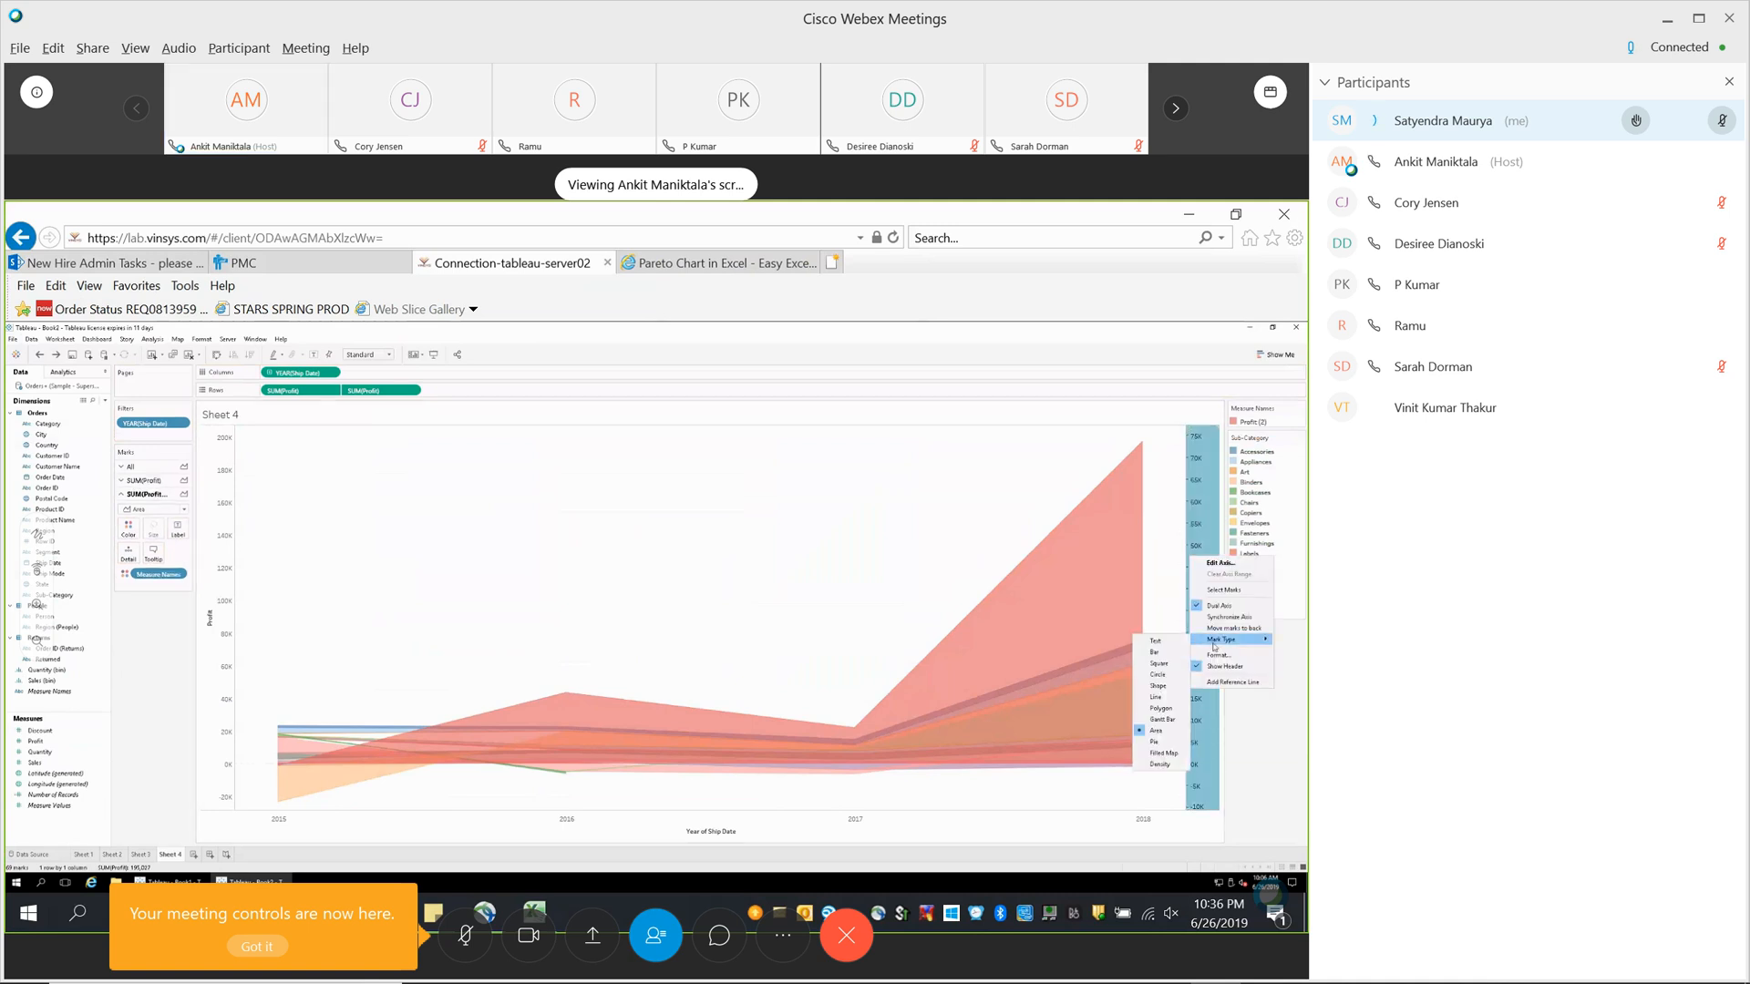
{"action": "left_click", "coordinate": [1161, 695]}
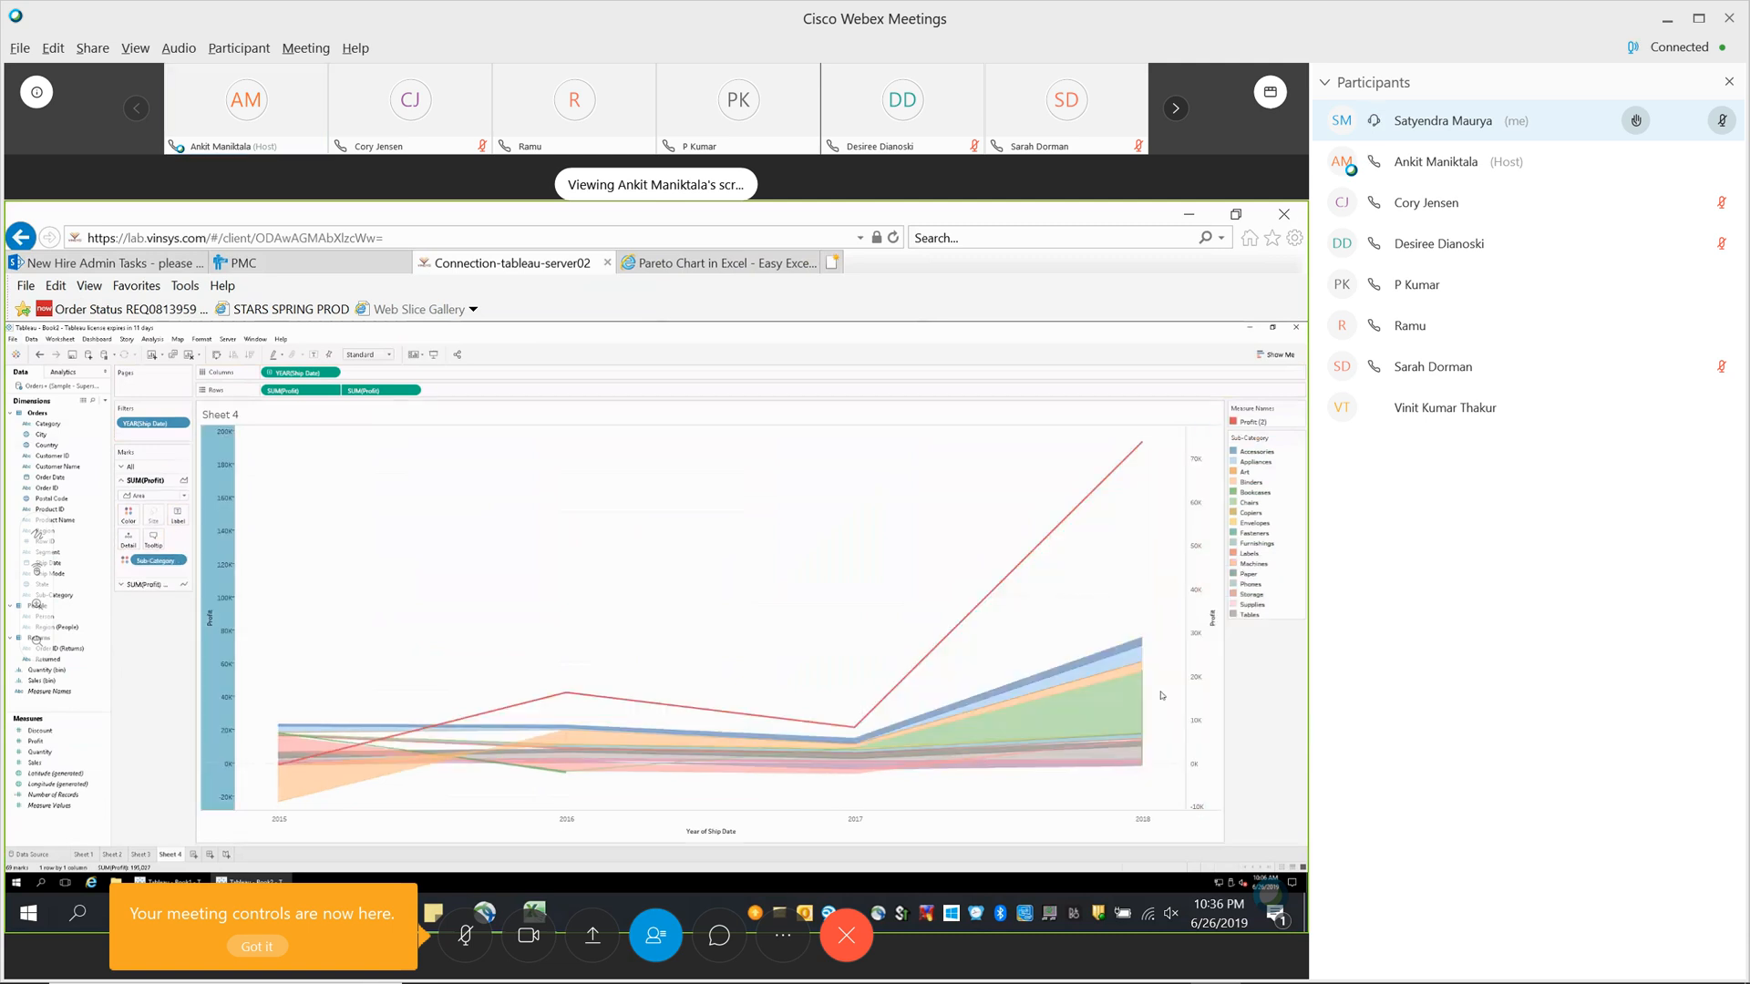
Mute the own microphone in the meeting and unmute it again.
{"action": "mouse_move", "coordinate": [1049, 543]}
{"action": "mouse_move", "coordinate": [933, 665]}
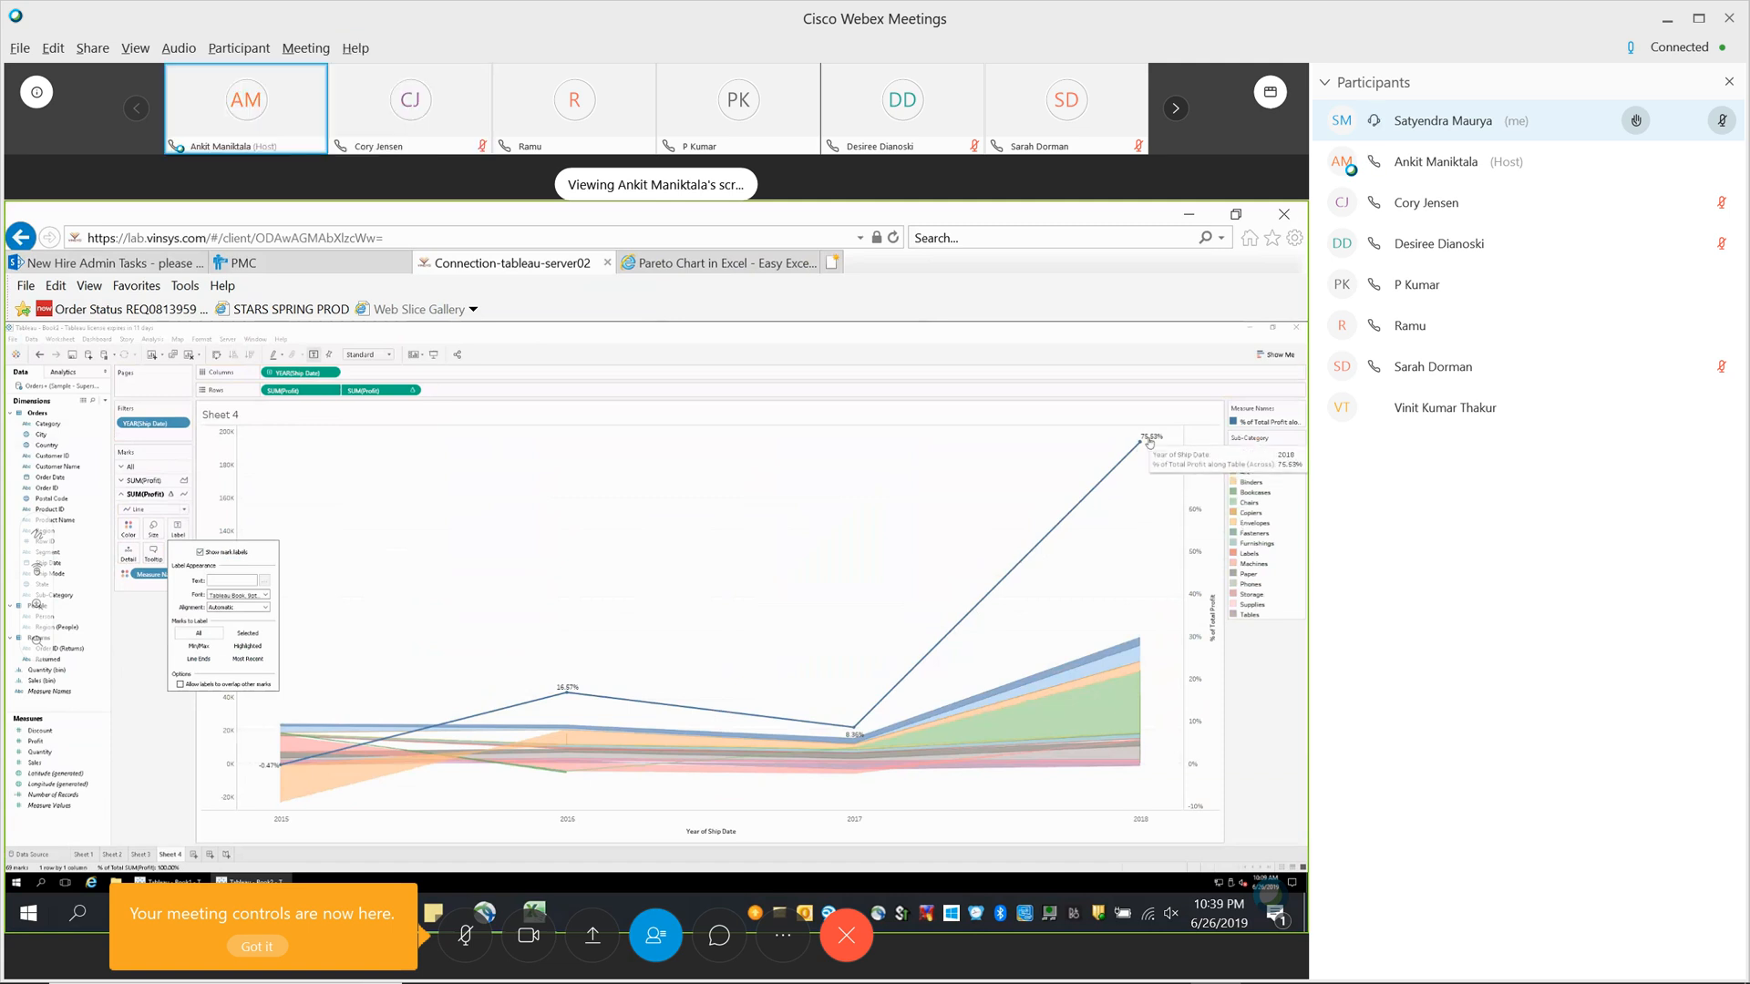
{"action": "left_click", "coordinate": [1721, 120]}
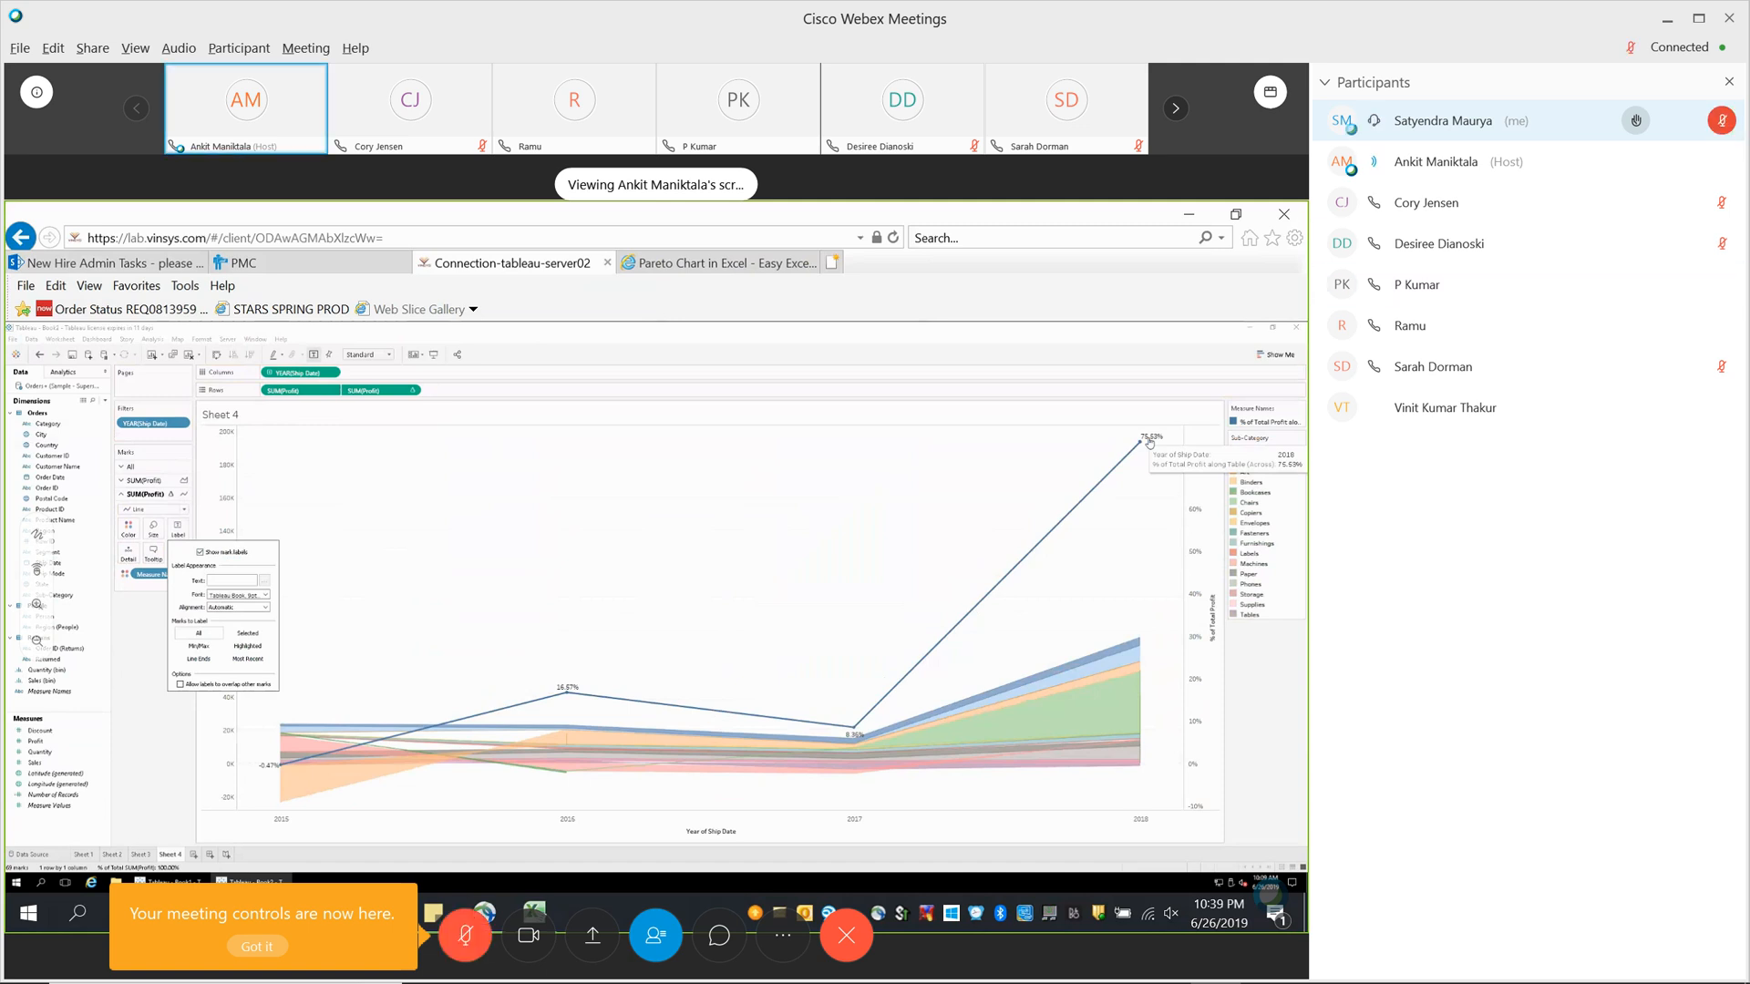
{"action": "left_click", "coordinate": [1721, 120]}
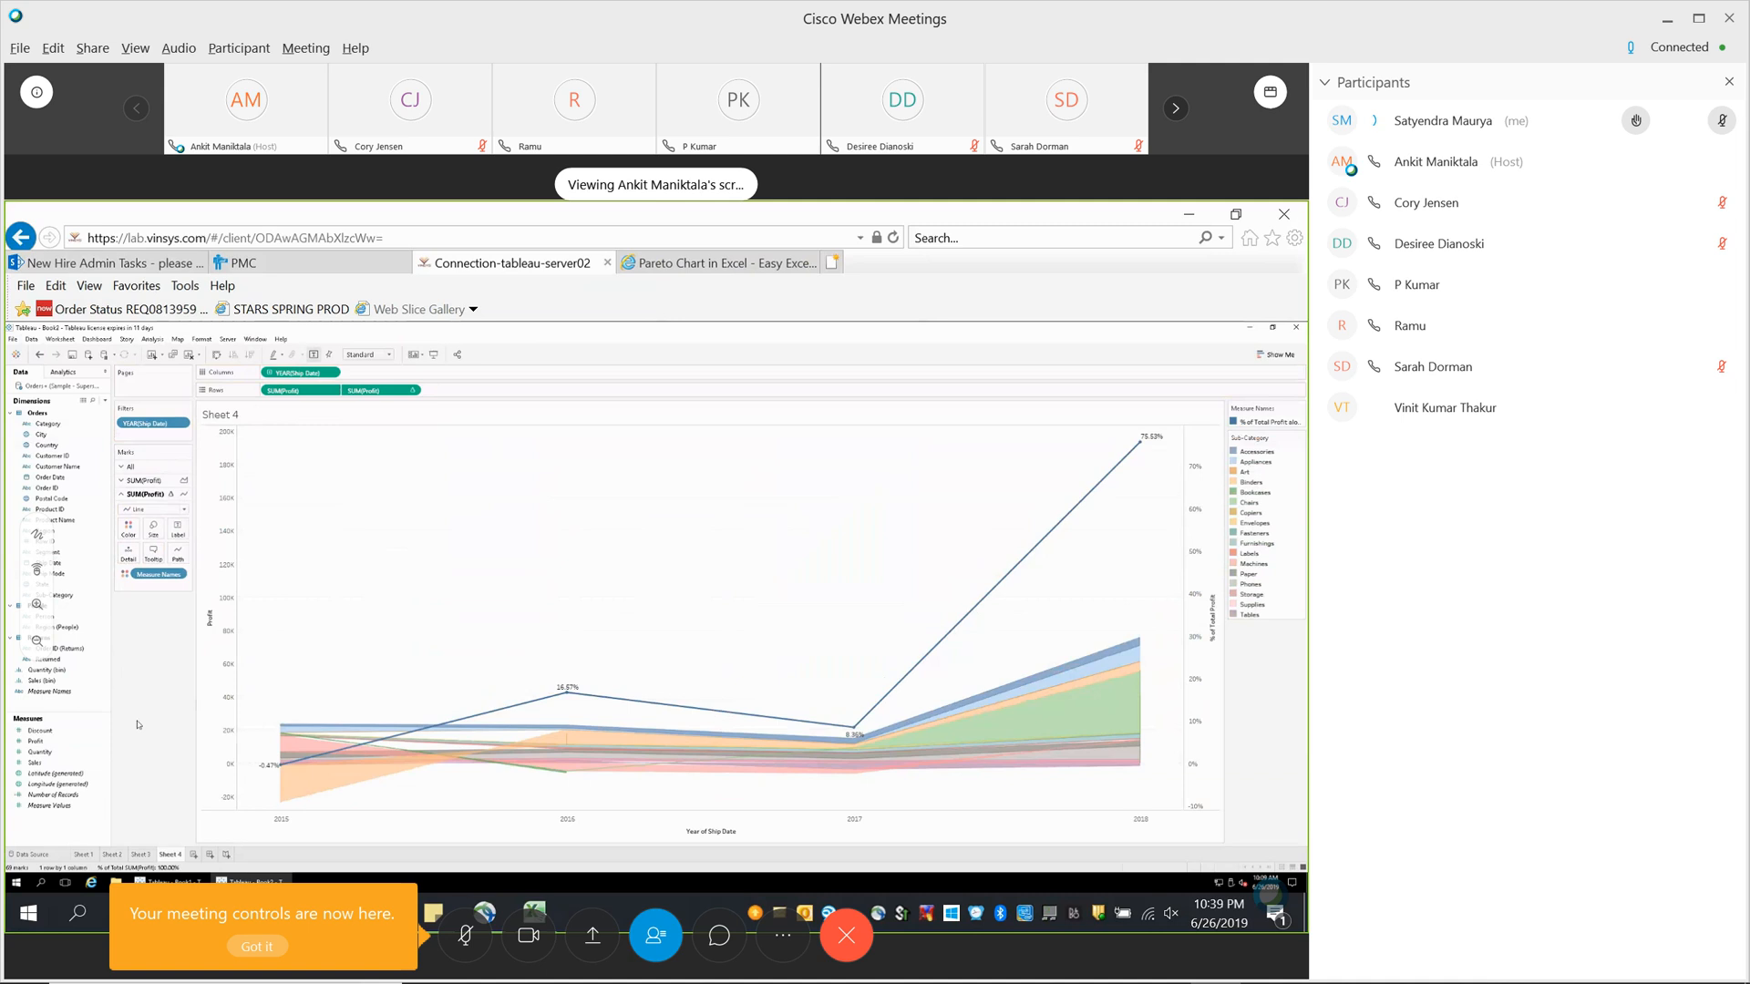
Hide the headers of the Profit axis and the Year of Ship Date axis in the shared Sheet 4 chart.
{"action": "right_click", "coordinate": [222, 662]}
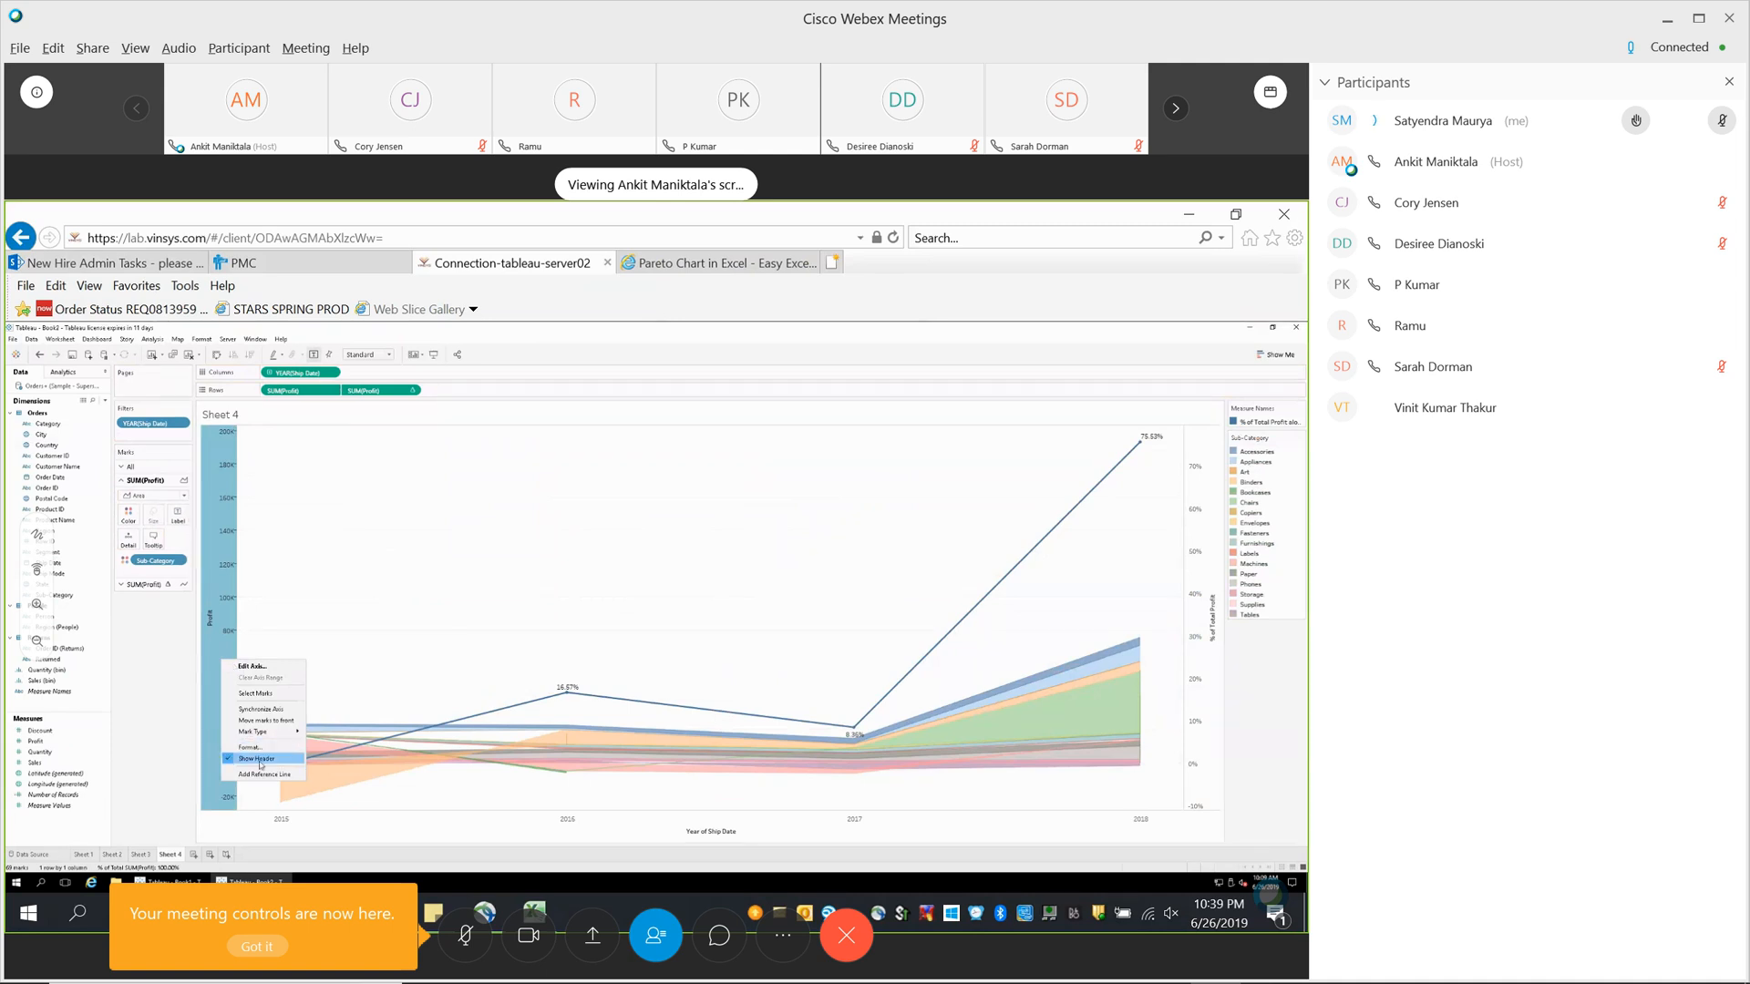
{"action": "left_click", "coordinate": [260, 760]}
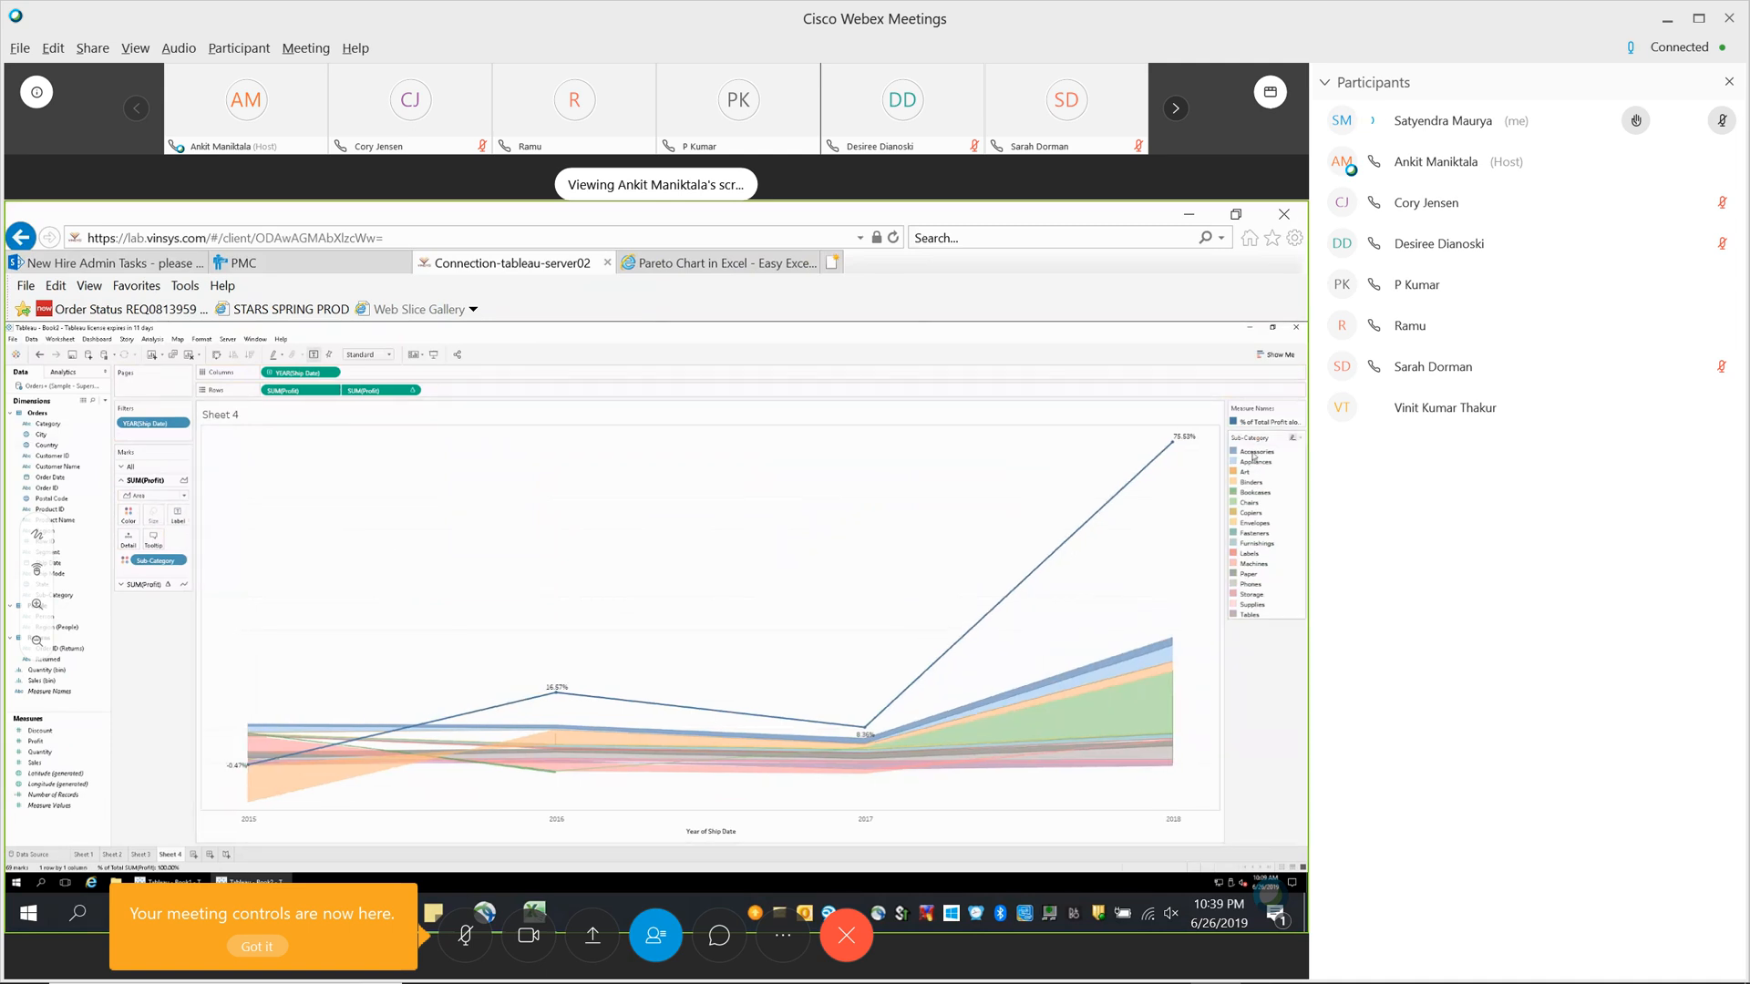
{"action": "right_click", "coordinate": [666, 826]}
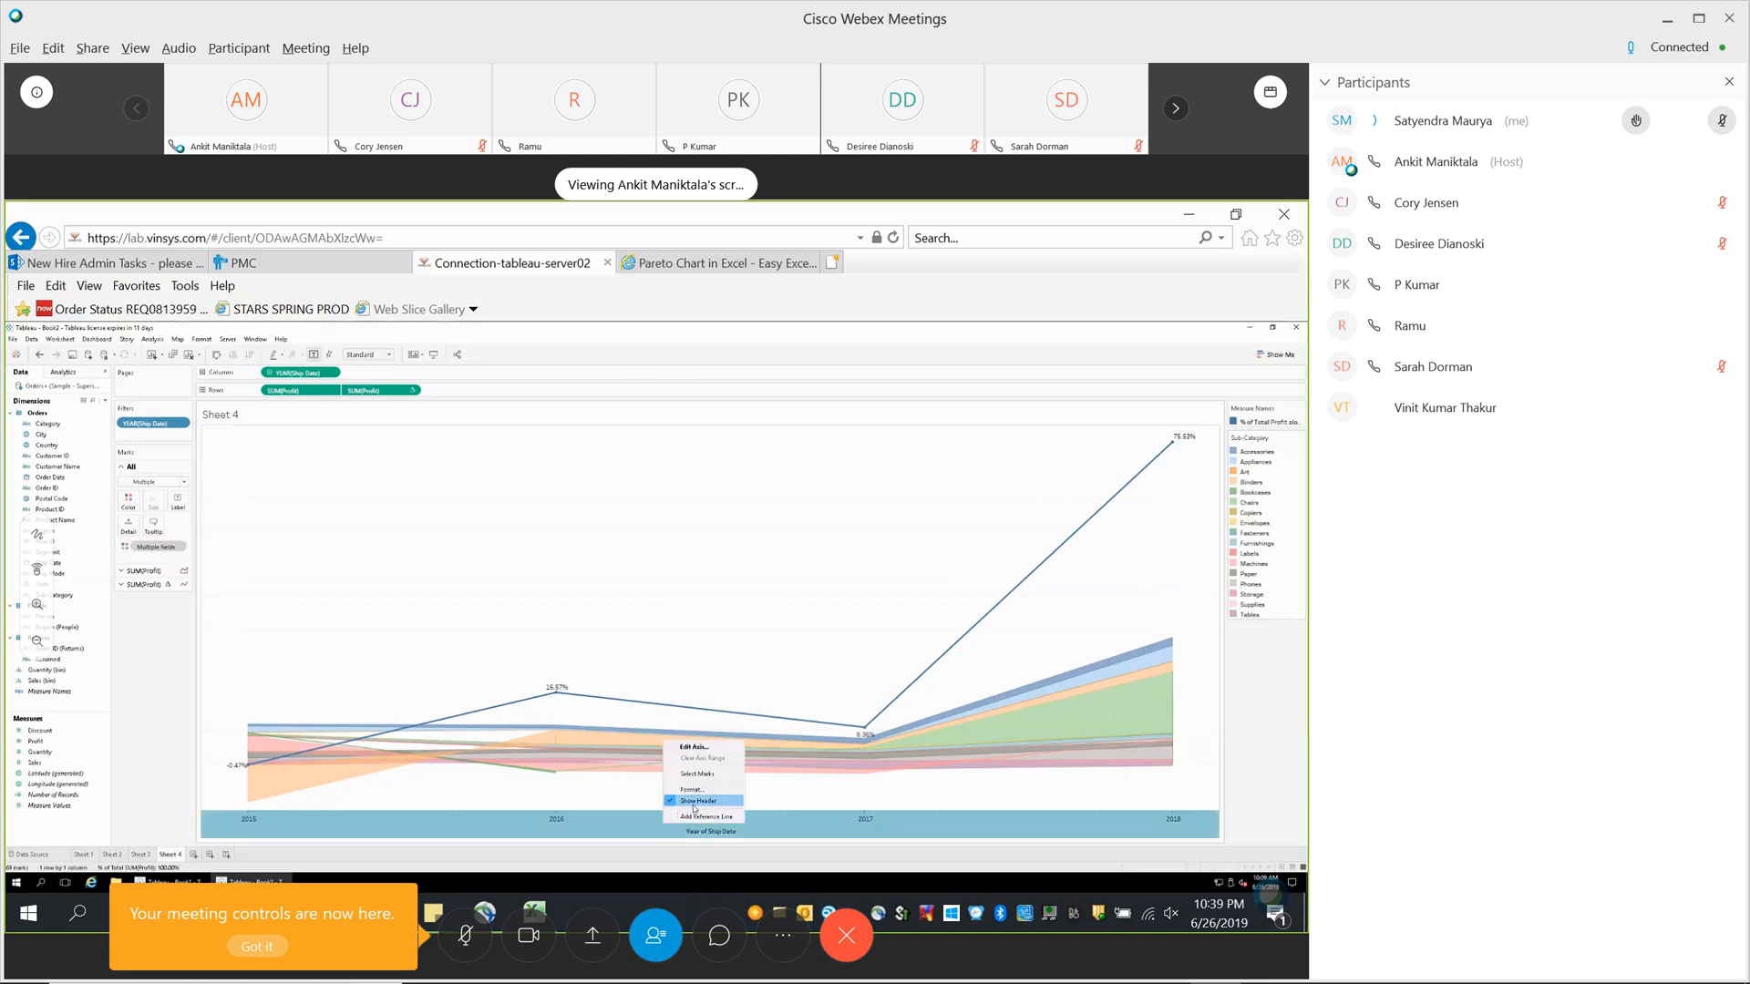
{"action": "left_click", "coordinate": [688, 801]}
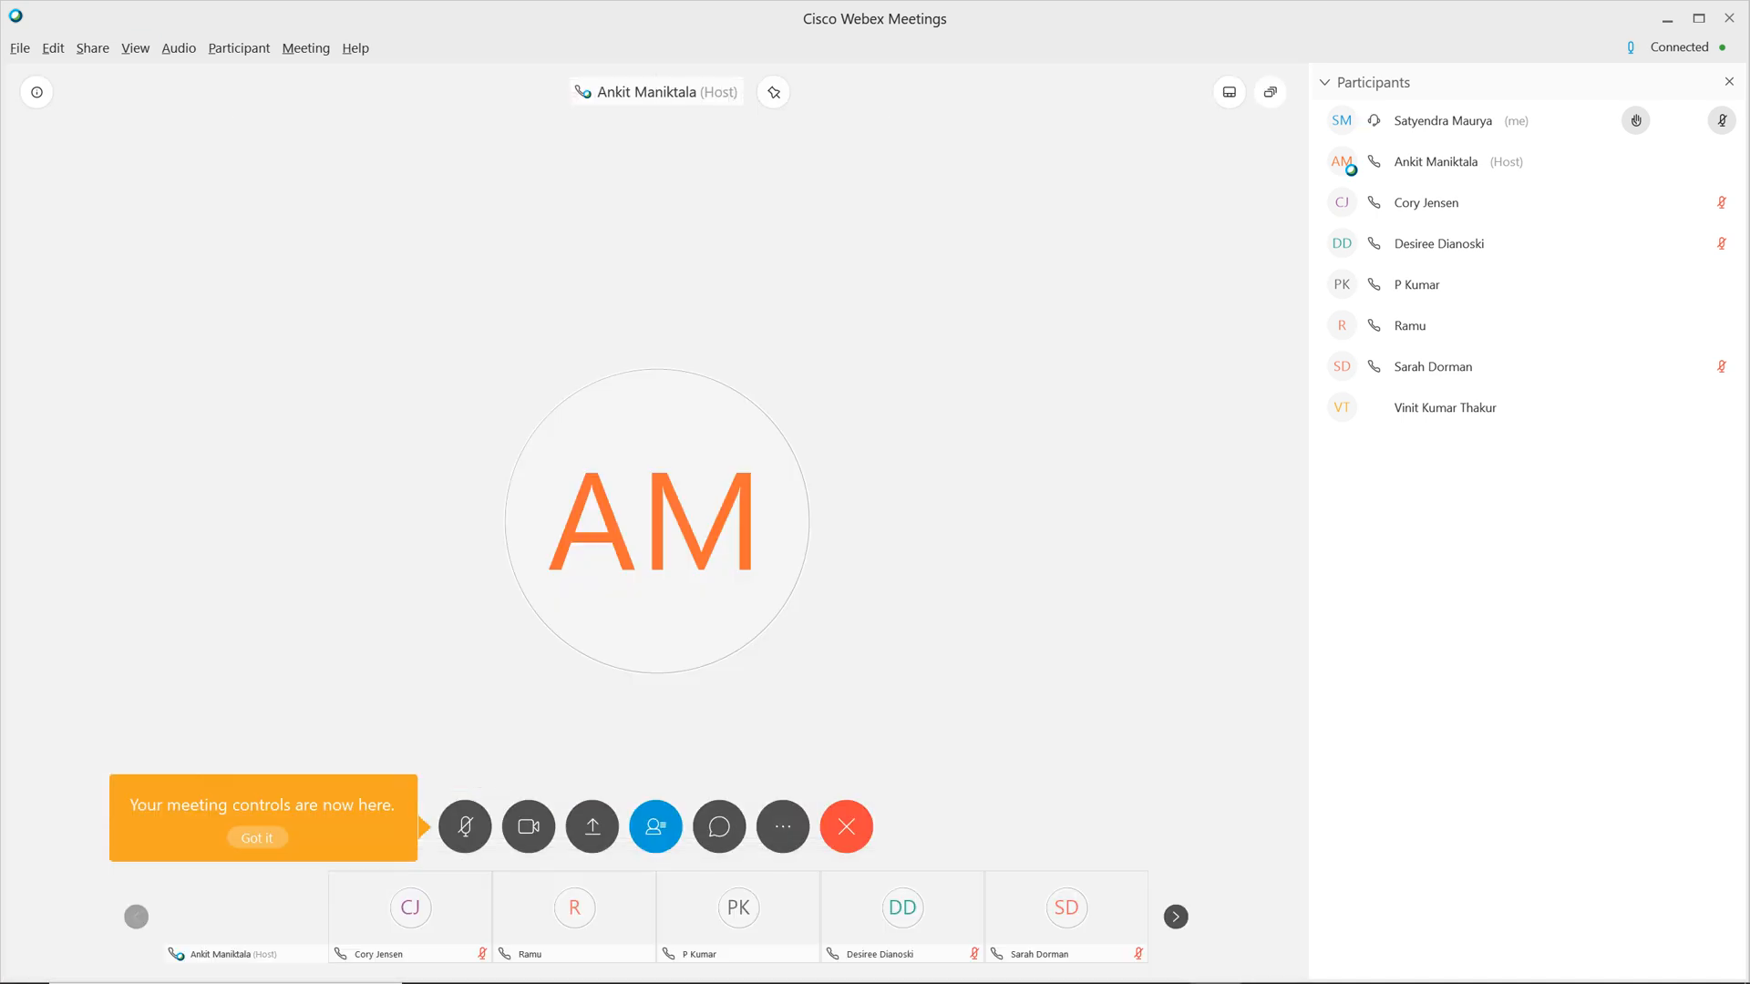
Share the running Google Chrome application with the meeting participants.
{"action": "left_click", "coordinate": [92, 48]}
{"action": "mouse_move", "coordinate": [182, 132]}
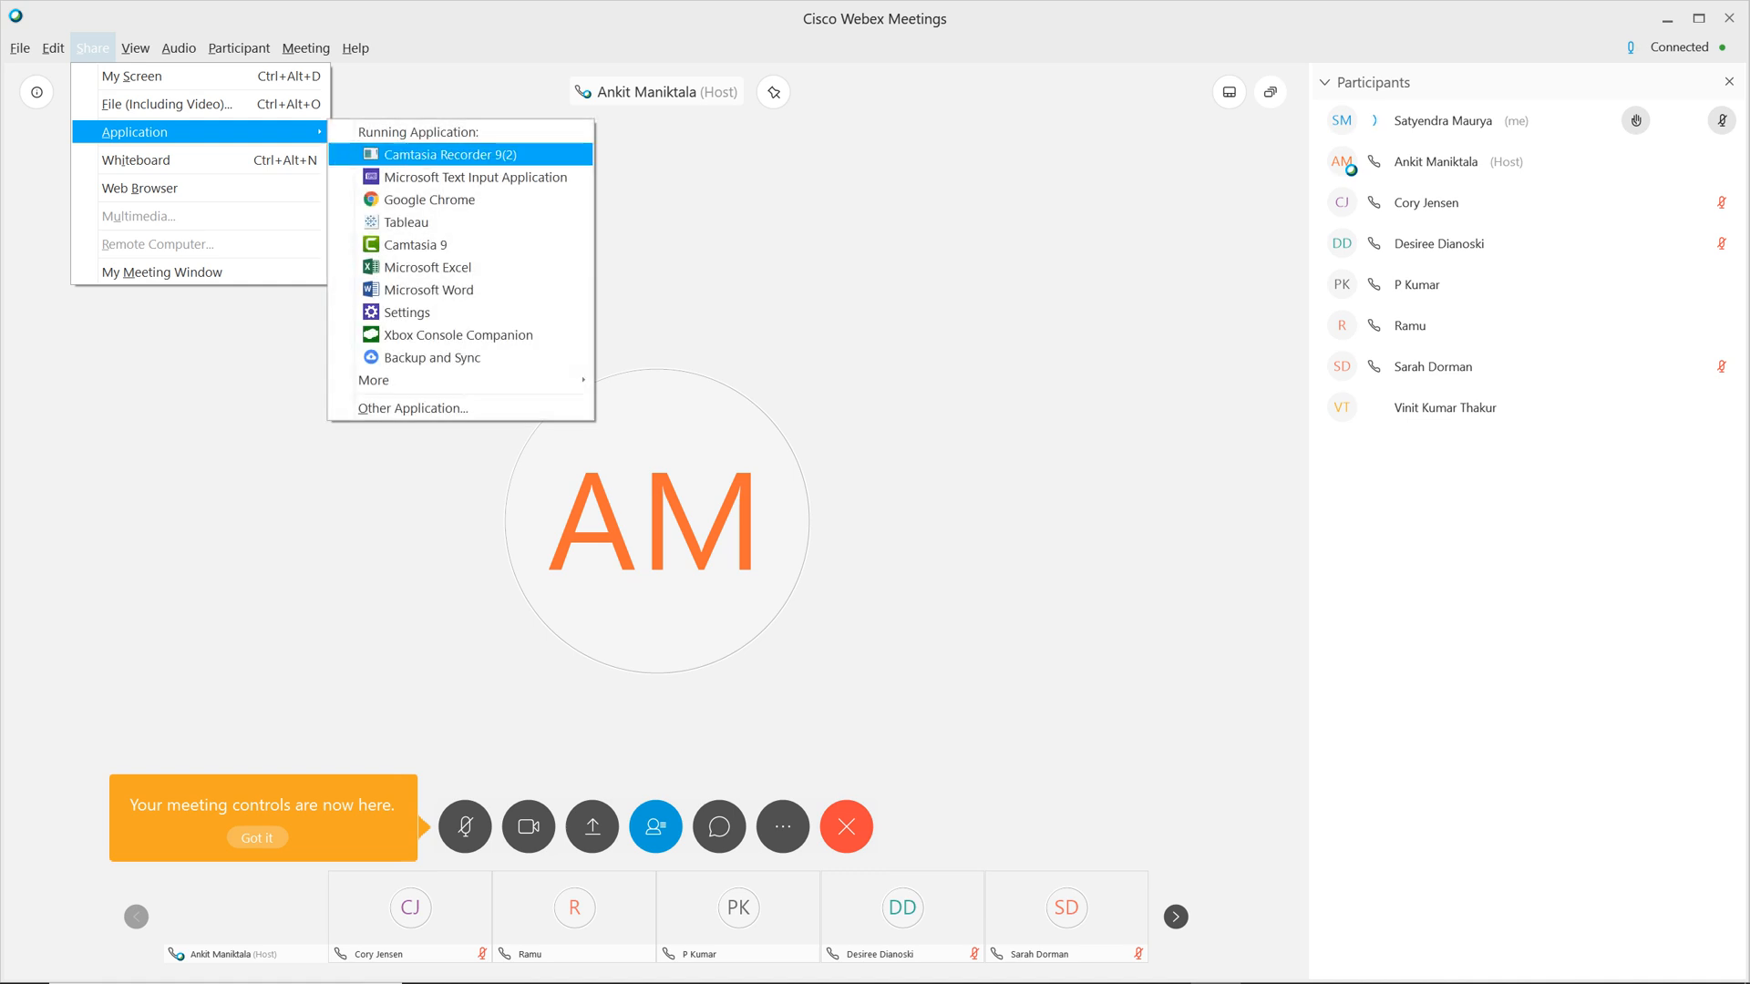
{"action": "left_click", "coordinate": [429, 199]}
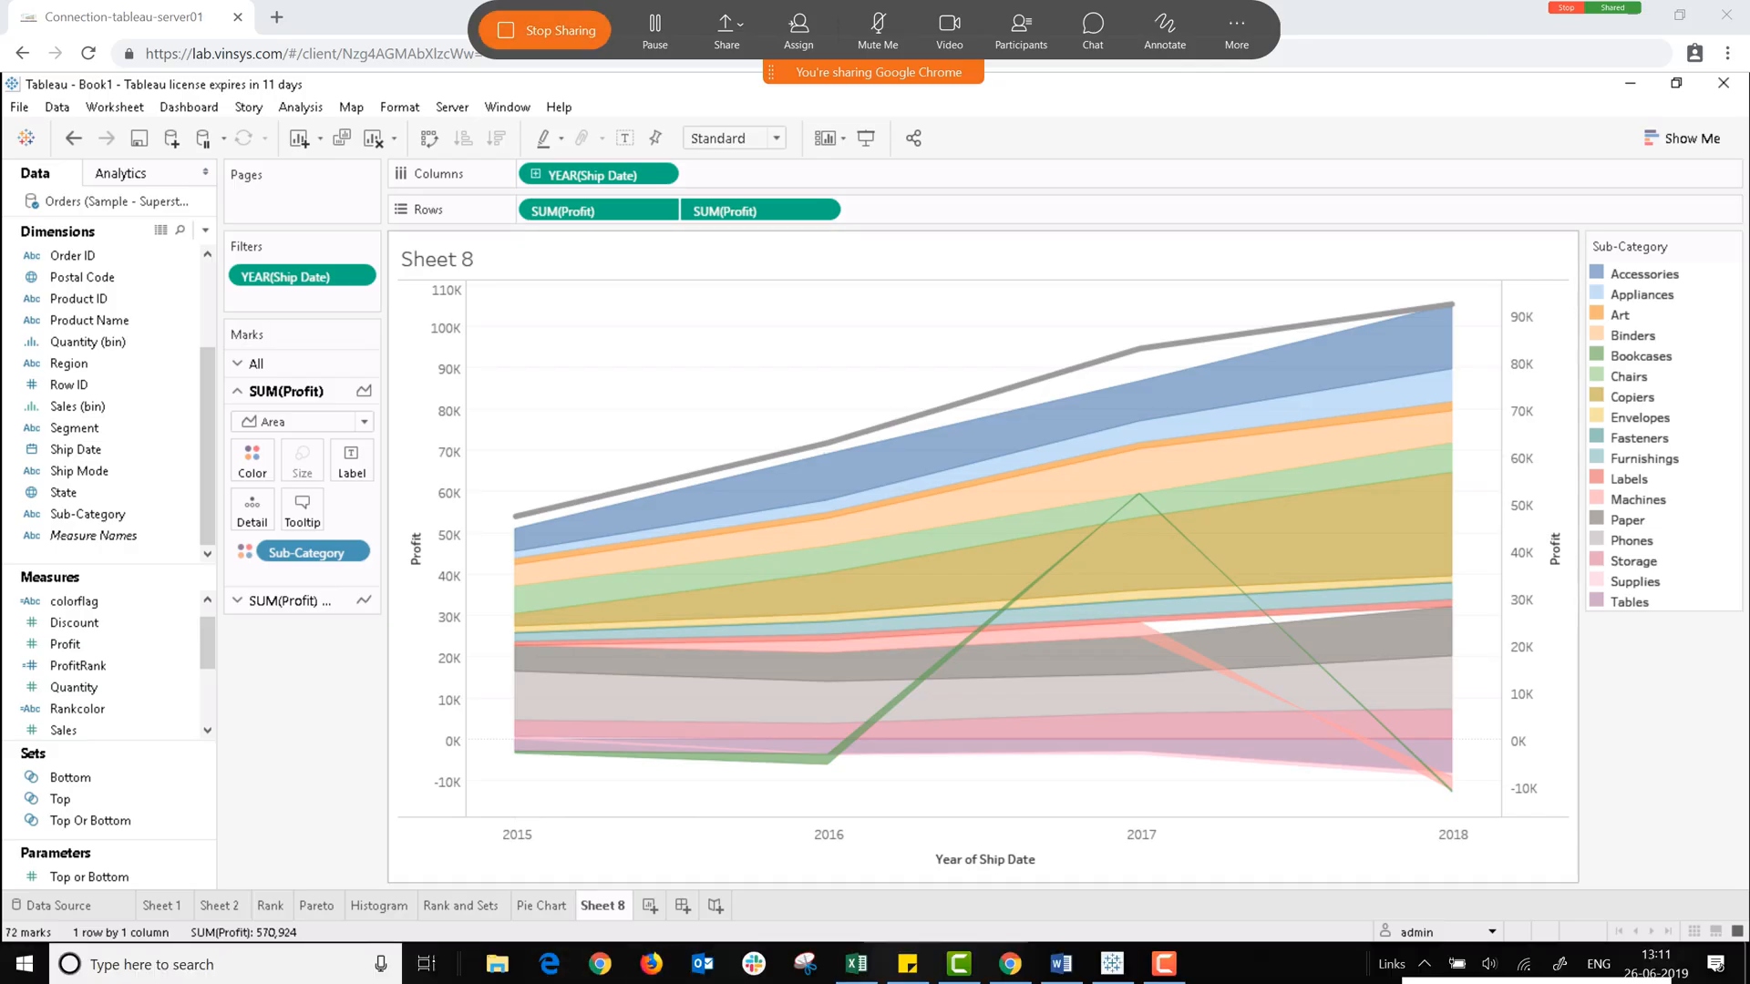
Rename the Sheet 8 worksheet as Area and add a new blank worksheet.
{"action": "double_click", "coordinate": [602, 906]}
{"action": "type", "text": "Area"}
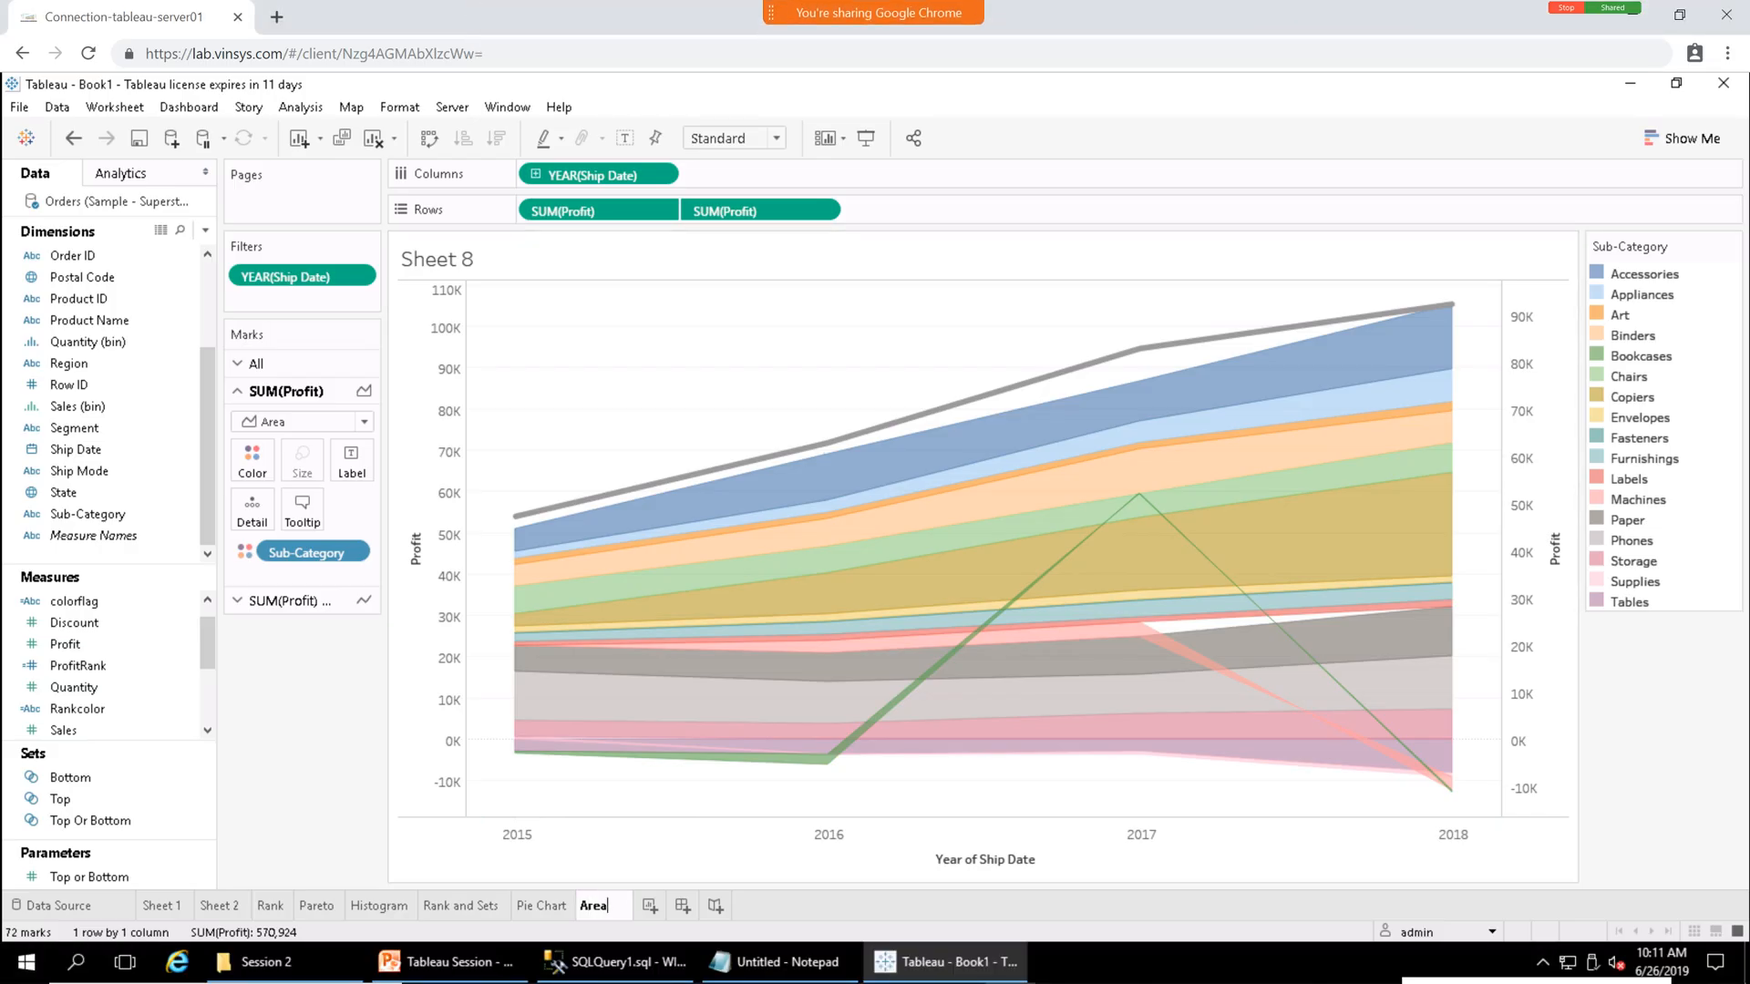
{"action": "key", "text": "Return"}
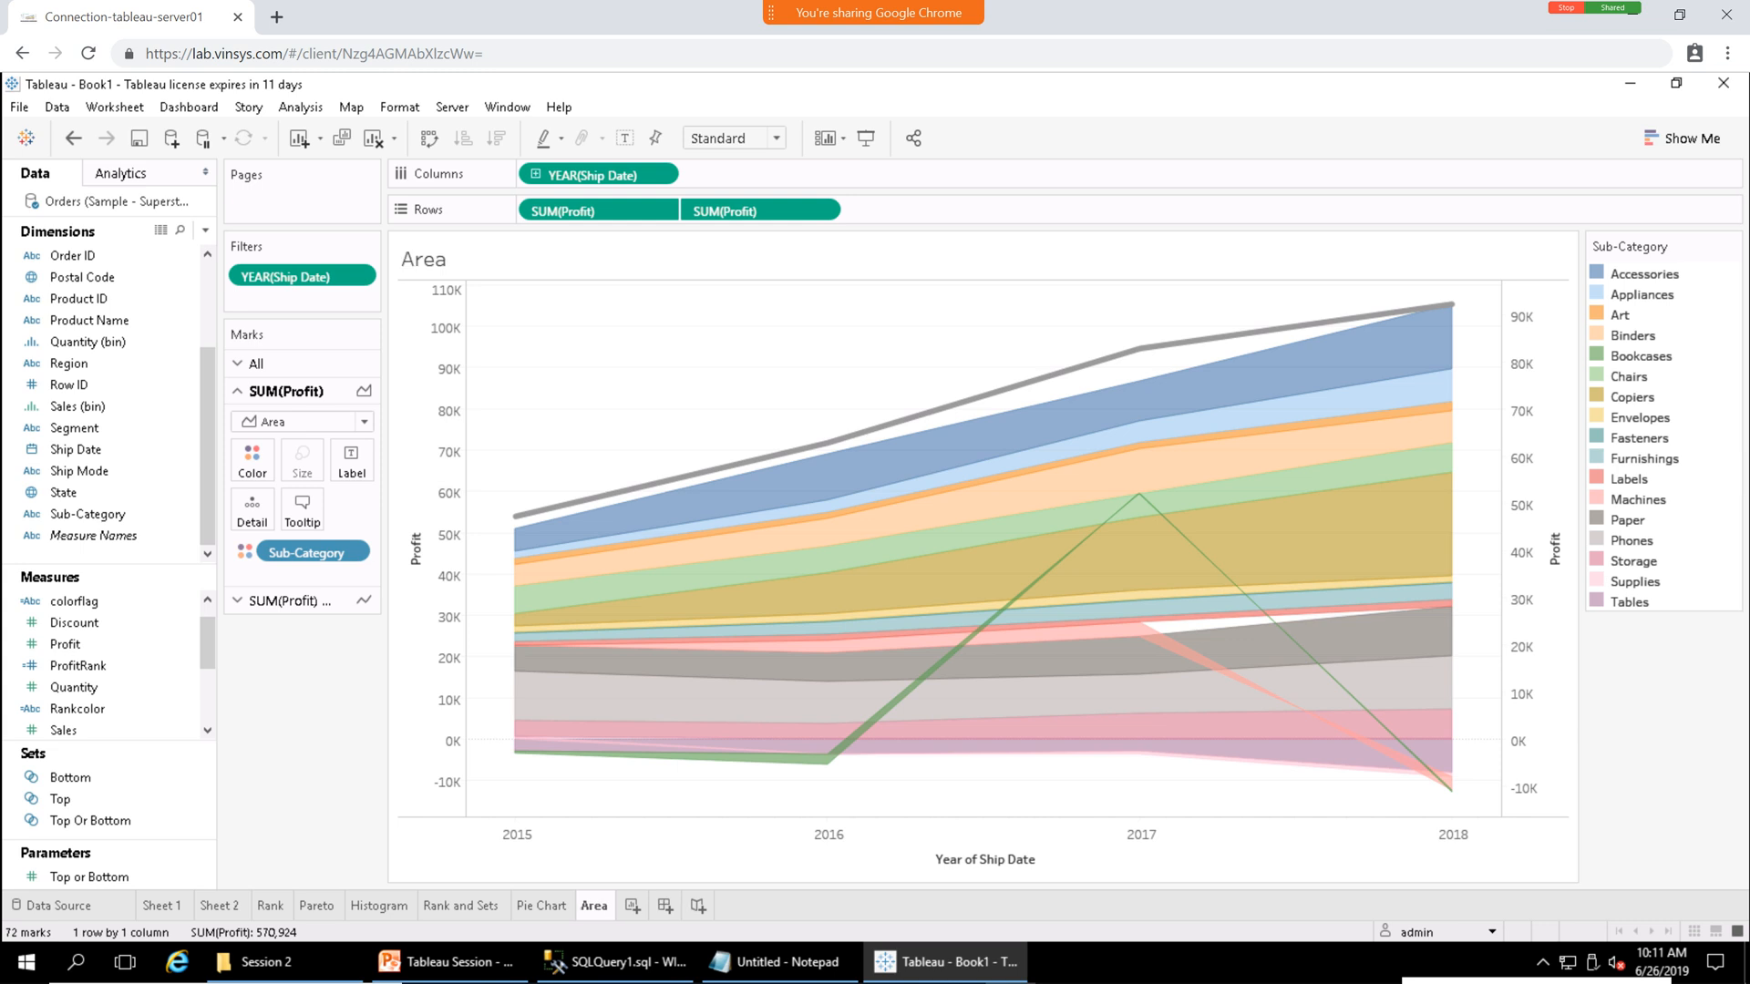
{"action": "left_click", "coordinate": [632, 905]}
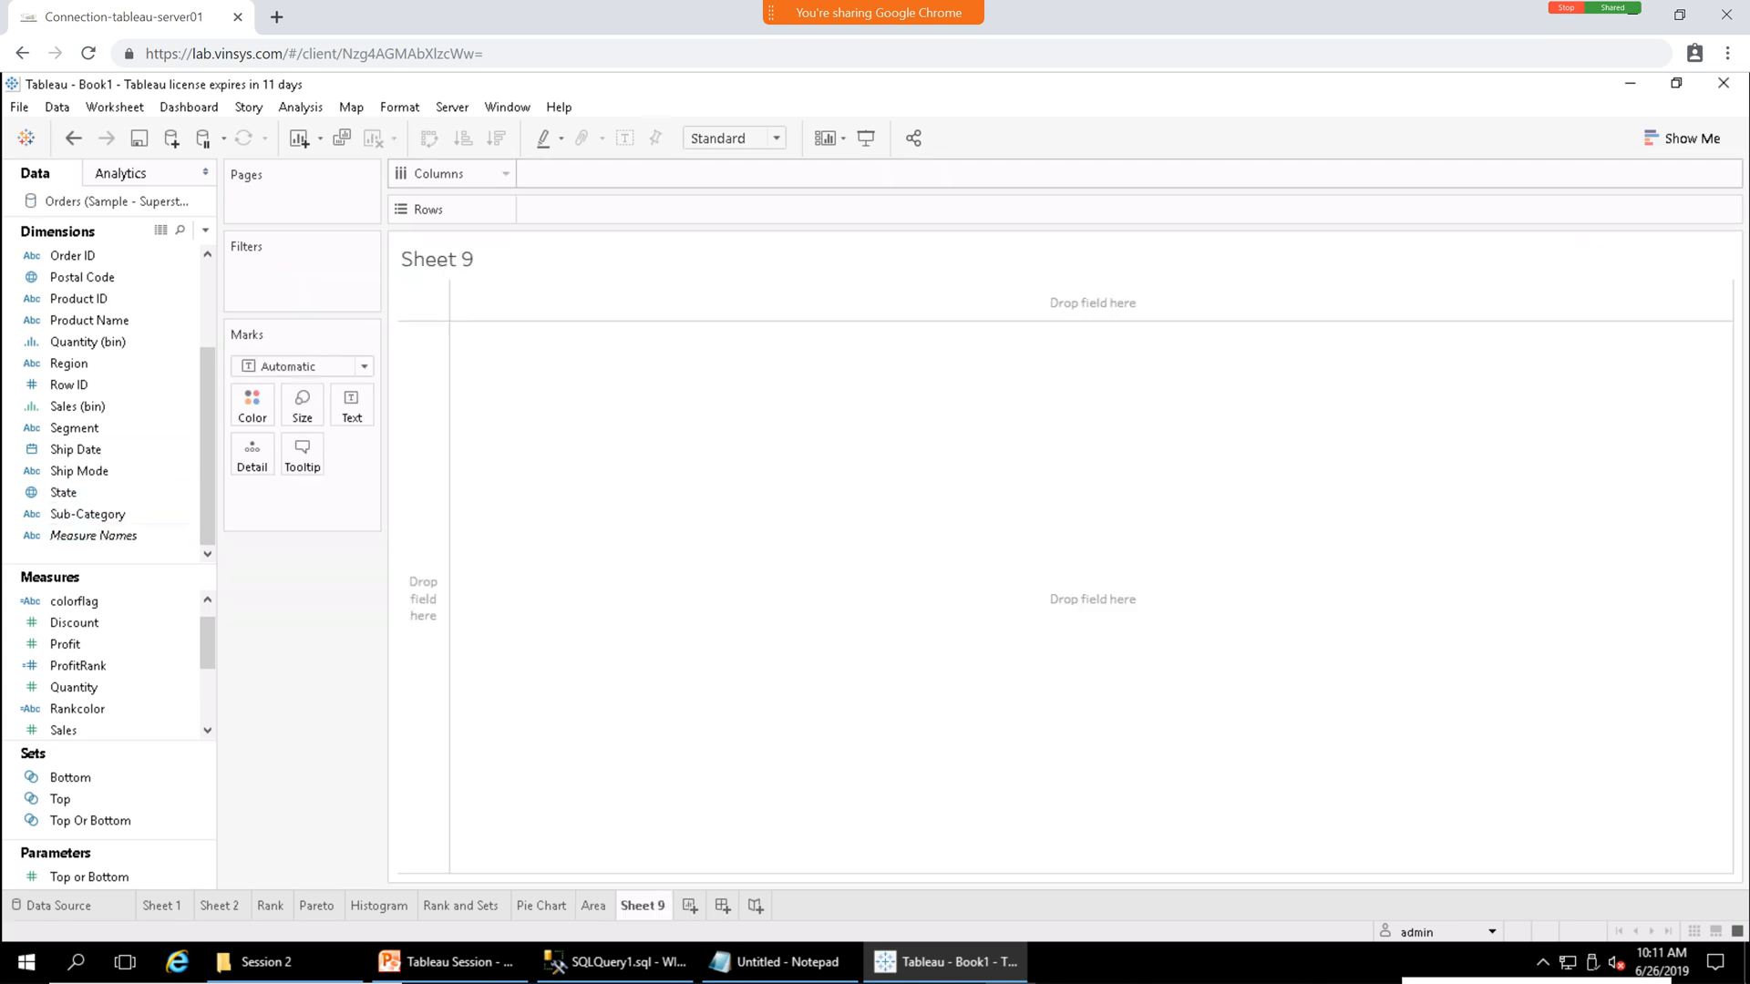
Build a treemap of Profit by Region on Sheet 9 using the Show Me chart suggestions.
{"action": "left_click", "coordinate": [1681, 138]}
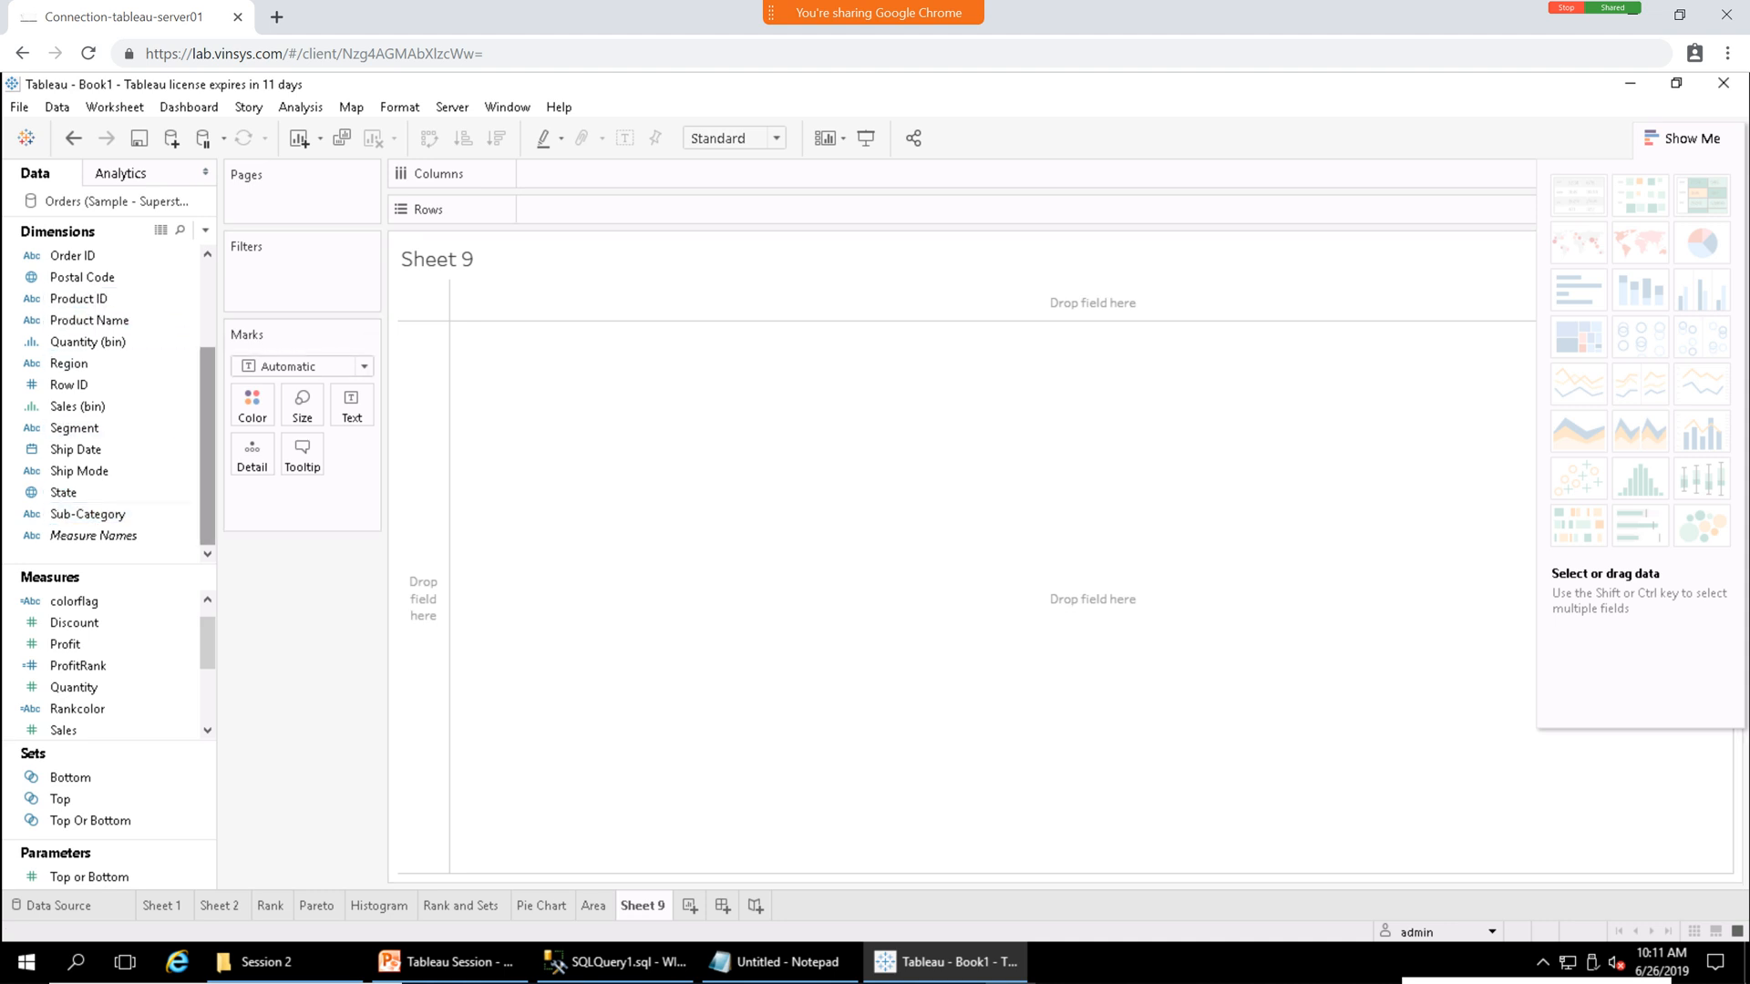
{"action": "scroll", "coordinate": [109, 401], "scroll_direction": "up", "scroll_amount": 2}
{"action": "left_click", "coordinate": [95, 341]}
{"action": "key", "text": "Down"}
{"action": "key", "text": "Down"}
{"action": "key", "text": "Down"}
{"action": "key", "text": "Down"}
{"action": "key", "text": "Down"}
{"action": "key", "text": "Down"}
{"action": "key", "text": "Down"}
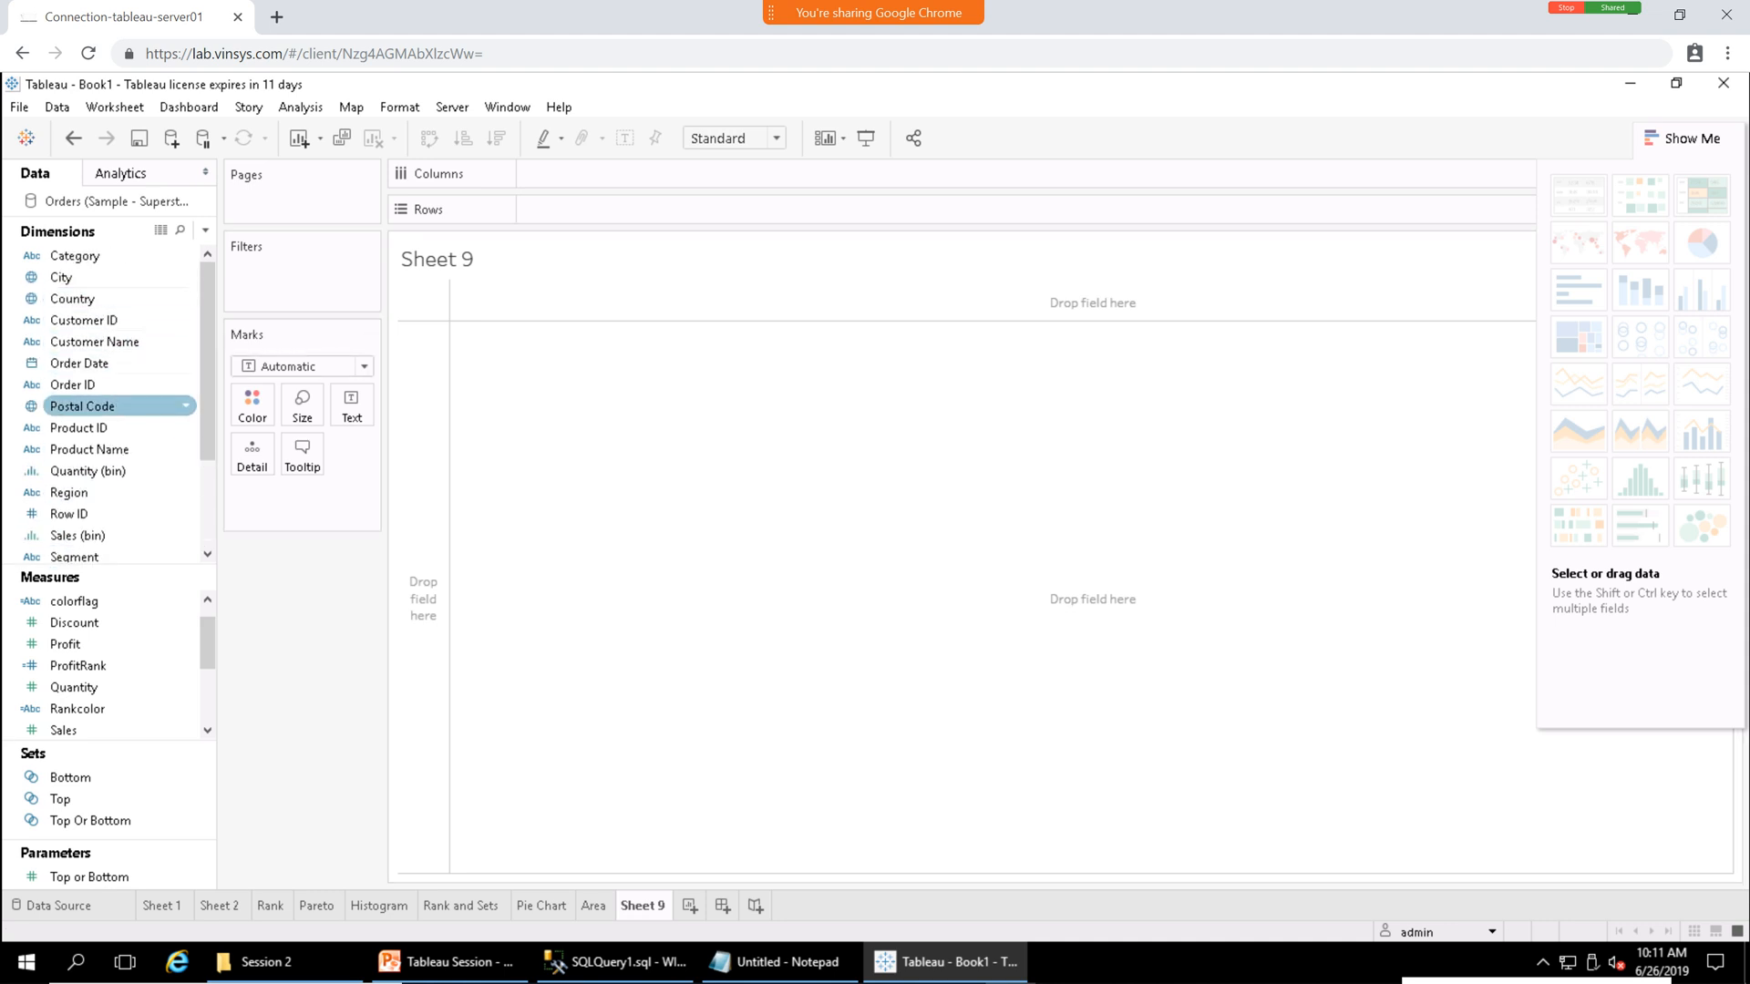
{"action": "left_click", "coordinate": [109, 492]}
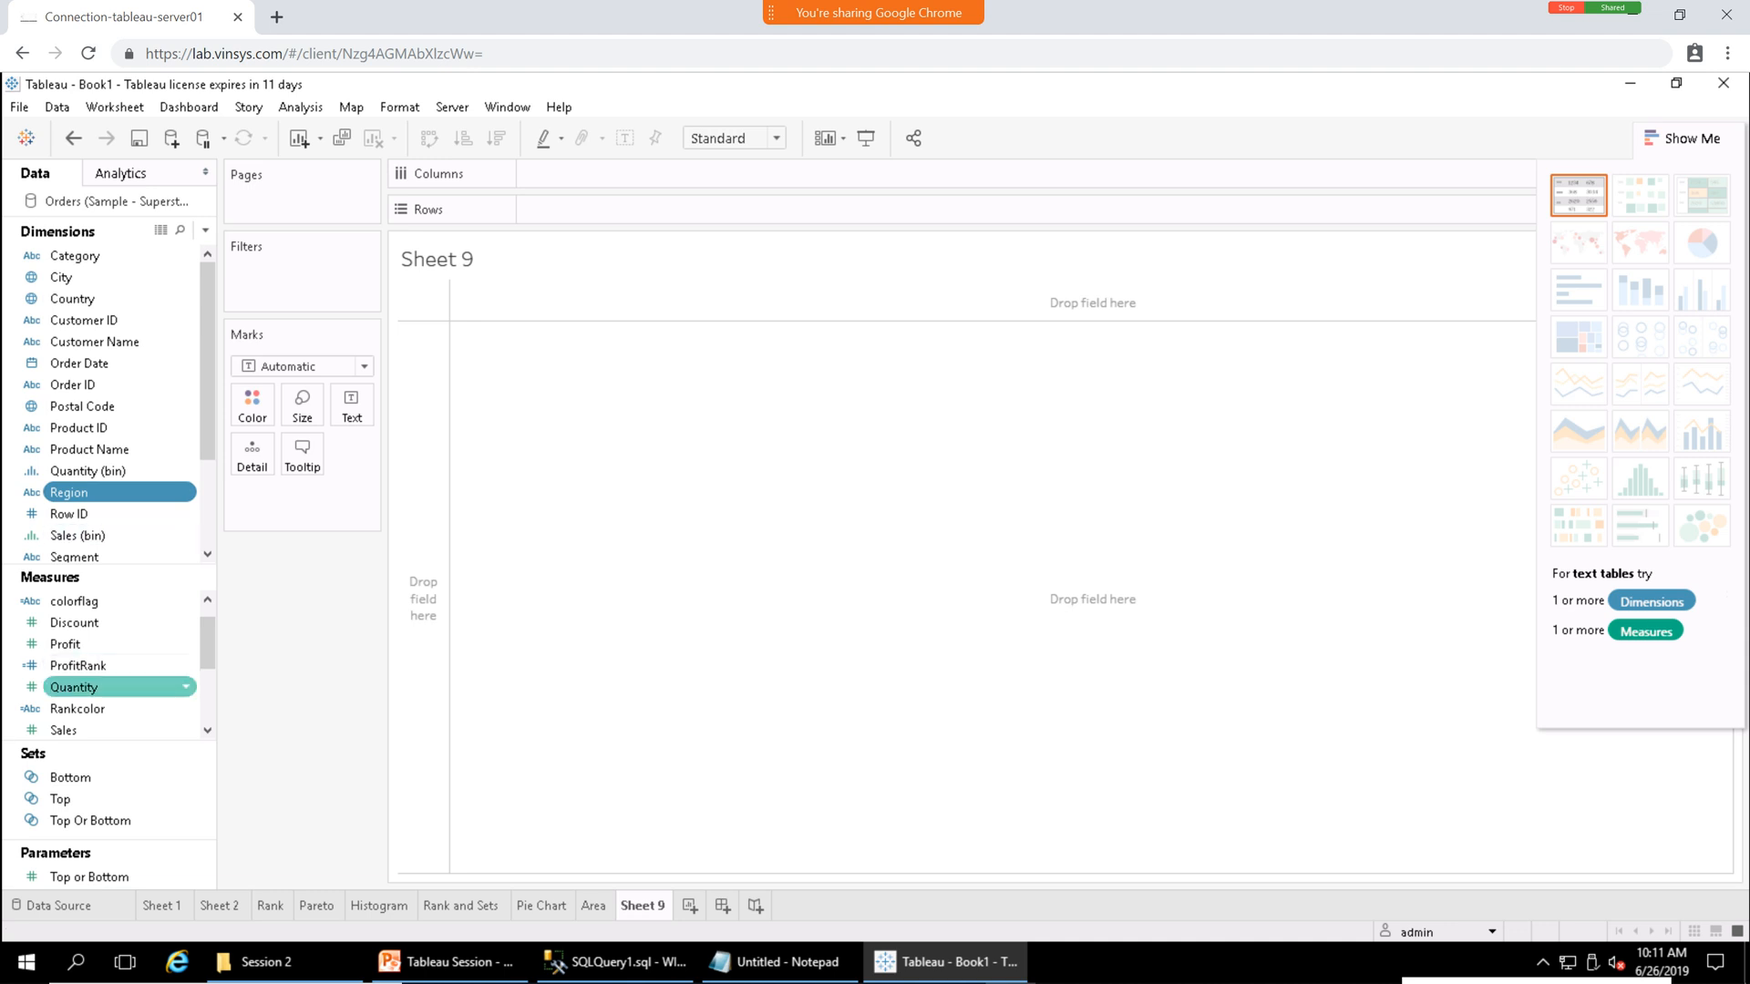
{"action": "left_click", "coordinate": [109, 644], "text": "ctrl"}
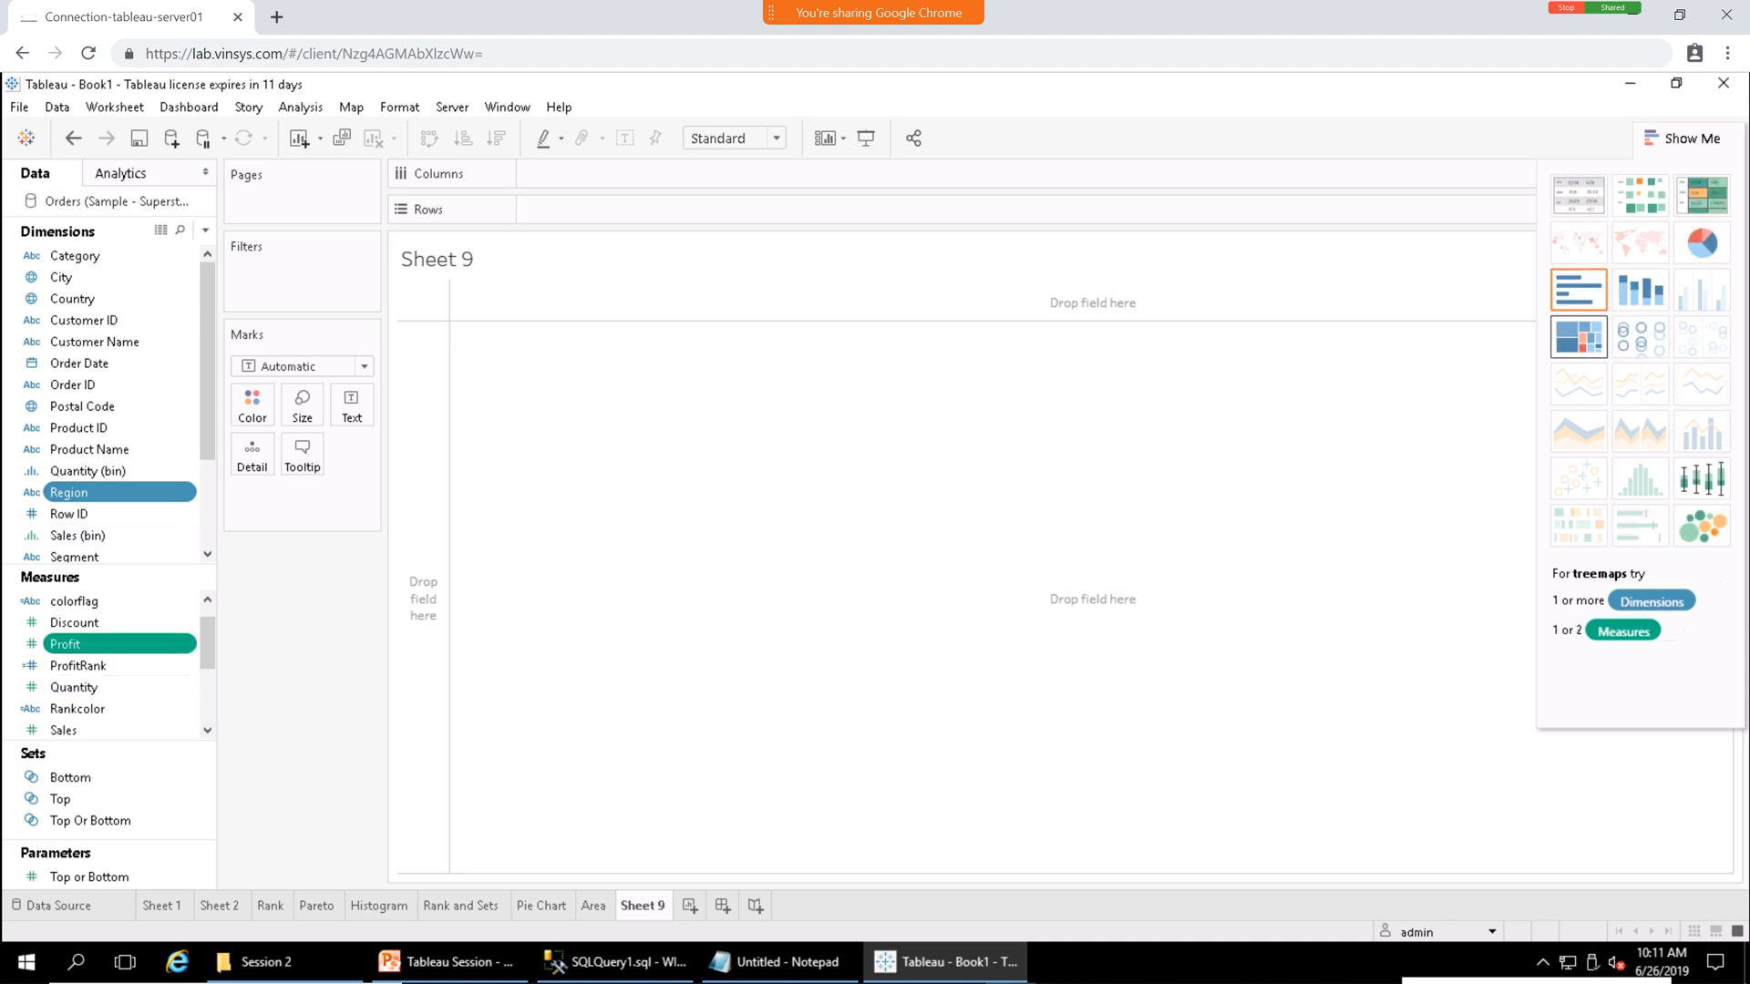
{"action": "left_click", "coordinate": [1578, 337]}
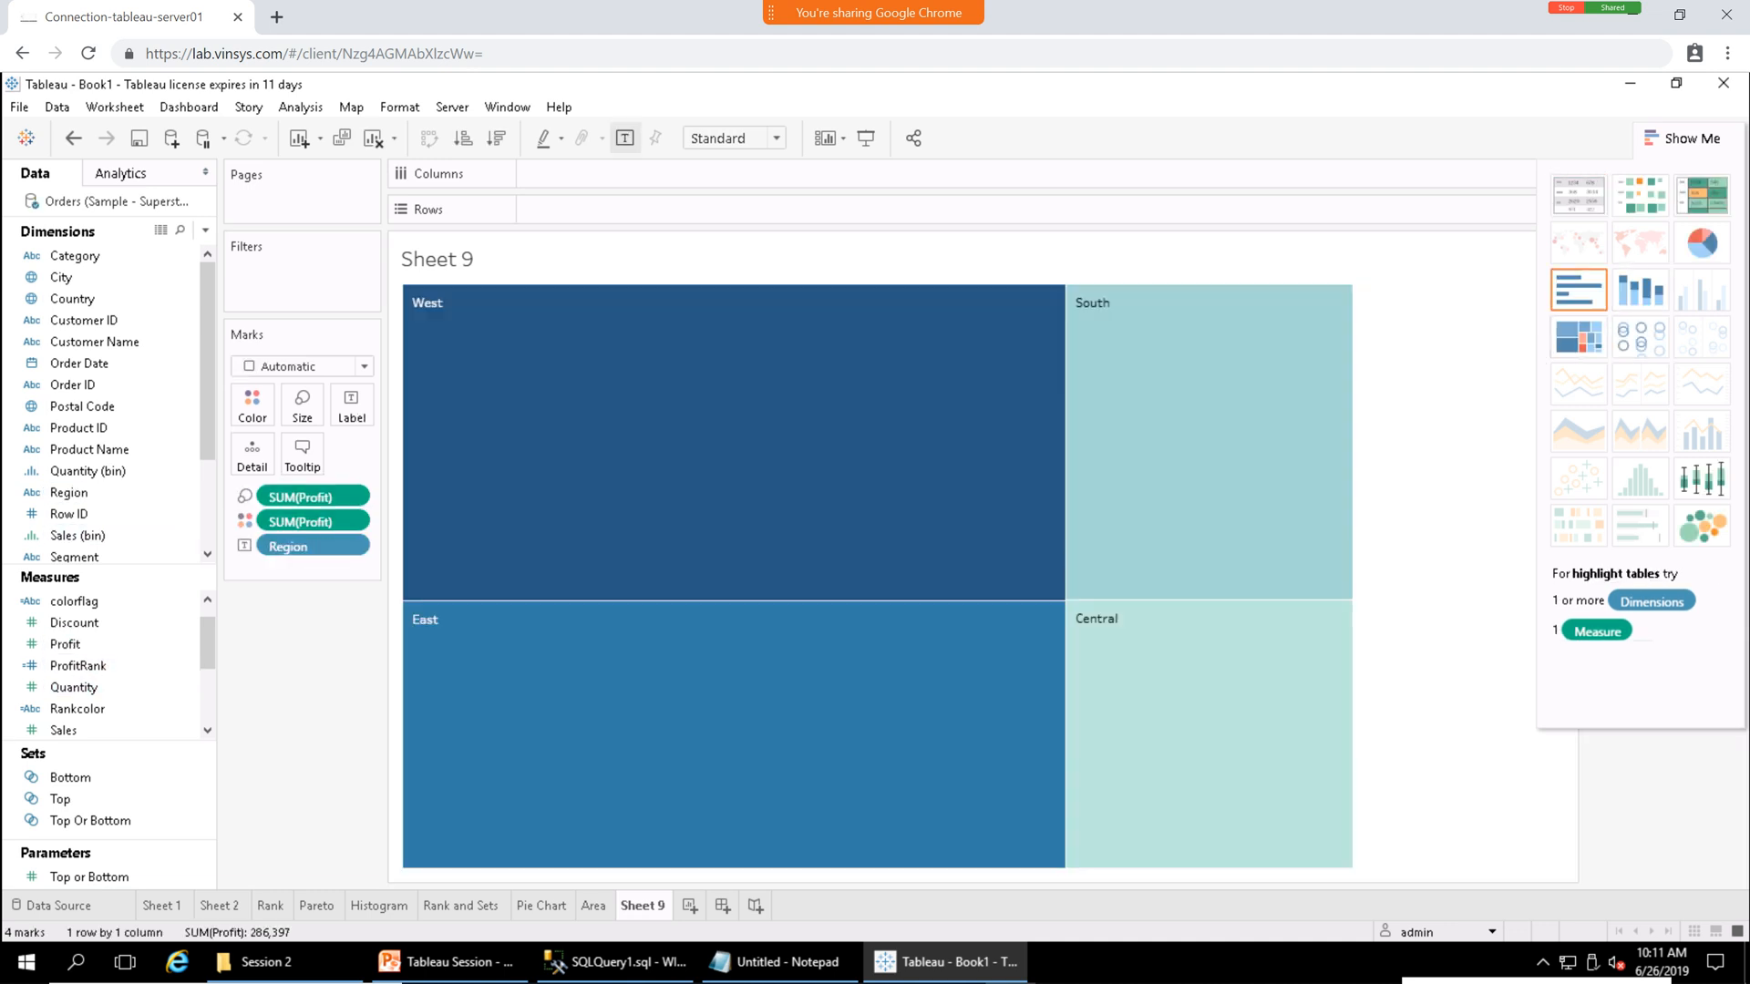
{"action": "left_click", "coordinate": [1682, 138]}
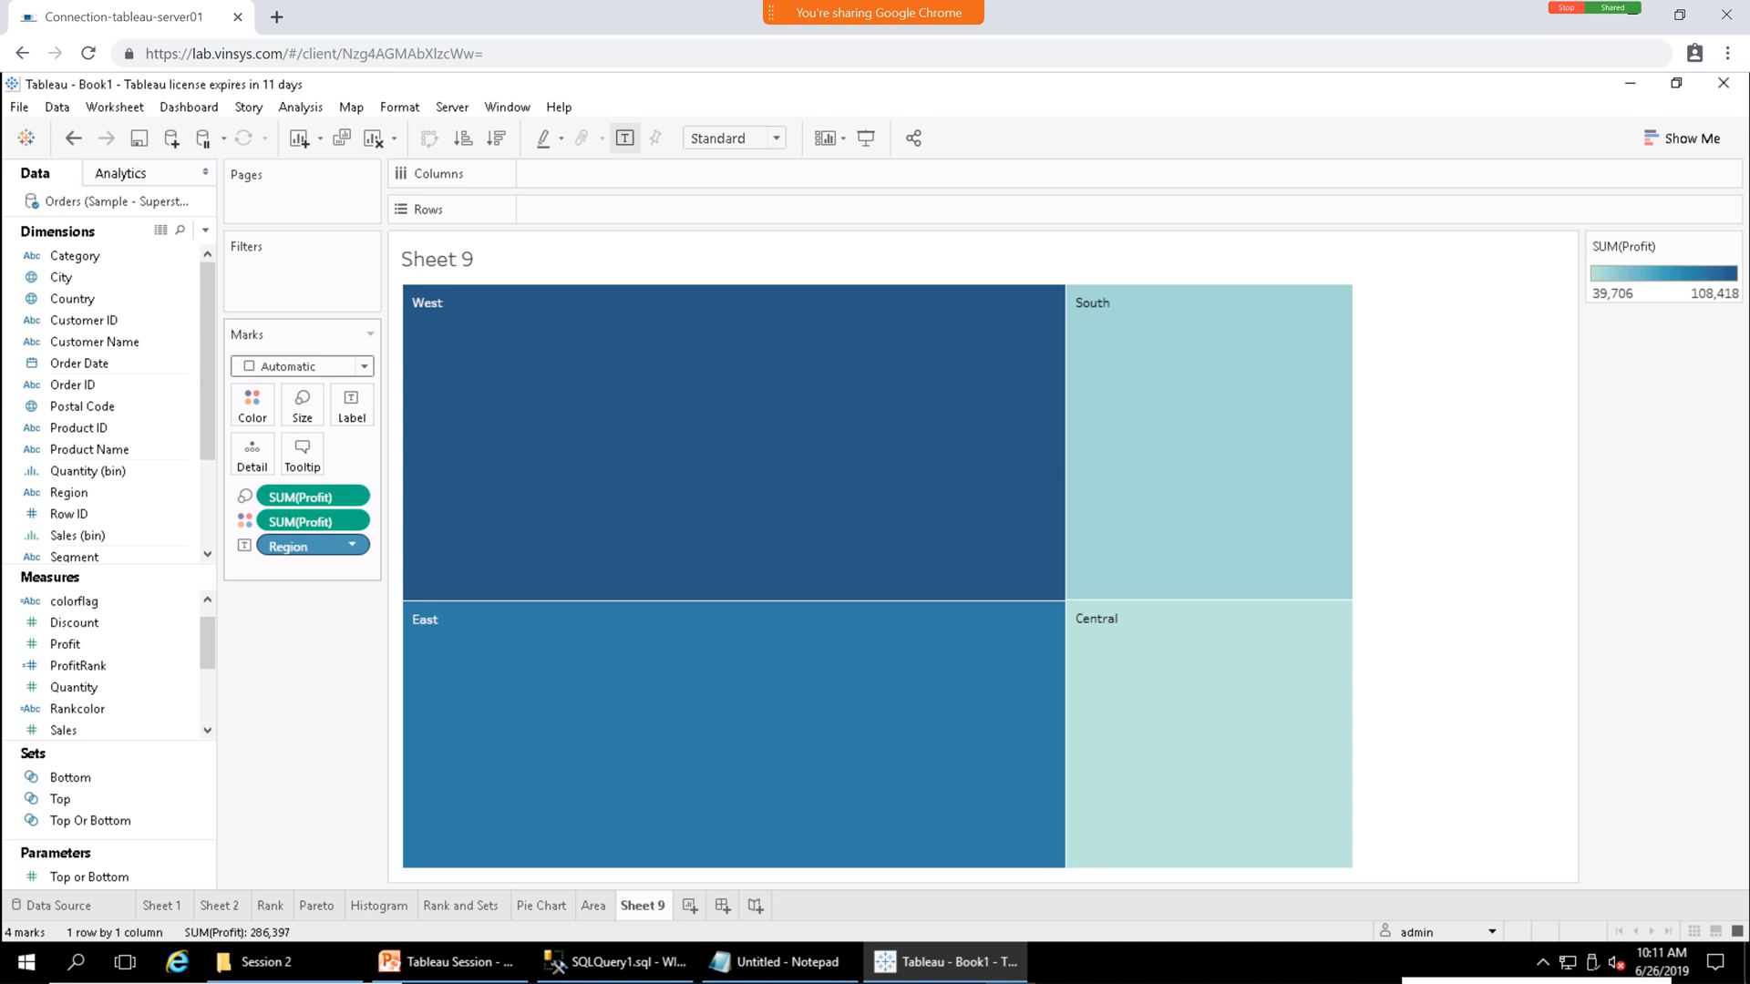
Take Region out of the treemap, try Product Name as the detail field, and remove Product Name again.
{"action": "left_click_drag", "start_coordinate": [301, 545], "coordinate": [136, 505]}
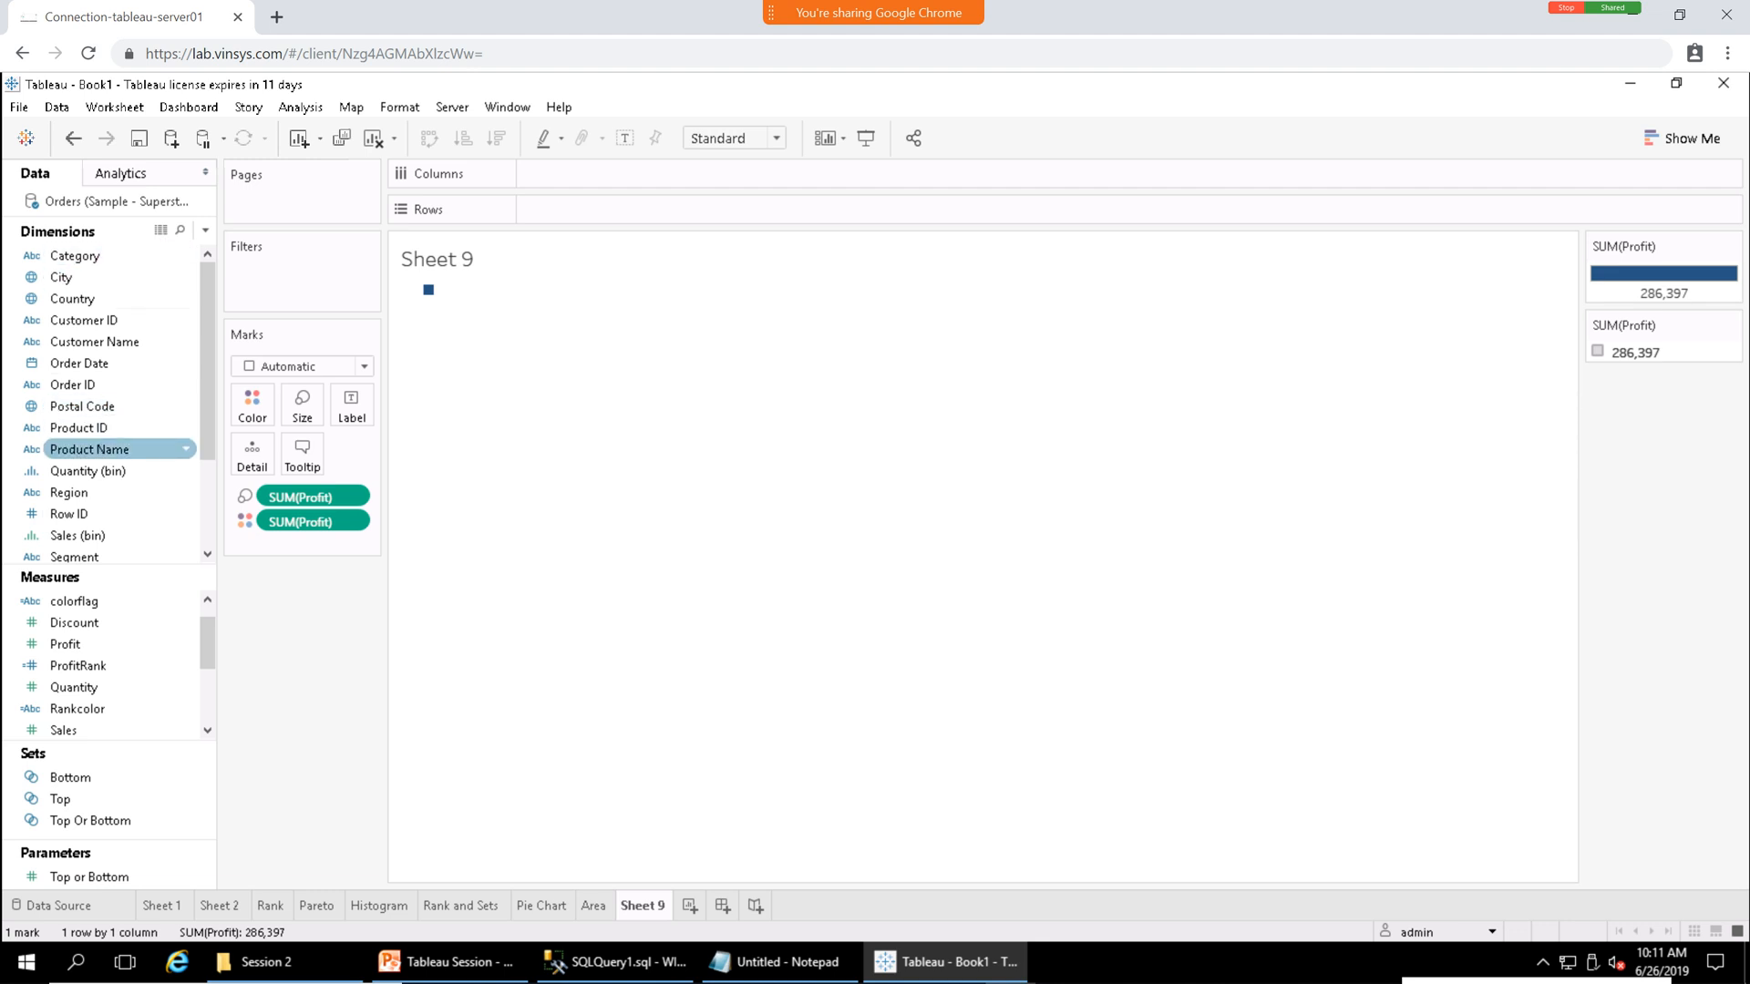
{"action": "left_click_drag", "start_coordinate": [110, 448], "coordinate": [253, 456]}
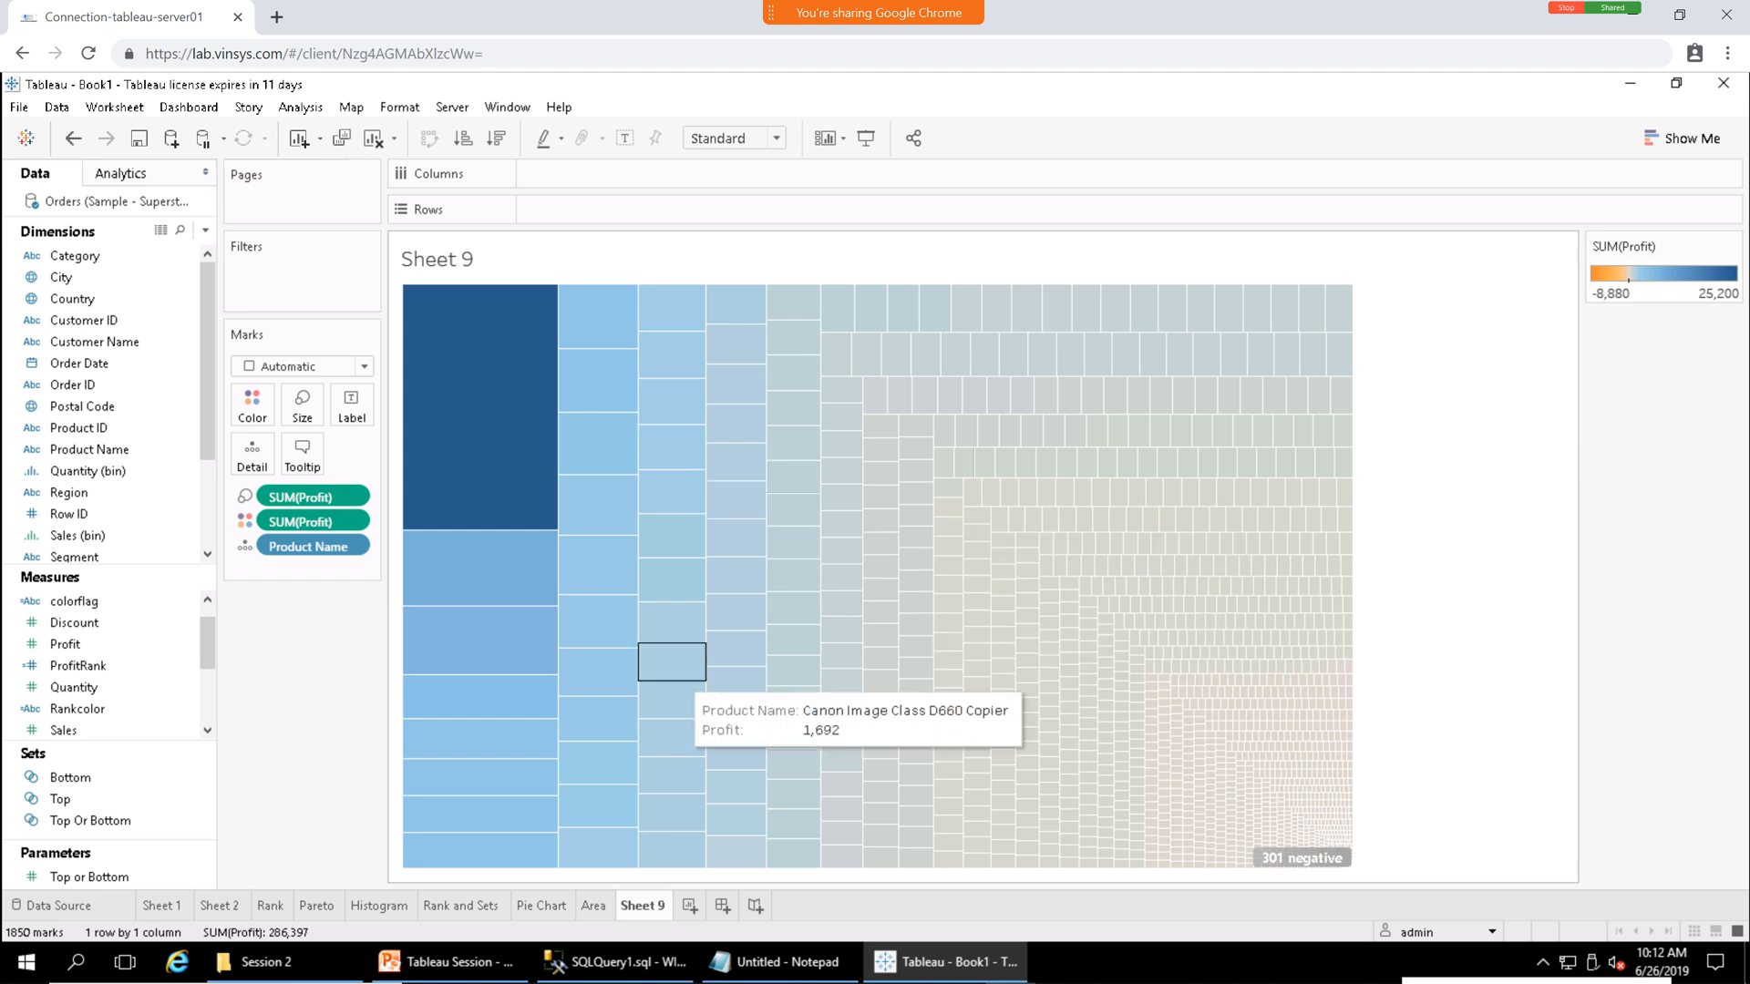
{"action": "left_click", "coordinate": [351, 545]}
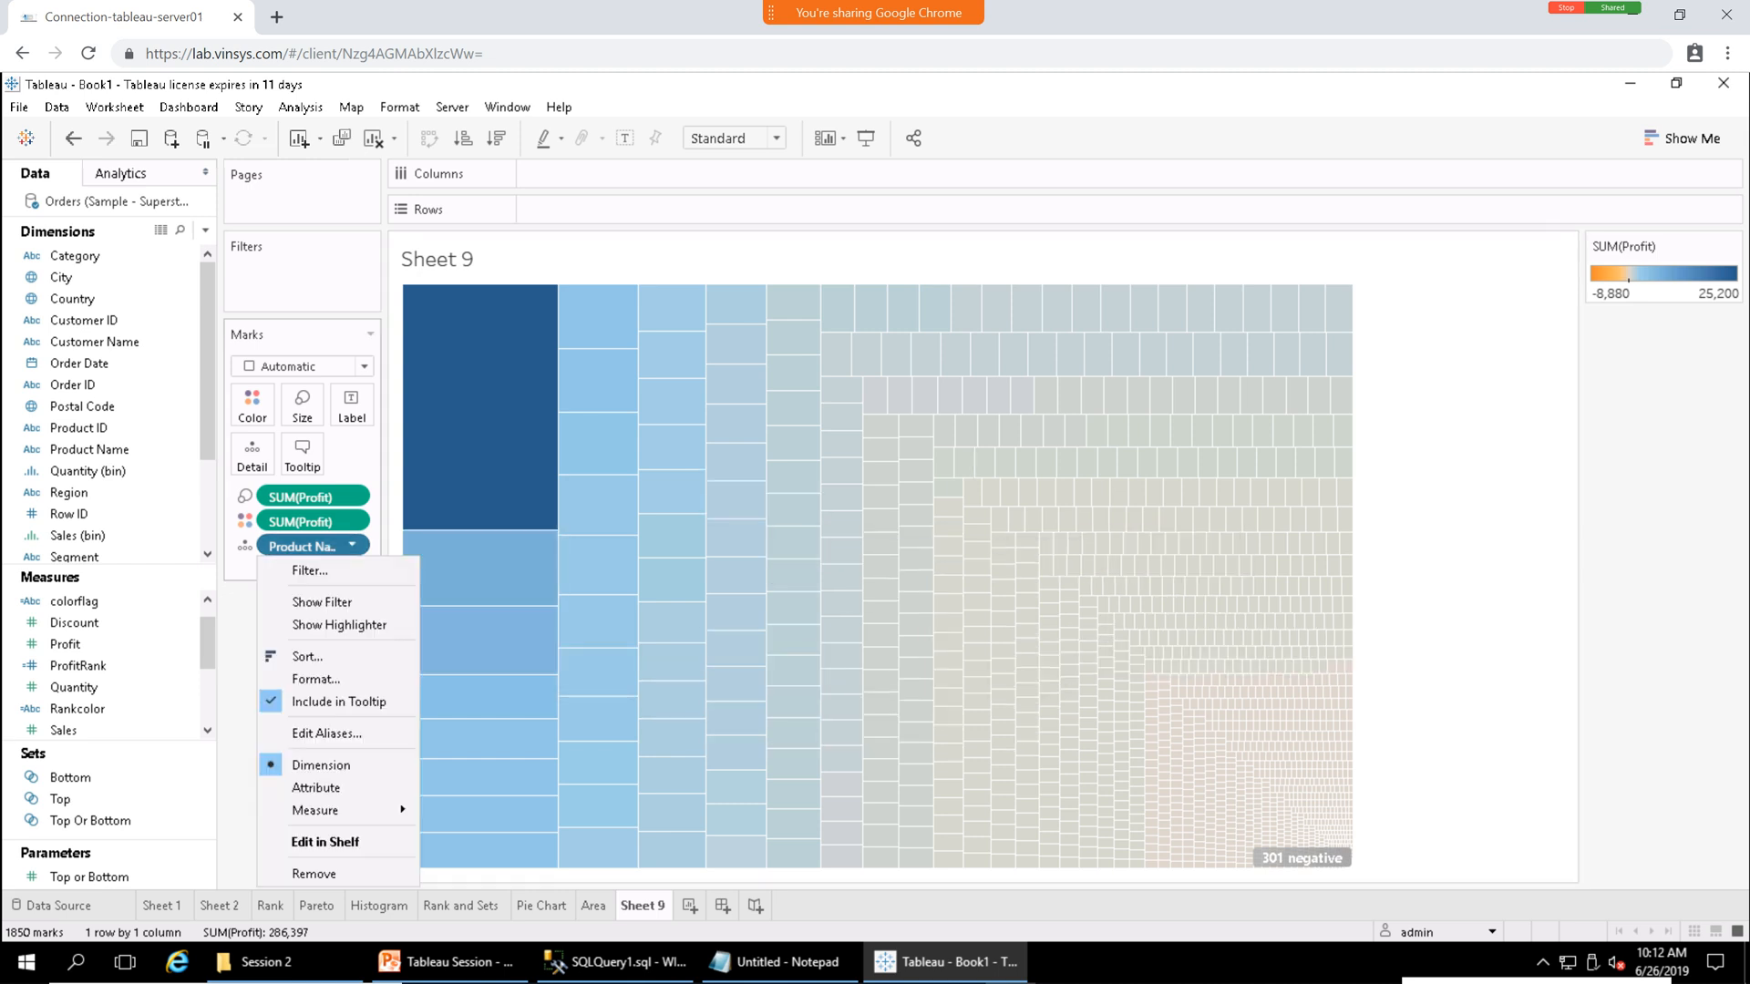
{"action": "left_click", "coordinate": [313, 872]}
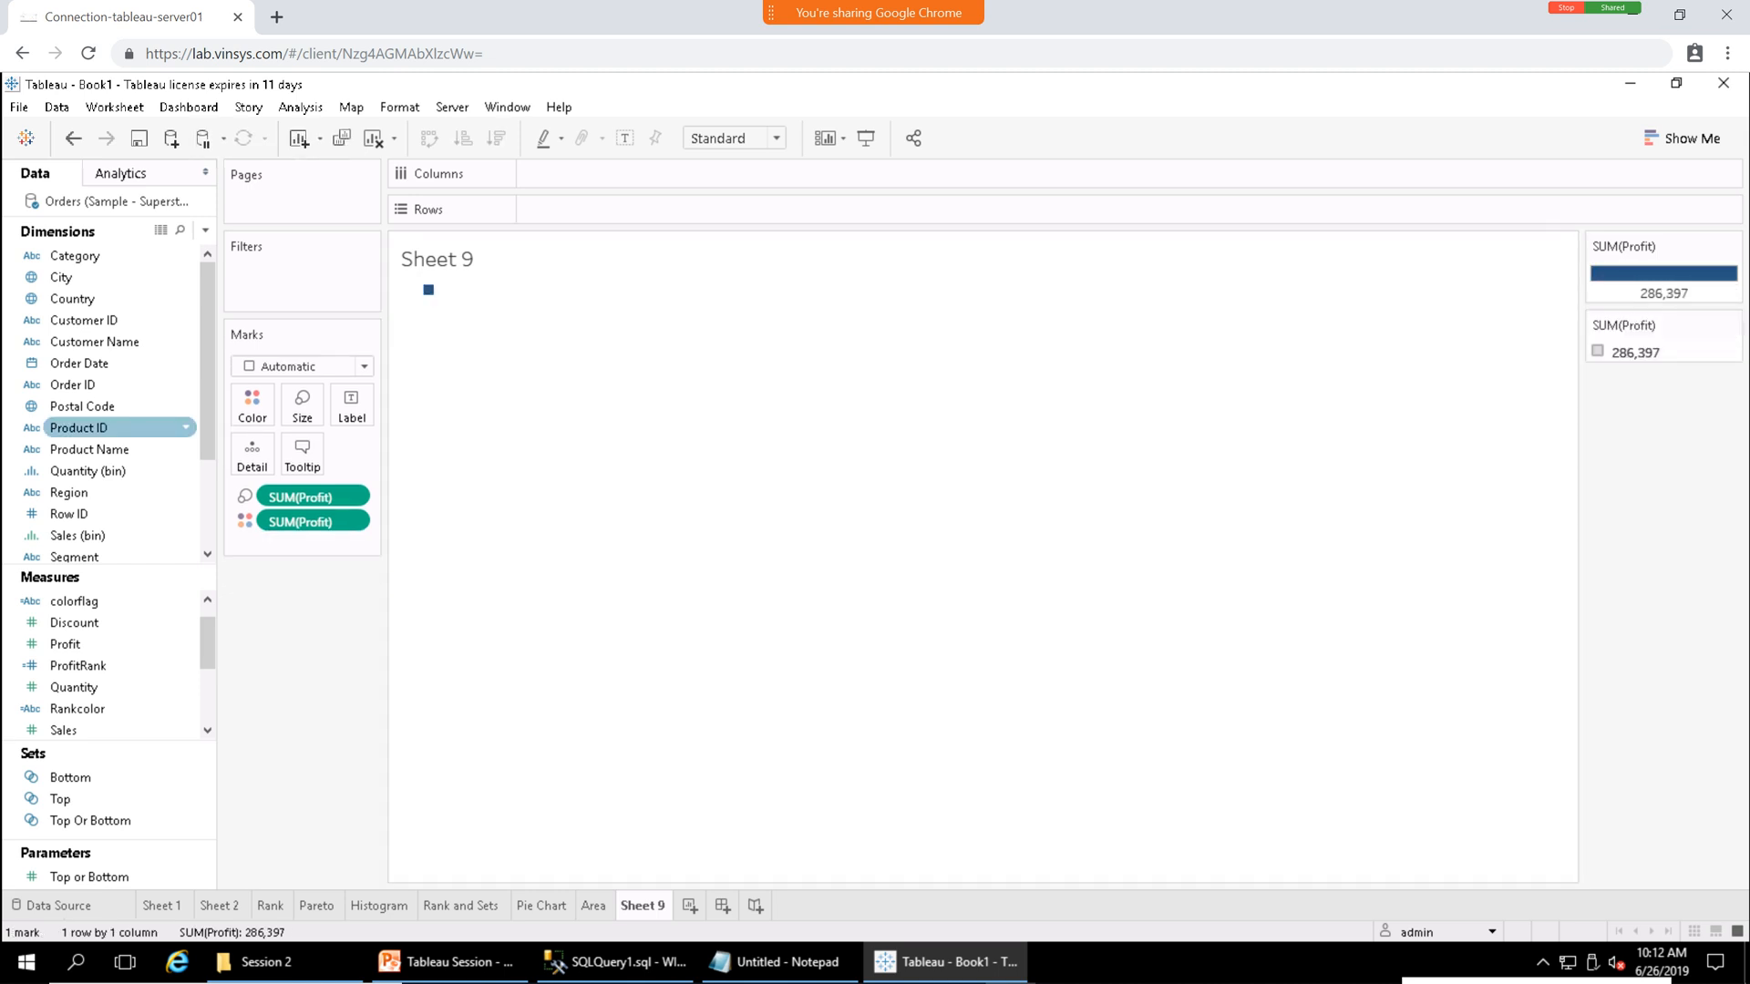
Break the treemap down by Sub-Category as detail and label each mark with its Sub-Category.
{"action": "scroll", "coordinate": [110, 427], "scroll_direction": "down", "scroll_amount": 3}
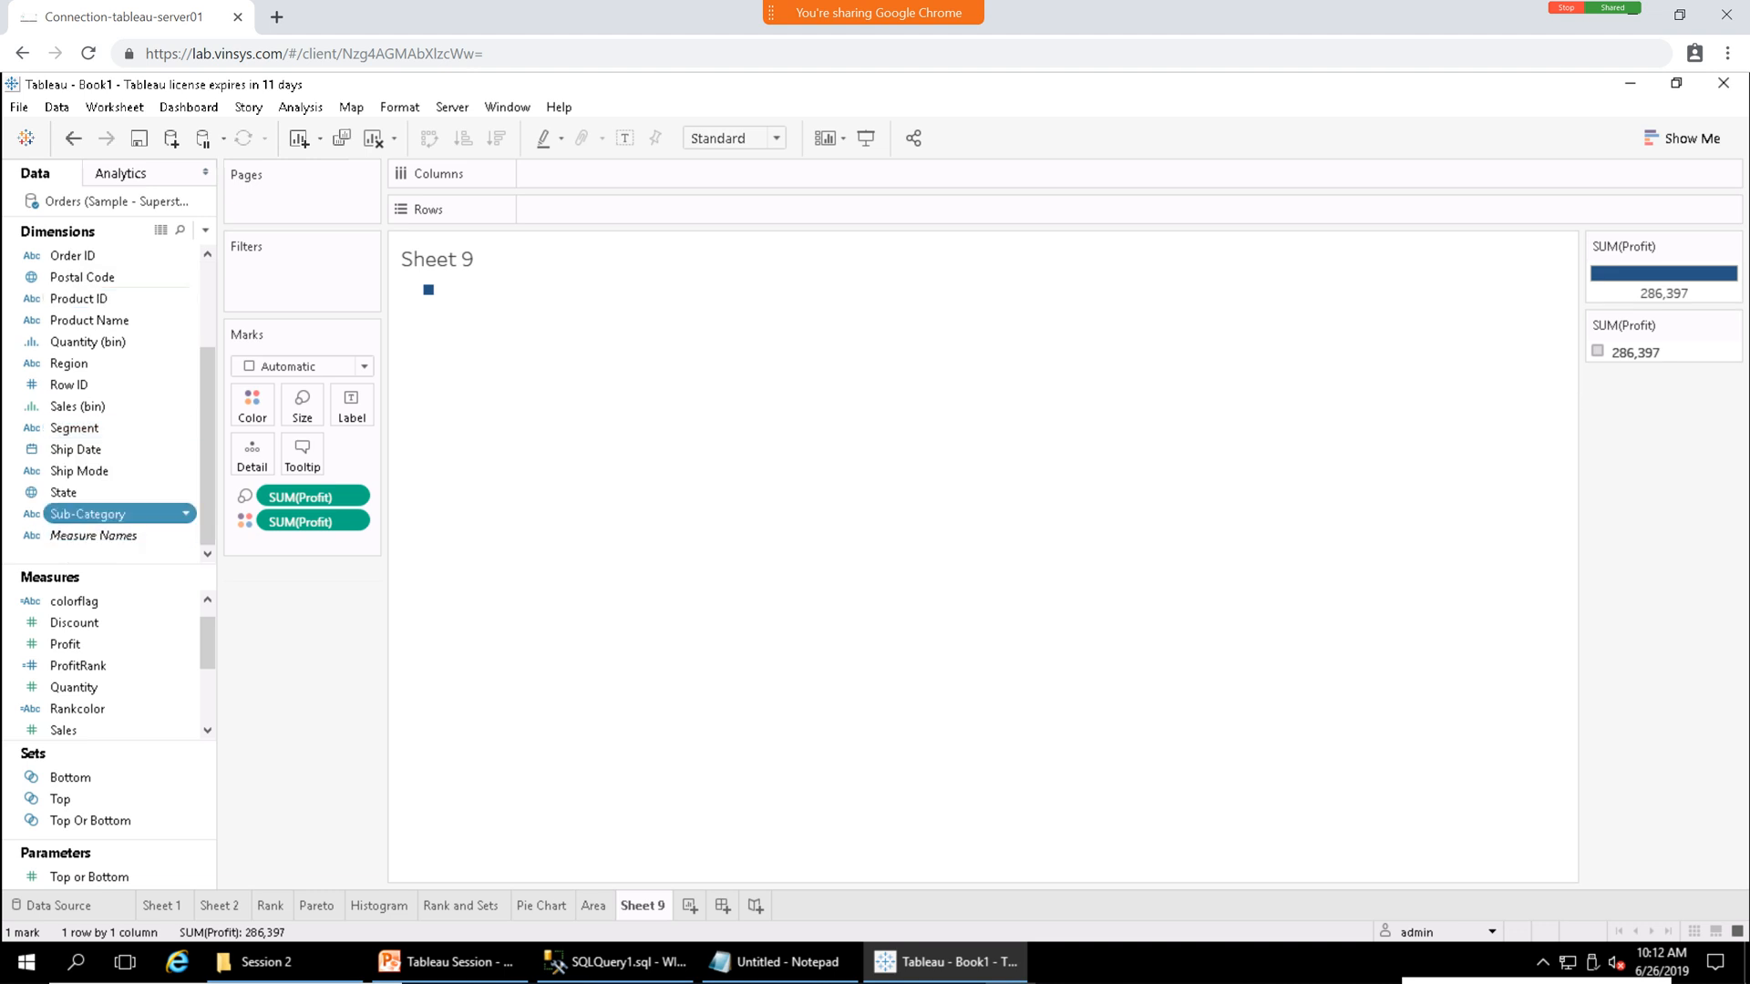
{"action": "left_click_drag", "start_coordinate": [109, 513], "coordinate": [248, 452]}
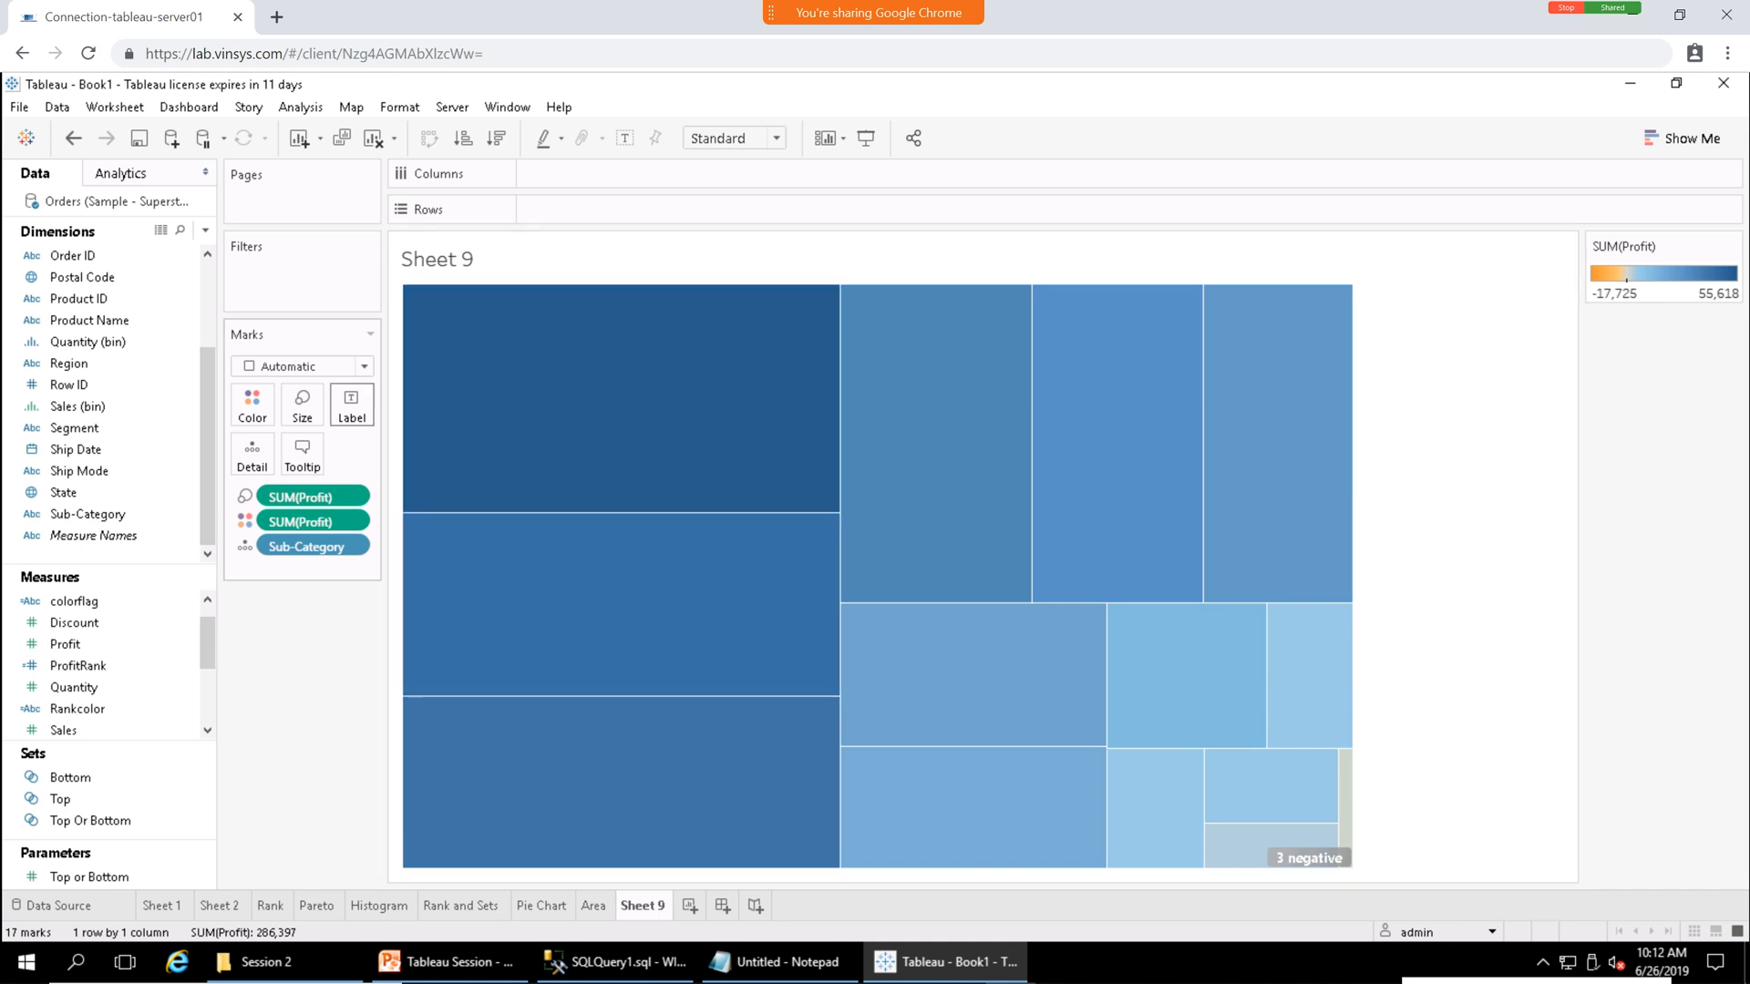
{"action": "left_click", "coordinate": [351, 406]}
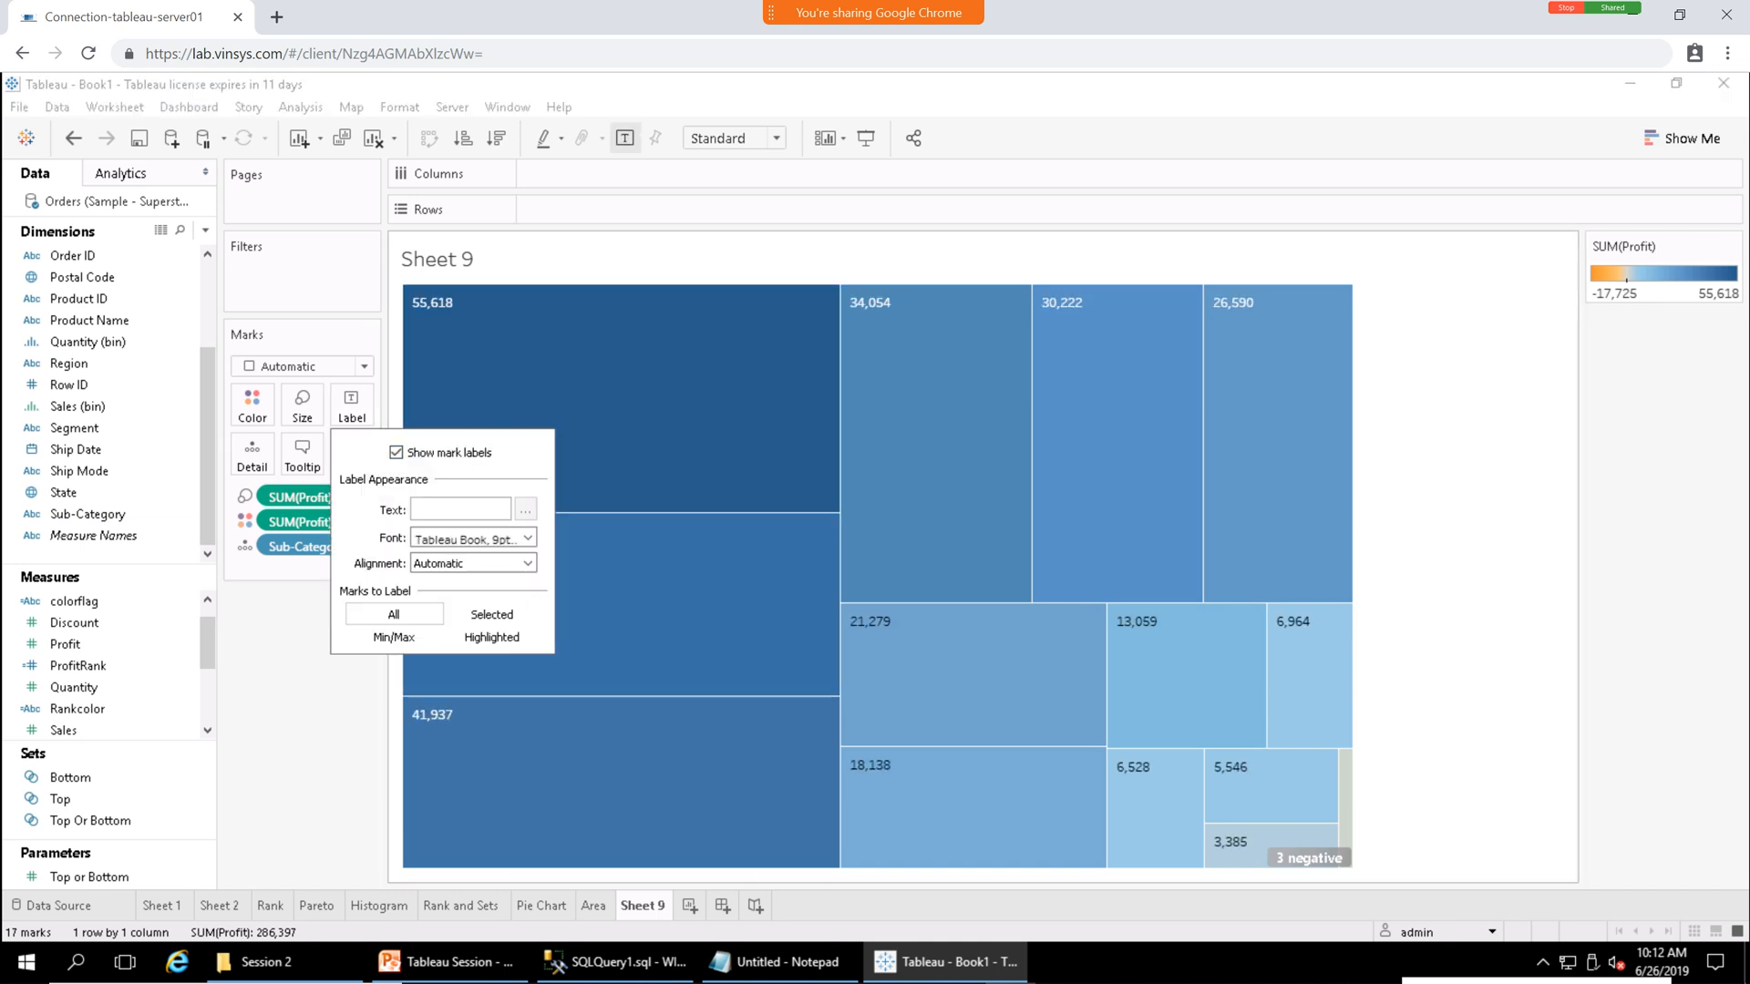
{"action": "key", "text": "Escape"}
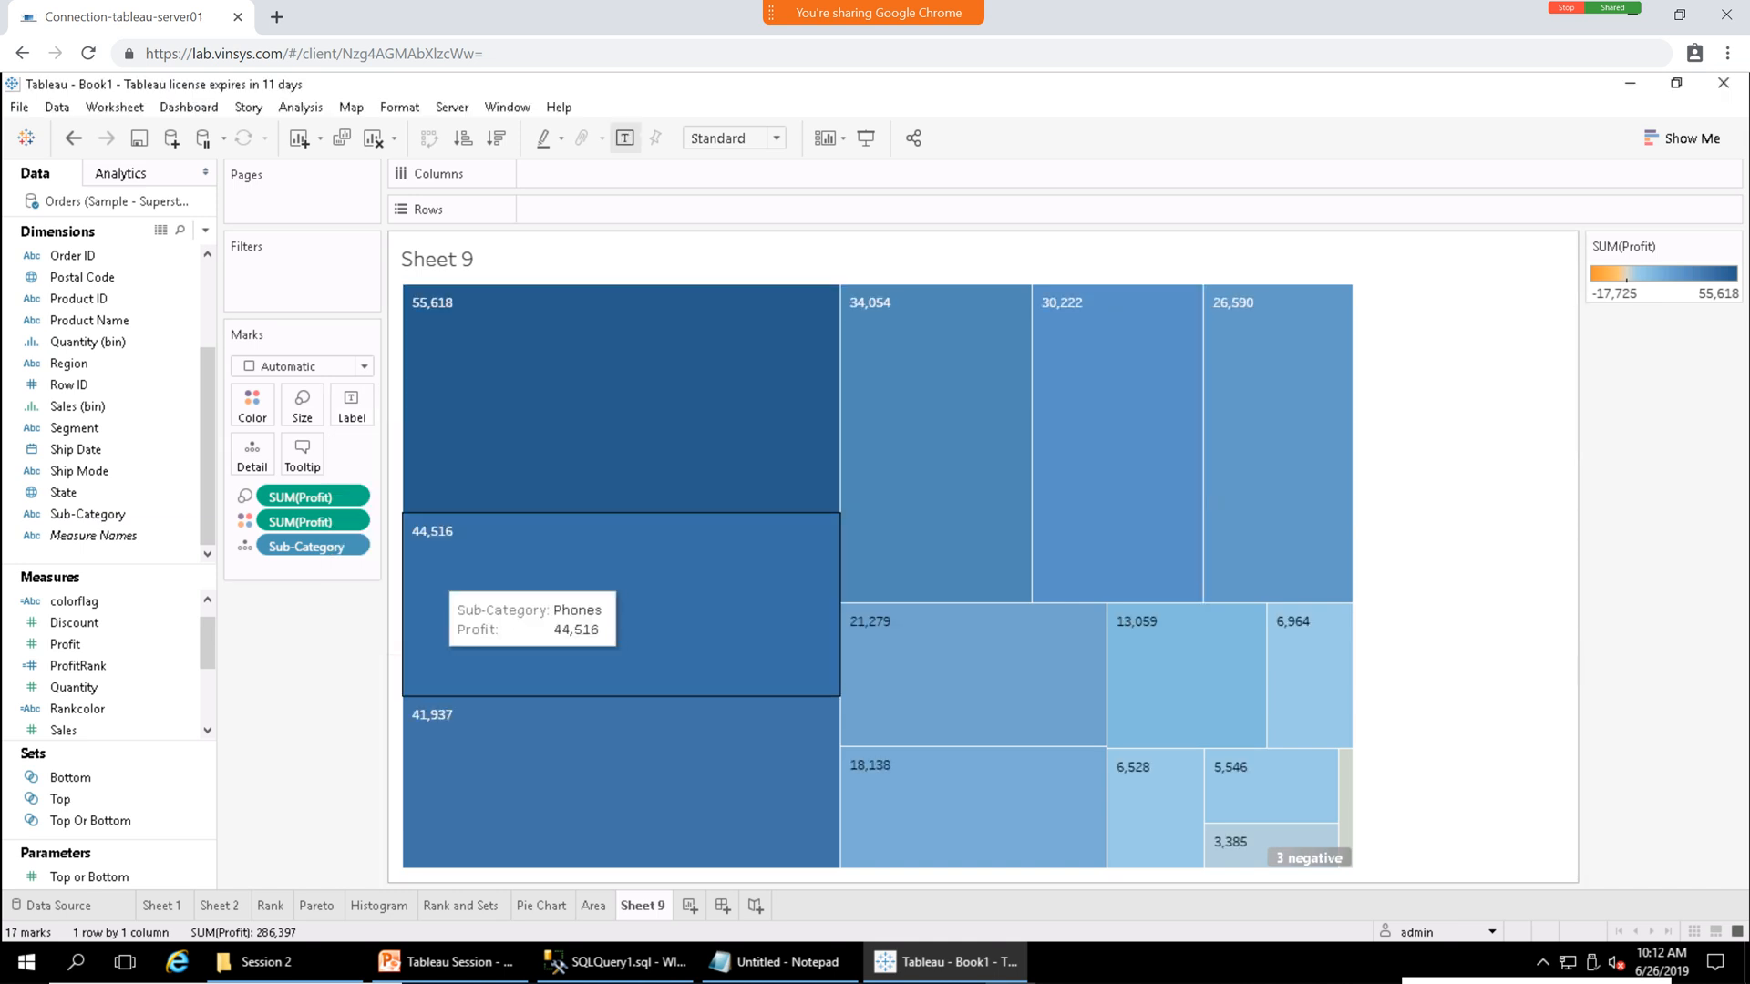
{"action": "left_click_drag", "start_coordinate": [118, 514], "coordinate": [351, 405]}
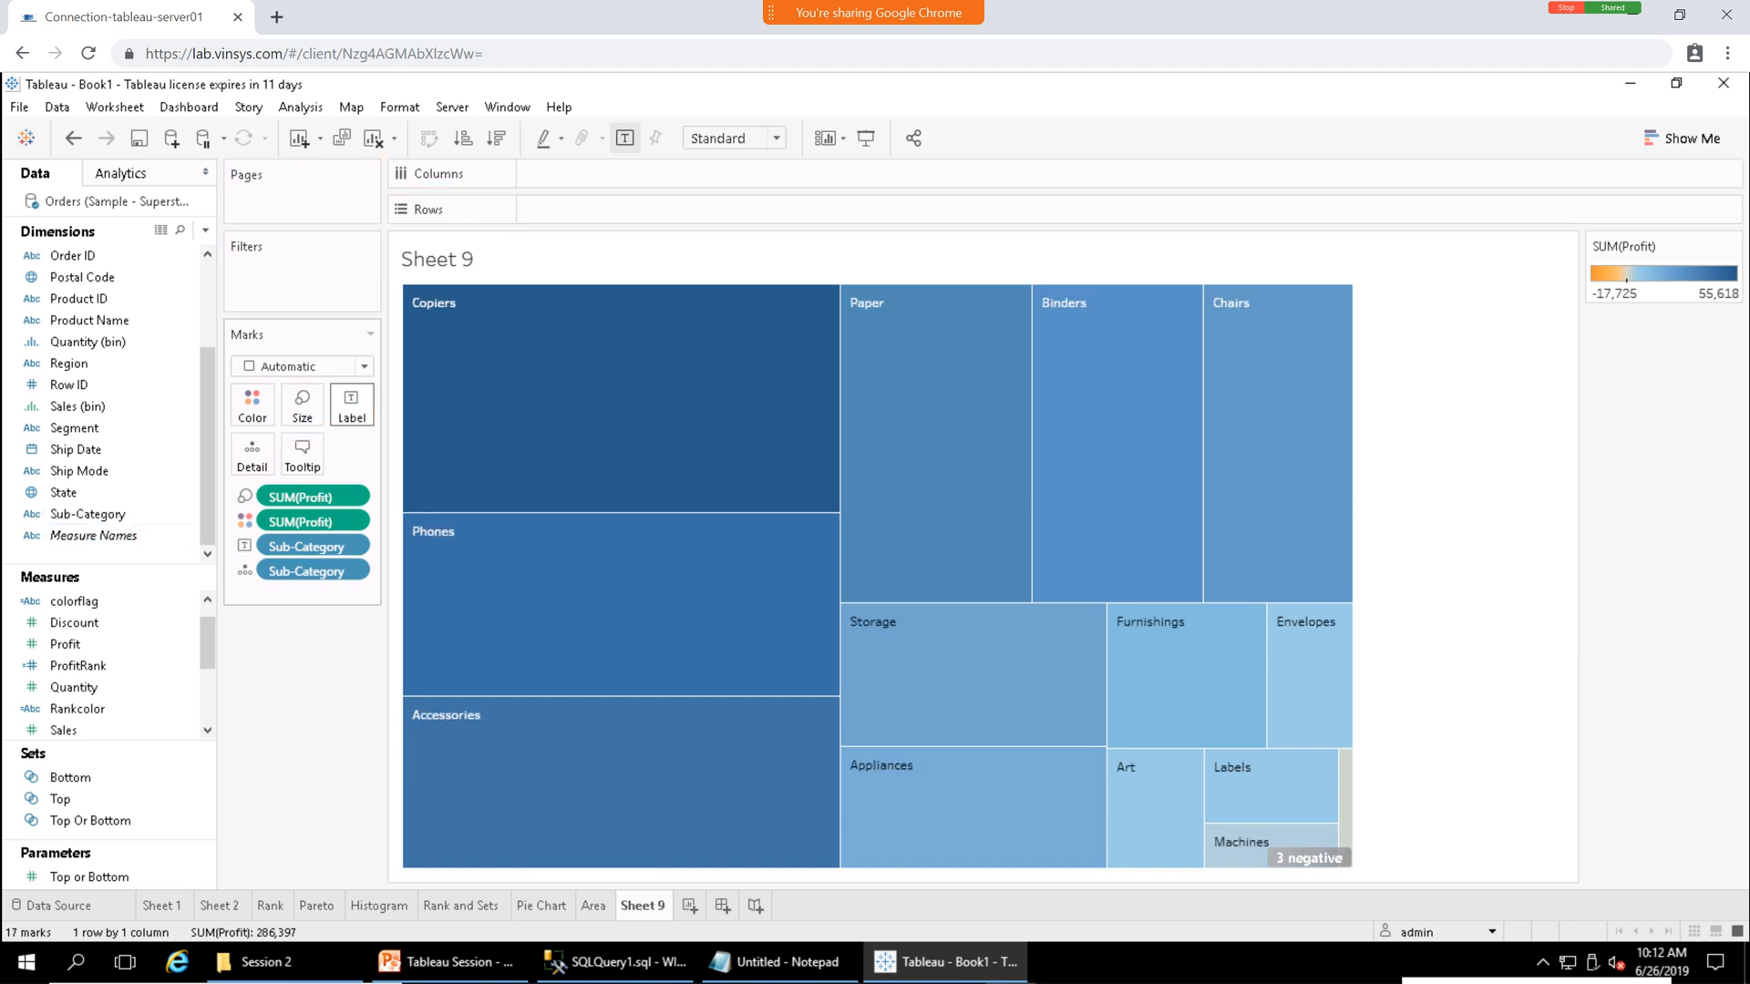
{"action": "left_click", "coordinate": [350, 406]}
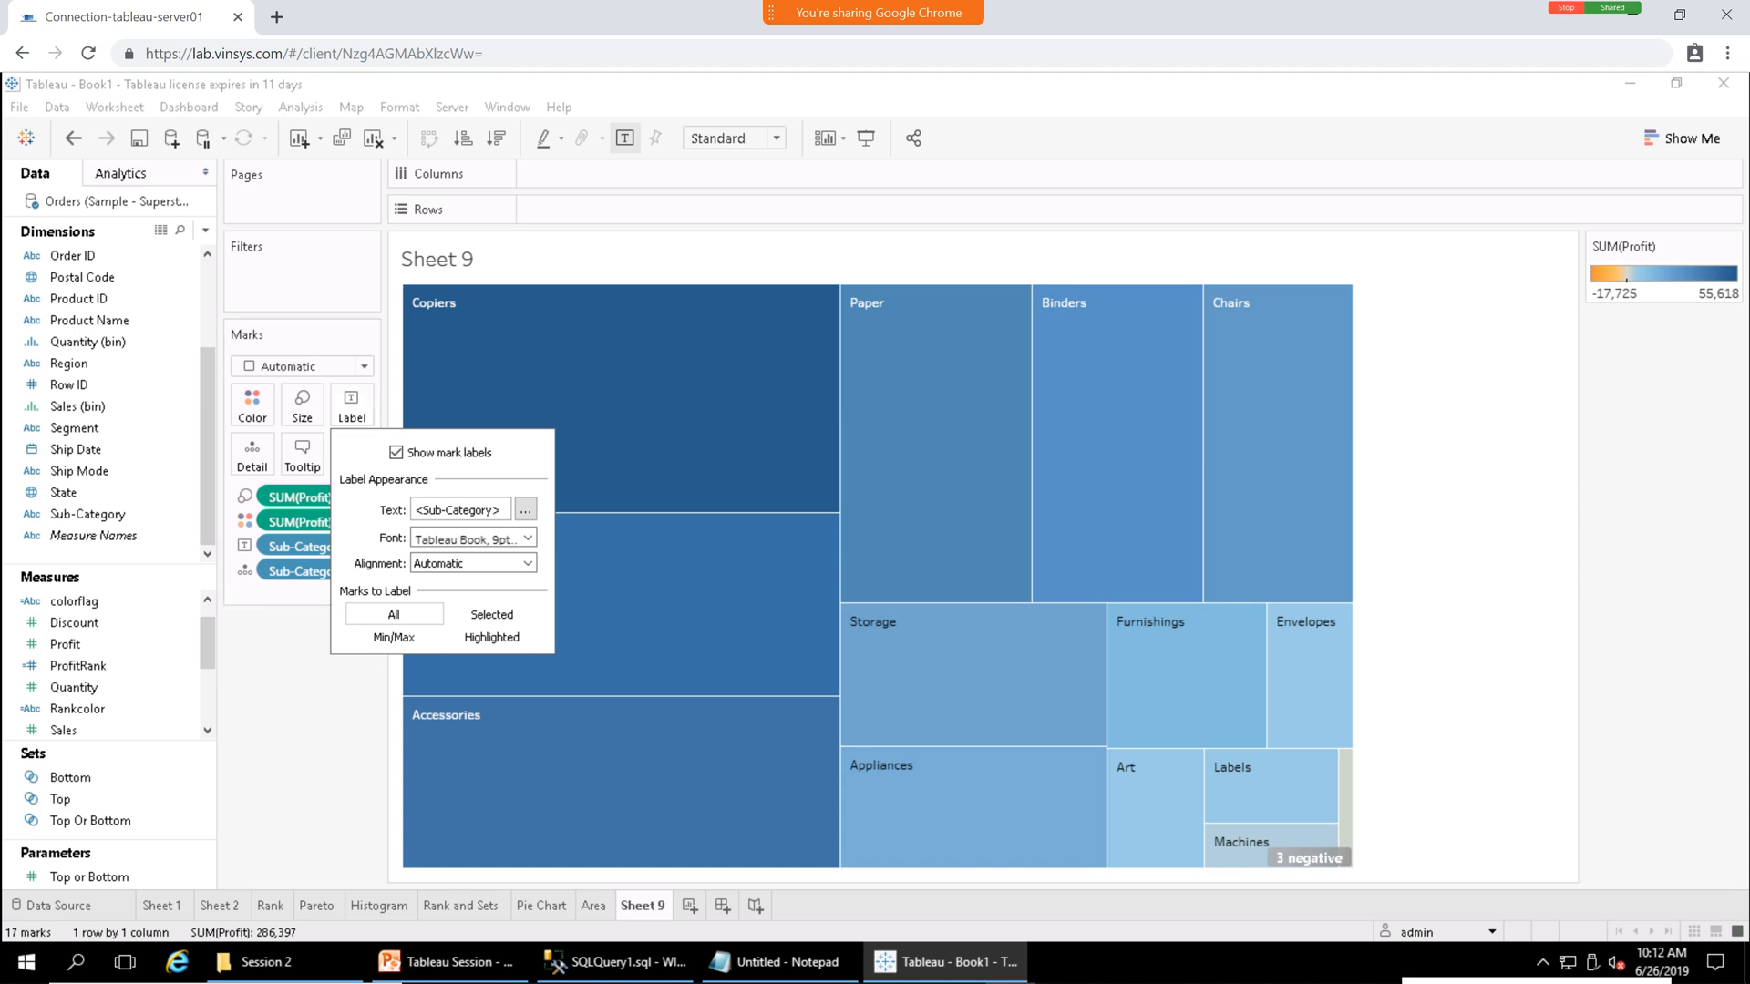
{"action": "left_click", "coordinate": [525, 510]}
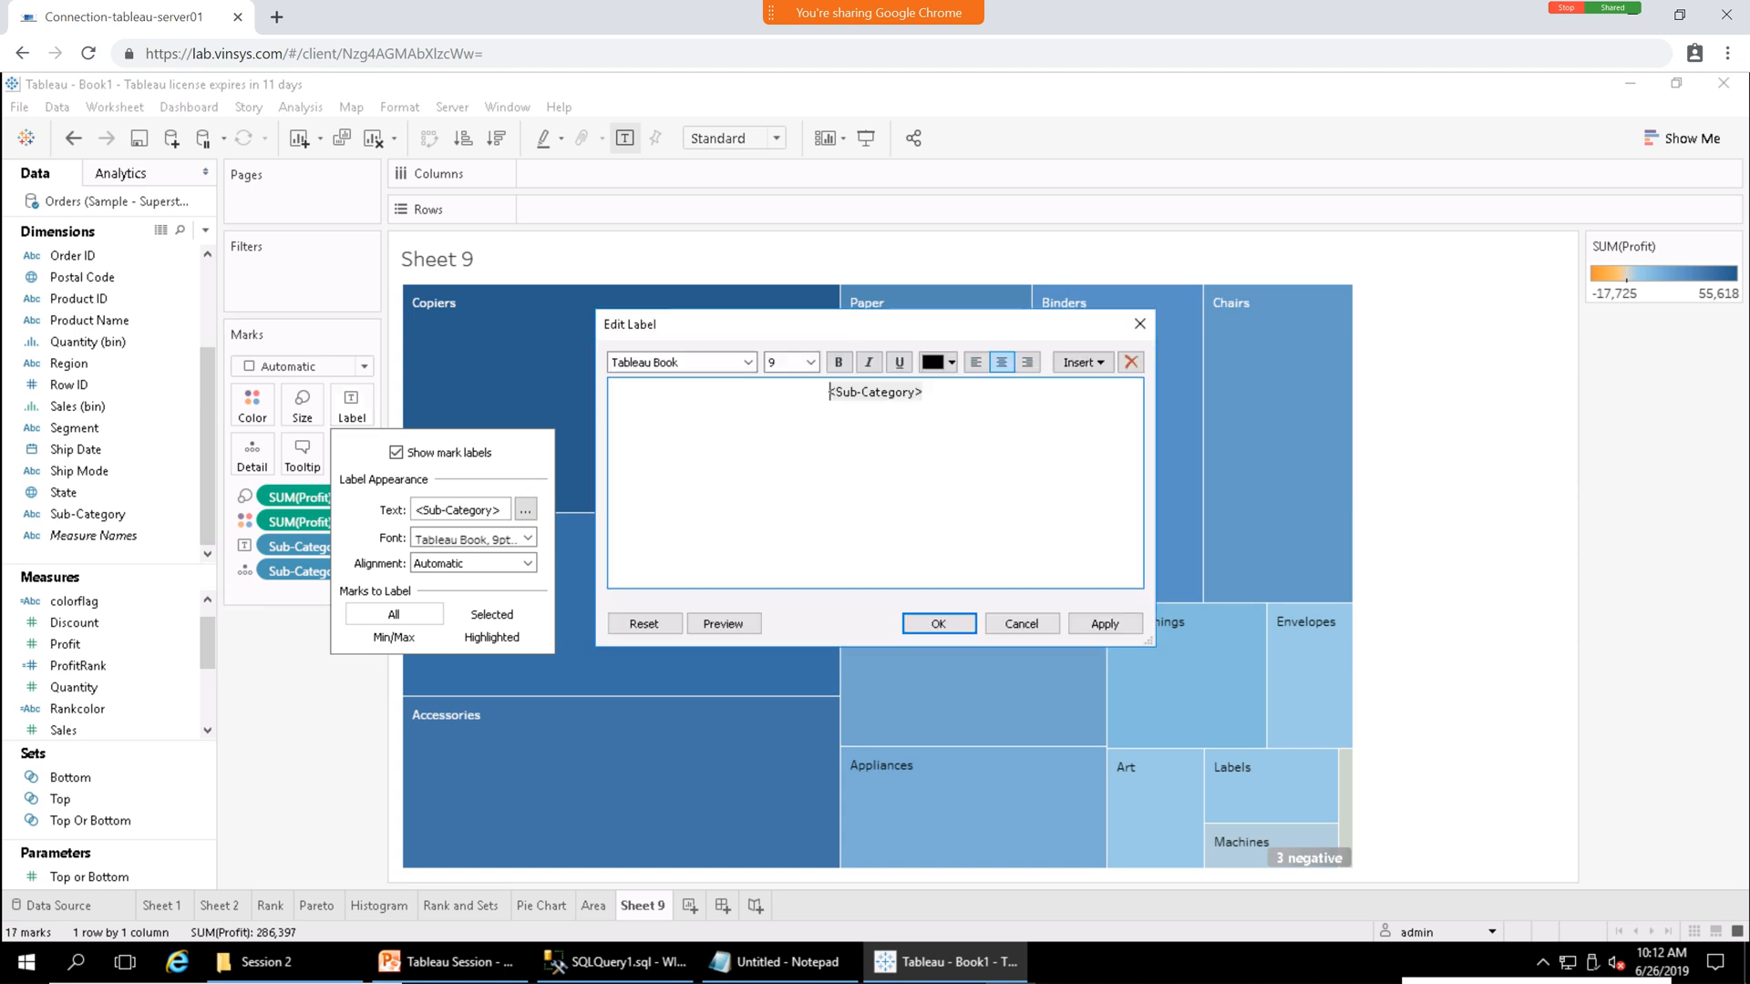
{"action": "left_click", "coordinate": [1083, 363]}
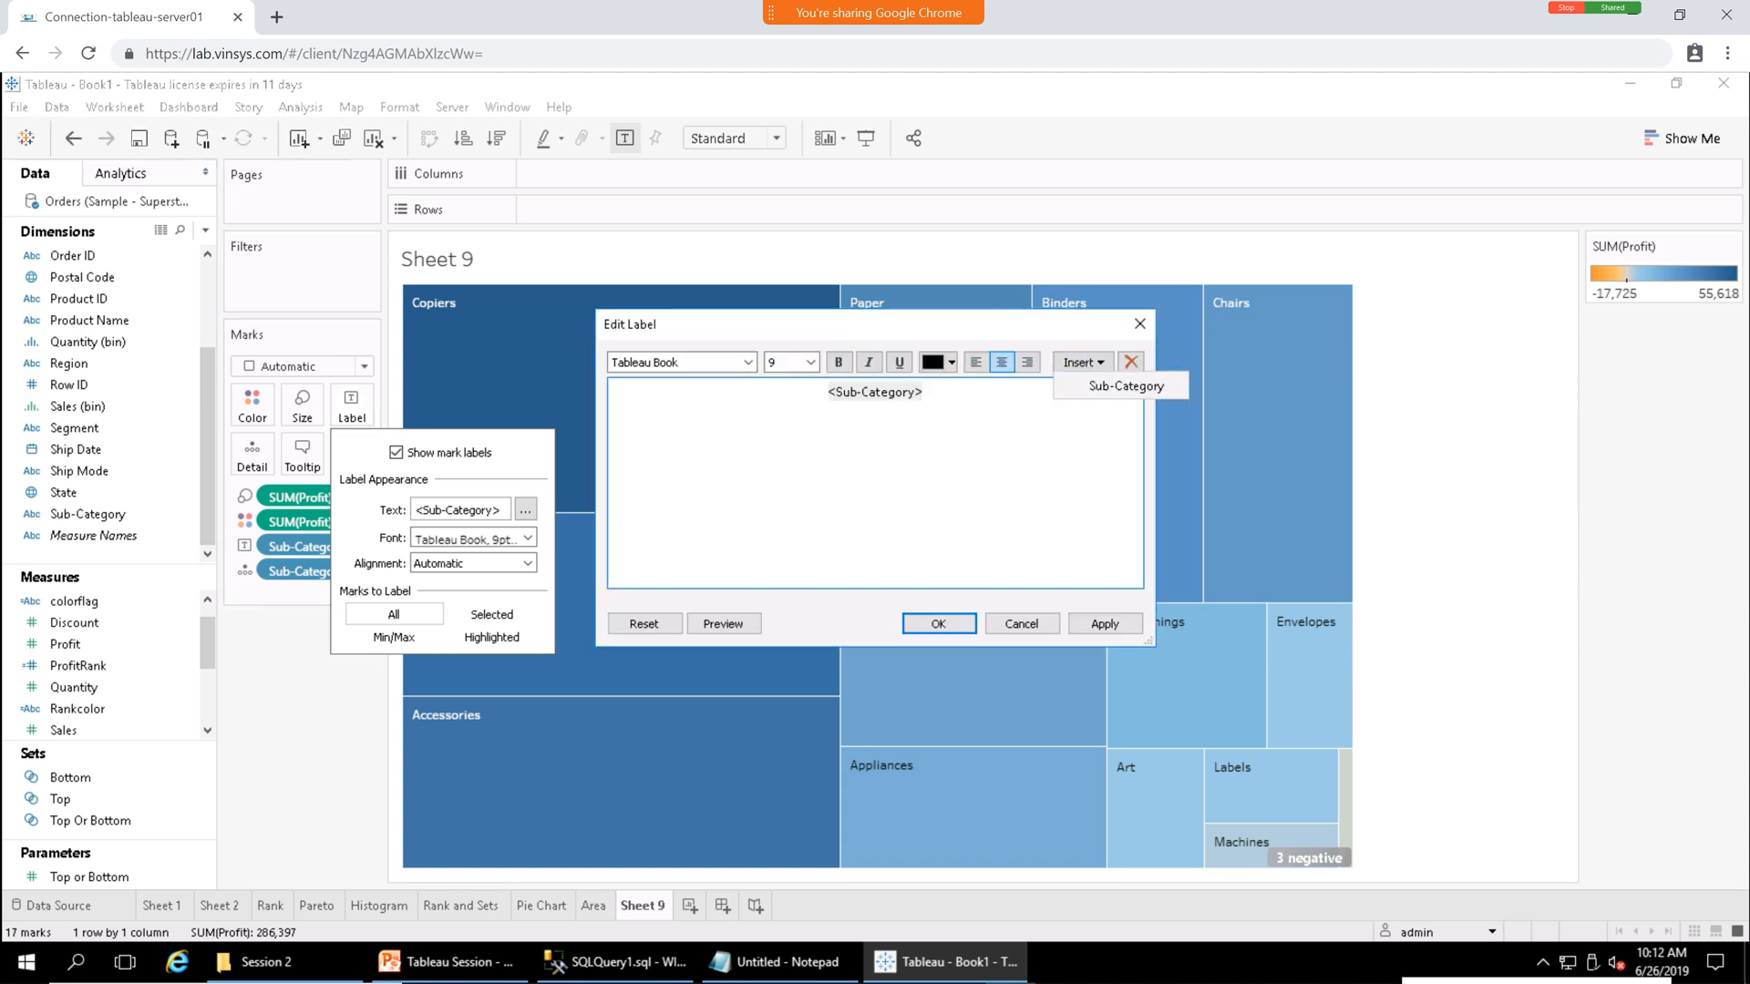
{"action": "left_click", "coordinate": [1084, 362]}
{"action": "left_click", "coordinate": [1083, 363]}
{"action": "left_click", "coordinate": [1139, 324]}
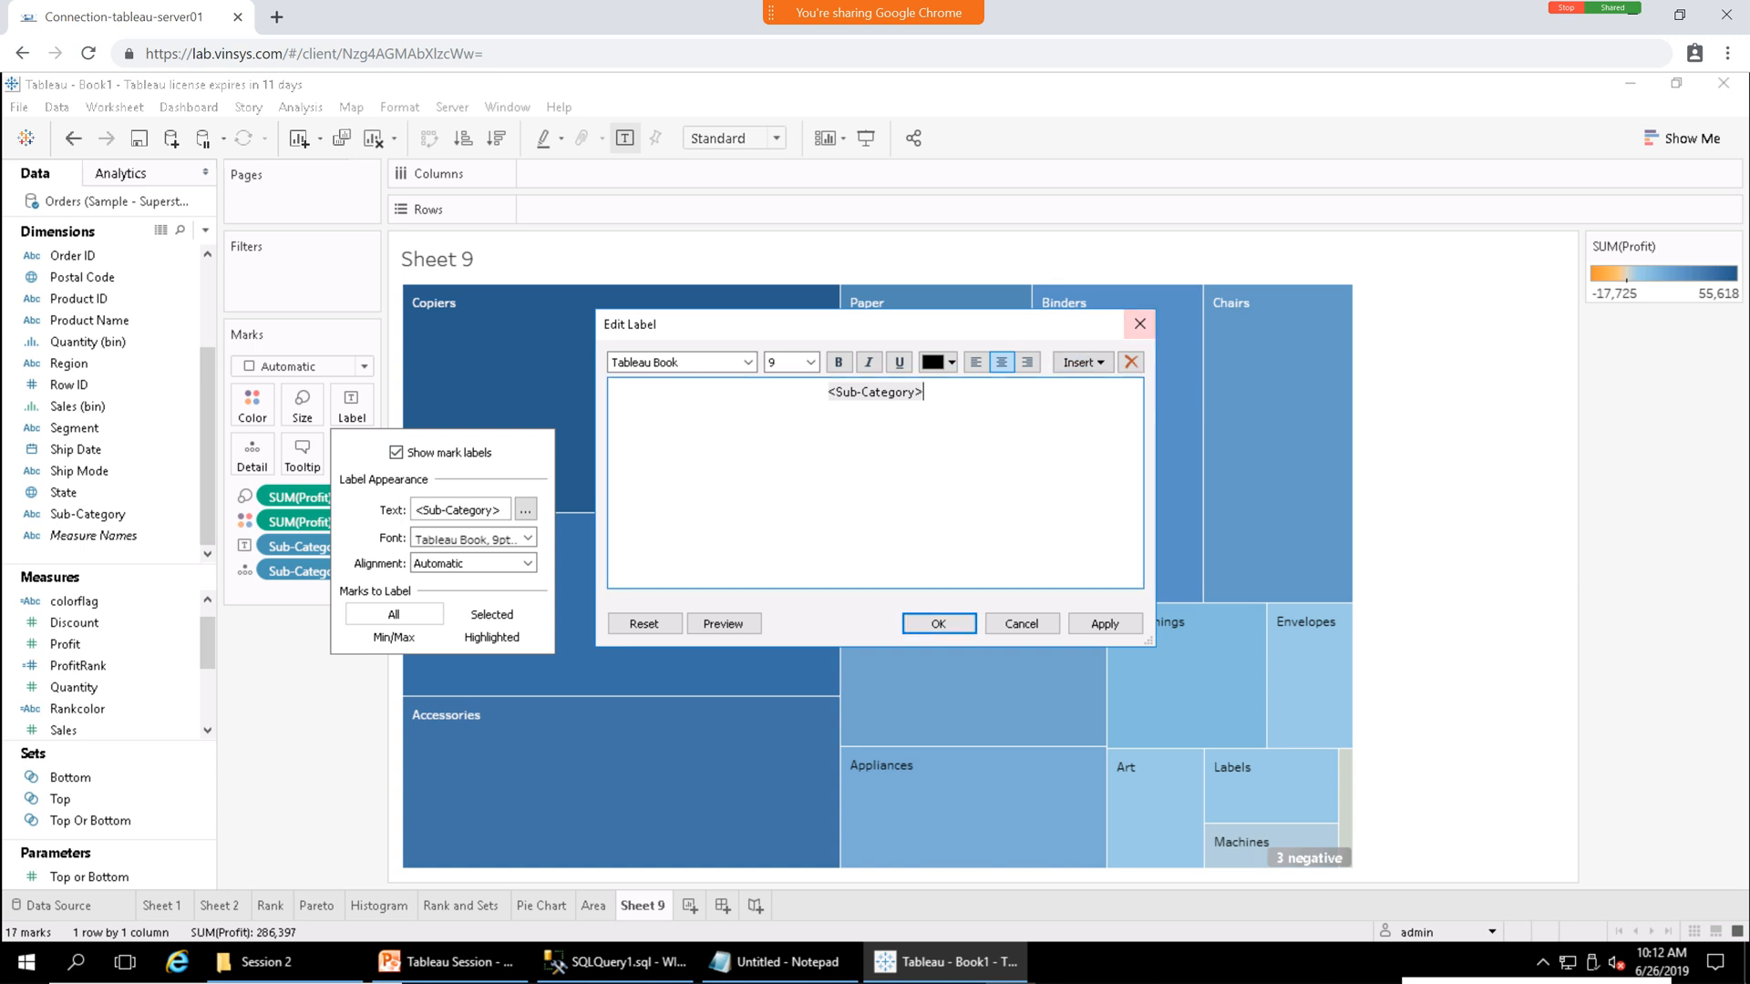
{"action": "left_click", "coordinate": [1139, 324]}
{"action": "key", "text": "Escape"}
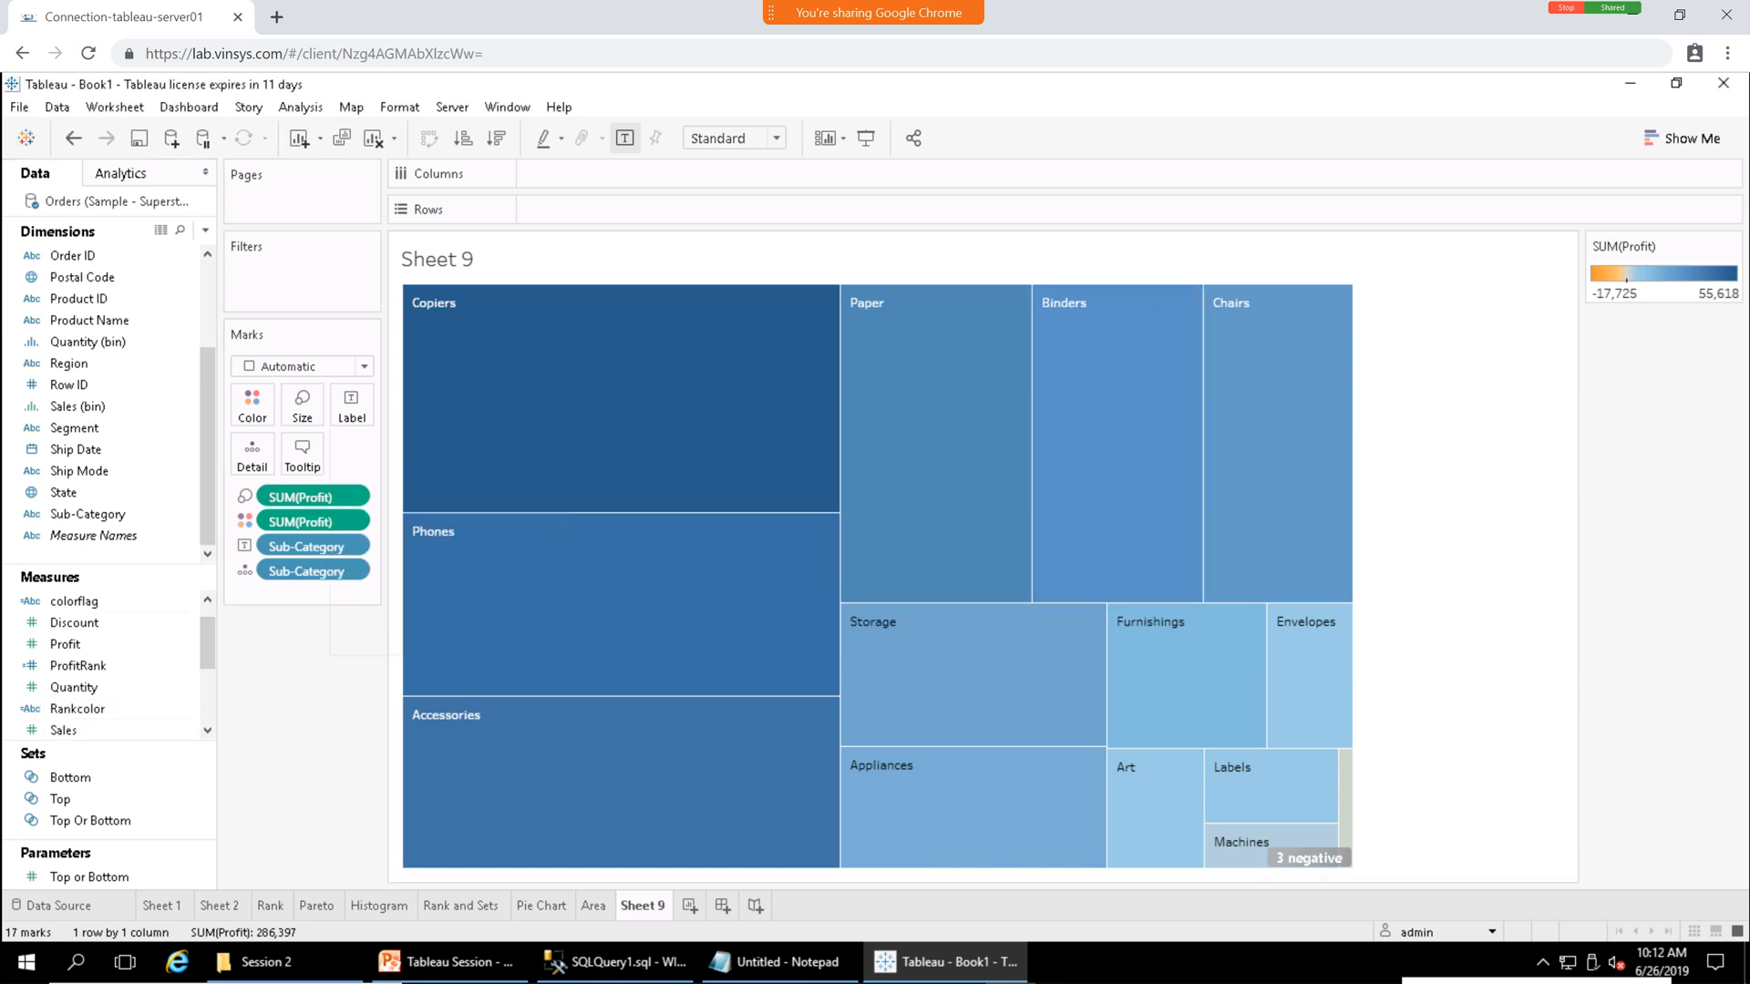
Add Profit and Sales to the treemap's labels and prefix their values with the words "Profit" and "Sales".
{"action": "left_click_drag", "start_coordinate": [65, 644], "coordinate": [351, 406]}
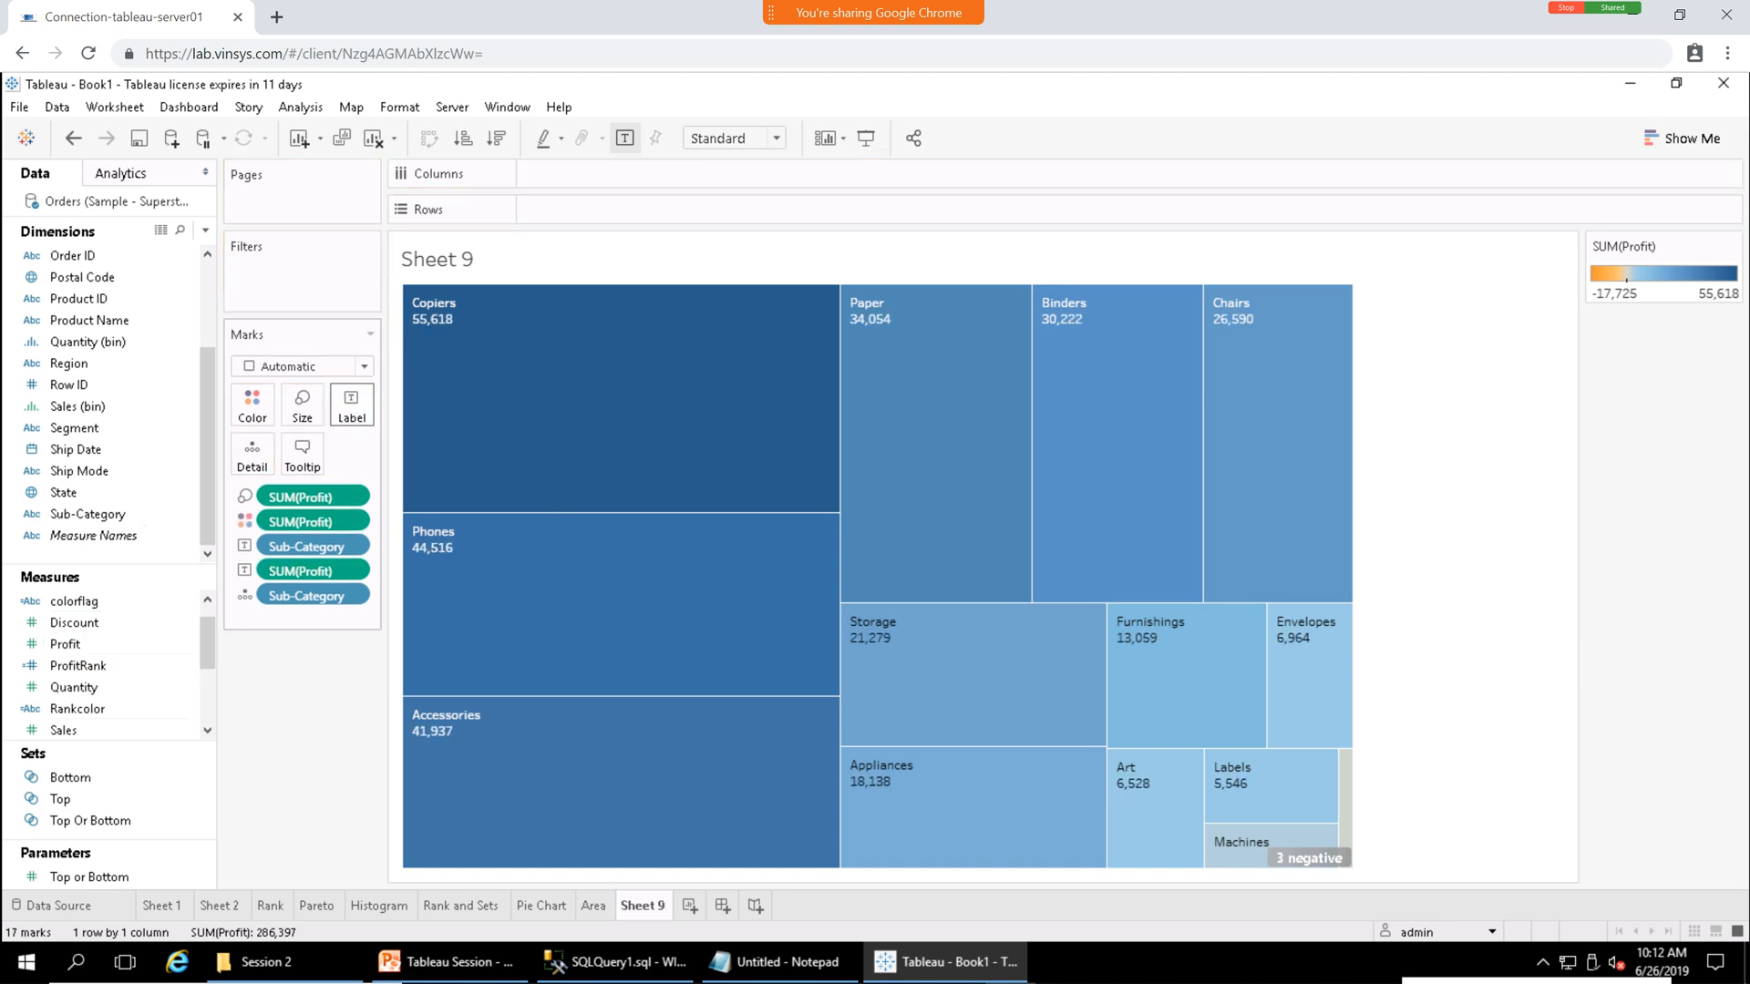
{"action": "left_click_drag", "start_coordinate": [62, 729], "coordinate": [352, 404]}
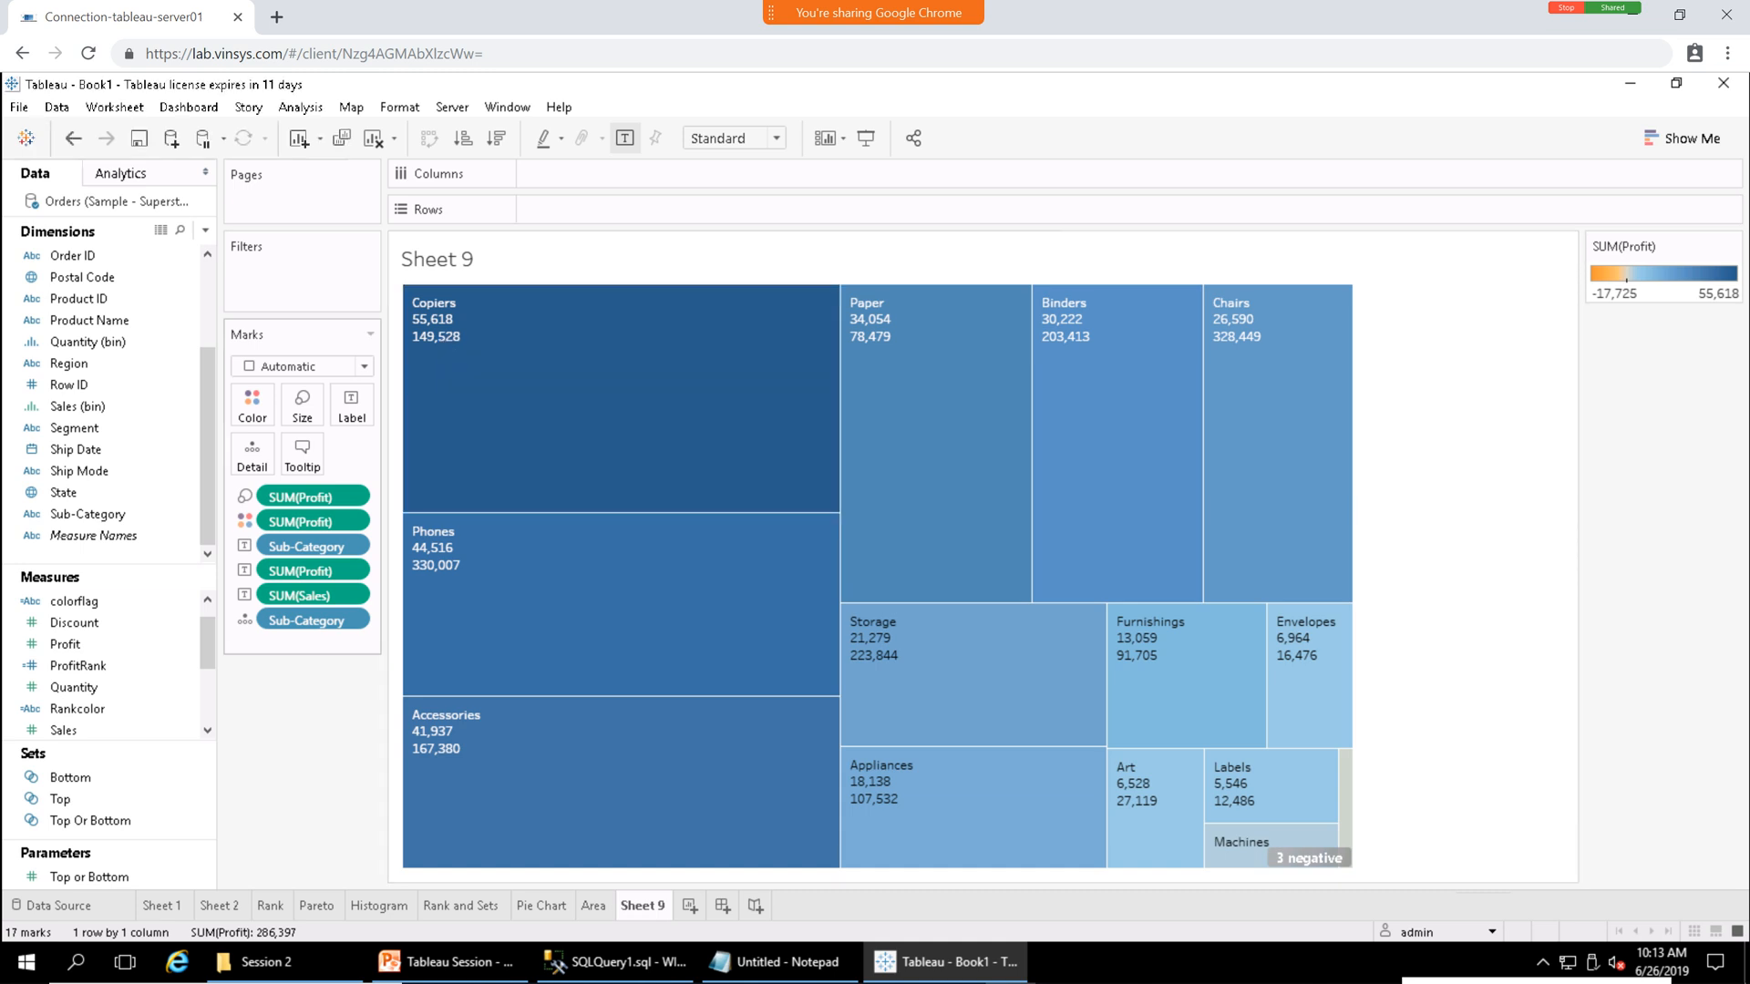
{"action": "left_click", "coordinate": [351, 405]}
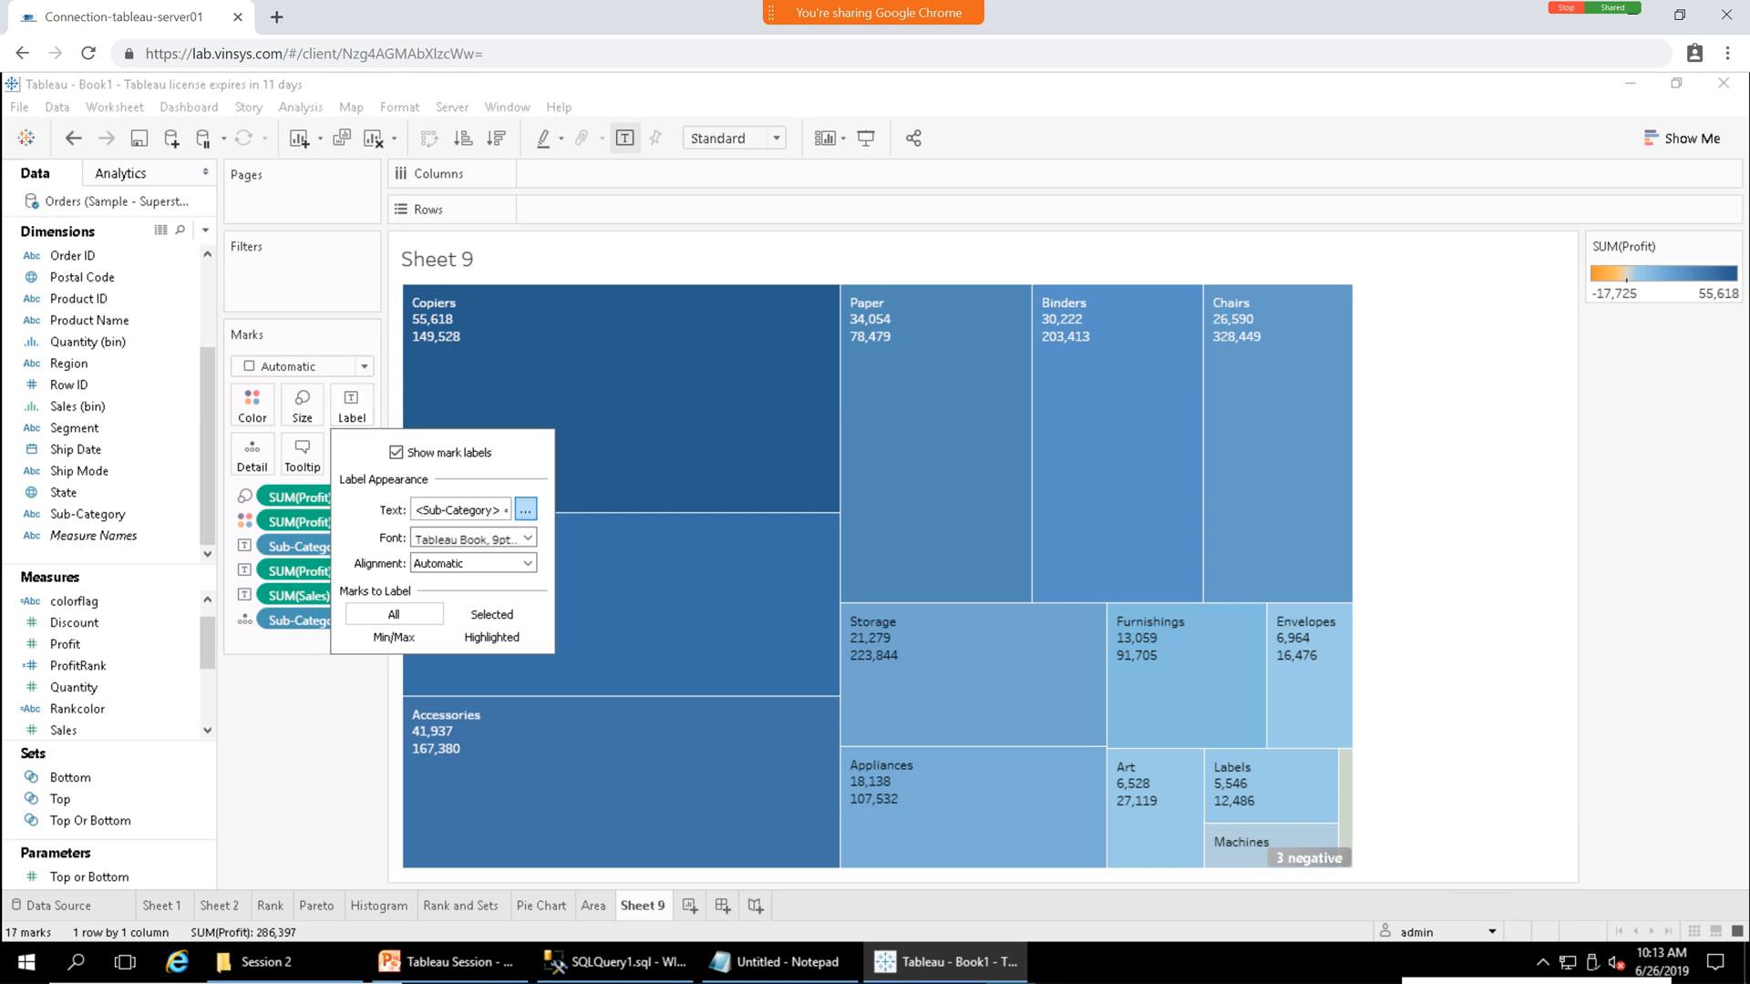
{"action": "left_click", "coordinate": [525, 509]}
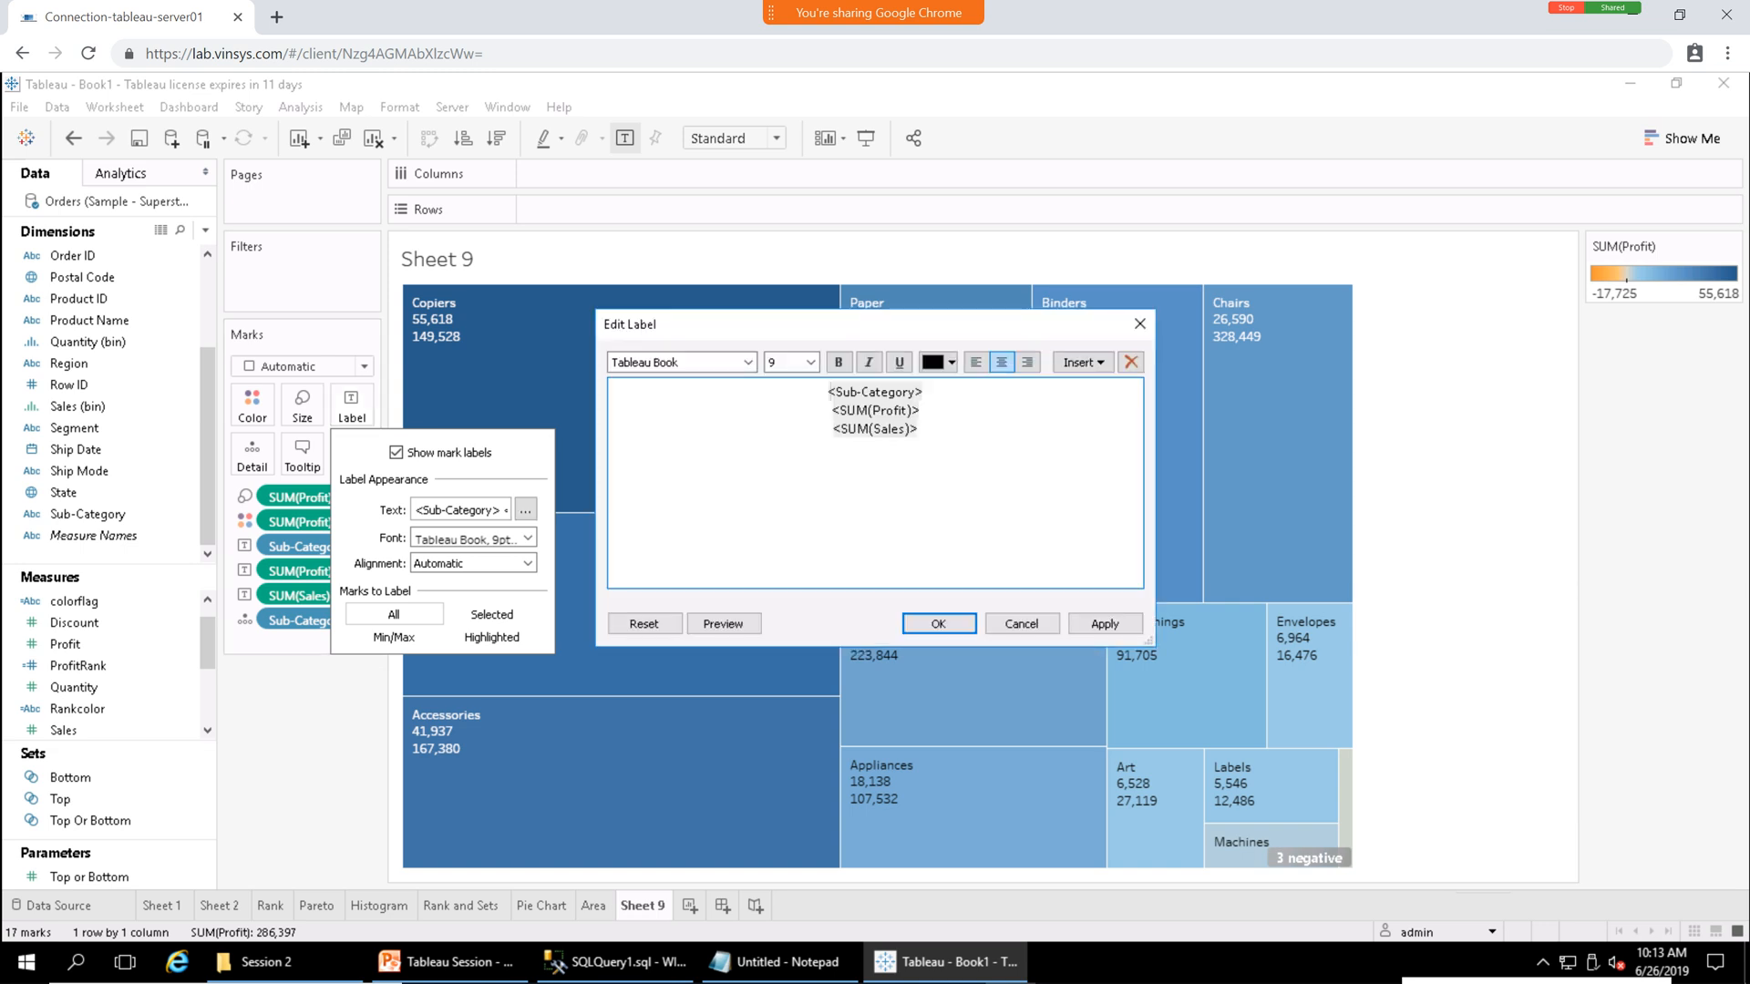
{"action": "type", "text": "Profit "}
{"action": "type", "text": "Sales"}
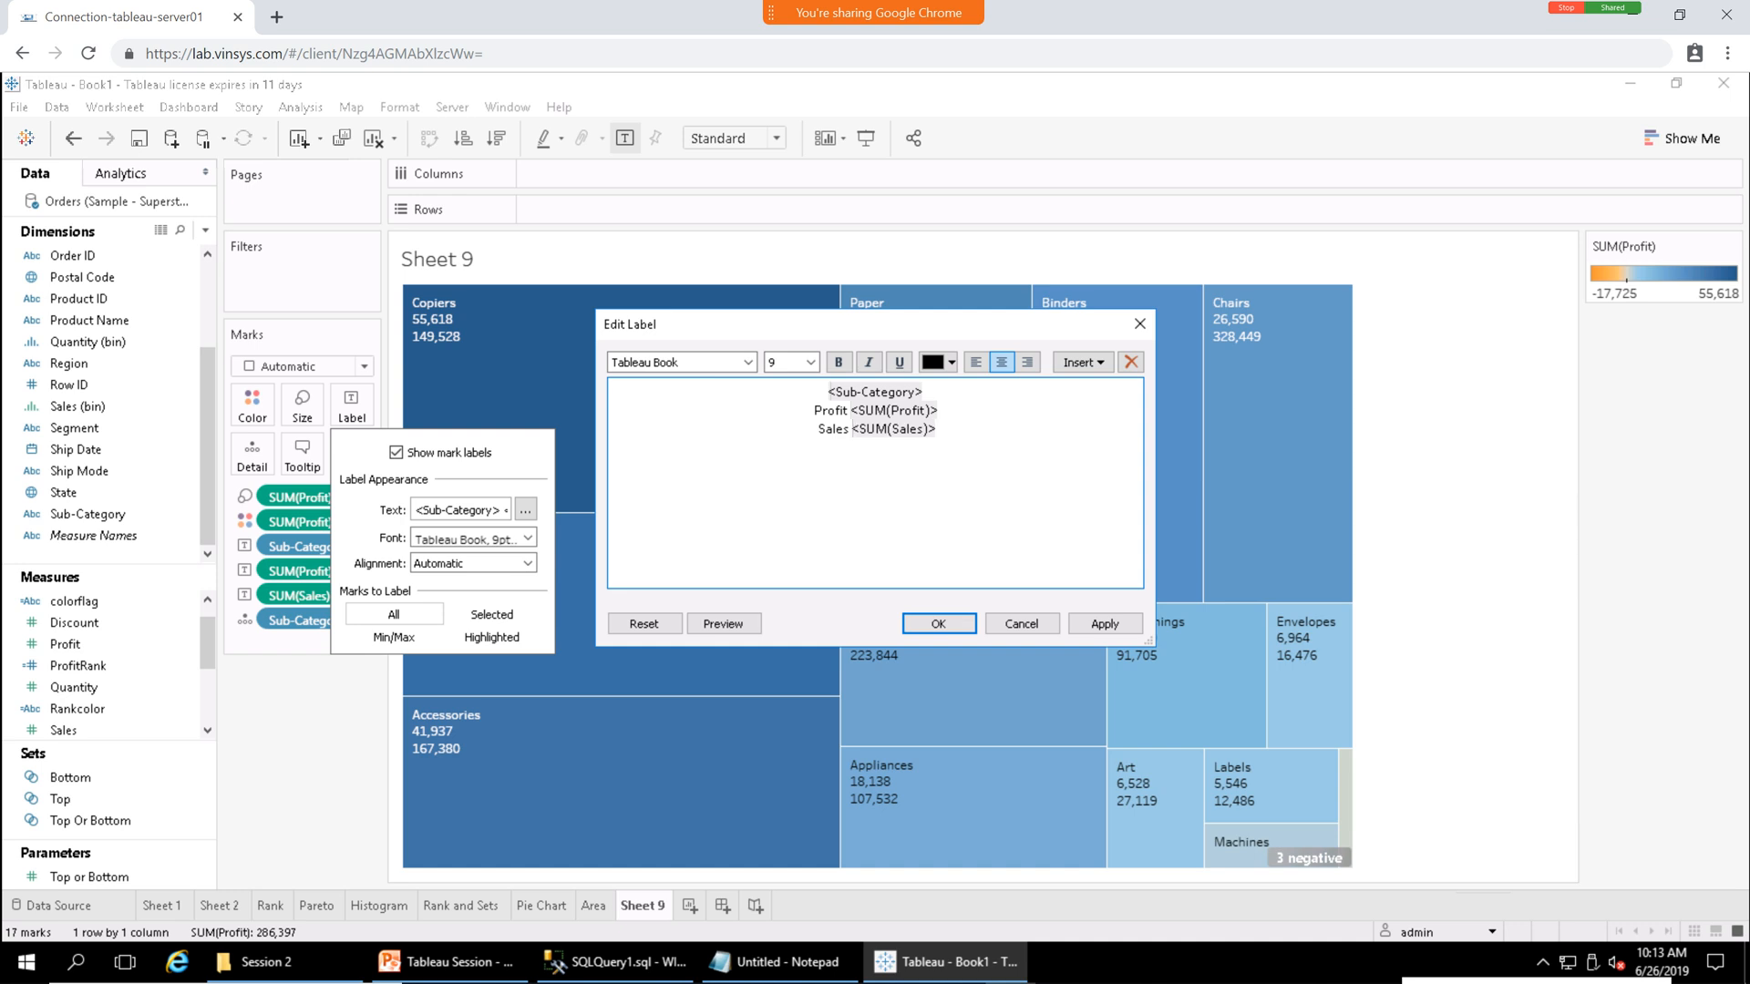
{"action": "left_click", "coordinate": [1105, 624]}
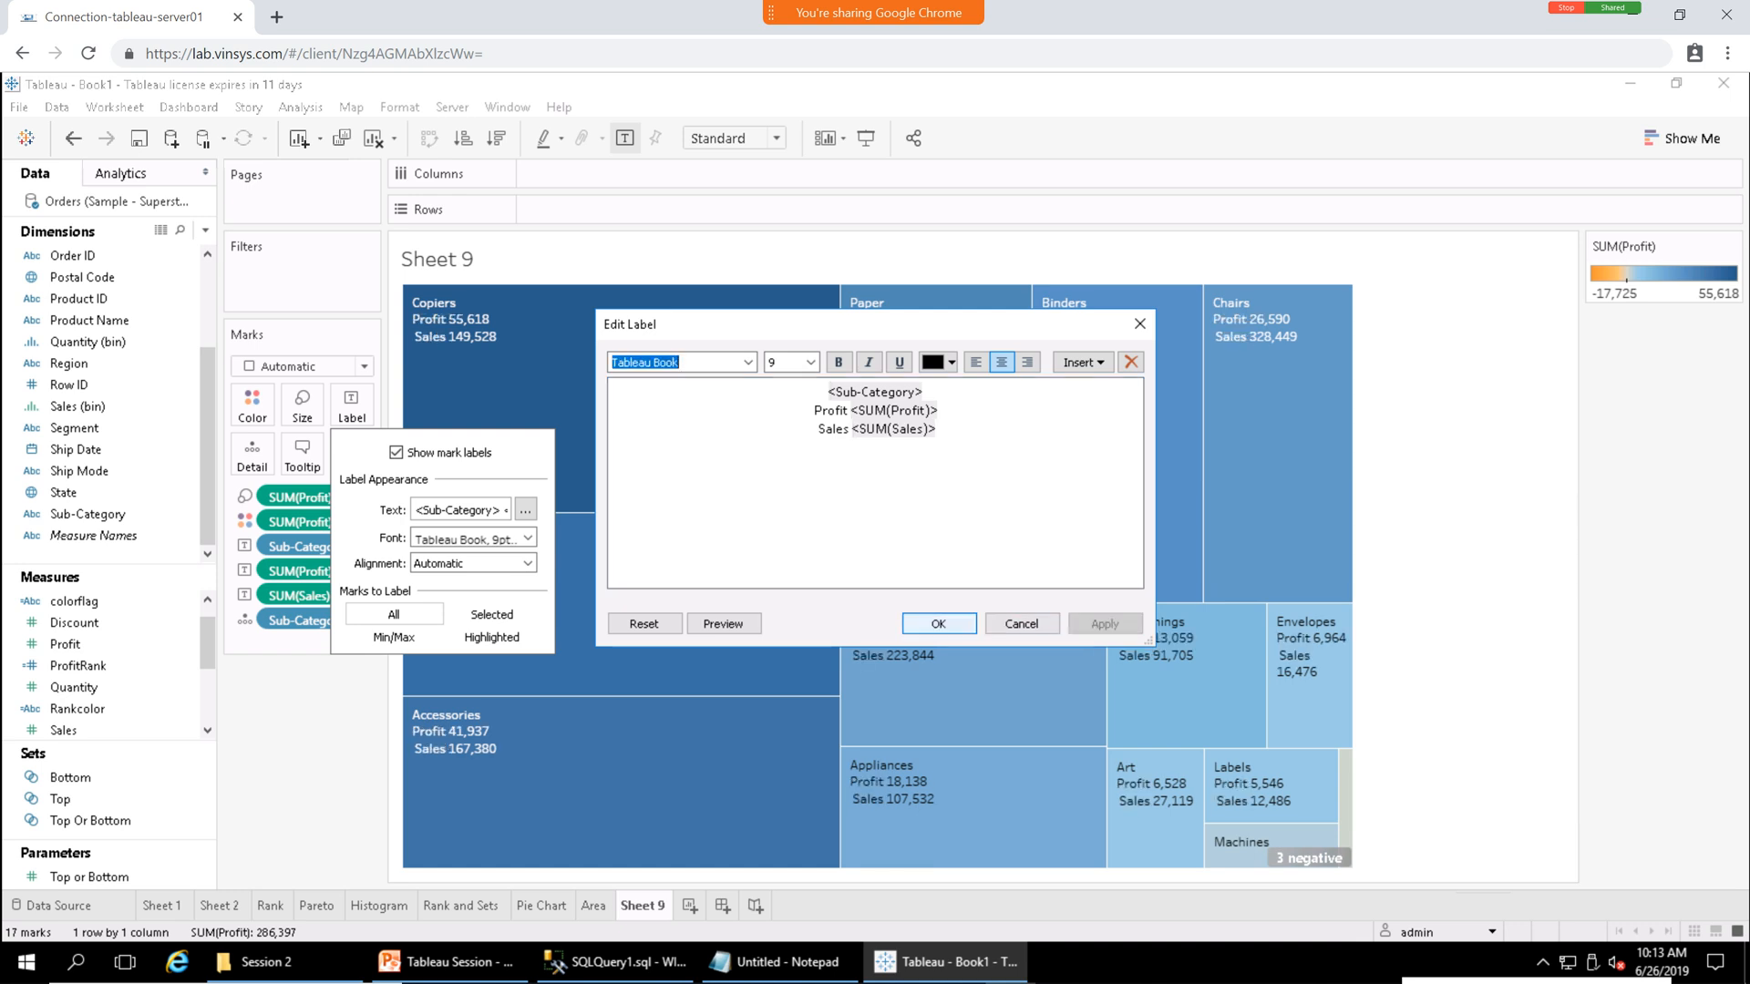
{"action": "left_click", "coordinate": [937, 624]}
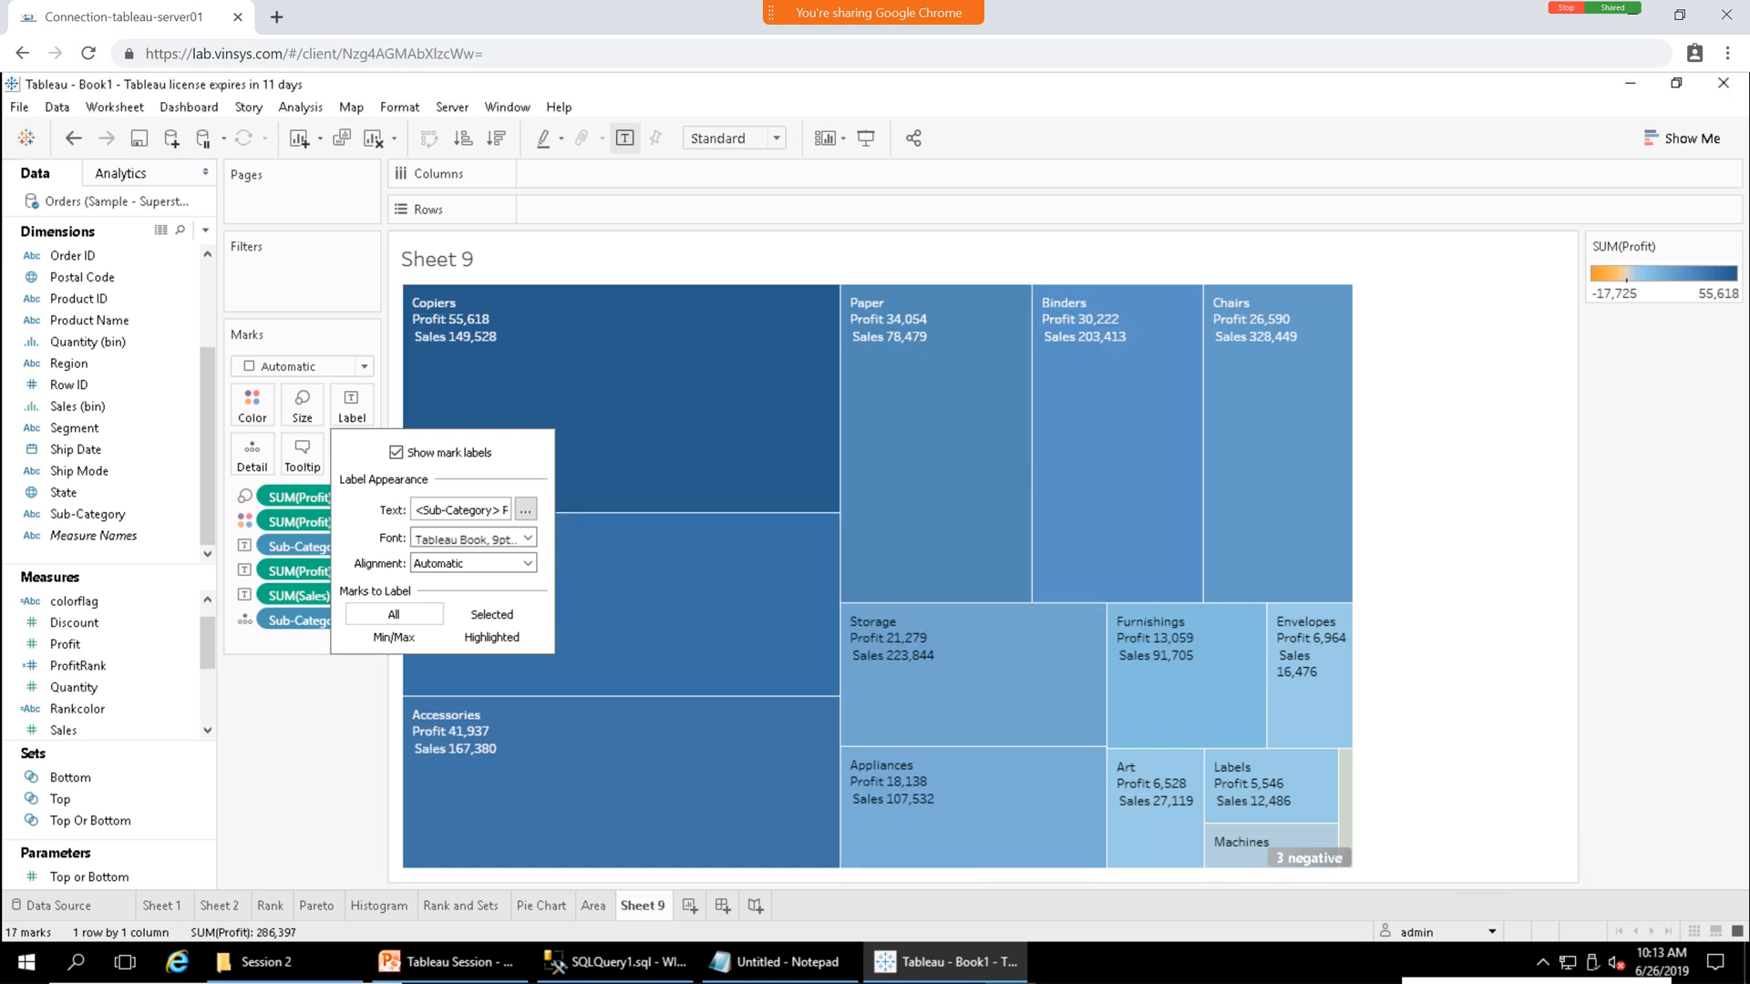
{"action": "key", "text": "Escape"}
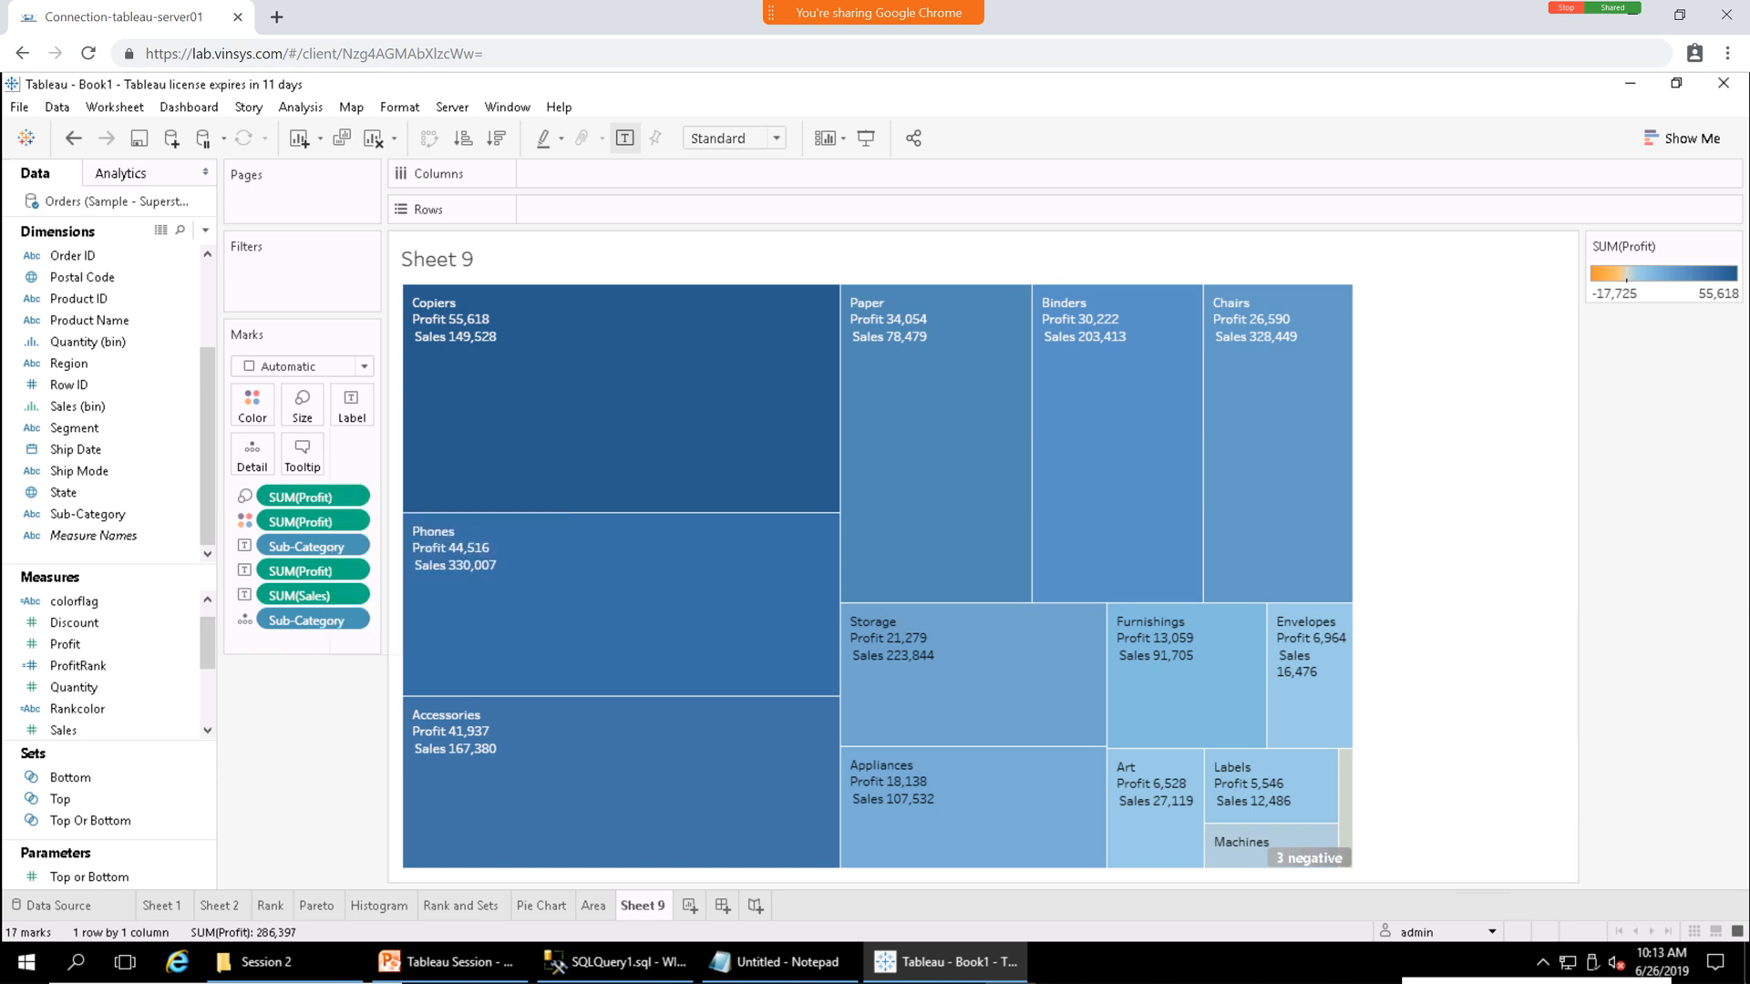
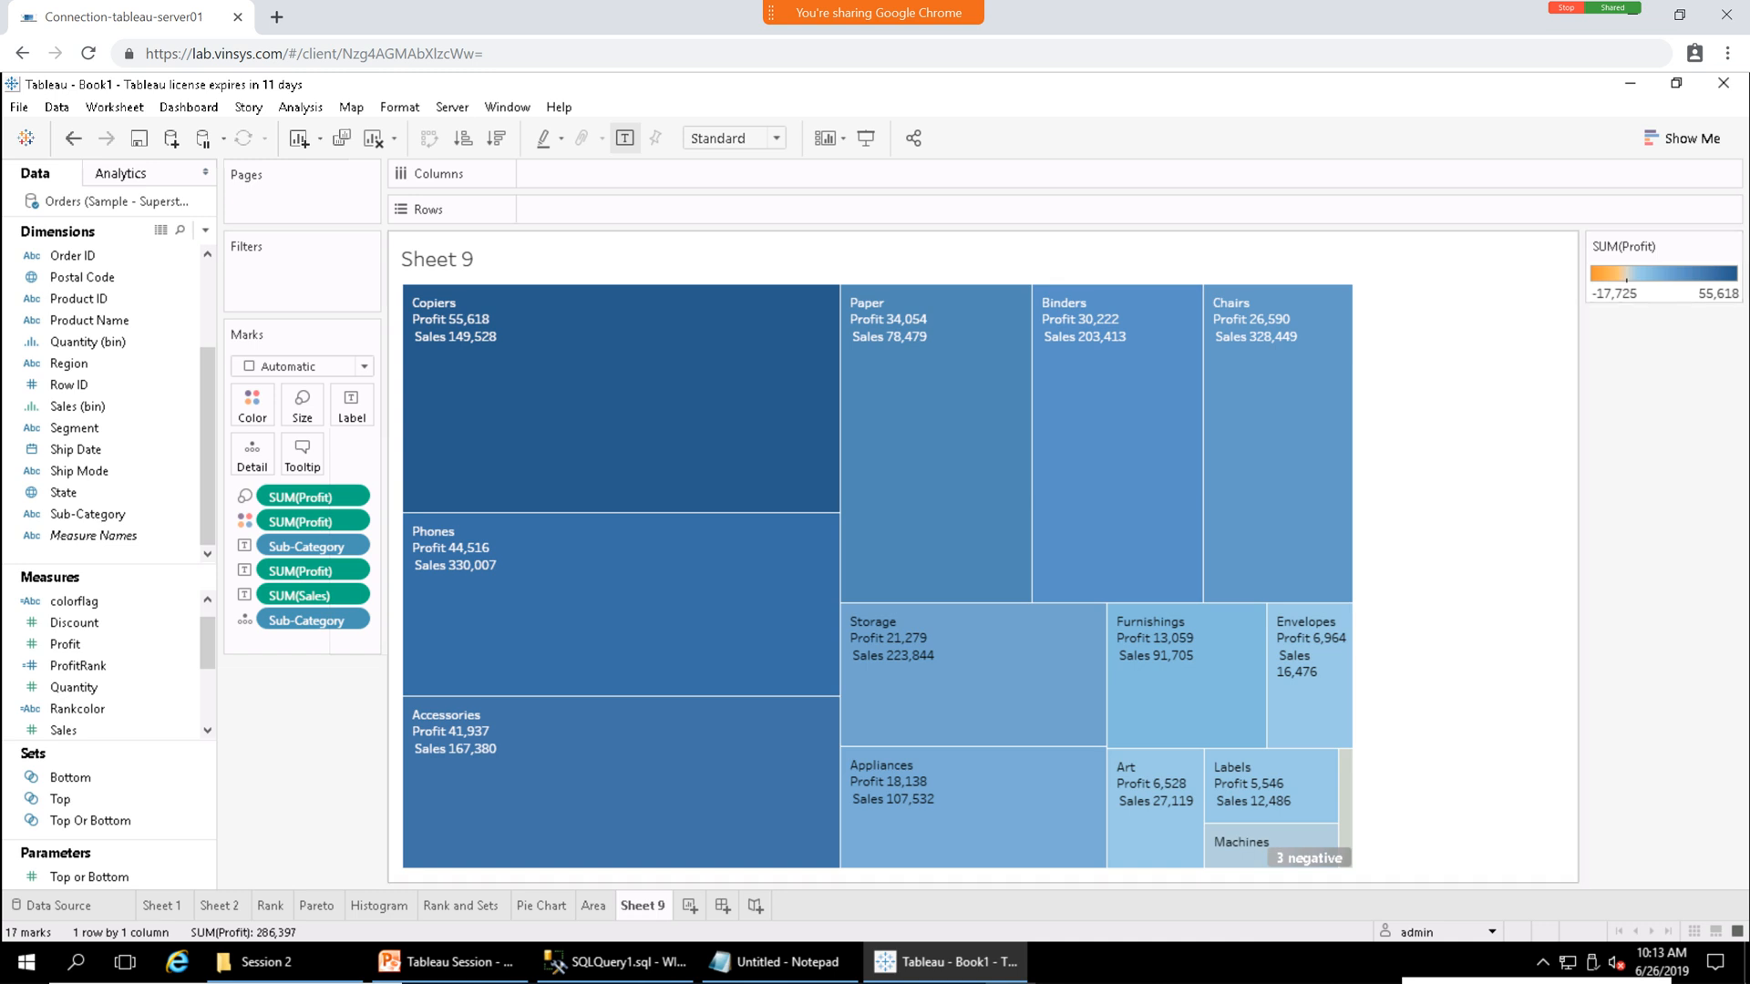
Exclude the negative Profit values from the treemap with the Filter data option.
{"action": "mouse_move", "coordinate": [1312, 858]}
{"action": "left_click", "coordinate": [1312, 857]}
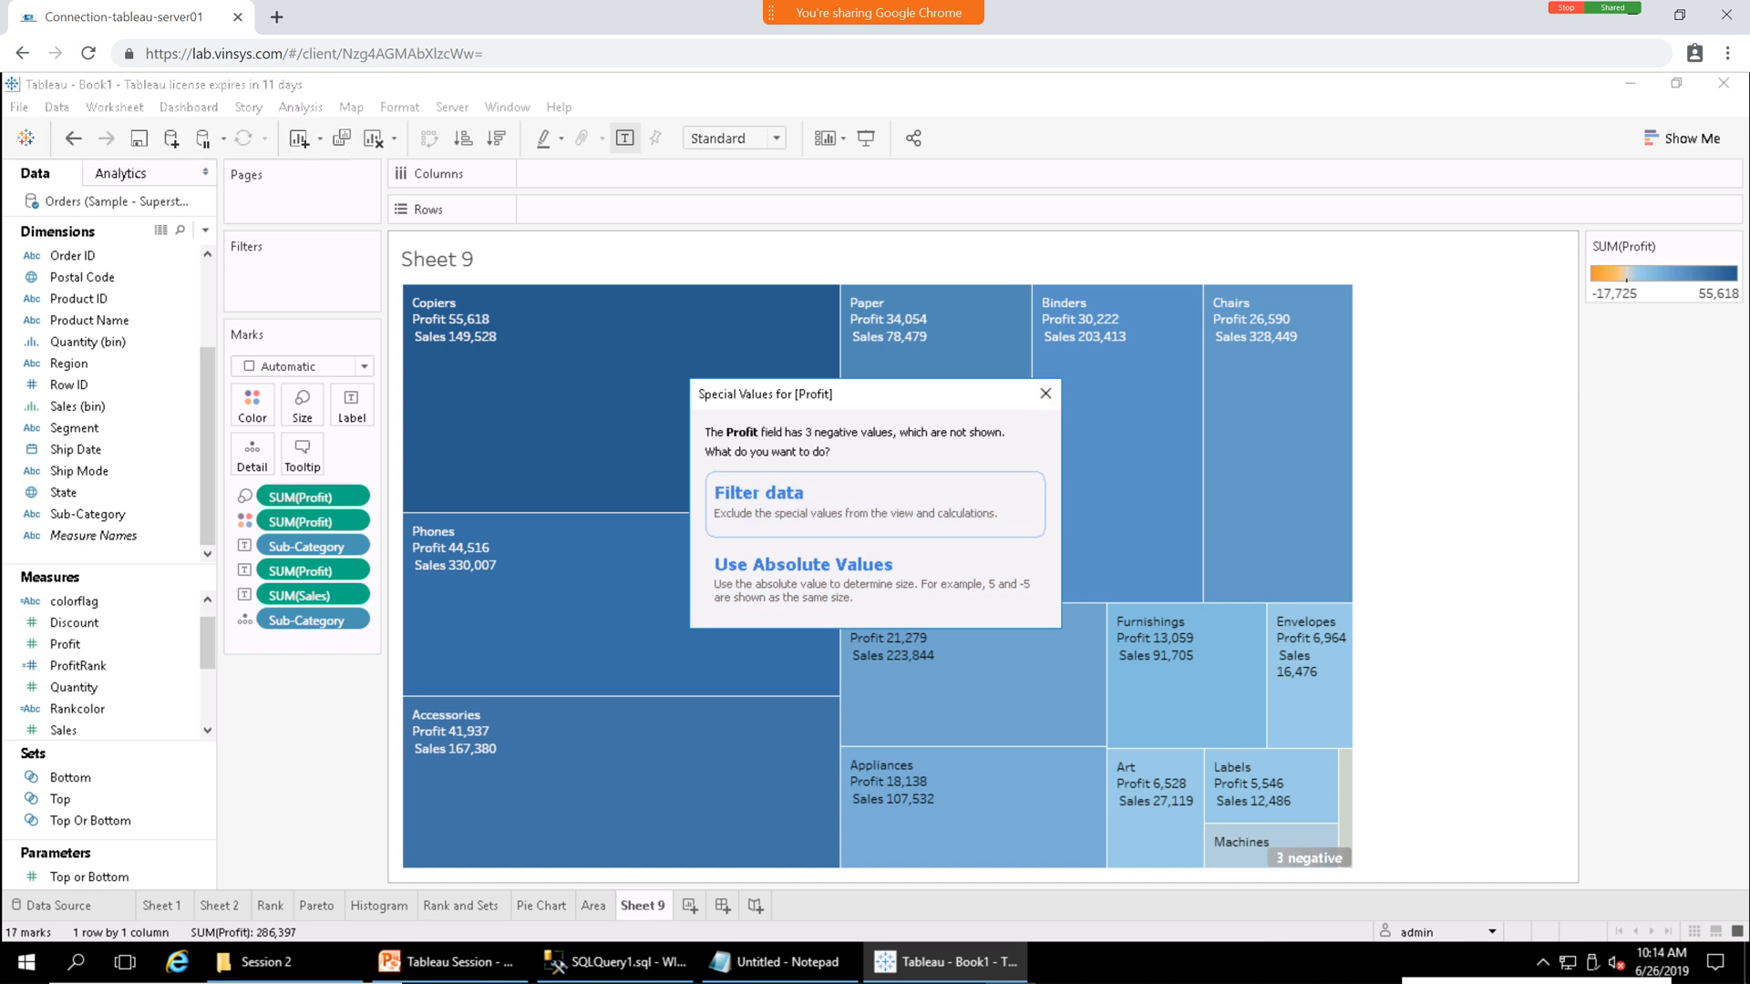
{"action": "left_click_drag", "start_coordinate": [820, 394], "coordinate": [924, 367]}
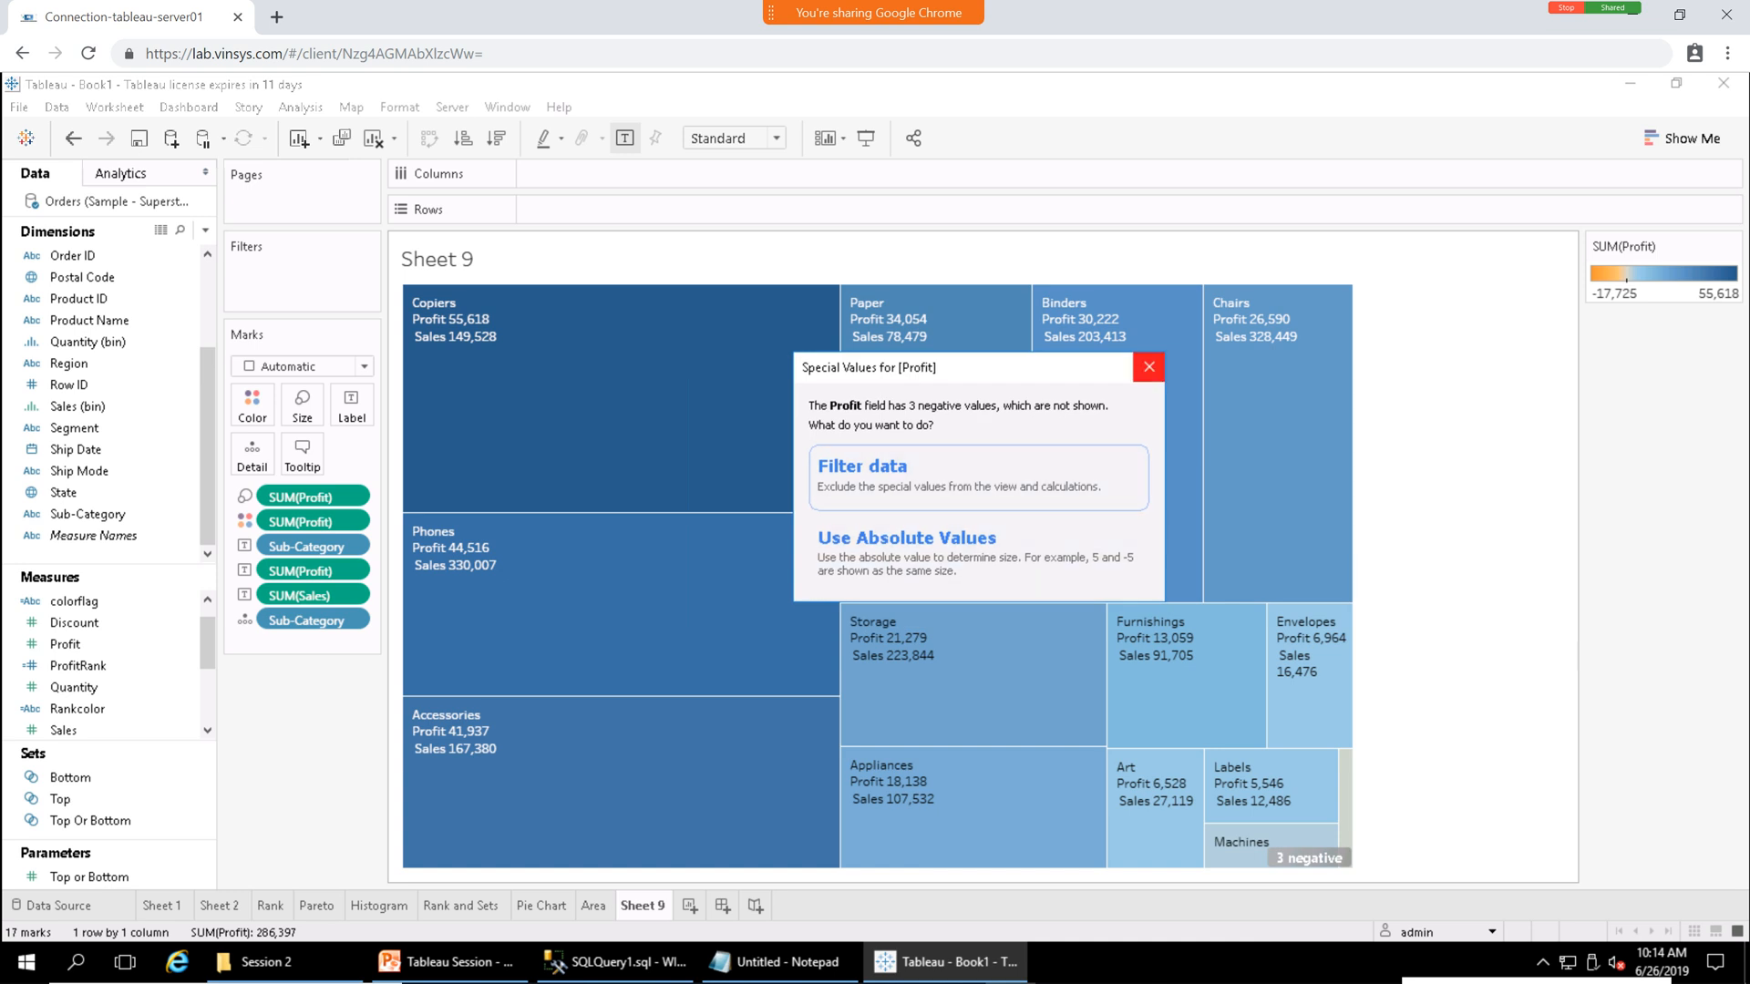
{"action": "left_click", "coordinate": [1148, 366]}
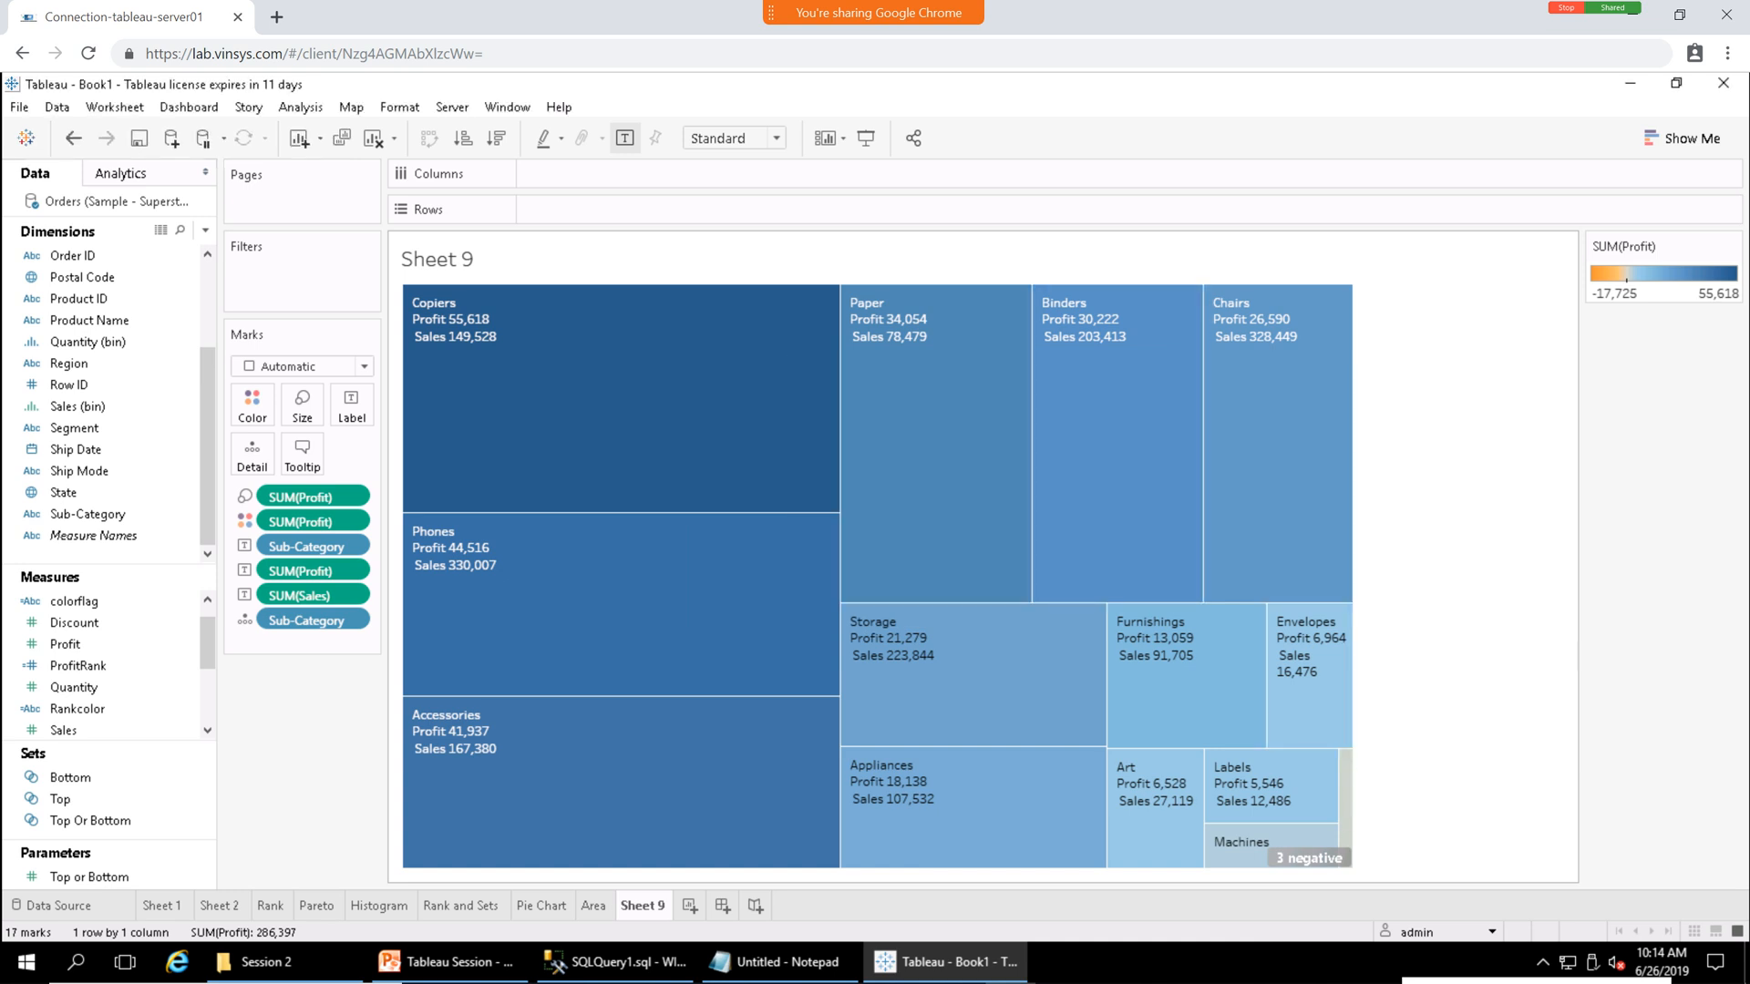
{"action": "left_click", "coordinate": [1309, 858]}
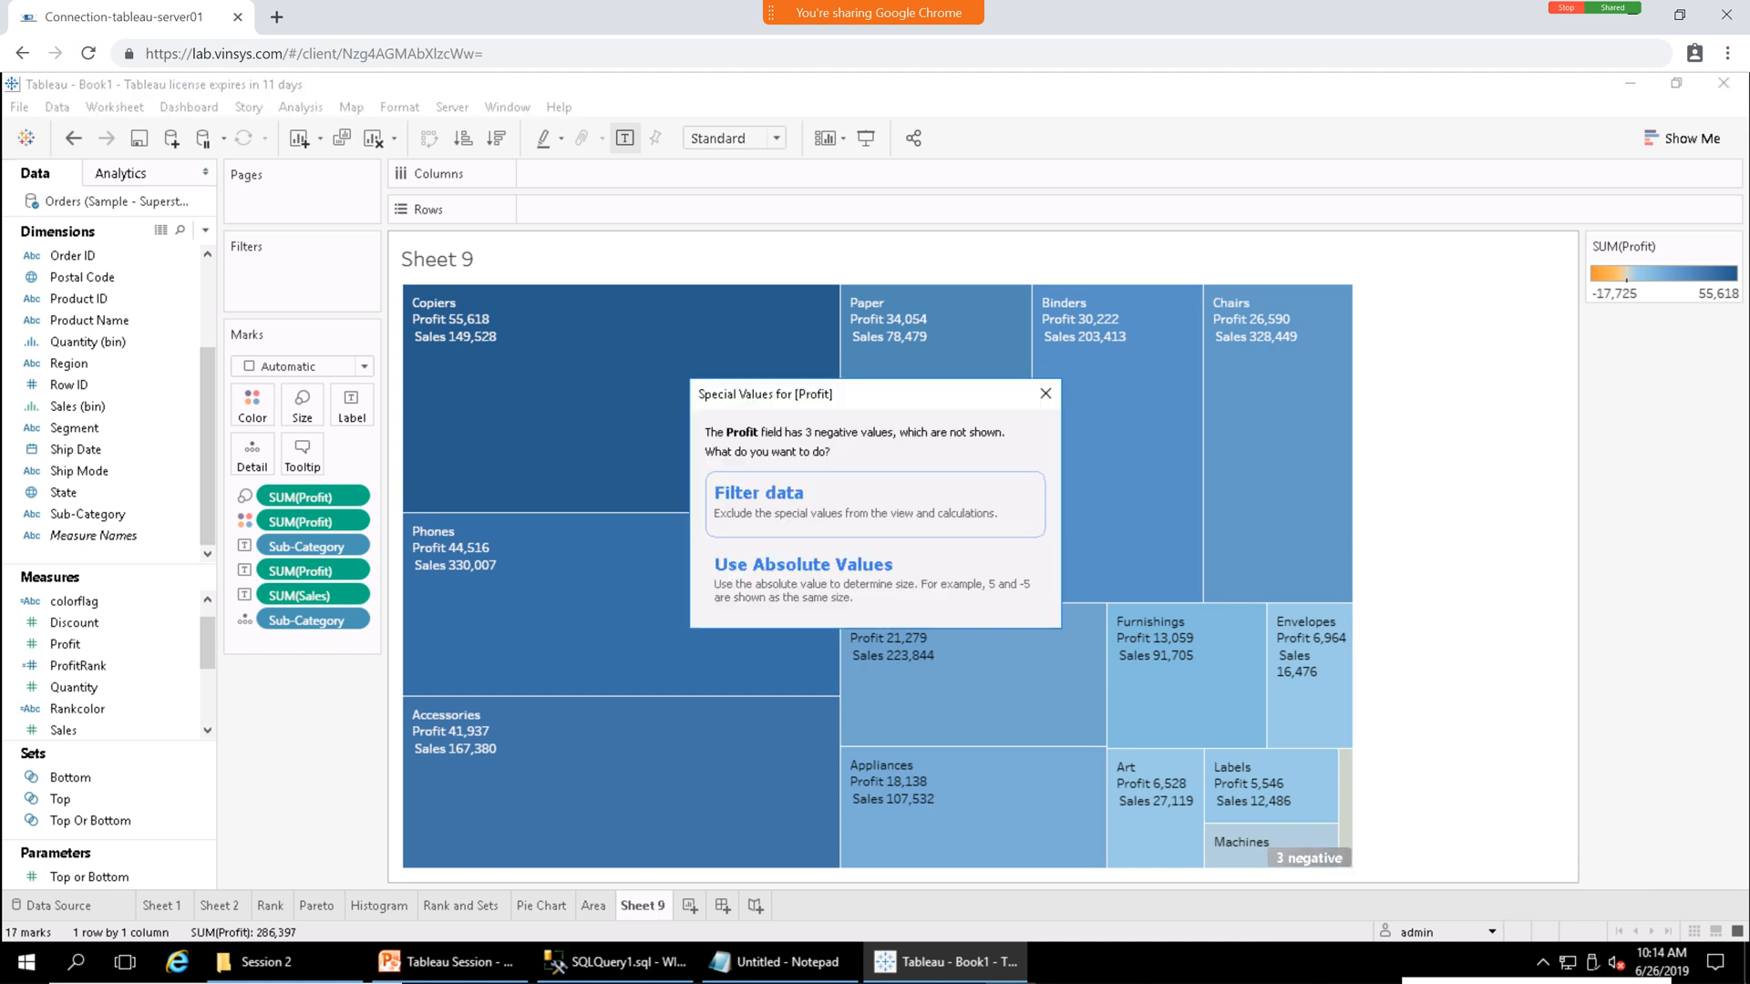
{"action": "left_click", "coordinate": [820, 501]}
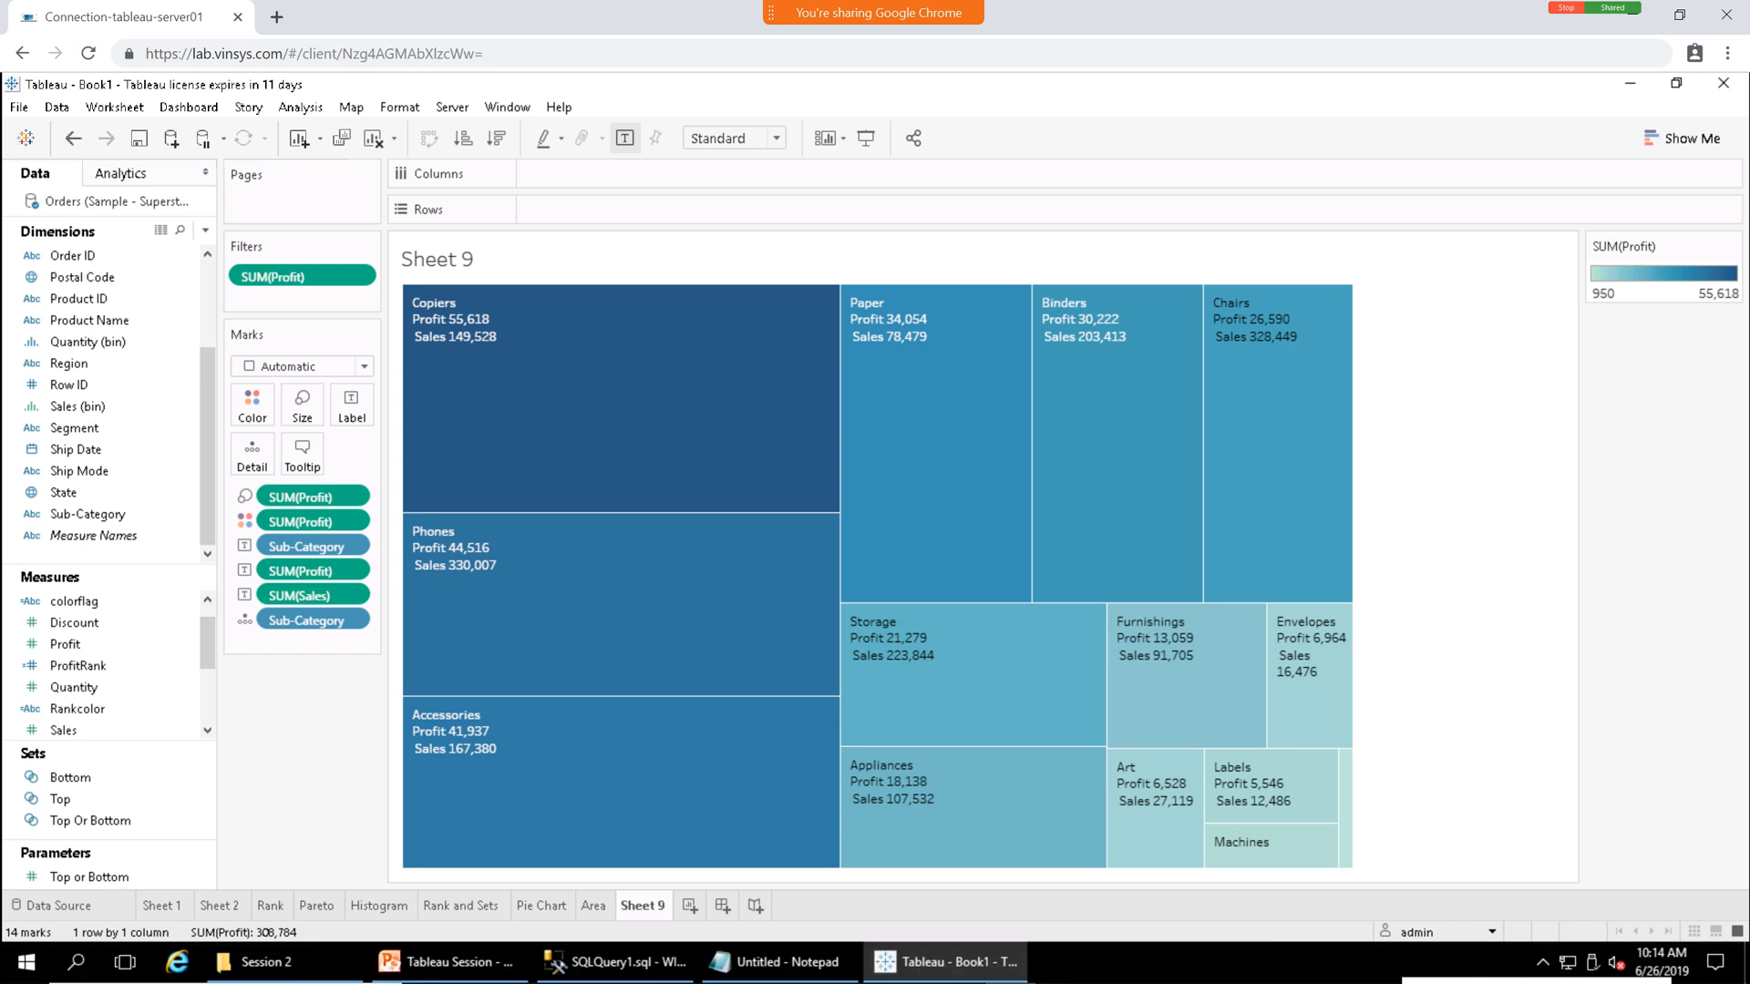
Rename the Sheet 9 worksheet as TreeMap.
{"action": "double_click", "coordinate": [642, 905]}
{"action": "type", "text": "Tr"}
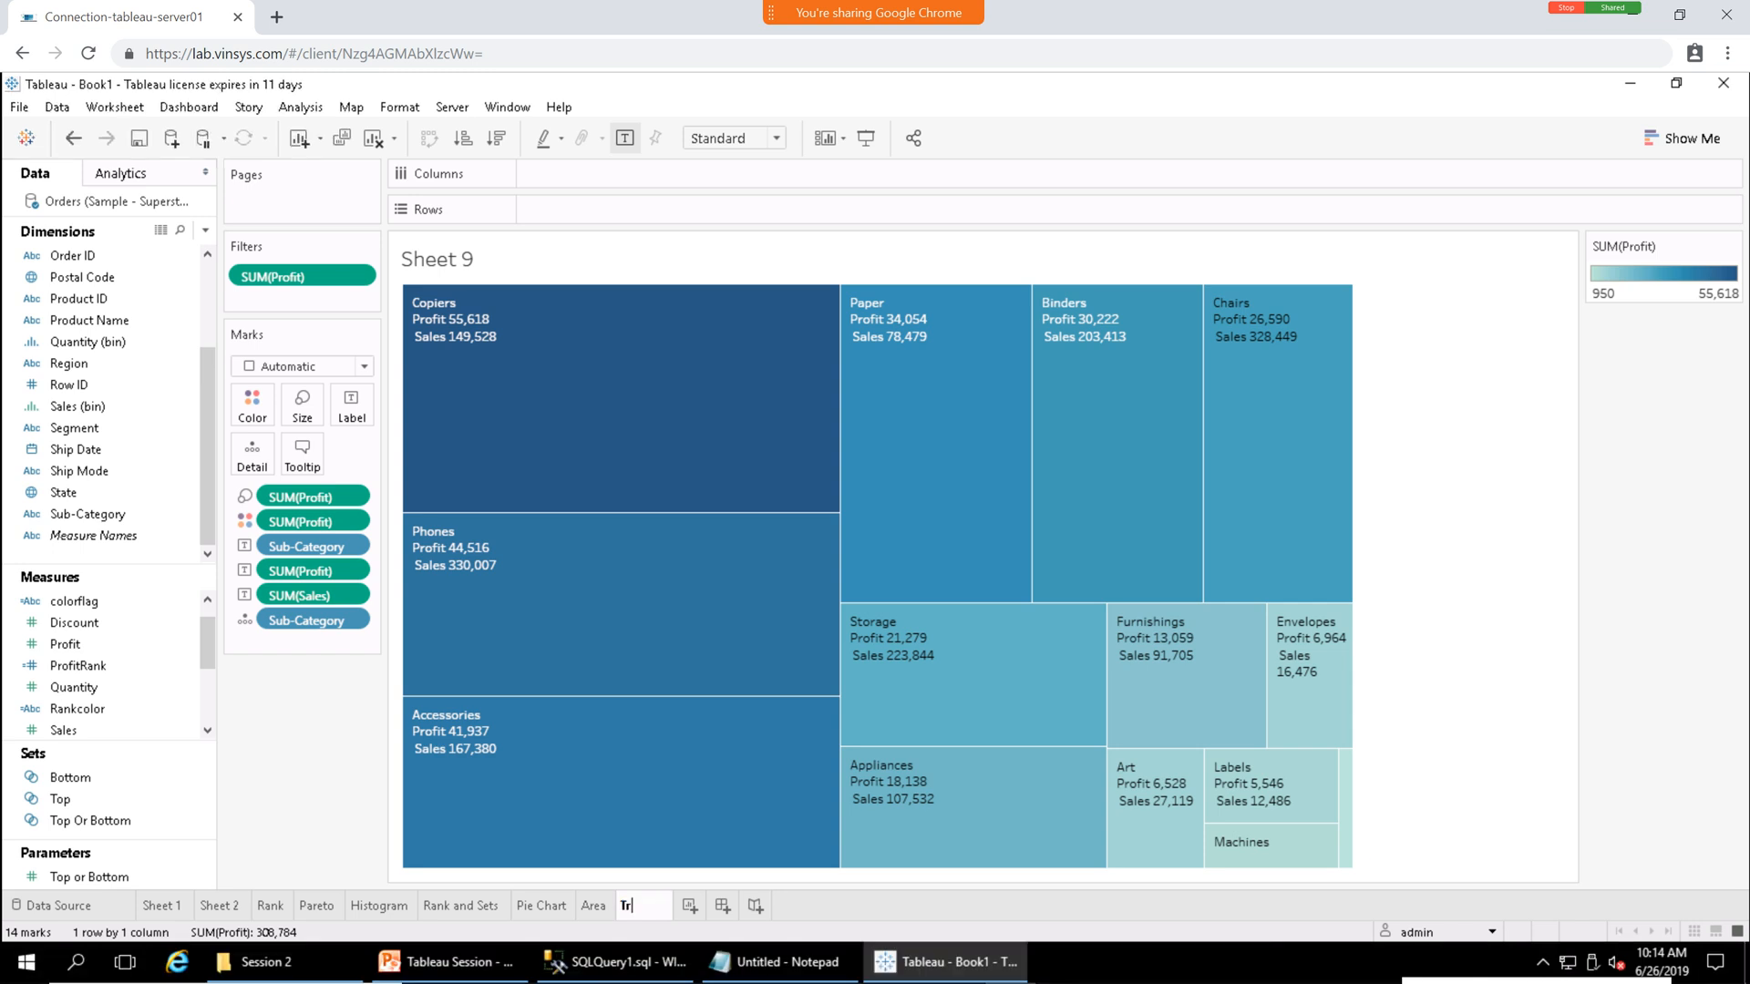
{"action": "type", "text": "eeMap"}
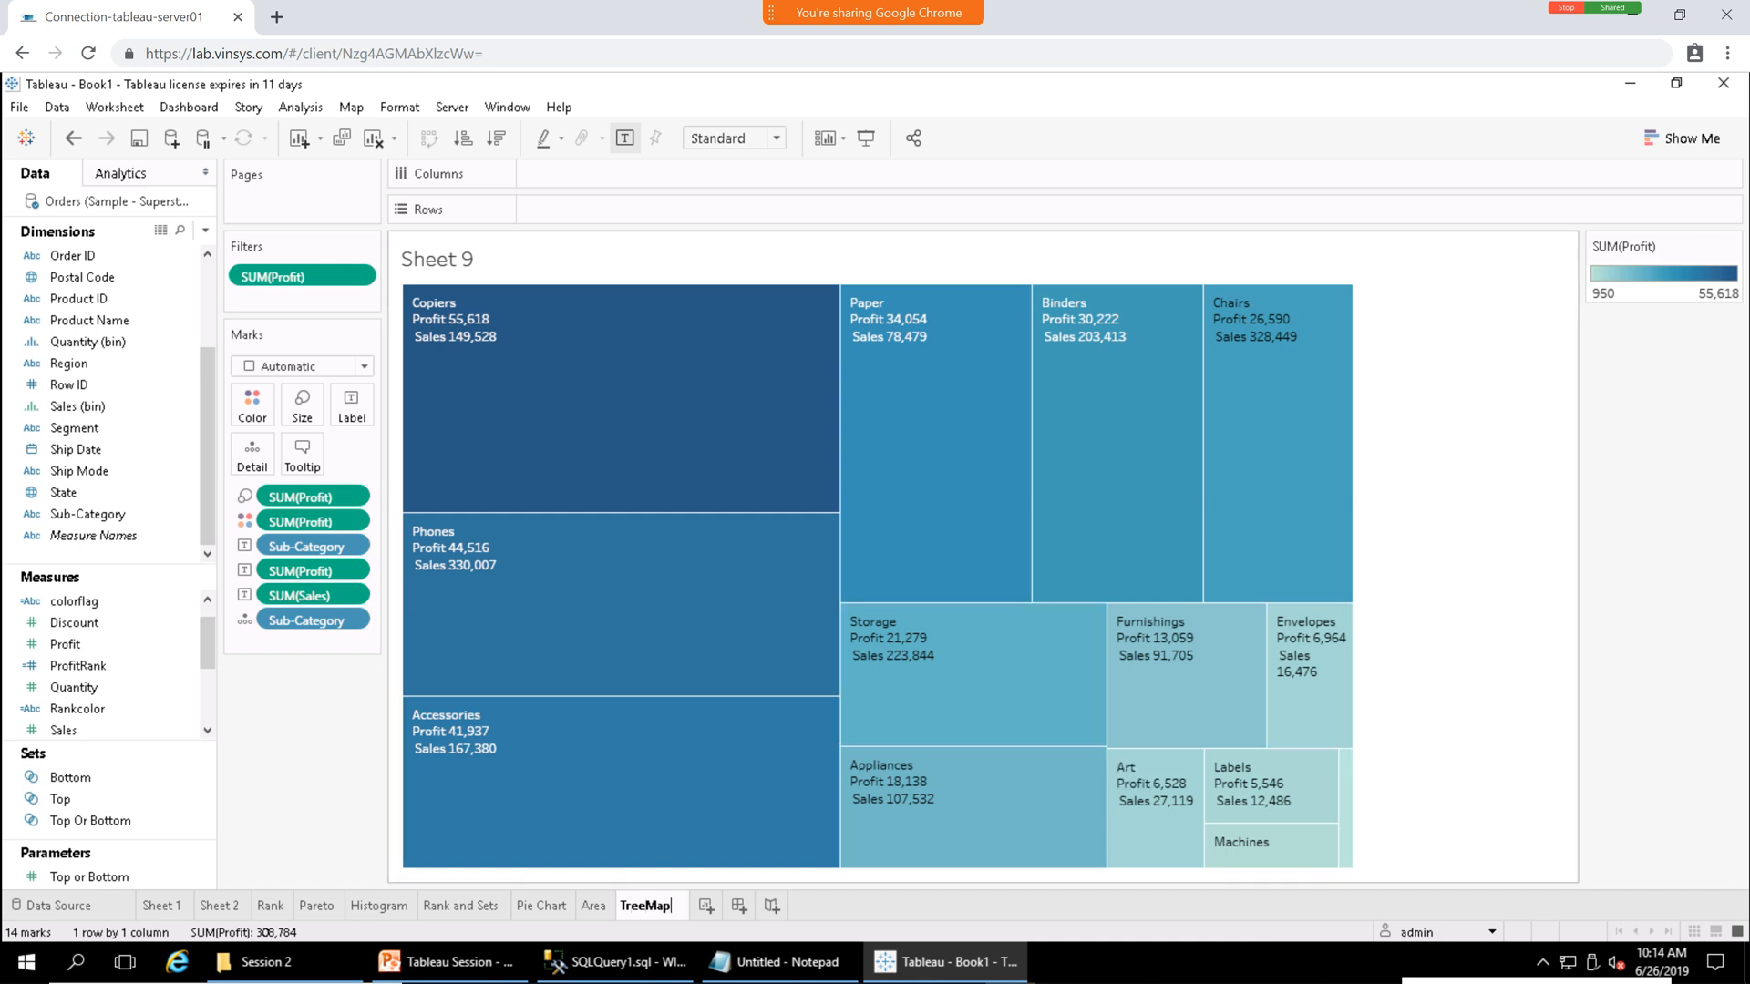
{"action": "key", "text": "Return"}
{"action": "mouse_move", "coordinate": [1090, 438]}
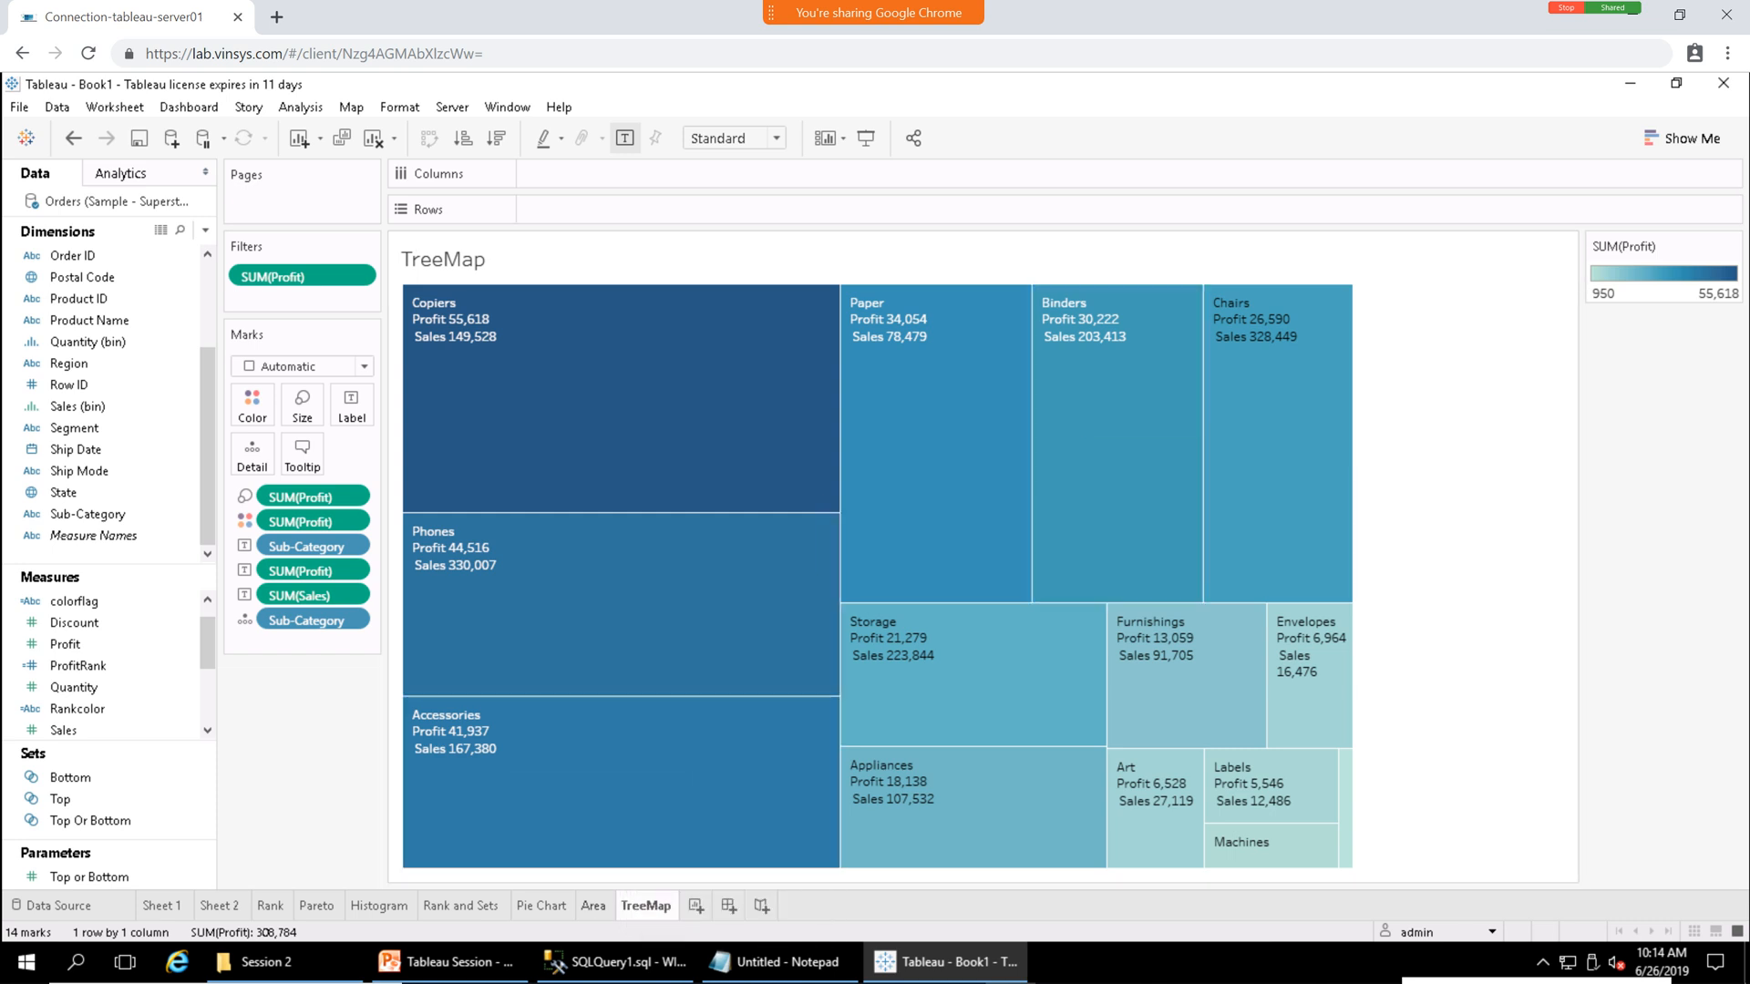
Add a new blank worksheet after TreeMap.
{"action": "left_click", "coordinate": [593, 906]}
{"action": "left_click", "coordinate": [645, 906]}
{"action": "key", "text": "ctrl+m"}
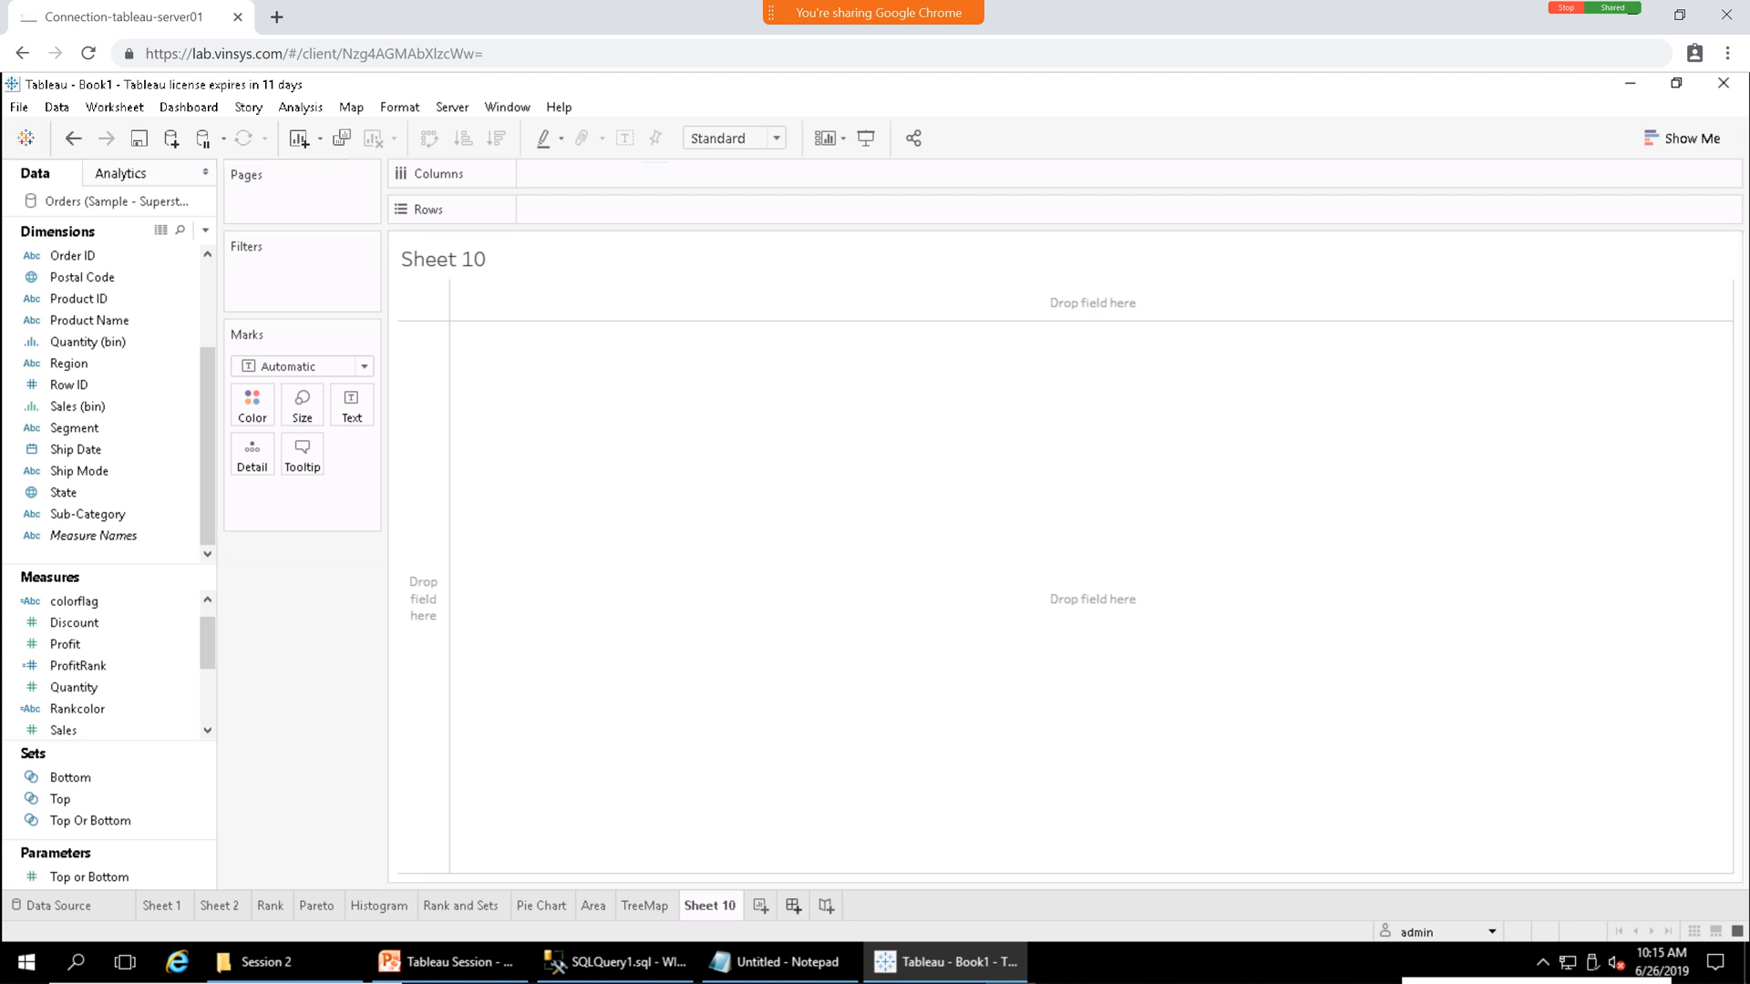
Review the list of chart topics in the Notepad file, then return to Tableau.
{"action": "left_click", "coordinate": [786, 961]}
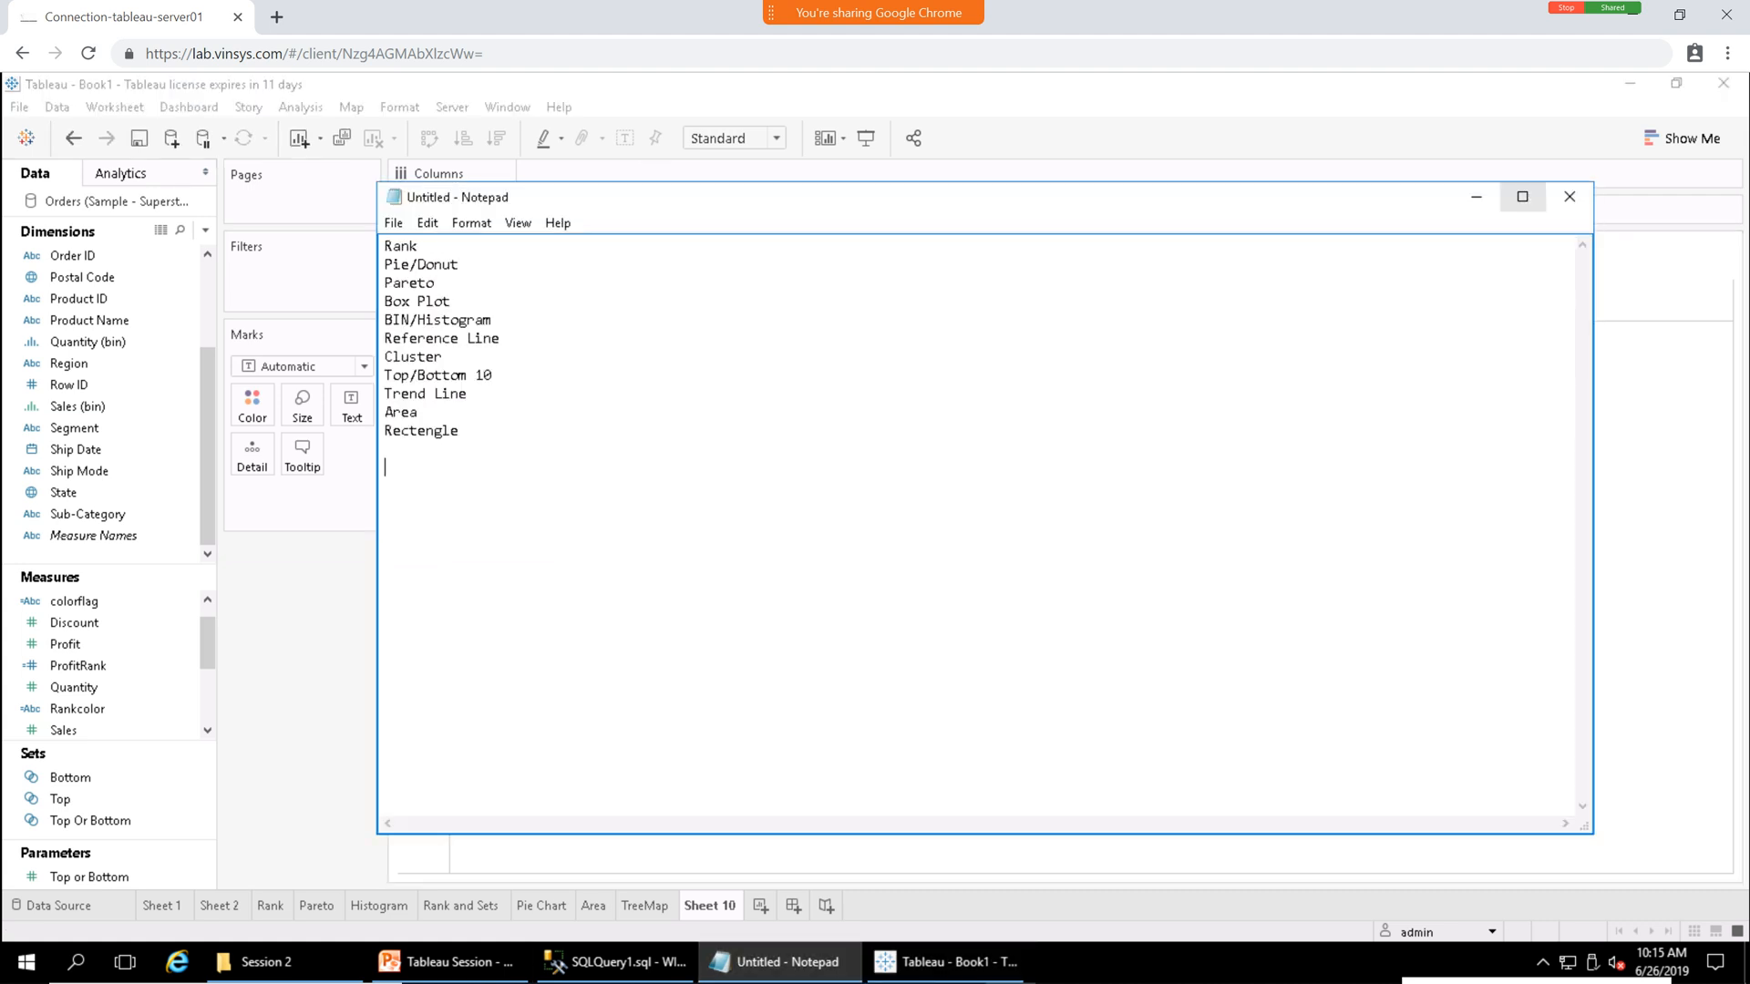
{"action": "left_click", "coordinate": [1477, 197]}
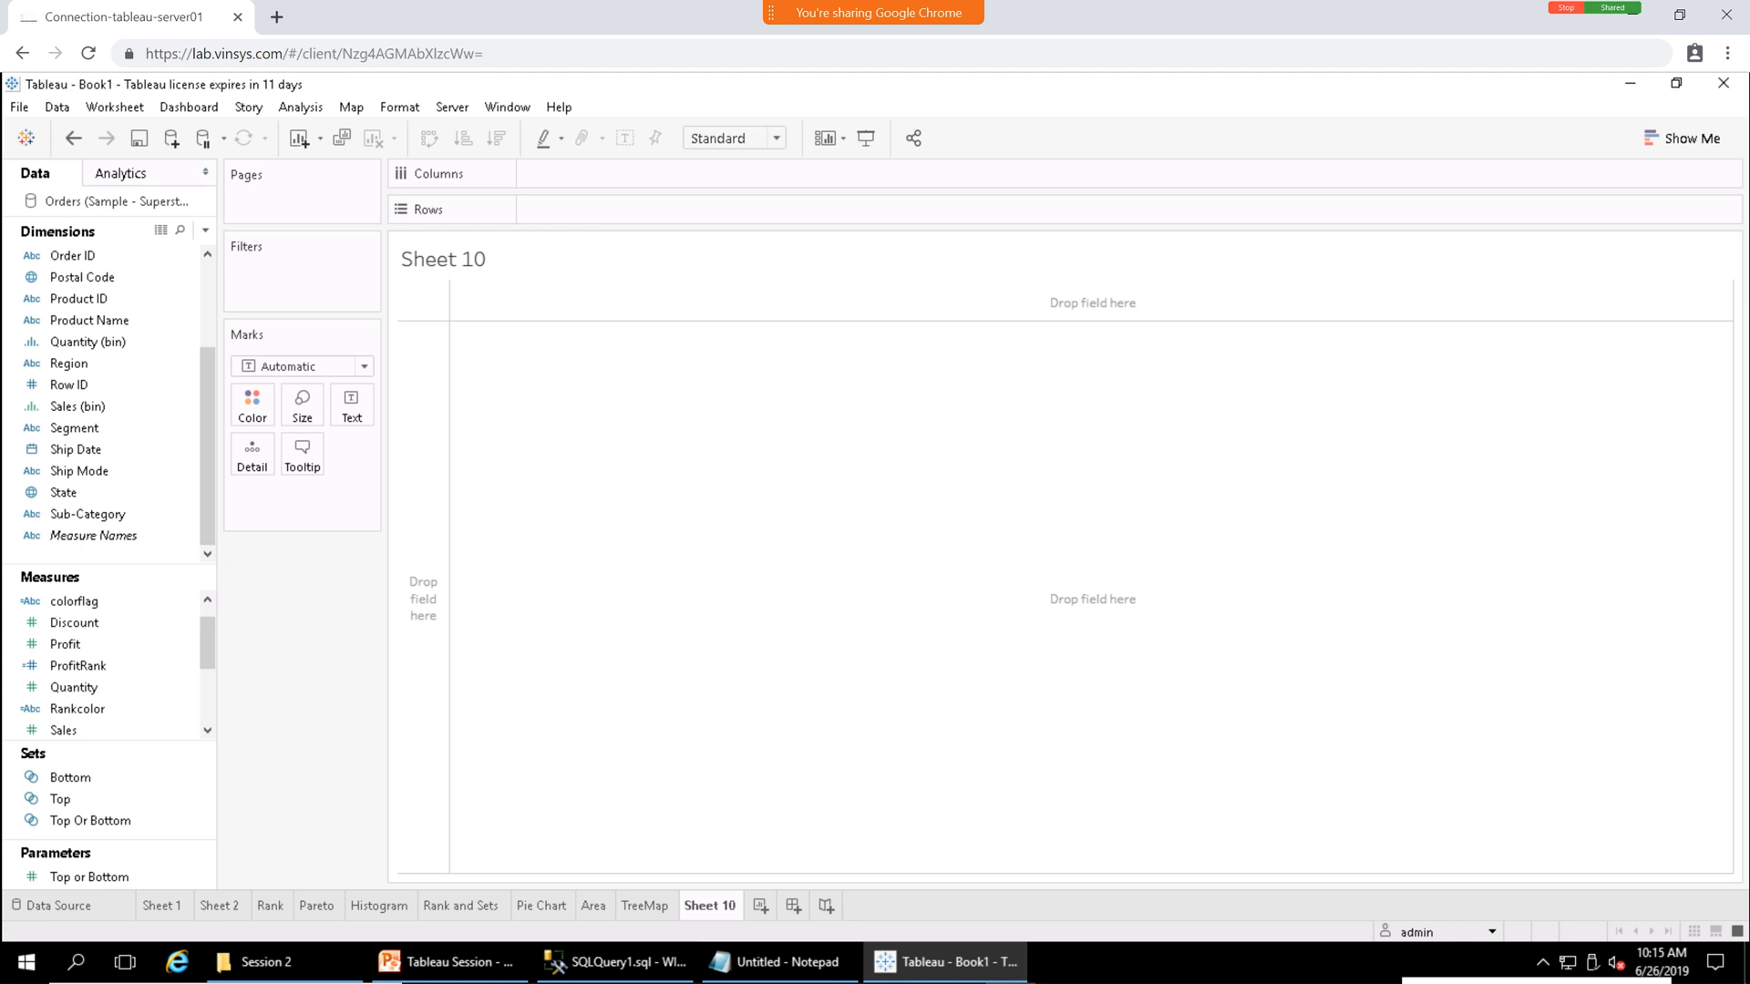
{"action": "mouse_move", "coordinate": [873, 13]}
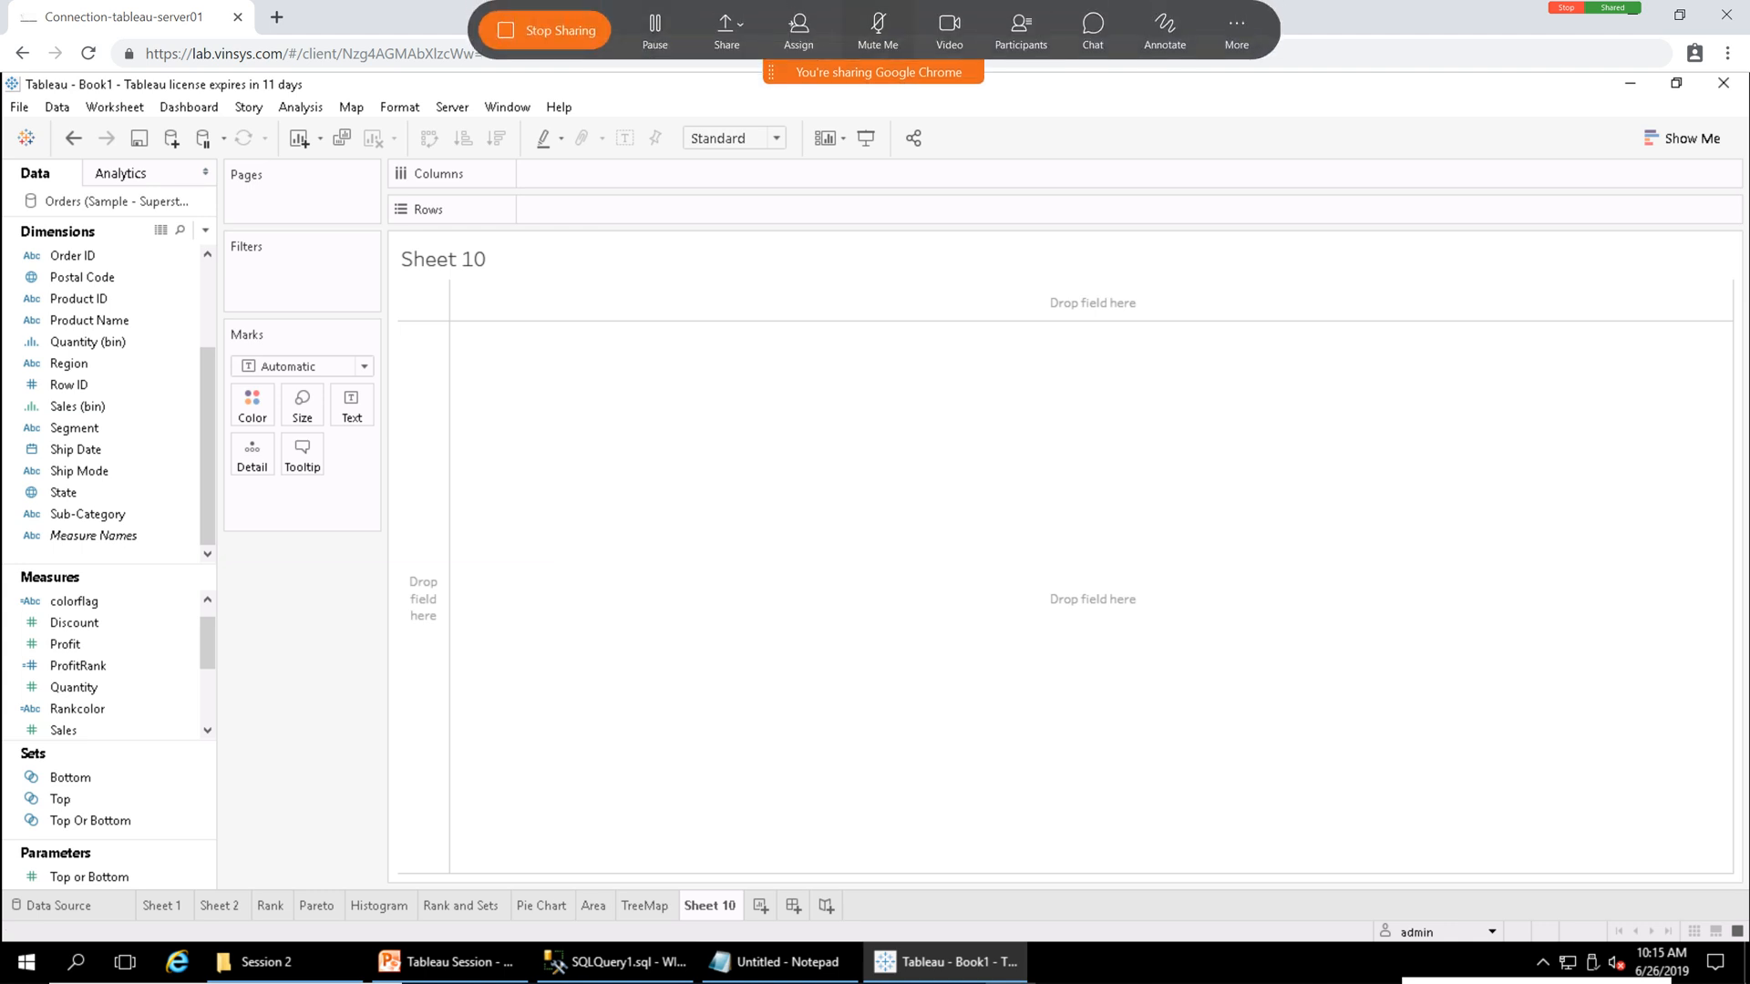
{"action": "left_click", "coordinate": [878, 27]}
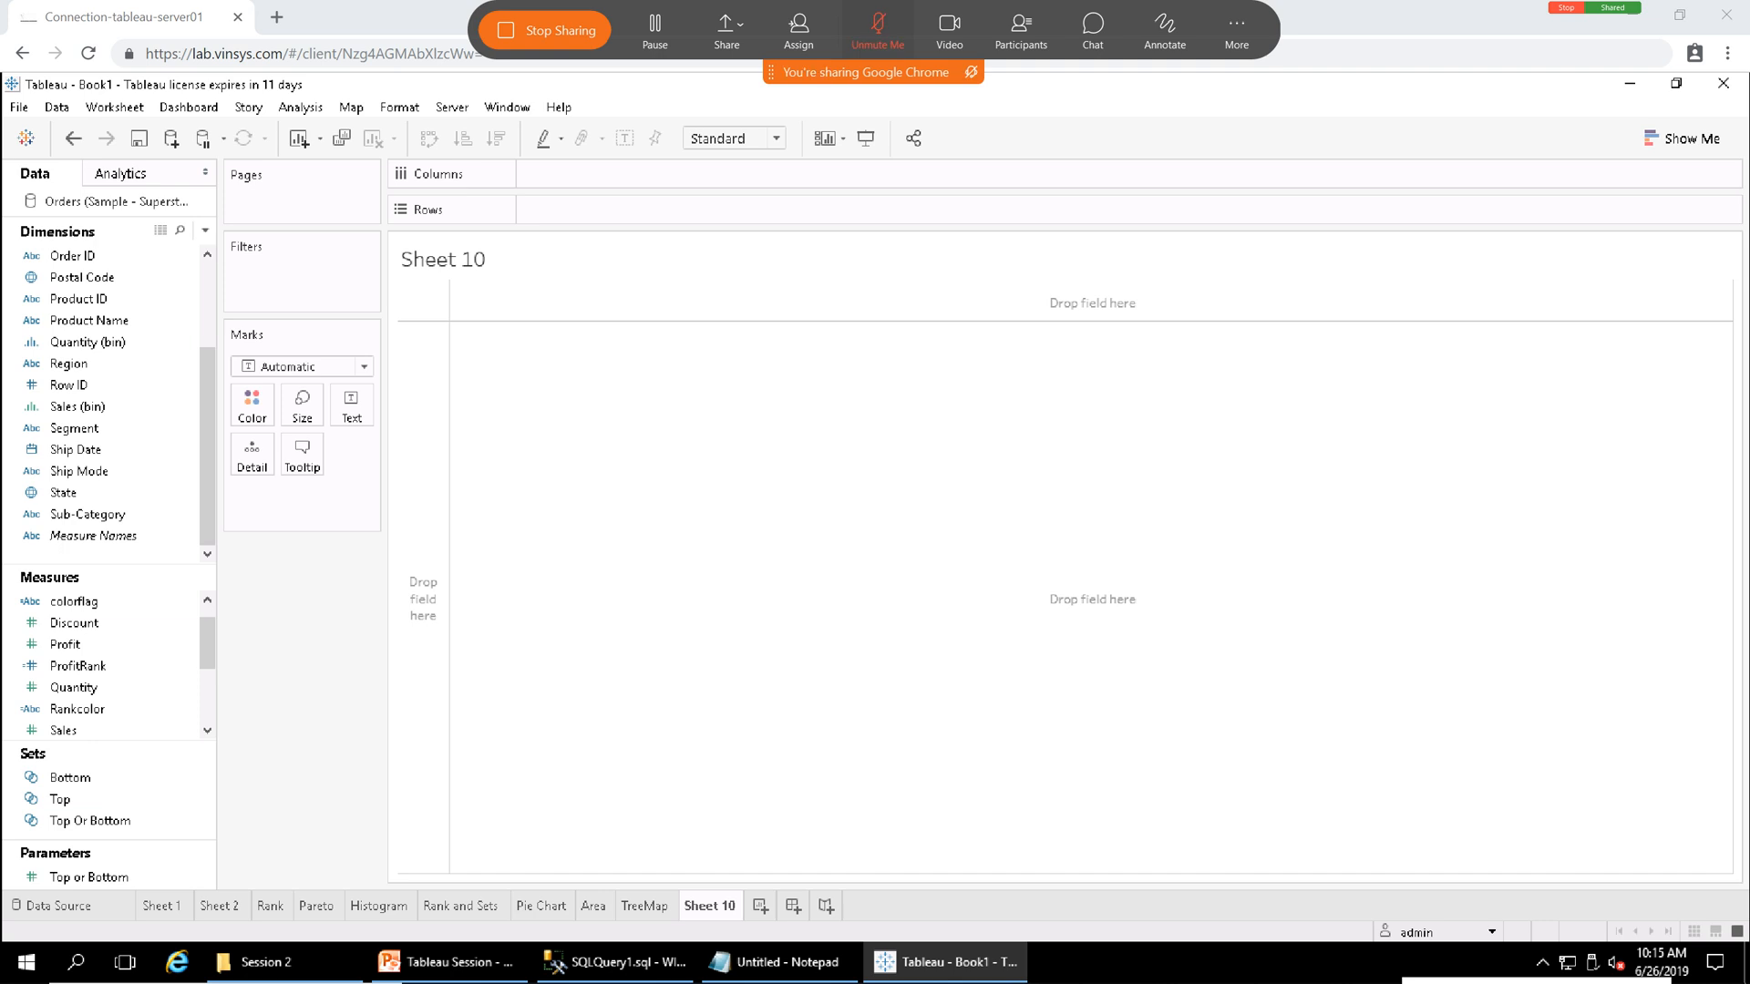
{"action": "left_click", "coordinate": [877, 29]}
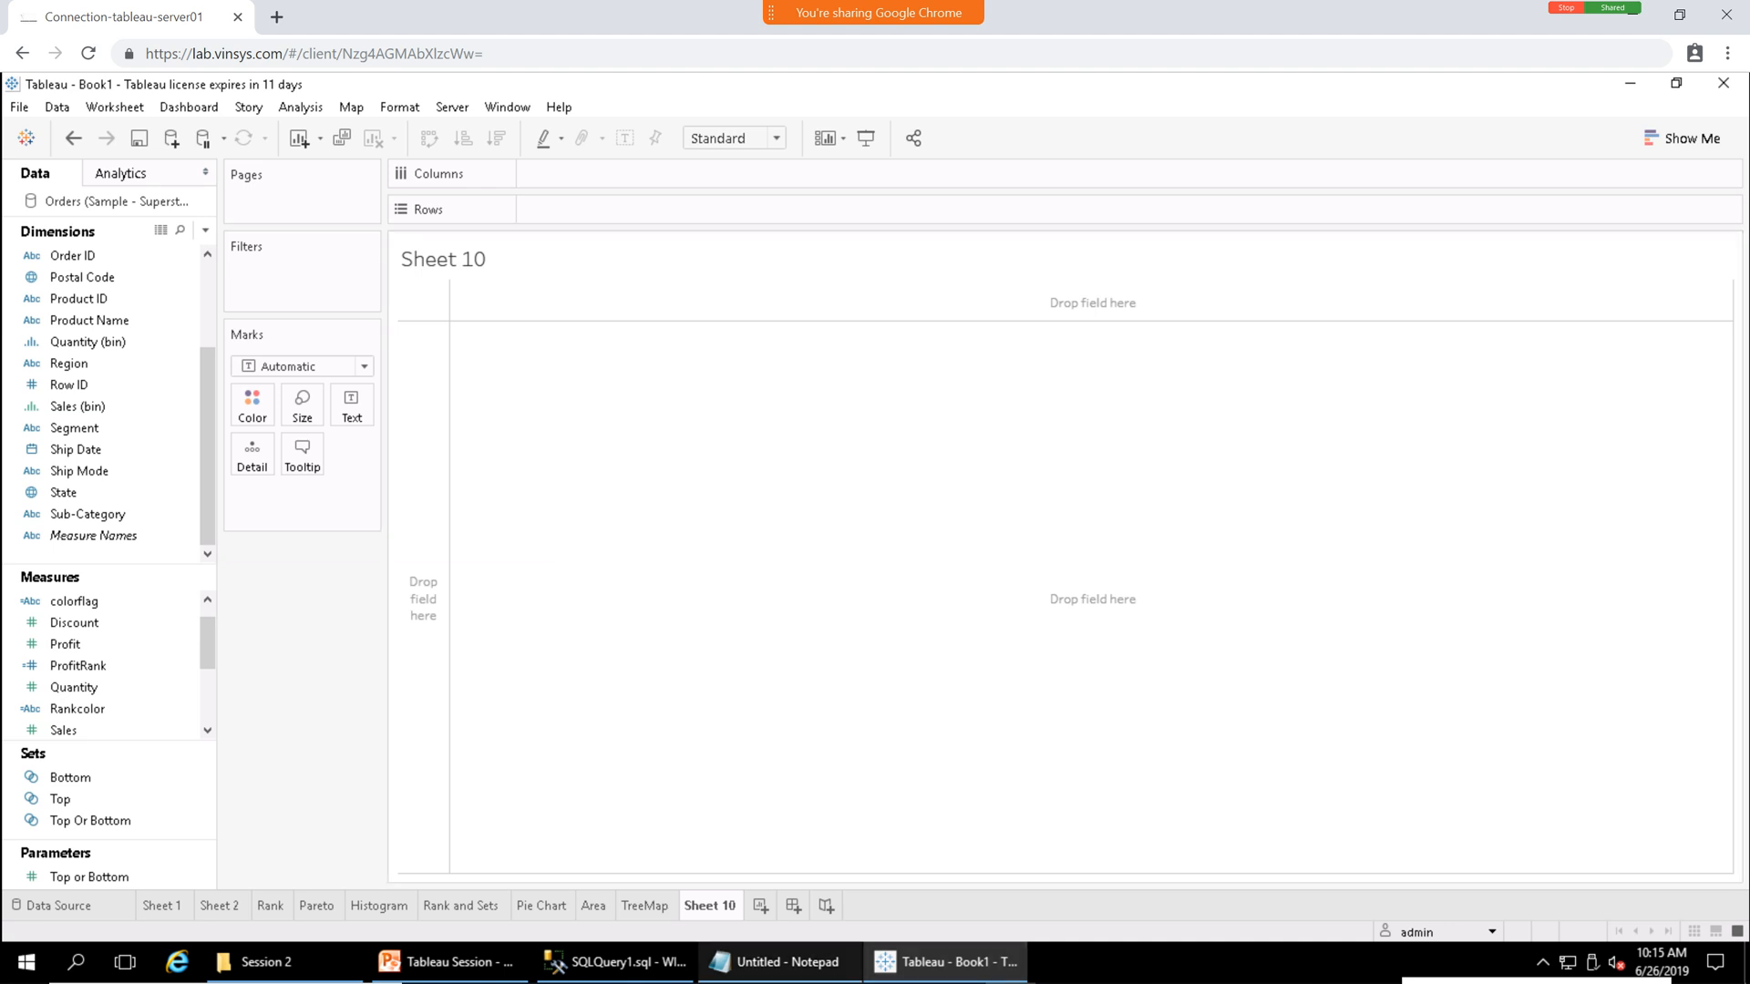
{"action": "left_click", "coordinate": [780, 963]}
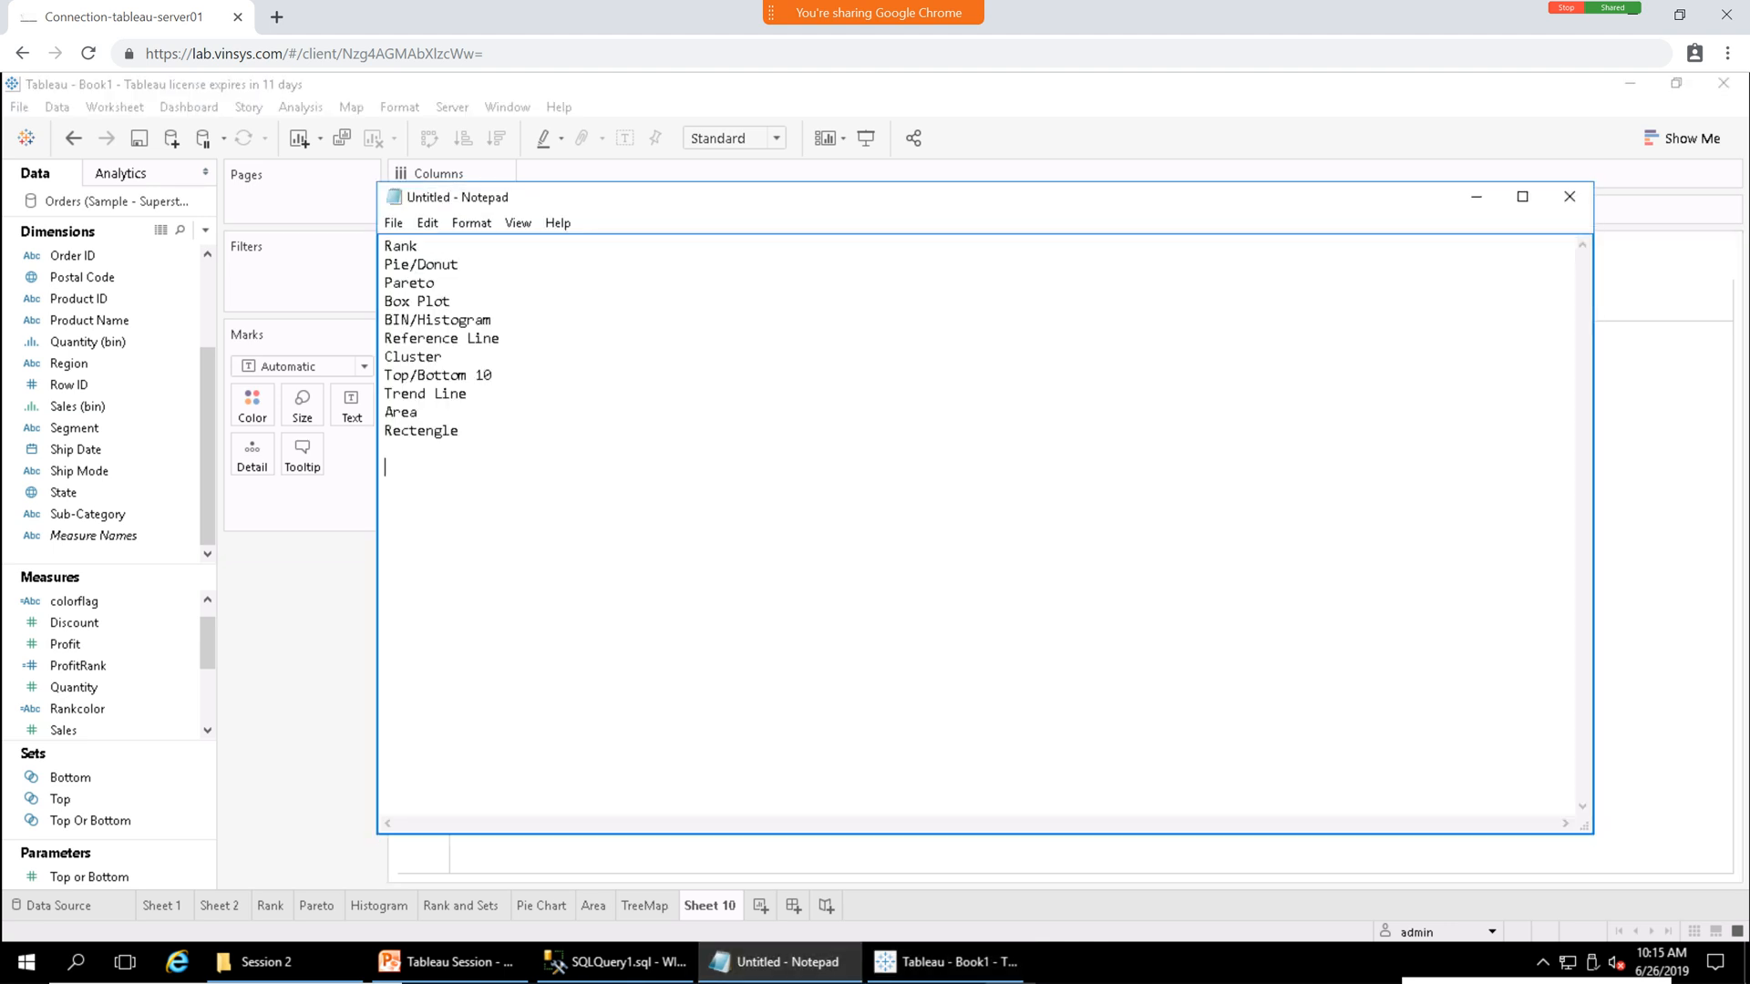
{"action": "double_click", "coordinate": [410, 394]}
{"action": "left_click", "coordinate": [421, 413]}
{"action": "left_click_drag", "start_coordinate": [444, 357], "coordinate": [384, 339]}
{"action": "left_click", "coordinate": [387, 466]}
{"action": "left_click", "coordinate": [1475, 196]}
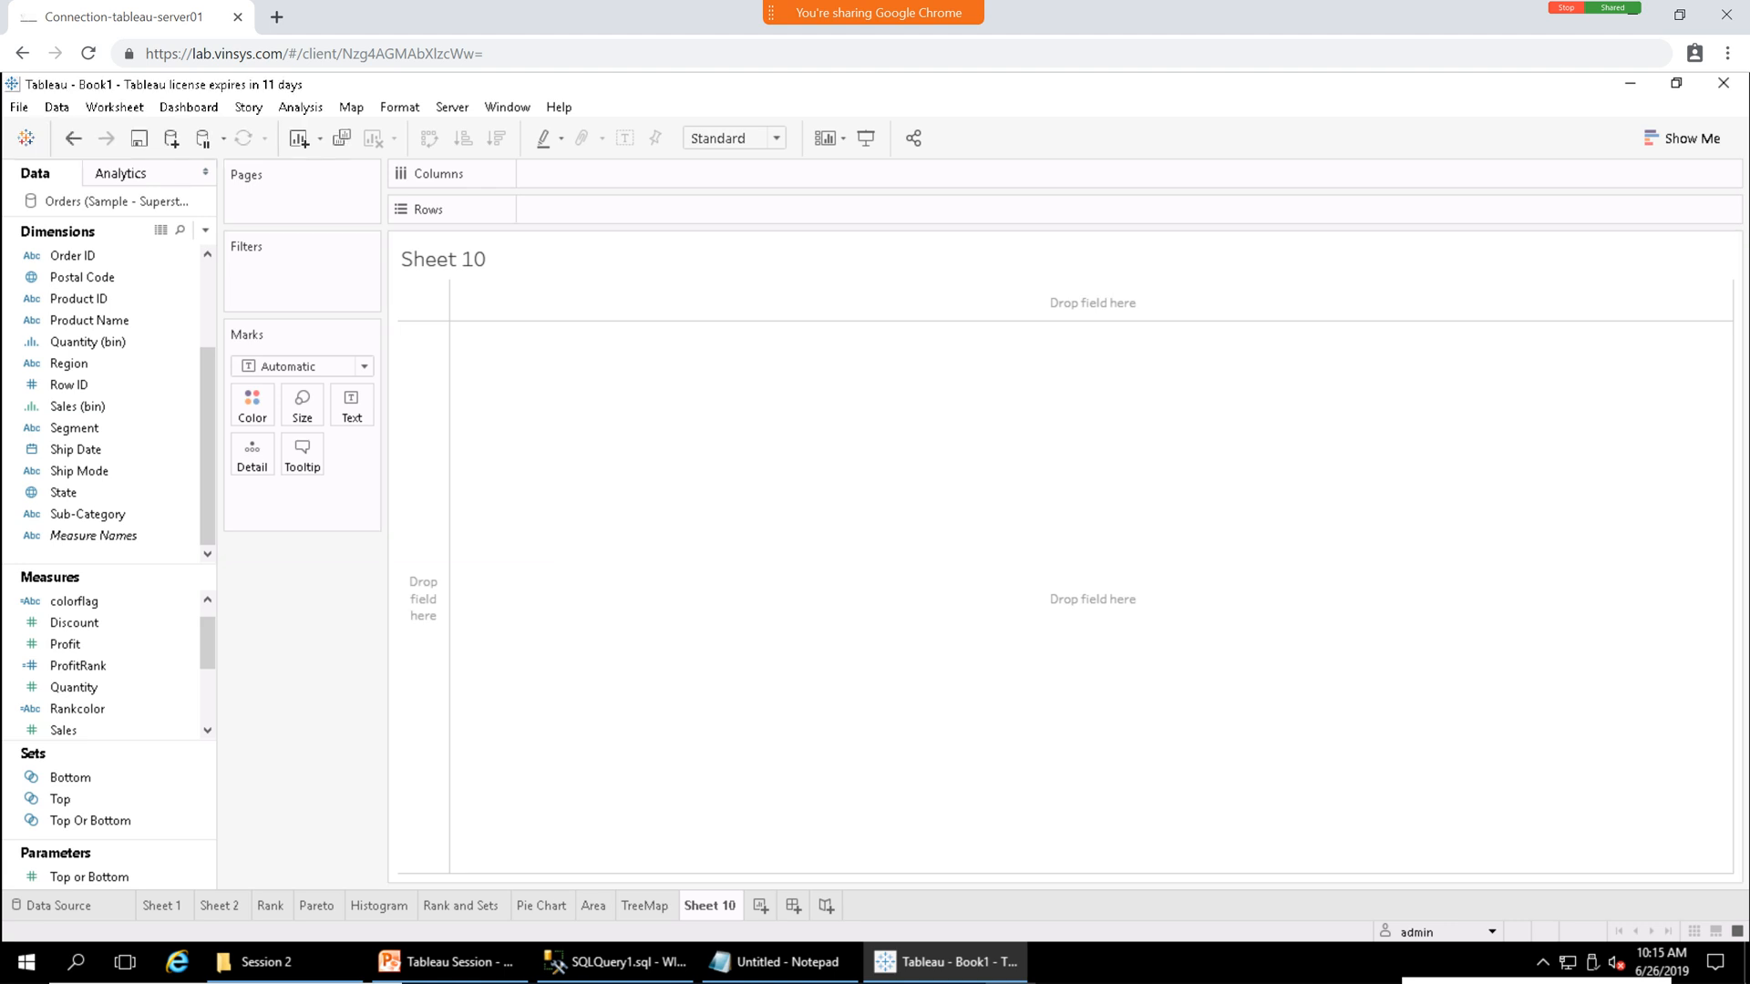
Rename the Sheet 10 worksheet as Sheet11.
{"action": "double_click", "coordinate": [710, 905]}
{"action": "type", "text": "Dat"}
{"action": "key", "text": "BackSpace"}
{"action": "key", "text": "BackSpace"}
{"action": "key", "text": "BackSpace"}
{"action": "key", "text": "Return"}
{"action": "key", "text": "Return"}
{"action": "key", "text": "Return"}
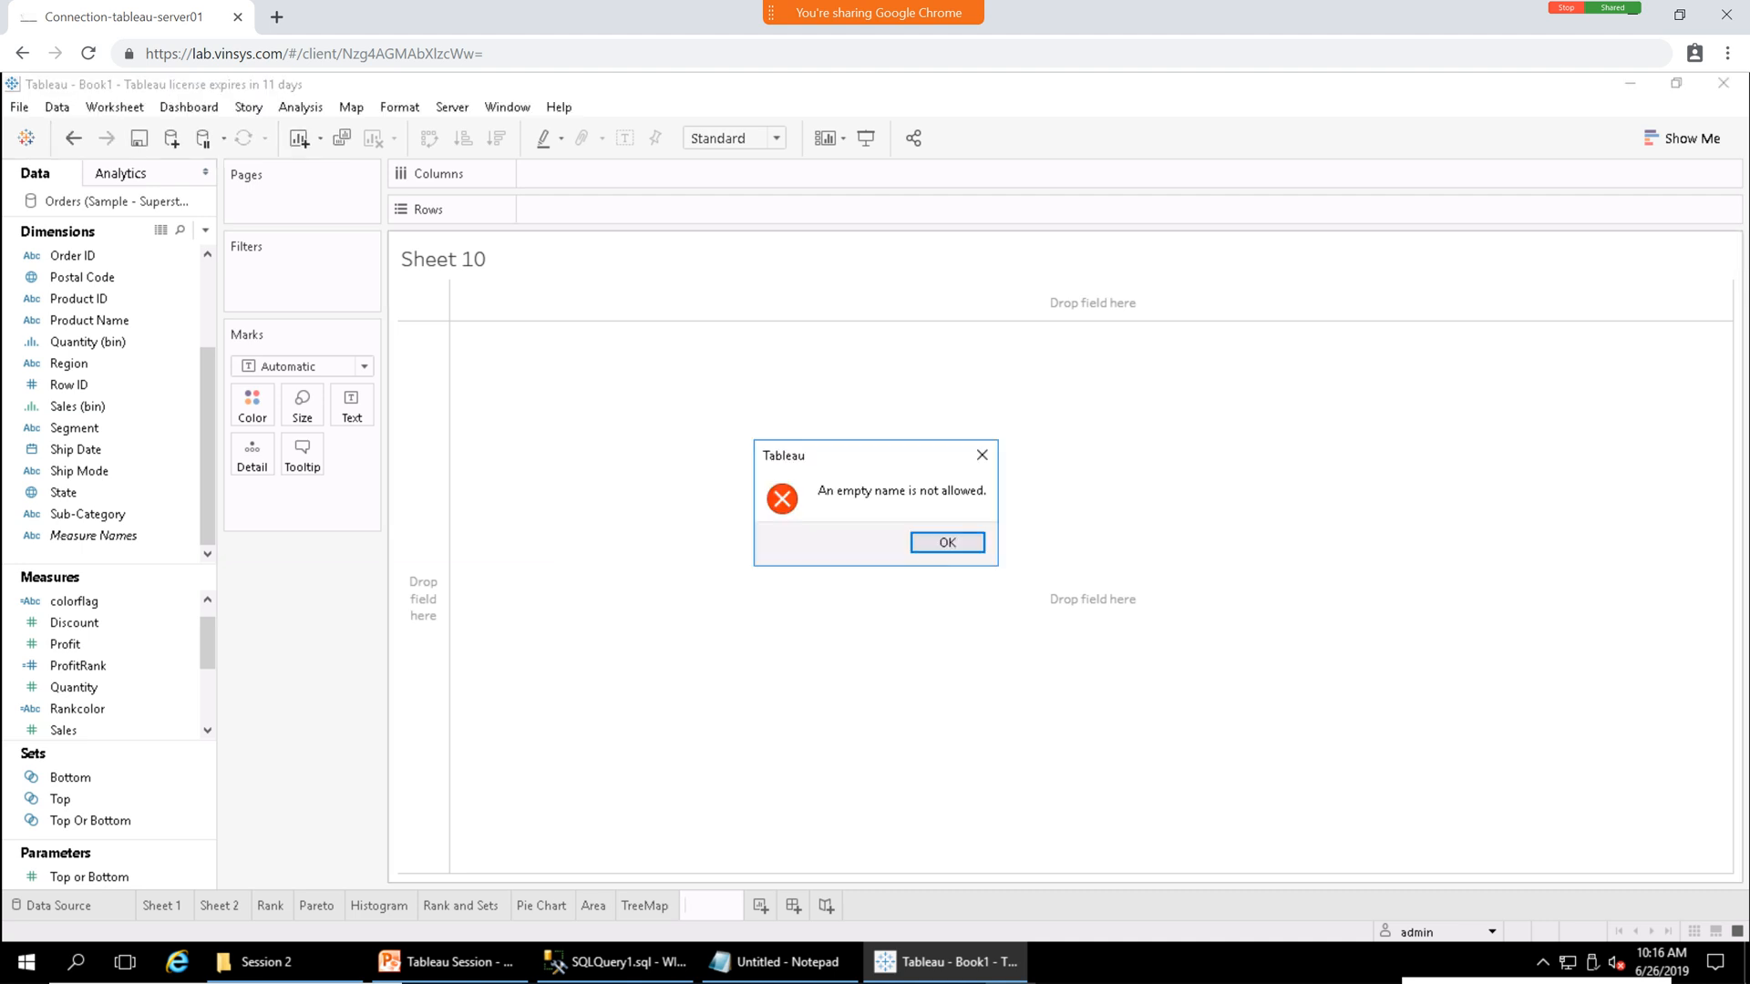
{"action": "key", "text": "Return"}
{"action": "type", "text": "S"}
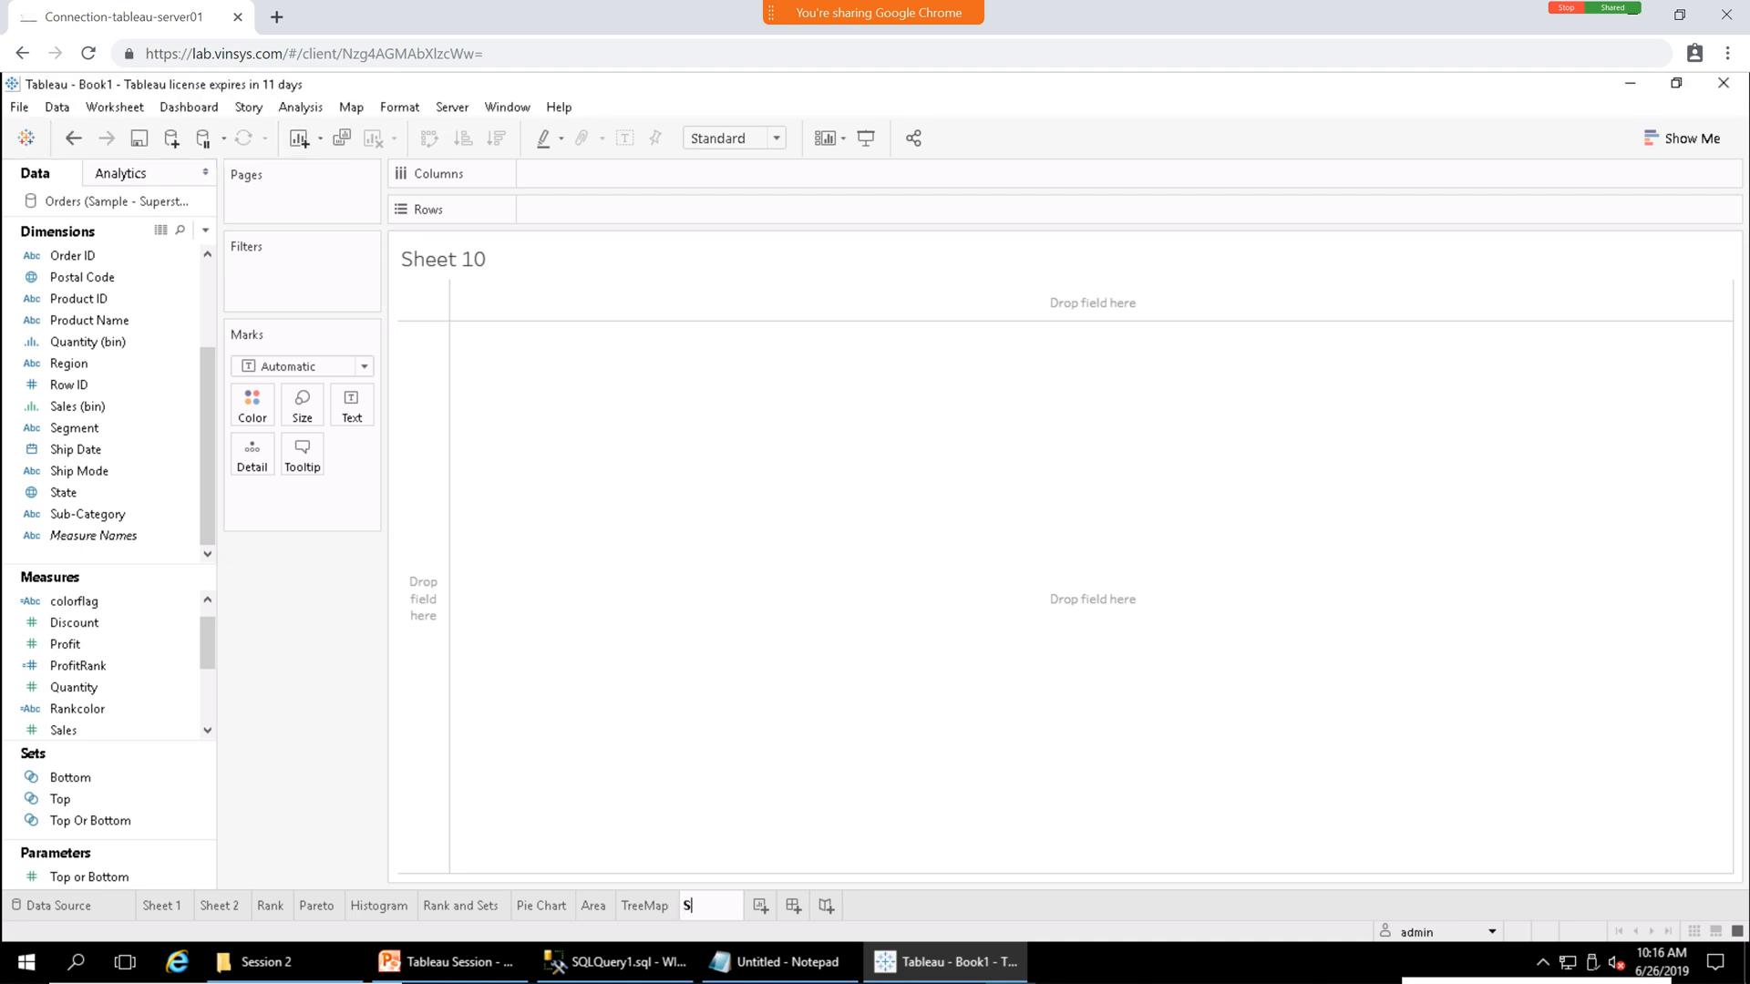
{"action": "type", "text": "heet1"}
{"action": "key", "text": "Return"}
{"action": "type", "text": "1"}
{"action": "key", "text": "Return"}
Open the workbook's data source page and toggle the meeting microphone.
{"action": "left_click", "coordinate": [55, 905]}
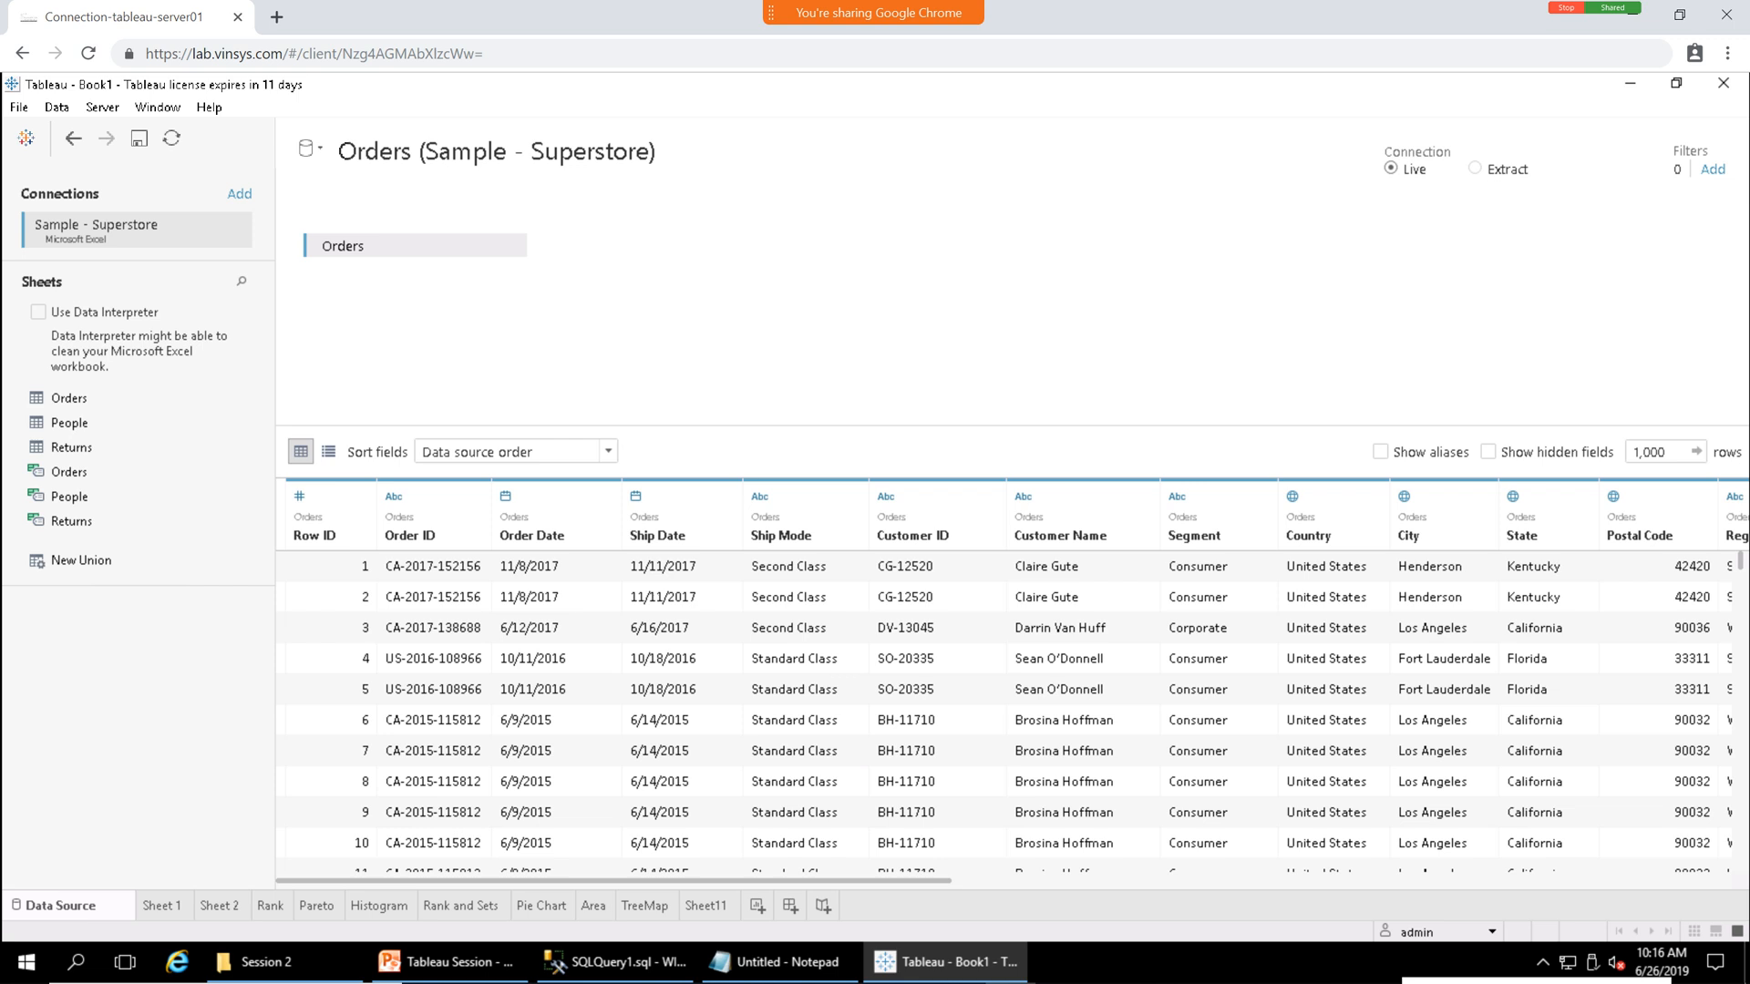
{"action": "mouse_move", "coordinate": [929, 12]}
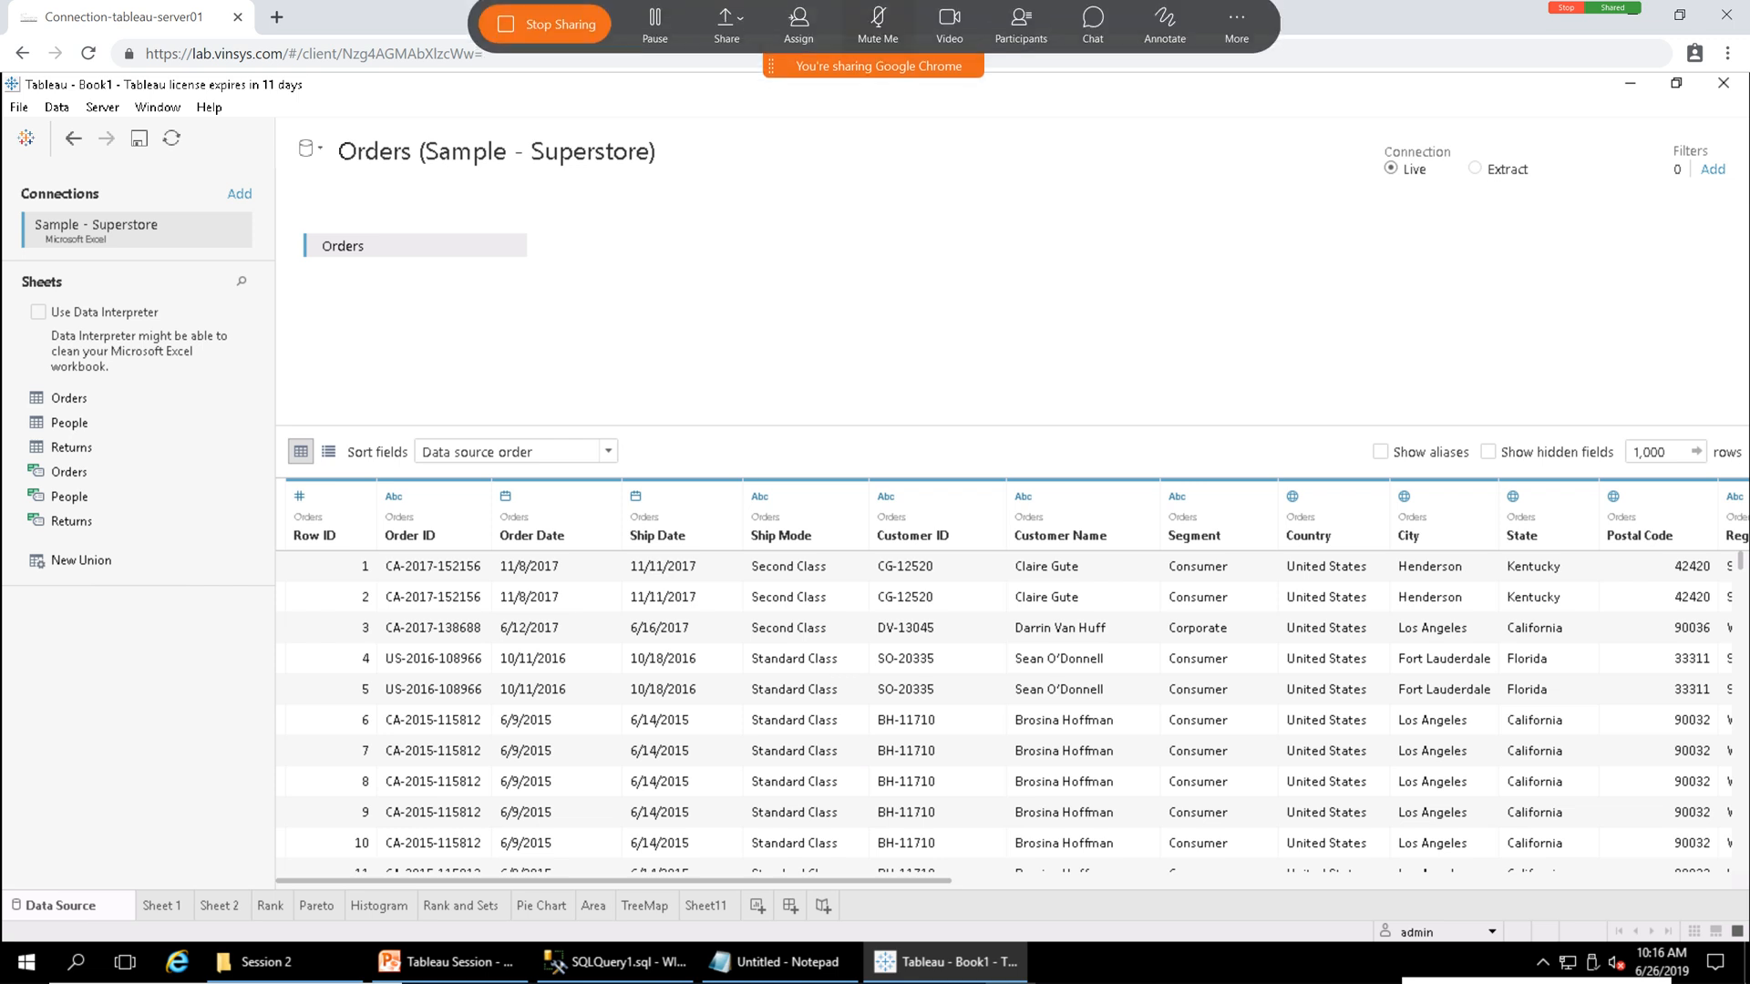
{"action": "left_click", "coordinate": [878, 31]}
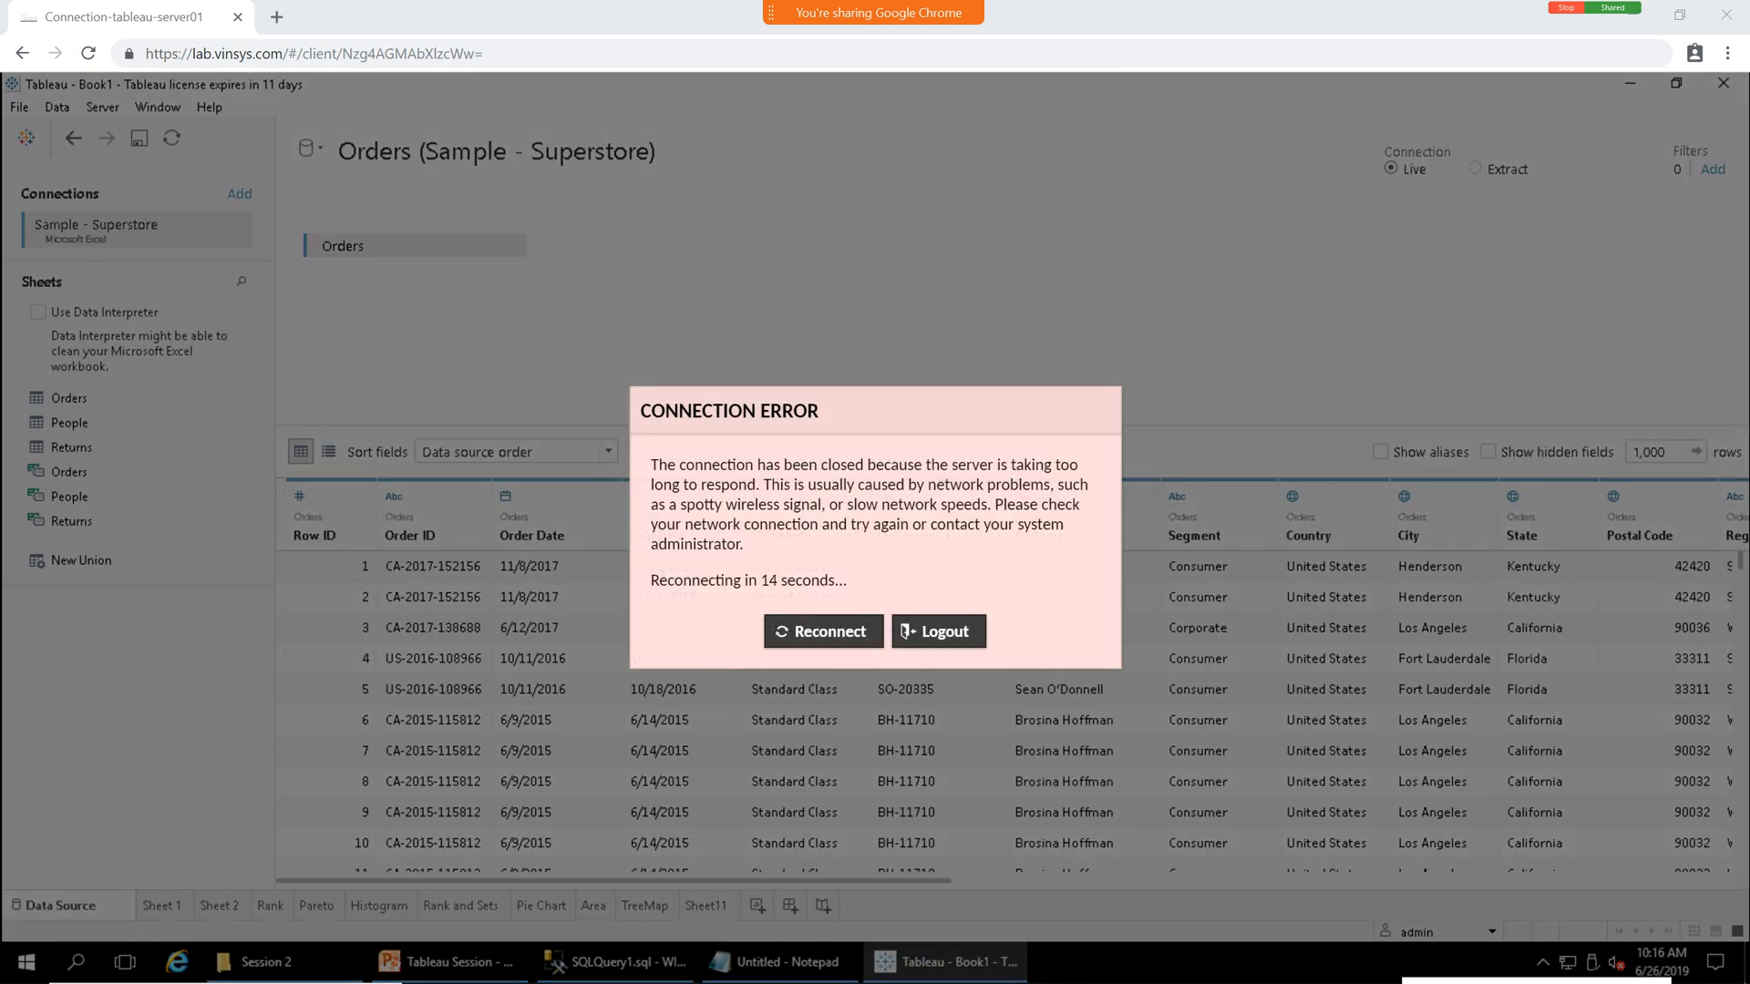
Try to reconnect to the remote machine and check the computer's Wi-Fi connection.
{"action": "left_click", "coordinate": [824, 631]}
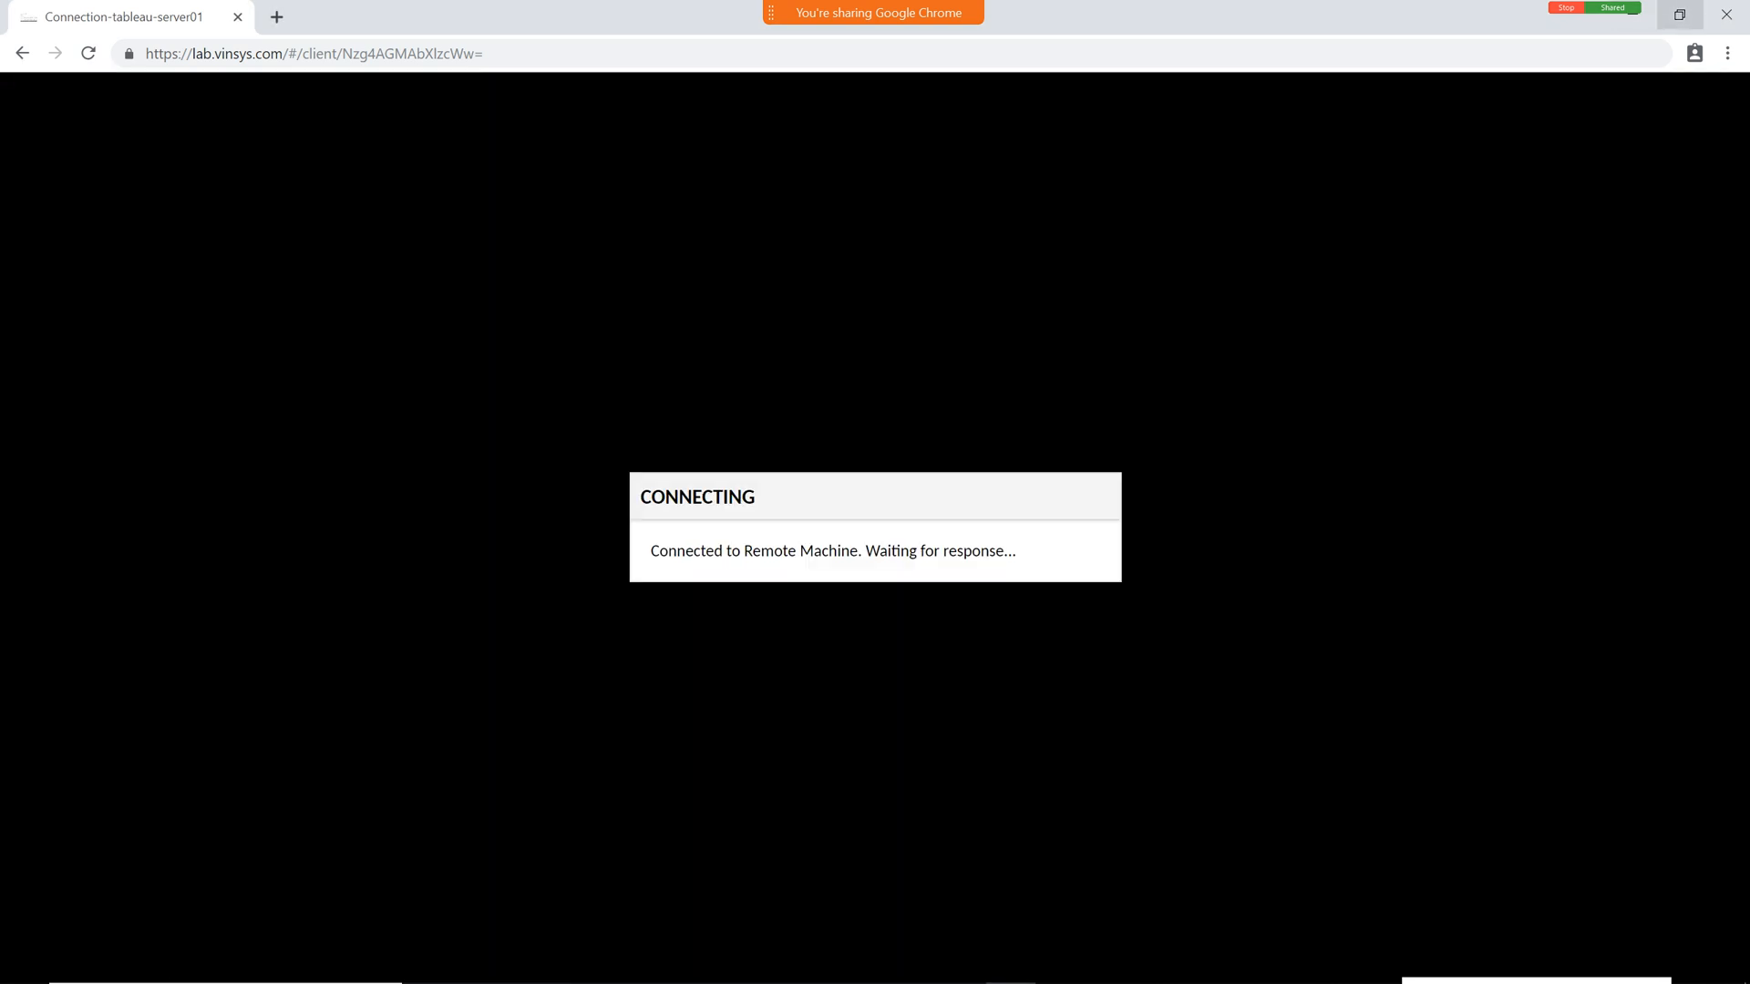
{"action": "left_click", "coordinate": [1679, 14]}
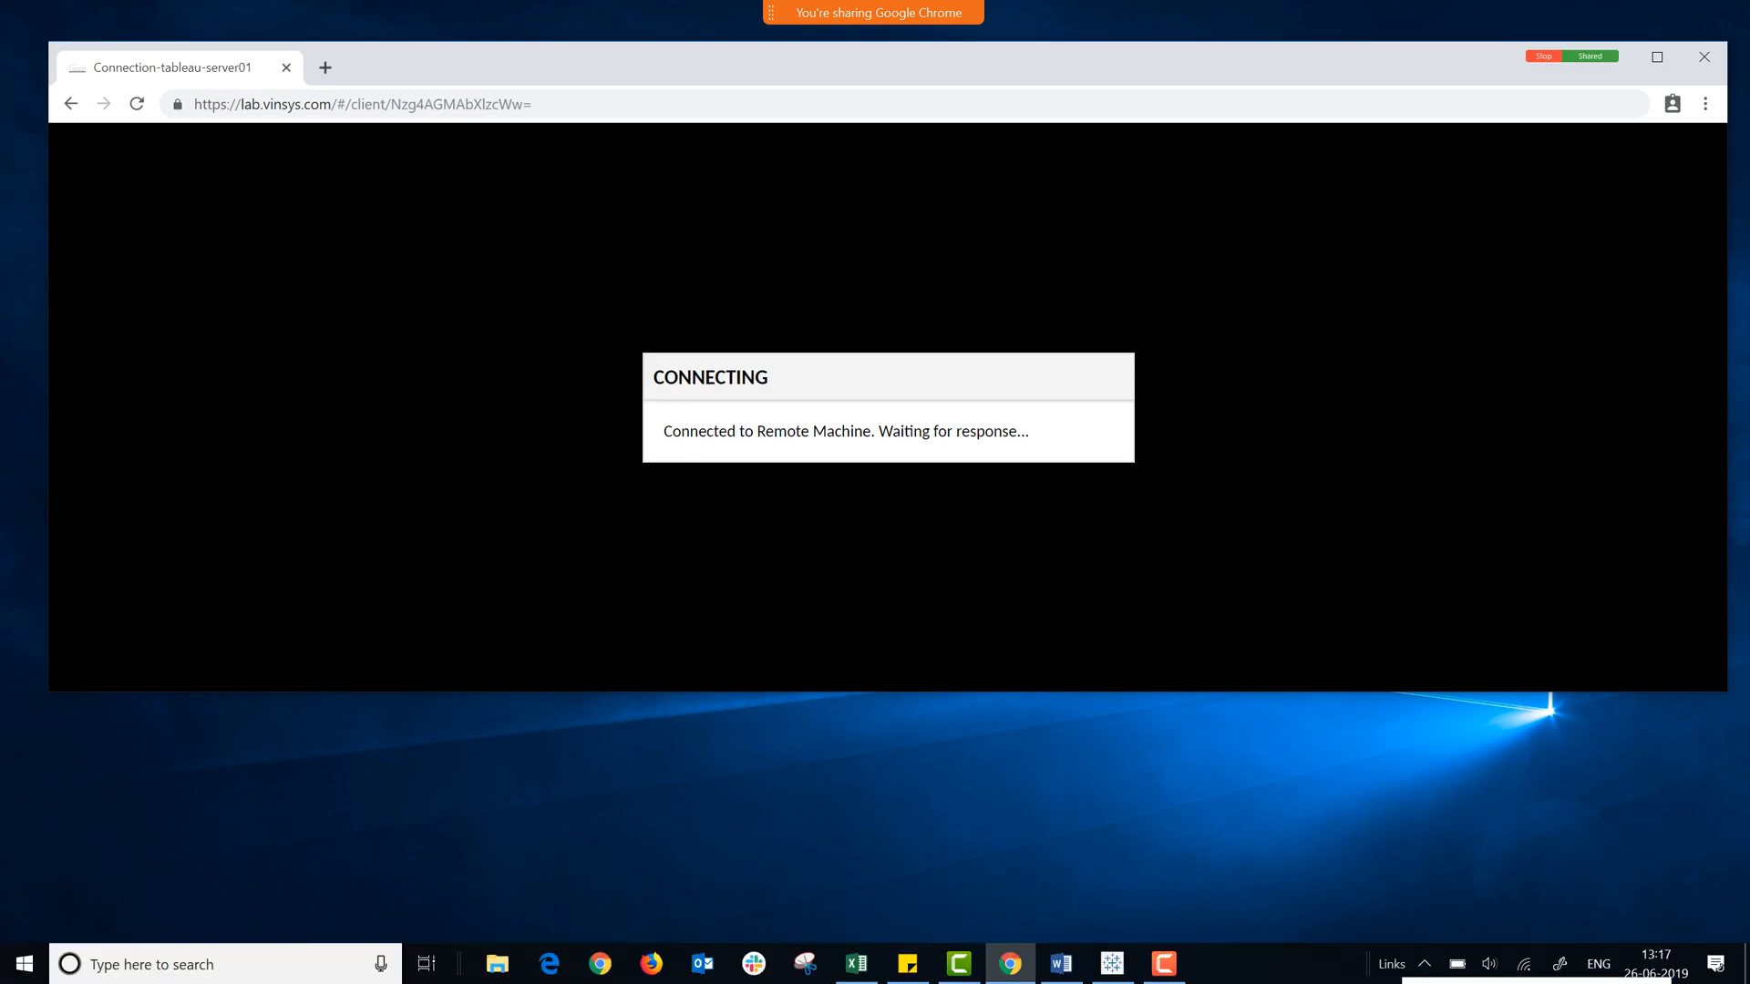
{"action": "left_click", "coordinate": [1523, 963]}
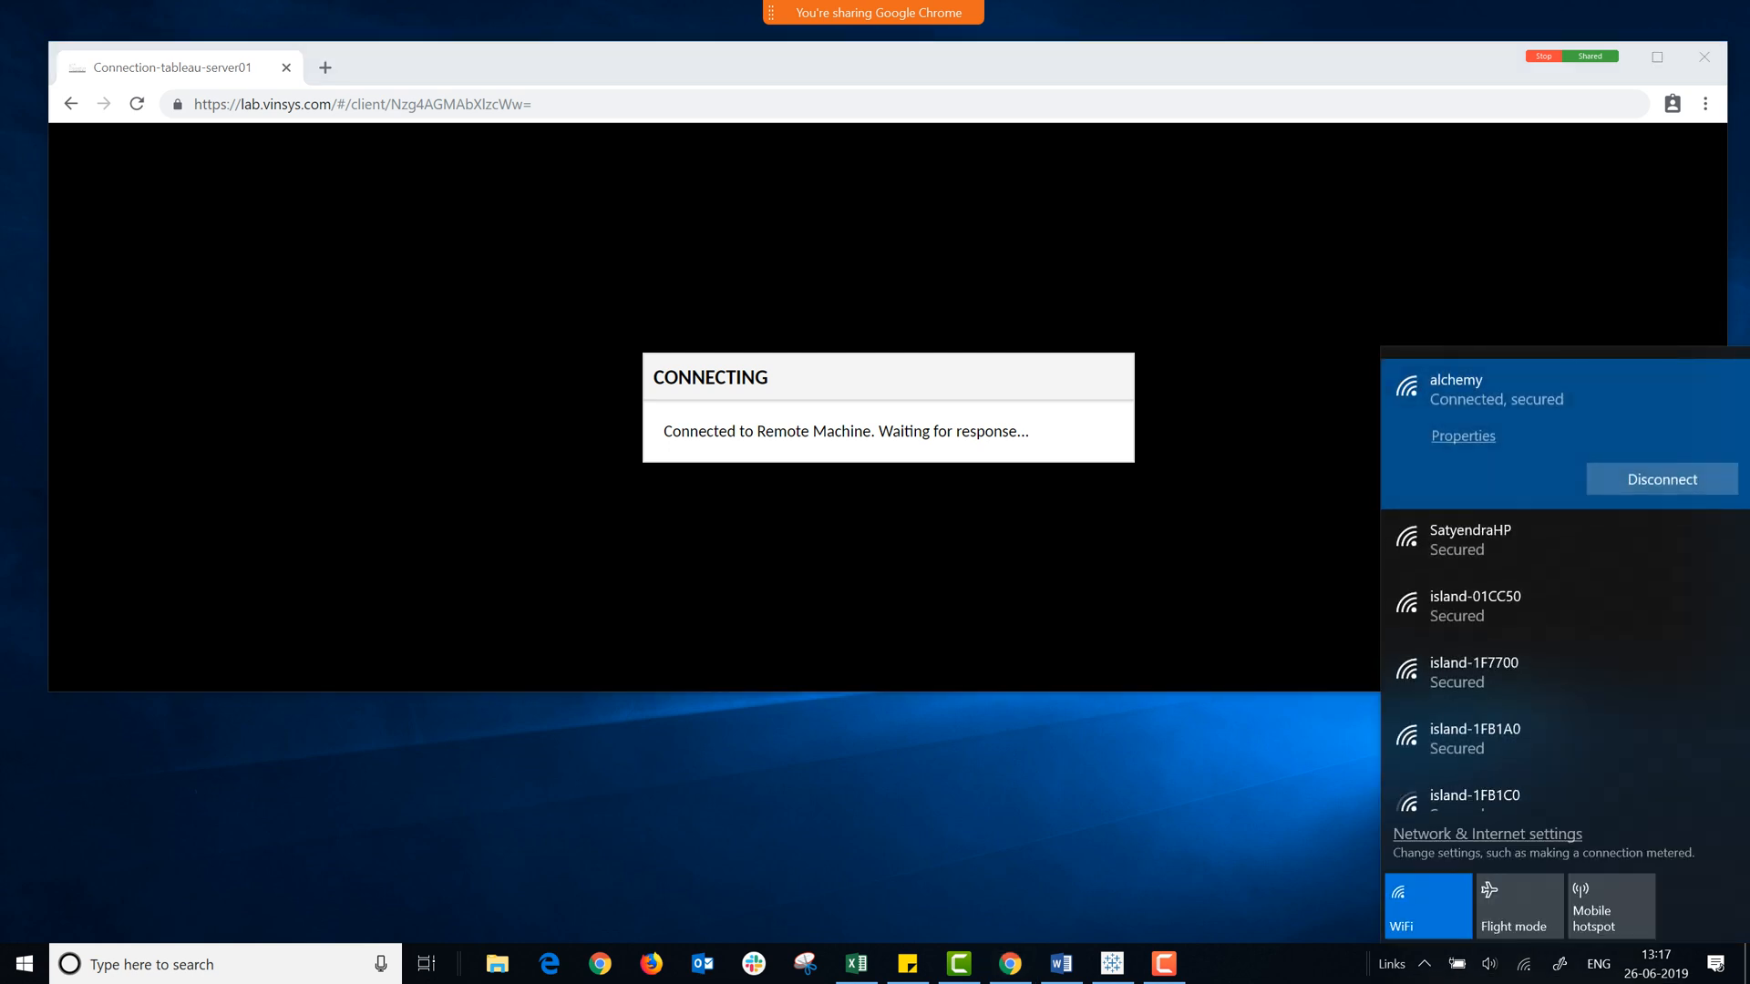
{"action": "key", "text": "Escape"}
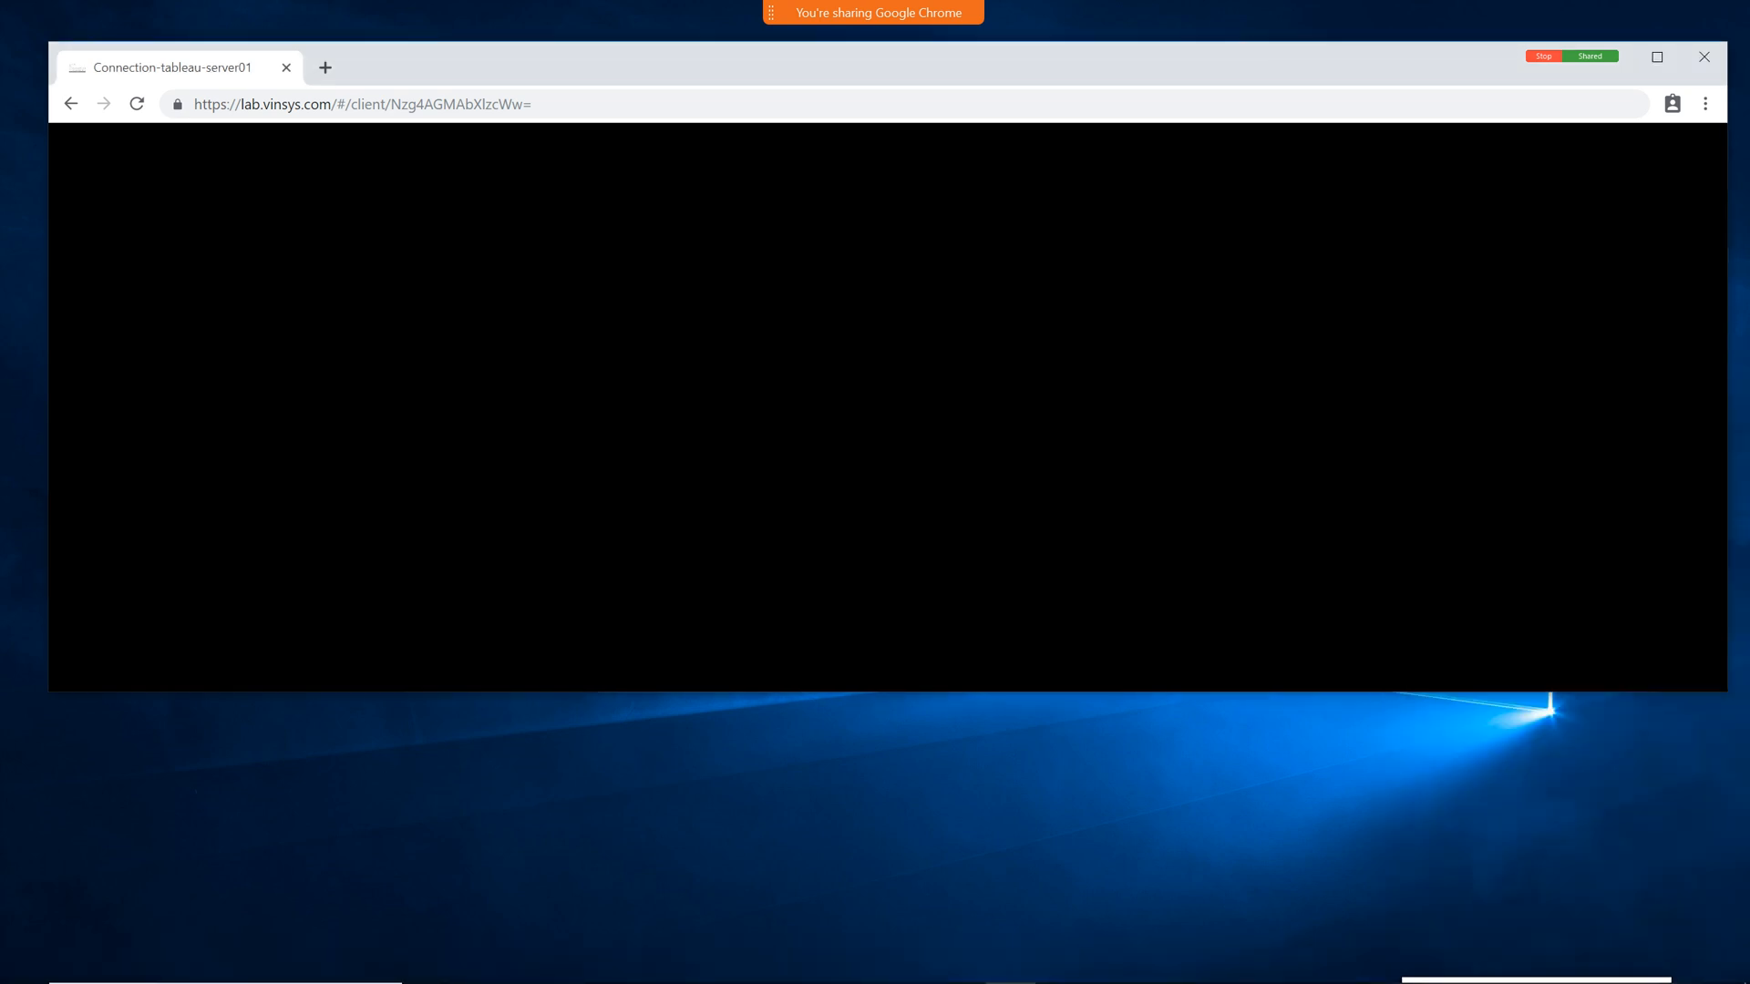
Show the meeting's participants list and retry the remote connection in the maximized browser window.
{"action": "mouse_move", "coordinate": [873, 13]}
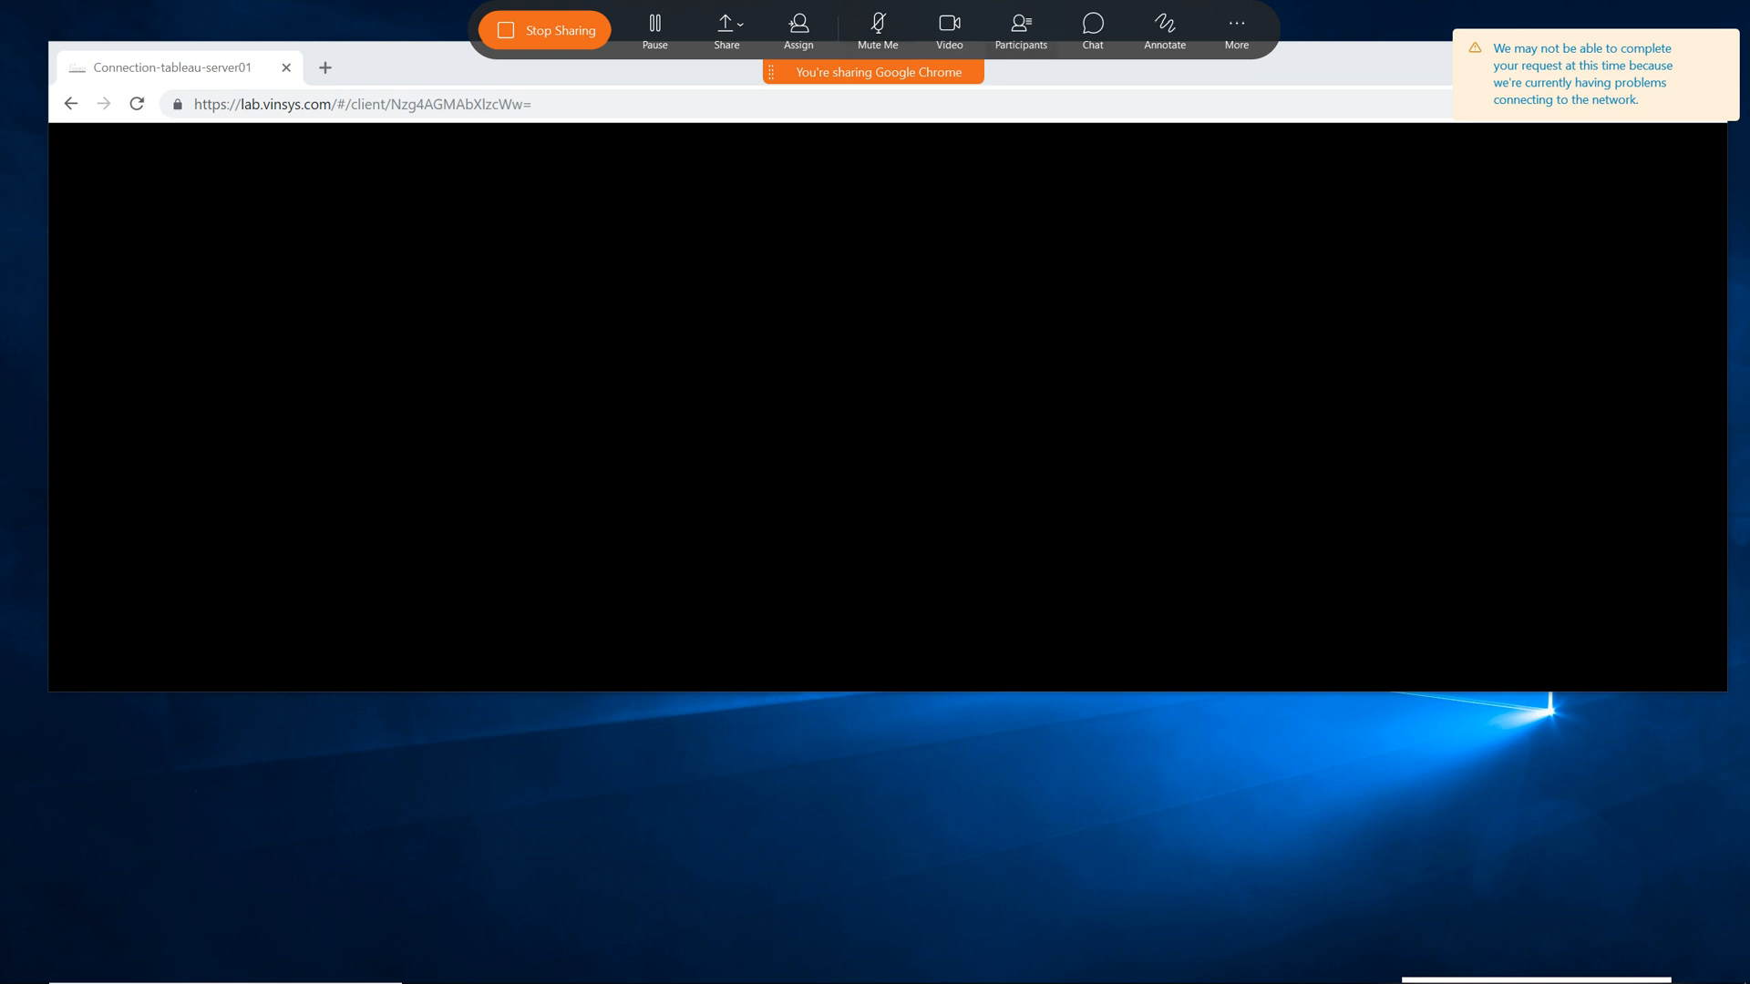
{"action": "left_click", "coordinate": [1021, 29]}
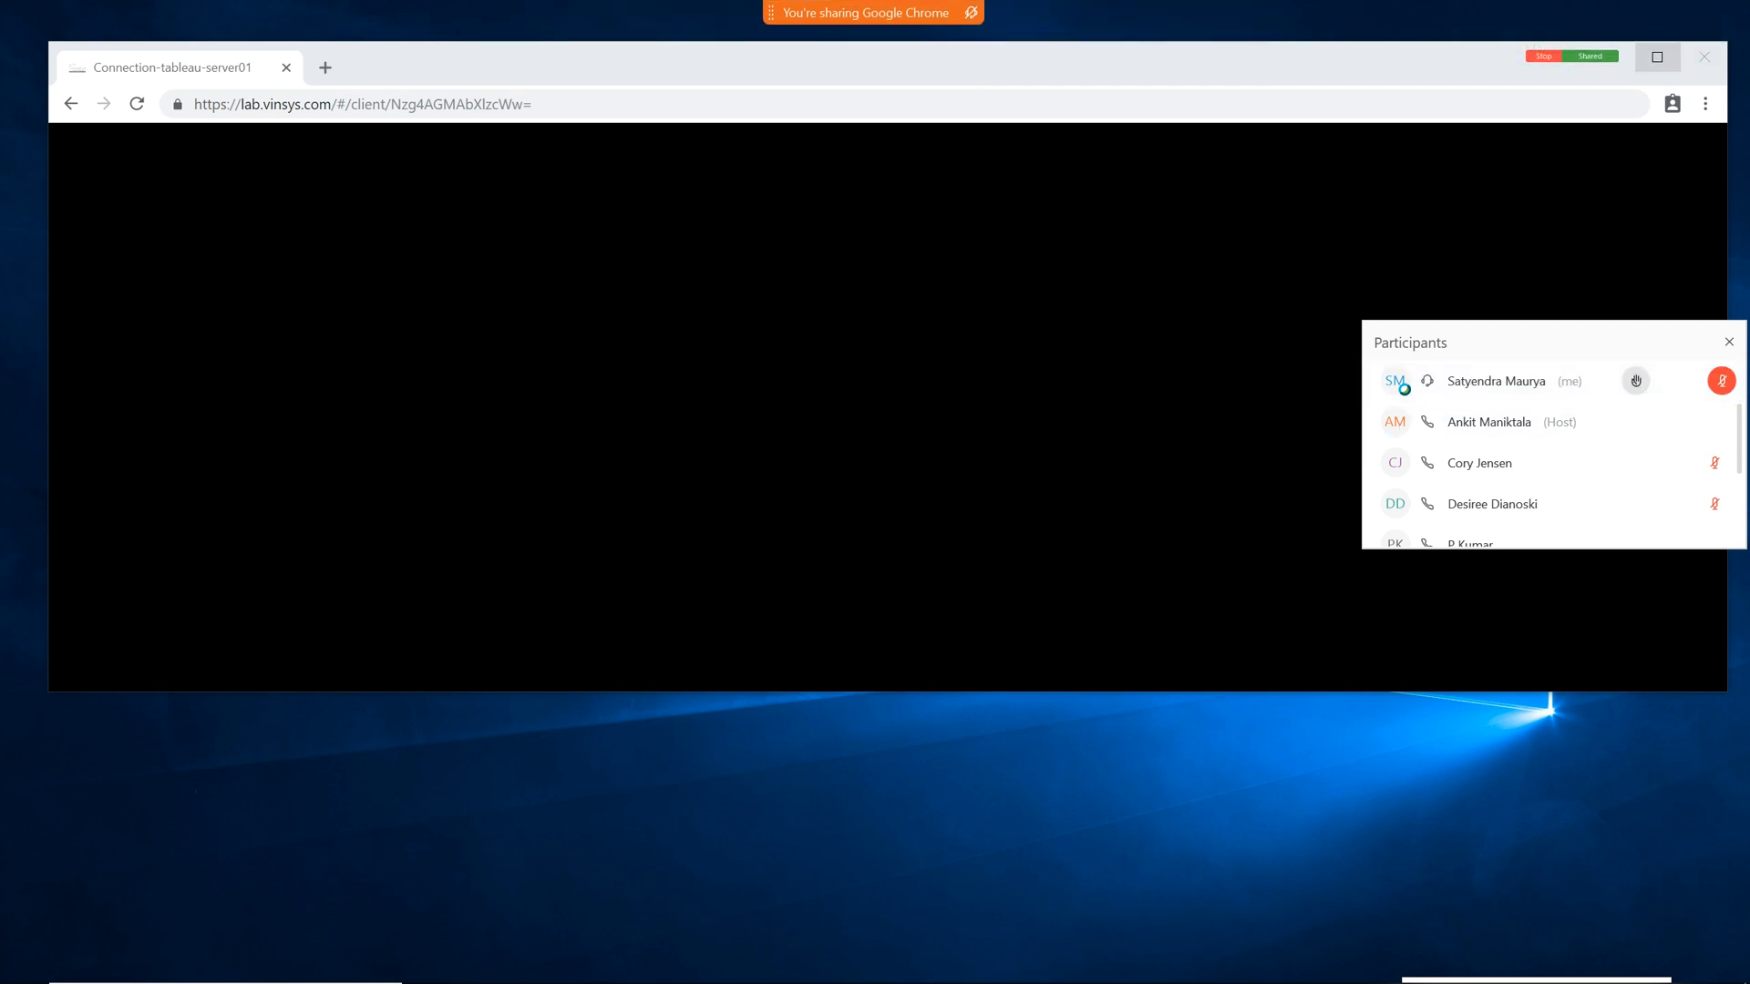
{"action": "left_click", "coordinate": [1657, 57]}
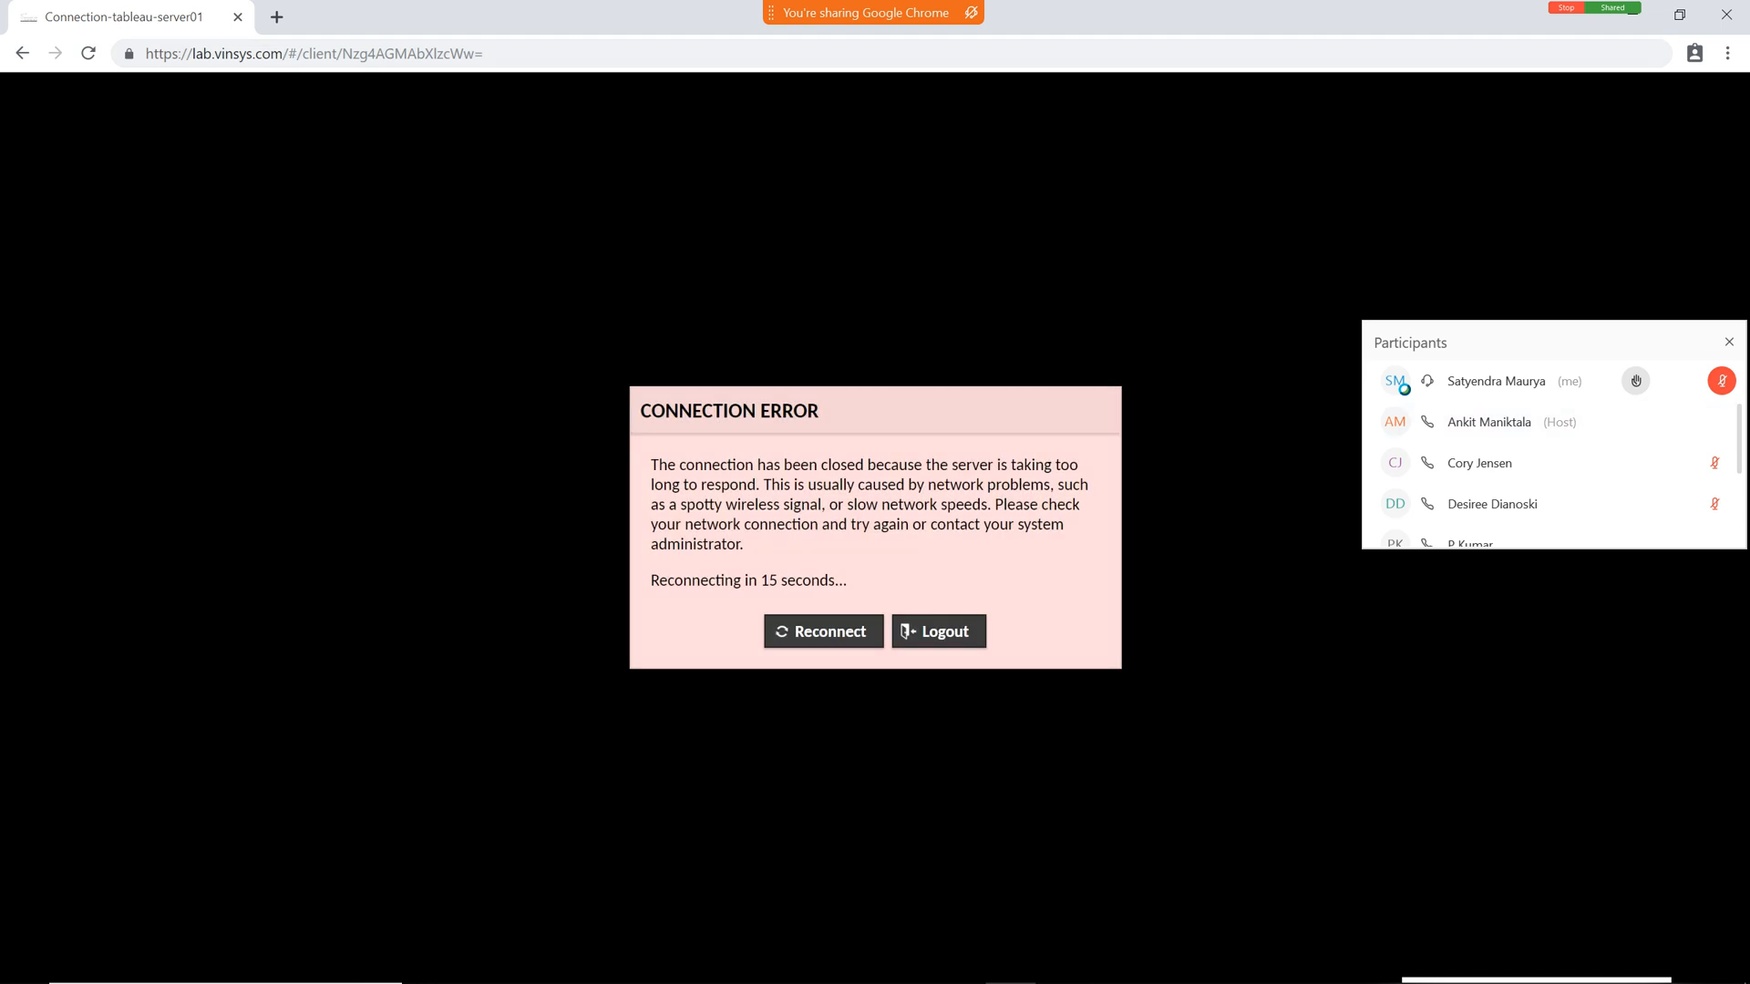
{"action": "left_click", "coordinate": [824, 631]}
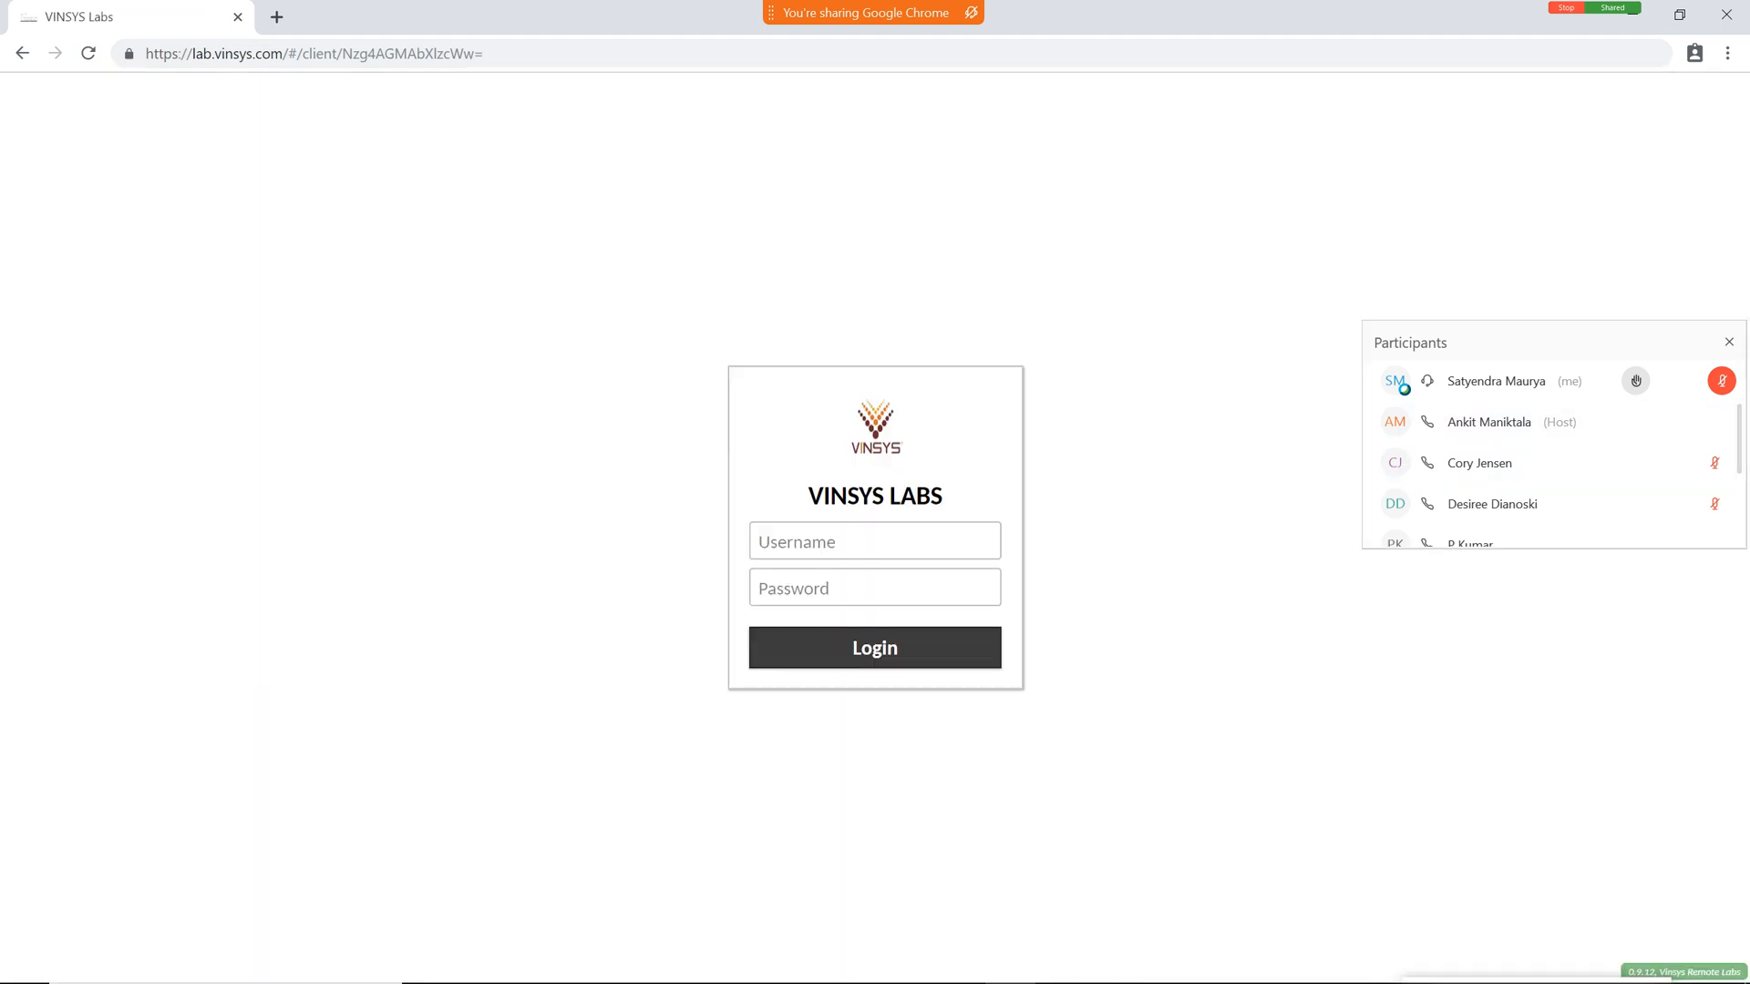
Unmute the own microphone in the participants list and minimize the browser window.
{"action": "left_click", "coordinate": [824, 541]}
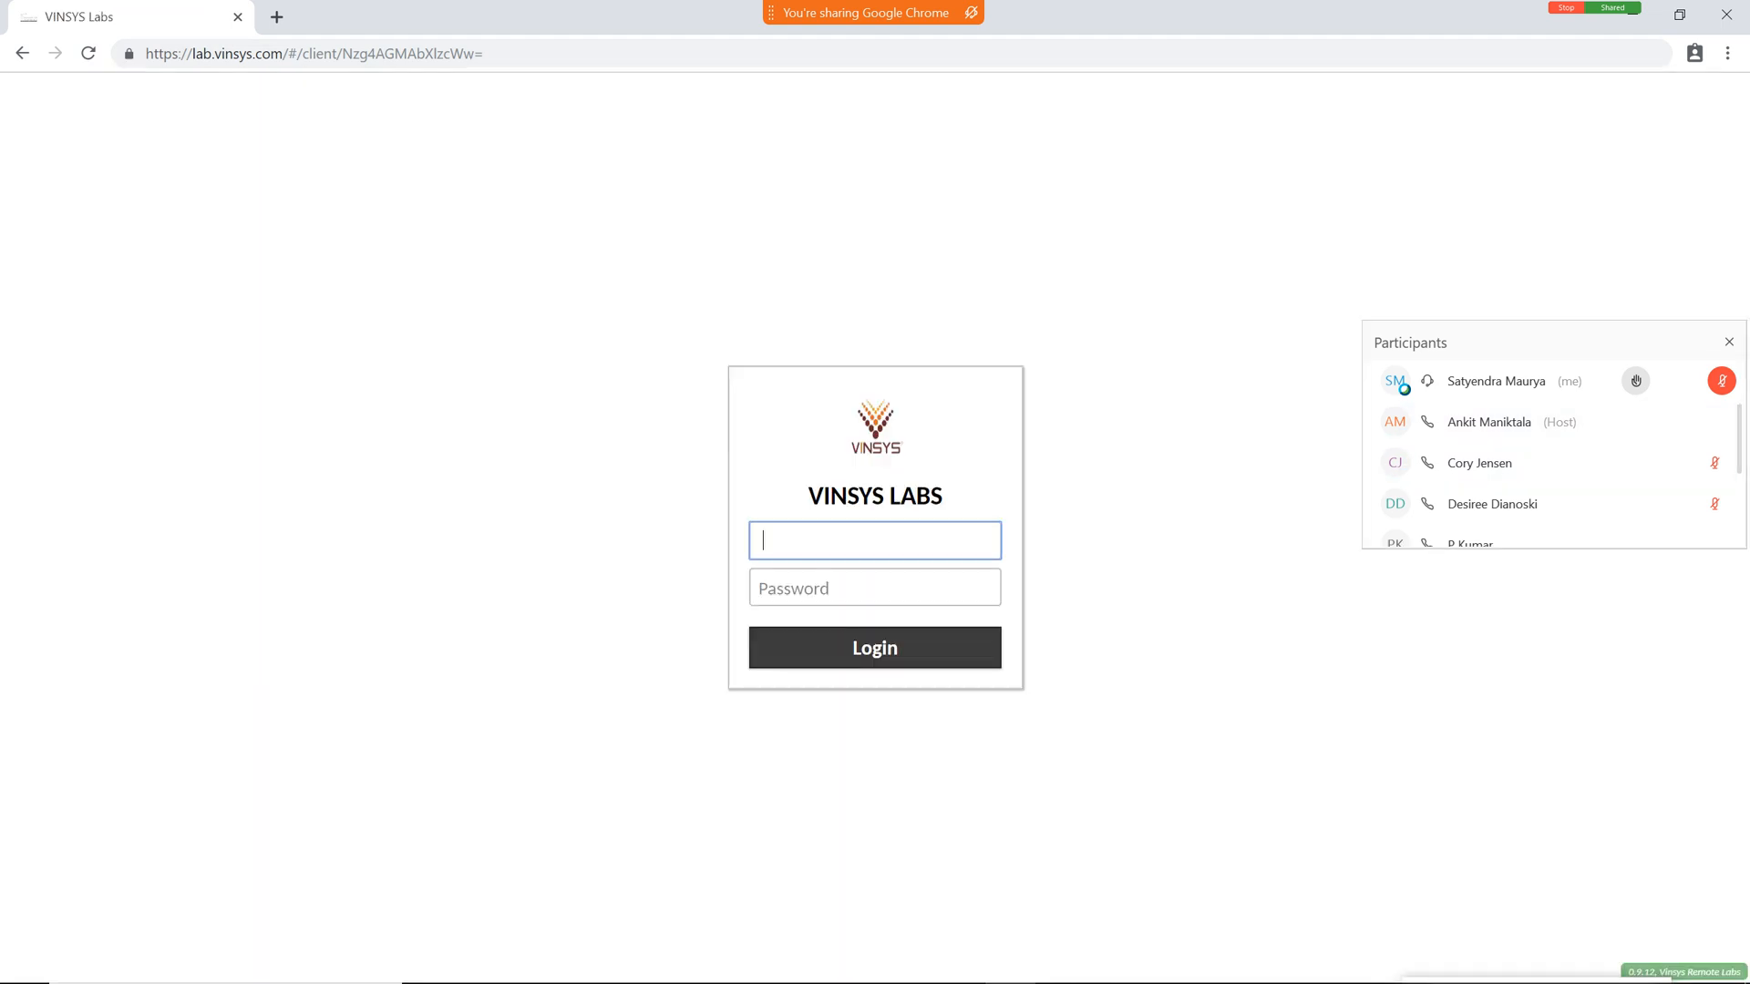
{"action": "key", "text": "alt+Tab"}
{"action": "left_click", "coordinate": [1721, 381]}
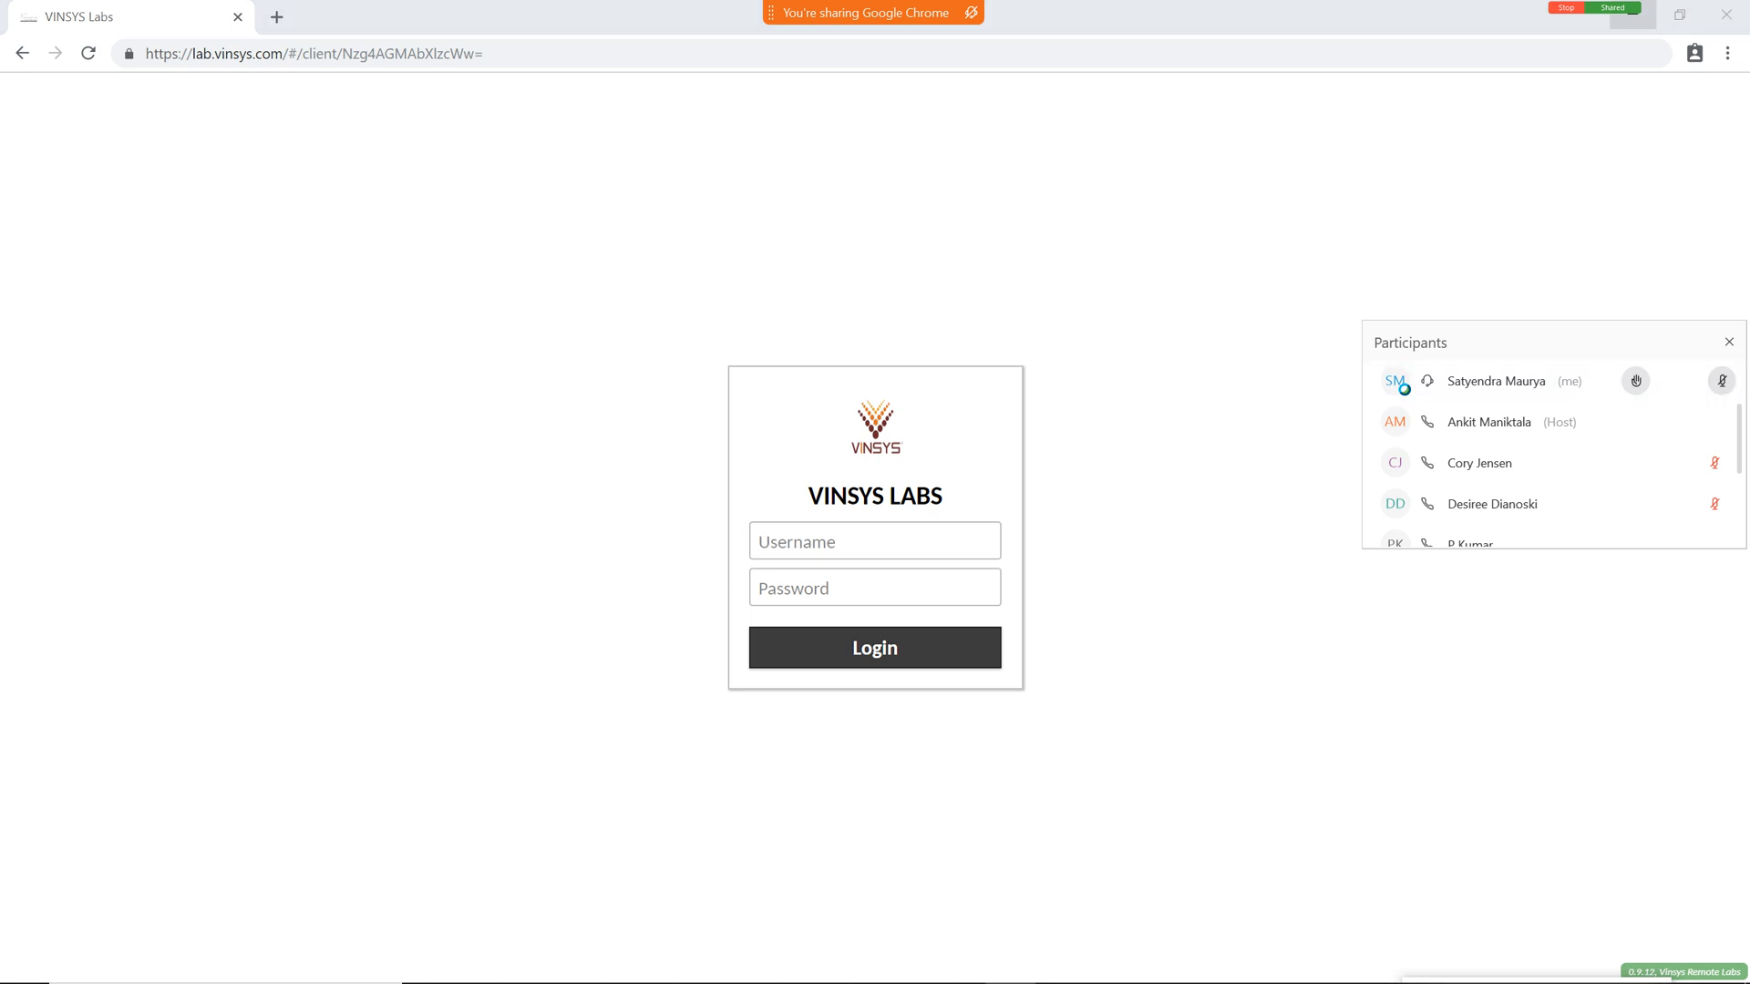
{"action": "left_click", "coordinate": [1632, 14]}
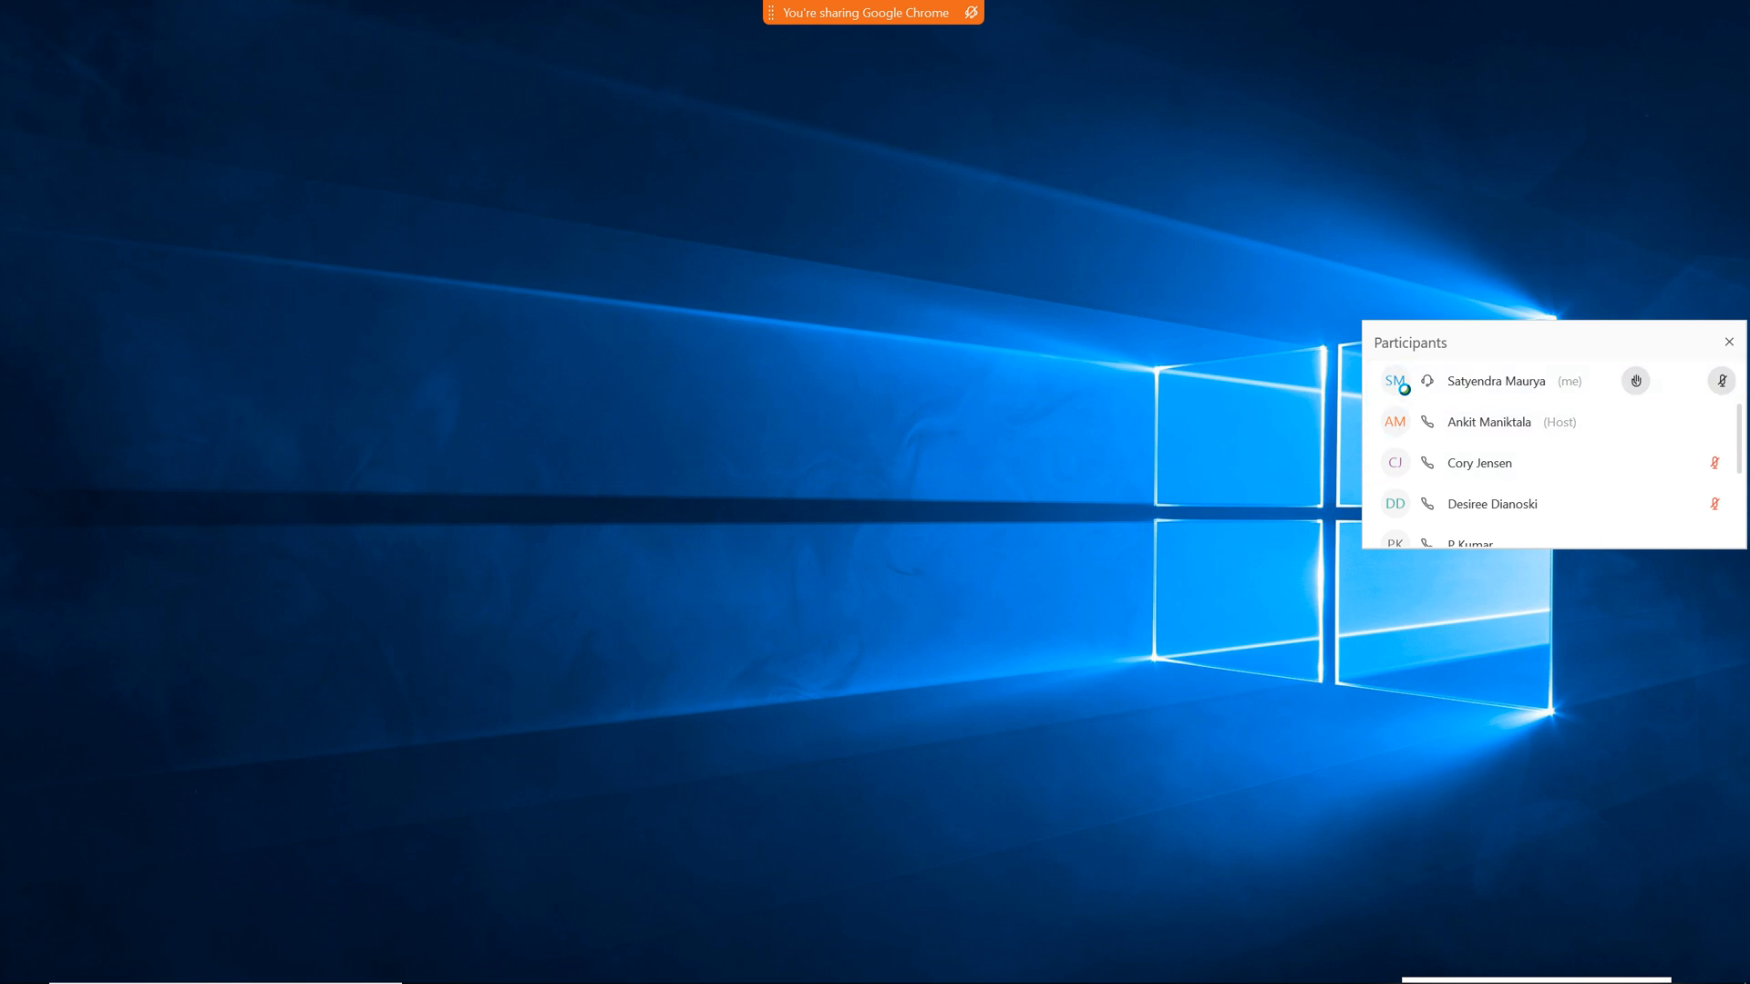
Copy the first server's username from the Excel credentials sheet into the Username field of the VINSYS LABS login form.
{"action": "left_click", "coordinate": [855, 964]}
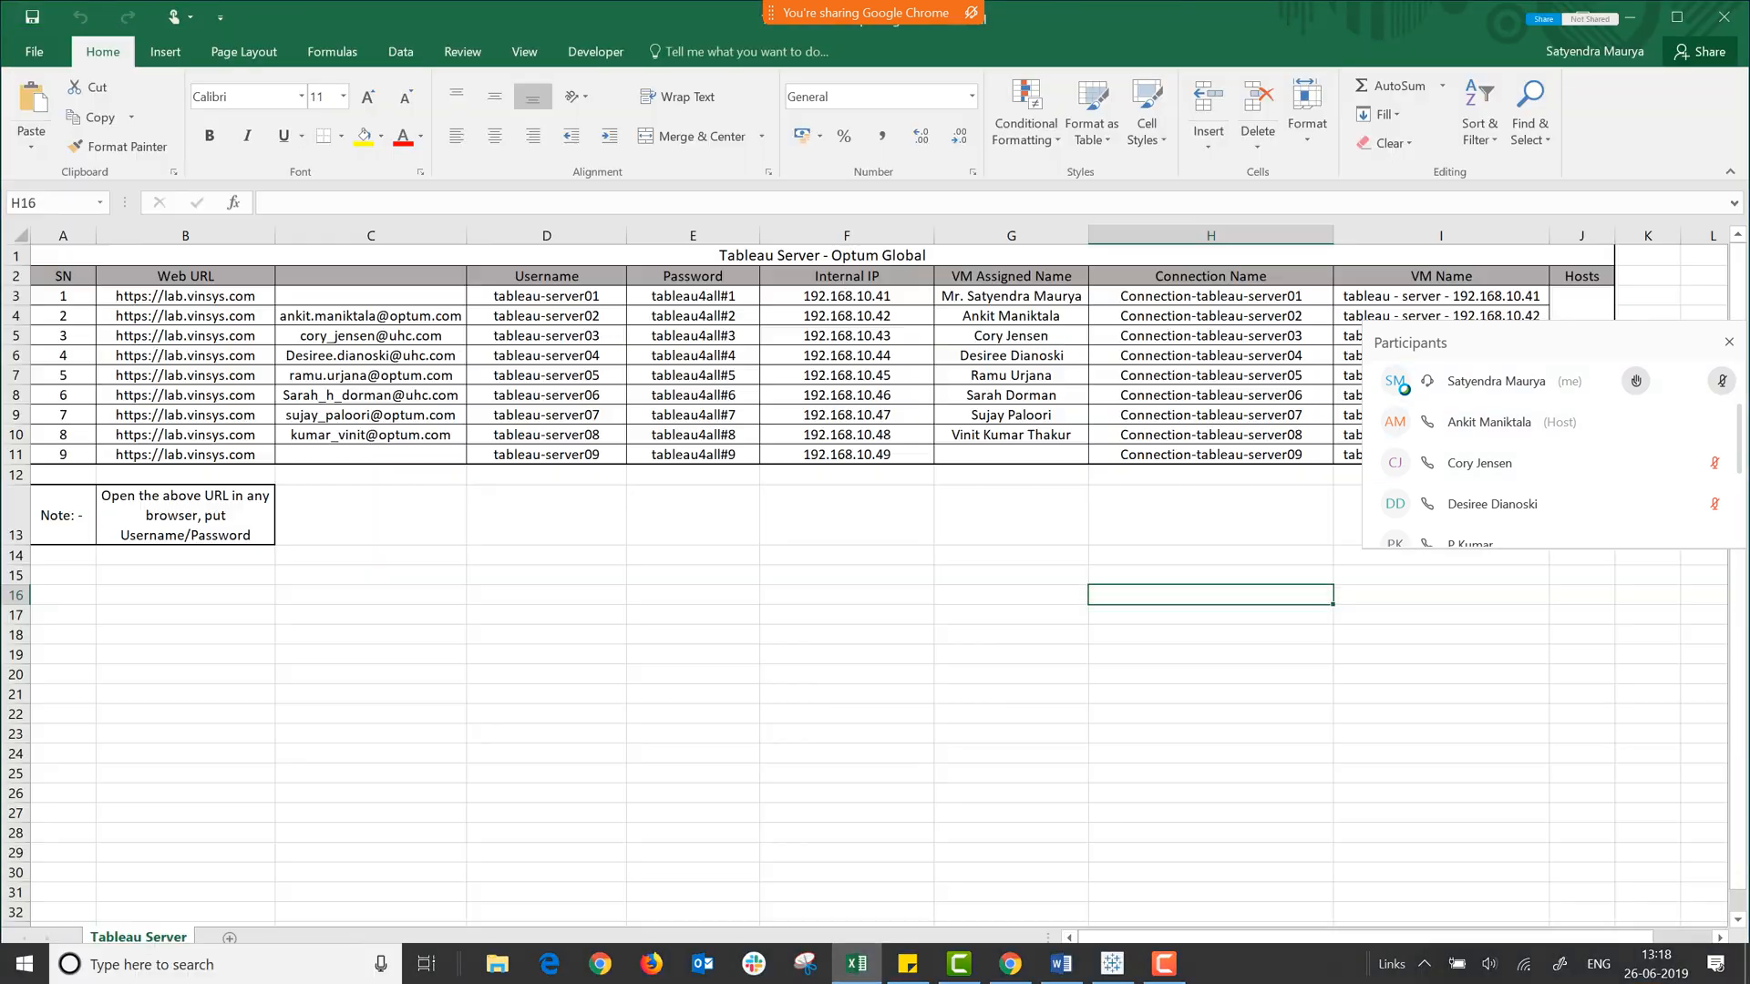
{"action": "left_click", "coordinate": [693, 395]}
{"action": "left_click", "coordinate": [547, 296]}
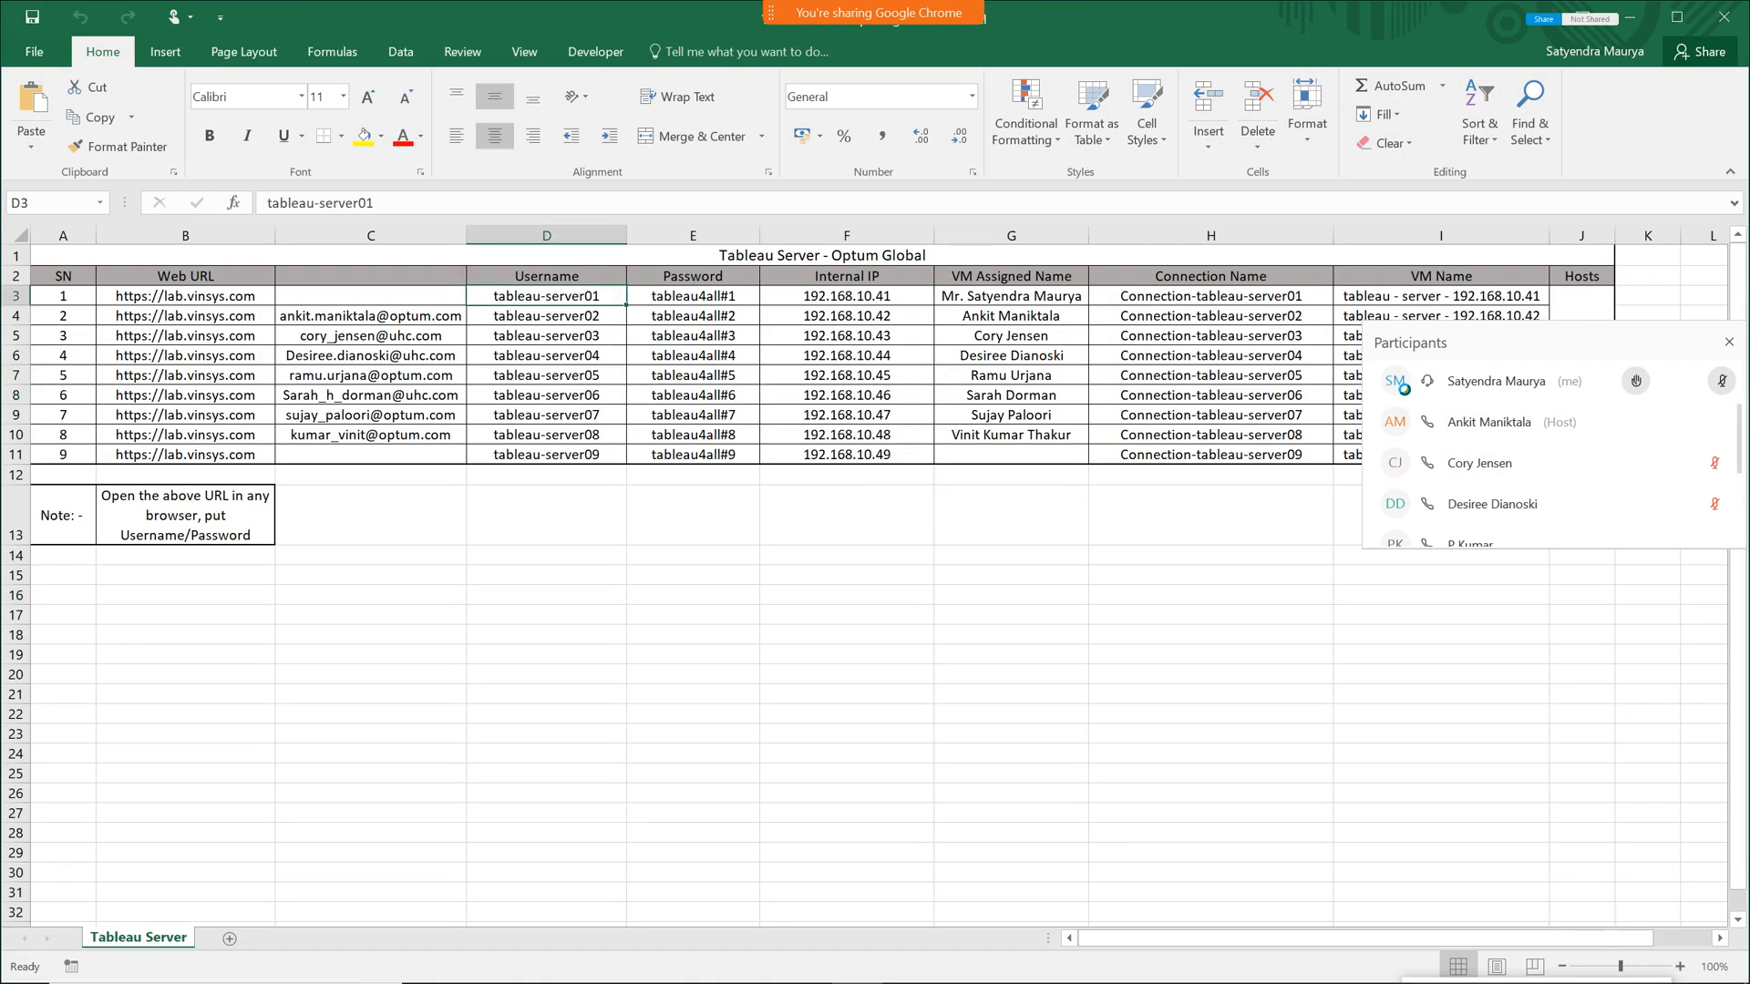
{"action": "key", "text": "ctrl+c"}
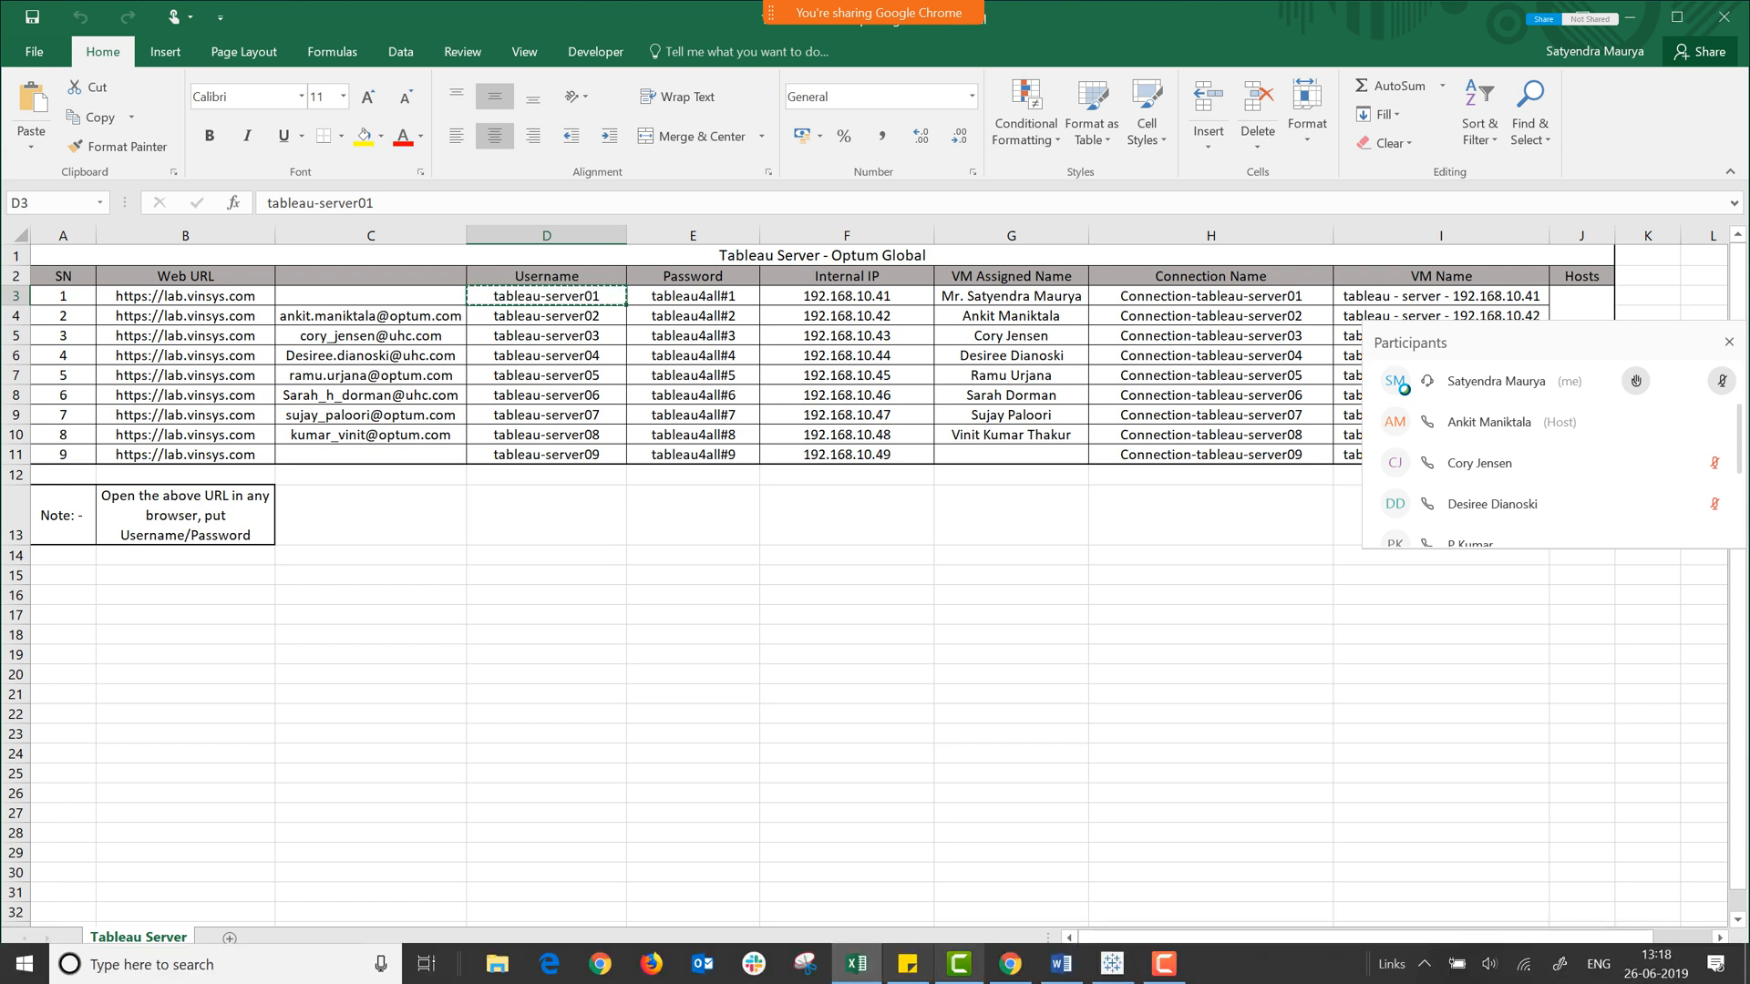
{"action": "left_click", "coordinate": [1009, 963]}
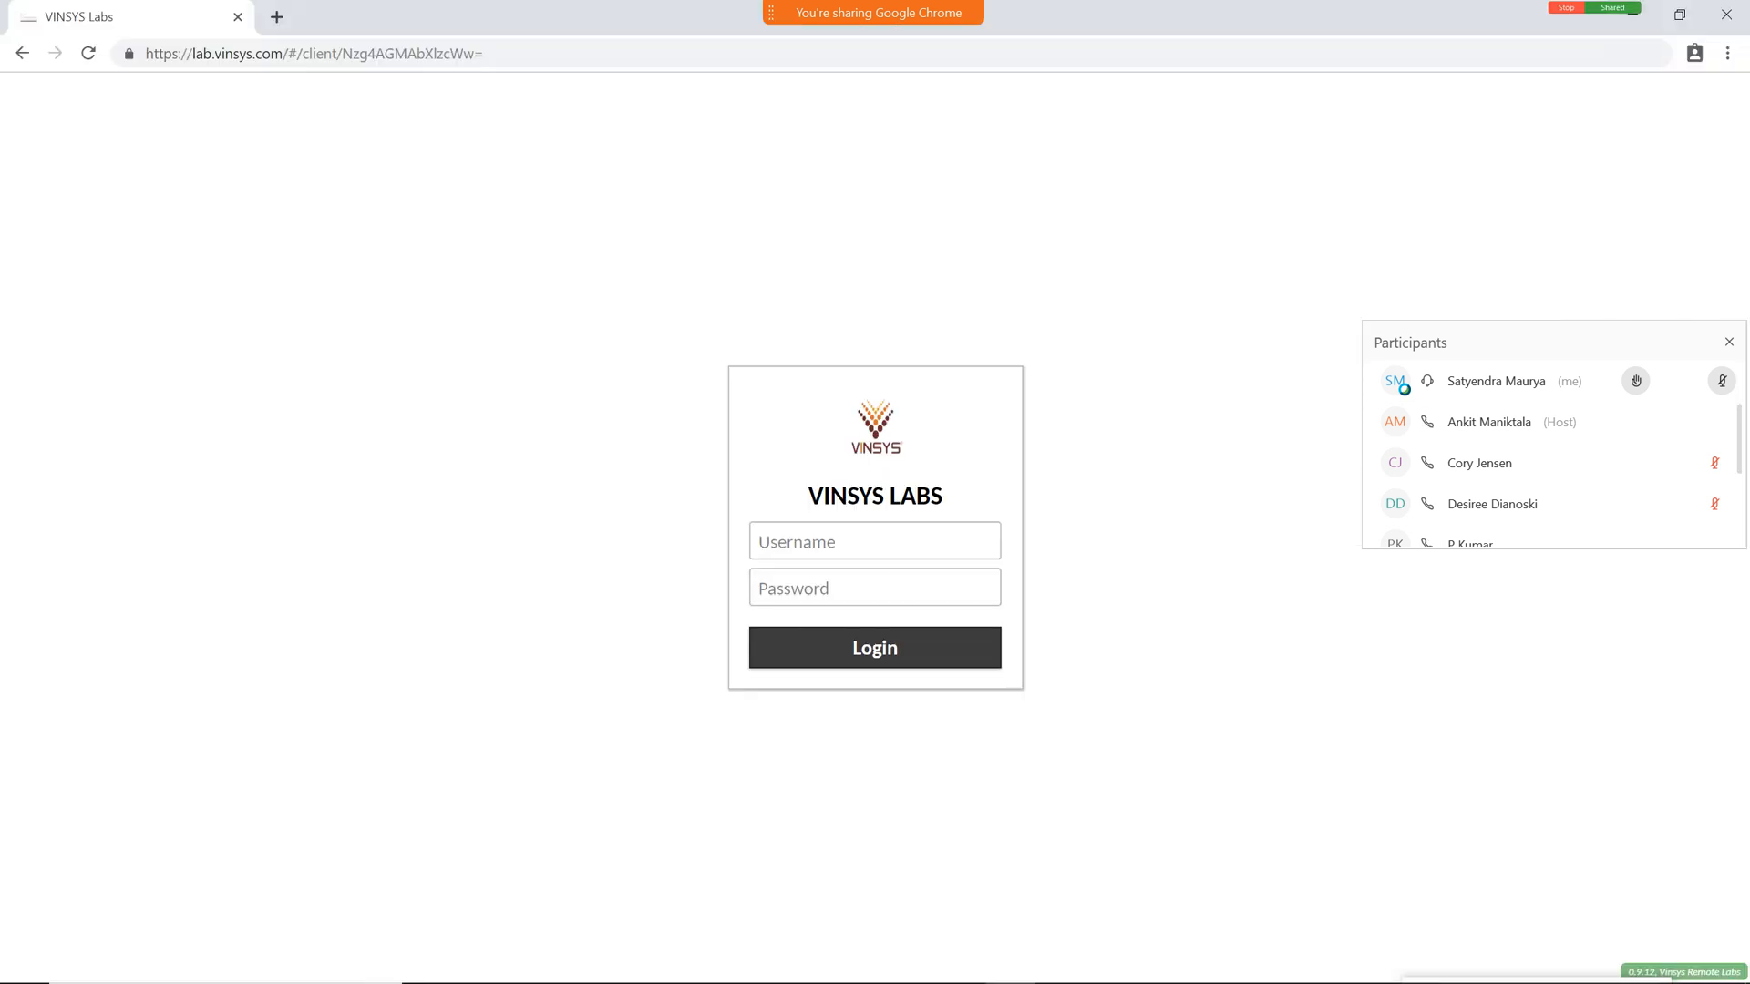
{"action": "left_click", "coordinate": [875, 541]}
{"action": "key", "text": "ctrl+v"}
{"action": "mouse_move", "coordinate": [959, 973]}
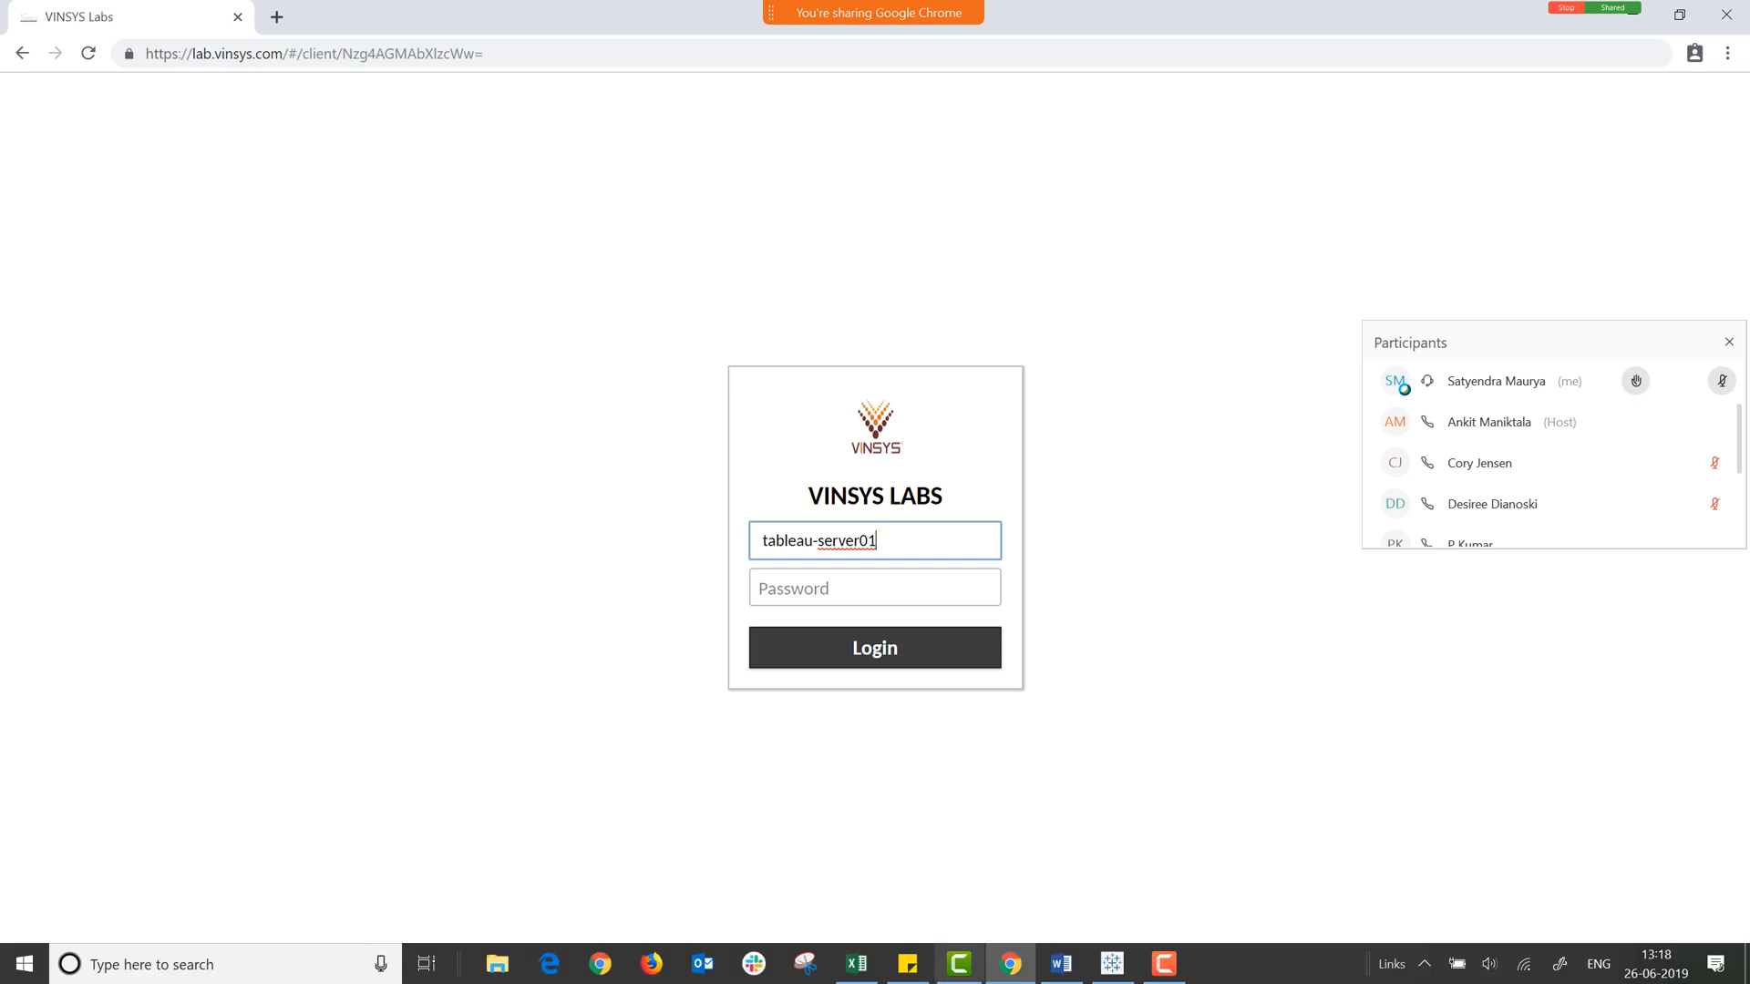
Switch to Excel and copy the account password from the first server's row for the login form.
{"action": "left_click", "coordinate": [856, 963]}
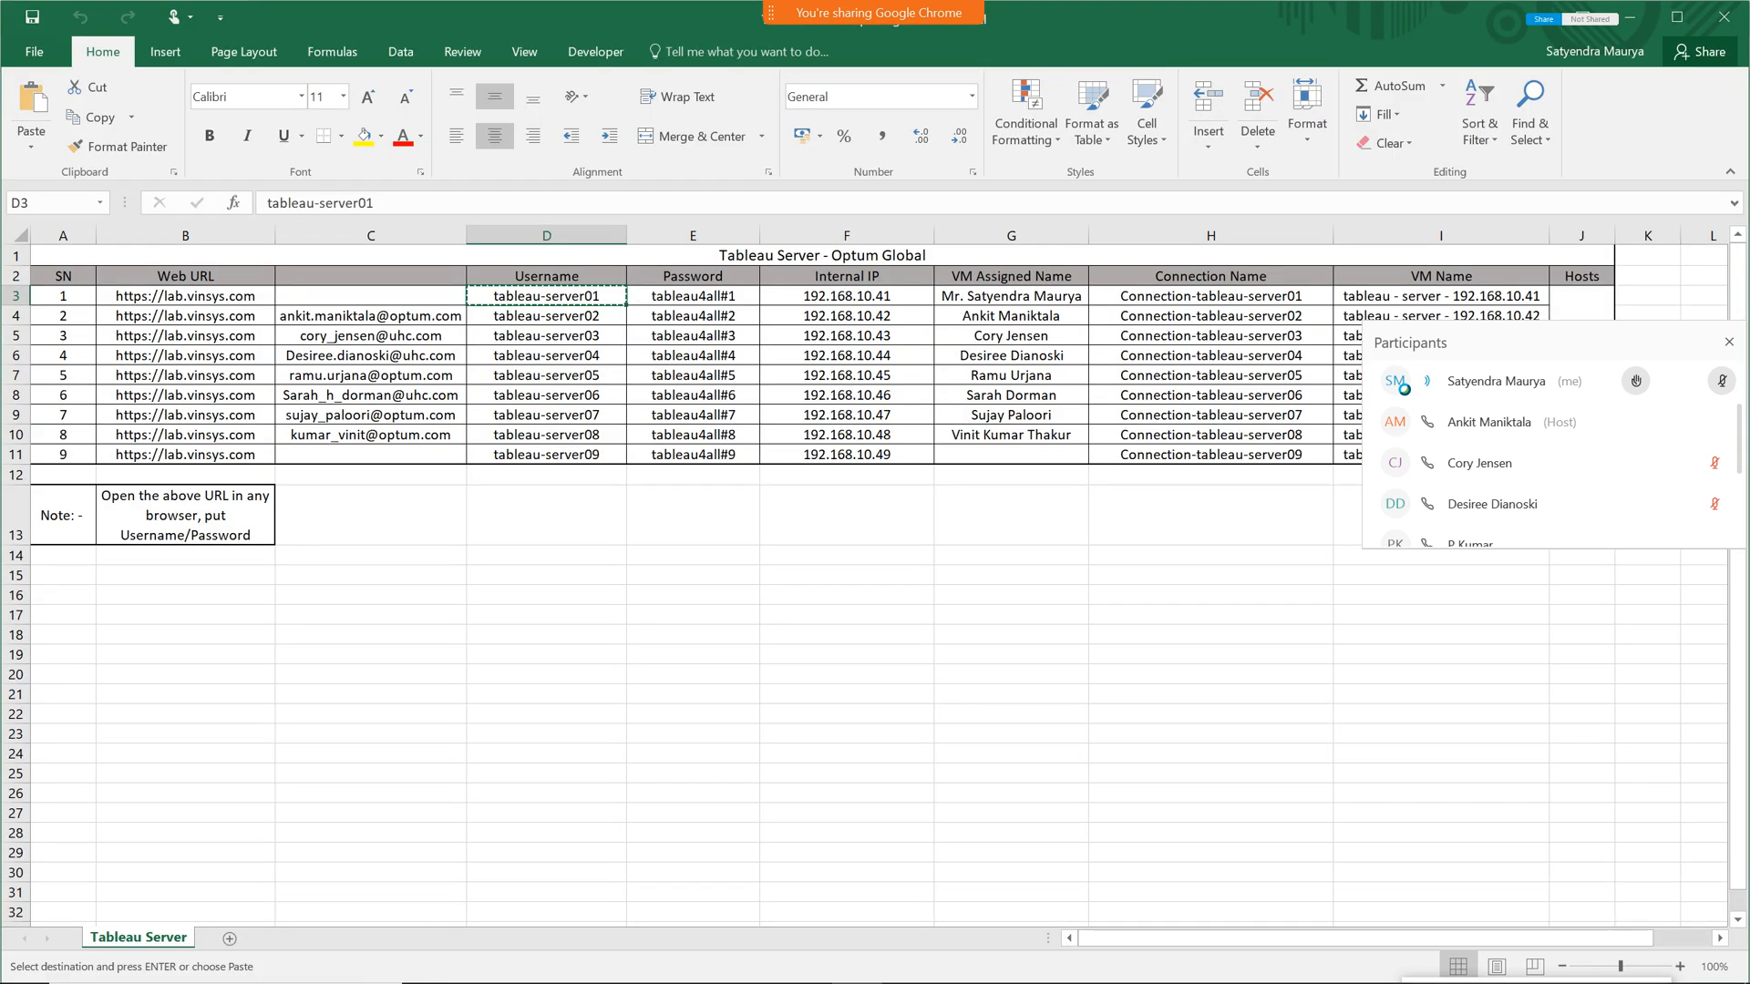
{"action": "left_click", "coordinate": [630, 296]}
{"action": "key", "text": "ctrl+c"}
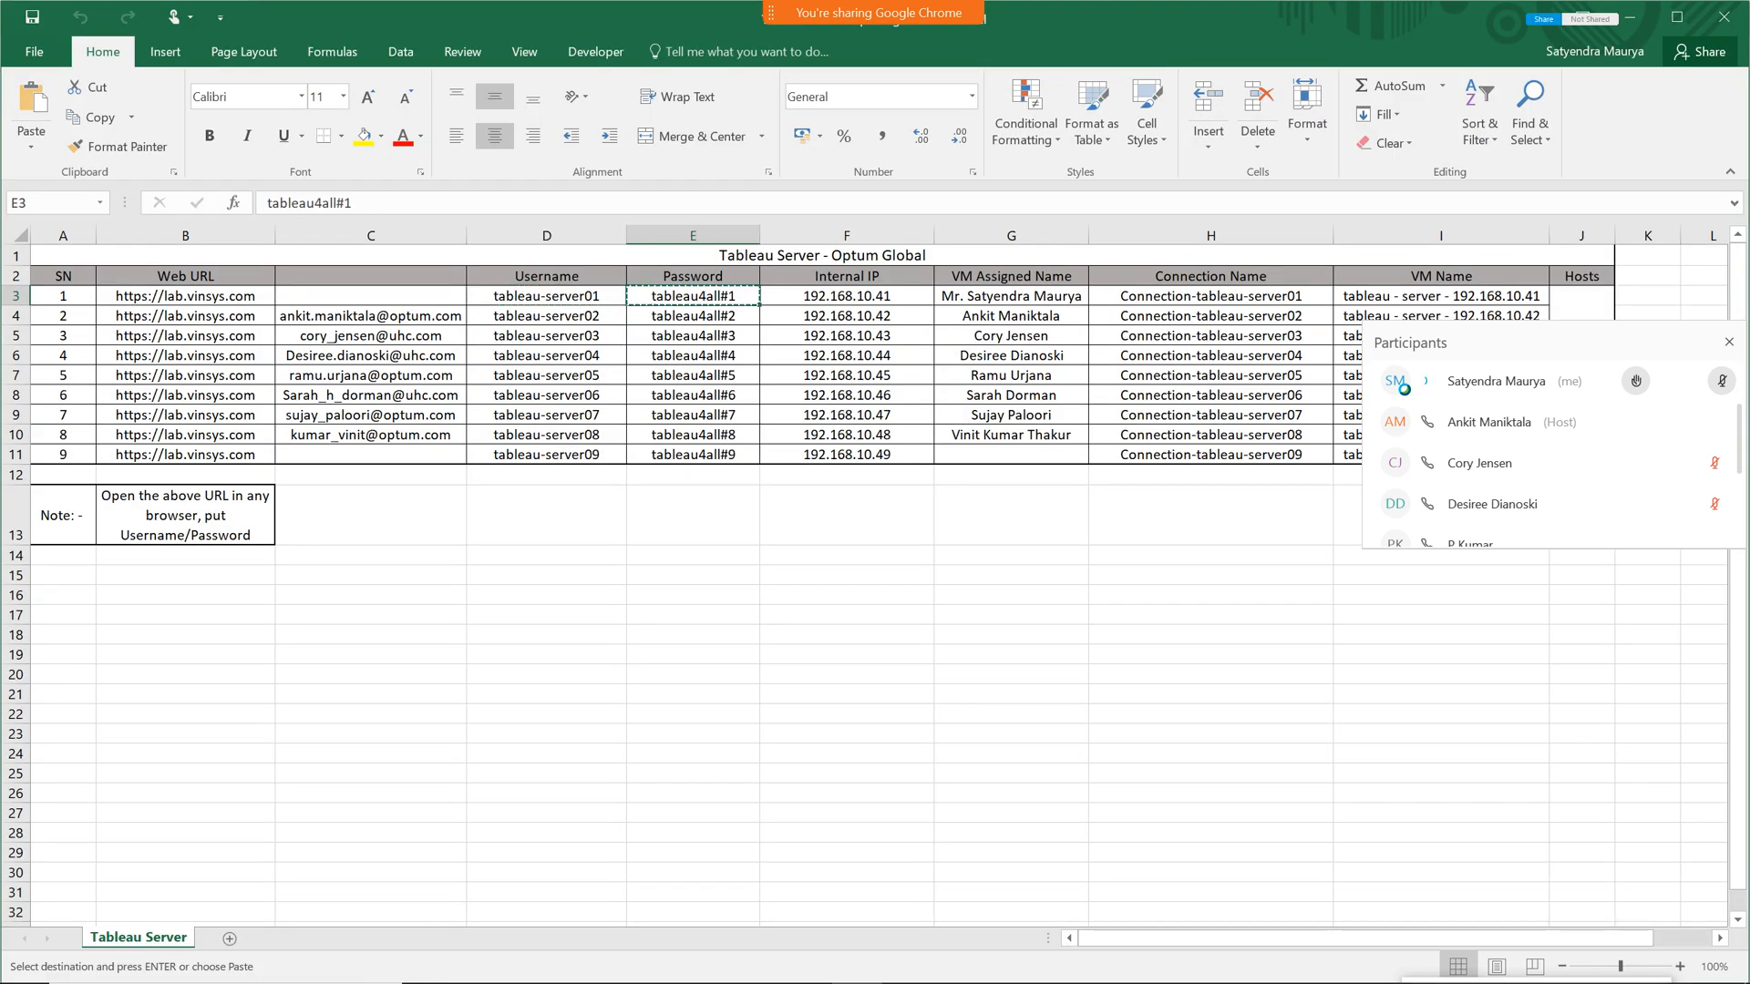
Switch to Chrome and log in to VINSYS Labs with the copied account password.
{"action": "key", "text": "alt+Tab"}
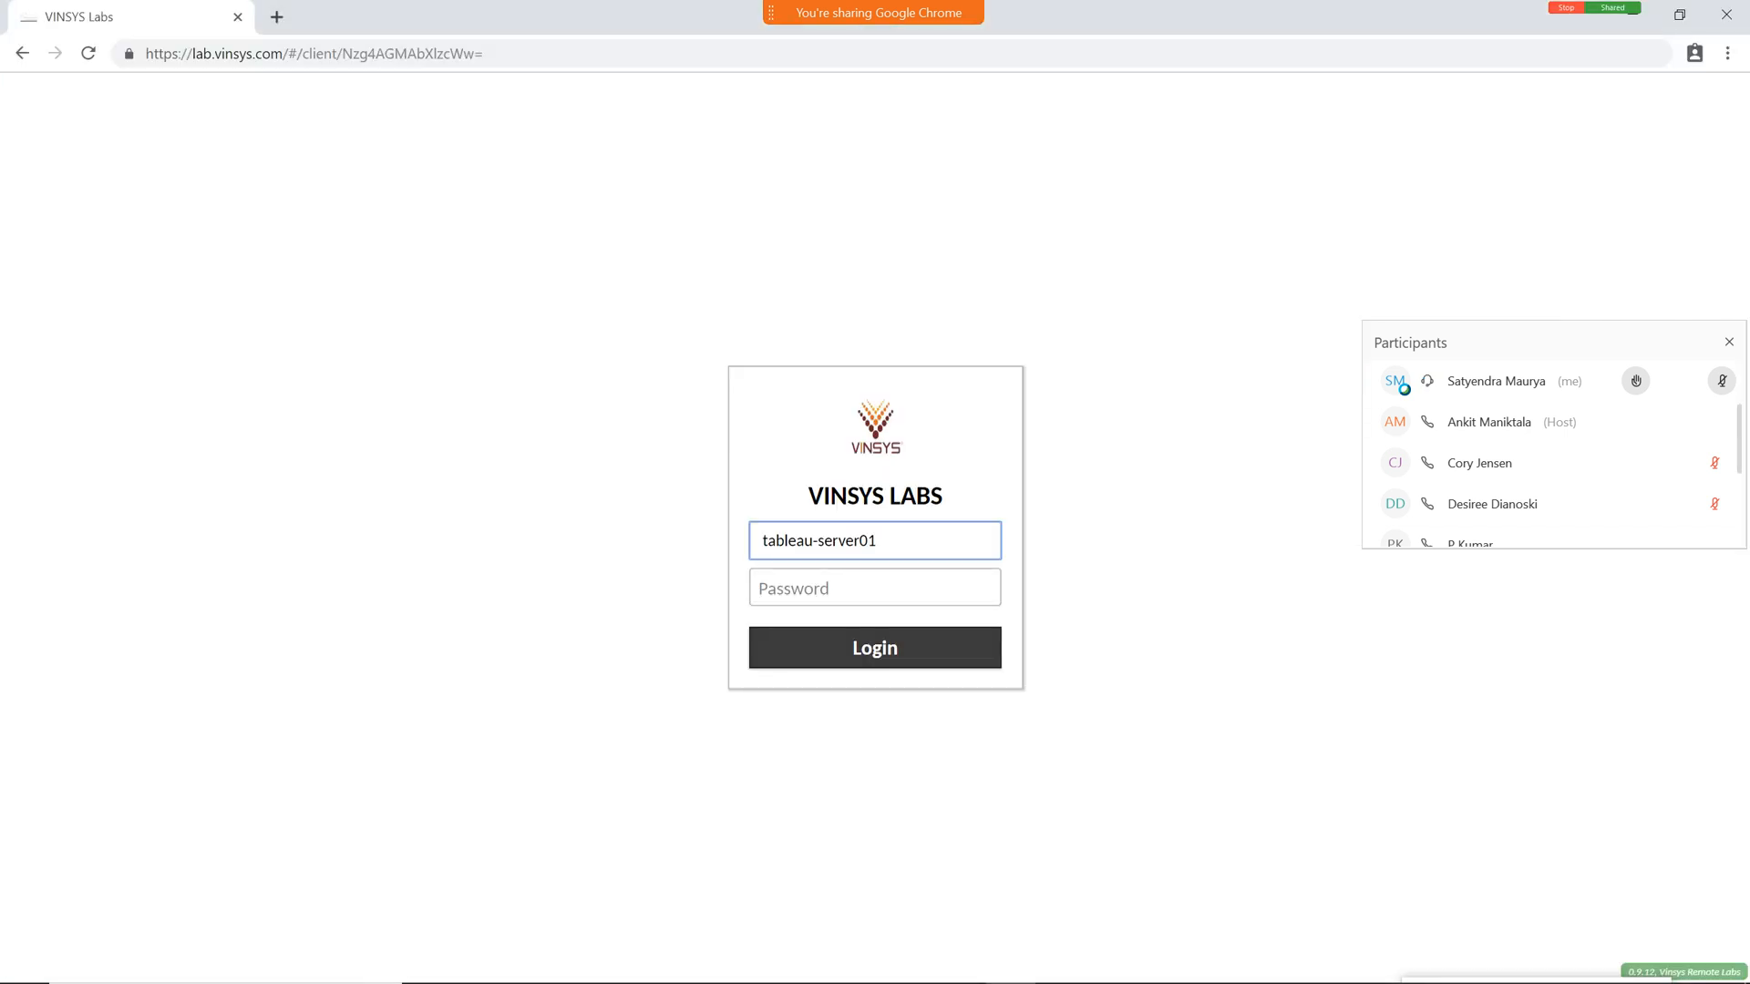
{"action": "key", "text": "Tab"}
{"action": "key", "text": "ctrl+v"}
{"action": "key", "text": "Return"}
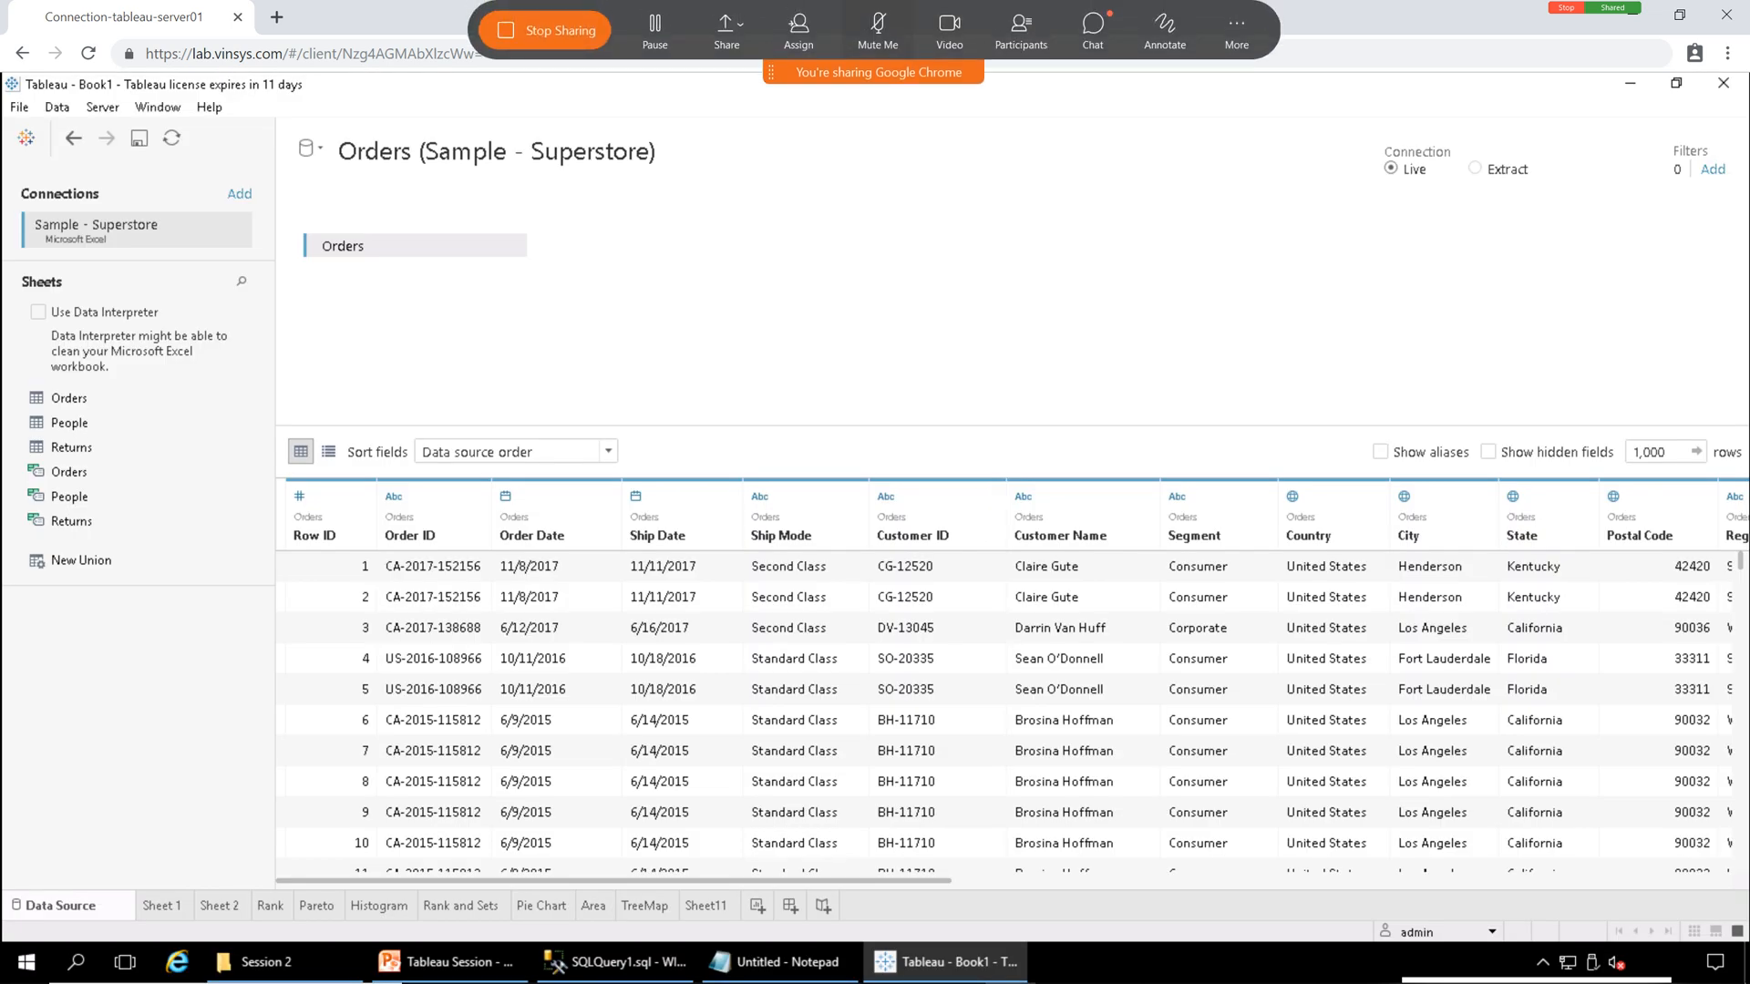
{"action": "left_click", "coordinate": [877, 31]}
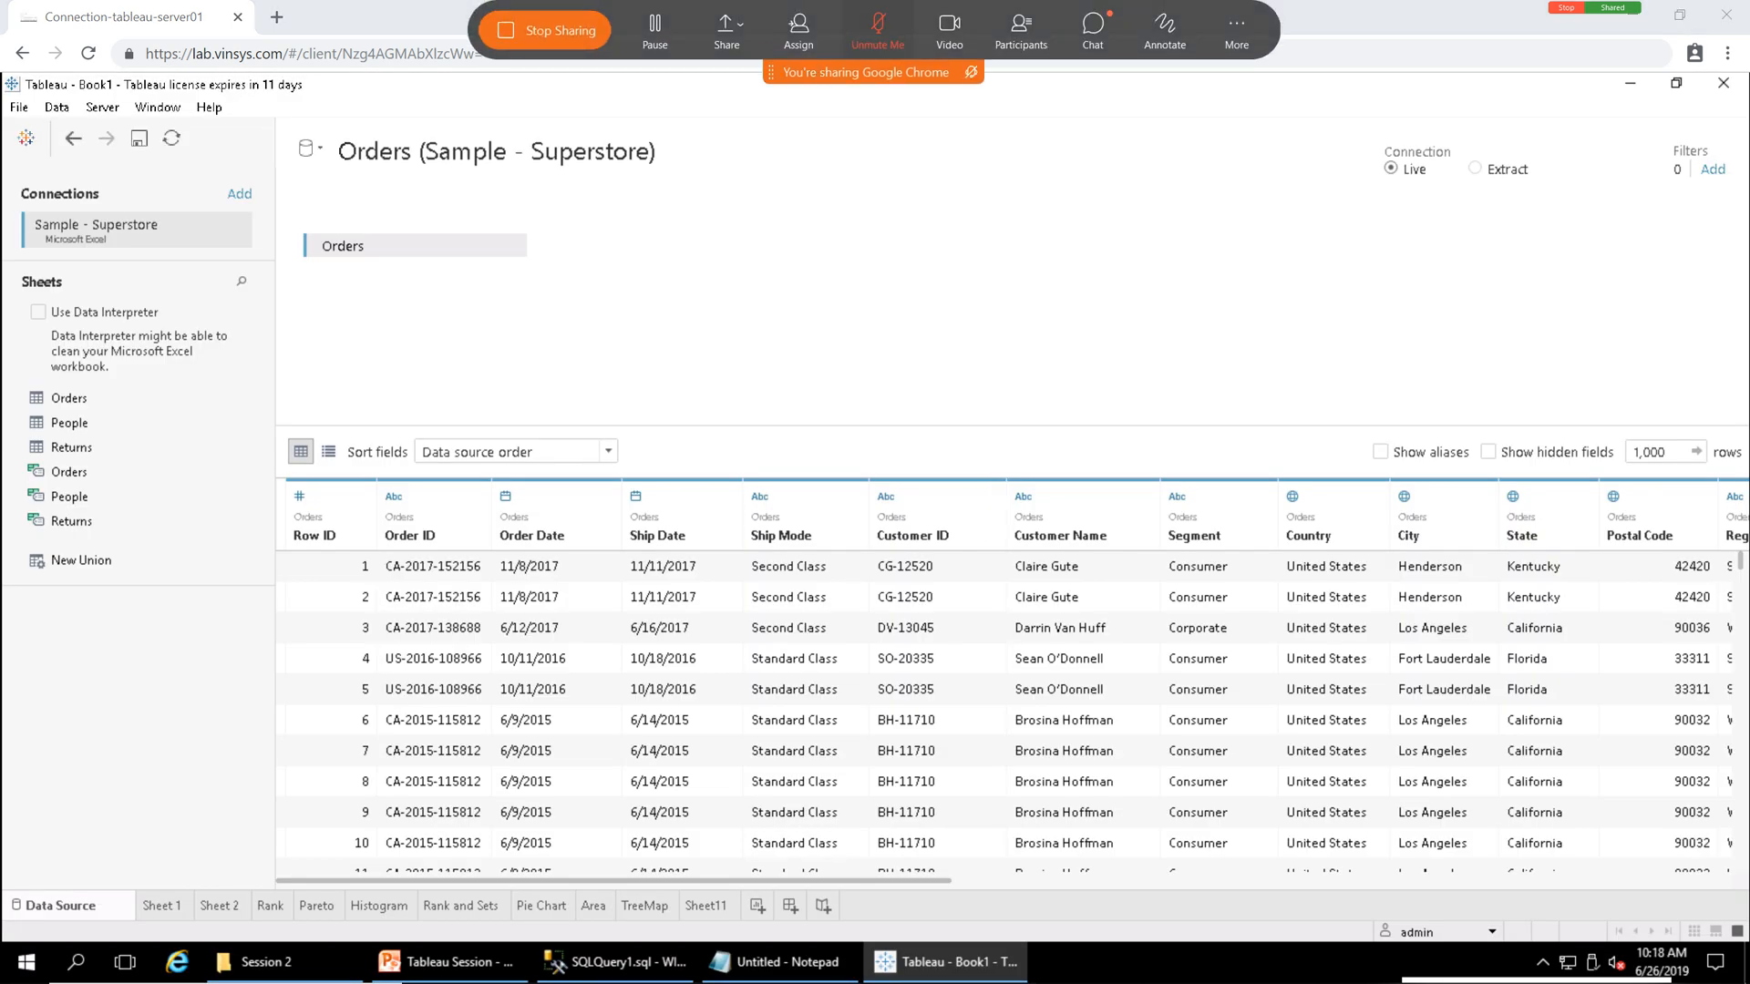
{"action": "left_click", "coordinate": [878, 31]}
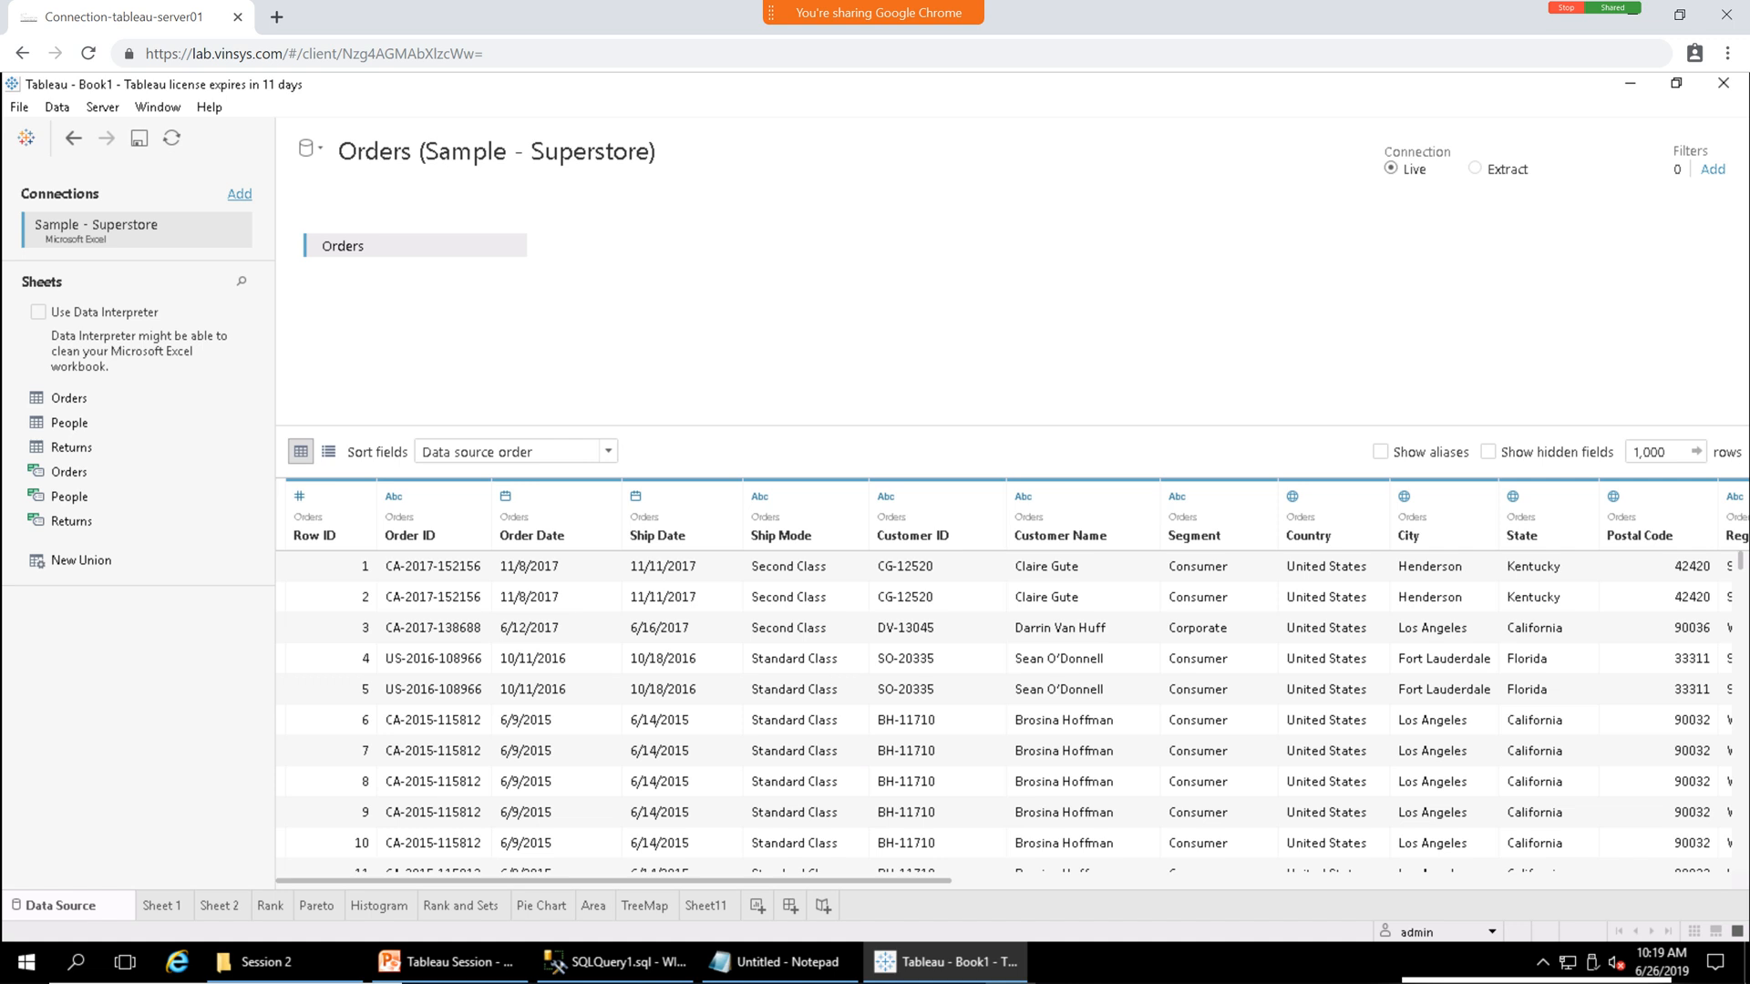
Add a second Microsoft Excel connection to the data source using the Sample - Superstore file.
{"action": "left_click", "coordinate": [240, 194]}
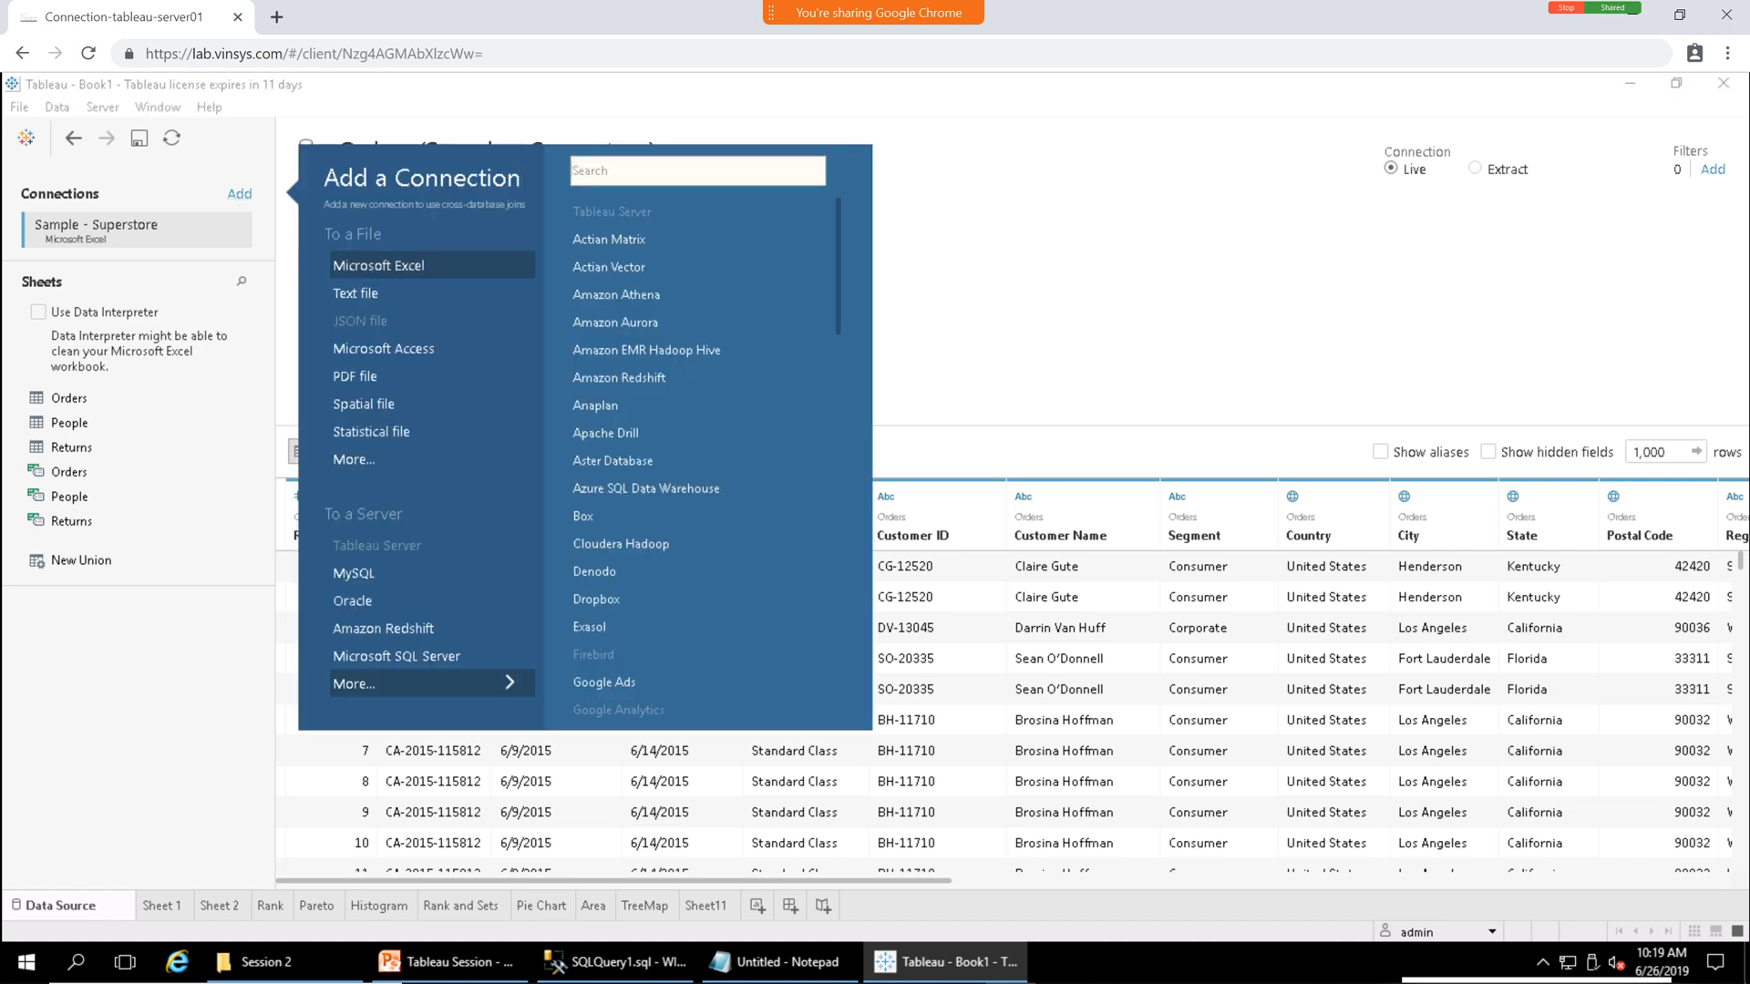
{"action": "left_click", "coordinate": [378, 265]}
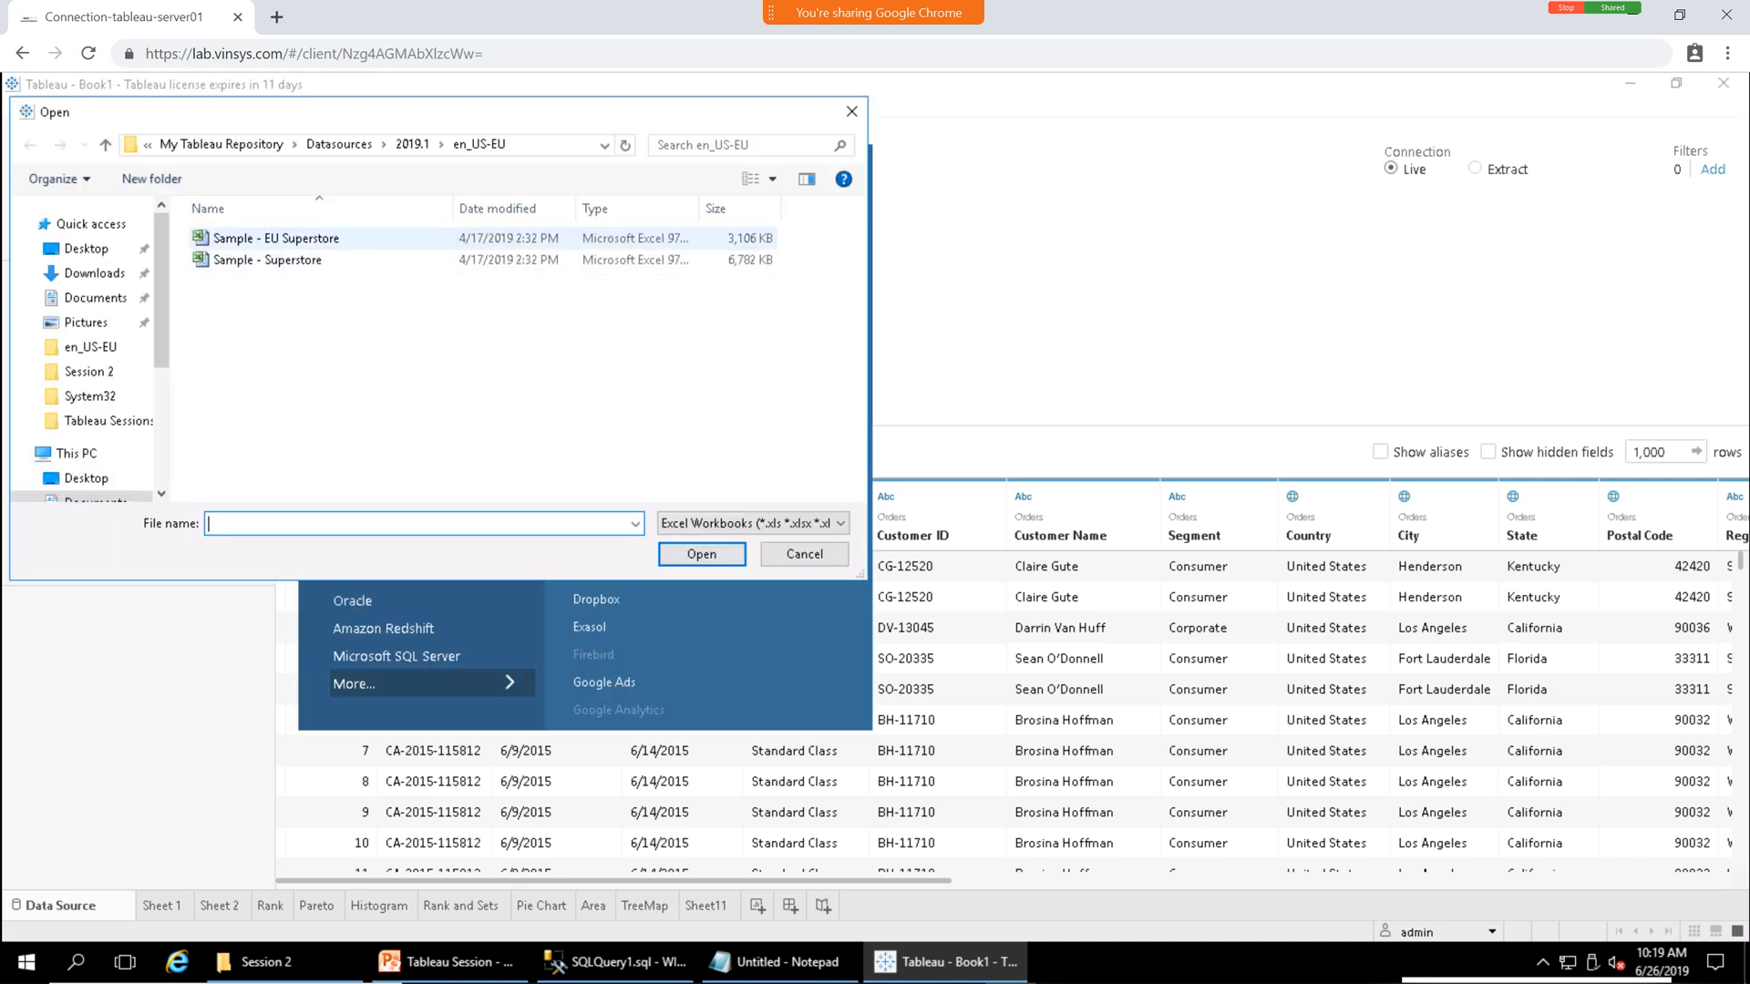
{"action": "left_click", "coordinate": [267, 260]}
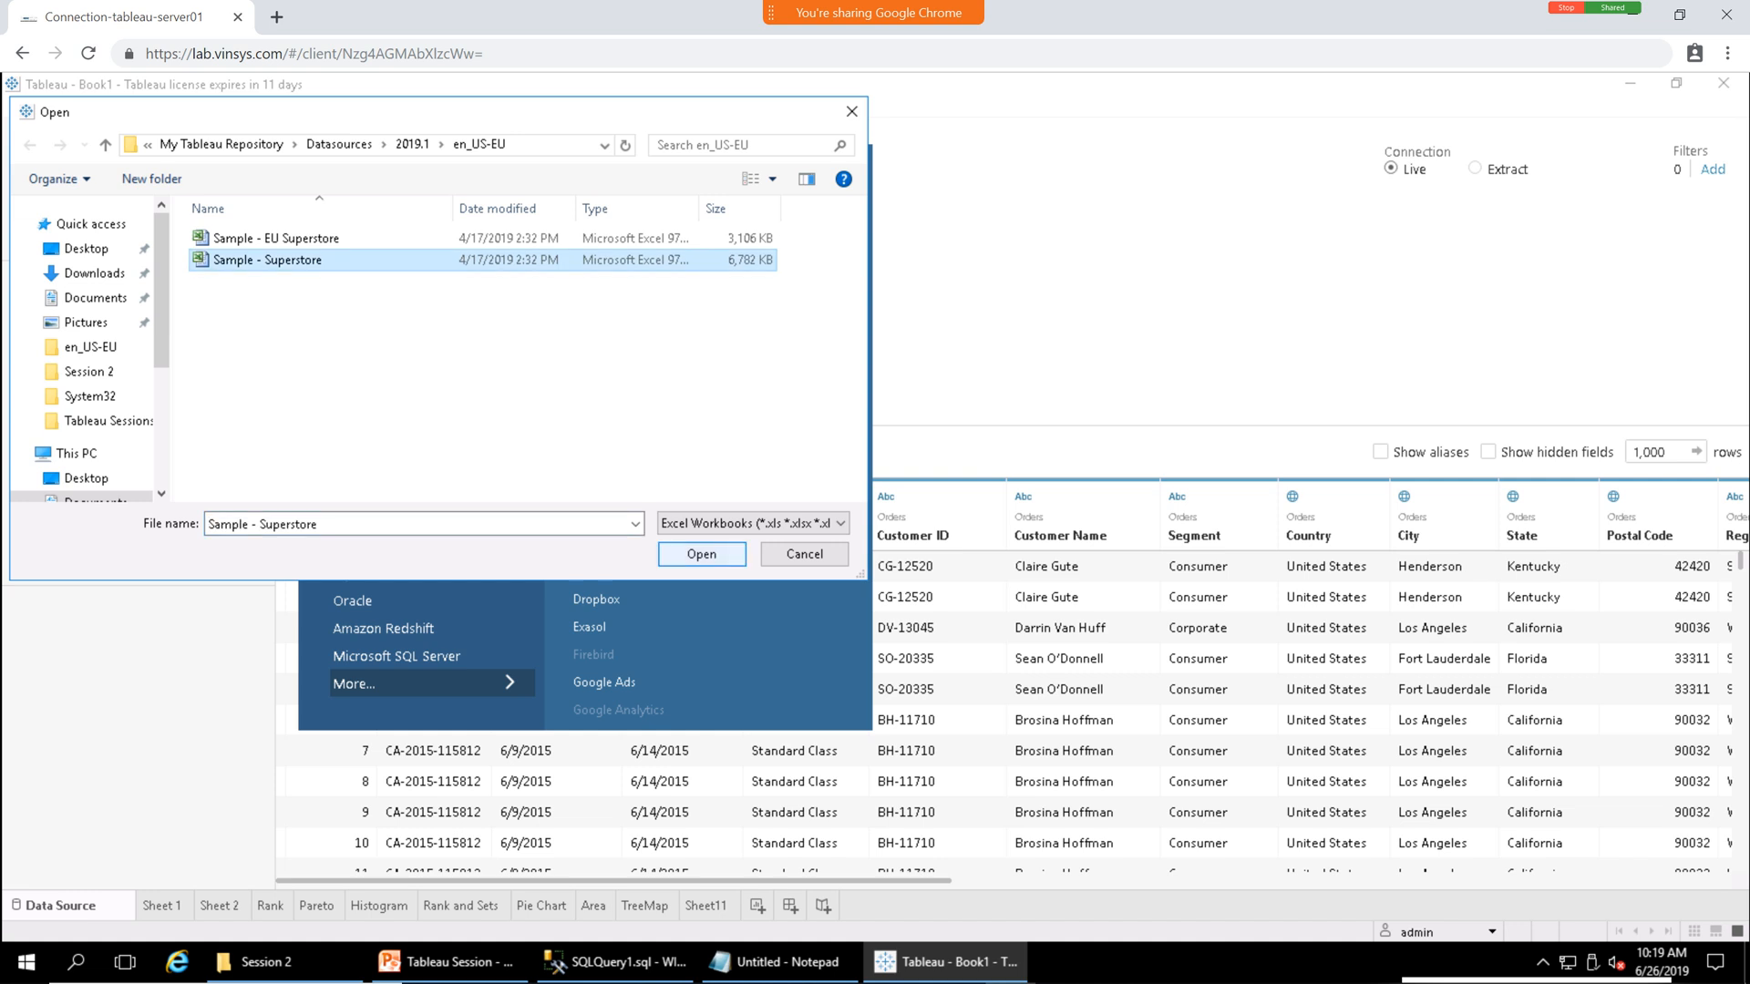
{"action": "left_click", "coordinate": [701, 554]}
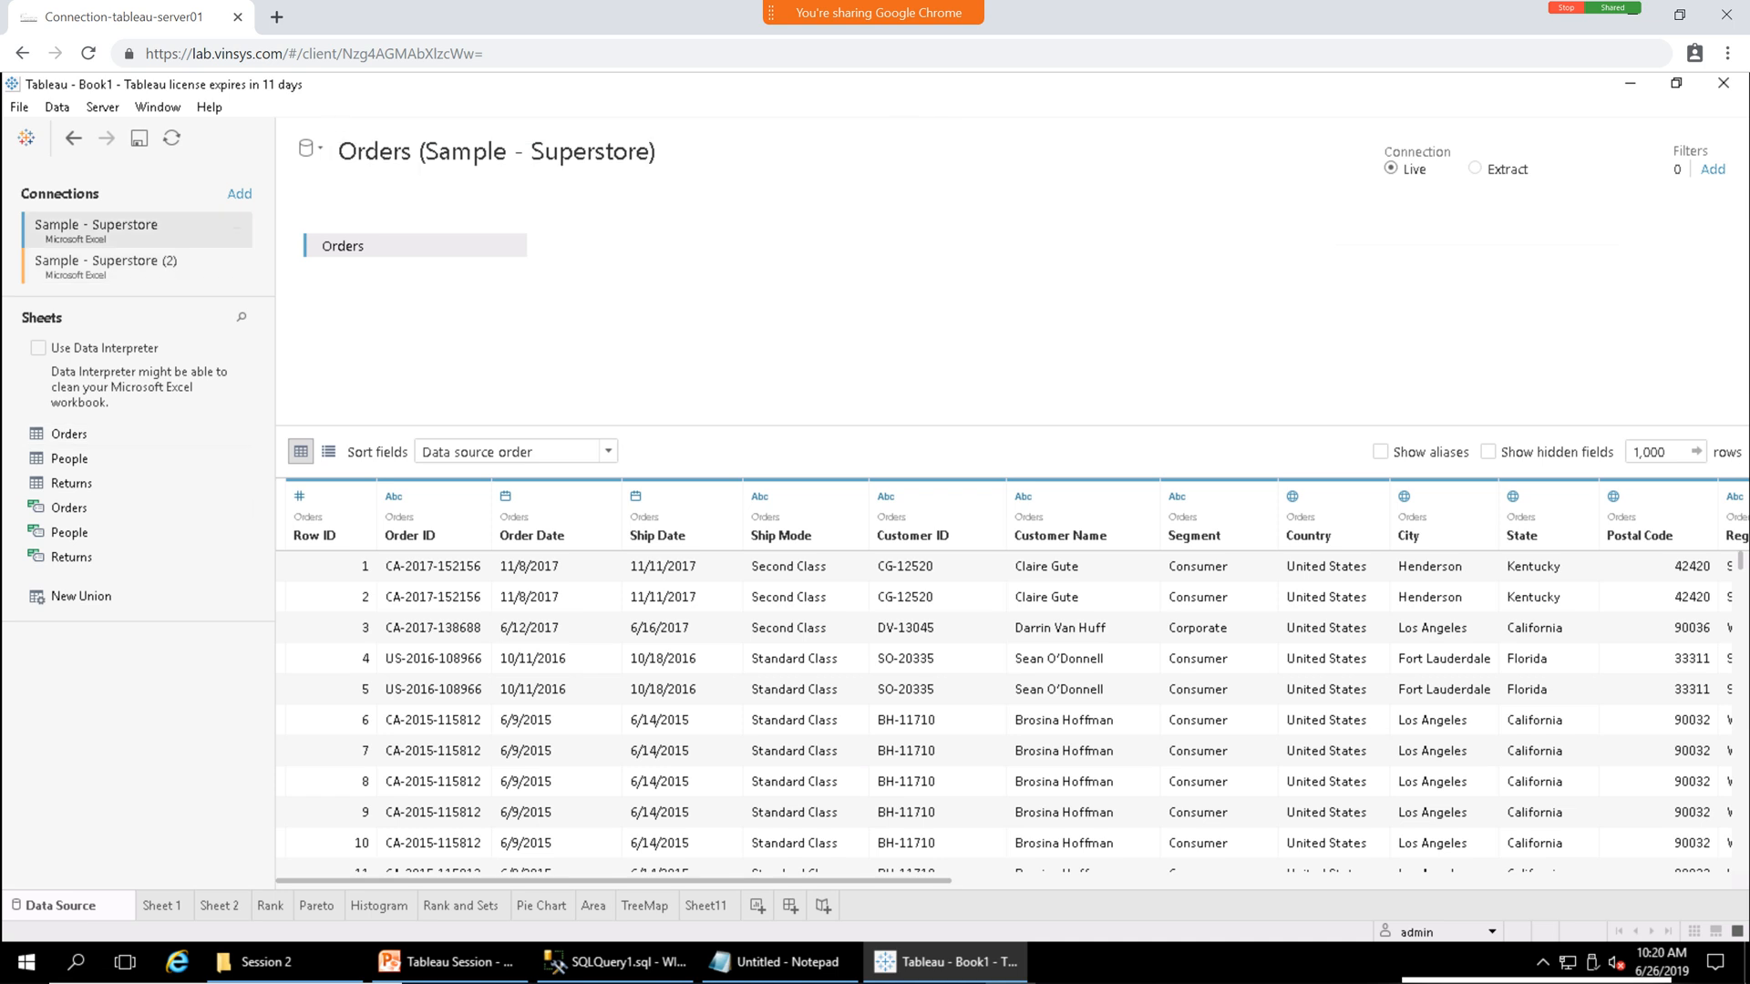
{"action": "left_click", "coordinate": [310, 148]}
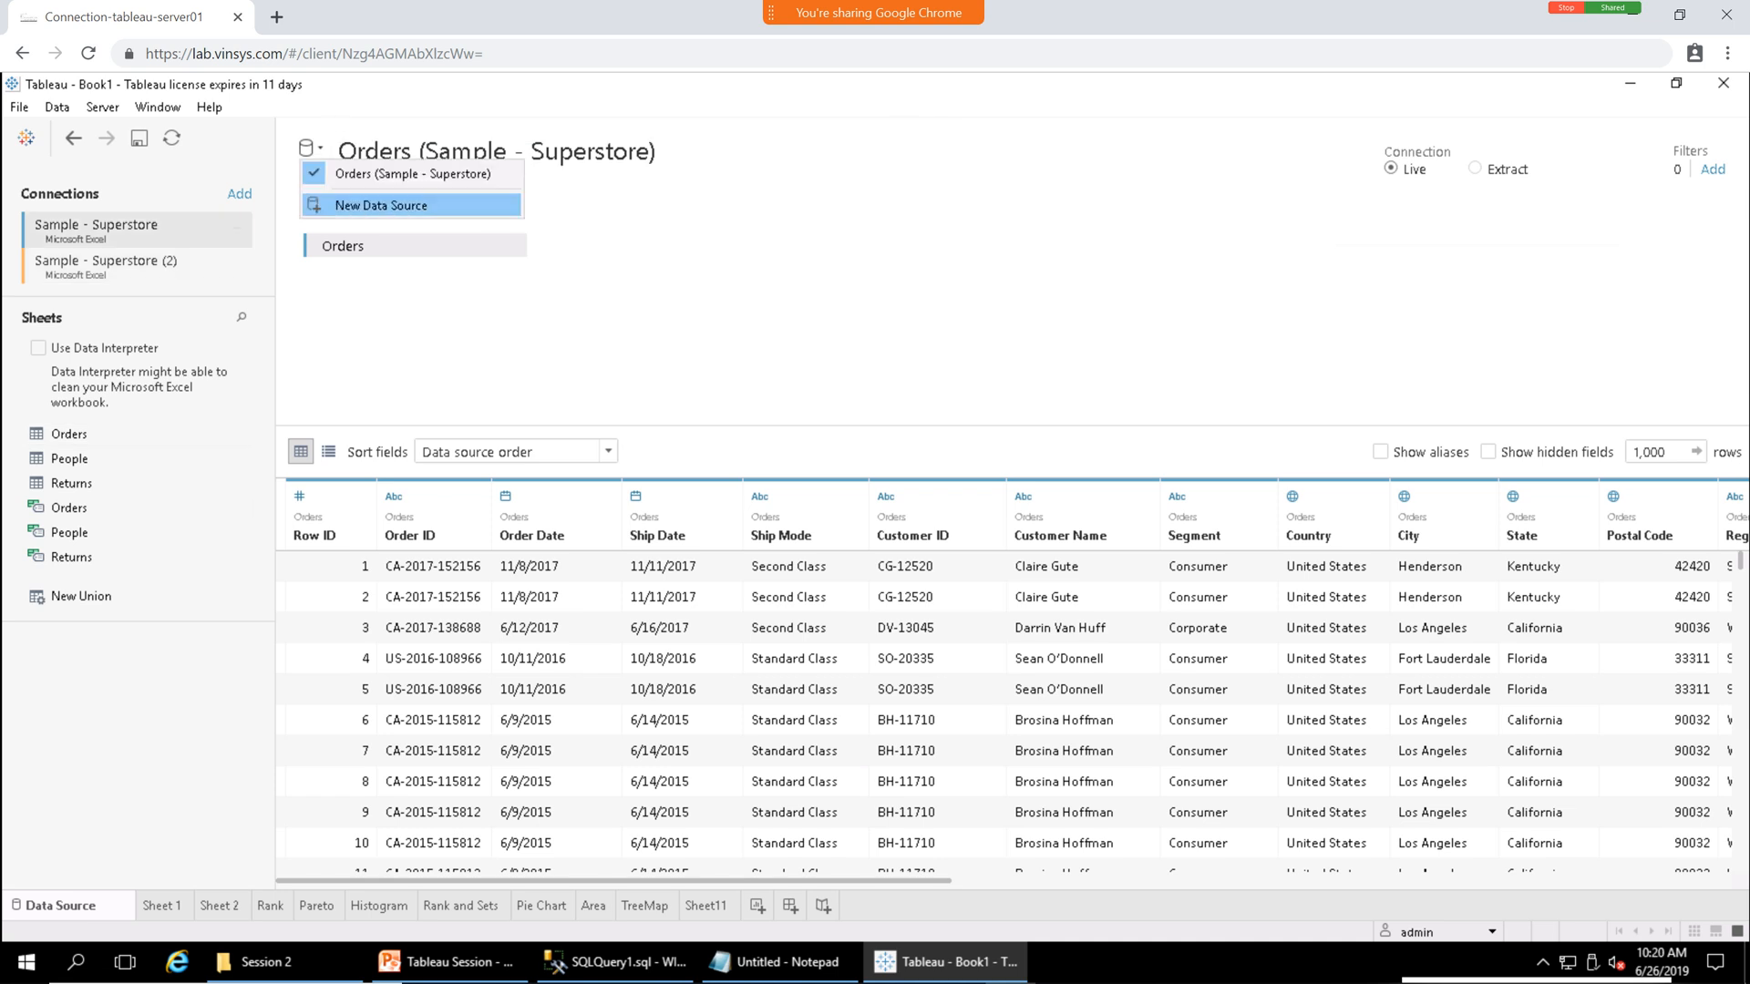
{"action": "key", "text": "Escape"}
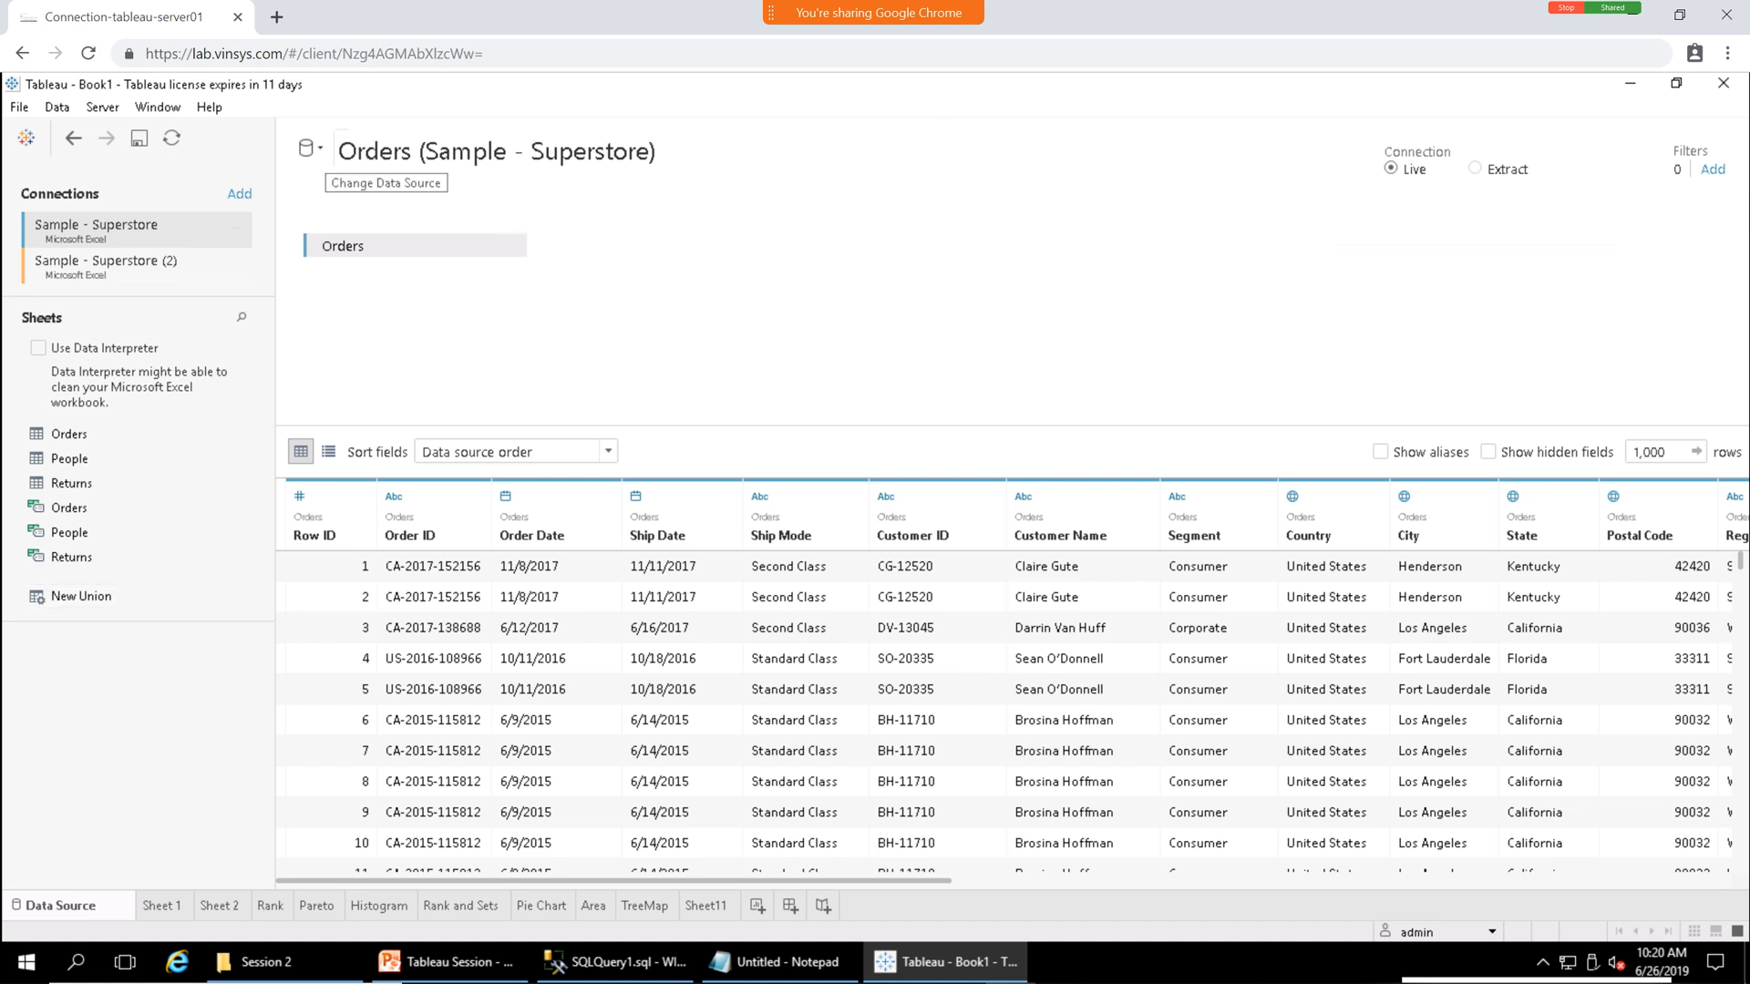
{"action": "left_click", "coordinate": [309, 148]}
{"action": "left_click", "coordinate": [401, 205]}
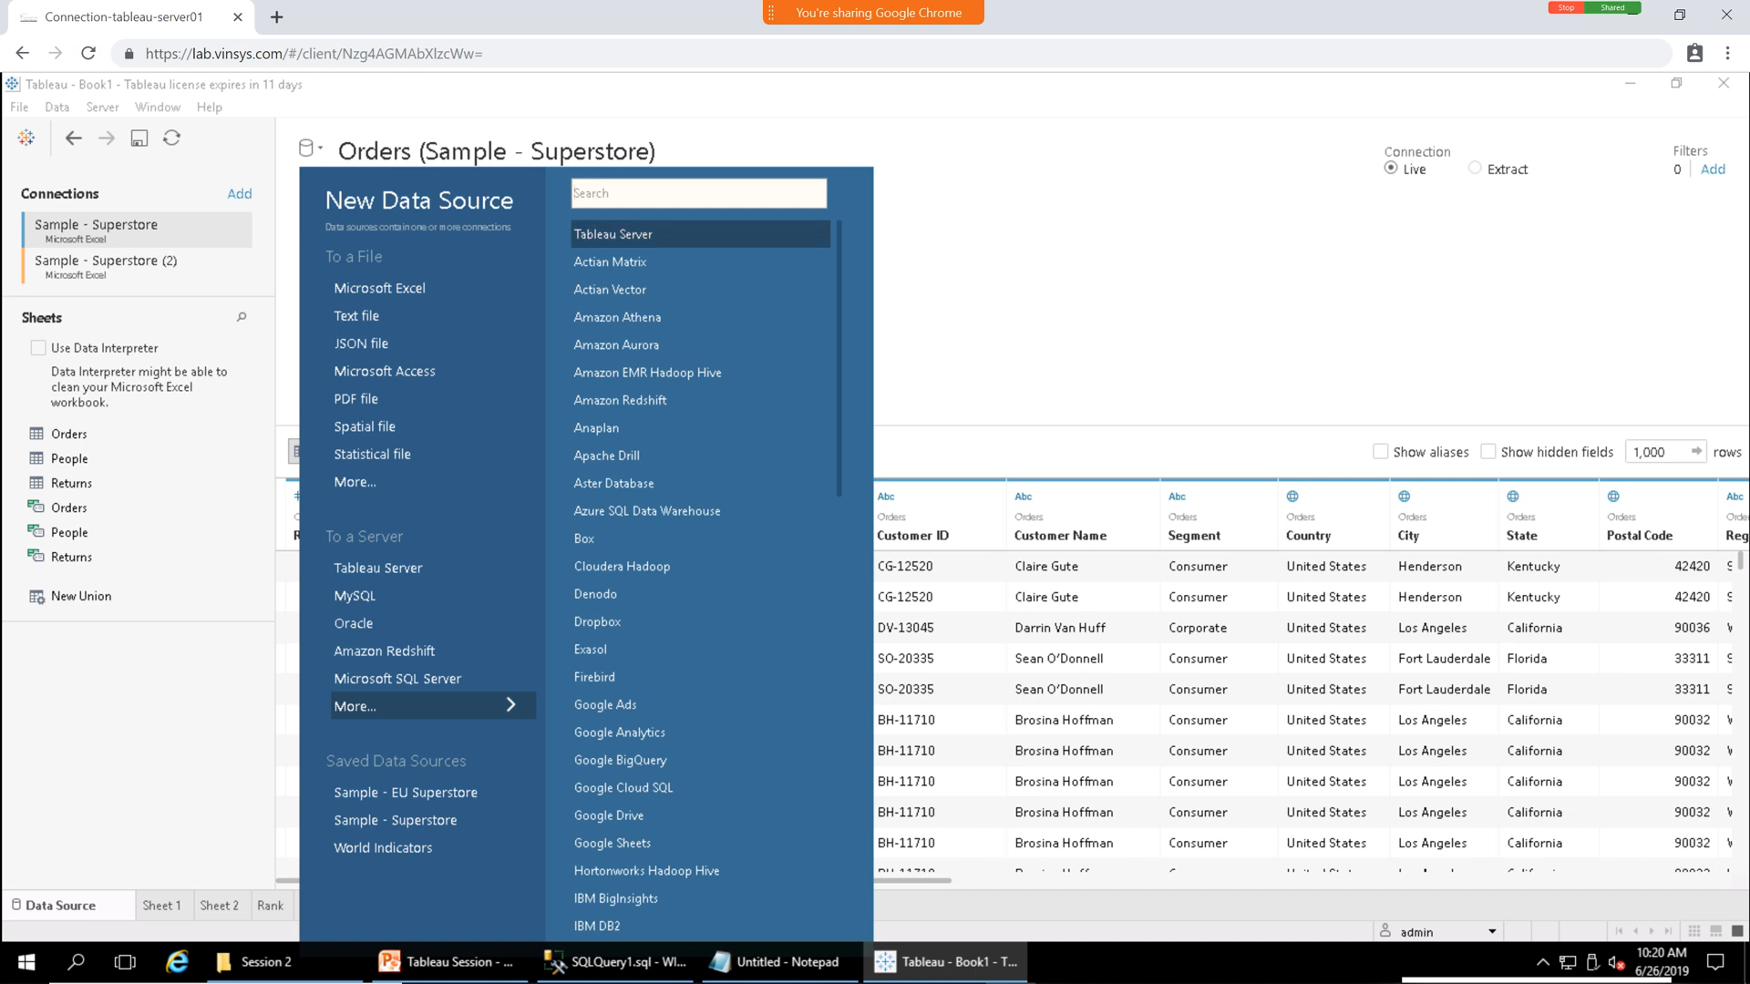
{"action": "left_click", "coordinate": [966, 245]}
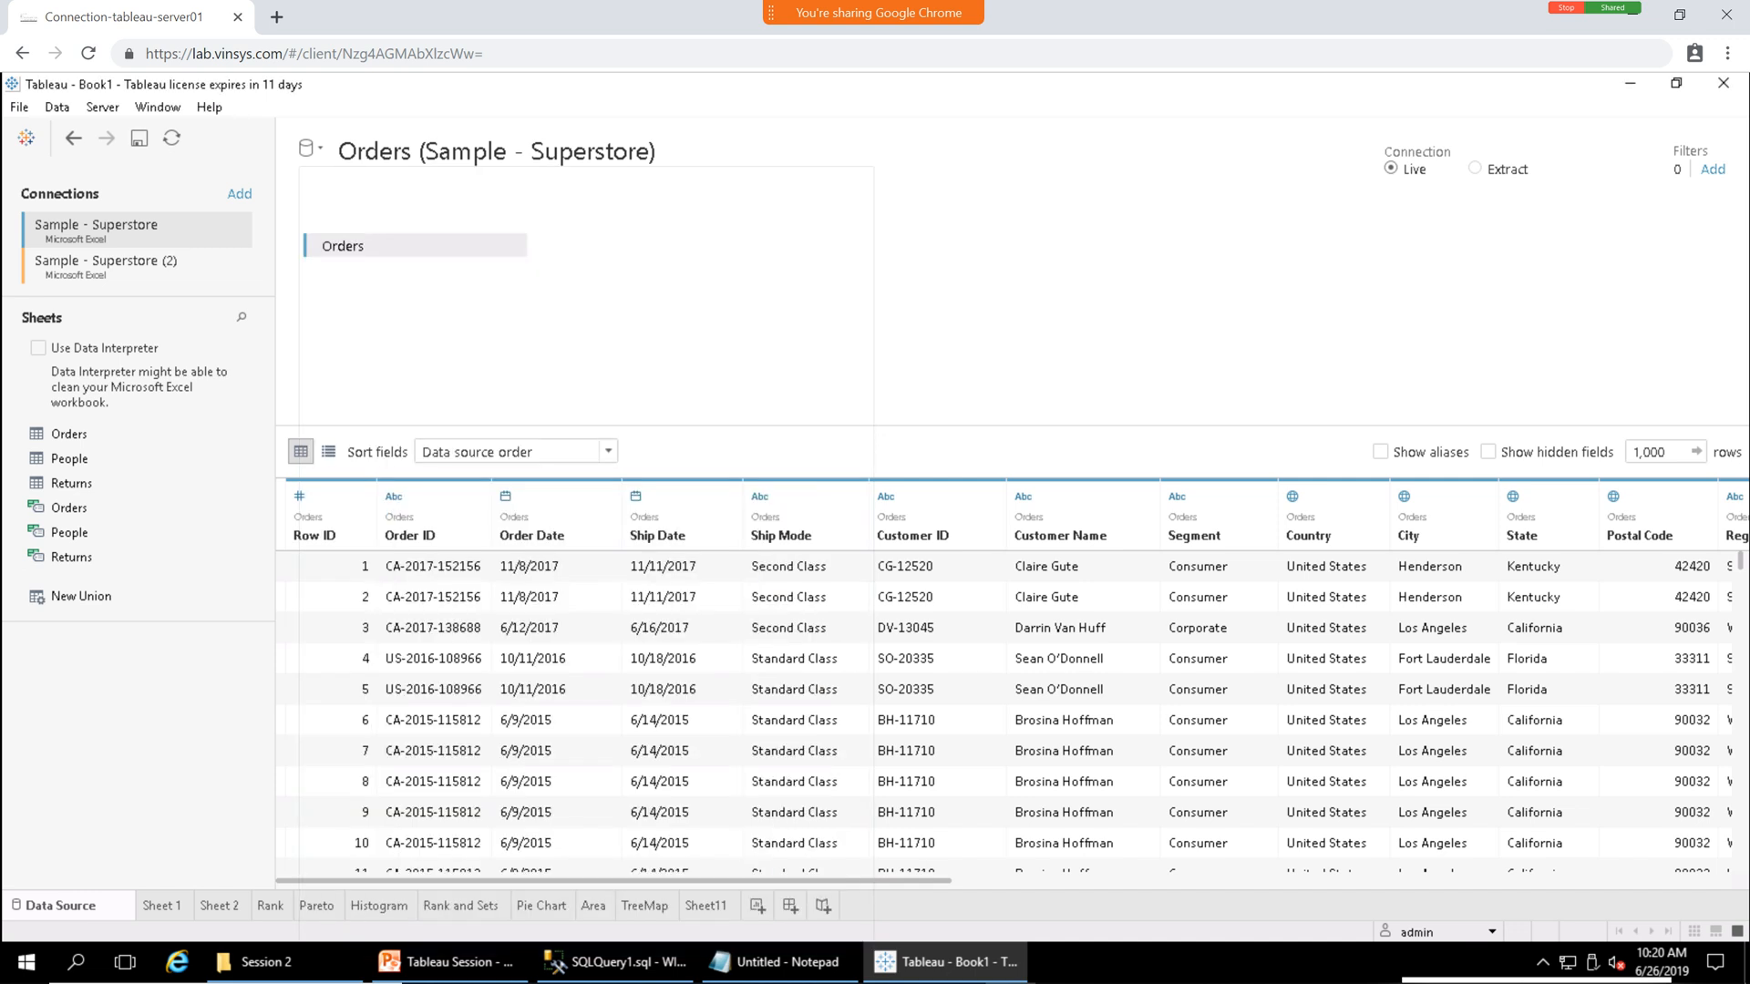
Remove the Orders table from the data source canvas and add the Orders sheet from Sample - Superstore again.
{"action": "left_click", "coordinate": [510, 246]}
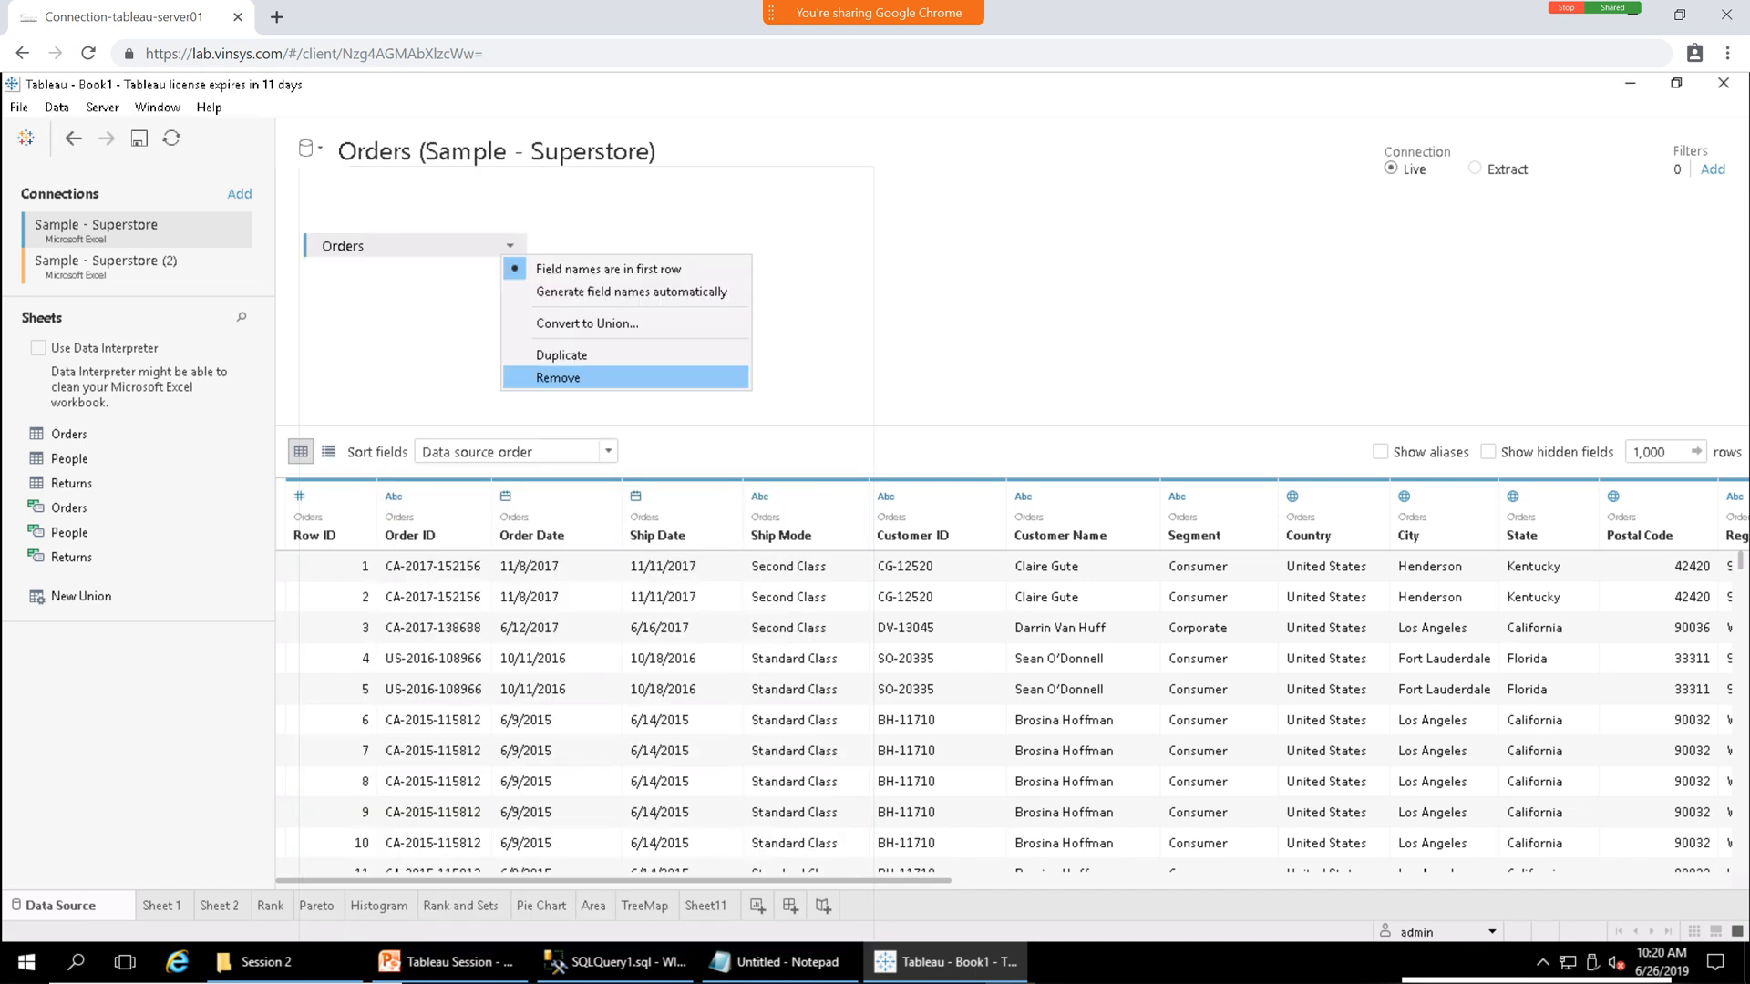
{"action": "left_click", "coordinate": [560, 377]}
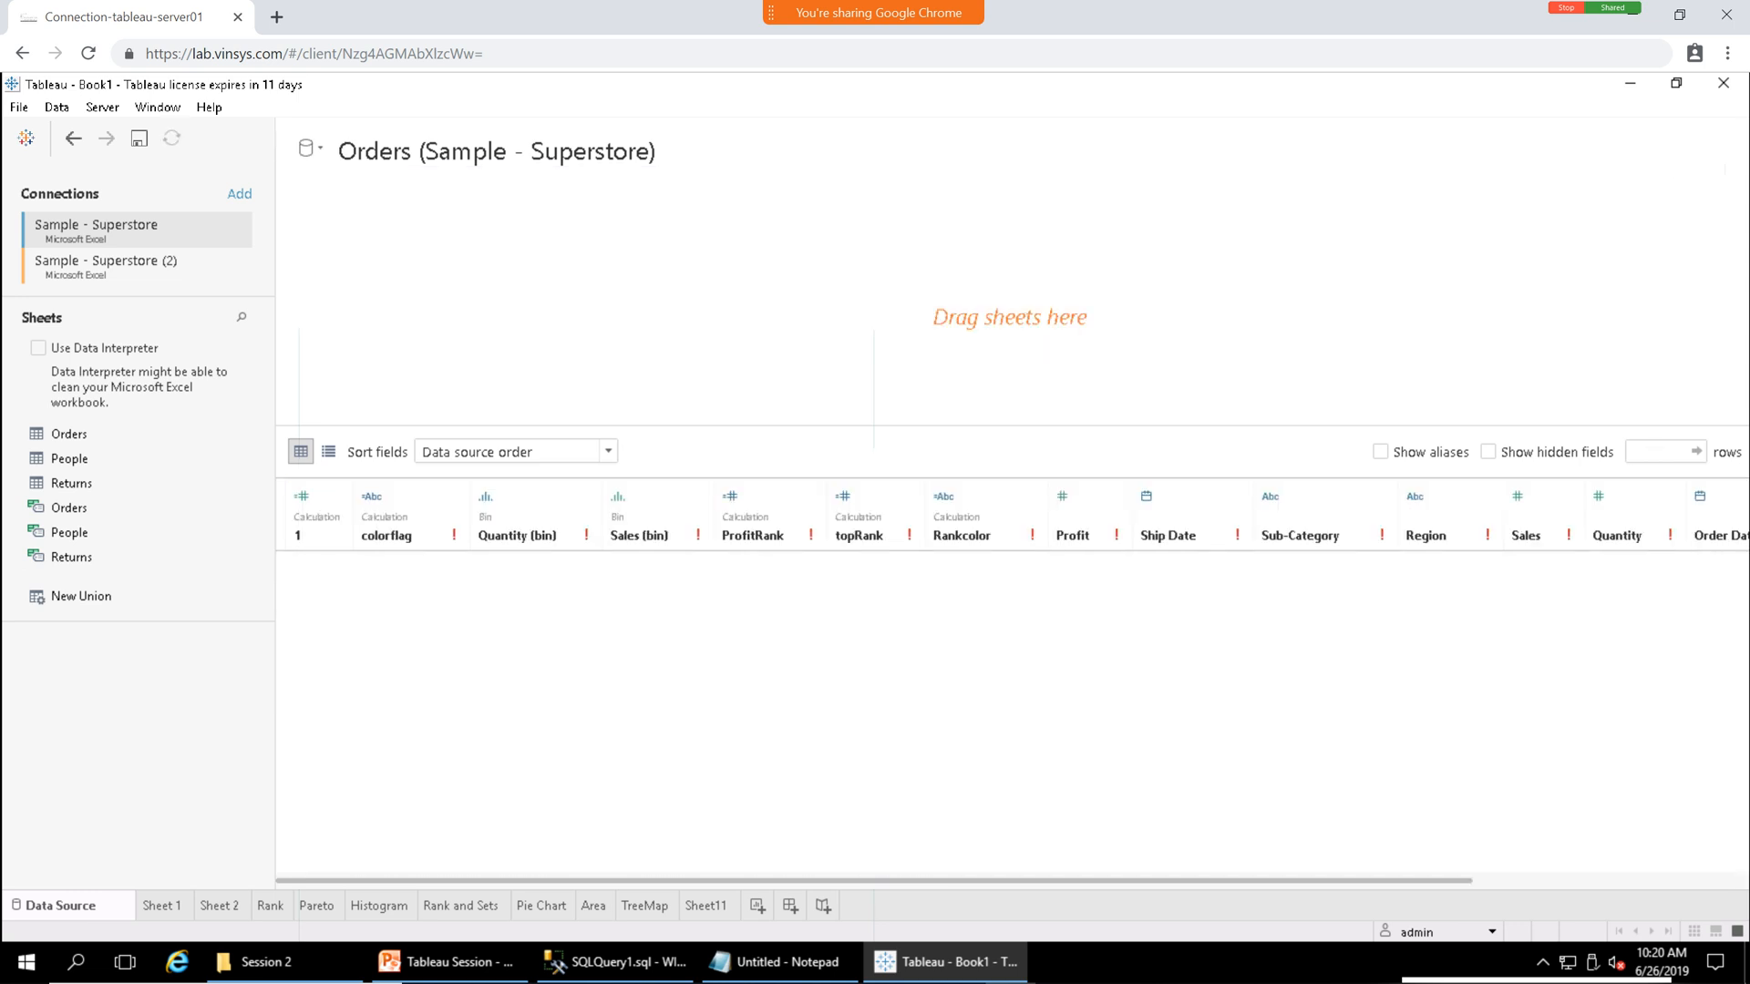
{"action": "left_click", "coordinate": [92, 596]}
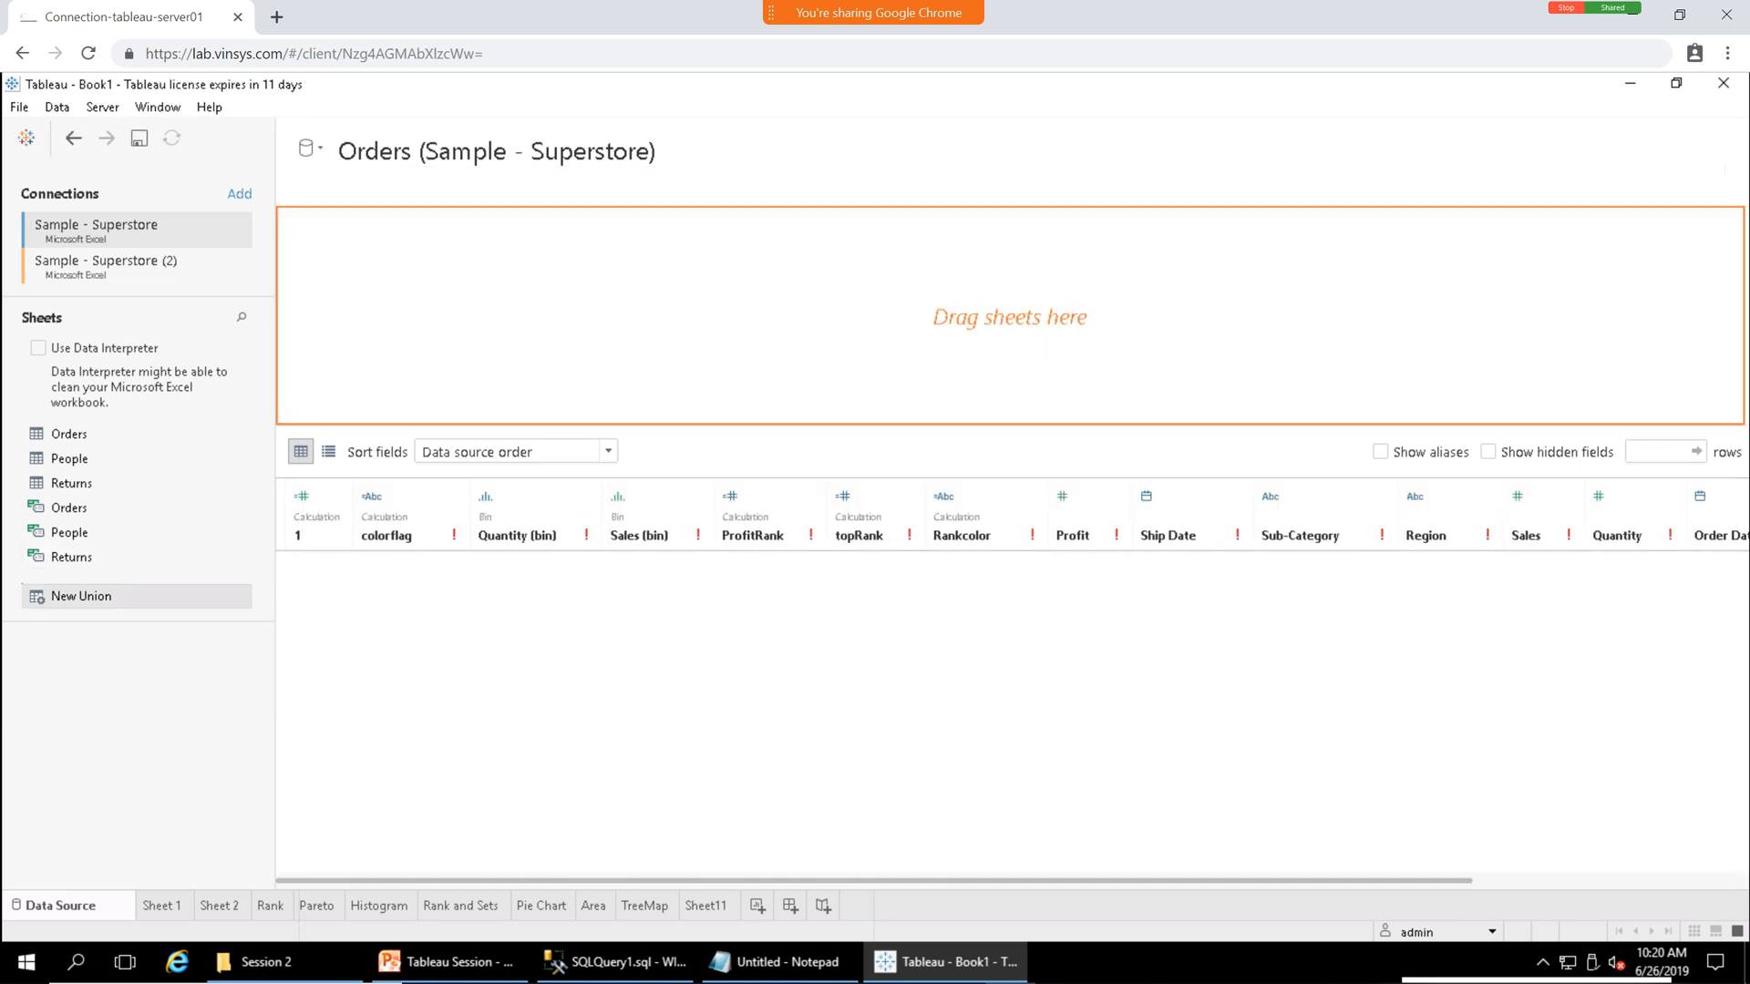
{"action": "left_click_drag", "start_coordinate": [69, 434], "coordinate": [510, 291]}
{"action": "left_click_drag", "start_coordinate": [69, 434], "coordinate": [511, 318]}
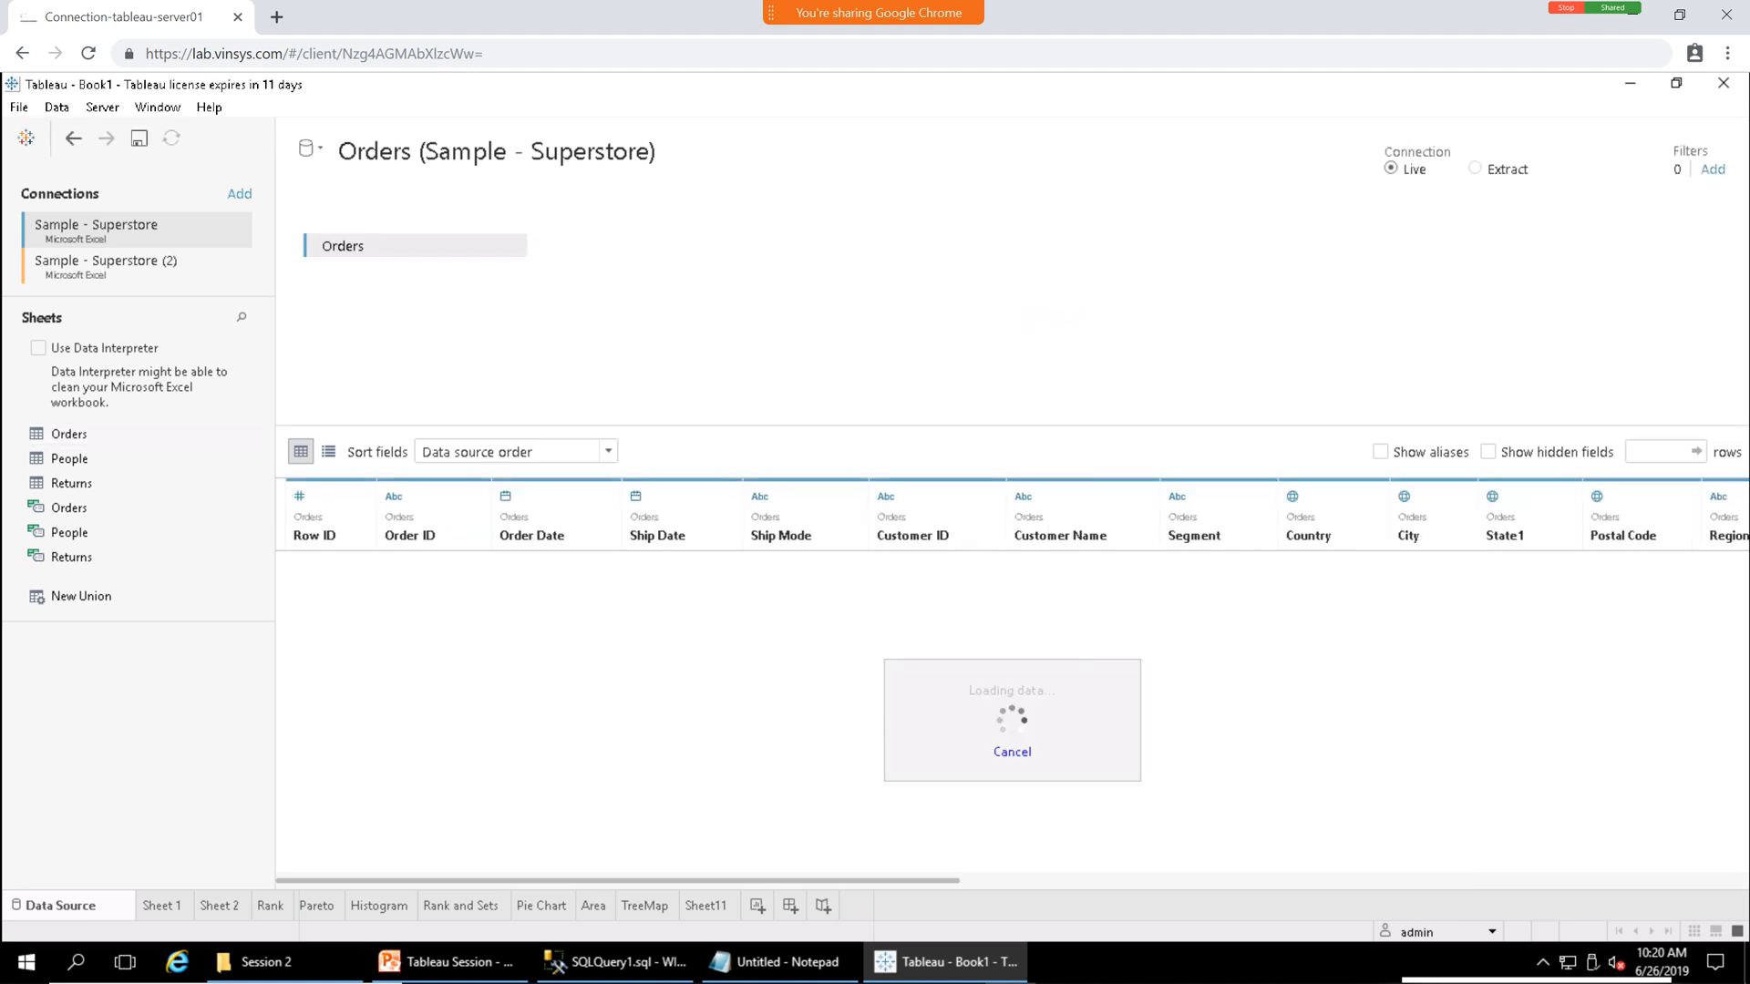
Try to add the Orders sheet to the canvas a second time, and remove the duplicate table.
{"action": "left_click_drag", "start_coordinate": [69, 434], "coordinate": [674, 292]}
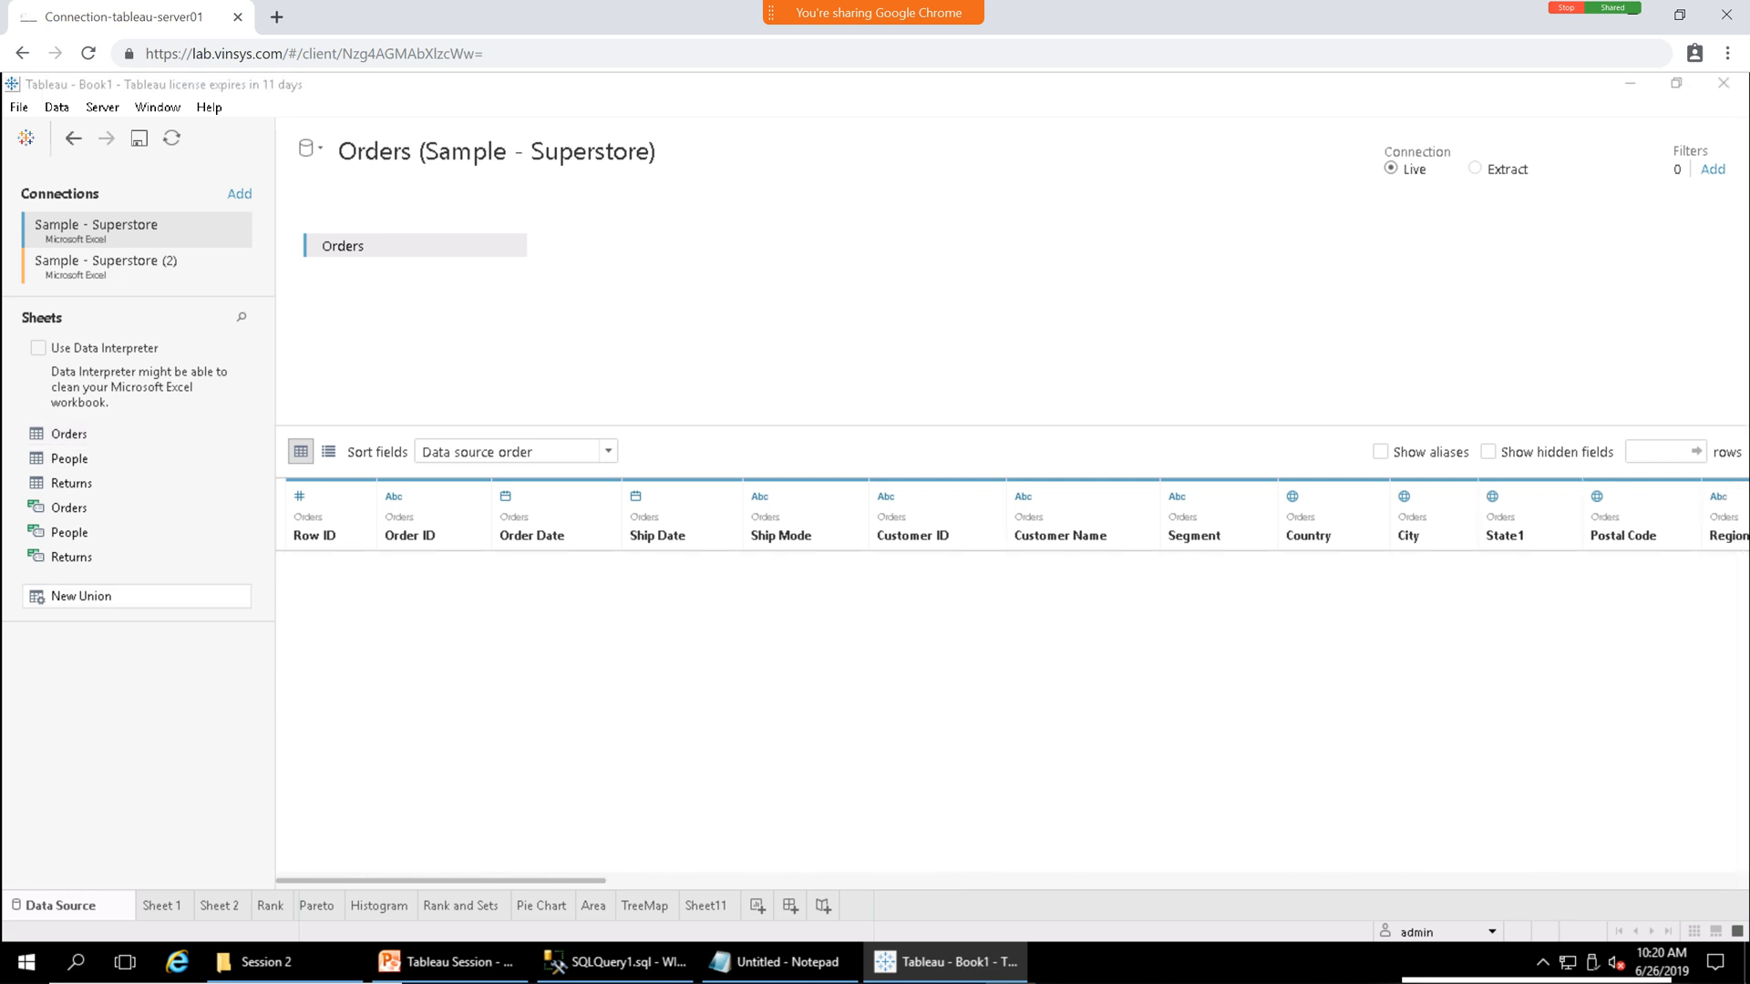
{"action": "left_click", "coordinate": [750, 273]}
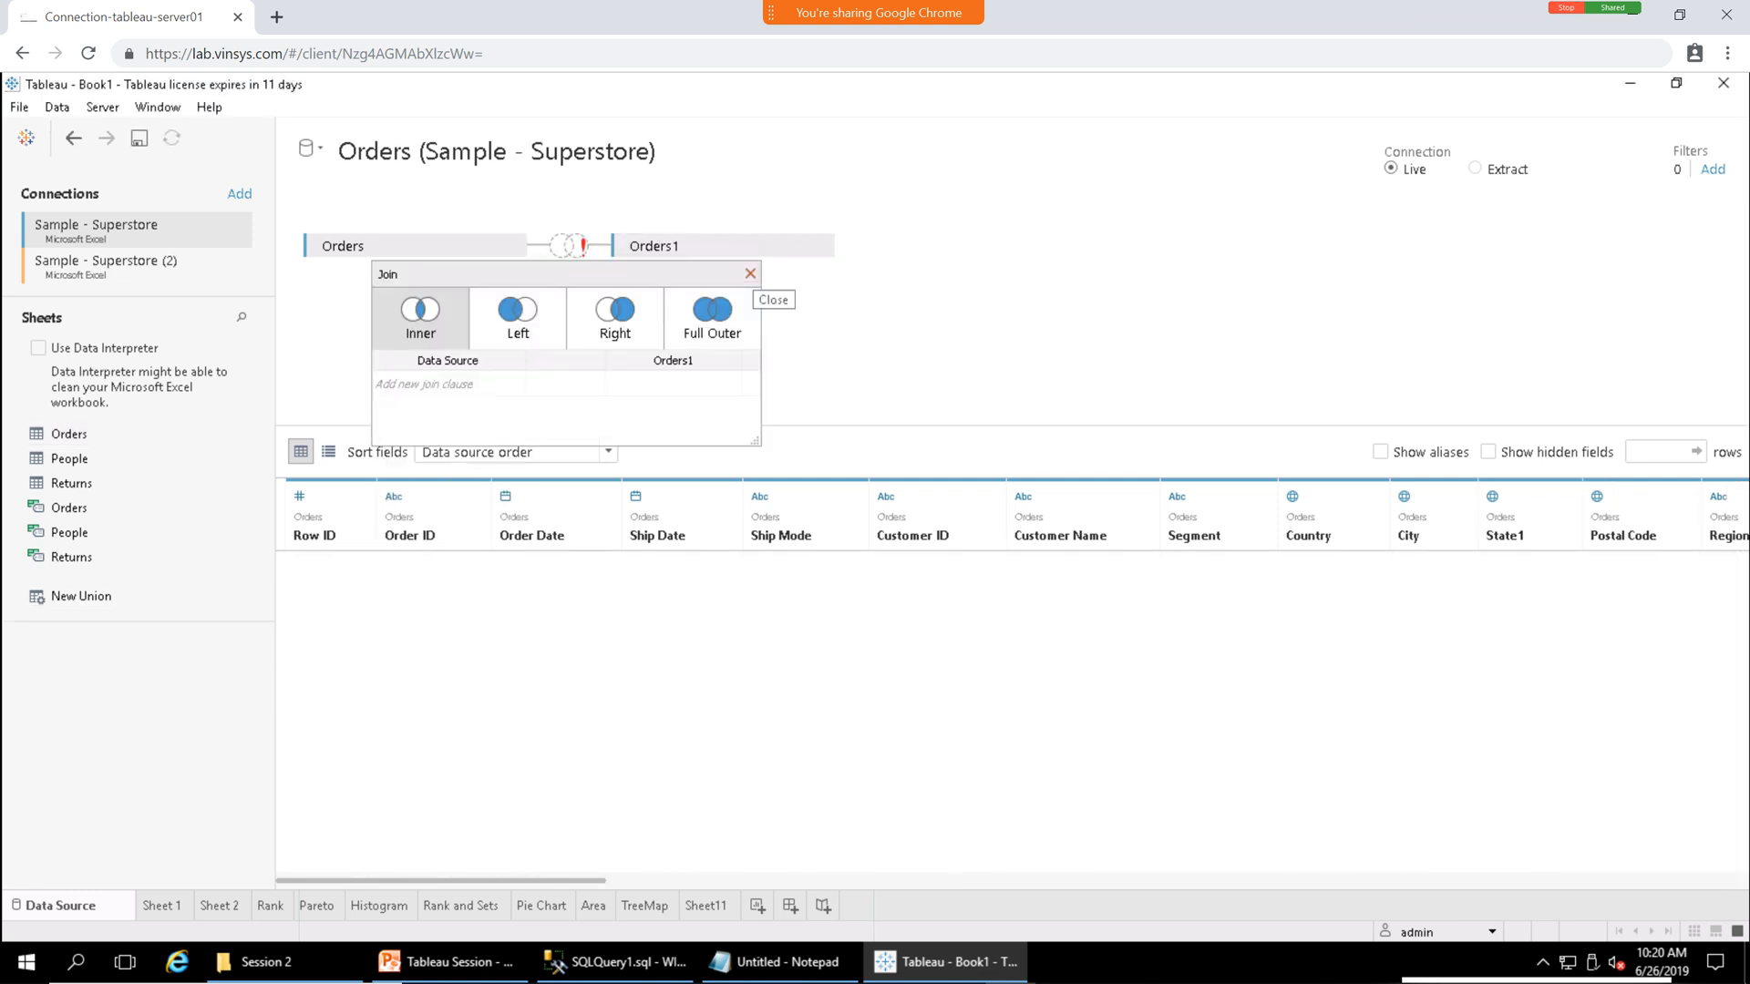
{"action": "left_click", "coordinate": [750, 273]}
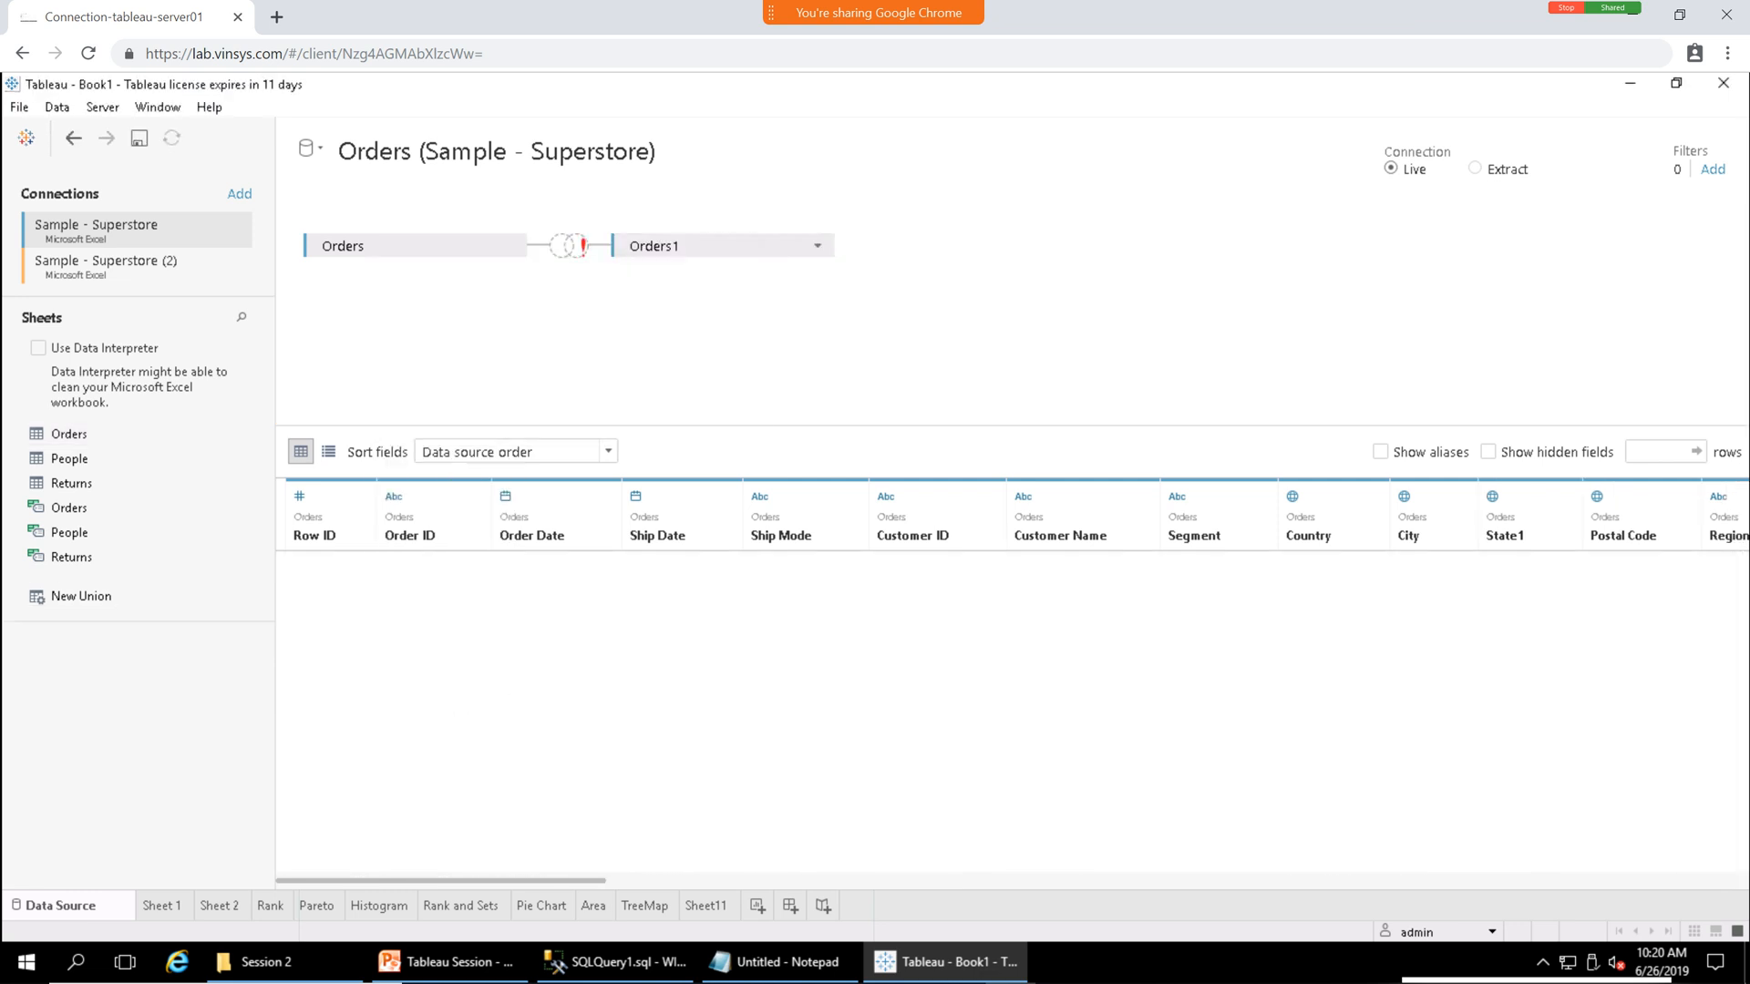
{"action": "left_click", "coordinate": [817, 245]}
{"action": "left_click", "coordinate": [859, 400]}
Try to build a manual union with the Orders sheet of the first Sample - Superstore connection, and discard it.
{"action": "left_click_drag", "start_coordinate": [81, 596], "coordinate": [410, 338]}
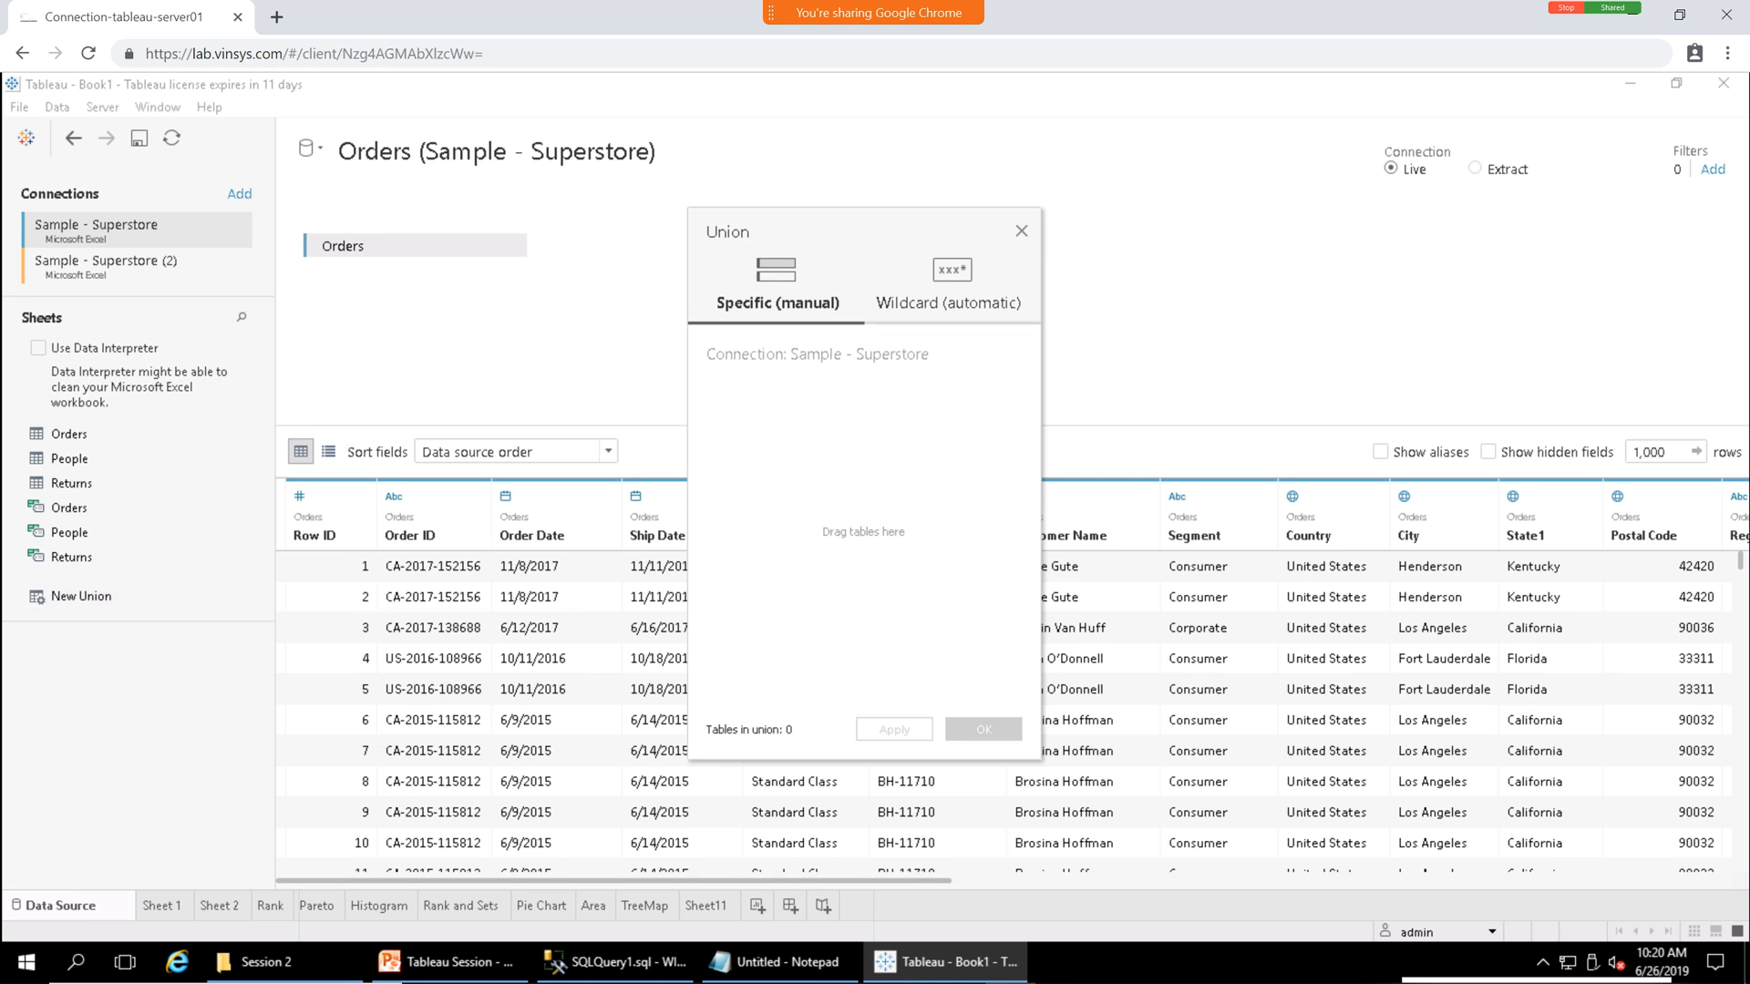
{"action": "left_click", "coordinate": [948, 303]}
{"action": "left_click", "coordinate": [777, 303]}
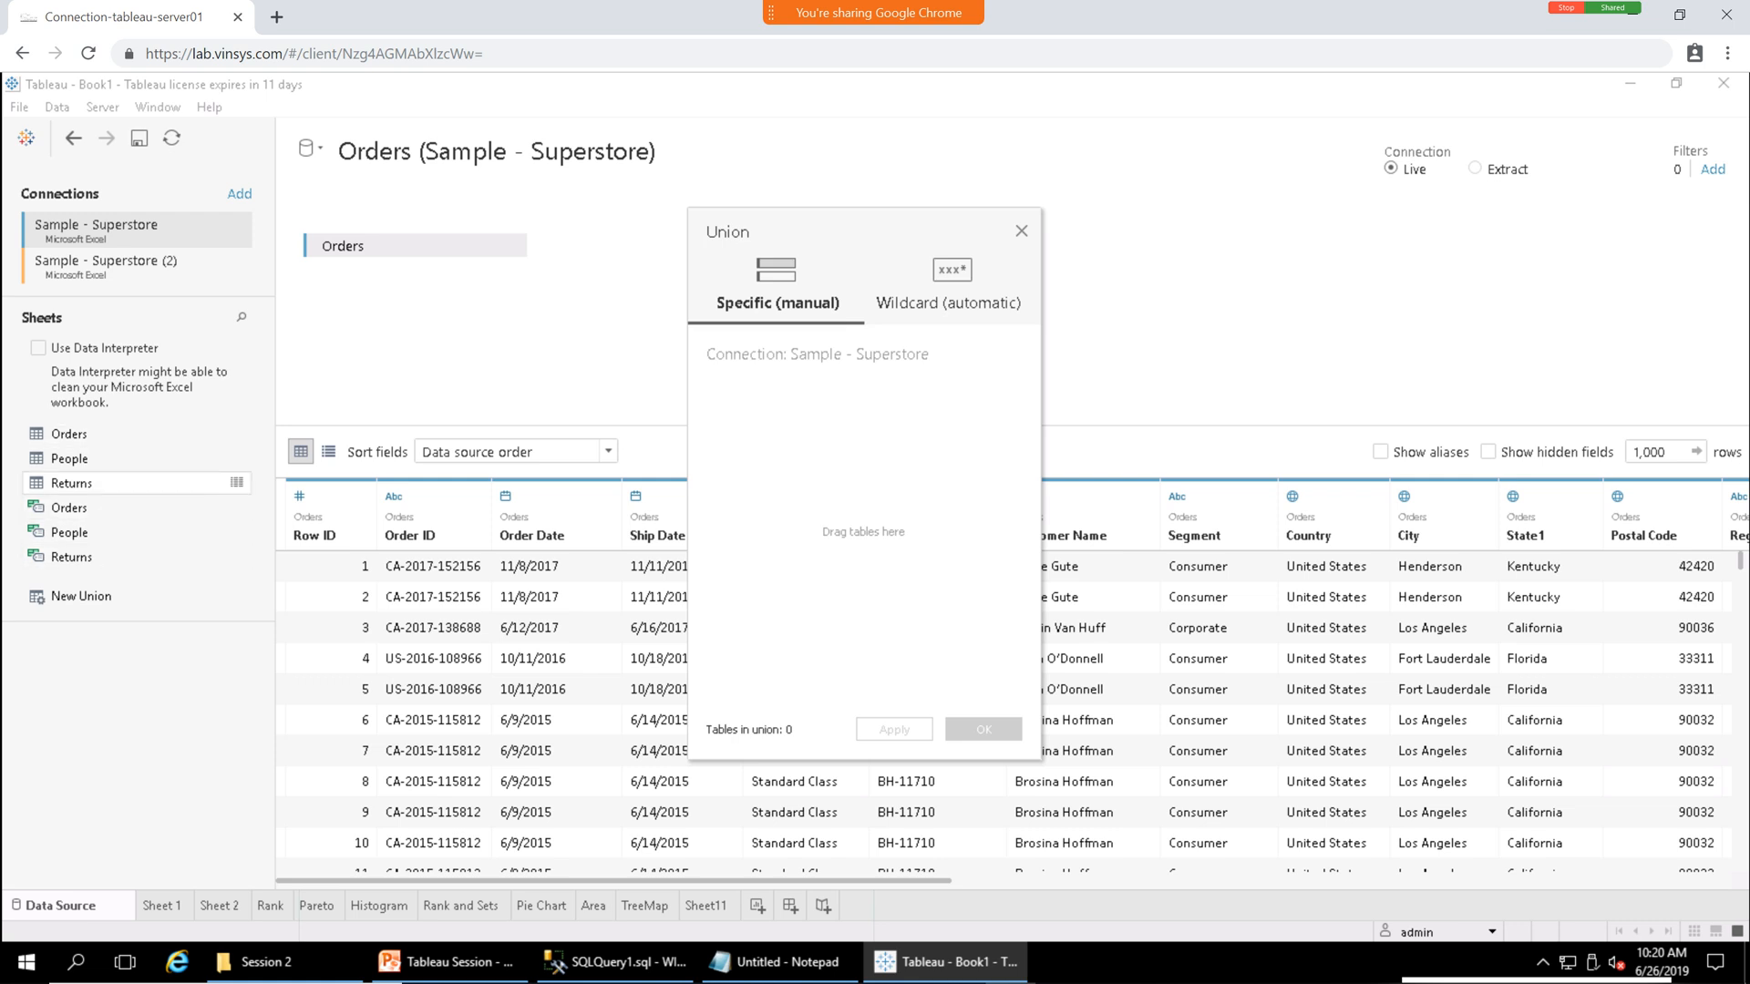
{"action": "left_click_drag", "start_coordinate": [70, 434], "coordinate": [862, 531]}
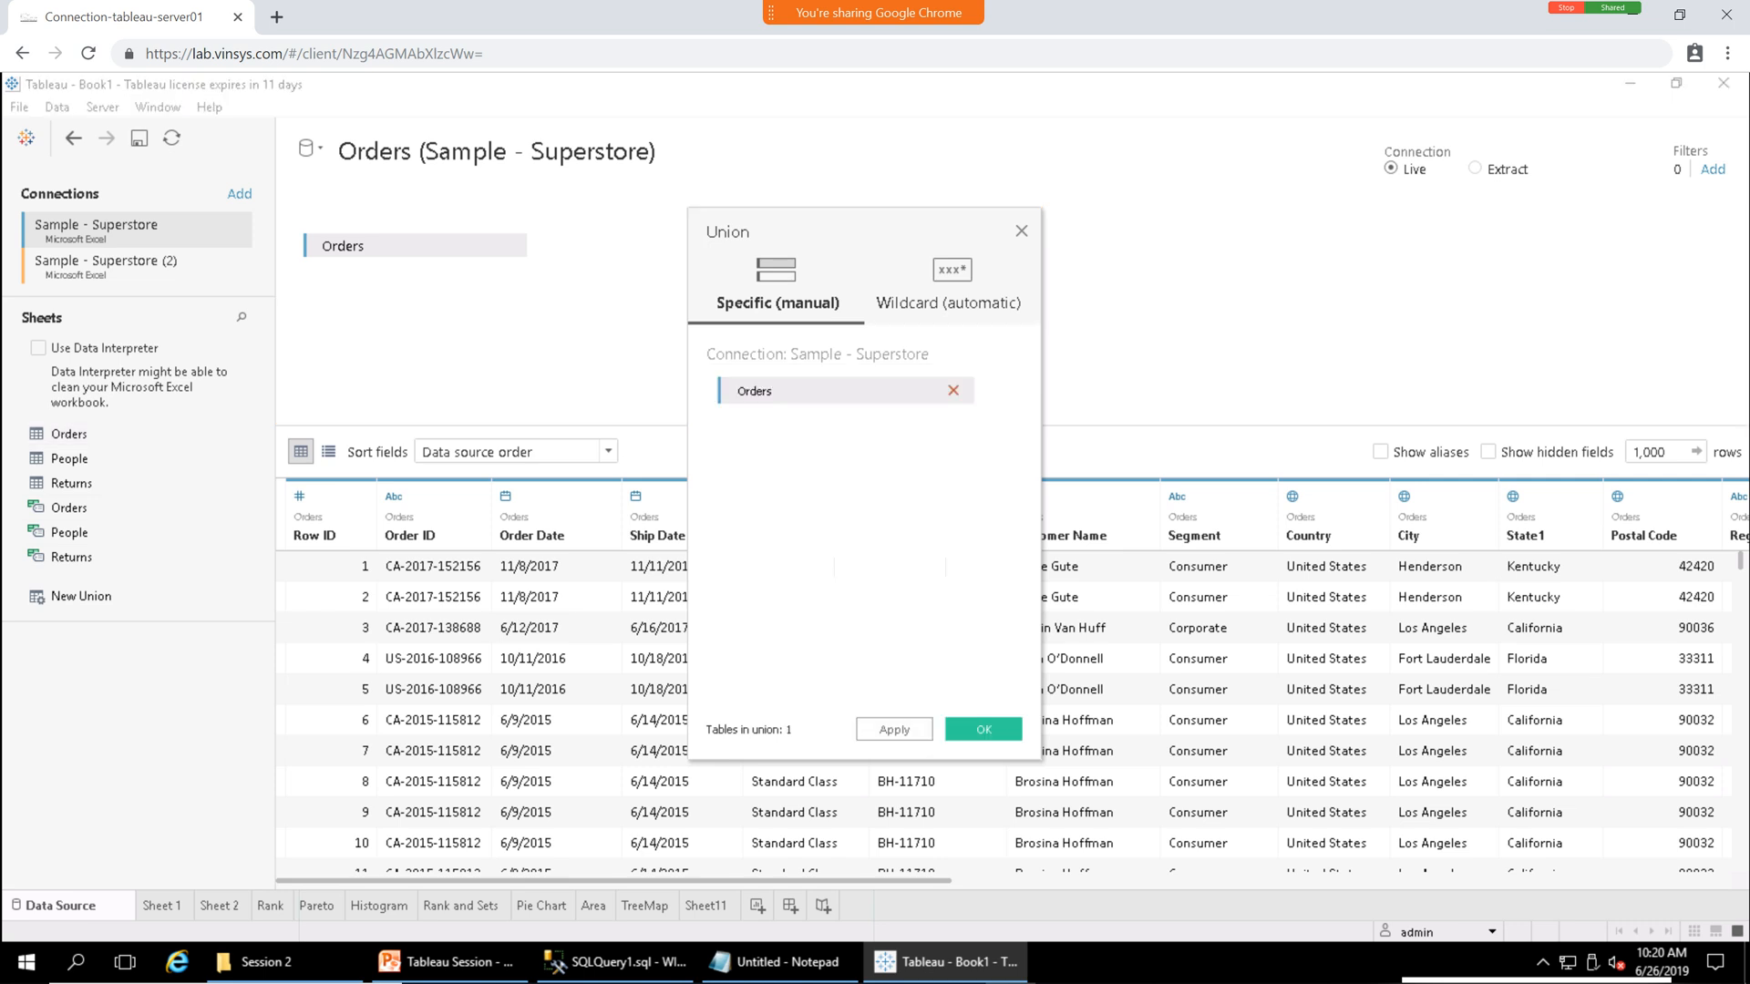
{"action": "left_click_drag", "start_coordinate": [953, 390], "coordinate": [906, 389]}
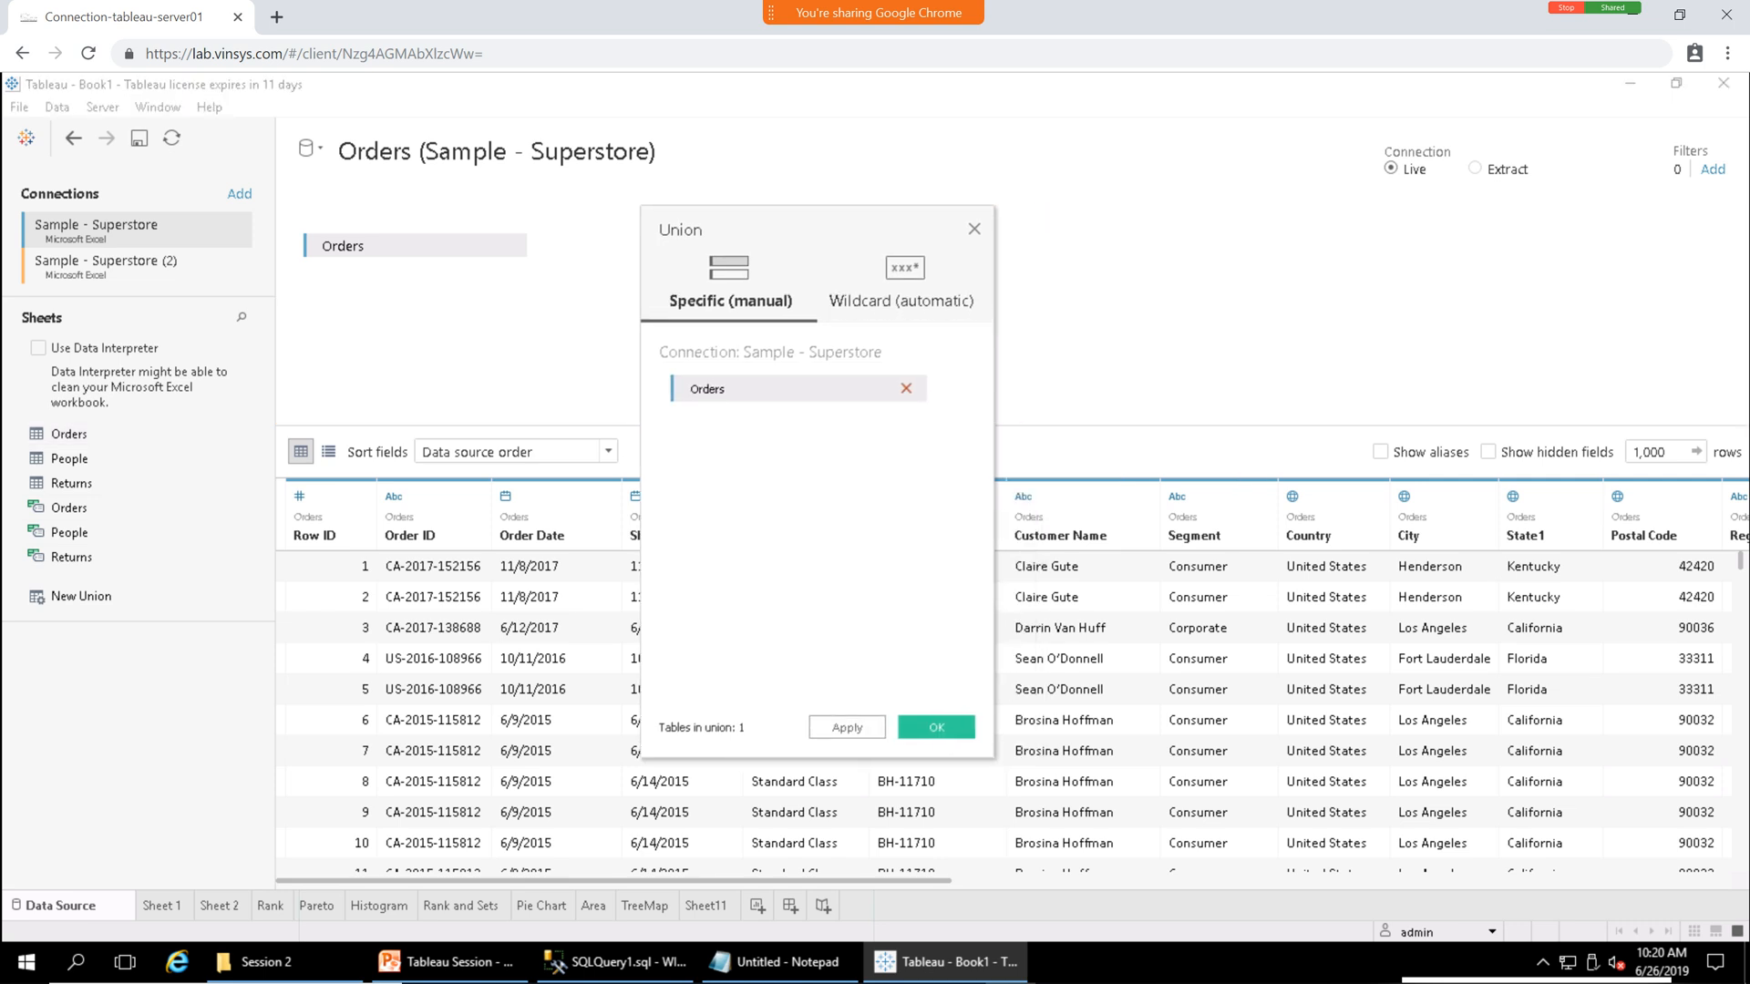
{"action": "left_click", "coordinate": [975, 228]}
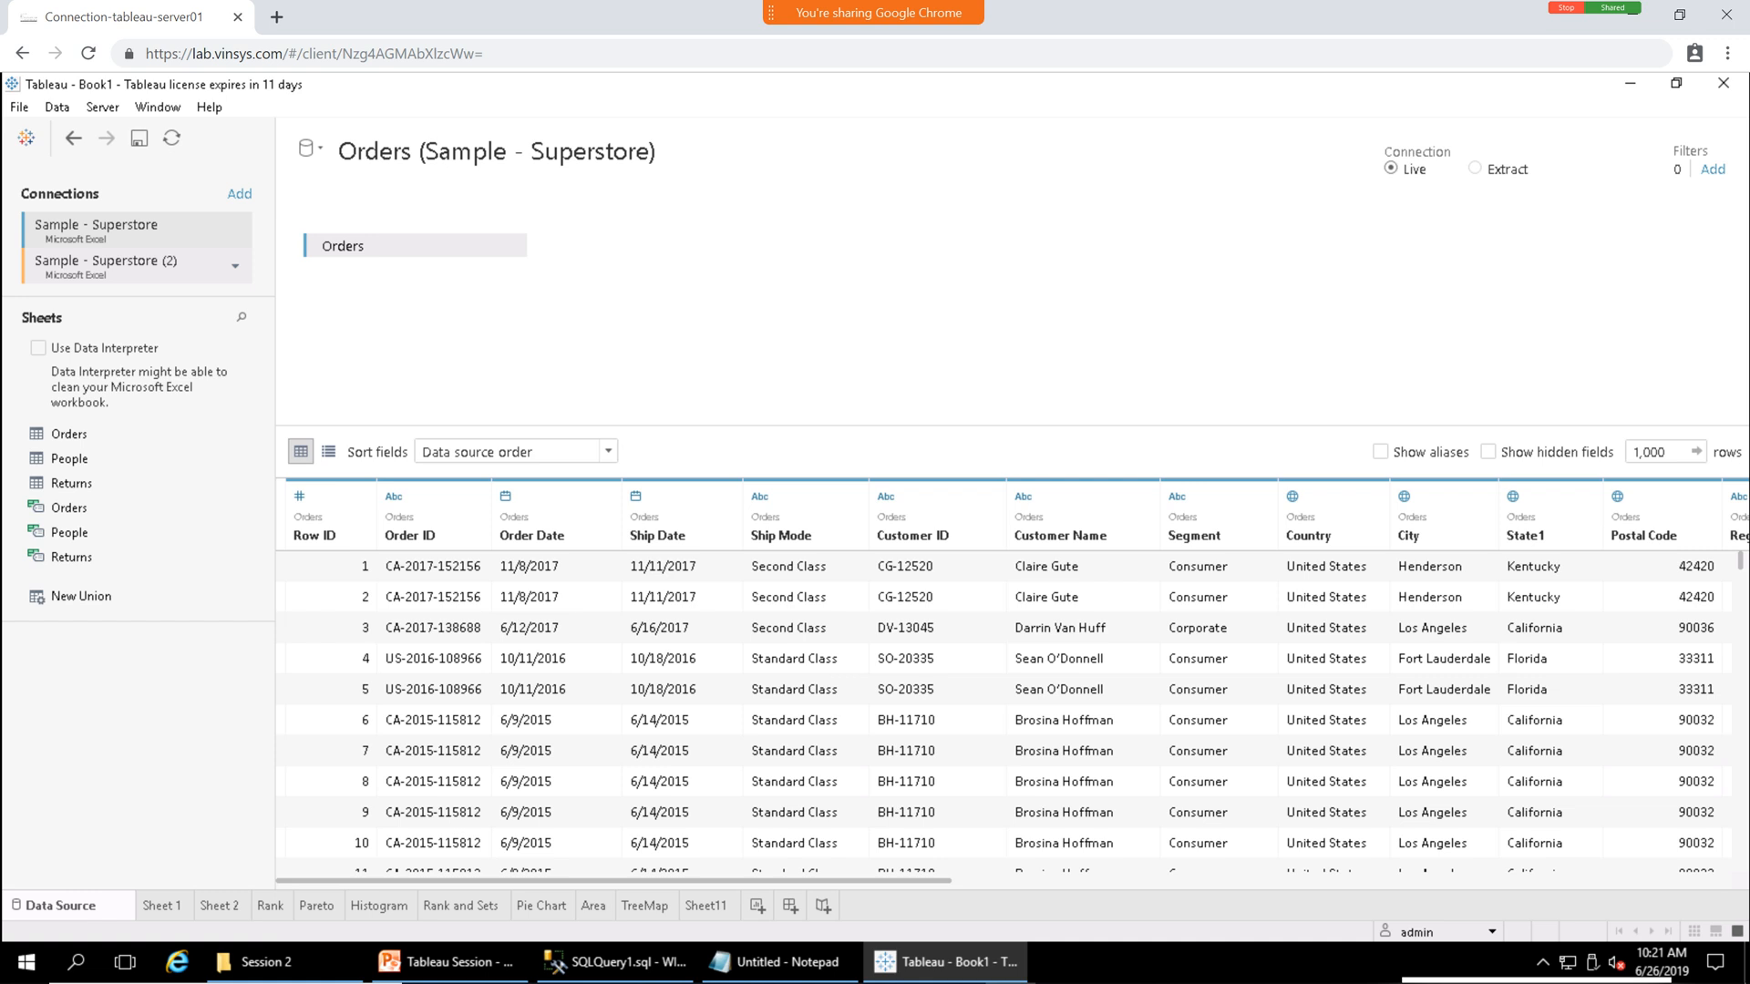
Create a specific (manual) union containing the Orders sheet of the Sample - Superstore (2) connection.
{"action": "left_click", "coordinate": [130, 266]}
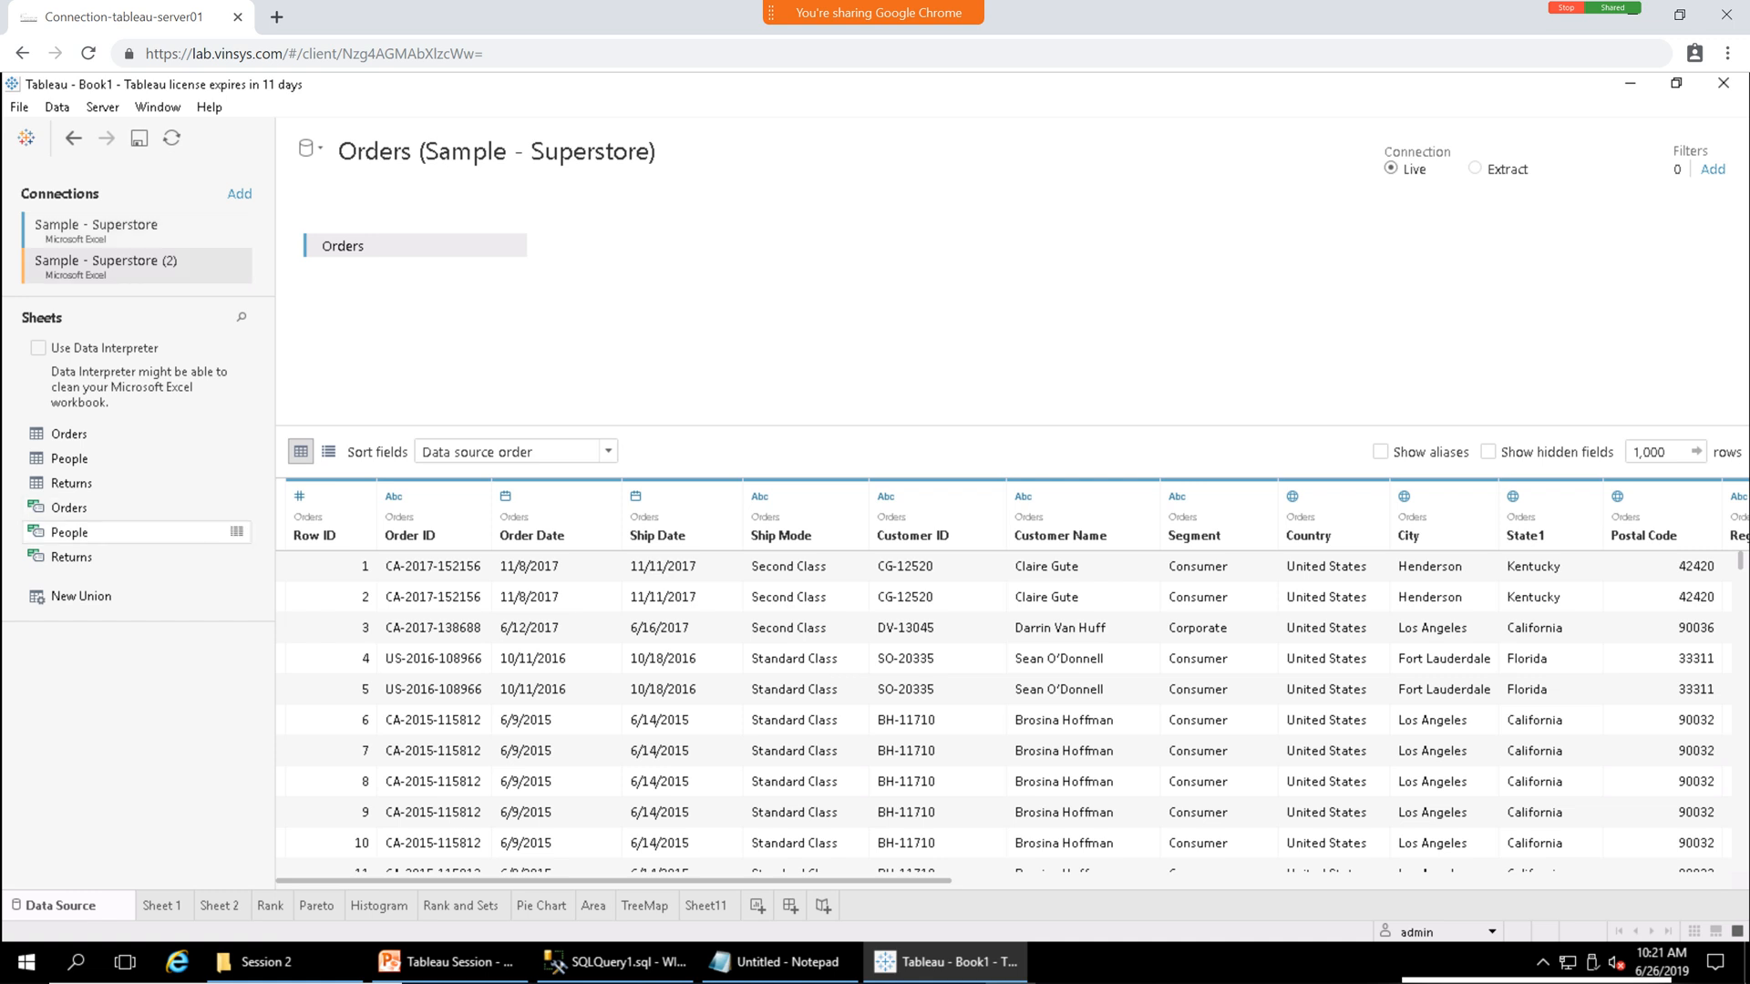
{"action": "left_click", "coordinate": [73, 433]}
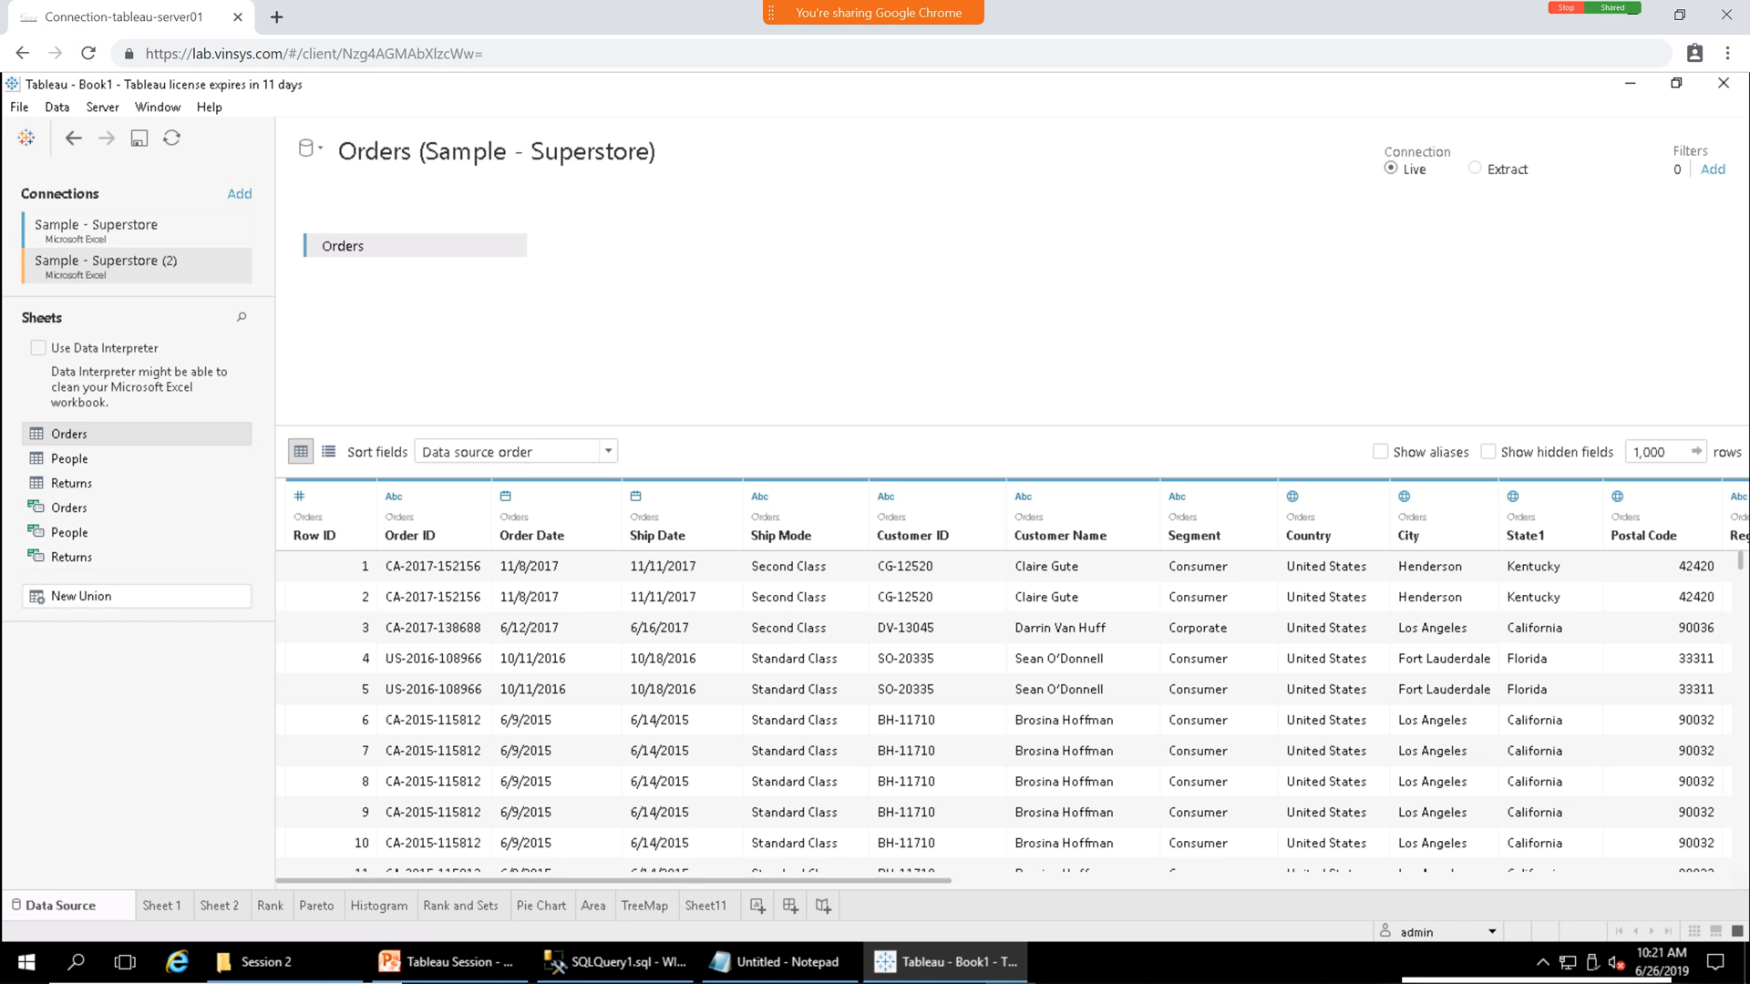
{"action": "double_click", "coordinate": [81, 596]}
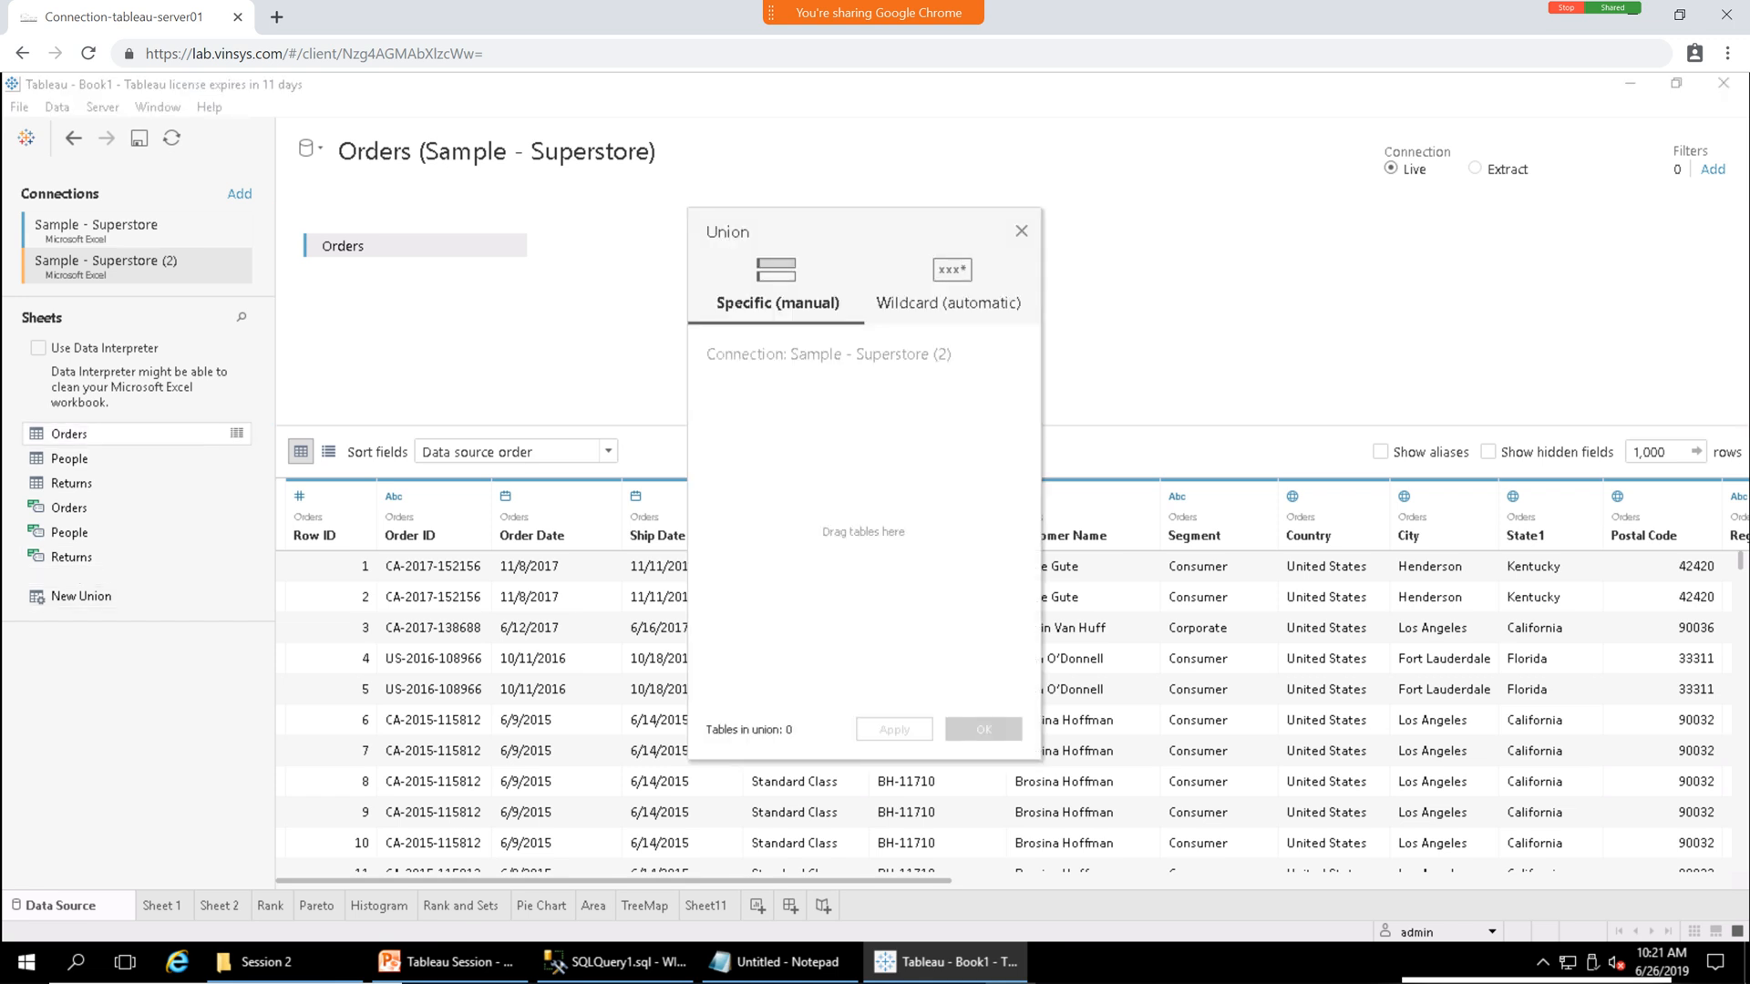
{"action": "left_click_drag", "start_coordinate": [69, 434], "coordinate": [847, 510]}
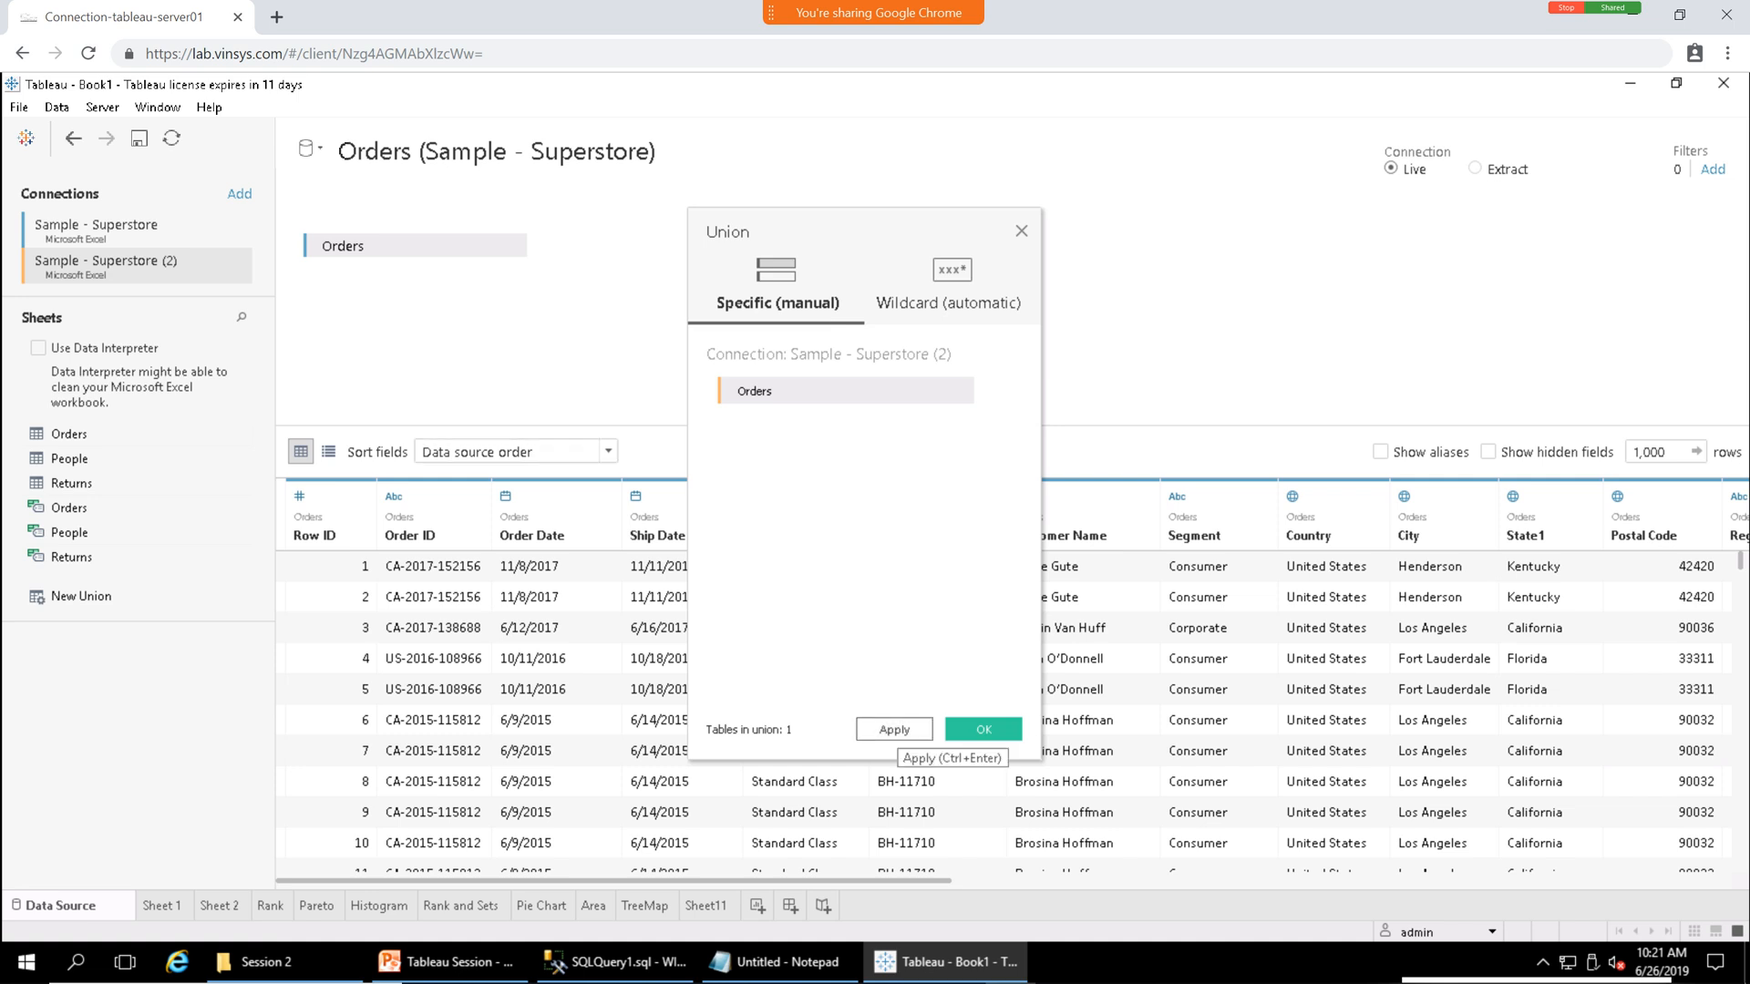
{"action": "left_click", "coordinate": [983, 729]}
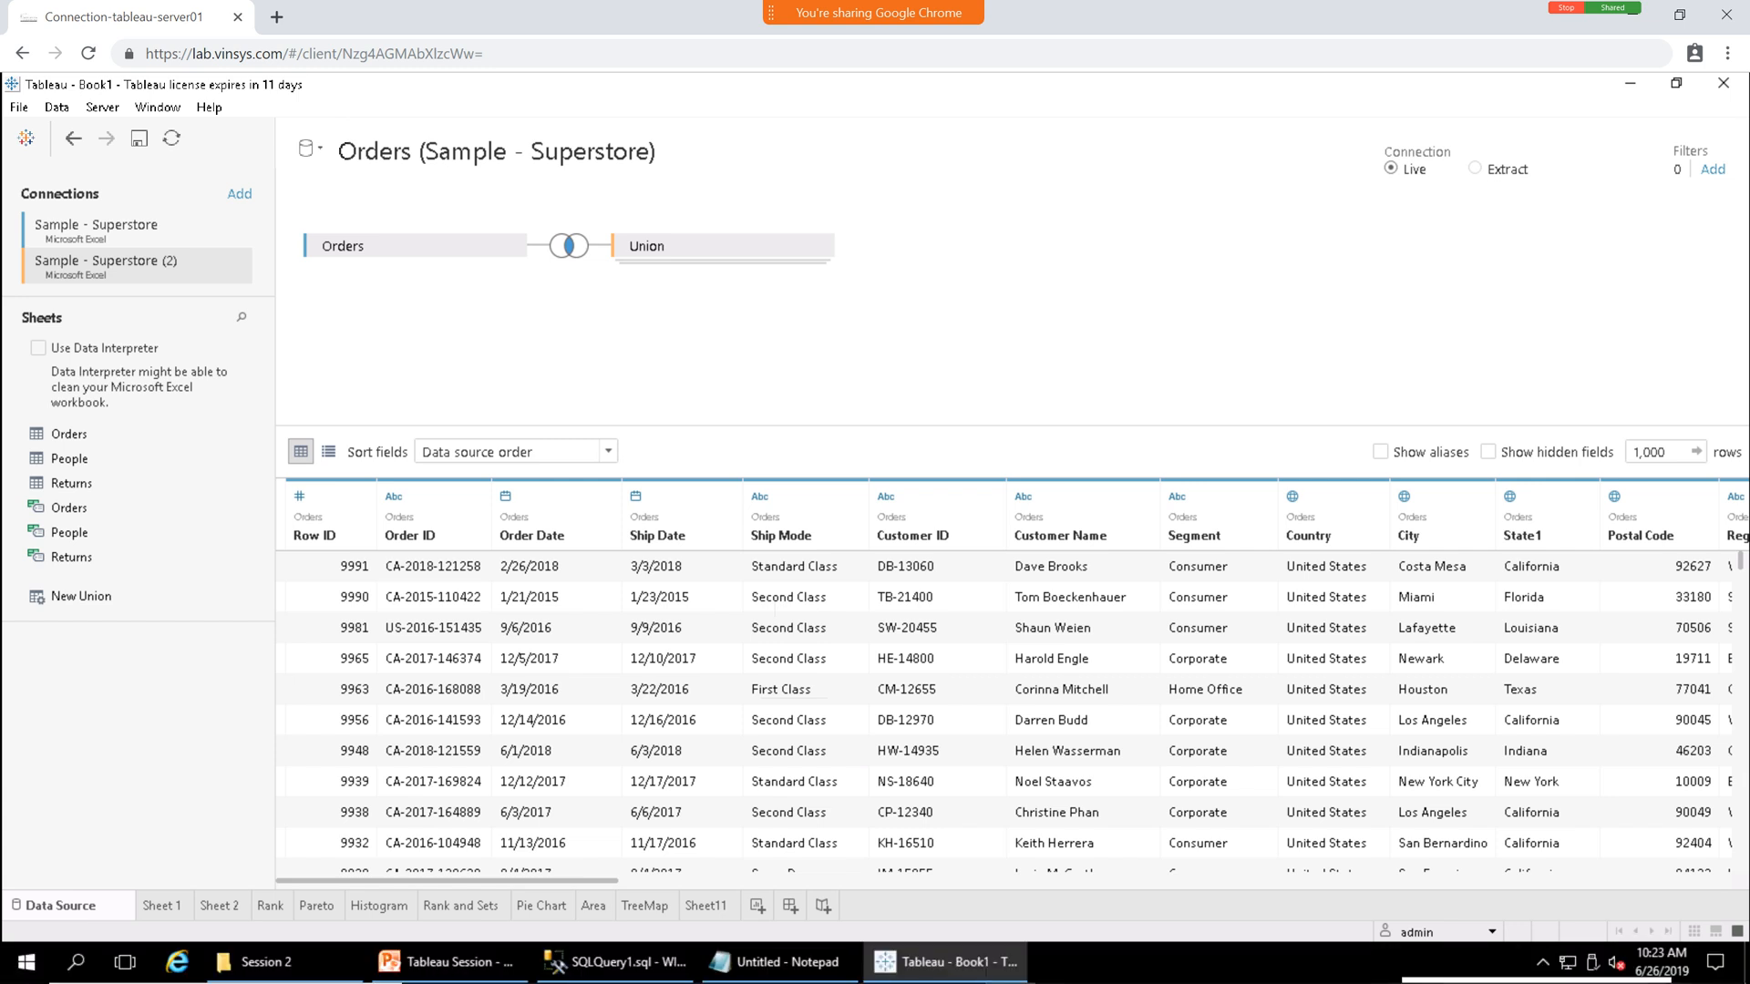
Search the remote desktop's apps for Excel.
{"action": "left_click", "coordinate": [75, 961]}
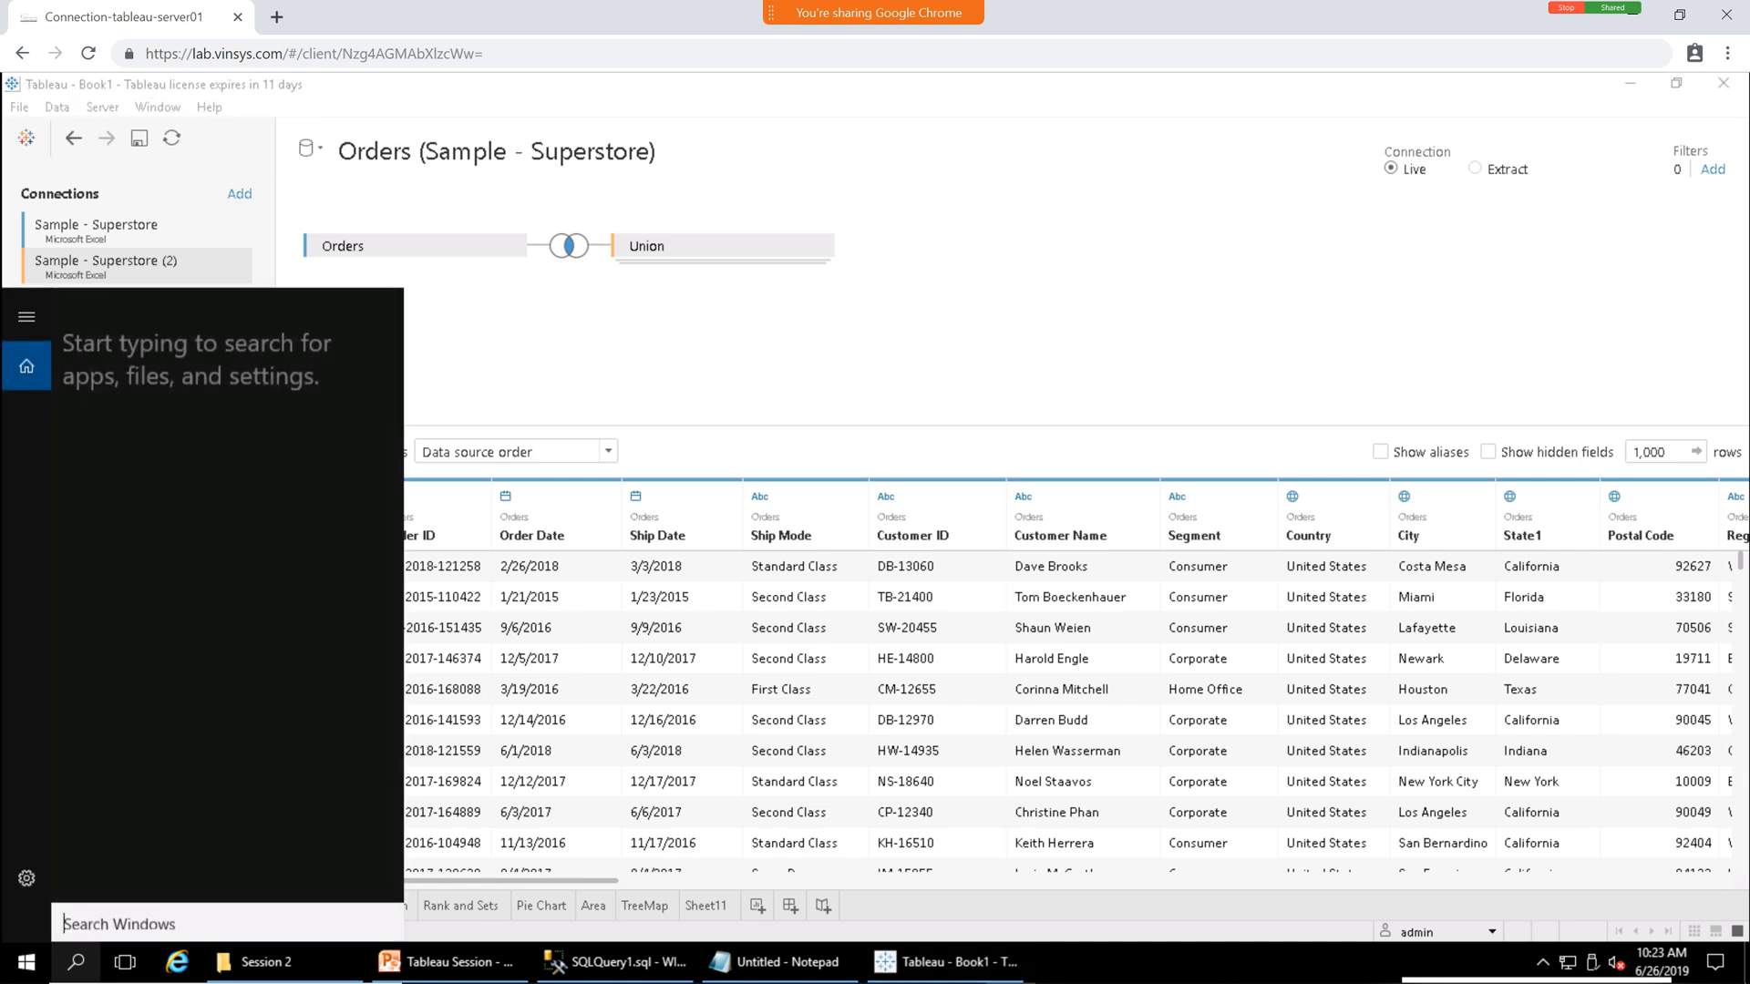
{"action": "type", "text": "exce"}
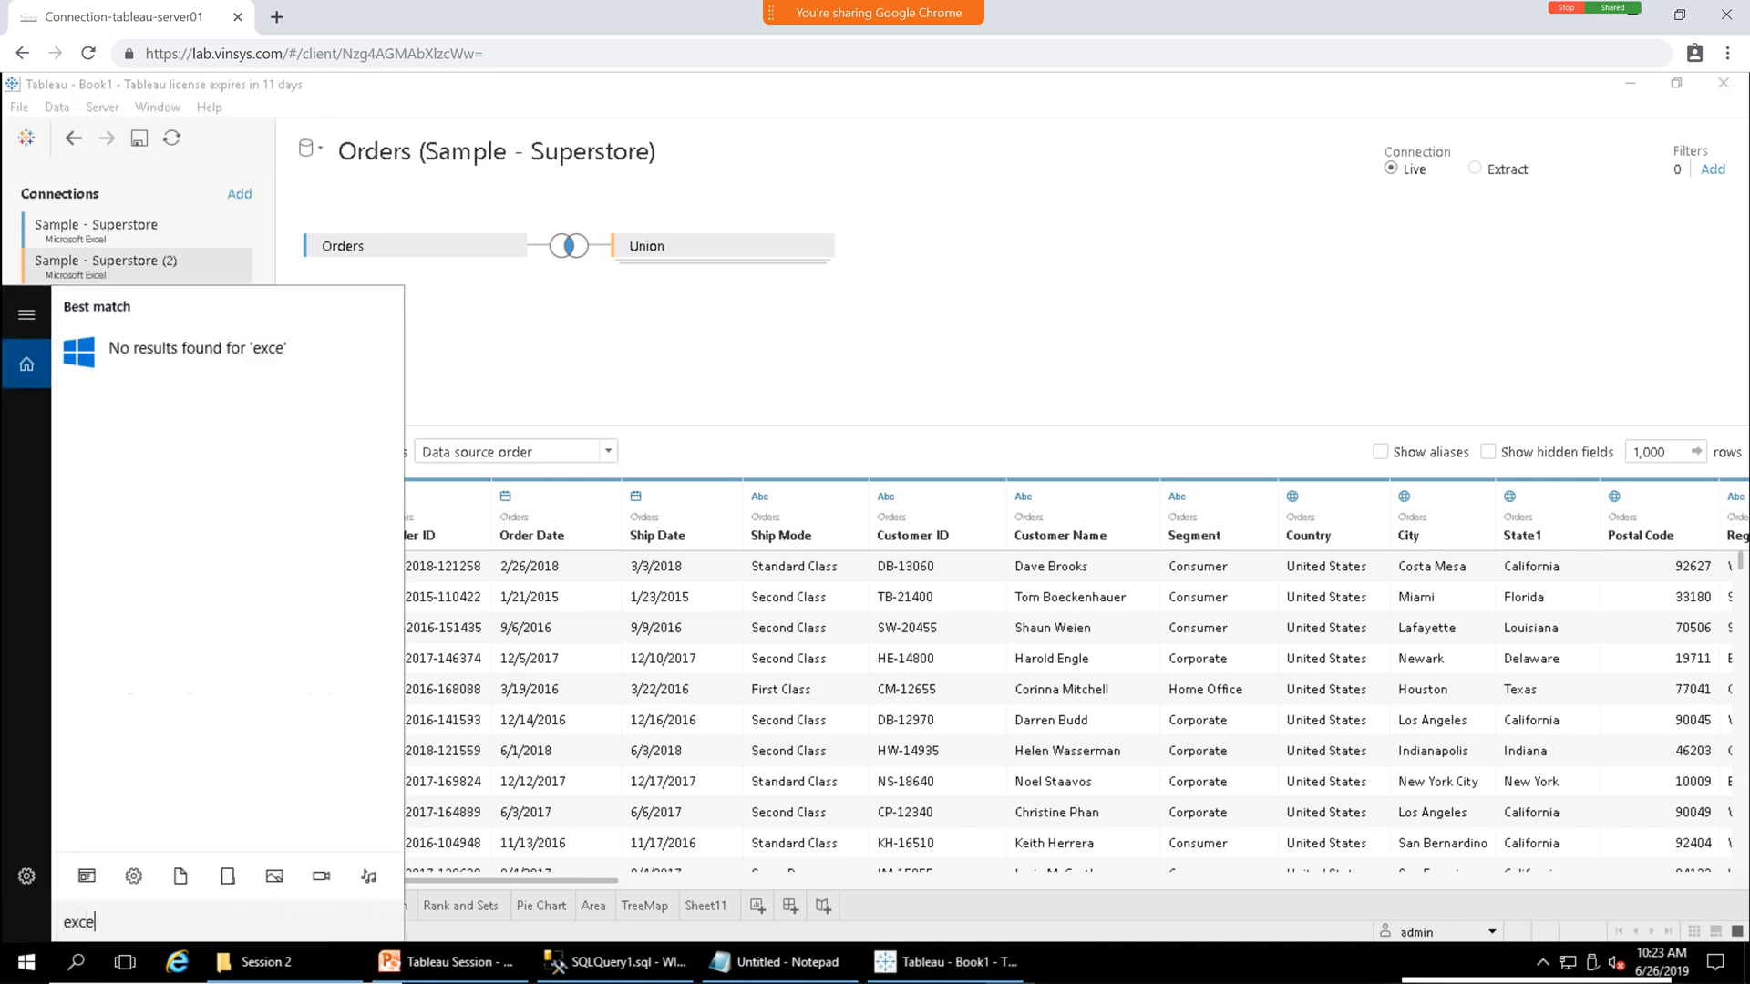
{"action": "key", "text": "BackSpace"}
{"action": "key", "text": "BackSpace"}
{"action": "key", "text": "BackSpace"}
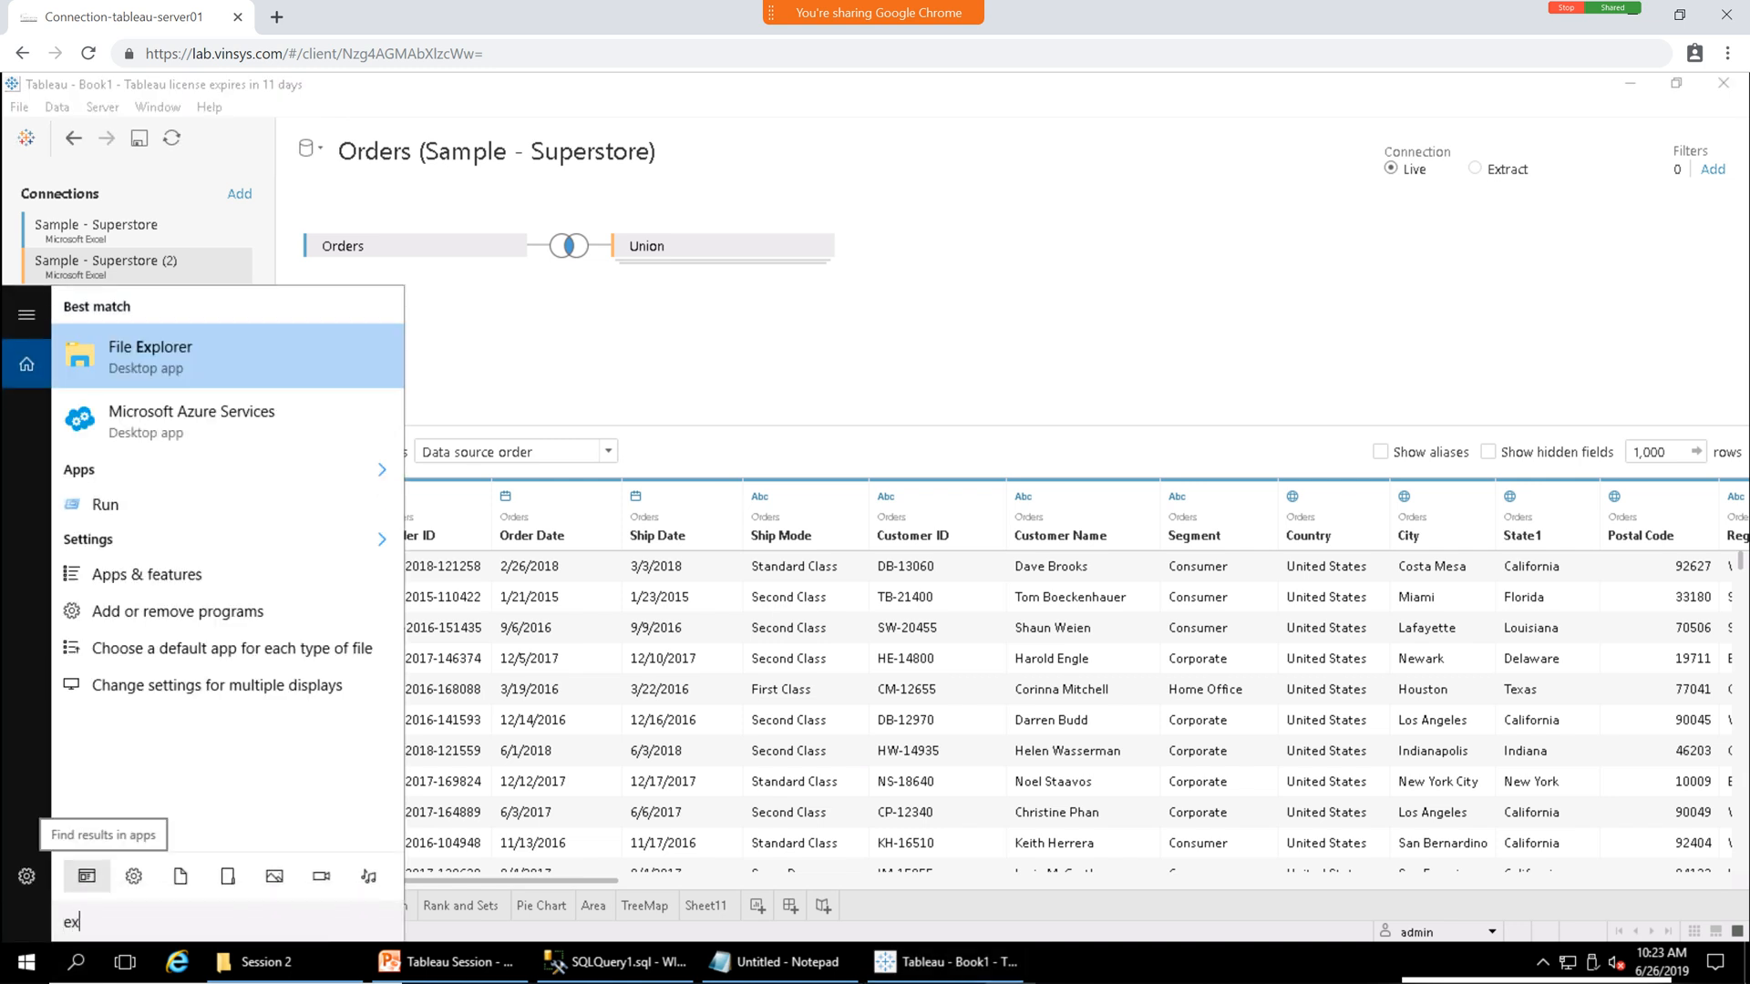
{"action": "key", "text": "BackSpace"}
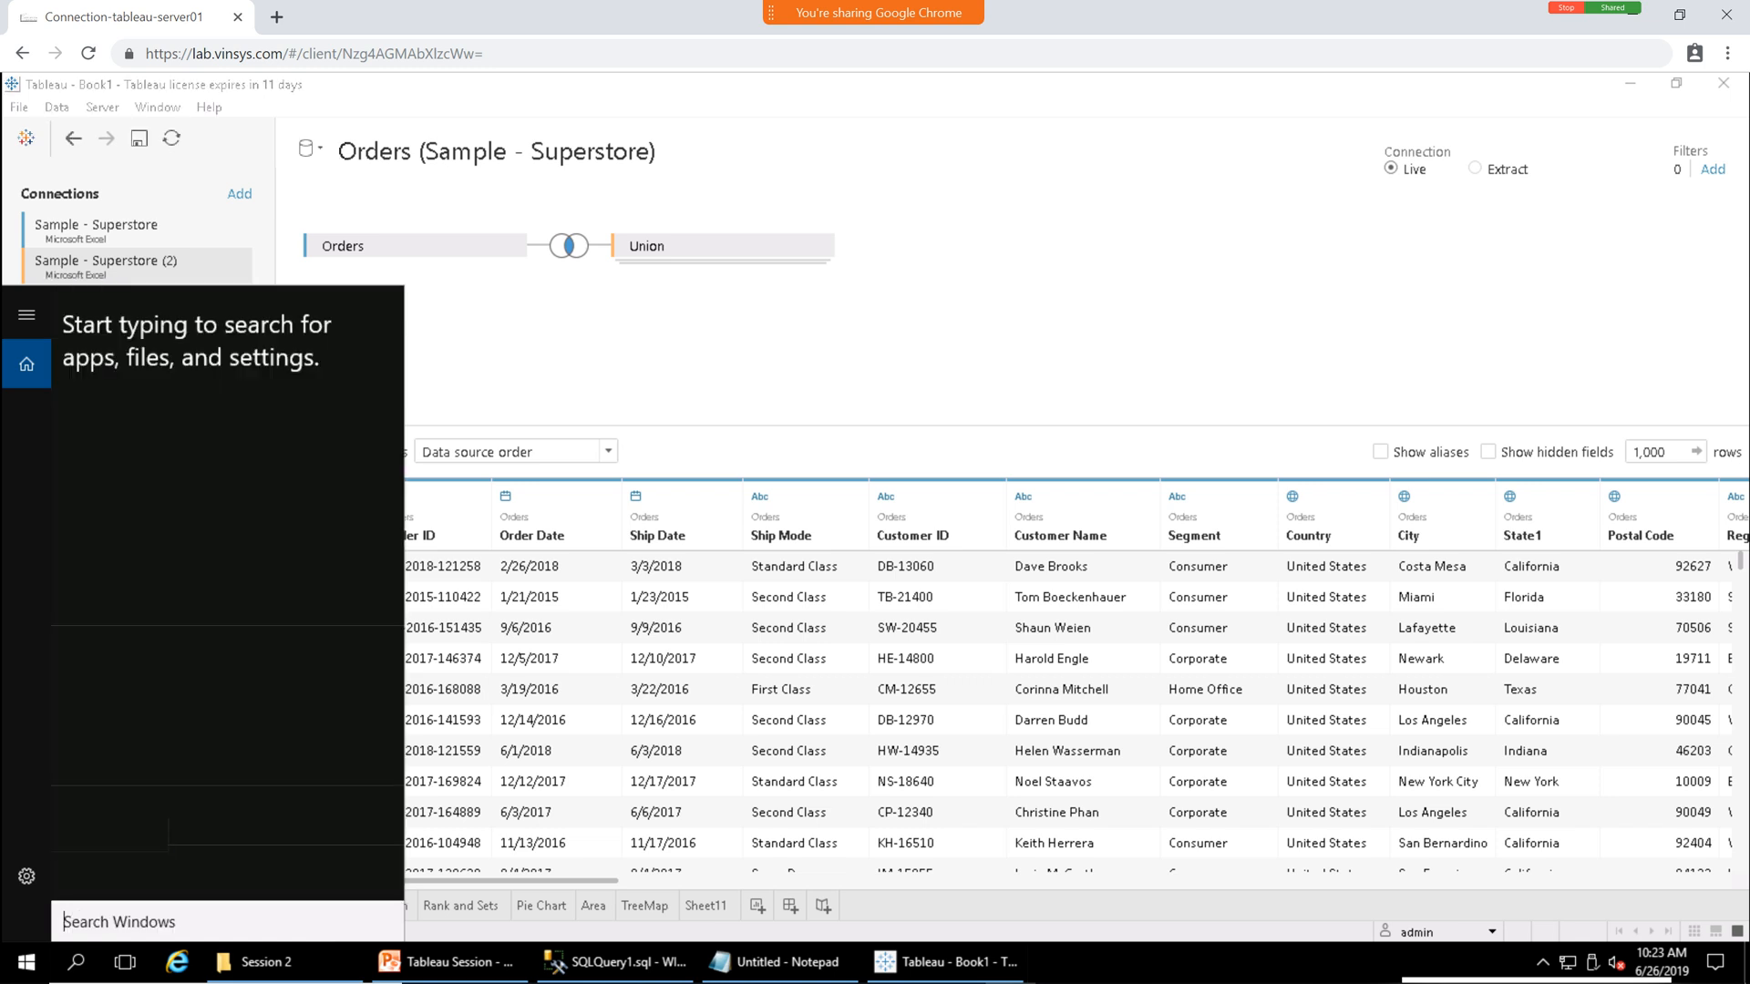
Open Excel 2016 on the local computer with a blank workbook.
{"action": "left_click", "coordinate": [24, 964]}
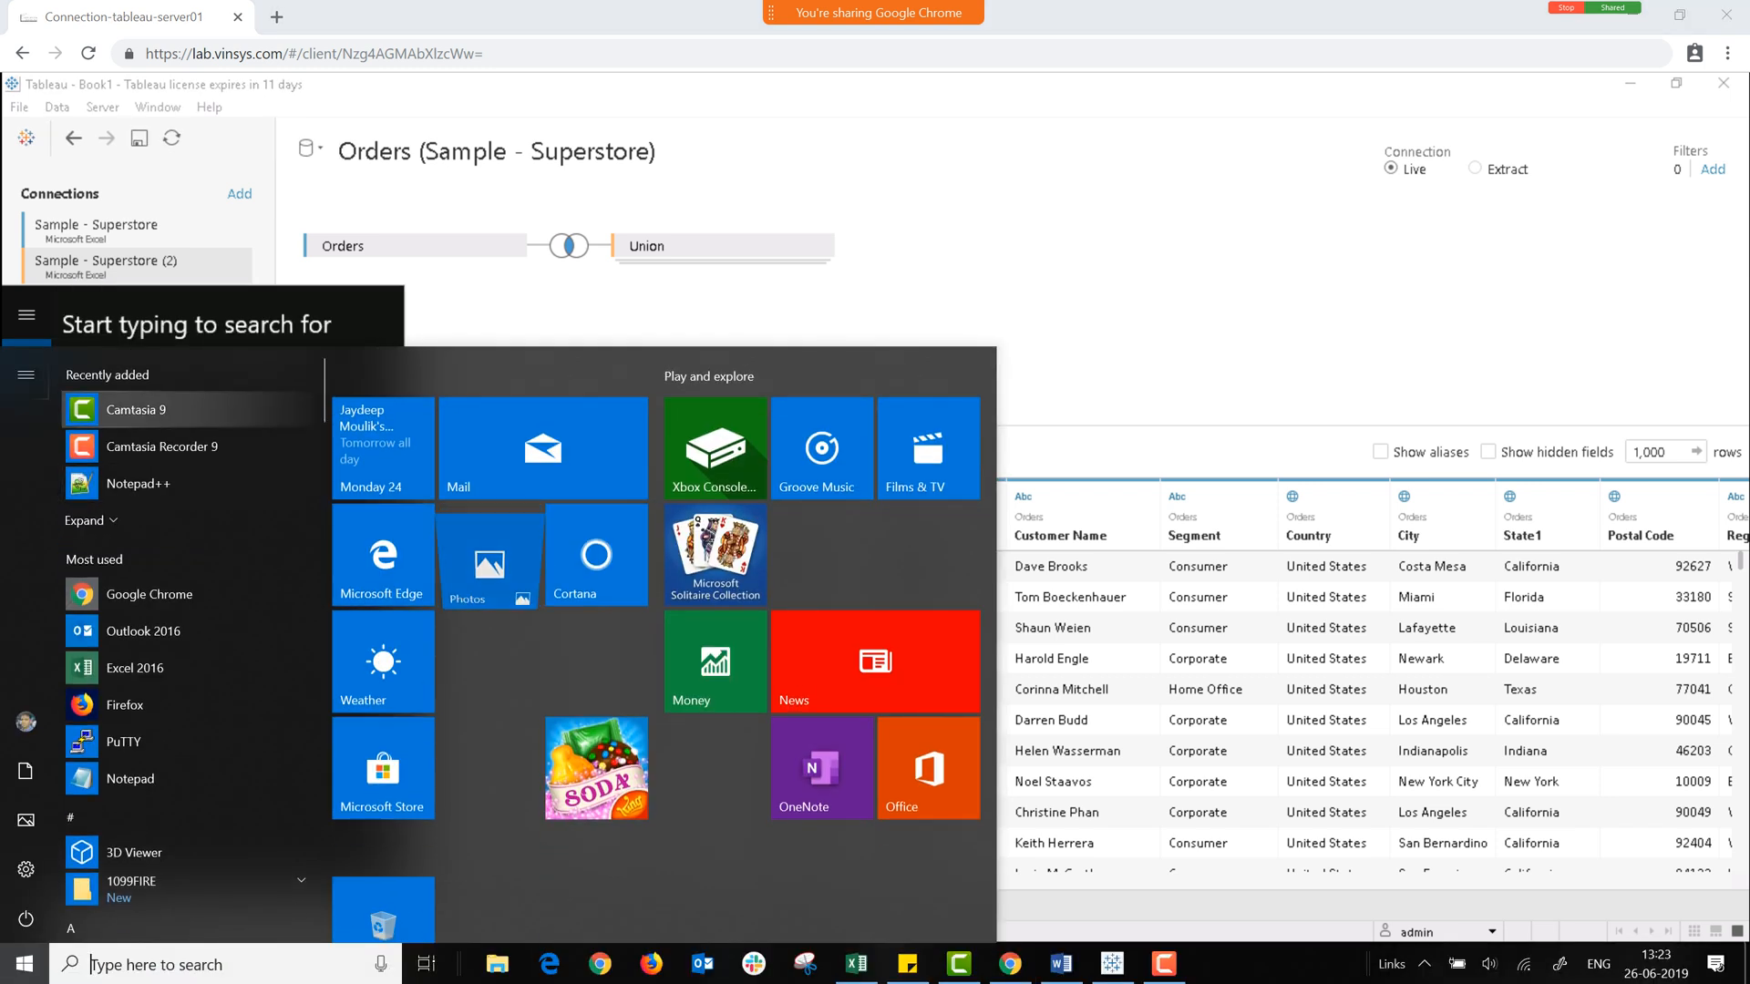
{"action": "left_click", "coordinate": [137, 667]}
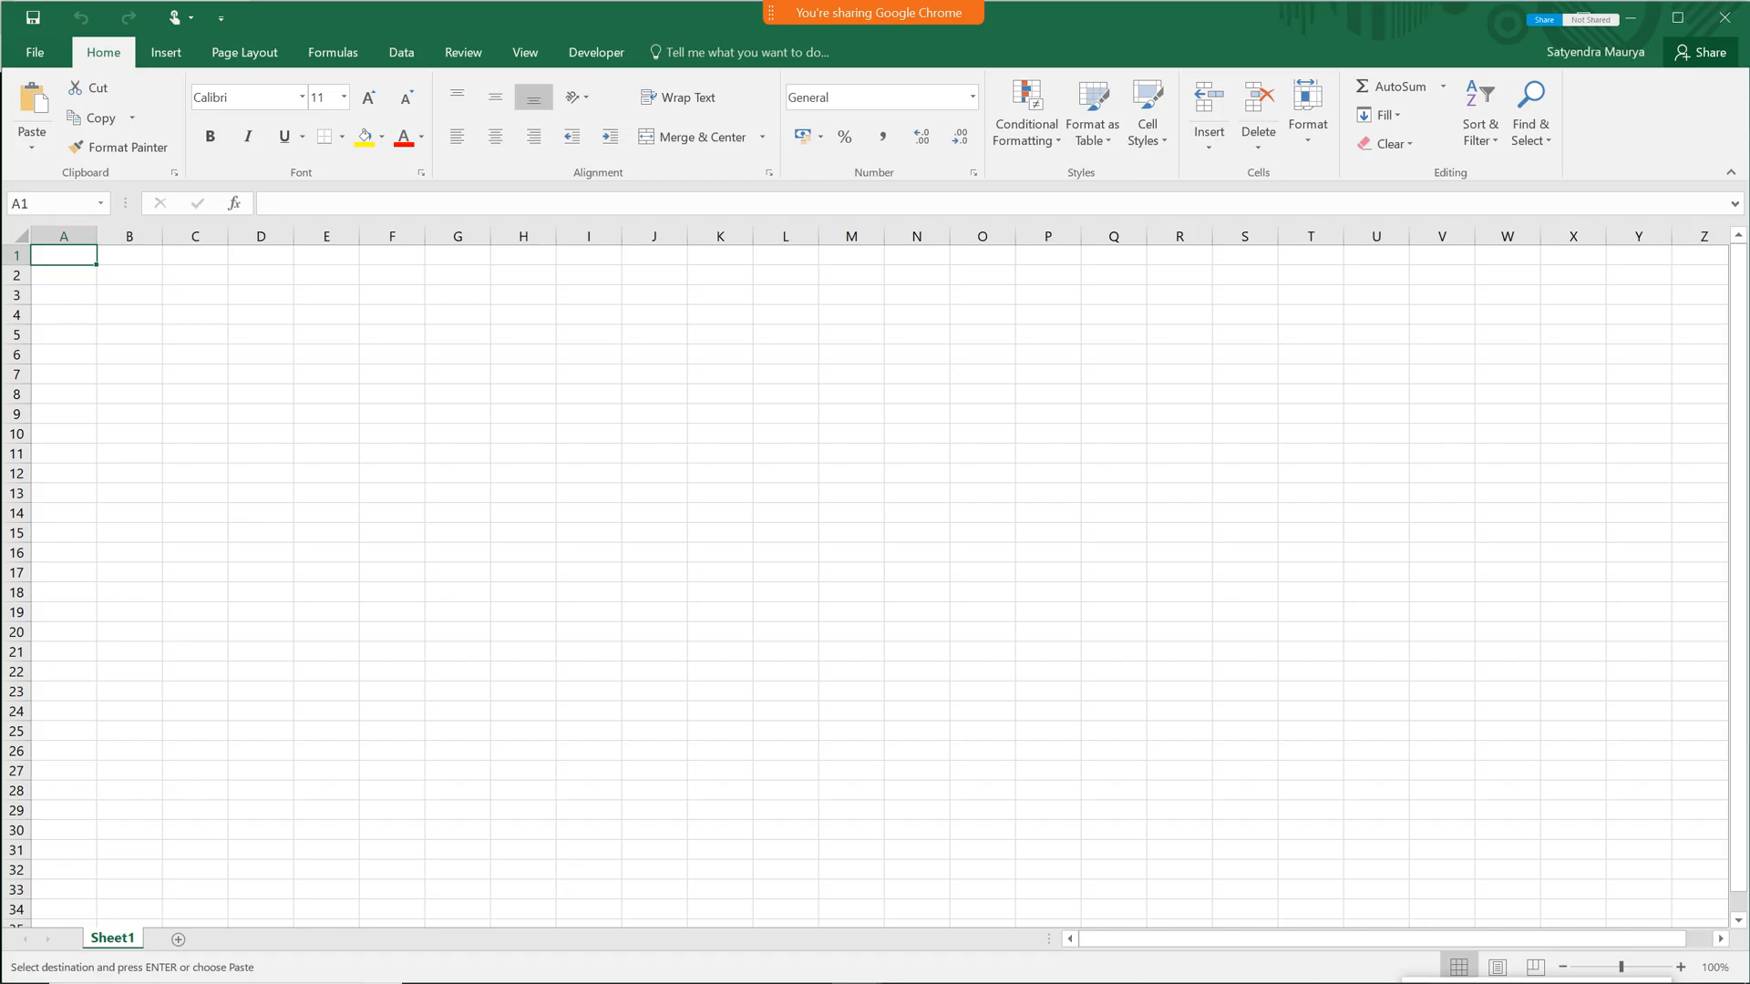
Enter the letter a in cell E3.
{"action": "left_click", "coordinate": [326, 295]}
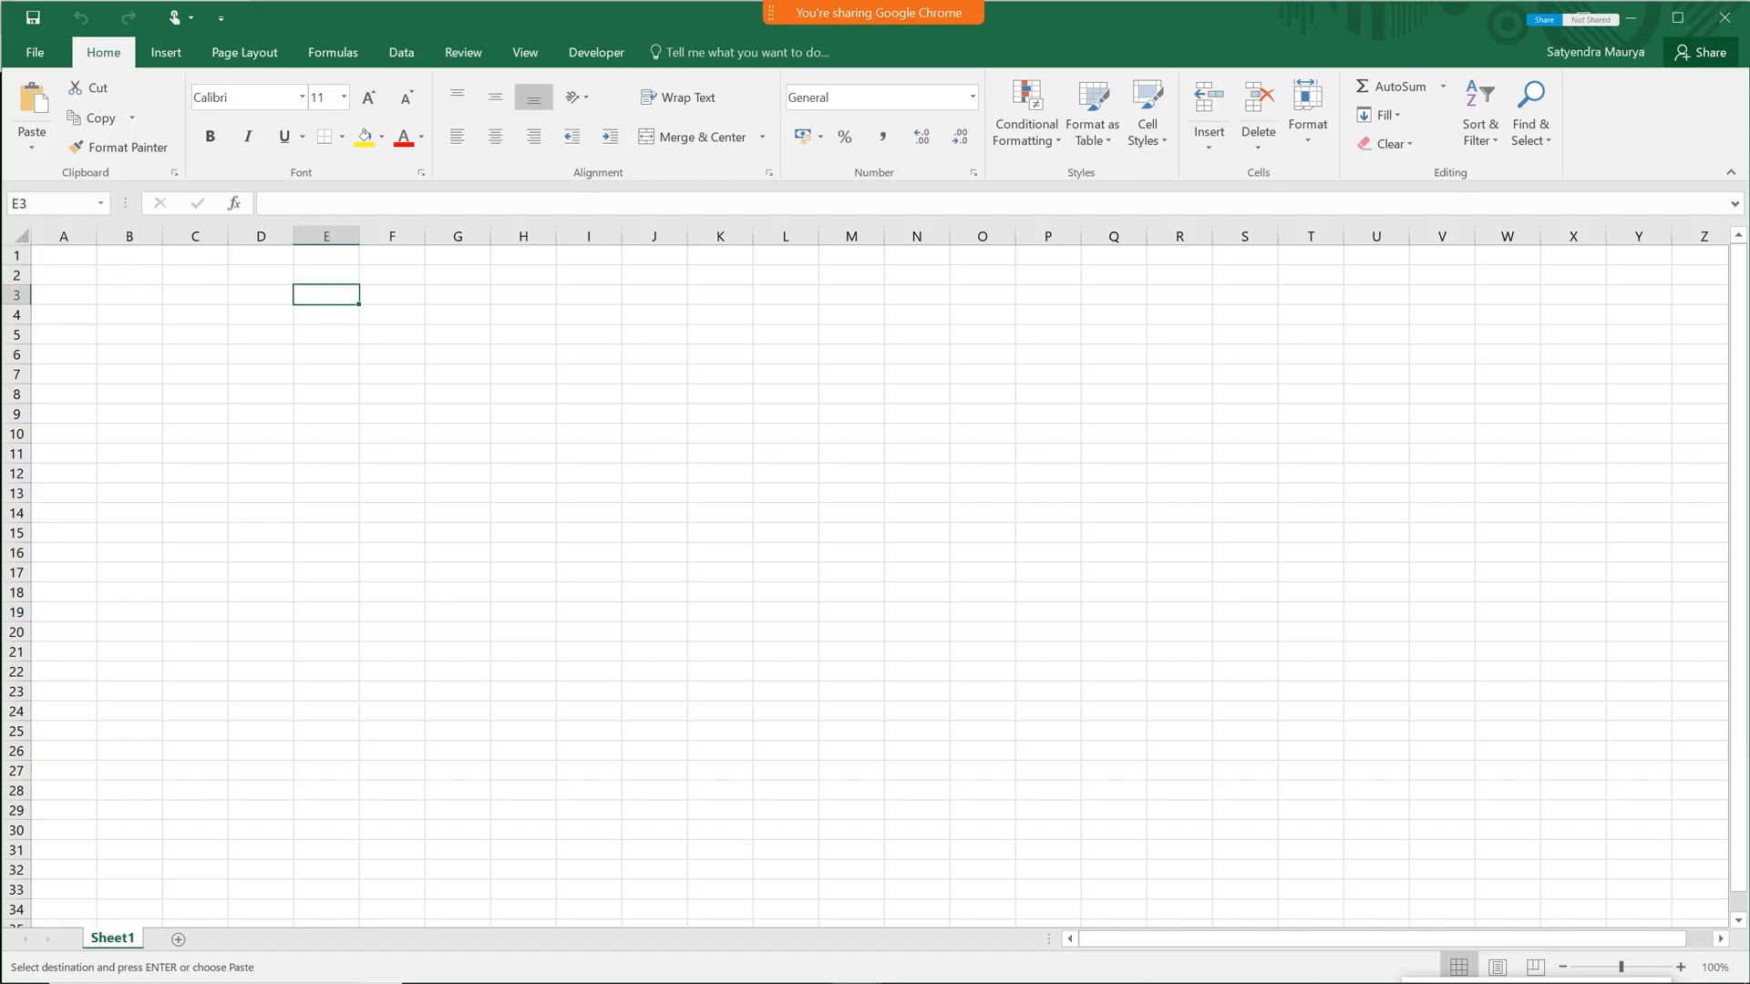
{"action": "type", "text": "a"}
{"action": "key", "text": "Tab"}
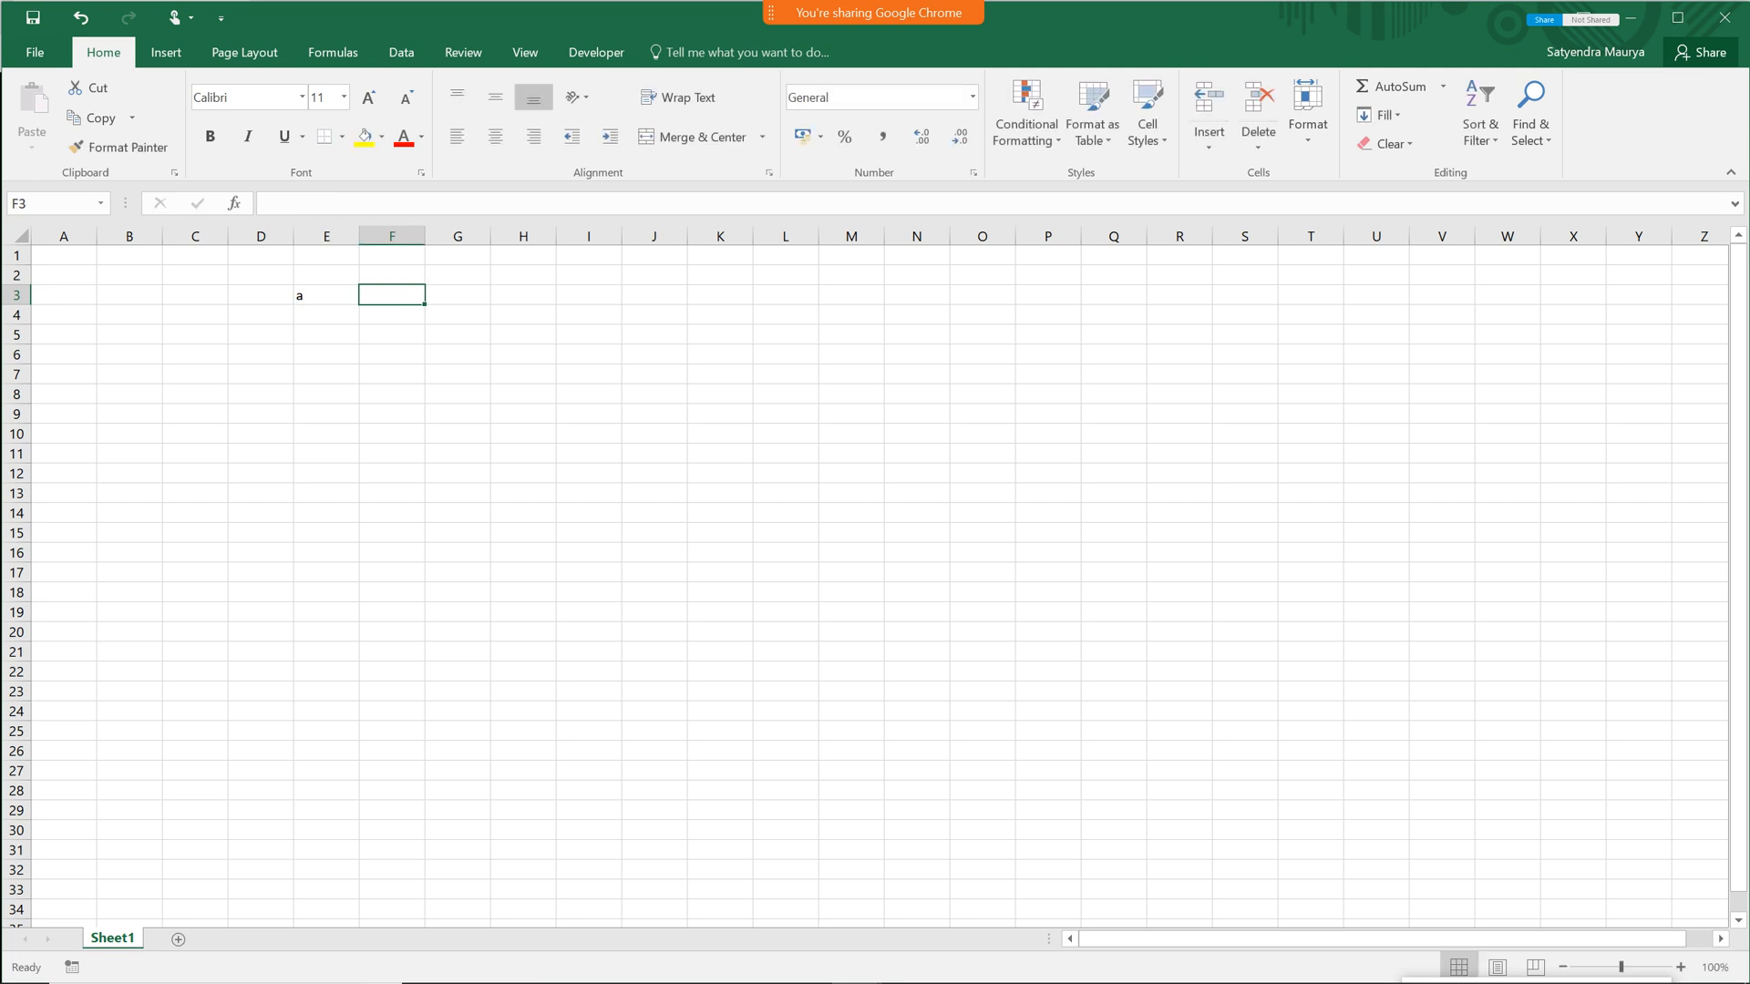
Enter the column headers a, b and c in cells E37 to G37.
{"action": "key", "text": "Page_Down"}
{"action": "key", "text": "Left"}
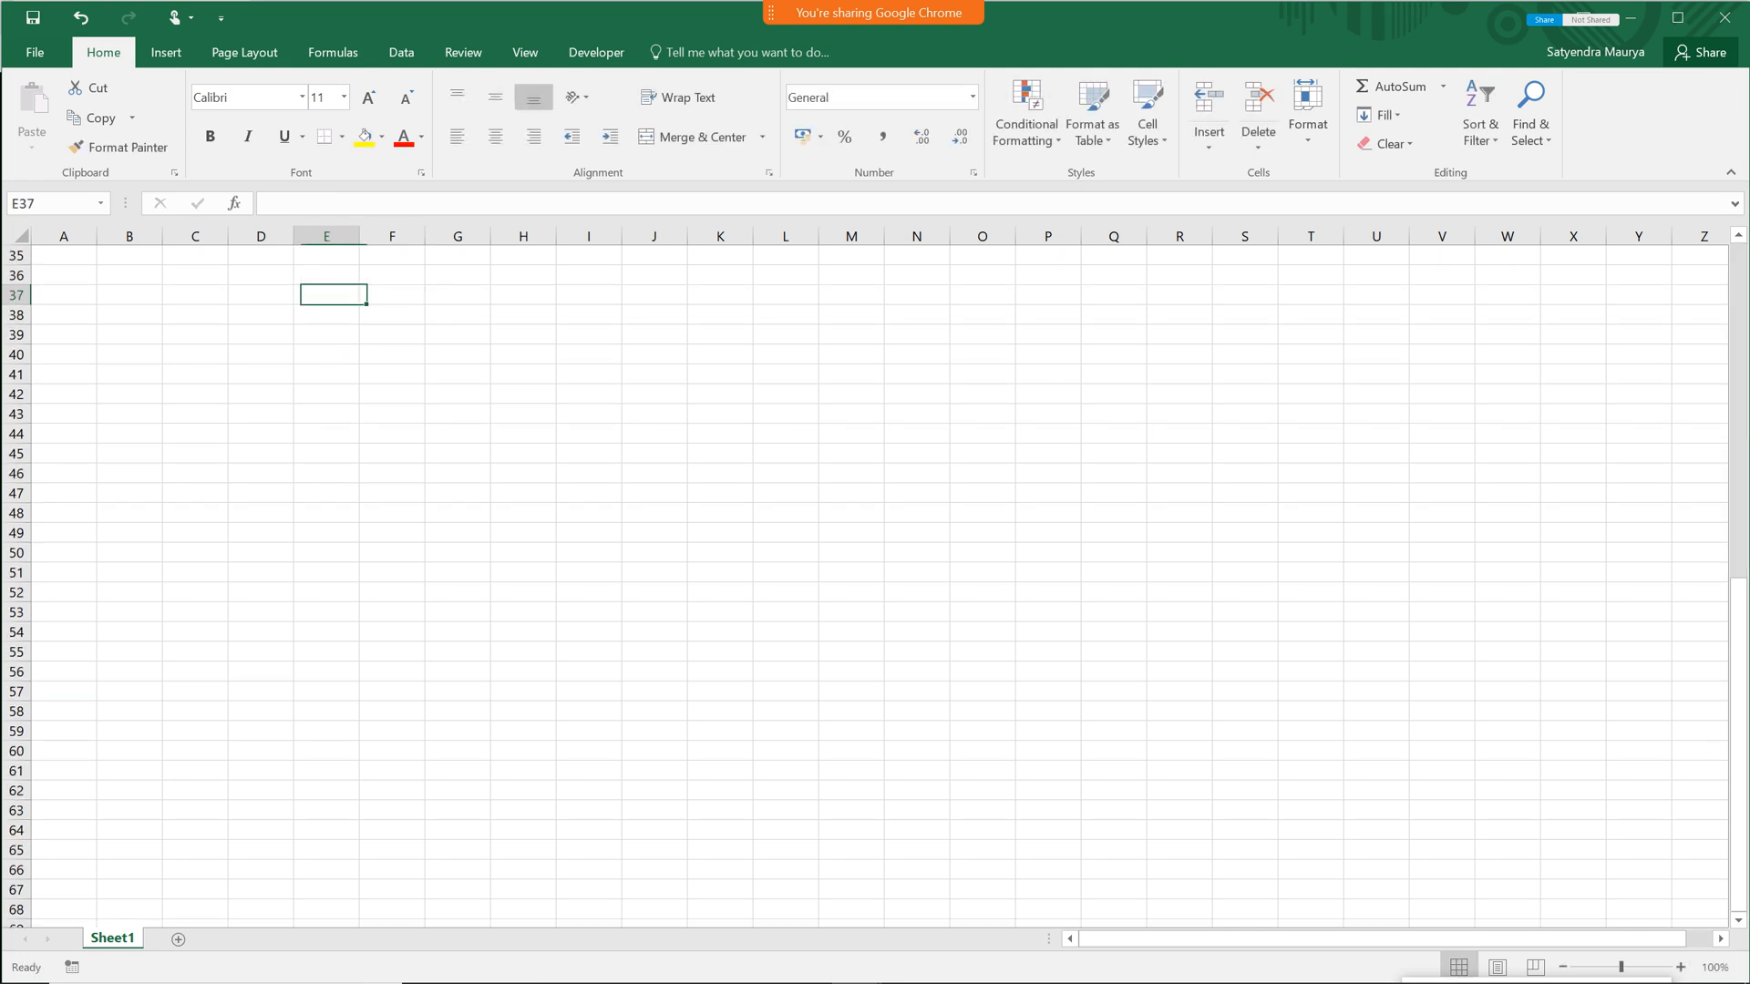
{"action": "type", "text": "a"}
{"action": "key", "text": "Tab"}
{"action": "type", "text": "b"}
{"action": "key", "text": "Tab"}
{"action": "type", "text": "c"}
{"action": "key", "text": "Tab"}
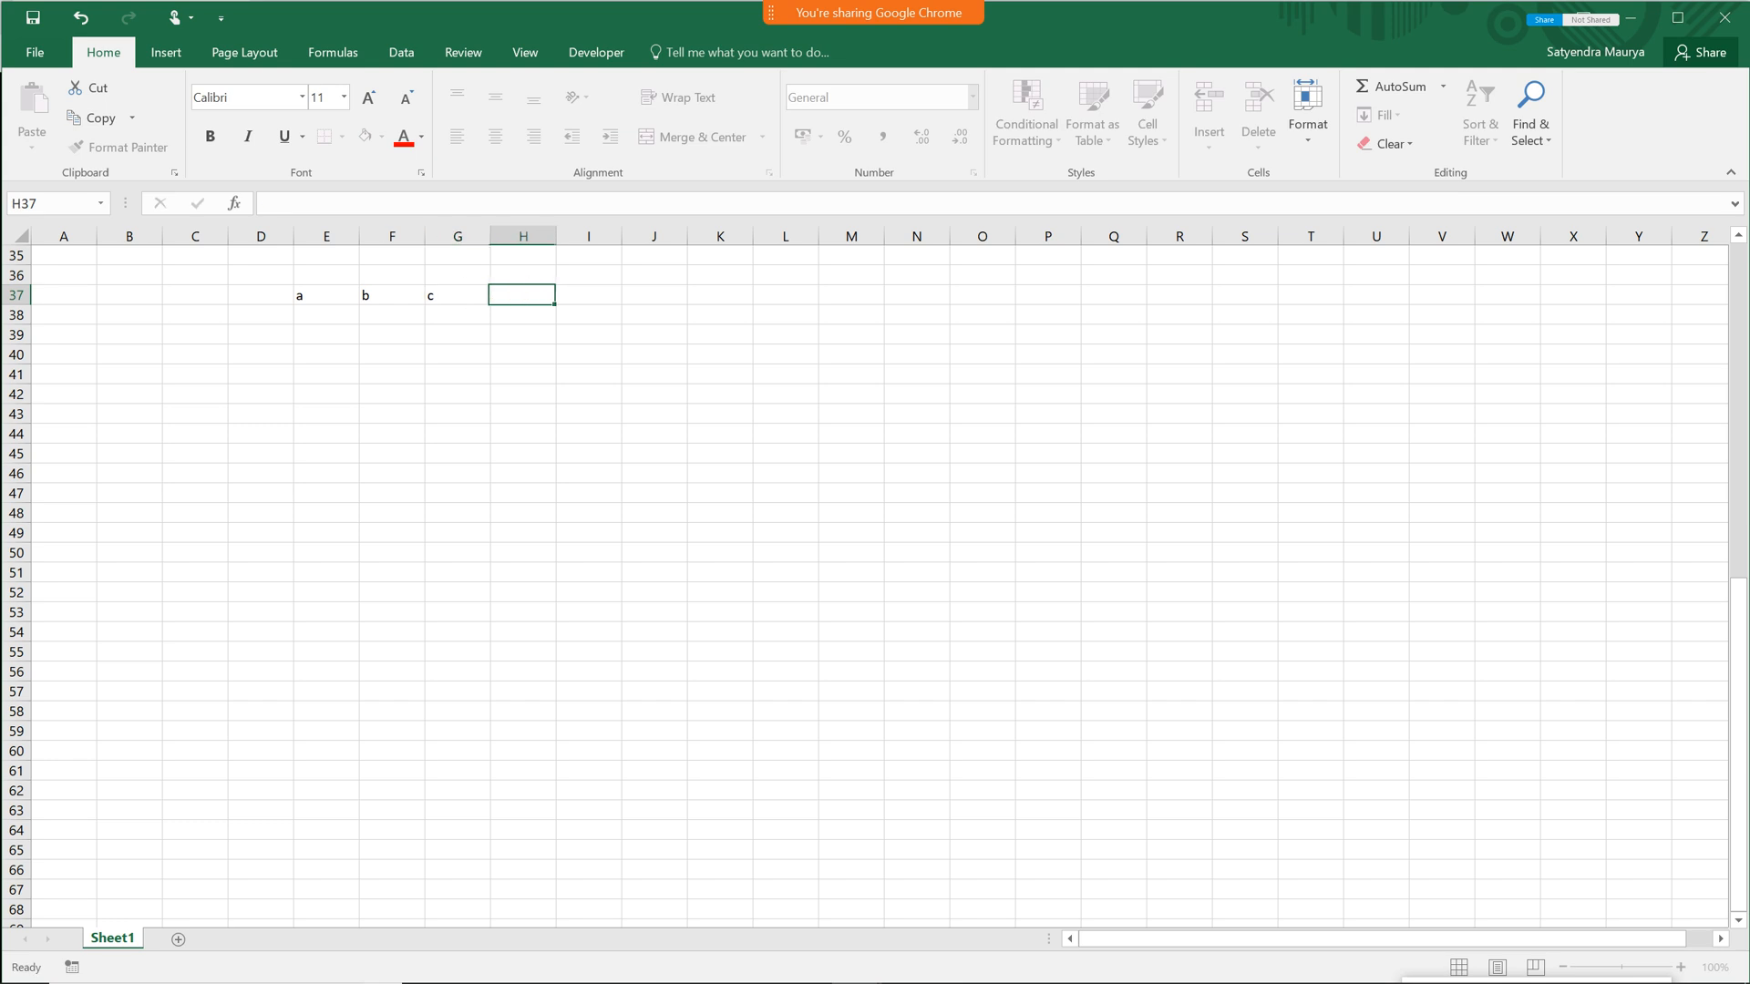
Enter the headers e, f and h for a second table in cells L37 to N37.
{"action": "key", "text": "Right"}
{"action": "key", "text": "Right"}
{"action": "key", "text": "Right"}
{"action": "key", "text": "Right"}
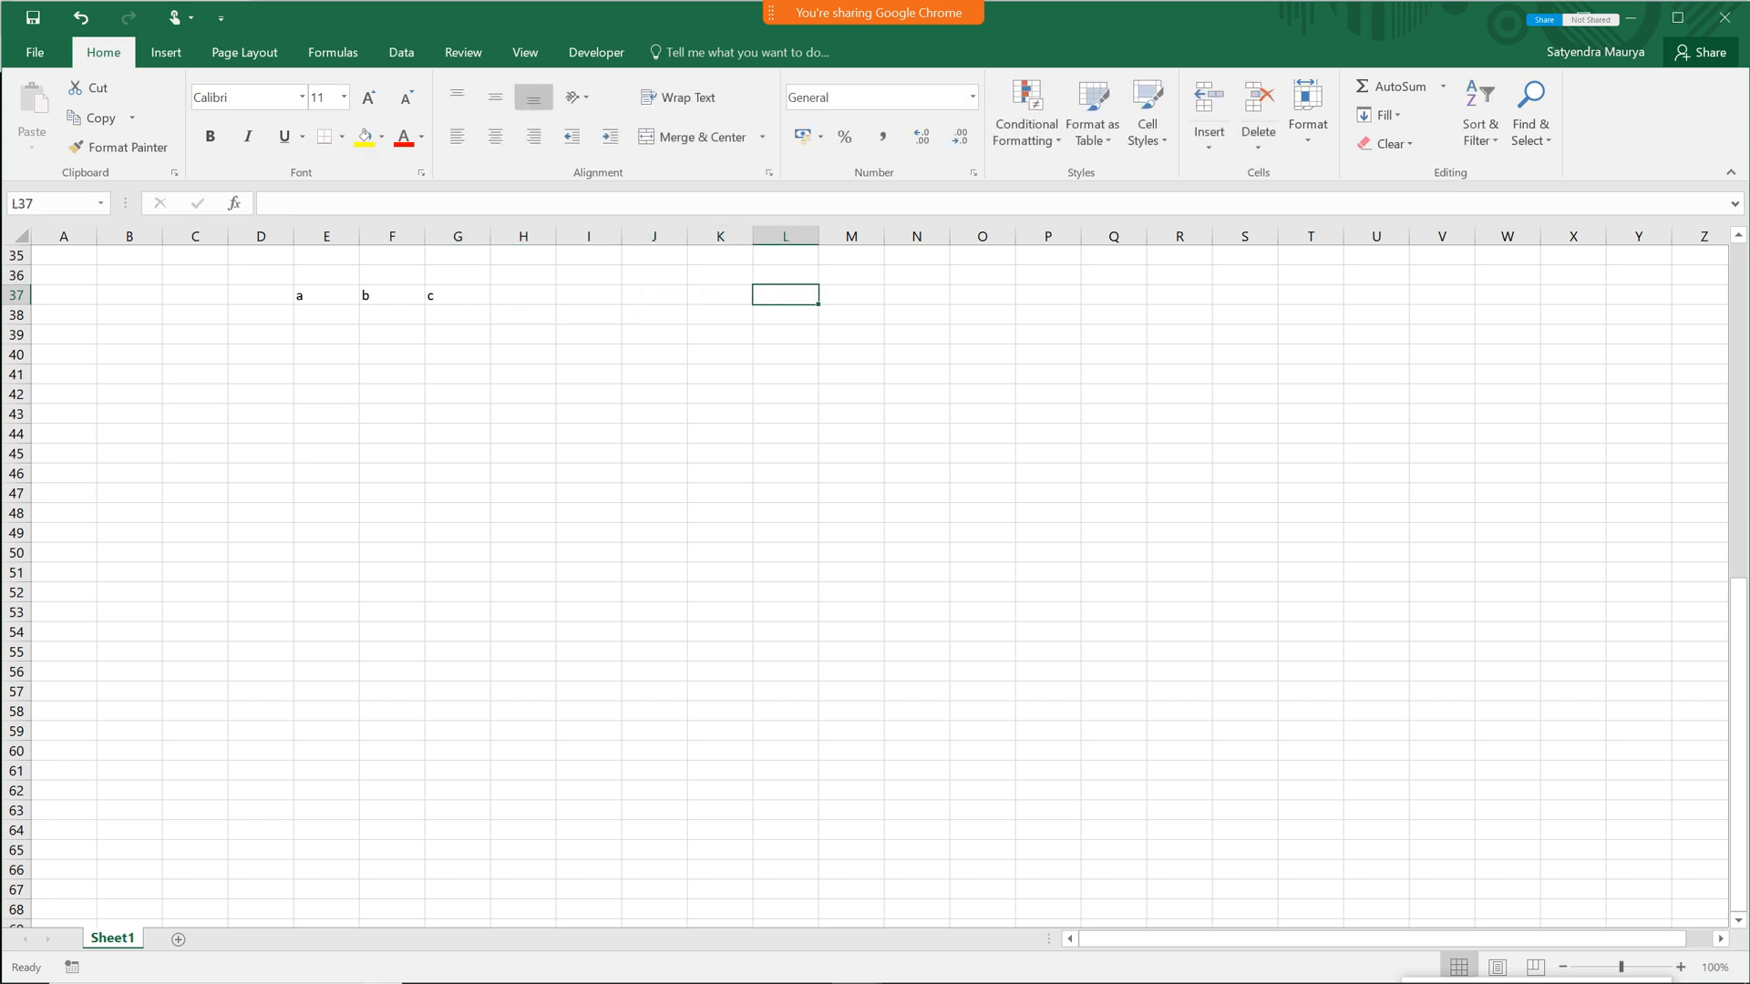
{"action": "type", "text": "e"}
{"action": "key", "text": "Tab"}
{"action": "type", "text": "f"}
{"action": "key", "text": "Tab"}
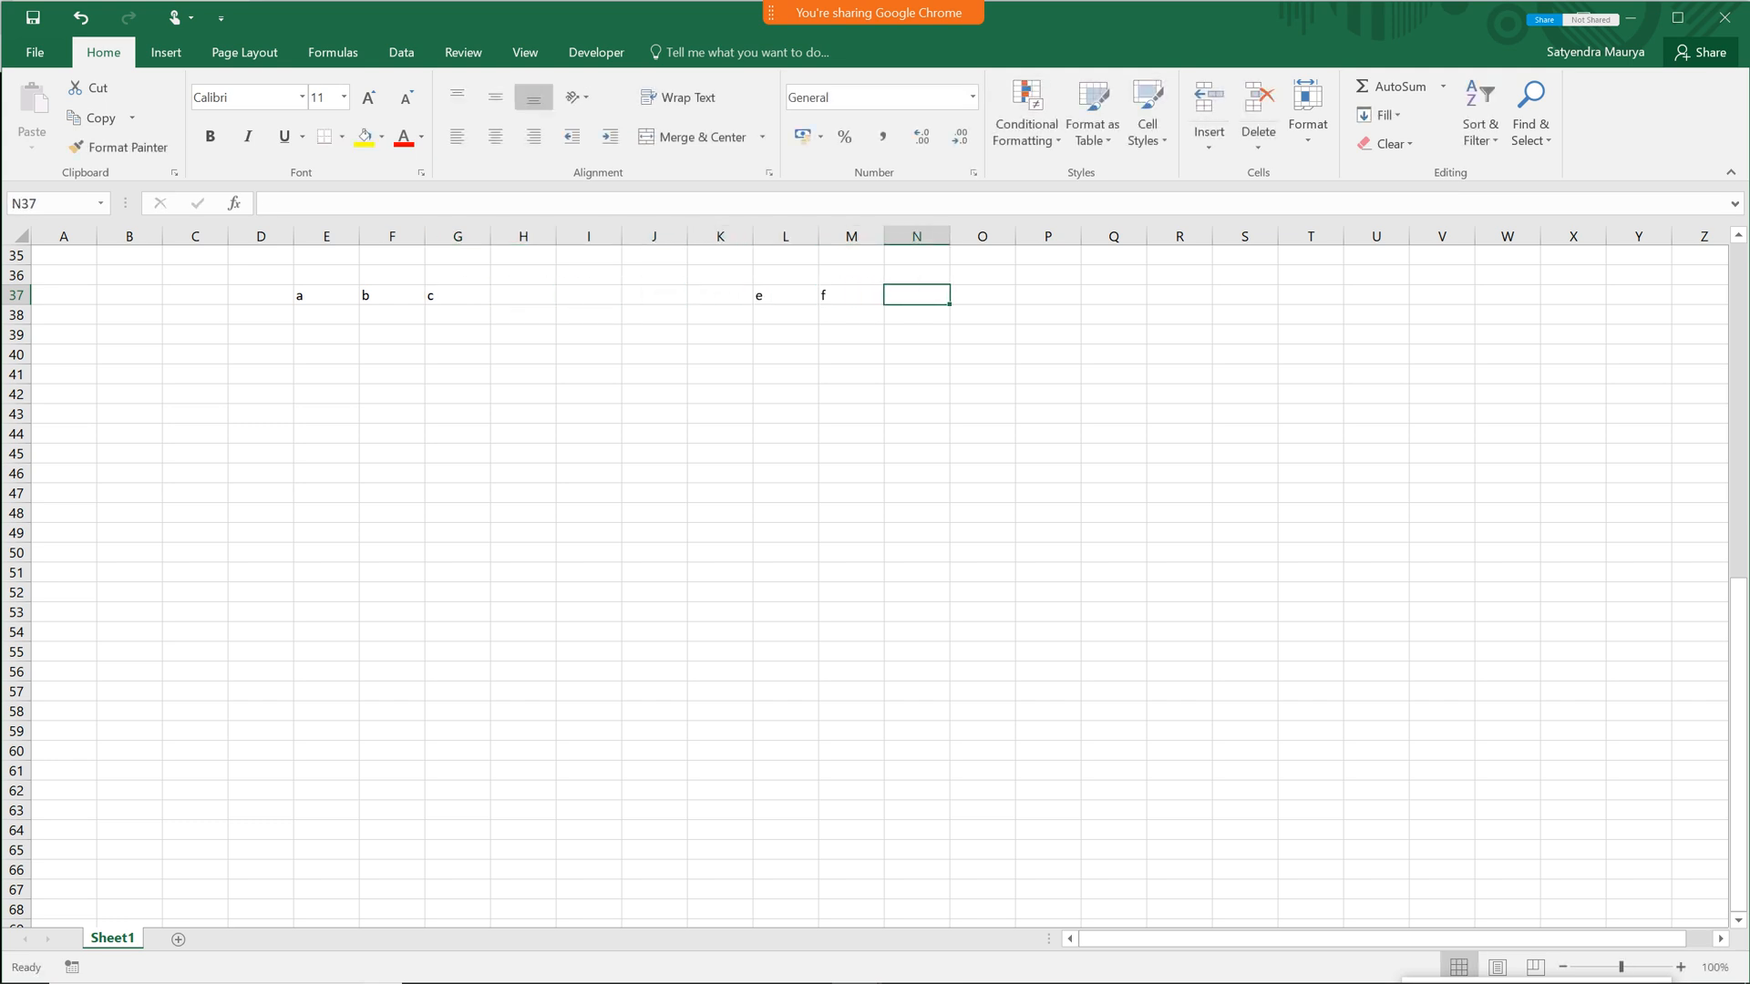
{"action": "type", "text": "h"}
{"action": "key", "text": "Tab"}
Fill column a of the first table with 1, 2, 3 and 4 in cells E38 to E41.
{"action": "key", "text": "Left"}
{"action": "key", "text": "Left"}
{"action": "key", "text": "Left"}
{"action": "key", "text": "Left"}
{"action": "key", "text": "Left"}
{"action": "key", "text": "Left"}
{"action": "key", "text": "Left"}
{"action": "key", "text": "Left"}
{"action": "key", "text": "Left"}
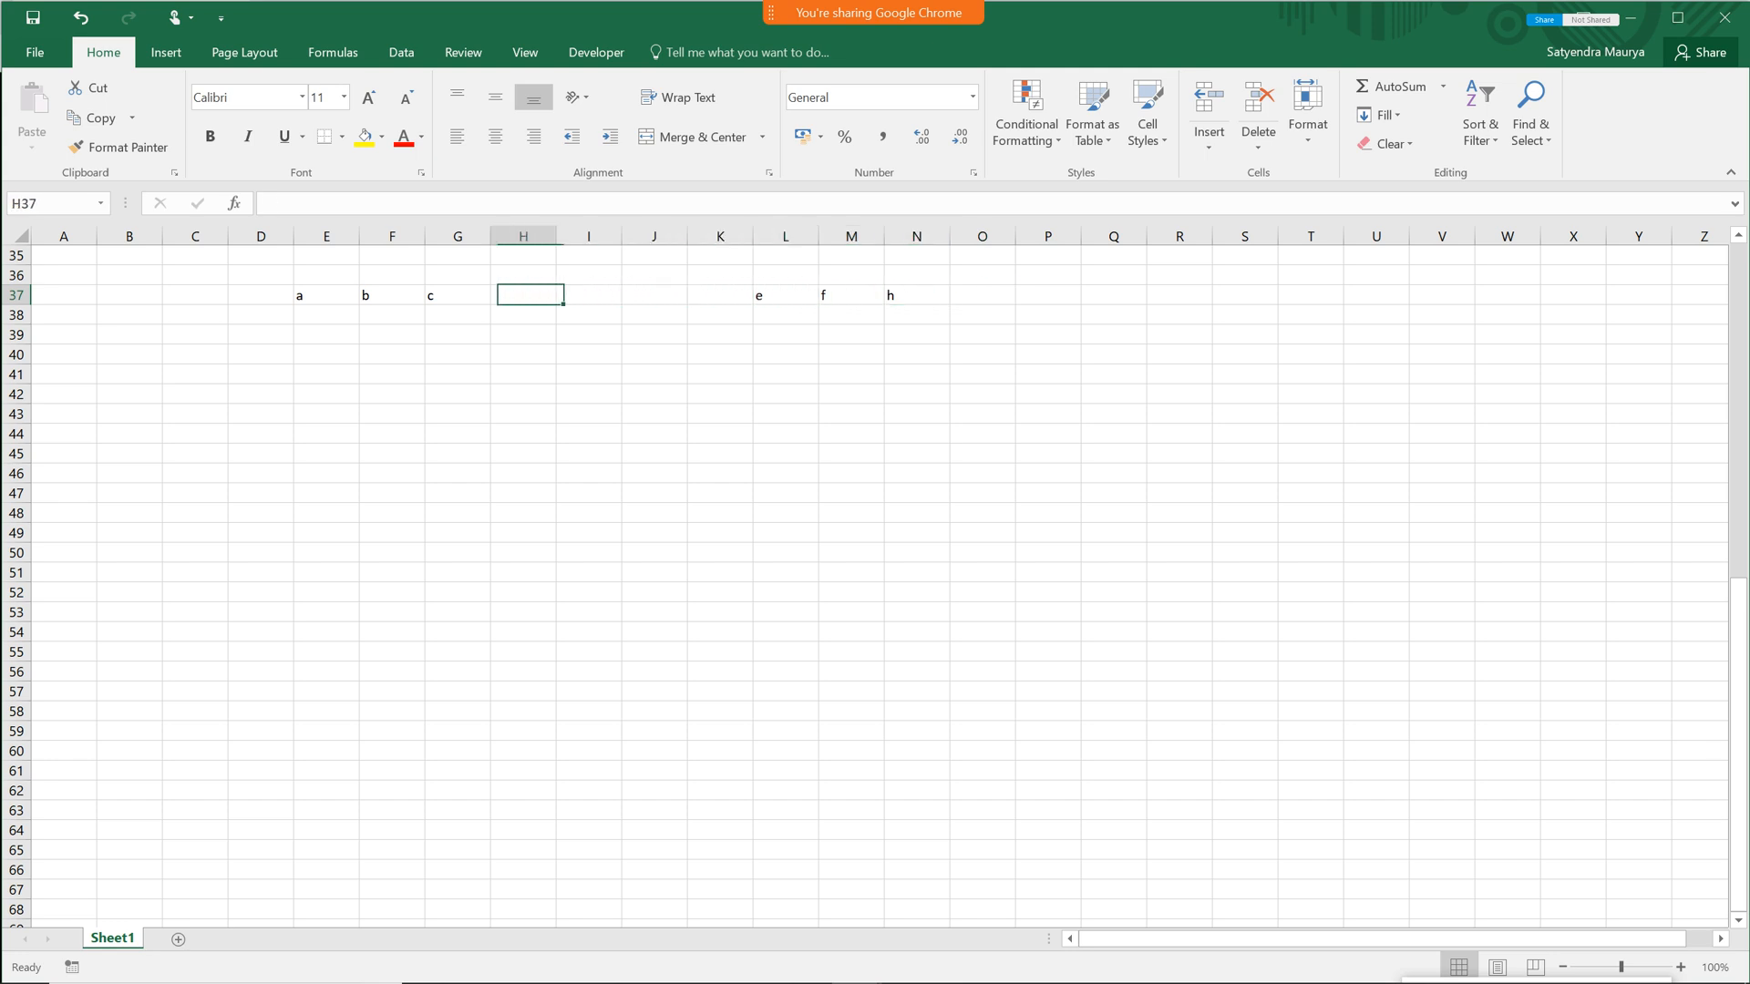
{"action": "key", "text": "Left"}
{"action": "key", "text": "Down"}
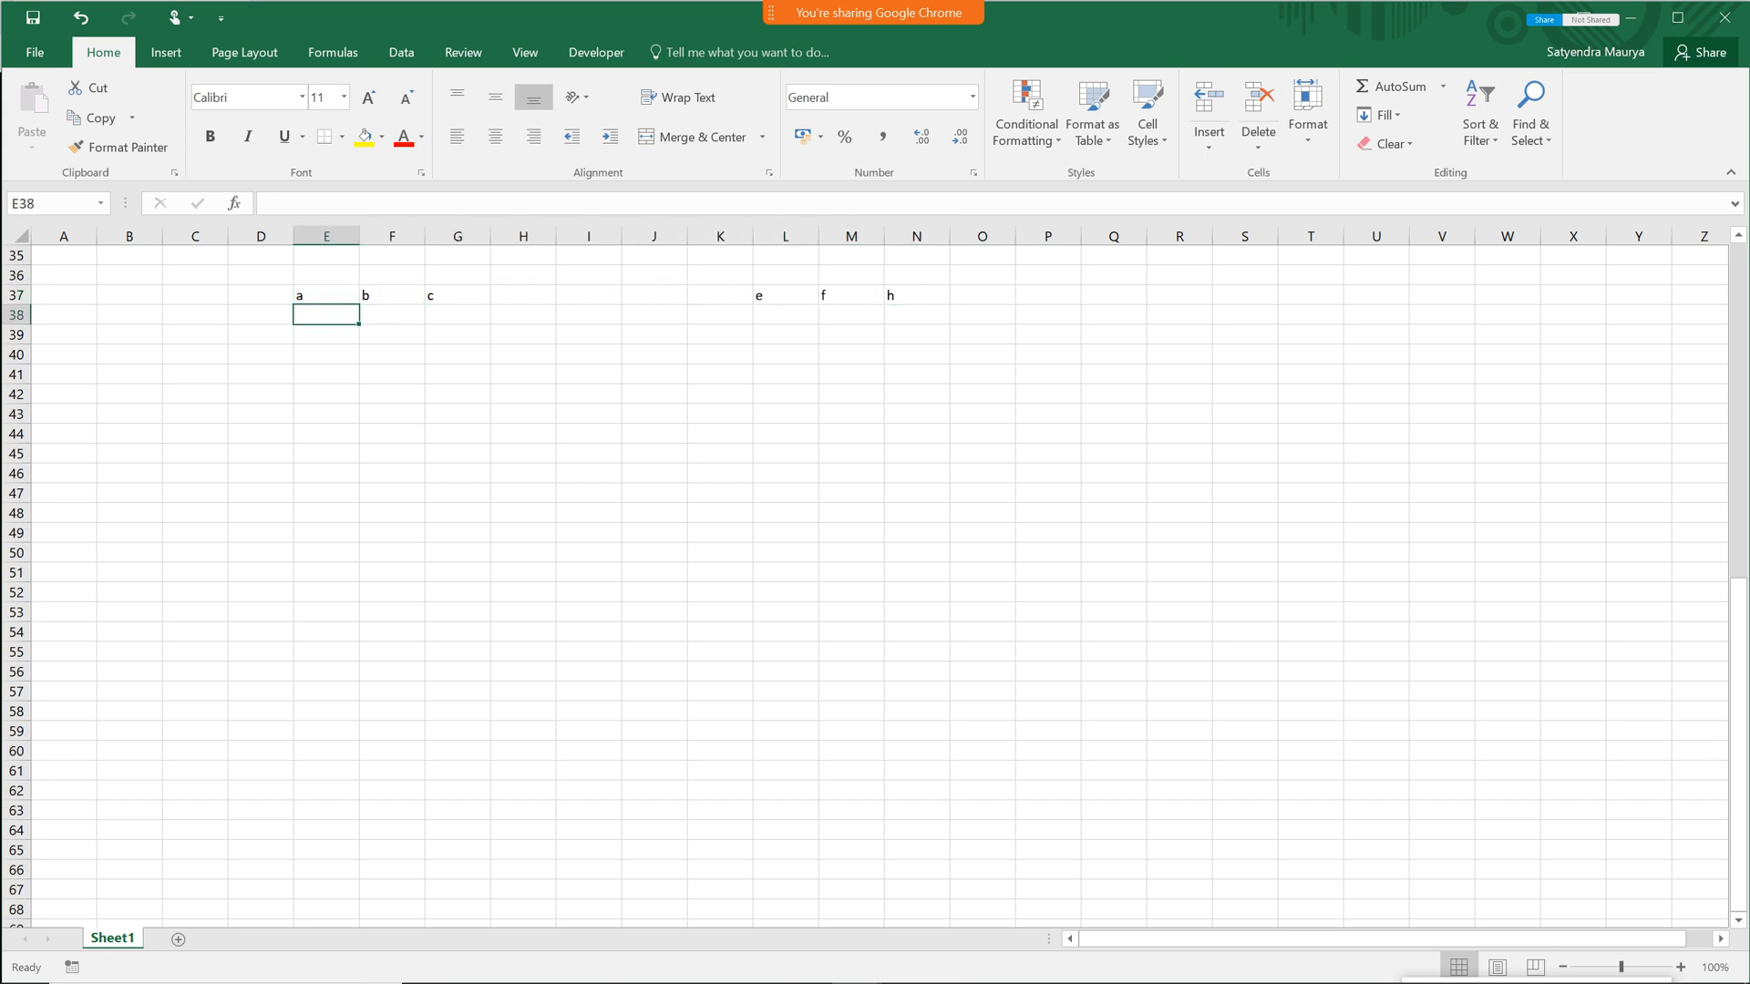
{"action": "type", "text": "1"}
{"action": "key", "text": "Return"}
{"action": "type", "text": "2"}
{"action": "key", "text": "Return"}
{"action": "type", "text": "3"}
{"action": "key", "text": "Return"}
{"action": "type", "text": "4"}
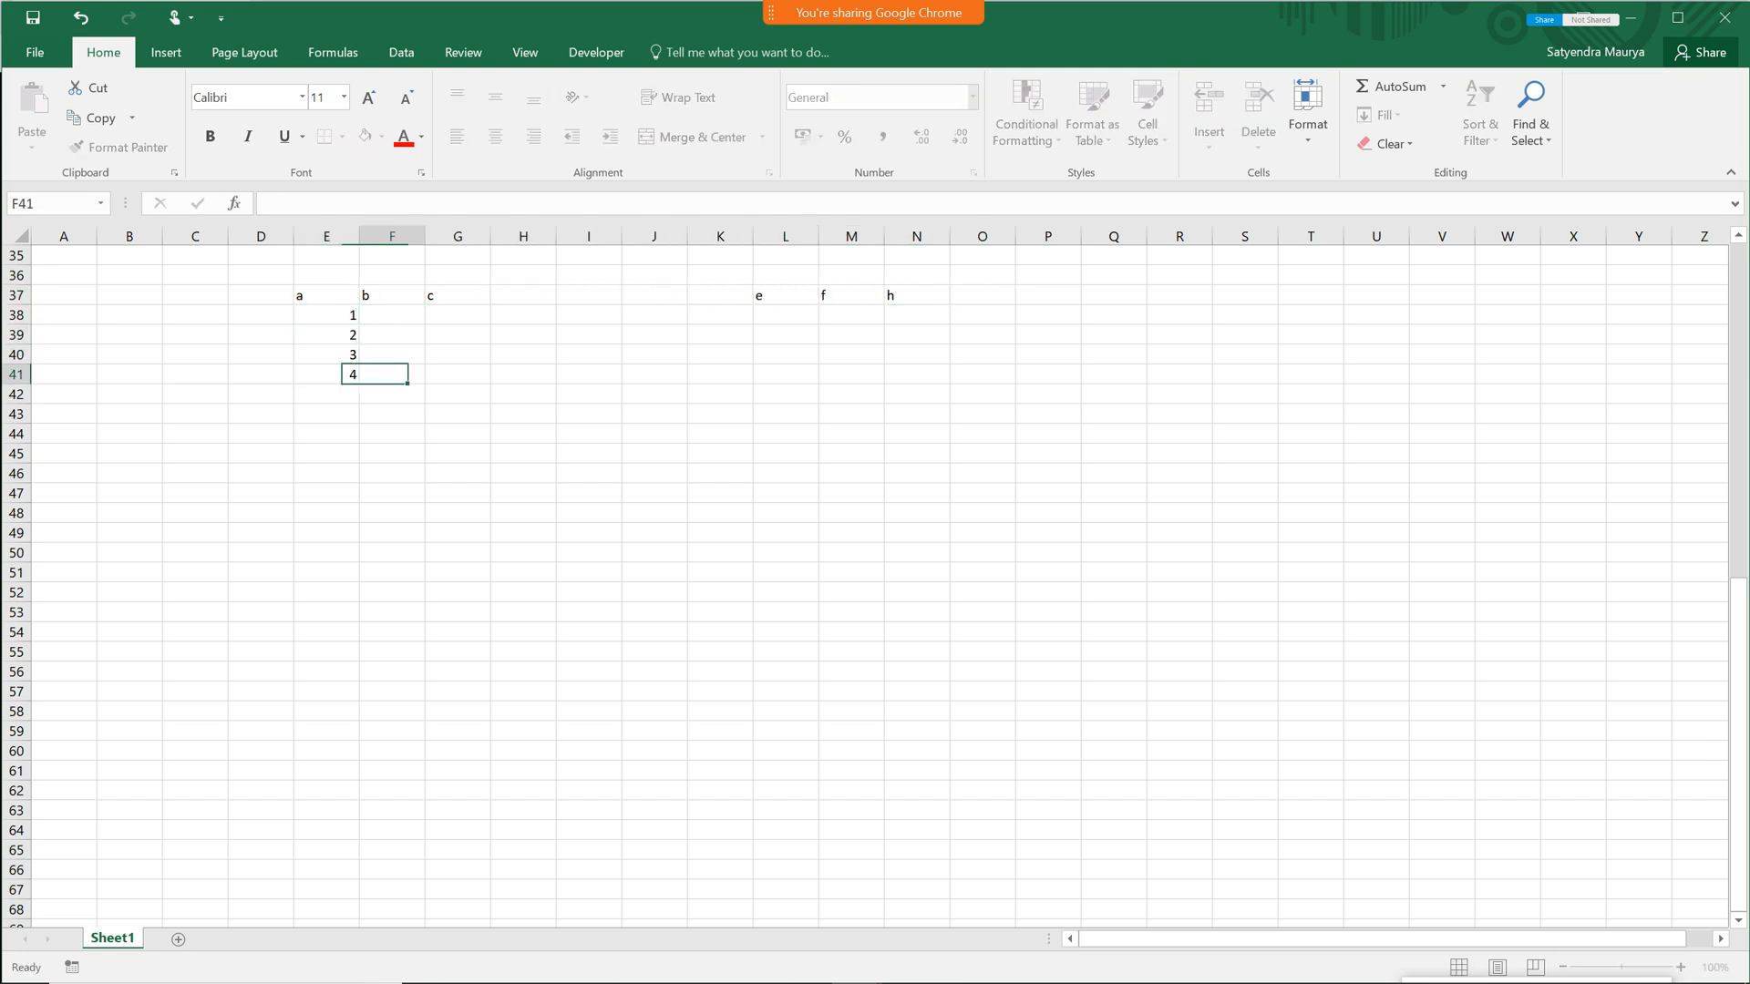
Enter 5, 4 and 2 under header b in cells F38 to F40.
{"action": "key", "text": "Up"}
{"action": "key", "text": "Up"}
{"action": "key", "text": "Up"}
{"action": "type", "text": "5"}
{"action": "key", "text": "Return"}
{"action": "type", "text": "4"}
{"action": "key", "text": "Return"}
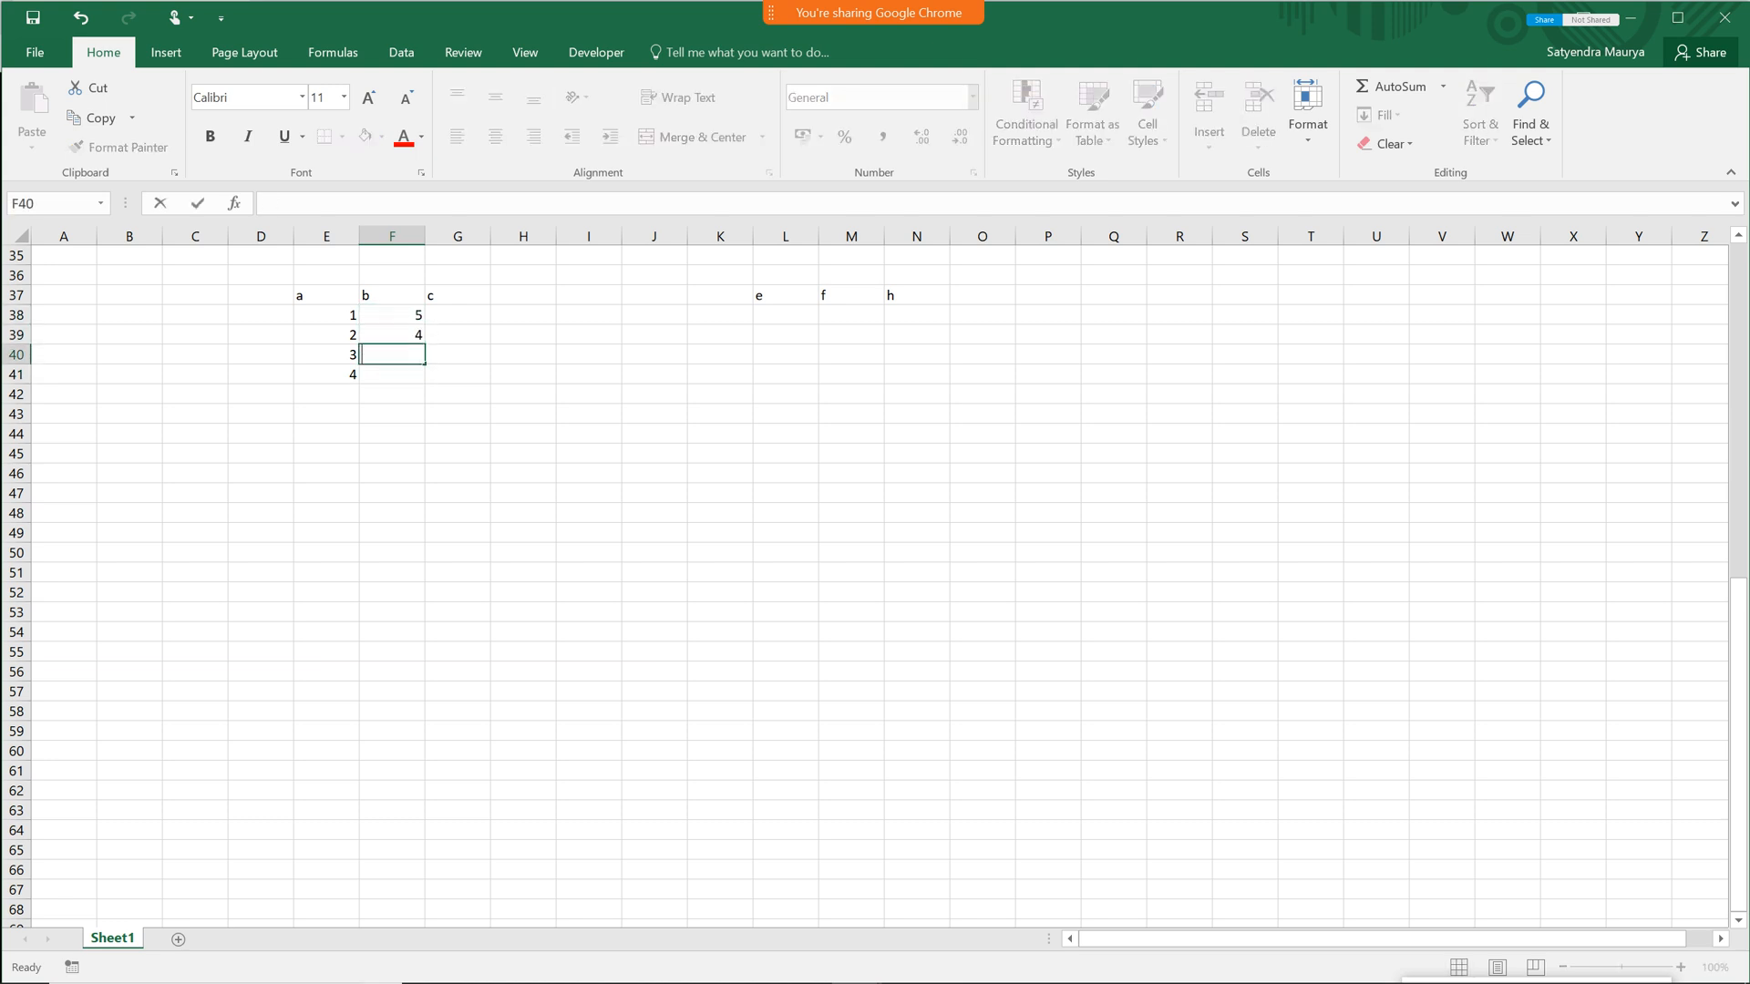
{"action": "type", "text": "2"}
{"action": "key", "text": "Tab"}
Enter 532 under header c in cell G38.
{"action": "key", "text": "Up"}
{"action": "key", "text": "Up"}
{"action": "type", "text": "532"}
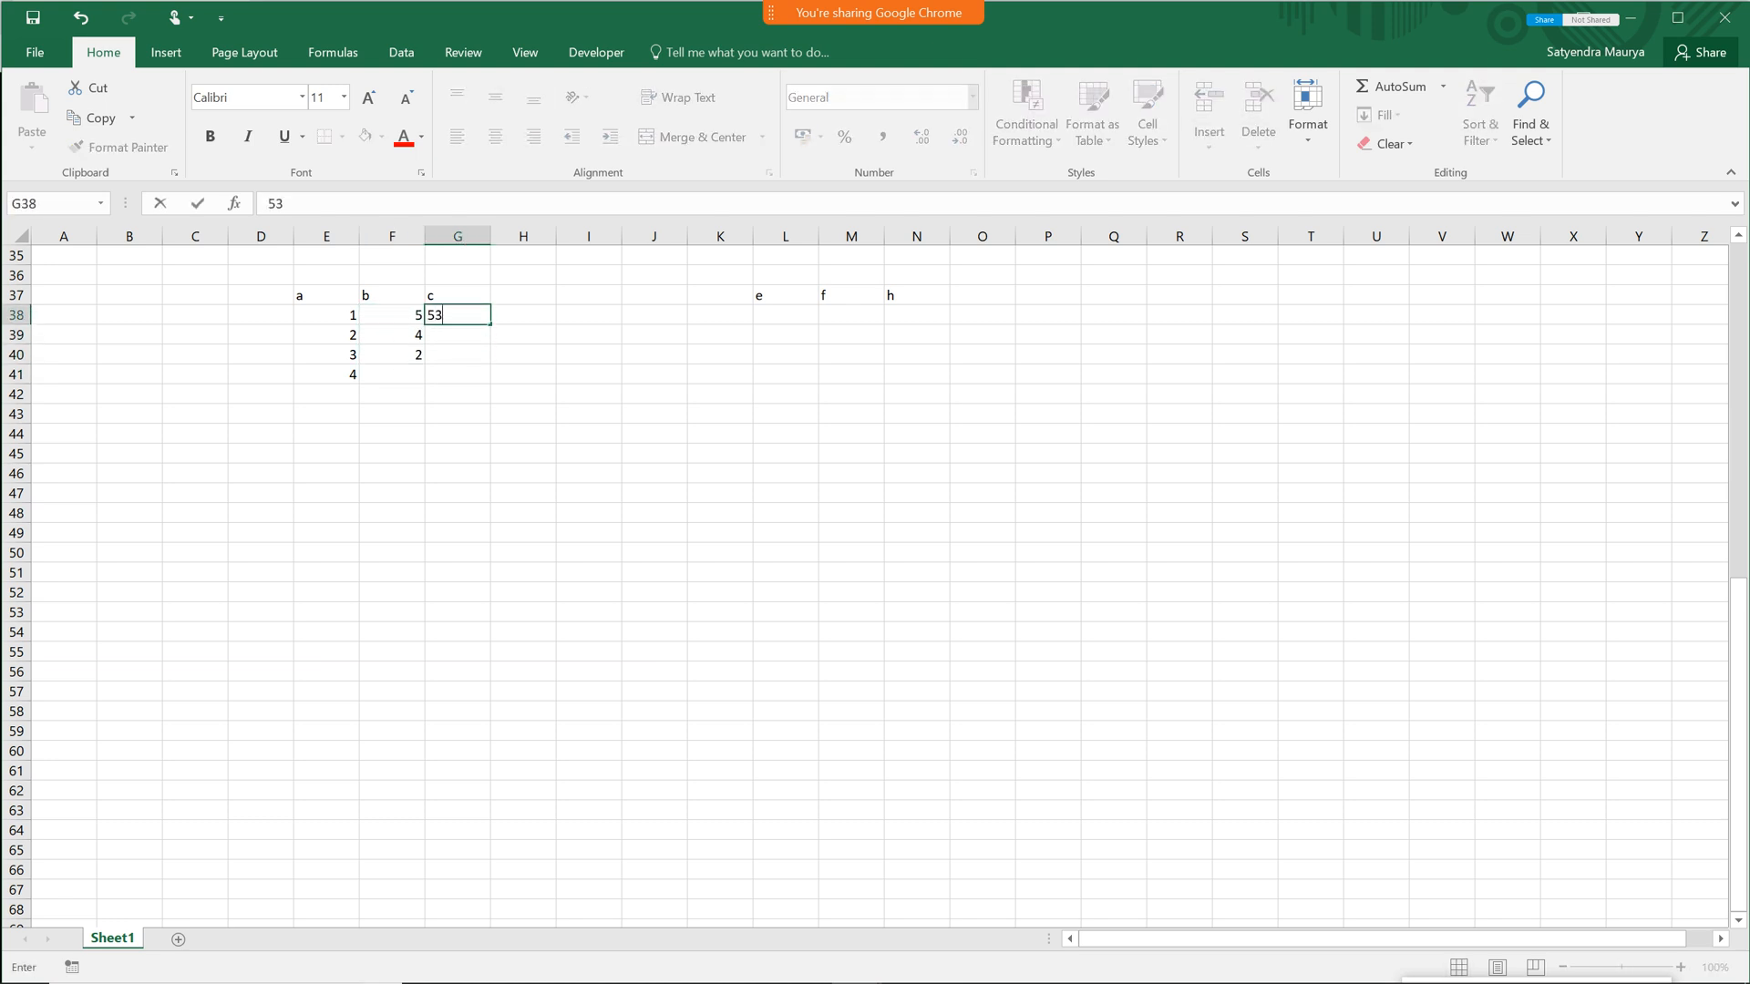
{"action": "key", "text": "Return"}
{"action": "key", "text": "Tab"}
{"action": "mouse_move", "coordinate": [874, 13]}
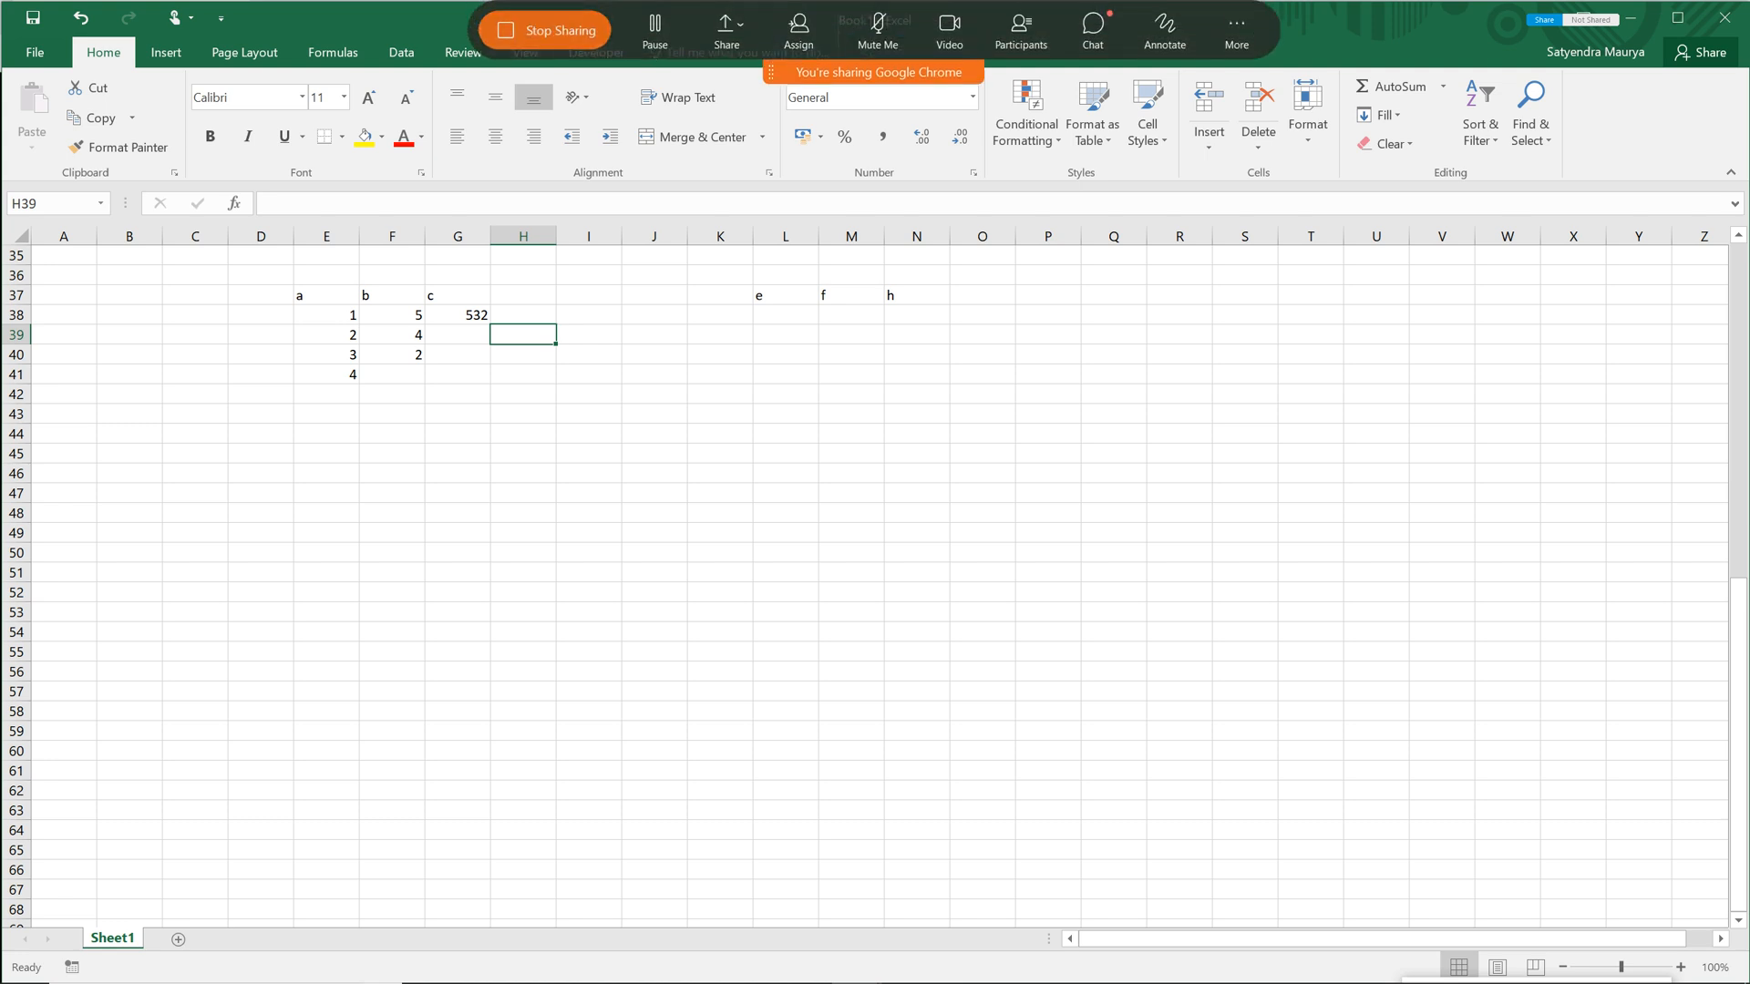
{"action": "left_click", "coordinate": [654, 473]}
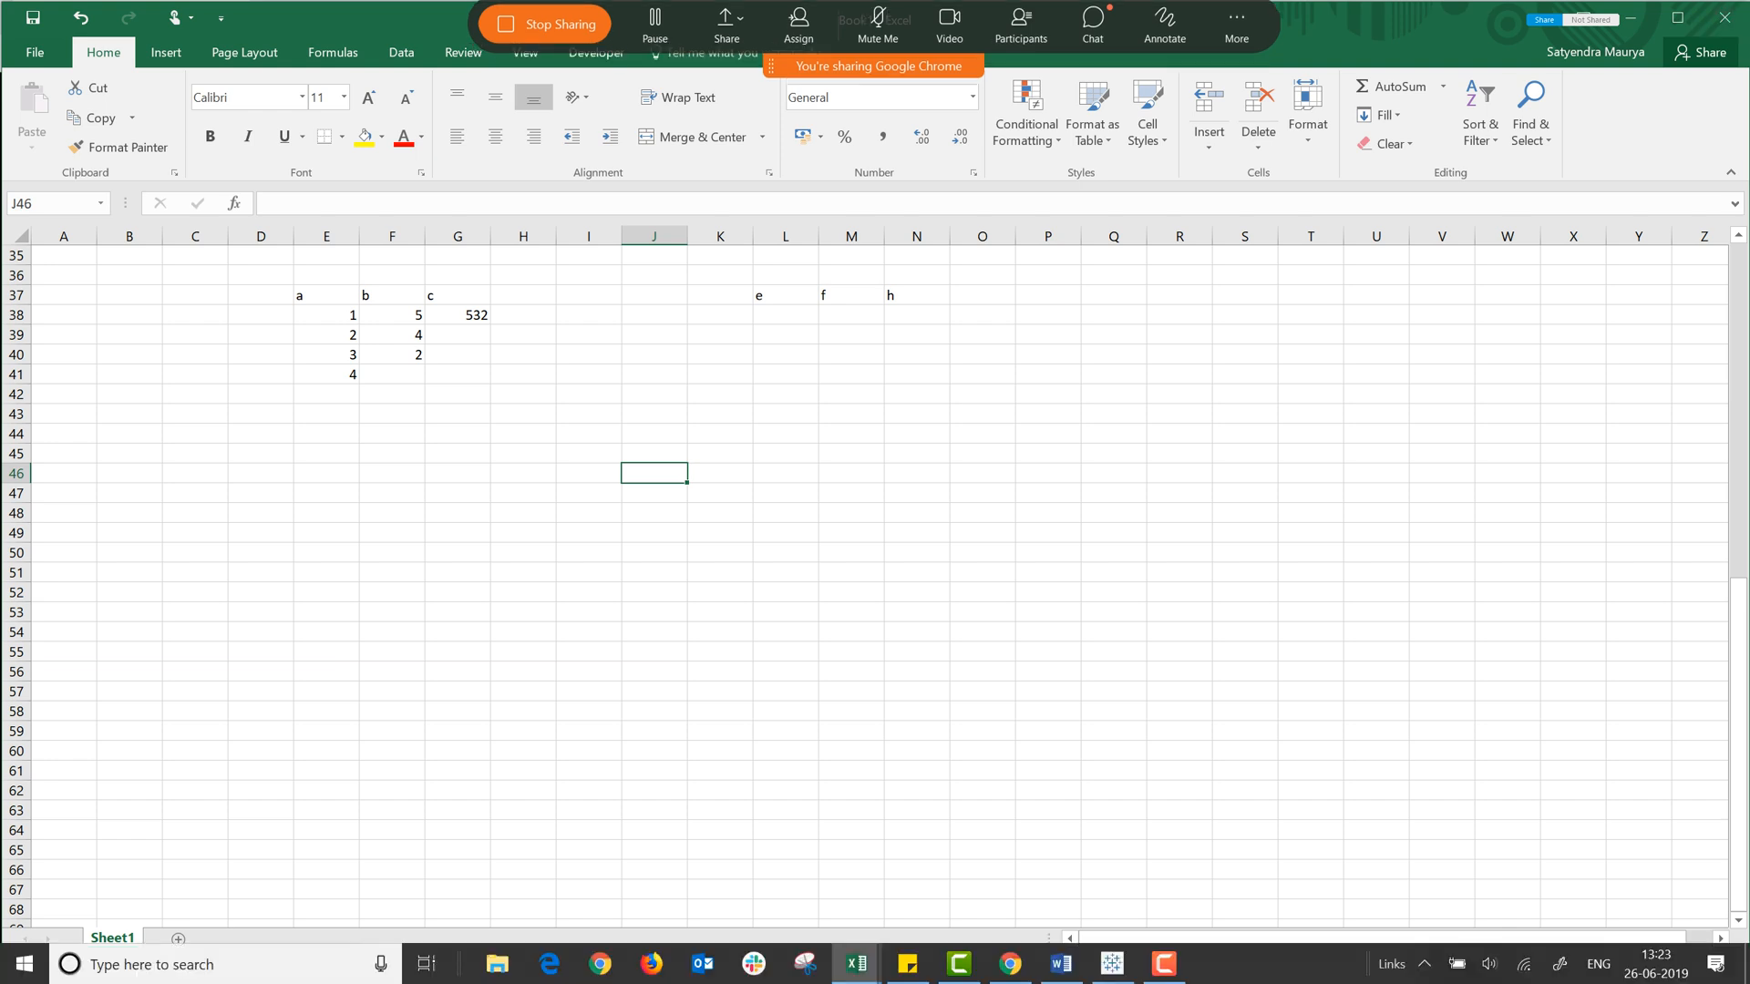
{"action": "mouse_move", "coordinate": [908, 965]}
{"action": "left_click", "coordinate": [720, 572]}
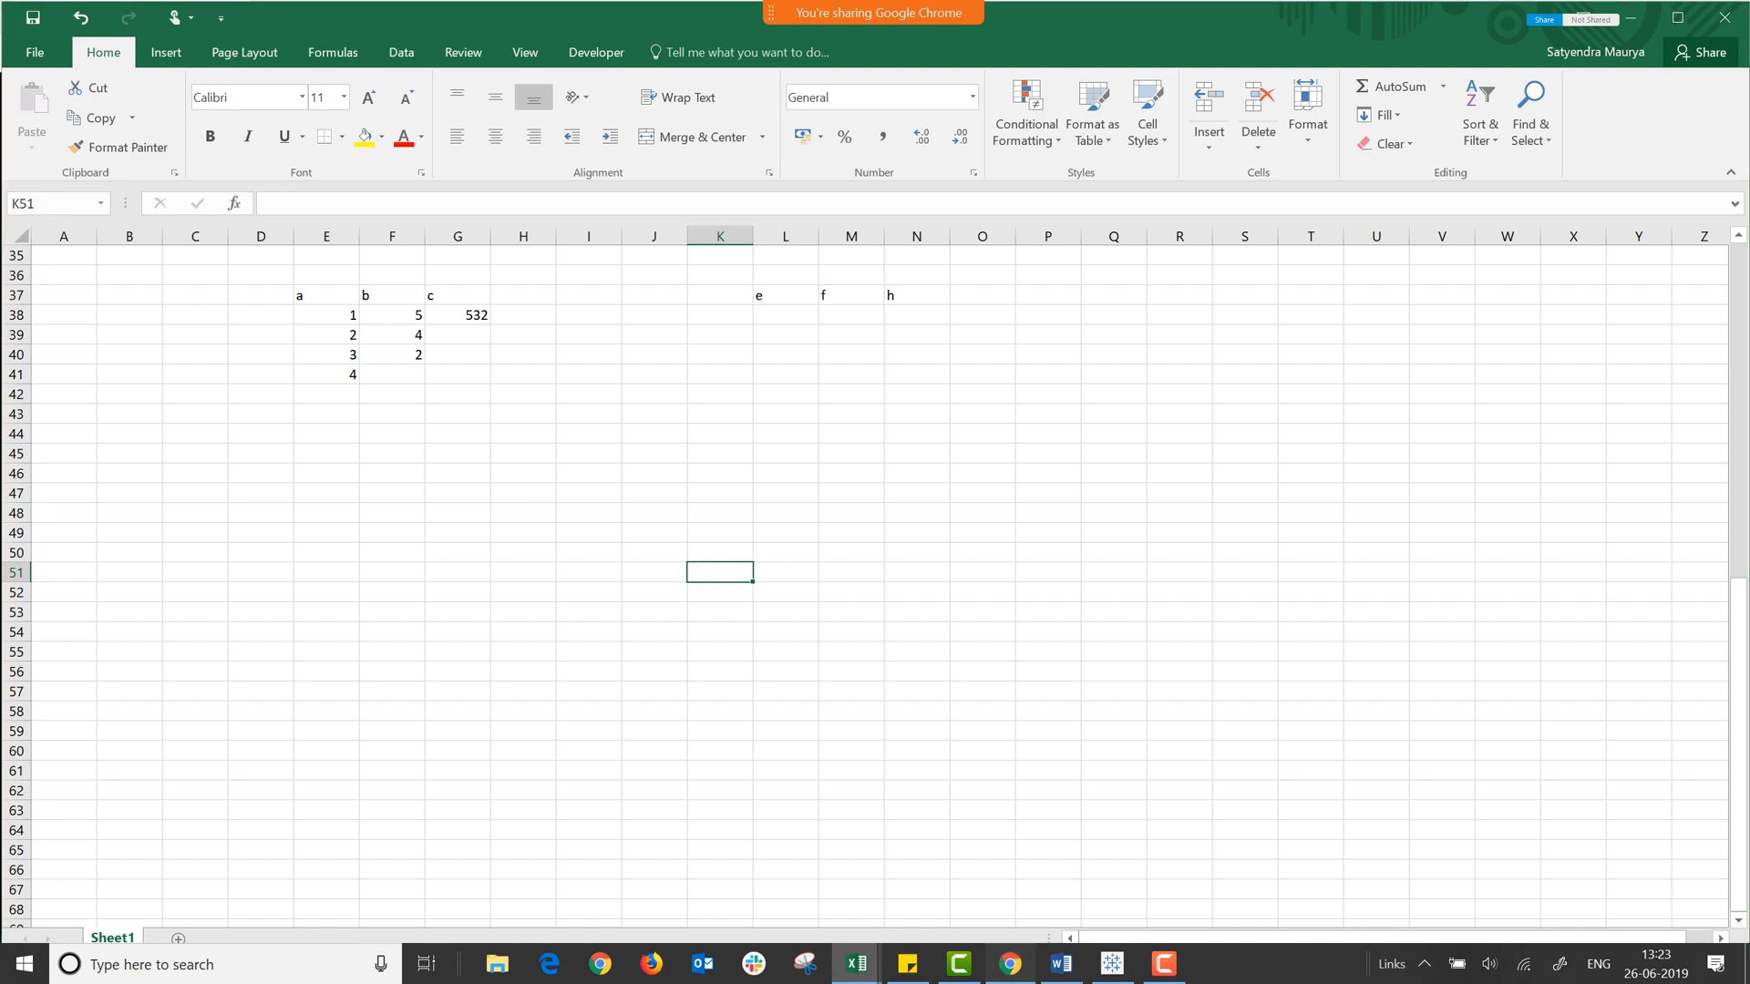
Switch to the remote desktop in Chrome and look through its list of installed apps.
{"action": "left_click", "coordinate": [1010, 962]}
{"action": "left_click", "coordinate": [538, 358]}
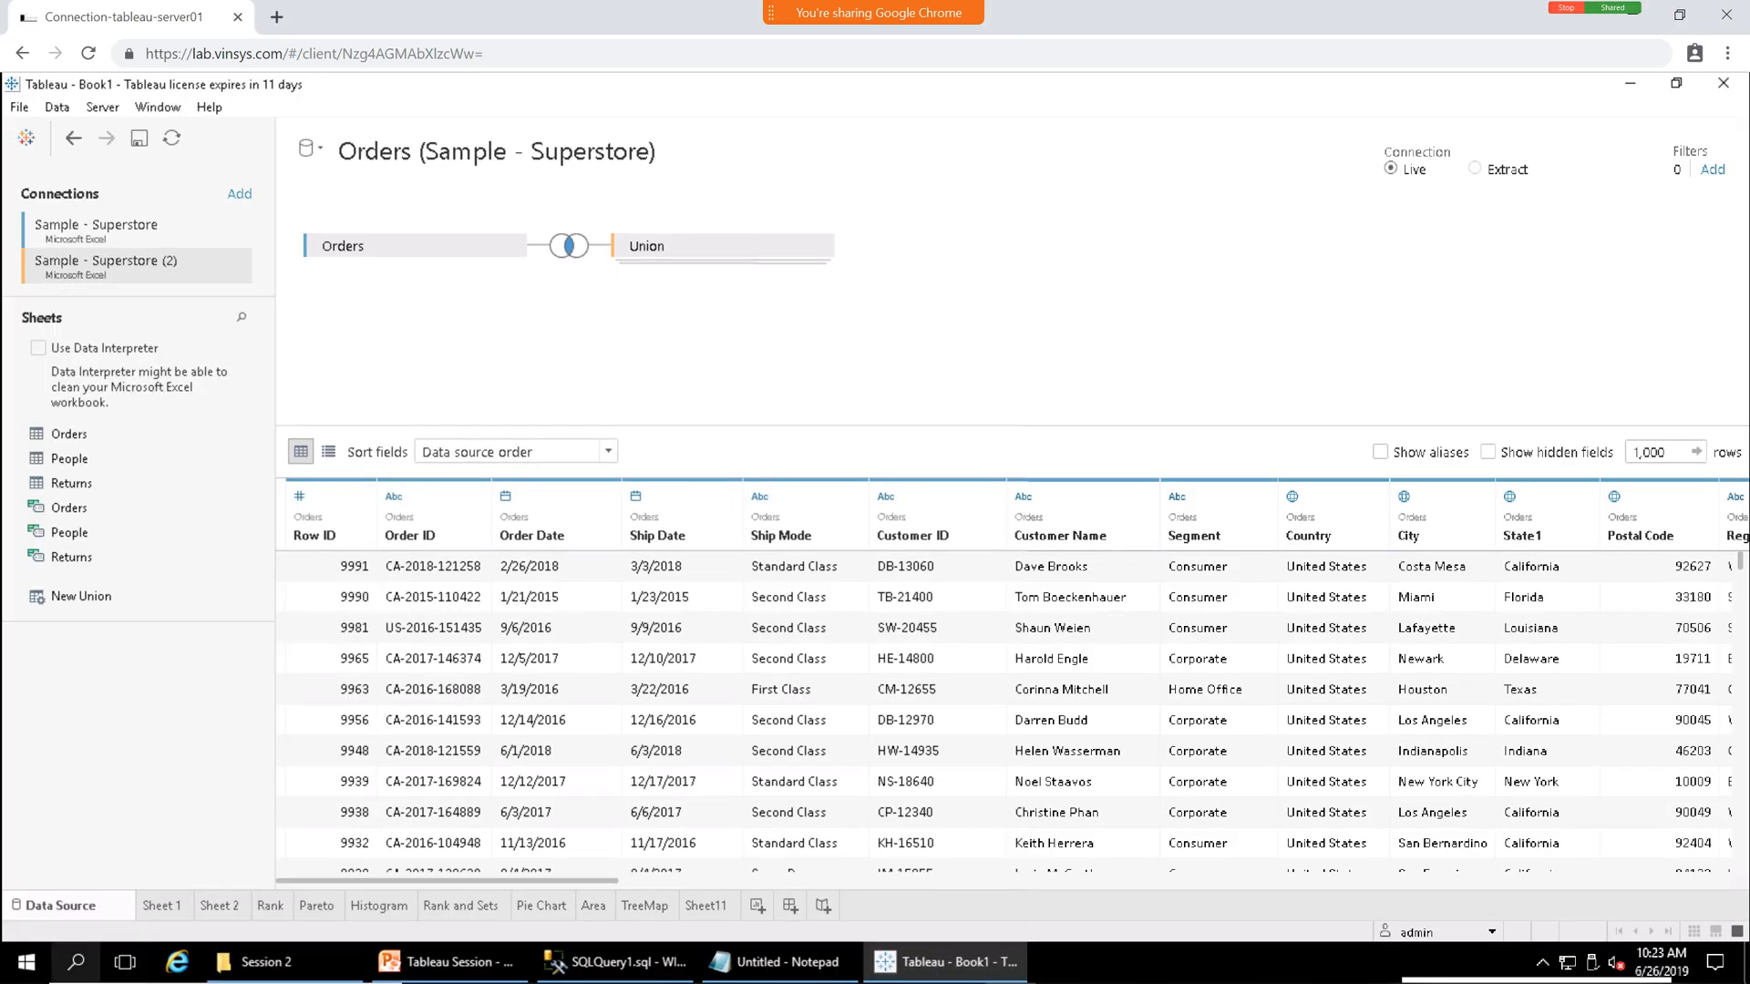
{"action": "left_click", "coordinate": [26, 962]}
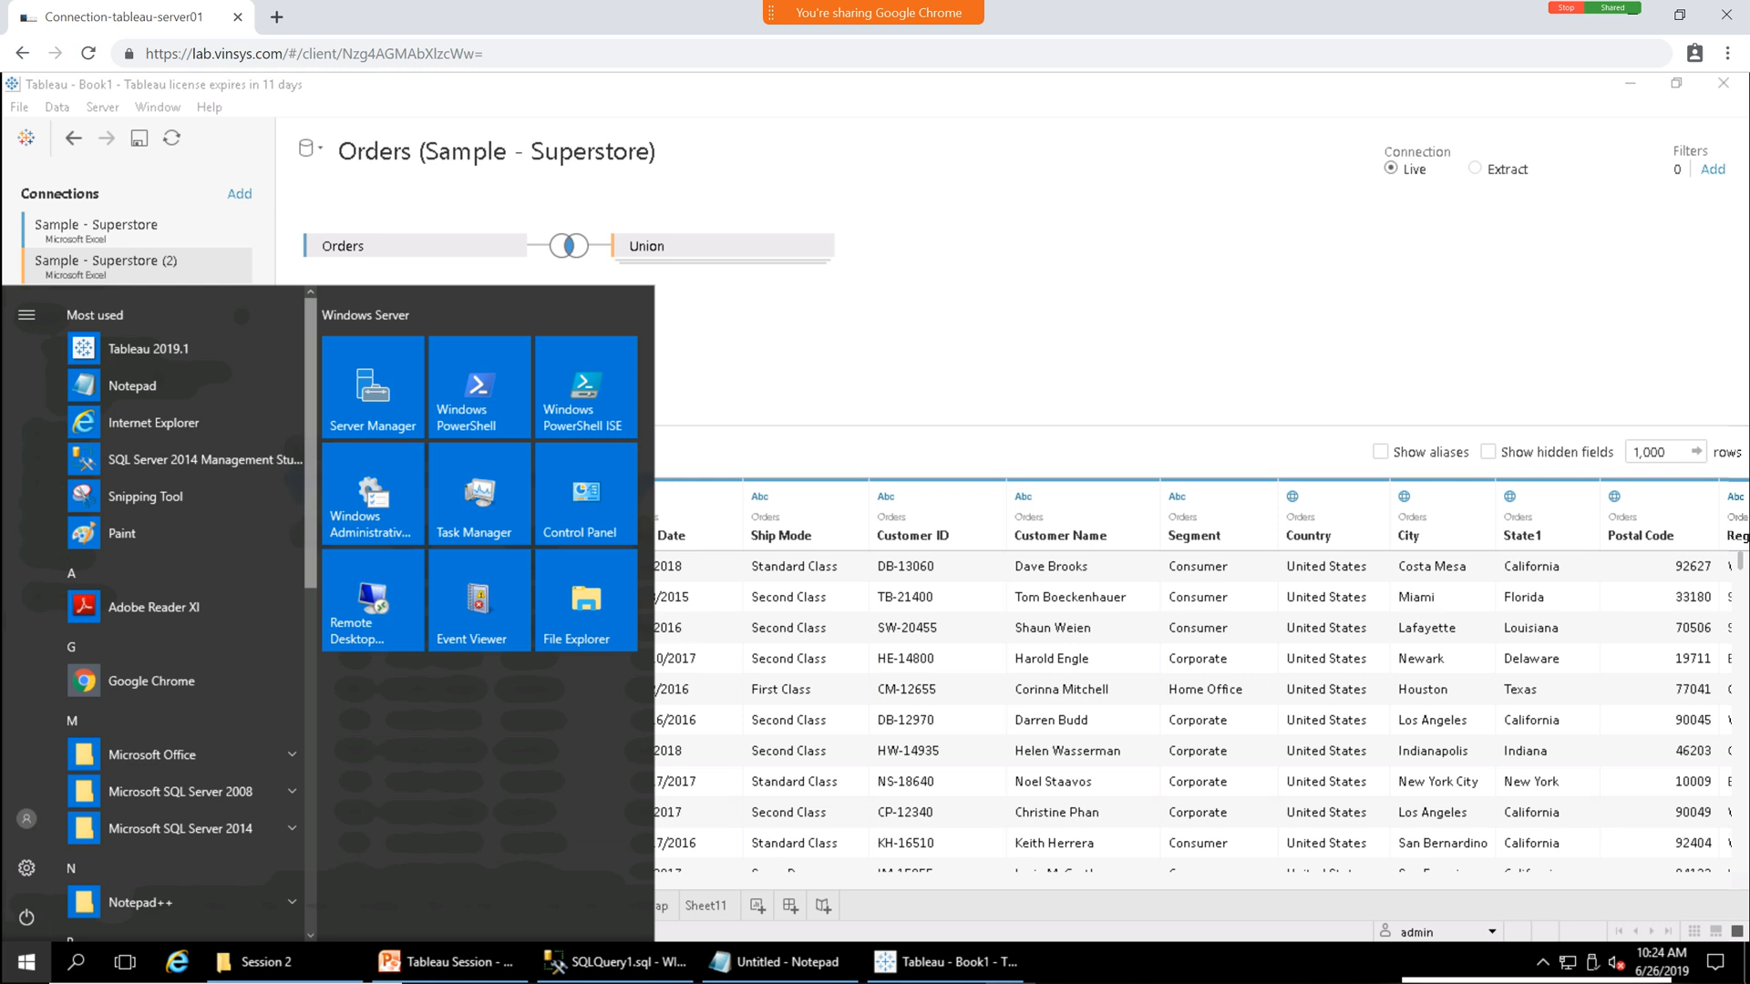
{"action": "scroll", "coordinate": [182, 547], "scroll_direction": "down", "scroll_amount": 1}
{"action": "scroll", "coordinate": [159, 610], "scroll_direction": "down", "scroll_amount": 10}
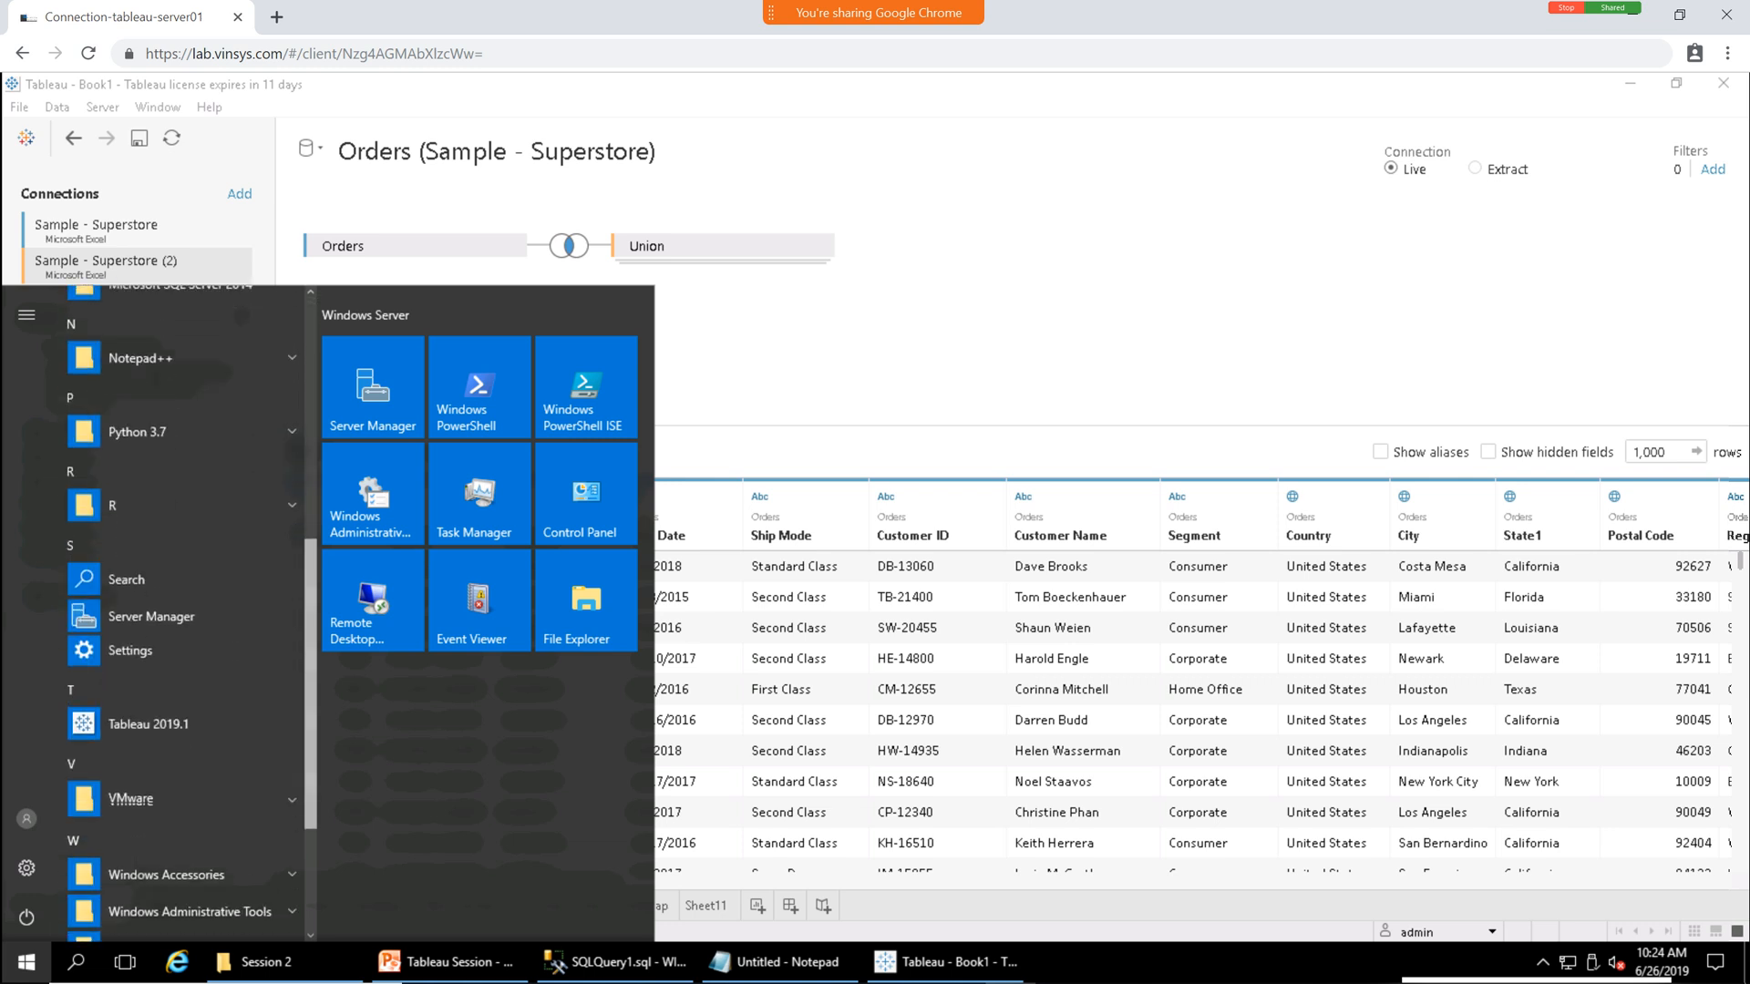
{"action": "scroll", "coordinate": [183, 610], "scroll_direction": "down", "scroll_amount": 4}
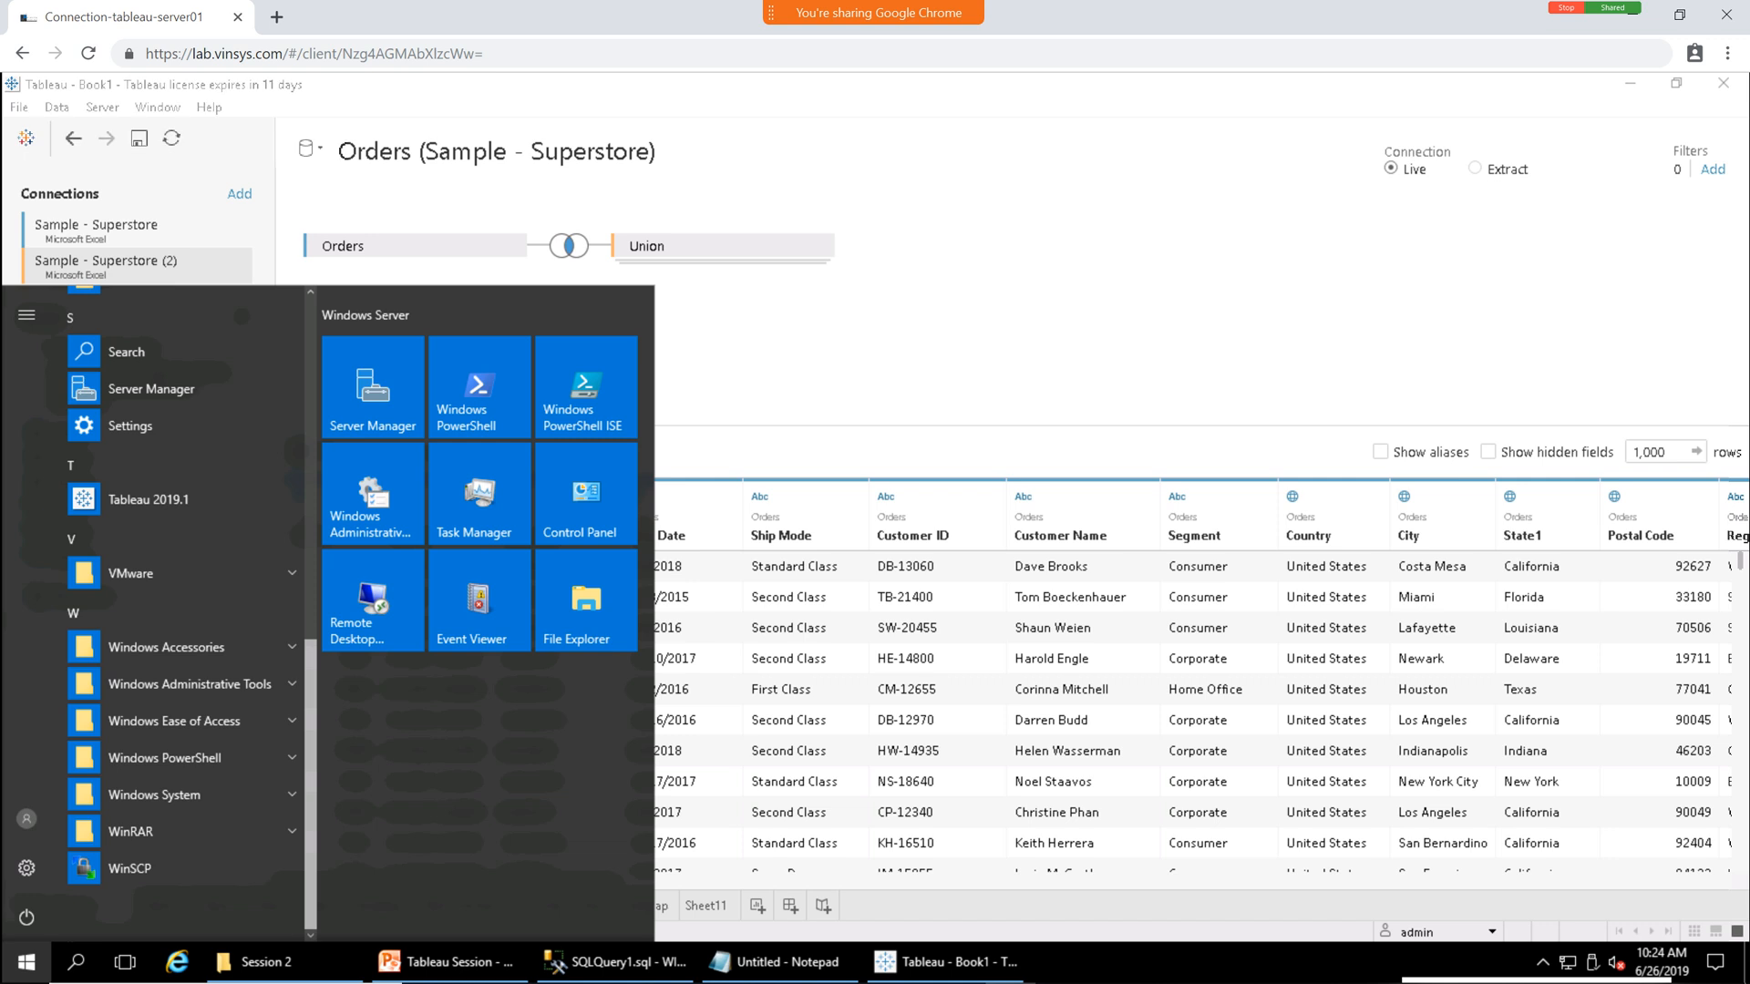
{"action": "scroll", "coordinate": [159, 610], "scroll_direction": "up", "scroll_amount": 6}
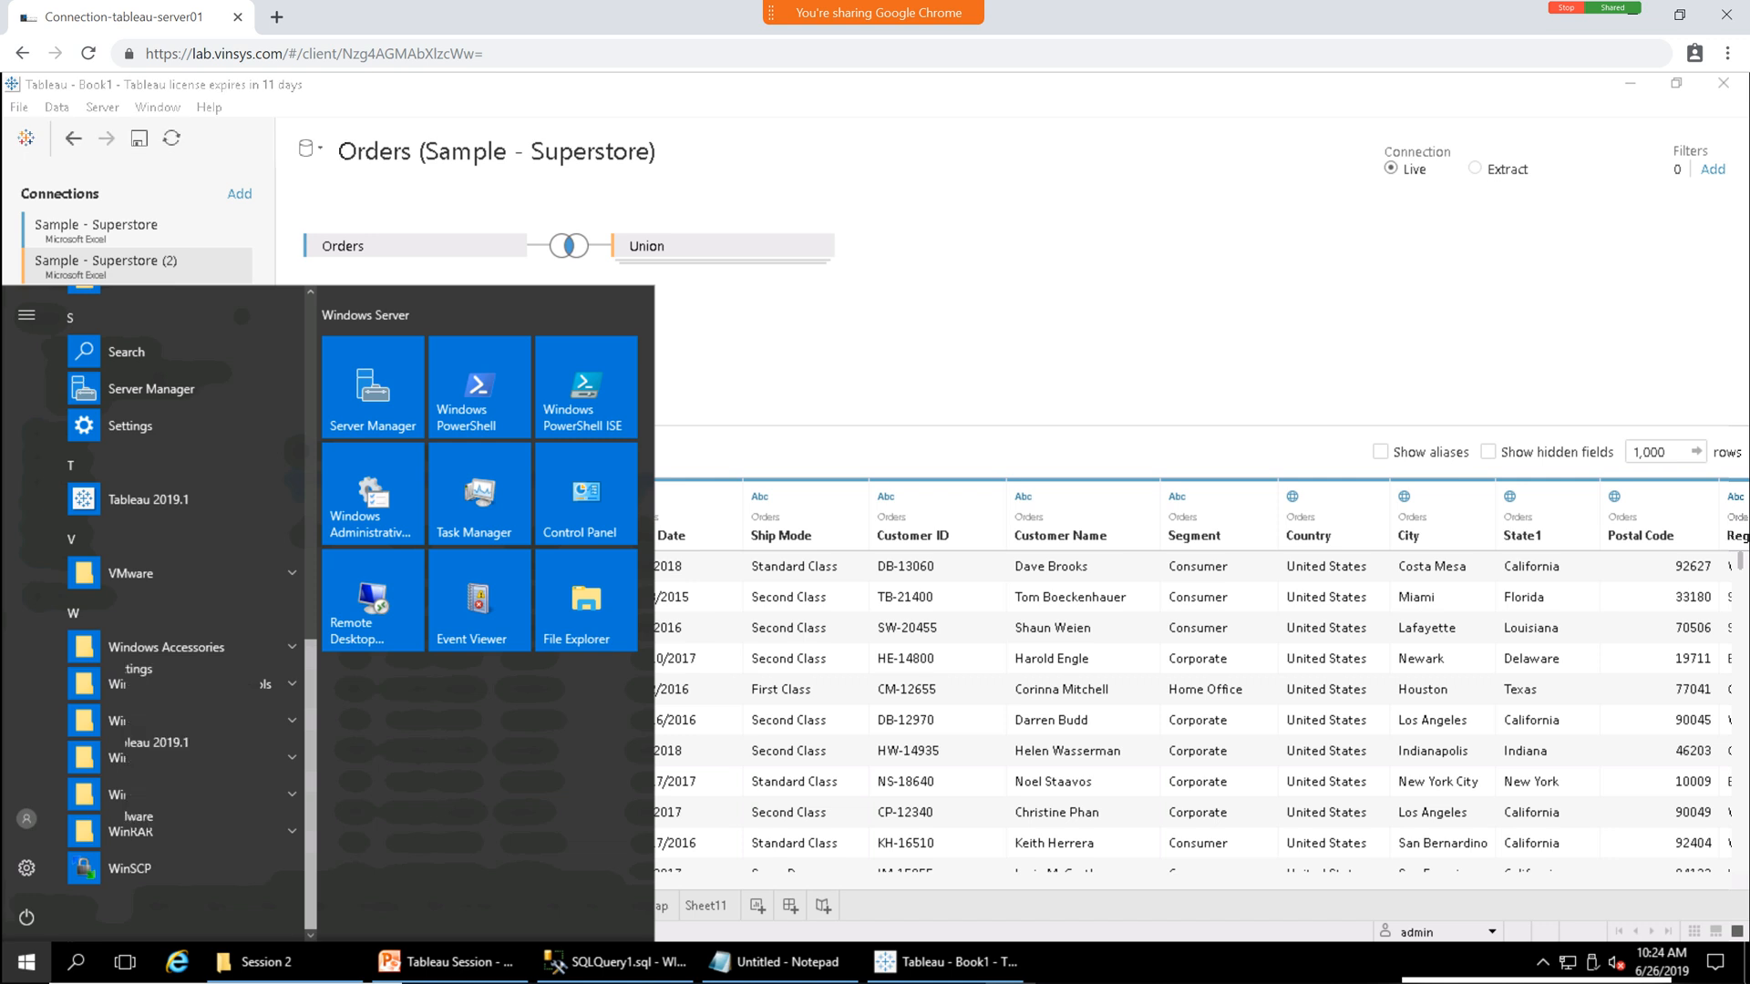
{"action": "scroll", "coordinate": [160, 610], "scroll_direction": "up", "scroll_amount": 6}
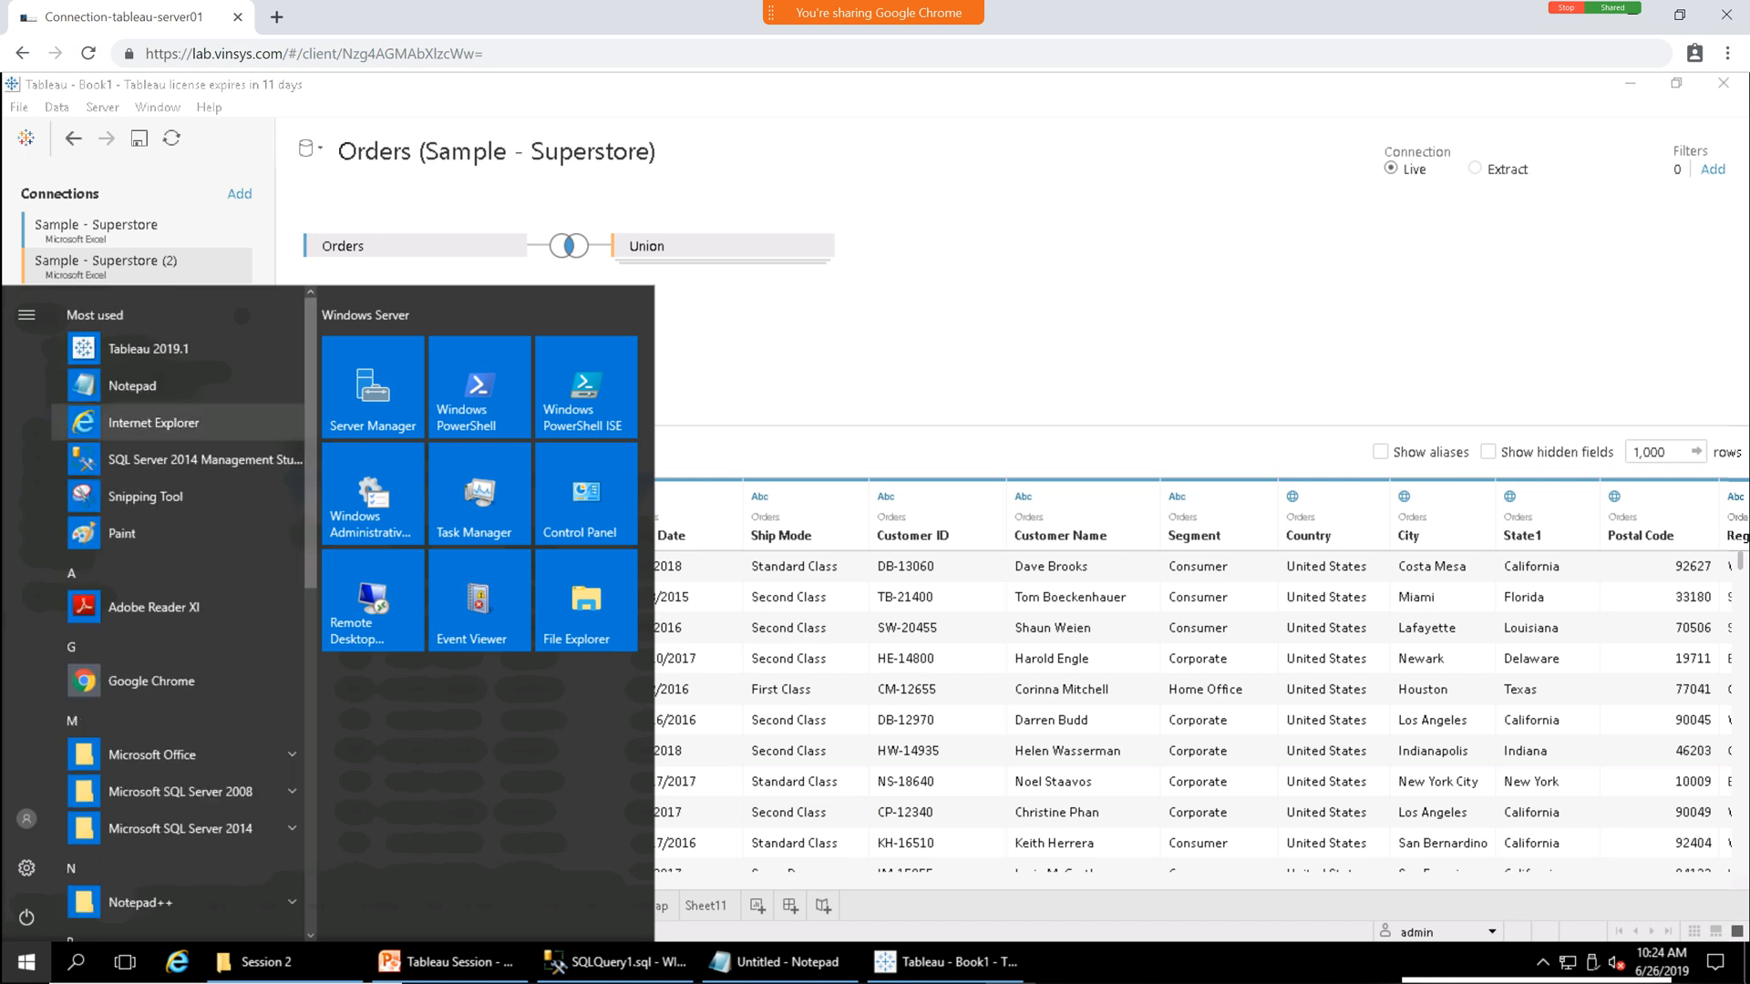
{"action": "key", "text": "Escape"}
Stop sharing Google Chrome in the Webex meeting and share the Microsoft Excel application instead.
{"action": "mouse_move", "coordinate": [873, 13]}
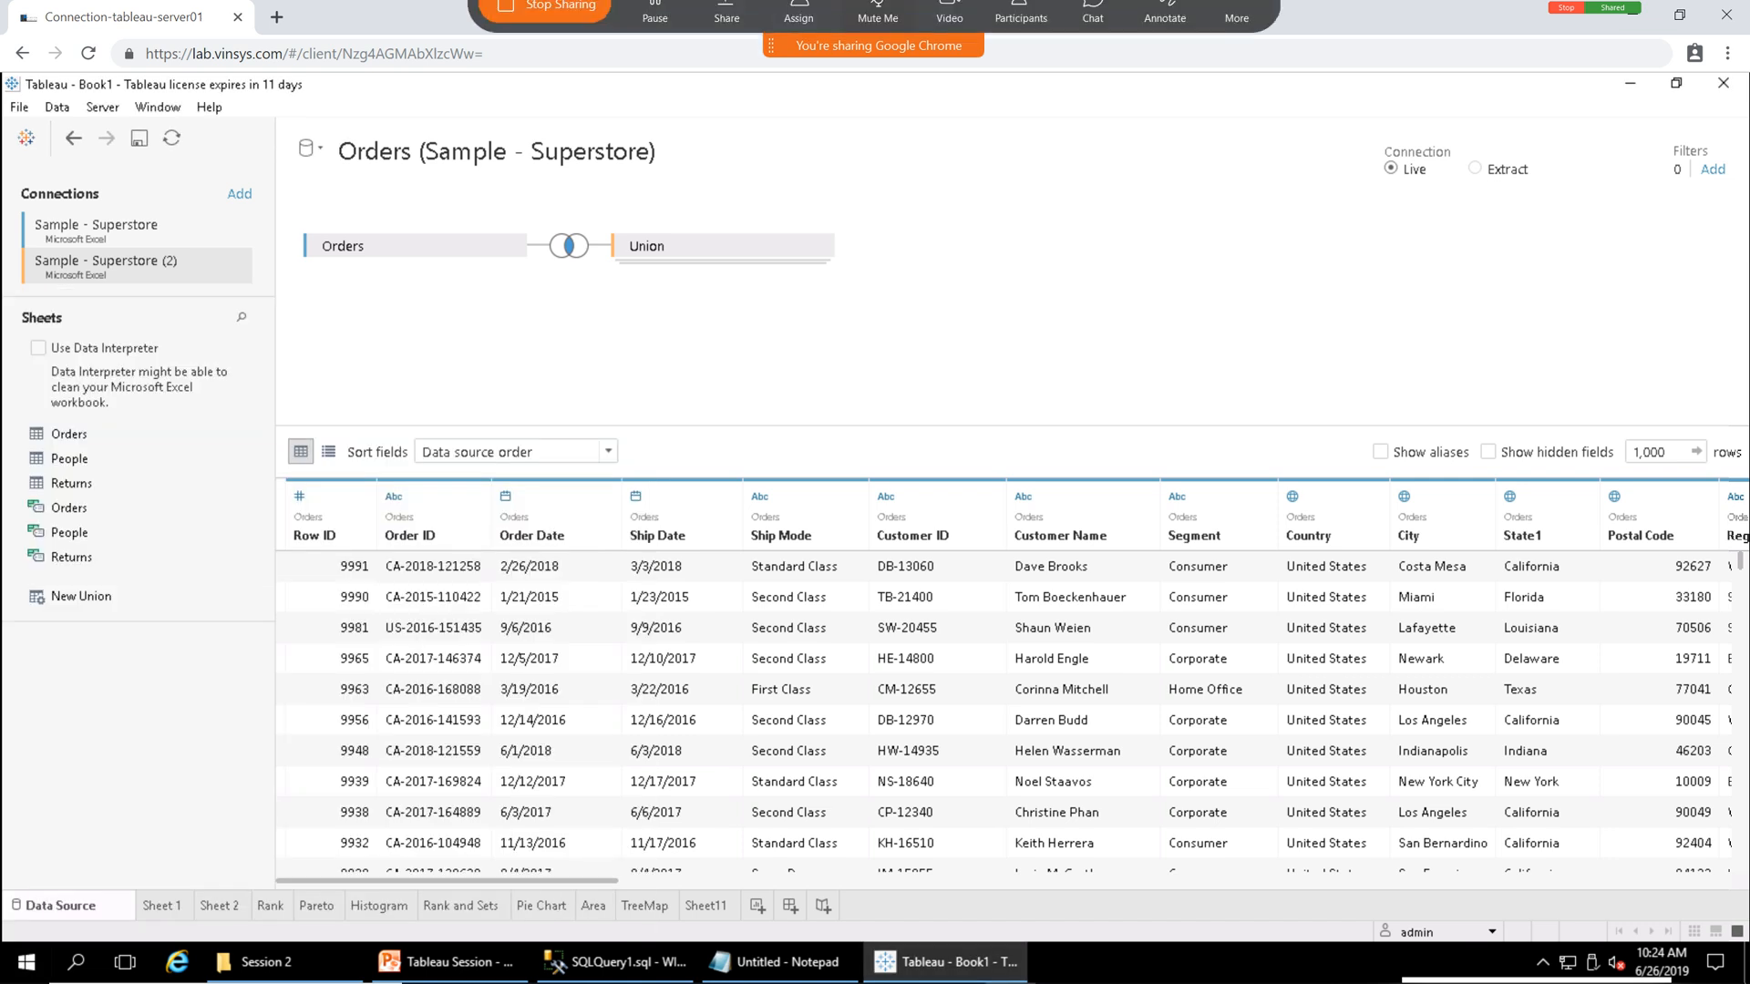
{"action": "left_click", "coordinate": [545, 30]}
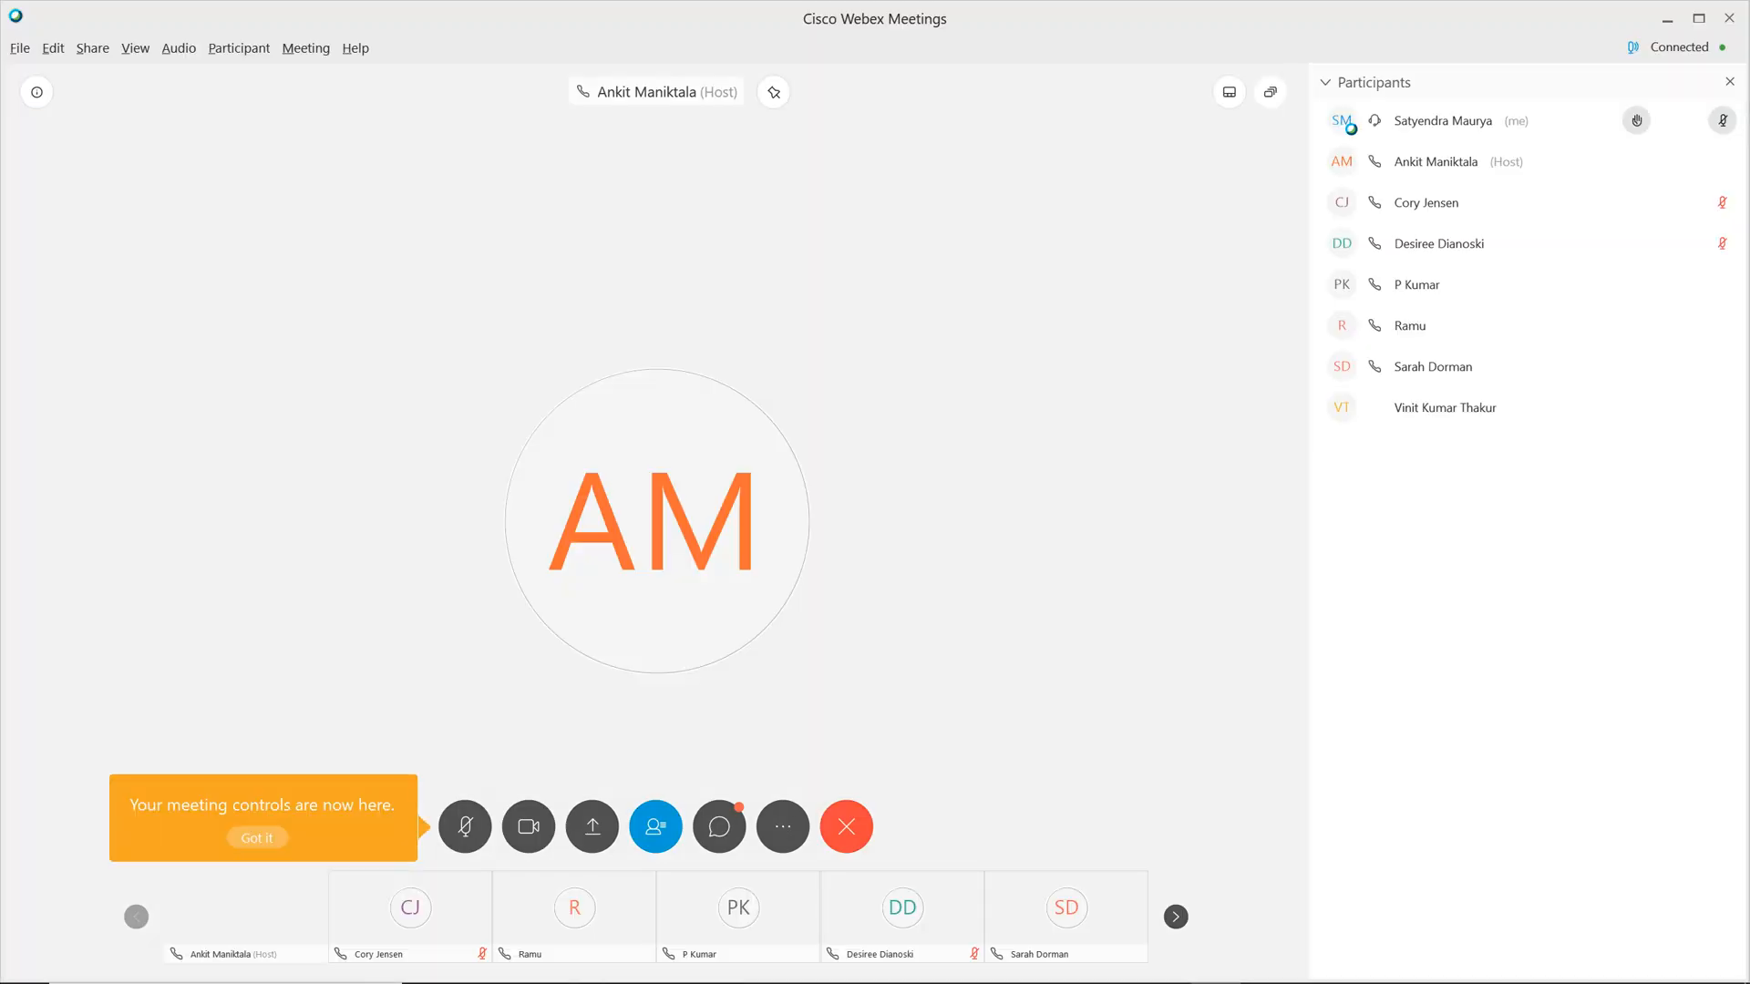
{"action": "left_click", "coordinate": [135, 48]}
{"action": "mouse_move", "coordinate": [92, 48]}
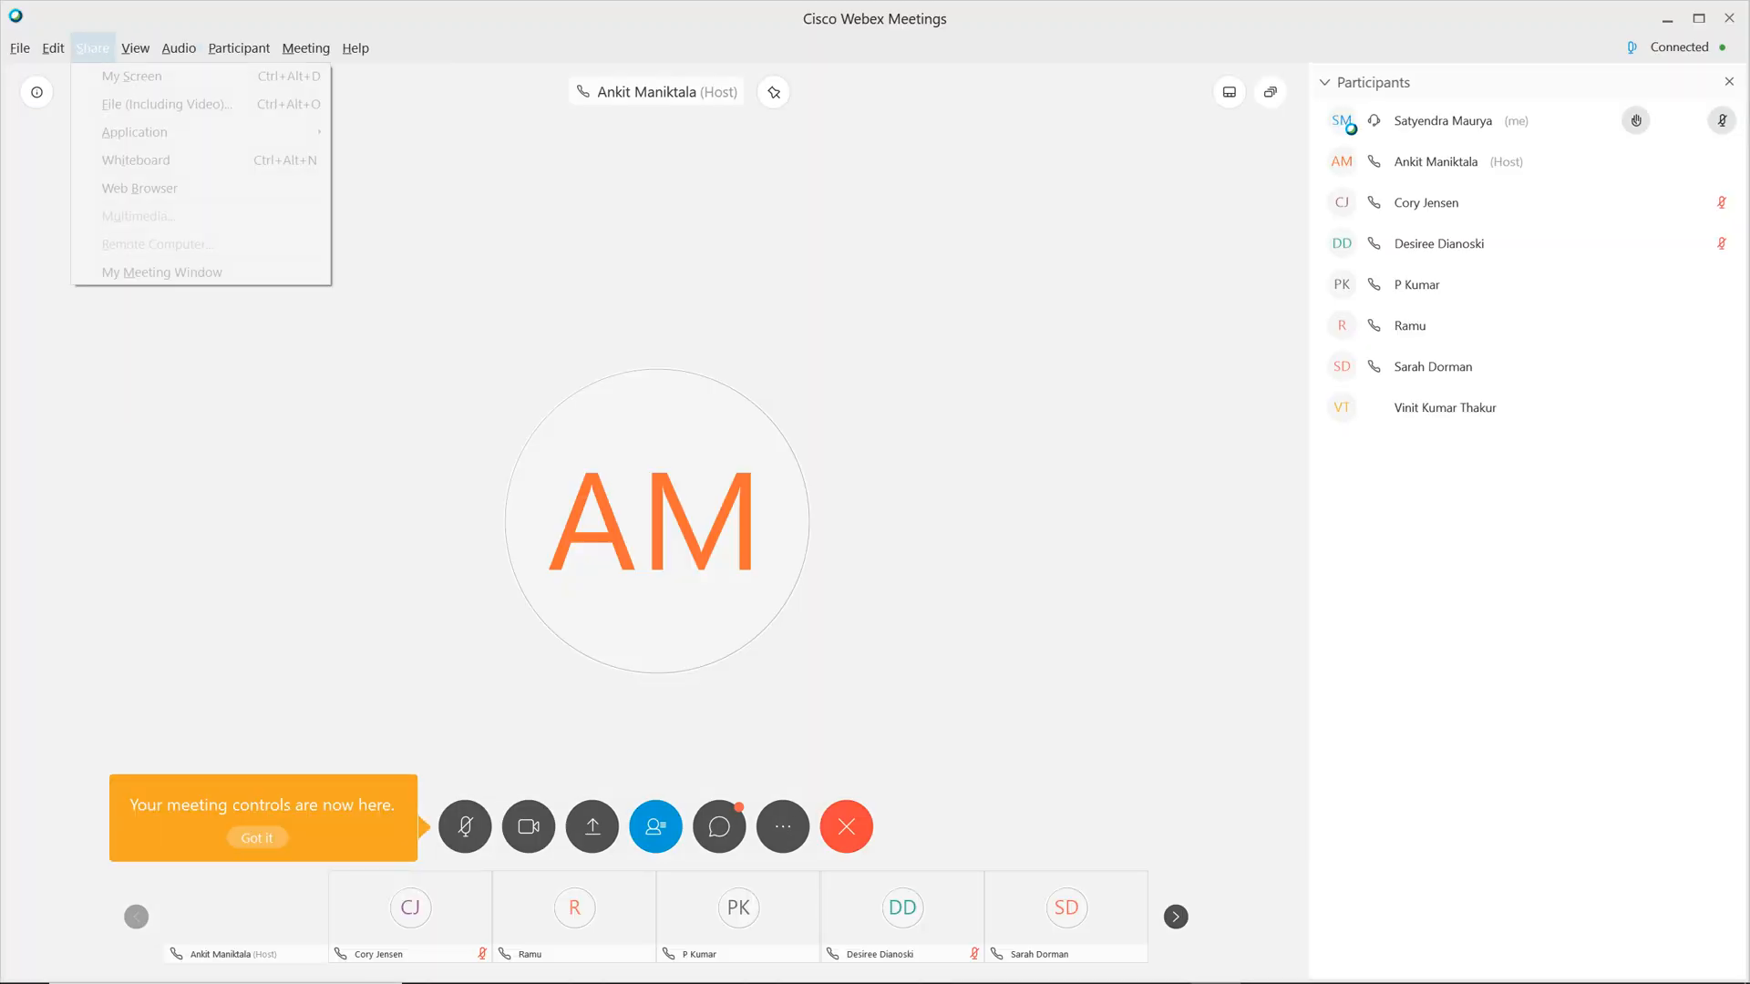
{"action": "mouse_move", "coordinate": [134, 132]}
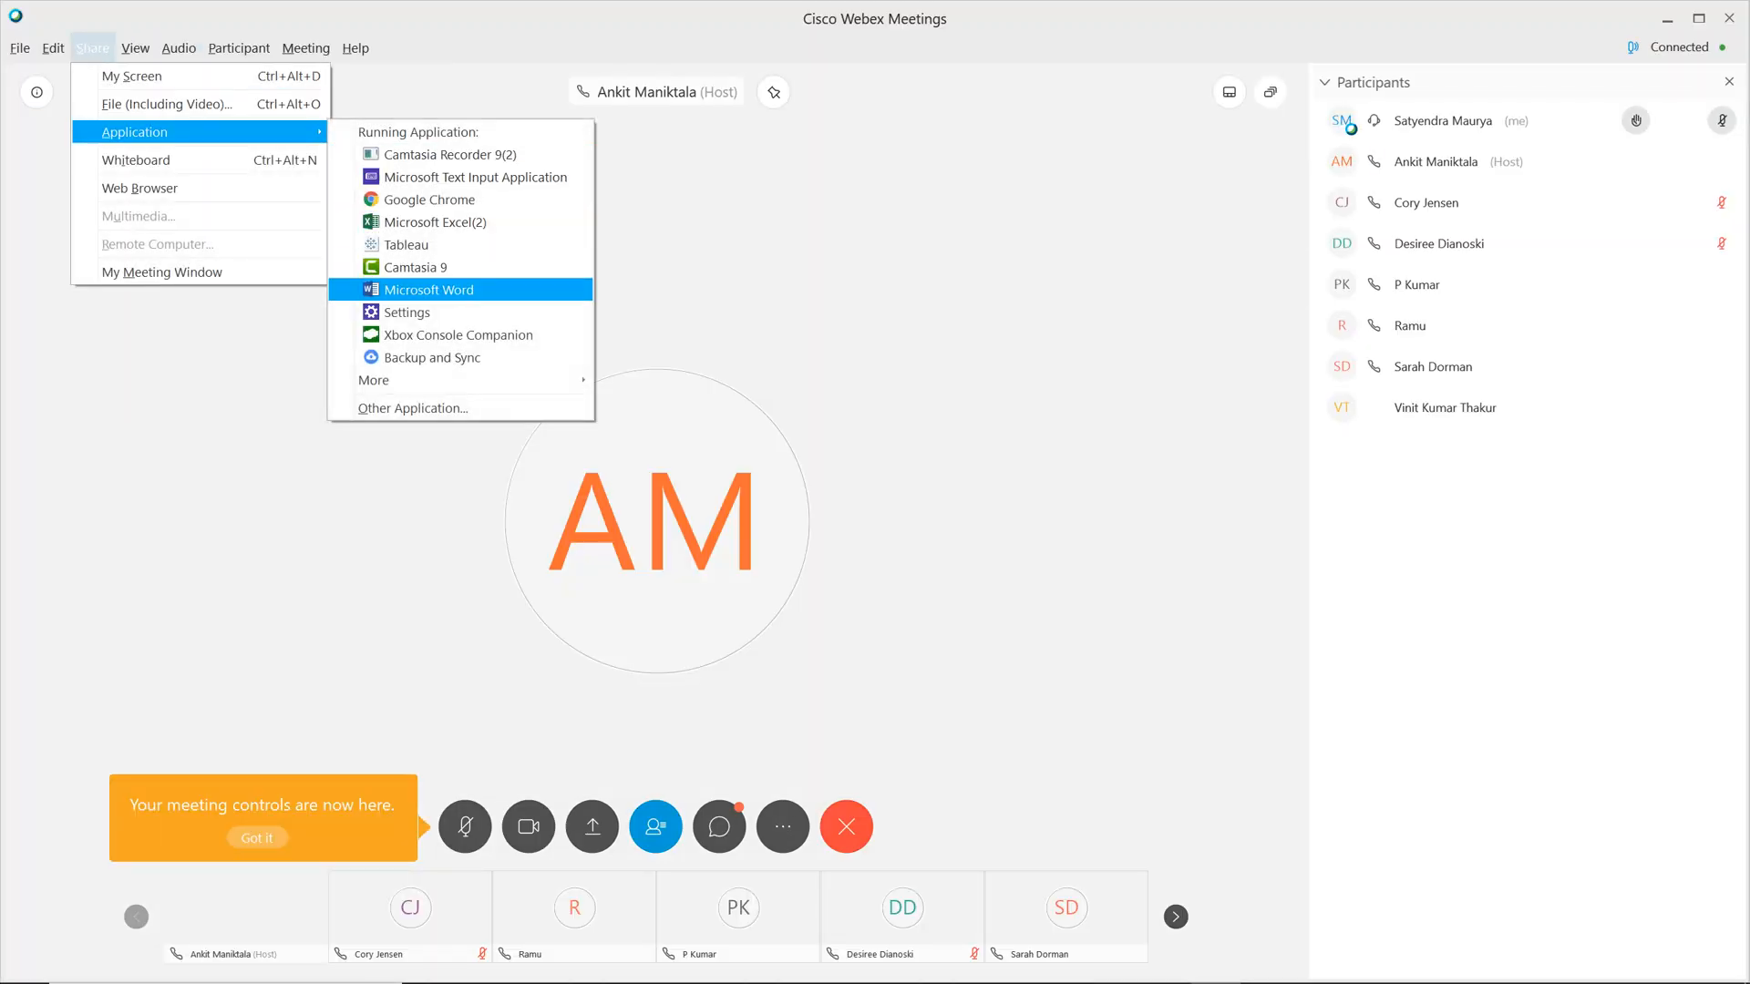
{"action": "left_click", "coordinate": [428, 222]}
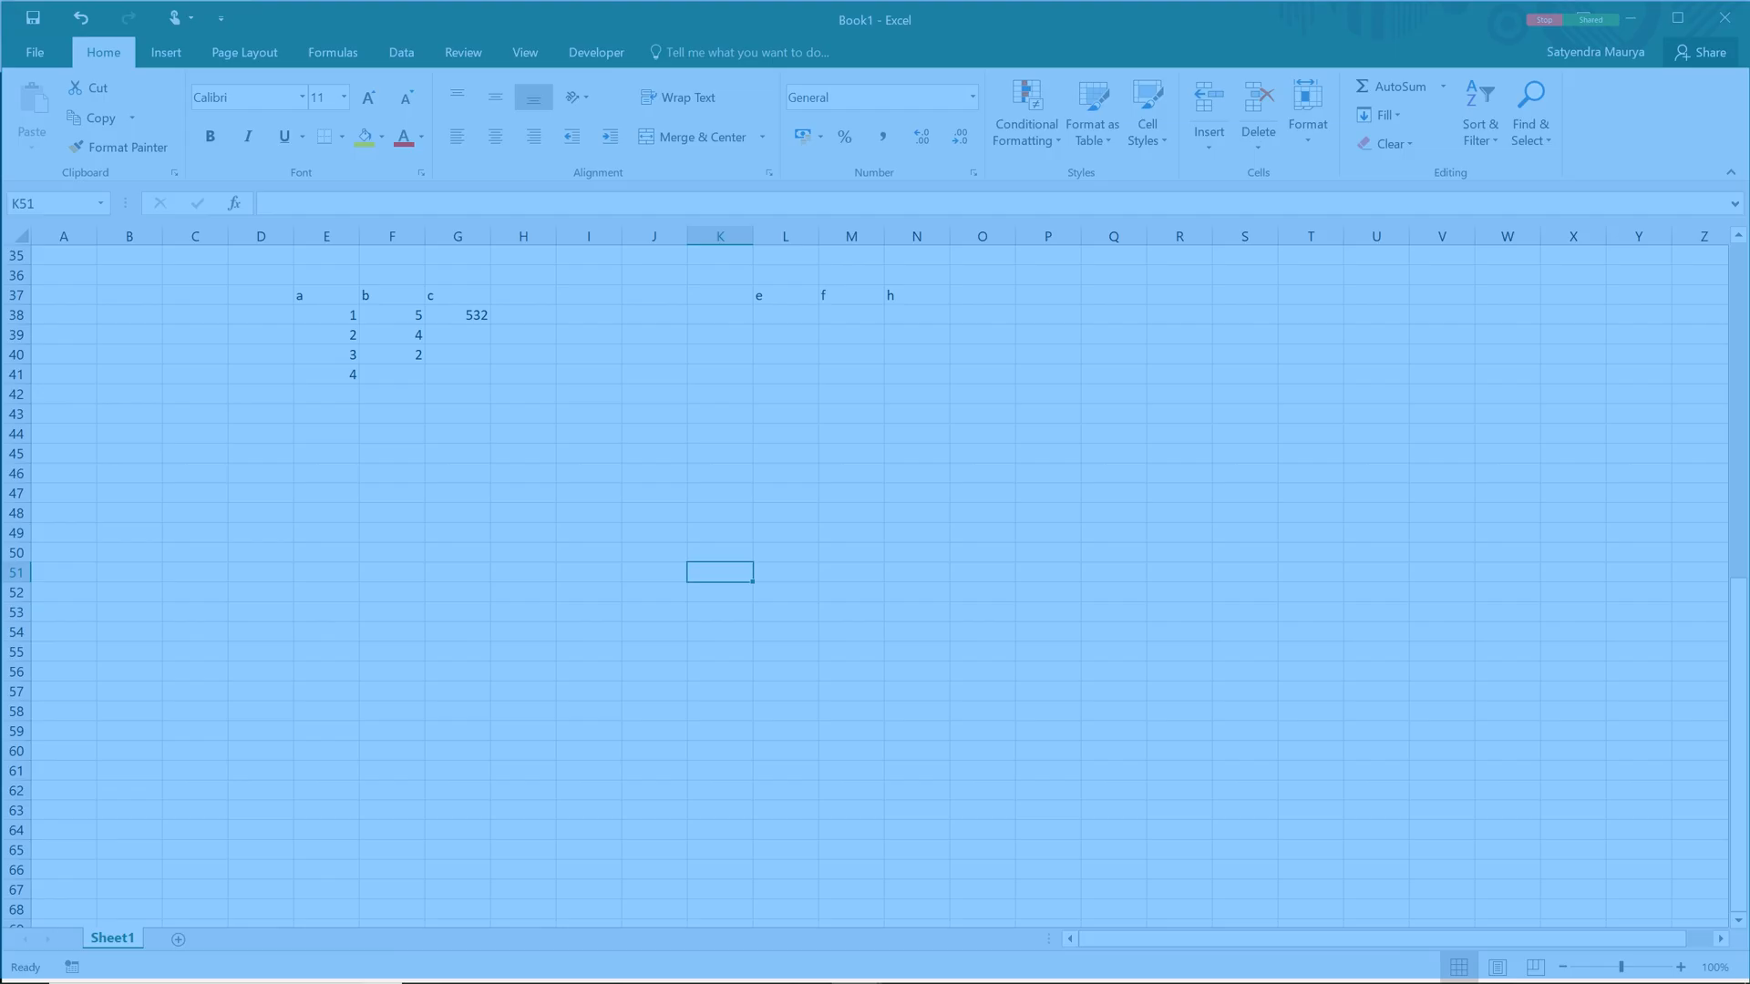
{"action": "left_click", "coordinate": [654, 454]}
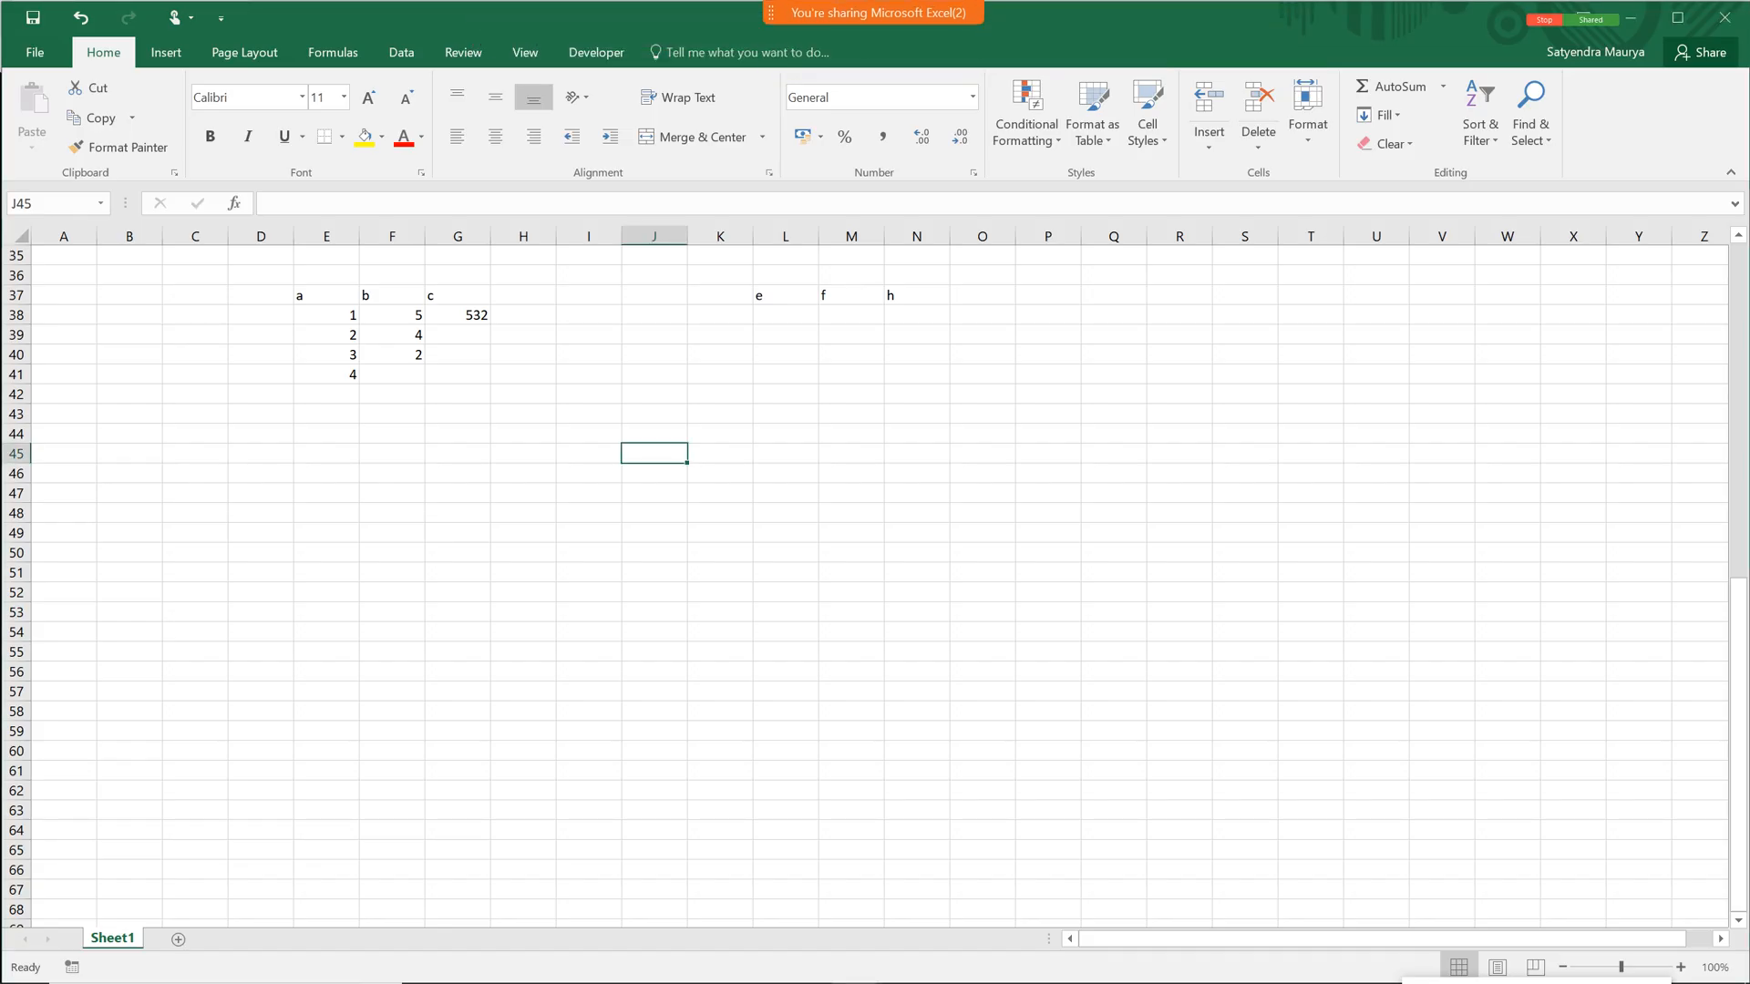
Center and bold the headers of both tables, a to c in E37:G37 and e to h in L37:N37.
{"action": "left_click_drag", "start_coordinate": [326, 295], "coordinate": [460, 297]}
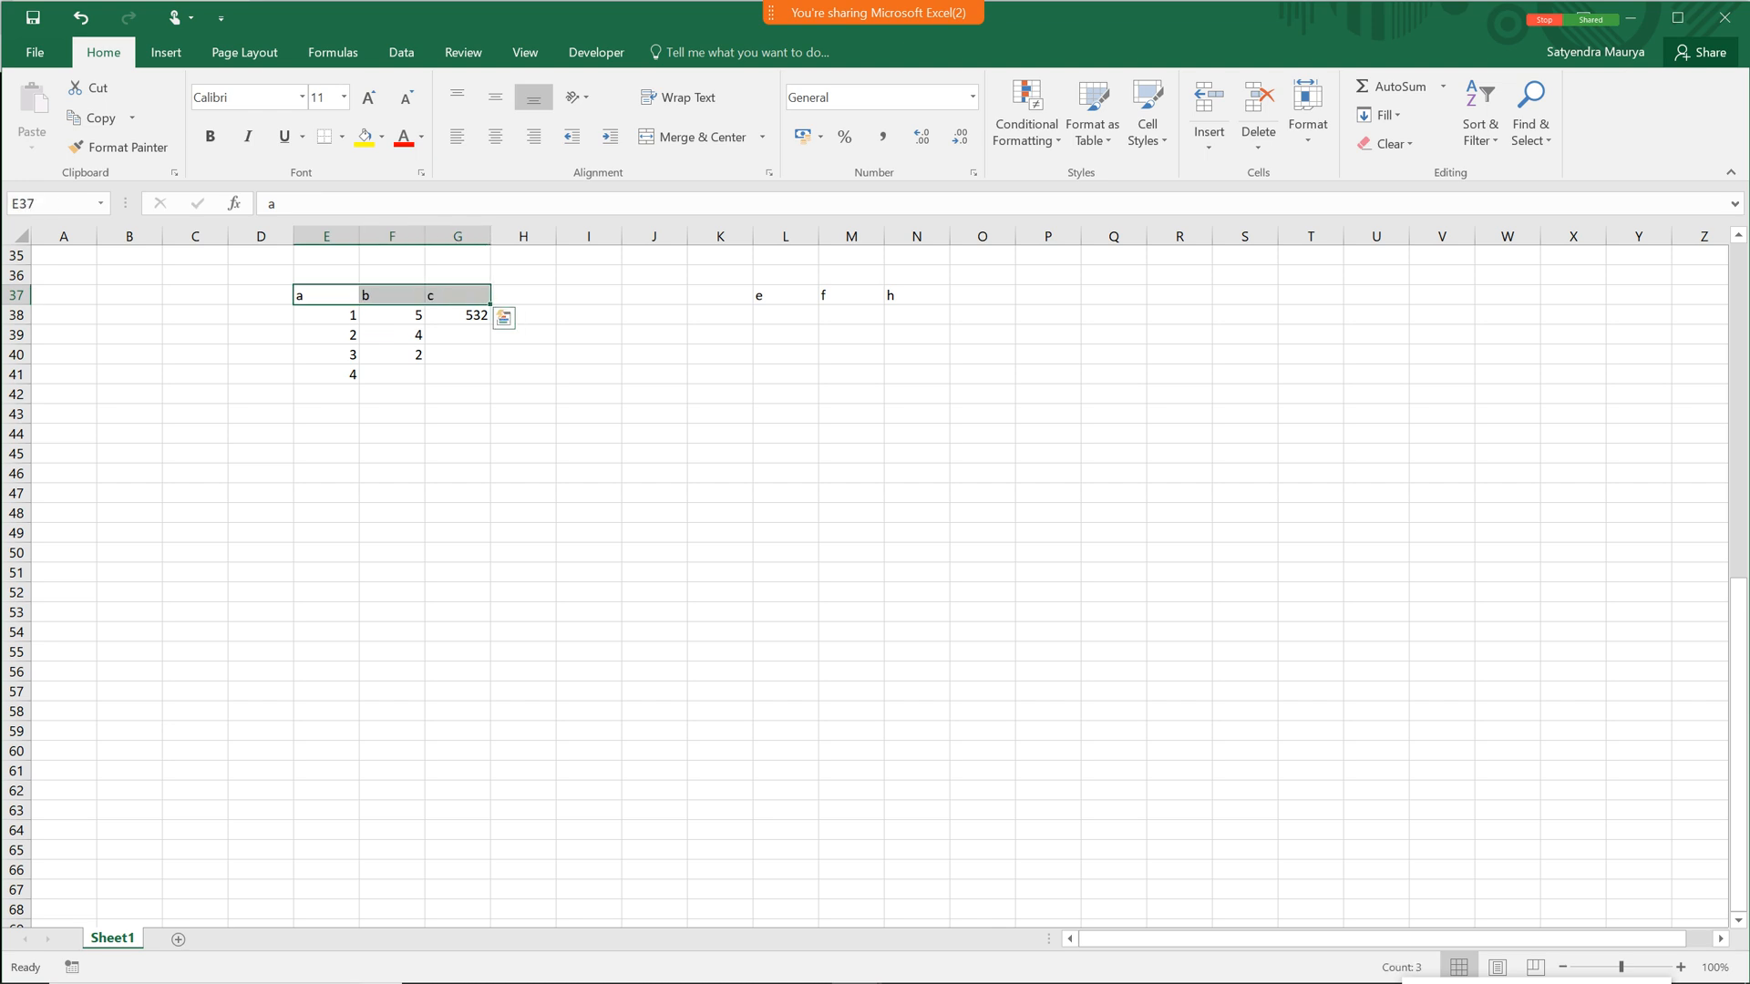
{"action": "left_click", "coordinate": [496, 136]}
{"action": "left_click", "coordinate": [210, 136]}
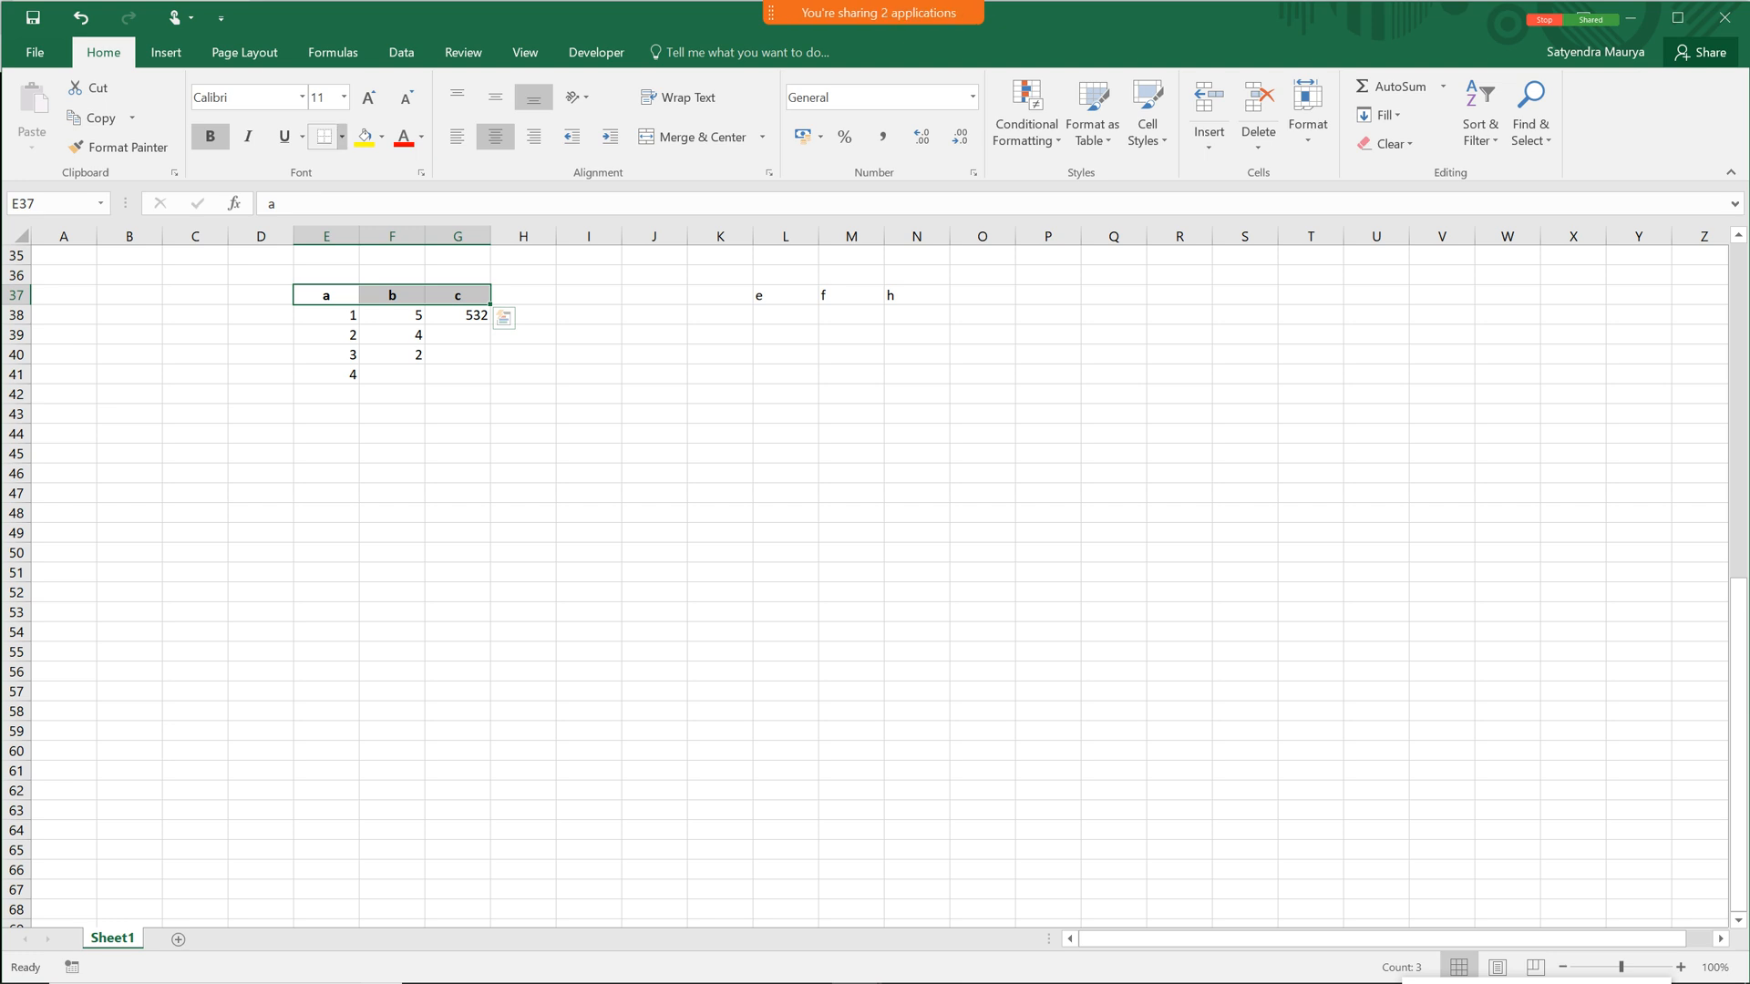
{"action": "left_click_drag", "start_coordinate": [786, 295], "coordinate": [914, 295]}
{"action": "left_click", "coordinate": [495, 136]}
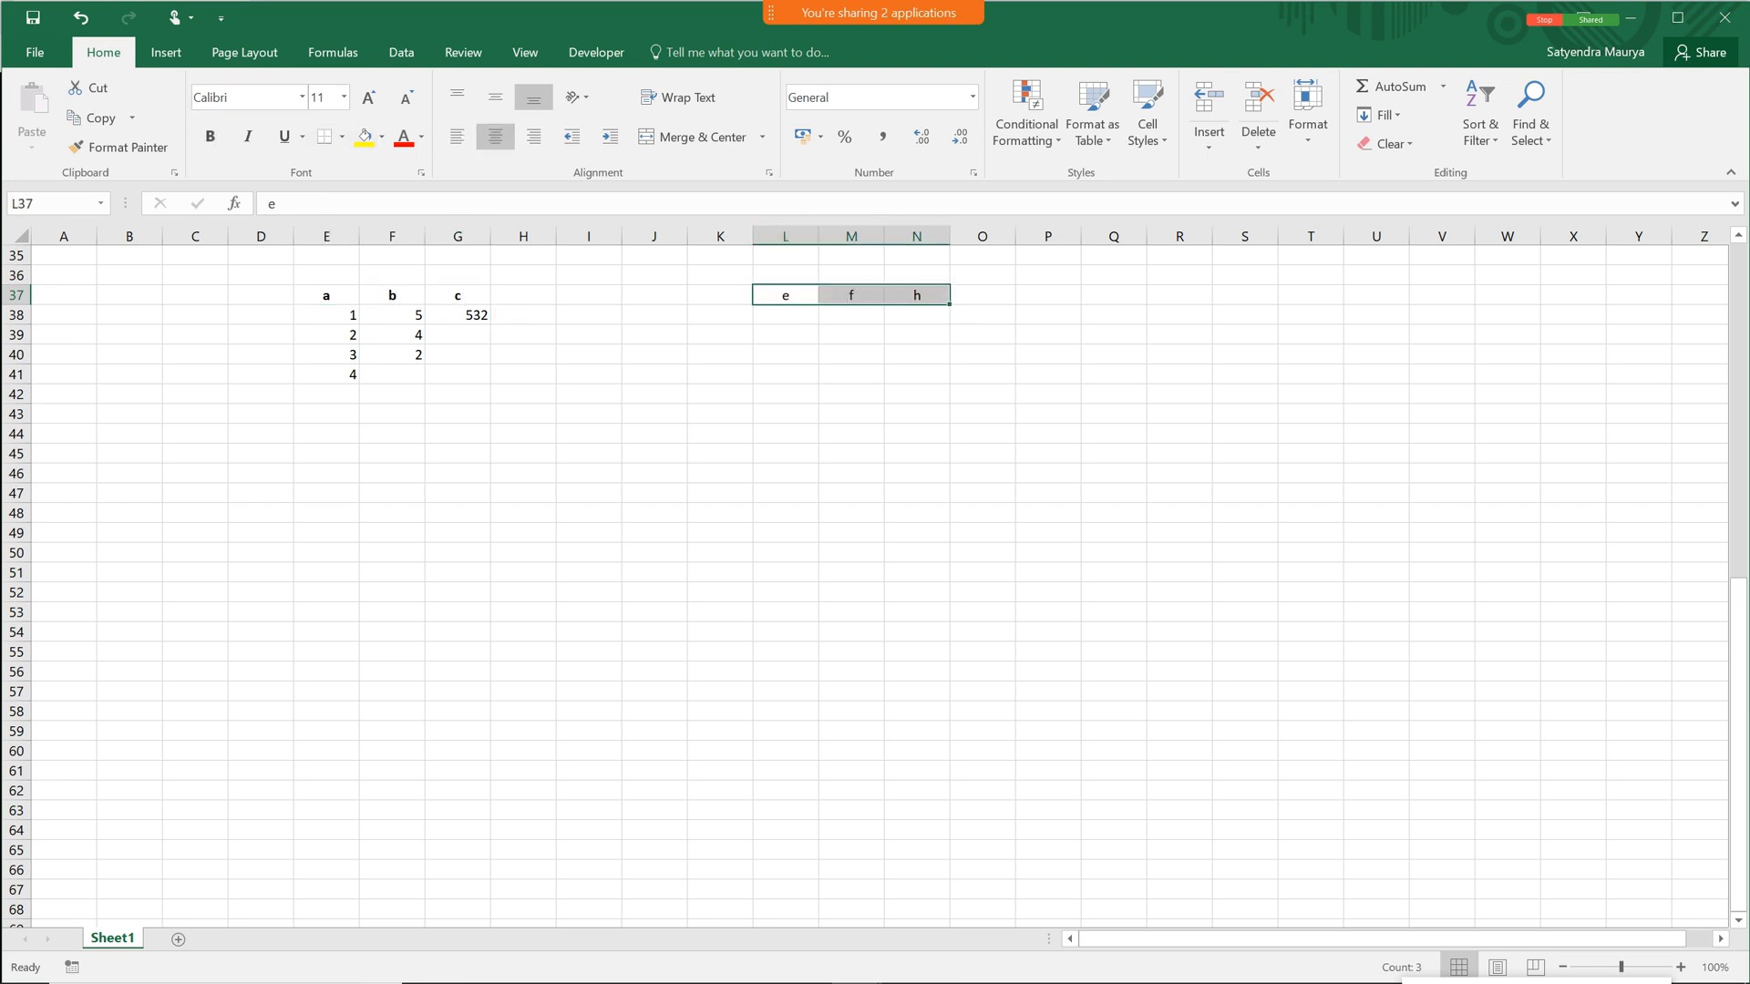
{"action": "left_click", "coordinate": [210, 136]}
Complete the first table with 4 in G39, 22 in G40, 3 in F41 and 45 in G41.
{"action": "left_click", "coordinate": [457, 335]}
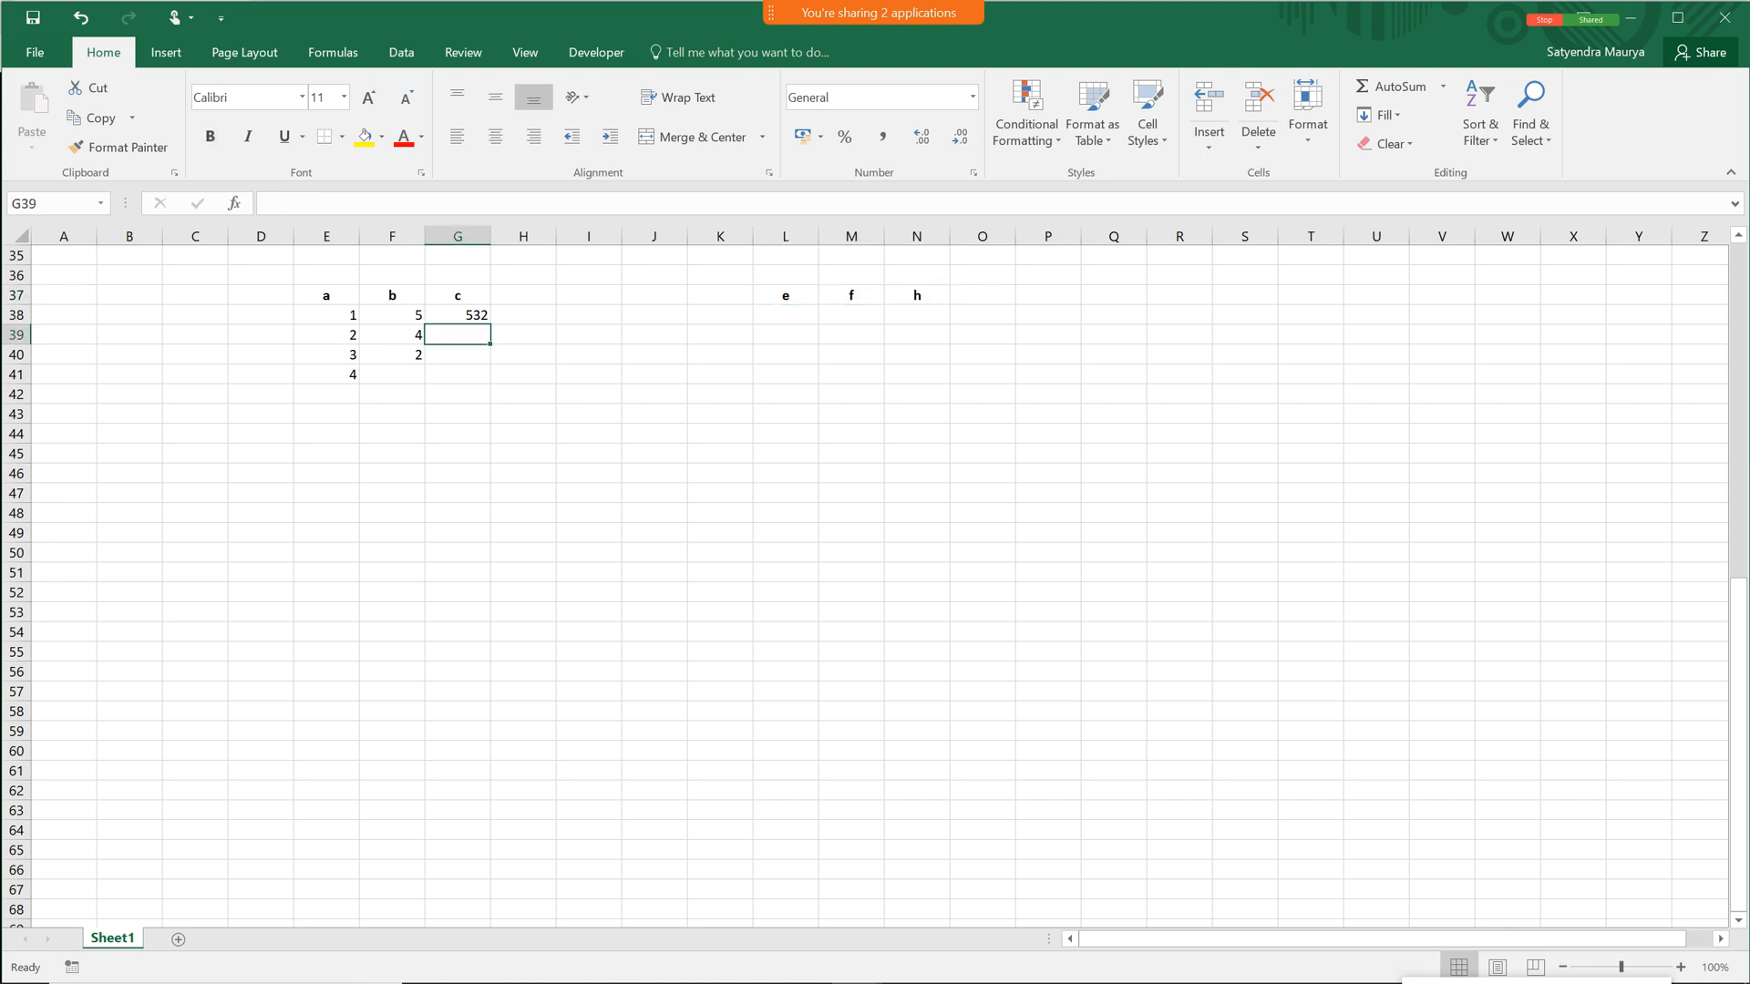
{"action": "type", "text": "4"}
{"action": "key", "text": "Return"}
{"action": "type", "text": "22"}
{"action": "key", "text": "Return"}
{"action": "key", "text": "Left"}
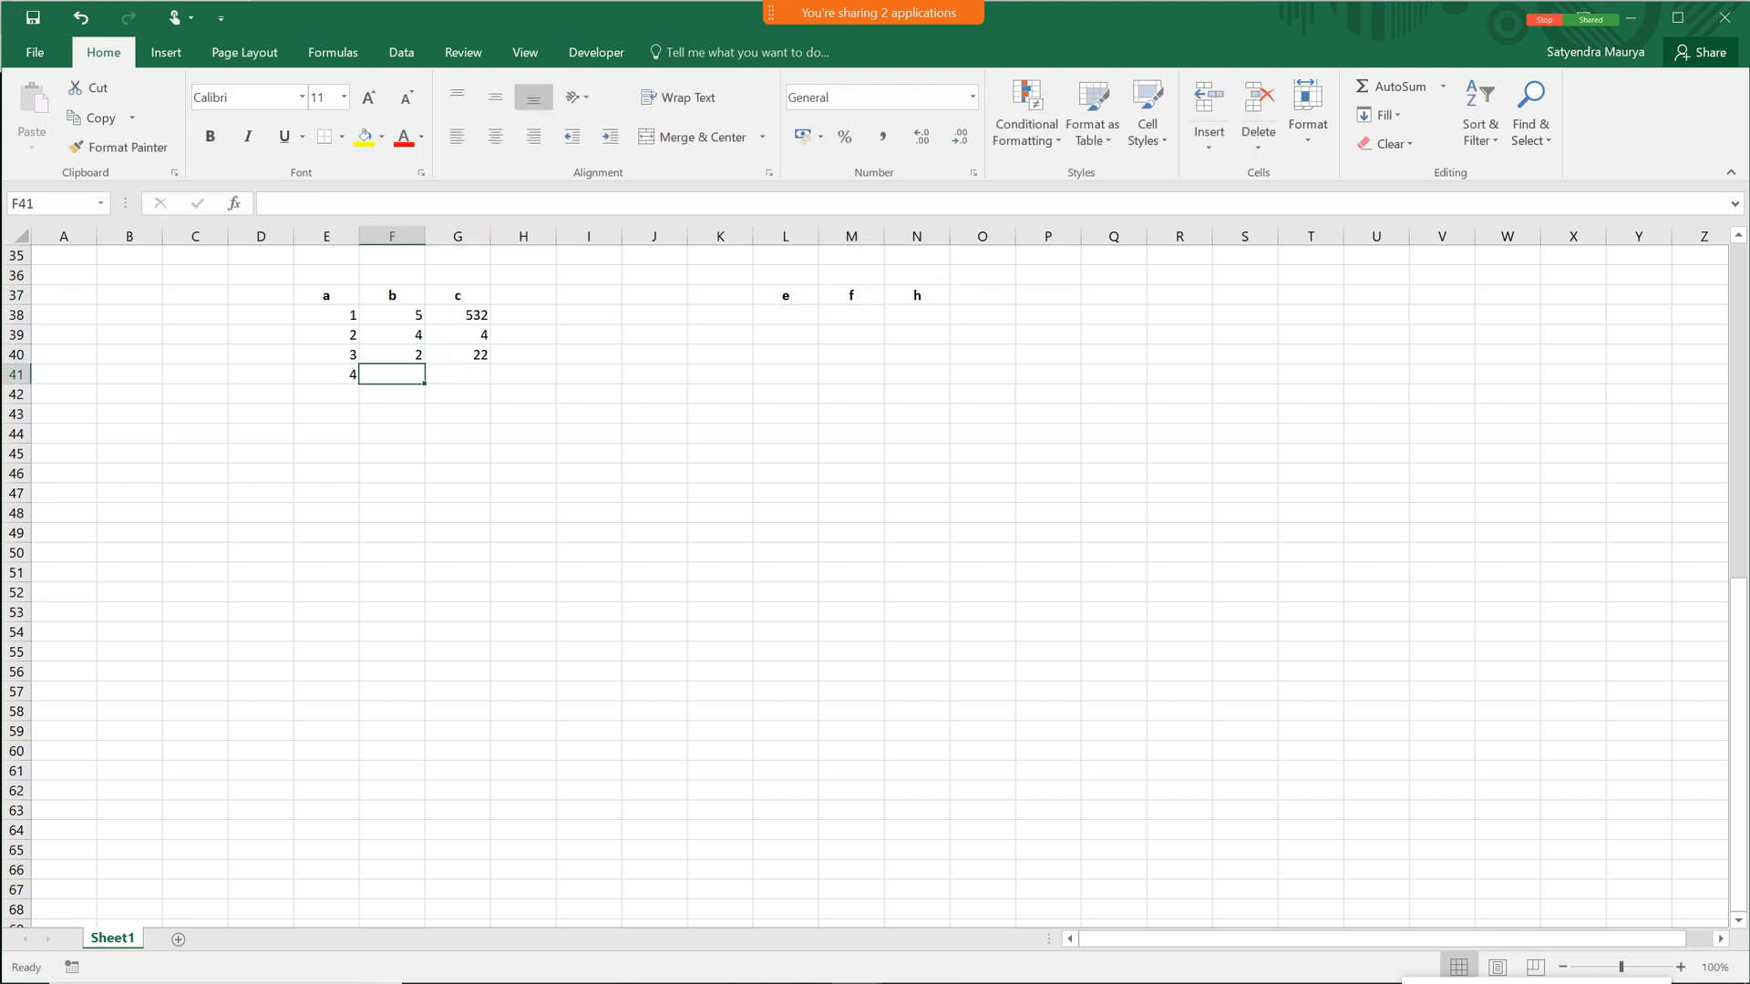
{"action": "type", "text": "3"}
{"action": "key", "text": "Right"}
{"action": "type", "text": "45"}
{"action": "key", "text": "Right"}
Fill column e of the second table with 5, 4, 3 and 2 in cells L38 to L41.
{"action": "key", "text": "Right"}
{"action": "key", "text": "Right"}
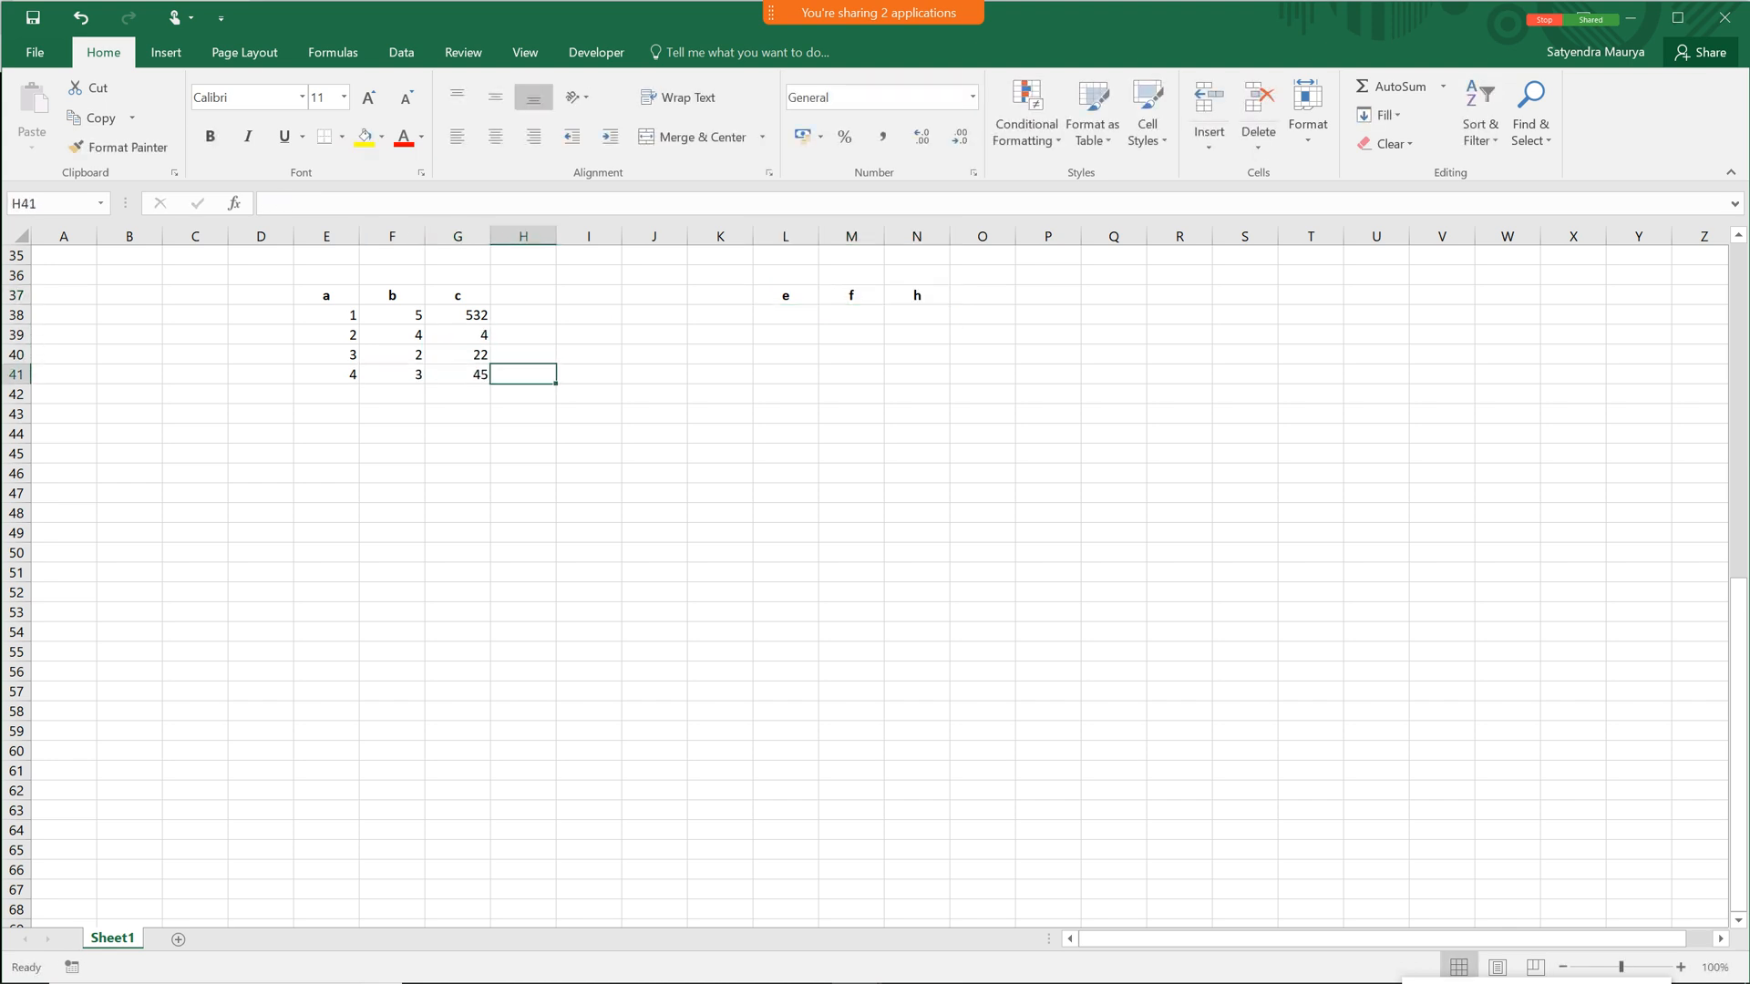
{"action": "key", "text": "Right"}
{"action": "key", "text": "Right"}
{"action": "key", "text": "Up"}
{"action": "key", "text": "Up"}
{"action": "key", "text": "Up"}
{"action": "type", "text": "5"}
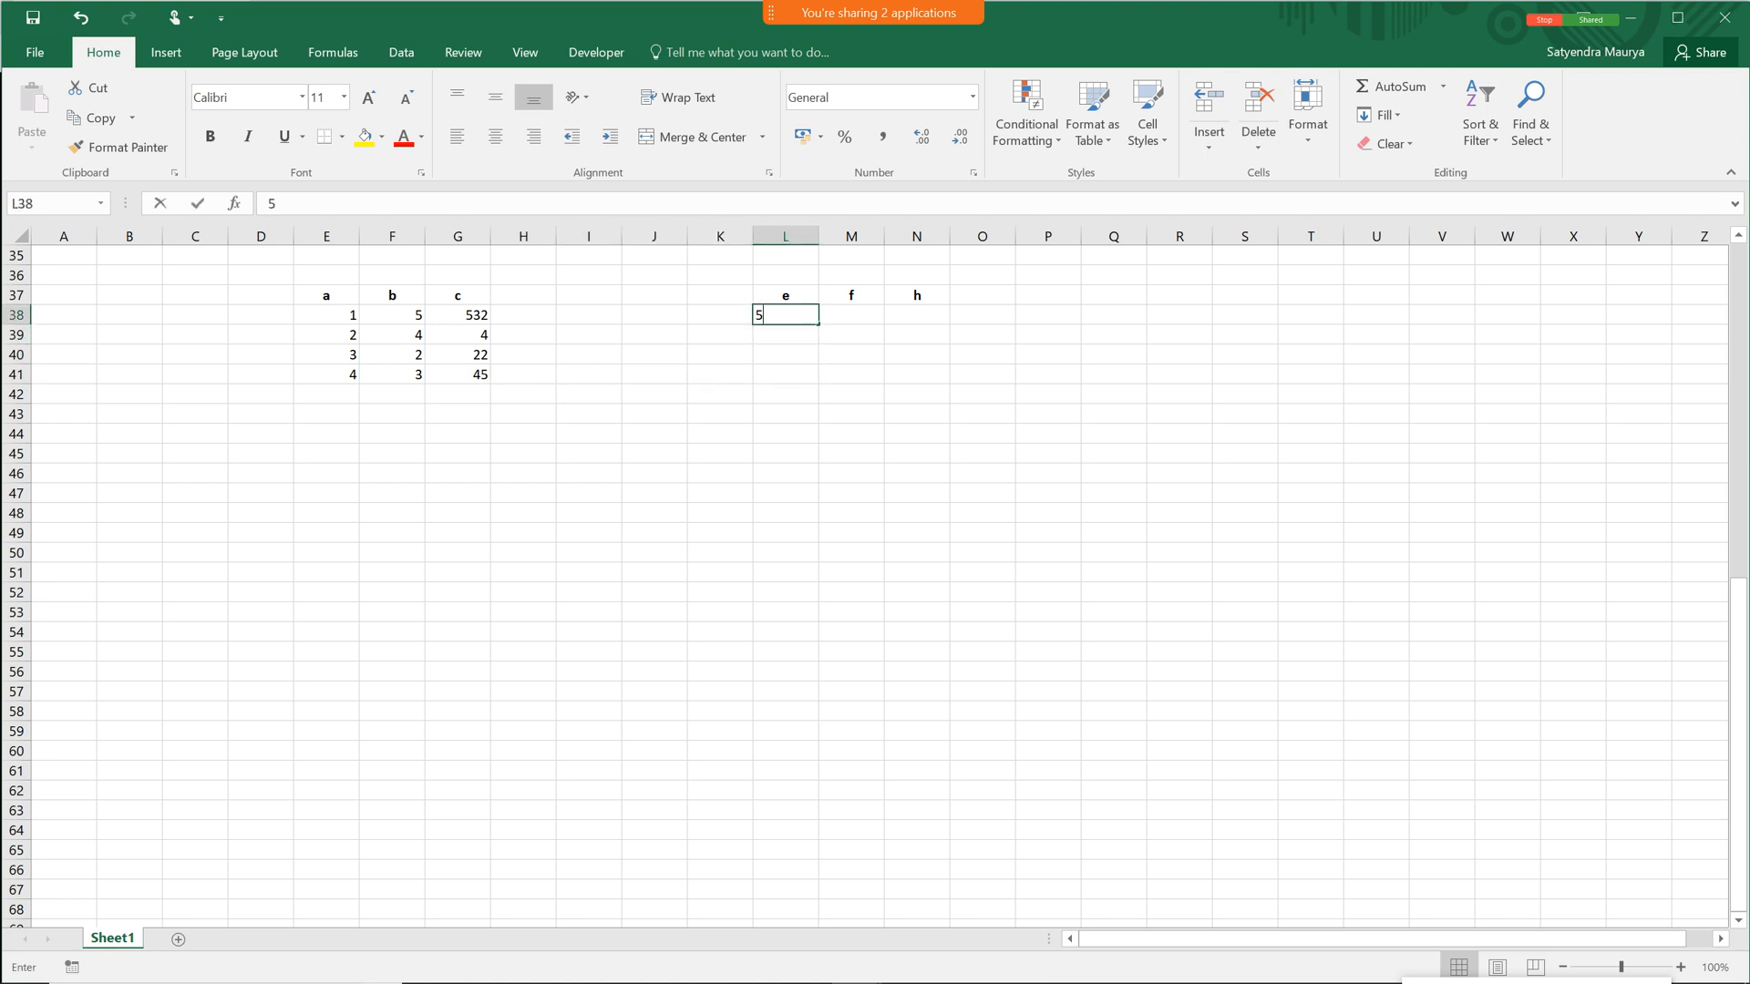
{"action": "key", "text": "Return"}
{"action": "type", "text": "4"}
{"action": "key", "text": "Return"}
{"action": "type", "text": "3"}
{"action": "key", "text": "Return"}
{"action": "type", "text": "2"}
{"action": "key", "text": "Right"}
Fill column f of the second table with 3, 2, 1 and 2 in cells M38 to M41.
{"action": "key", "text": "Up"}
{"action": "key", "text": "Up"}
{"action": "key", "text": "Up"}
{"action": "type", "text": "3"}
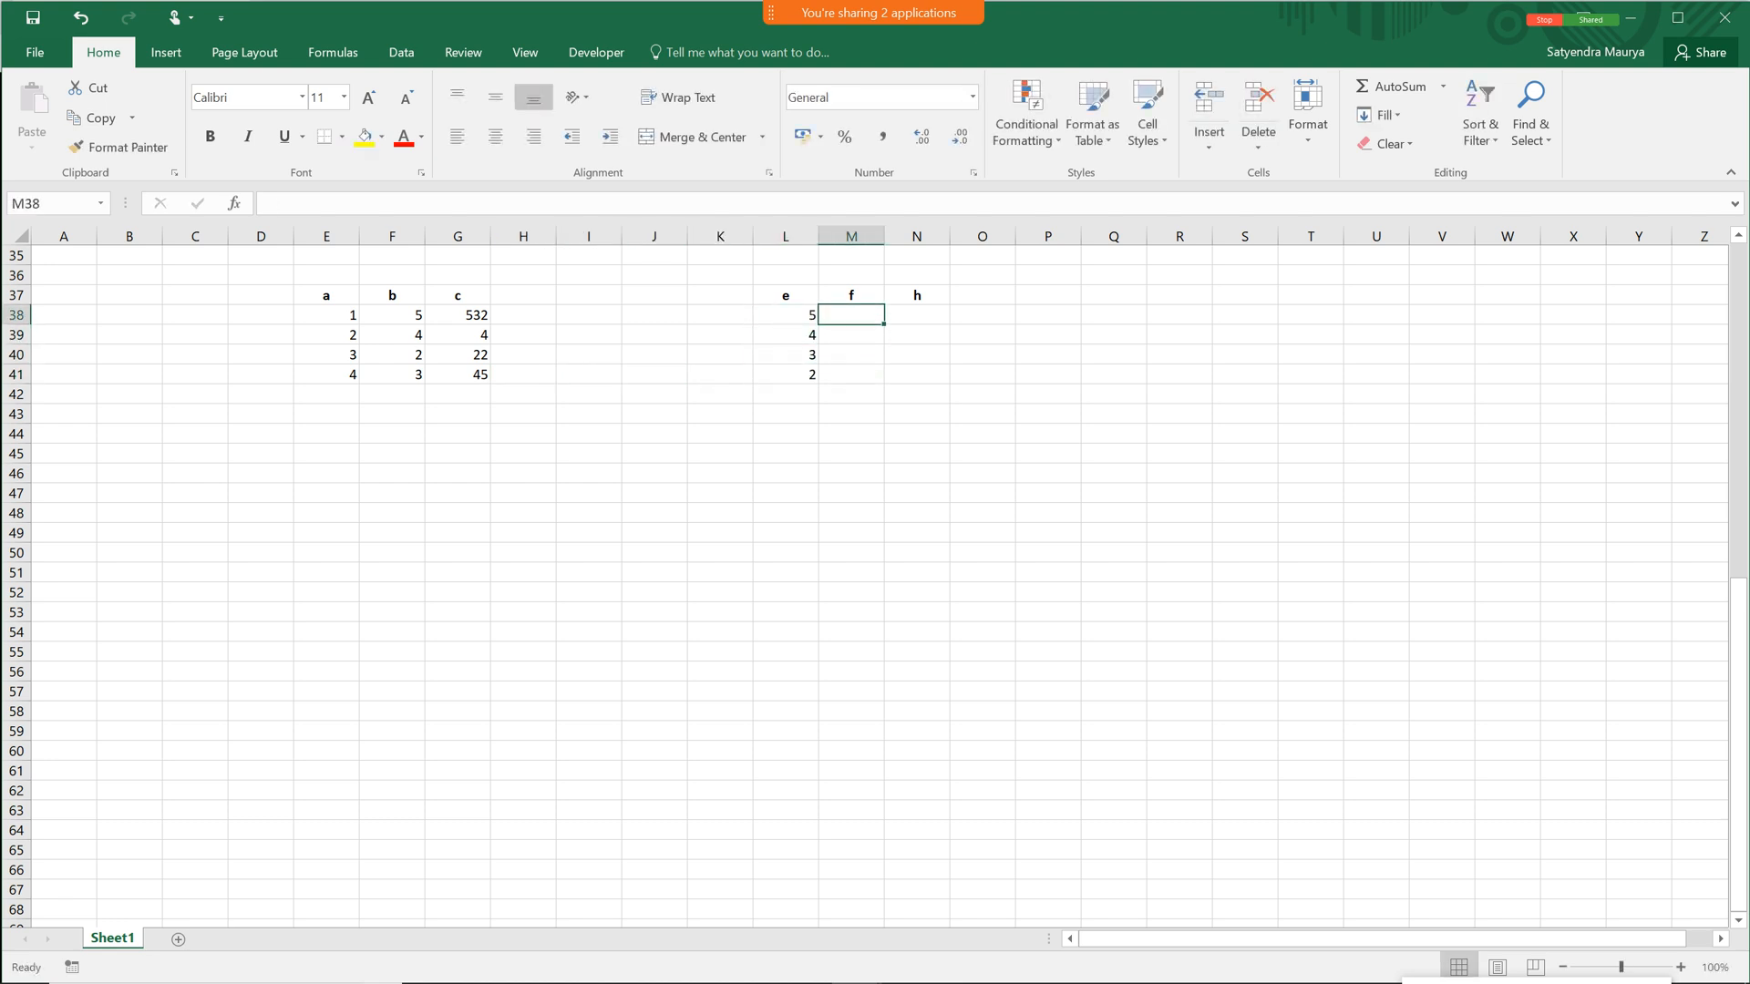
{"action": "key", "text": "Return"}
{"action": "type", "text": "2"}
{"action": "key", "text": "Return"}
{"action": "type", "text": "1"}
{"action": "key", "text": "Return"}
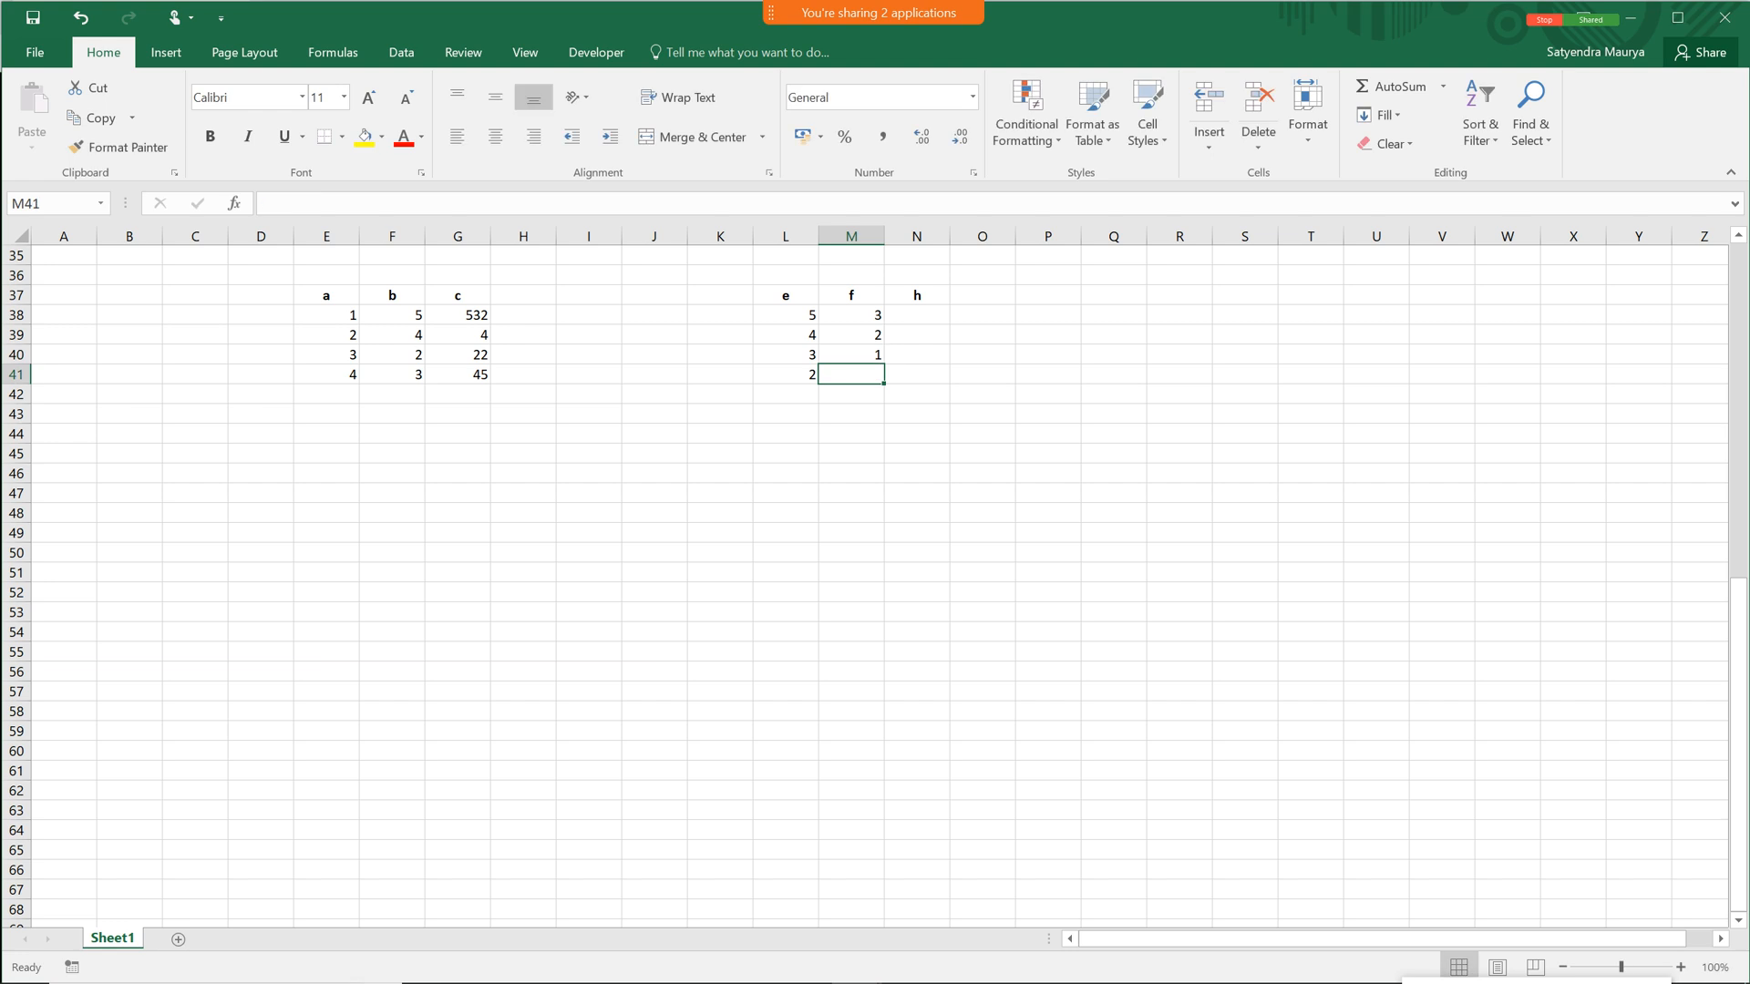
{"action": "type", "text": "2"}
Fill column h of the second table with 4, 5, 5 and 5 in cells N38 to N41.
{"action": "key", "text": "Right"}
{"action": "key", "text": "Up"}
{"action": "key", "text": "Up"}
{"action": "key", "text": "Up"}
{"action": "type", "text": "4"}
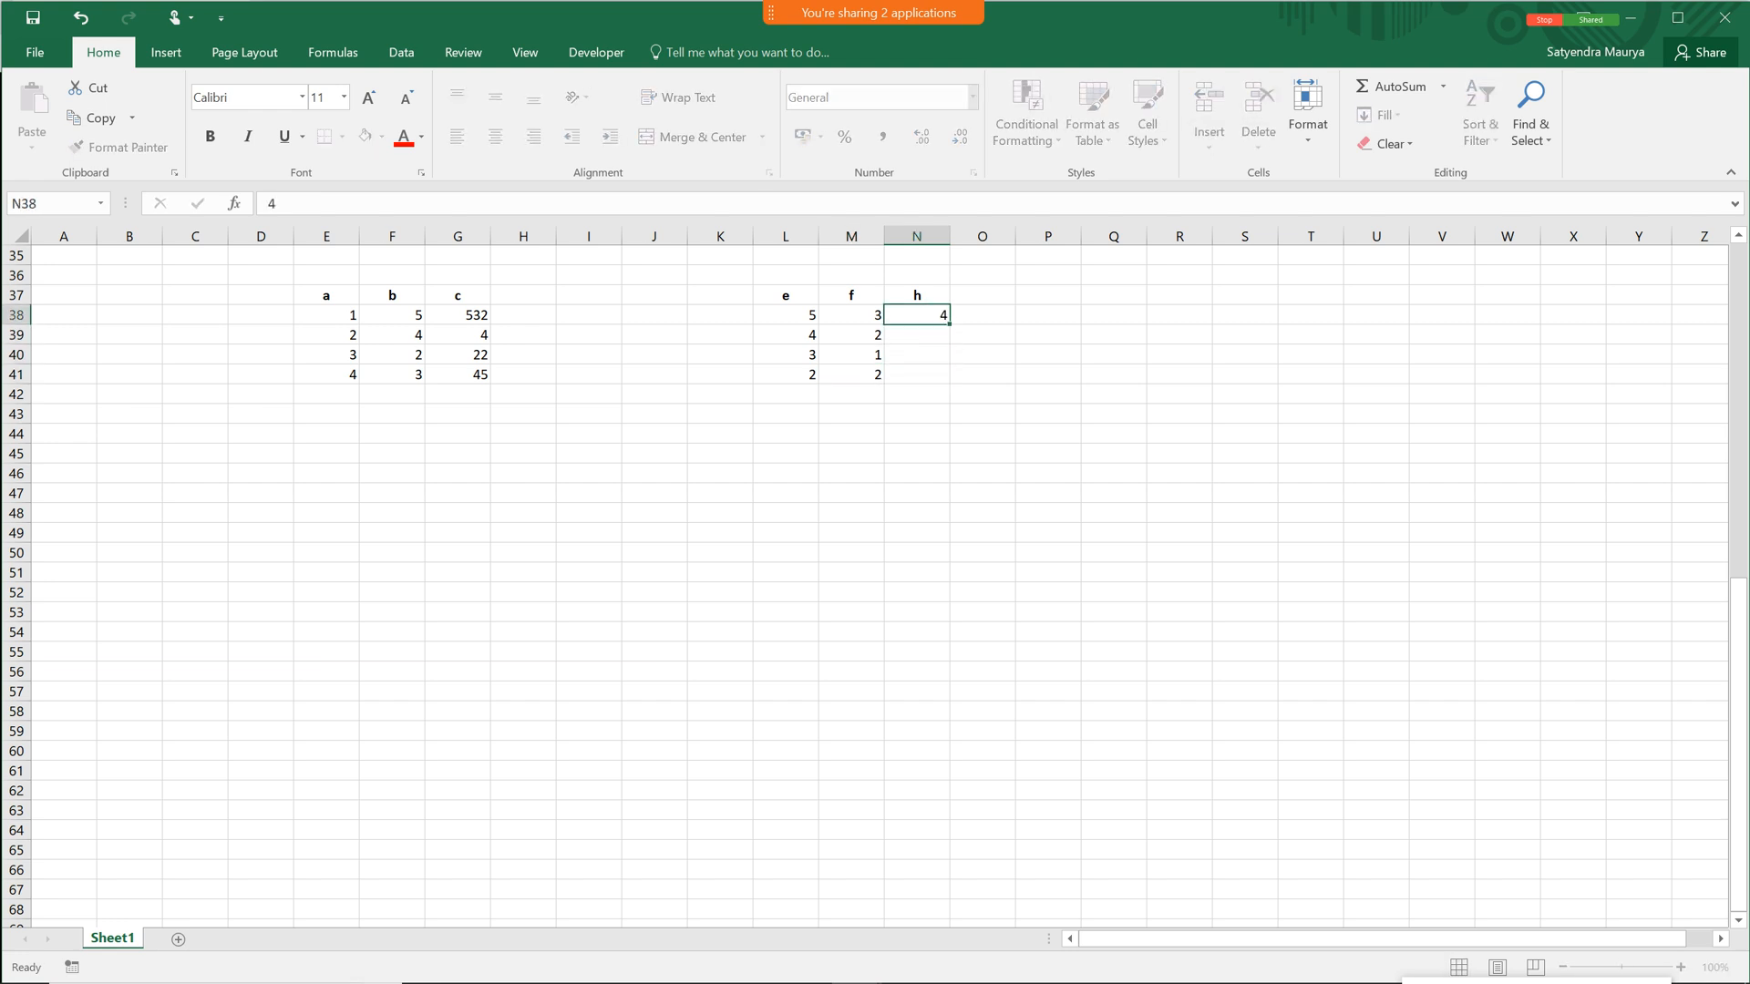
{"action": "key", "text": "Return"}
{"action": "type", "text": "5"}
{"action": "key", "text": "Return"}
{"action": "type", "text": "5"}
{"action": "key", "text": "Return"}
{"action": "type", "text": "5"}
{"action": "key", "text": "Return"}
Examine column a of the first table from its header down to the empty rows beneath it.
{"action": "key", "text": "Left"}
{"action": "key", "text": "Left"}
{"action": "key", "text": "Left"}
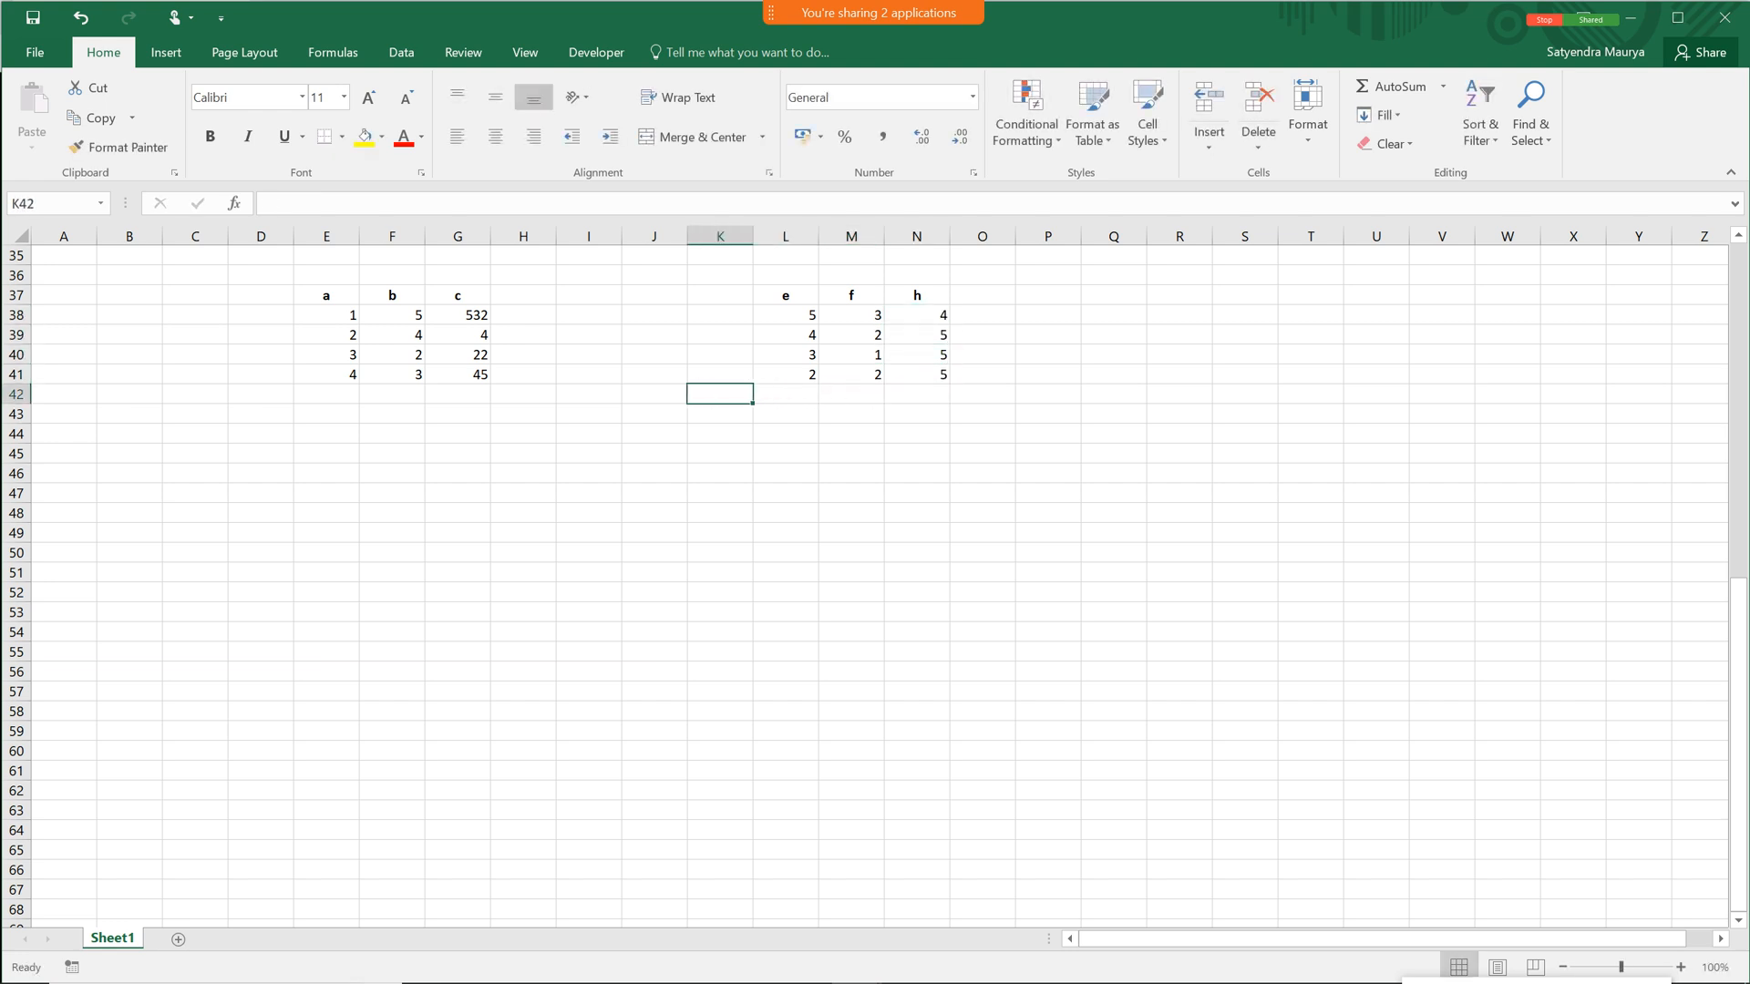
{"action": "key", "text": "Left"}
{"action": "key", "text": "Left"}
{"action": "key", "text": "Left"}
{"action": "key", "text": "Left"}
{"action": "key", "text": "Left"}
{"action": "key", "text": "Left"}
{"action": "key", "text": "Up"}
{"action": "key", "text": "Up"}
{"action": "key", "text": "Up"}
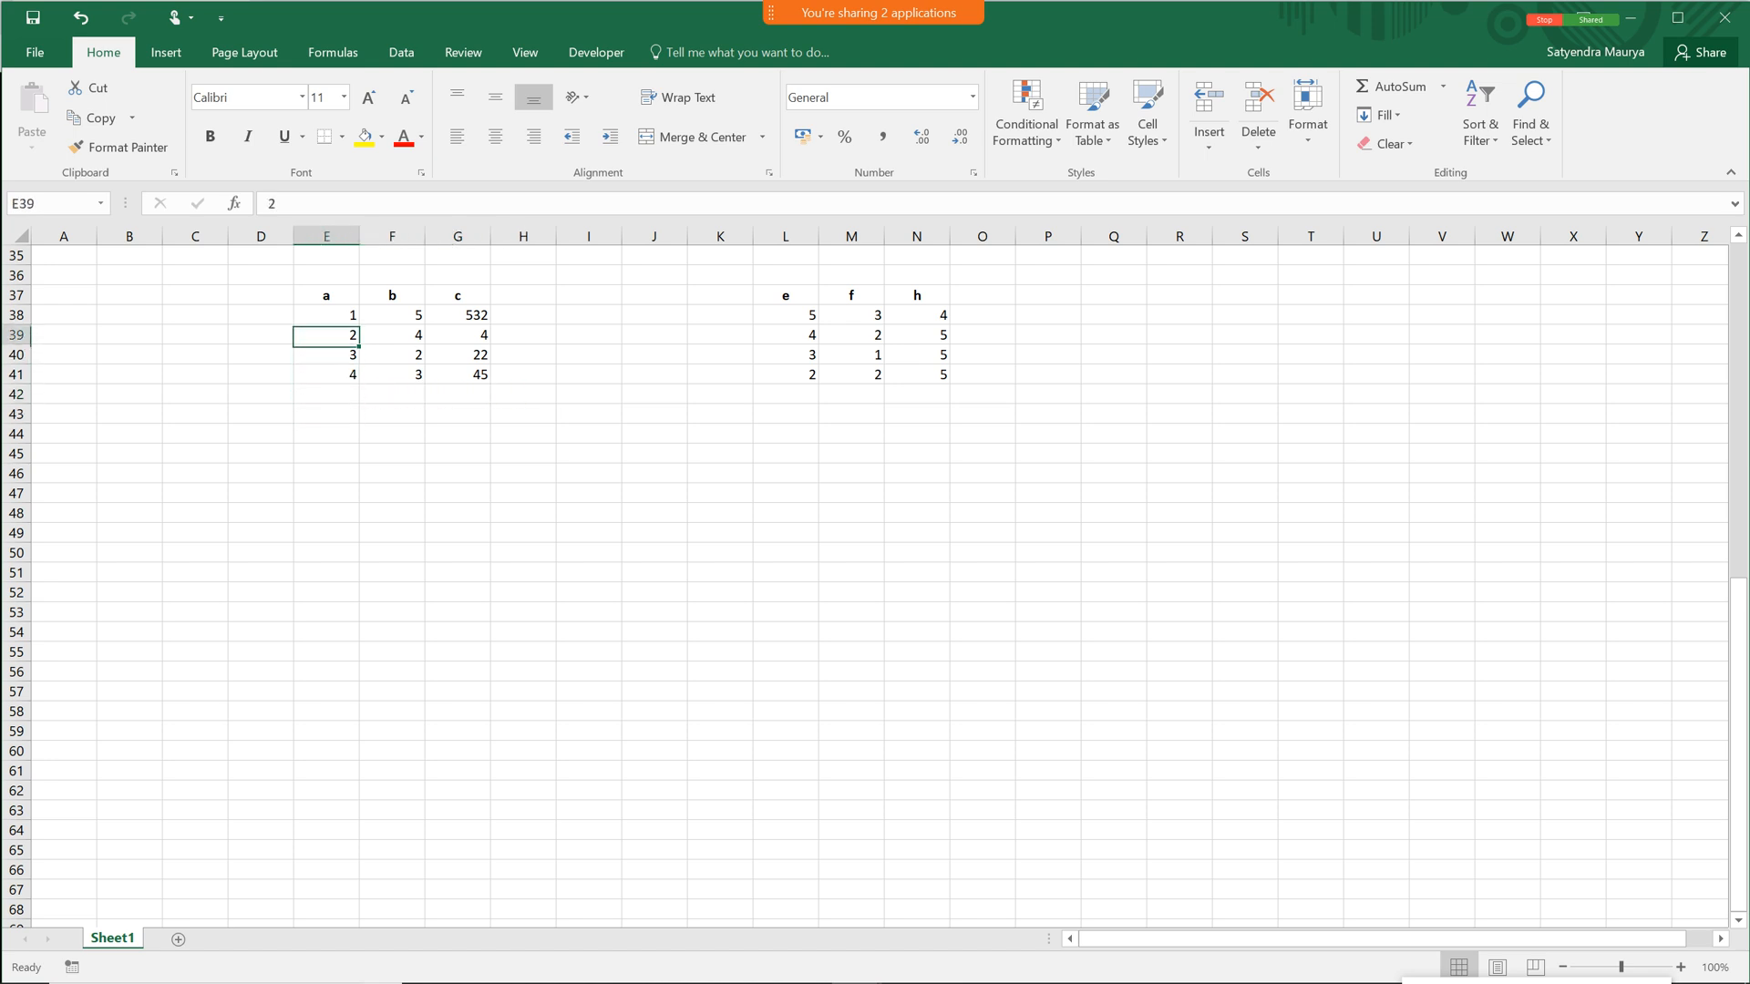
{"action": "key", "text": "Up"}
{"action": "key", "text": "Up"}
{"action": "key", "text": "Down"}
{"action": "key", "text": "Down"}
{"action": "key", "text": "Down"}
{"action": "key", "text": "Down"}
{"action": "key", "text": "Down"}
{"action": "key", "text": "Down"}
{"action": "key", "text": "Down"}
{"action": "key", "text": "Down"}
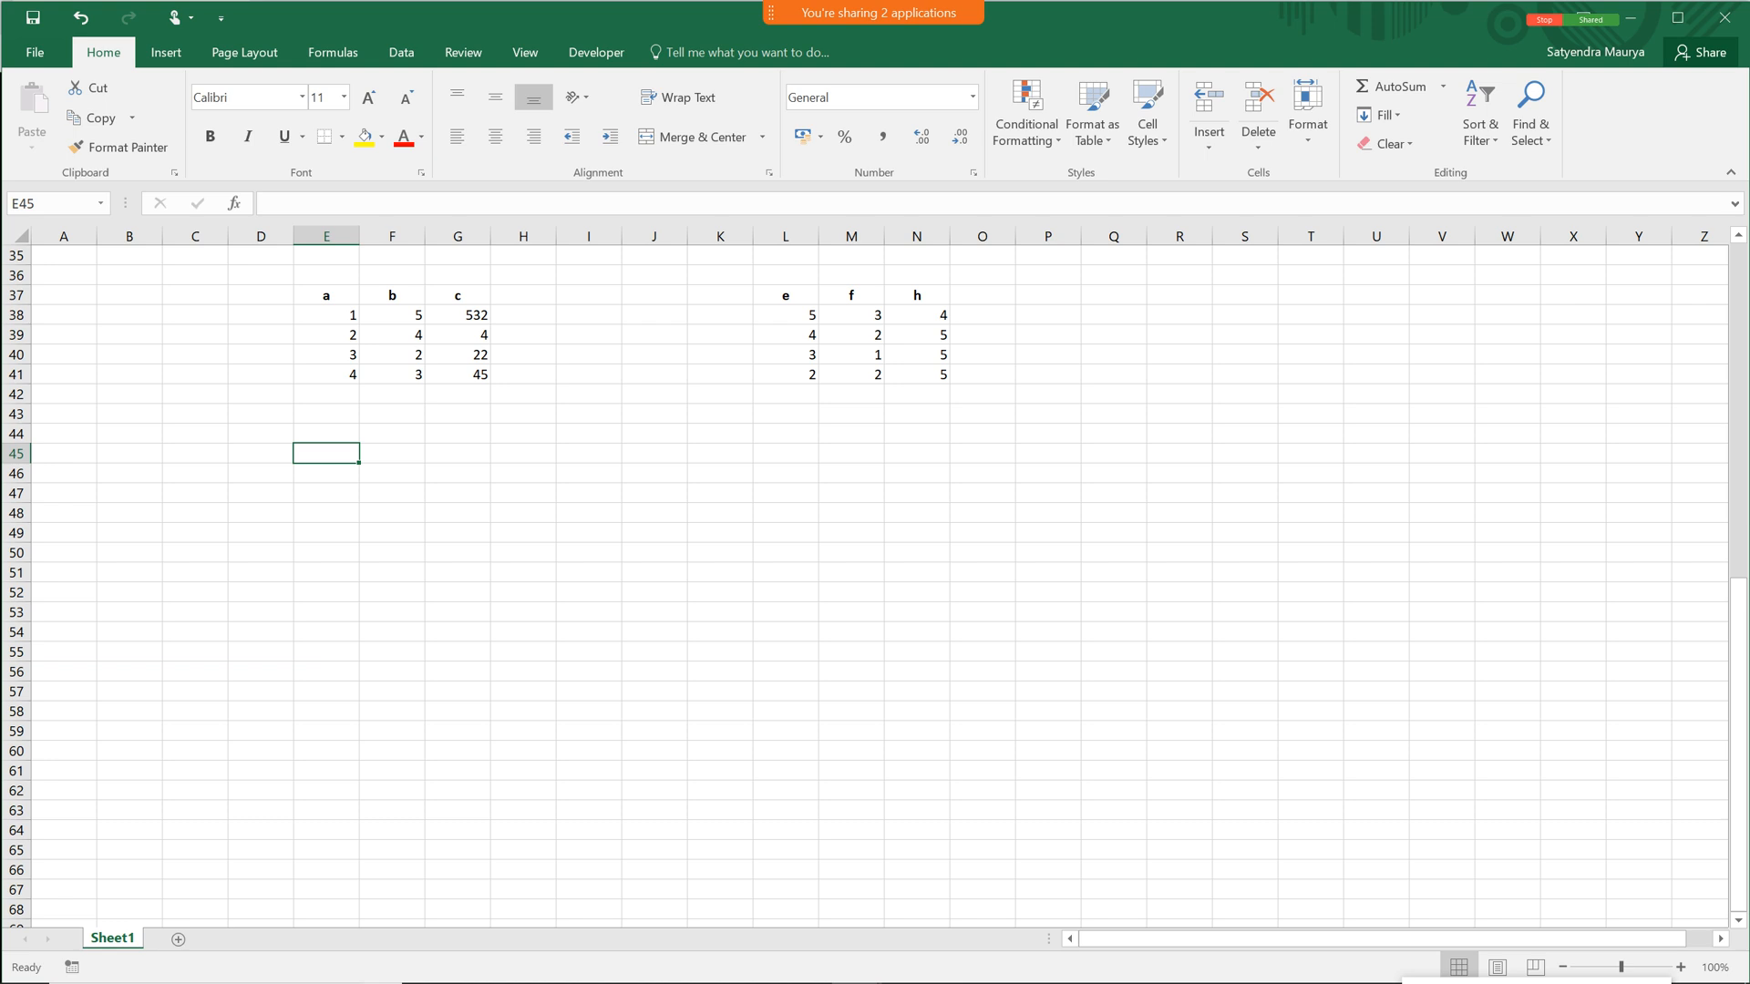
Compare the headers of the two tables pair by pair: a with e, b with f, and c with h.
{"action": "key", "text": "ctrl+Up"}
{"action": "key", "text": "ctrl+Up"}
{"action": "key", "text": "Right"}
{"action": "key", "text": "Left"}
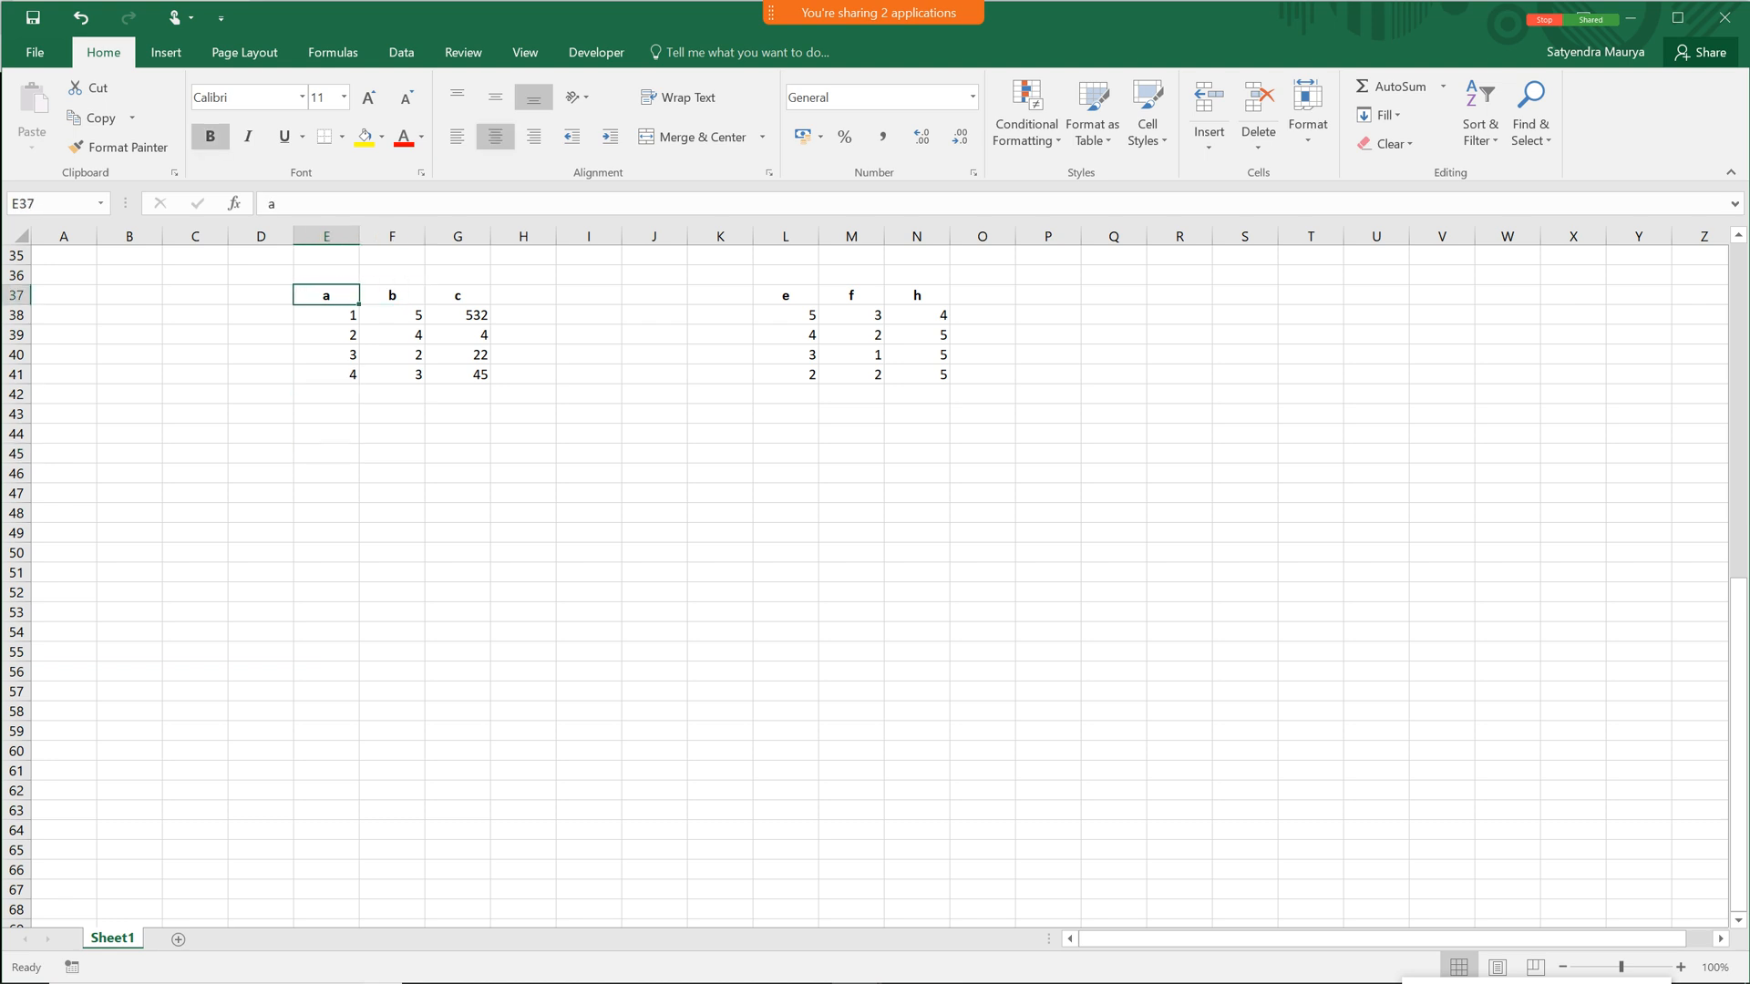
{"action": "key", "text": "Left"}
{"action": "key", "text": "Right"}
{"action": "key", "text": "Right"}
{"action": "key", "text": "Right"}
{"action": "key", "text": "Right"}
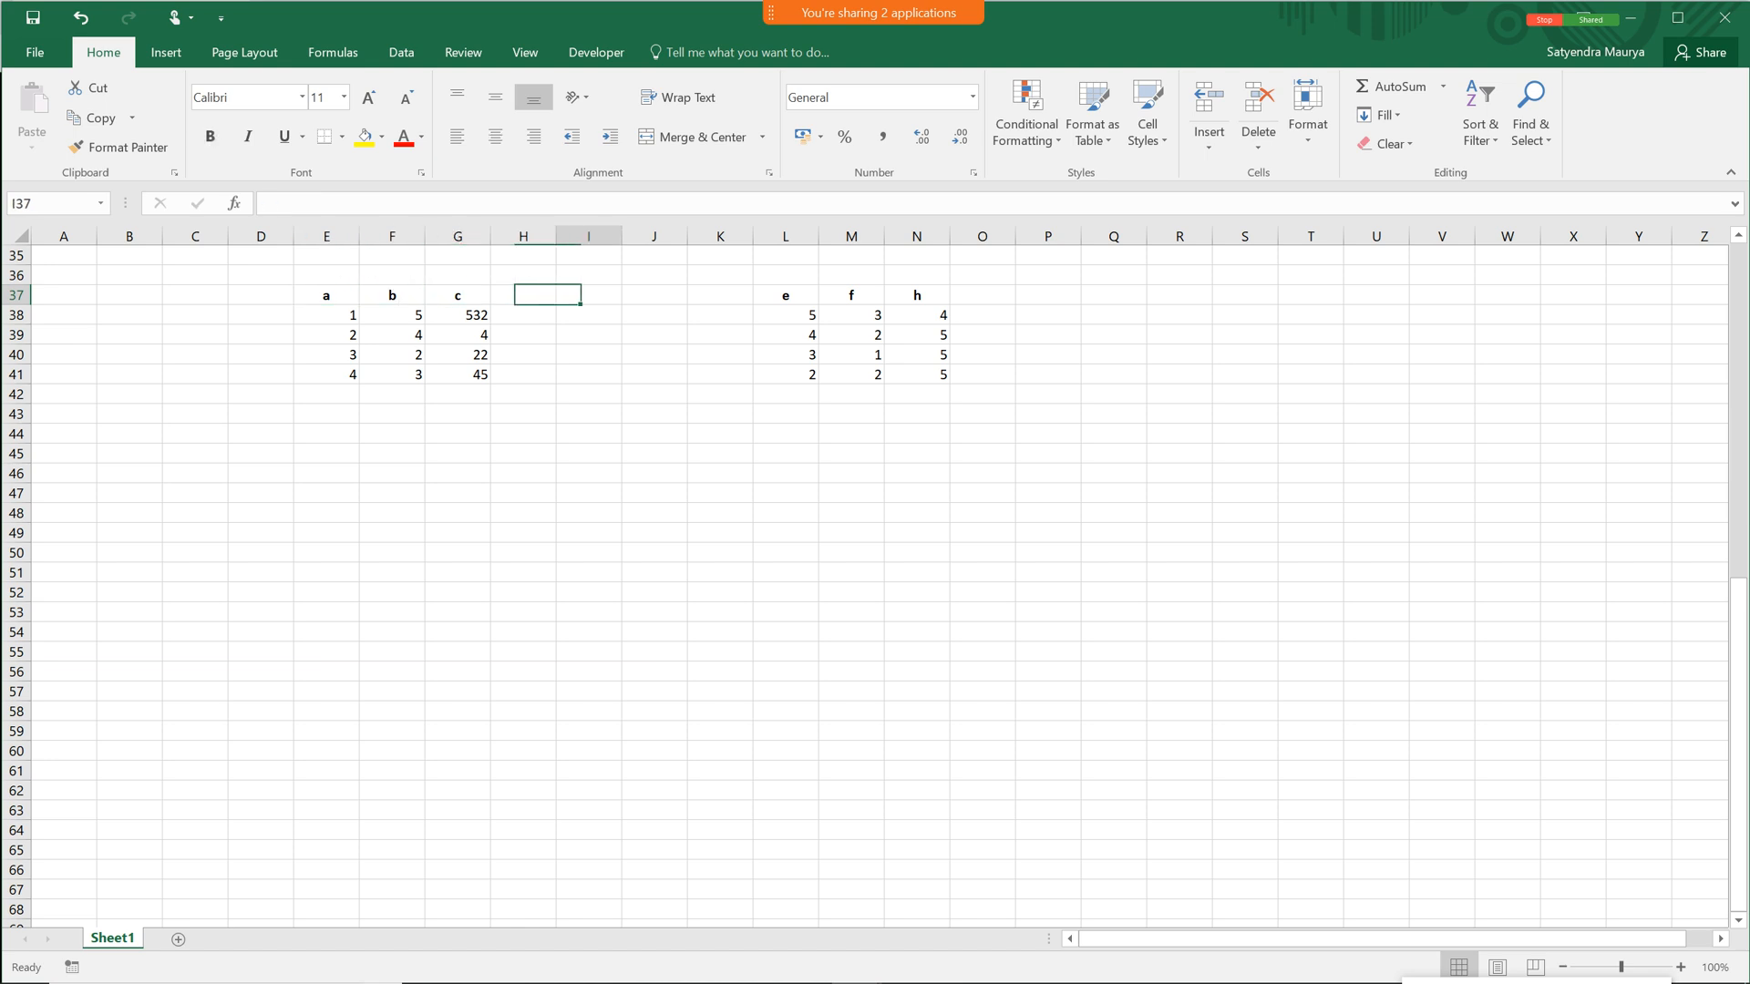
{"action": "key", "text": "Right"}
{"action": "key", "text": "Right"}
{"action": "key", "text": "Right"}
{"action": "key", "text": "Left"}
{"action": "key", "text": "Left"}
{"action": "key", "text": "ctrl+Left"}
{"action": "key", "text": "ctrl+Left"}
{"action": "key", "text": "ctrl+Right"}
{"action": "key", "text": "ctrl+Right"}
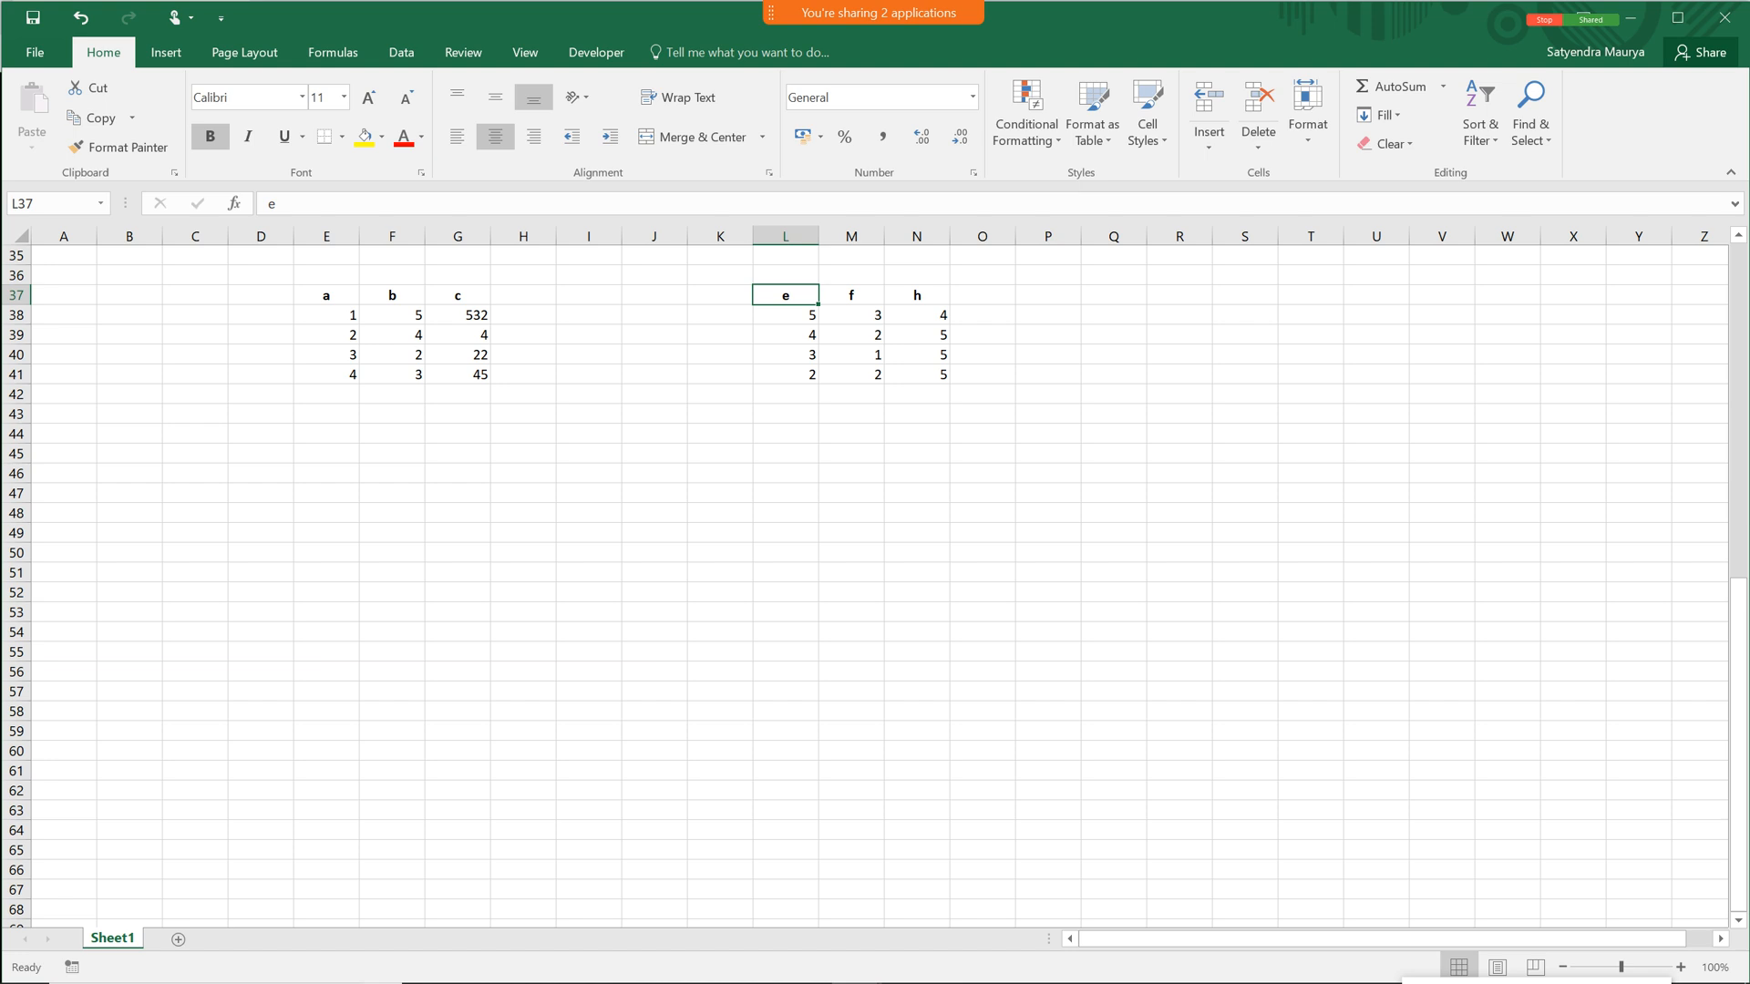
{"action": "left_click", "coordinate": [392, 295]}
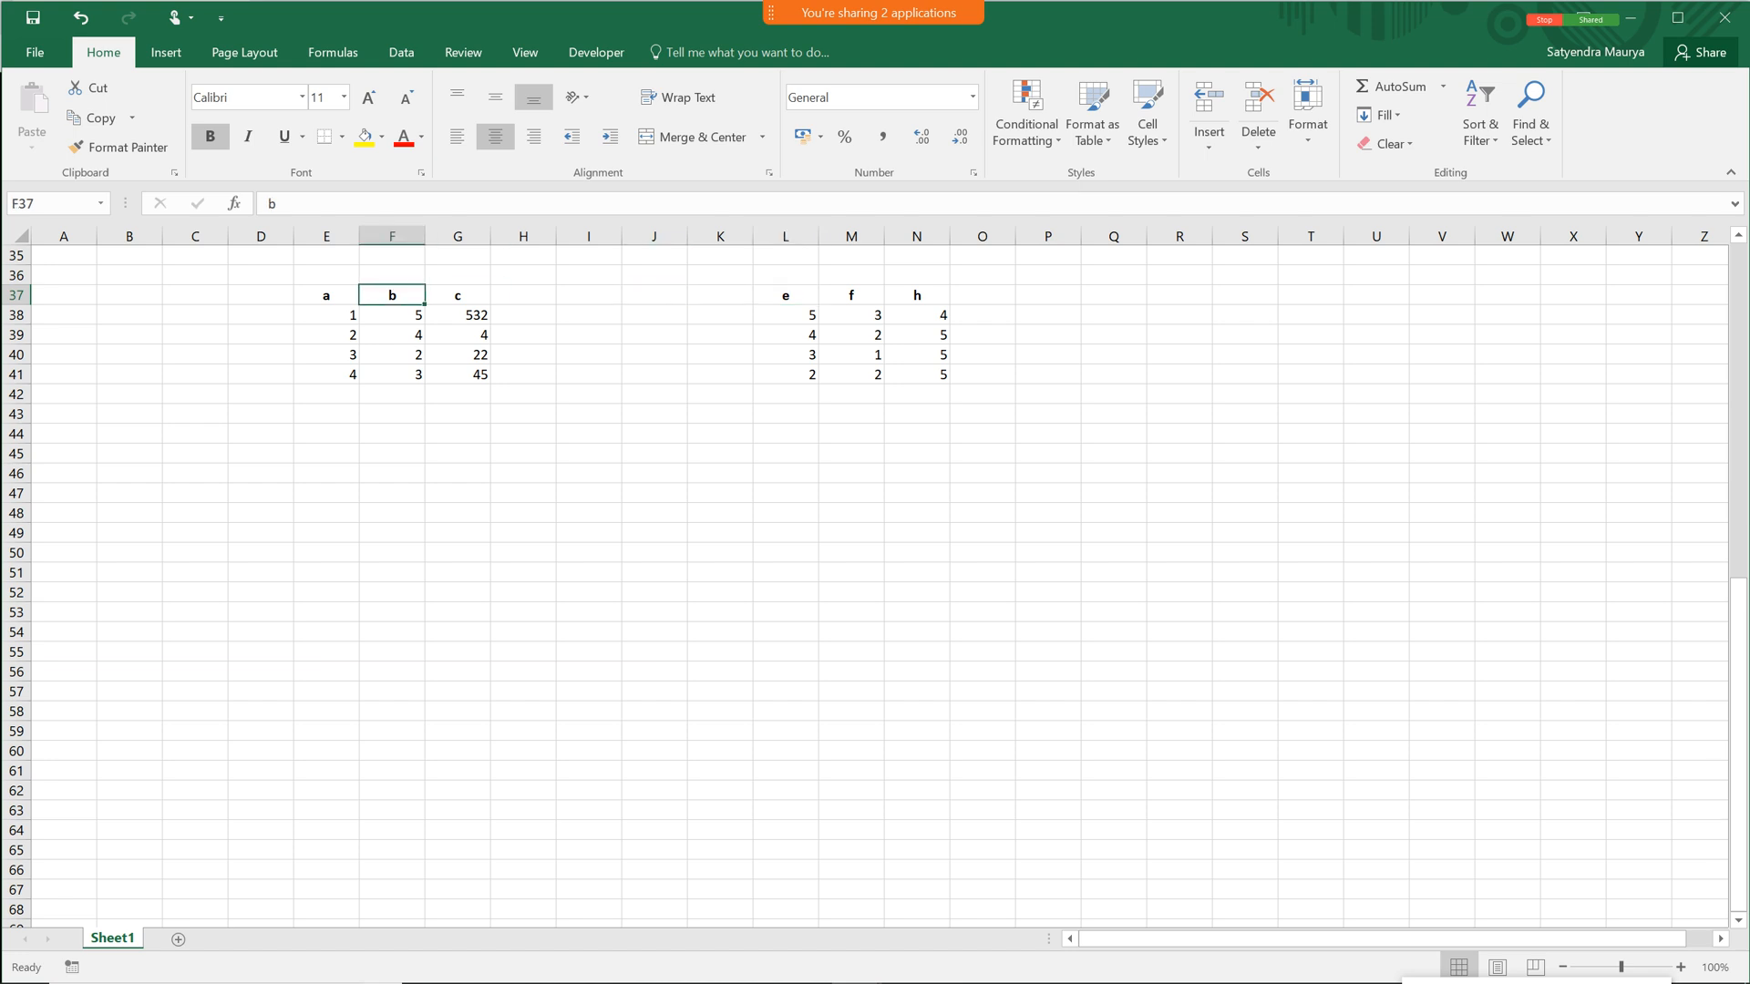
{"action": "left_click", "coordinate": [851, 295]}
{"action": "left_click", "coordinate": [457, 295]}
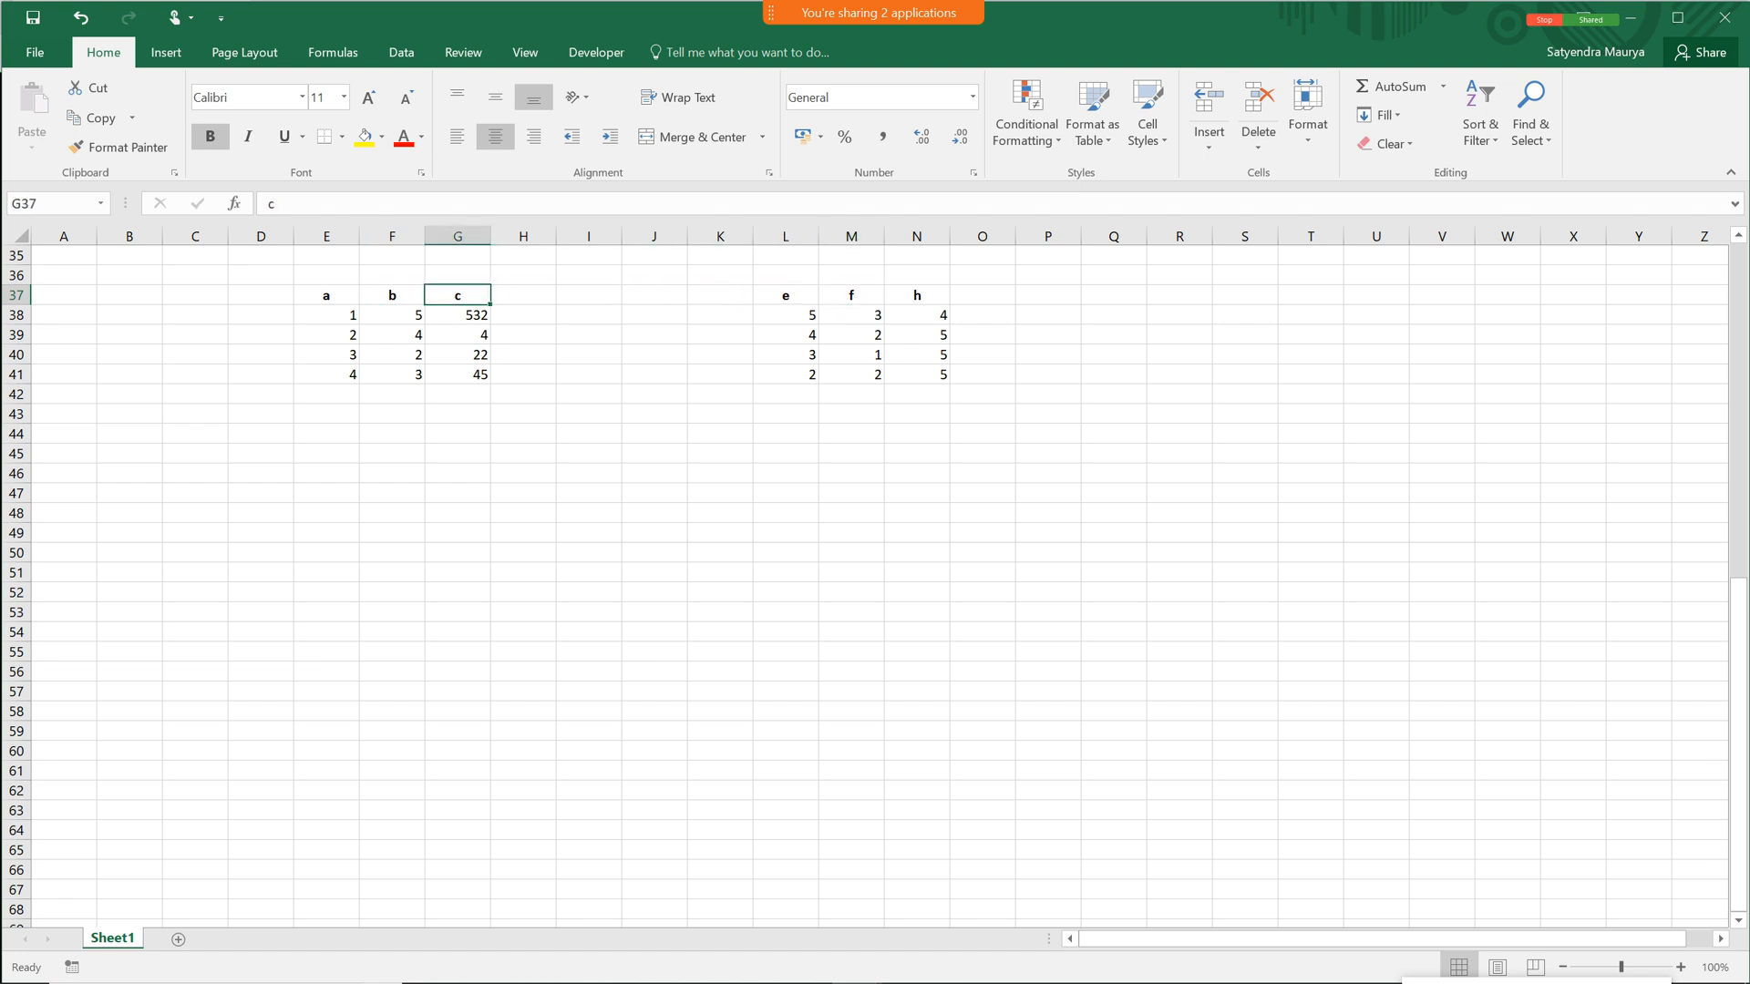
{"action": "left_click", "coordinate": [916, 296]}
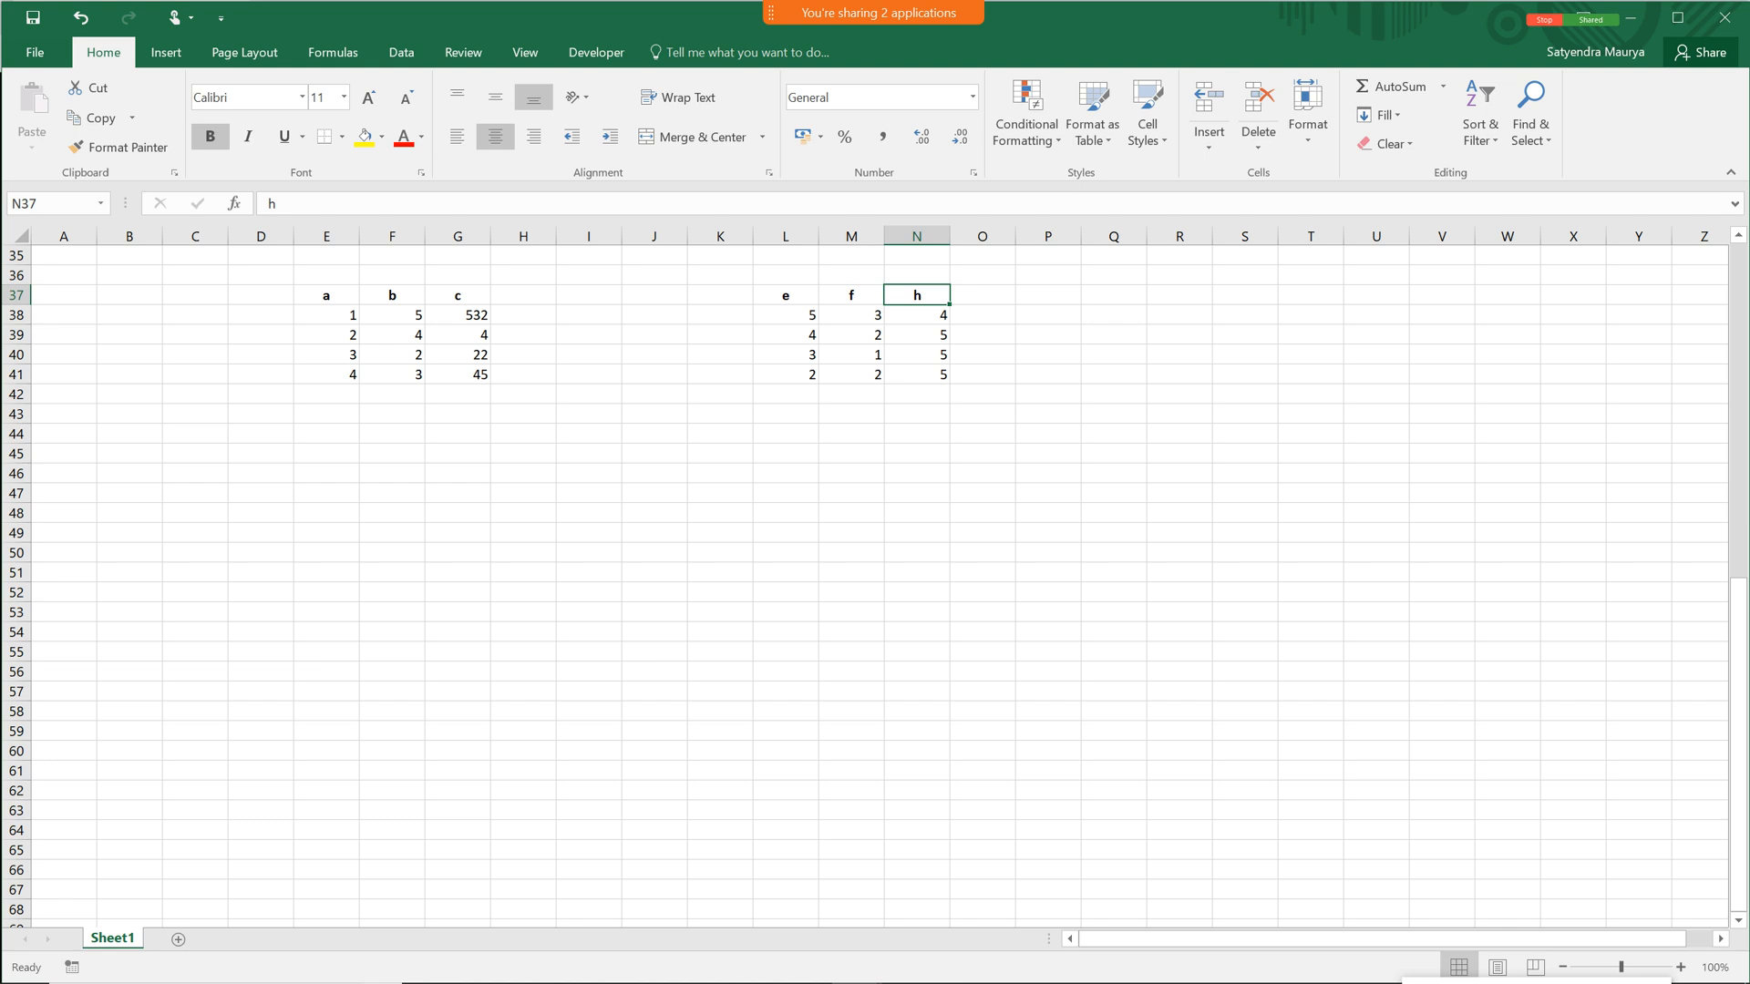
Copy the second table's data rows L38:N41 and paste them directly beneath the first table, starting at E42.
{"action": "left_click_drag", "start_coordinate": [785, 315], "coordinate": [919, 374]}
{"action": "key", "text": "ctrl+c"}
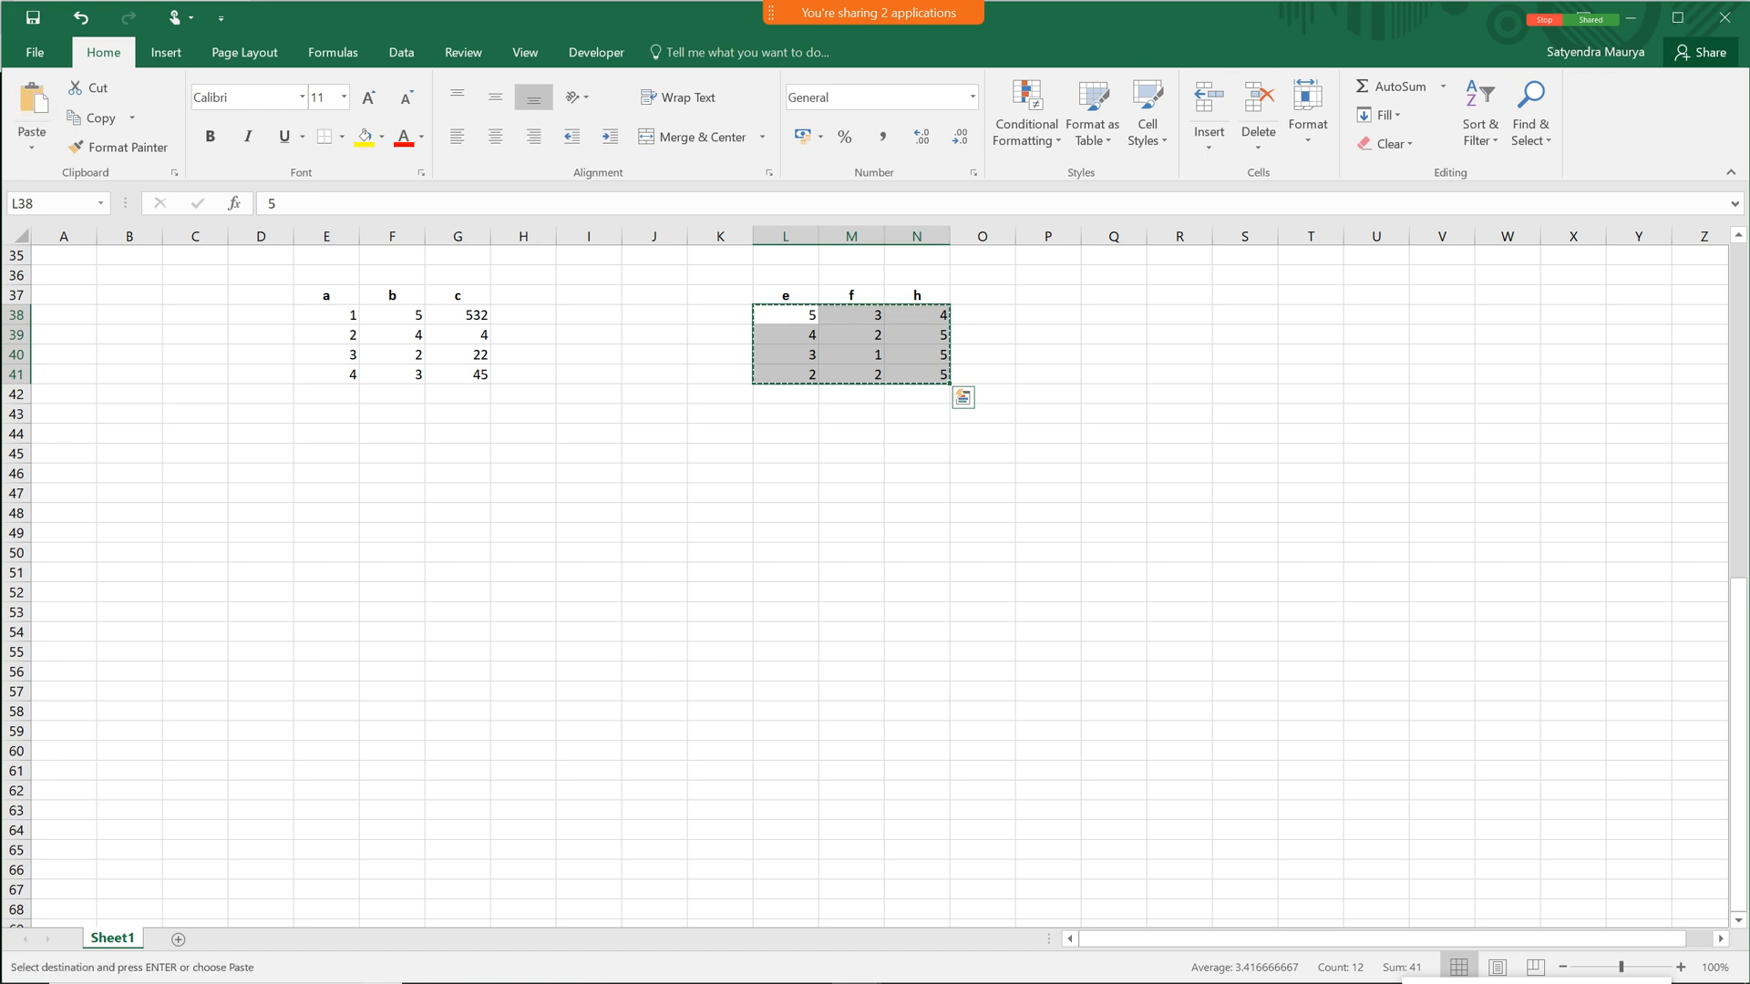
{"action": "left_click", "coordinate": [327, 395]}
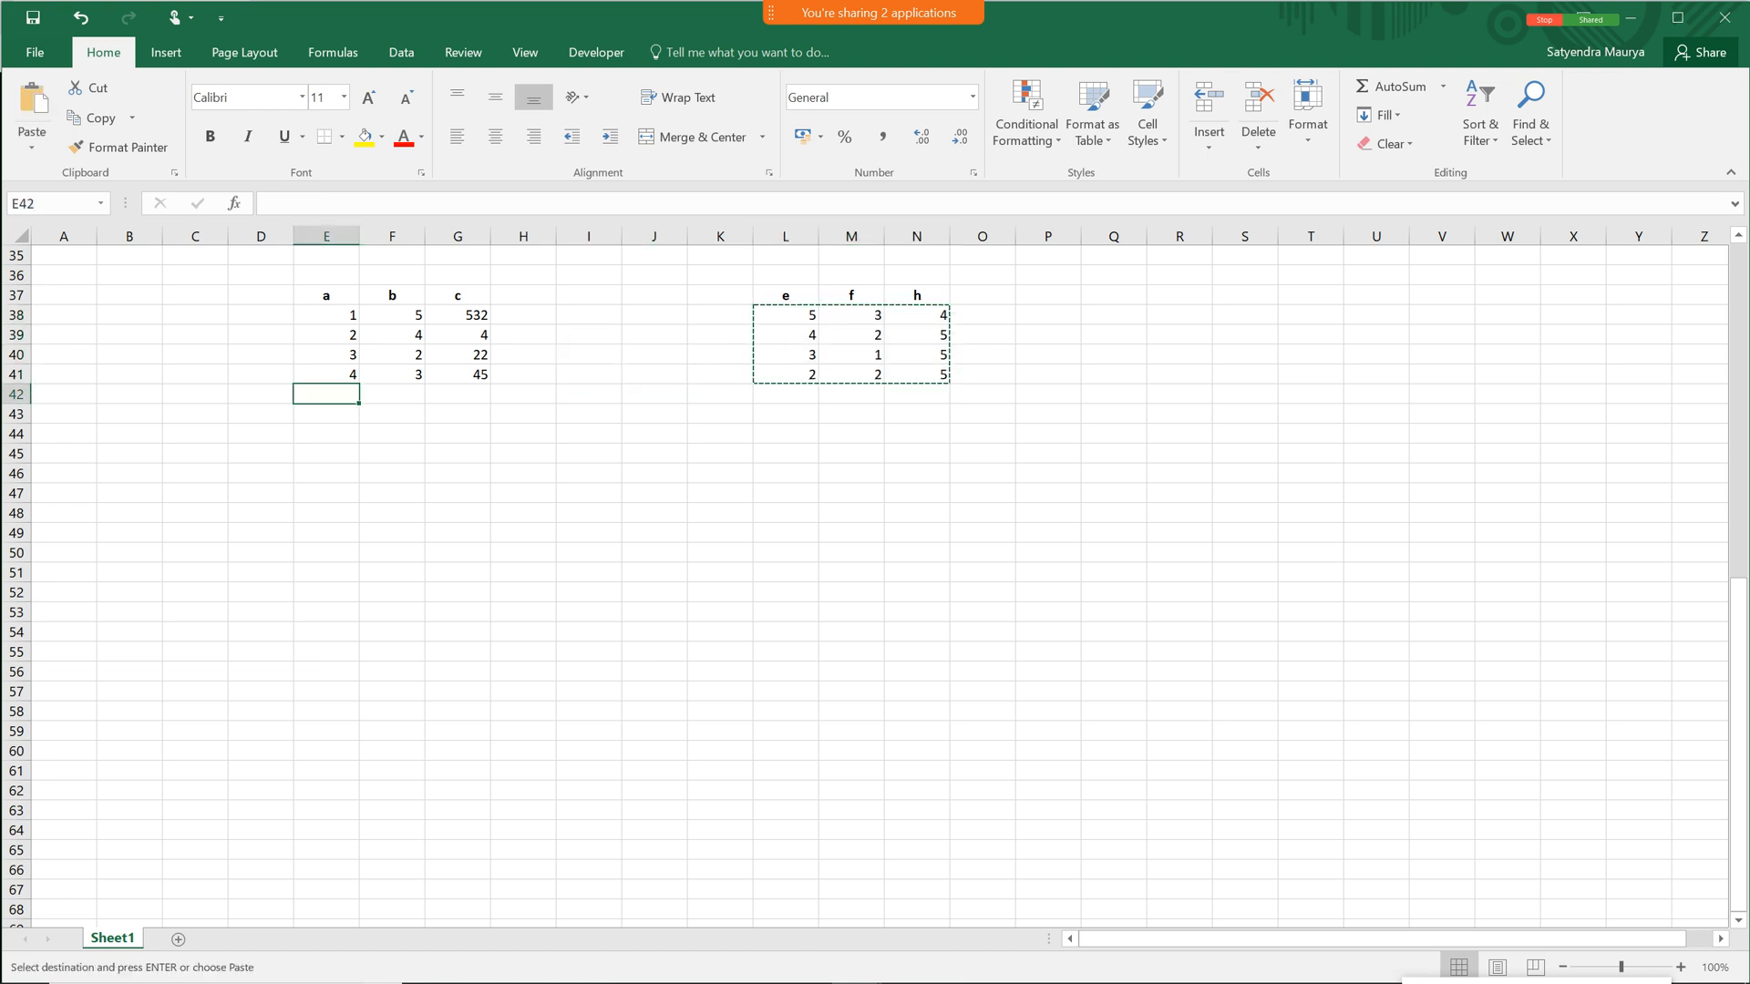
{"action": "key", "text": "ctrl+v"}
Review the stacked table E37:G45 and the boundary between its original and appended rows.
{"action": "key", "text": "Up"}
{"action": "key", "text": "Up"}
{"action": "key", "text": "Up"}
{"action": "key", "text": "Up"}
{"action": "key", "text": "Up"}
{"action": "key", "text": "shift+Down"}
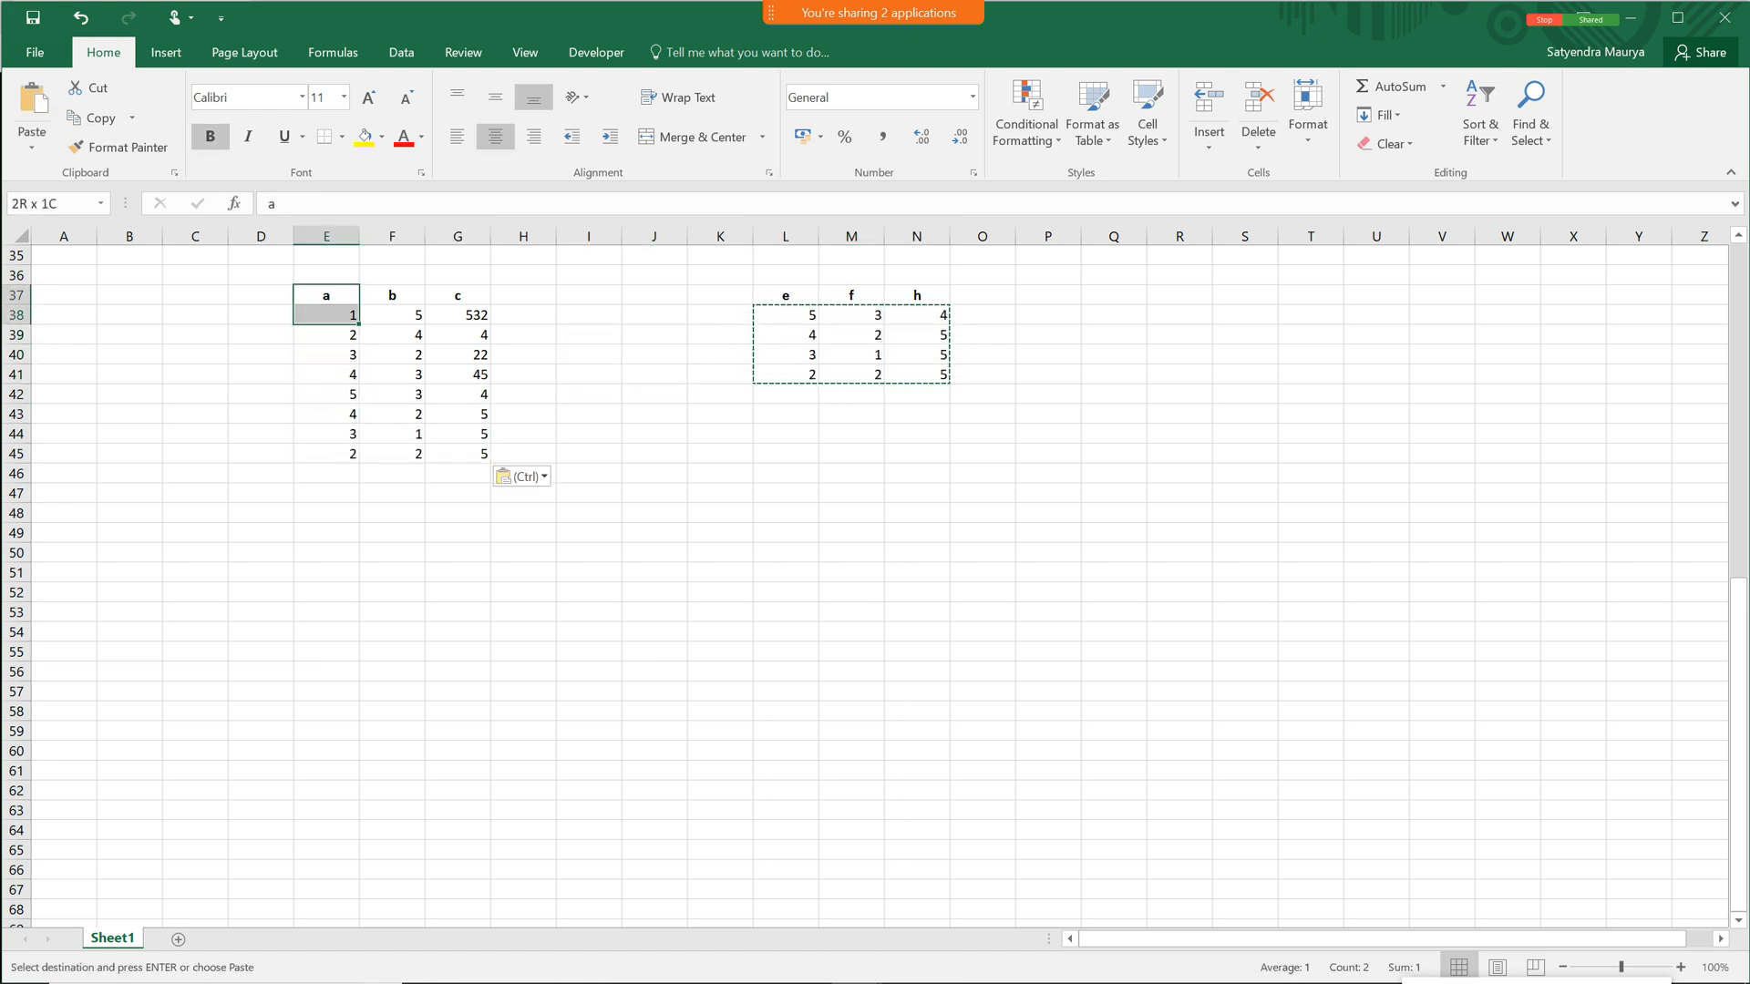
{"action": "key", "text": "shift+Right"}
{"action": "key", "text": "shift+Right"}
{"action": "key", "text": "shift+Down"}
{"action": "key", "text": "shift+Down"}
{"action": "key", "text": "shift+Down"}
{"action": "key", "text": "shift+Down"}
{"action": "key", "text": "shift+Down"}
{"action": "key", "text": "shift+Down"}
{"action": "key", "text": "shift+Down"}
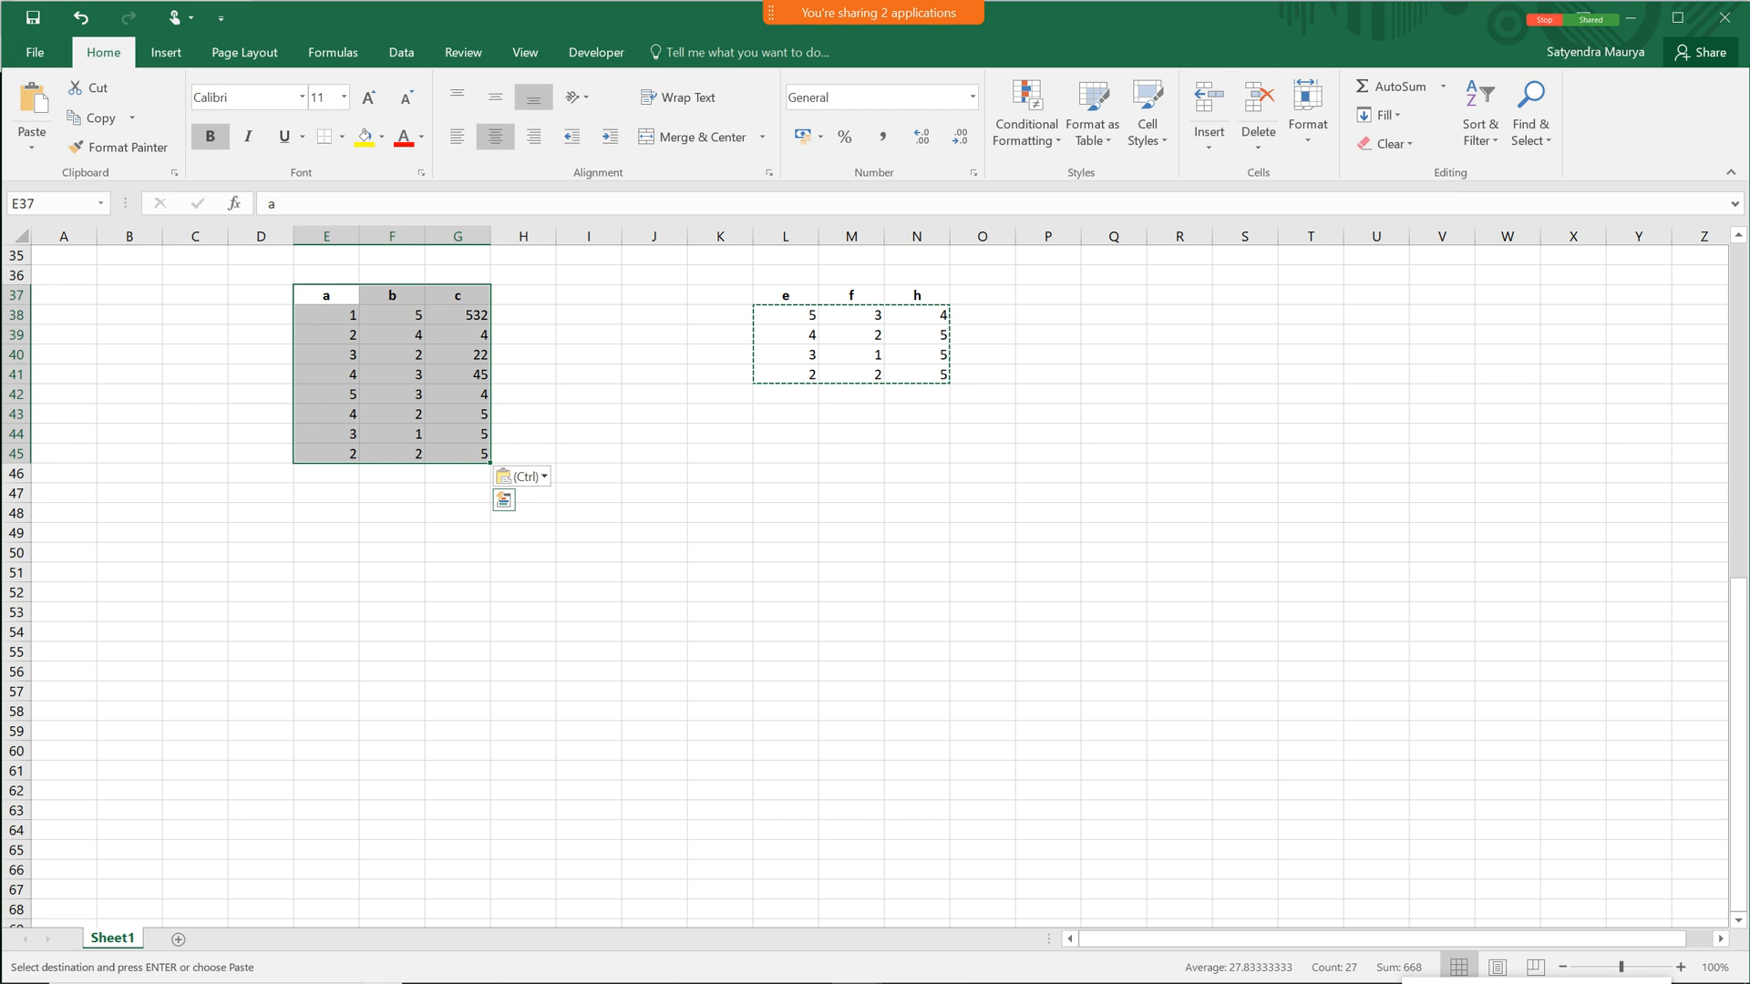
{"action": "left_click", "coordinate": [654, 433]}
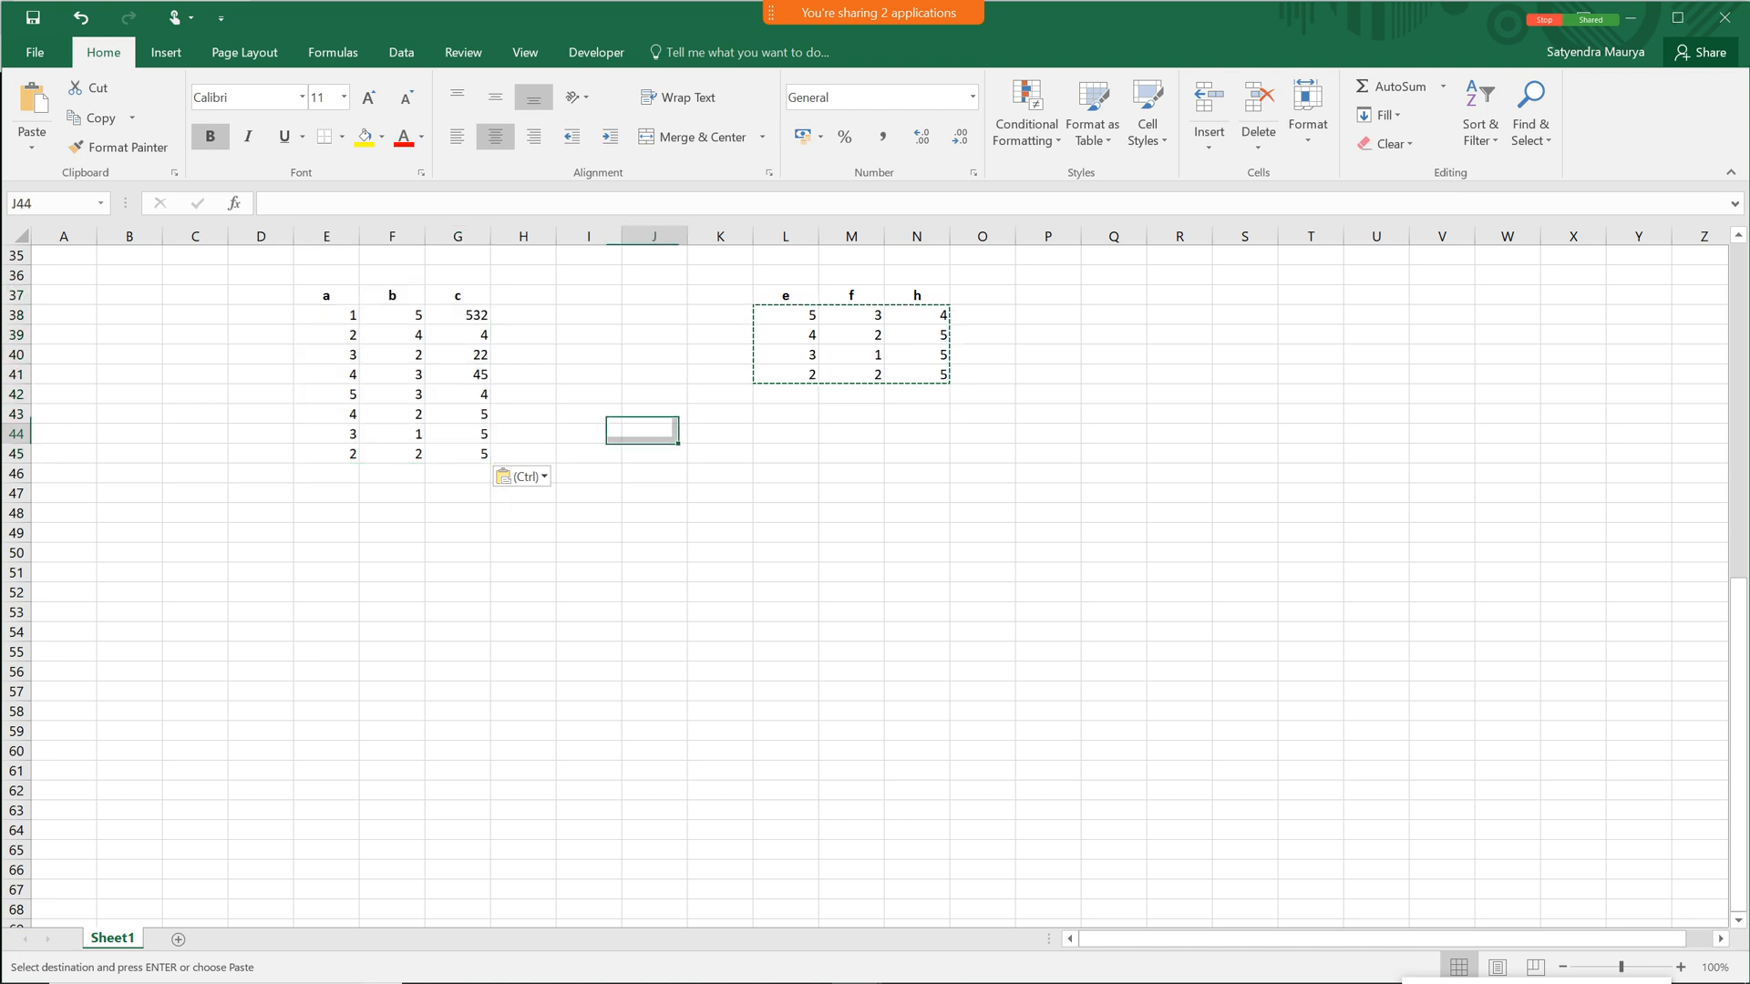
{"action": "left_click", "coordinate": [326, 355]}
{"action": "left_click", "coordinate": [326, 374]}
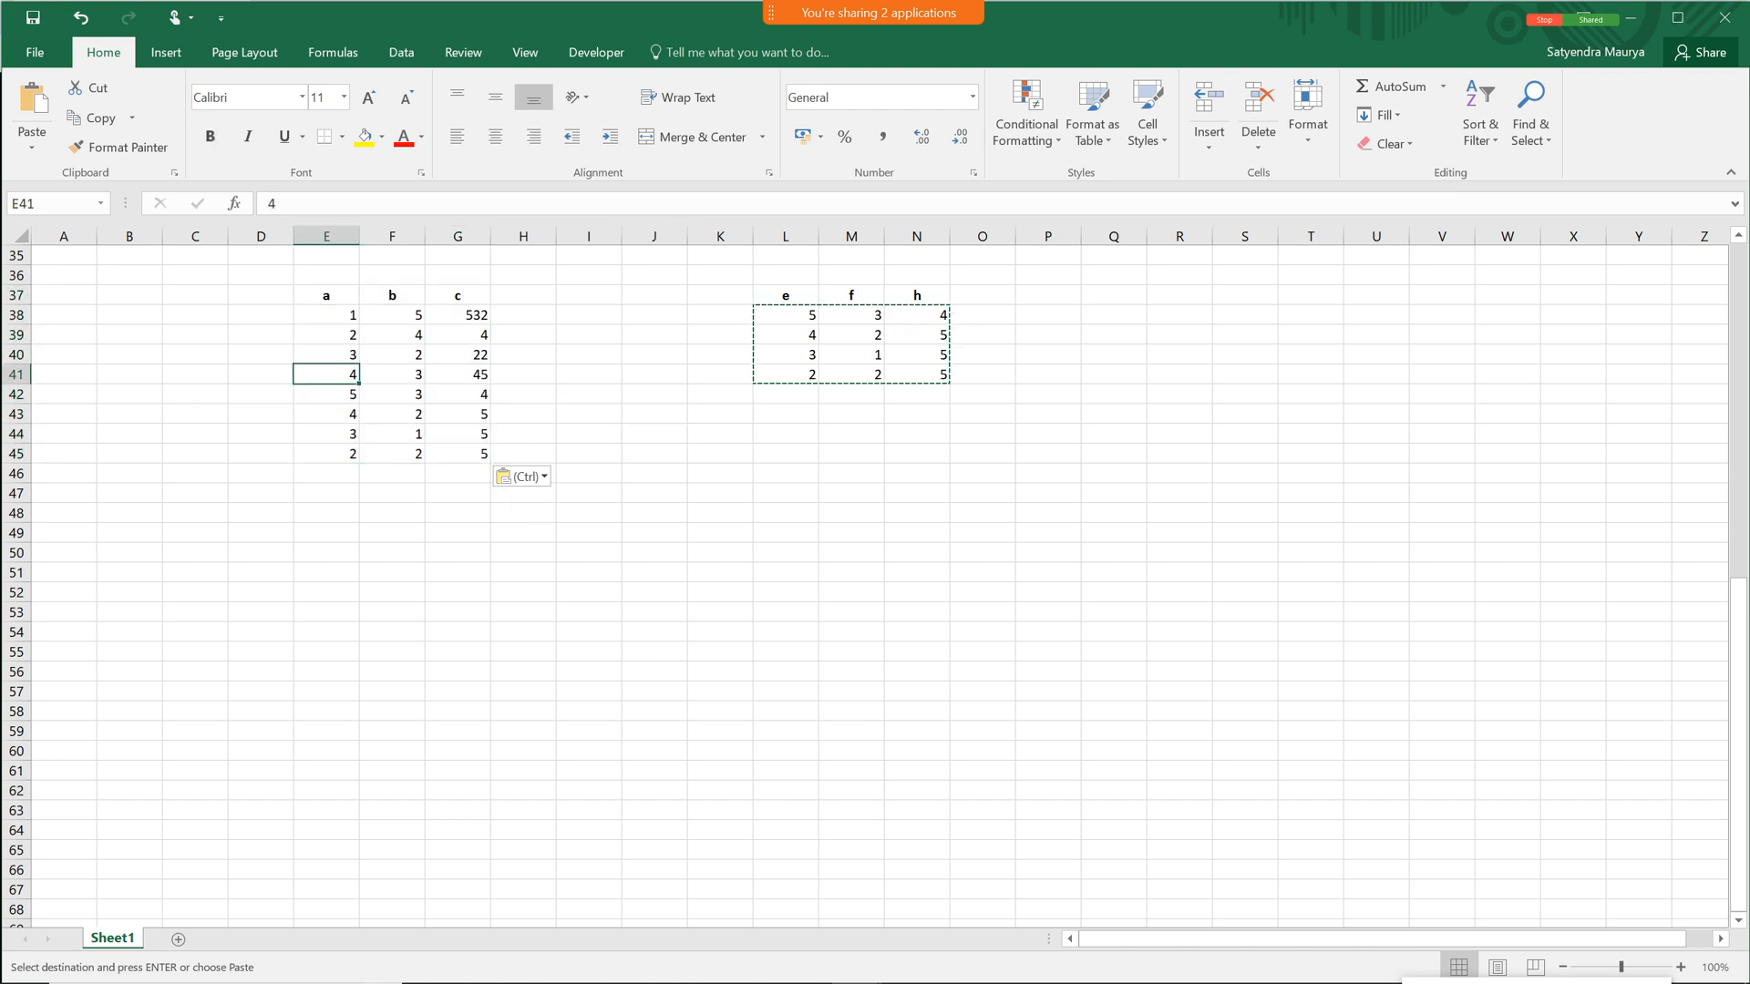
{"action": "left_click", "coordinate": [326, 415]}
{"action": "left_click", "coordinate": [392, 415]}
{"action": "left_click", "coordinate": [326, 414]}
{"action": "left_click", "coordinate": [327, 394]}
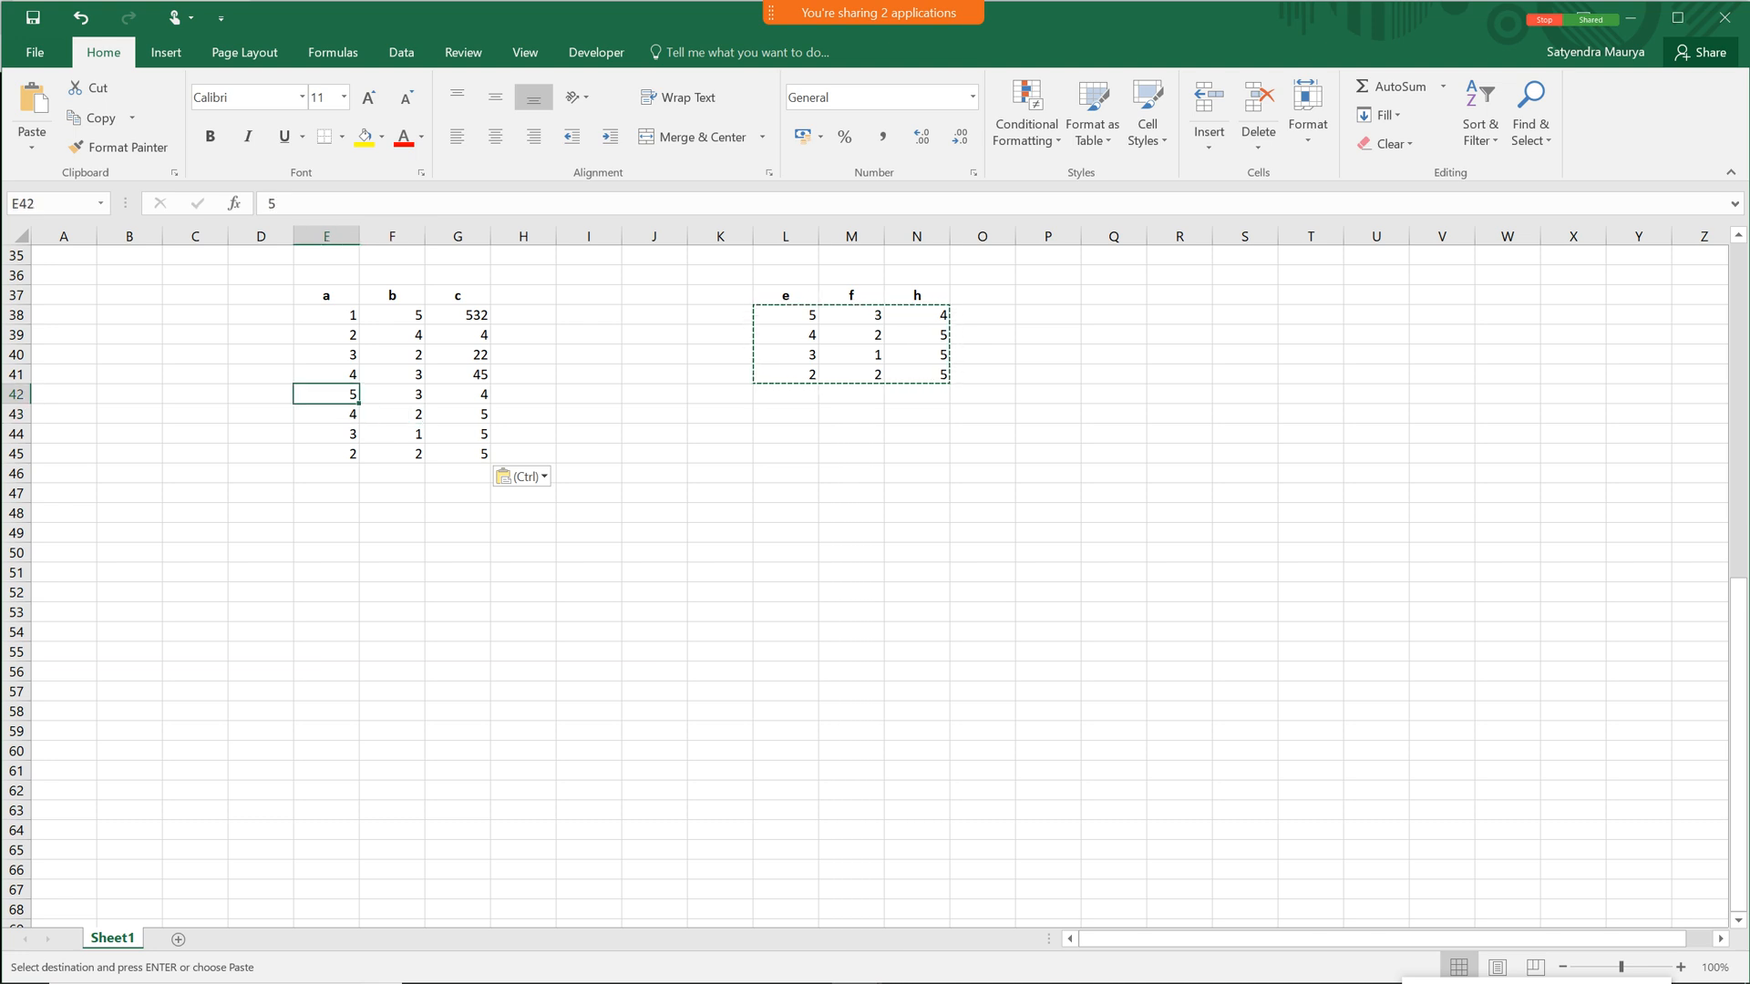
{"action": "key", "text": "Right"}
{"action": "key", "text": "Right"}
{"action": "key", "text": "Right"}
{"action": "key", "text": "Right"}
{"action": "key", "text": "Right"}
{"action": "key", "text": "Right"}
{"action": "key", "text": "Right"}
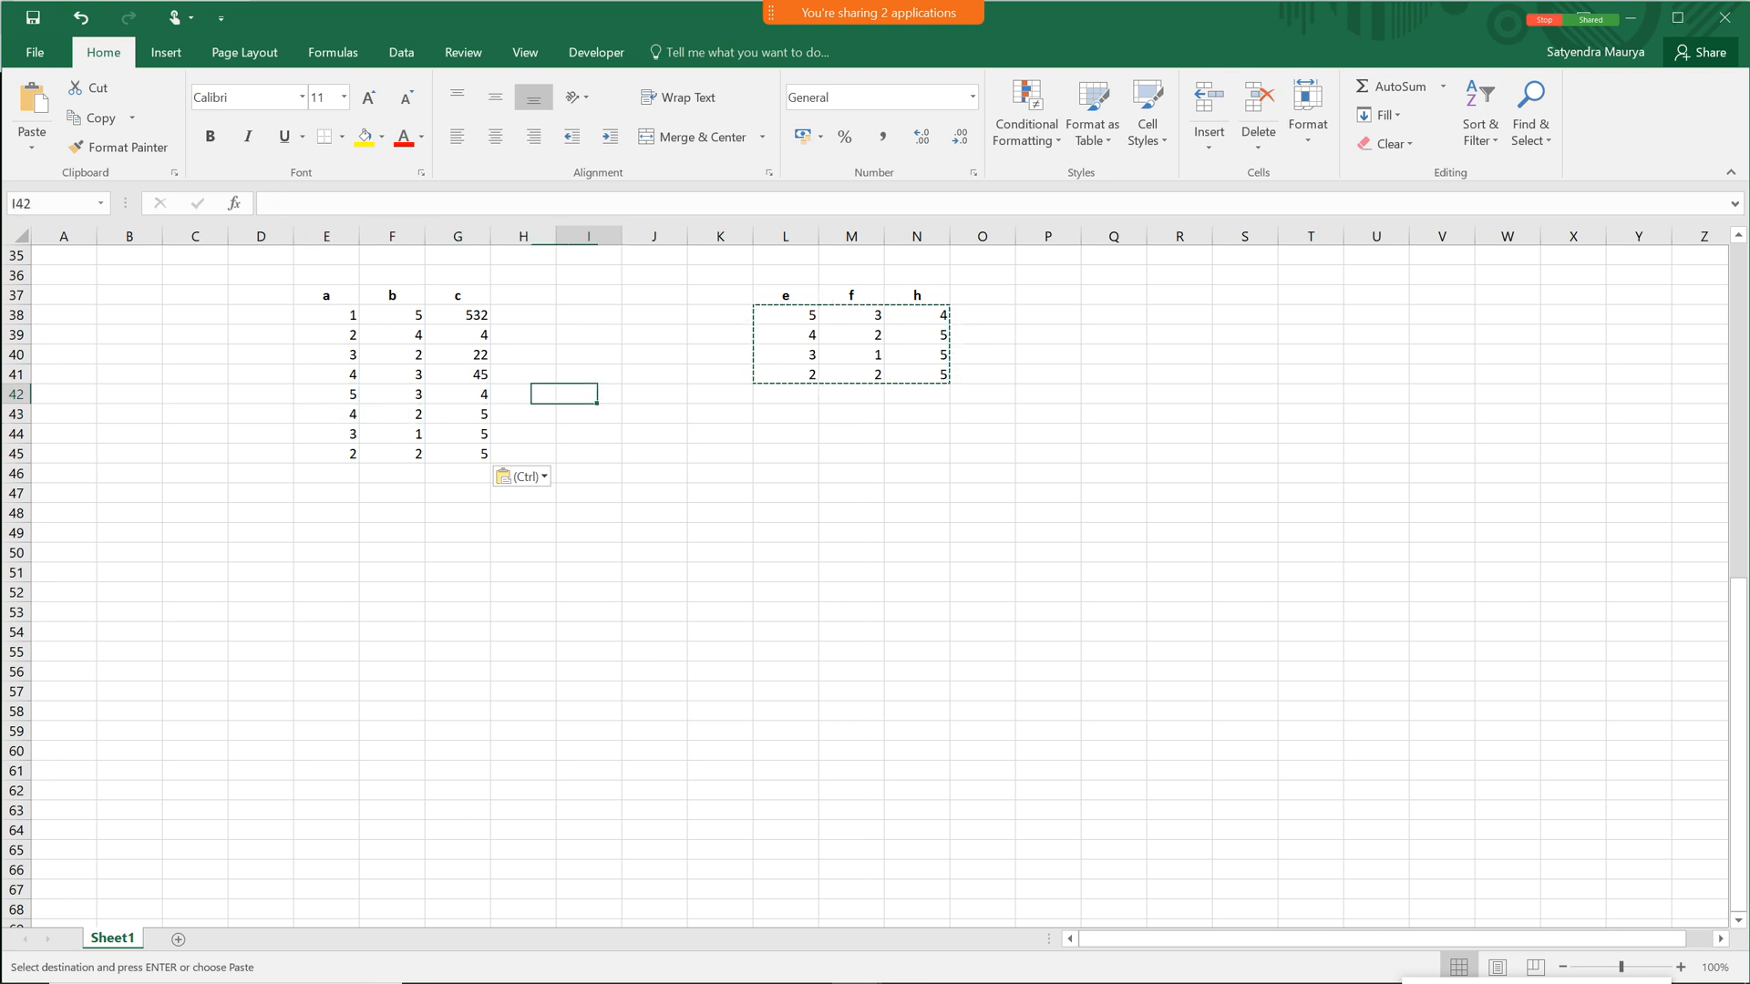
{"action": "key", "text": "Right"}
{"action": "key", "text": "Right"}
{"action": "key", "text": "Left"}
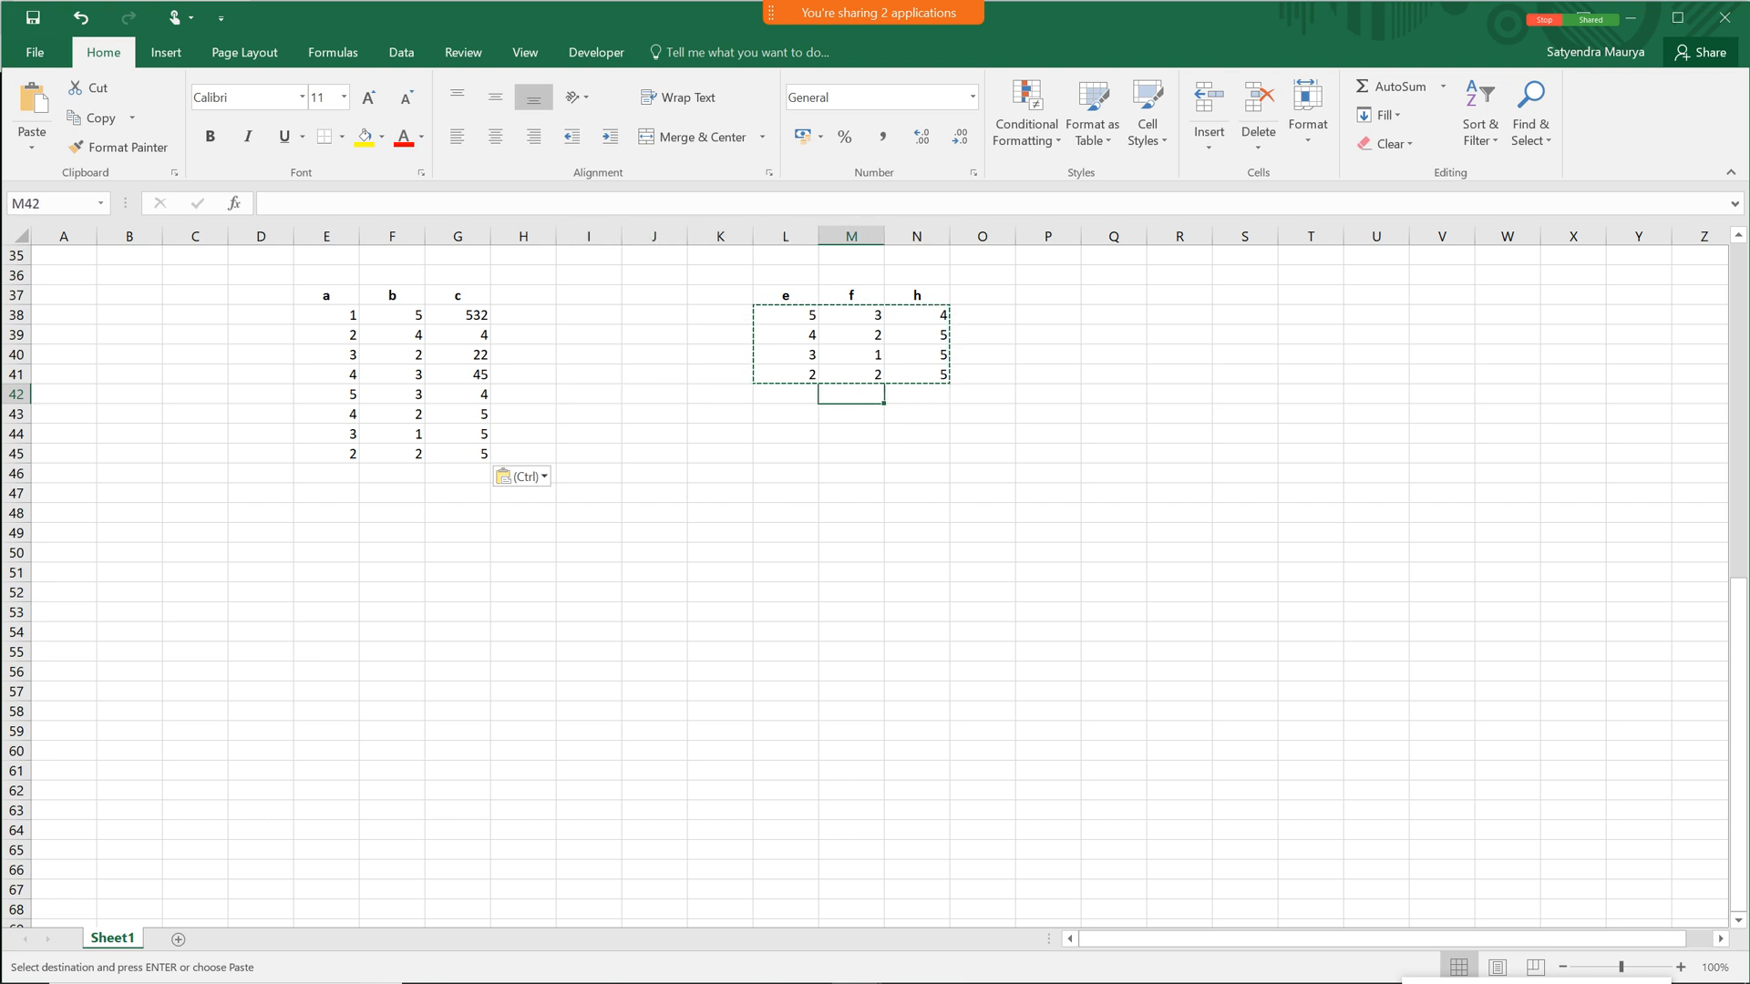
{"action": "key", "text": "Up"}
{"action": "key", "text": "Up"}
{"action": "key", "text": "Up"}
{"action": "key", "text": "Up"}
{"action": "key", "text": "shift+Down"}
{"action": "key", "text": "shift+Down"}
{"action": "key", "text": "shift+Down"}
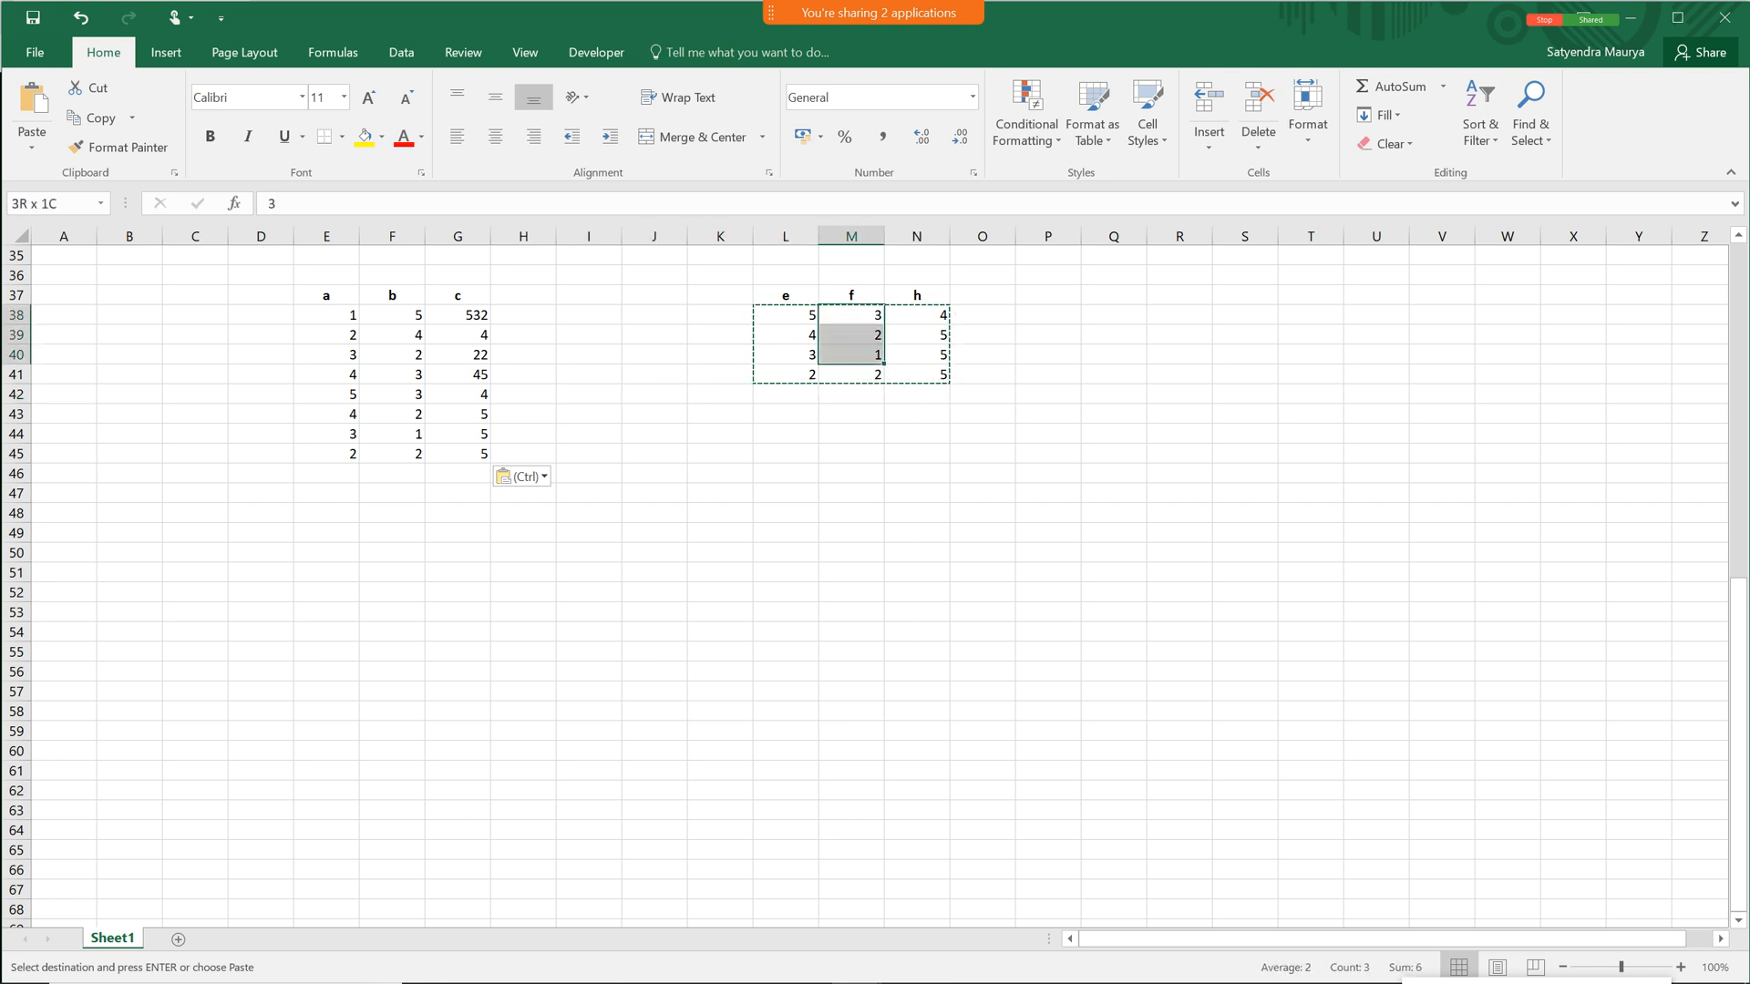
{"action": "key", "text": "shift+Right"}
{"action": "key", "text": "ctrl+c"}
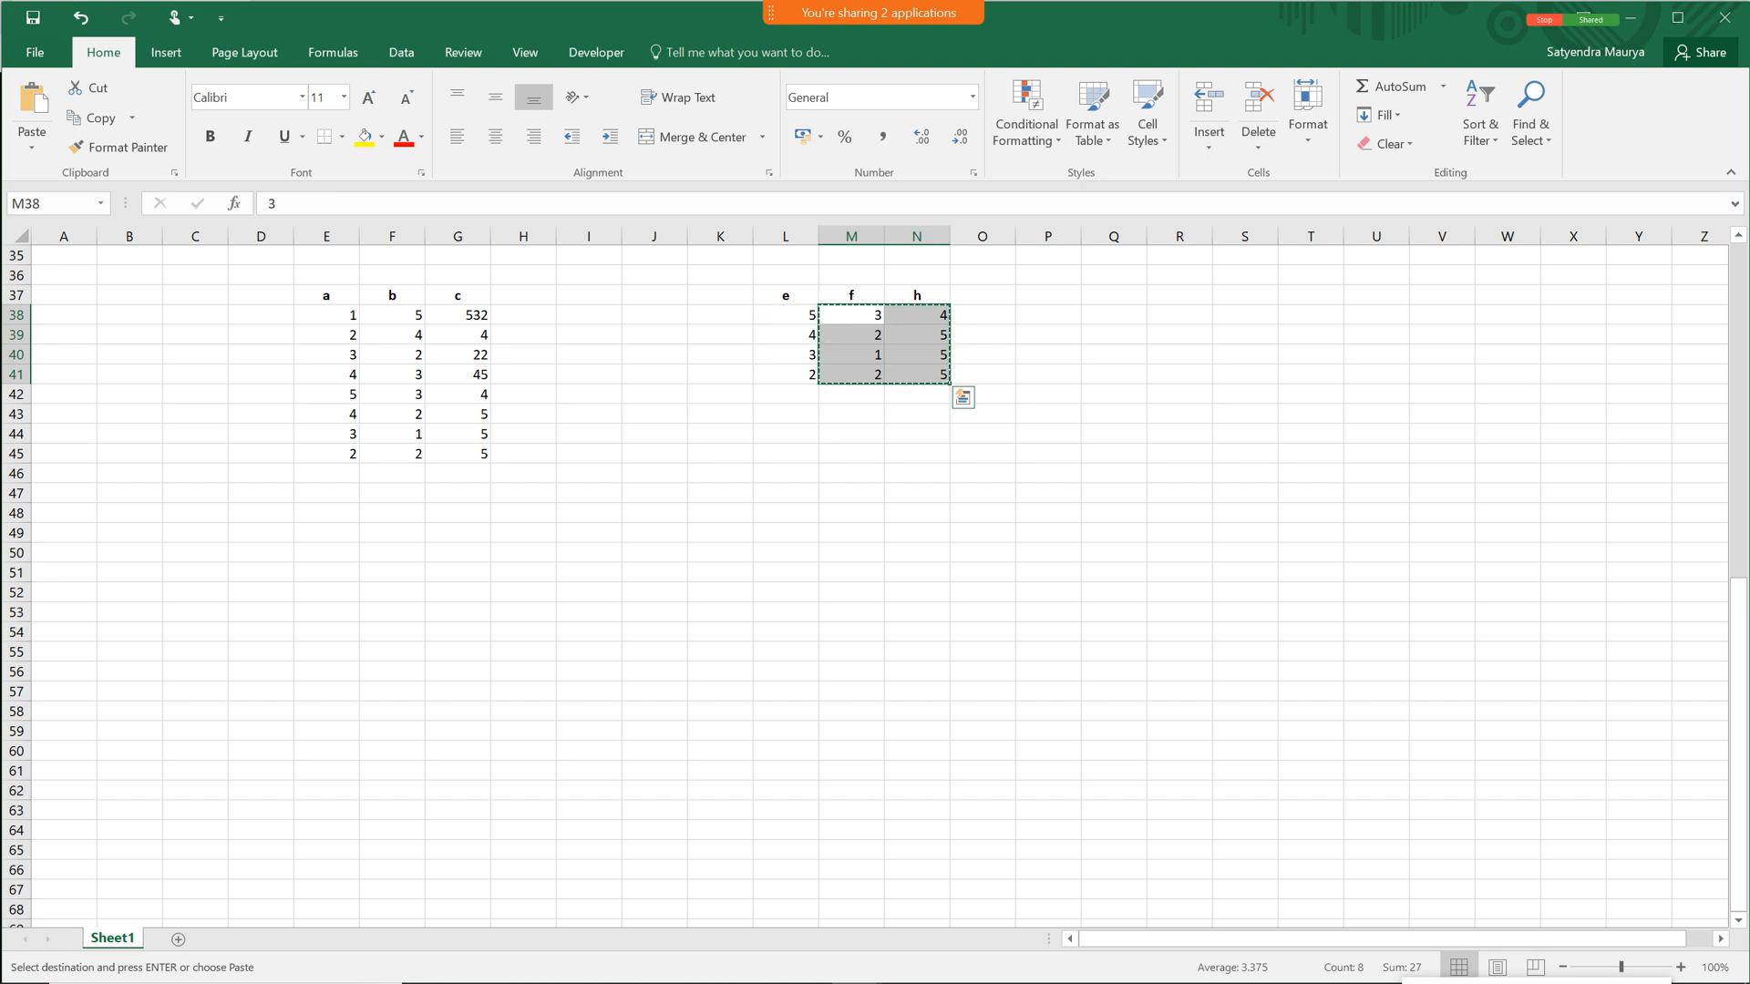
{"action": "key", "text": "Left"}
{"action": "key", "text": "Left"}
{"action": "key", "text": "Left"}
{"action": "key", "text": "Left"}
{"action": "key", "text": "Left"}
{"action": "key", "text": "Left"}
{"action": "key", "text": "shift+Down"}
{"action": "key", "text": "shift+Down"}
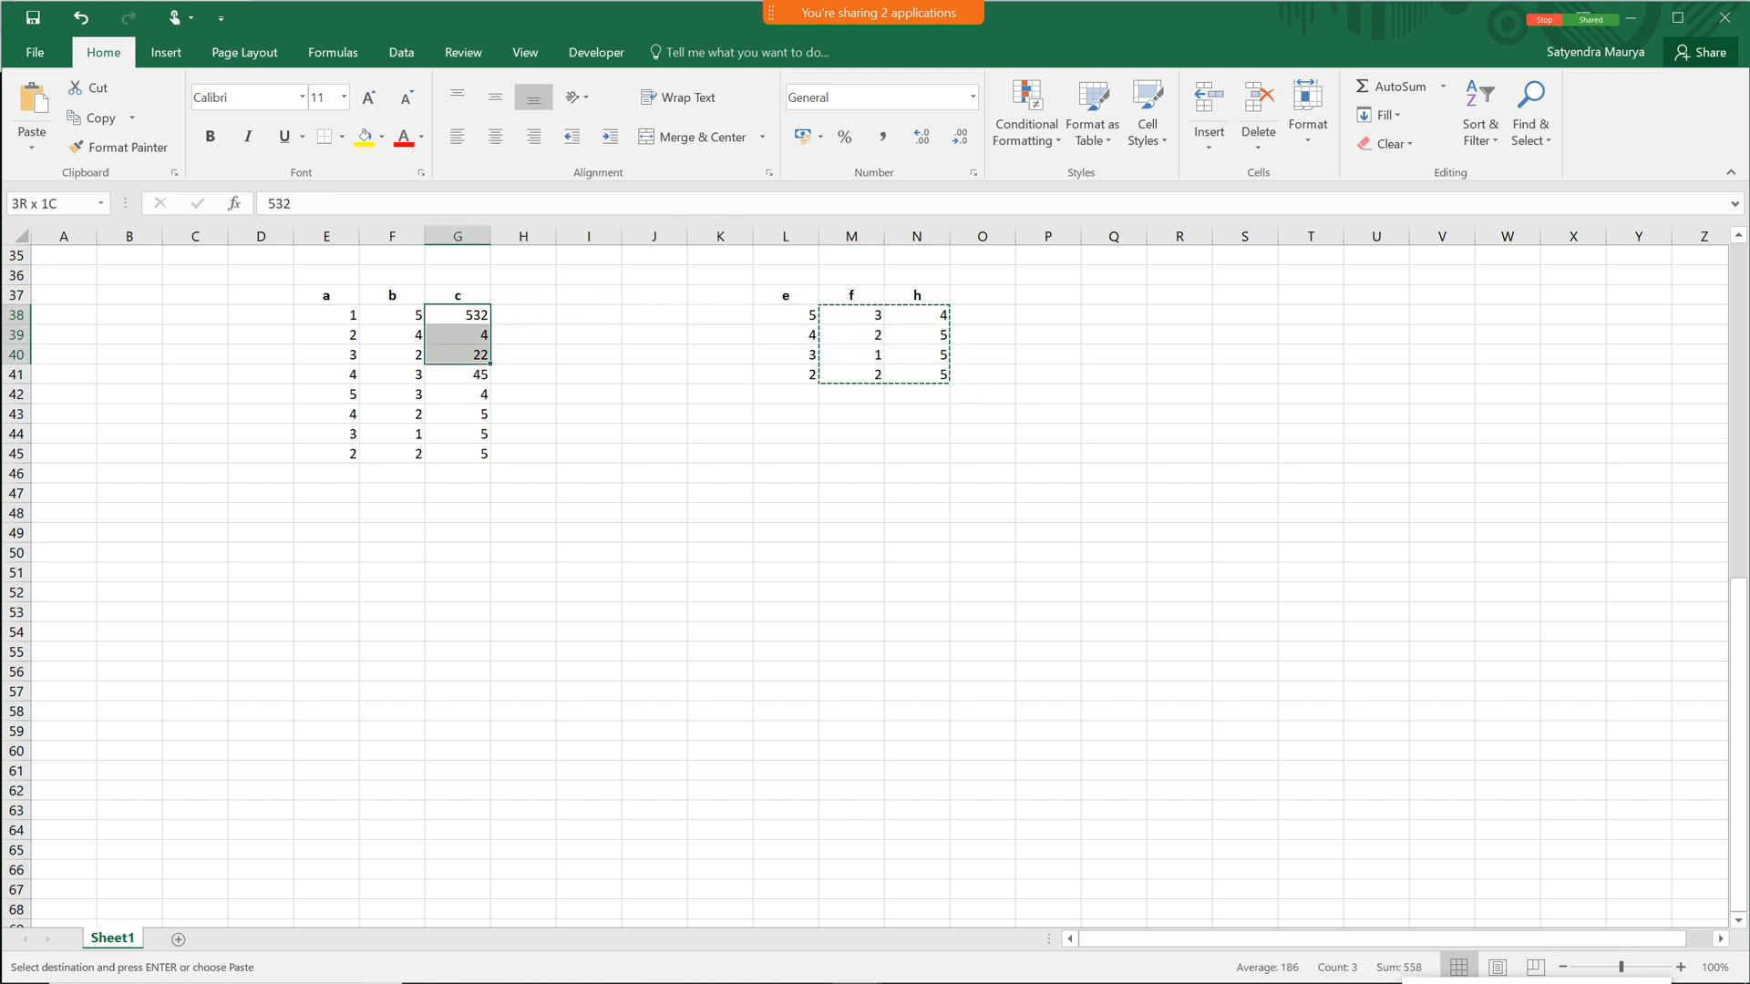
Copy the column b and c values in F38:G42 and paste them beside the second table, starting at O38.
{"action": "key", "text": "Left"}
{"action": "key", "text": "shift+Down"}
{"action": "key", "text": "shift+Down"}
{"action": "key", "text": "shift+Down"}
{"action": "key", "text": "shift+Down"}
{"action": "key", "text": "shift+Right"}
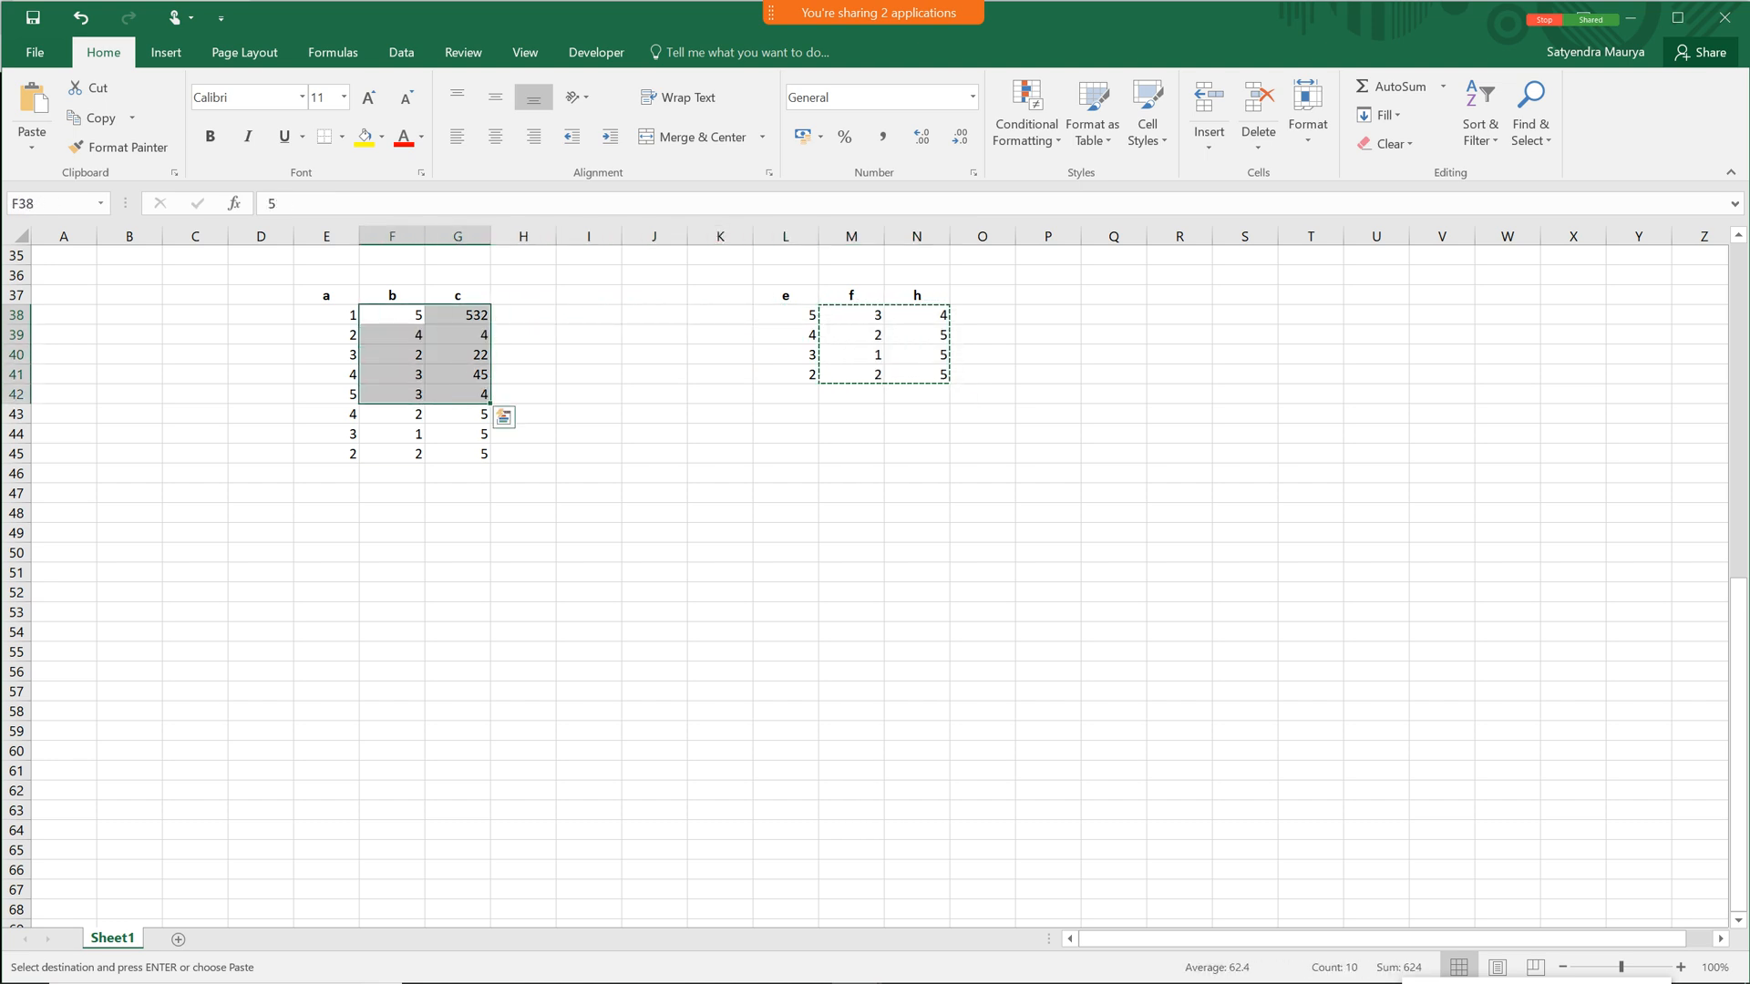
{"action": "key", "text": "ctrl+c"}
{"action": "key", "text": "Right"}
{"action": "key", "text": "Right"}
{"action": "key", "text": "Right"}
{"action": "key", "text": "Right"}
{"action": "key", "text": "Right"}
{"action": "key", "text": "Right"}
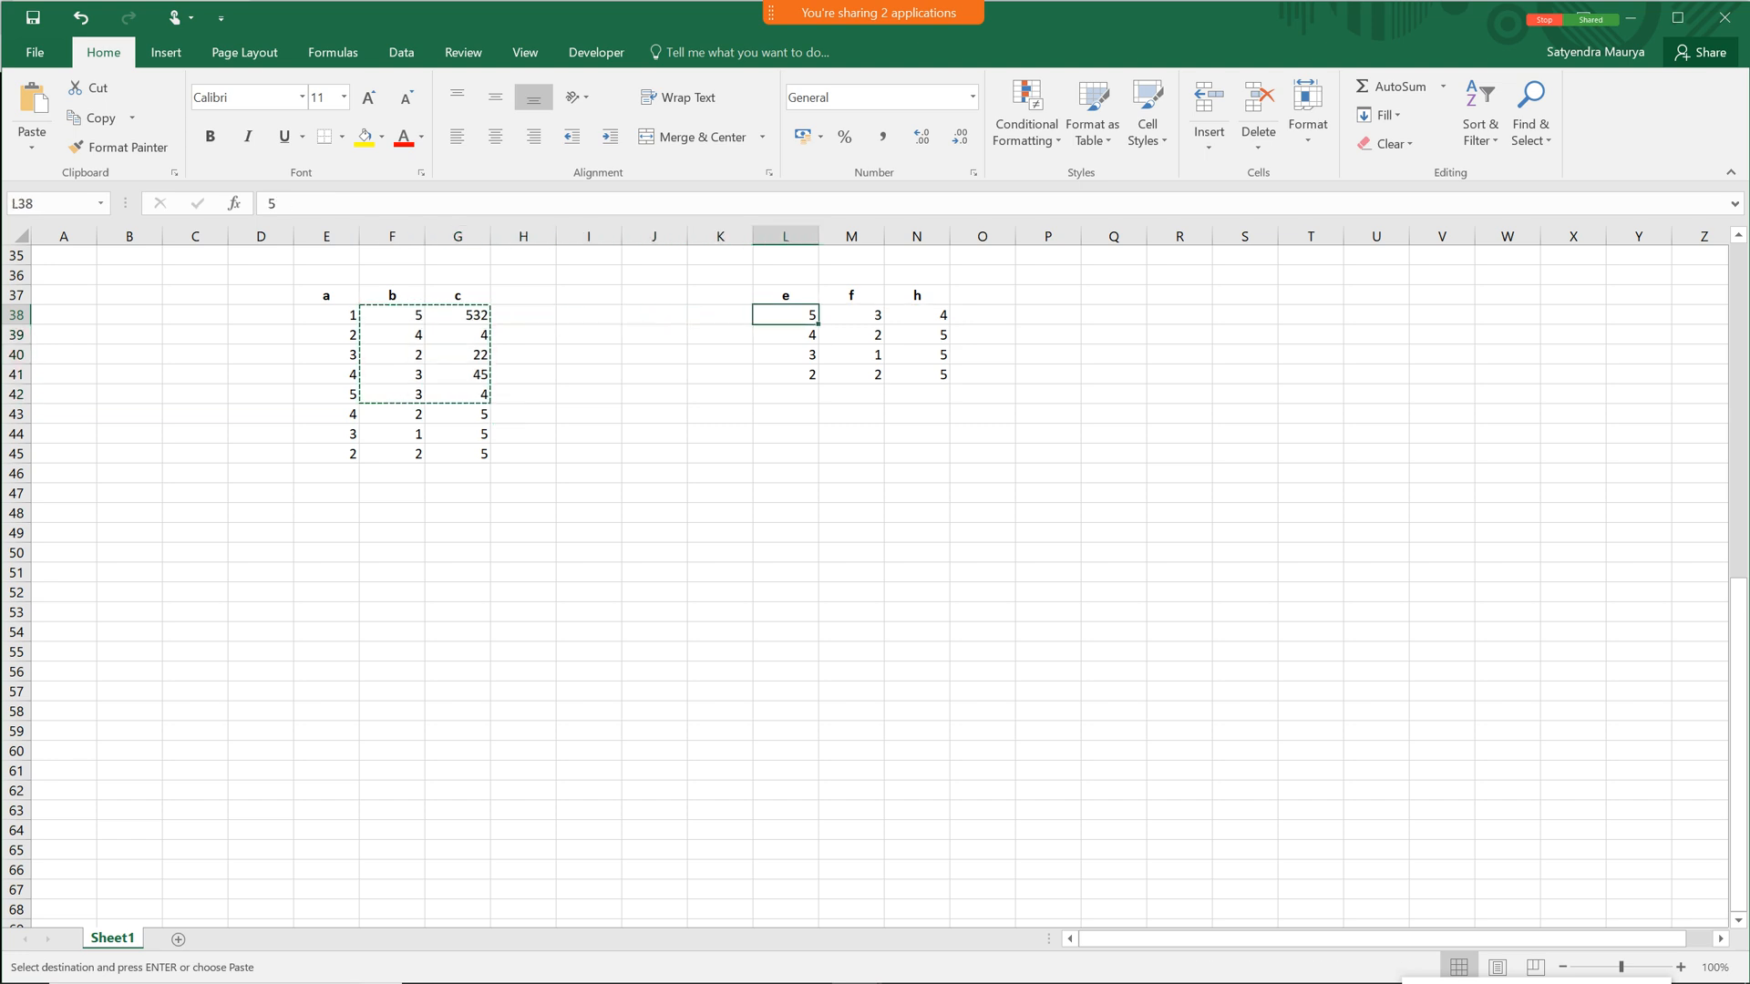
{"action": "key", "text": "Right"}
{"action": "key", "text": "Right"}
{"action": "key", "text": "Right"}
{"action": "key", "text": "ctrl+v"}
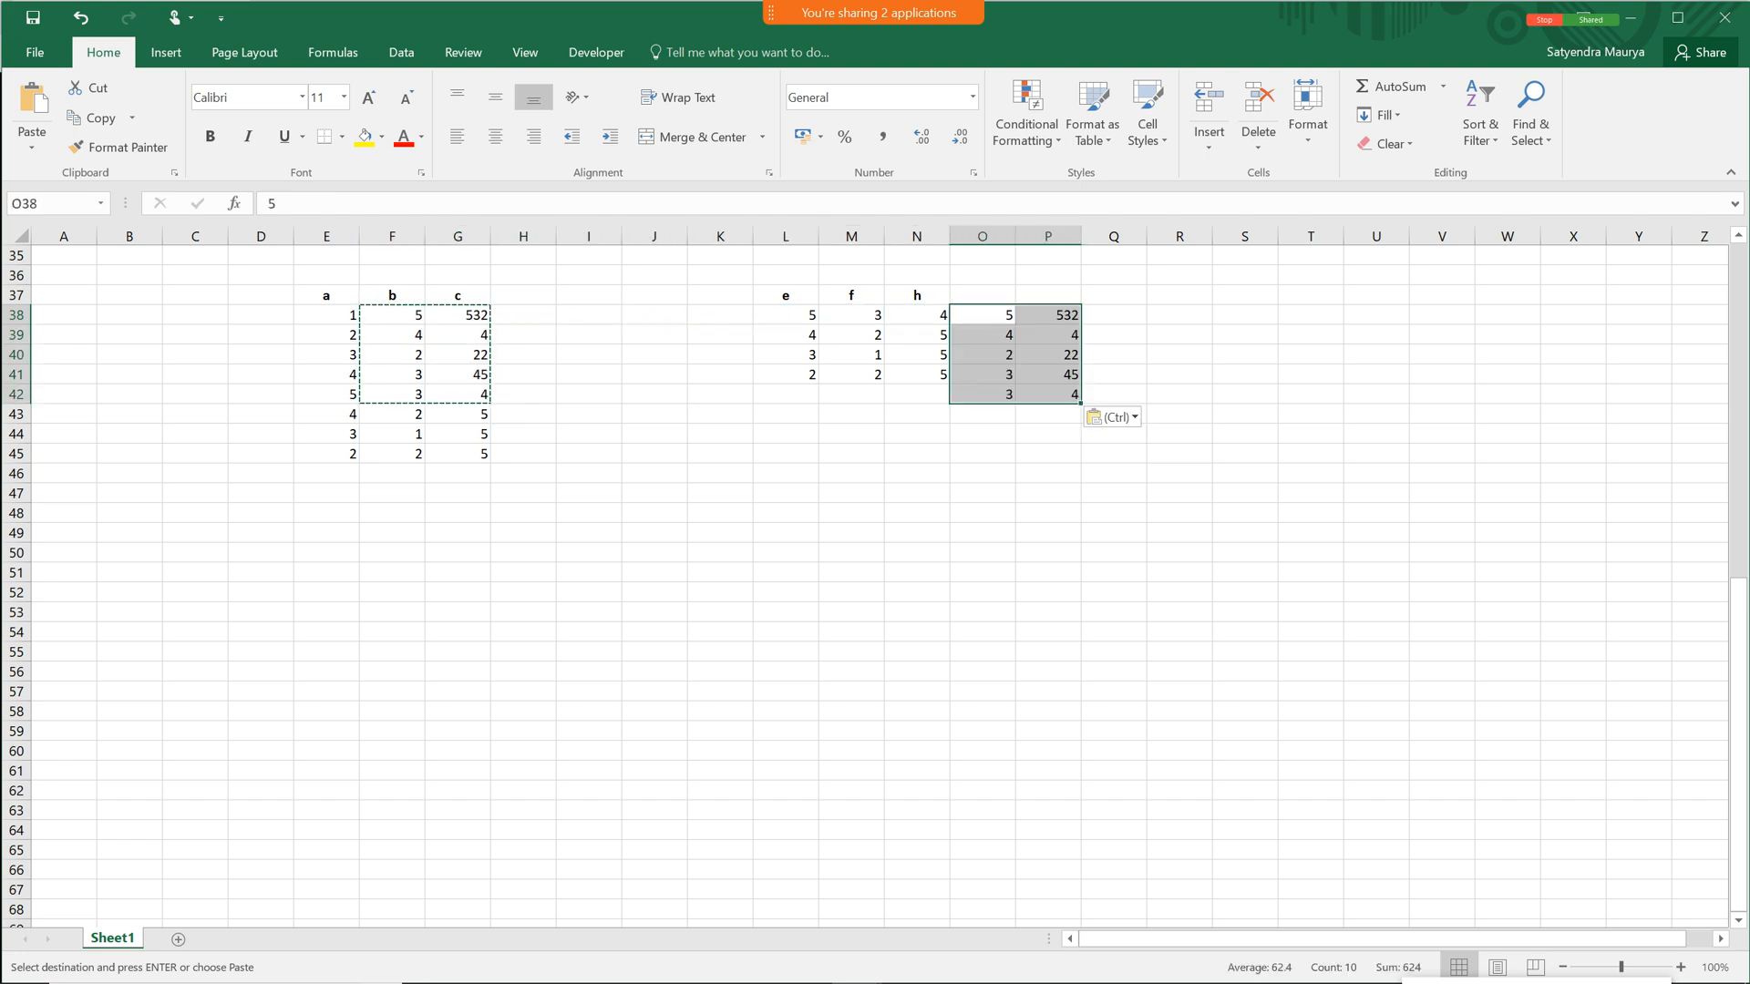
Clear the surplus pasted values in O42:P42 below the second table's last row.
{"action": "key", "text": "Down"}
{"action": "key", "text": "Down"}
{"action": "key", "text": "Down"}
{"action": "key", "text": "Down"}
{"action": "key", "text": "shift+Right"}
{"action": "key", "text": "Delete"}
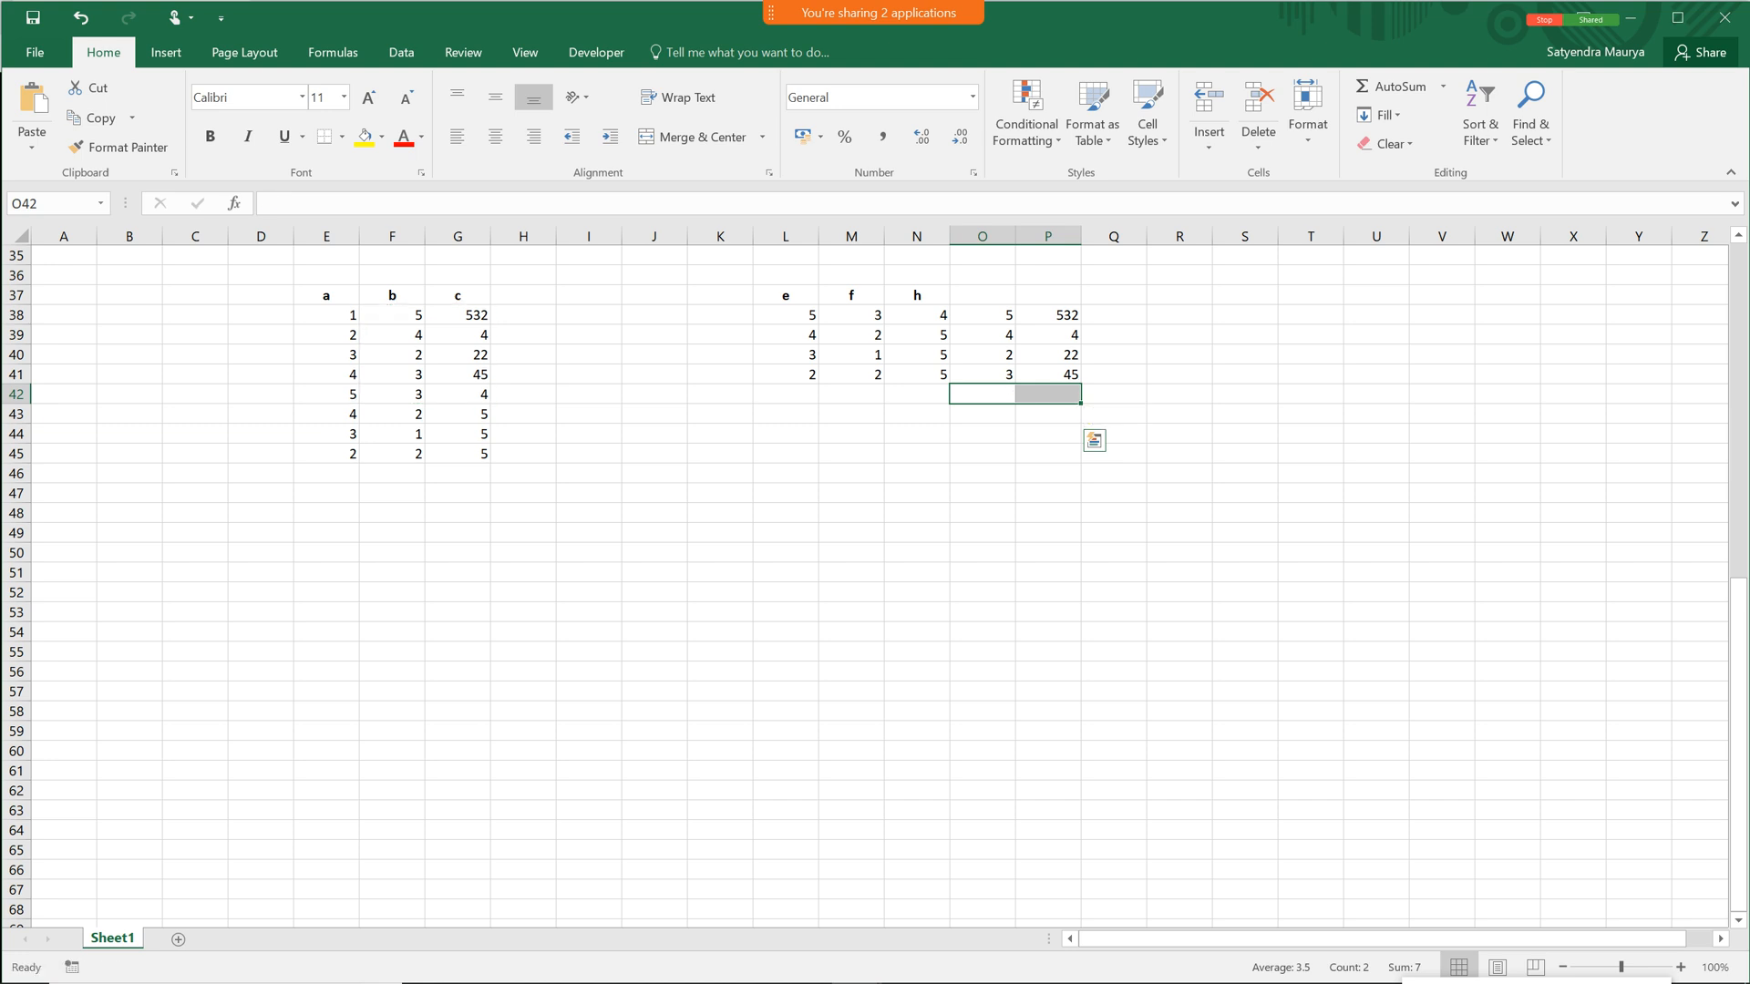
{"action": "key", "text": "Up"}
{"action": "key", "text": "Up"}
{"action": "key", "text": "Up"}
{"action": "key", "text": "Up"}
{"action": "key", "text": "Up"}
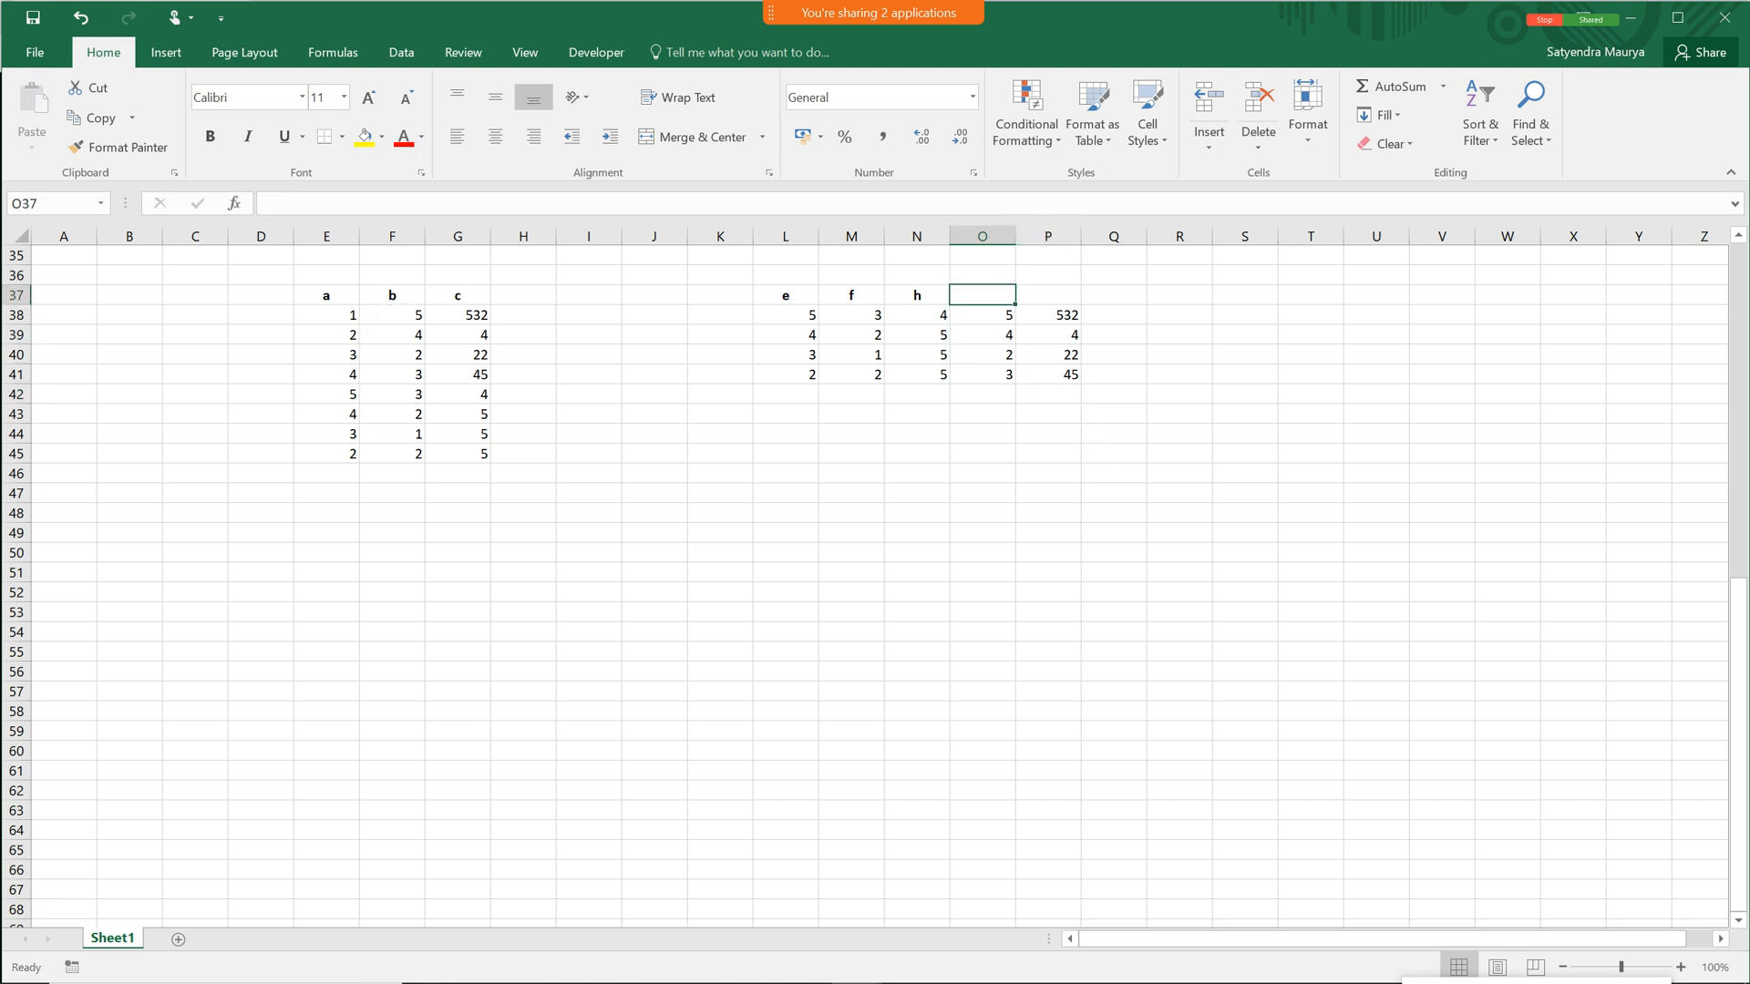
{"action": "key", "text": "Left"}
{"action": "key", "text": "Left"}
{"action": "key", "text": "Left"}
{"action": "key", "text": "Left"}
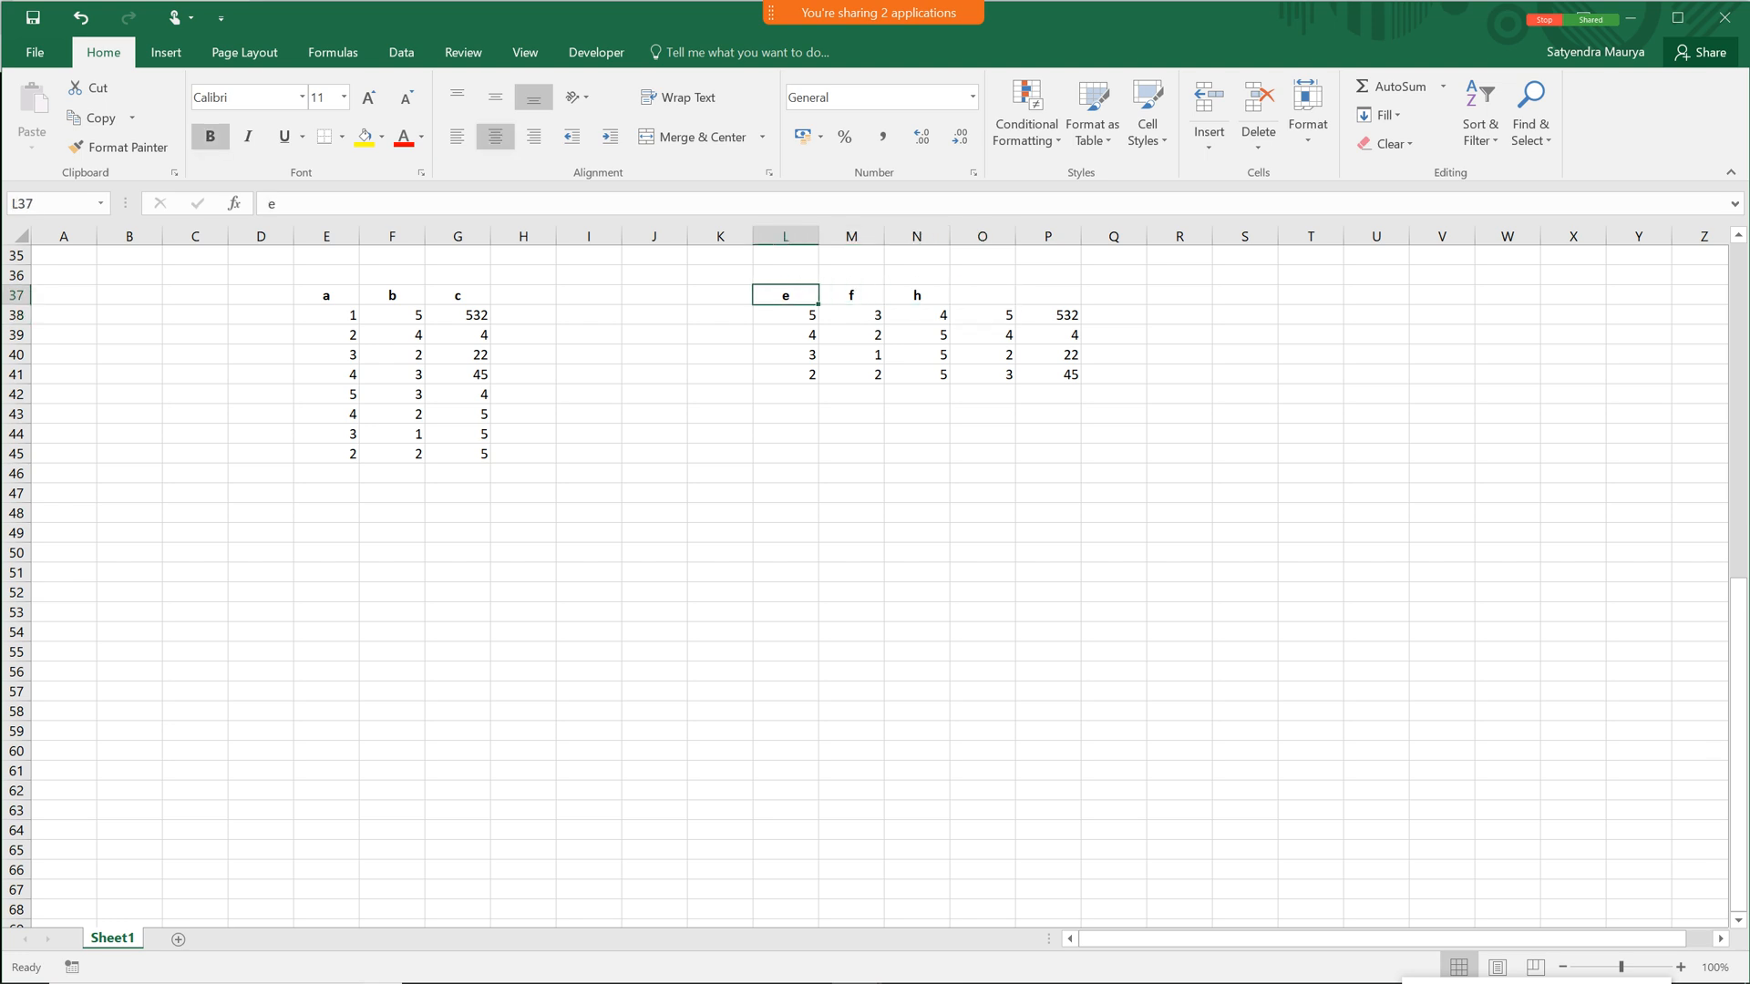
Label the side-by-side table with the text Join in cell M36 above its headers.
{"action": "key", "text": "Left"}
{"action": "key", "text": "Left"}
{"action": "key", "text": "Left"}
{"action": "key", "text": "Left"}
{"action": "key", "text": "Left"}
{"action": "key", "text": "Down"}
{"action": "key", "text": "Down"}
{"action": "key", "text": "Down"}
{"action": "key", "text": "Down"}
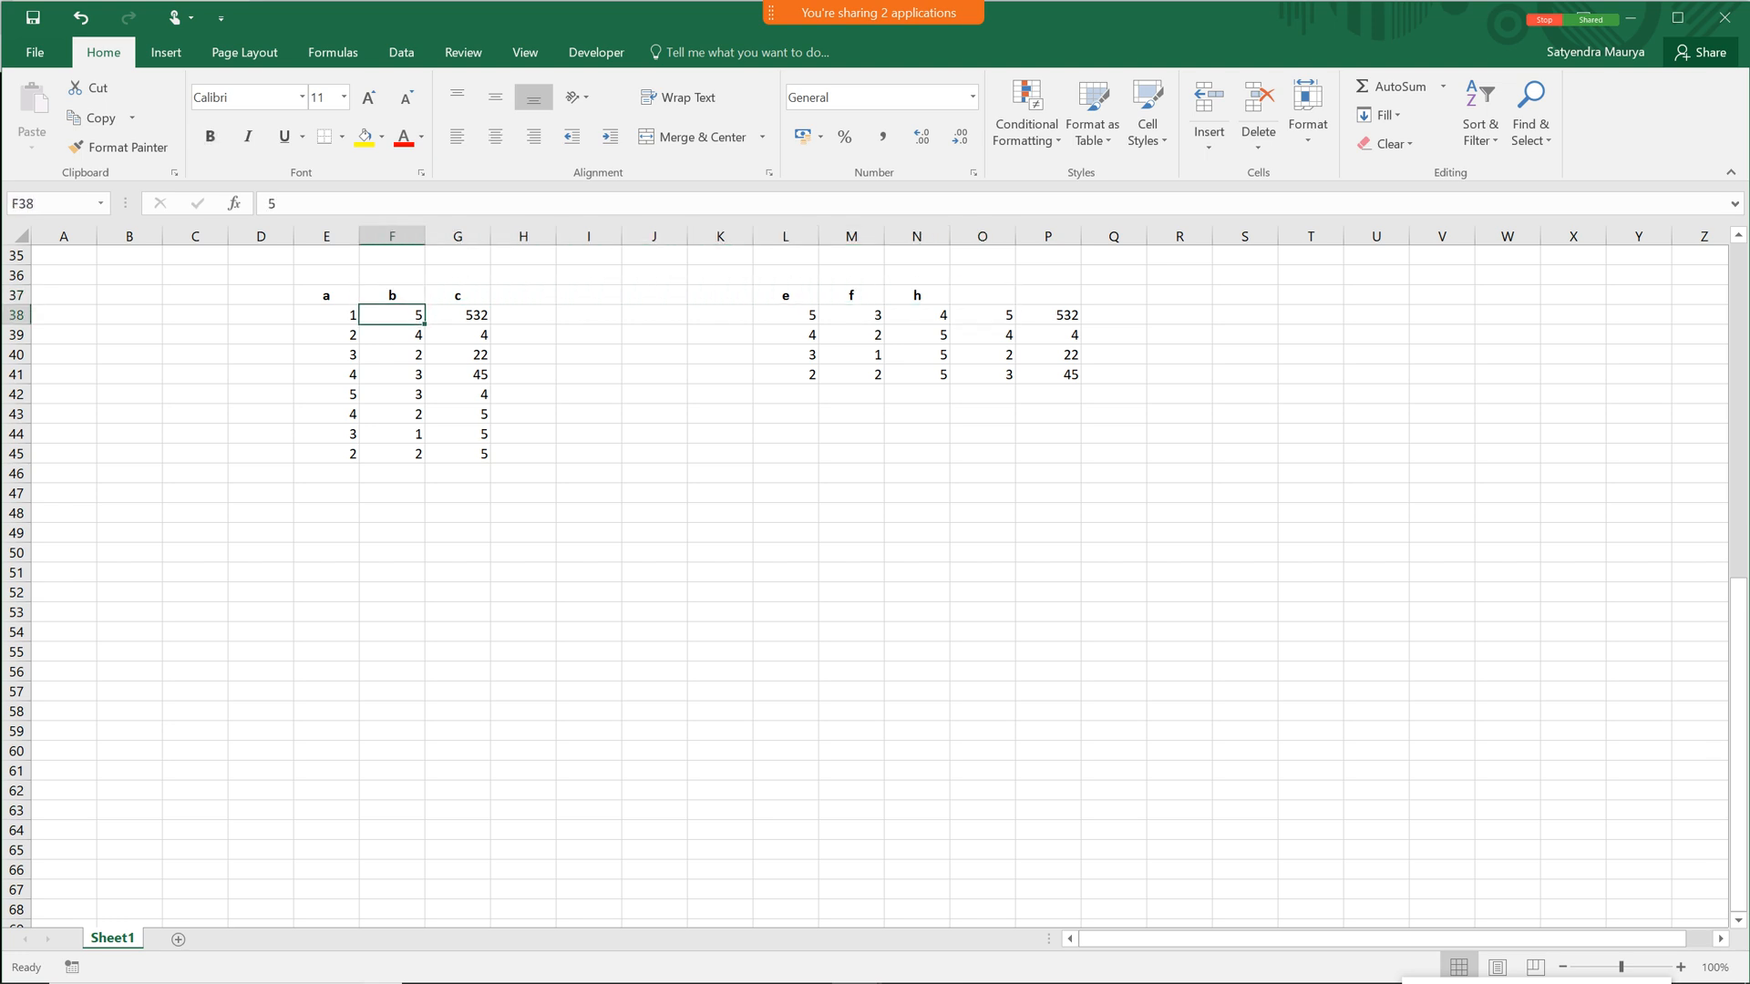
{"action": "key", "text": "Right"}
{"action": "key", "text": "Right"}
{"action": "key", "text": "Right"}
{"action": "key", "text": "Right"}
{"action": "key", "text": "Right"}
{"action": "key", "text": "Right"}
{"action": "key", "text": "Right"}
{"action": "key", "text": "Up"}
{"action": "key", "text": "Up"}
{"action": "key", "text": "Up"}
{"action": "key", "text": "Up"}
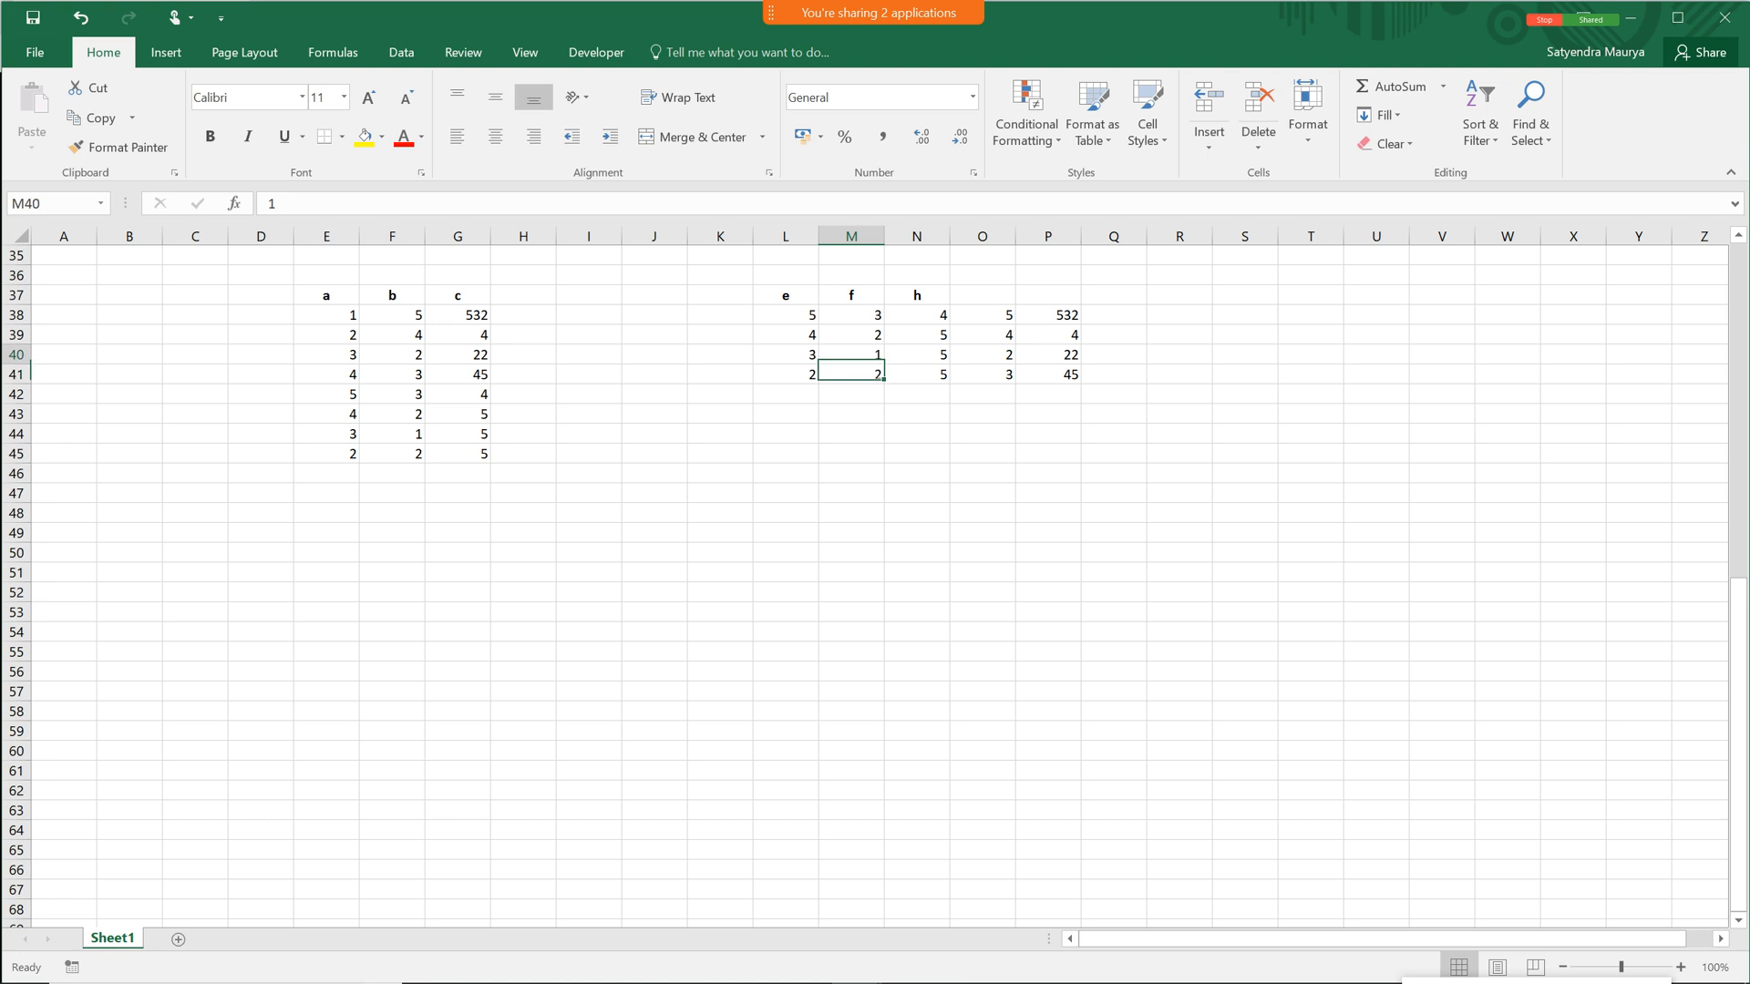
{"action": "key", "text": "Up"}
{"action": "type", "text": "Jo"}
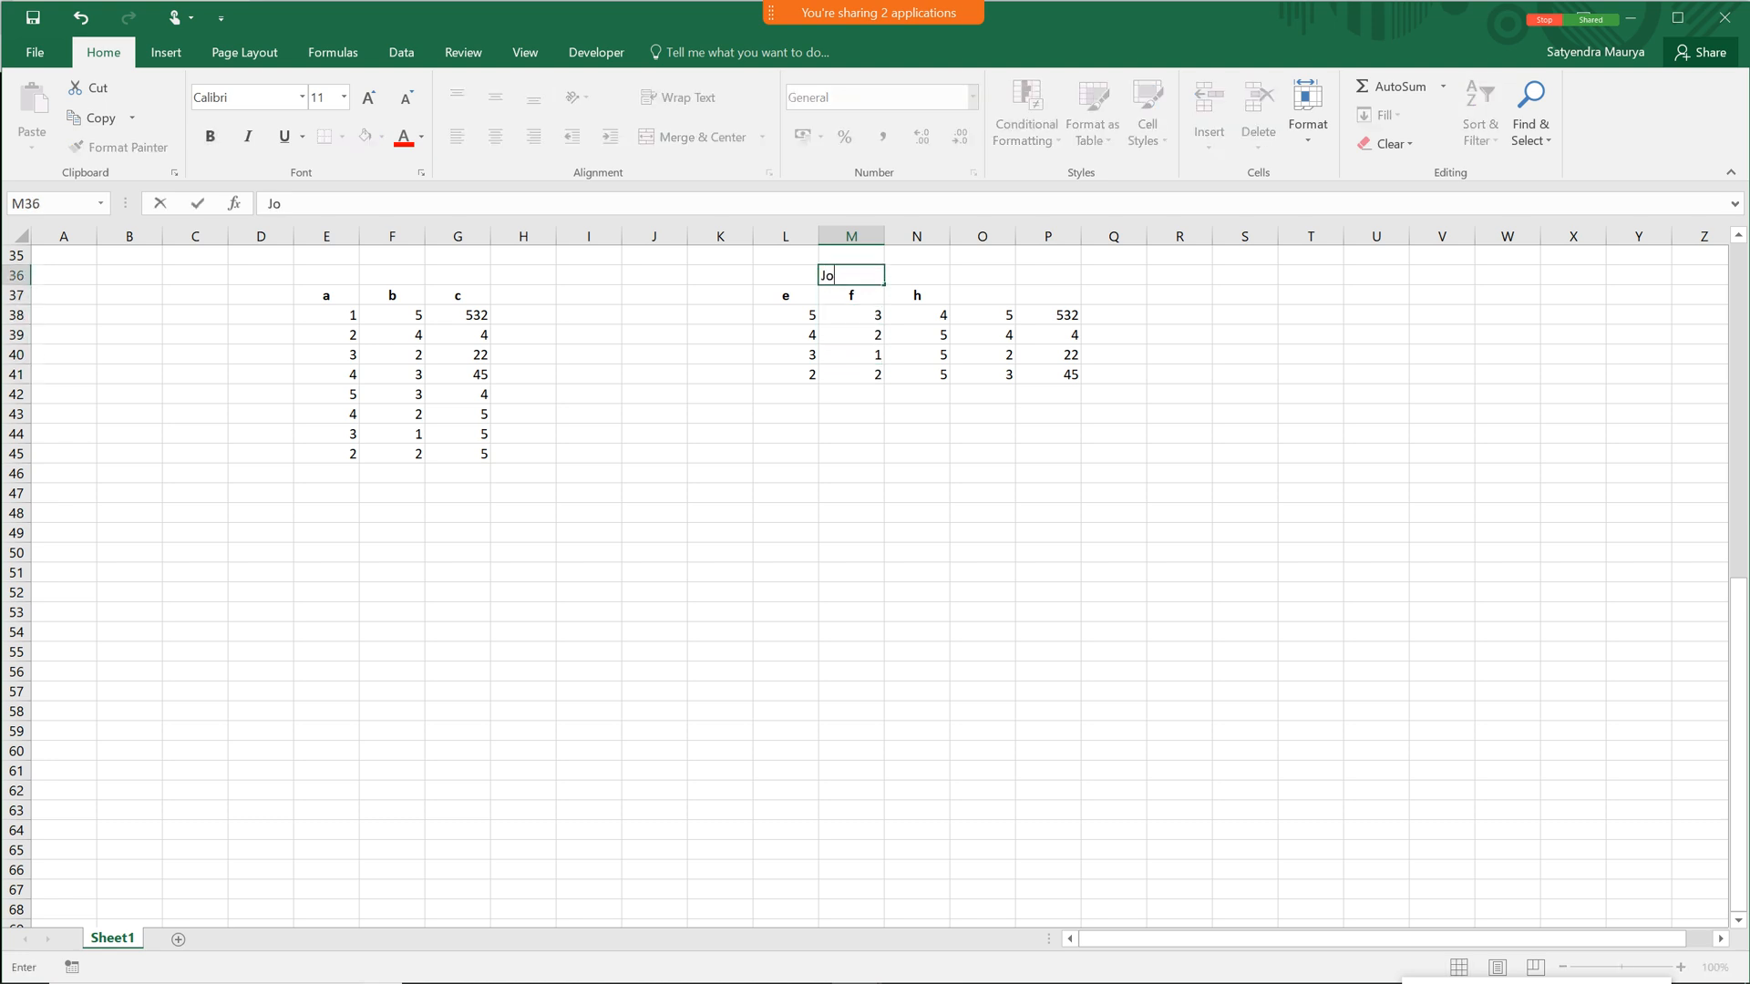
{"action": "key", "text": "Return"}
Examine the joined table L37:P41, comparing its original columns L37:N41 with the appended values in O38:P41.
{"action": "key", "text": "Left"}
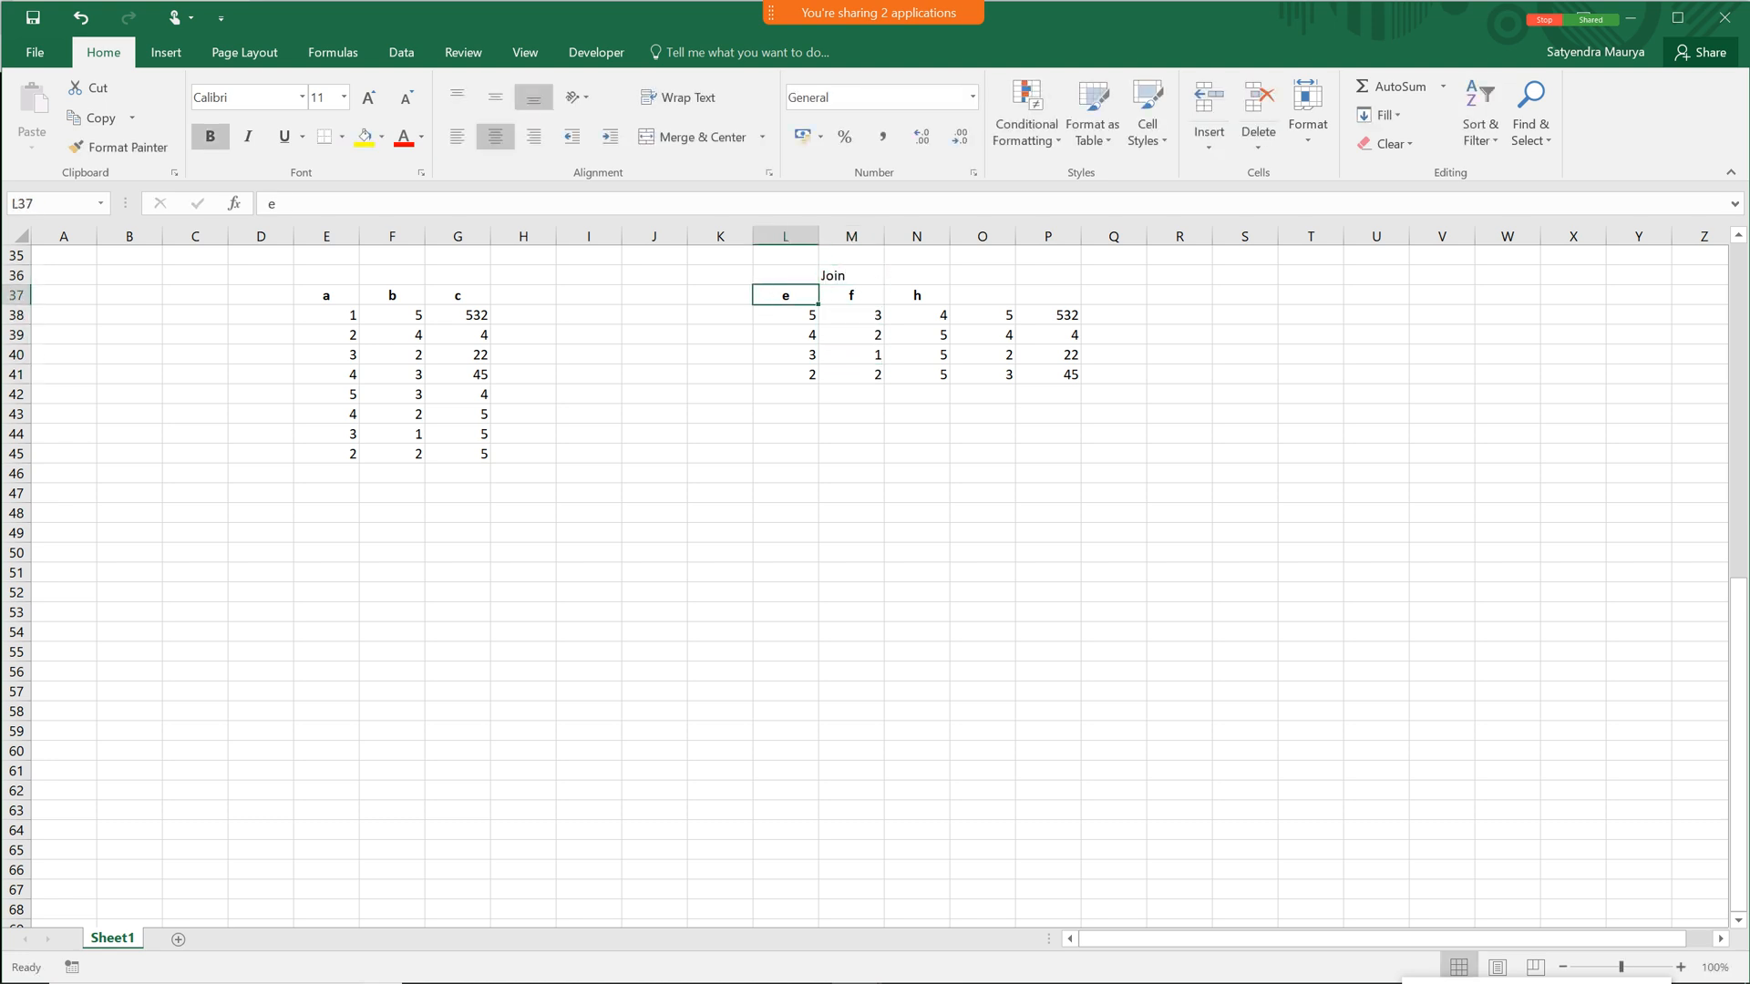
{"action": "key", "text": "shift+Down"}
{"action": "key", "text": "shift+Down"}
{"action": "key", "text": "shift+Down"}
{"action": "key", "text": "shift+Down"}
{"action": "key", "text": "shift+Right"}
{"action": "key", "text": "shift+Right"}
{"action": "key", "text": "shift+Right"}
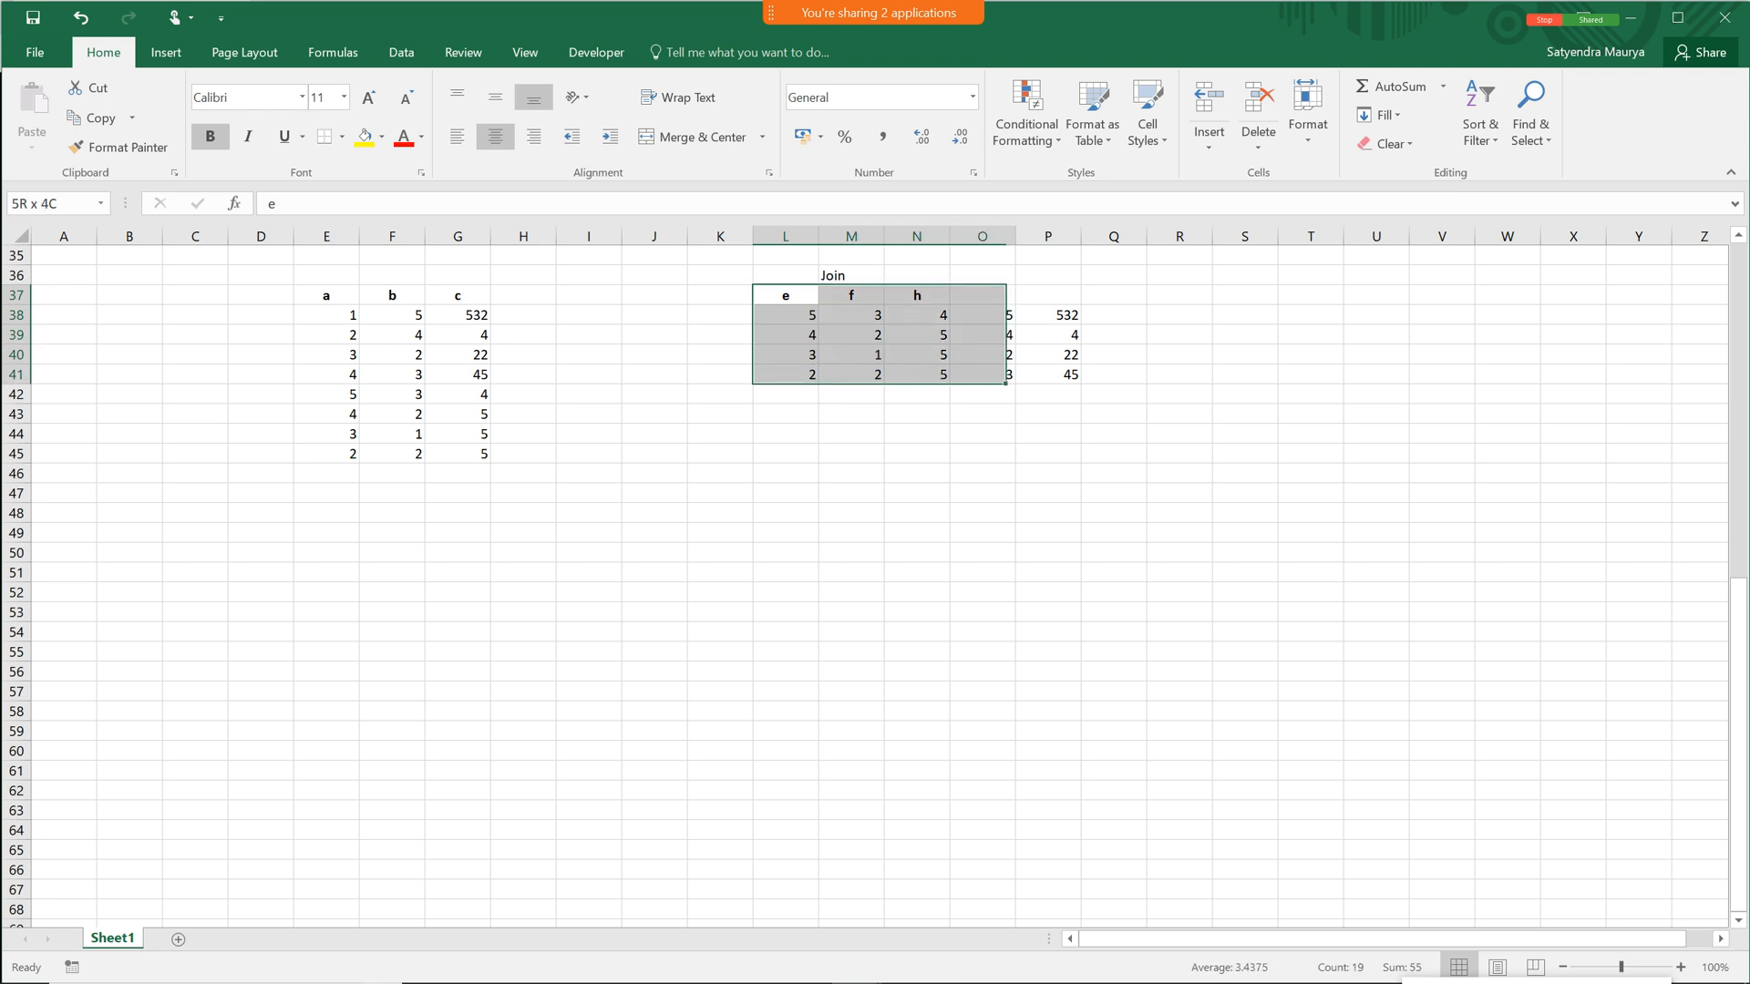
{"action": "key", "text": "shift+Right"}
{"action": "key", "text": "shift+Left"}
{"action": "key", "text": "shift+Left"}
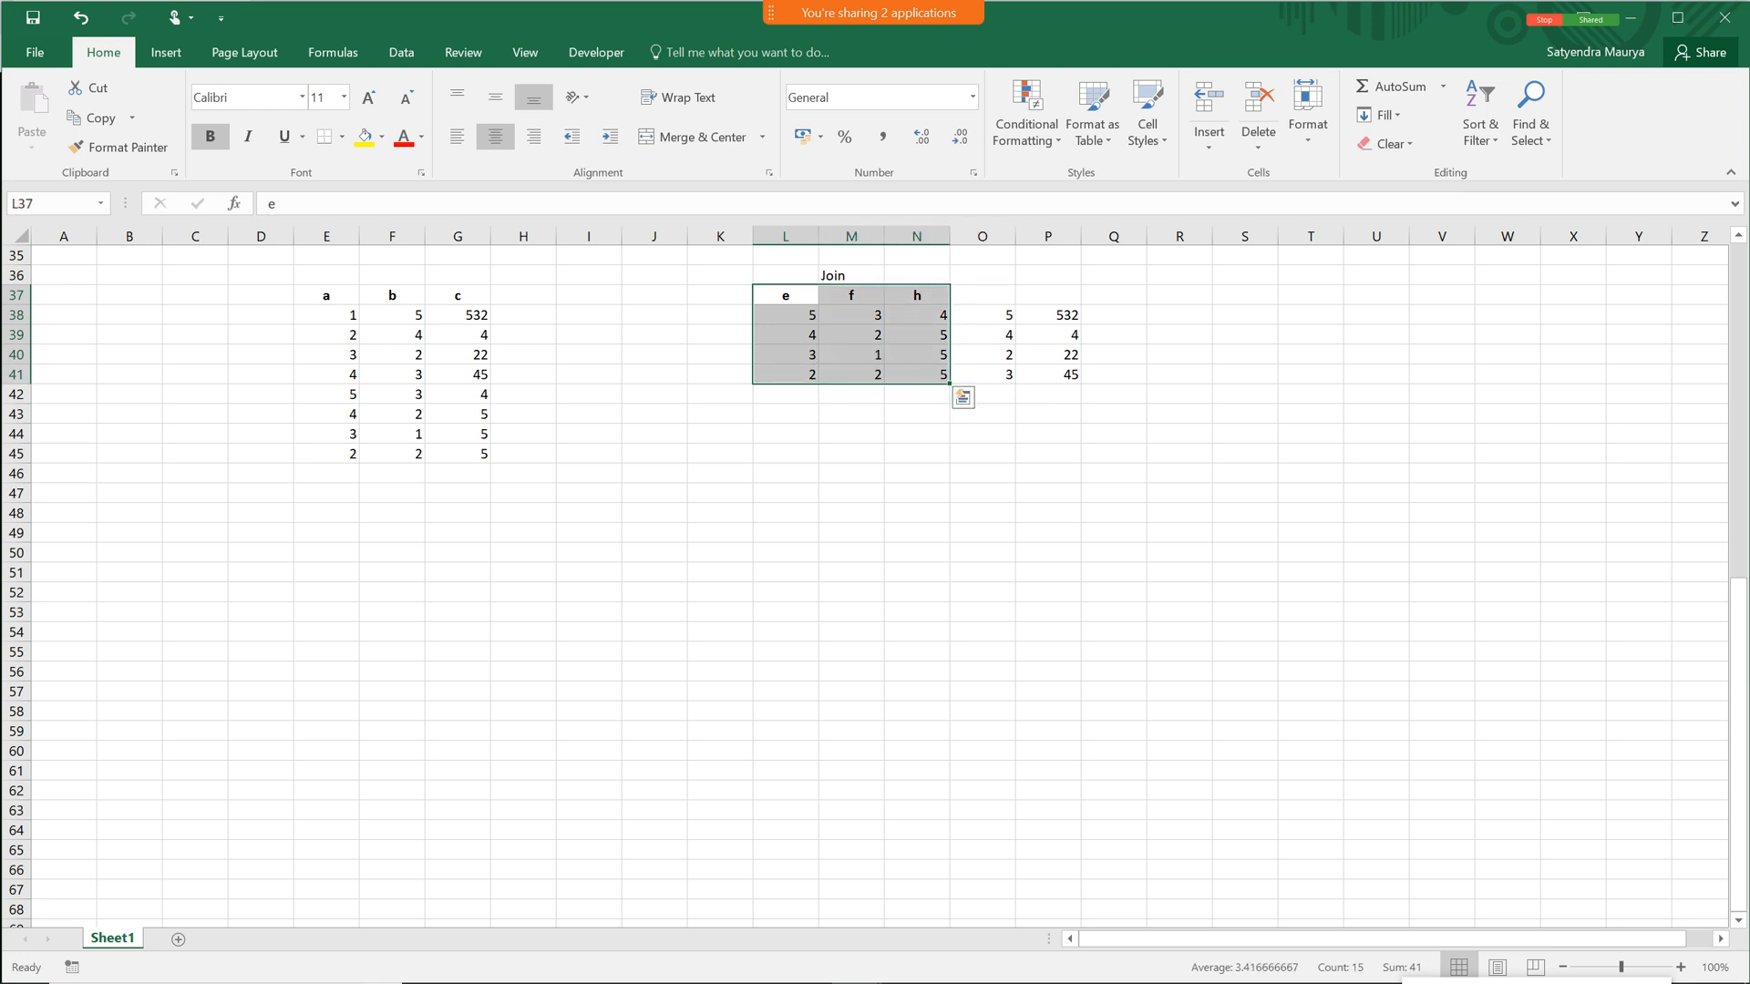
{"action": "left_click_drag", "start_coordinate": [981, 316], "coordinate": [1047, 374]}
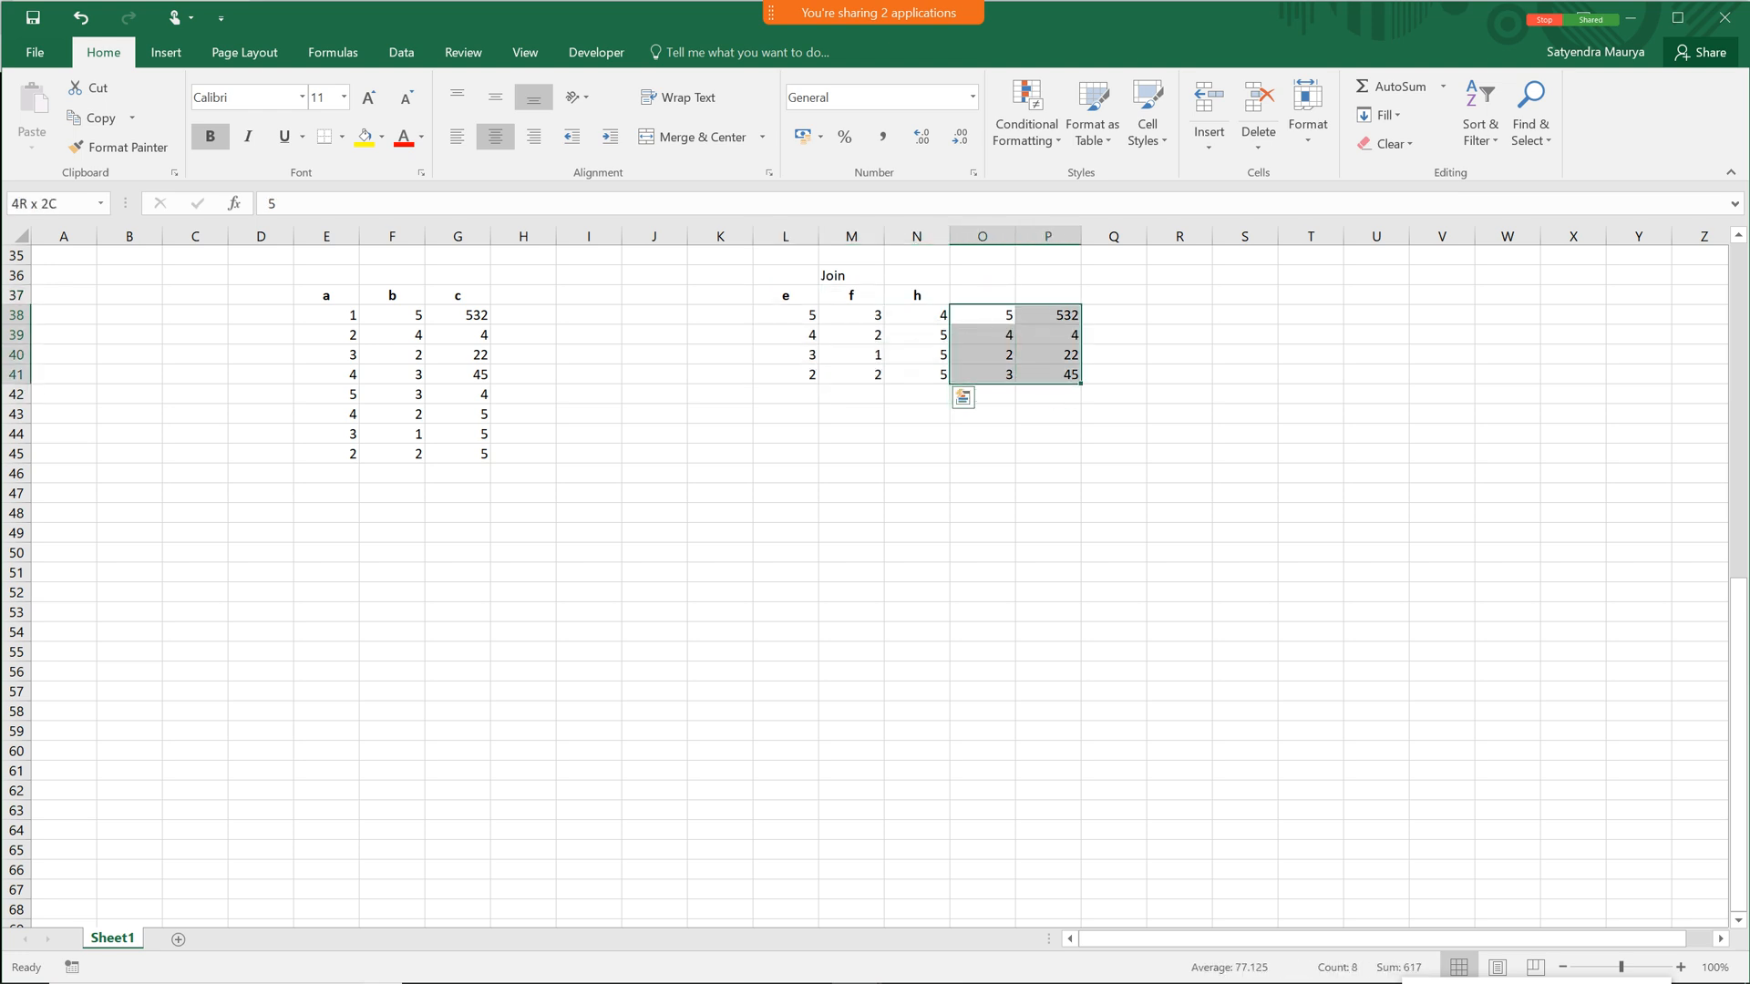
{"action": "left_click", "coordinate": [982, 454]}
{"action": "left_click_drag", "start_coordinate": [786, 295], "coordinate": [928, 375]}
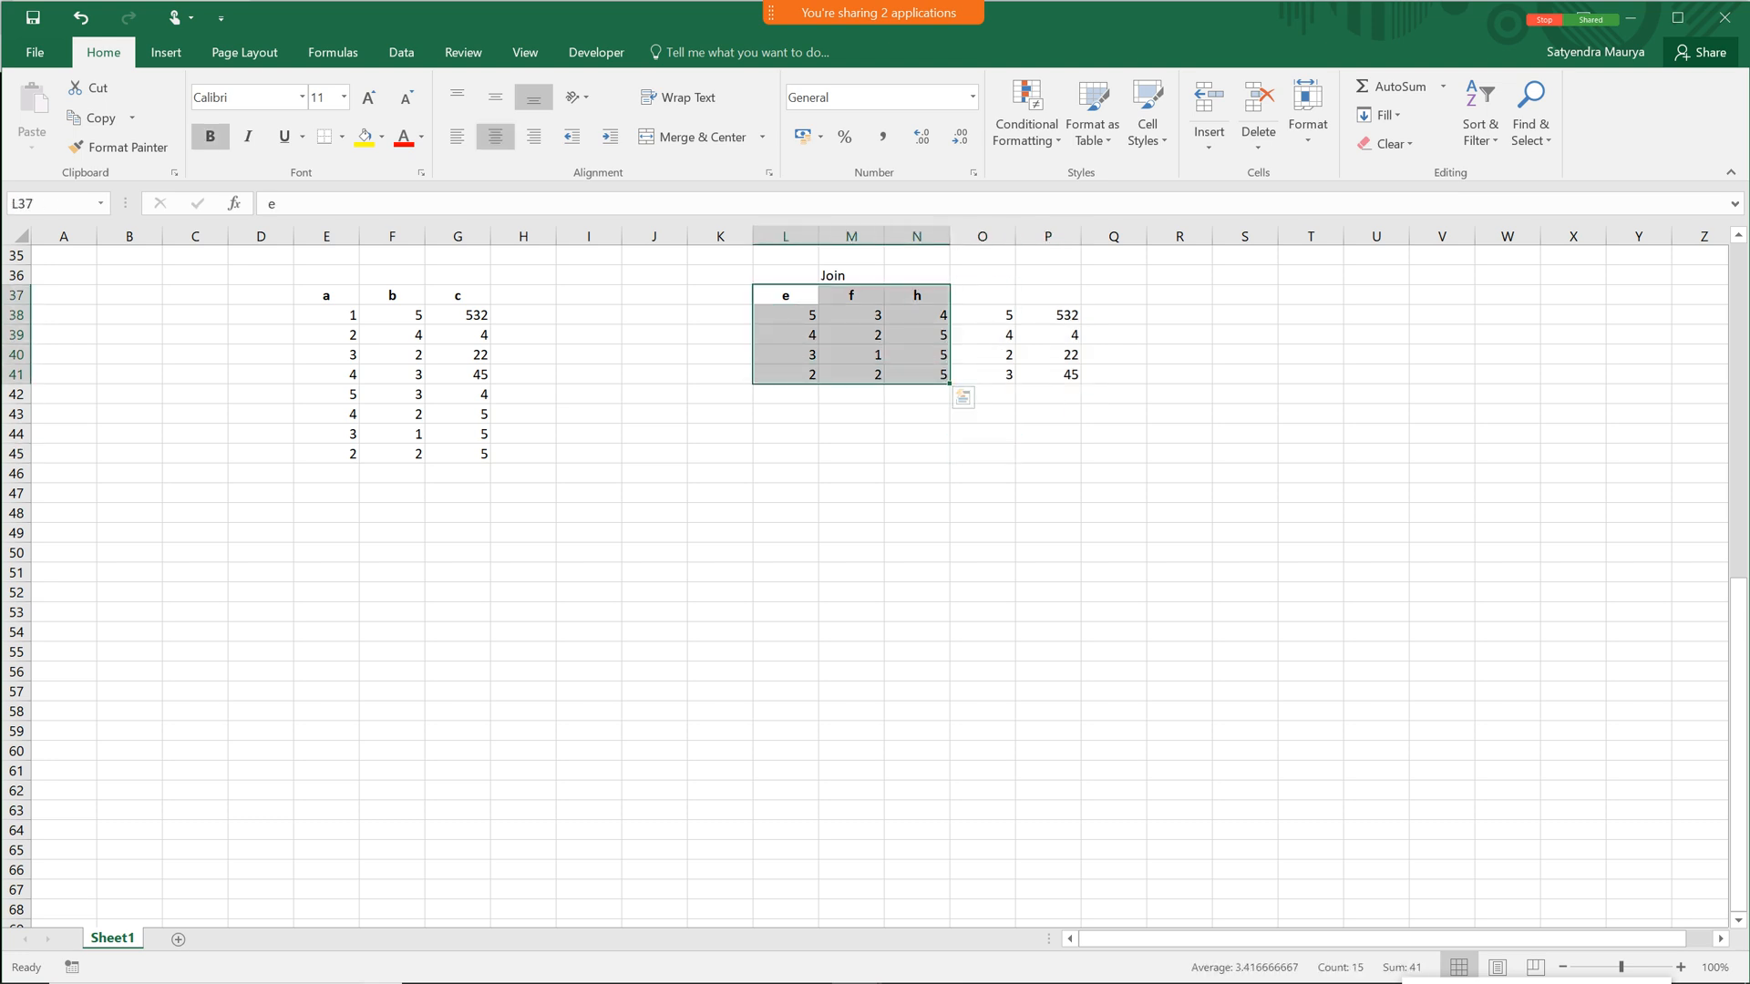
{"action": "left_click", "coordinate": [786, 236]}
{"action": "left_click_drag", "start_coordinate": [982, 315], "coordinate": [1047, 375]}
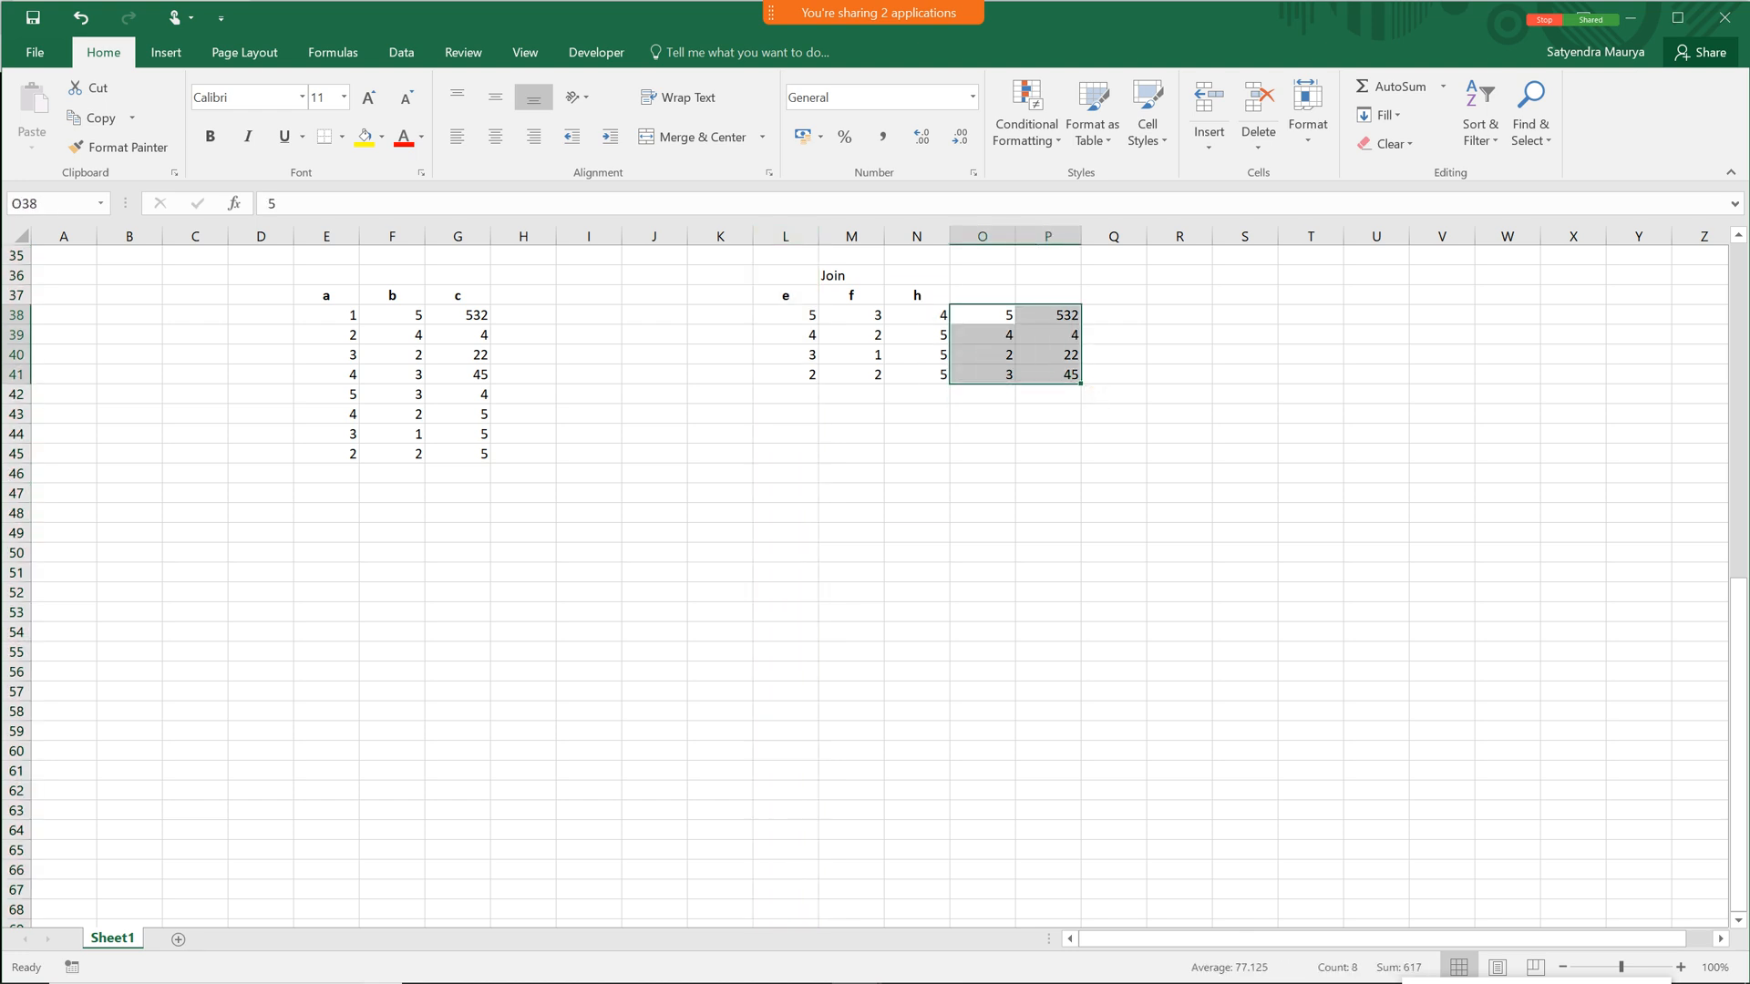
{"action": "left_click_drag", "start_coordinate": [785, 296], "coordinate": [1047, 374]}
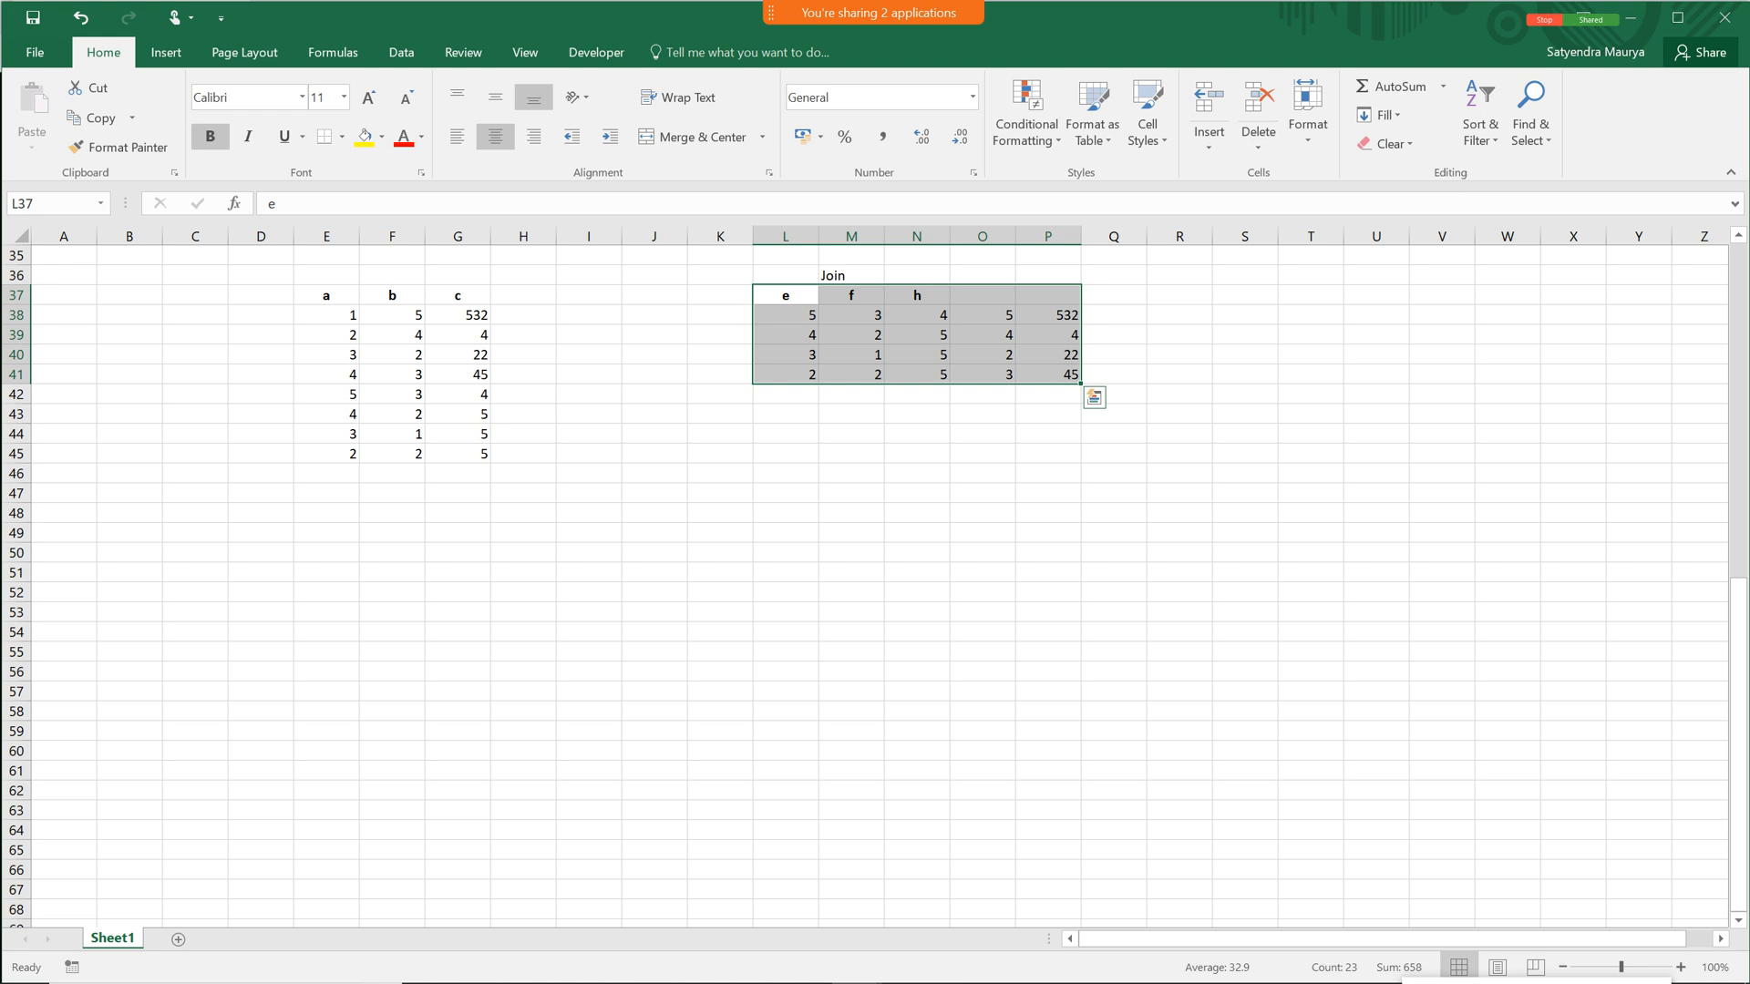
{"action": "left_click", "coordinate": [916, 473]}
{"action": "left_click_drag", "start_coordinate": [982, 316], "coordinate": [1047, 374]}
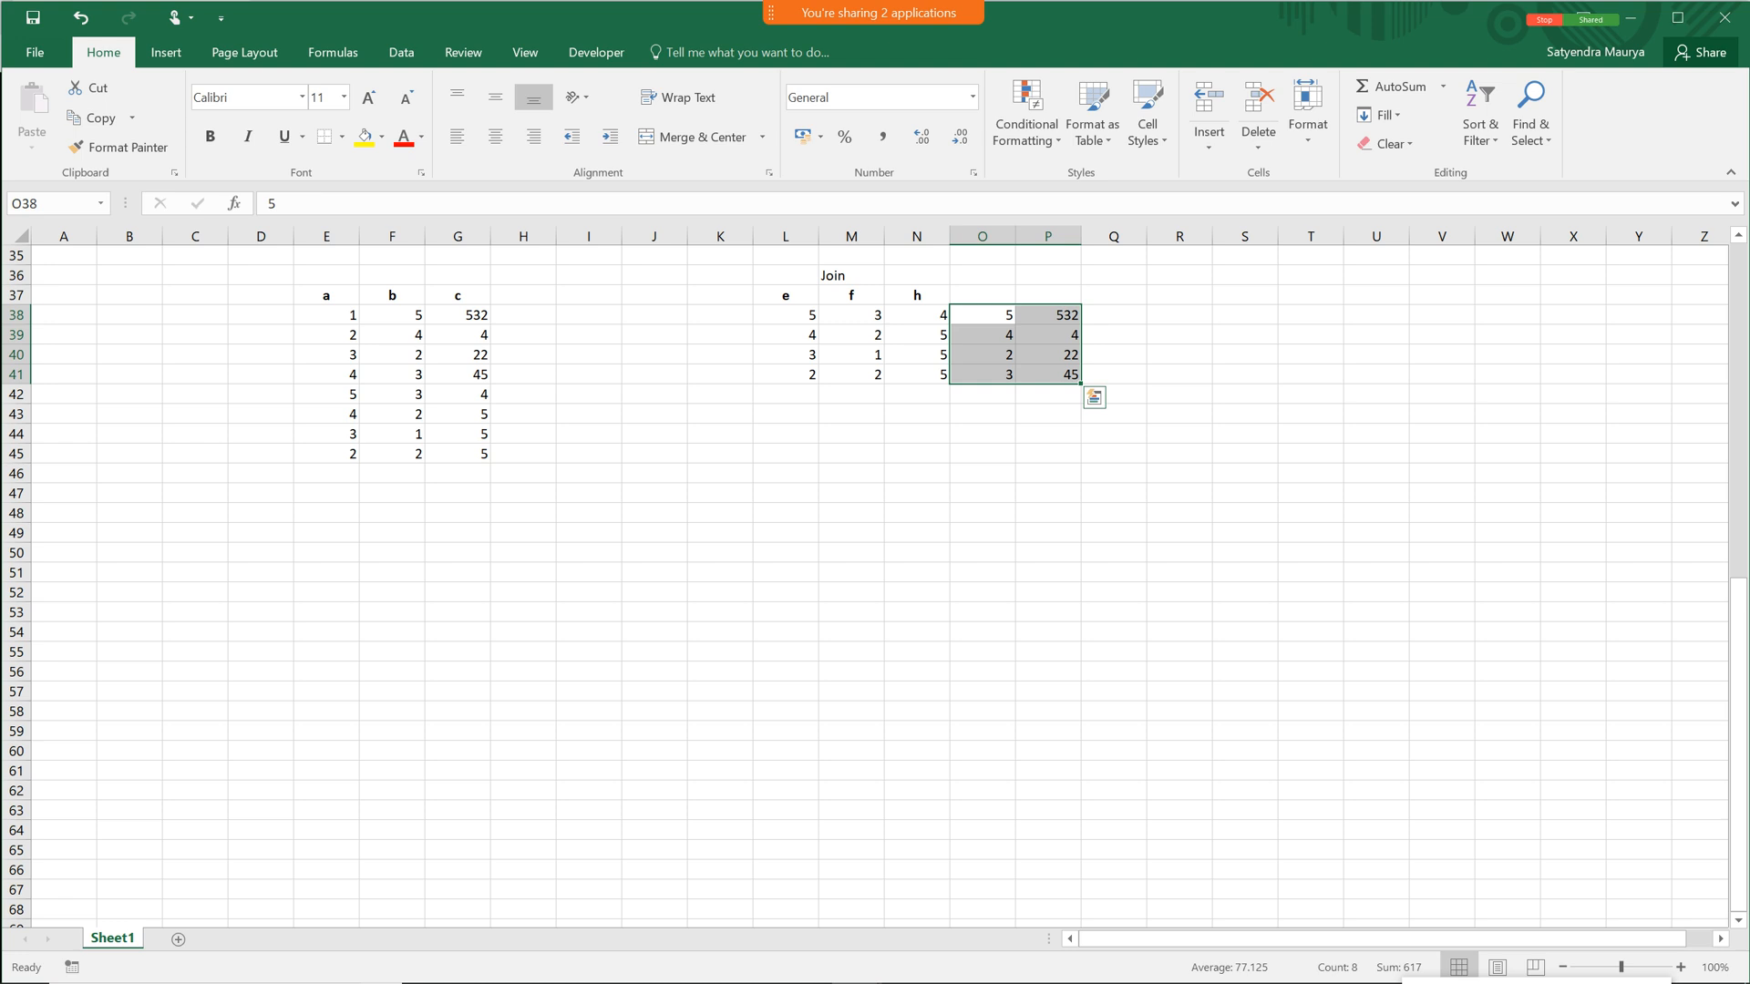
Compare the stacked table E37:G45 with the joined table L37:P41, checking how rows and columns were added.
{"action": "left_click_drag", "start_coordinate": [326, 316], "coordinate": [457, 394]}
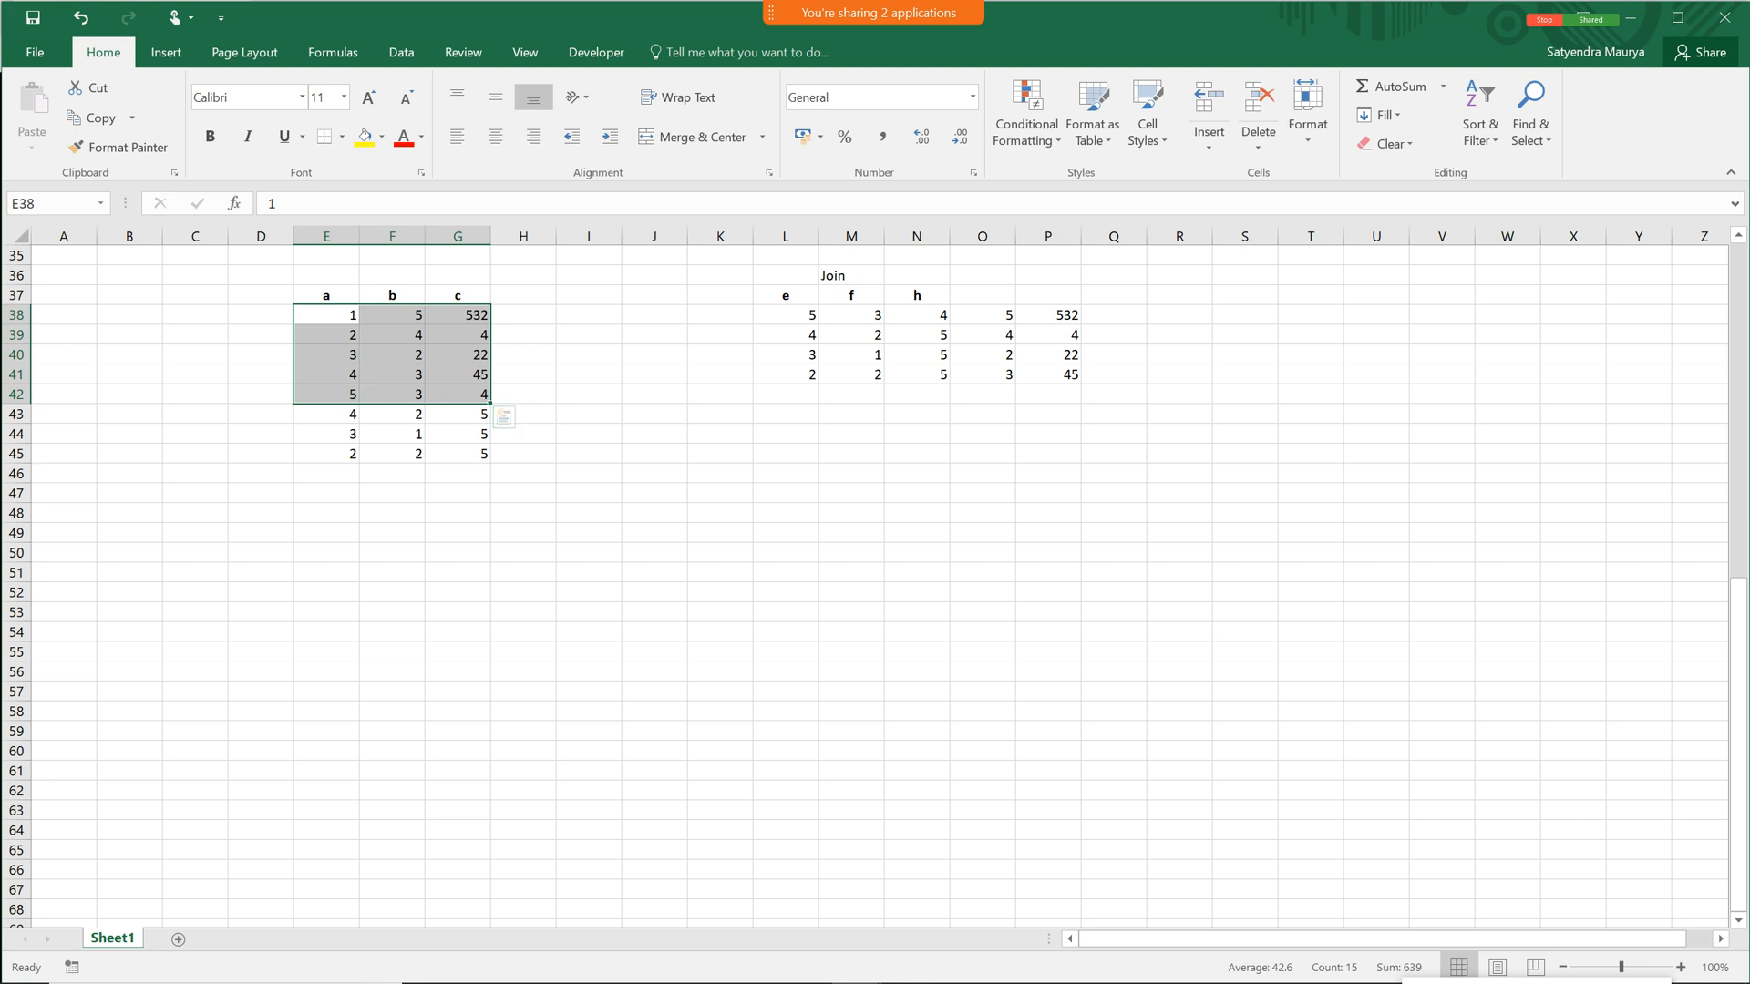
{"action": "left_click", "coordinate": [523, 651]}
{"action": "left_click", "coordinate": [457, 652]}
{"action": "key", "text": "Up"}
{"action": "key", "text": "Up"}
{"action": "key", "text": "Up"}
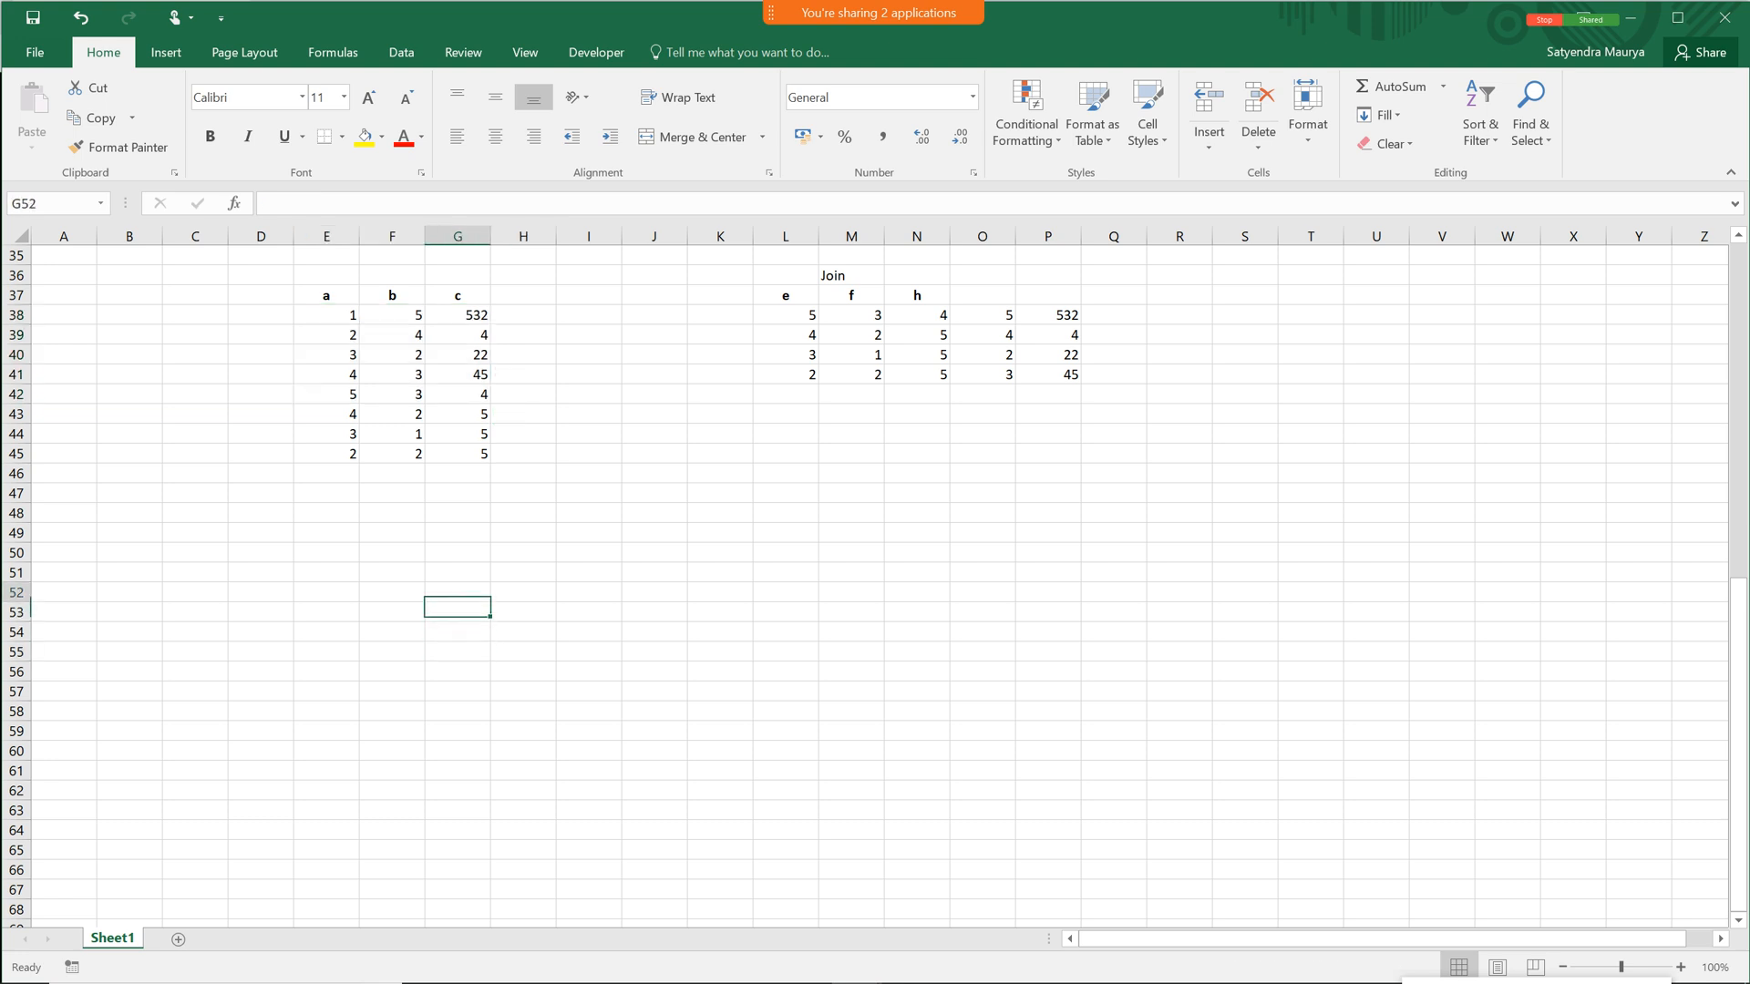
{"action": "key", "text": "ctrl+Up"}
{"action": "key", "text": "ctrl+Up"}
{"action": "key", "text": "Left"}
{"action": "key", "text": "Left"}
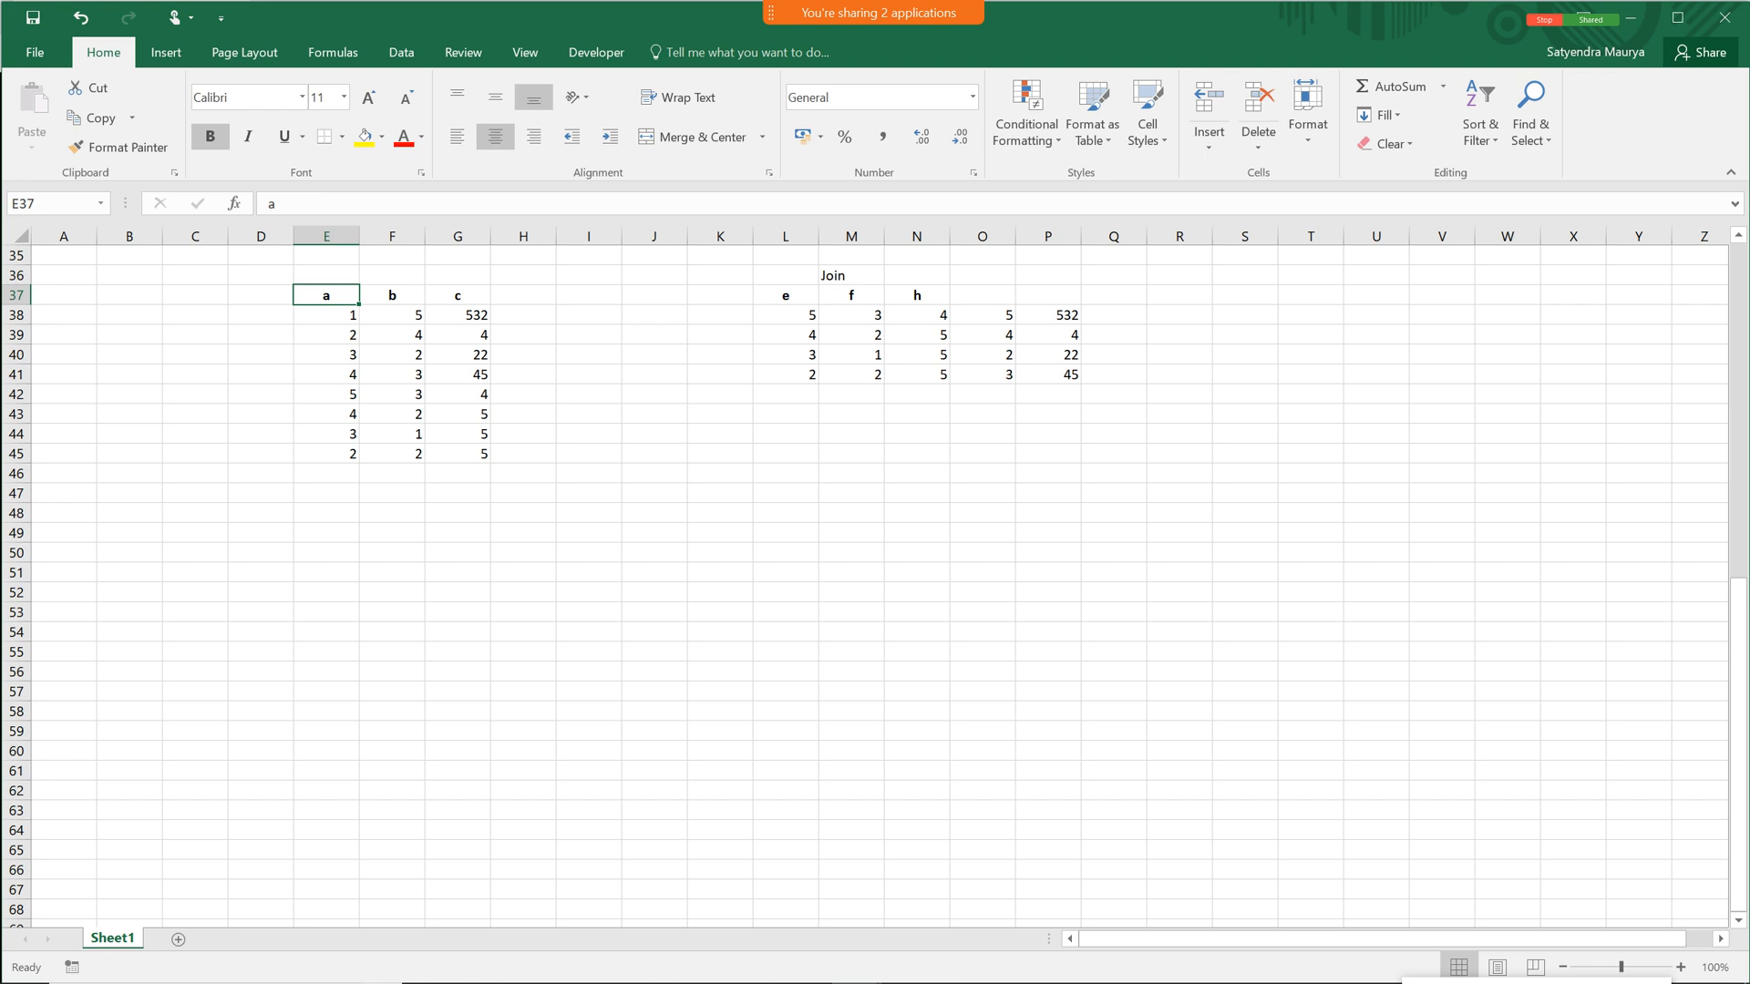
{"action": "key", "text": "shift+Down"}
{"action": "key", "text": "shift+Right"}
{"action": "key", "text": "shift+Right"}
{"action": "key", "text": "shift+Right"}
{"action": "key", "text": "shift+Down"}
{"action": "key", "text": "shift+Down"}
{"action": "key", "text": "shift+Left"}
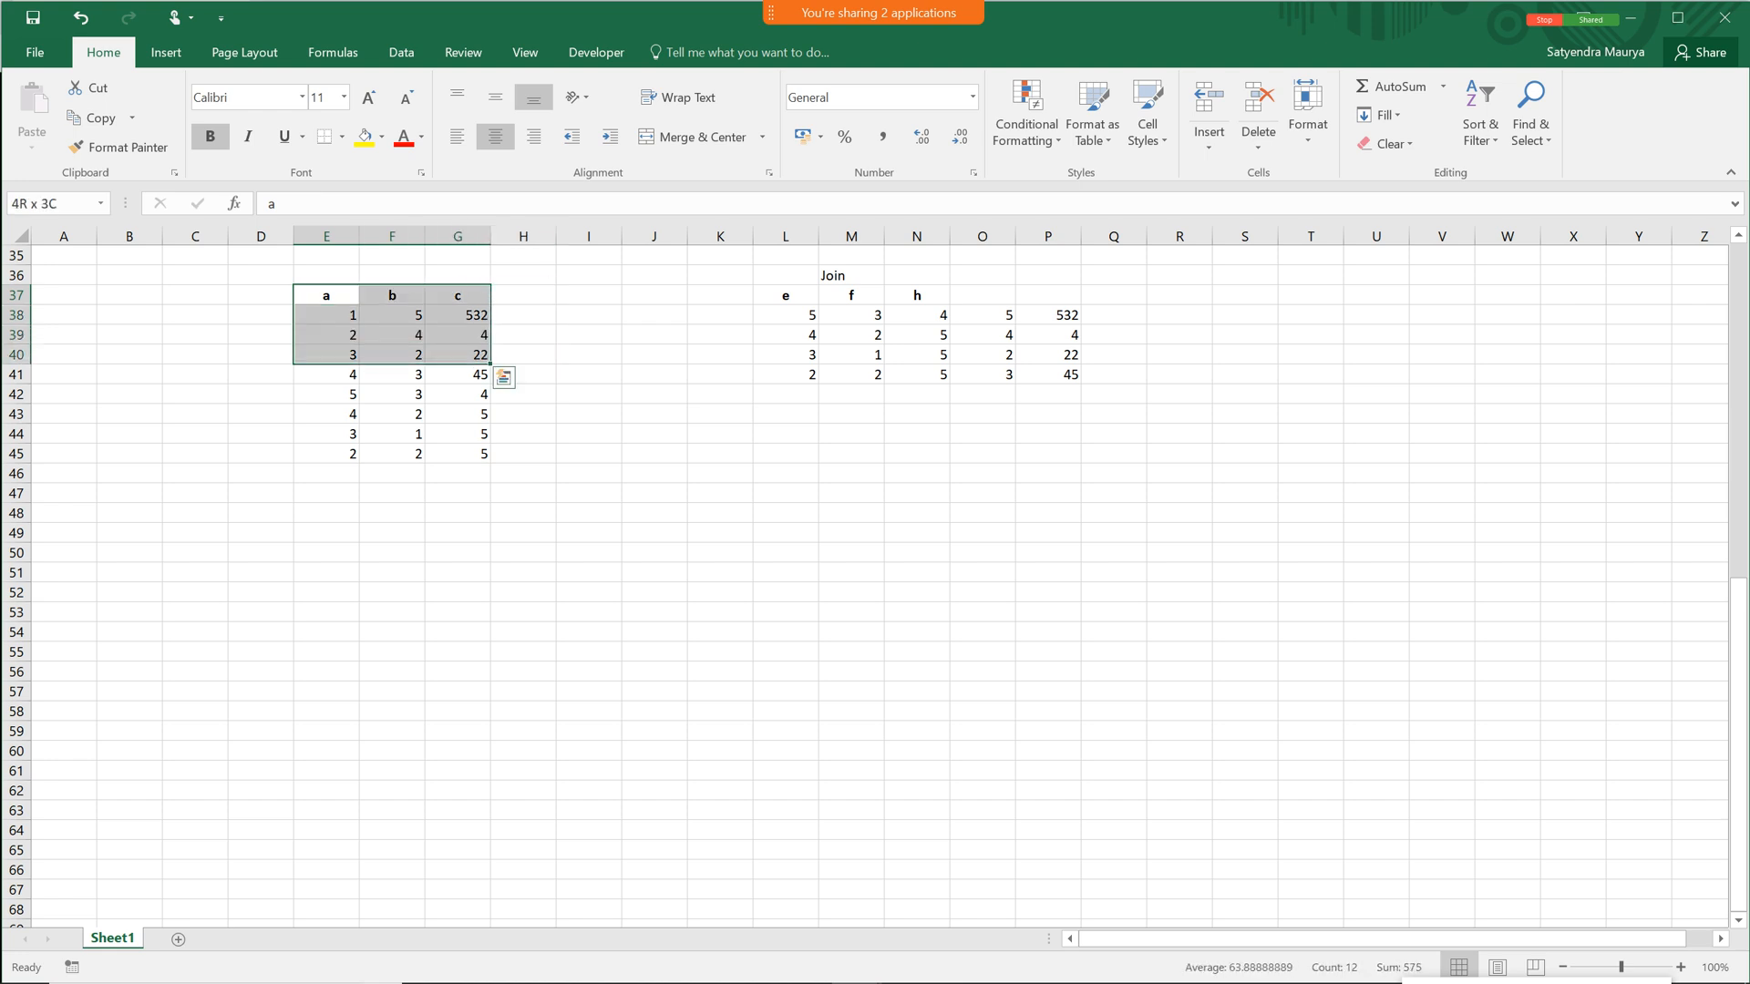
{"action": "key", "text": "shift+Down"}
{"action": "key", "text": "shift+Down"}
{"action": "key", "text": "shift+Down"}
{"action": "key", "text": "shift+Down"}
{"action": "key", "text": "shift+Down"}
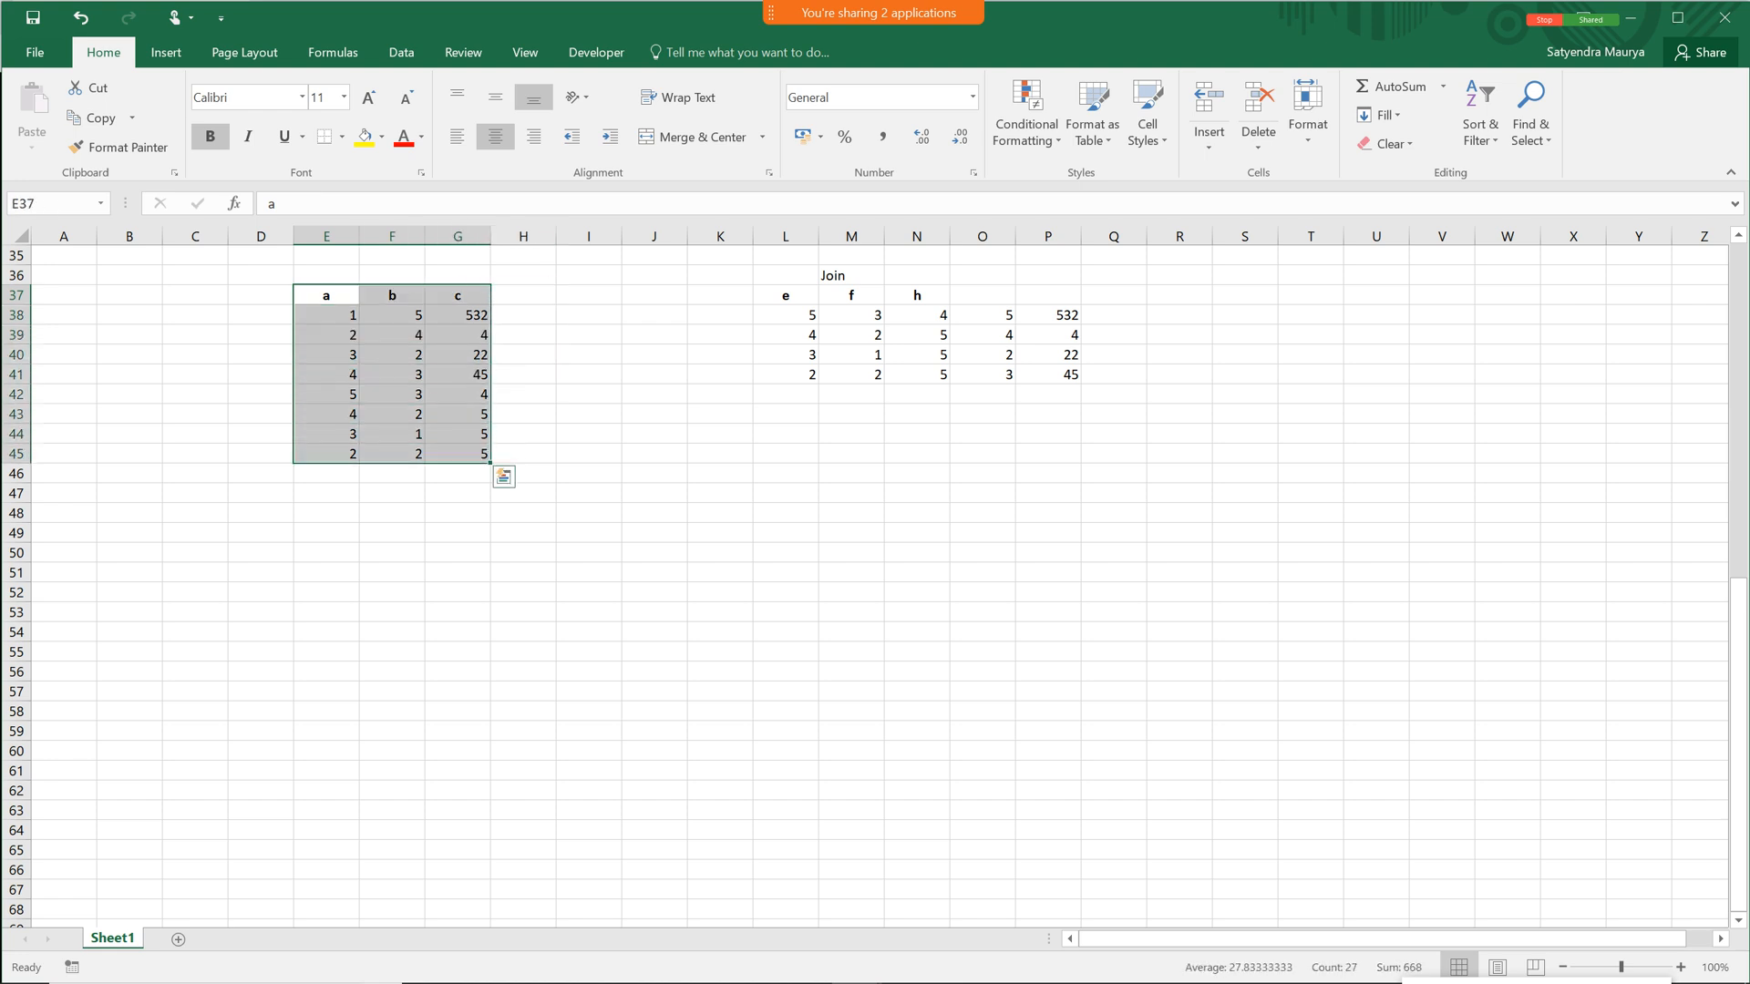
{"action": "left_click_drag", "start_coordinate": [785, 295], "coordinate": [1048, 374]}
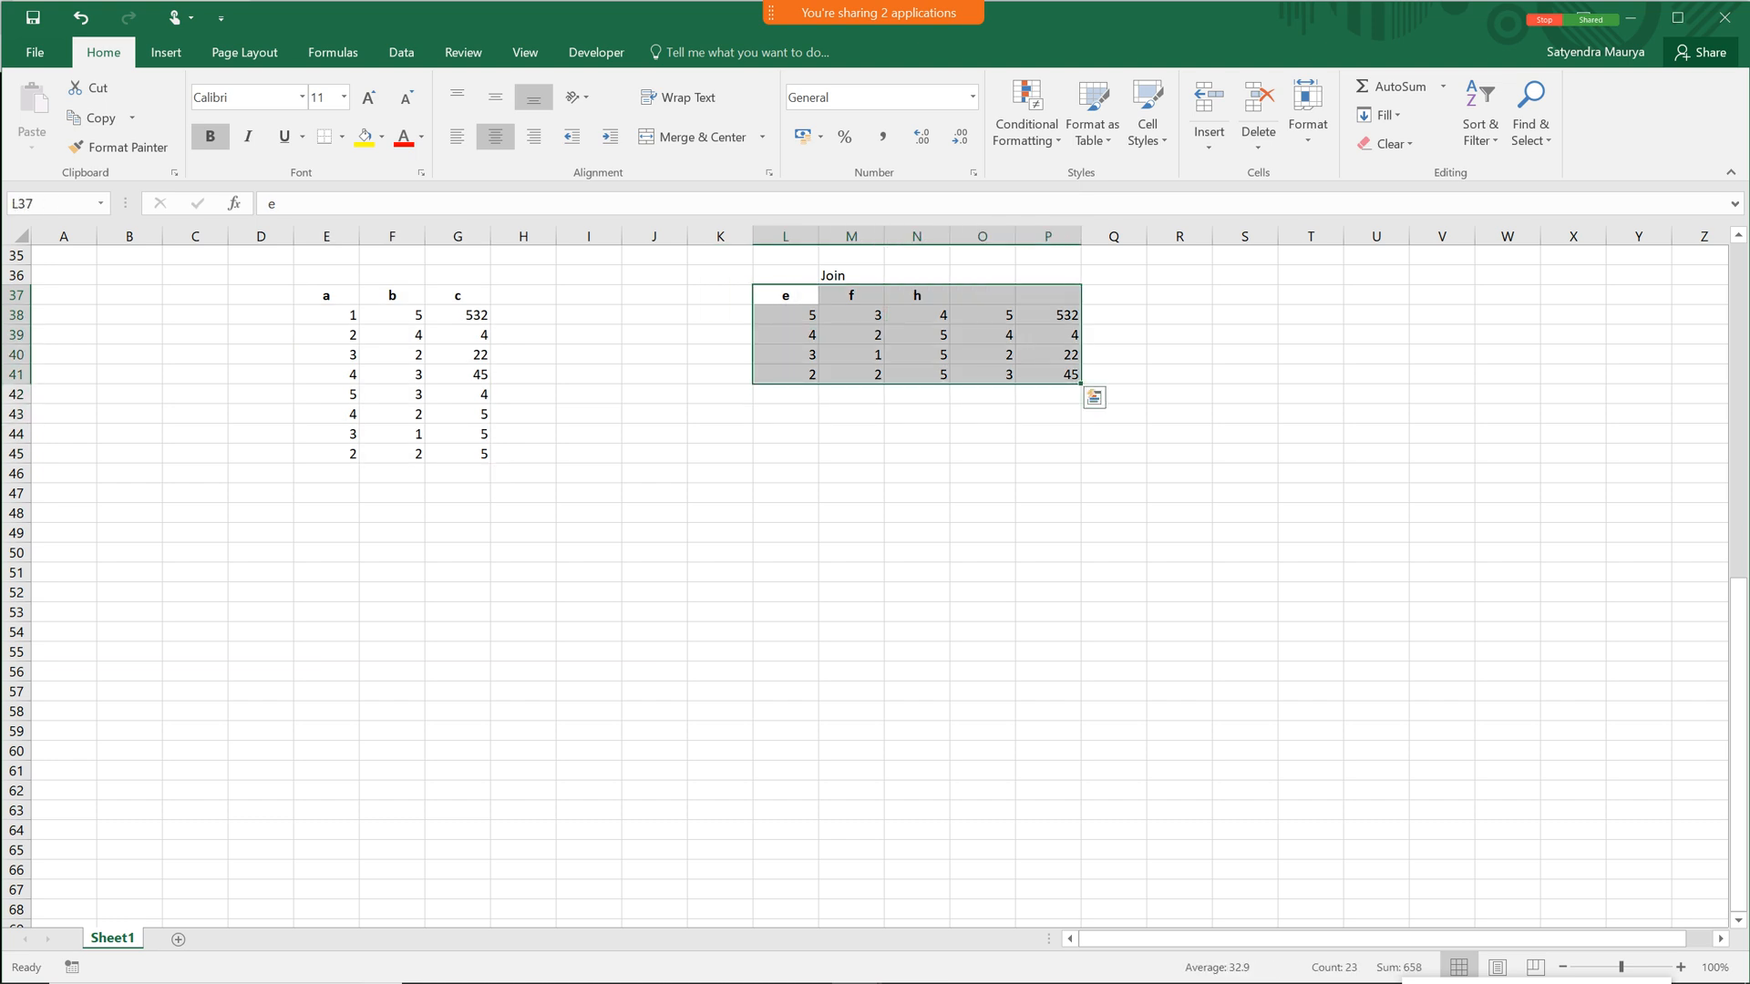
{"action": "left_click_drag", "start_coordinate": [917, 494], "coordinate": [916, 512]}
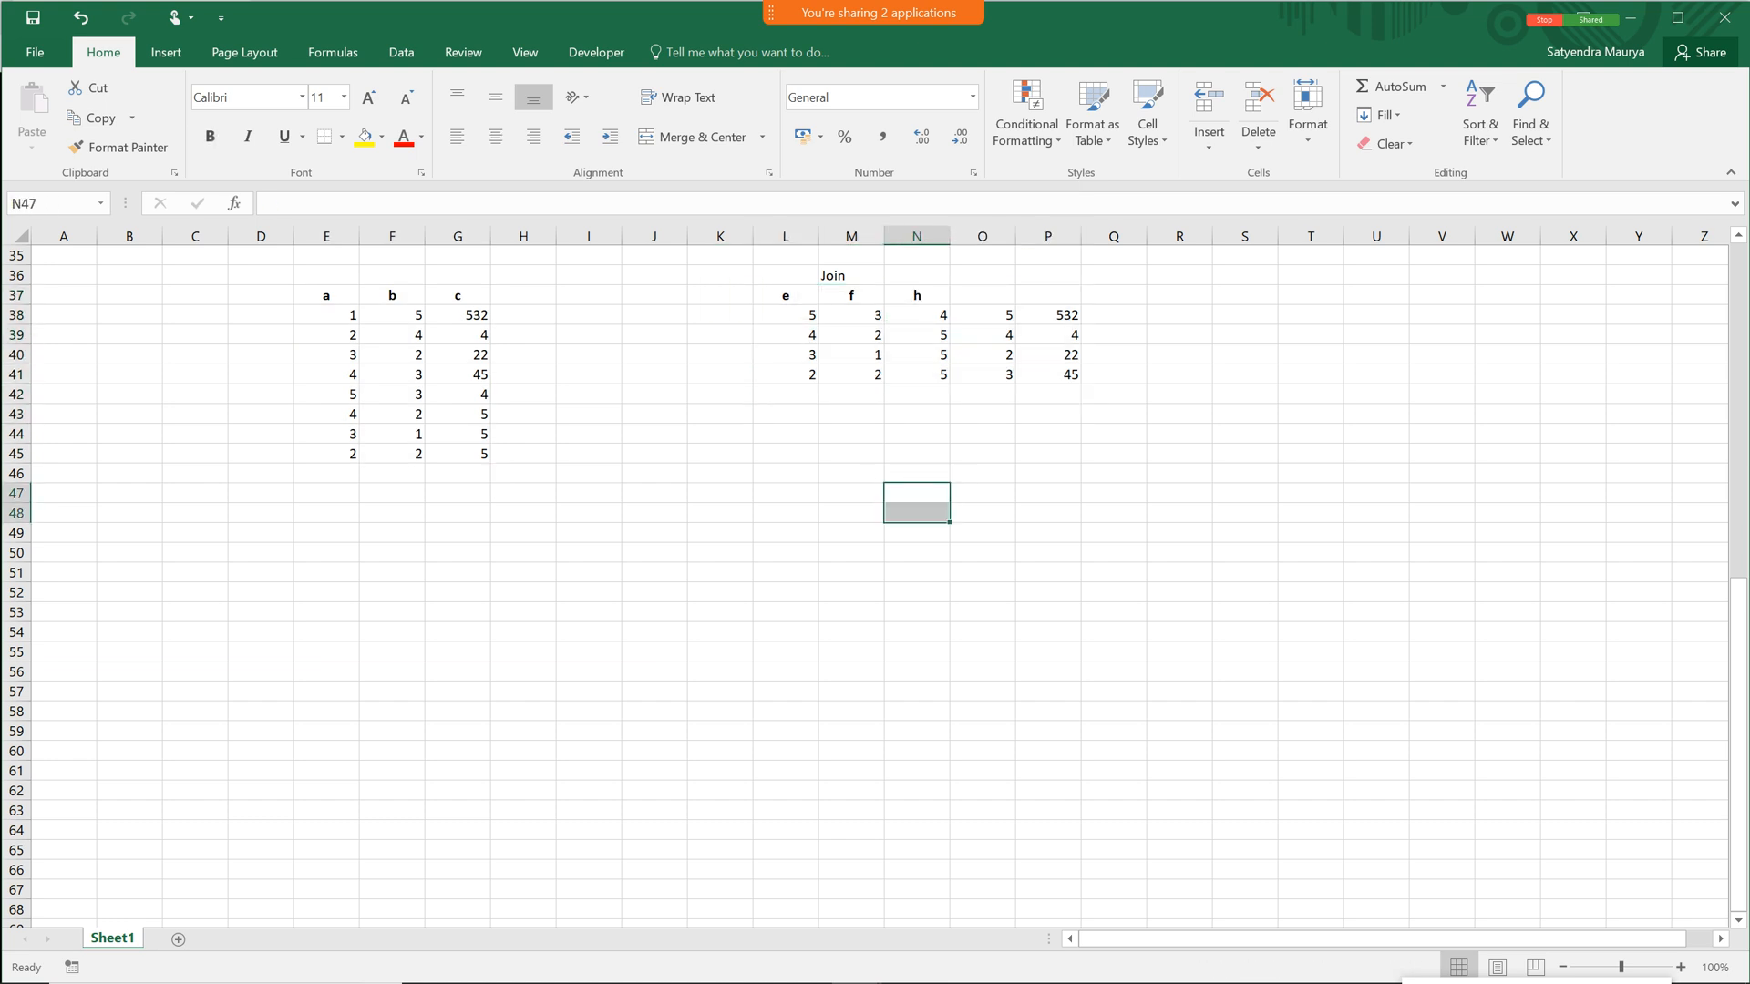
{"action": "left_click", "coordinate": [326, 316]}
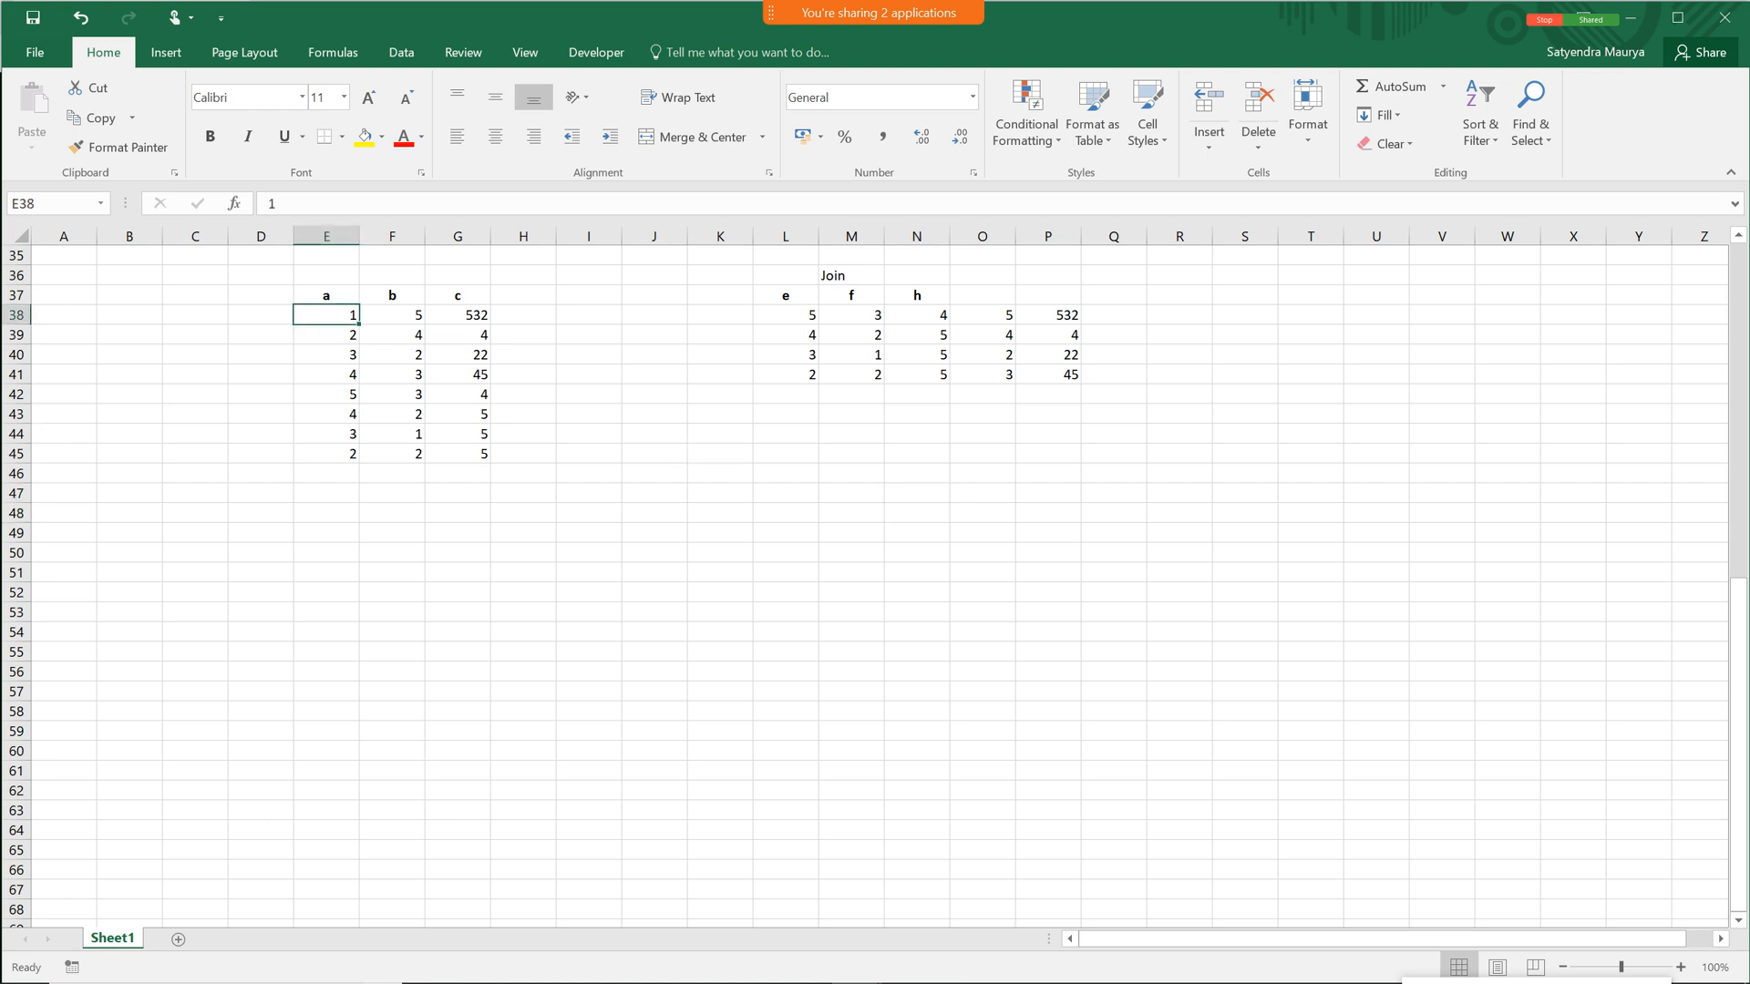
{"action": "left_click", "coordinate": [326, 335]}
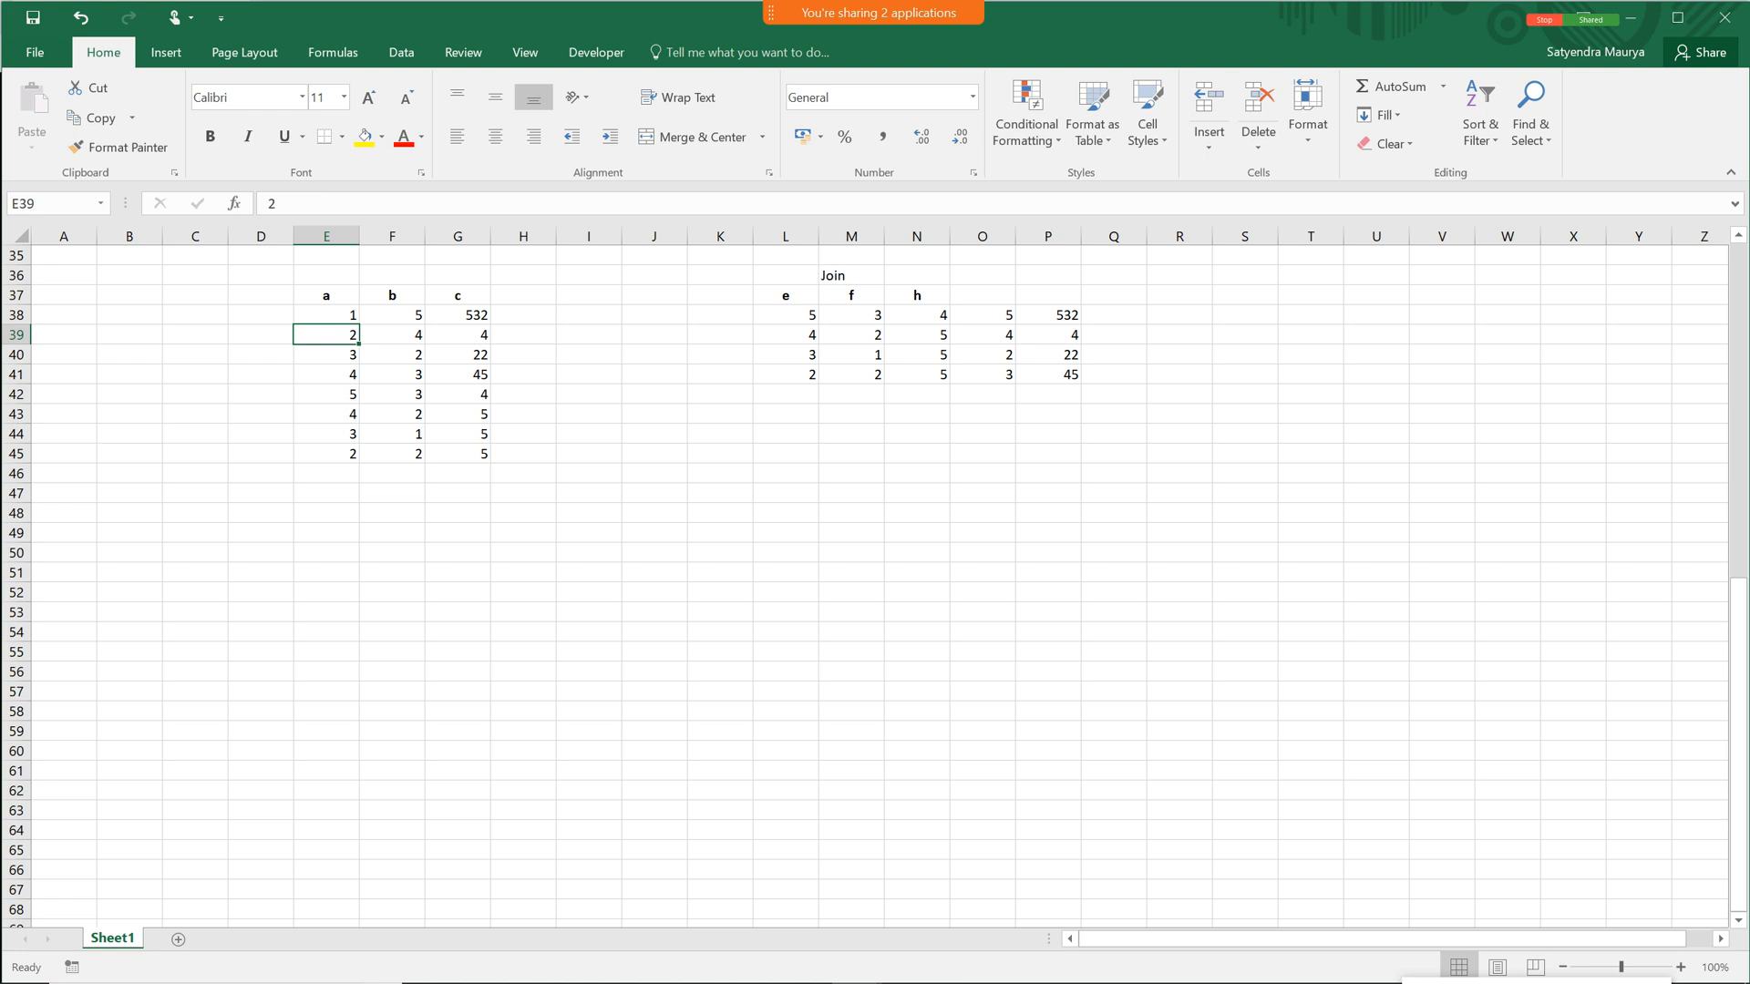
{"action": "left_click", "coordinate": [1179, 513]}
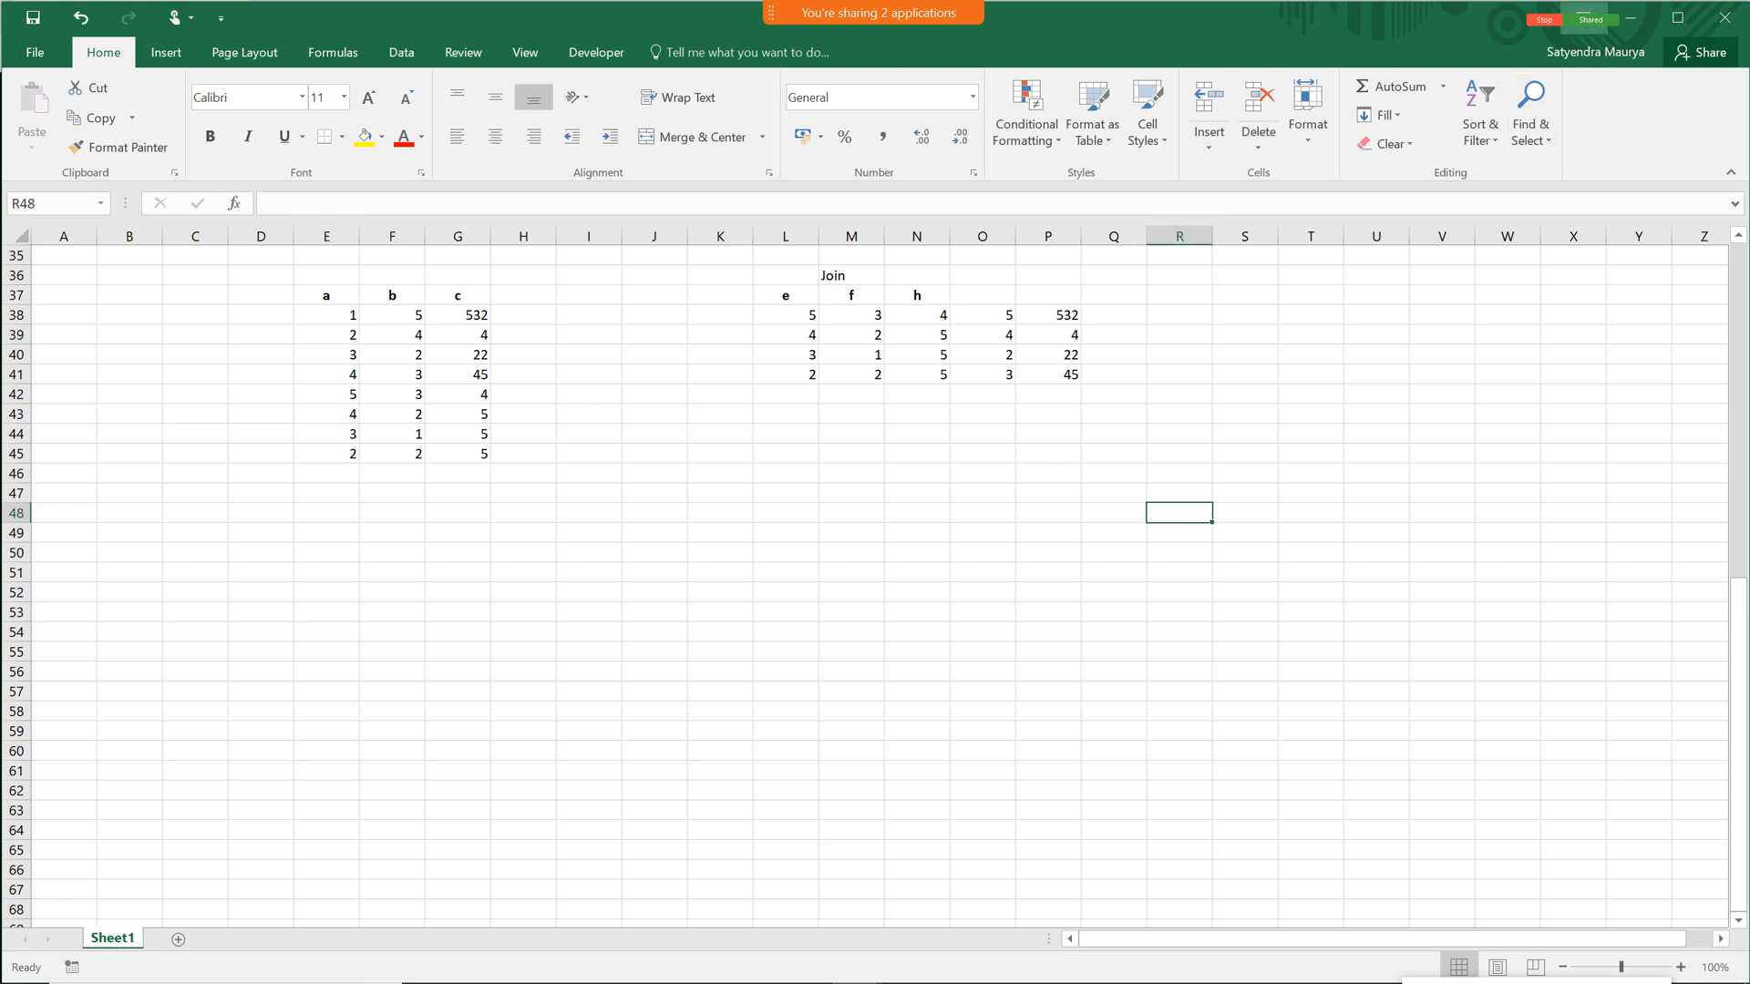
Stop sharing the two applications and return to the Webex meeting window.
{"action": "mouse_move", "coordinate": [873, 12]}
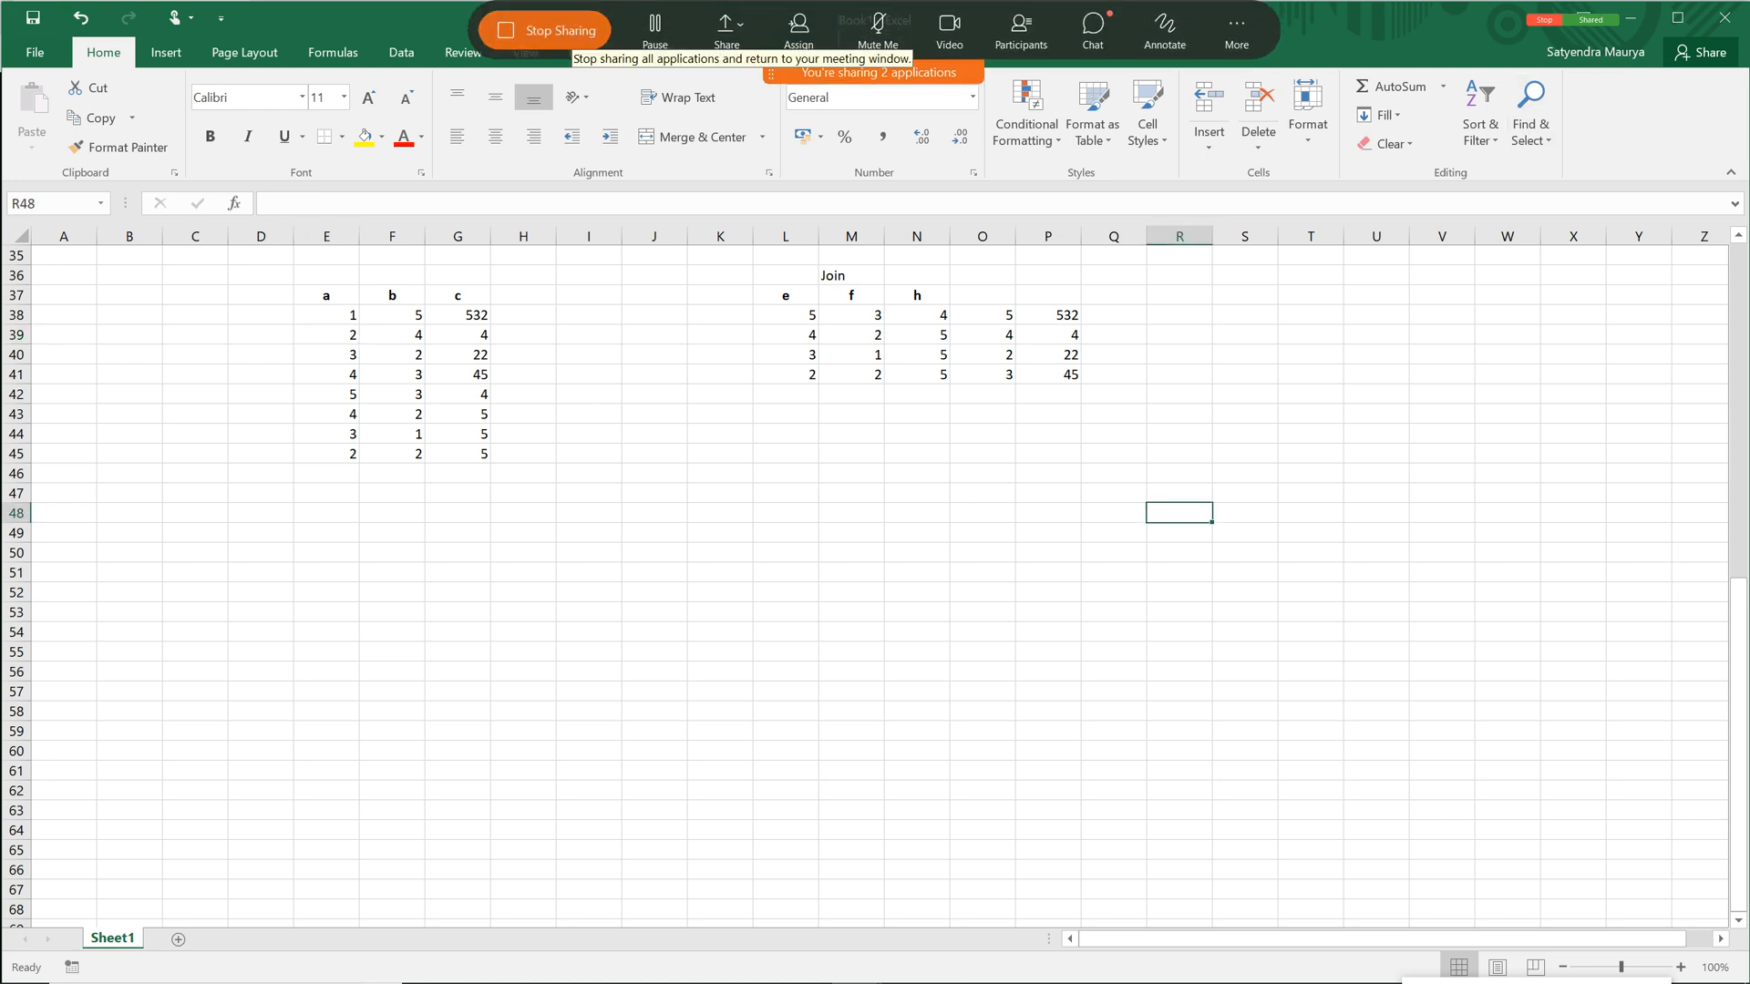
{"action": "left_click", "coordinate": [547, 30]}
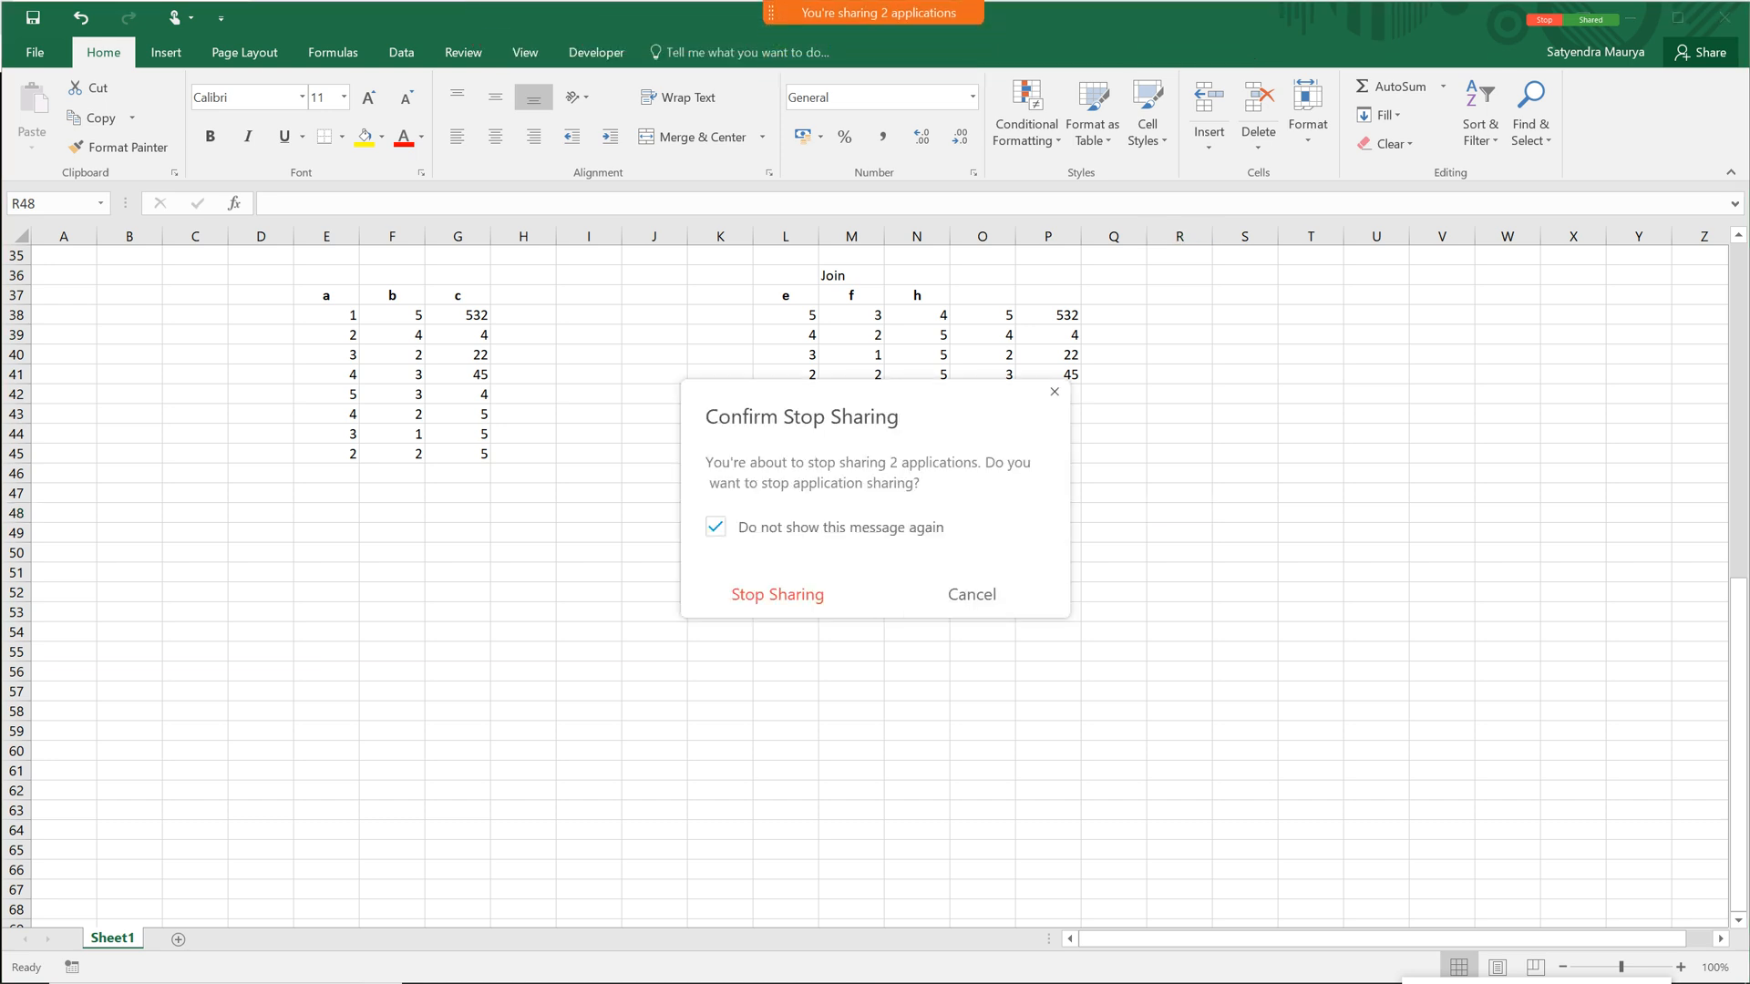
{"action": "left_click", "coordinate": [777, 594]}
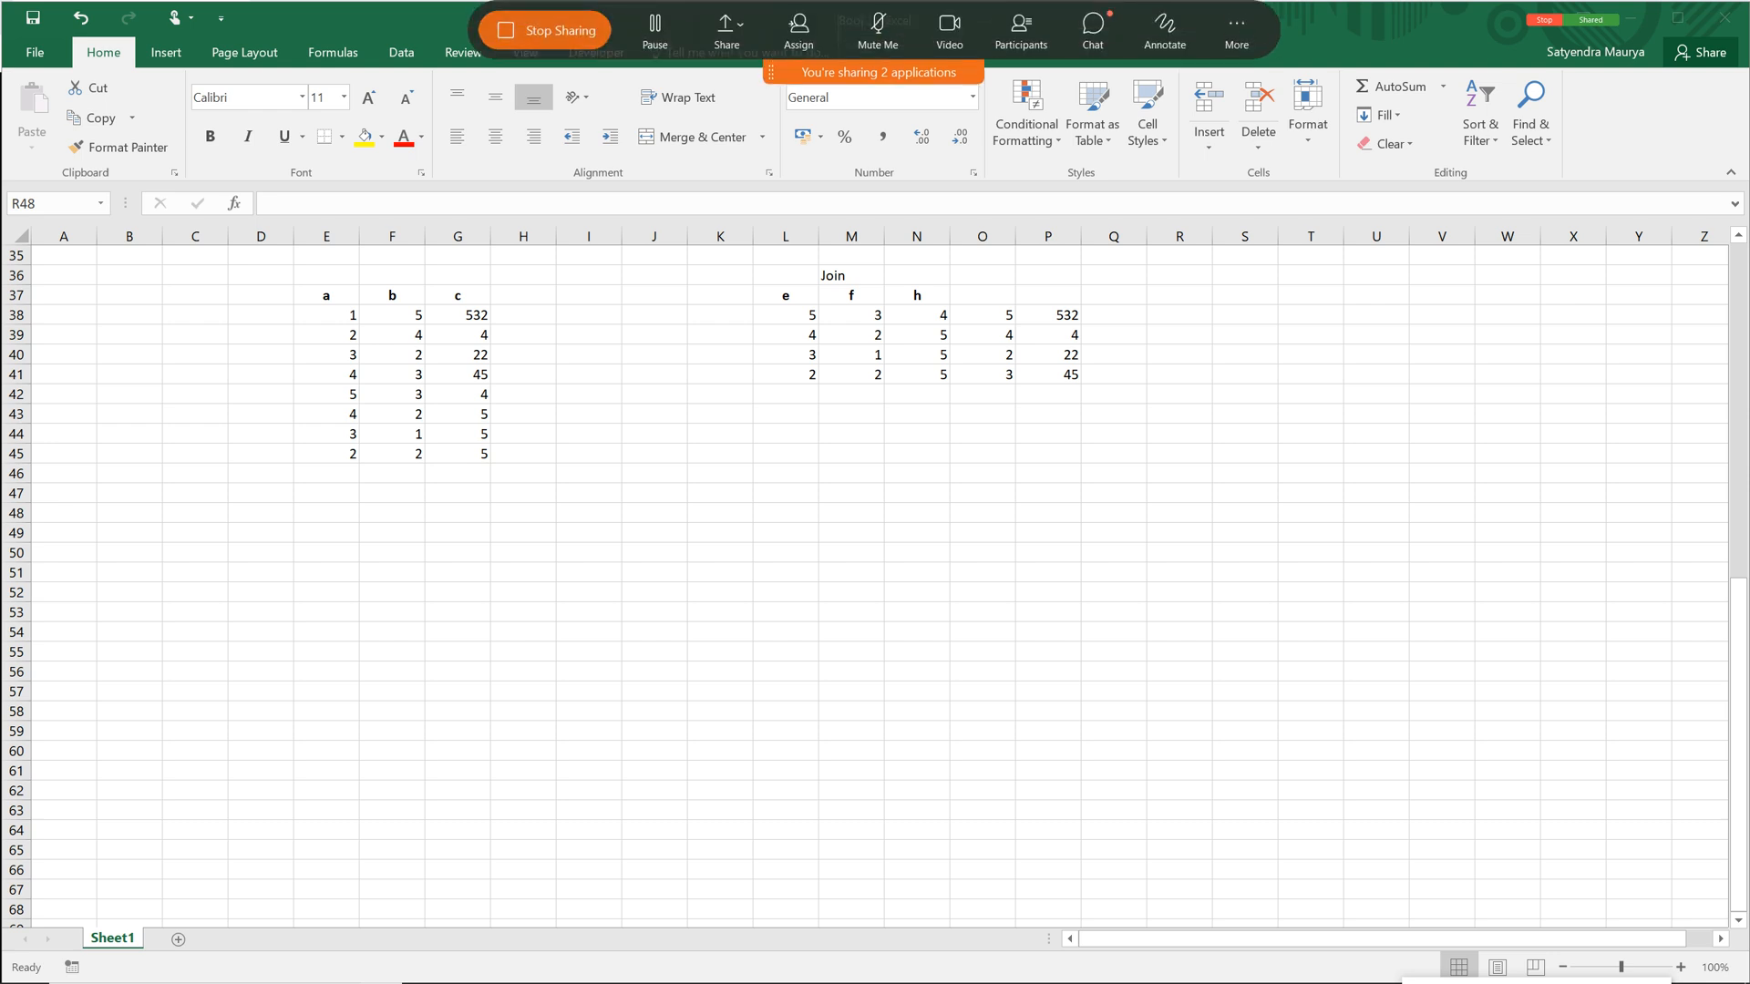
{"action": "left_click", "coordinate": [545, 31]}
{"action": "left_click", "coordinate": [777, 594]}
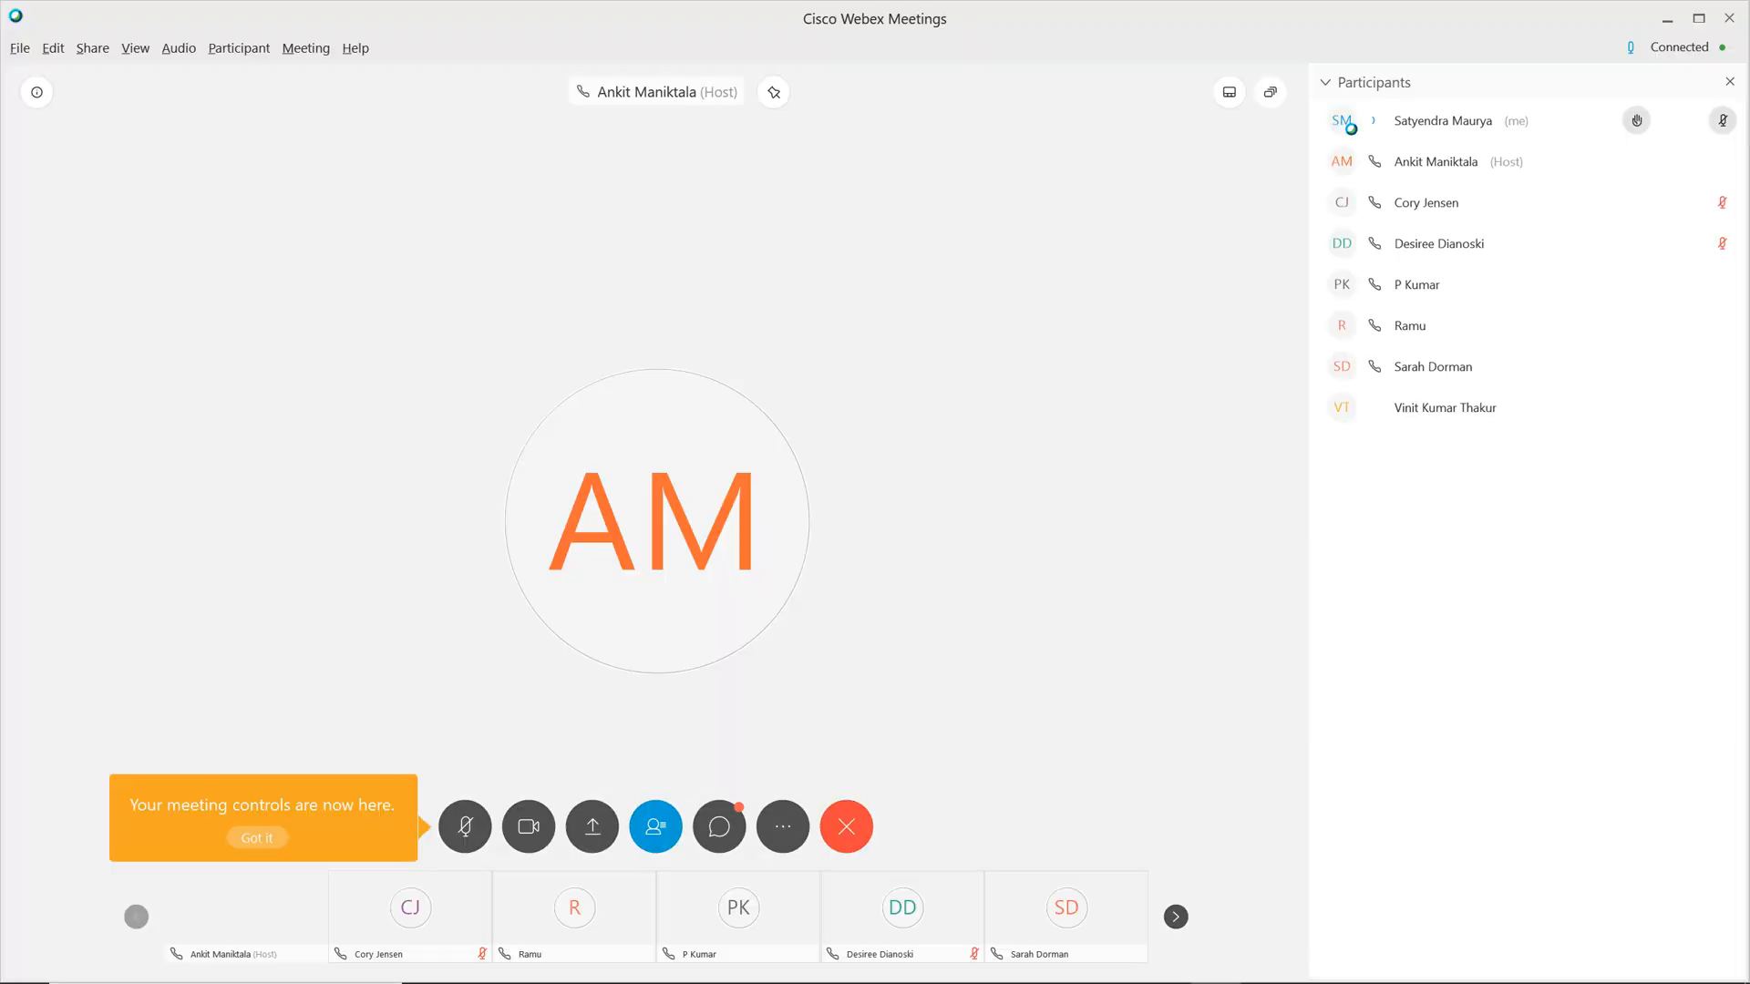
Share the Google Chrome application in the Webex meeting to show the remote Tableau session.
{"action": "left_click", "coordinate": [92, 47]}
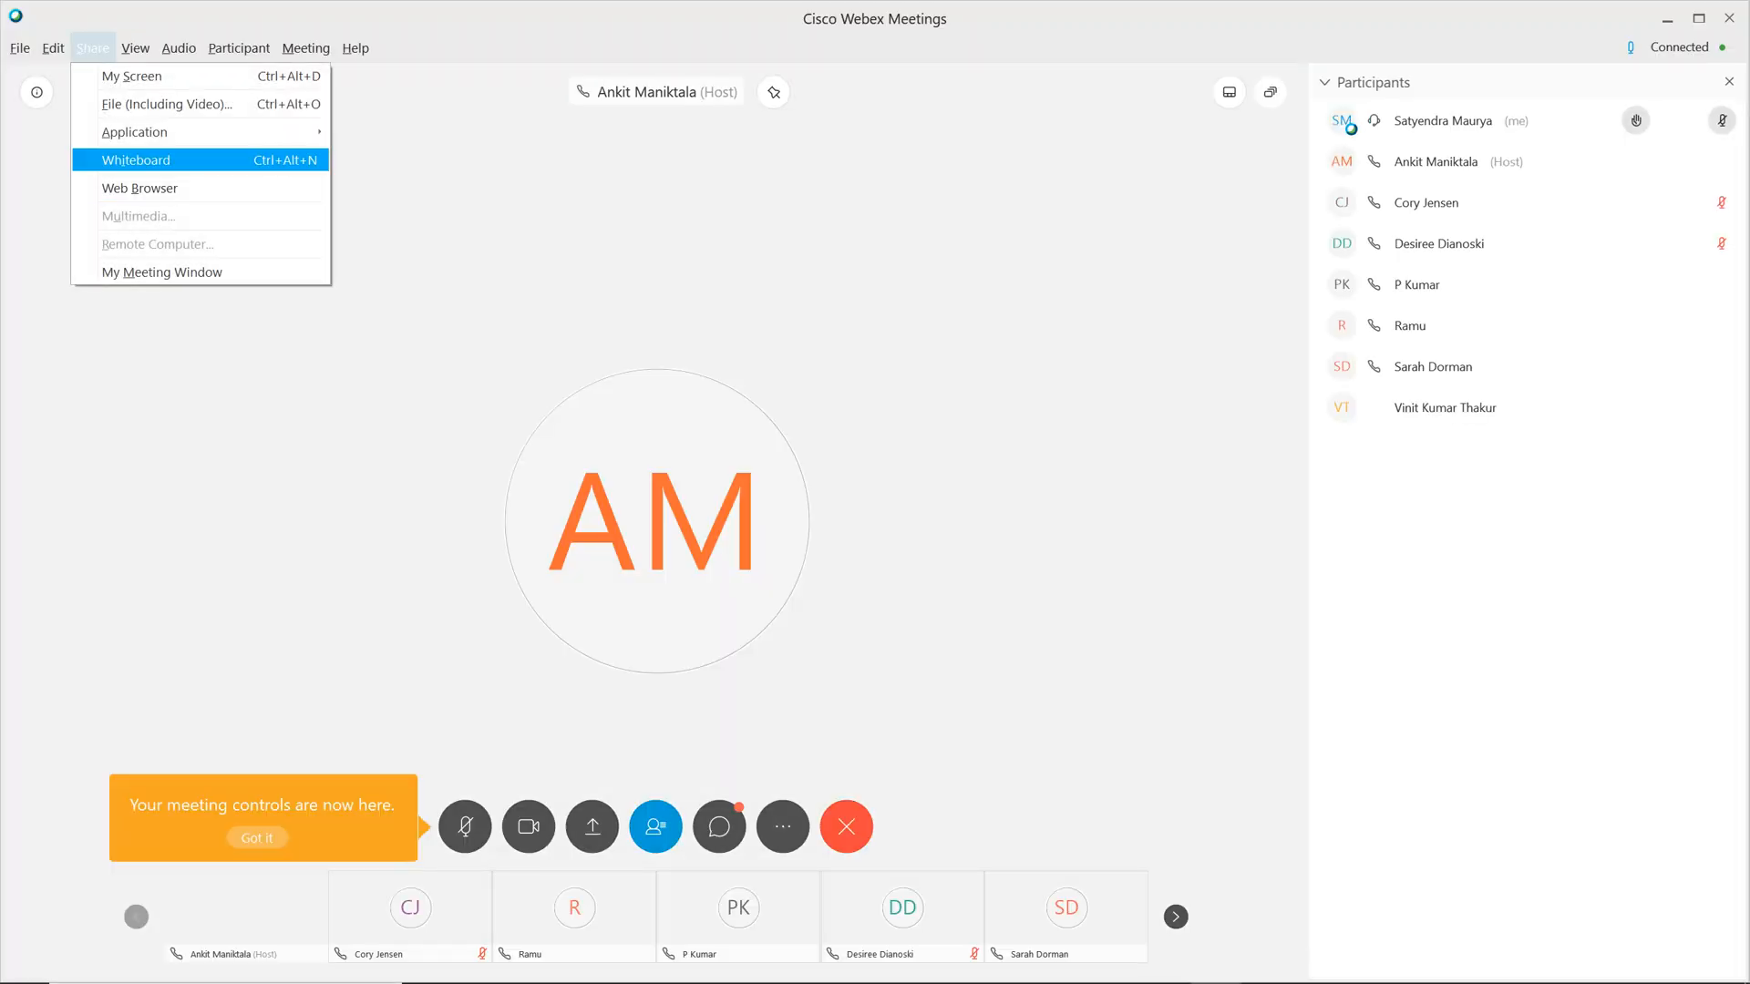
{"action": "mouse_move", "coordinate": [200, 132]}
{"action": "left_click", "coordinate": [431, 223]}
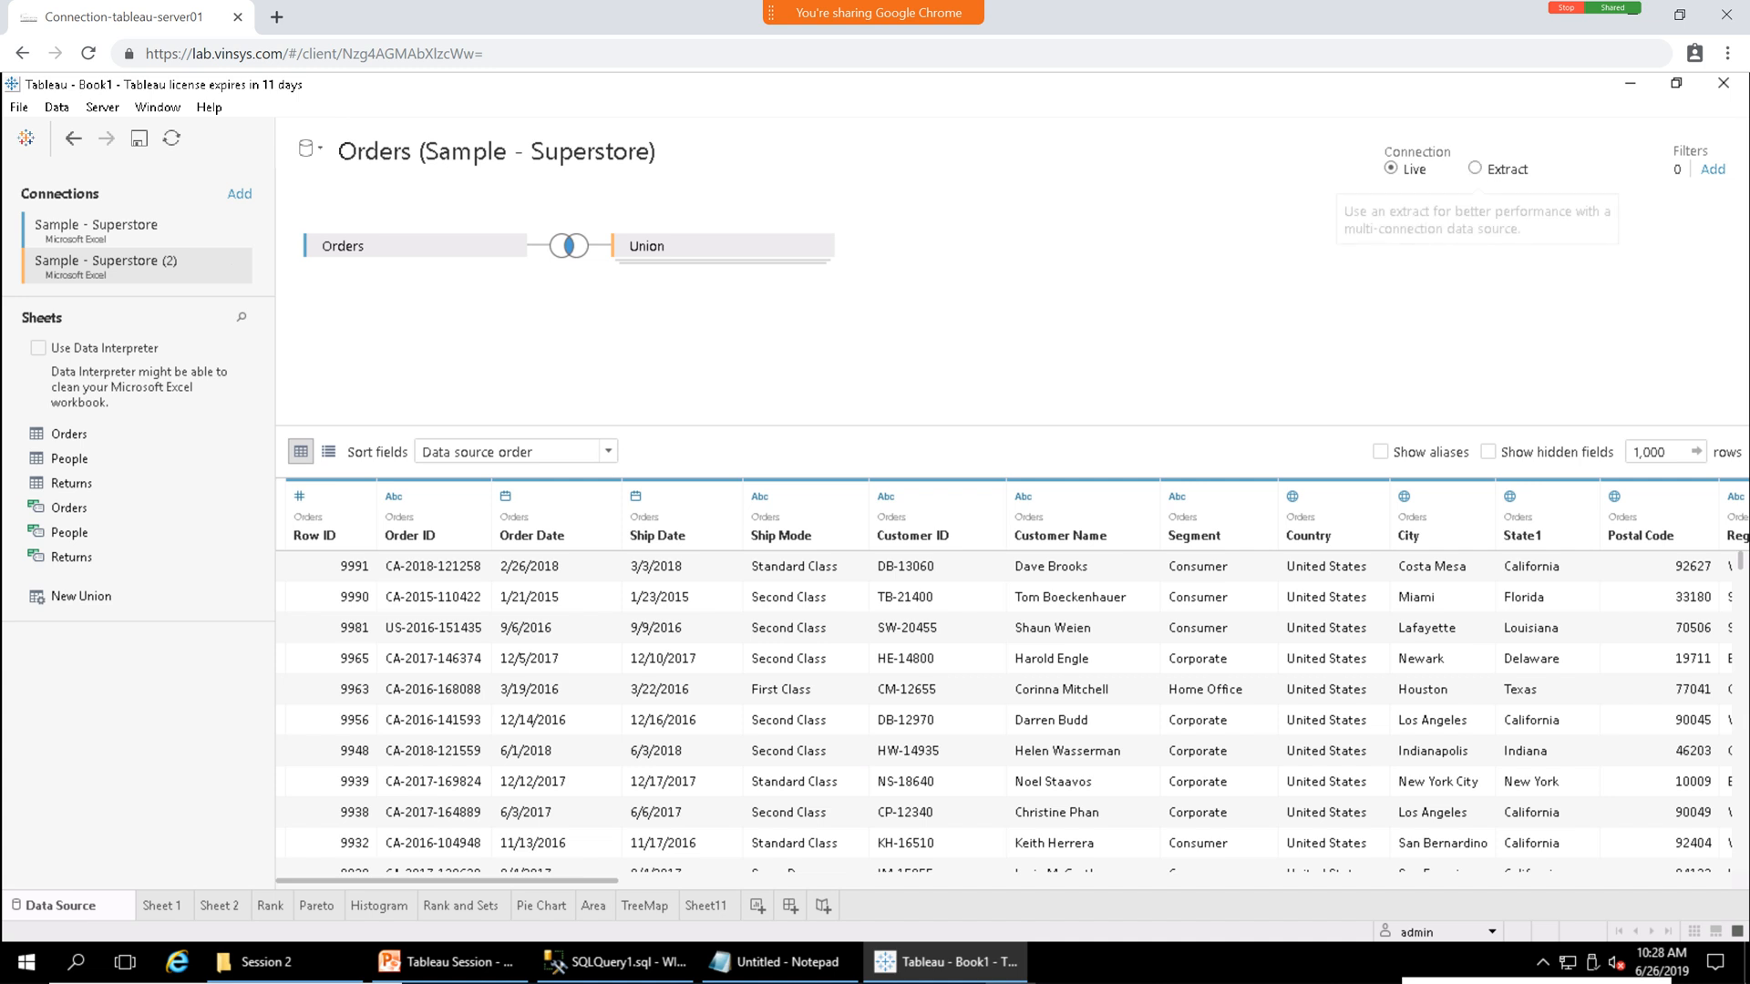
Set the data source connection to Extract and remove the Union table joined to Orders.
{"action": "left_click", "coordinate": [1475, 169]}
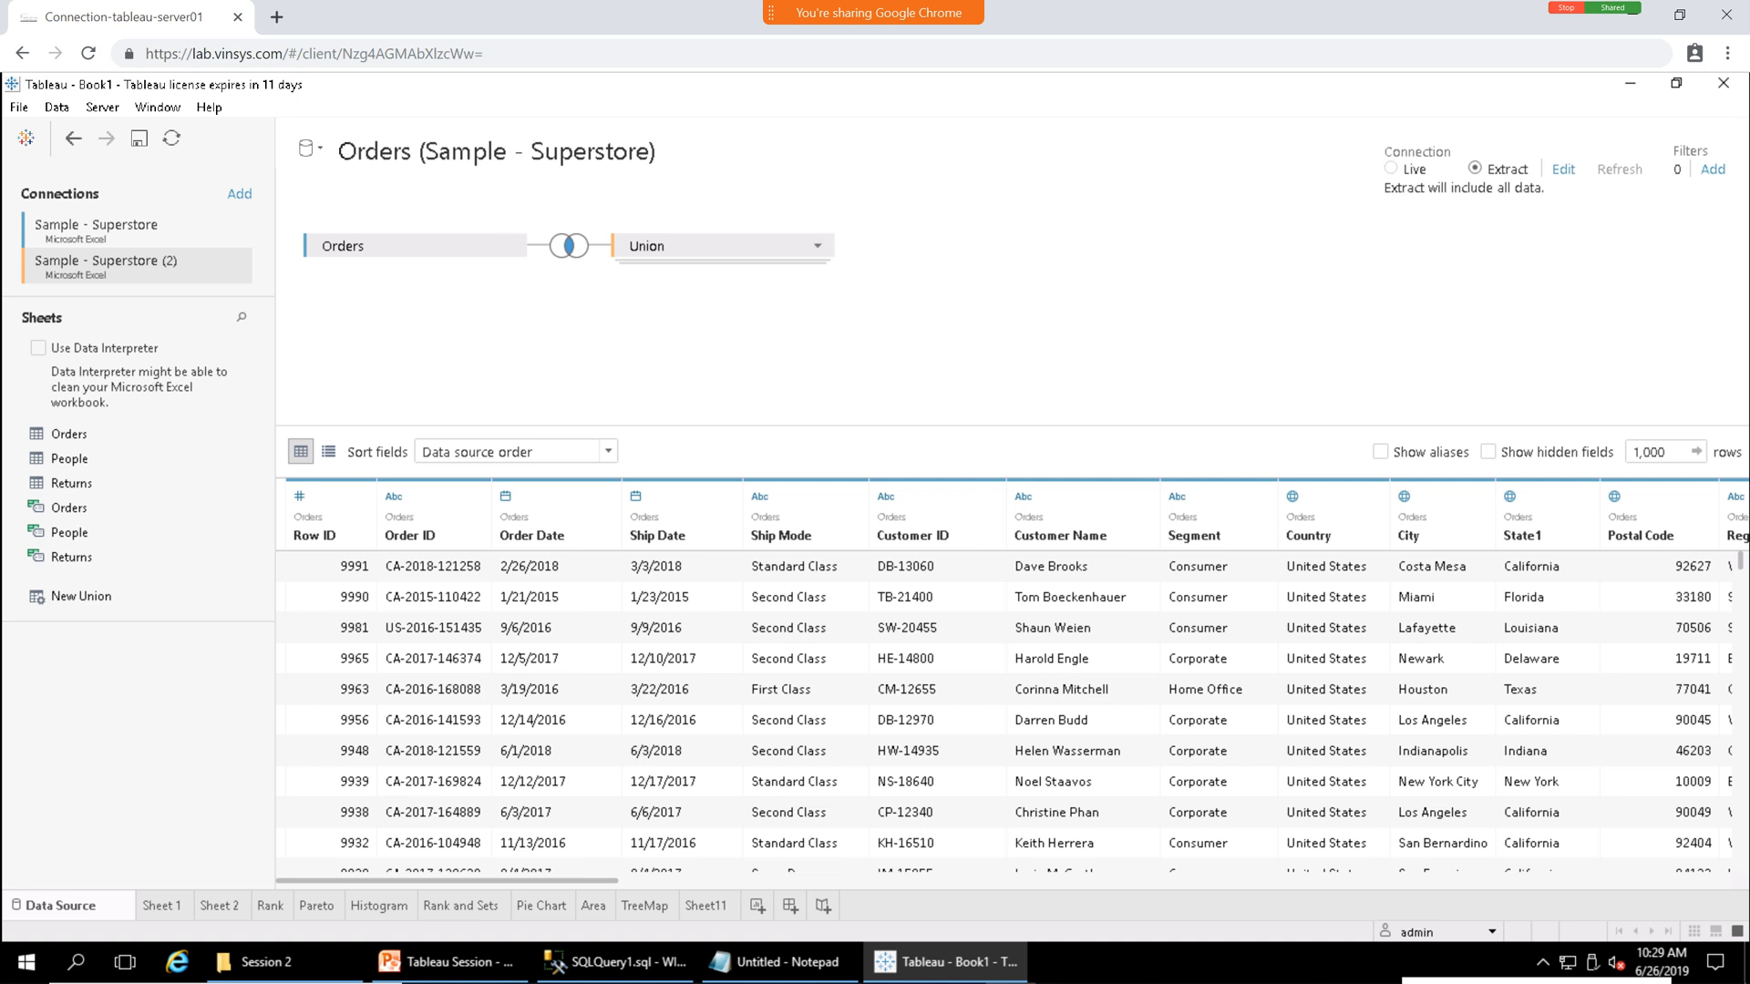
{"action": "left_click", "coordinate": [817, 246]}
{"action": "left_click", "coordinate": [866, 355]}
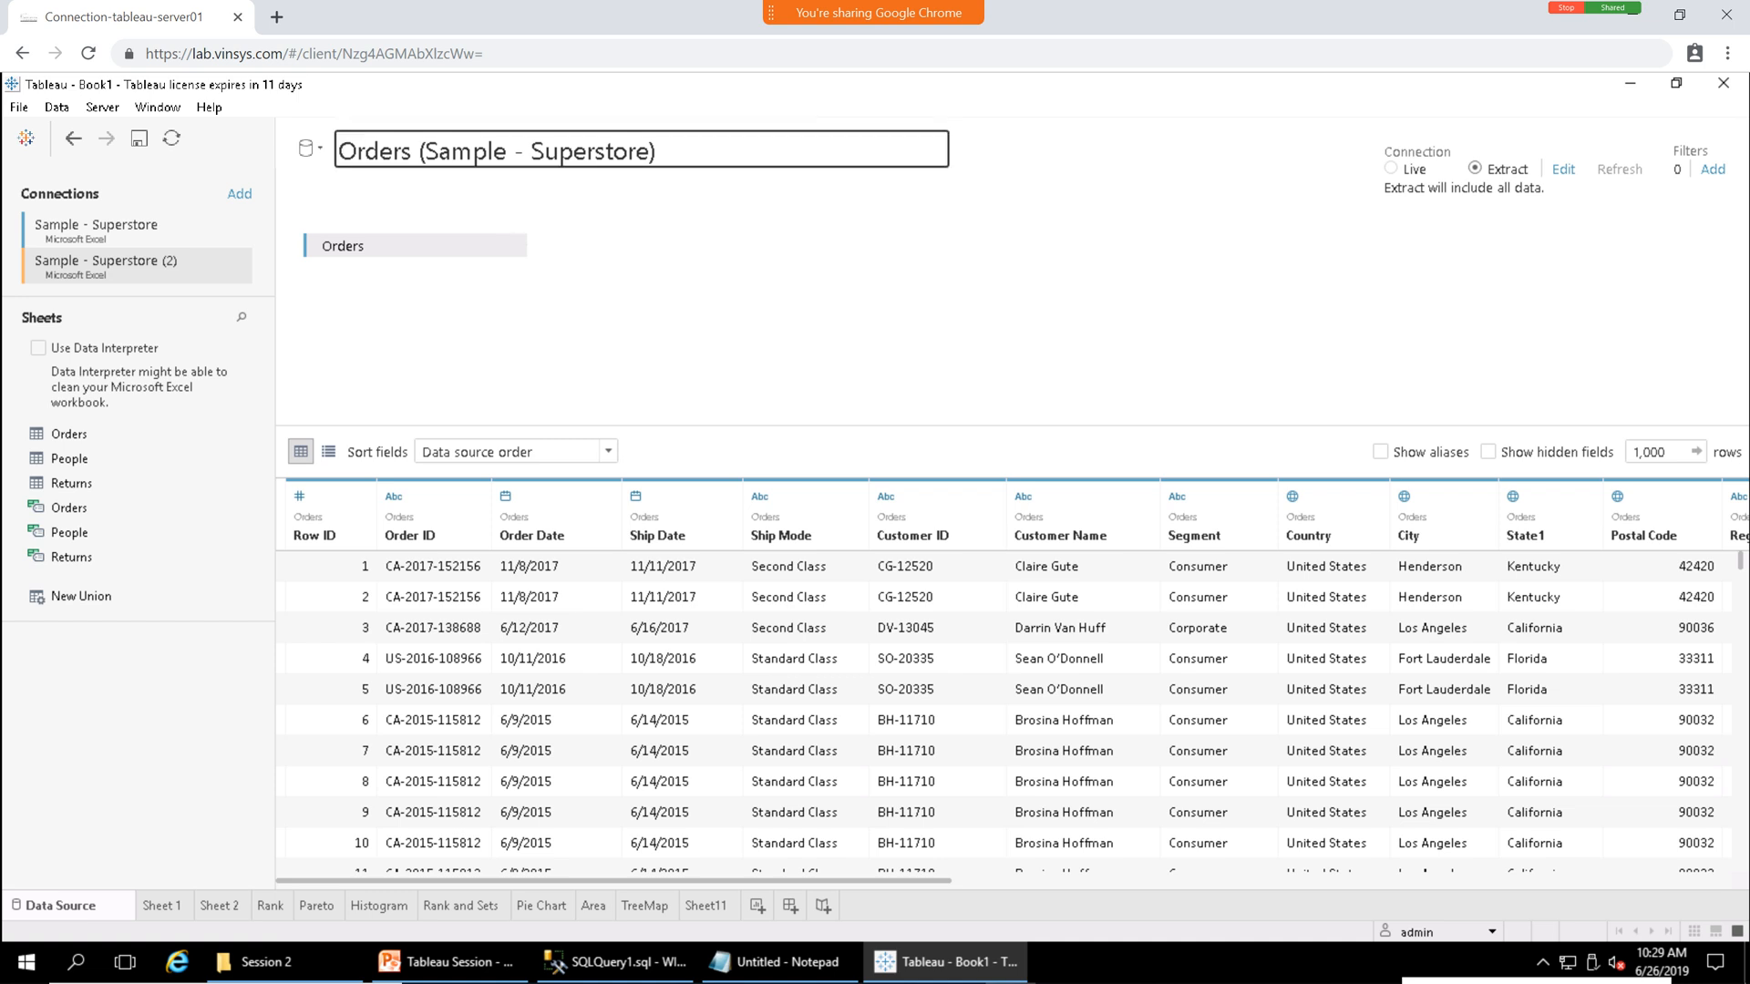
Rename the Orders (Sample - Superstore) data source as Order 1.
{"action": "left_click", "coordinate": [658, 151]}
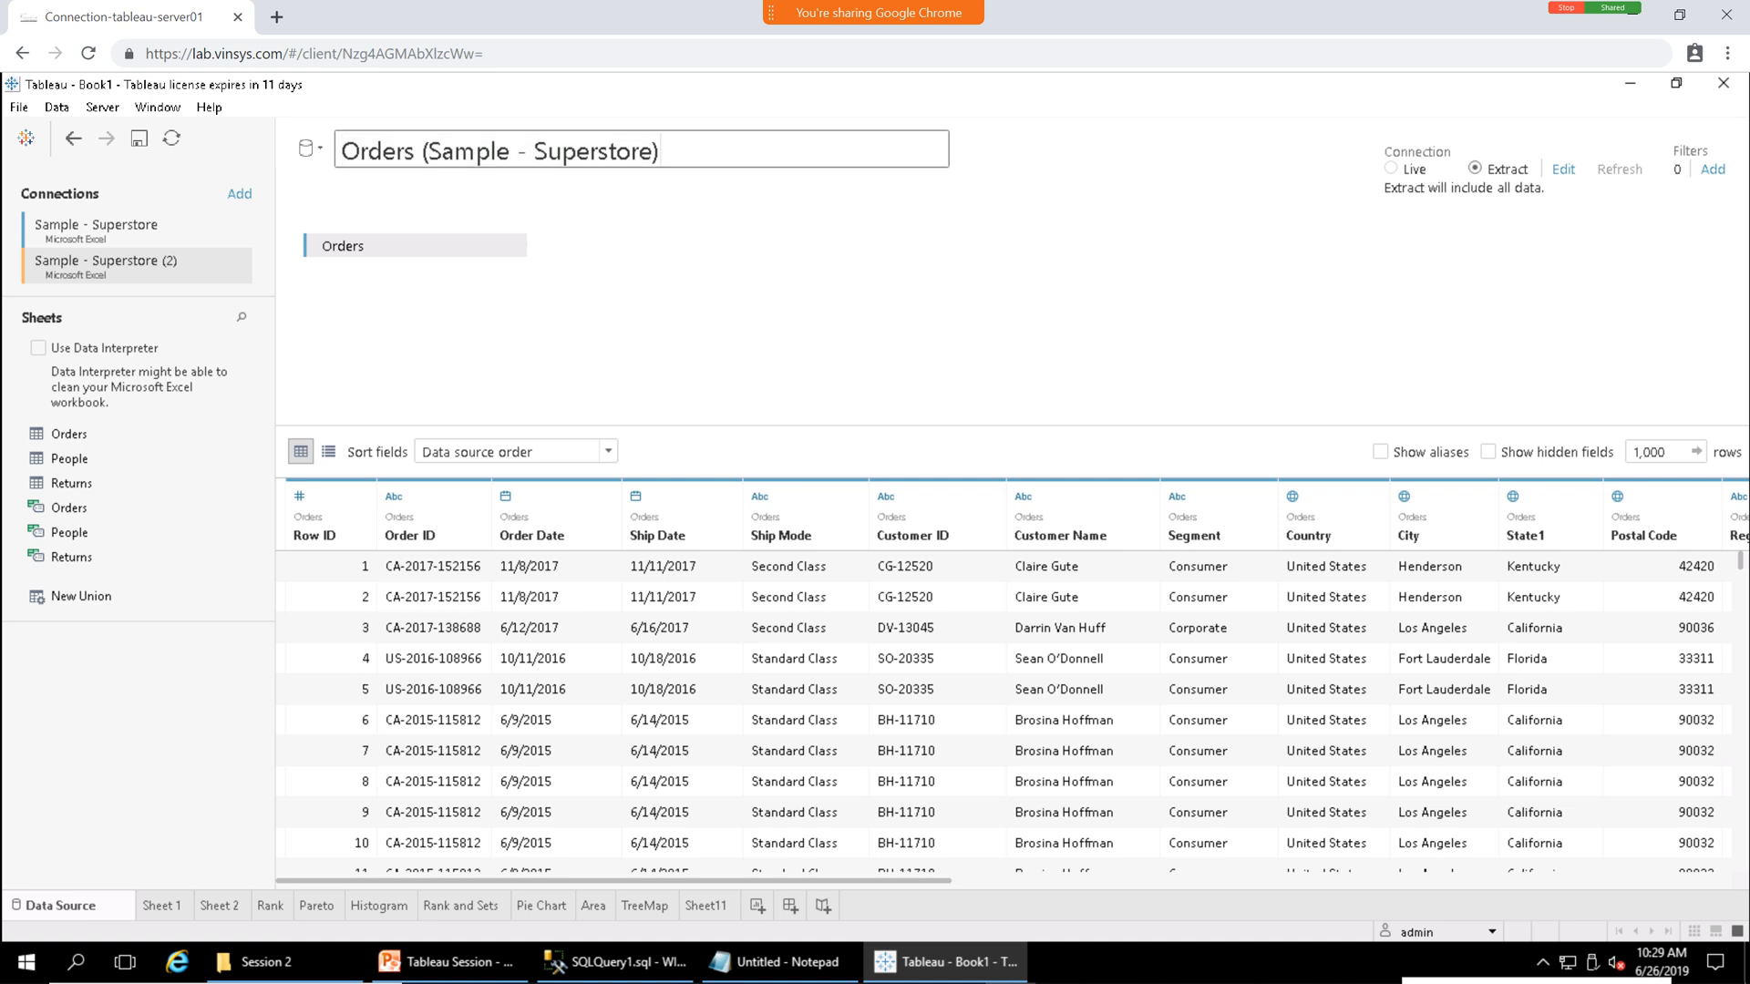
{"action": "key", "text": "BackSpace"}
{"action": "key", "text": "BackSpace"}
{"action": "key", "text": "BackSpace"}
{"action": "key", "text": "BackSpace"}
{"action": "key", "text": "BackSpace"}
{"action": "key", "text": "BackSpace"}
{"action": "key", "text": "BackSpace"}
{"action": "key", "text": "BackSpace"}
{"action": "key", "text": "BackSpace"}
{"action": "key", "text": "BackSpace"}
{"action": "key", "text": "BackSpace"}
{"action": "key", "text": "BackSpace"}
{"action": "key", "text": "BackSpace"}
{"action": "key", "text": "BackSpace"}
{"action": "key", "text": "BackSpace"}
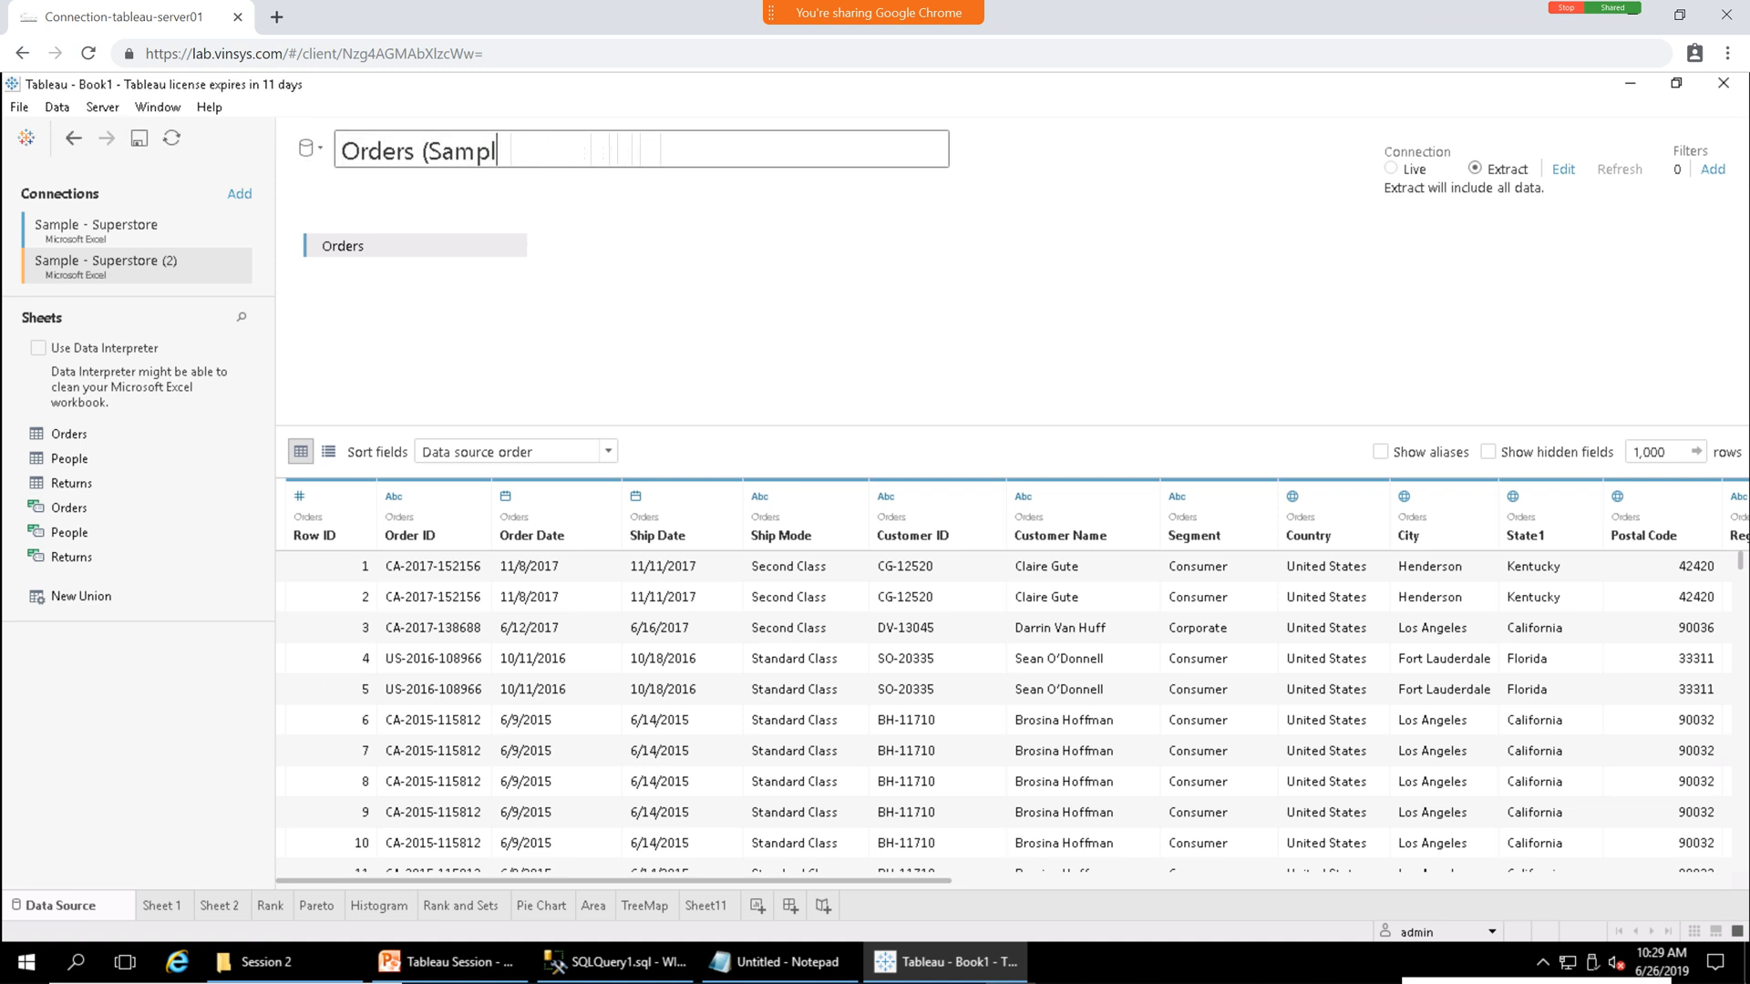
{"action": "key", "text": "BackSpace"}
{"action": "key", "text": "BackSpace"}
{"action": "key", "text": "BackSpace"}
{"action": "key", "text": "BackSpace"}
{"action": "key", "text": "BackSpace"}
{"action": "key", "text": "BackSpace"}
{"action": "key", "text": "BackSpace"}
{"action": "key", "text": "BackSpace"}
{"action": "type", "text": "1"}
{"action": "key", "text": "Return"}
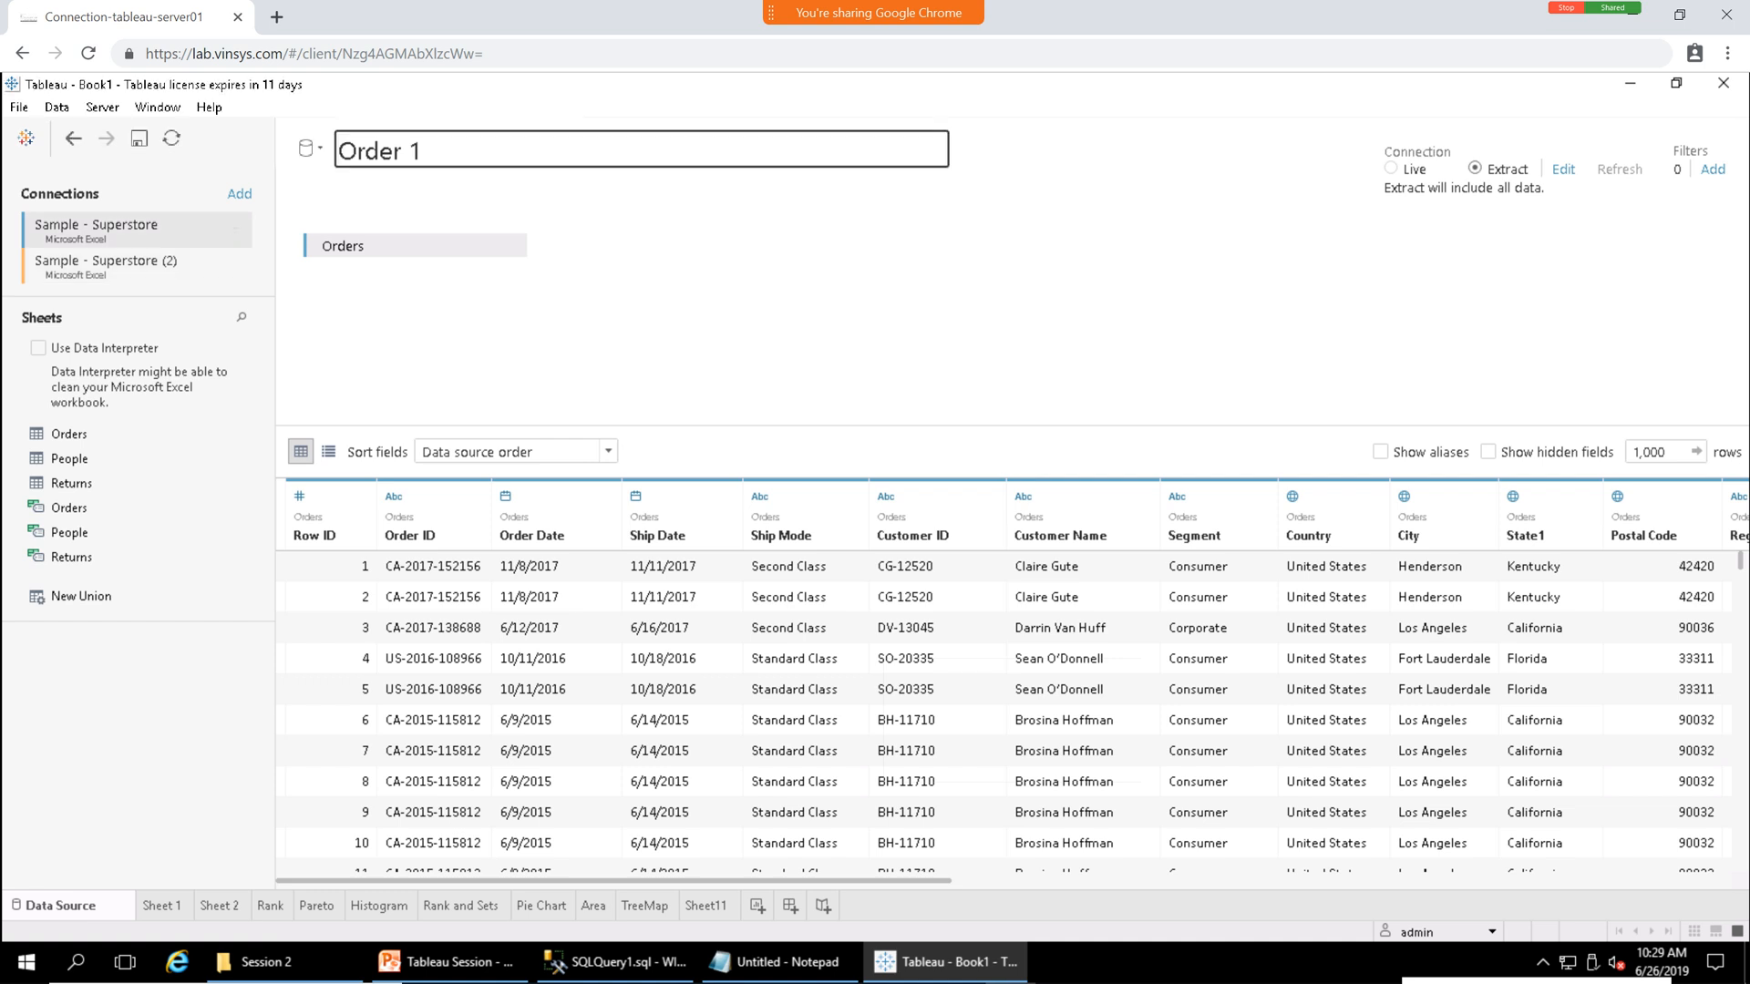
{"action": "left_click", "coordinate": [310, 147]}
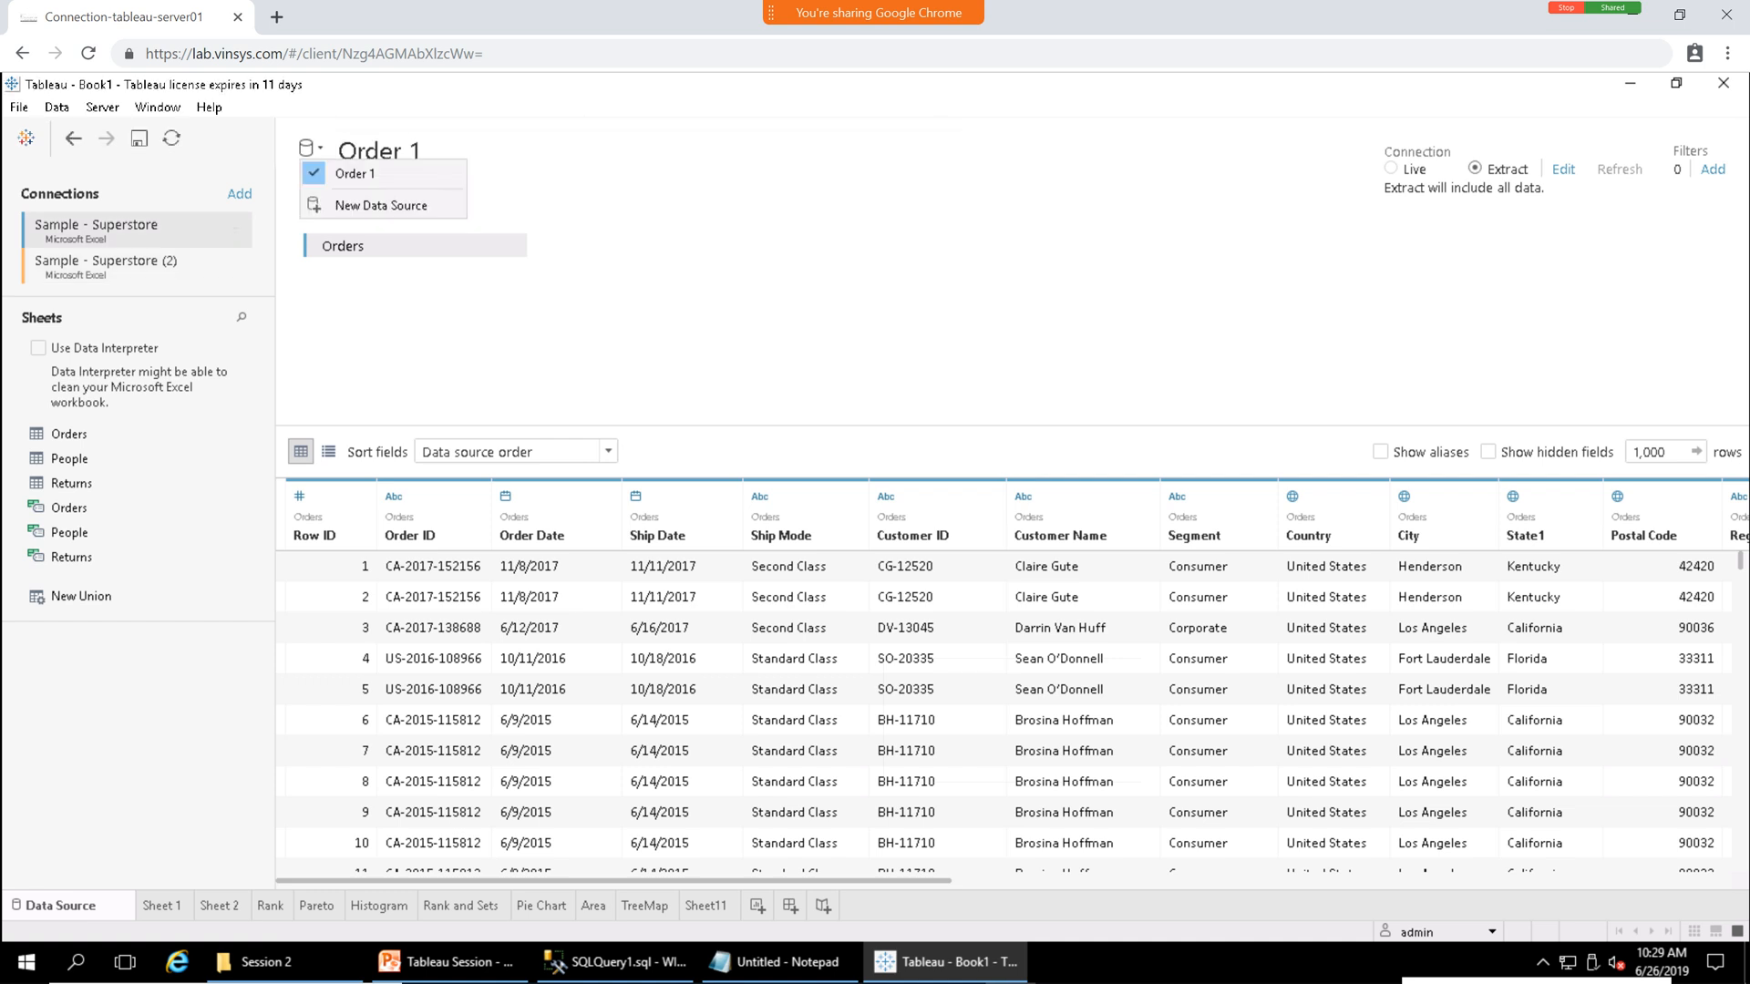
{"action": "left_click", "coordinate": [381, 205]}
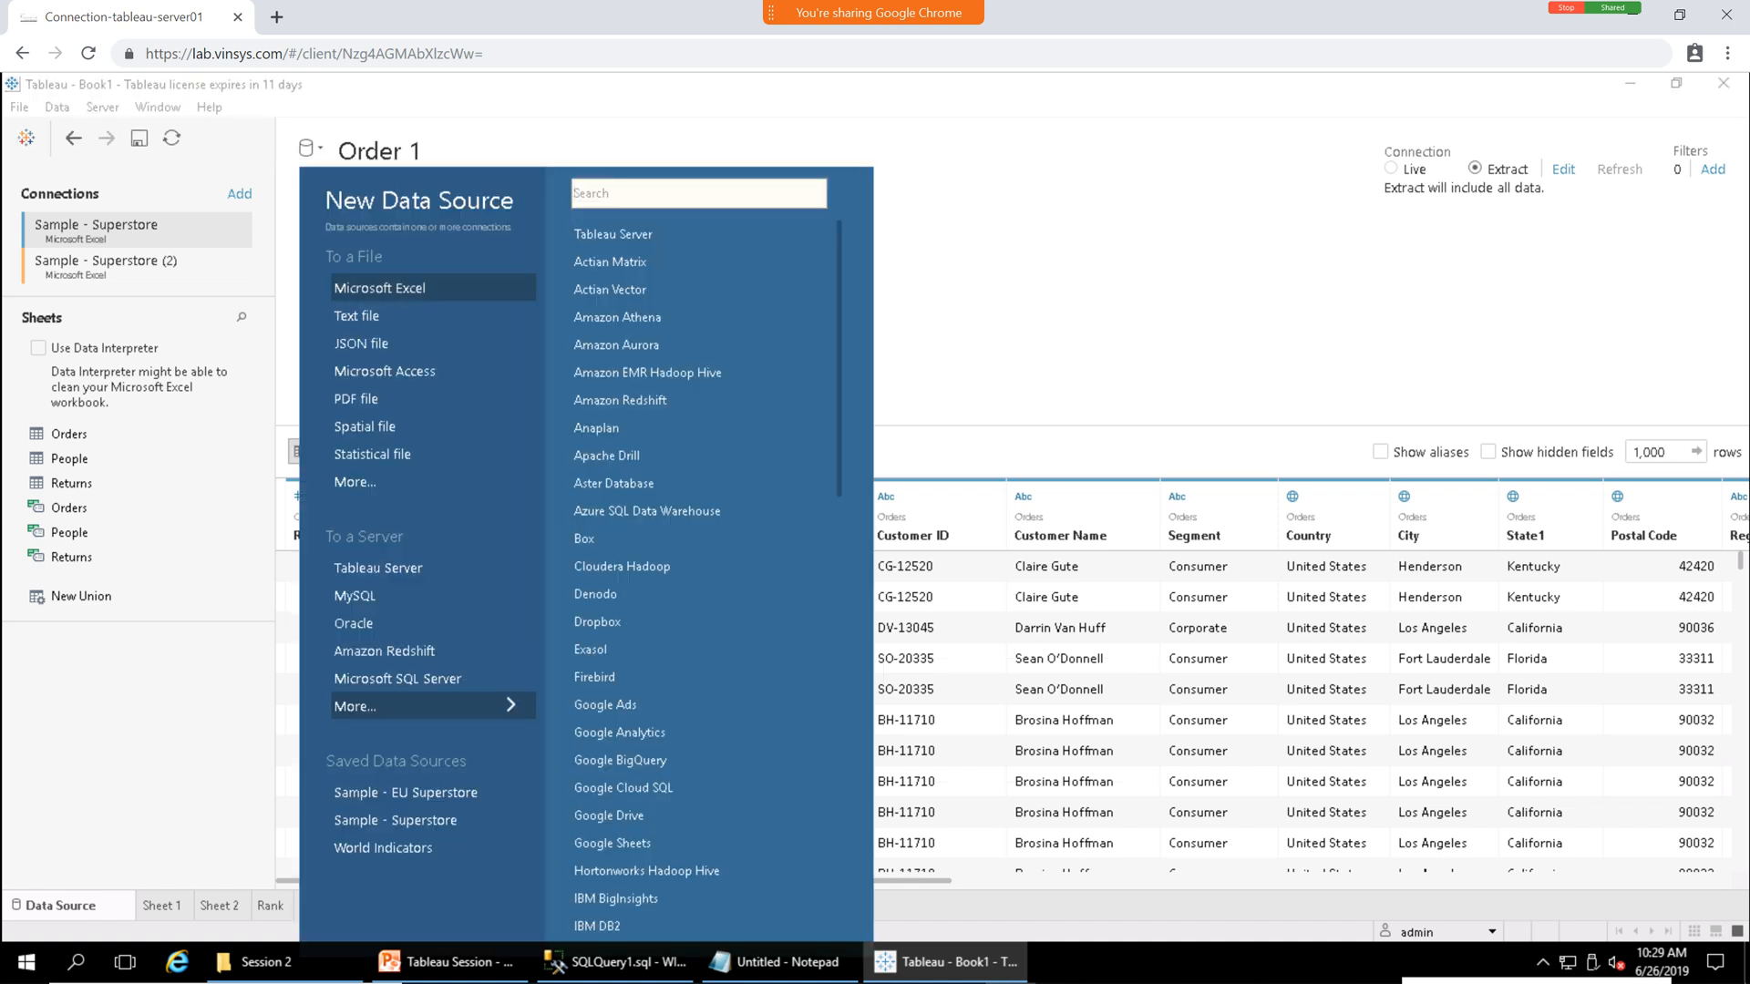
{"action": "left_click", "coordinate": [379, 287]}
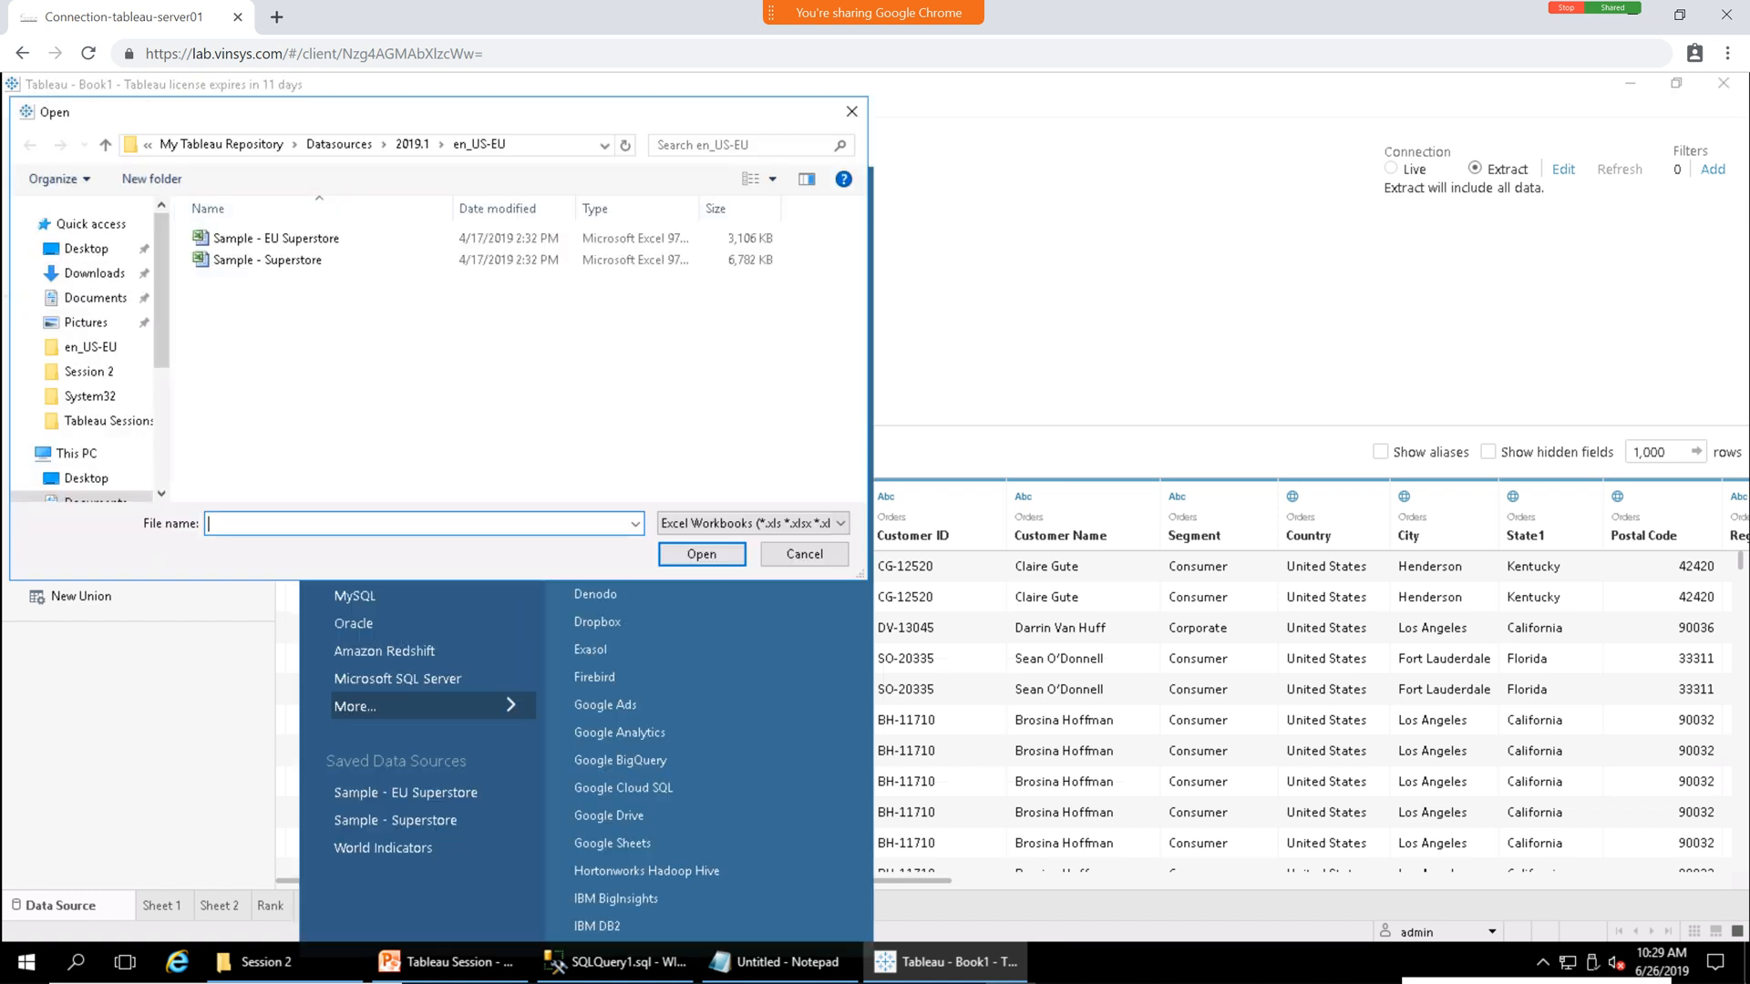
{"action": "left_click", "coordinate": [267, 260]}
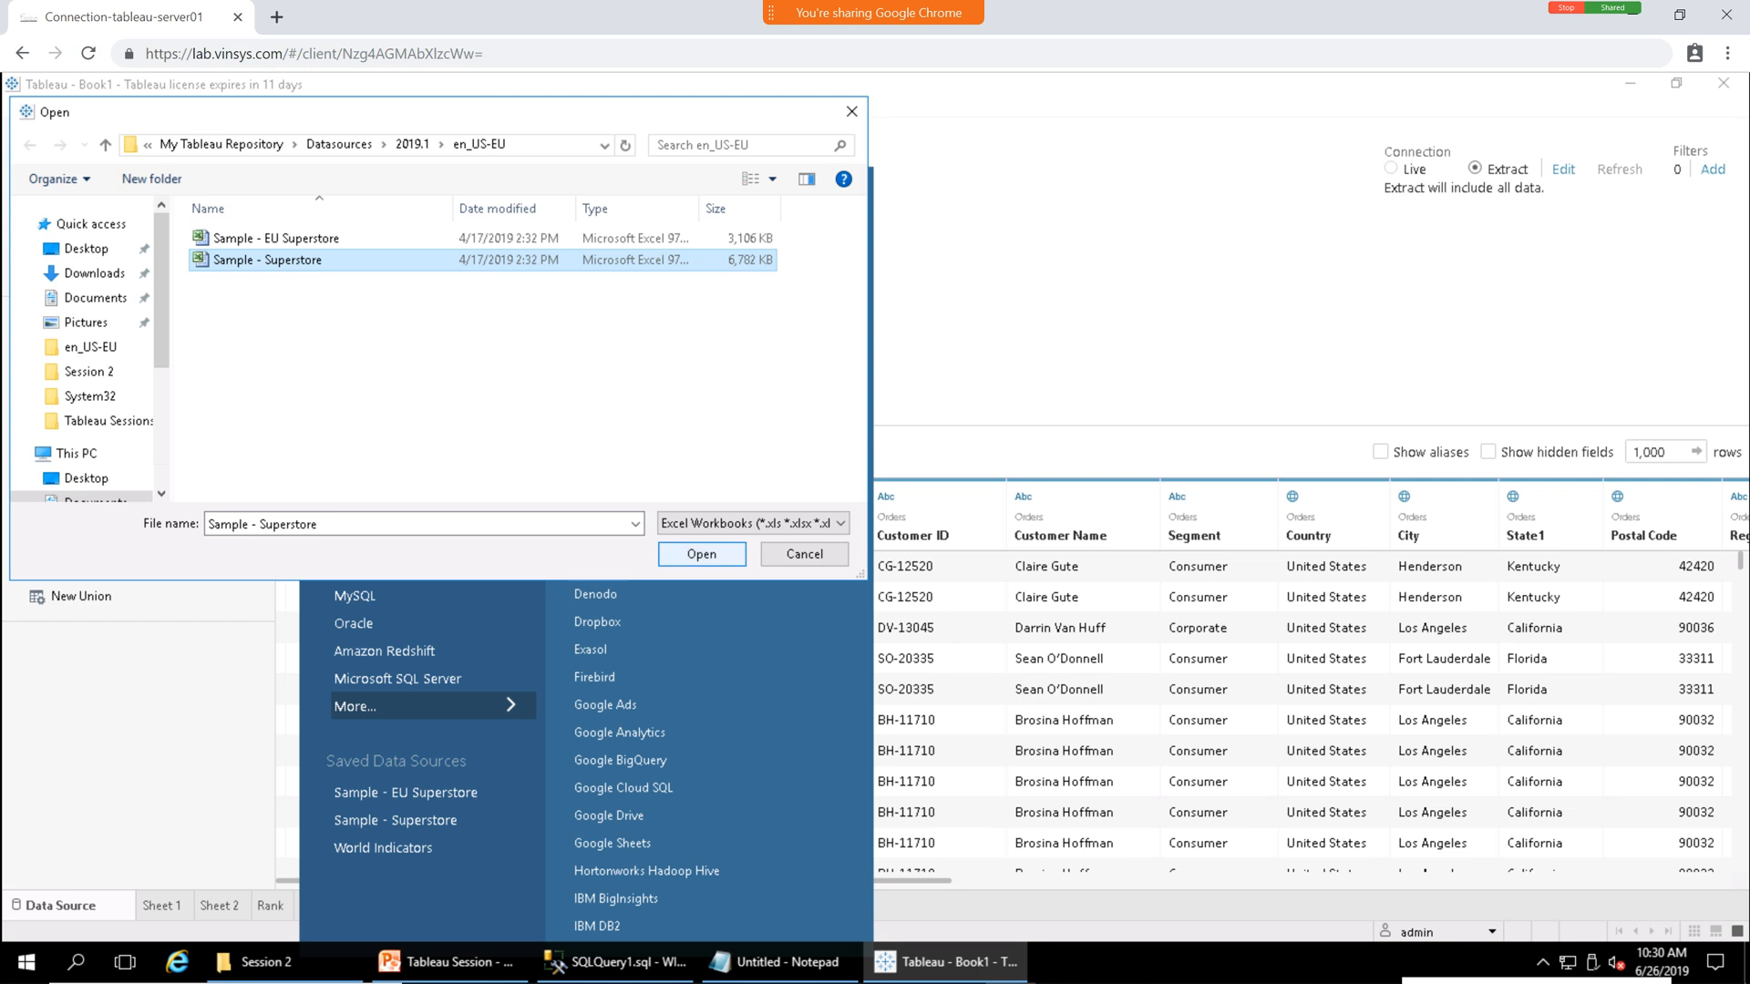
{"action": "left_click", "coordinate": [701, 554]}
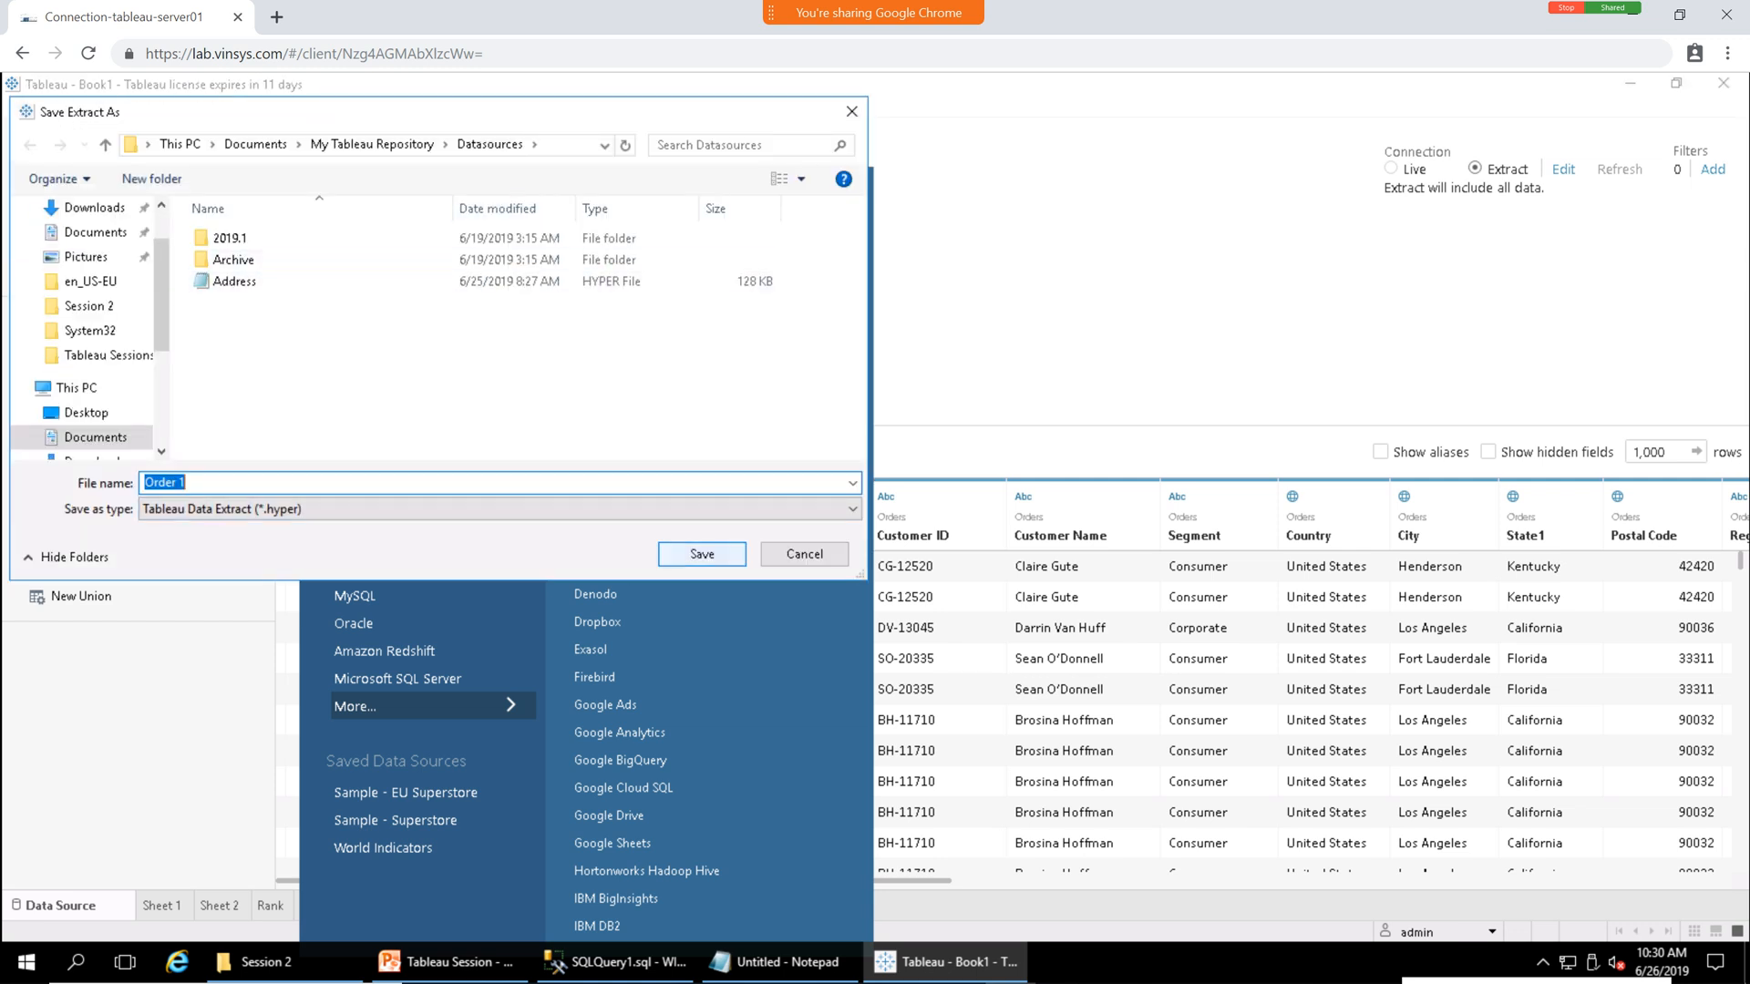
{"action": "key", "text": "Escape"}
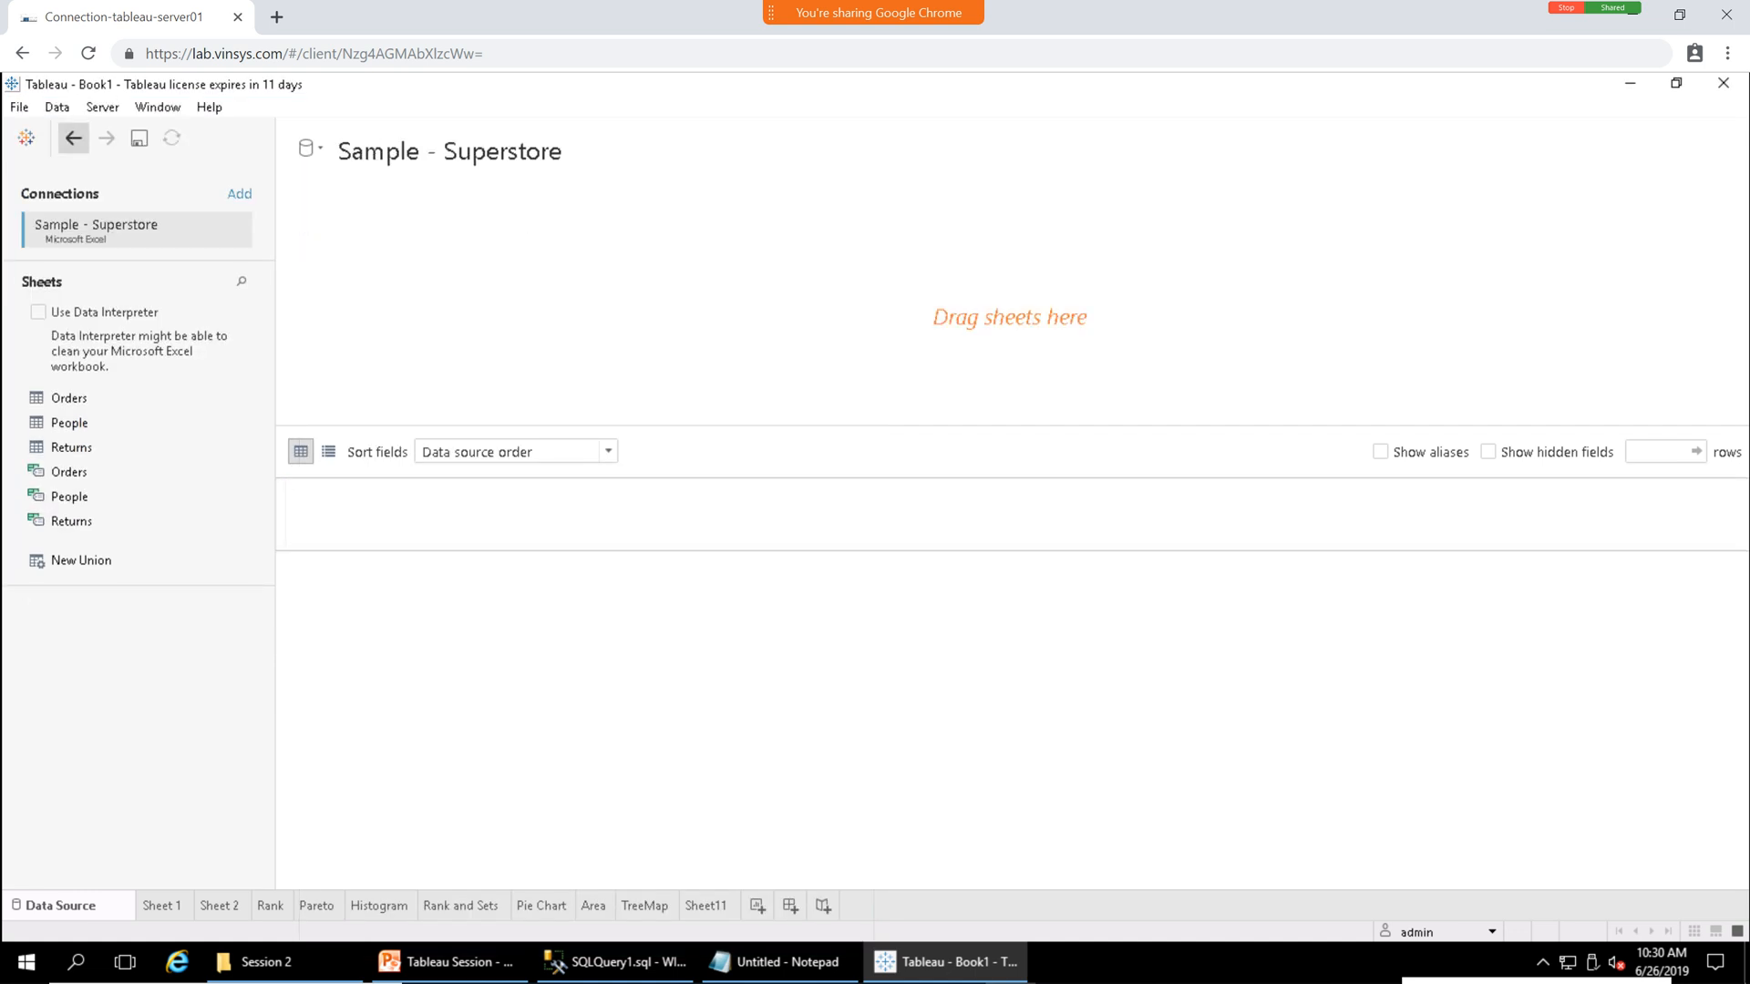
{"action": "left_click", "coordinate": [74, 138]}
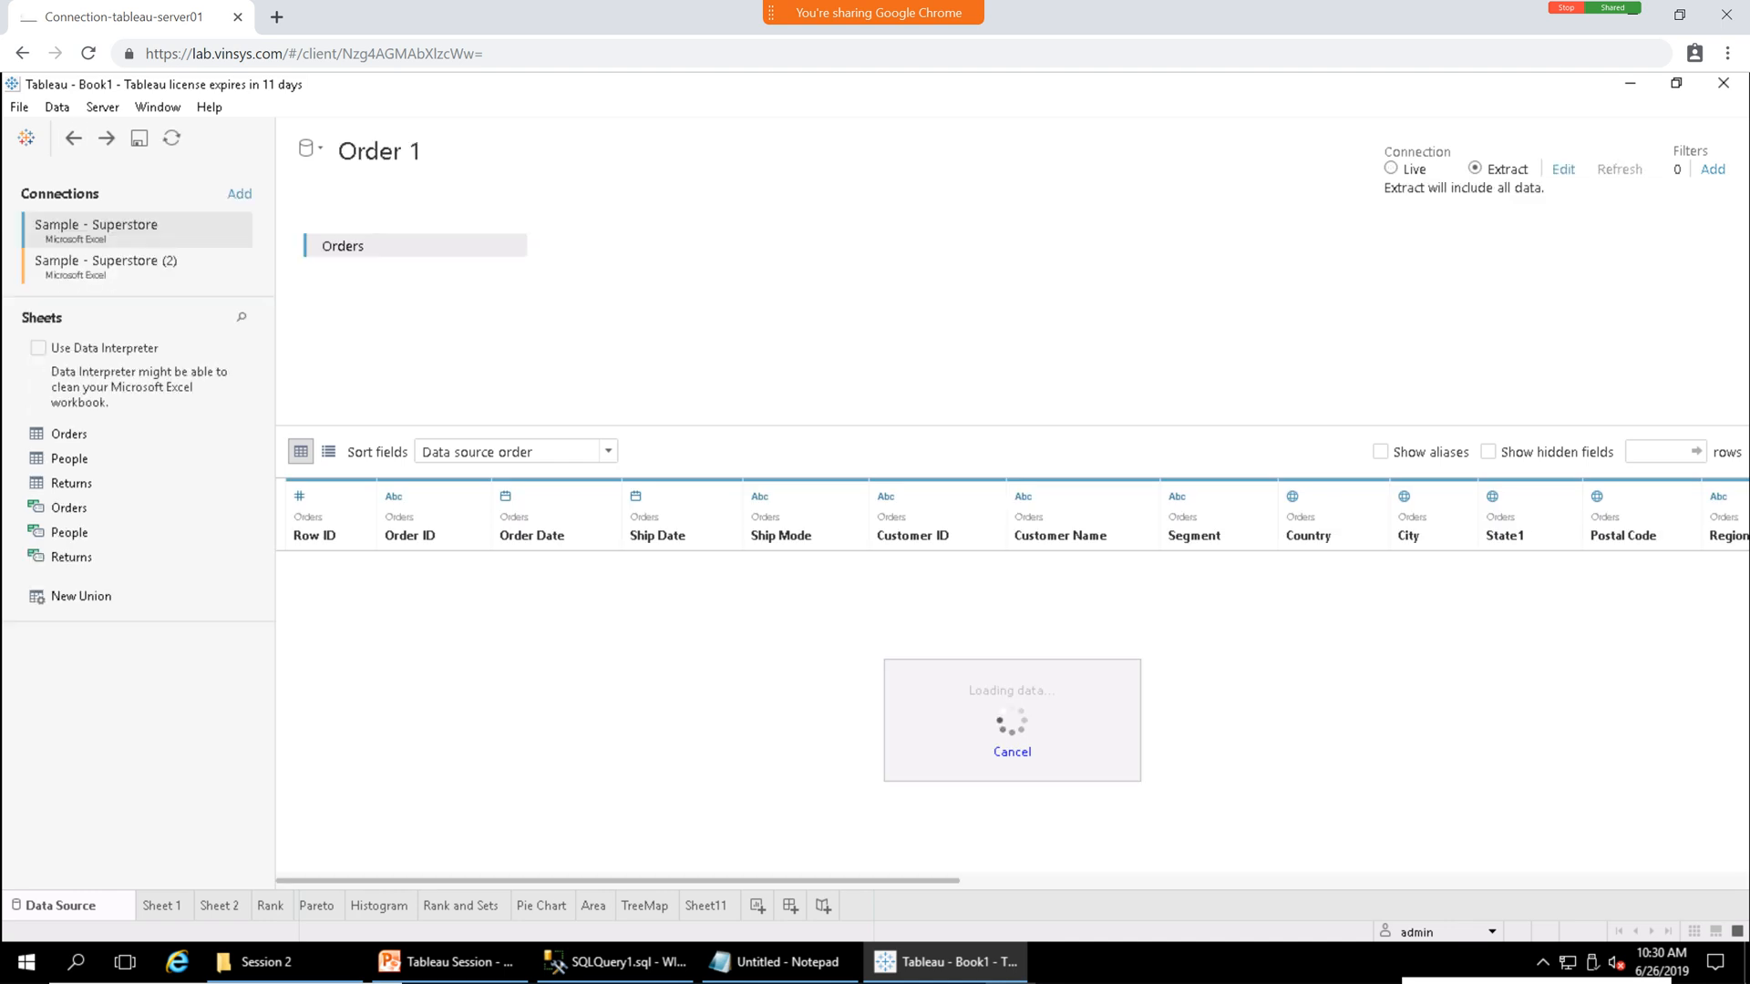
Switch the Order 1 connection to Live and add a new data source from the Sample - Superstore Excel workbook.
{"action": "left_click", "coordinate": [1391, 169]}
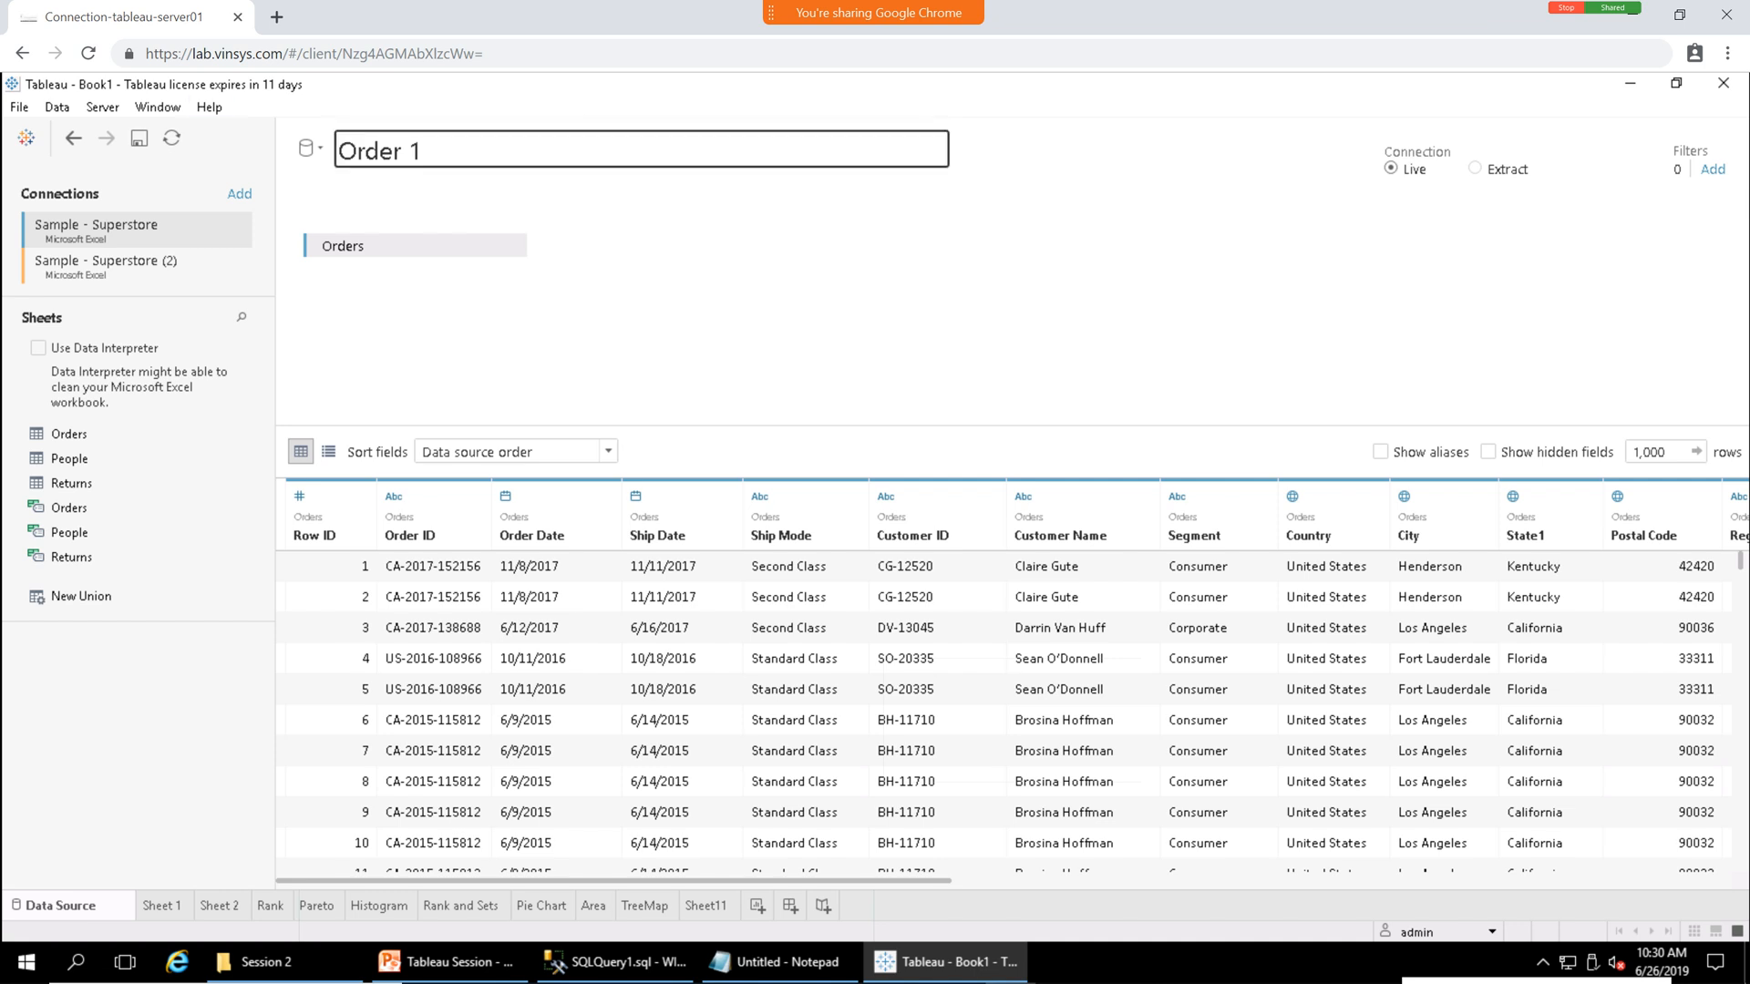
{"action": "left_click", "coordinate": [310, 149]}
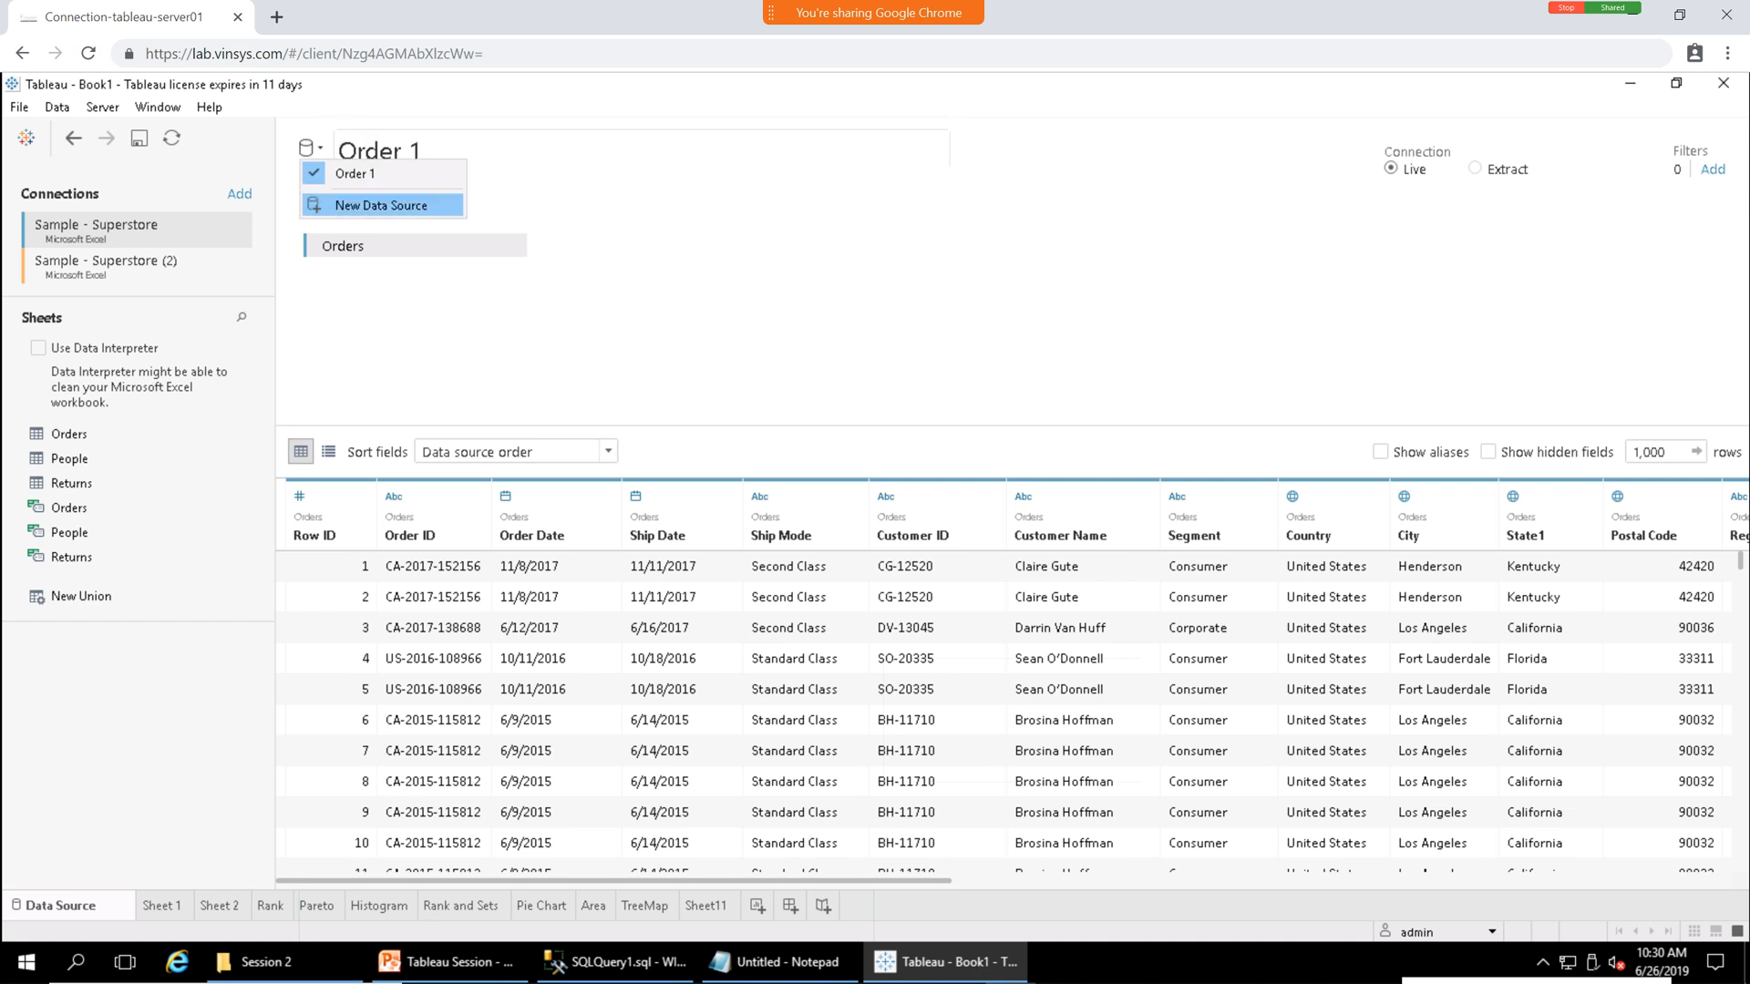
{"action": "left_click", "coordinate": [381, 205]}
{"action": "left_click", "coordinate": [380, 288]}
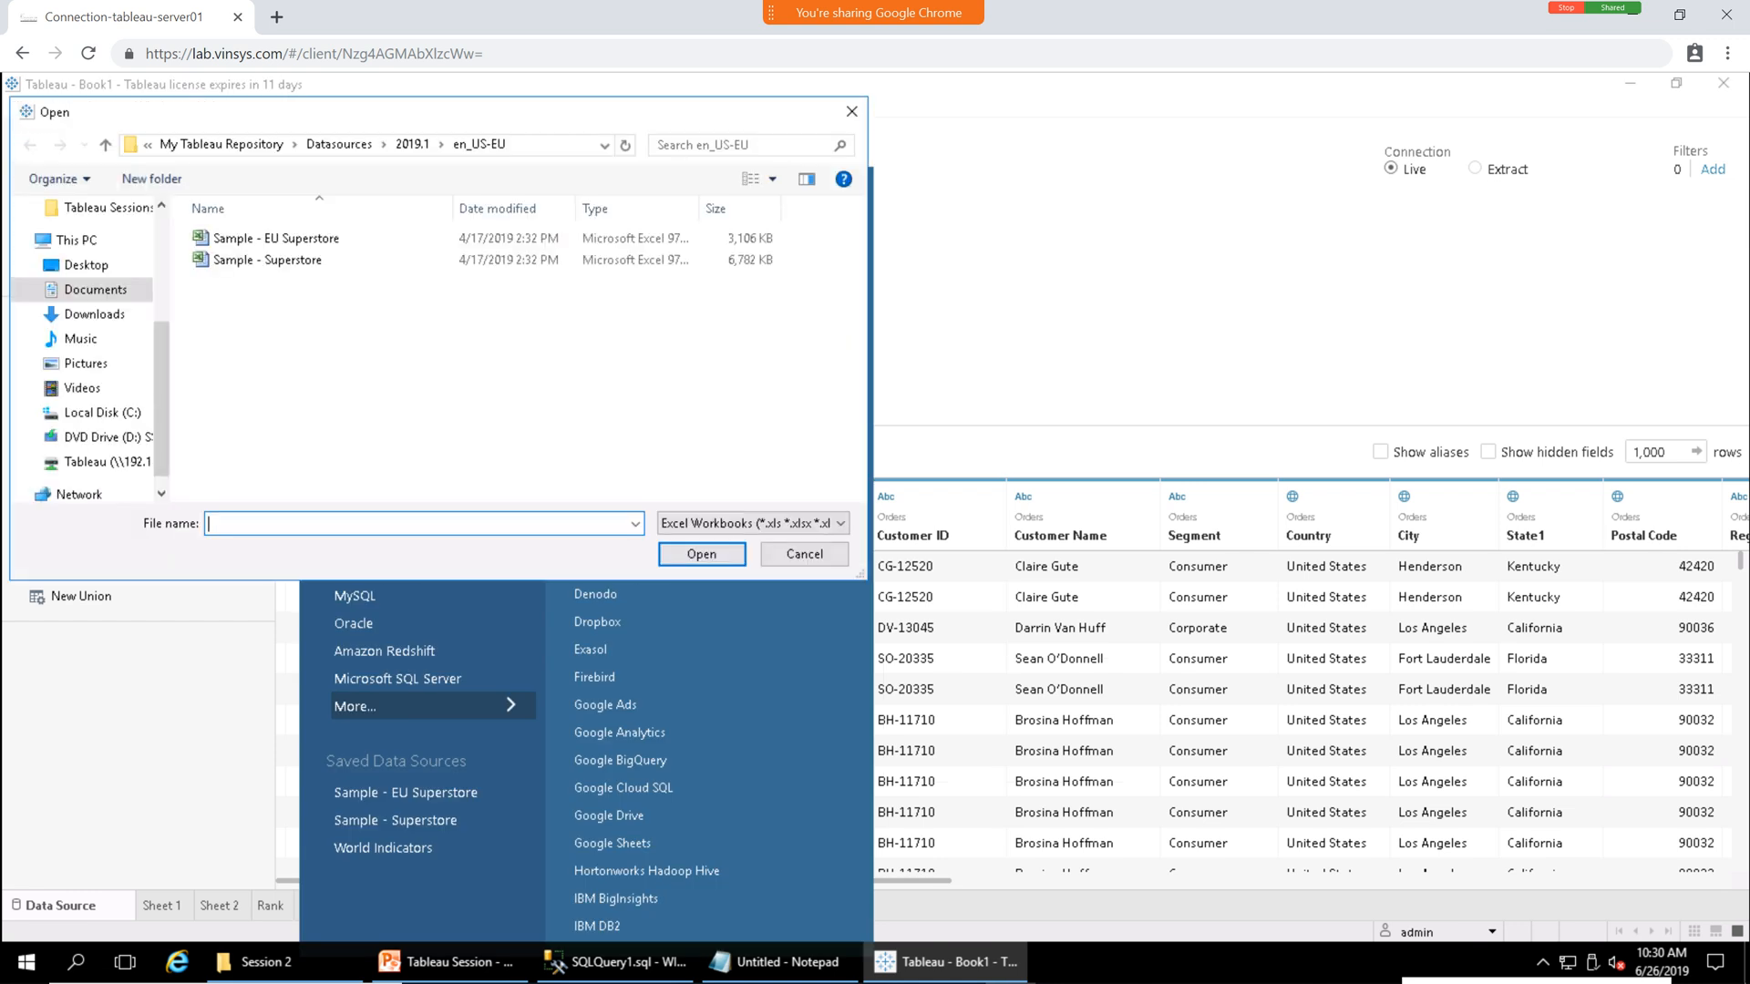
{"action": "left_click", "coordinate": [266, 261]}
{"action": "left_click", "coordinate": [702, 554]}
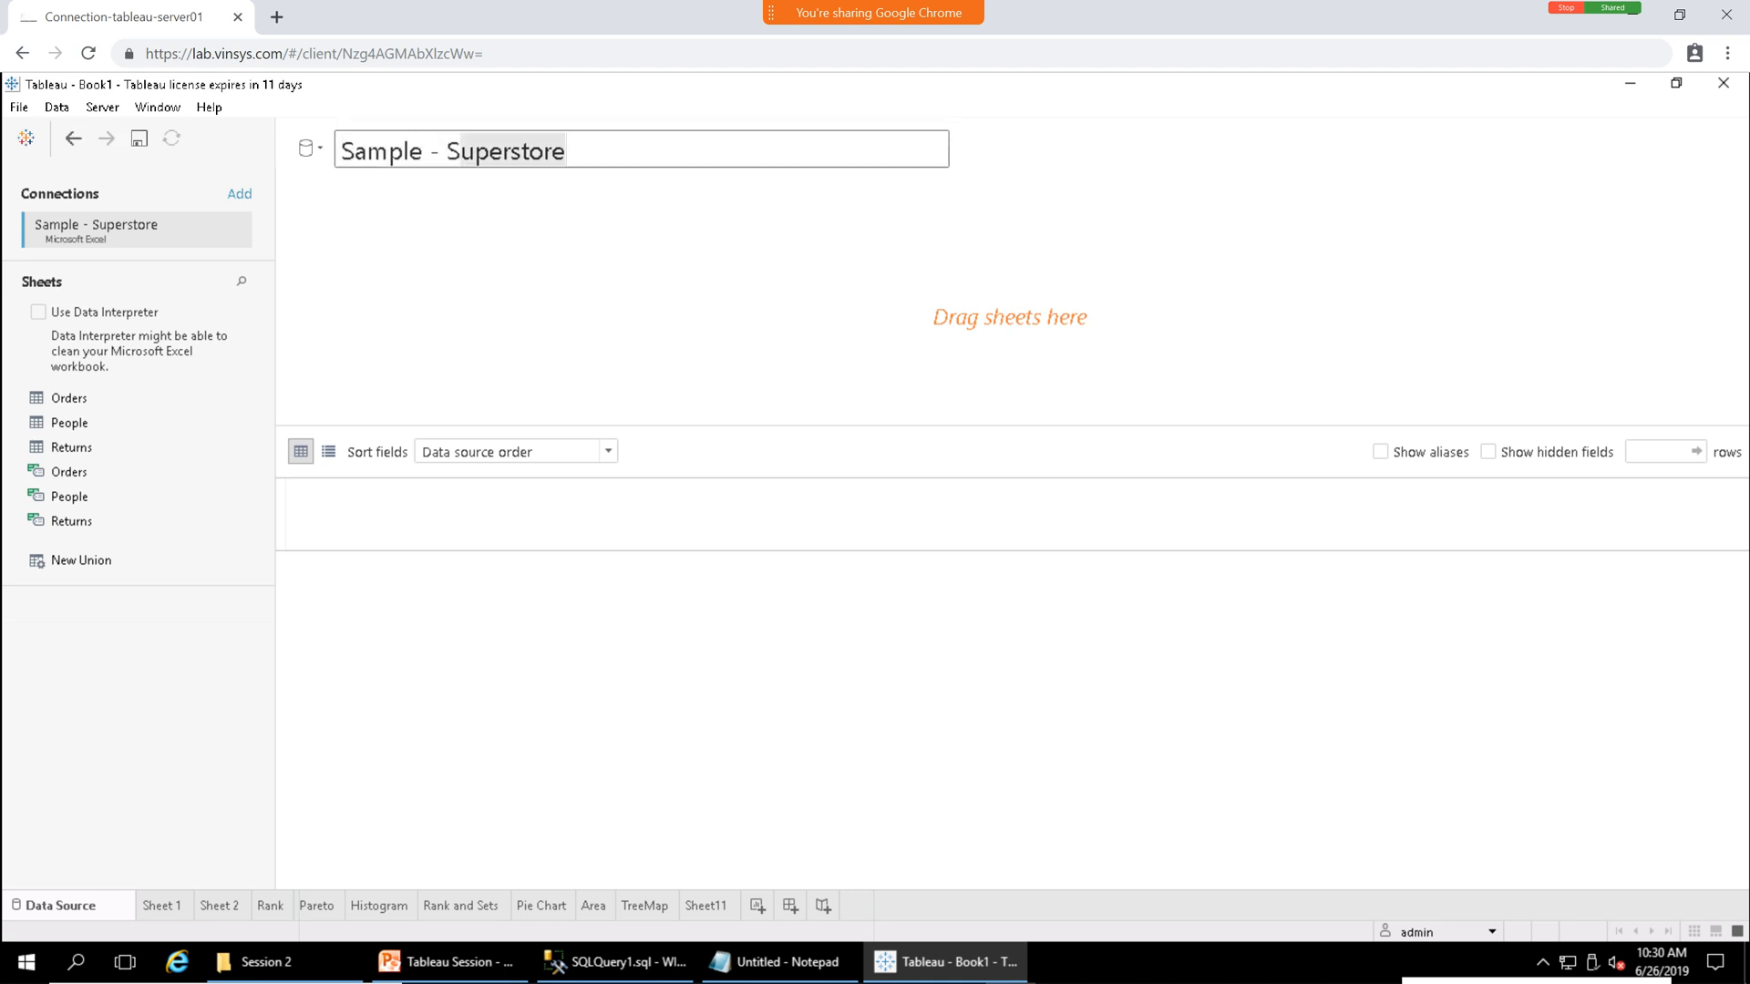
{"action": "type", "text": "Order 2"}
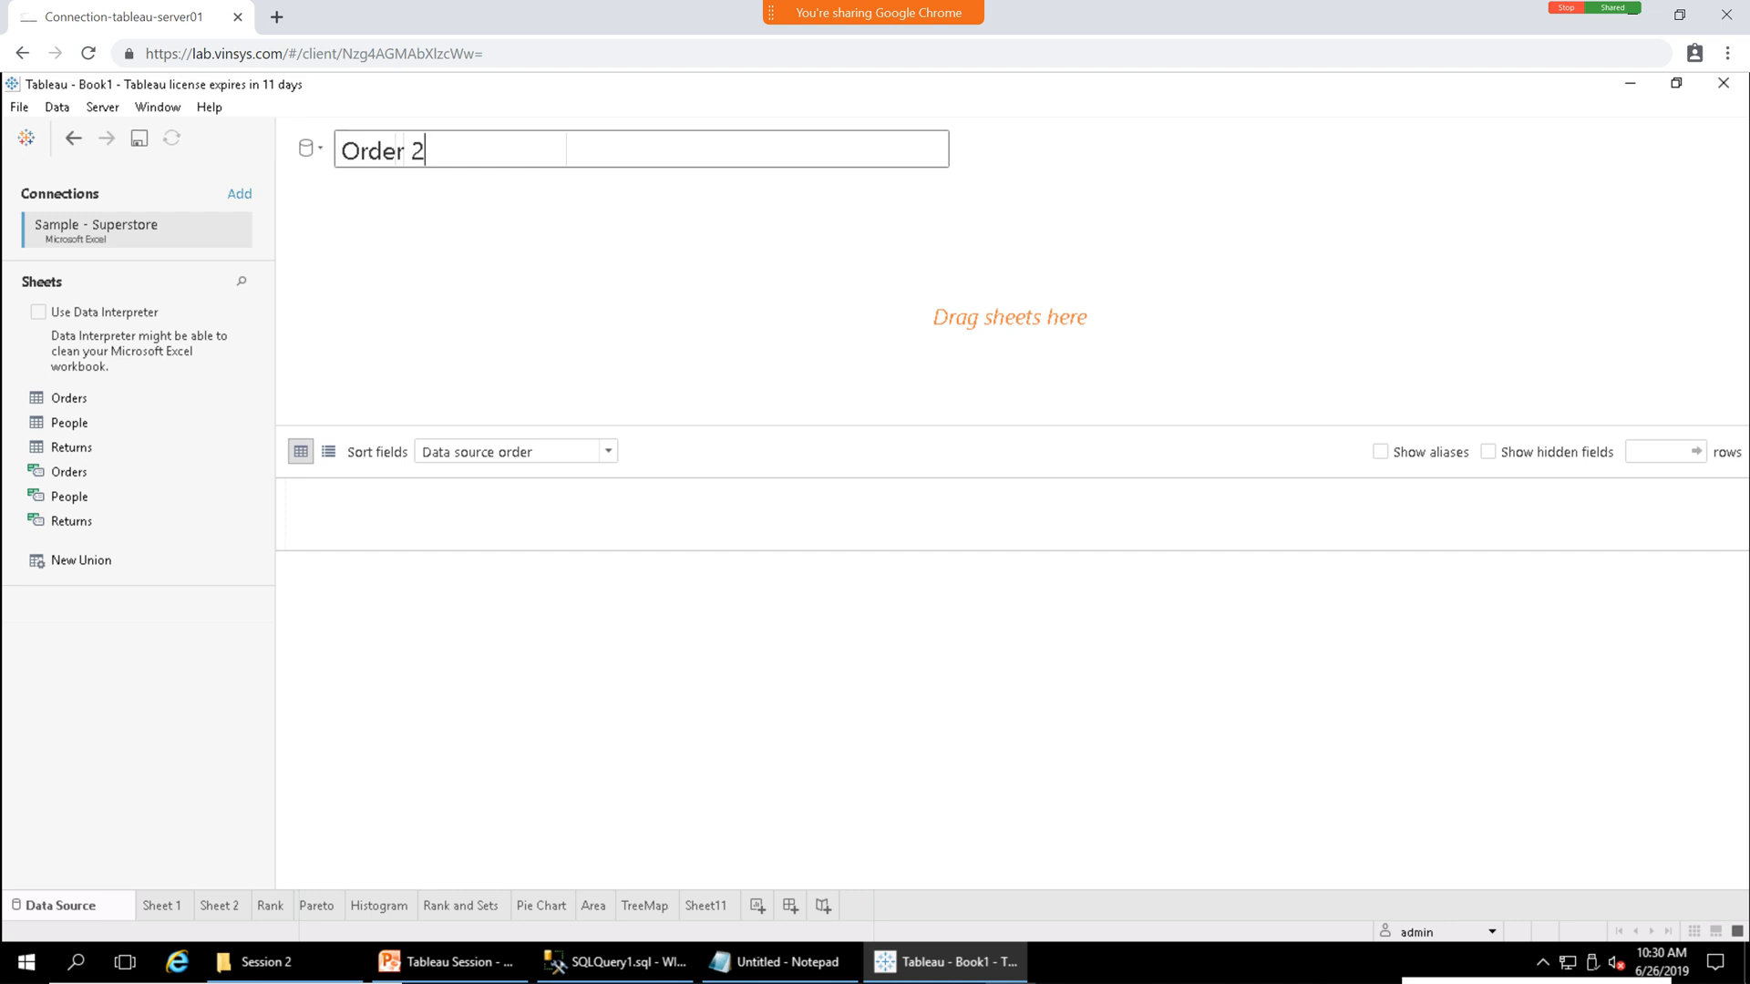
{"action": "key", "text": "Return"}
{"action": "left_click_drag", "start_coordinate": [69, 398], "coordinate": [383, 360]}
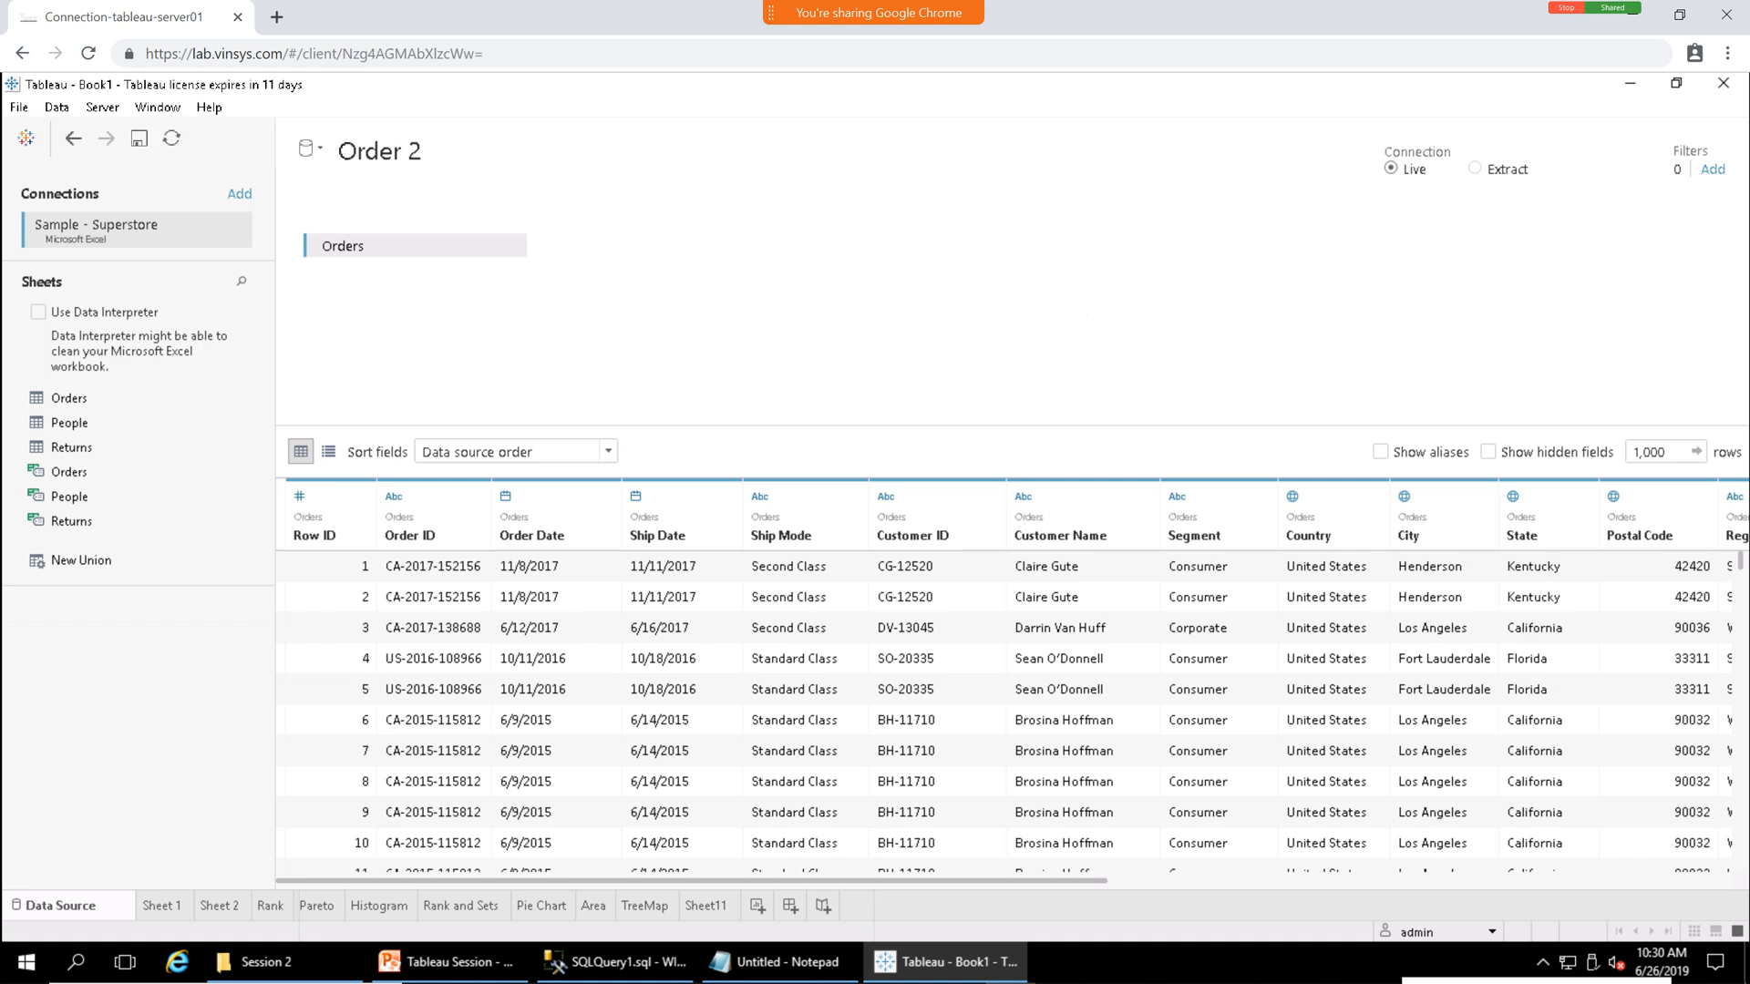
{"action": "left_click", "coordinate": [510, 245]}
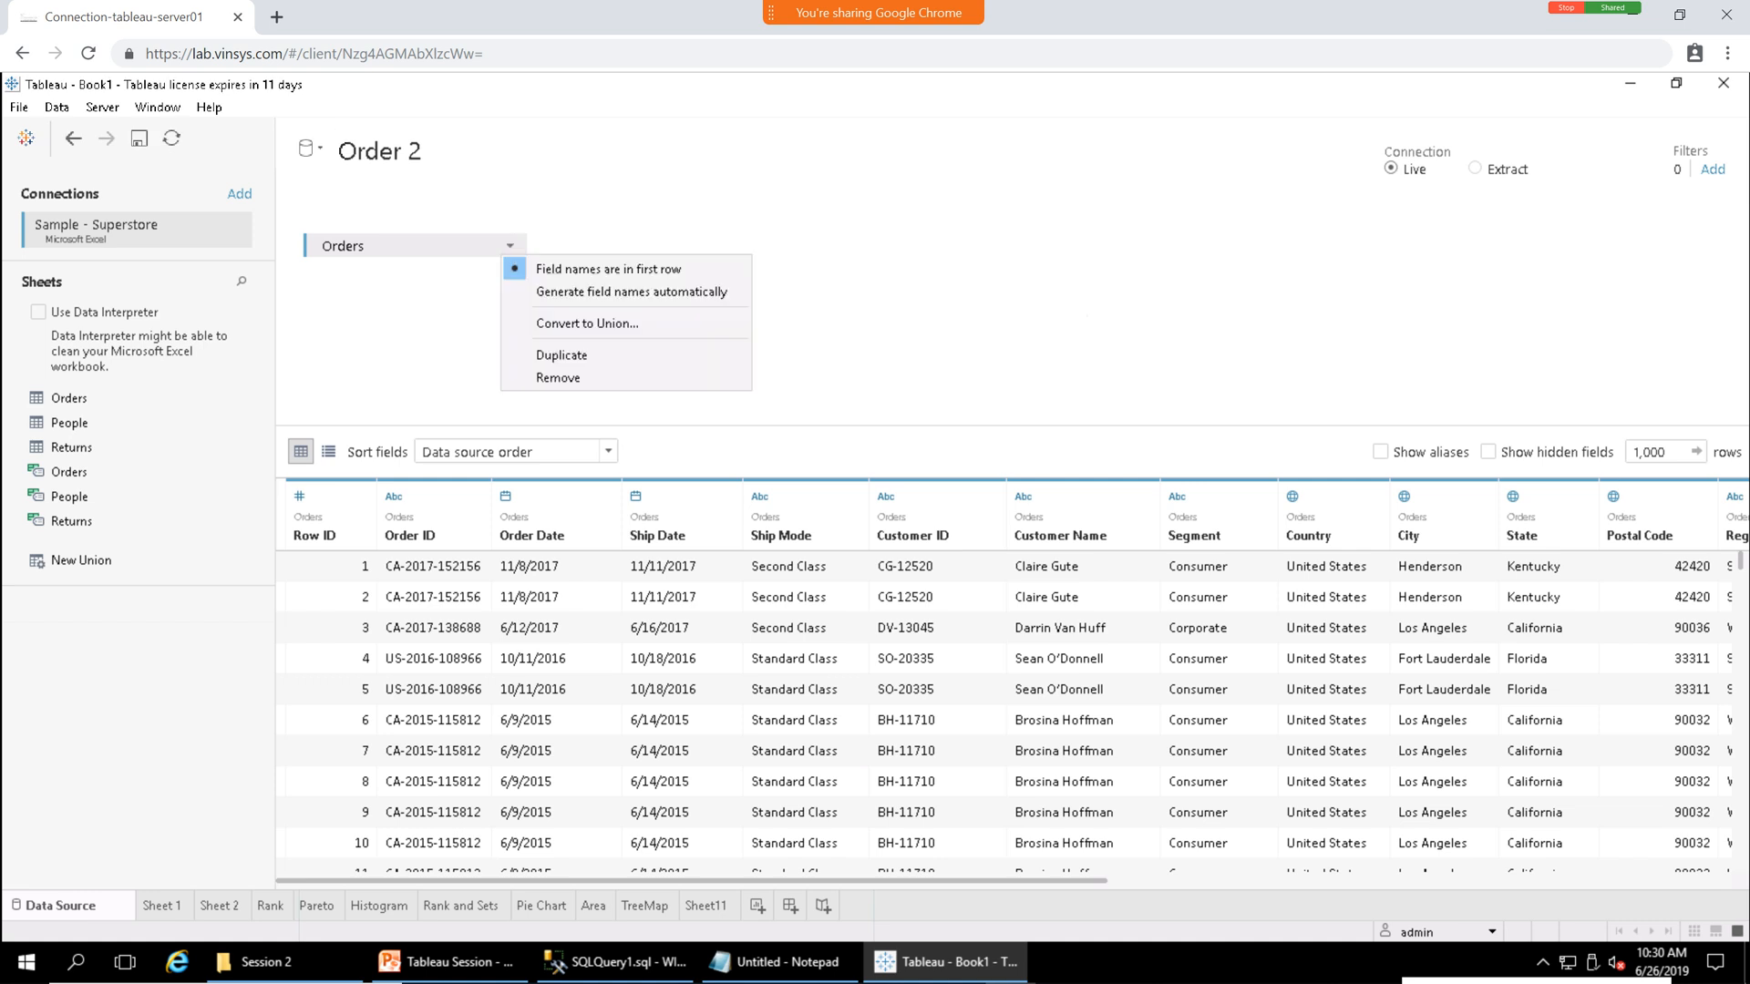
{"action": "left_click", "coordinate": [557, 377]}
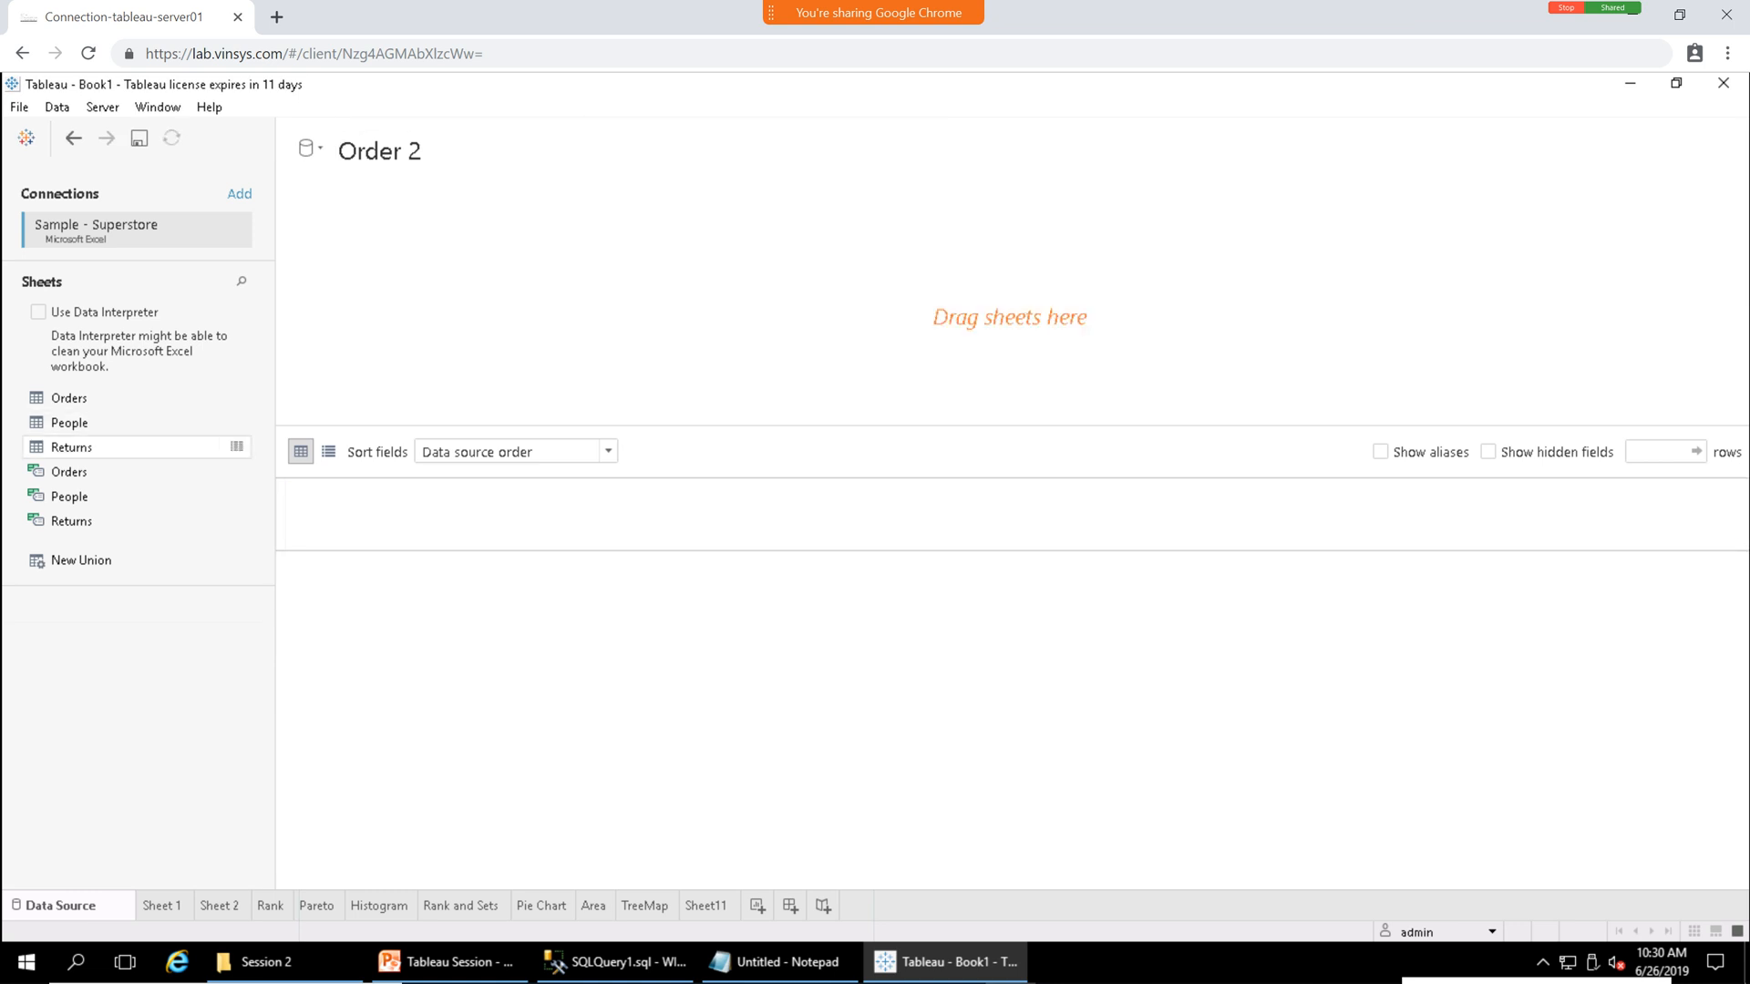
Preview the data of the Returns sheet and the Orders sheet in the Sample - Superstore connection.
{"action": "left_click", "coordinate": [237, 447]}
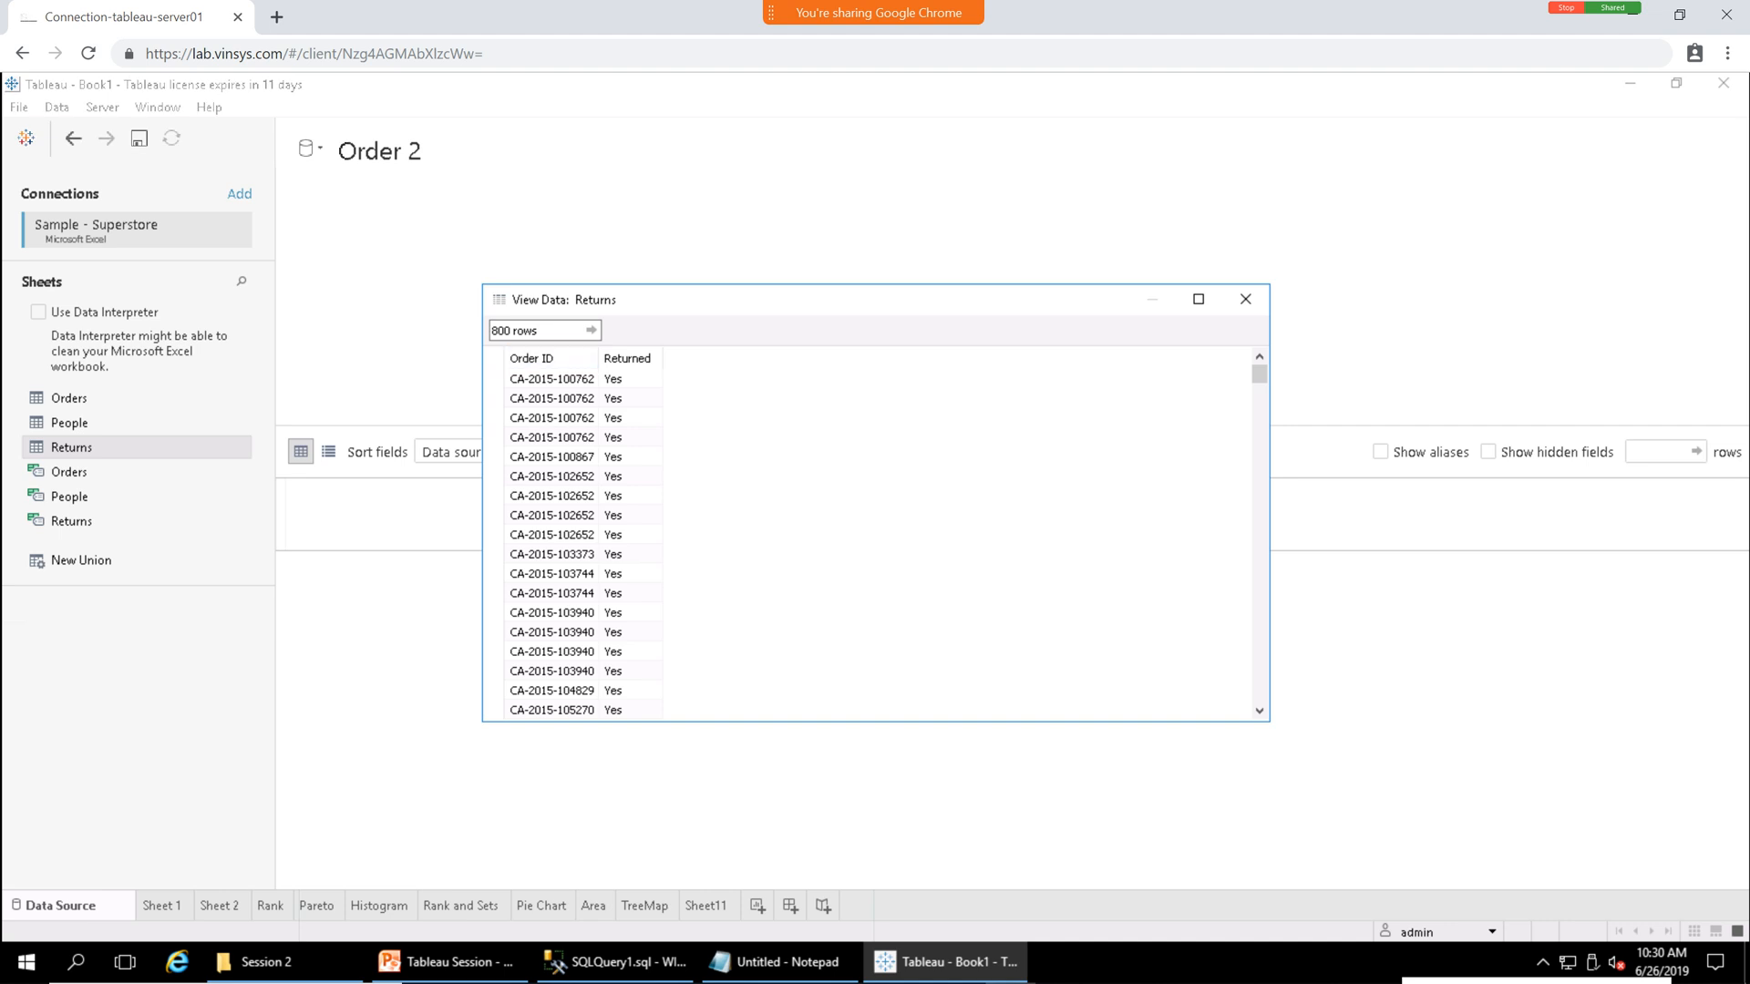
{"action": "left_click", "coordinate": [1245, 299]}
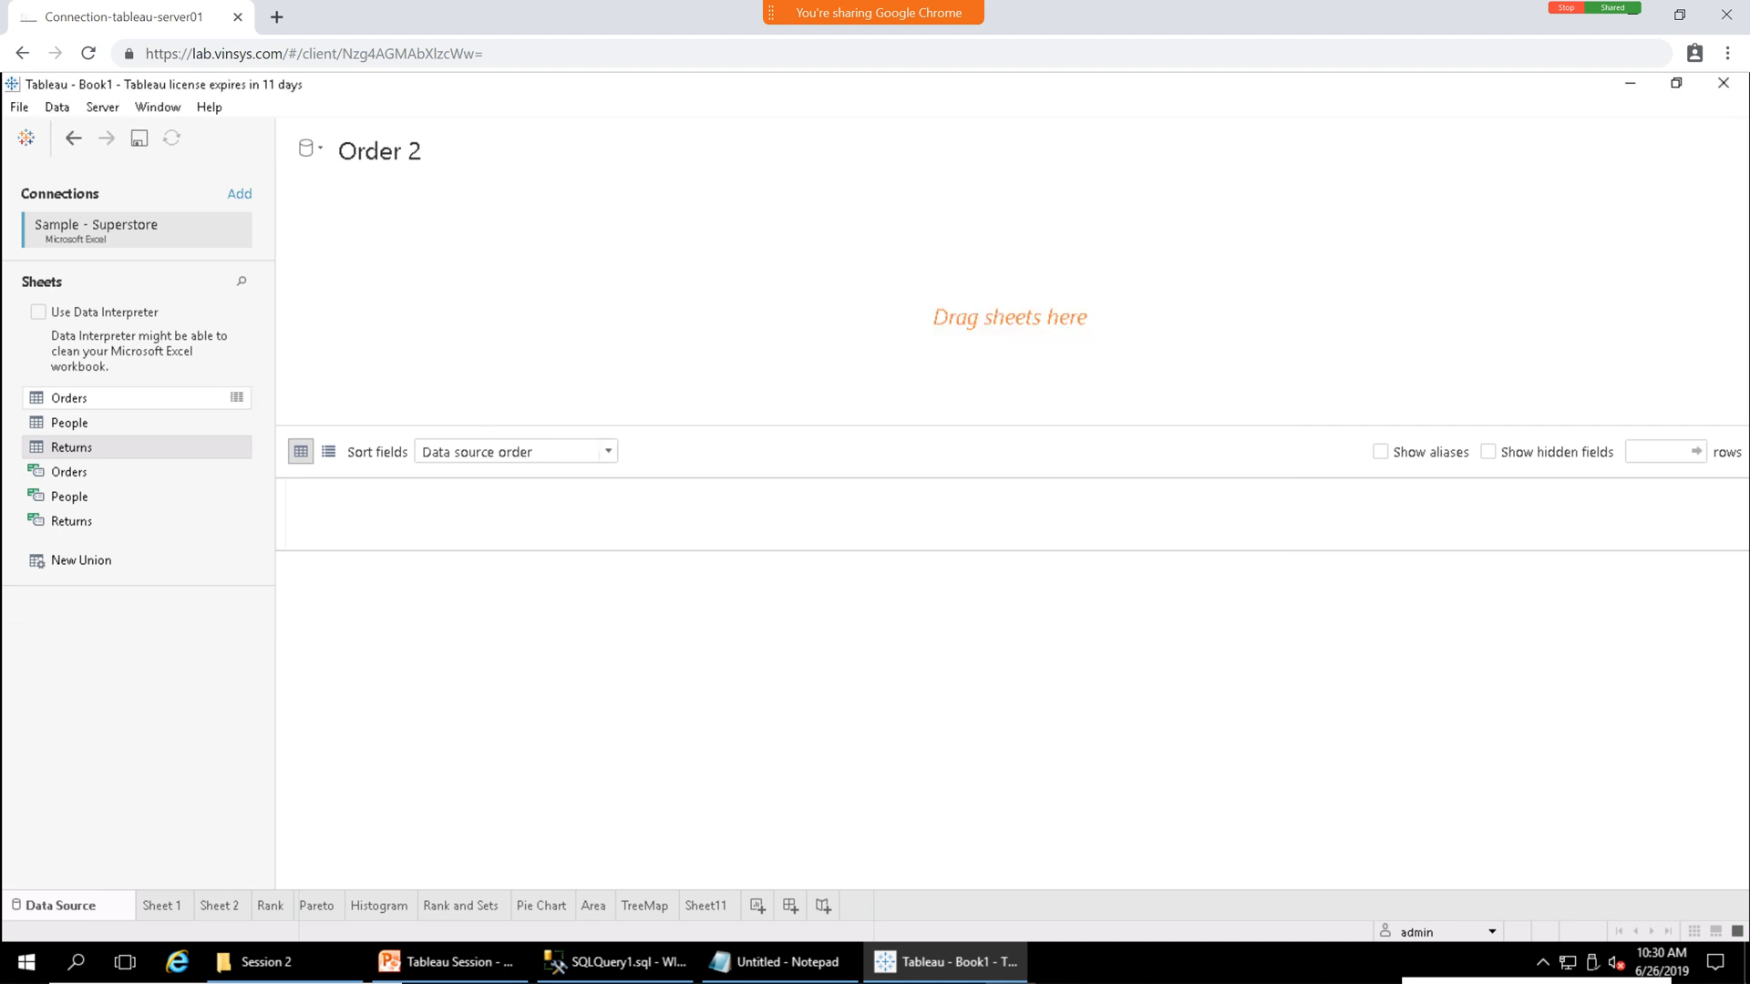
{"action": "left_click", "coordinate": [69, 398]}
{"action": "left_click", "coordinate": [237, 398]}
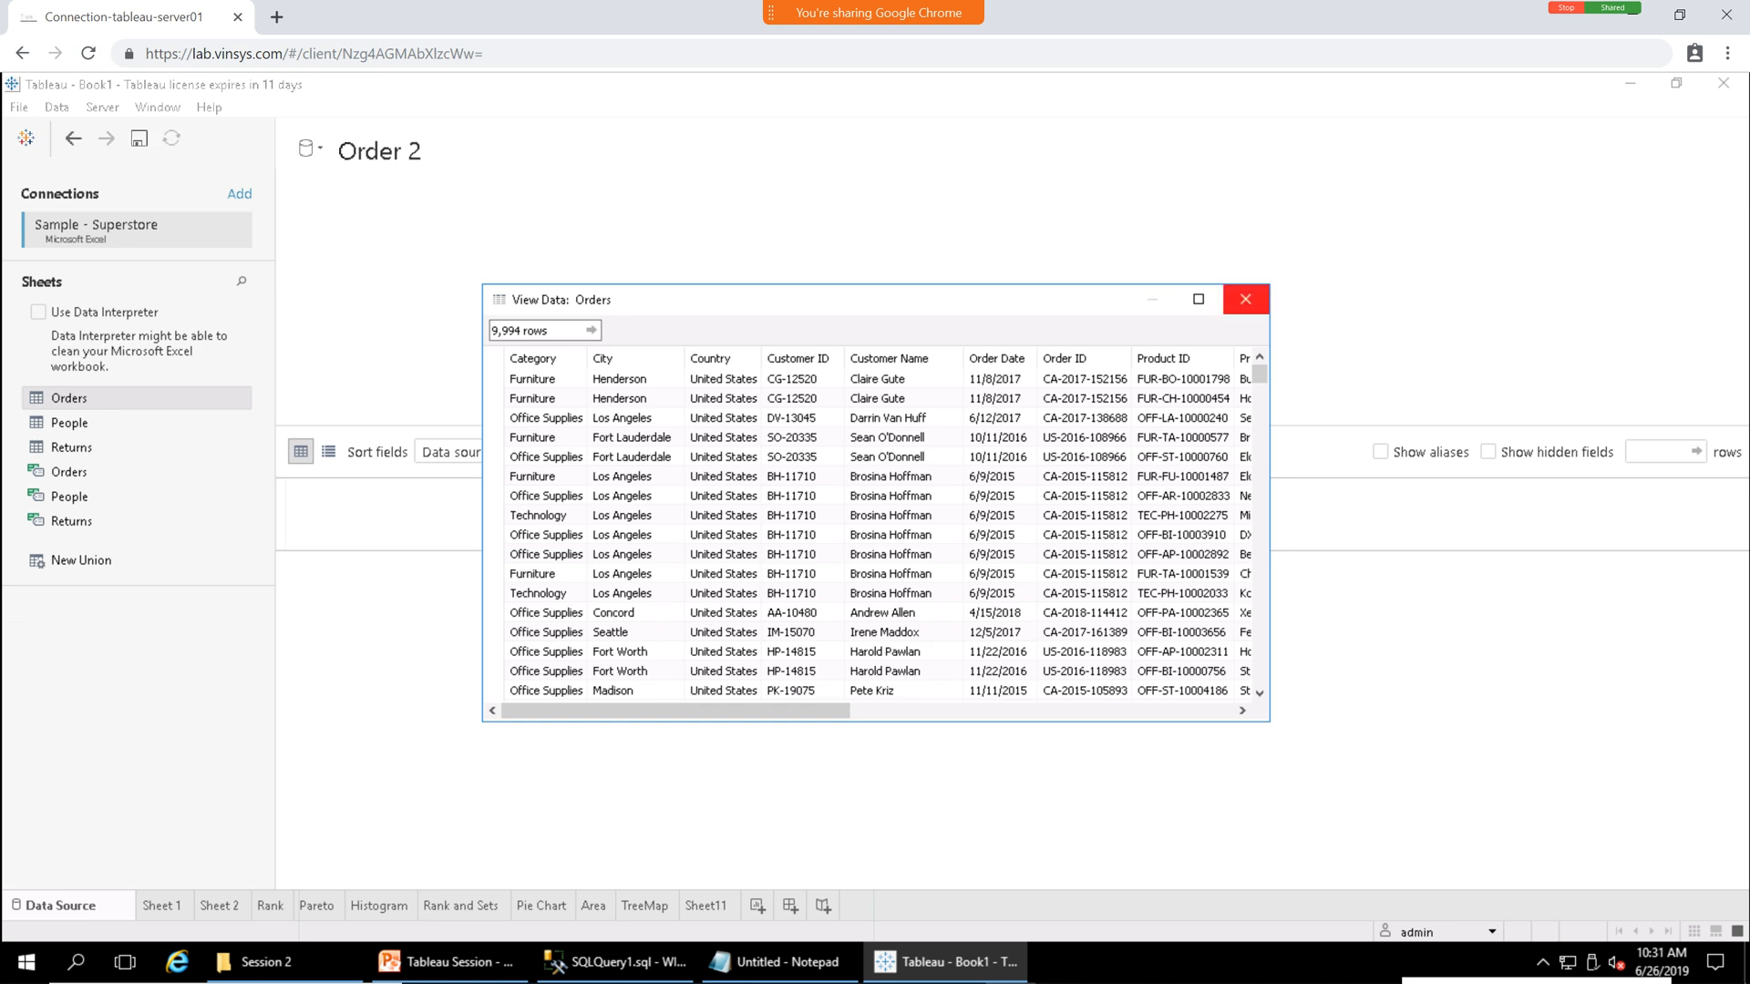
{"action": "left_click", "coordinate": [1244, 299]}
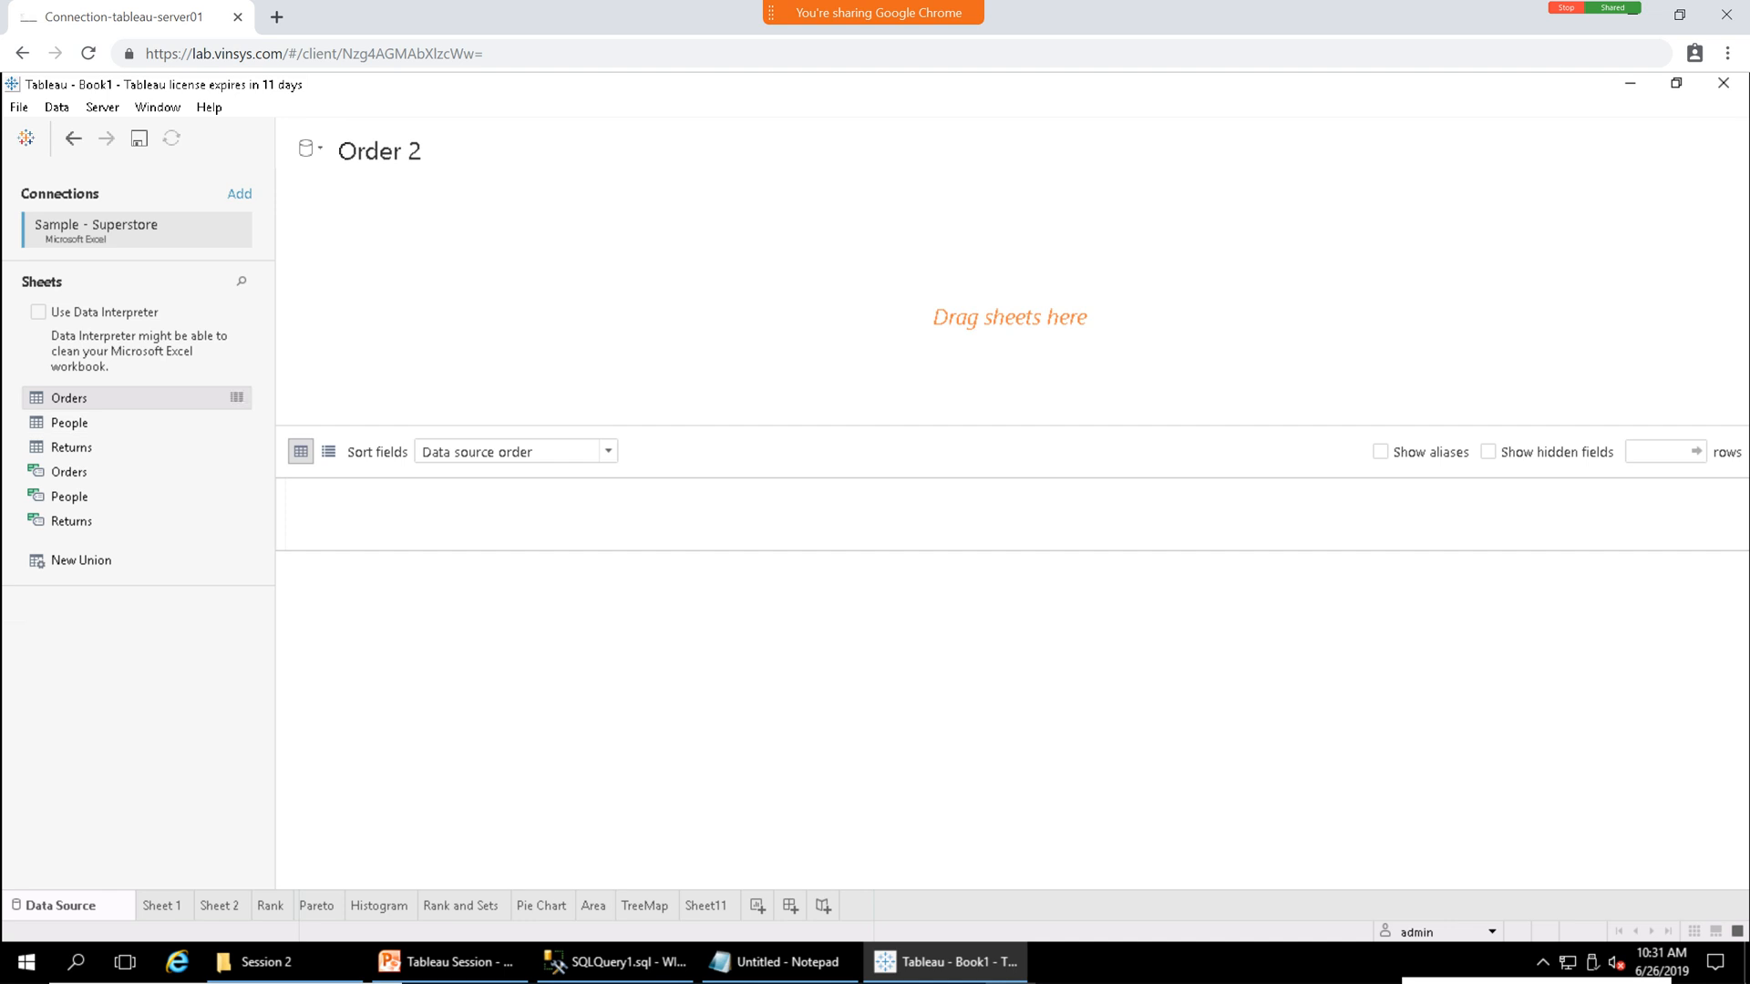
Add the Returns sheet to the new data source and rename the data source as Returns.
{"action": "left_click_drag", "start_coordinate": [72, 447], "coordinate": [547, 309]}
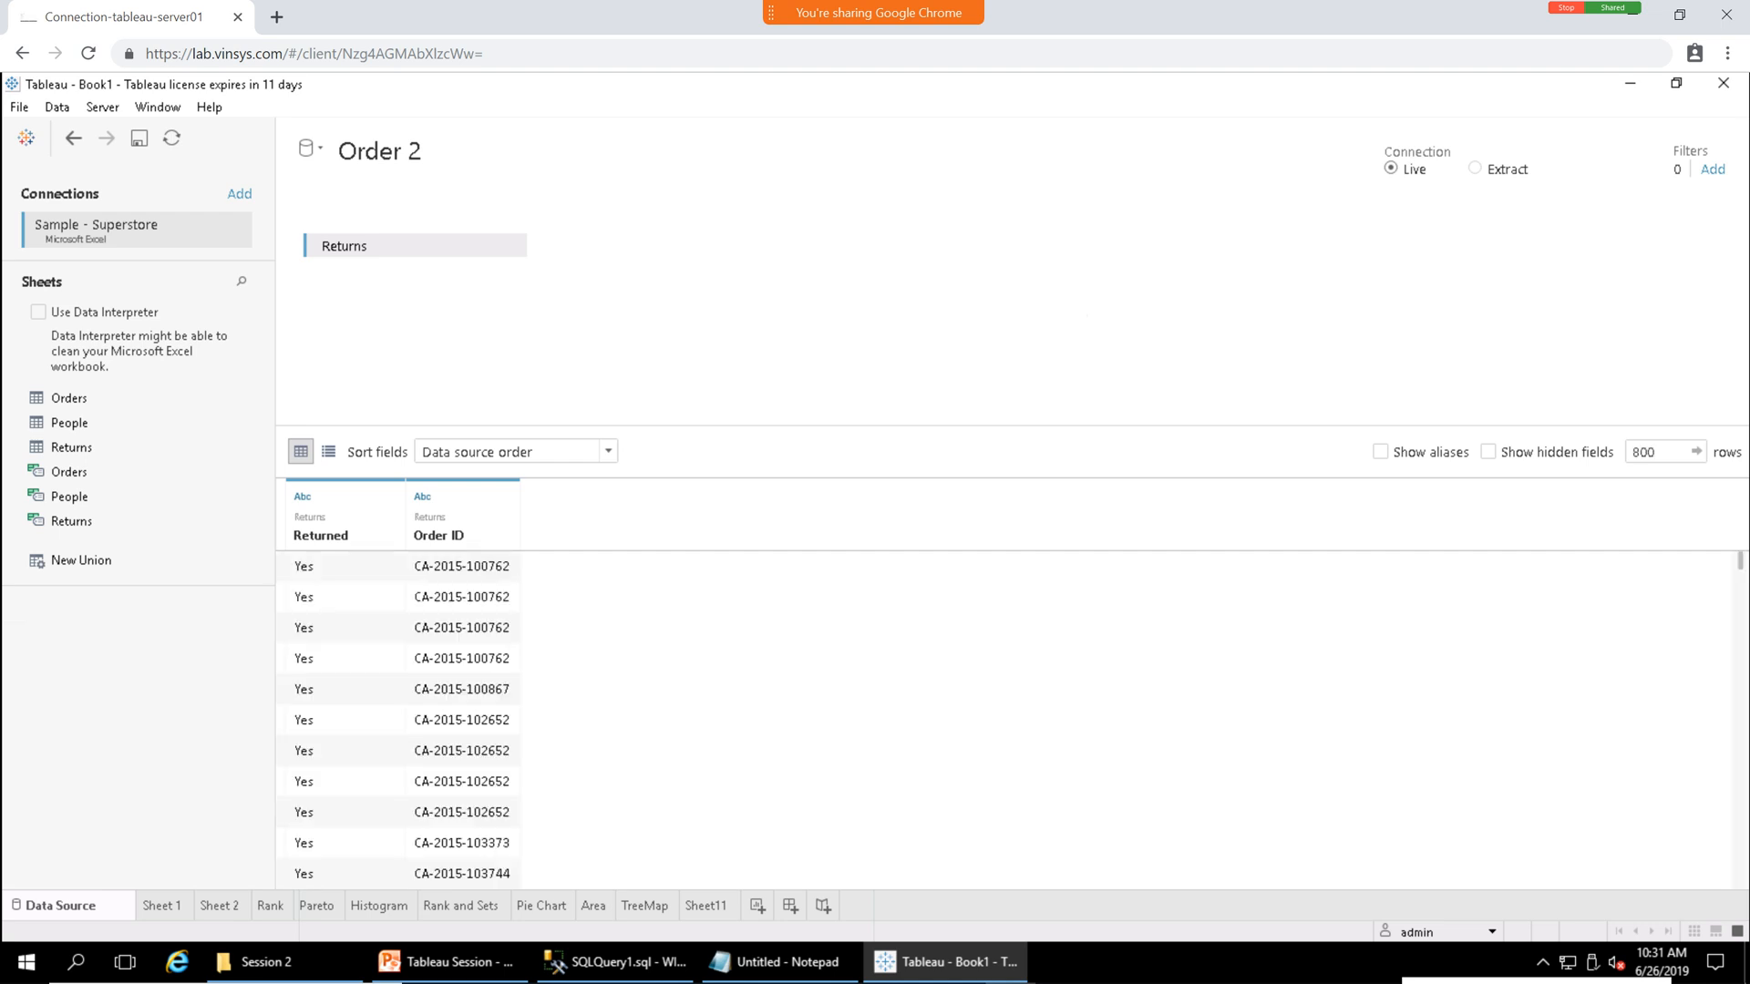
{"action": "left_click", "coordinate": [392, 150]}
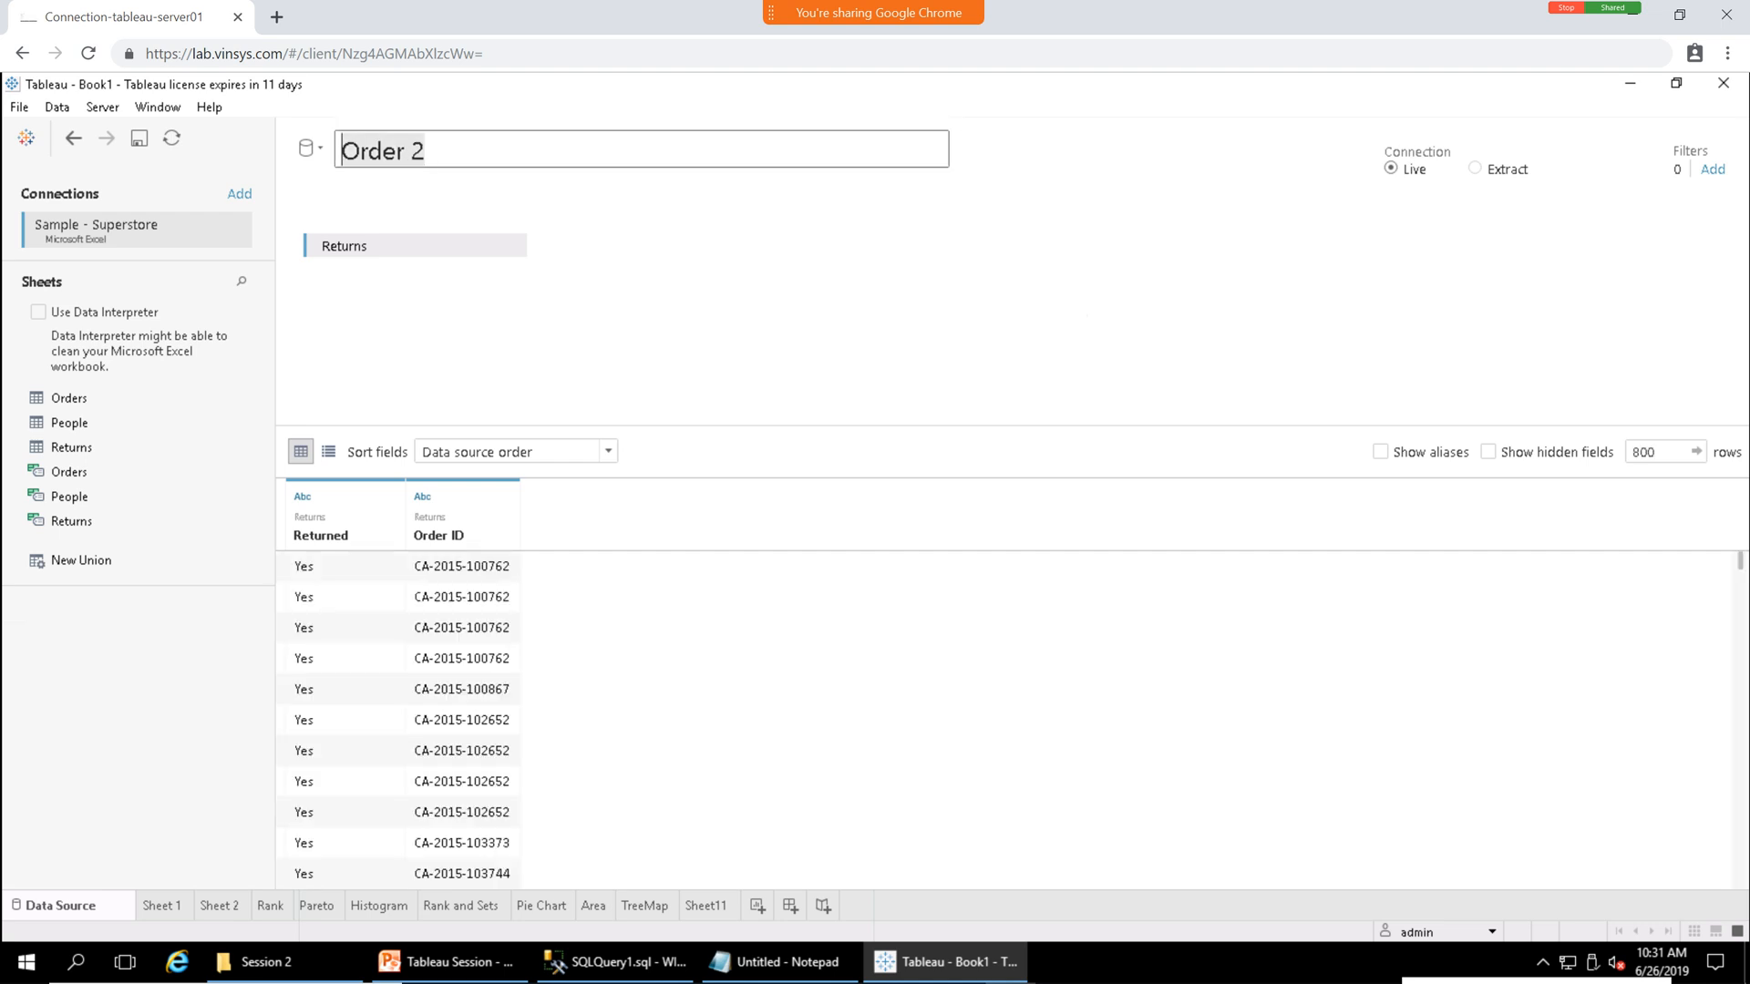
{"action": "type", "text": "Ret"}
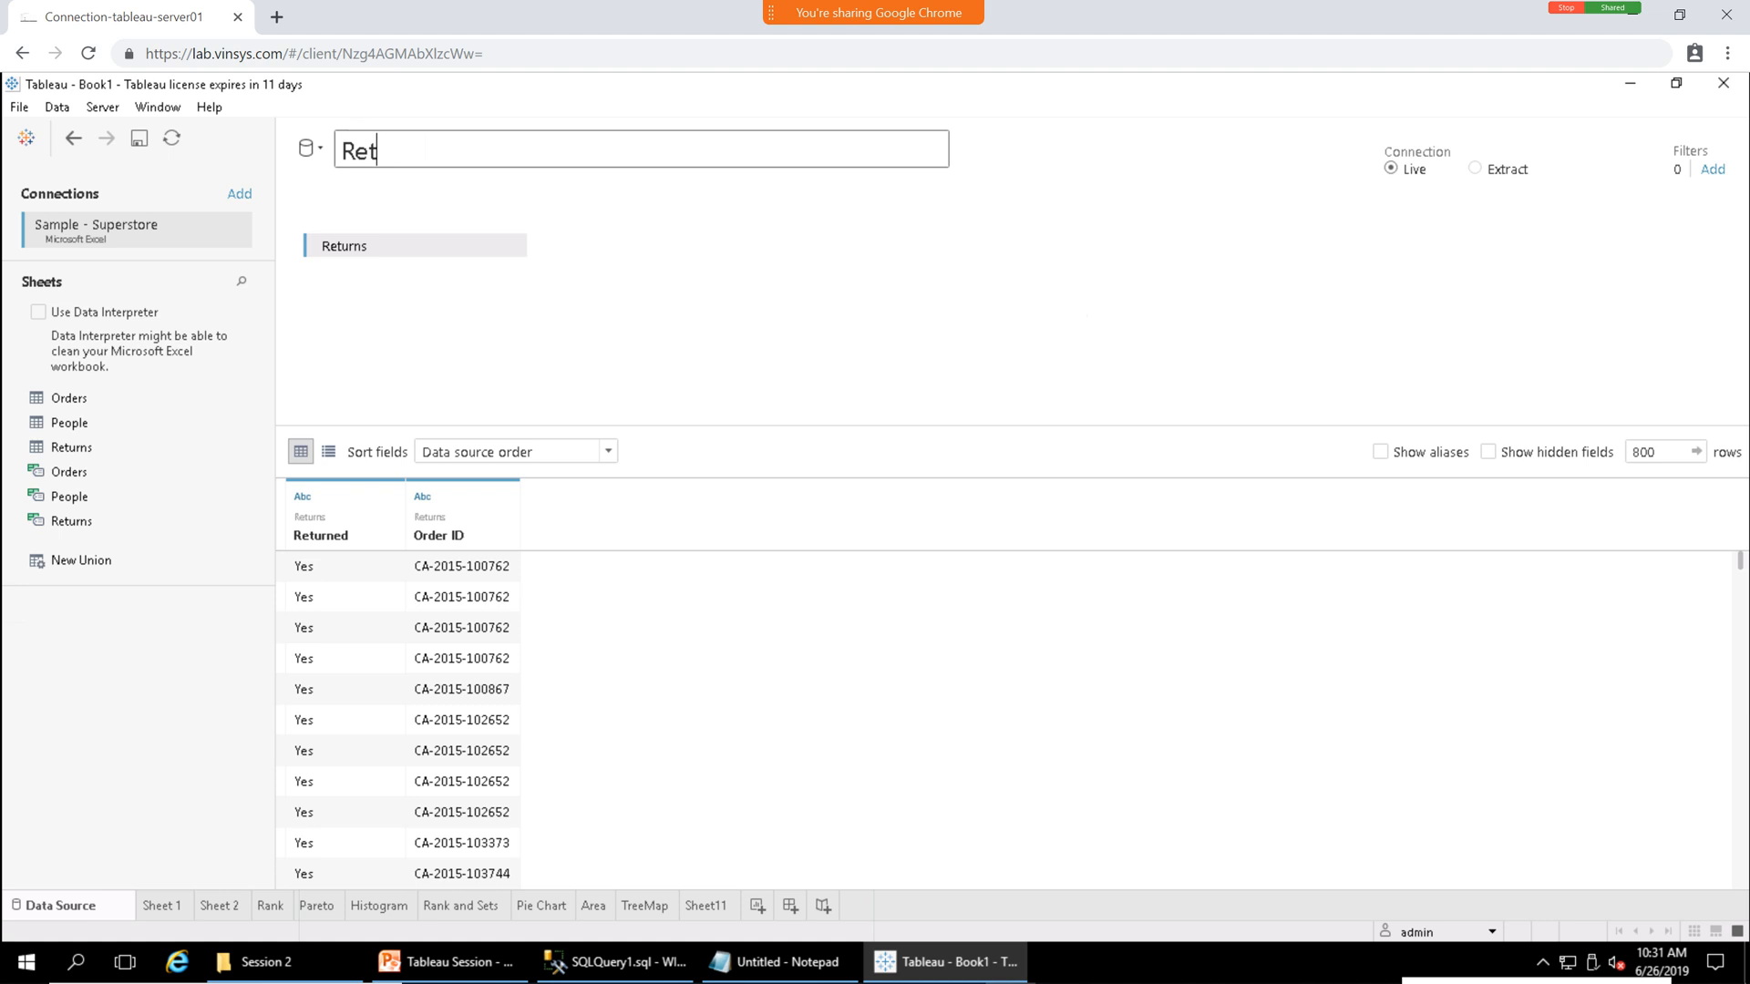
{"action": "type", "text": "urns"}
{"action": "key", "text": "Return"}
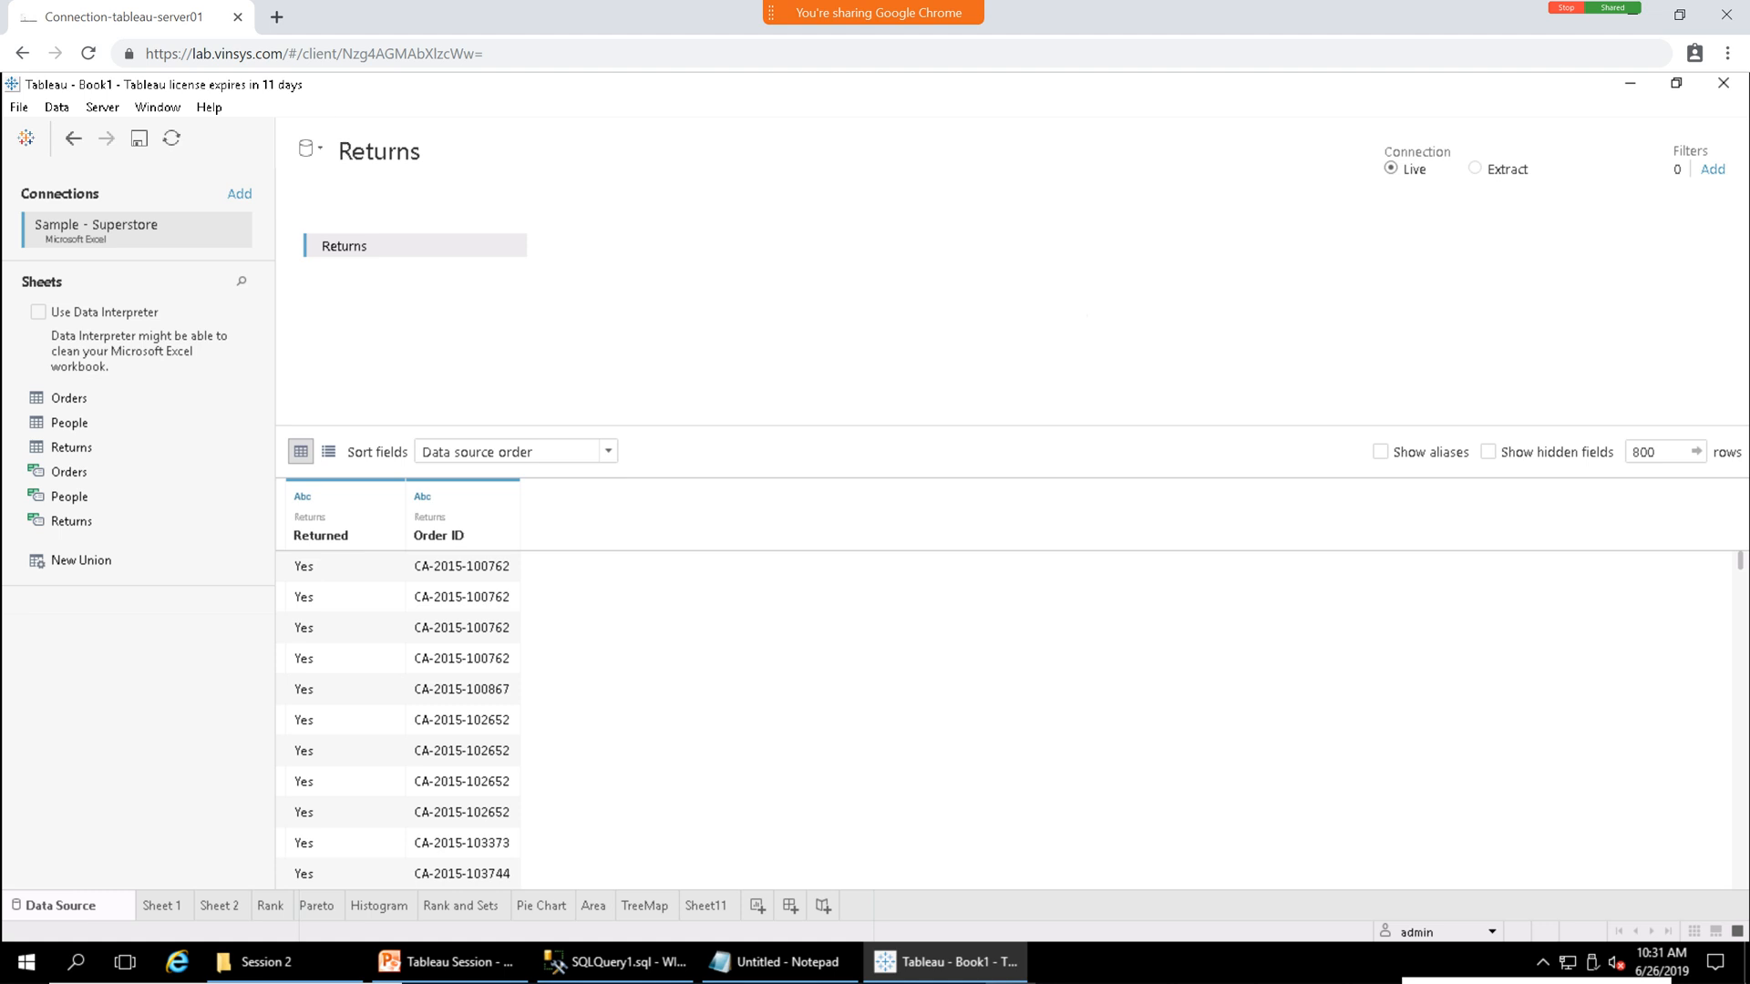
{"action": "left_click", "coordinate": [310, 149]}
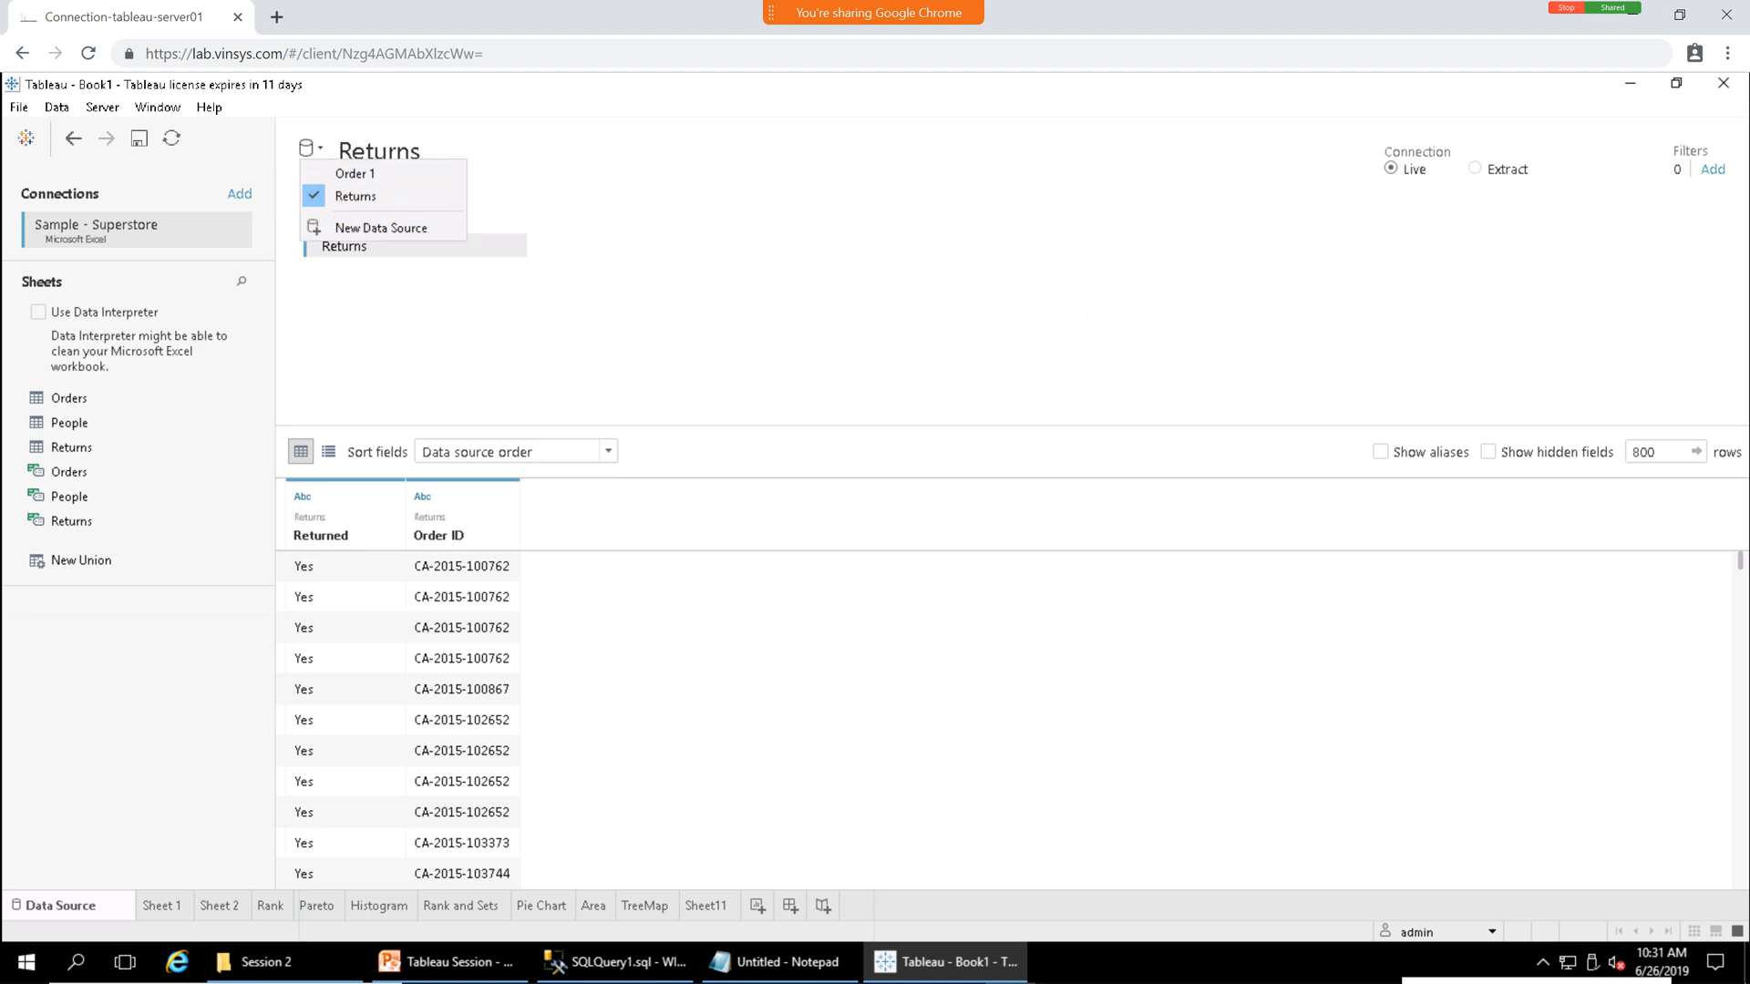
{"action": "key", "text": "Escape"}
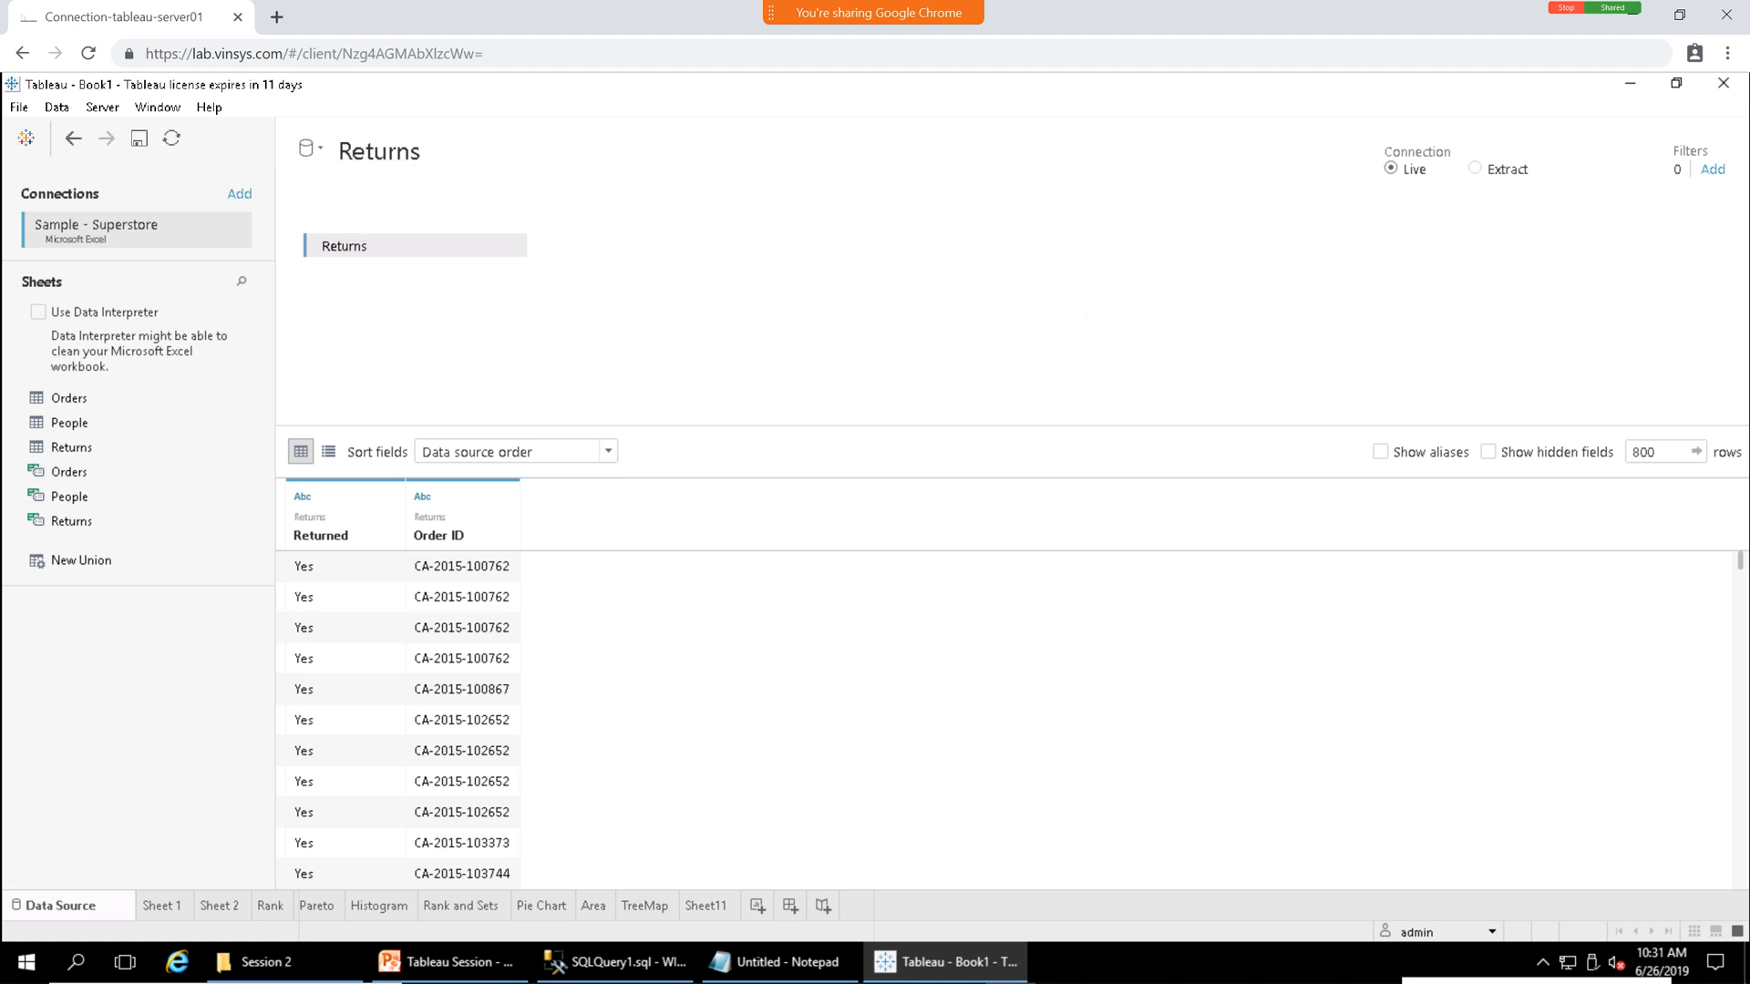
Create a new worksheet and view the underlying data of the Order 1 data source.
{"action": "left_click", "coordinate": [758, 905]}
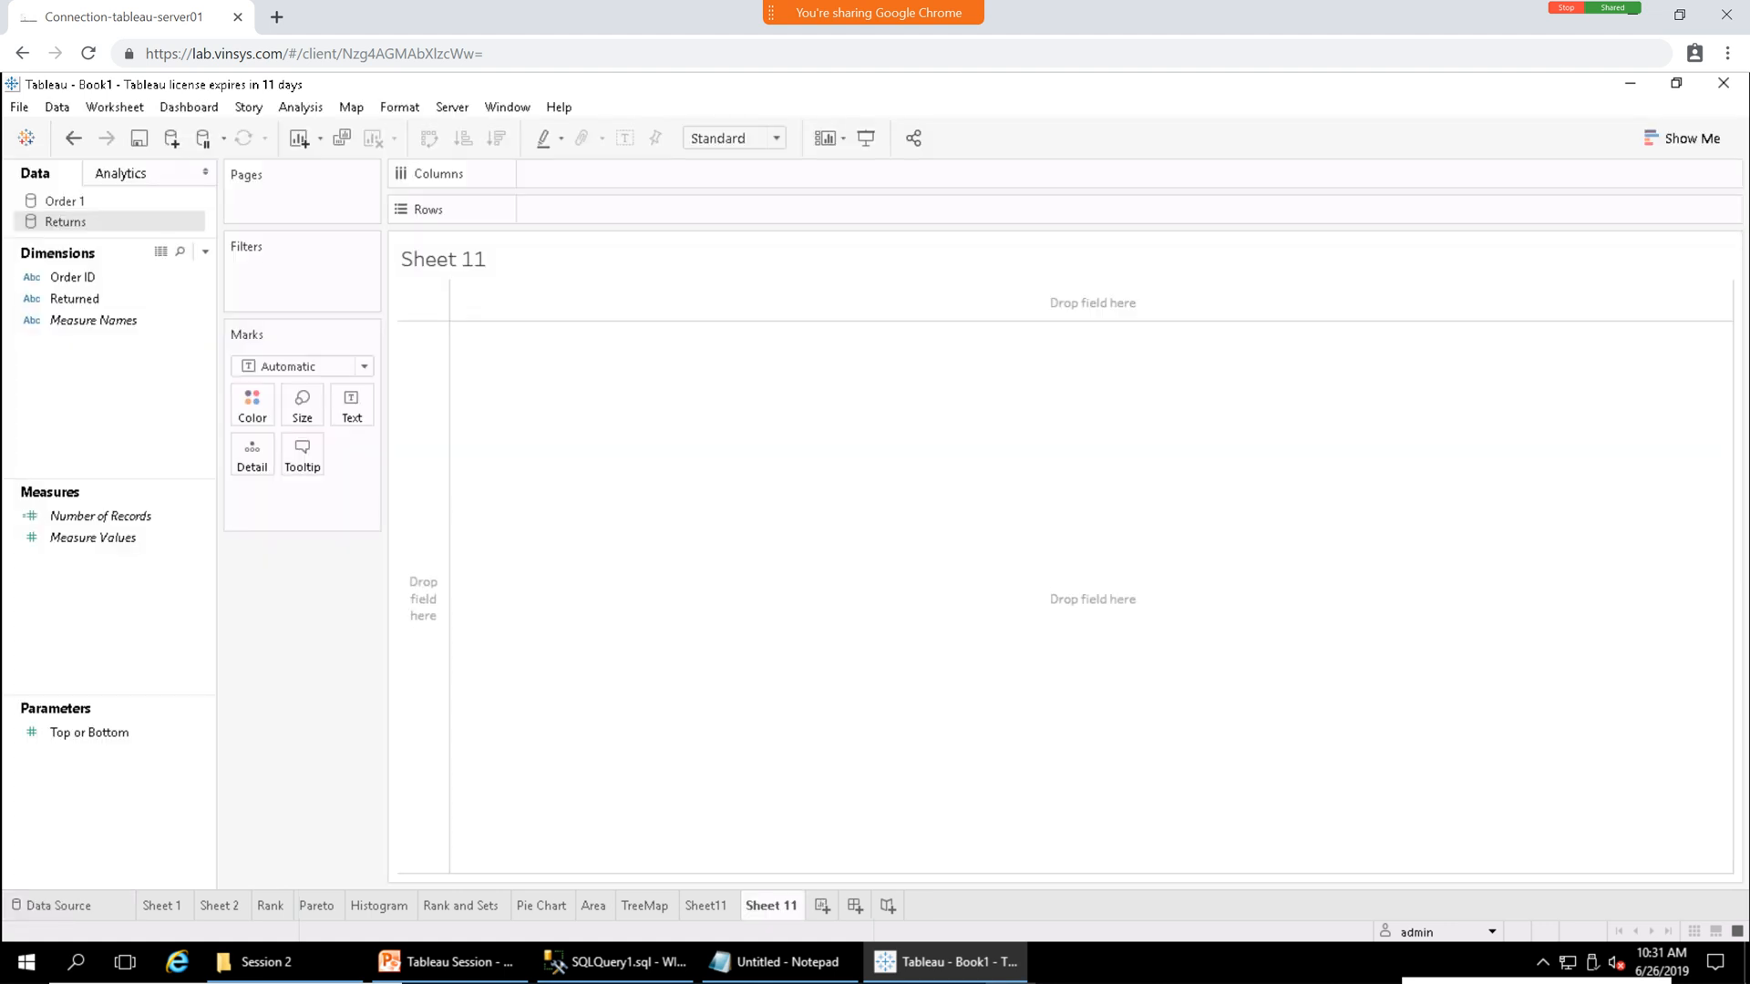
{"action": "left_click", "coordinate": [65, 201]}
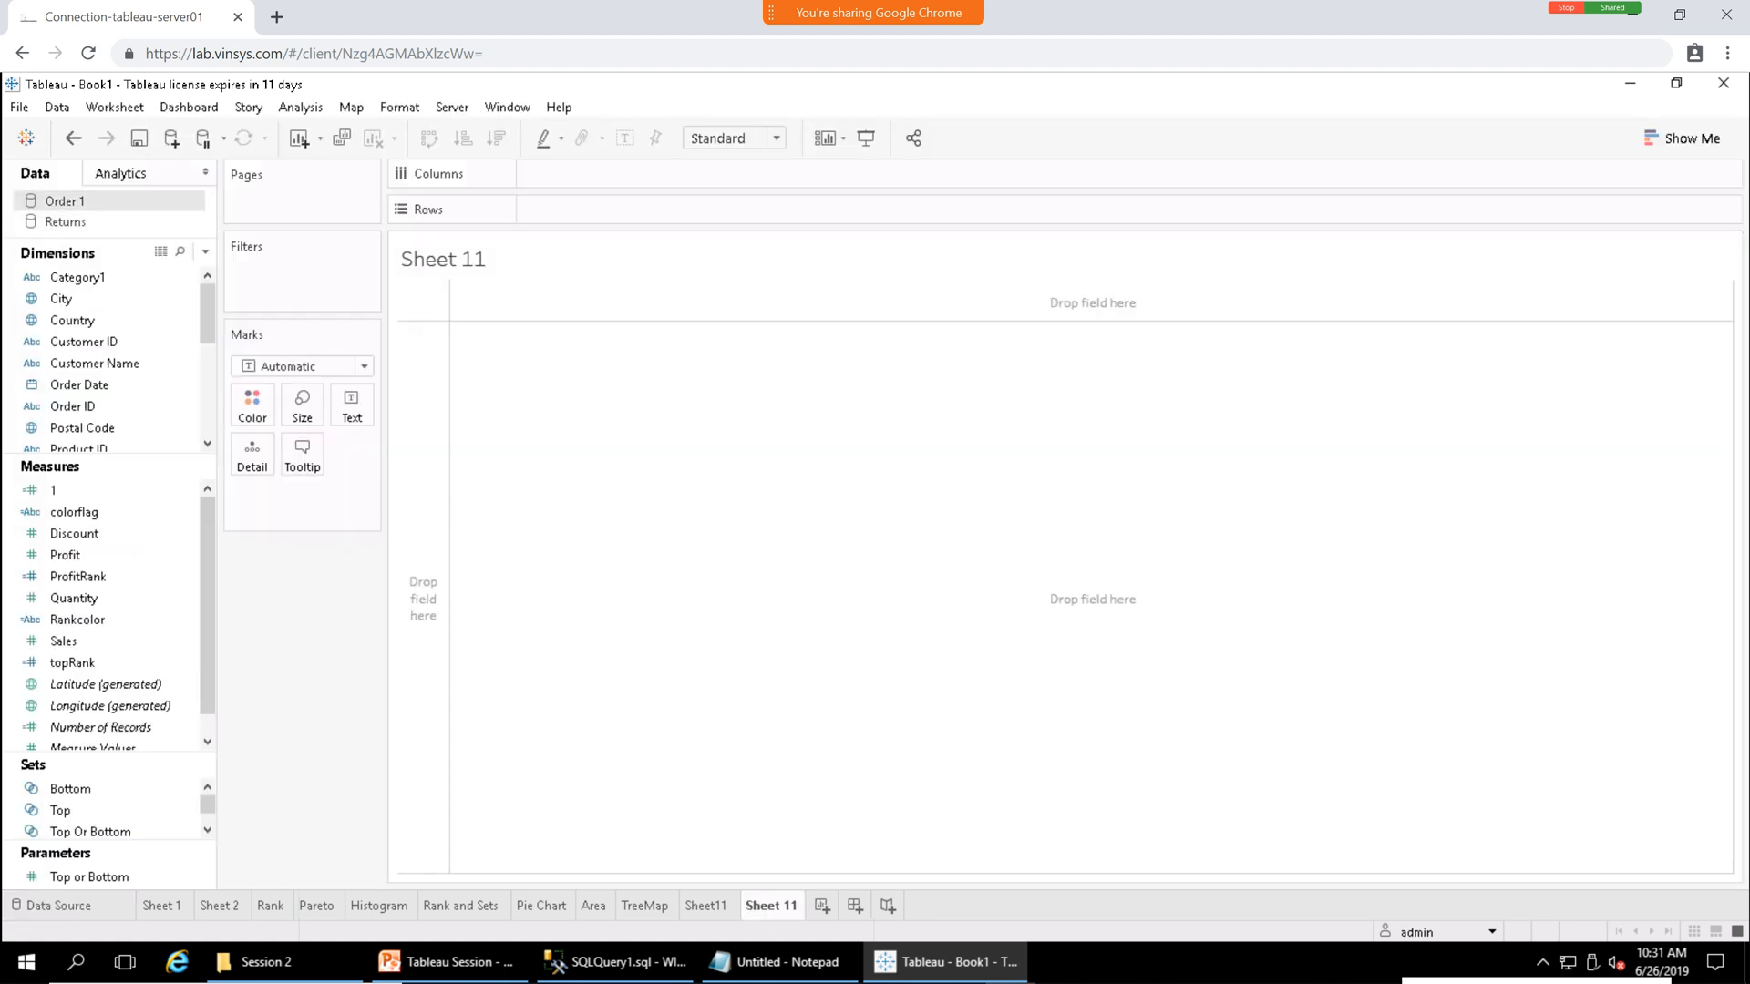
{"action": "left_click", "coordinate": [160, 251]}
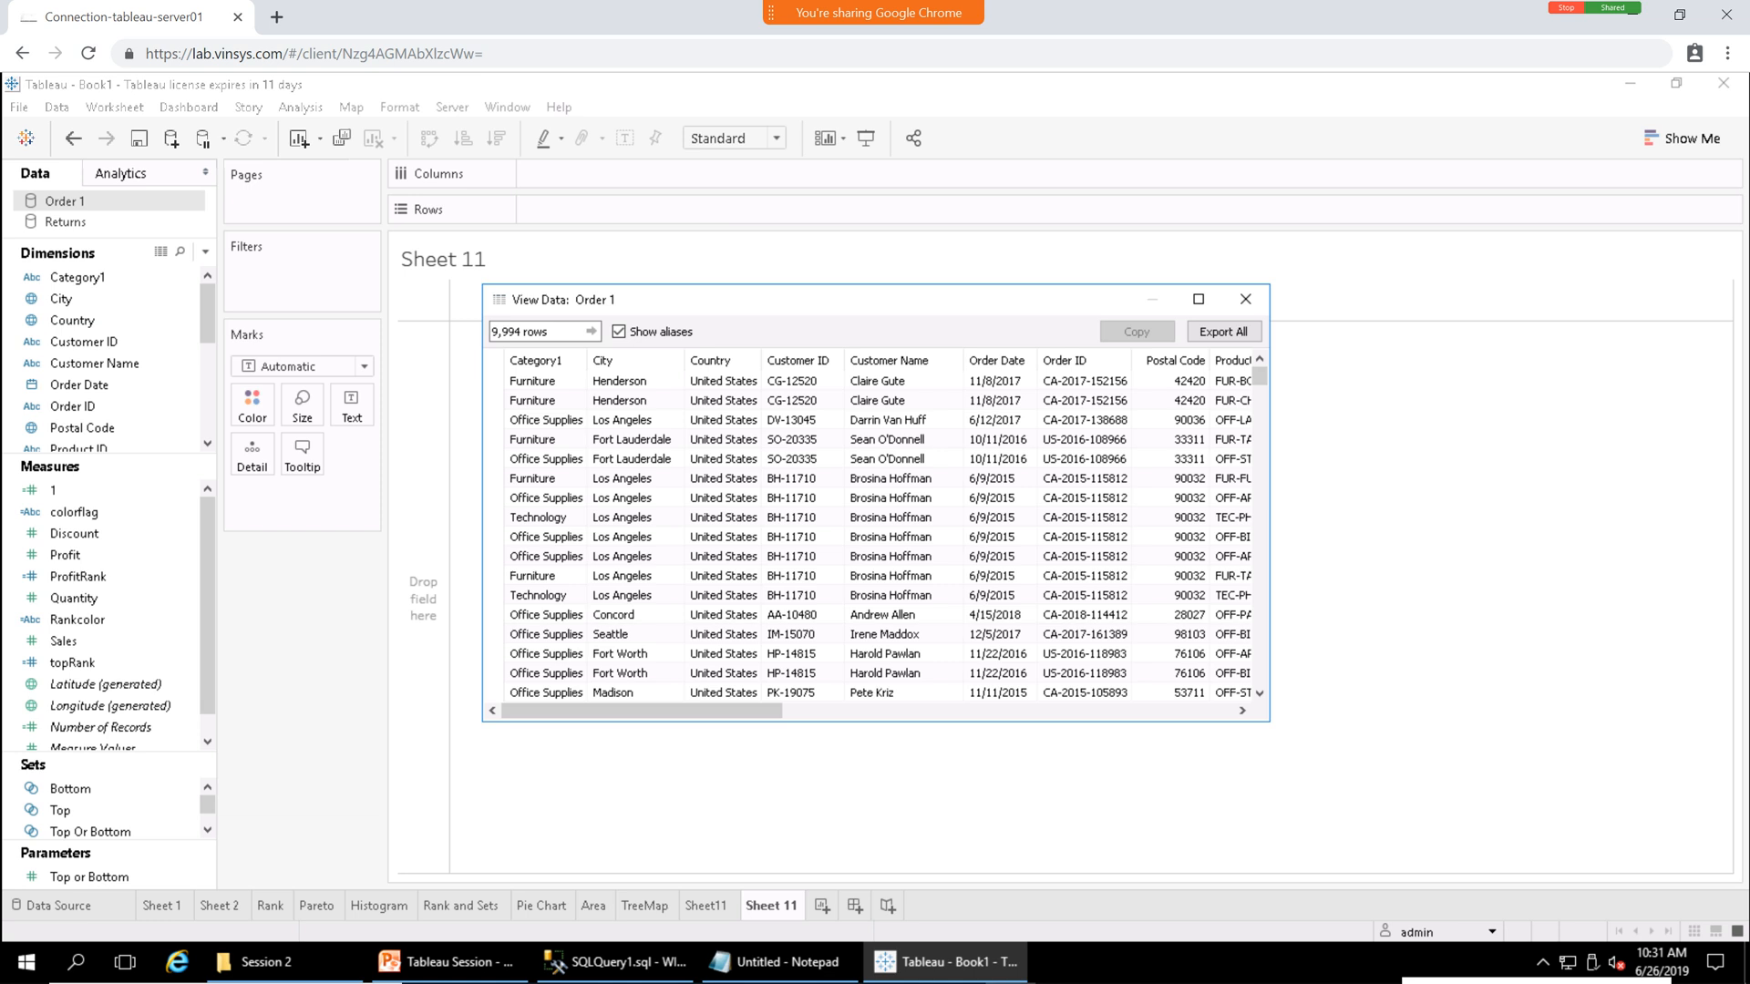
{"action": "left_click_drag", "start_coordinate": [1270, 501], "coordinate": [1552, 501]}
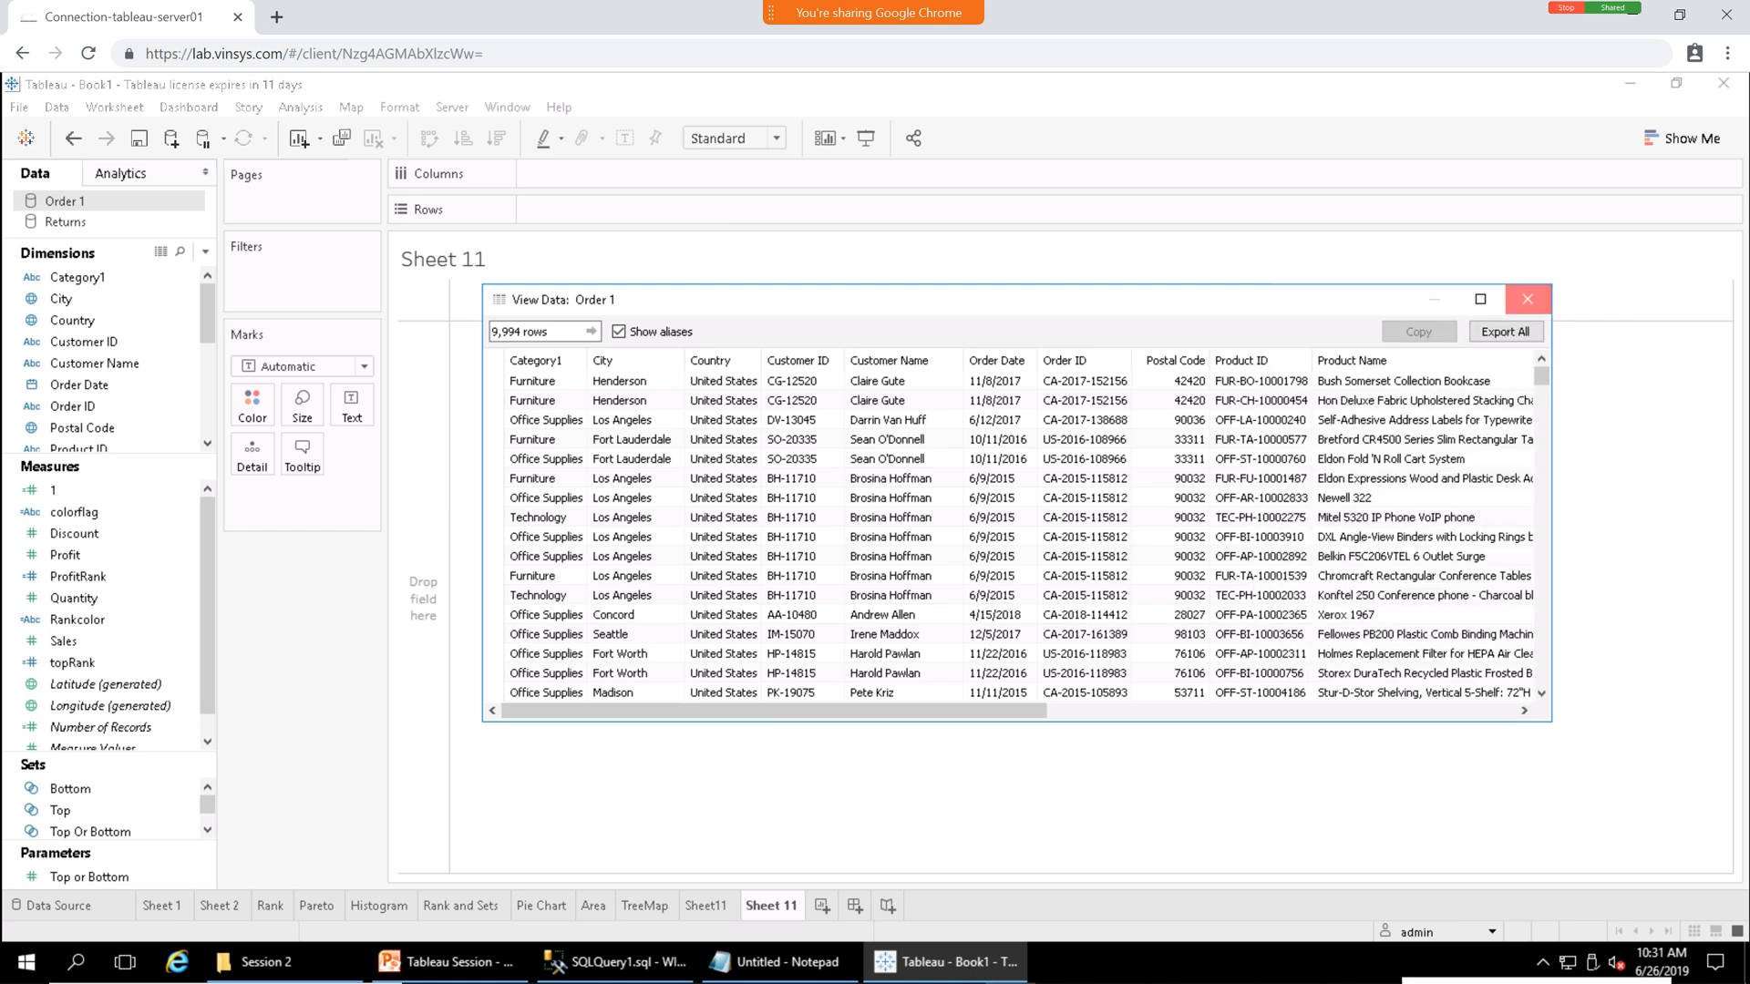
{"action": "left_click", "coordinate": [1527, 299]}
View the underlying data of the Returns data source, including its Number of Records column, and switch back to Order 1.
{"action": "left_click", "coordinate": [64, 221]}
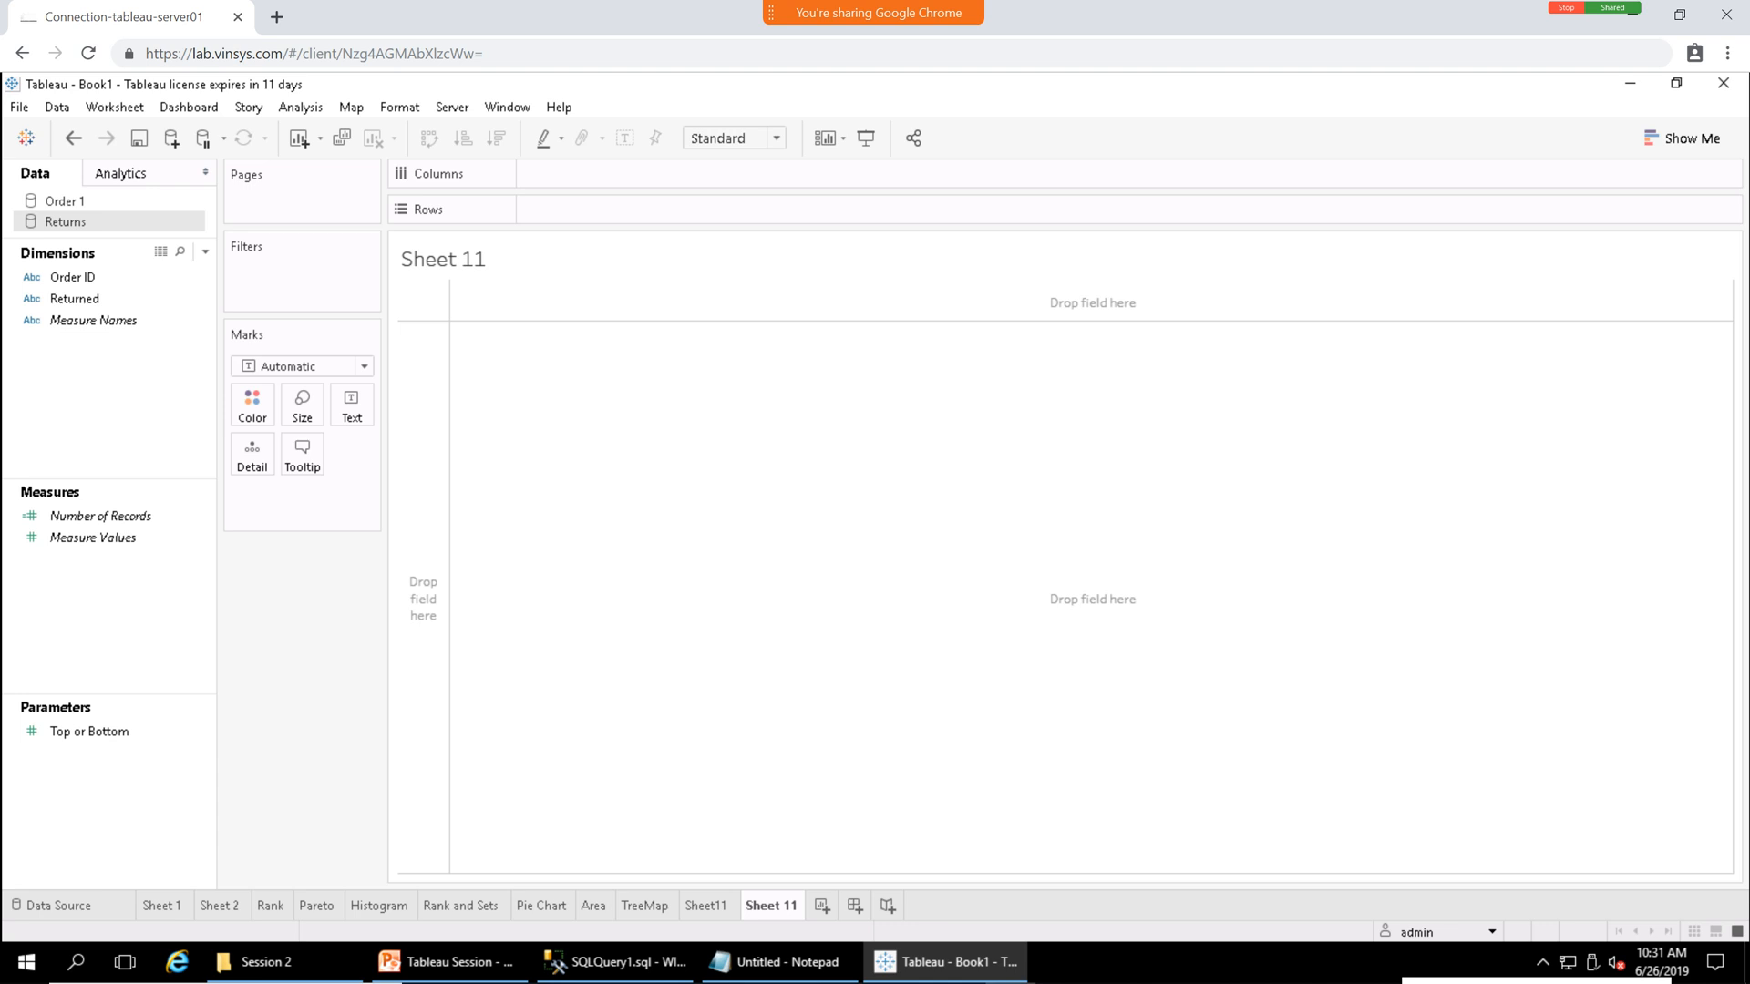
{"action": "left_click", "coordinate": [161, 251]}
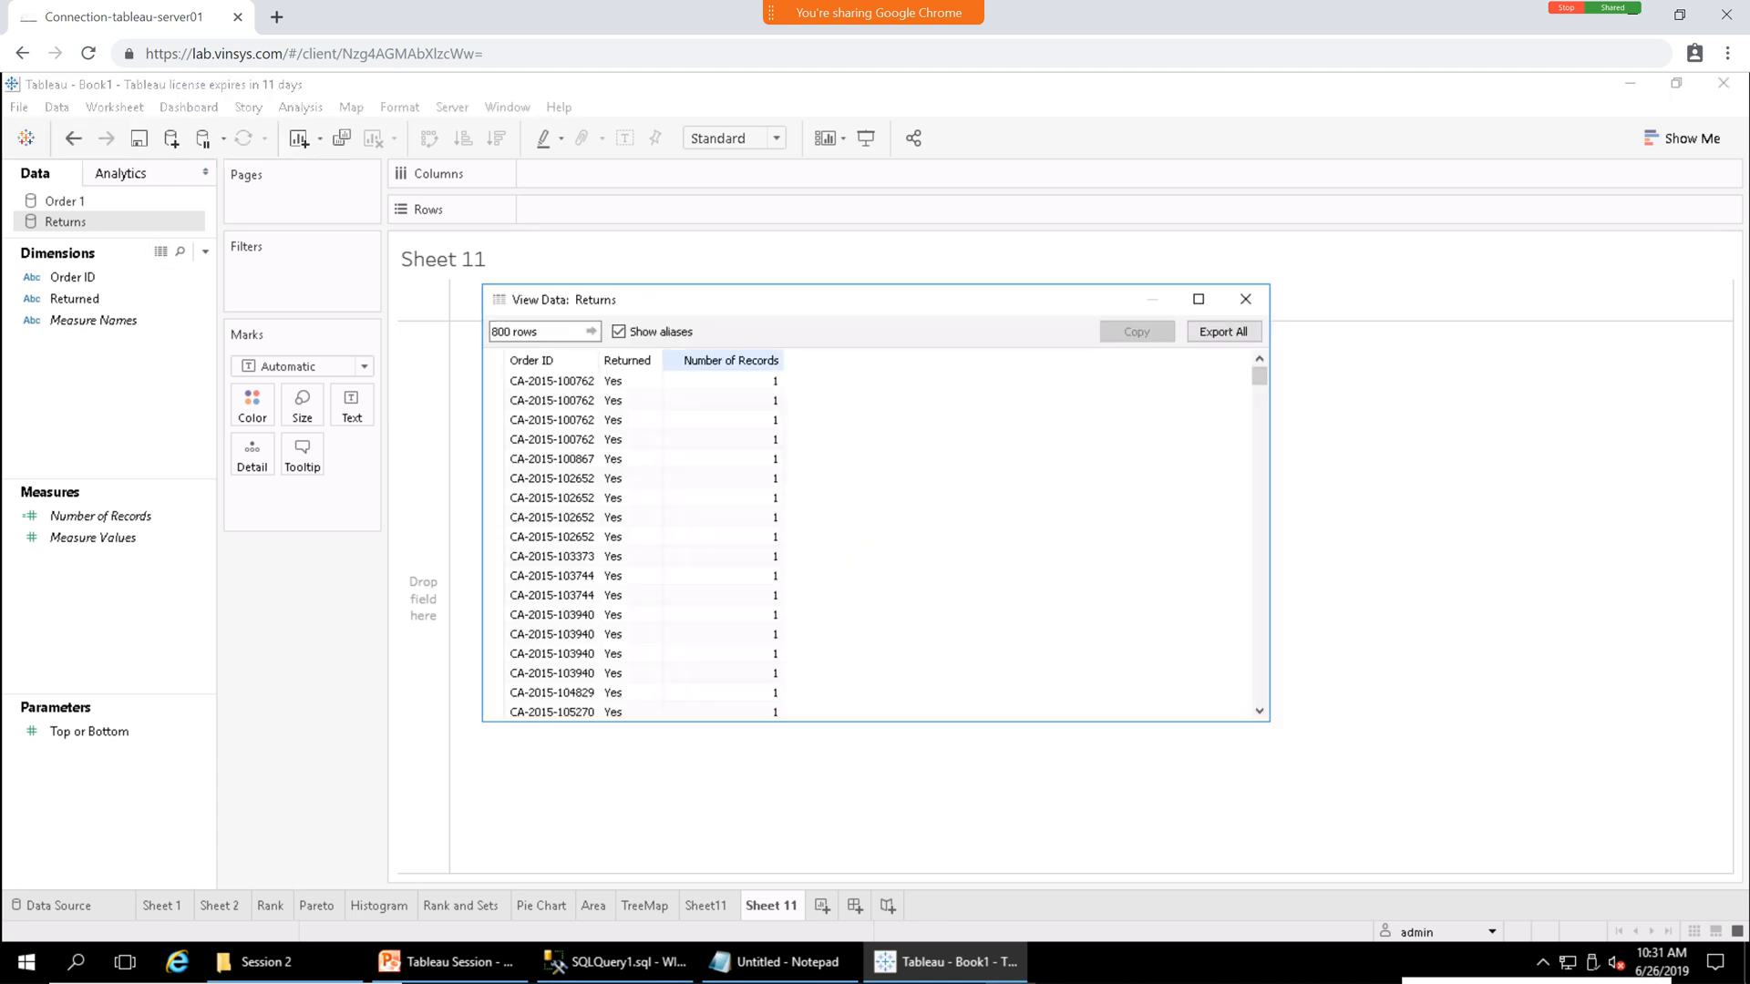
{"action": "left_click", "coordinate": [724, 361]}
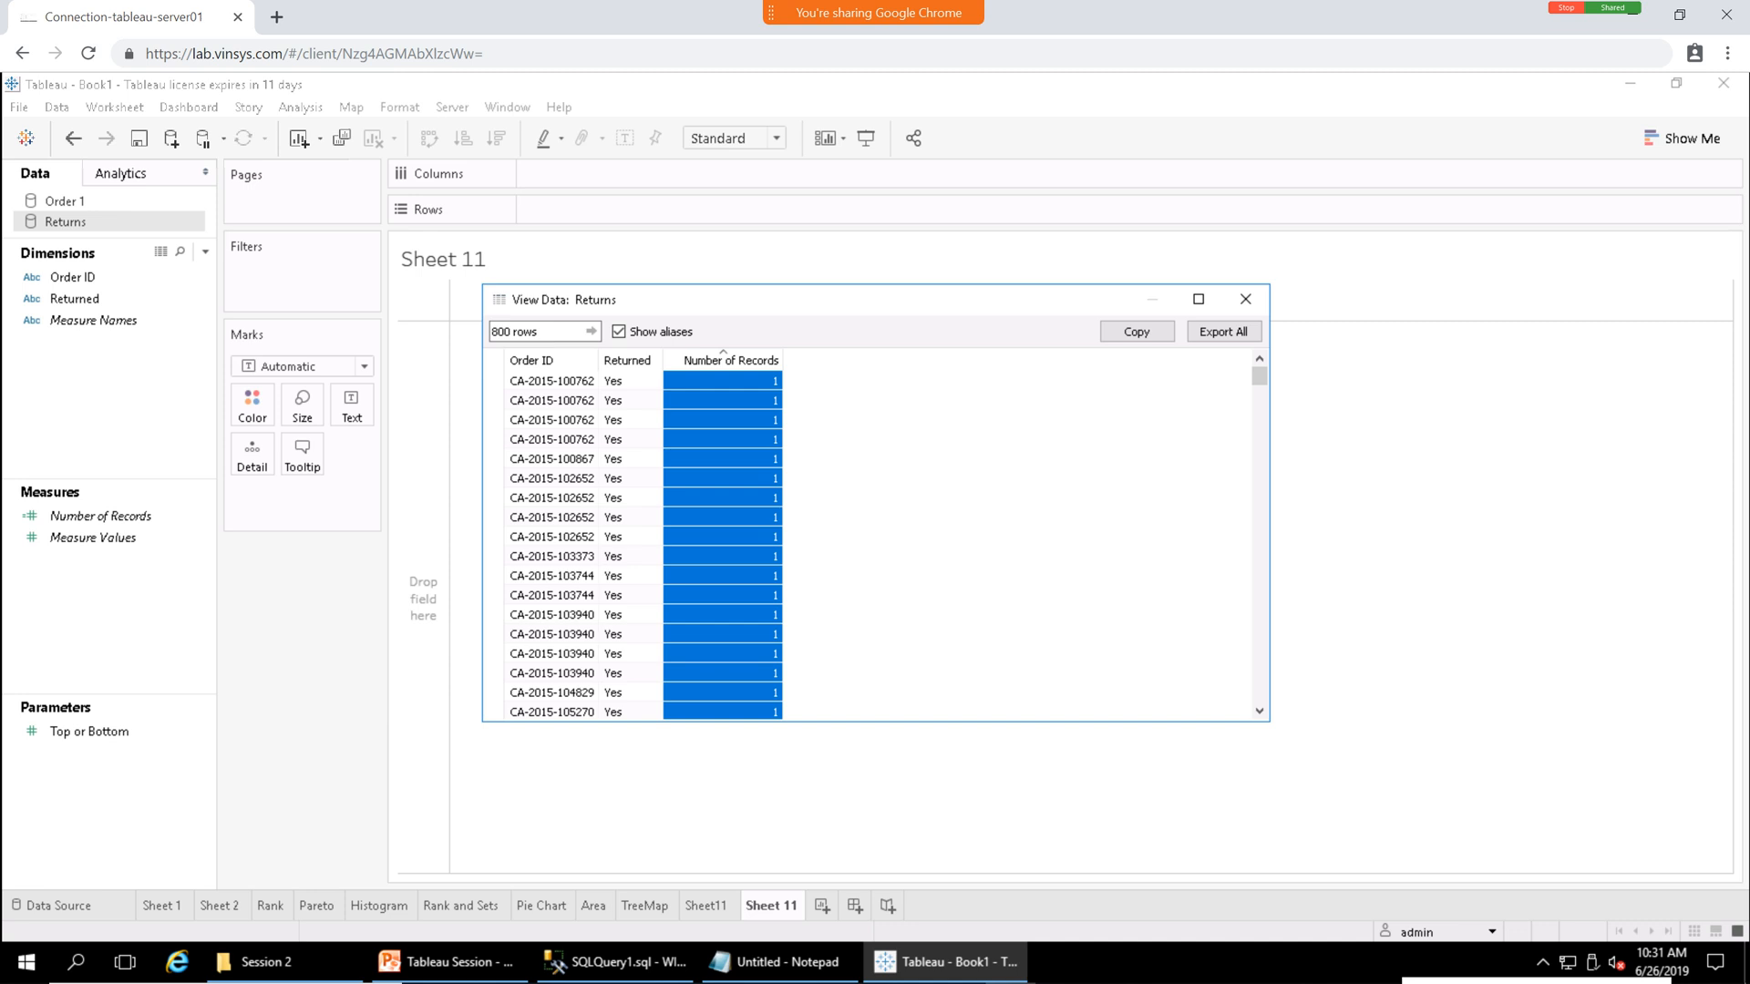
{"action": "left_click", "coordinate": [948, 510]}
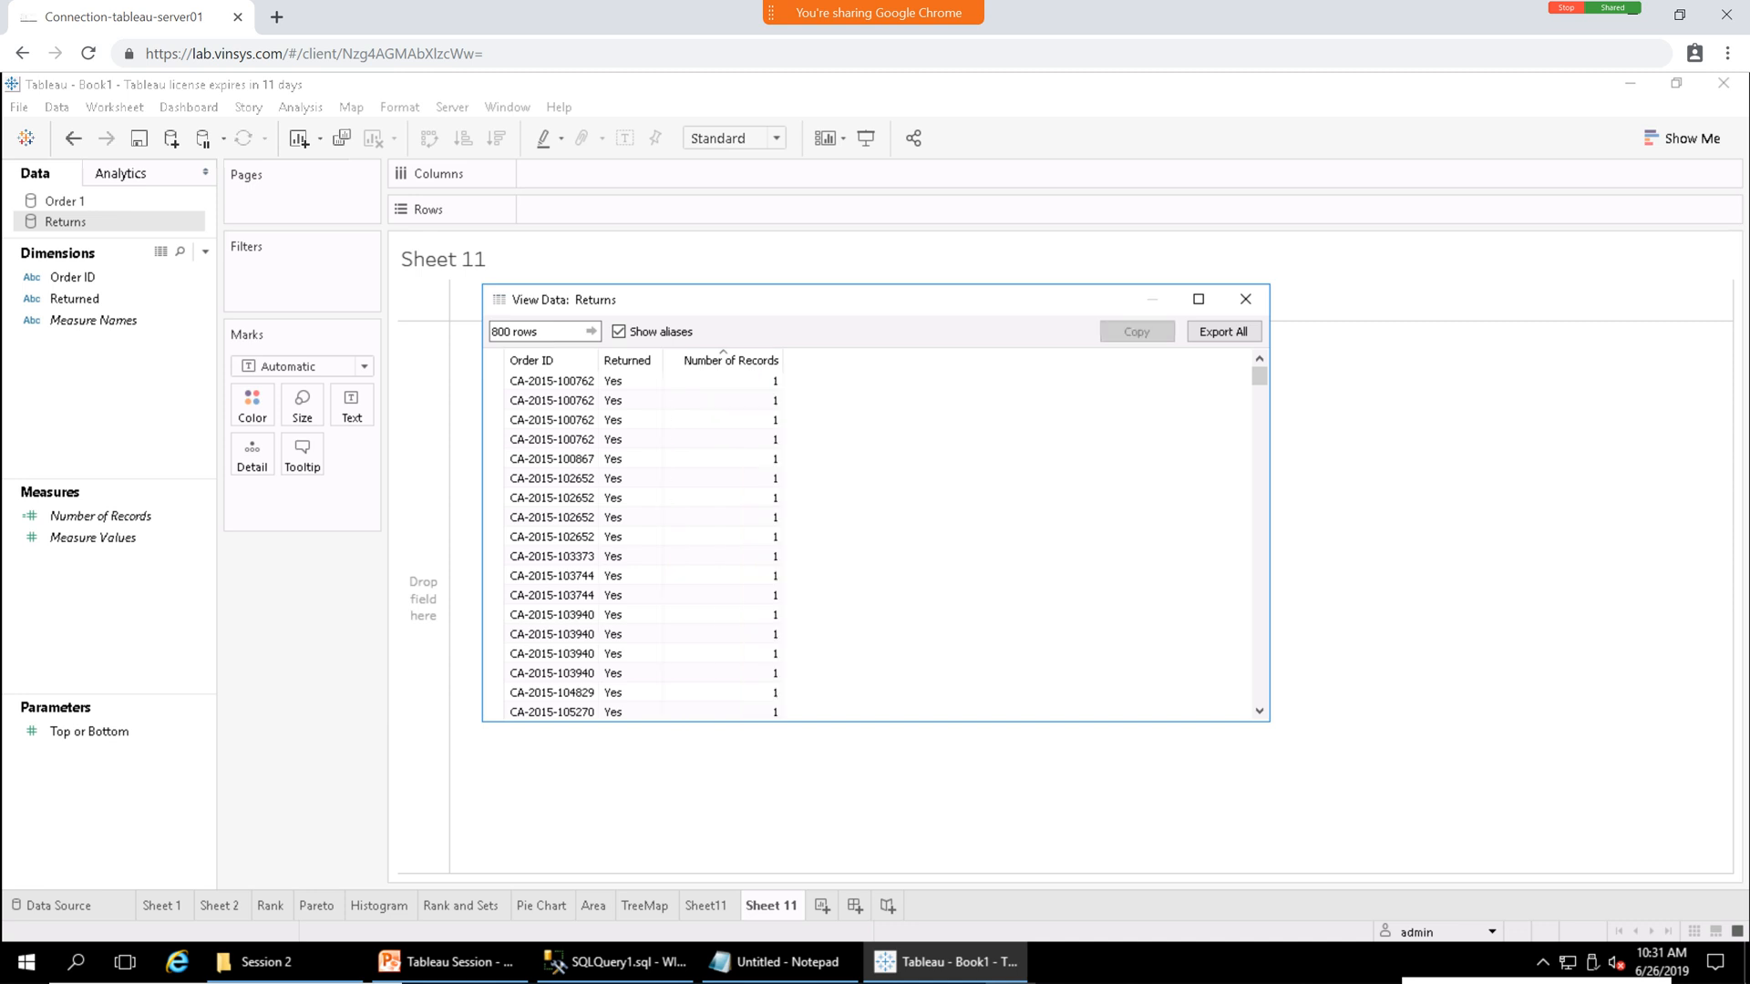
{"action": "left_click", "coordinate": [1245, 299]}
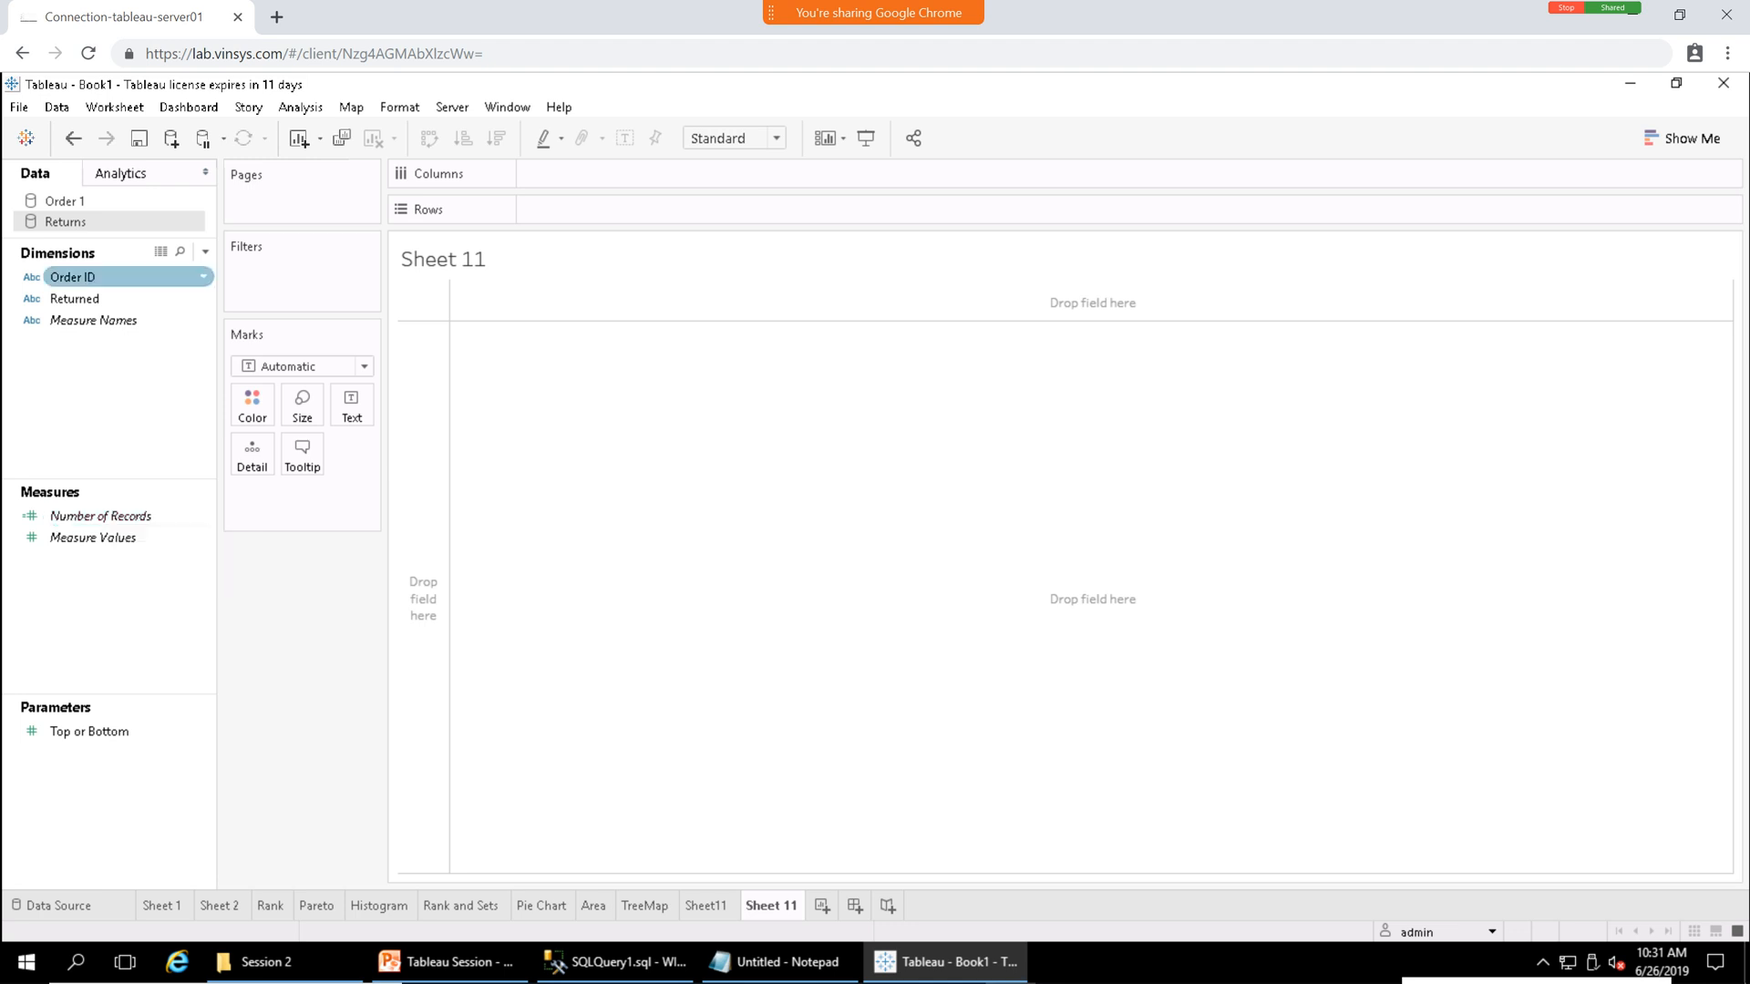
{"action": "left_click", "coordinate": [66, 202]}
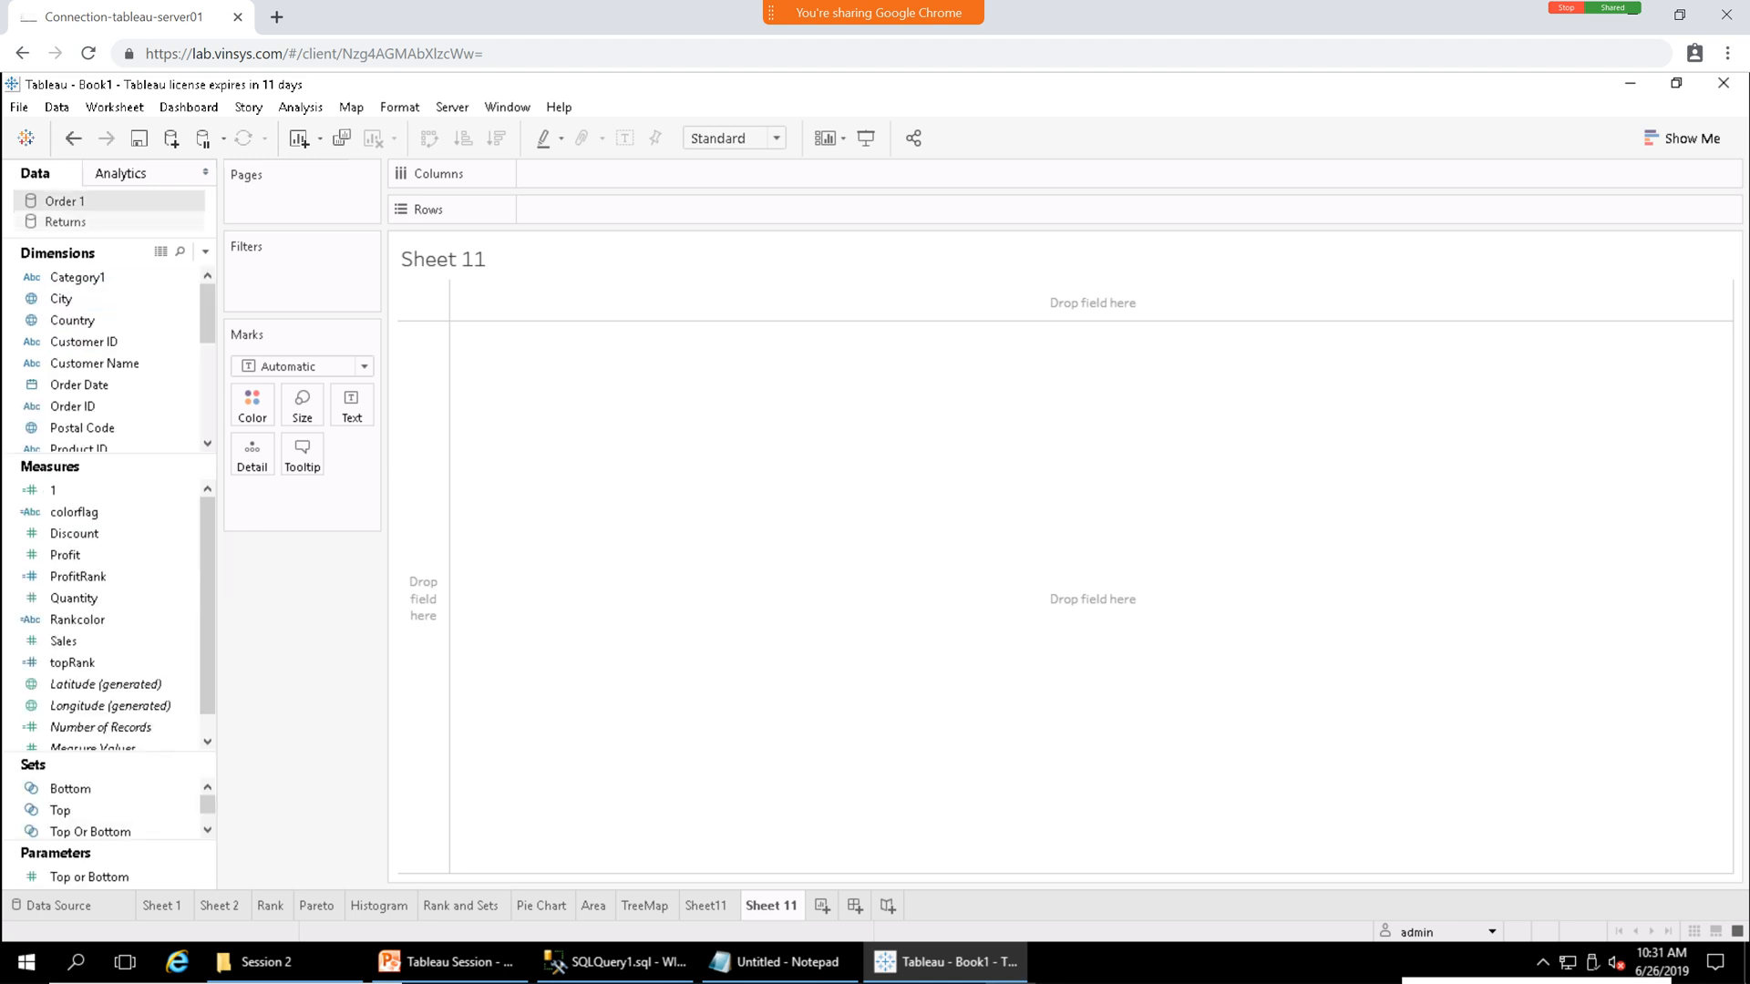
Compare the fields of the Order 1 and Returns data sources and locate the shared Order ID dimension in each.
{"action": "left_click", "coordinate": [66, 222]}
{"action": "left_click", "coordinate": [65, 201]}
{"action": "left_click", "coordinate": [66, 222]}
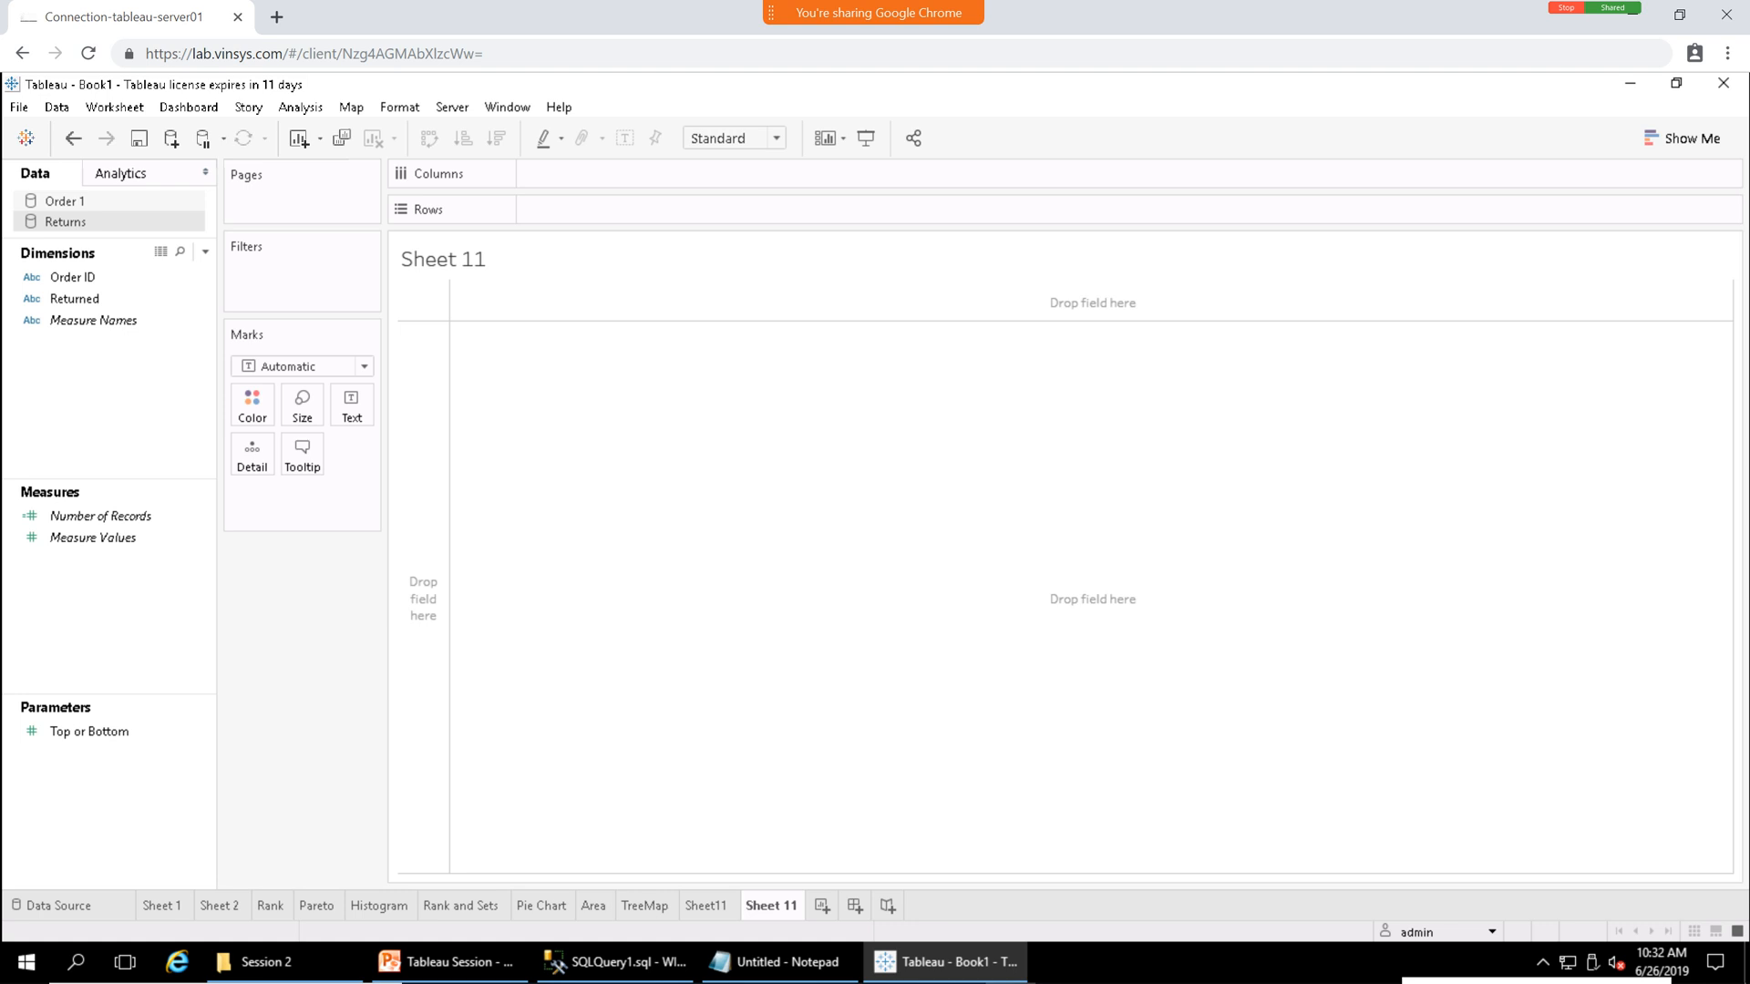
{"action": "left_click", "coordinate": [66, 201]}
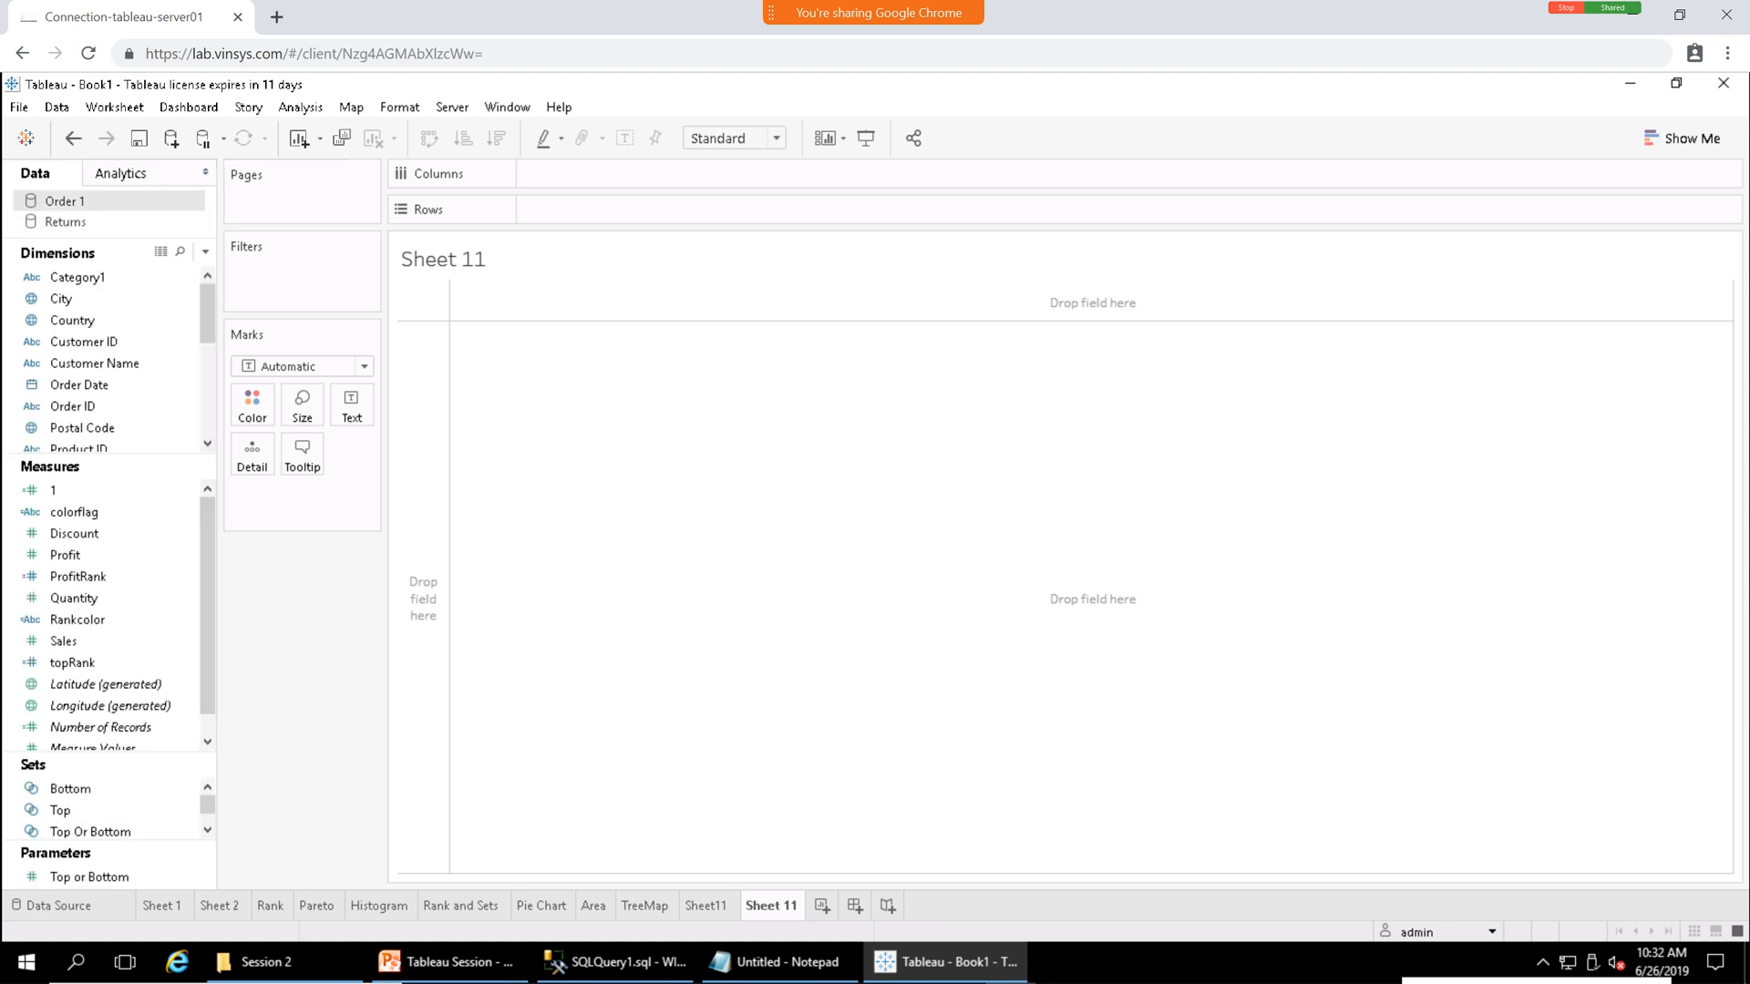
{"action": "left_click", "coordinate": [84, 406]}
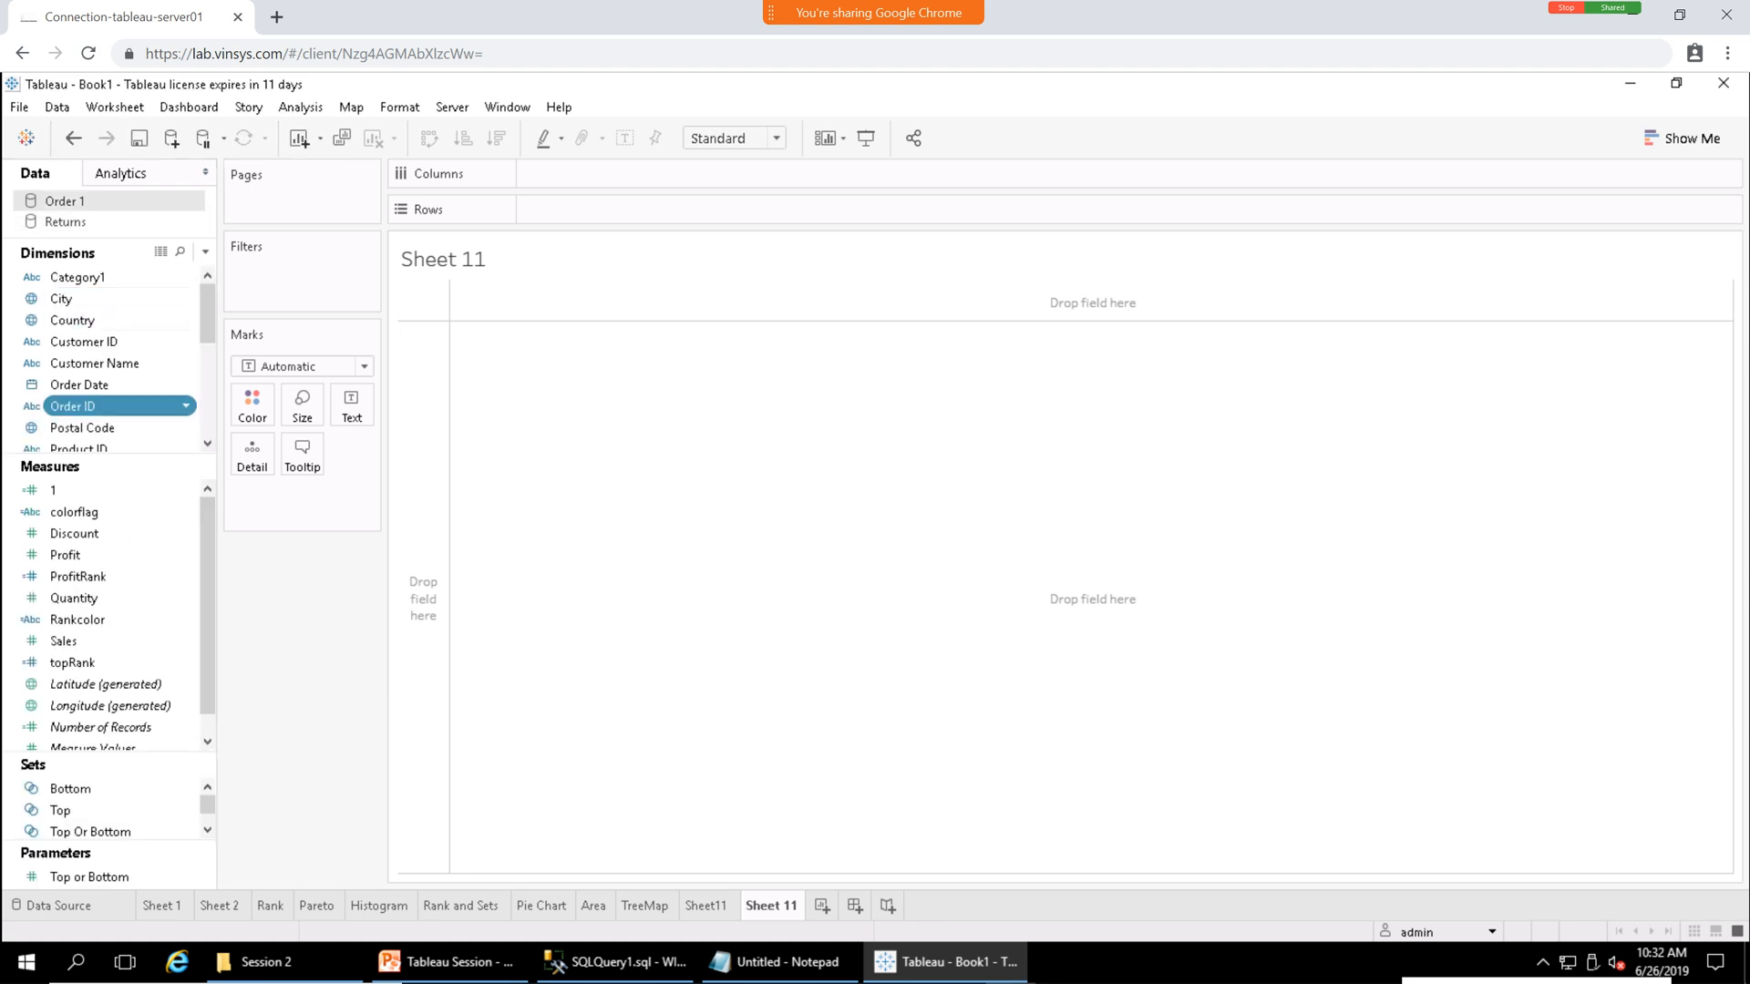
{"action": "left_click", "coordinate": [65, 222]}
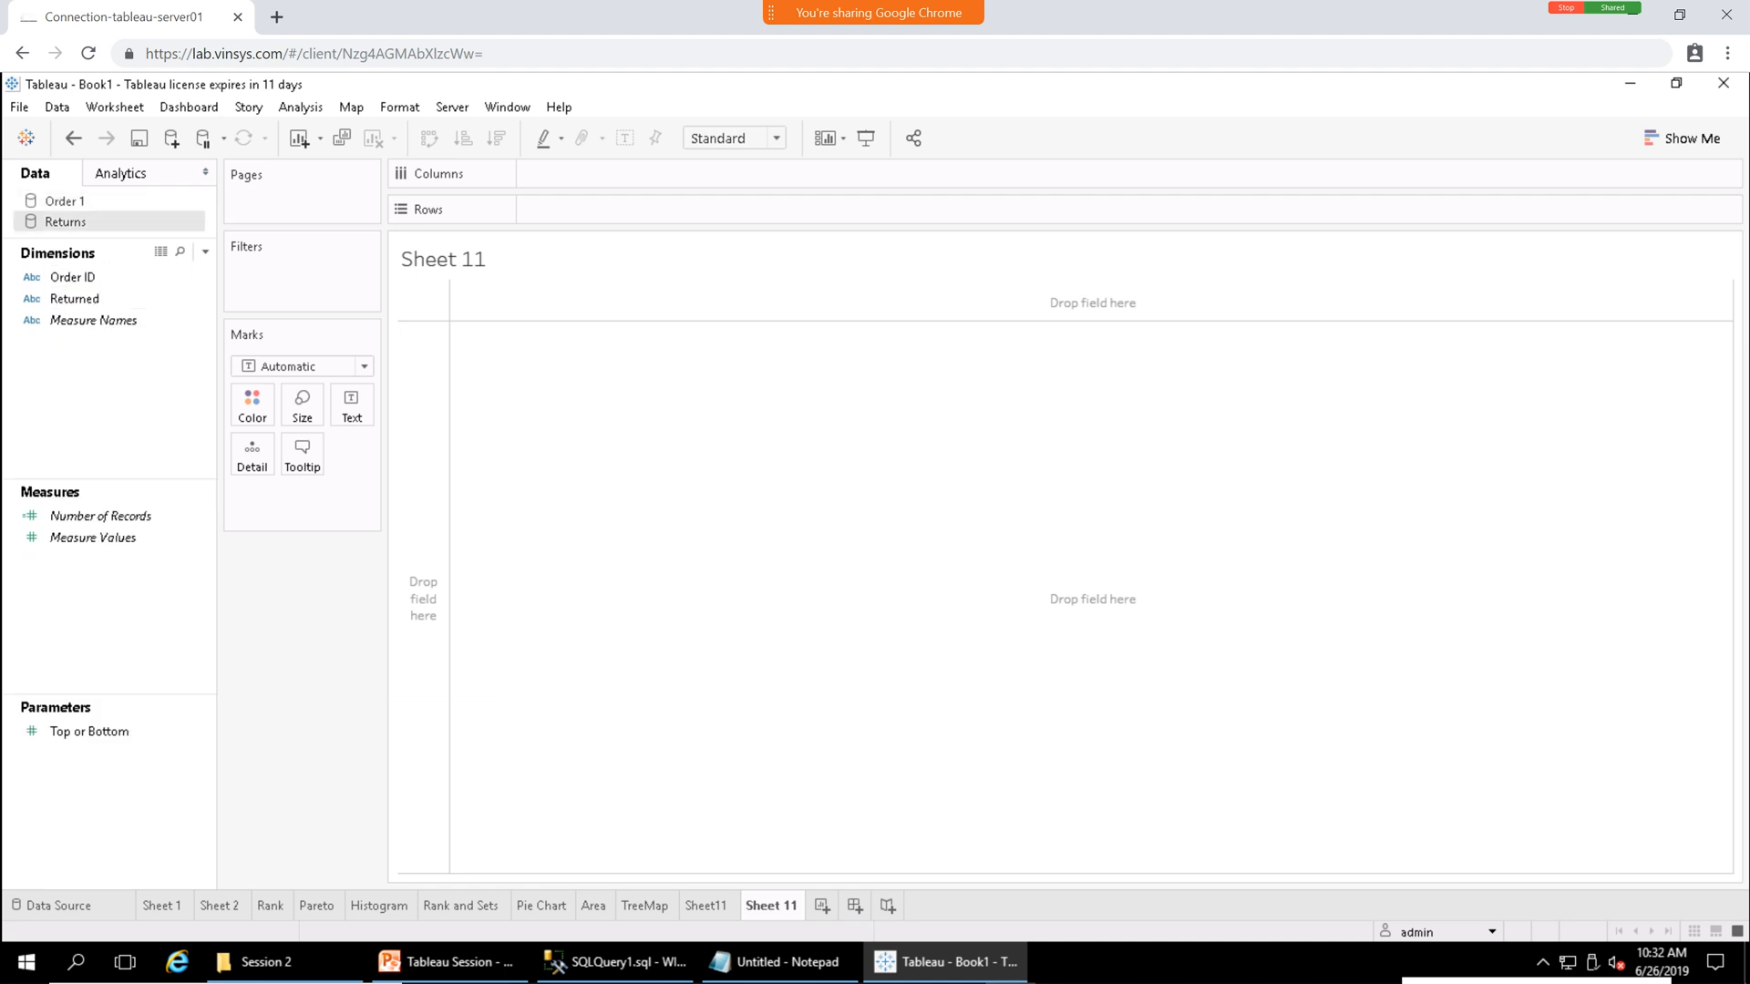
{"action": "left_click", "coordinate": [74, 277]}
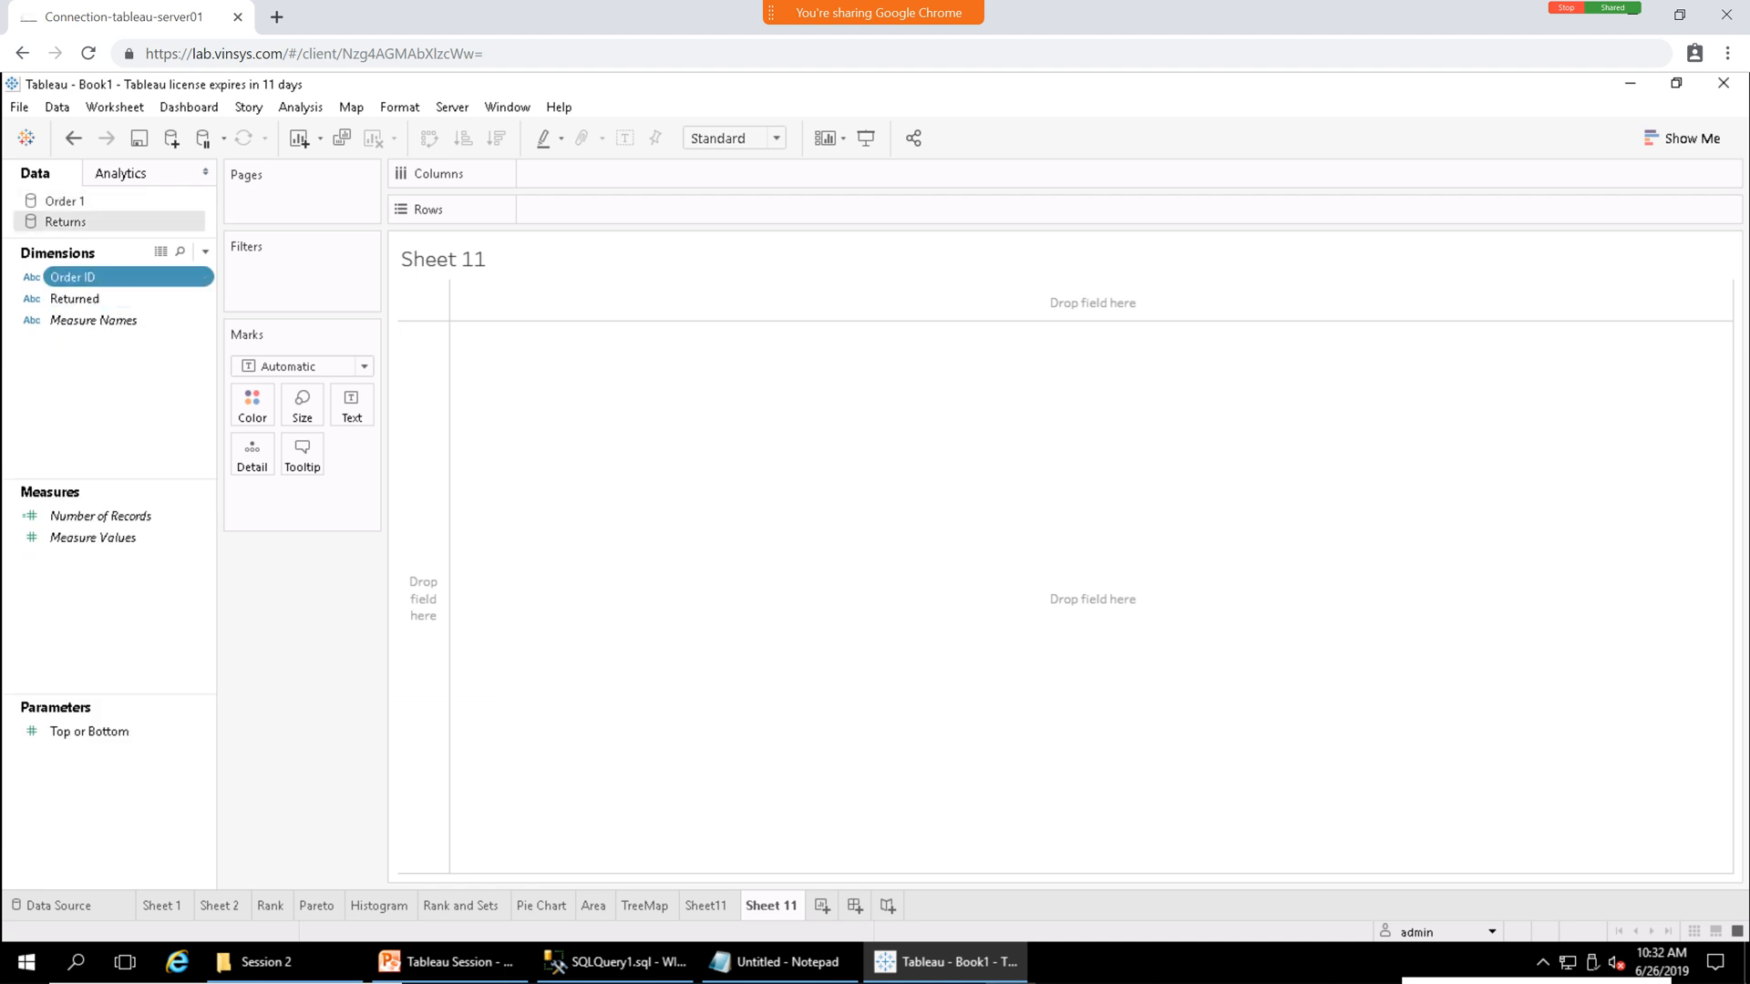
{"action": "left_click", "coordinate": [65, 201]}
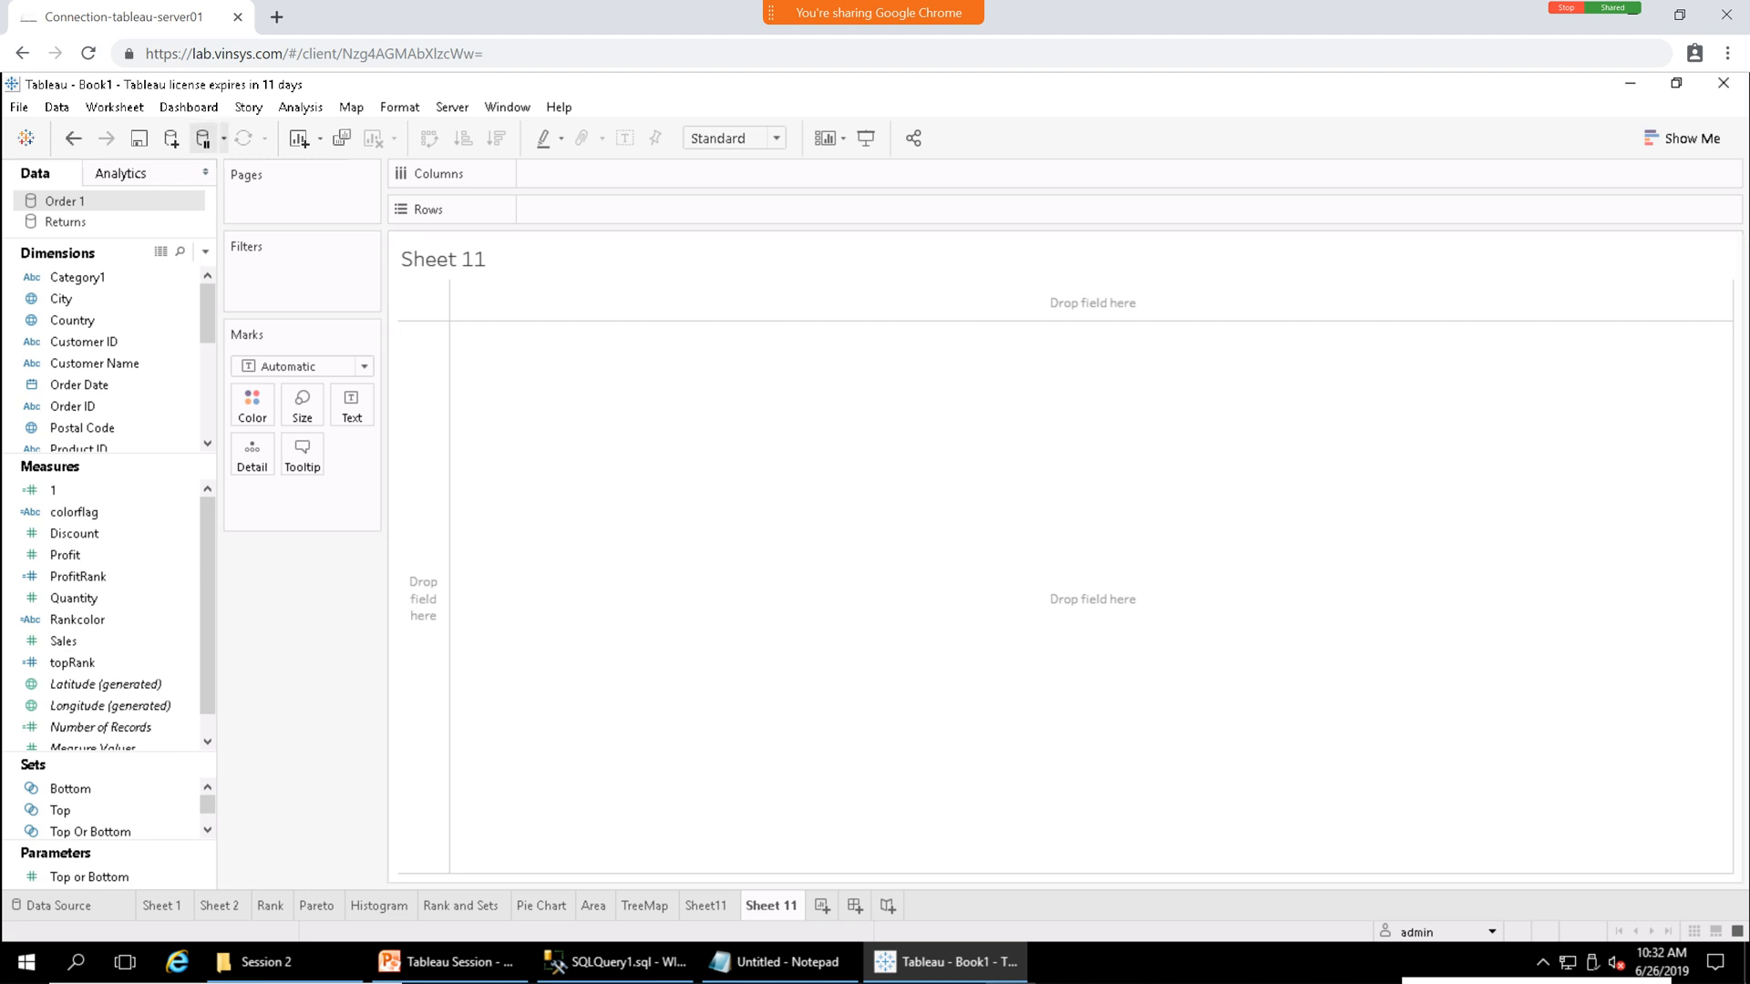
Open the data source relationships and examine the automatic field mapping with Order 1 and with Returns as the primary data source.
{"action": "left_click", "coordinate": [57, 106]}
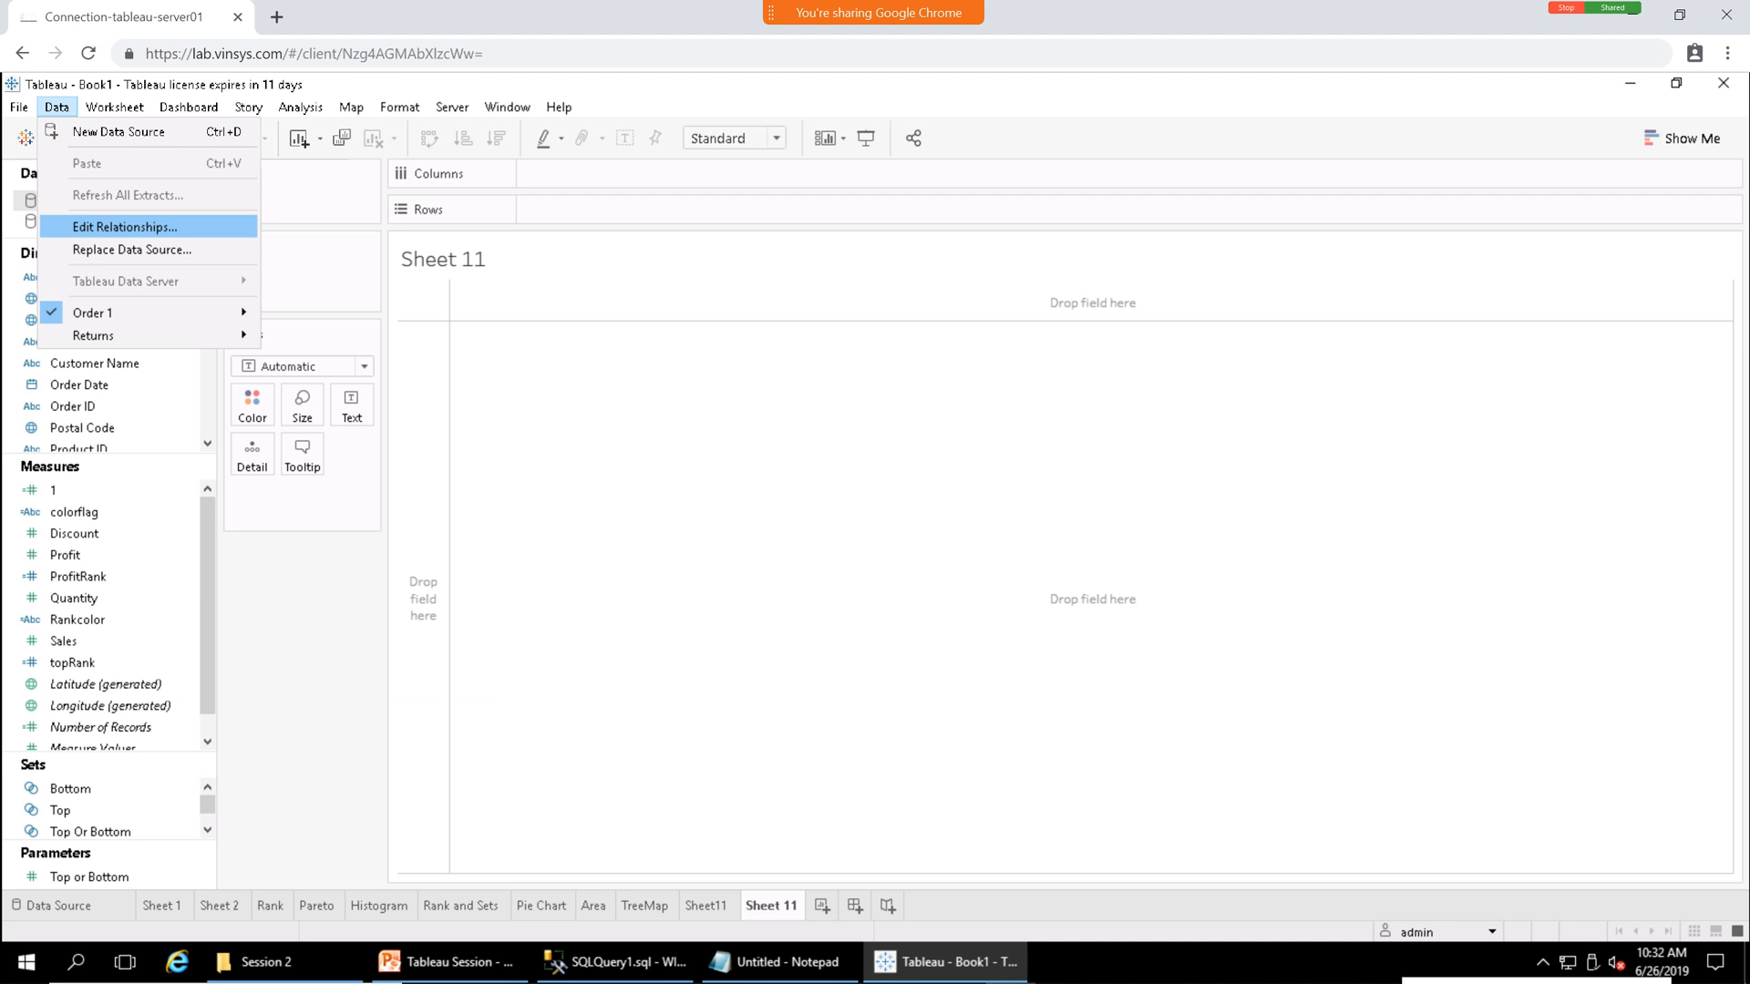
{"action": "left_click", "coordinate": [124, 227]}
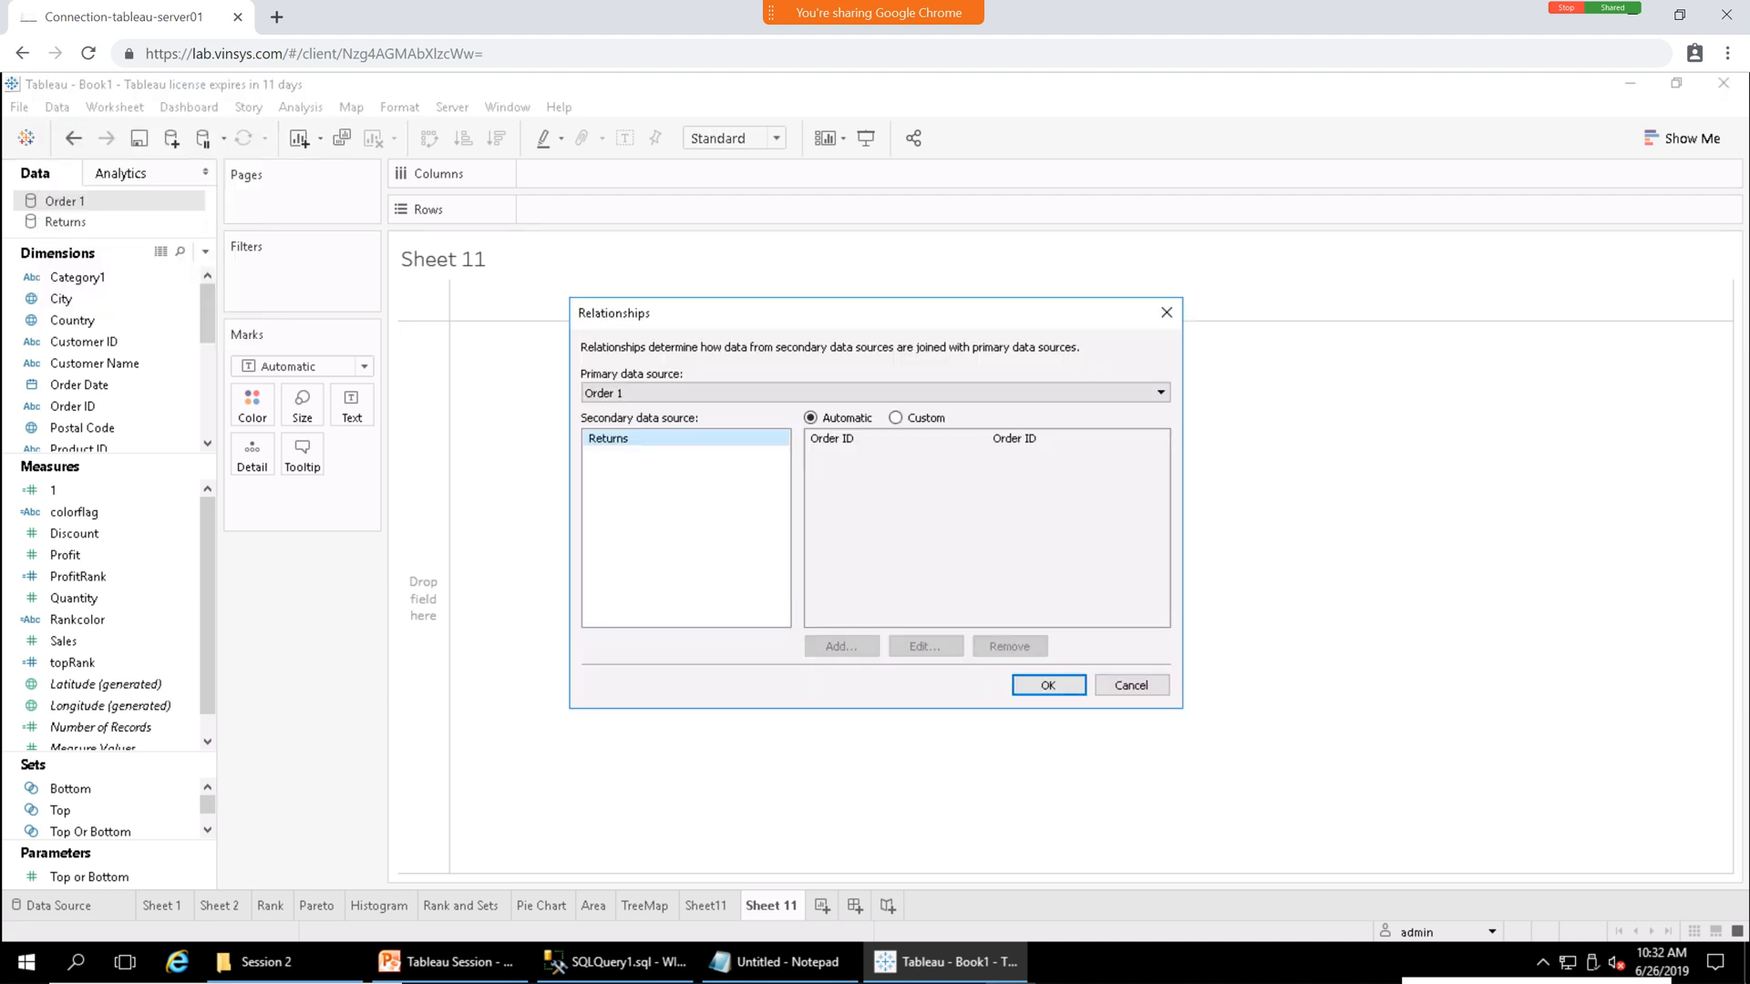
{"action": "left_click", "coordinate": [875, 393]}
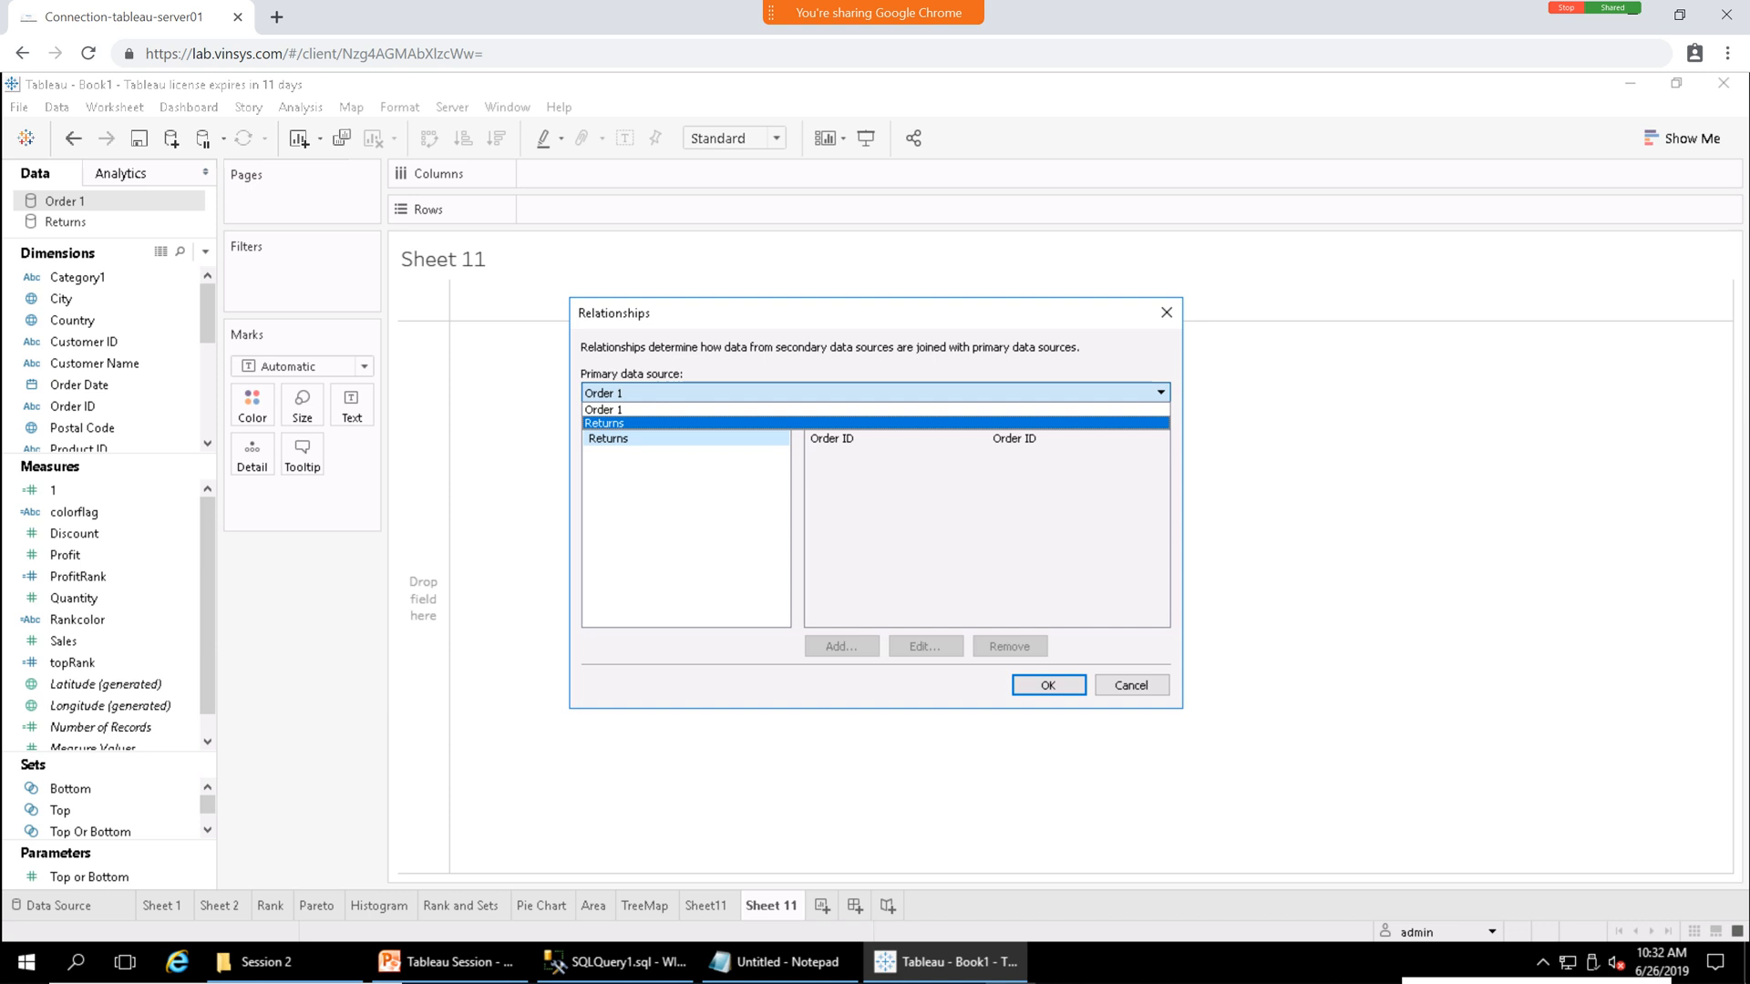
{"action": "left_click", "coordinate": [874, 410]}
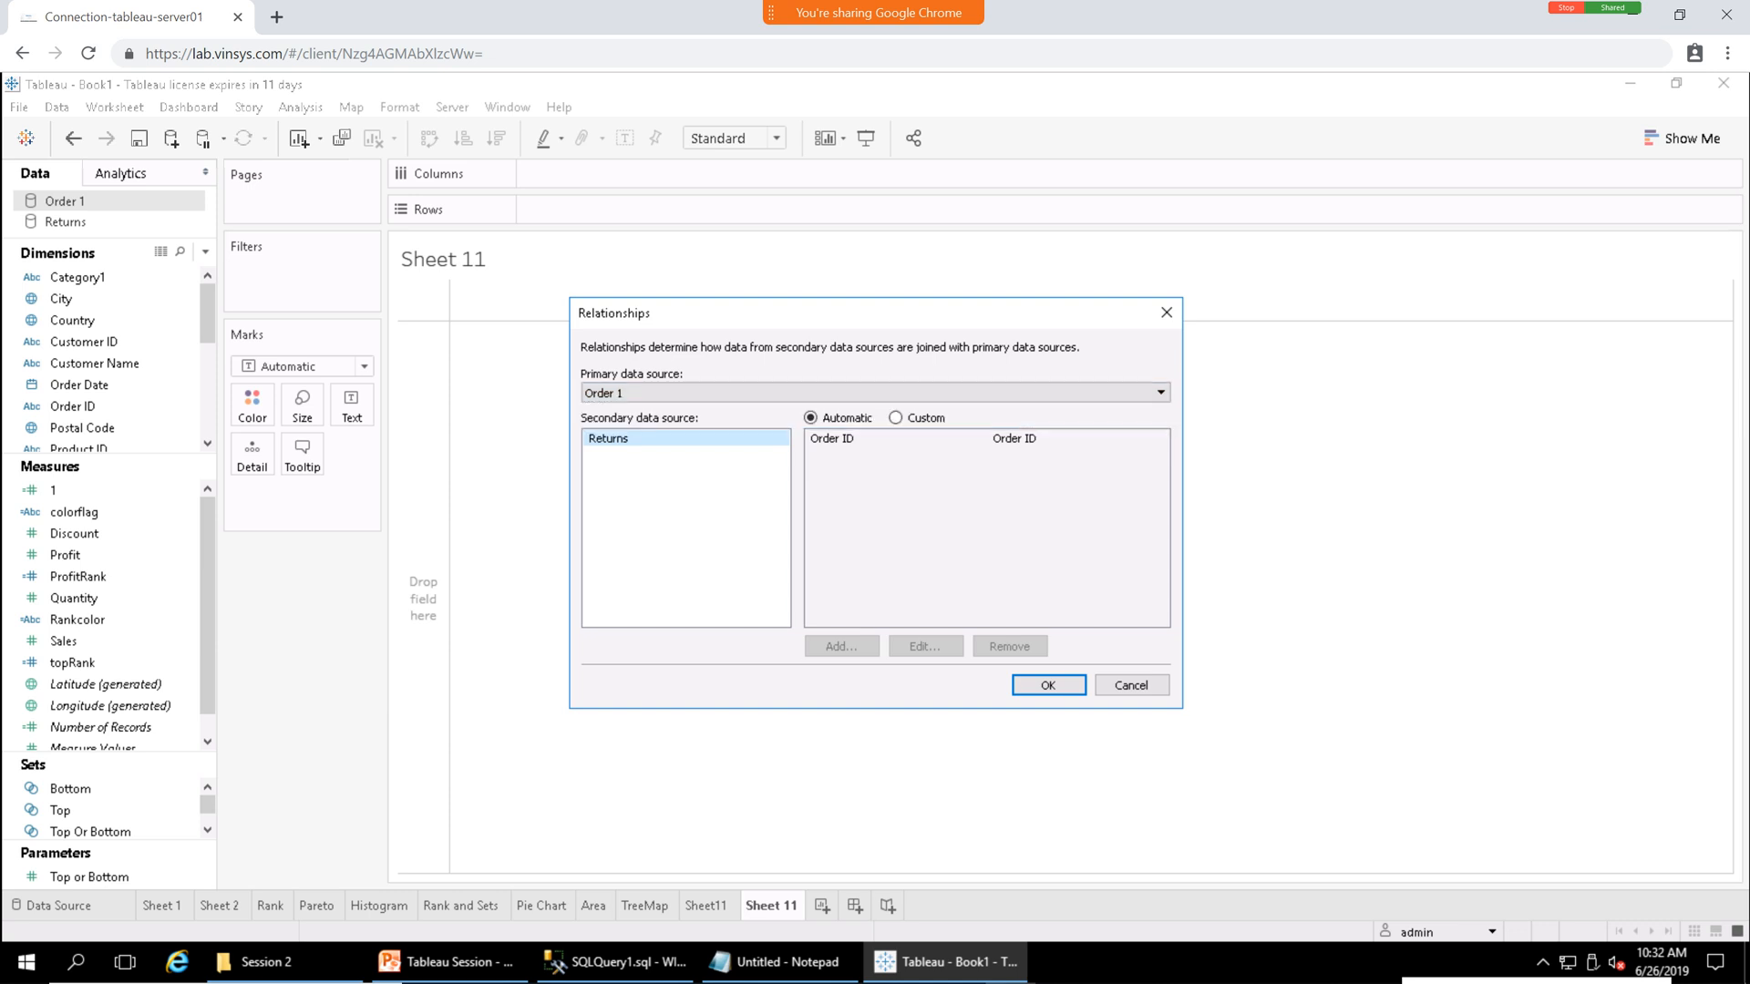
{"action": "left_click", "coordinate": [875, 392]}
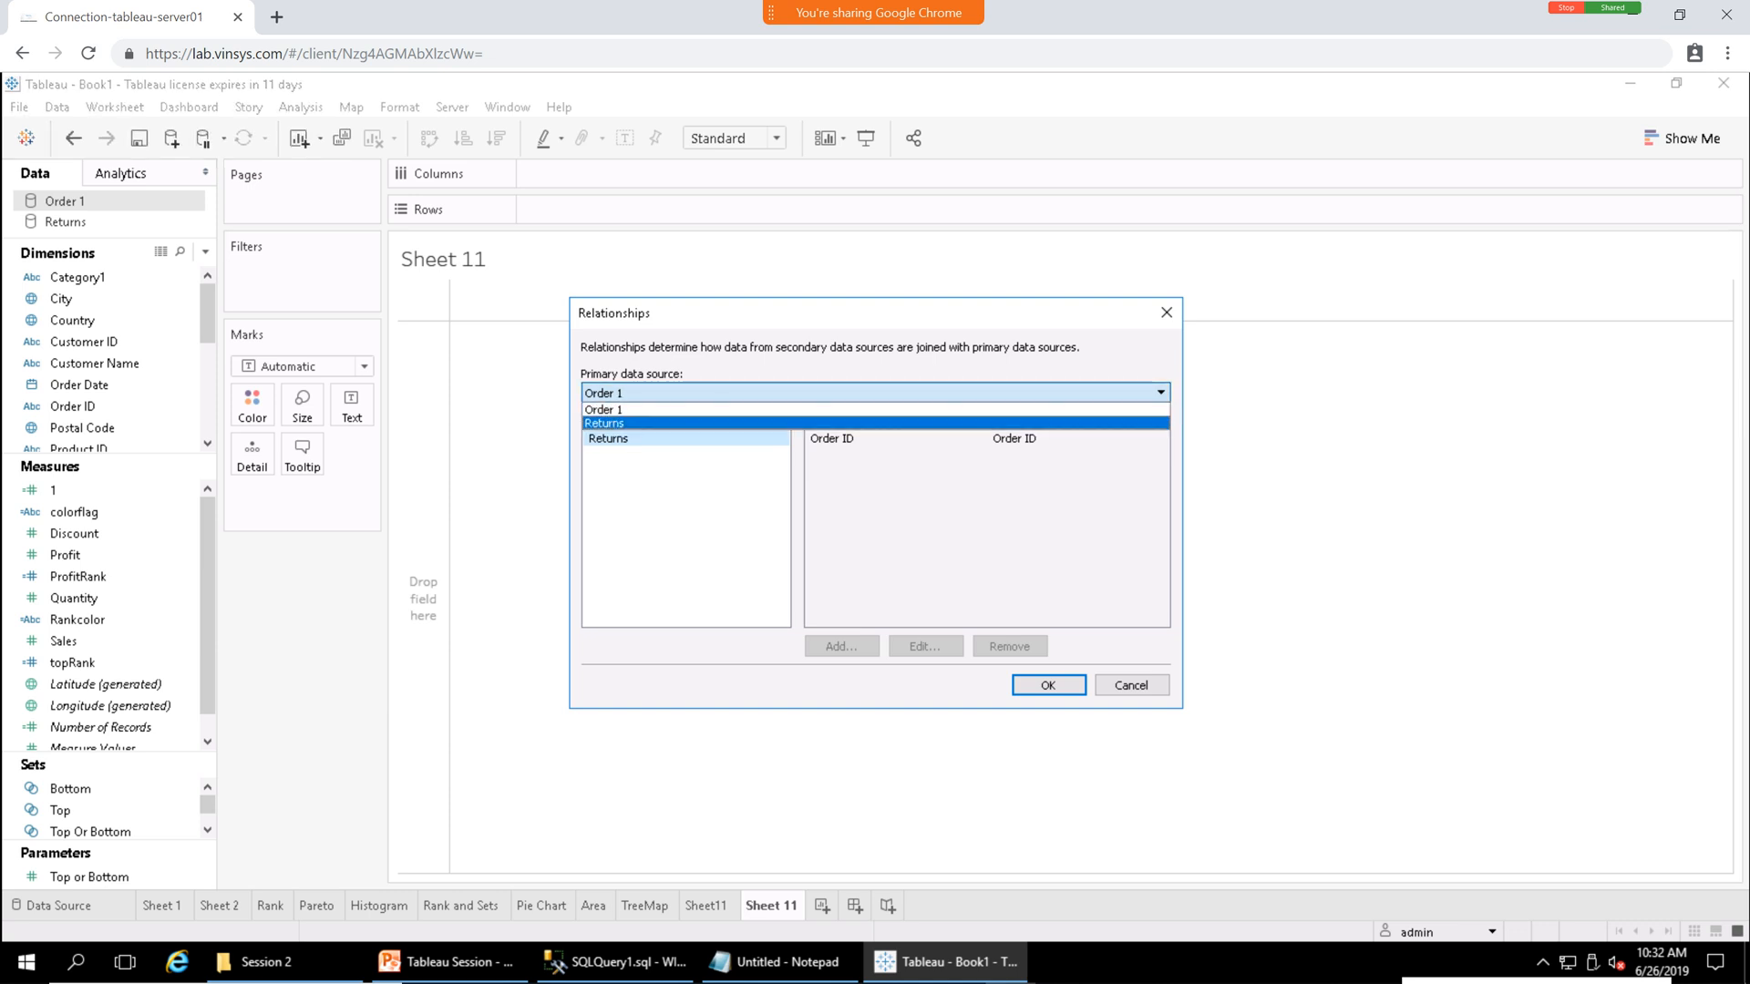
{"action": "left_click", "coordinate": [875, 423]}
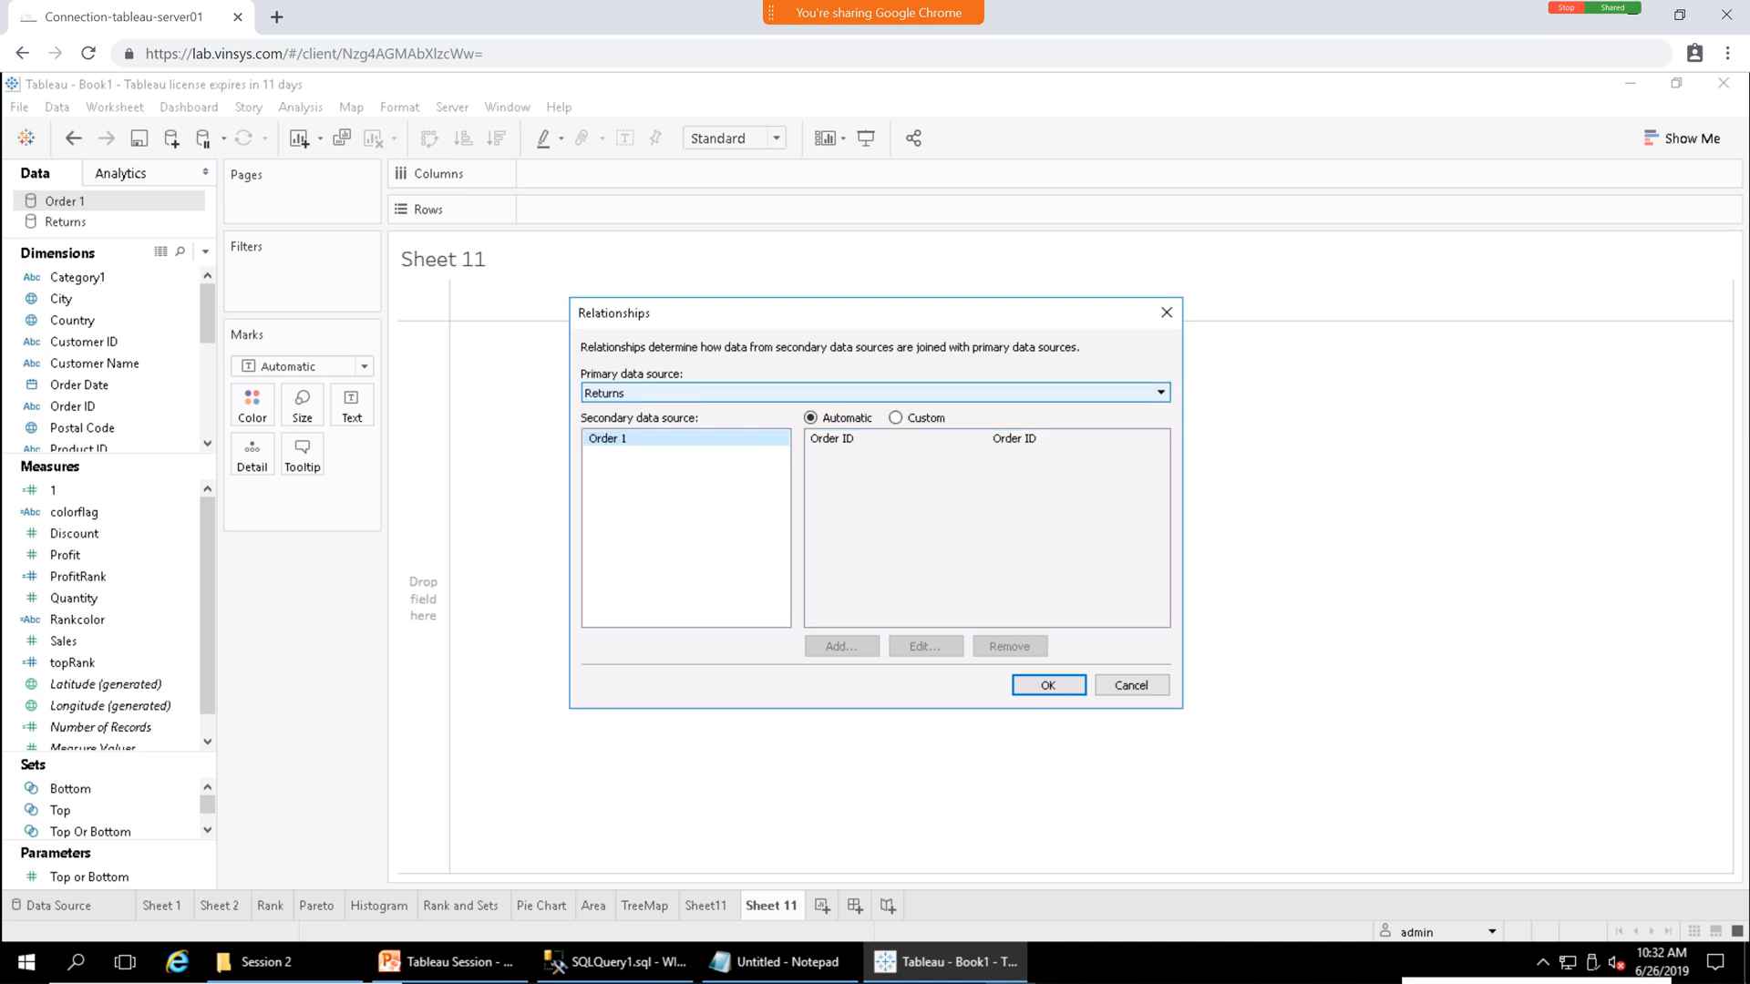
{"action": "left_click", "coordinate": [874, 393]}
{"action": "left_click", "coordinate": [875, 409]}
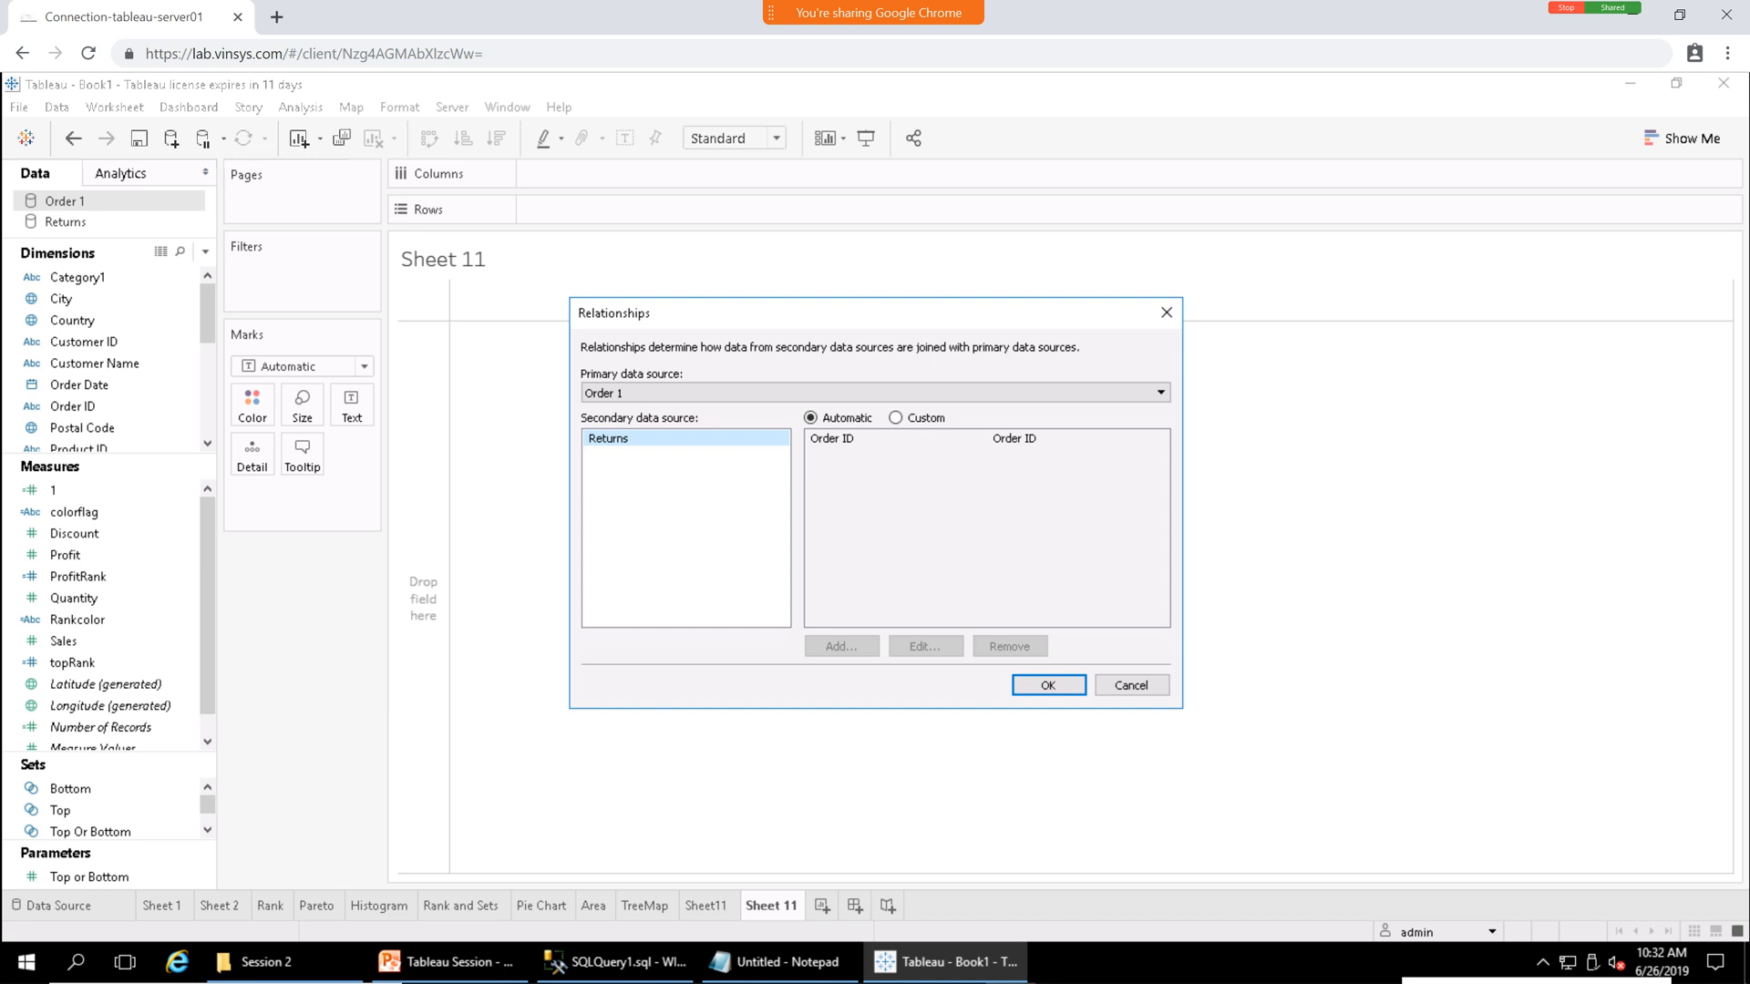
Switch the relationship to Custom, choose Returns as the primary data source with Order 1 as secondary, and apply the Order ID mapping.
{"action": "left_click", "coordinate": [896, 418]}
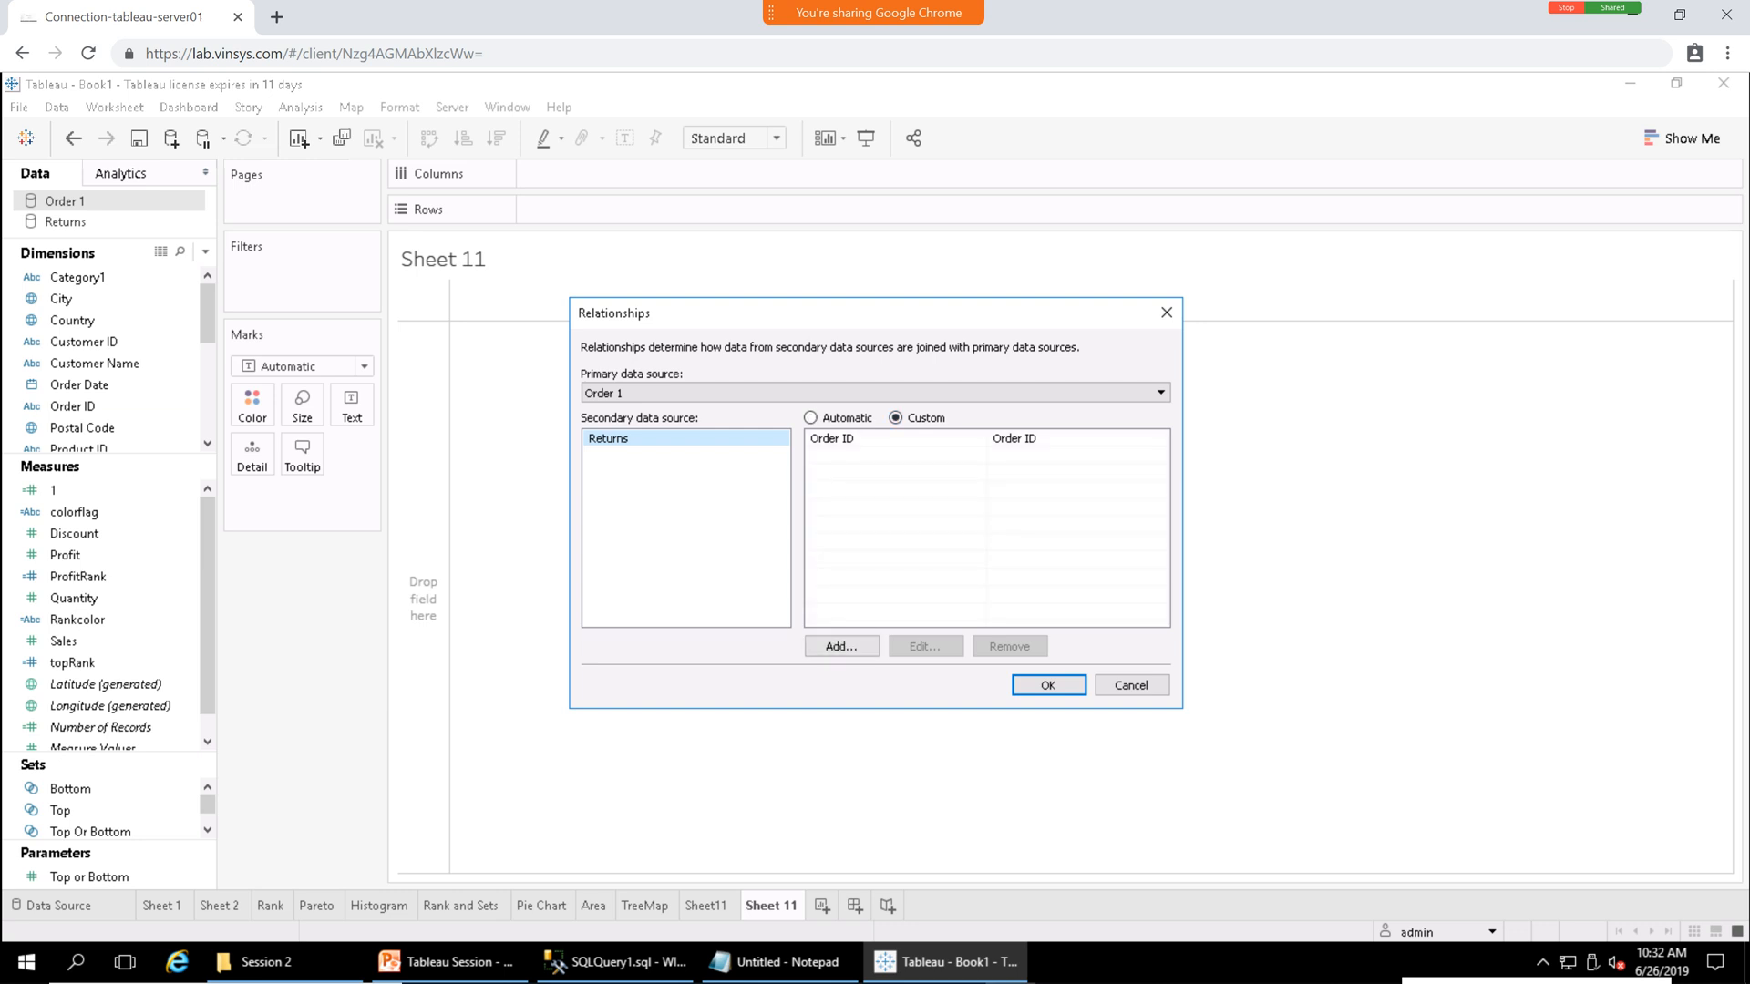
{"action": "left_click", "coordinate": [874, 393]}
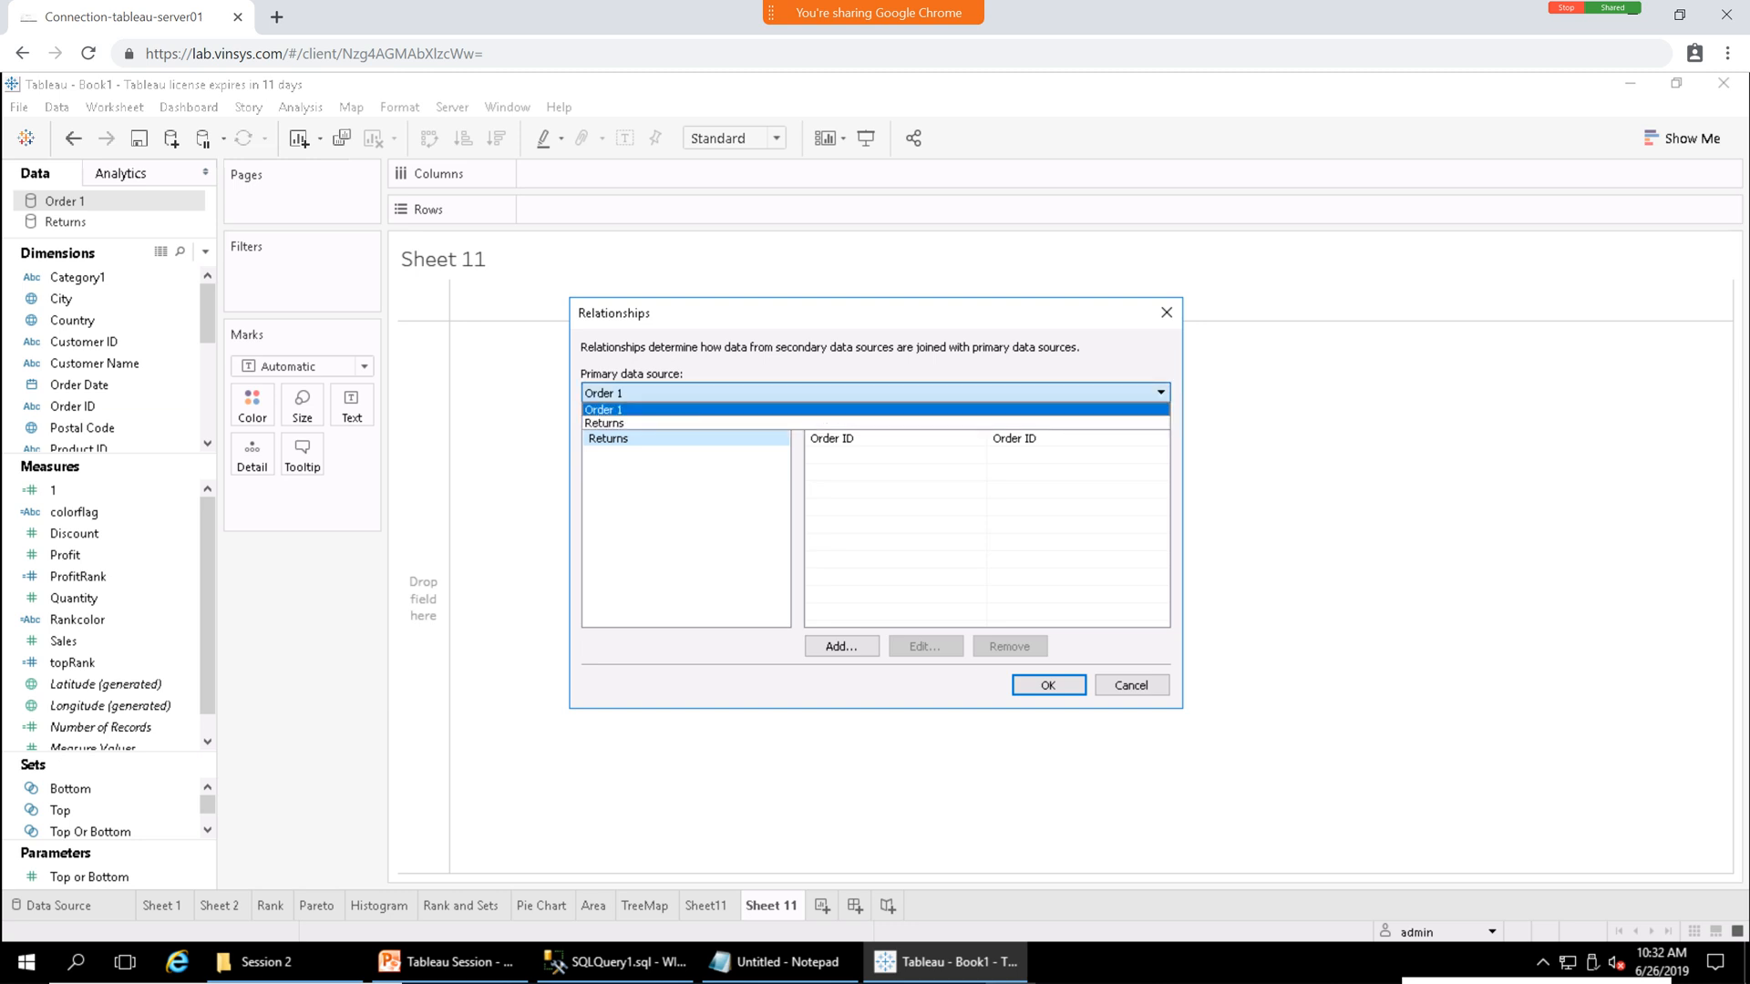
{"action": "left_click", "coordinate": [874, 423]}
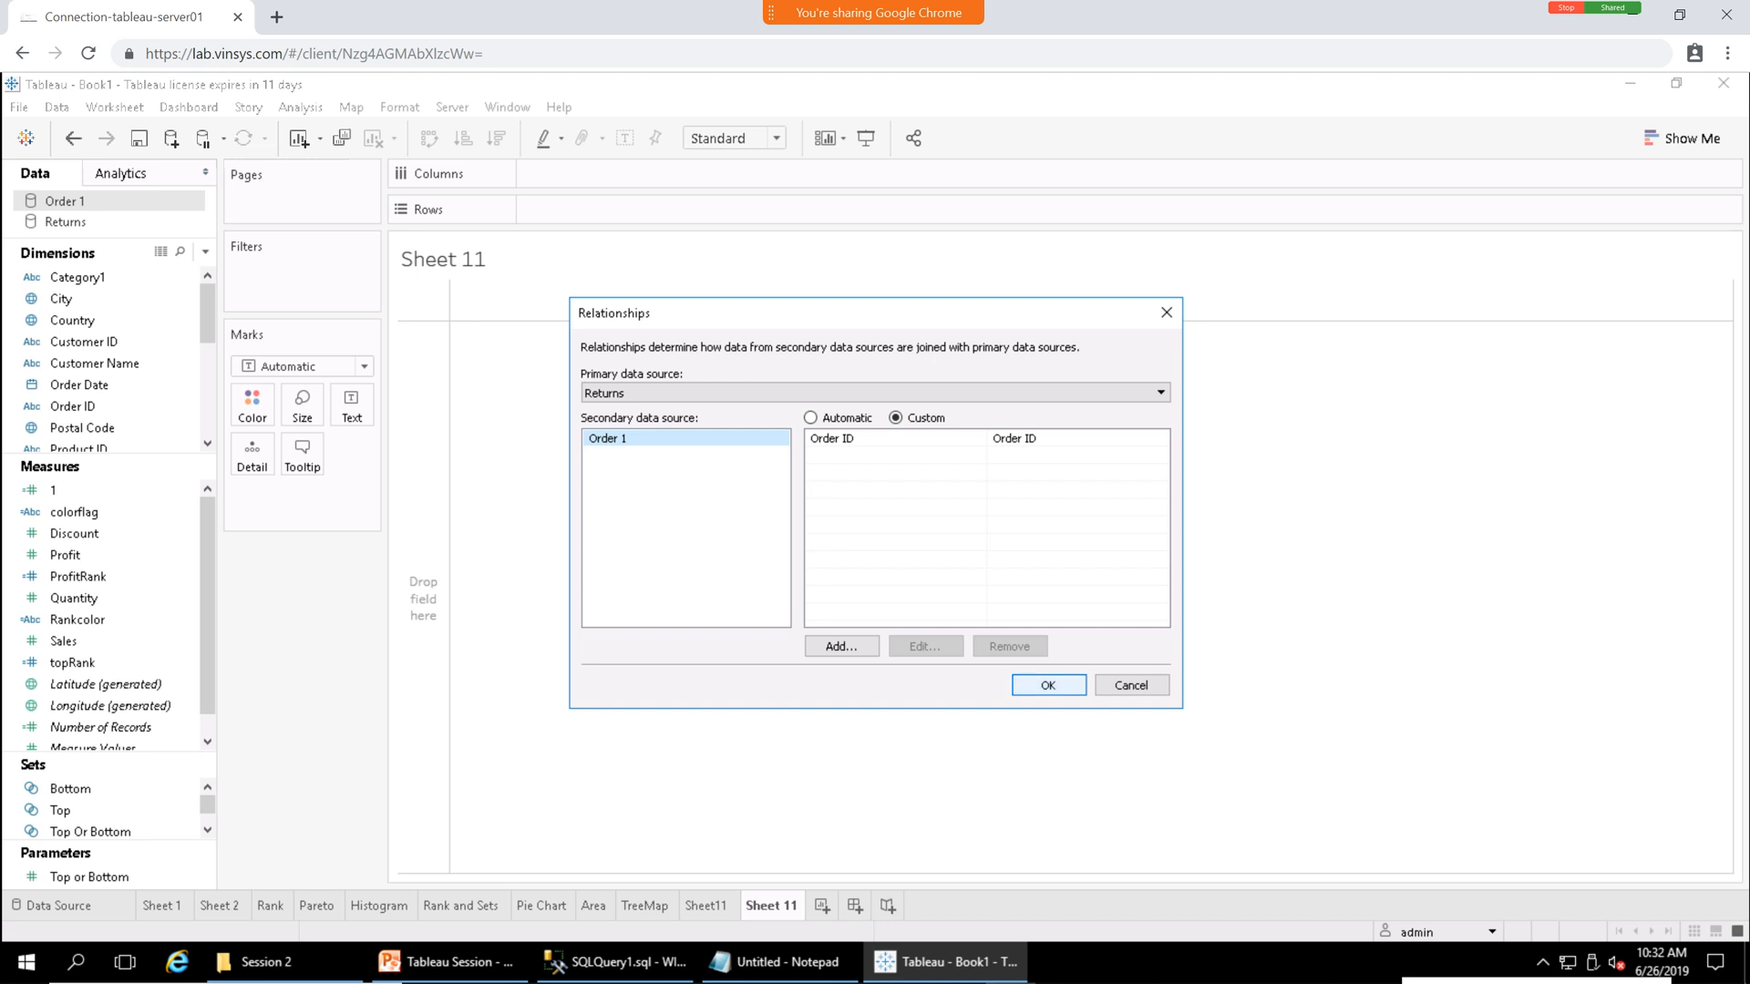
{"action": "left_click", "coordinate": [1048, 685]}
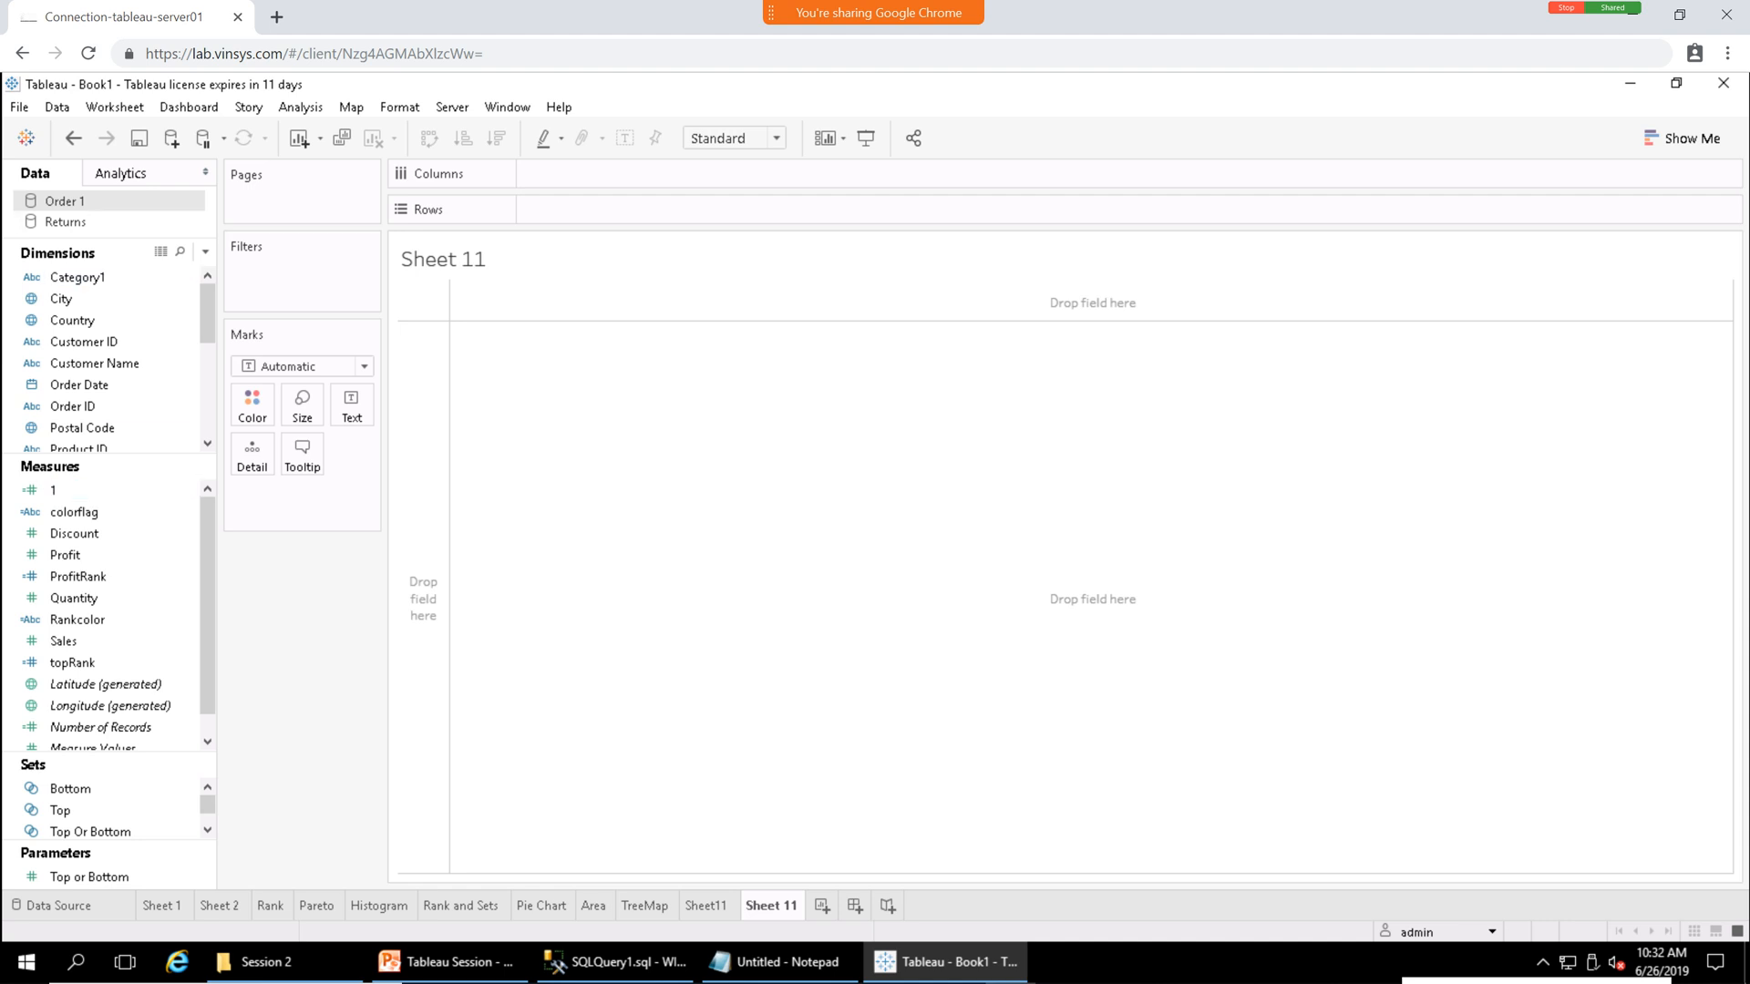
Place Order ID from Returns on the rows of Sheet 11 and check the linking field in Order 1.
{"action": "left_click", "coordinate": [66, 221]}
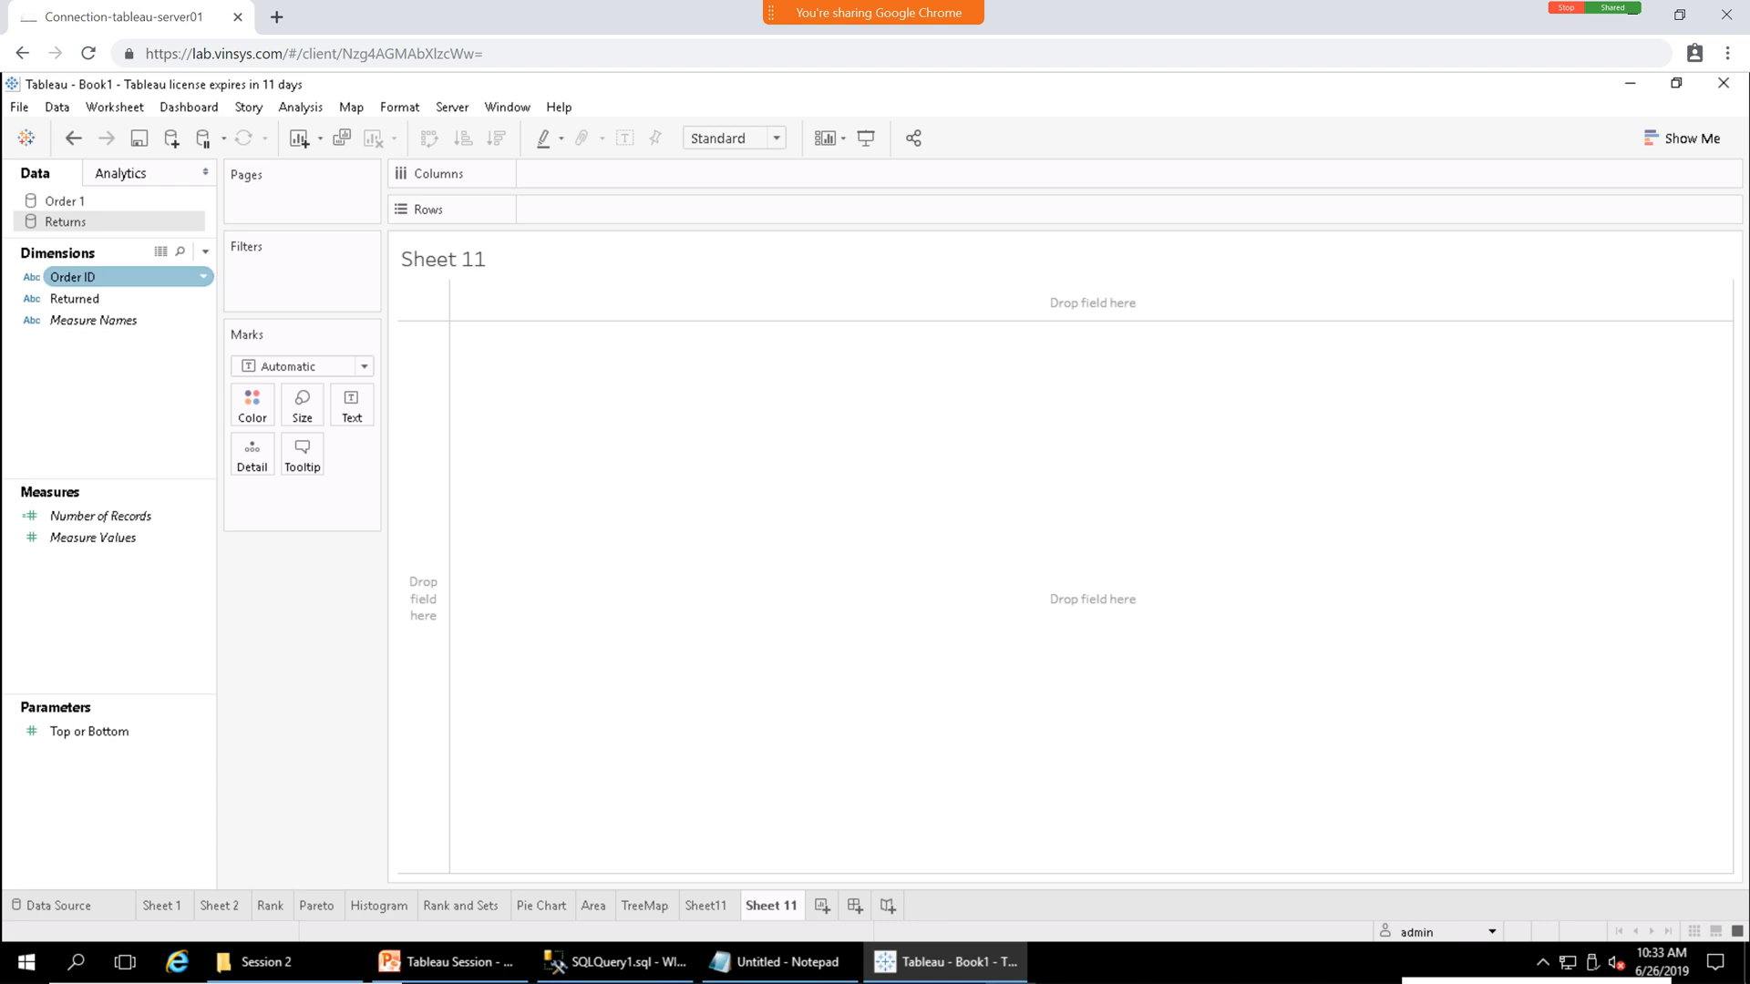
{"action": "left_click_drag", "start_coordinate": [73, 277], "coordinate": [575, 215]}
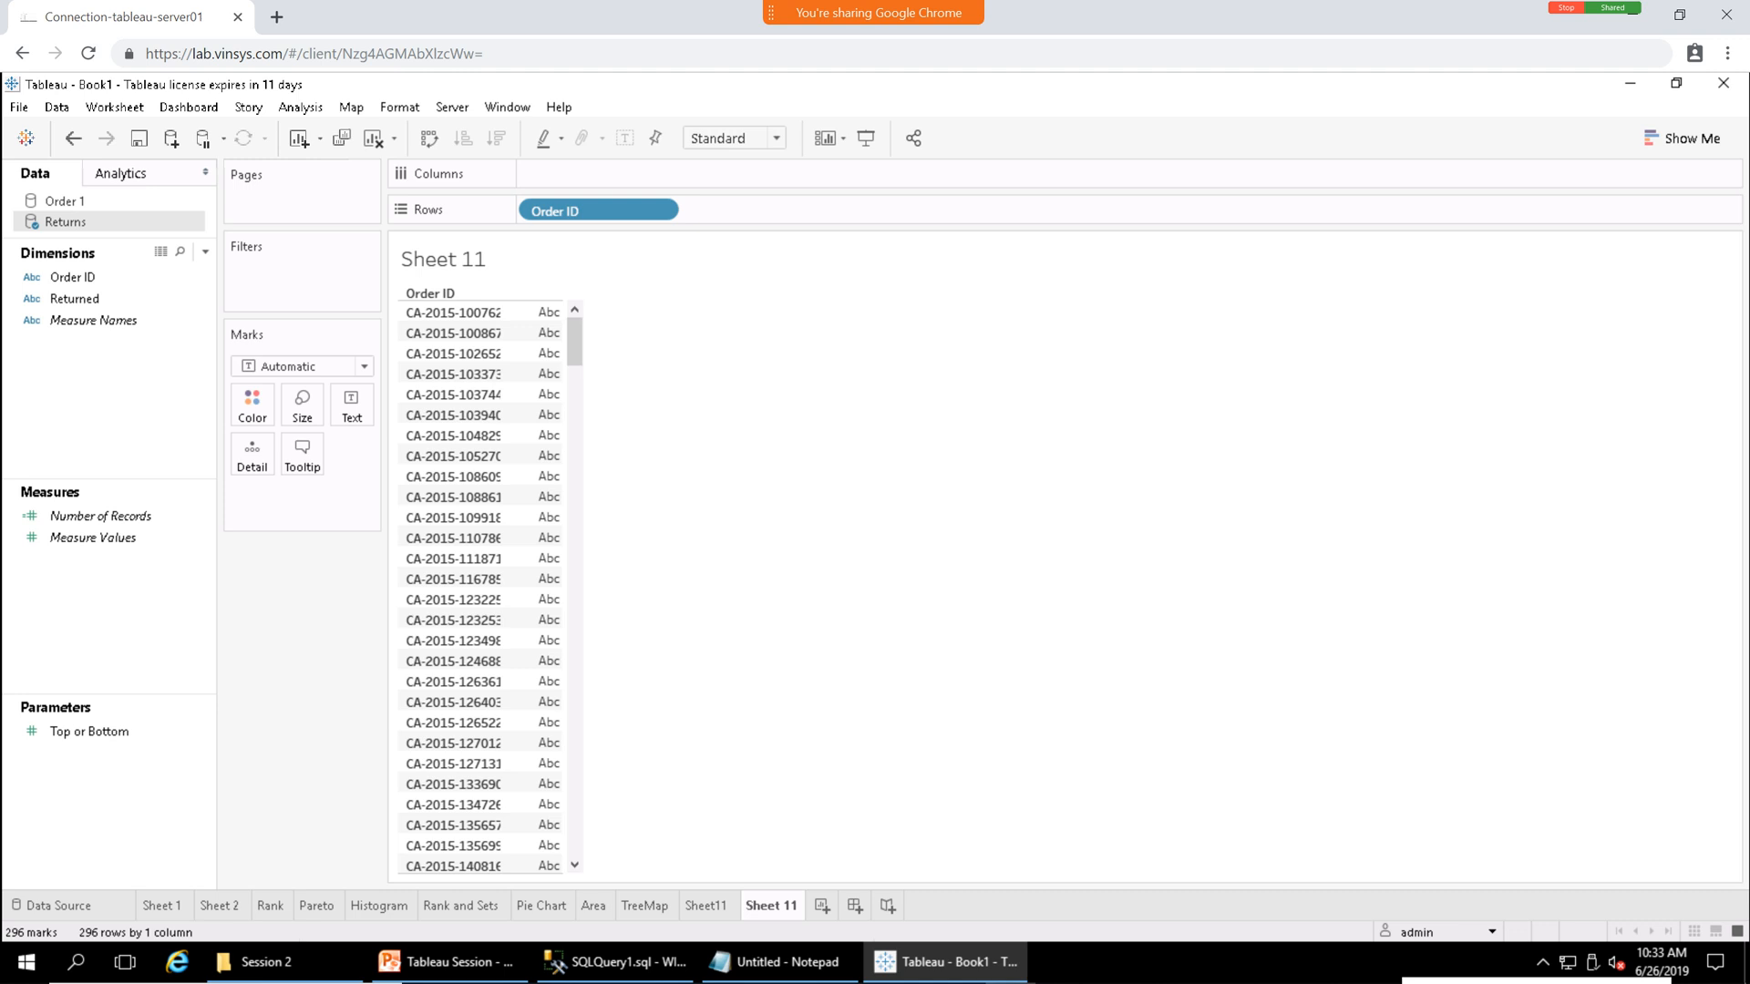
{"action": "left_click", "coordinate": [66, 202]}
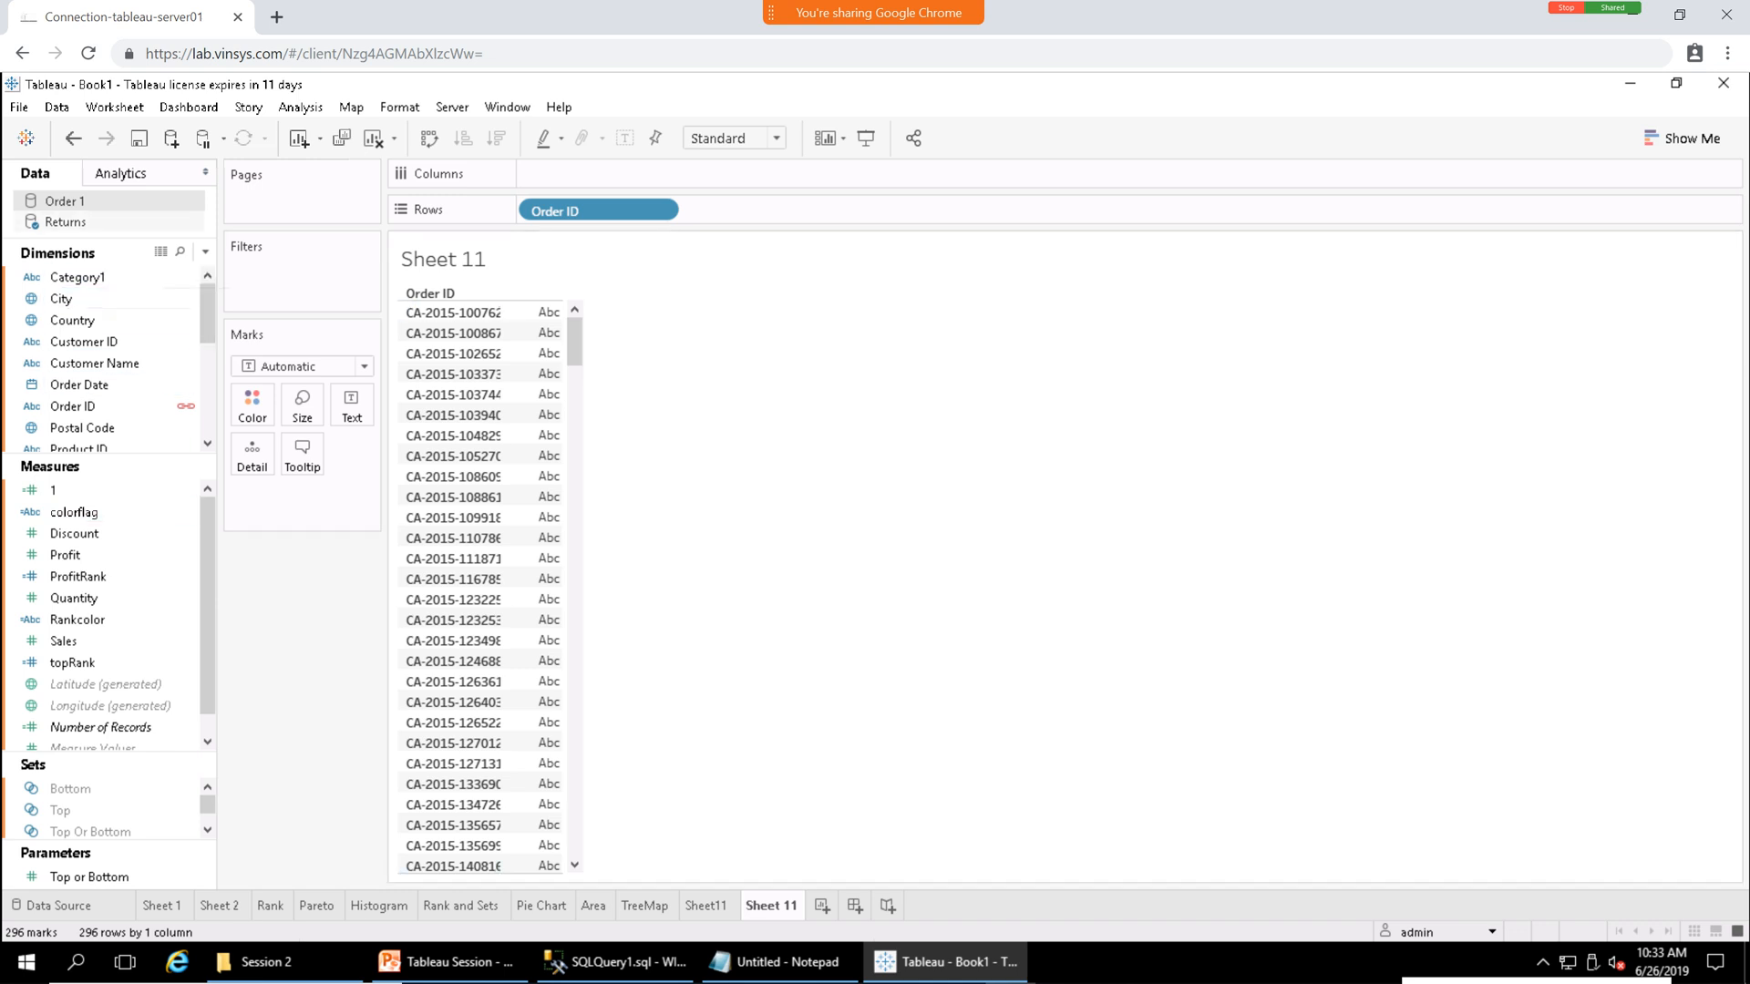
{"action": "left_click", "coordinate": [76, 222]}
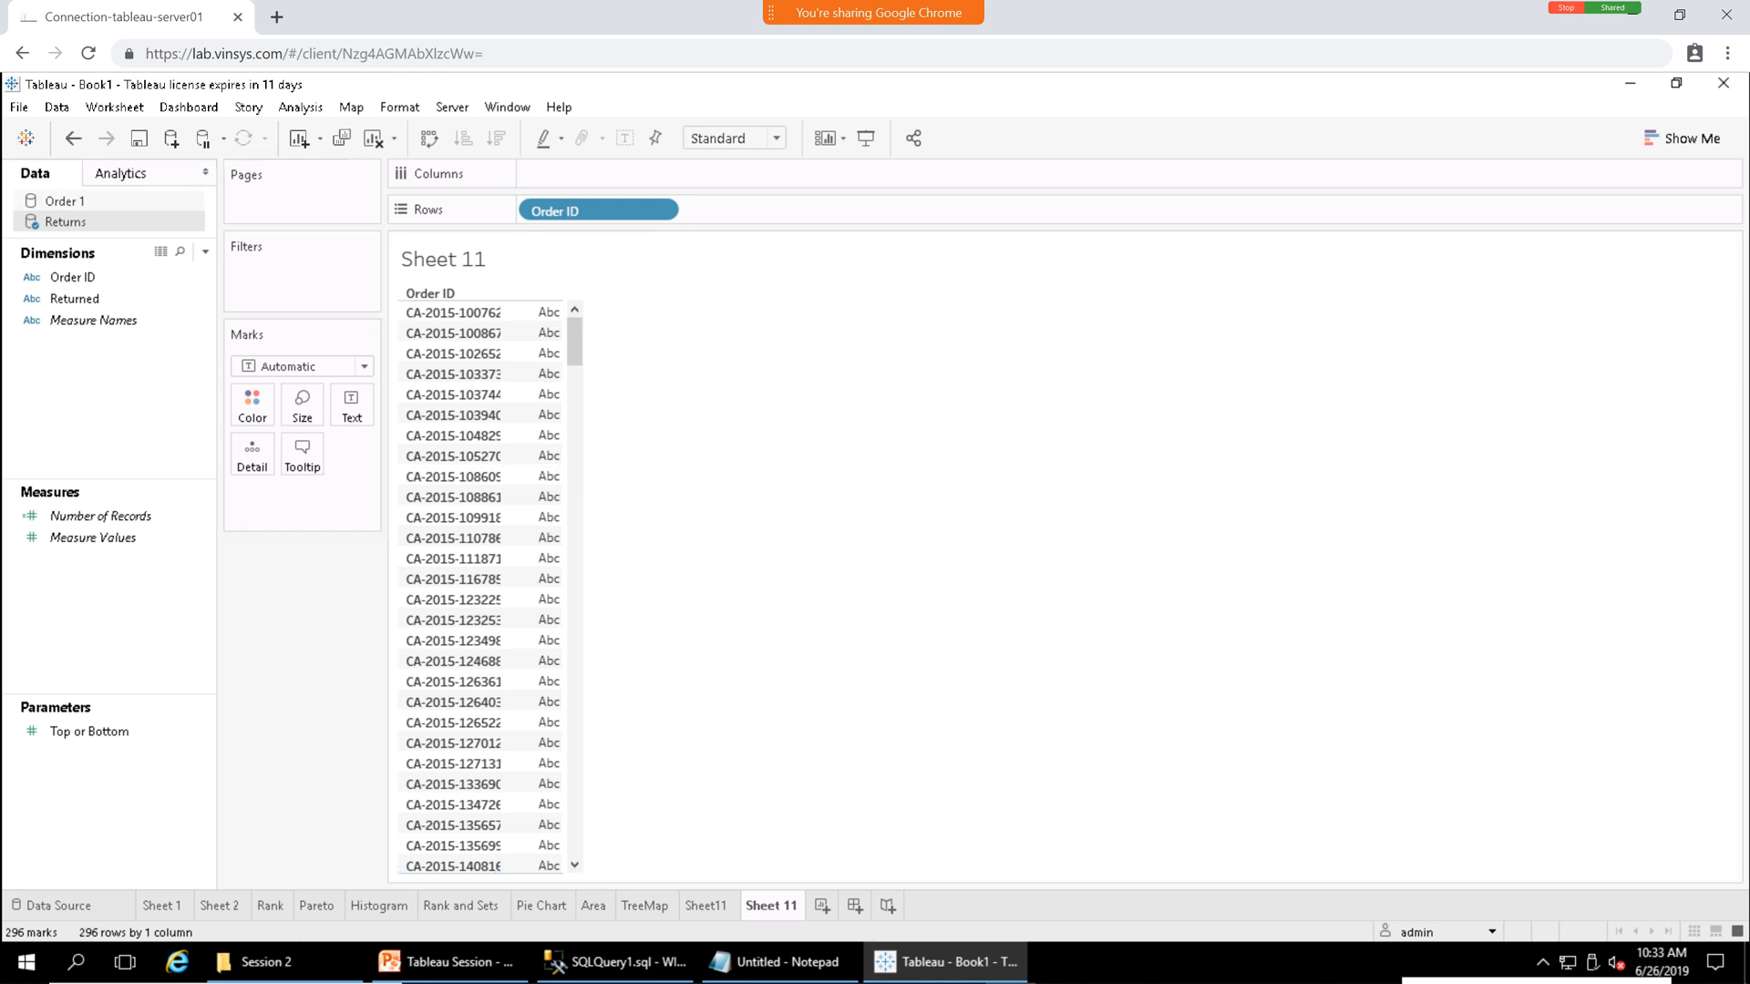
Show the Quantity measure from Order 1 for each Order ID in the table and widen the Order ID column to fit.
{"action": "left_click", "coordinate": [64, 200]}
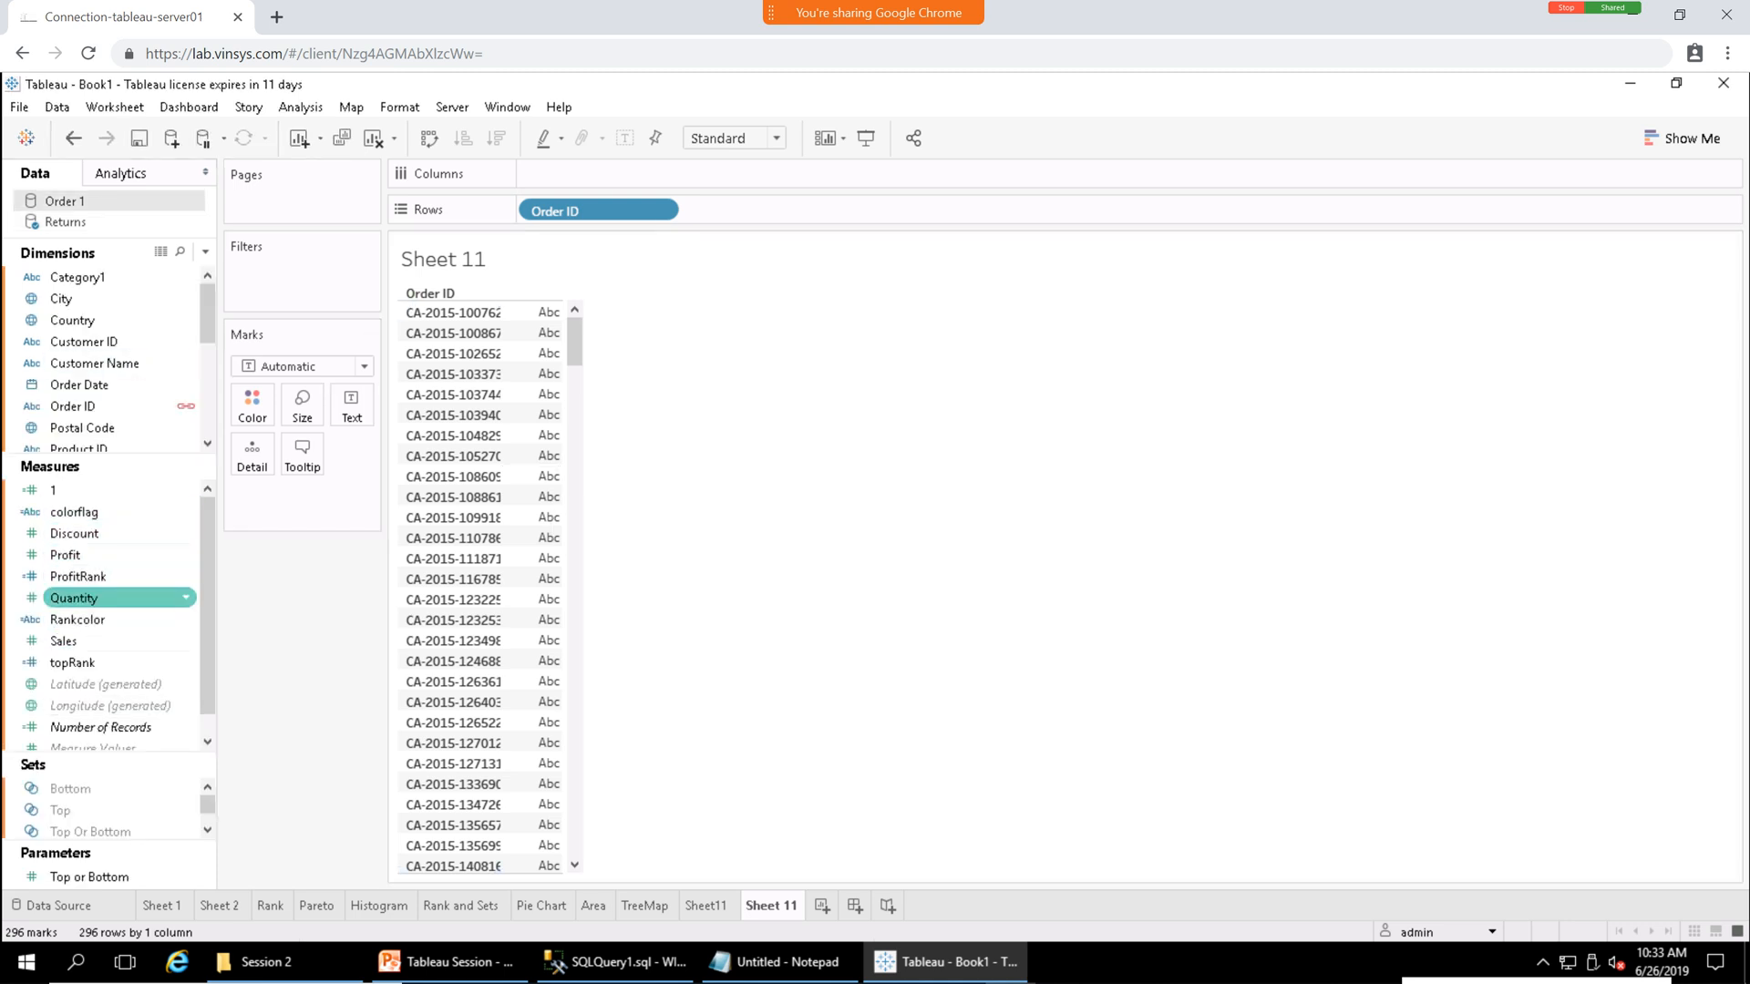
{"action": "left_click_drag", "start_coordinate": [101, 598], "coordinate": [551, 432]}
{"action": "mouse_move", "coordinate": [575, 342]}
{"action": "left_mouse_down"}
{"action": "mouse_move", "coordinate": [574, 717]}
{"action": "mouse_move", "coordinate": [574, 341]}
{"action": "left_mouse_up"}
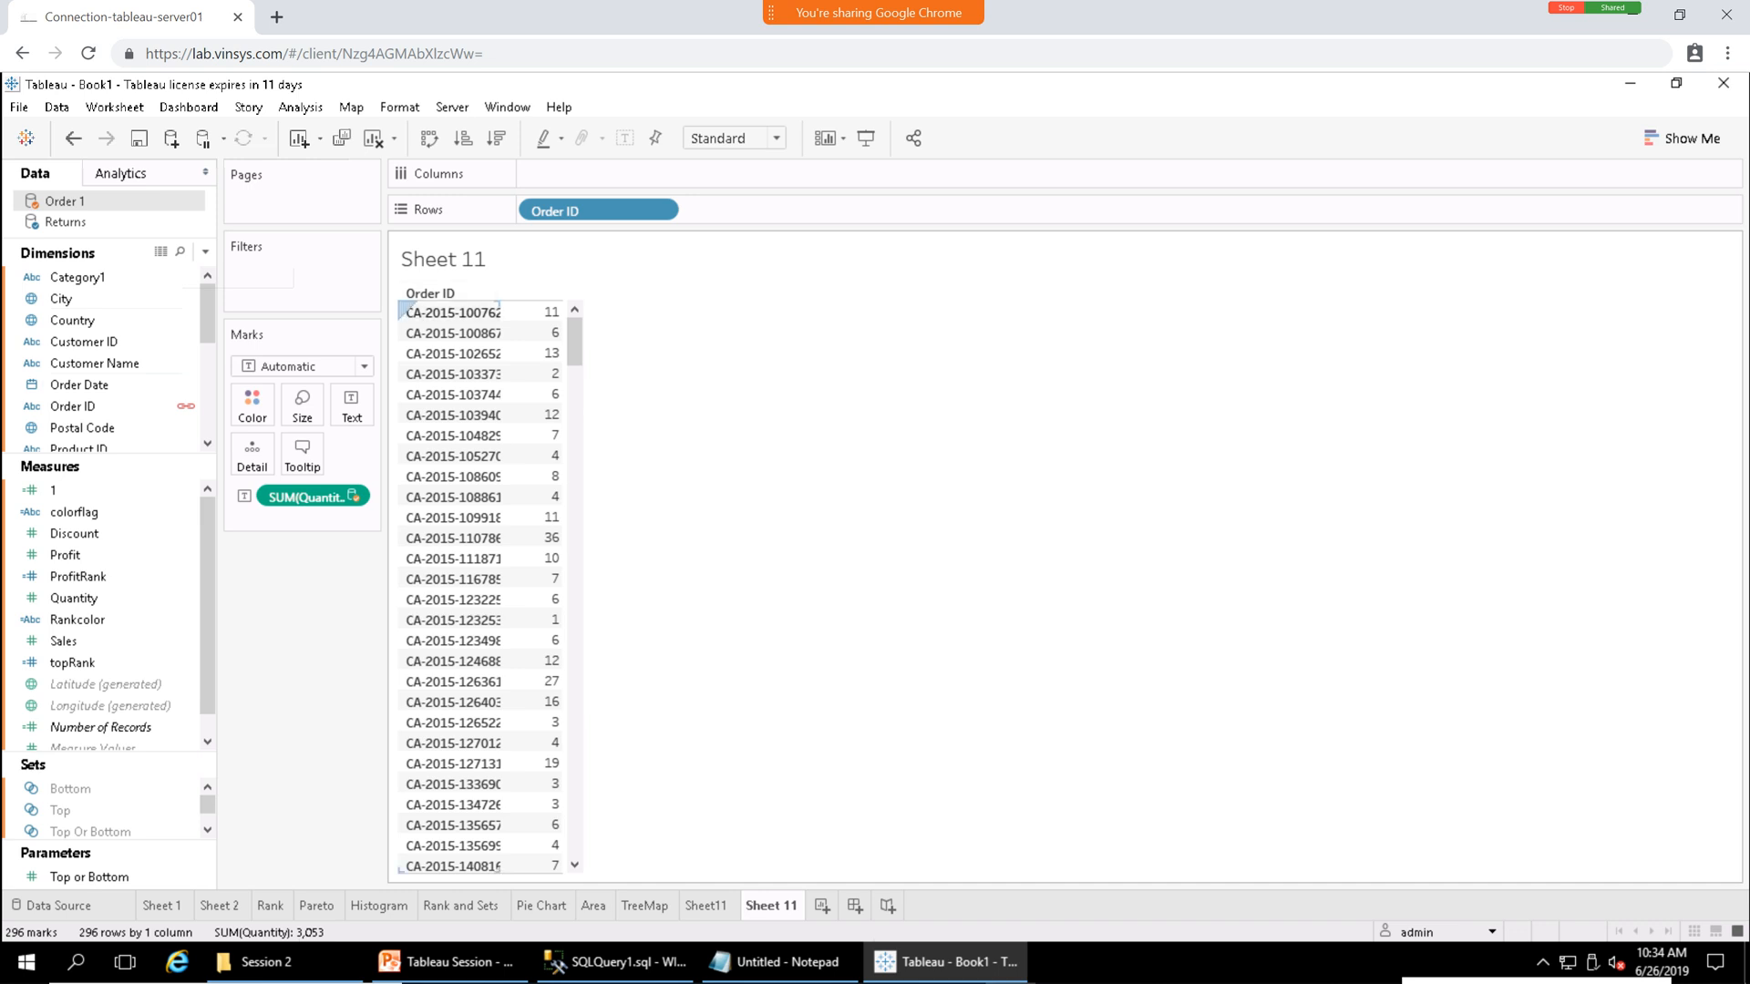
{"action": "mouse_move", "coordinate": [514, 334]}
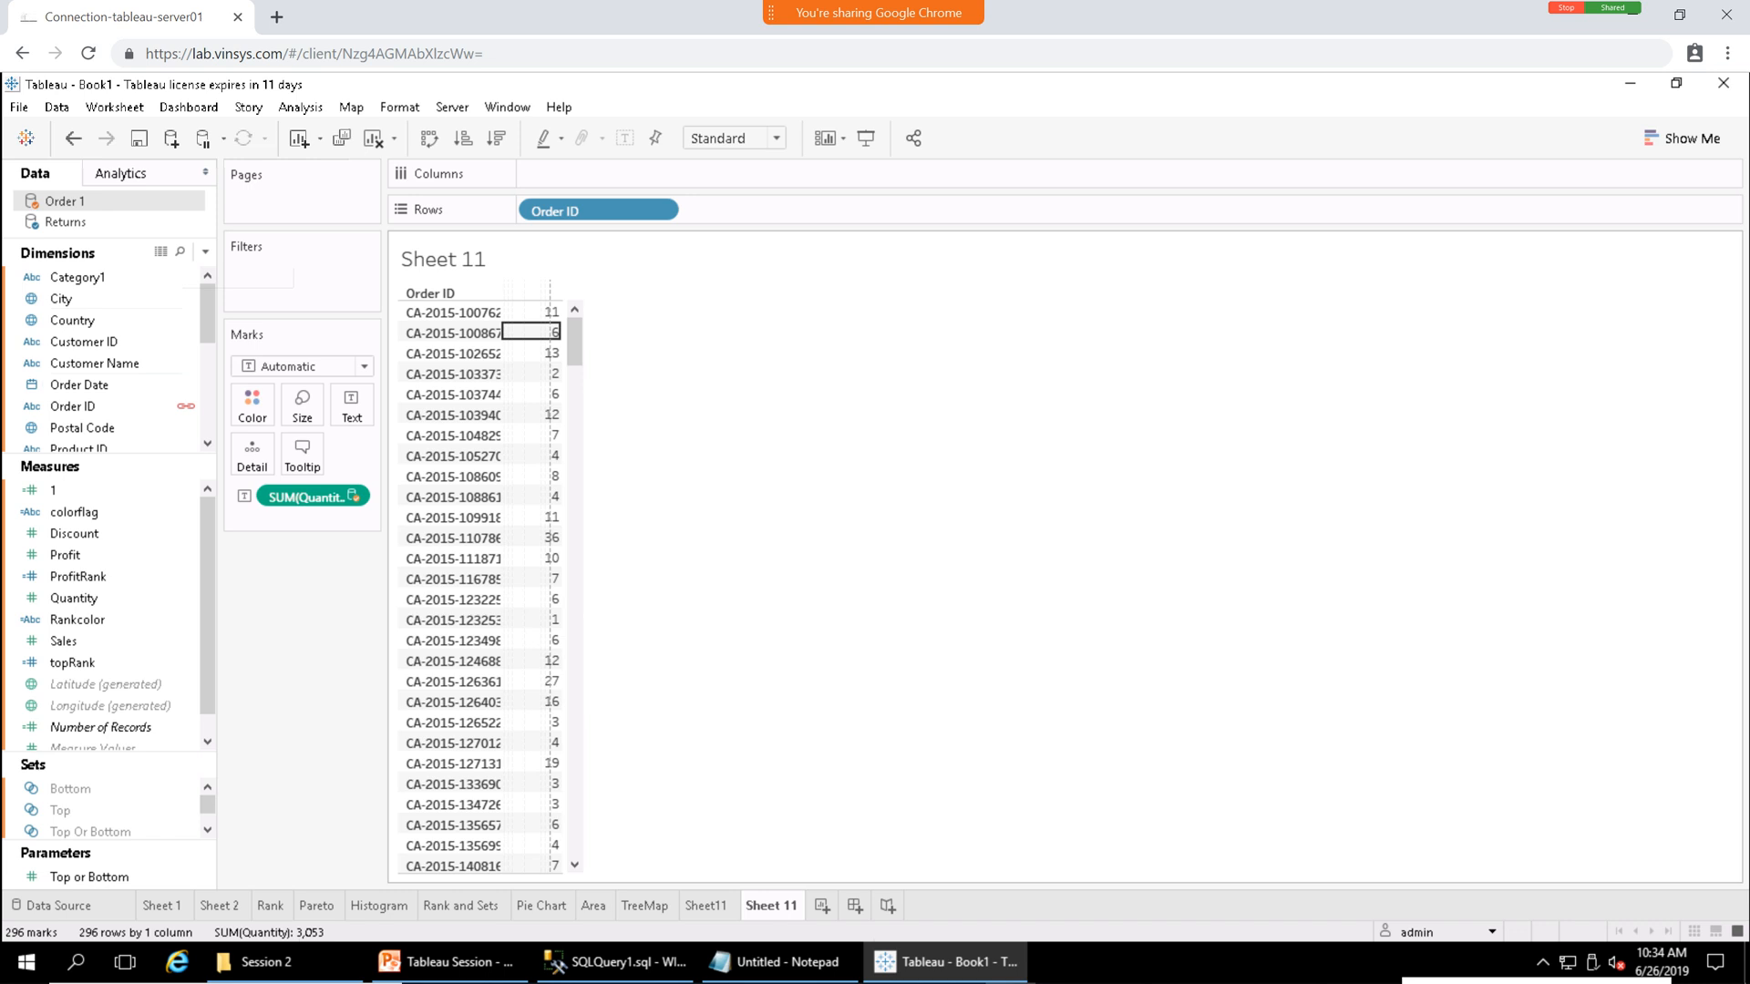
{"action": "left_click_drag", "start_coordinate": [503, 333], "coordinate": [624, 340]}
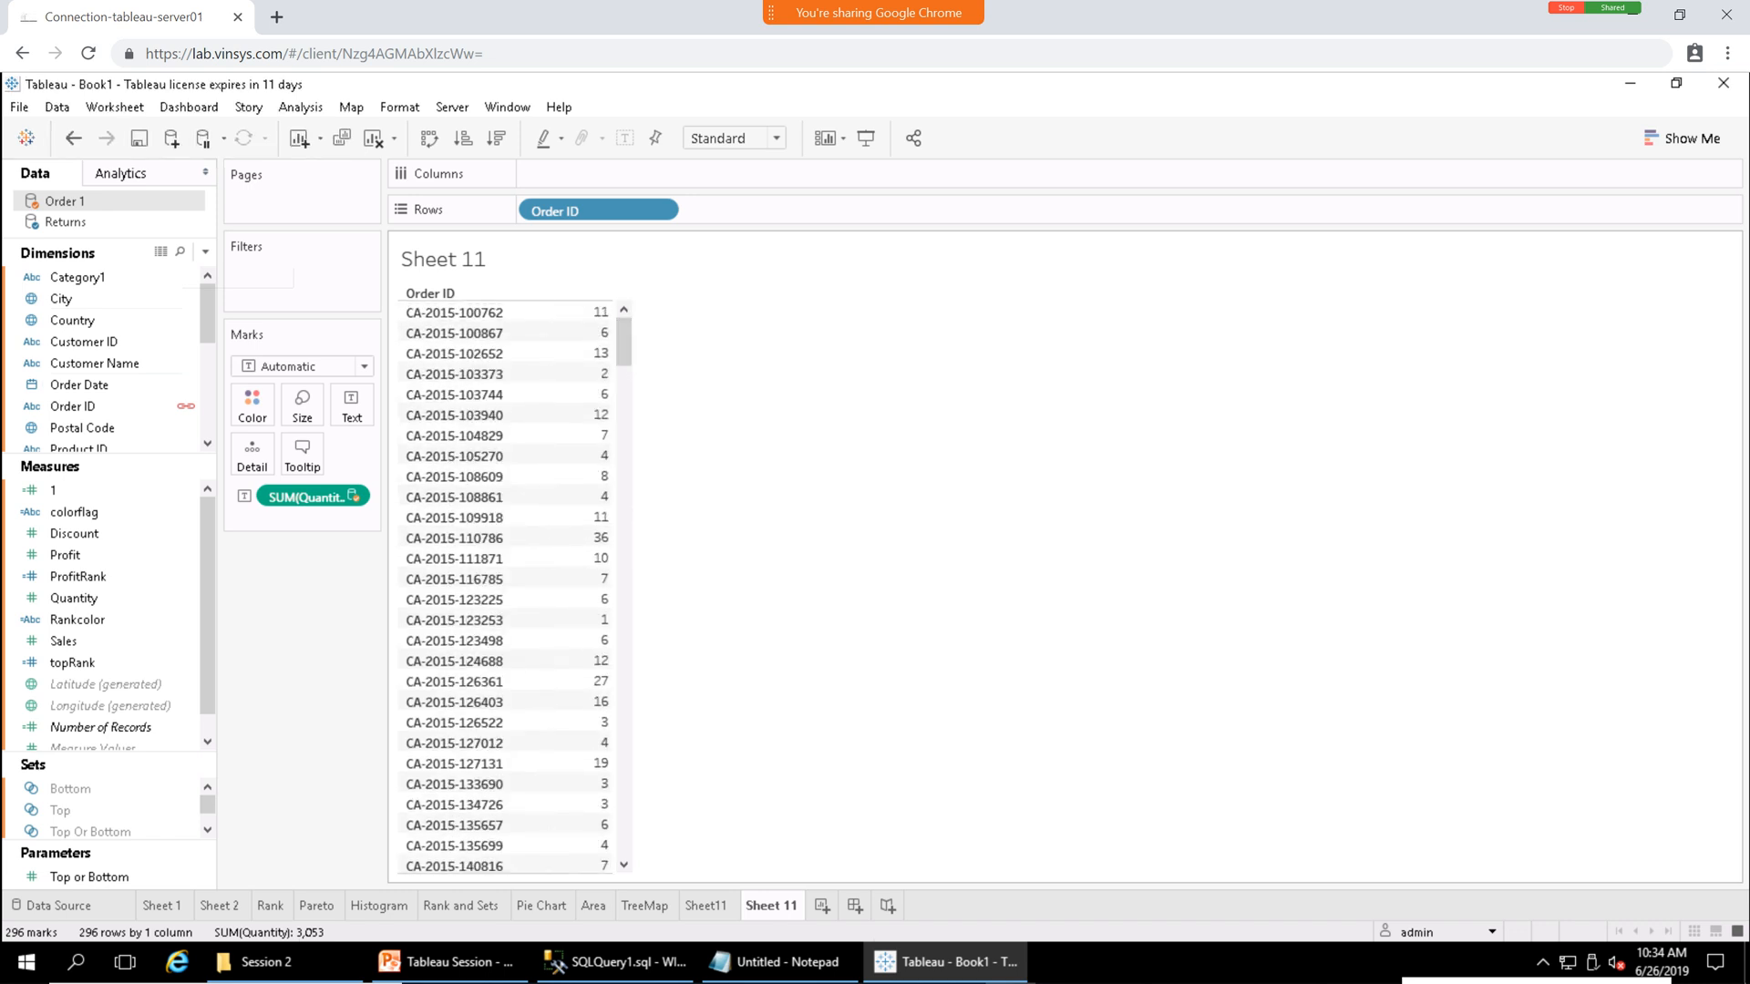
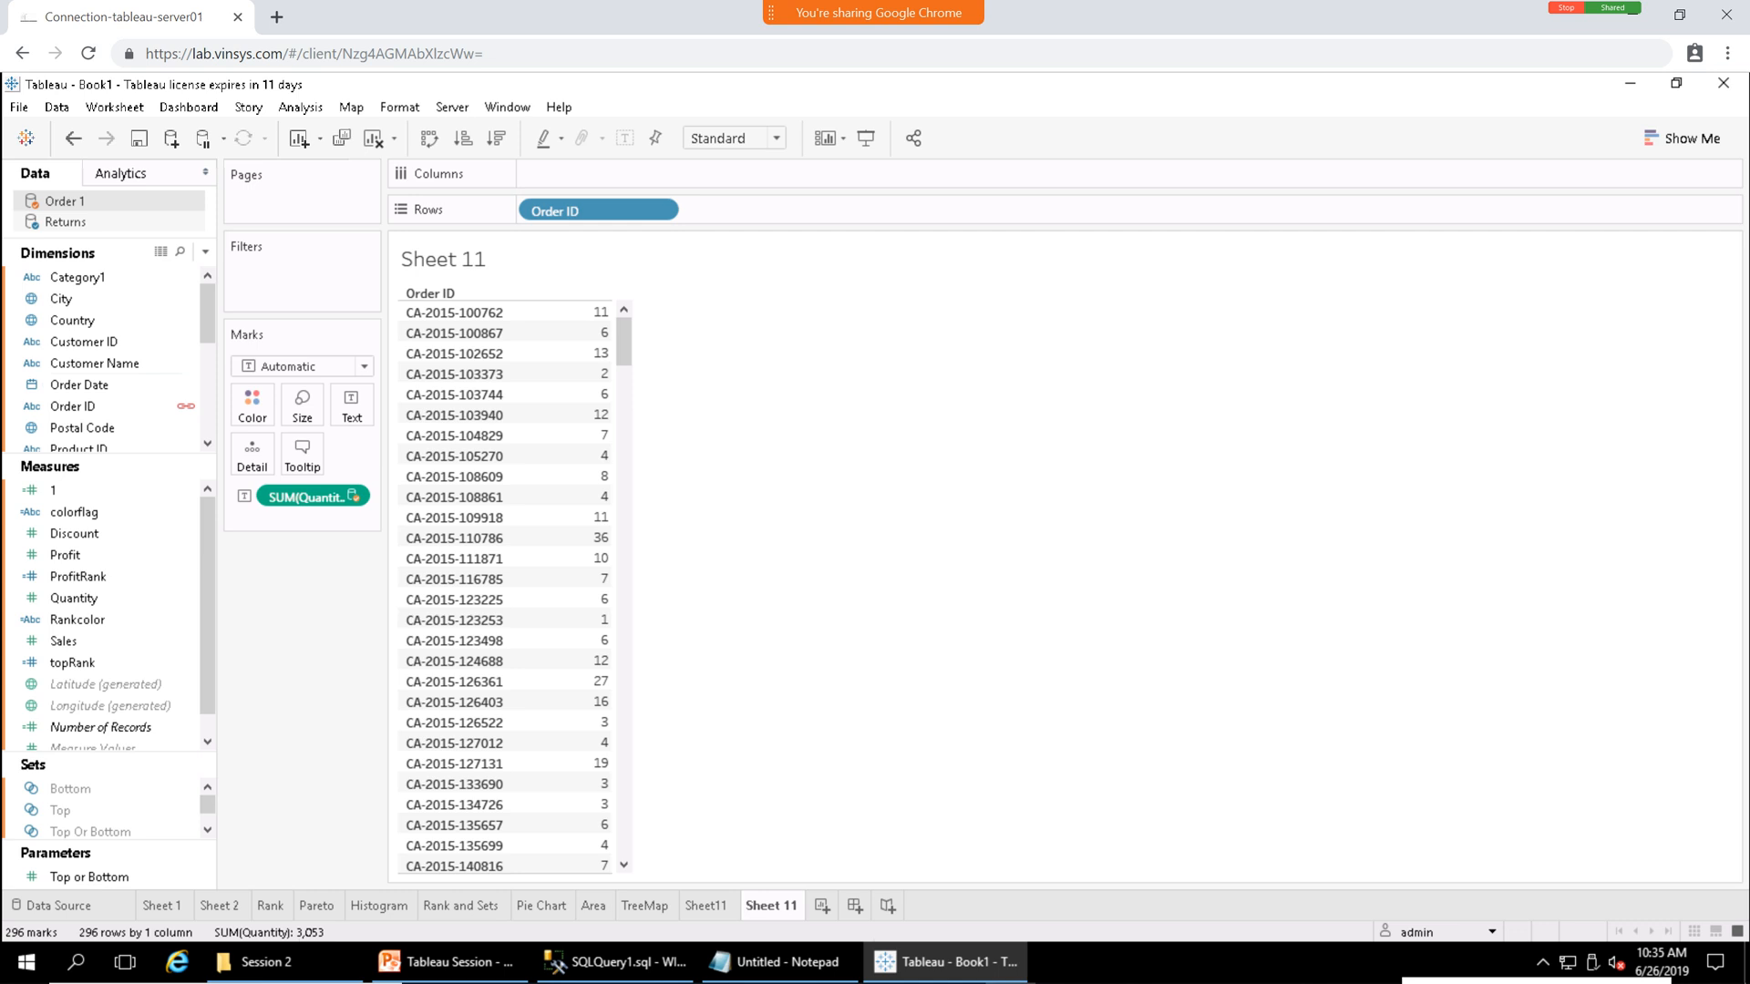
Review the custom relationship between Returns and Order 1, and leave the relationship settings without making changes.
{"action": "left_click", "coordinate": [56, 106]}
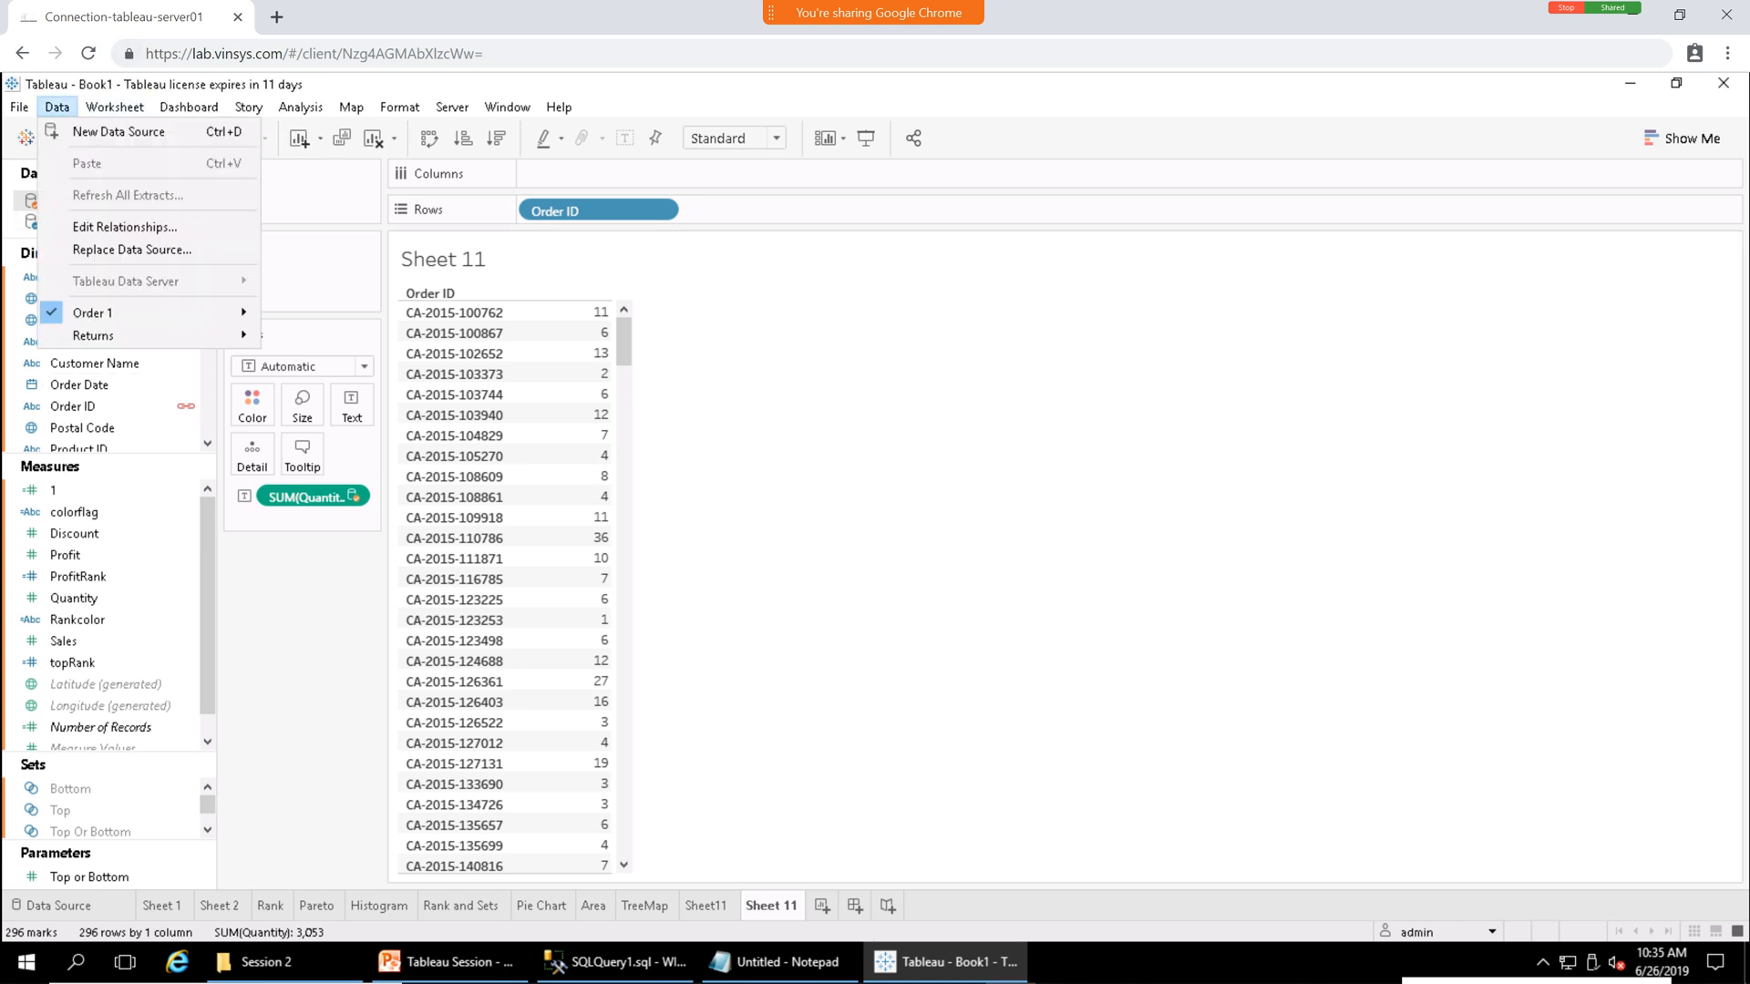
{"action": "left_click", "coordinate": [125, 227]}
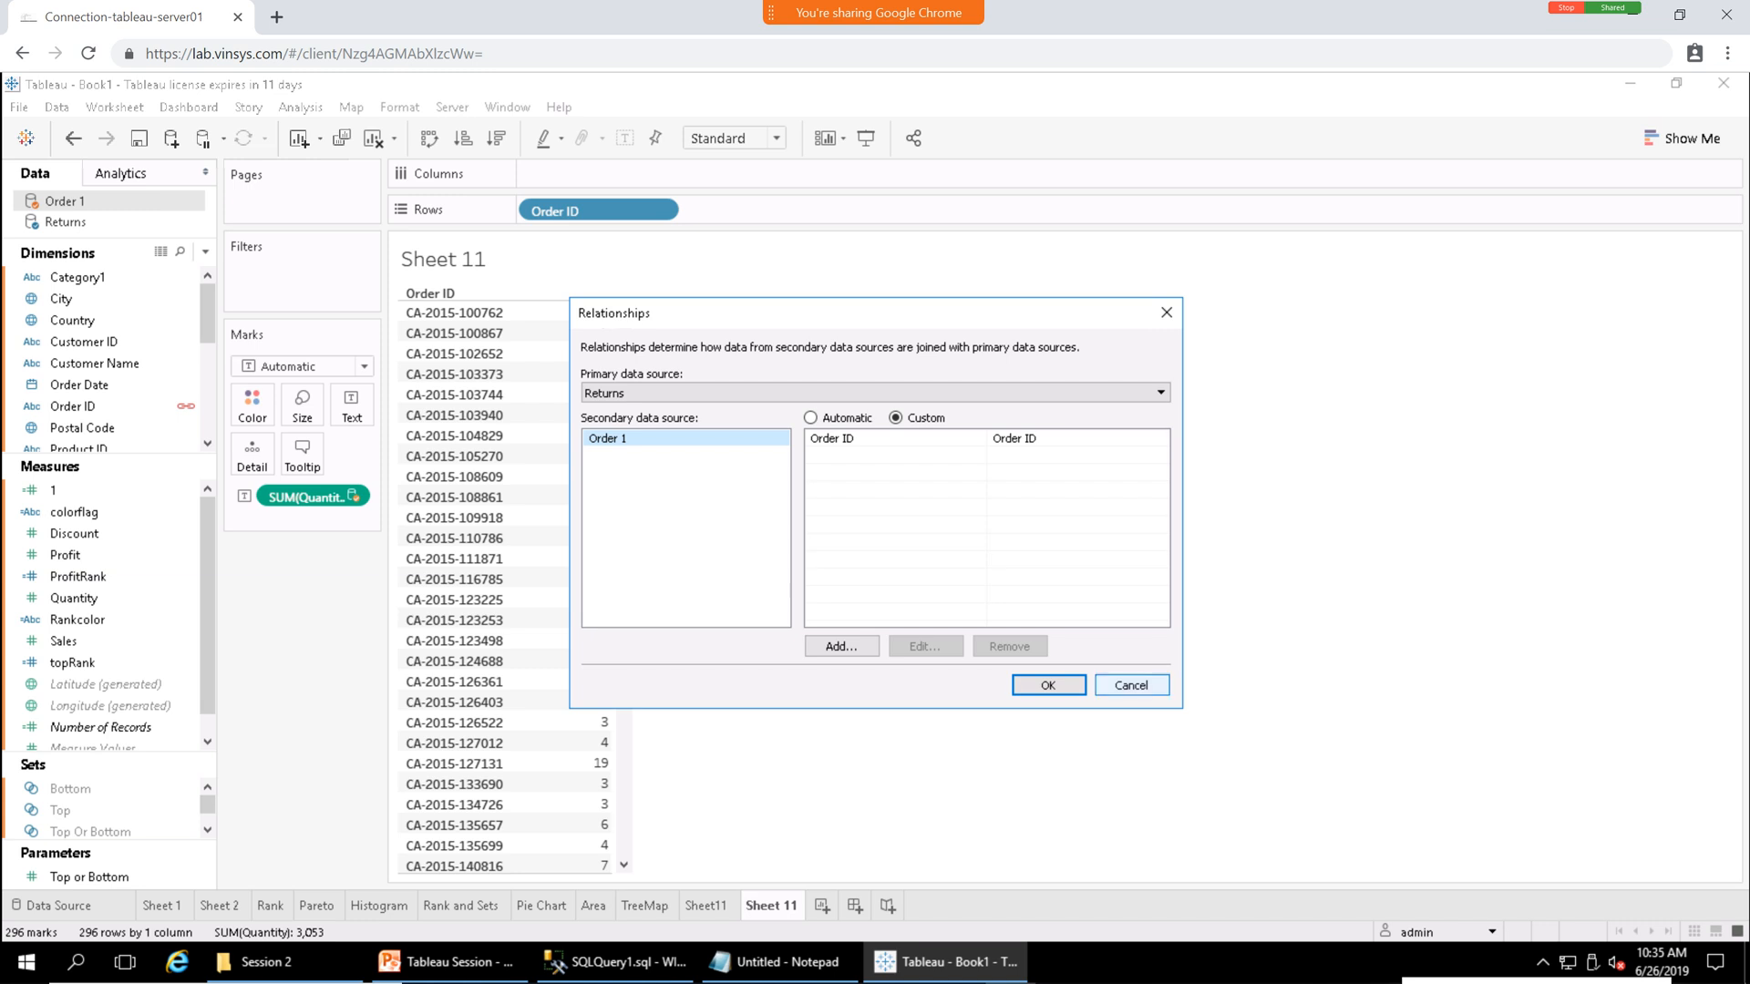
{"action": "left_click", "coordinate": [1131, 685]}
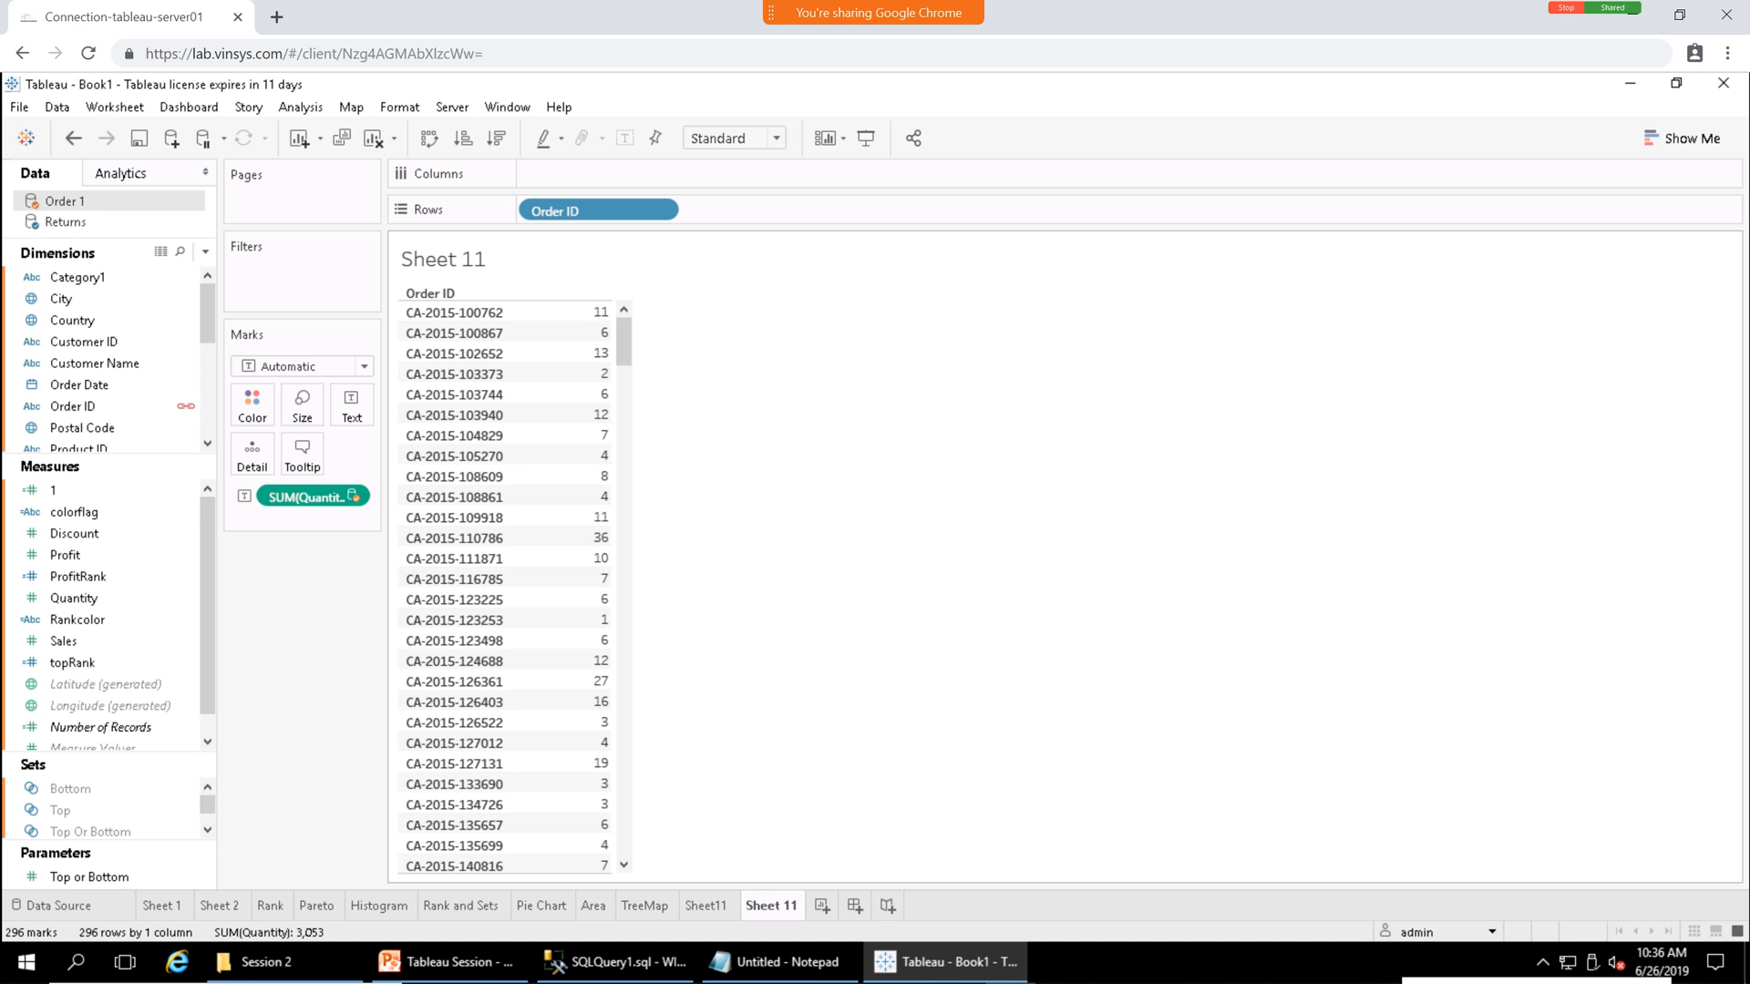
{"action": "left_click", "coordinate": [66, 223]}
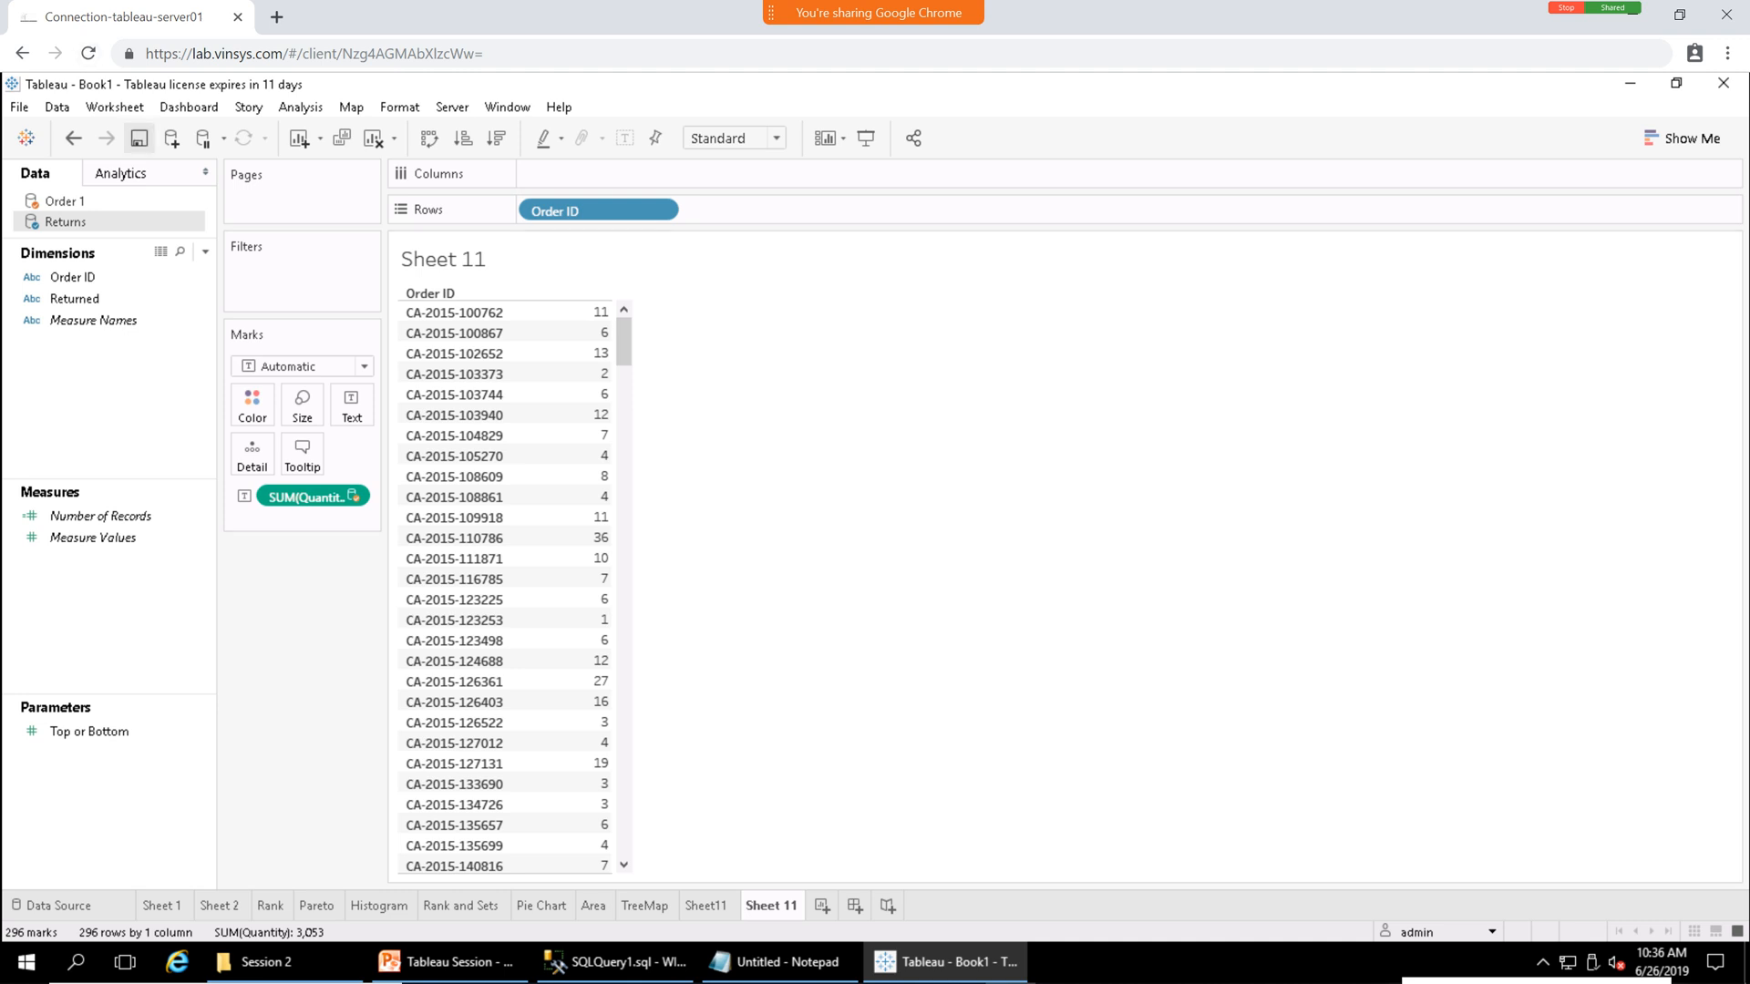
{"action": "left_click", "coordinate": [138, 138]}
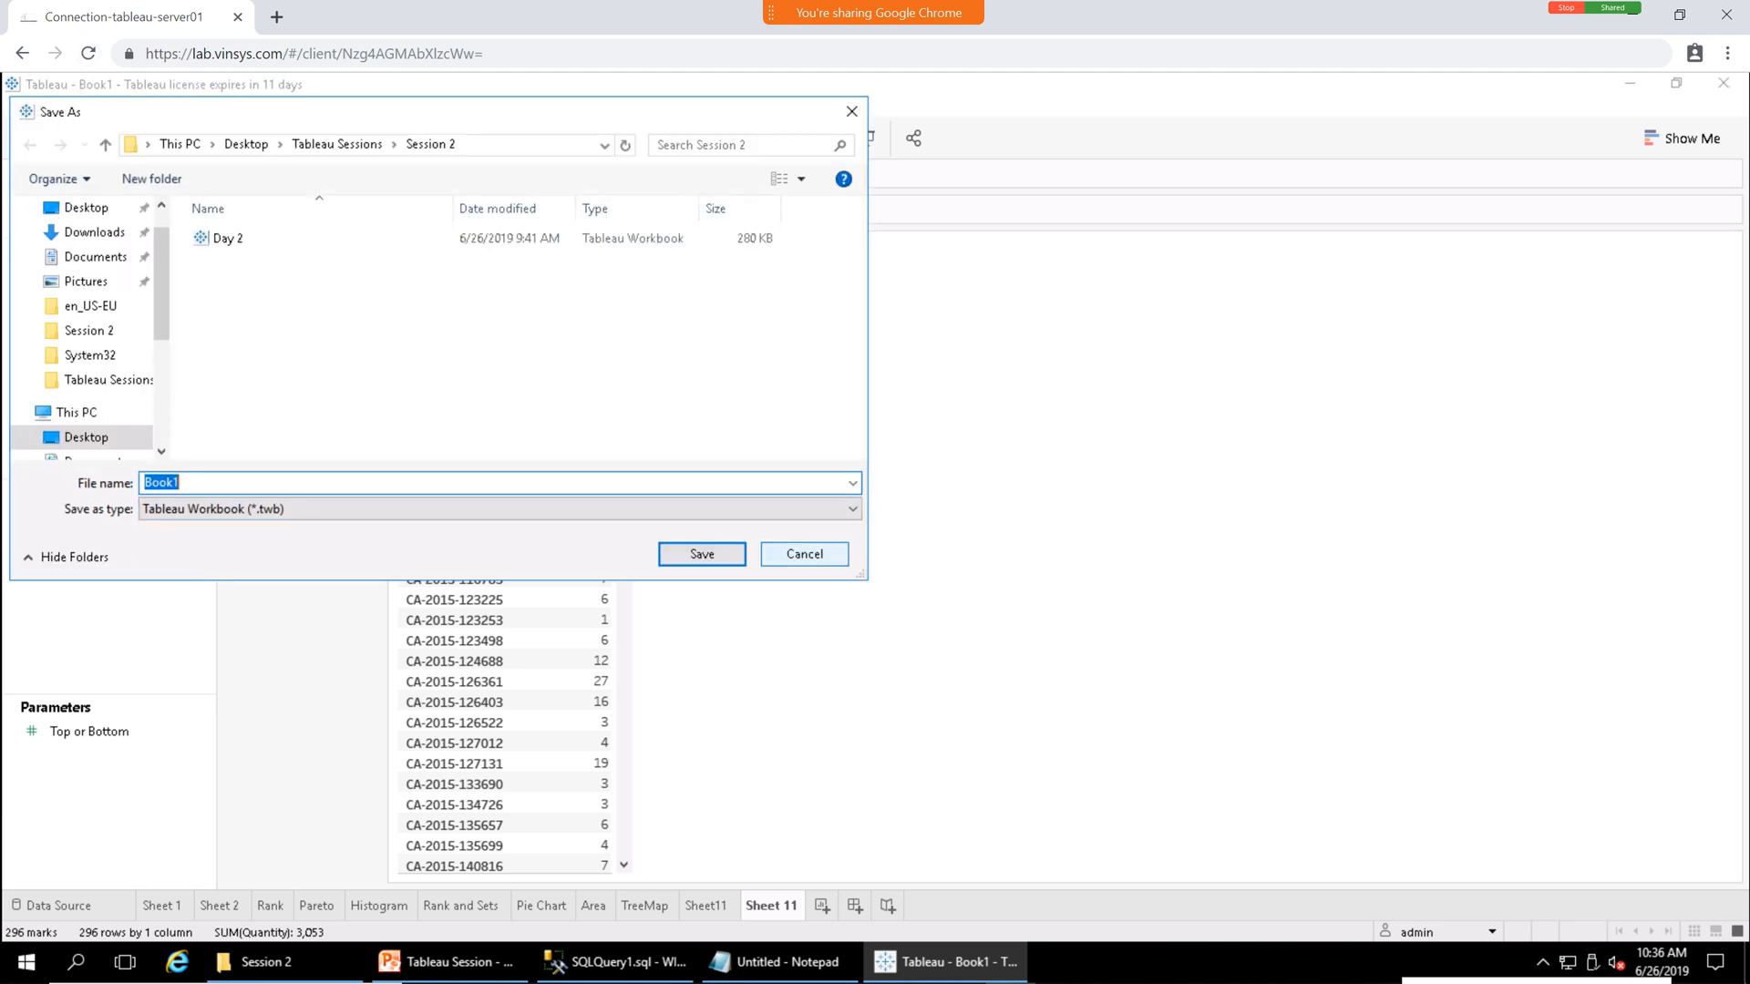
{"action": "key", "text": "Escape"}
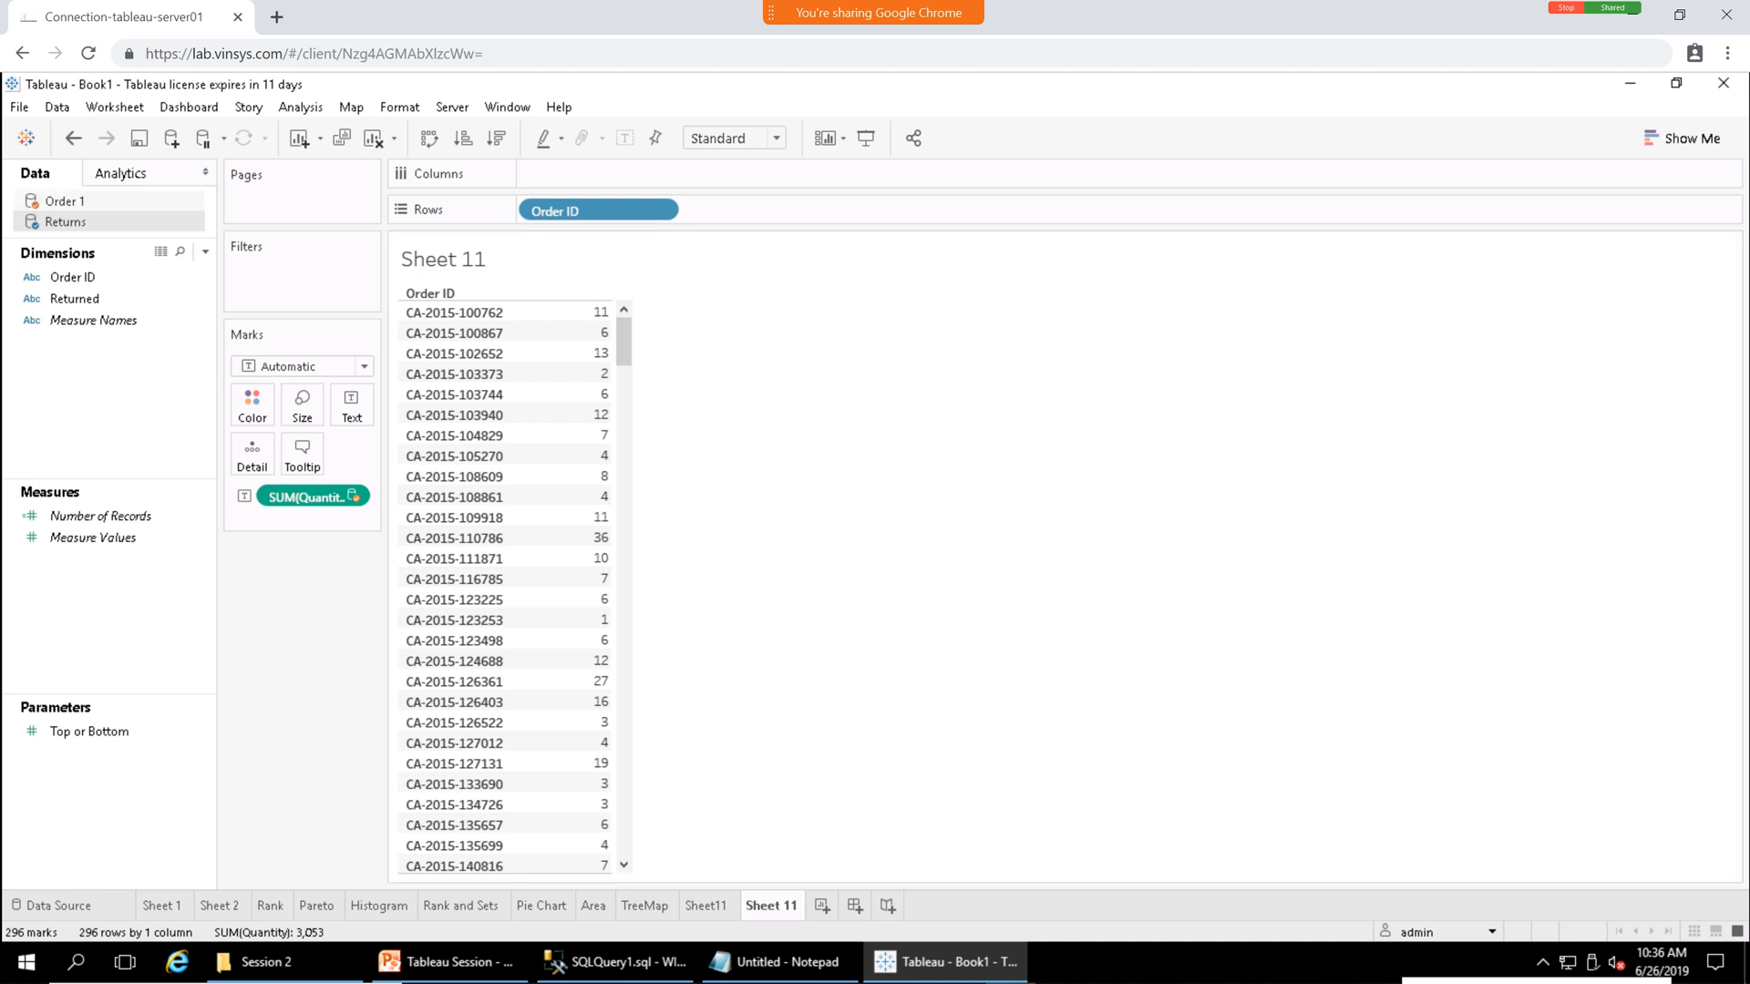
Connect to the Microsoft SQL Server WIN-GEUTI16CMVB with Windows Authentication and choose the AdventureWorksLT2014 database.
{"action": "left_click", "coordinate": [64, 201]}
{"action": "left_click", "coordinate": [58, 108]}
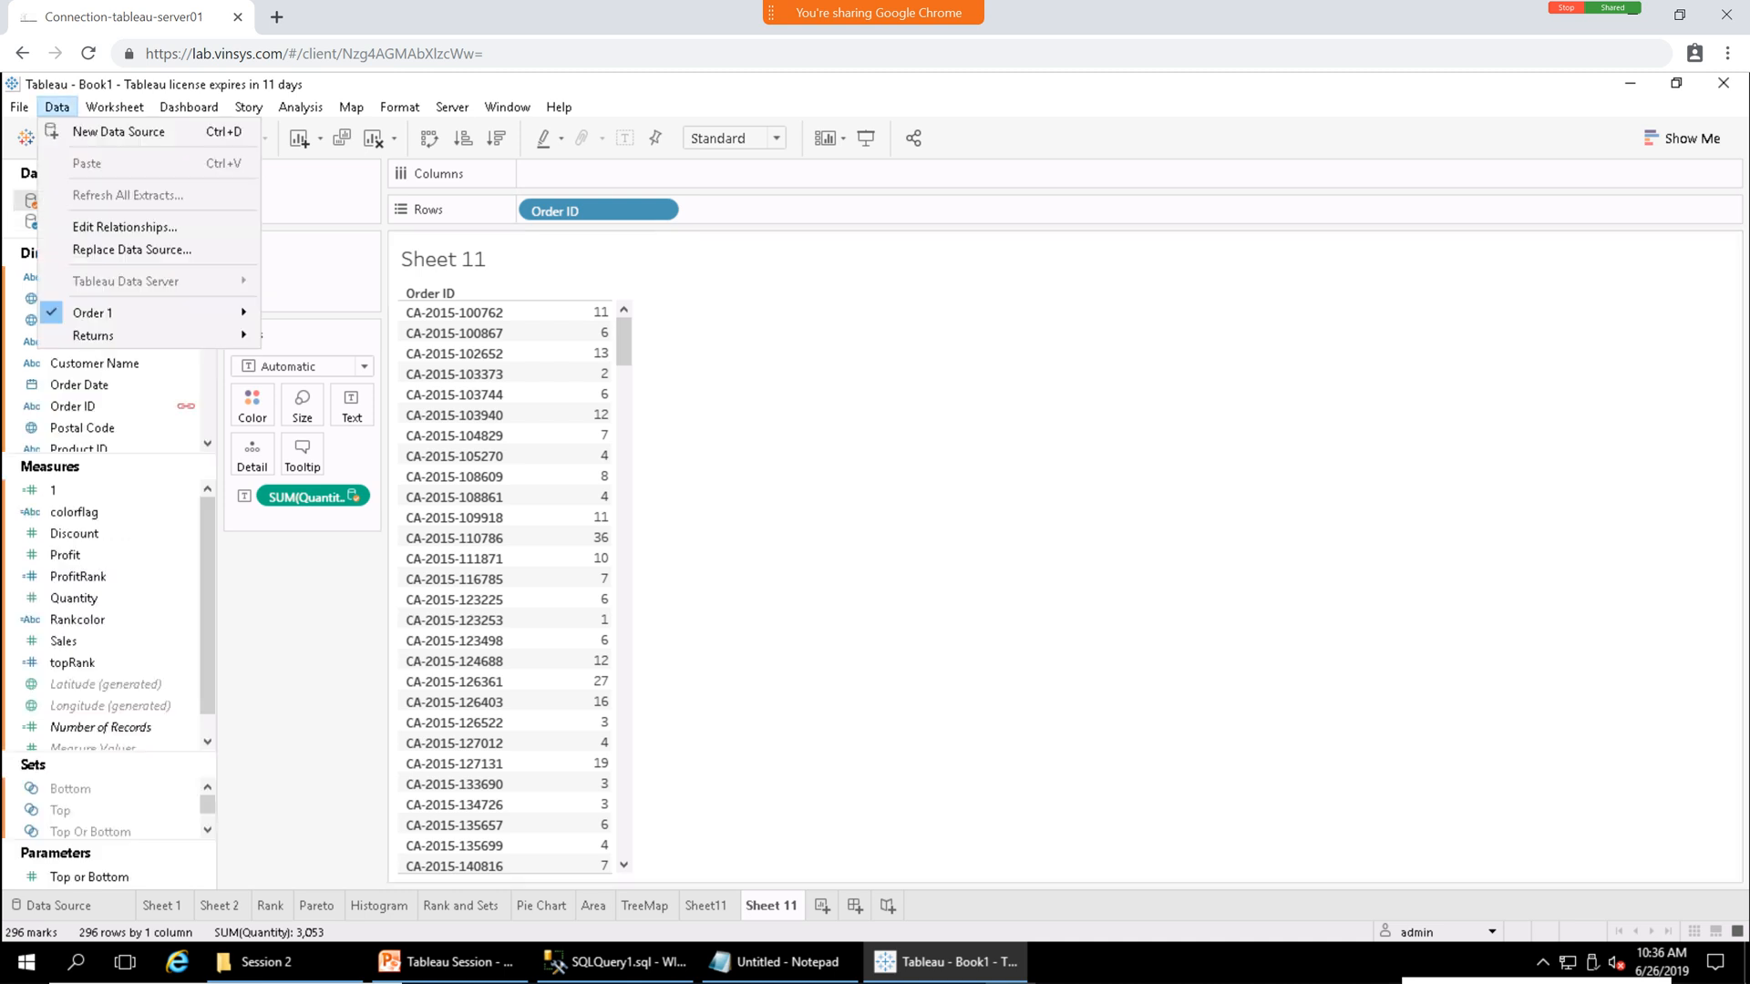
{"action": "left_click", "coordinate": [118, 133]}
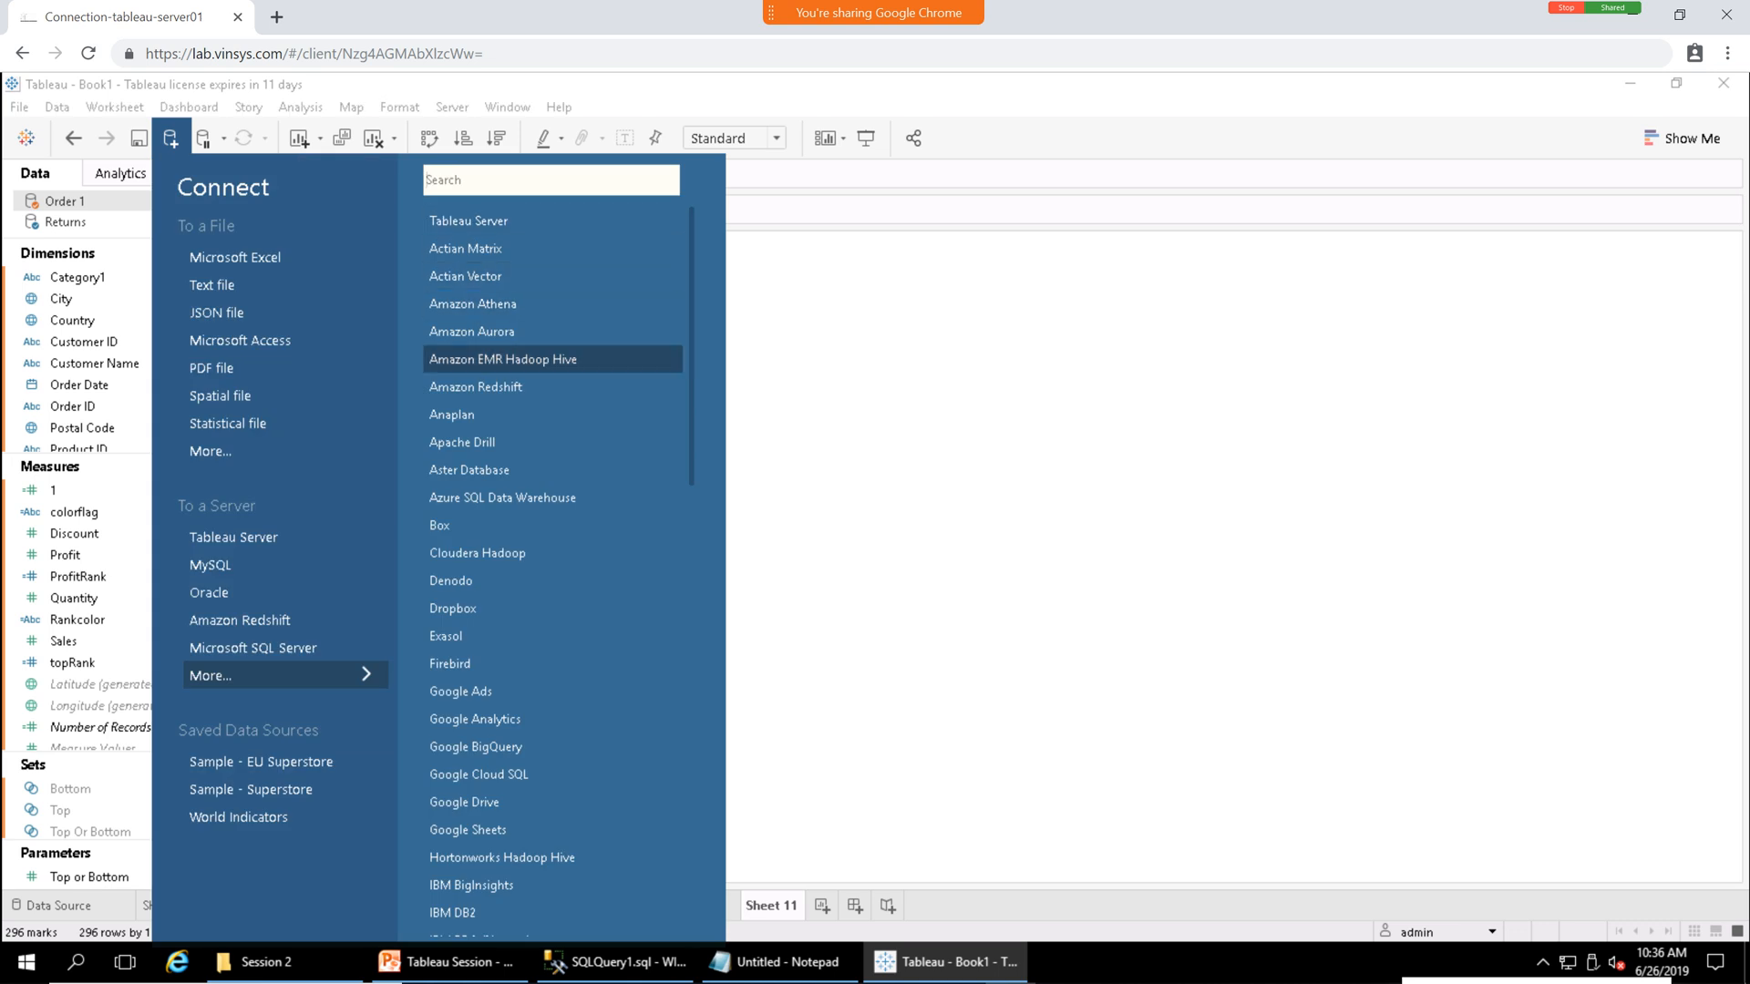
{"action": "left_click", "coordinate": [252, 648]}
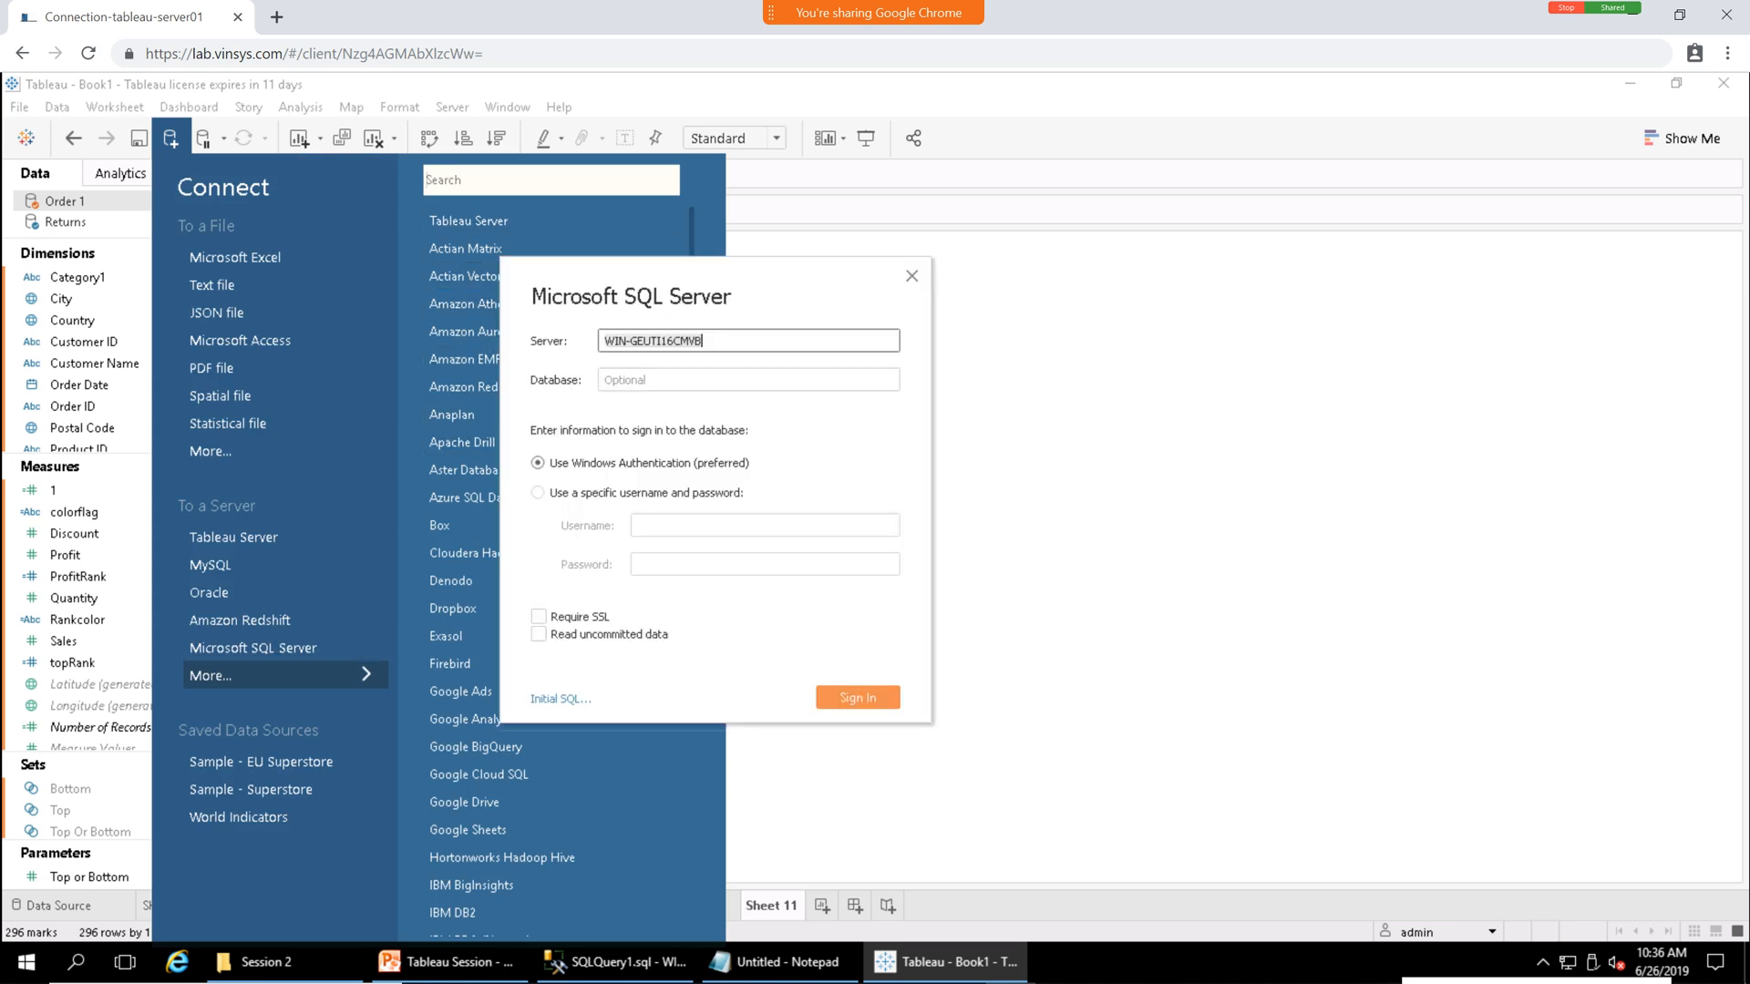
{"action": "left_click", "coordinate": [857, 698]}
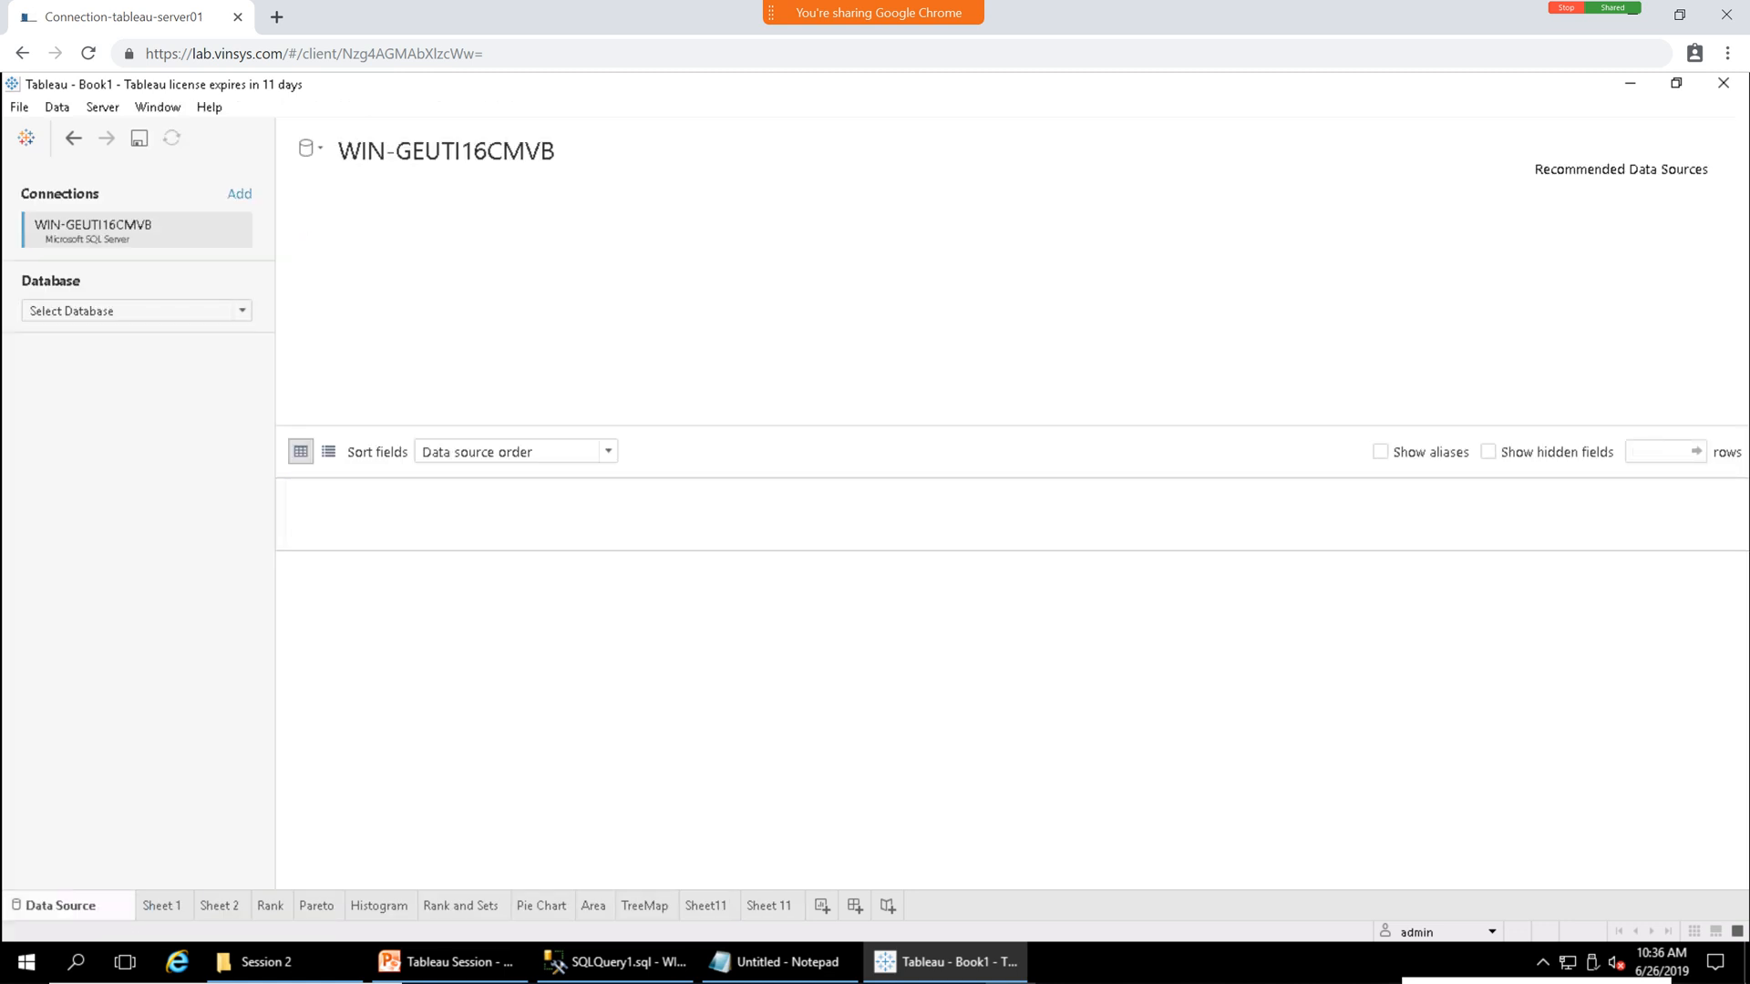
{"action": "left_click", "coordinate": [136, 311]}
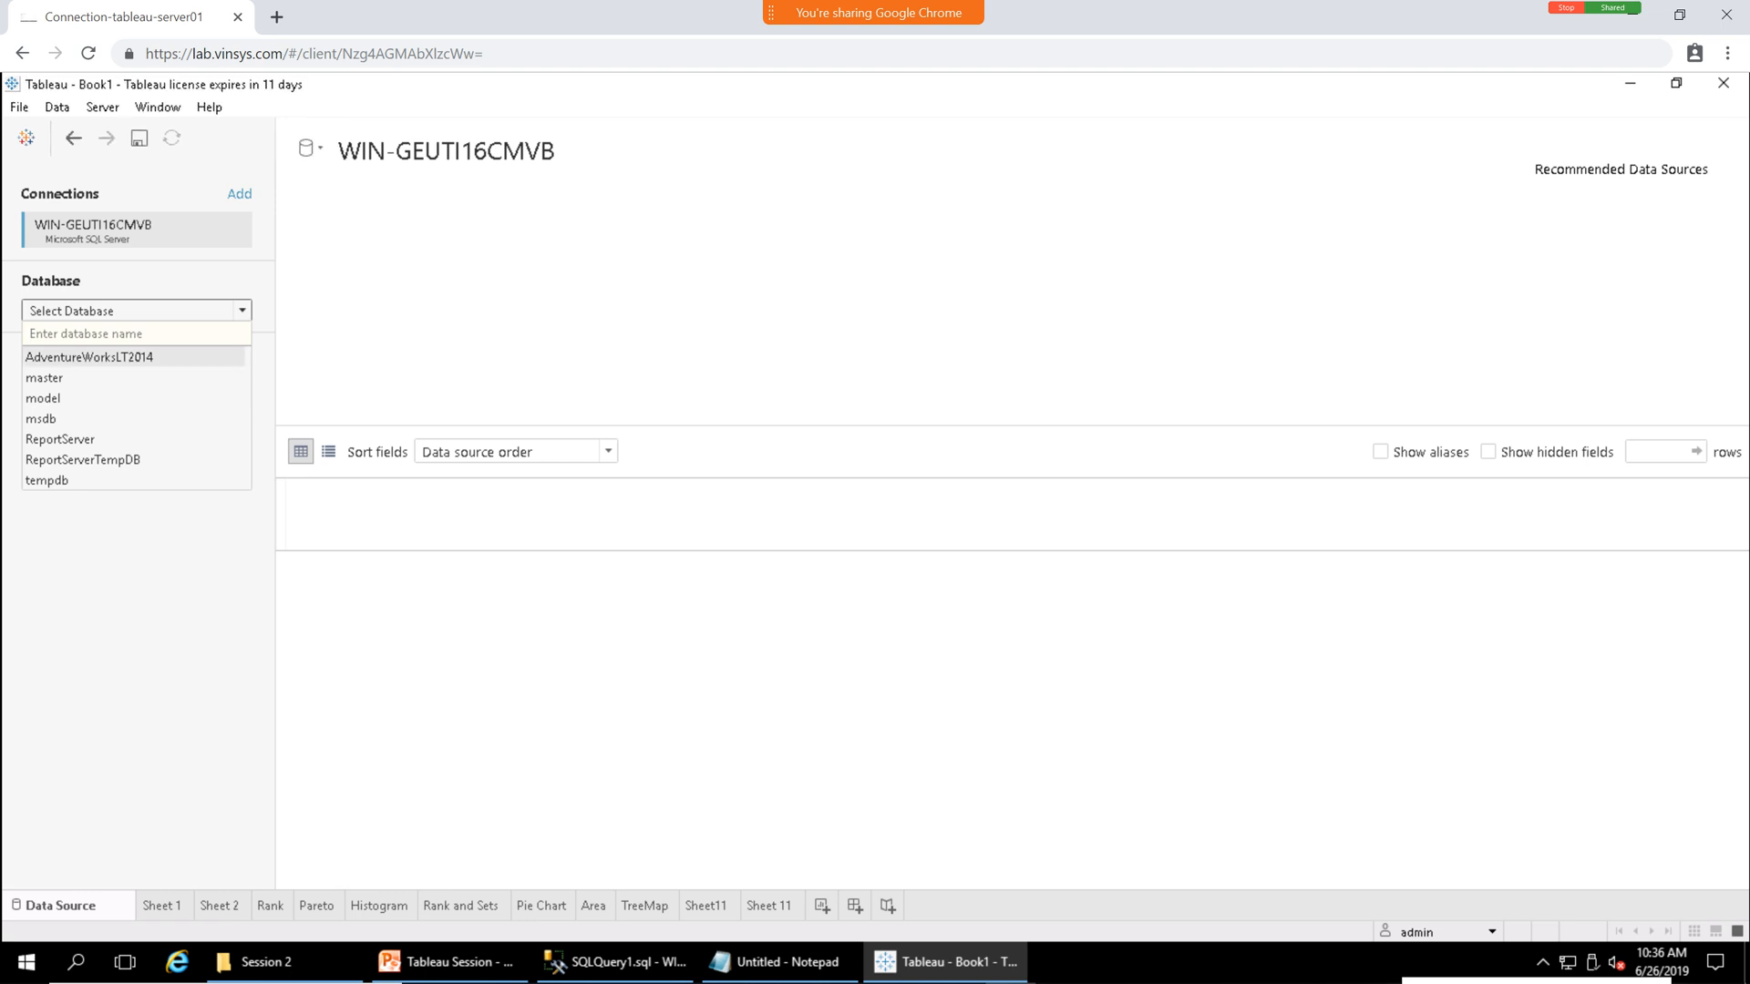
{"action": "left_click", "coordinate": [89, 356]}
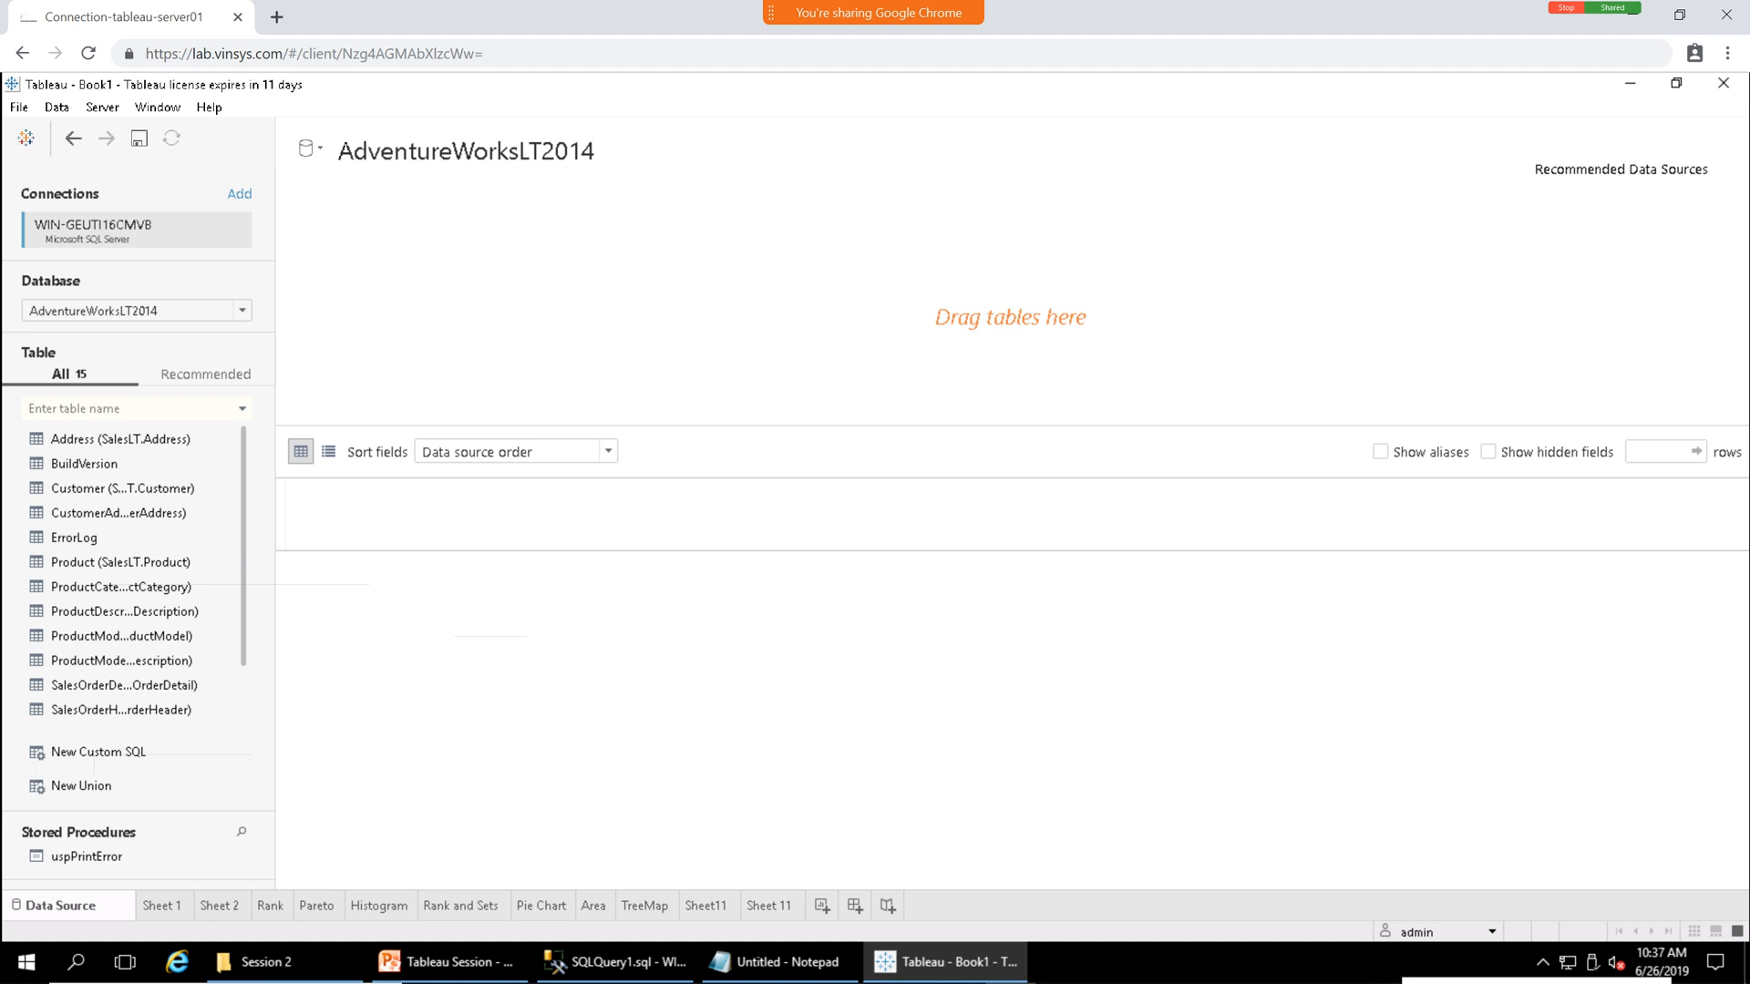
Try adding a custom field mapping between Returned in Returns and Customer Name in Order 1 from Sheet 11.
{"action": "left_click", "coordinate": [57, 107]}
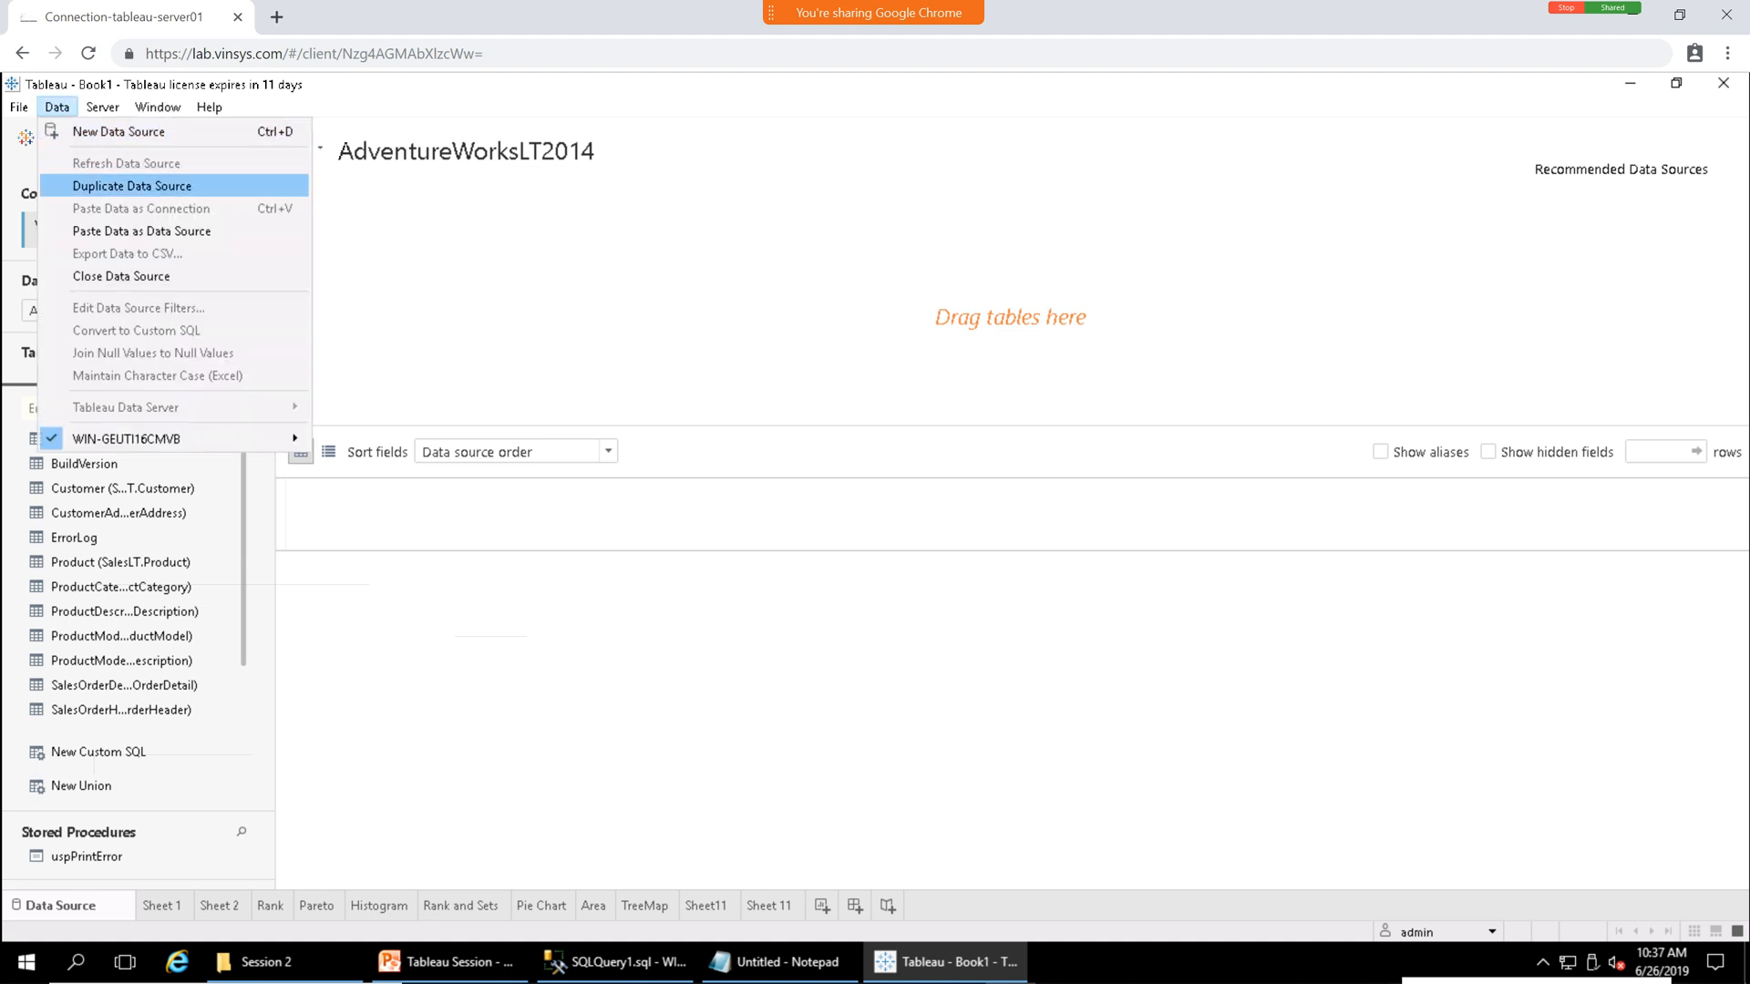
{"action": "key", "text": "Escape"}
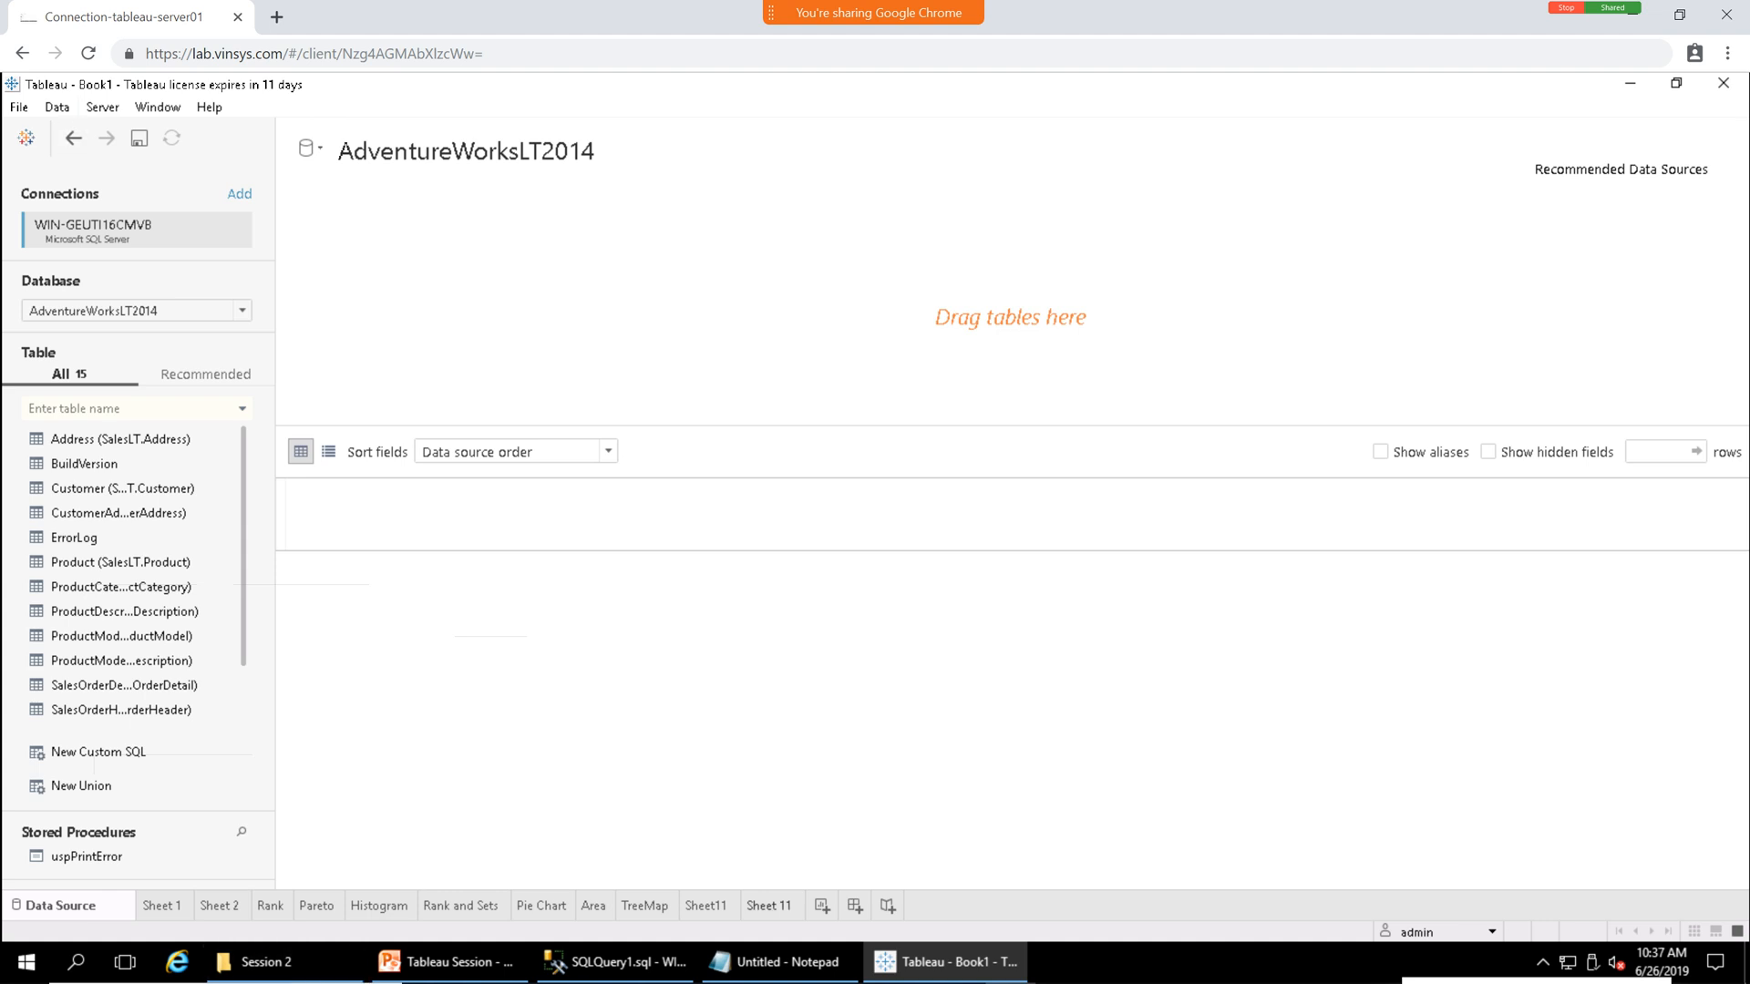
{"action": "left_click", "coordinate": [769, 906]}
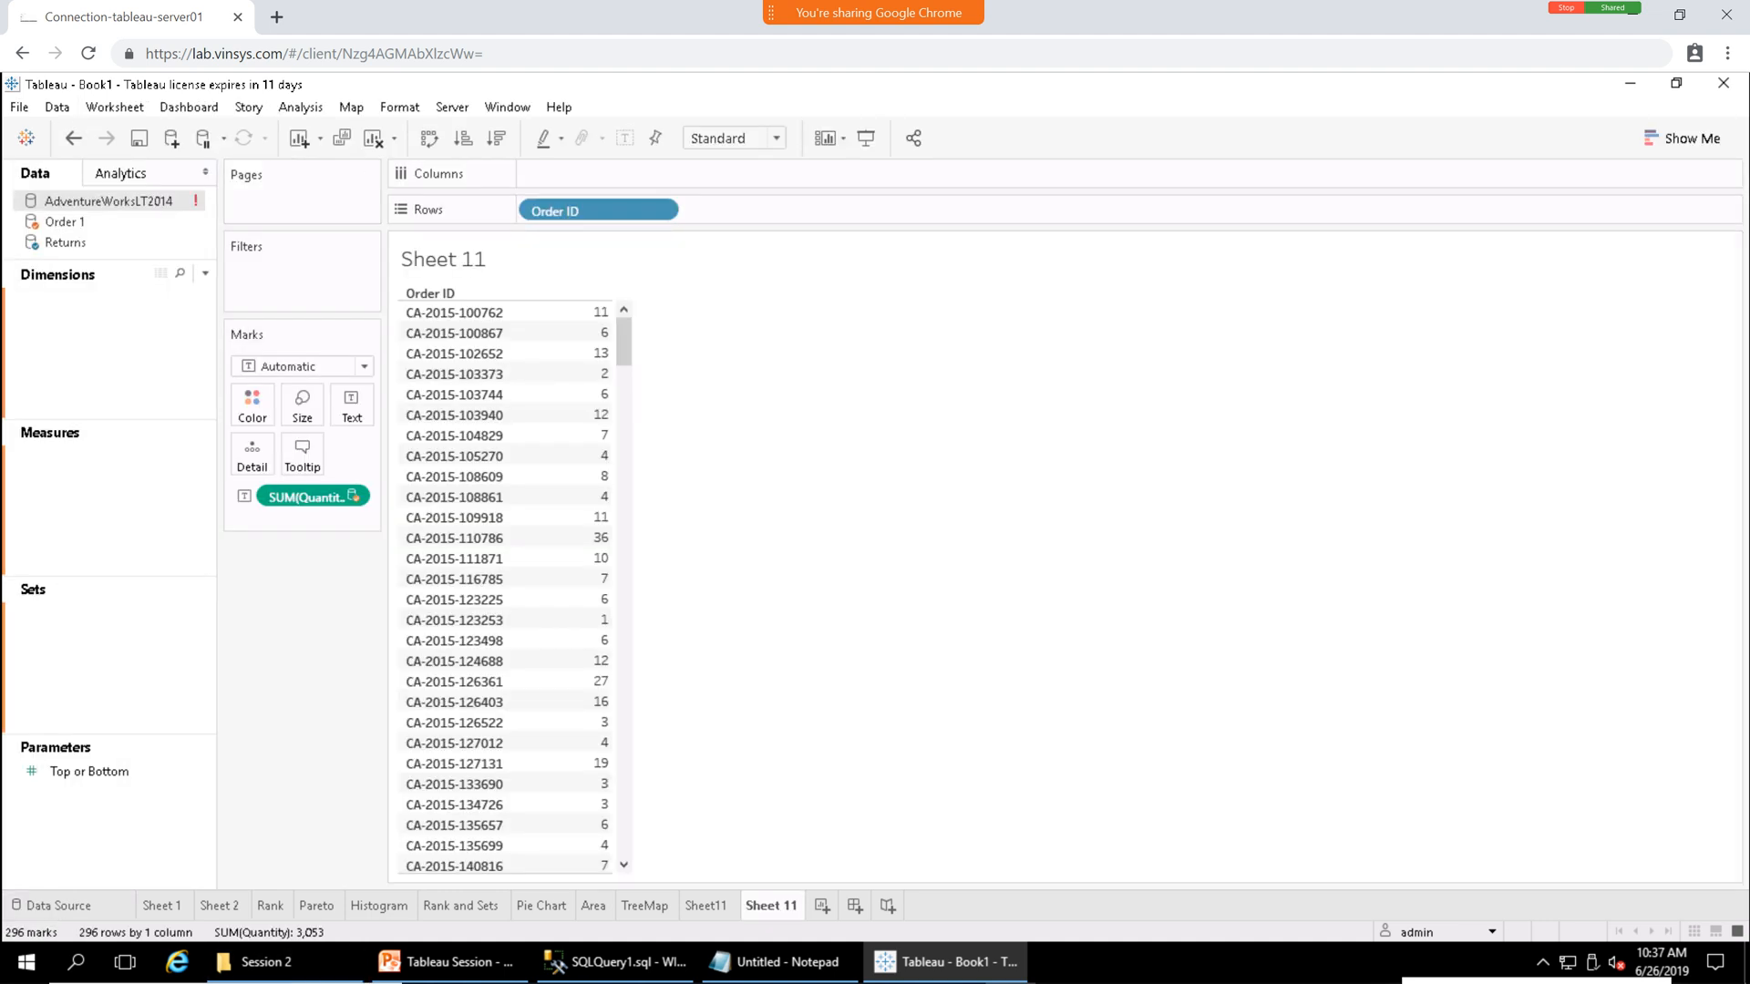
{"action": "left_click", "coordinate": [56, 106]}
{"action": "left_click", "coordinate": [116, 222]}
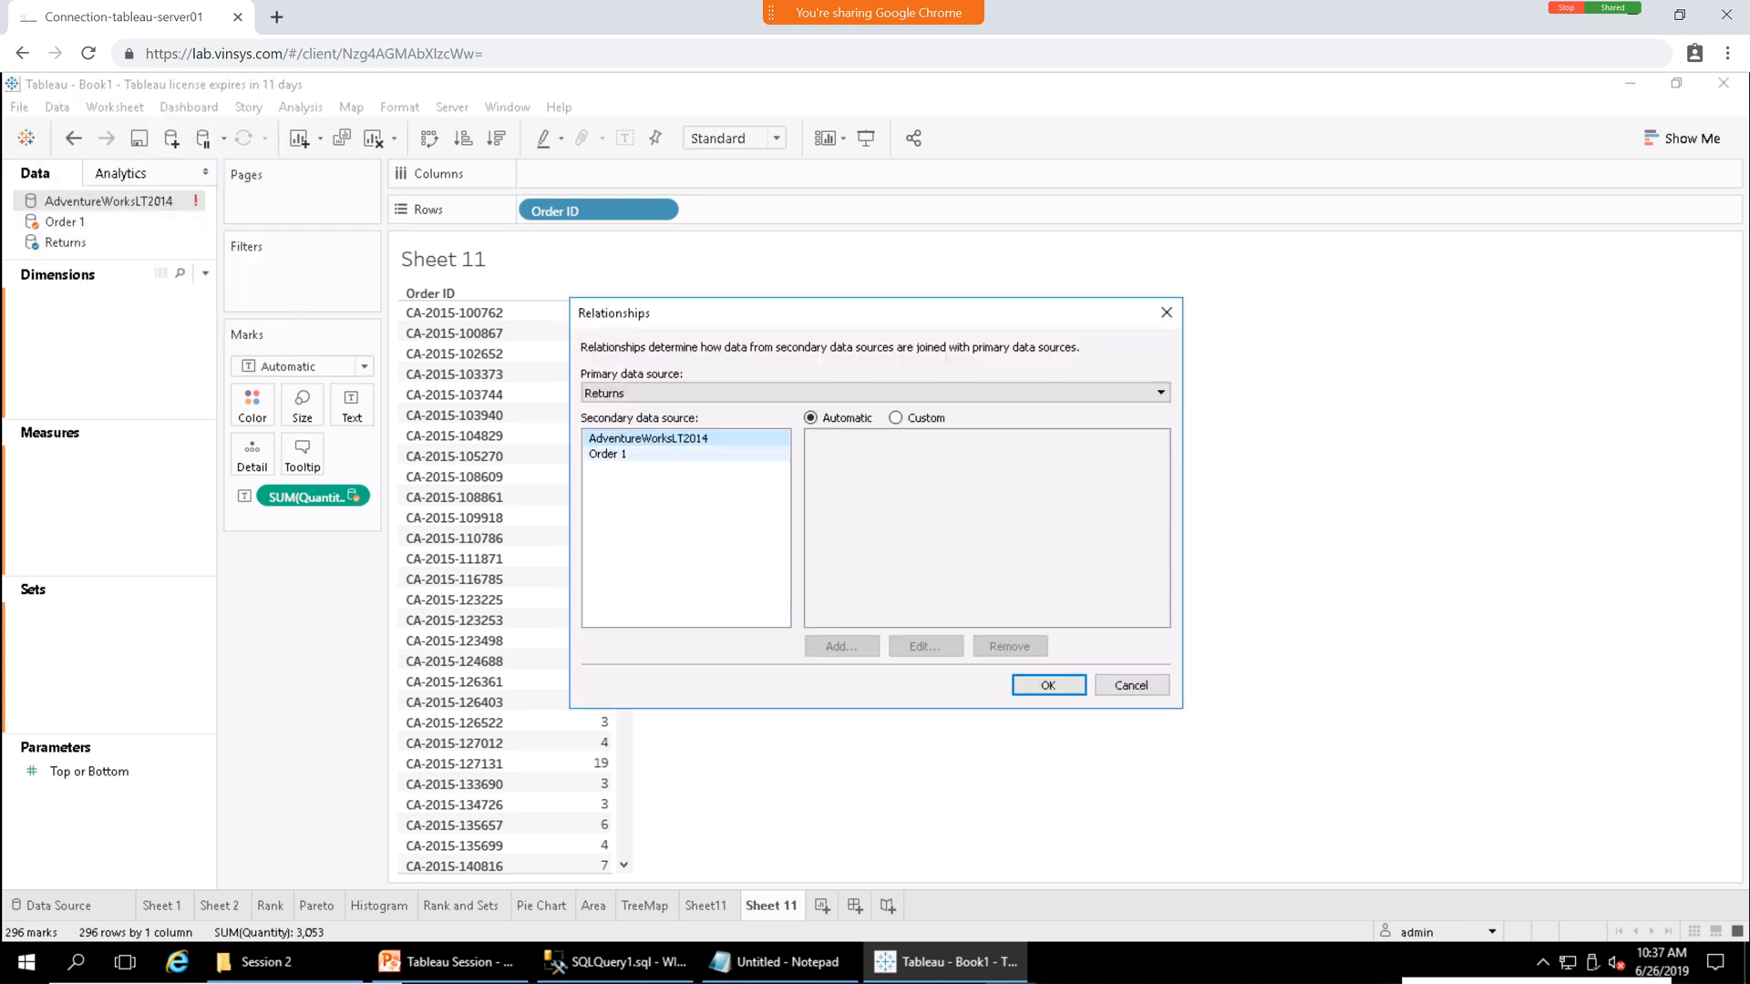
{"action": "left_click", "coordinate": [608, 453]}
{"action": "left_click", "coordinate": [841, 646]}
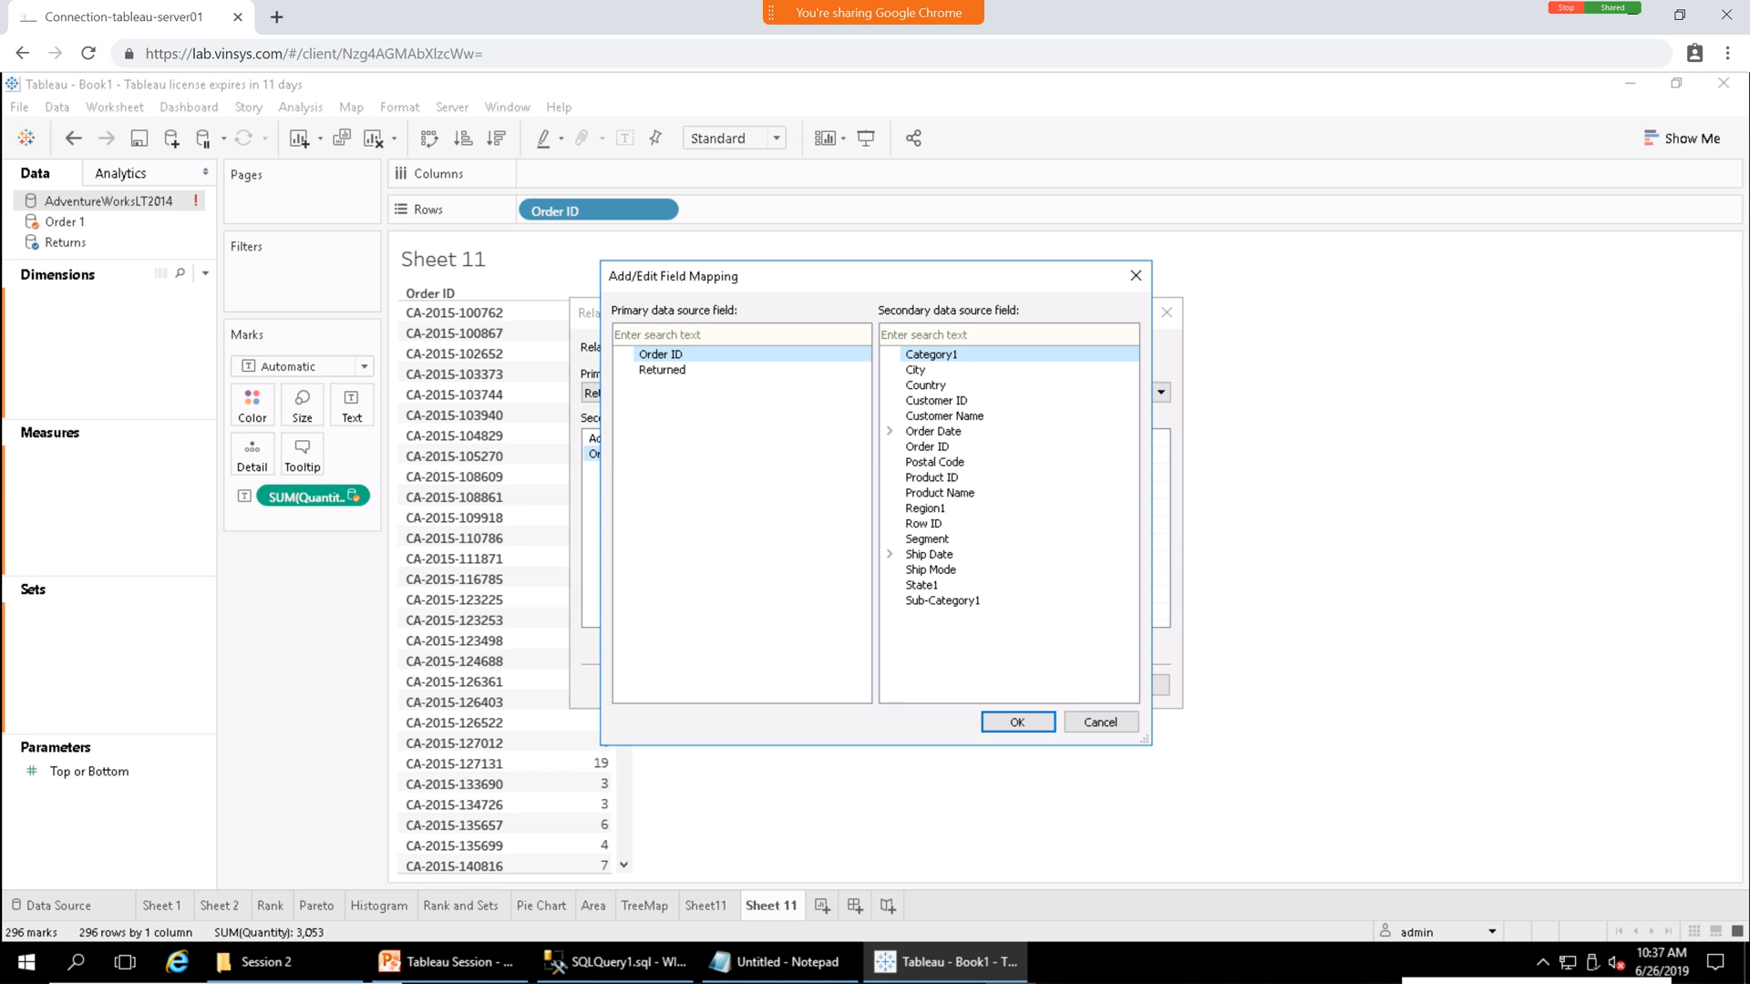
{"action": "left_click", "coordinate": [661, 369]}
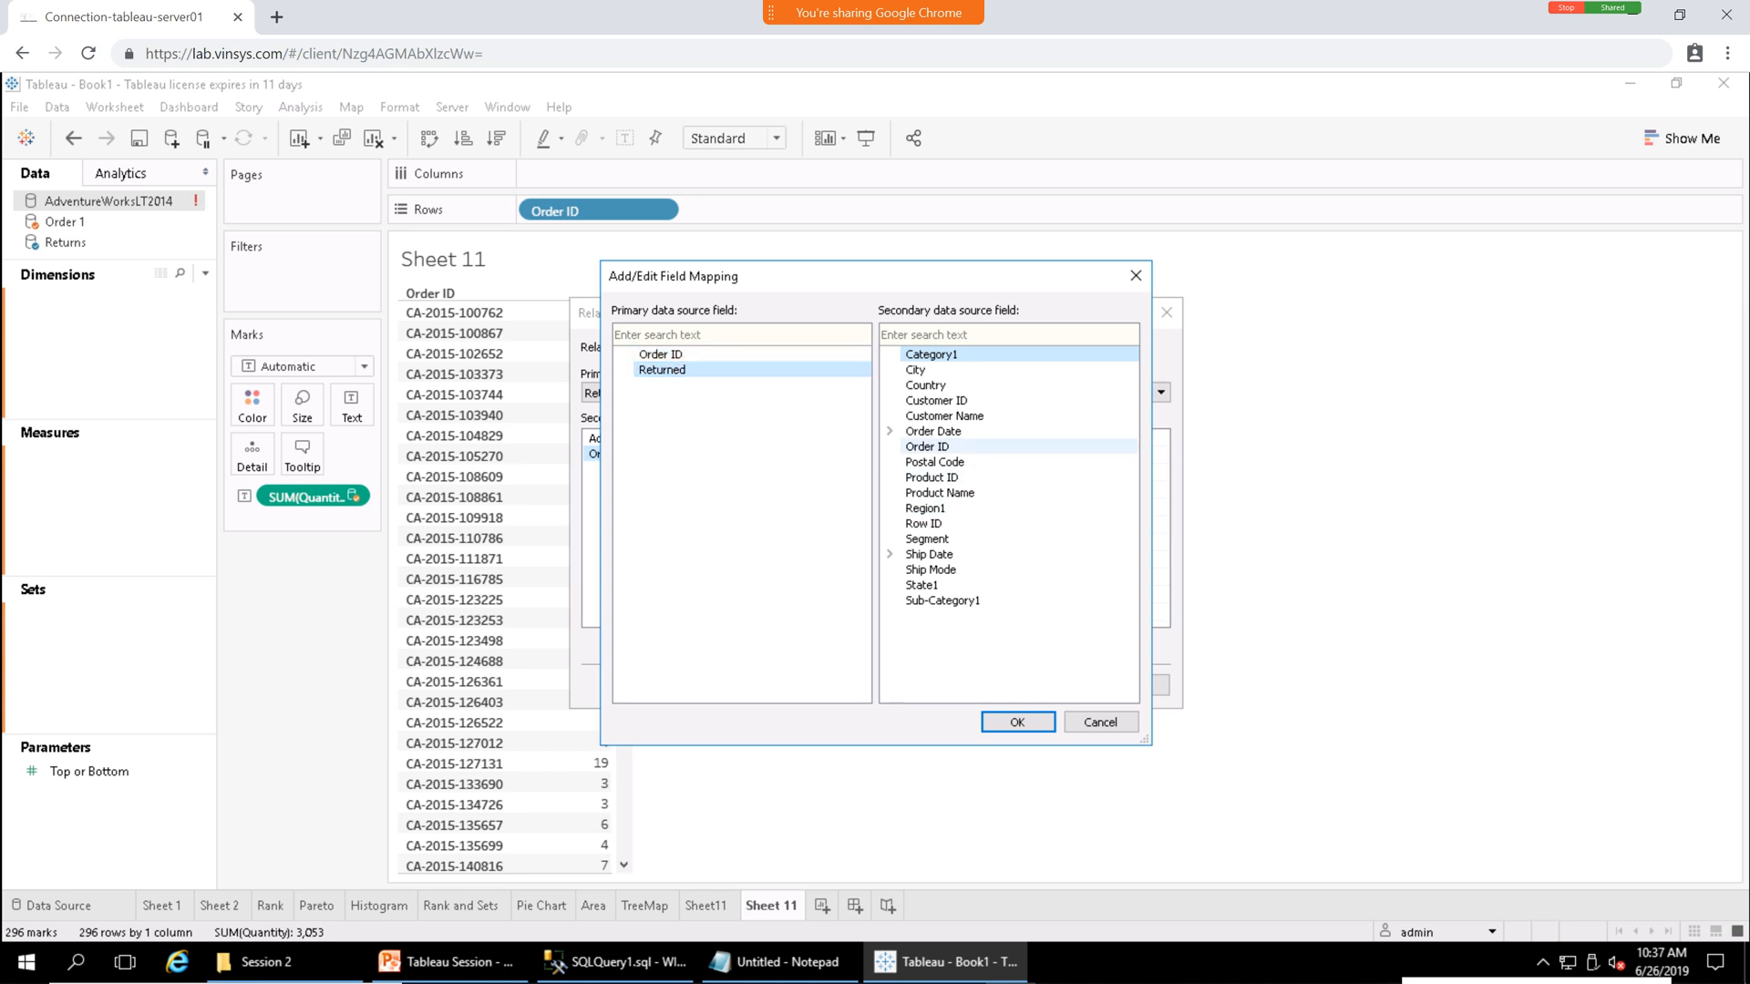
{"action": "left_click", "coordinate": [944, 415]}
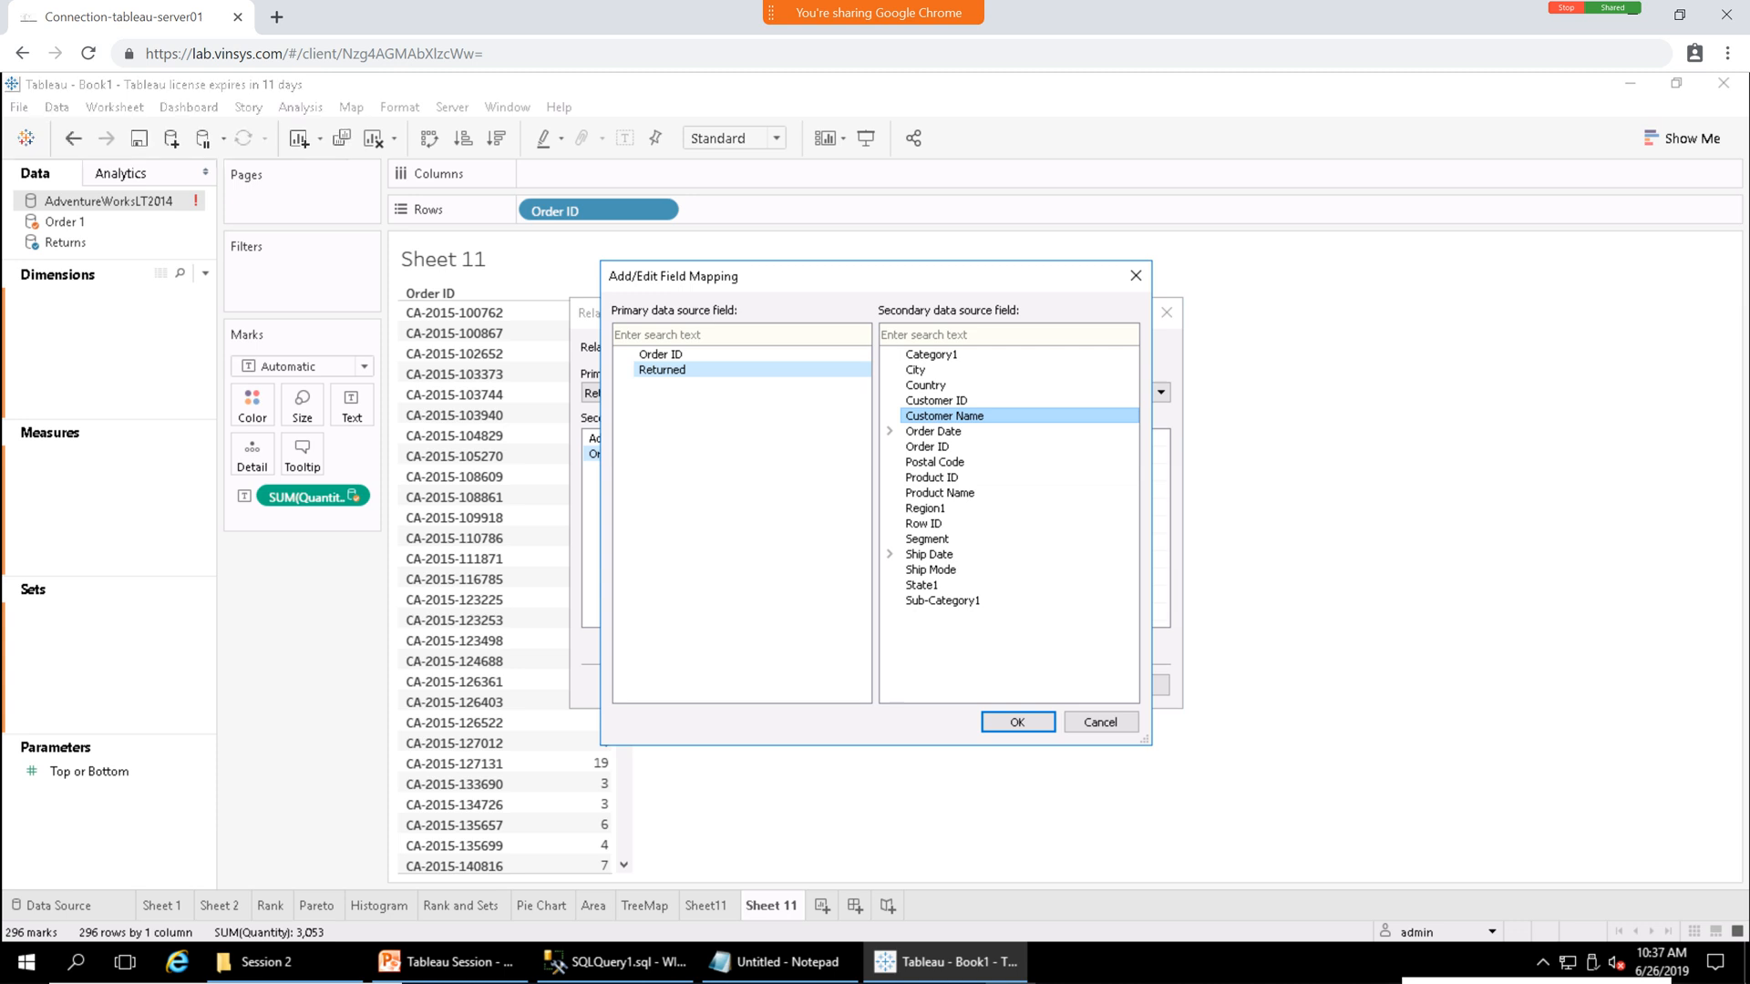
{"action": "key", "text": "Return"}
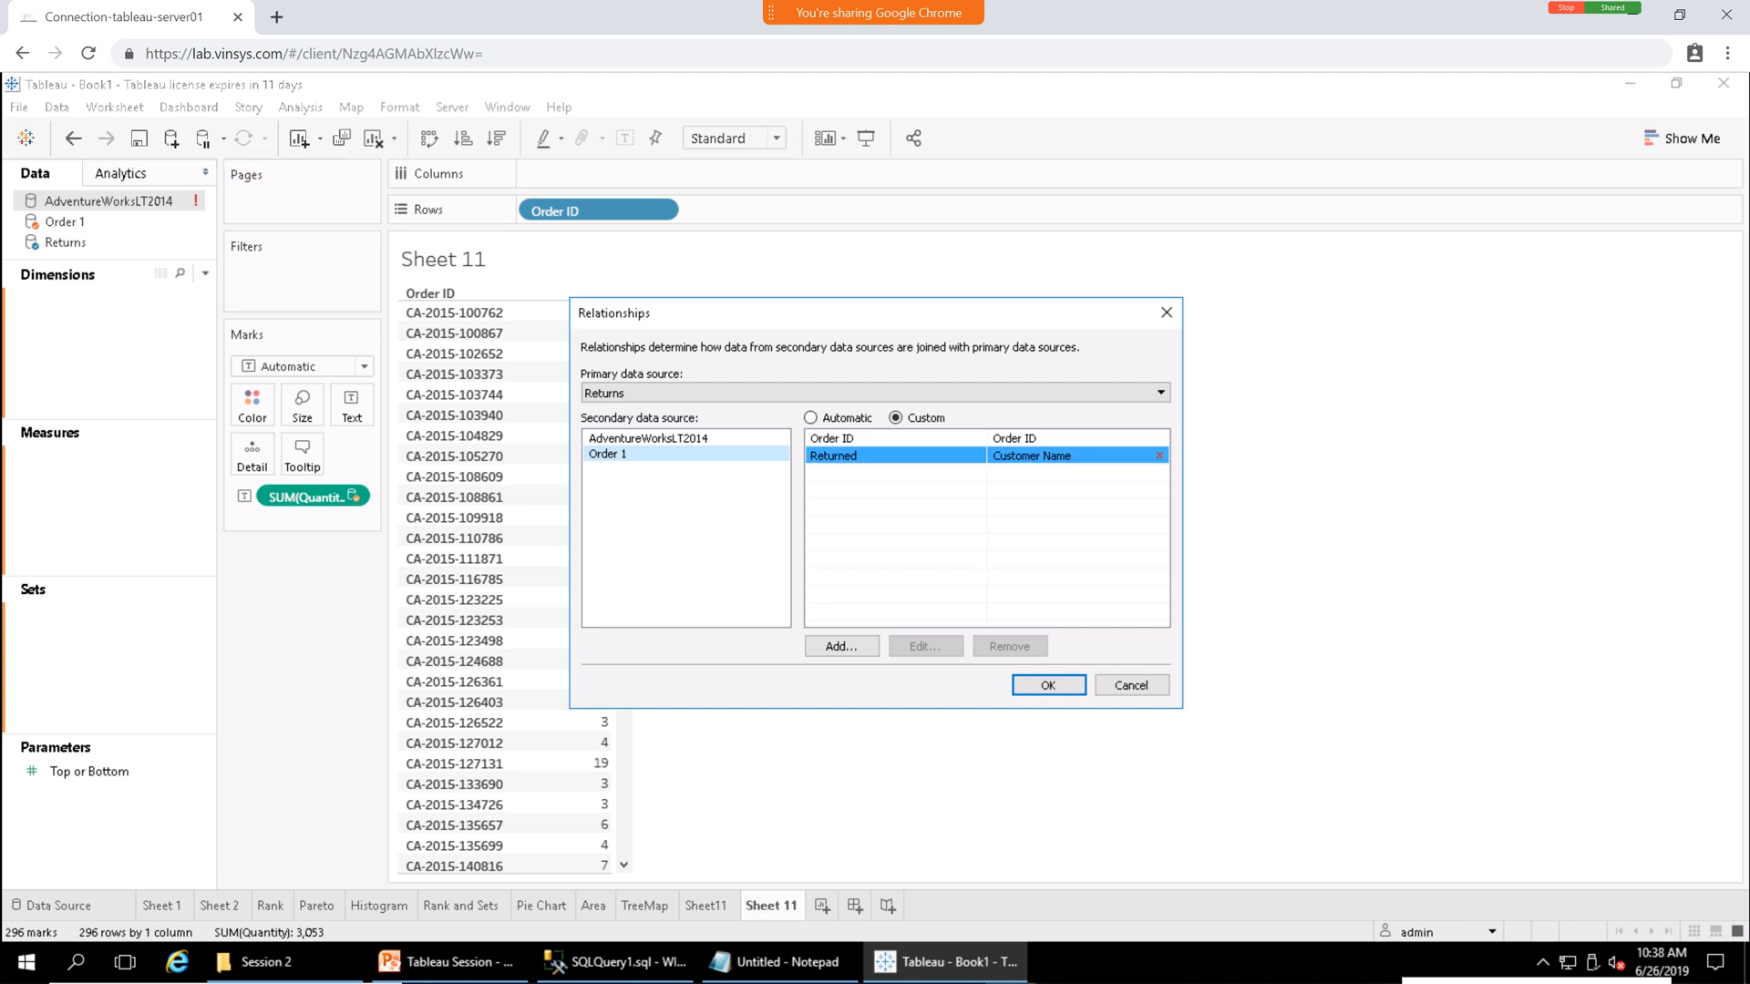
Remove the Returned to Customer Name mapping, leave the relationship settings, and close the AdventureWorksLT2014 data source.
{"action": "left_click", "coordinate": [1159, 456]}
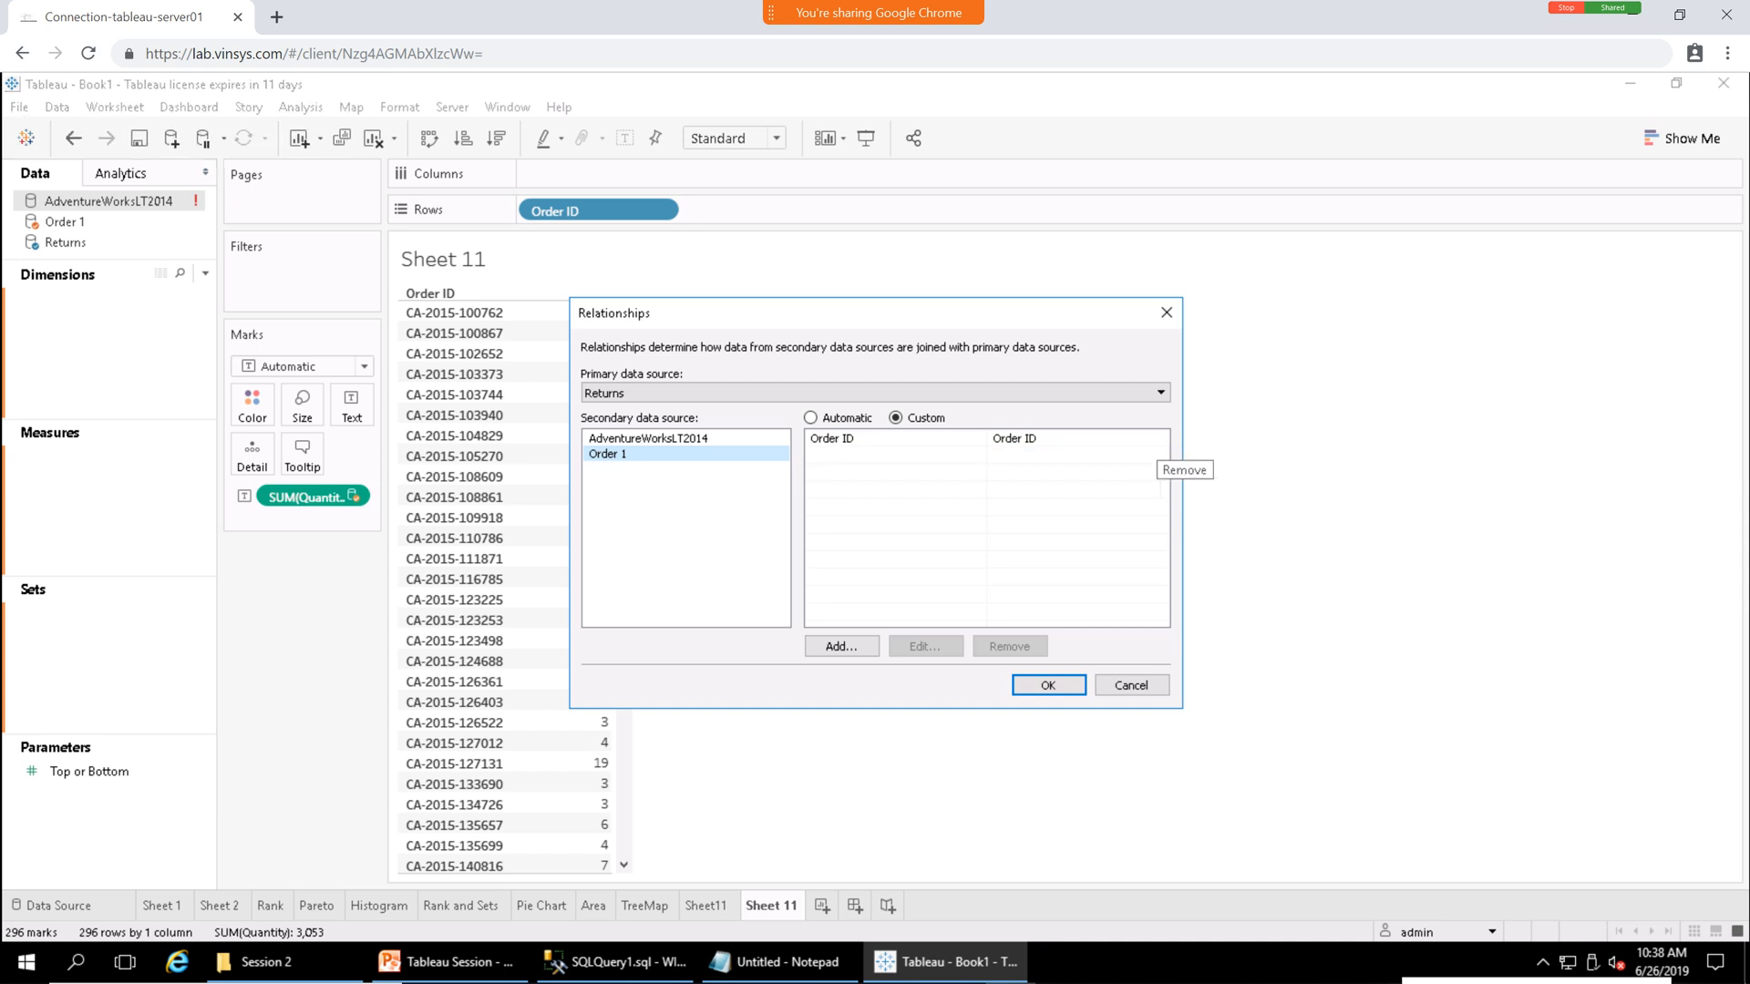
{"action": "left_click", "coordinate": [1165, 313]}
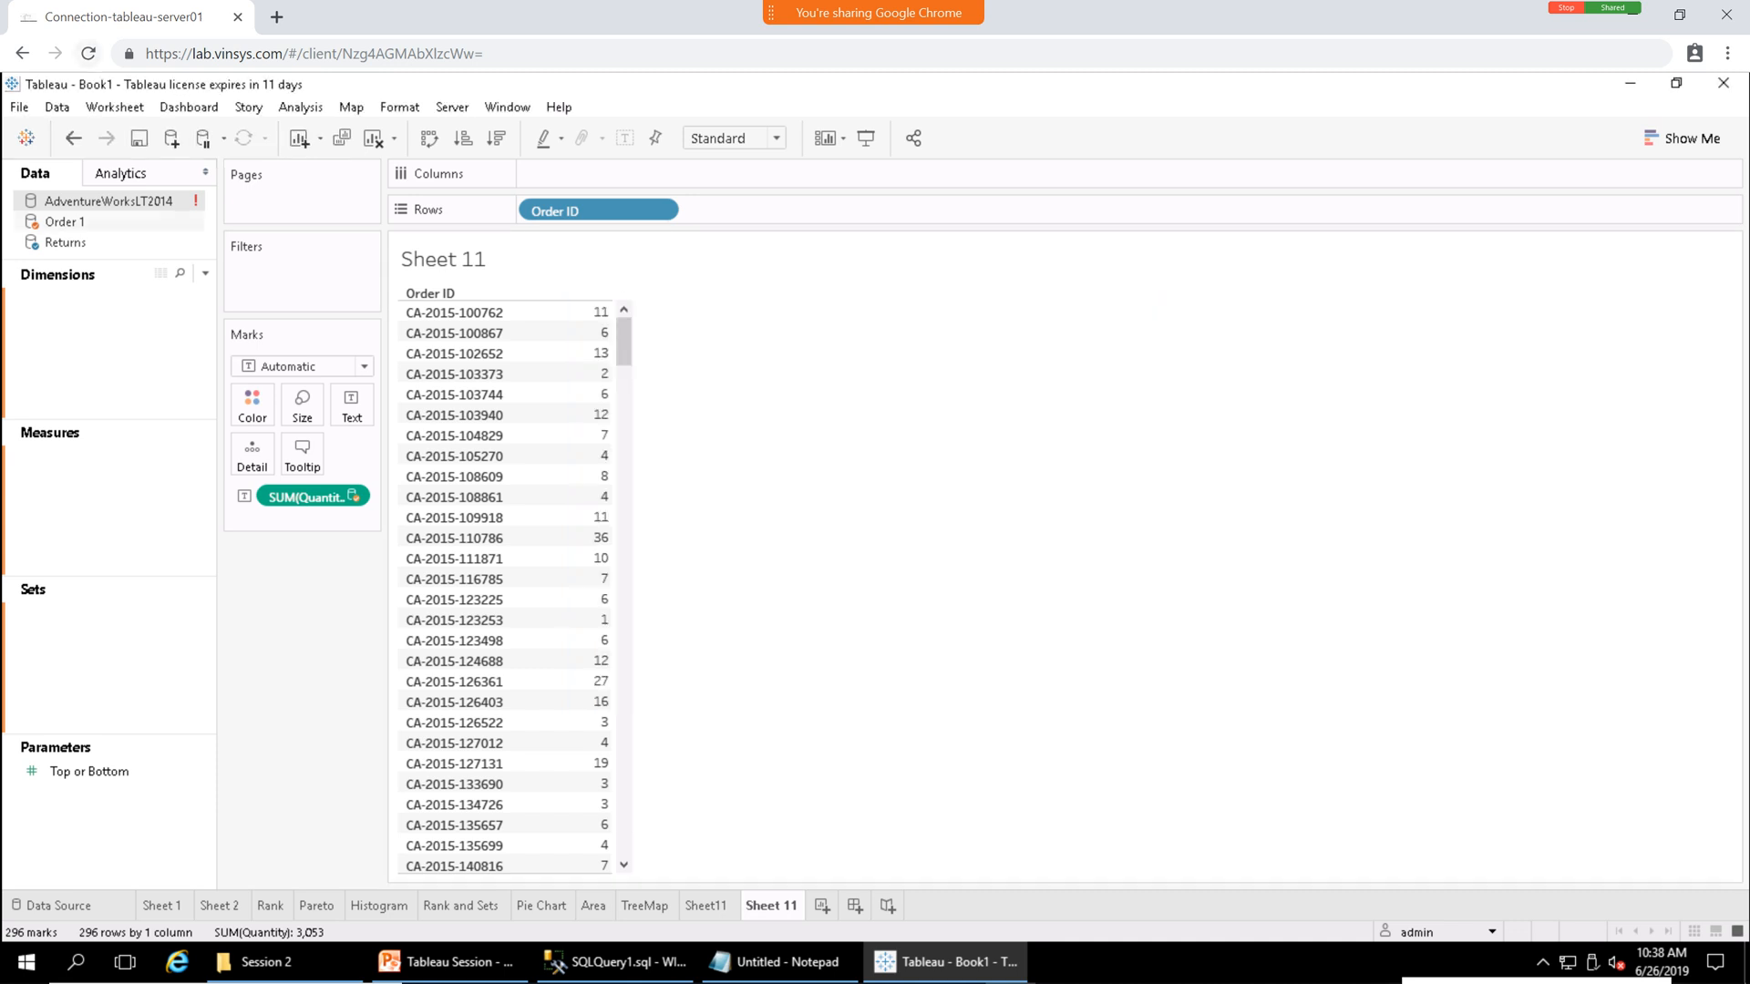
{"action": "right_click", "coordinate": [92, 202]}
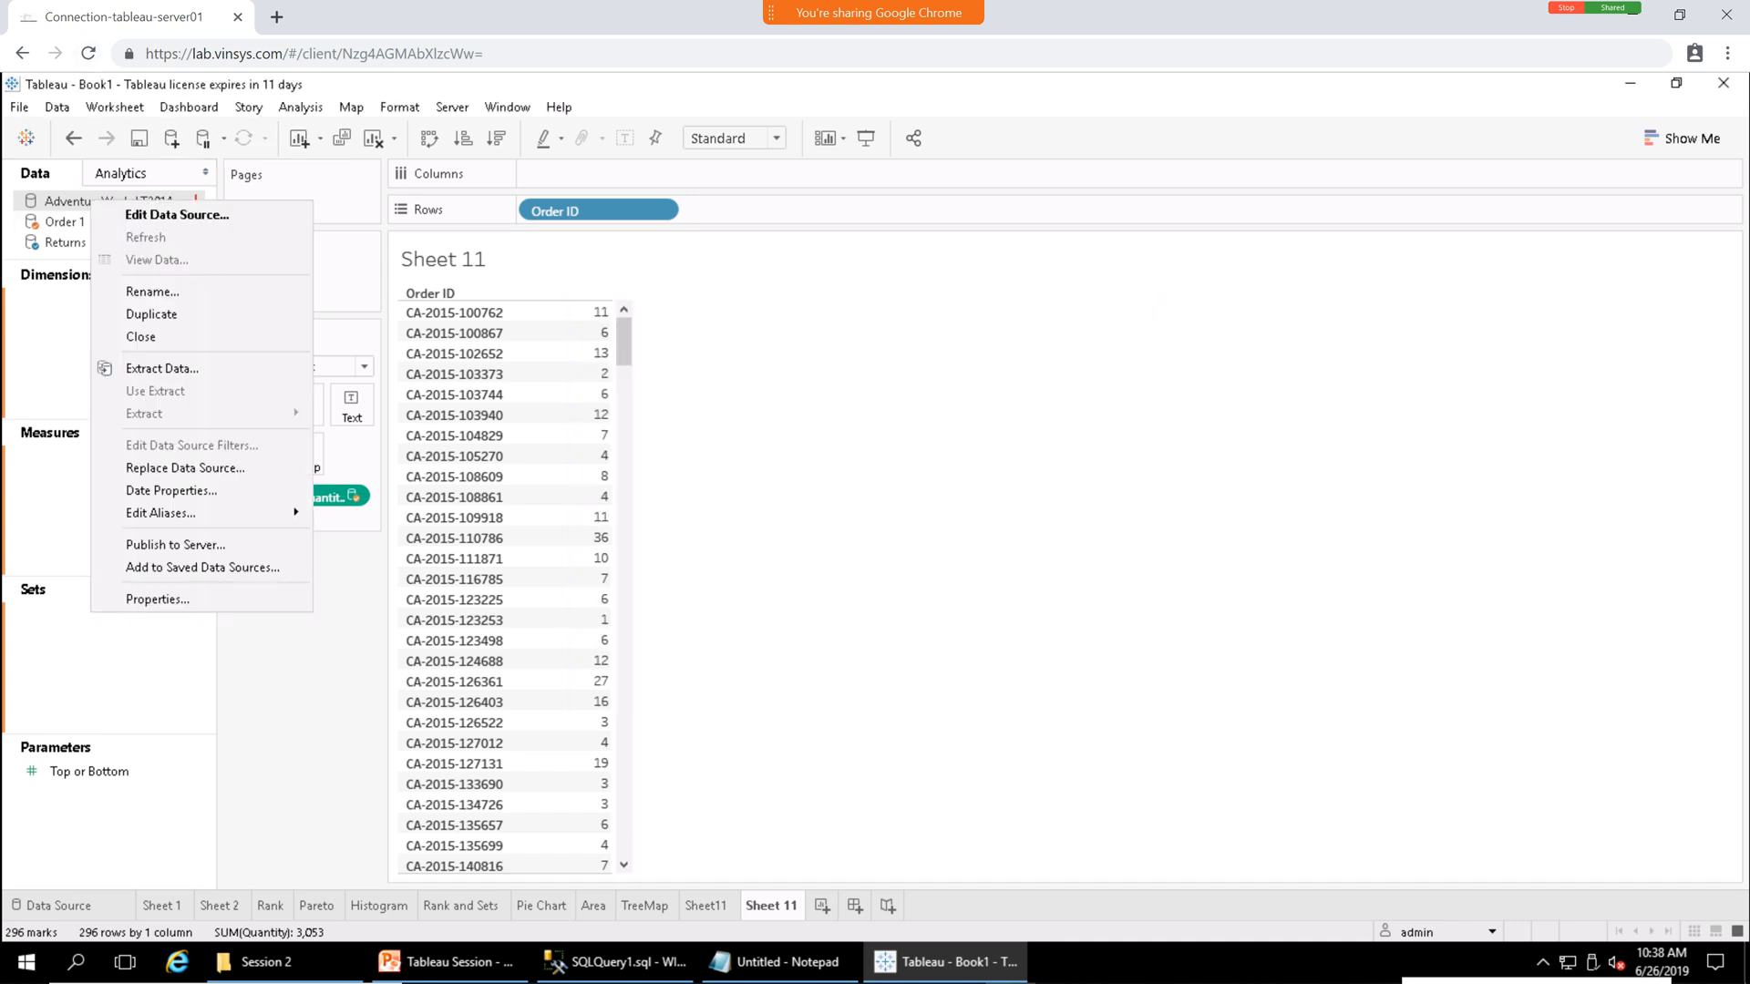
{"action": "left_click", "coordinate": [141, 337]}
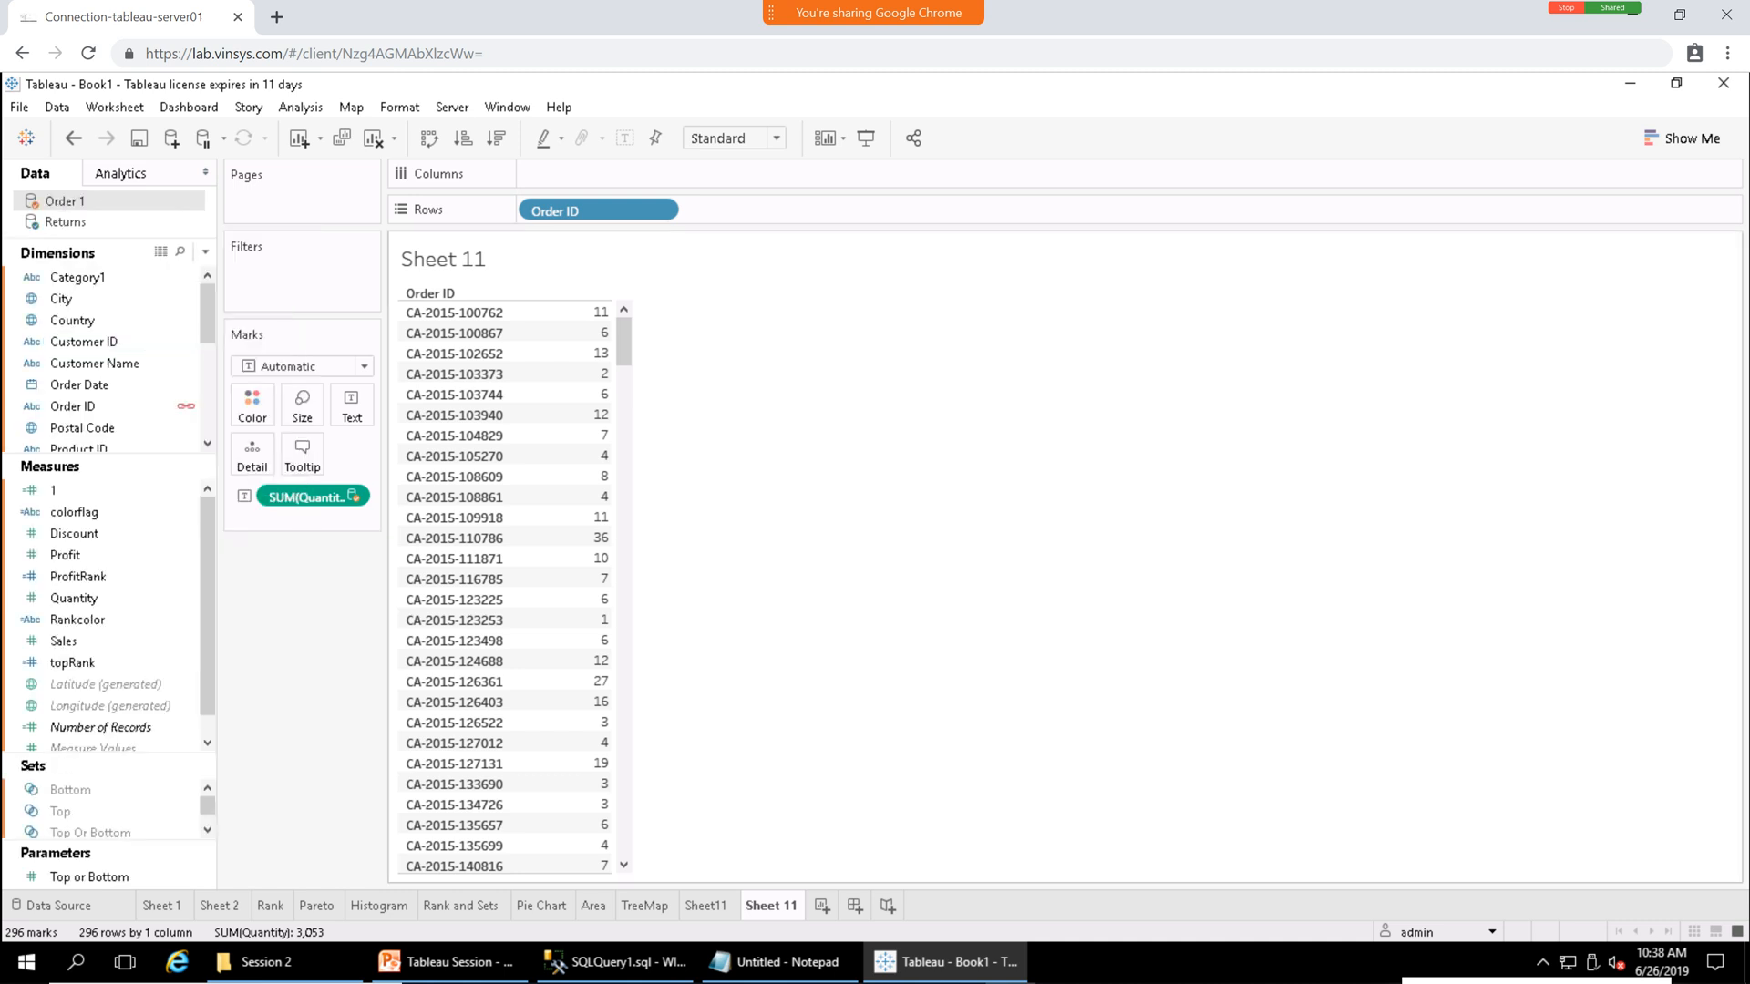
Compare the Order 1 and Returns data sources on Sheet 11 and the empty Sheet11, and check the topic list in Notepad.
{"action": "left_click", "coordinate": [706, 905]}
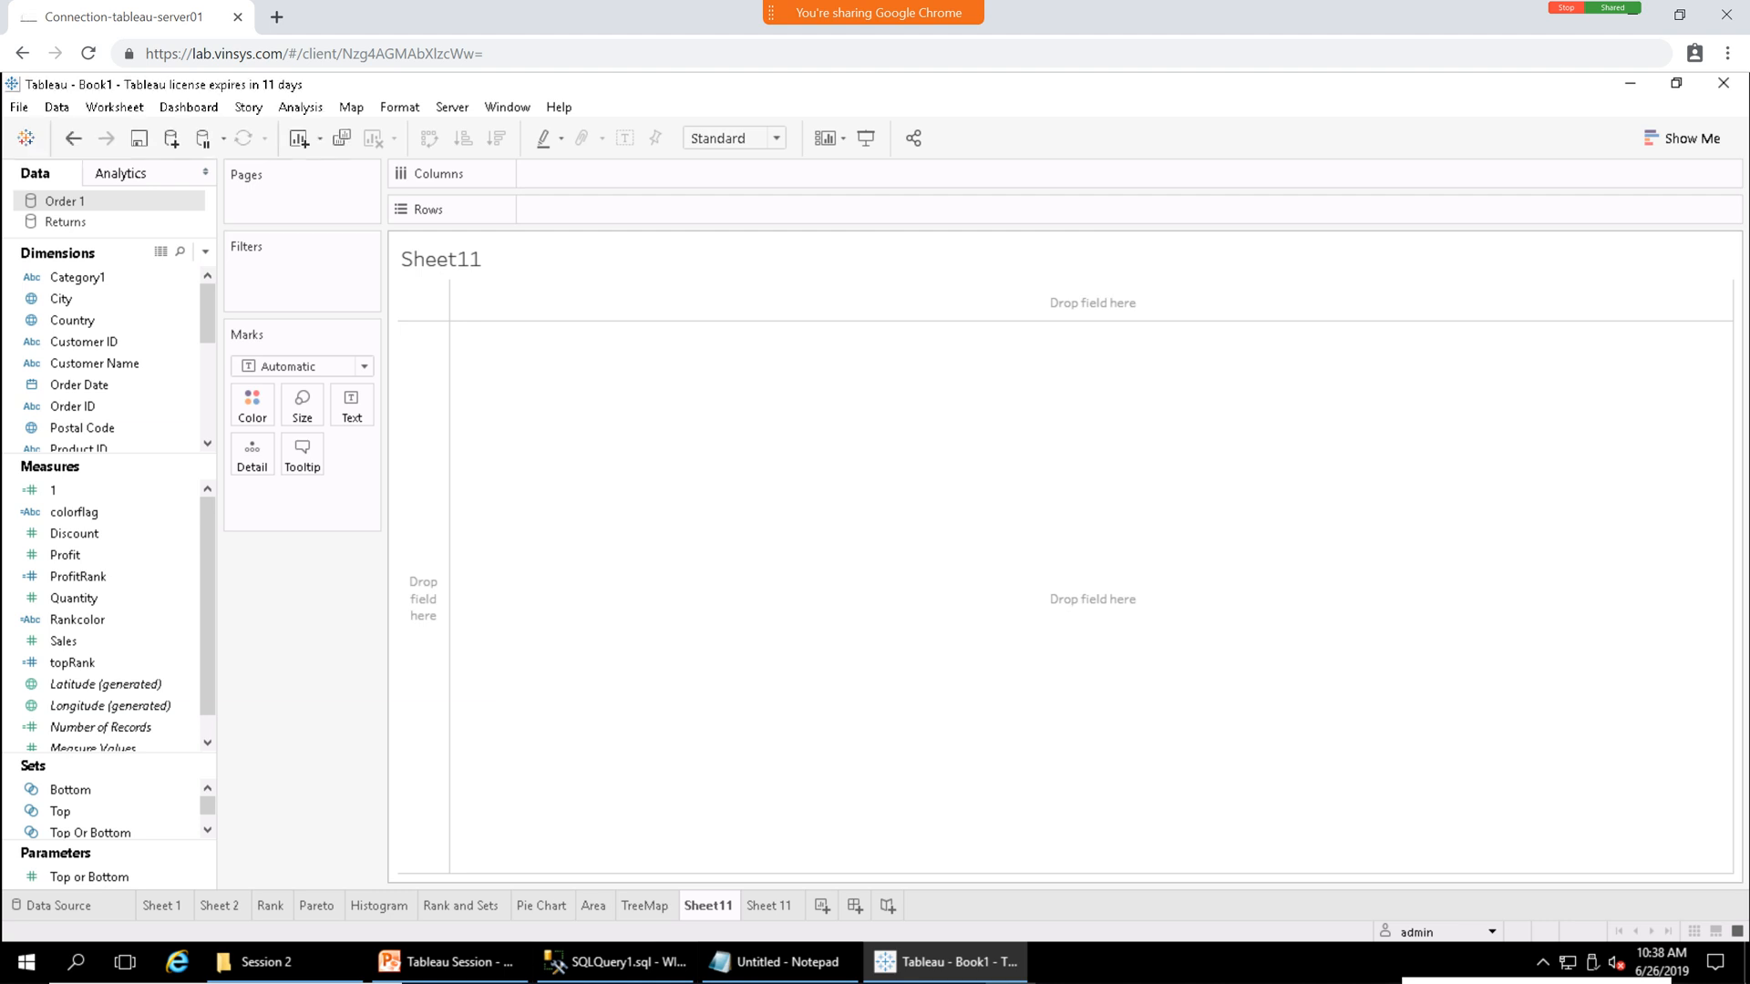
{"action": "left_click", "coordinate": [769, 906]}
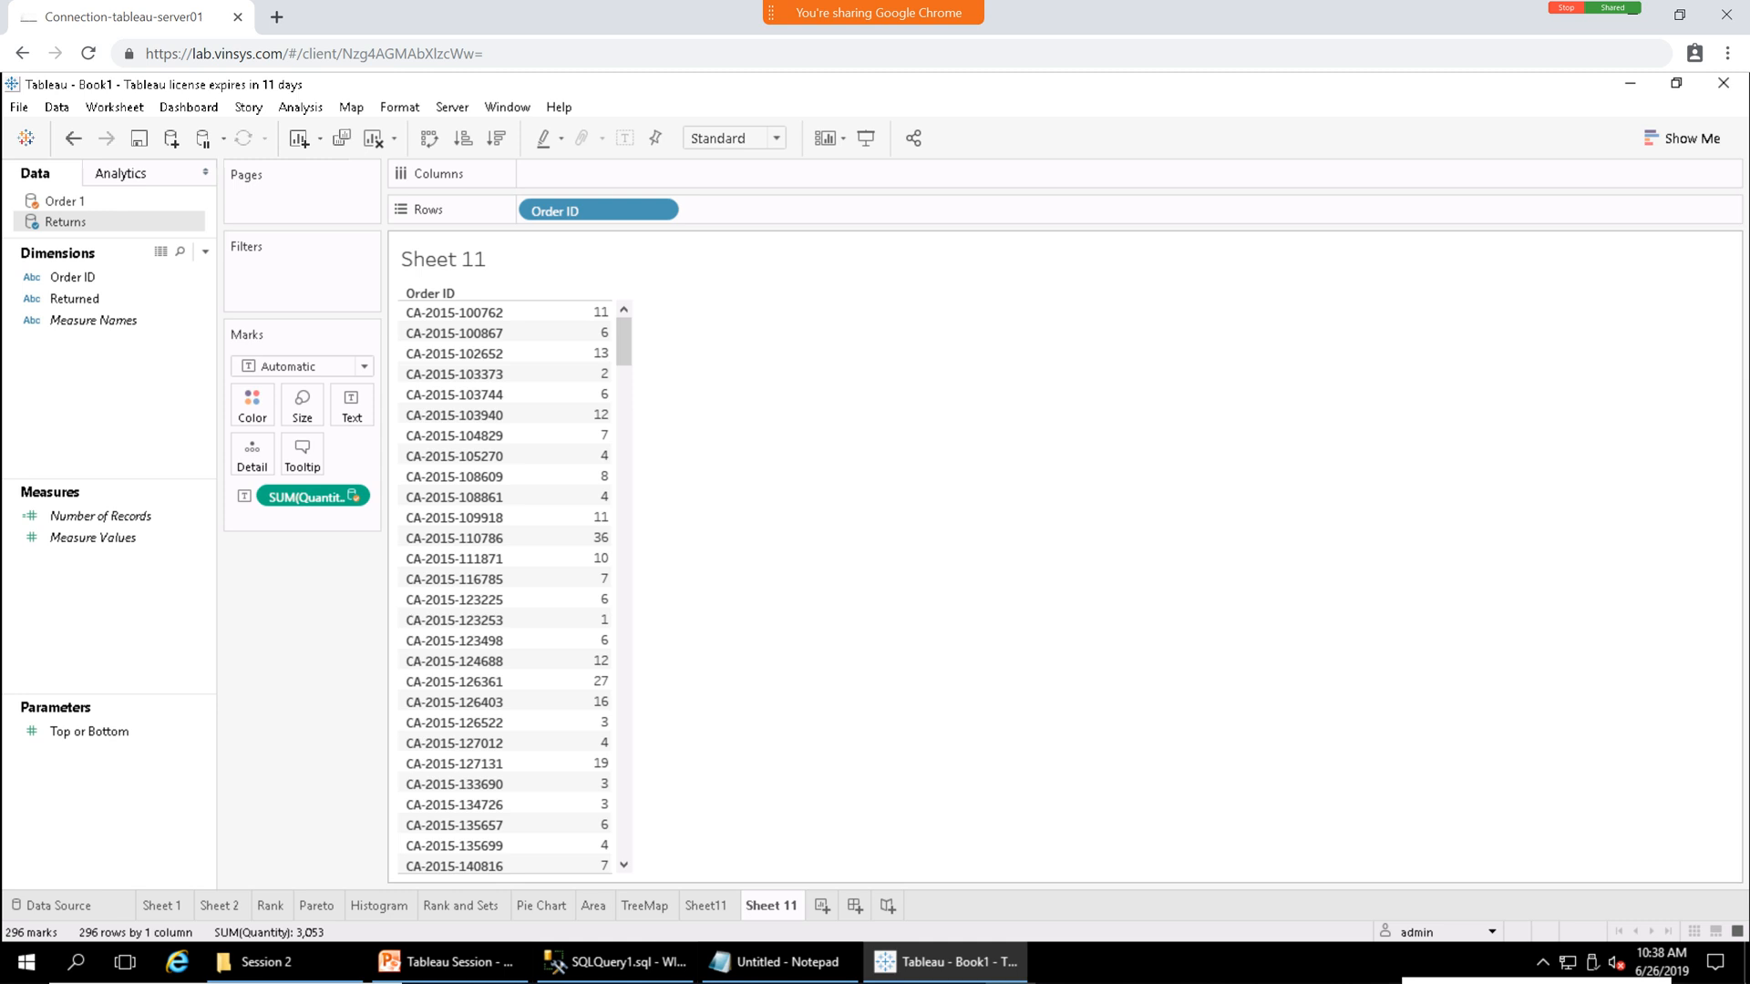
{"action": "left_click", "coordinate": [64, 200]}
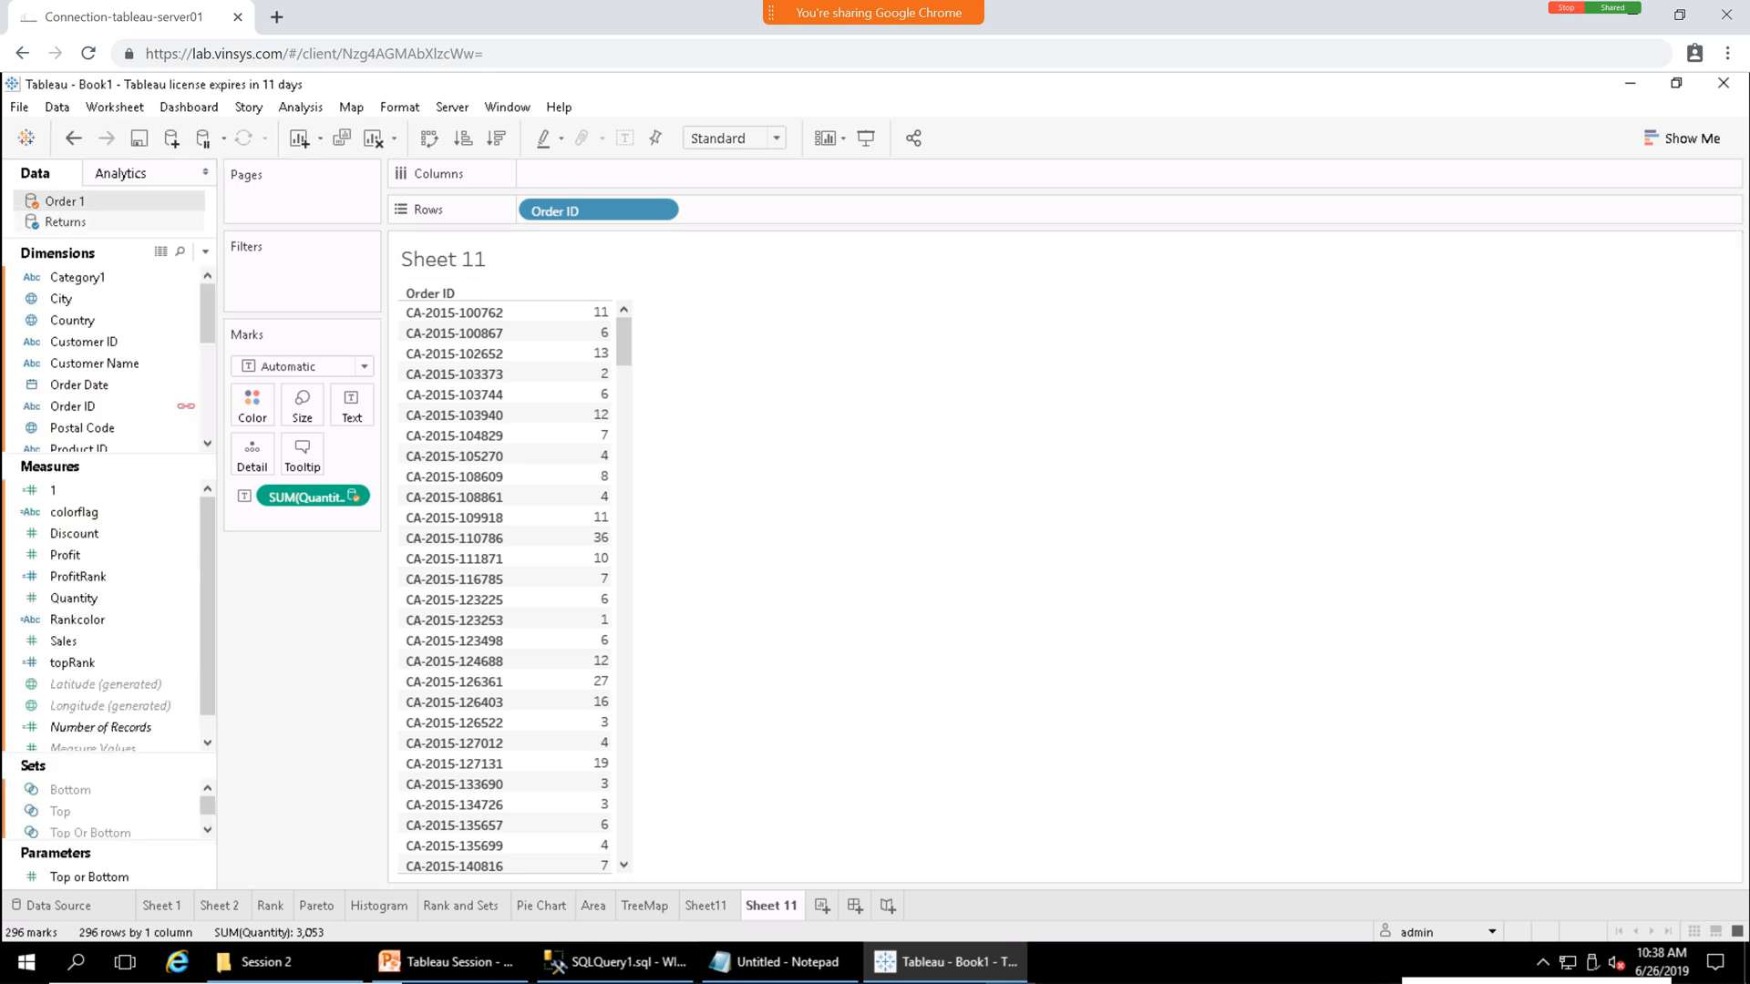
{"action": "right_click", "coordinate": [60, 221]}
{"action": "key", "text": "Escape"}
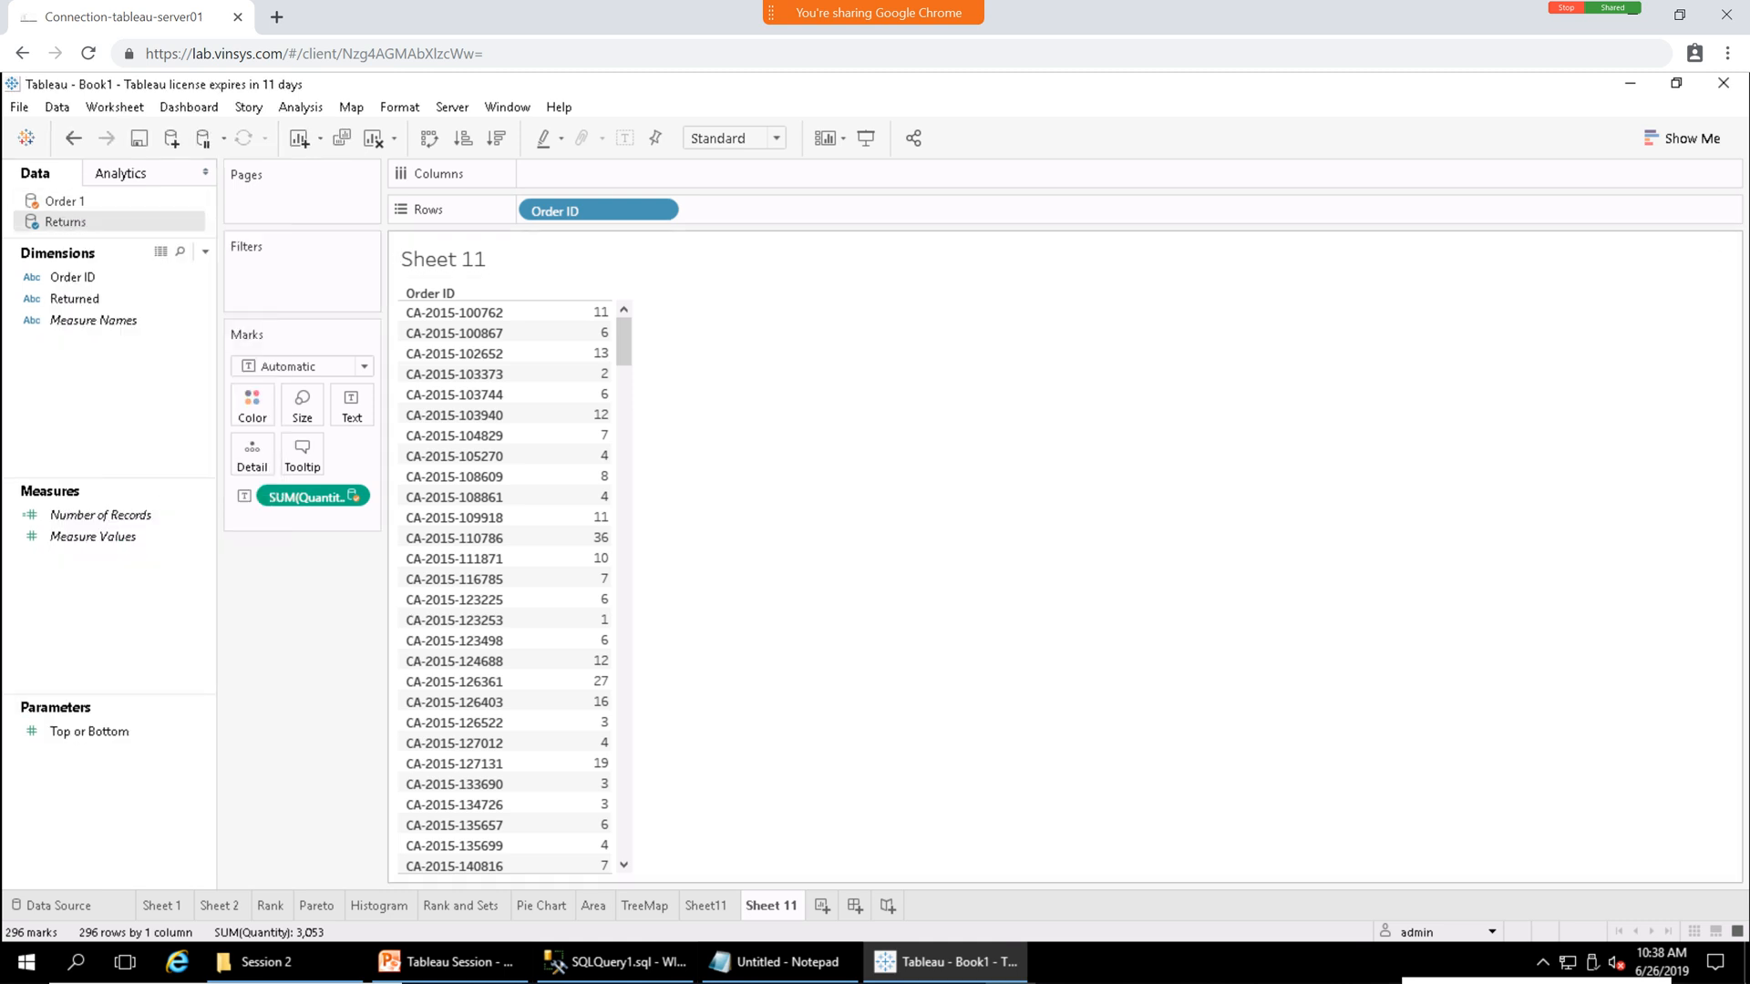
{"action": "left_click", "coordinate": [707, 906]}
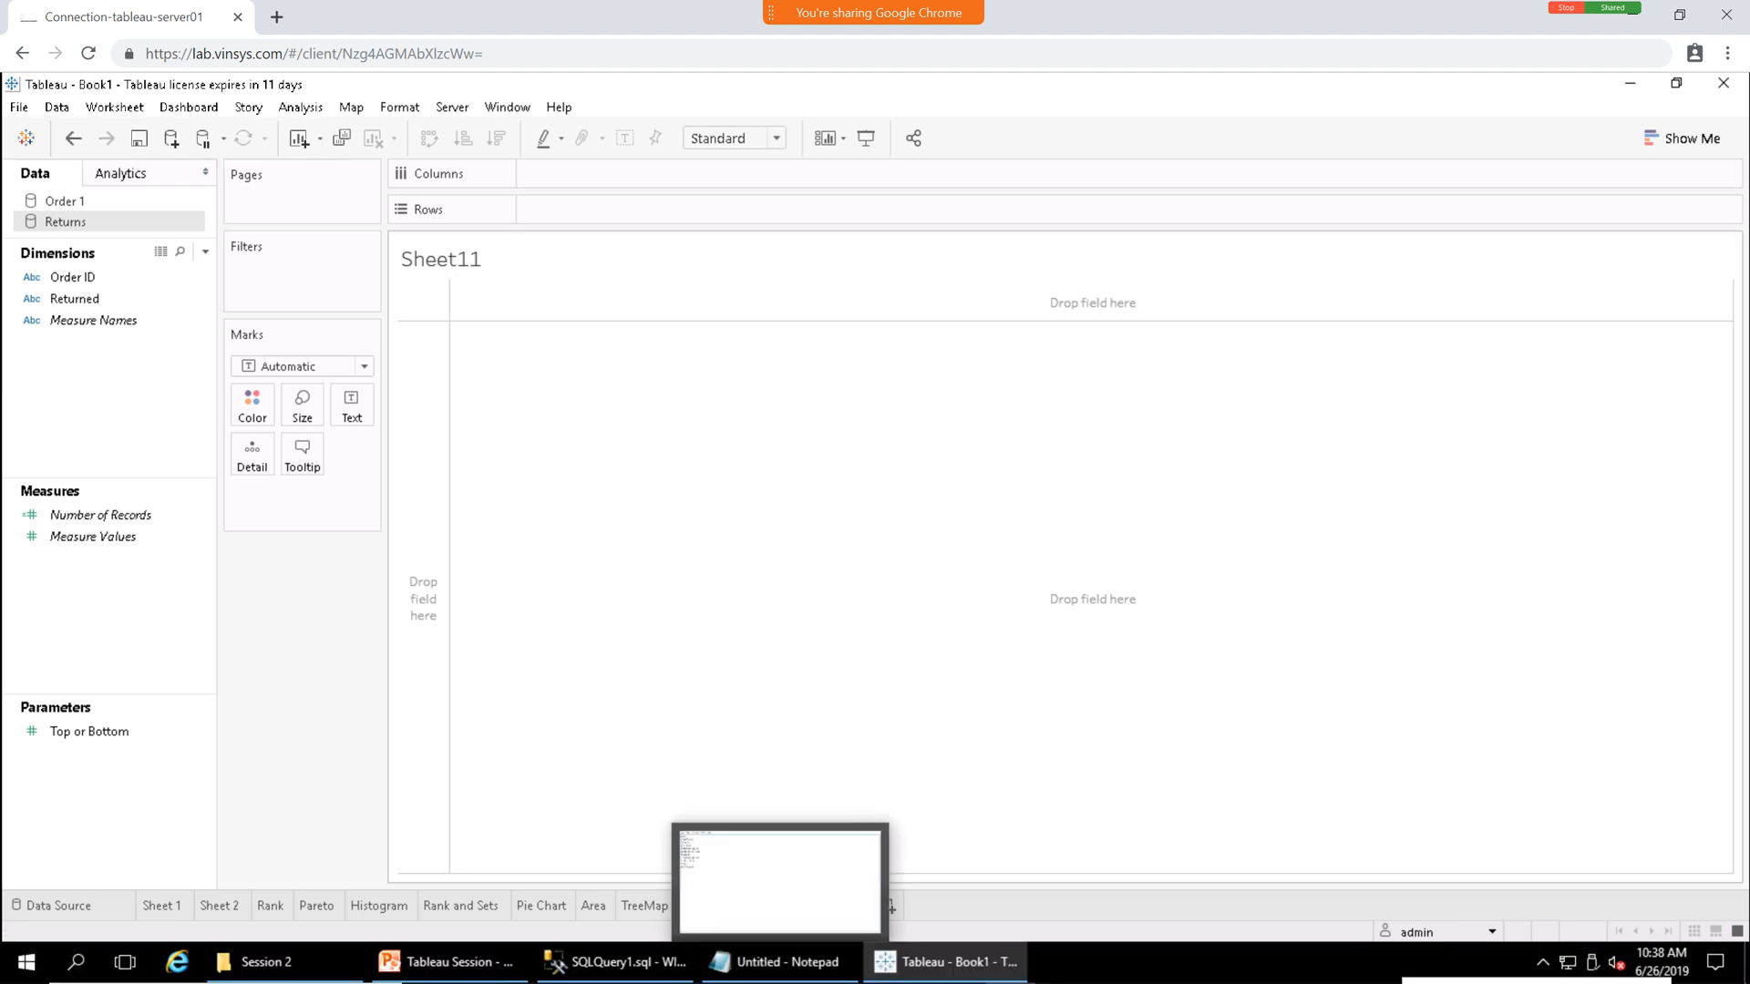
{"action": "left_click", "coordinate": [780, 963]}
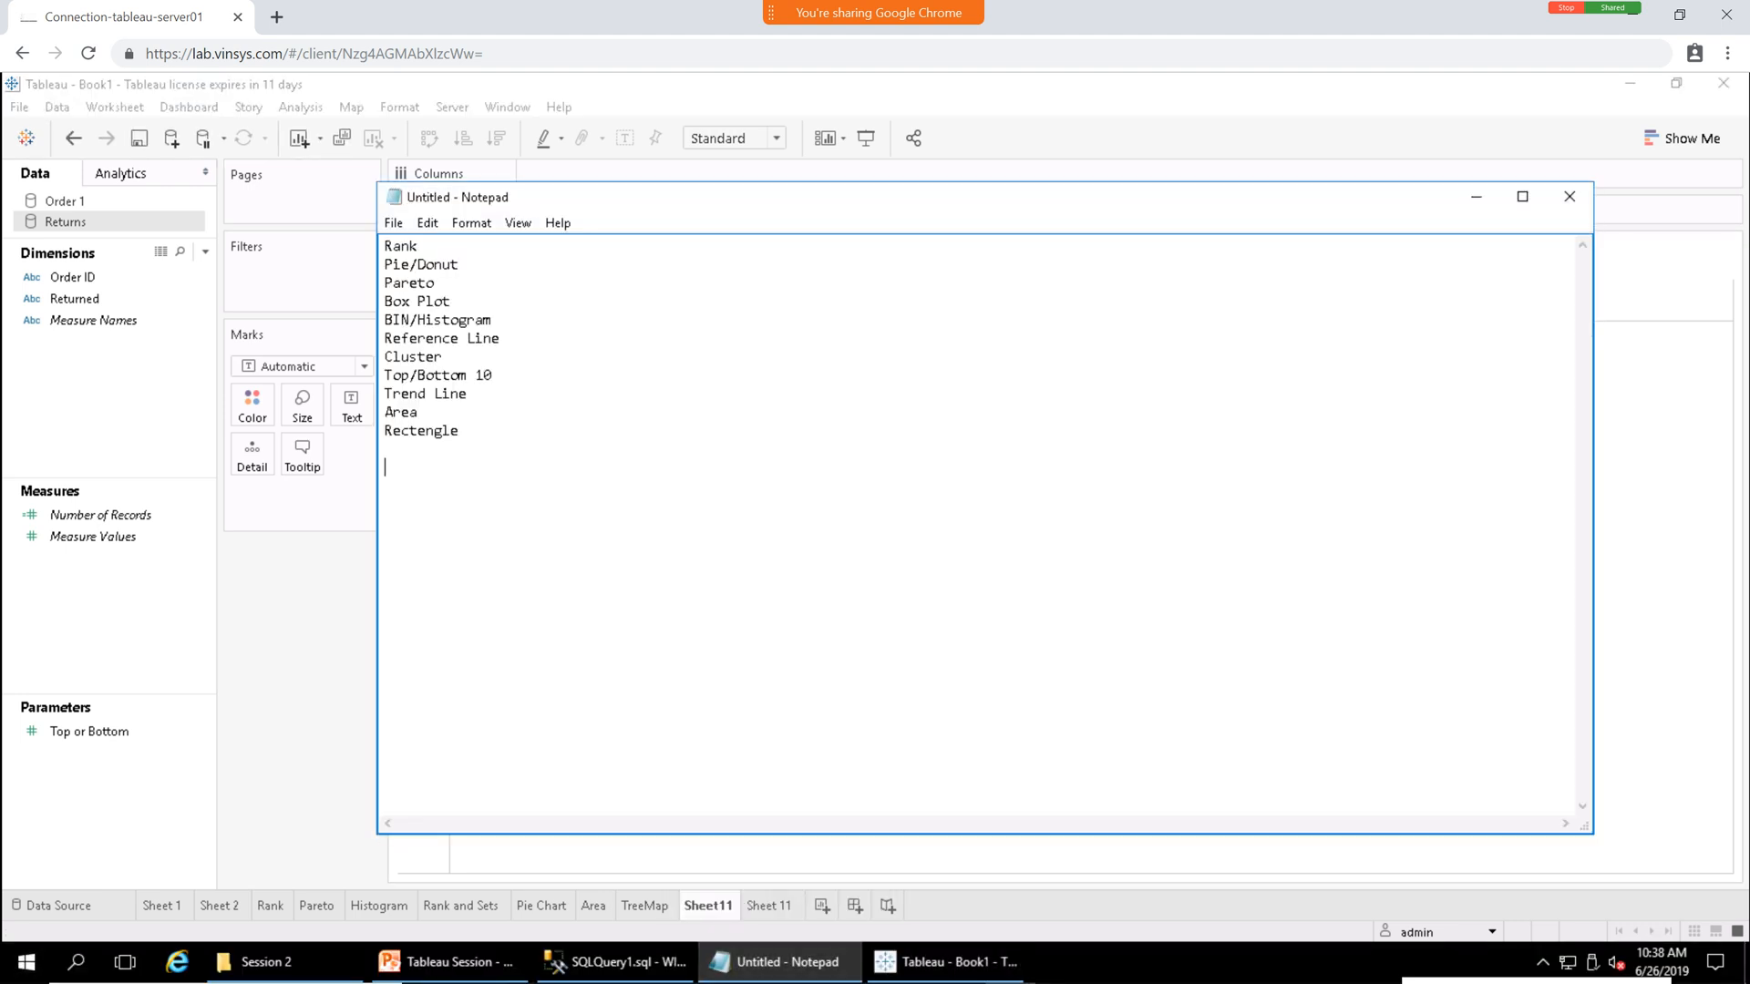
{"action": "left_click", "coordinate": [1476, 197]}
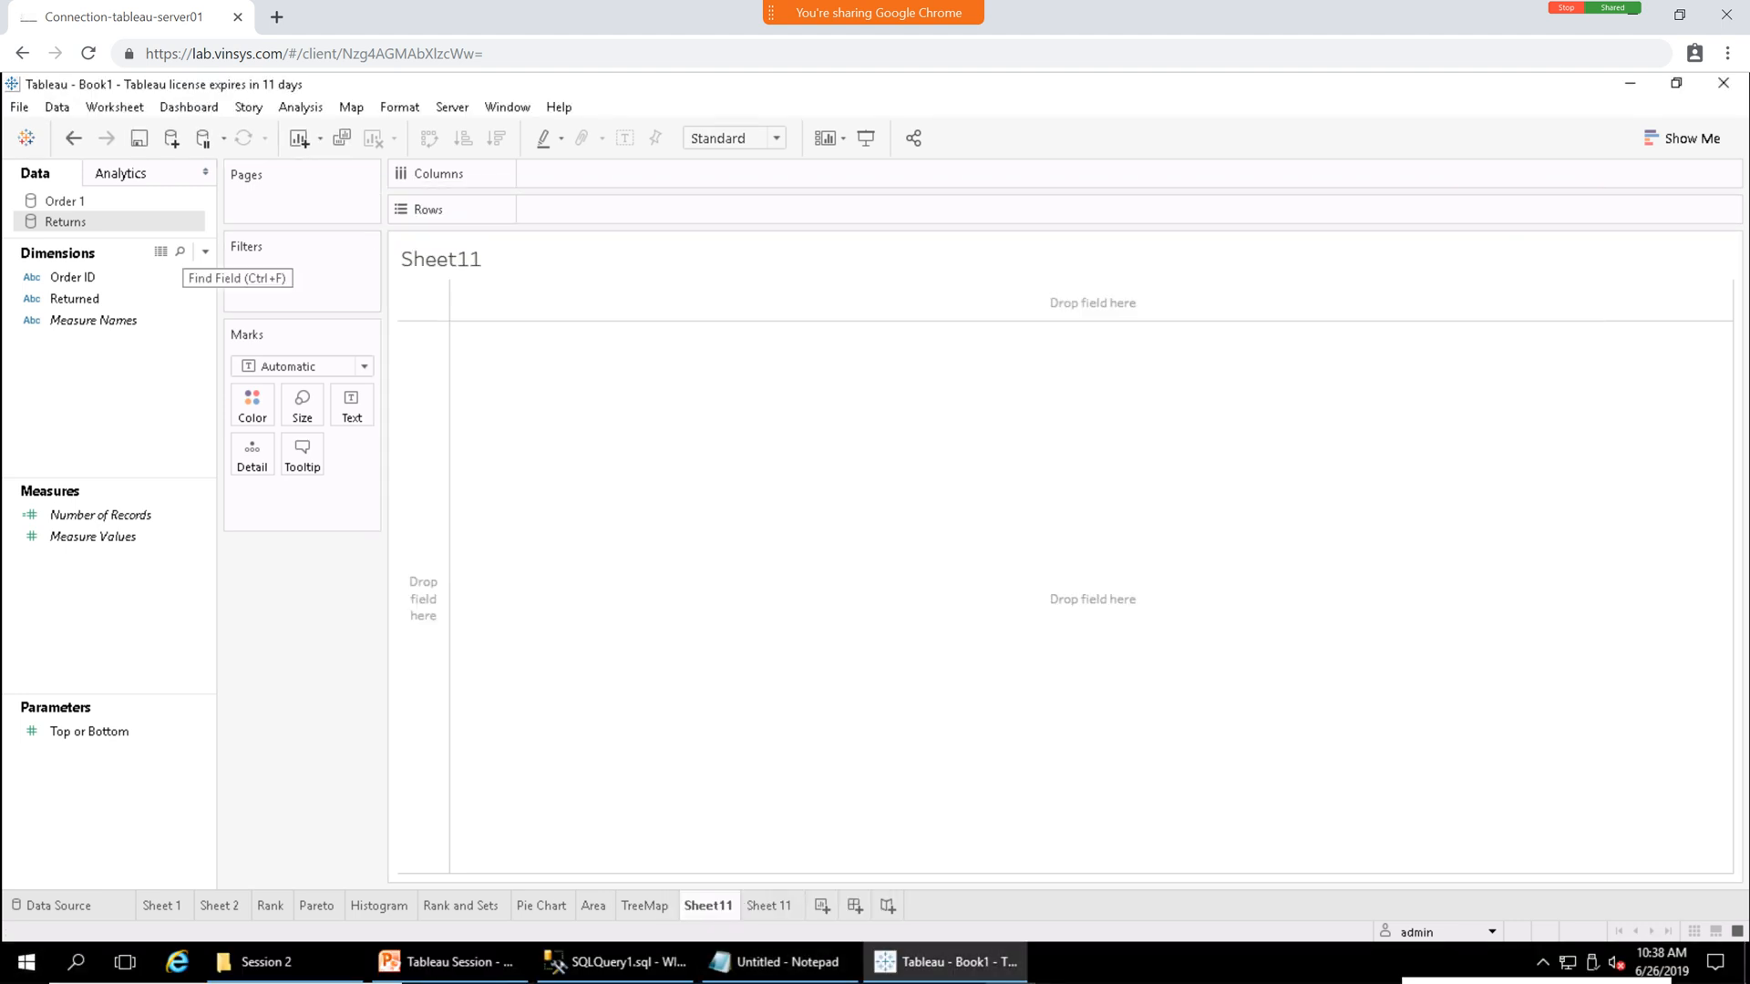
{"action": "left_click", "coordinate": [65, 202]}
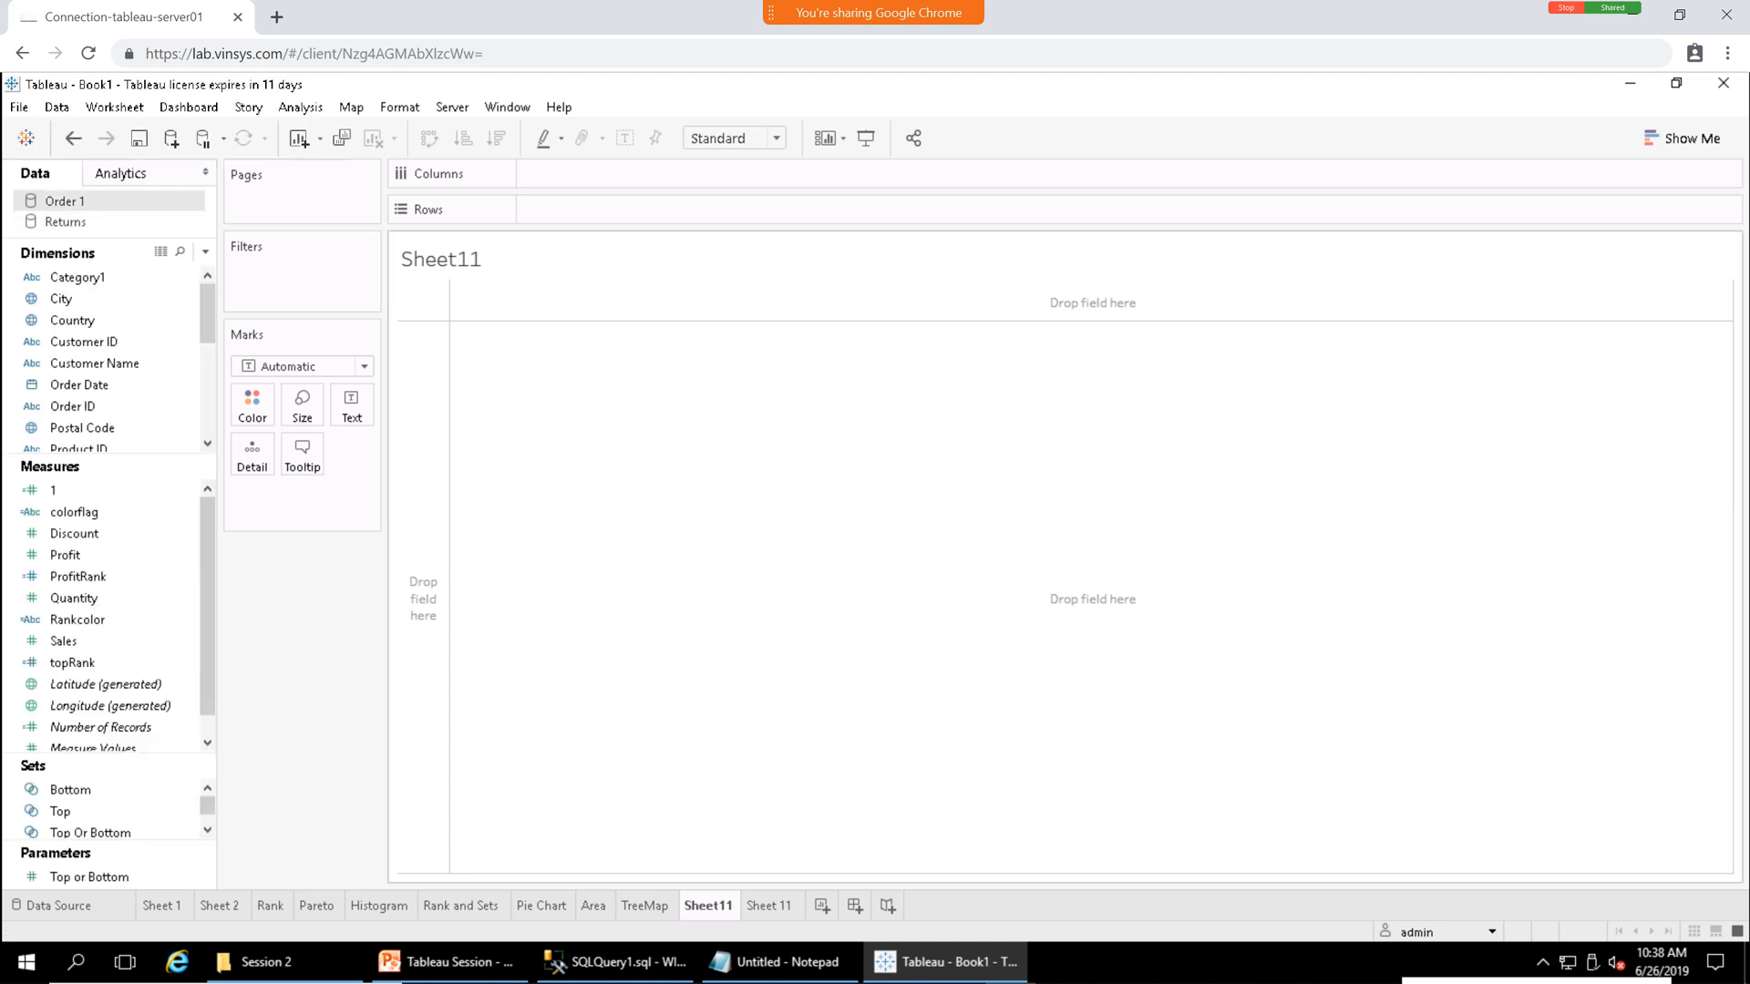
From Sheet 11, add a new Microsoft SQL Server data source on WIN-GEUTI16CMVB using Windows Authentication.
{"action": "left_click", "coordinate": [769, 906]}
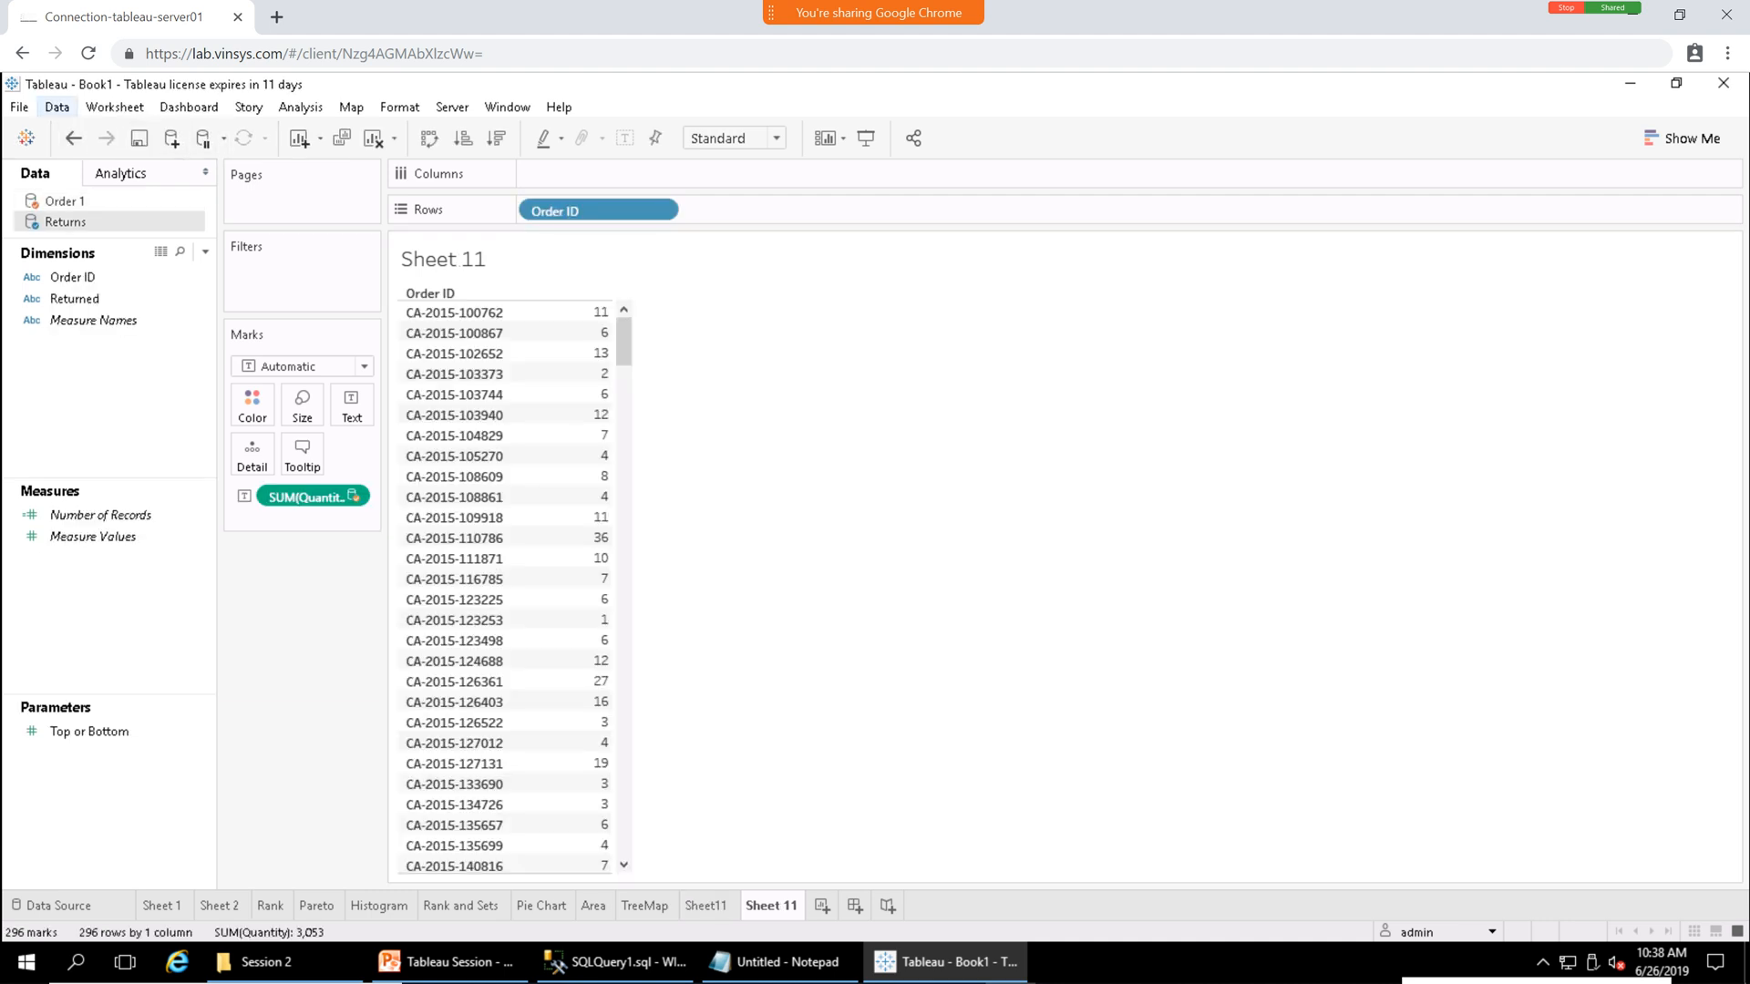
{"action": "left_click", "coordinate": [57, 107]}
{"action": "left_click", "coordinate": [118, 131]}
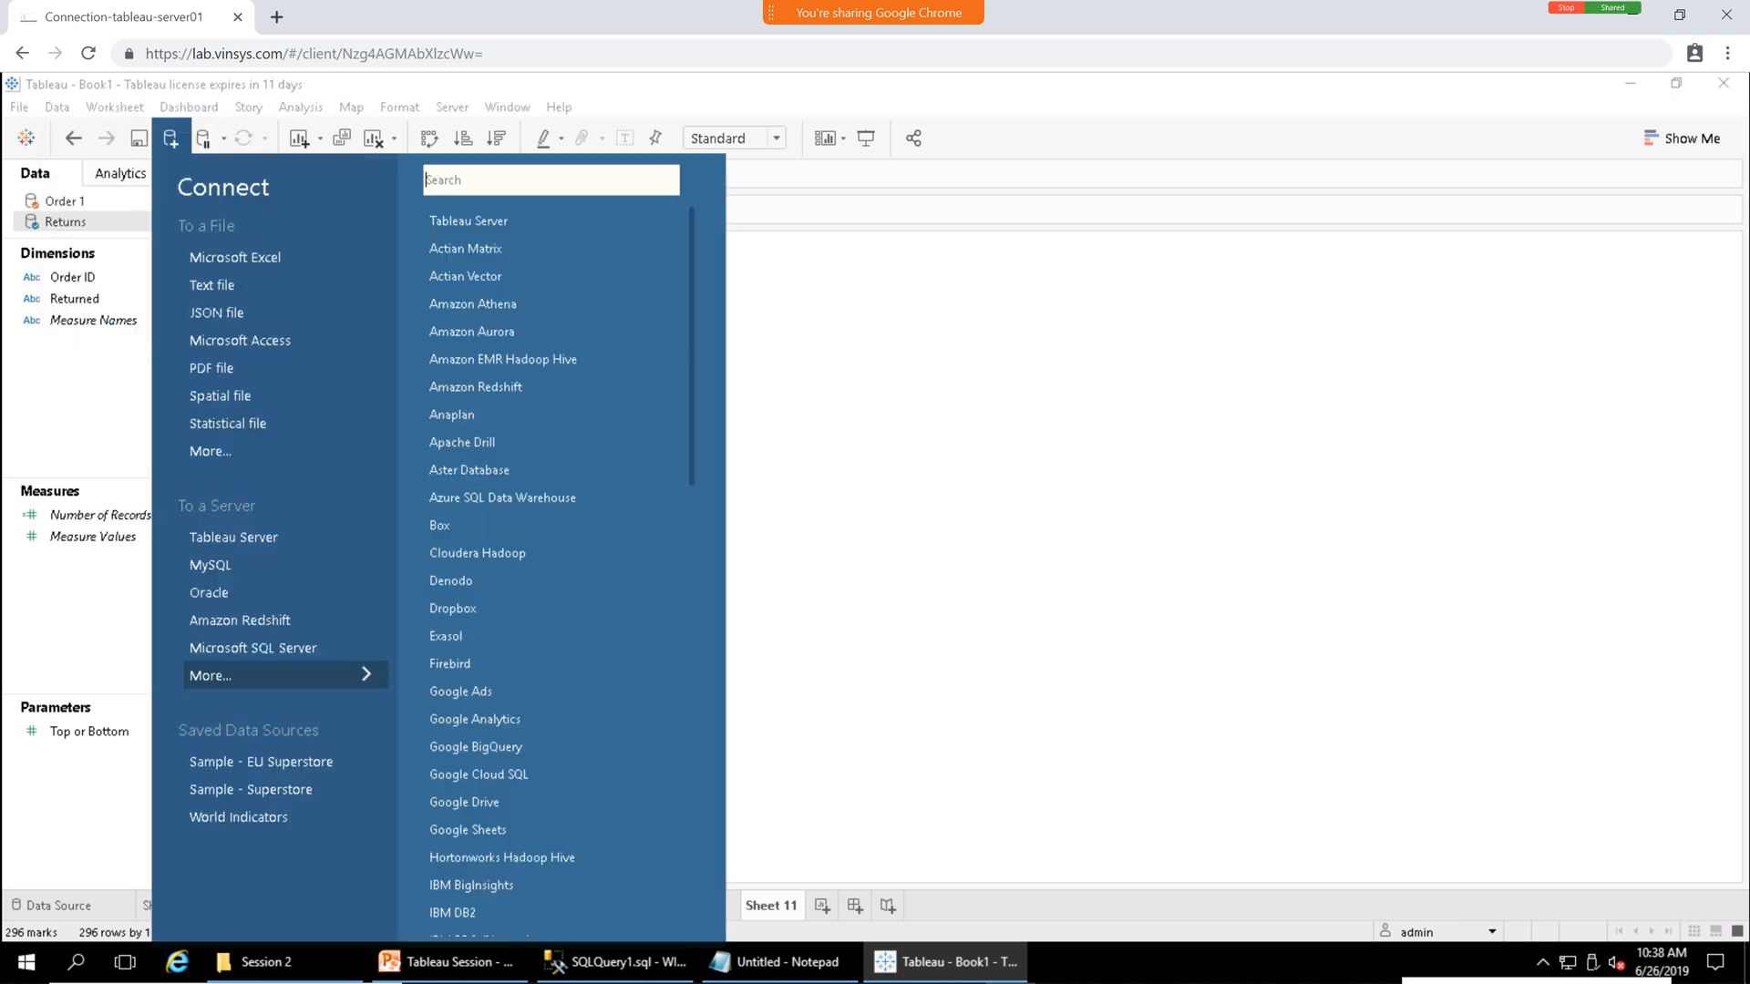
{"action": "left_click", "coordinate": [252, 647]}
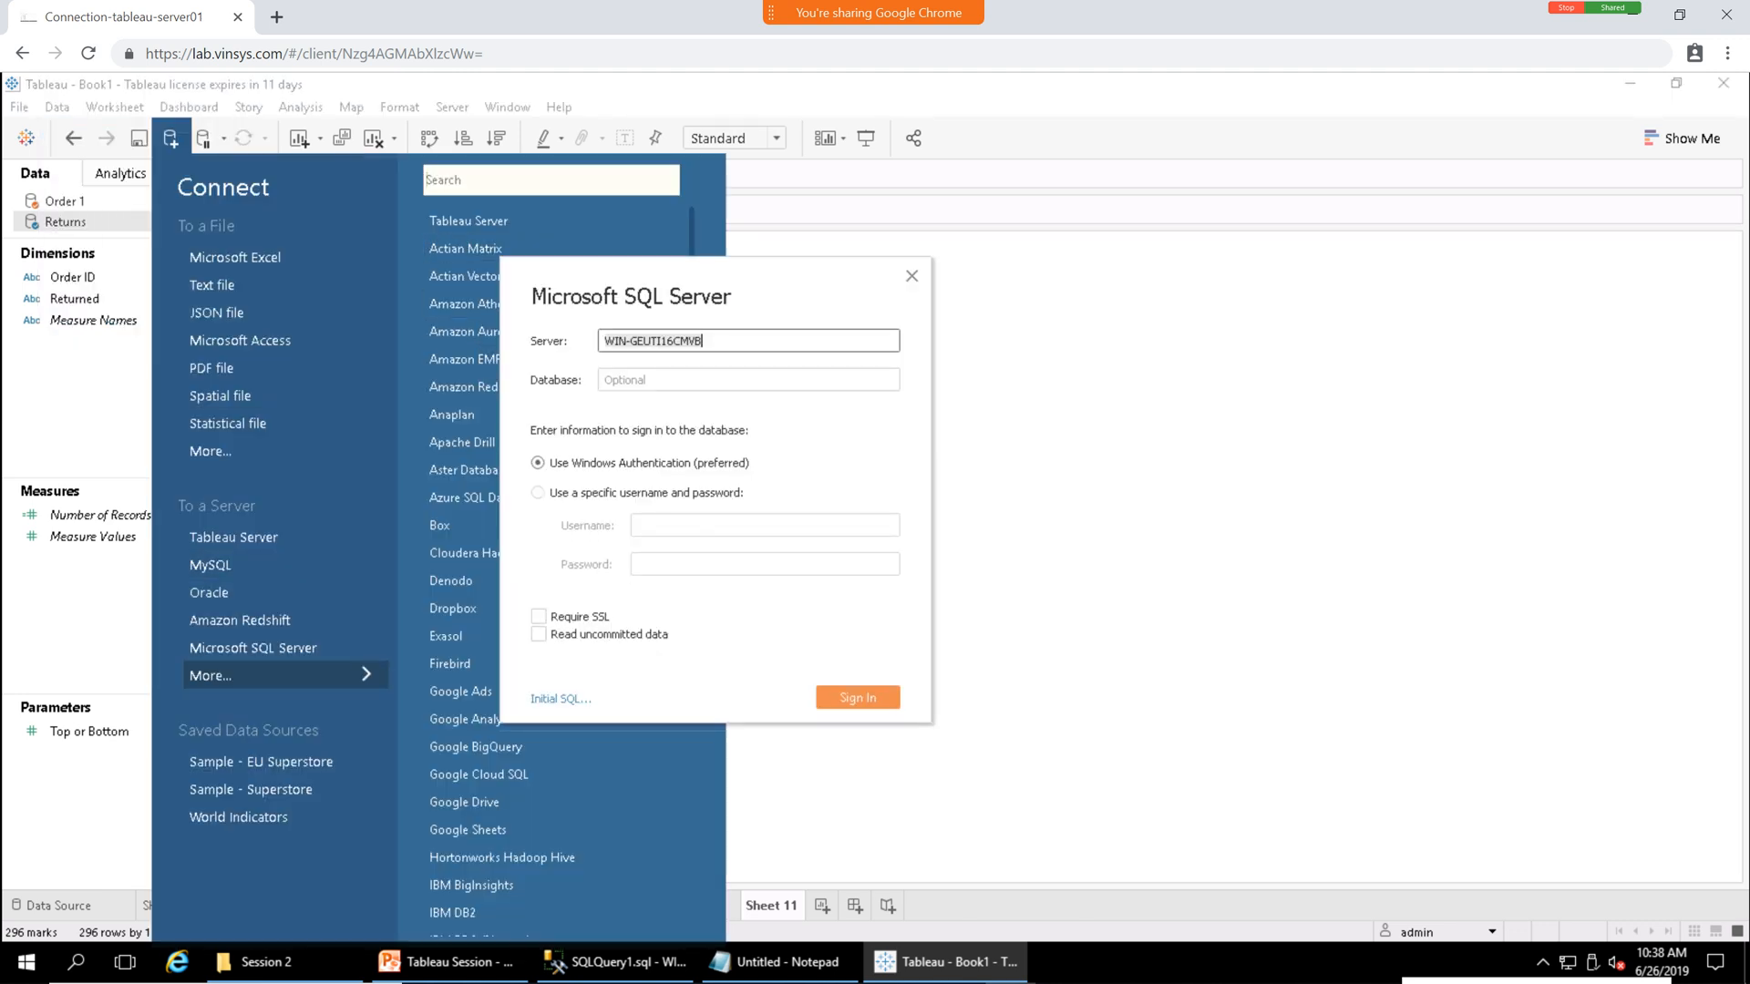
{"action": "left_click", "coordinate": [857, 698]}
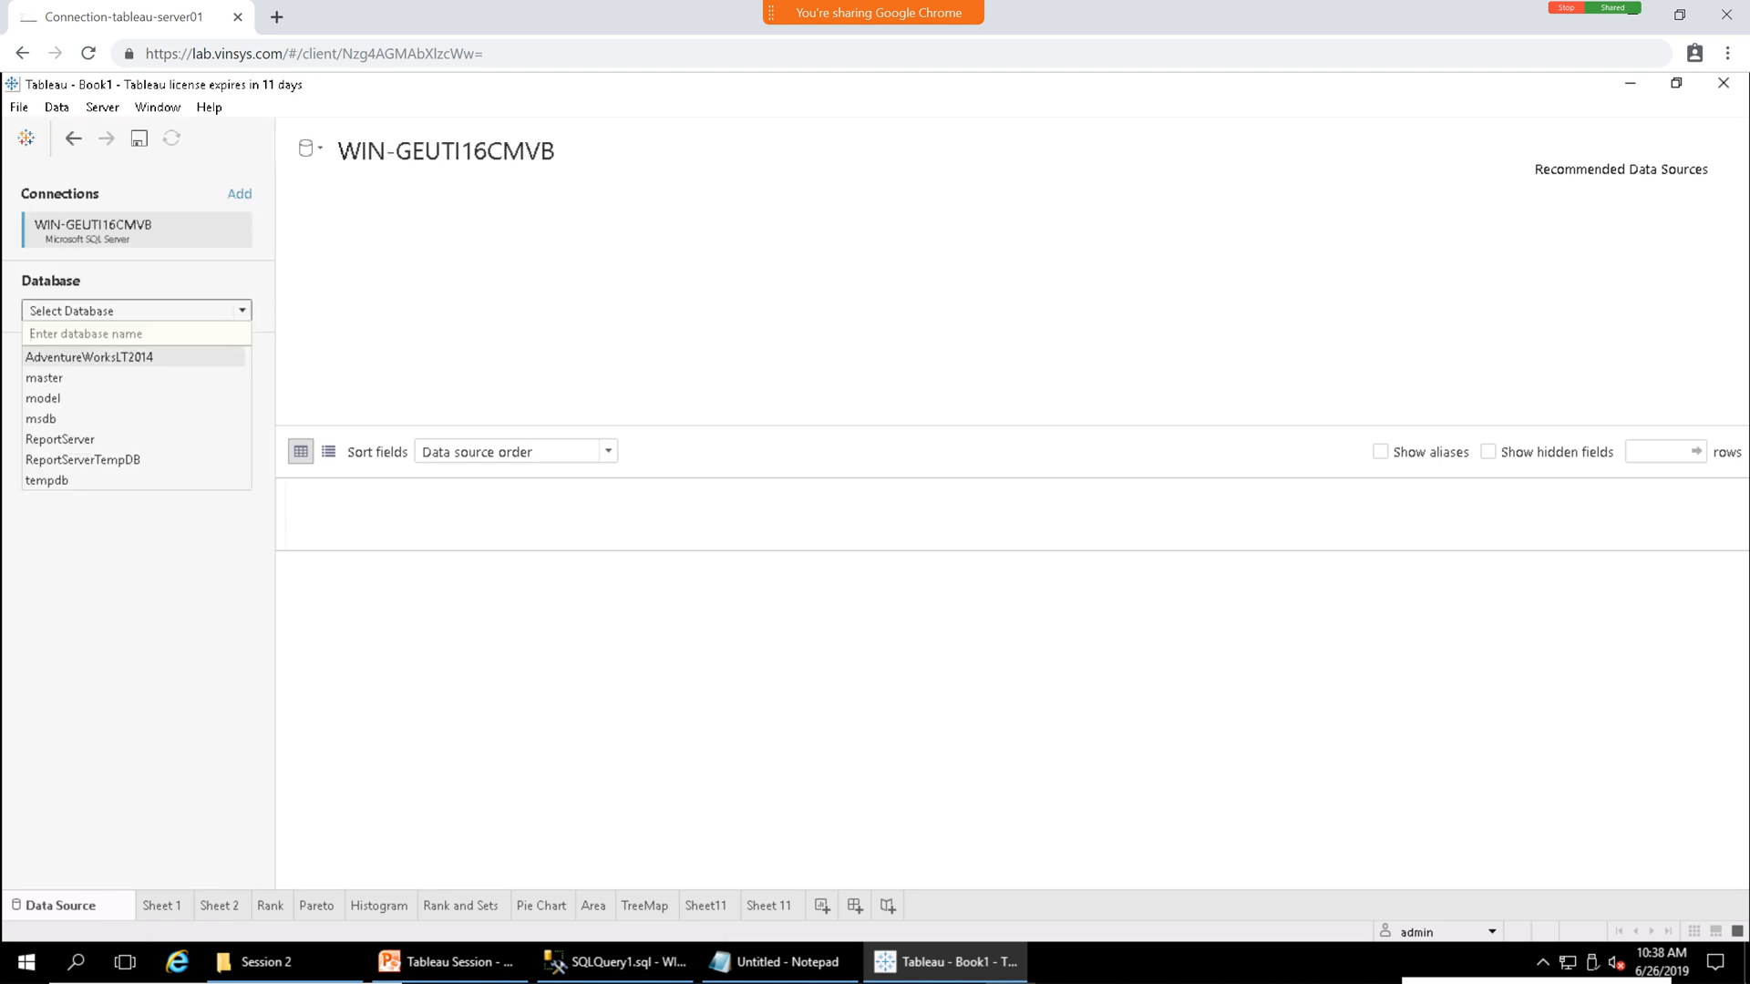
Choose the AdventureWorksLT2014 database, add its Address table to the data source, and load the data preview.
{"action": "left_click", "coordinate": [90, 356]}
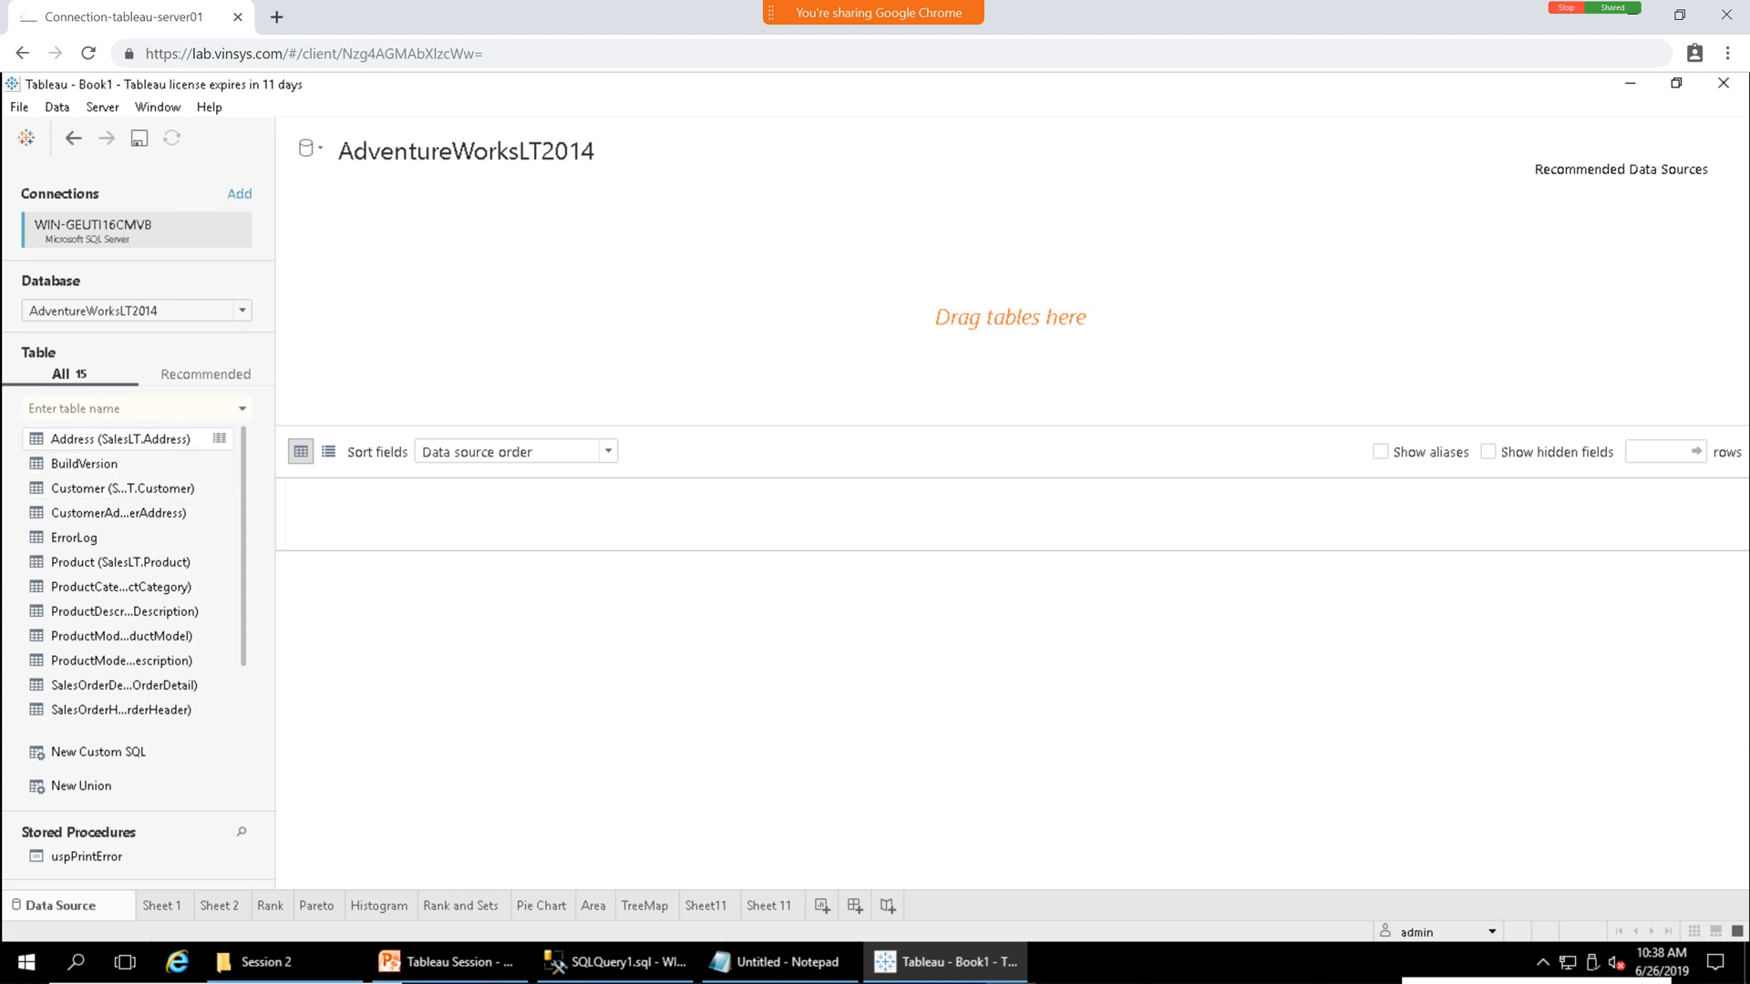
{"action": "left_click_drag", "start_coordinate": [120, 439], "coordinate": [410, 255]}
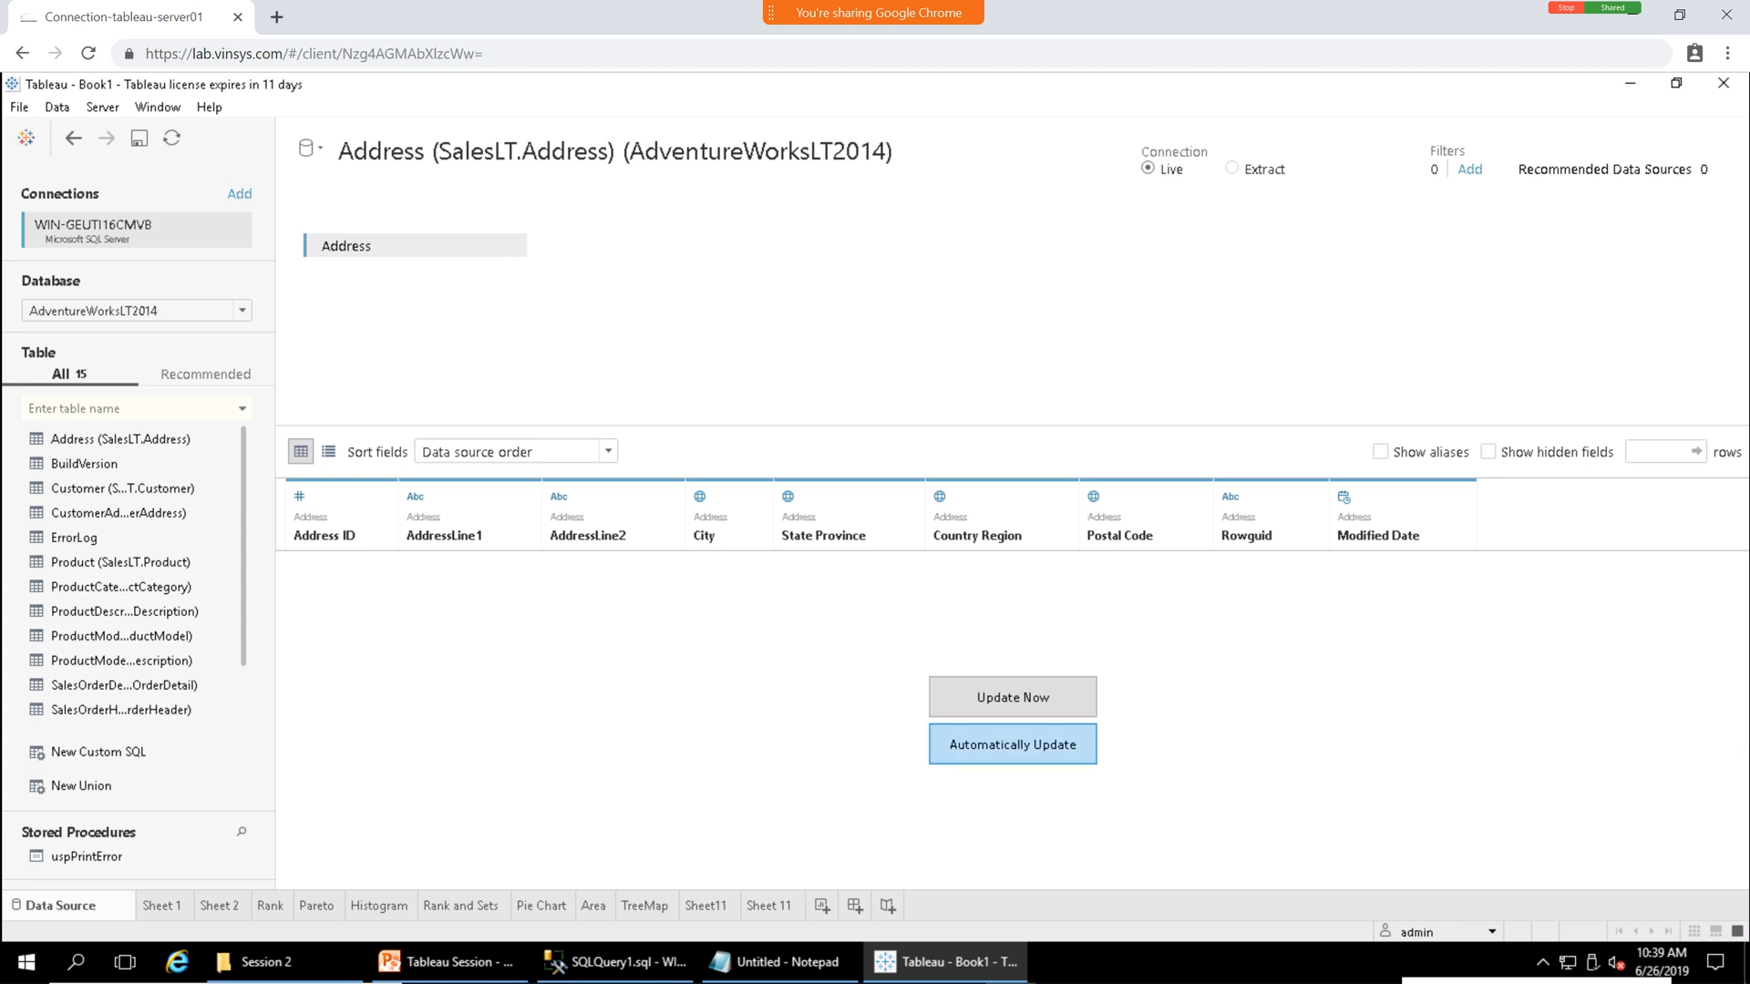
{"action": "left_click", "coordinate": [1012, 697]}
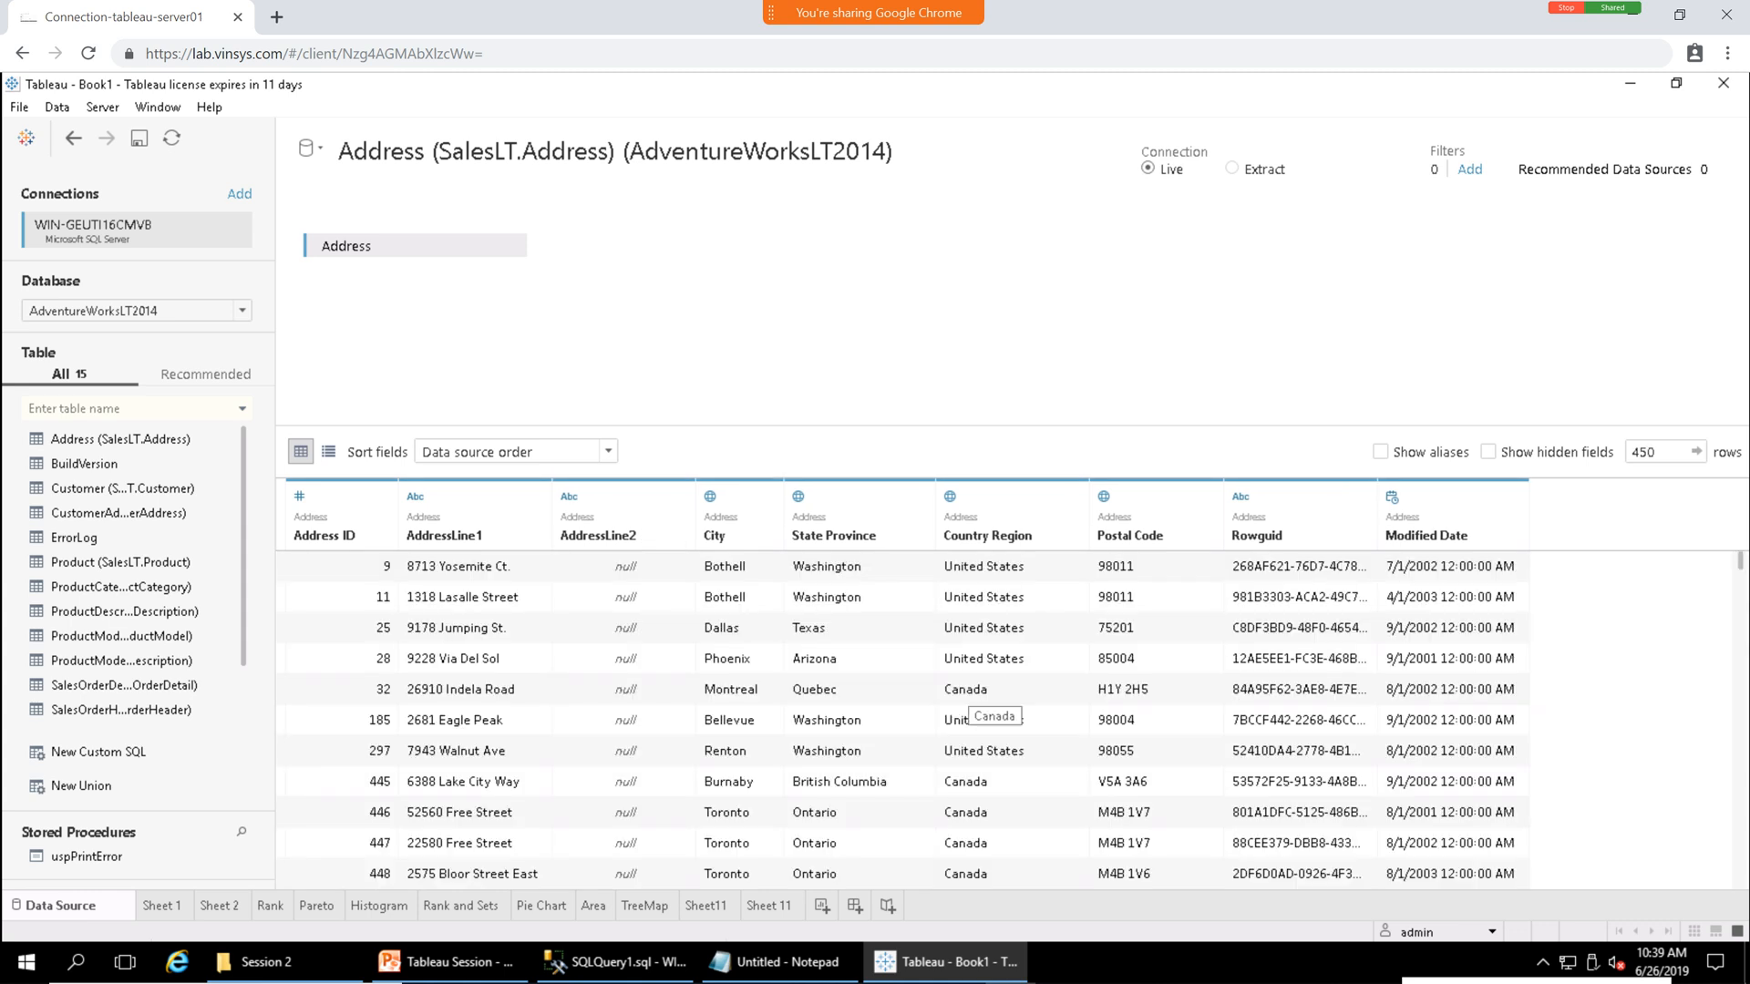
On Sheet 11, open the data source relationships and review Address as primary against Order 1 and Returns as secondary sources.
{"action": "left_click", "coordinate": [768, 905]}
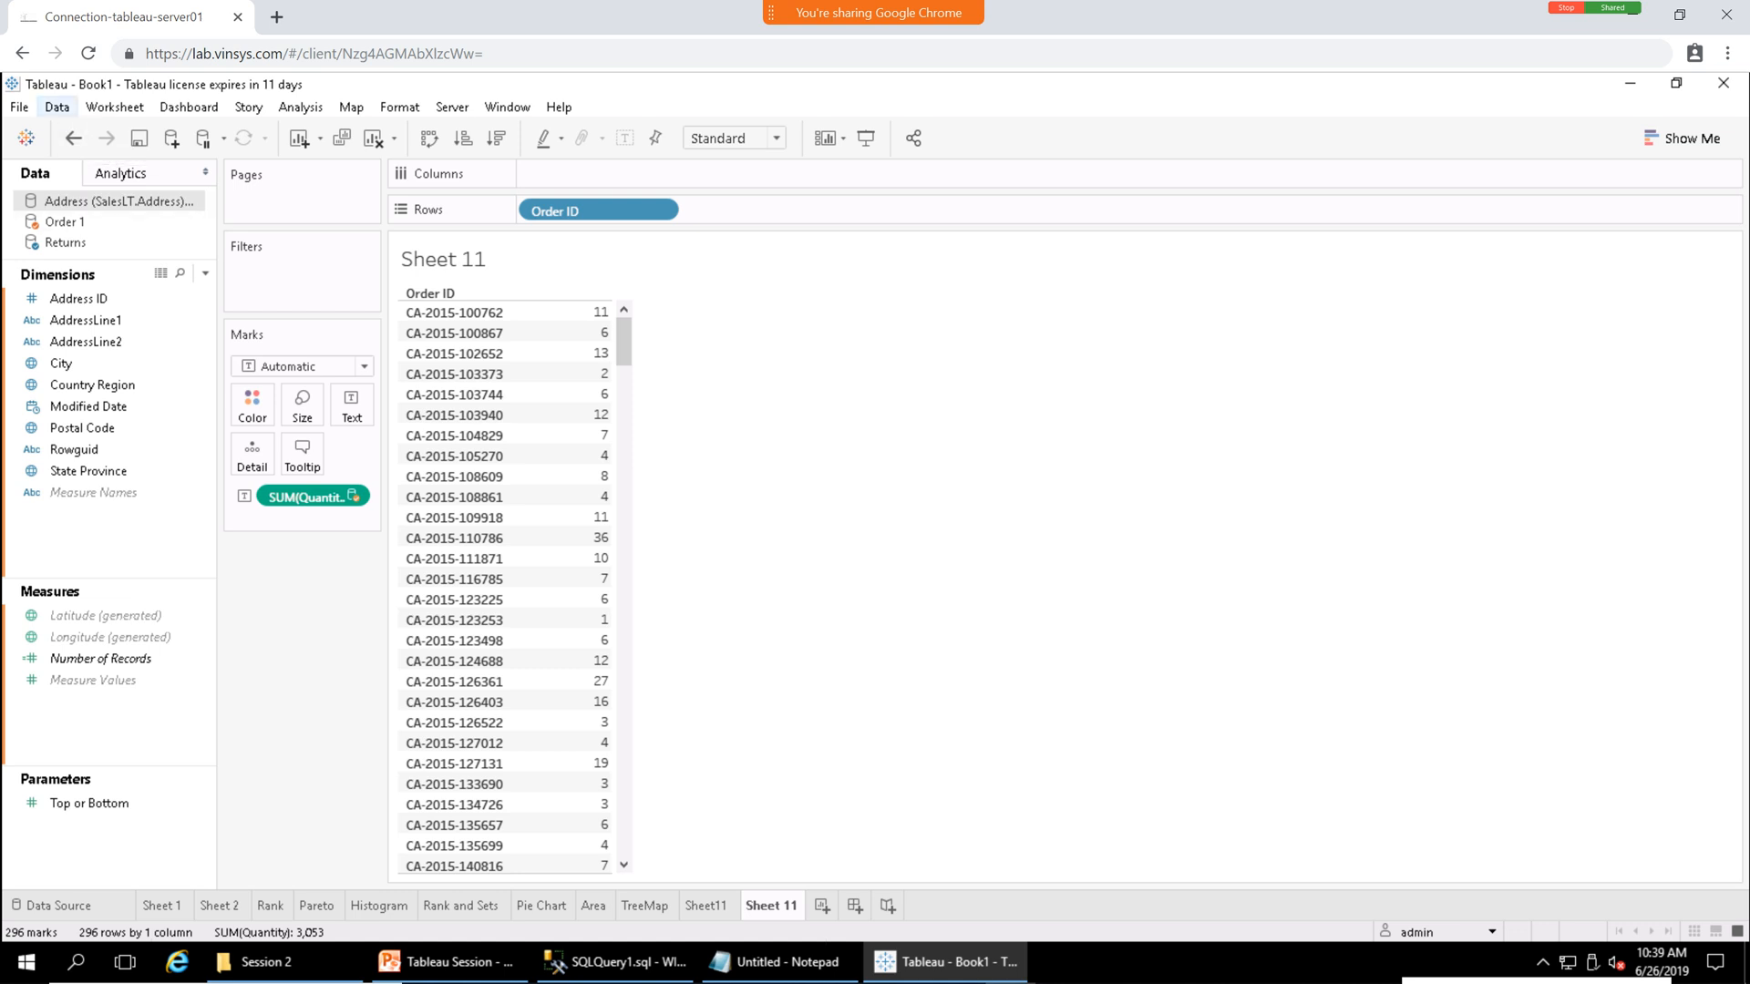
{"action": "left_click", "coordinate": [57, 106]}
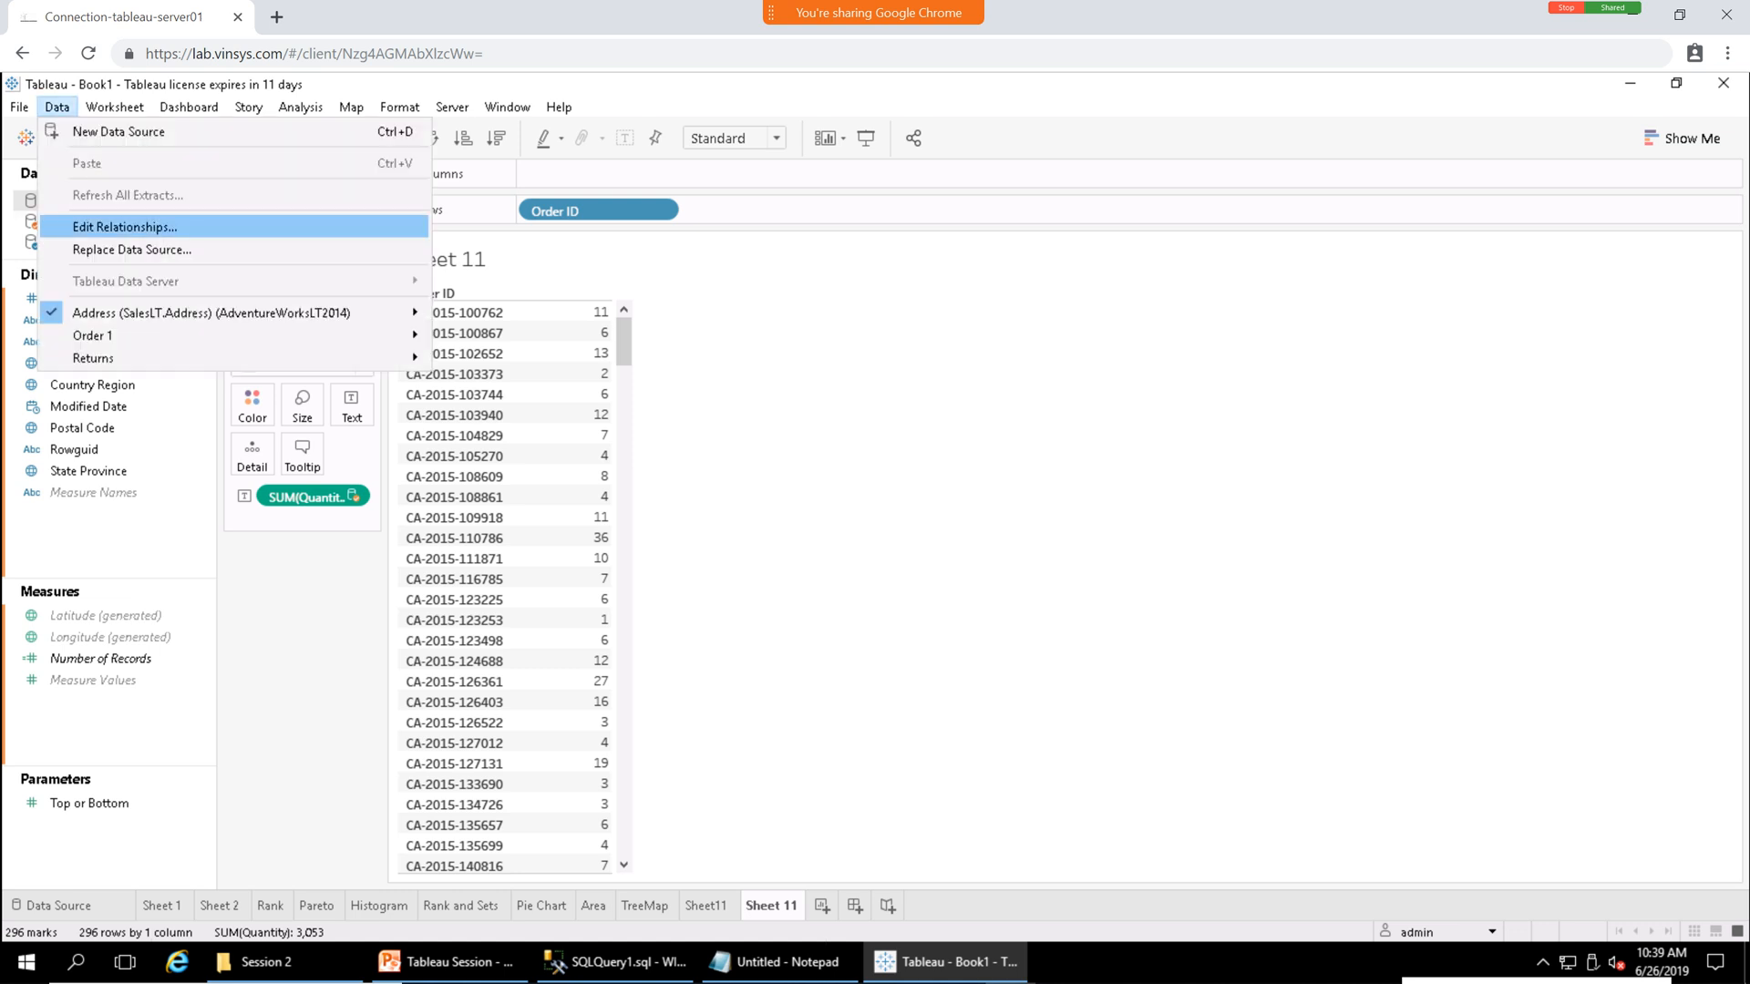
{"action": "left_click", "coordinate": [124, 226]}
{"action": "left_click", "coordinate": [874, 393]}
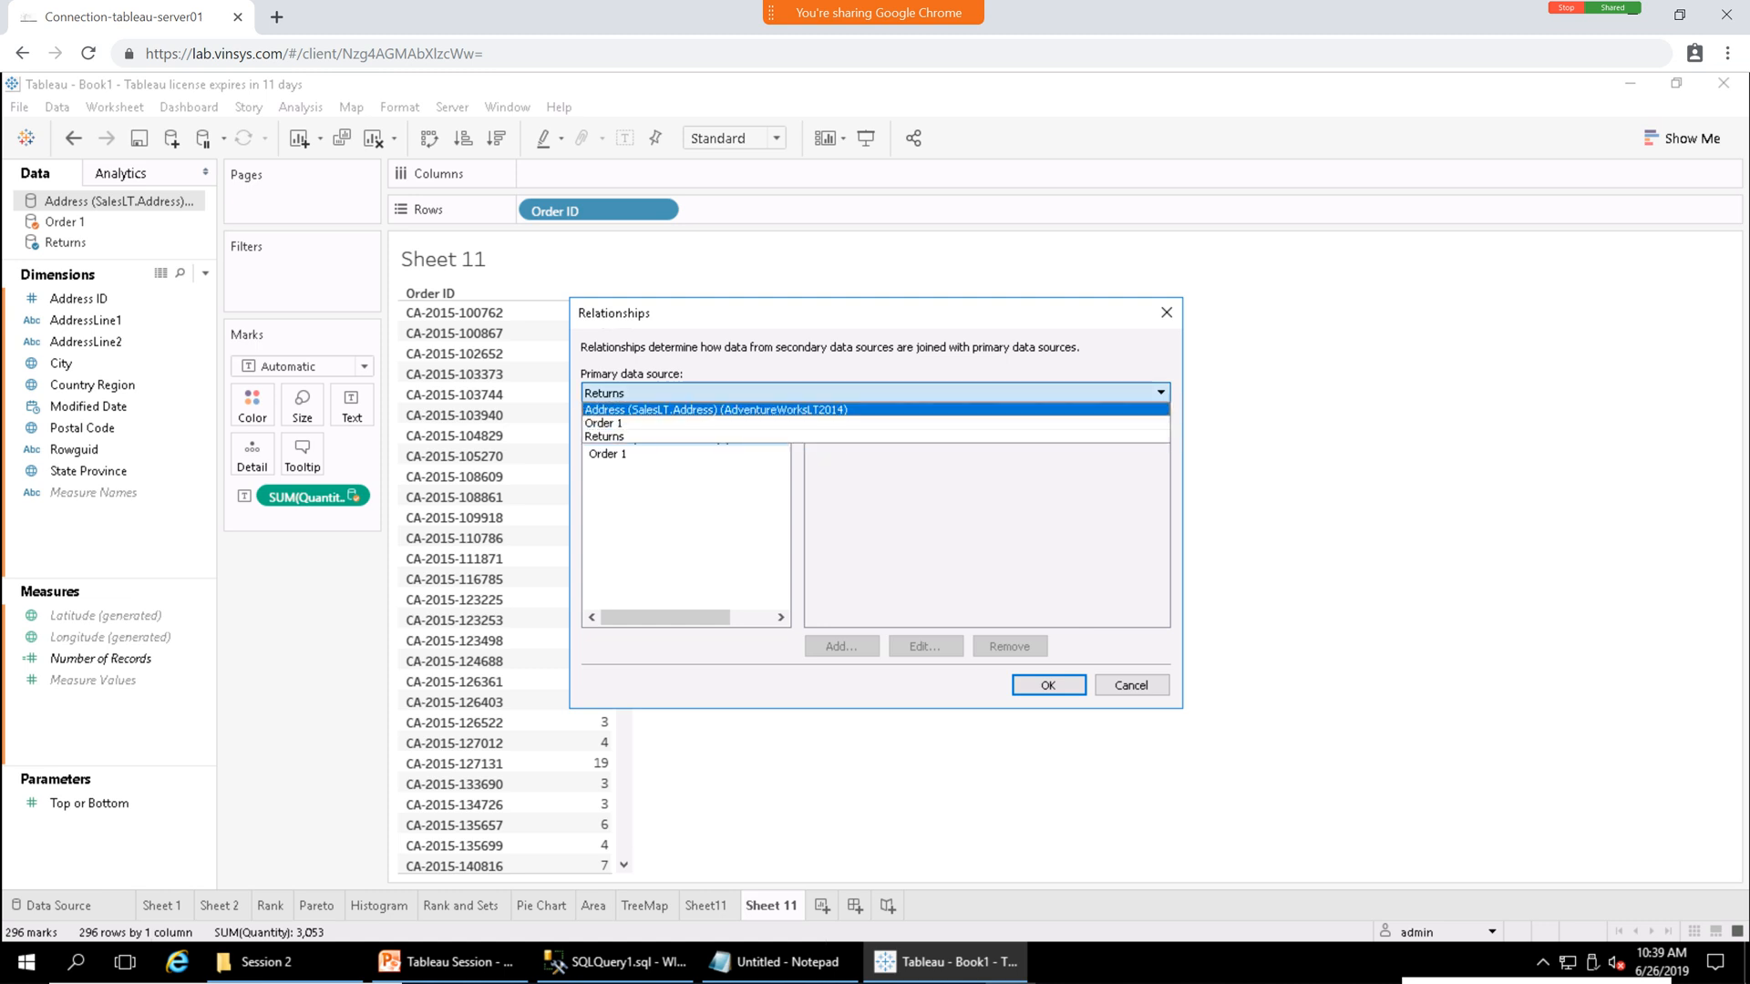
{"action": "left_click", "coordinate": [716, 410]}
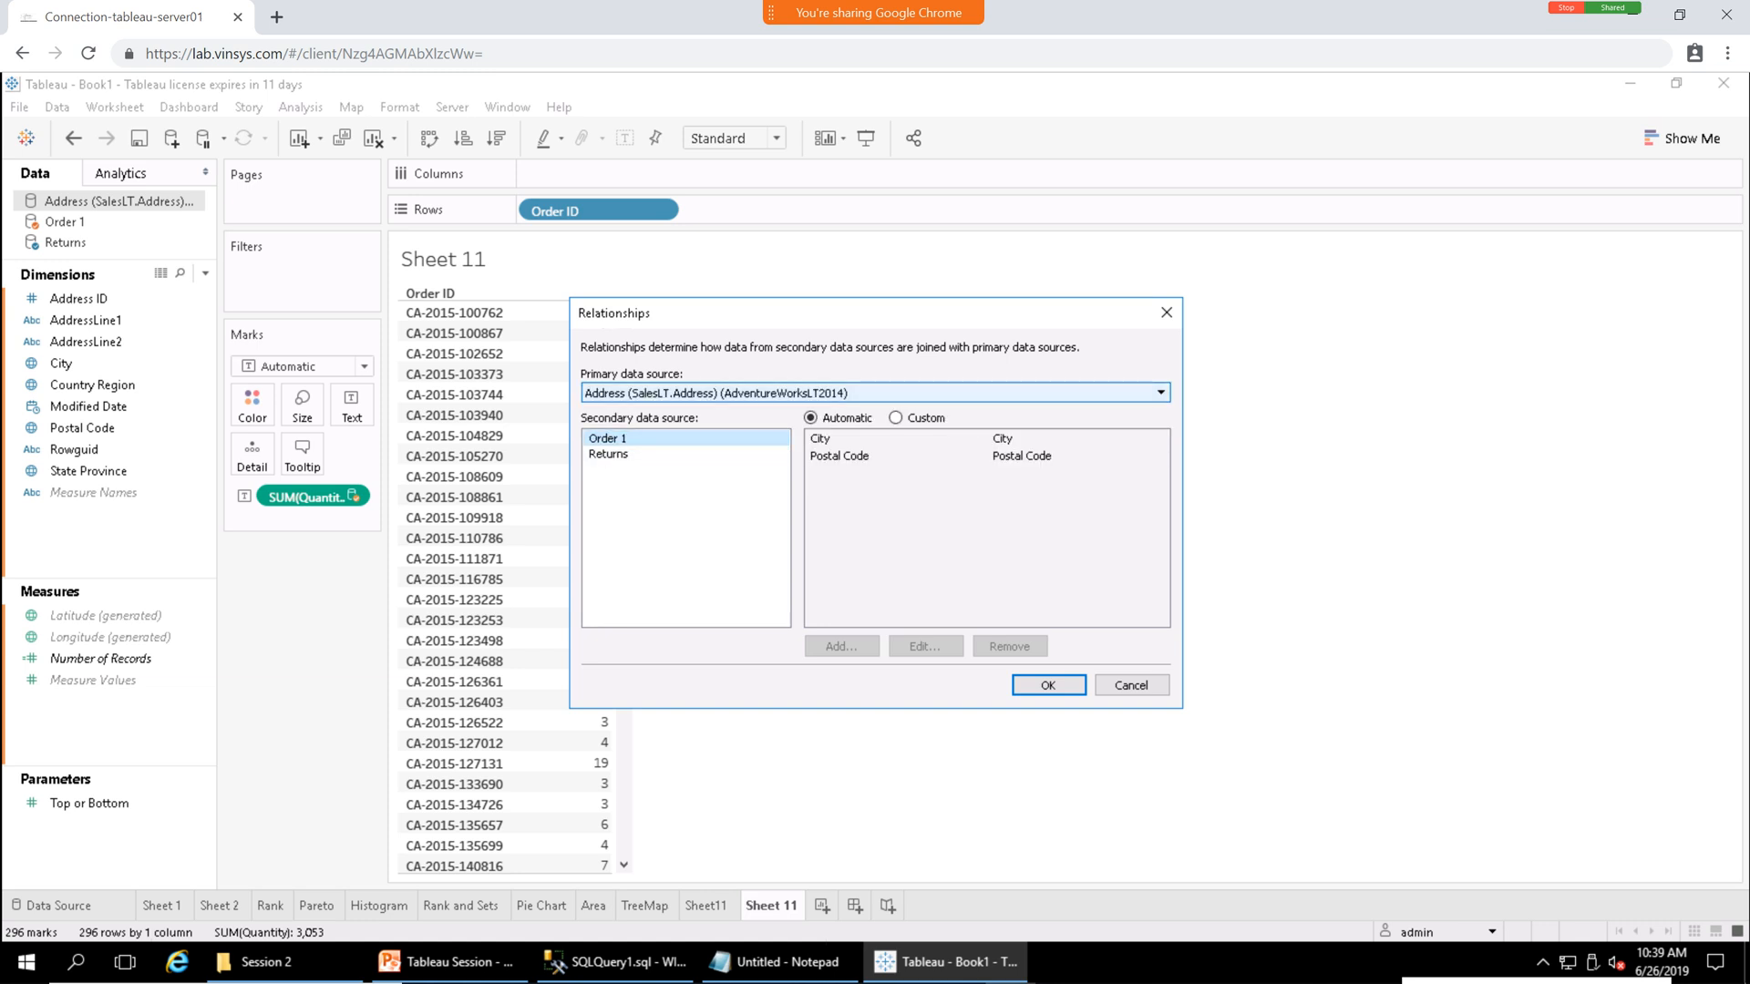
{"action": "left_click", "coordinate": [875, 393]}
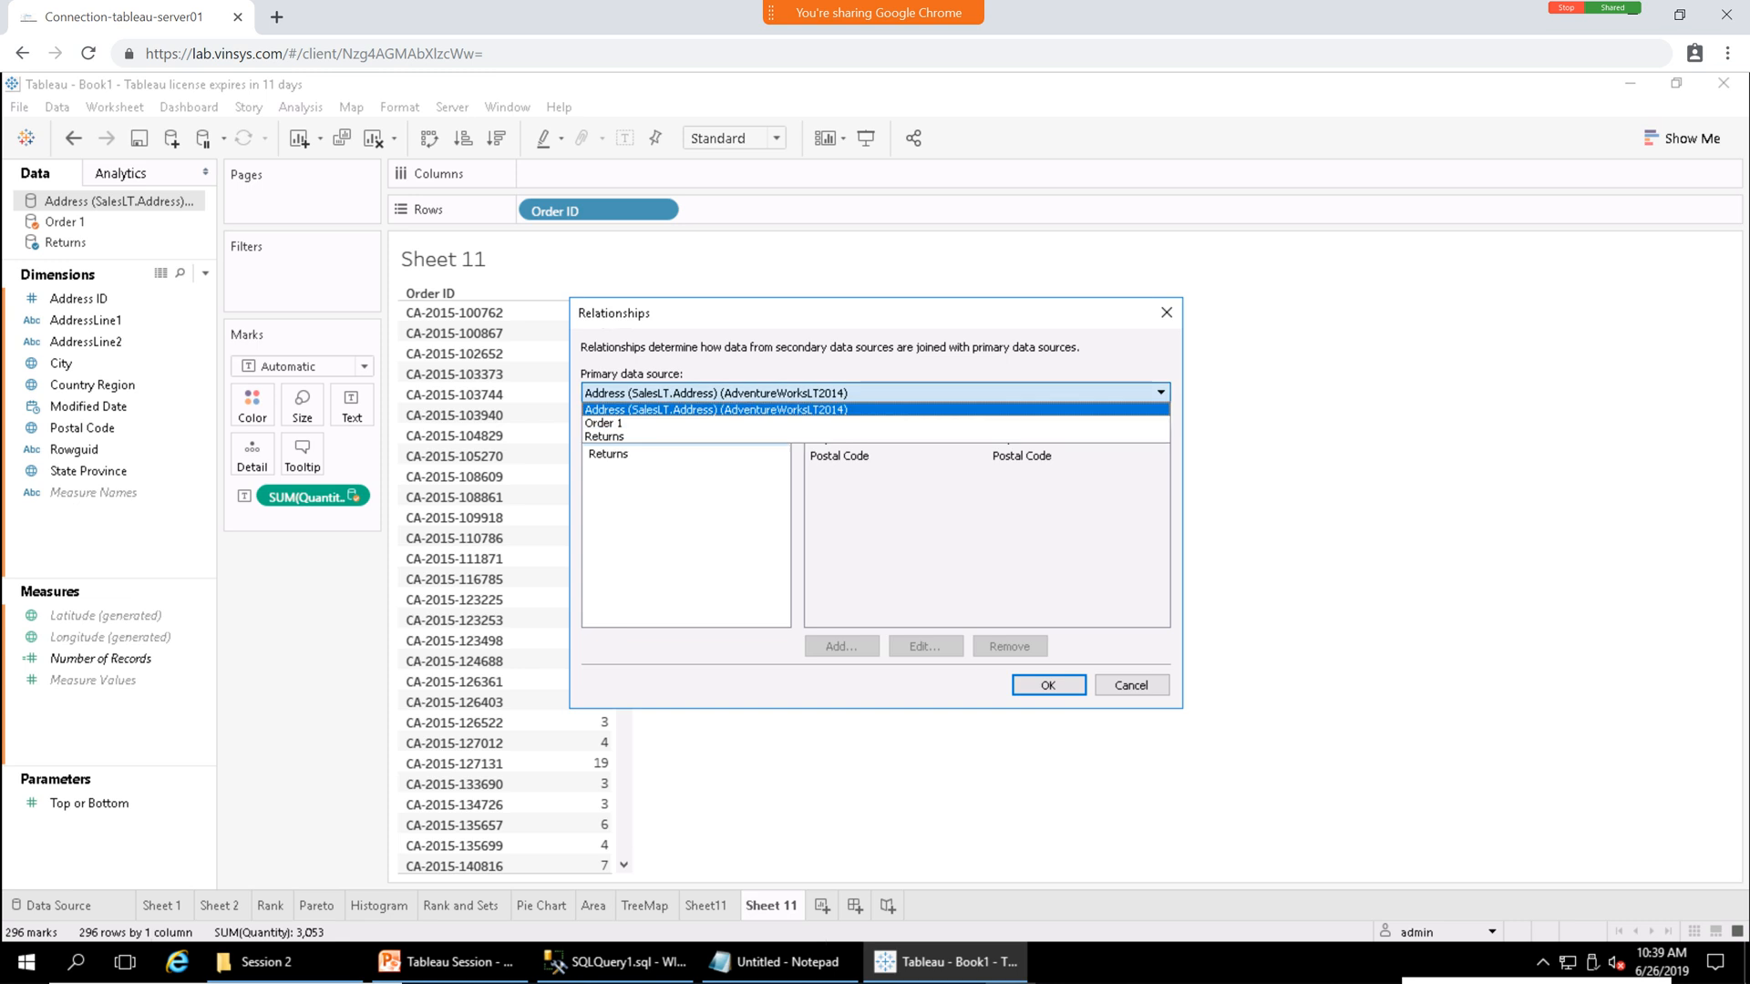
{"action": "left_click", "coordinate": [874, 393]}
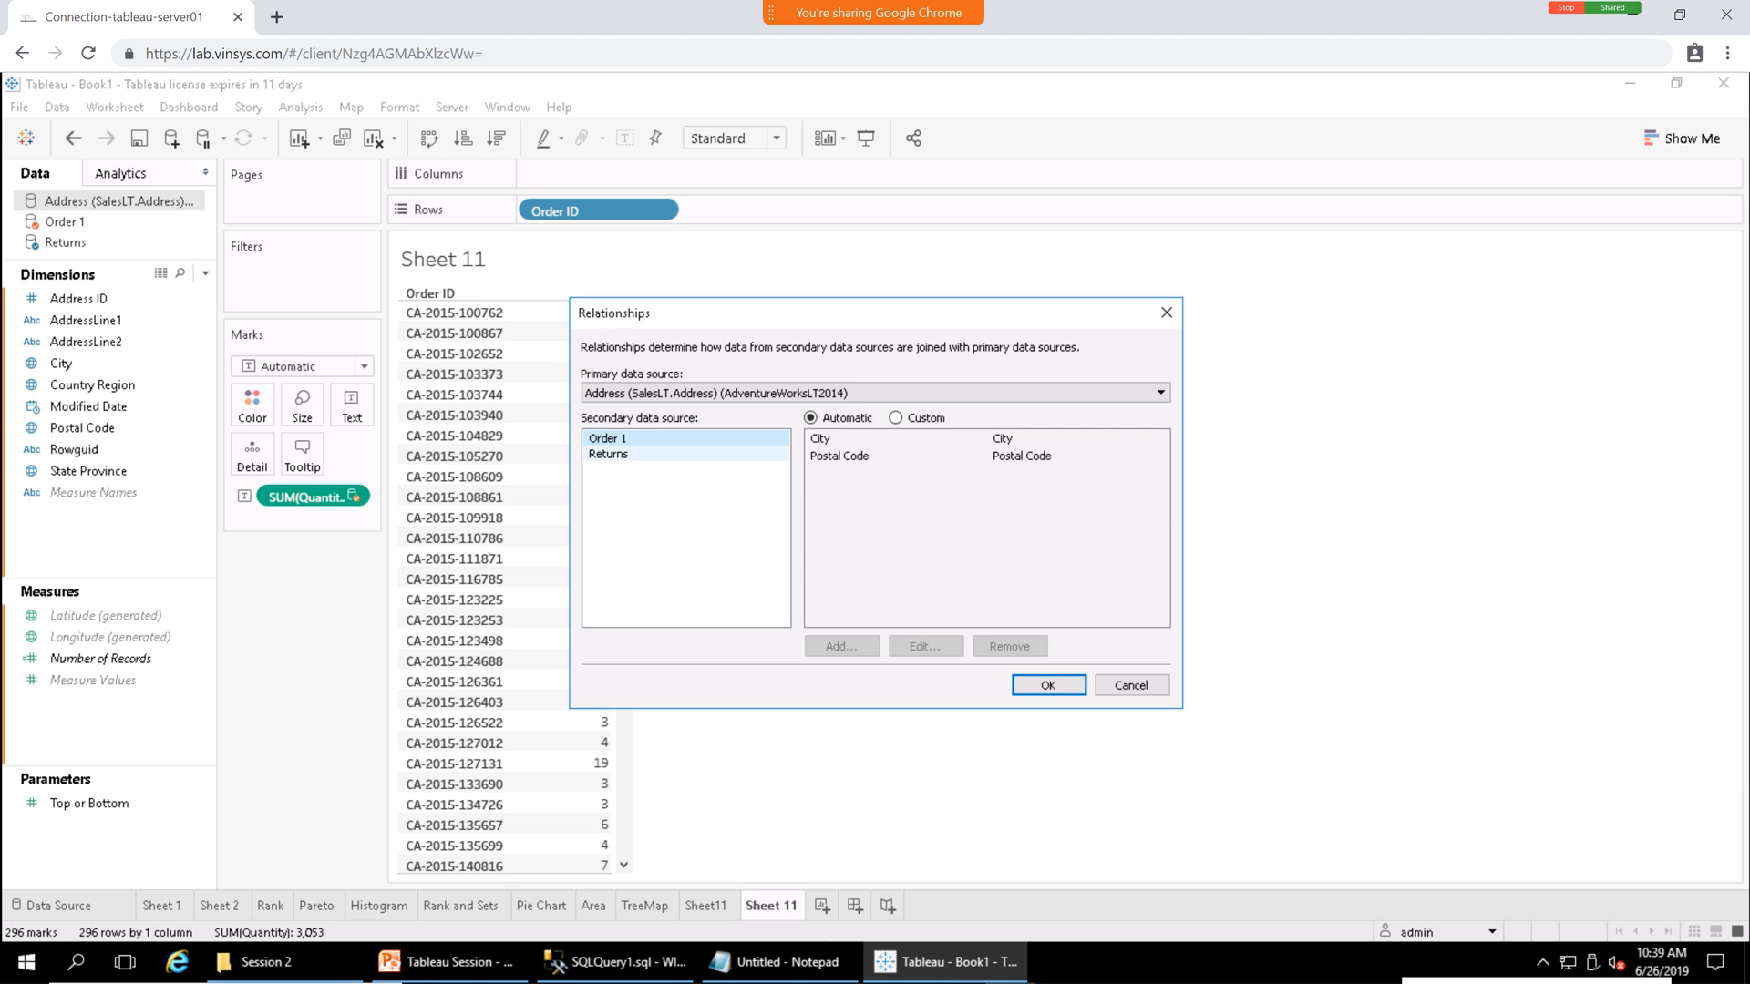
{"action": "left_click", "coordinate": [609, 454]}
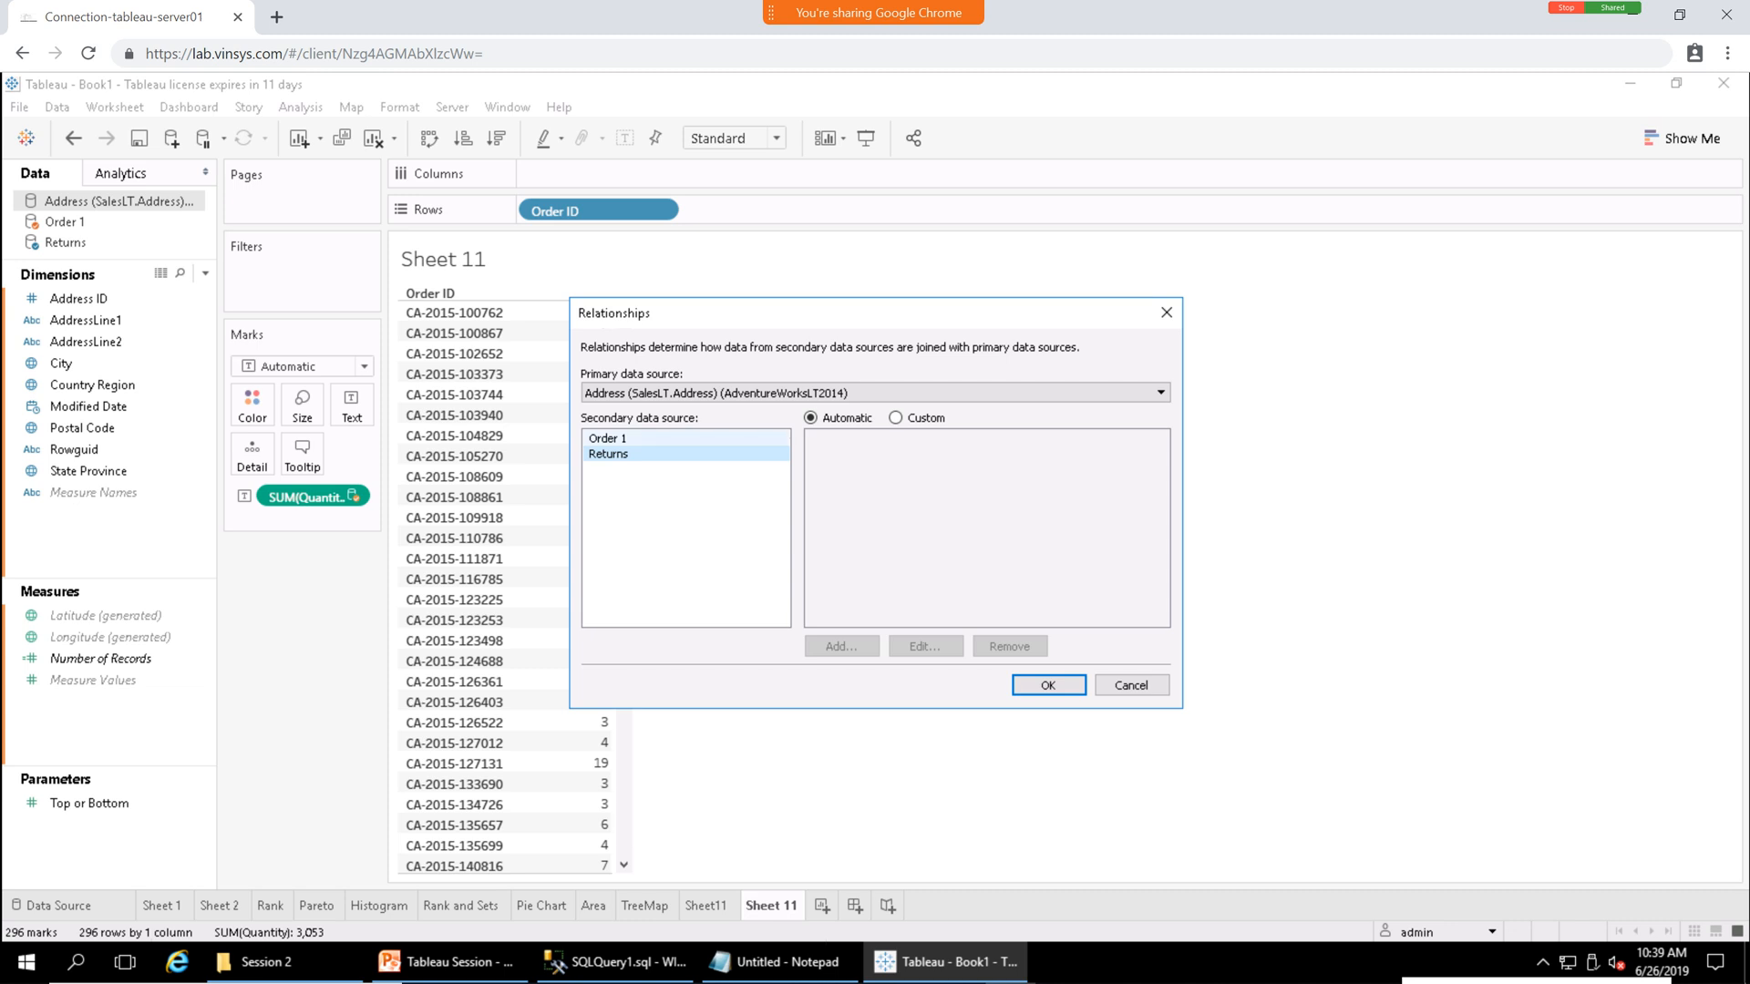
Review the relationships with Order 1 and with Returns as the primary data source, including the Order ID mapping, and close the settings.
{"action": "left_click", "coordinate": [700, 392]}
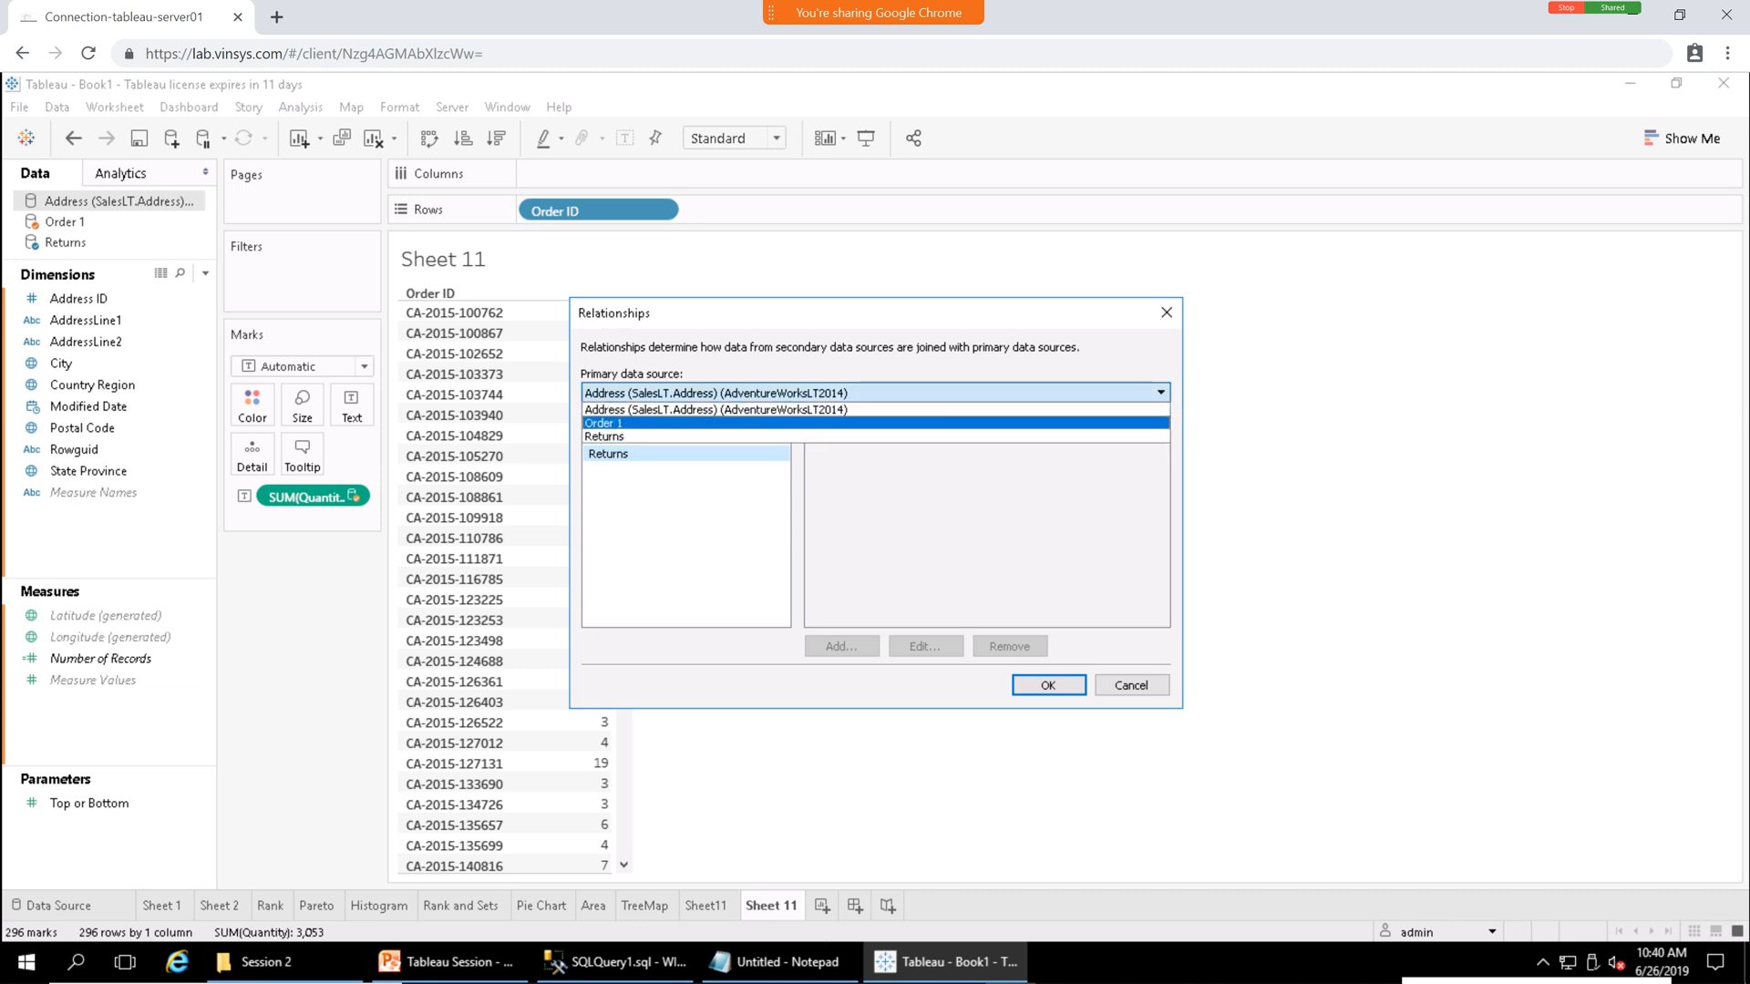
{"action": "left_click", "coordinate": [665, 422]}
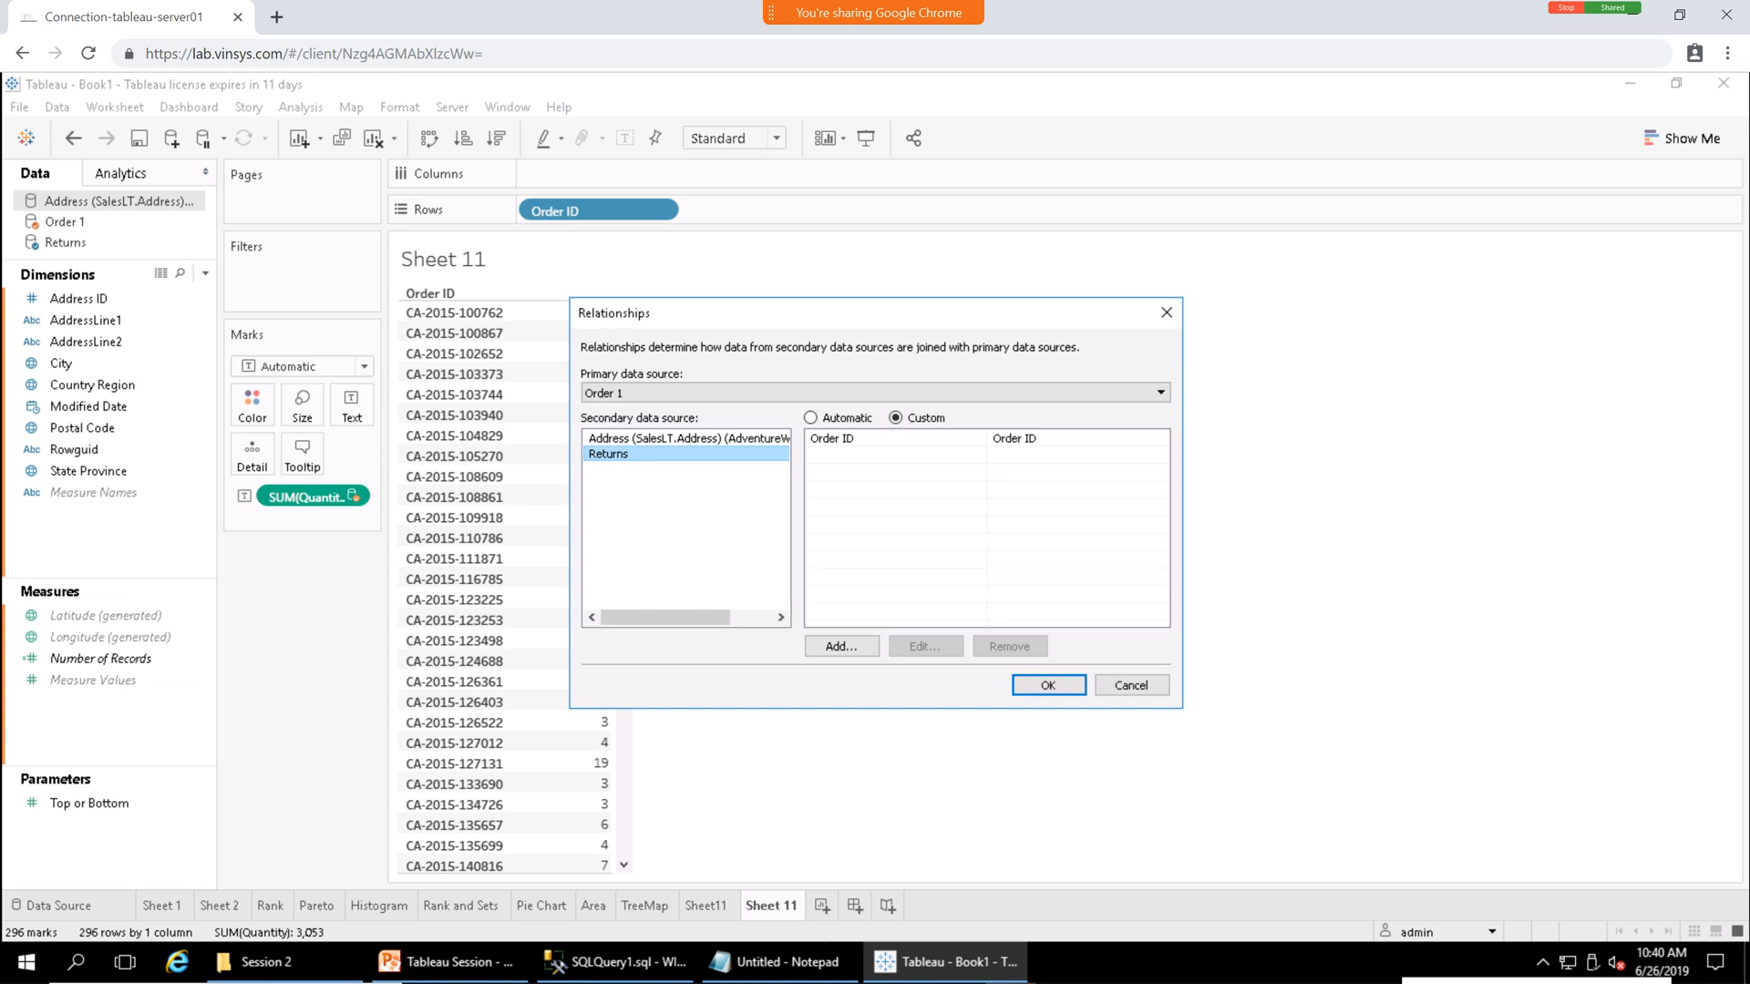
{"action": "left_click", "coordinate": [687, 438]}
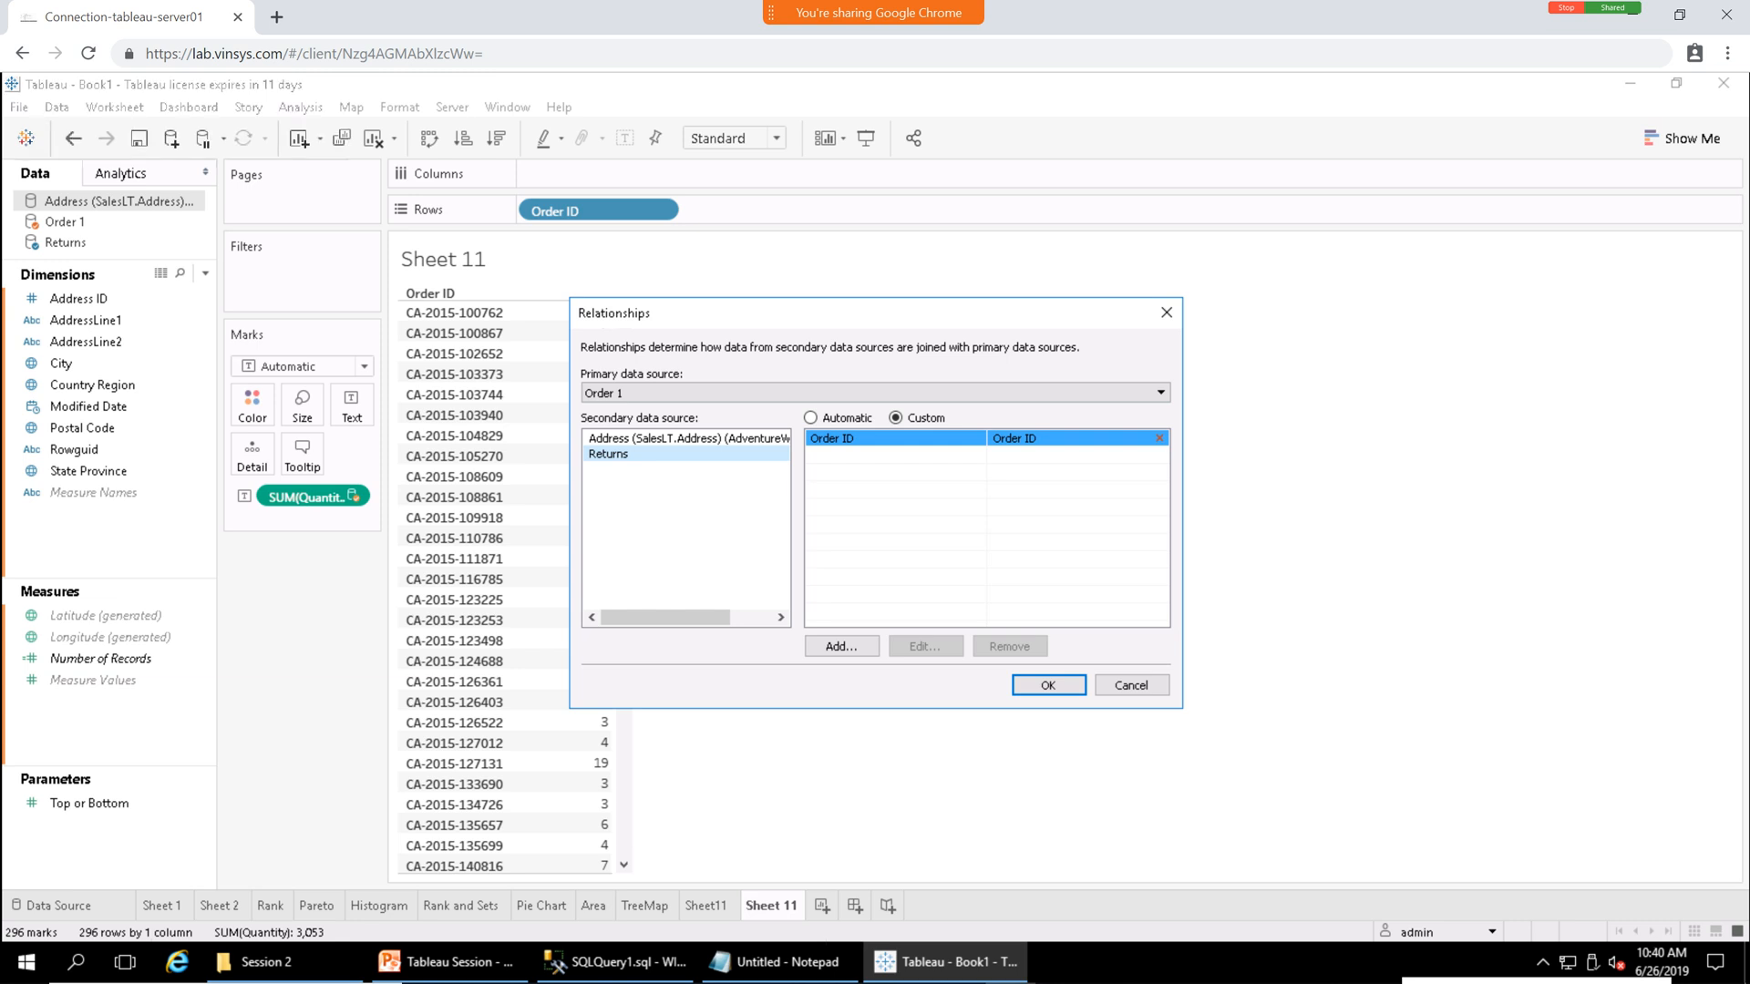
{"action": "left_click", "coordinate": [948, 393]}
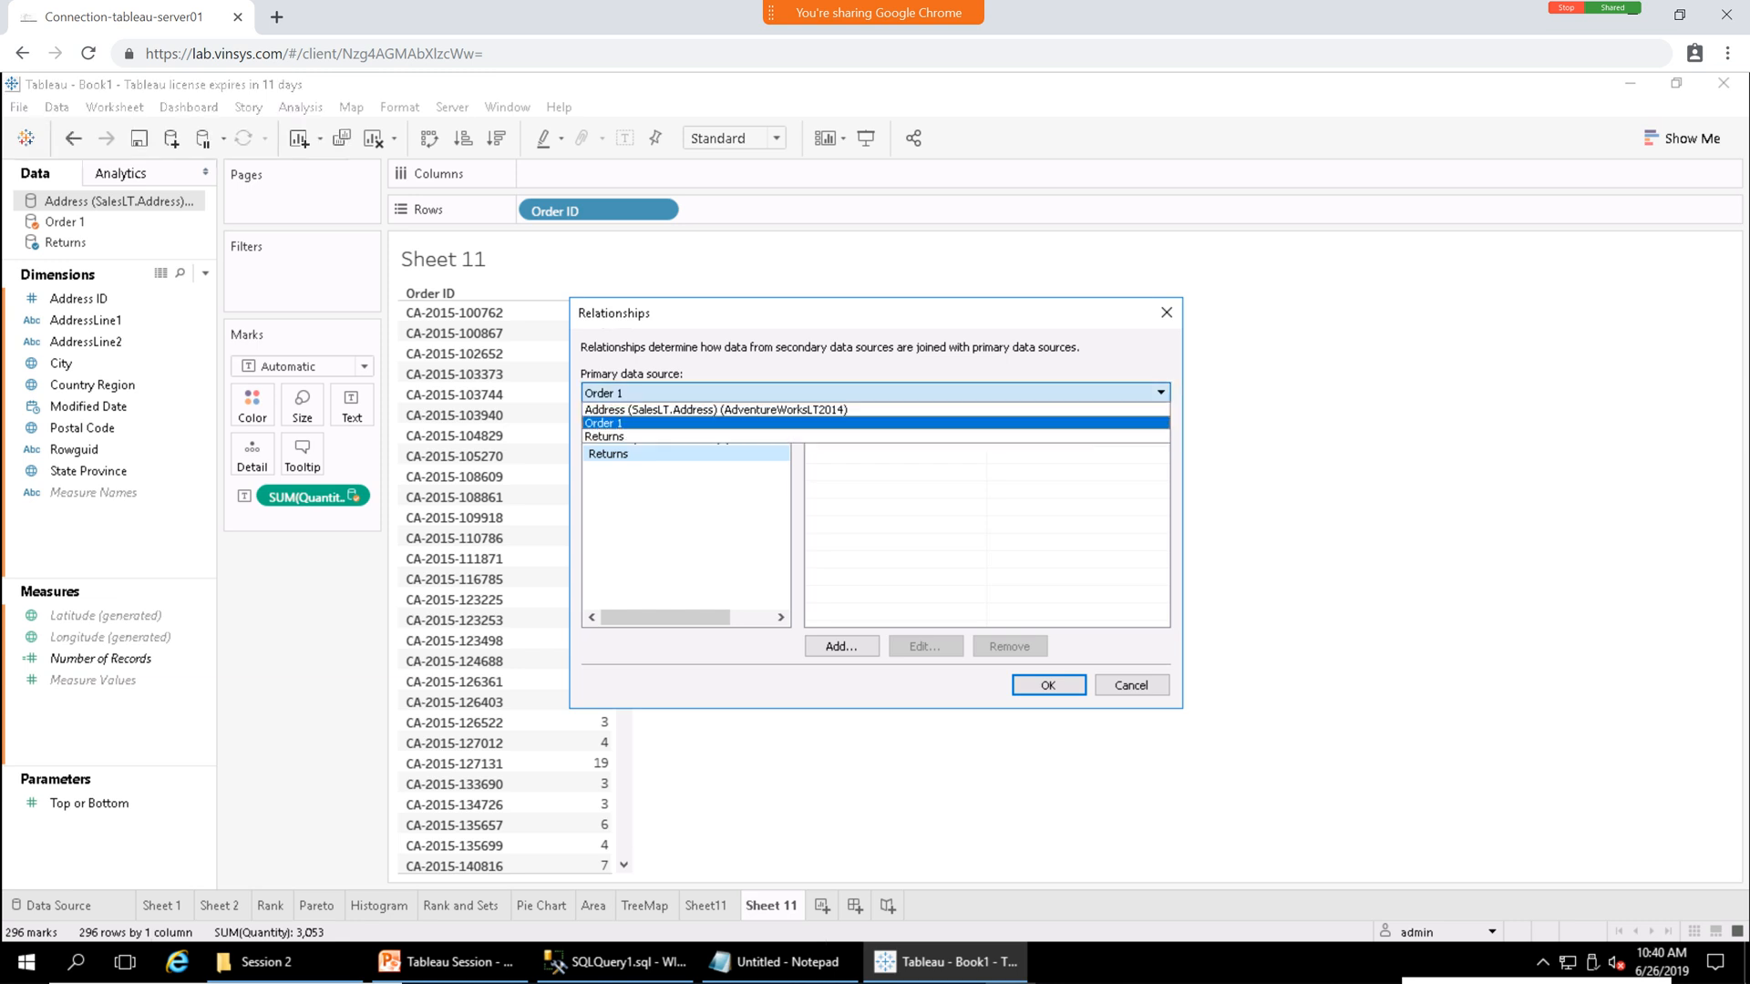
{"action": "key", "text": "Return"}
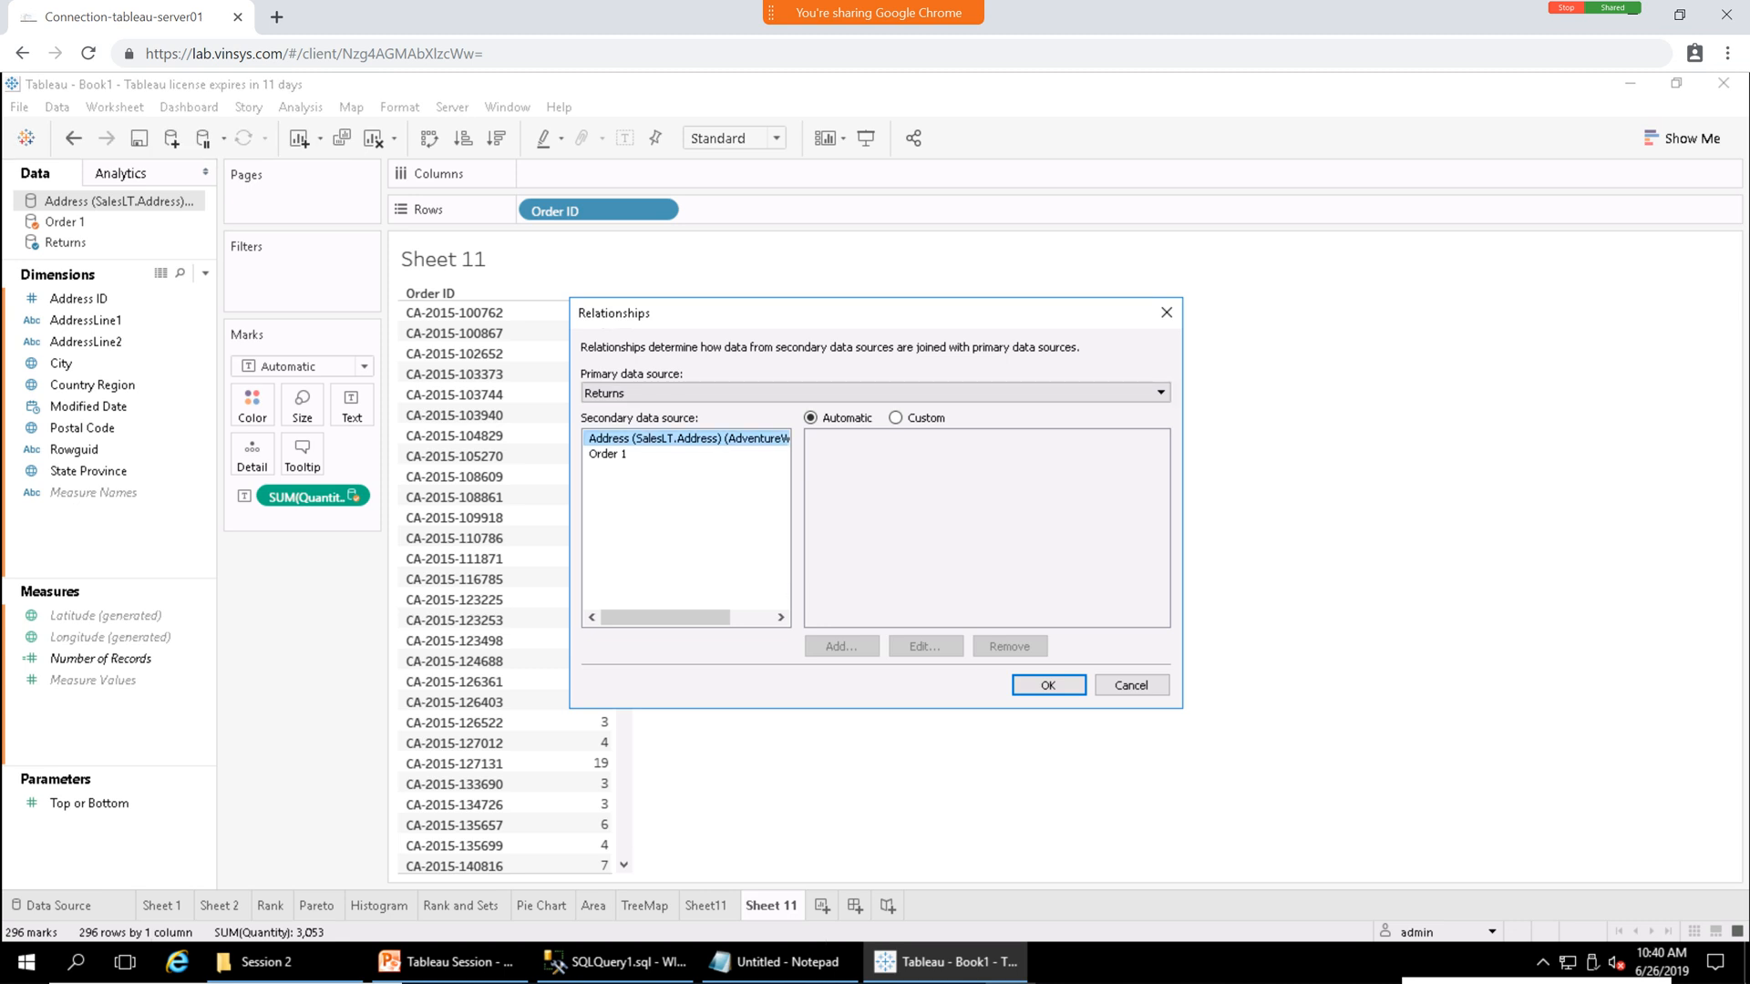
{"action": "left_click", "coordinate": [608, 454]}
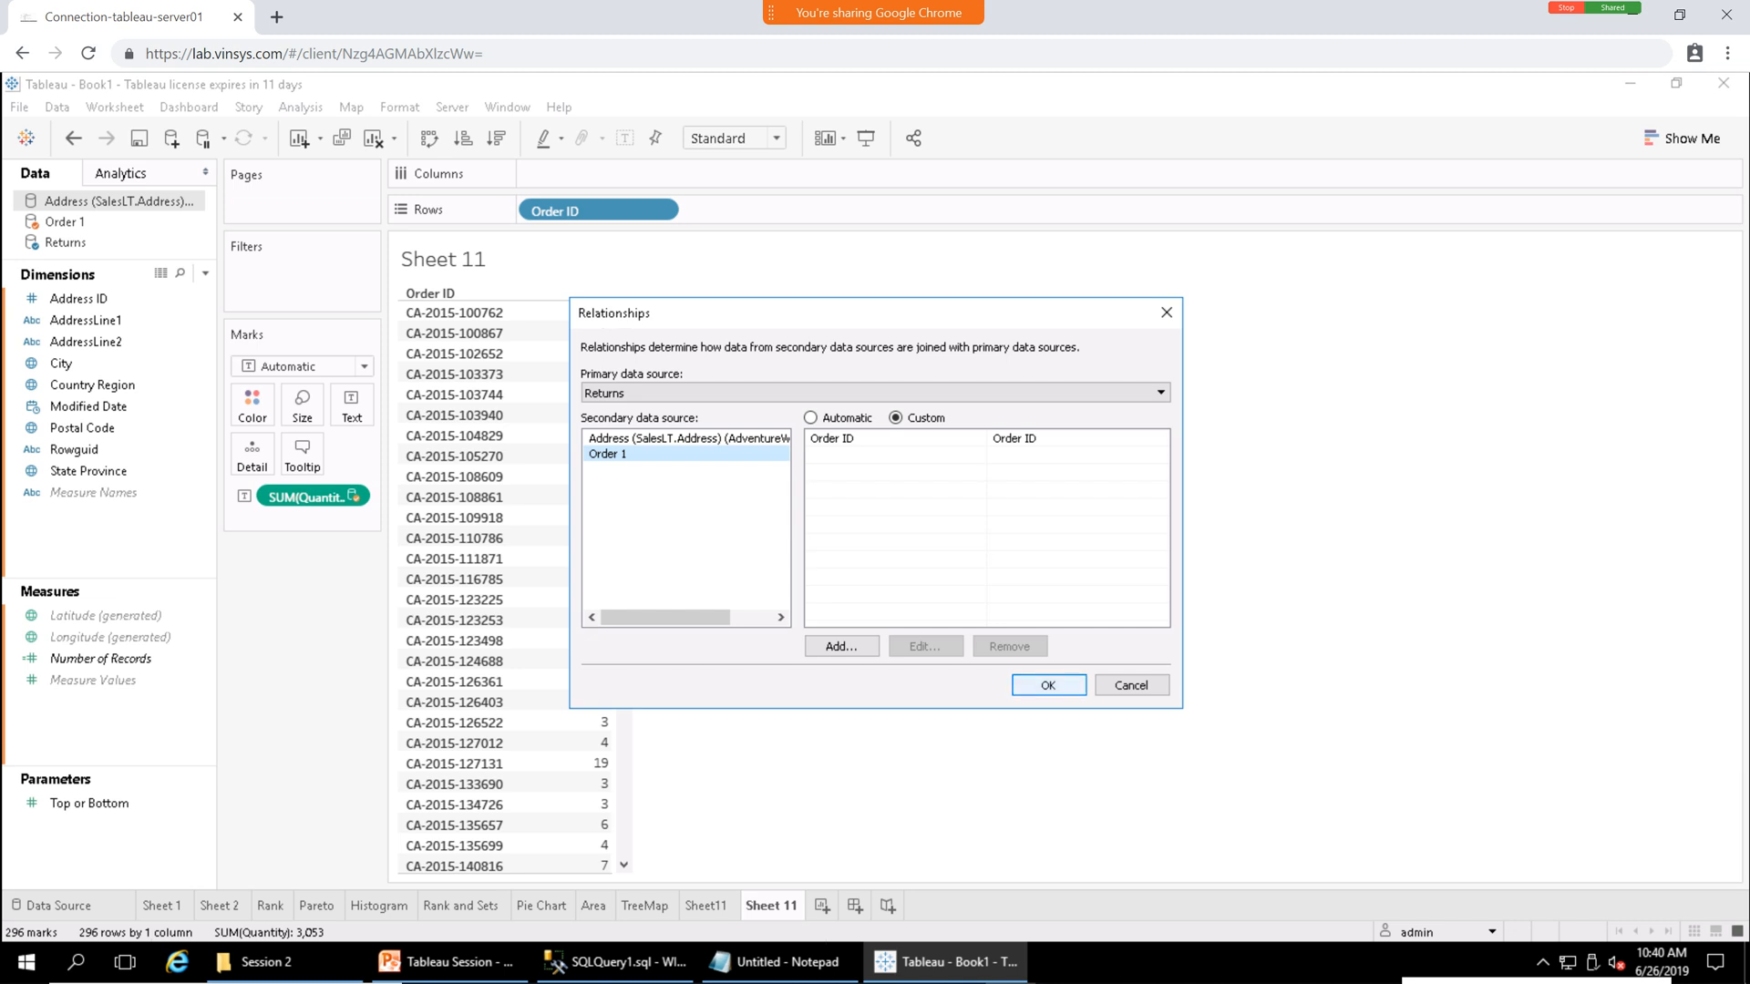
{"action": "key", "text": "Return"}
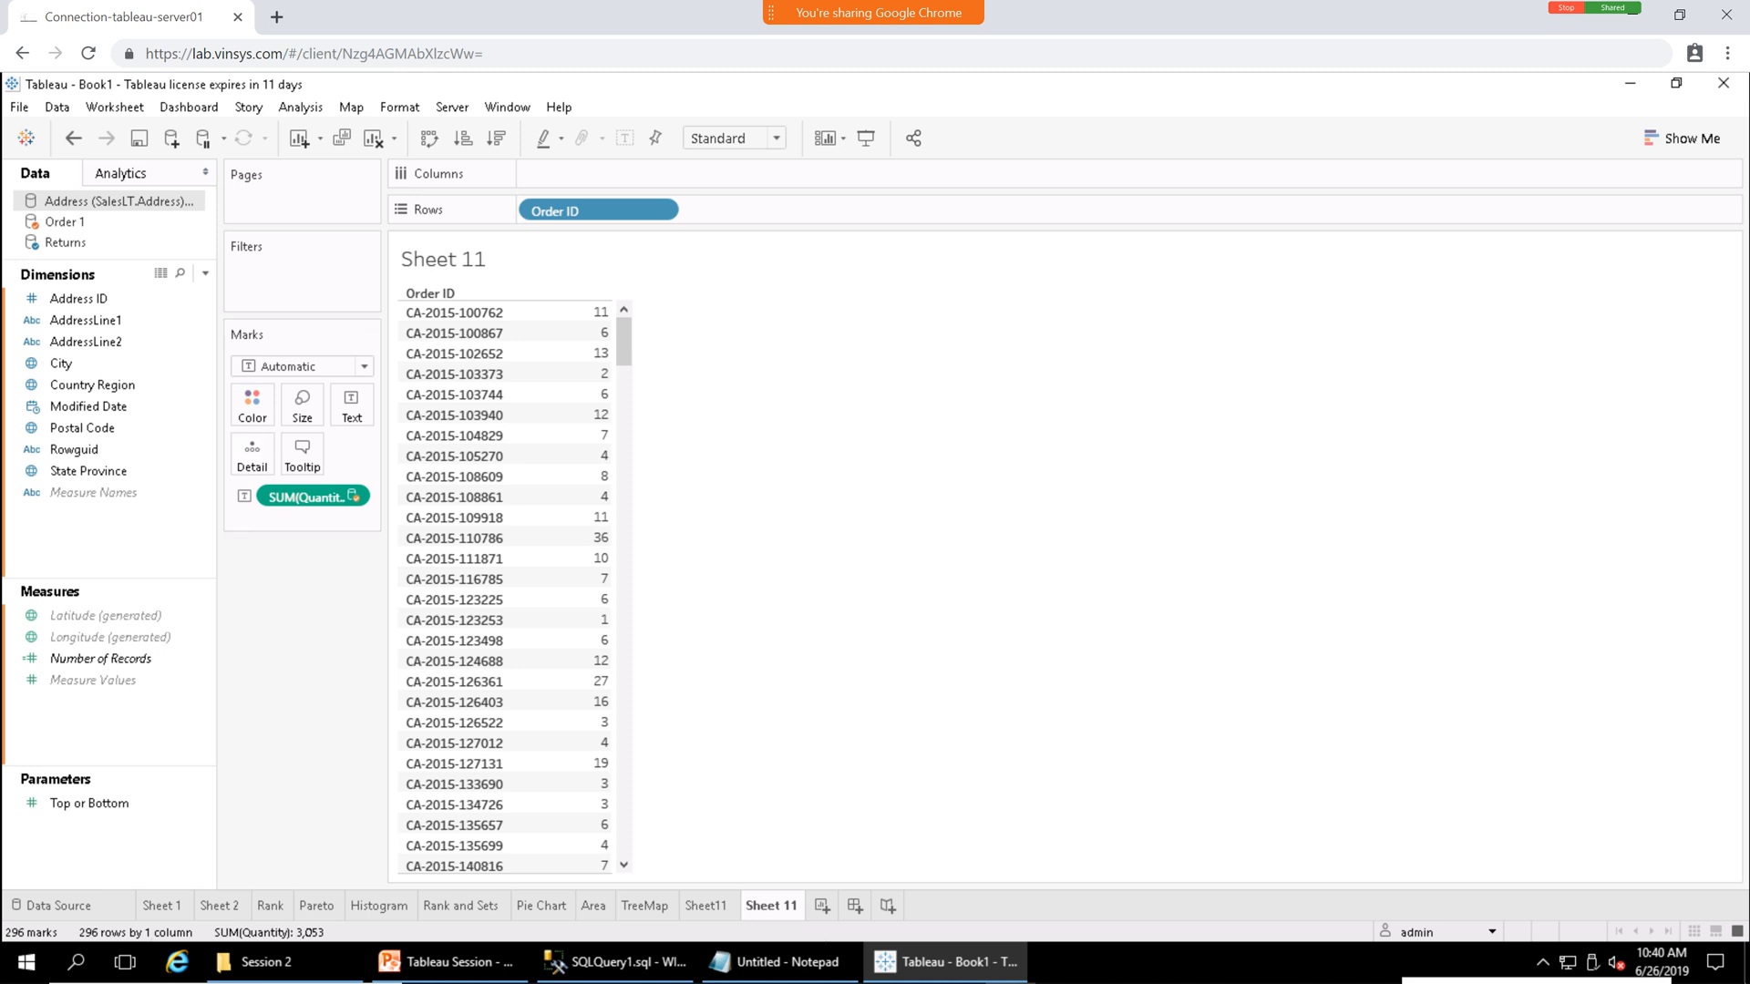
Compare the fields of the Order 1 and Returns data sources on Sheet 11.
{"action": "left_click", "coordinate": [56, 106]}
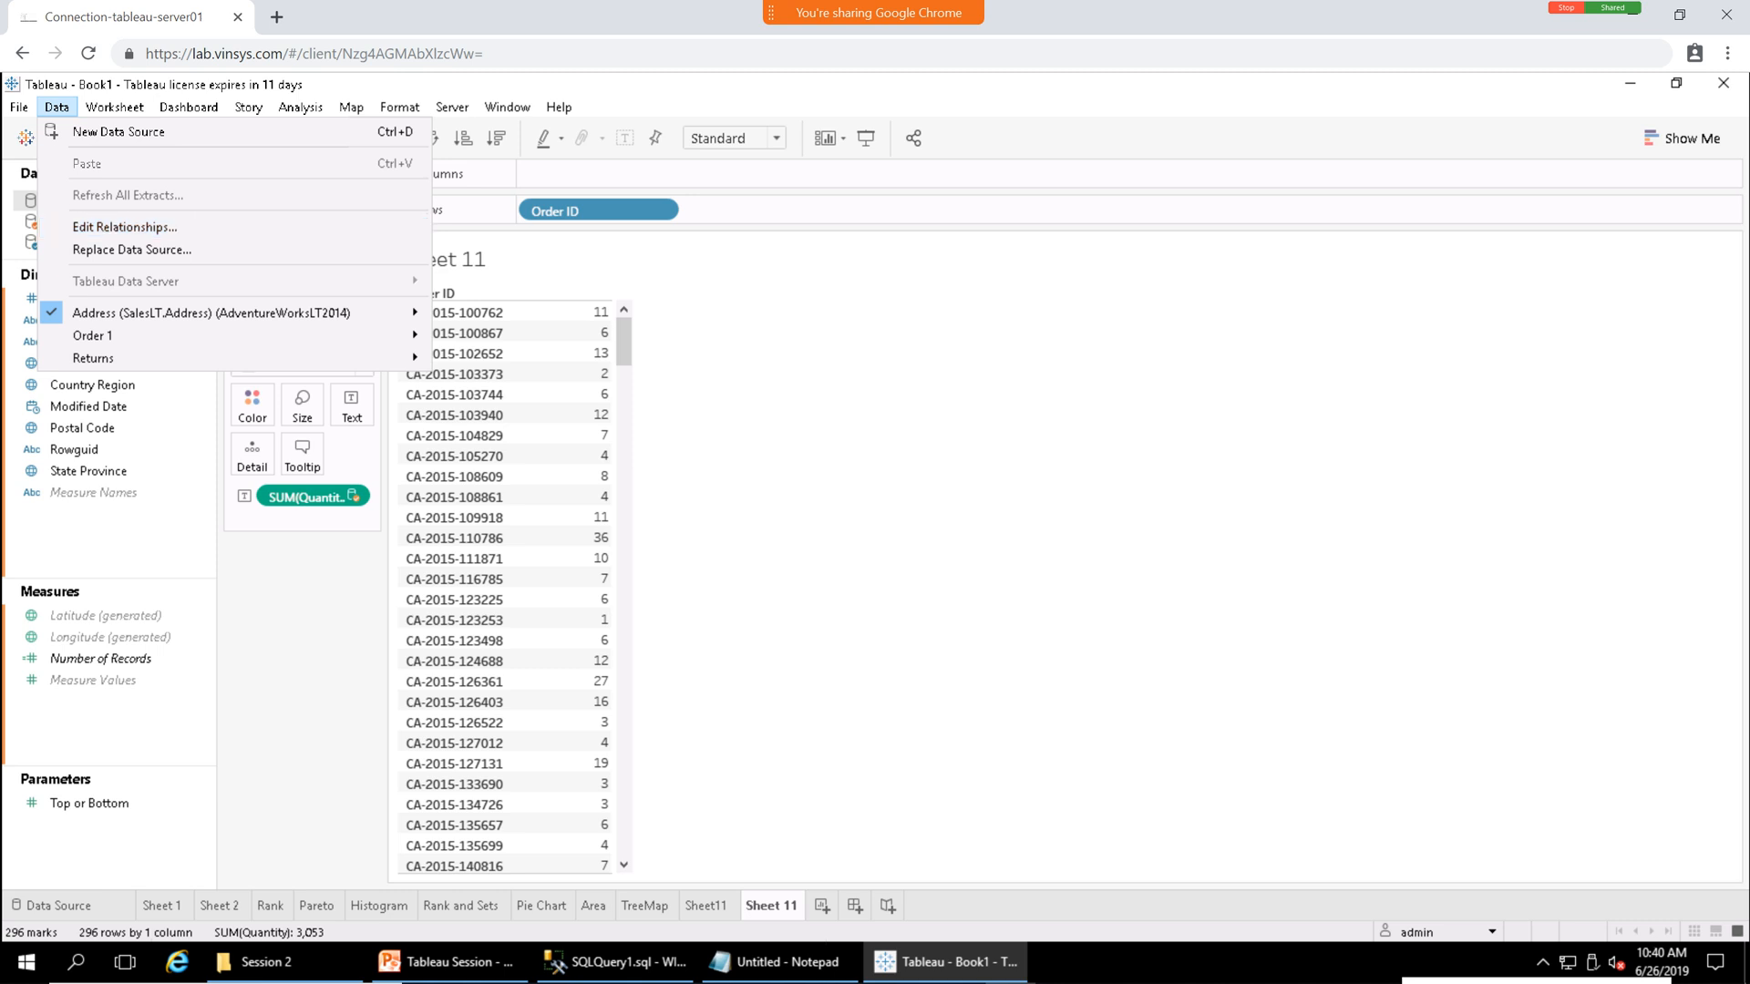
{"action": "key", "text": "Escape"}
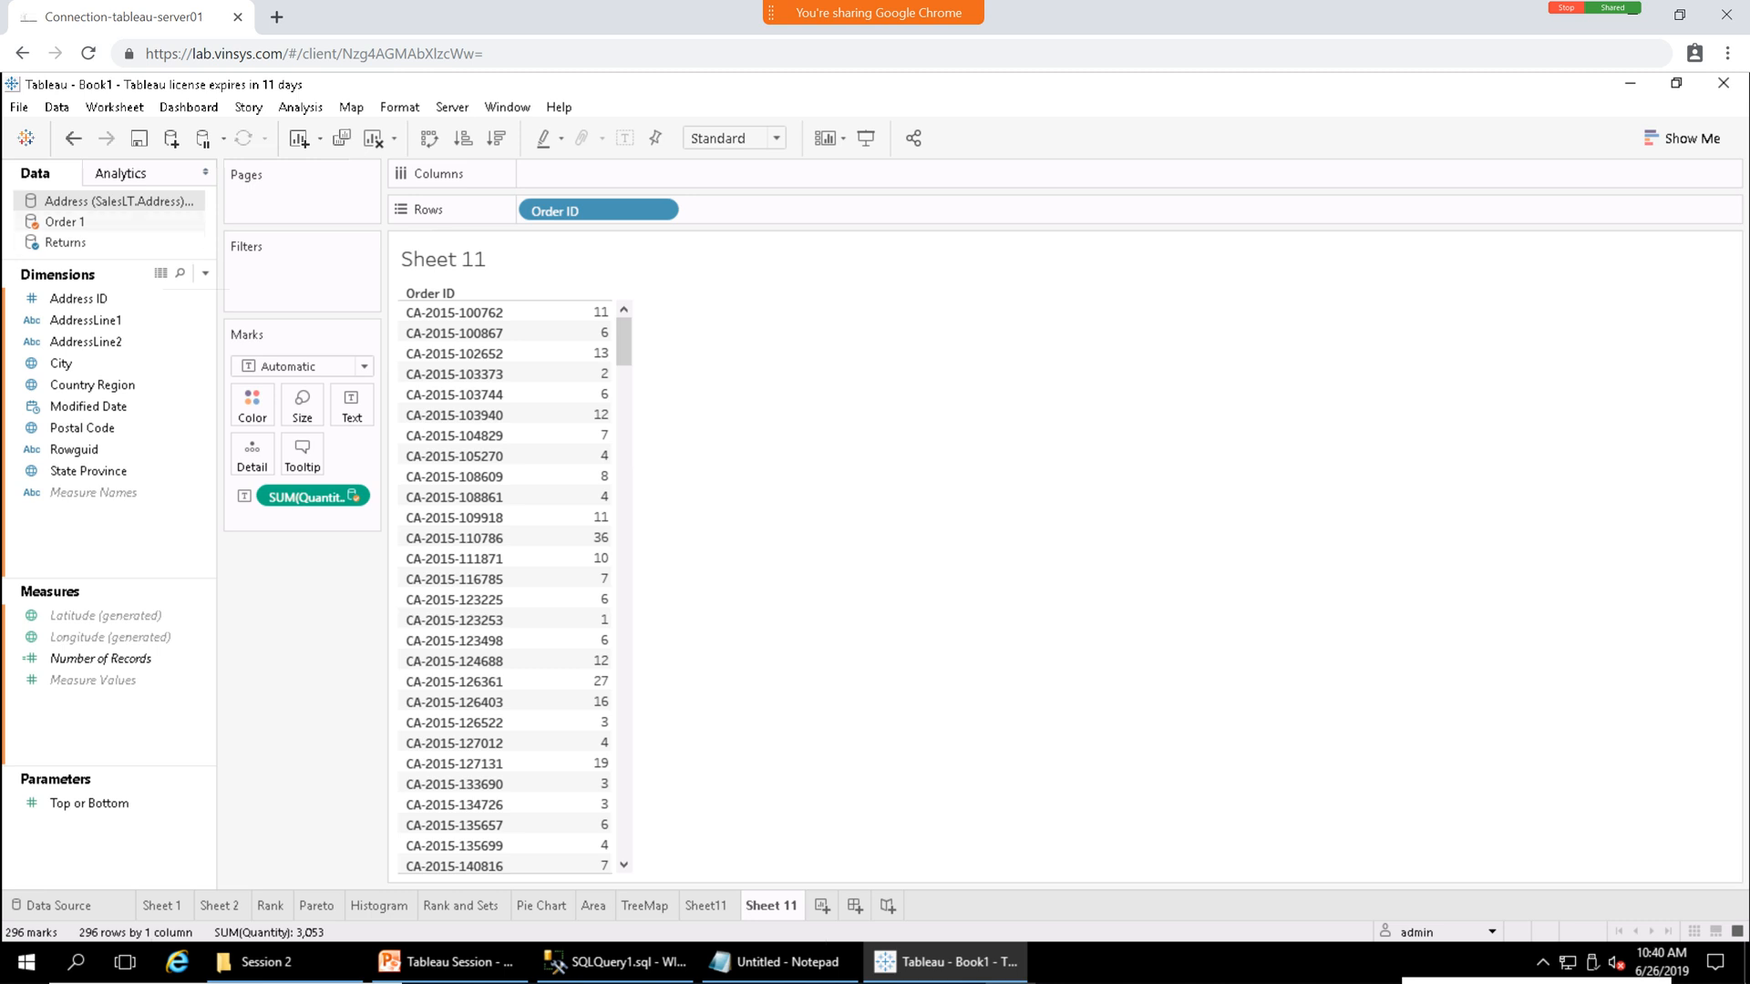
{"action": "left_click", "coordinate": [65, 222]}
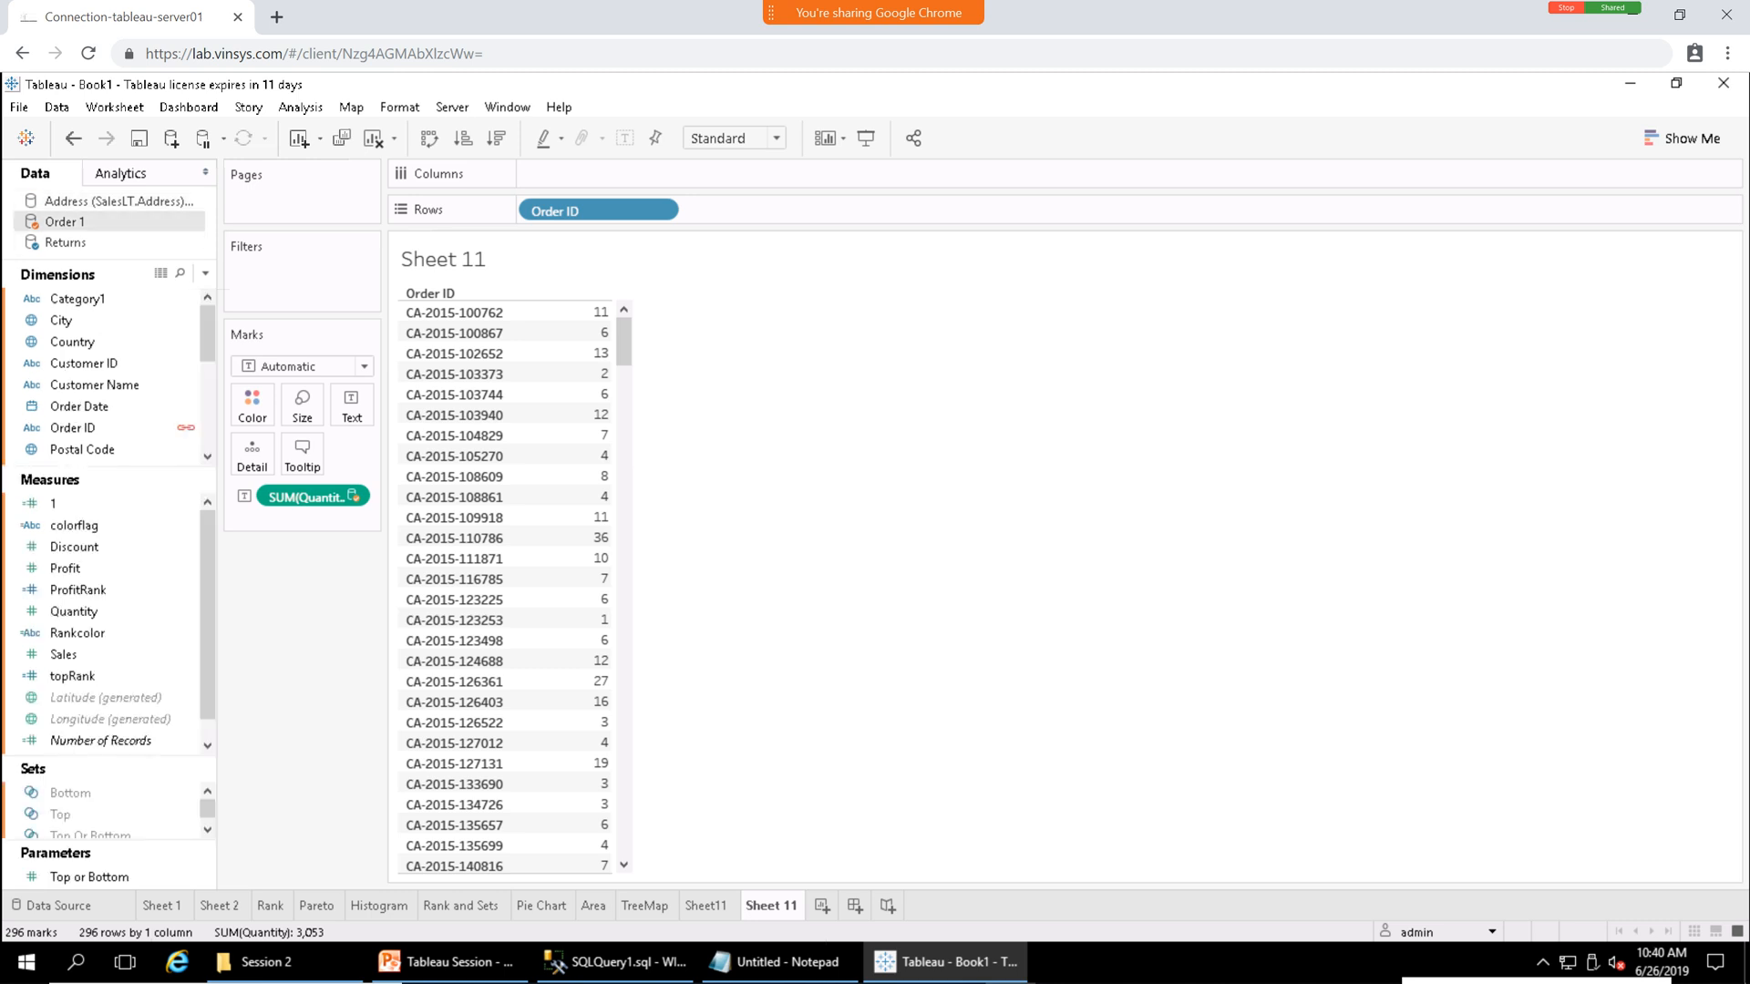
{"action": "left_click", "coordinate": [65, 243]}
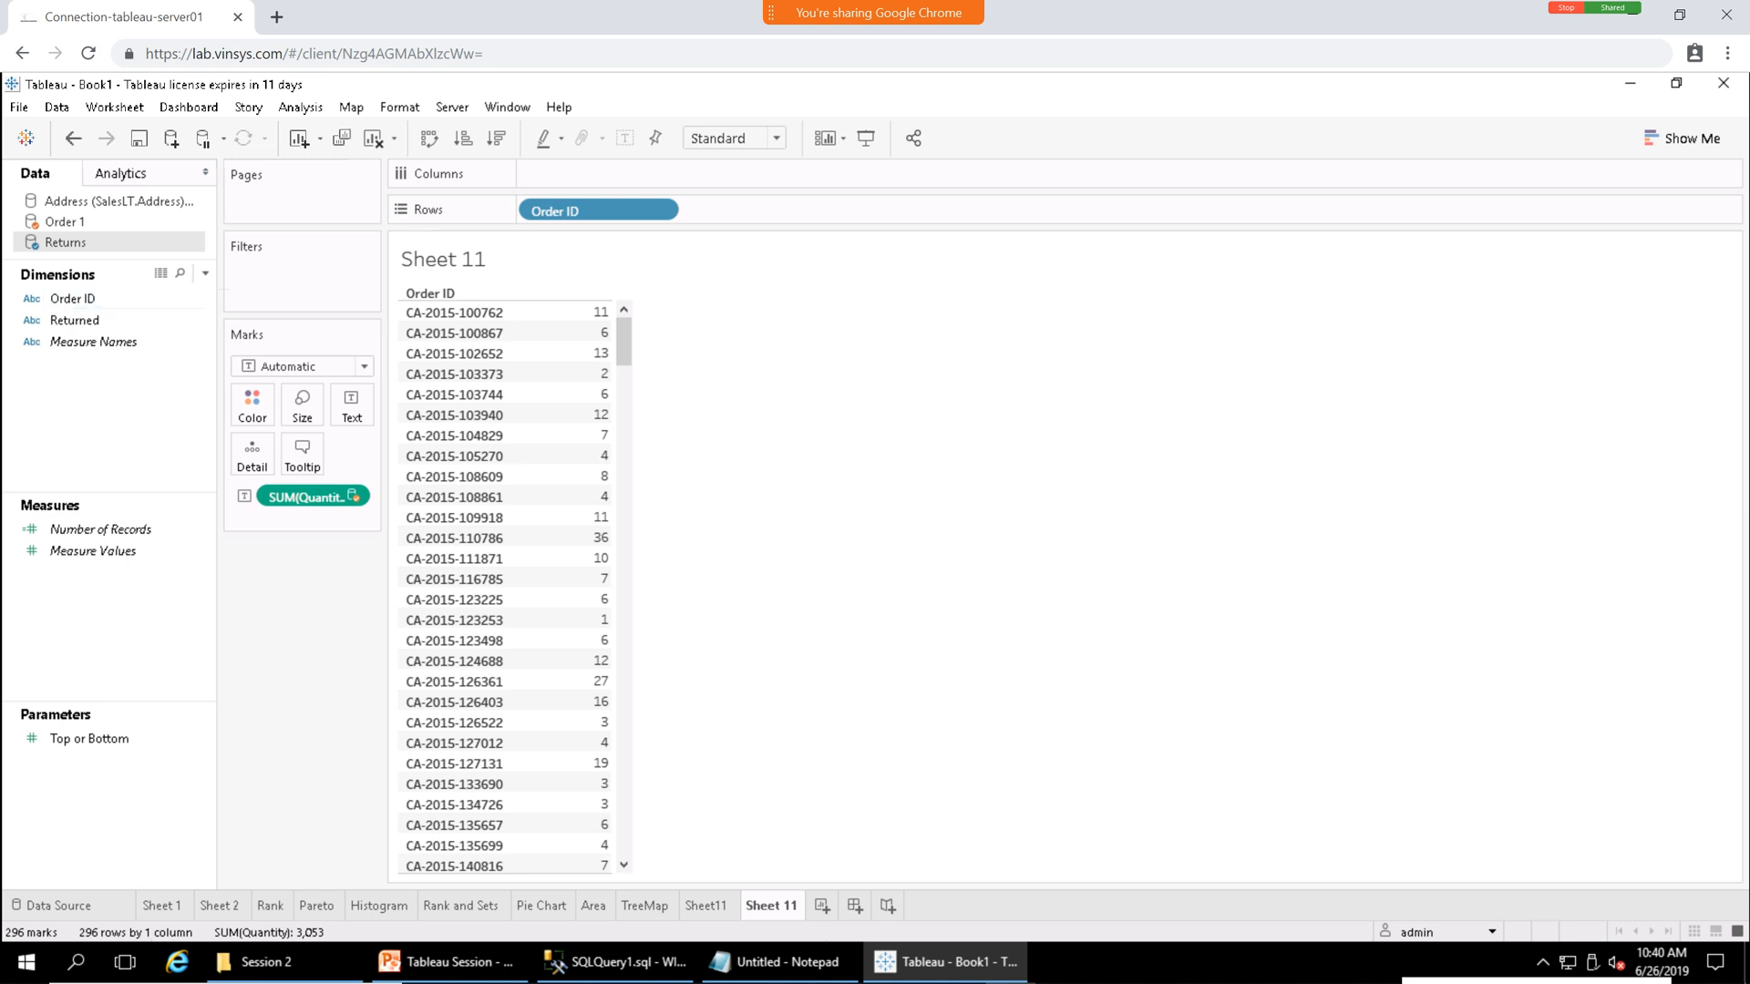
{"action": "left_click", "coordinate": [65, 222]}
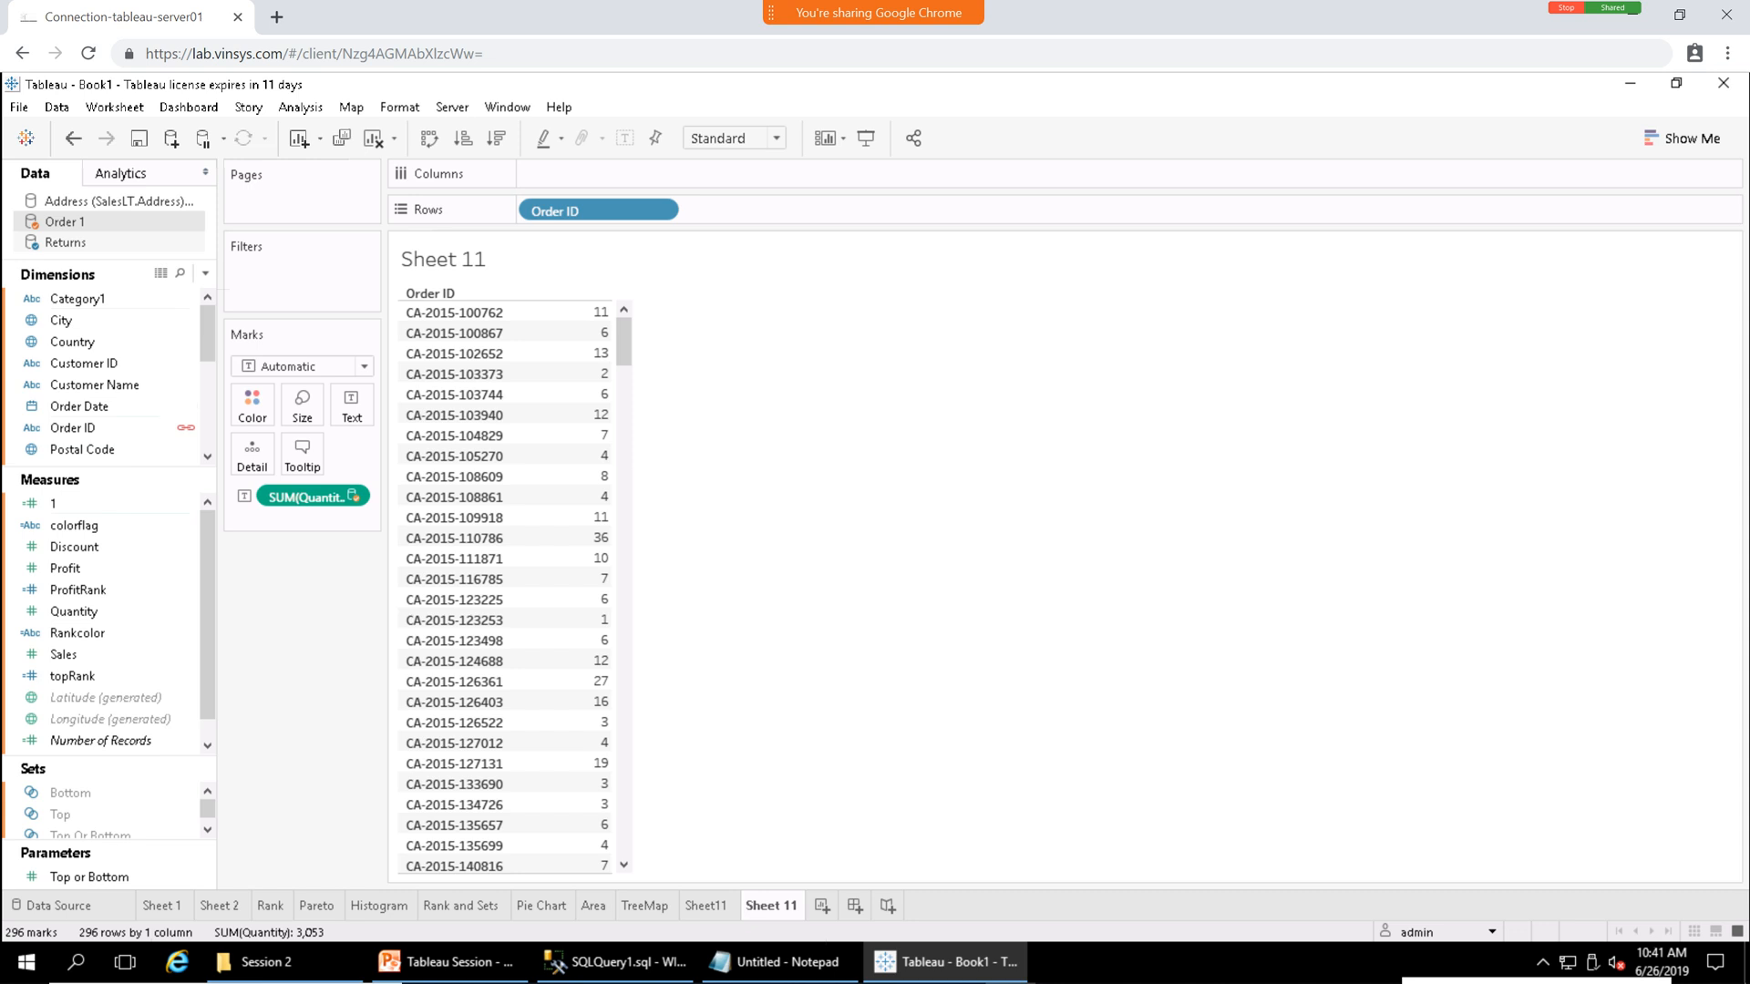
Reopen the relationship settings to check the Order ID mapping between Returns and Order 1, and leave without changes.
{"action": "left_click", "coordinate": [114, 107]}
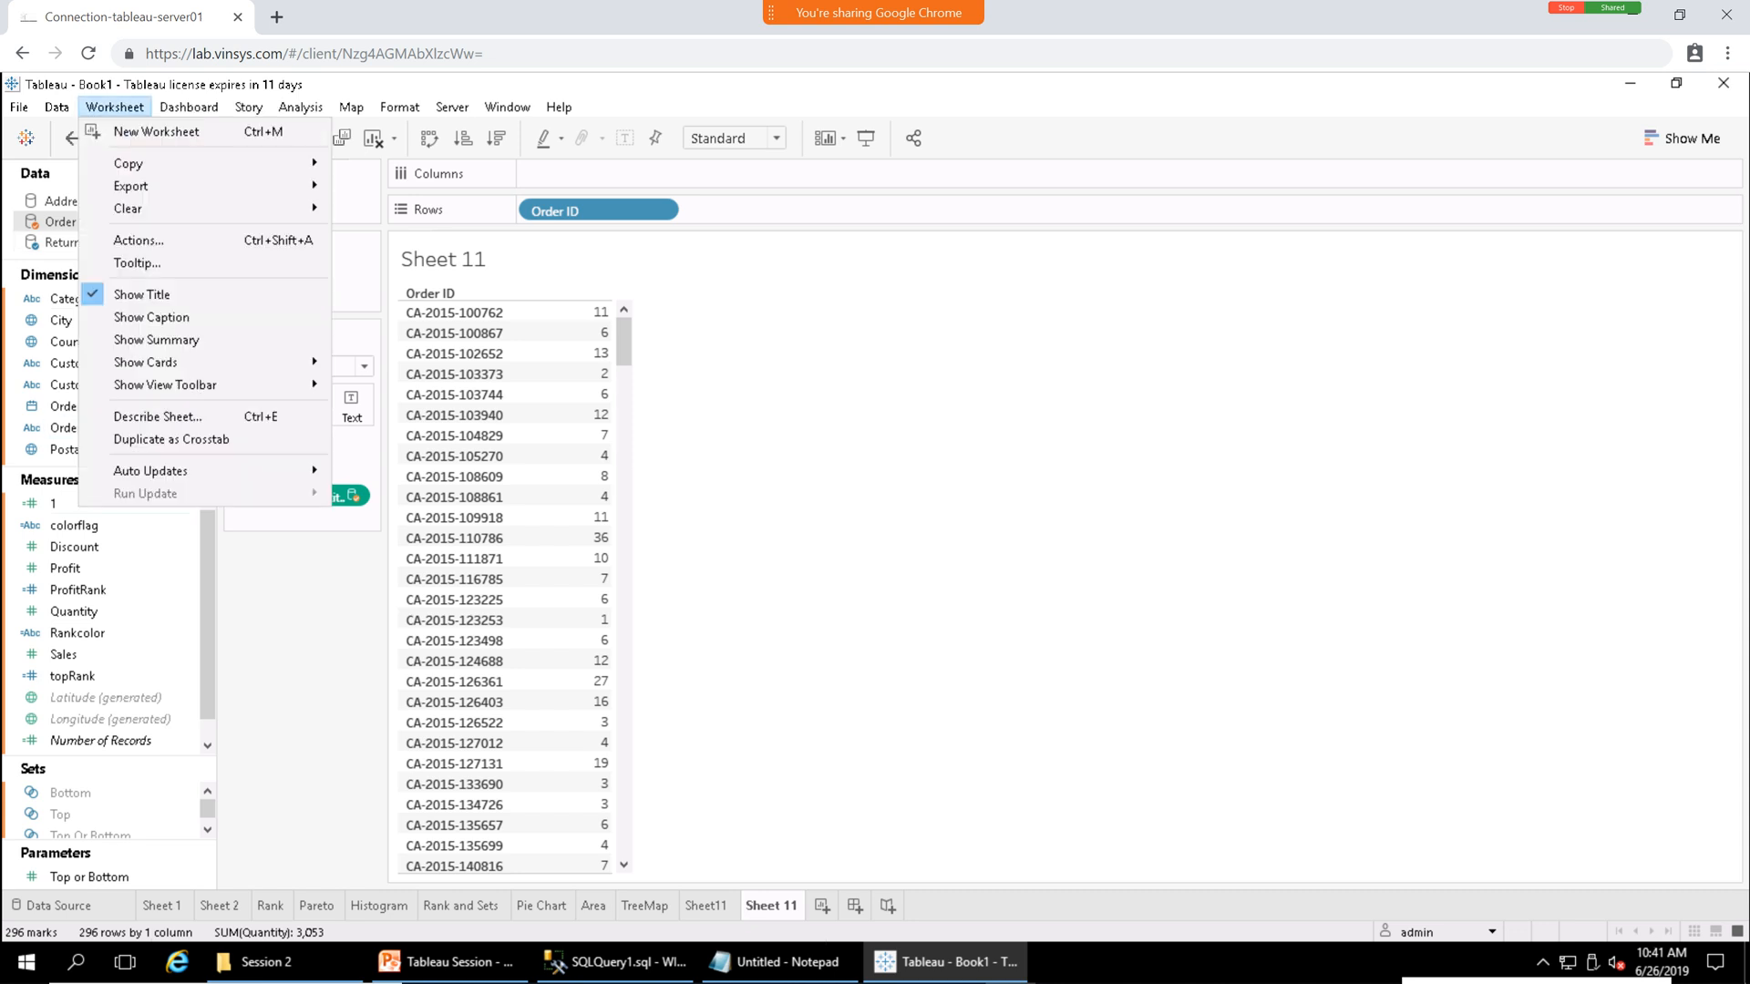
{"action": "mouse_move", "coordinate": [57, 107]}
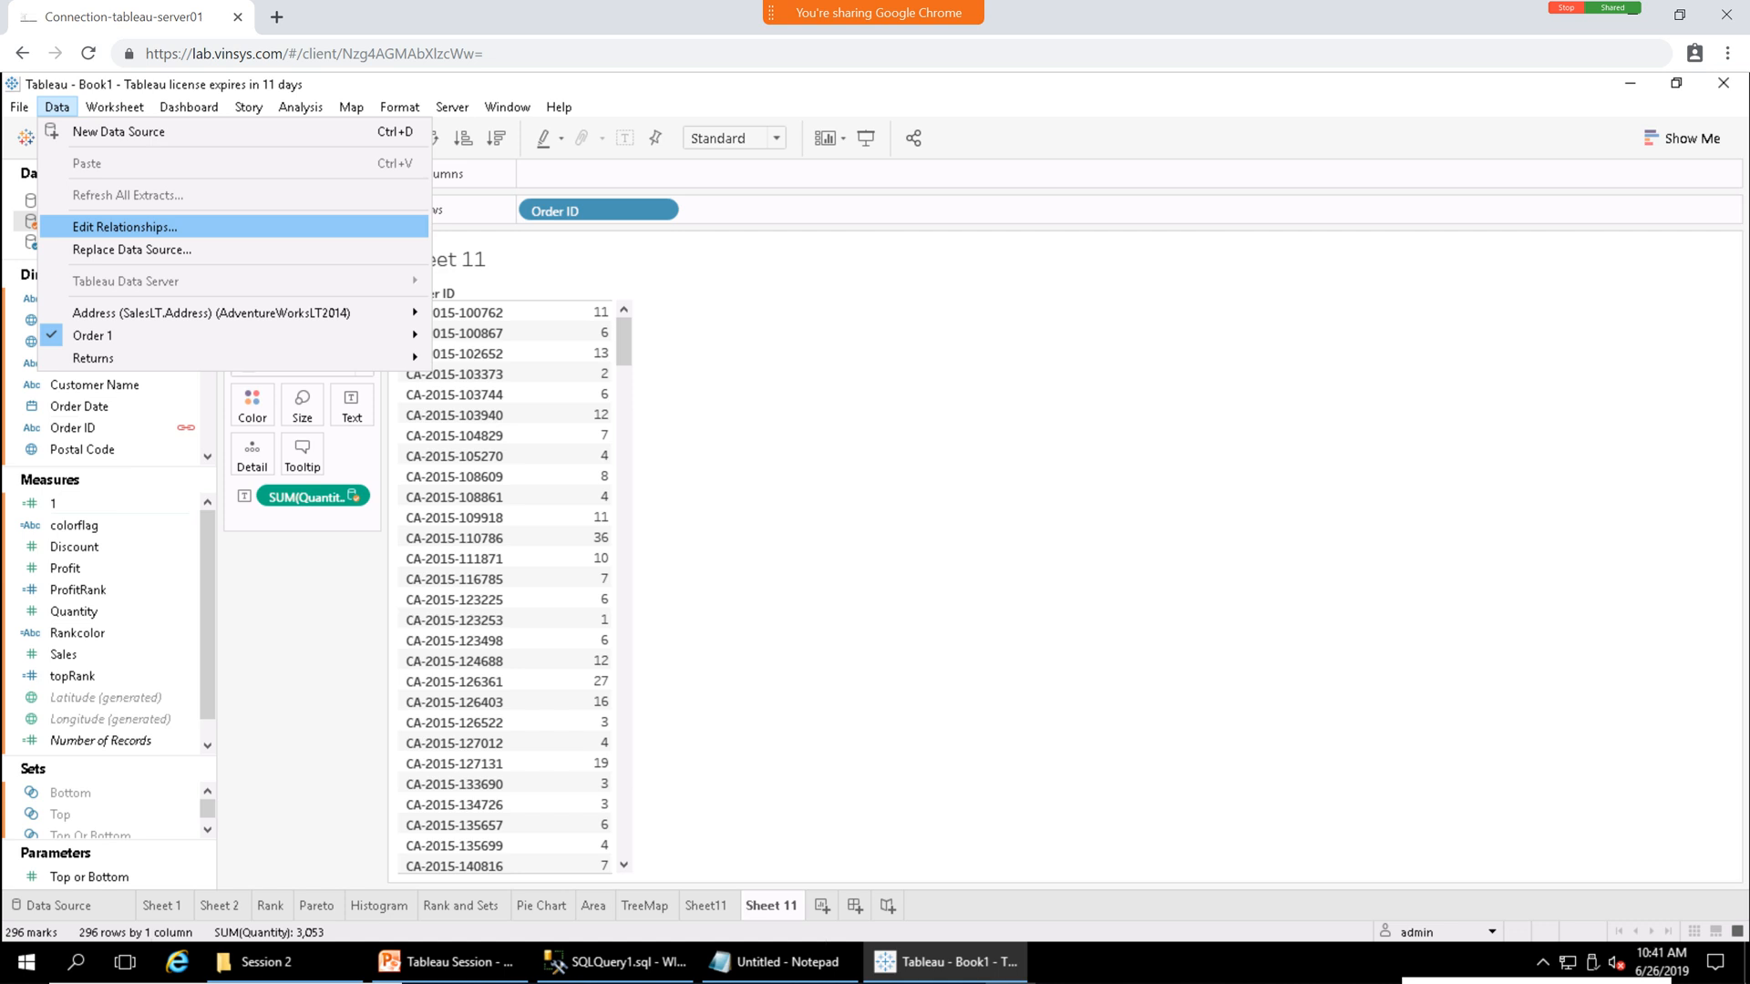
{"action": "left_click", "coordinate": [125, 227]}
{"action": "left_click", "coordinate": [609, 454]}
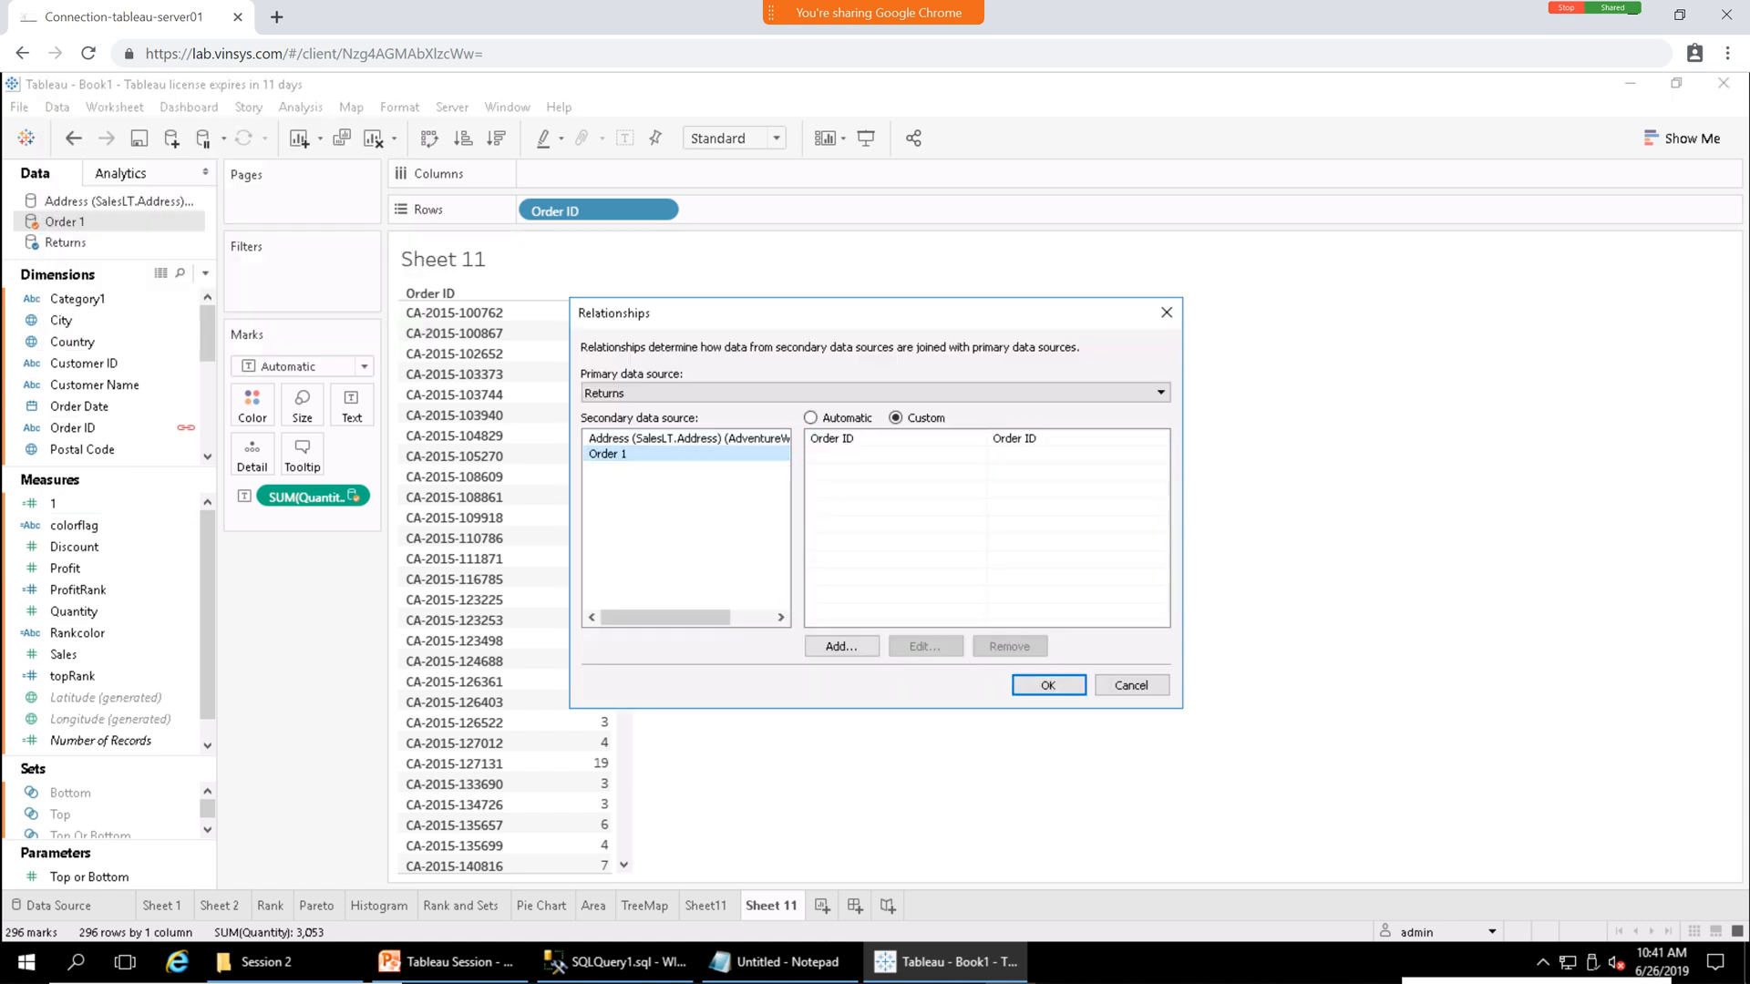
{"action": "left_click", "coordinate": [1131, 685]}
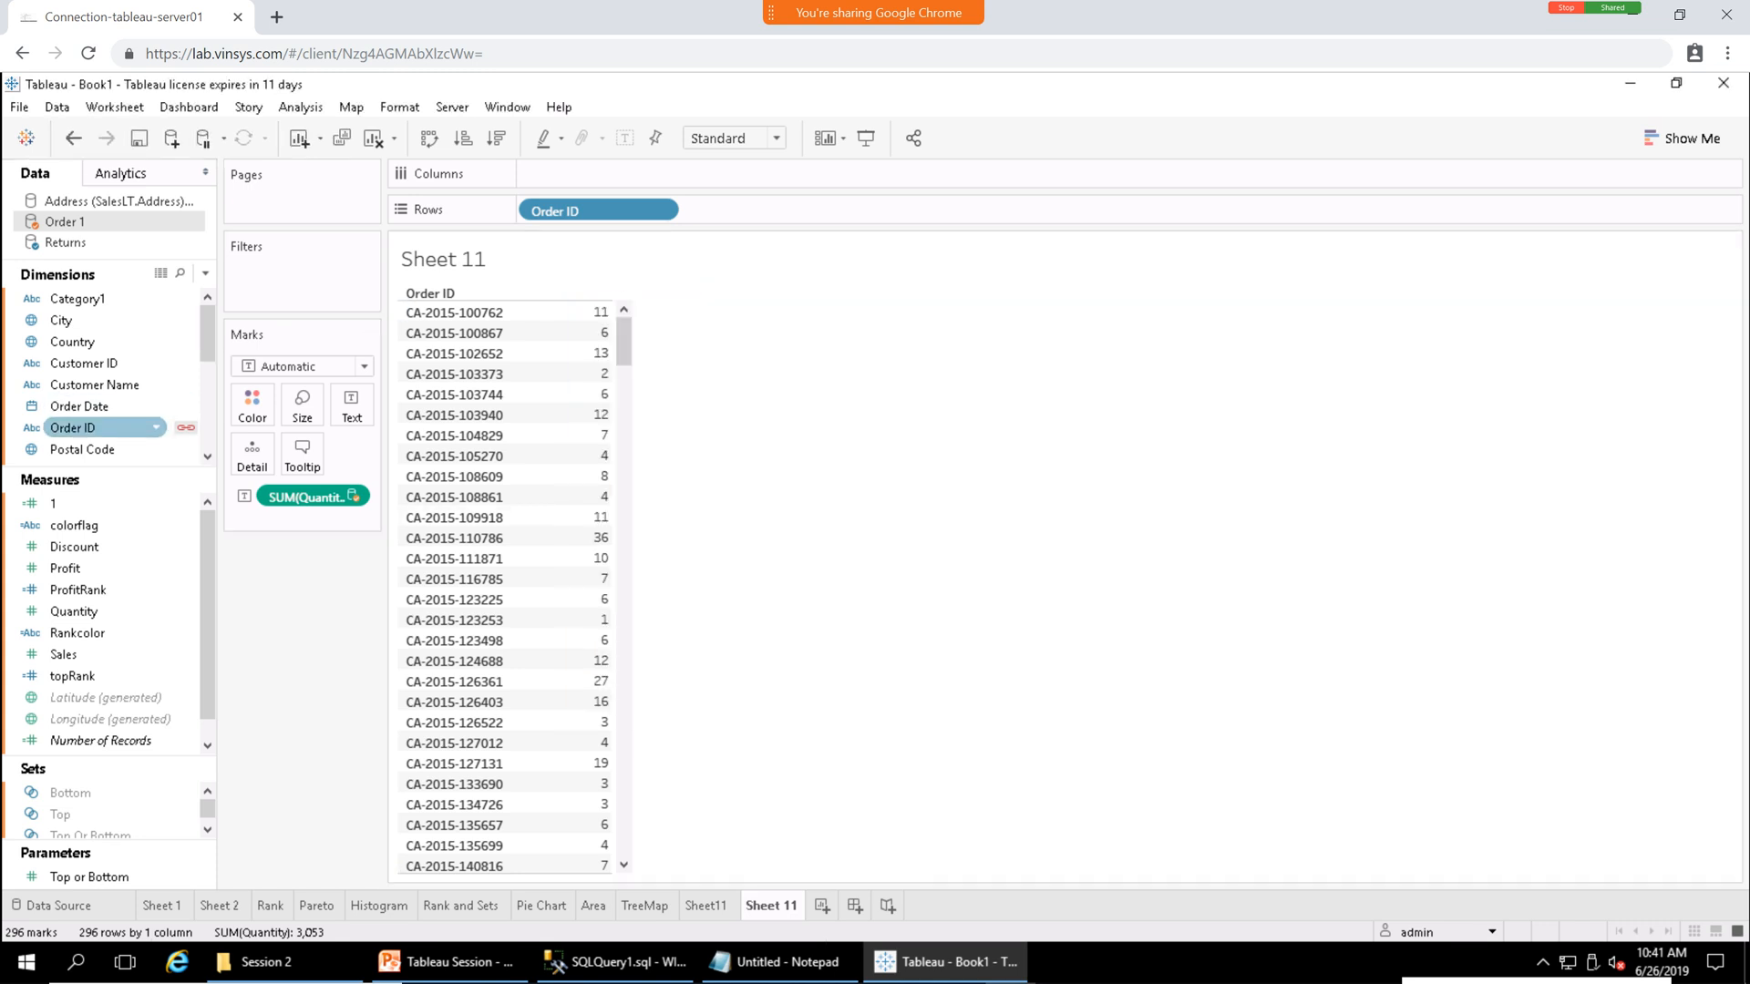
Break the blend link on the Order ID field of the Order 1 data source and inspect the quantities per order.
{"action": "mouse_move", "coordinate": [208, 335]}
{"action": "left_mouse_down"}
{"action": "mouse_move", "coordinate": [208, 424]}
{"action": "mouse_move", "coordinate": [207, 336]}
{"action": "left_mouse_up"}
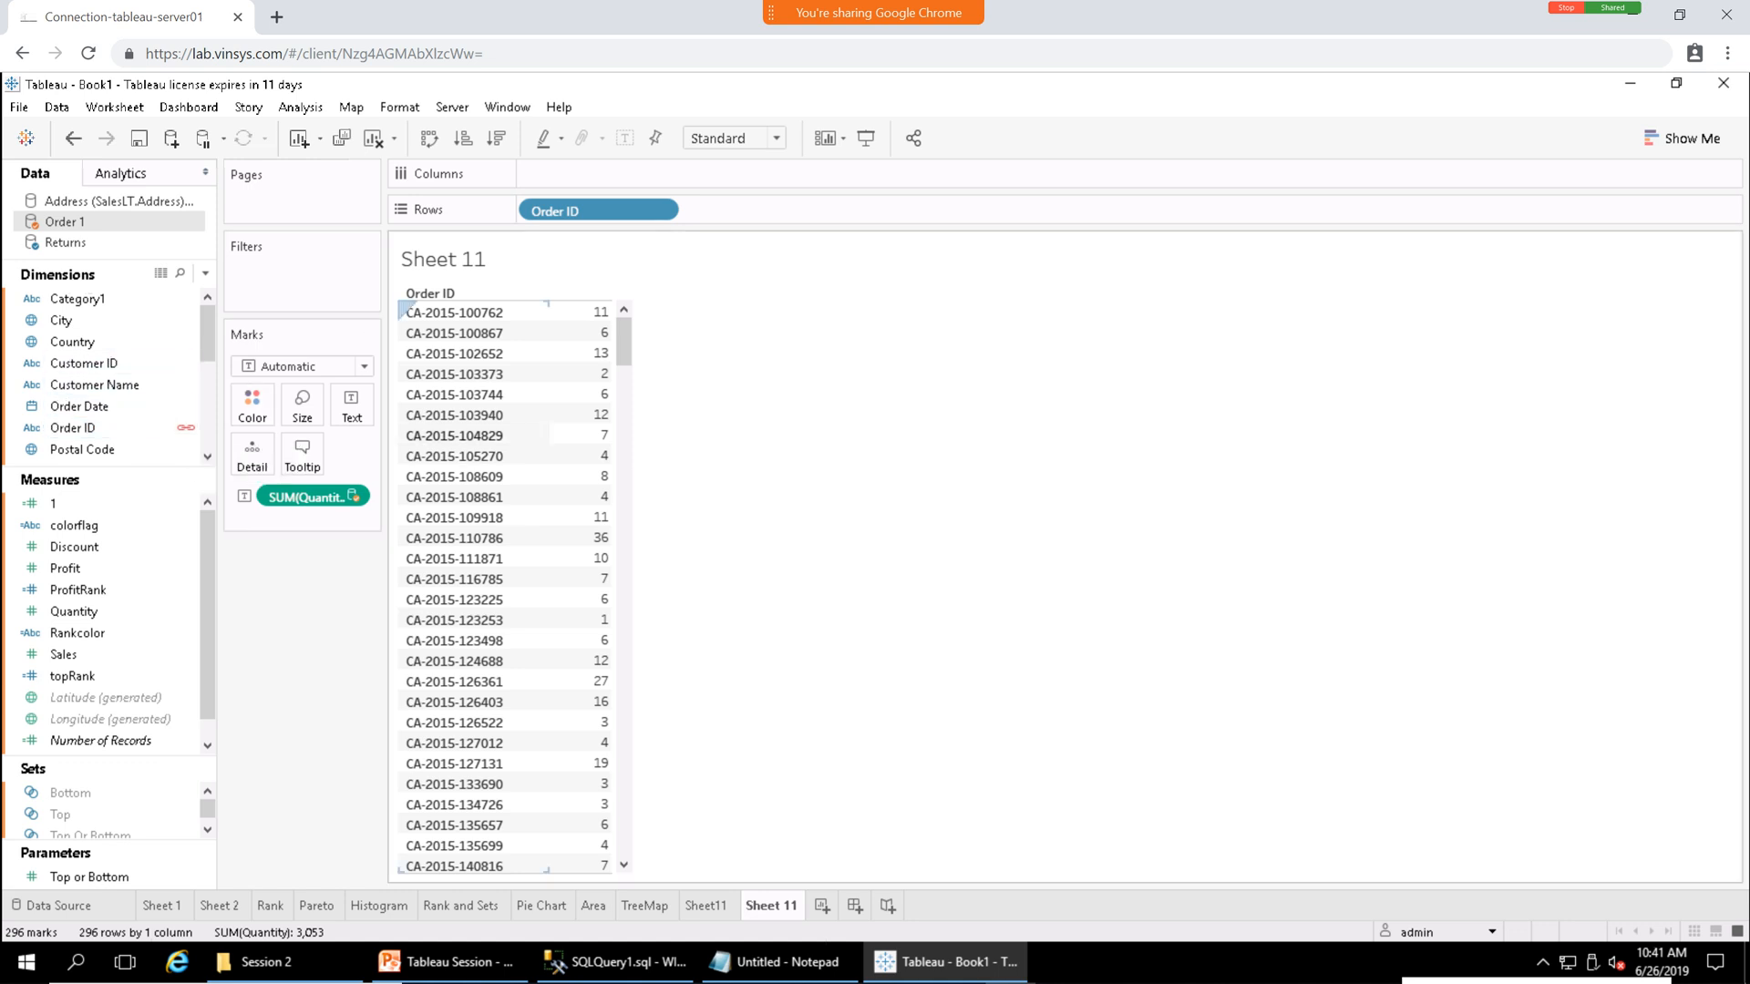
{"action": "mouse_move", "coordinate": [603, 373]}
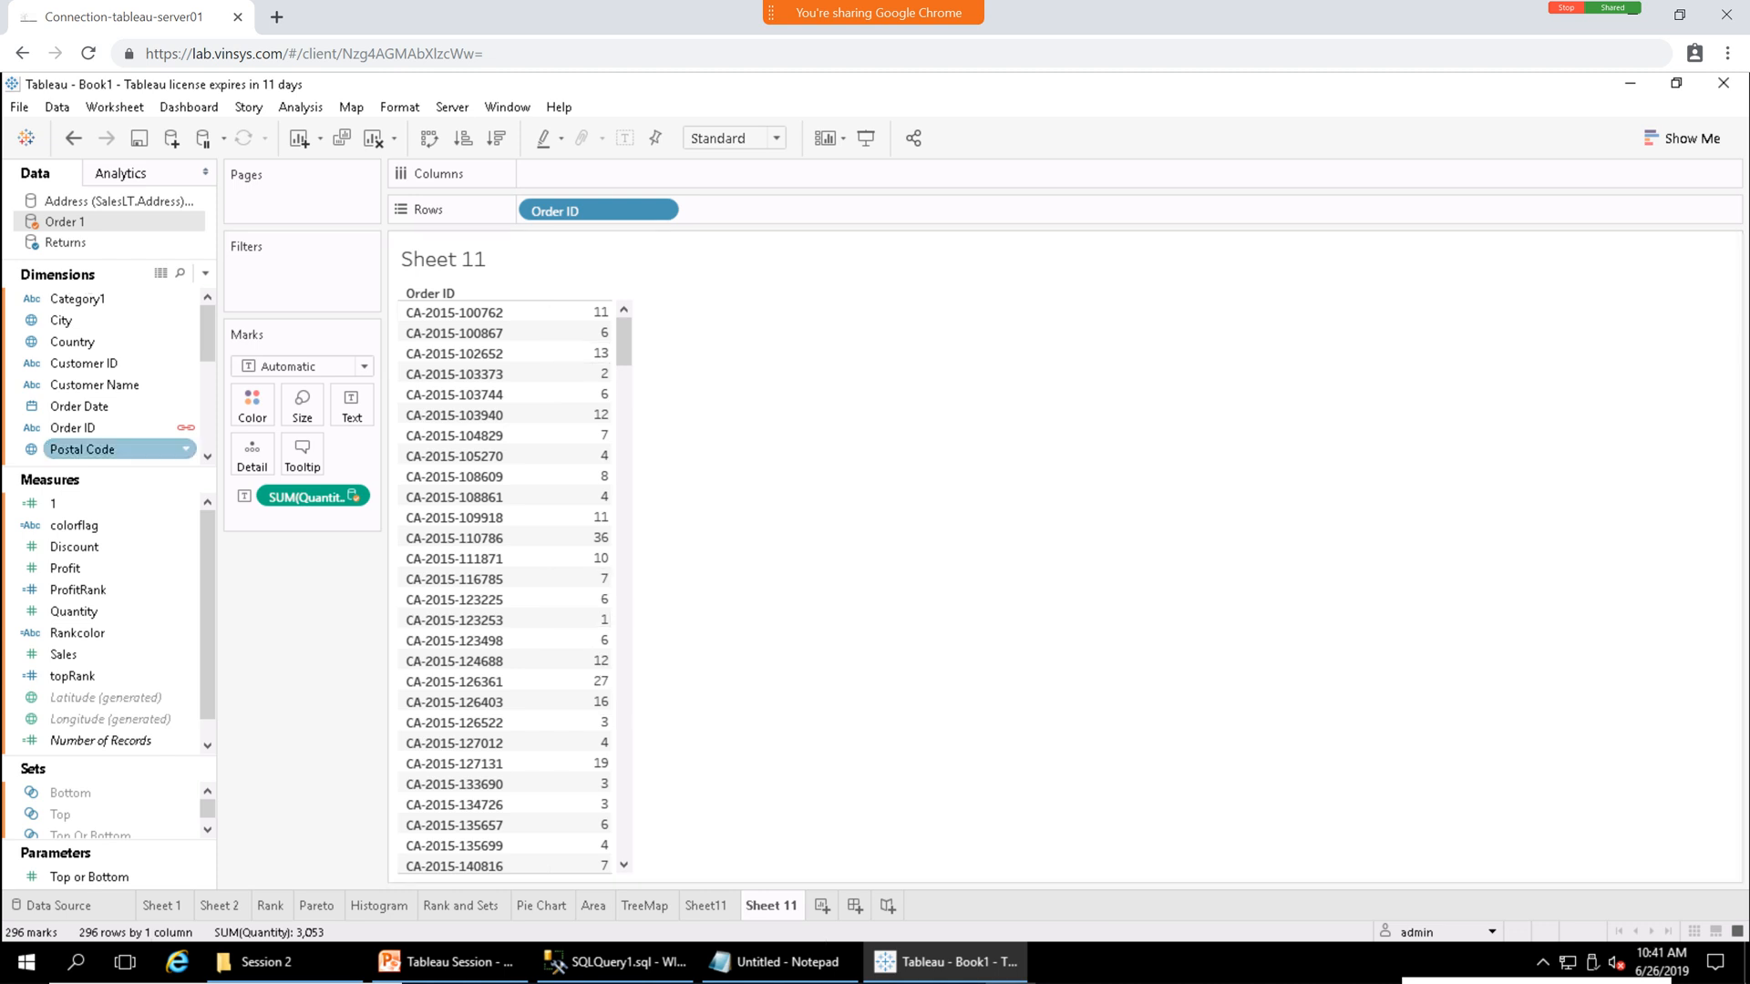
{"action": "left_click", "coordinate": [186, 428]}
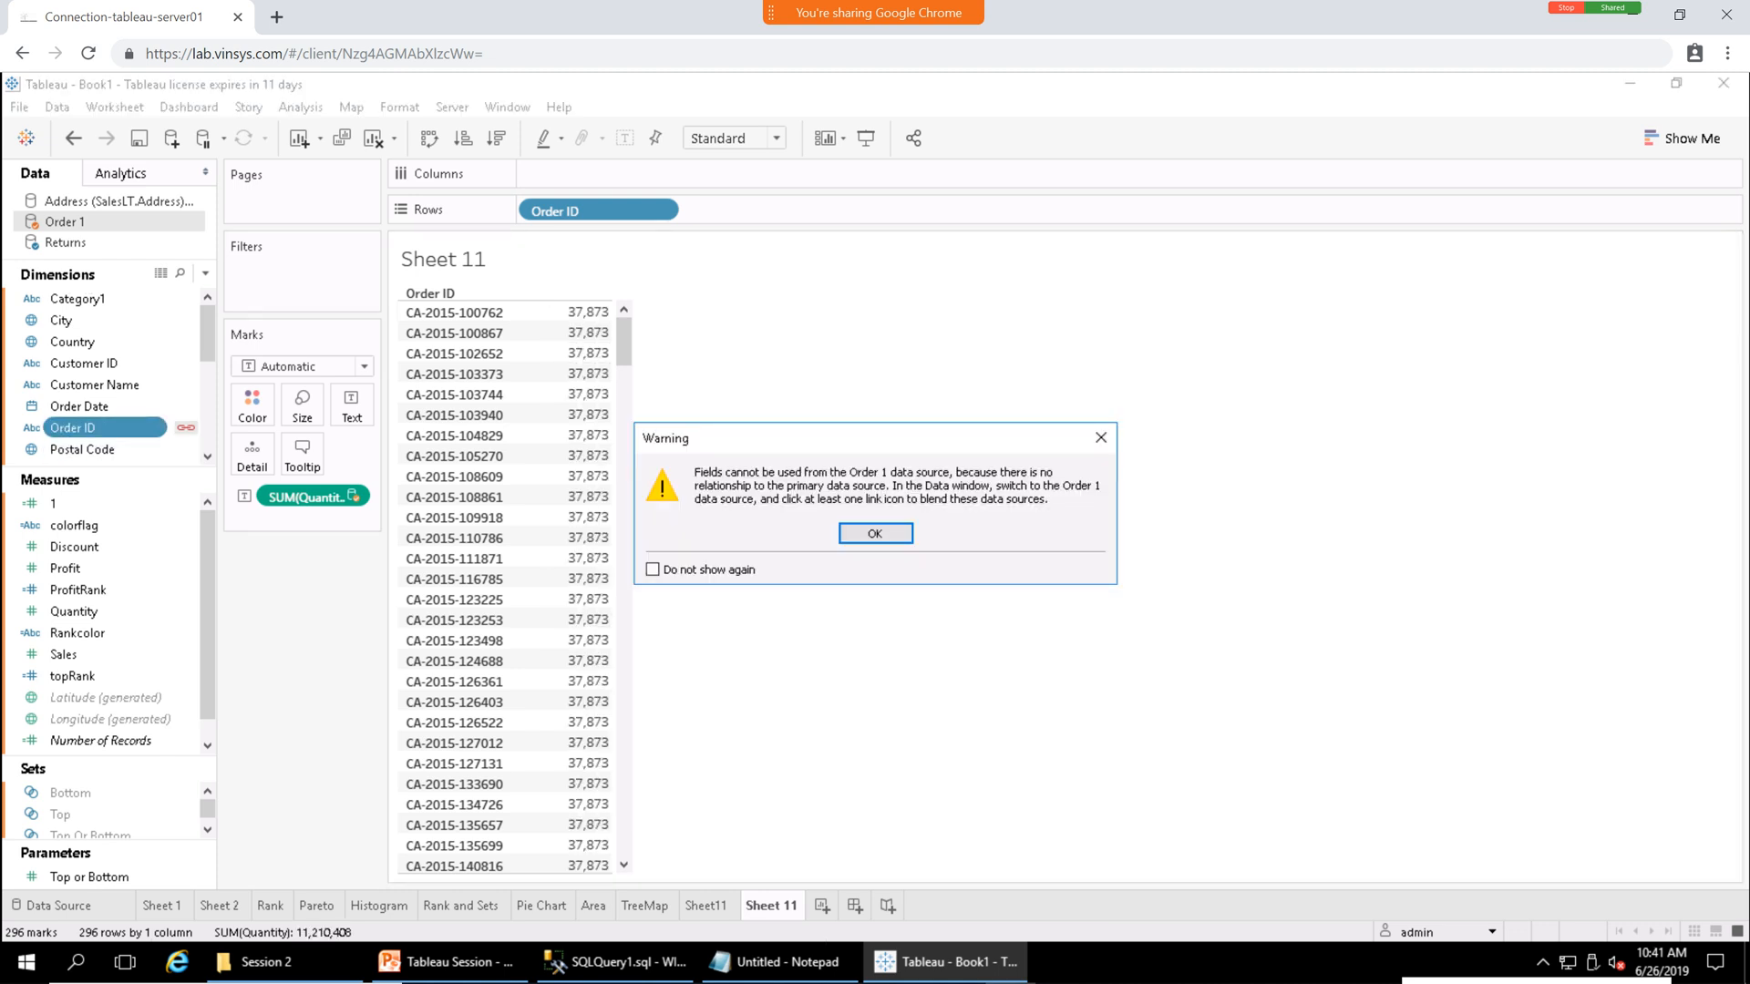
{"action": "left_click", "coordinate": [875, 534]}
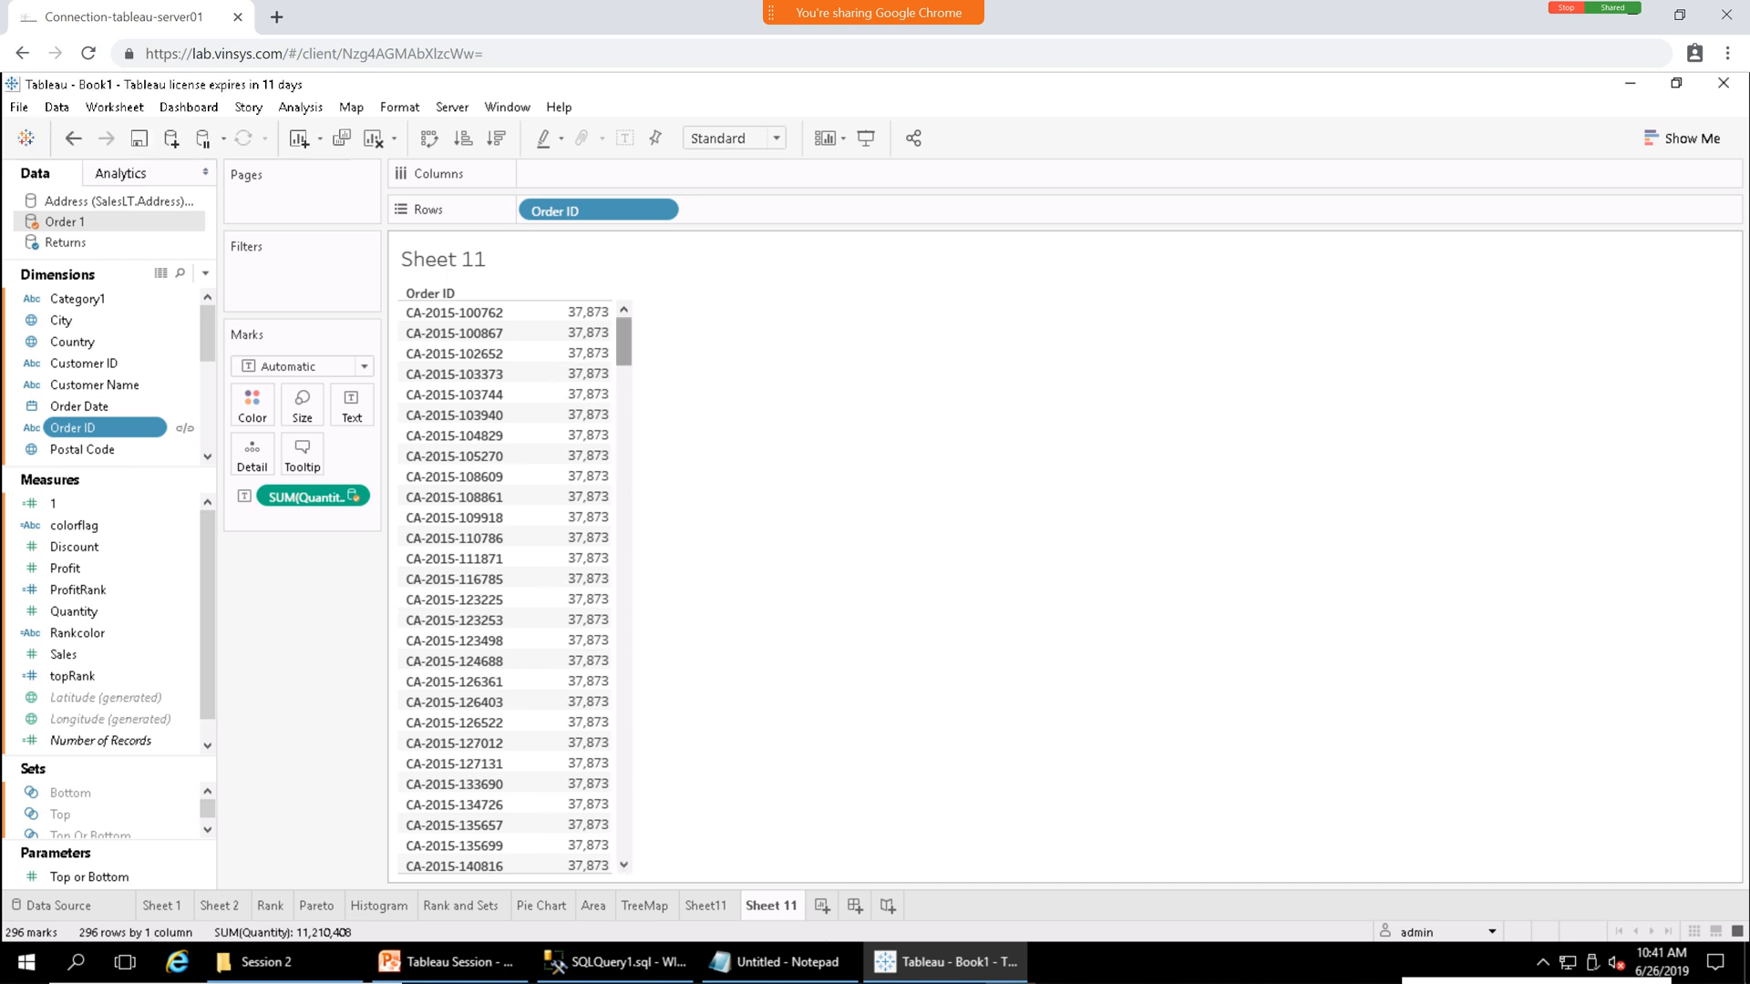
{"action": "mouse_move", "coordinate": [623, 342]}
{"action": "left_mouse_down"}
{"action": "mouse_move", "coordinate": [624, 834]}
{"action": "mouse_move", "coordinate": [623, 340]}
{"action": "left_mouse_up"}
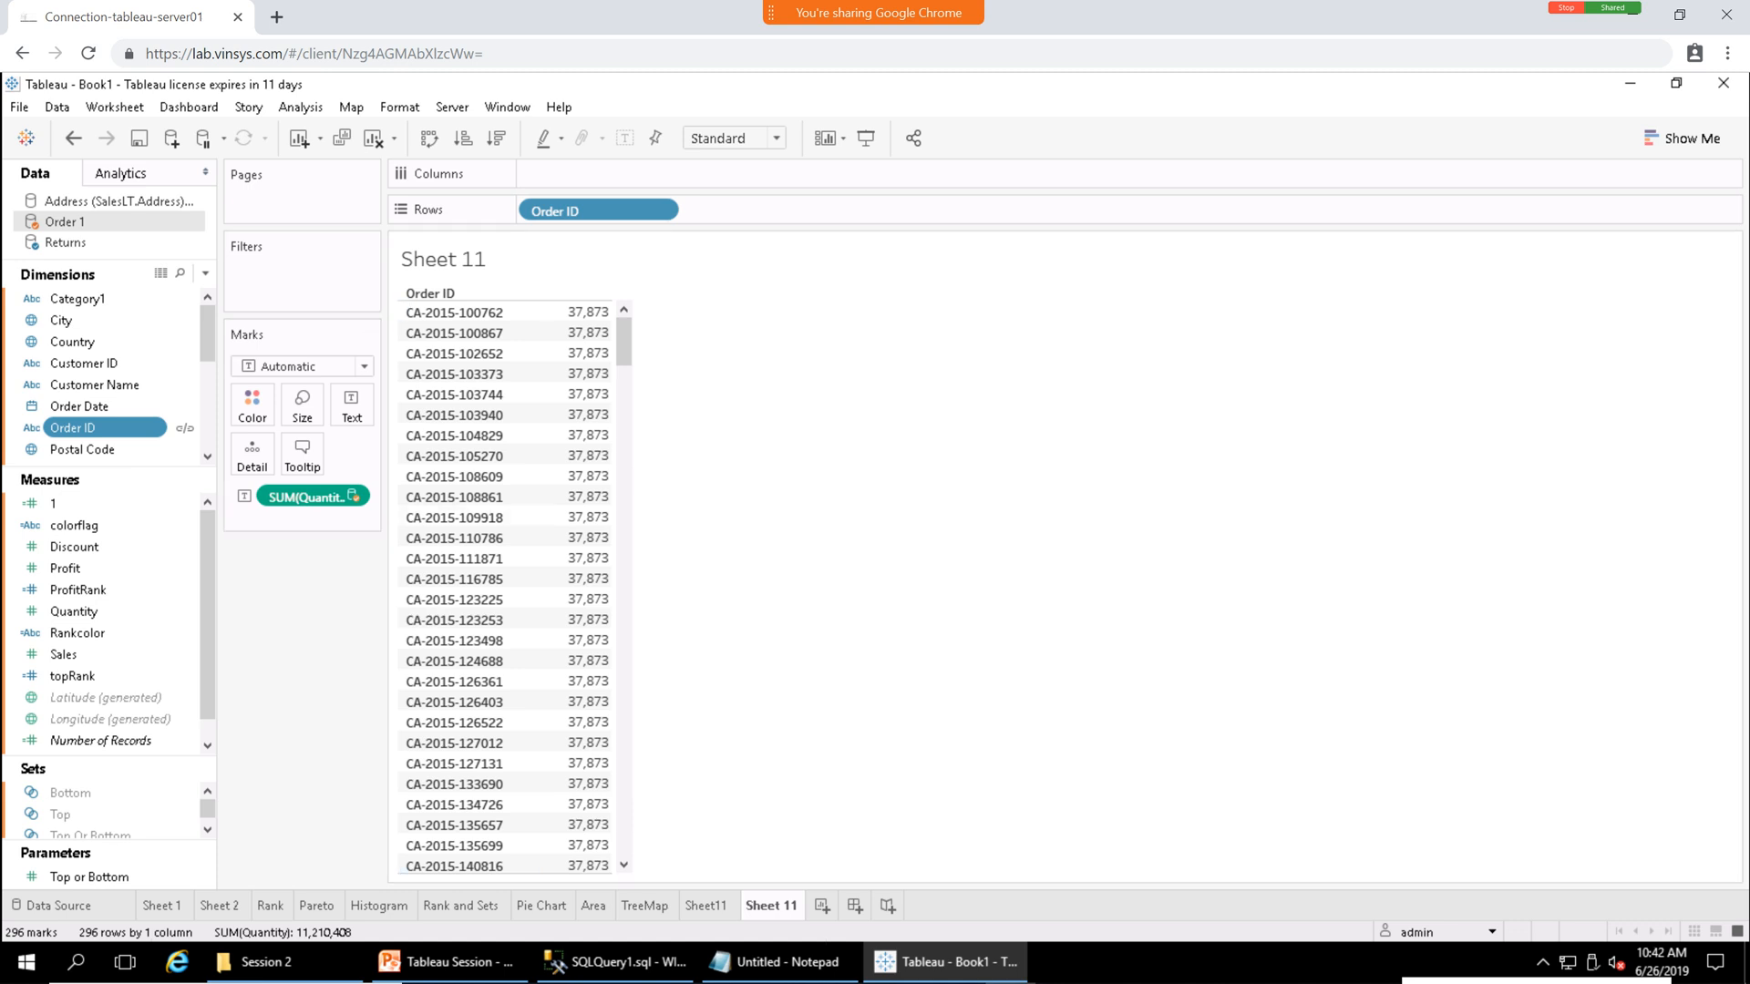
Restore the blend link on Order 1's Order ID field and look through the quantities per order.
{"action": "left_click", "coordinate": [185, 427]}
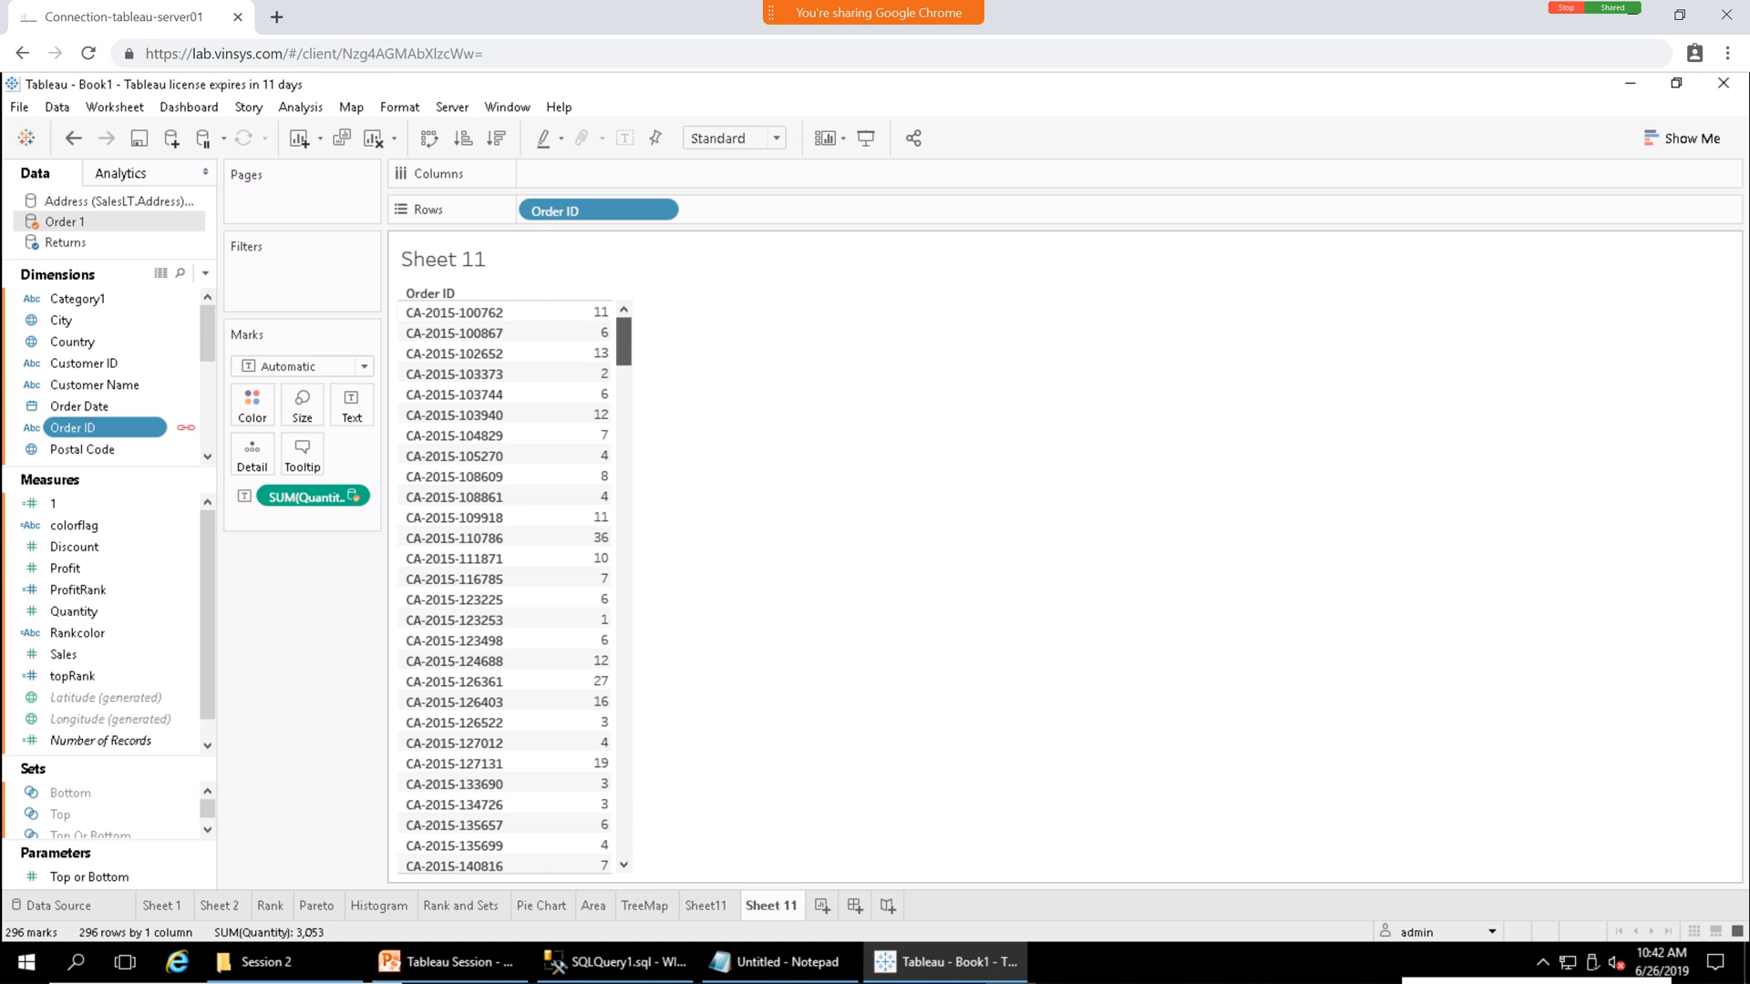
{"action": "mouse_move", "coordinate": [623, 342]}
{"action": "left_mouse_down"}
{"action": "mouse_move", "coordinate": [623, 381]}
{"action": "mouse_move", "coordinate": [623, 342]}
{"action": "left_mouse_up"}
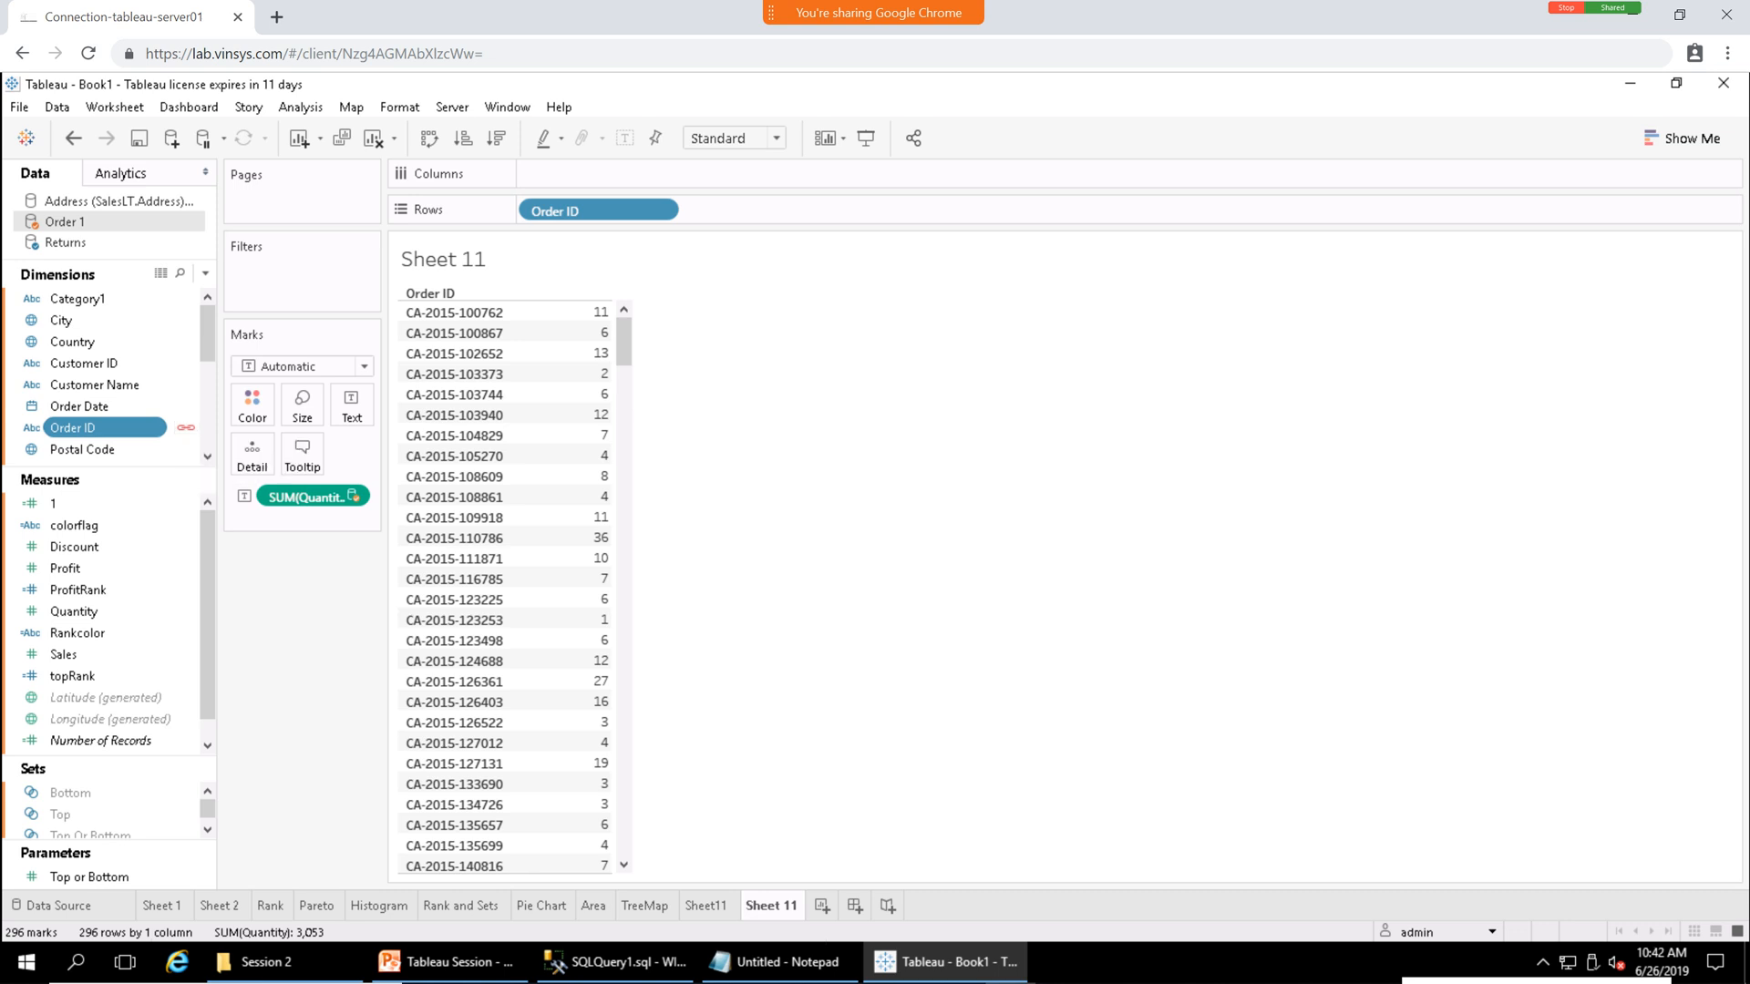
{"action": "mouse_move", "coordinate": [624, 343]}
{"action": "left_mouse_down"}
{"action": "mouse_move", "coordinate": [623, 831]}
{"action": "mouse_move", "coordinate": [623, 371]}
{"action": "left_mouse_up"}
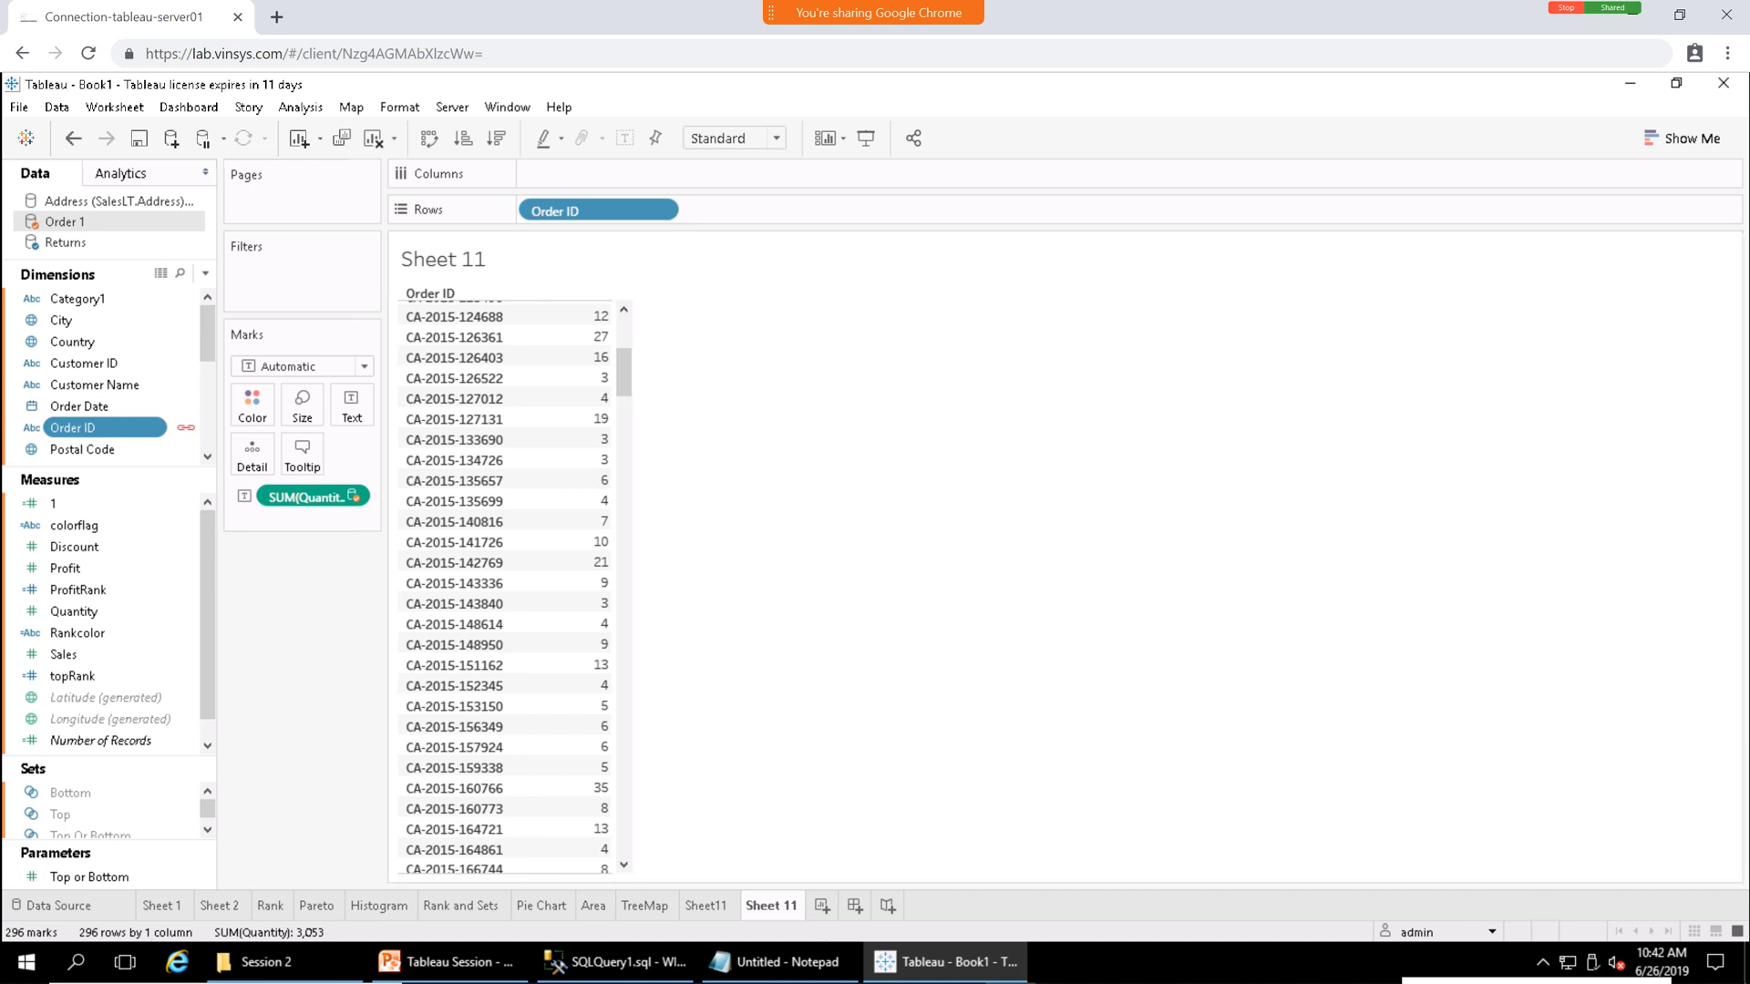
Rename the Sheet 11 worksheet as Data Blending.
{"action": "double_click", "coordinate": [771, 906]}
{"action": "type", "text": "Data Bel"}
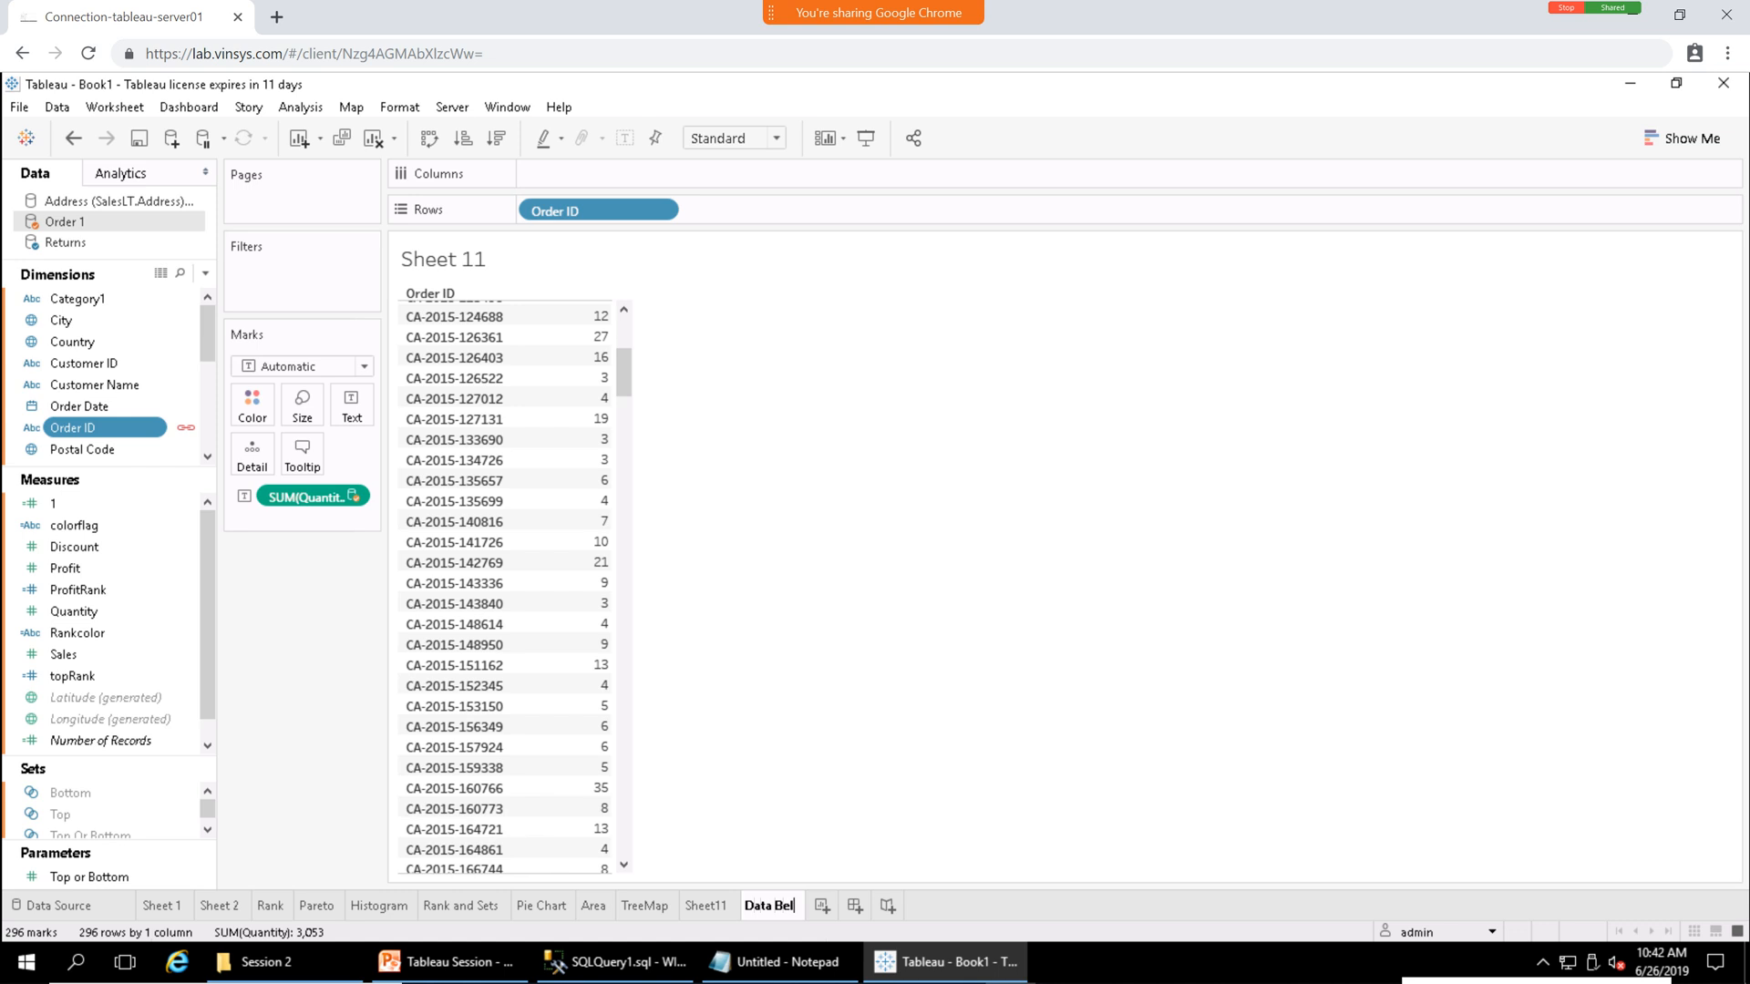
{"action": "key", "text": "BackSpace"}
{"action": "key", "text": "BackSpace"}
{"action": "type", "text": "lending"}
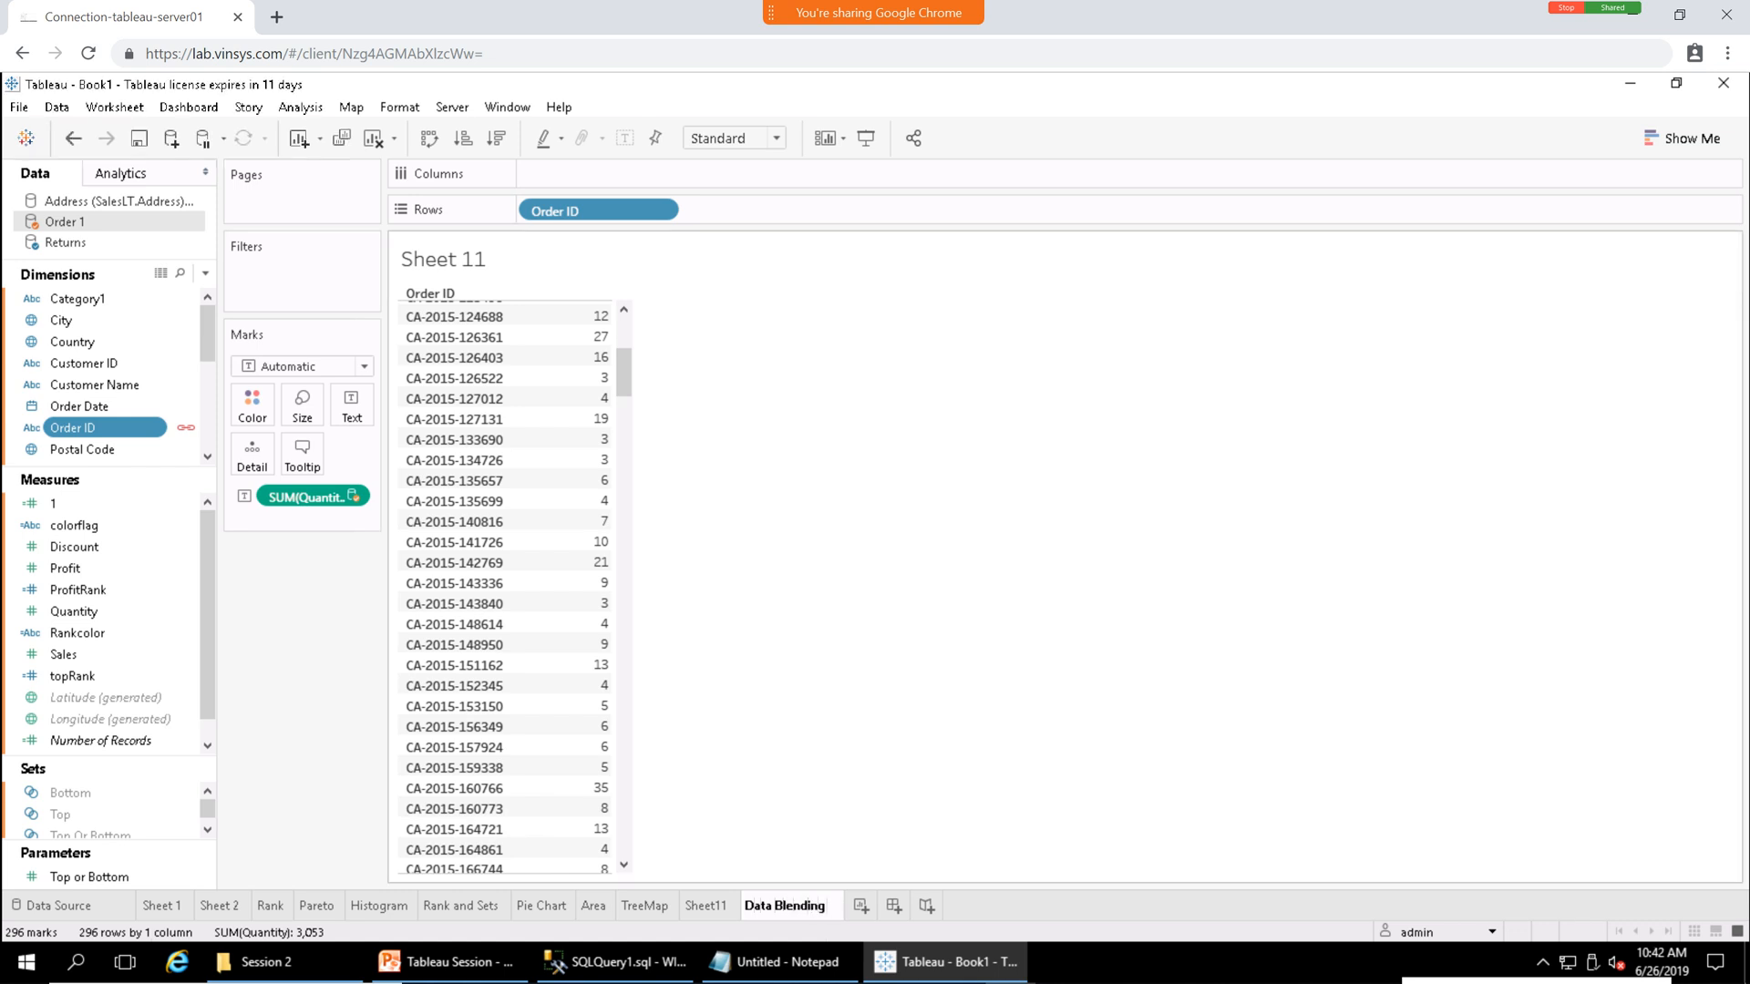
{"action": "key", "text": "Return"}
Delete the empty Sheet11 worksheet from the workbook.
{"action": "left_click", "coordinate": [707, 906]}
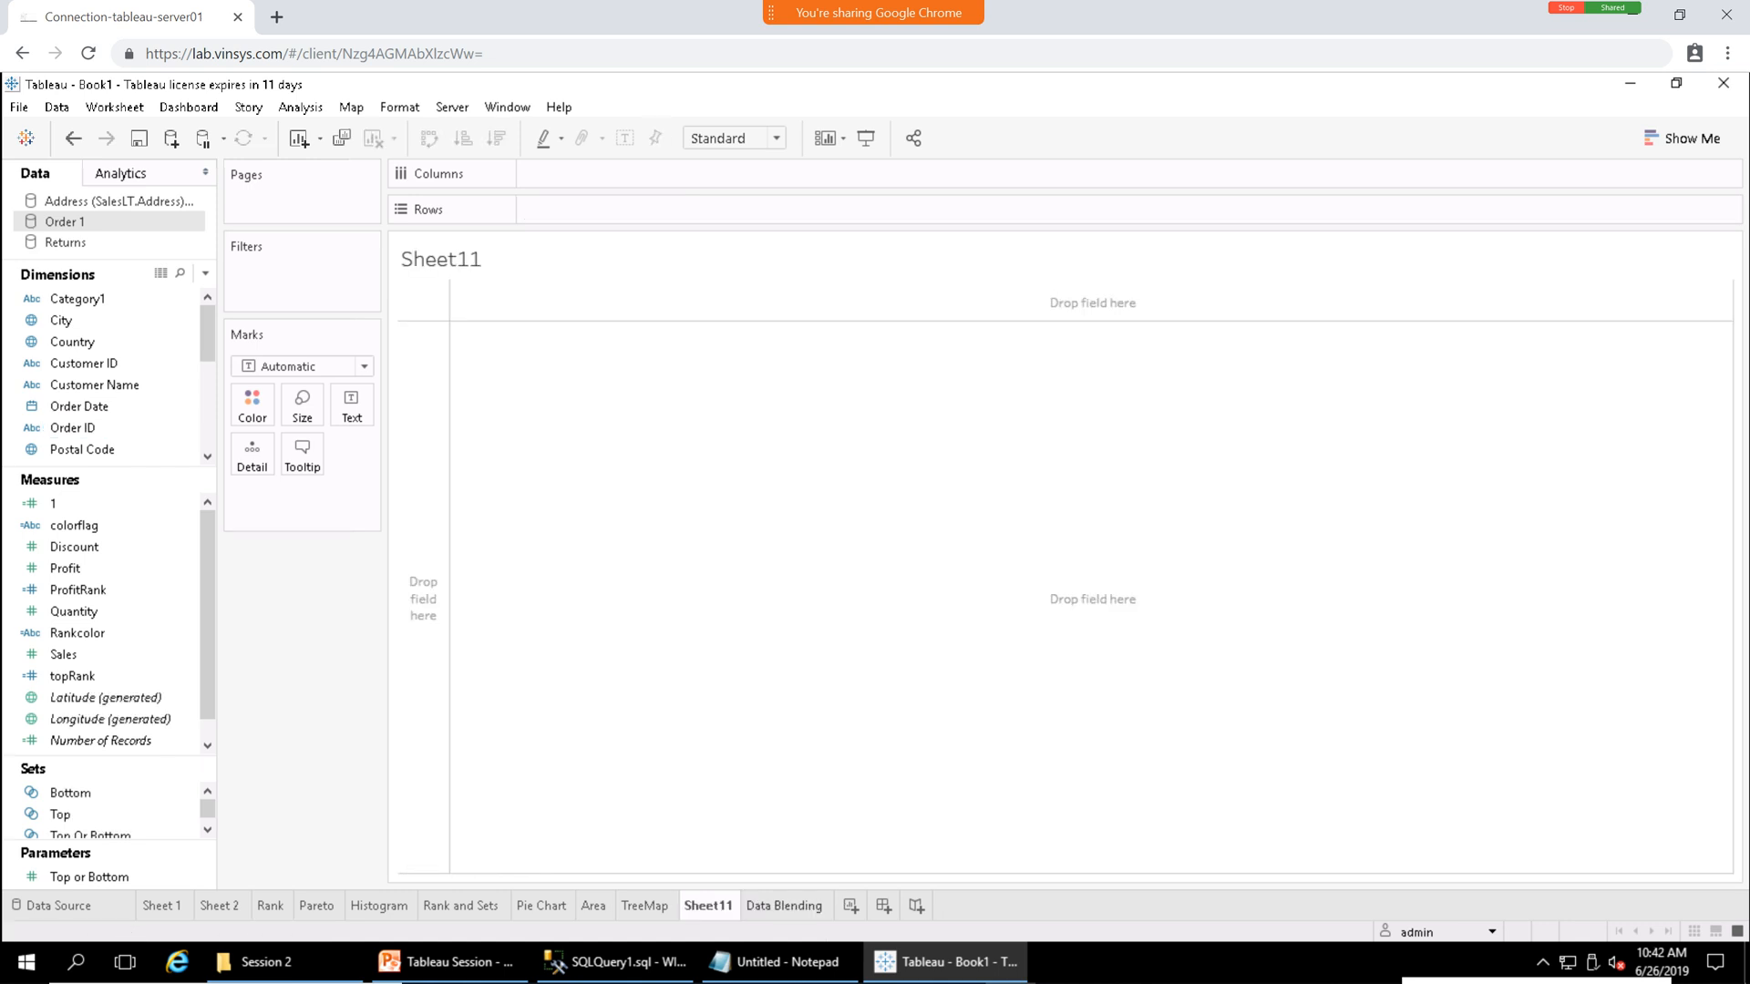
{"action": "right_click", "coordinate": [722, 906]}
{"action": "left_click", "coordinate": [772, 673]}
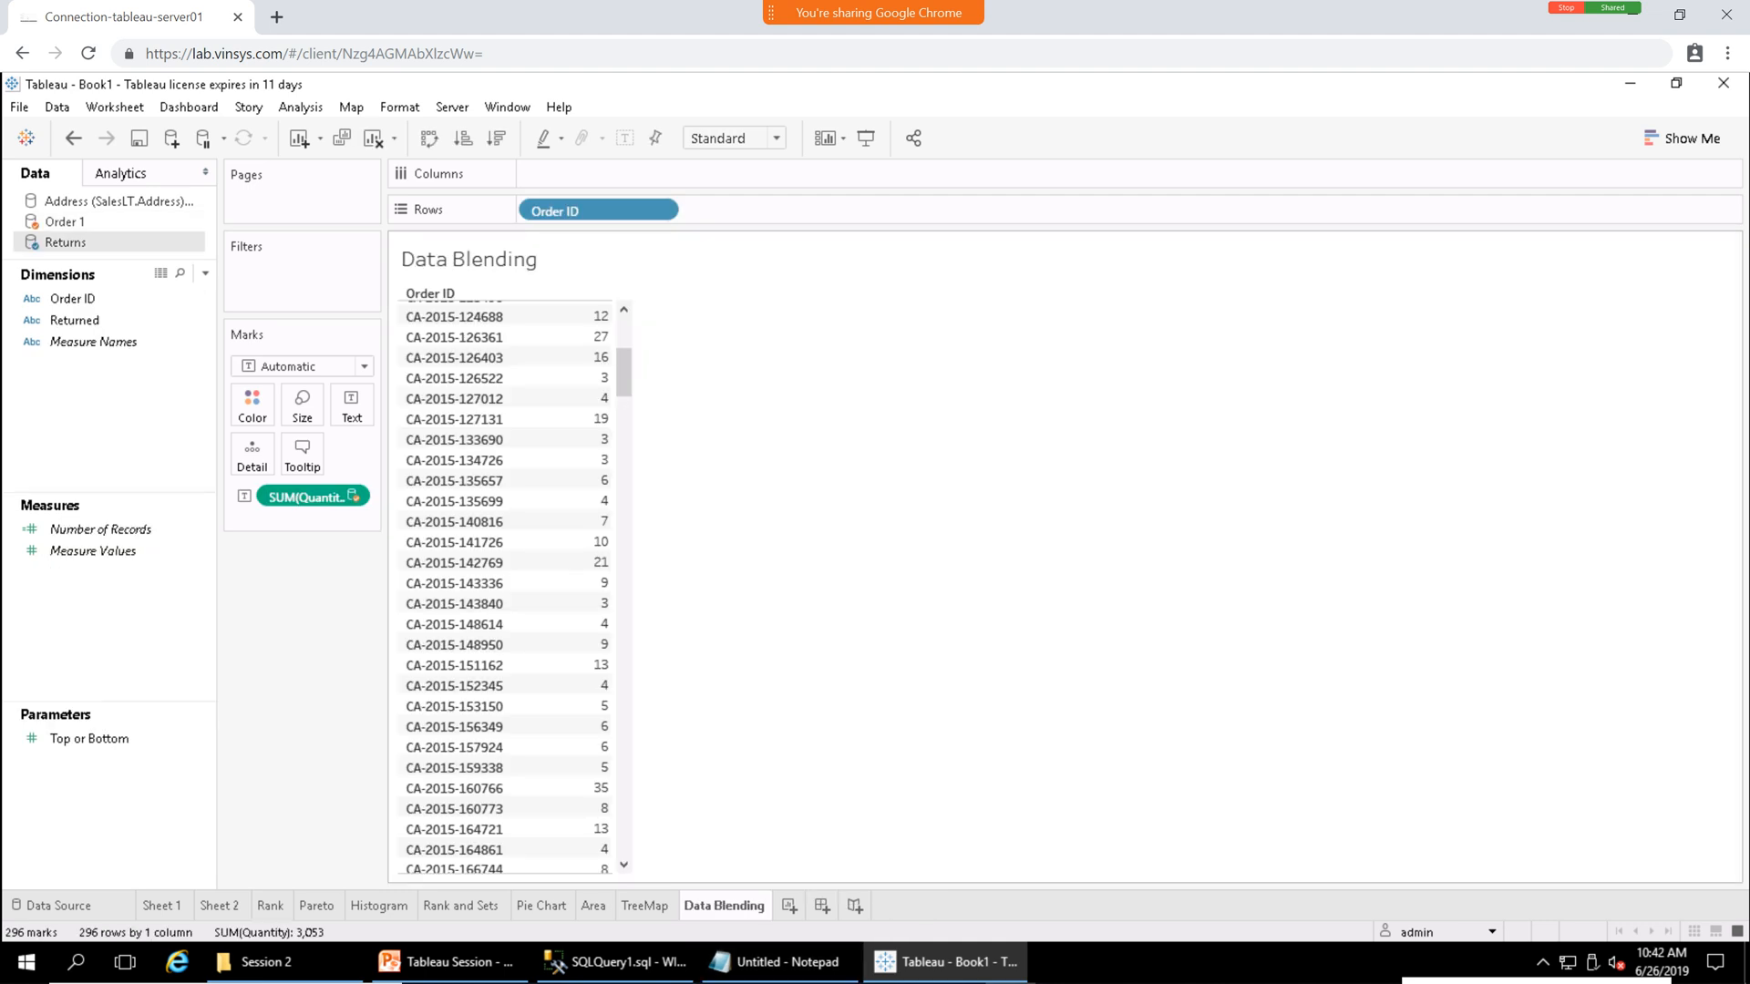
Open the online meeting's participants list and chat, close the chat, and look through the list of participants.
{"action": "scroll", "coordinate": [511, 583], "scroll_direction": "up", "scroll_amount": 5}
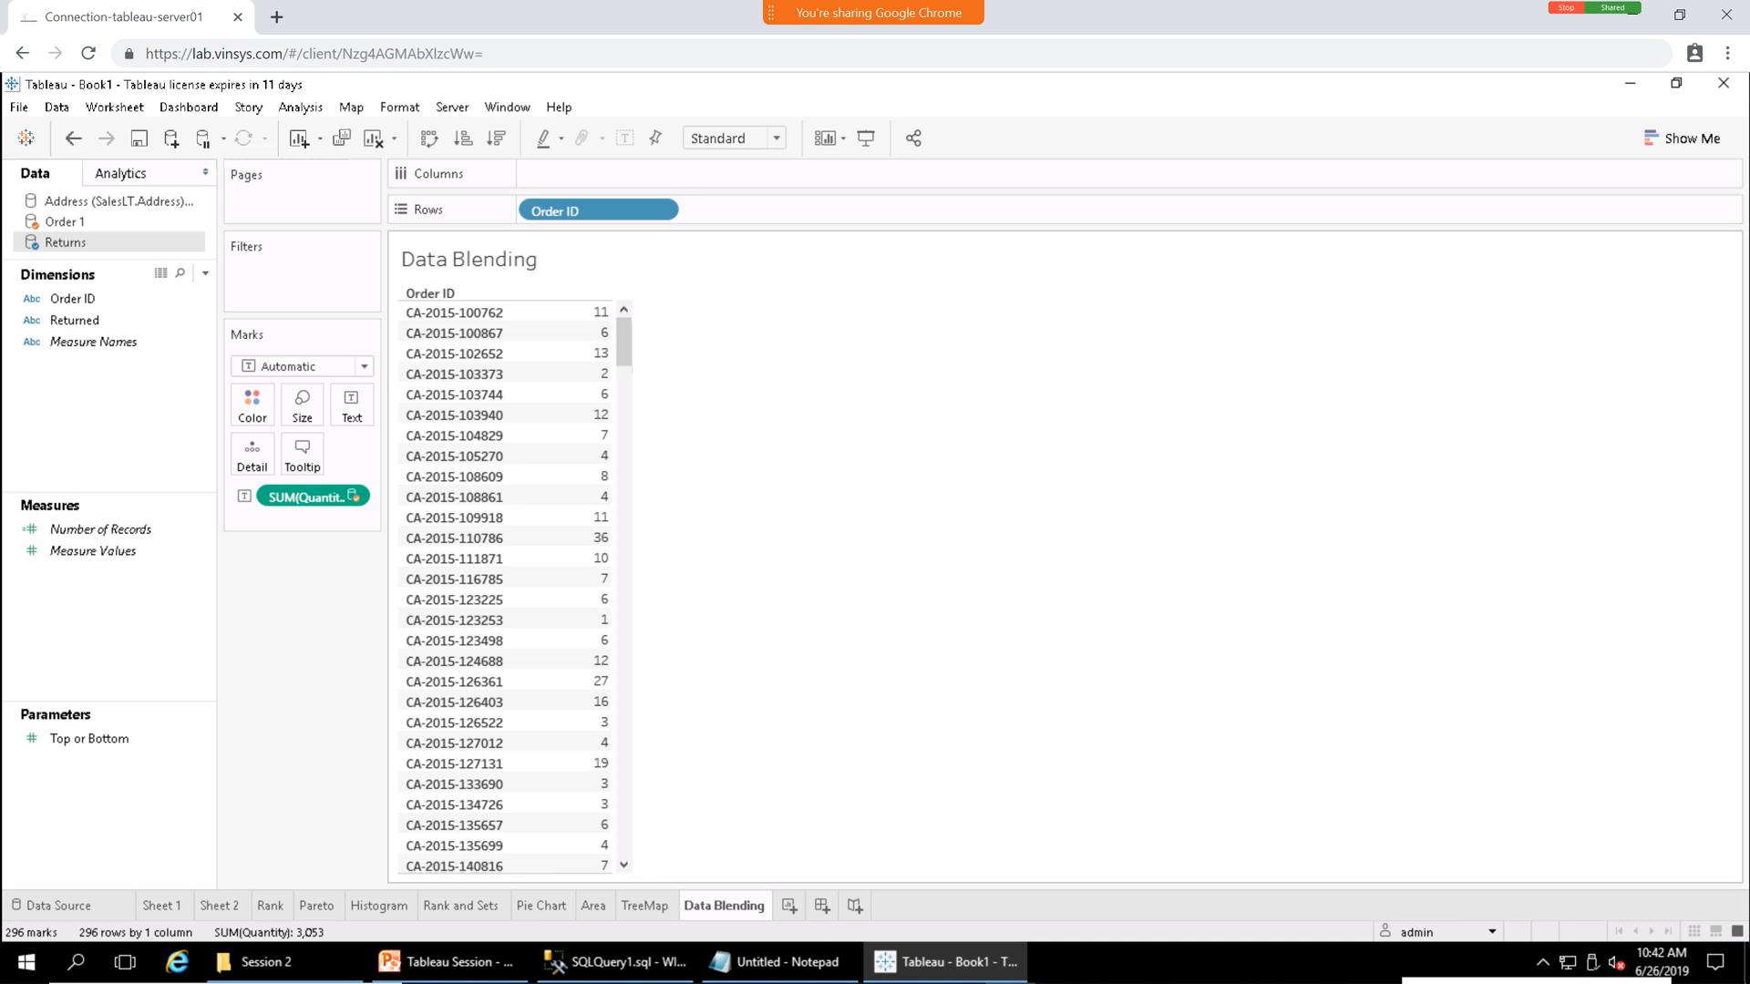
{"action": "mouse_move", "coordinate": [957, 11]}
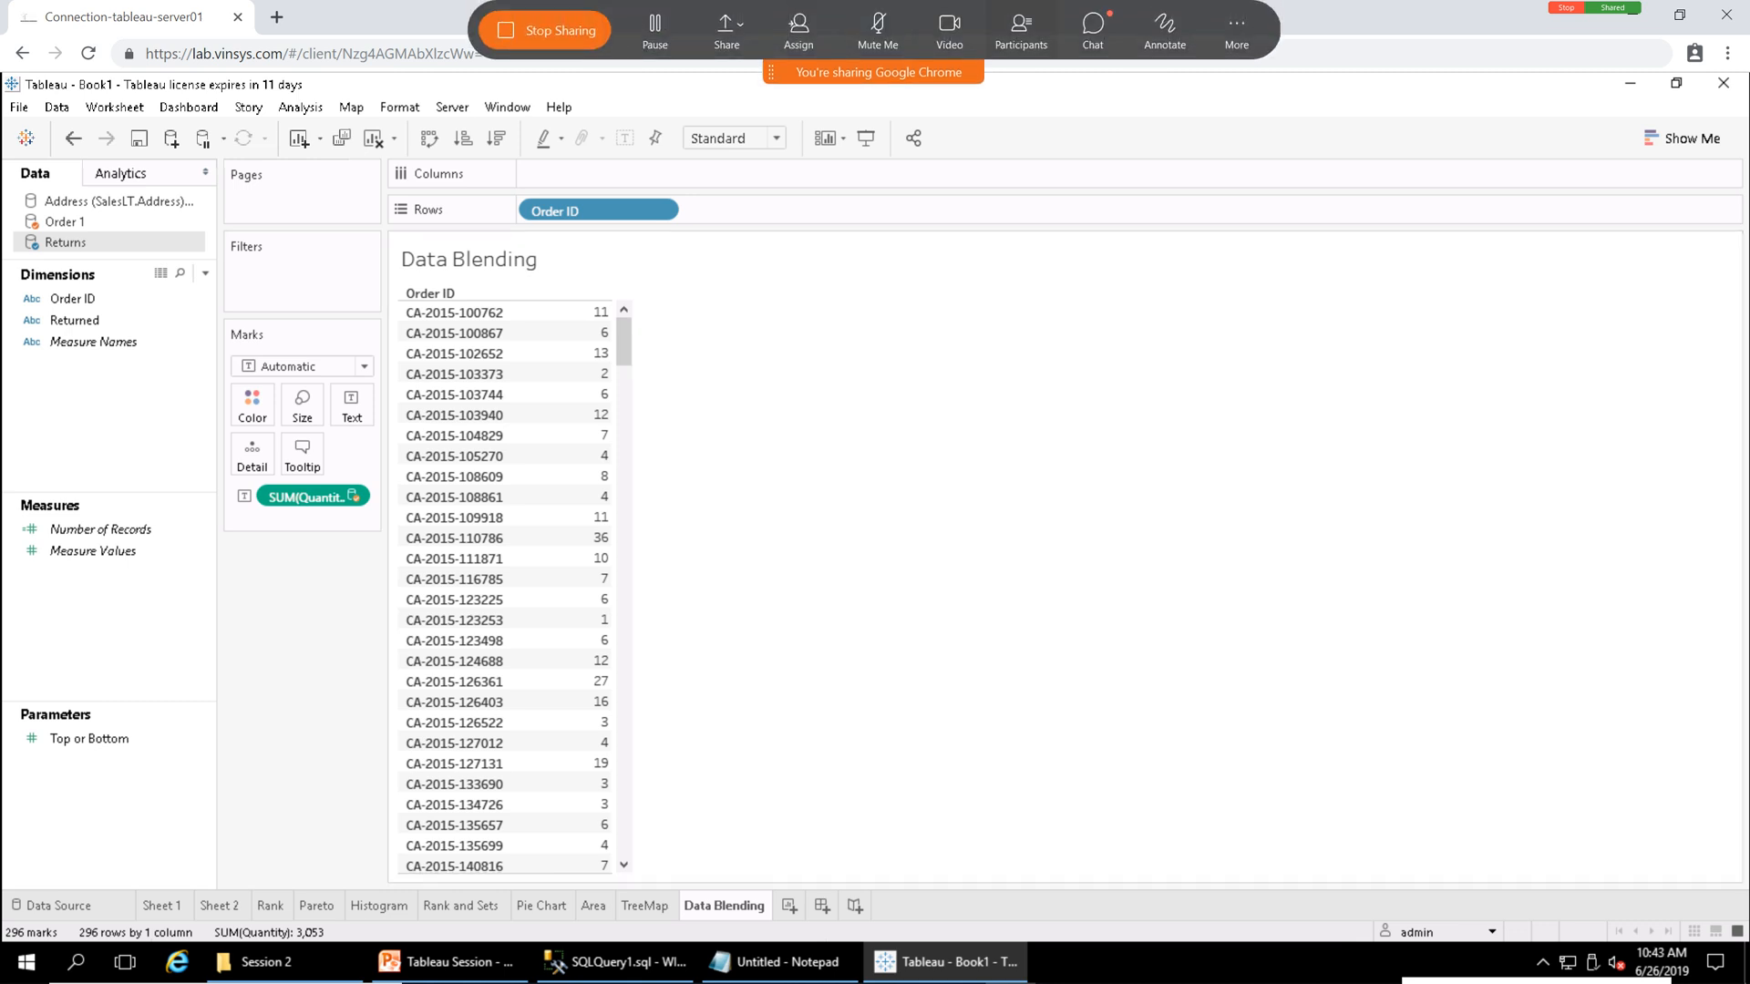
{"action": "left_click", "coordinate": [1021, 32]}
{"action": "left_click", "coordinate": [1092, 27]}
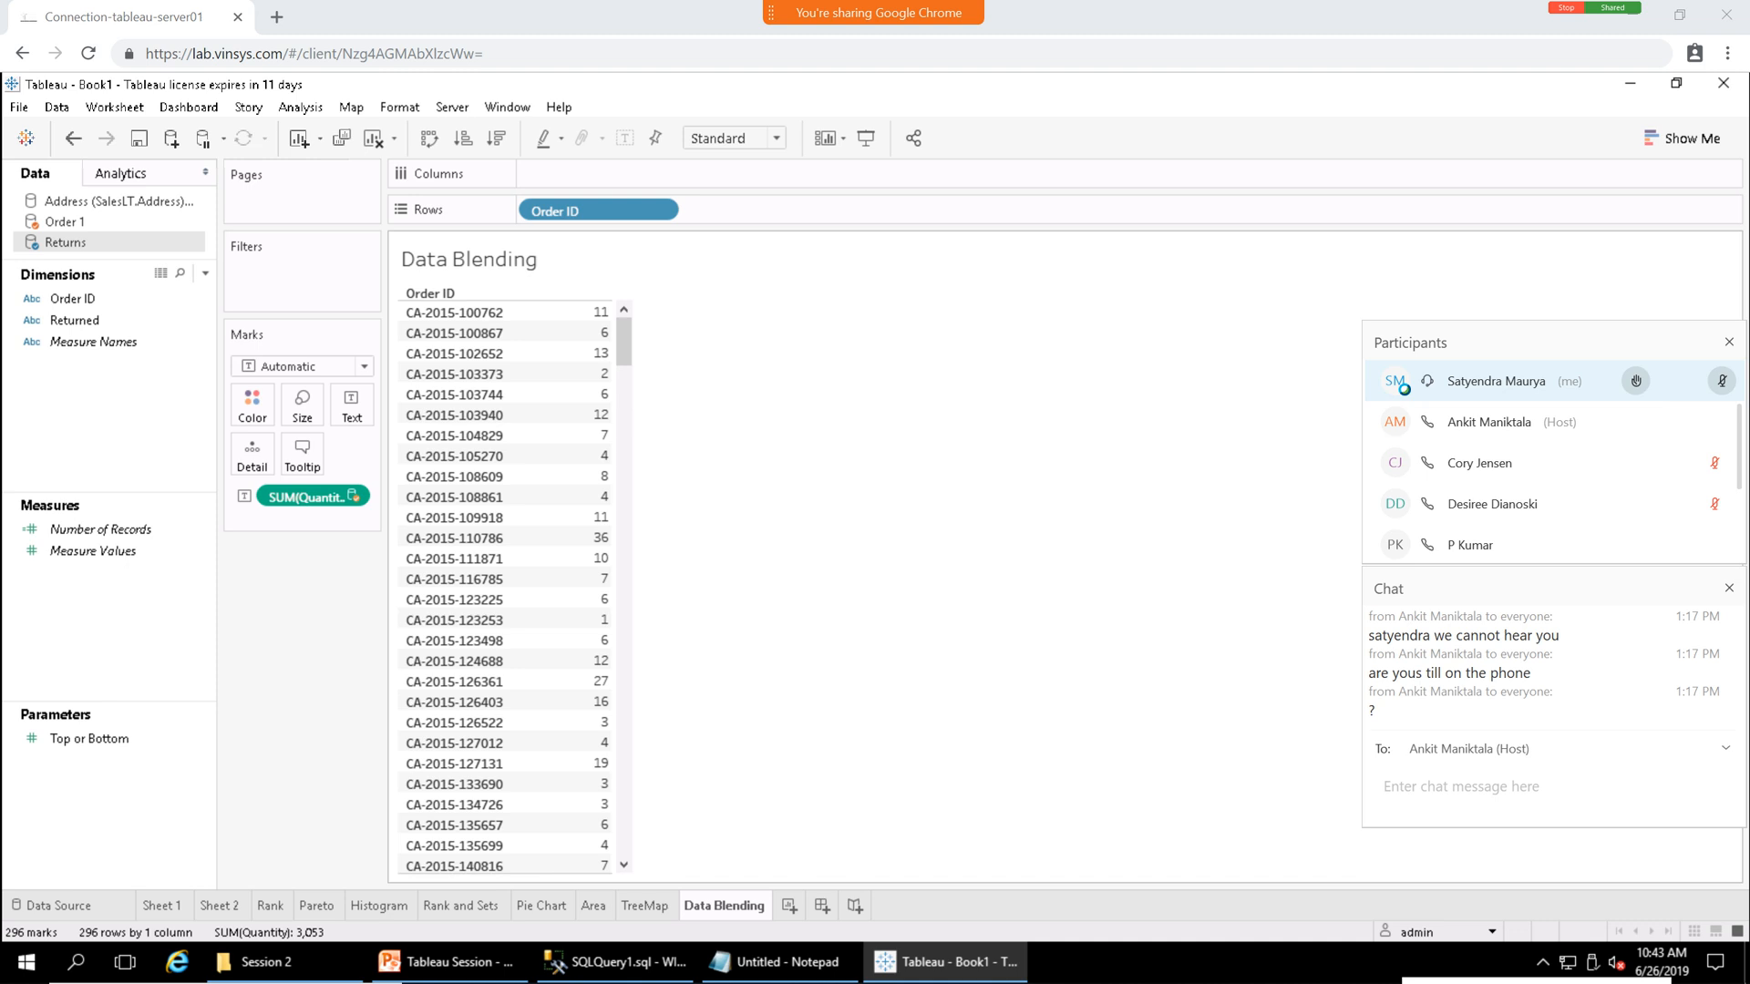
{"action": "left_click", "coordinate": [1729, 588]}
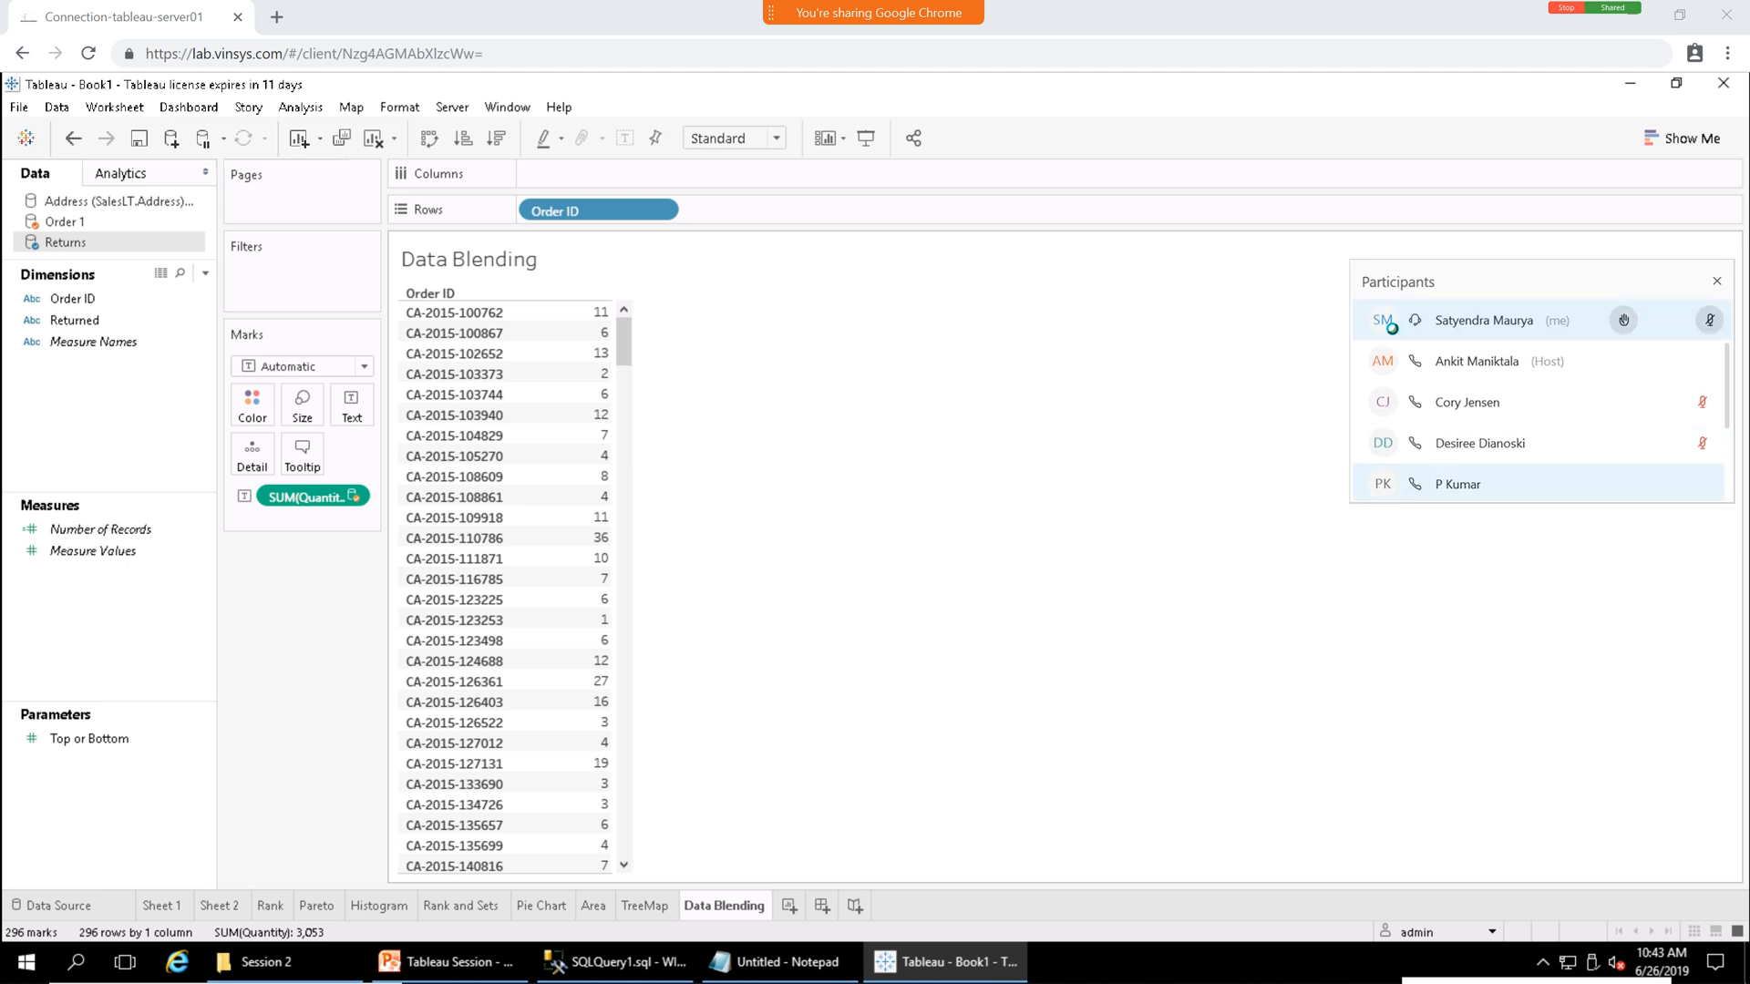
{"action": "left_click", "coordinate": [1512, 483]}
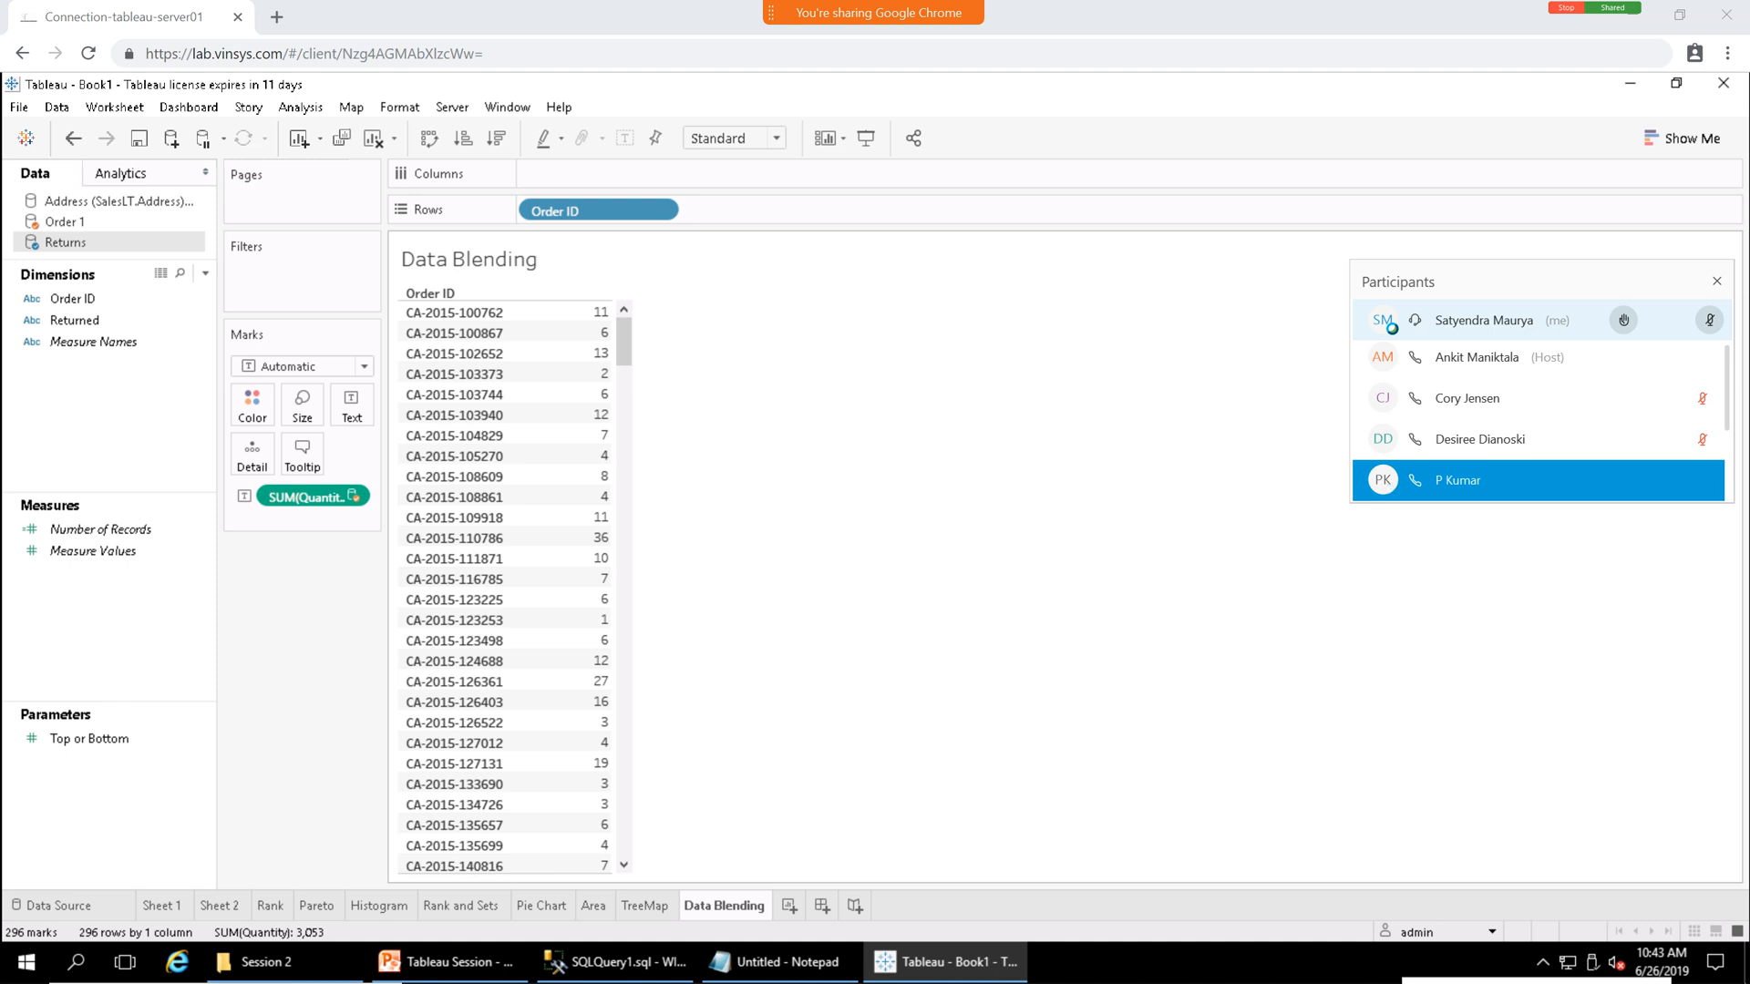
{"action": "scroll", "coordinate": [1538, 419], "scroll_direction": "down", "scroll_amount": 3}
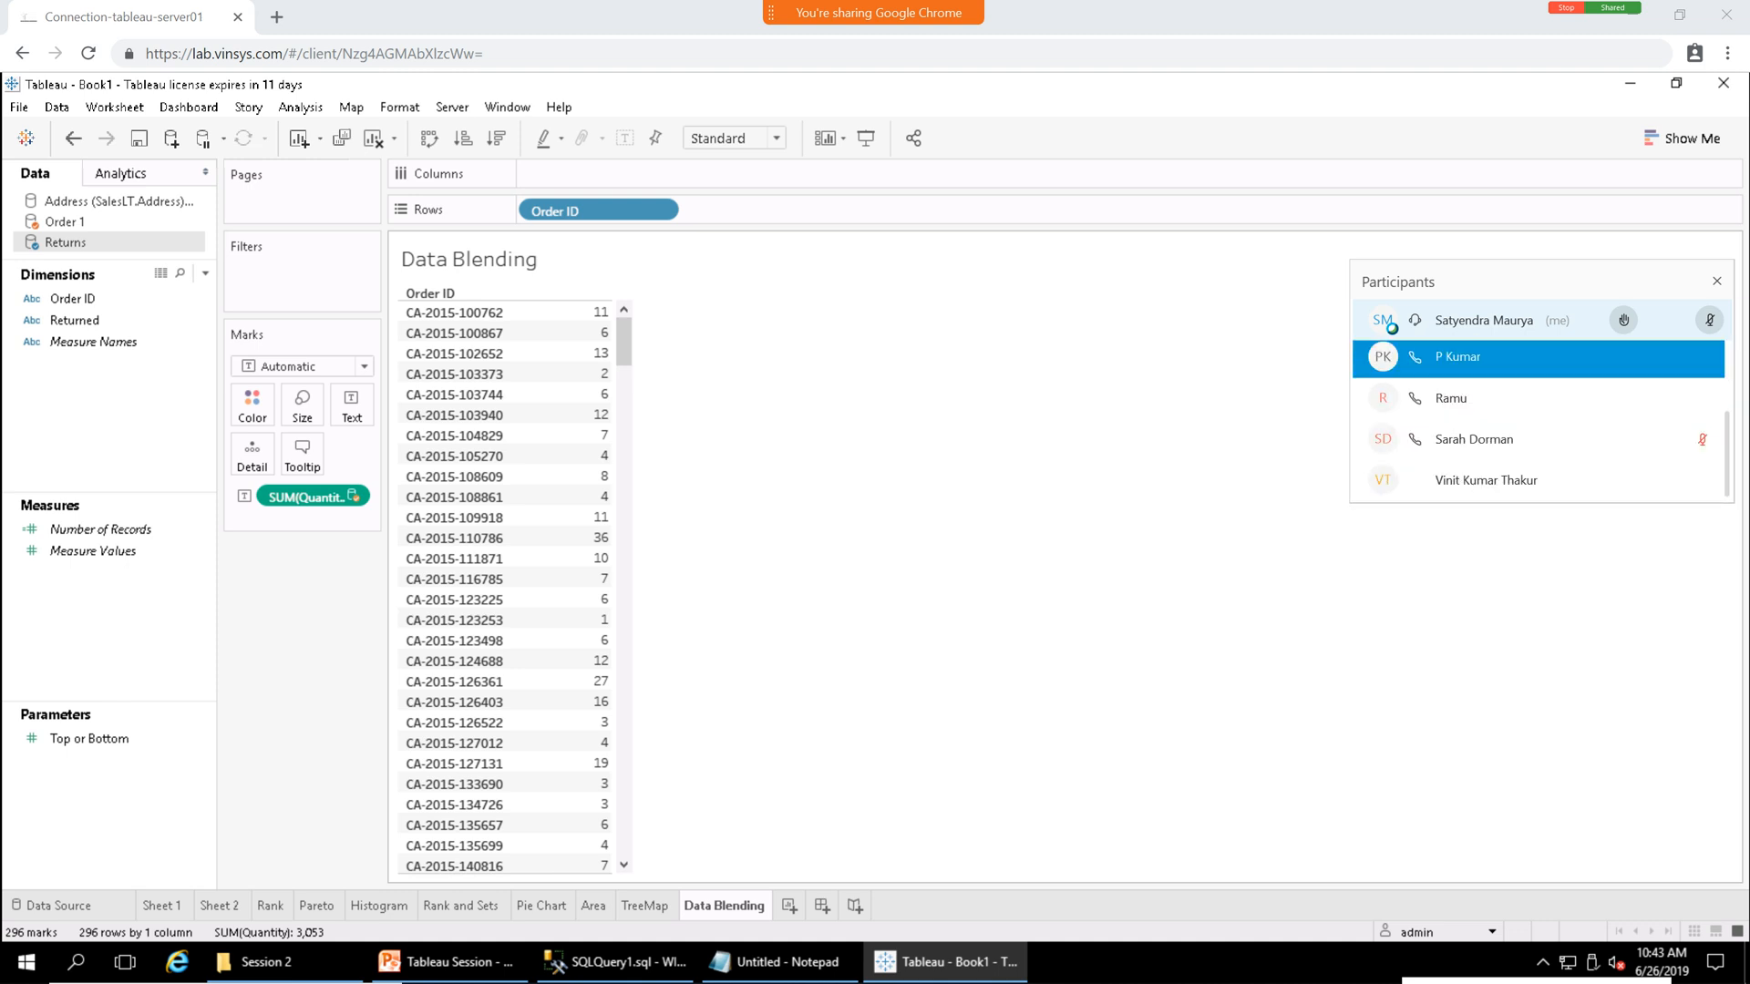
{"action": "scroll", "coordinate": [1538, 419], "scroll_direction": "up", "scroll_amount": 3}
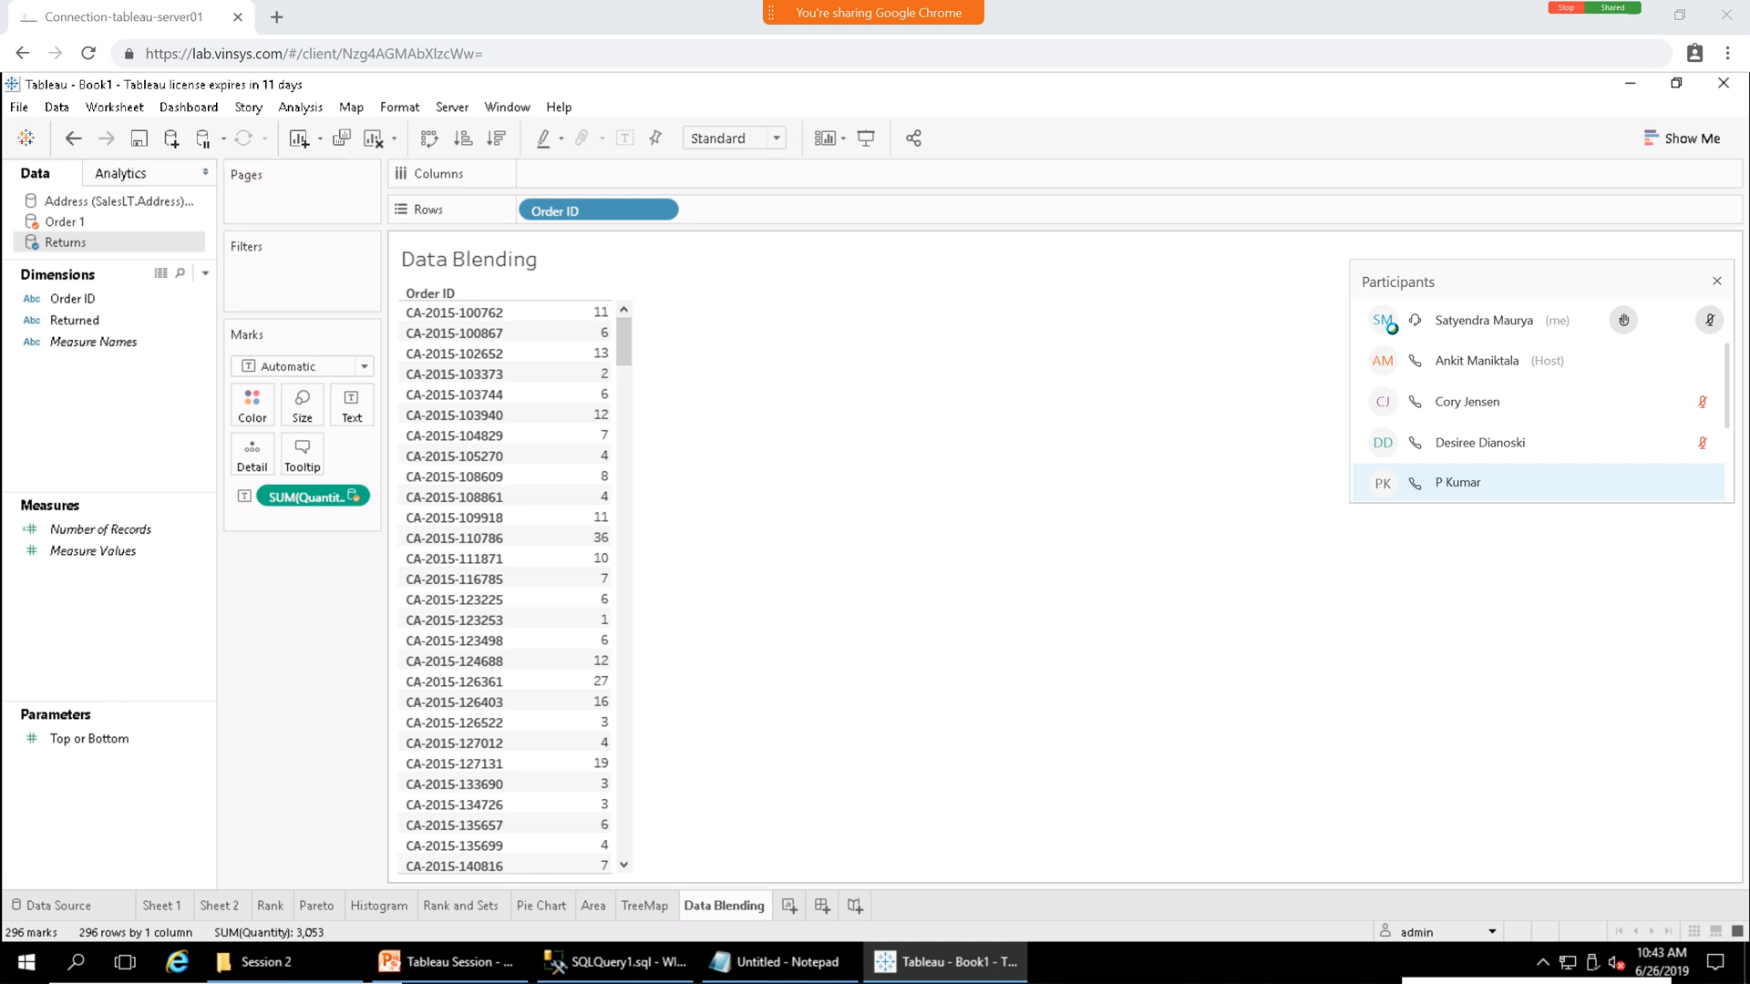
{"action": "mouse_move", "coordinate": [948, 13]}
{"action": "mouse_move", "coordinate": [877, 28]}
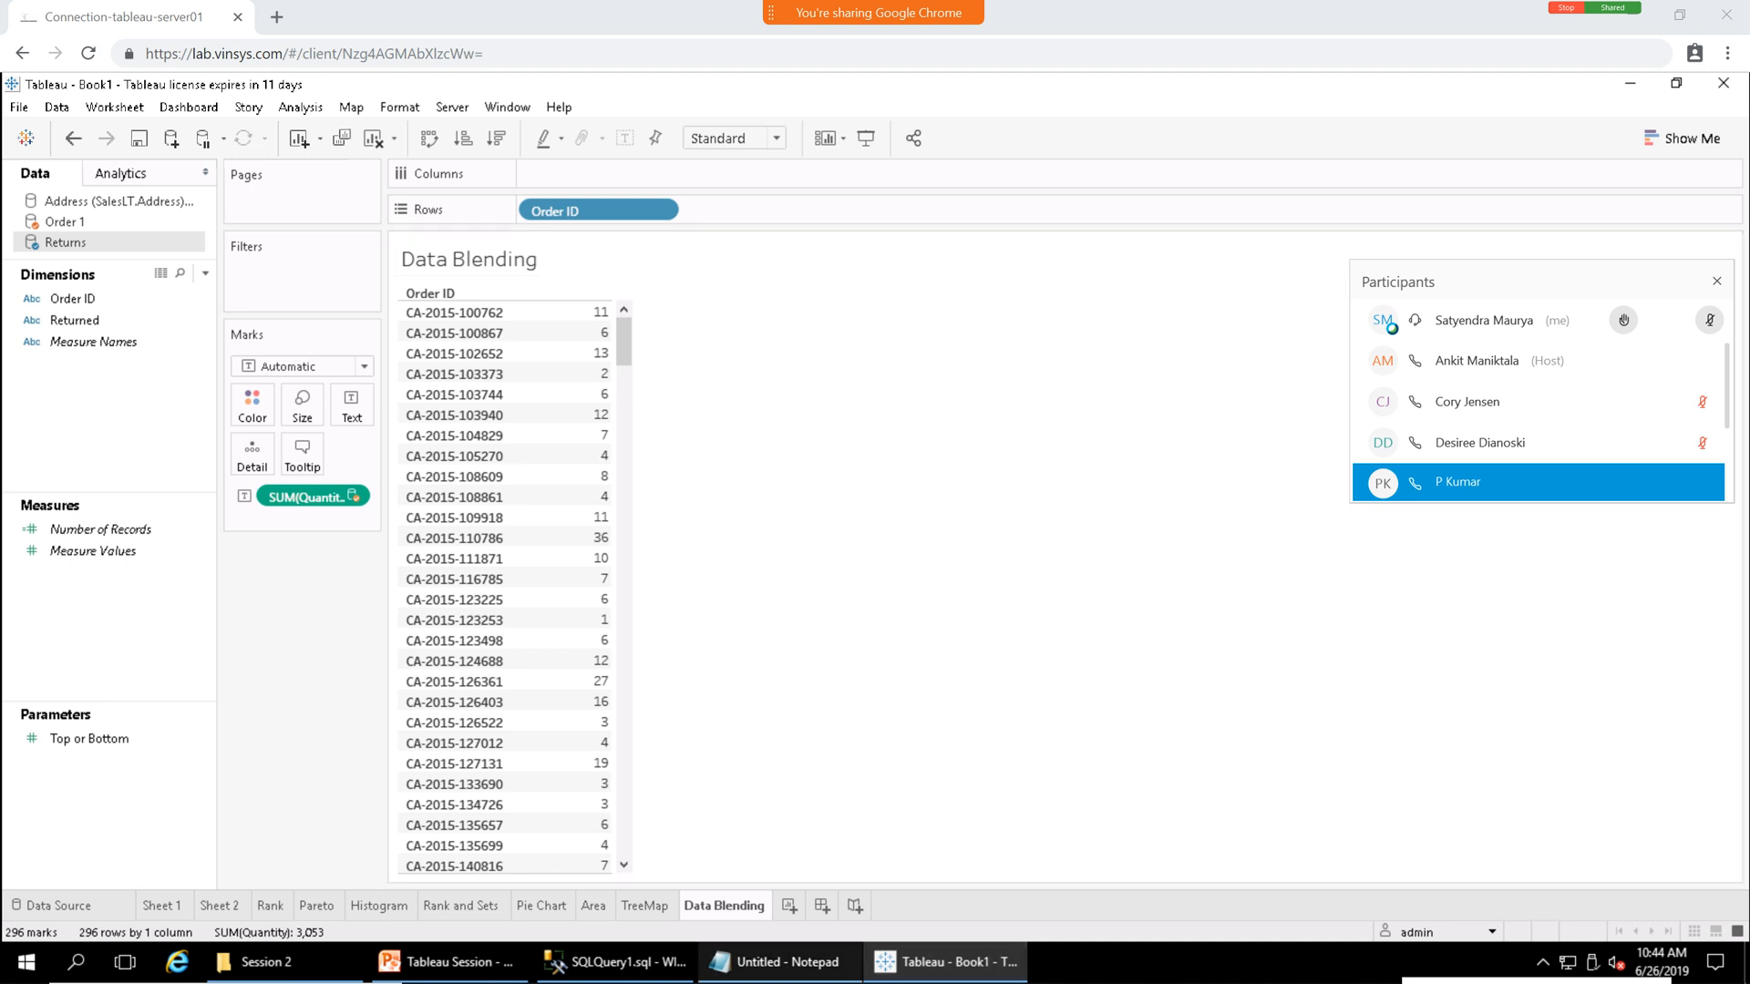
Check the chart topic list in Notepad and add a new blank worksheet to the Tableau workbook.
{"action": "left_click", "coordinate": [779, 961]}
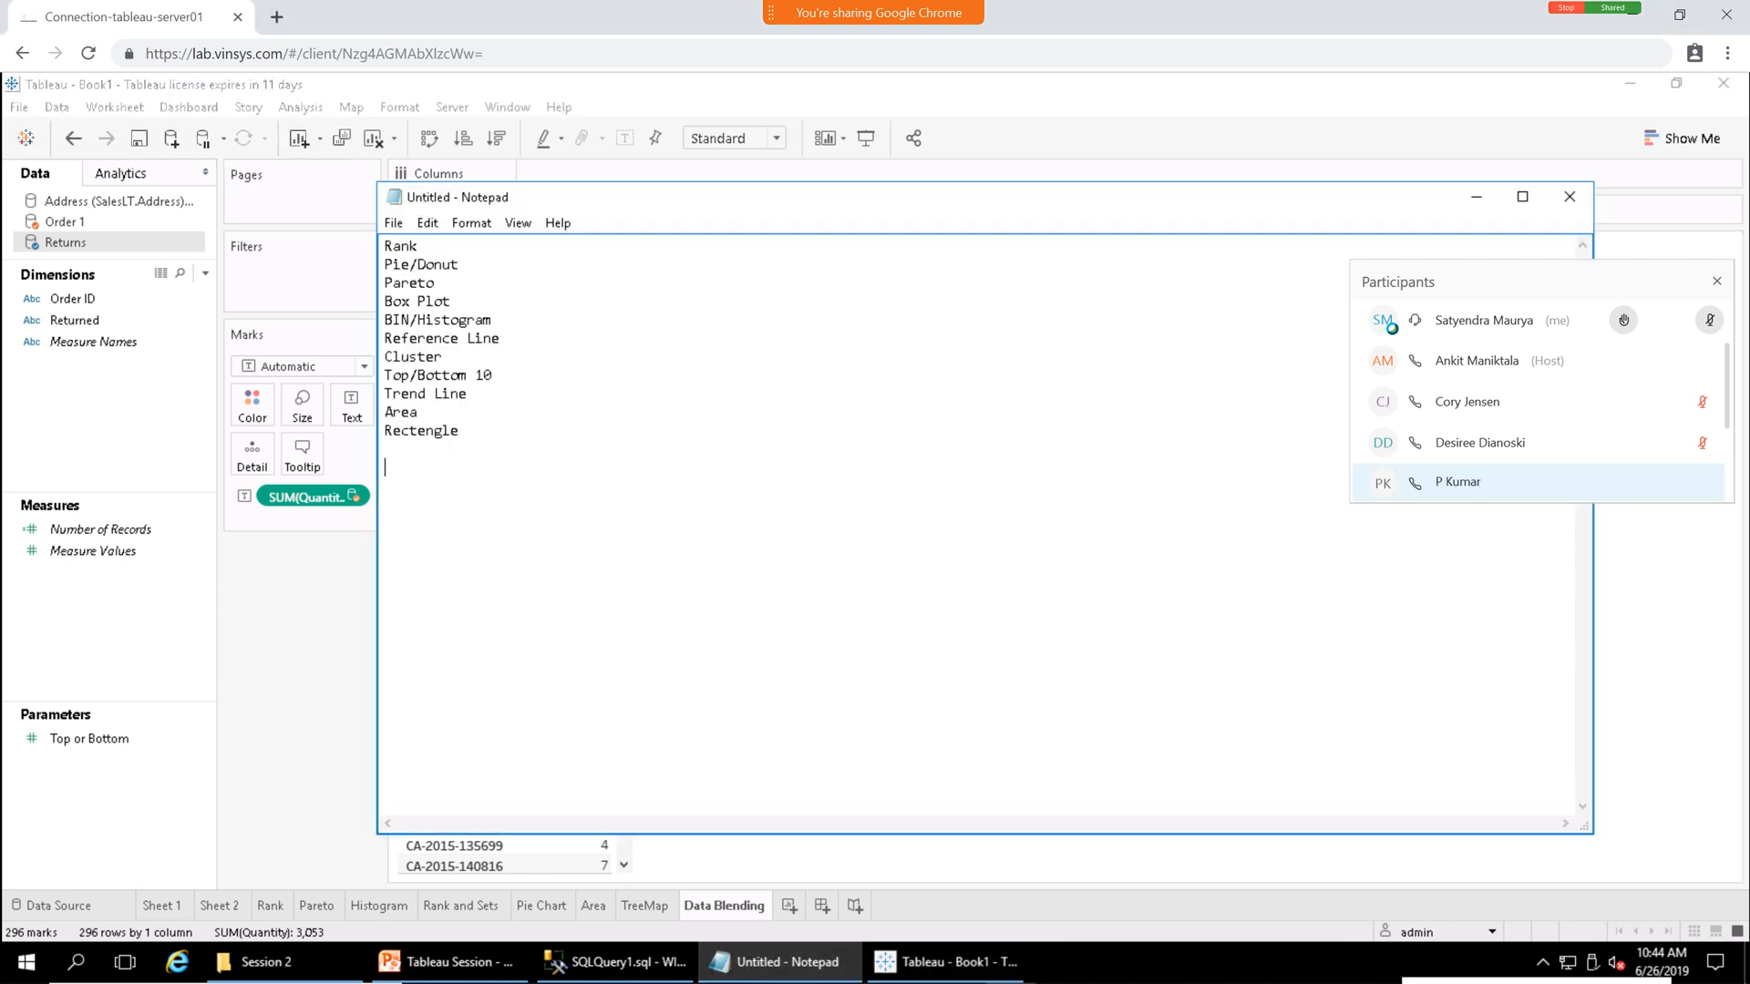
{"action": "left_click", "coordinate": [1476, 197]}
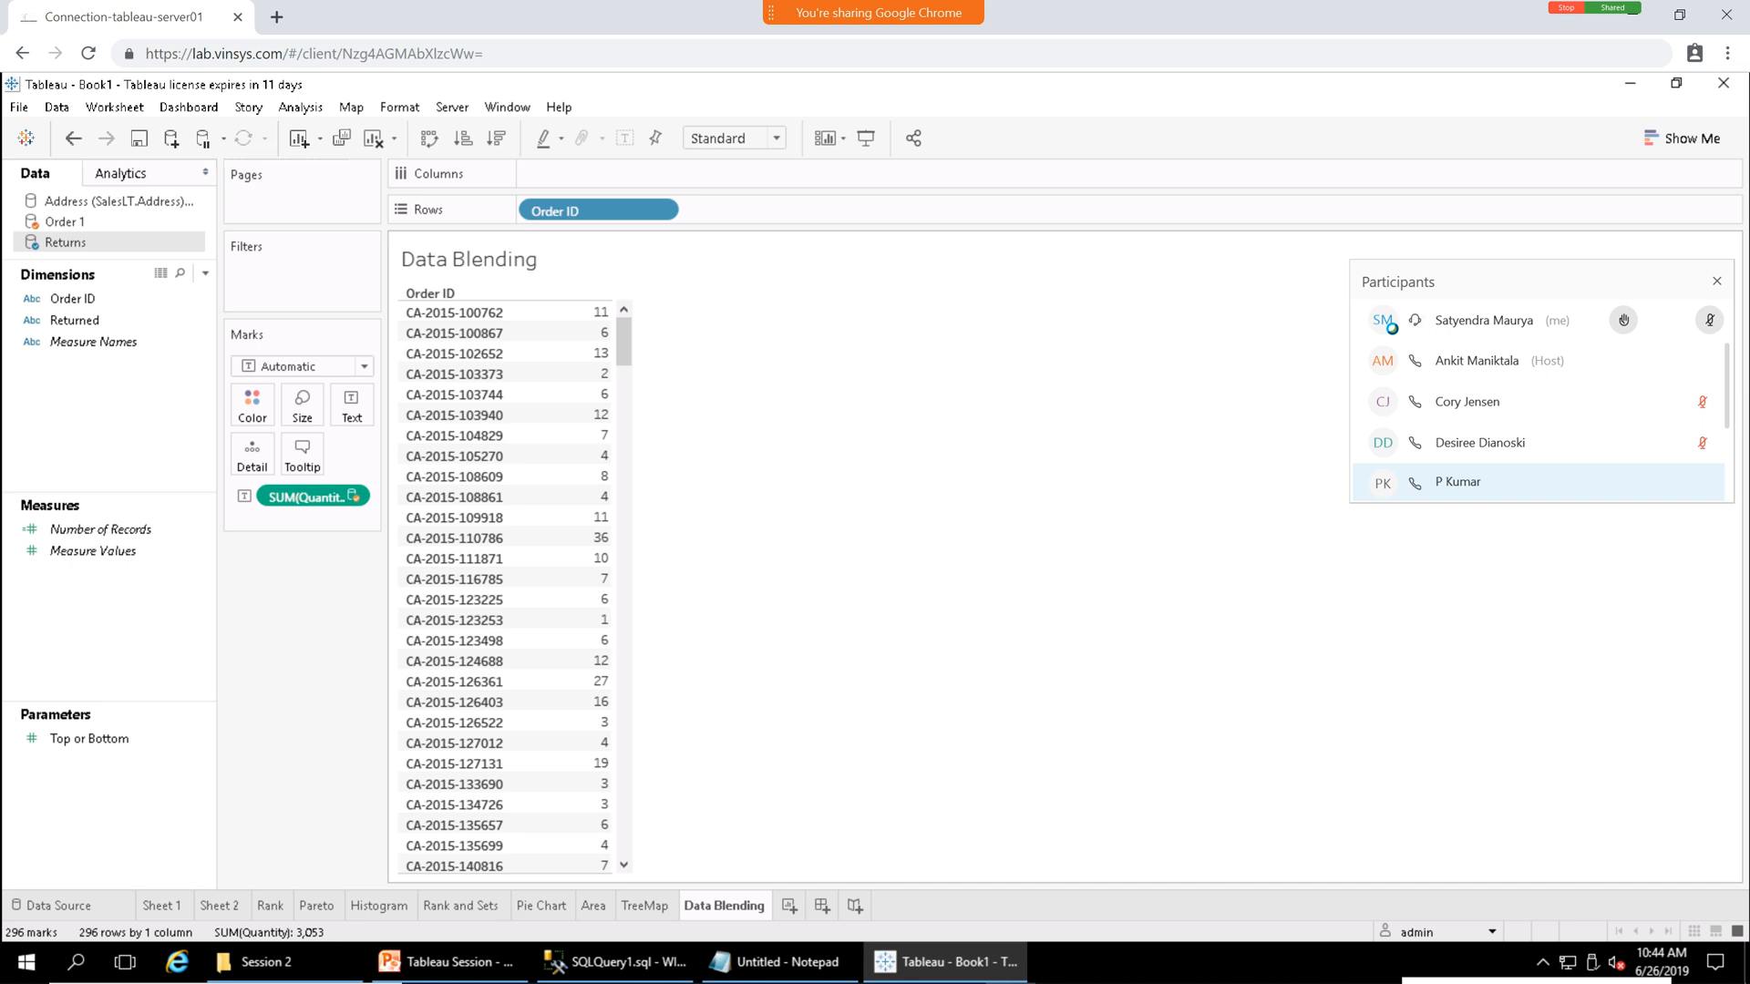
{"action": "left_click", "coordinate": [789, 906]}
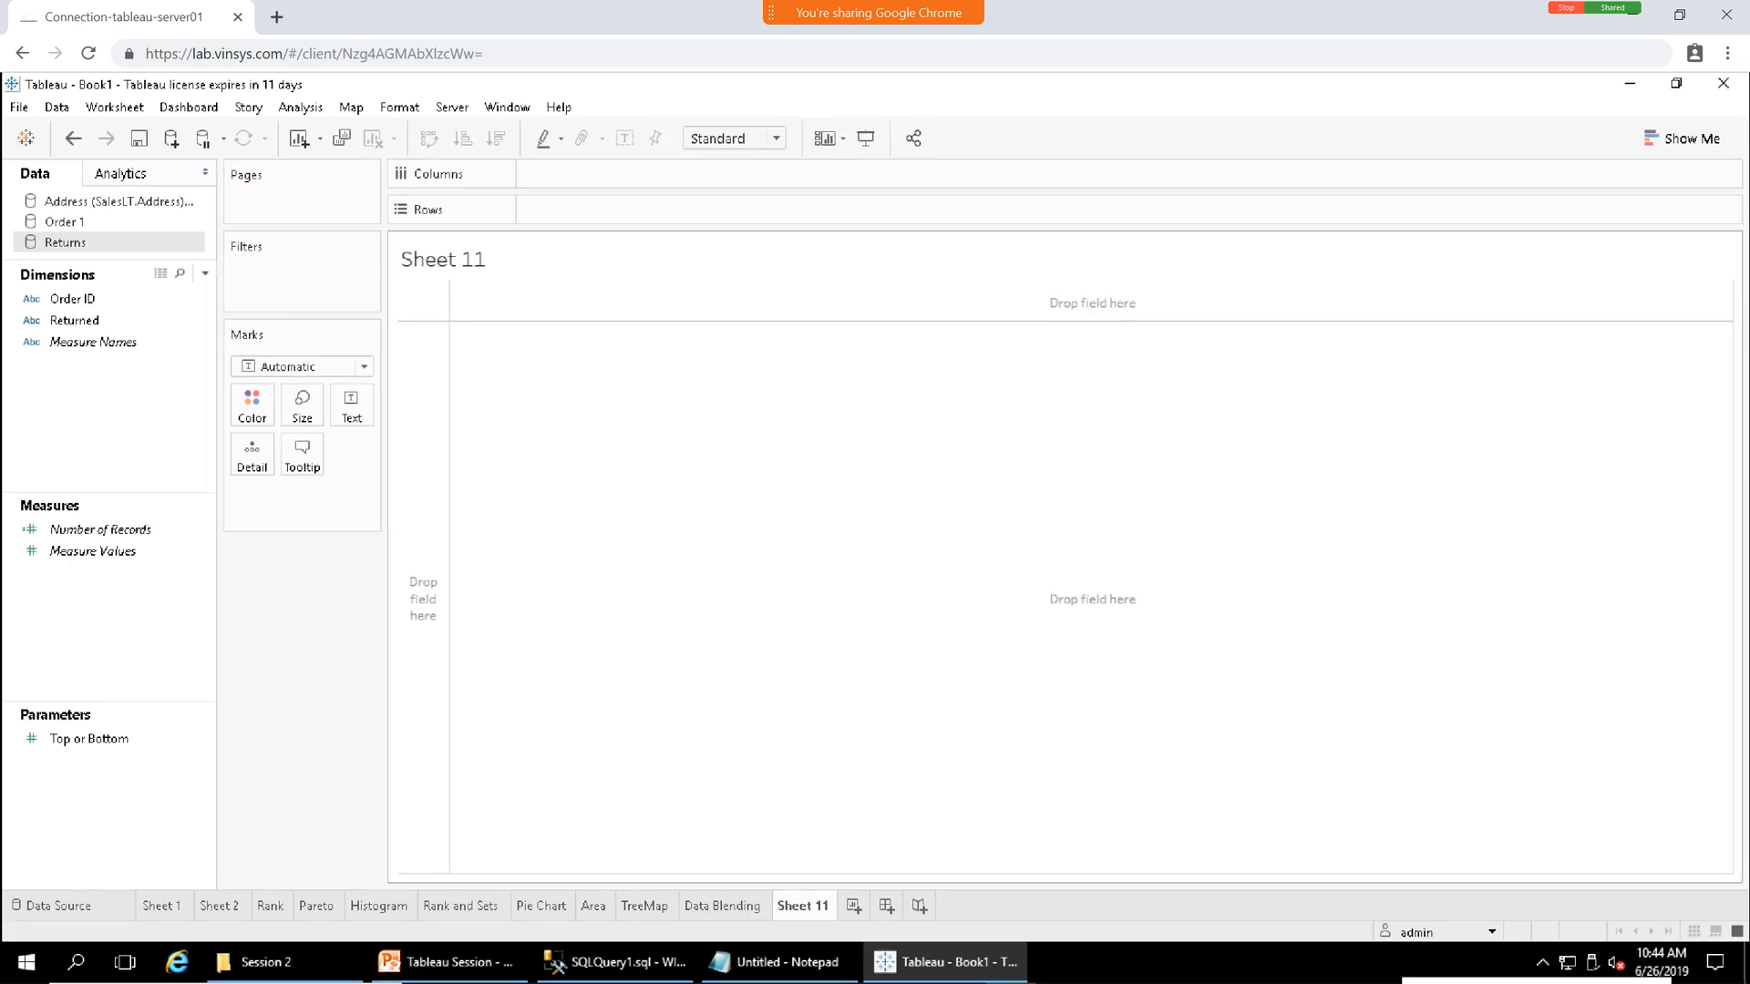
Switch to Notepad and examine the Box Plot, BIN/Histogram and Reference Line topics in the list.
{"action": "left_click", "coordinate": [780, 963]}
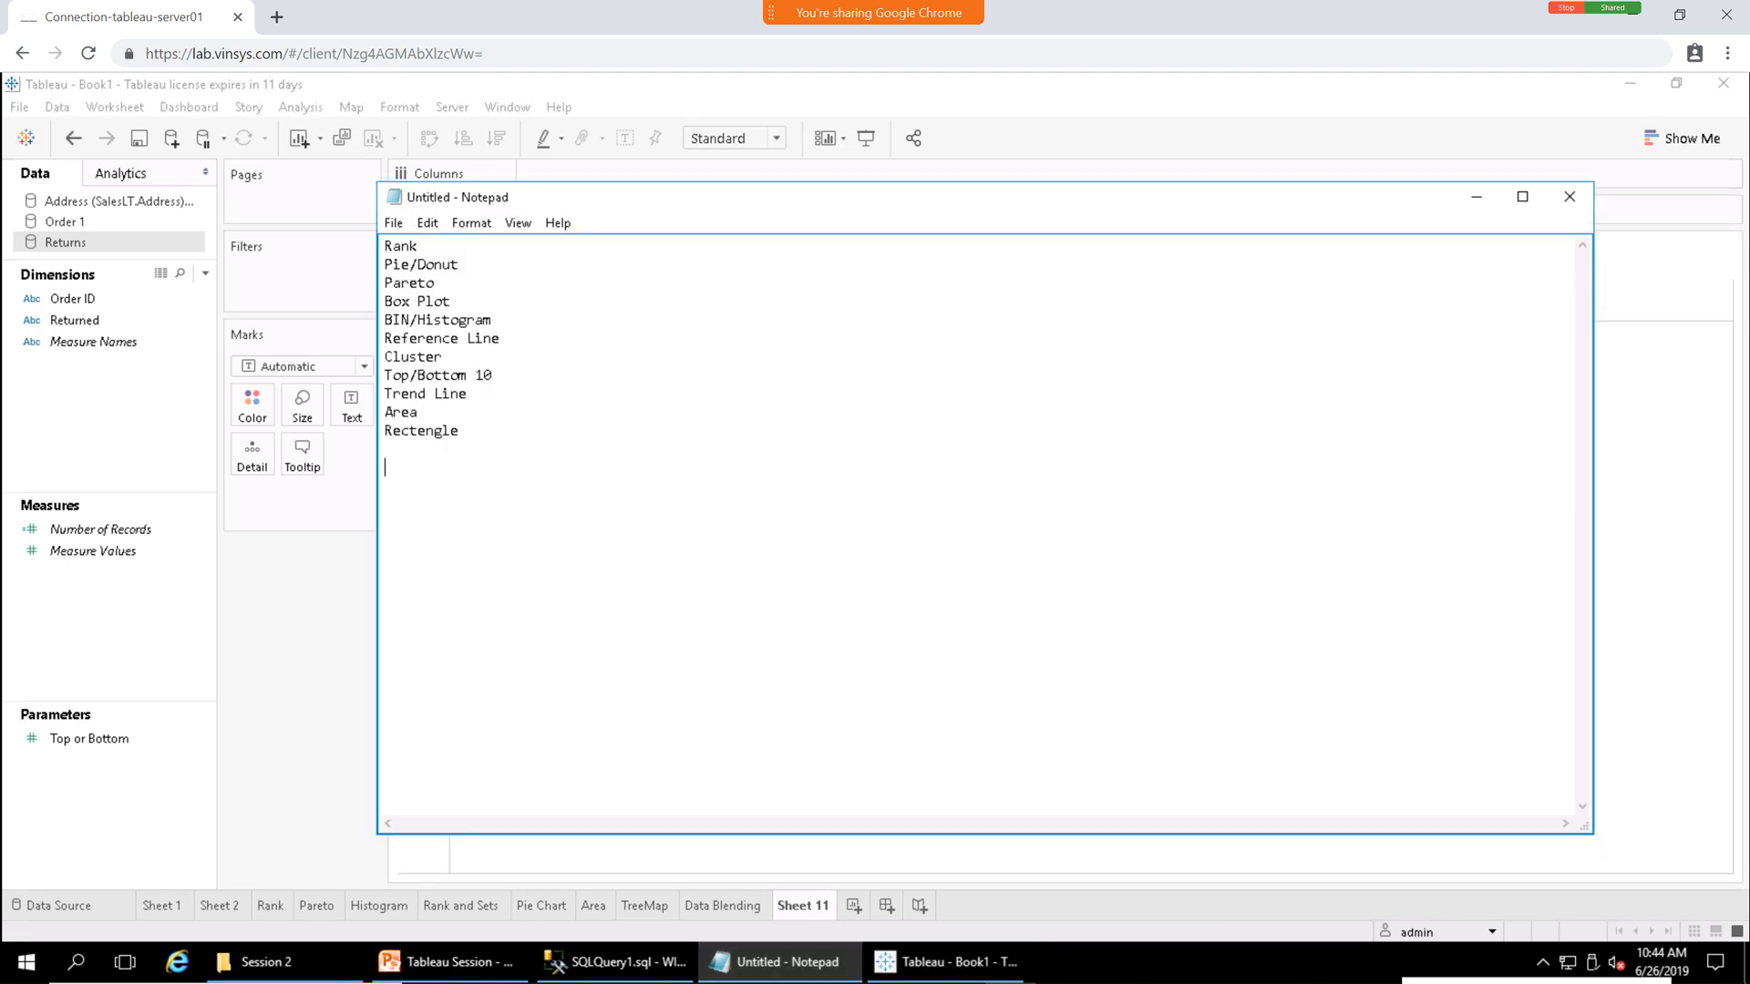
{"action": "left_click_drag", "start_coordinate": [401, 338], "coordinate": [493, 320]}
{"action": "left_click_drag", "start_coordinate": [435, 302], "coordinate": [409, 302]}
{"action": "left_click", "coordinate": [386, 468]}
{"action": "left_click", "coordinate": [1476, 197]}
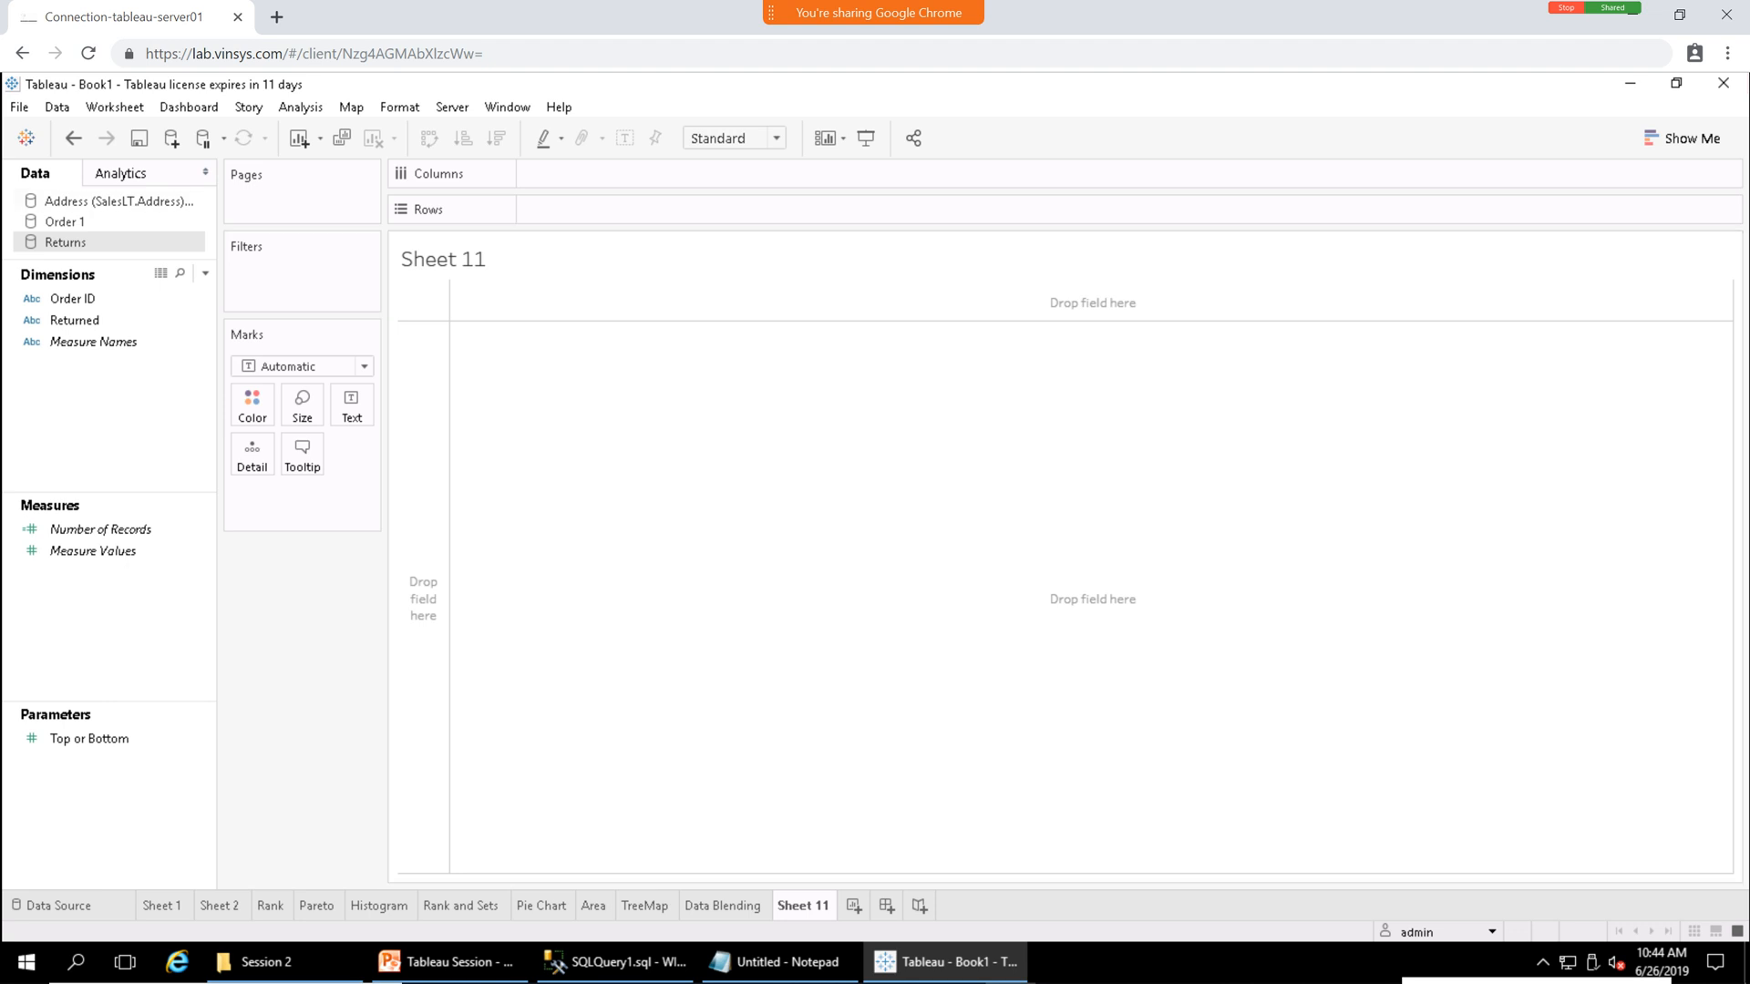
Plot Order 1's Profit against Order Date on the new worksheet as a line chart by continuous month.
{"action": "left_click", "coordinate": [65, 222]}
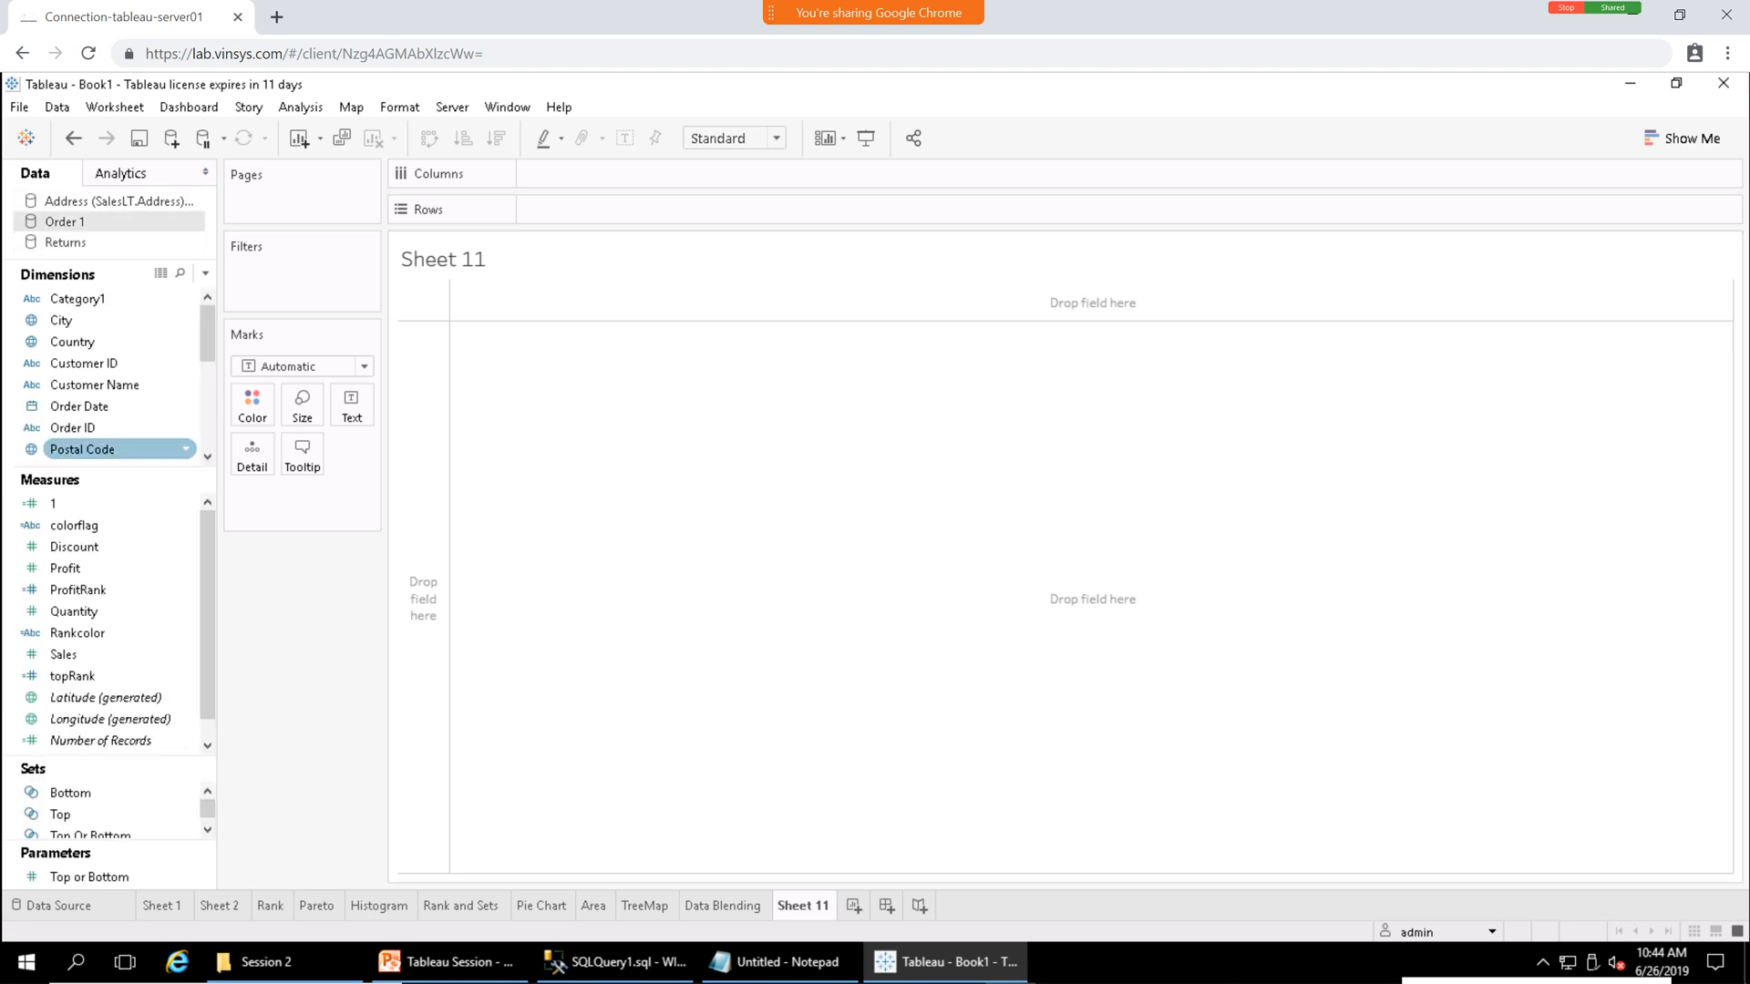
{"action": "mouse_move", "coordinate": [208, 334]}
{"action": "left_mouse_down"}
{"action": "mouse_move", "coordinate": [208, 420]}
{"action": "mouse_move", "coordinate": [207, 332]}
{"action": "left_mouse_up"}
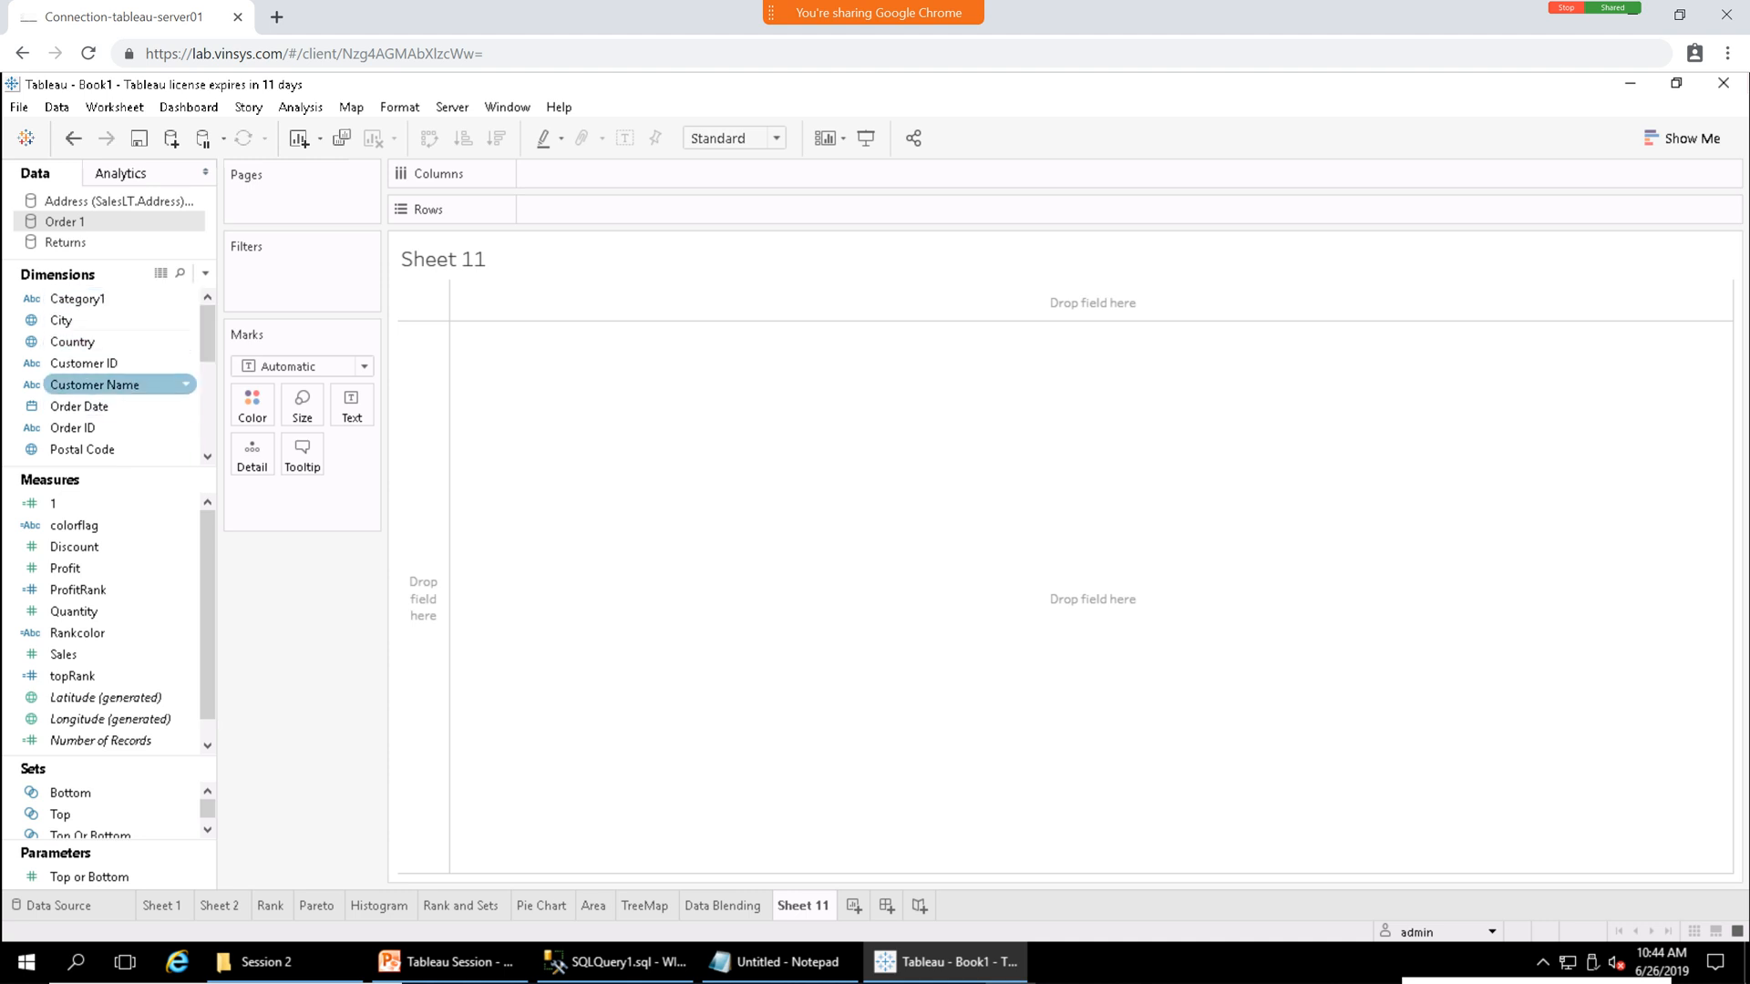
{"action": "mouse_move", "coordinate": [119, 427]}
{"action": "left_mouse_down"}
{"action": "mouse_move", "coordinate": [720, 166]}
{"action": "mouse_move", "coordinate": [560, 173]}
{"action": "left_mouse_up"}
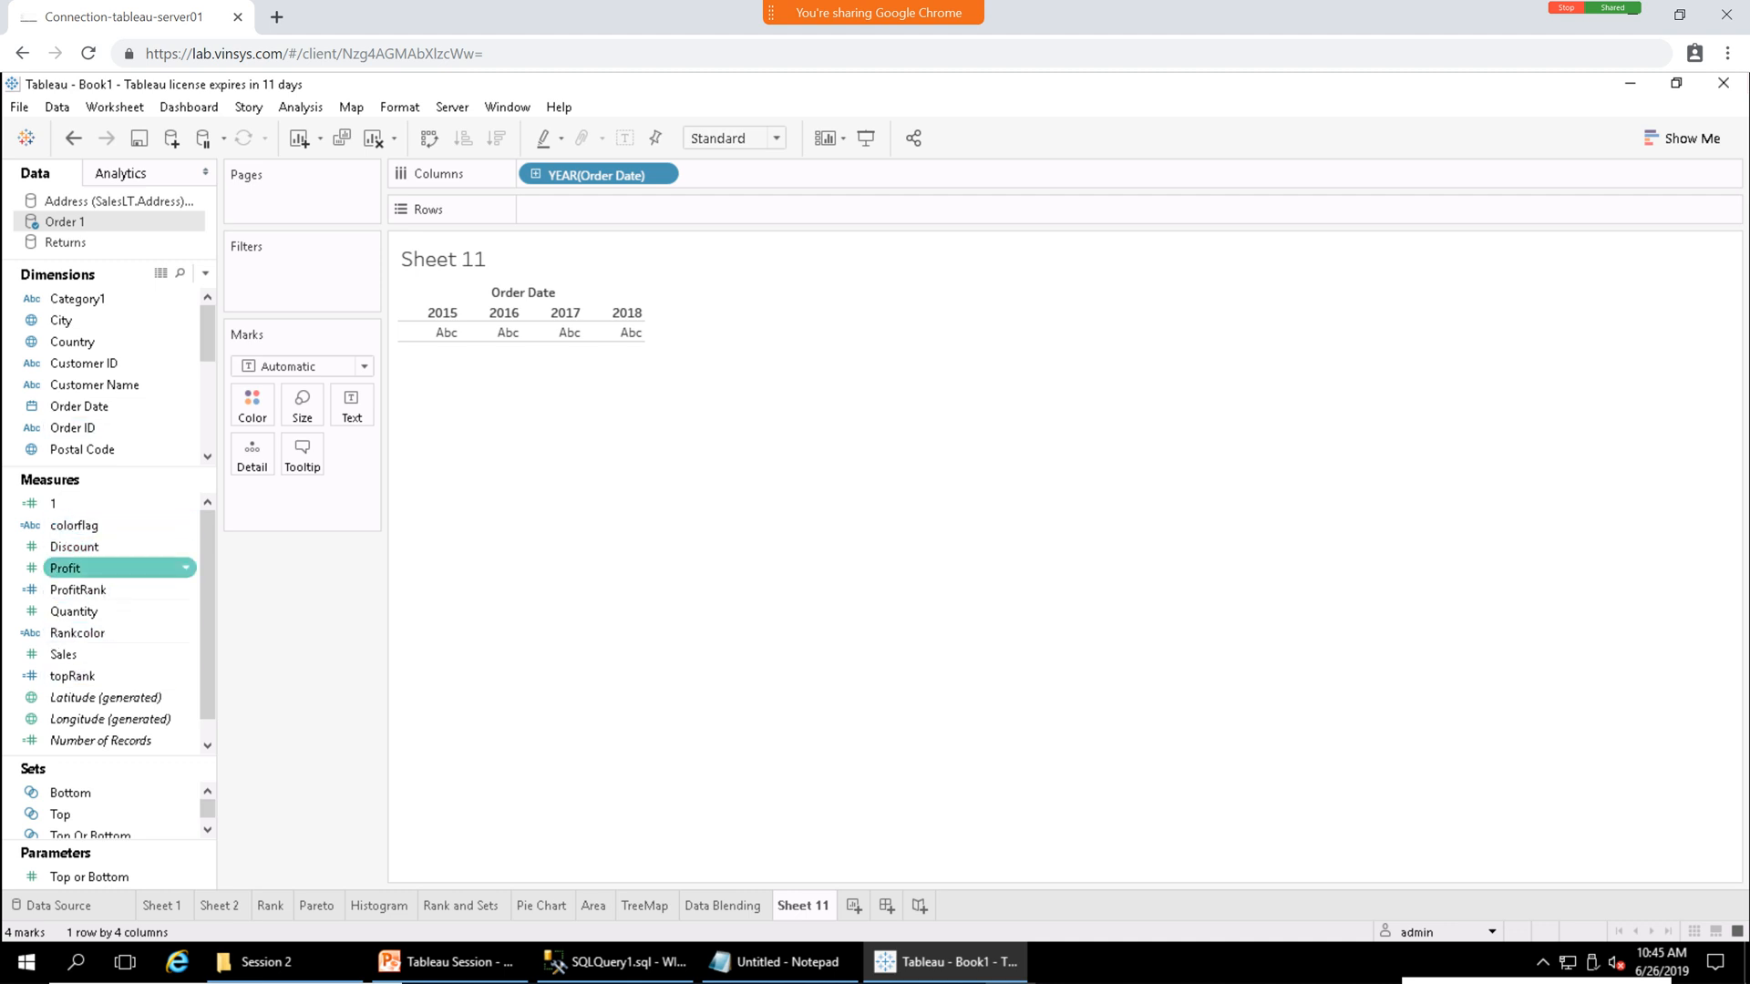
{"action": "mouse_move", "coordinate": [73, 567]}
{"action": "left_mouse_down"}
{"action": "mouse_move", "coordinate": [437, 436]}
{"action": "mouse_move", "coordinate": [583, 328]}
{"action": "mouse_move", "coordinate": [628, 176]}
{"action": "mouse_move", "coordinate": [643, 199]}
{"action": "mouse_move", "coordinate": [593, 209]}
{"action": "left_mouse_up"}
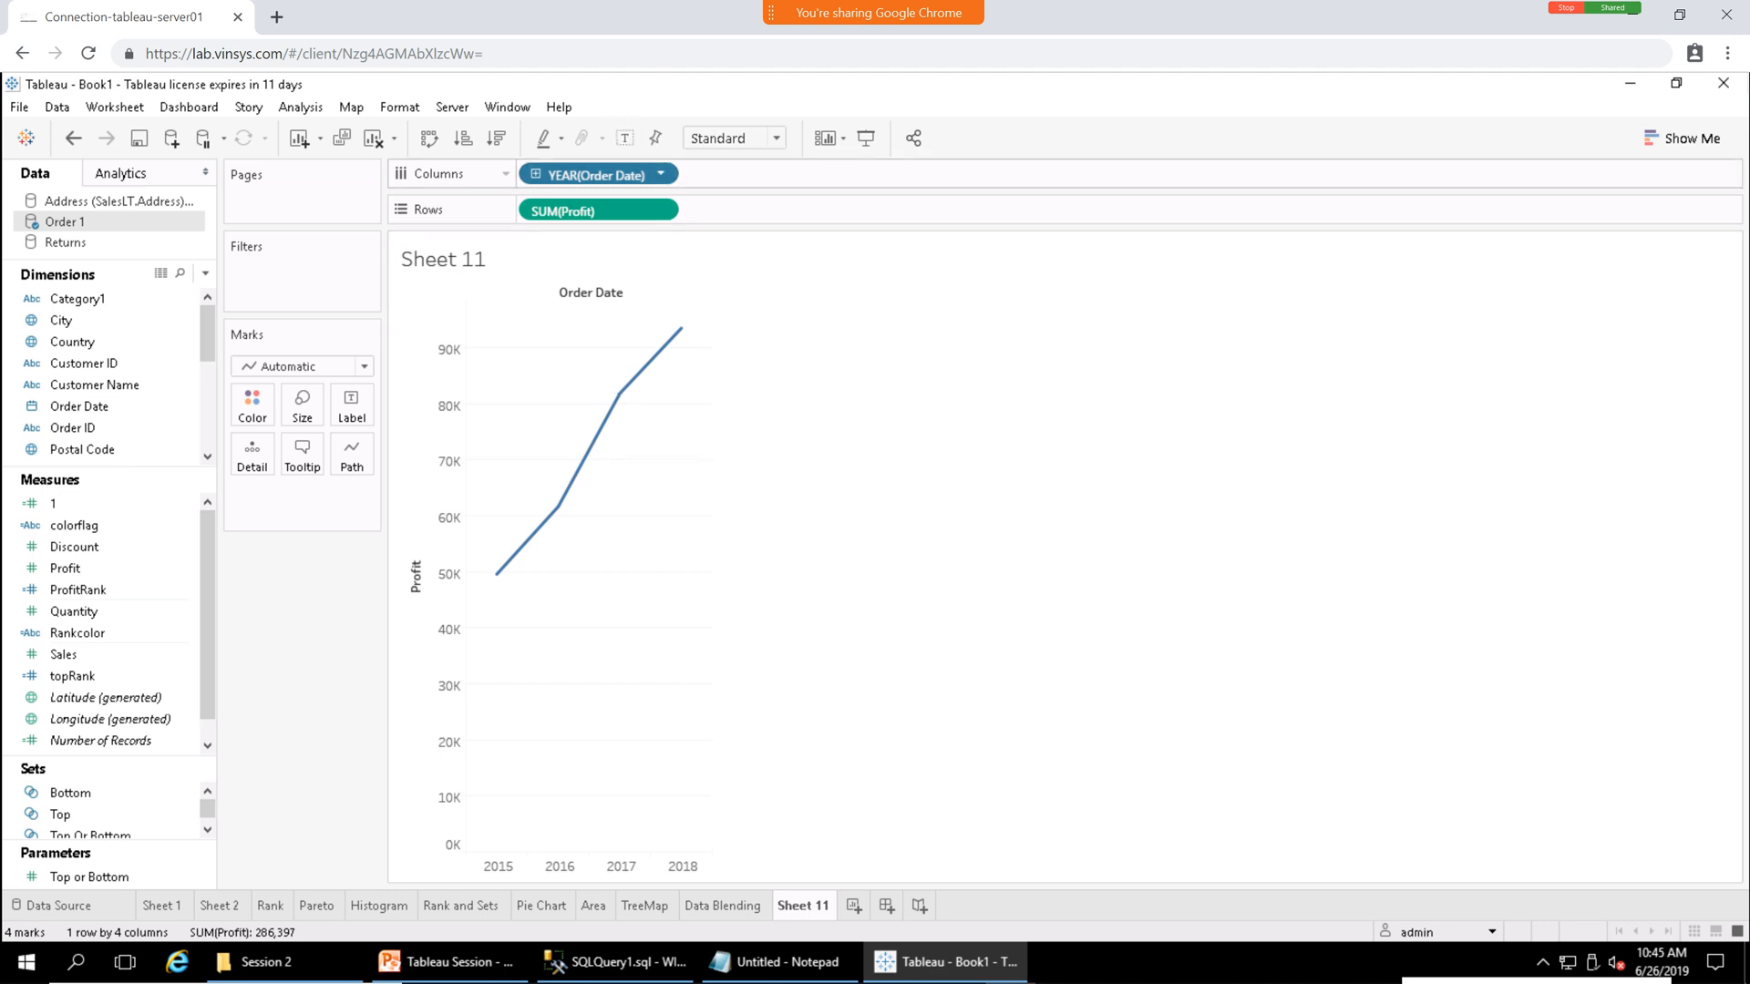
{"action": "left_click", "coordinate": [660, 174]}
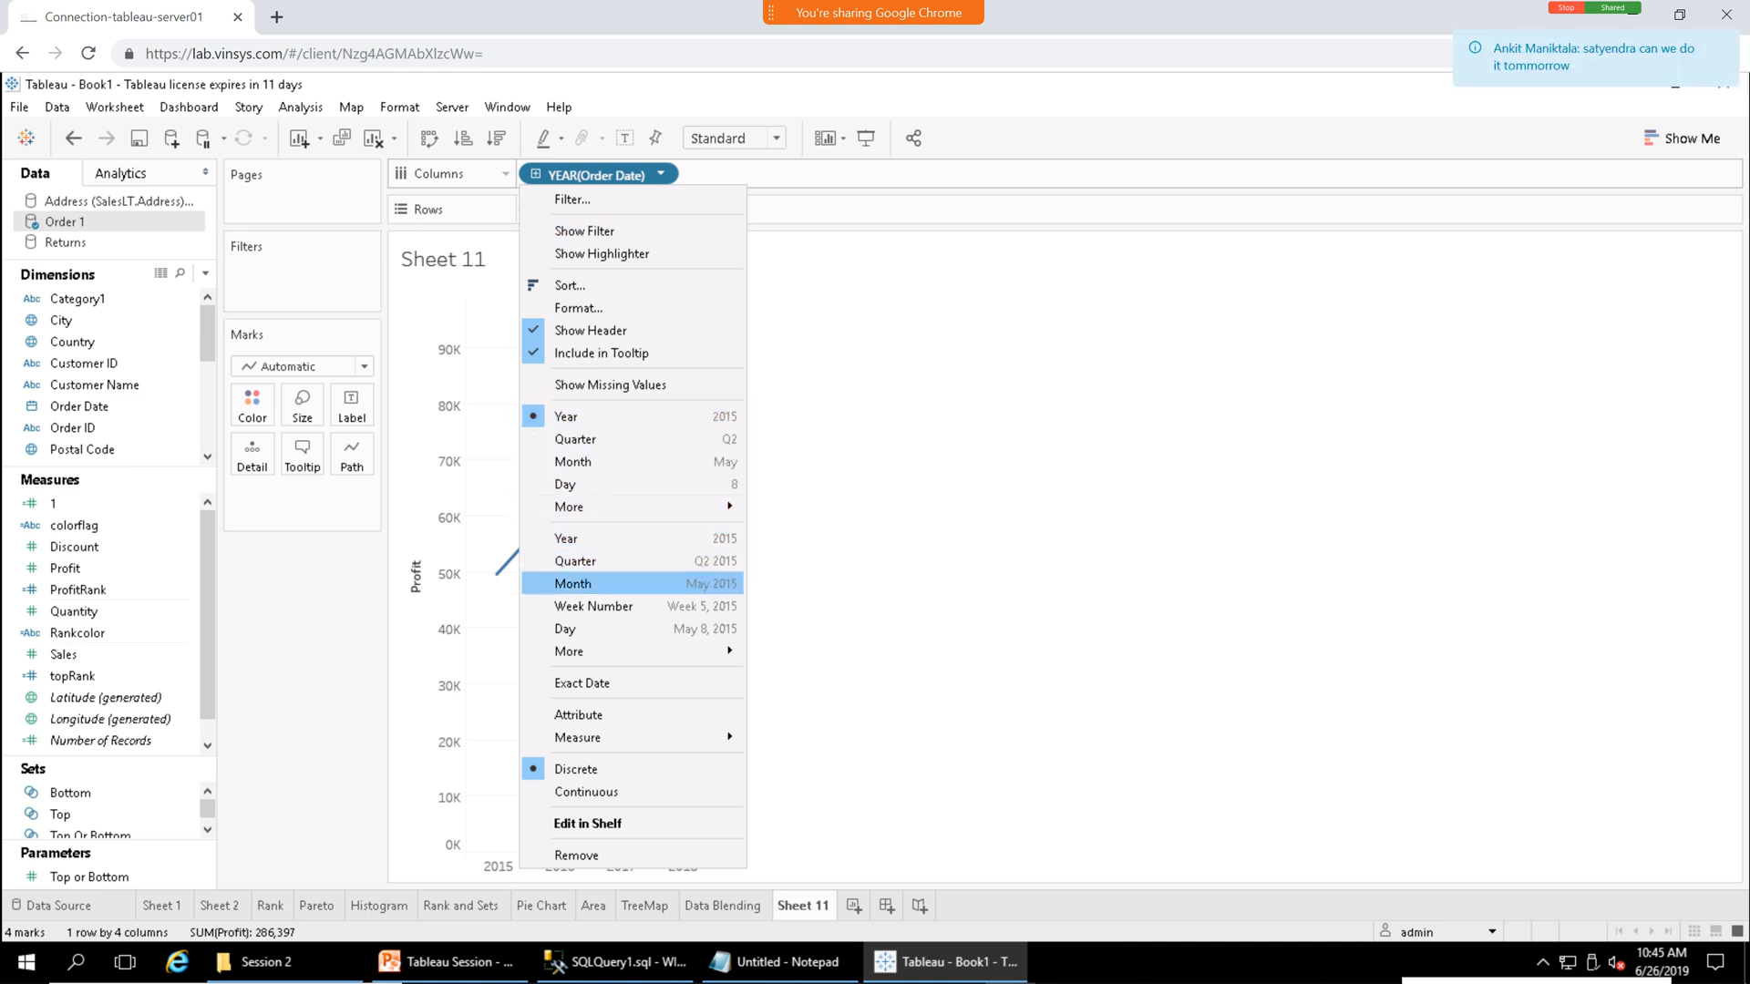
{"action": "left_click", "coordinate": [574, 583]}
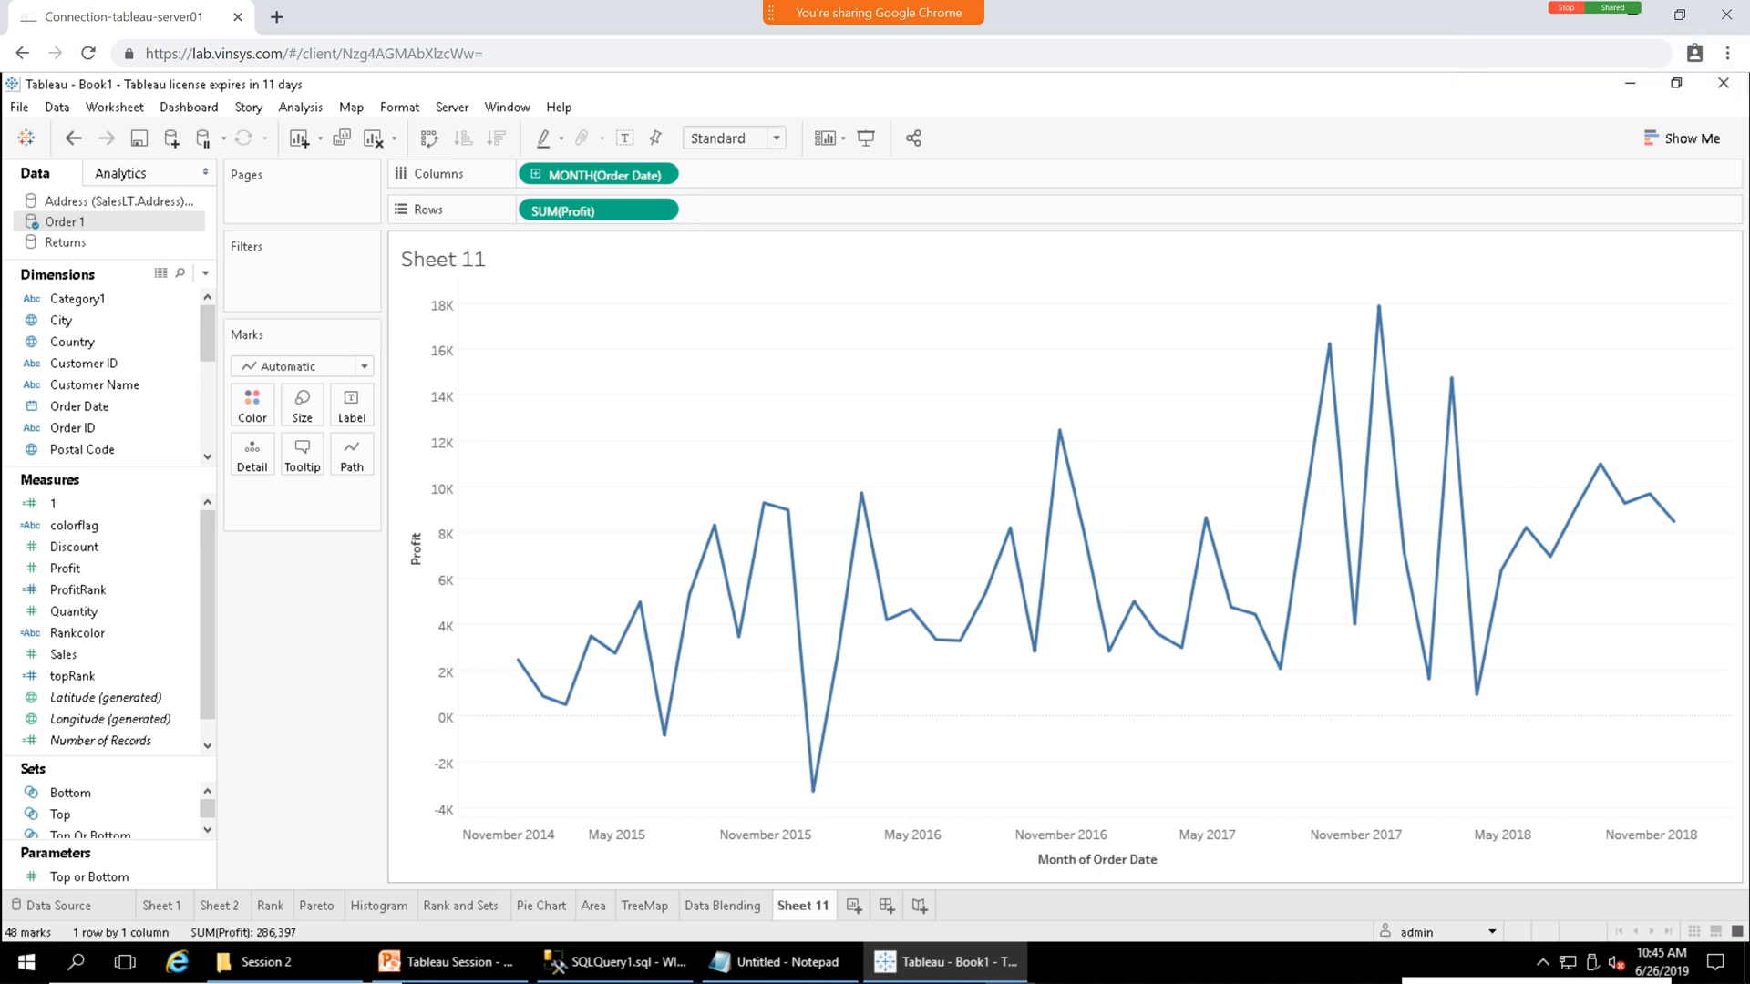
Open the online meeting's chat, read the latest message, and close the chat.
{"action": "mouse_move", "coordinate": [873, 13]}
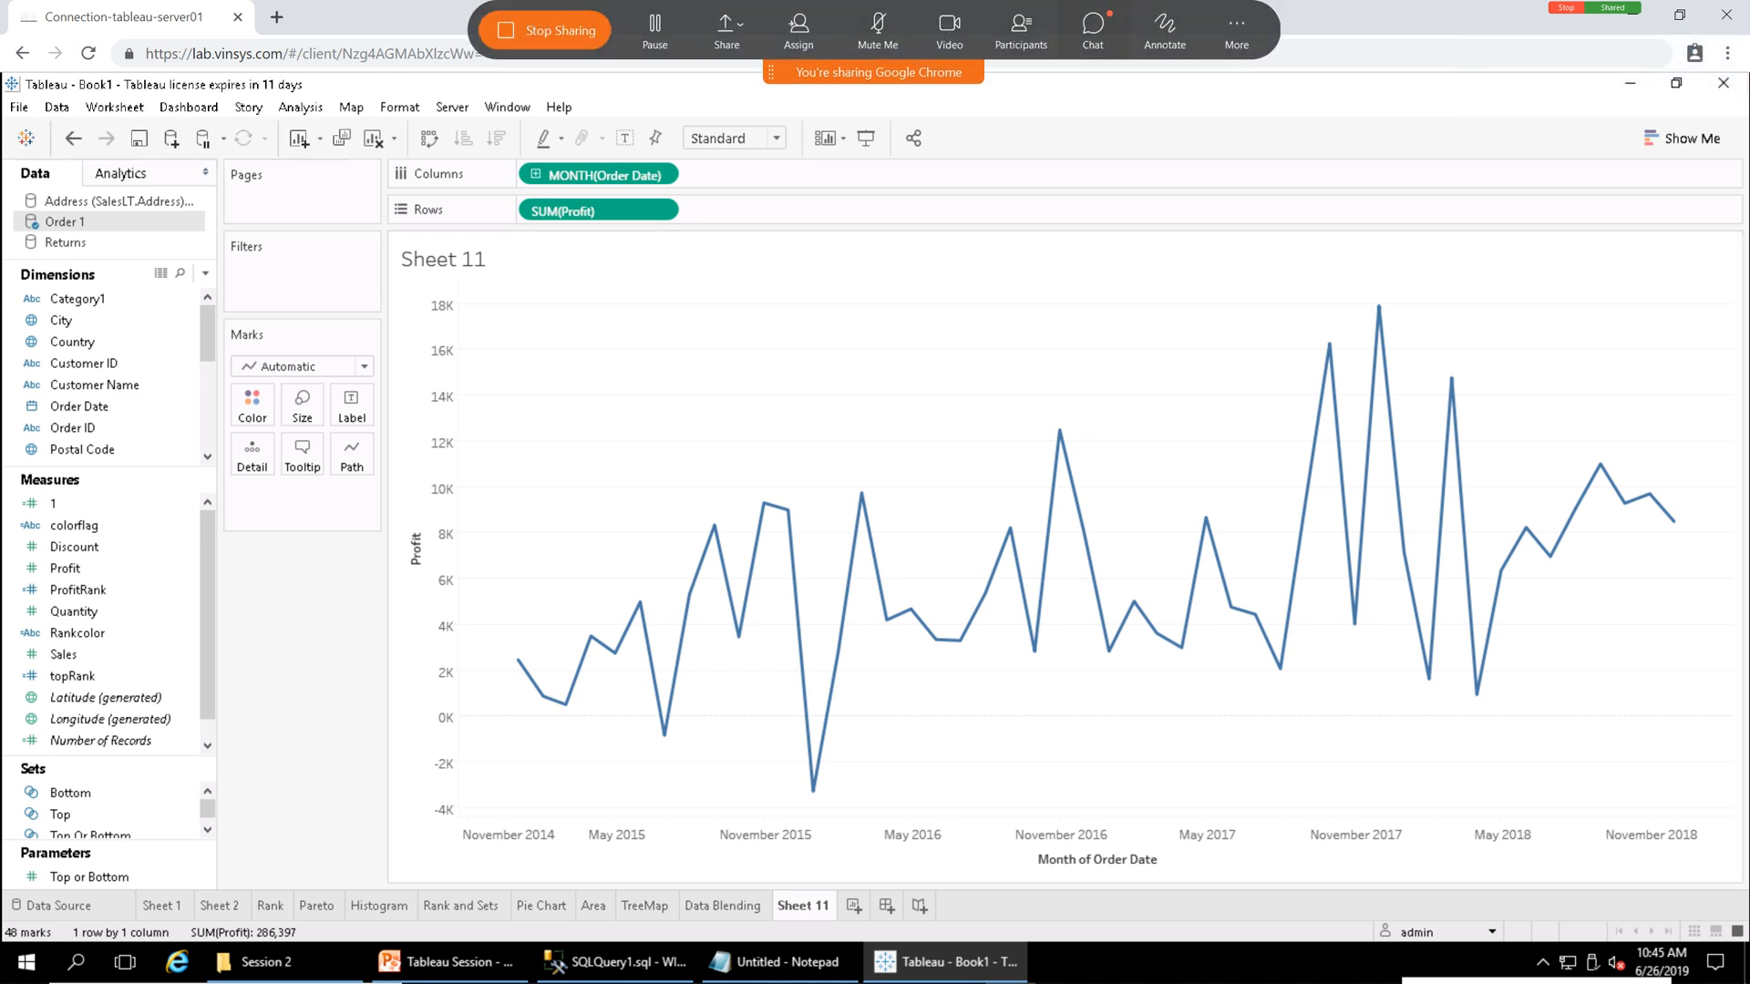
{"action": "left_click", "coordinate": [1093, 30]}
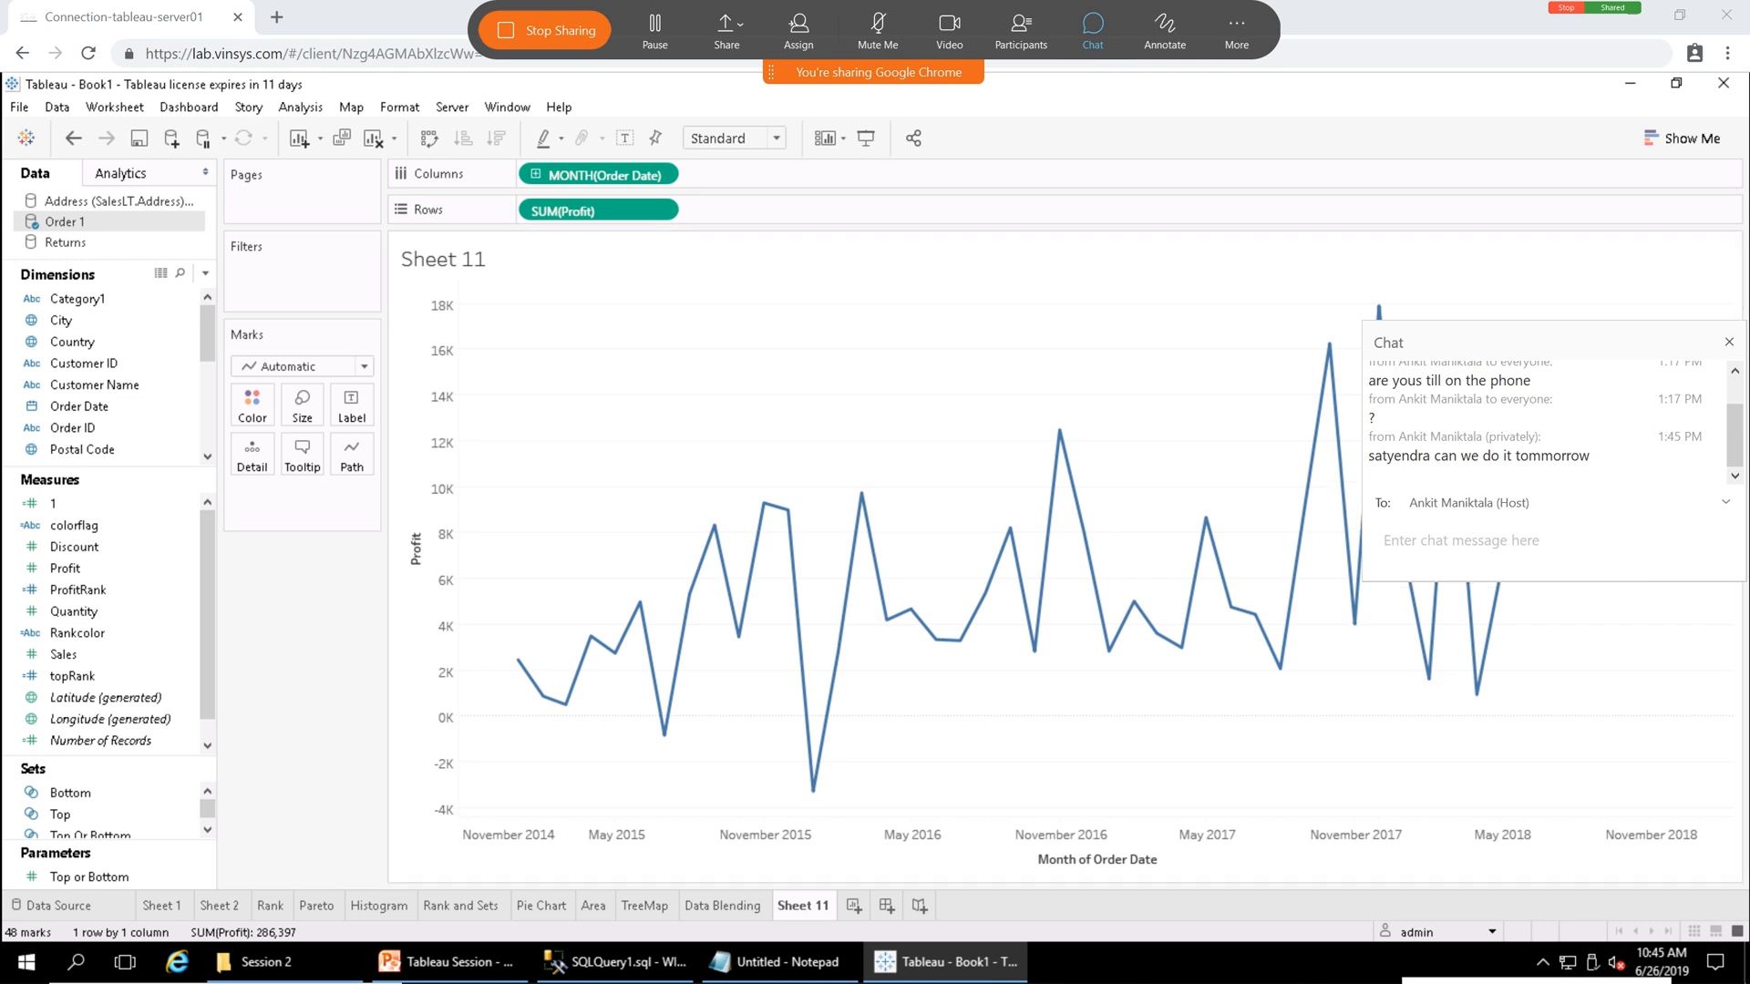
{"action": "left_click", "coordinate": [1728, 343]}
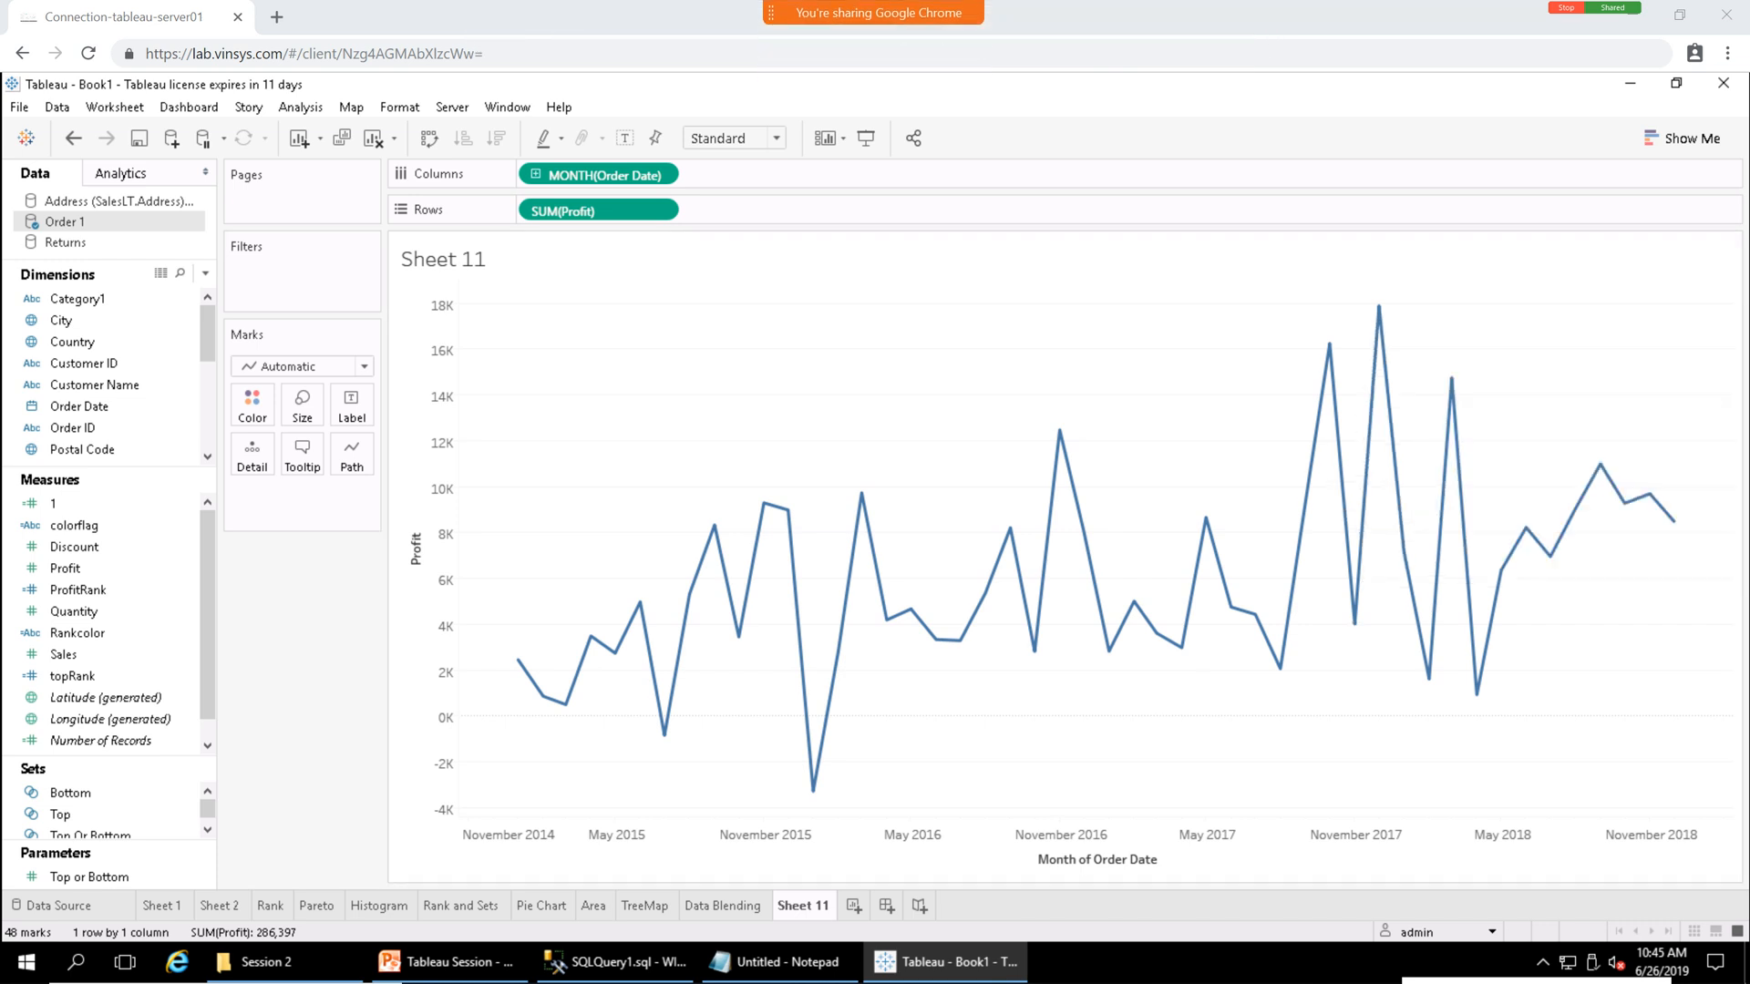
Show trend lines on the monthly Profit line chart and clear the mark selection.
{"action": "mouse_move", "coordinate": [852, 567]}
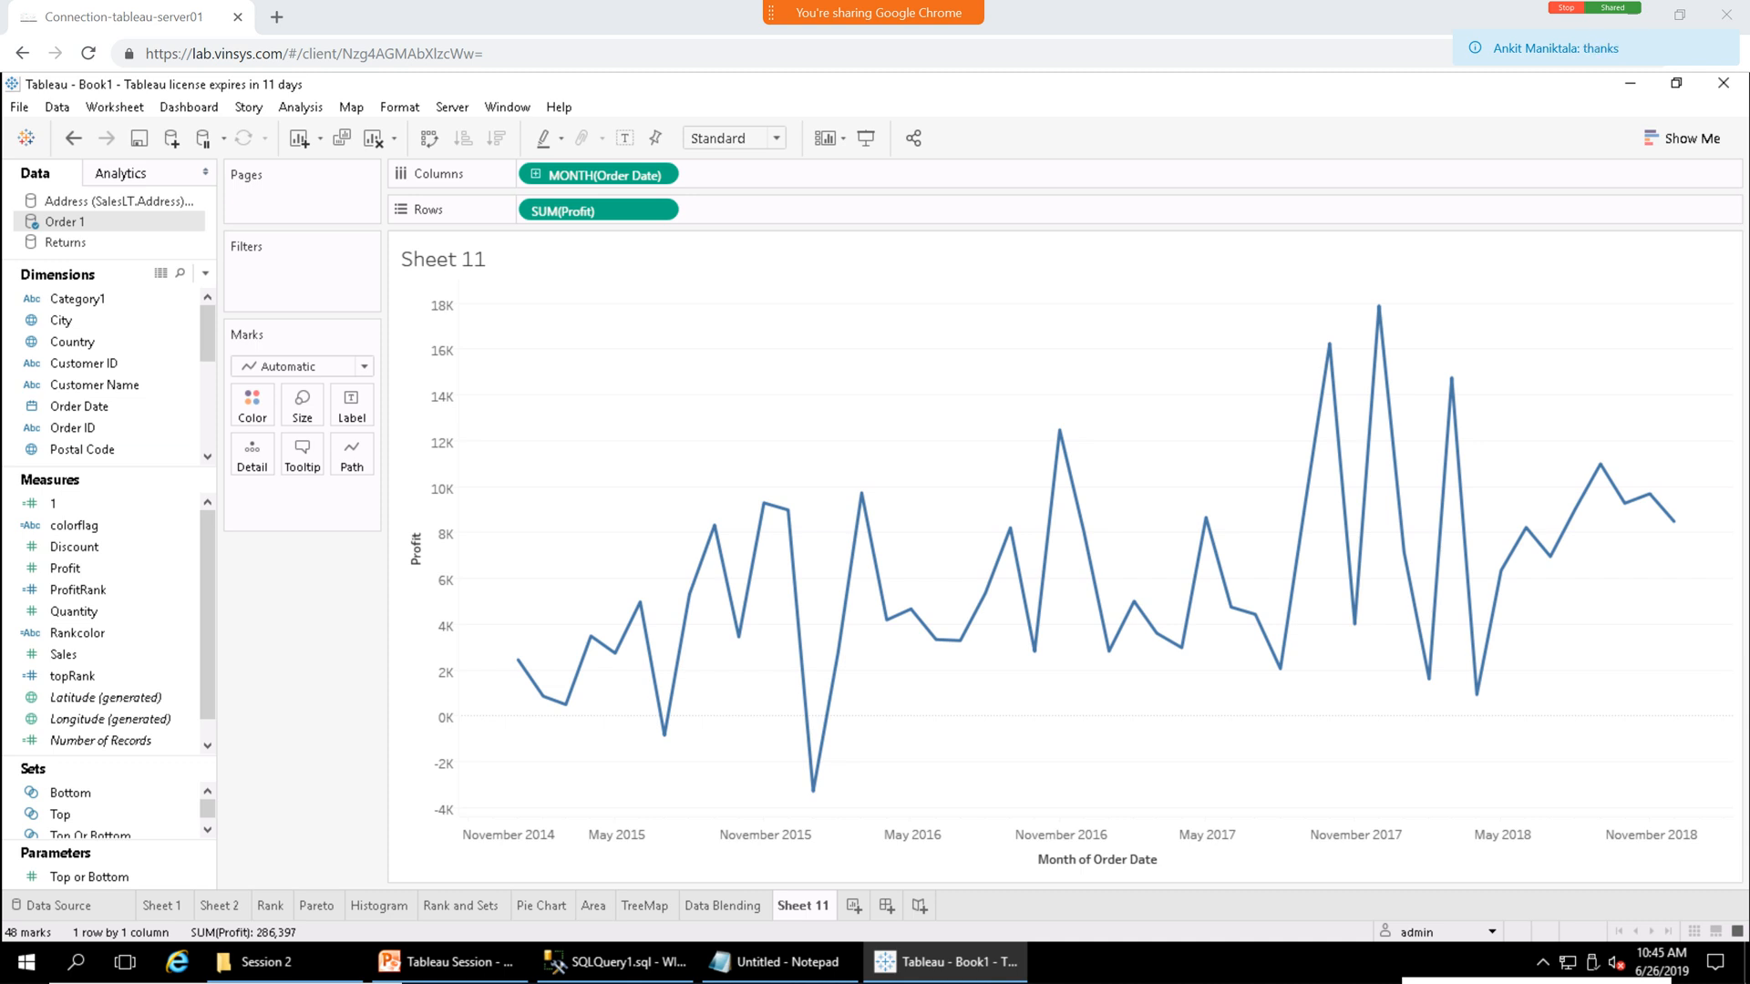
{"action": "mouse_move", "coordinate": [886, 619]}
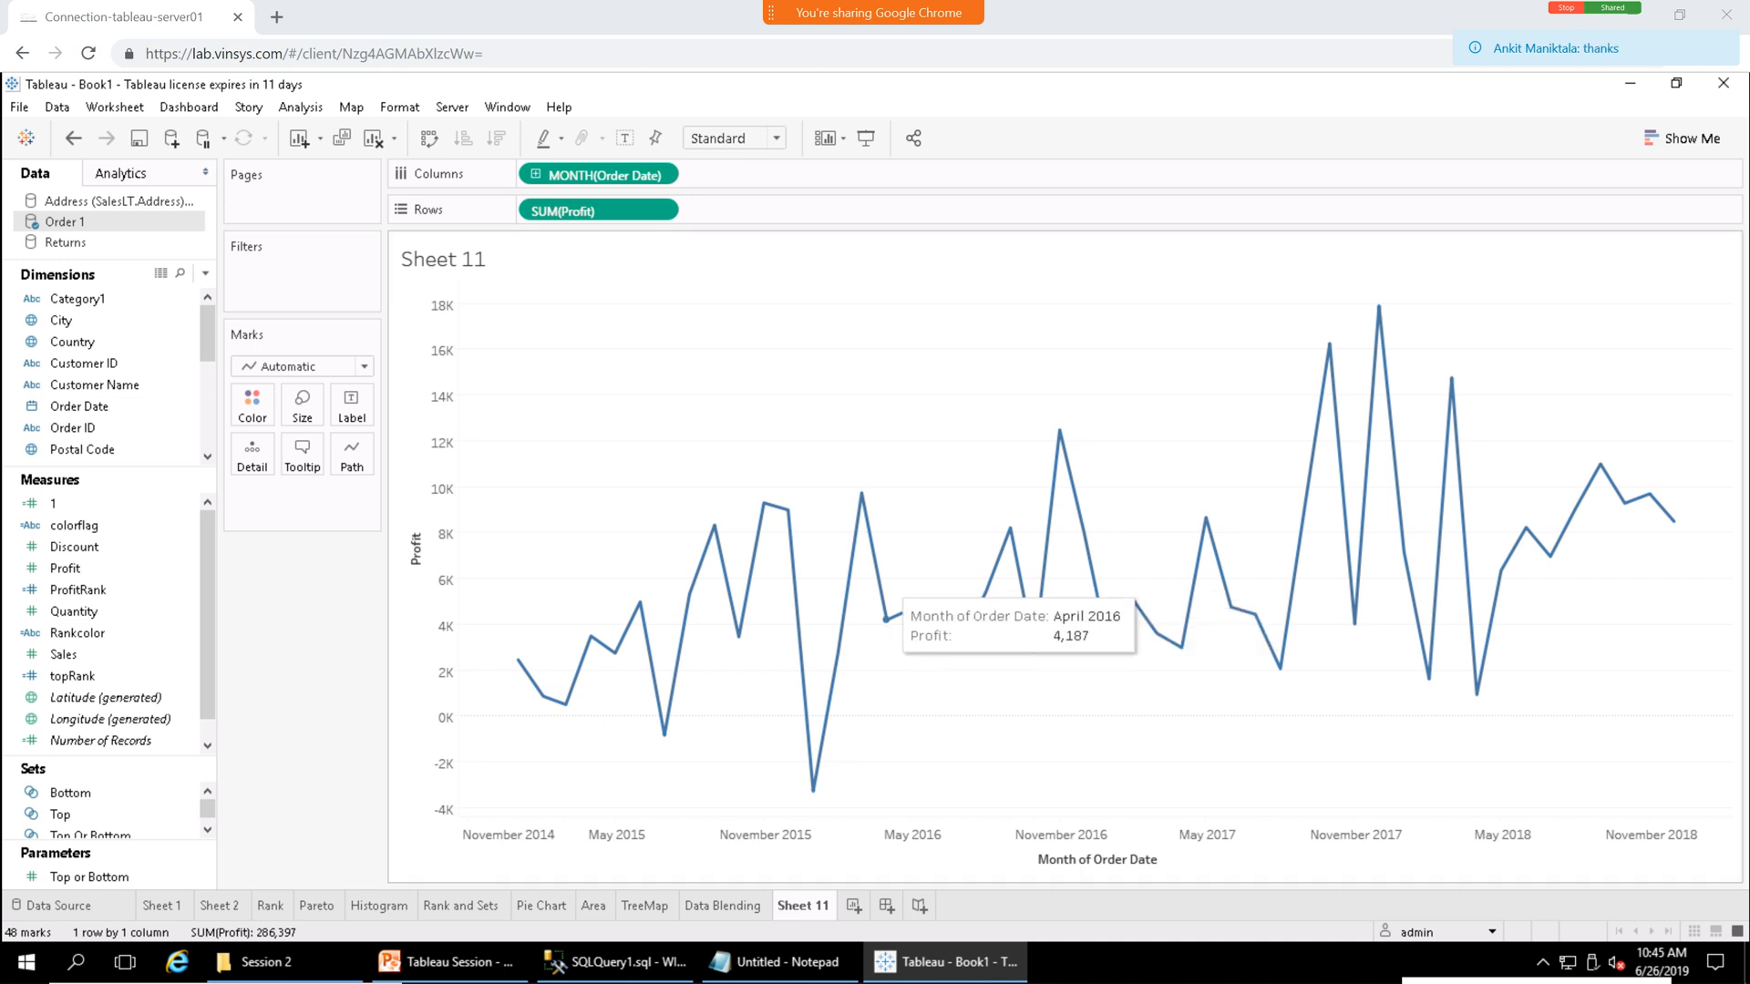
{"action": "right_click", "coordinate": [887, 620]}
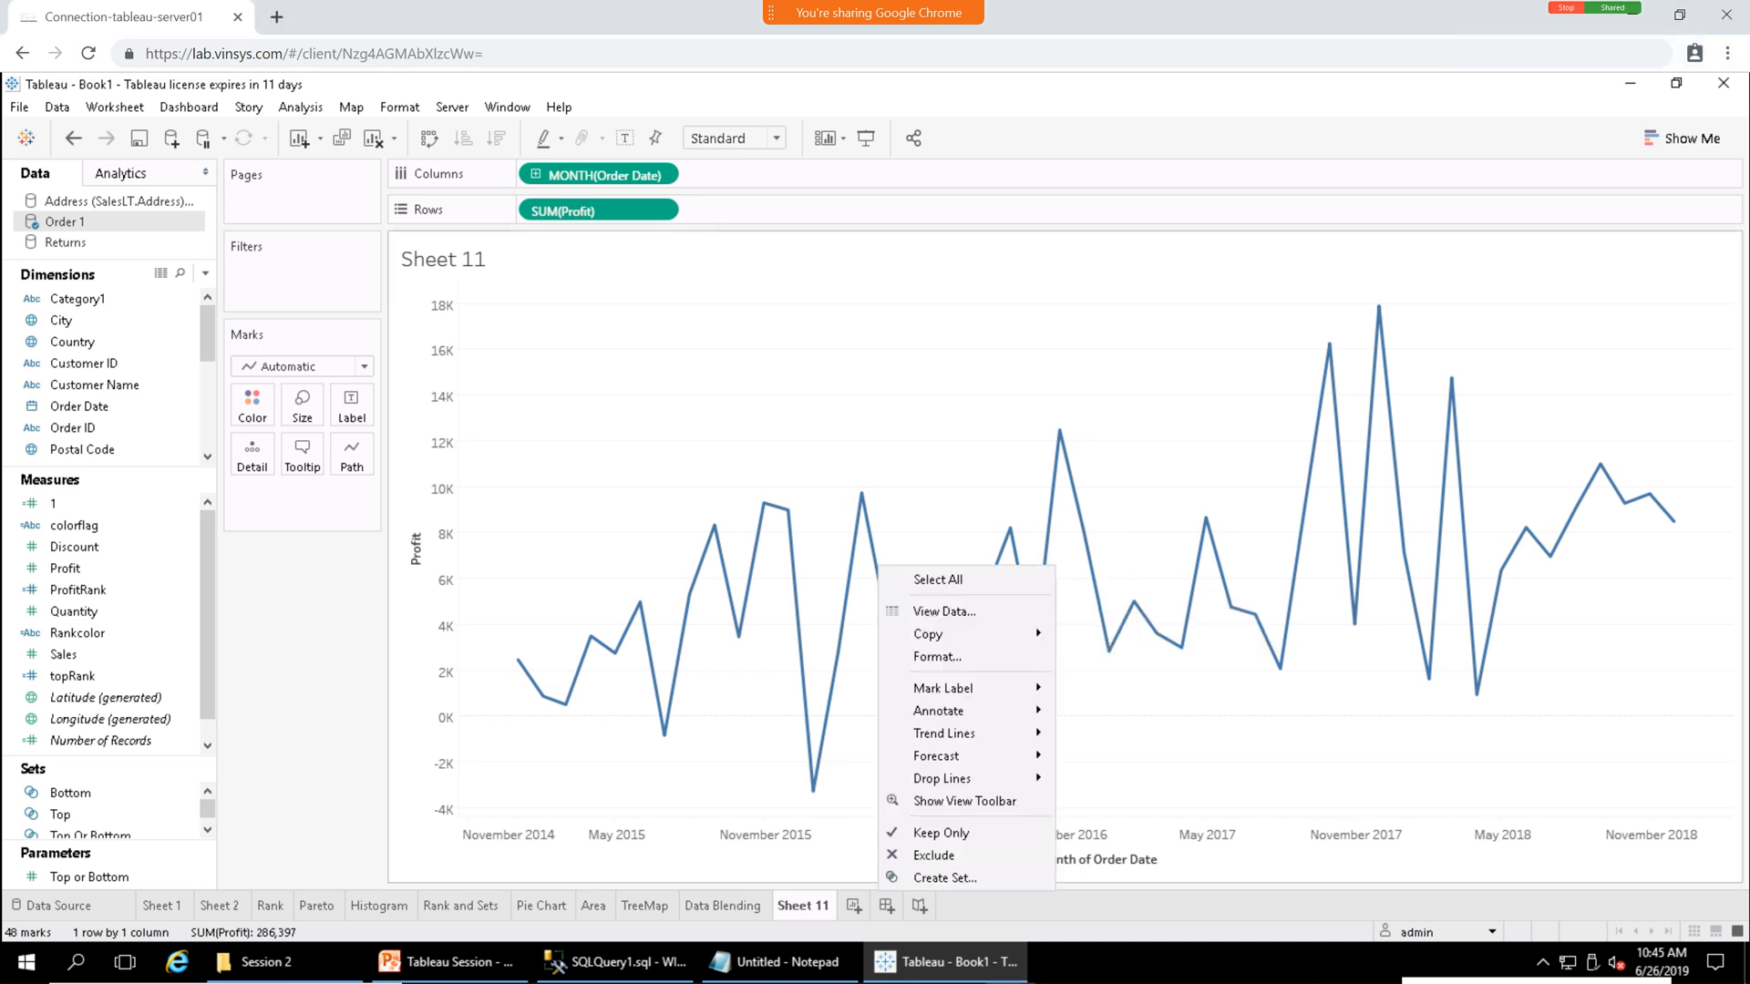
{"action": "mouse_move", "coordinate": [947, 734]}
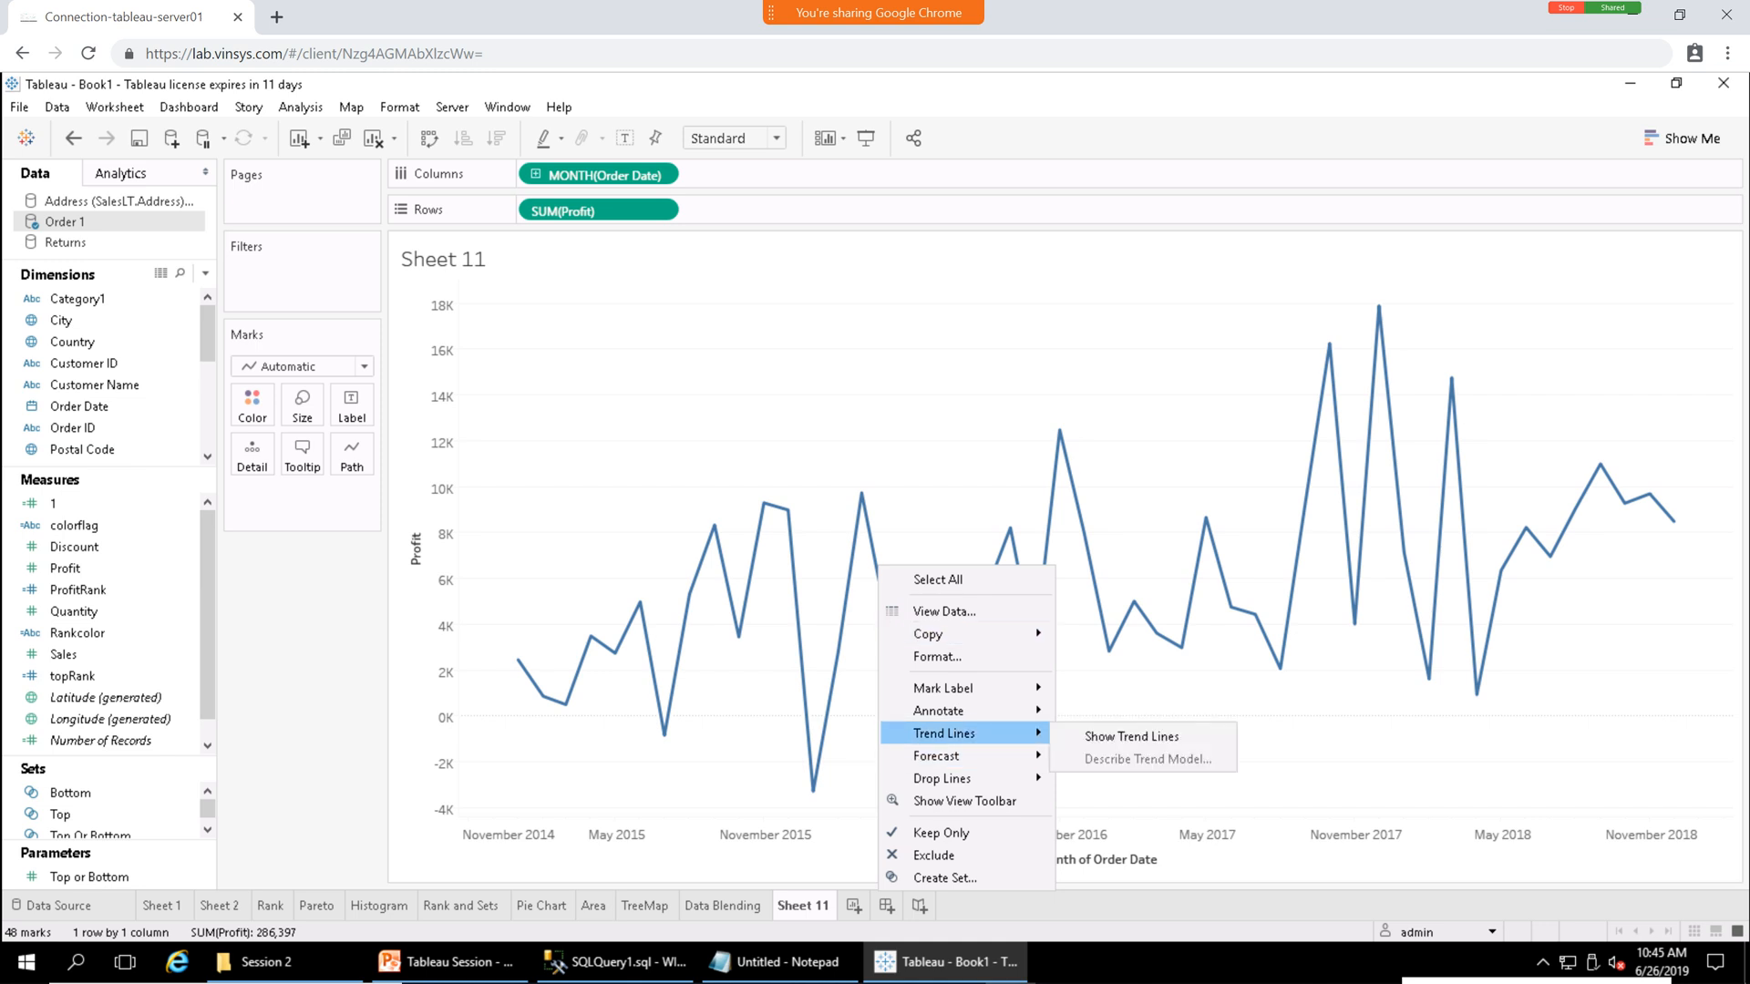
{"action": "left_click", "coordinate": [1131, 737]}
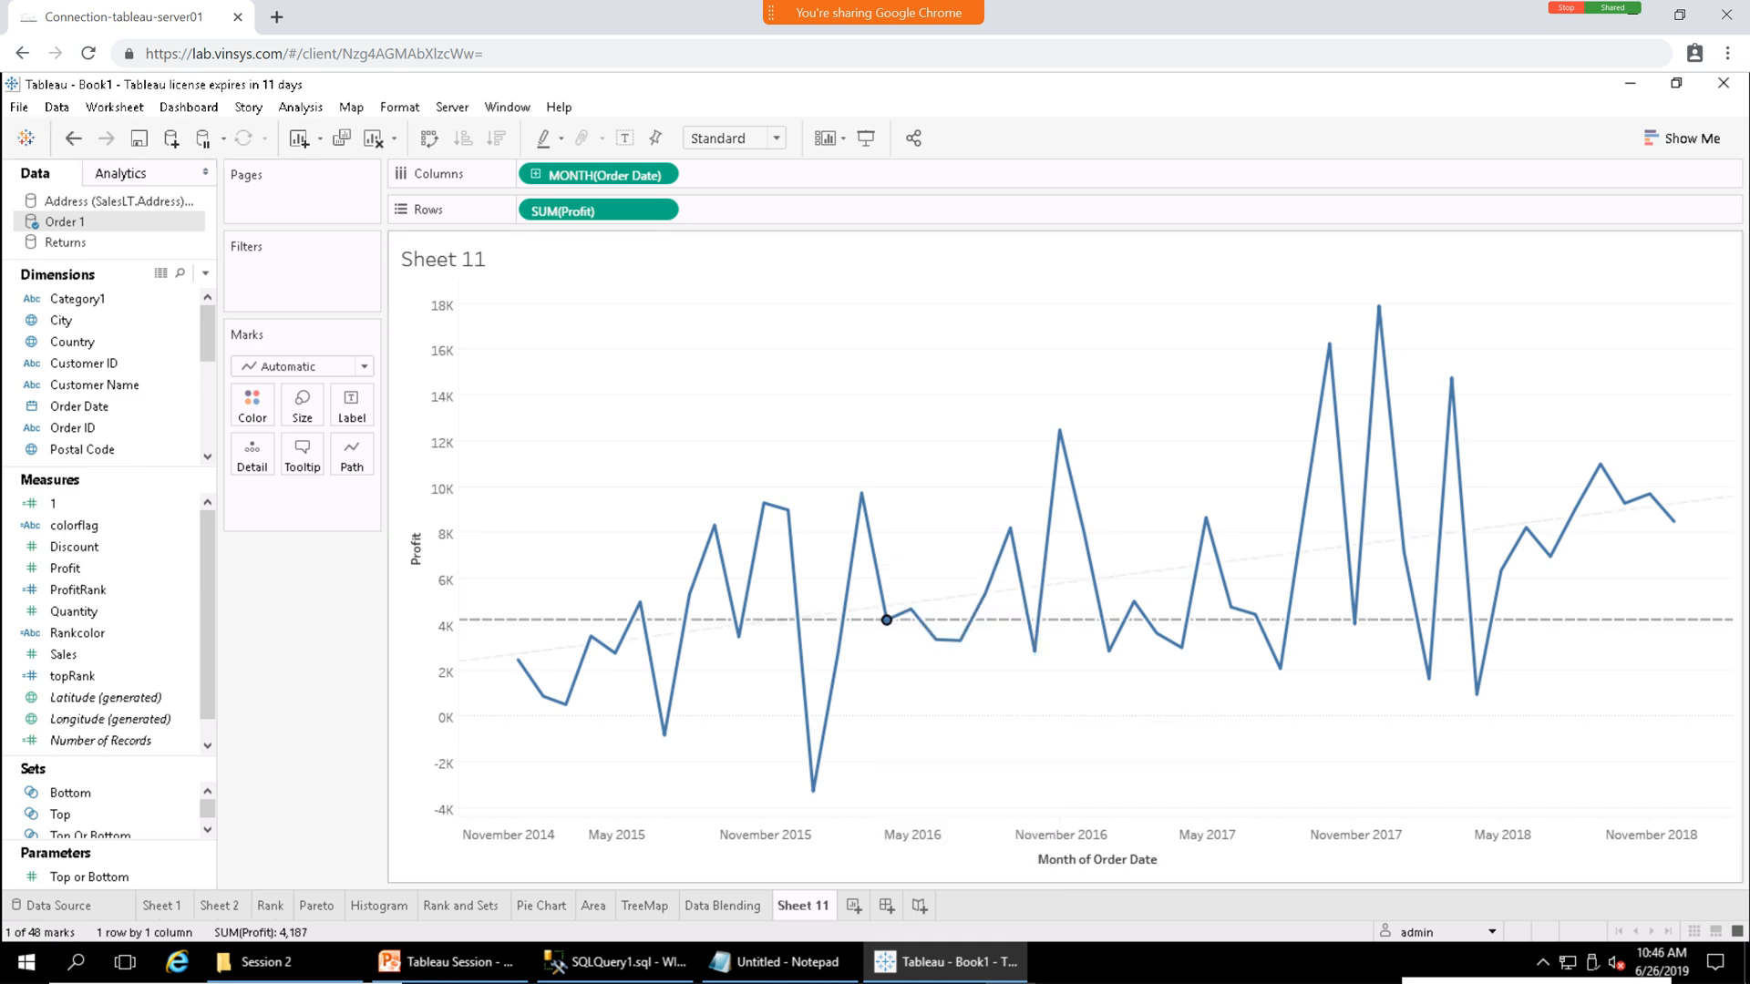
{"action": "left_click", "coordinate": [1131, 737]}
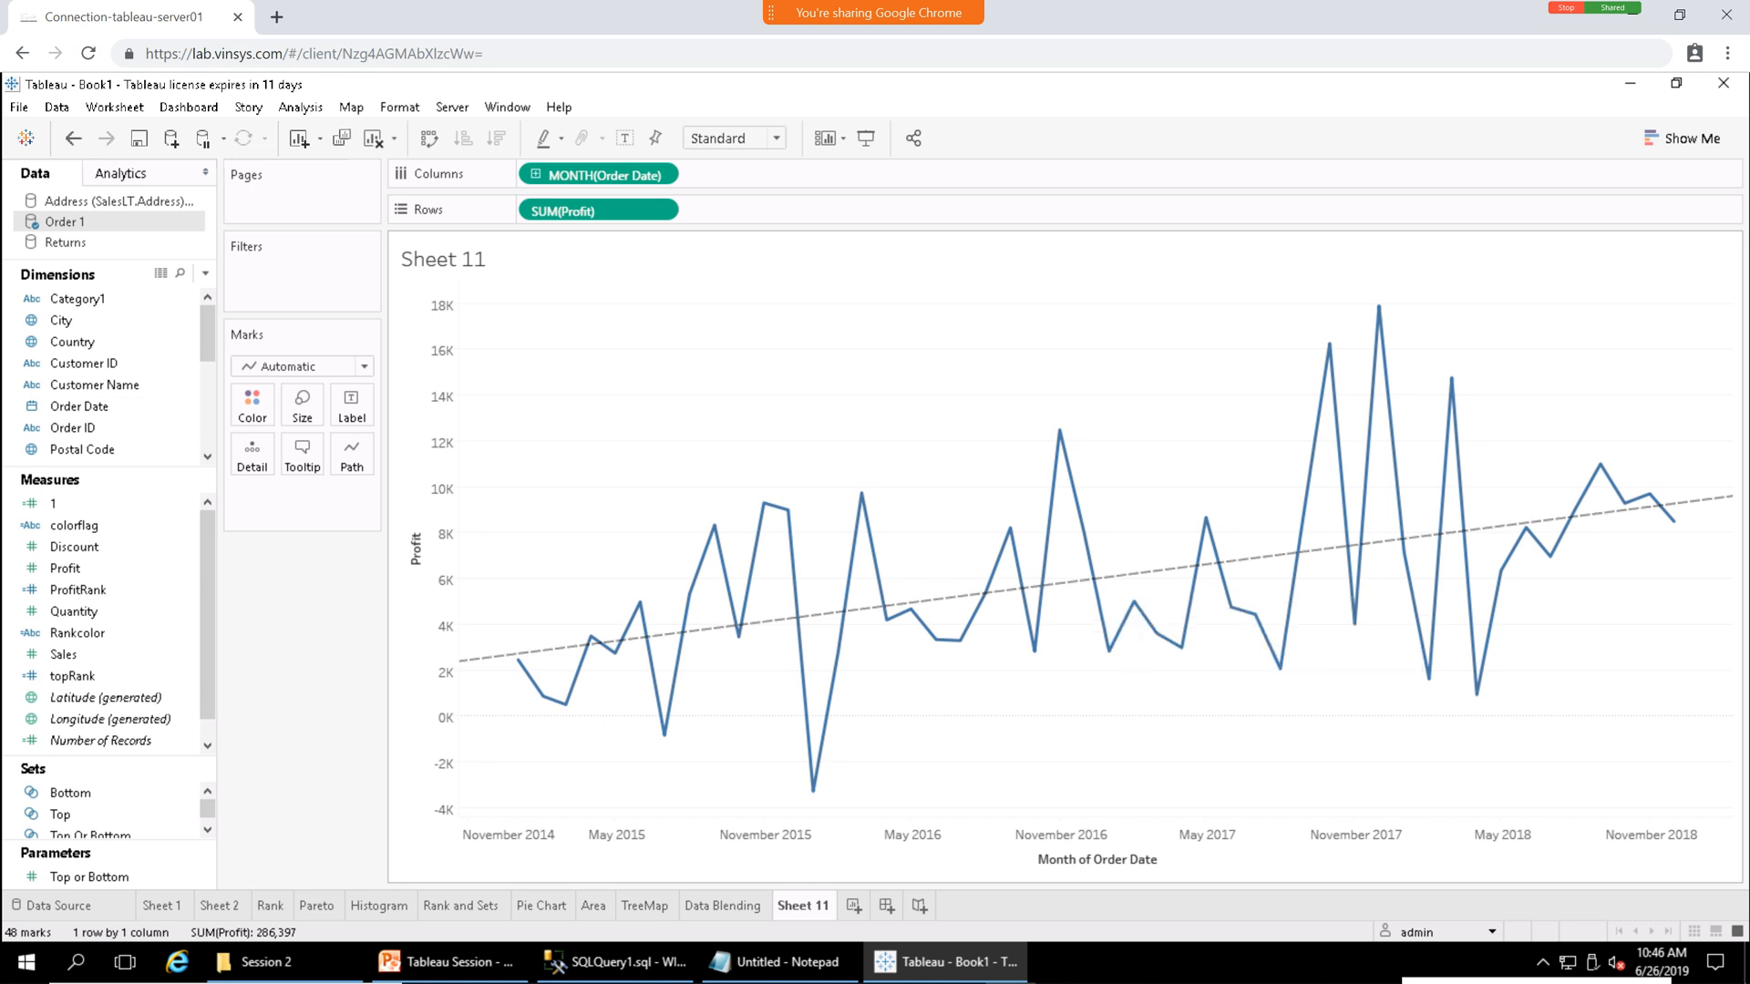
View the trend line's description with its equation and coefficients, close it, and examine the line on the chart.
{"action": "right_click", "coordinate": [1072, 582]}
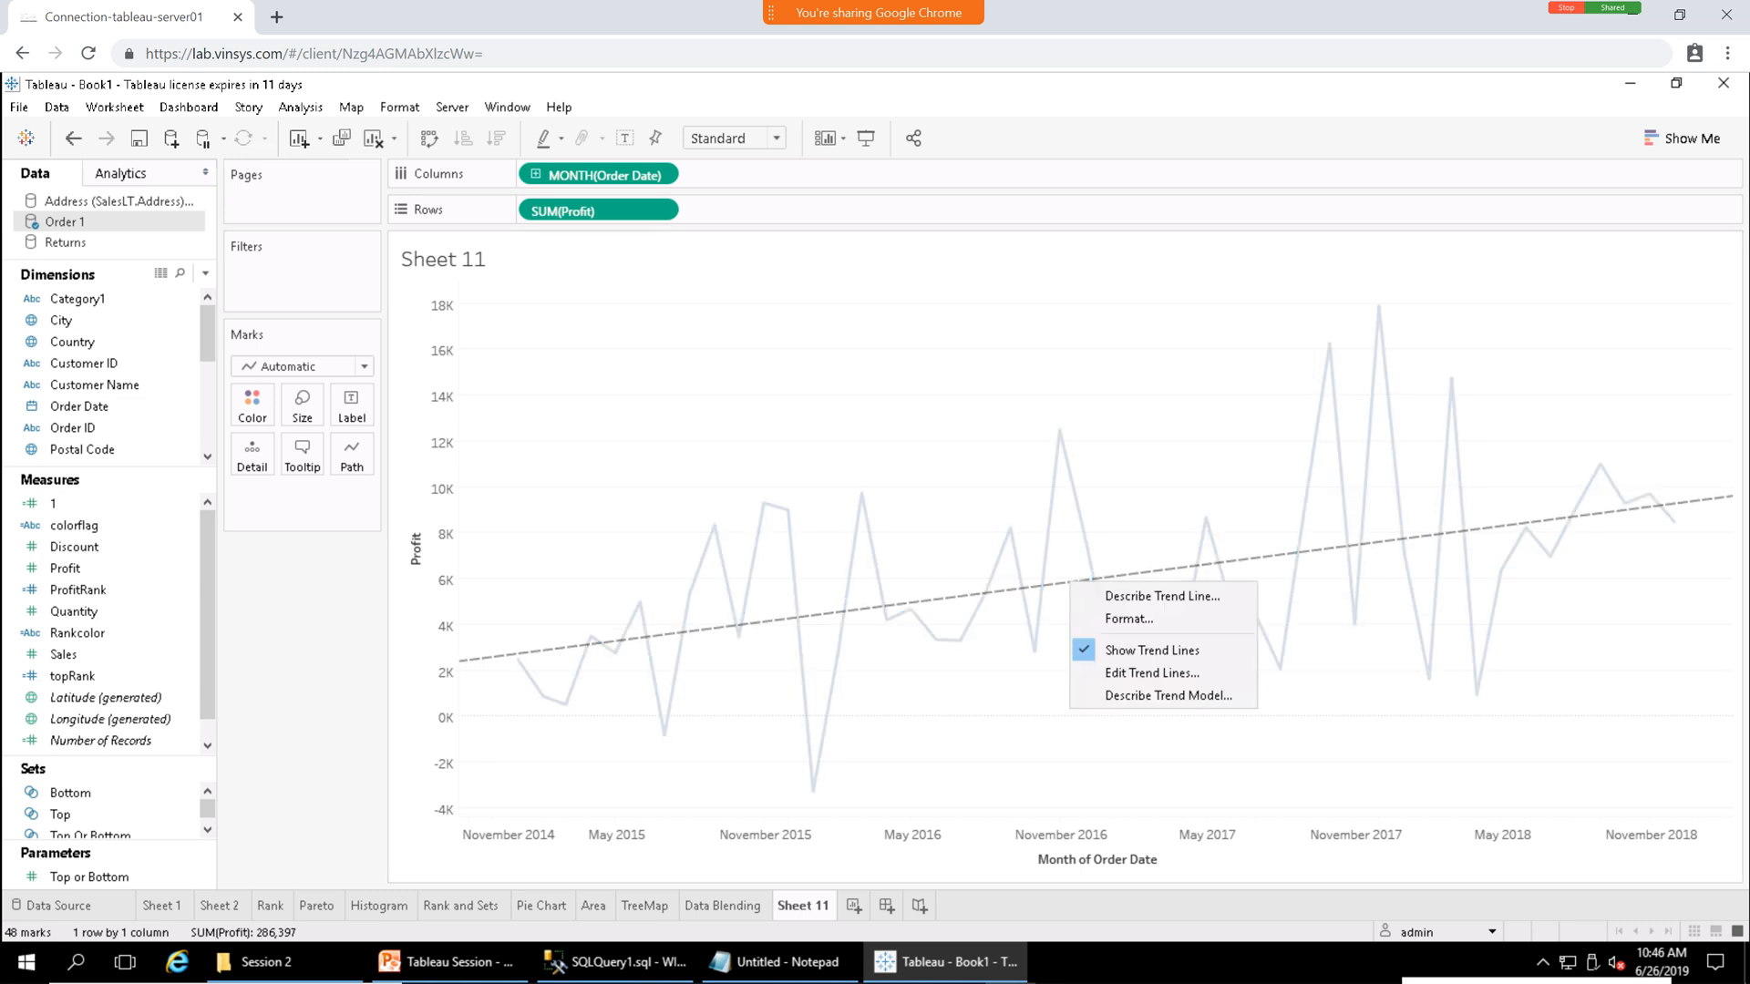
{"action": "left_click", "coordinate": [1157, 595]}
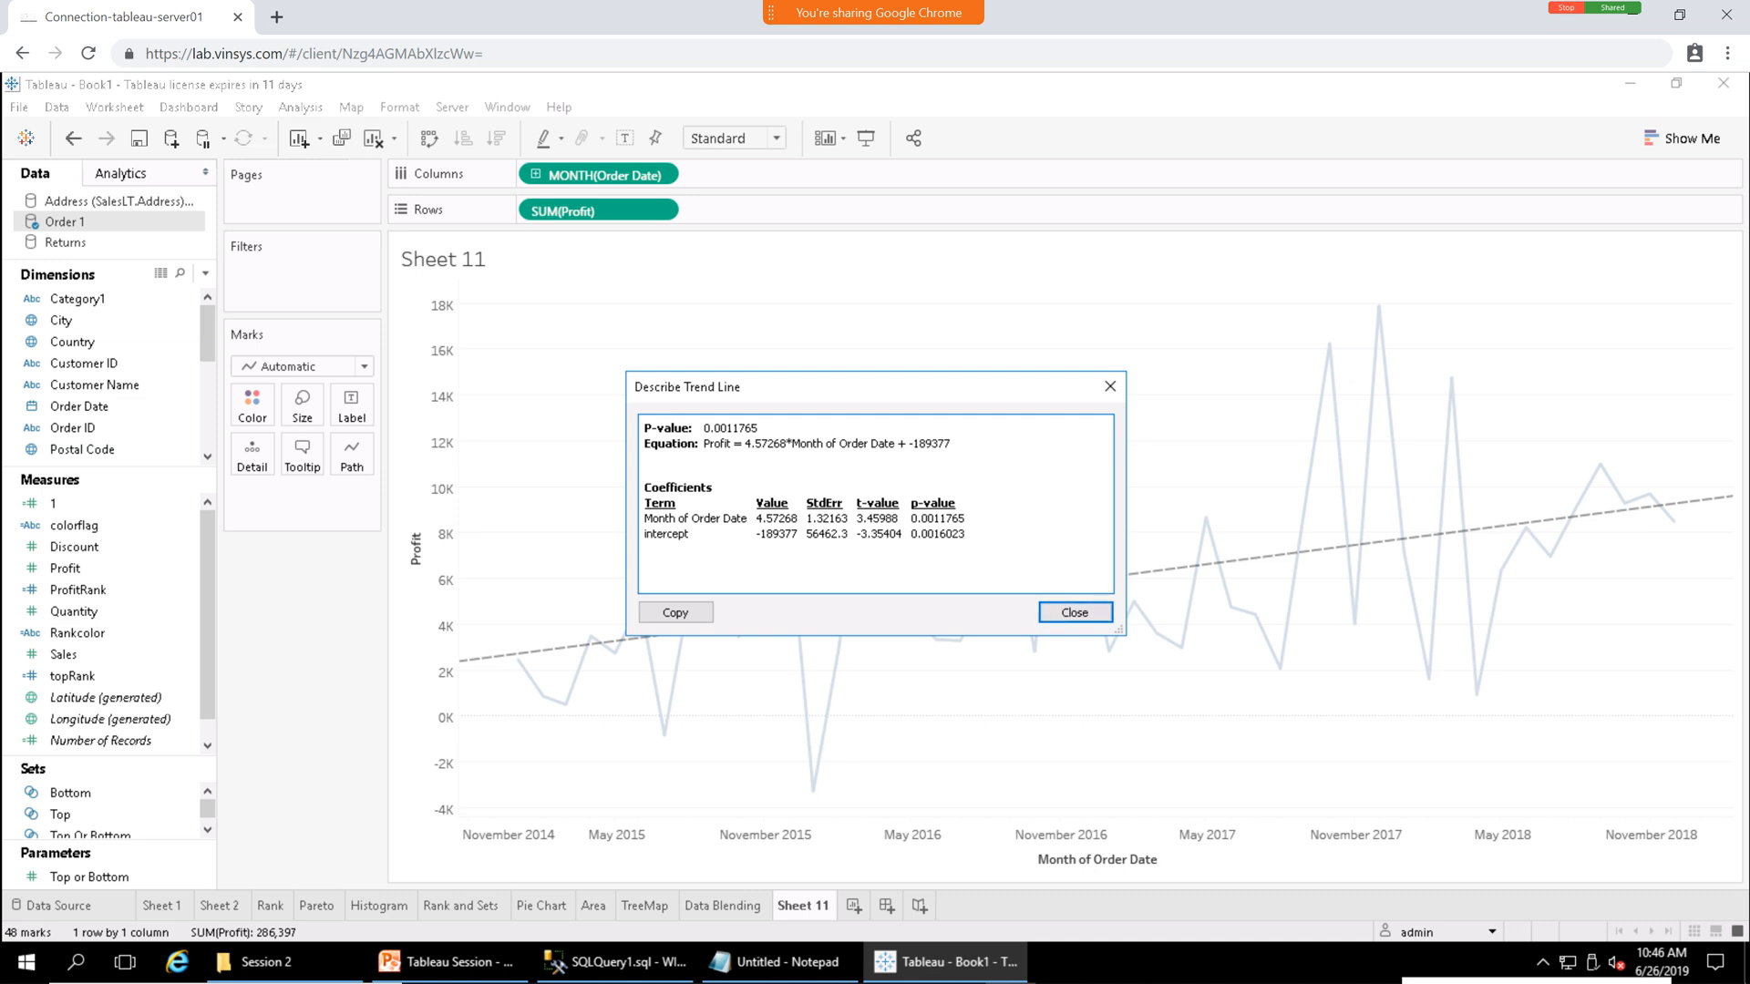
{"action": "left_click", "coordinate": [1110, 386]}
{"action": "key", "text": "Escape"}
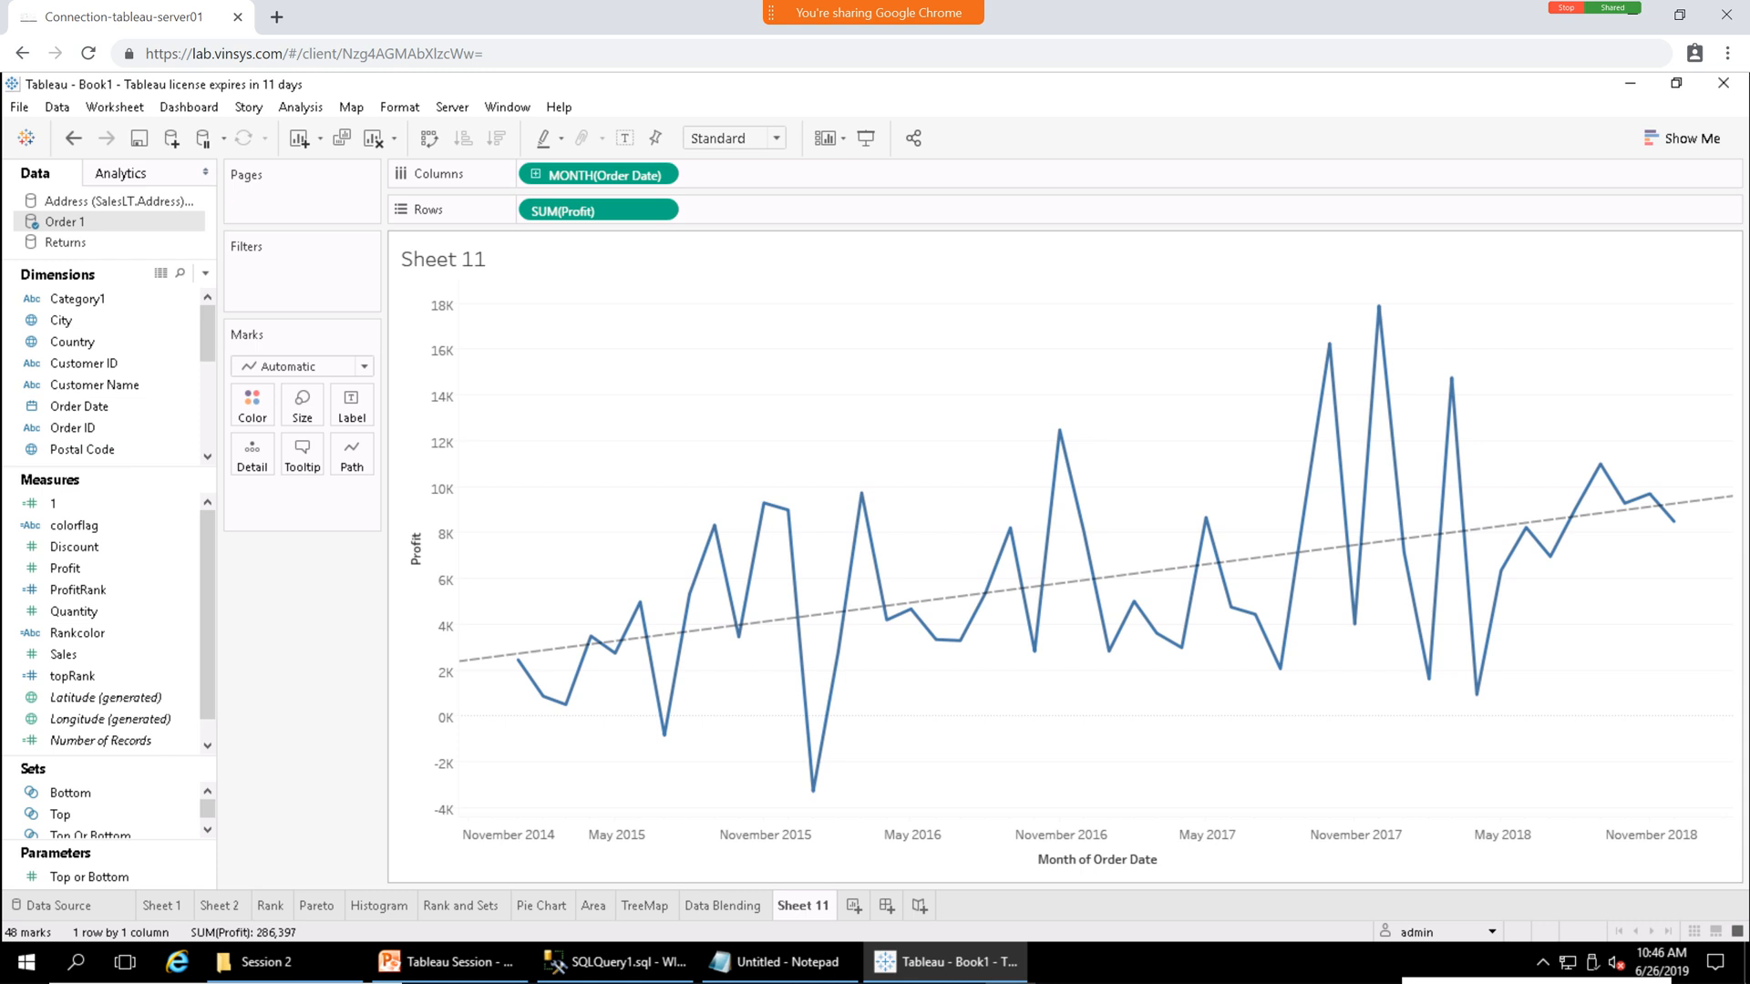
{"action": "mouse_move", "coordinate": [1174, 569]}
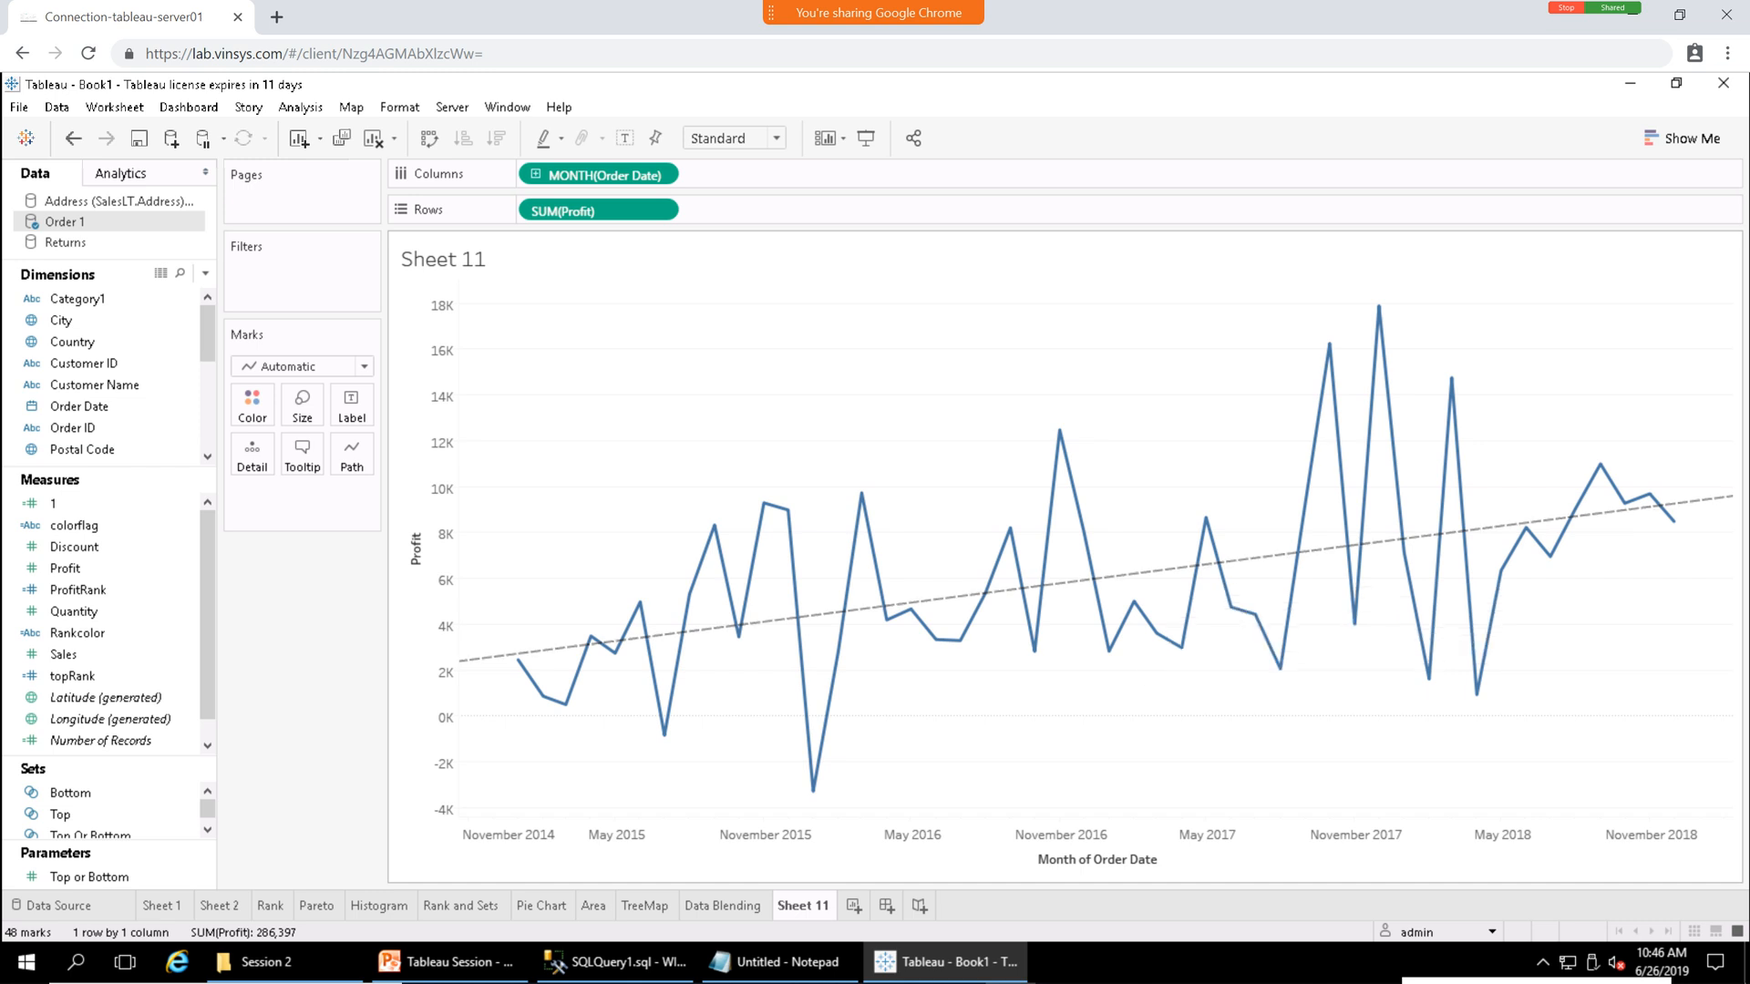
{"action": "mouse_move", "coordinate": [1663, 507]}
Switch to Notepad and review the Box Plot, Cluster and Reference Line entries in the topic list.
{"action": "left_click", "coordinate": [784, 961]}
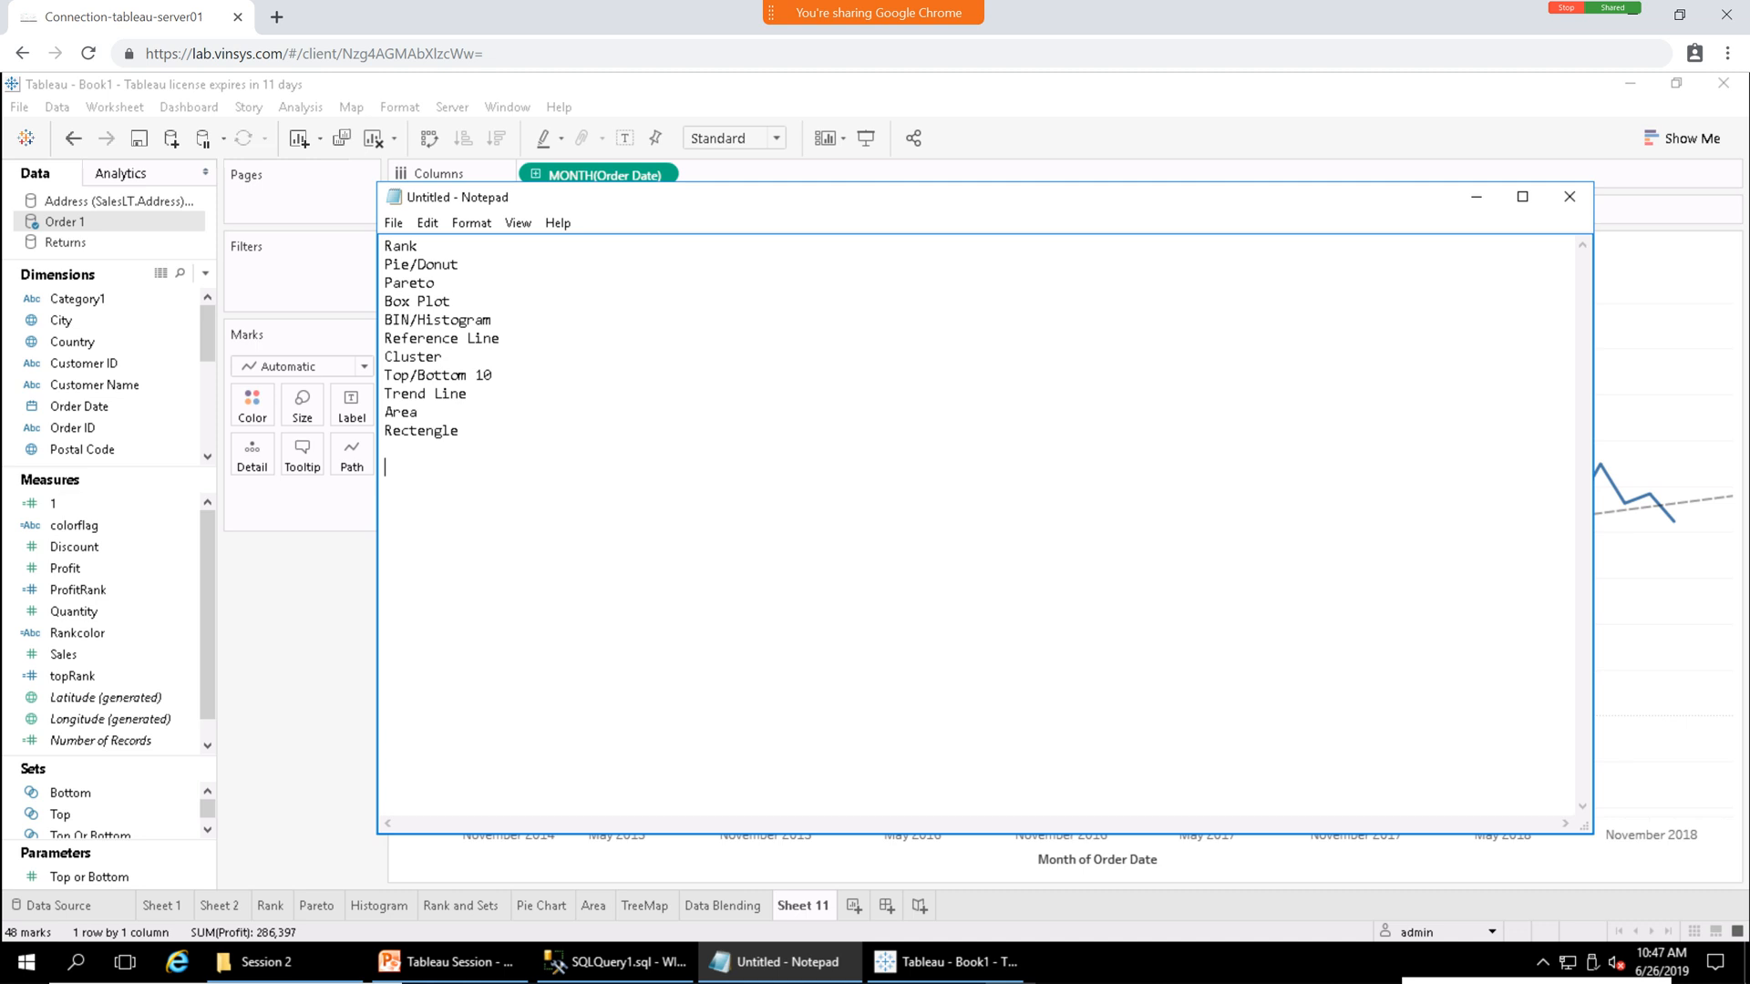
{"action": "left_click_drag", "start_coordinate": [452, 301], "coordinate": [384, 301]}
{"action": "left_click_drag", "start_coordinate": [444, 357], "coordinate": [383, 357]}
{"action": "left_click_drag", "start_coordinate": [383, 357], "coordinate": [383, 338]}
{"action": "left_click", "coordinate": [583, 510]}
{"action": "left_click", "coordinate": [1476, 196]}
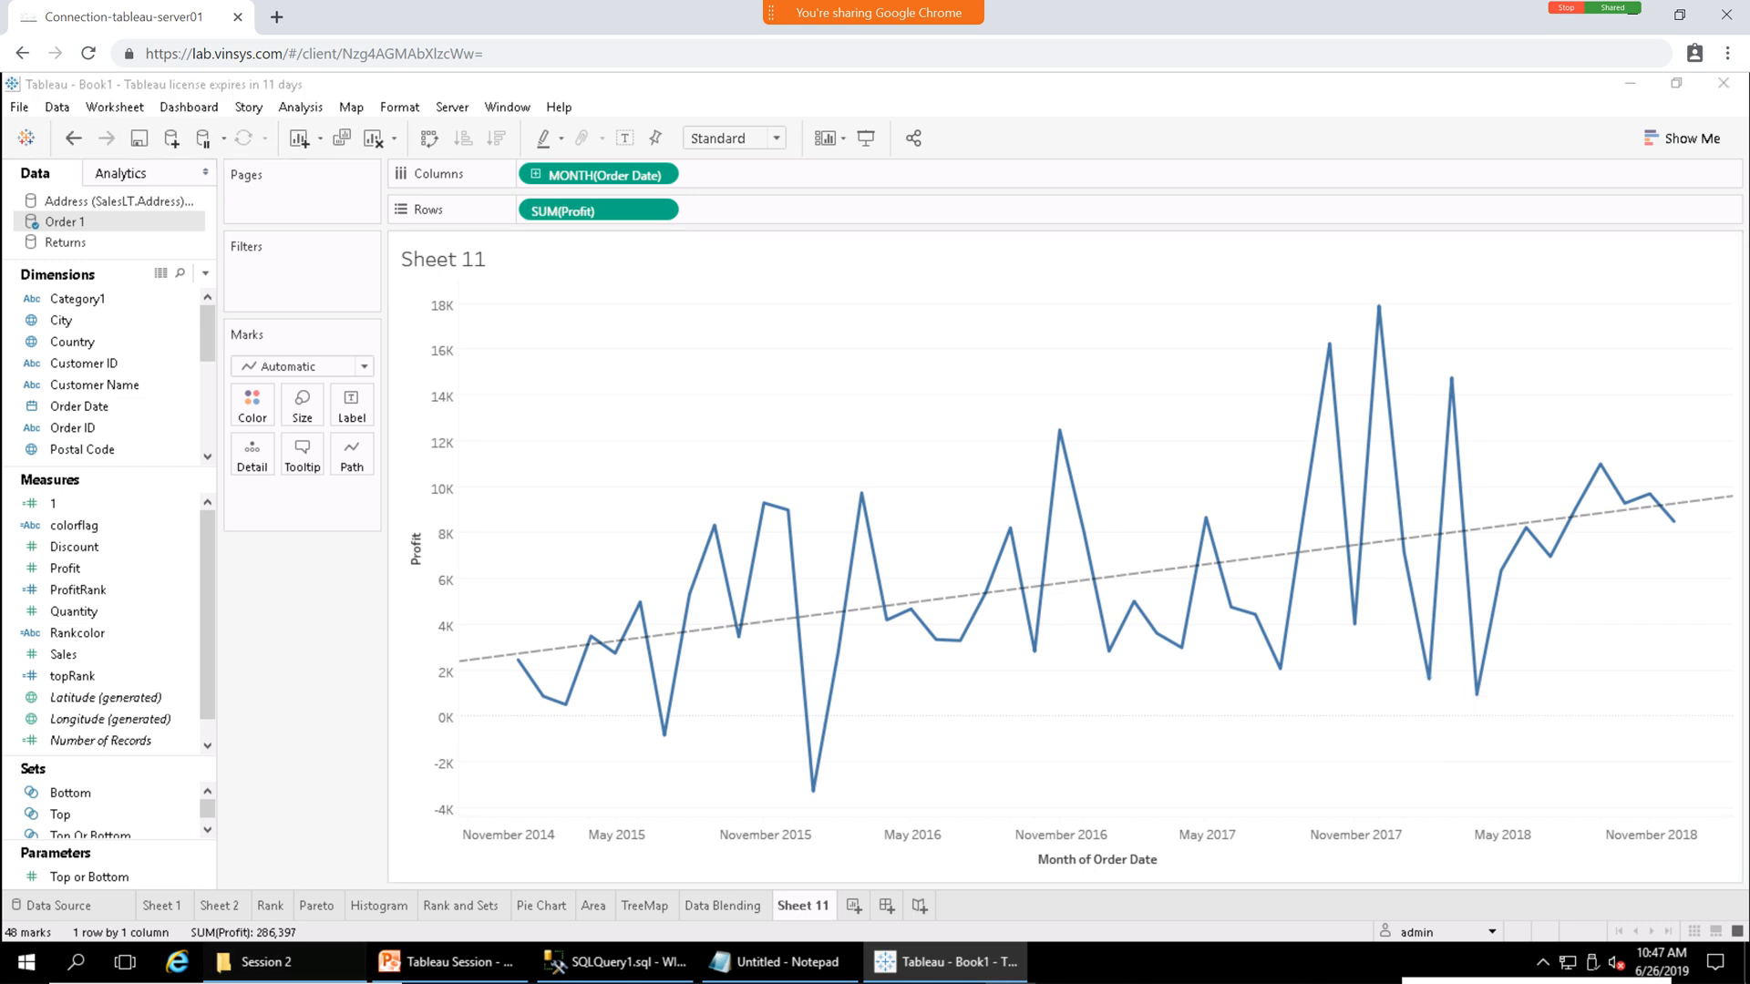
Switch to File Explorer, go to the Tableau Sessions folder, view the Charts image and close it.
{"action": "left_click", "coordinate": [264, 961]}
{"action": "left_click", "coordinate": [238, 137]}
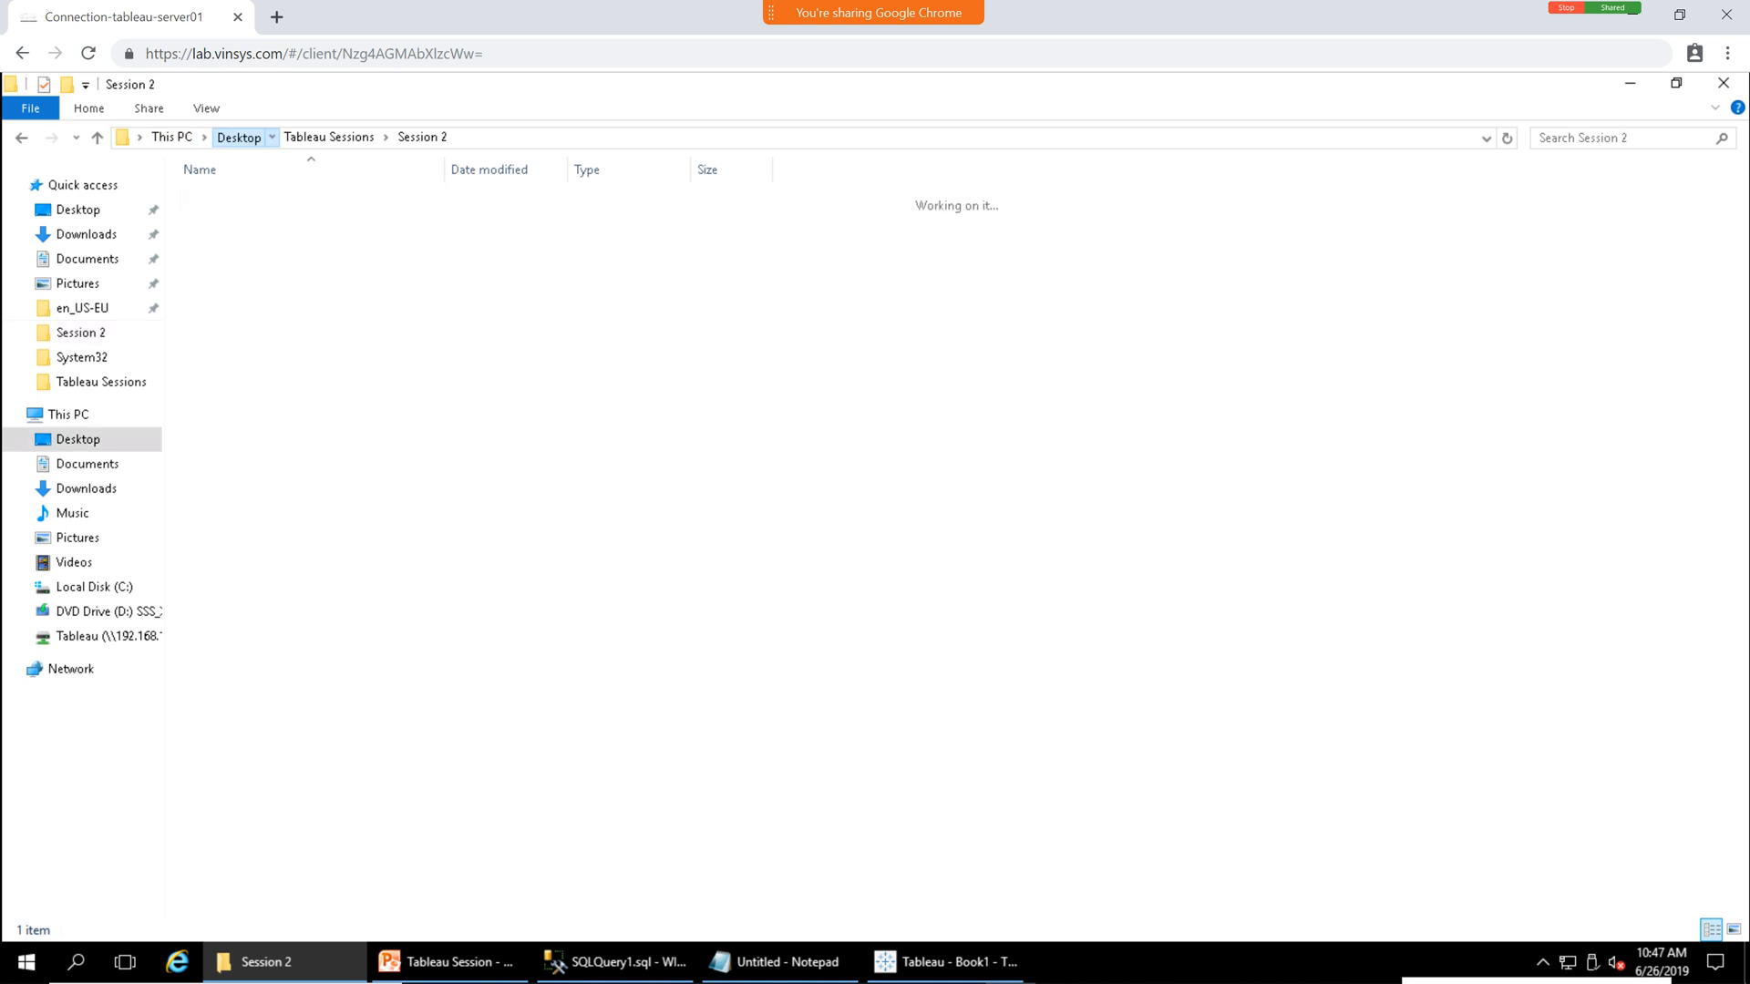
{"action": "double_click", "coordinate": [250, 199]}
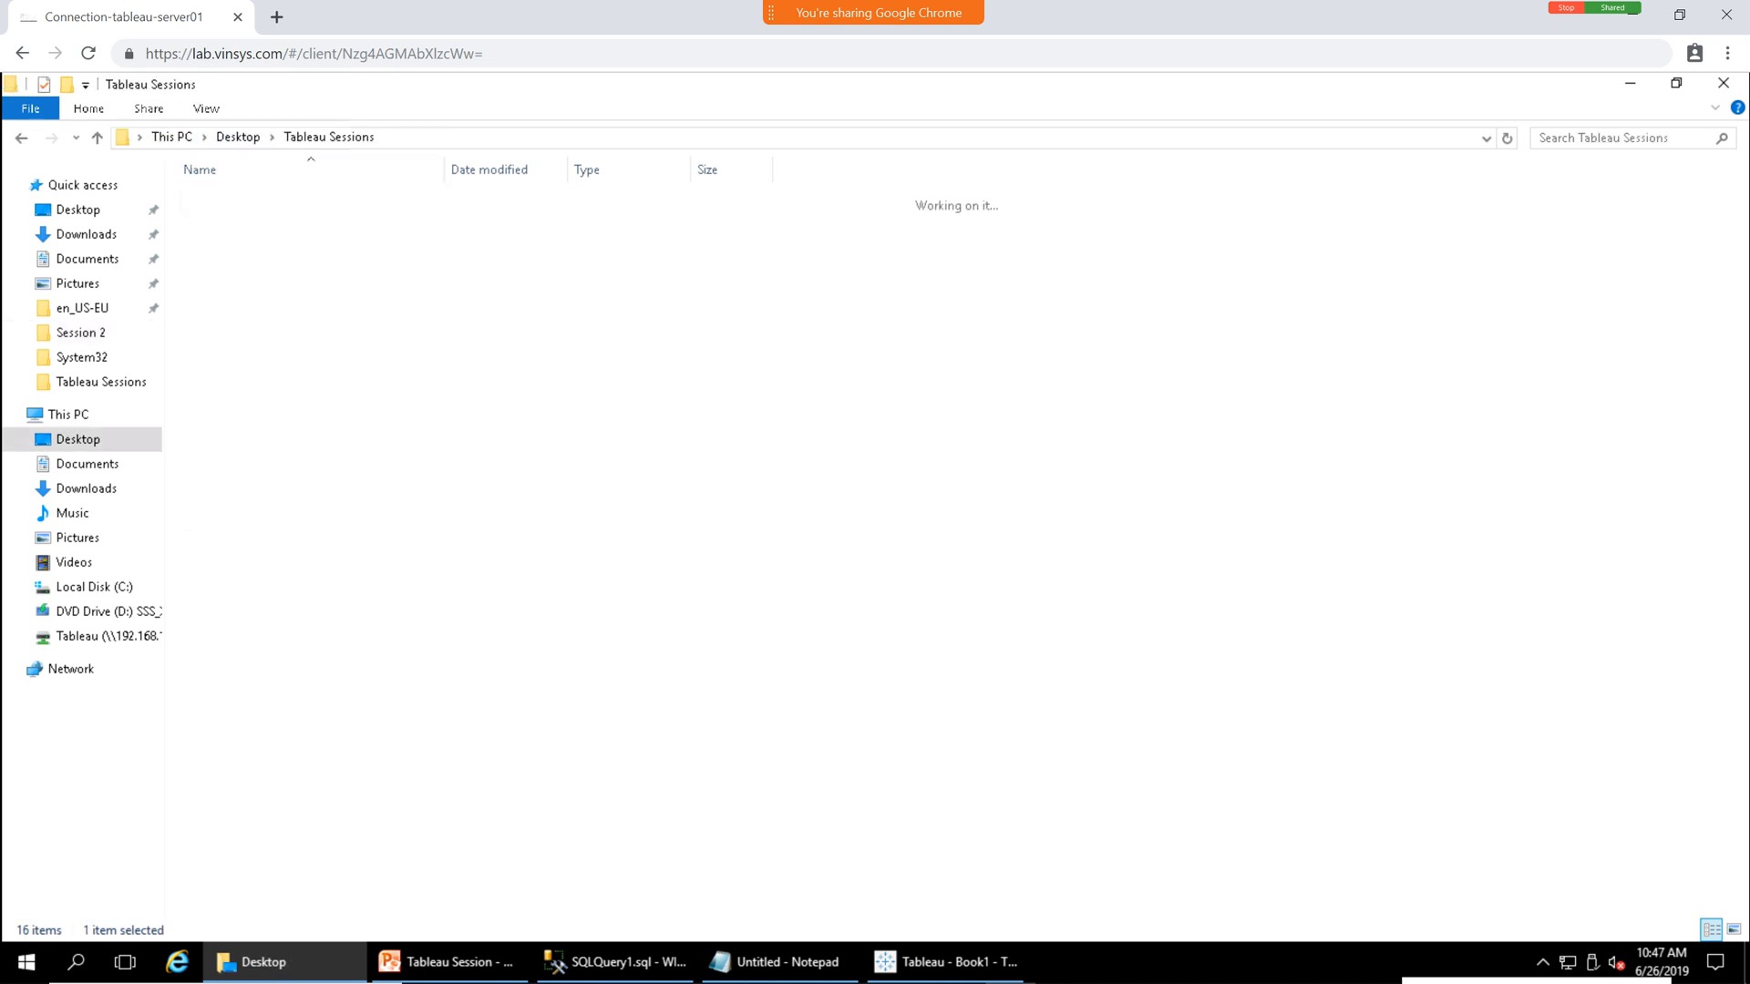
{"action": "left_click", "coordinate": [222, 307]}
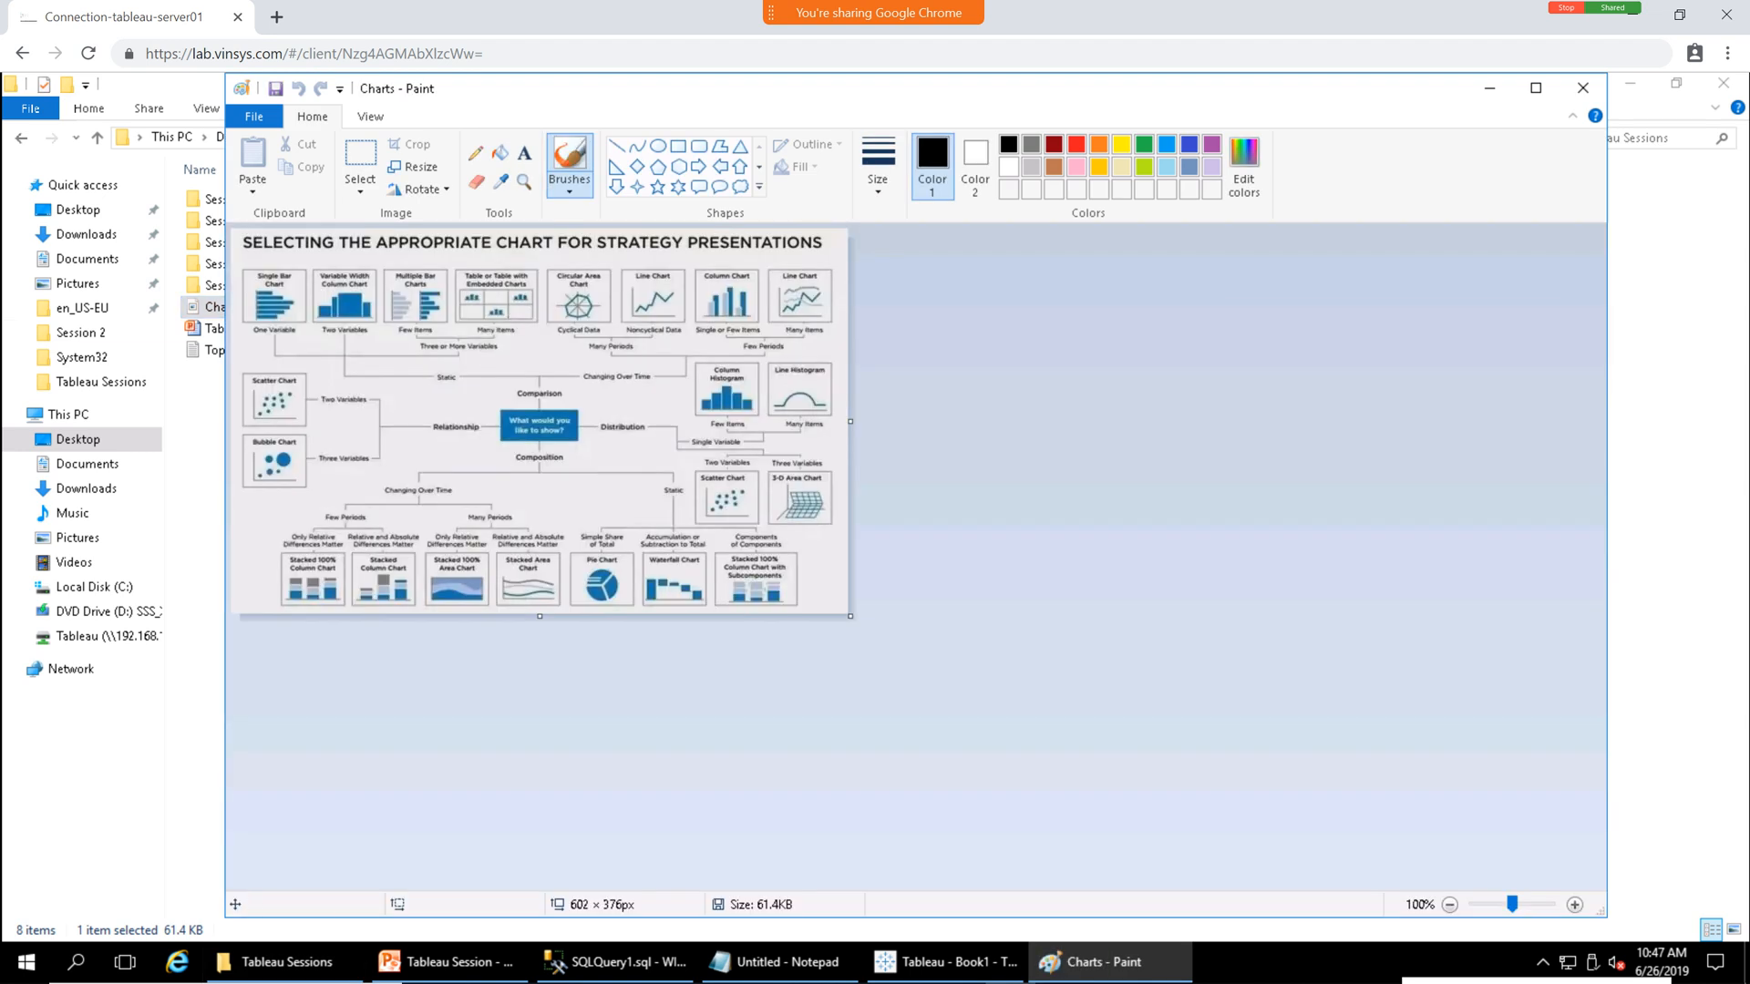
{"action": "left_click", "coordinate": [1582, 88]}
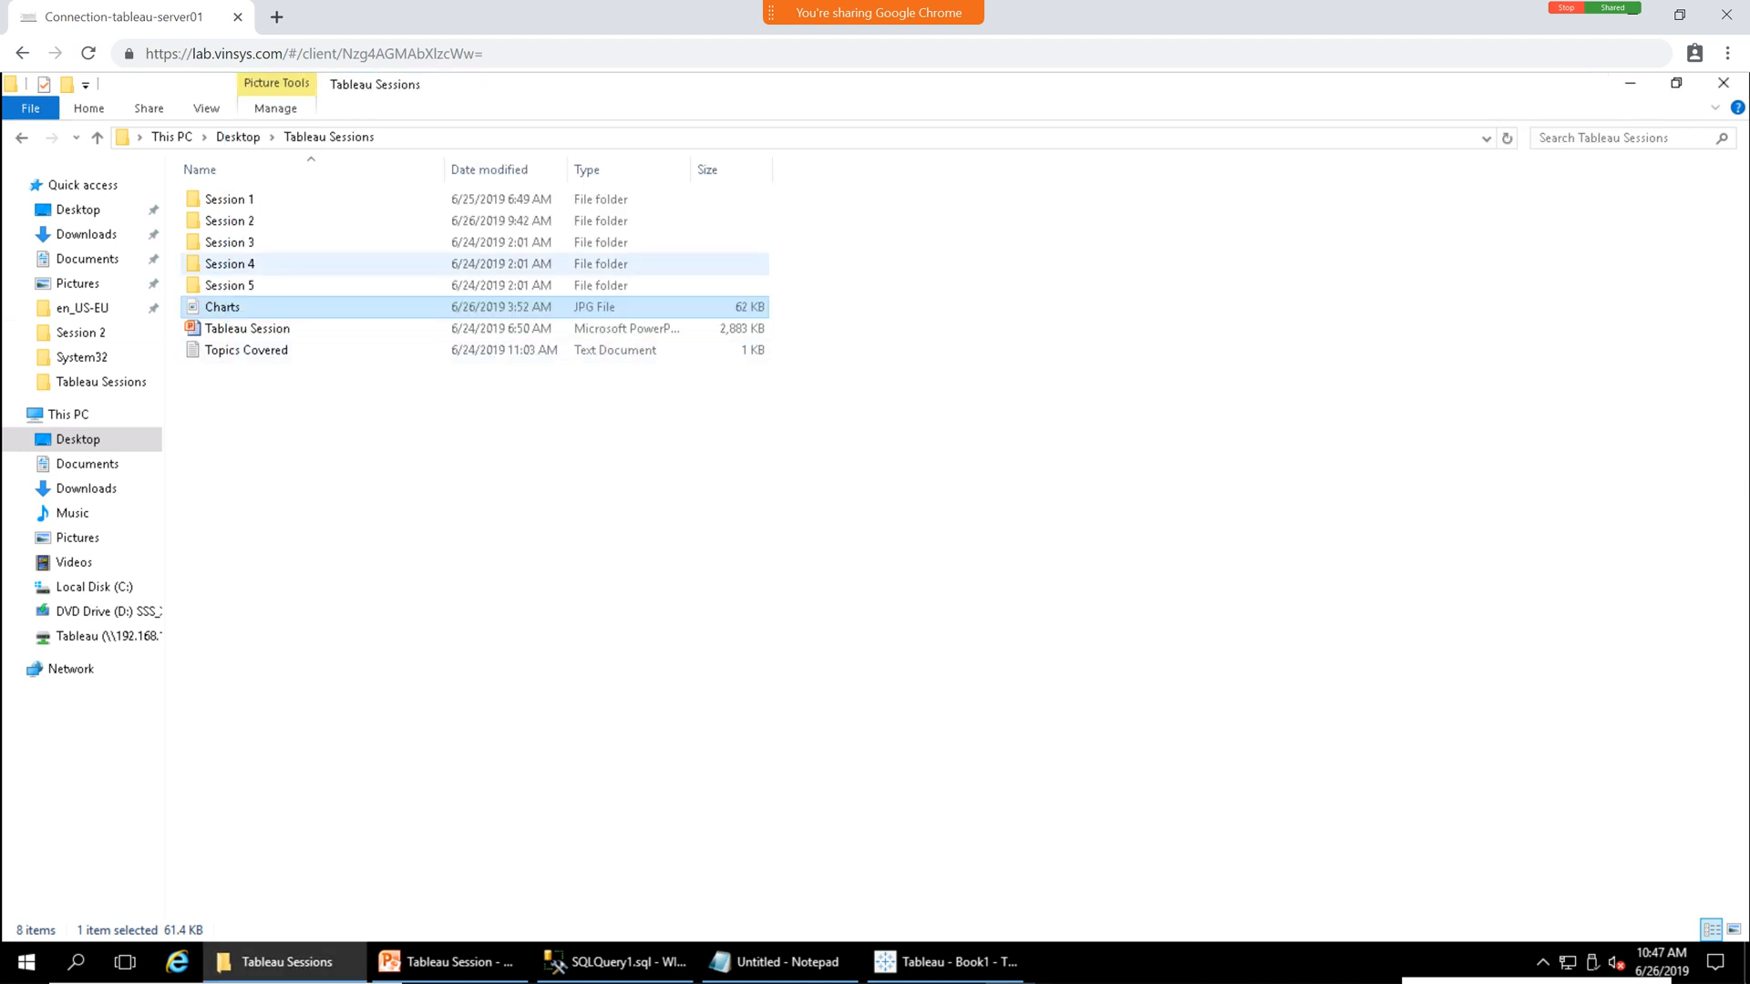
Examine the Day 2 workbook's file type and size in the Session 2 folder in File Explorer.
{"action": "left_click", "coordinate": [945, 962]}
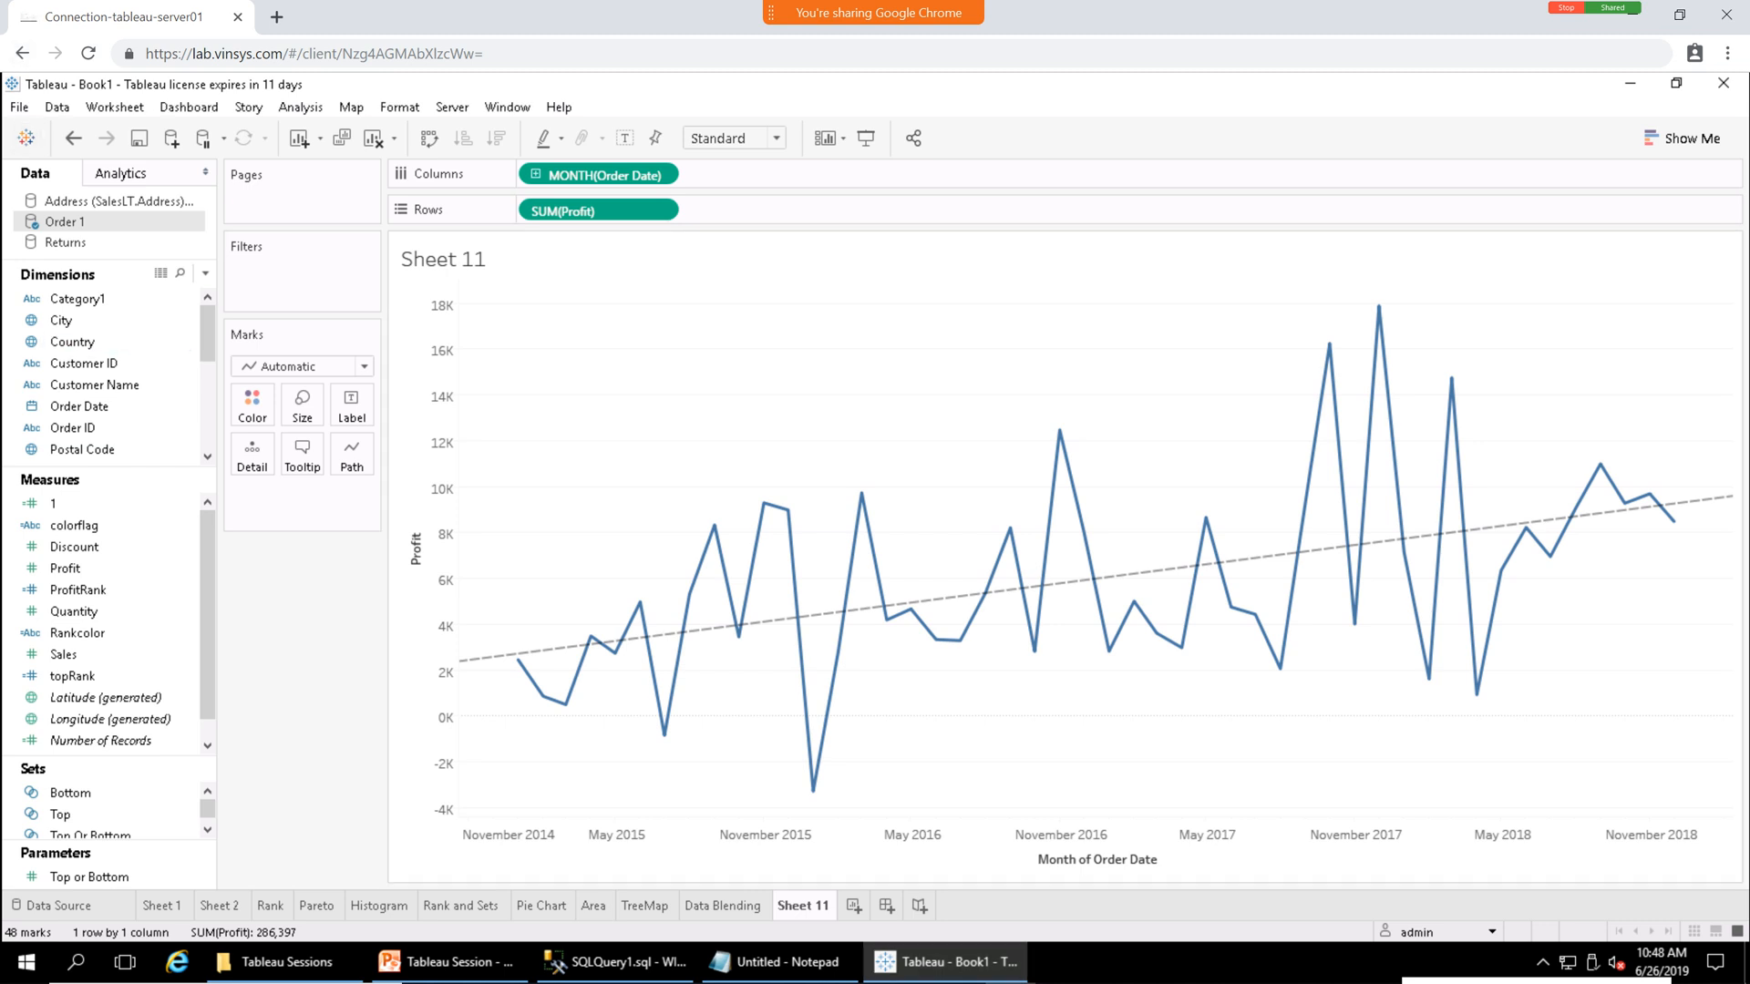
{"action": "left_click", "coordinate": [19, 107]}
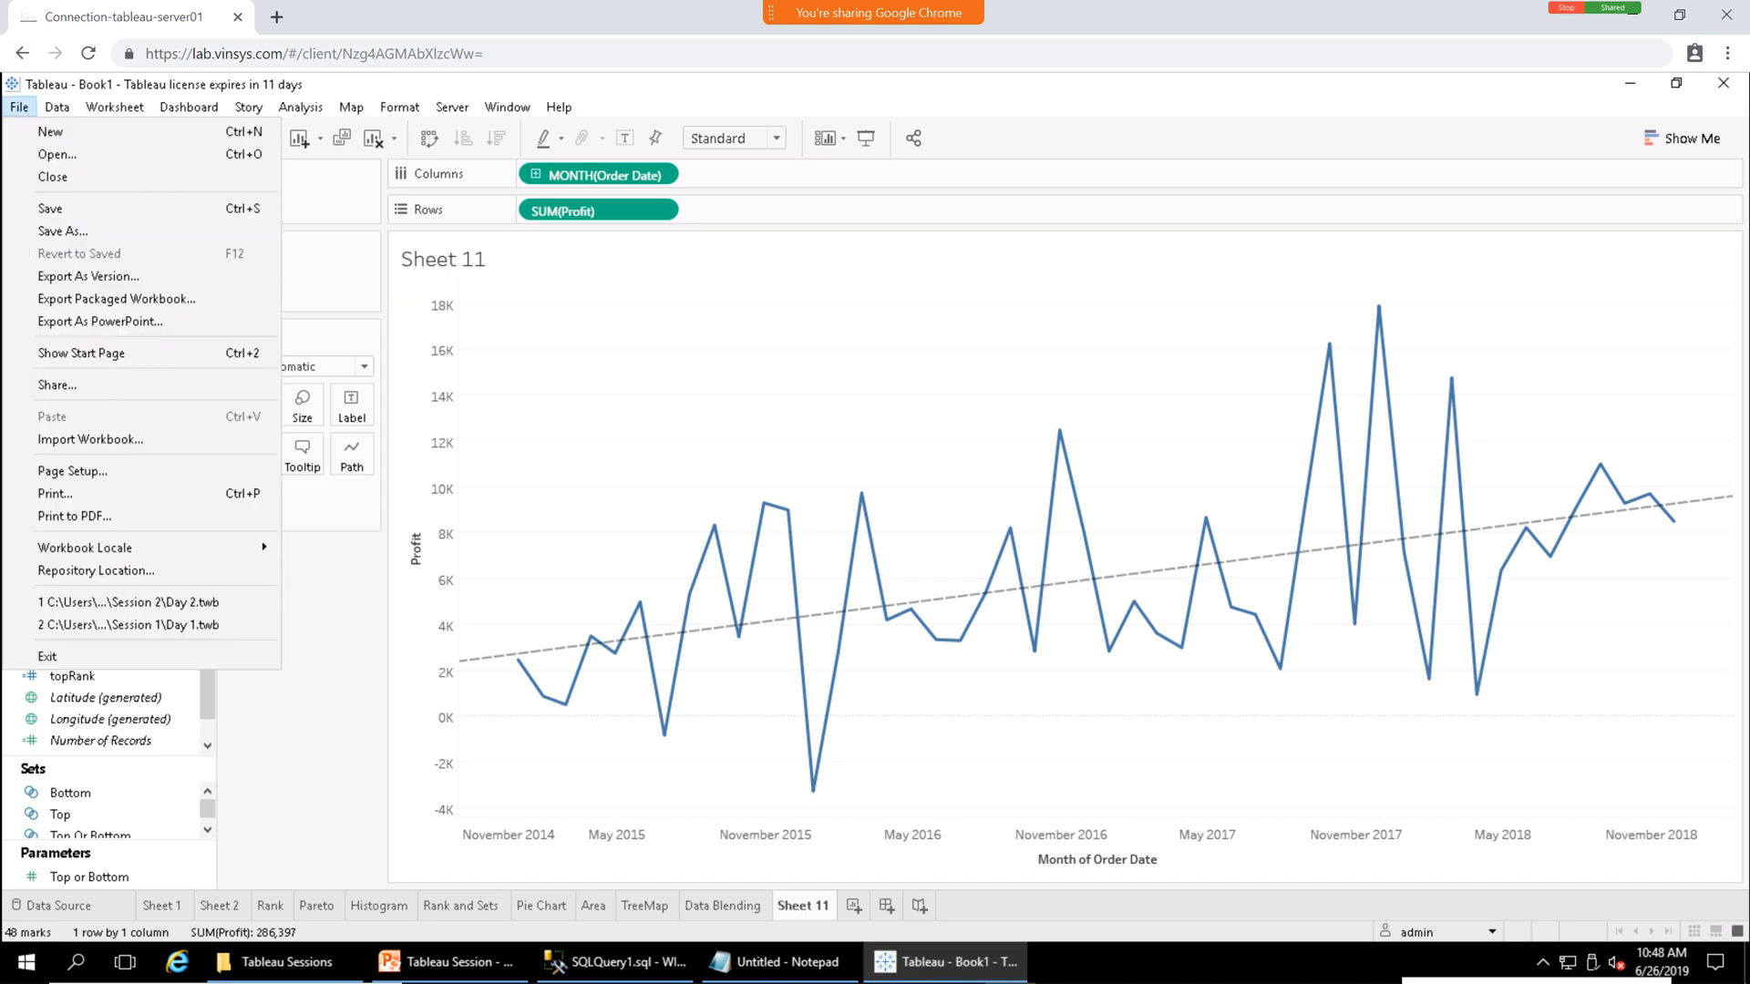
{"action": "left_click", "coordinate": [19, 107]}
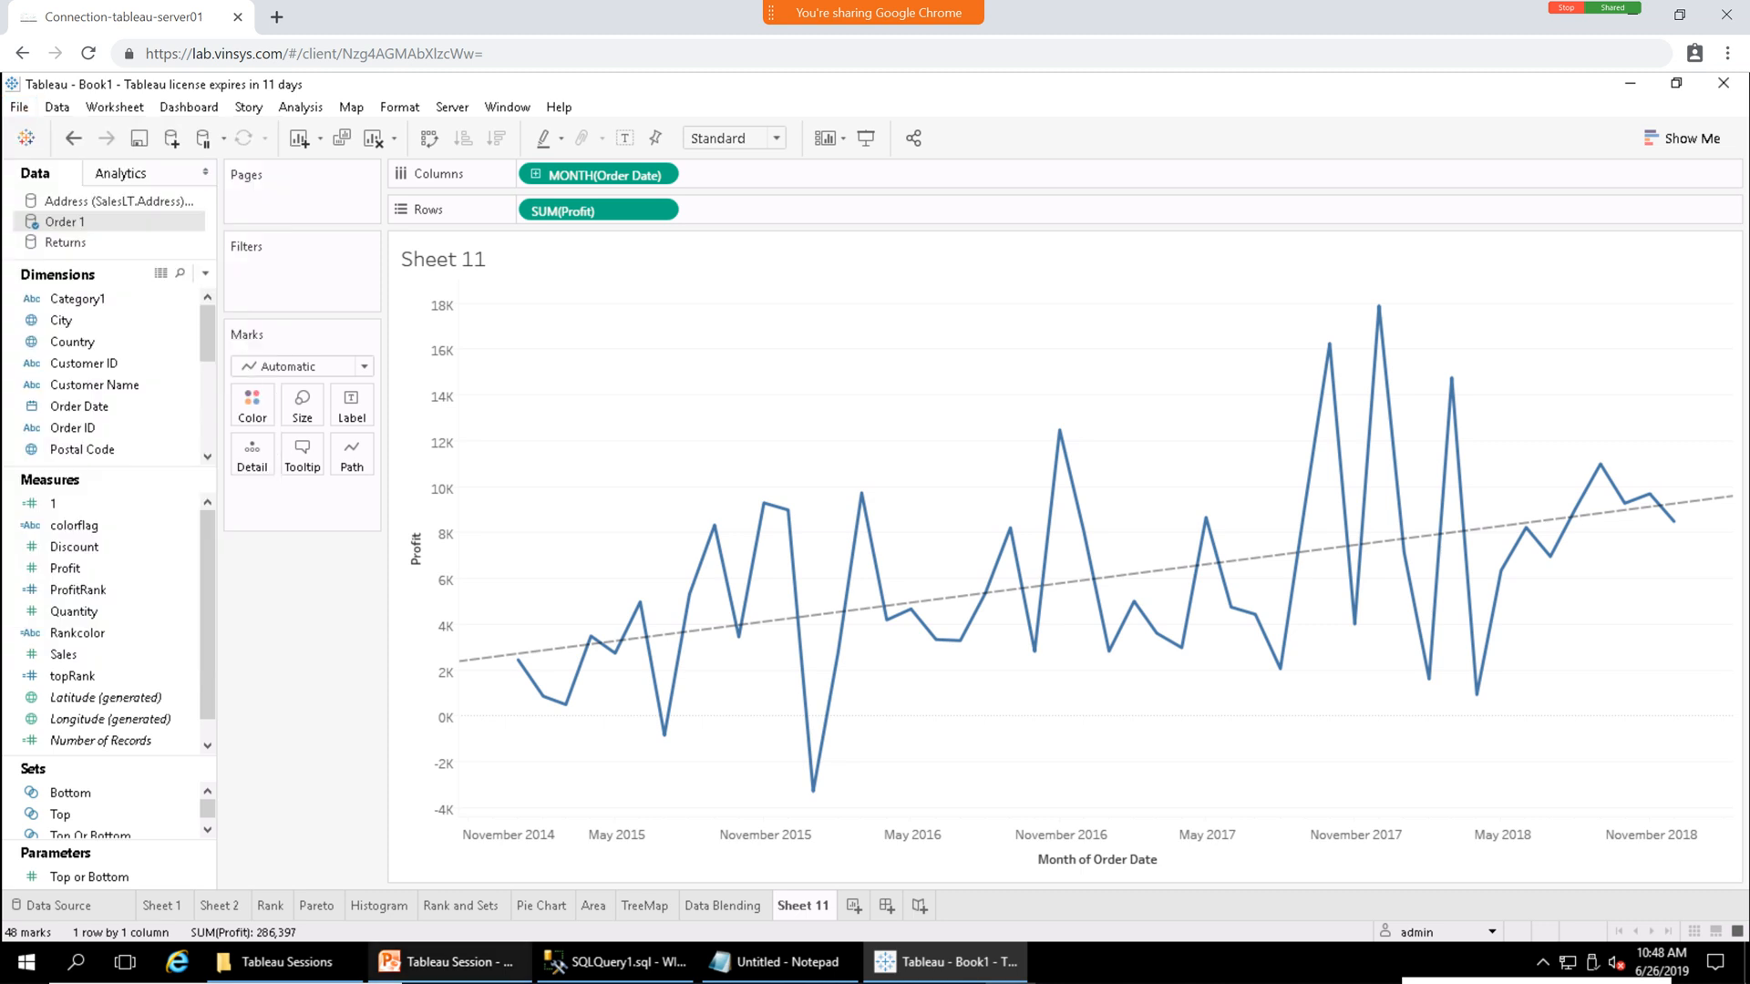
{"action": "left_click", "coordinate": [287, 962]}
{"action": "left_click", "coordinate": [383, 510]}
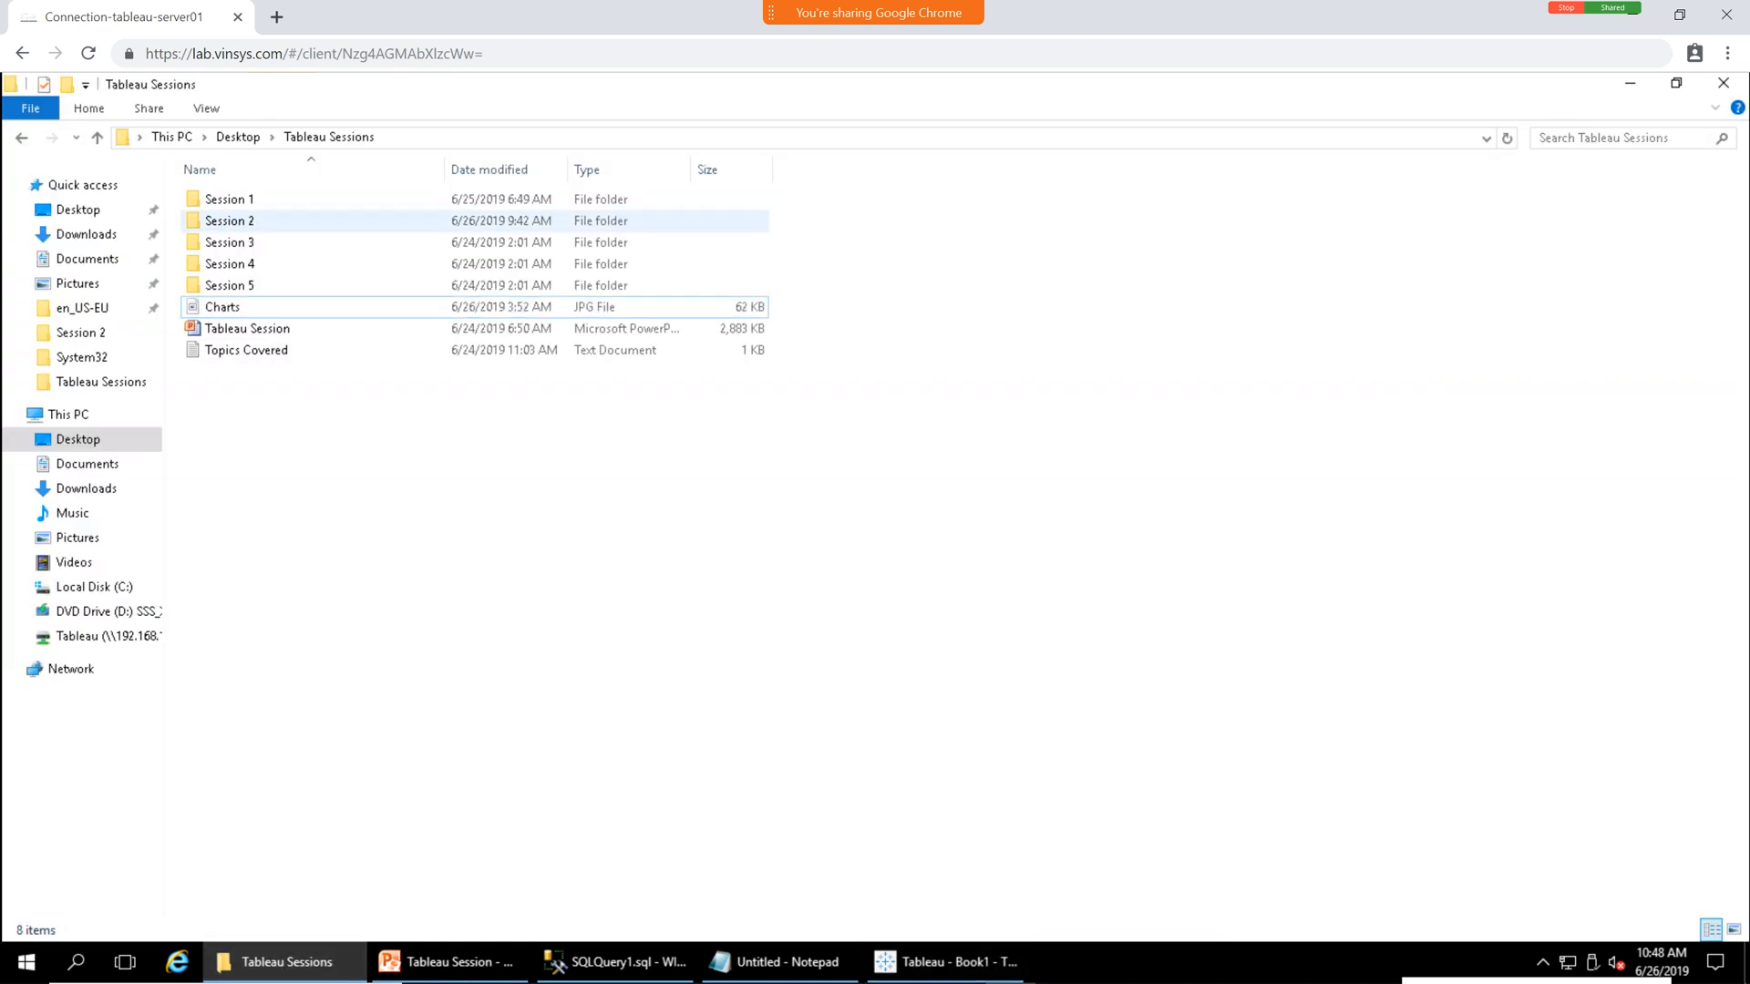
{"action": "left_click", "coordinate": [229, 200]}
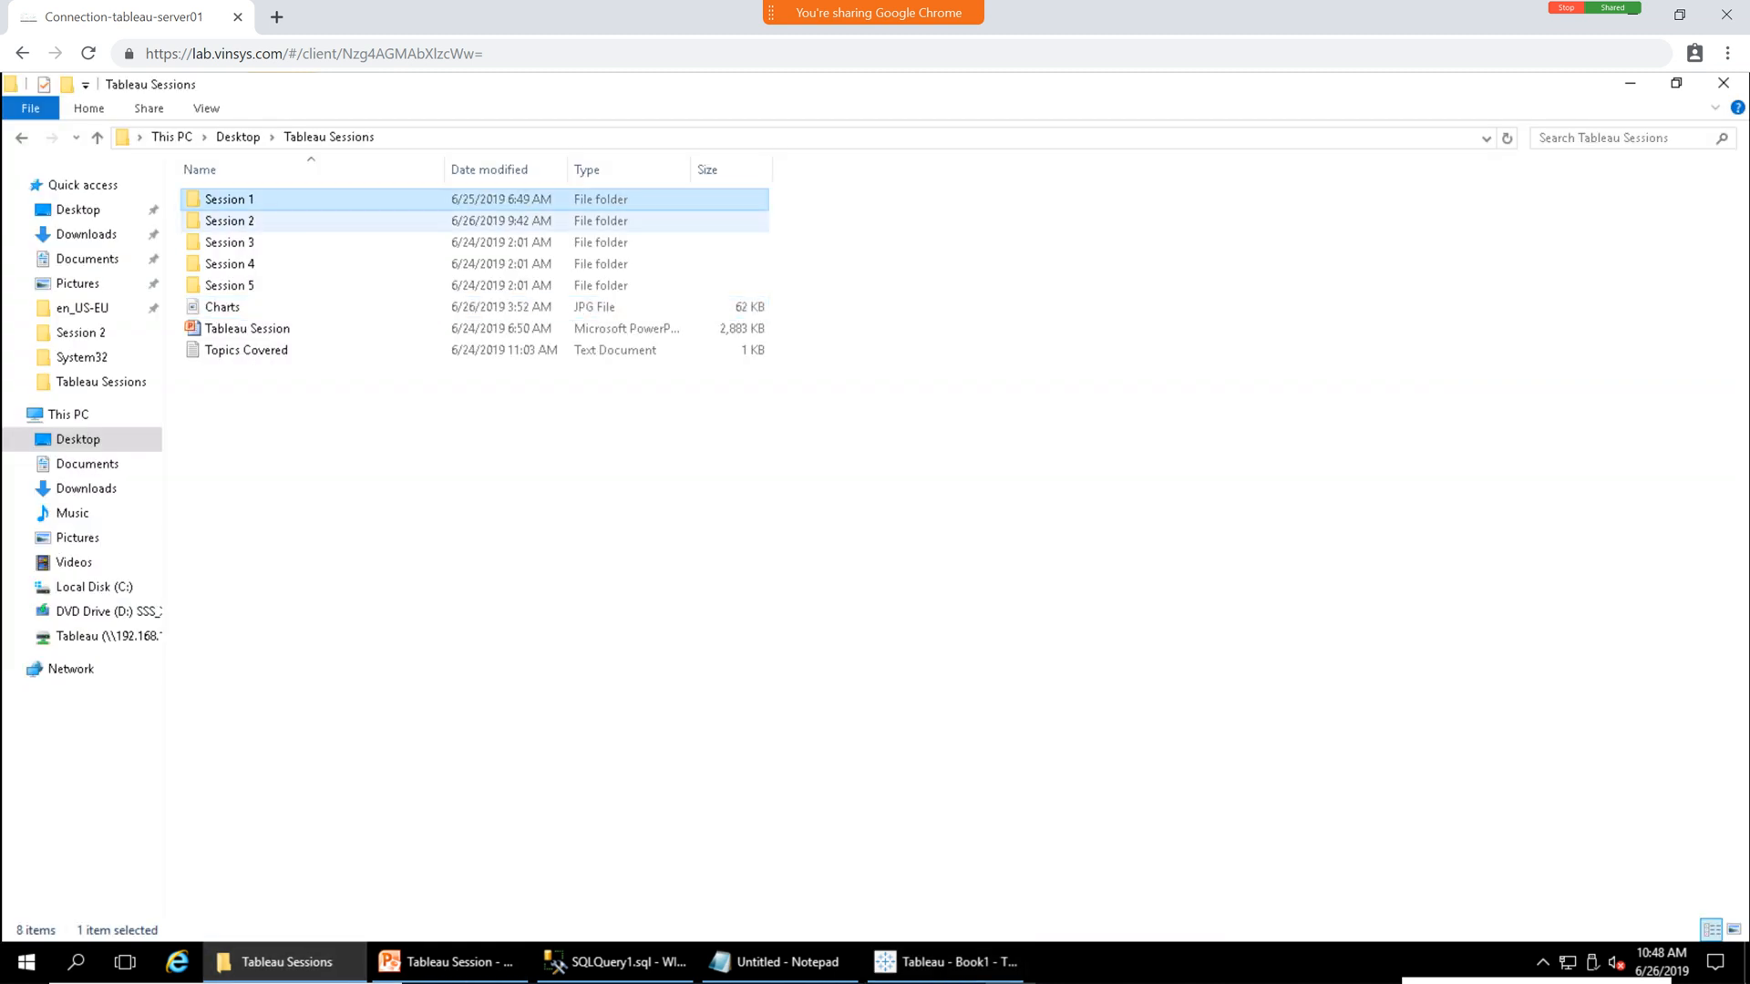
{"action": "double_click", "coordinate": [229, 221]}
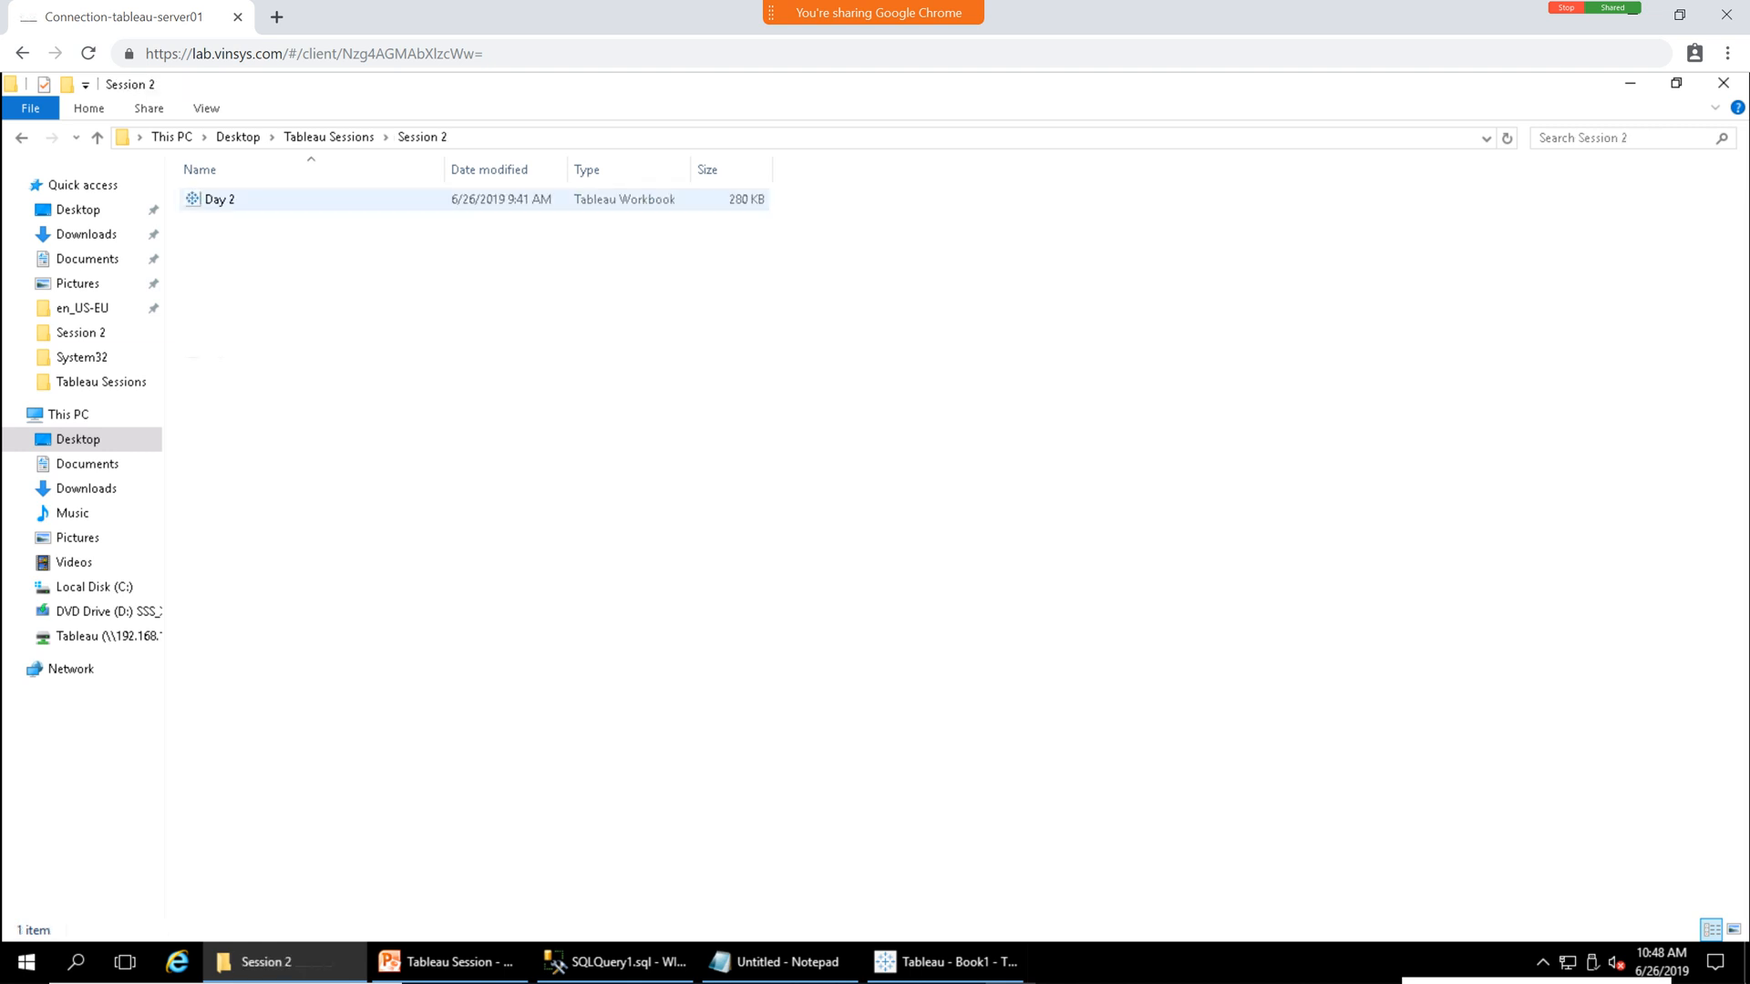
{"action": "left_click", "coordinate": [230, 200]}
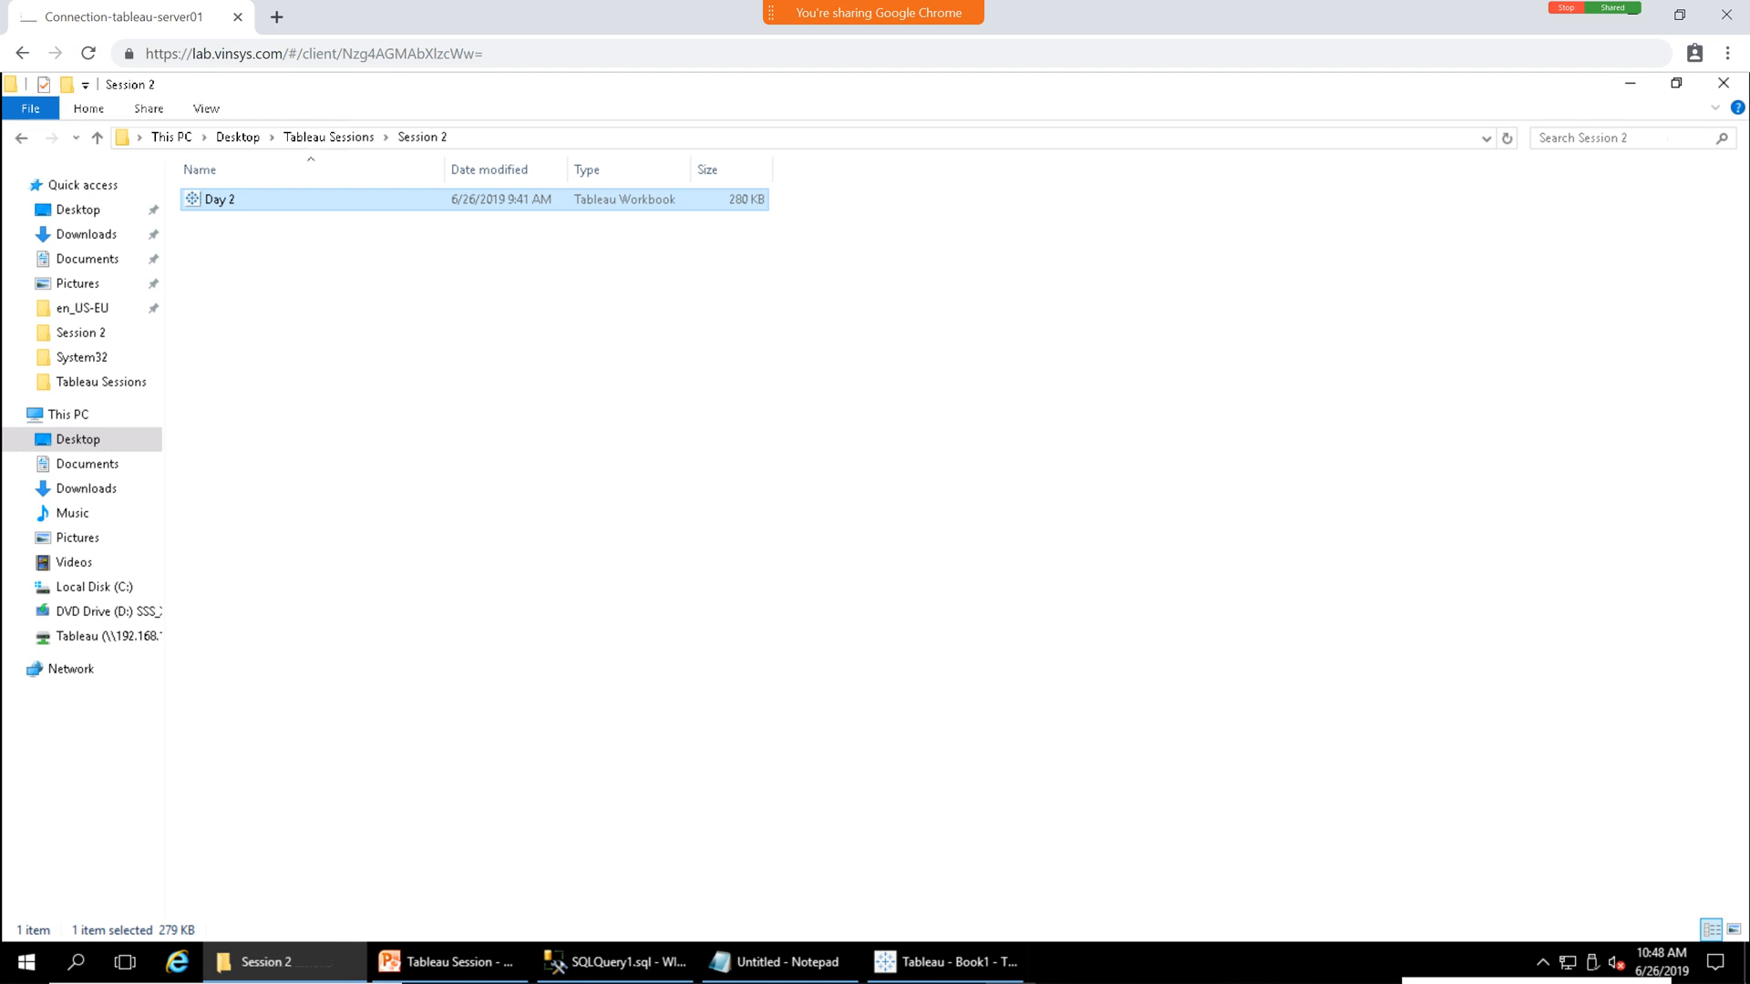
{"action": "left_click", "coordinate": [492, 364]}
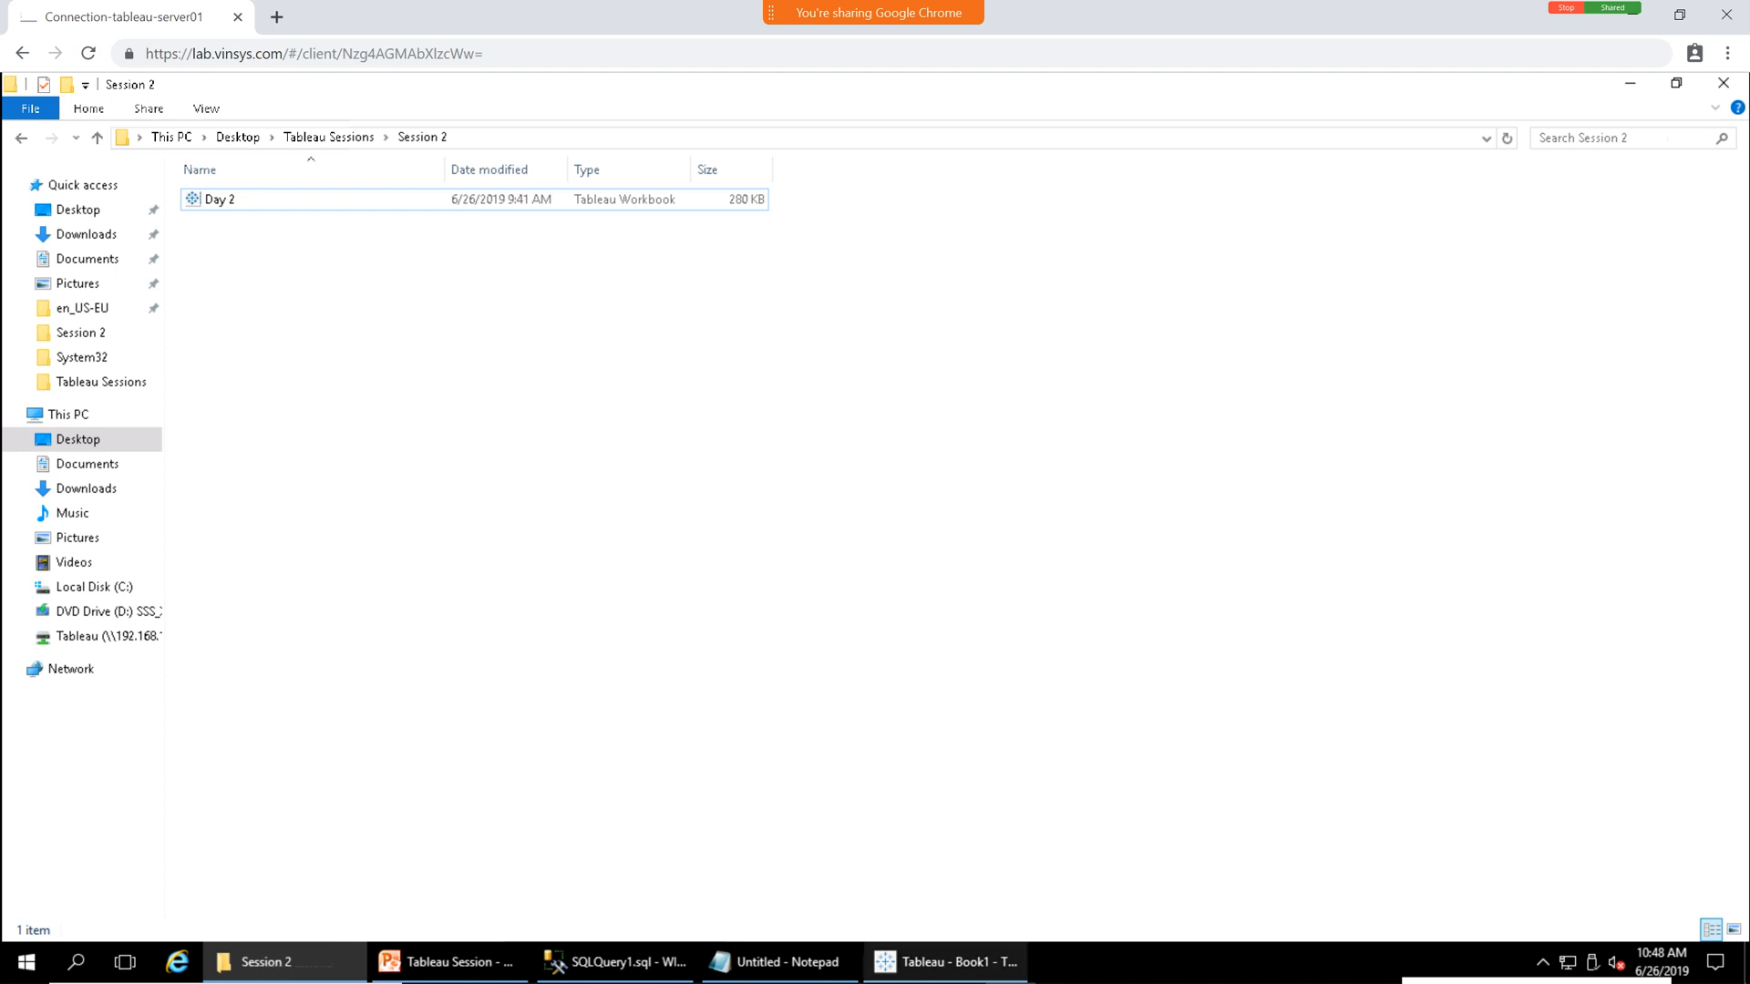
Switch to Tableau, start exporting the workbook as a packaged workbook, and choose the Session 3 folder under Tableau Sessions as destination.
{"action": "left_click", "coordinate": [947, 962]}
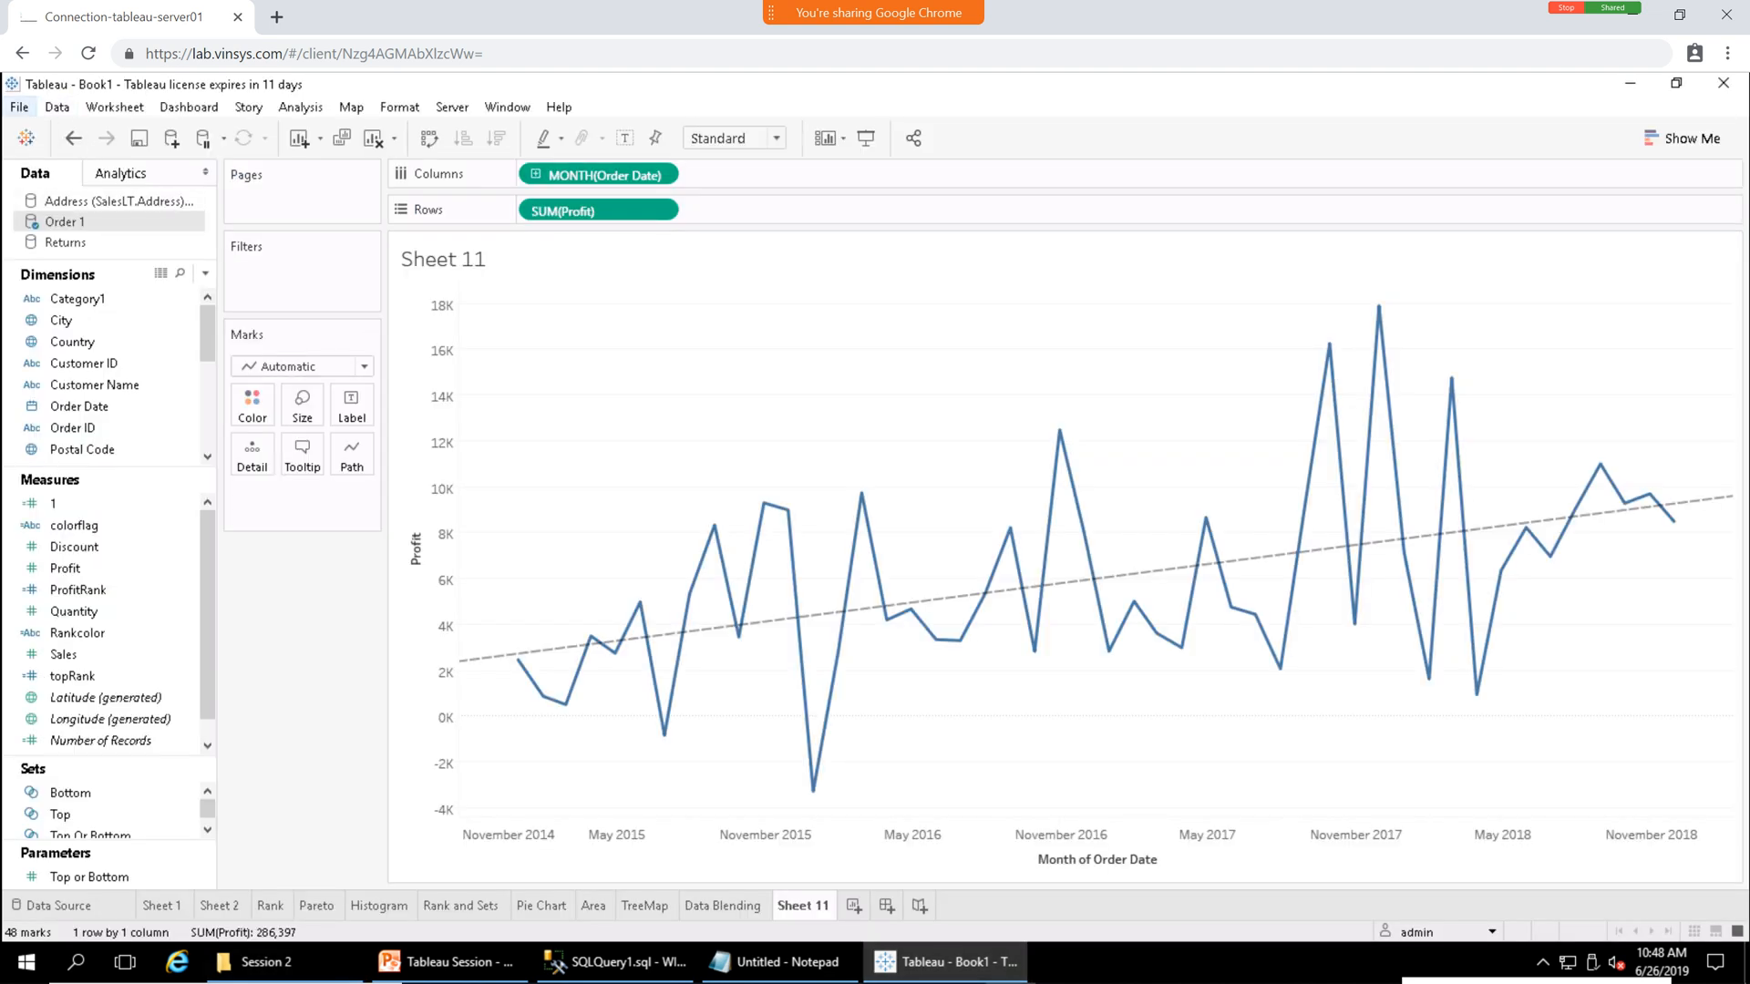
{"action": "left_click", "coordinate": [19, 107]}
{"action": "left_click", "coordinate": [63, 231]}
{"action": "left_click", "coordinate": [57, 107]}
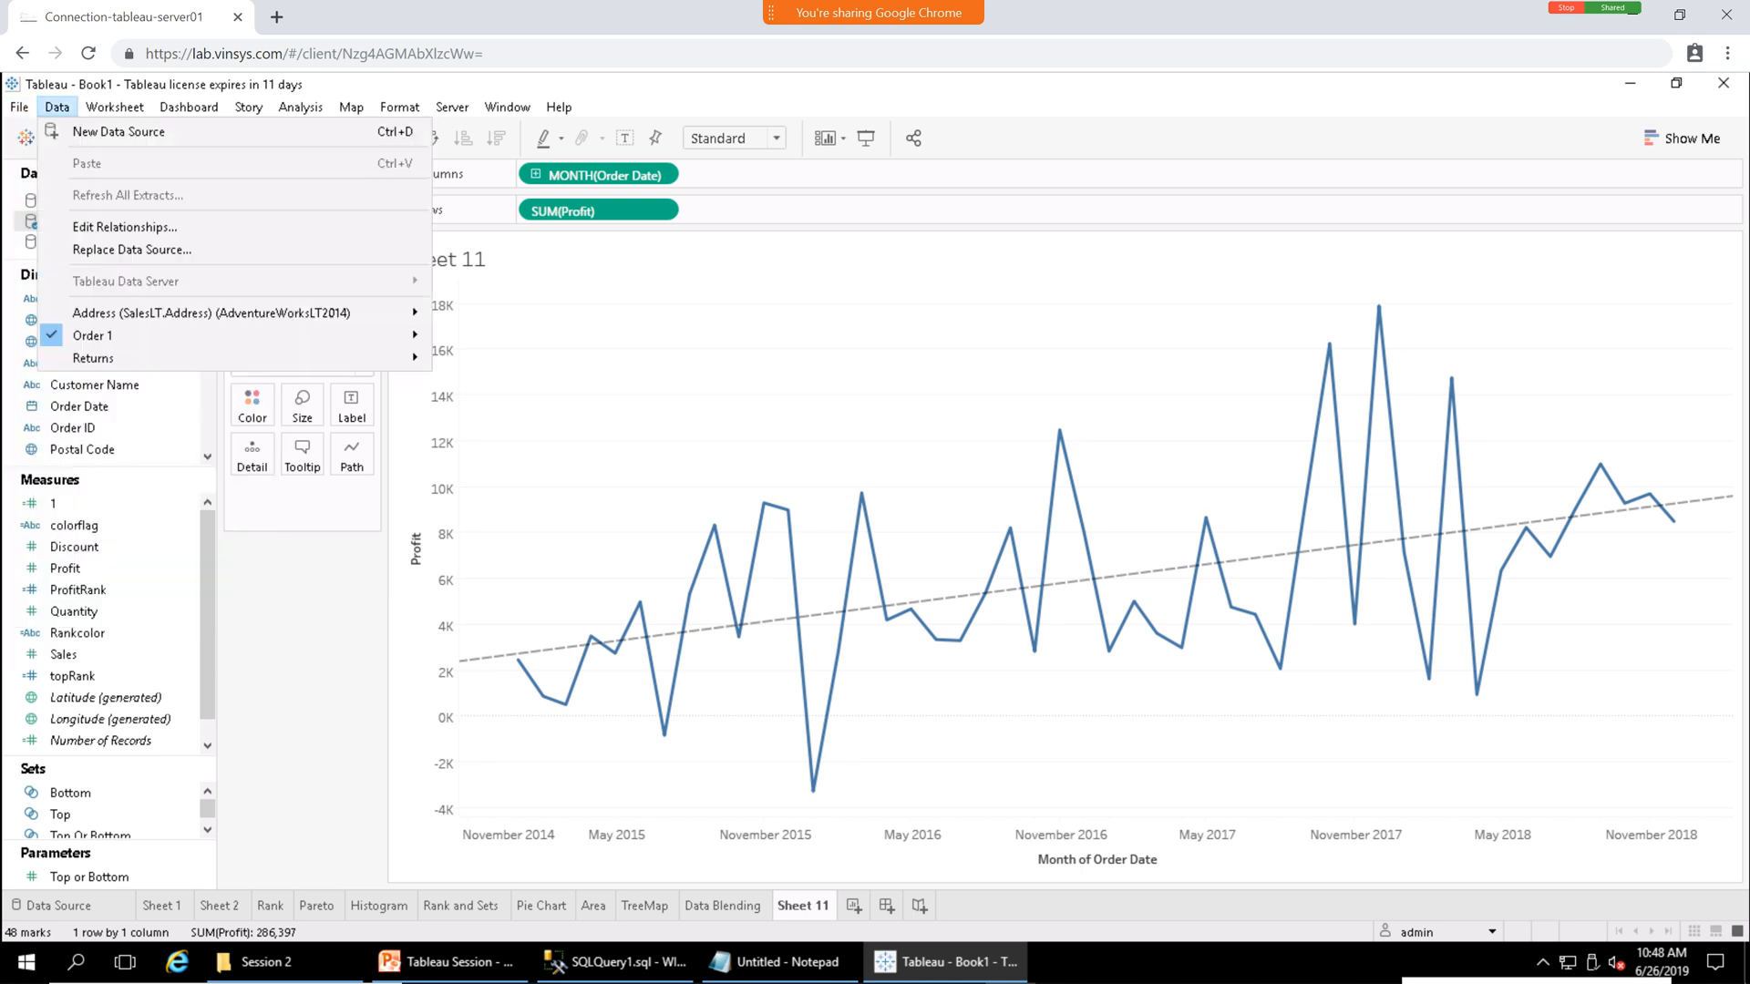
{"action": "mouse_move", "coordinate": [19, 108]}
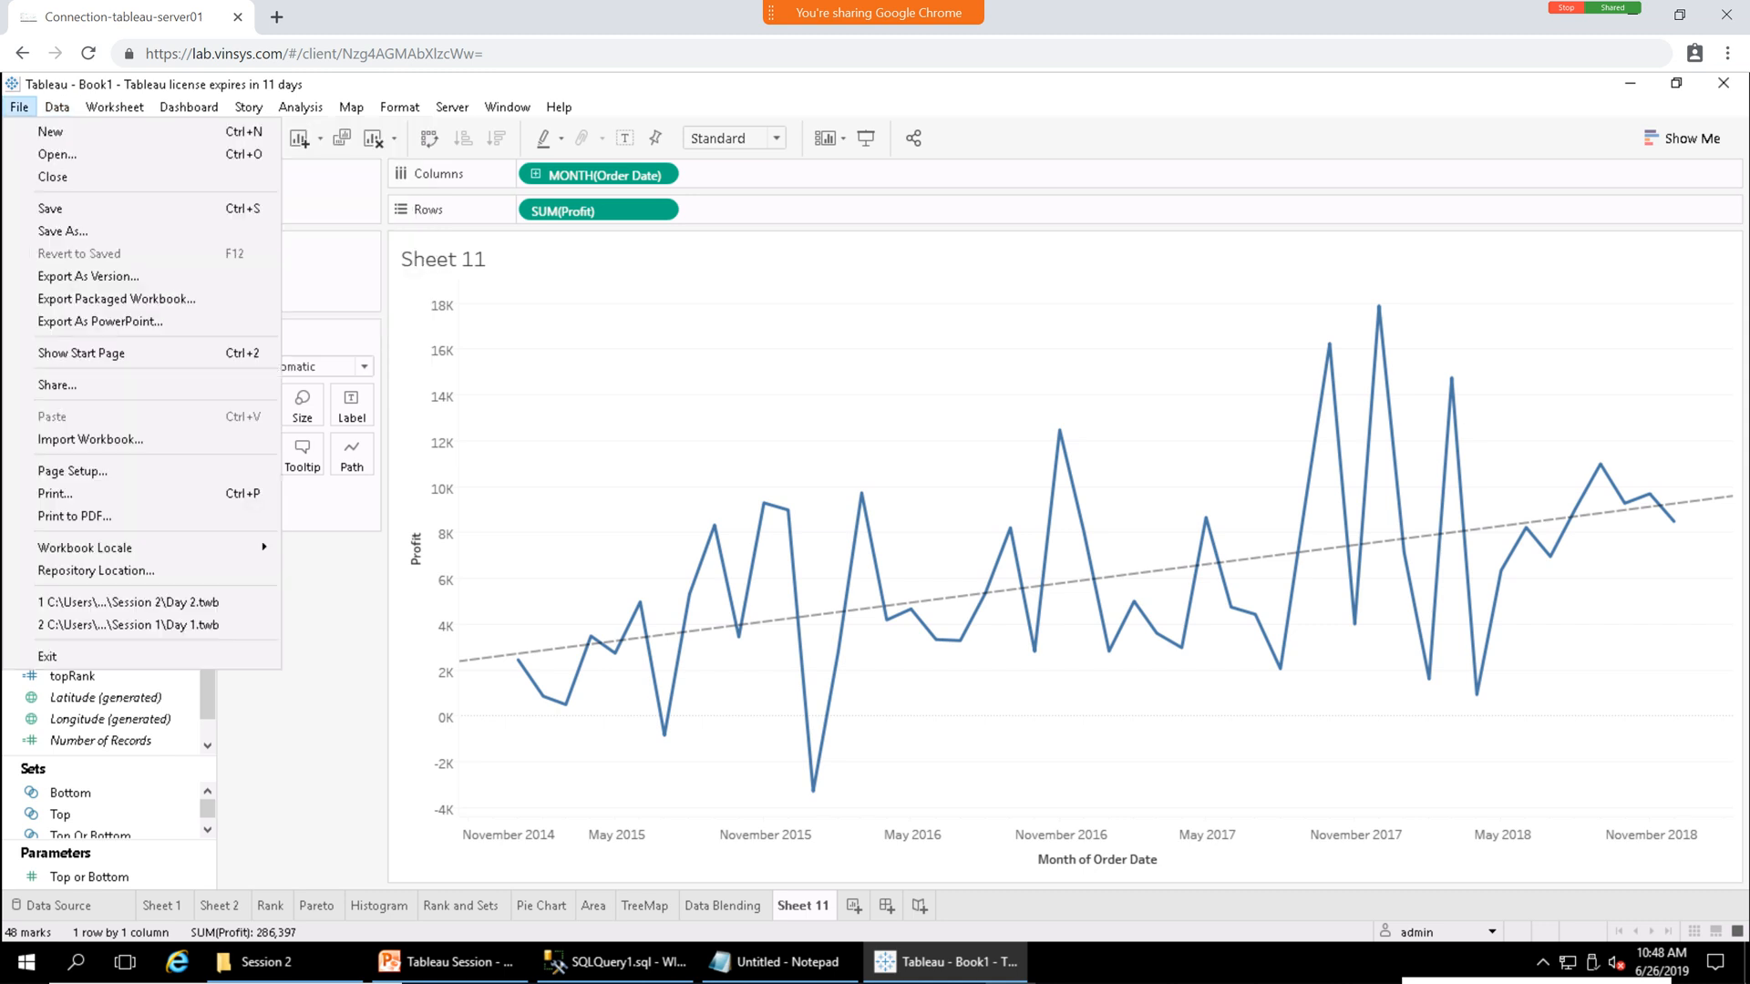
{"action": "left_click", "coordinate": [115, 298]}
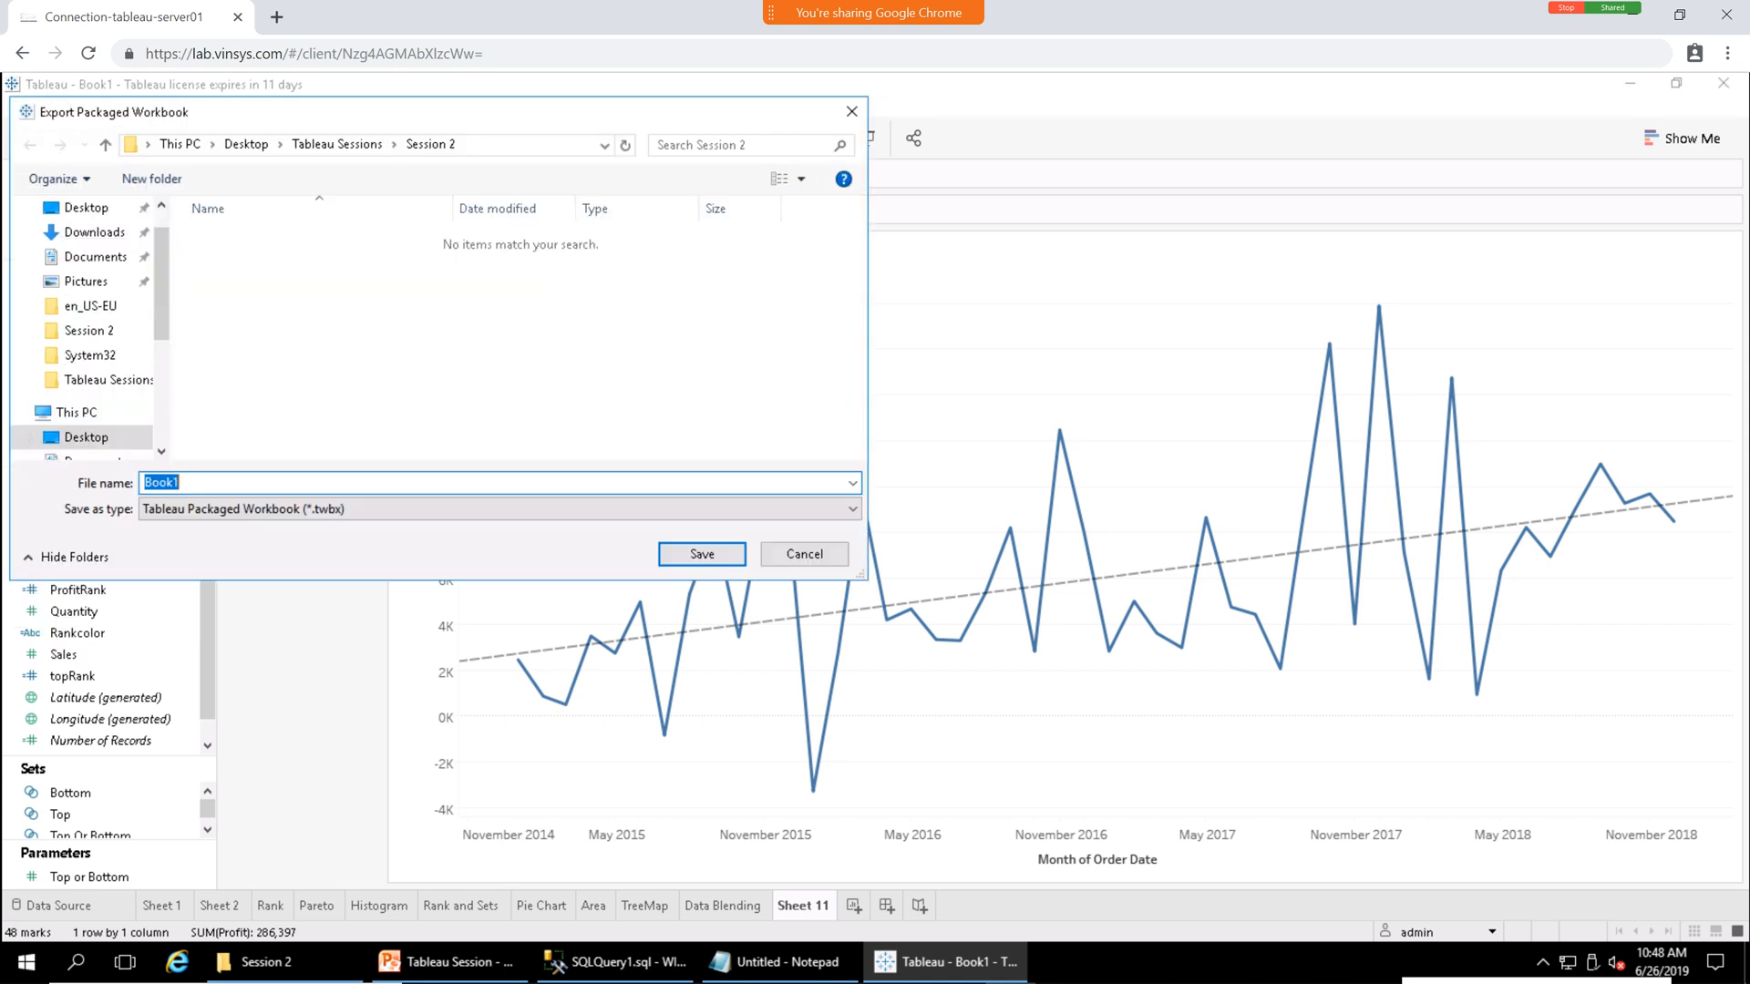
{"action": "left_click_drag", "start_coordinate": [319, 112], "coordinate": [681, 253]}
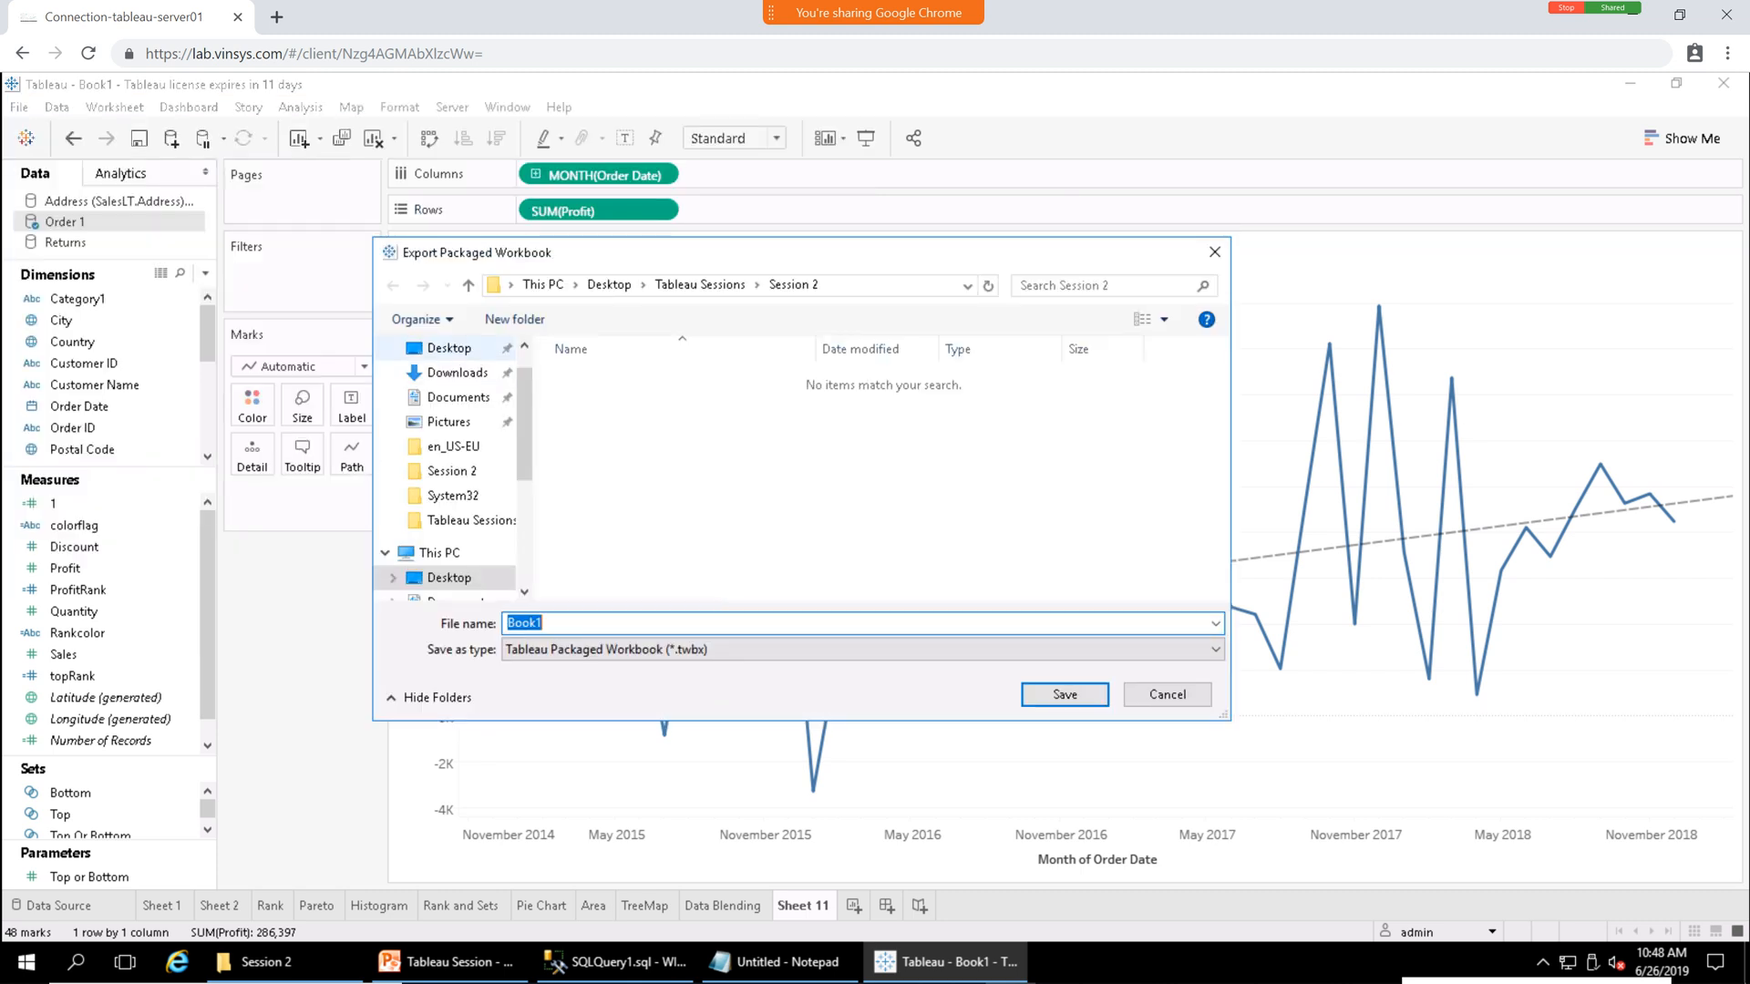
{"action": "left_click", "coordinate": [449, 348]}
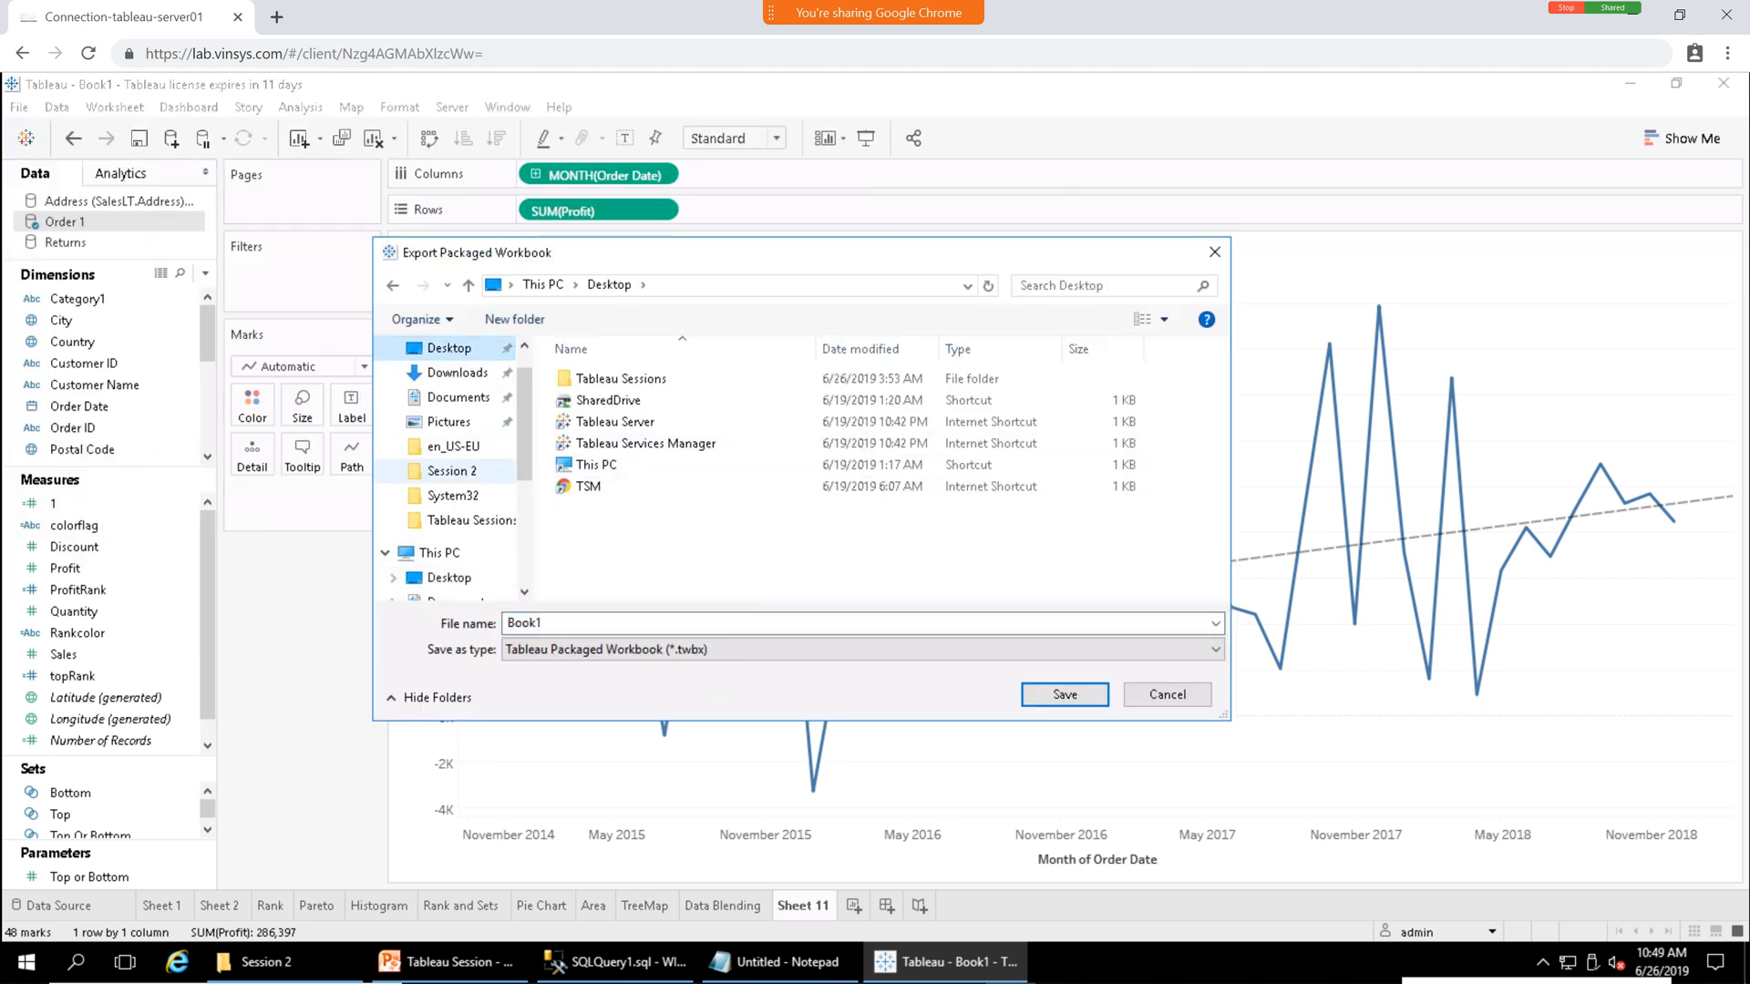
{"action": "left_click", "coordinate": [452, 471]}
{"action": "left_click", "coordinate": [700, 284]}
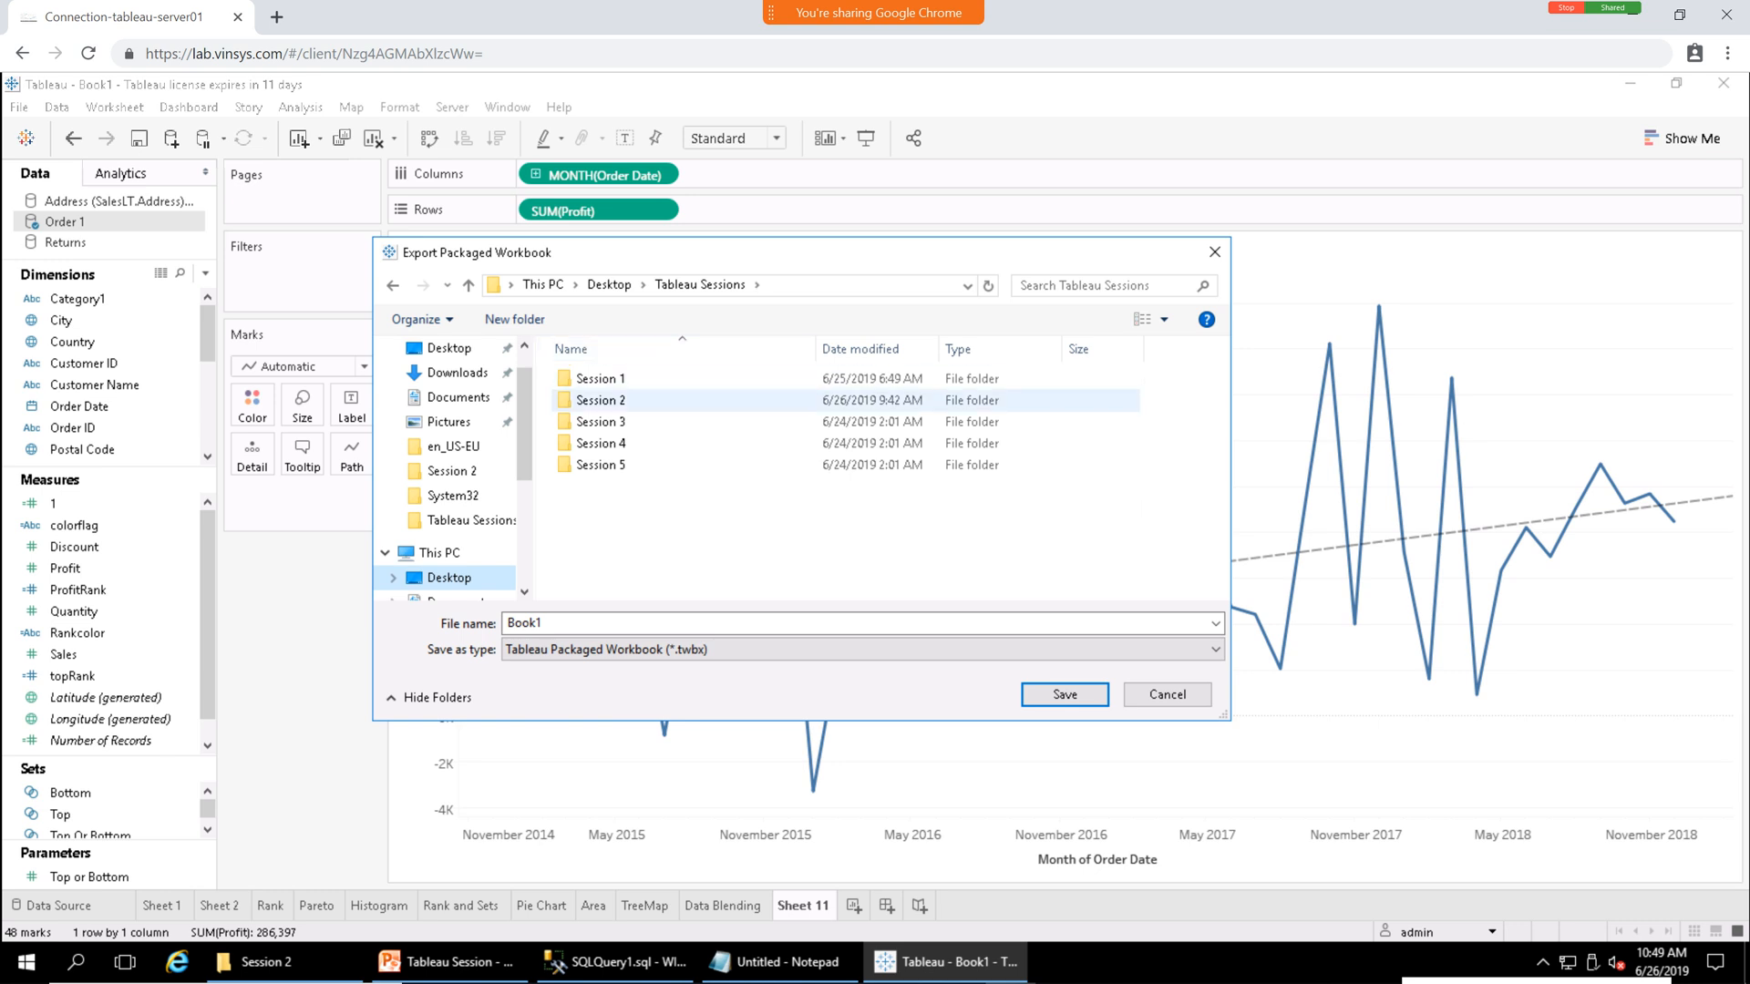
{"action": "left_click", "coordinate": [600, 422]}
{"action": "double_click", "coordinate": [600, 422]}
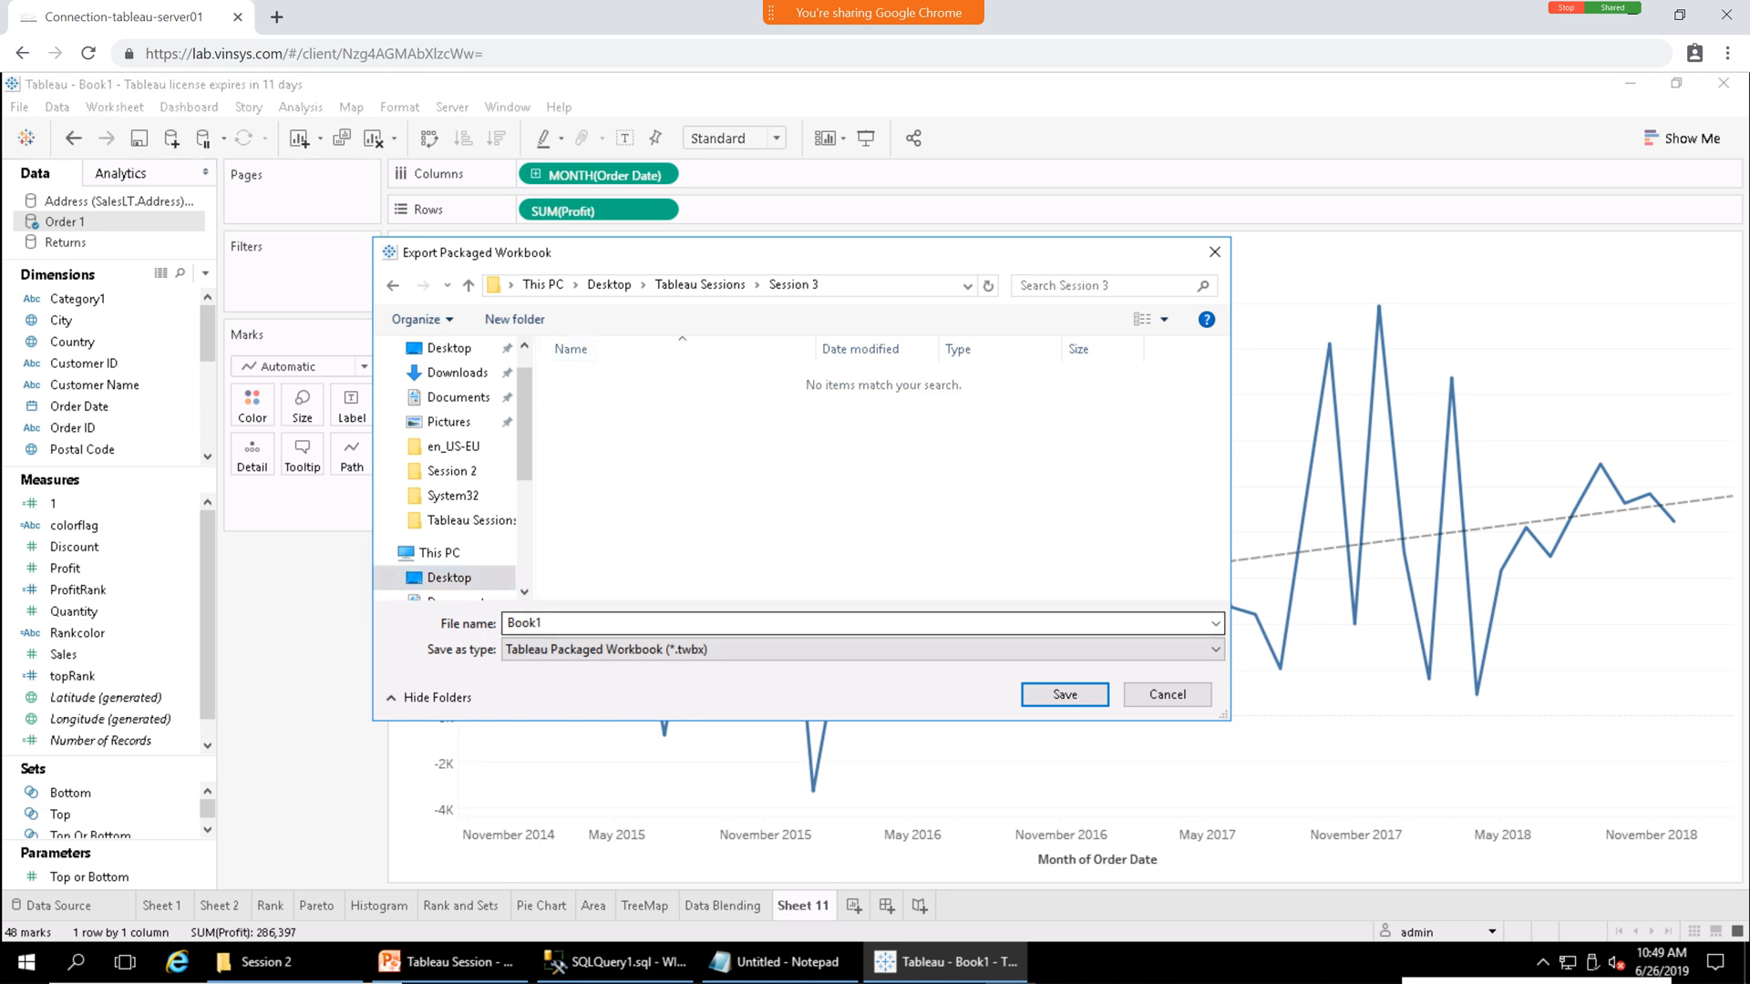
Name the packaged workbook Day 3 and save it.
{"action": "type", "text": "Day"}
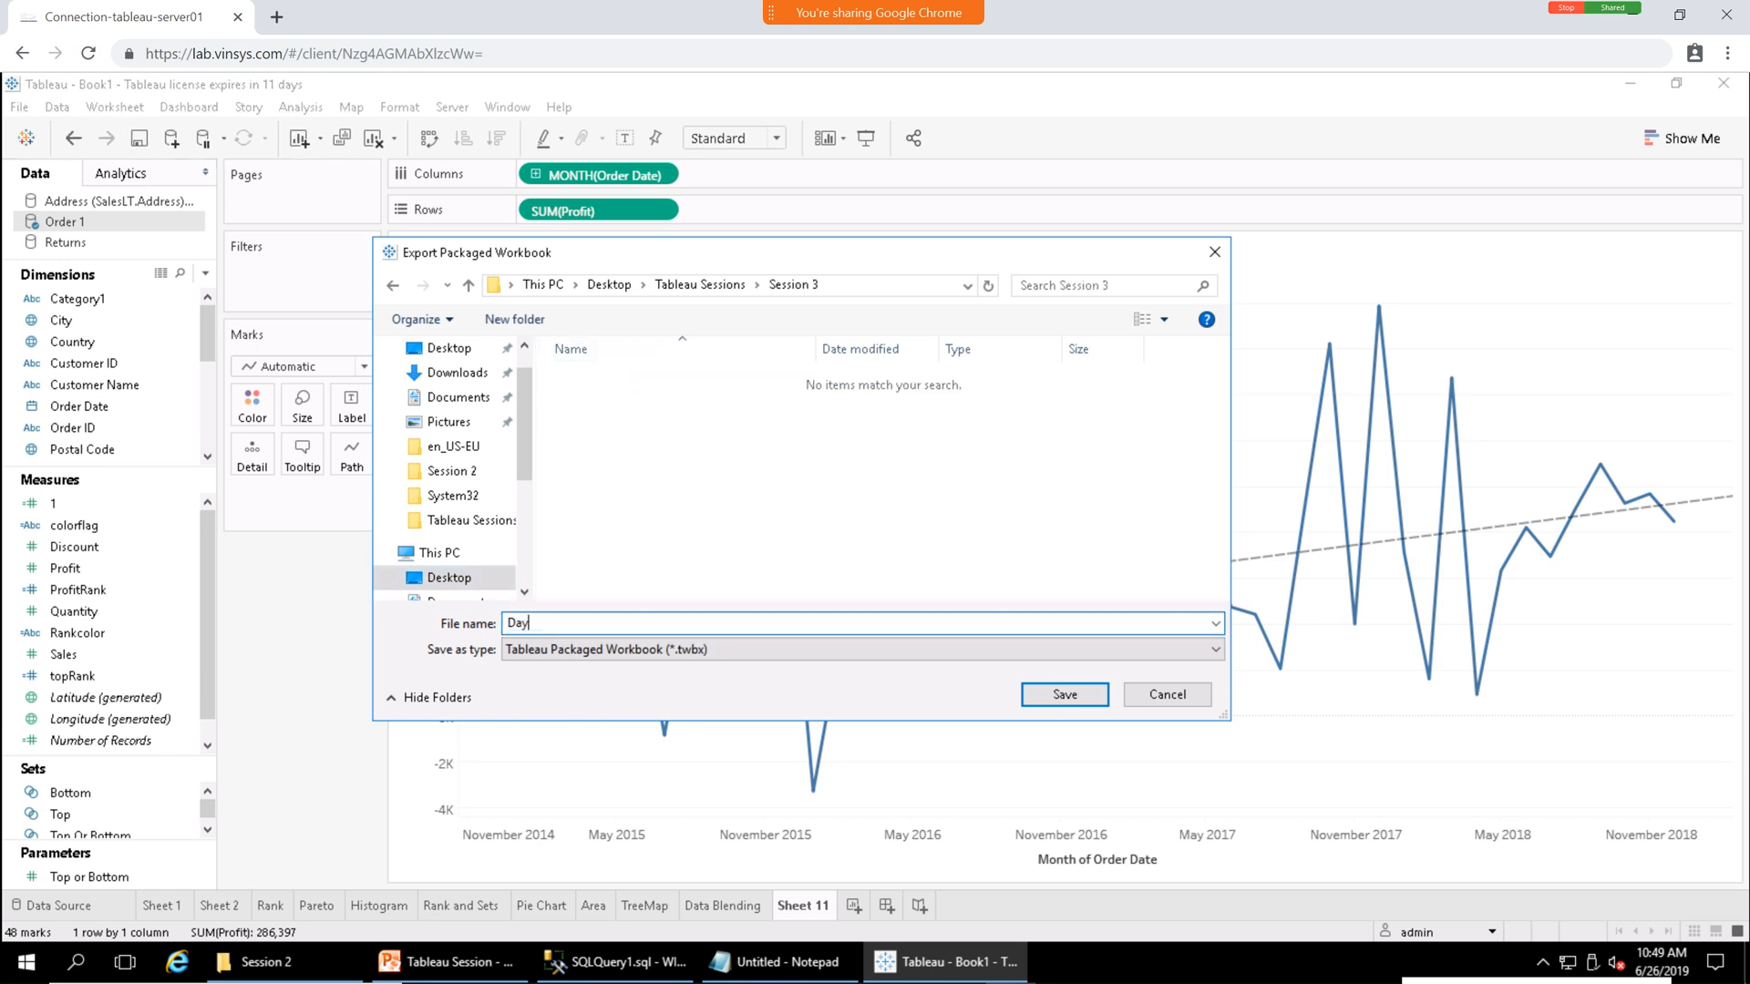
{"action": "type", "text": " 3"}
{"action": "left_click", "coordinate": [1064, 694]}
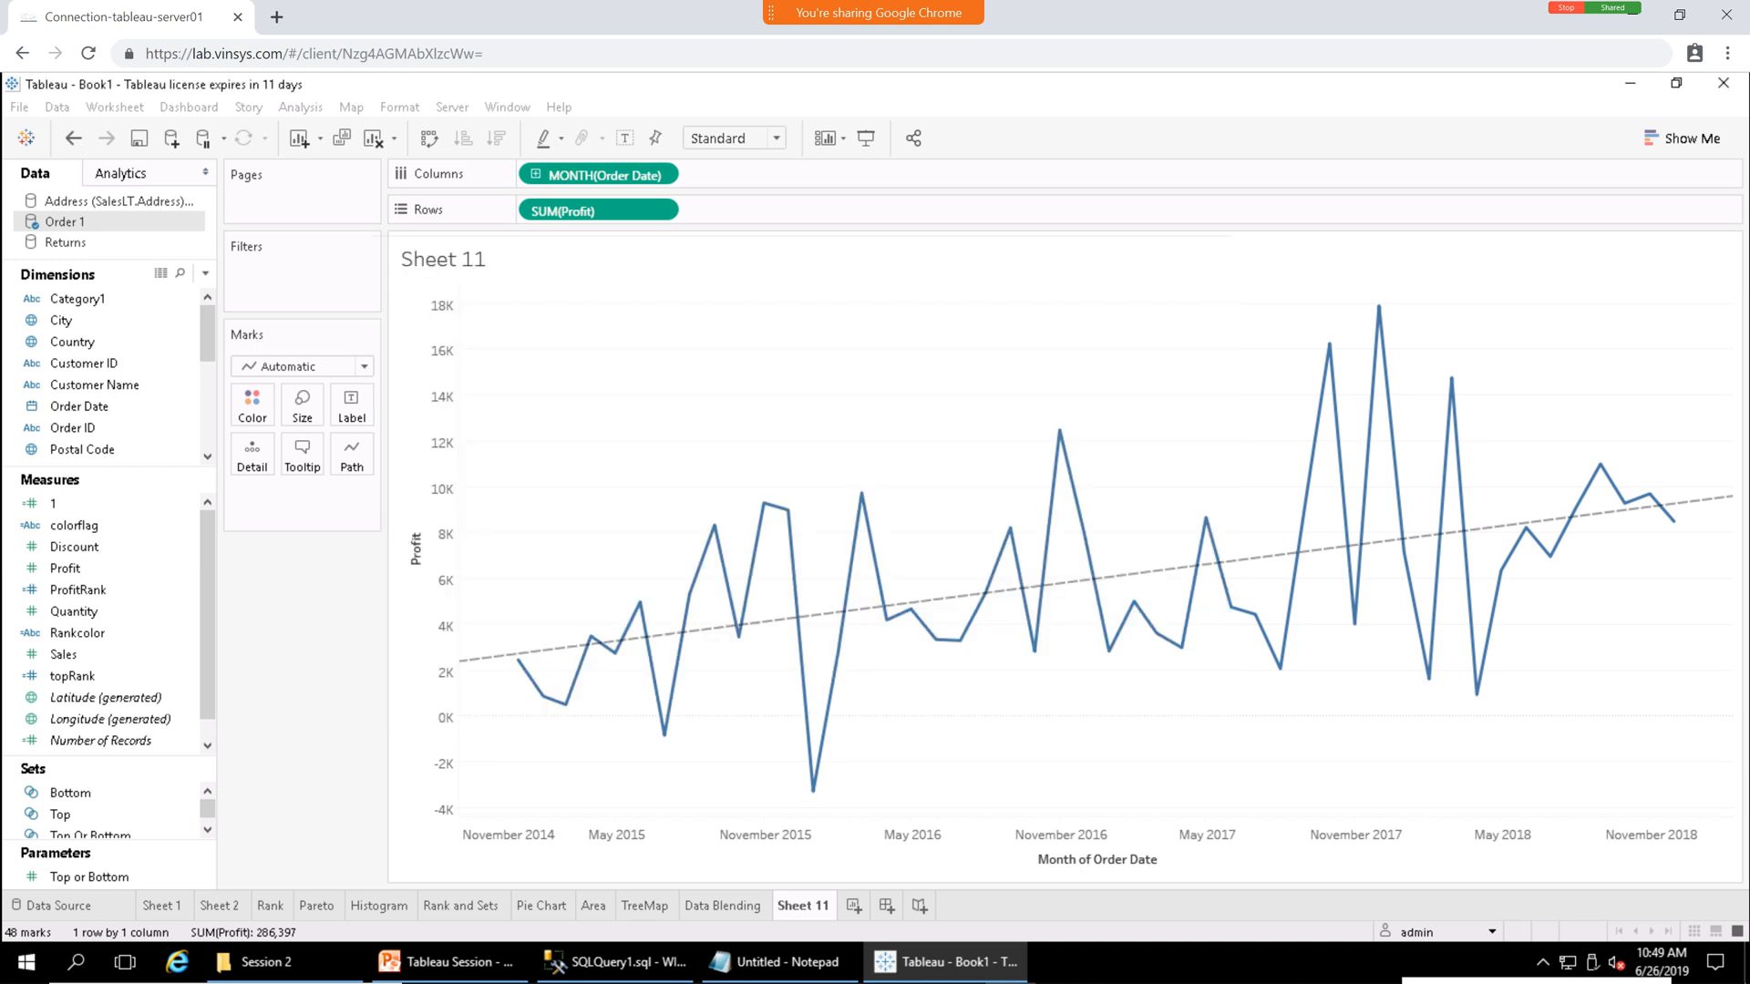
Switch to File Explorer and open the Session 3 folder inside Tableau Sessions.
{"action": "left_click", "coordinate": [284, 962]}
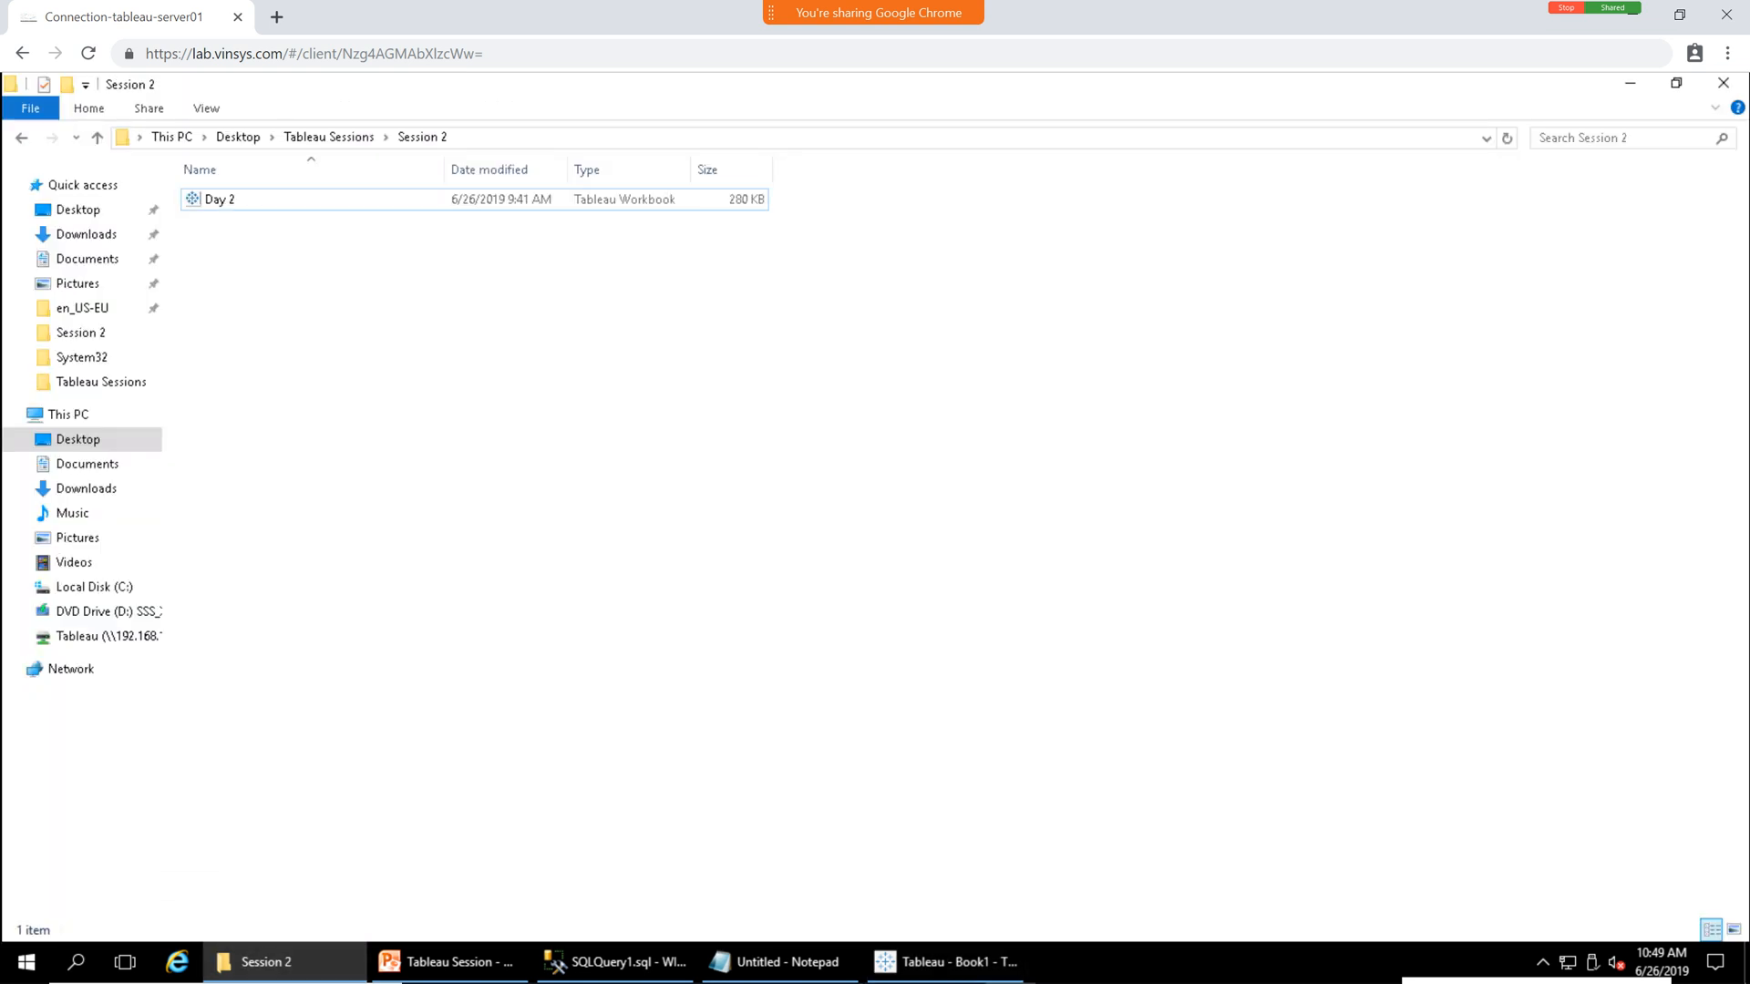
{"action": "right_click", "coordinate": [339, 135]}
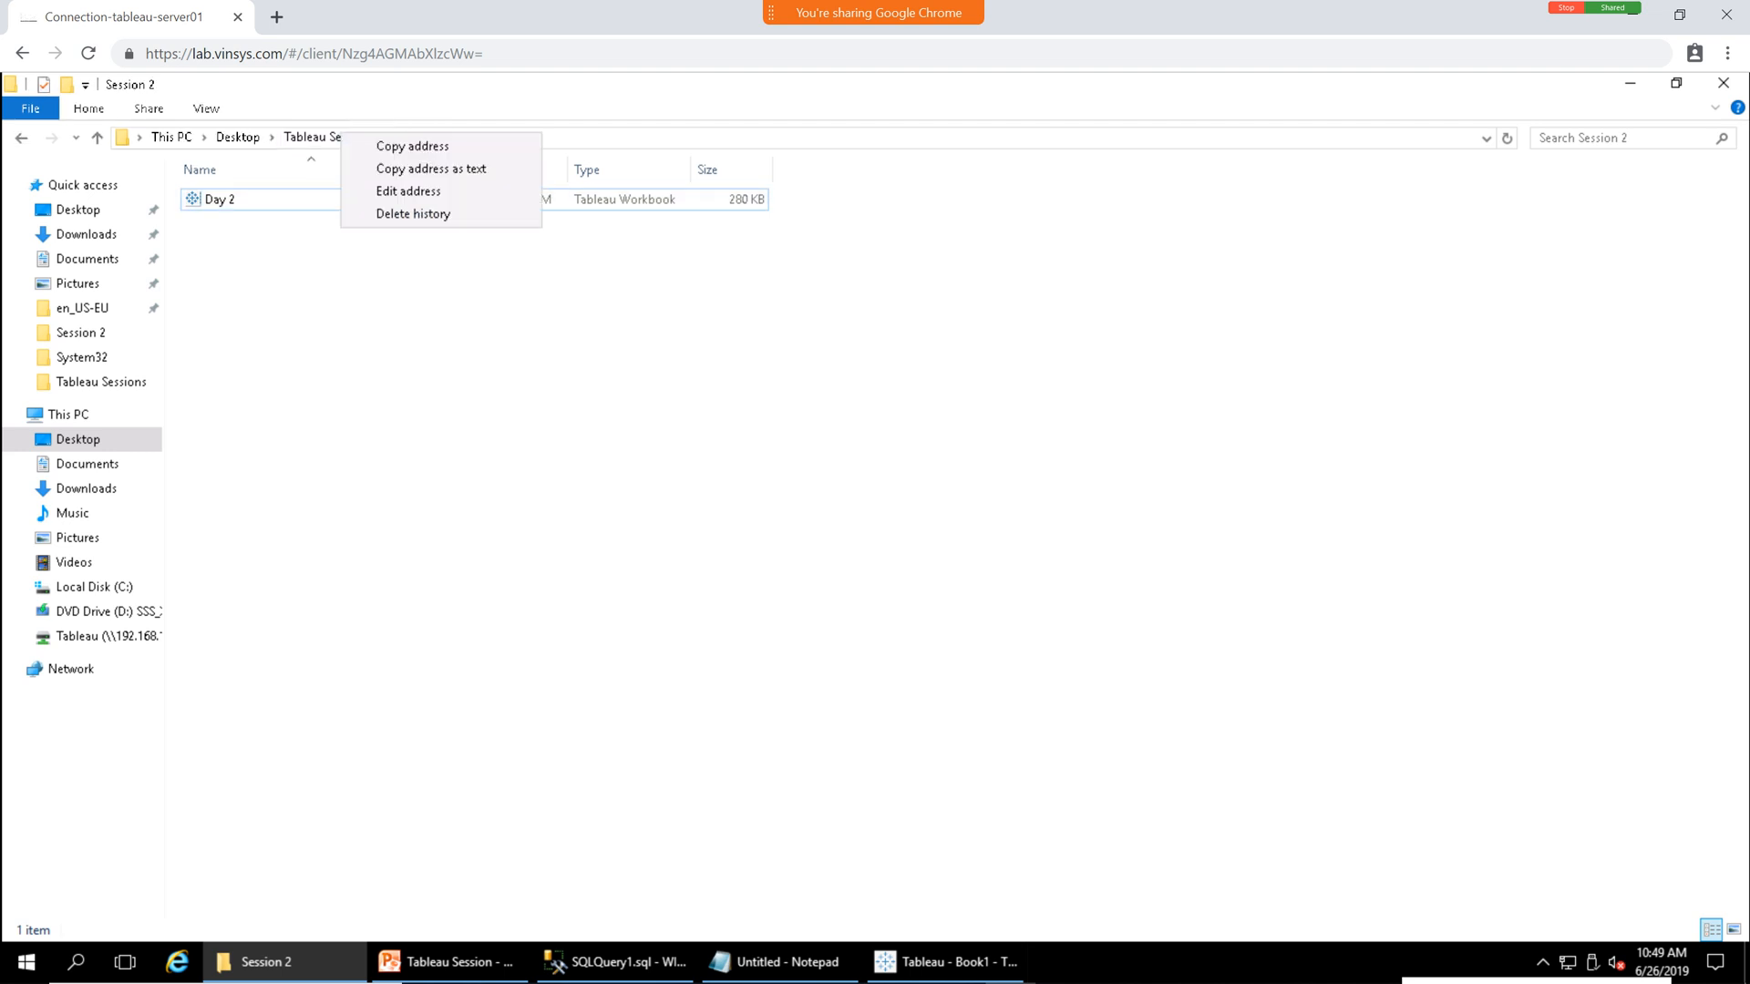
{"action": "left_click", "coordinate": [339, 135]}
{"action": "left_click", "coordinate": [332, 137]}
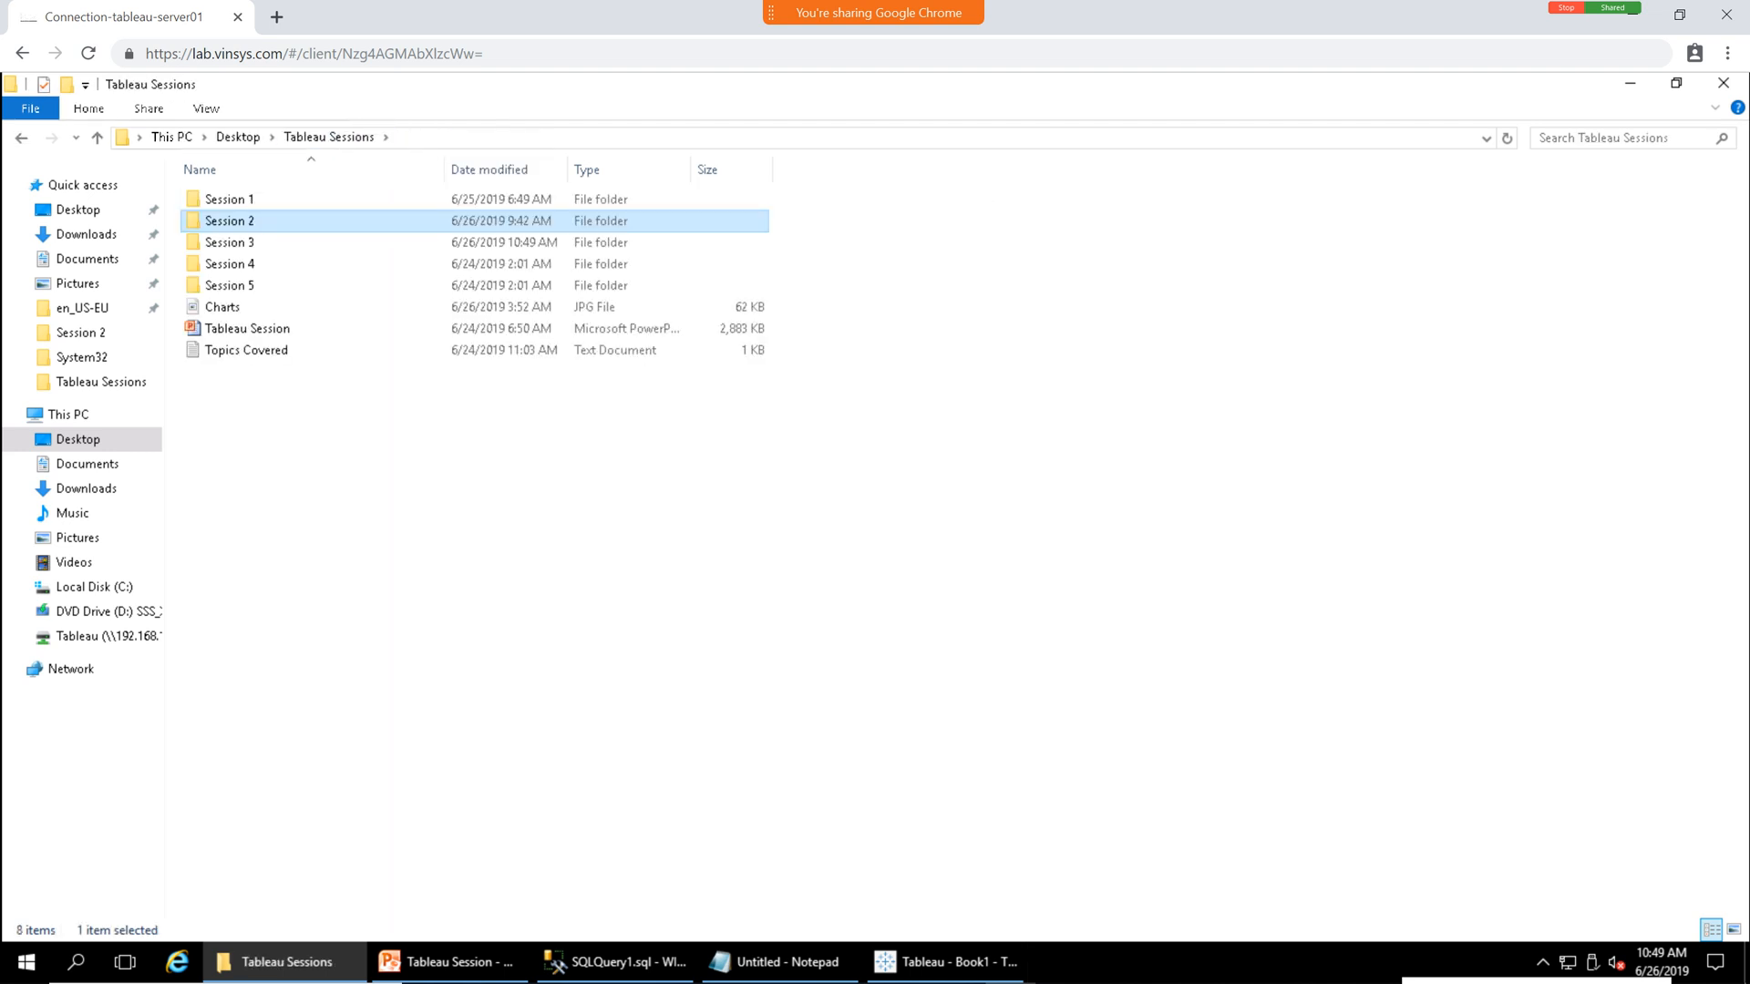
{"action": "left_click", "coordinate": [392, 437]}
{"action": "double_click", "coordinate": [230, 242]}
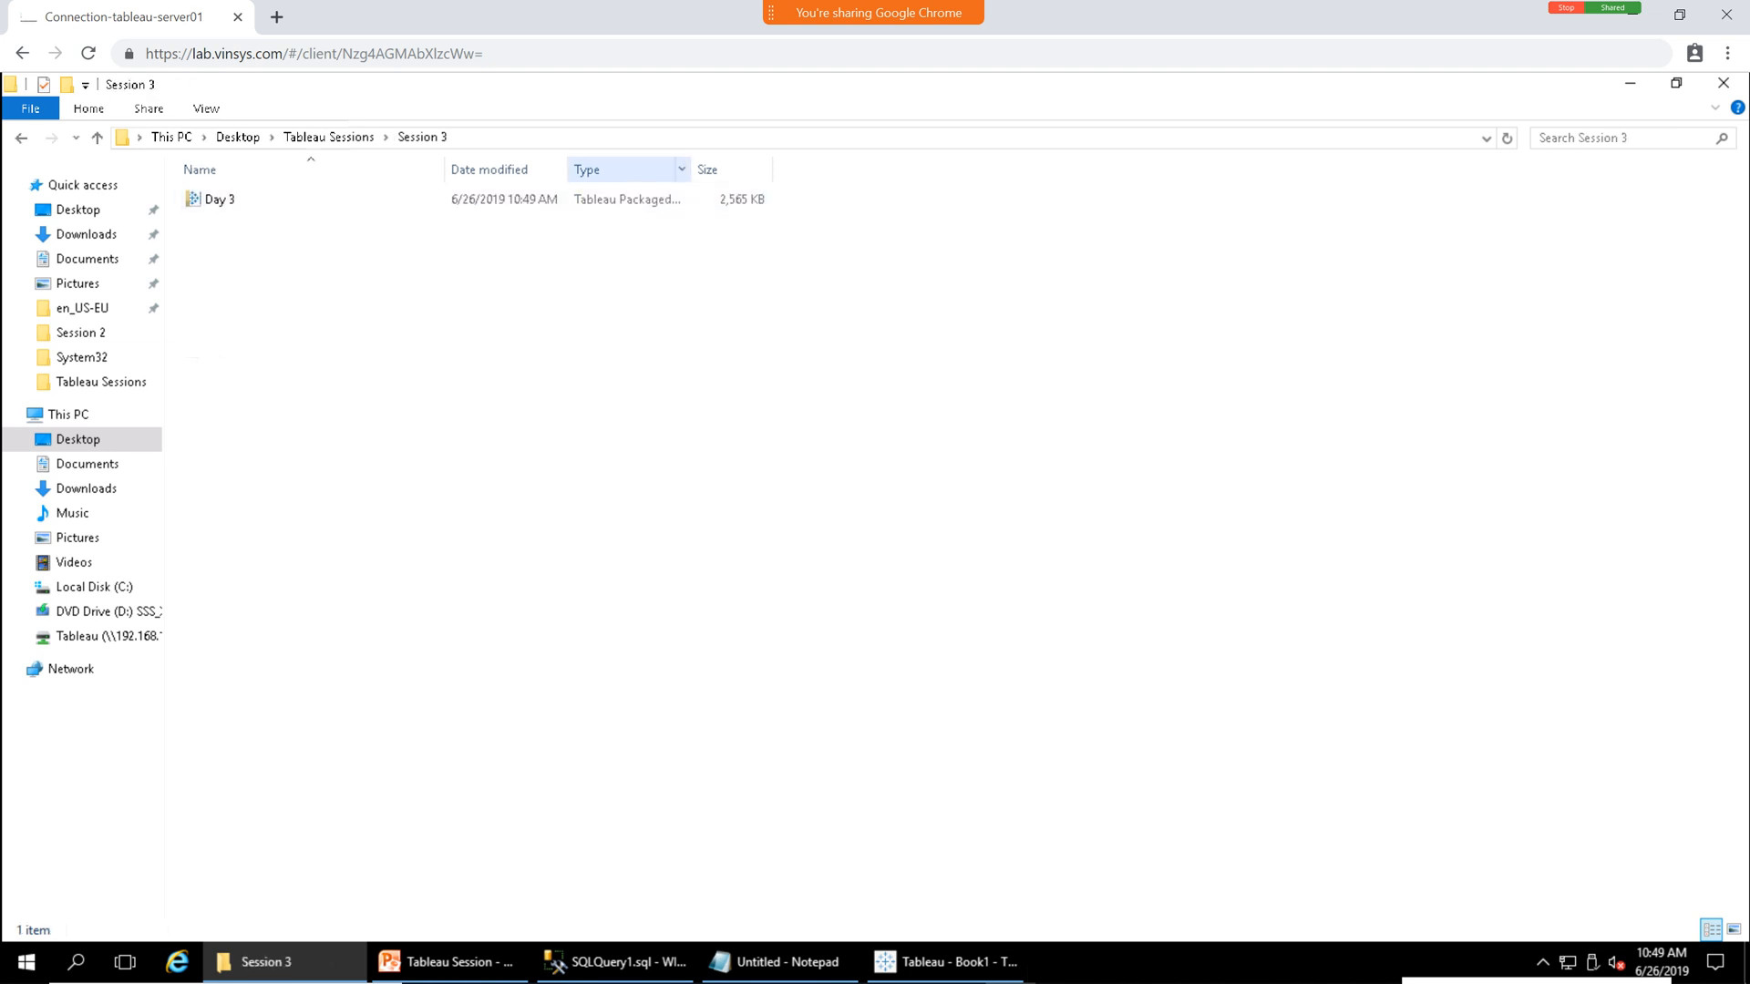
Widen the Type column to fit the full file type and examine the Day 3 file's details.
{"action": "left_click_drag", "start_coordinate": [691, 171], "coordinate": [795, 171]}
{"action": "right_click", "coordinate": [794, 171]}
{"action": "left_click", "coordinate": [638, 328]}
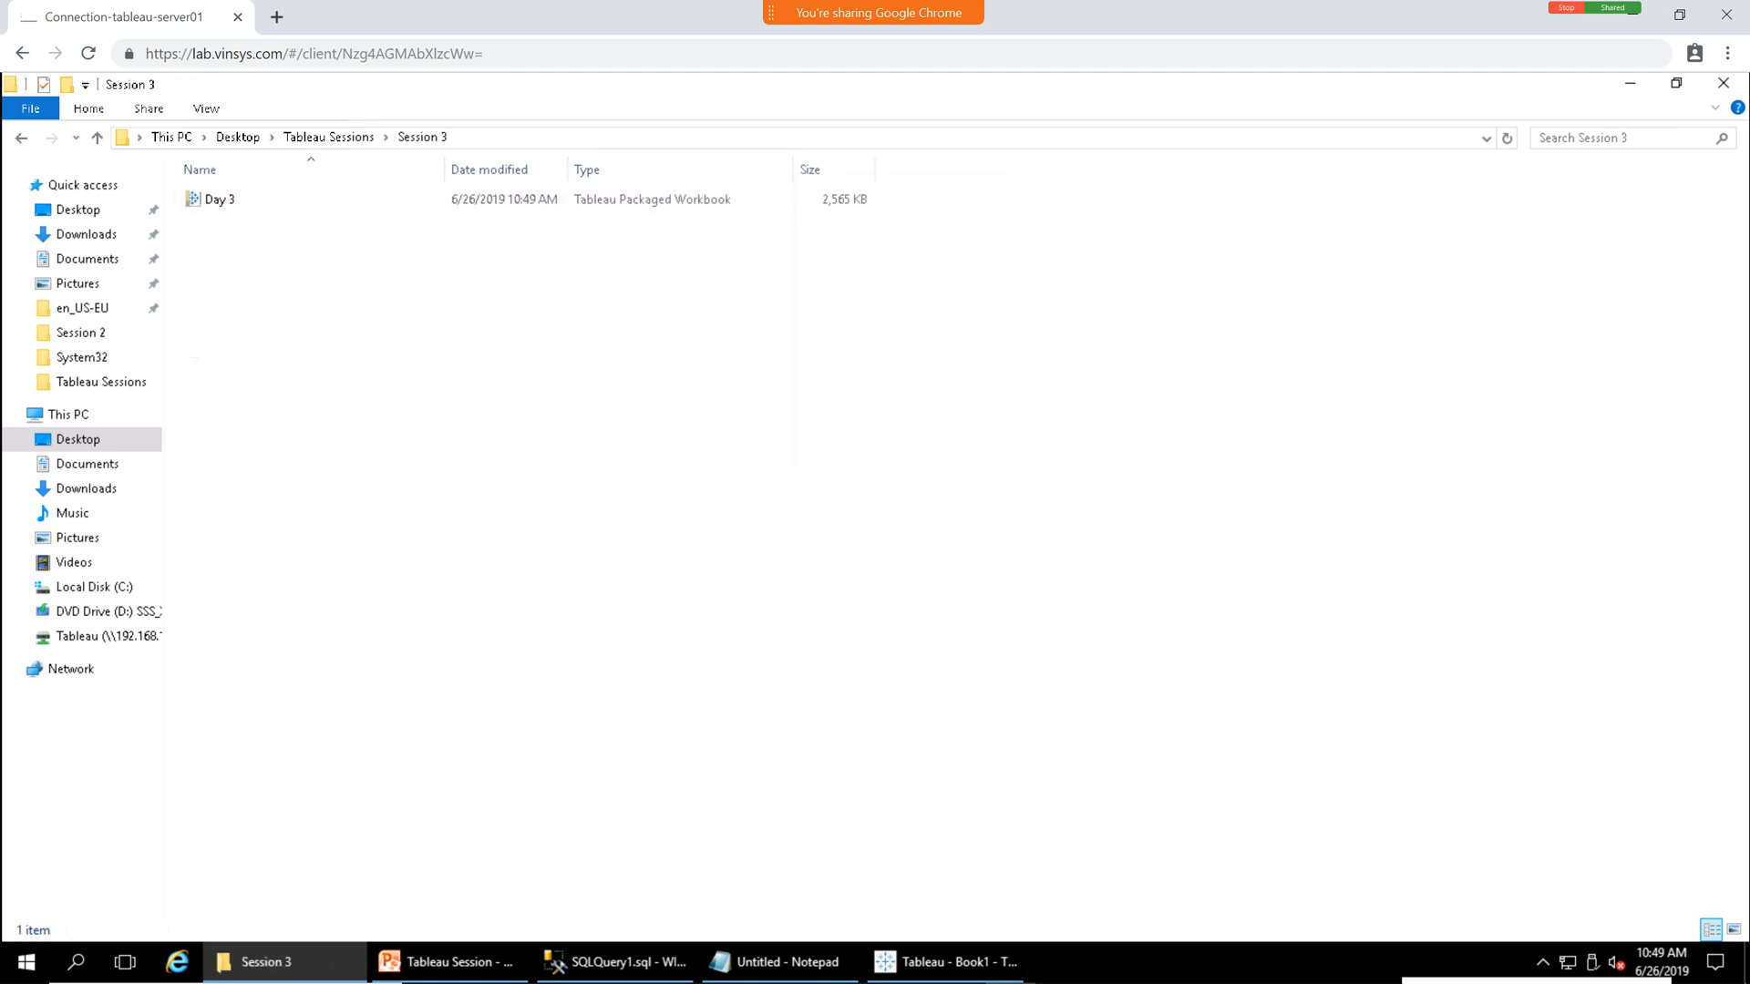
{"action": "left_click", "coordinate": [220, 199]}
{"action": "left_click", "coordinate": [583, 364]}
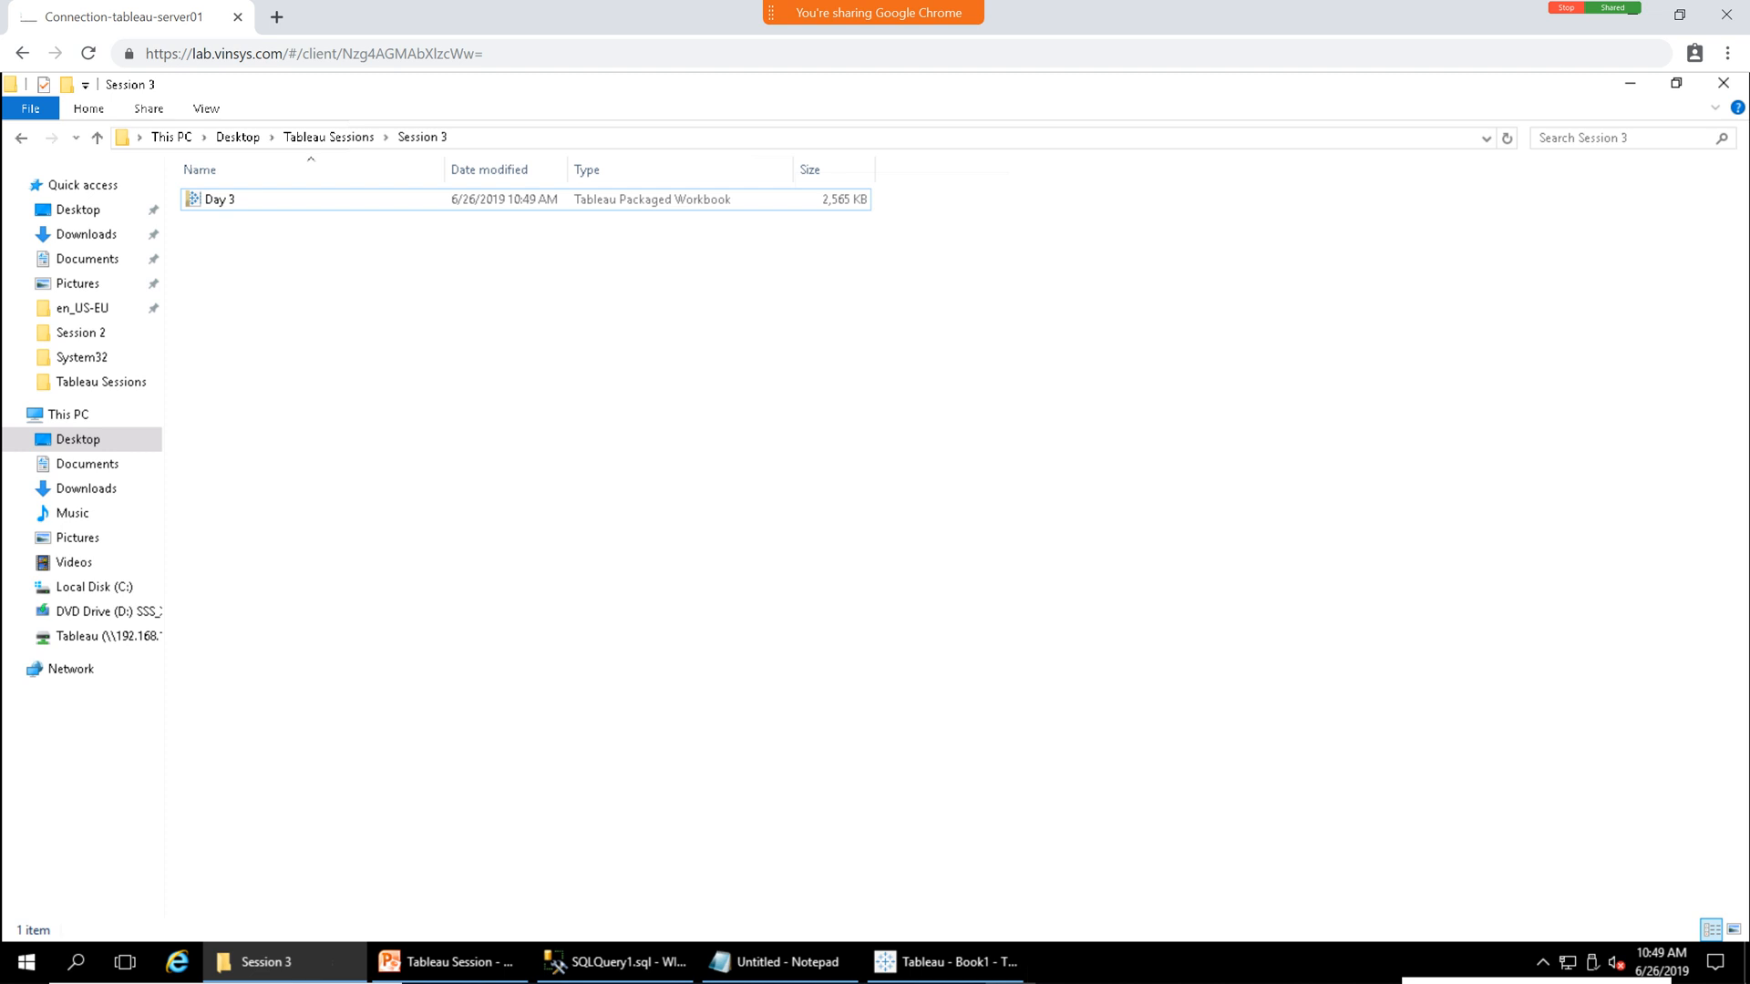
Open the online meeting's chat, check the recent messages, and close the chat without sending anything.
{"action": "mouse_move", "coordinate": [946, 13]}
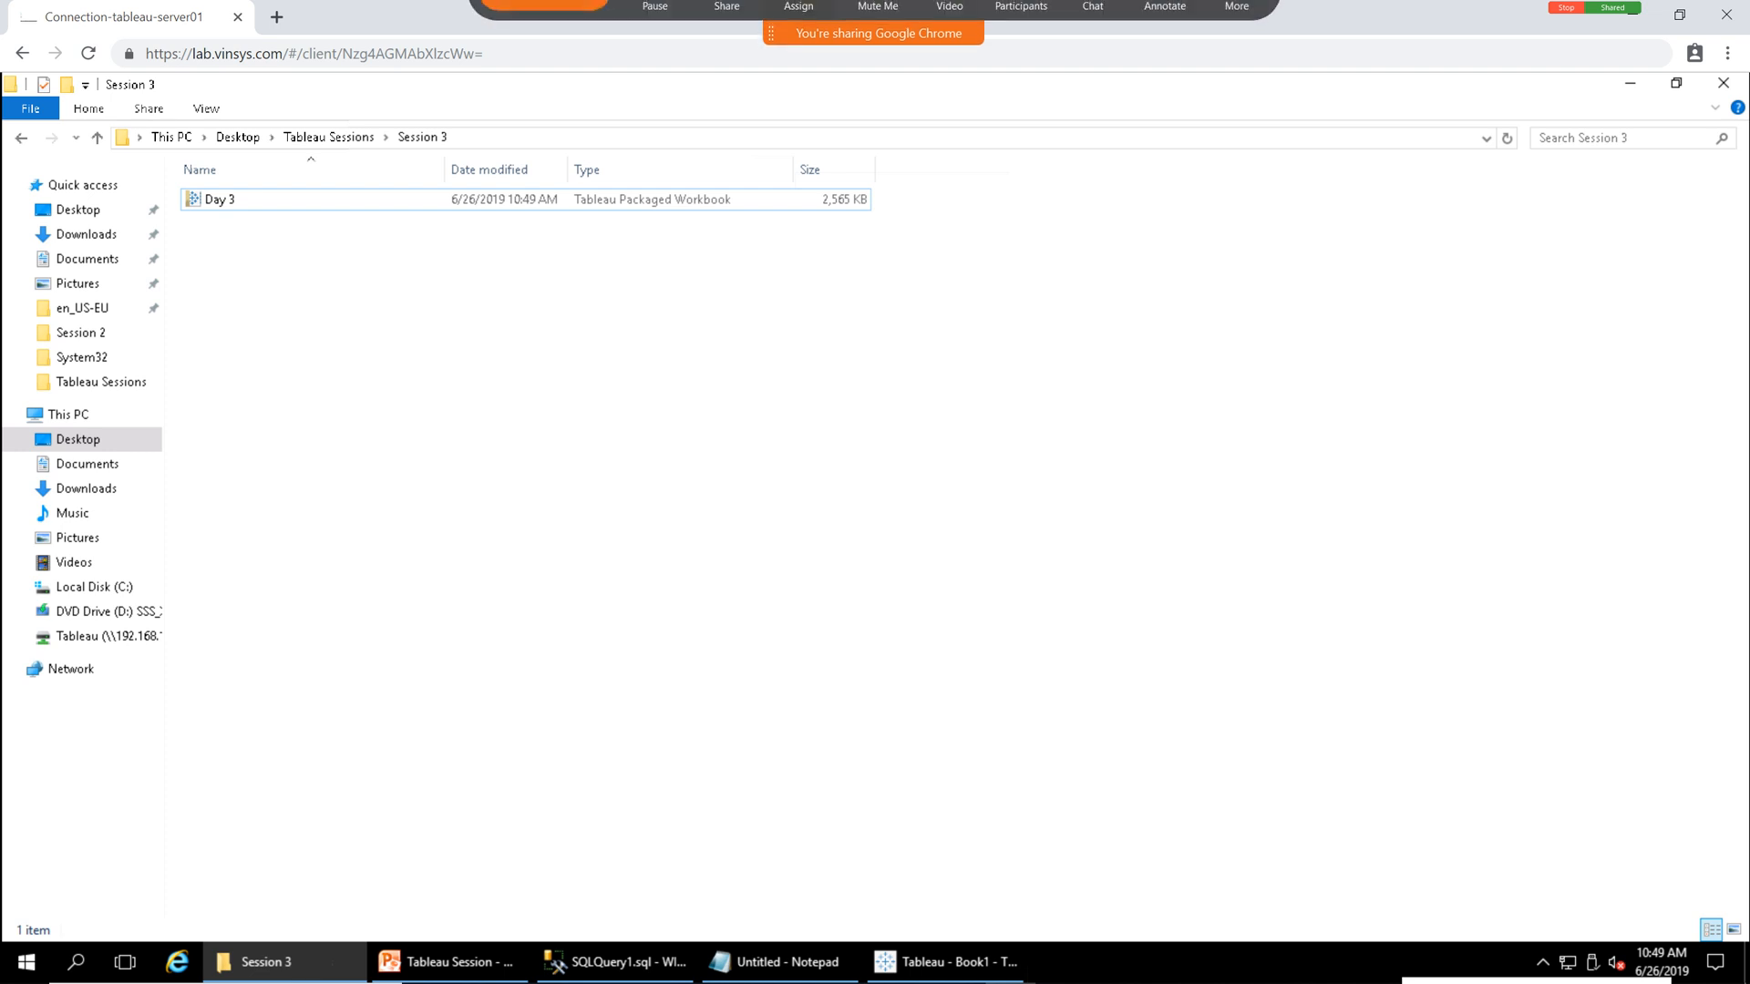
{"action": "left_click", "coordinate": [1092, 27]}
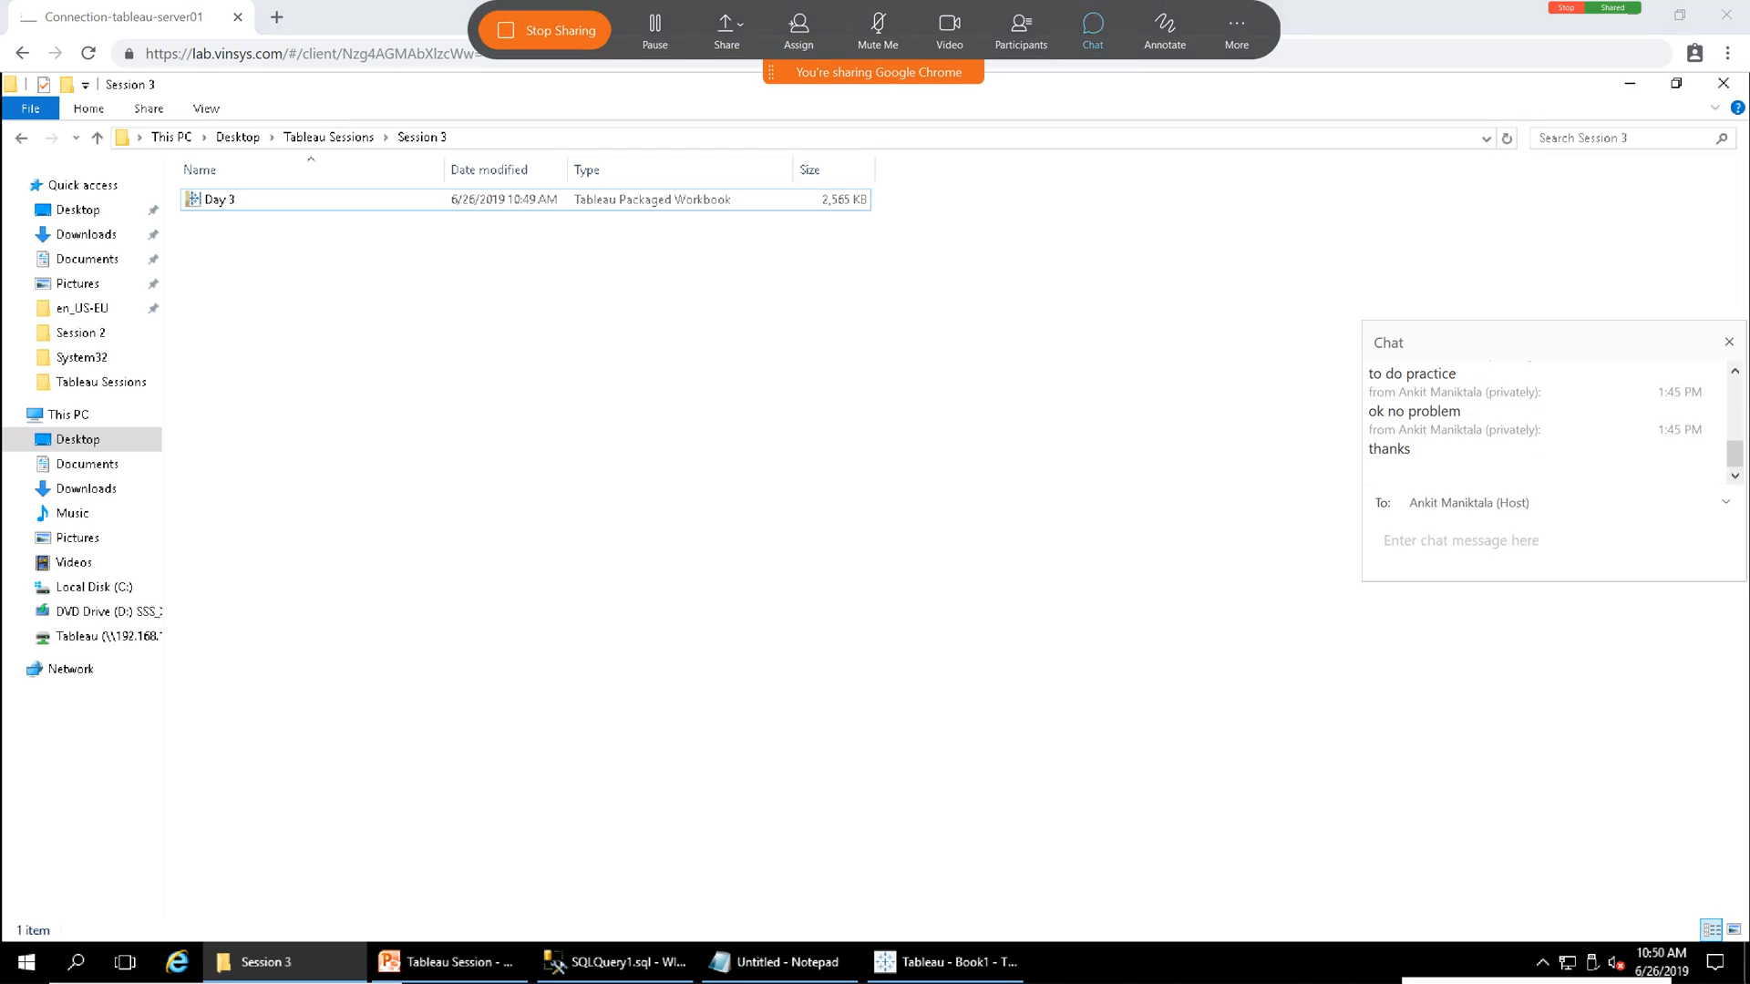
{"action": "left_click", "coordinate": [1460, 540]}
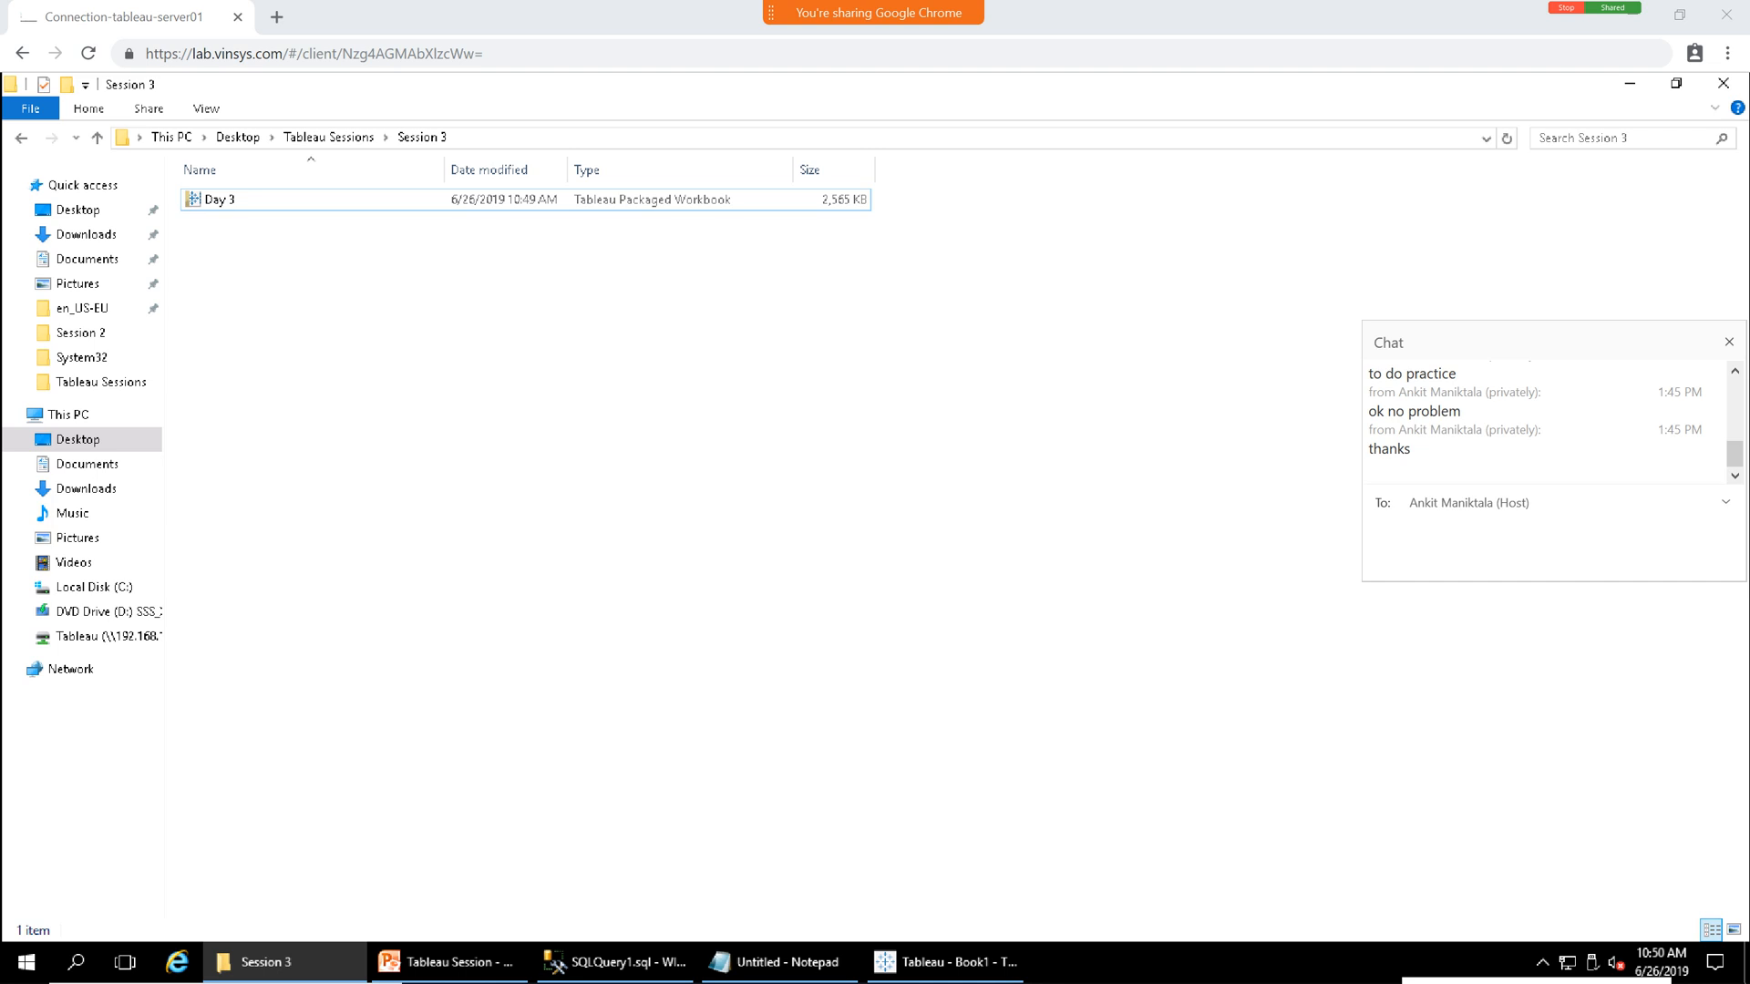
{"action": "left_click", "coordinate": [1729, 341]}
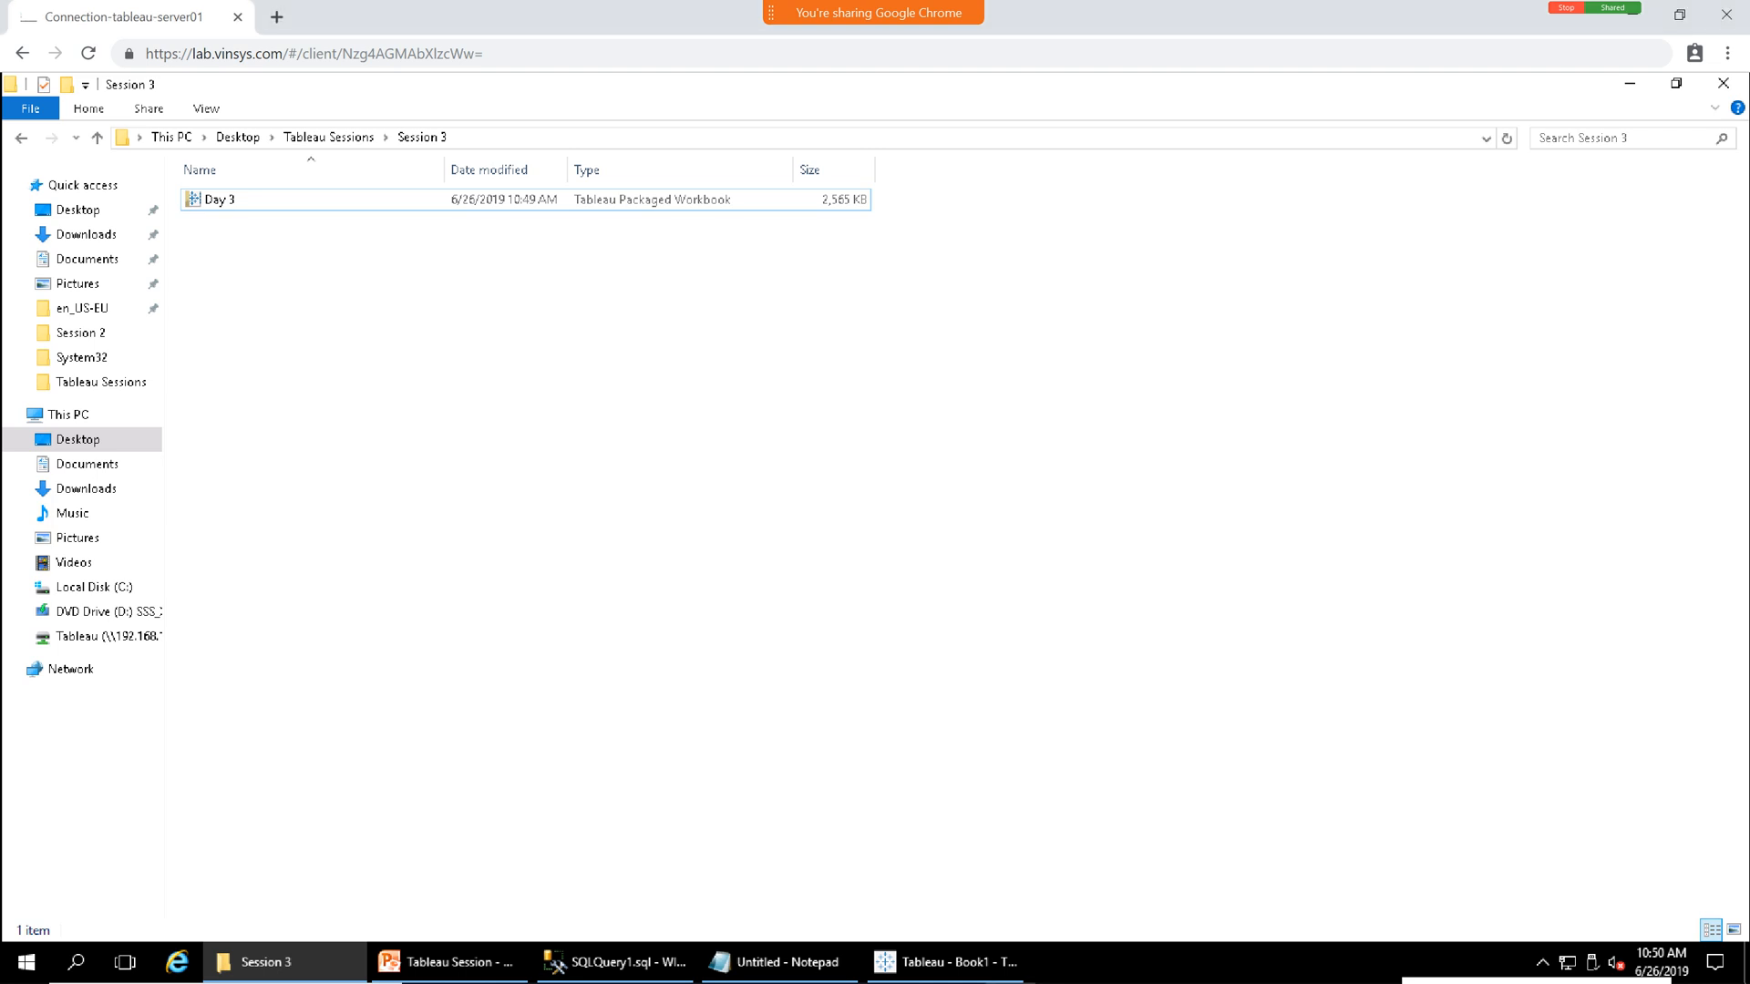
{"action": "left_click", "coordinate": [219, 199]}
{"action": "left_click", "coordinate": [510, 382]}
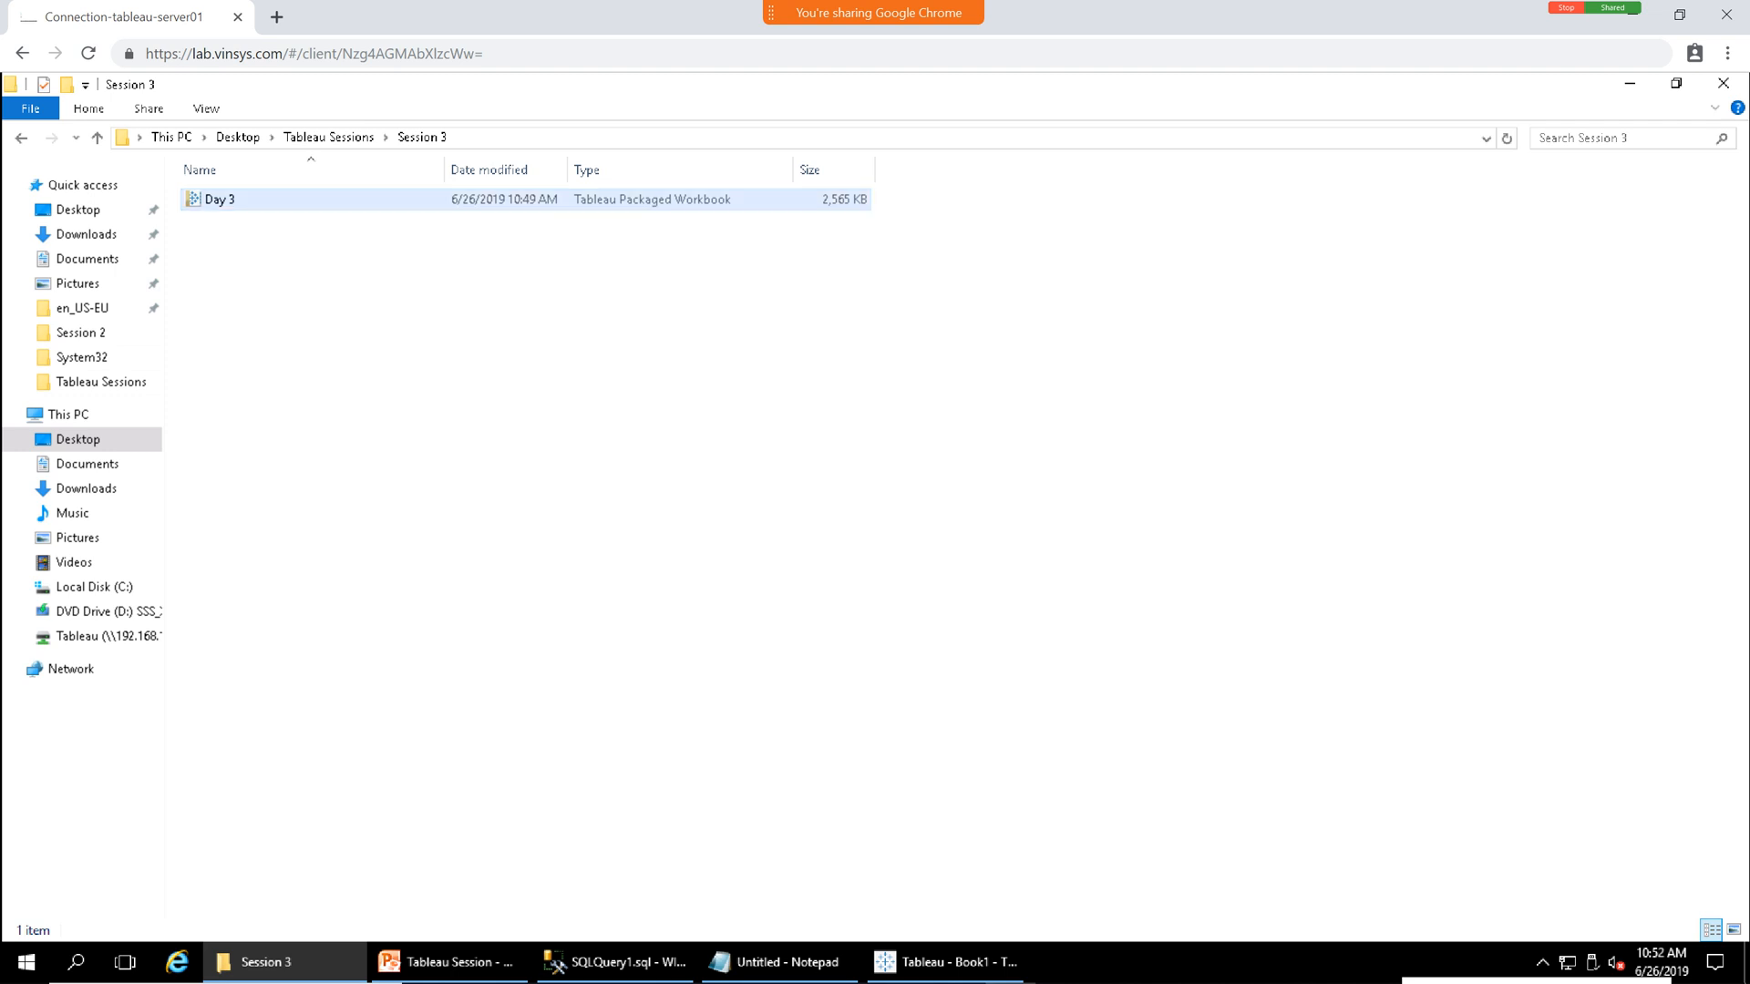
{"action": "left_click", "coordinate": [219, 200]}
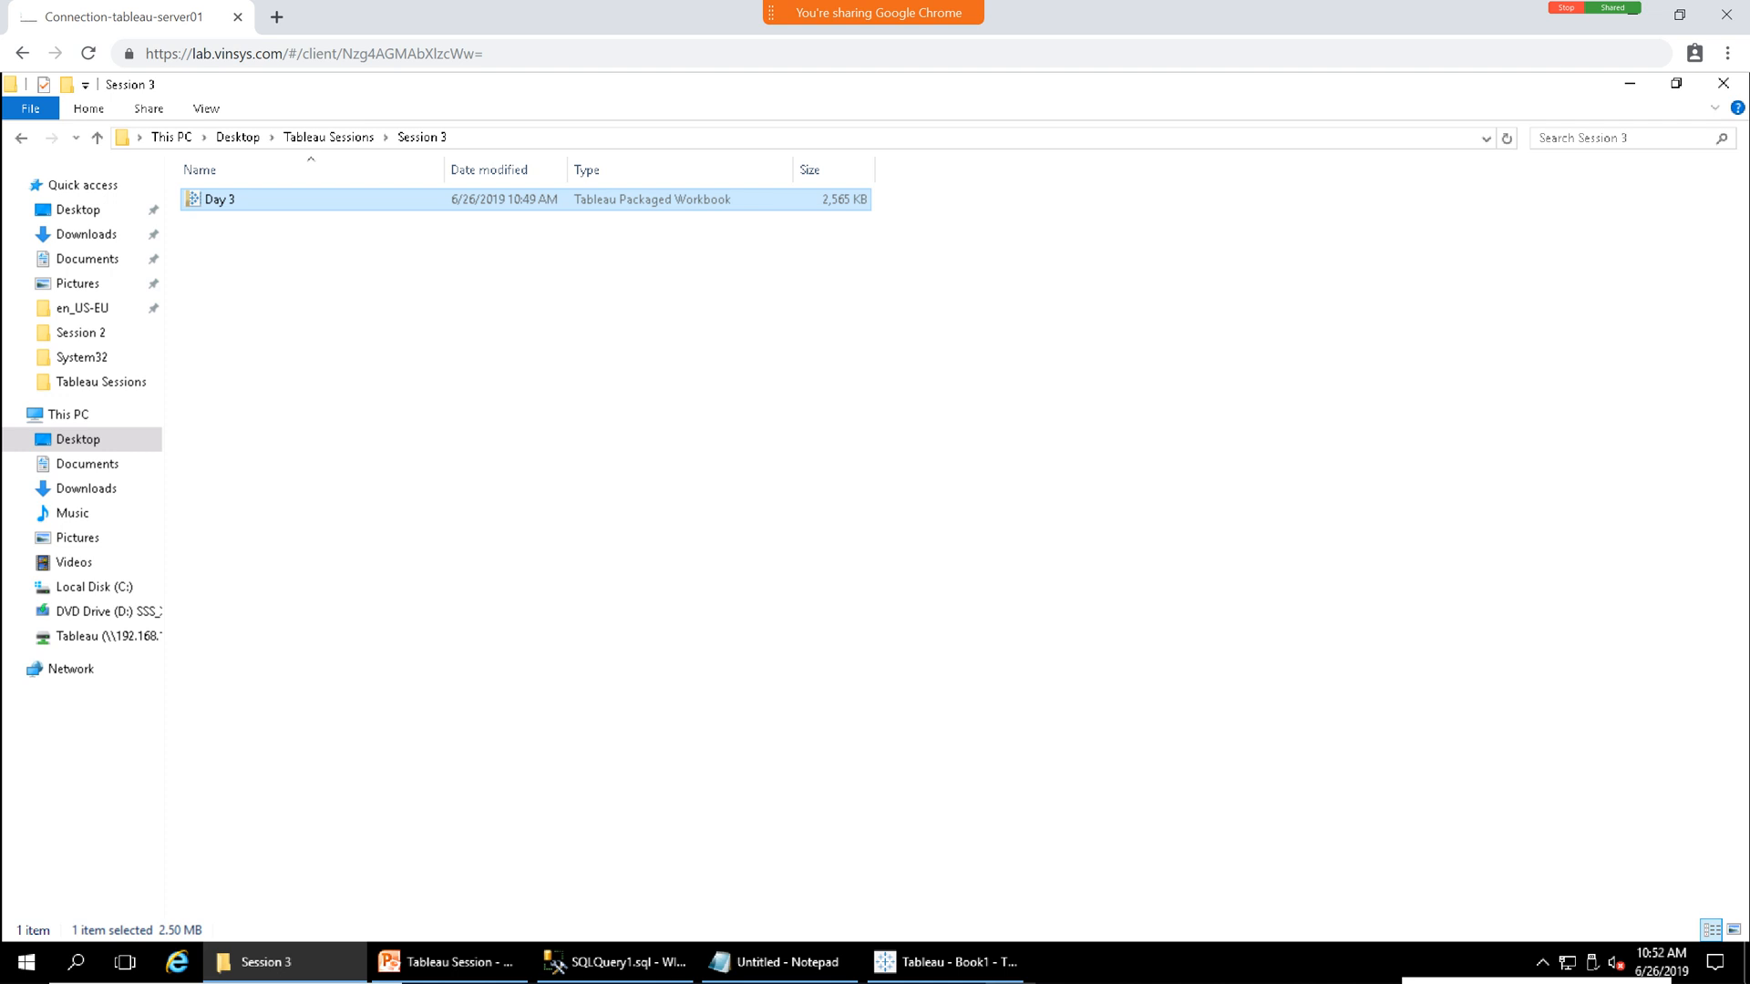
{"action": "left_click", "coordinate": [583, 410]}
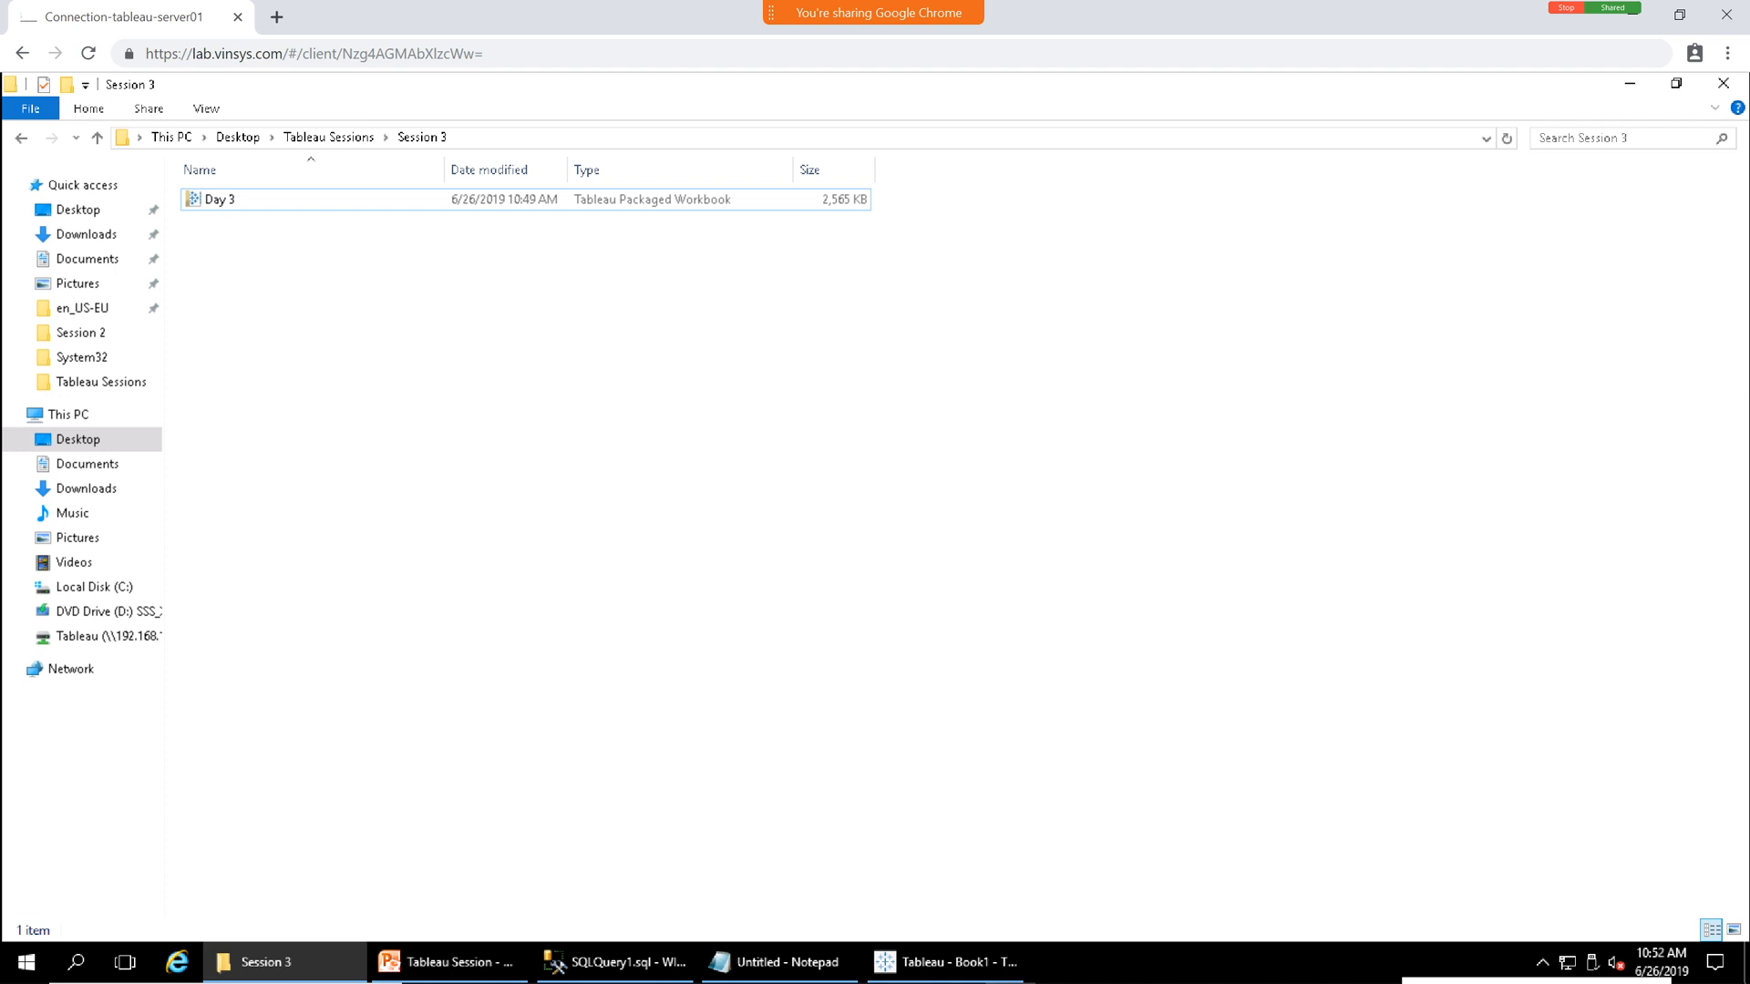
Clear File Explorer from view, check the topic list in Notepad, and return to the Tableau workbook.
{"action": "left_click", "coordinate": [284, 962]}
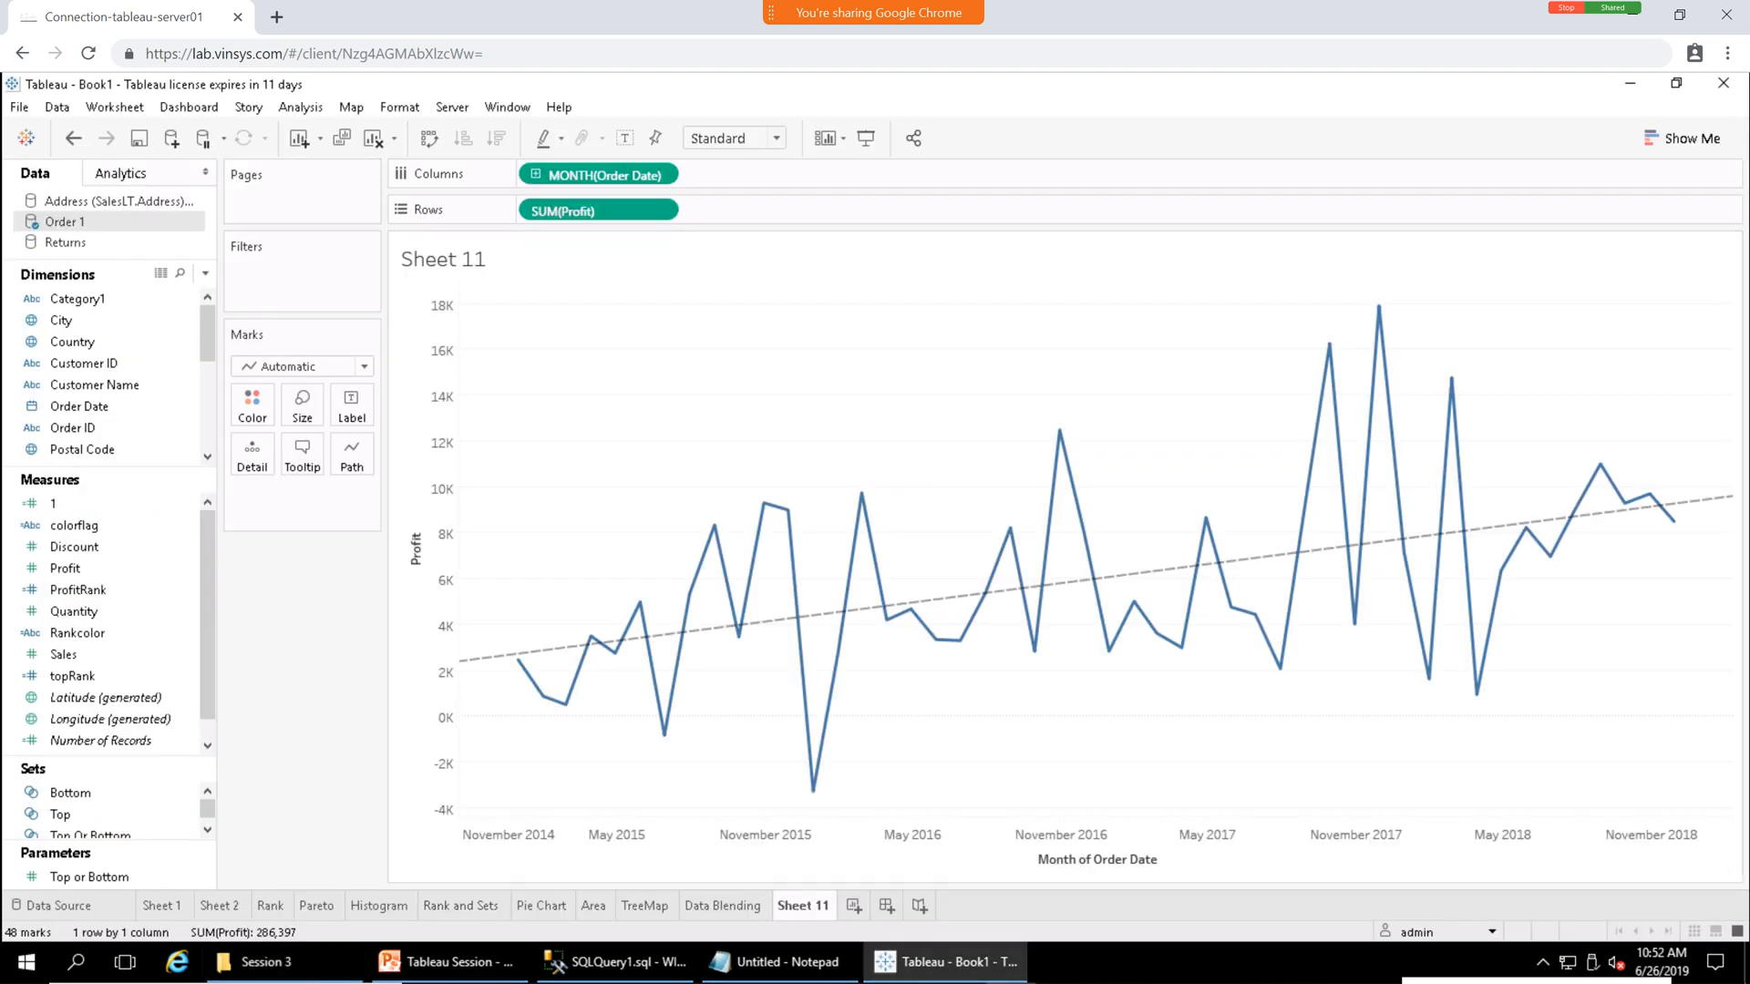
{"action": "left_click", "coordinate": [1630, 83]}
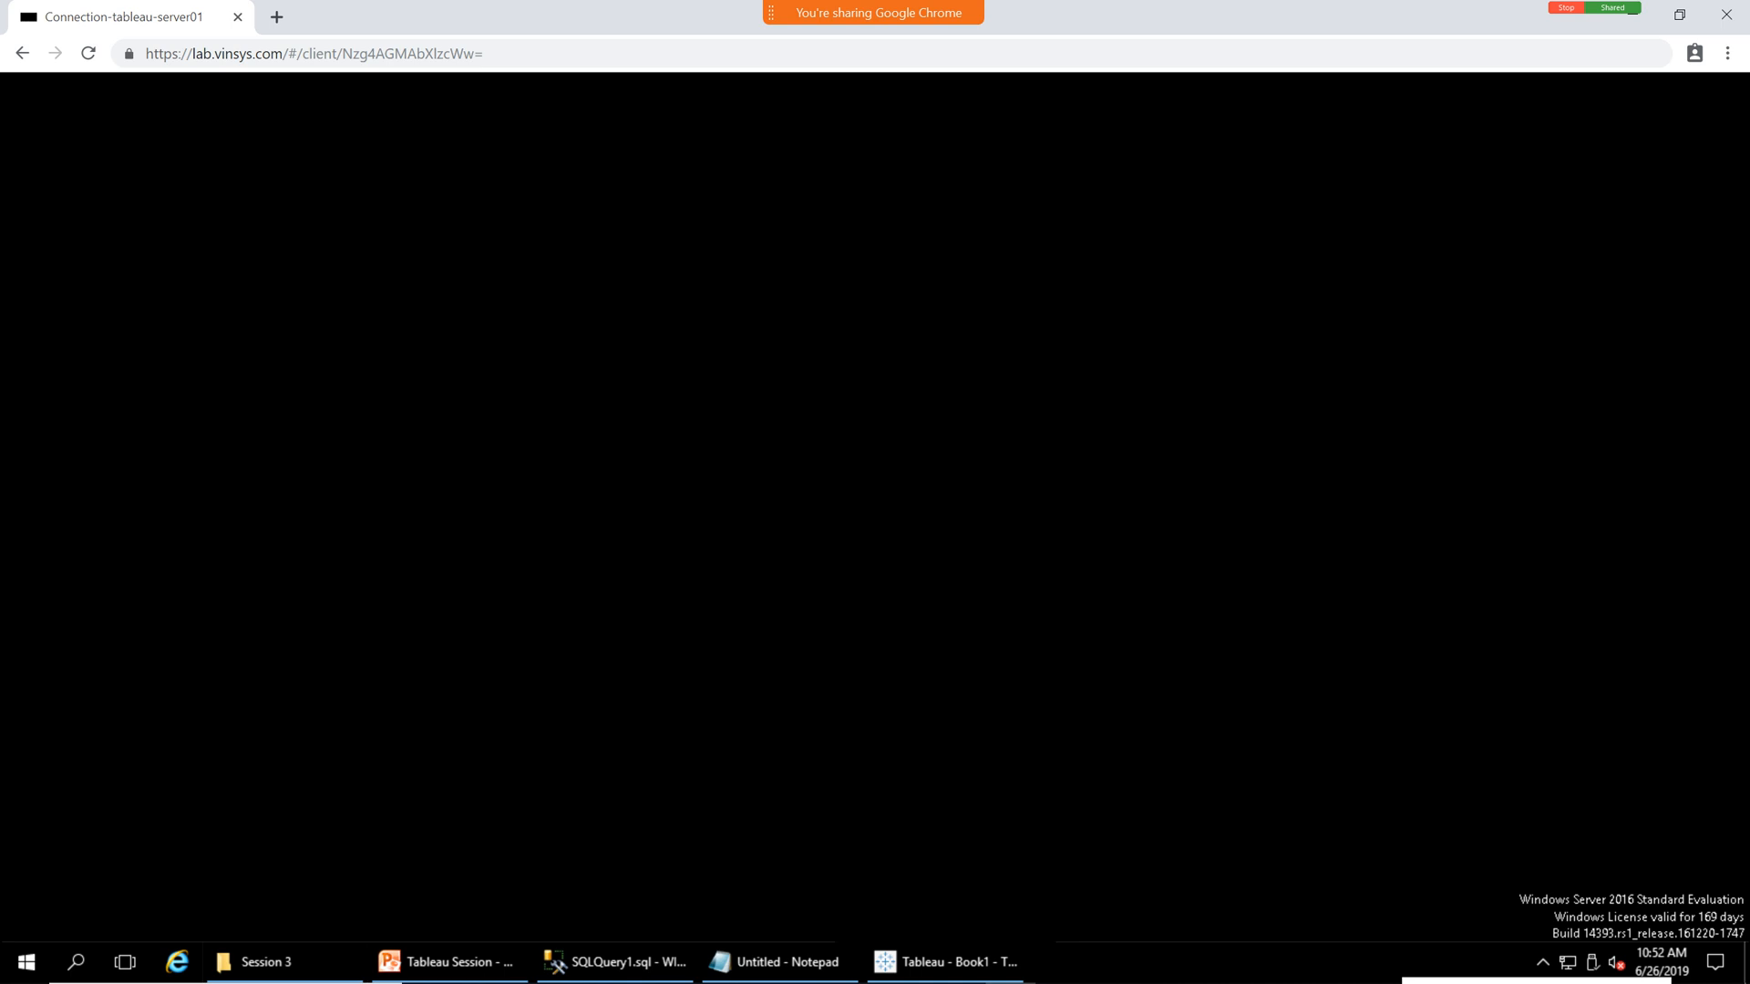
{"action": "left_click", "coordinate": [948, 962]}
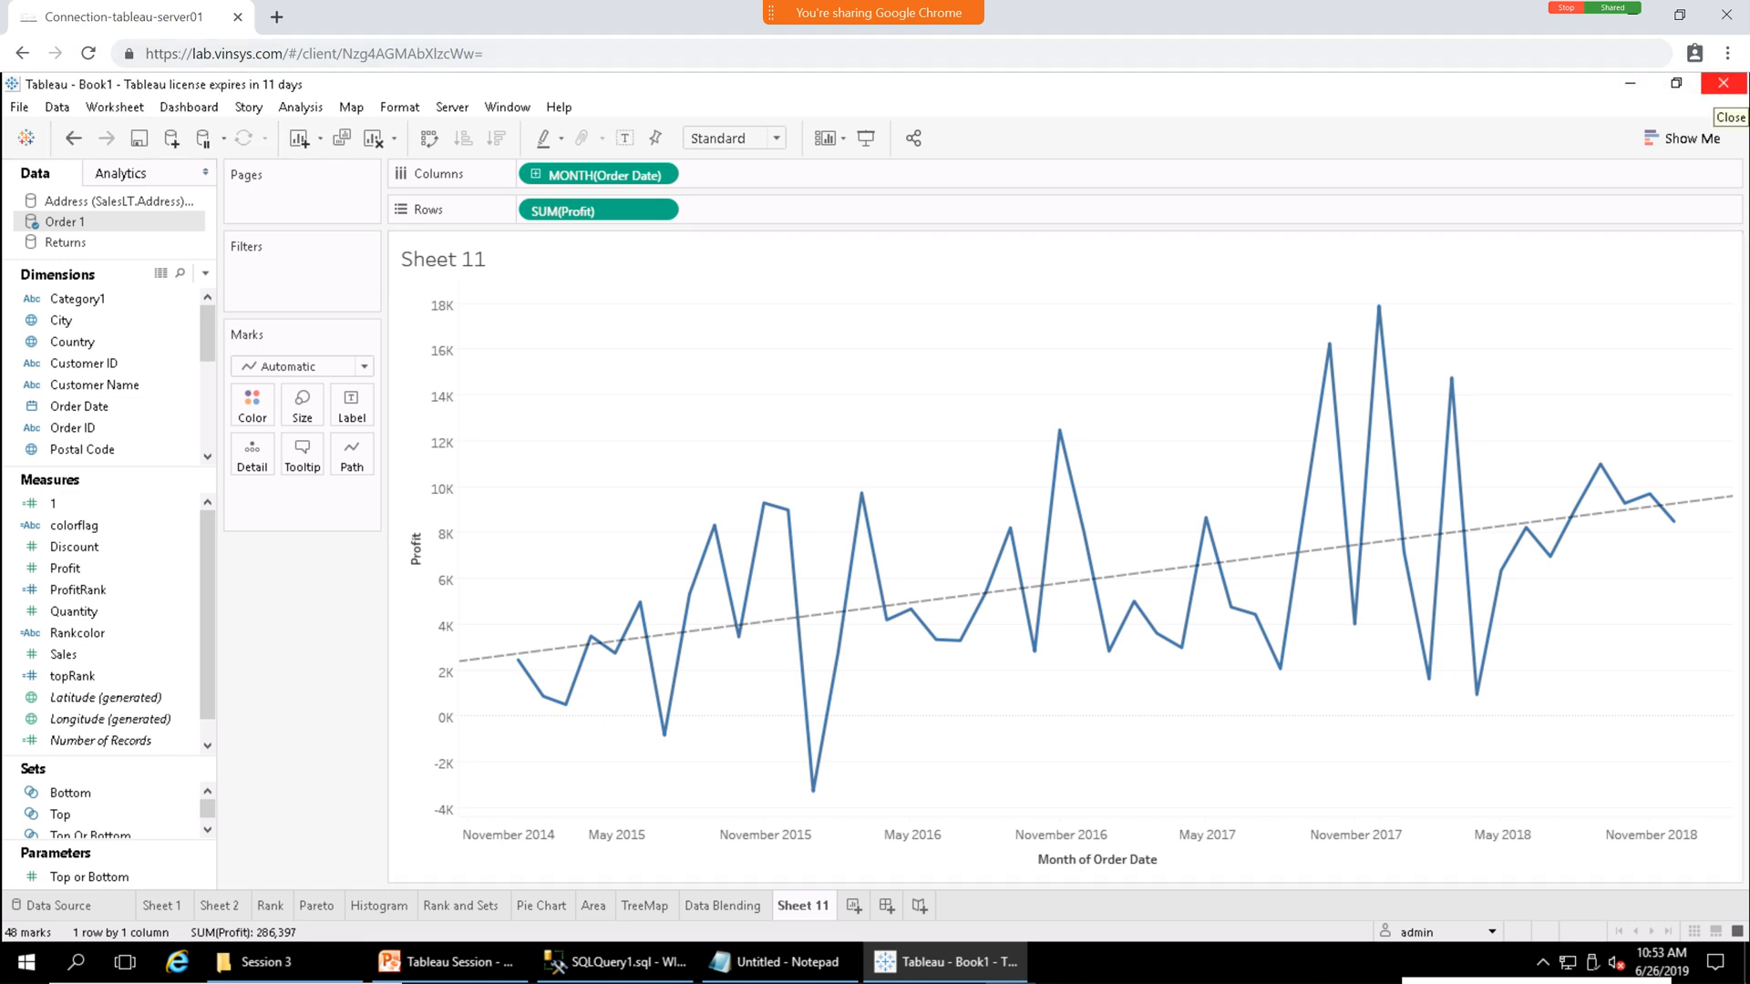
{"action": "left_click", "coordinate": [785, 962]}
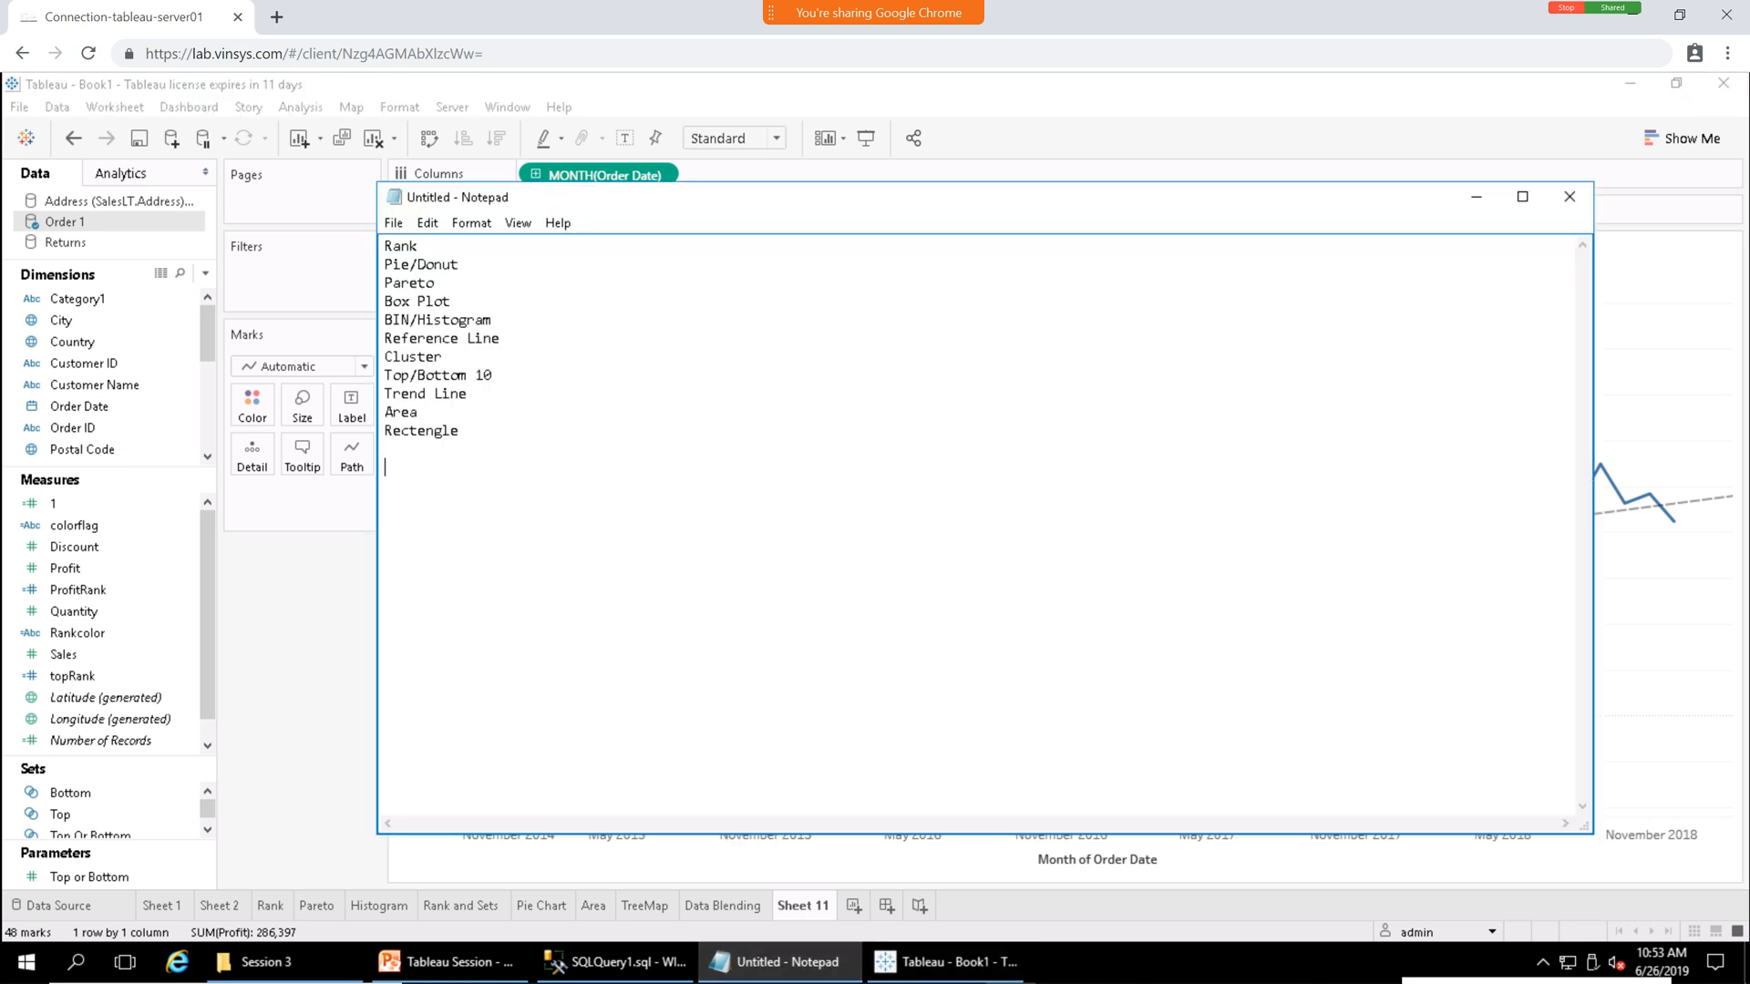
{"action": "left_click", "coordinate": [786, 961]}
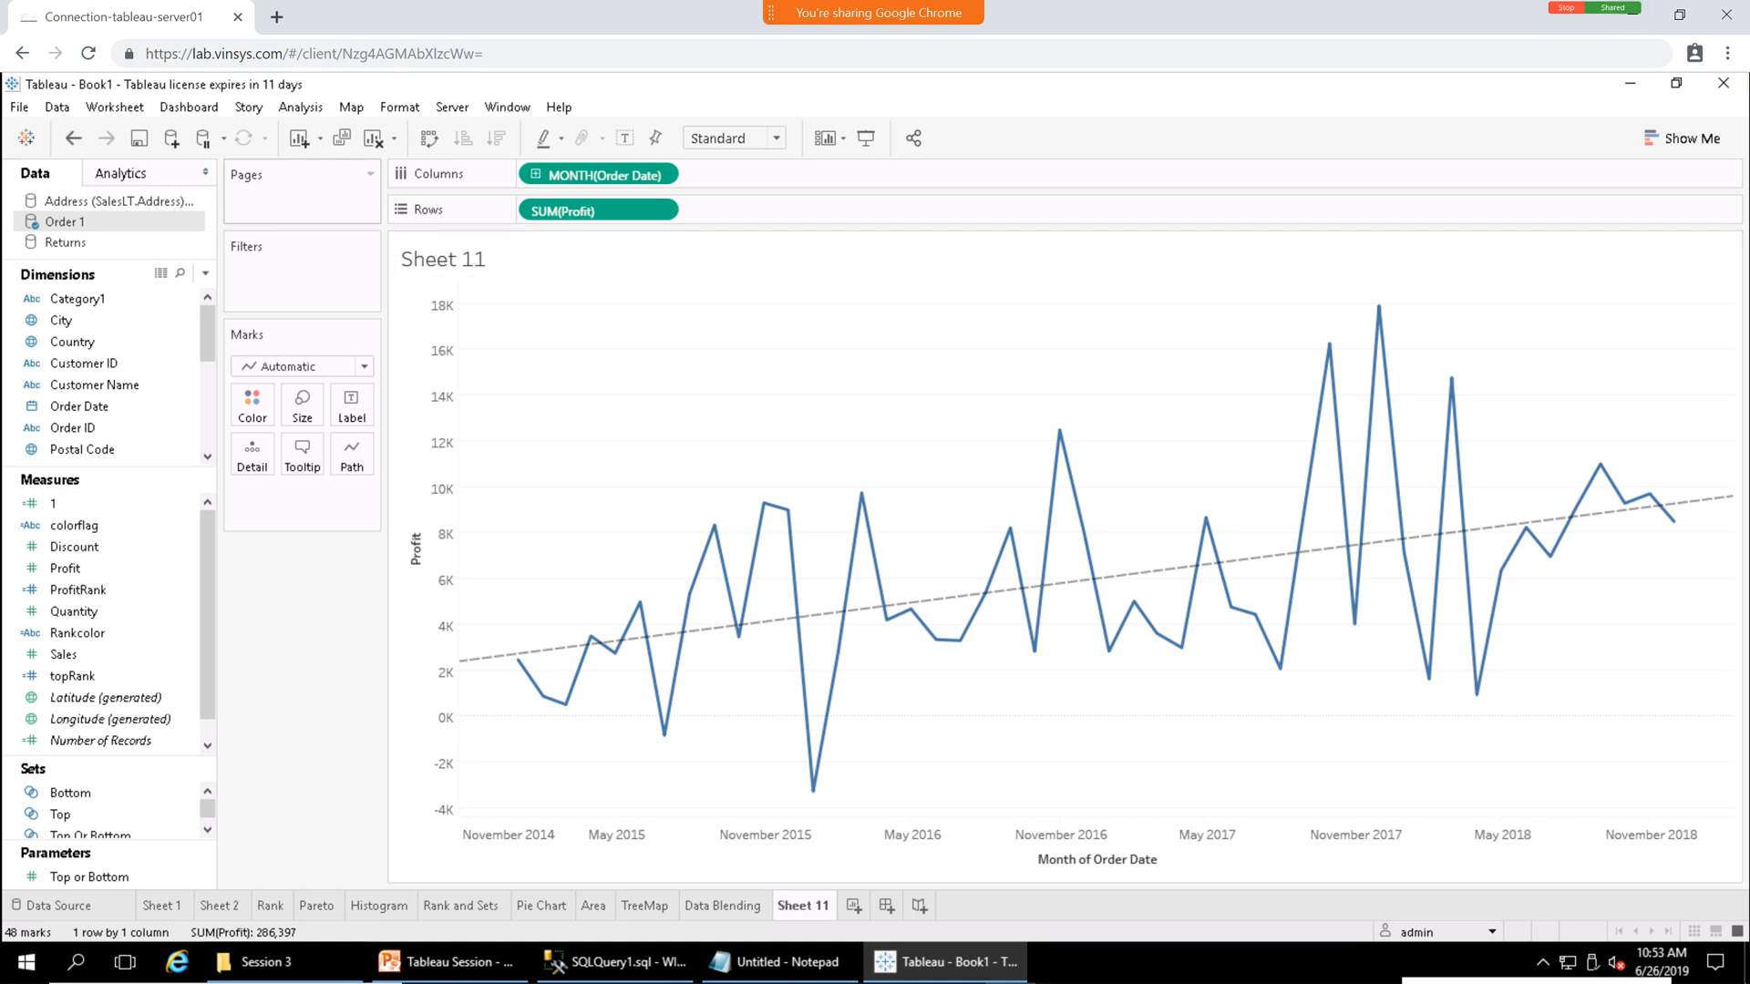
Close Tableau, saving the workbook as a Tableau Workbook (*.twb) named Day3 in the Session 3 folder.
{"action": "left_click", "coordinate": [139, 138]}
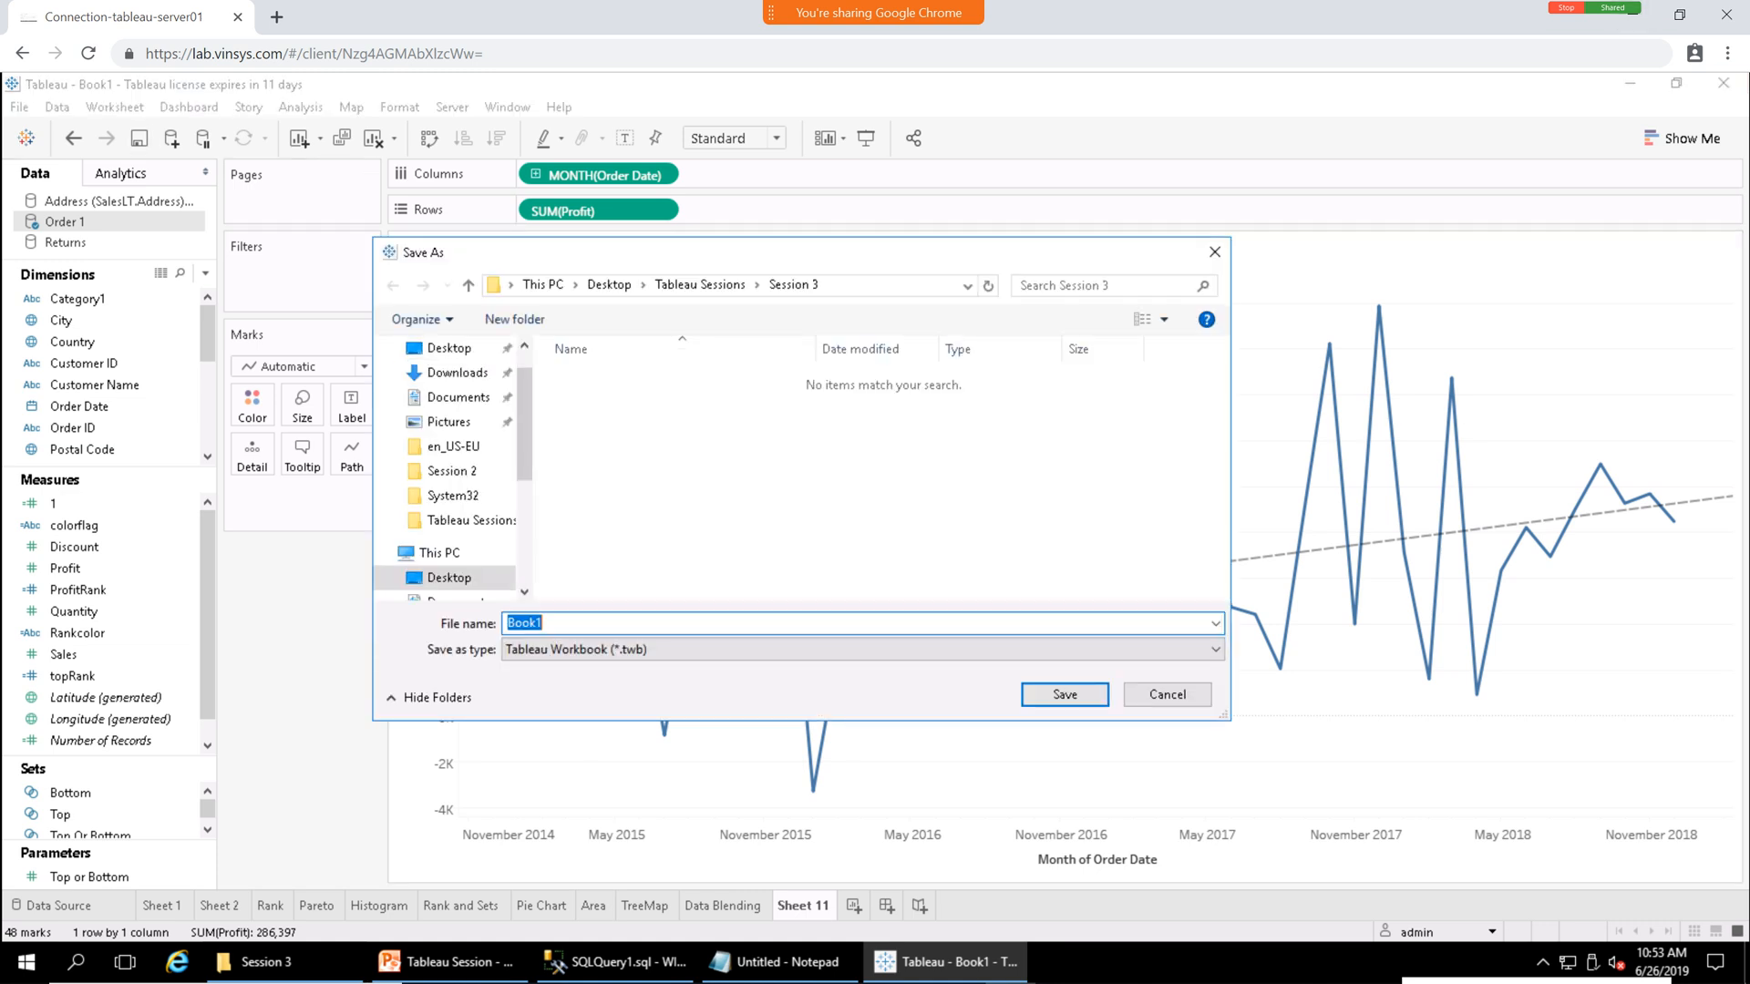
{"action": "left_click", "coordinate": [1167, 695]}
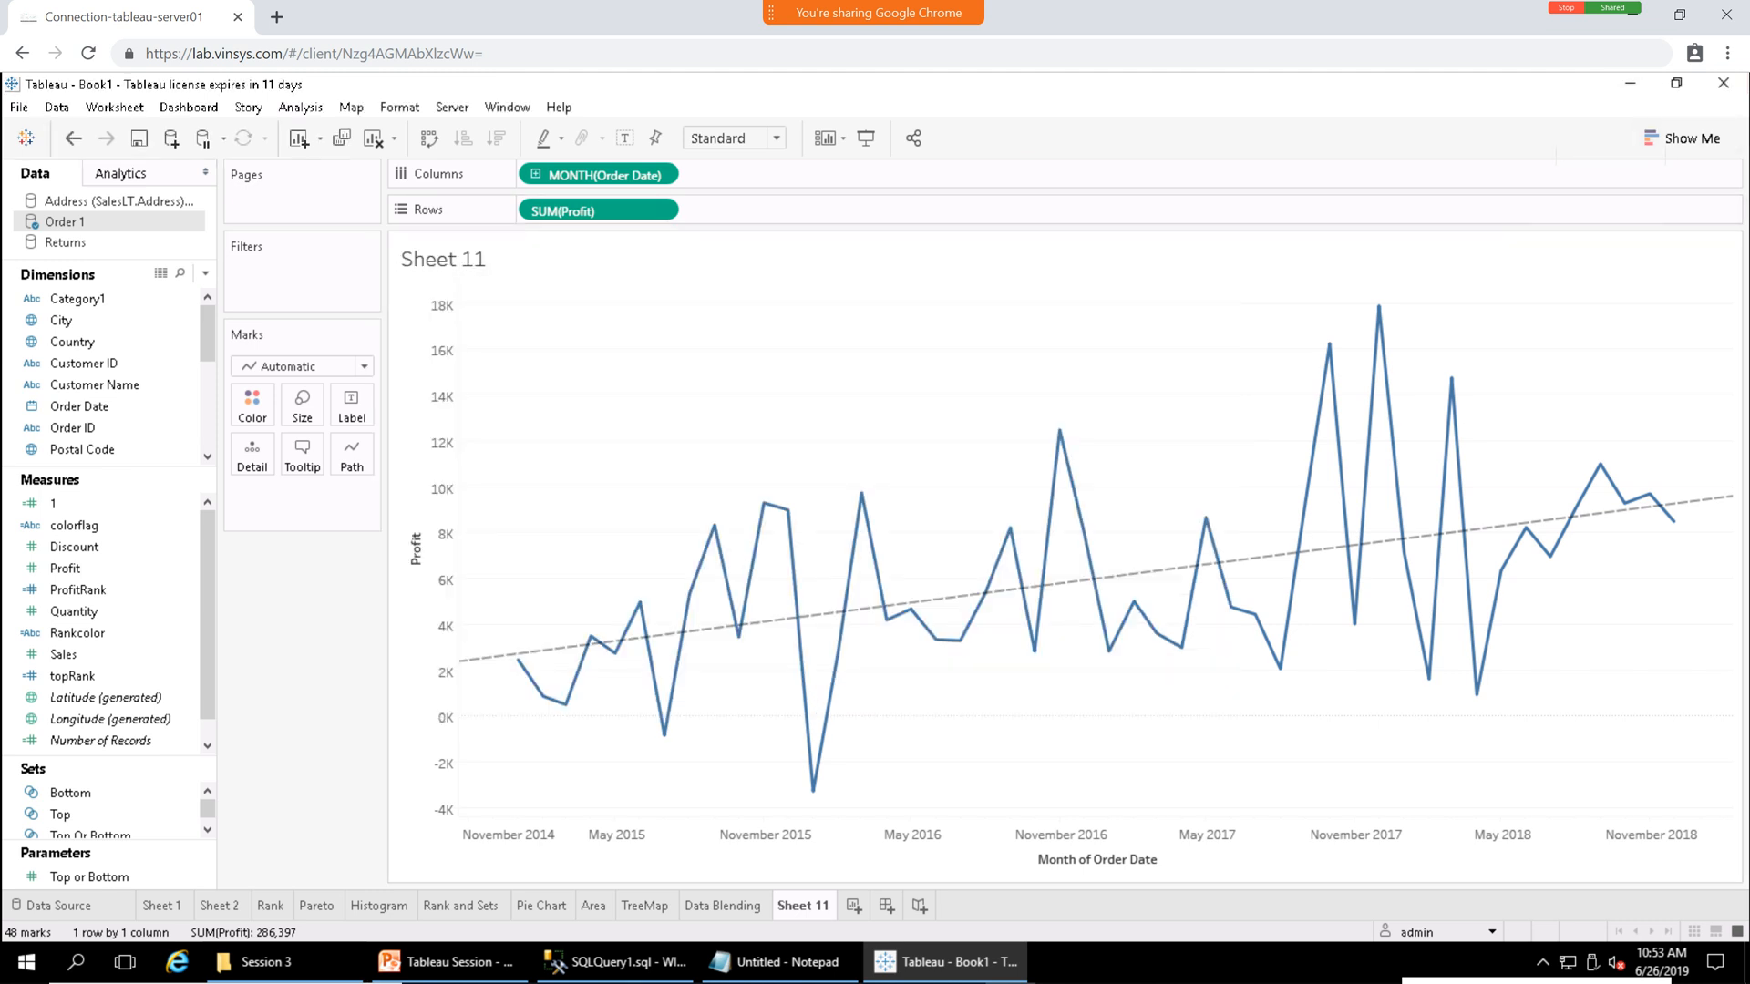
{"action": "left_click", "coordinate": [1722, 83]}
{"action": "key", "text": "Return"}
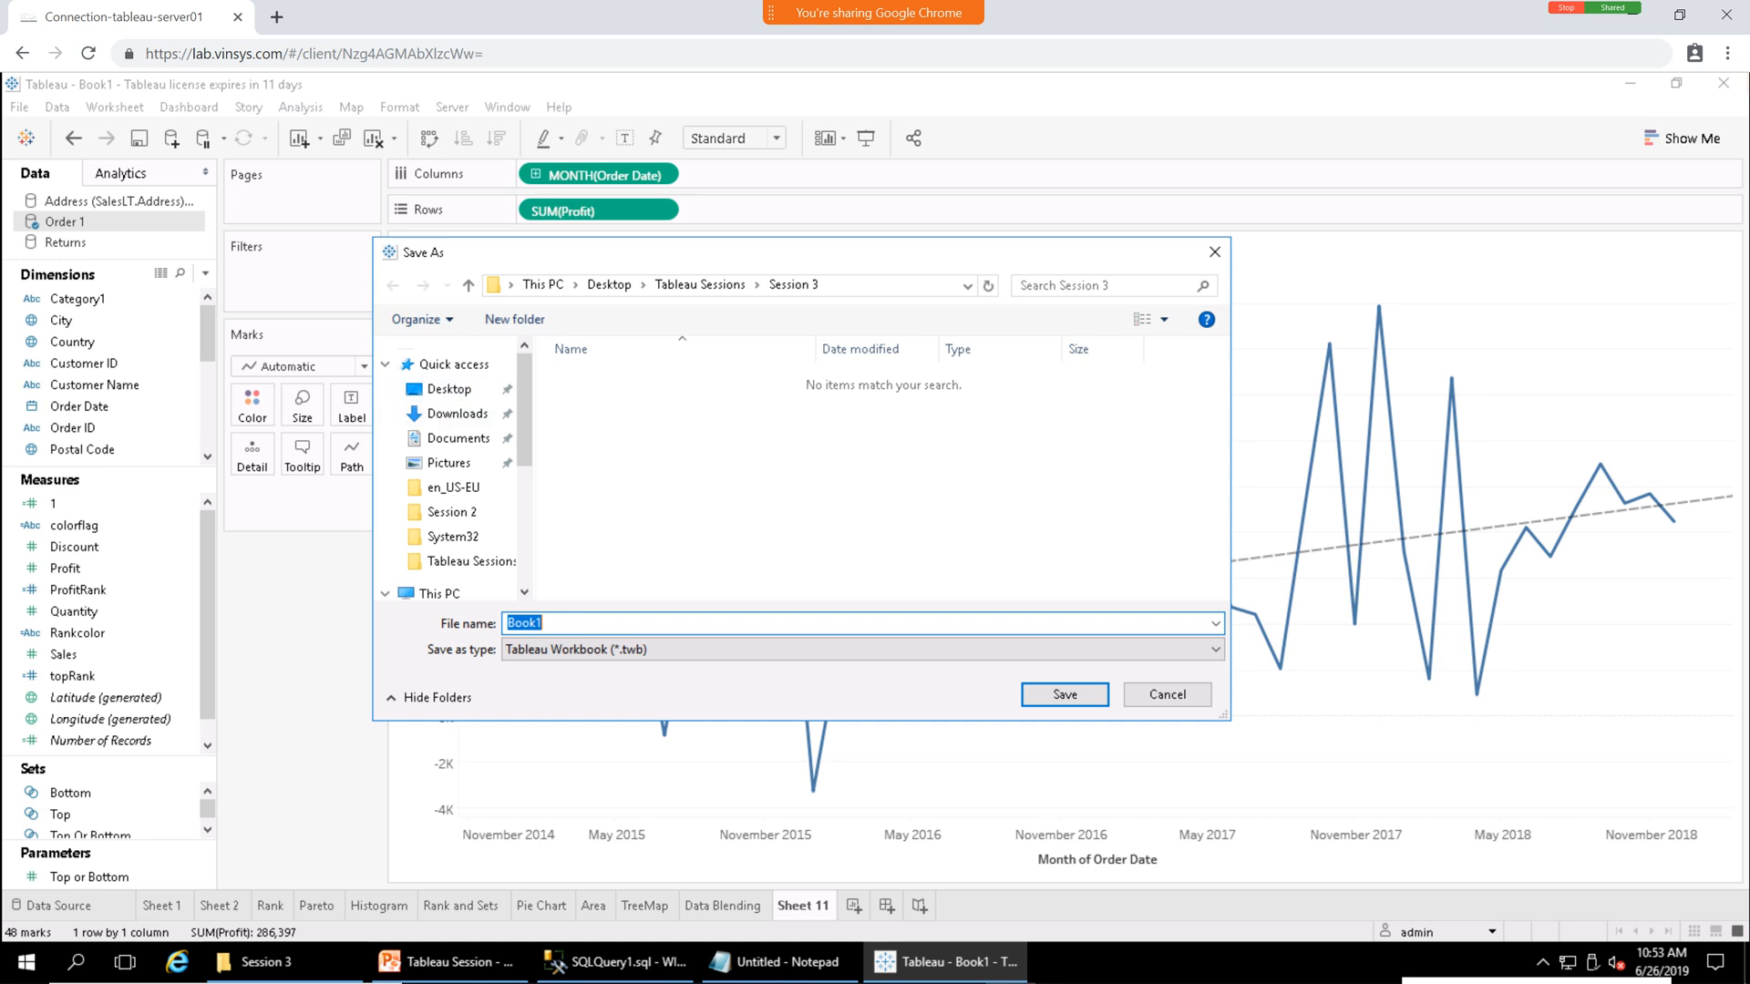
{"action": "key", "text": "End"}
{"action": "key", "text": "BackSpace"}
{"action": "key", "text": "BackSpace"}
{"action": "key", "text": "BackSpace"}
{"action": "key", "text": "BackSpace"}
{"action": "key", "text": "BackSpace"}
{"action": "type", "text": "Day3"}
{"action": "key", "text": "Return"}
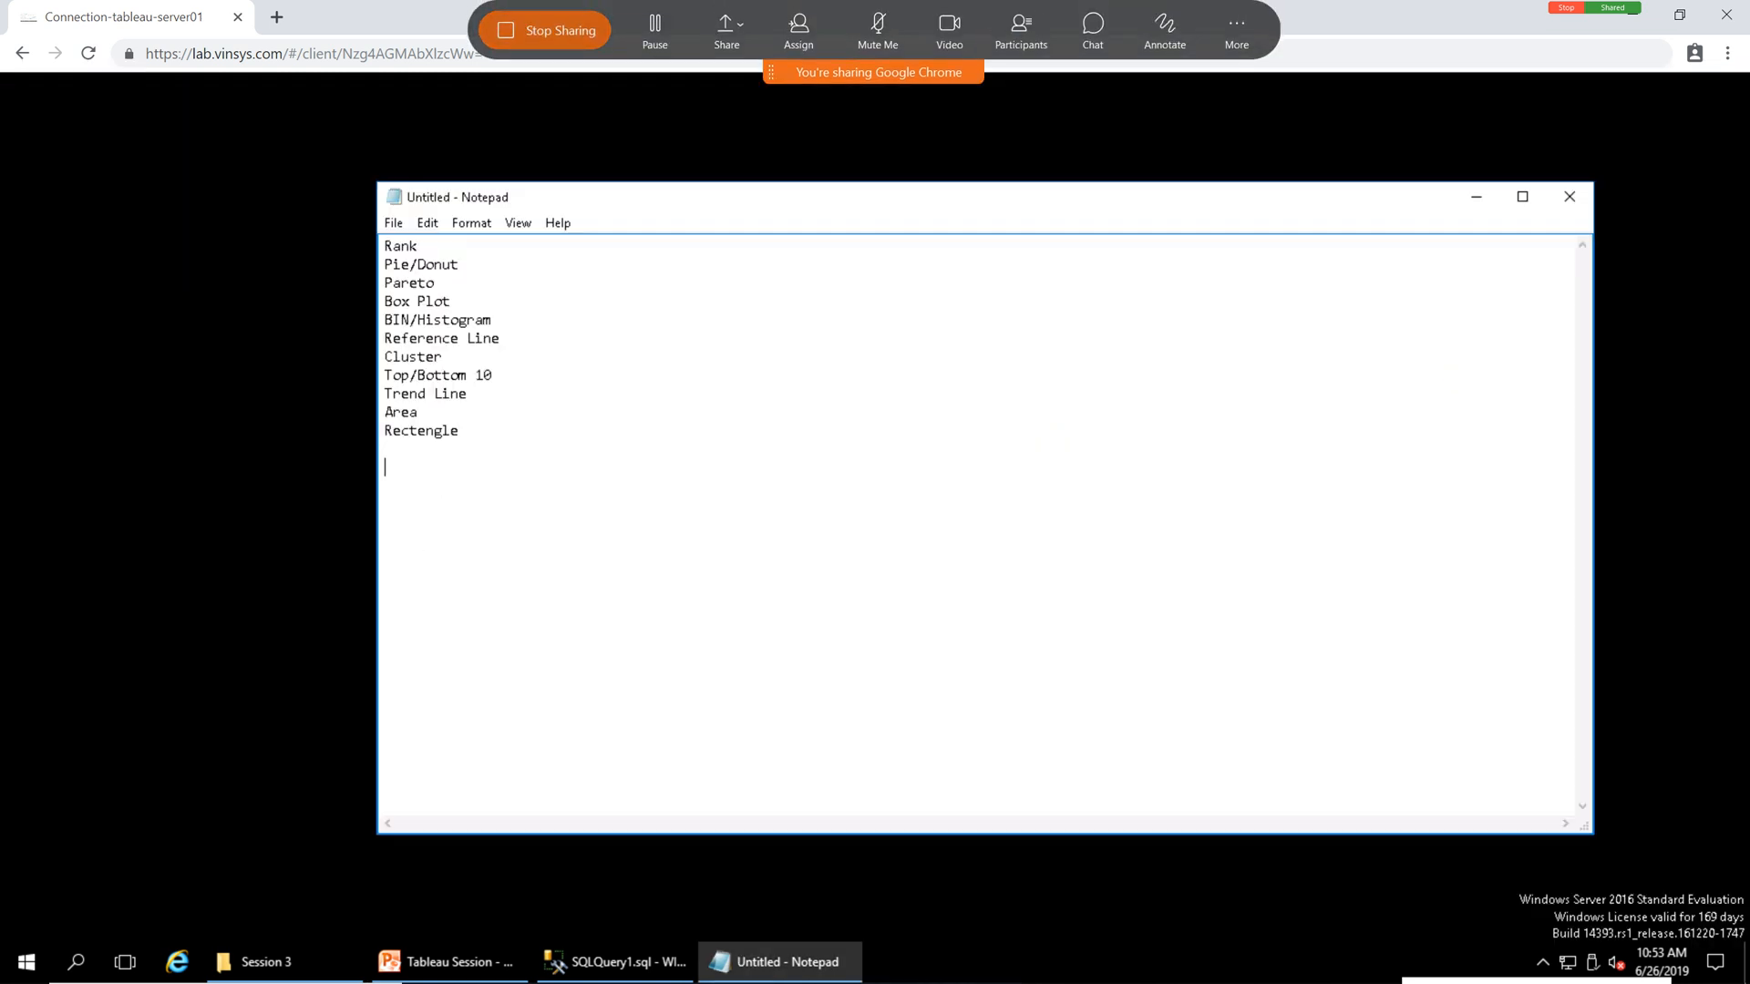
End the screen share and leave the Webex meeting without saving meeting files, and minimize the Notepad topic list.
{"action": "left_click", "coordinate": [545, 30]}
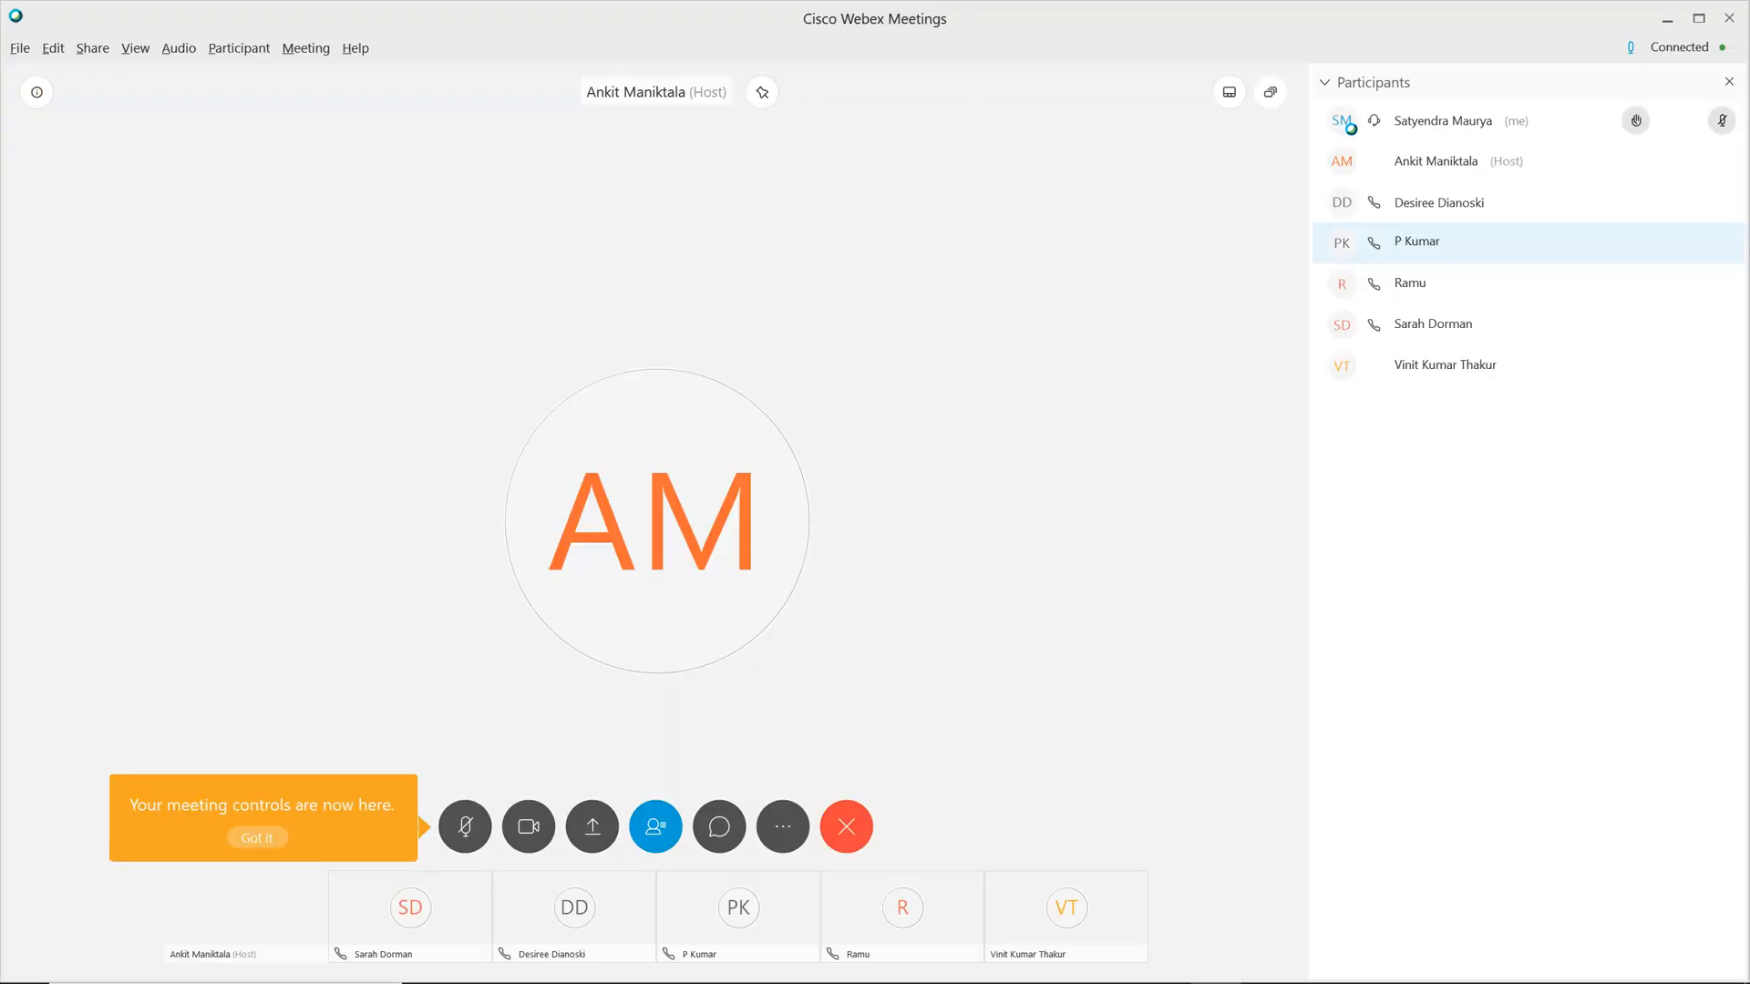
{"action": "left_click", "coordinate": [1729, 18]}
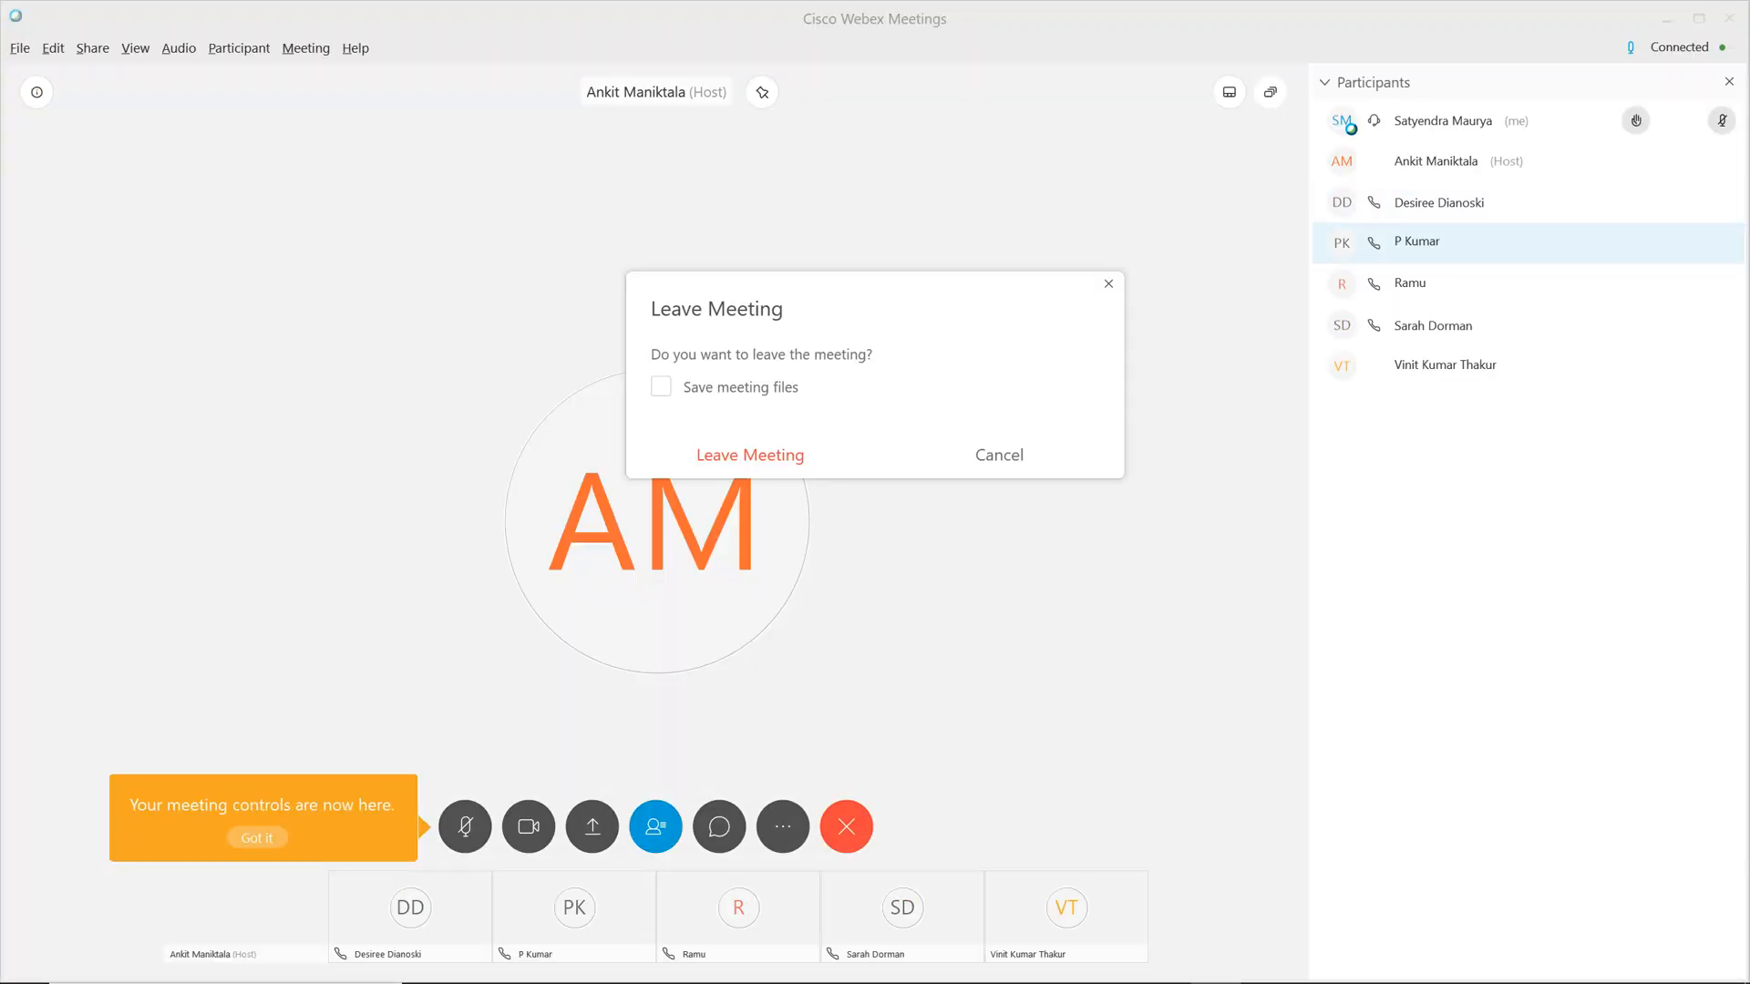
{"action": "left_click", "coordinate": [749, 455]}
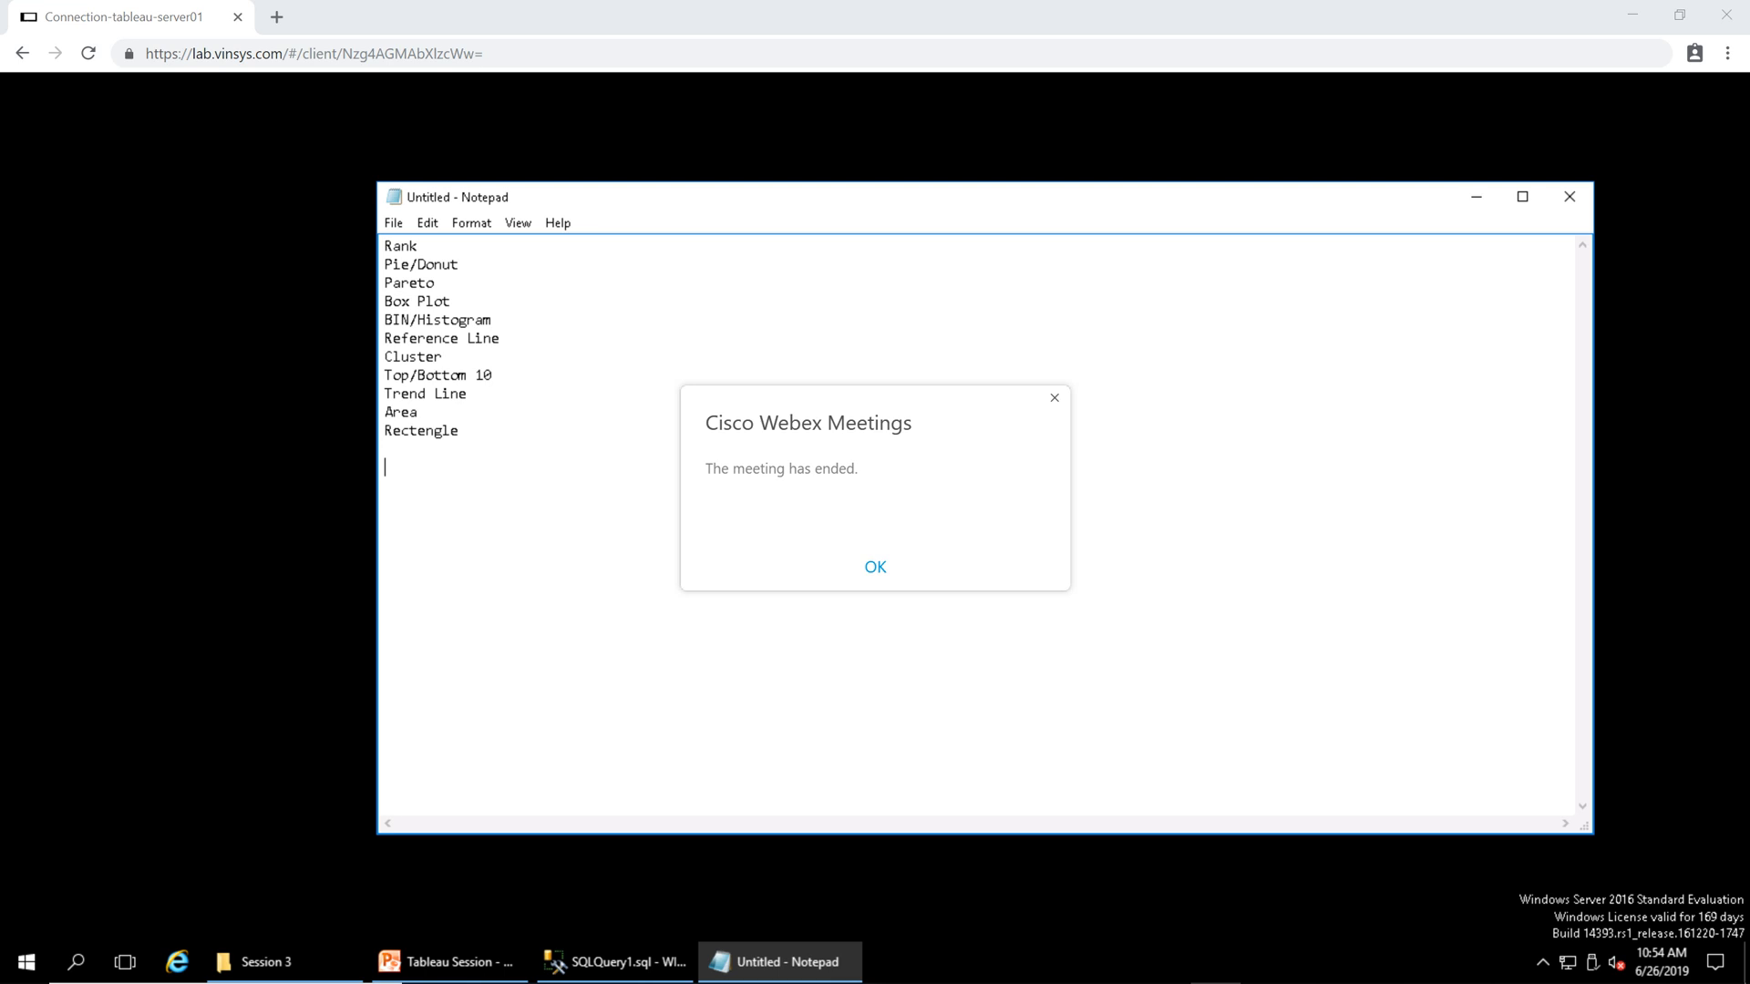
{"action": "left_click", "coordinate": [874, 567]}
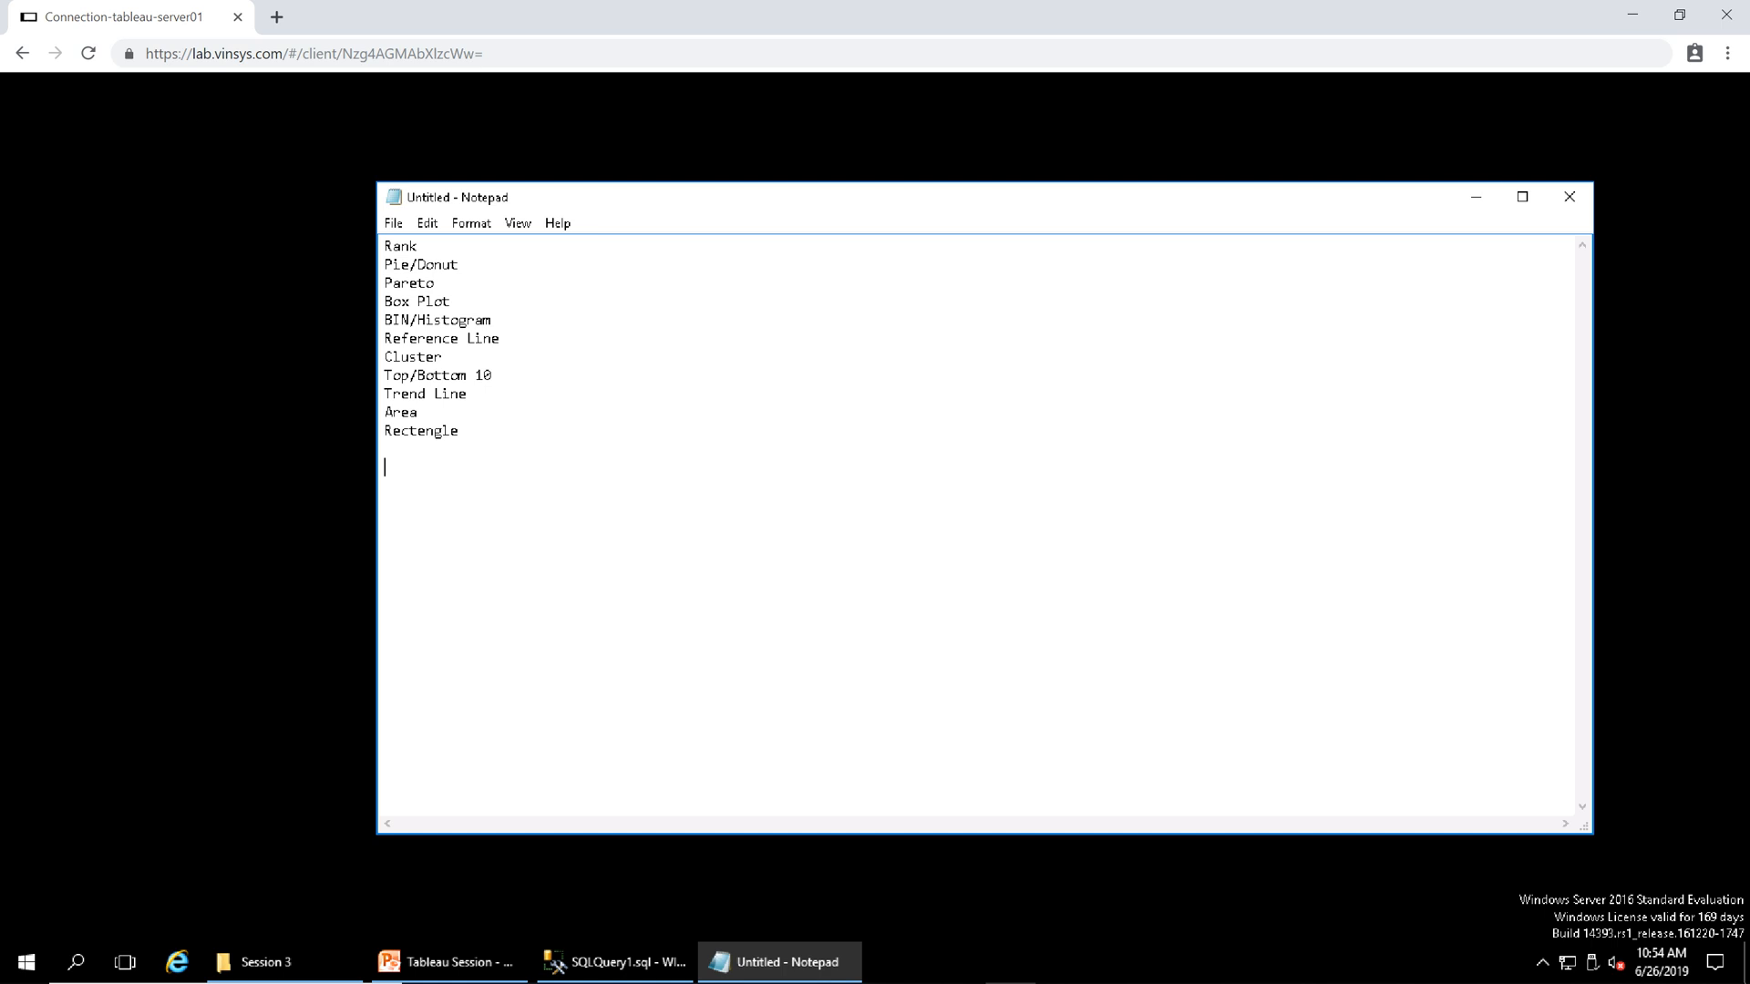
{"action": "left_click", "coordinate": [1477, 197]}
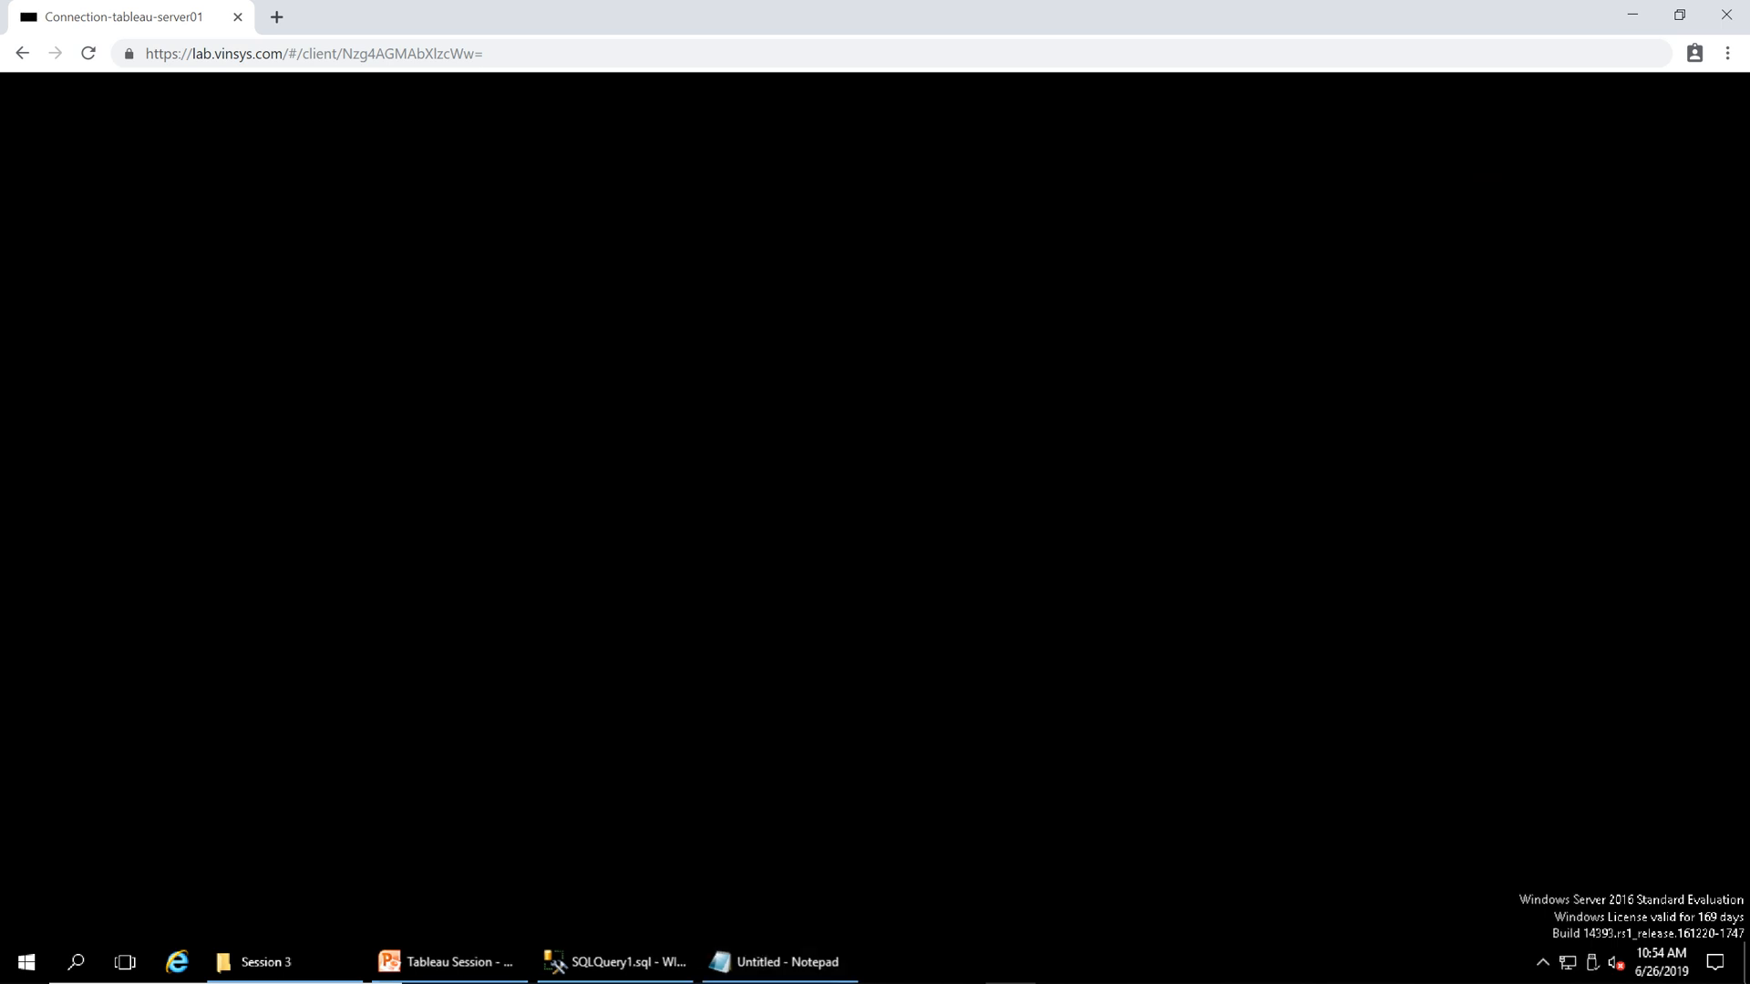